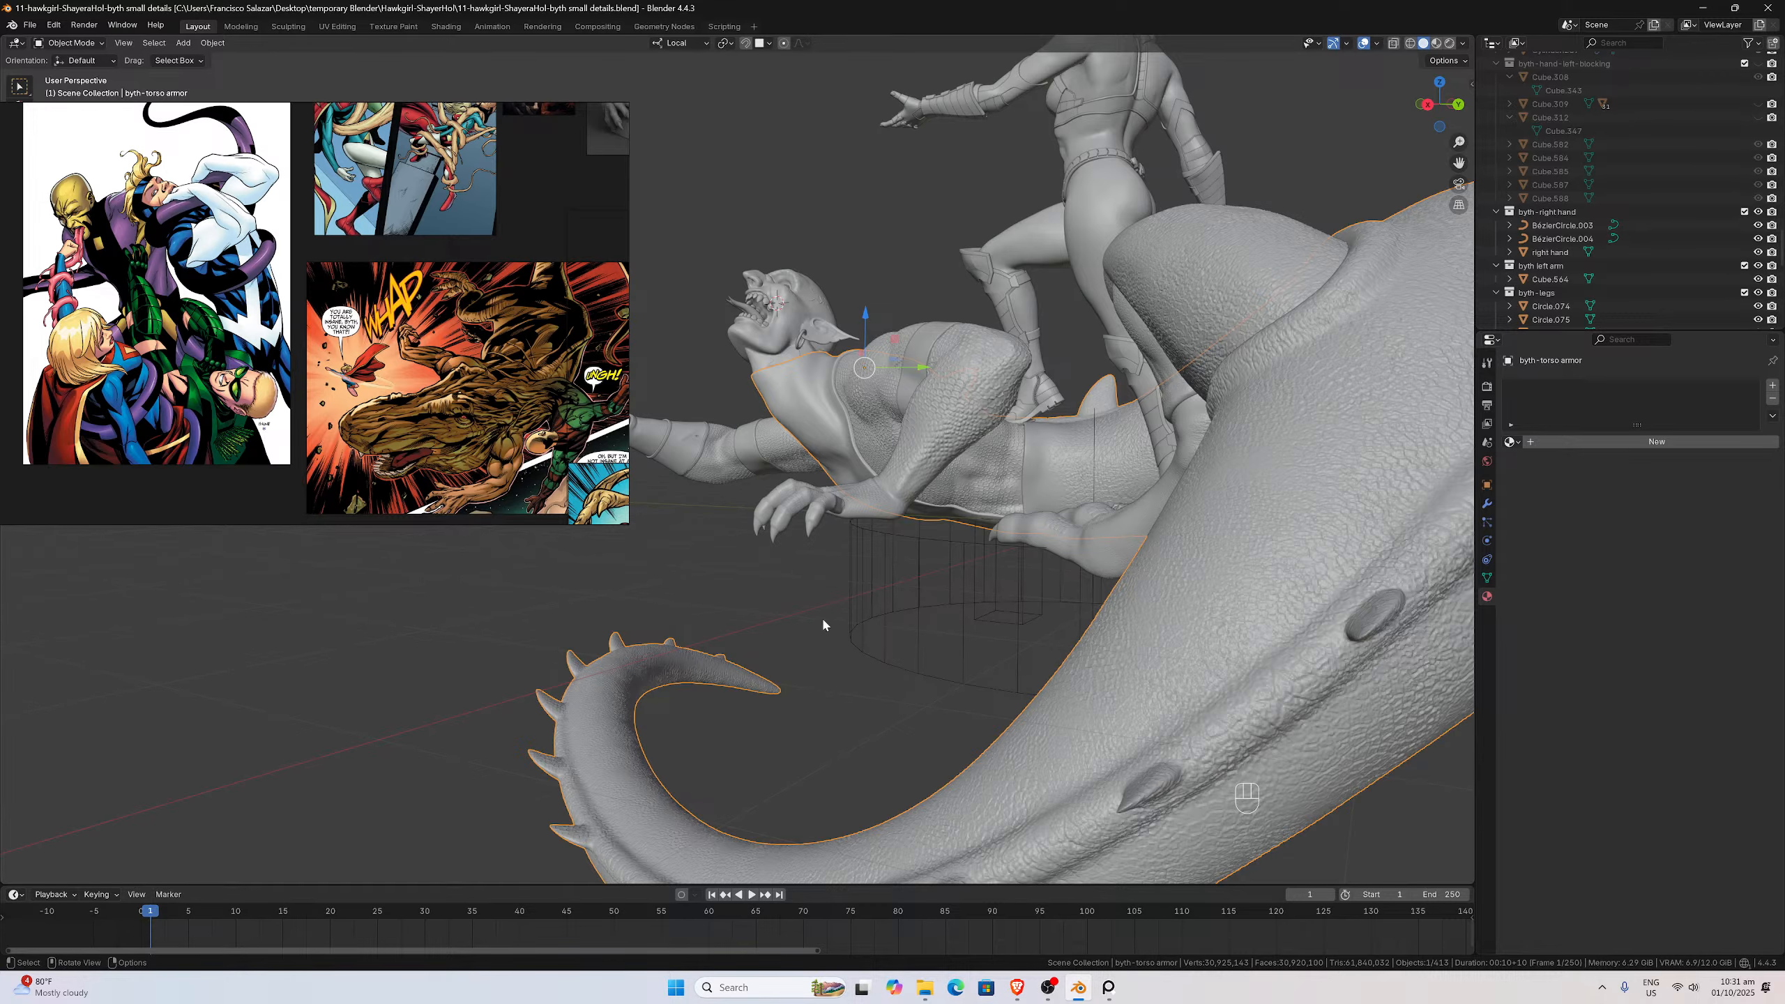
Examine the whole sculpture from directly above, covering the curled spiked tail, the creature's back and Hawkgirl's placement on it
middle_click_drag(808, 615, 826, 534)
scroll(977, 602, "down", 2)
key("KP_7")
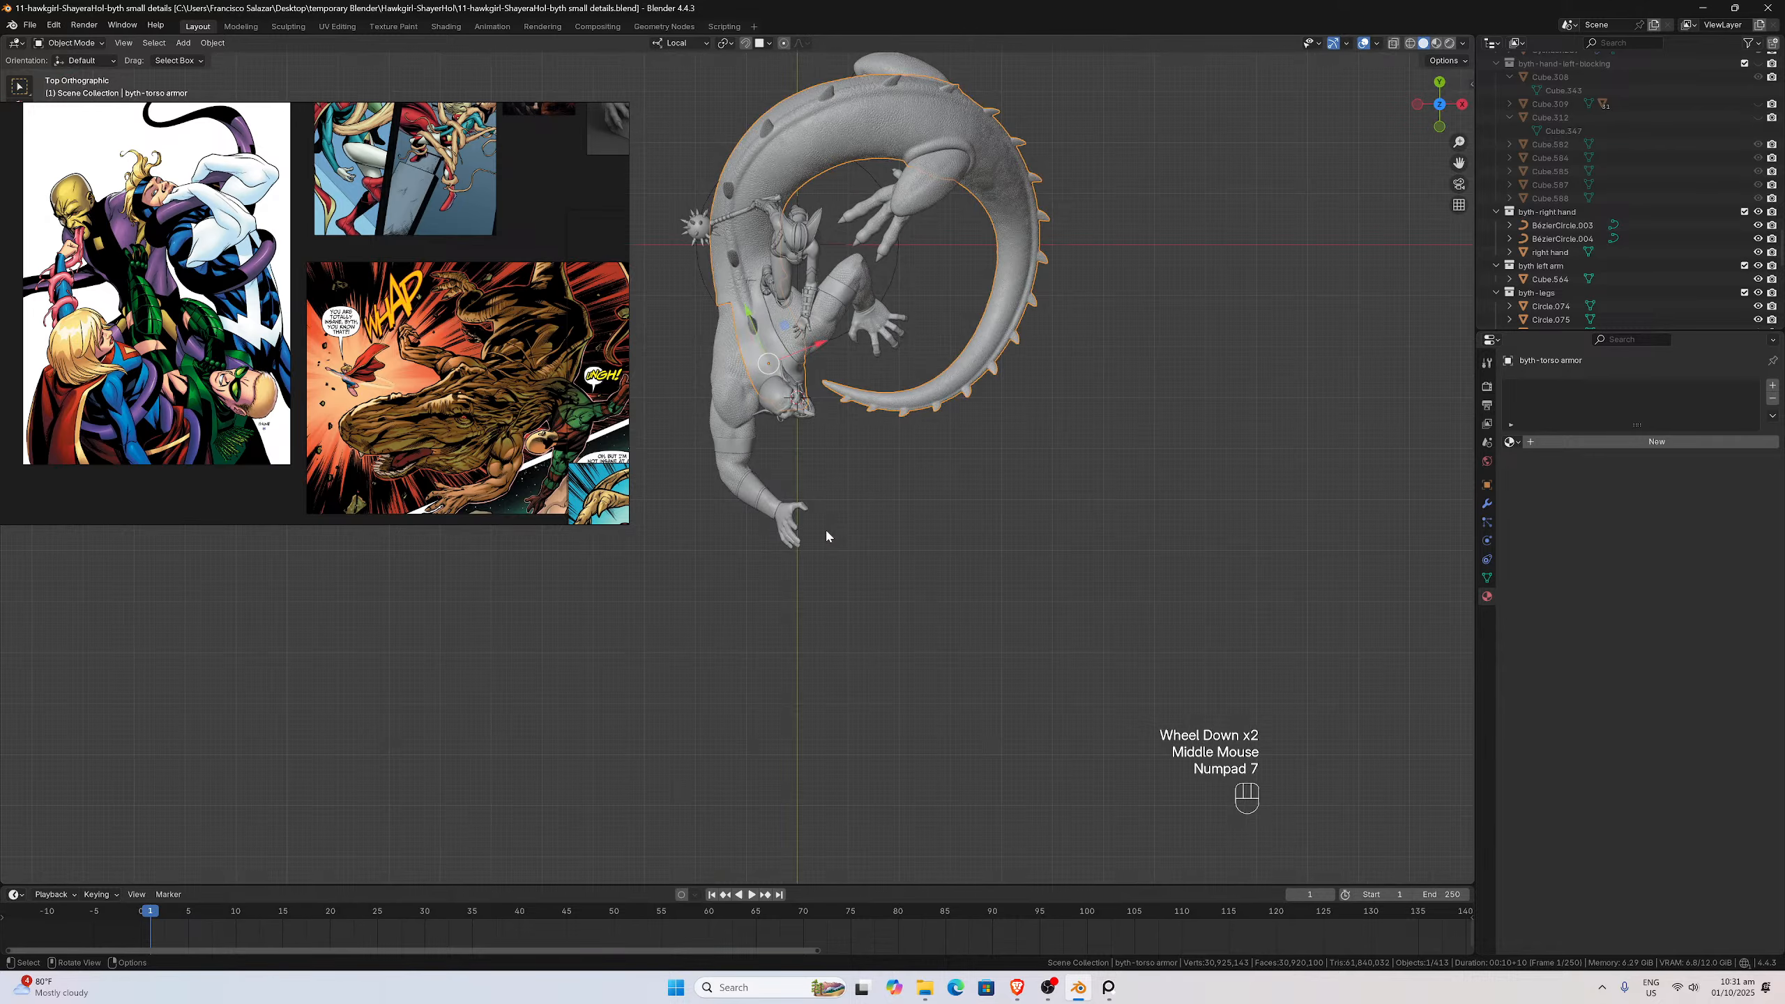
scroll(1319, 246, "up", 2)
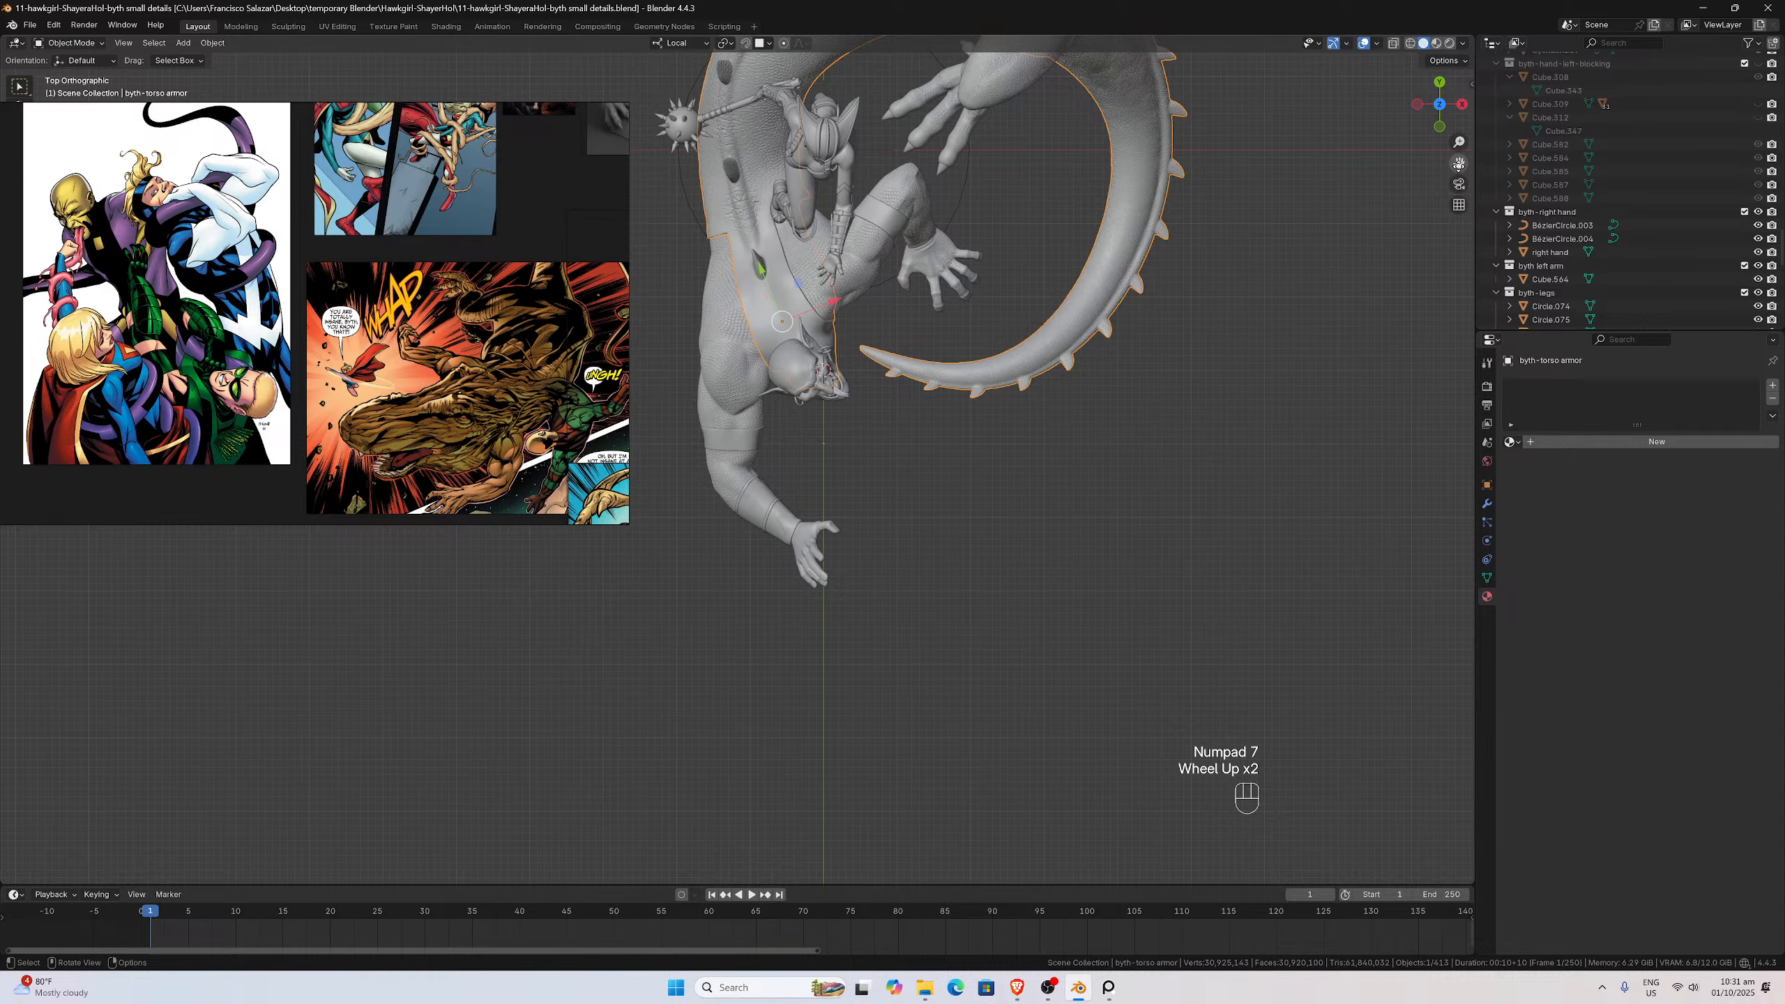
left_click_drag(1458, 163, 1392, 230)
scroll(1004, 477, "up", 2)
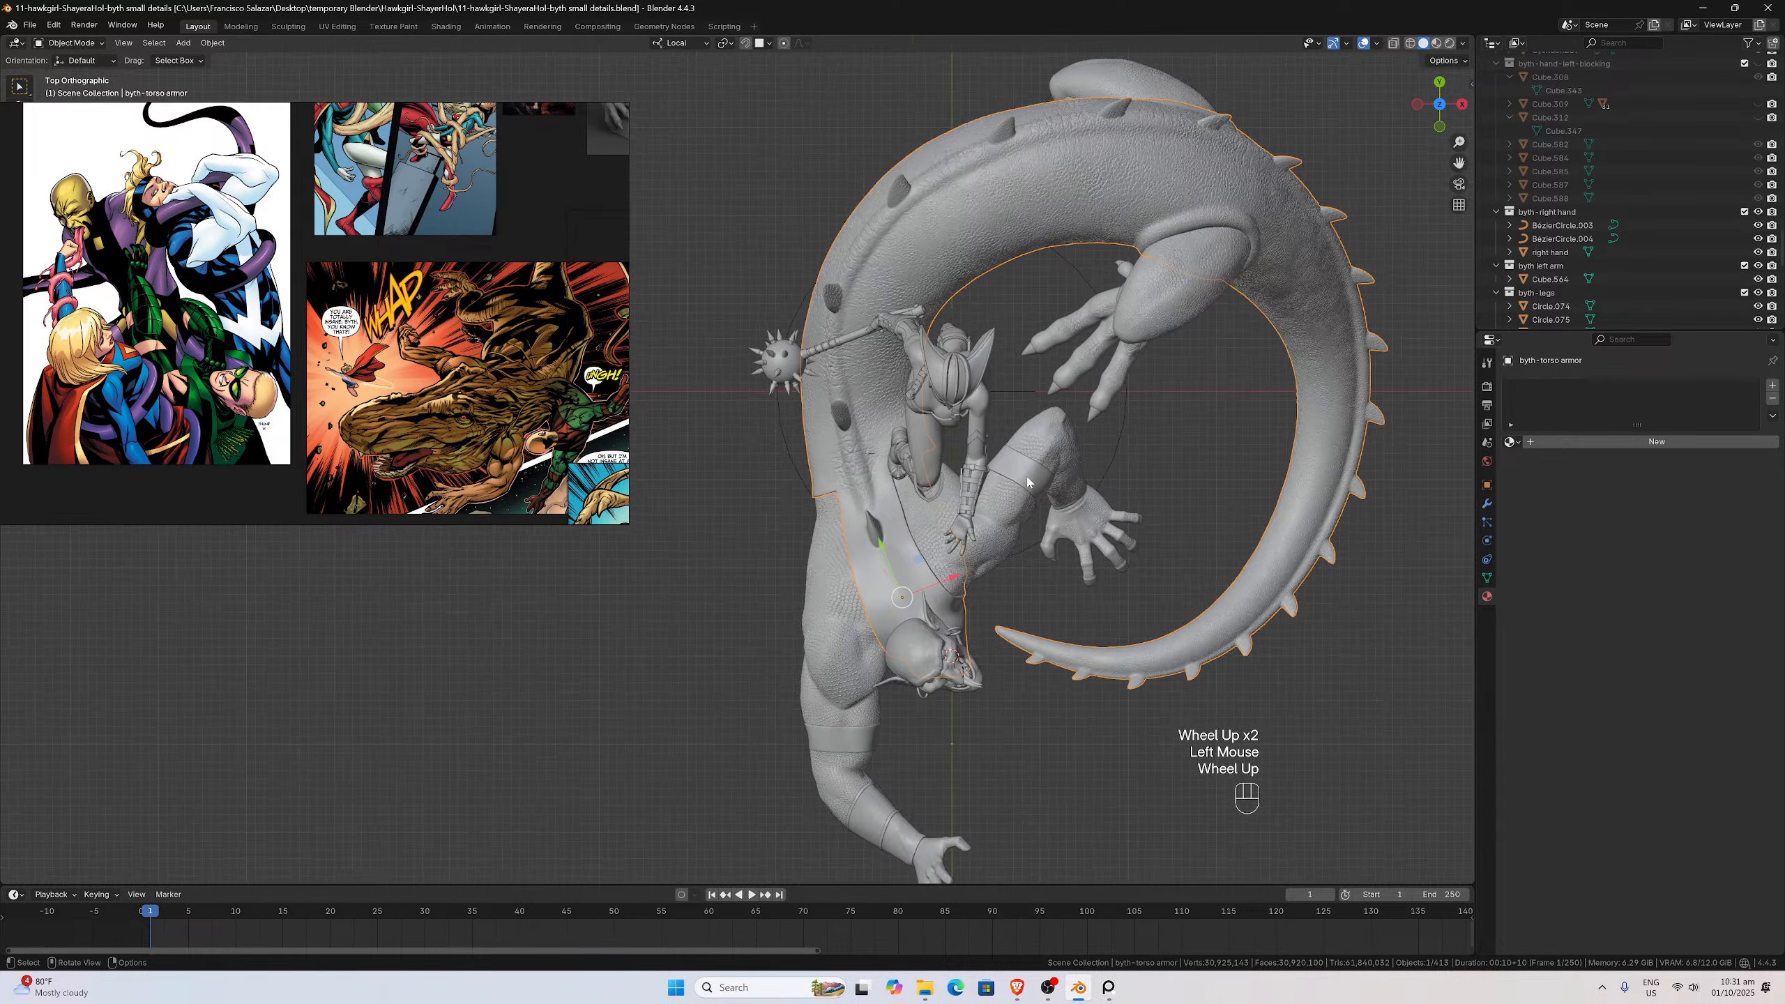
scroll(1025, 473, "down", 3)
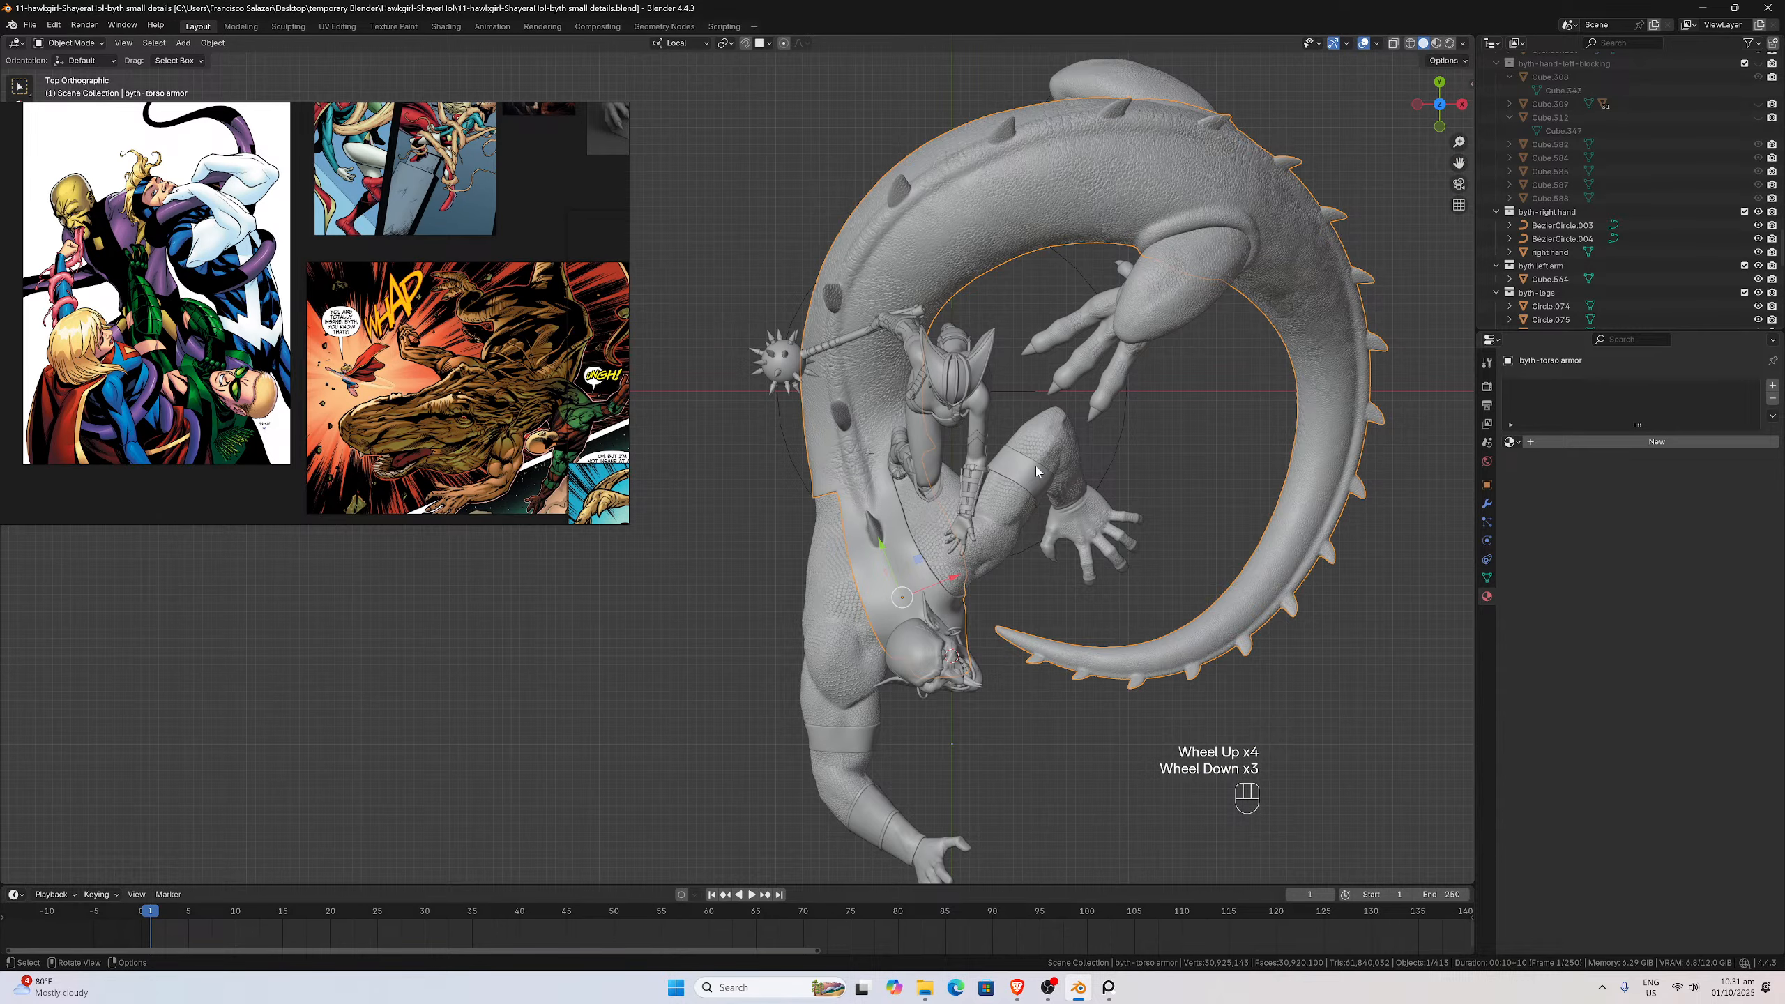
scroll(1050, 468, "up", 4)
scroll(1054, 453, "down", 2)
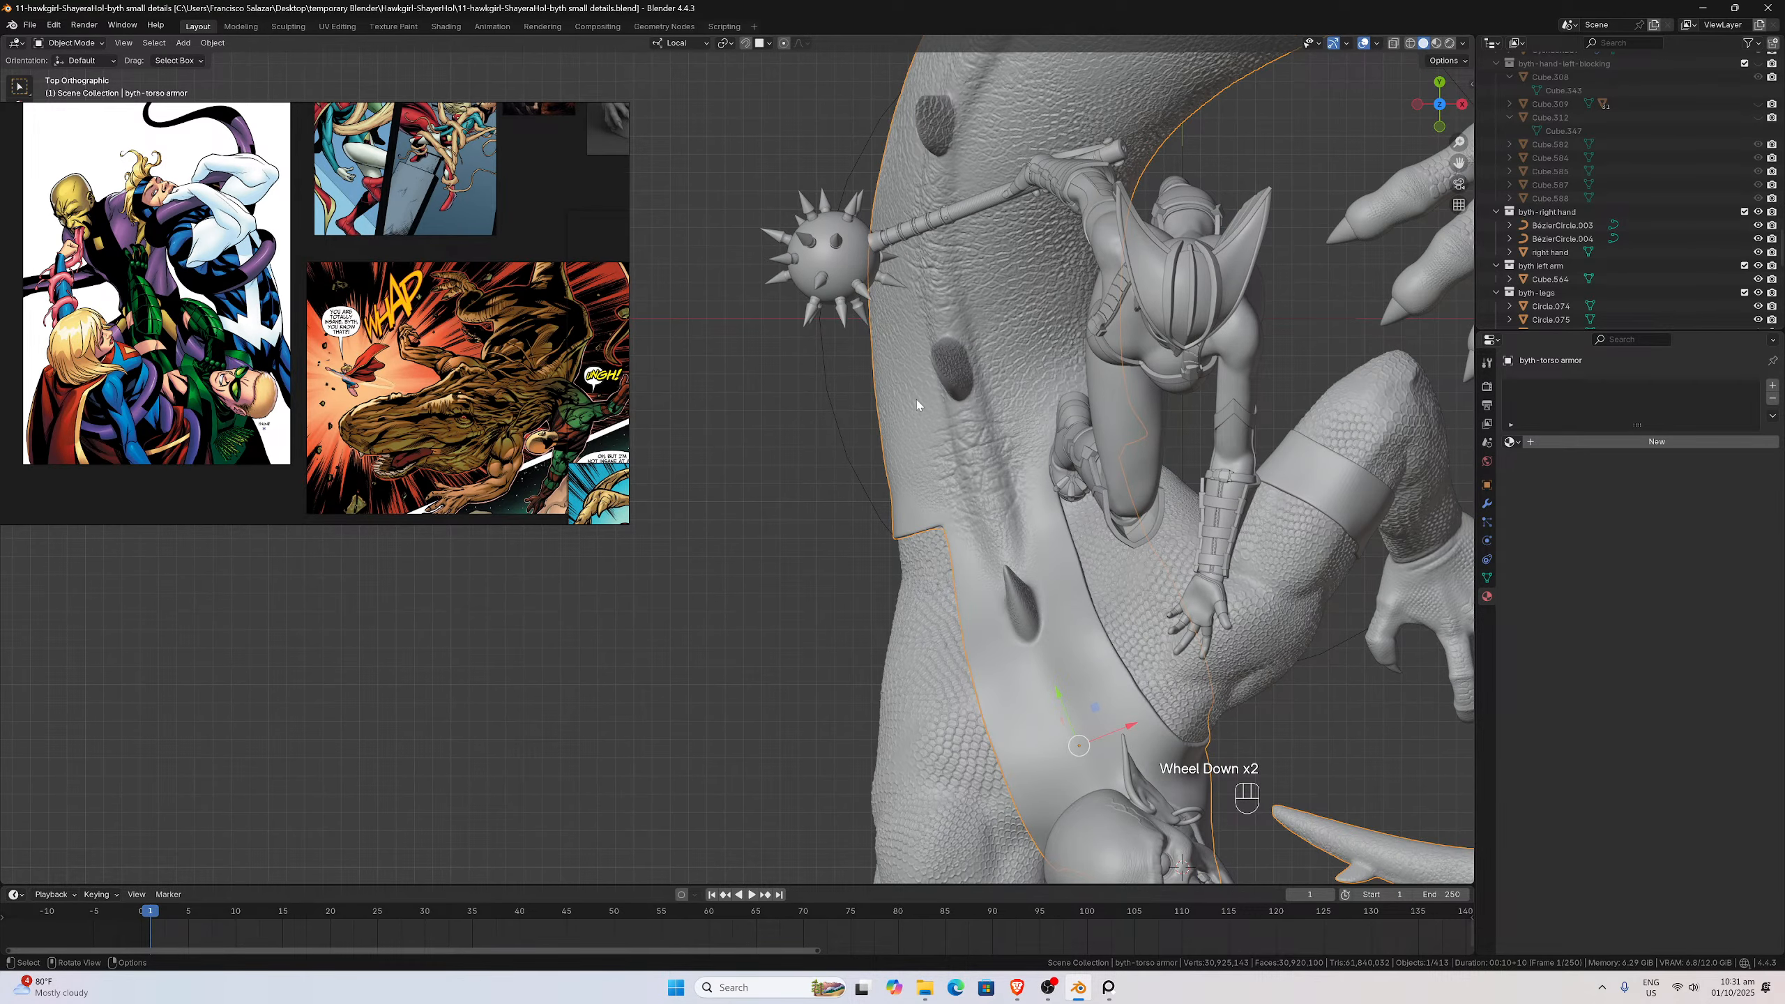
scroll(956, 197, "down", 2)
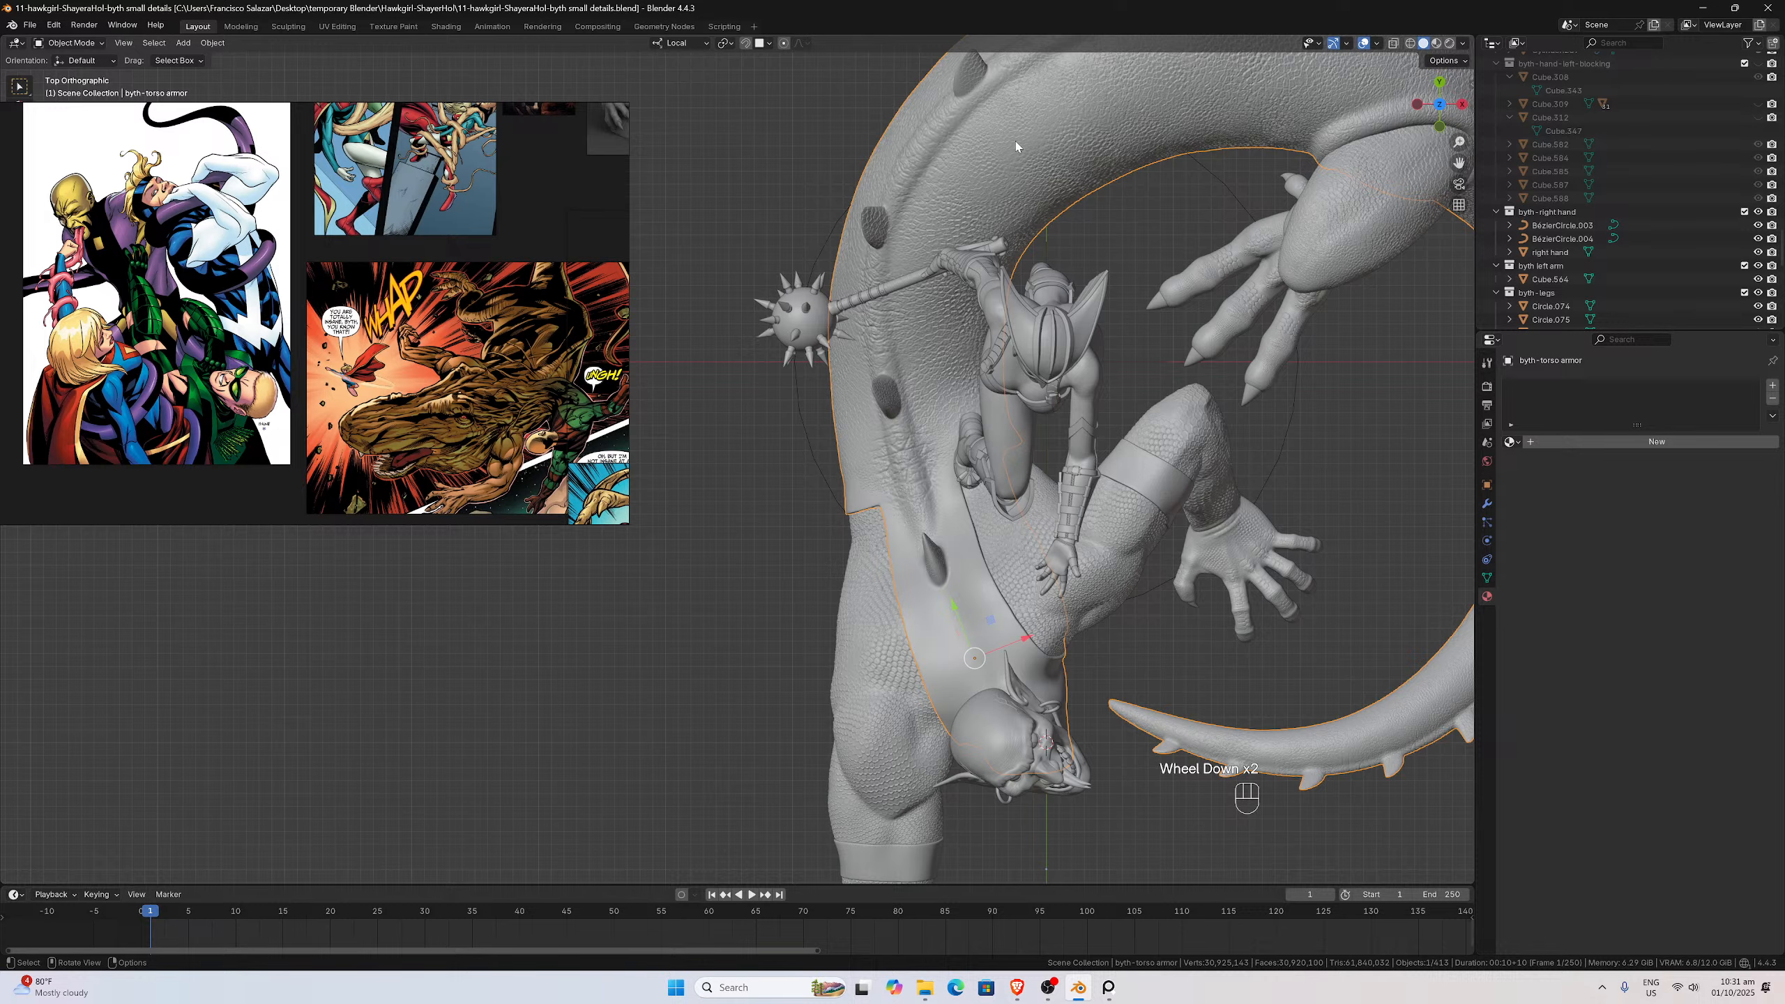
scroll(1020, 156, "down", 1)
scroll(1209, 225, "down", 1)
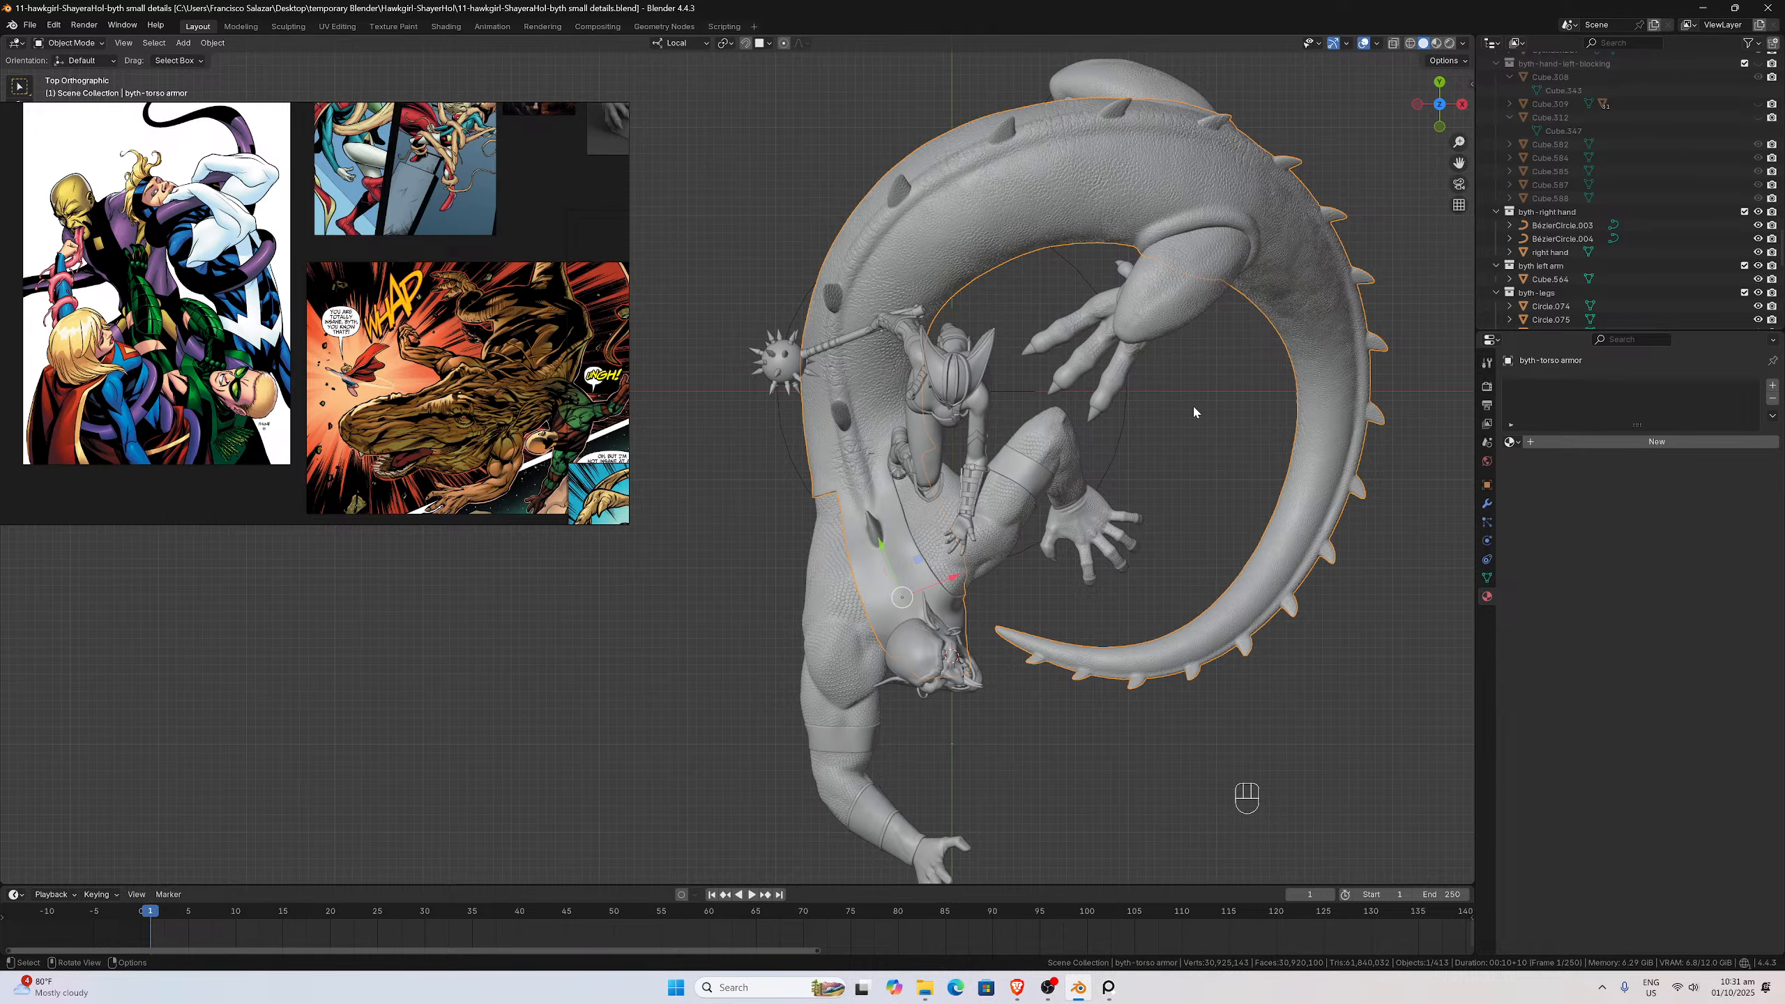
Examine the creature's scaled arms, head and clawed hands from several perspective angles, comparing them with the top view
scroll(1192, 404, "up", 2)
middle_click_drag(1193, 405, 1052, 261)
scroll(1052, 261, "down", 1)
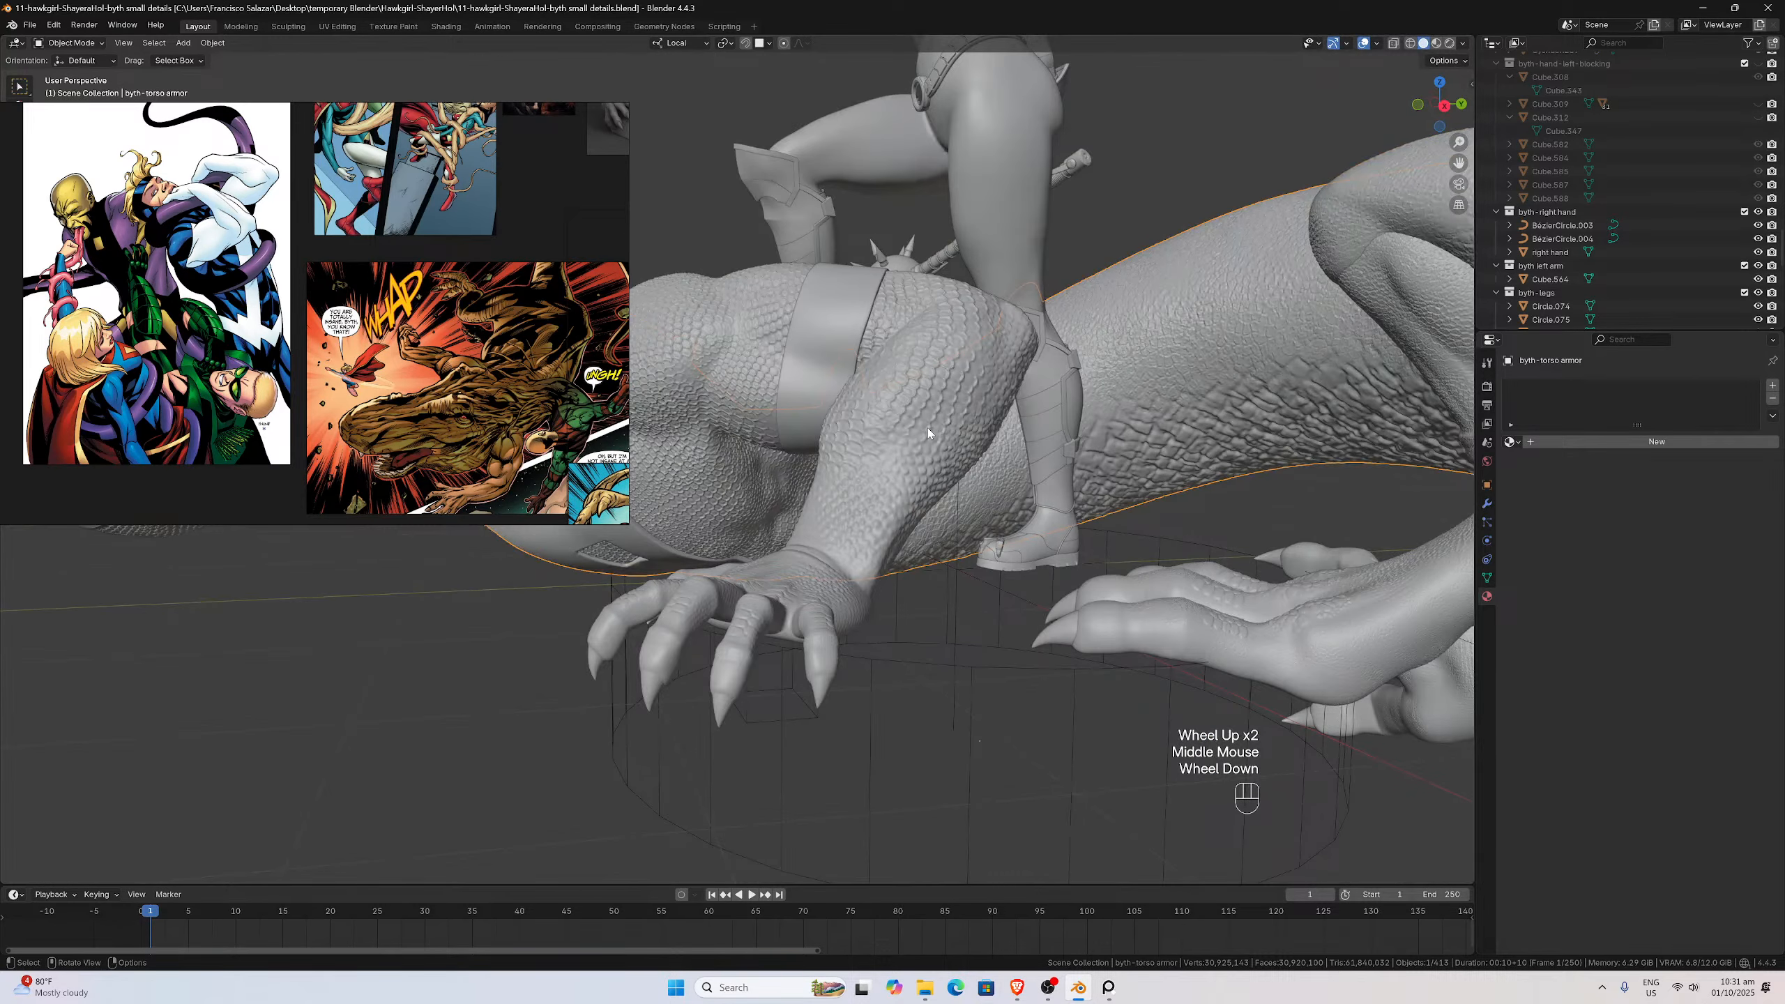
middle_click_drag(892, 488, 1055, 497)
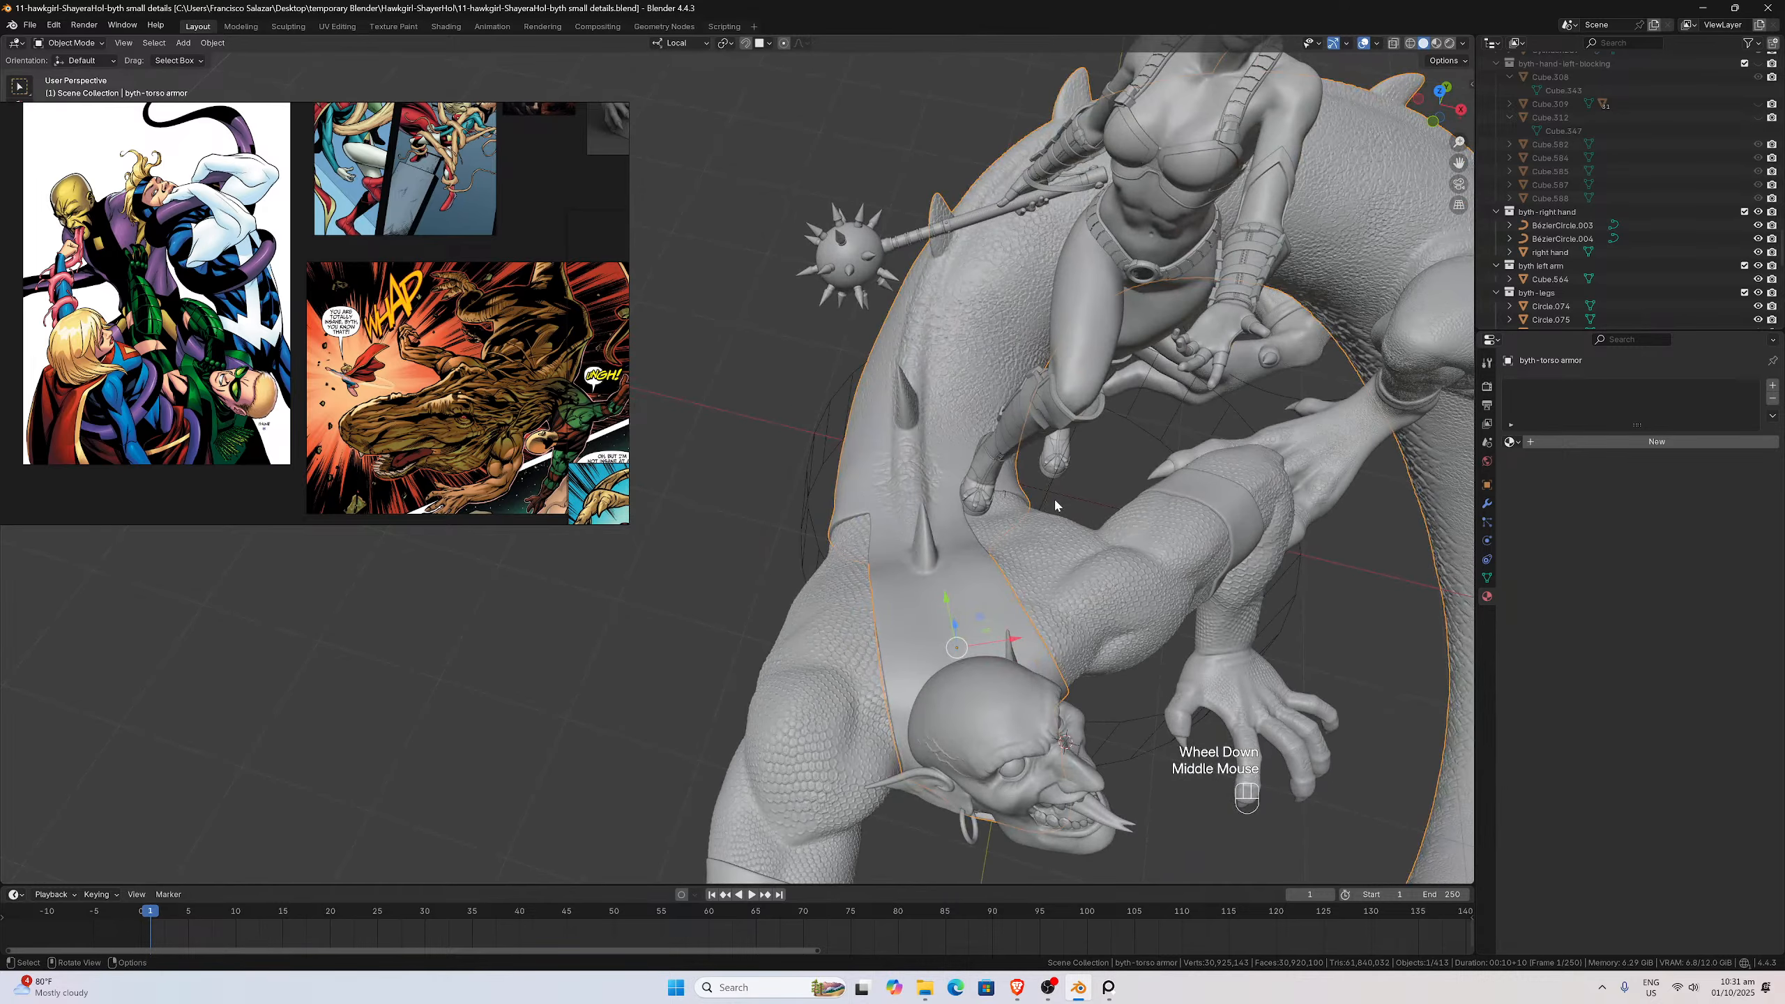
key("KP_7")
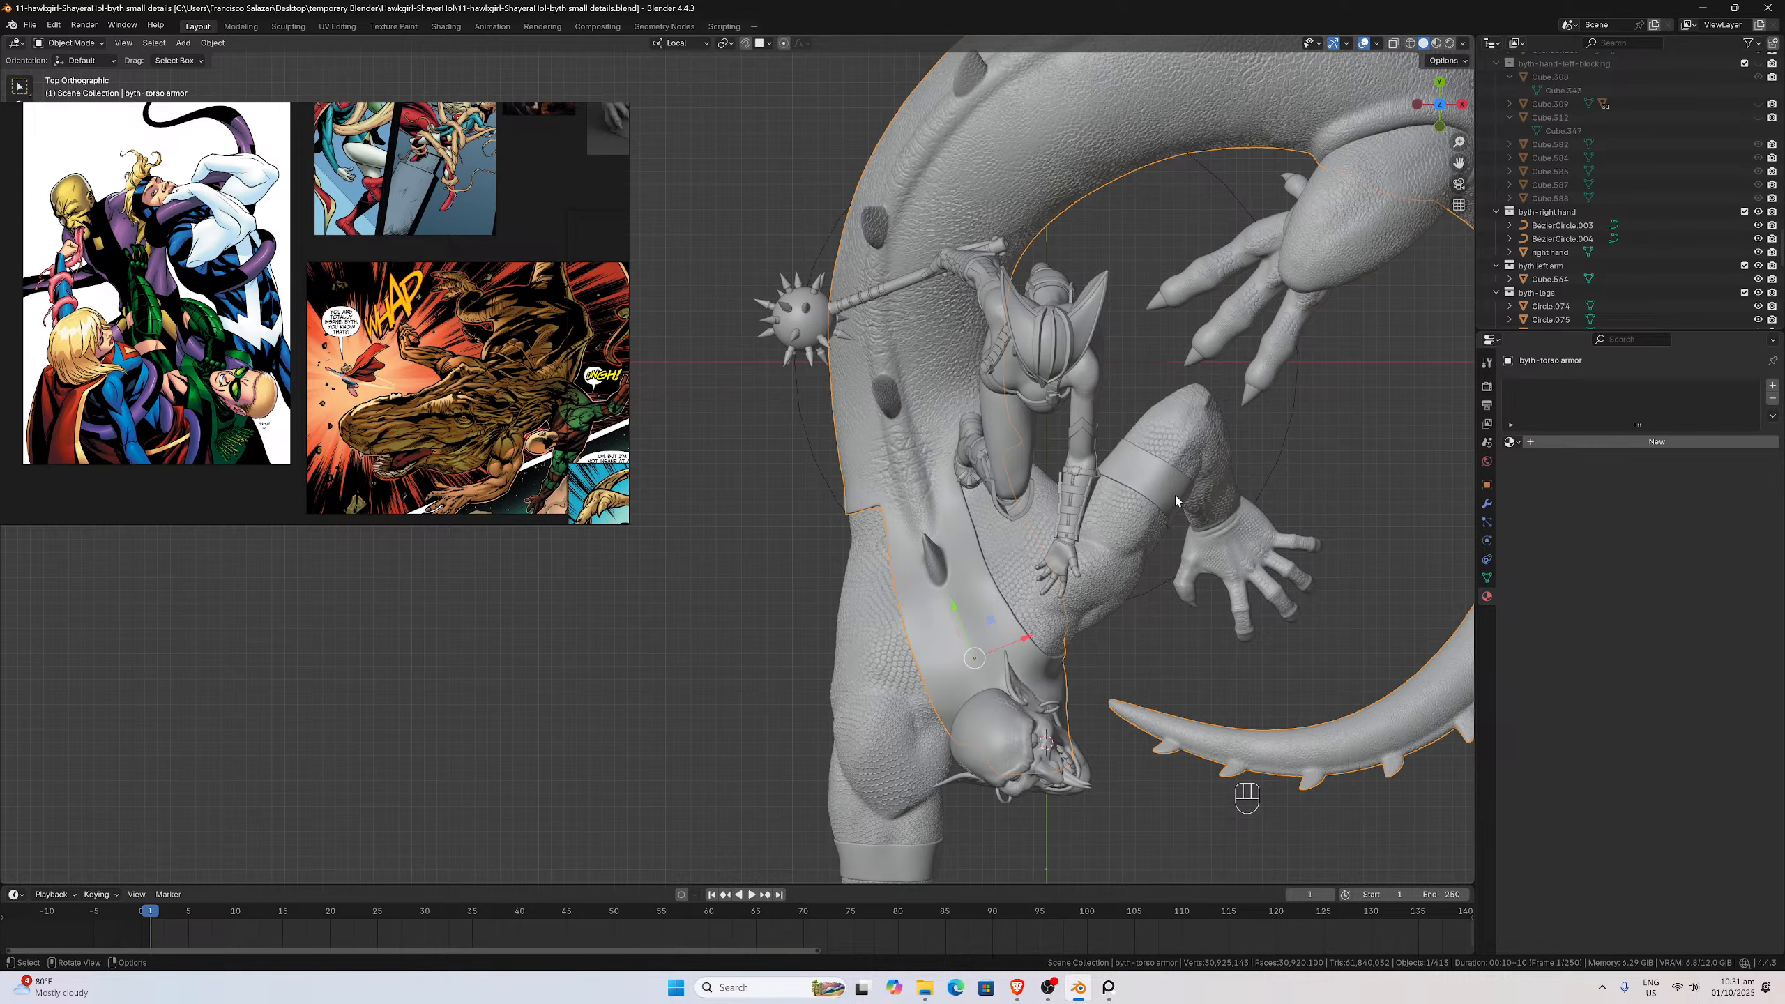
scroll(1174, 494, "down", 1)
middle_click_drag(1116, 544, 1121, 462)
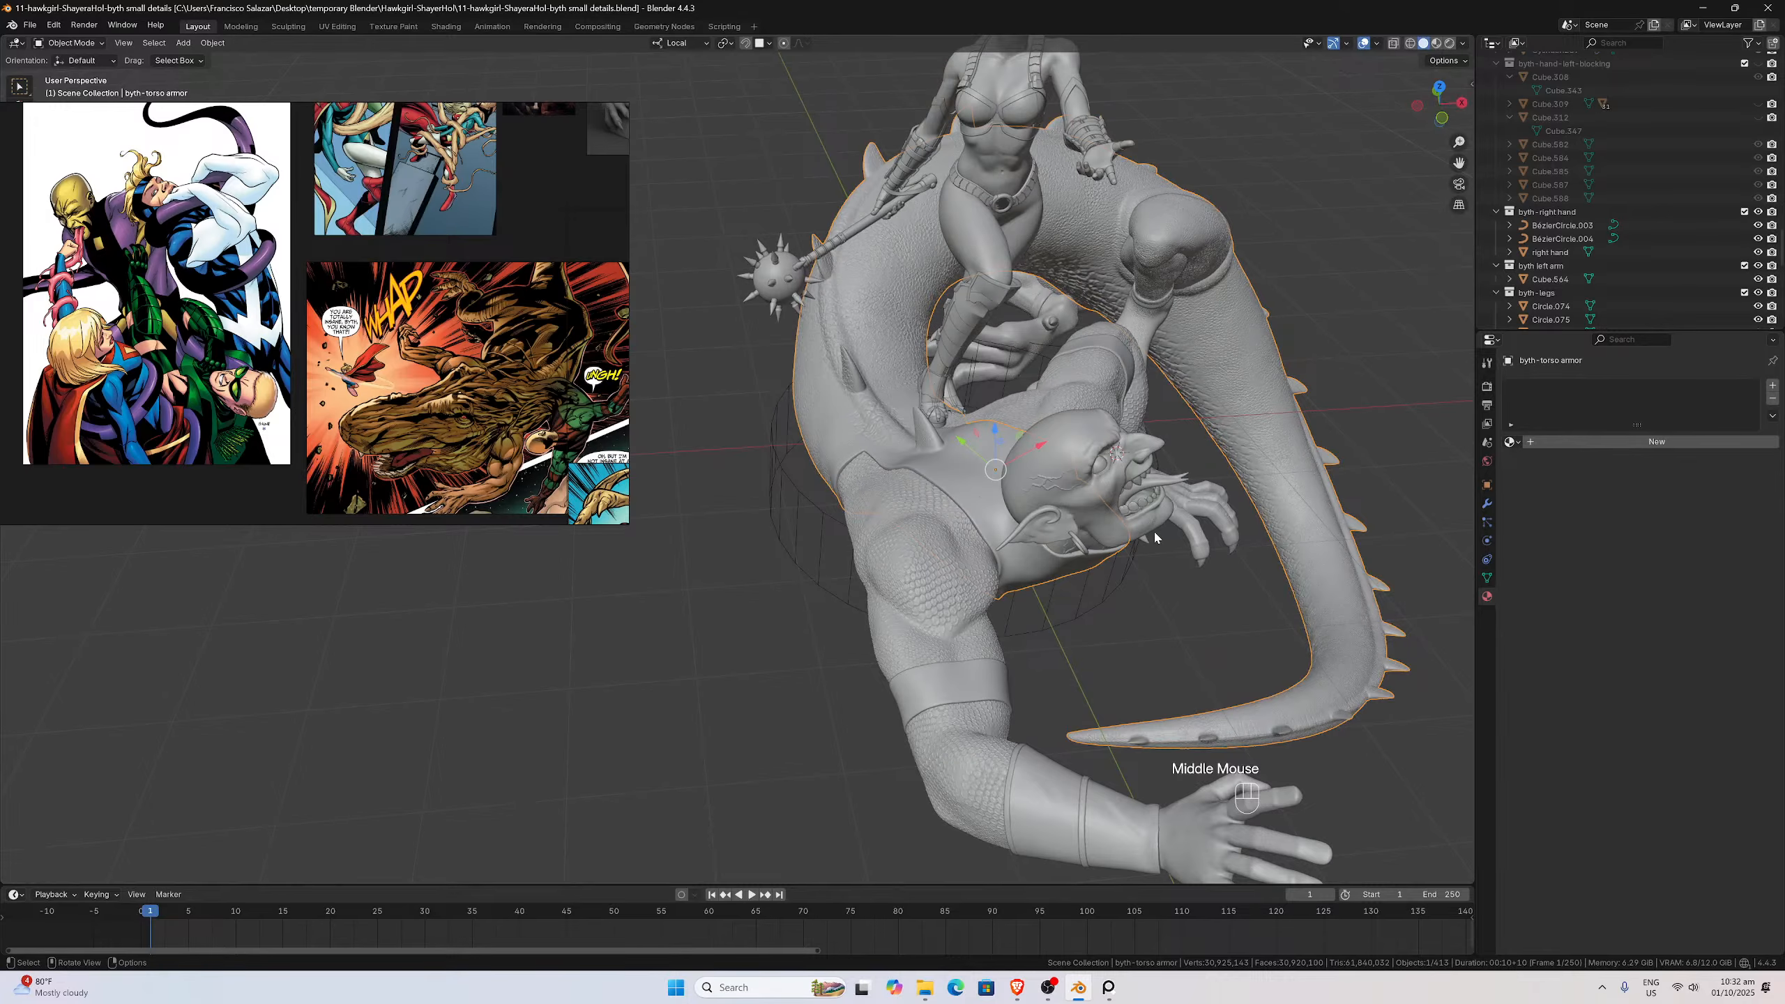
middle_click_drag(1159, 543, 1168, 557)
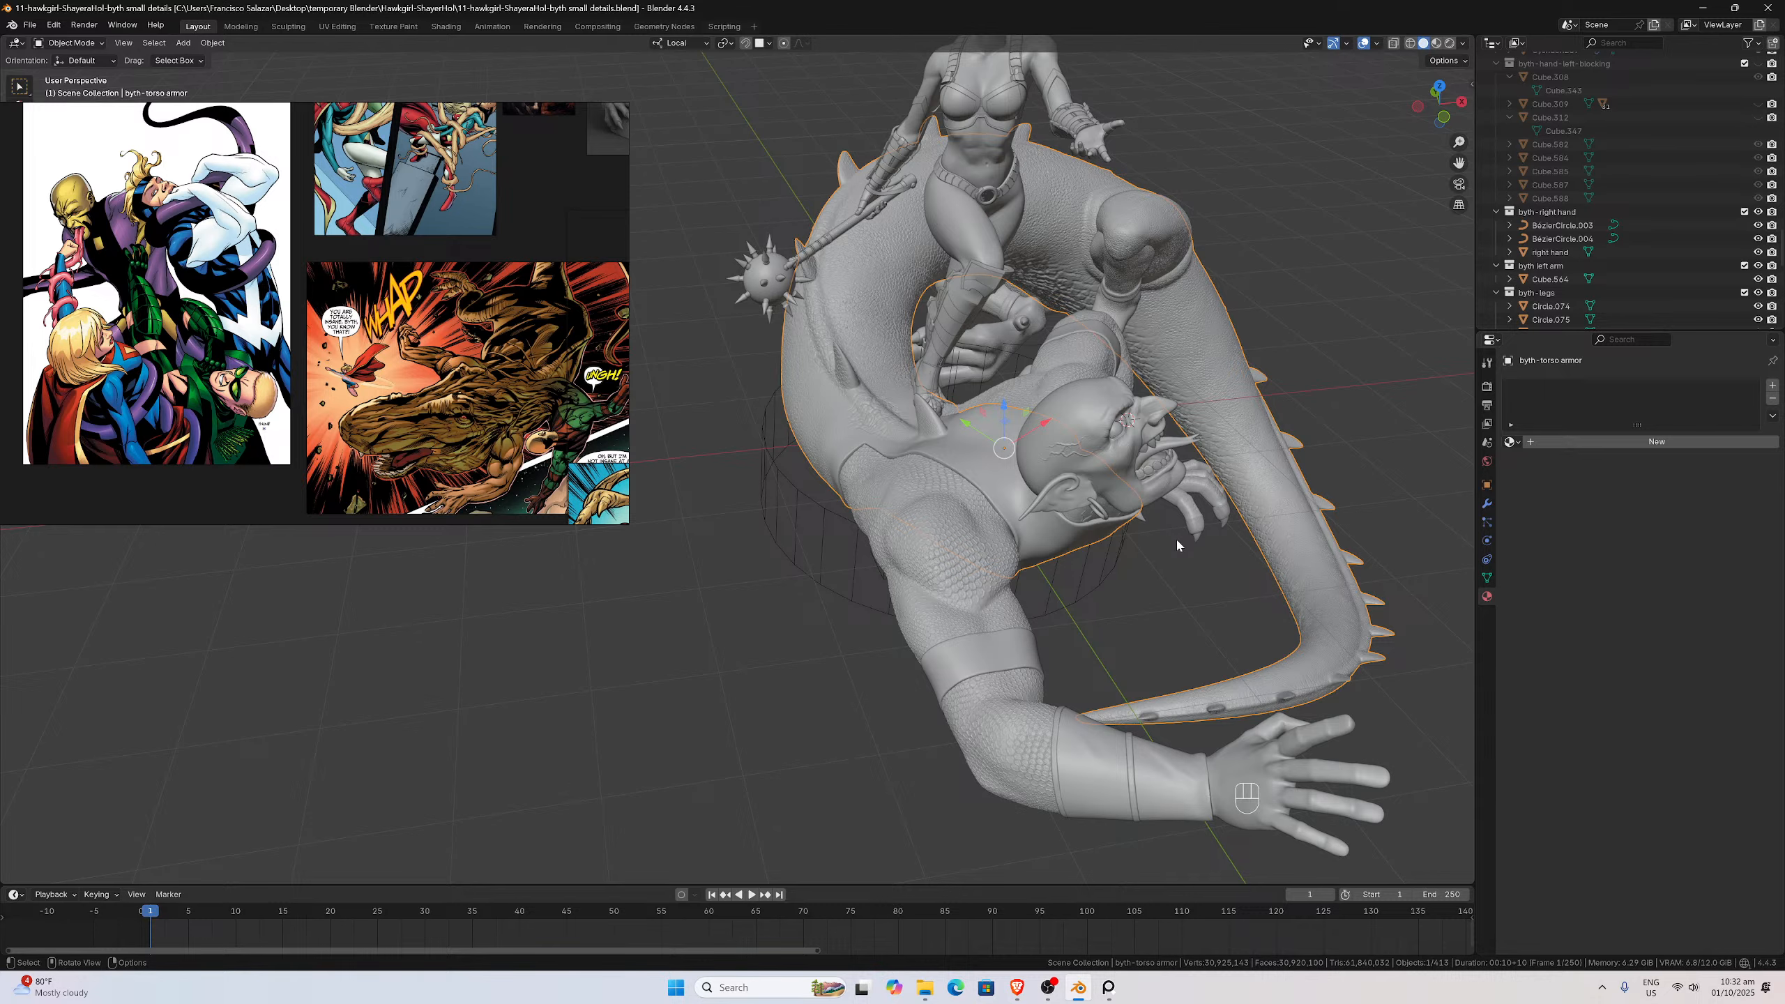
middle_click_drag(1176, 546, 1047, 527)
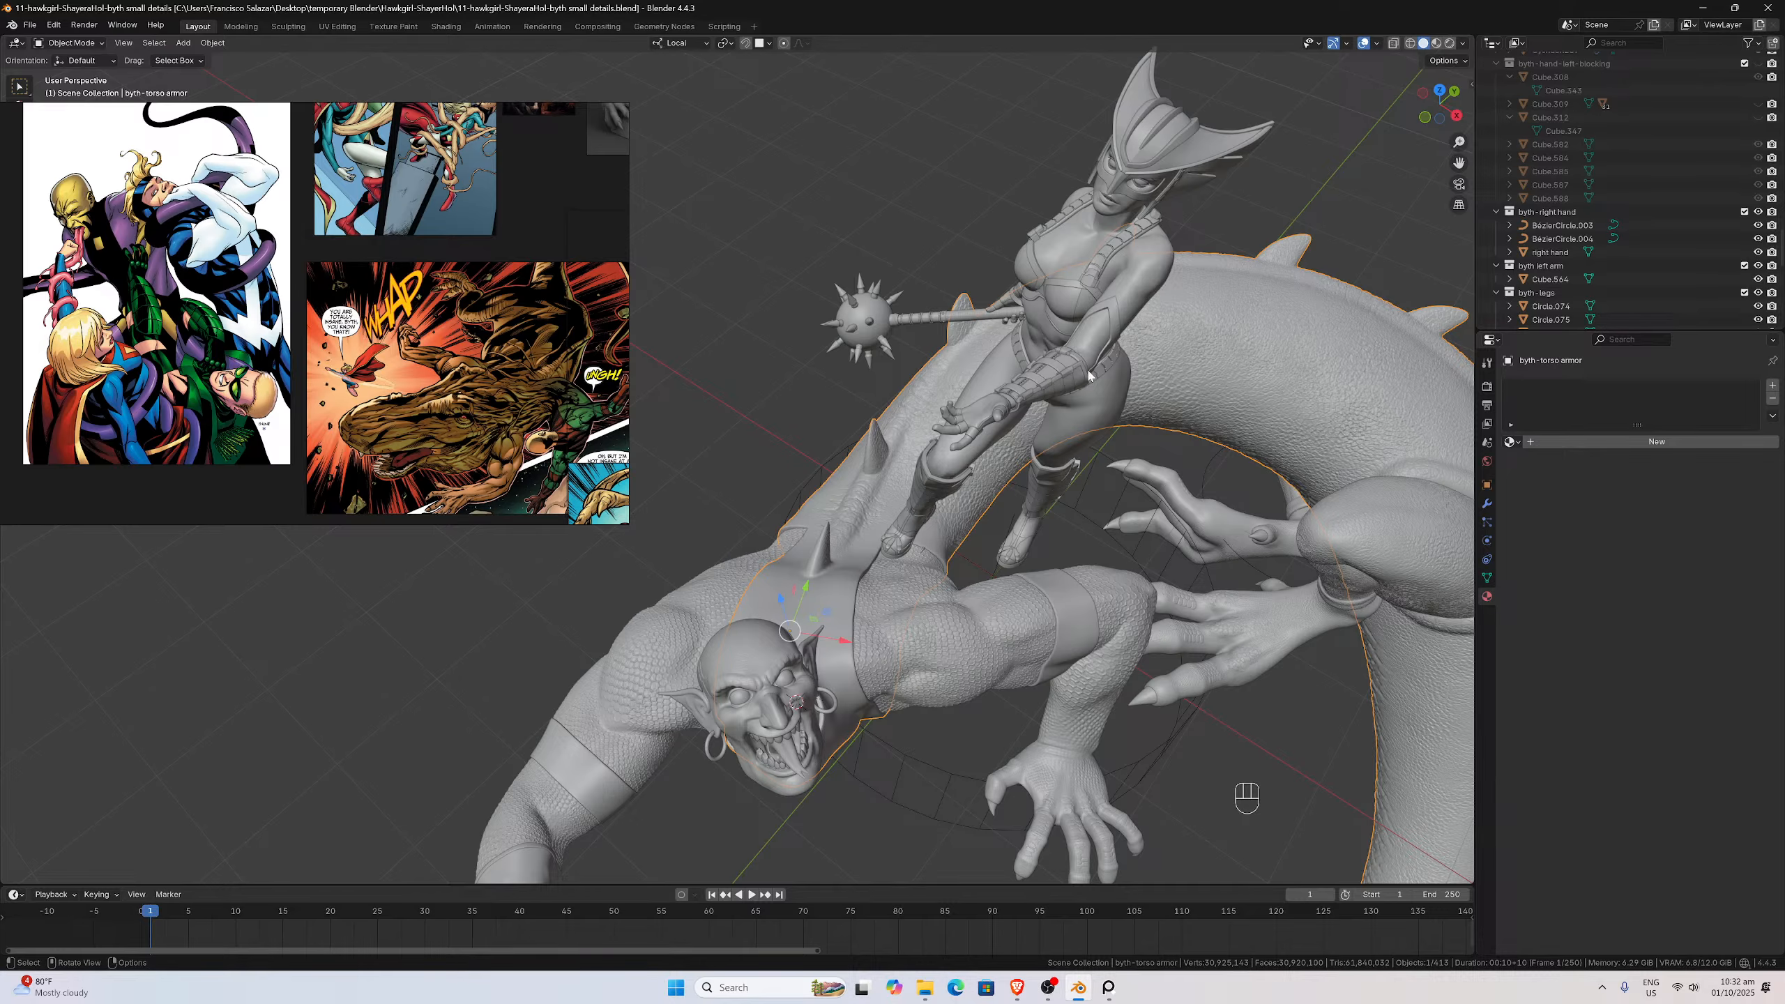
middle_click_drag(1403, 391, 1206, 507)
middle_click_drag(1234, 464, 1257, 468)
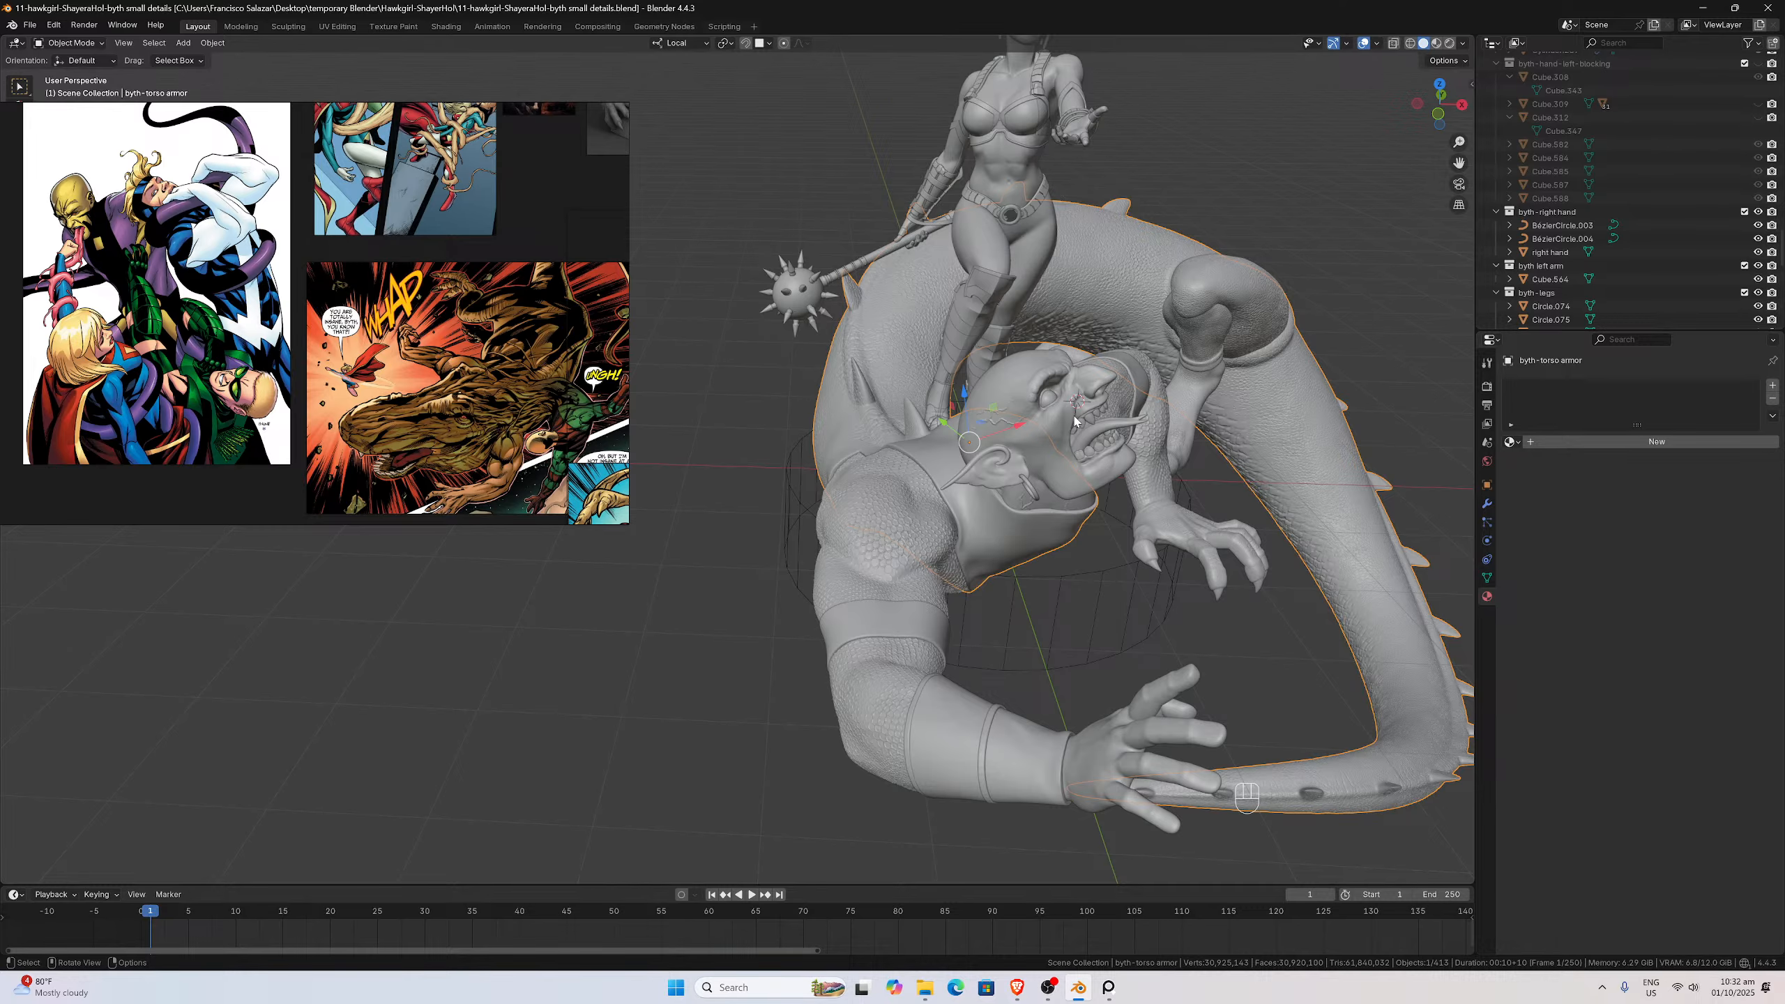
Select the thin ring around the creature's outstretched forearm and inspect the shoulder scales and the smooth neck collar
left_click(994, 734)
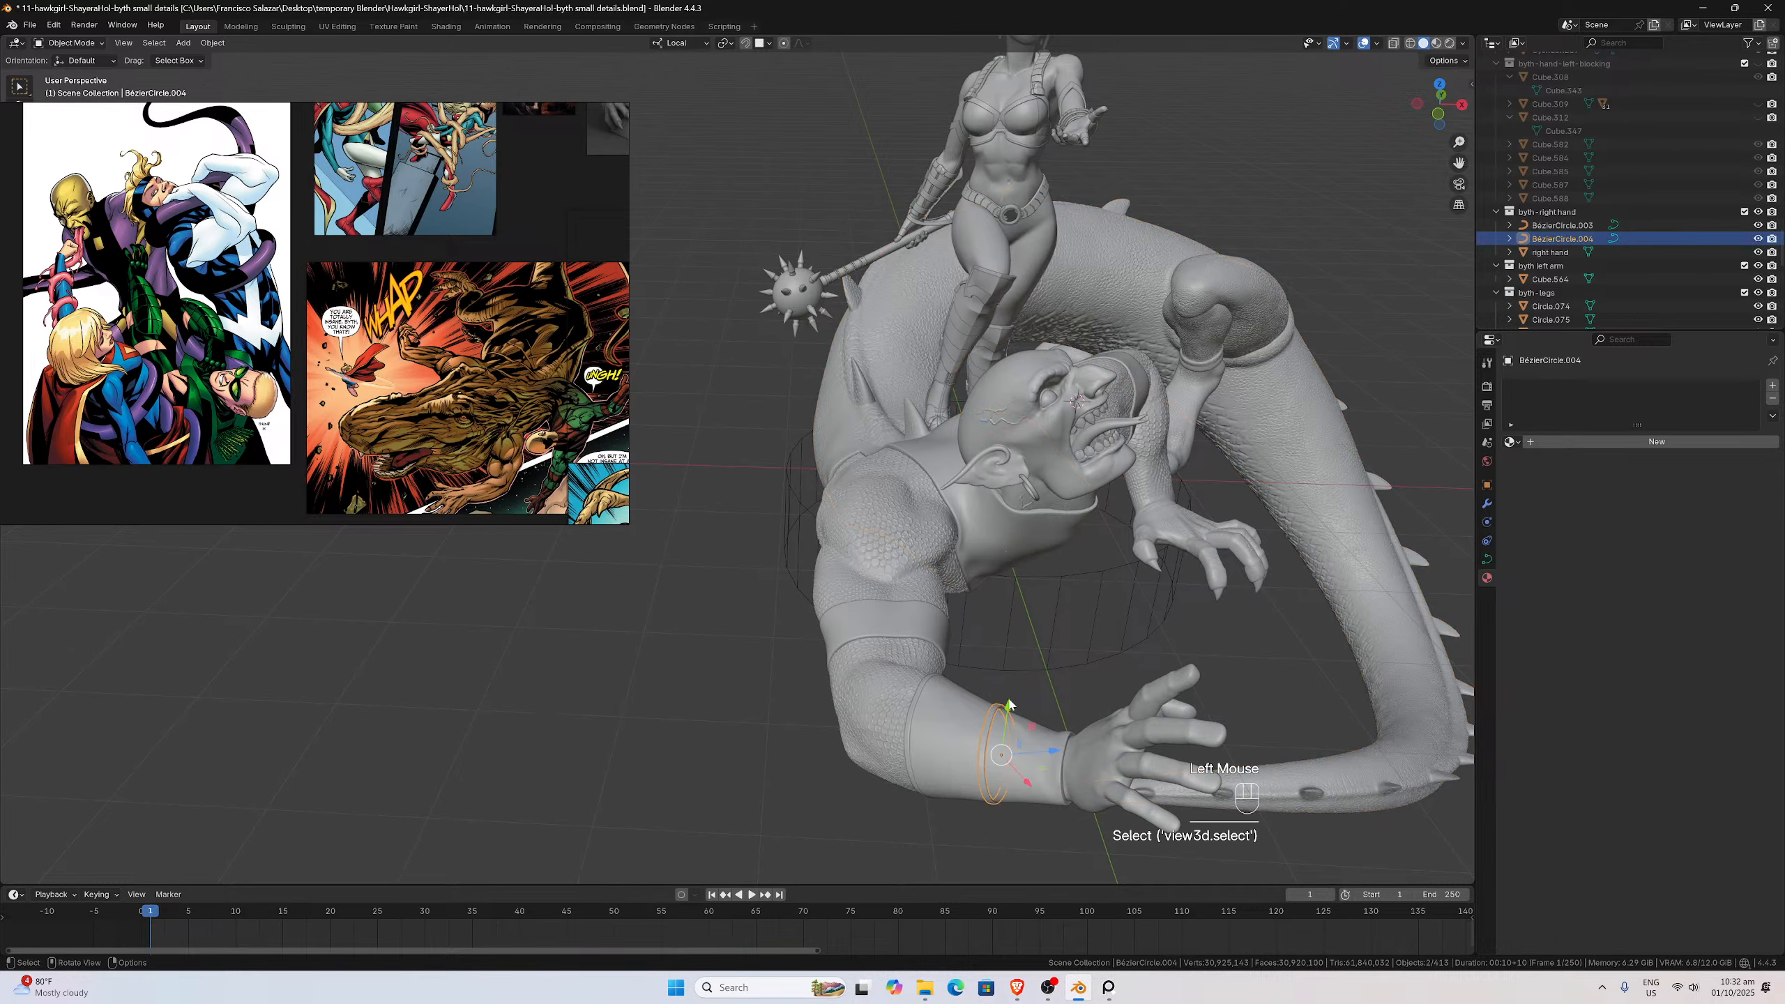
middle_click_drag(994, 735, 982, 667)
scroll(982, 667, "up", 3)
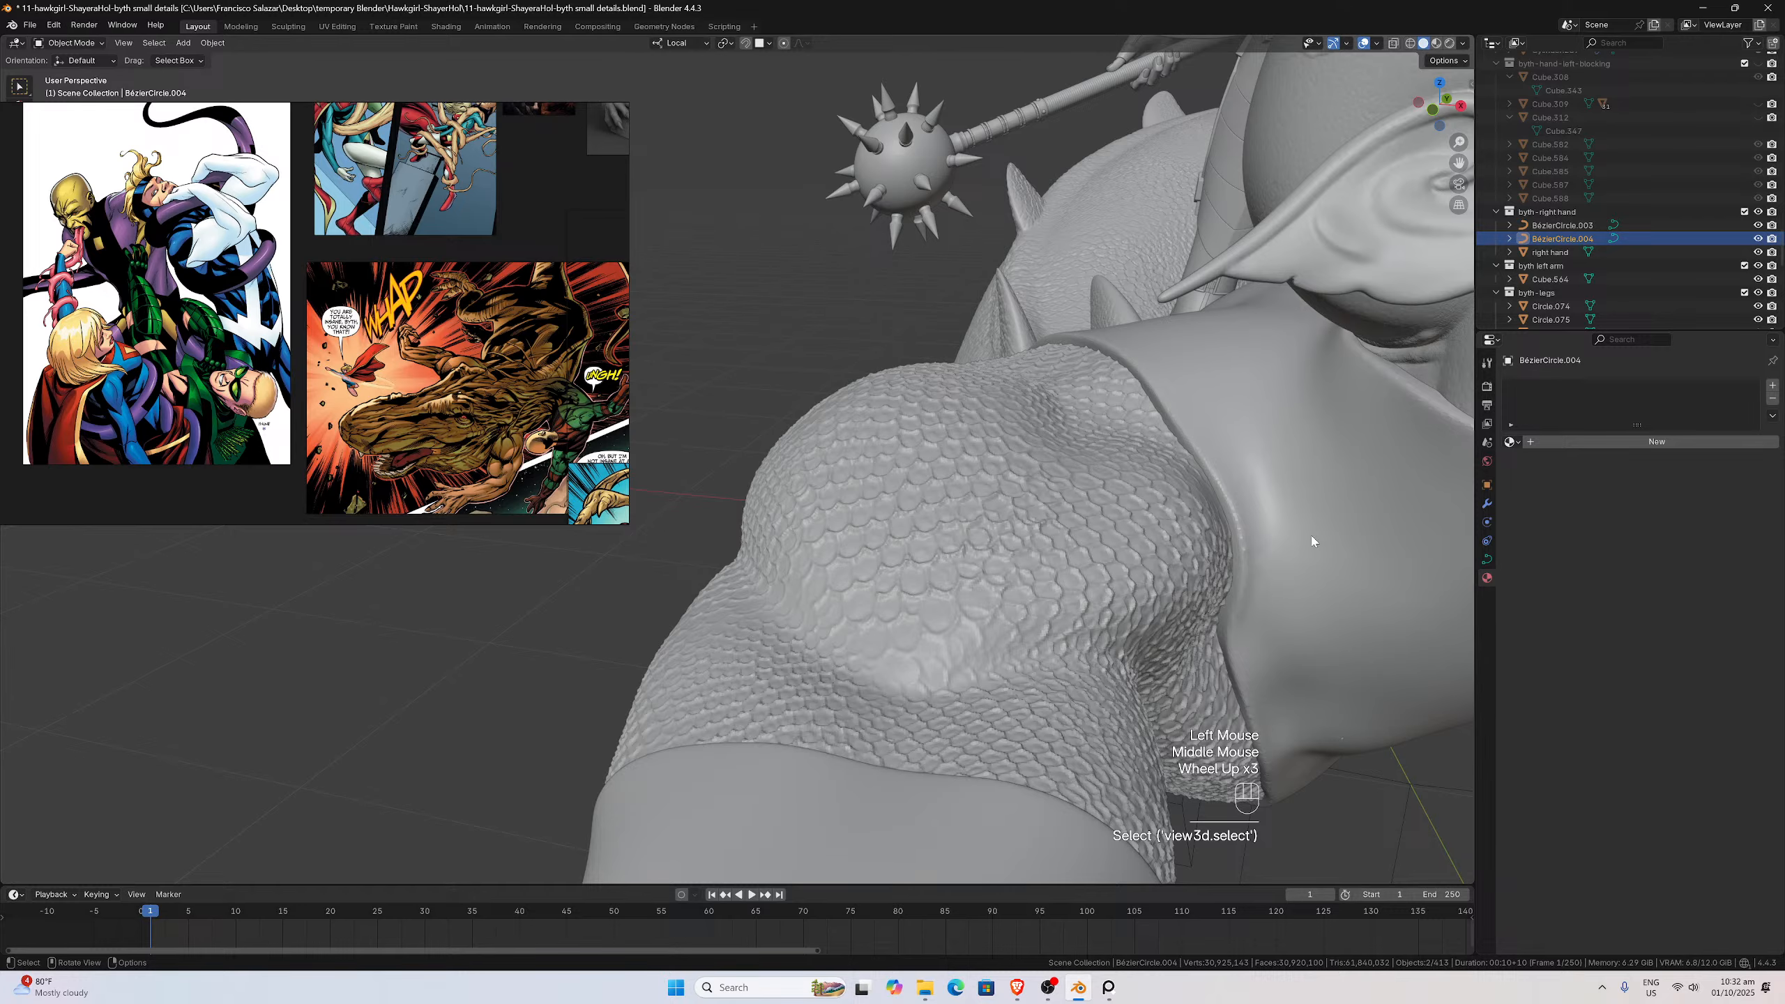
scroll(1291, 710, "down", 2)
middle_click_drag(1254, 667, 885, 502)
scroll(881, 498, "up", 3)
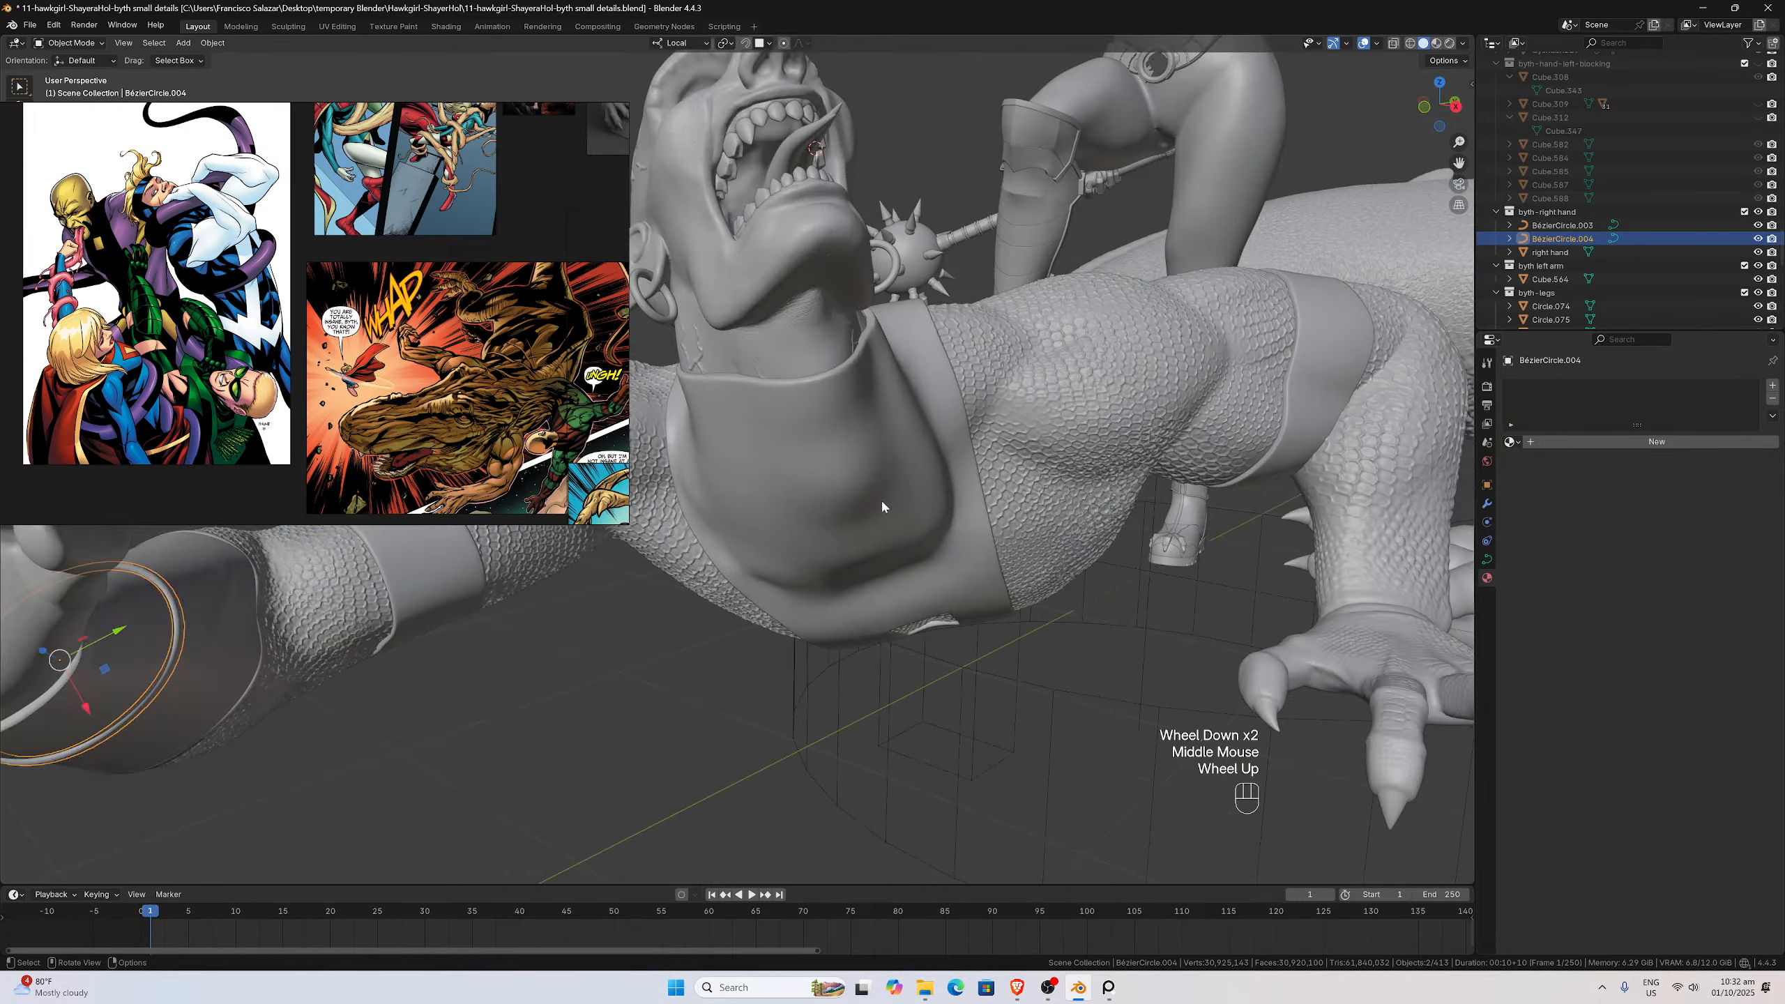
scroll(942, 510, "down", 2)
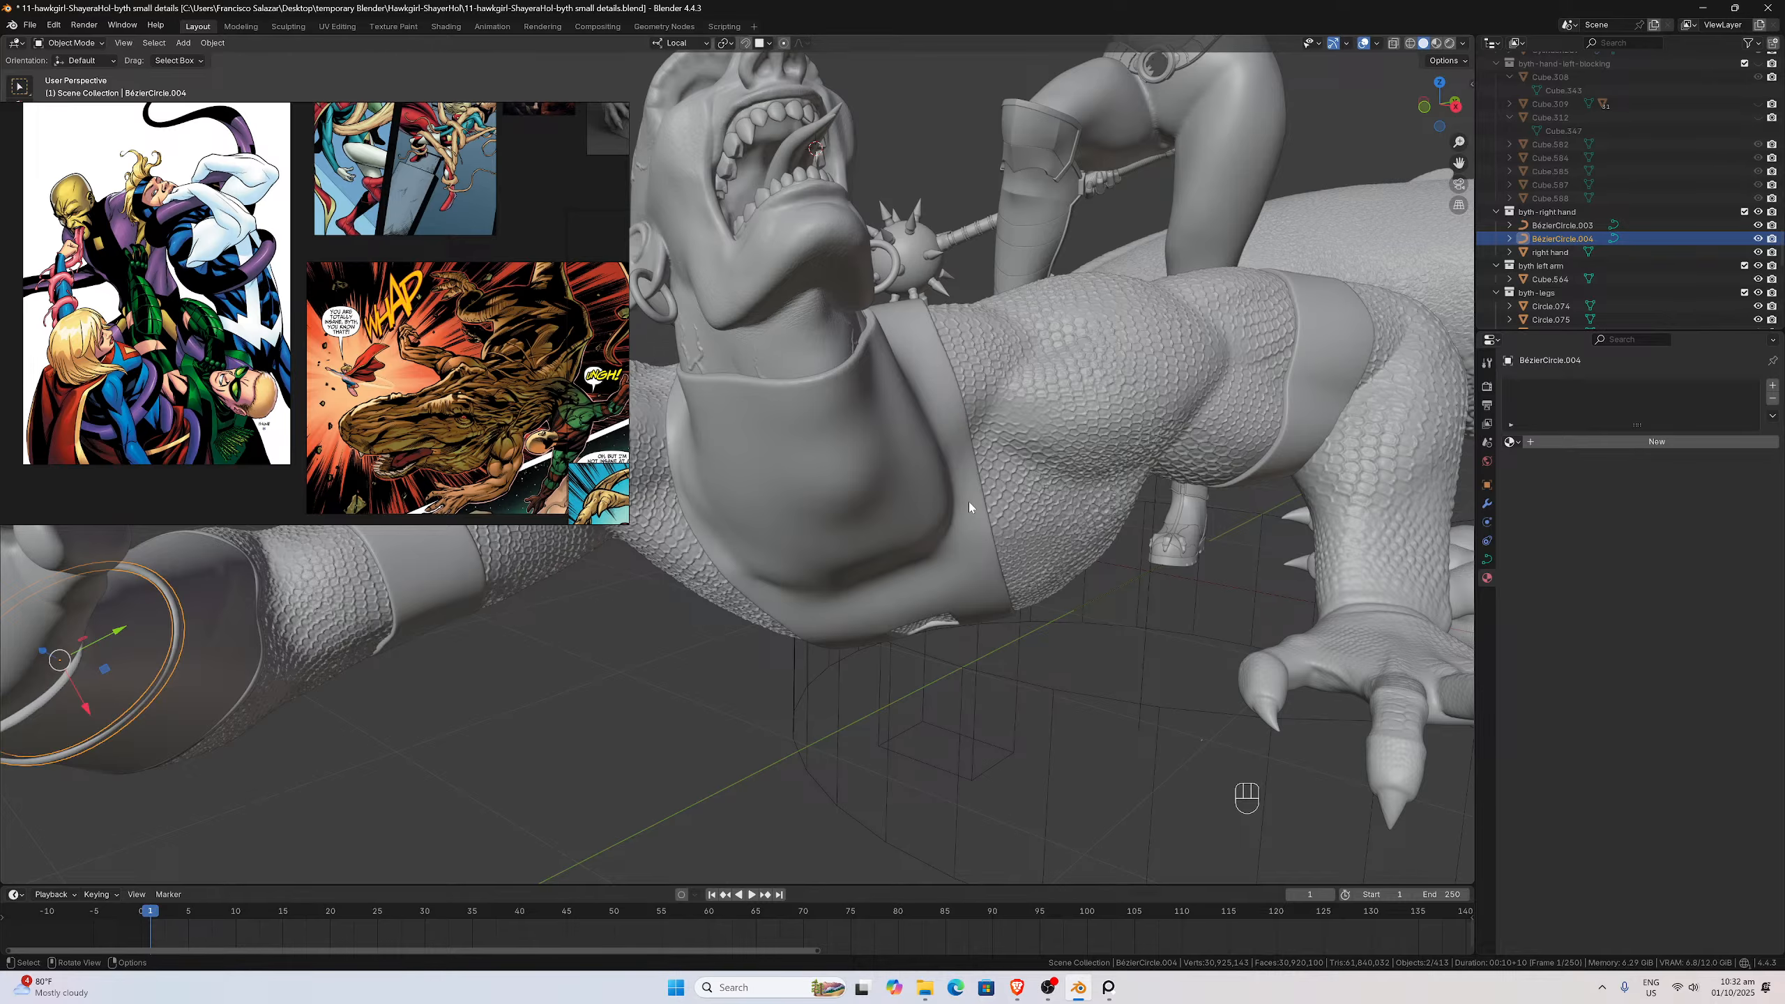
middle_click_drag(970, 513, 1010, 554)
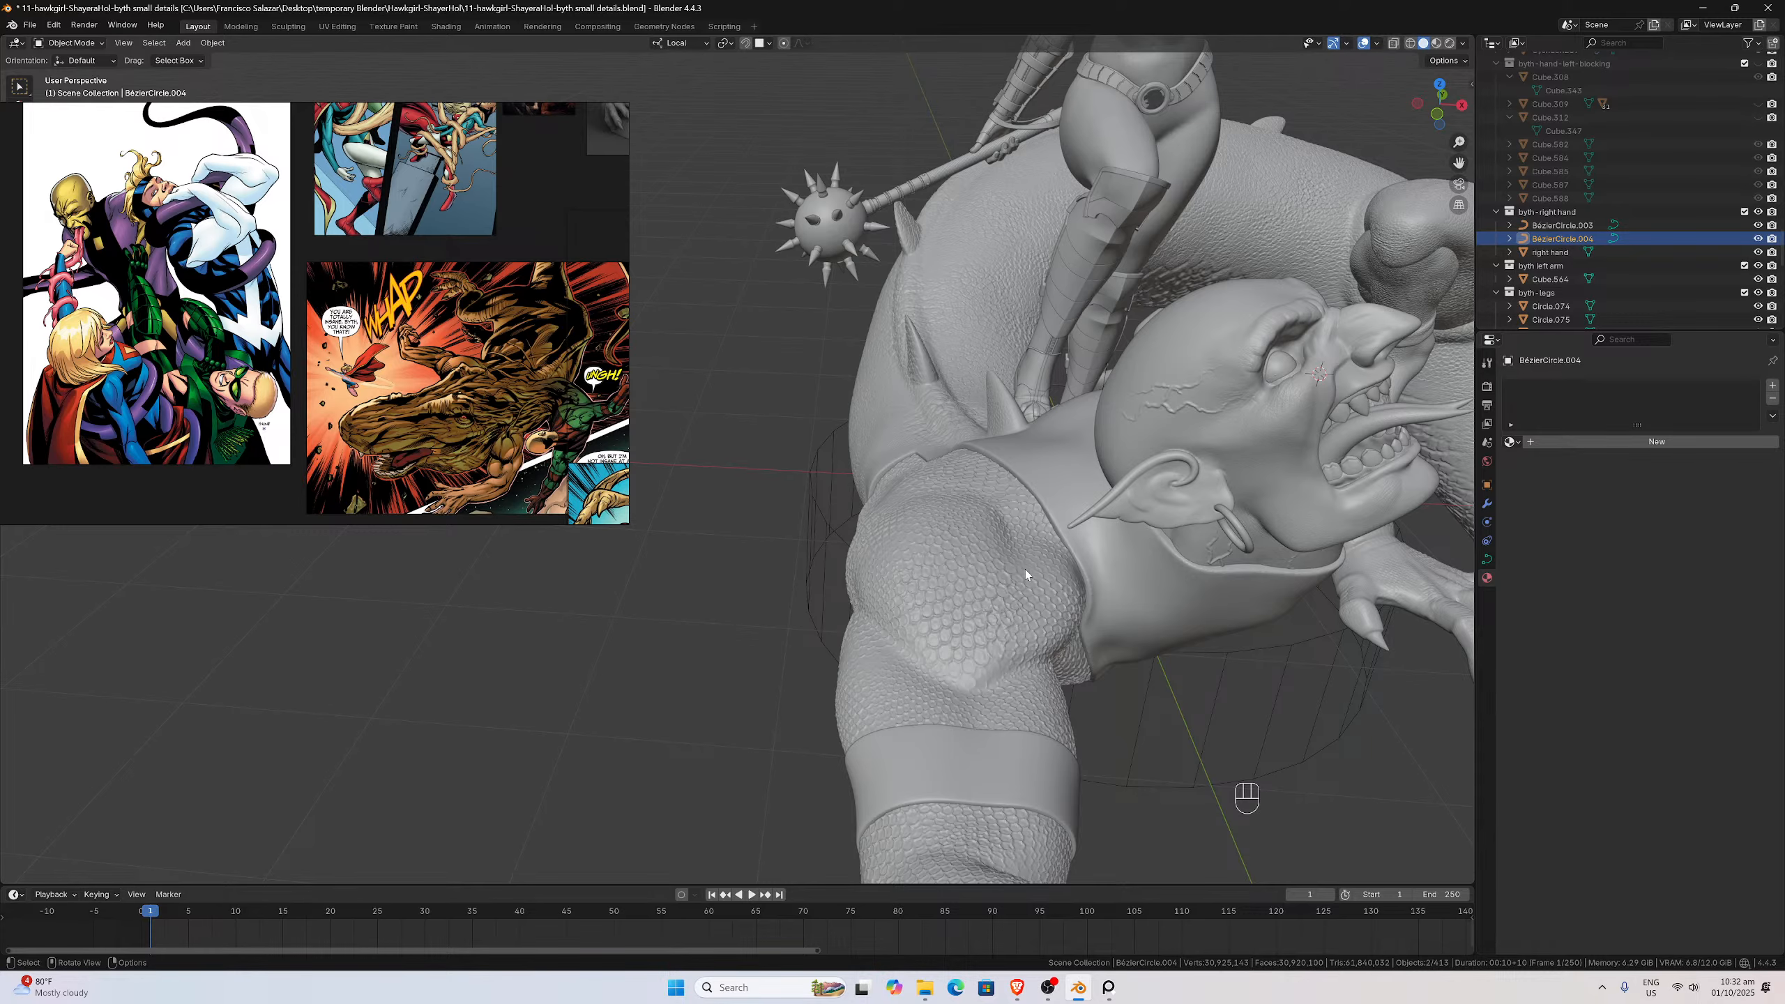
scroll(1029, 577, "down", 2)
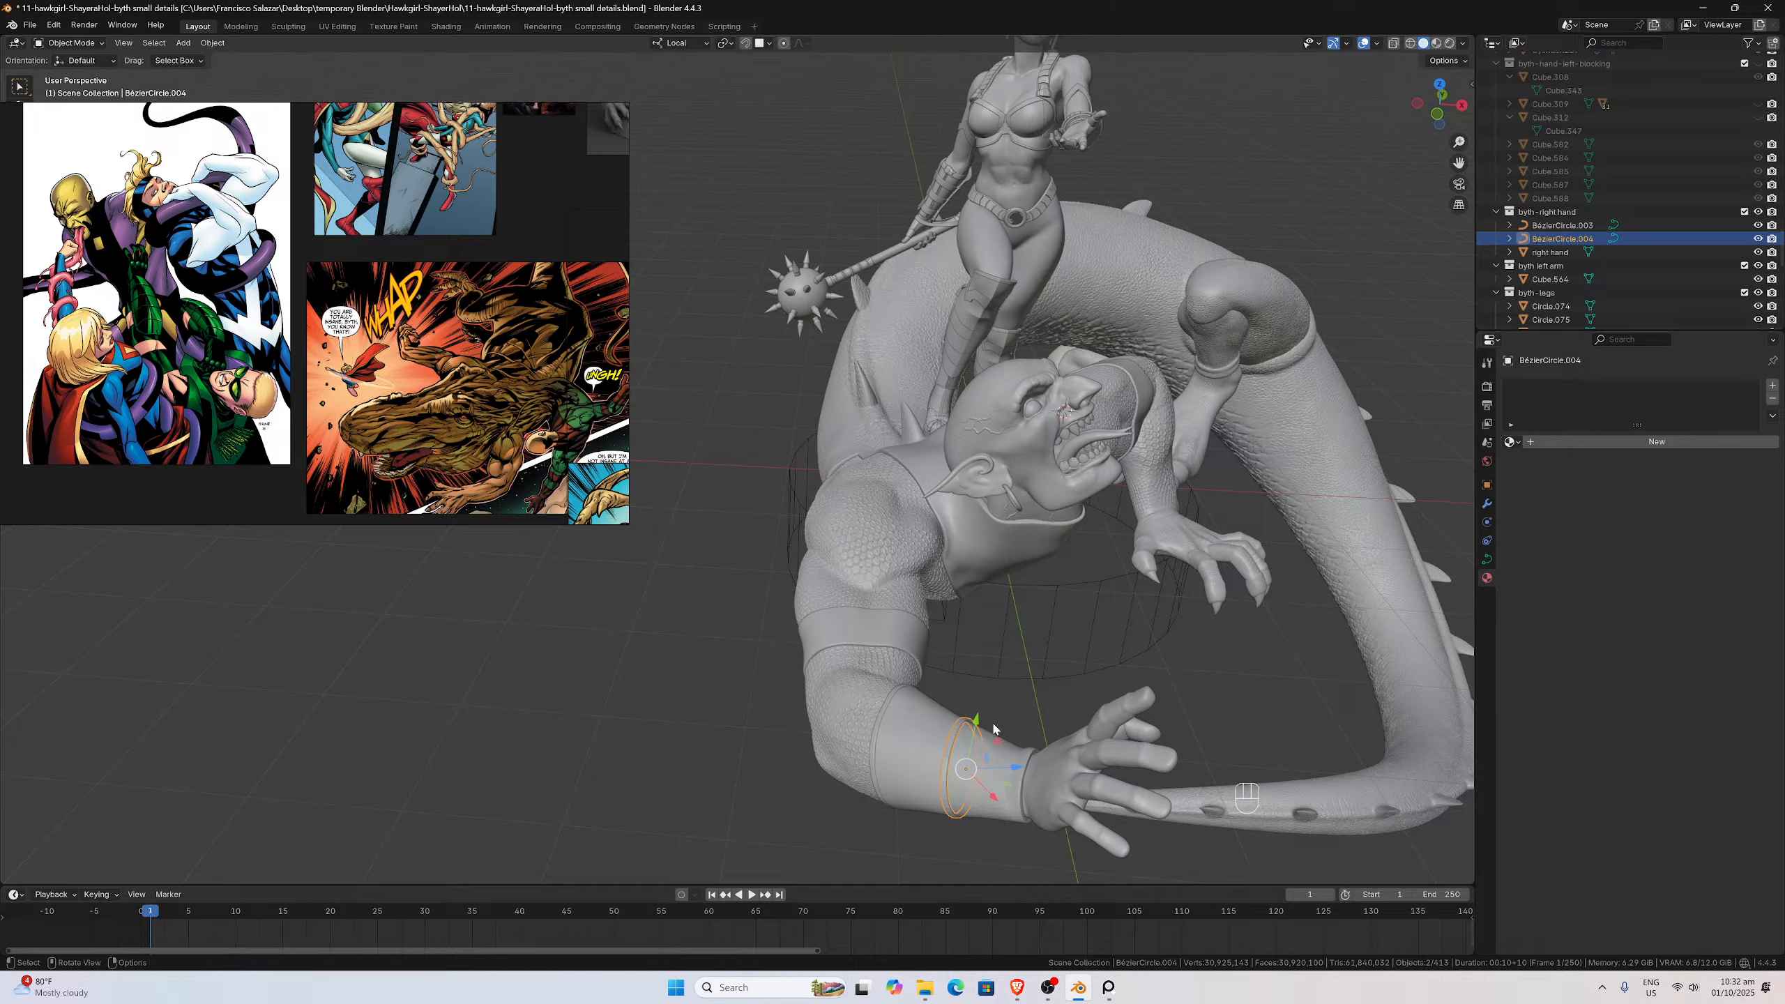
Inspect the ring on the outstretched forearm close up, with it deselected and selected again
mouse_move(992, 700)
middle_mouse_down()
mouse_move(979, 668)
mouse_move(982, 702)
middle_mouse_up()
scroll(982, 702, "up", 2)
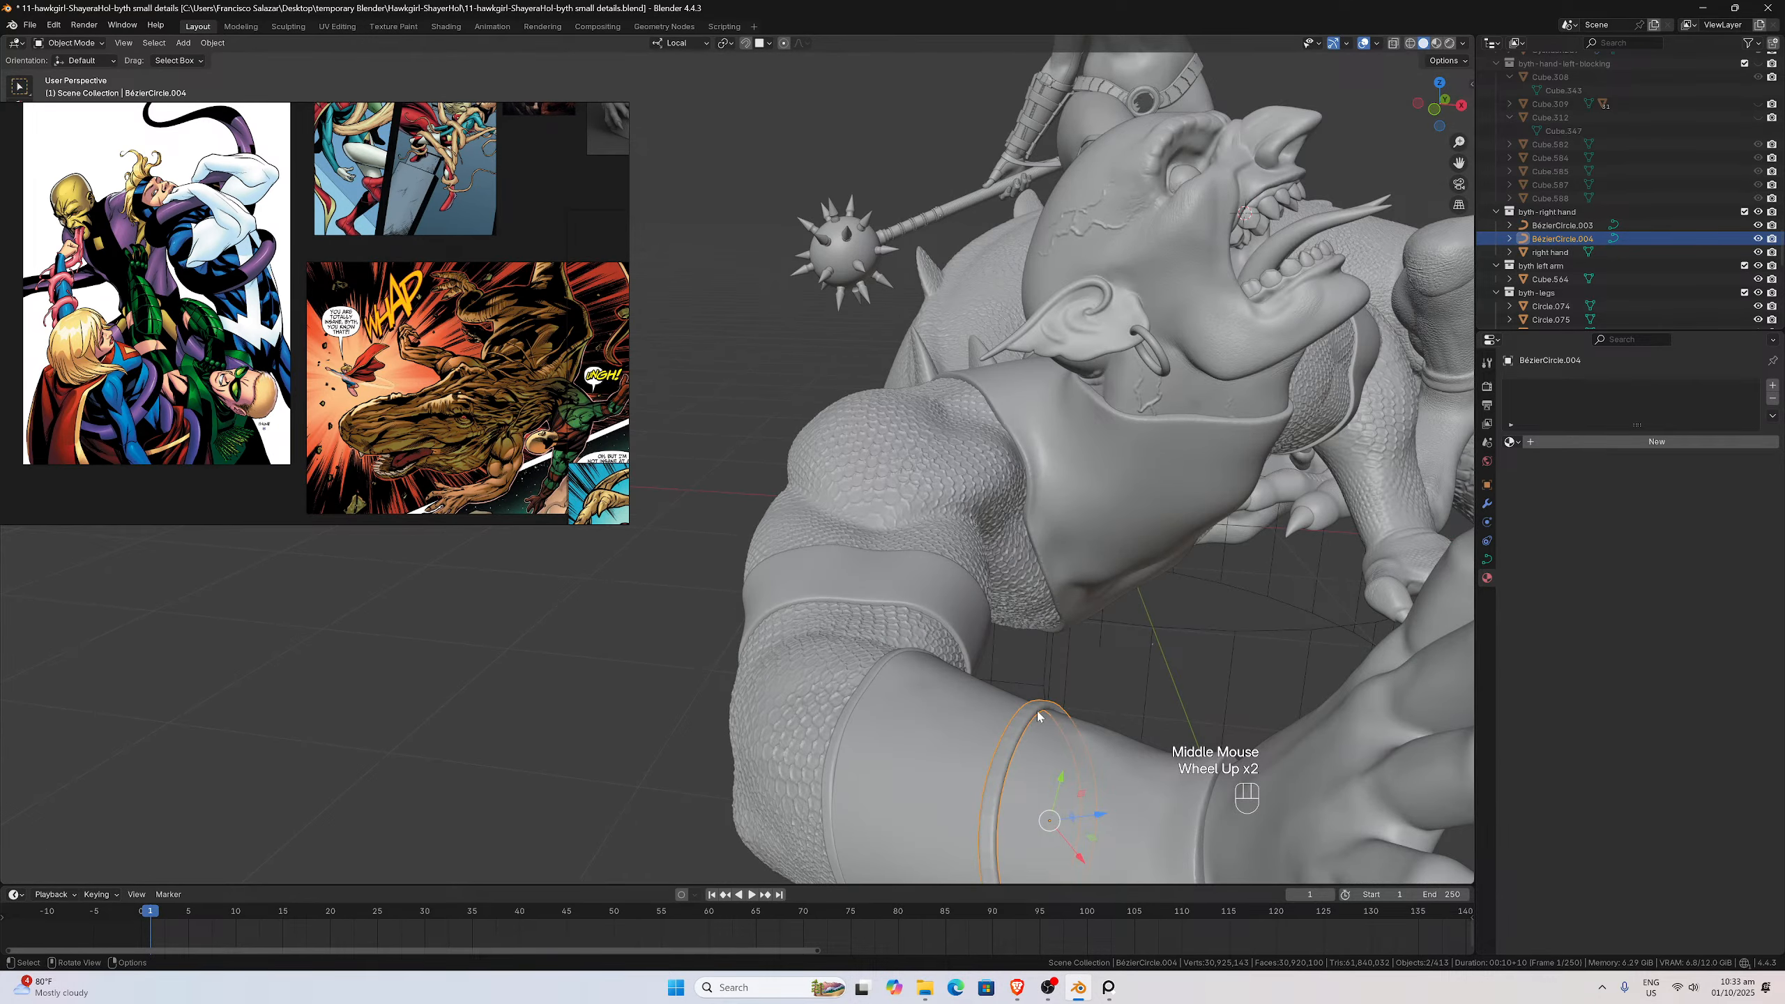
scroll(1033, 720, "down", 1)
middle_click_drag(1015, 731, 1031, 708)
scroll(1032, 708, "up", 1)
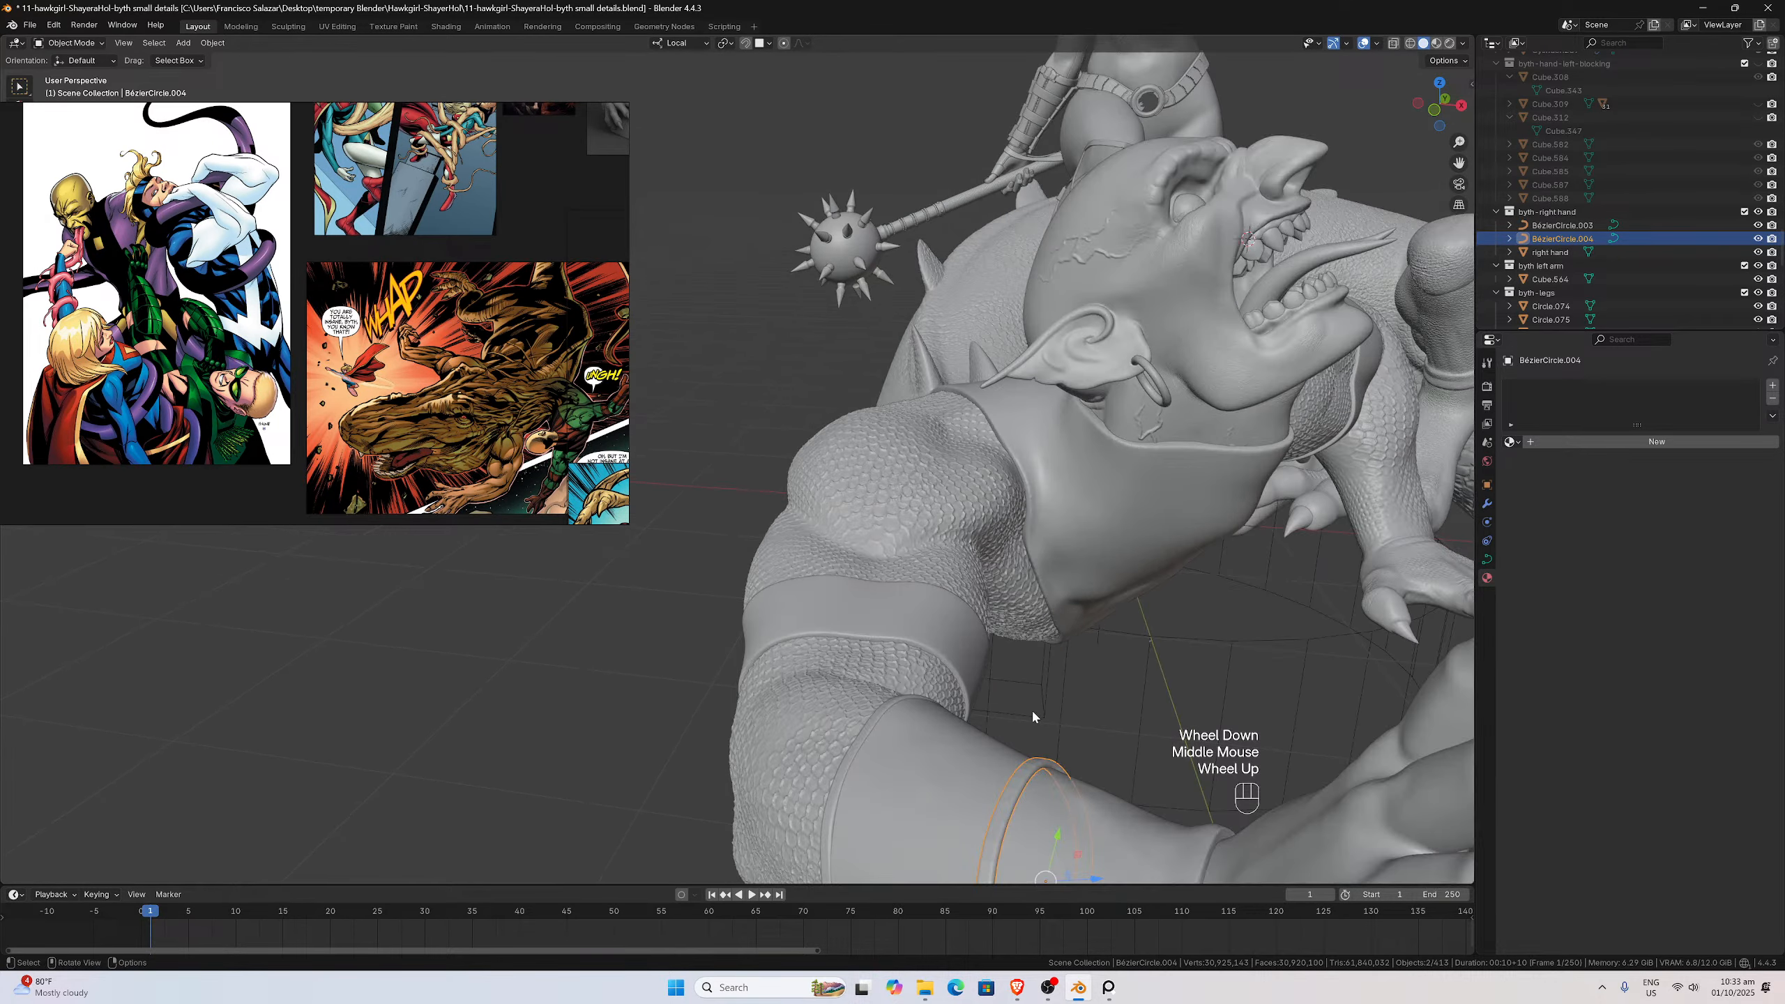
left_click(1081, 743)
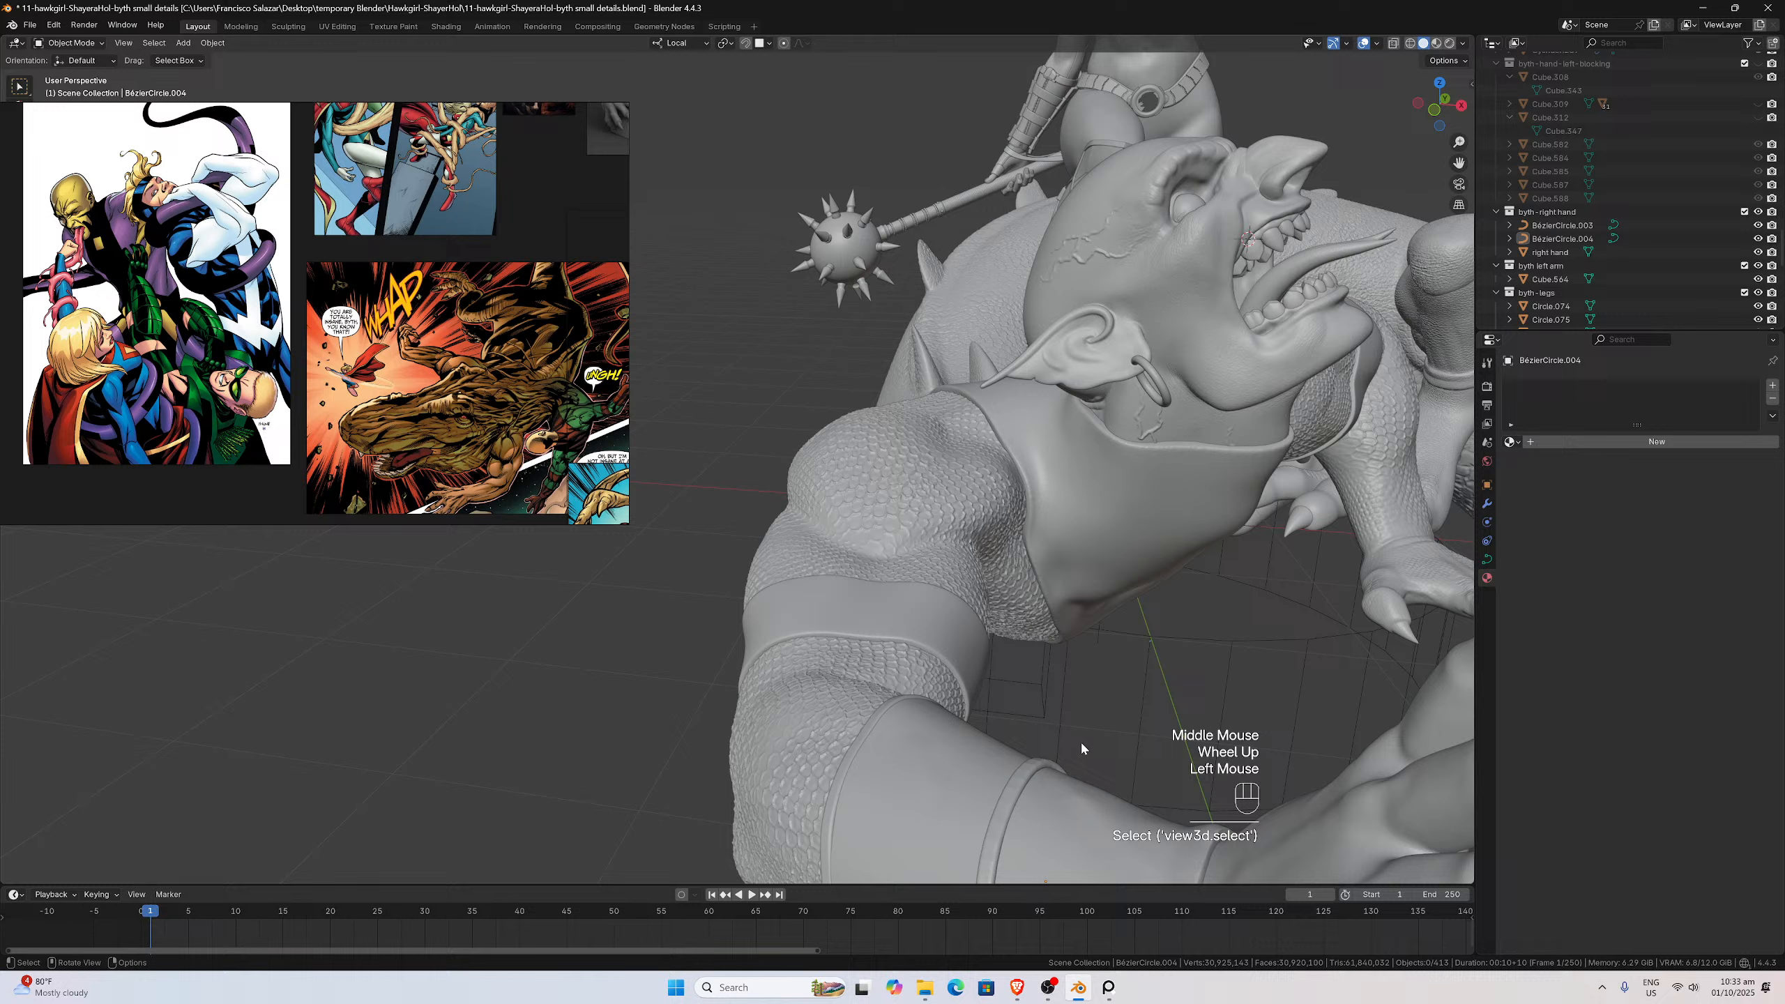
double_click(1037, 767)
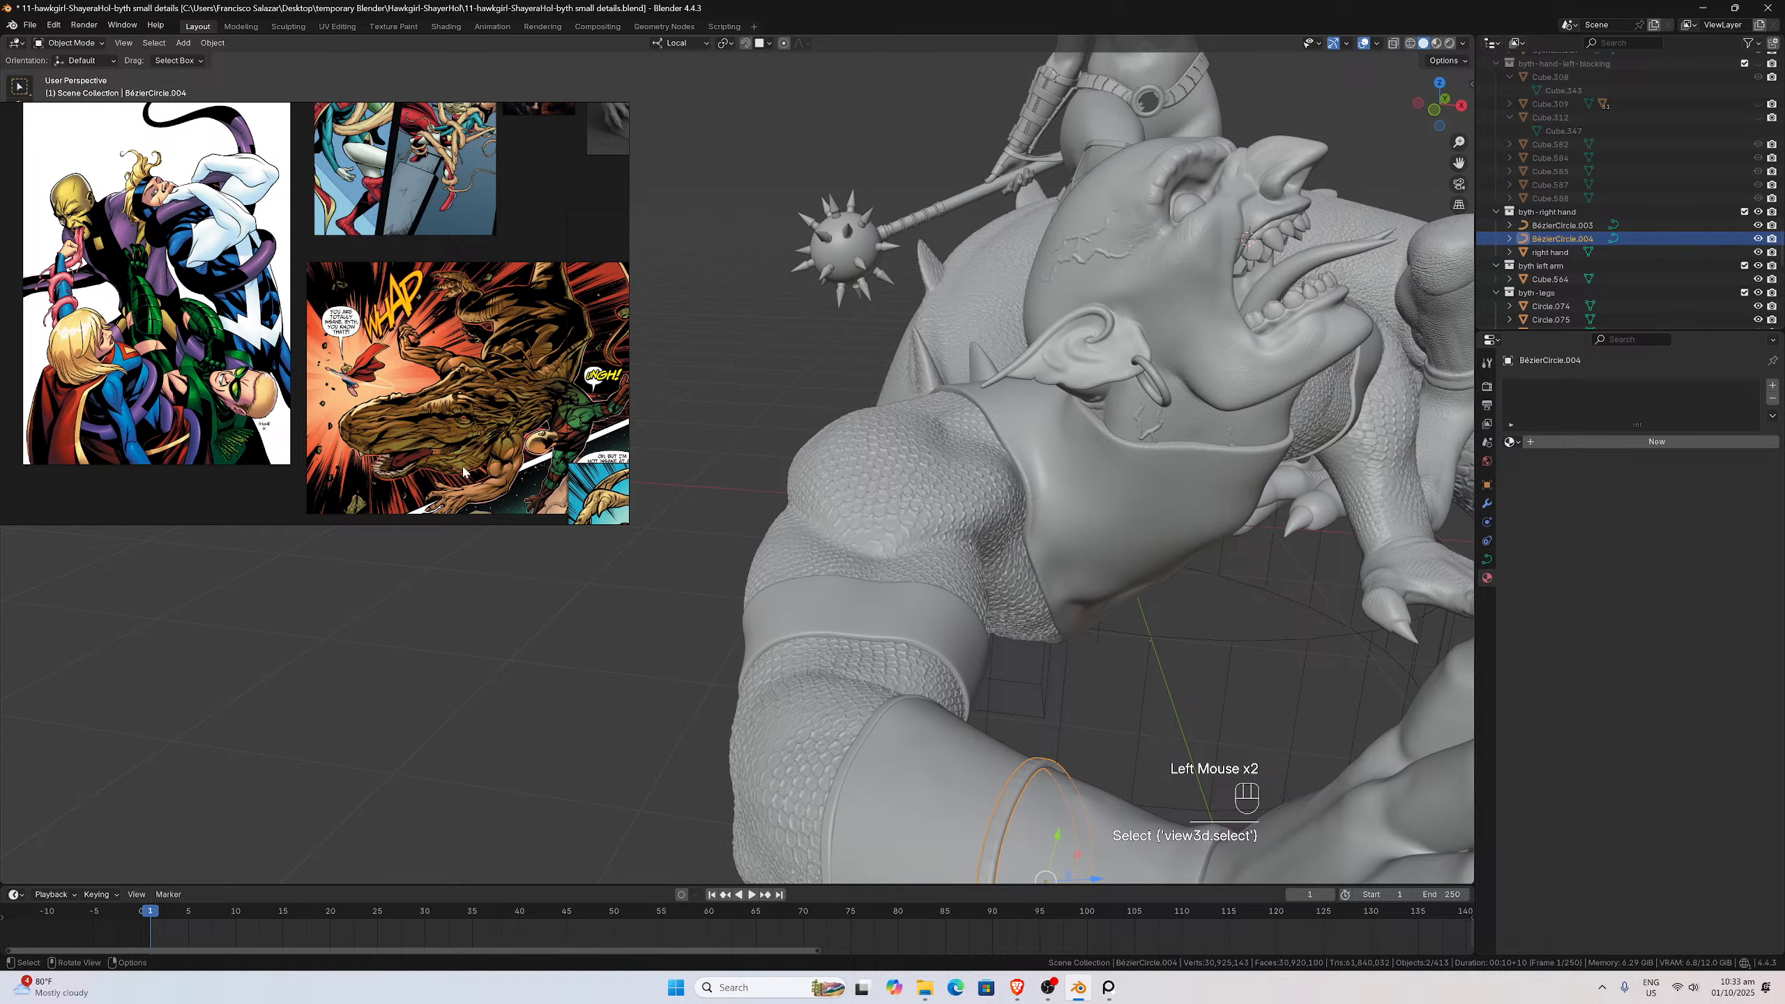
Browse the reference image board and examine the flaming character's costume, focusing on the trim edges and textured fabric panels
scroll(463, 473, "up", 4)
scroll(463, 472, "down", 6)
scroll(470, 454, "up", 2)
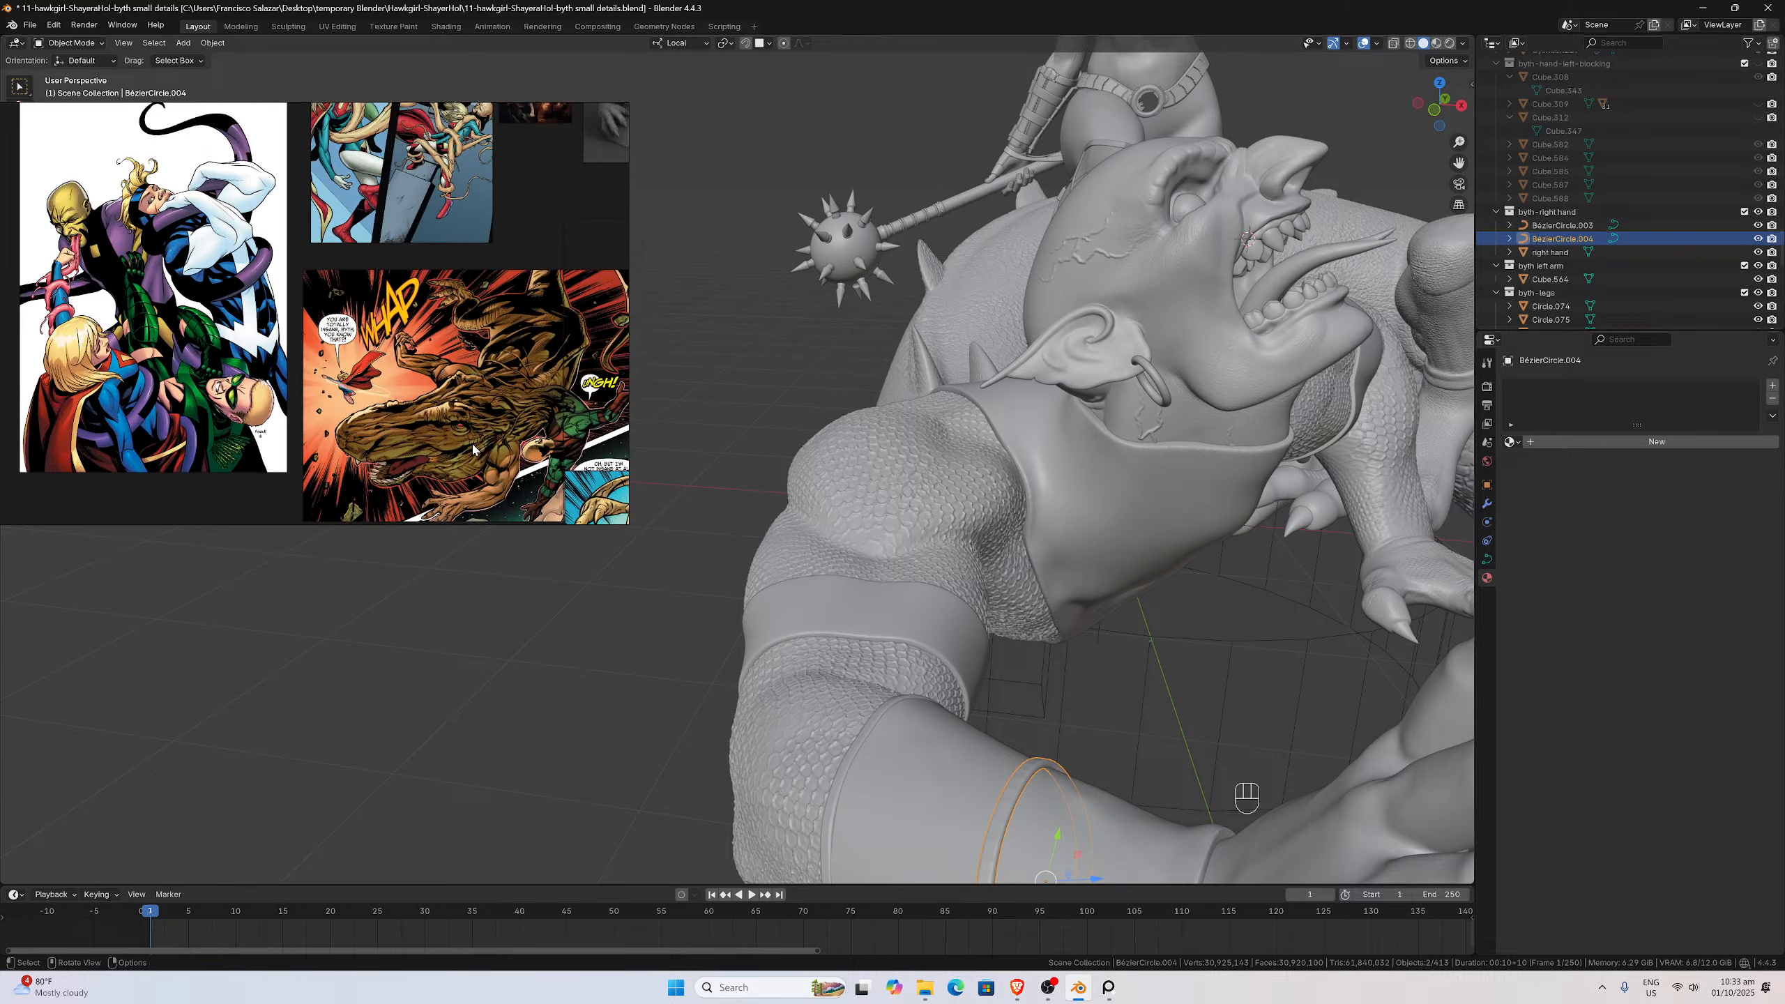
scroll(473, 449, "down", 5)
scroll(468, 392, "up", 2)
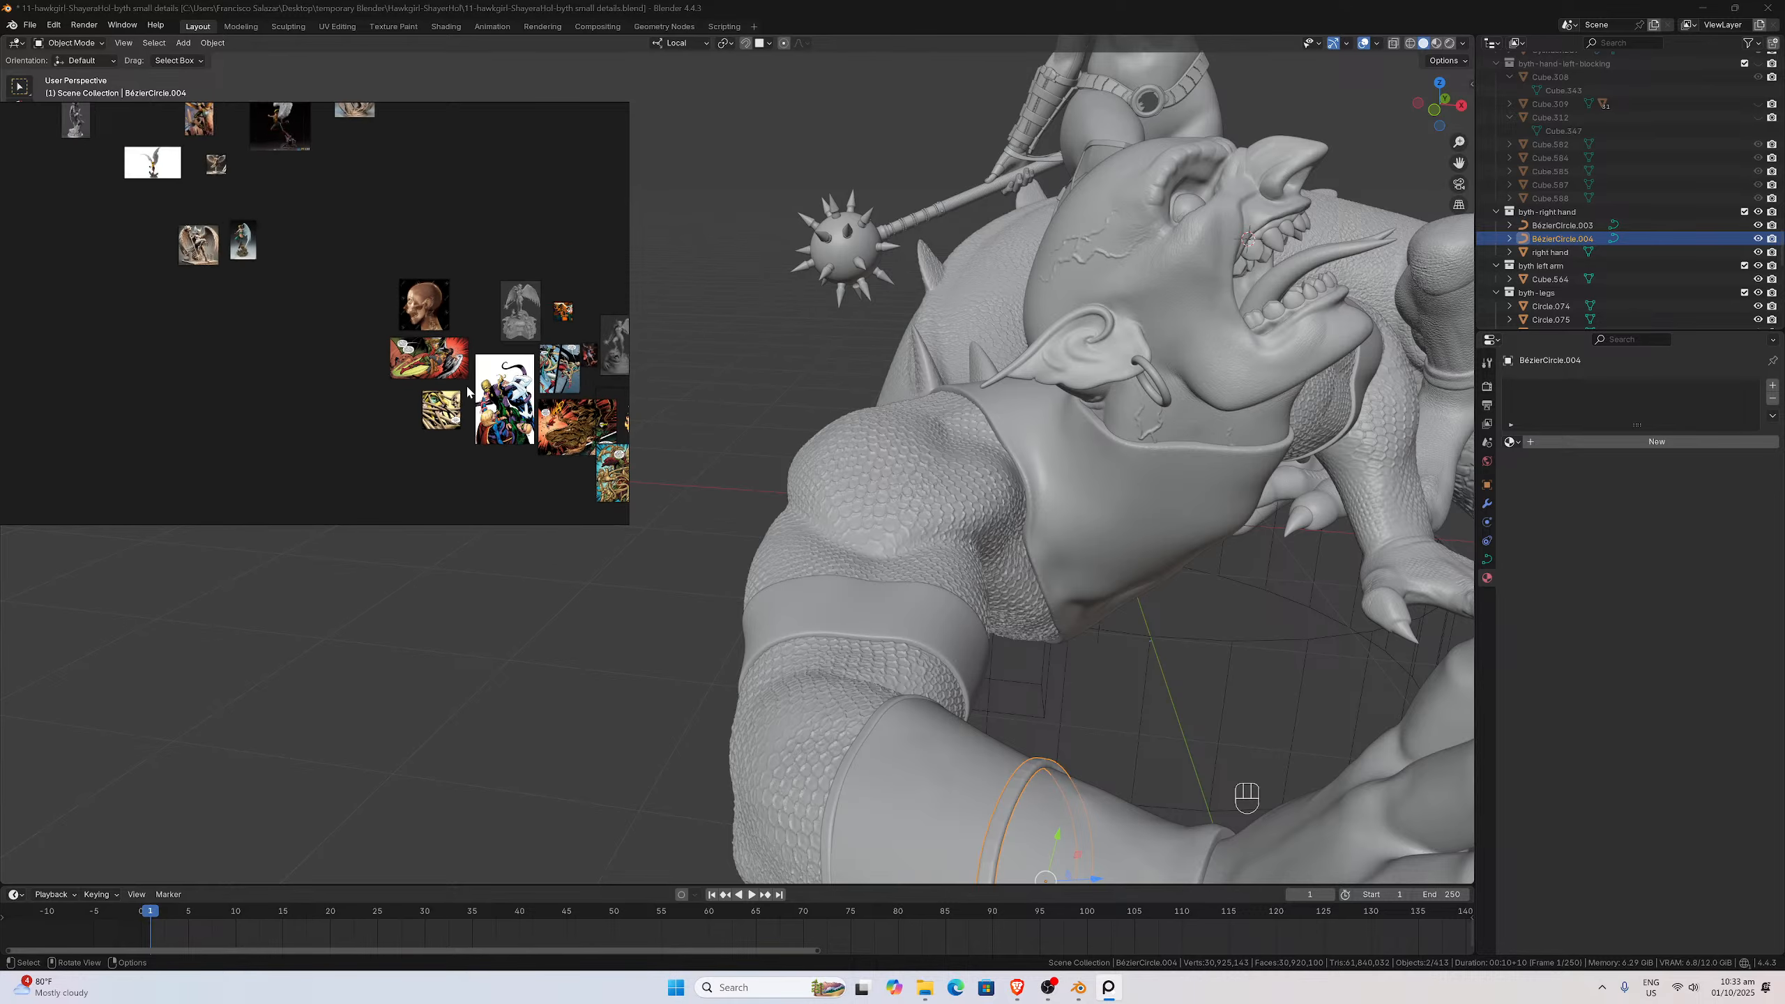
scroll(467, 388, "down", 1)
middle_click_drag(318, 257, 382, 386)
scroll(382, 386, "up", 5)
scroll(382, 385, "down", 6)
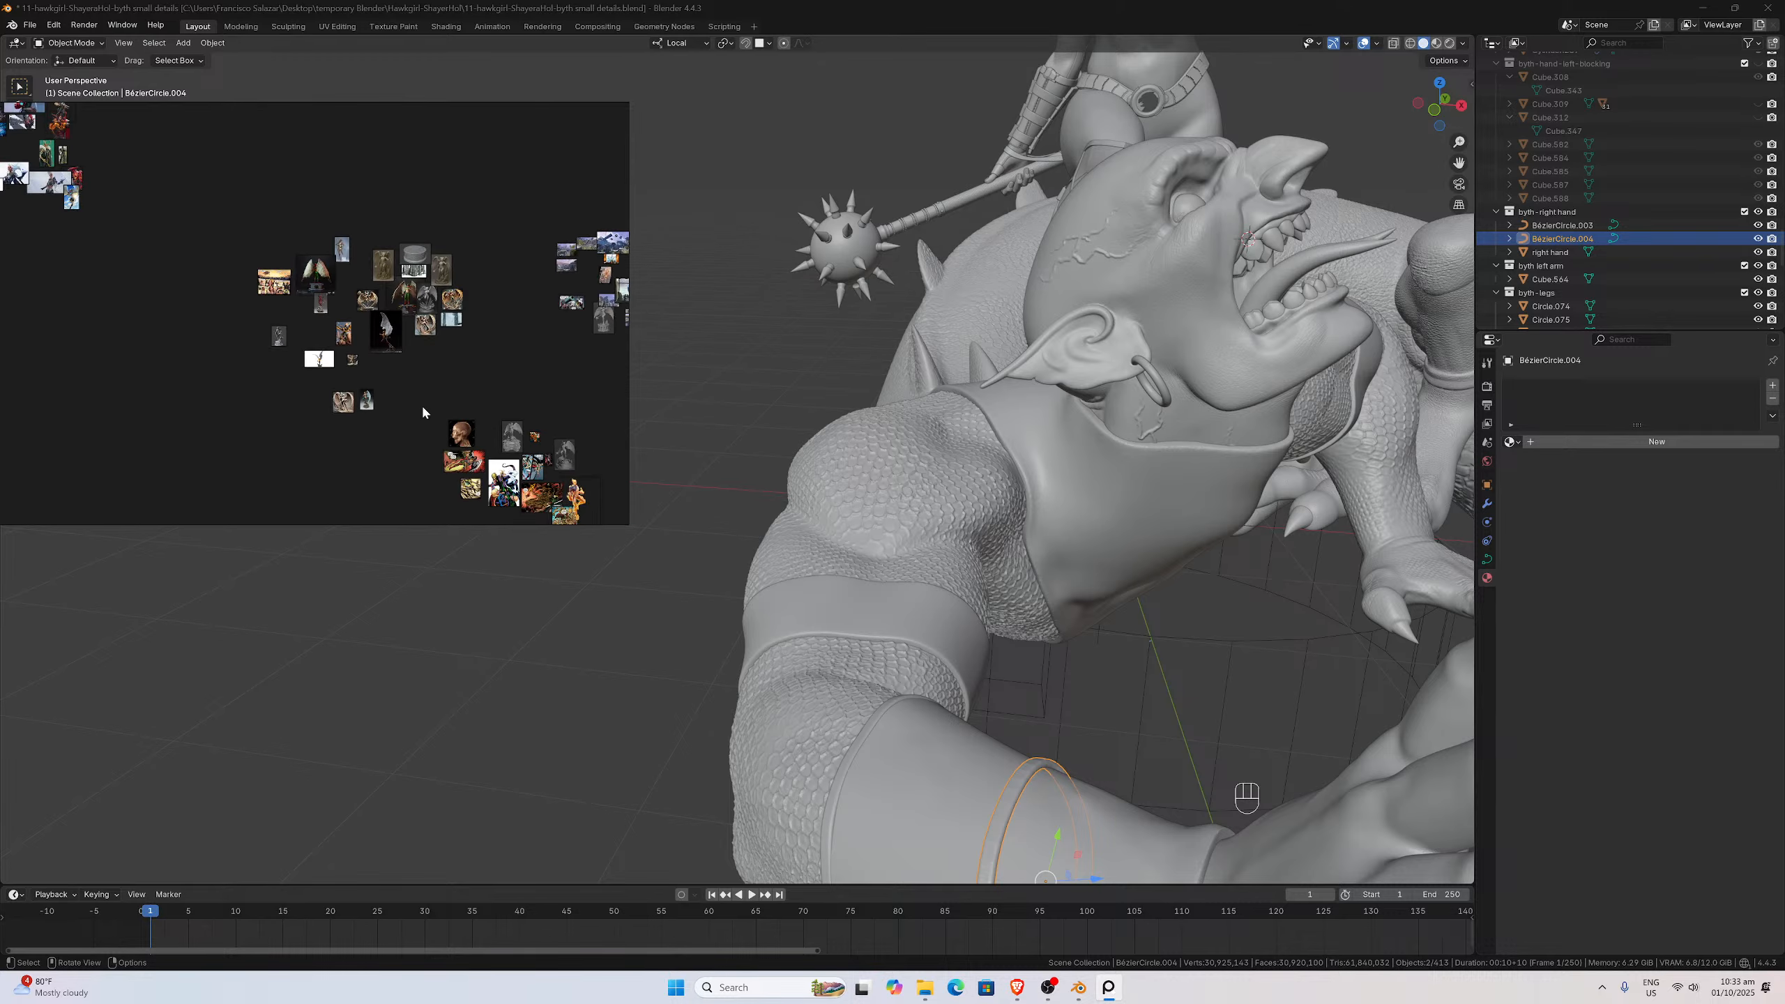
scroll(422, 412, "up", 10)
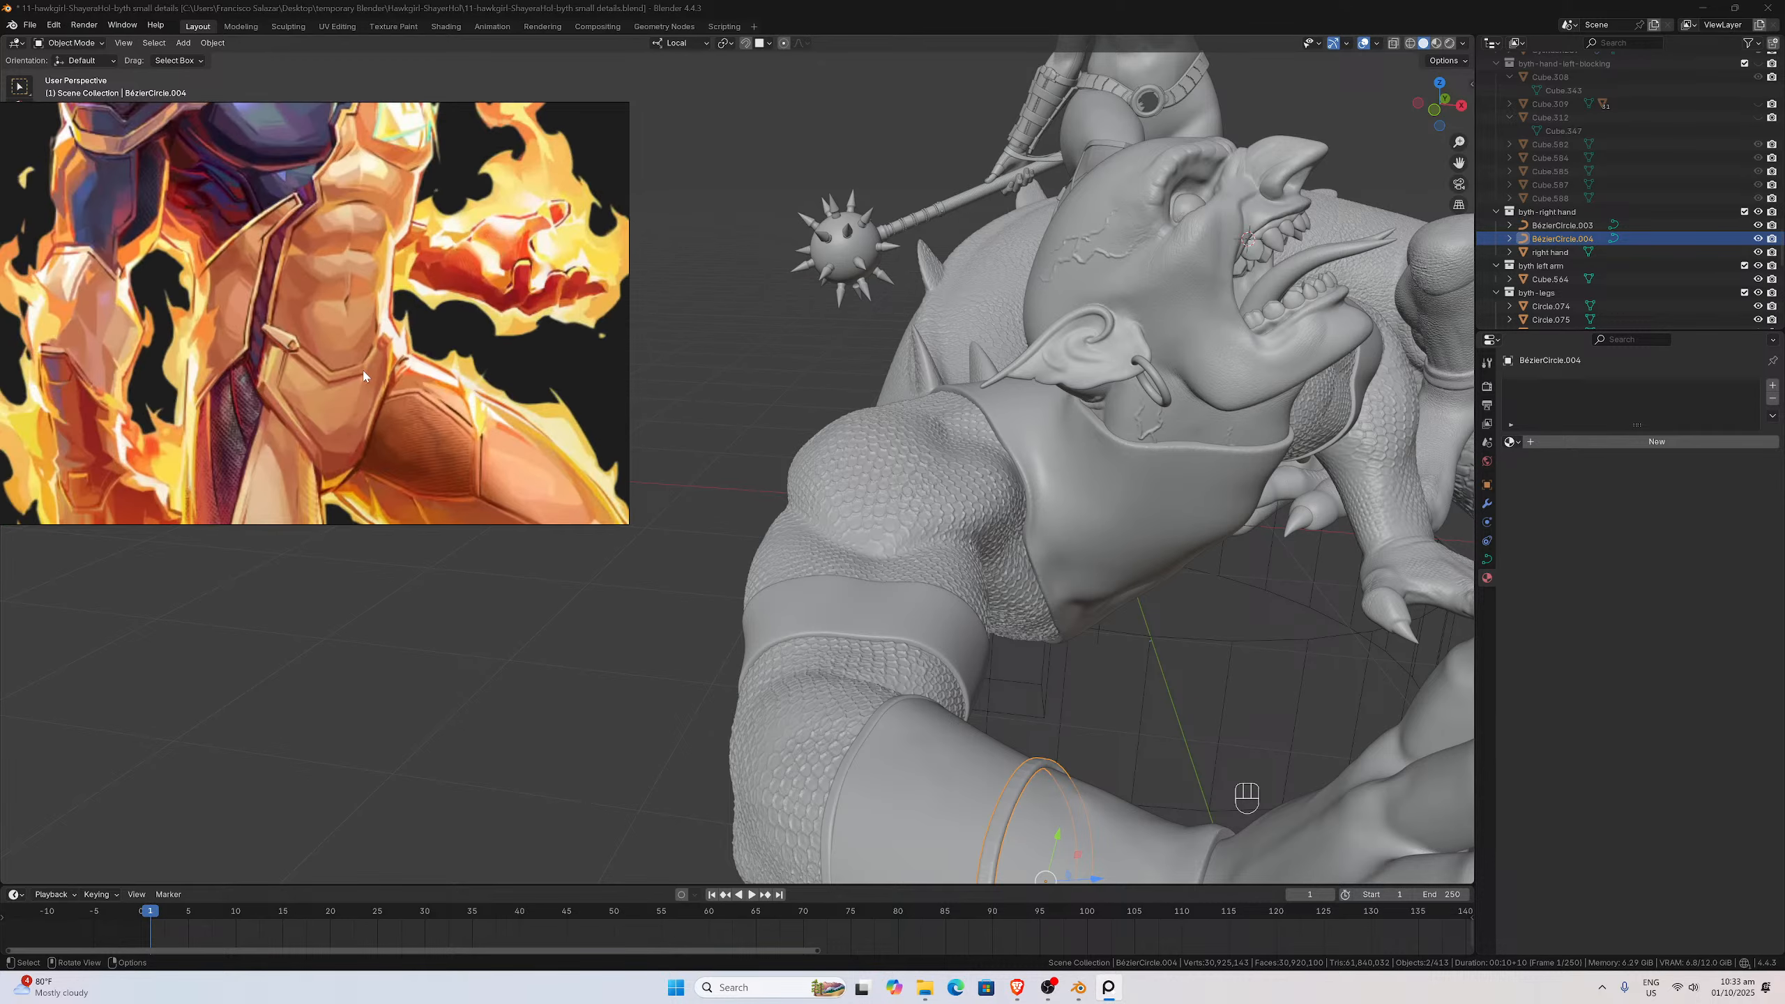
scroll(364, 375, "up", 8)
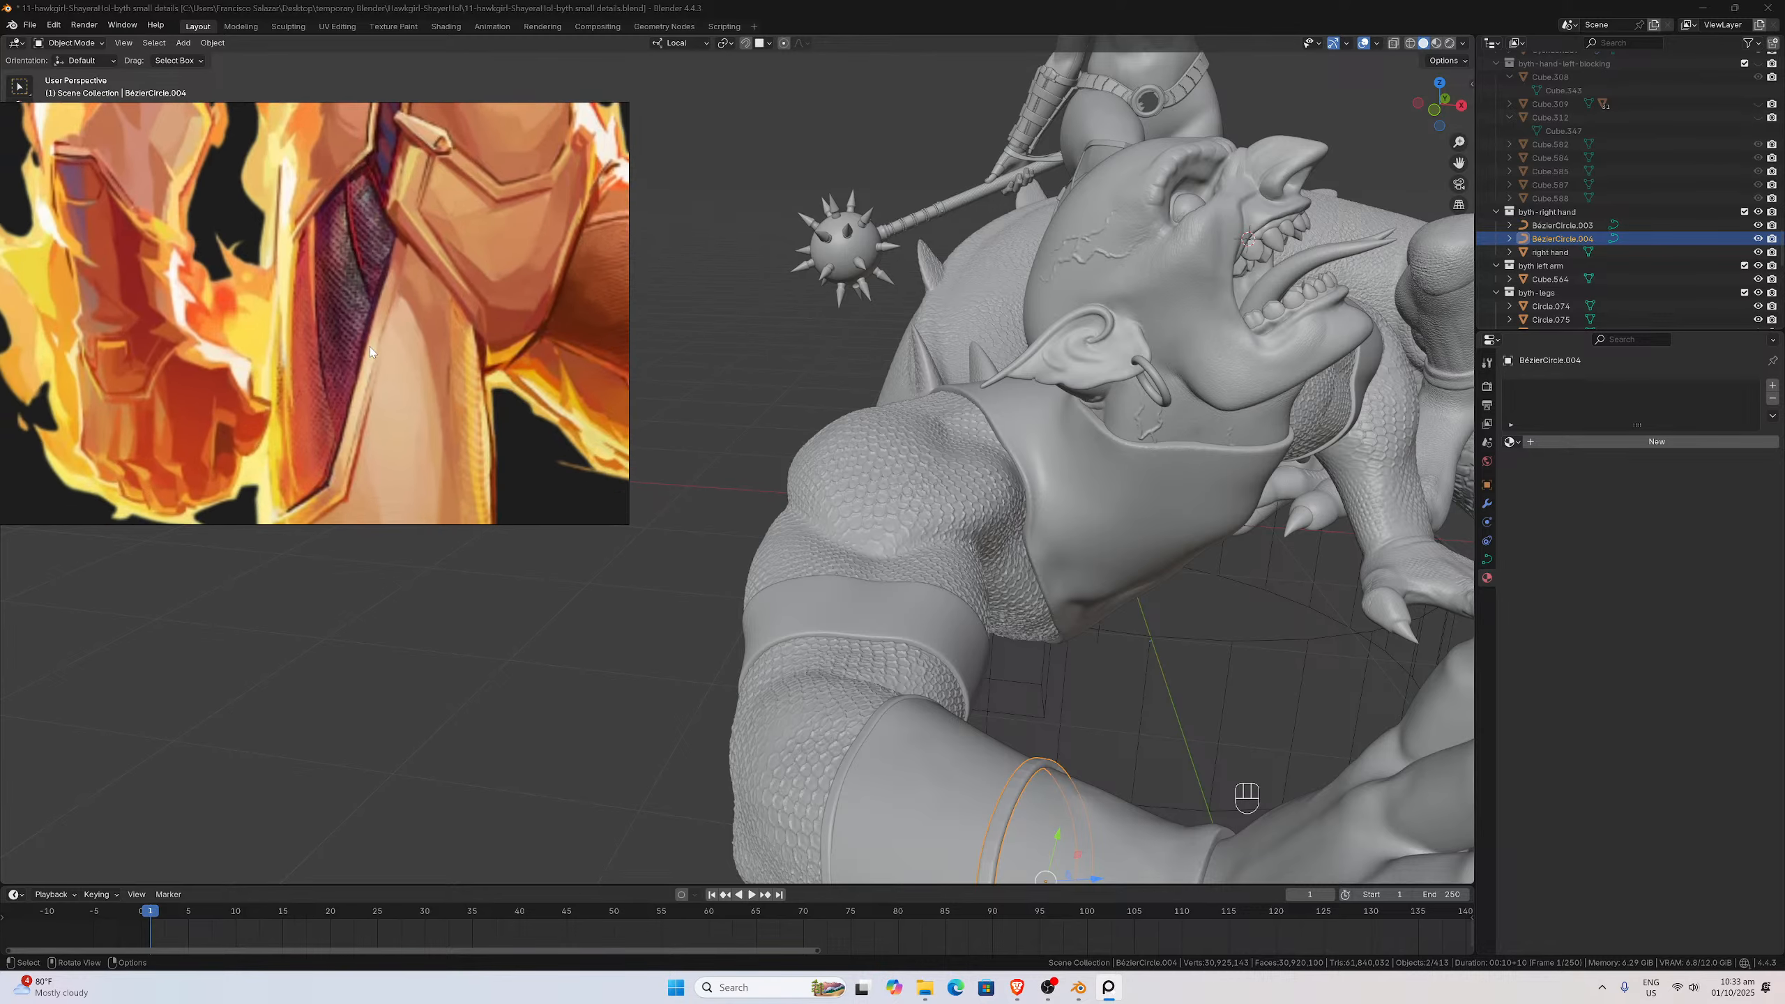
middle_click_drag(369, 346, 405, 308)
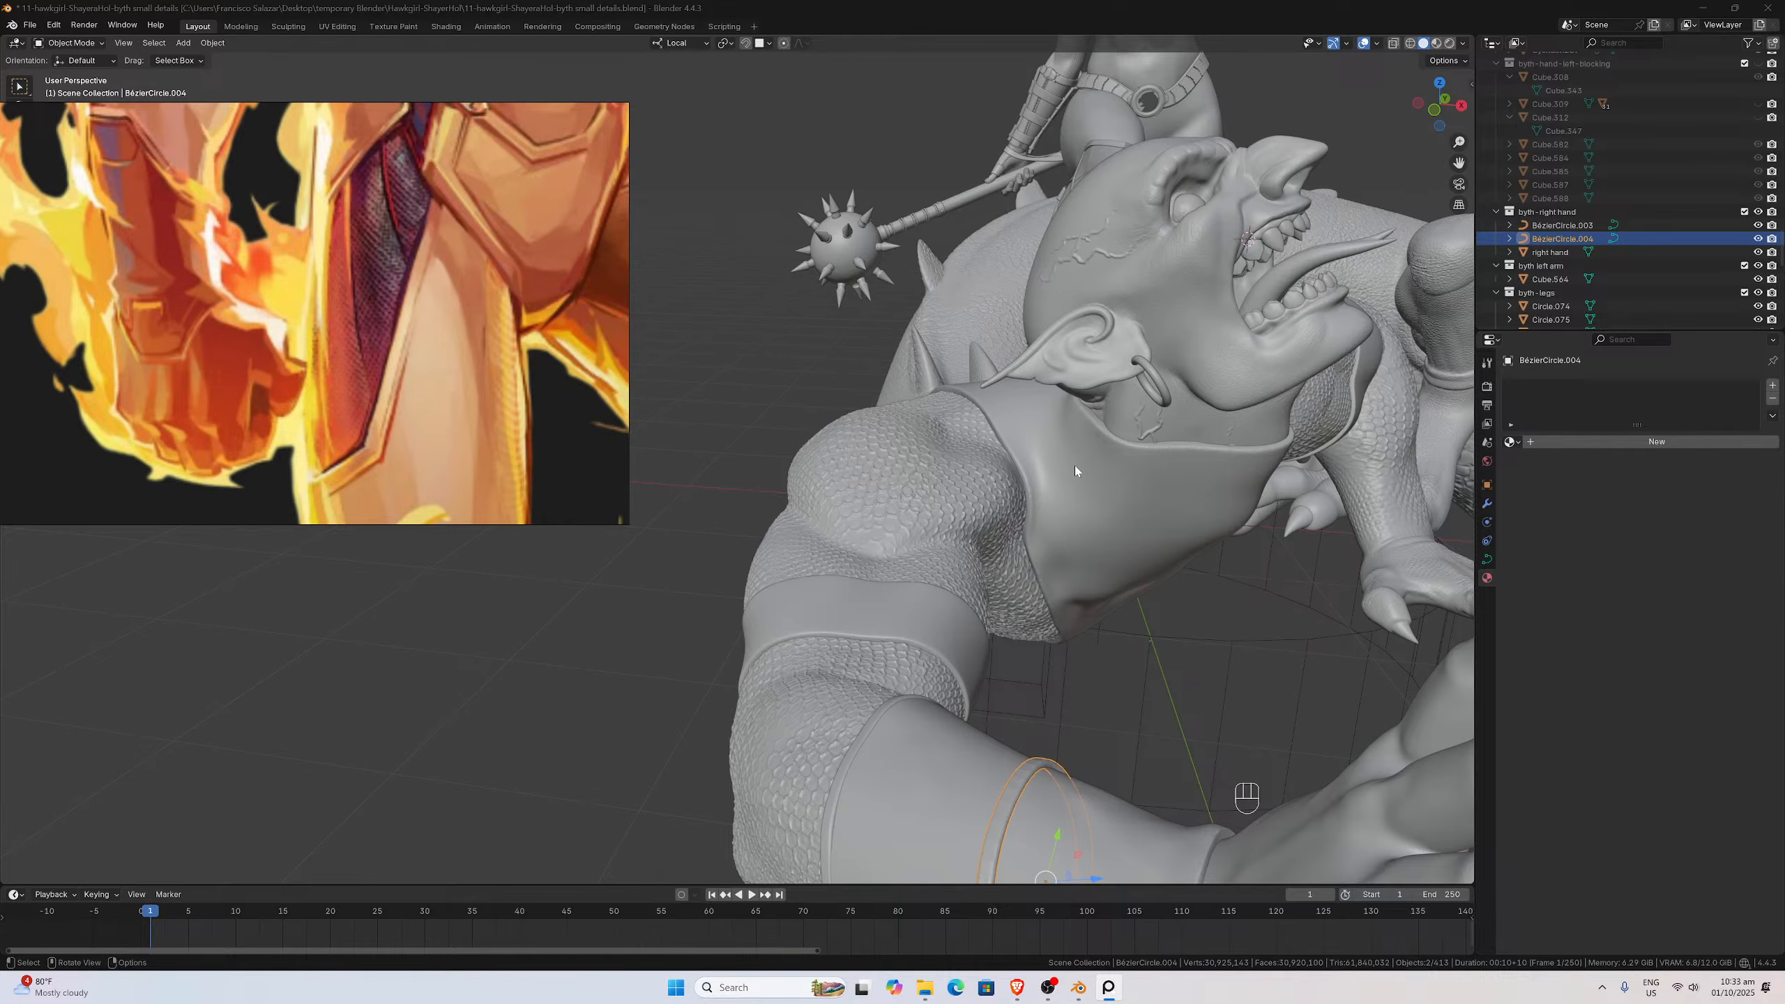
Inspect the creature's smooth chest collar and the armor edge bordering its scaled shoulder
middle_click_drag(1073, 466, 996, 481)
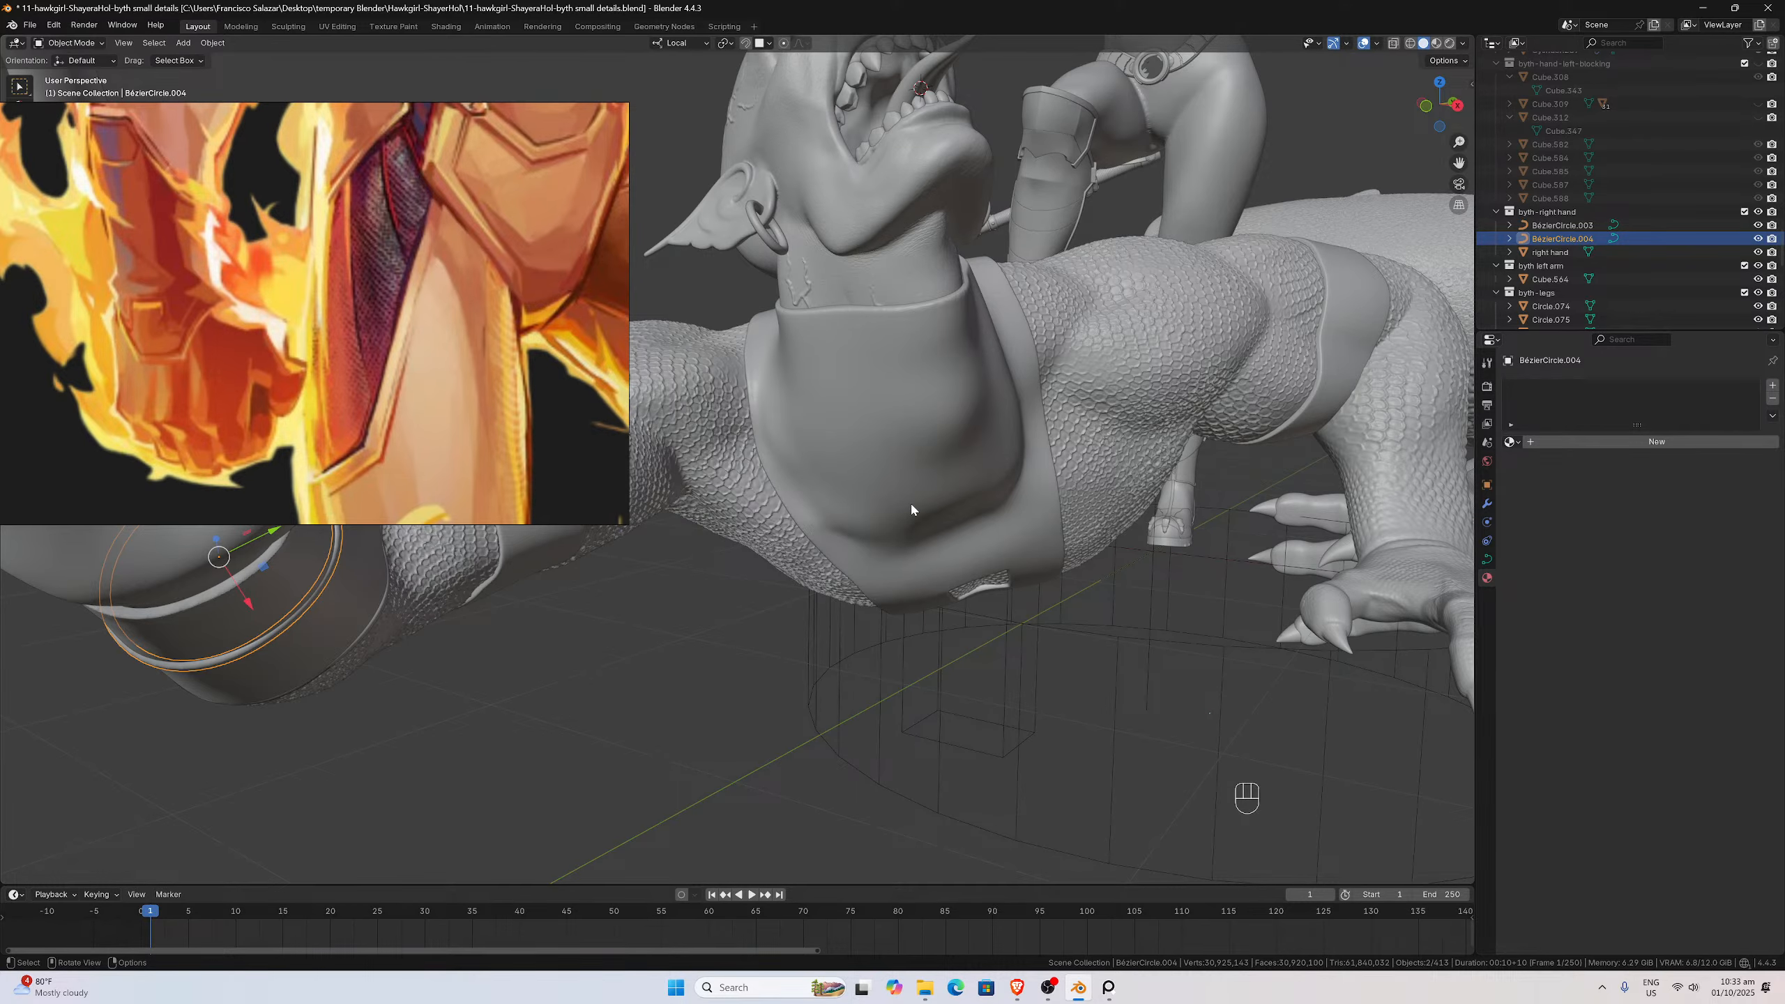
middle_click_drag(906, 504, 976, 422)
scroll(917, 524, "down", 2)
scroll(992, 410, "up", 3)
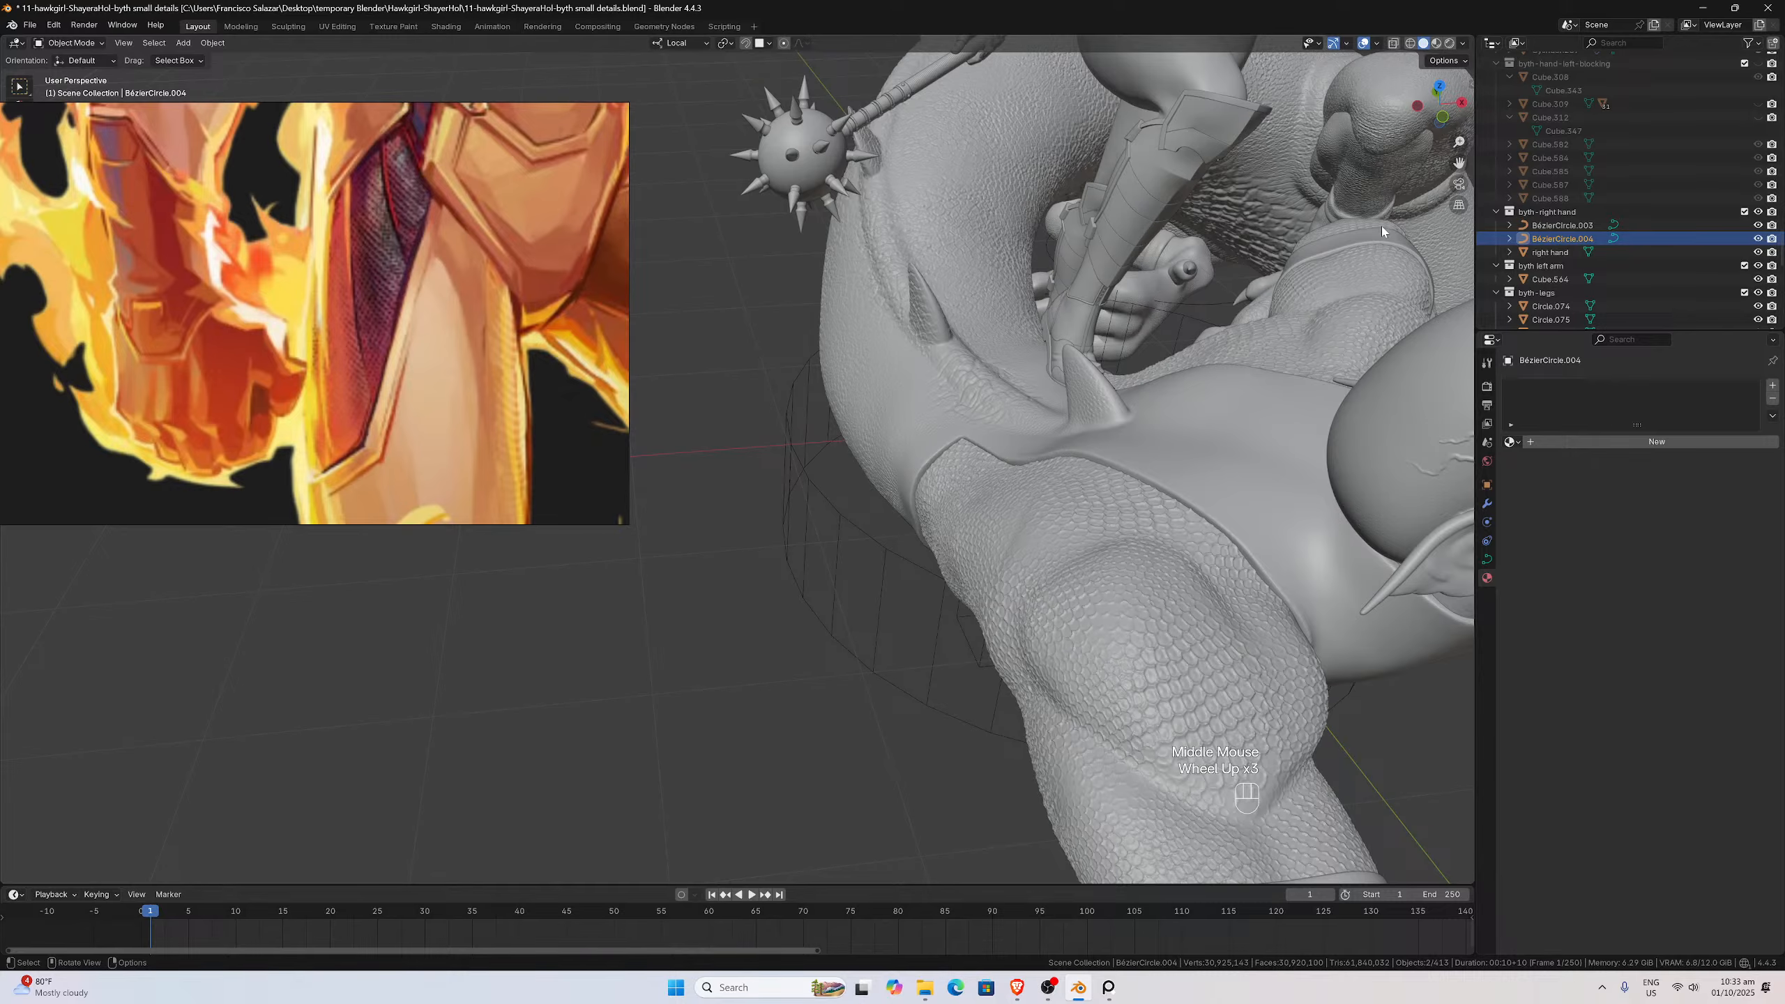
Examine the Hawkgirl figure's costume, winged helmet, face and segmented shoulder straps up close
left_click_drag(1459, 163, 1123, 680)
scroll(1196, 221, "up", 2)
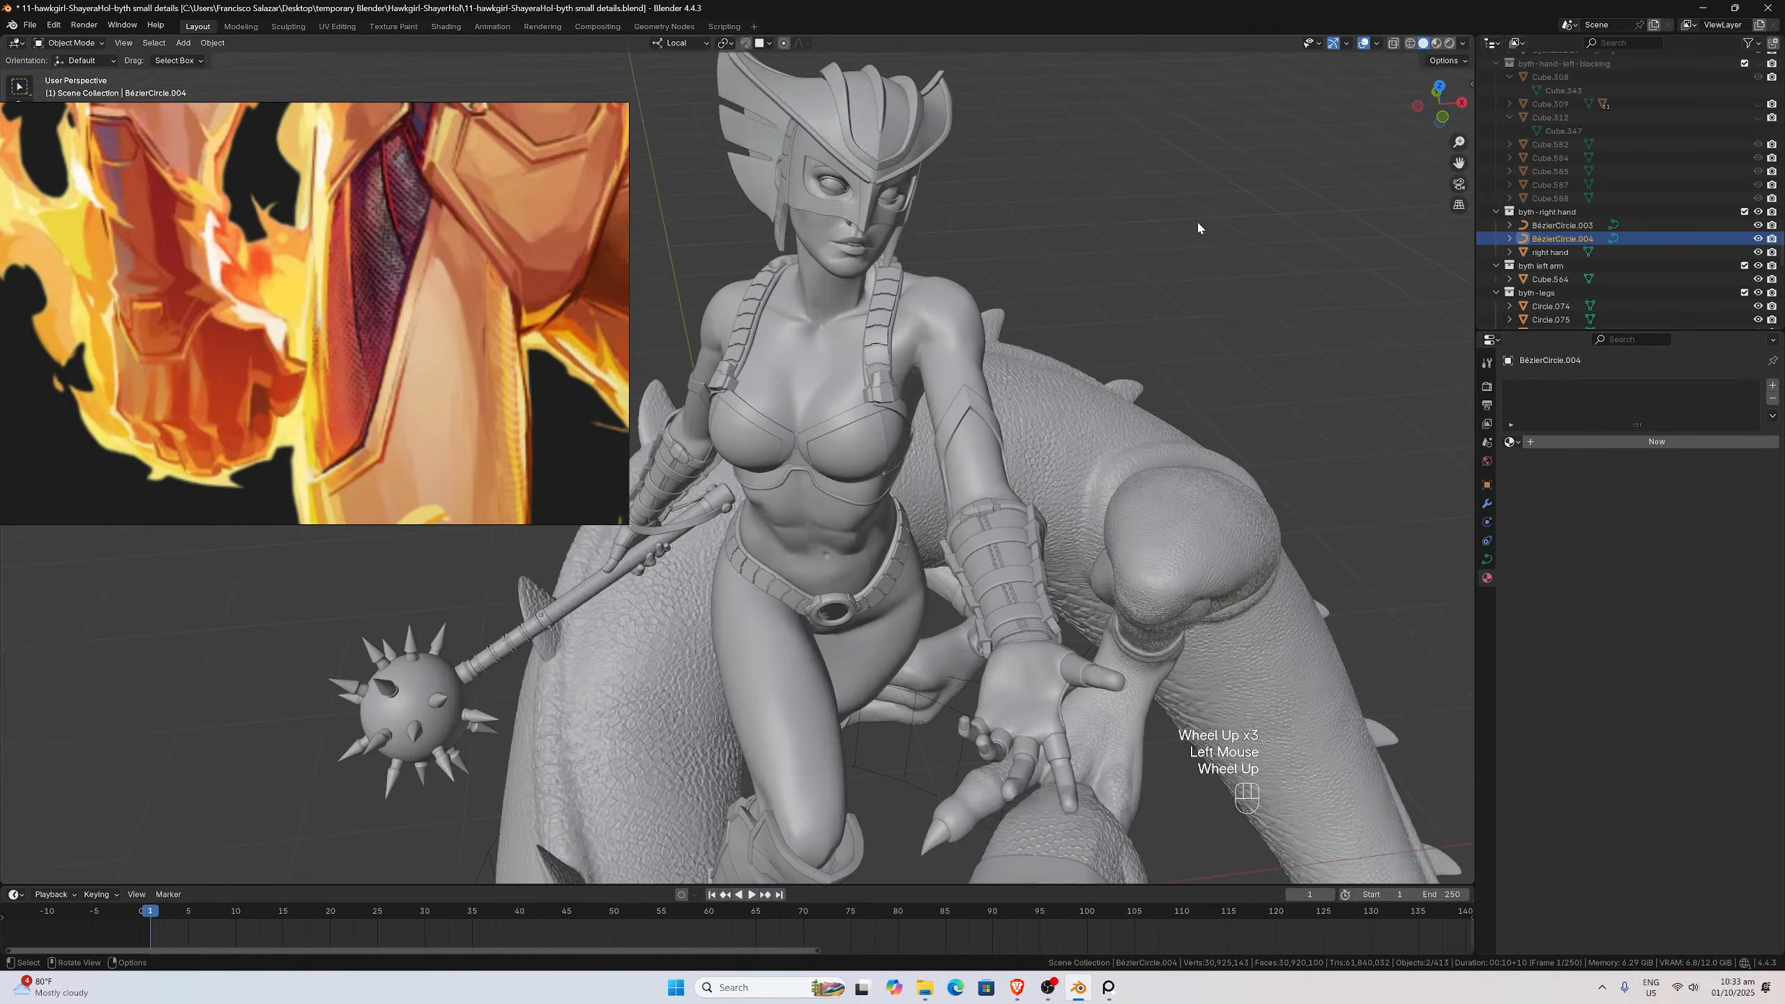
middle_click_drag(1201, 179, 1160, 136)
scroll(1180, 127, "up", 1)
scroll(1177, 129, "down", 1)
middle_click_drag(920, 485, 1080, 366)
left_click_drag(1454, 164, 1399, 449)
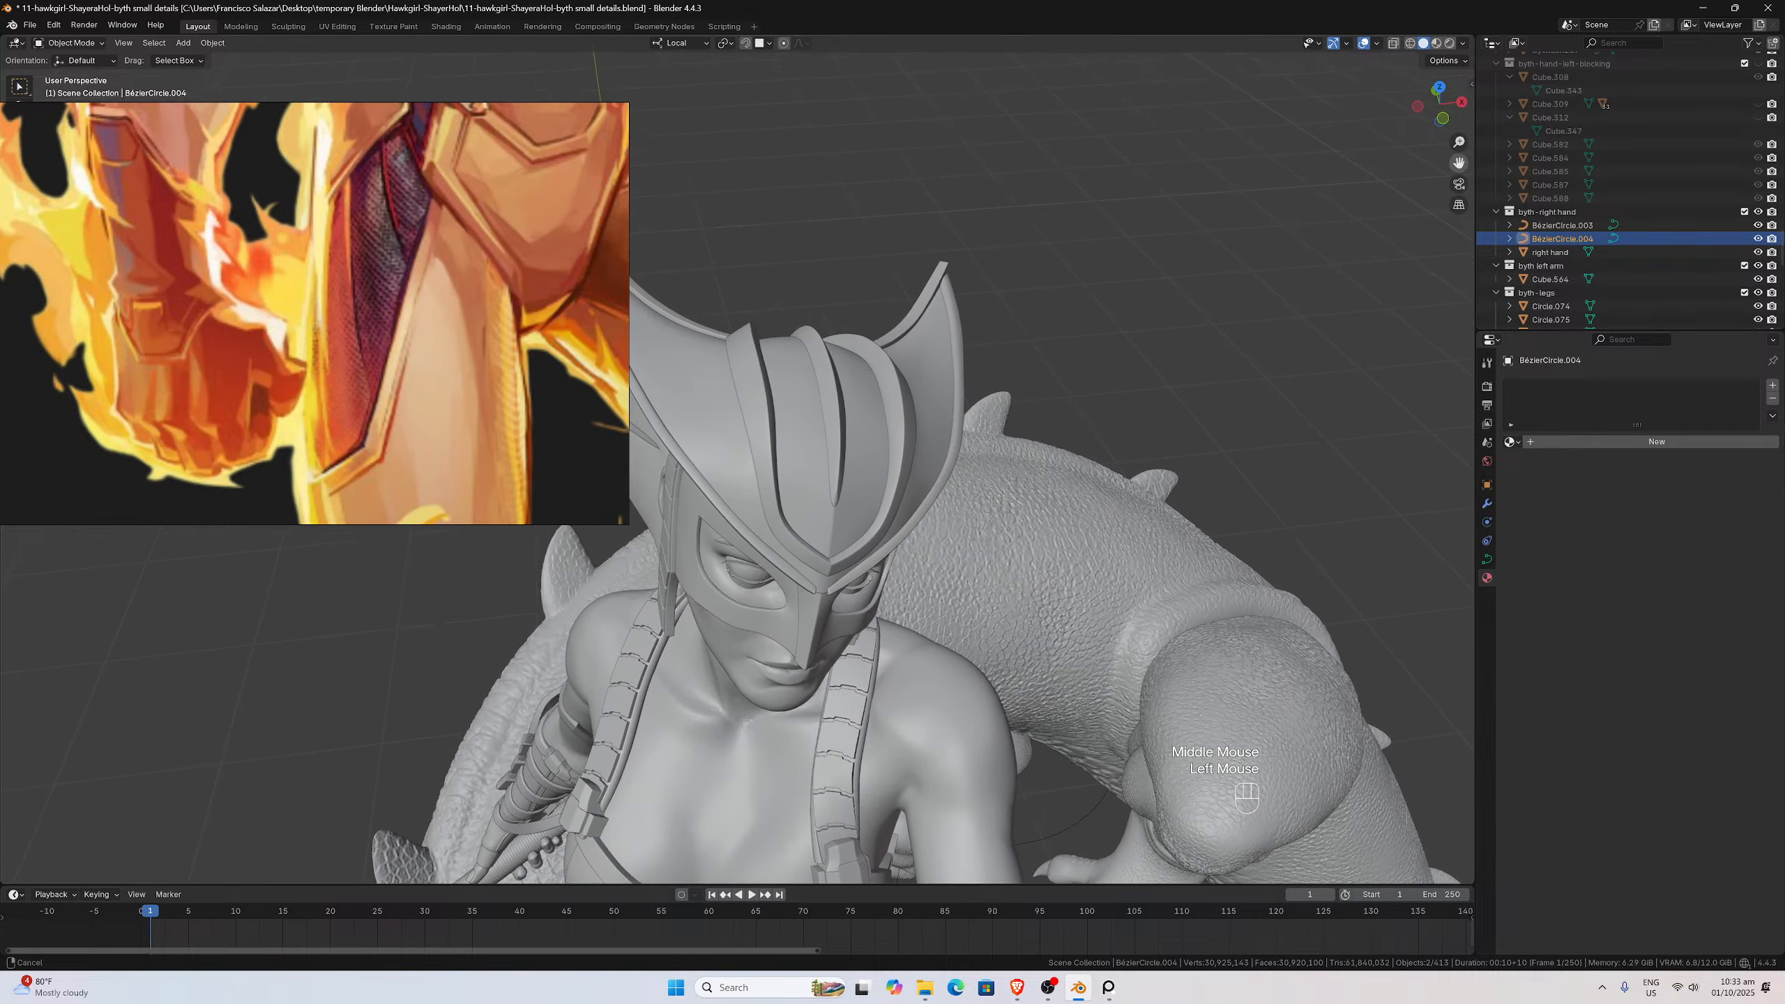
scroll(1286, 160, "up", 2)
scroll(1281, 133, "down", 1)
middle_click_drag(1286, 160, 1282, 99)
scroll(1277, 112, "up", 1)
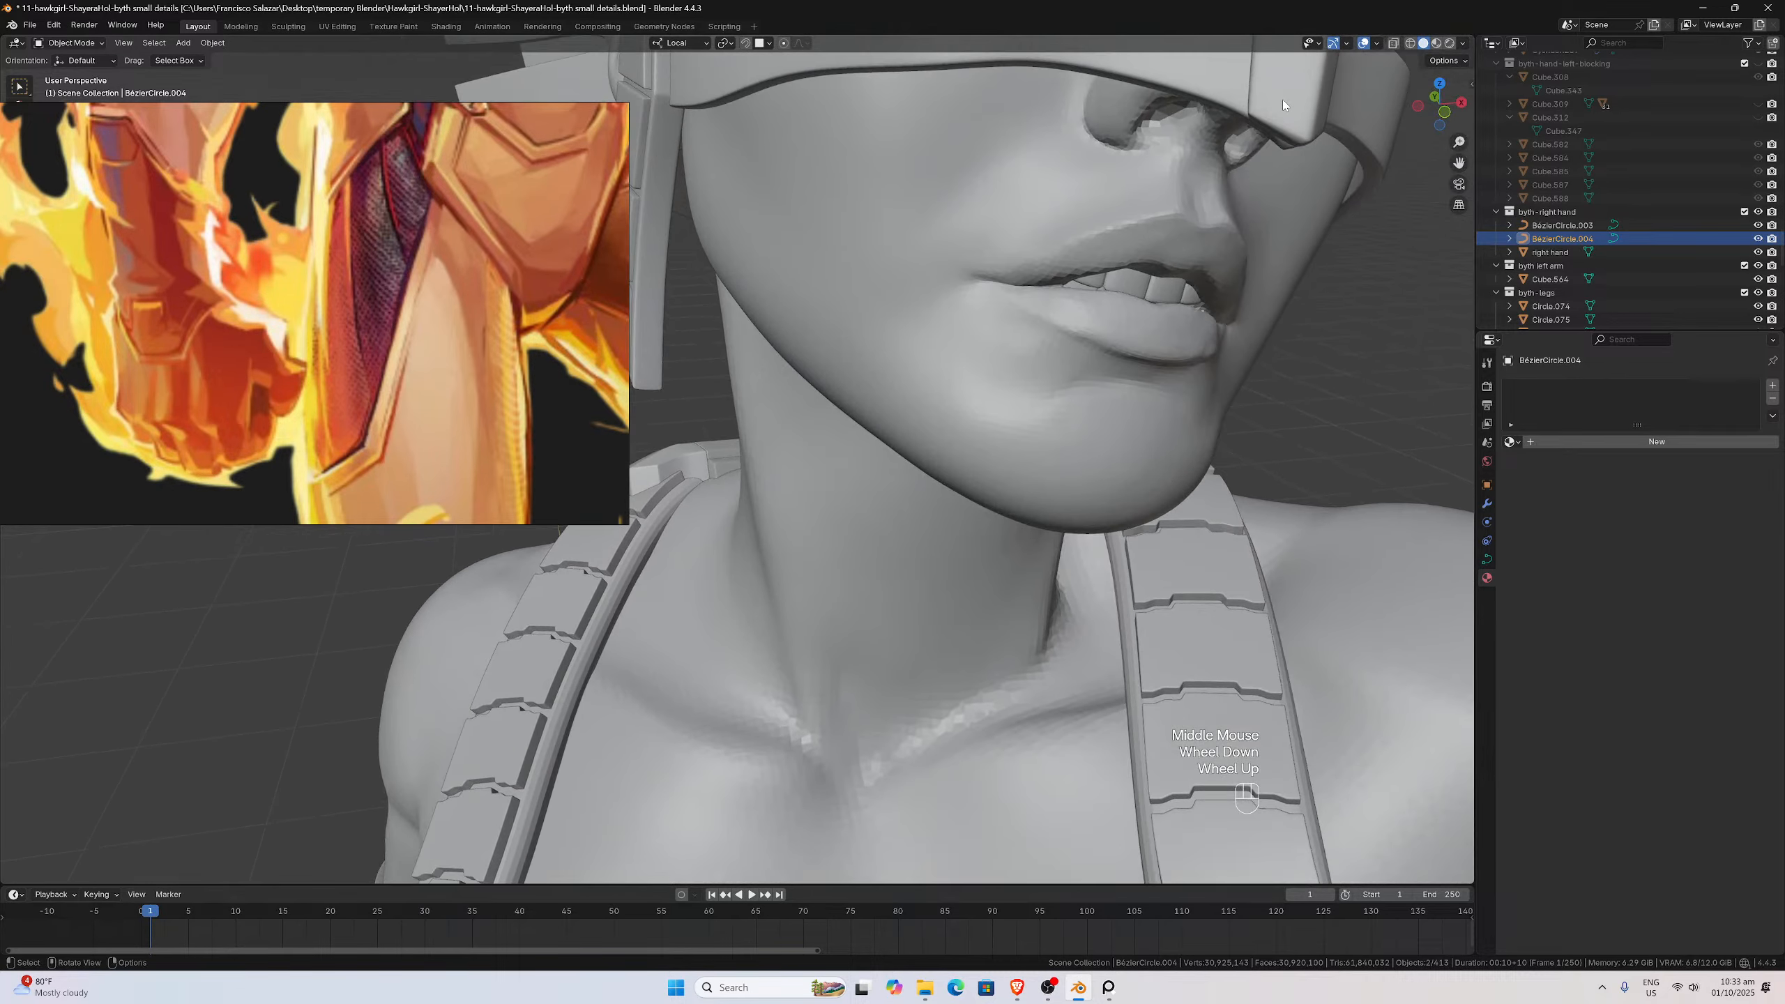
Select Hawkgirl's head mesh under the helmet and view the whole helmeted head from the front
scroll(1283, 99, "down", 1)
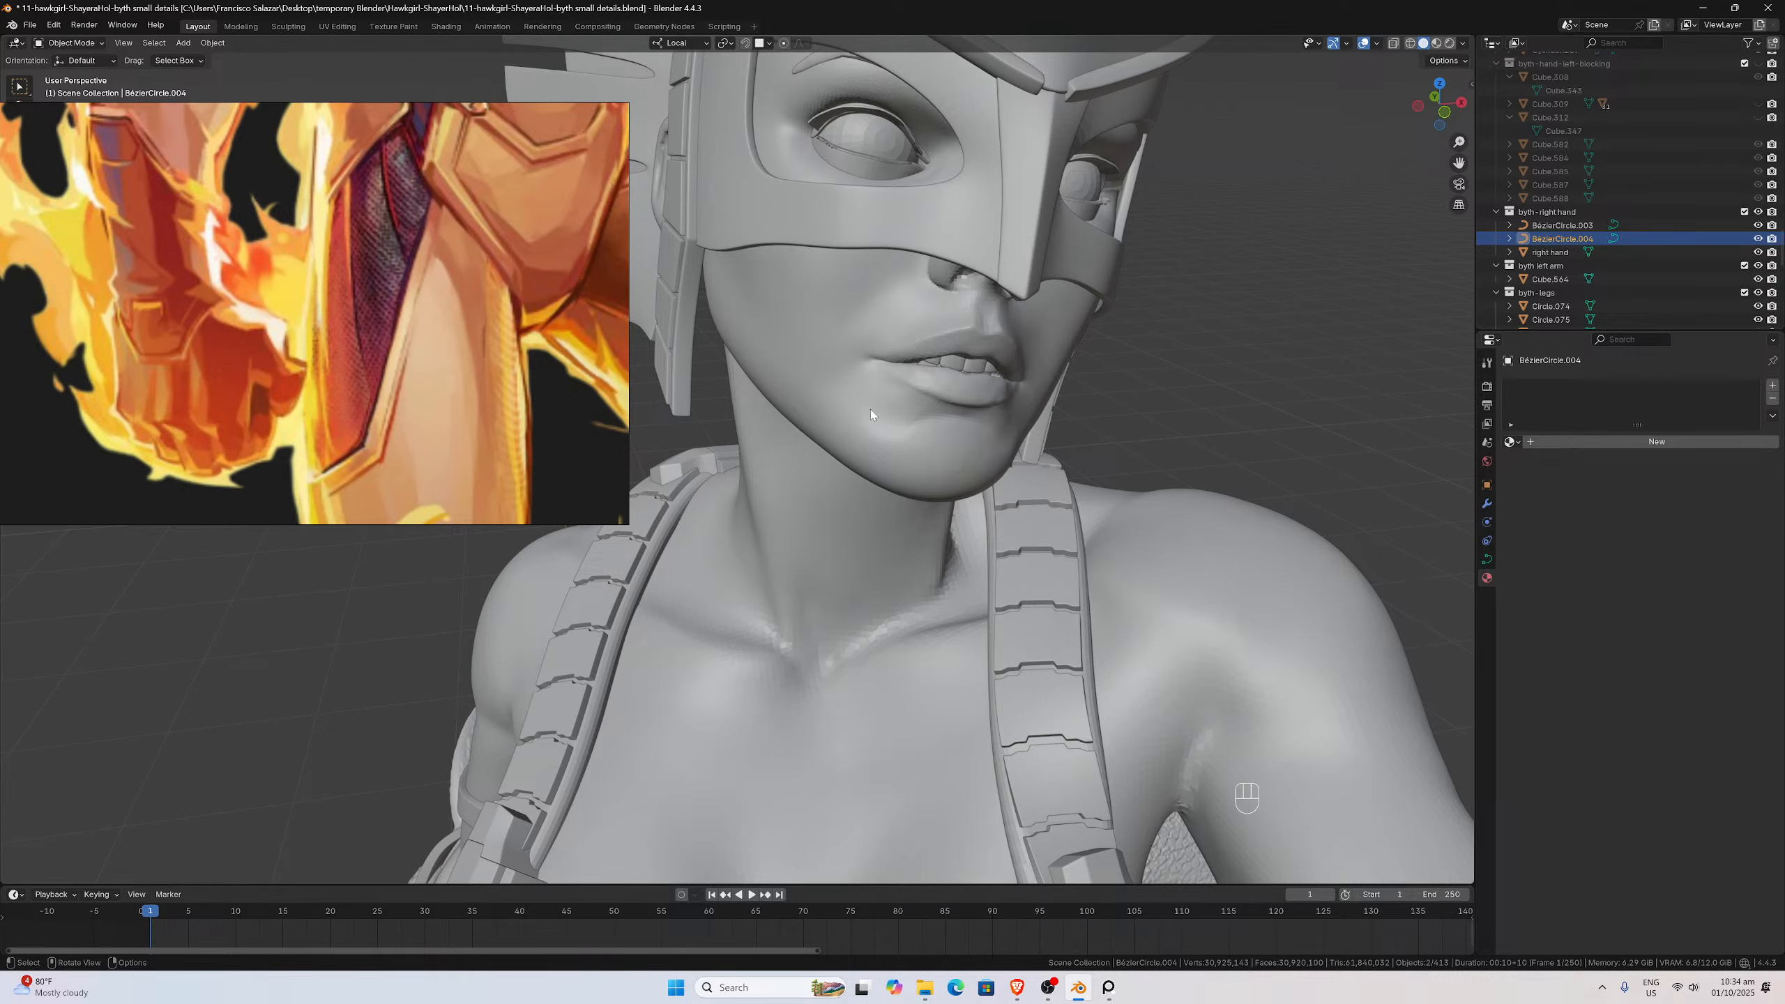
scroll(870, 411, "down", 2)
left_click(795, 507)
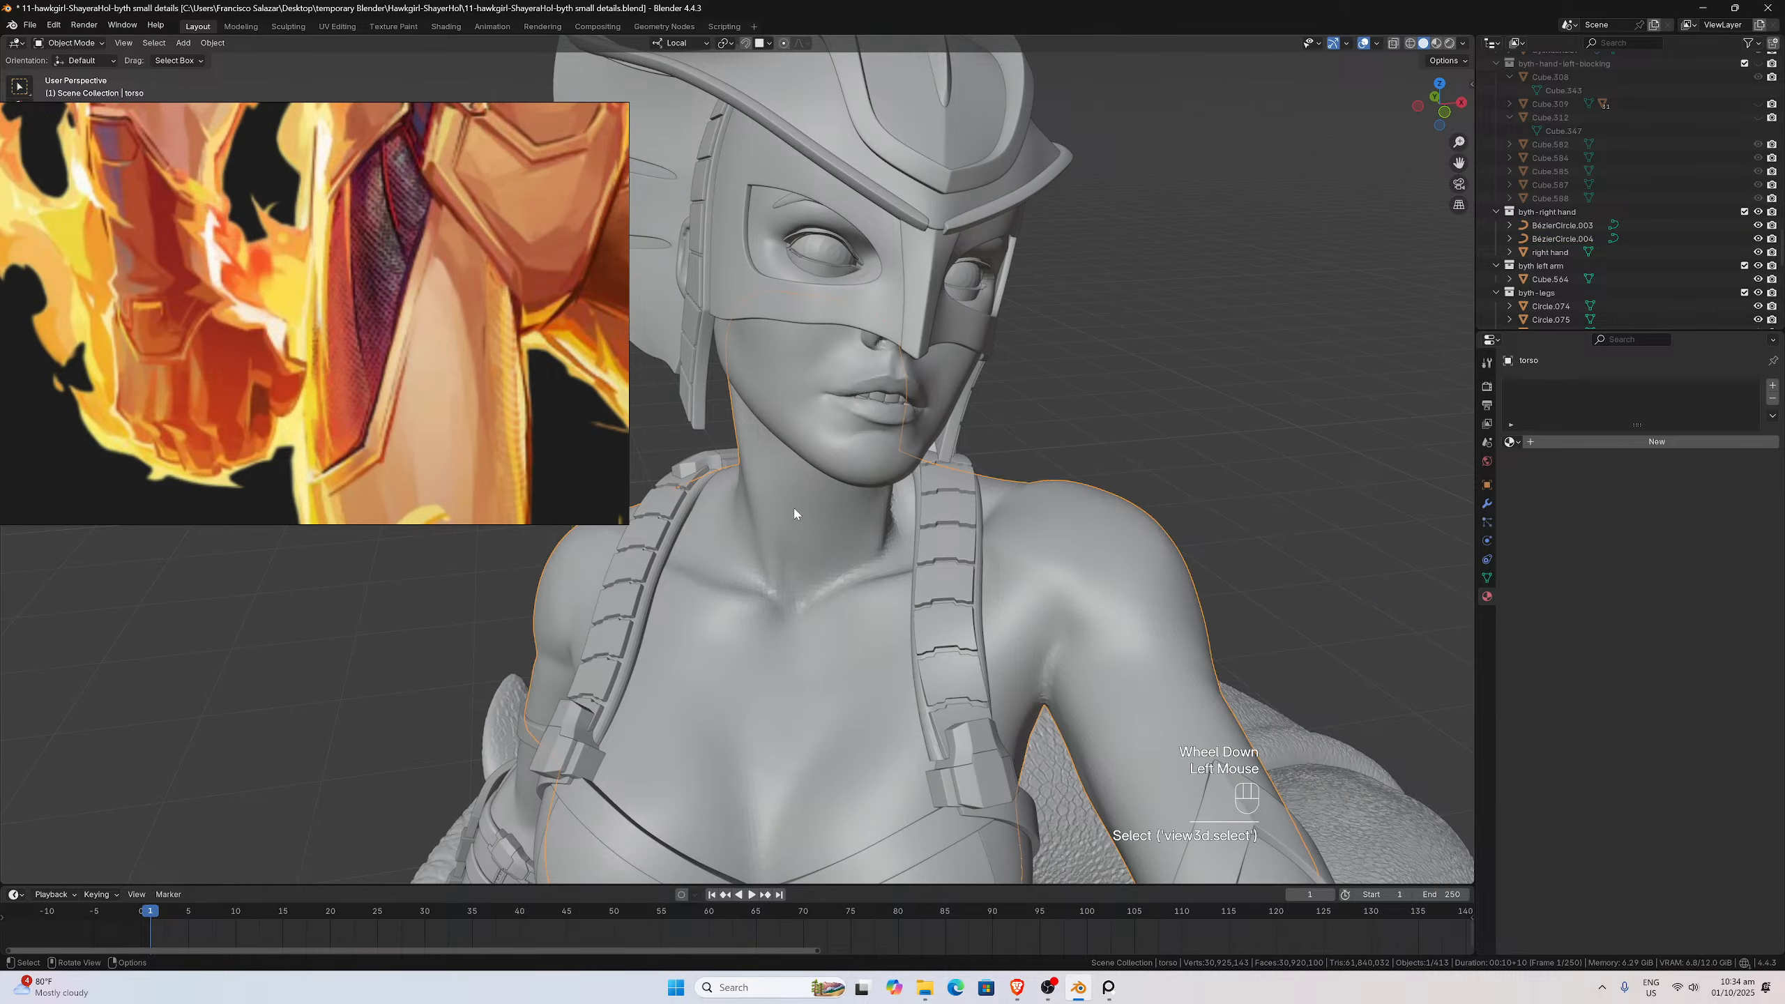
left_click(808, 432)
middle_click_drag(807, 434, 1421, 181)
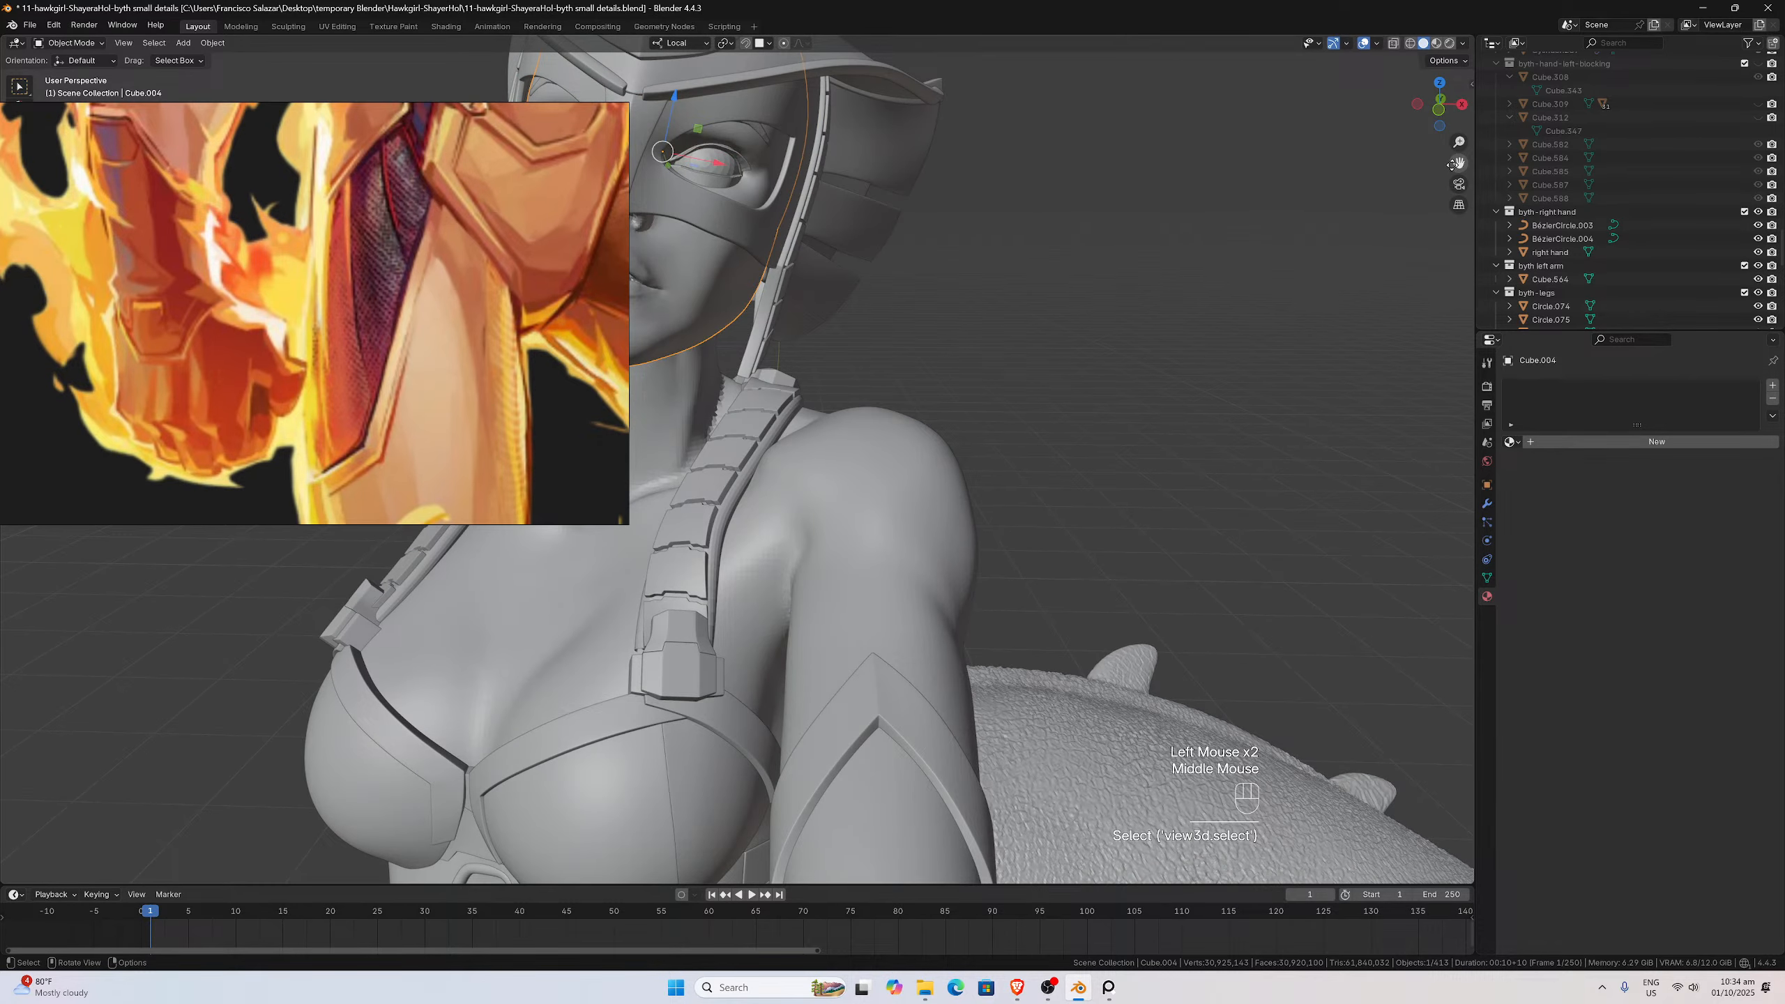
left_click_drag(1452, 165, 1728, 333)
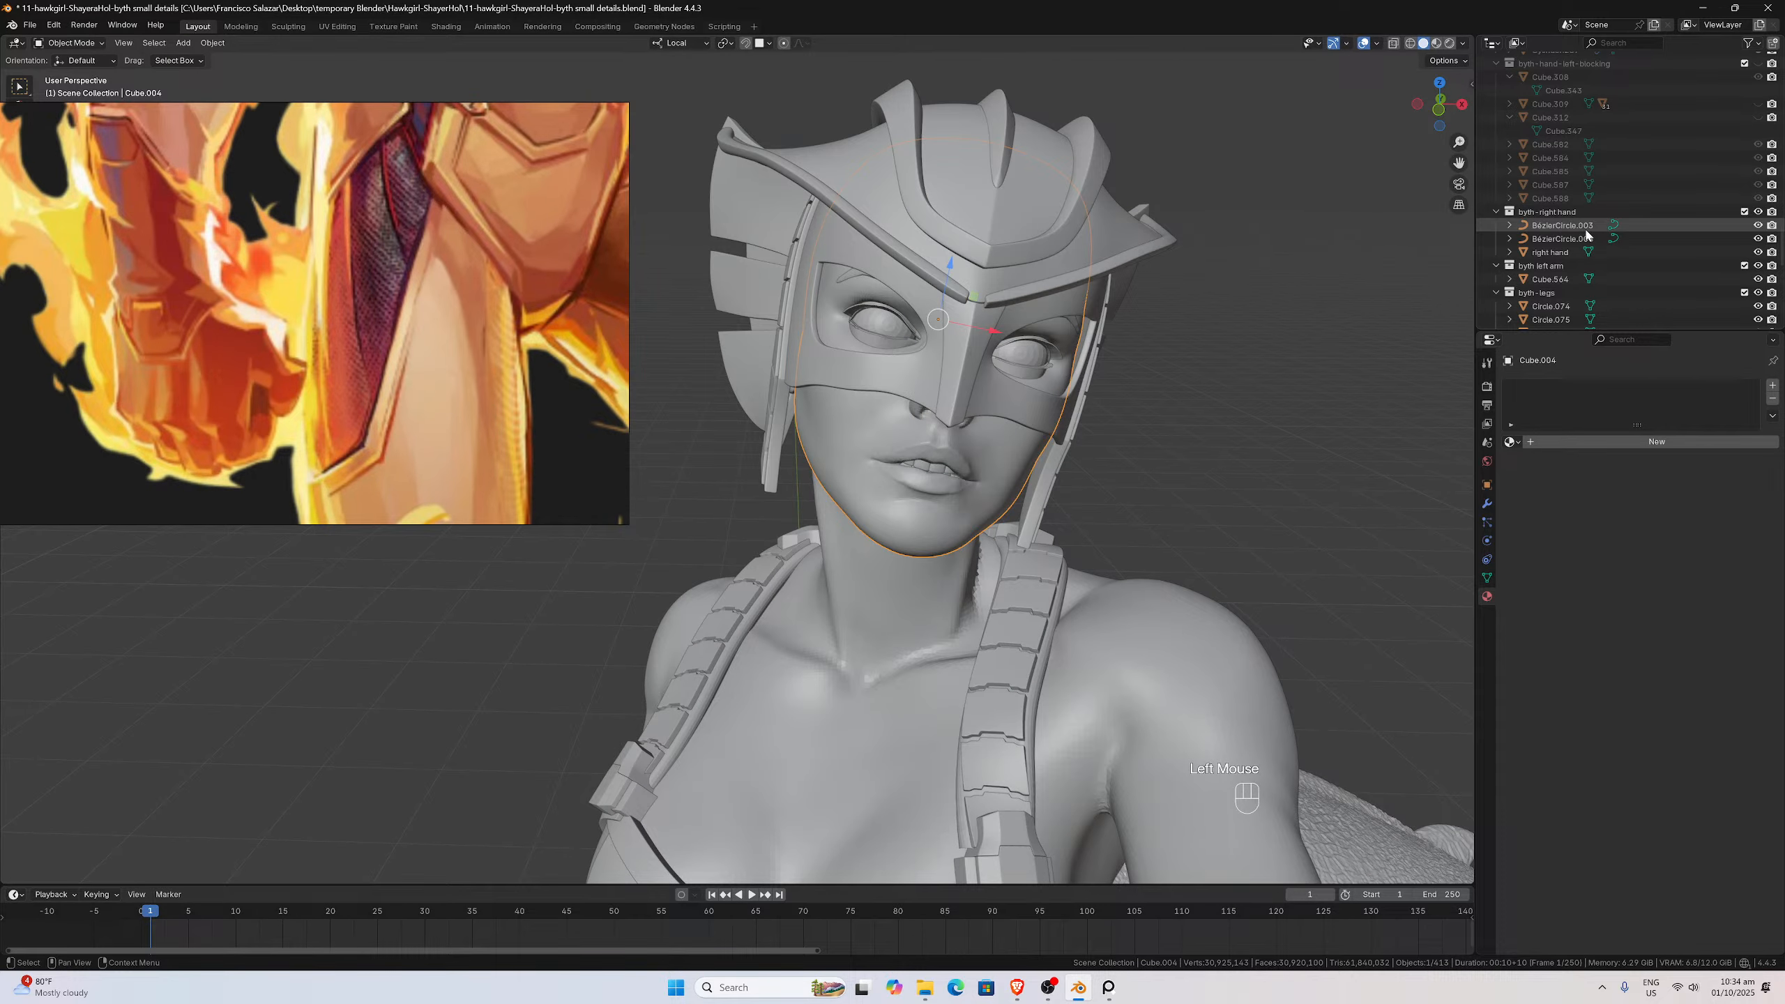
Hide the helmet collection to expose Hawkgirl's bare head
scroll(1588, 236, "up", 9)
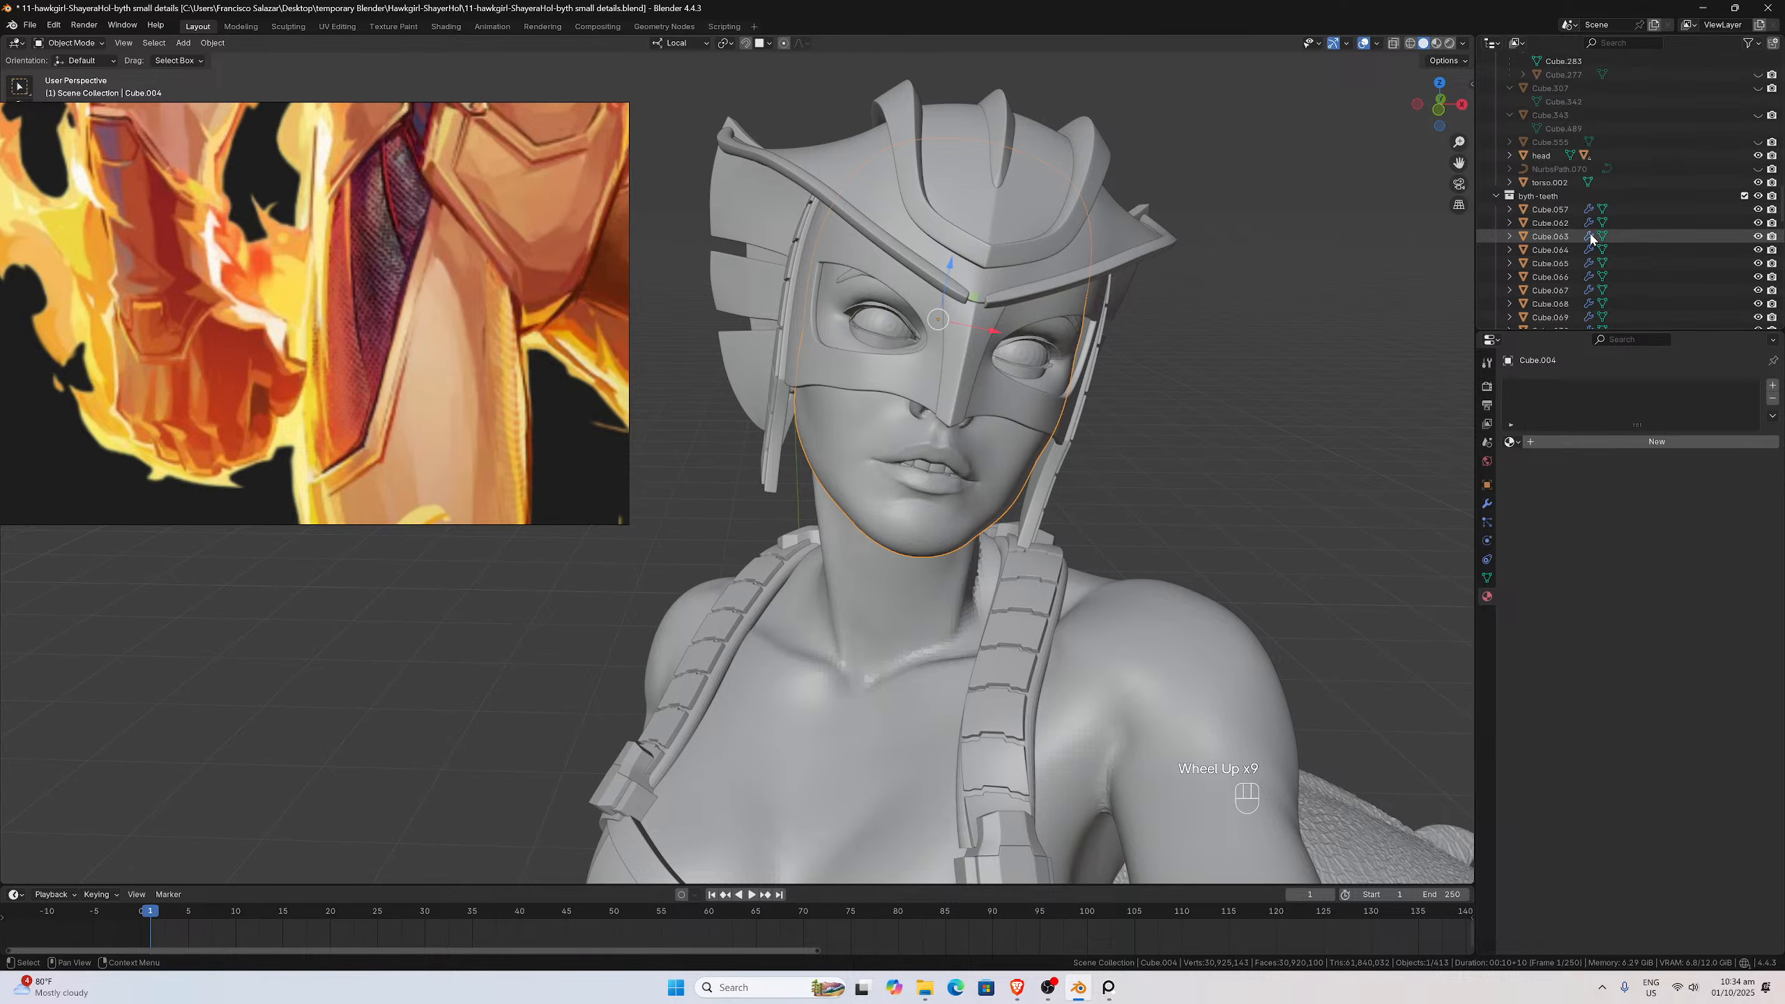
scroll(1591, 237, "up", 8)
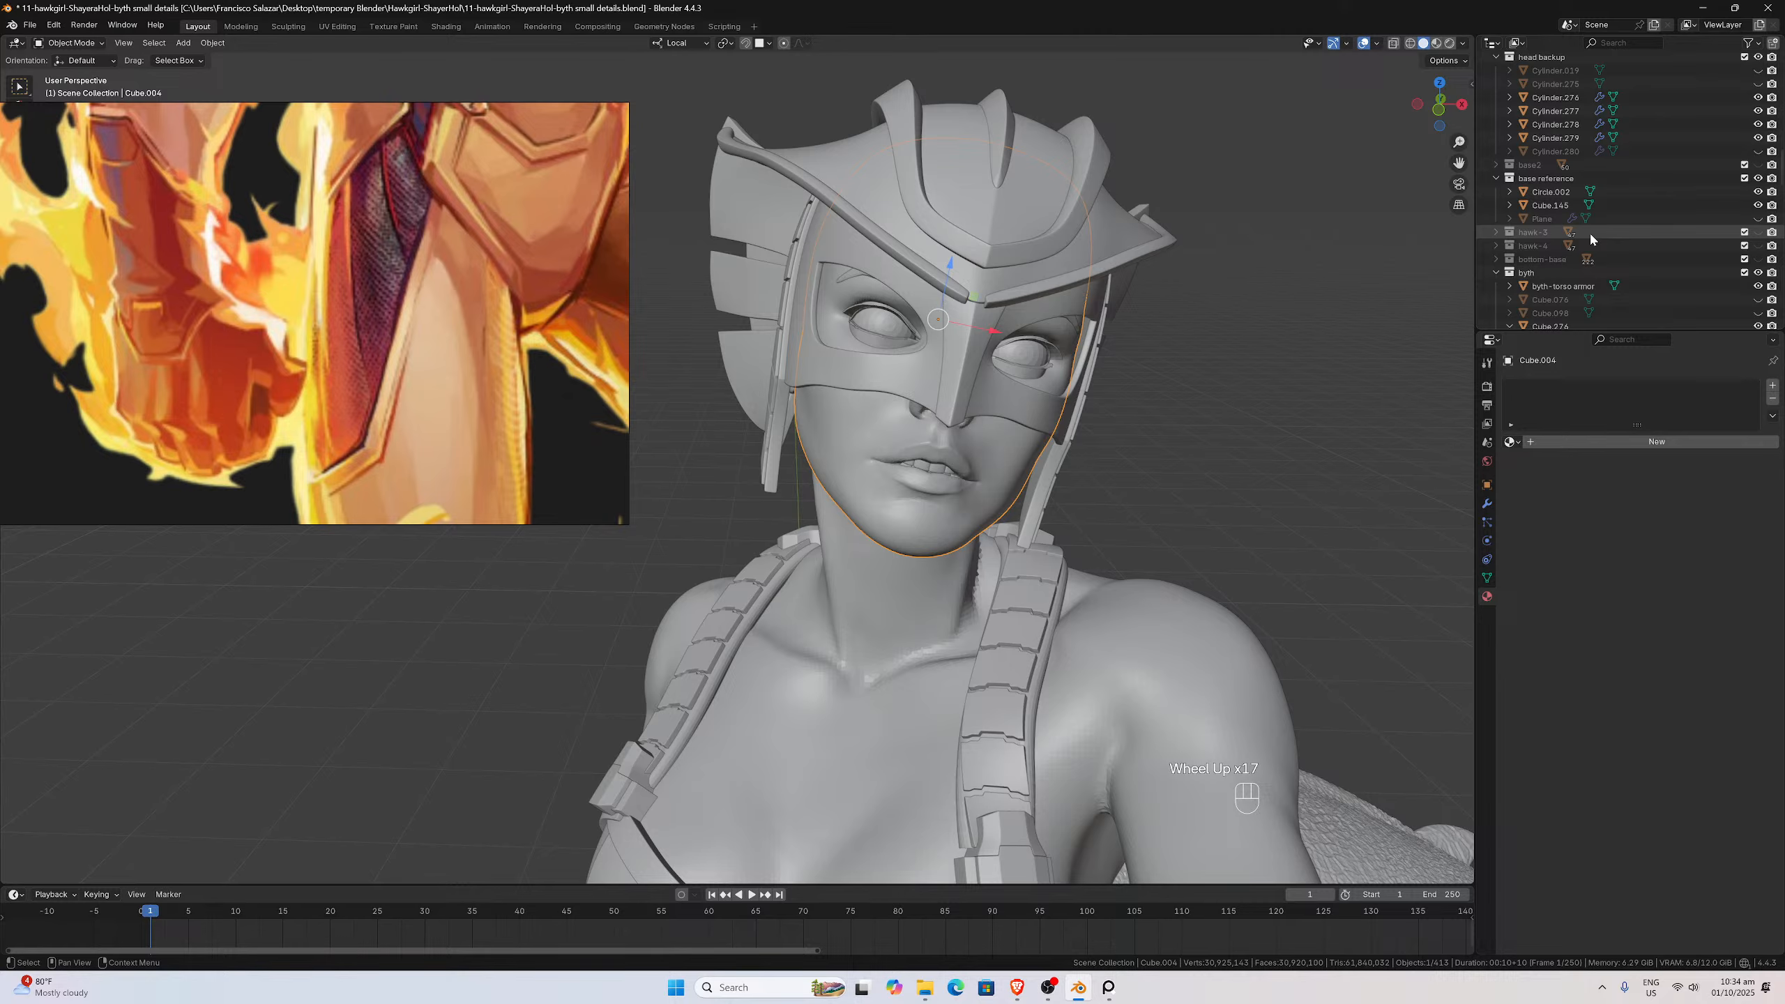
scroll(1590, 232, "up", 12)
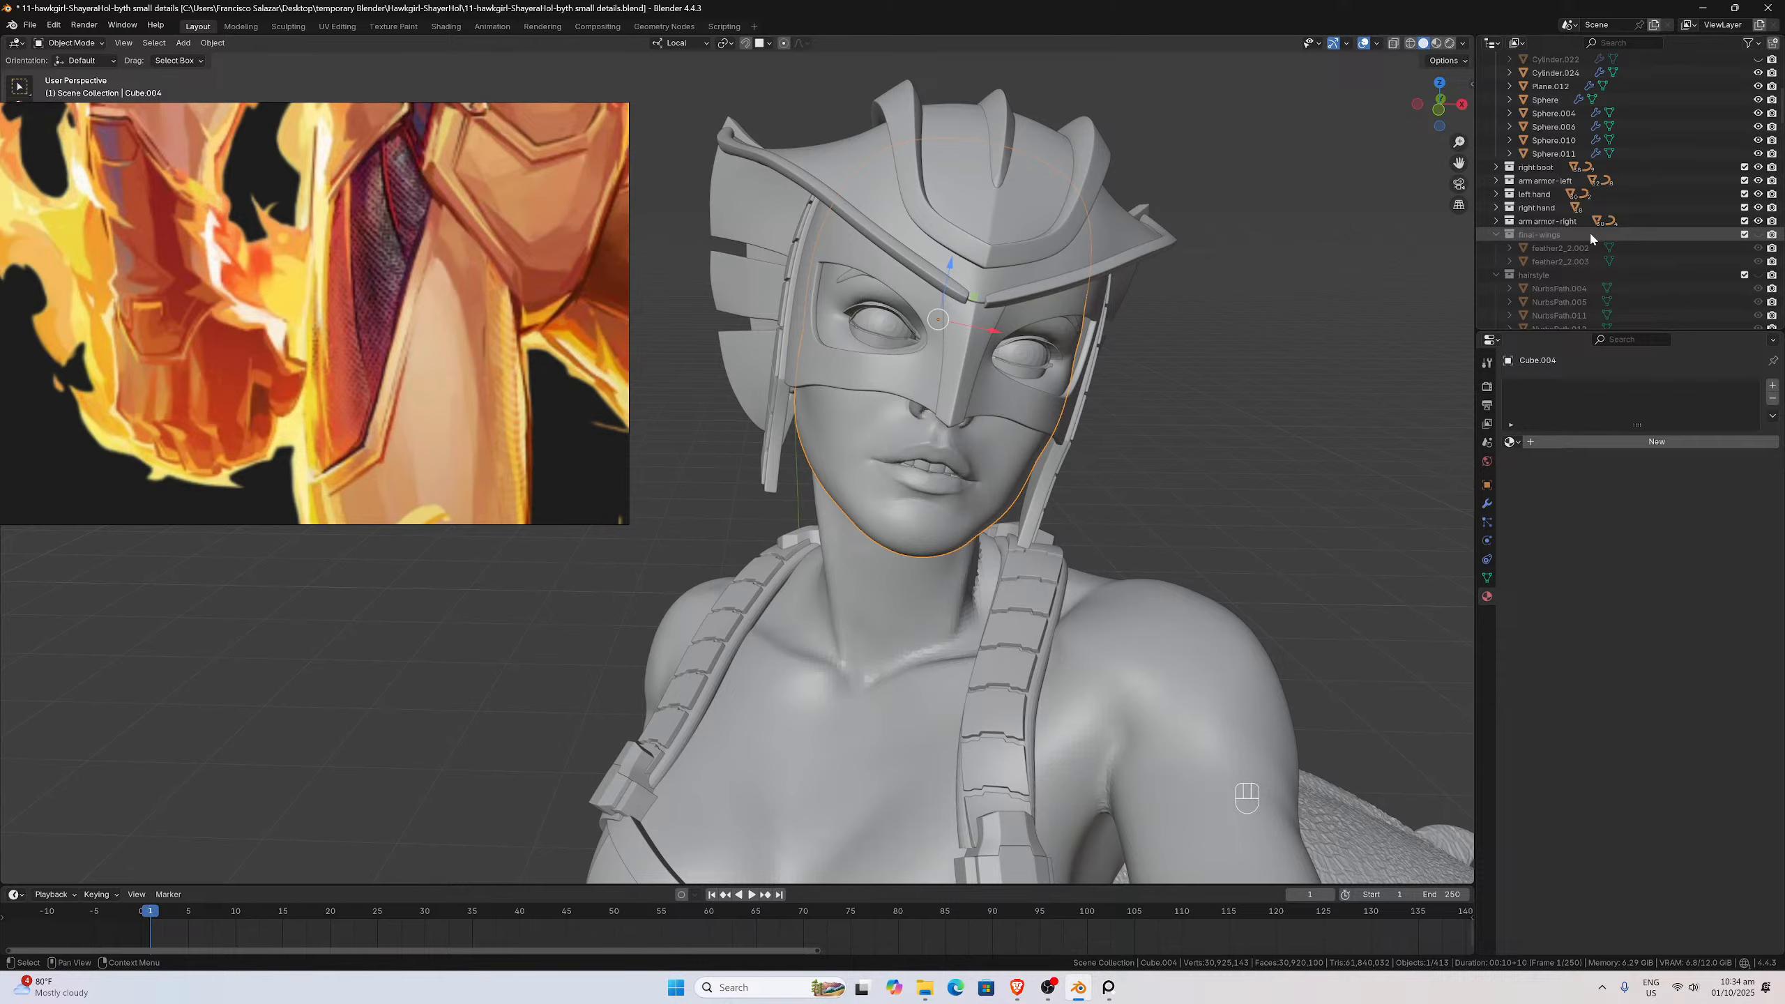
scroll(1589, 234, "up", 3)
scroll(1587, 237, "up", 5)
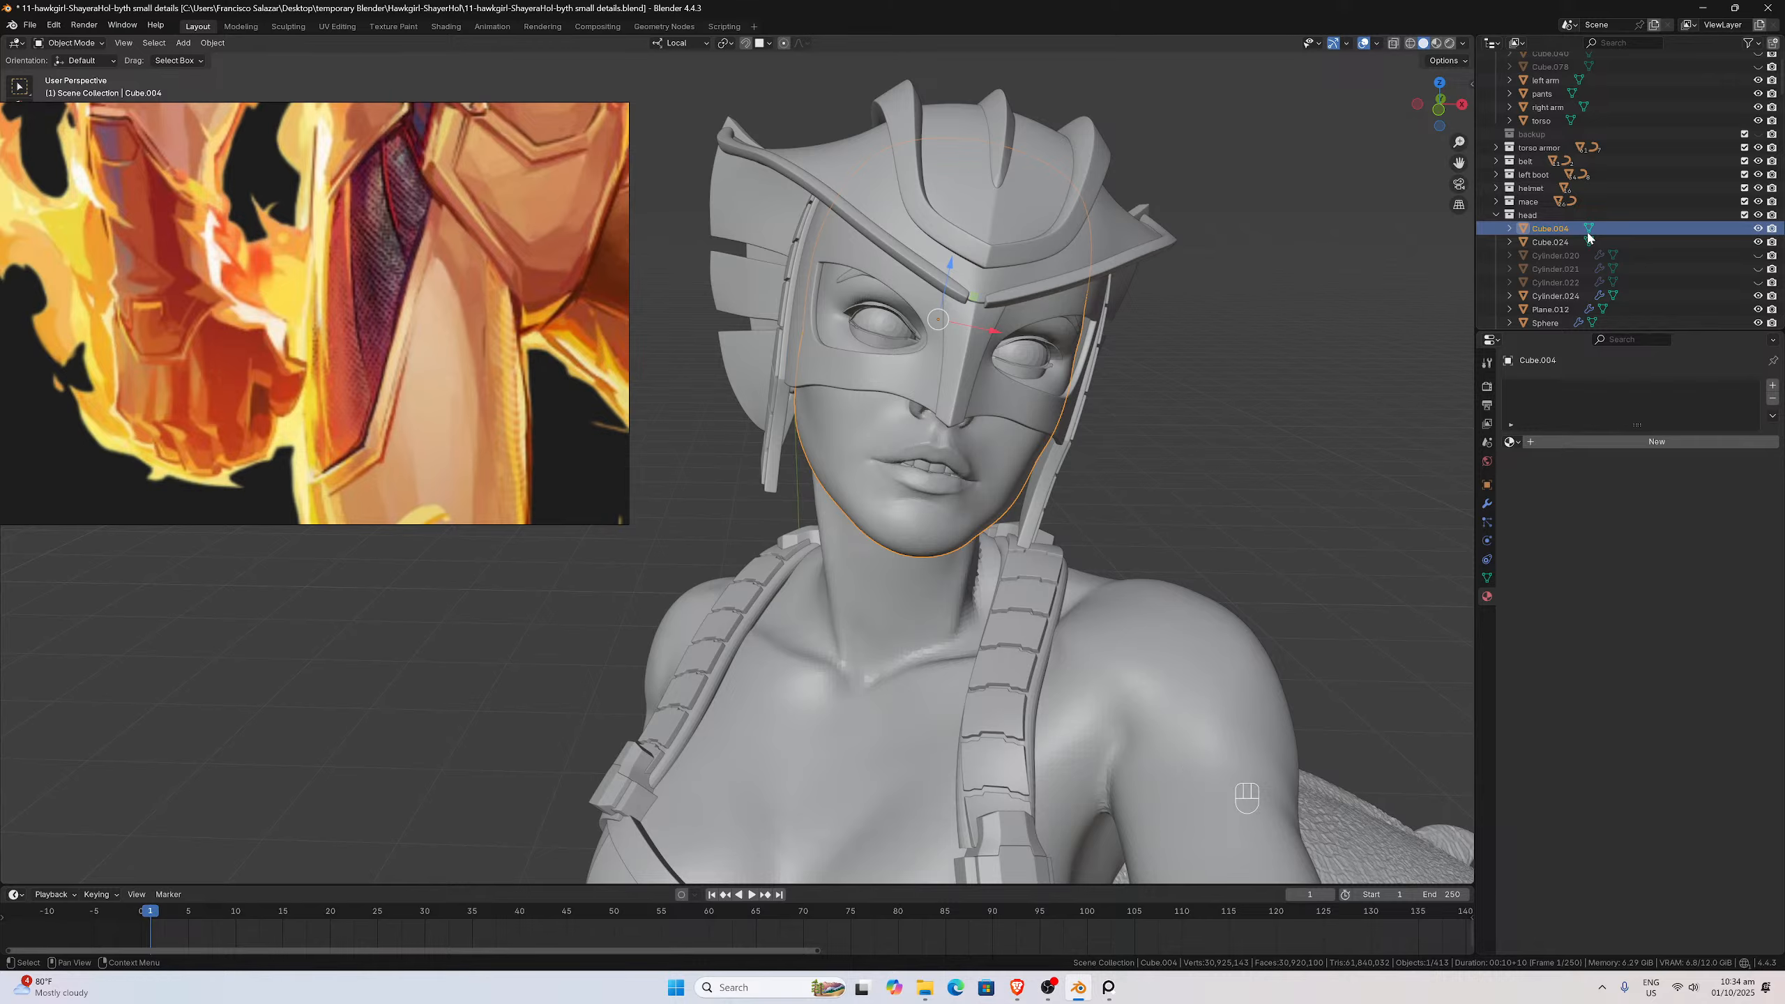
scroll(1604, 233, "up", 3)
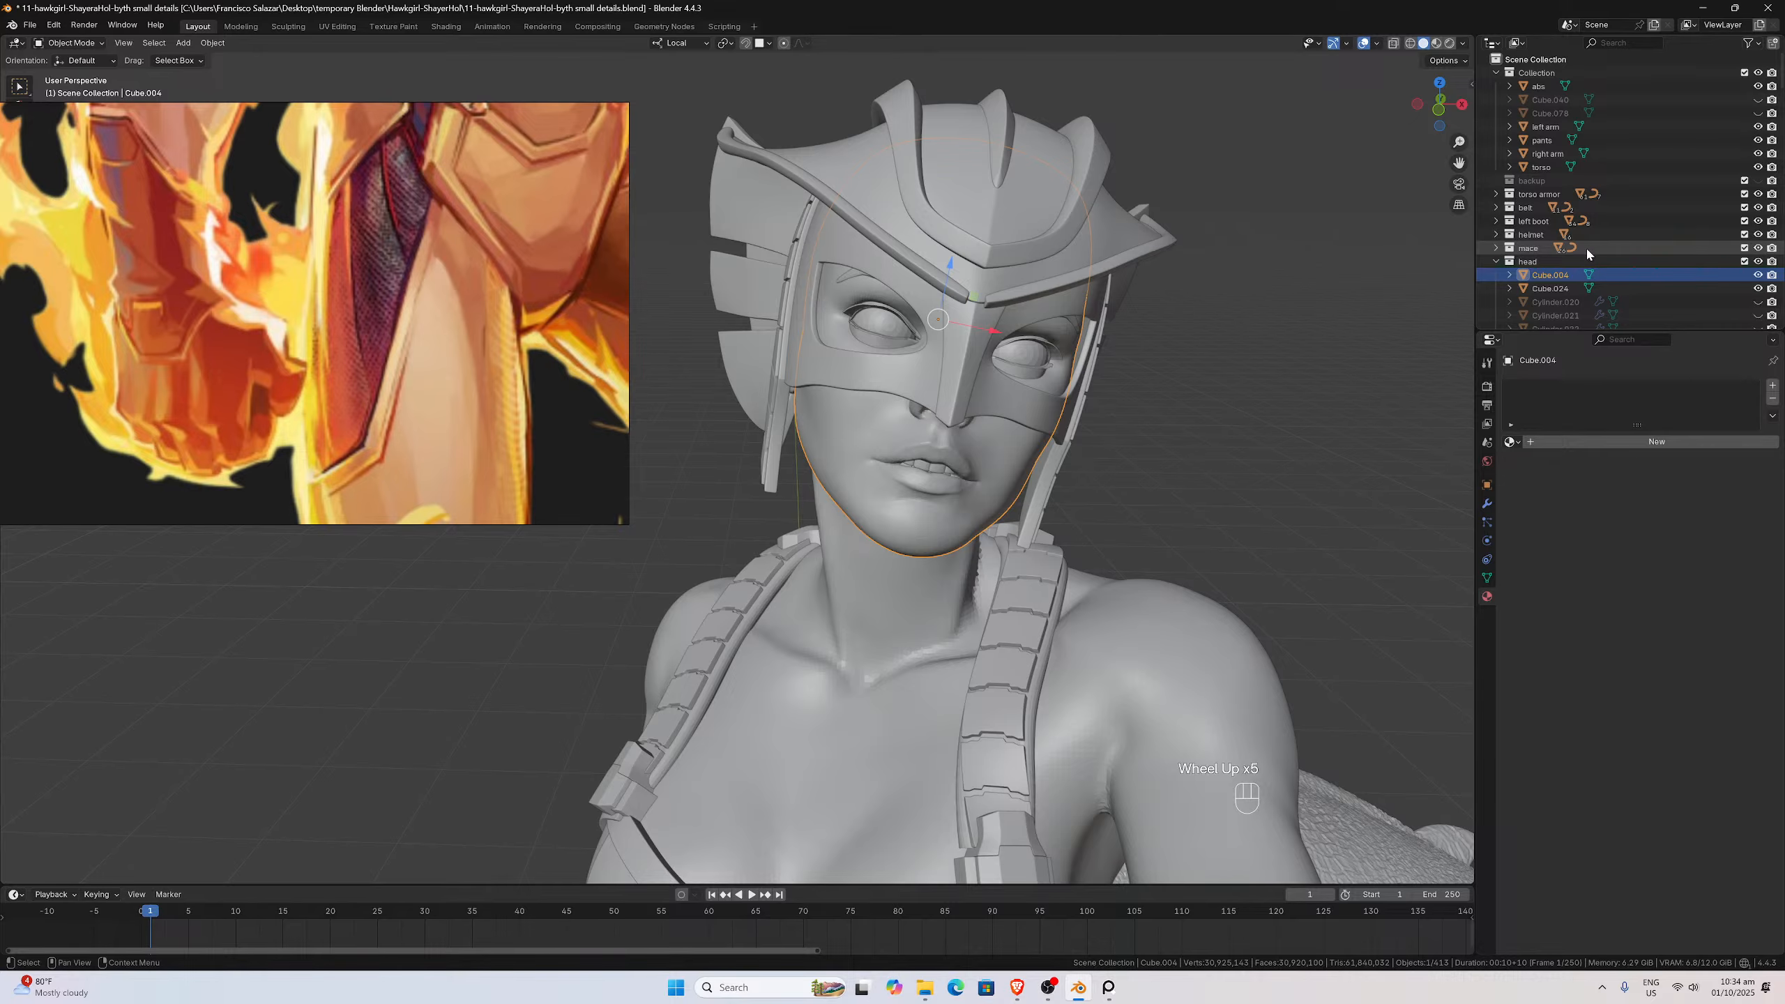
scroll(1585, 246, "down", 2)
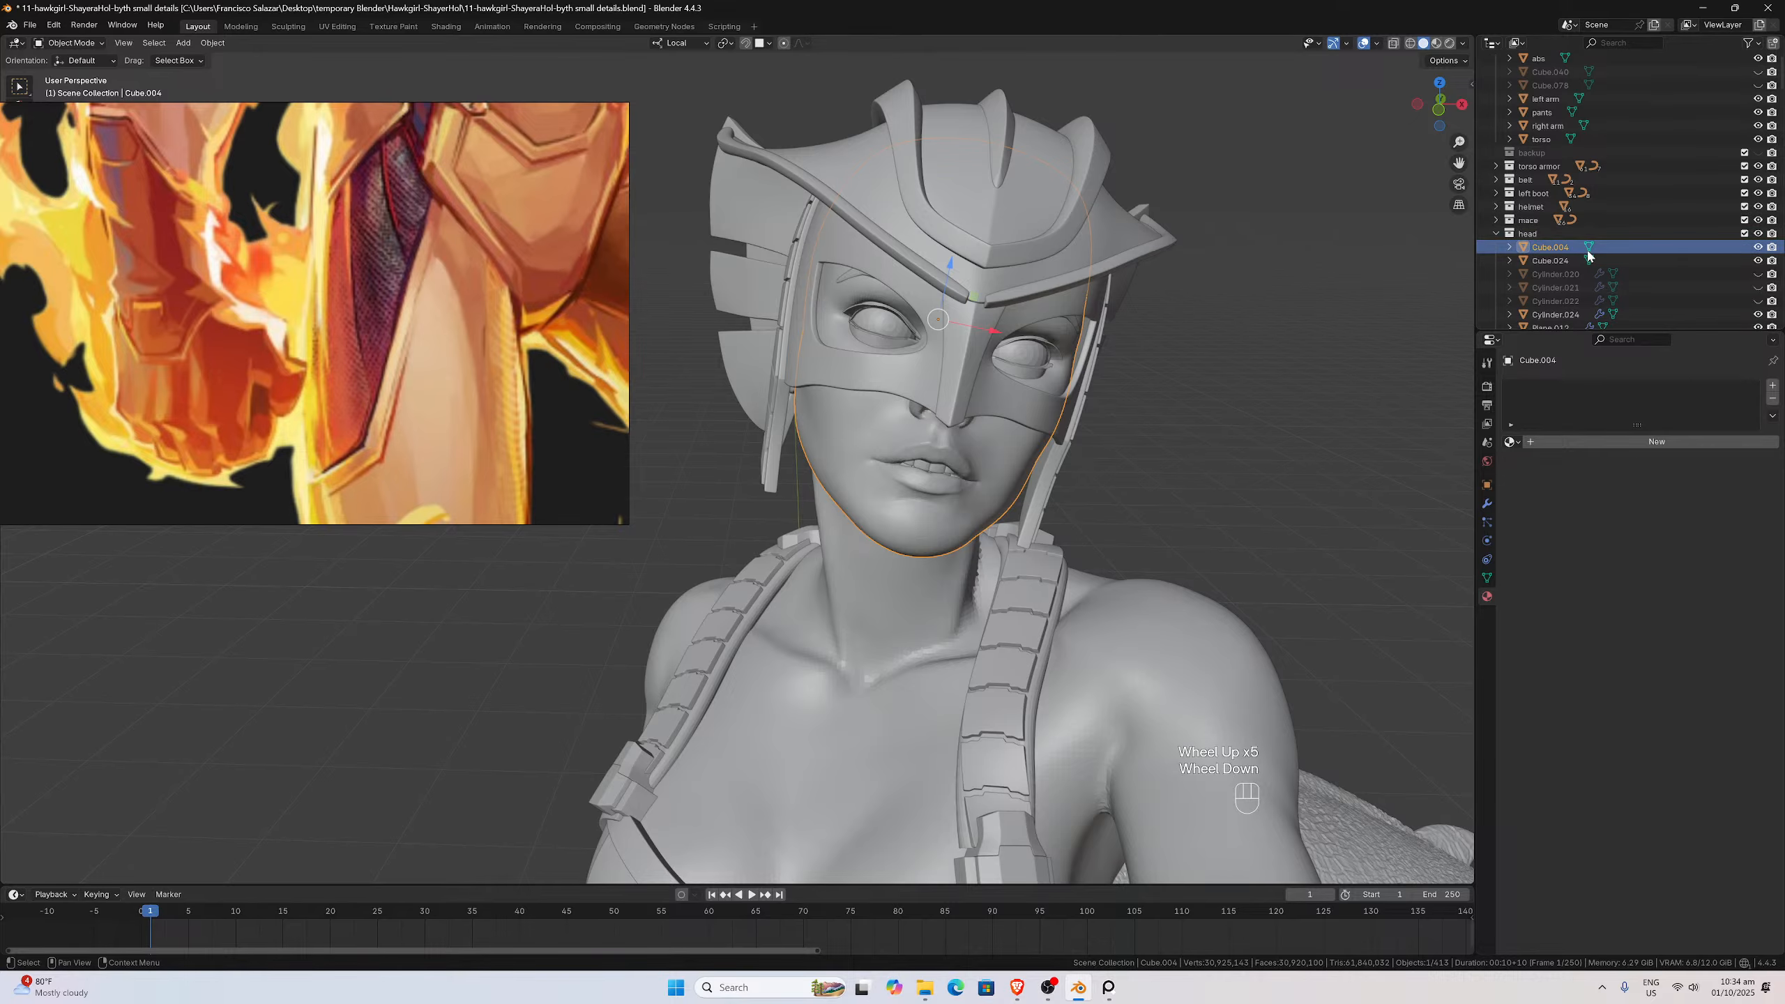
left_click(1757, 206)
Inspect Hawkgirl's bare head from the side, looking at the face, eyebrows and ear
middle_click_drag(1251, 275, 1160, 258)
left_click_drag(1457, 164, 1778, 336)
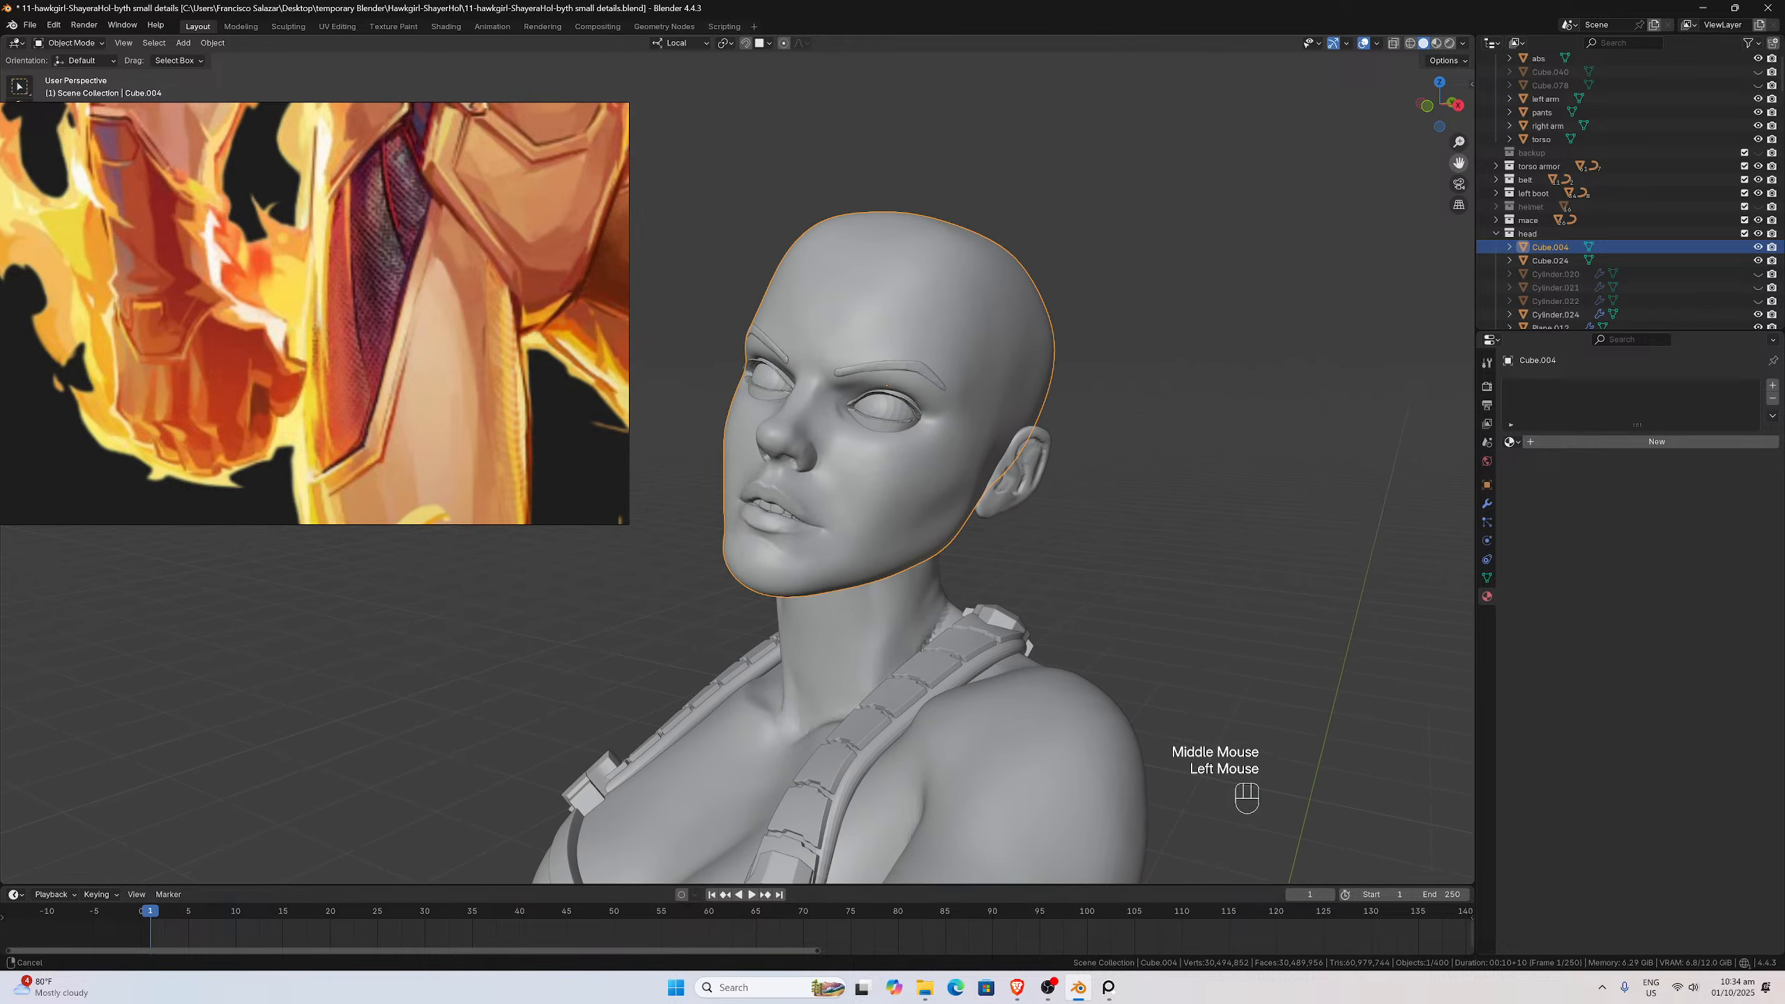
scroll(1278, 321, "up", 2)
scroll(1275, 318, "down", 1)
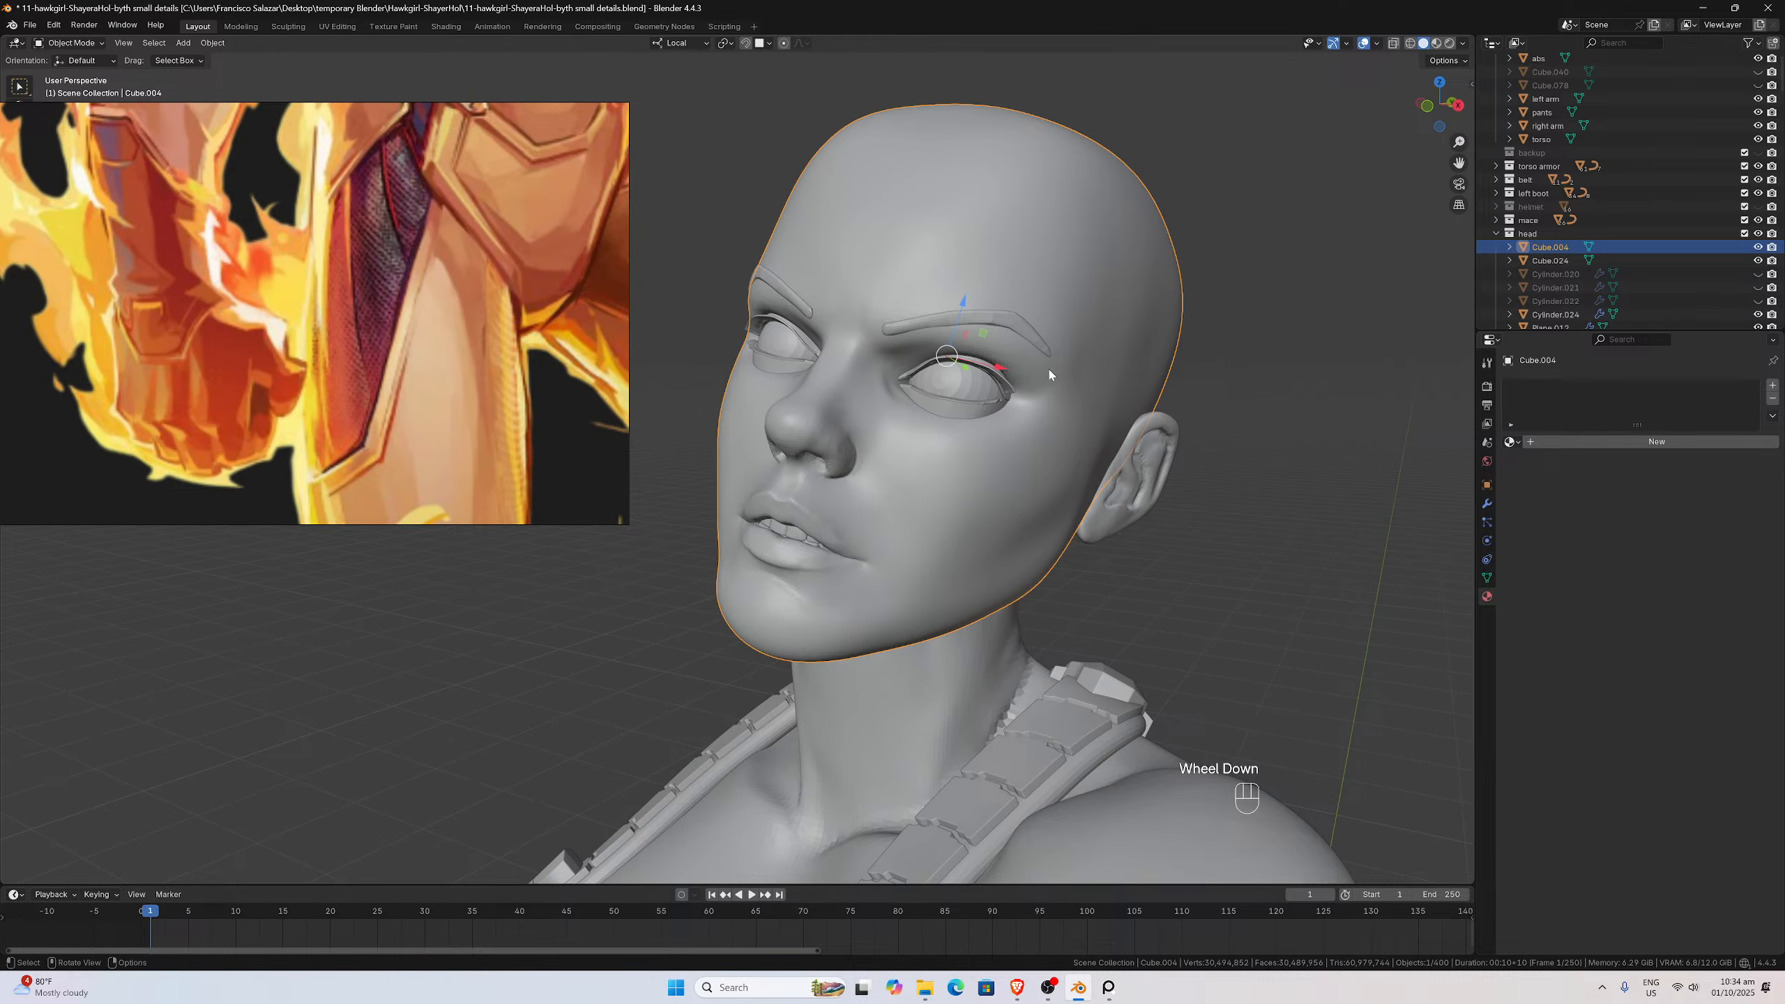
middle_click_drag(1047, 421, 1039, 456)
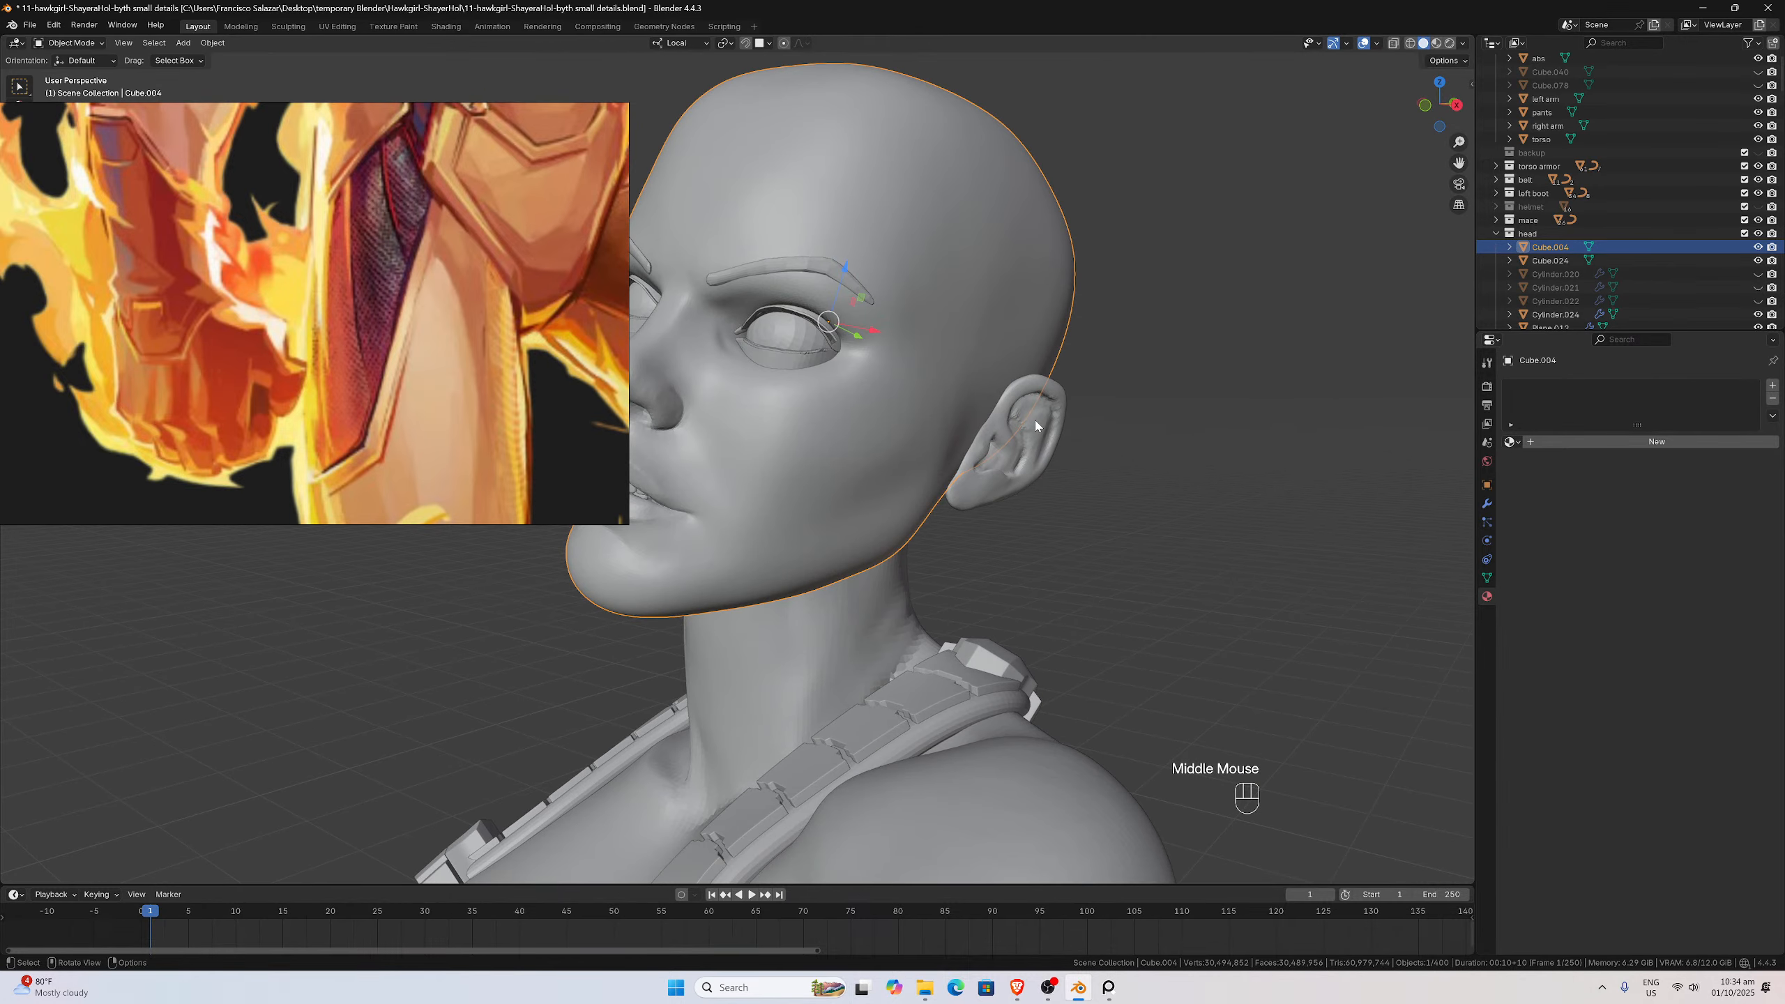
Clear the parent of the ears and head with Clear and Keep Transformation, and apply their scale
left_click(1039, 457)
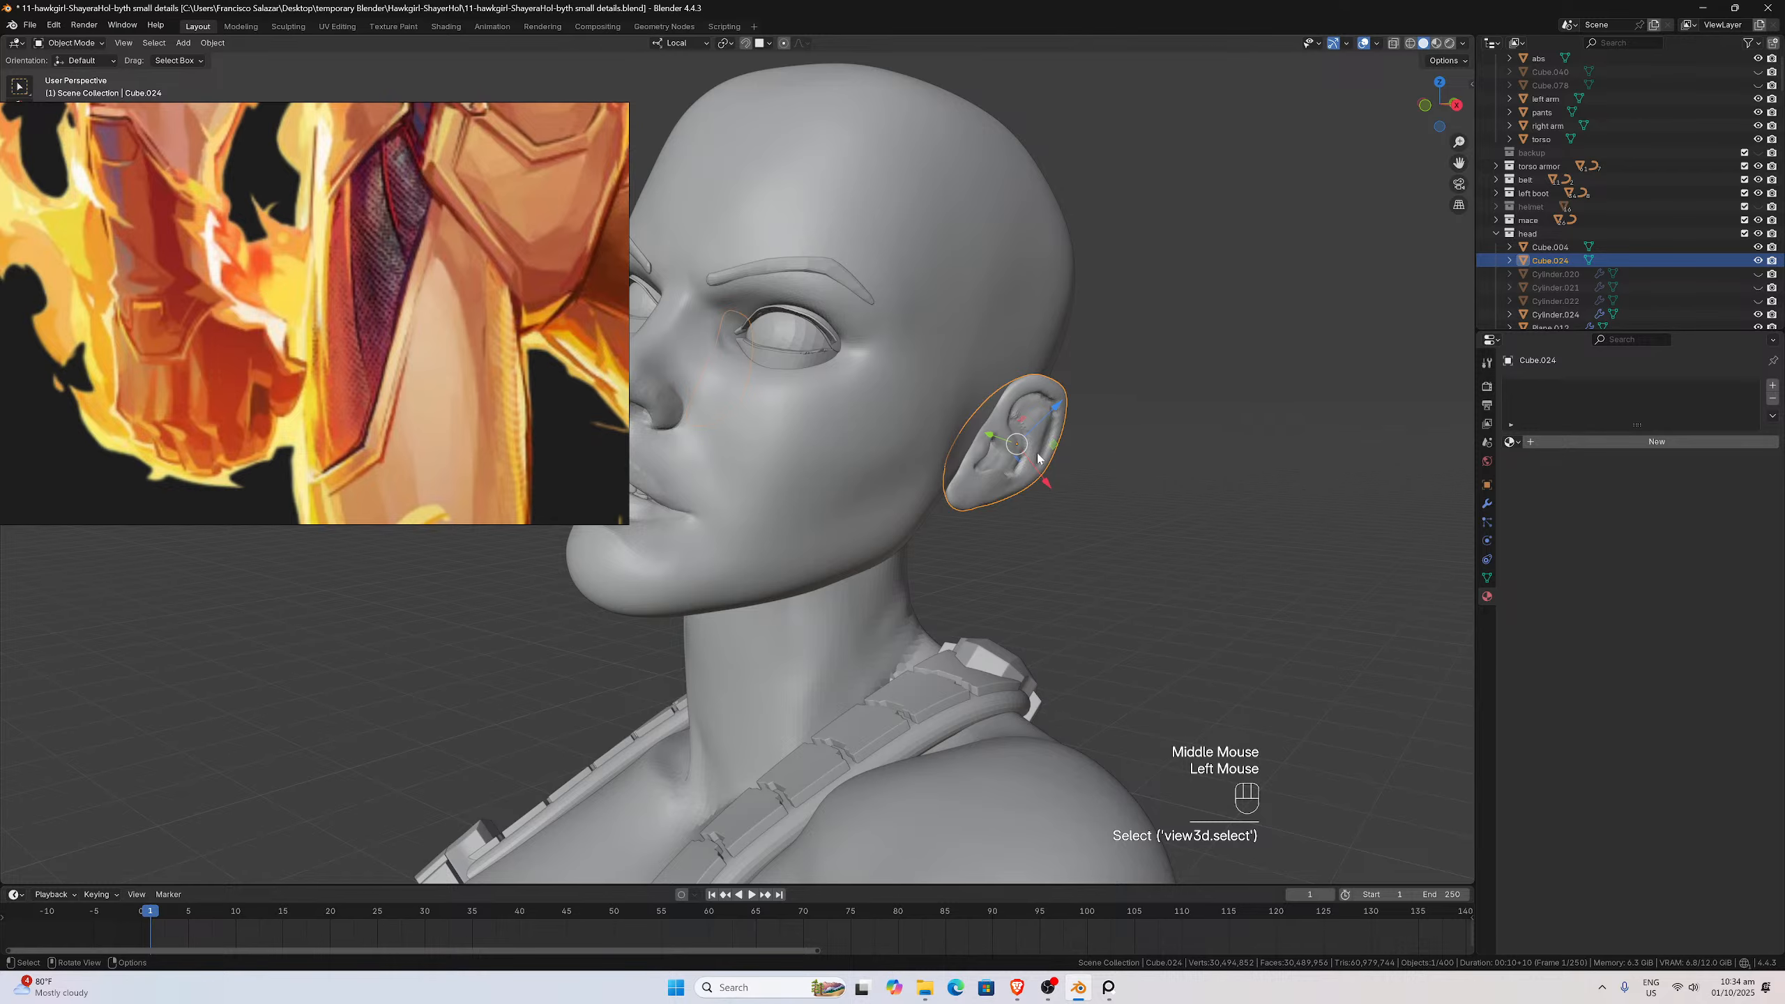
scroll(974, 435, "down", 2)
middle_click_drag(971, 430, 1008, 436)
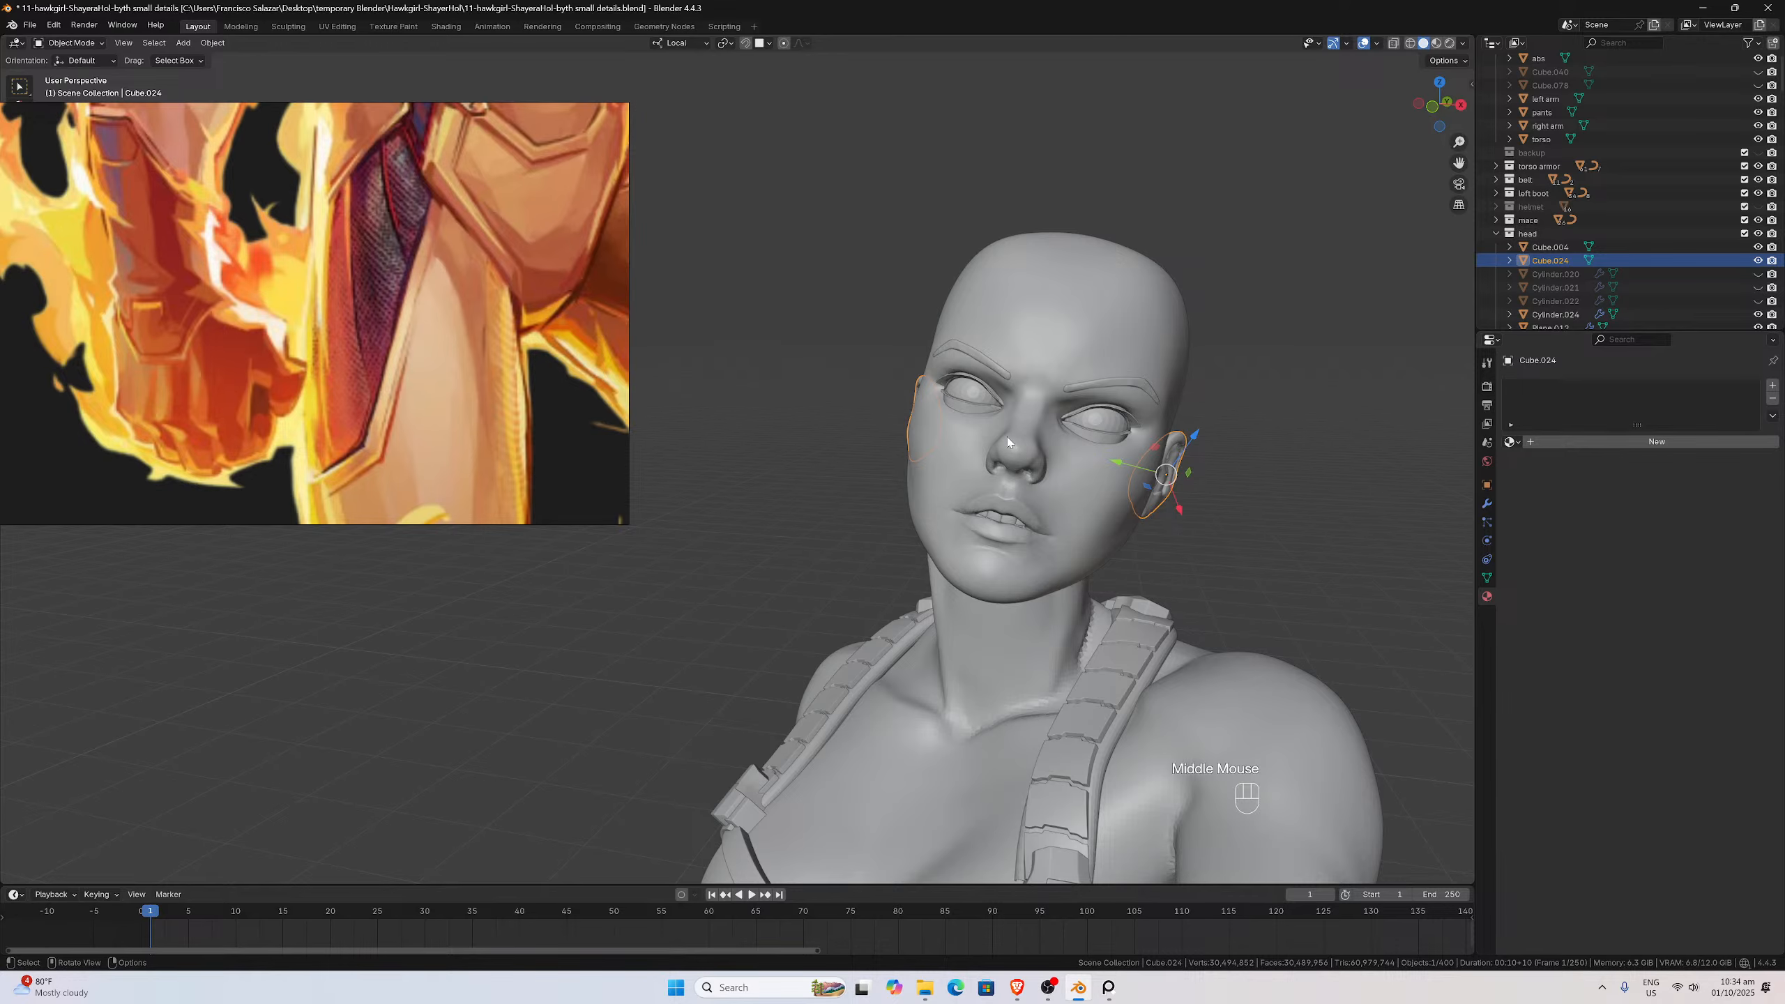
left_click(945, 431, "shift")
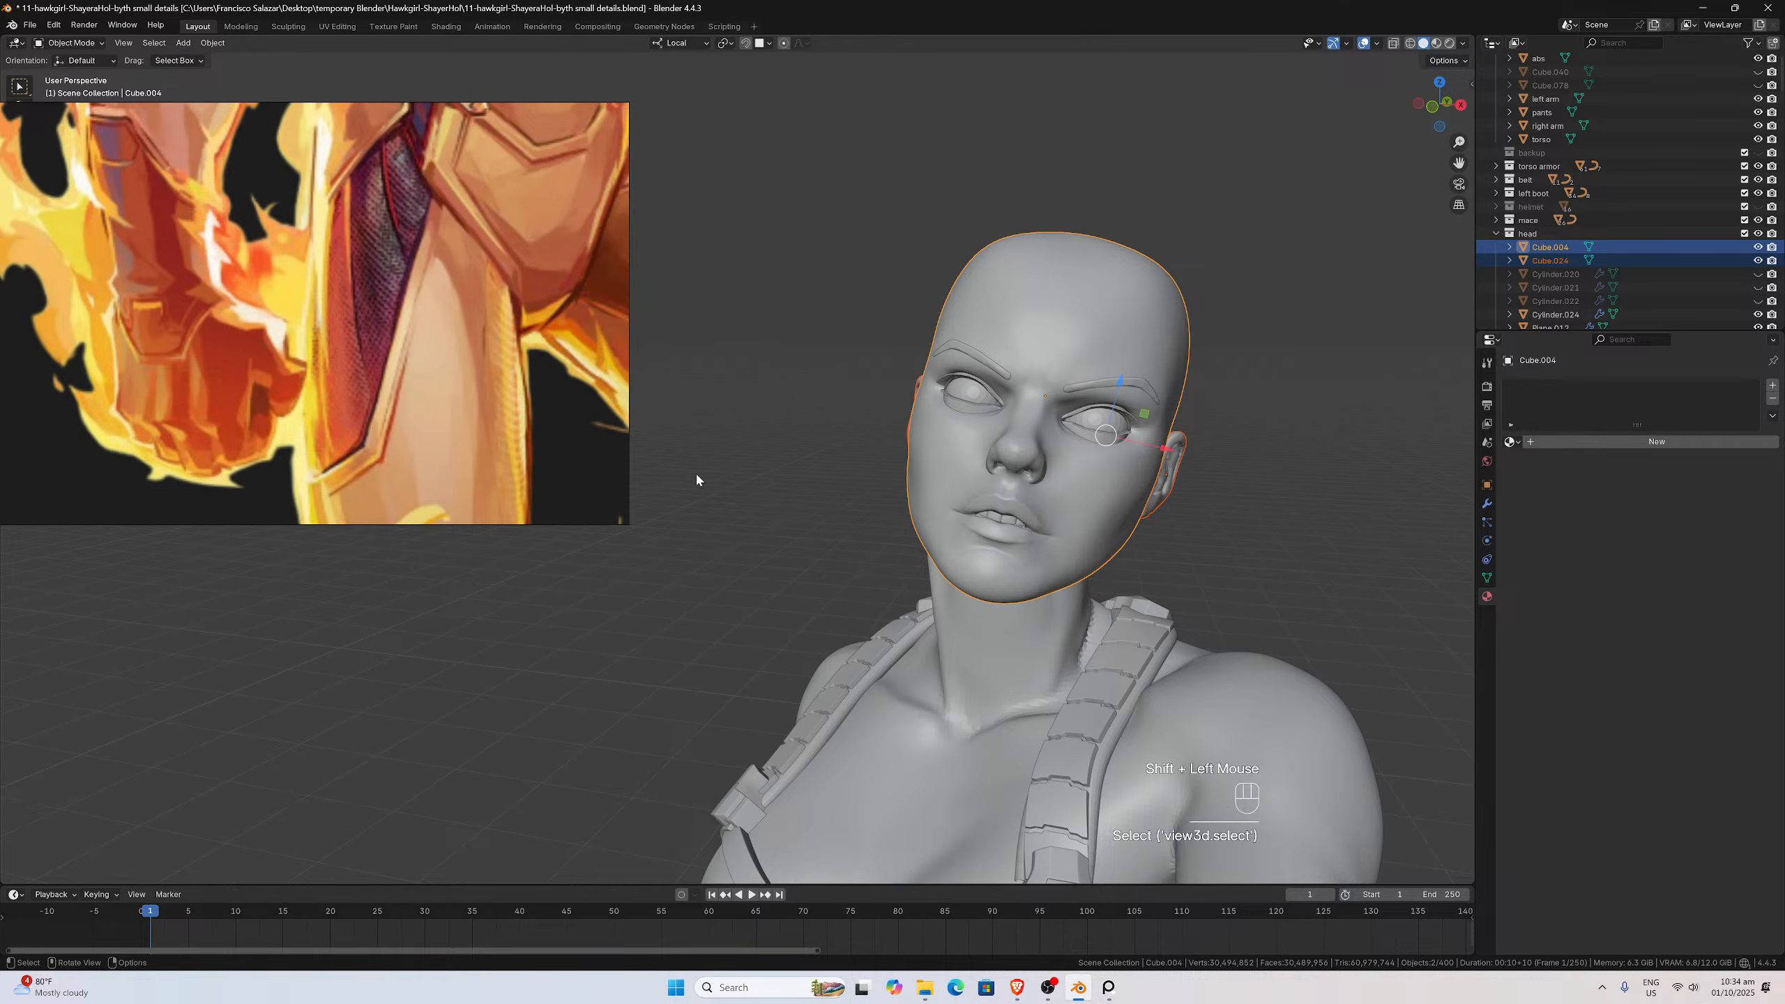
left_click_drag(561, 302, 448, 479)
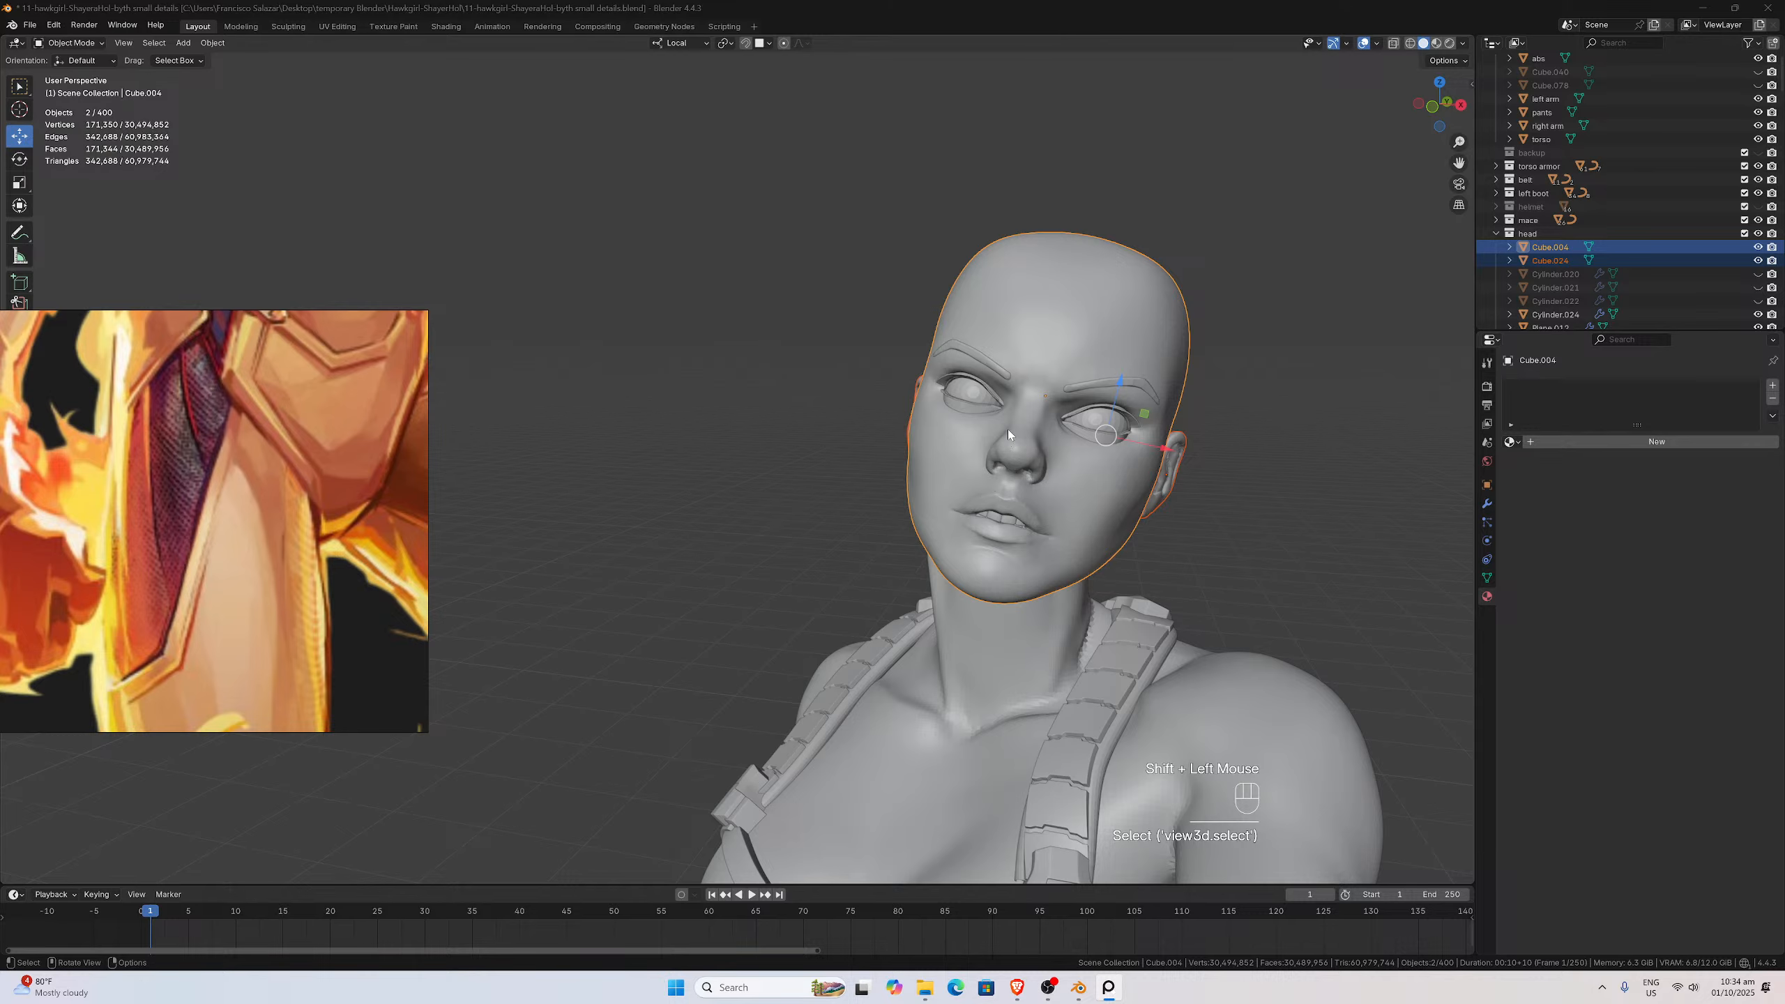
middle_click_drag(1045, 424, 1011, 492)
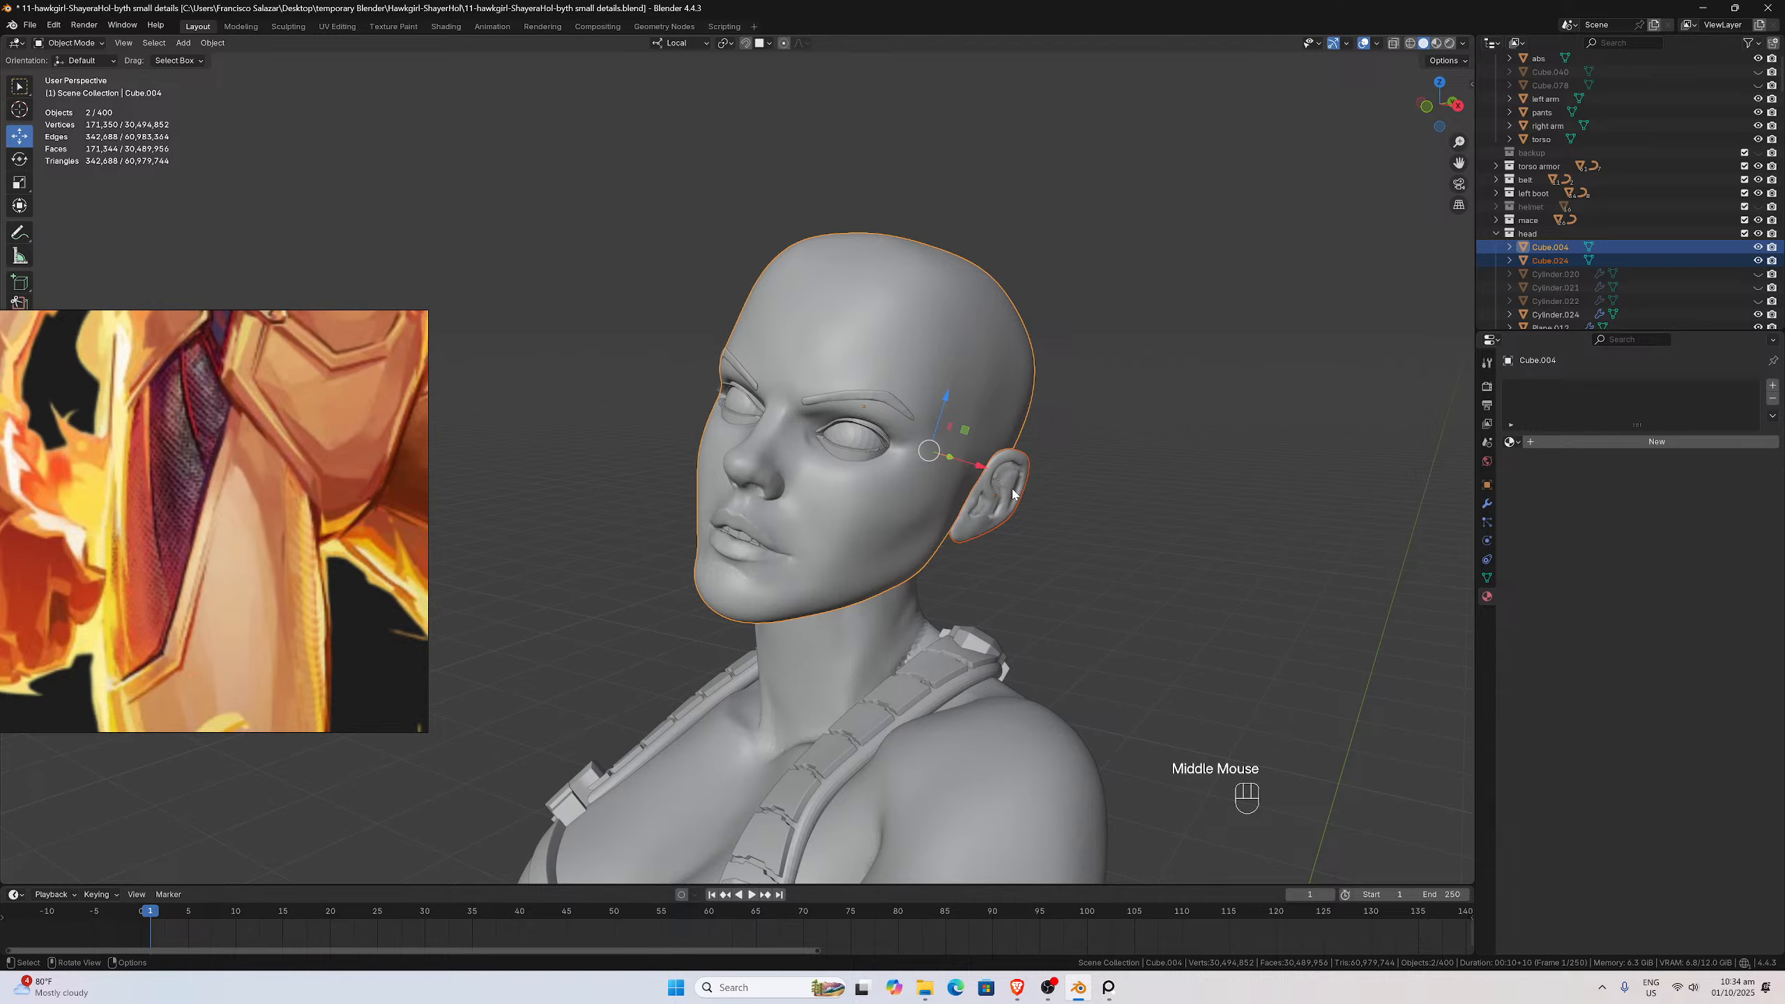
key("alt+p")
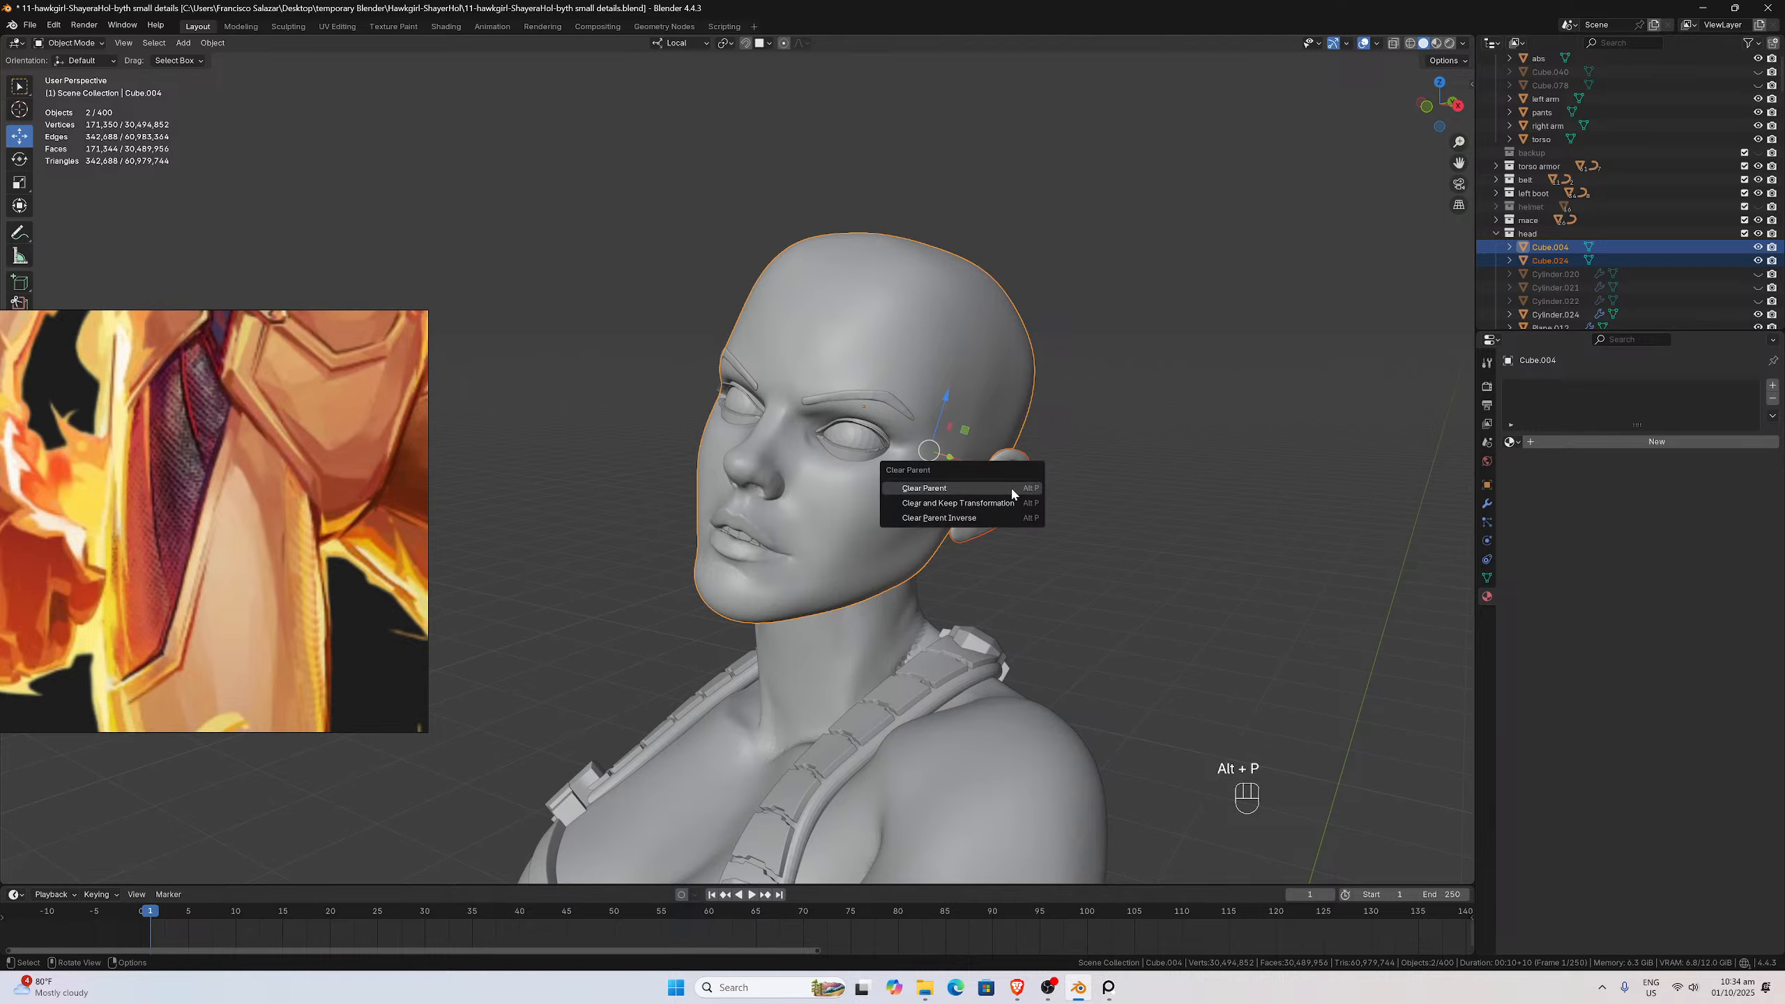
left_click(999, 500)
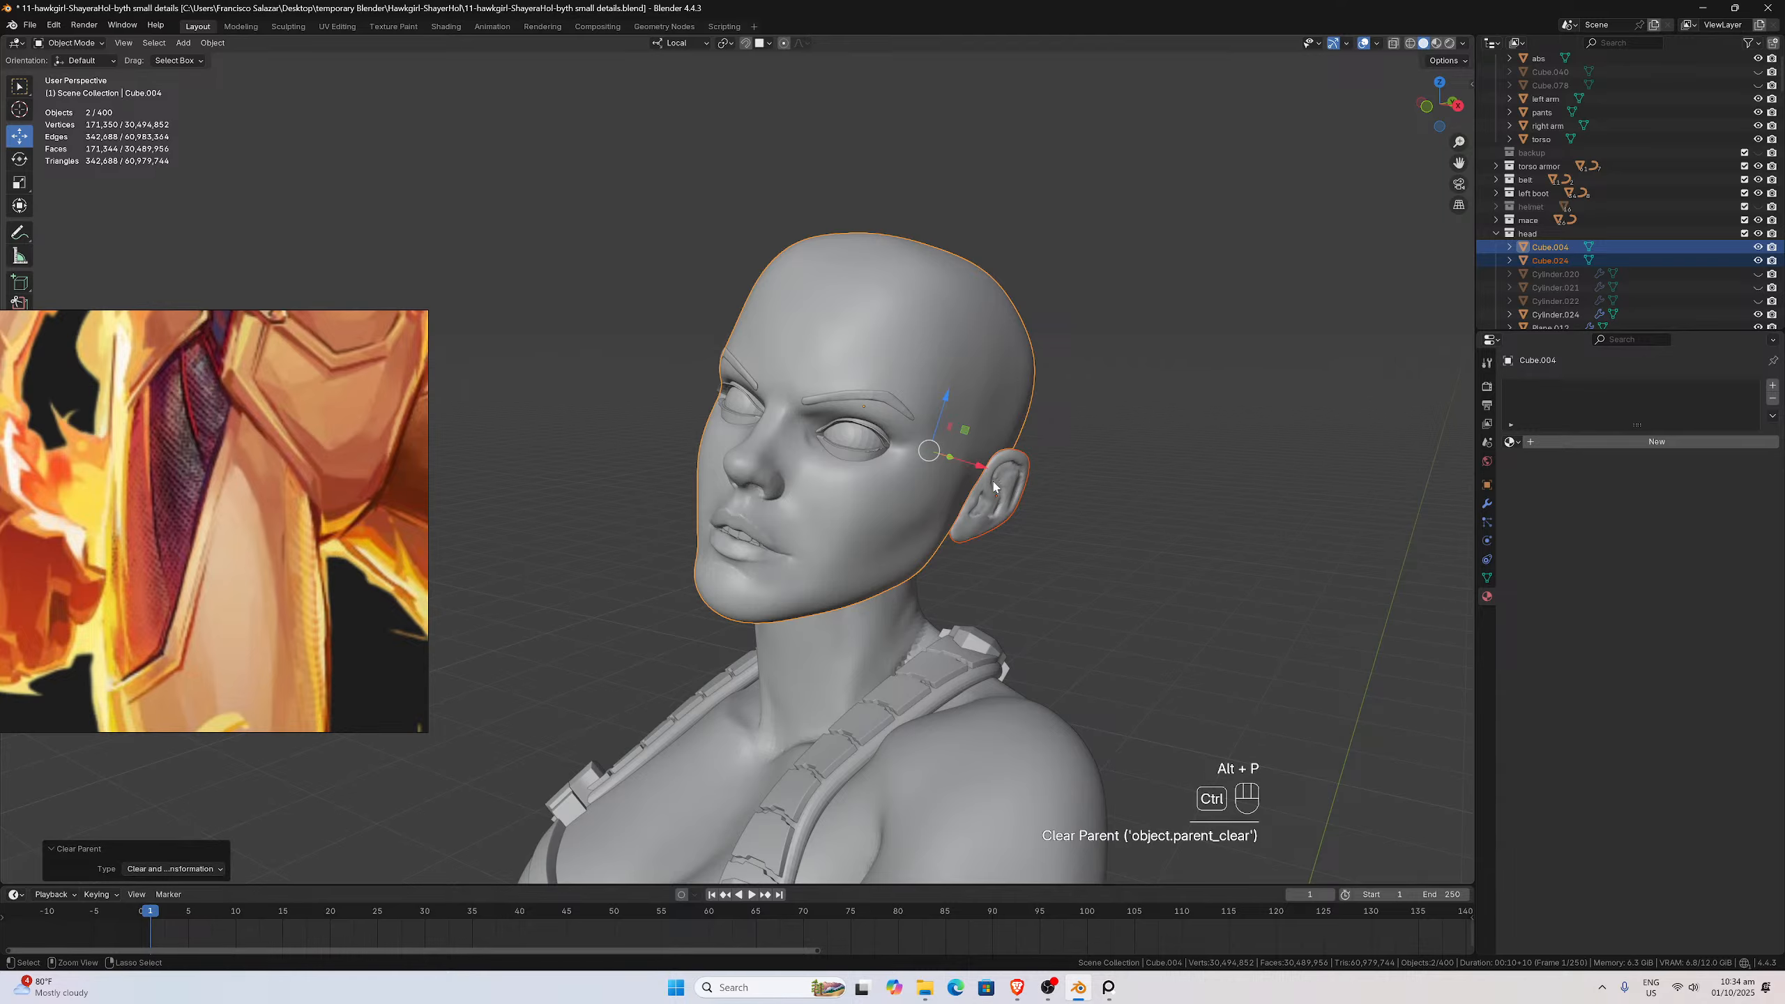
key("ctrl+a")
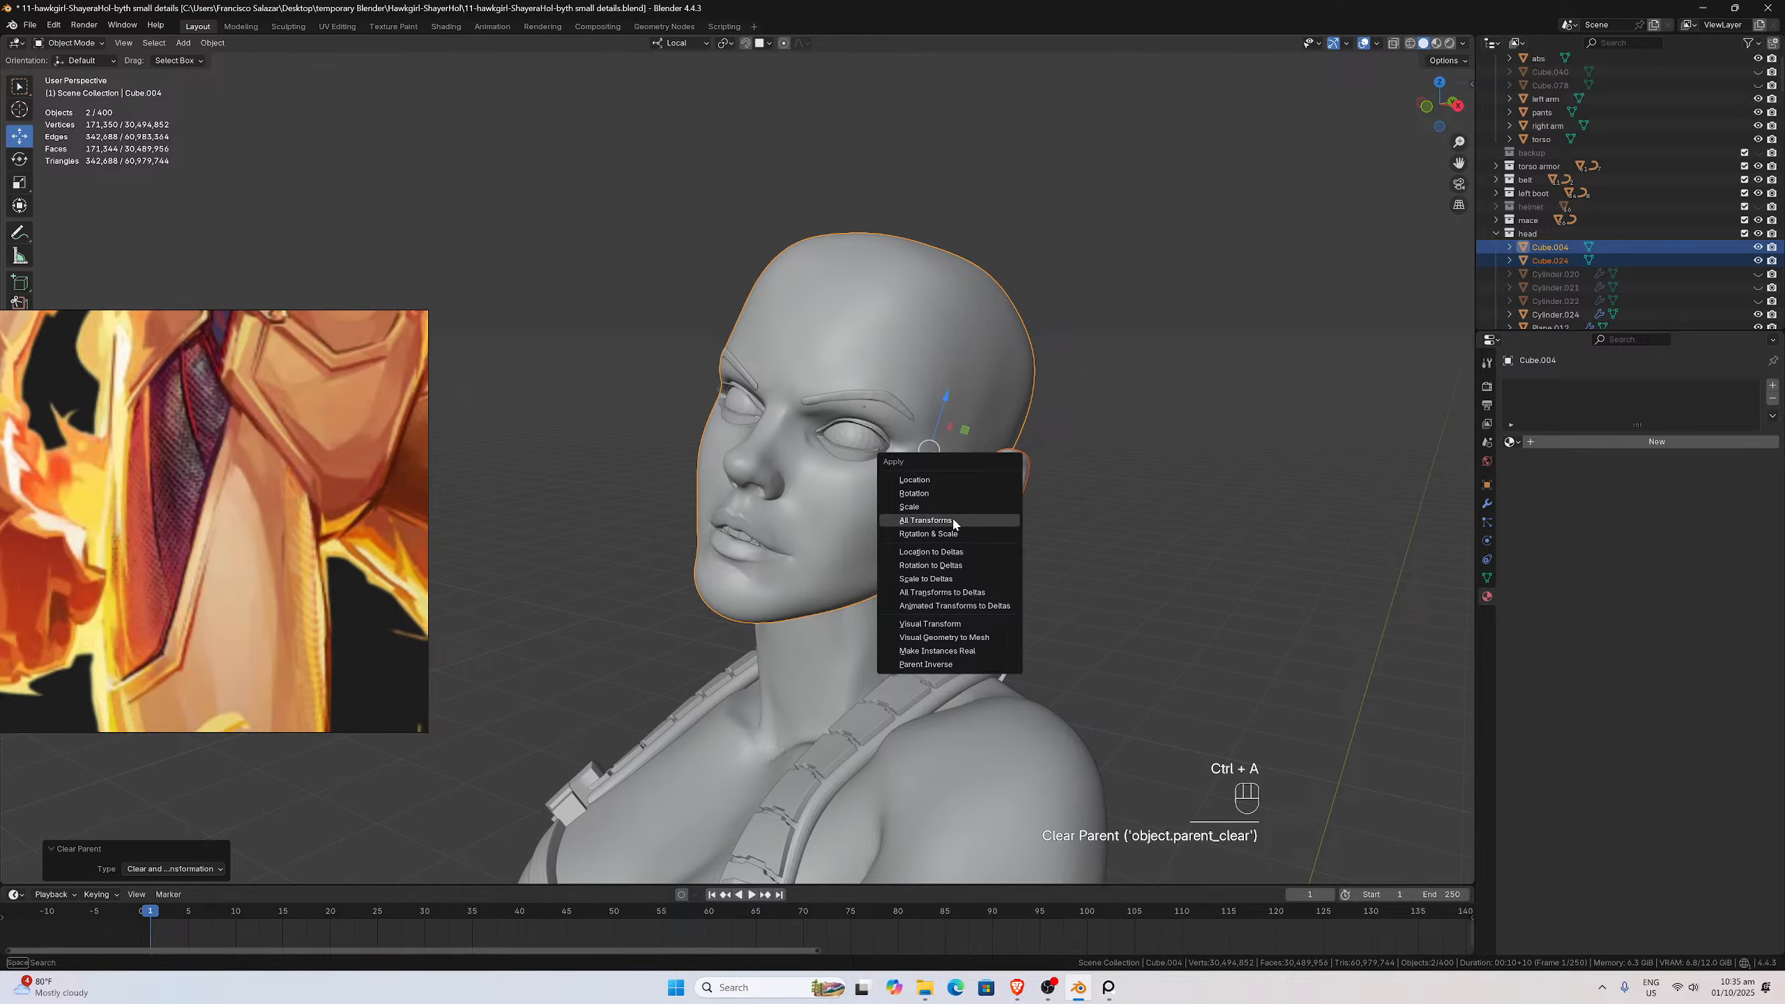
left_click(921, 507)
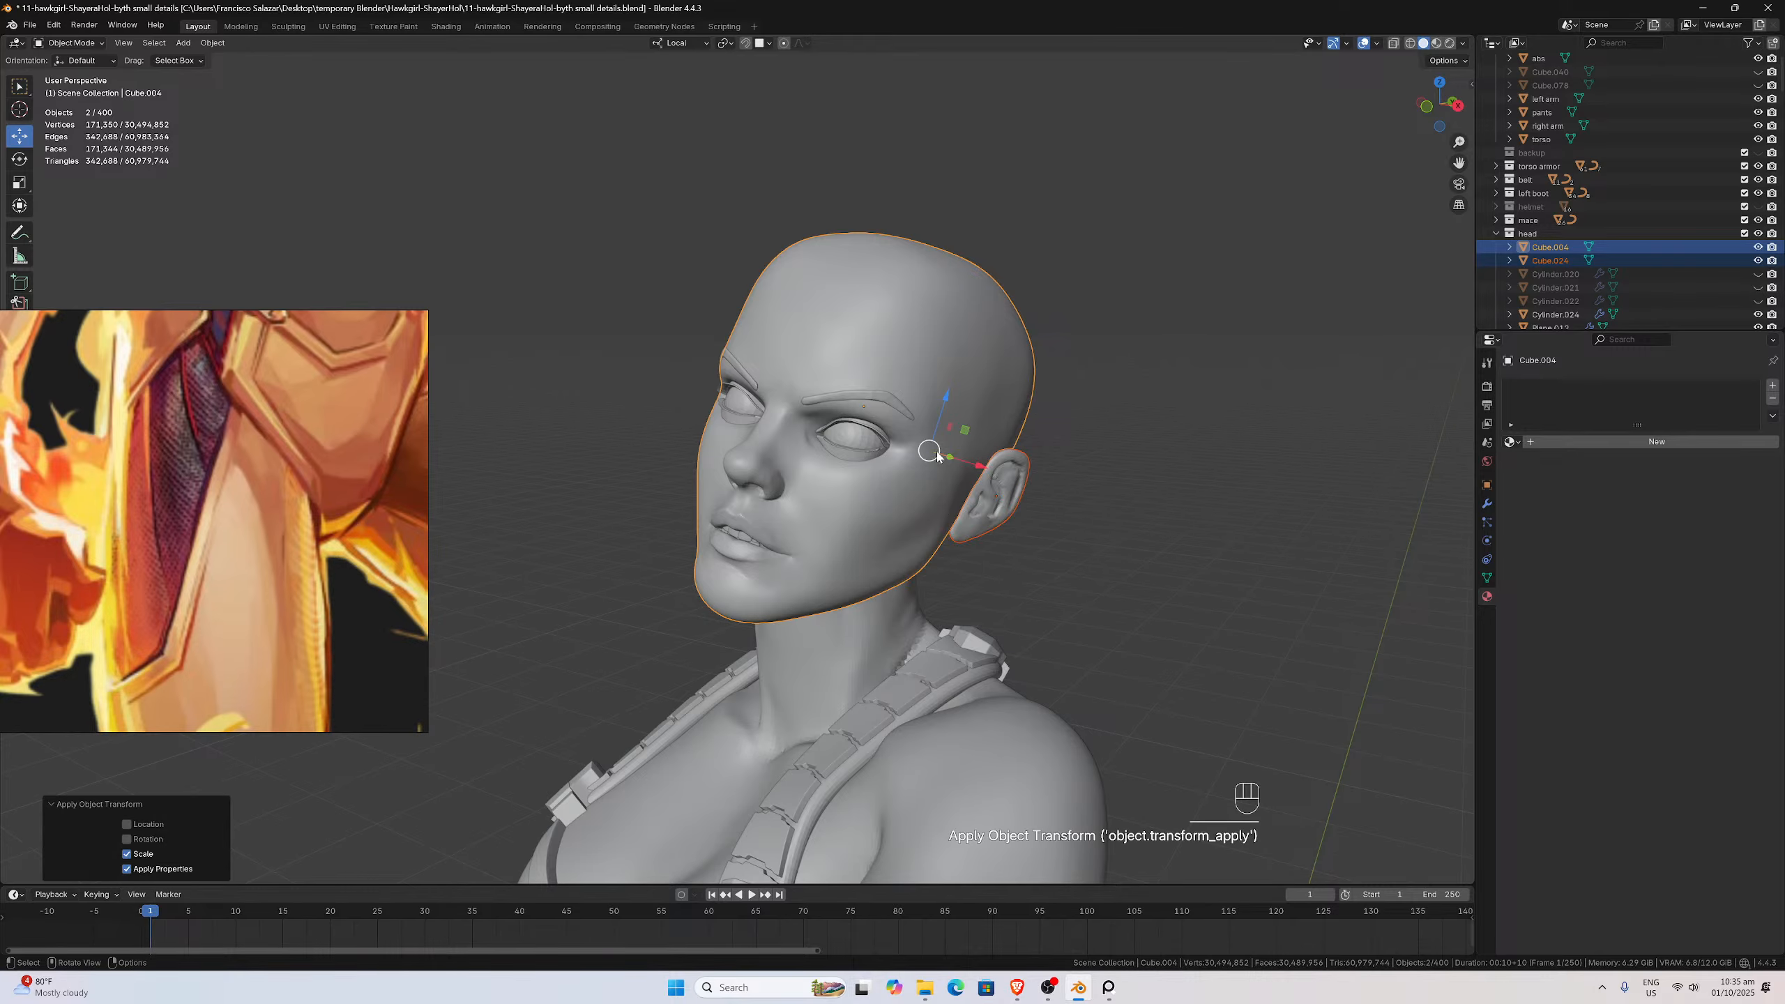
Select the lower and upper eyelid meshes and examine both eyes up close
scroll(921, 454, "down", 1)
scroll(919, 455, "up", 2)
middle_click_drag(935, 451, 860, 516)
scroll(919, 455, "up", 1)
left_click(864, 546)
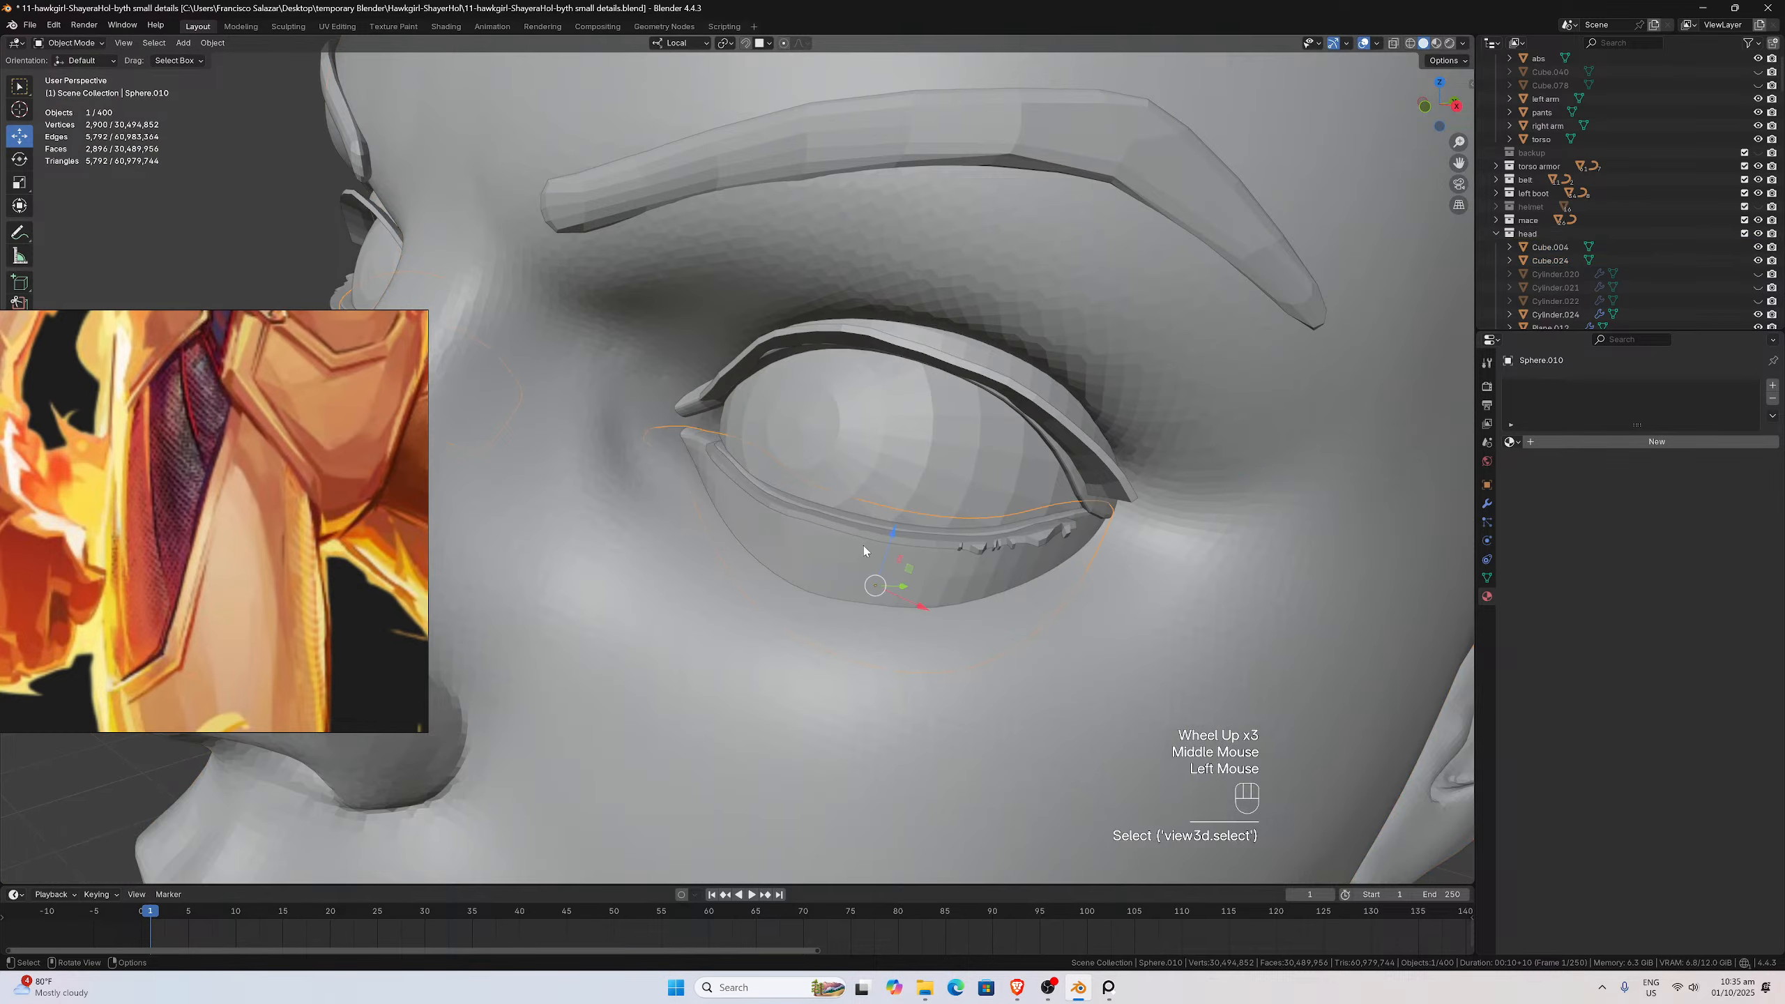
left_click(1025, 387, "shift")
middle_click_drag(979, 341, 1043, 412)
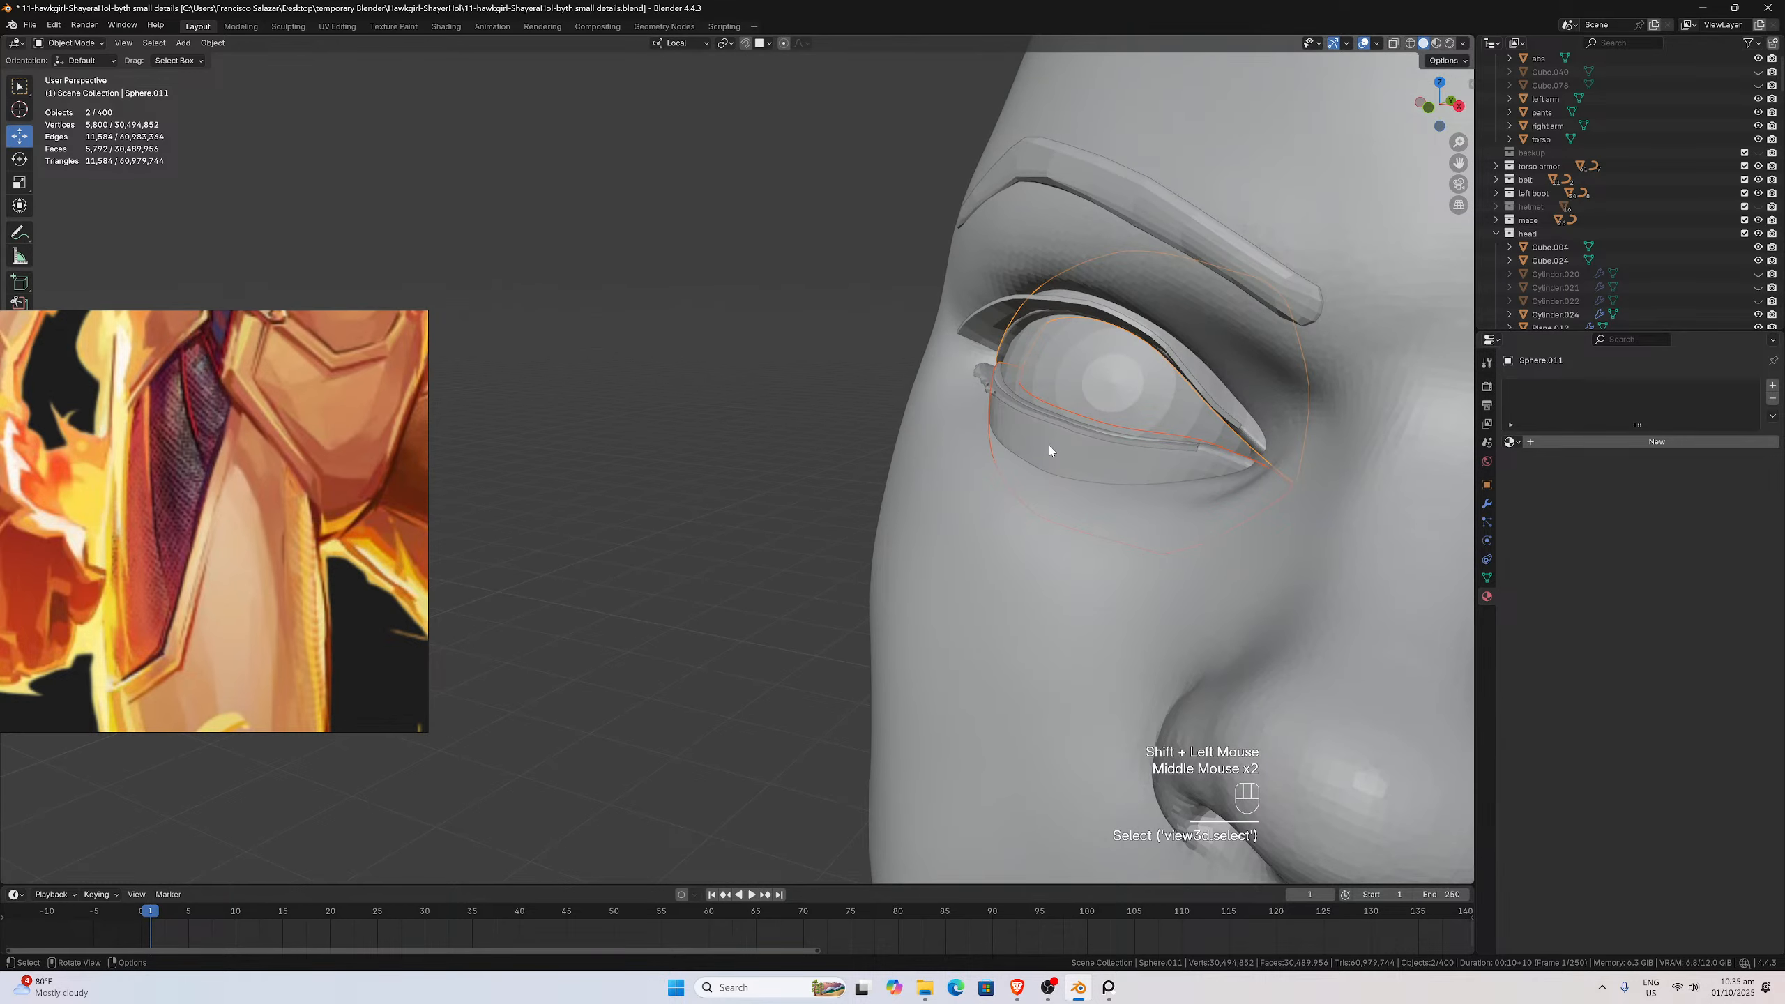
Review the modifier stack of the lower and upper eyelids, including the Mirror modifier that uses the head
scroll(1271, 461, "down", 5)
left_click(1051, 527)
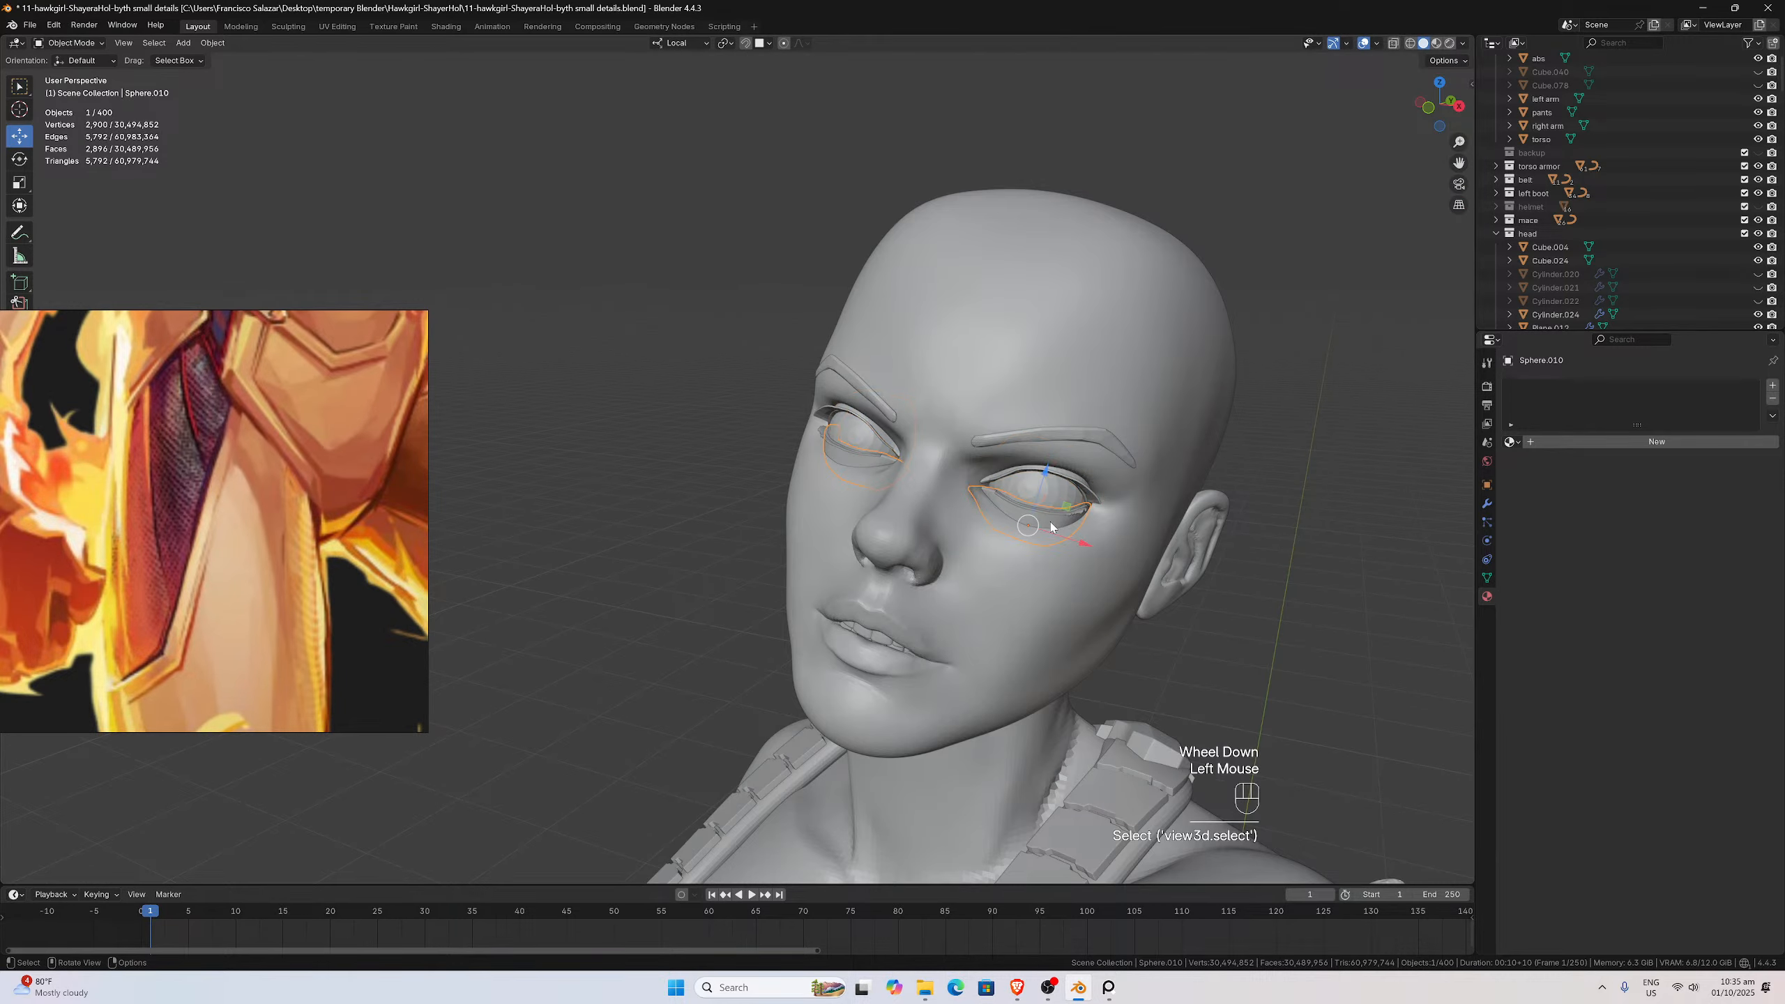
left_click(1486, 504)
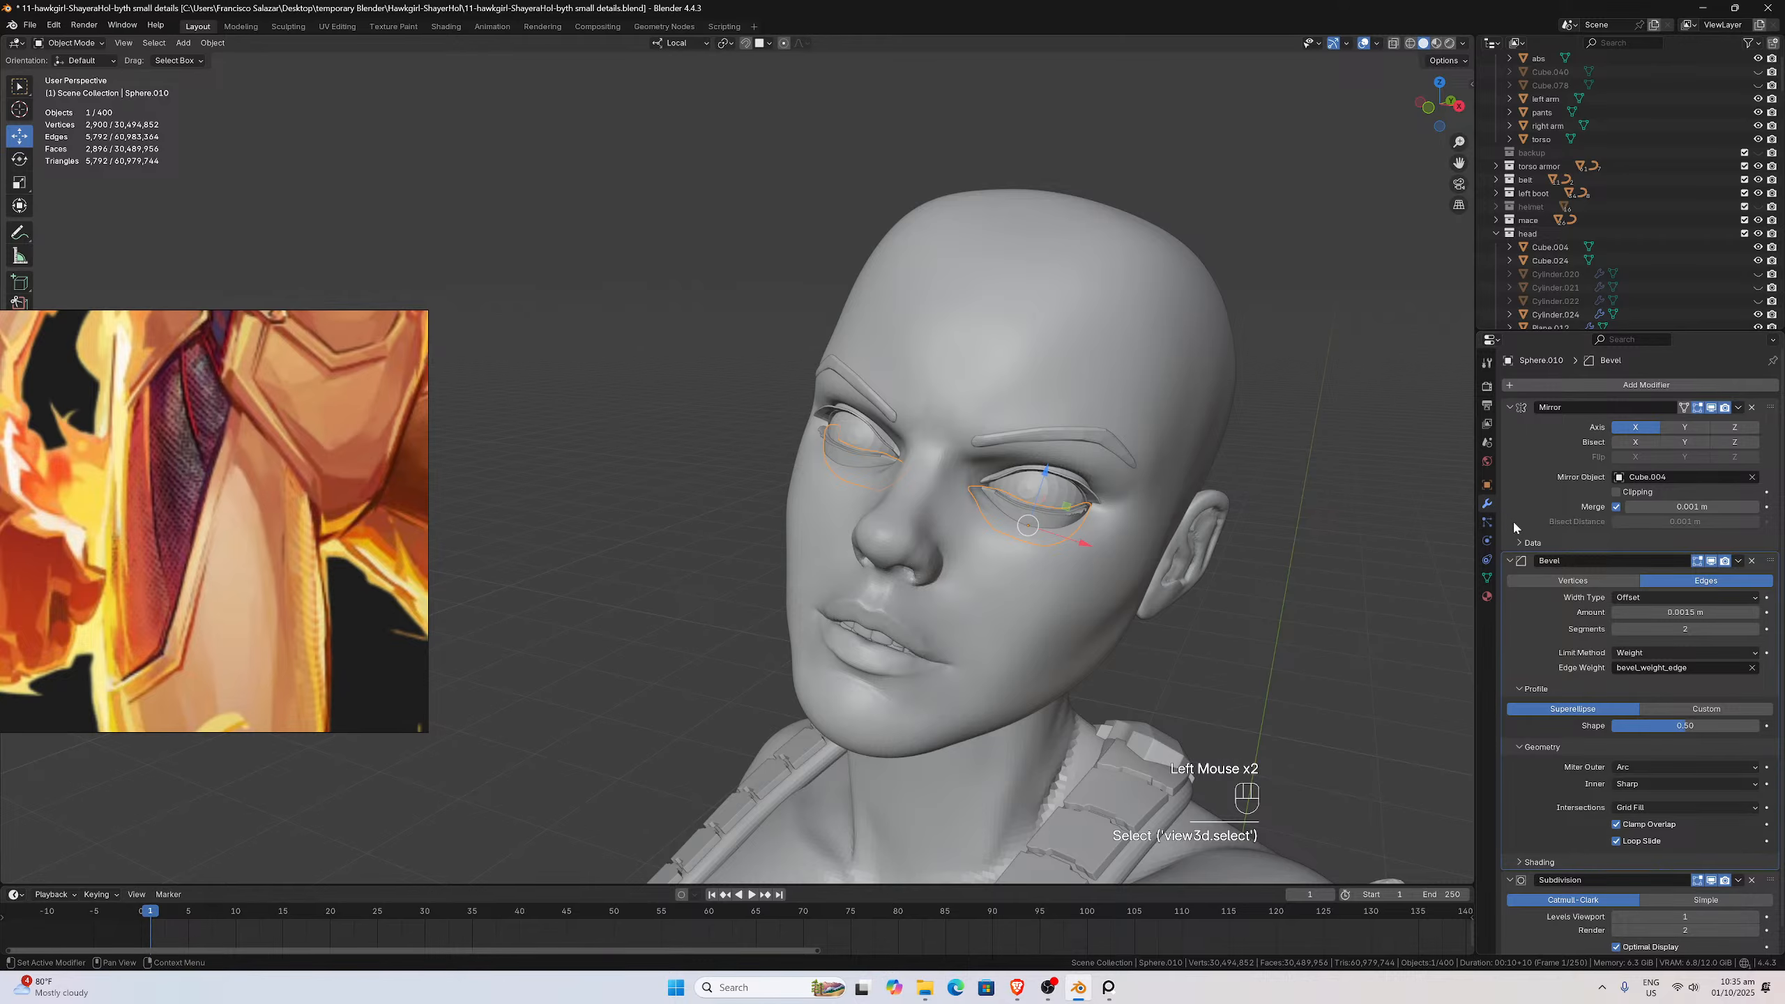
middle_click_drag(1156, 482, 1125, 437)
scroll(1134, 452, "up", 3)
scroll(1135, 461, "down", 2)
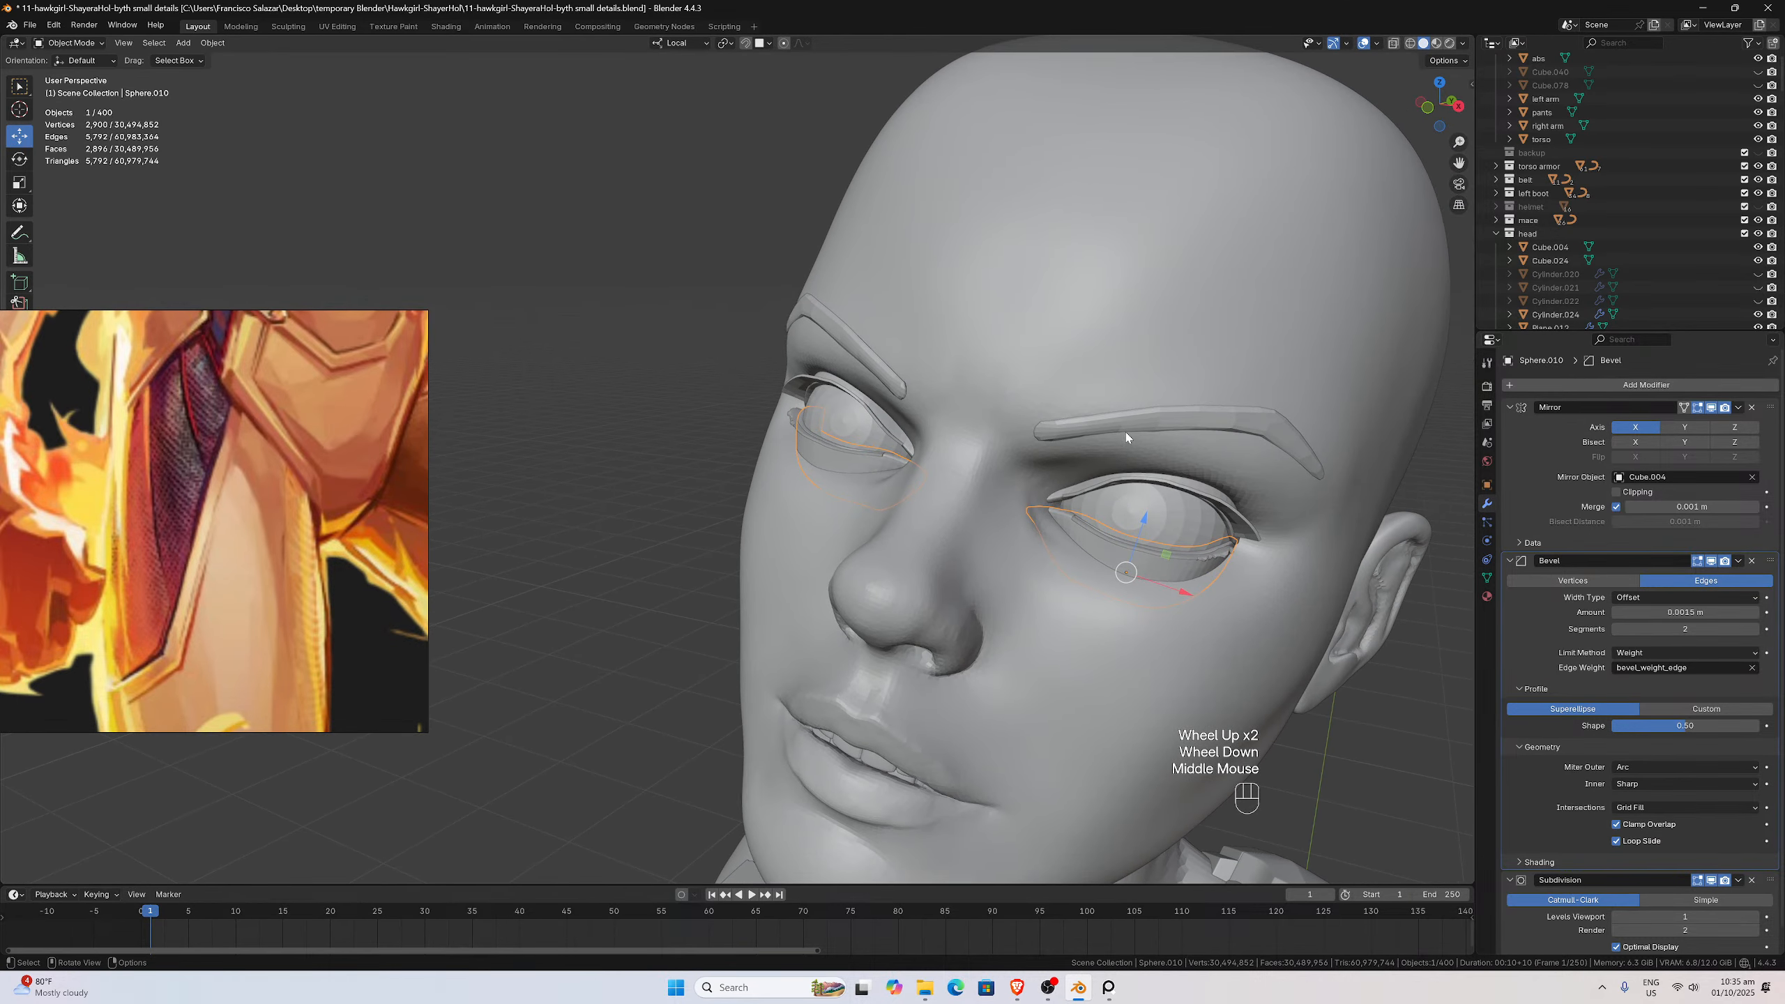
left_click(1192, 489, "shift")
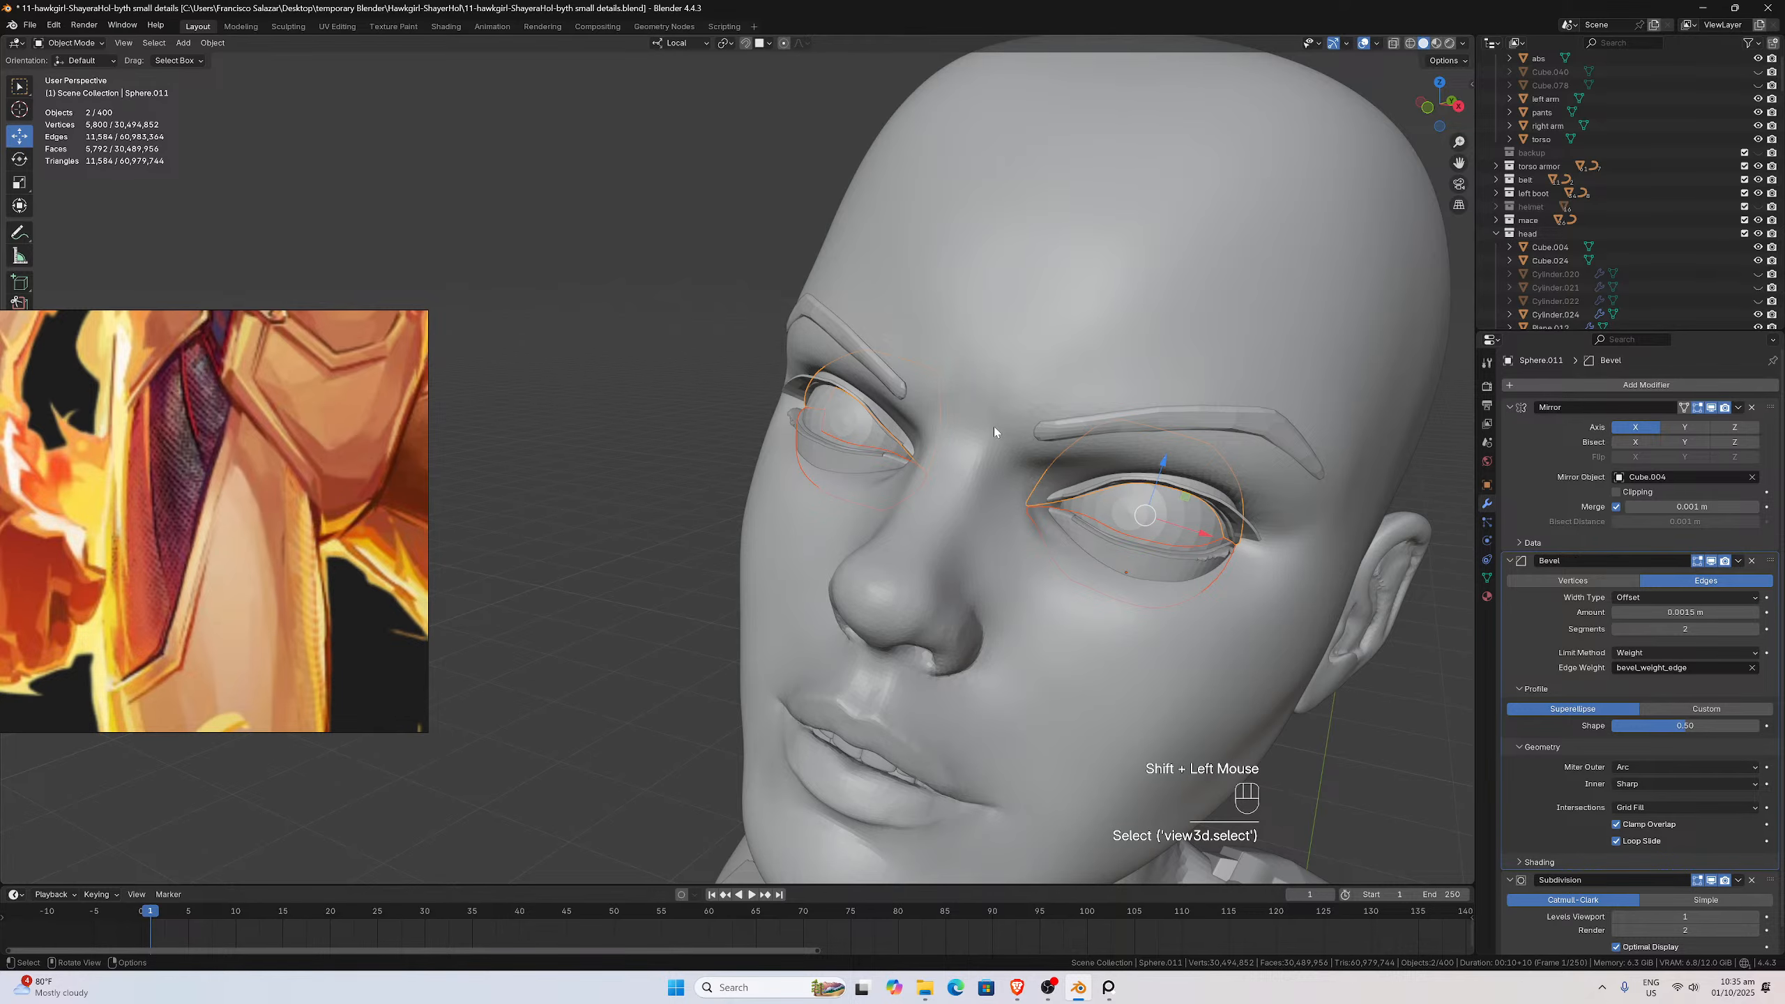
scroll(992, 426, "up", 2)
scroll(990, 419, "down", 2)
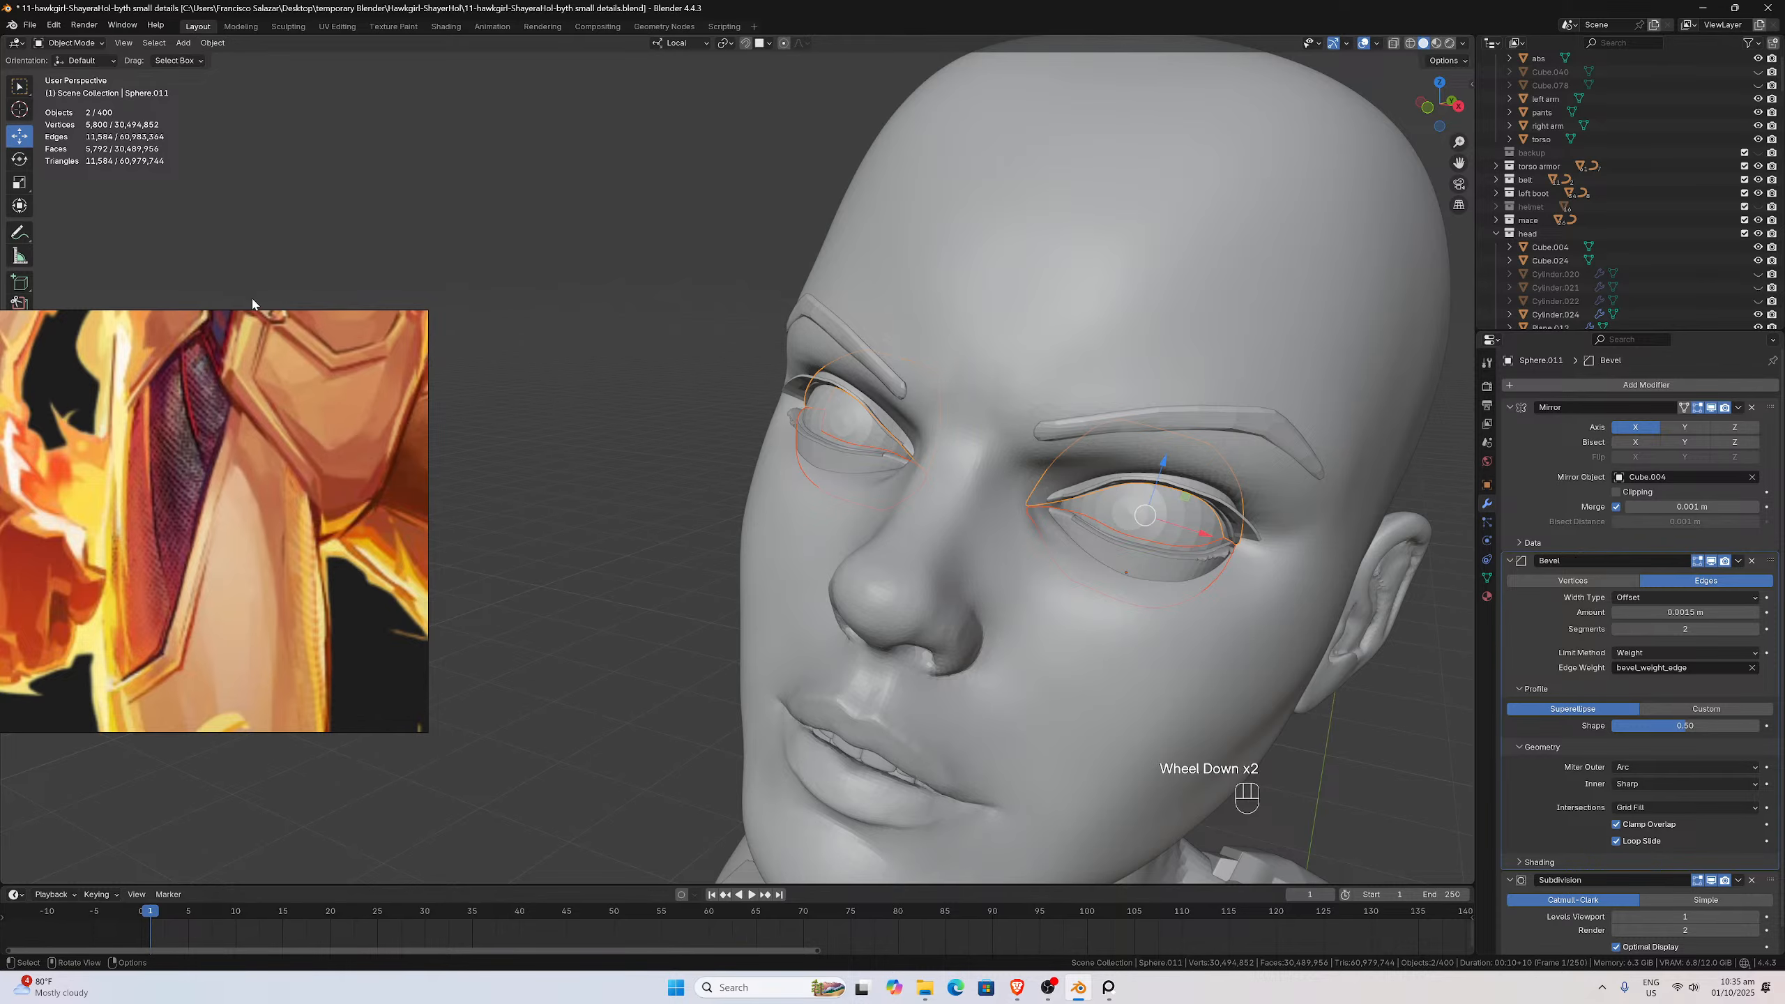
Move the reference board away from the face and check the ear mesh and its modifiers
left_click(242, 322)
left_click_drag(242, 321, 106, 328)
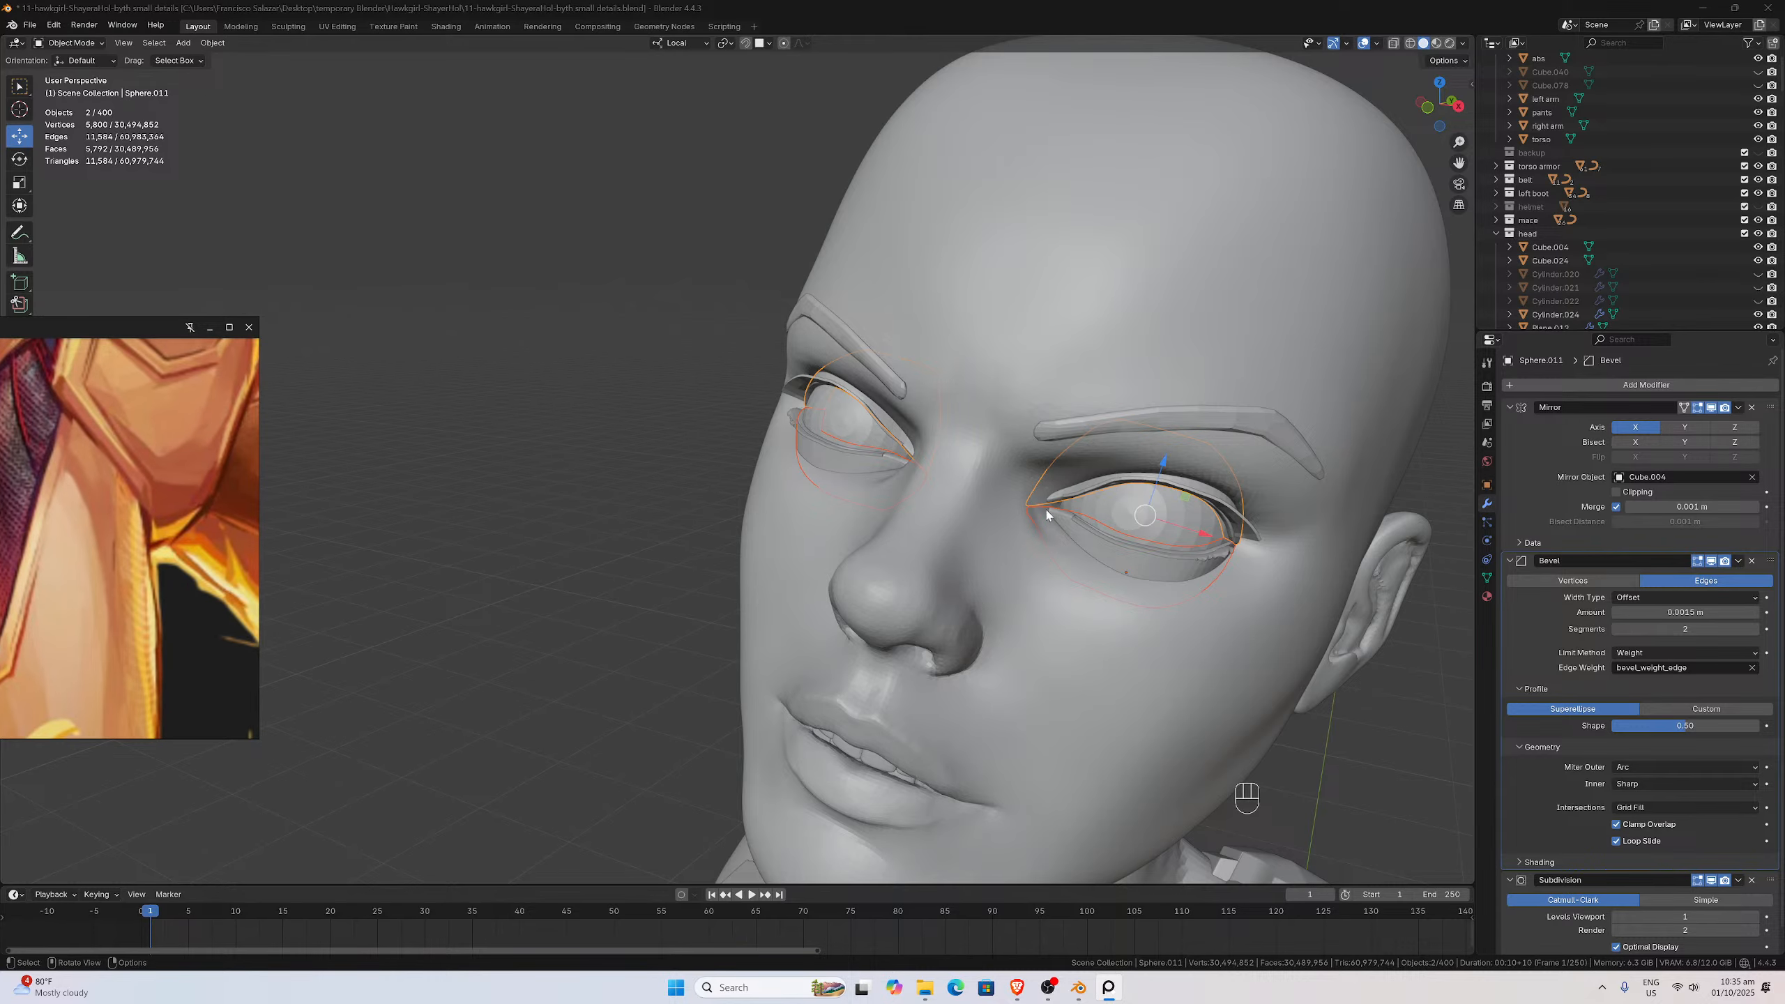
left_click(1343, 647)
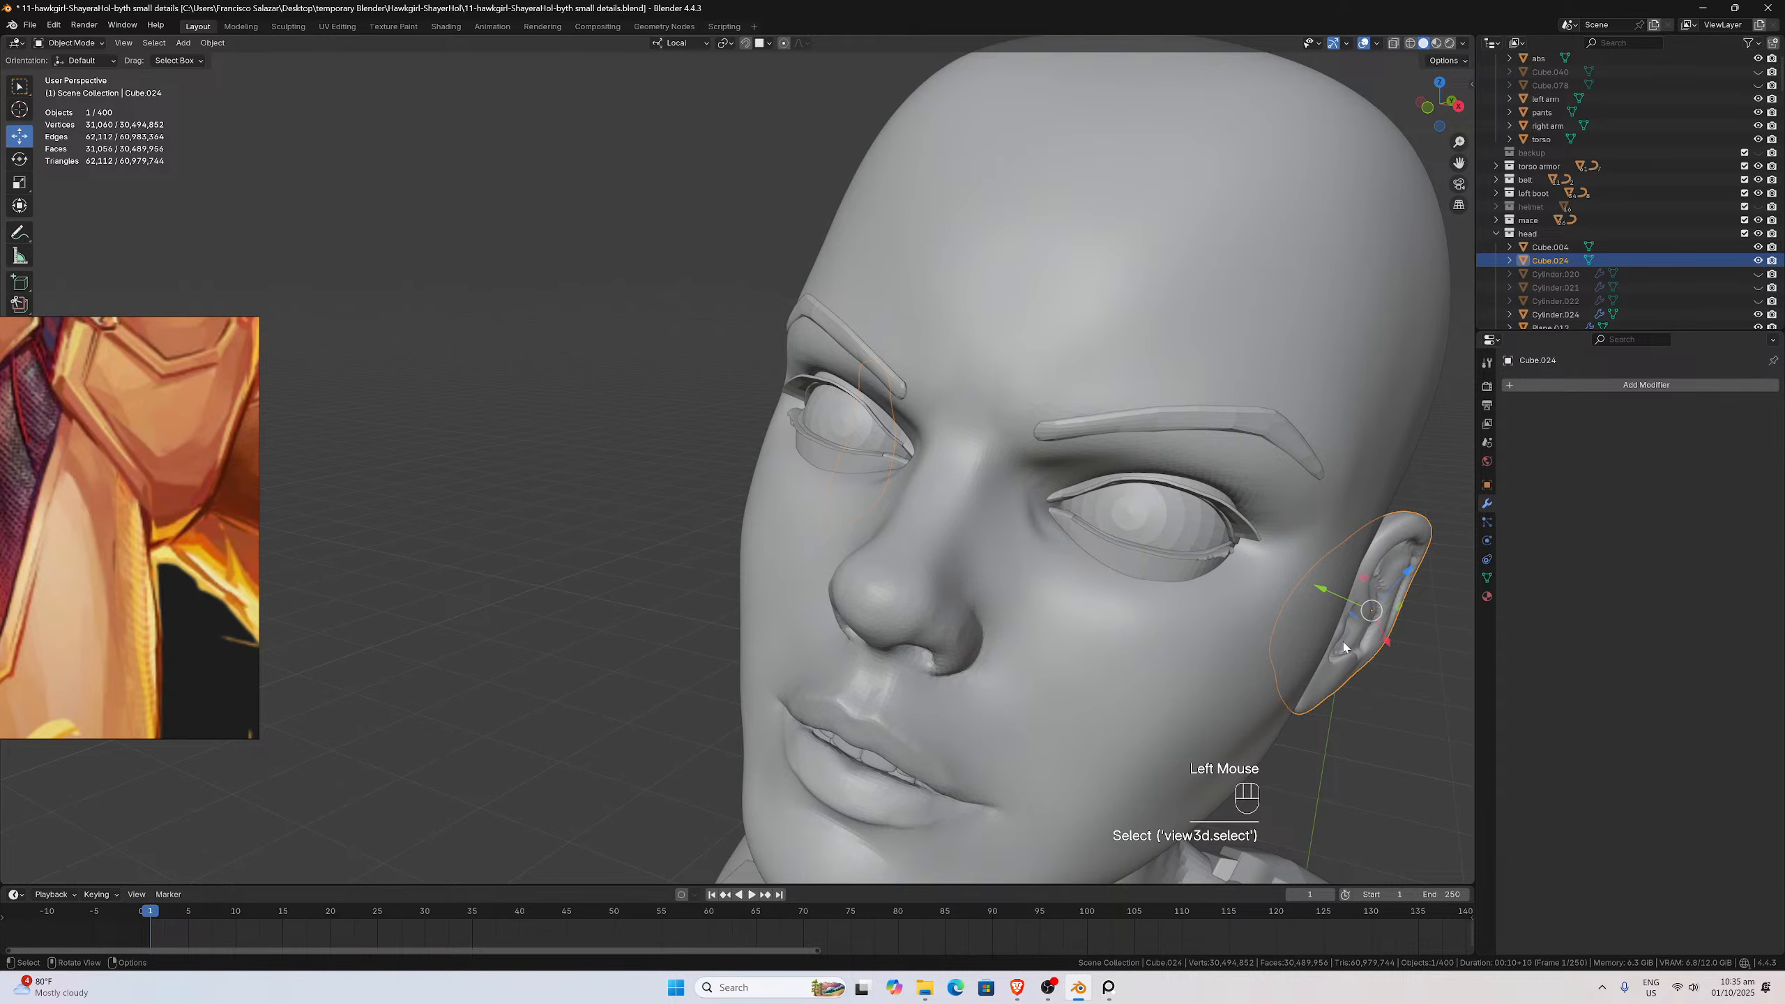
scroll(1076, 448, "down", 2)
middle_click_drag(1077, 448, 1029, 415)
scroll(1046, 421, "up", 2)
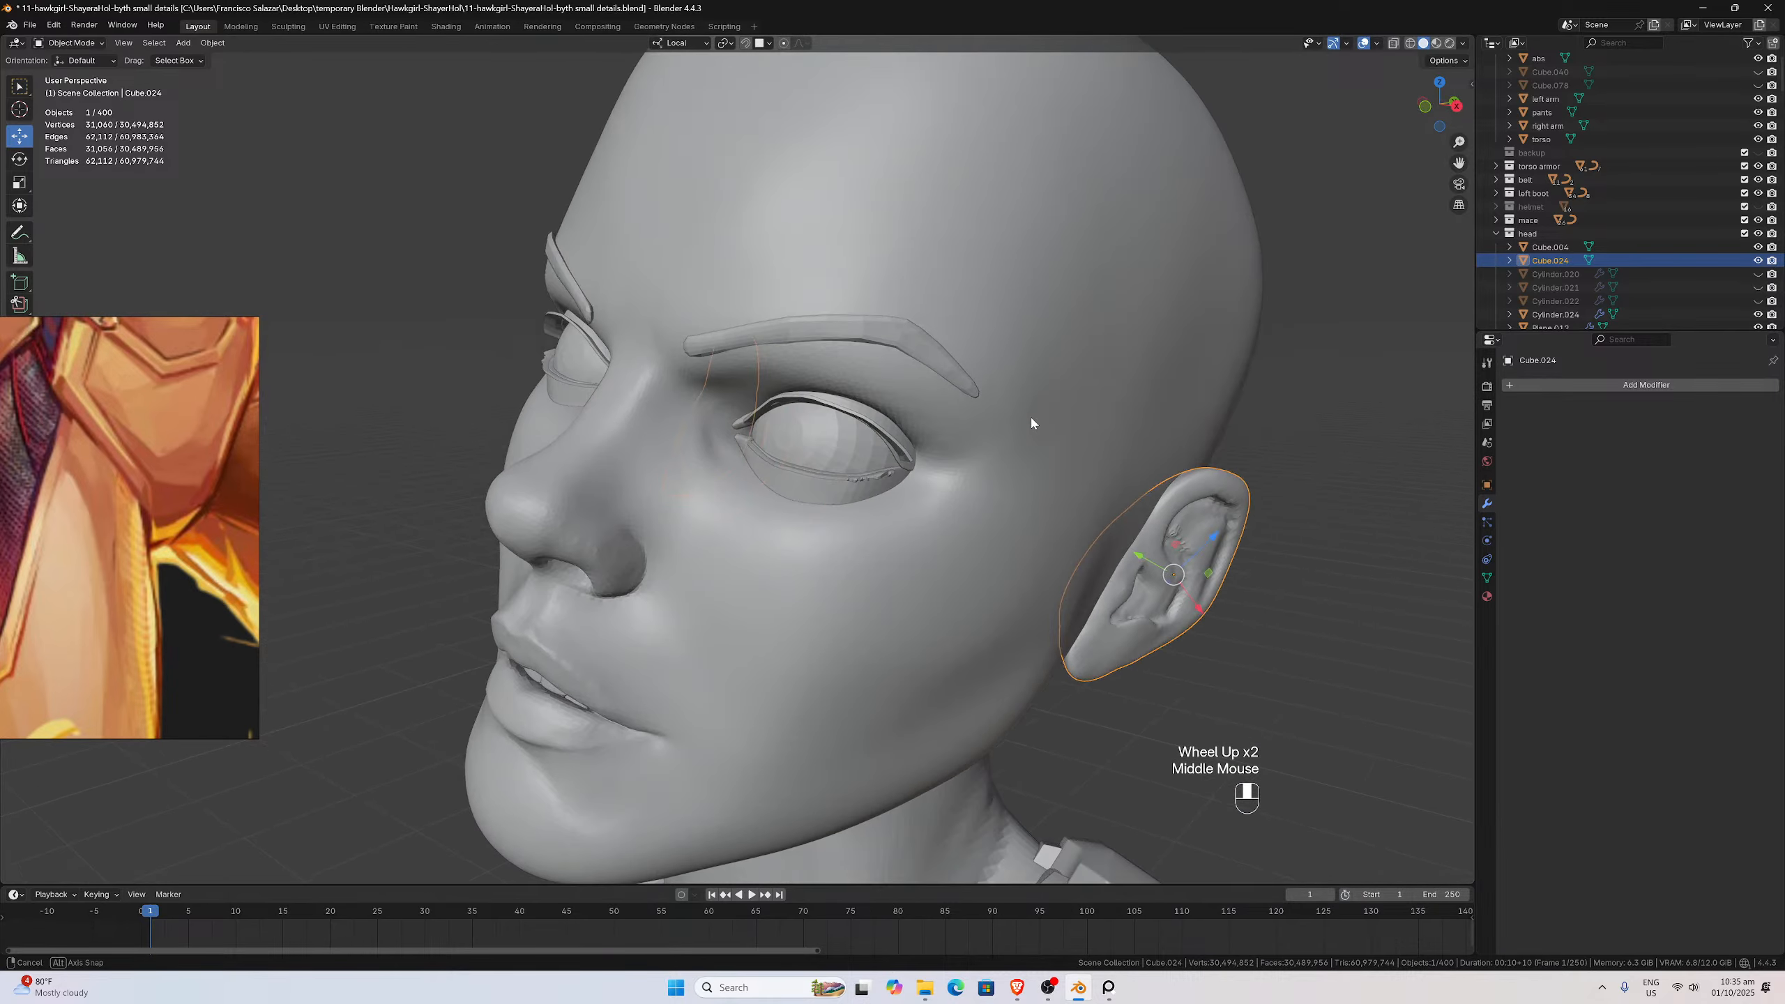
Browse the reference board's image groups to look for head anatomy references
scroll(80, 568, "down", 3)
right_click_drag(472, 618, 594, 626)
scroll(527, 576, "down", 12)
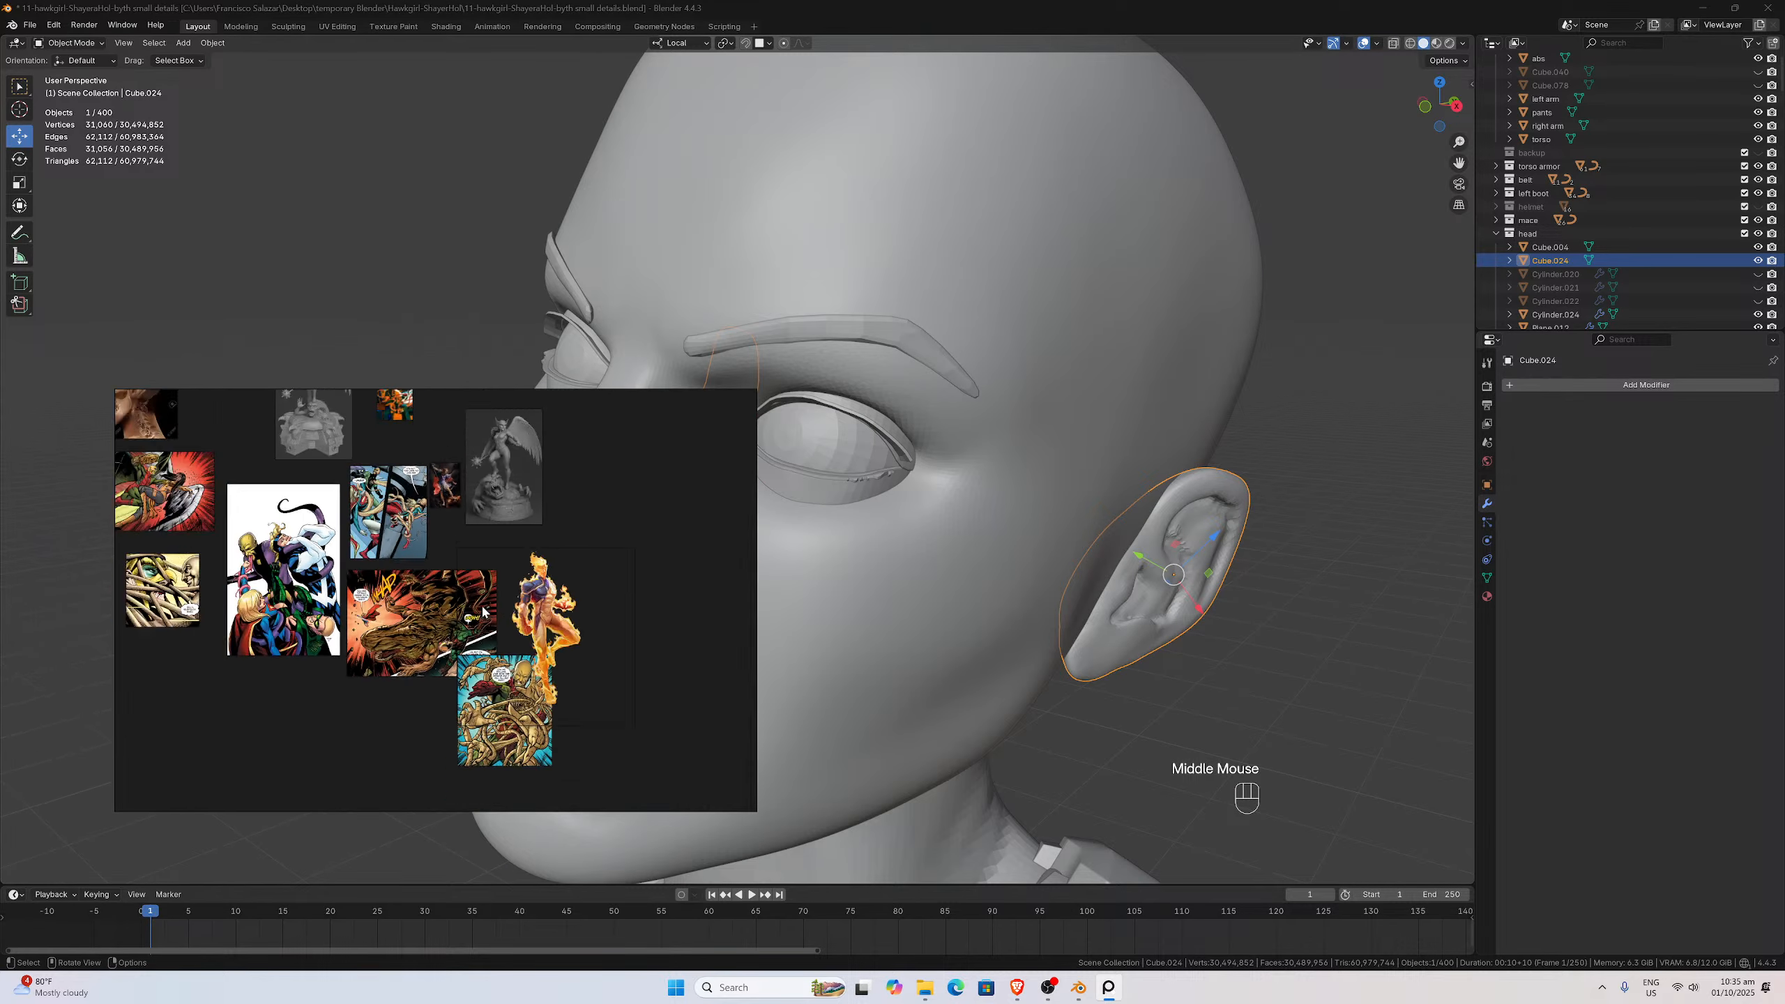
middle_click_drag(276, 530, 405, 600)
scroll(405, 601, "up", 4)
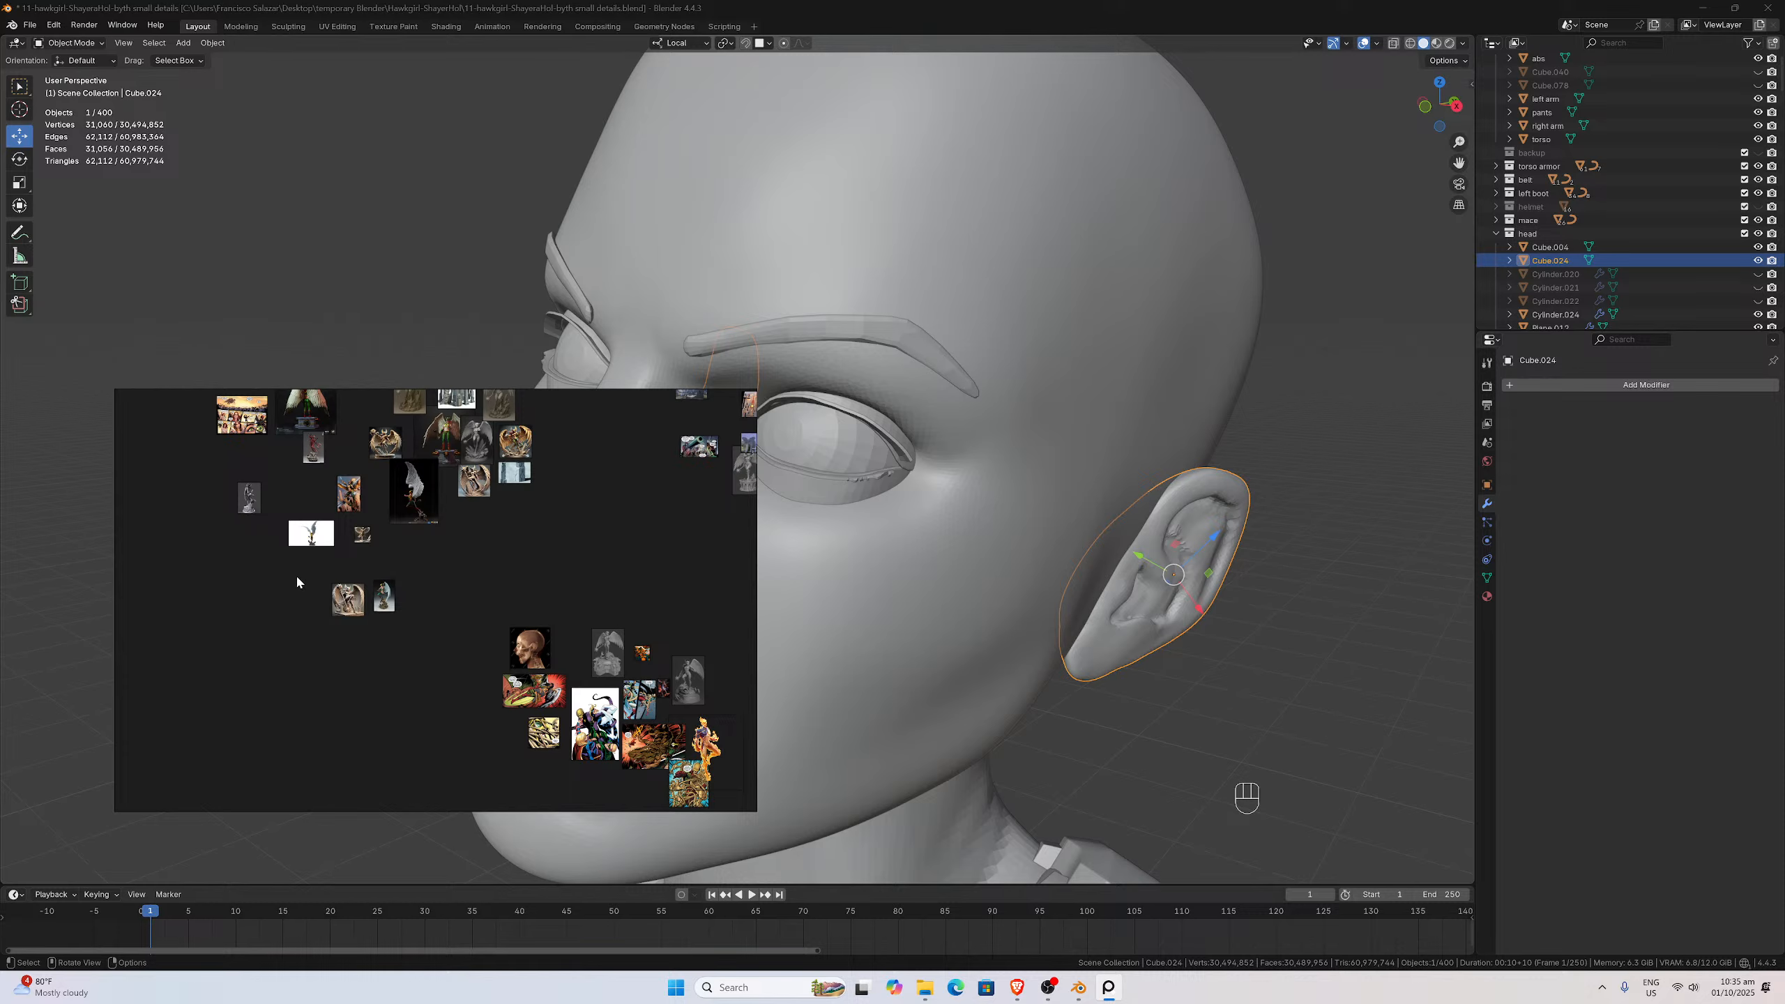
middle_click_drag(296, 576, 464, 653)
scroll(464, 653, "down", 5)
middle_click_drag(282, 523, 501, 560)
scroll(501, 560, "down", 1)
middle_click_drag(321, 582, 437, 617)
scroll(437, 617, "up", 5)
scroll(293, 621, "down", 5)
middle_click_drag(309, 562, 378, 626)
scroll(379, 626, "down", 3)
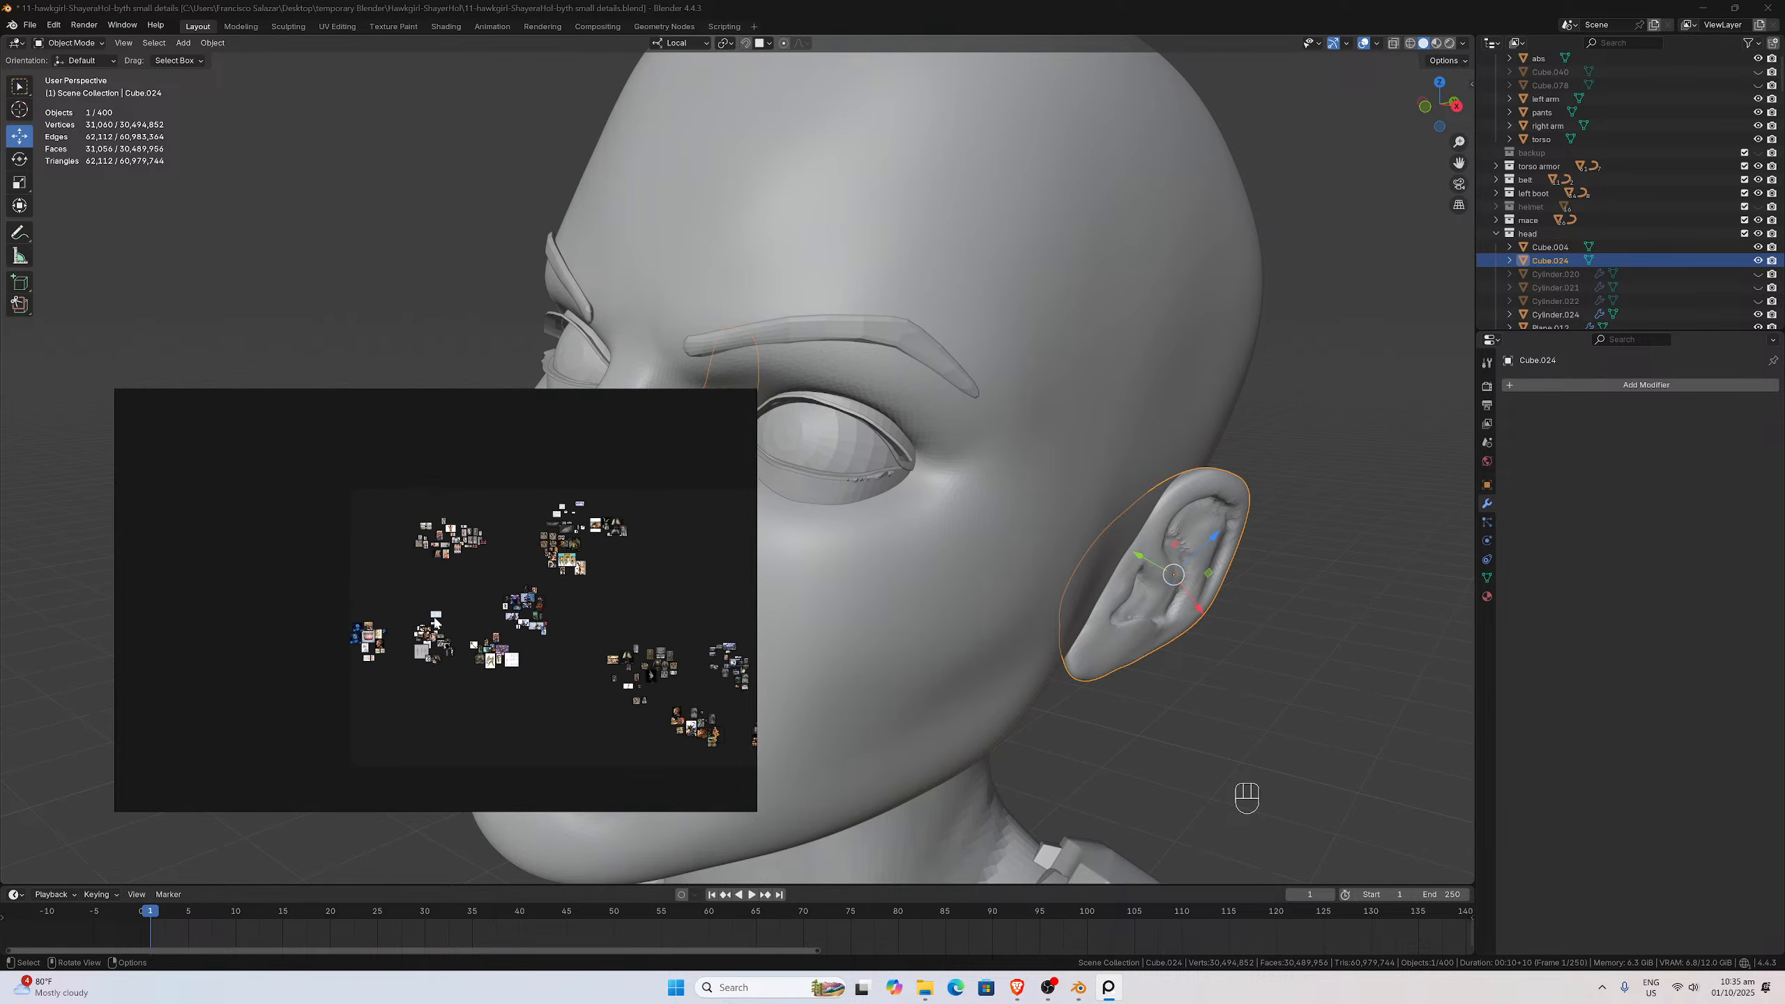
Zoom in on the woman's side-profile photo in the anatomy references and place the board beside the head model
middle_click_drag(457, 552, 449, 625)
scroll(449, 626, "up", 7)
scroll(454, 626, "up", 10)
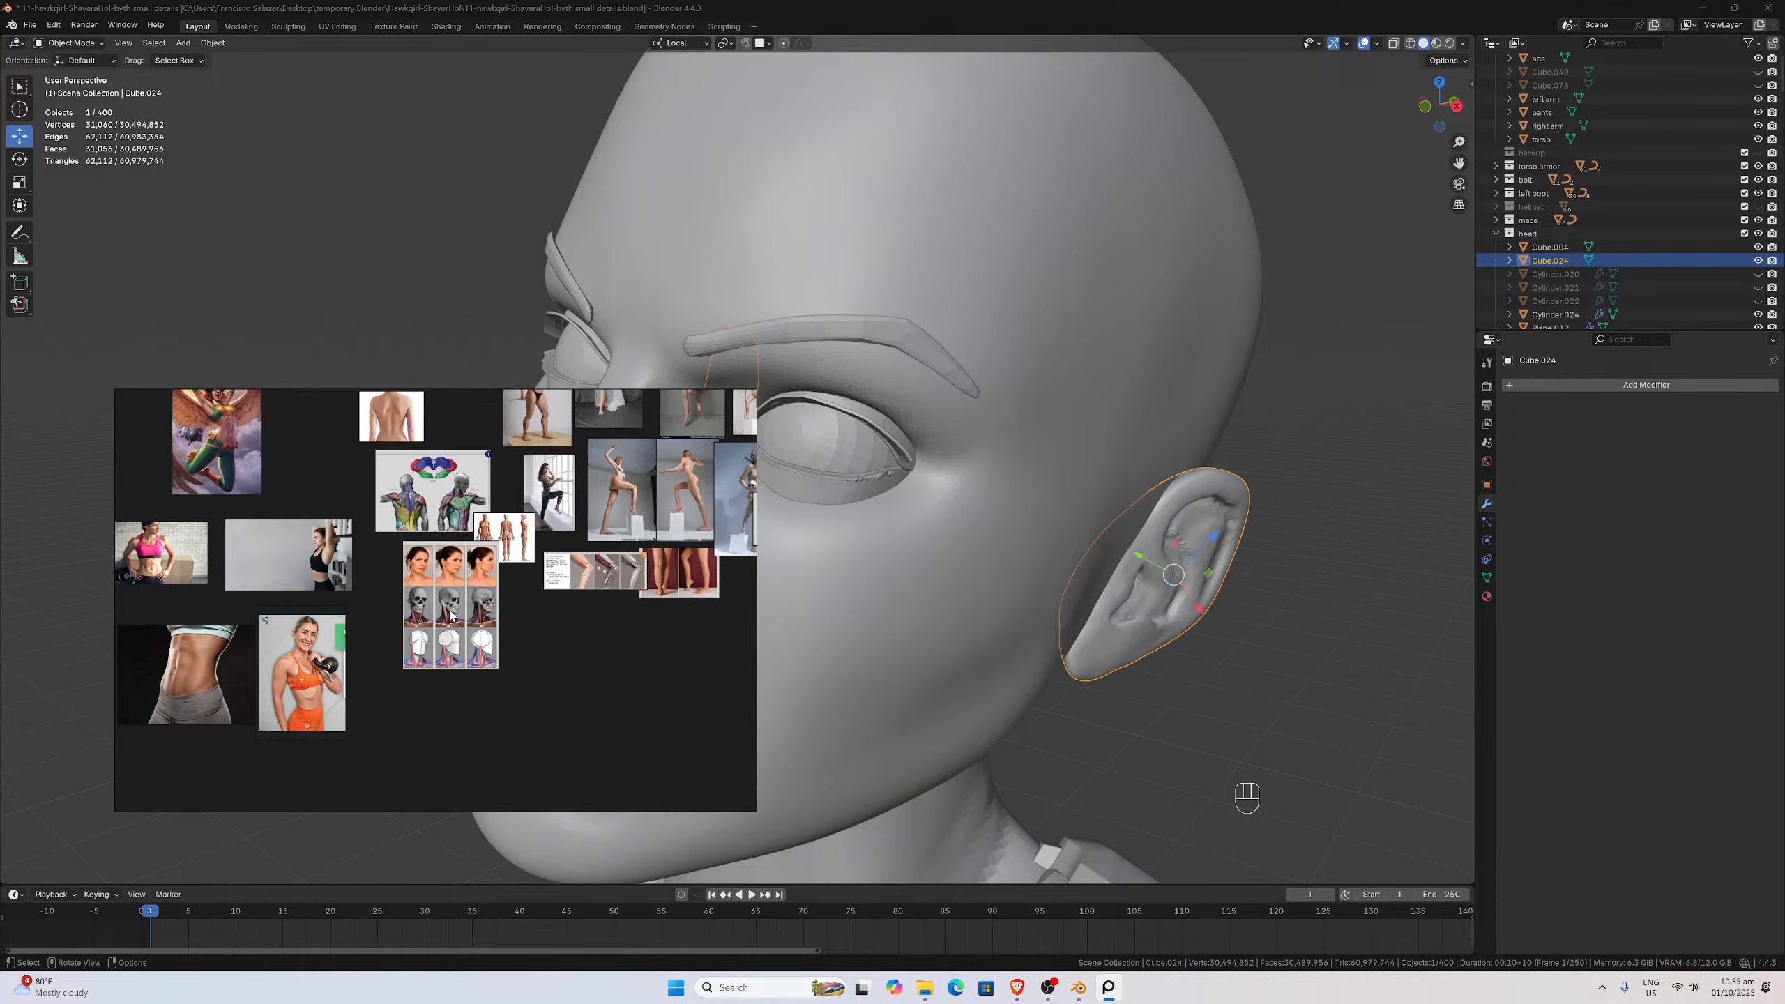
scroll(450, 615, "up", 4)
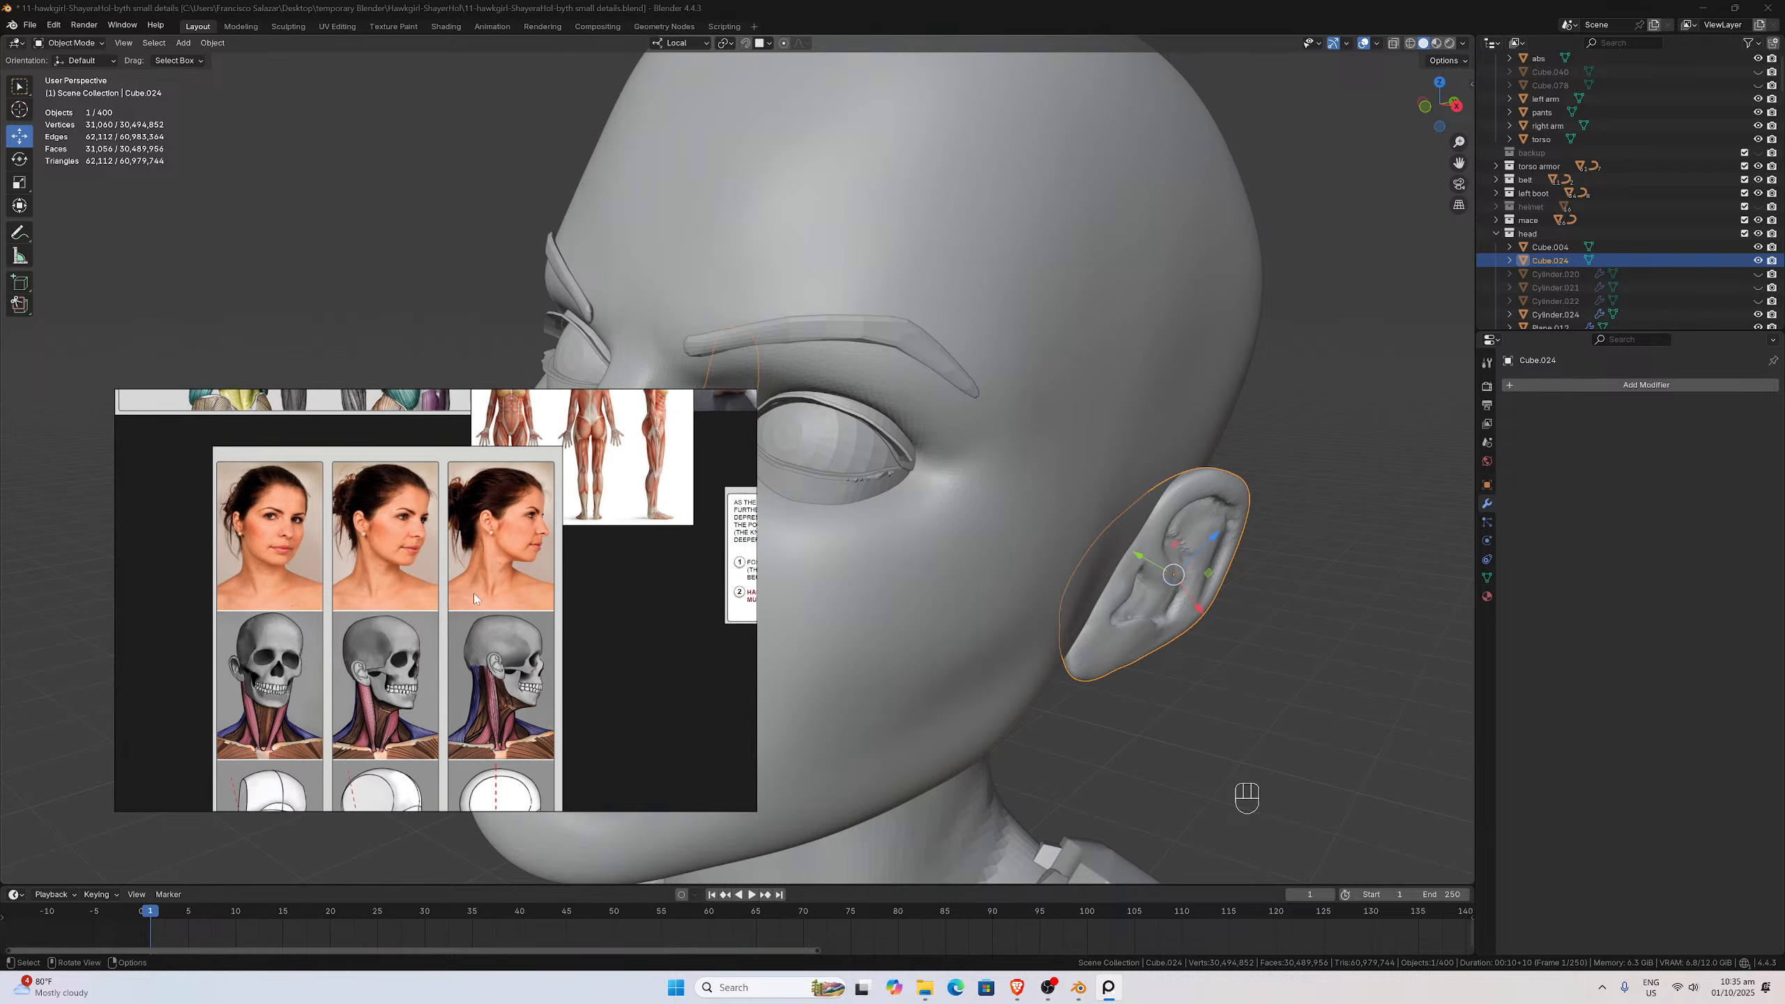
scroll(442, 513, "up", 2)
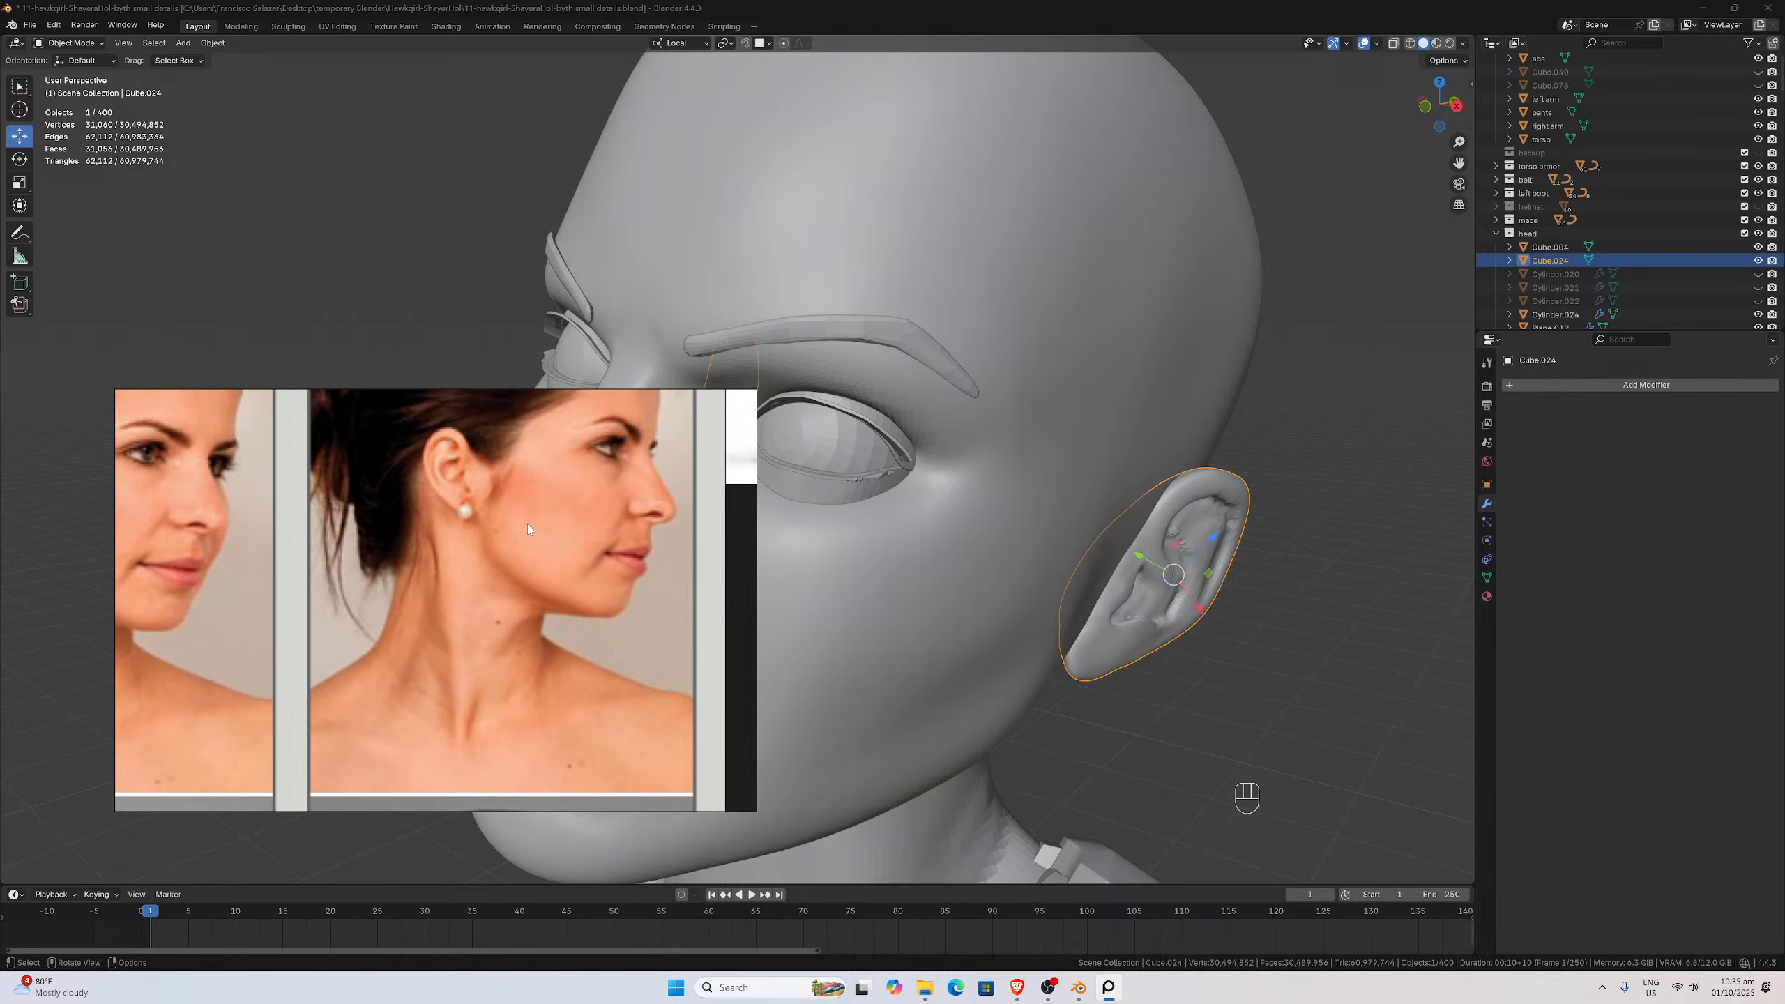
right_click_drag(591, 529, 249, 489)
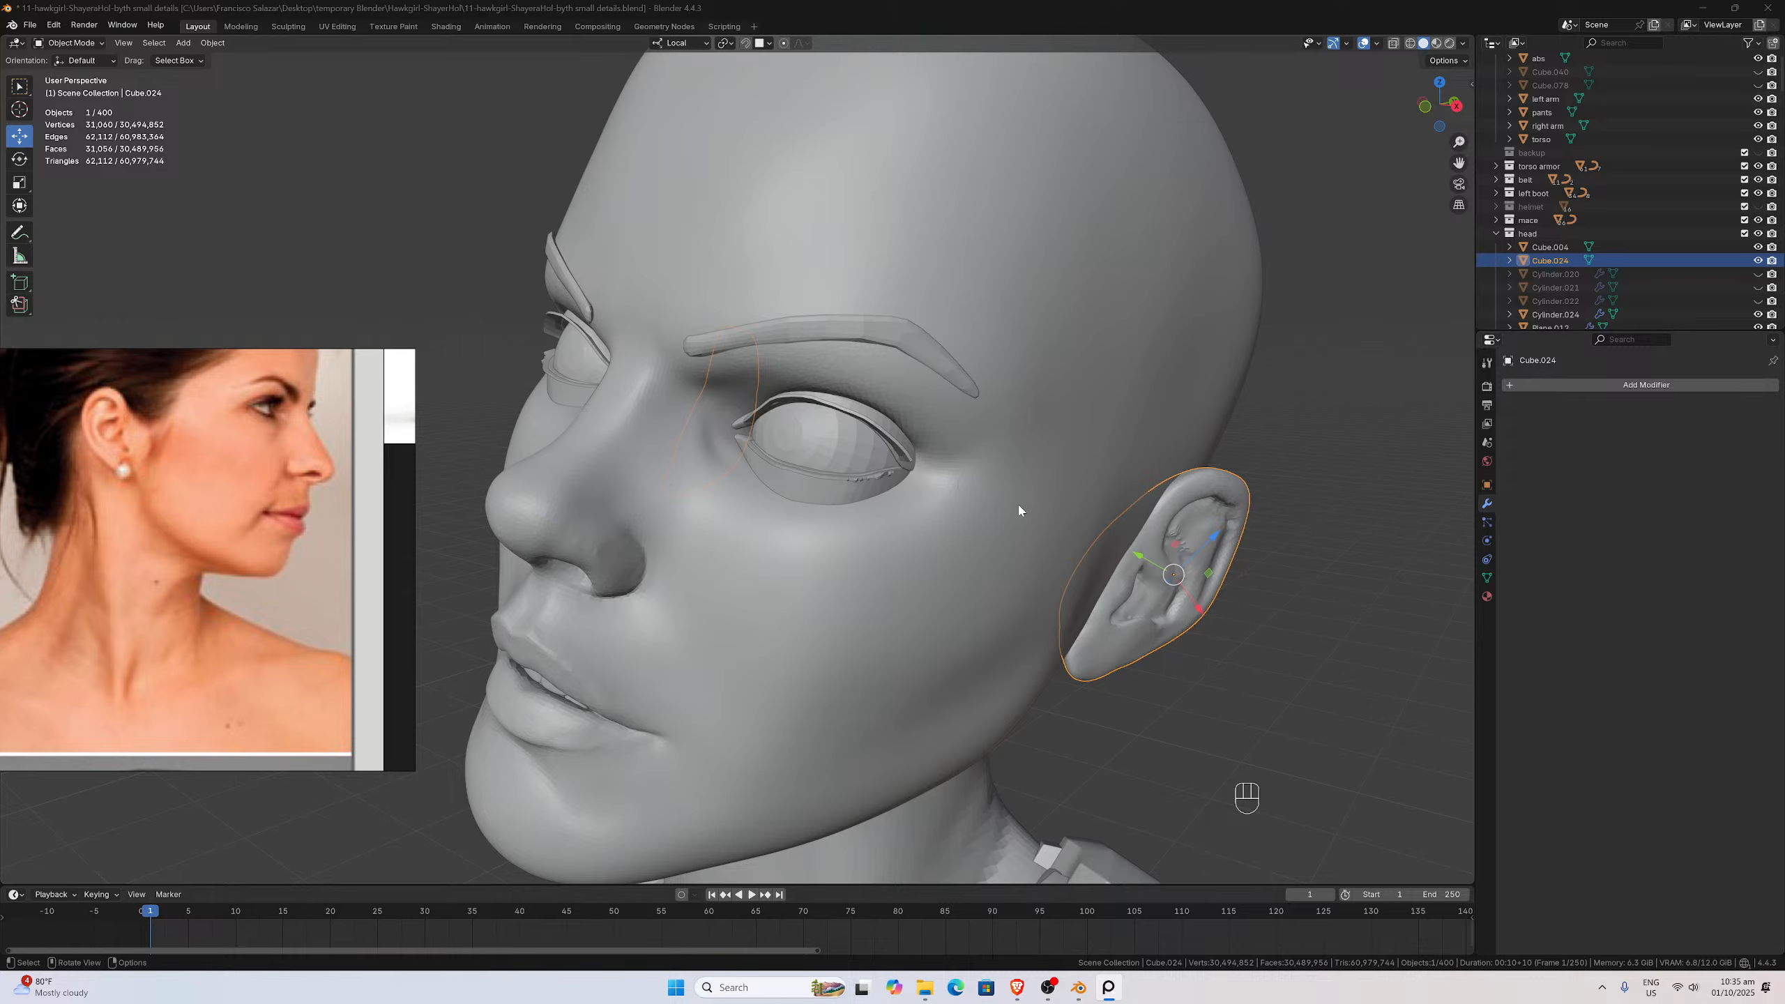
Convert the lower and upper eyelids to plain meshes, applying their modifiers
left_click(815, 492)
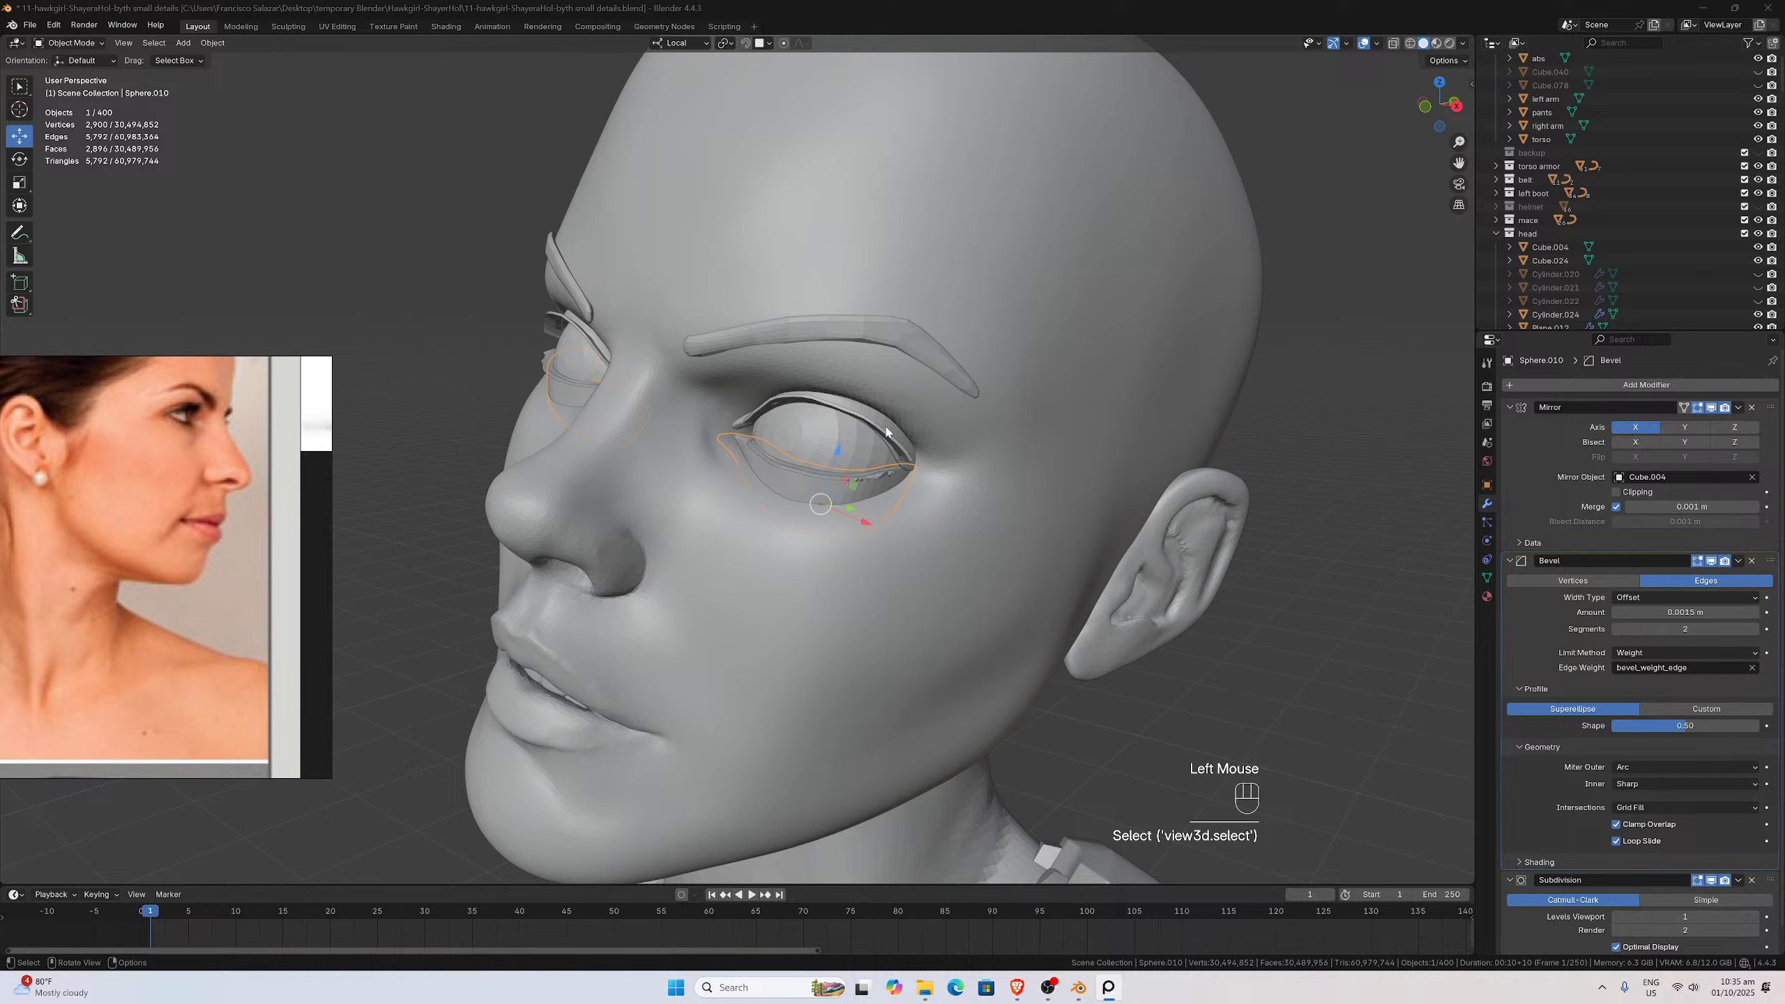
left_click(916, 463, "shift")
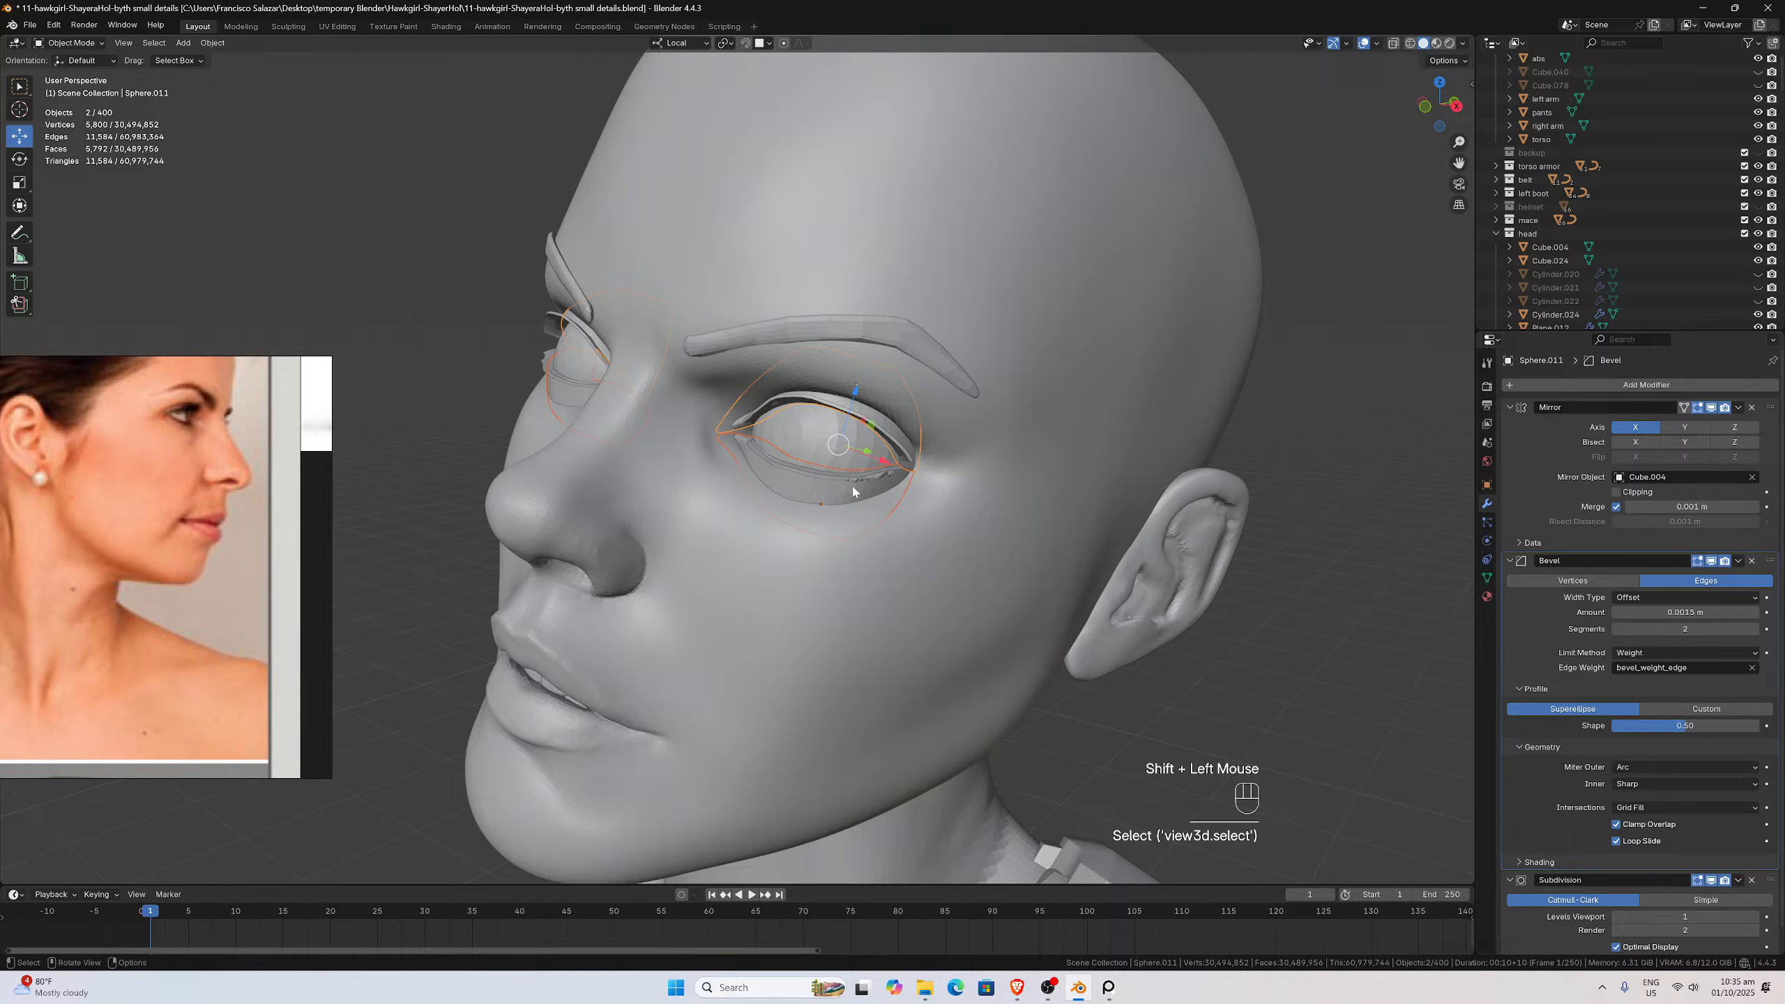
left_click(211, 43)
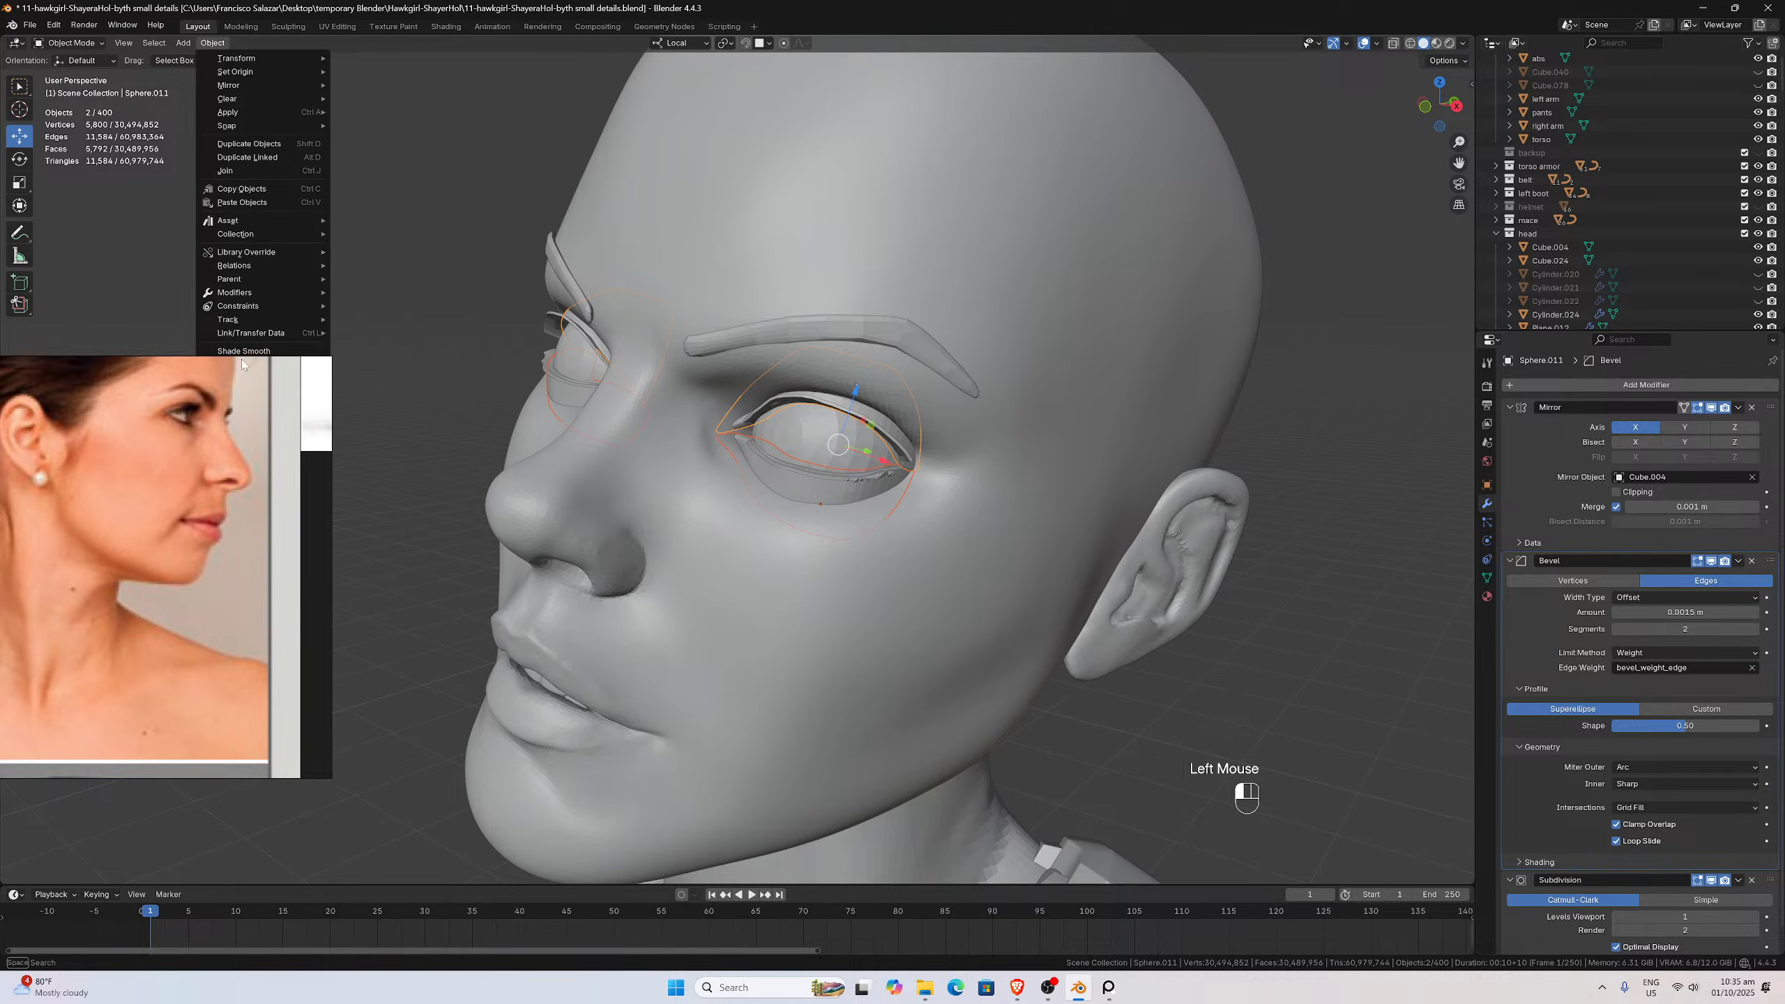
left_click_drag(221, 360, 79, 324)
left_click(212, 44)
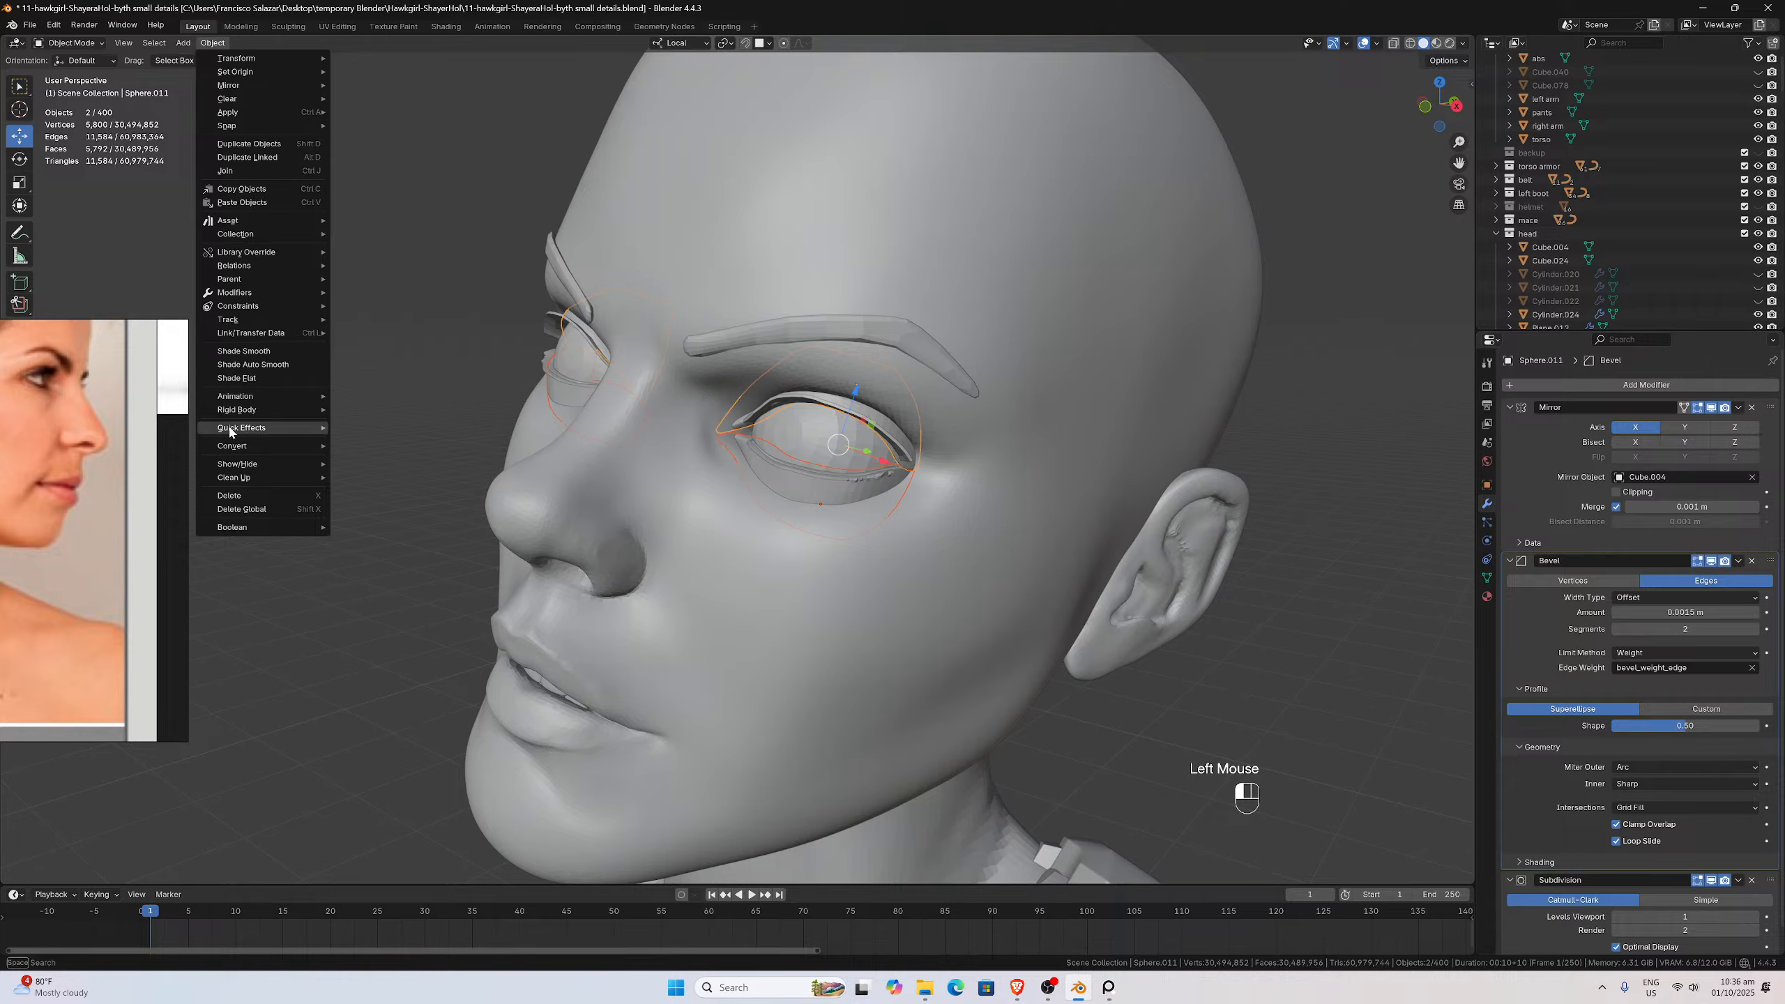
mouse_move(254, 448)
left_click(354, 447)
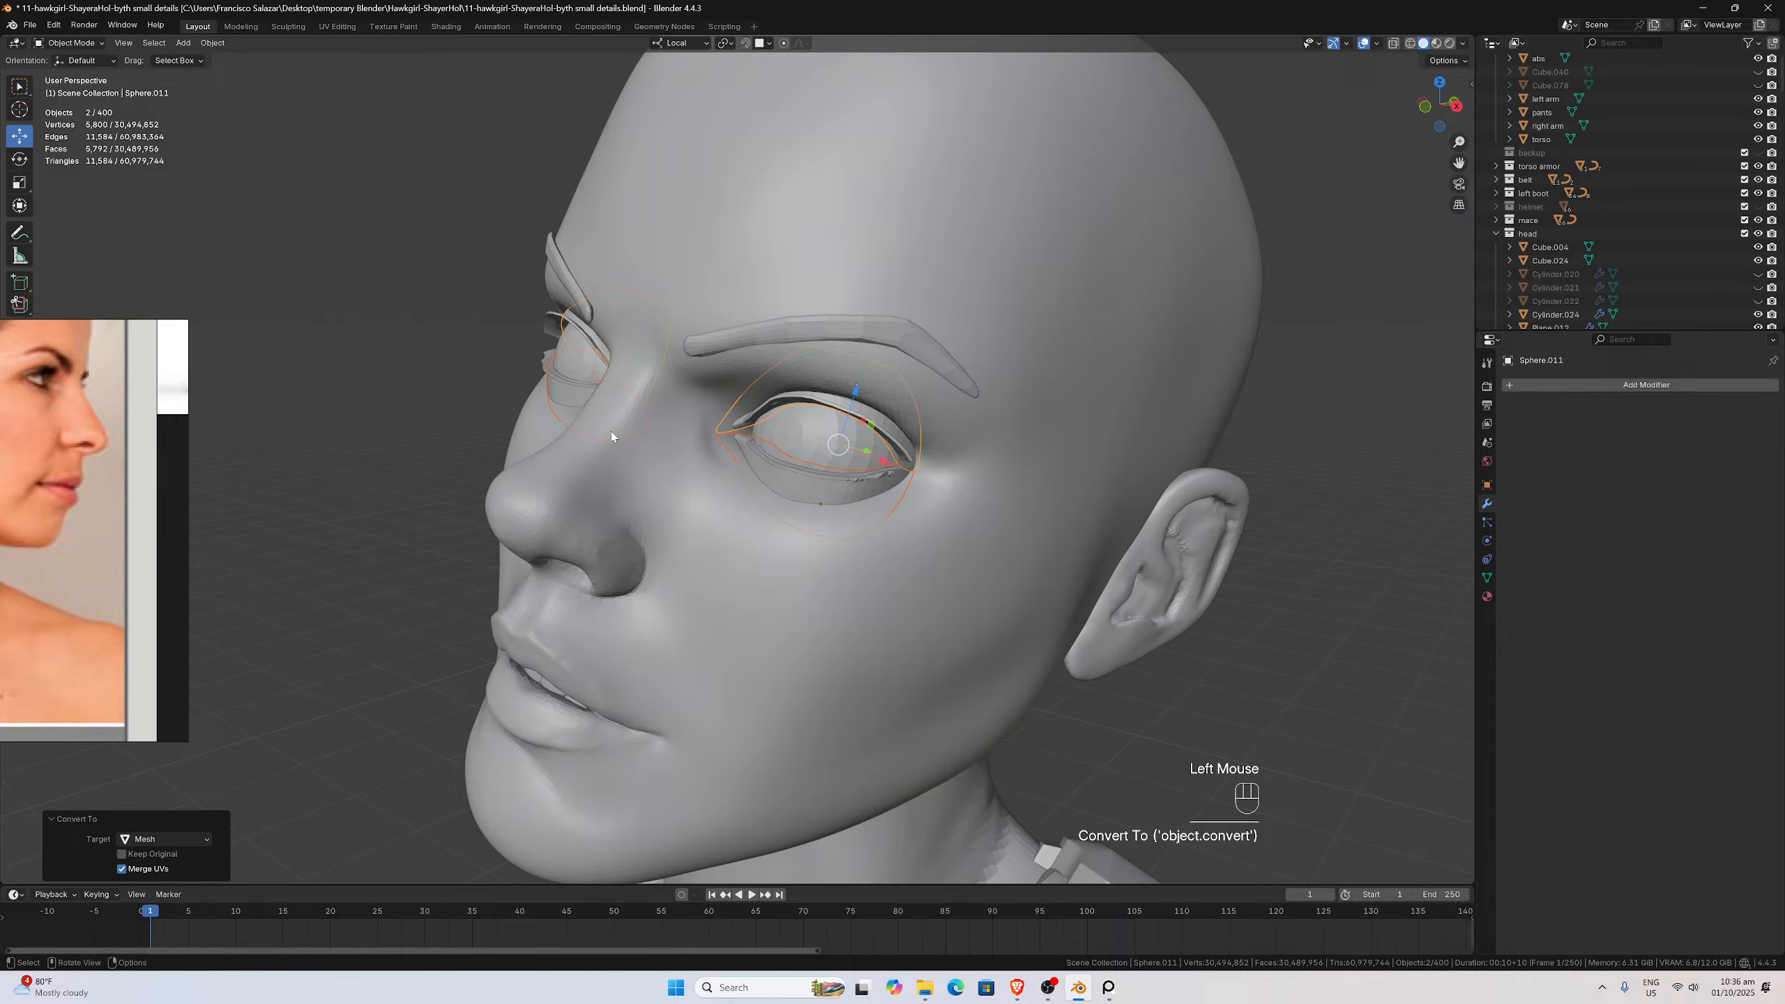
Clear the parent of both eyelids and the head with Clear and Keep Transformation
left_click(828, 501)
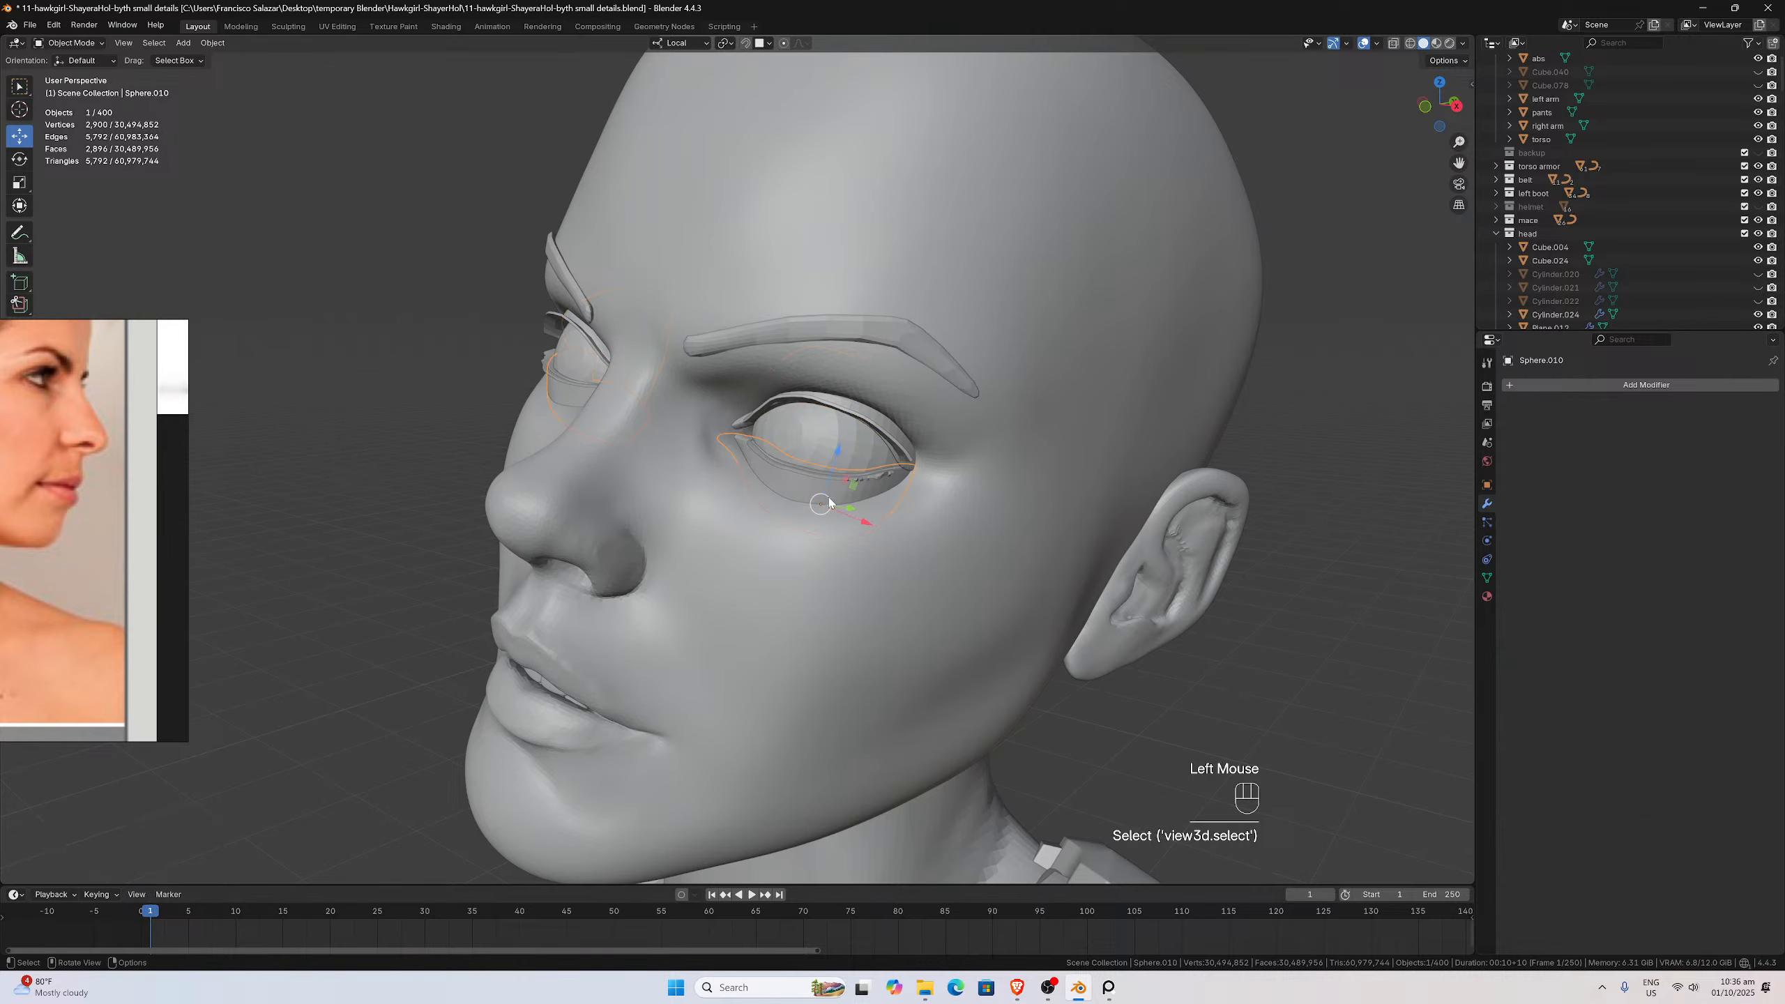
left_click(893, 436, "shift")
left_click(968, 444, "shift")
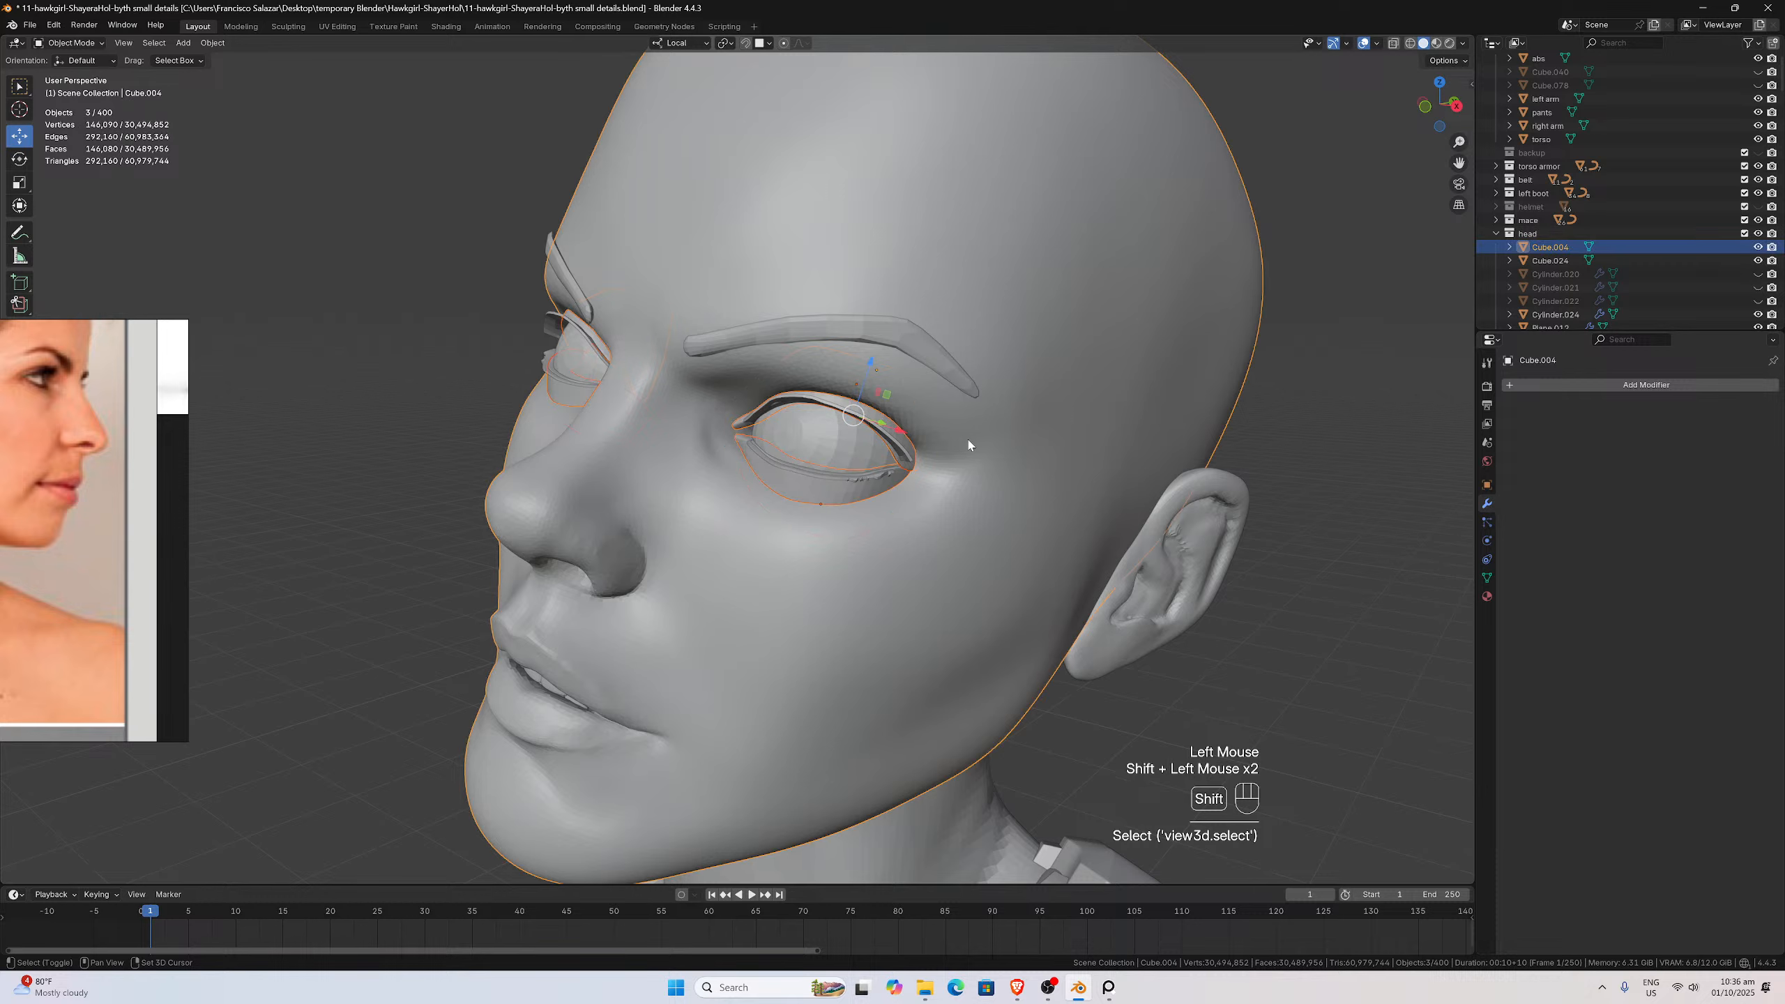
key("ctrl")
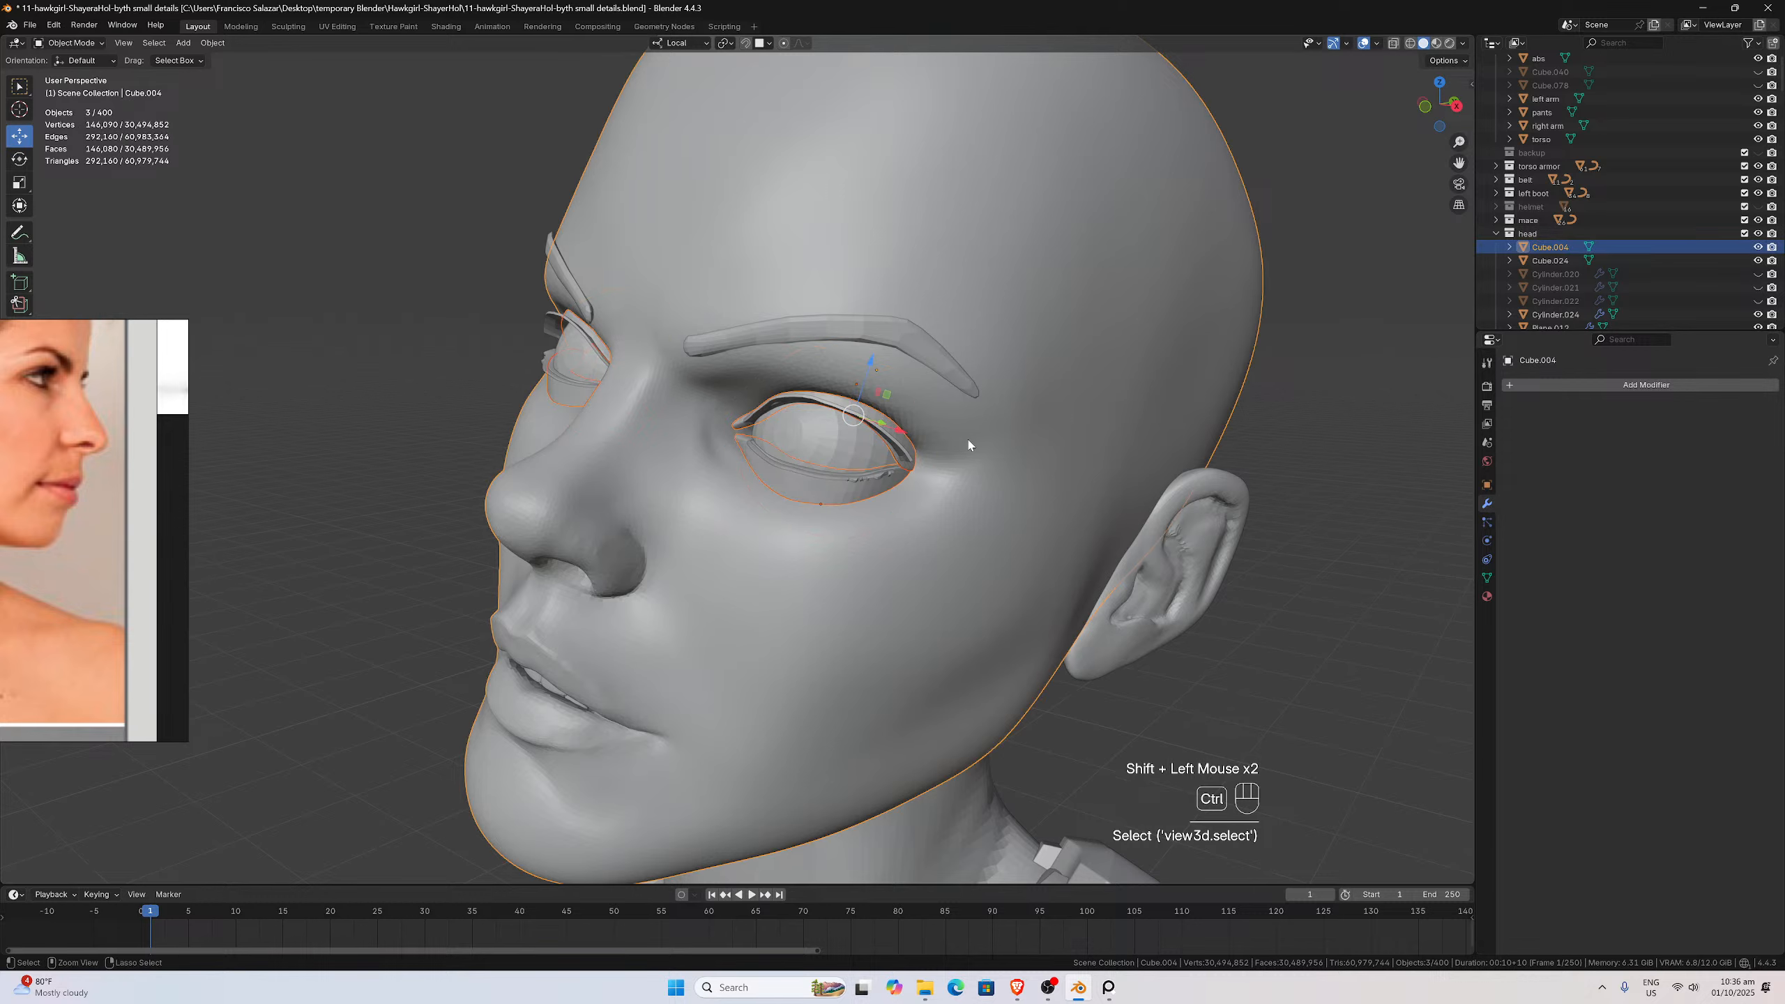
key("alt+p")
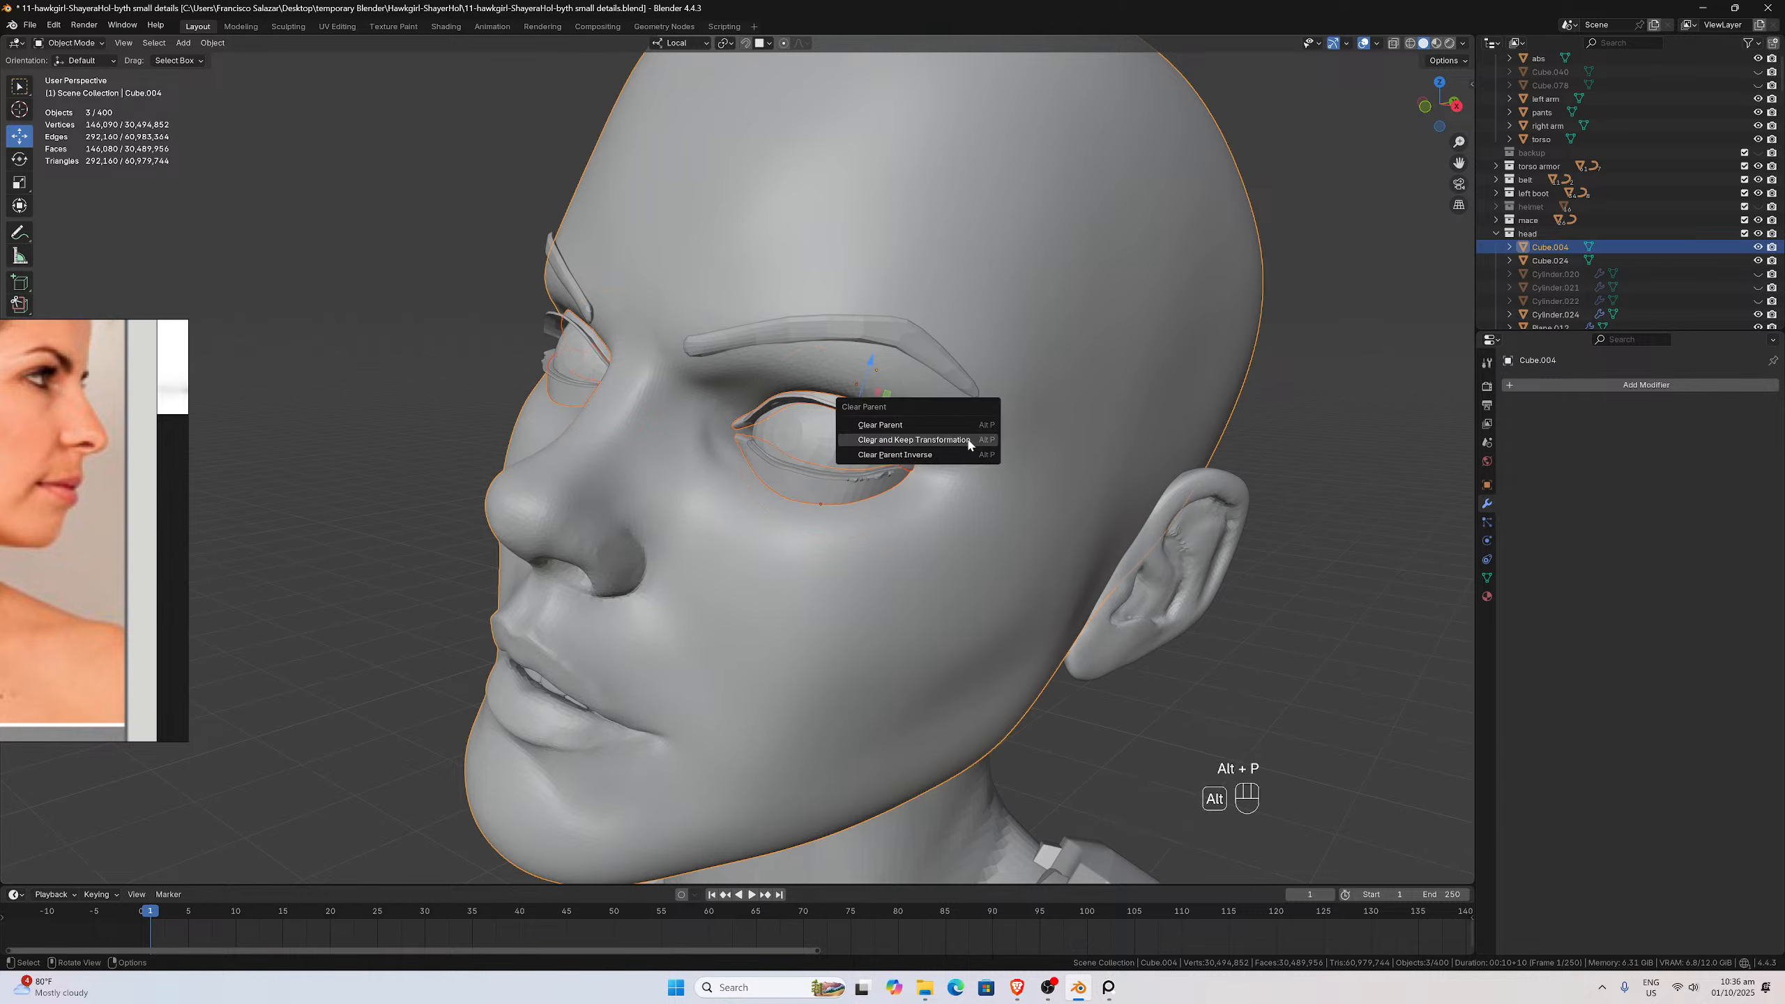
left_click(914, 440)
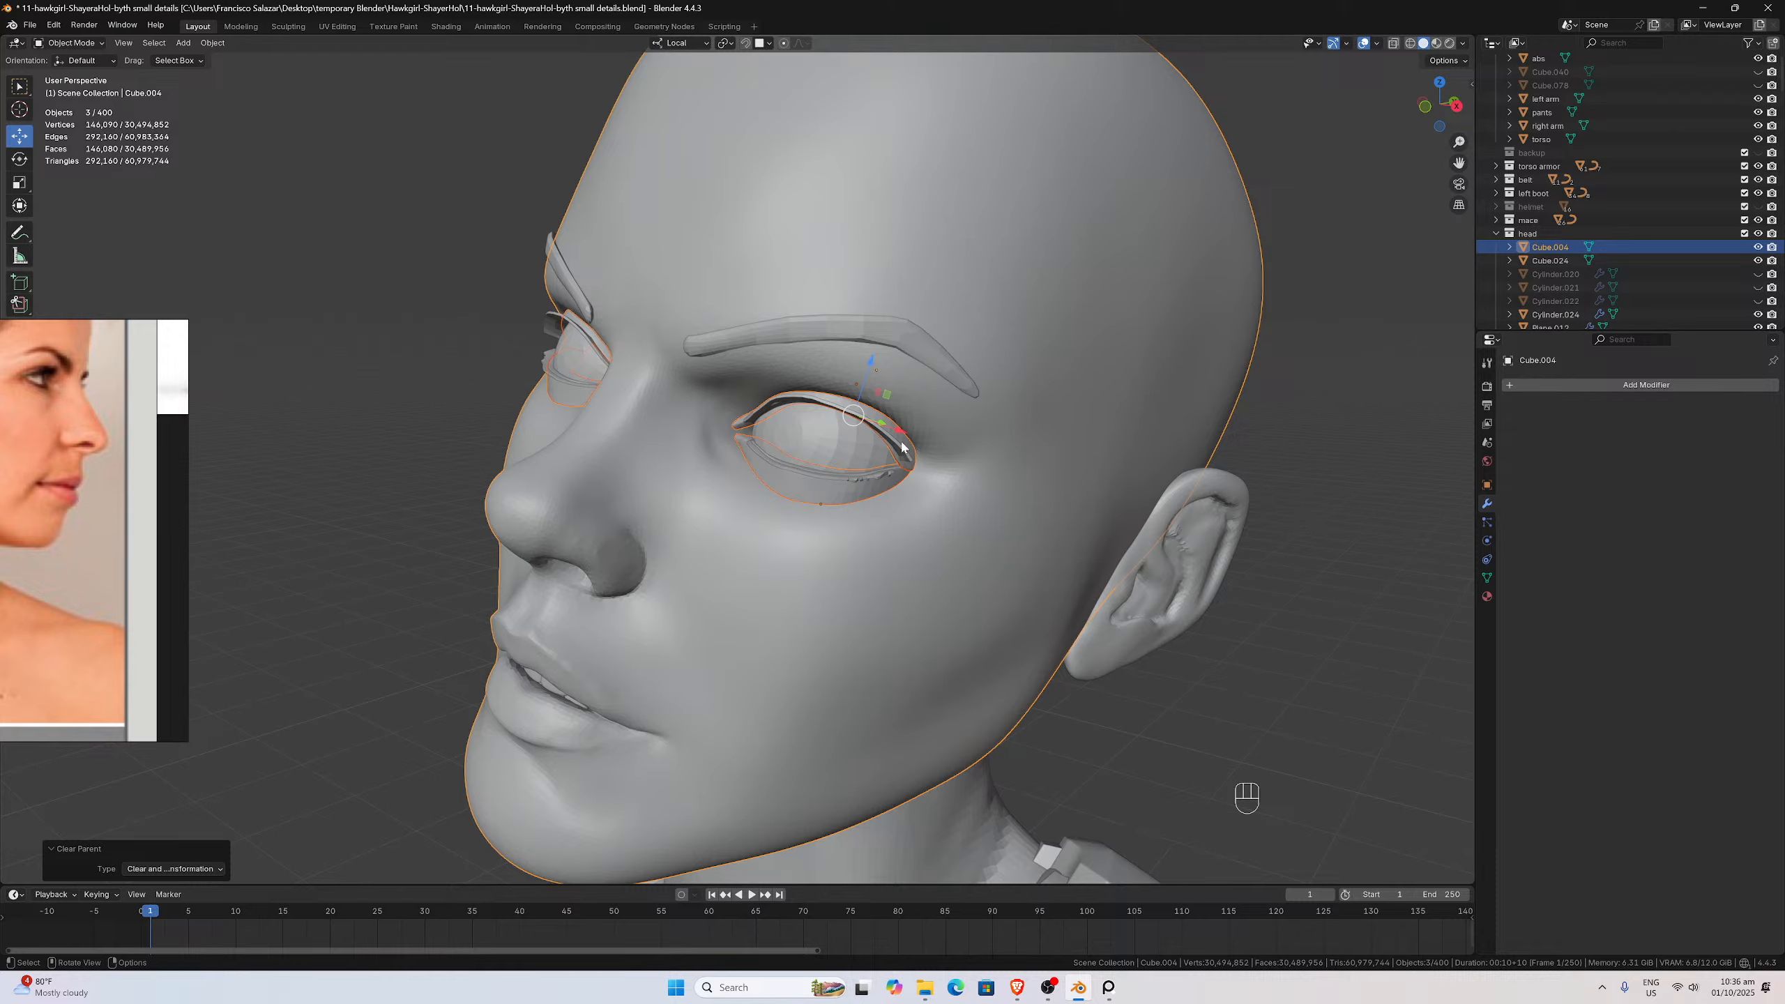
Join the lower and upper eyelids into the head mesh
left_click(853, 495)
left_click(846, 499, "shift")
left_click(998, 474, "shift")
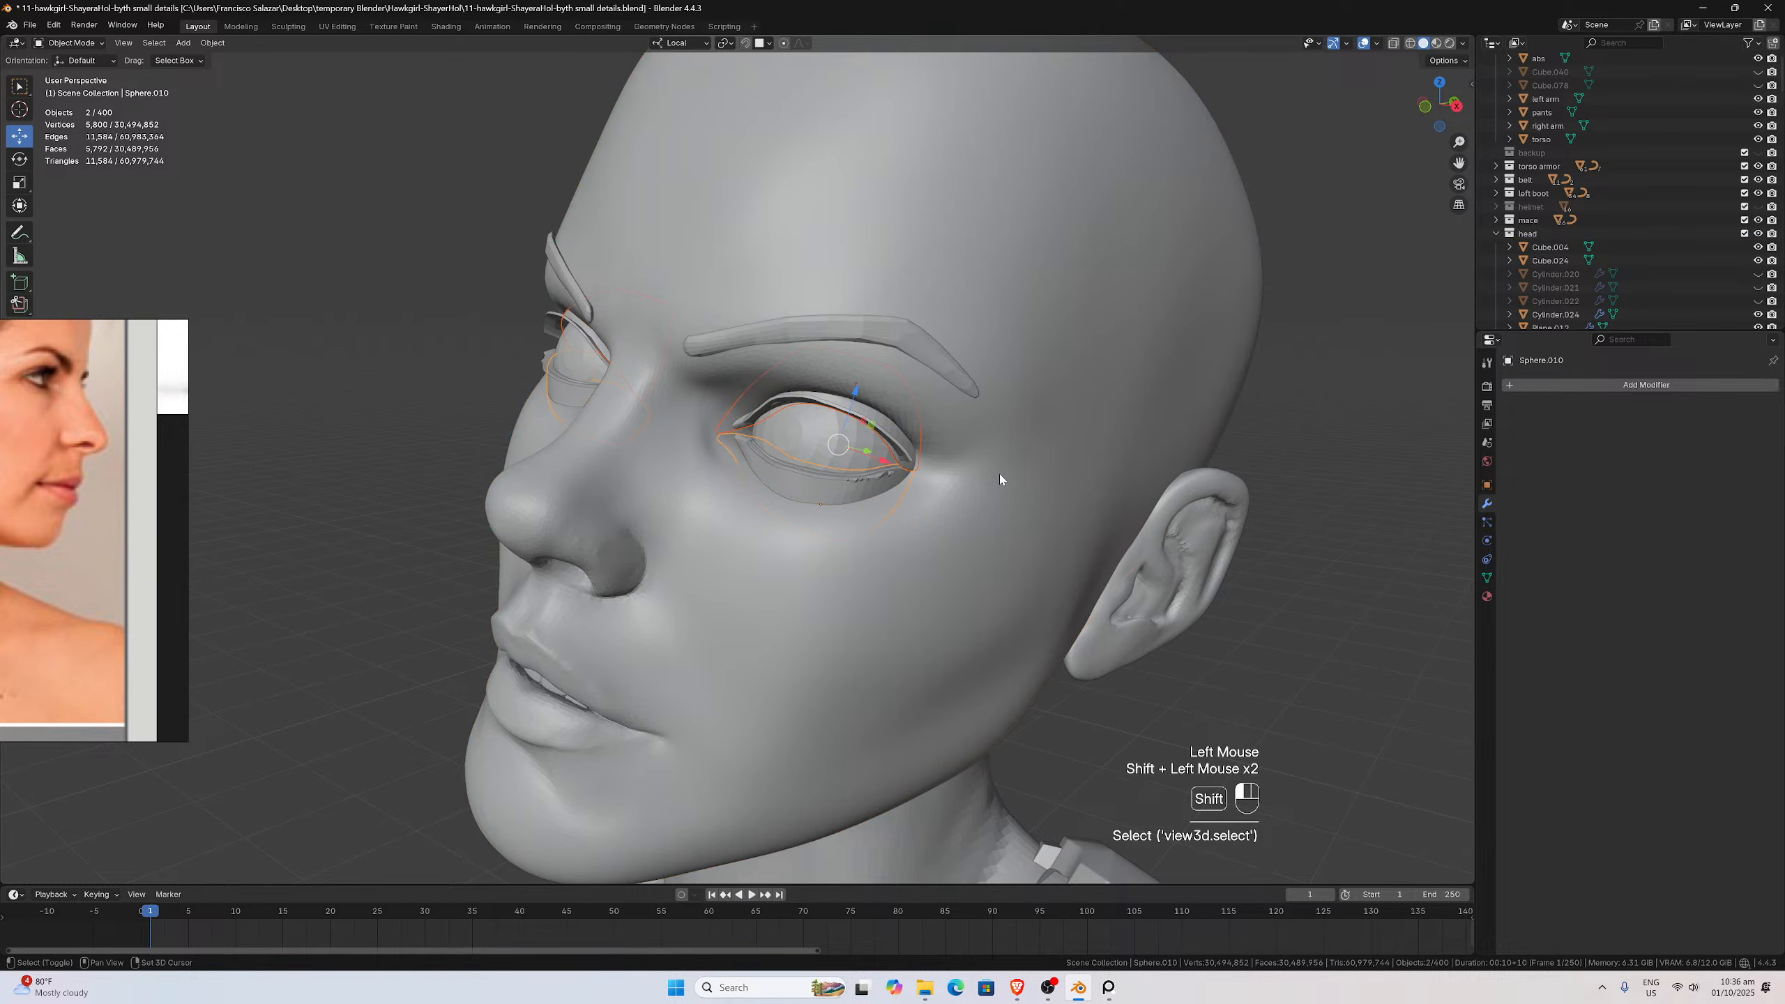
key("ctrl+j")
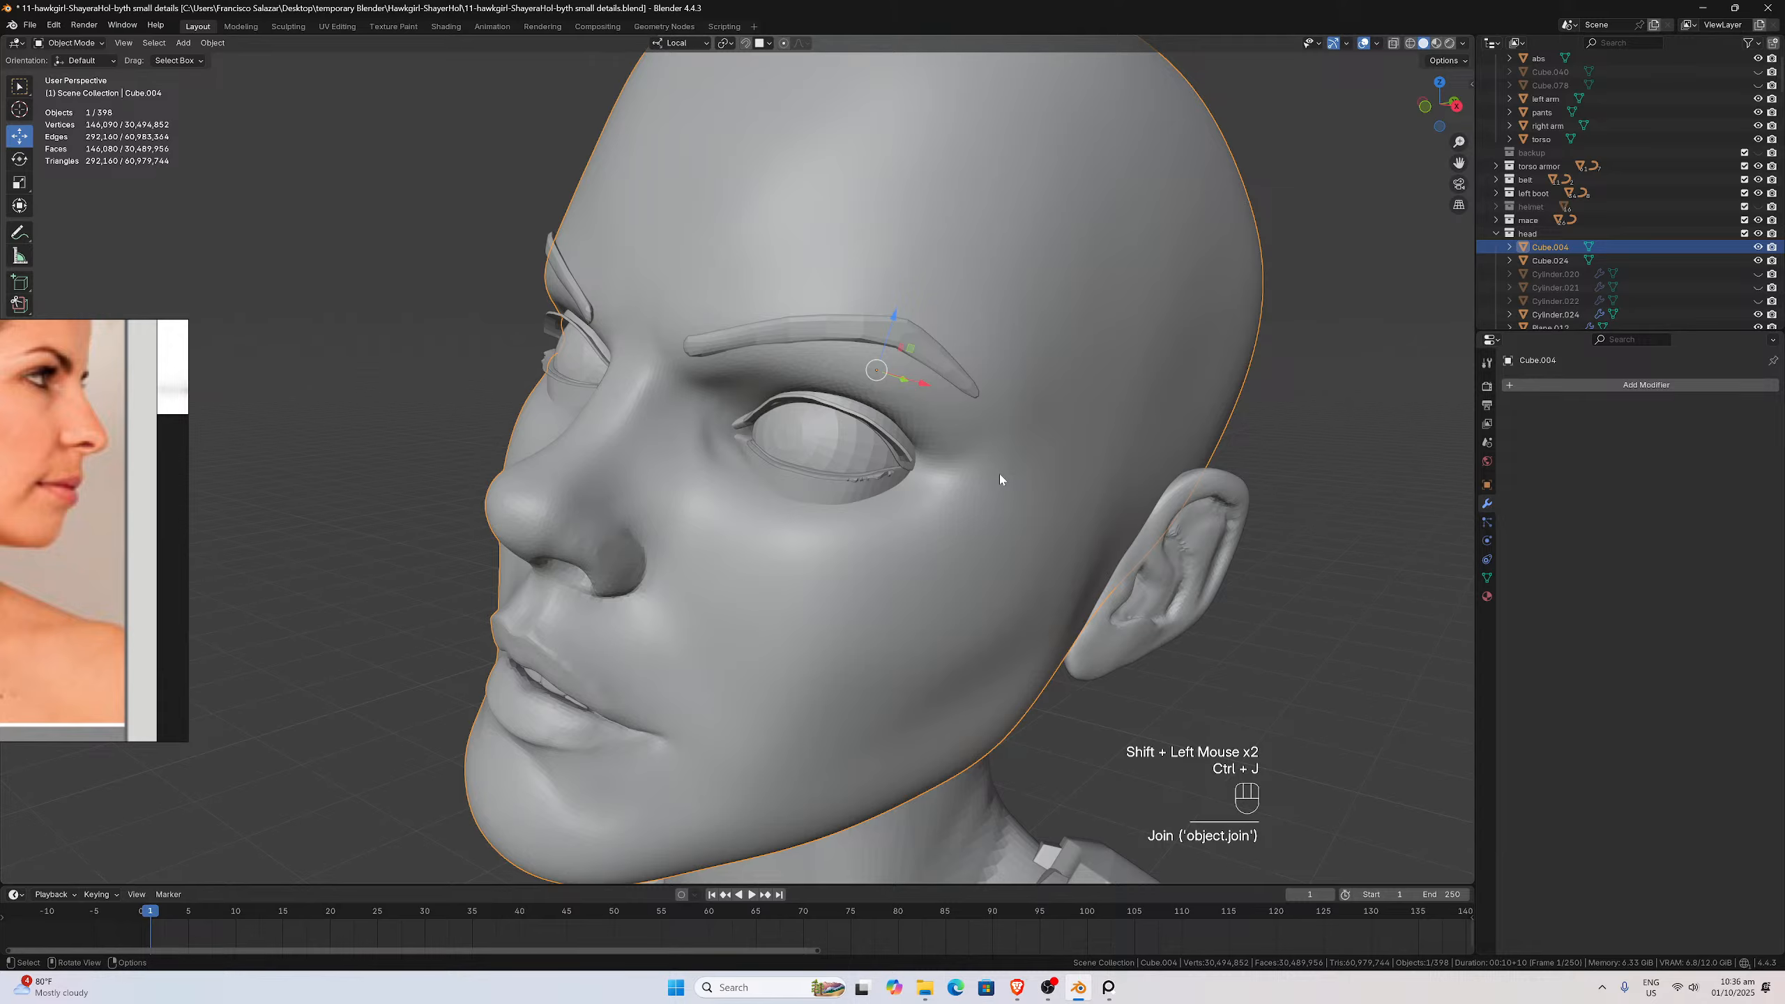
Join the ears into the head mesh
left_click(1180, 628)
left_click(1090, 474, "shift")
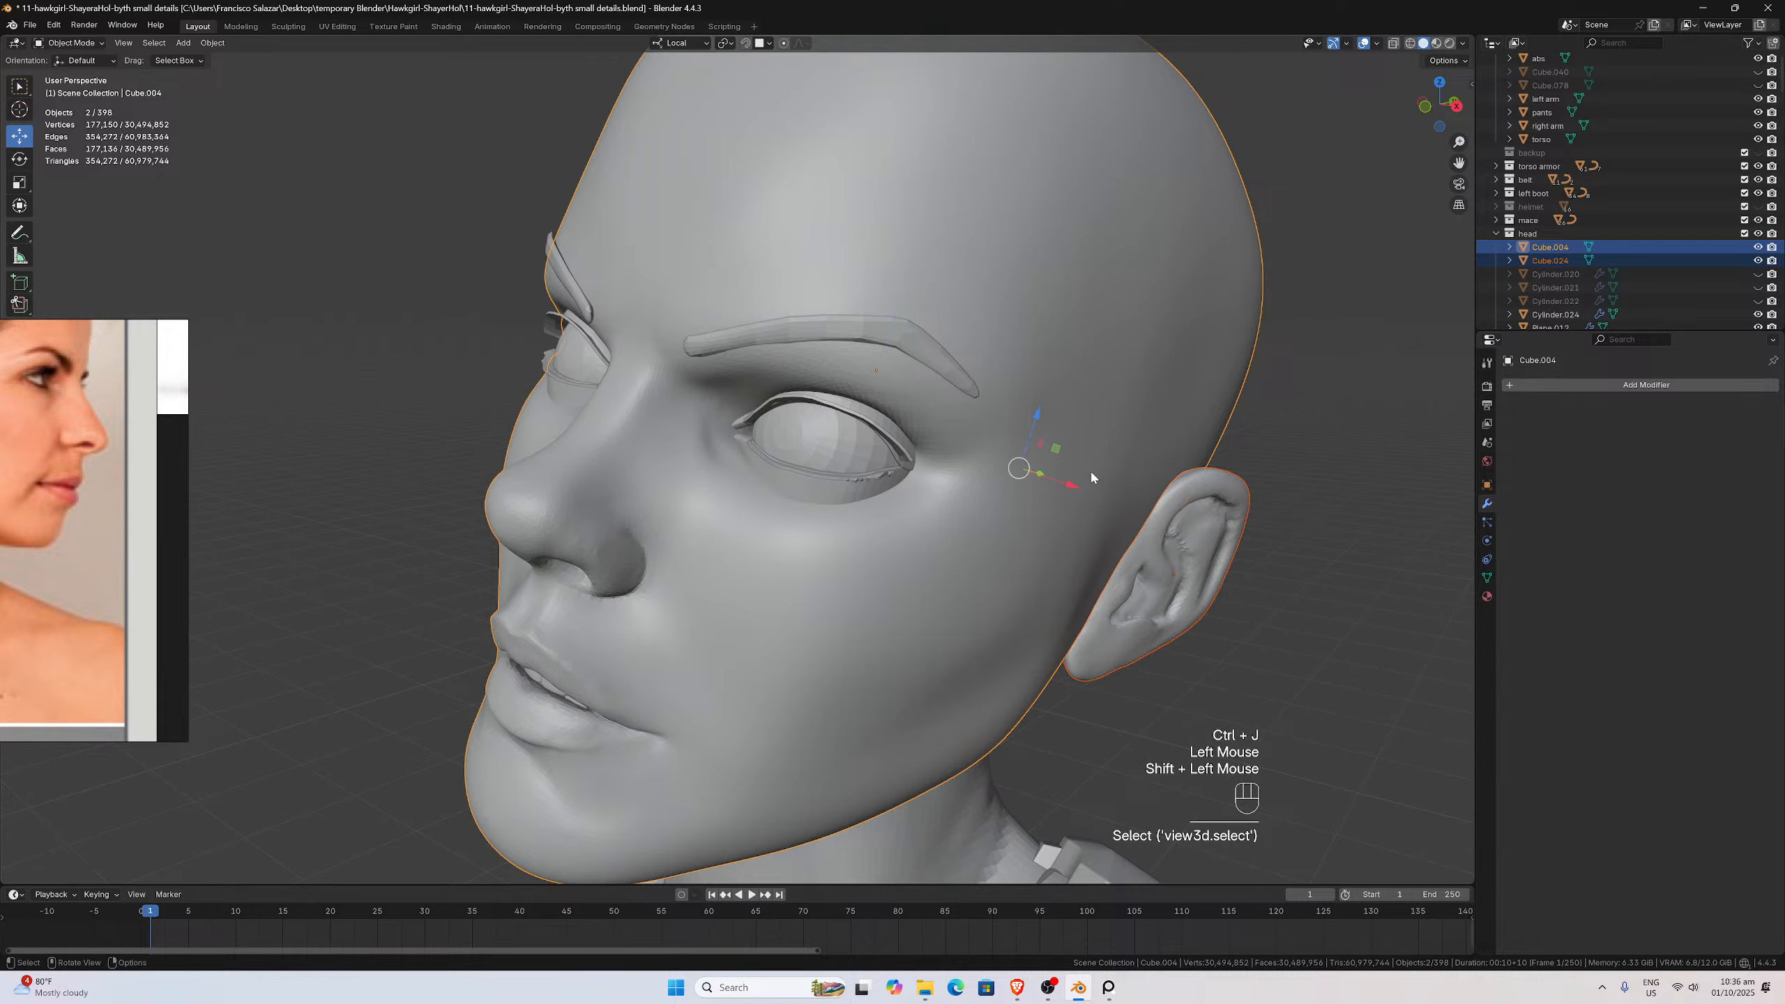
key("ctrl+j")
left_click(1090, 476)
Isolate the joined head in local view and inspect the face and eyelids
scroll(1091, 475, "down", 4)
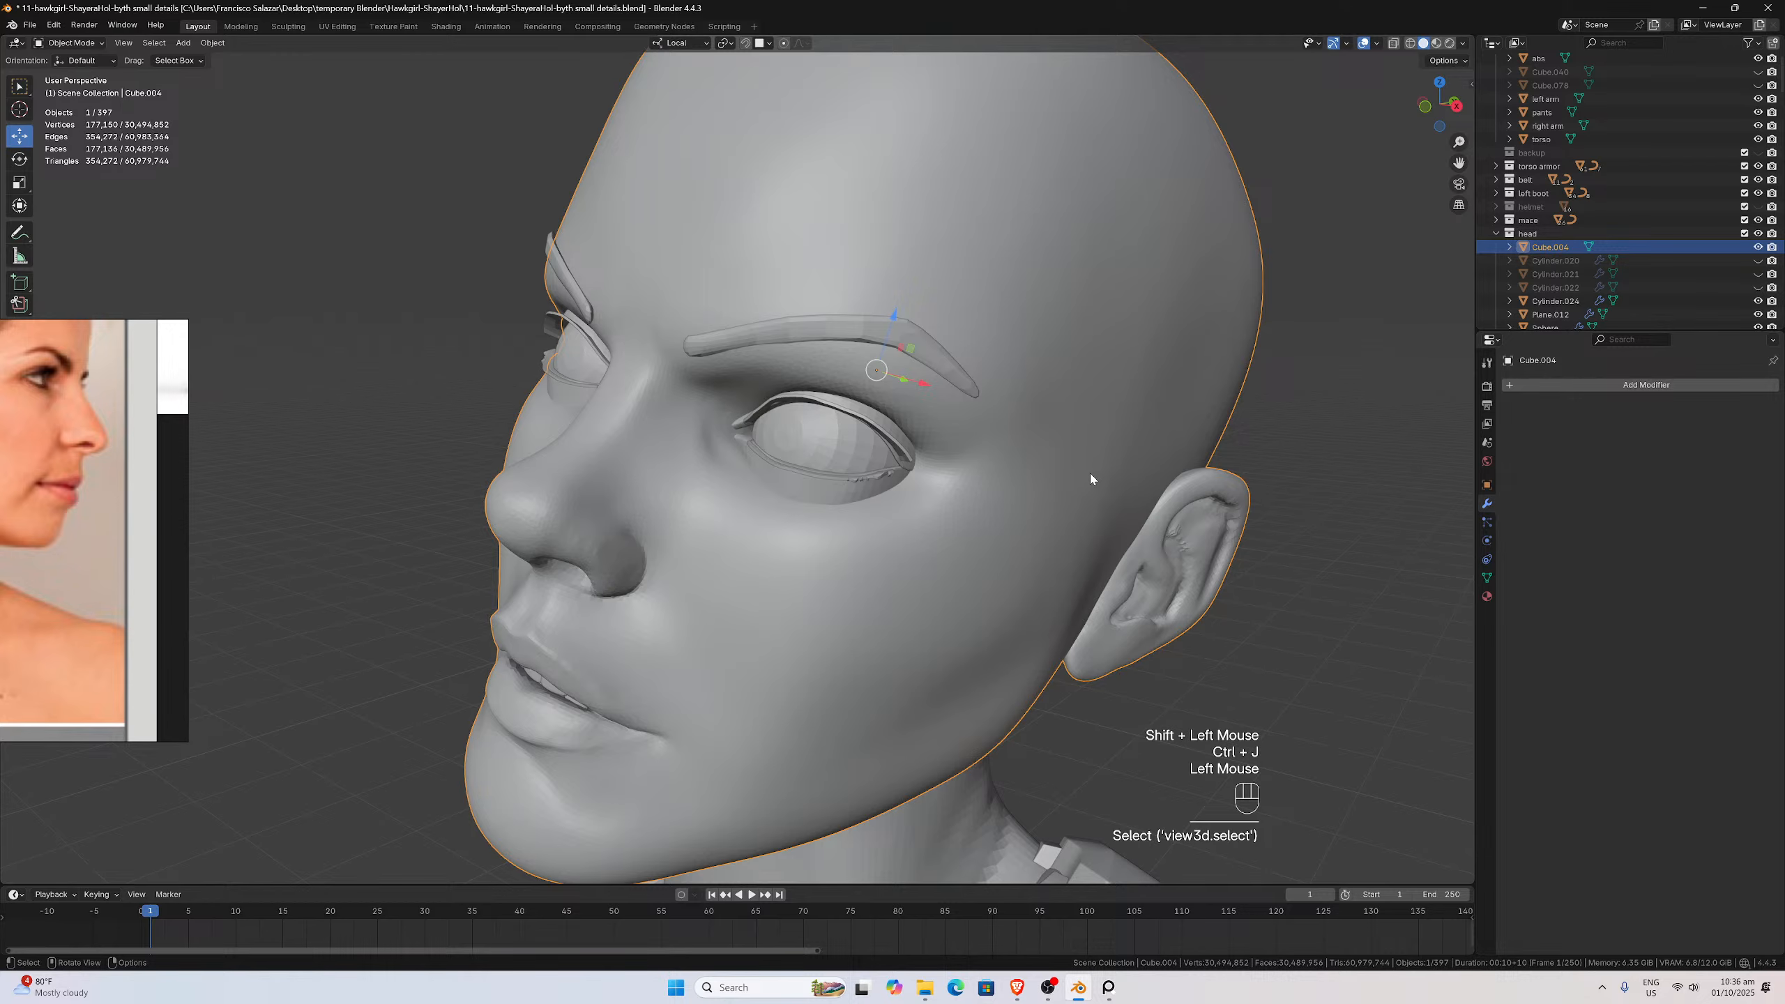
key("slash")
middle_click_drag(1032, 496, 797, 536)
scroll(789, 534, "up", 3)
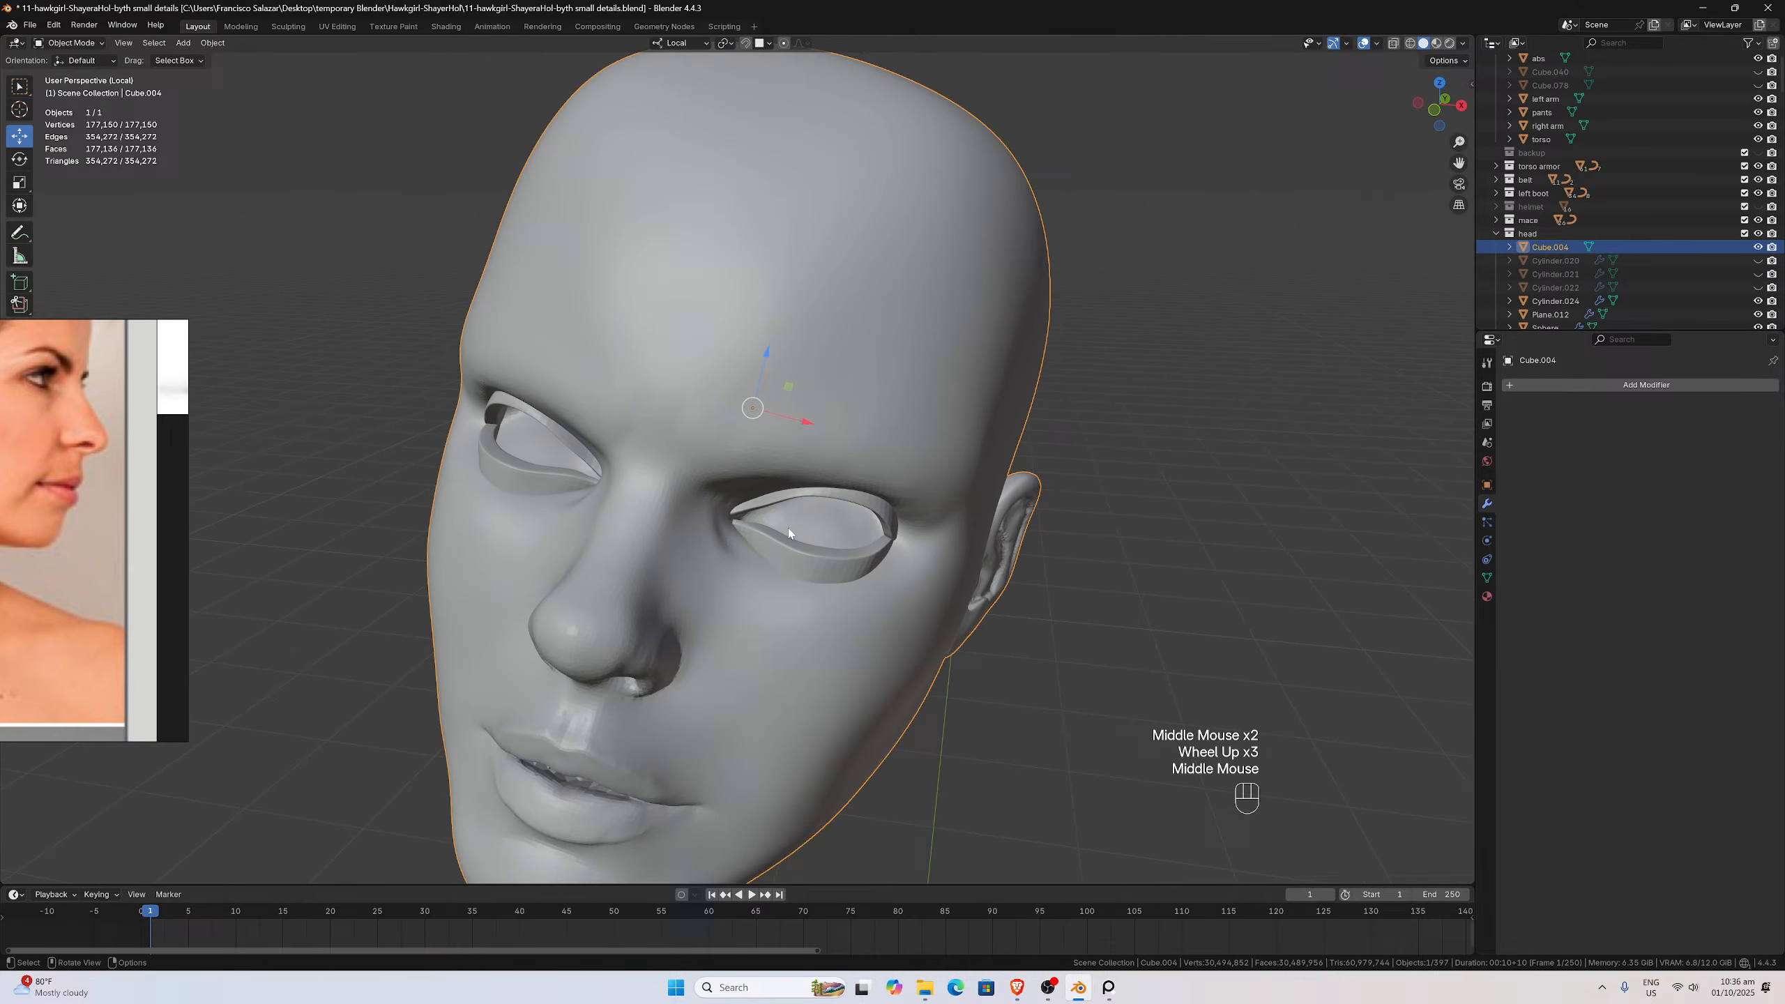
left_click(212, 43)
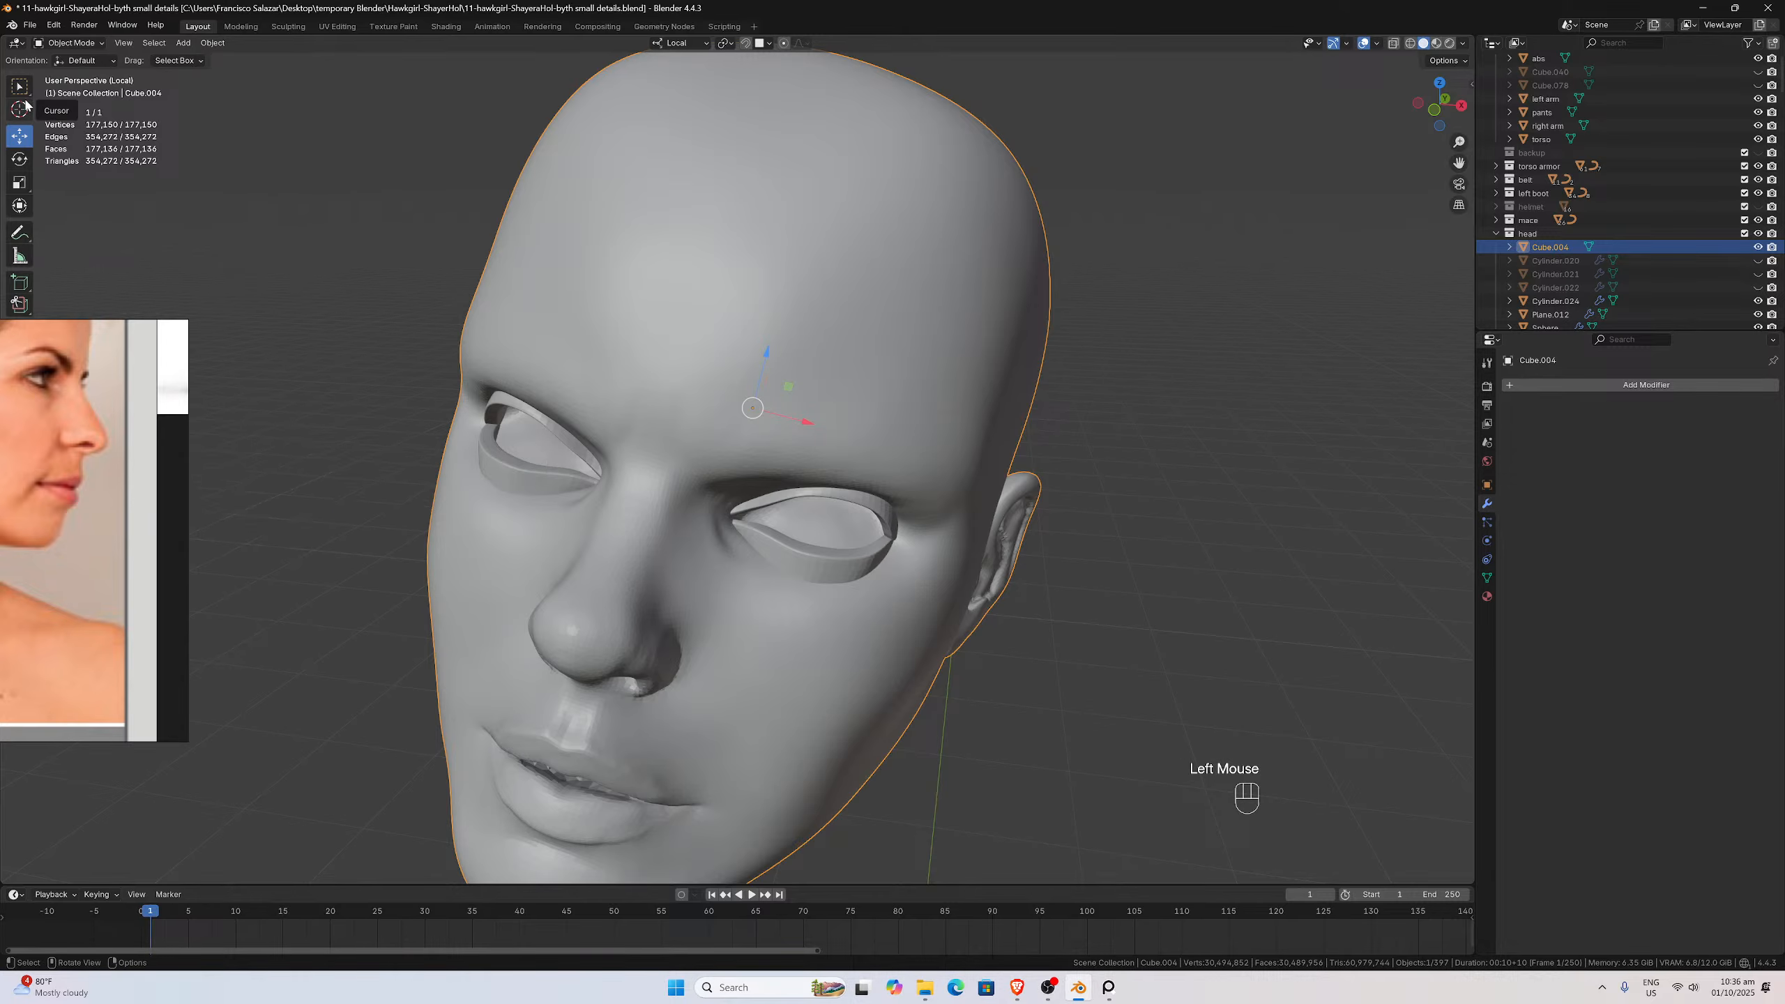
Display the head's transform values and switch to Sculpt Mode
key("n")
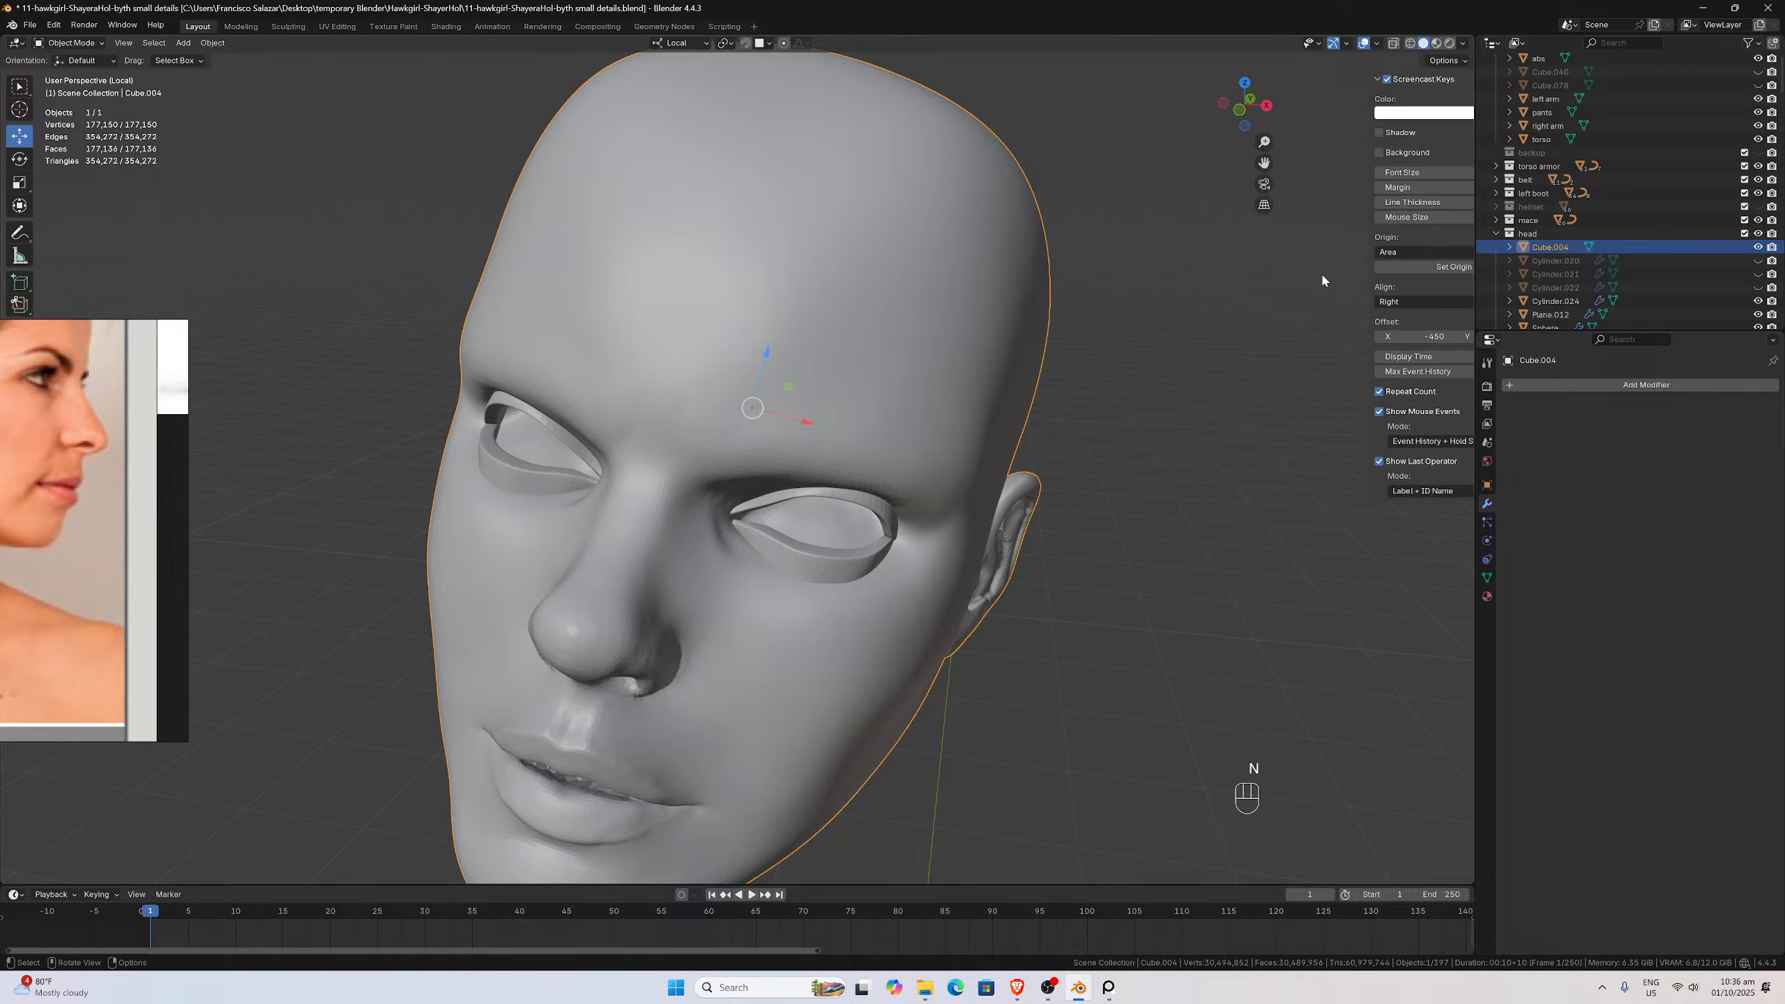
left_click(1467, 90)
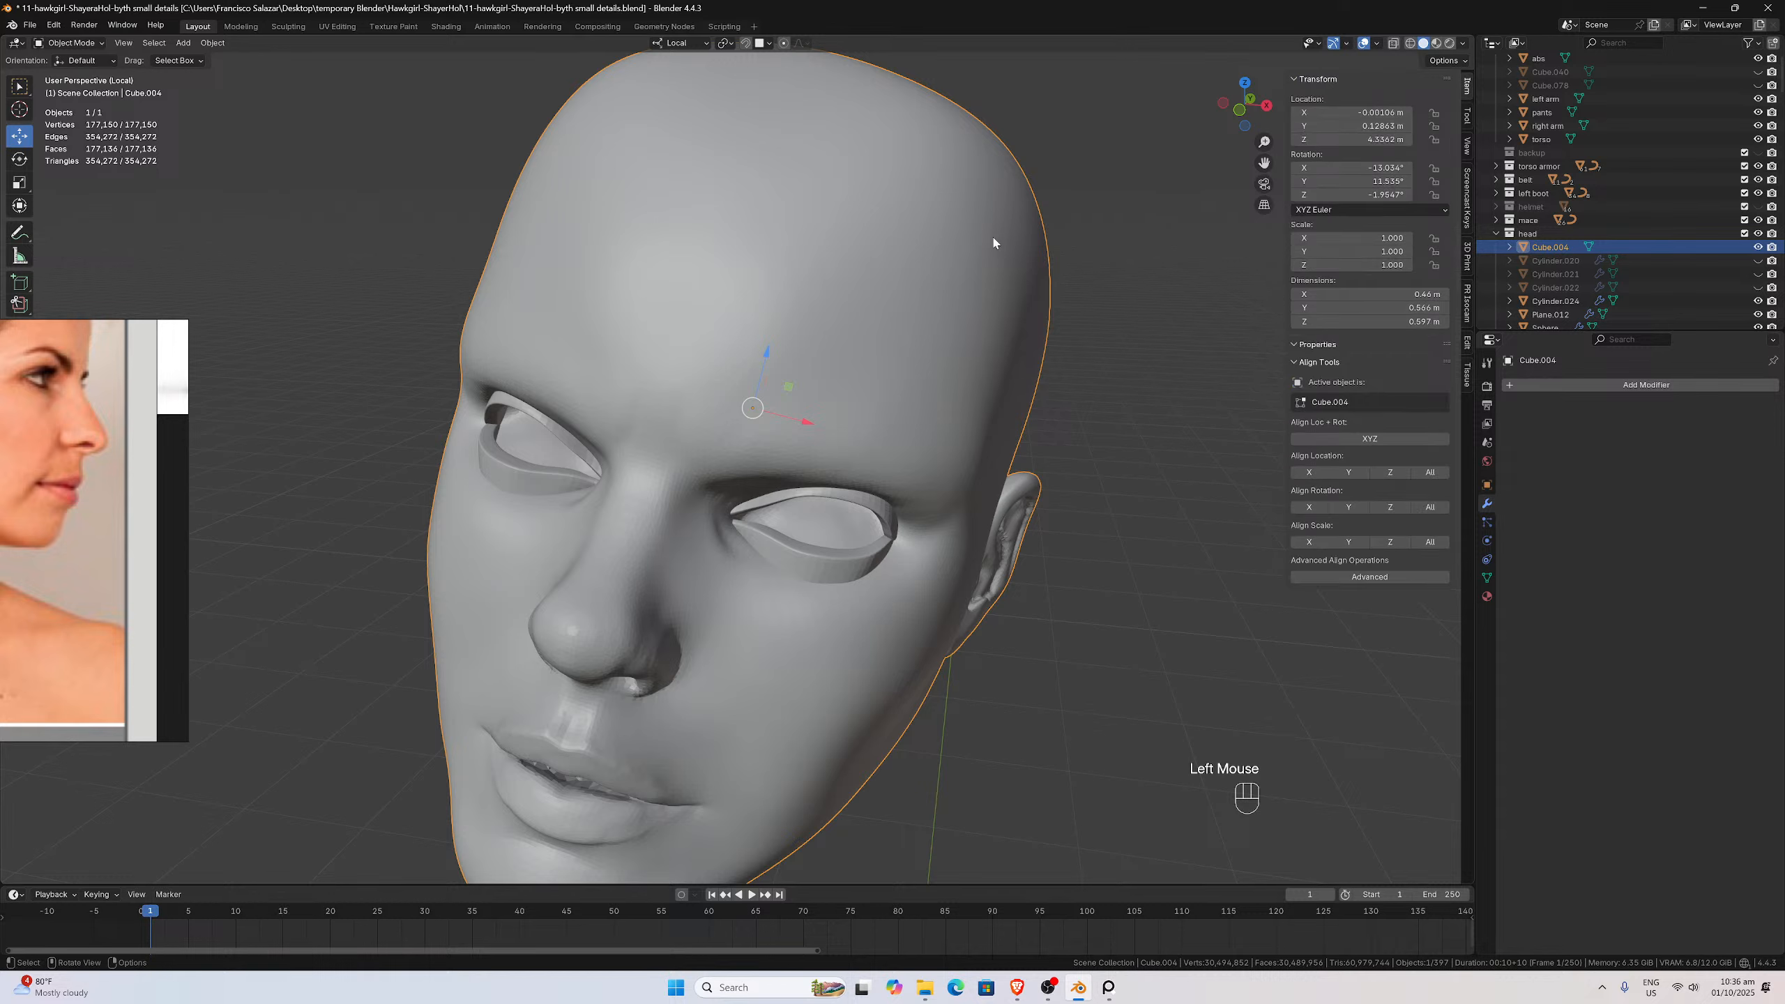
left_click(69, 43)
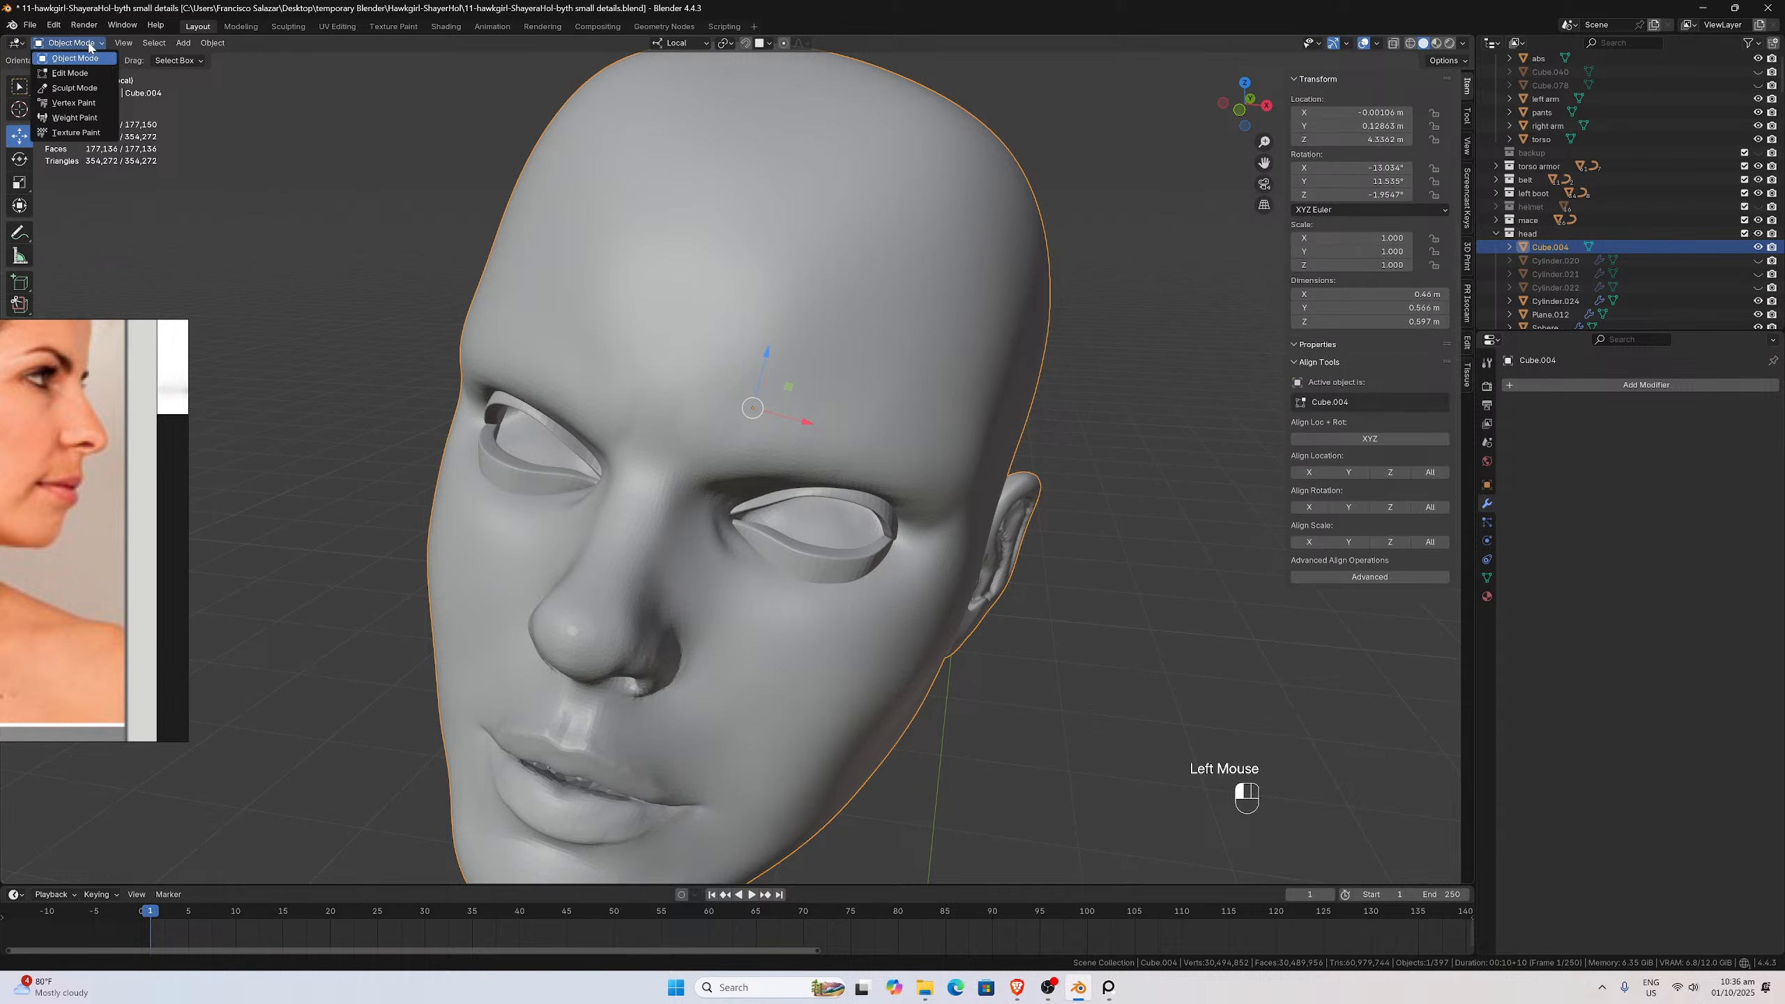
left_click(85, 94)
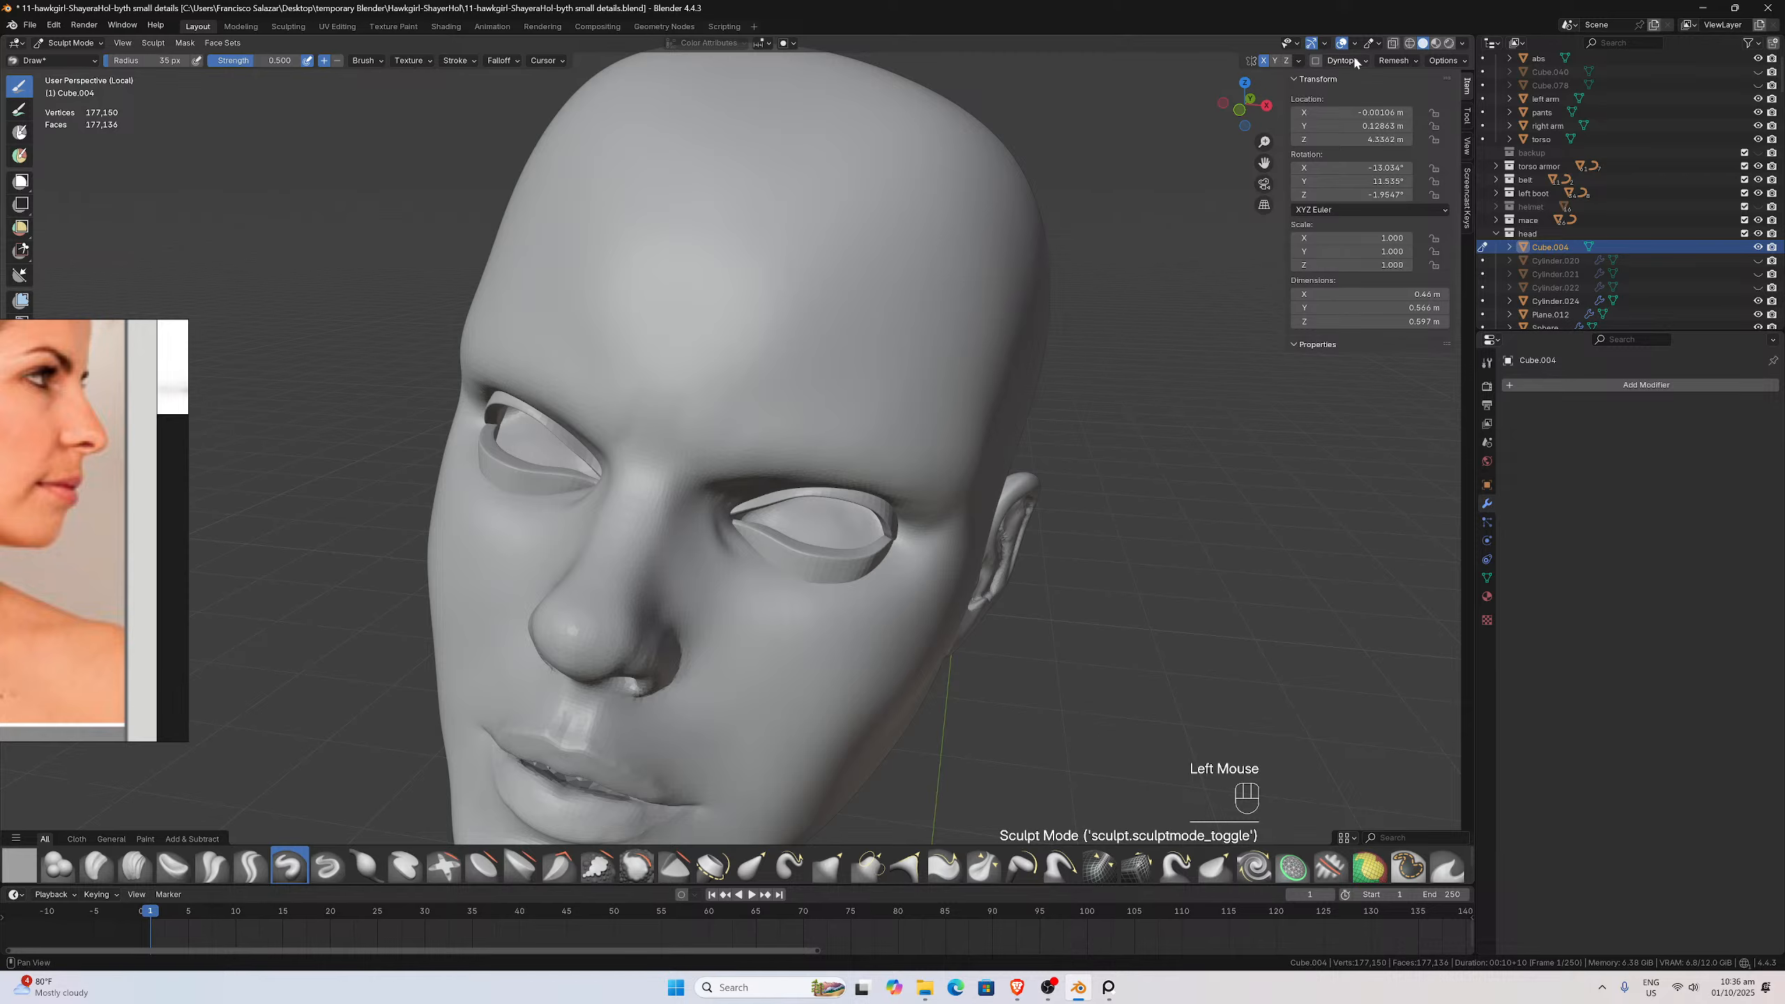
Try a voxel remesh of the head with a voxel size of 0.007 m, and undo it
left_click(1395, 61)
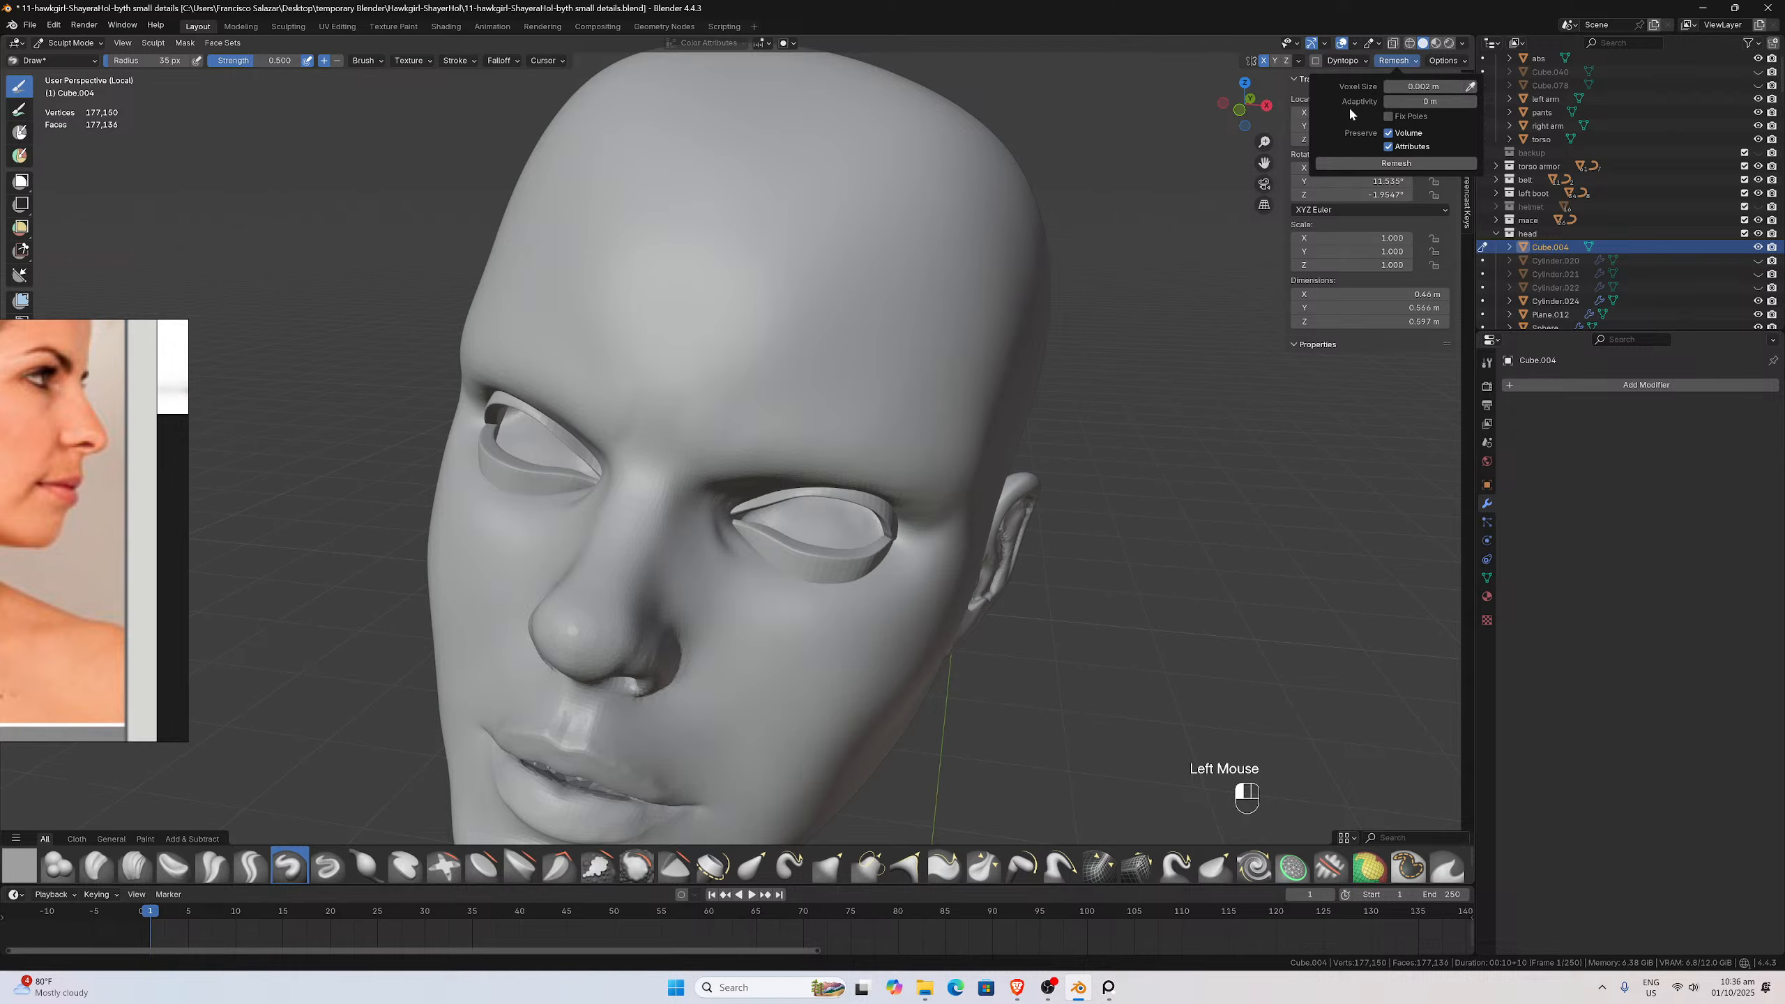
left_click(1419, 86)
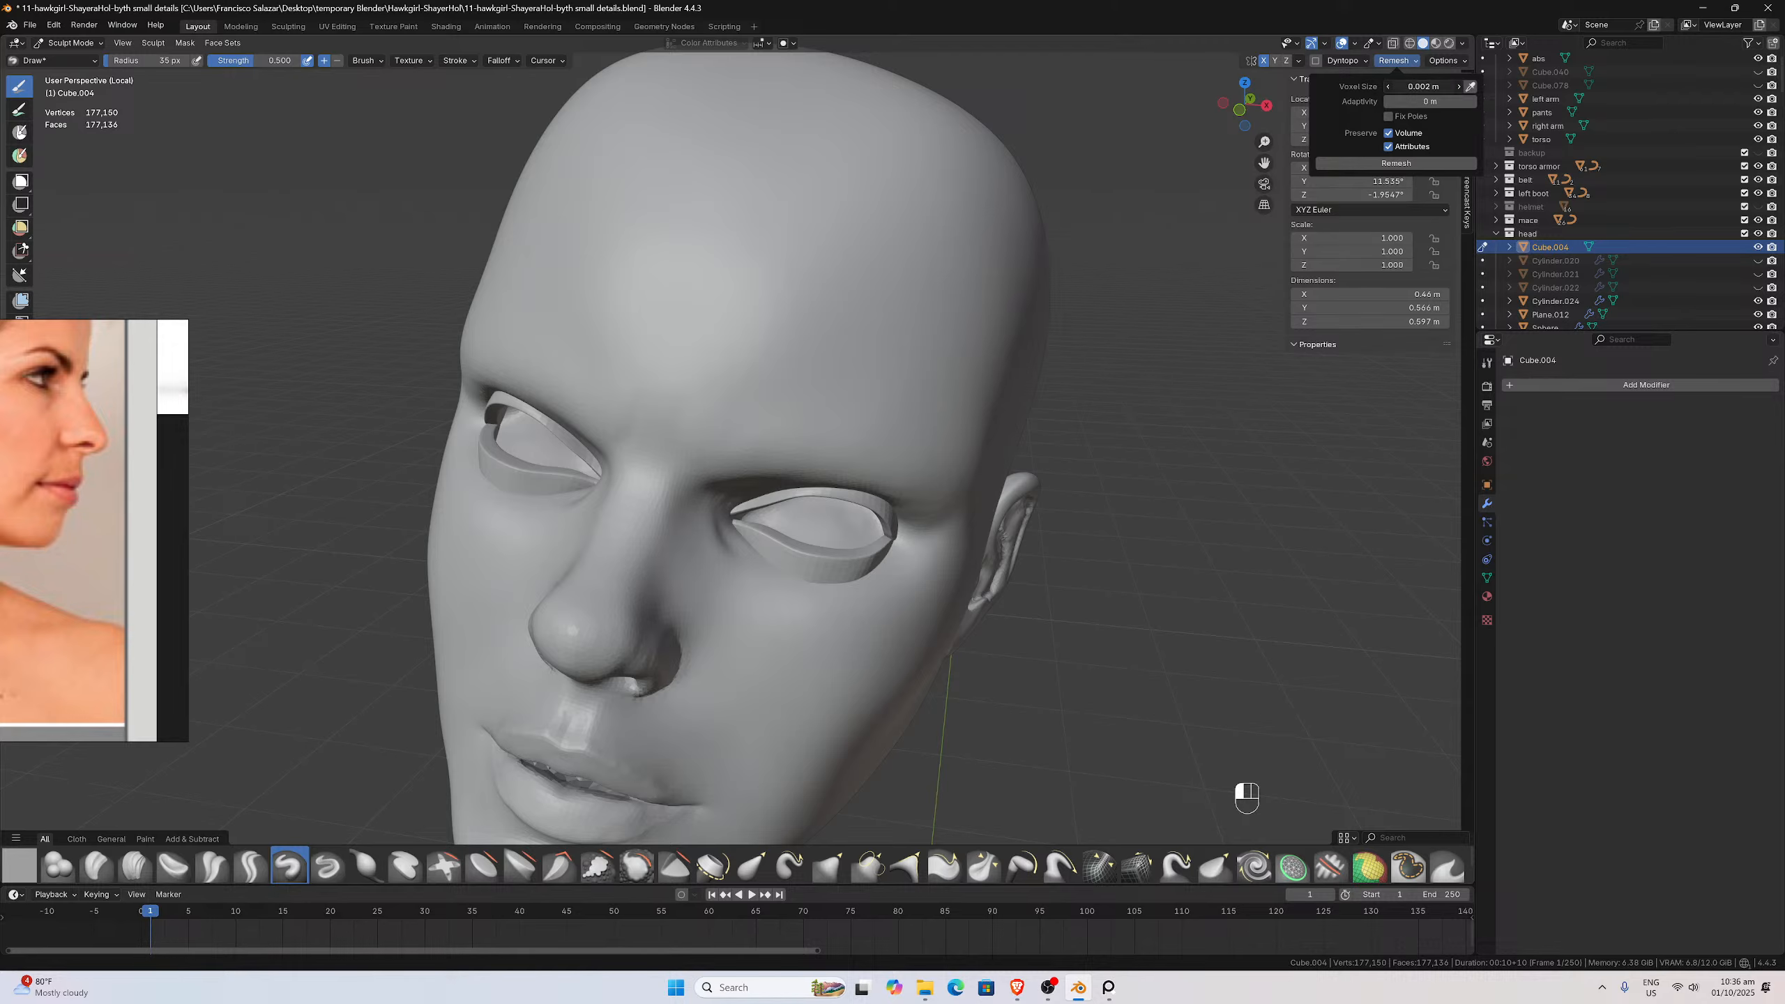
left_click(1407, 87)
key("BackSpace")
key("BackSpace")
type("5")
key("BackSpace")
type("7")
key("Return")
left_click(1342, 166)
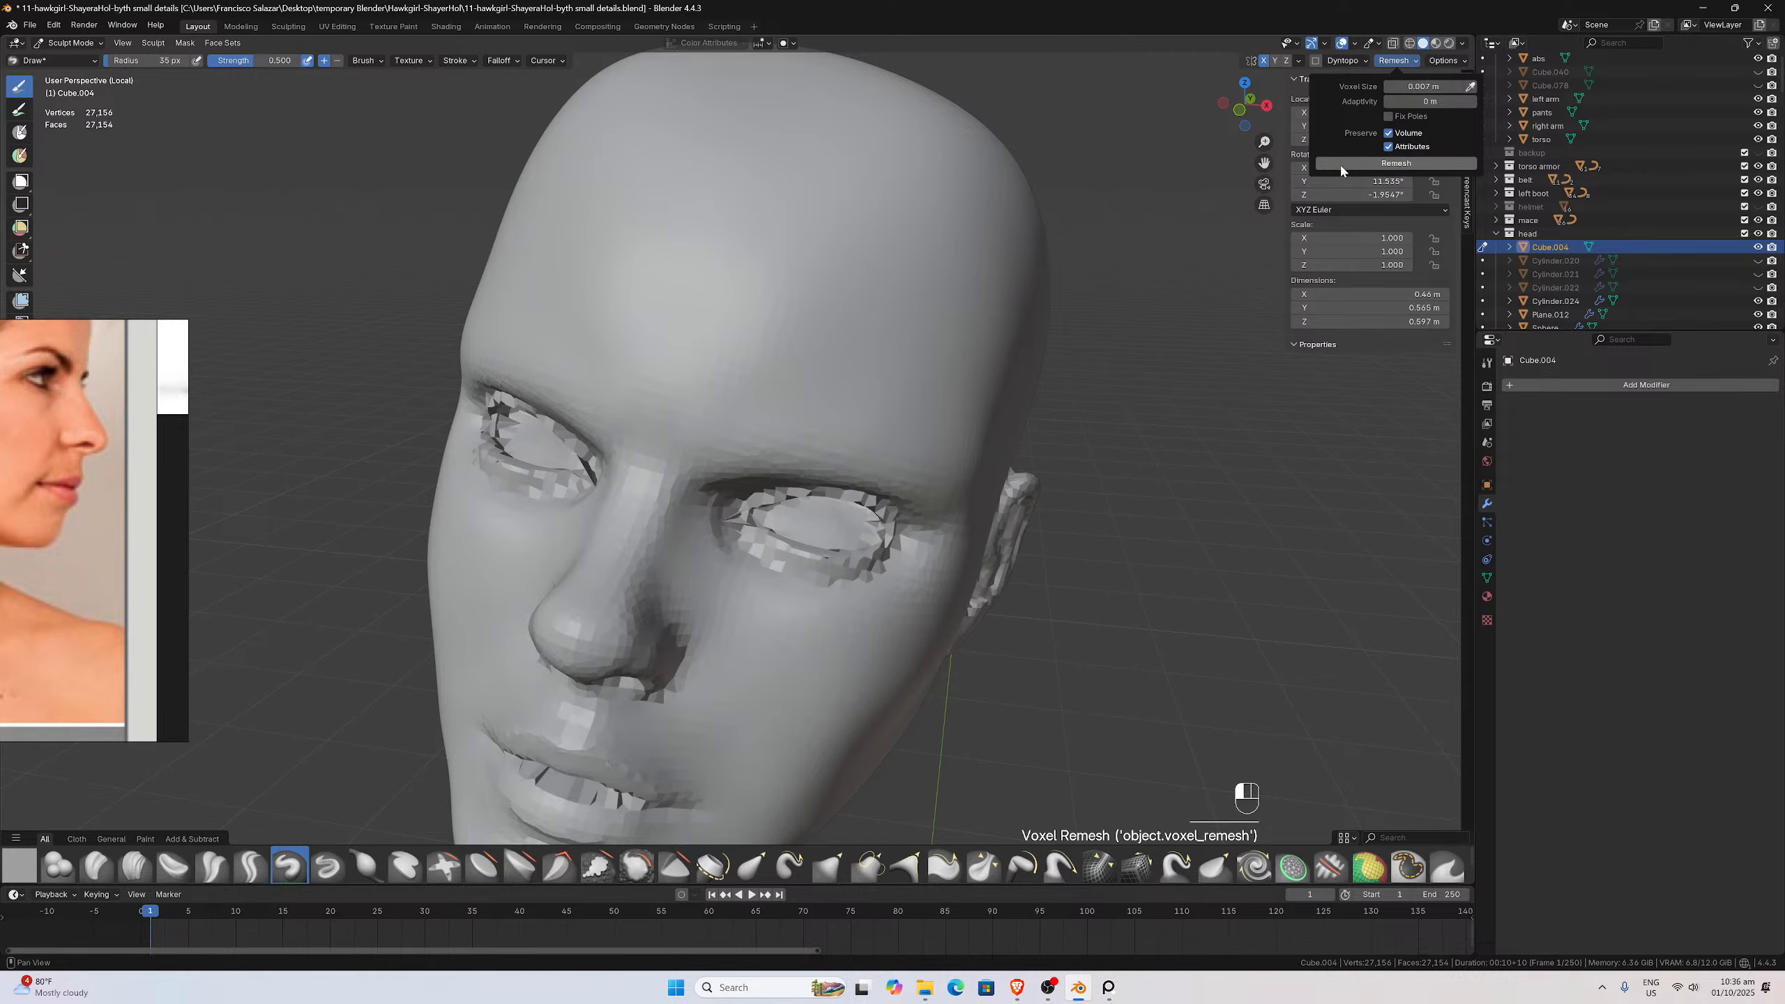
key("ctrl+z")
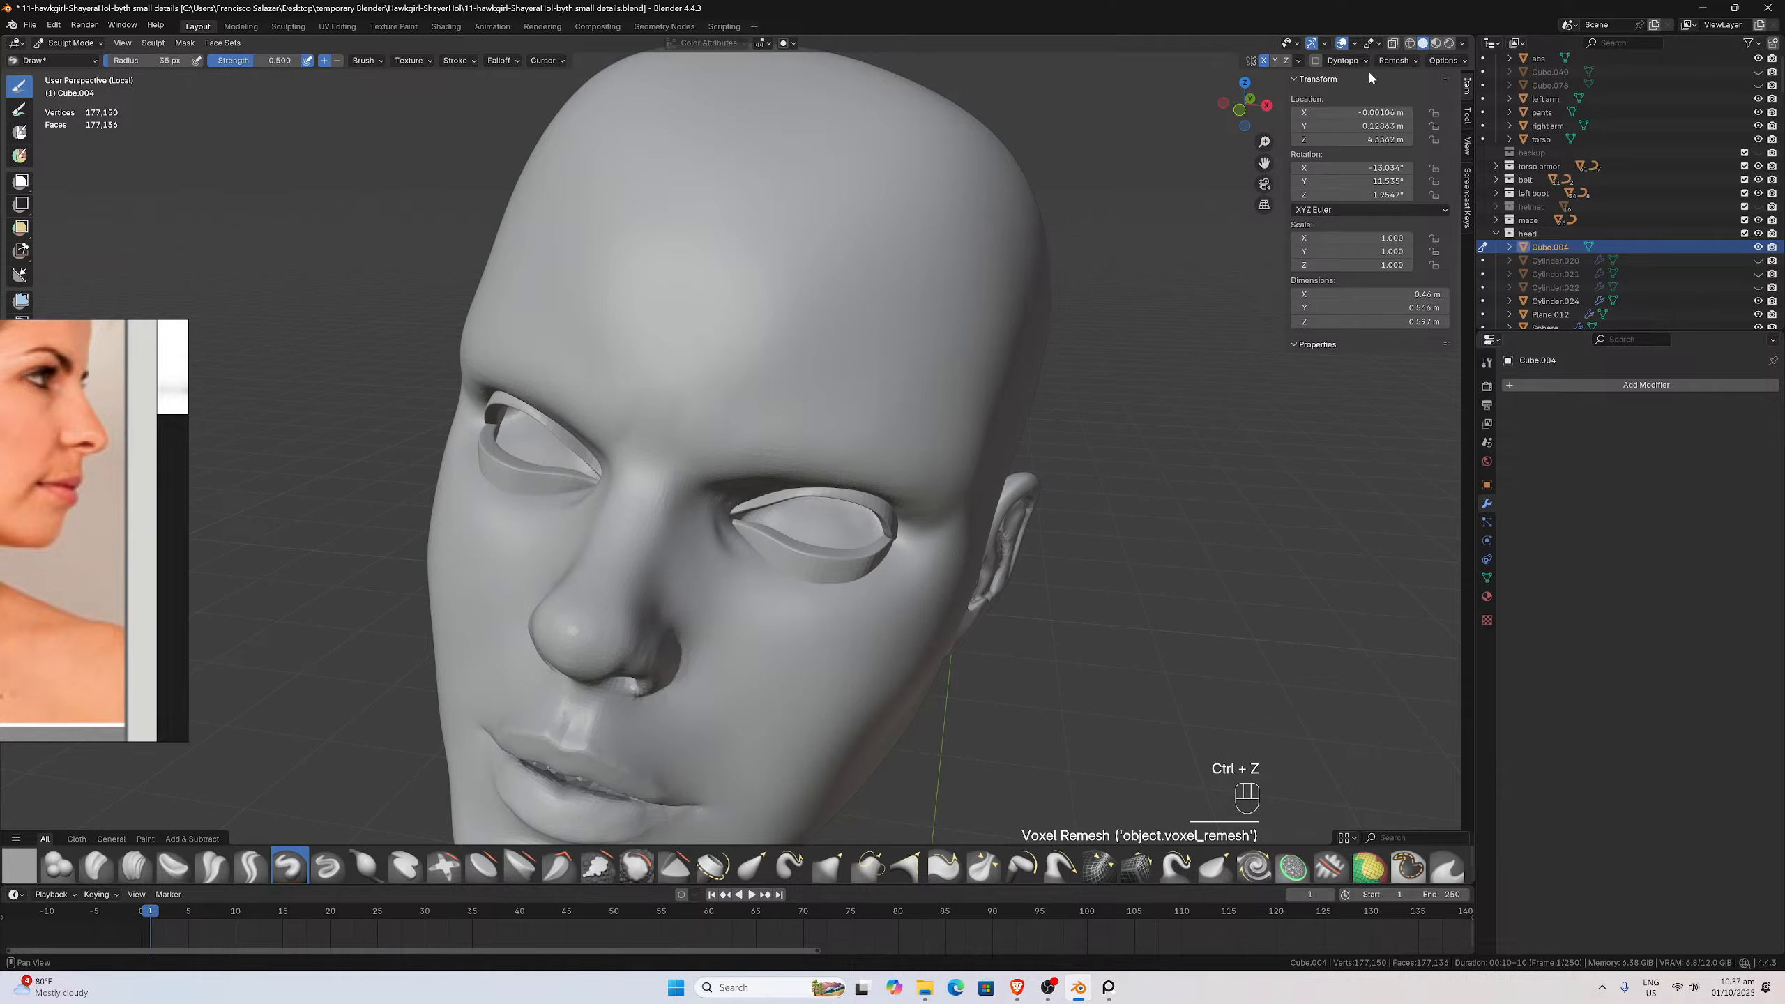
Try a finer voxel remesh of the head with a voxel size of 0.005 m, and undo it
left_click(1392, 61)
left_click(1423, 86)
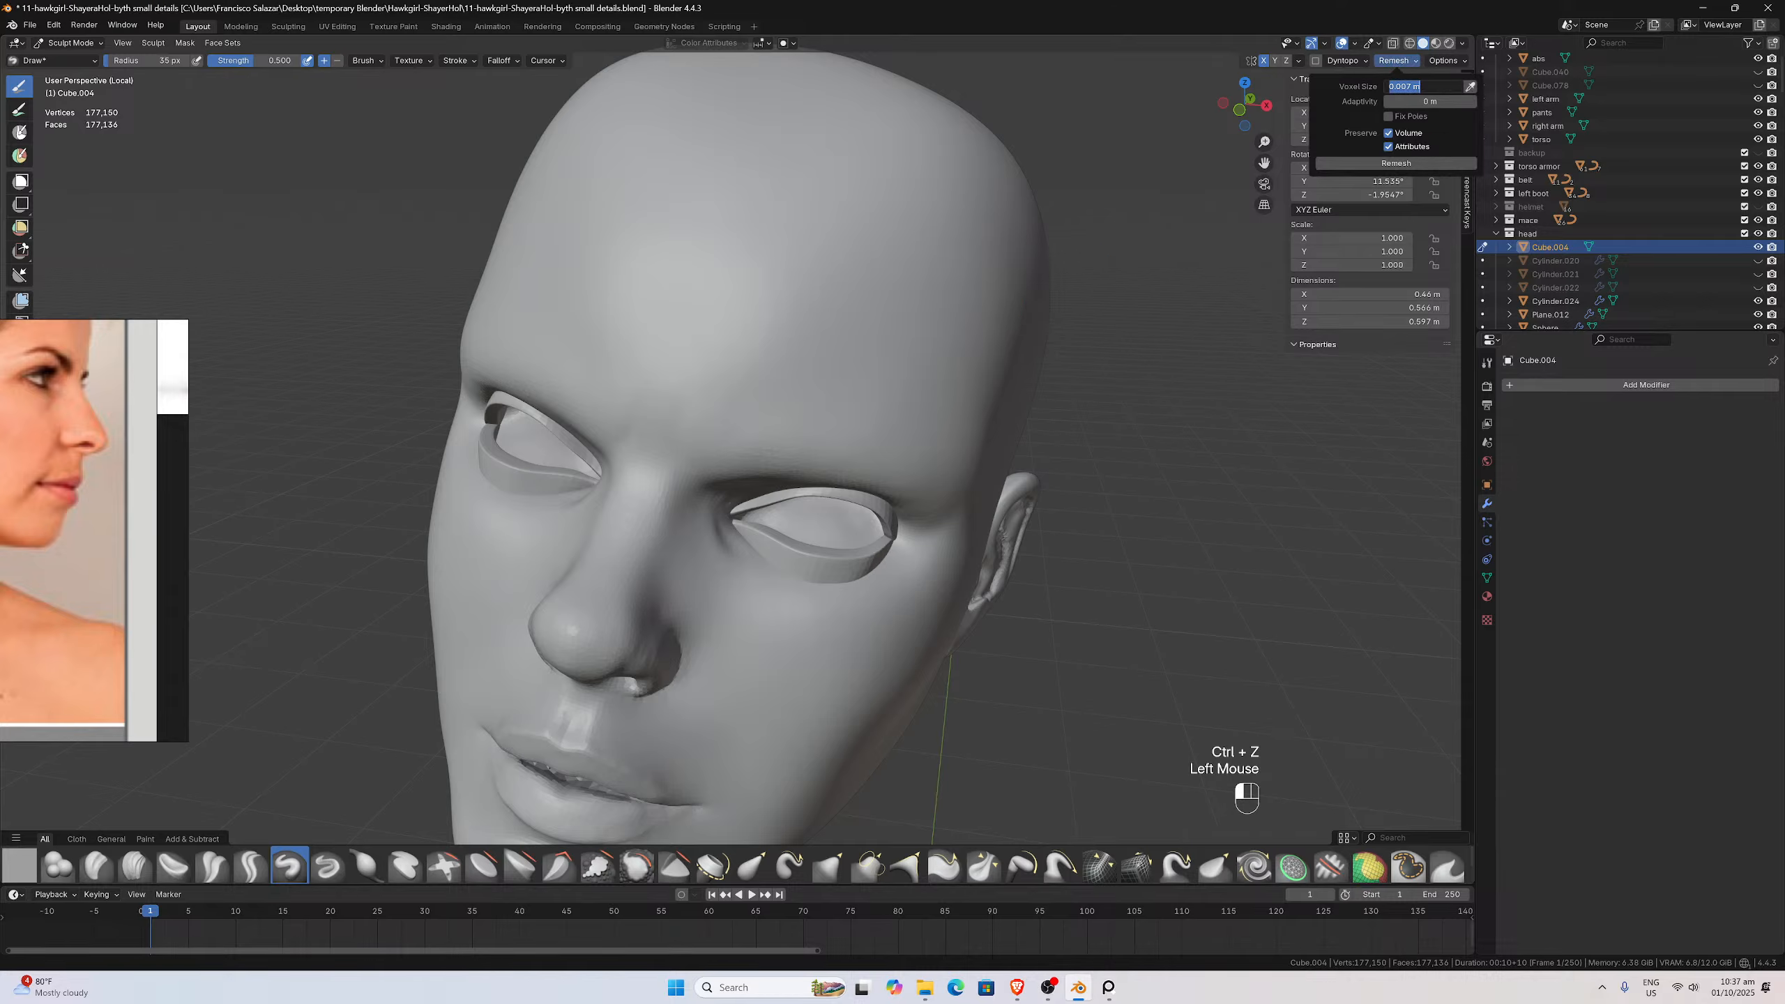
left_click(1411, 86)
key("BackSpace")
type("5")
key("Return")
left_click(1396, 163)
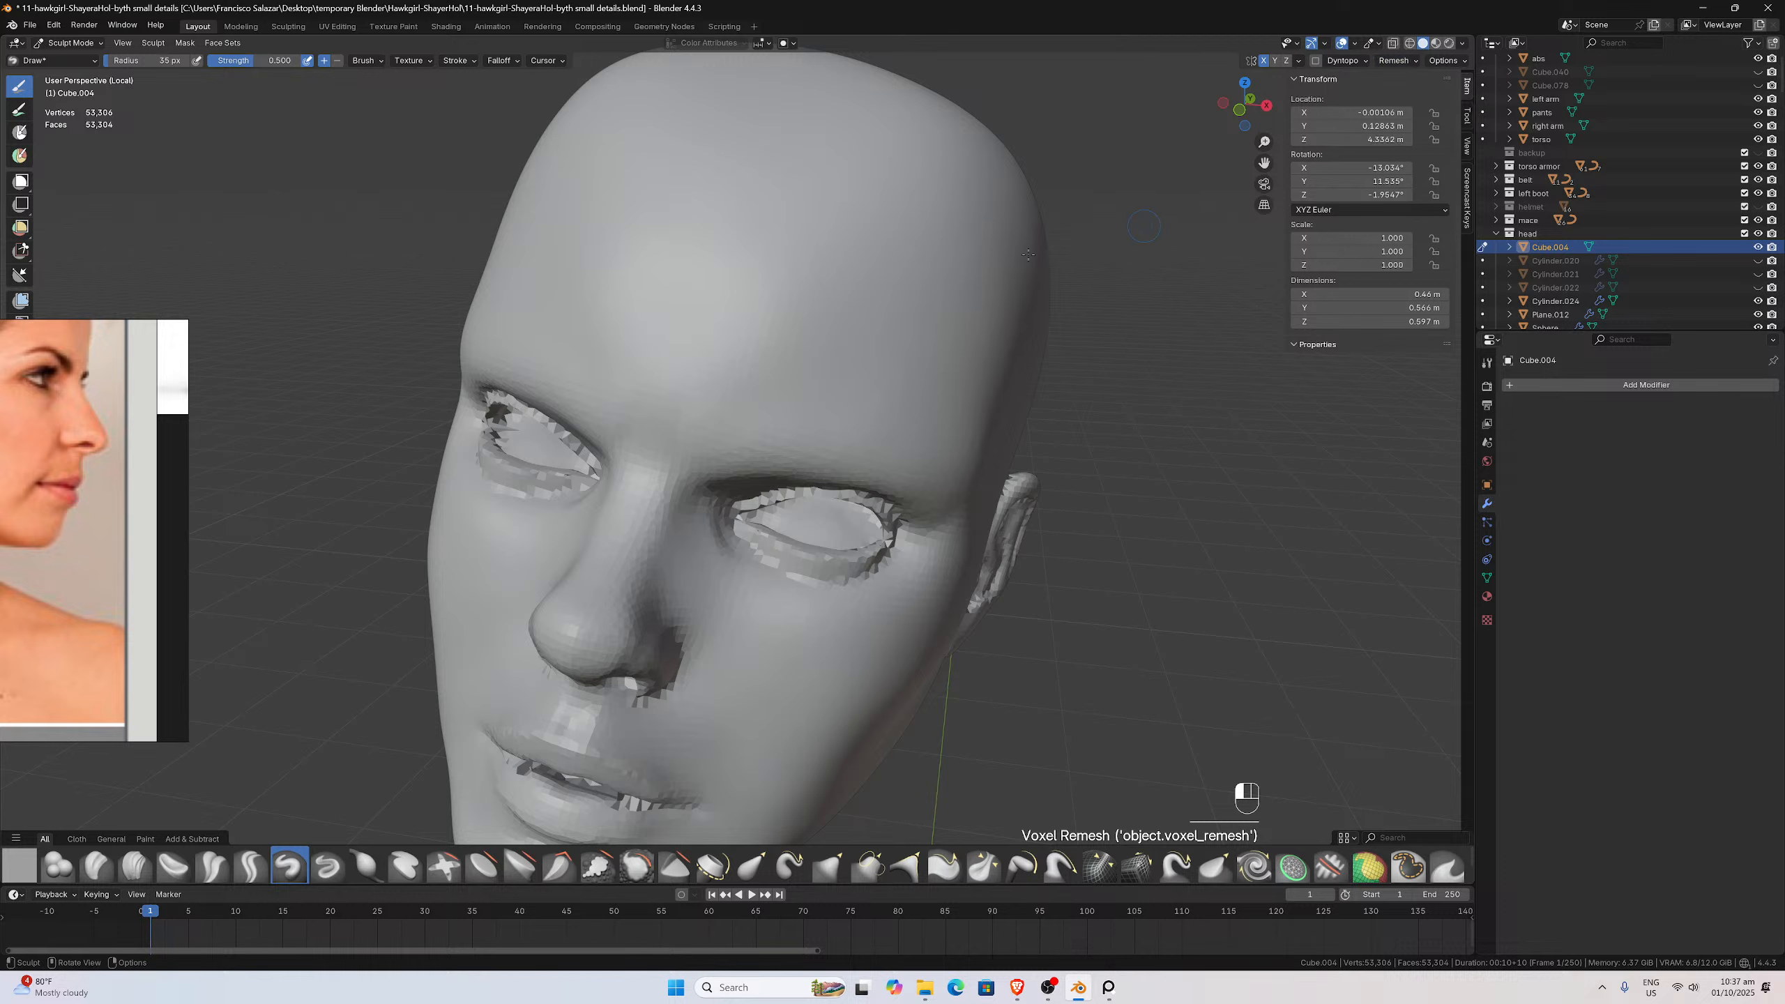
key("ctrl+z")
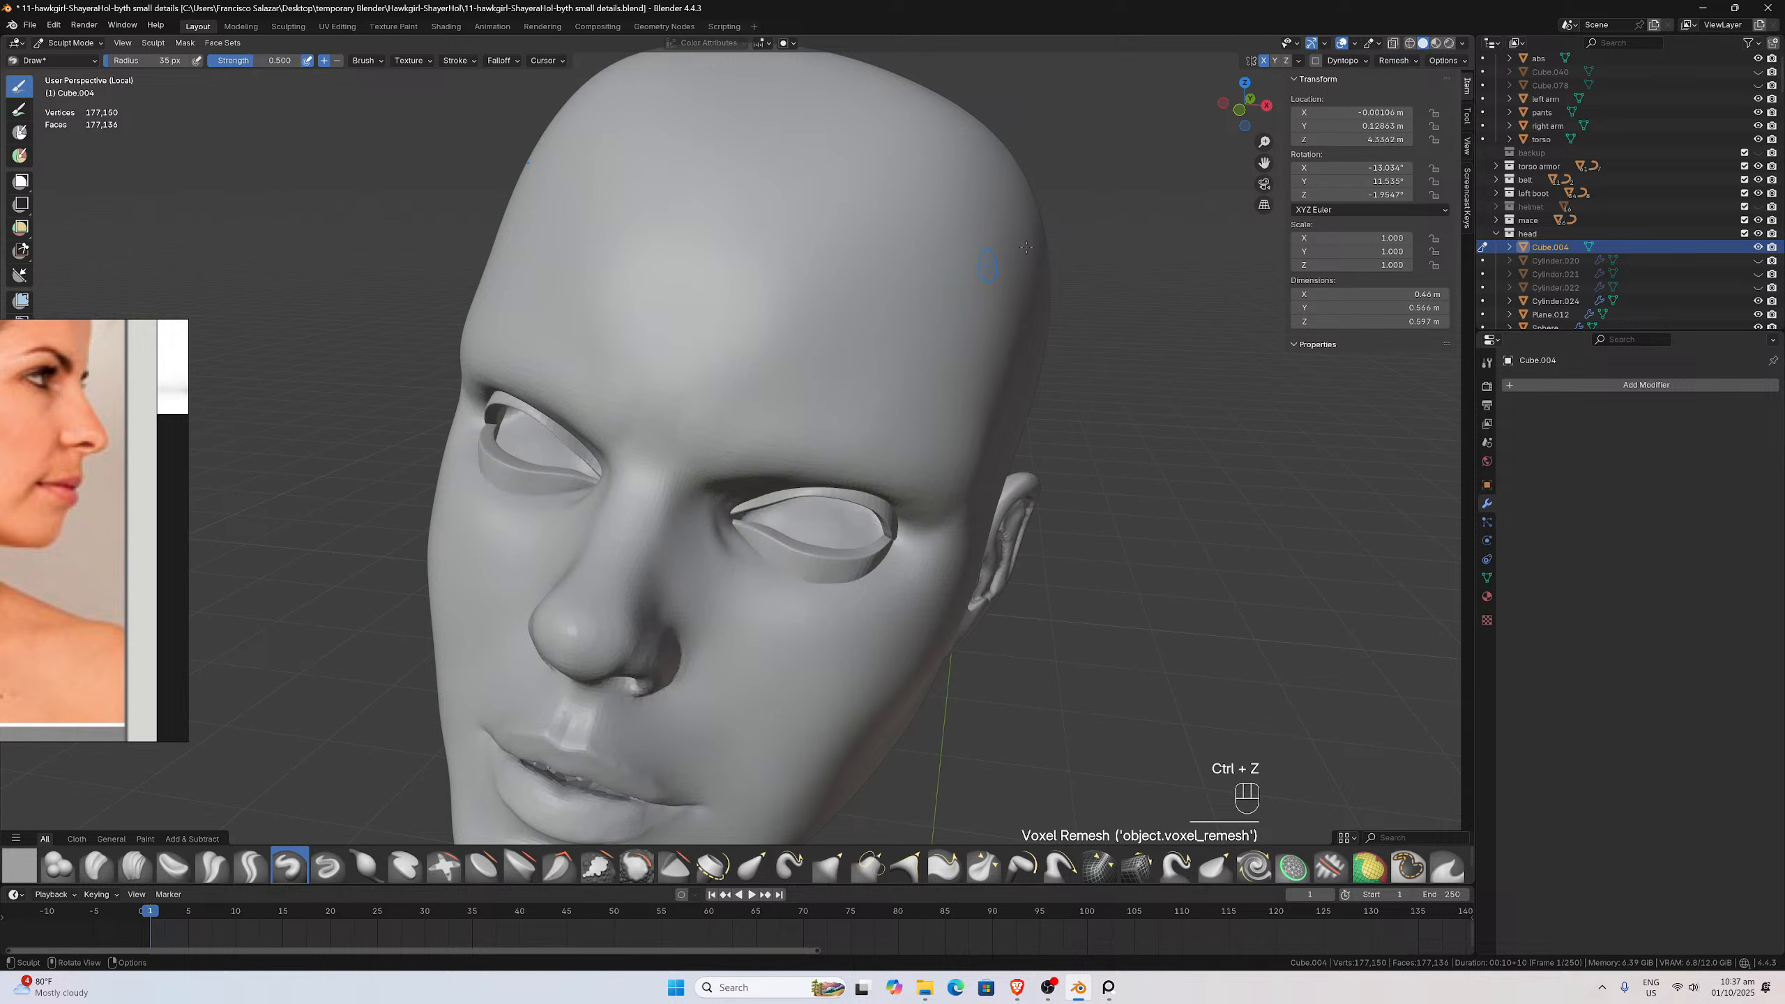
Try a voxel remesh of the head with a voxel size of 0.003 m, and undo it
left_click(1405, 61)
left_click(1409, 86)
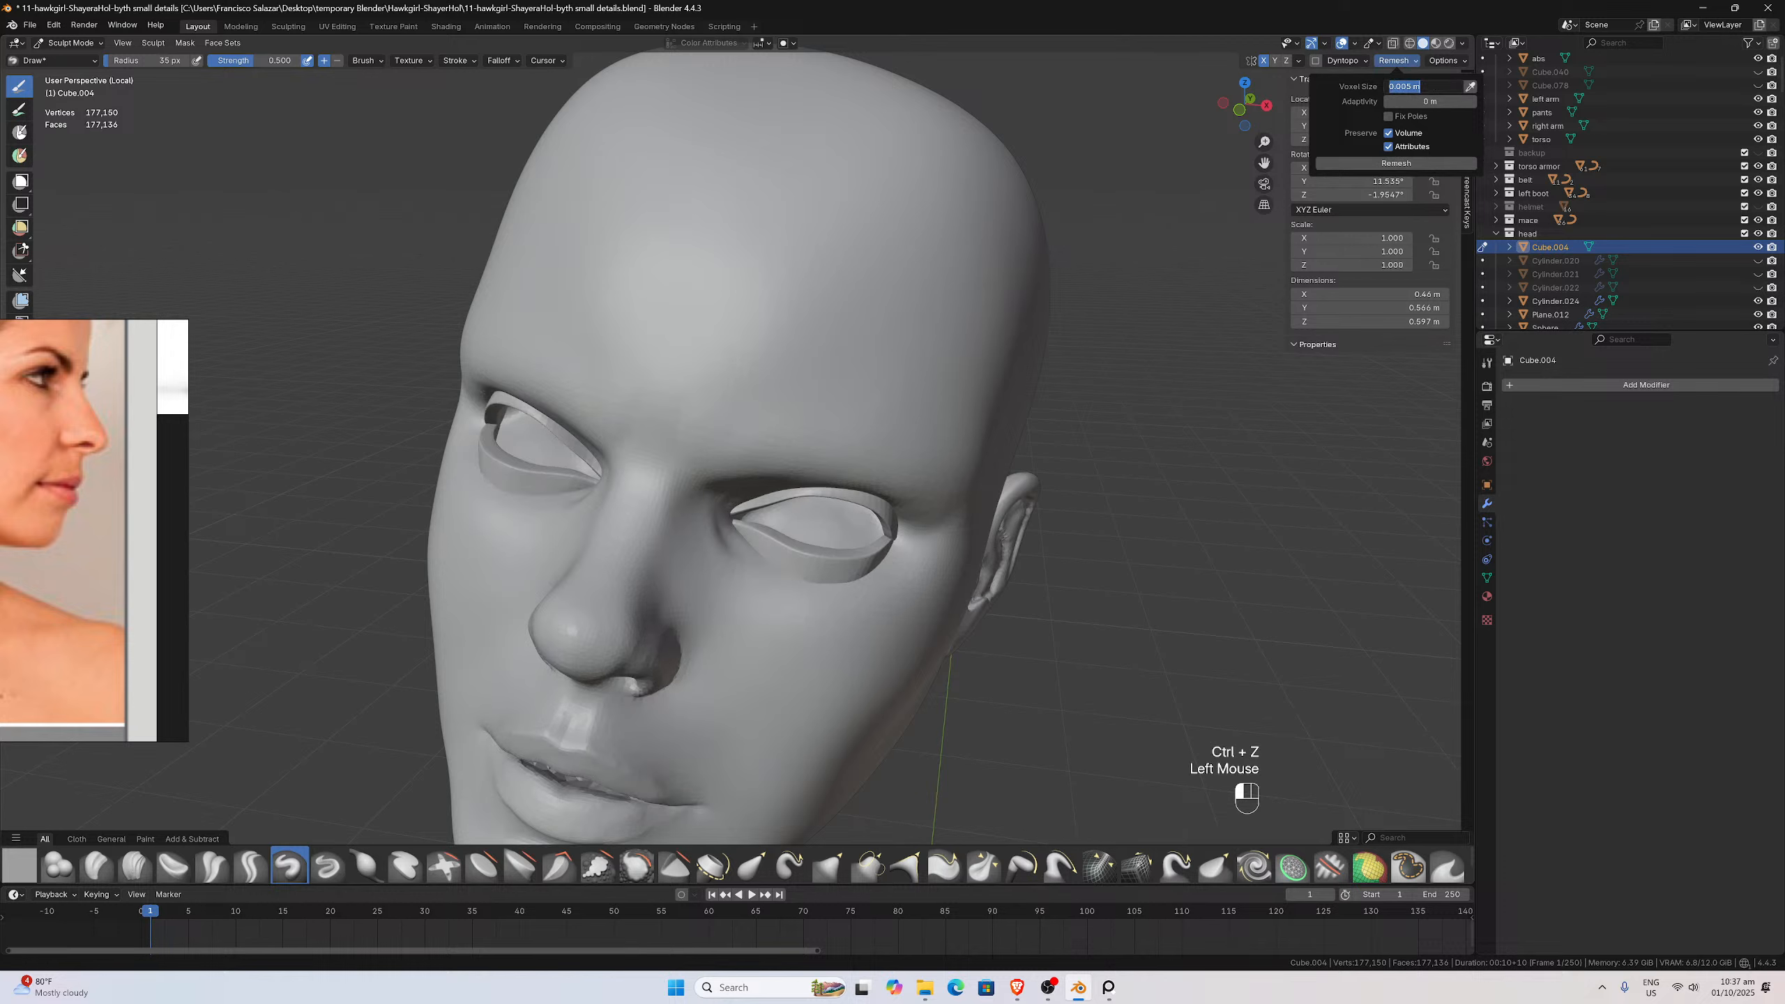
left_click(1411, 86)
key("BackSpace")
type("3")
key("Return")
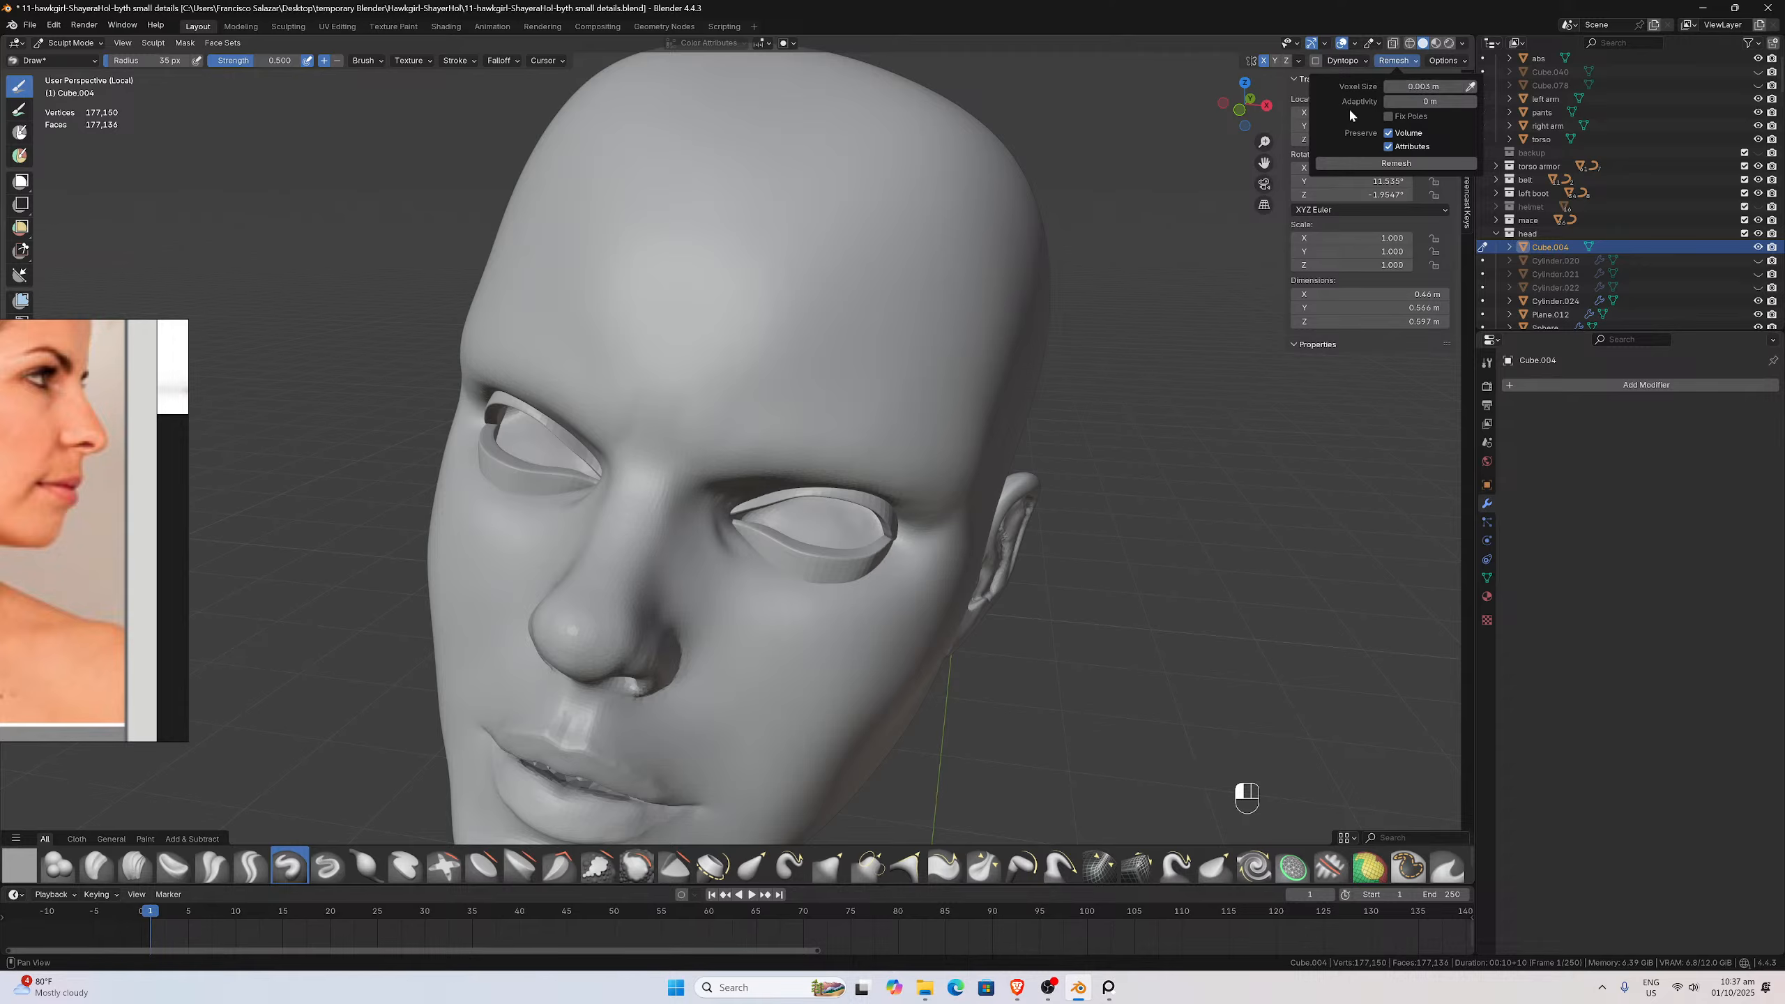
left_click(1356, 164)
key("ctrl+z")
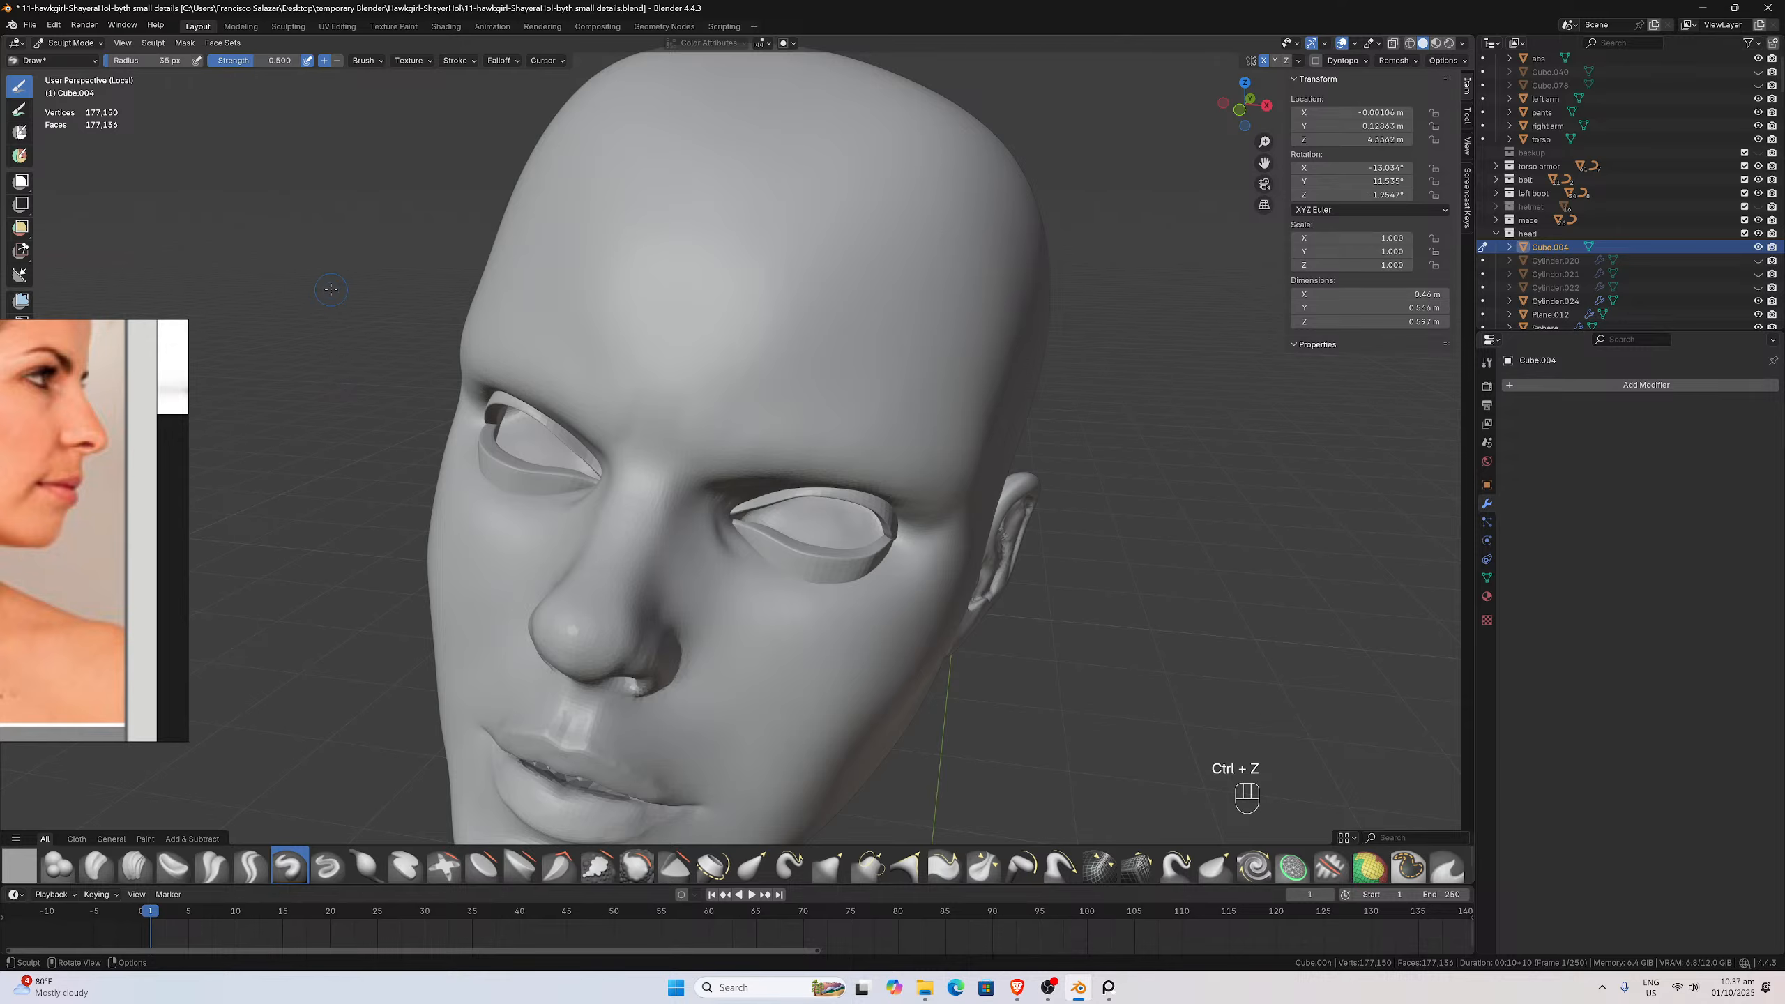
Switch the head to Object Mode and apply its scale
left_click(68, 43)
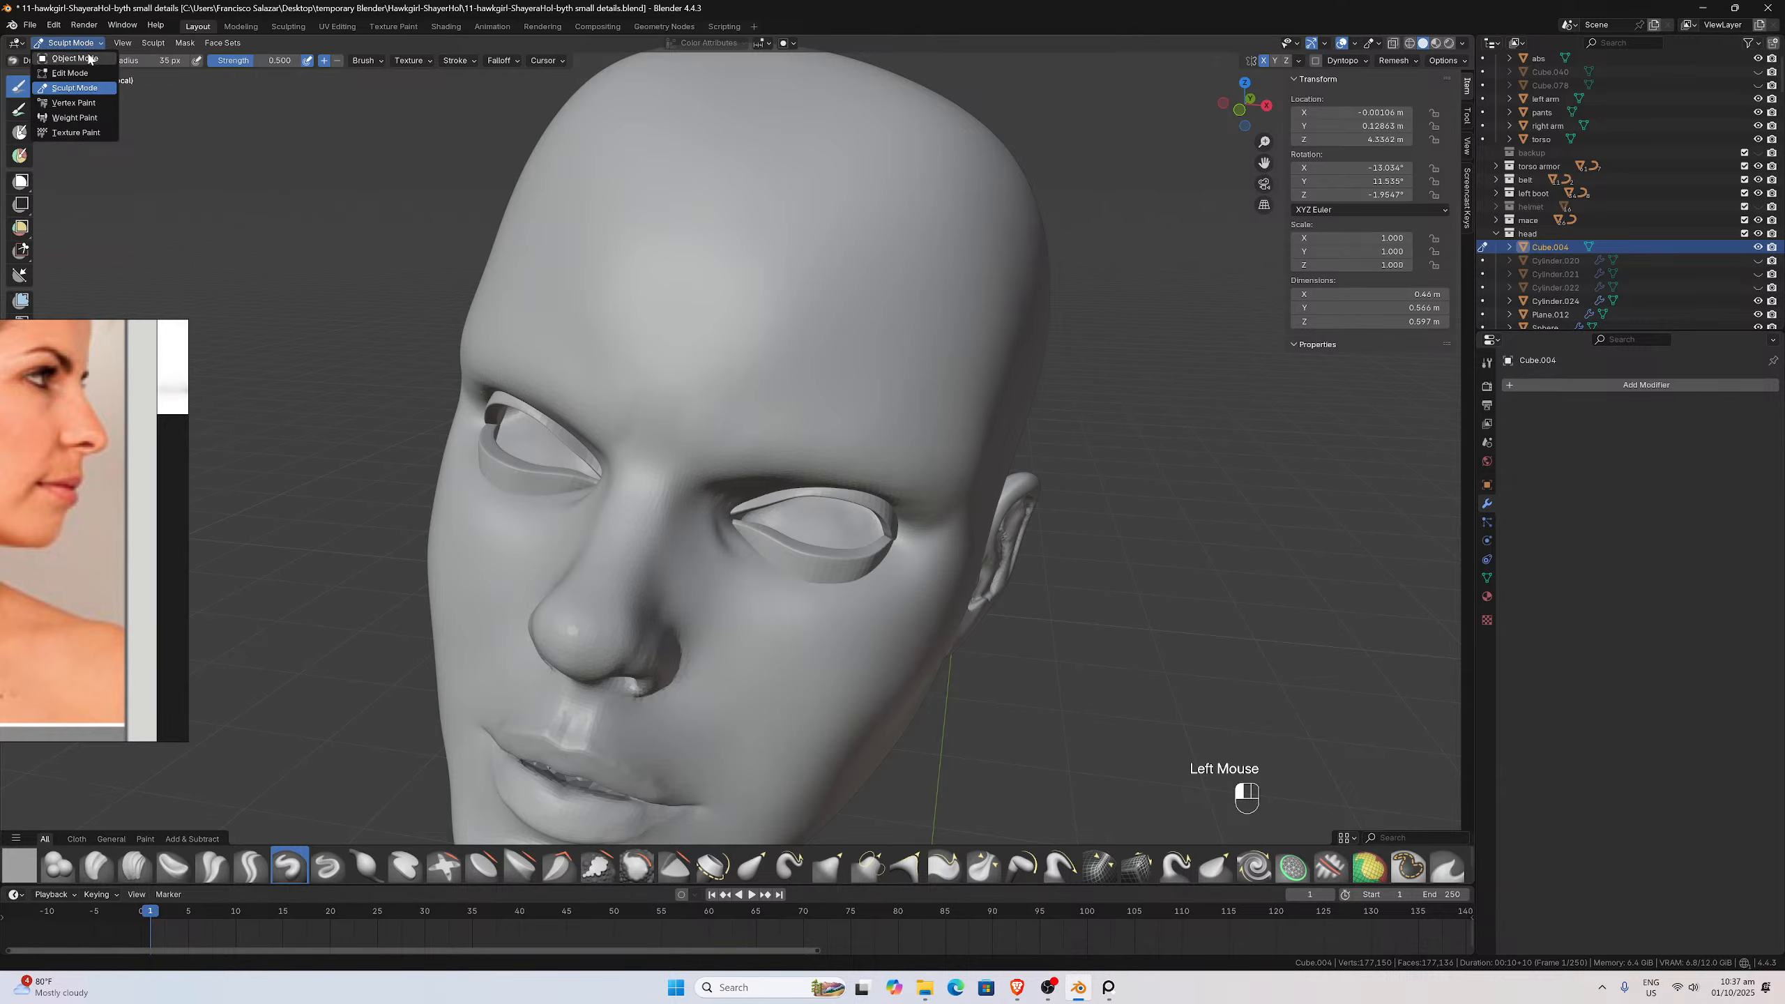
left_click(70, 58)
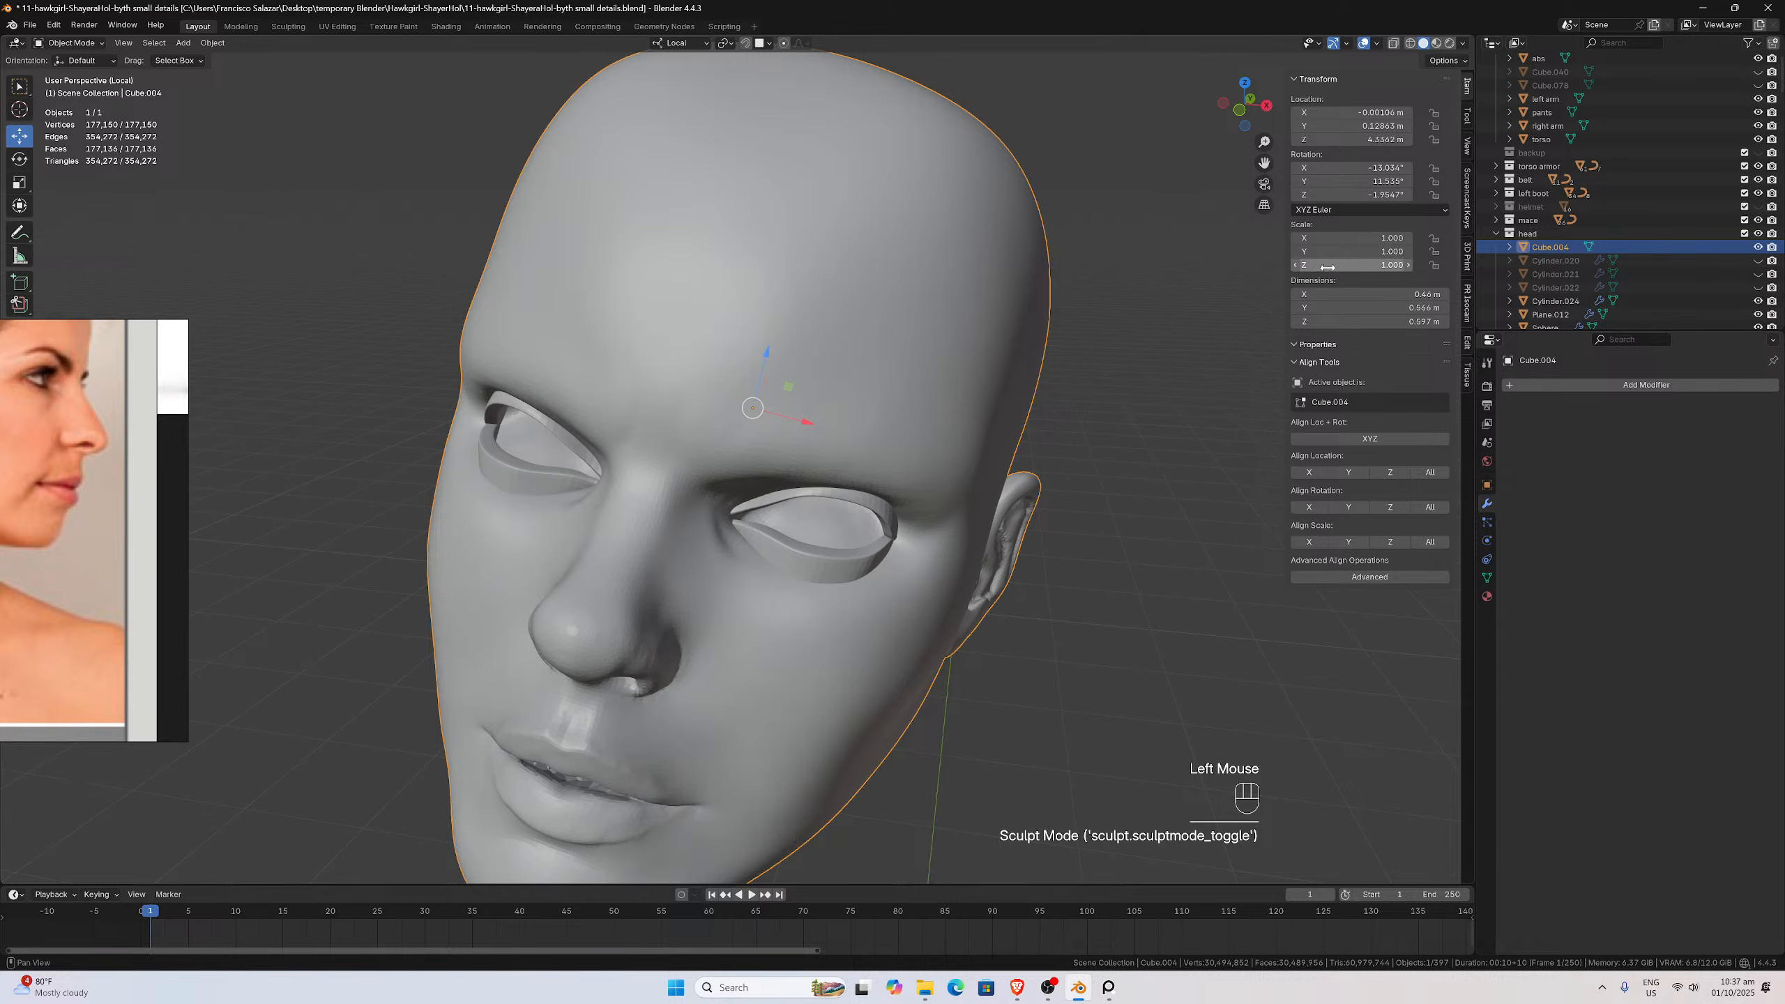
key("ctrl+a")
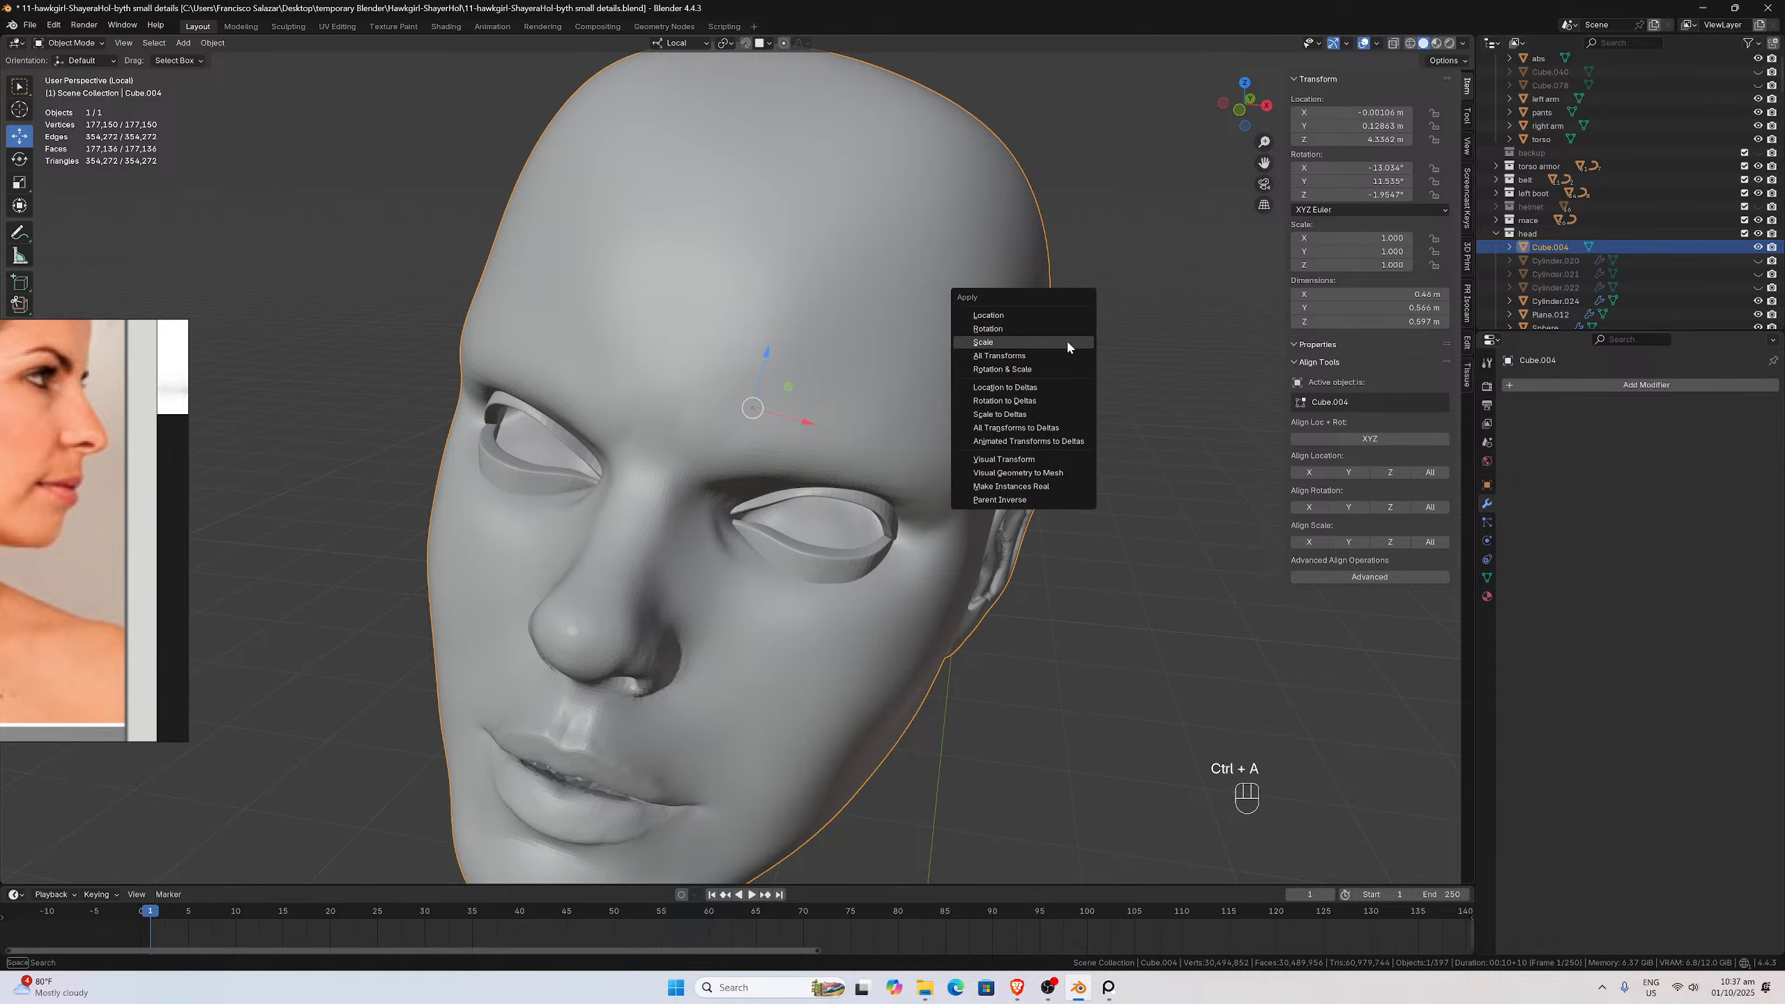
left_click(1065, 341)
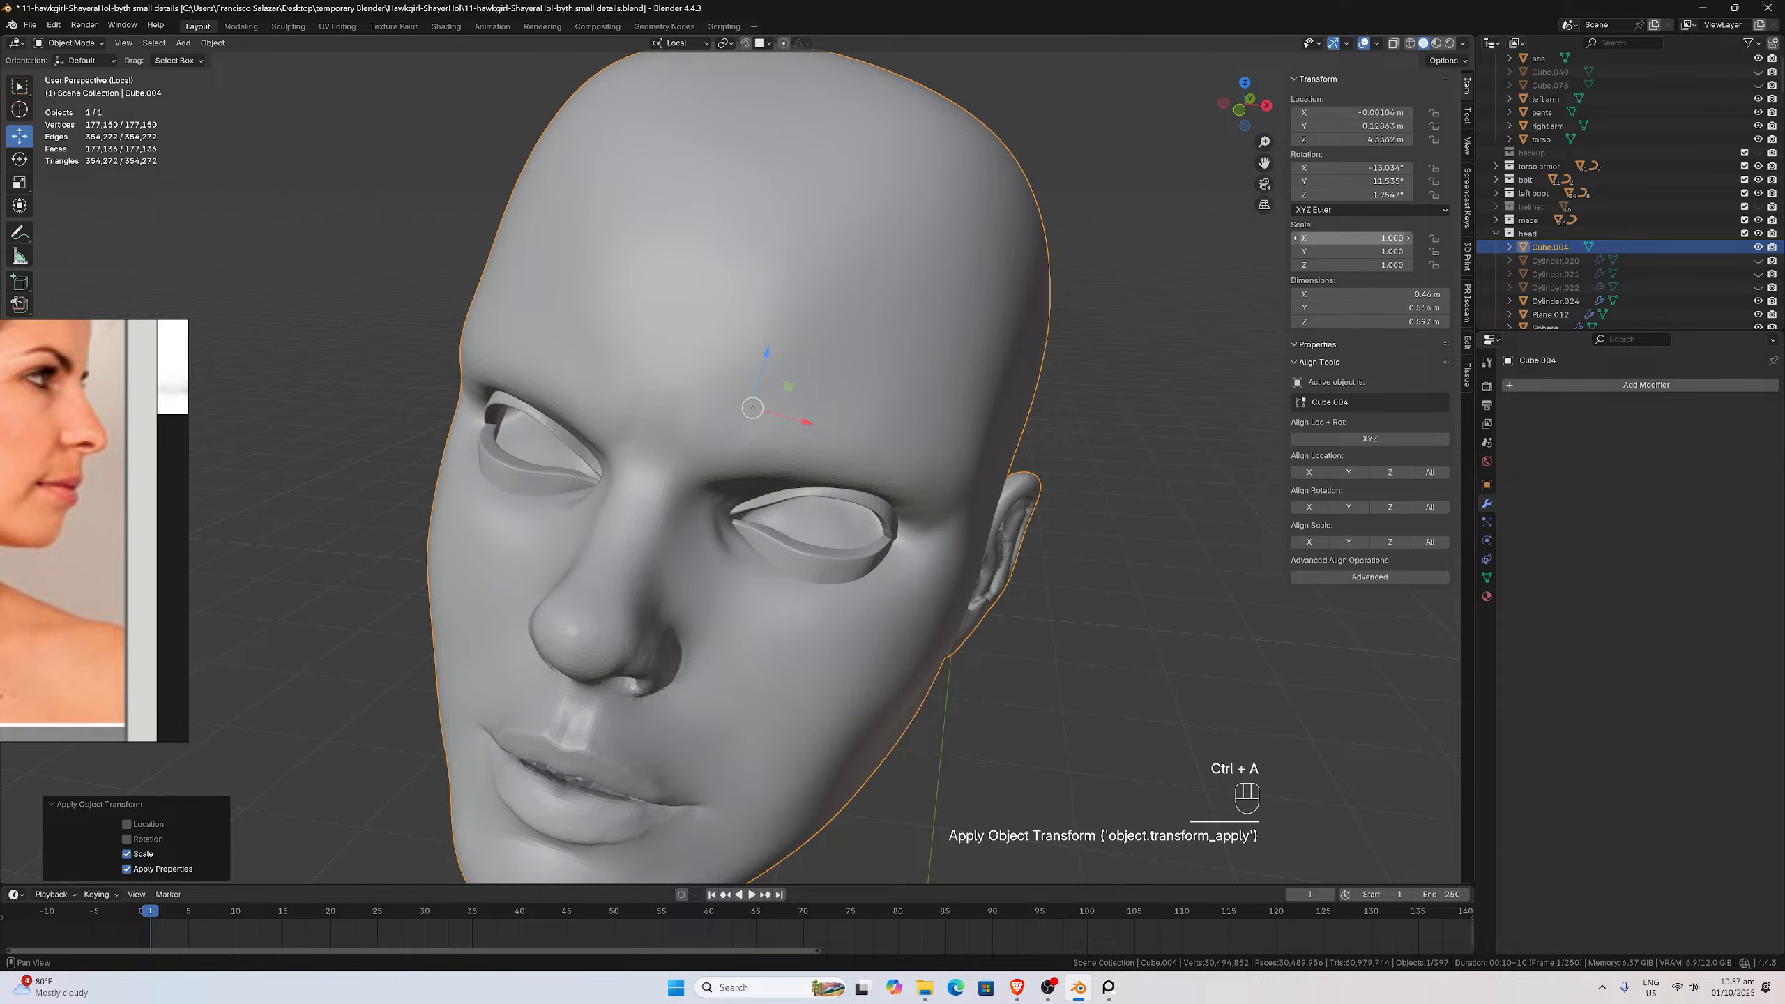
Set the head's scale to 20 on the X, Y and Z axes and frame the enlarged head
left_click_drag(1334, 238, 1335, 265)
type("20")
key("Return")
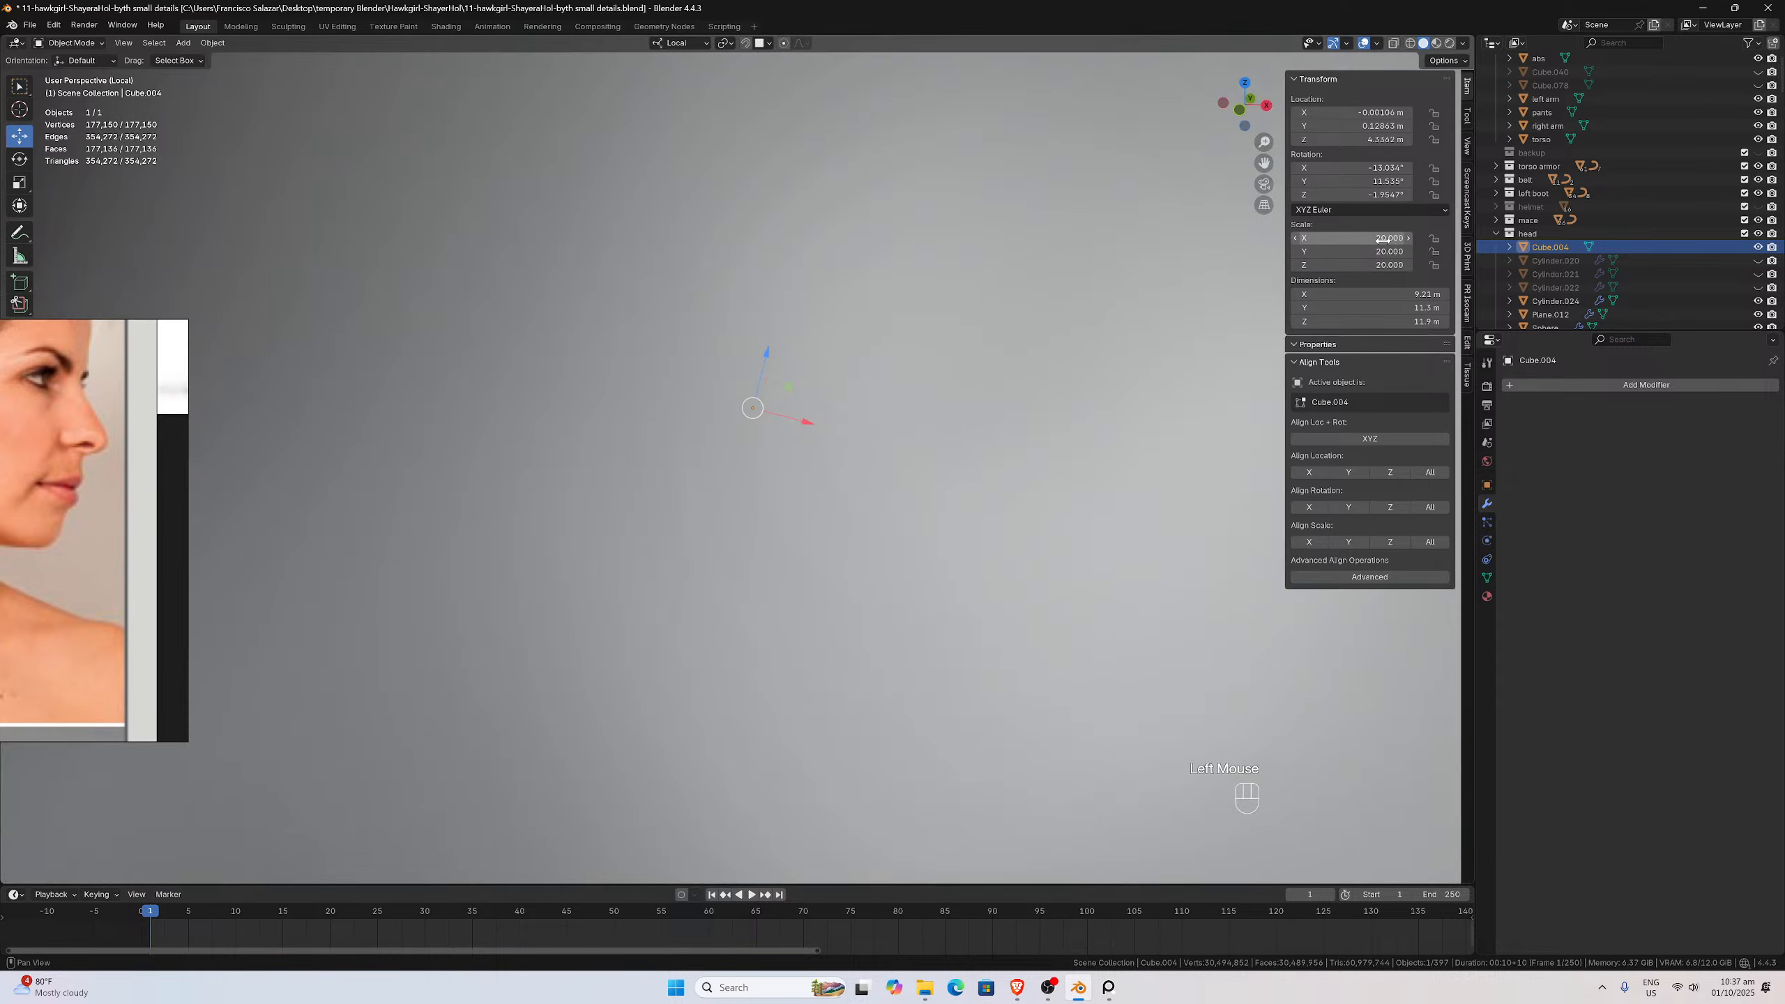
scroll(767, 373, "down", 9)
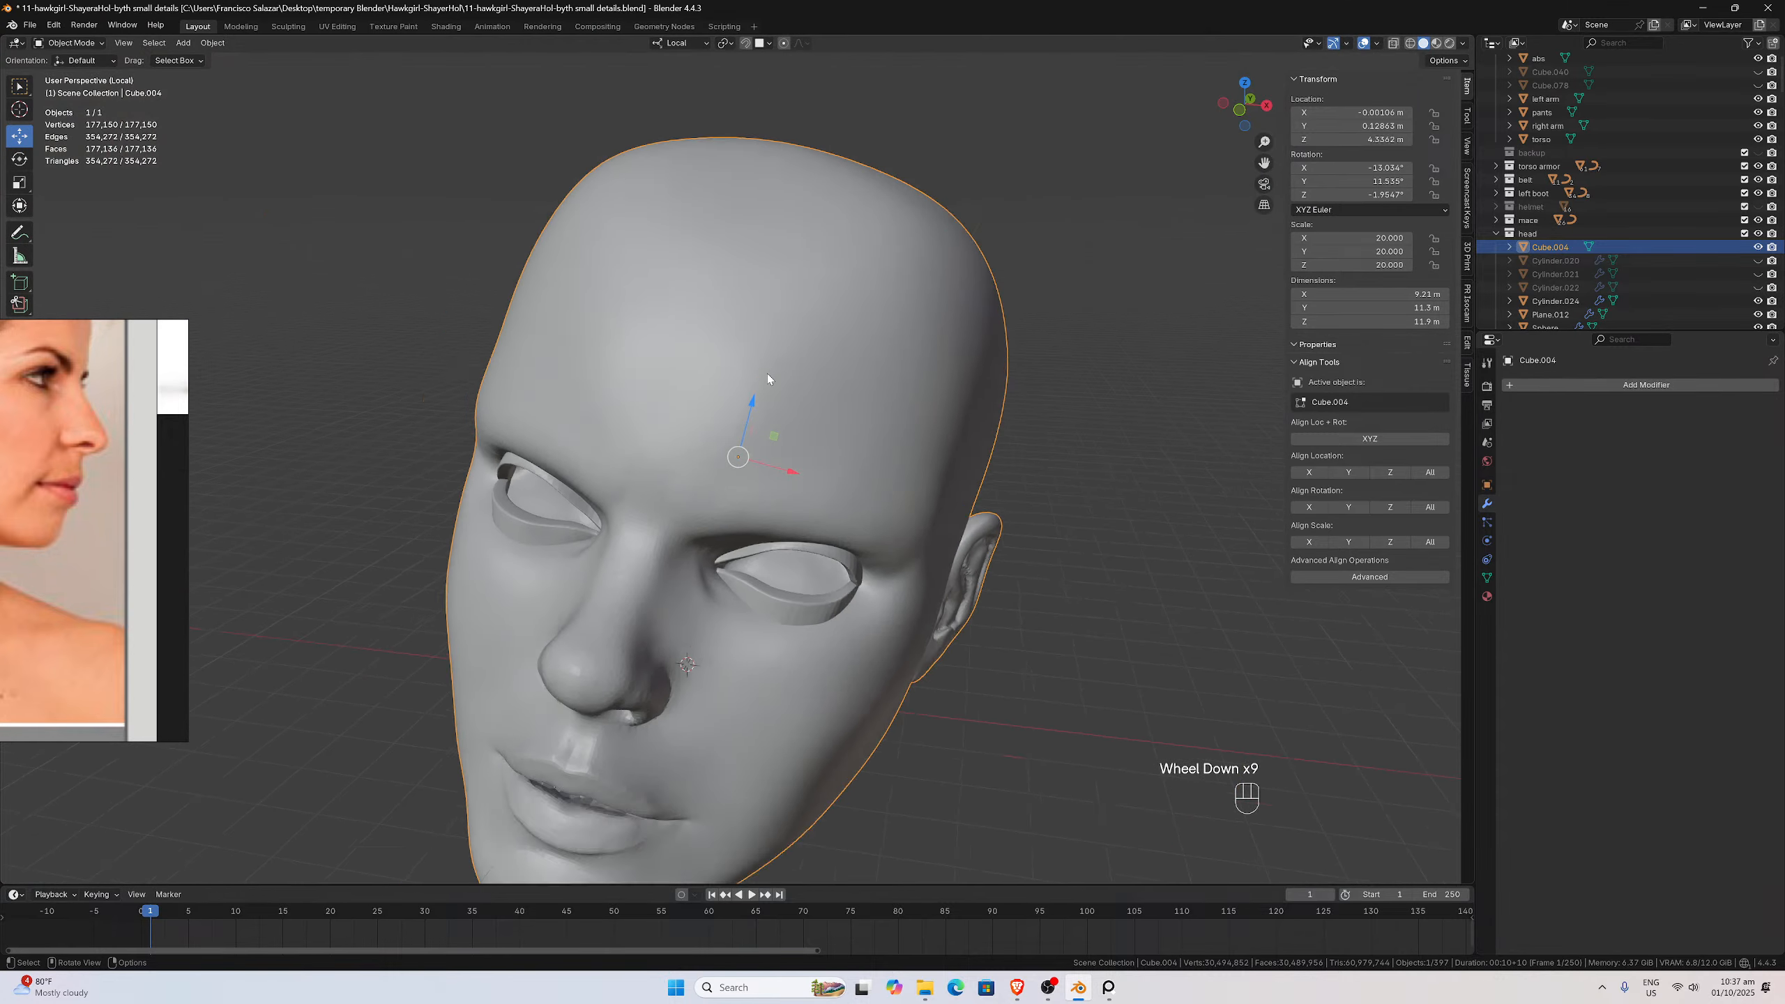
mouse_move(766, 374)
middle_mouse_down()
mouse_move(769, 356)
mouse_move(799, 387)
middle_mouse_up()
scroll(774, 365, "up", 1)
scroll(790, 376, "down", 1)
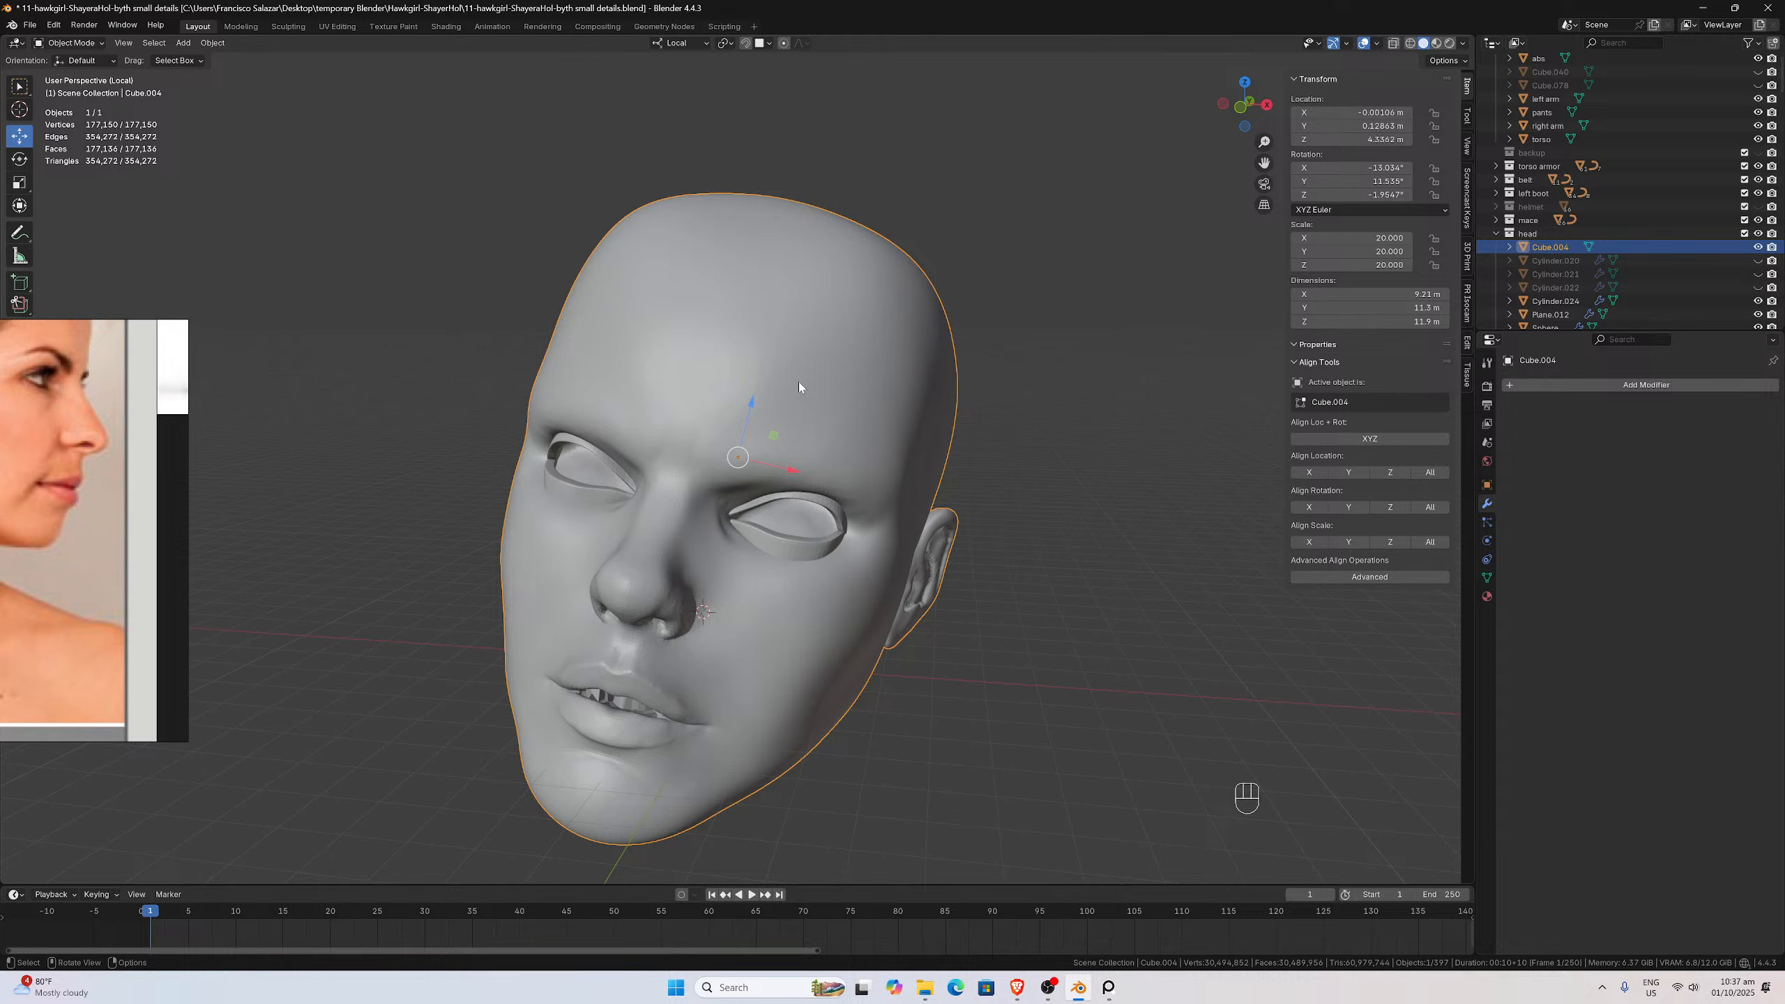
Apply the enlarged head's scale and return to Sculpt Mode
key("ctrl+a")
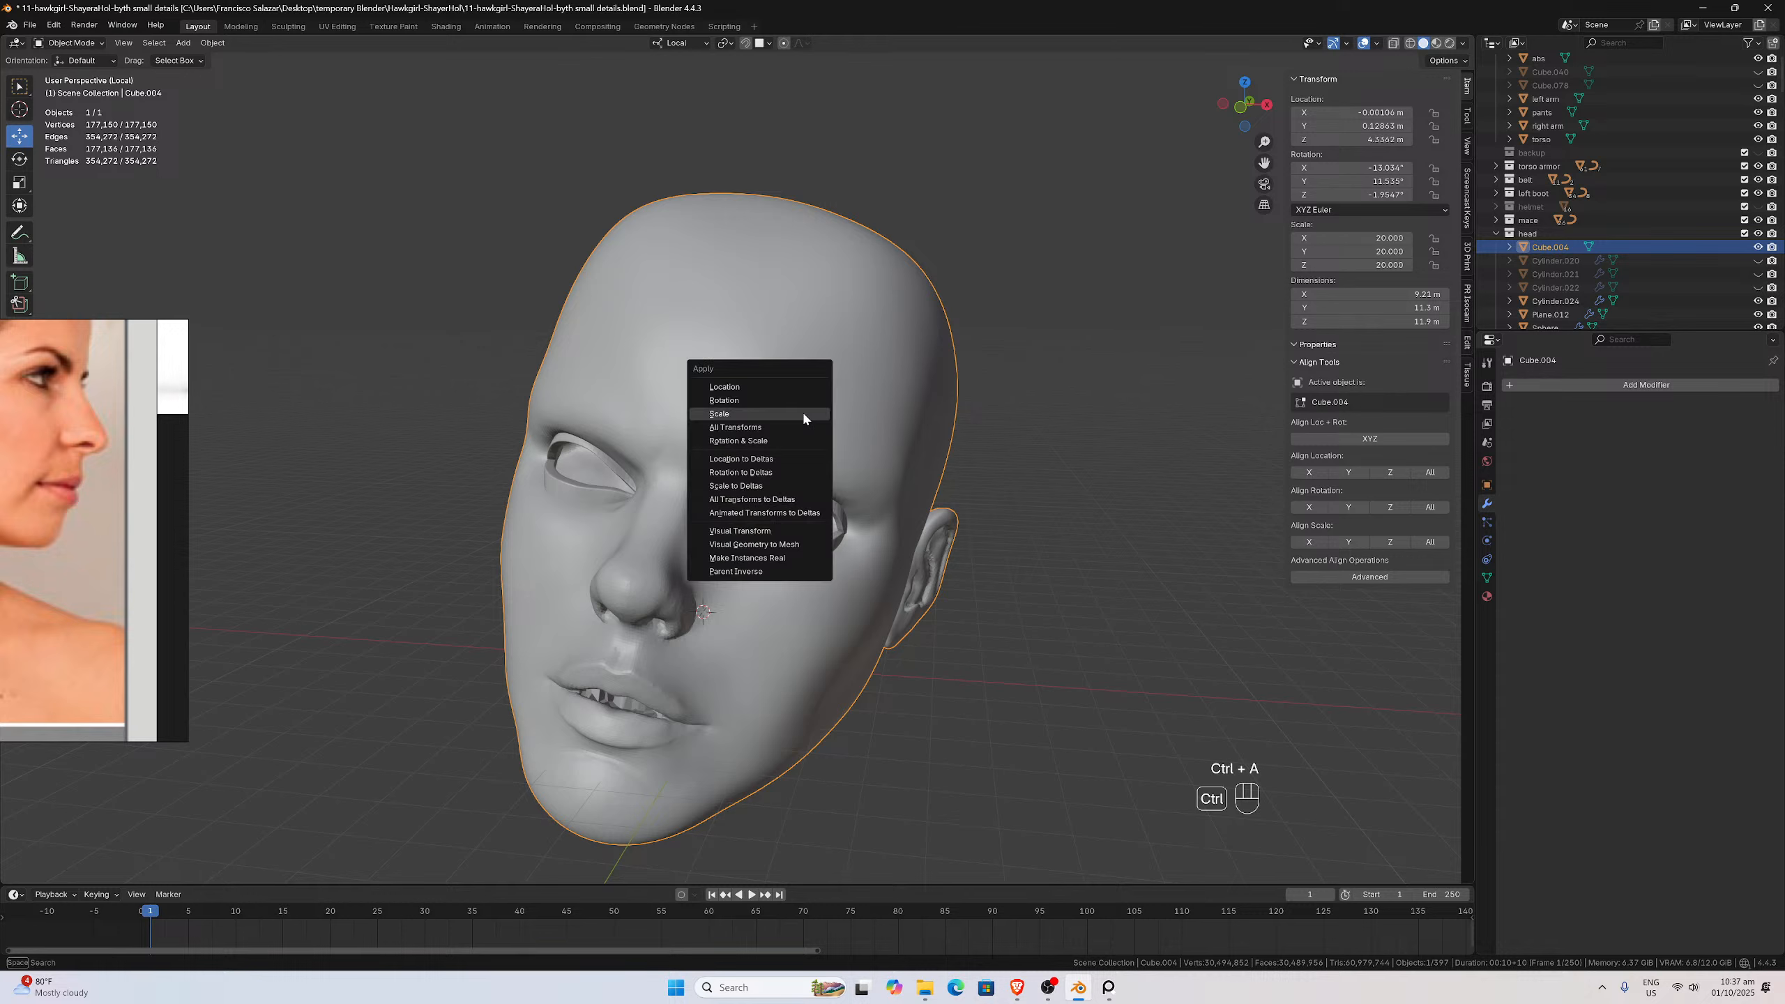
left_click(804, 419)
left_click(69, 43)
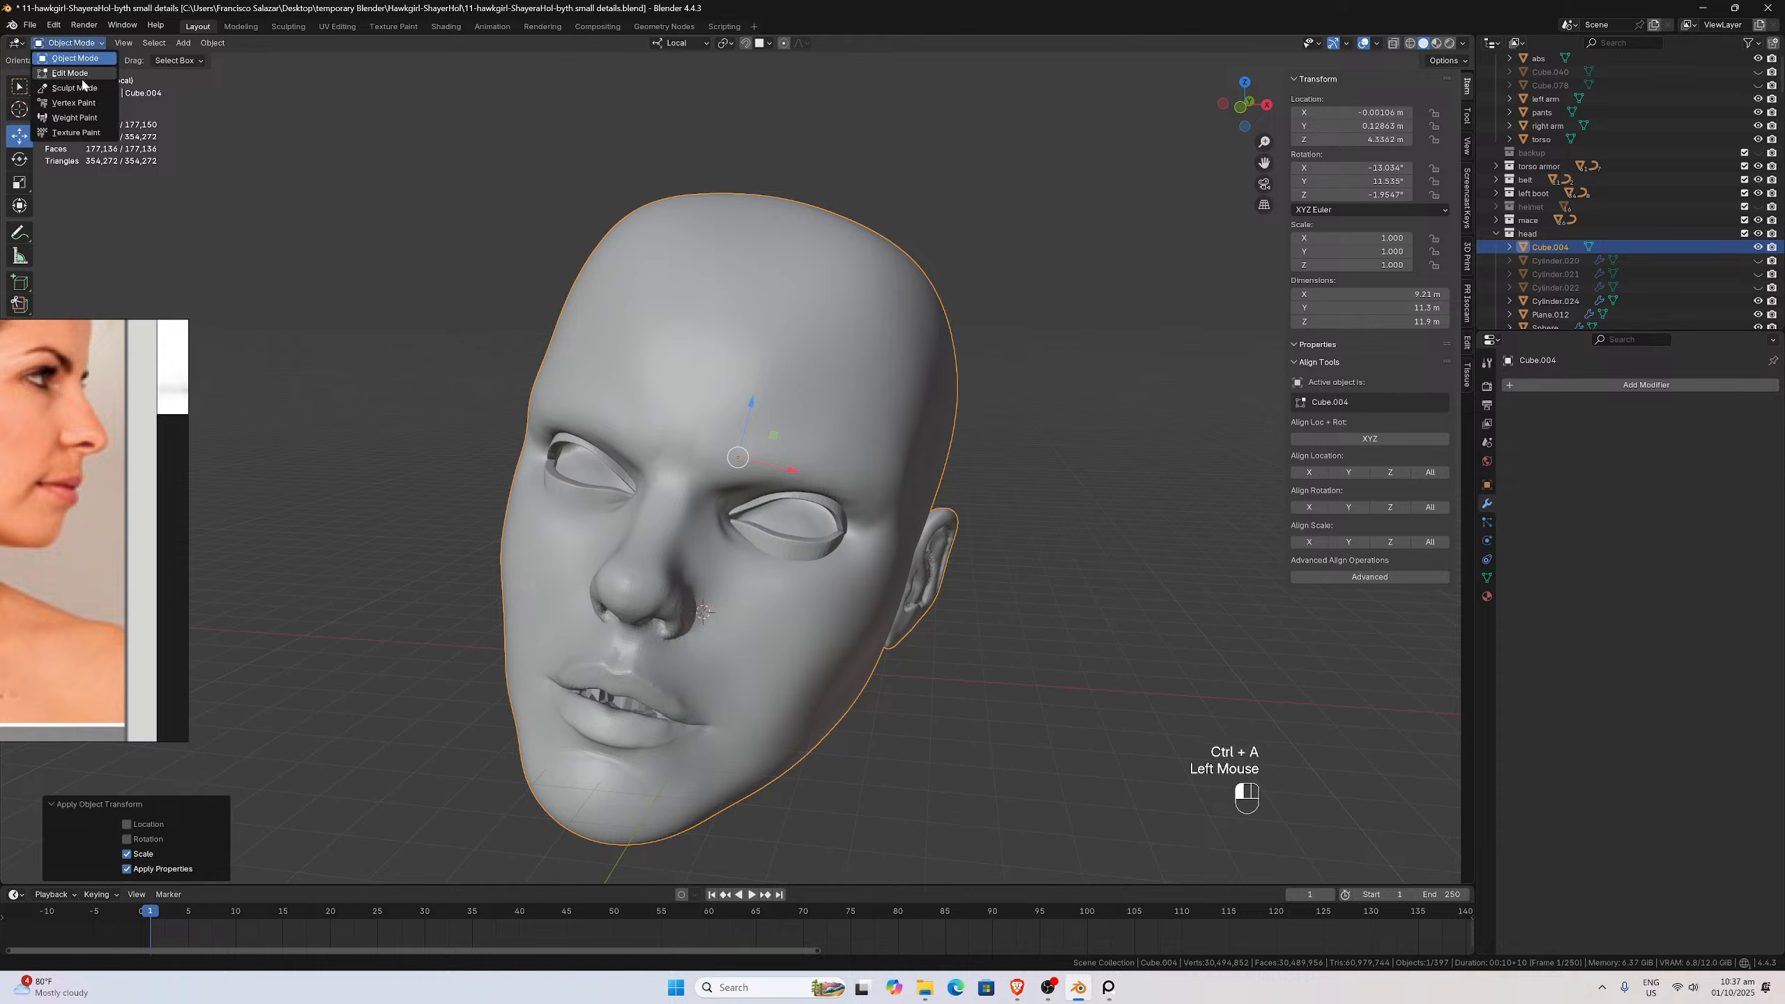
left_click(67, 92)
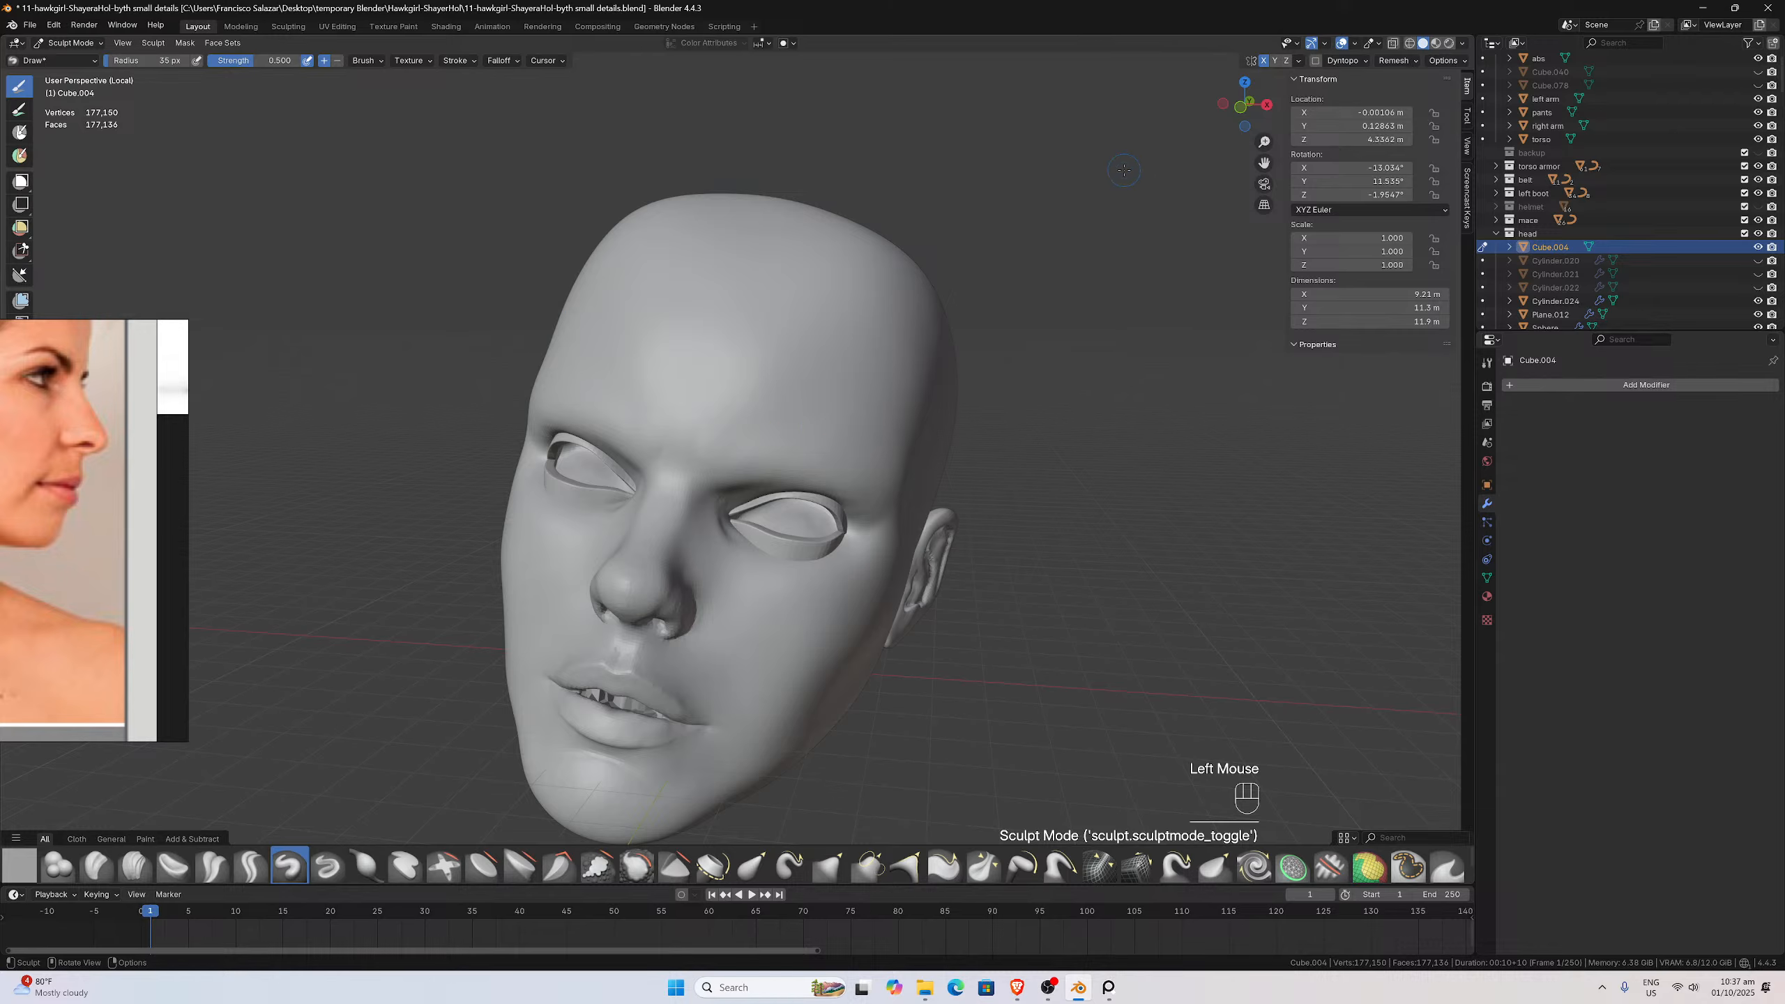
Try a voxel remesh of the enlarged head with a voxel size of 0.01 m, and undo it
left_click(1393, 61)
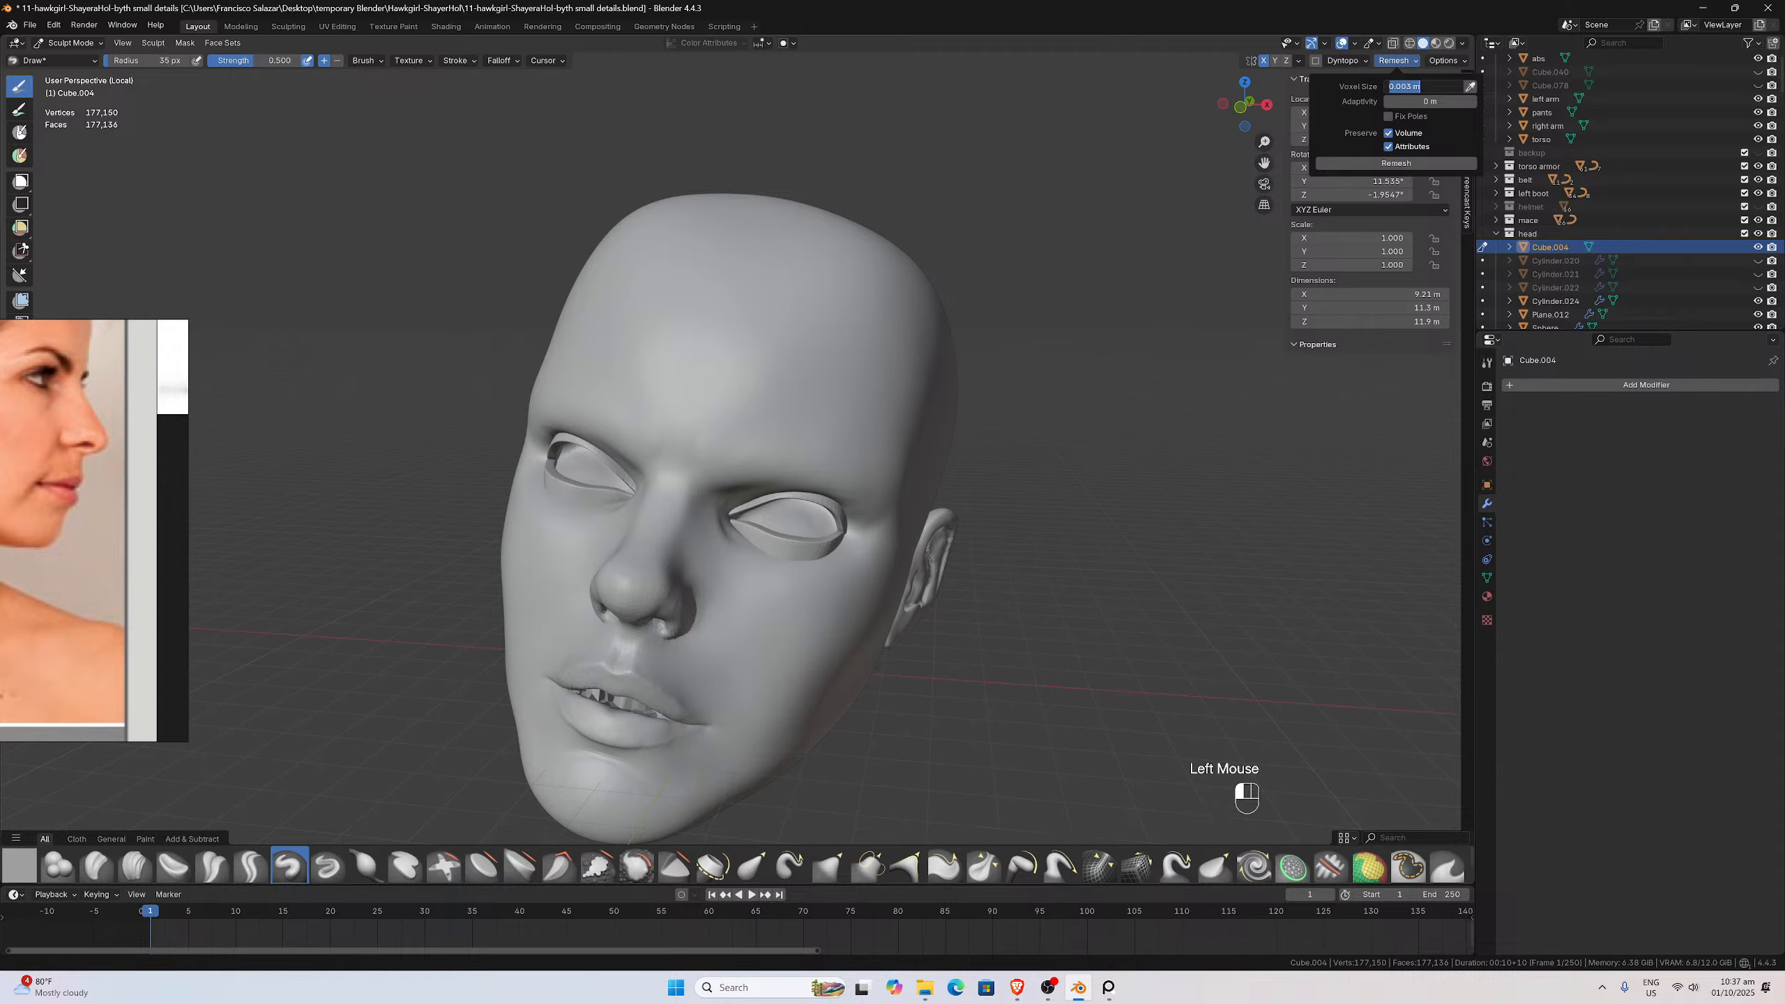
left_click(1413, 86)
key("BackSpace")
key("BackSpace")
type("1")
key("Return")
left_click(1363, 164)
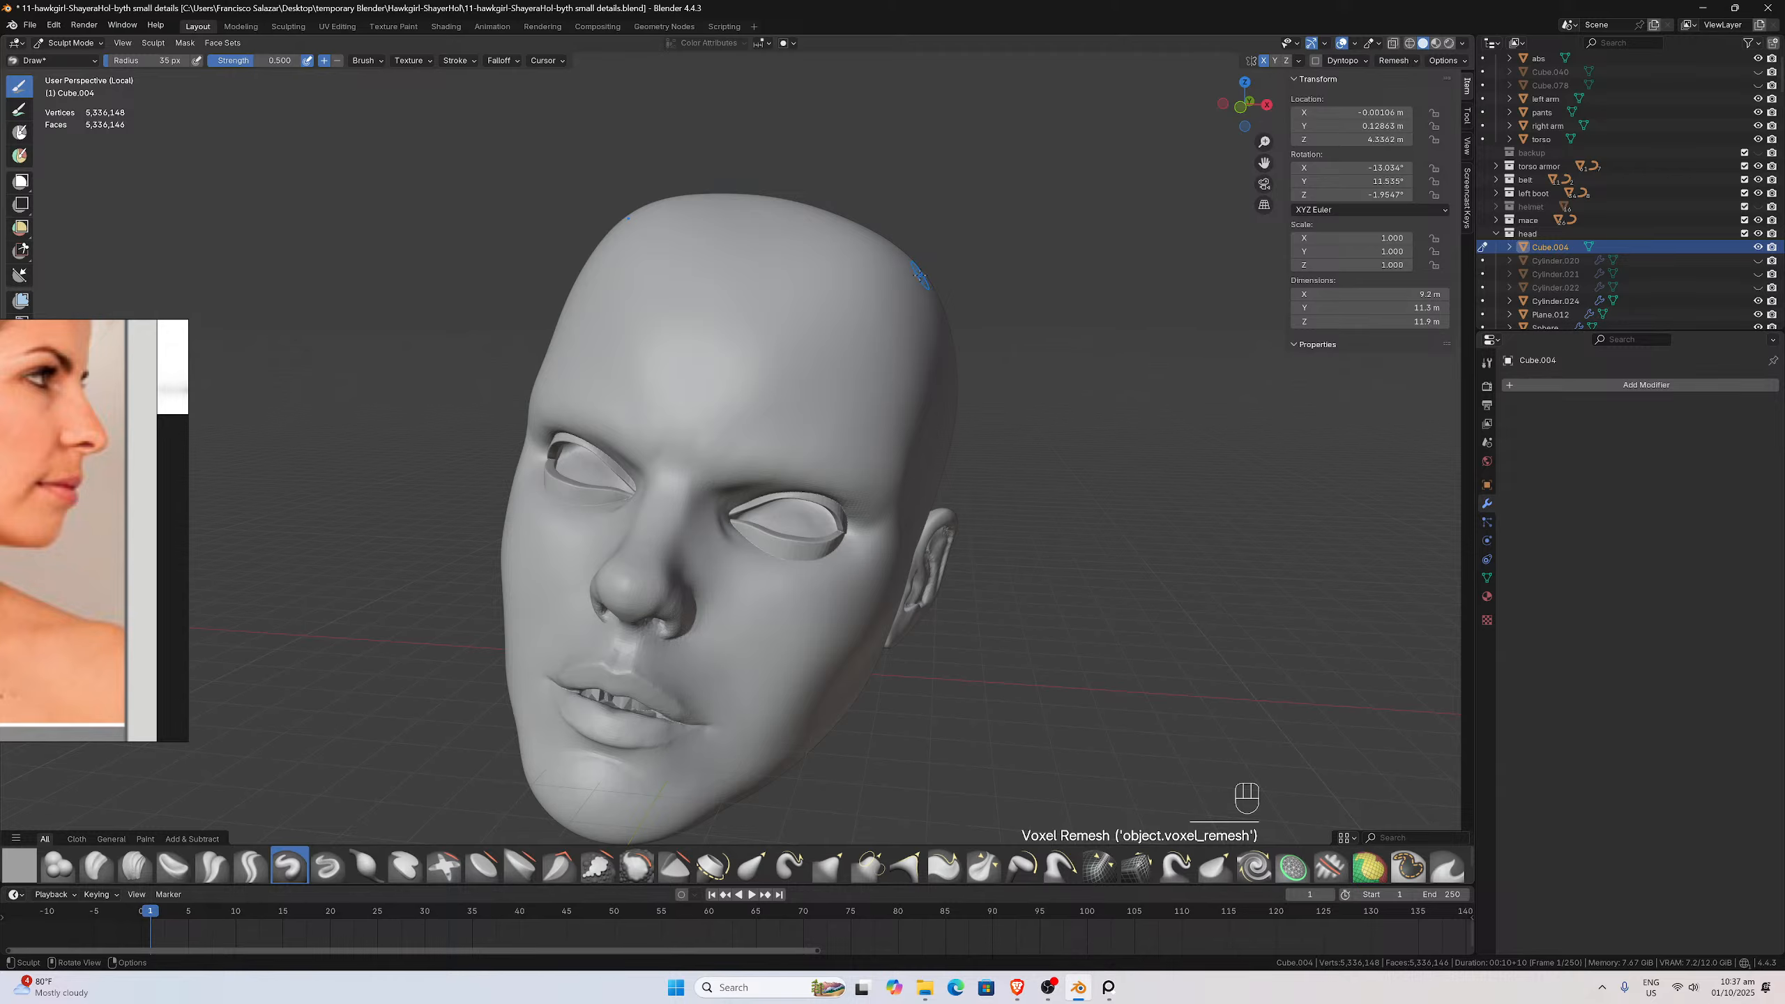
key("ctrl+z")
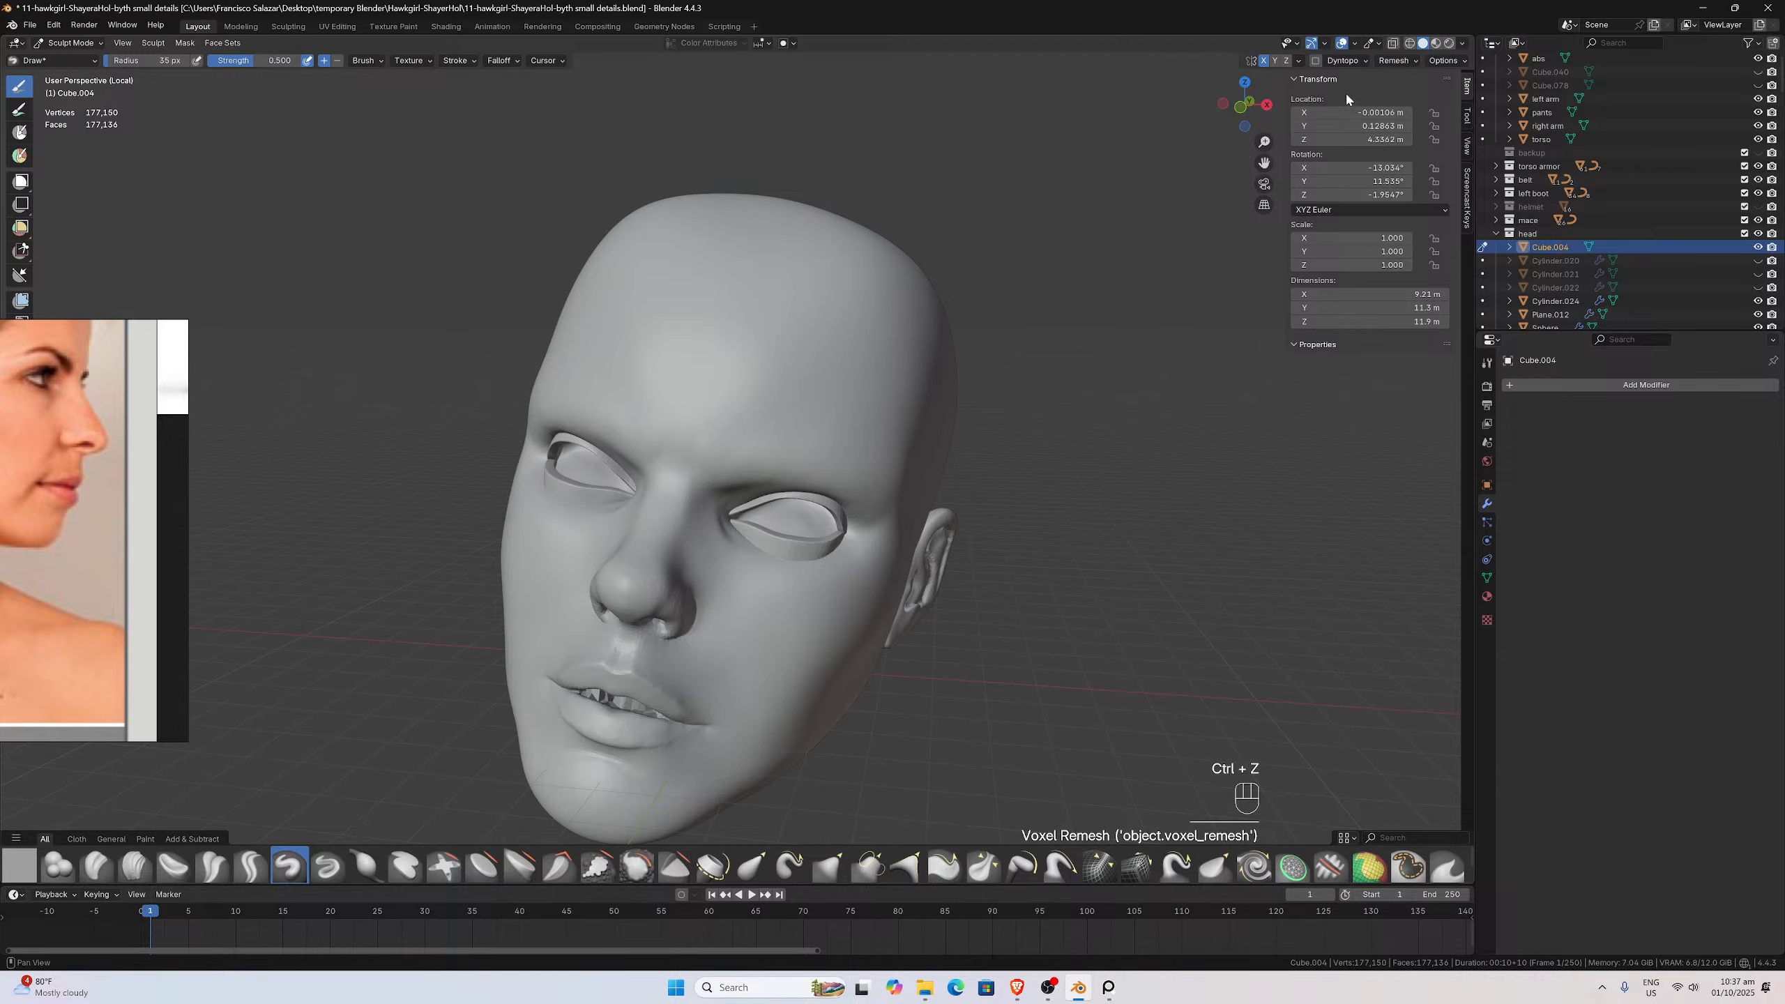
Try a coarser voxel remesh of the head with a voxel size of 0.03 m, and undo it
left_click(1396, 61)
left_click(1402, 86)
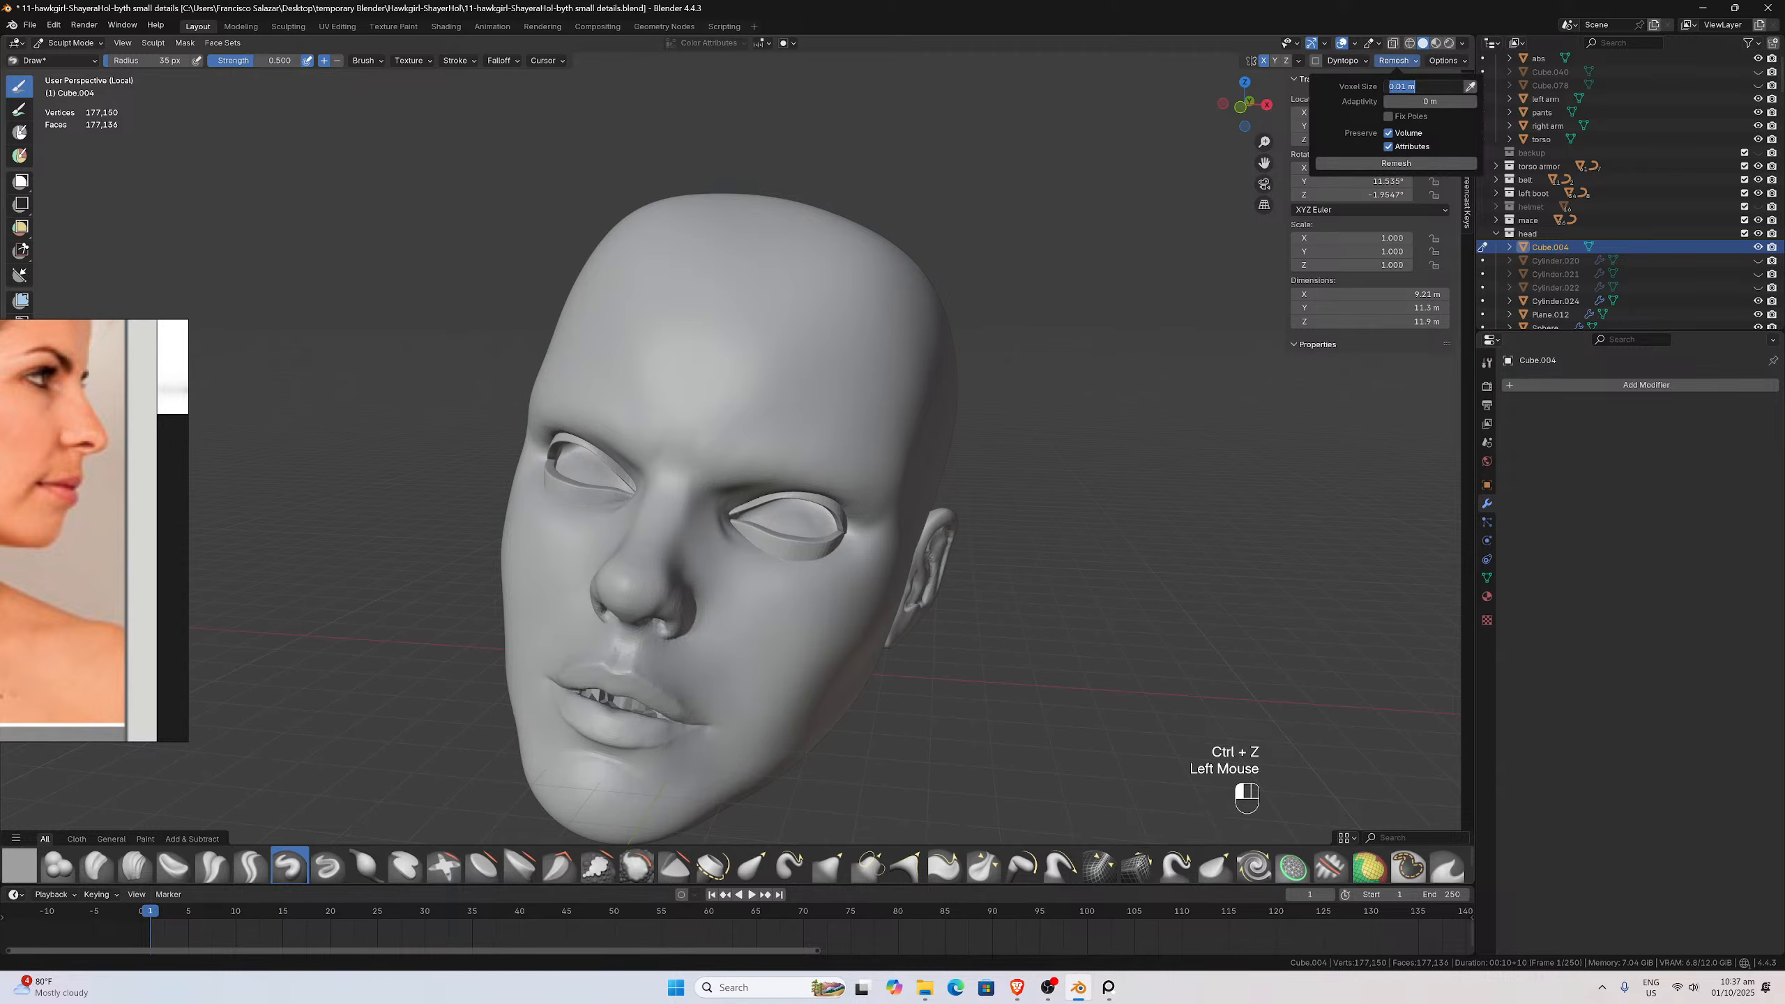
left_click(1406, 87)
key("BackSpace")
type("3")
key("Return")
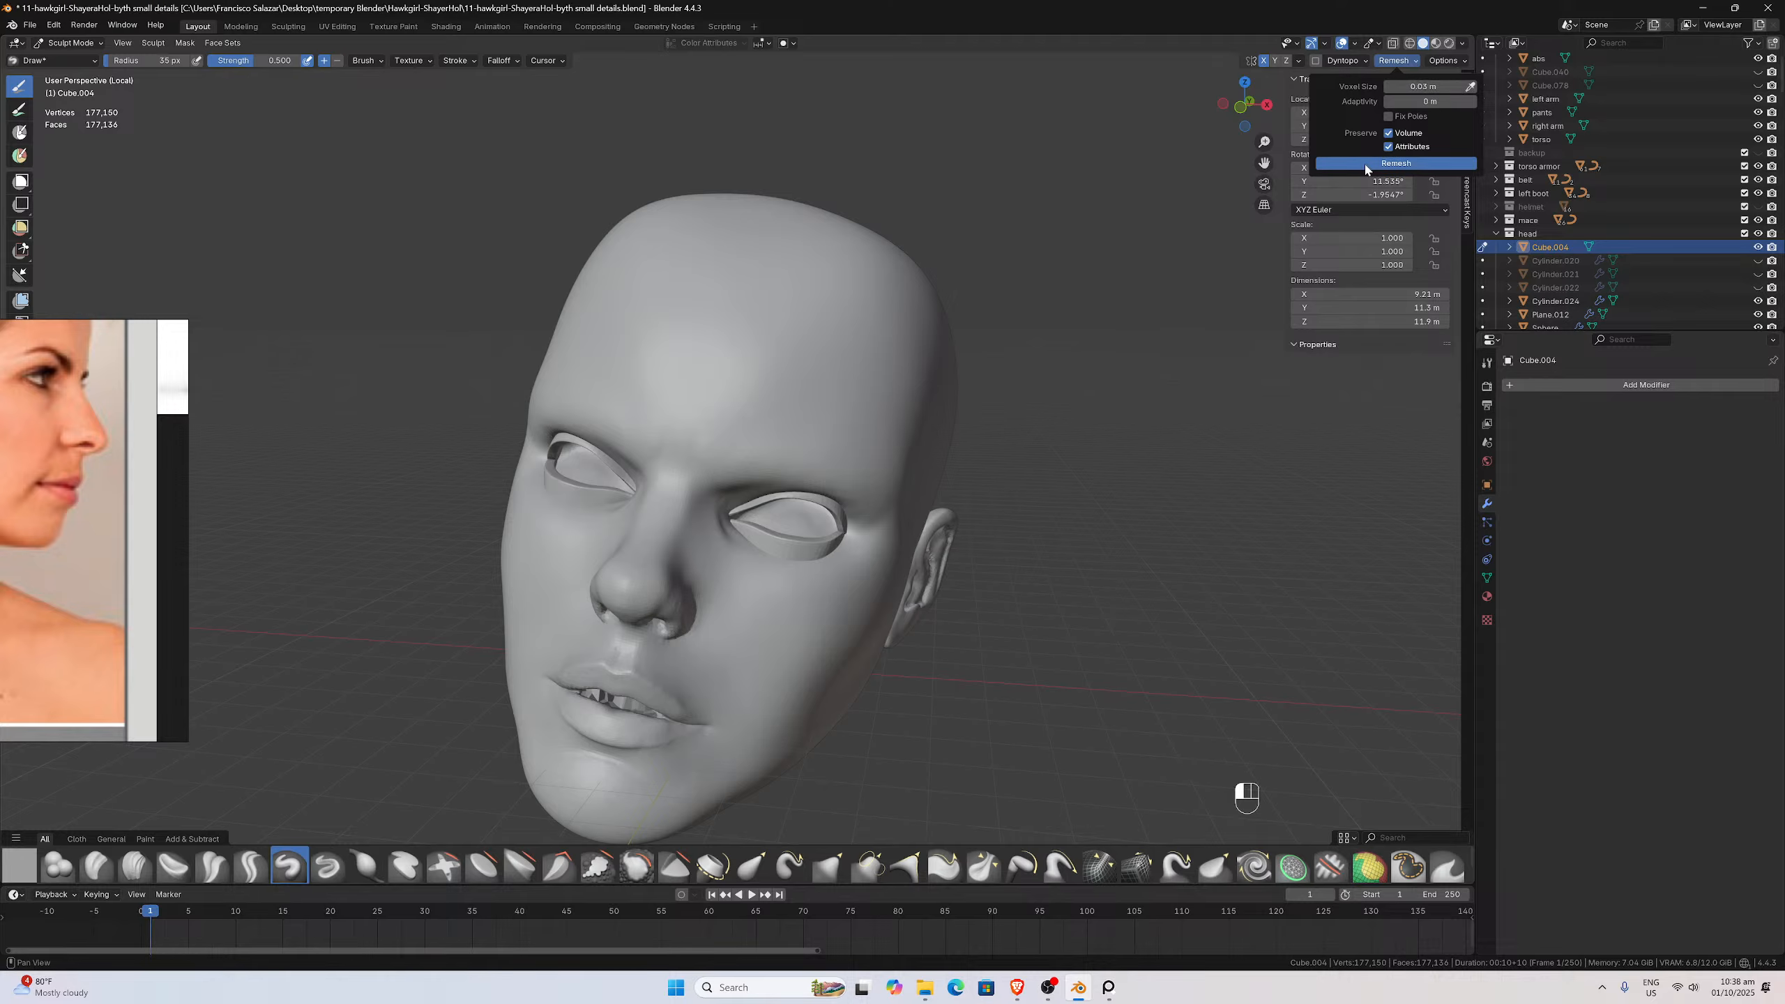
left_click(1365, 165)
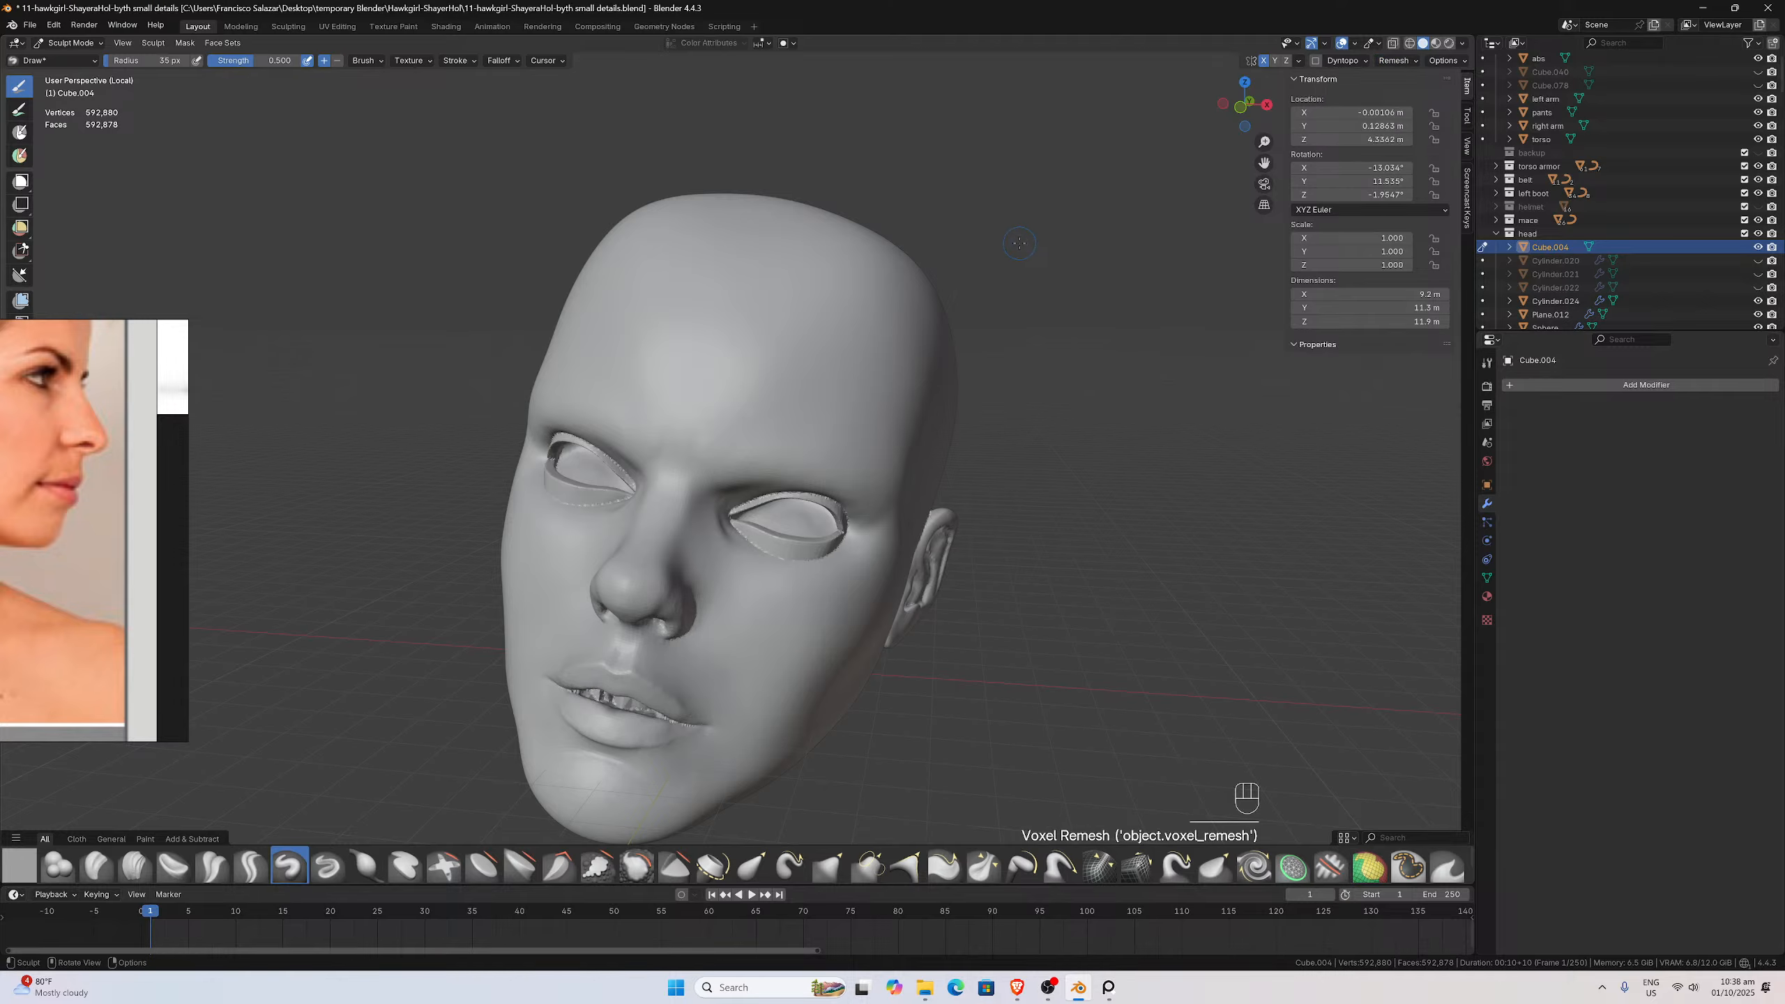
key("ctrl+z")
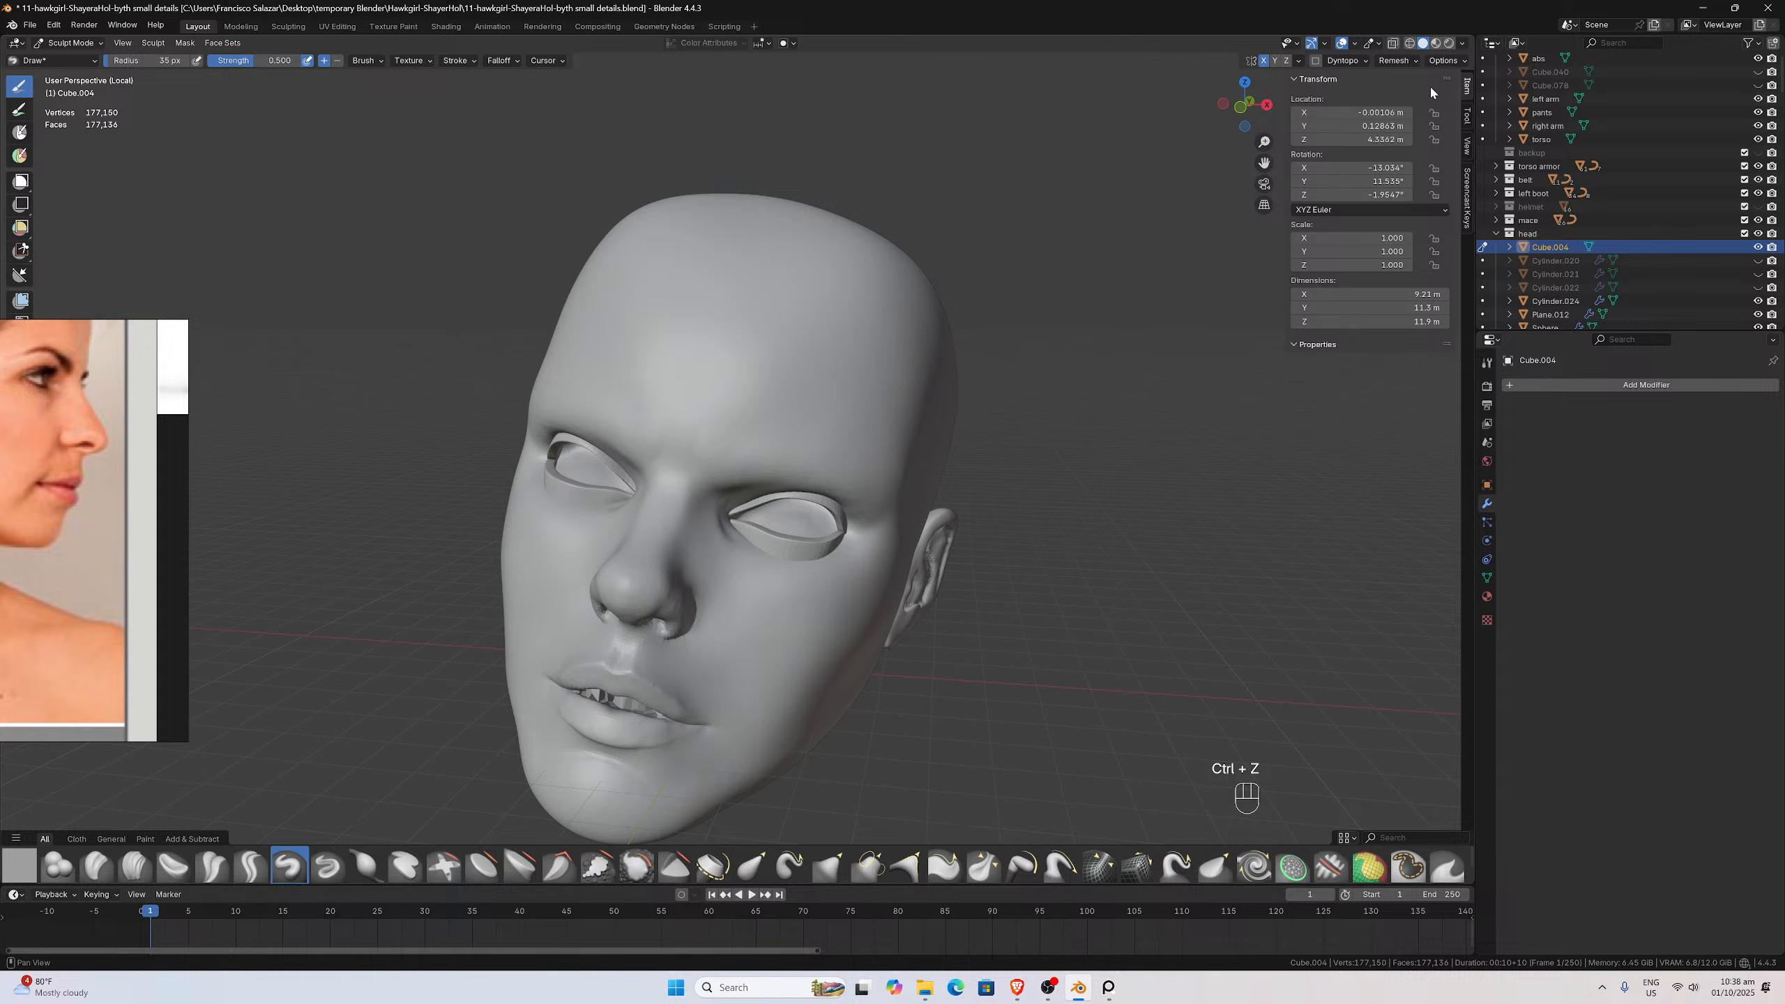
Voxel remesh the head with a voxel size of 0.02 m and inspect the nose and lips up close
left_click(1391, 62)
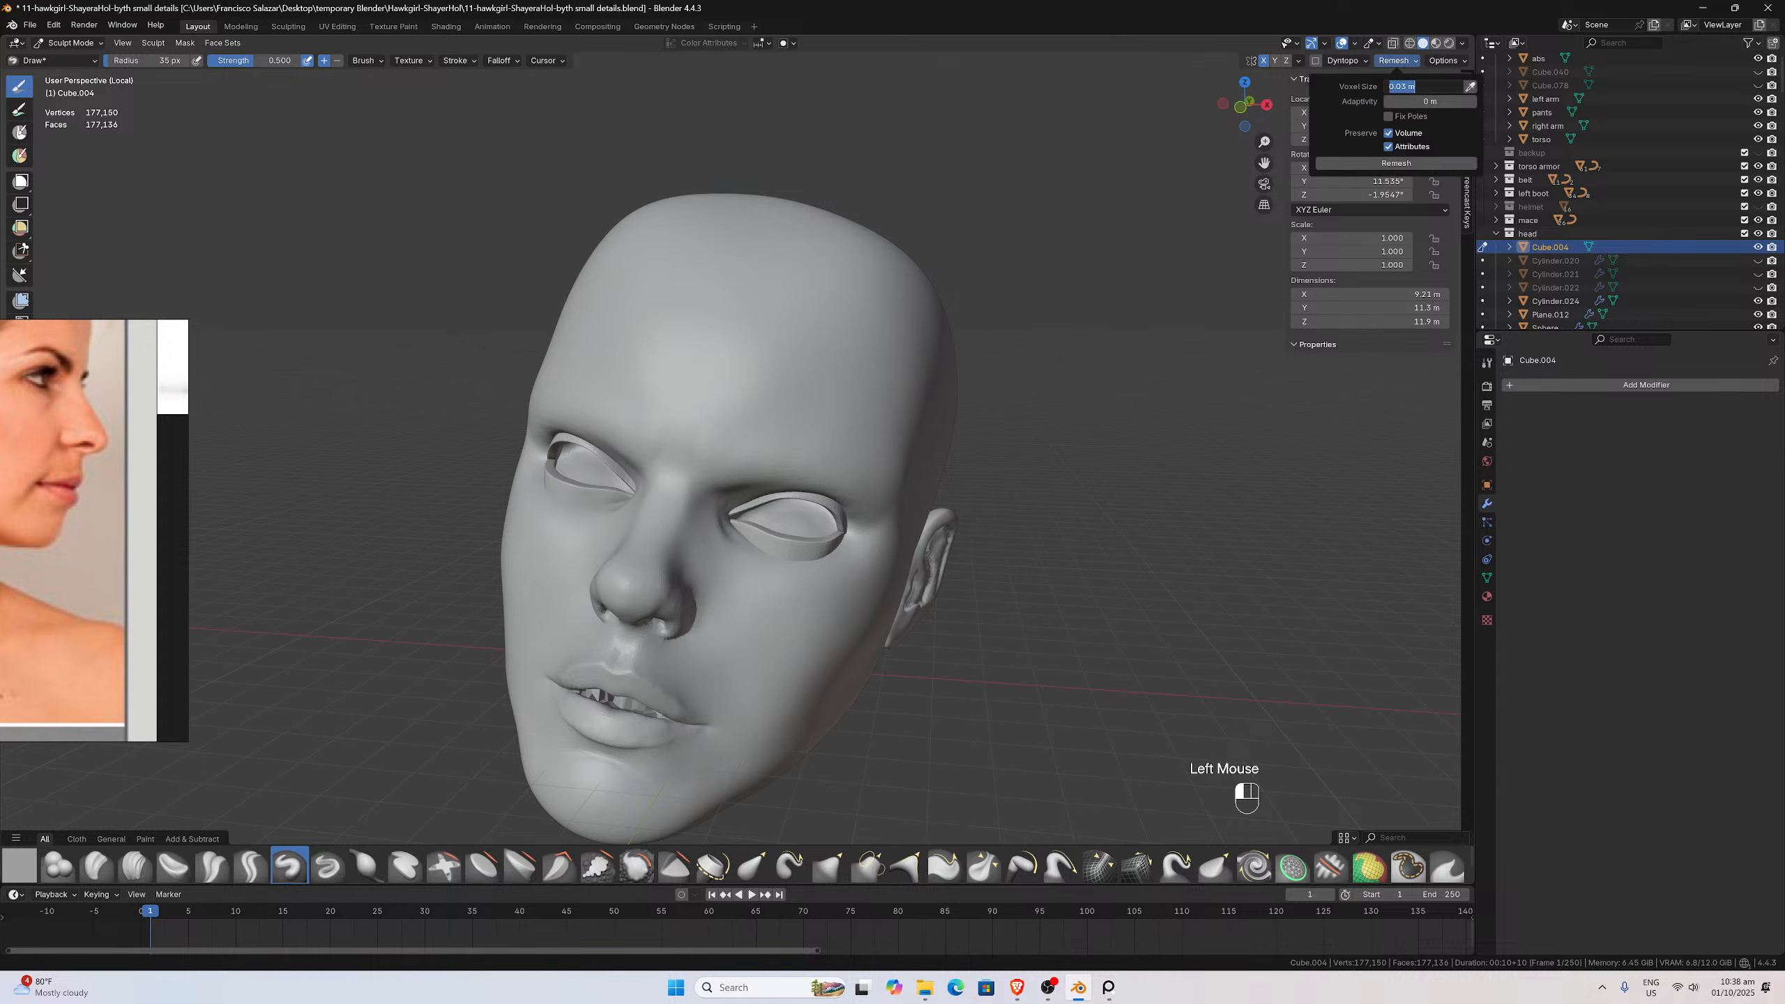
key("BackSpace")
type("2")
key("Return")
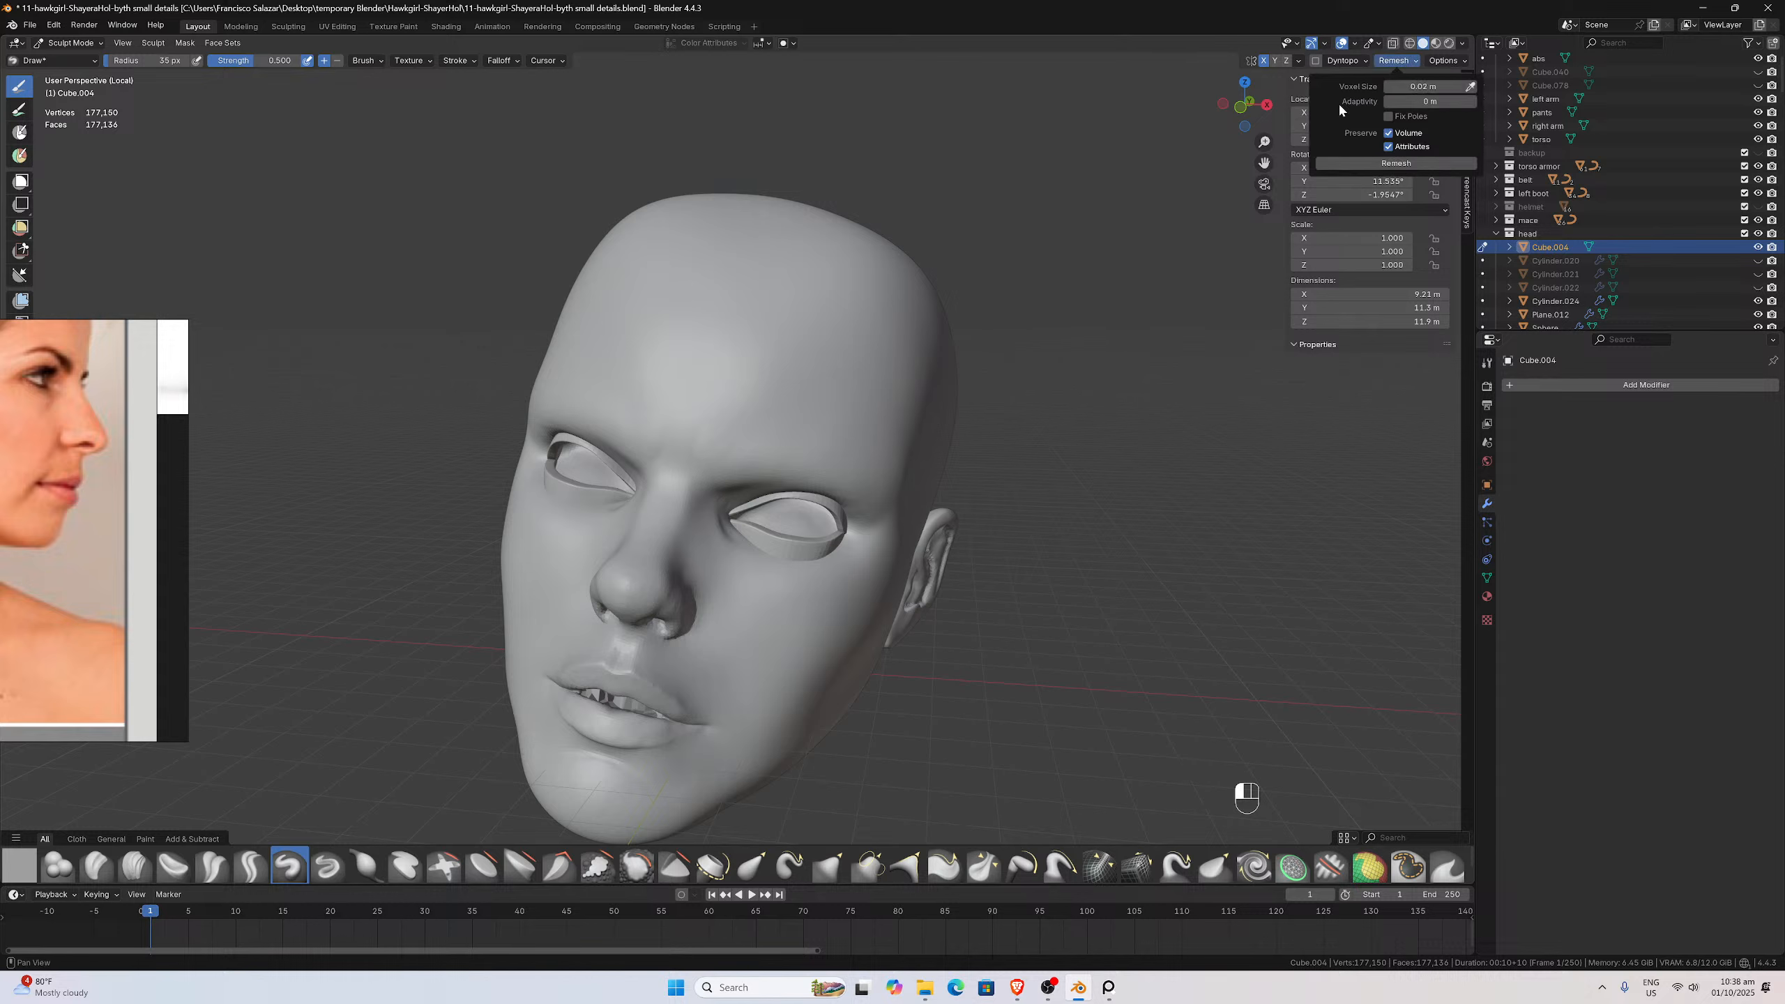
left_click(1369, 165)
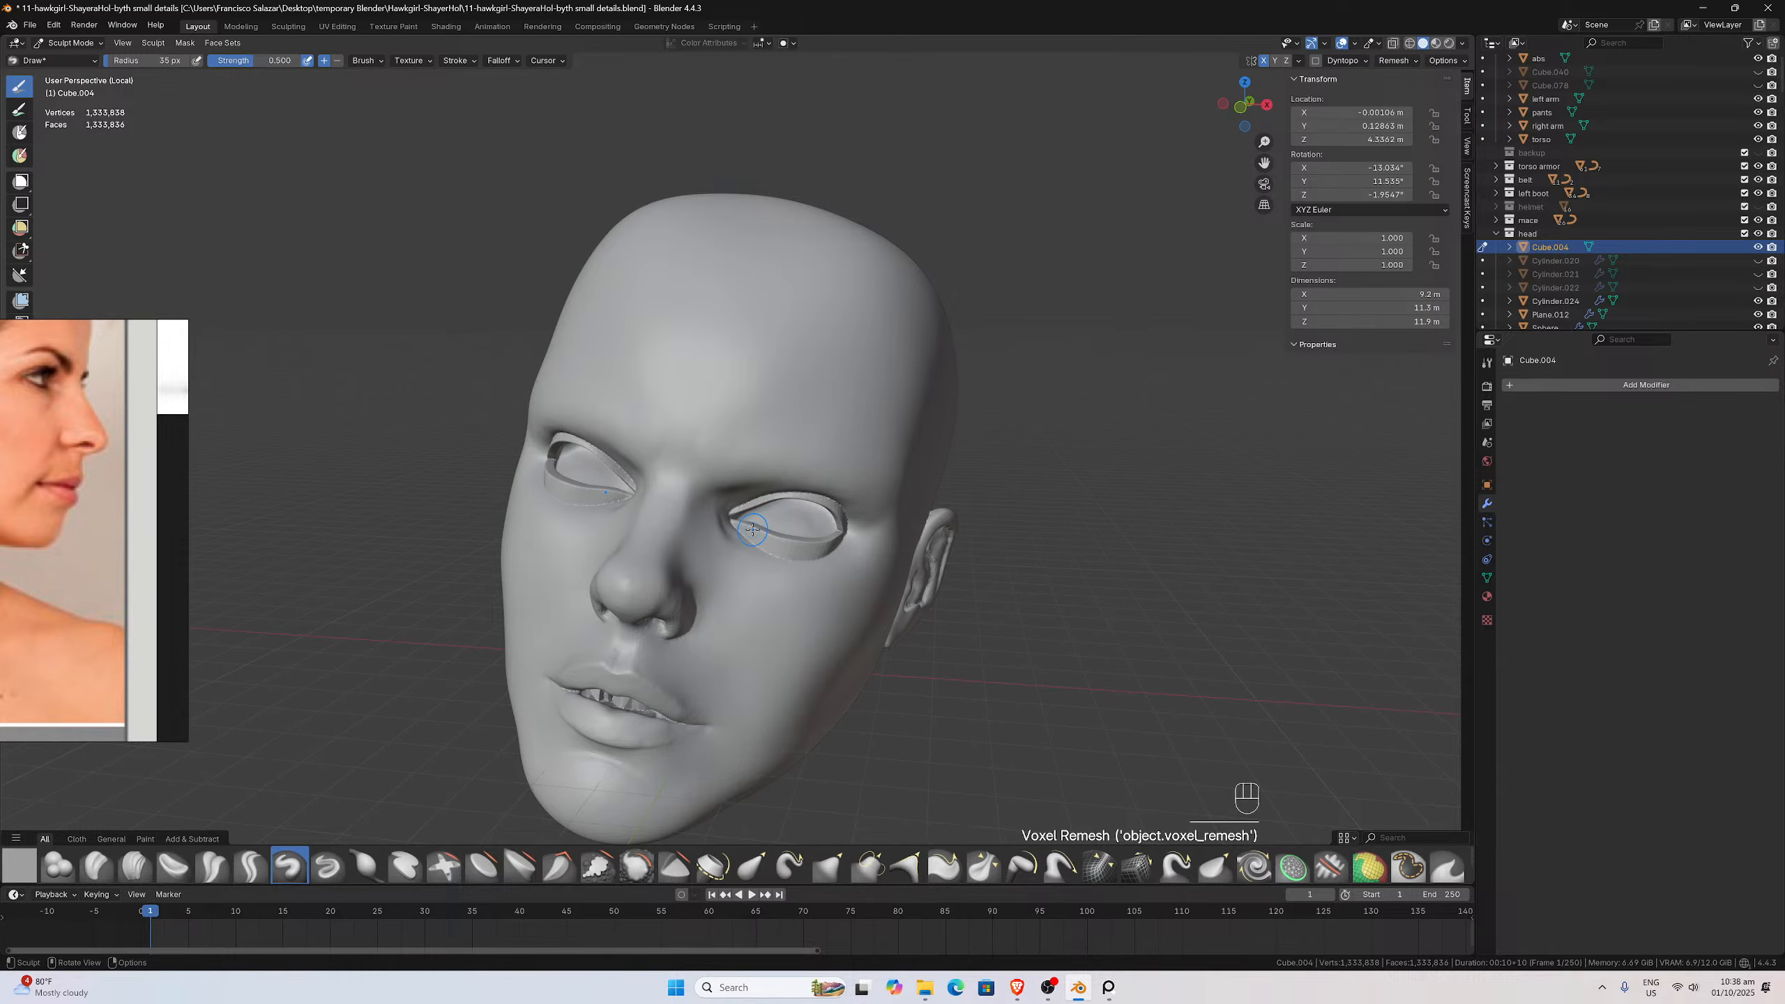
scroll(752, 529, "up", 3)
left_click_drag(1263, 164, 1538, 4)
middle_click_drag(1001, 436, 1025, 440)
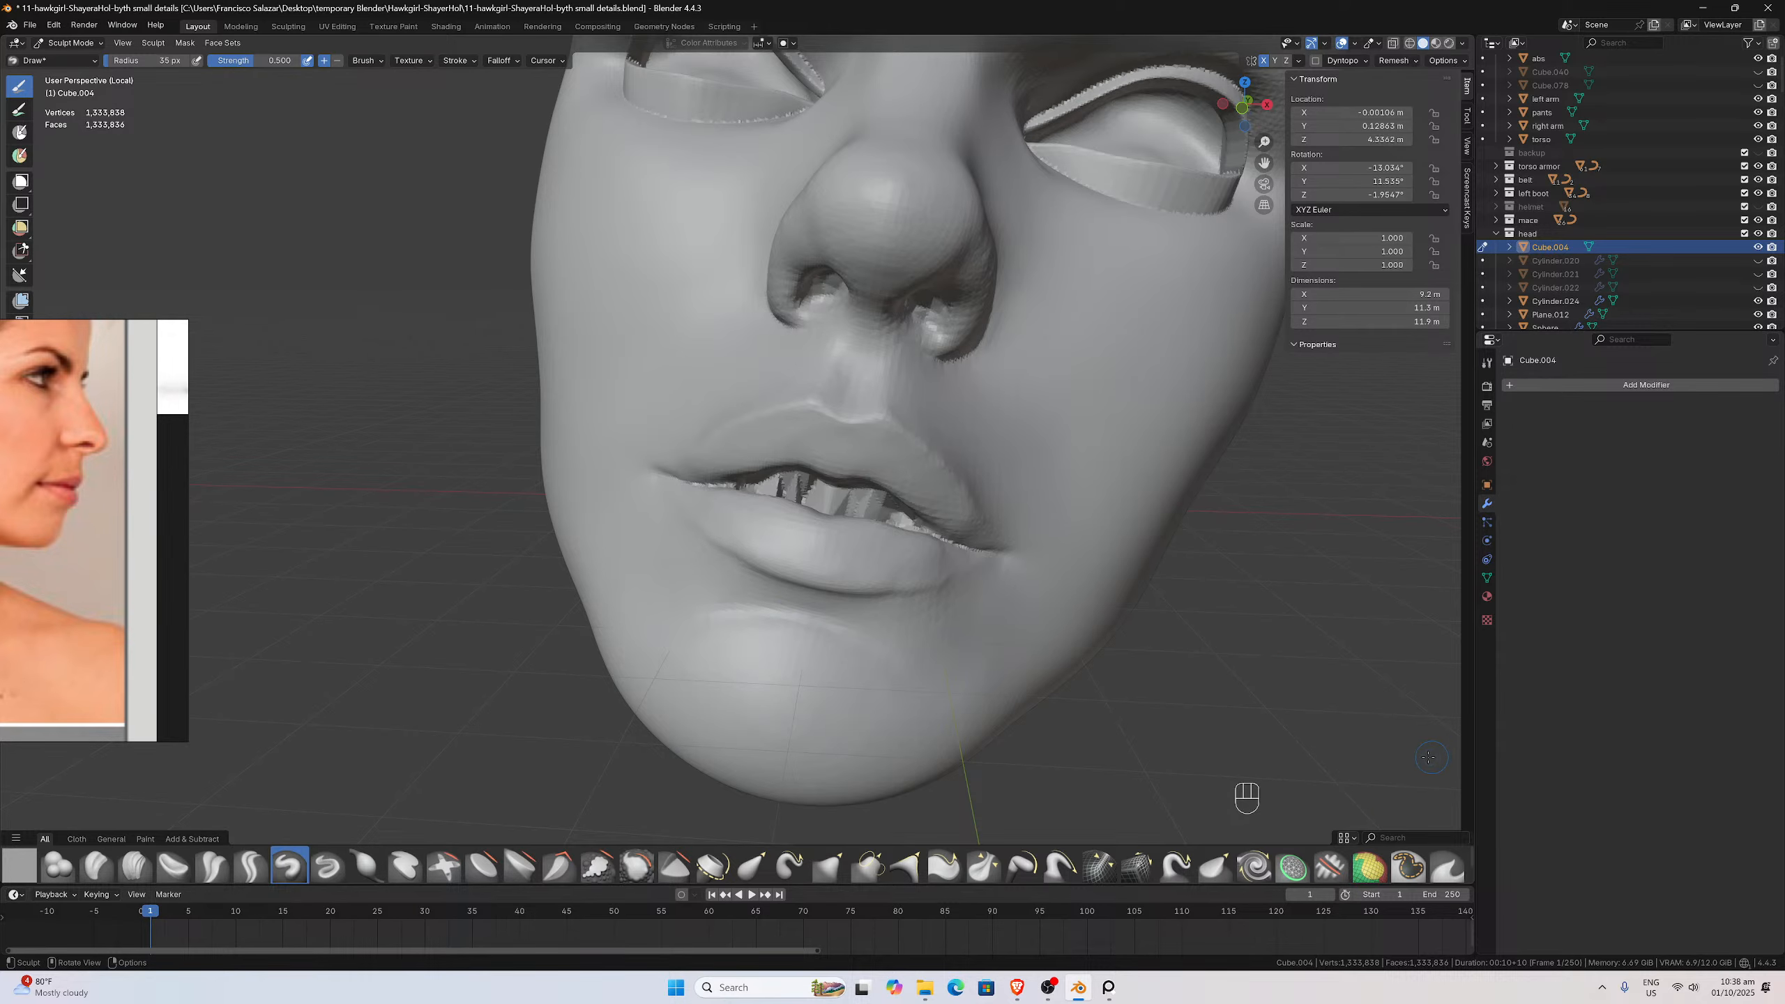
Create a new brush texture and load the image Alpha Scales and Skin (108).jpg from the G Force Alpha Scales and Skin folder
left_click(1488, 619)
left_click(1567, 406)
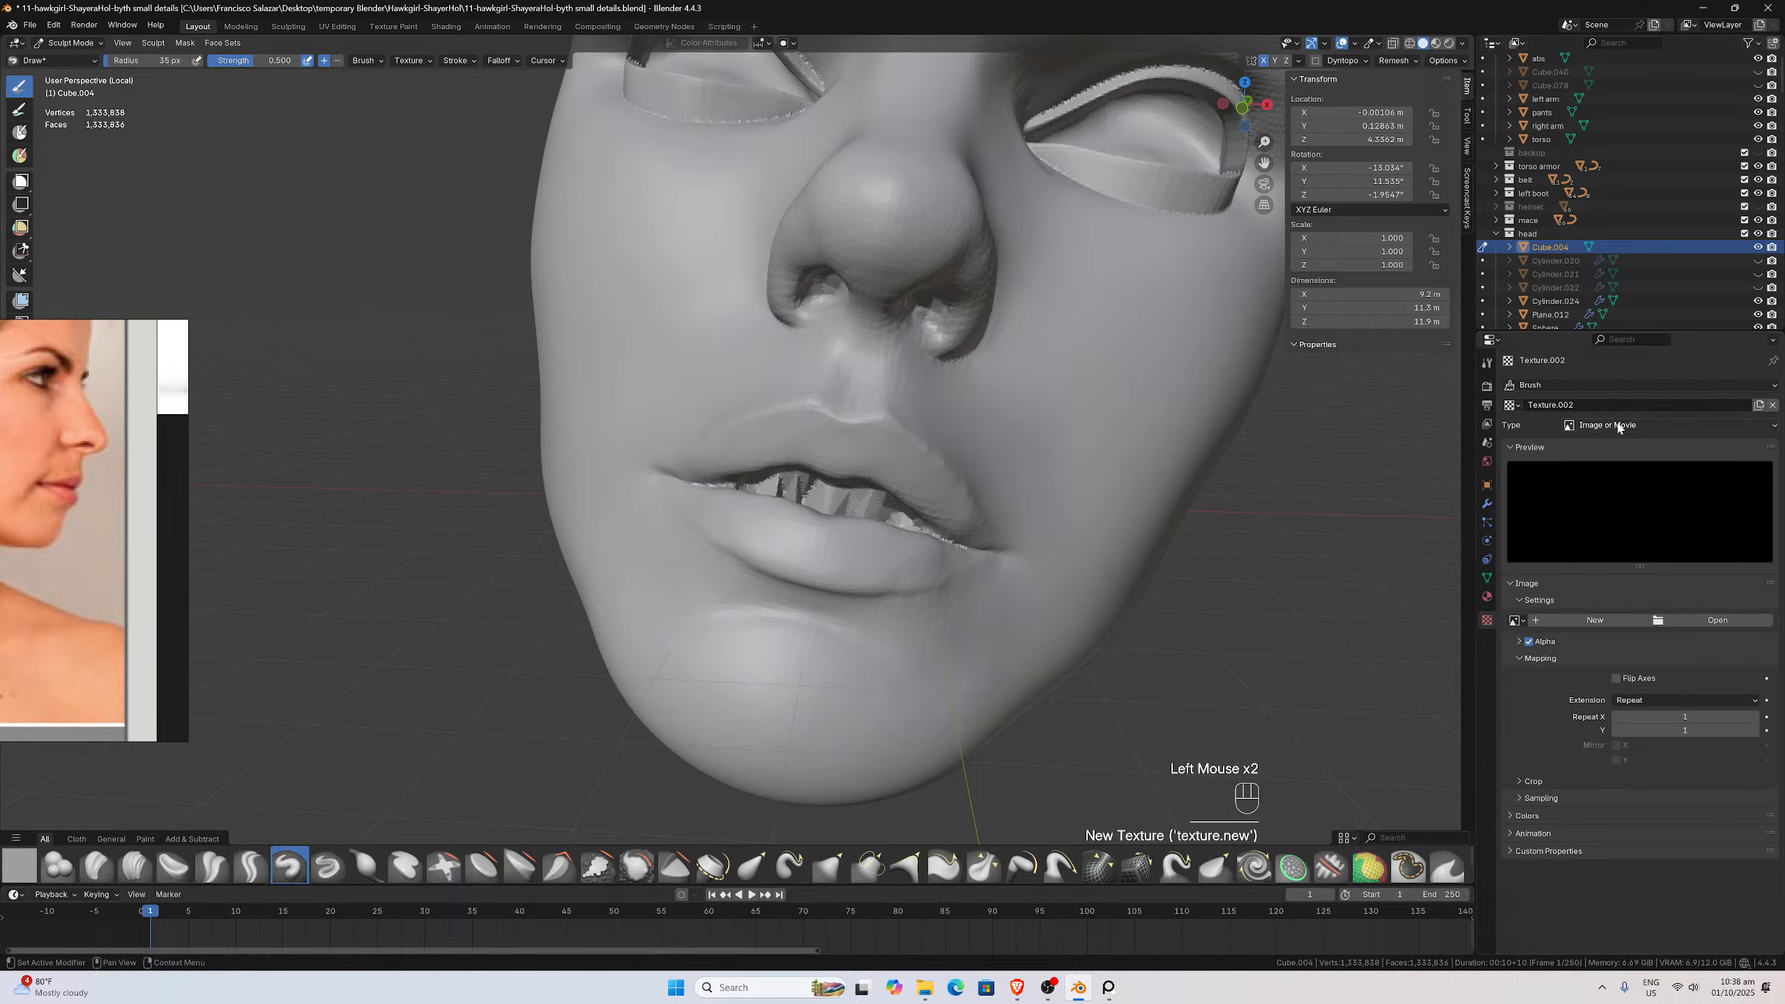
left_click(1694, 619)
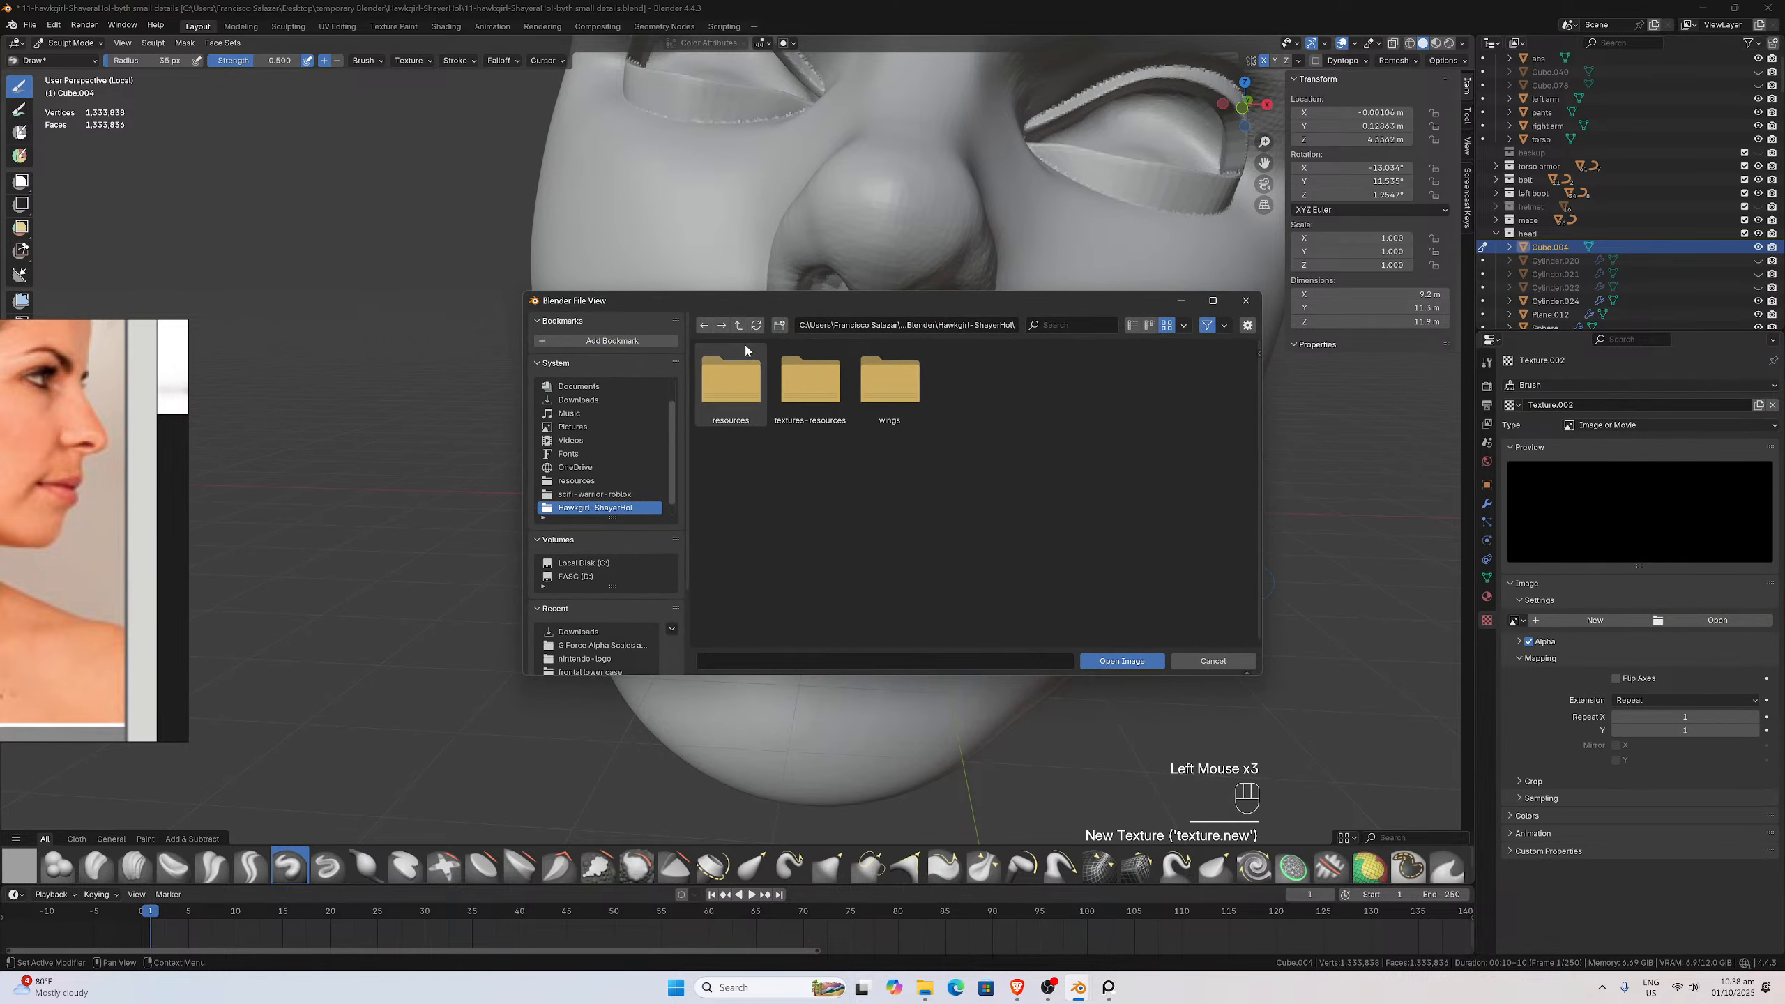
left_click(741, 323)
double_click(730, 380)
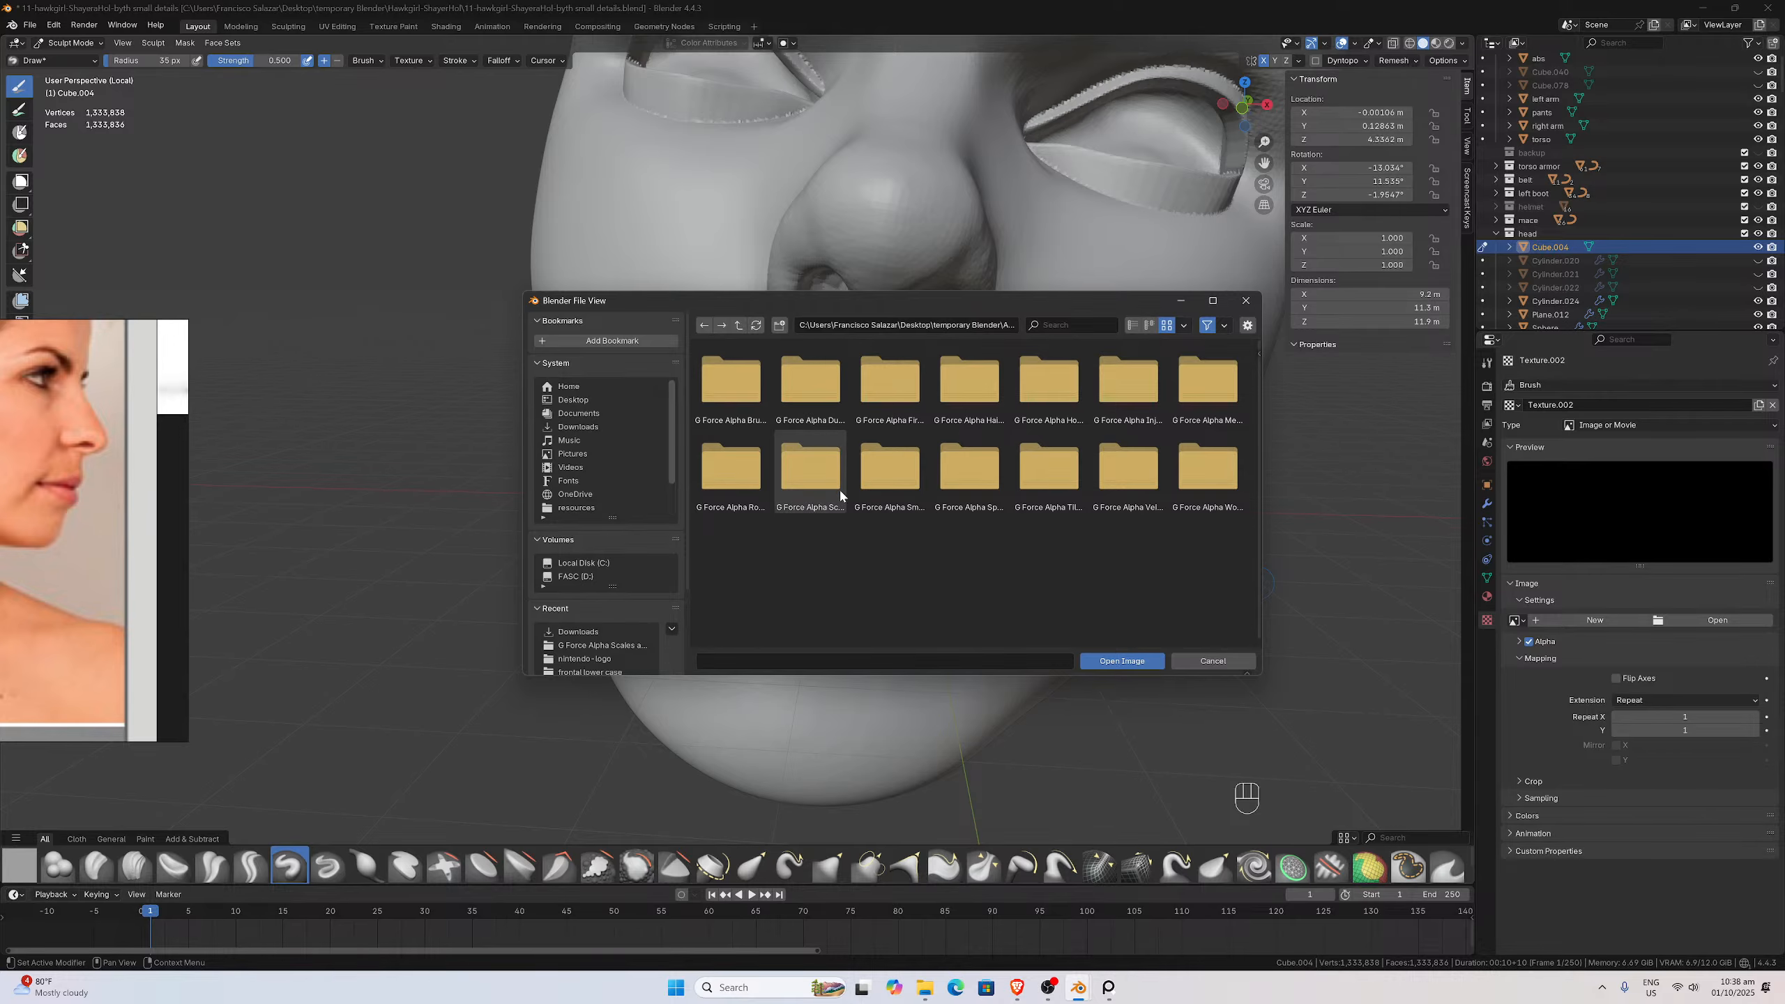
scroll(806, 505, "down", 10)
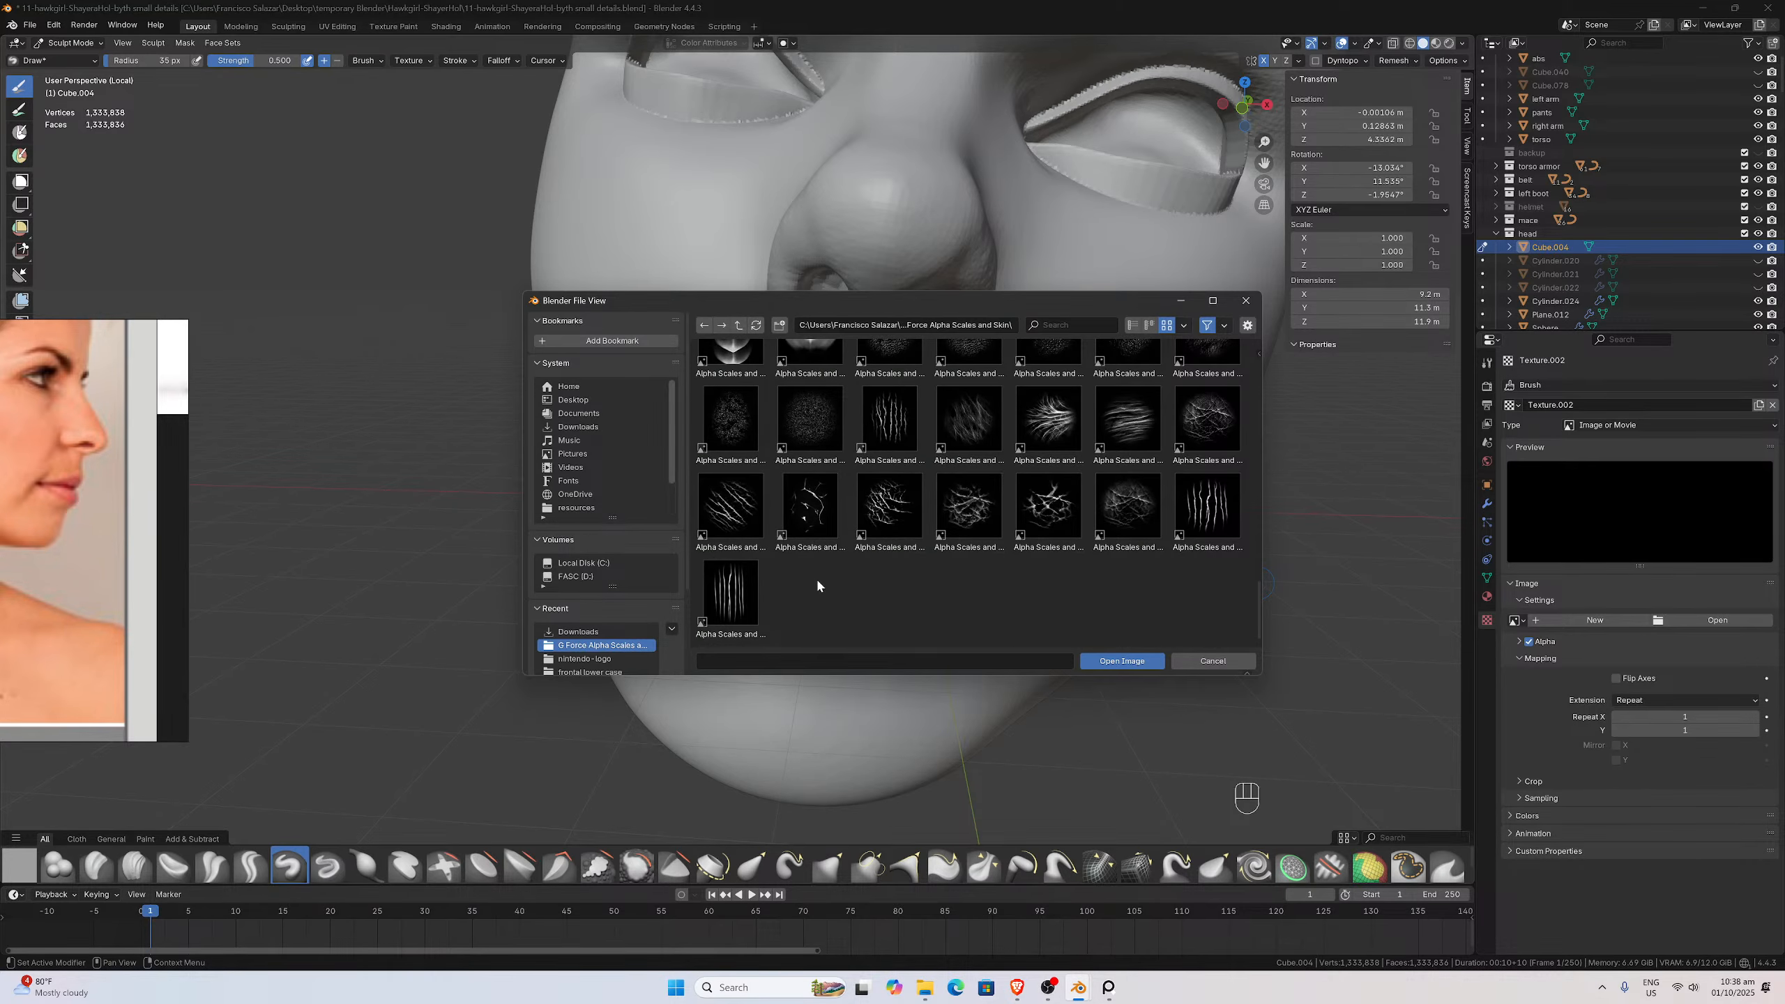
double_click(890, 435)
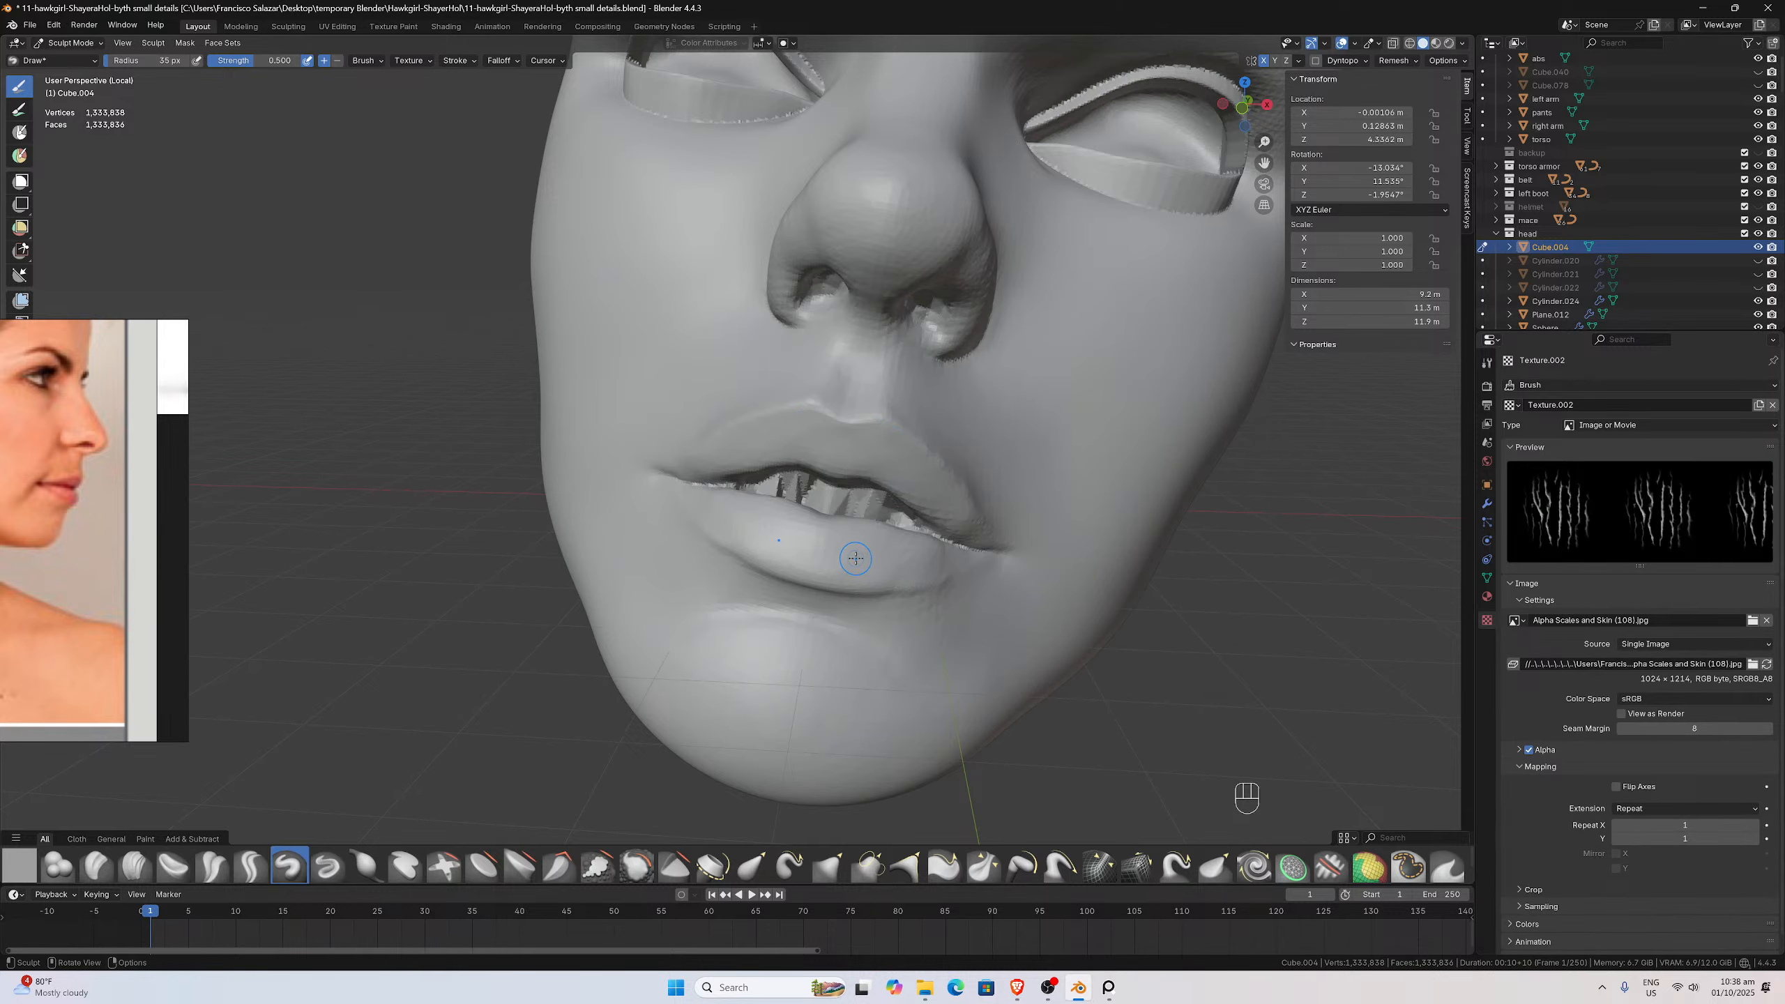
Show the Draw brush's tool settings in the sidebar and enable Front Faces Only
key("n")
key("n")
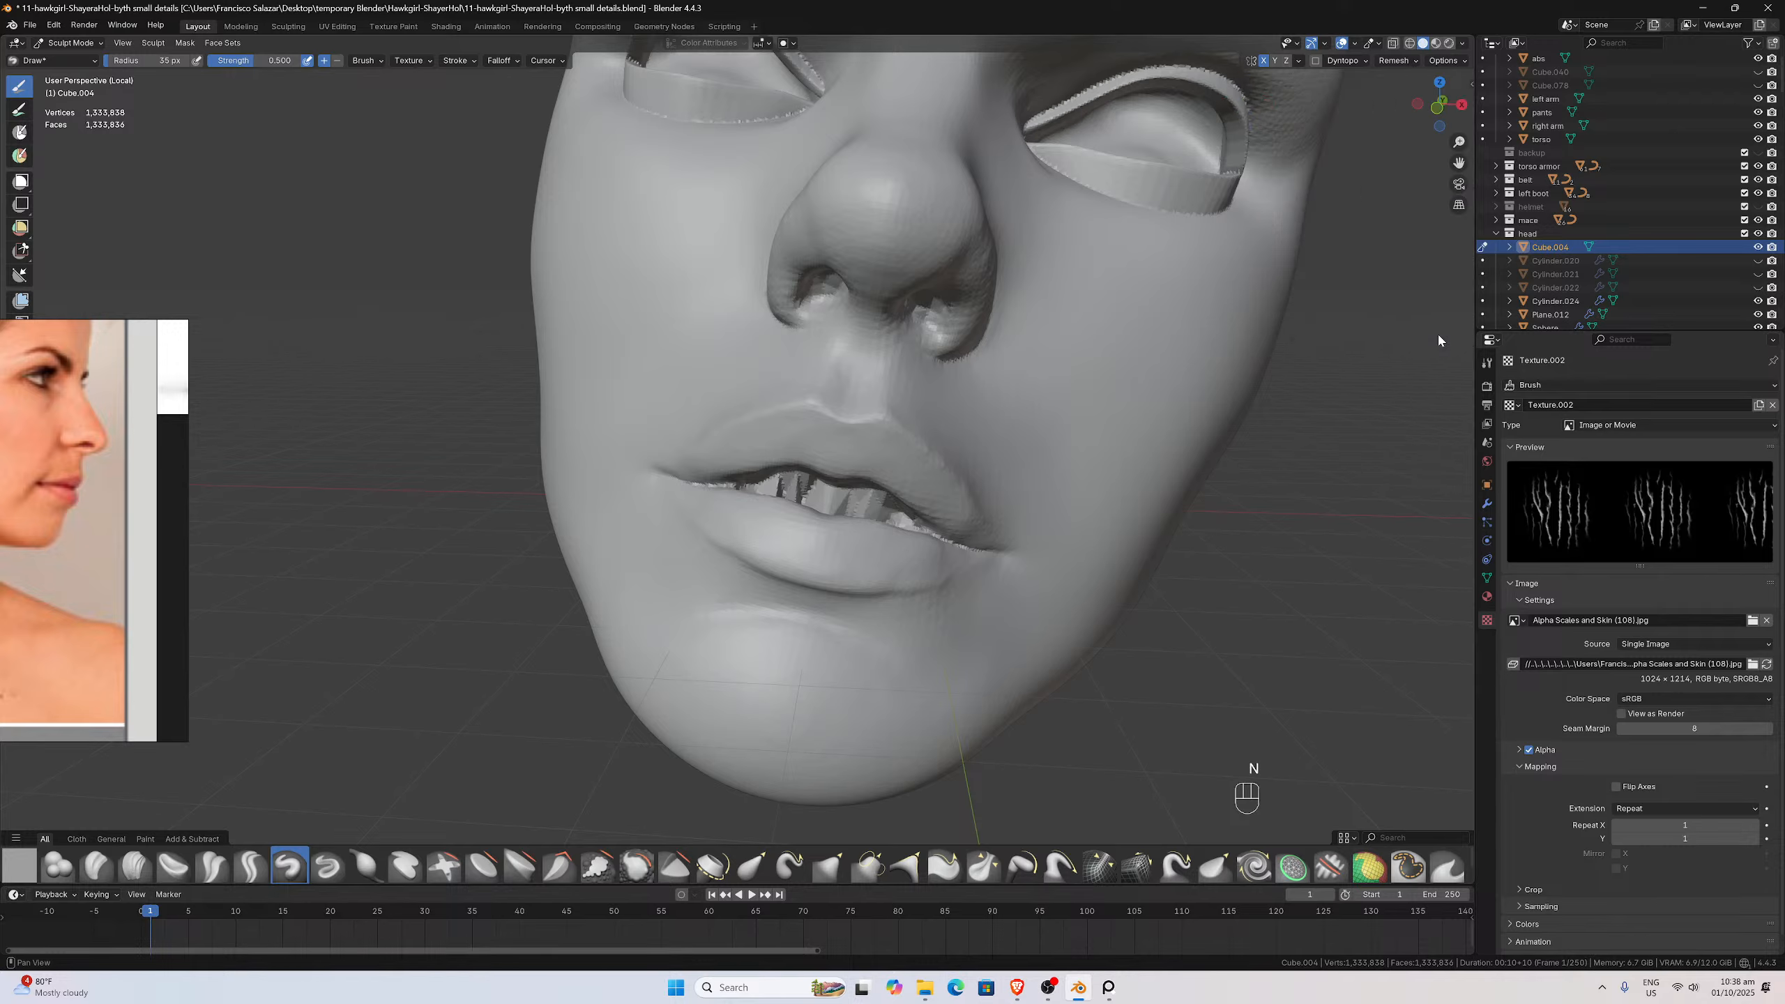
left_click(1466, 116)
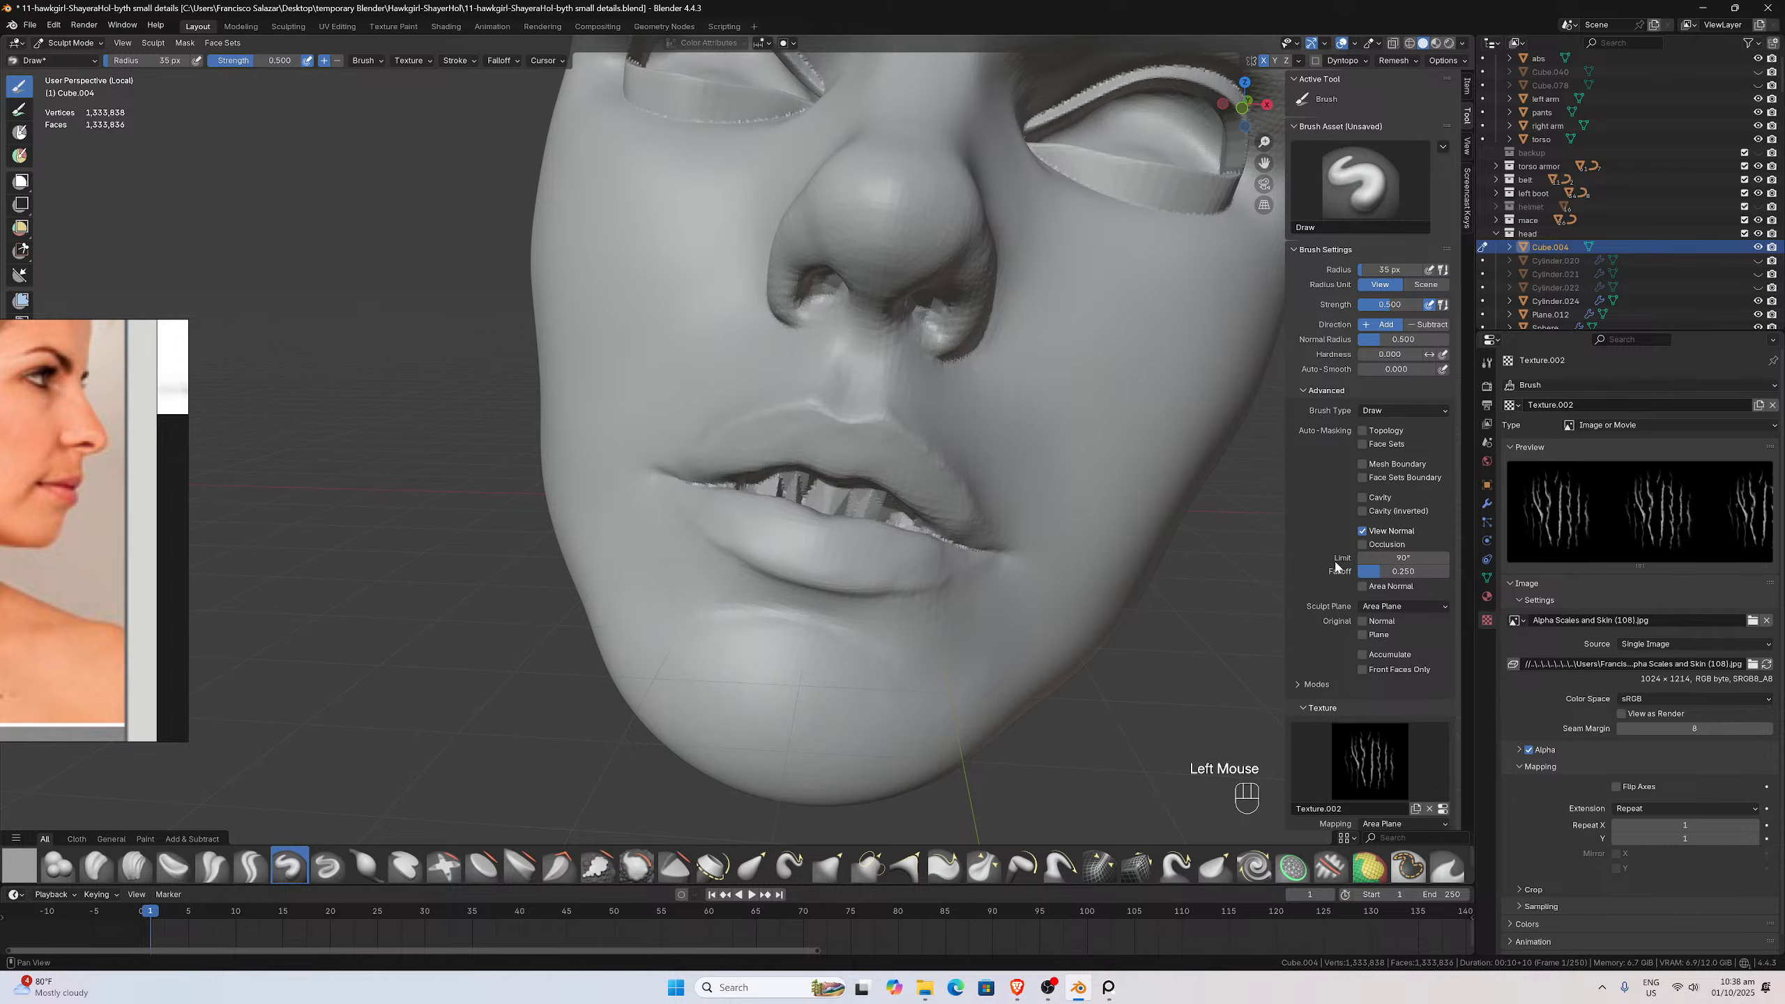
left_click(1361, 668)
Set the Draw brush's stroke method to Anchored and its falloff preset to Constant
scroll(1321, 650, "down", 6)
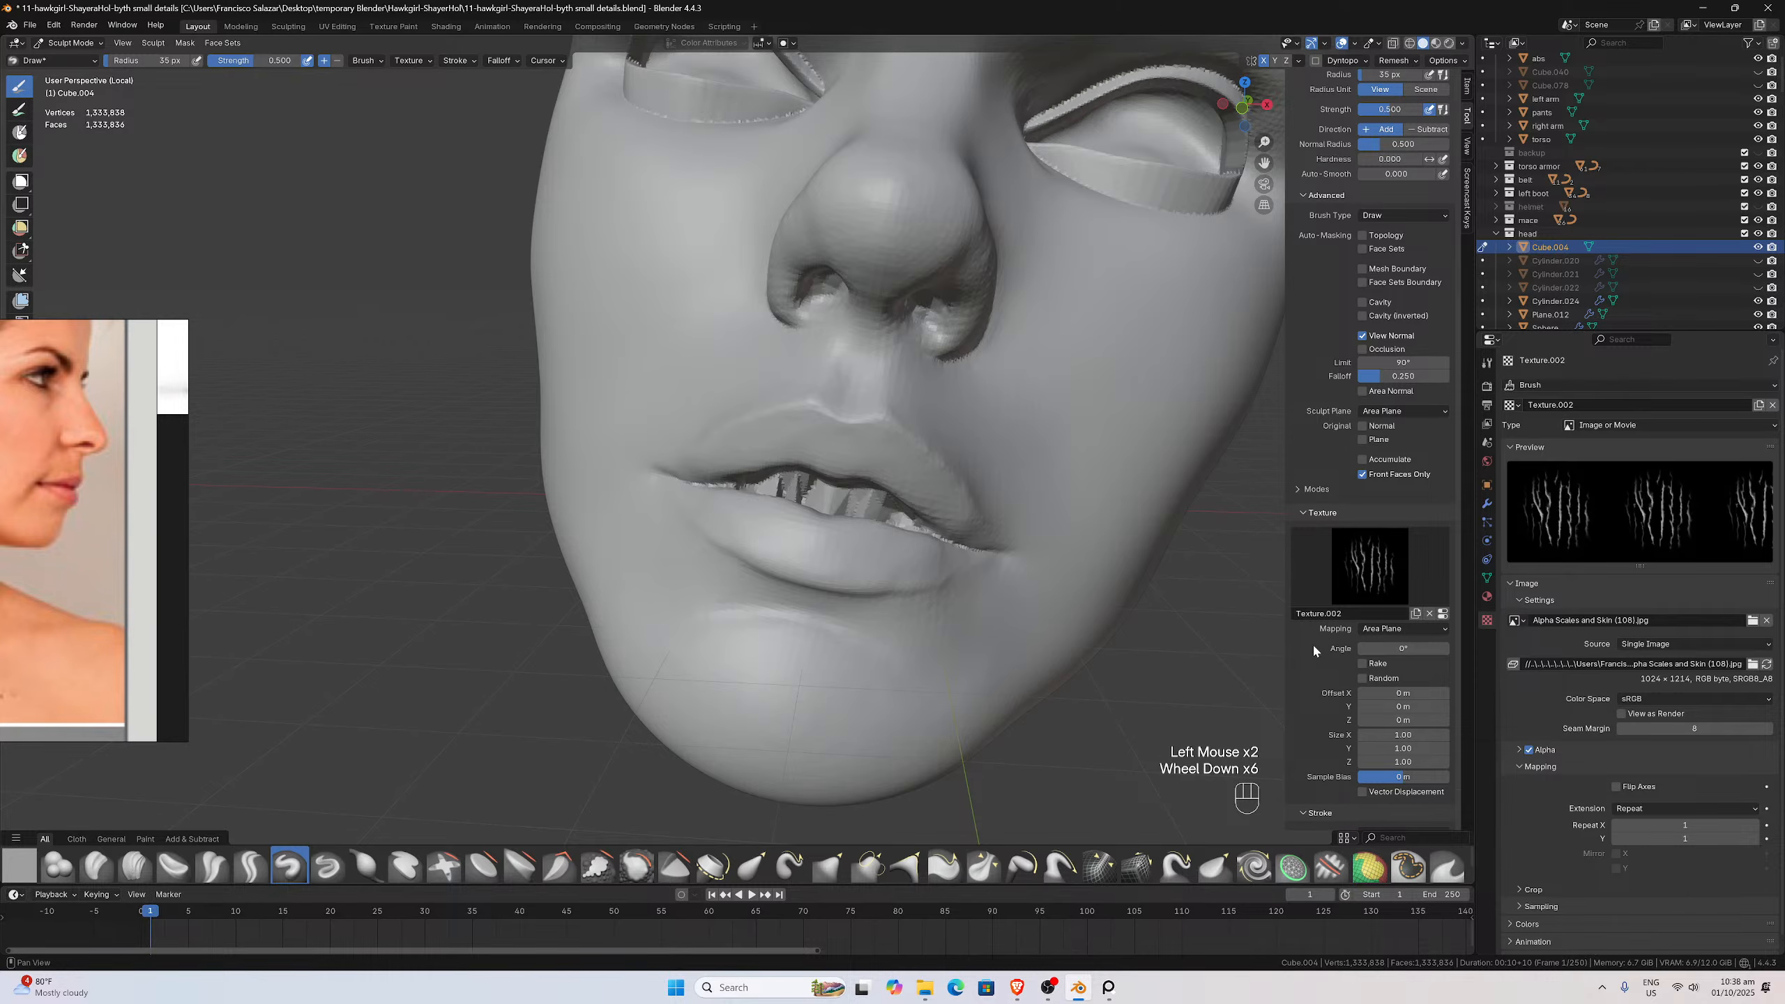
scroll(1321, 644, "down", 3)
left_click(1367, 690)
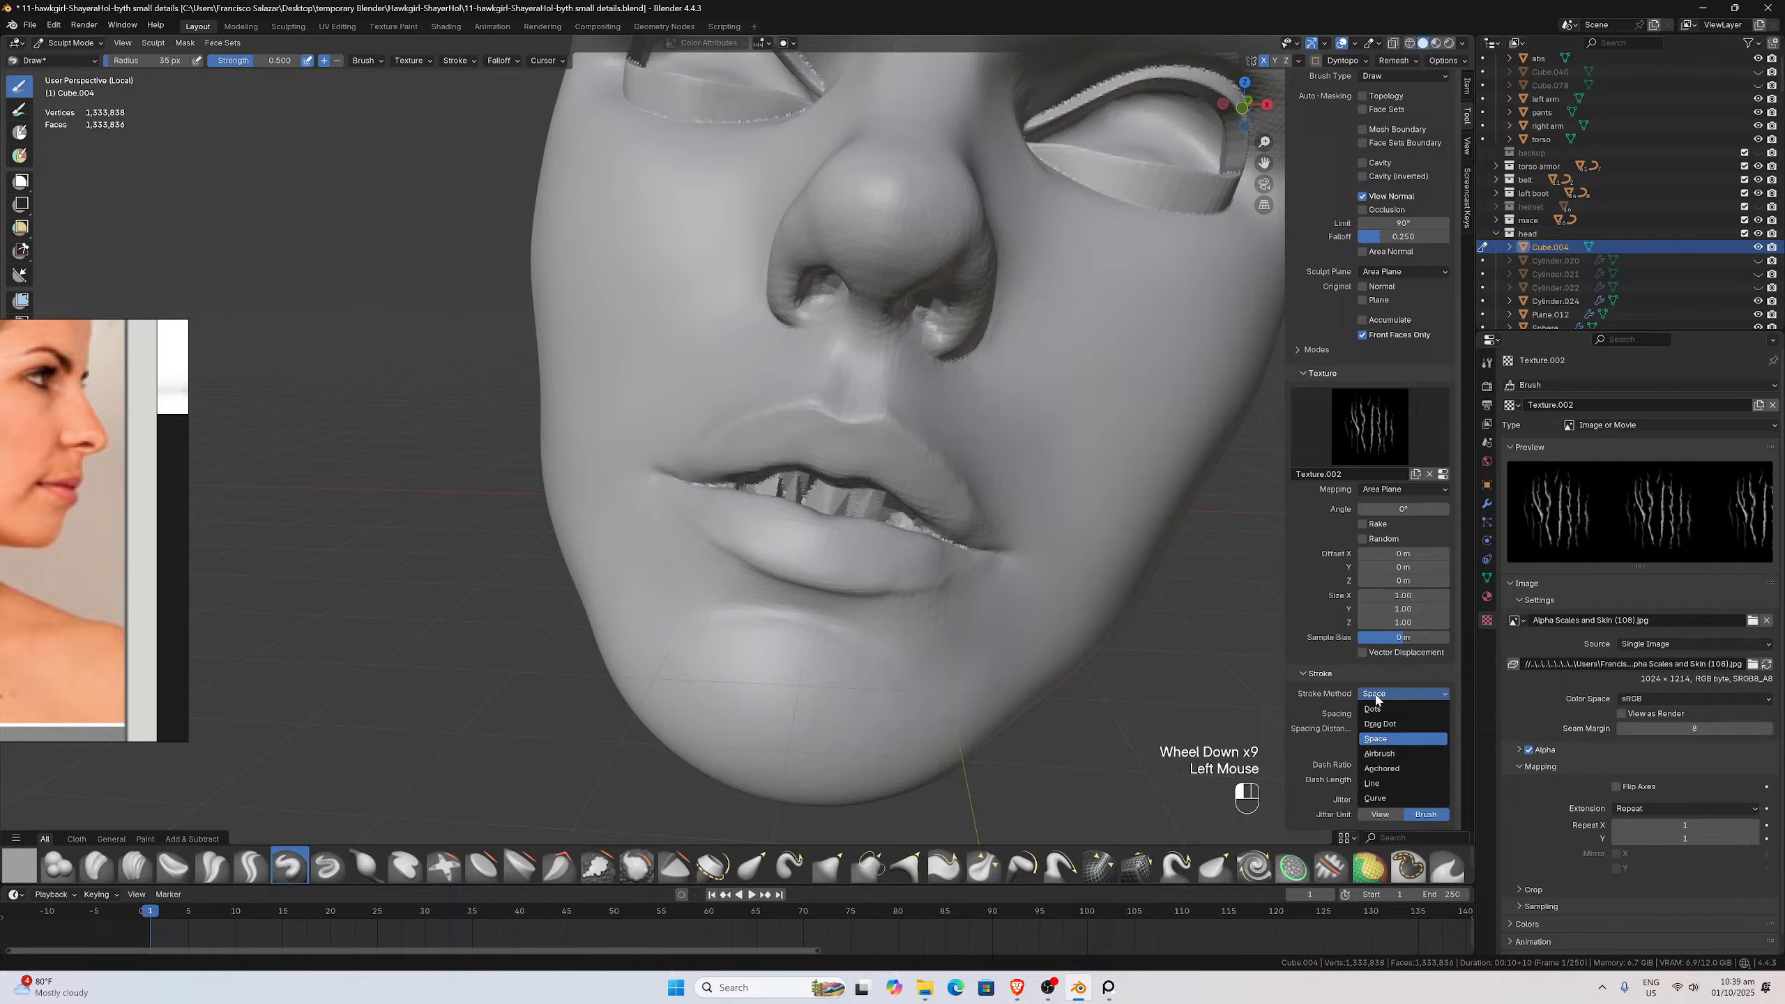
left_click(1398, 768)
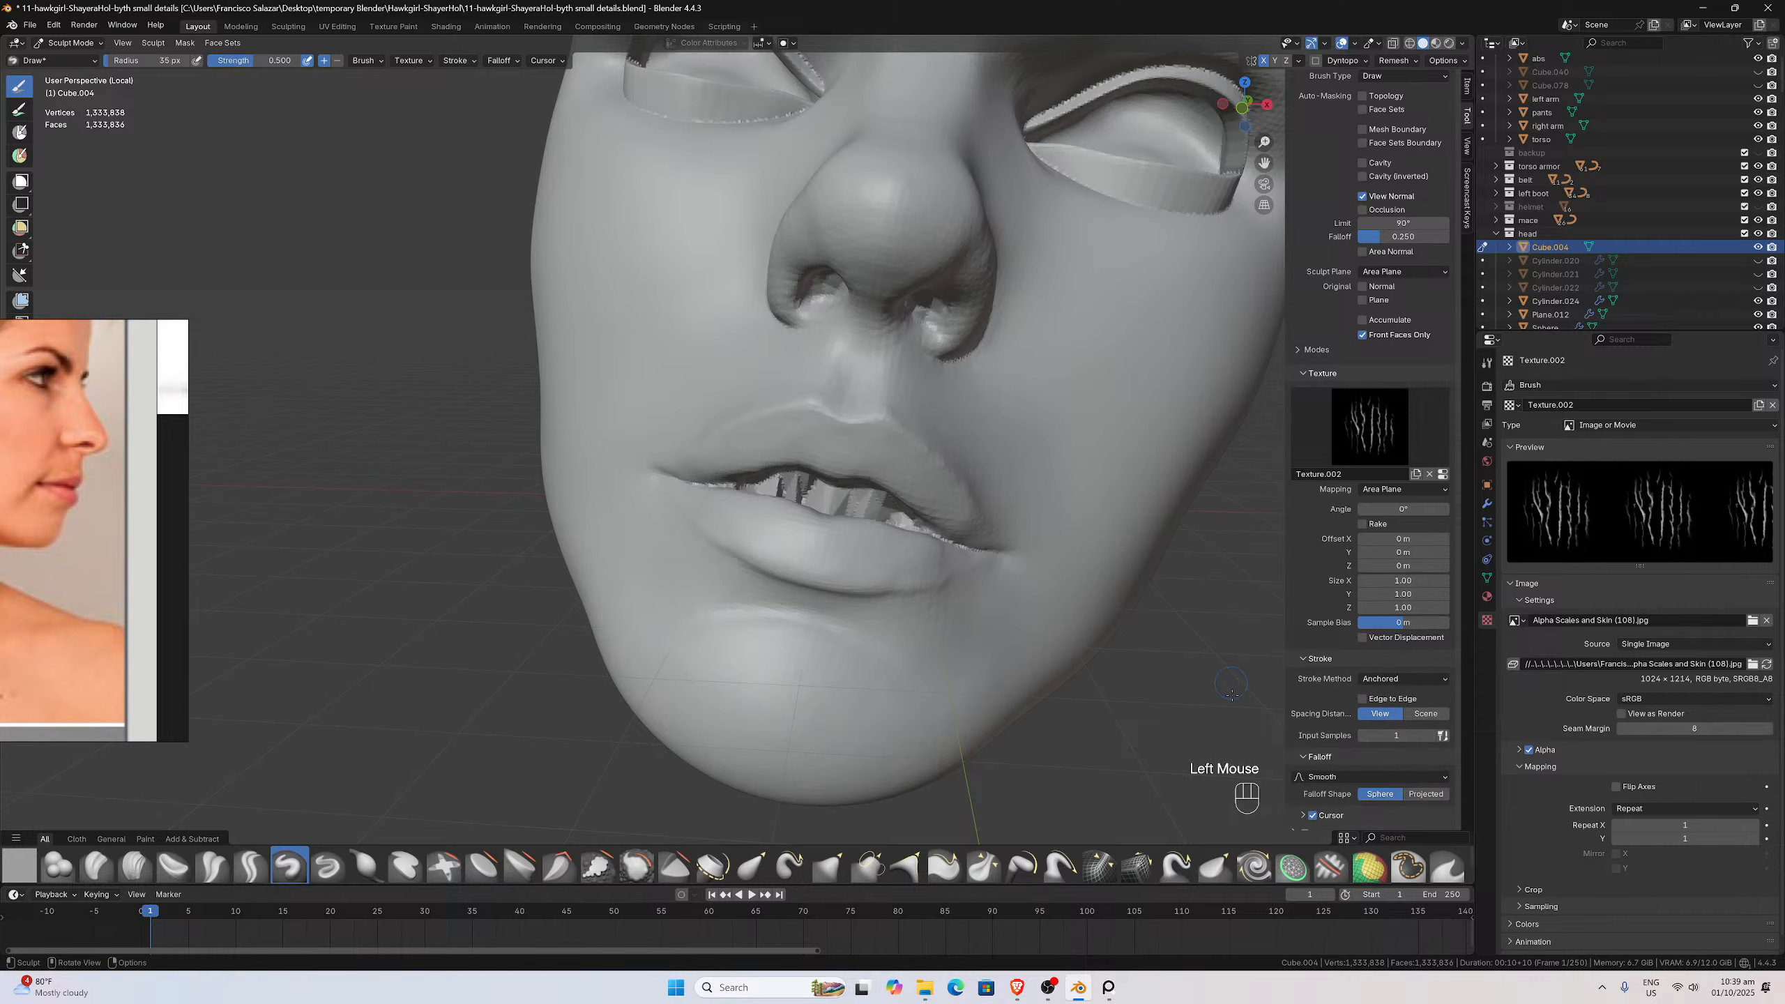
left_click(1324, 776)
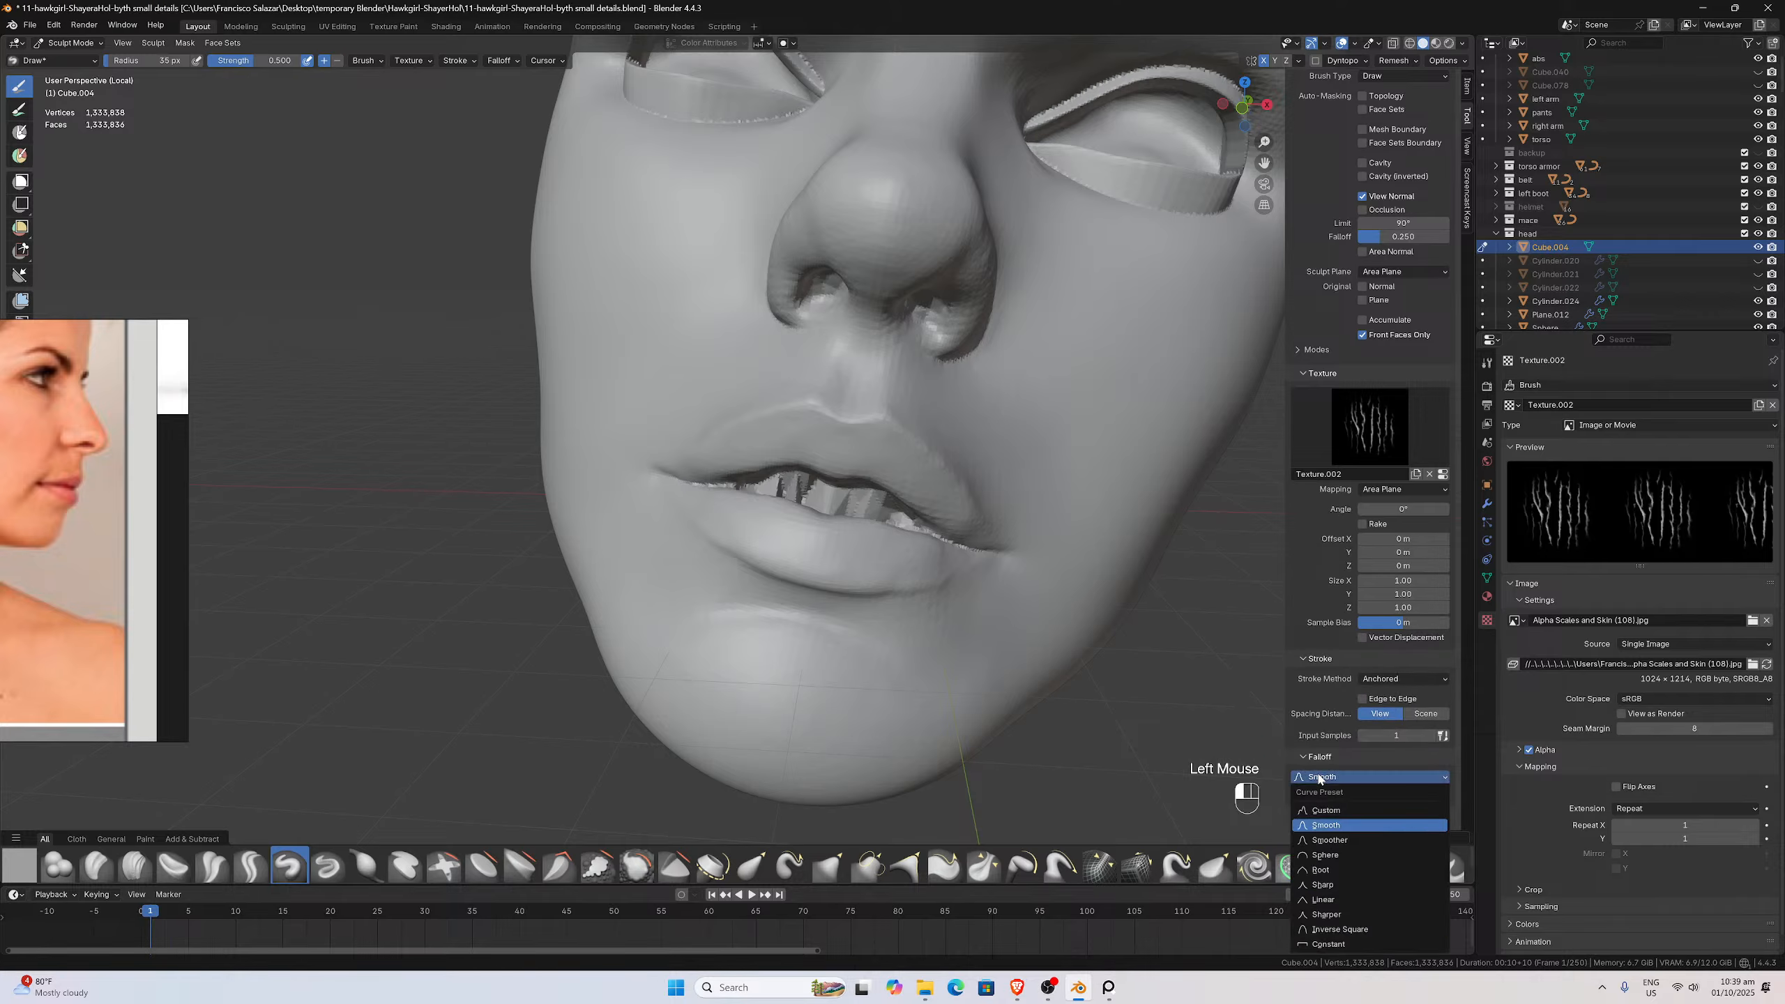
left_click(1327, 943)
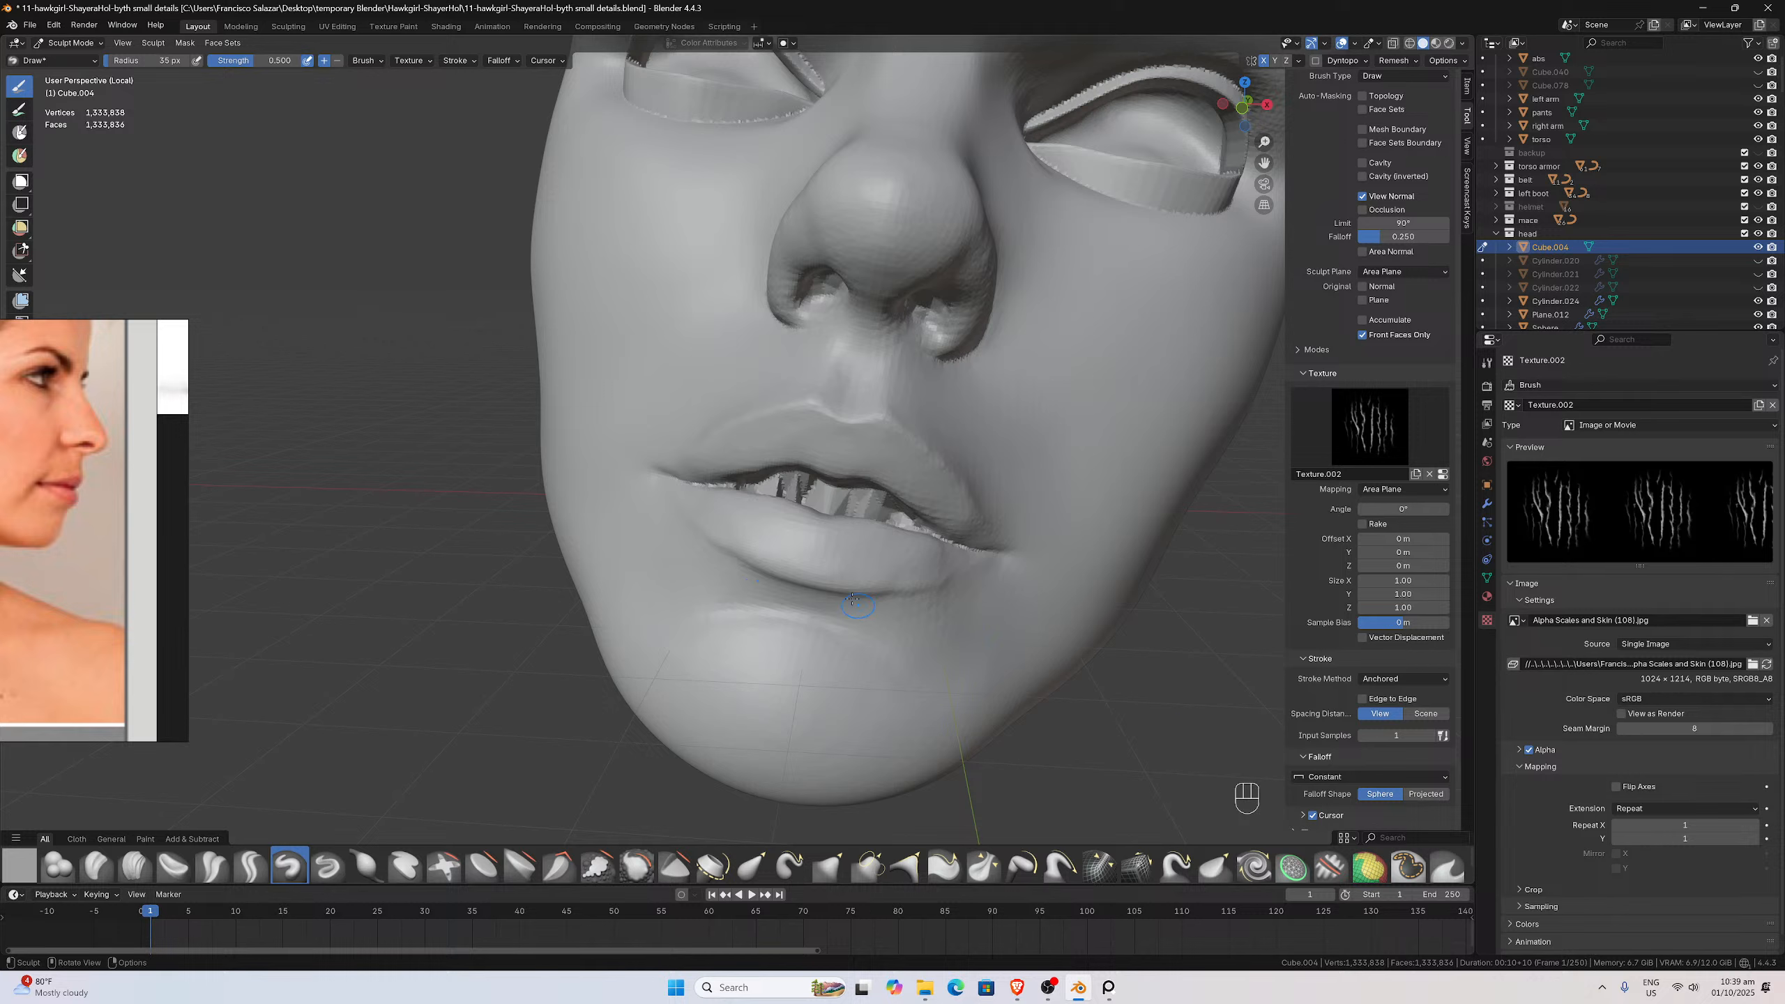
Try stamping the wrinkle alpha on the lower lip at the current brush strength, and undo it
left_click_drag(861, 559, 849, 515)
key("ctrl+z")
key("ctrl+z")
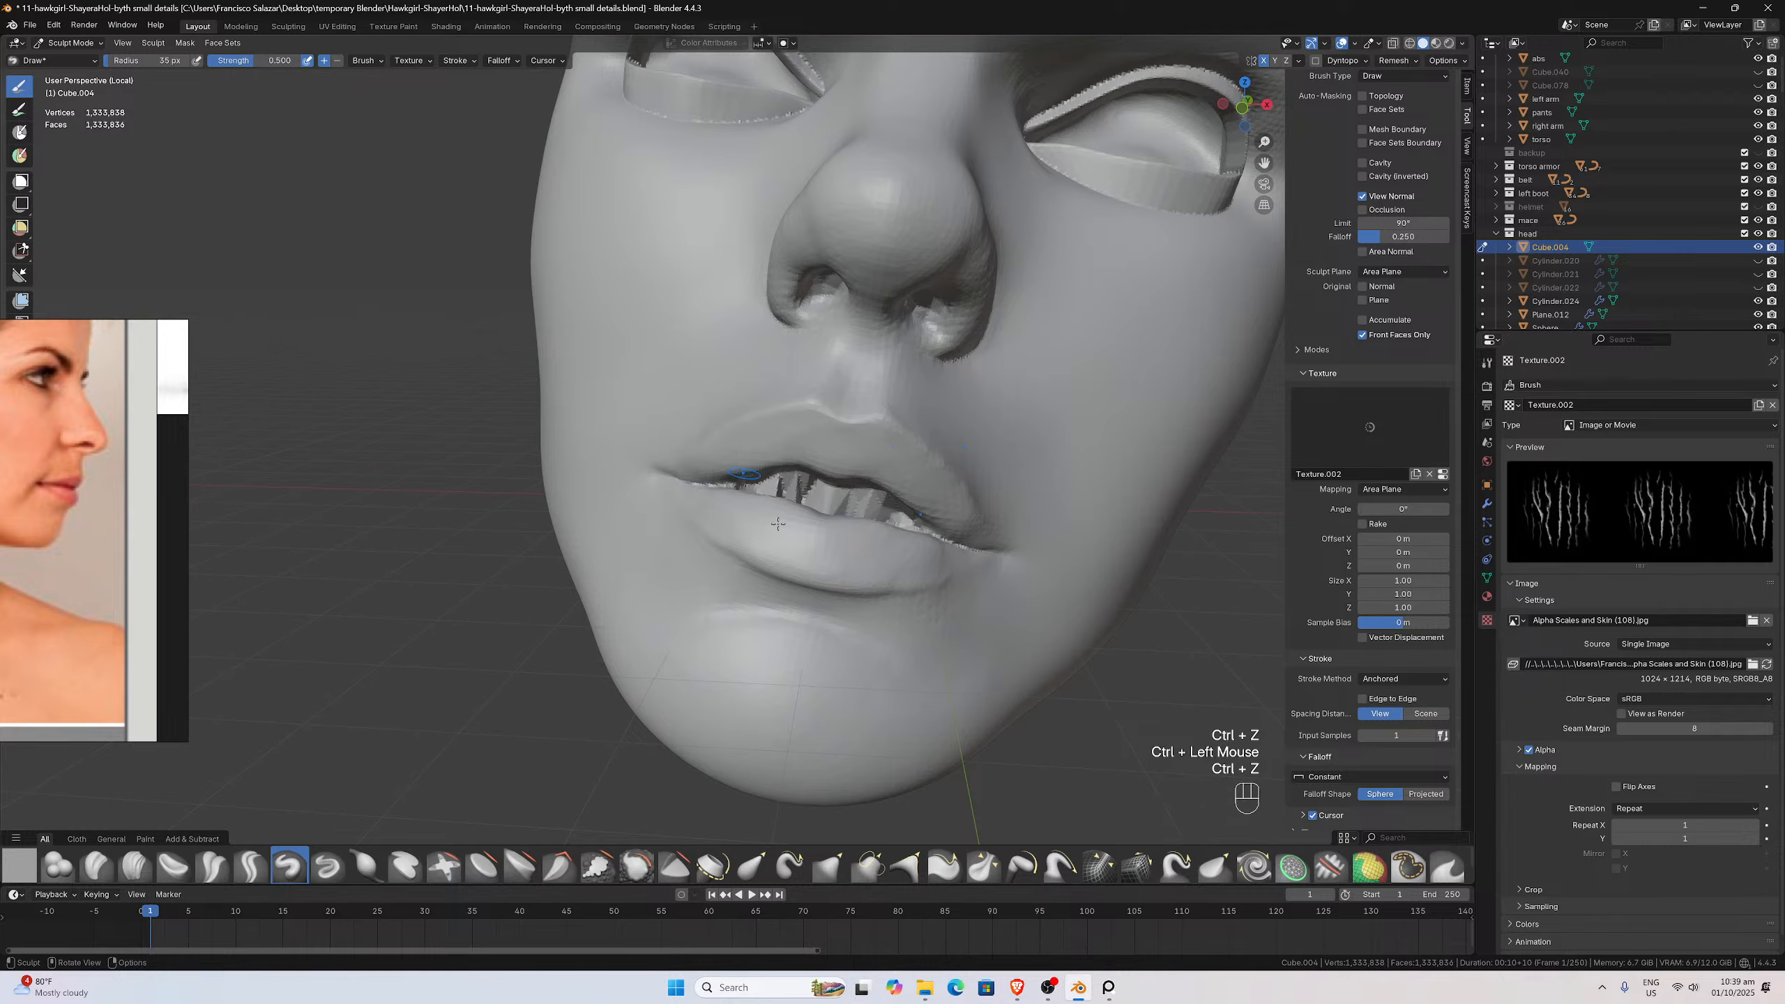
Set the Draw brush's strength to 0.2, try engraving the wrinkle alpha into the lower lip, and undo the stamp
left_click(267, 61)
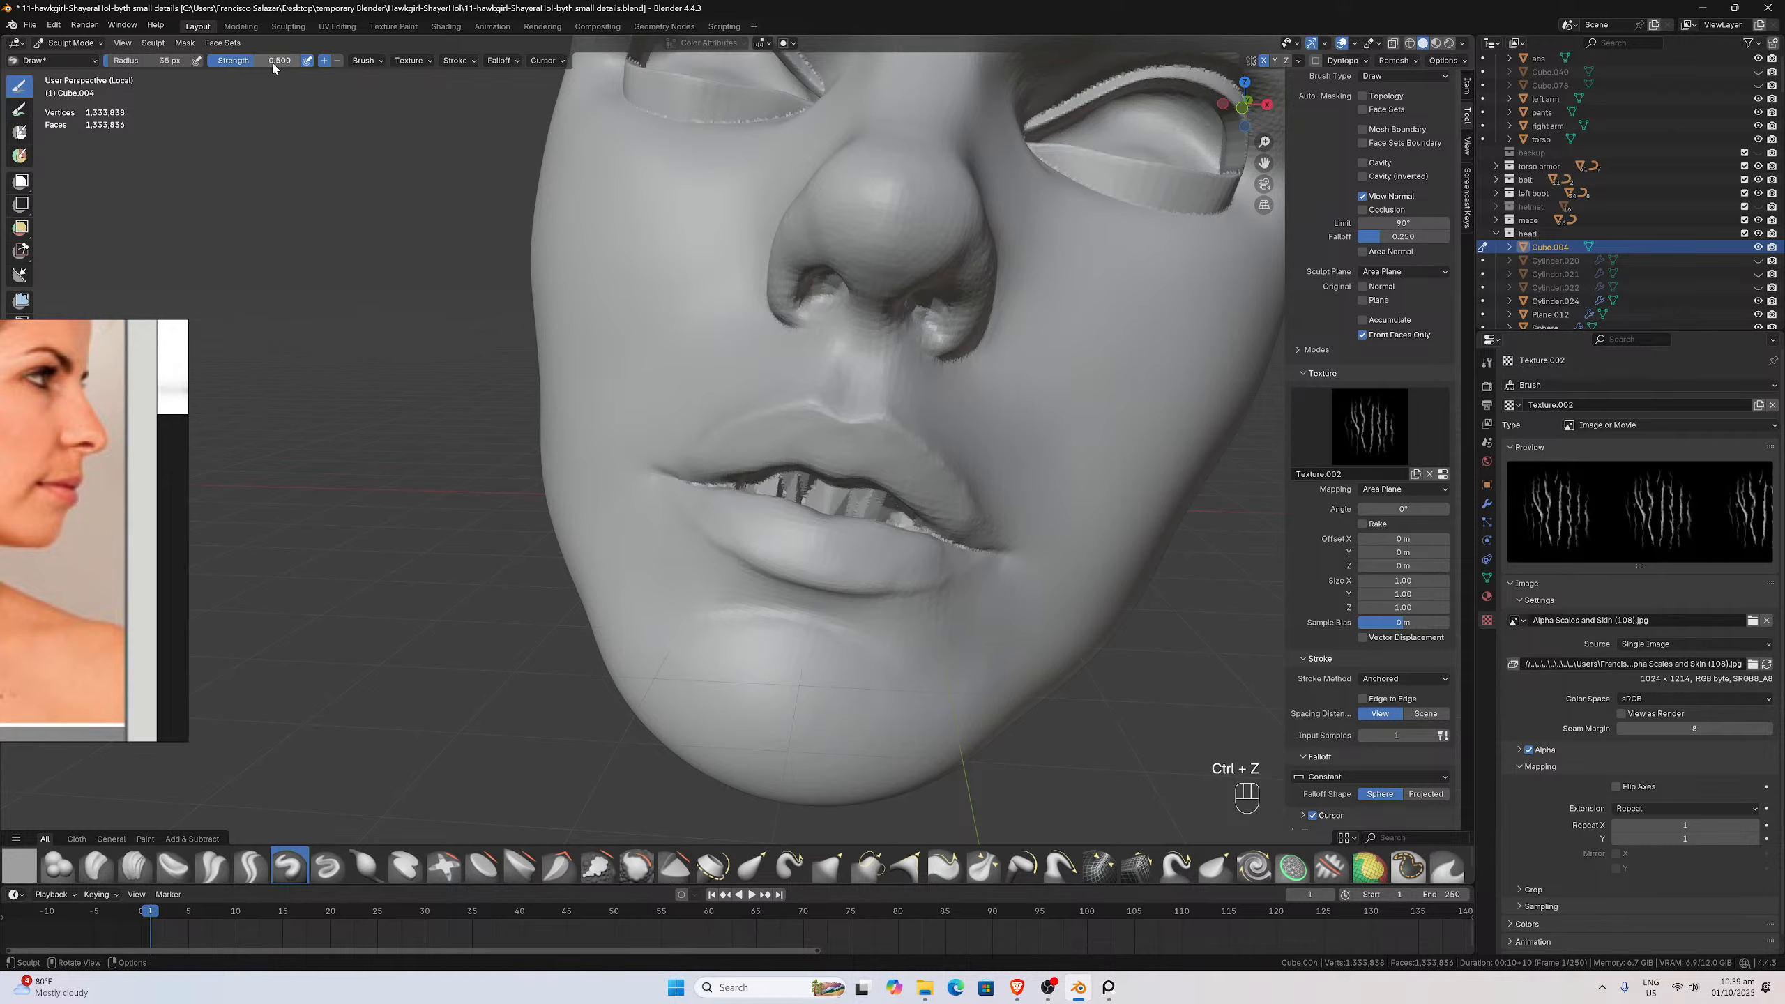
type("0.5")
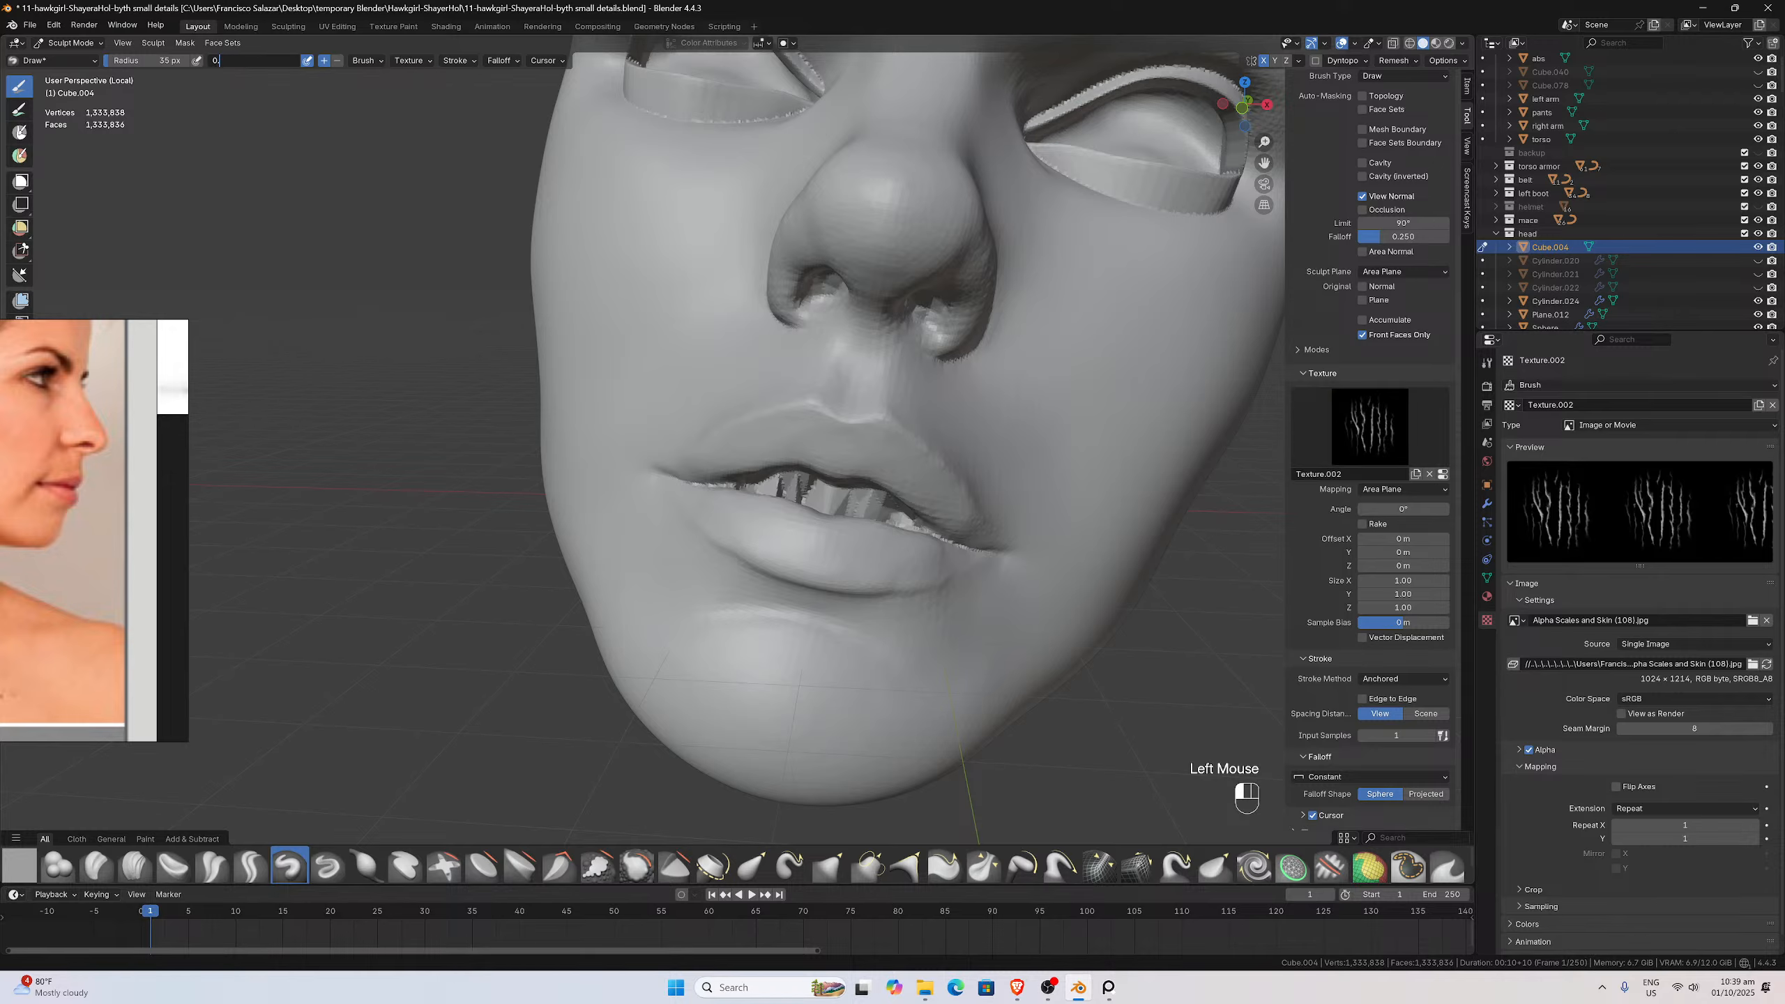
key("Return")
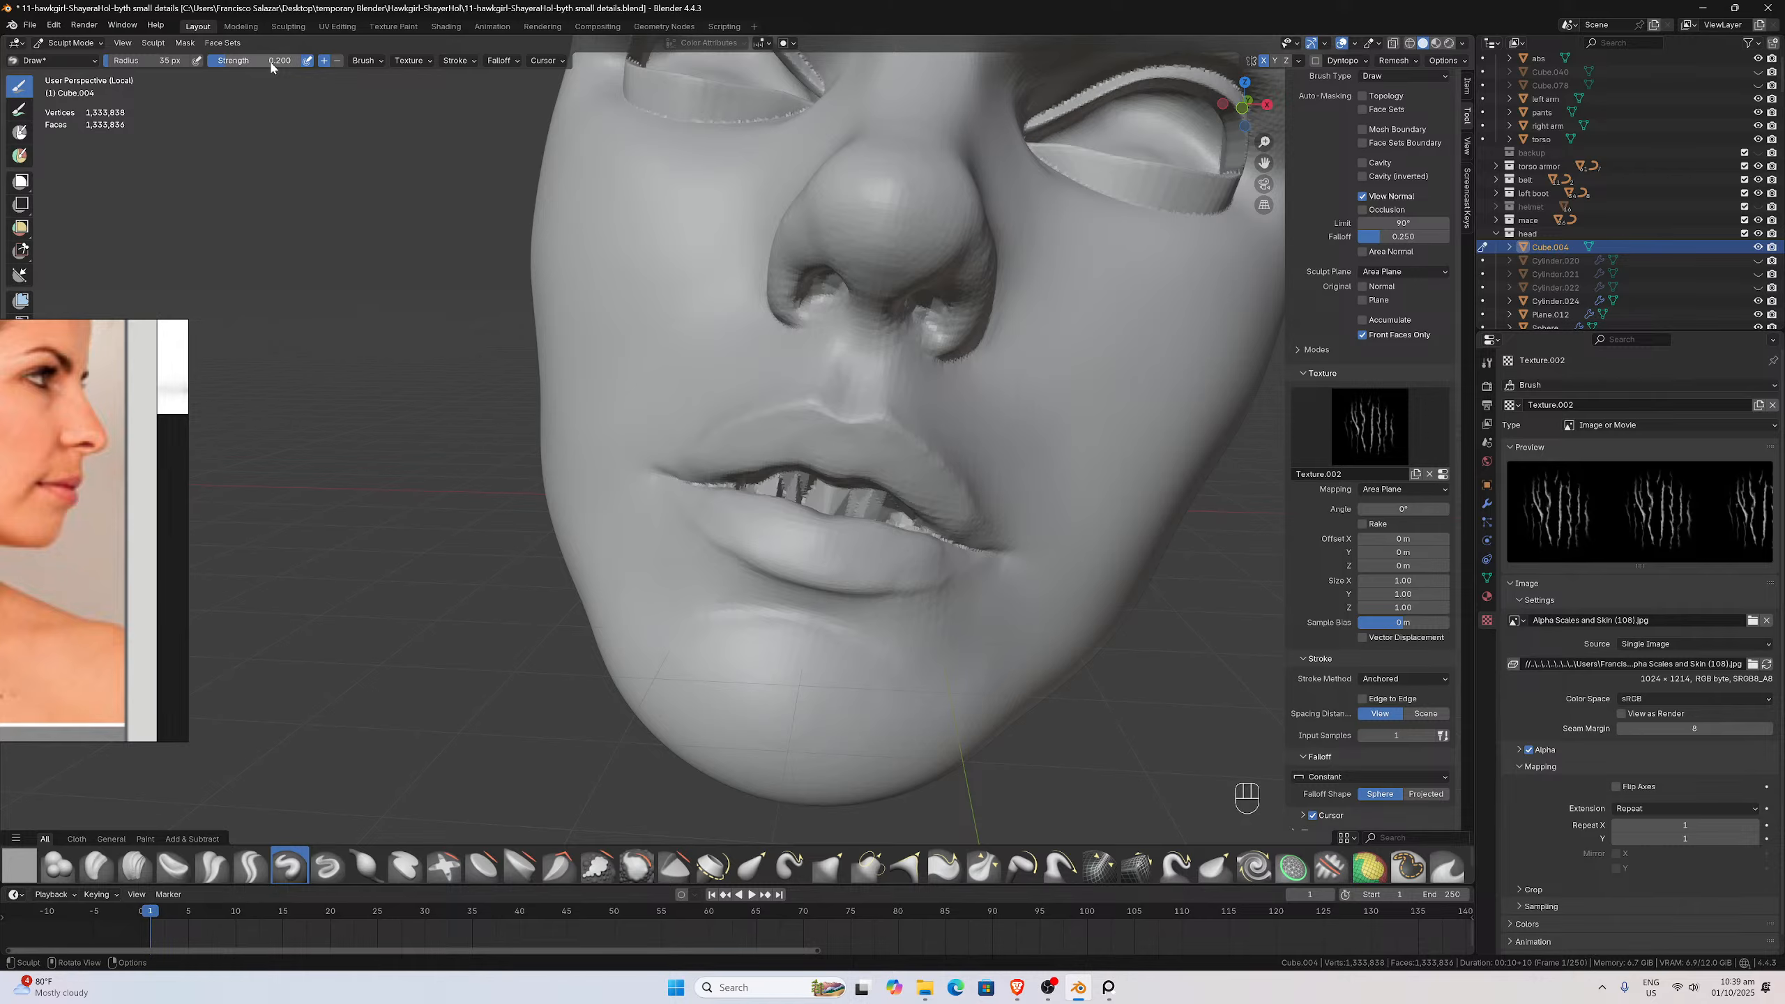
left_click_drag(886, 561, 872, 608, "ctrl")
middle_click_drag(873, 609, 834, 607)
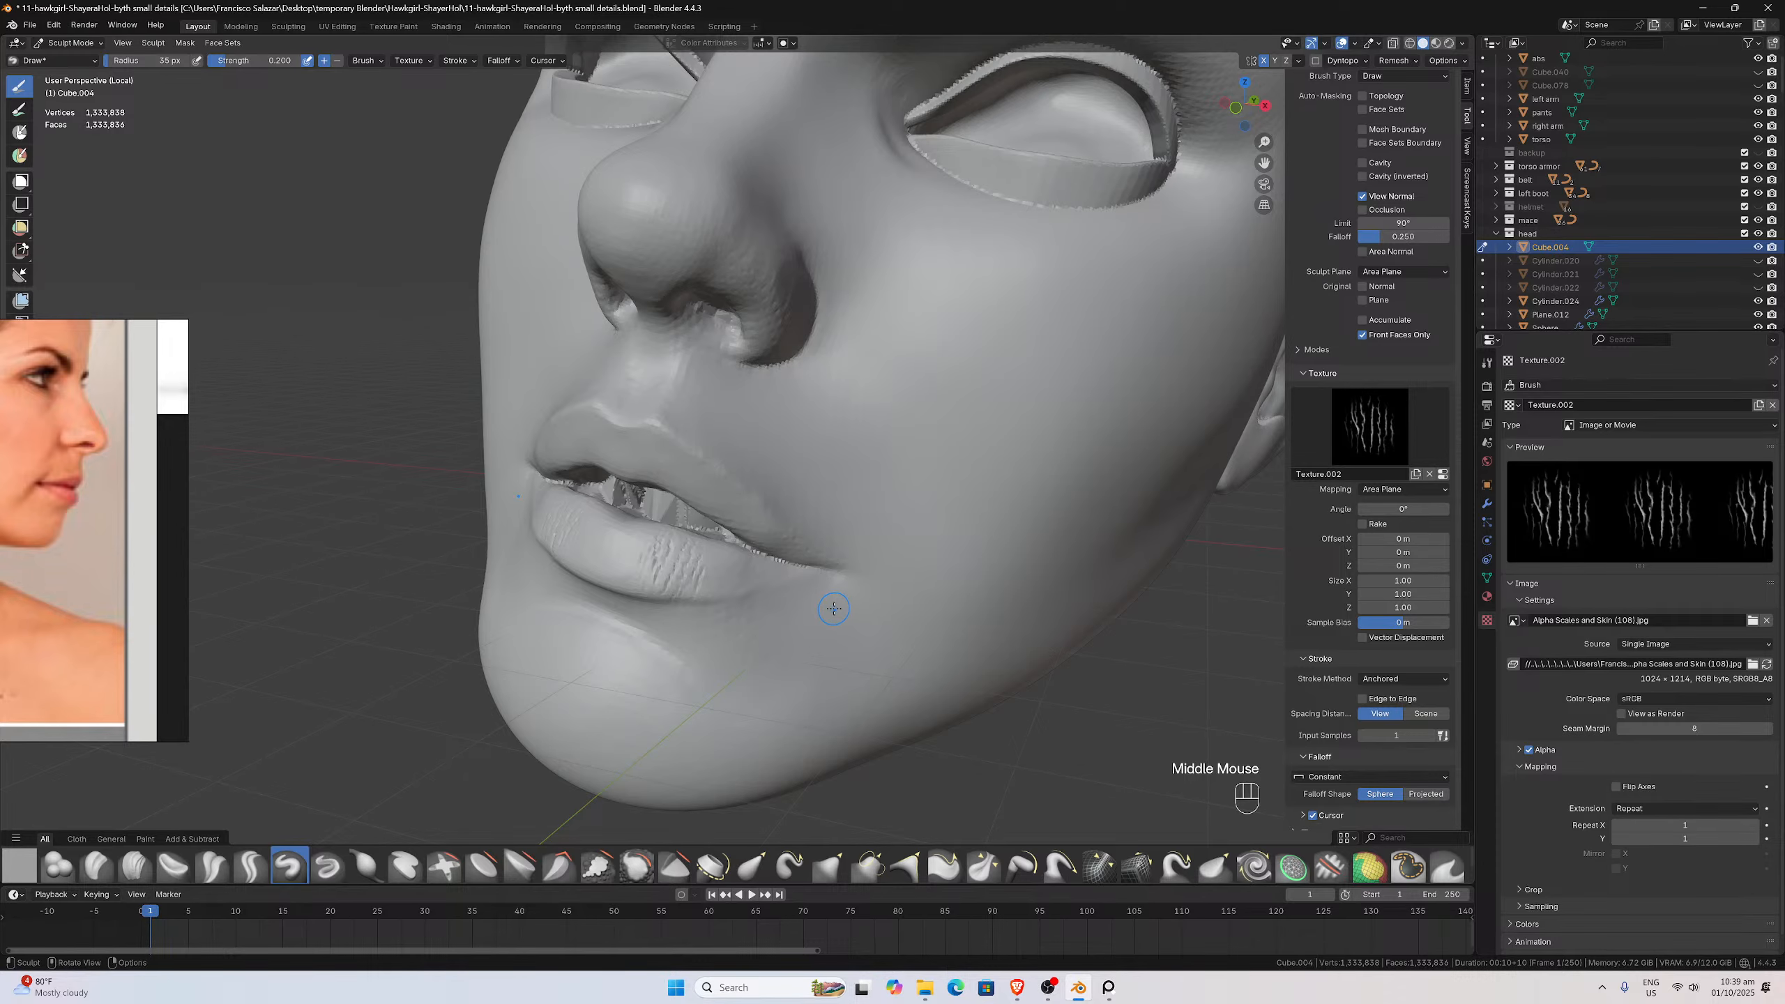
key("ctrl+z")
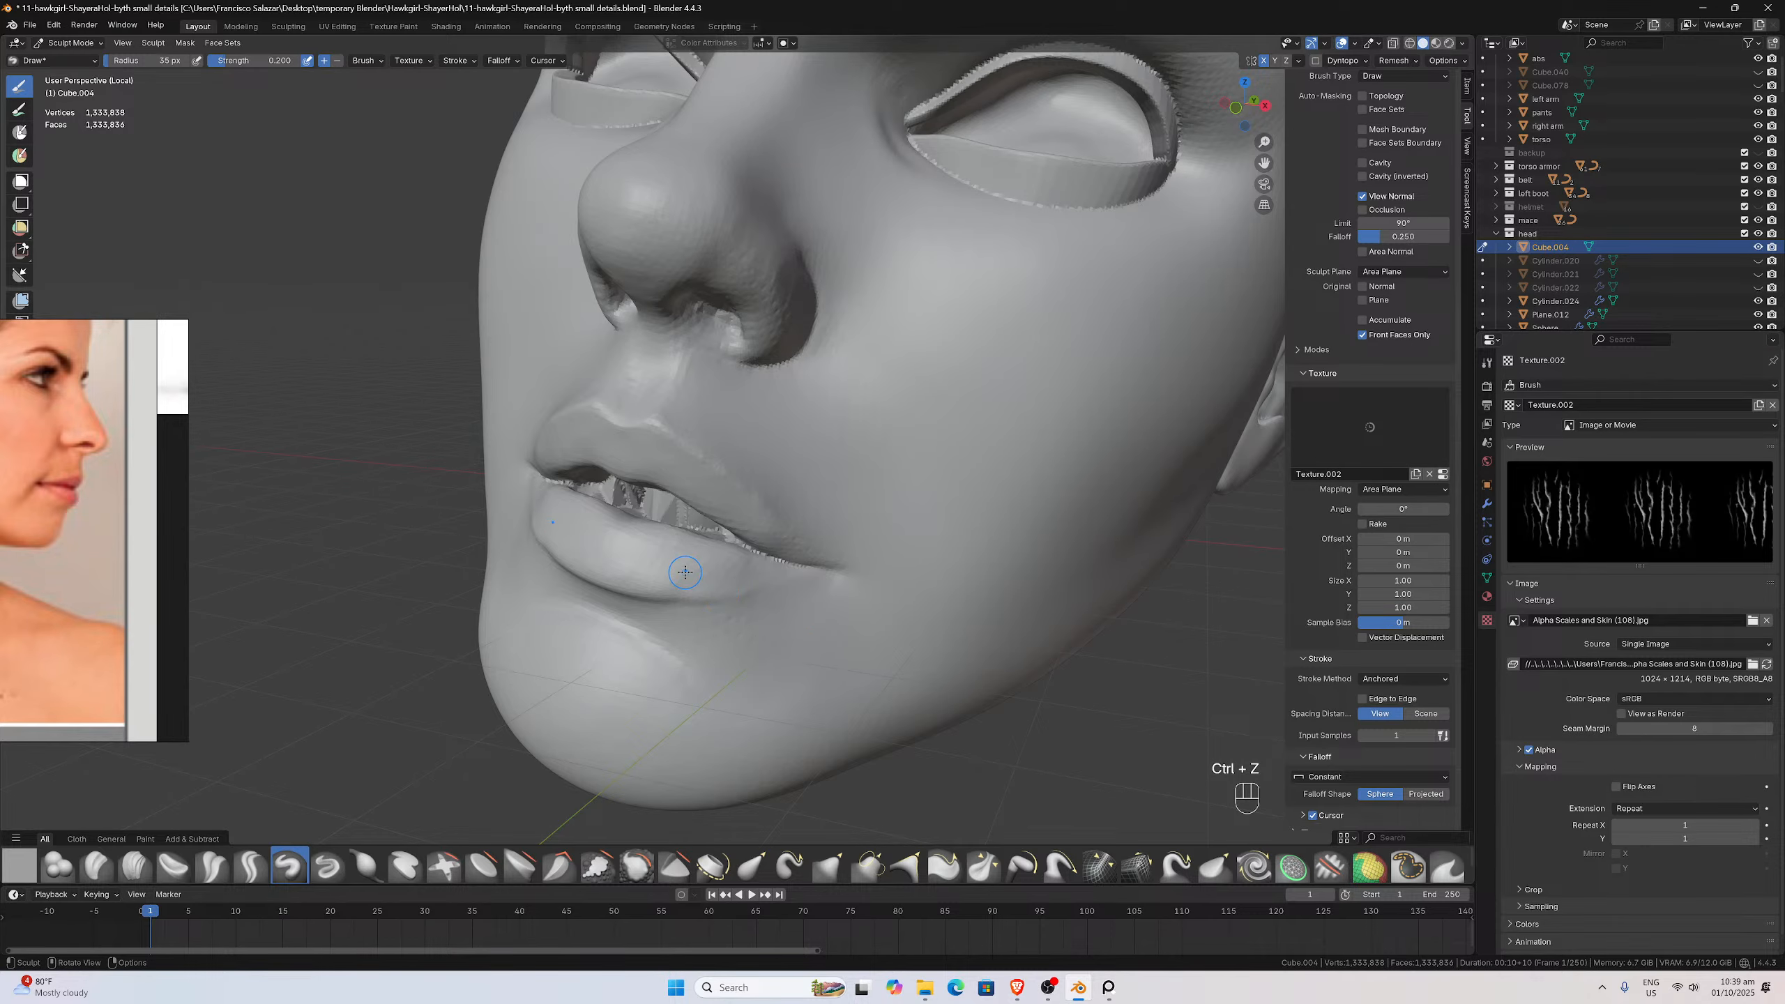
Set the Draw brush's strength to 0.1, engrave two wrinkle stamps side by side into the lower lip, and undo the last stamp
middle_click_drag(678, 578, 832, 571)
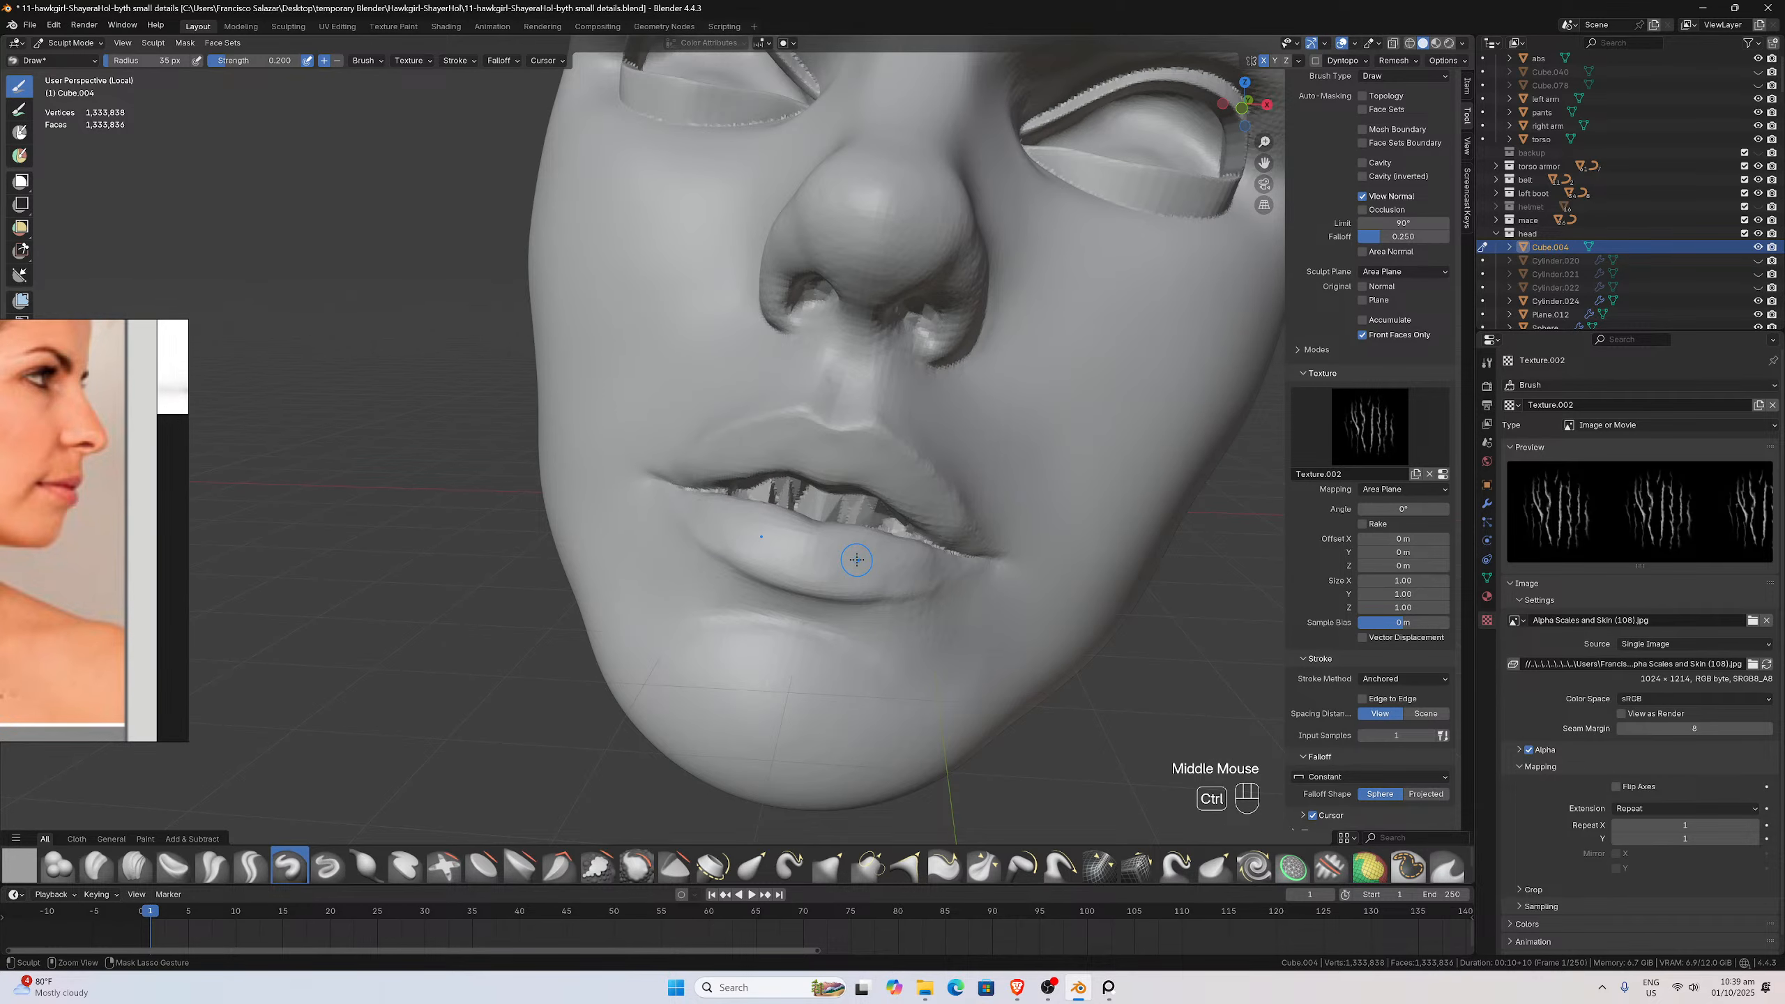
left_click(239, 60)
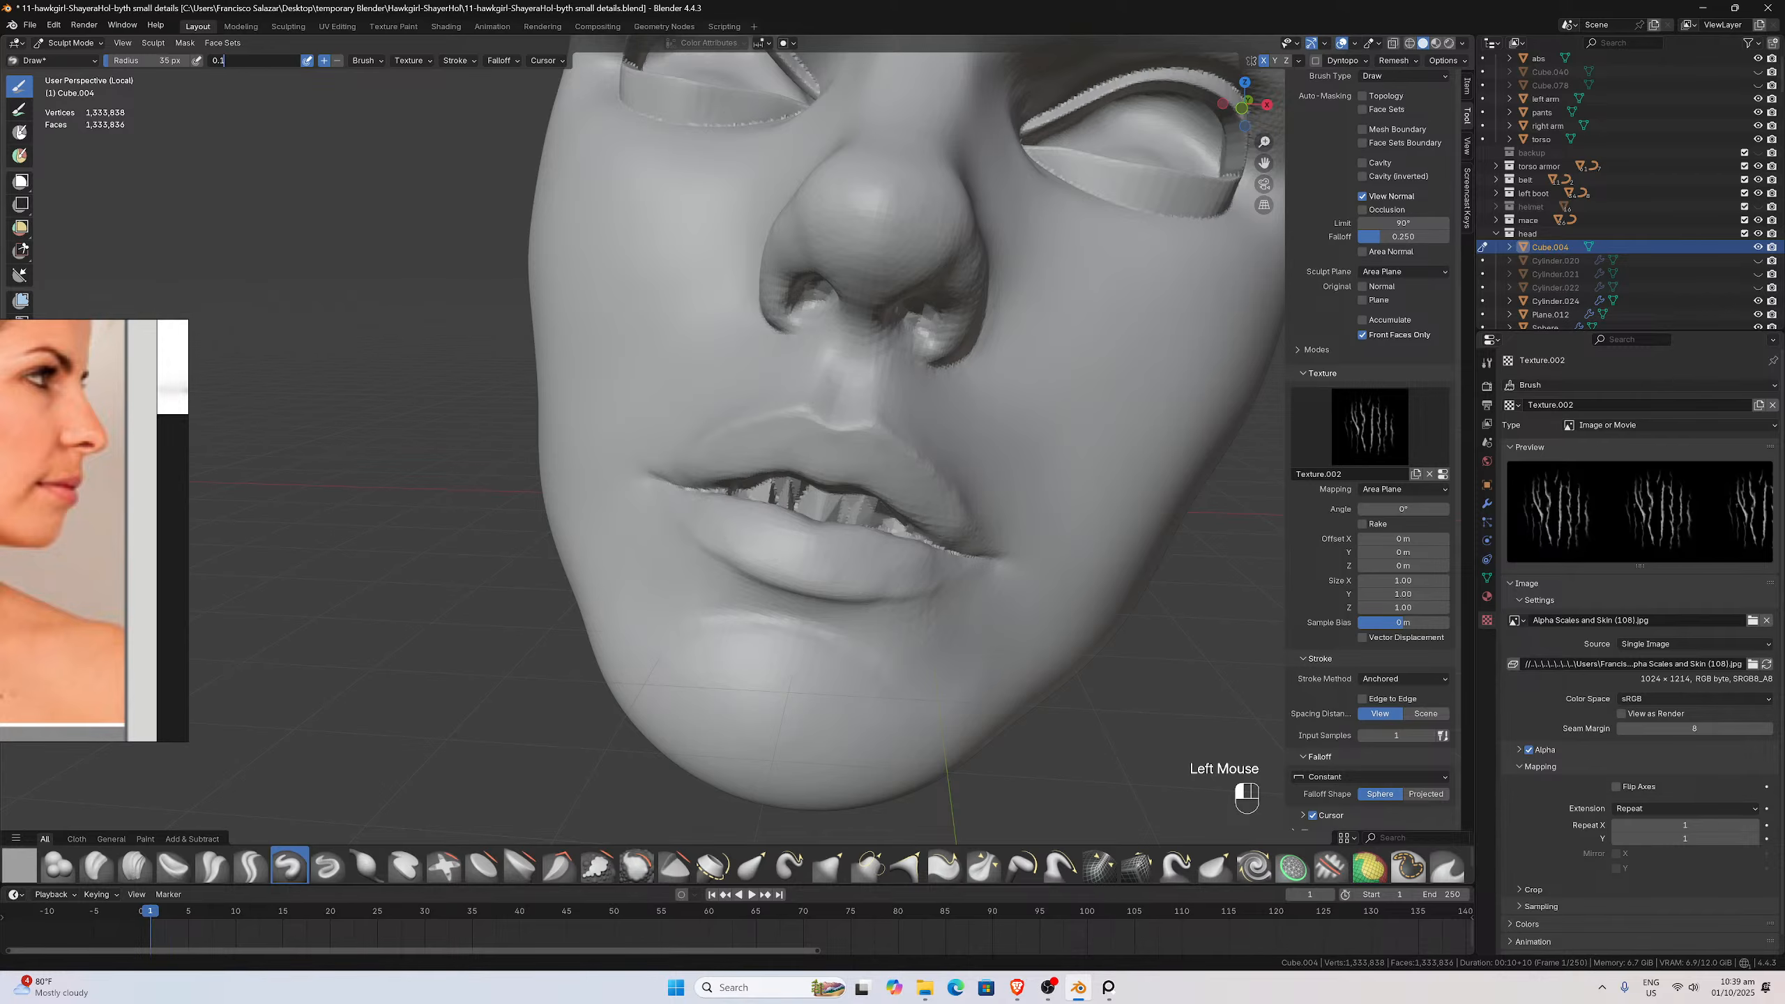
type("0.1")
key("Return")
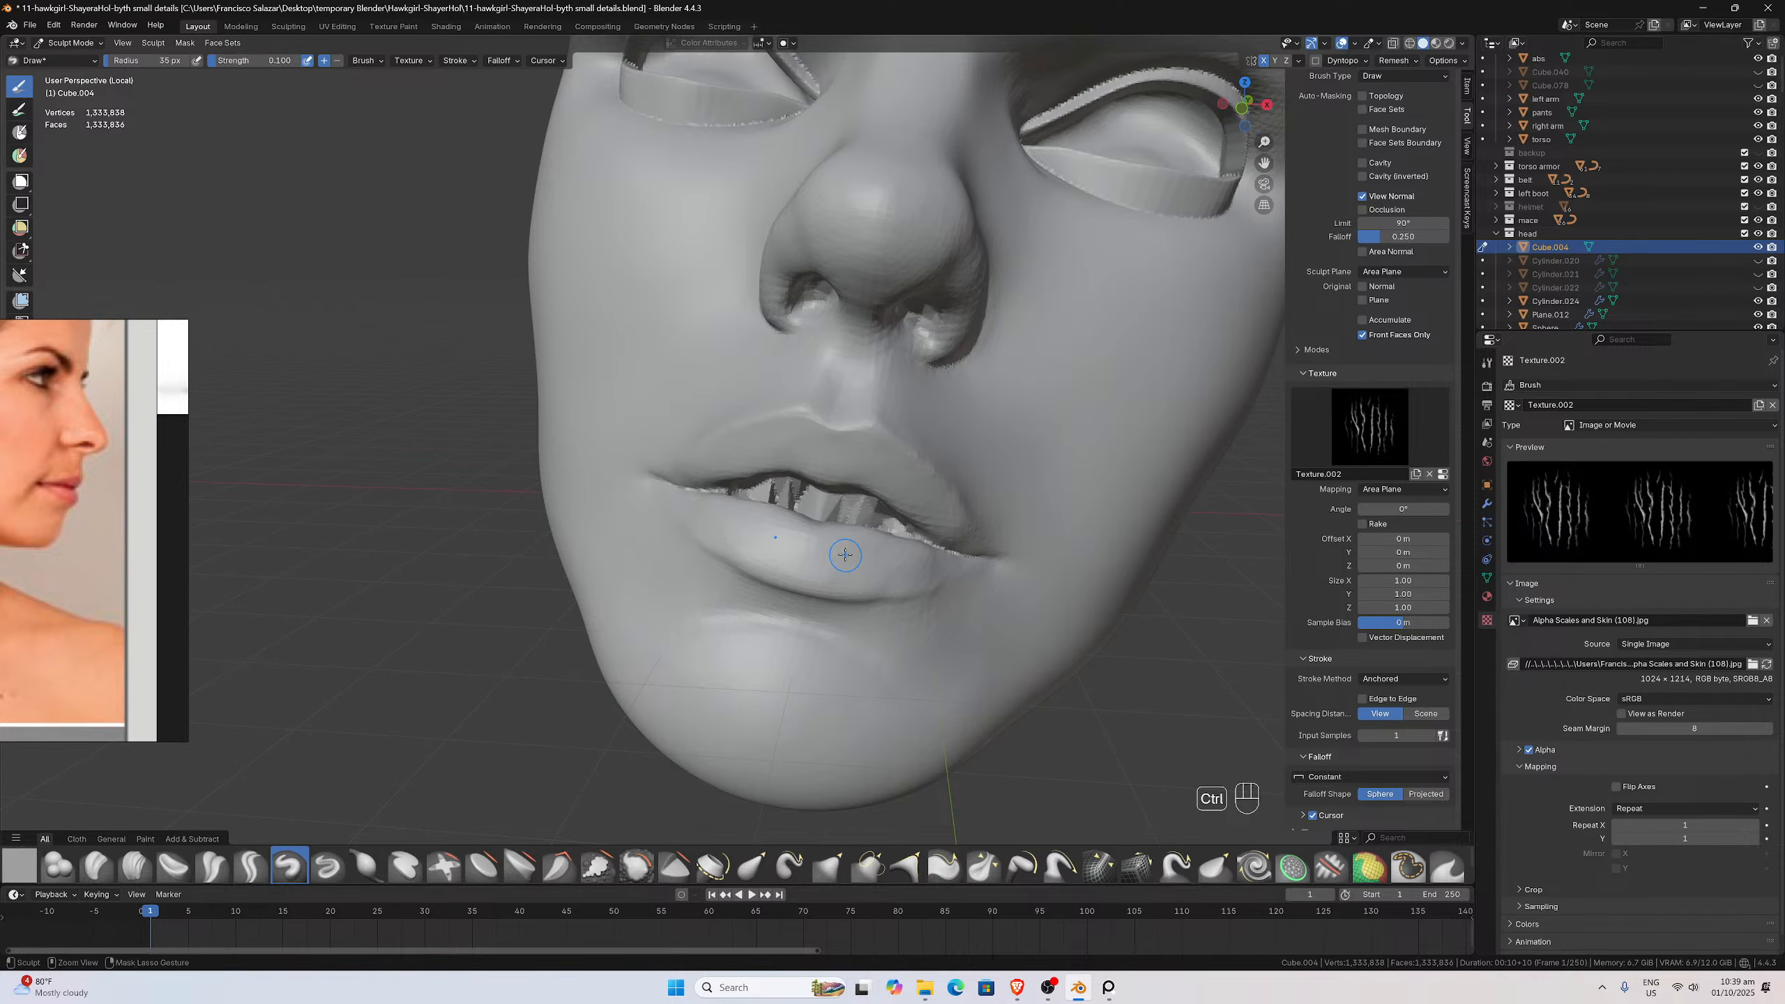
left_click_drag(844, 555, 818, 621, "ctrl")
left_click_drag(891, 573, 877, 638, "ctrl")
middle_click_drag(845, 621, 775, 594)
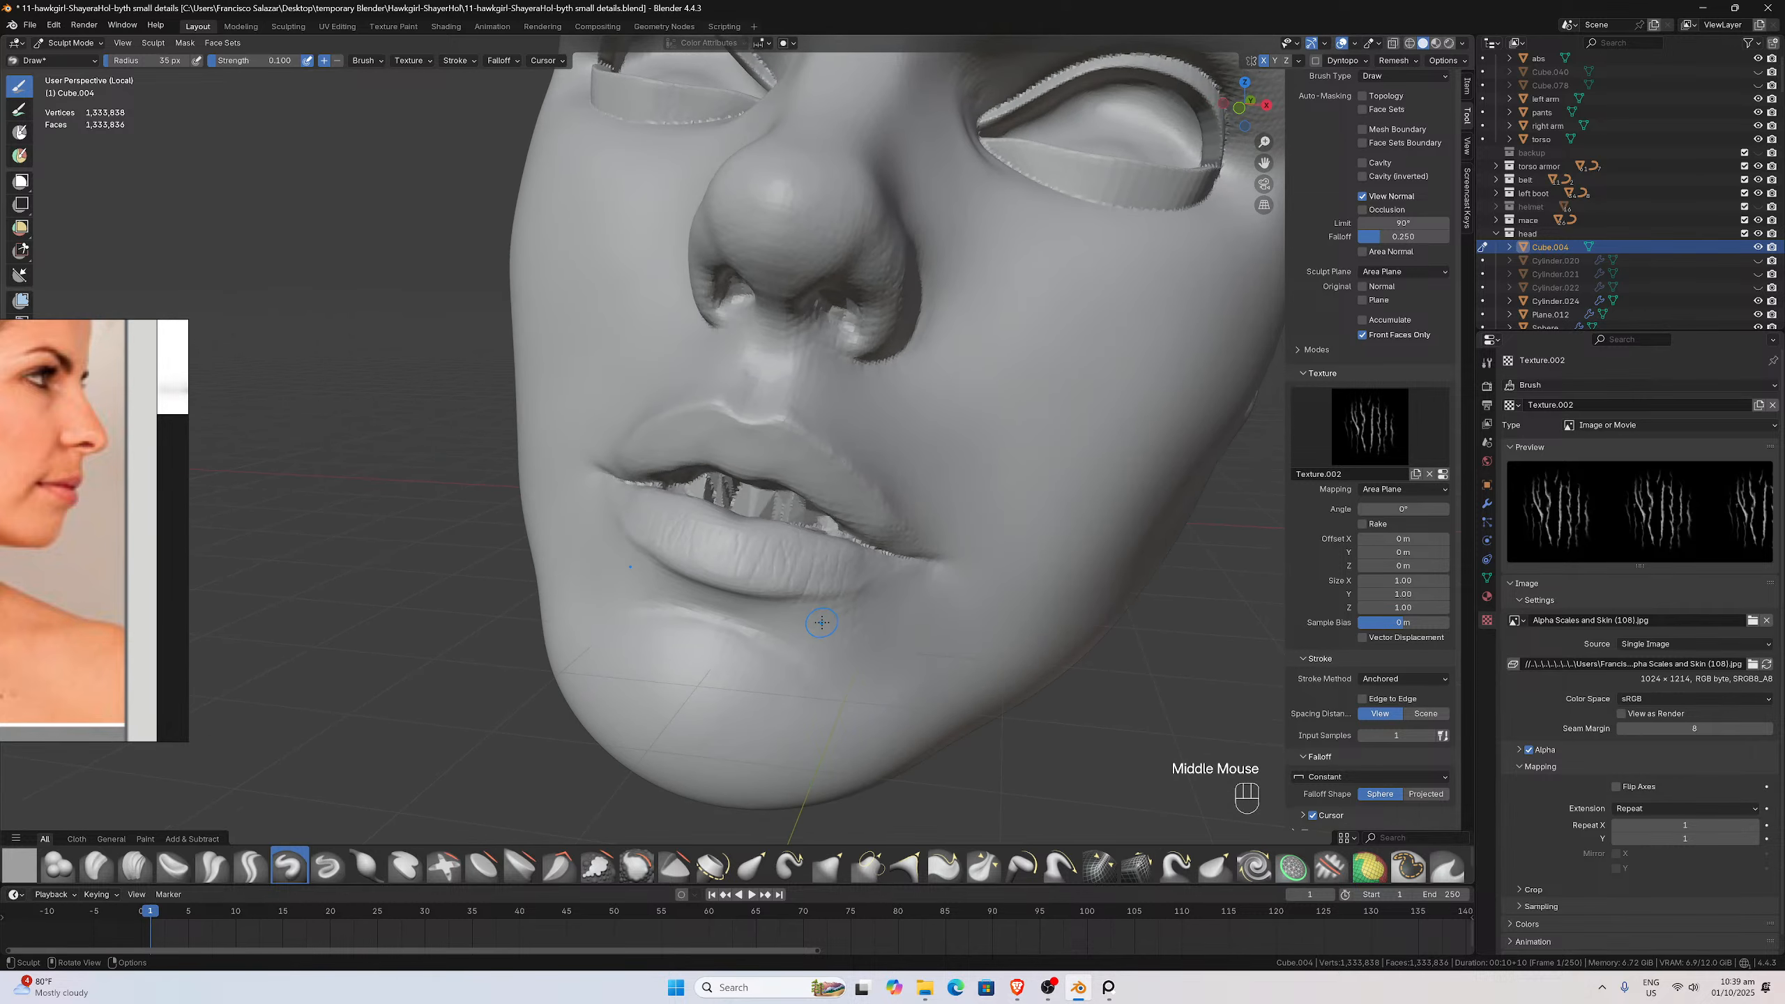
key("ctrl+z")
Switch to the Smooth brush, set its strength to 0.3, and undo the last edit
left_click(634, 868)
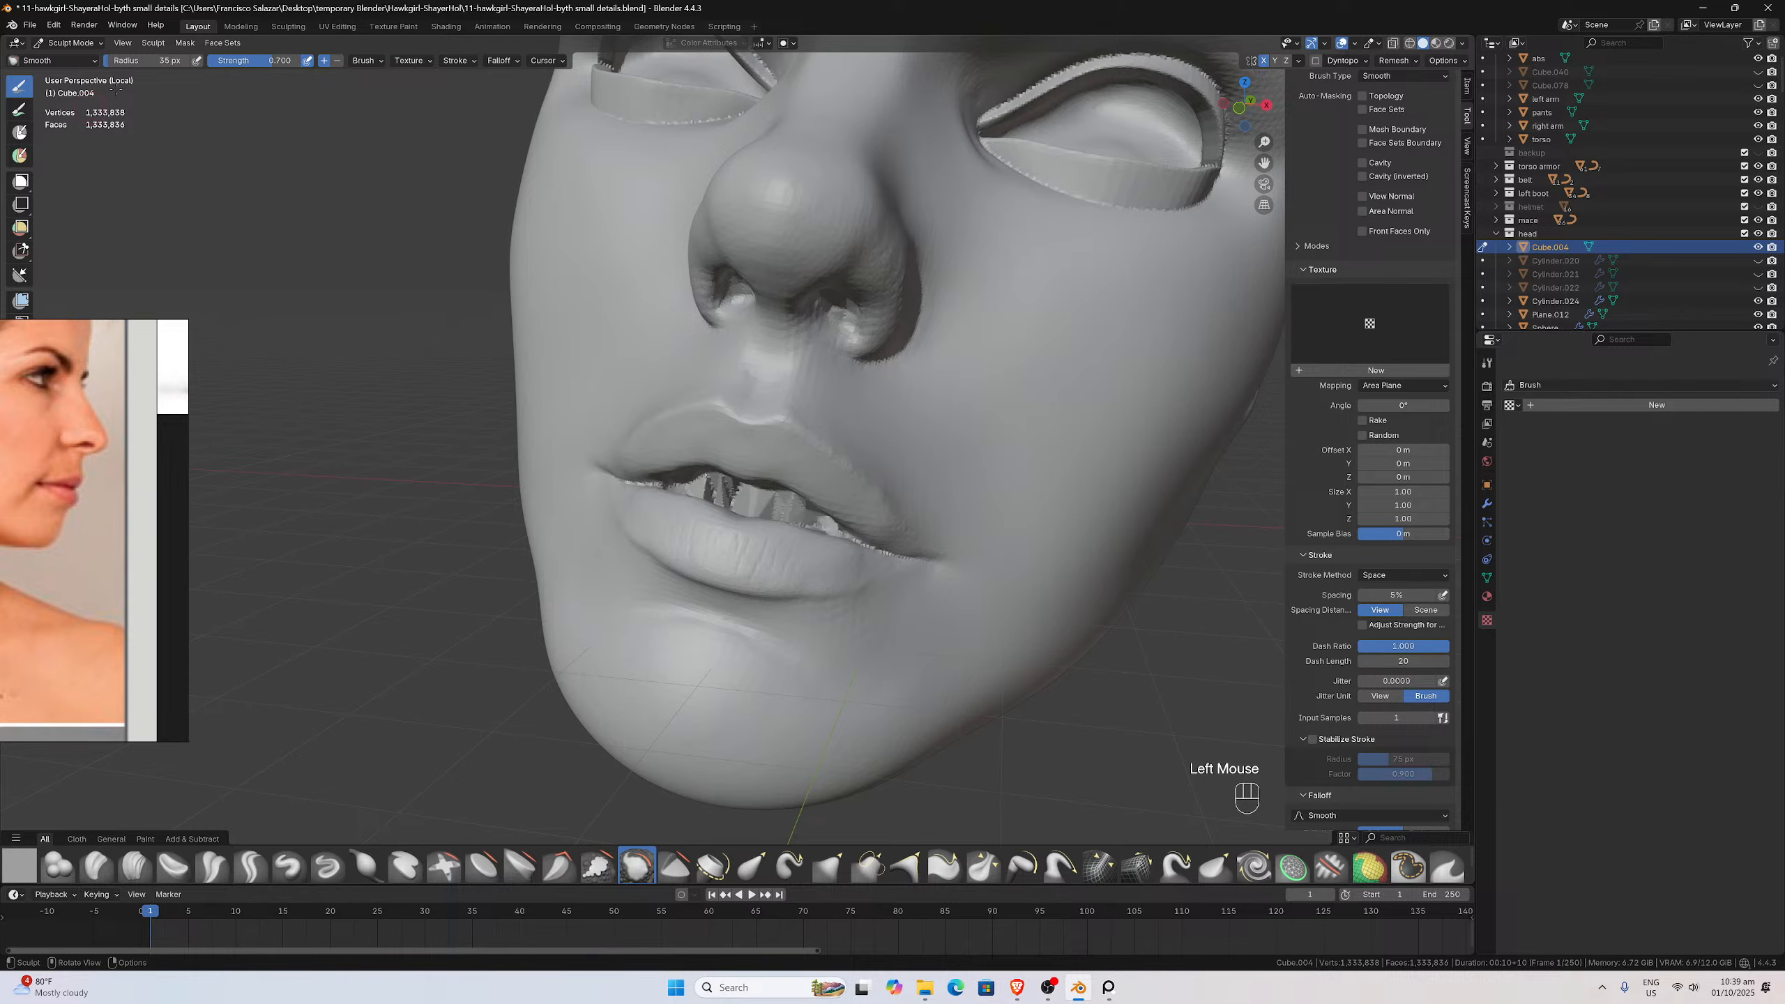
double_click(281, 60)
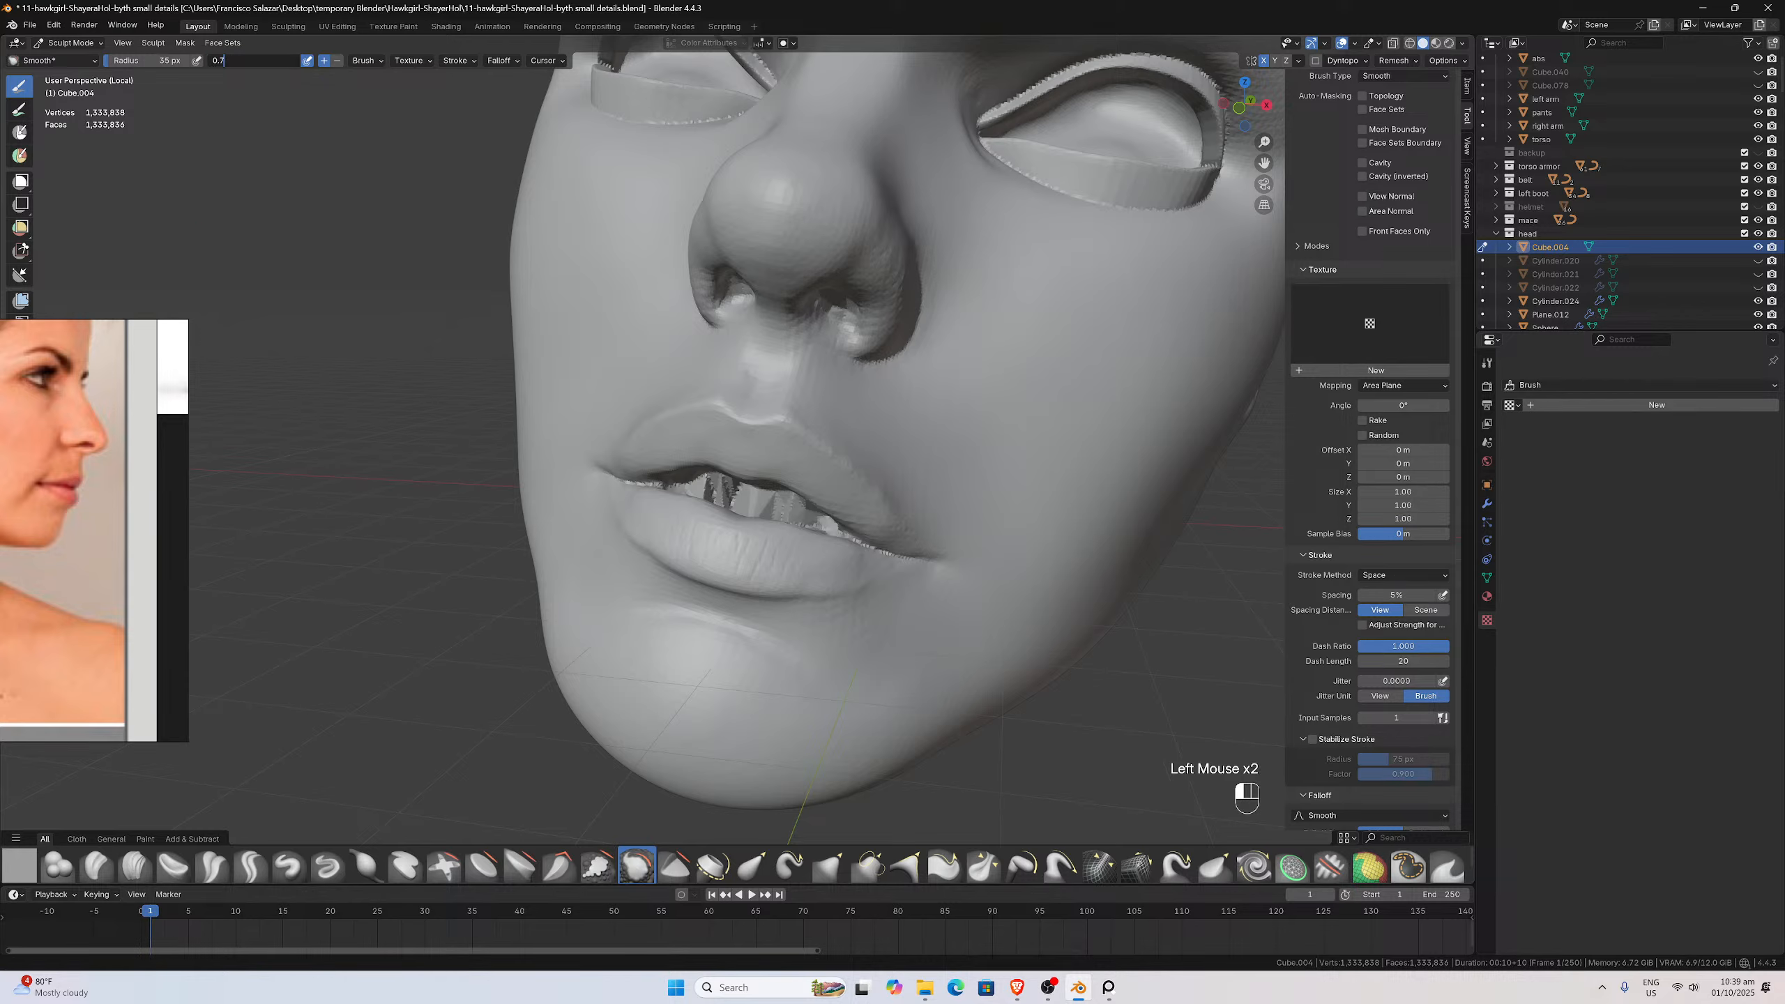
key("BackSpace")
type("3")
key("Return")
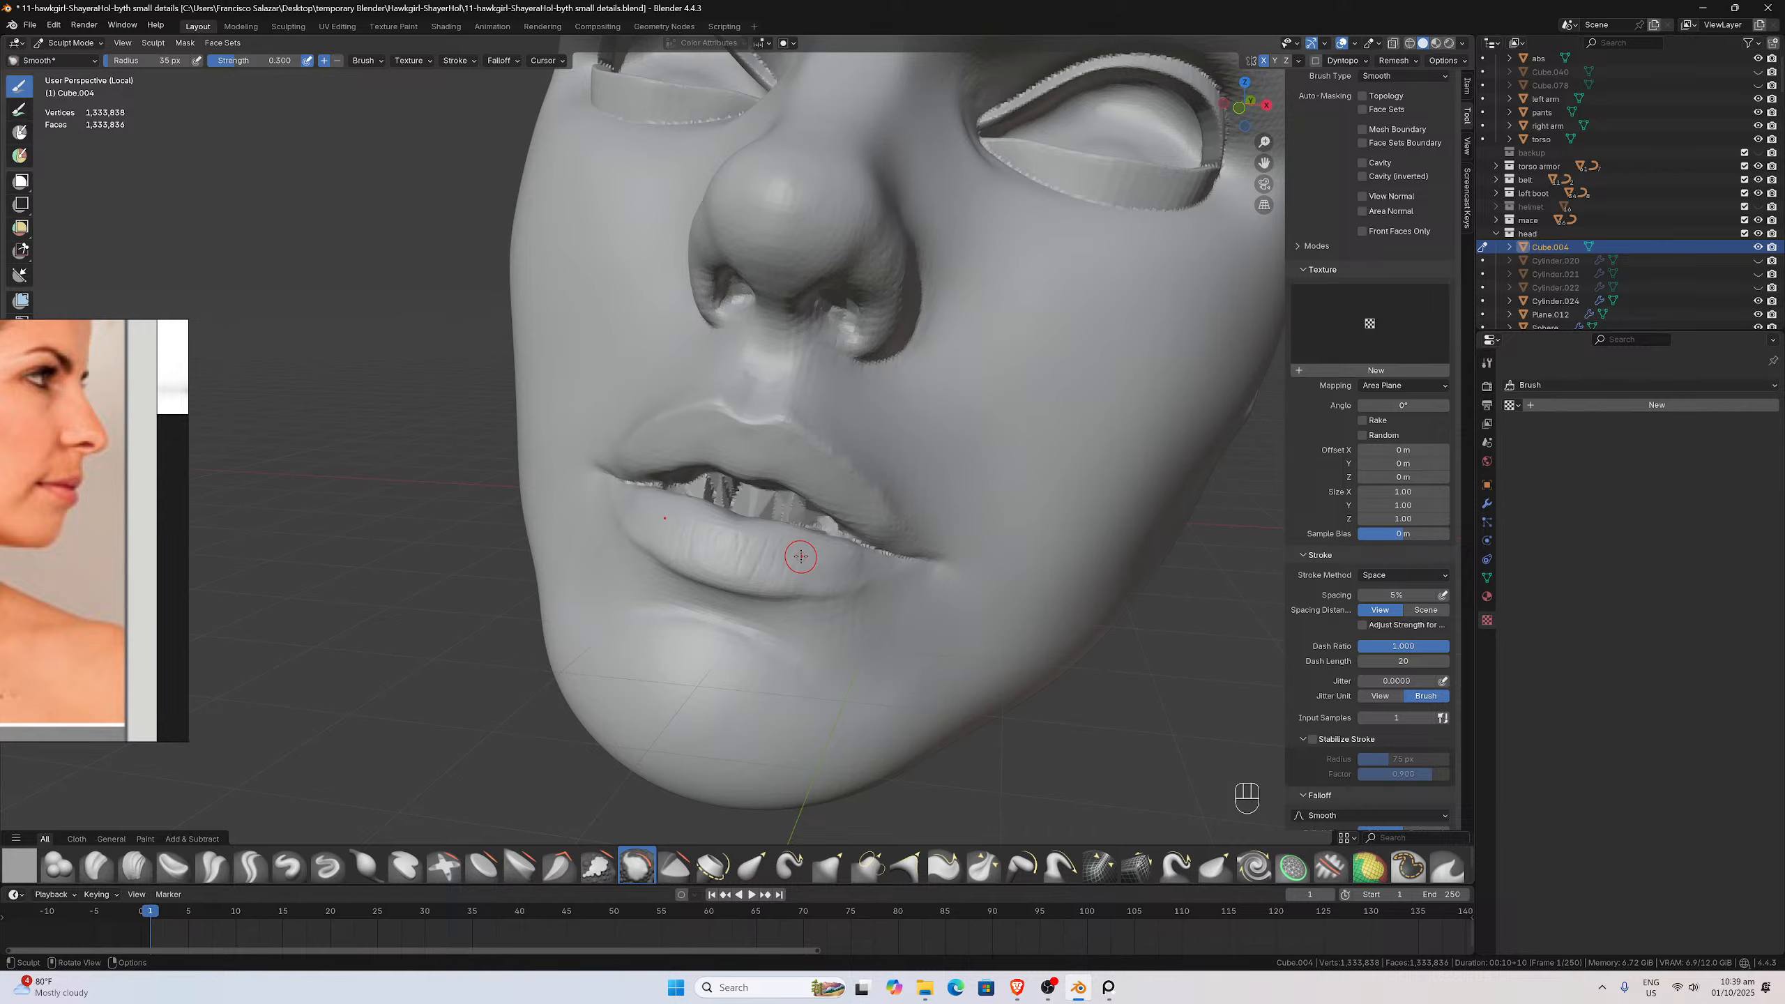
key("ctrl+z")
Switch to the Grab brush with a 99 px radius, then smooth the cheek from the nose and mouth to below the eye
key("g")
key("f")
left_click(907, 508)
middle_click_drag(896, 499, 709, 418)
mouse_move(719, 345)
left_mouse_down("shift")
mouse_move(697, 295)
mouse_move(722, 387)
mouse_move(706, 476)
left_mouse_up("shift")
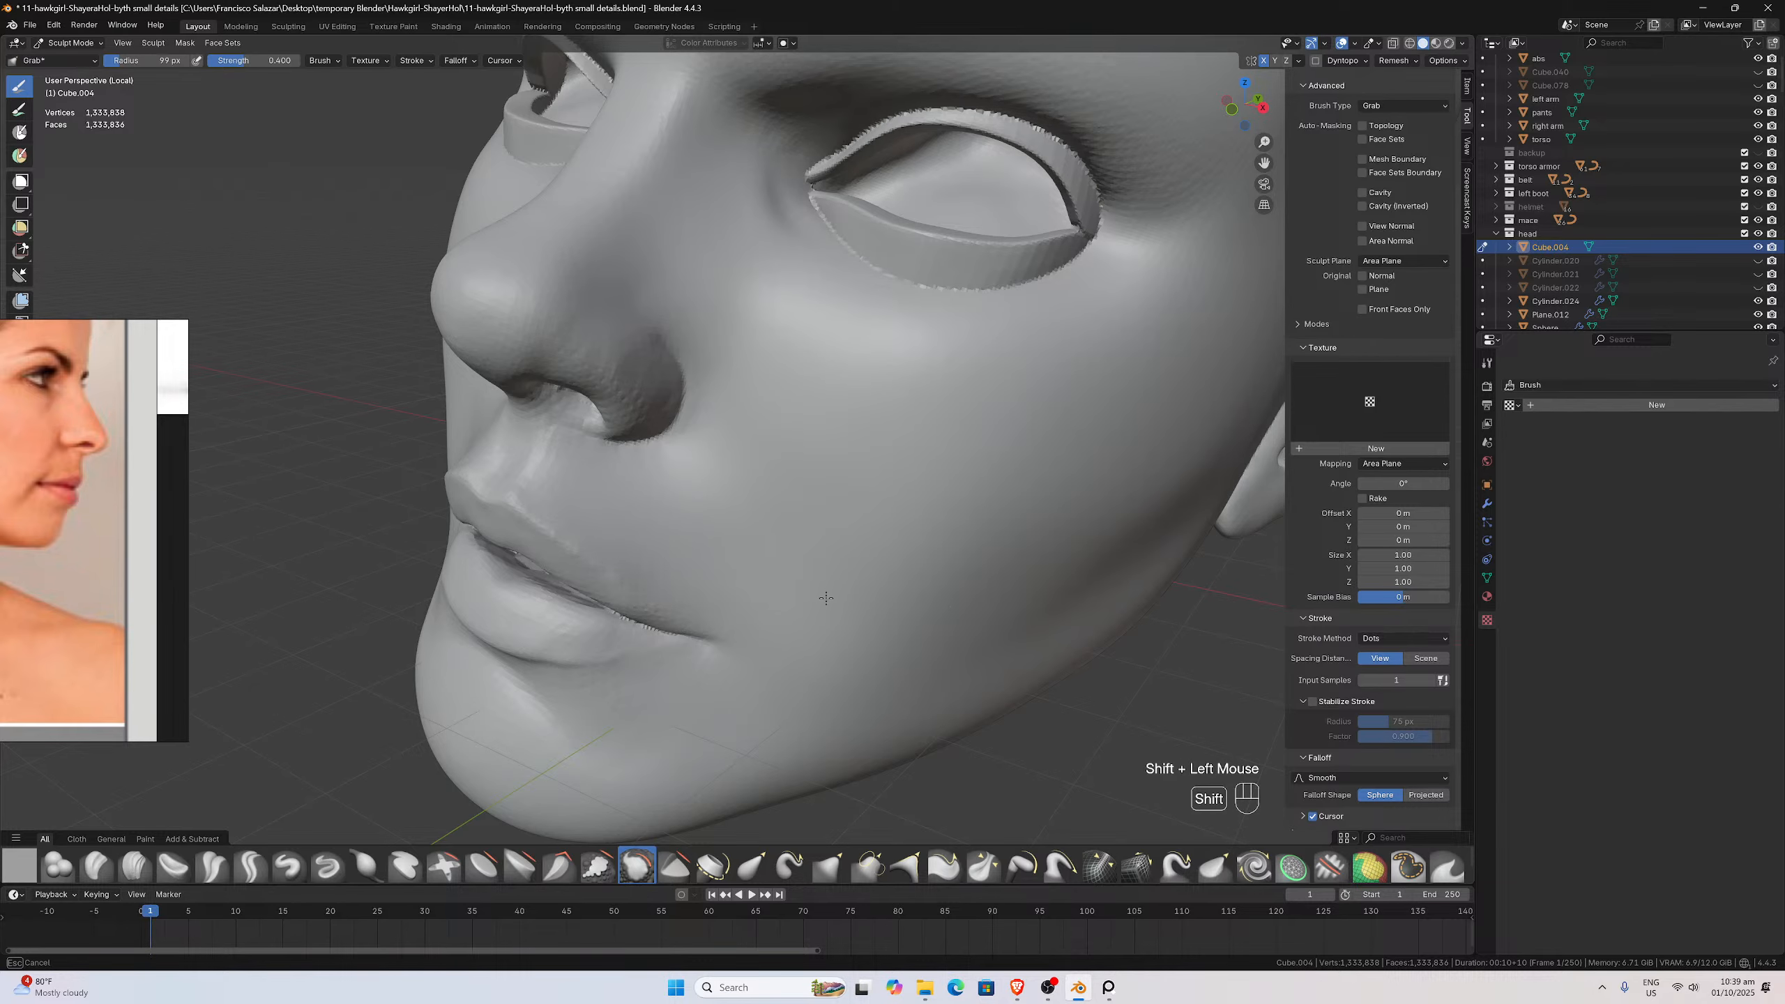
left_click_drag(825, 598, 886, 619, "shift")
middle_click_drag(1024, 462, 784, 524)
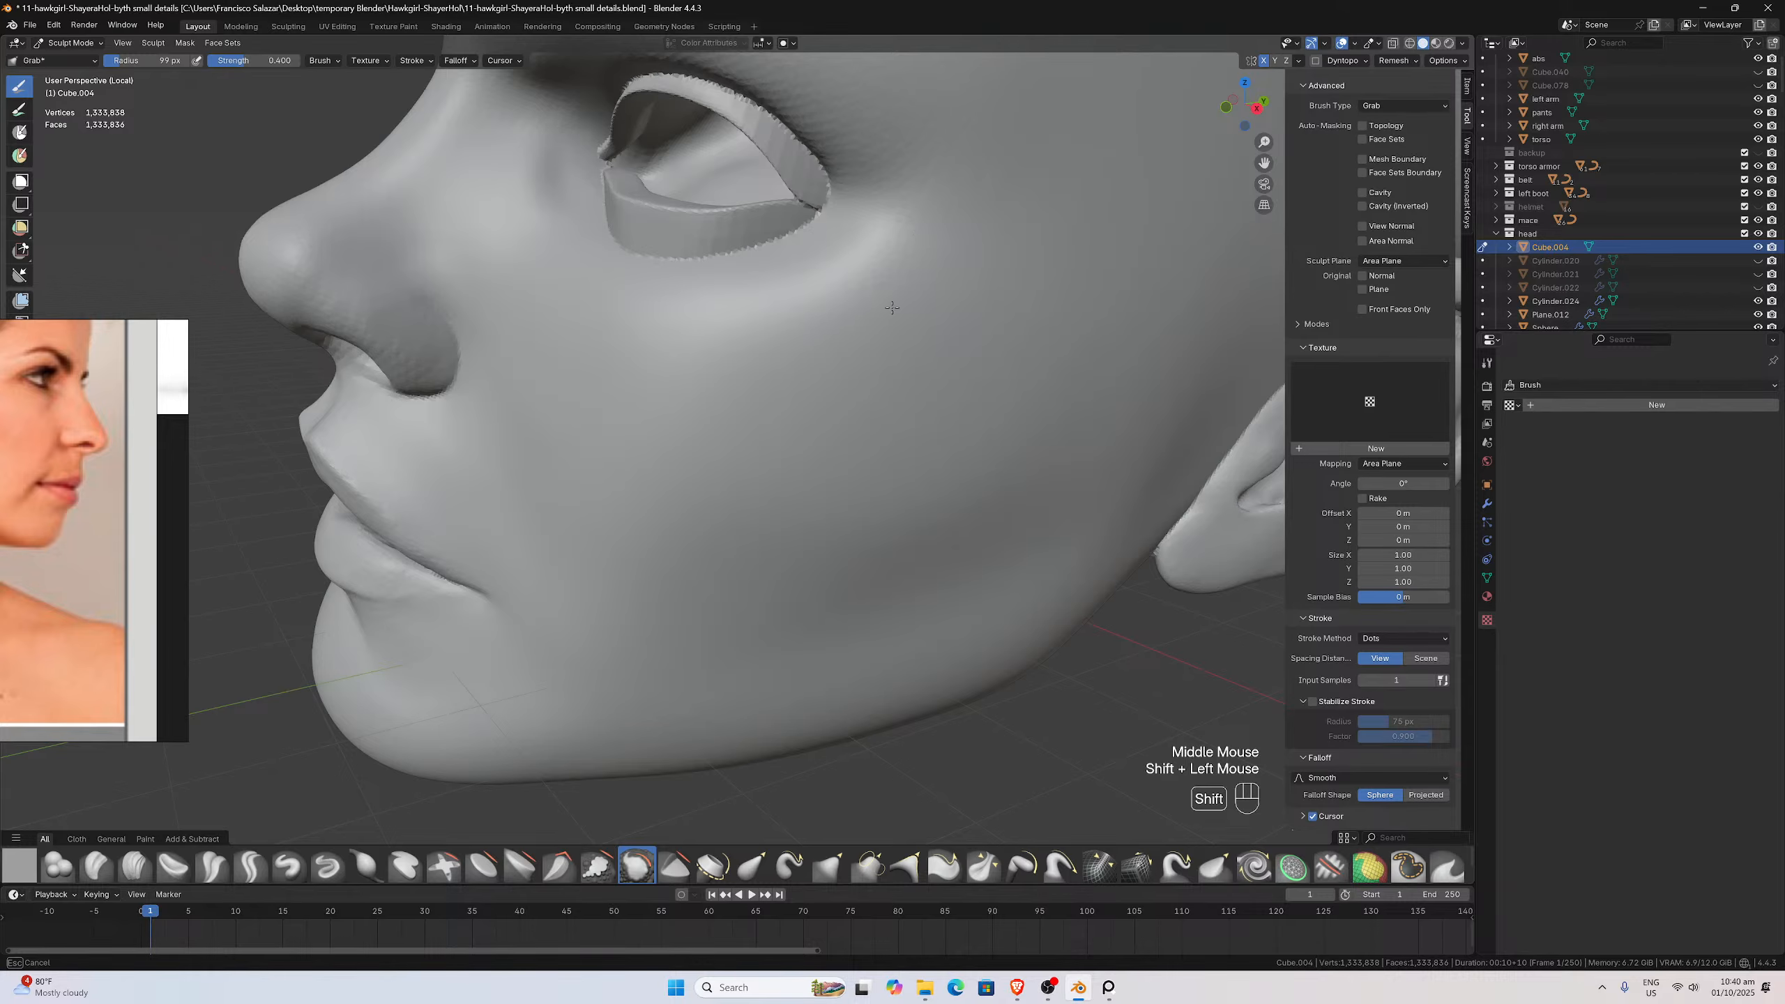
middle_click_drag(996, 499, 908, 458)
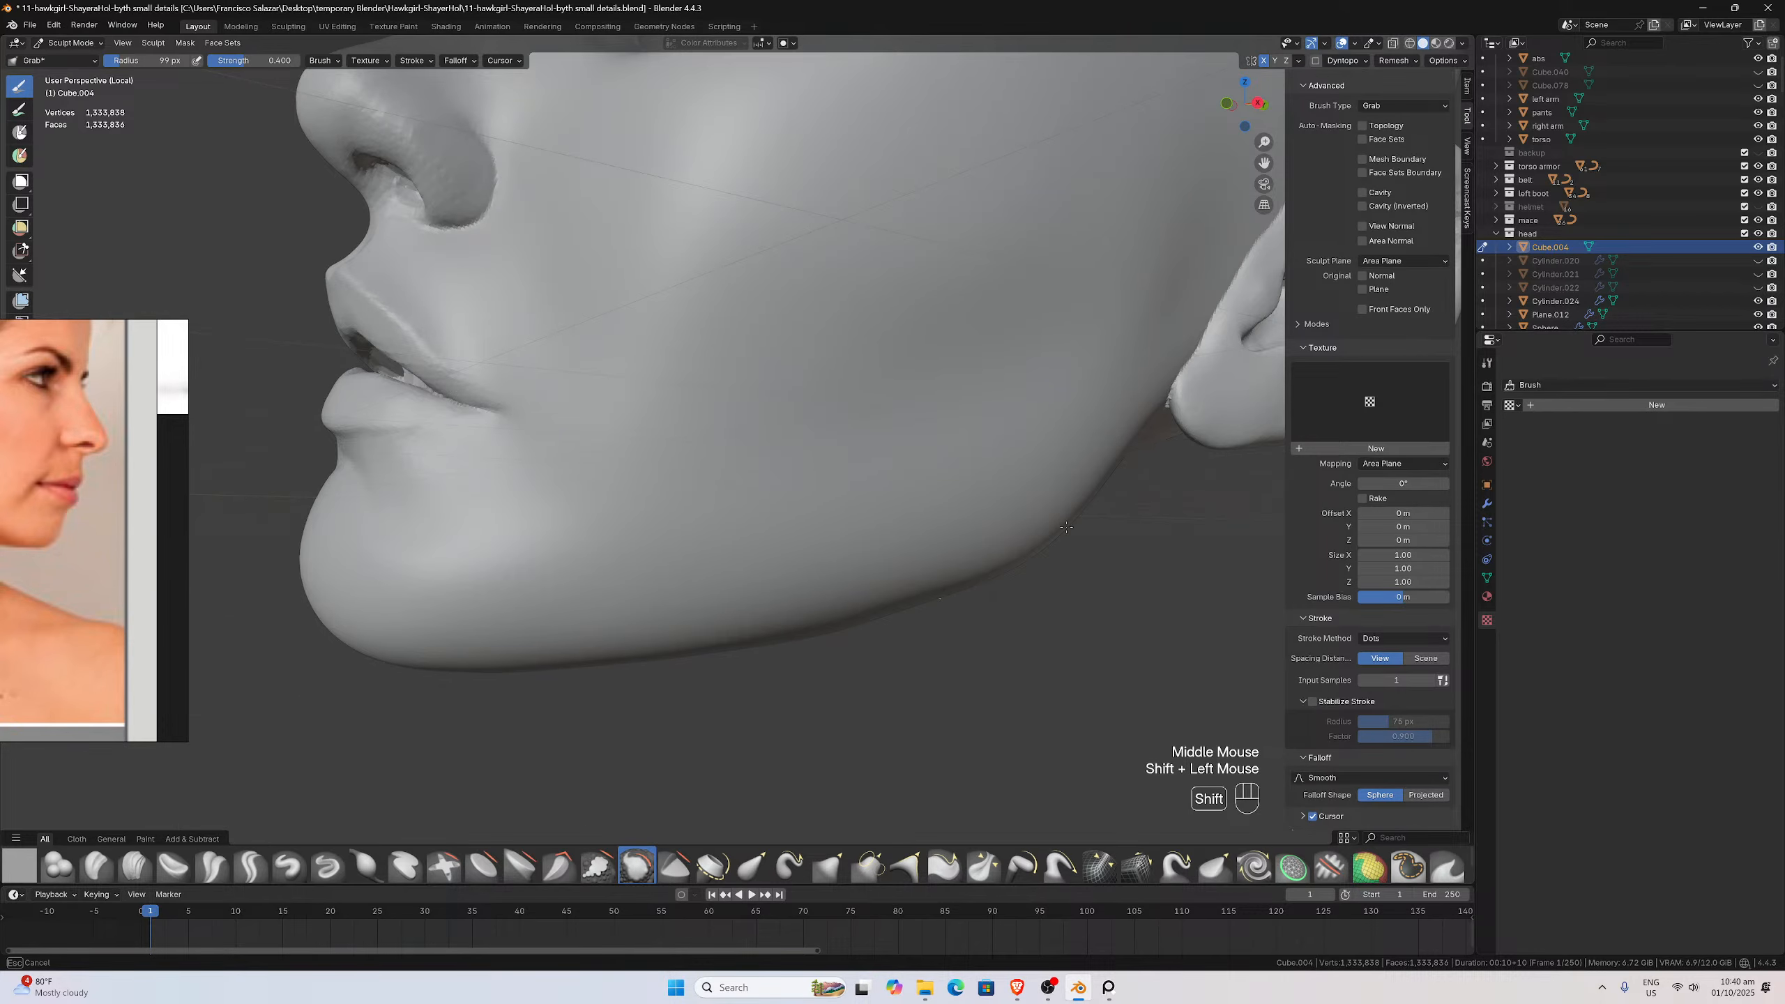
Smooth the chin, the area below the mouth corner and the lower jaw
middle_click_drag(513, 585, 598, 570)
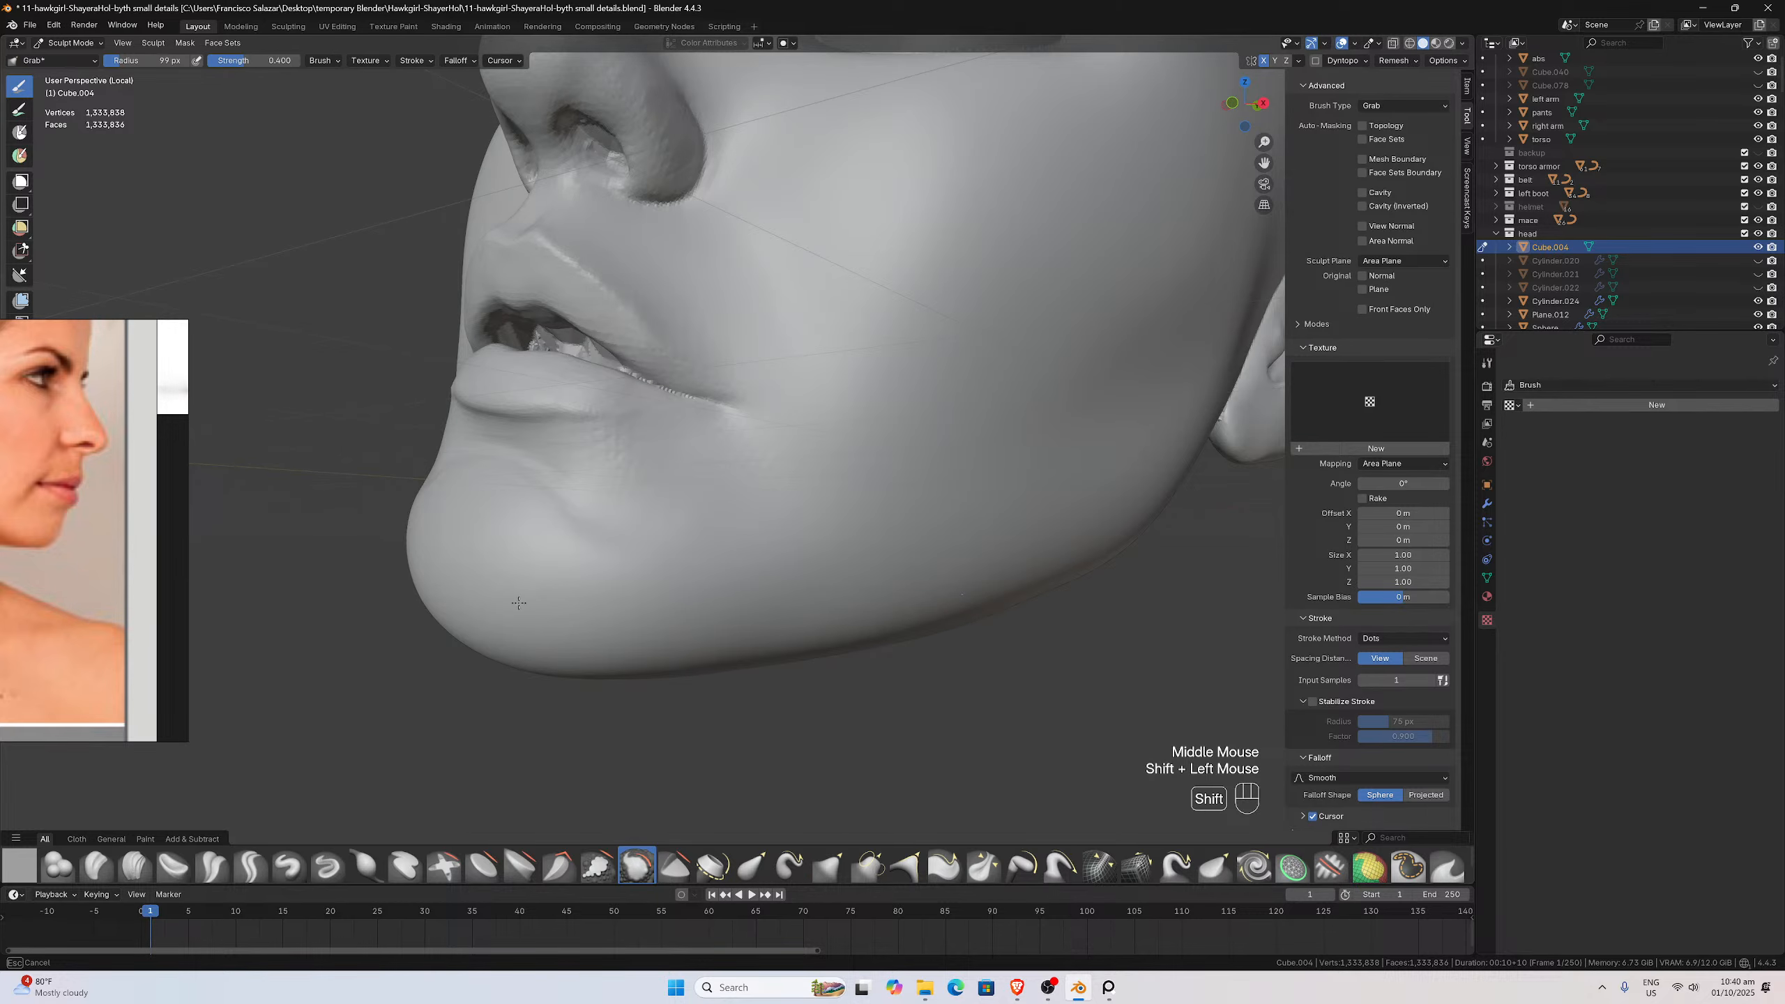
left_click_drag(619, 465, 679, 503, "shift")
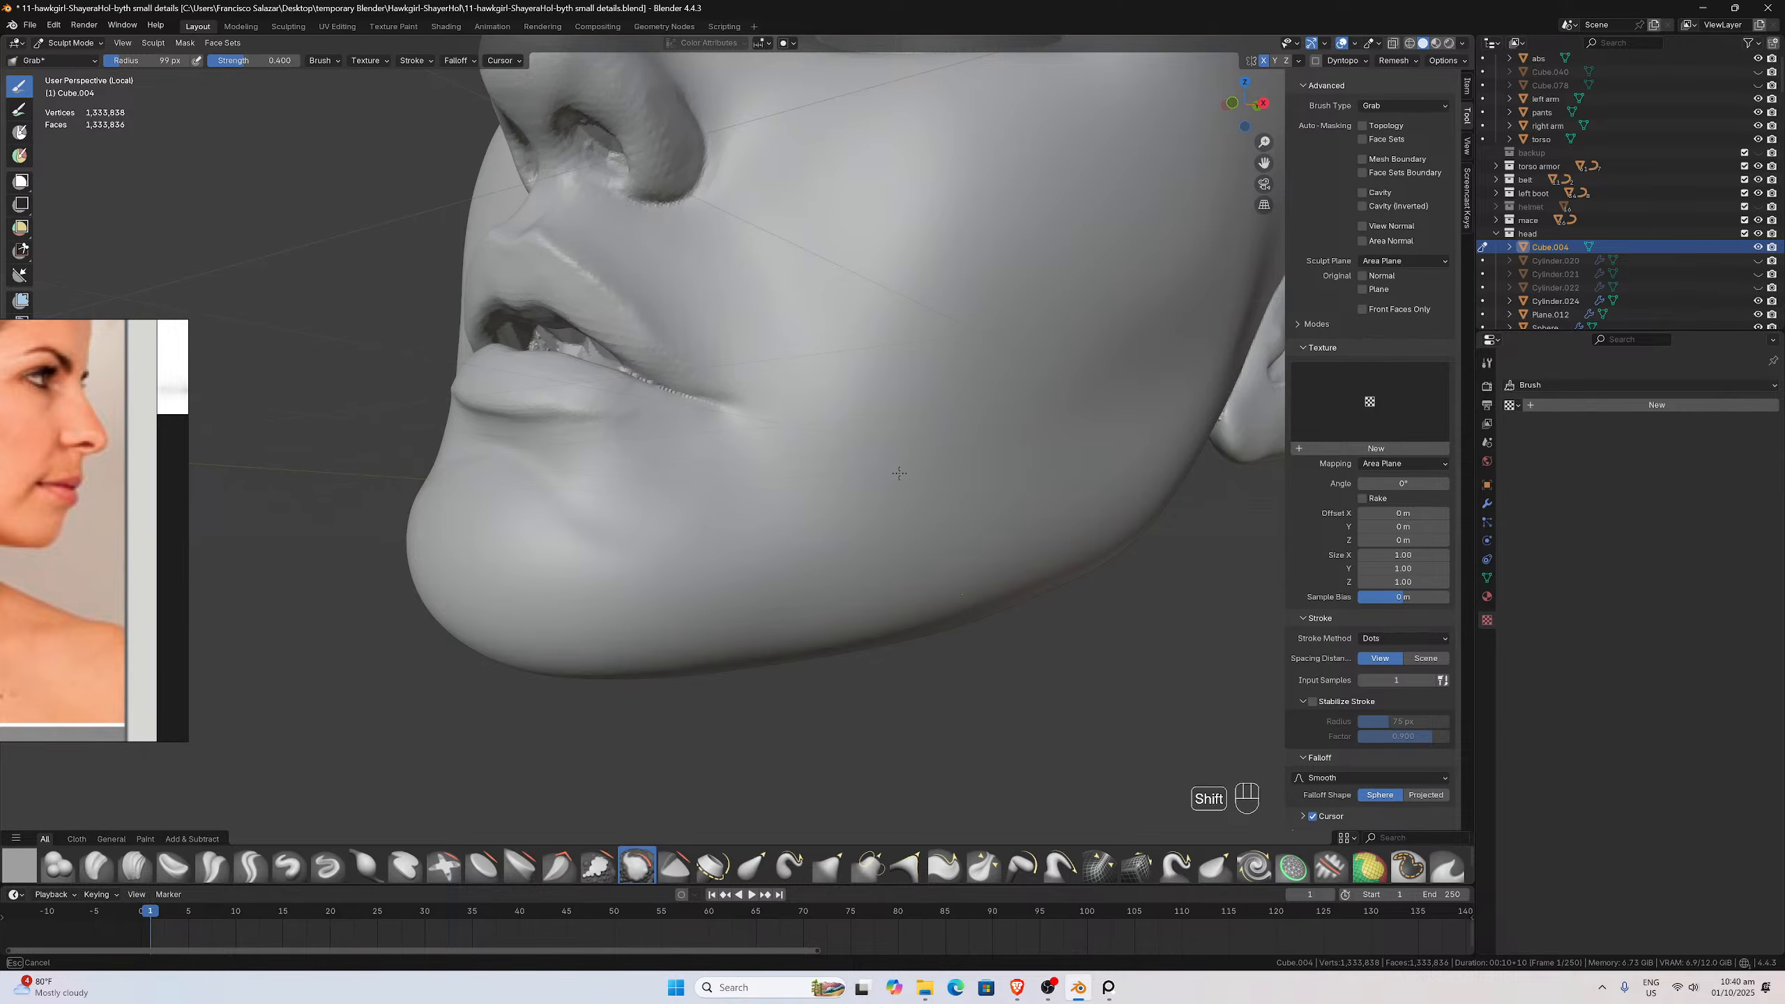
middle_click_drag(697, 586, 728, 463)
left_click_drag(728, 463, 663, 321, "shift")
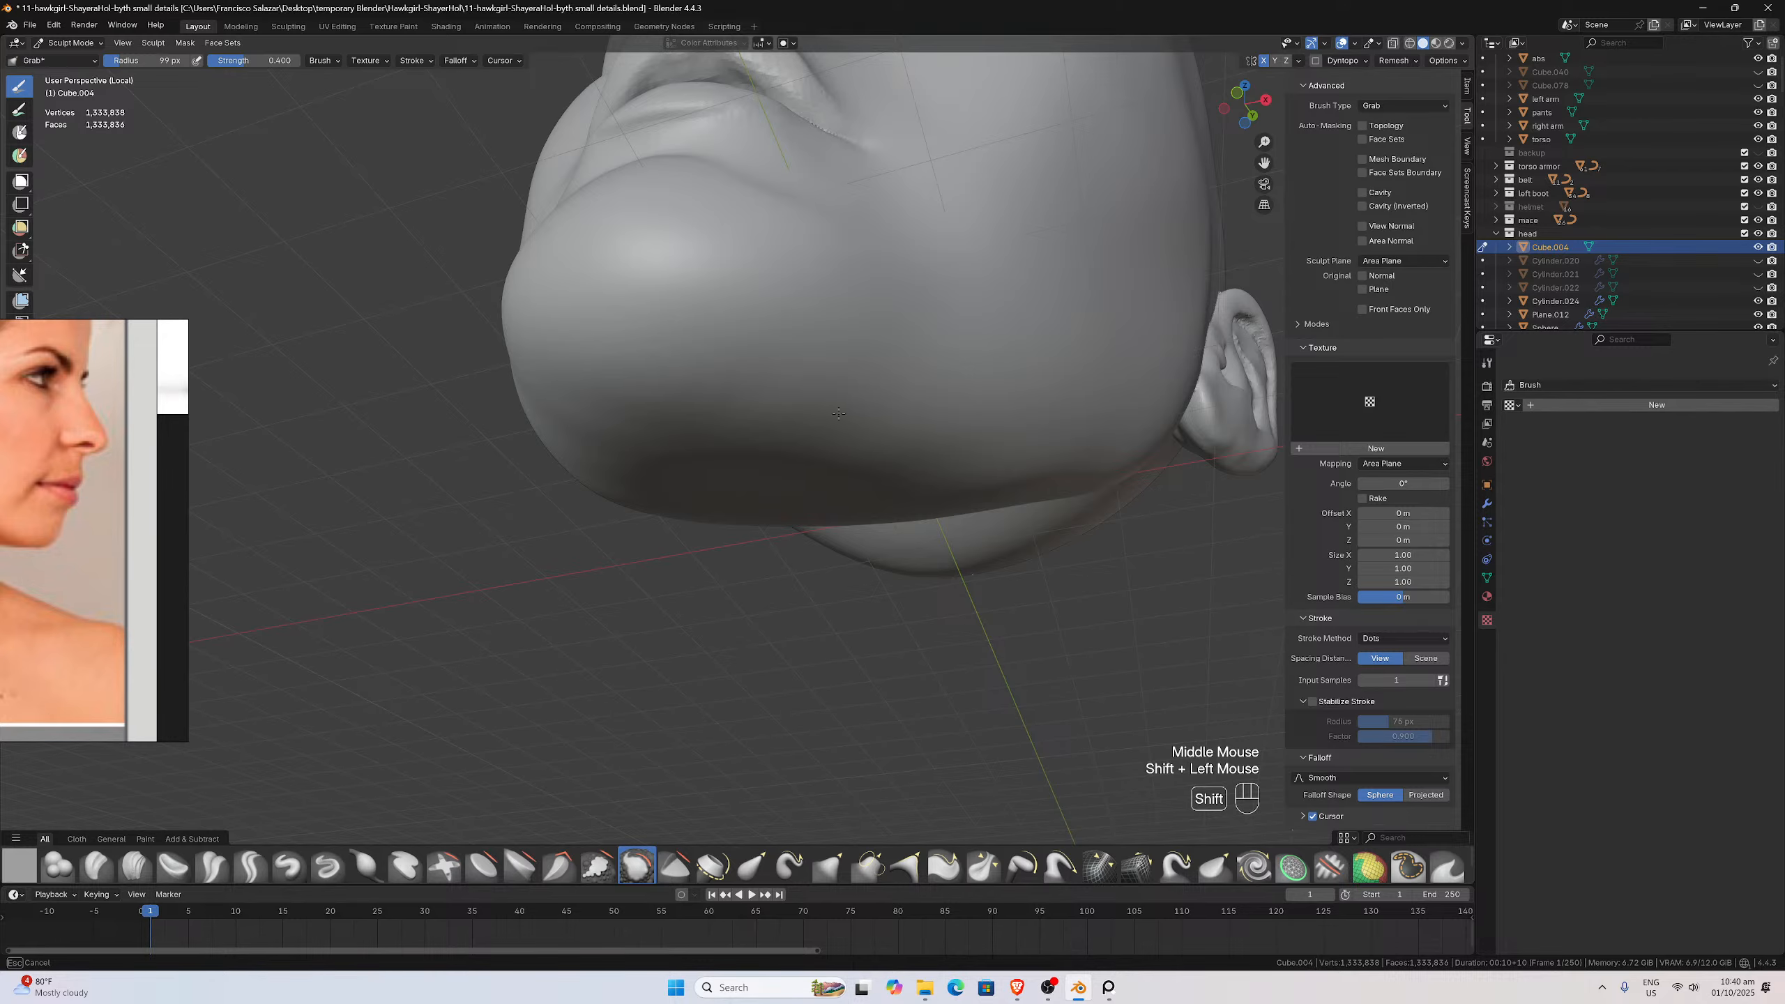
Smooth the underside of the jaw from below and behind
middle_click_drag(963, 425, 850, 287)
left_click_drag(850, 287, 870, 322, "shift")
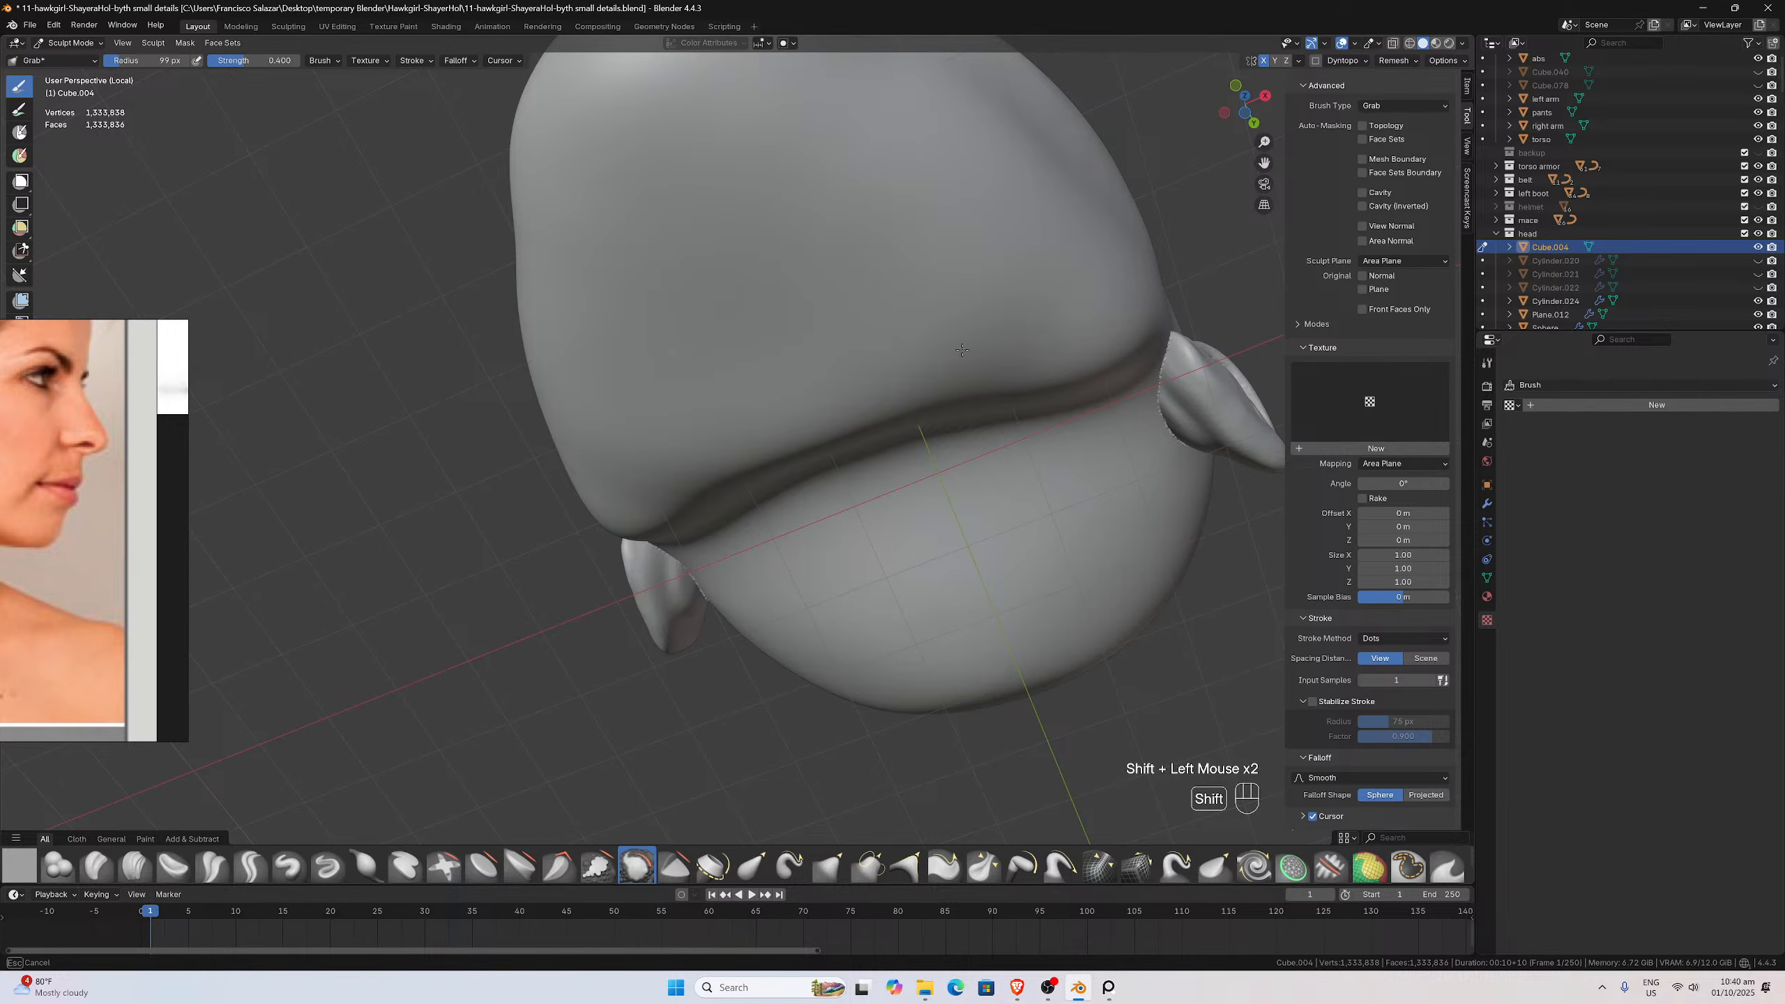
middle_click_drag(844, 450, 526, 358)
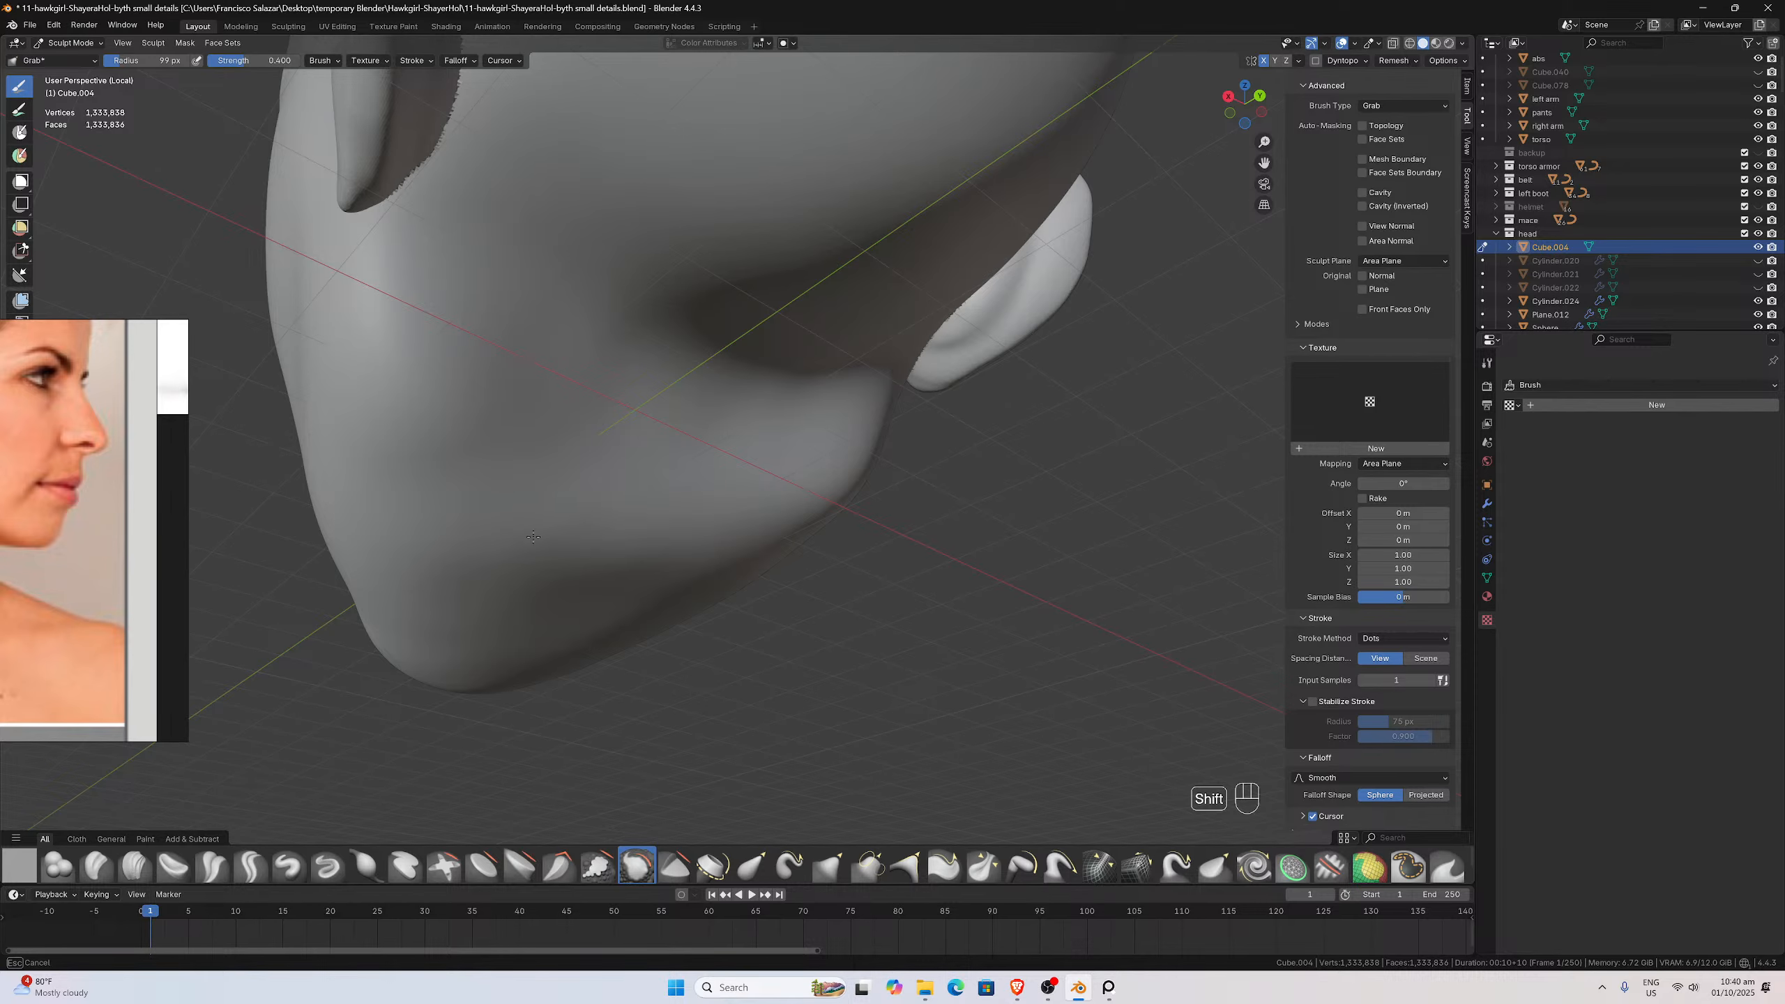
Smooth the rear cheek and jaw up to the front edge of the ear in side view
middle_click_drag(533, 536, 803, 401)
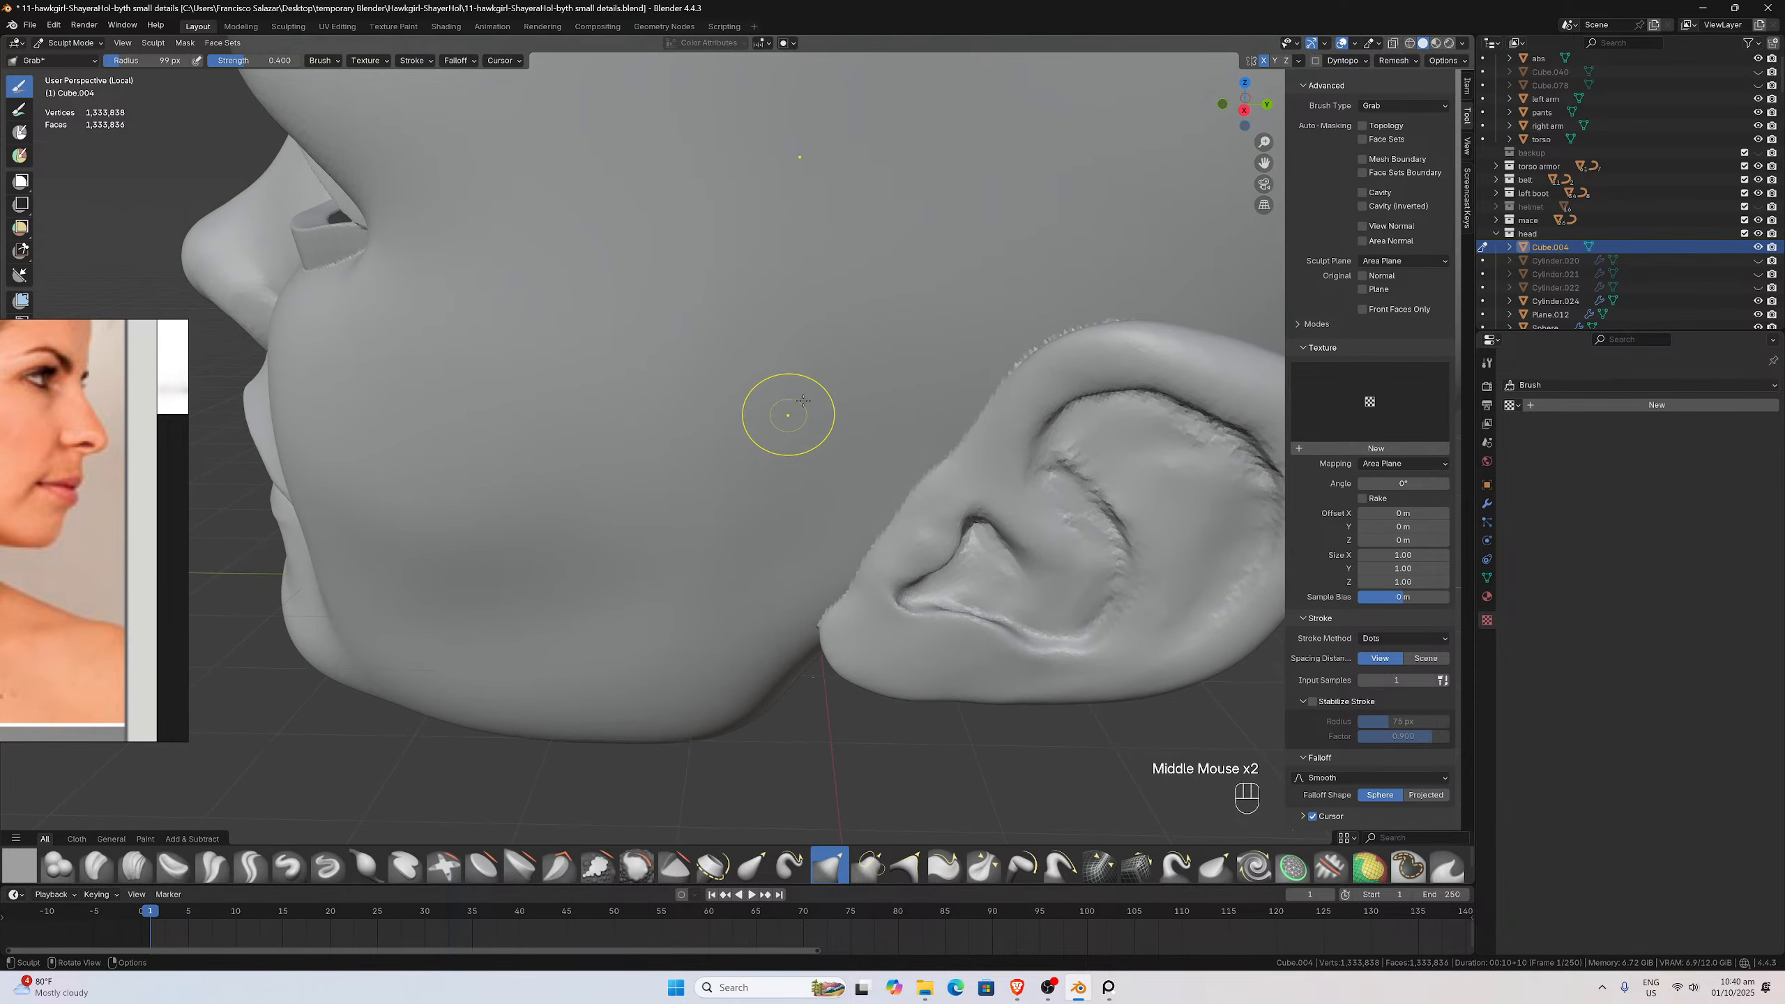
left_click_drag(803, 401, 685, 617, "shift")
mouse_move(763, 543)
left_mouse_down("shift")
mouse_move(832, 550)
mouse_move(903, 481)
left_mouse_up("shift")
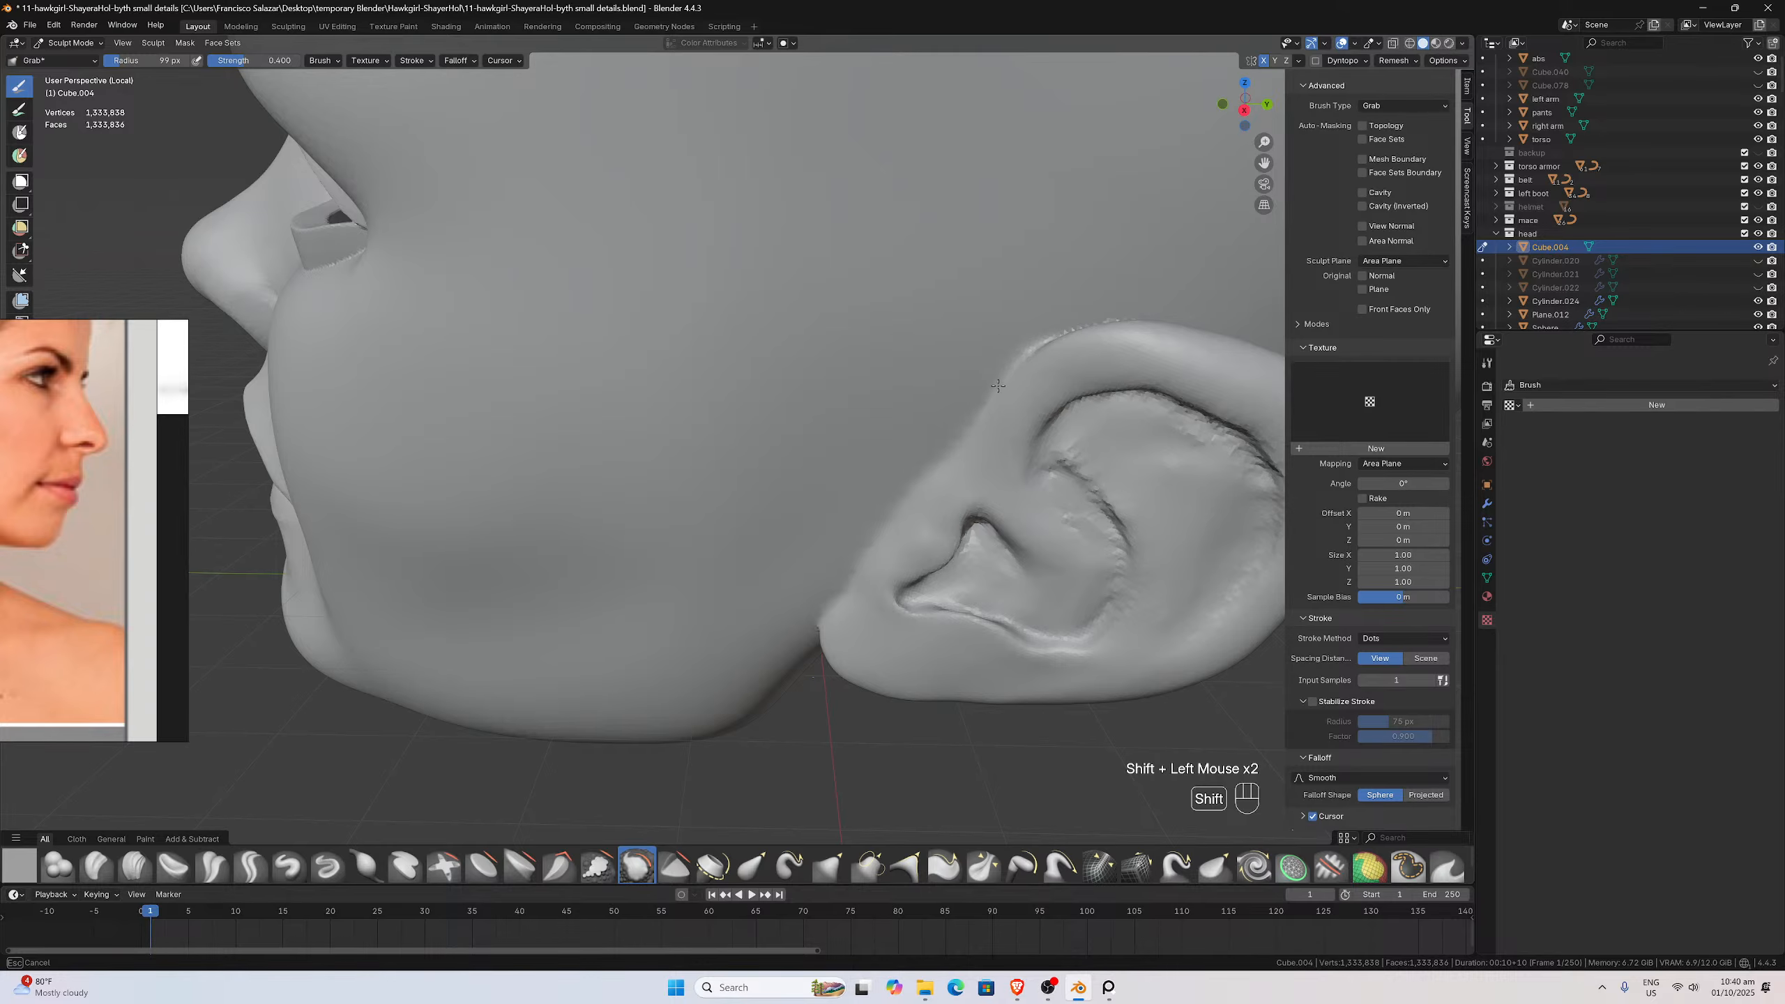
Smooth the ear's inner folds, its lower edge and the transition from the earlobe to the jaw
middle_click_drag(969, 447, 968, 340)
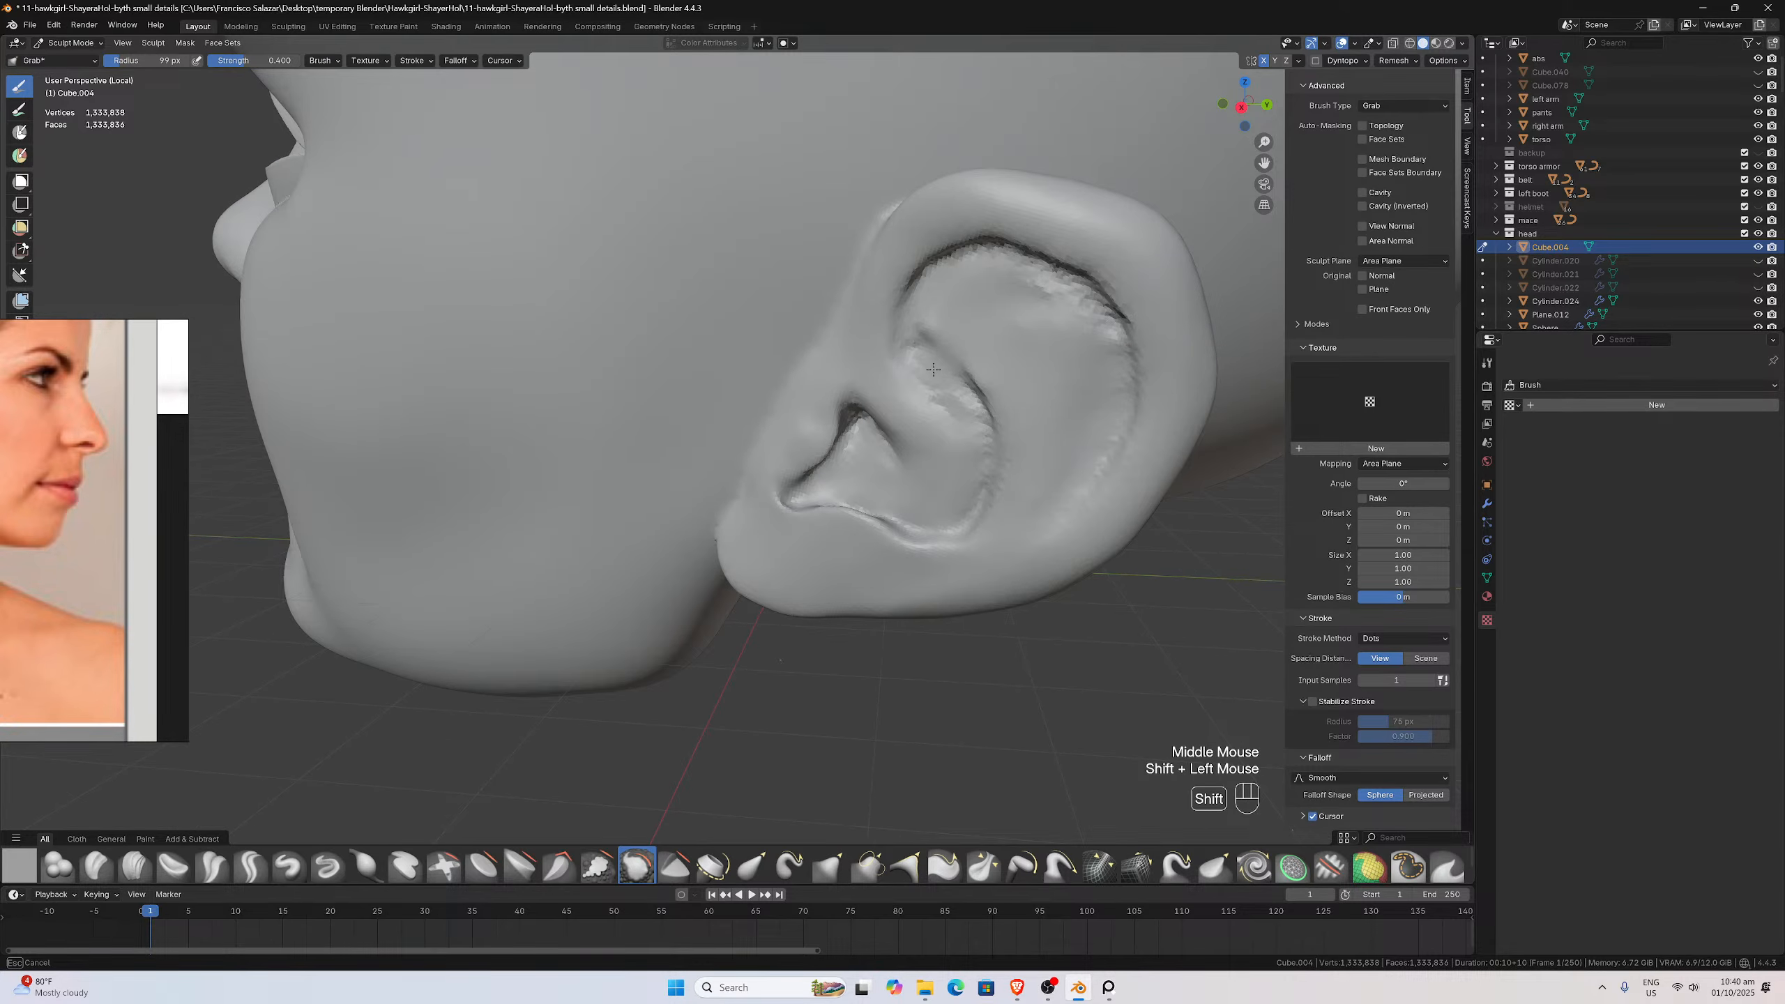
left_click_drag(1030, 346, 1011, 424, "shift")
left_click_drag(992, 516, 1105, 529, "shift")
middle_click_drag(889, 271, 821, 334)
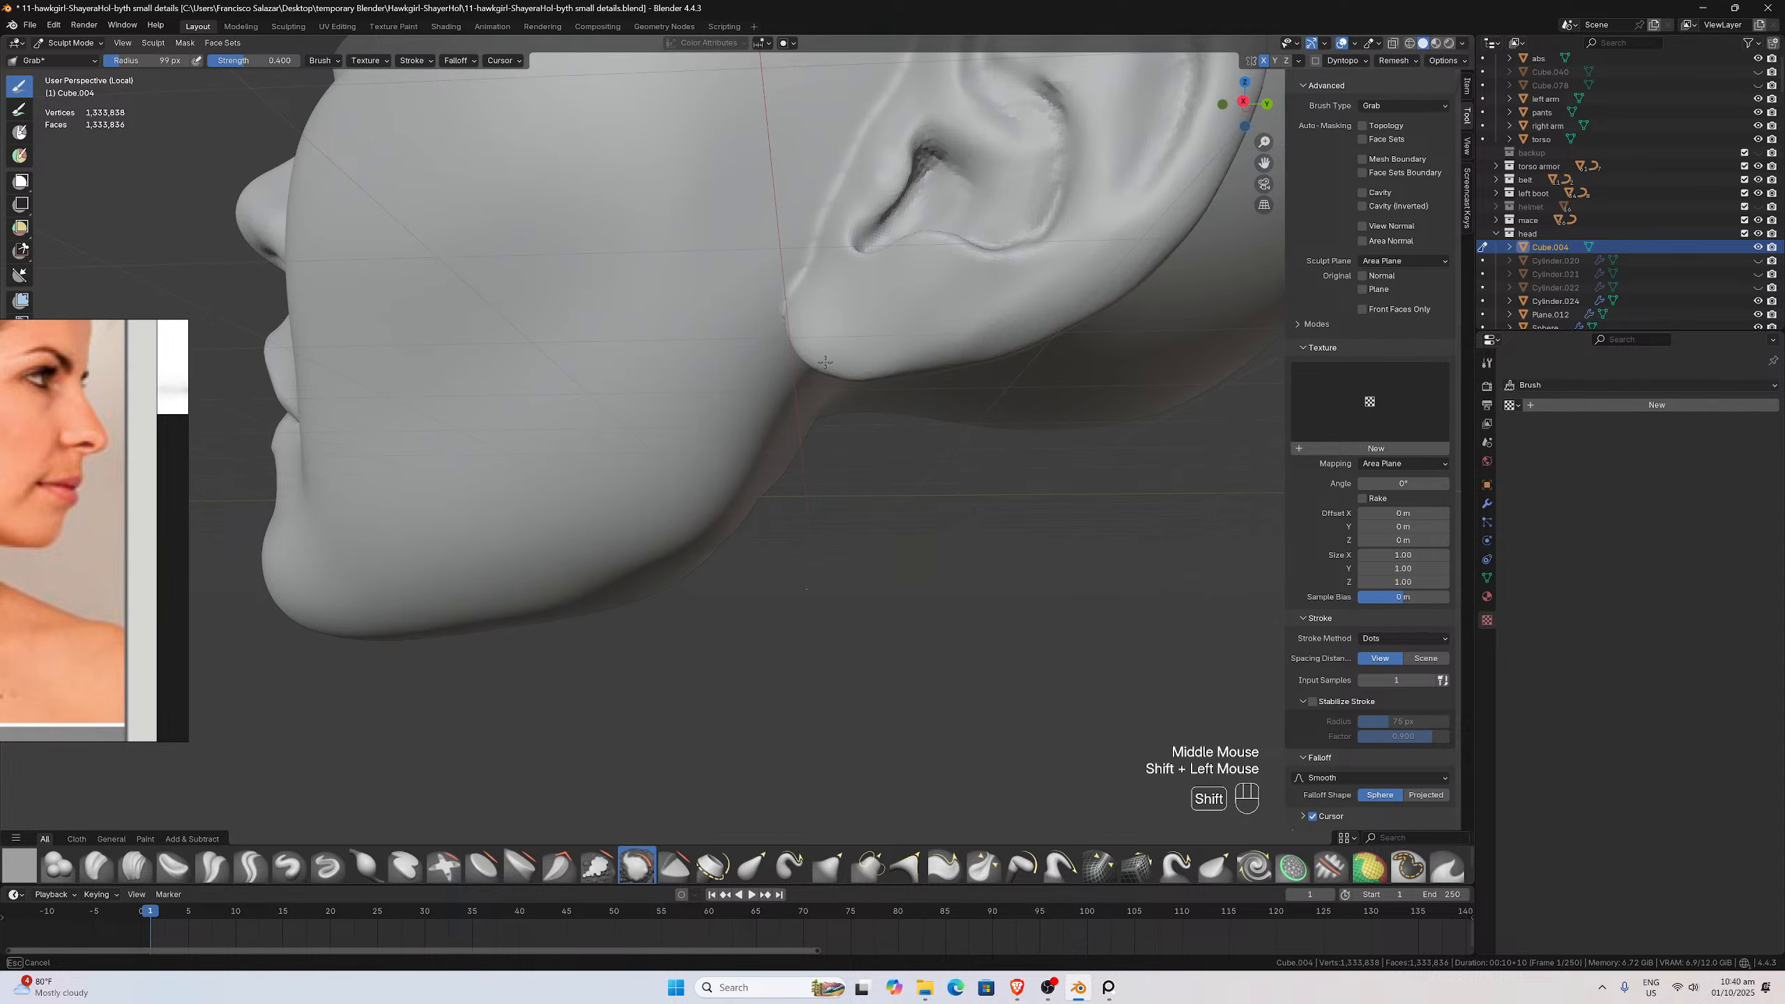
left_click_drag(1147, 261, 1153, 247, "shift")
Smooth the ear's outer rim down toward the lobe
middle_click_drag(1152, 246, 1045, 255)
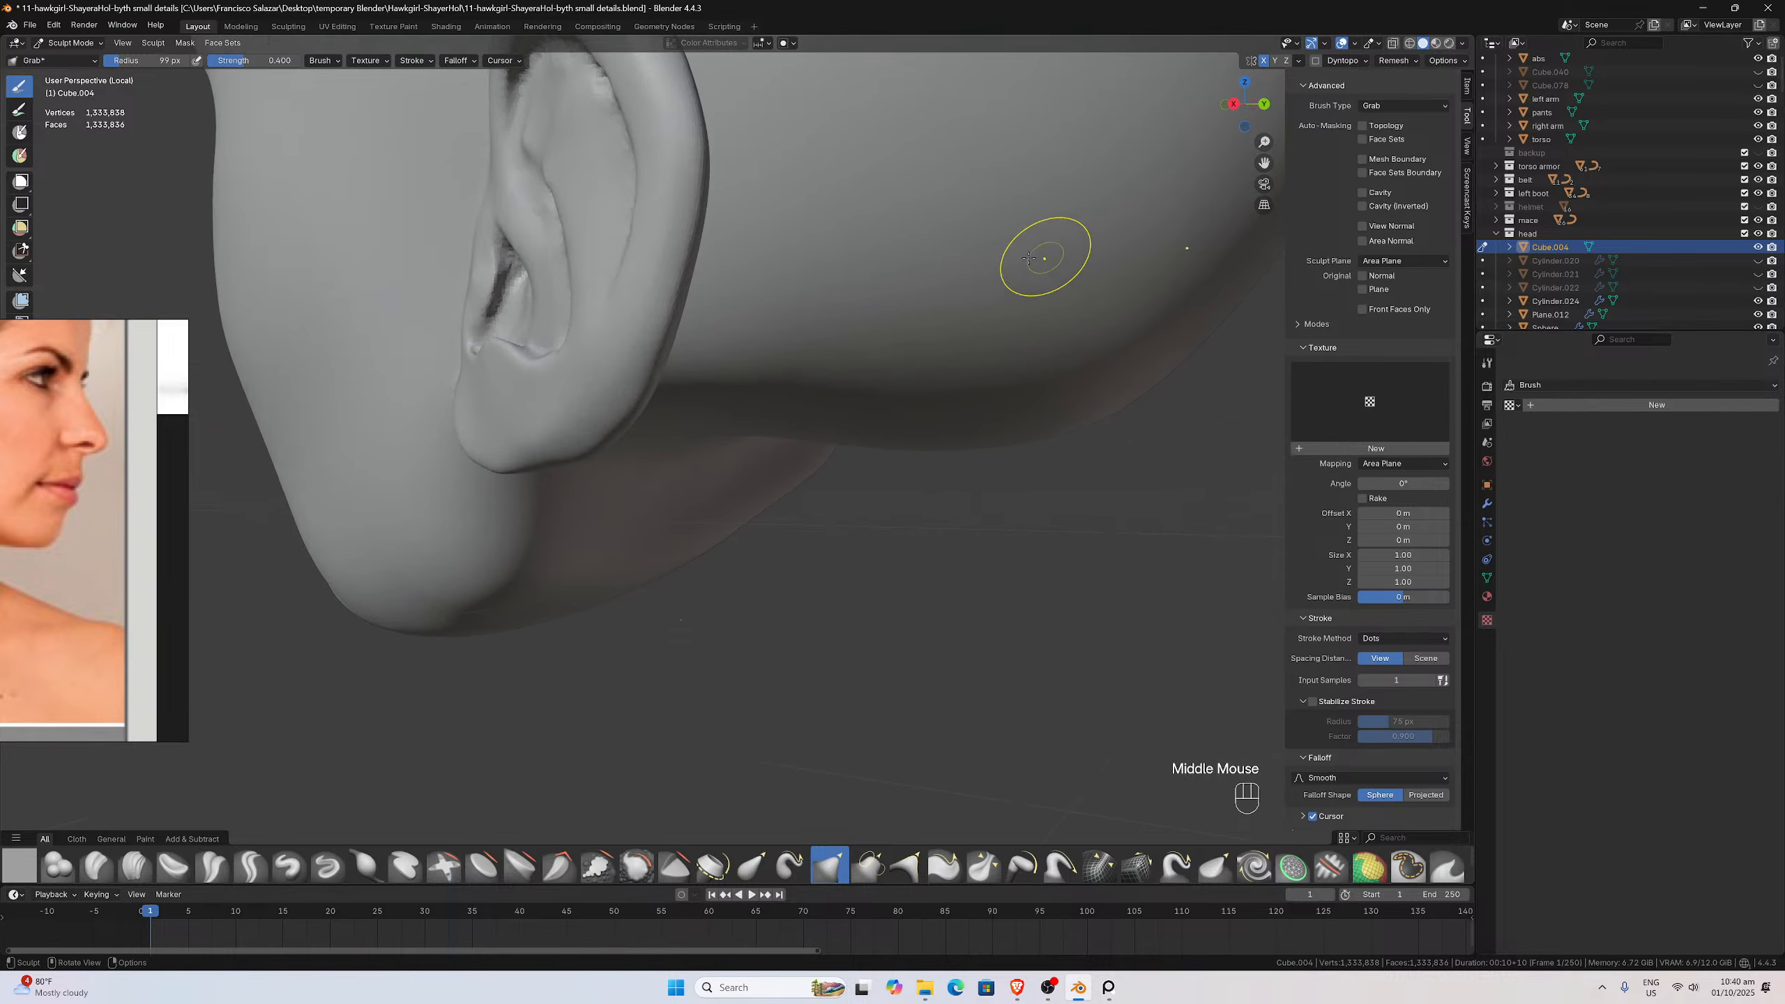
left_click_drag(679, 239, 648, 394, "shift")
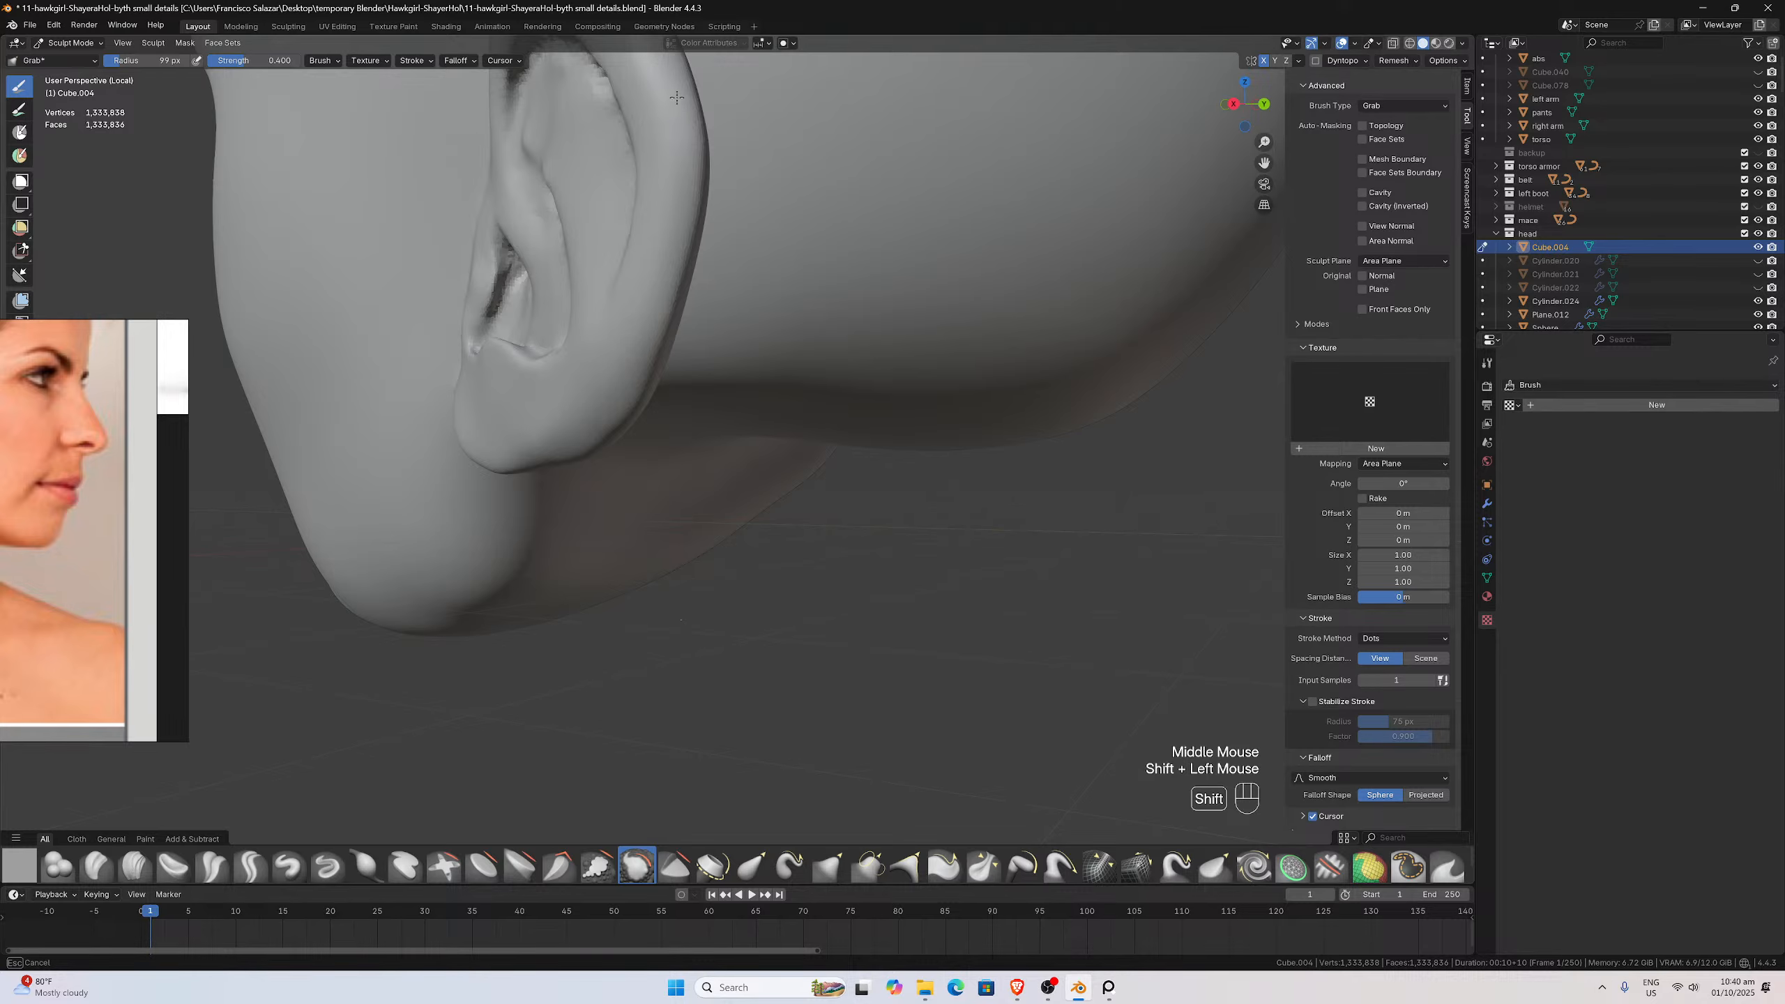
left_click_drag(677, 98, 695, 246, "shift")
middle_click_drag(695, 250, 624, 251)
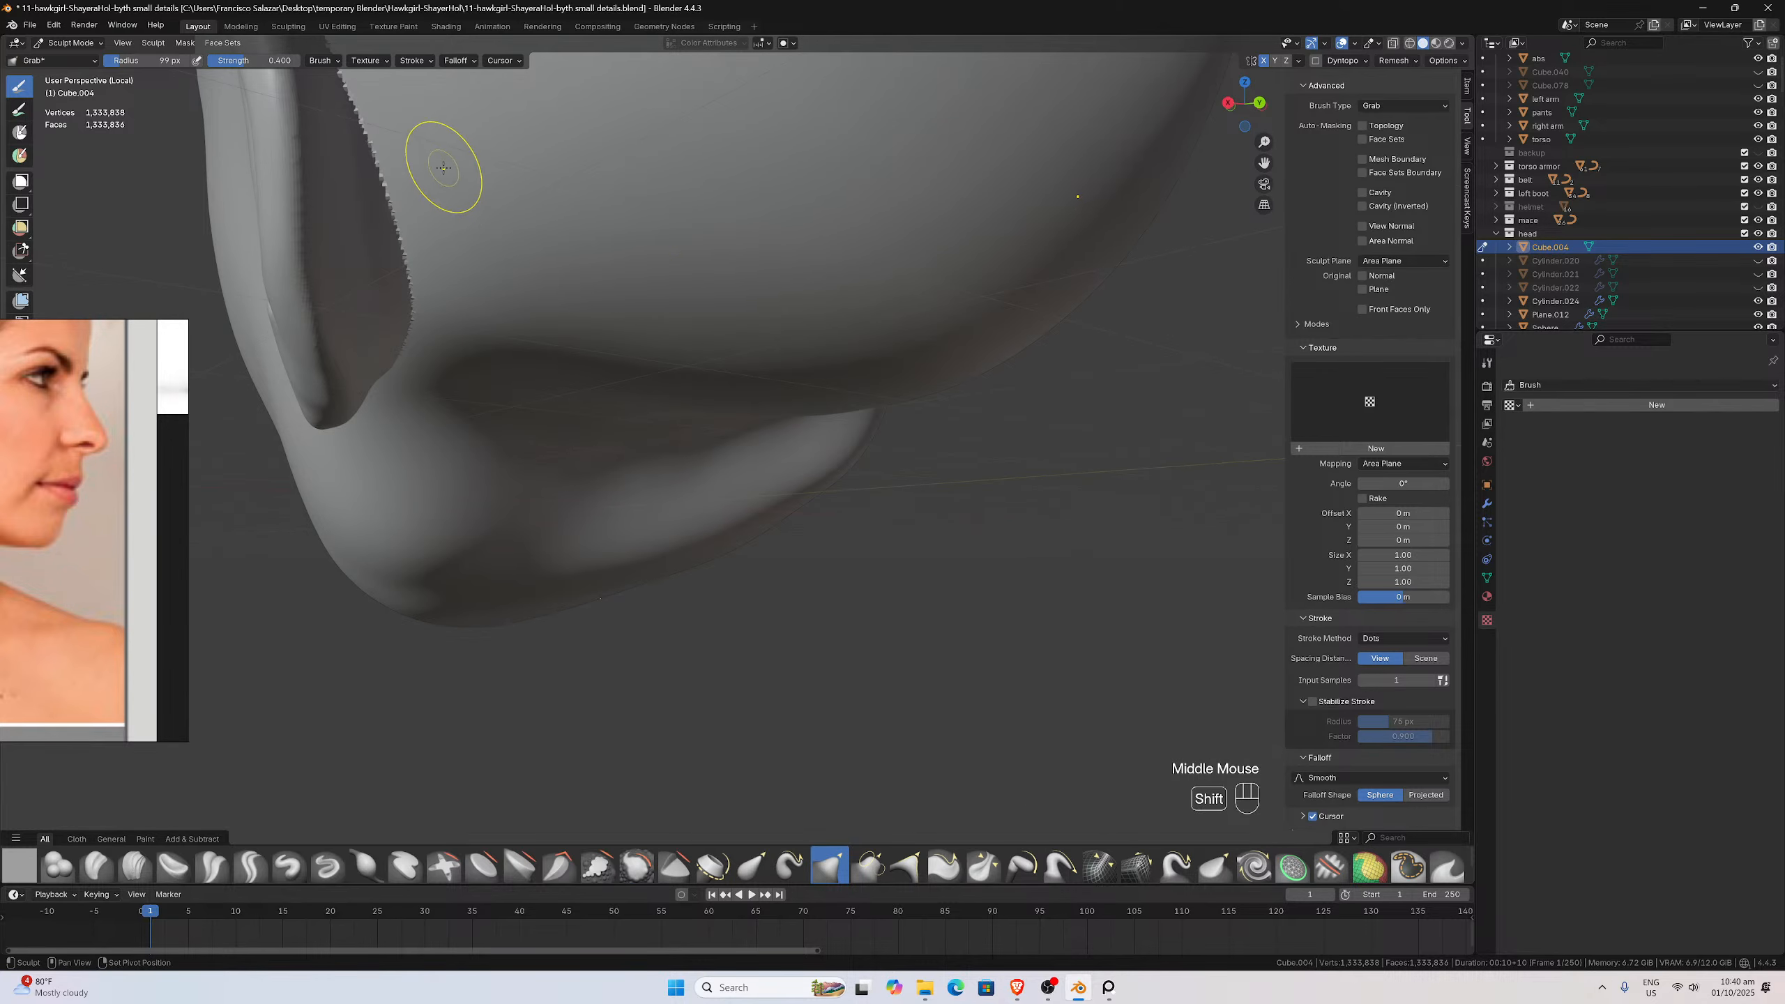
Smooth the skin behind the ear and the ear's back surface down to the lobe
left_click_drag(444, 168, 454, 213, "shift")
left_click_drag(477, 325, 465, 319, "shift")
middle_click_drag(453, 318, 390, 317)
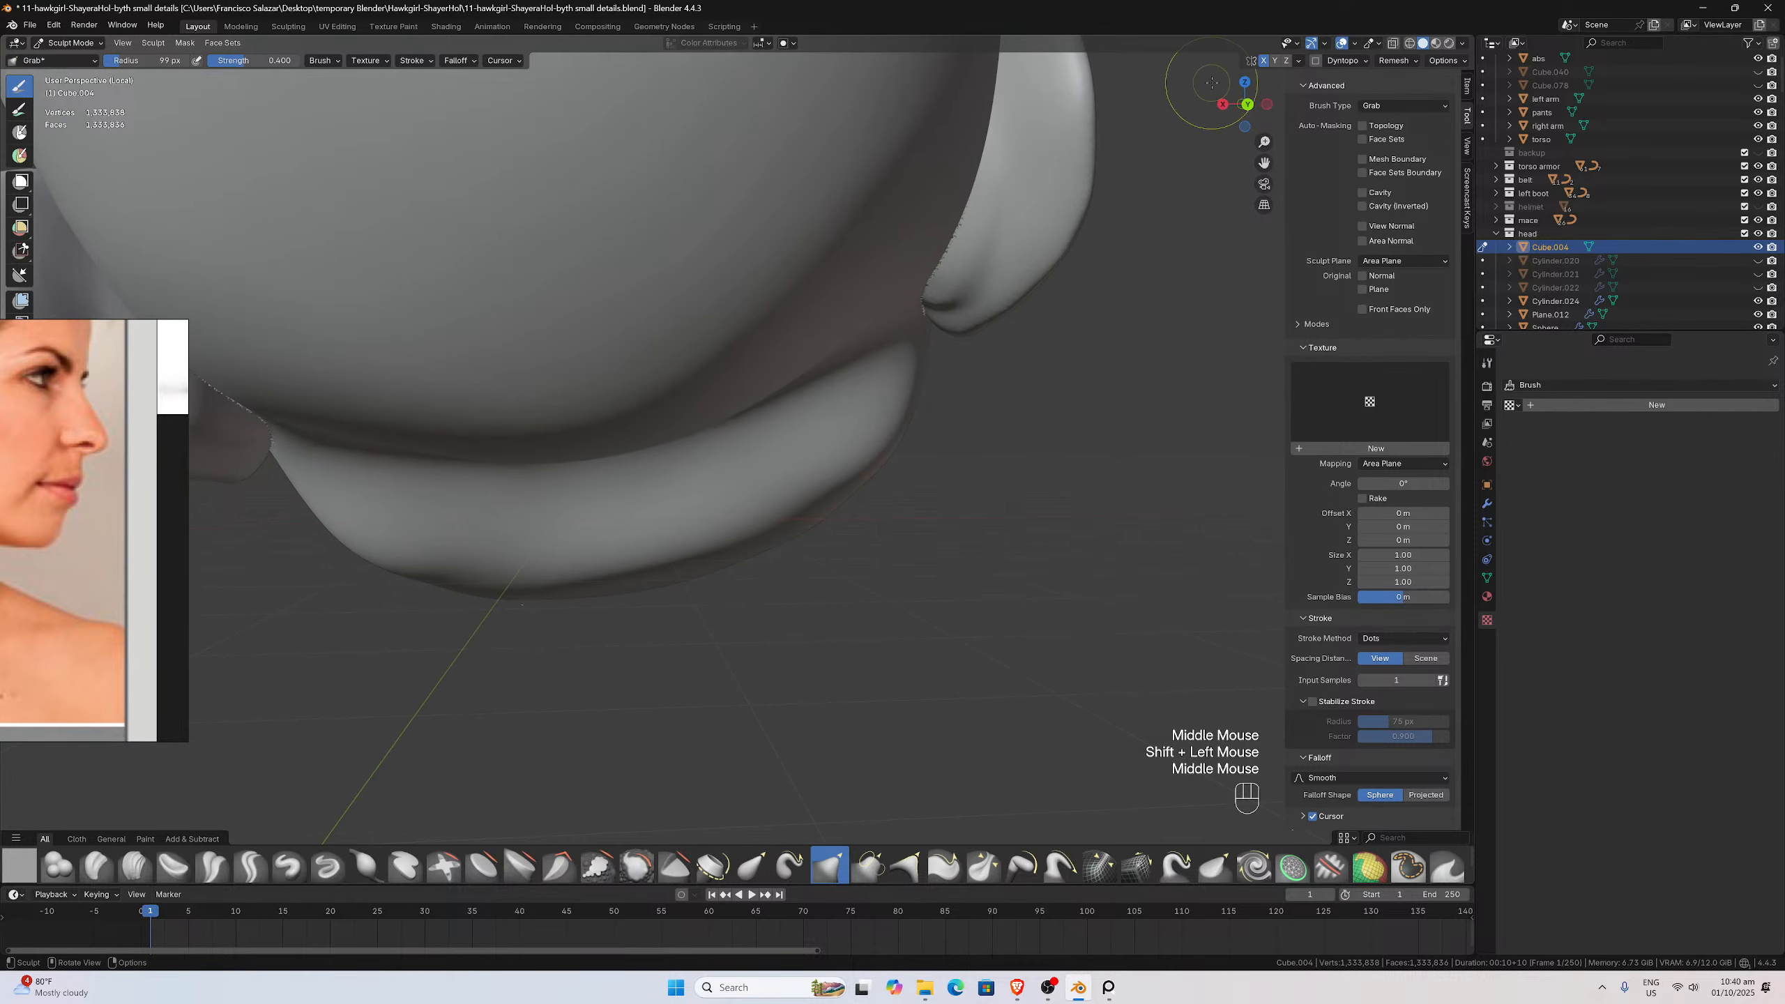
left_click_drag(1264, 163, 1421, 169)
scroll(785, 311, "up", 2)
middle_click_drag(785, 310, 511, 247)
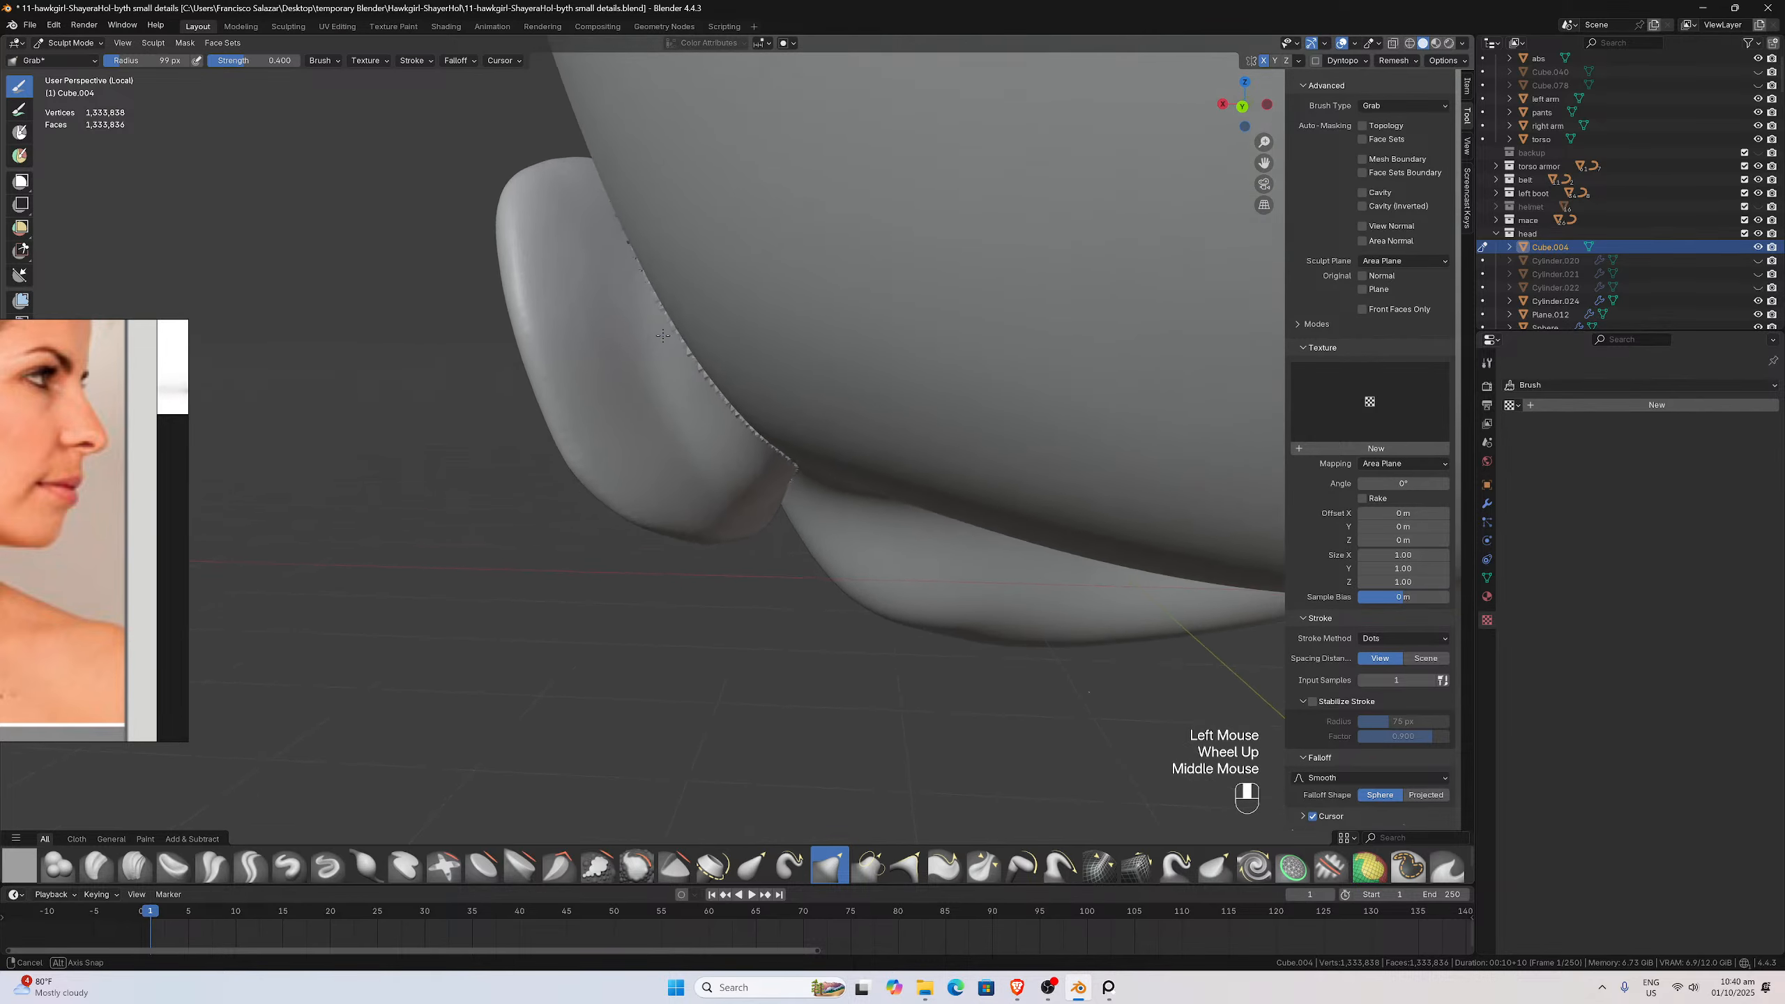
left_click_drag(510, 248, 554, 238, "shift")
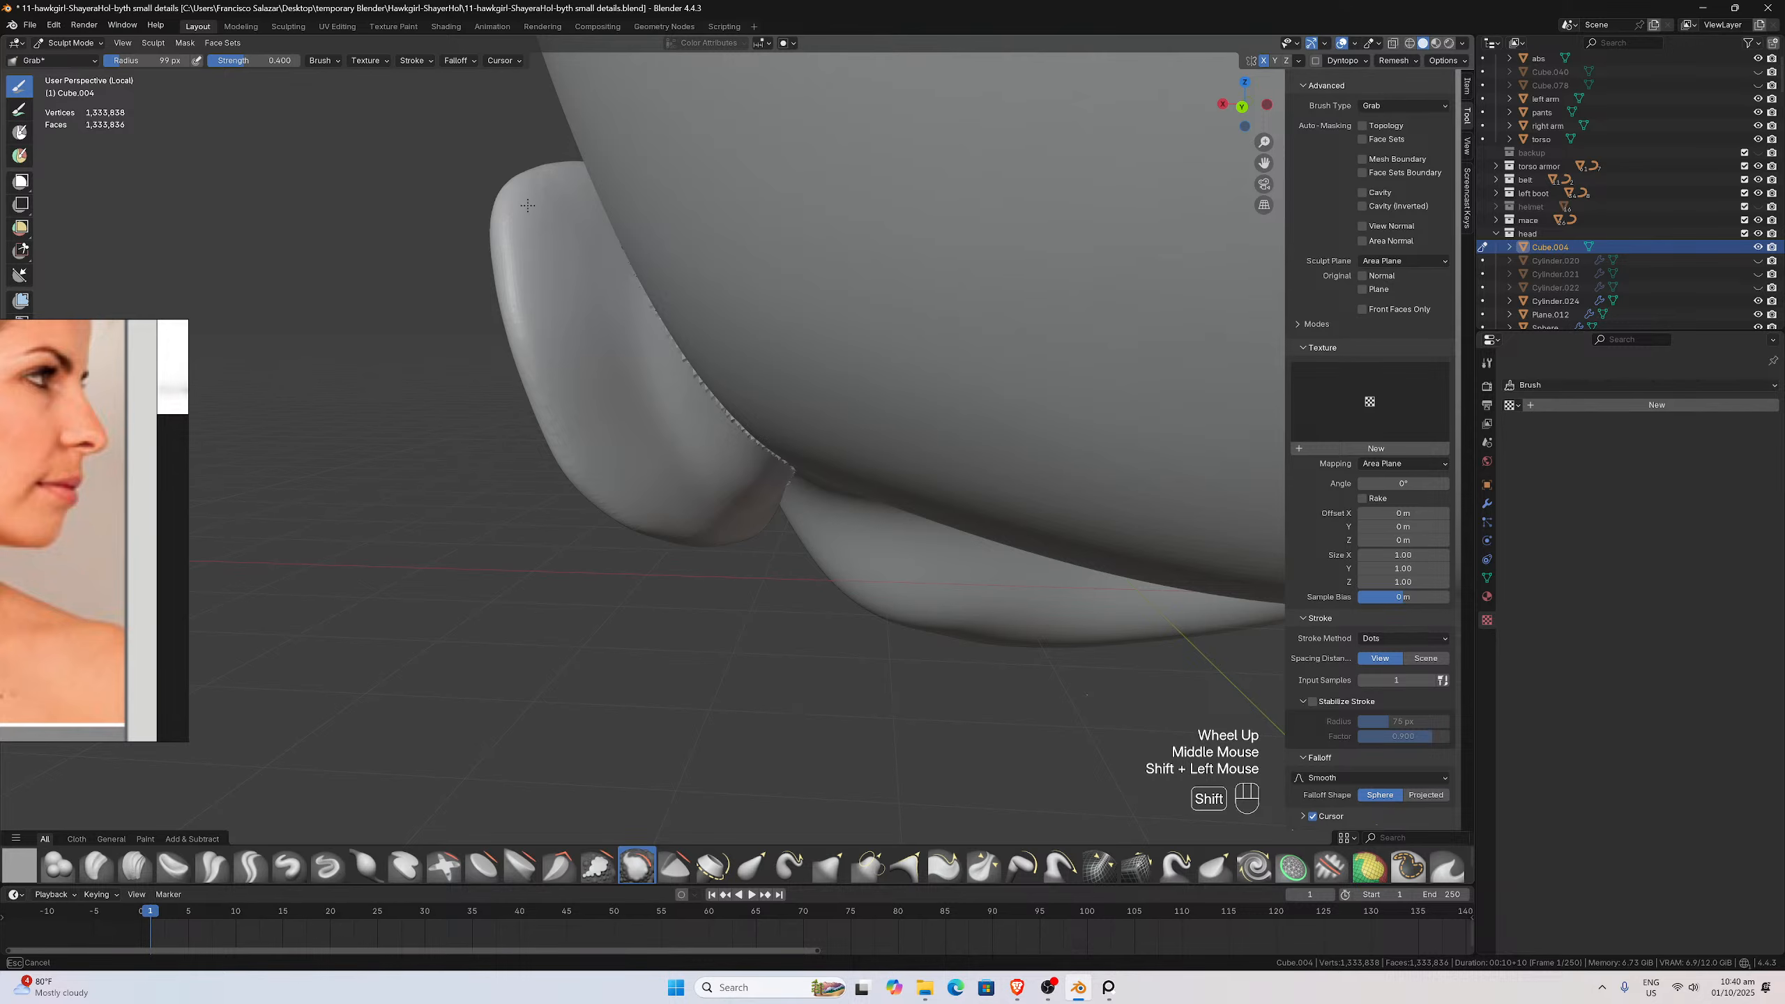
mouse_move(587, 300)
left_mouse_down("shift")
mouse_move(620, 457)
mouse_move(647, 442)
left_mouse_up("shift")
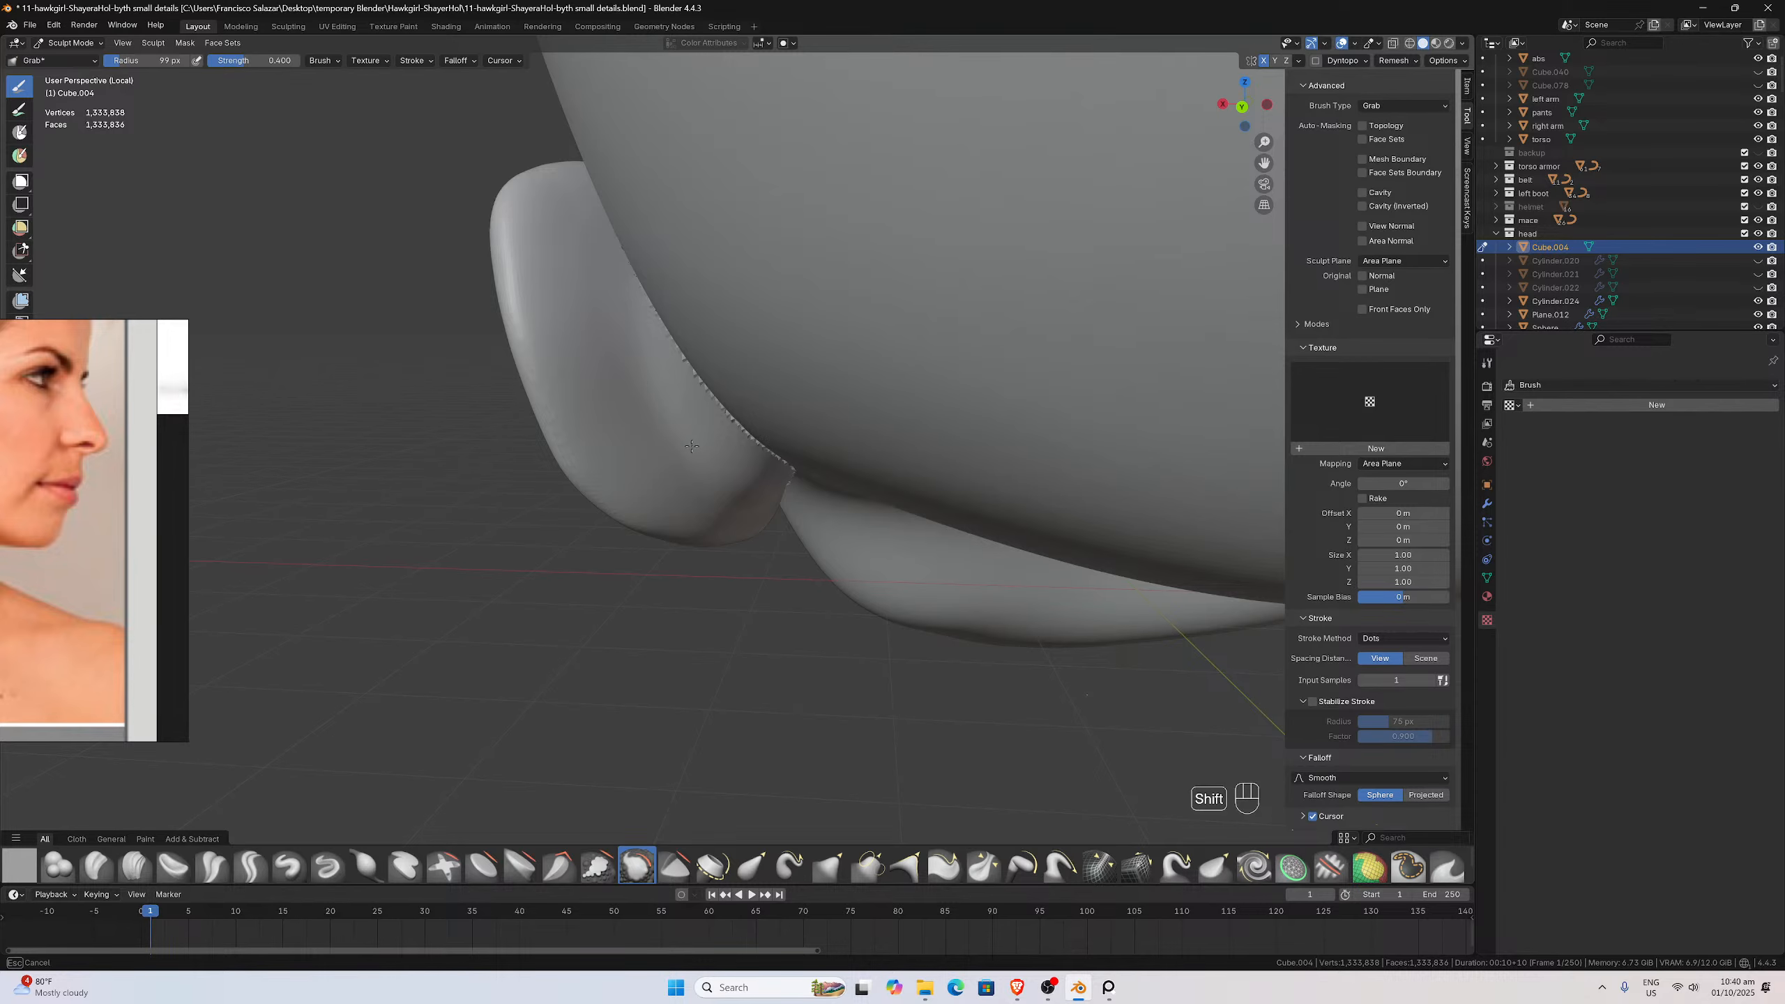
middle_click_drag(648, 443, 598, 319)
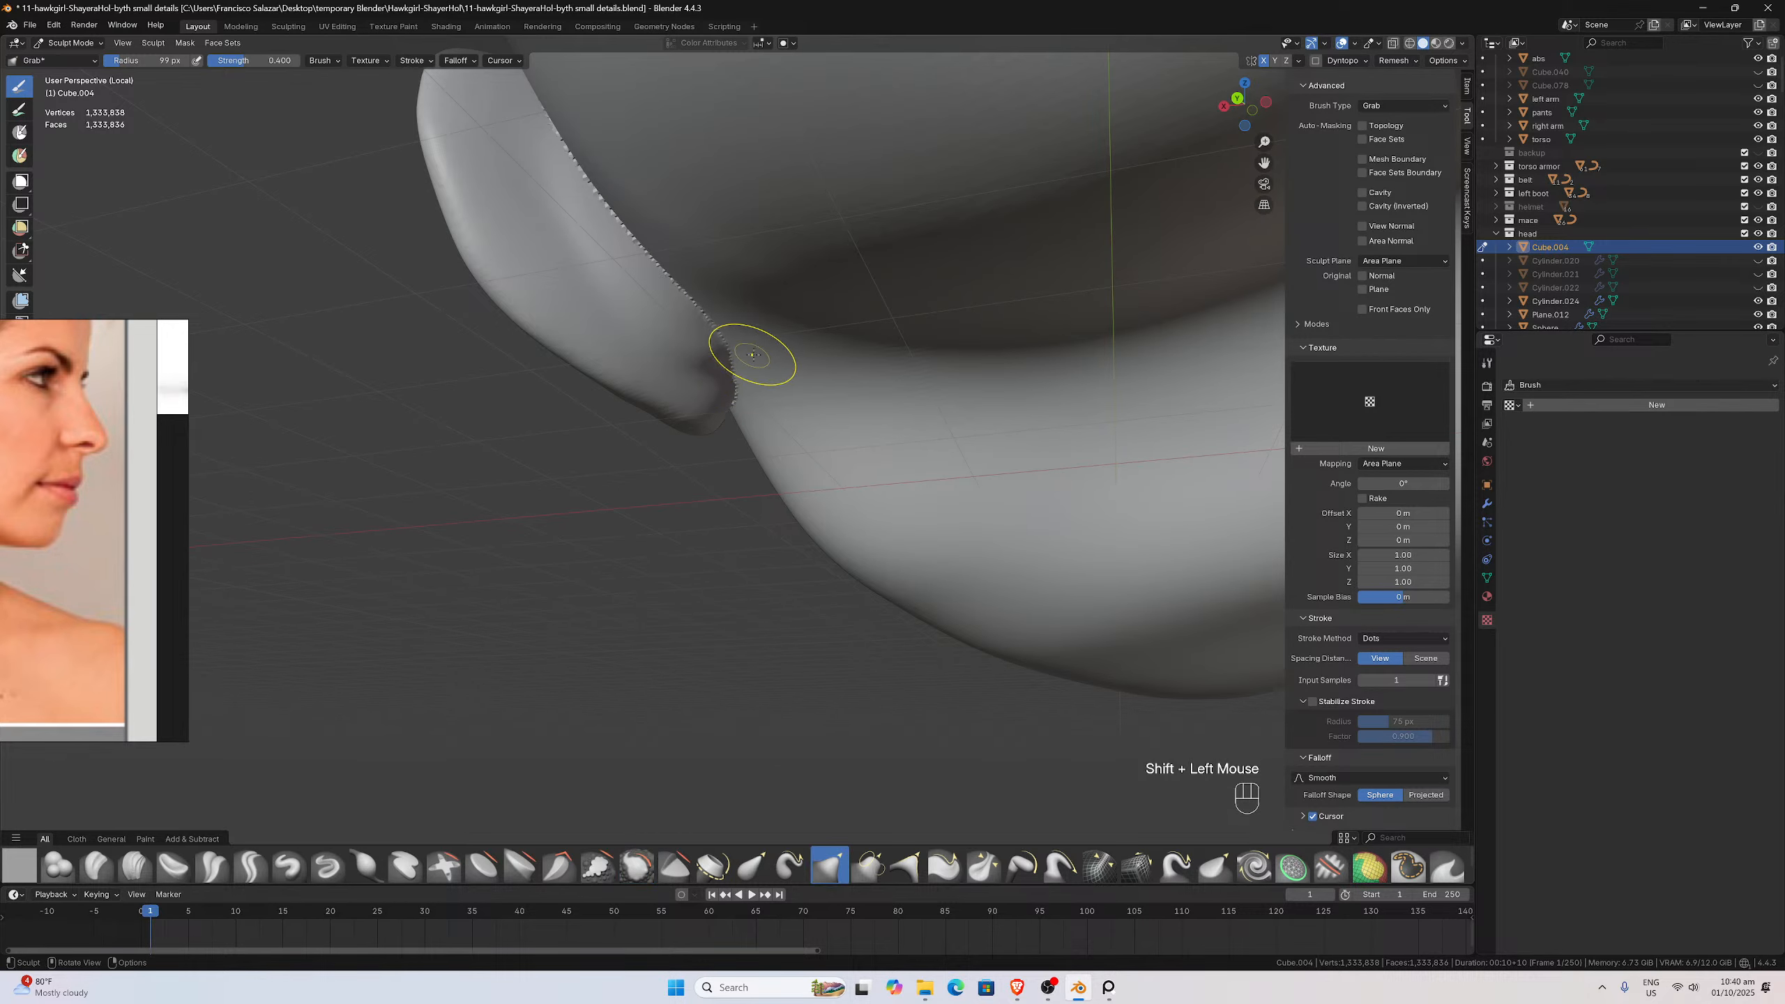
Smooth the cheek in front of the ear and the temple beside the eye
middle_click_drag(749, 350, 872, 347)
left_click_drag(723, 414, 627, 444, "shift")
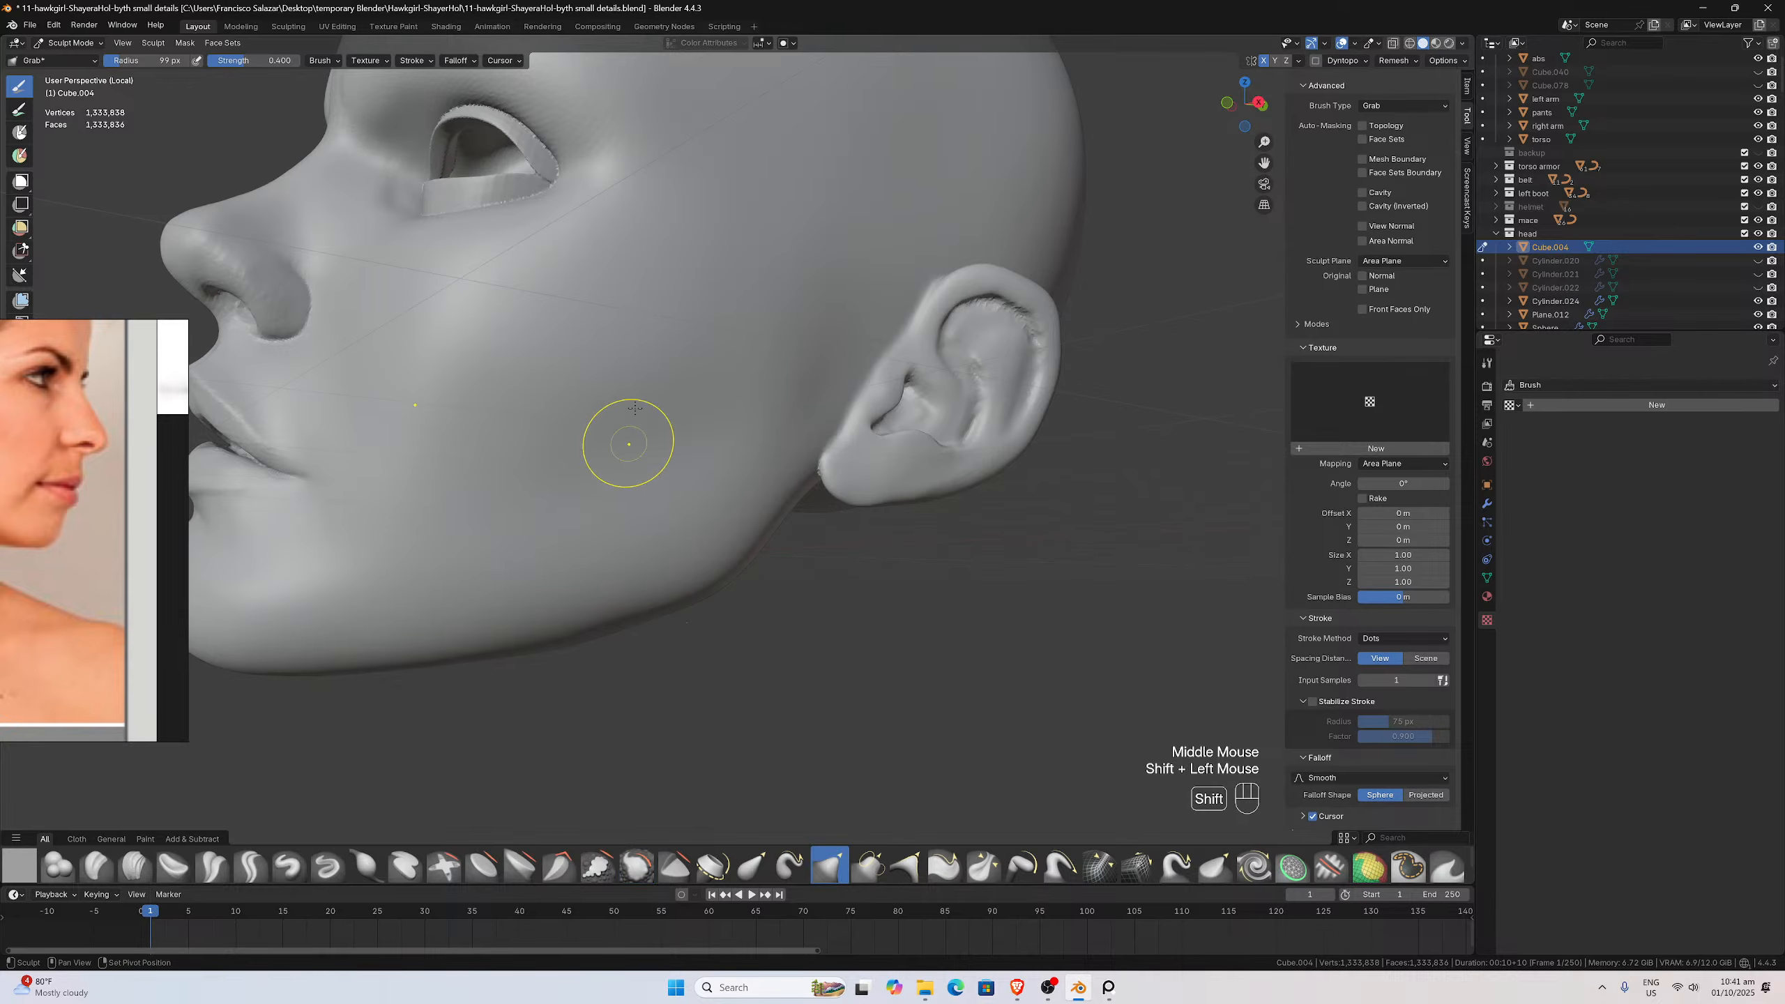
middle_click_drag(673, 286, 676, 311)
left_click_drag(1264, 162, 1412, 496)
middle_click_drag(965, 292, 963, 264)
left_click_drag(892, 436, 850, 475, "shift")
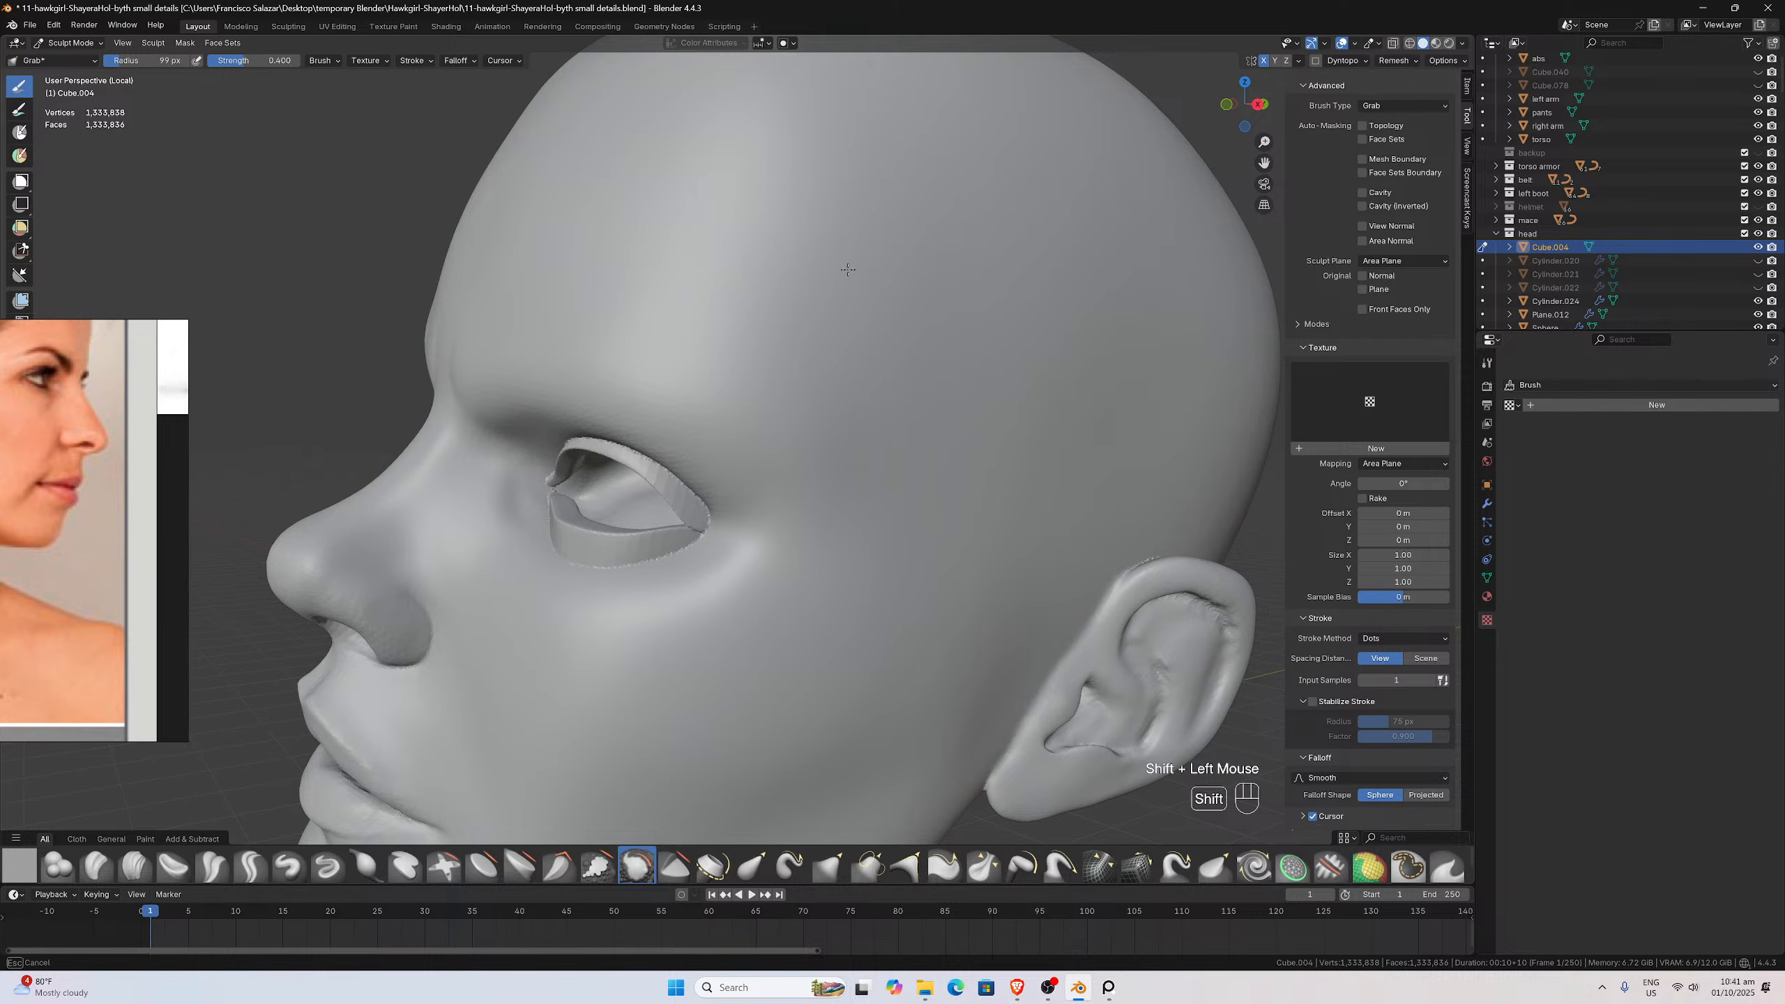
Smooth the side of the skull above the ear in side view
scroll(903, 310, "down", 2)
middle_click_drag(924, 307, 876, 318)
left_click_drag(876, 319, 920, 381, "shift")
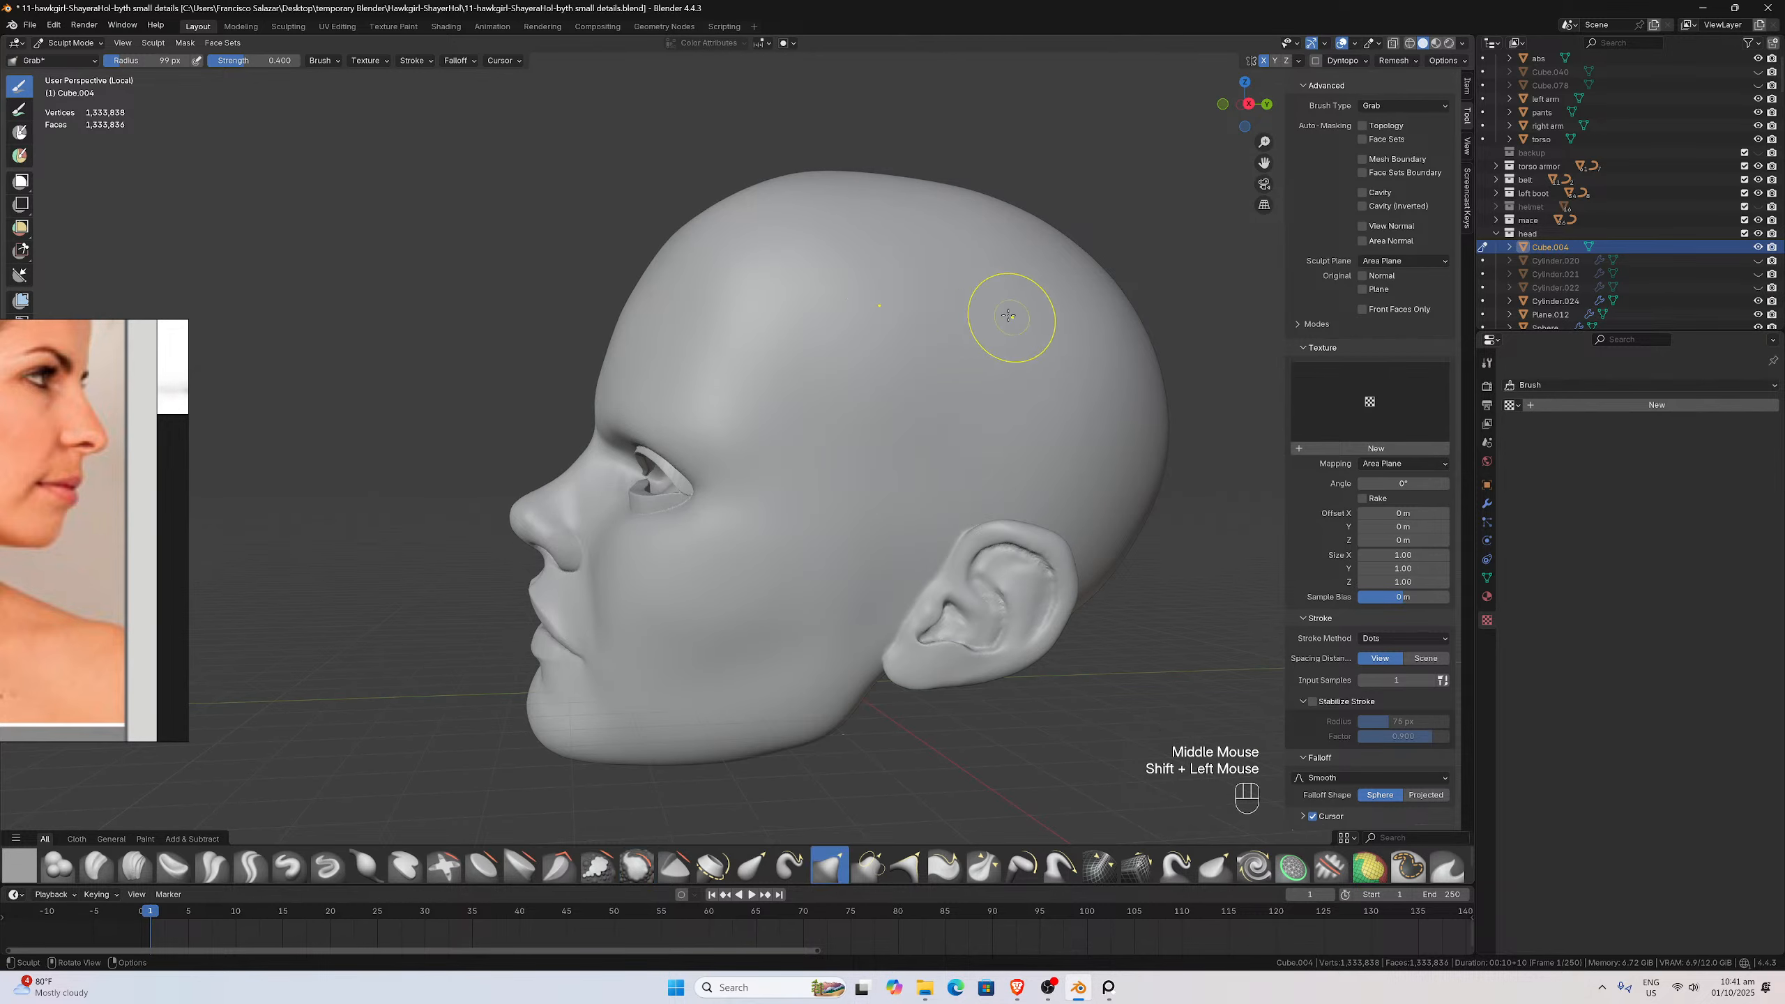
middle_click_drag(1012, 311, 876, 291)
mouse_move(876, 290)
left_mouse_down("shift")
mouse_move(966, 447)
mouse_move(780, 315)
mouse_move(877, 439)
mouse_move(1061, 440)
mouse_move(1029, 492)
left_mouse_up("shift")
Smooth the back and crown of the skull and the upper forehead from above
middle_click_drag(1028, 458, 1068, 466)
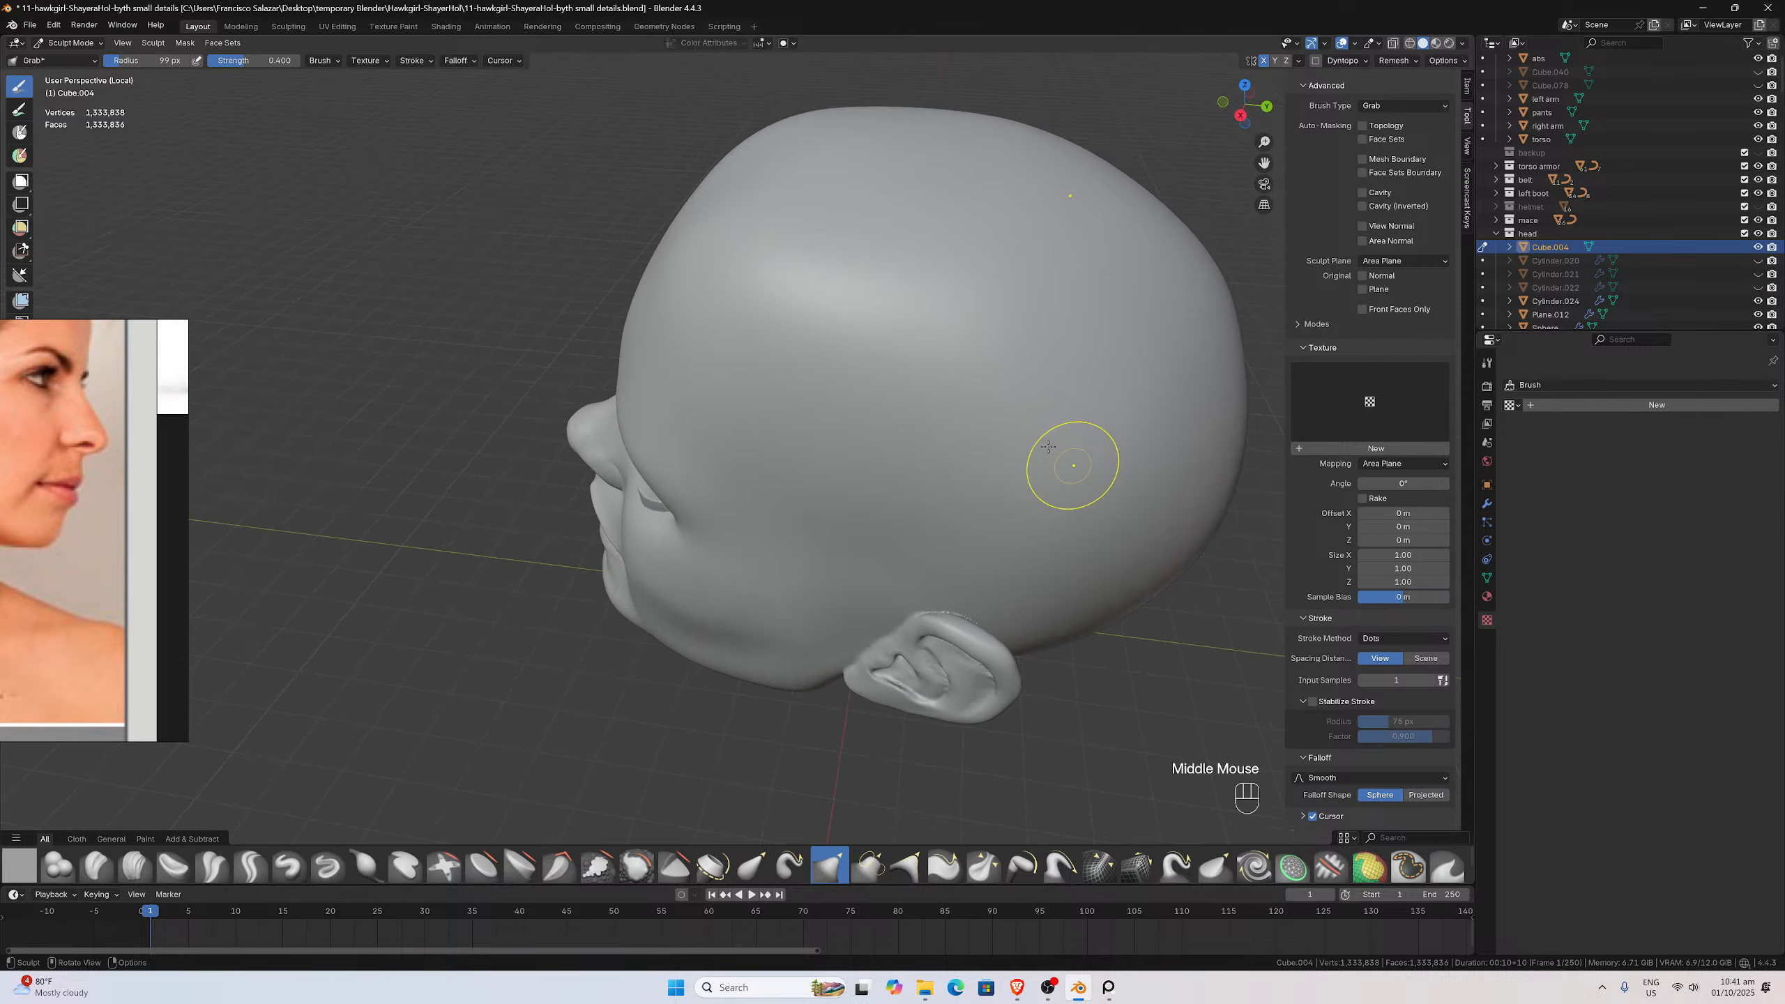
left_click_drag(990, 349, 988, 333, "shift")
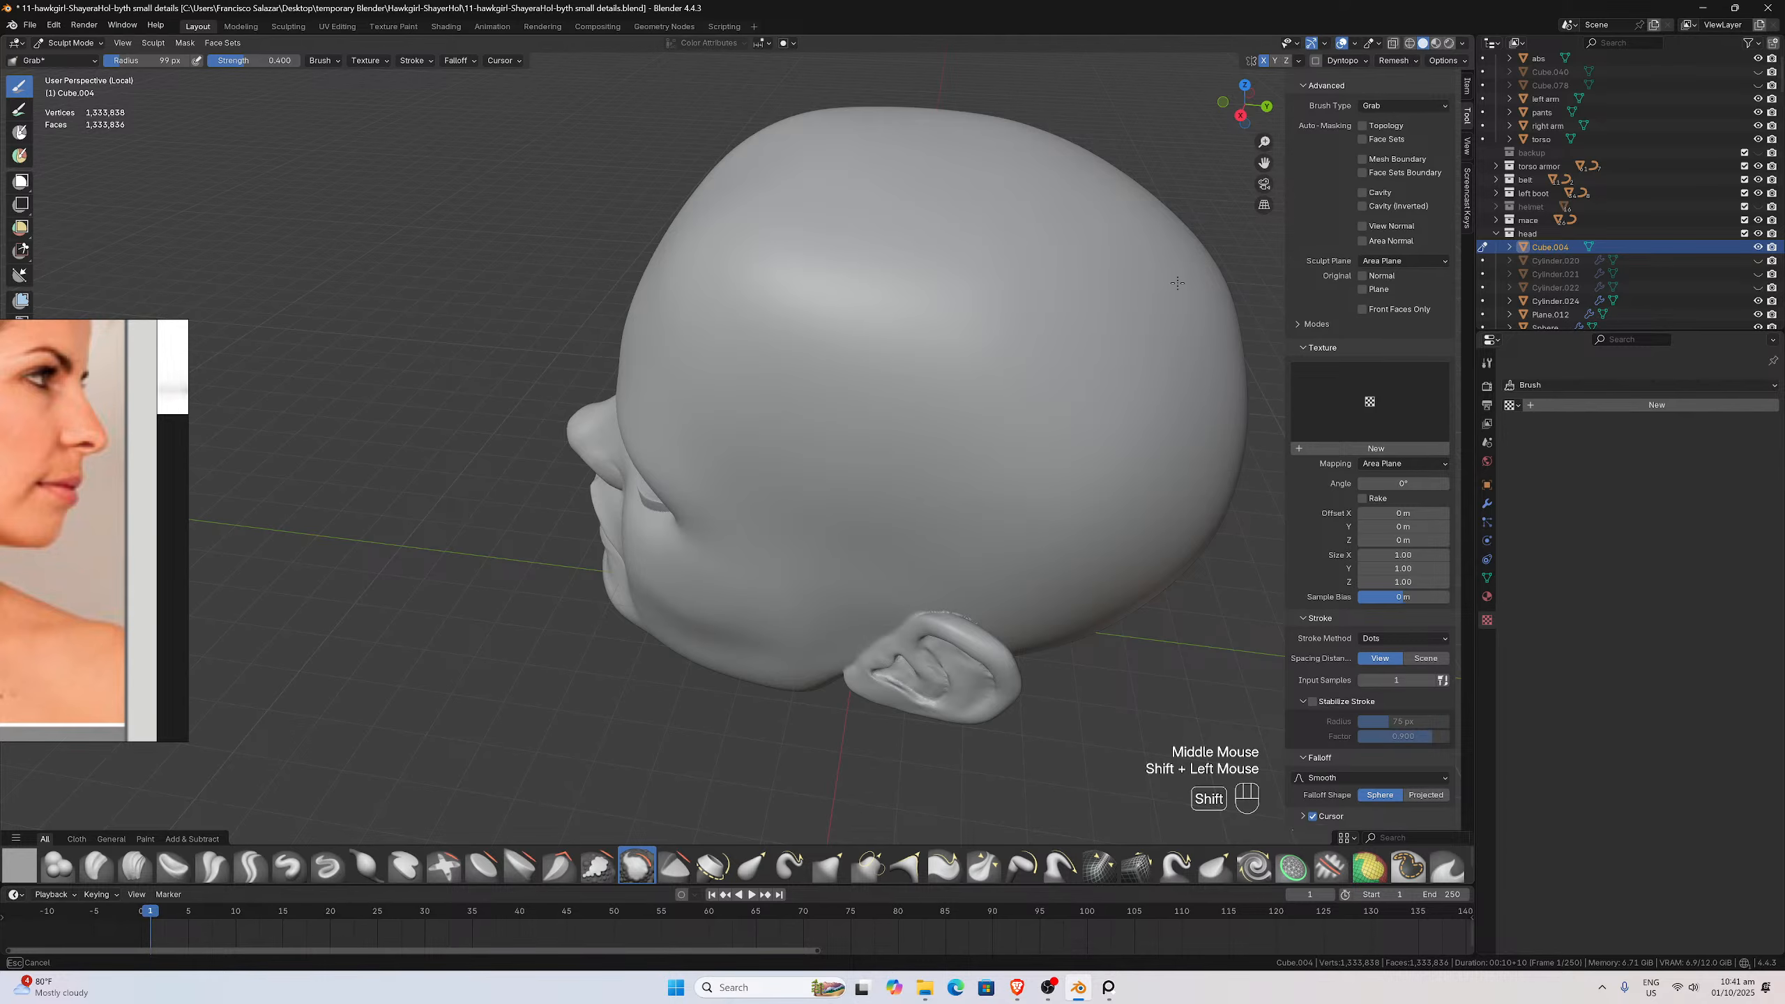
left_click_drag(1177, 282, 1173, 458, "shift")
left_click_drag(979, 493, 868, 443, "shift")
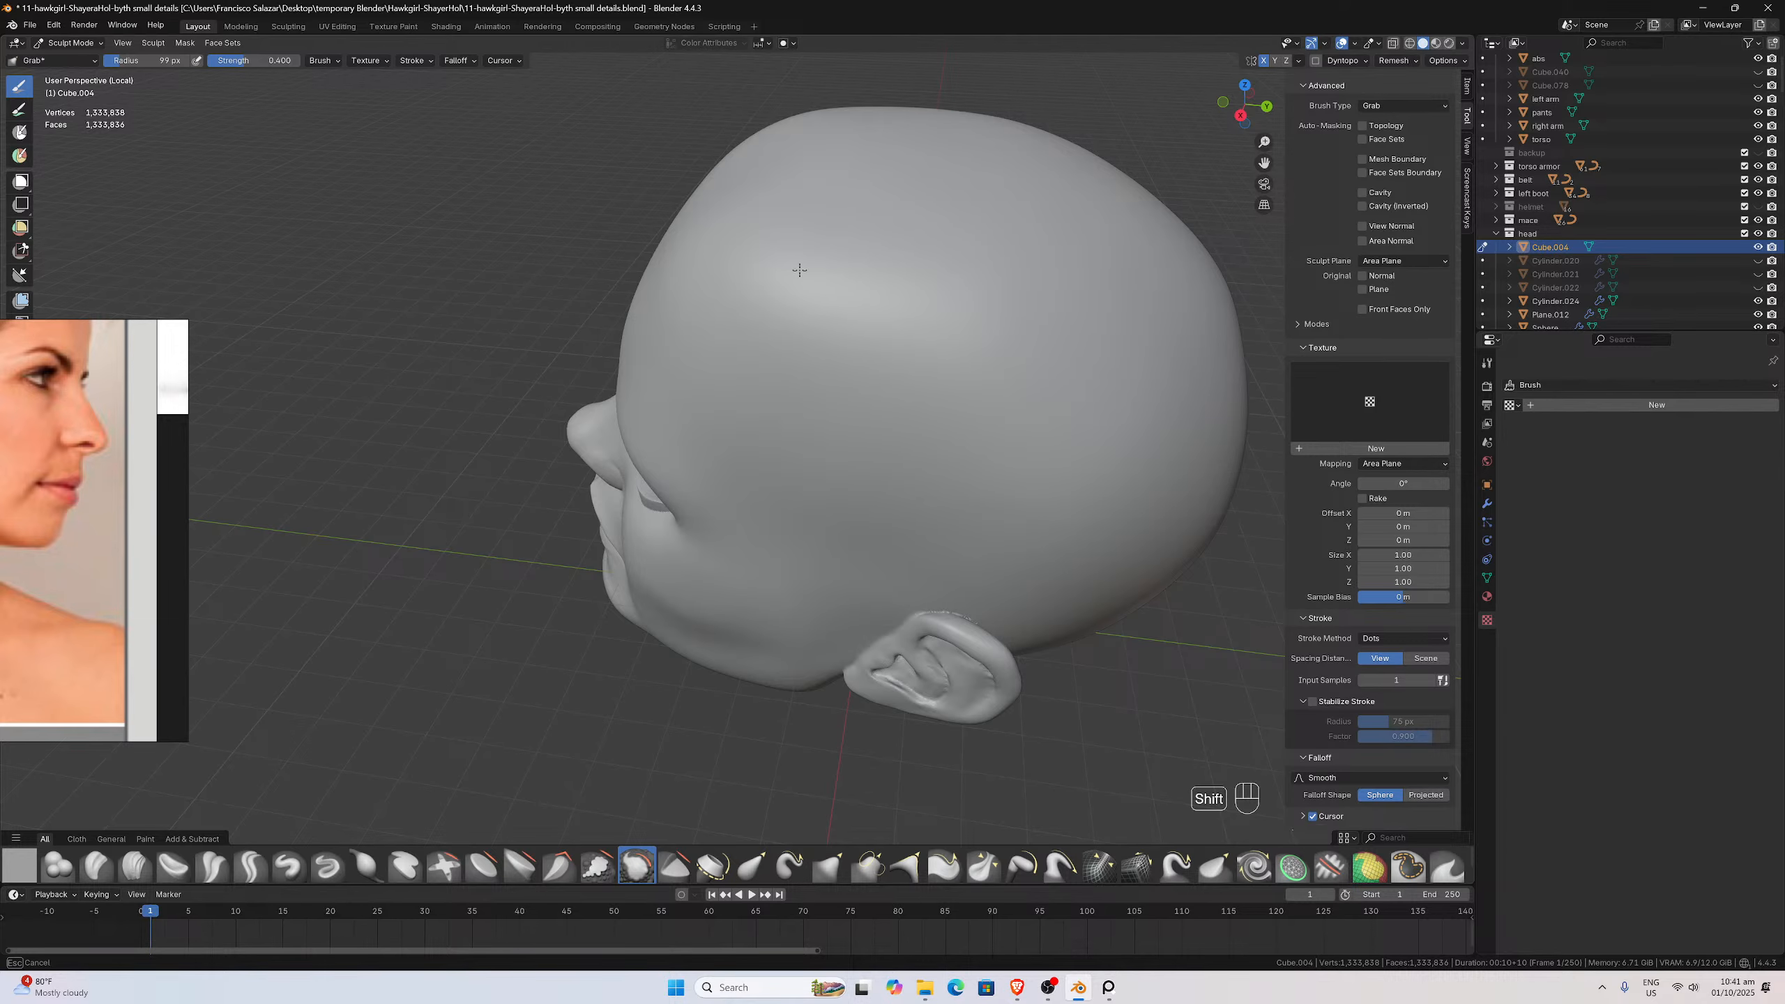
middle_click_drag(800, 269, 876, 239)
left_click_drag(876, 239, 714, 285, "shift")
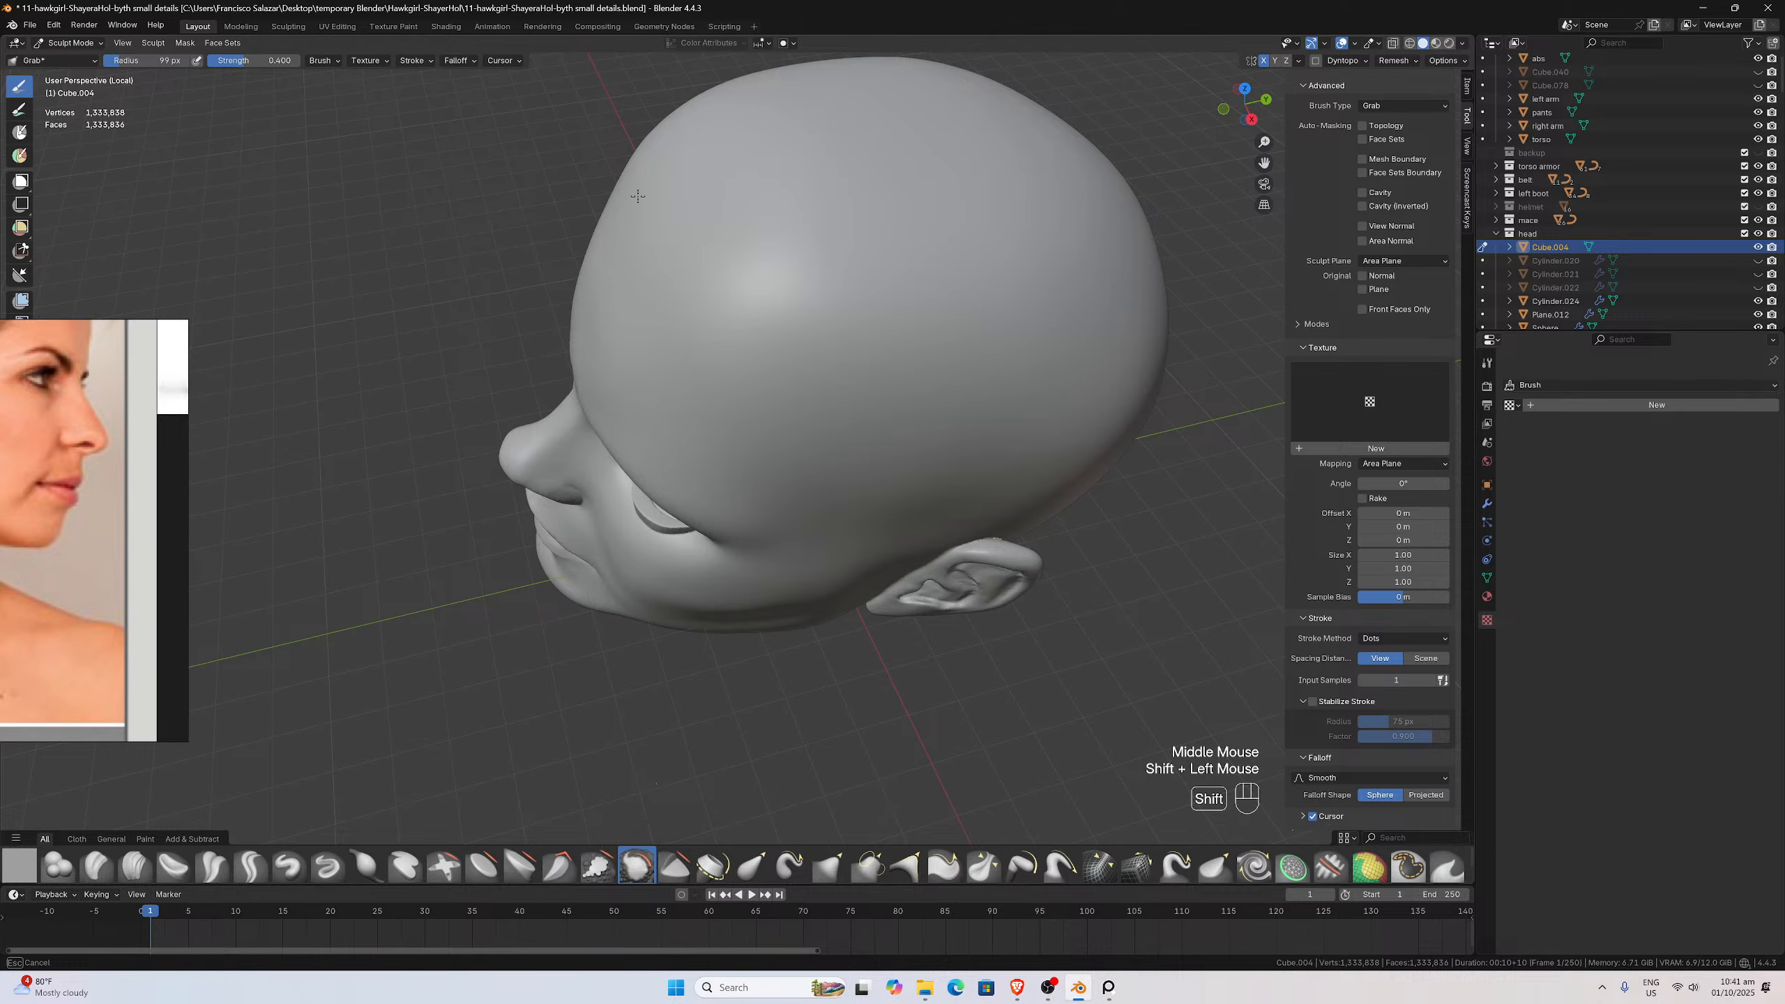
Smooth the brow above the eye, its outer corner and the adjoining forehead
middle_click_drag(657, 287, 756, 198)
scroll(642, 309, "up", 2)
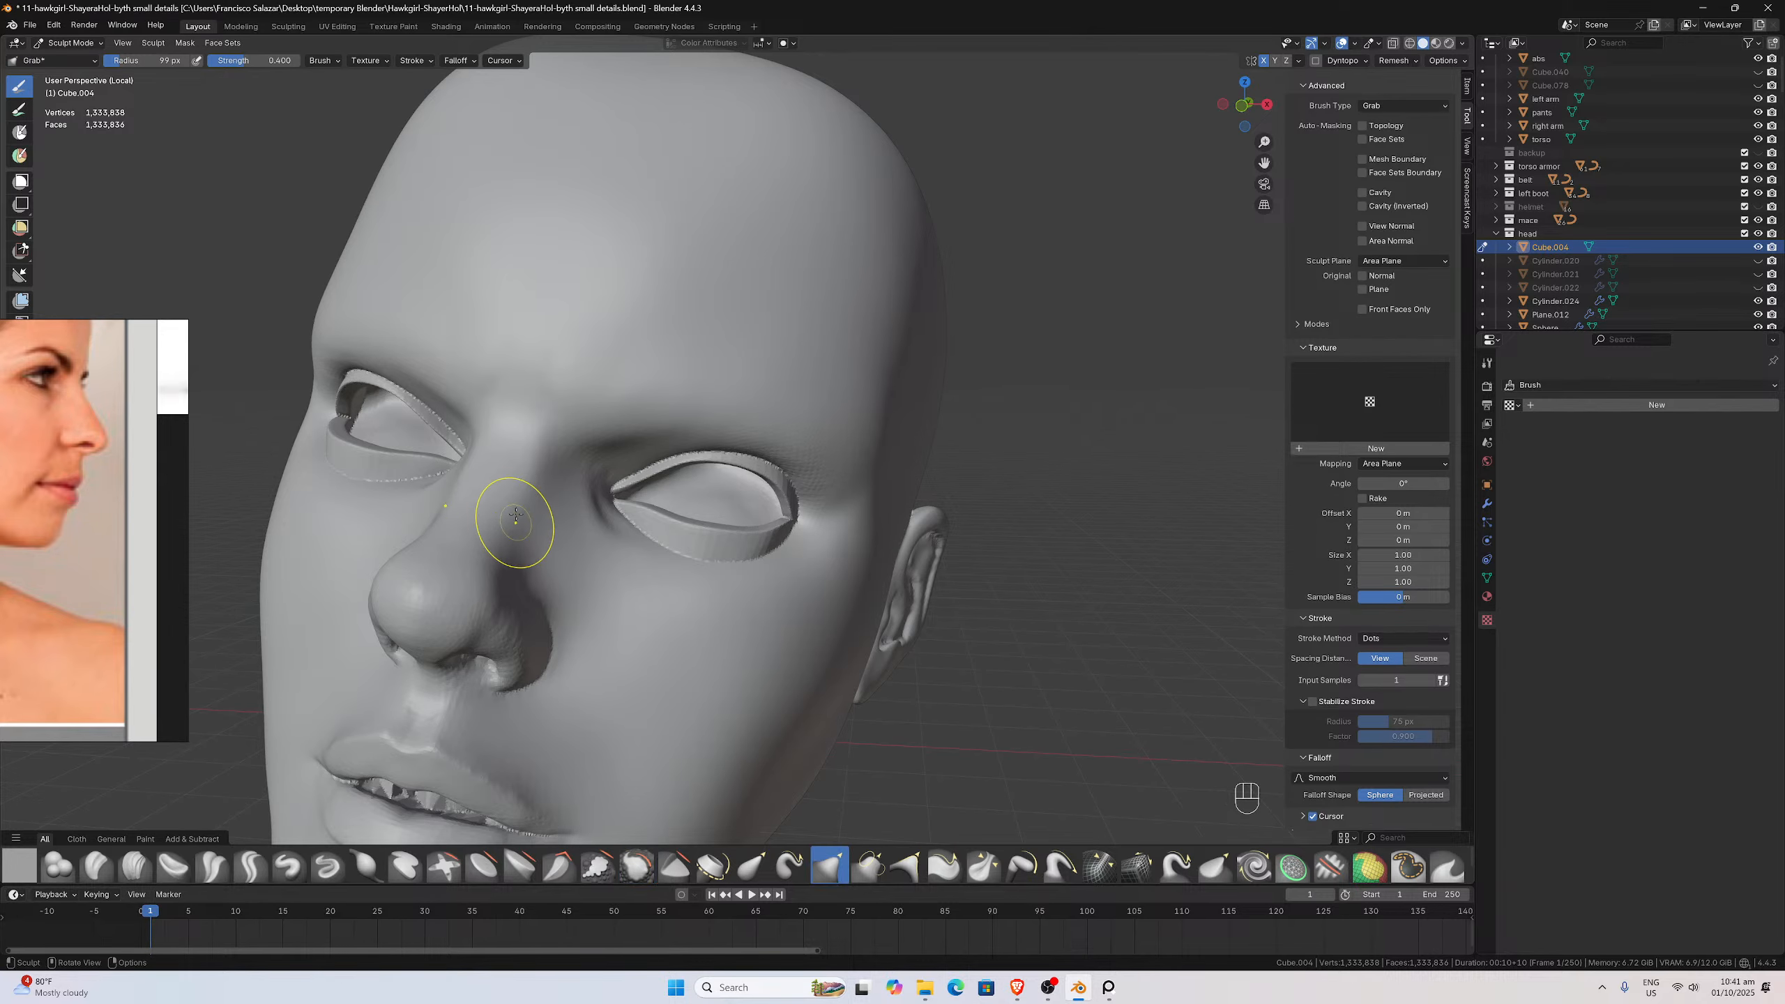
mouse_move(506, 518)
middle_mouse_down()
mouse_move(494, 495)
mouse_move(444, 537)
mouse_move(469, 586)
middle_mouse_up()
scroll(444, 537, "up", 1)
scroll(444, 537, "up", 1)
mouse_move(469, 586)
left_mouse_down("shift")
mouse_move(454, 550)
mouse_move(622, 411)
mouse_move(725, 438)
left_mouse_up("shift")
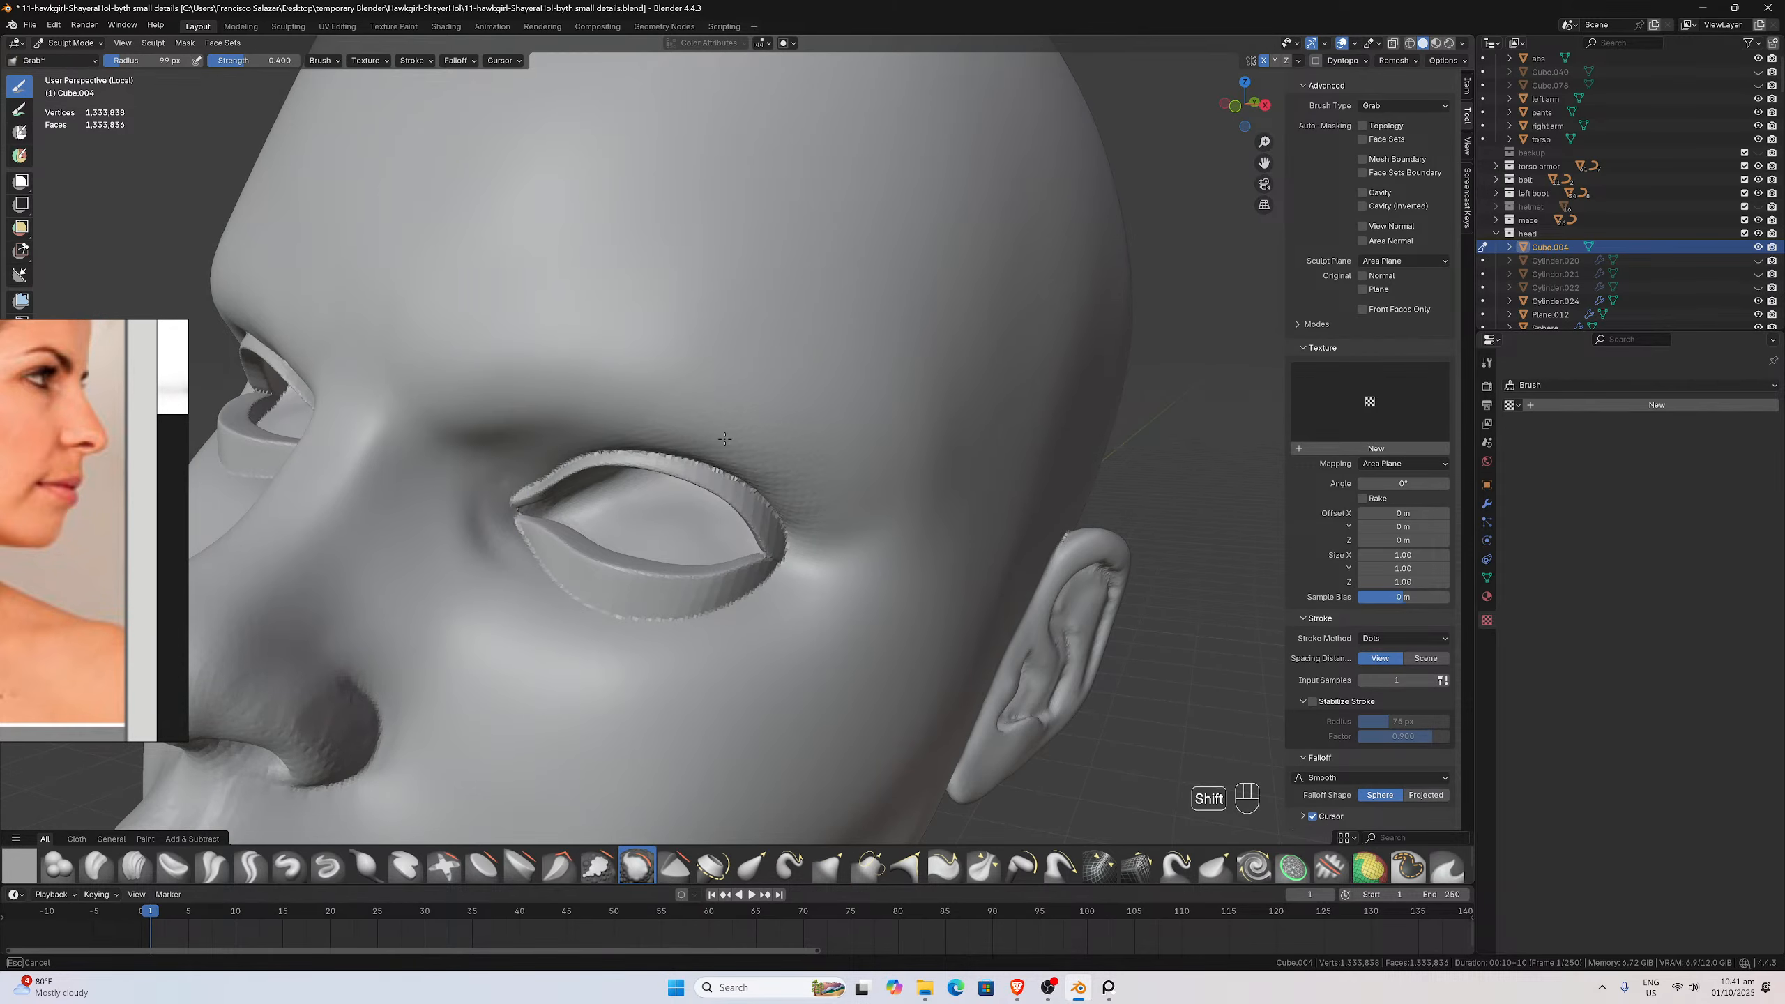
mouse_move(840, 518)
left_mouse_down("shift")
mouse_move(661, 344)
mouse_move(829, 295)
mouse_move(772, 279)
left_mouse_up("shift")
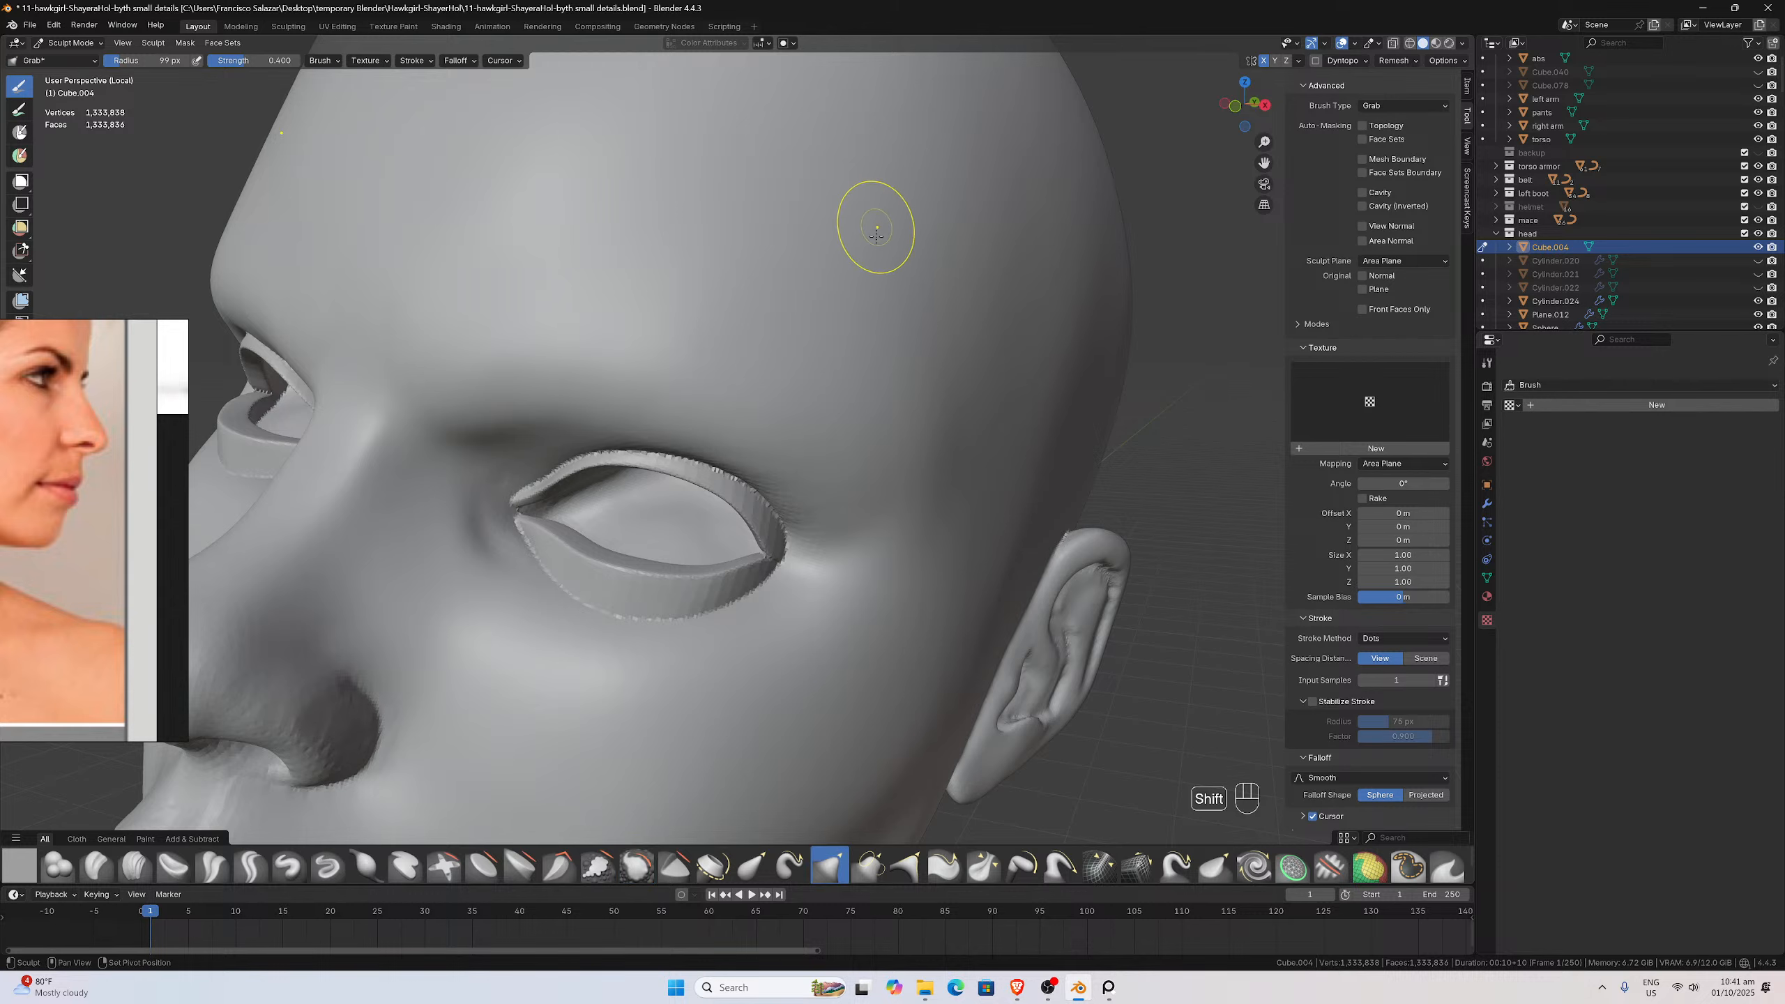
Smooth the skin around the eye socket and beneath the lower eyelid
mouse_move(813, 341)
middle_mouse_down()
mouse_move(801, 282)
mouse_move(825, 299)
middle_mouse_up()
scroll(825, 299, "up", 2)
left_click_drag(825, 299, 826, 403, "shift")
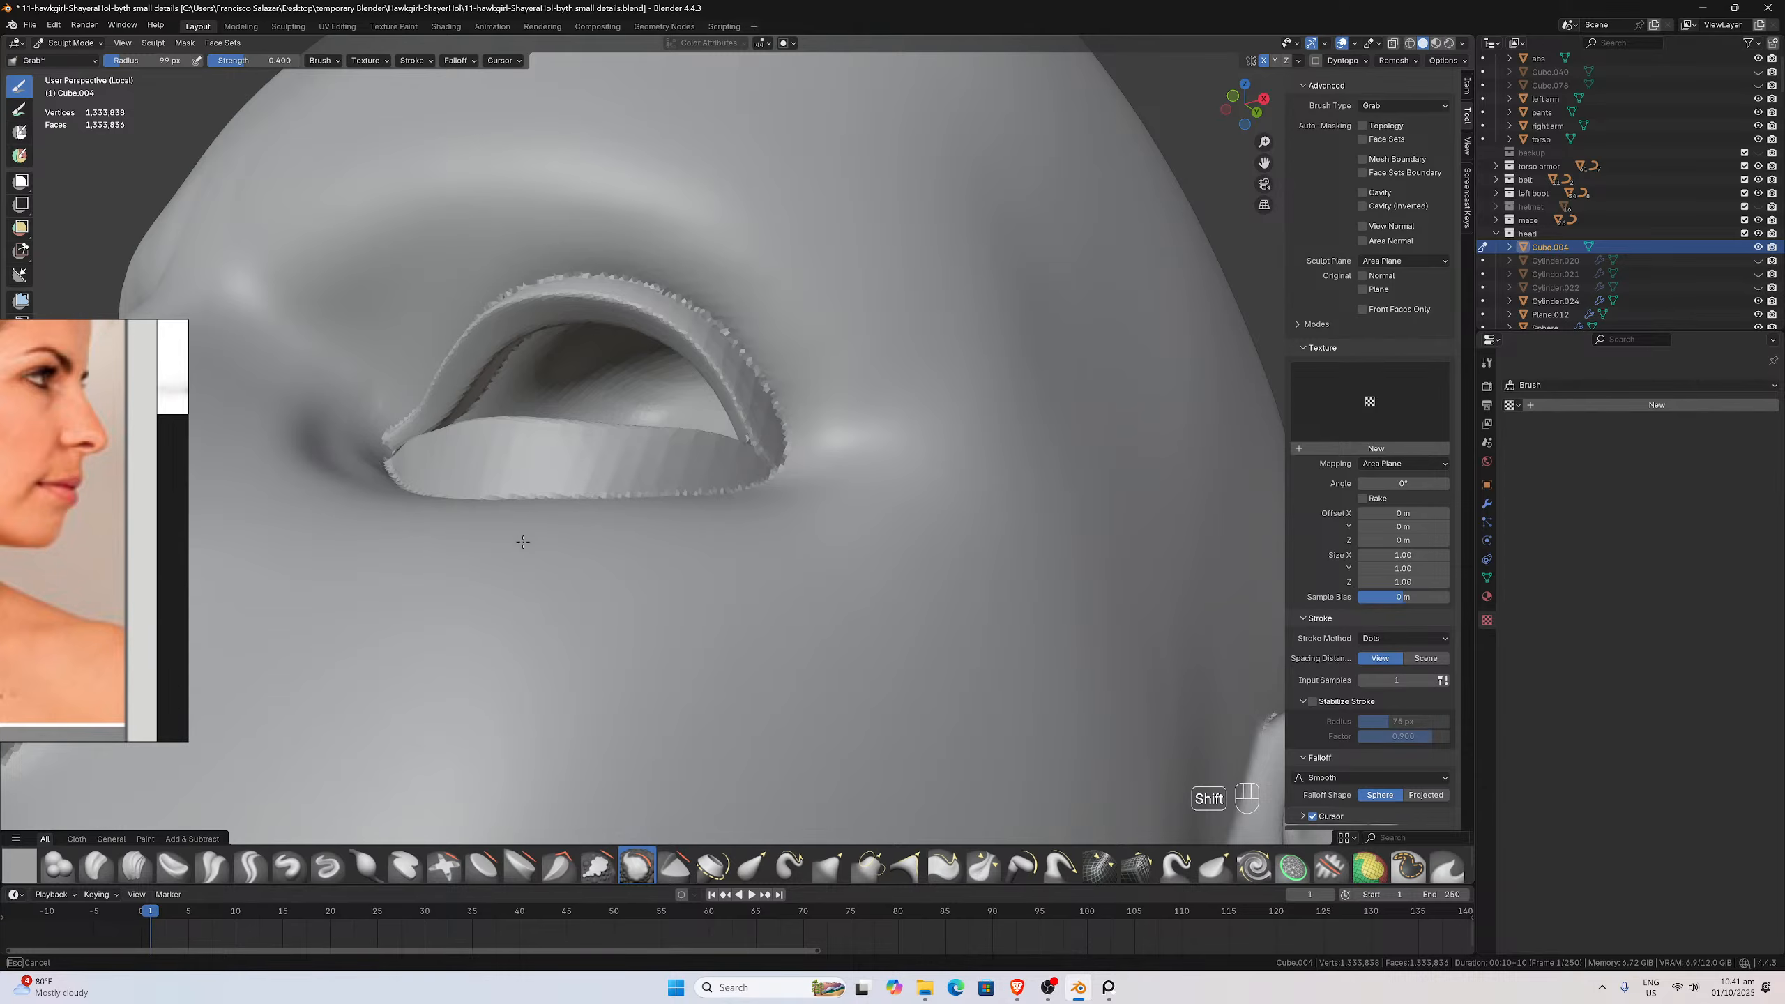
middle_click_drag(876, 496, 625, 757)
left_click_drag(625, 757, 473, 709, "shift")
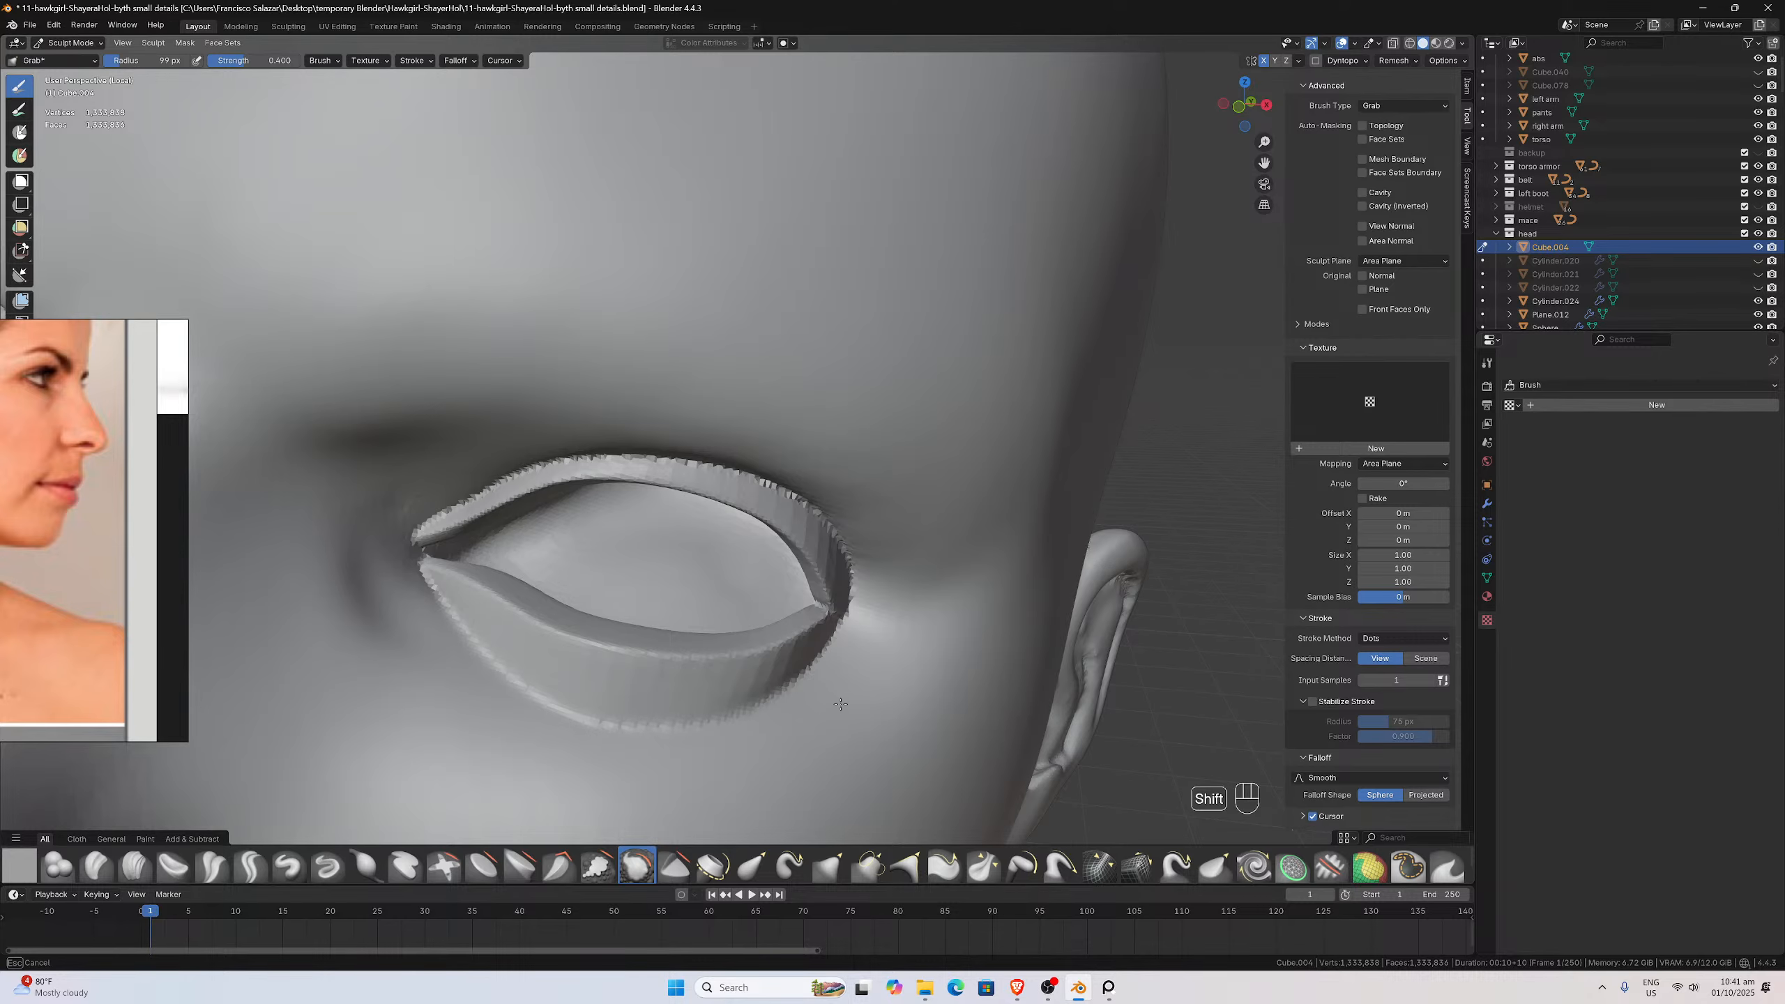
Smooth the jagged outer edges where the upper and lower eyelids meet the surrounding skin
middle_click_drag(668, 530, 657, 439)
scroll(271, 387, "up", 2)
middle_click_drag(270, 387, 264, 412)
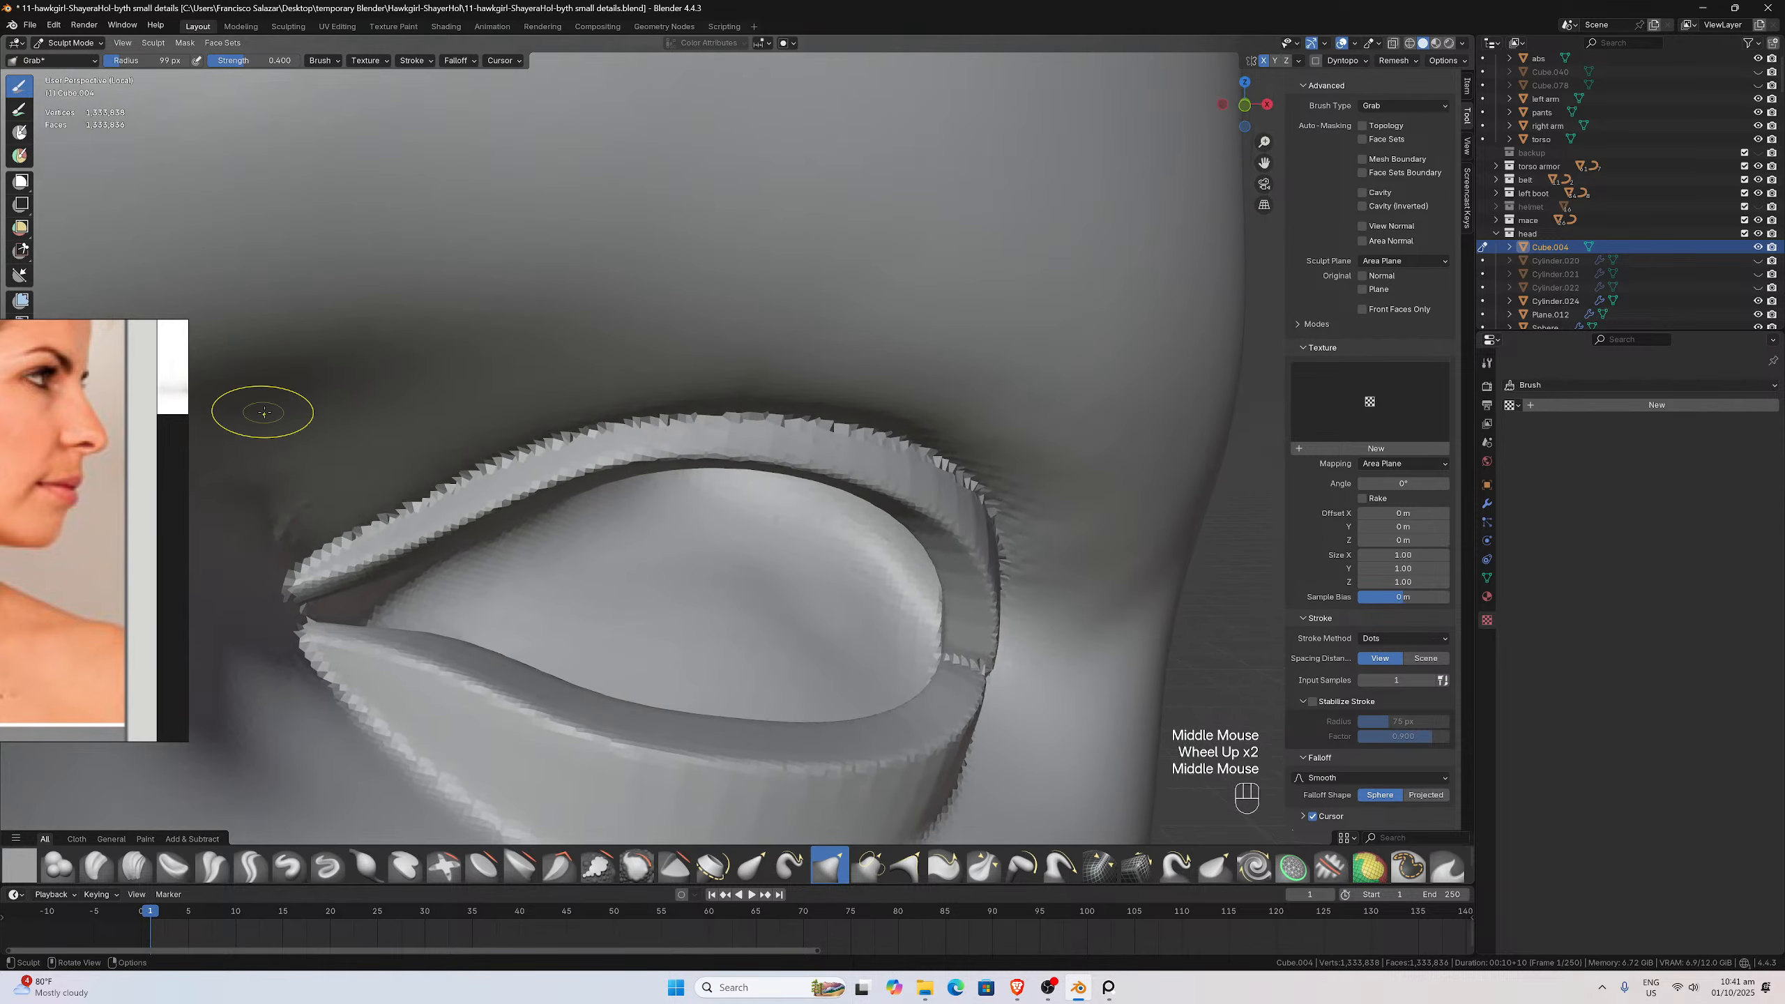
mouse_move(313, 555)
left_mouse_down("shift")
mouse_move(492, 461)
mouse_move(611, 425)
mouse_move(759, 416)
mouse_move(974, 478)
mouse_move(1029, 566)
left_mouse_up("shift")
middle_click_drag(1029, 566, 846, 362)
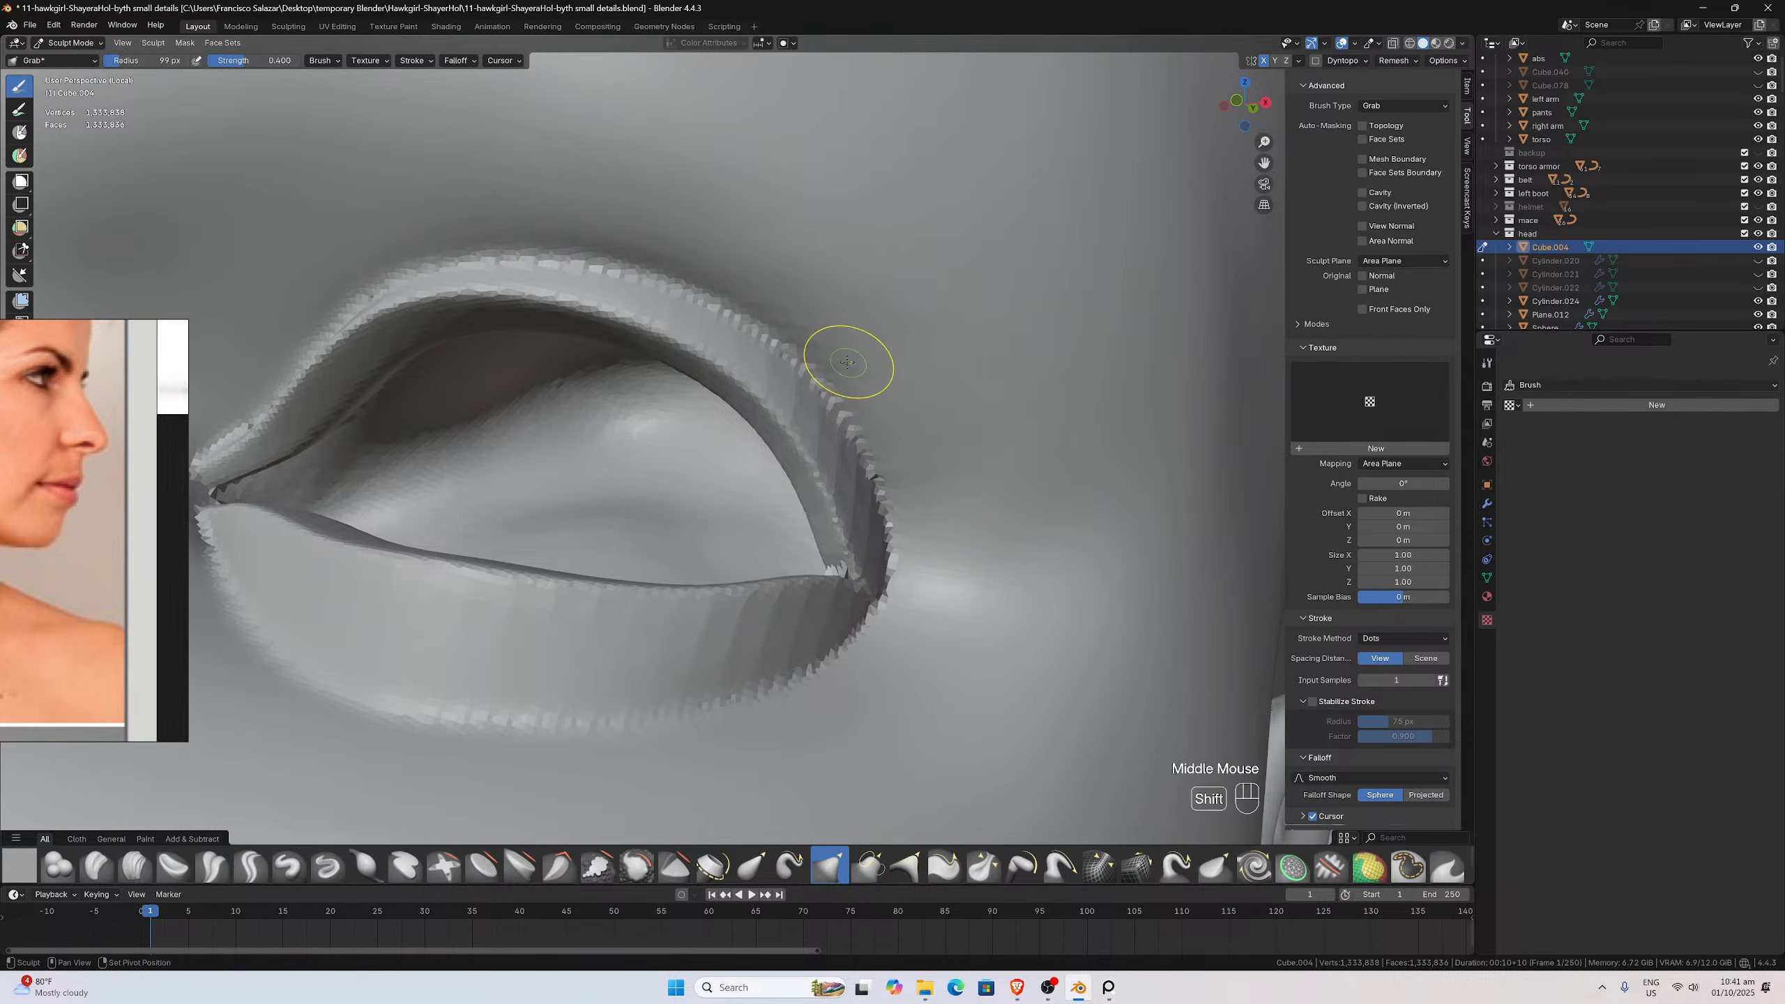
mouse_move(846, 362)
left_mouse_down("shift")
mouse_move(828, 395)
mouse_move(896, 520)
mouse_move(906, 639)
mouse_move(836, 679)
mouse_move(555, 714)
left_mouse_up("shift")
Smooth the chin and the crease beneath the lower lip
scroll(737, 605, "down", 2)
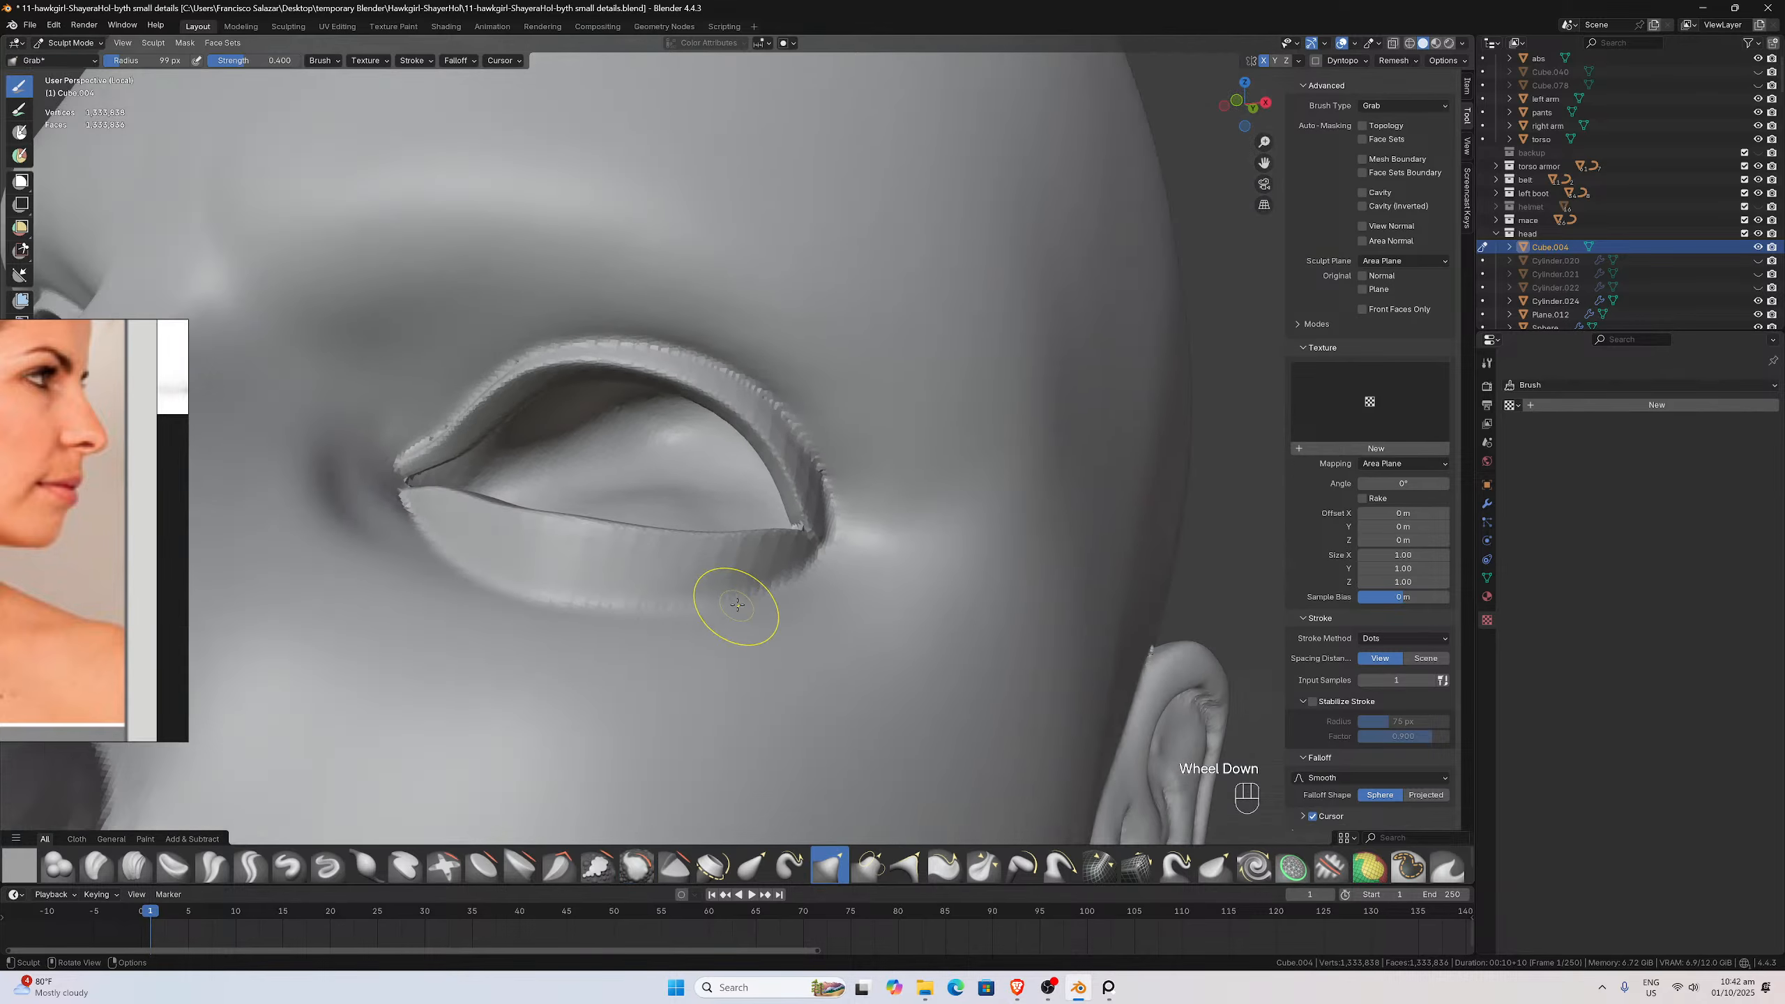
scroll(736, 605, "down", 2)
middle_click_drag(736, 604, 675, 563)
scroll(598, 678, "up", 1)
scroll(593, 634, "down", 2)
middle_click_drag(599, 679, 565, 697)
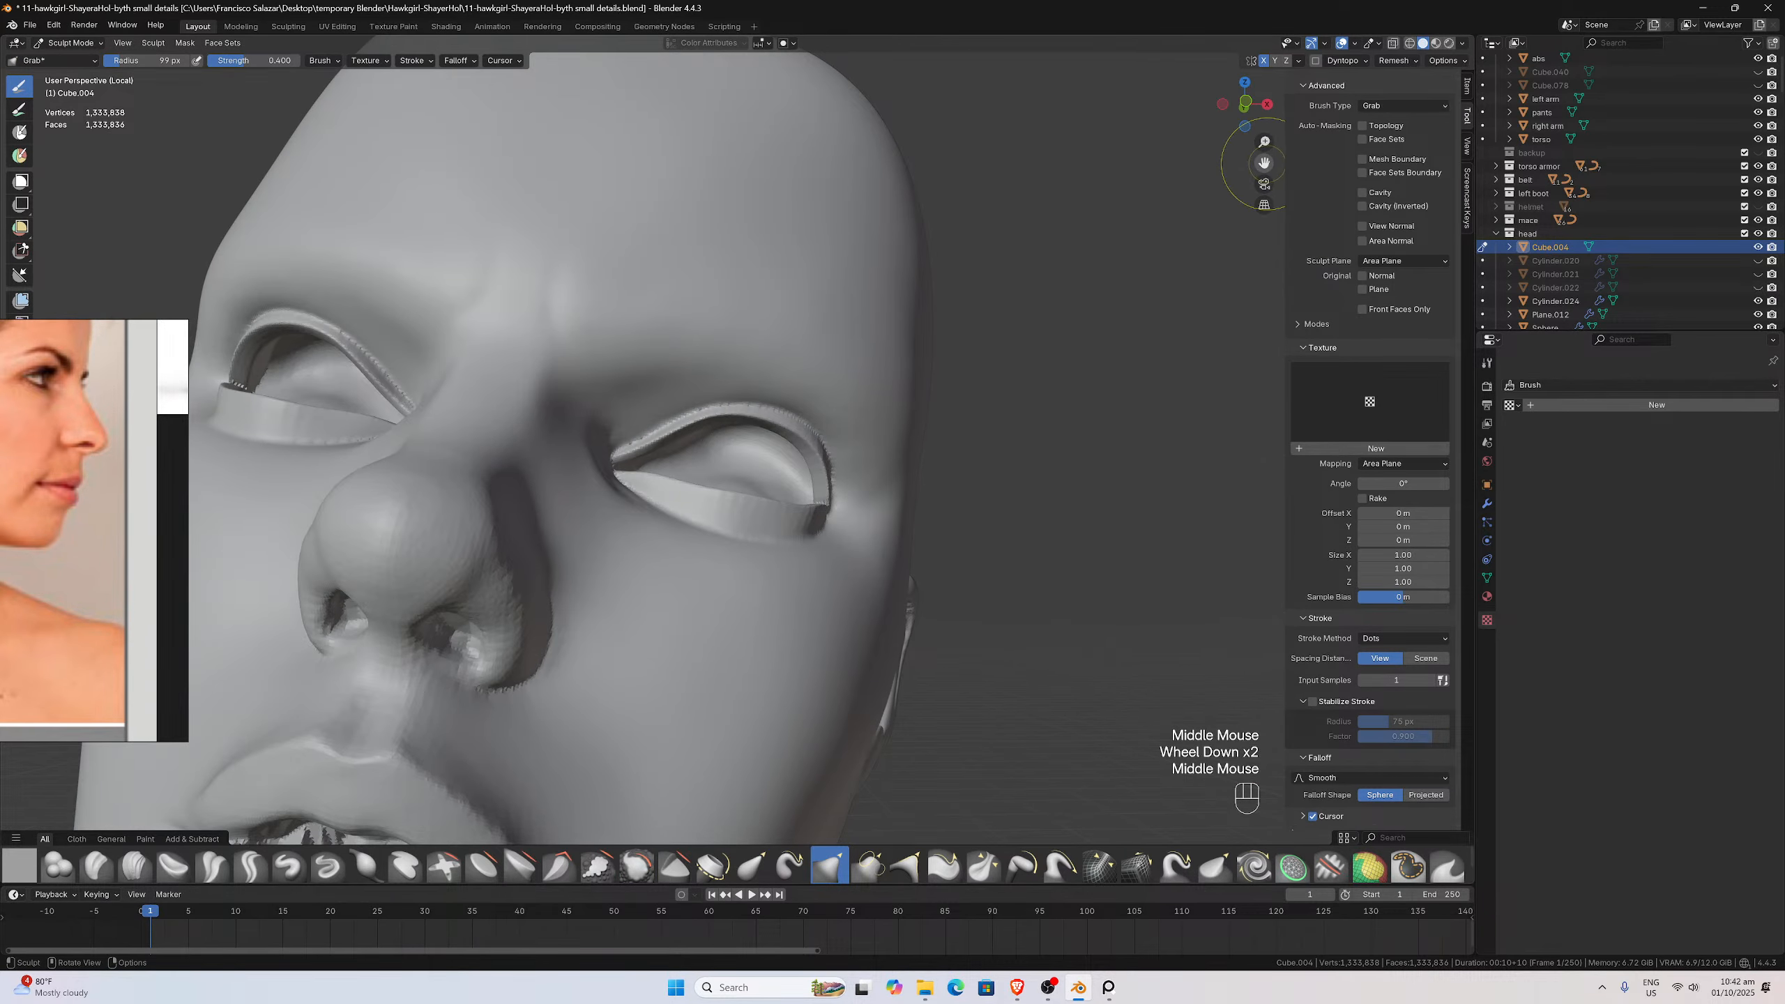
left_click_drag(1264, 162, 302, 597)
middle_click_drag(587, 731, 551, 718)
mouse_move(657, 692)
left_mouse_down("shift")
mouse_move(639, 675)
mouse_move(657, 625)
left_mouse_up("shift")
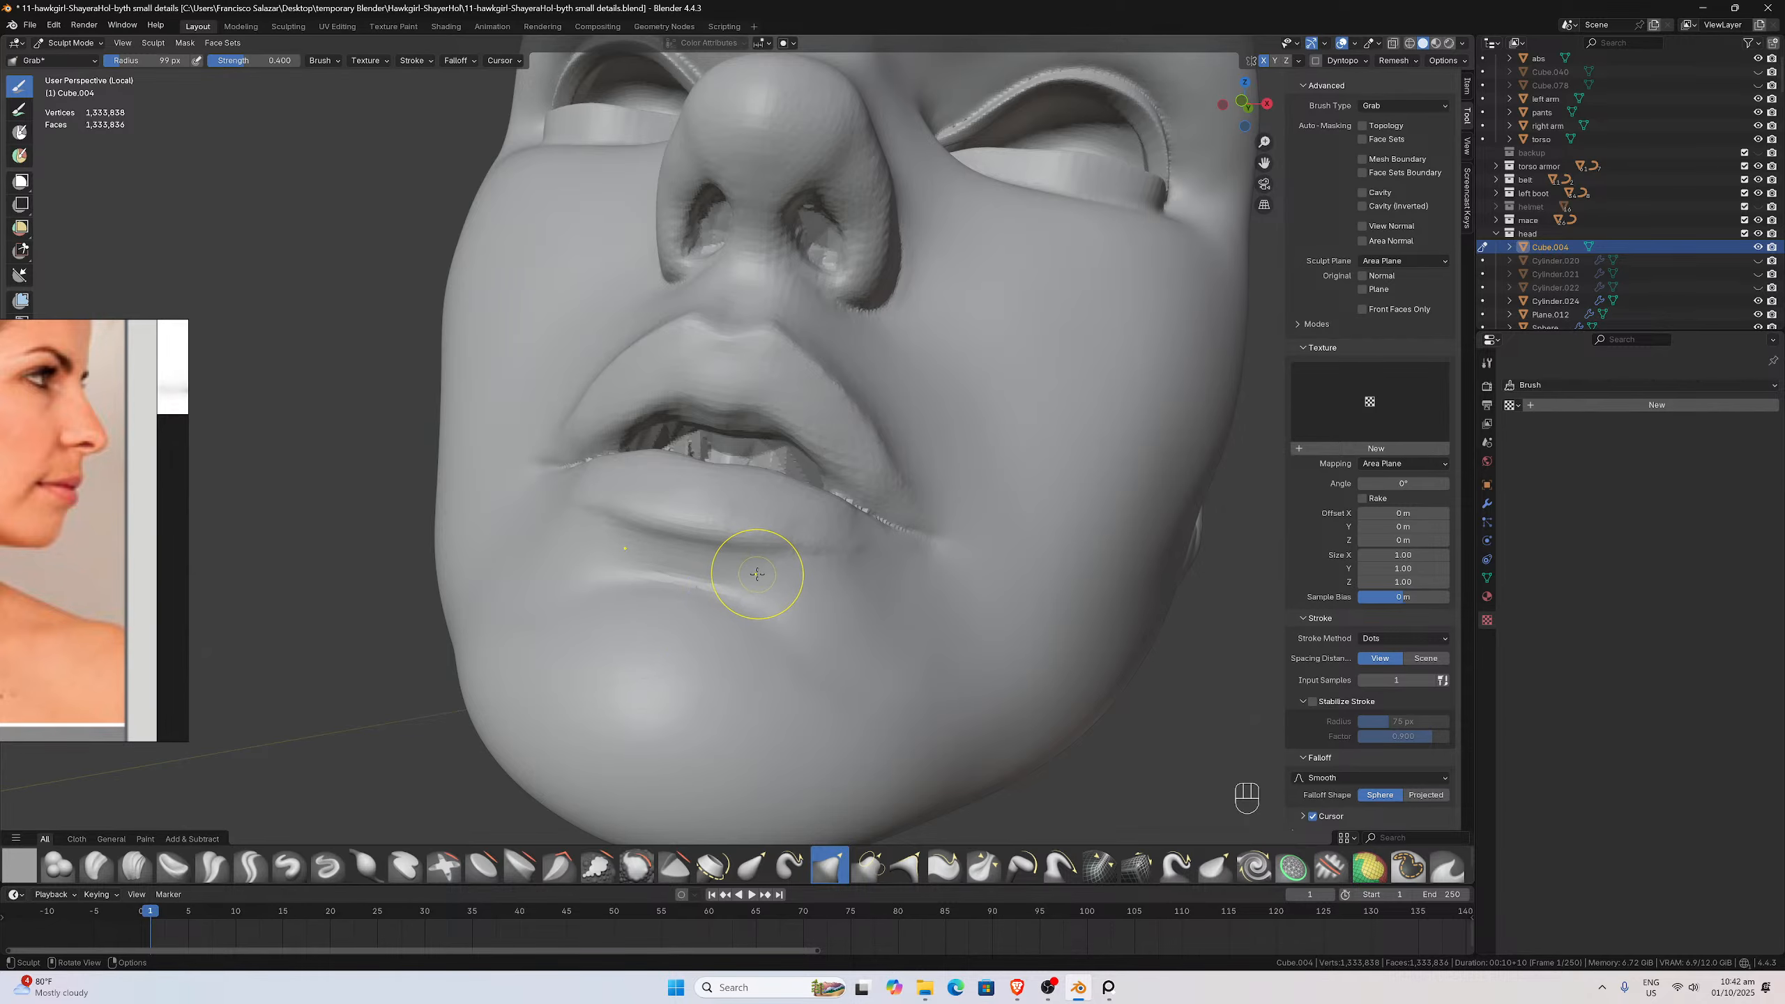
mouse_move(756, 573)
middle_mouse_down()
mouse_move(729, 582)
mouse_move(760, 582)
mouse_move(737, 638)
middle_mouse_up()
left_click_drag(737, 638, 631, 641, "shift")
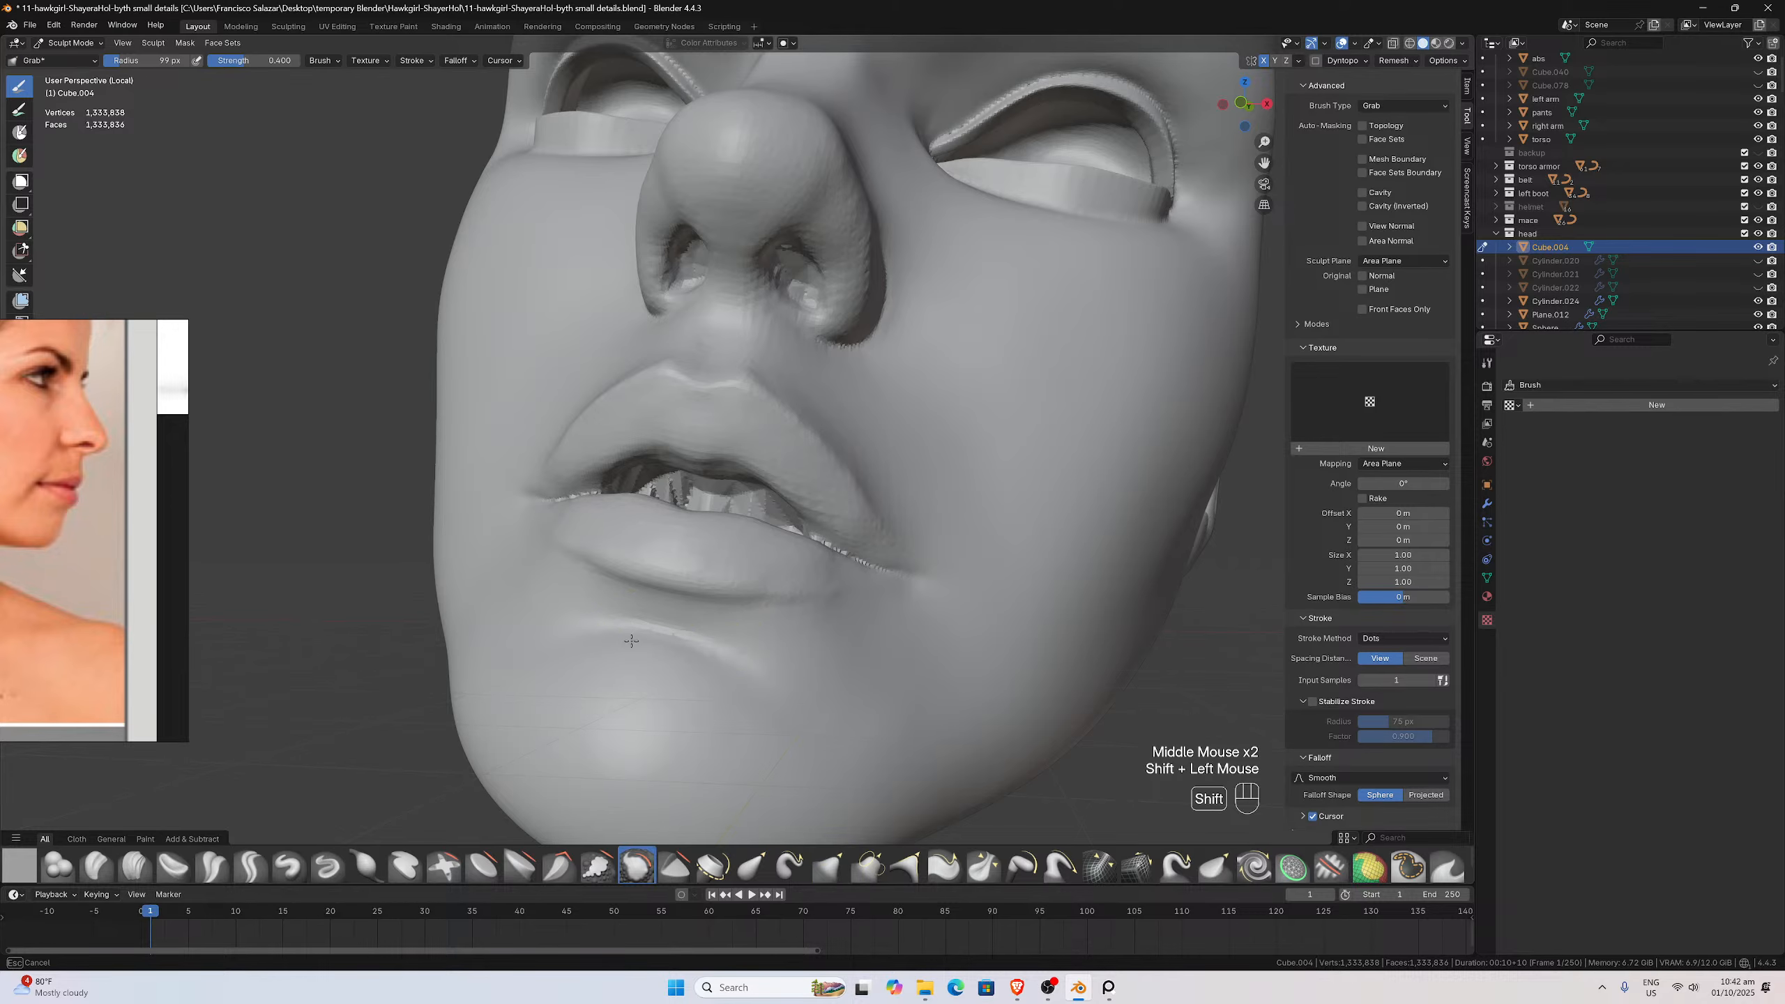
Smooth the surface of the lower lip and the corner of the mouth
middle_click_drag(828, 606, 828, 625)
scroll(828, 625, "up", 1)
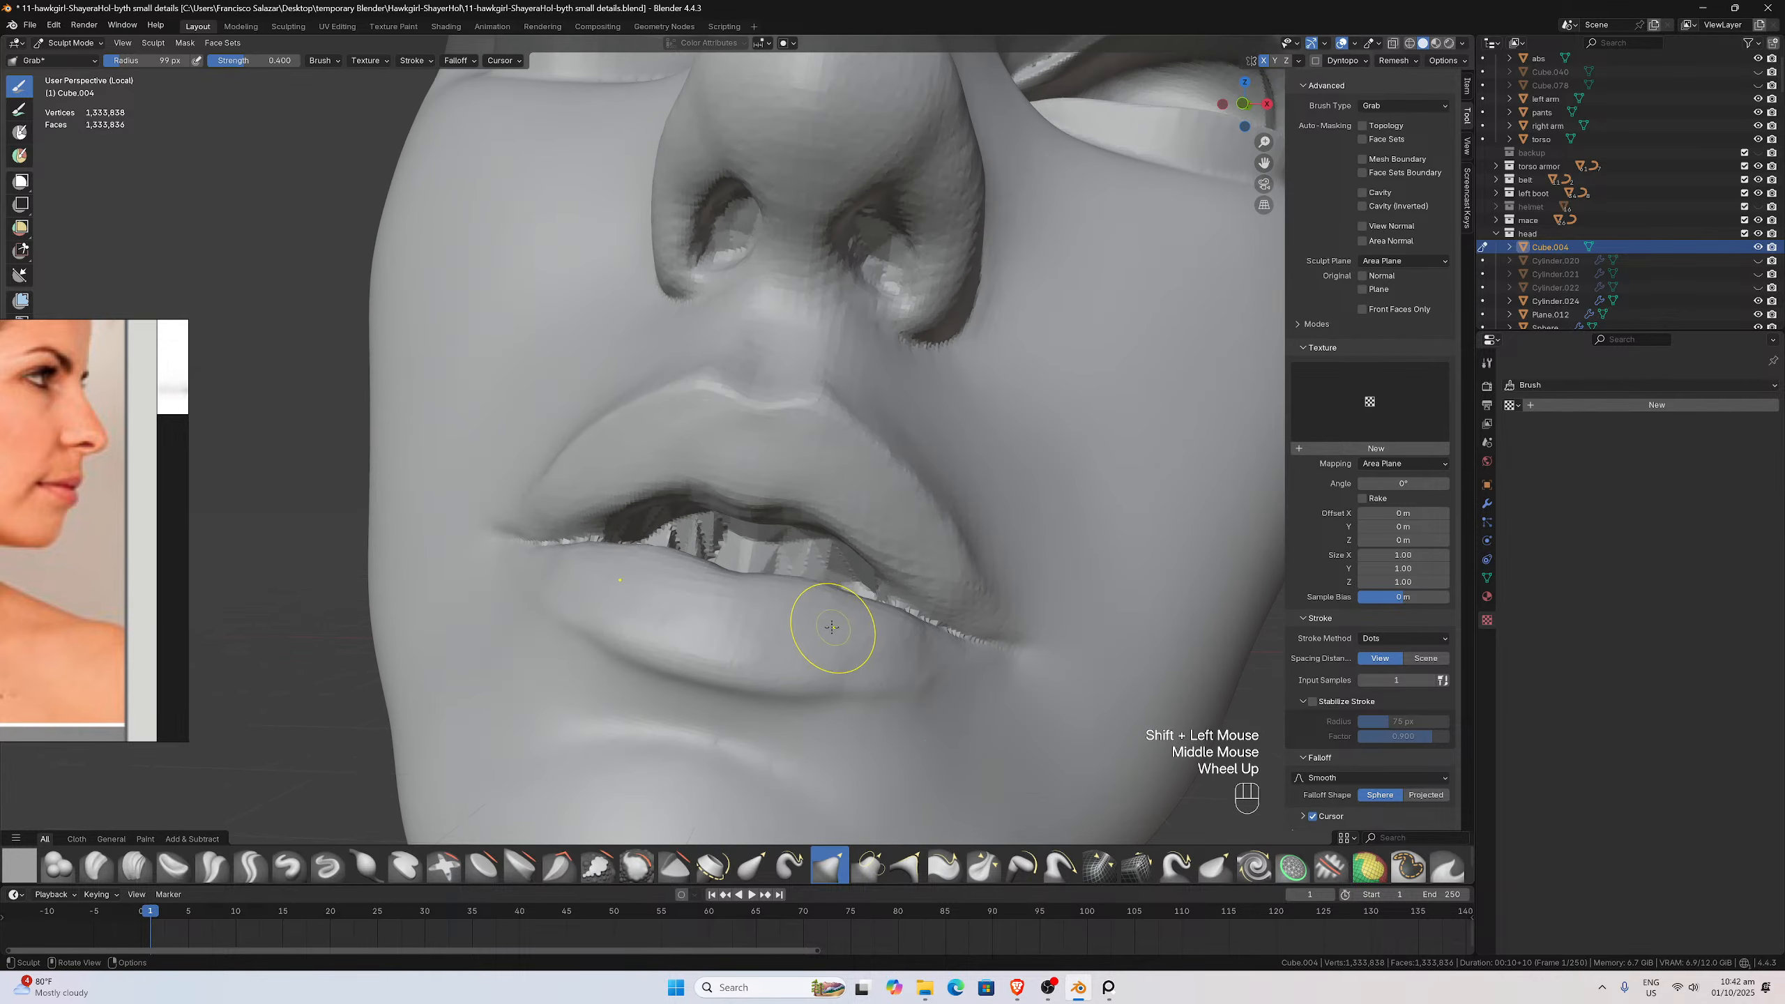
left_click_drag(649, 617, 719, 656, "shift")
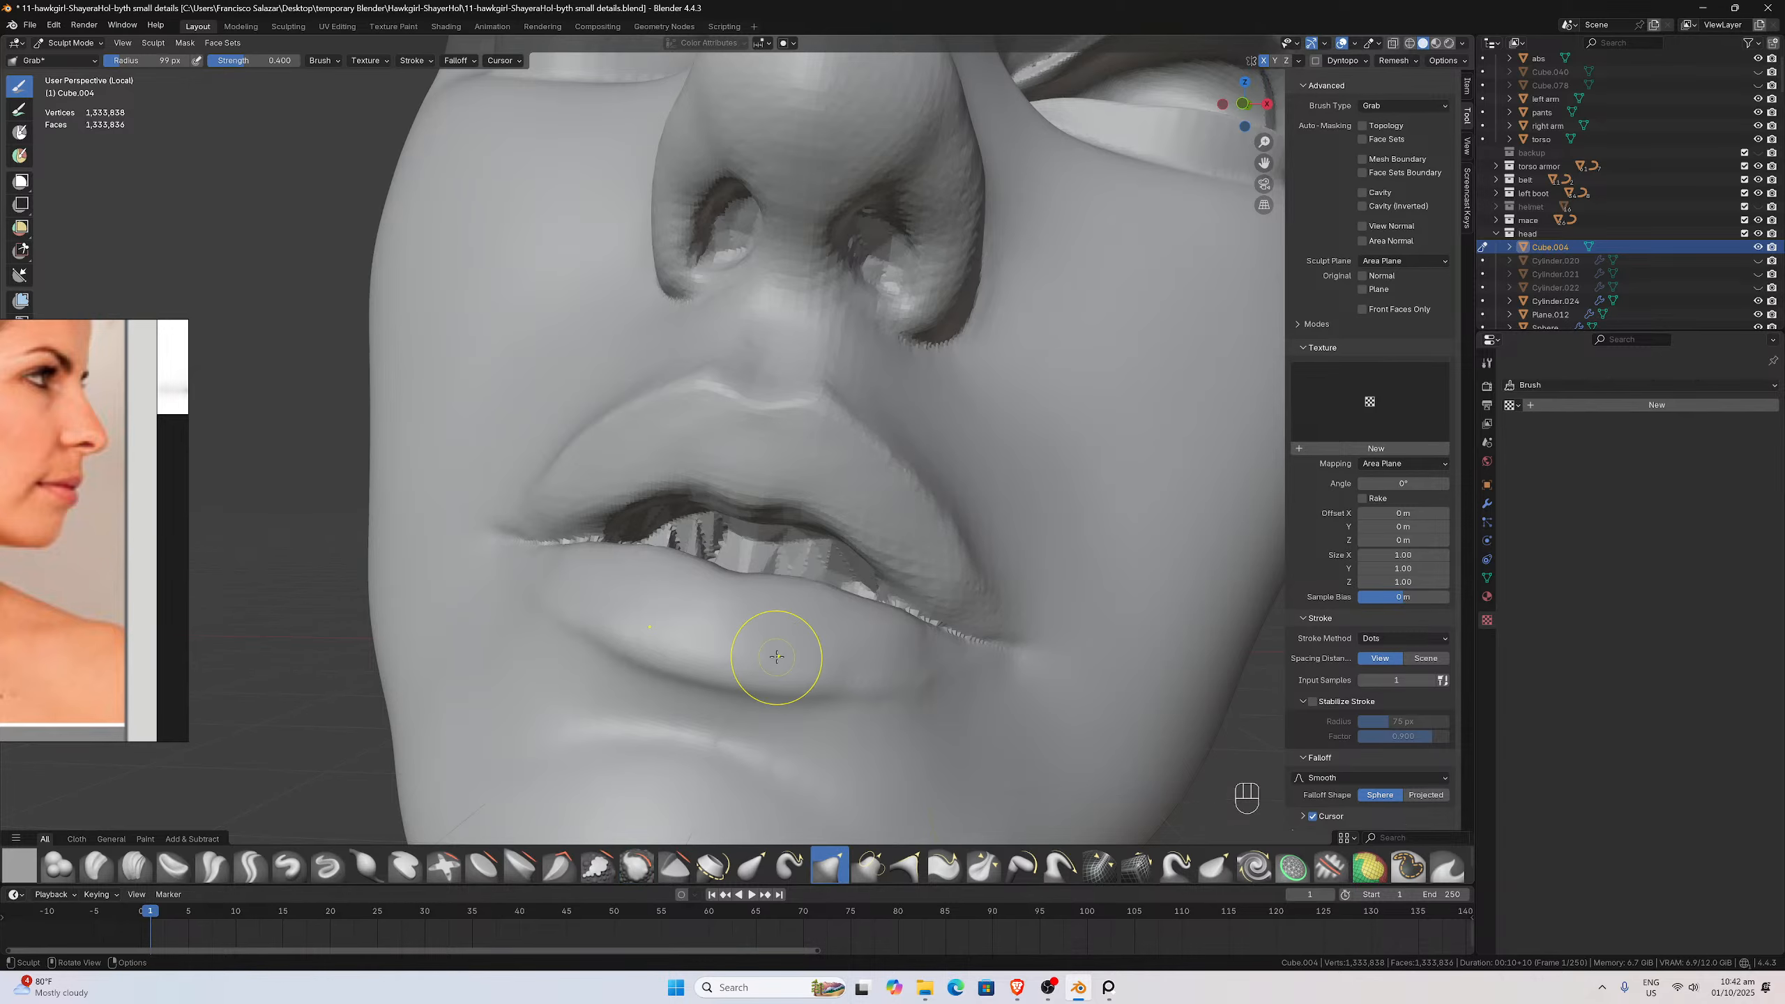
middle_click_drag(777, 657, 702, 712)
mouse_move(703, 712)
left_mouse_down("shift")
mouse_move(604, 700)
mouse_move(660, 690)
left_mouse_up("shift")
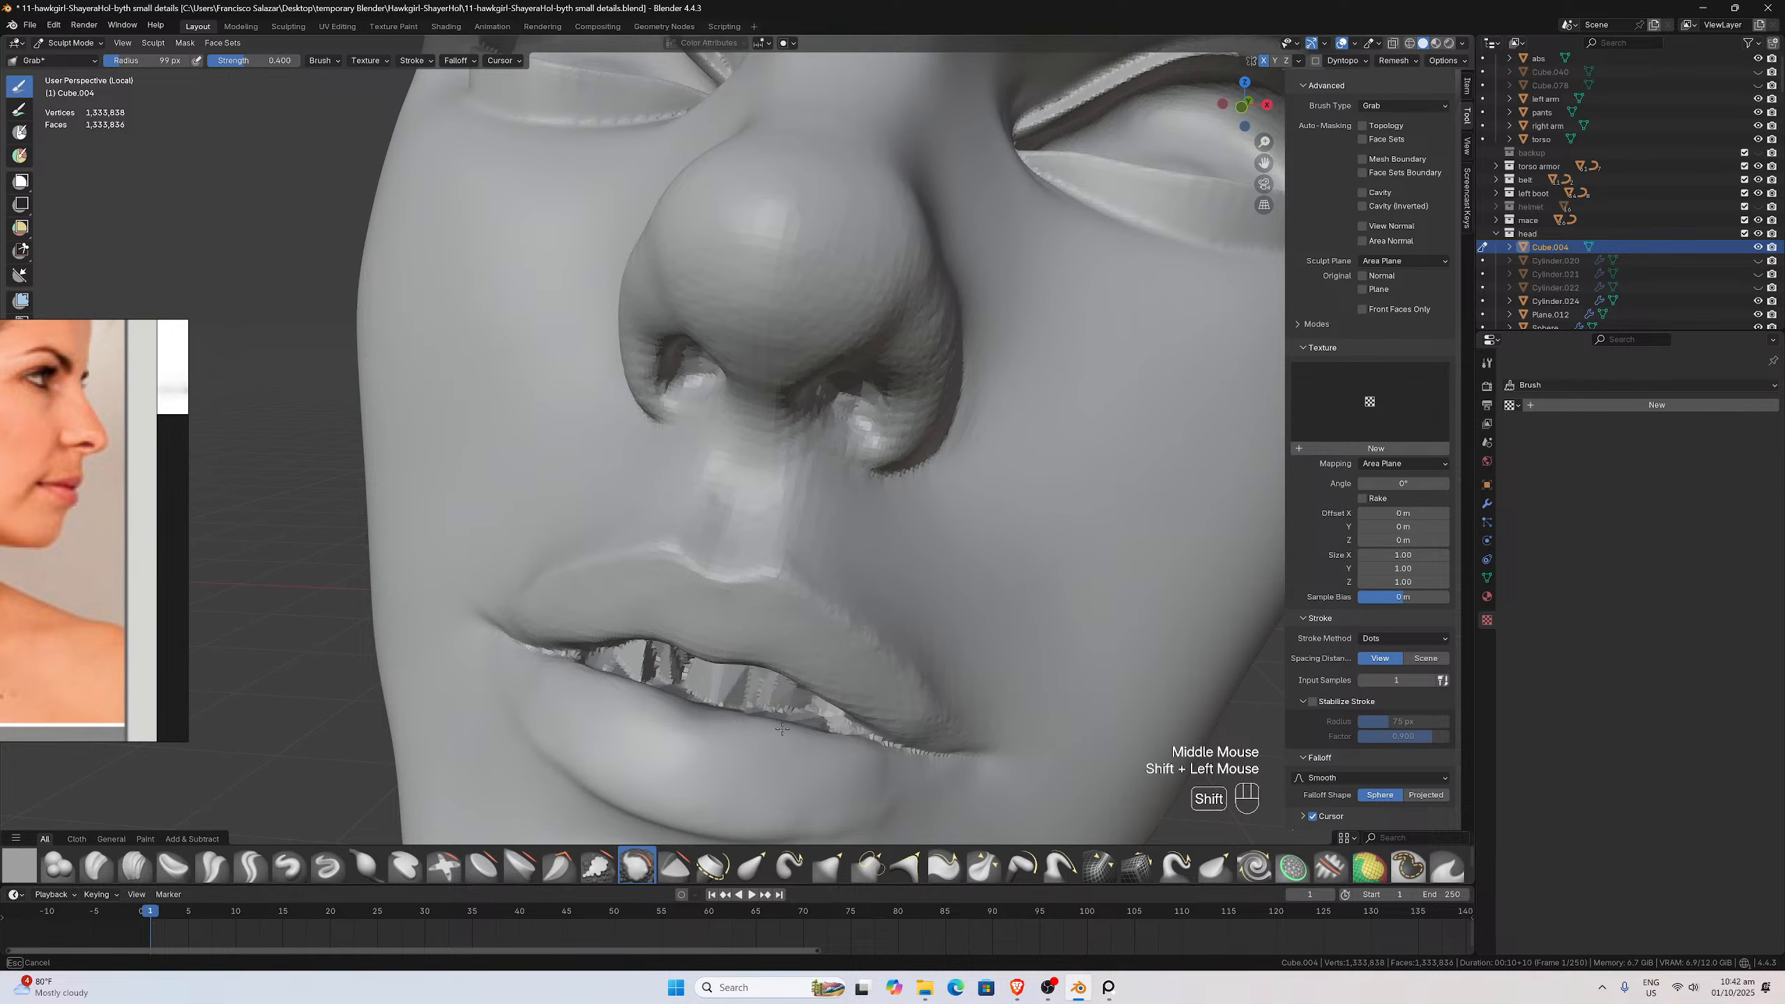
middle_click_drag(825, 709, 828, 678)
left_click_drag(598, 498, 587, 512, "shift")
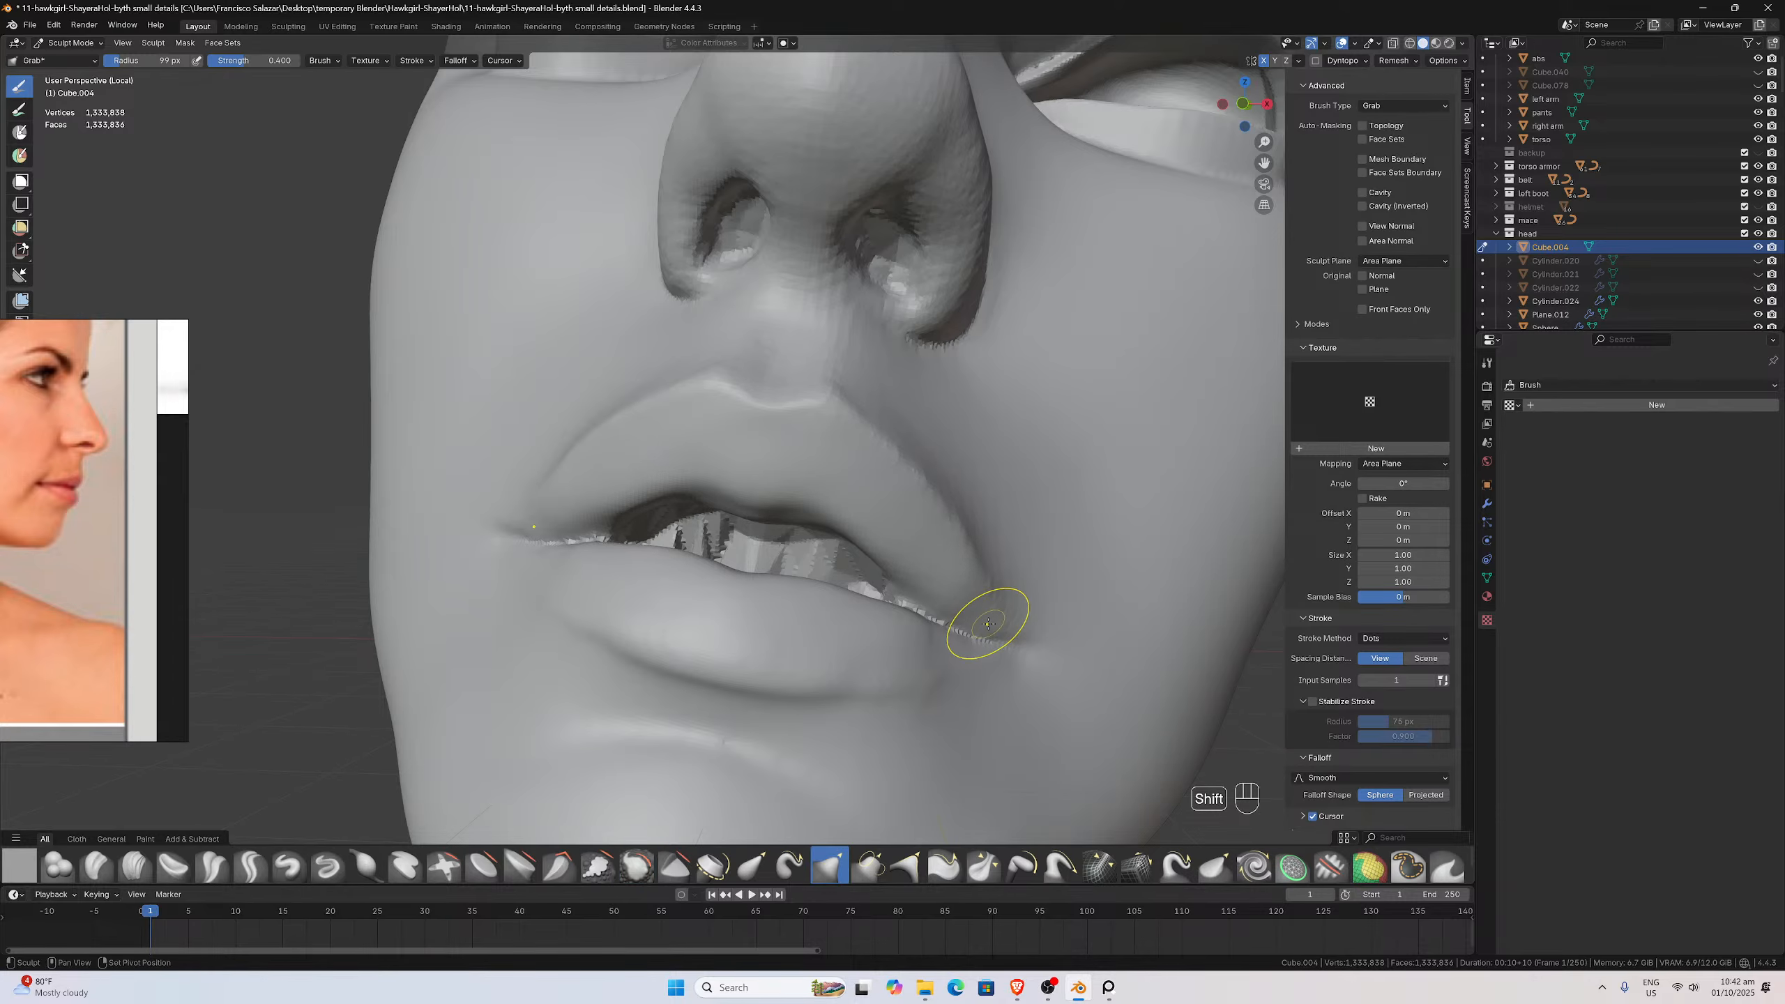
Smooth the upper lip and the skin between the nostril and the mouth corner
middle_click_drag(988, 617, 876, 645)
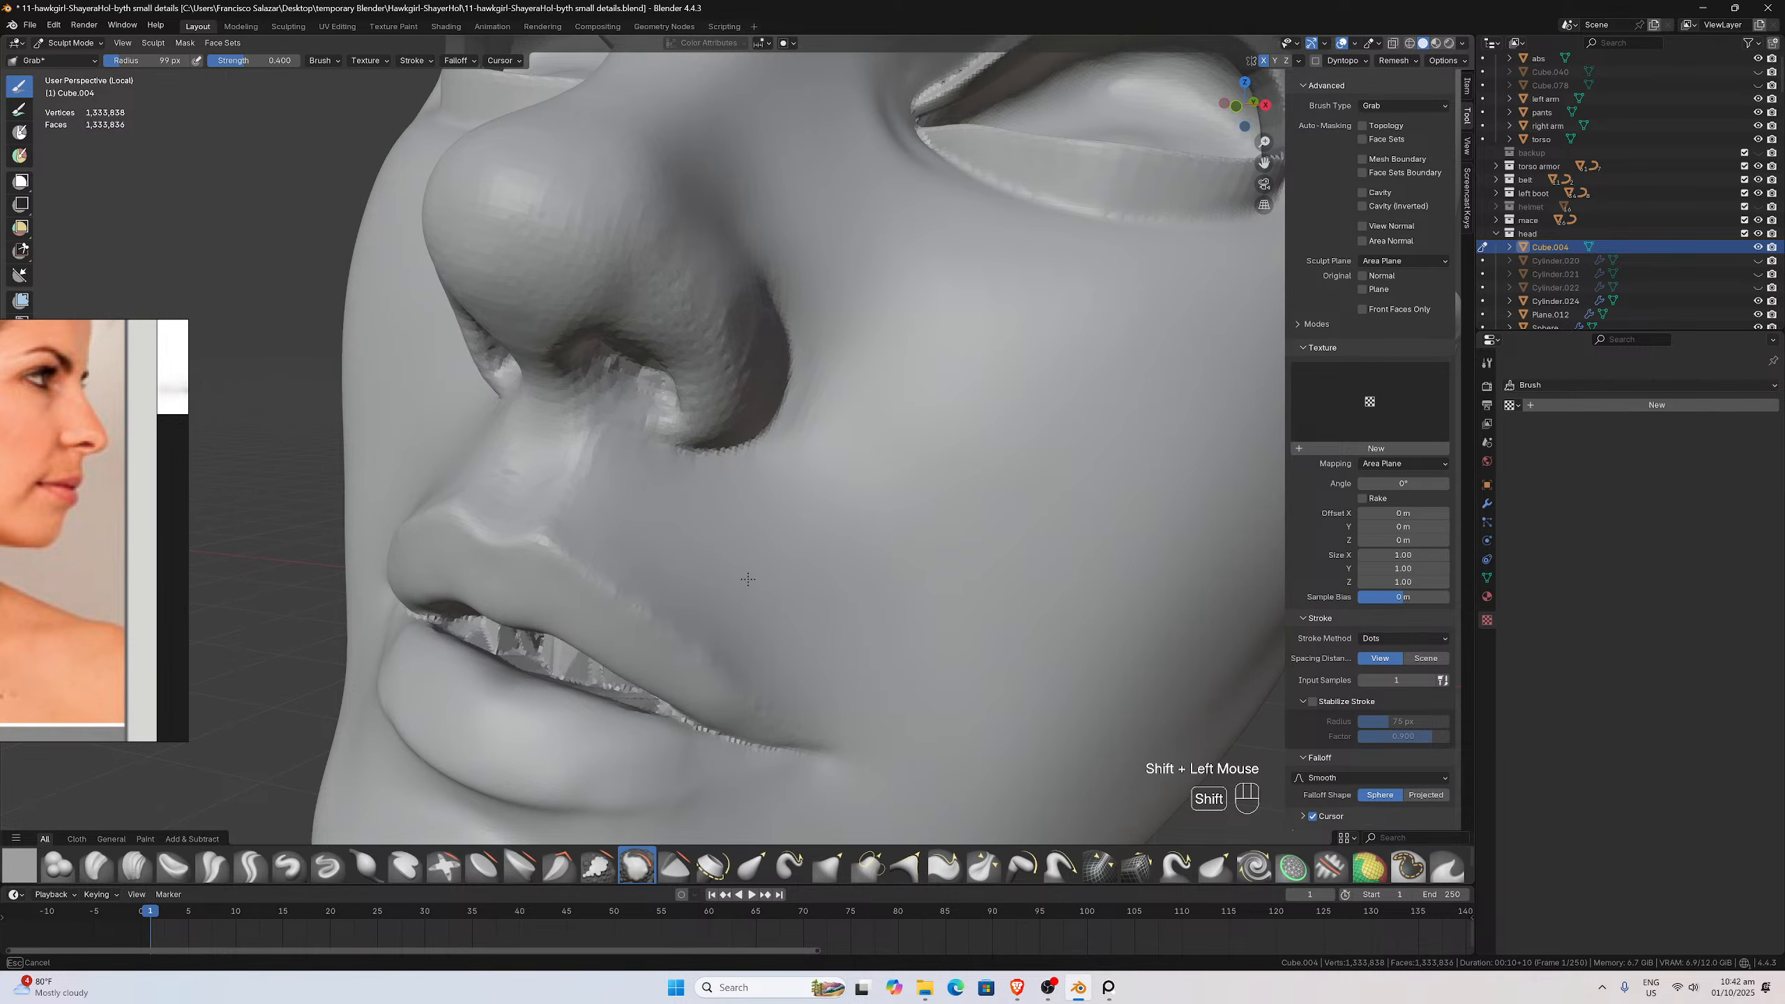
middle_click_drag(769, 478, 750, 540)
mouse_move(618, 598)
left_mouse_down("shift")
mouse_move(575, 661)
mouse_move(662, 666)
mouse_move(678, 611)
left_mouse_up("shift")
Smooth the philtrum, the tip of the nose and the skin around the nostrils from below
middle_click_drag(678, 611, 672, 501)
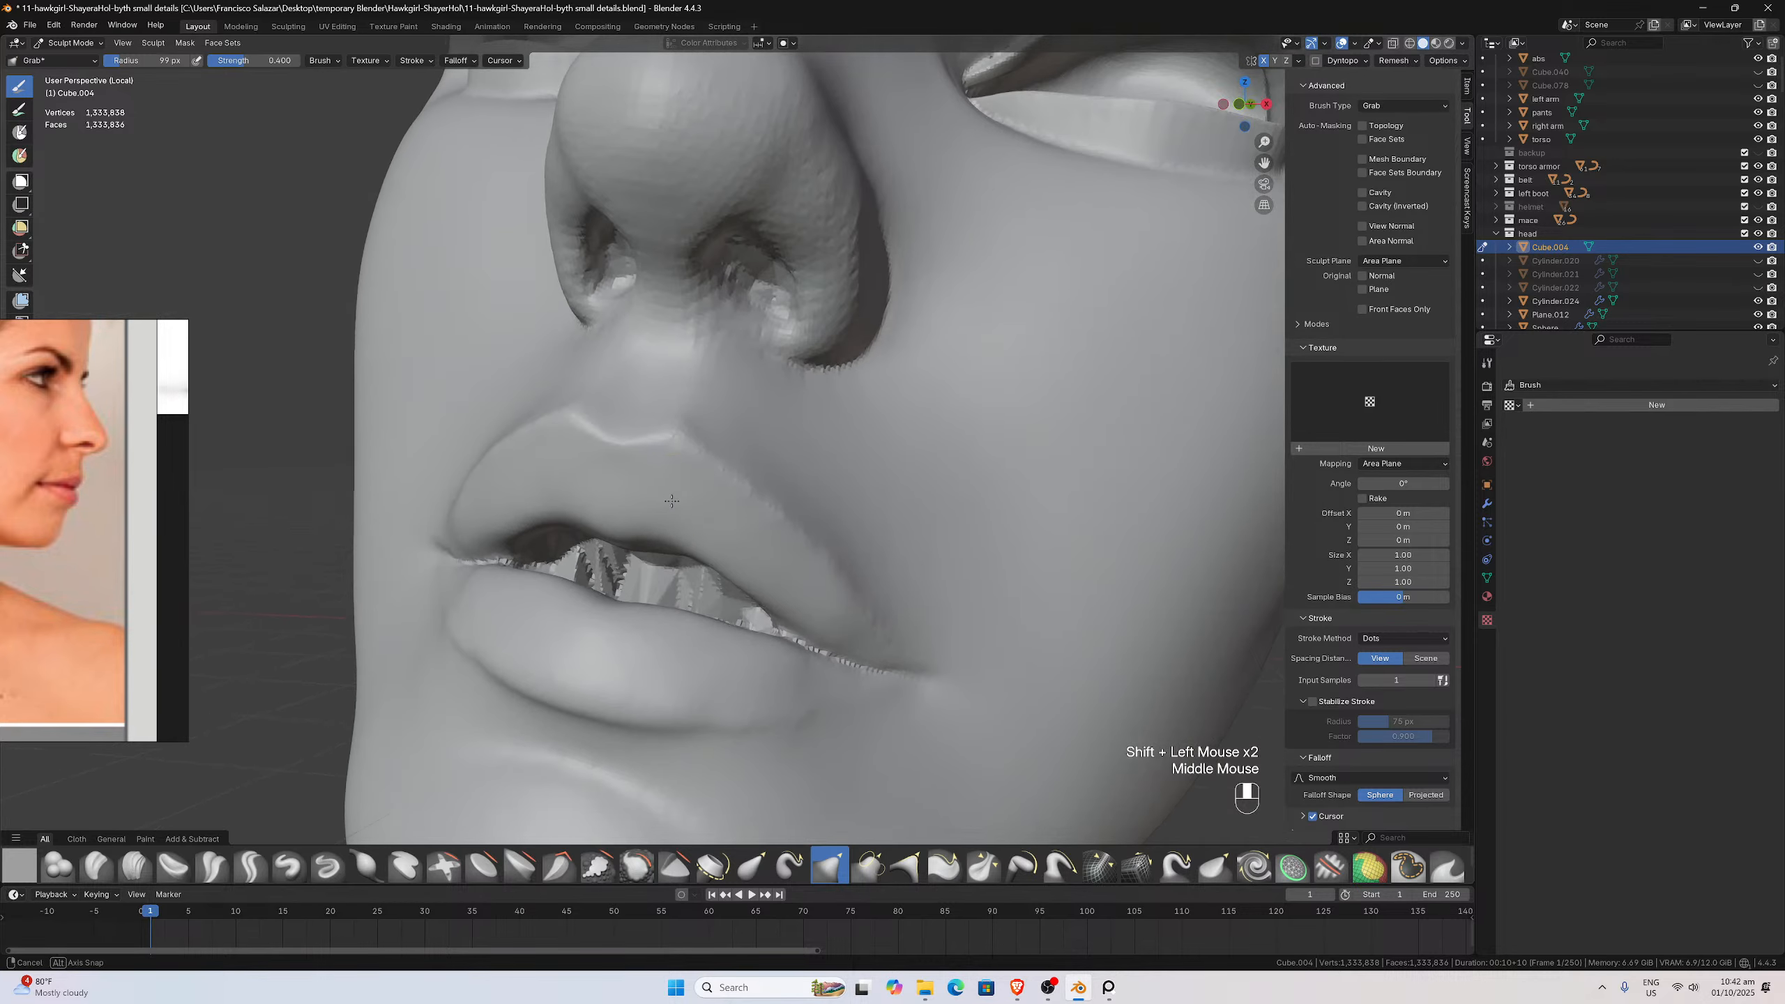
mouse_move(671, 308)
left_mouse_down("shift")
mouse_move(690, 281)
mouse_move(704, 308)
mouse_move(678, 239)
mouse_move(723, 161)
left_mouse_up("shift")
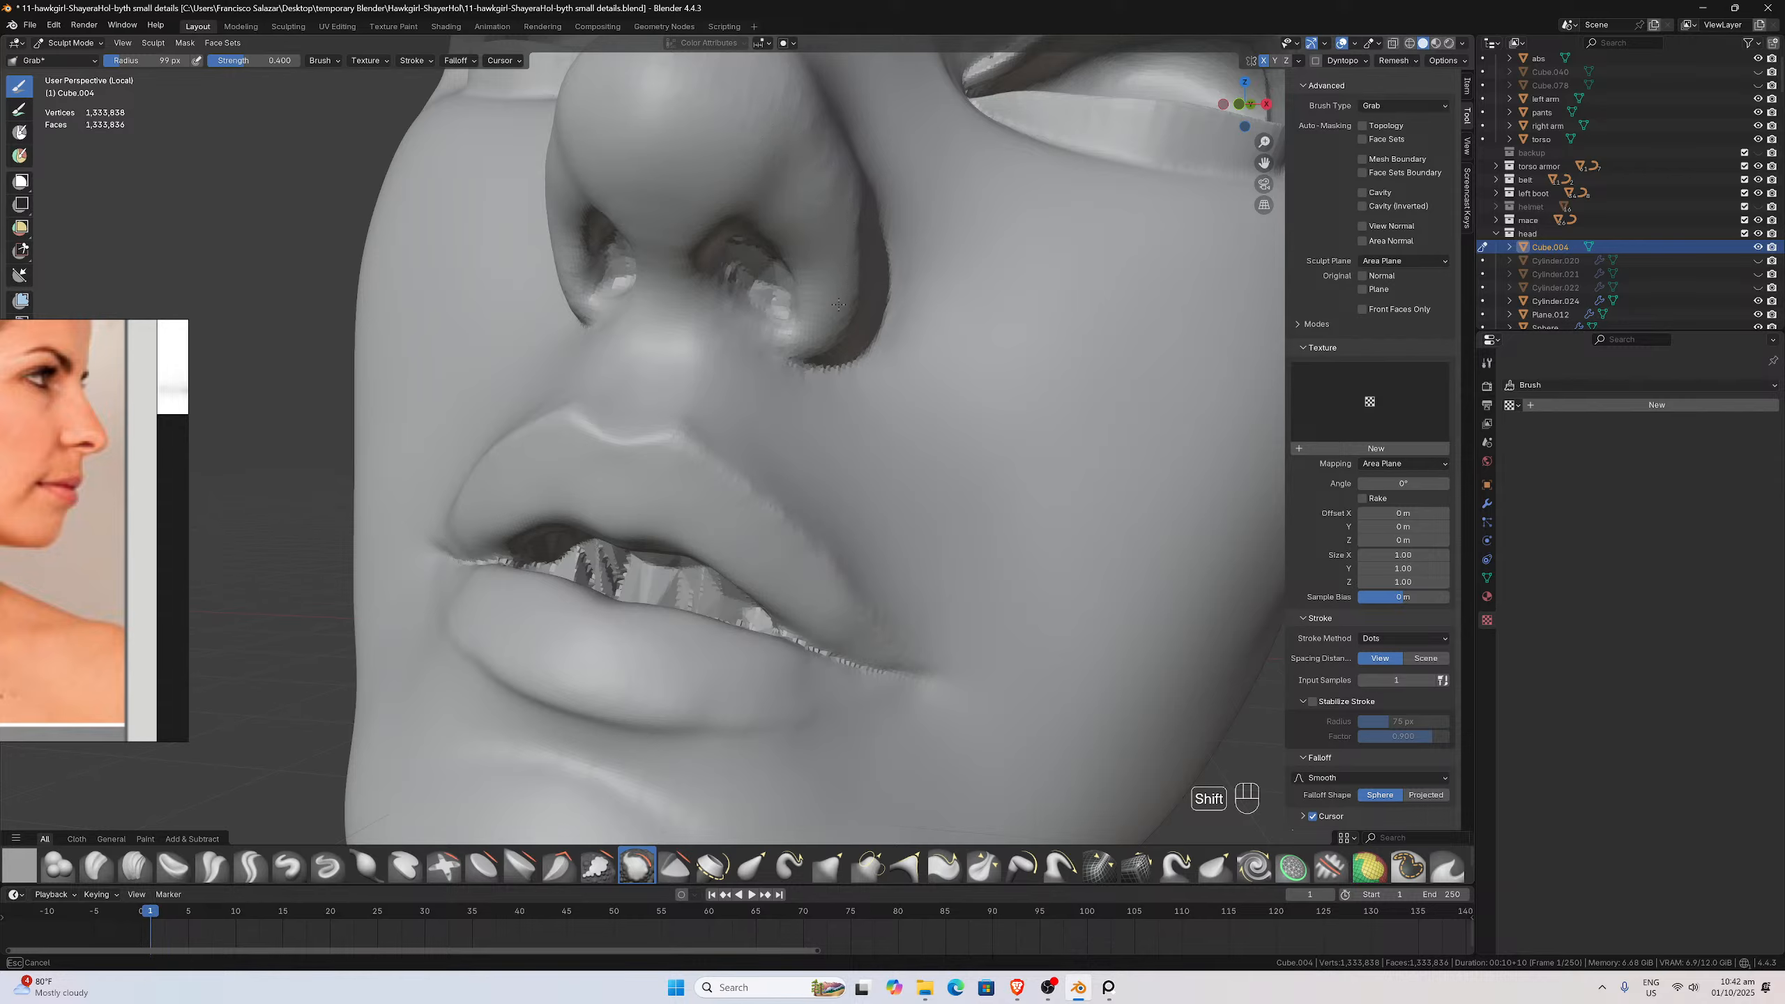
left_click_drag(777, 343, 747, 284, "shift")
Smooth the side of the nose, the nostril wing and the bridge up to the inner eye corners
middle_click_drag(695, 255, 665, 320)
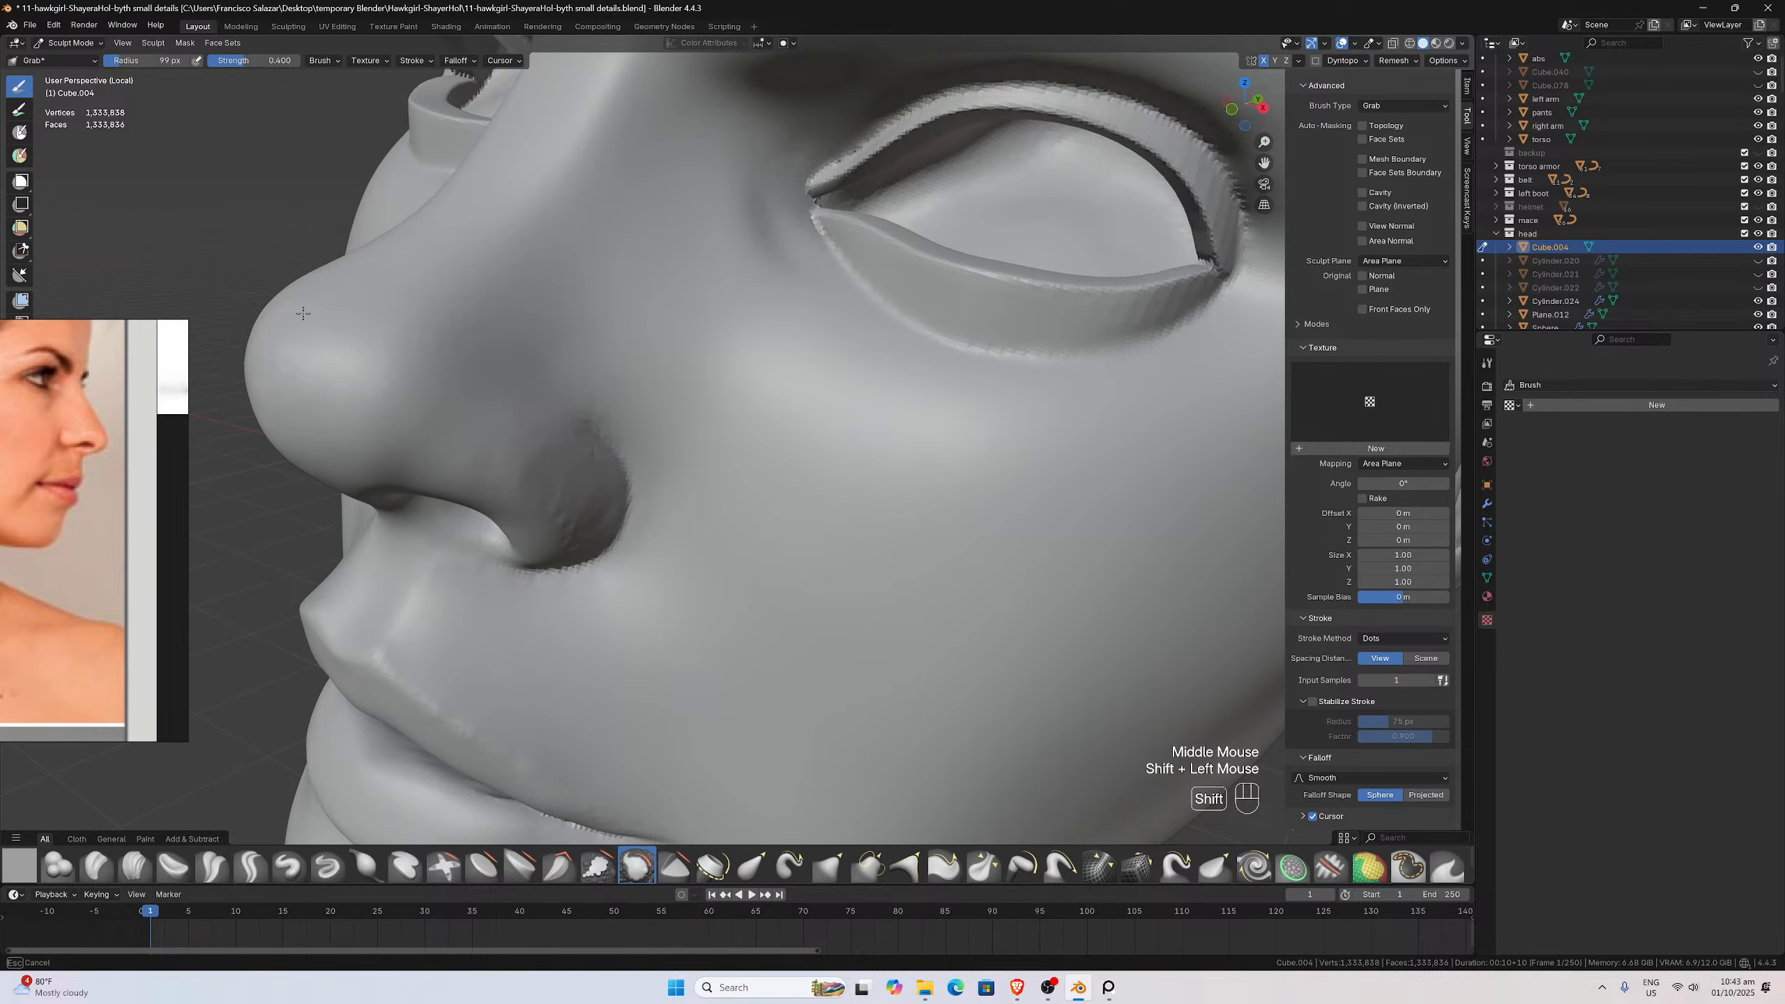
left_click_drag(439, 235, 464, 350, "shift")
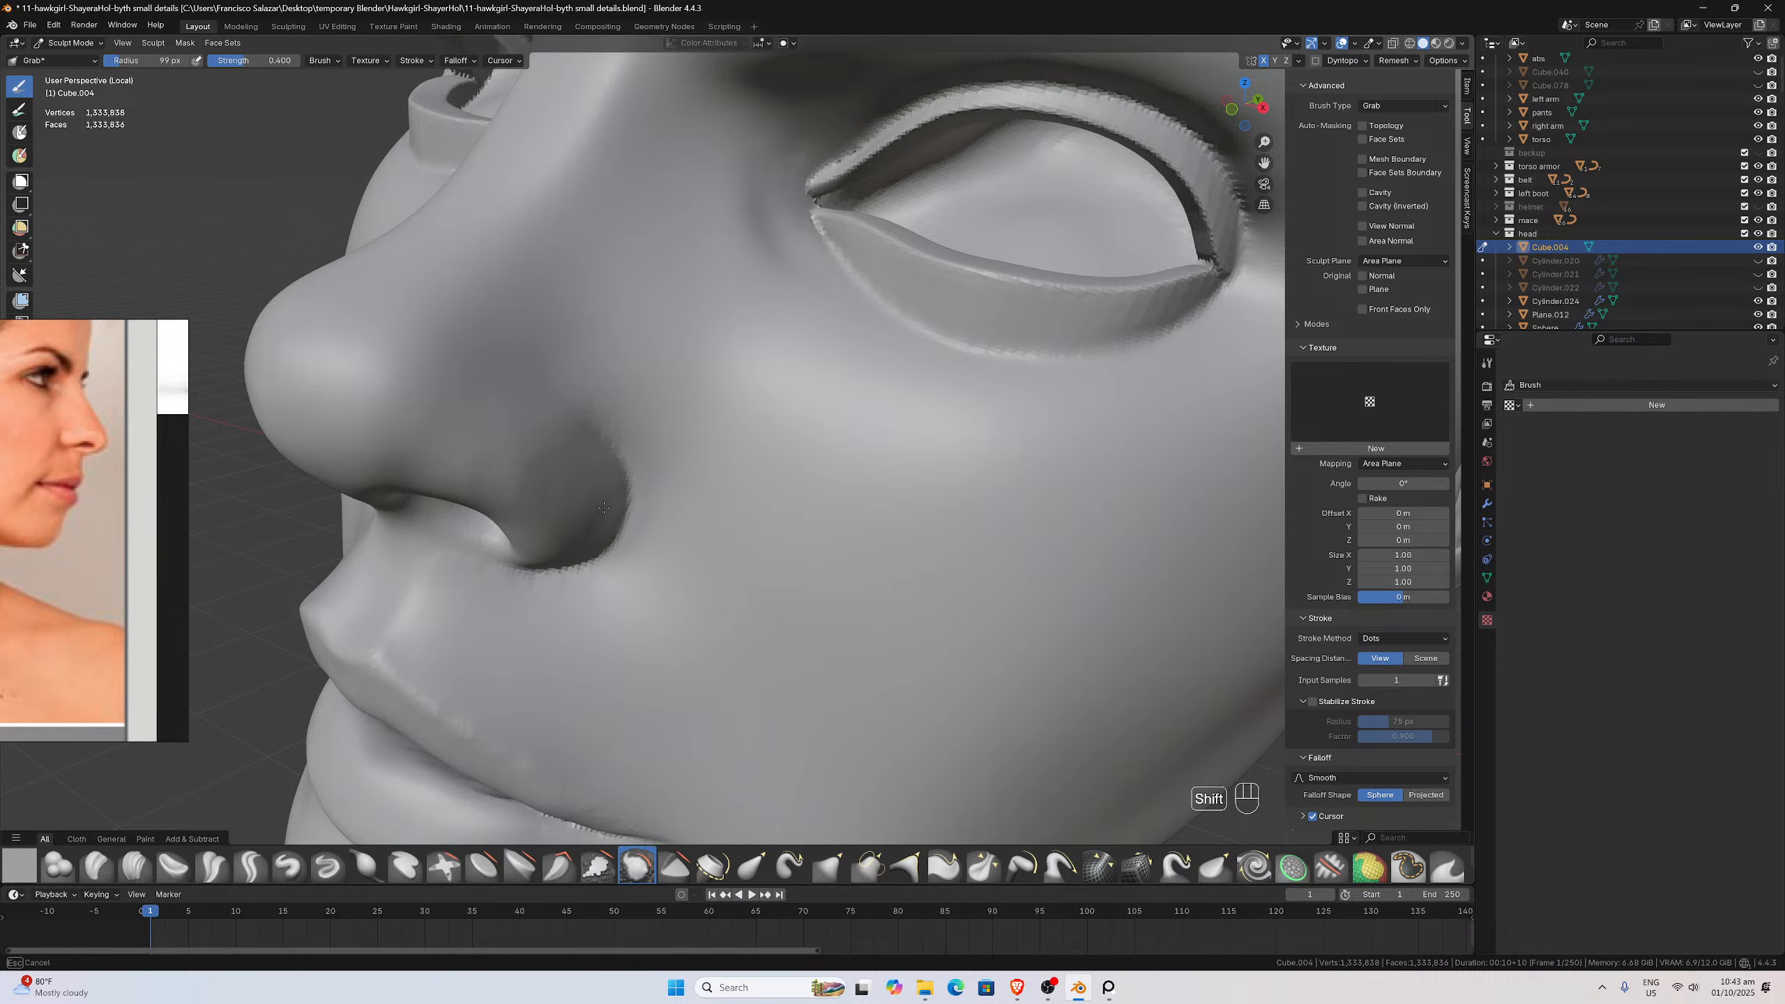
middle_click_drag(603, 507, 549, 478)
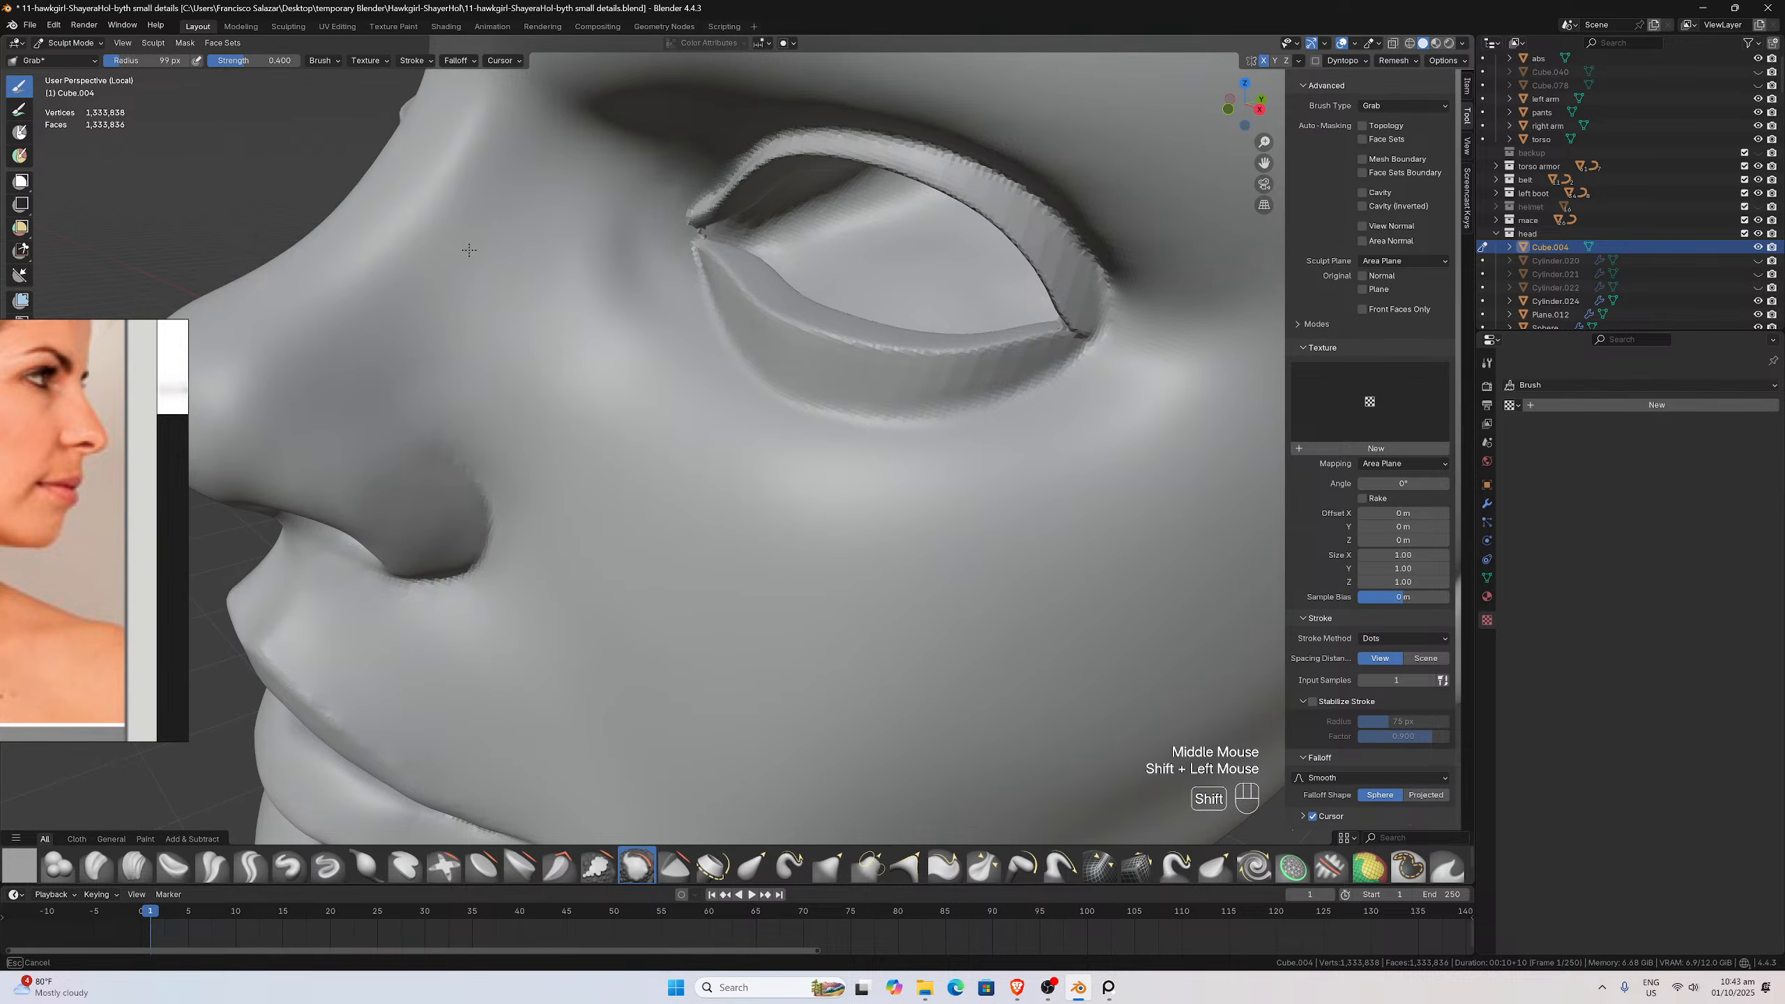
left_click_drag(525, 180, 580, 155, "shift")
mouse_move(433, 315)
left_mouse_down("shift")
mouse_move(502, 456)
mouse_move(611, 390)
left_mouse_up("shift")
scroll(618, 383, "down", 2)
middle_click_drag(625, 331, 736, 373)
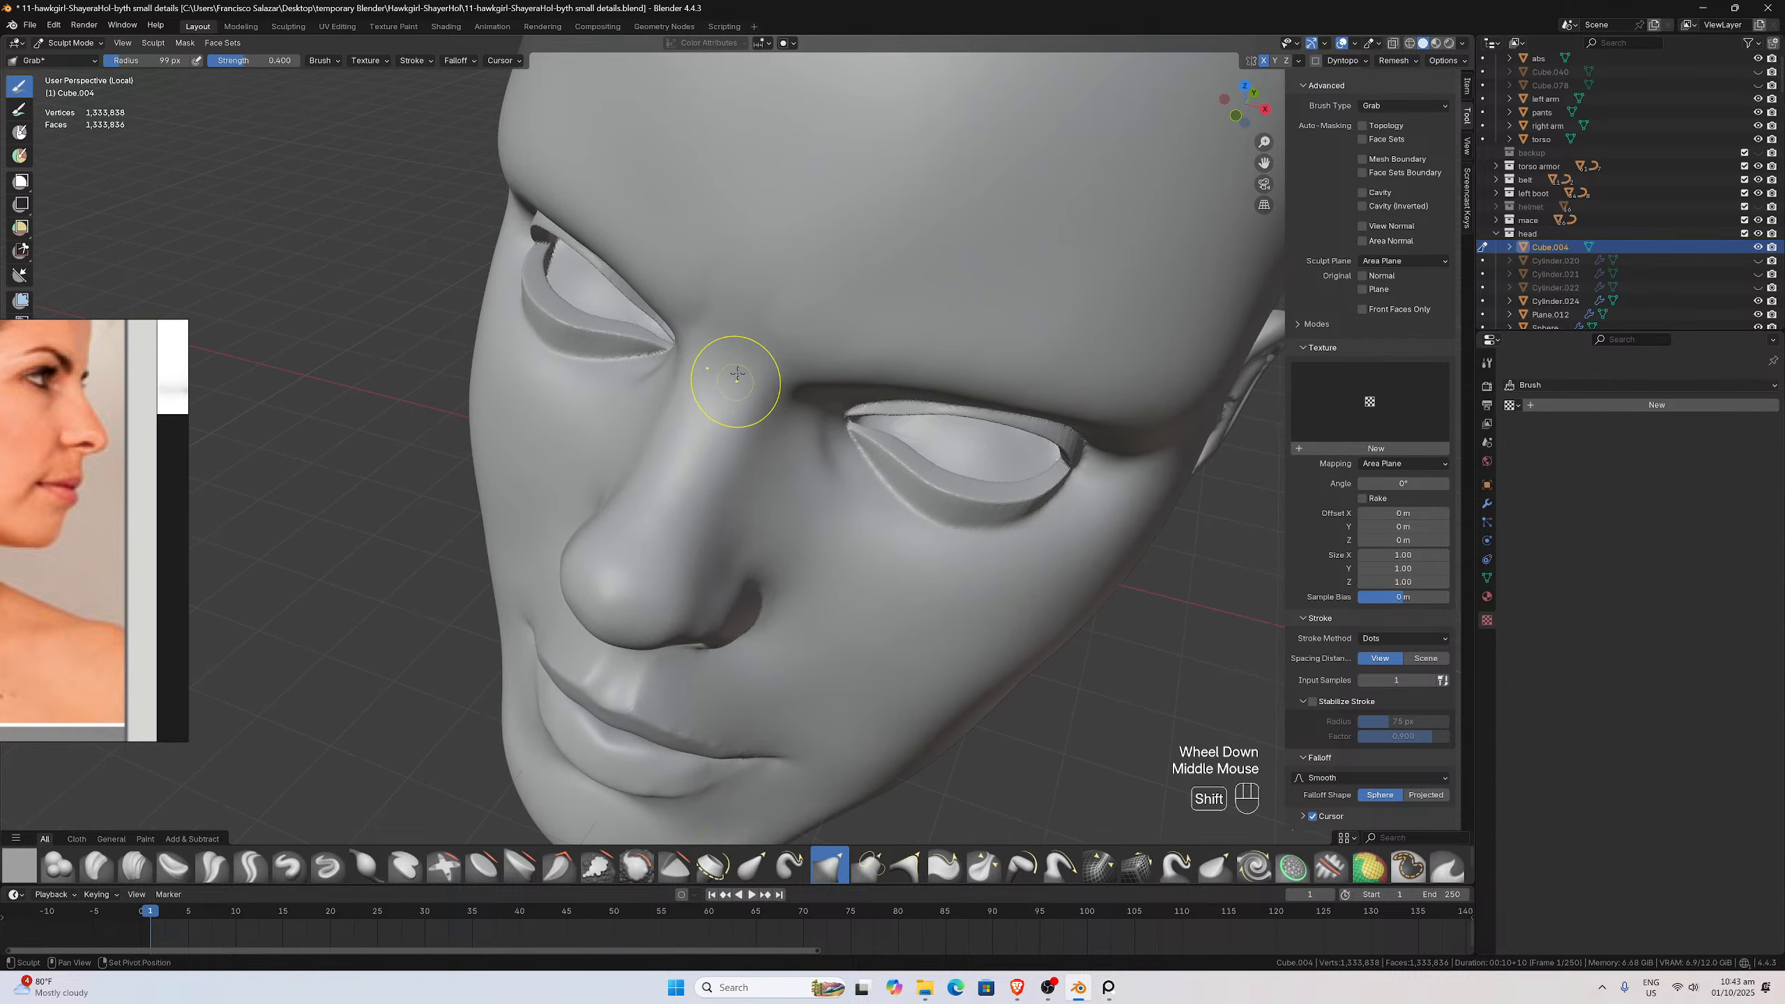
left_click_drag(736, 373, 724, 383, "shift")
middle_click_drag(717, 387, 715, 309)
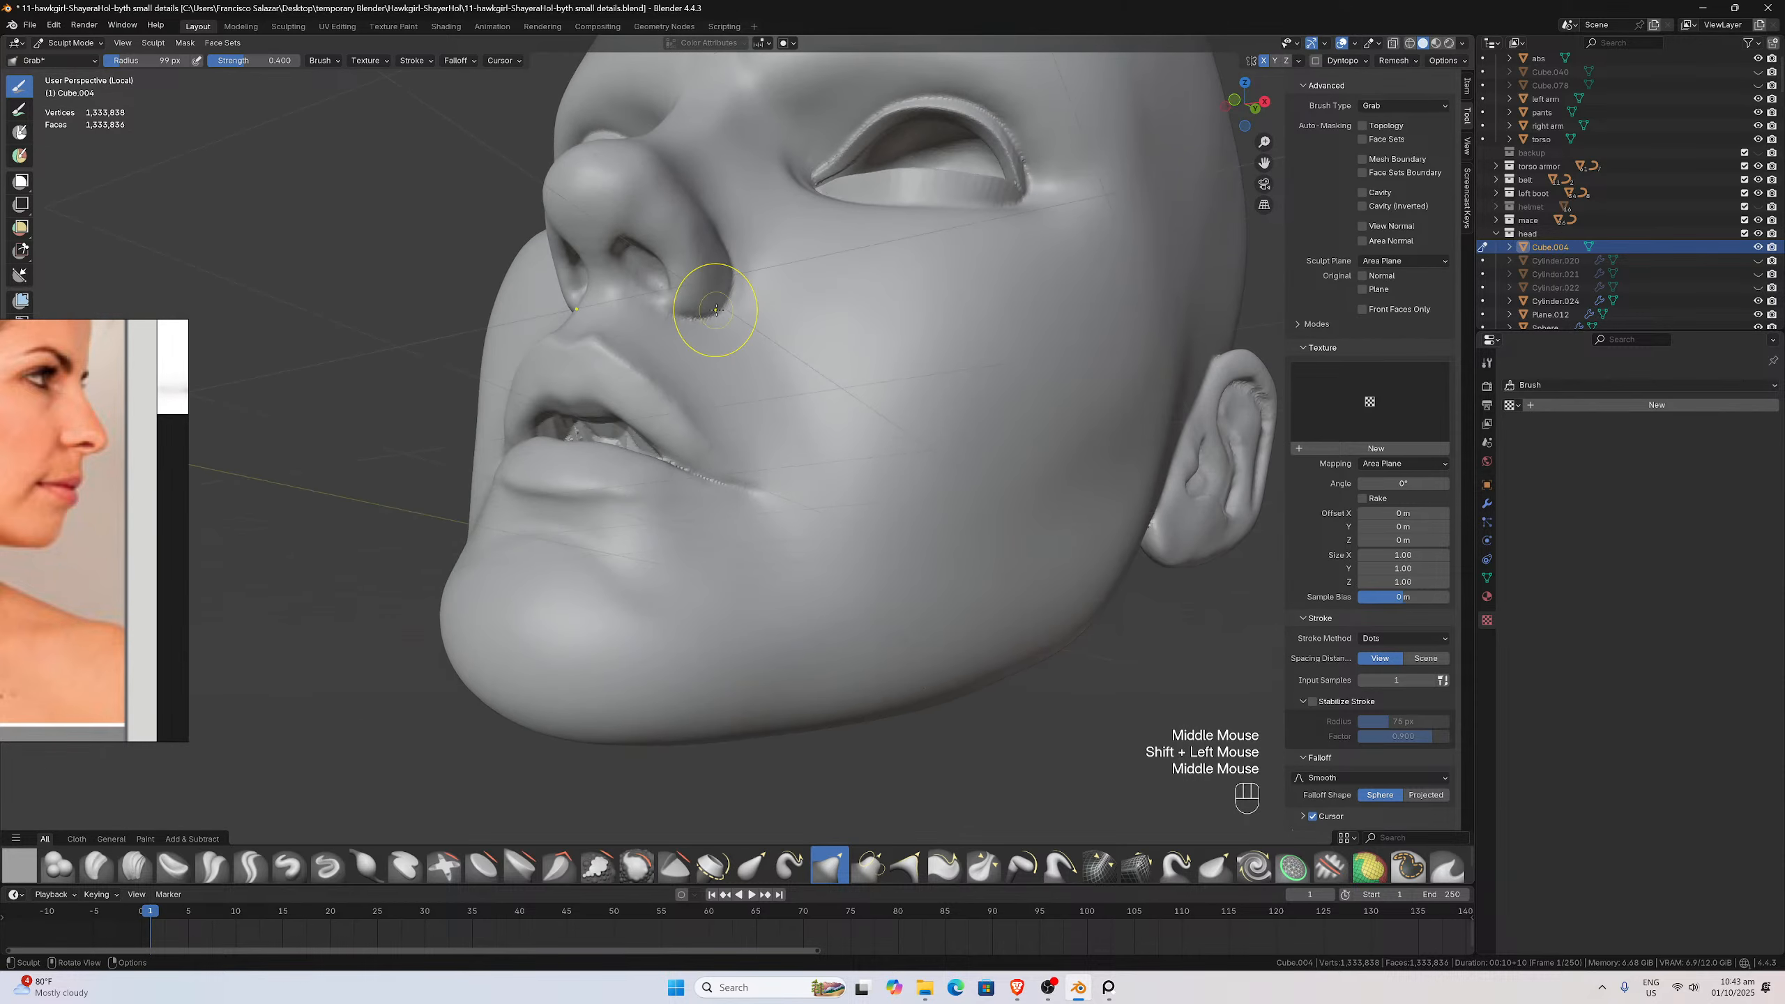
Smooth the skin of the chin toward the underside of the jaw
scroll(716, 309, "up", 2)
middle_click_drag(737, 570, 761, 518)
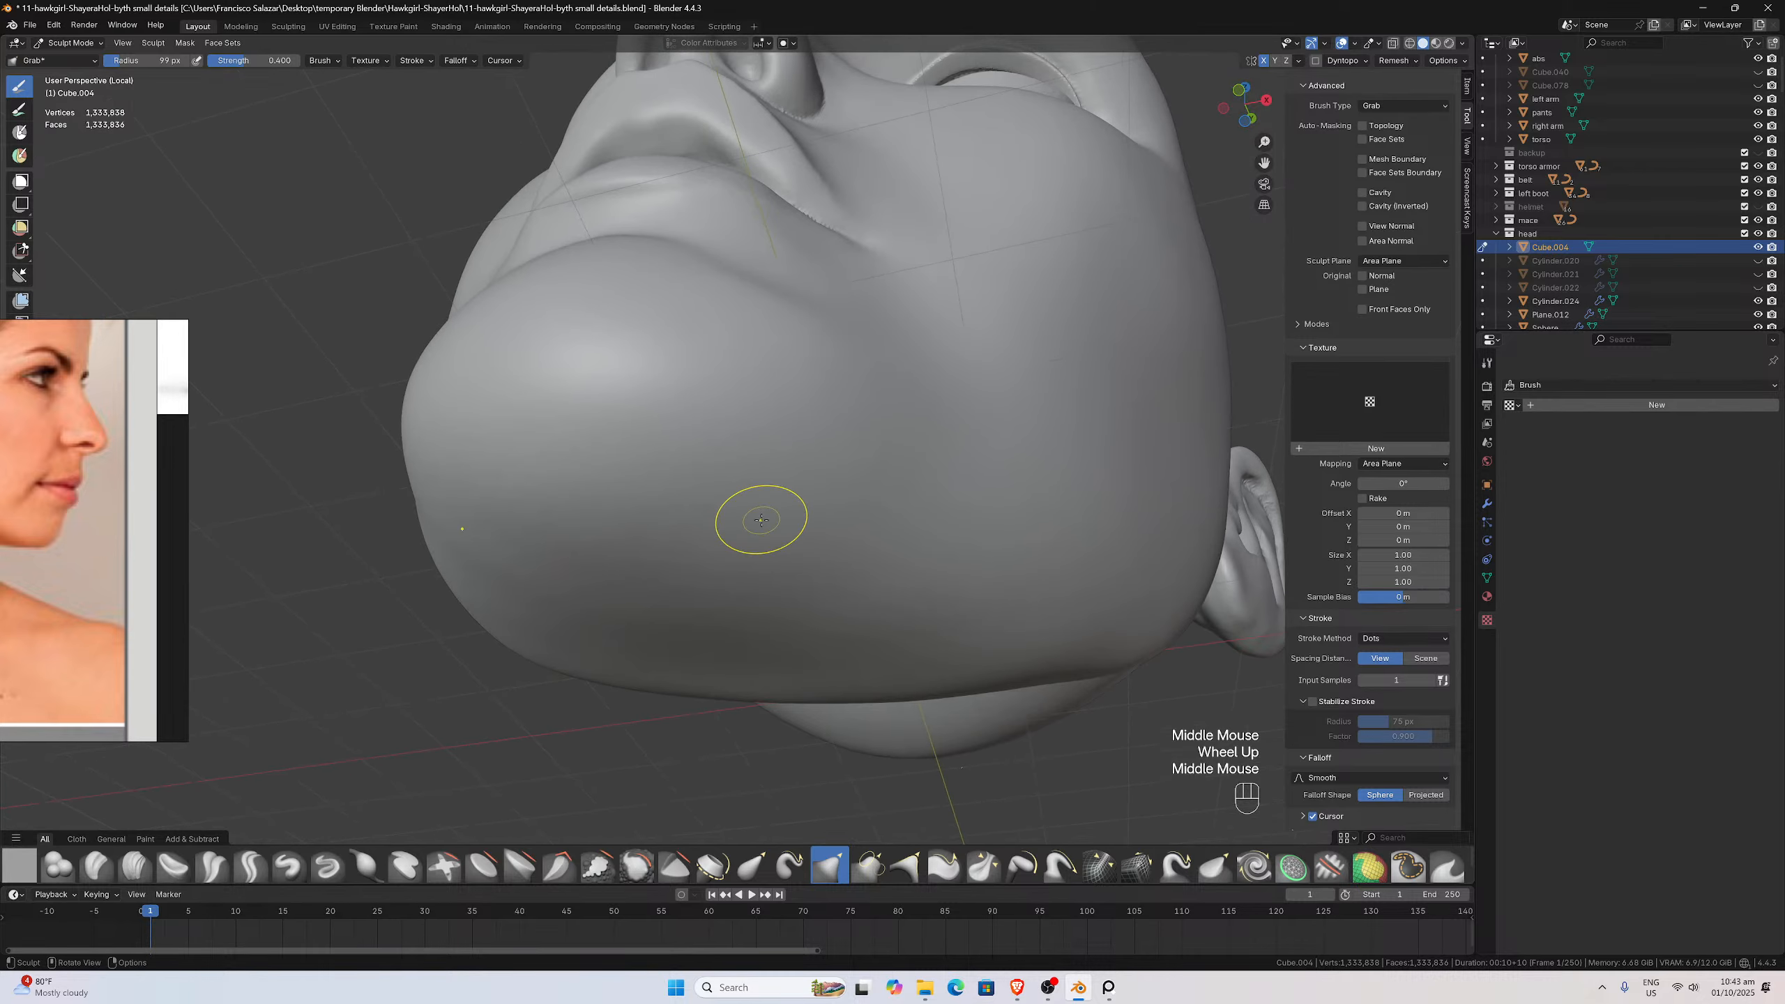
scroll(761, 519, "down", 2)
left_click_drag(625, 494, 686, 556, "shift")
Choose the Smooth brush and set its strength to 0.1
mouse_move(685, 556)
middle_mouse_down()
mouse_move(650, 458)
mouse_move(724, 472)
mouse_move(801, 419)
middle_mouse_up()
scroll(733, 470, "up", 2)
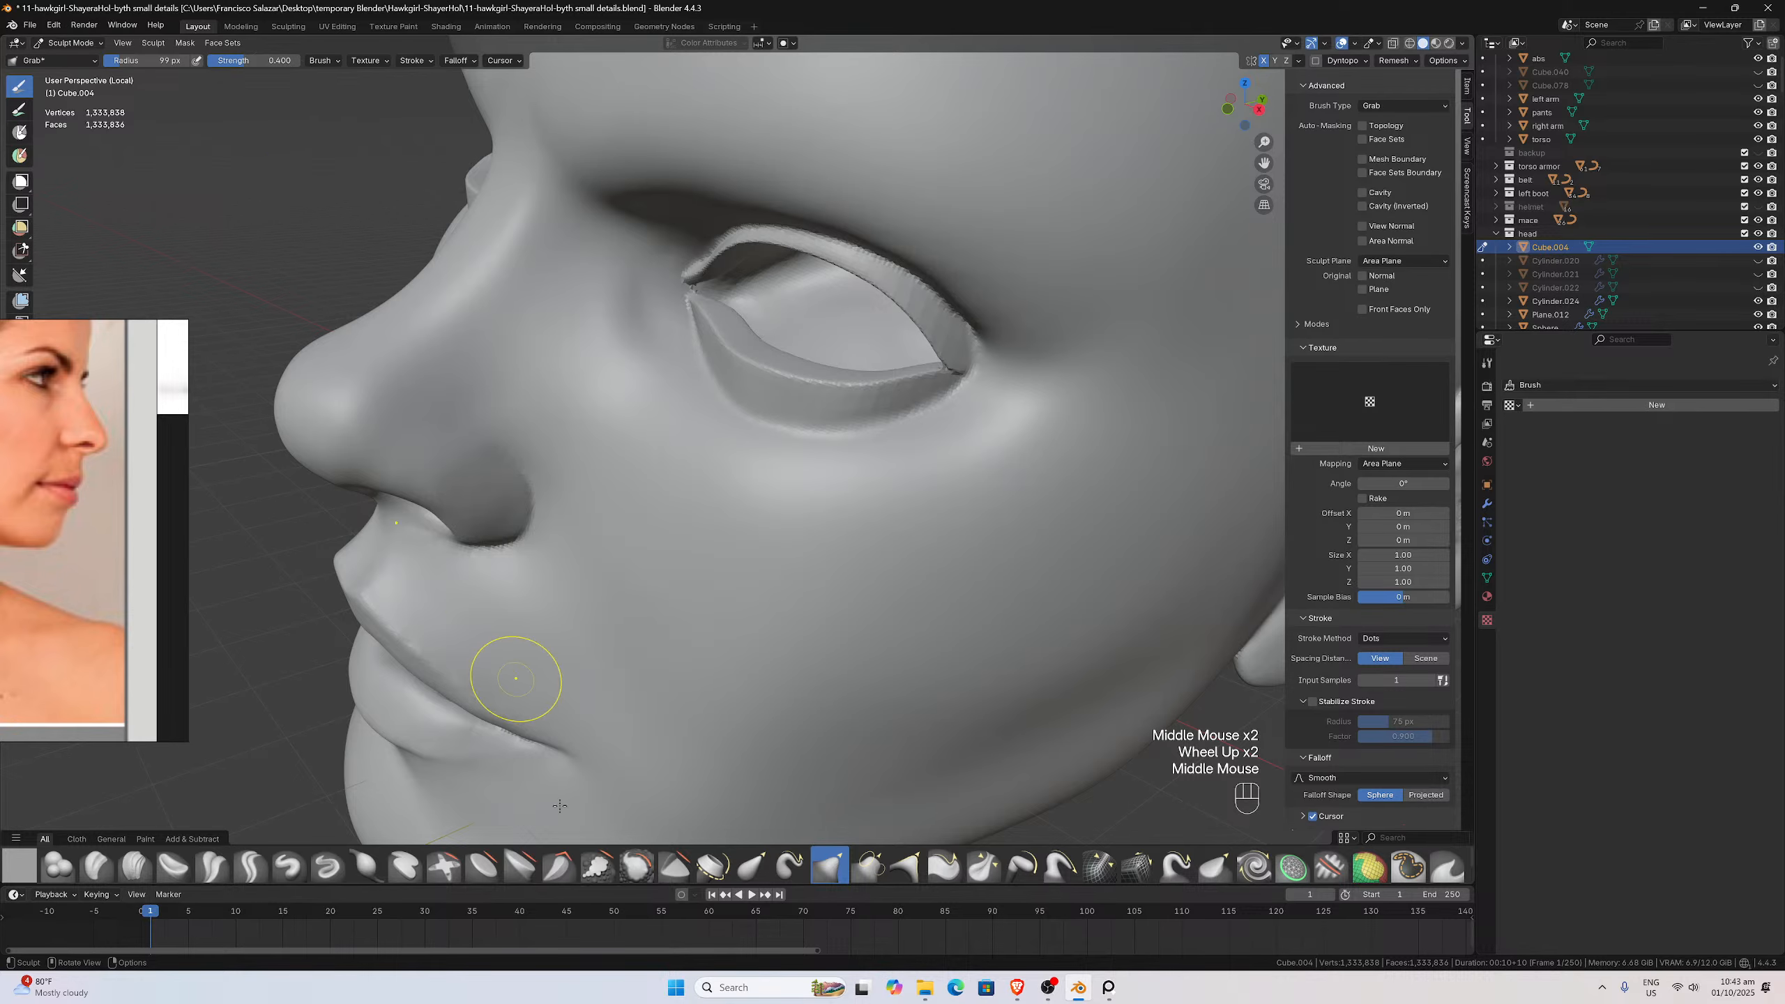
left_click(636, 867)
double_click(267, 61)
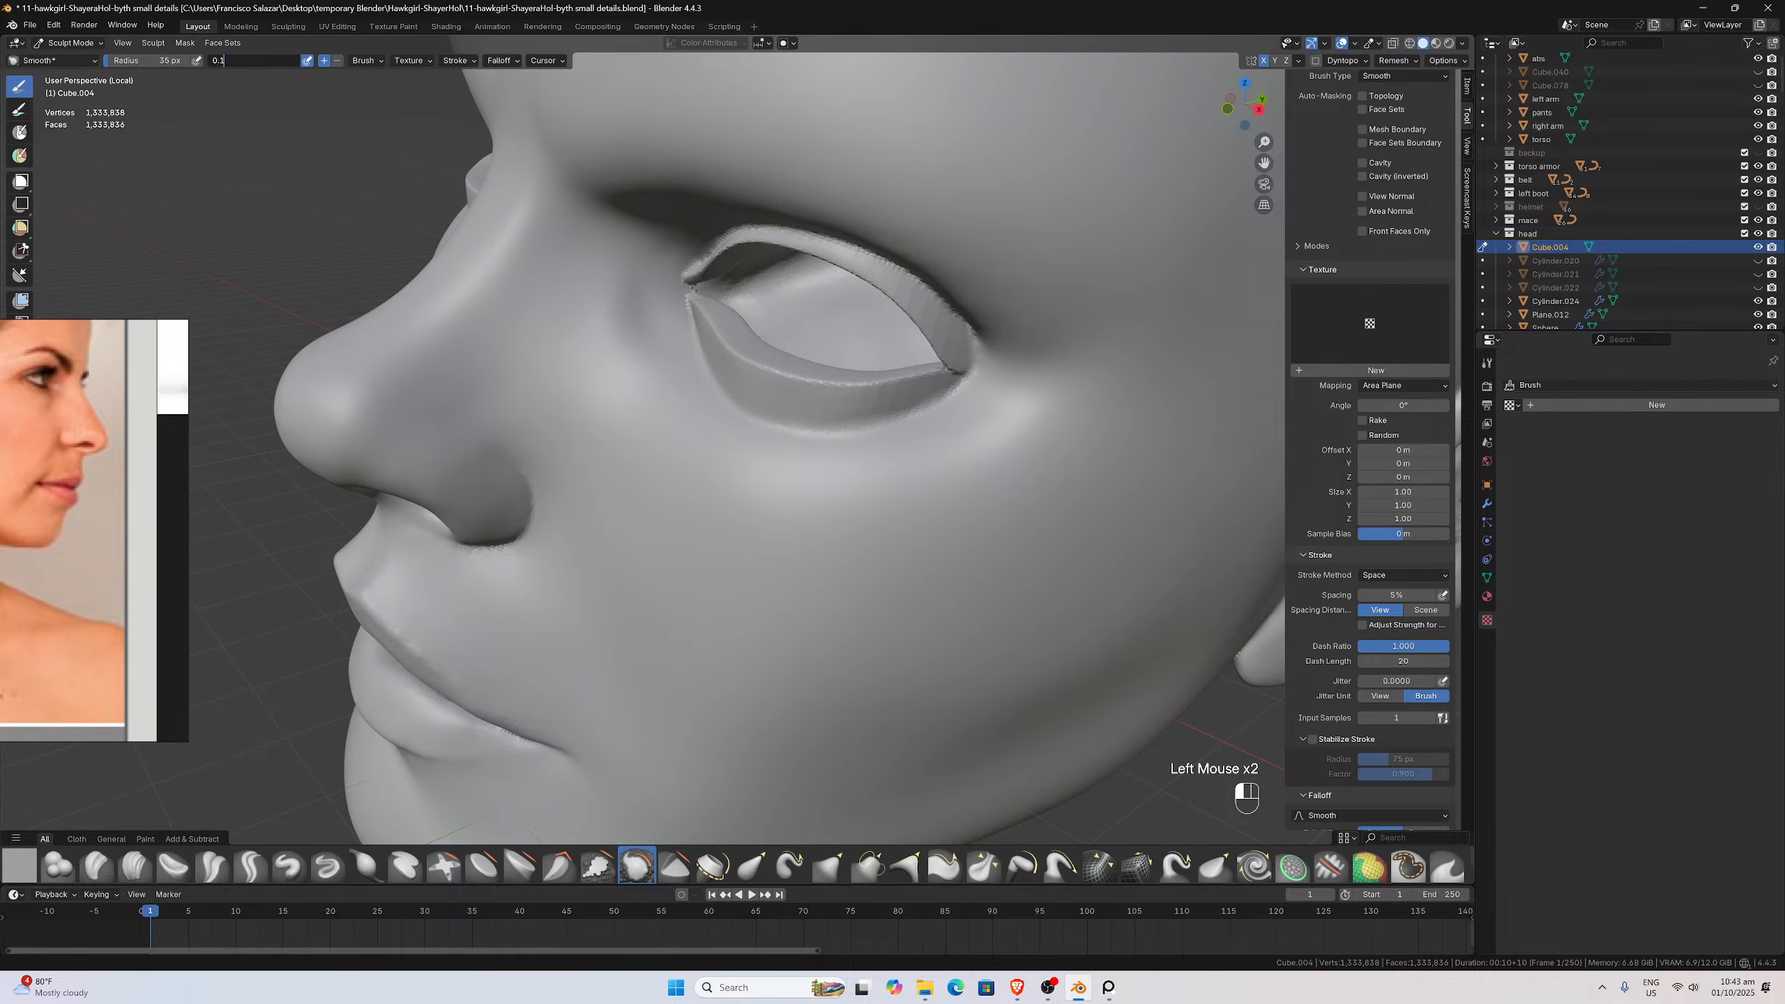
type("0.1")
key("Return")
Smooth the front face of the lower eyelid with the Smooth brush's weak setting
scroll(853, 454, "up", 2)
mouse_move(797, 390)
middle_mouse_down()
mouse_move(755, 377)
mouse_move(848, 486)
middle_mouse_up()
scroll(848, 487, "up", 2)
mouse_move(916, 518)
left_mouse_down("shift")
mouse_move(911, 493)
mouse_move(800, 525)
mouse_move(880, 490)
left_mouse_up("shift")
left_click_drag(728, 498, 720, 498, "shift")
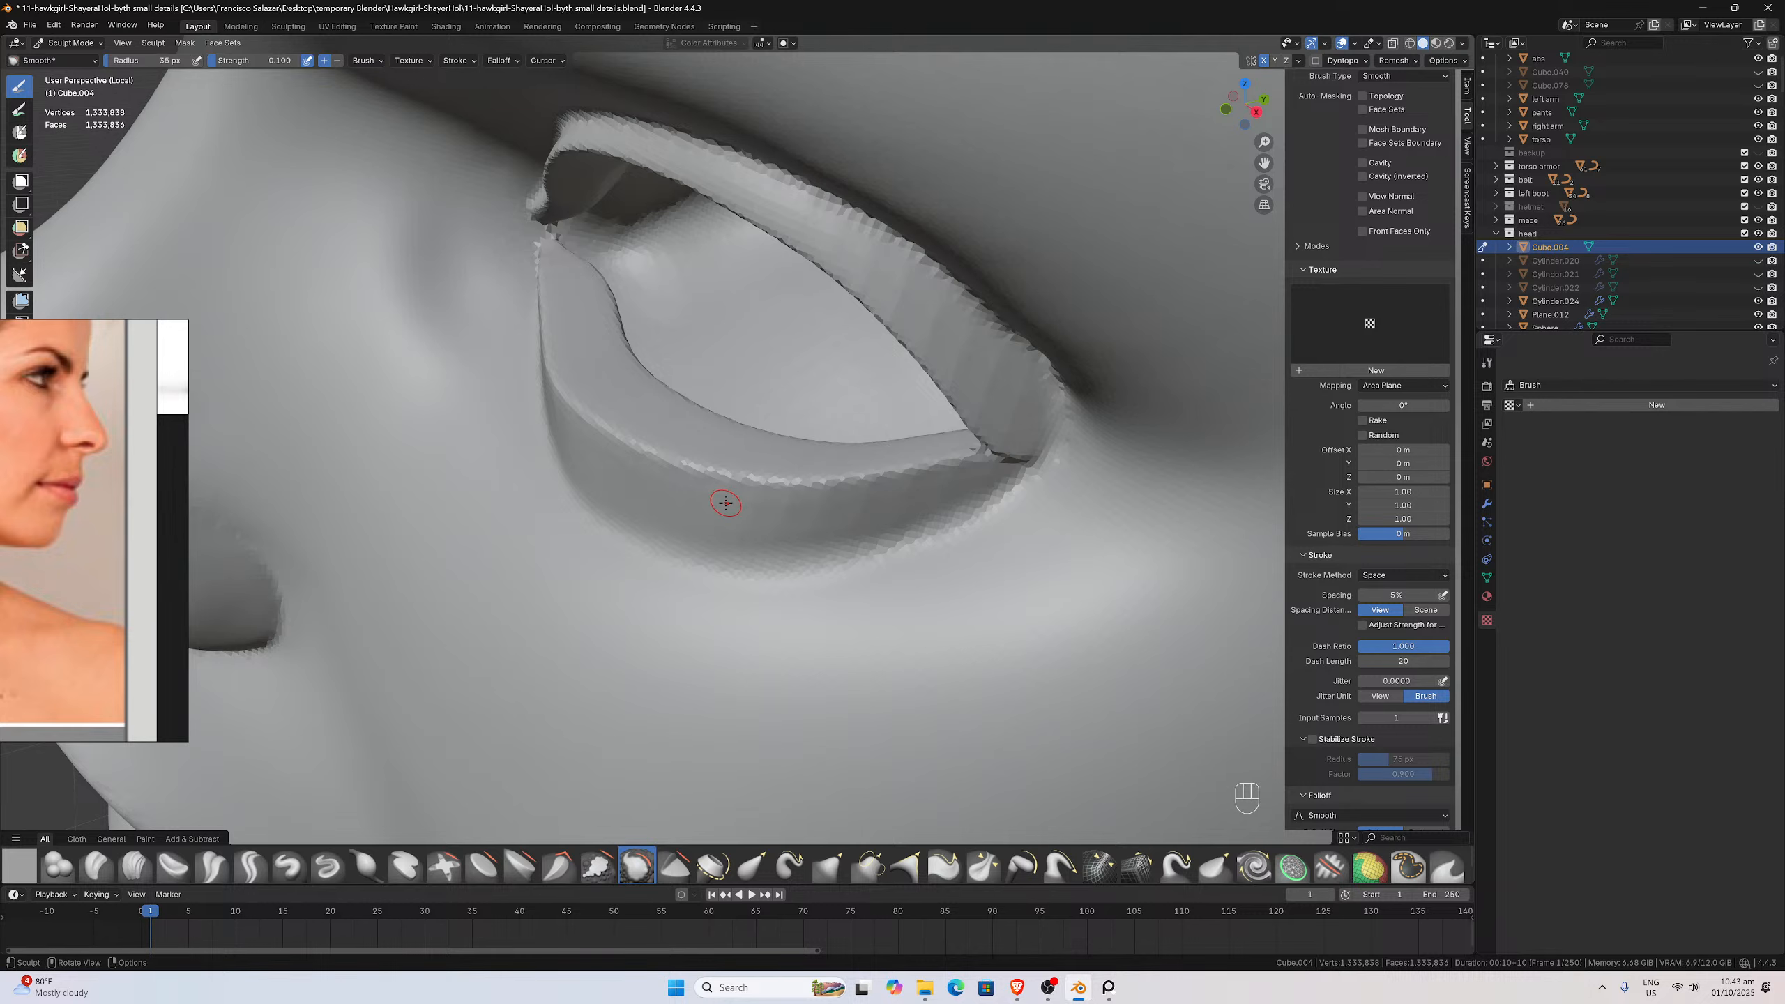
Switch to the Grab brush and smooth the lower eyelid's front face from the outer side to the inner side
key("g")
middle_click_drag(727, 502, 741, 501)
left_click_drag(741, 500, 768, 418, "shift")
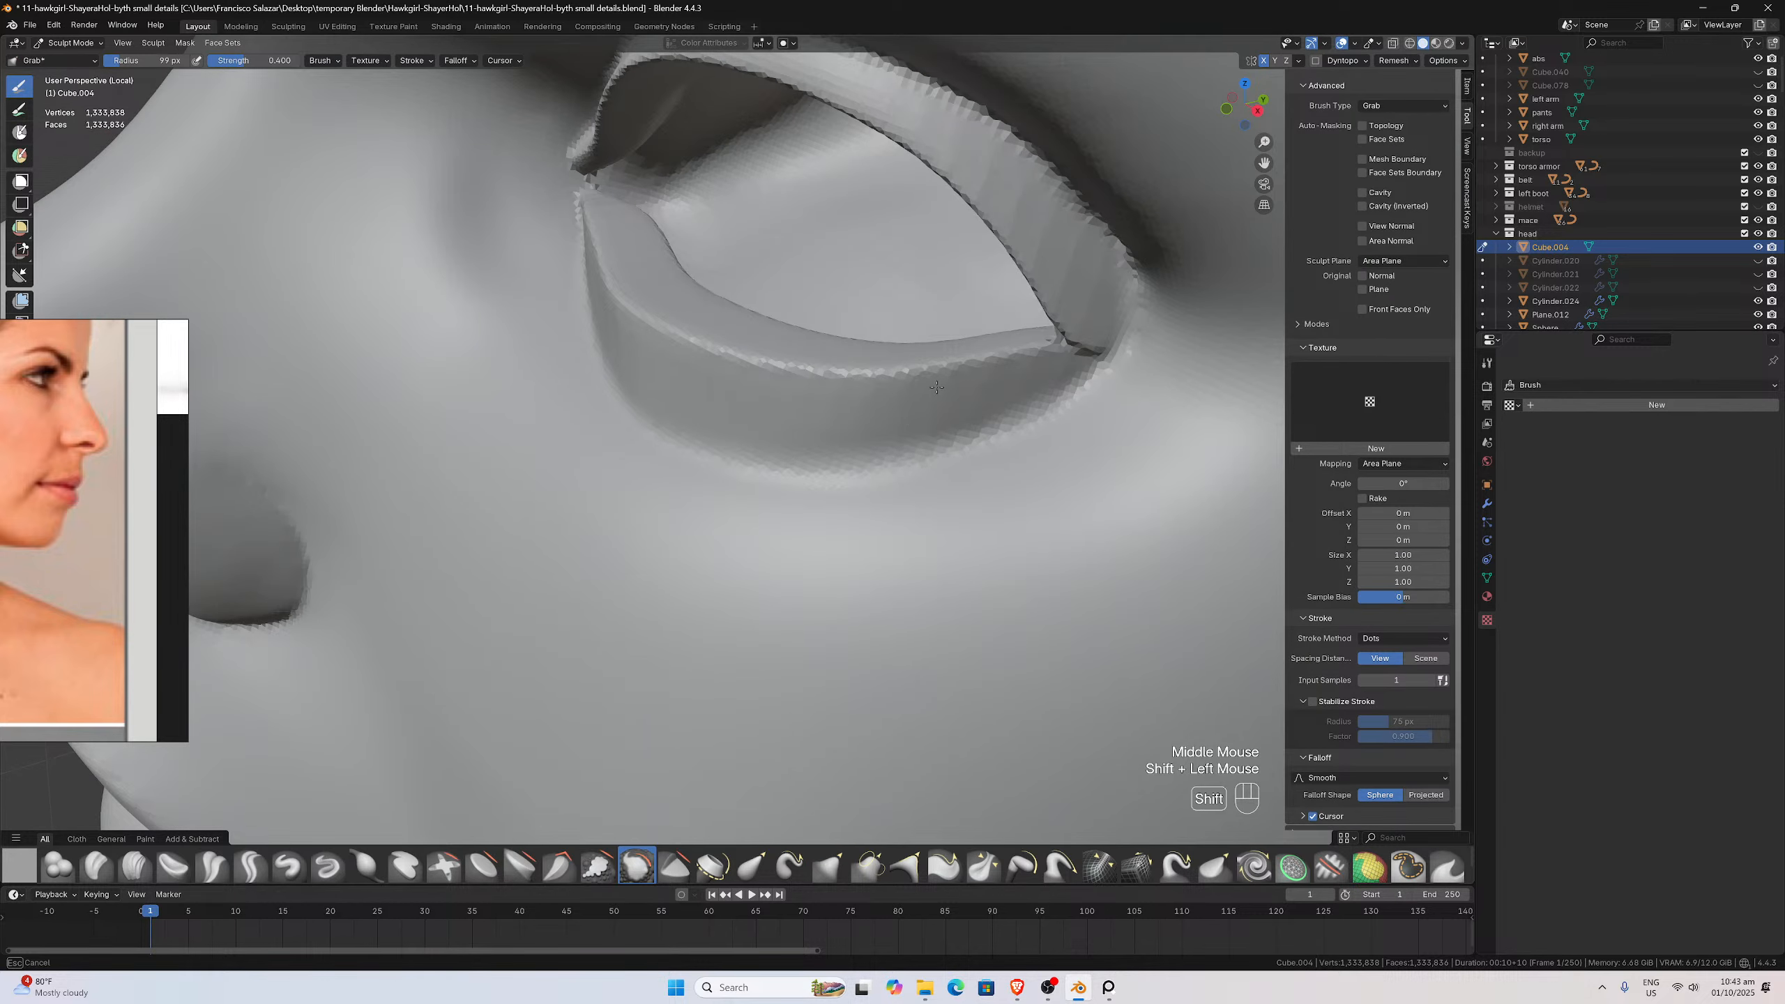
left_click_drag(936, 387, 691, 360, "shift")
left_click_drag(608, 315, 604, 308, "shift")
Smooth the inner half of the lower eyelid and its edge near the inner eye corner
middle_click_drag(605, 308, 734, 387)
left_click_drag(890, 449, 963, 491, "shift")
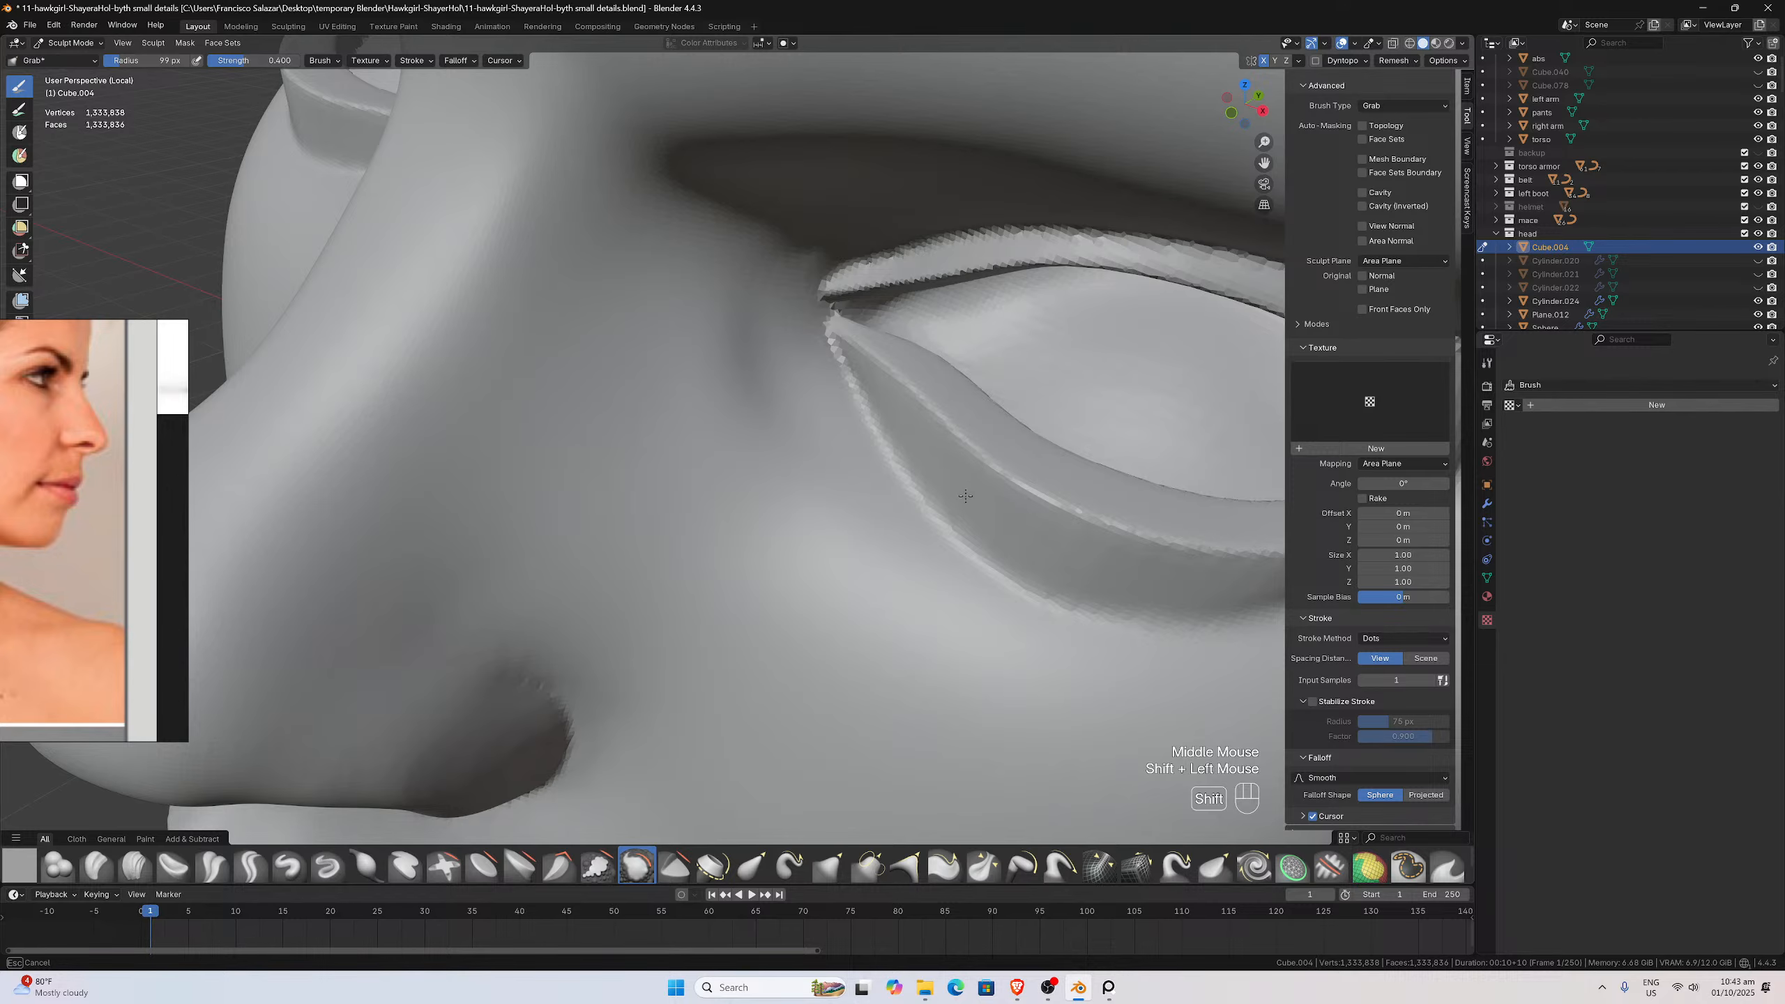
left_click_drag(1064, 557, 1059, 550, "shift")
middle_click_drag(1023, 518, 1005, 521)
left_click_drag(735, 380, 729, 371, "shift")
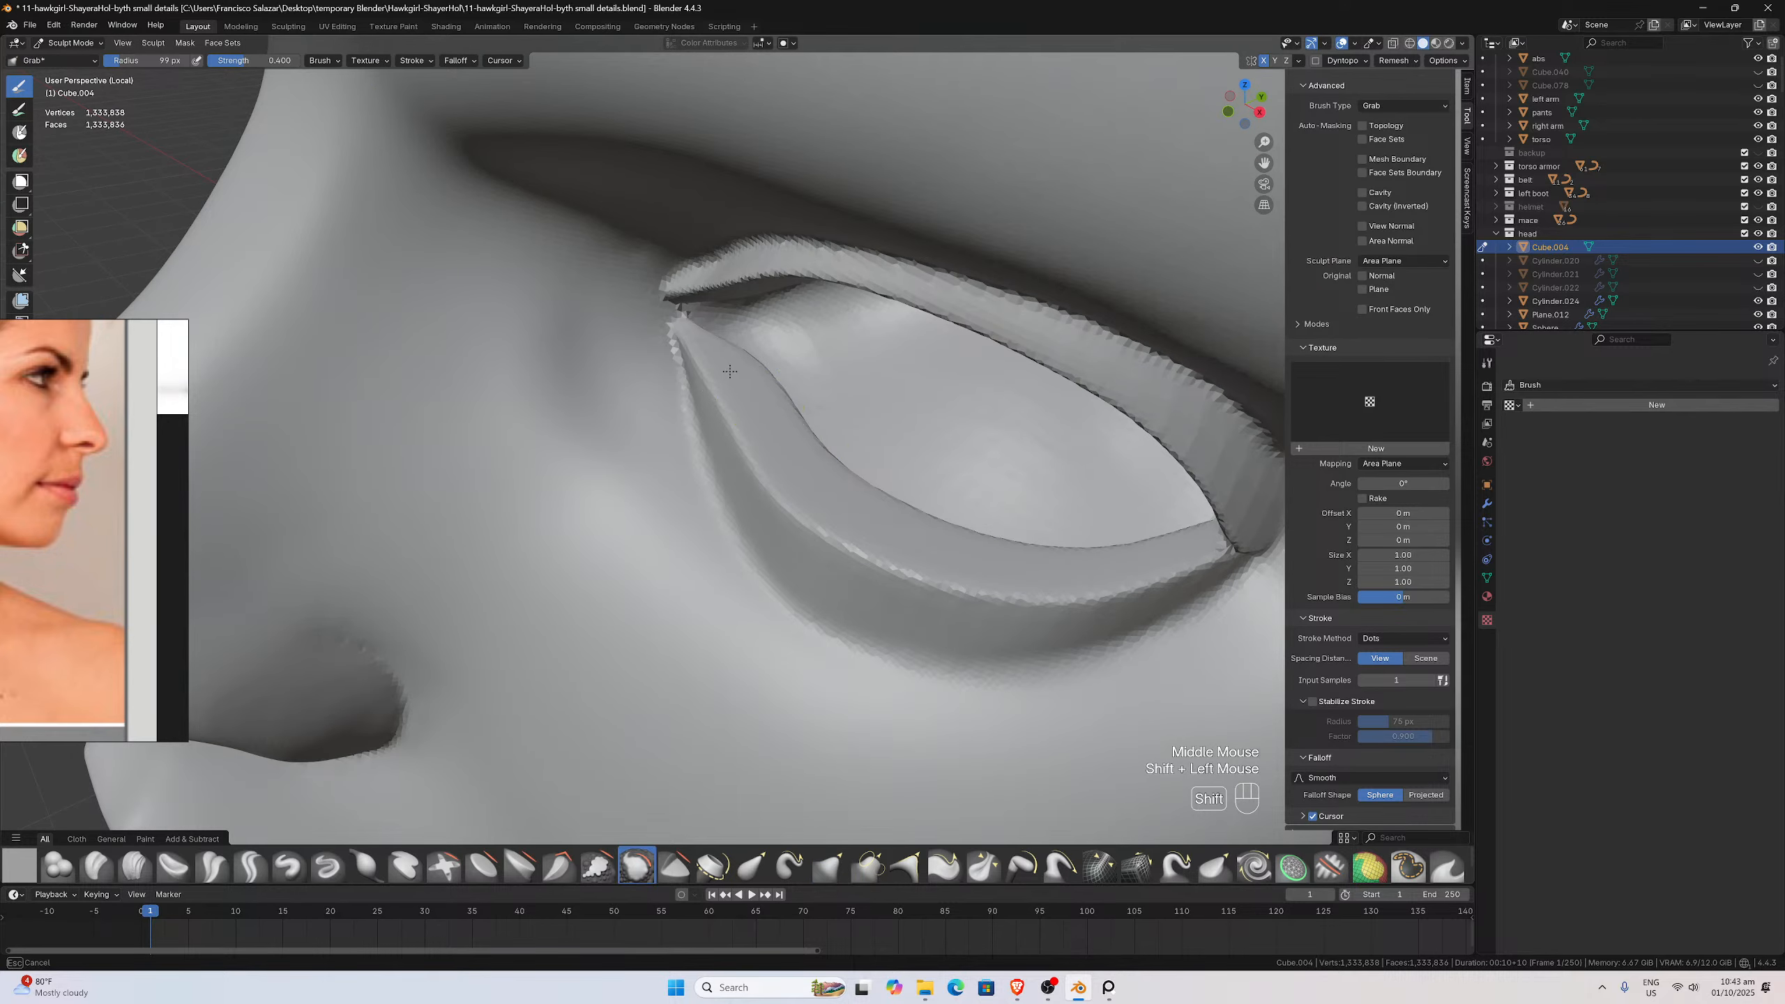
Smooth the rim of the upper eyelid from its middle to the outer eye corner
mouse_move(1128, 526)
middle_mouse_down()
mouse_move(1036, 470)
mouse_move(932, 511)
mouse_move(797, 227)
middle_mouse_up()
left_click_drag(826, 316, 829, 321, "shift")
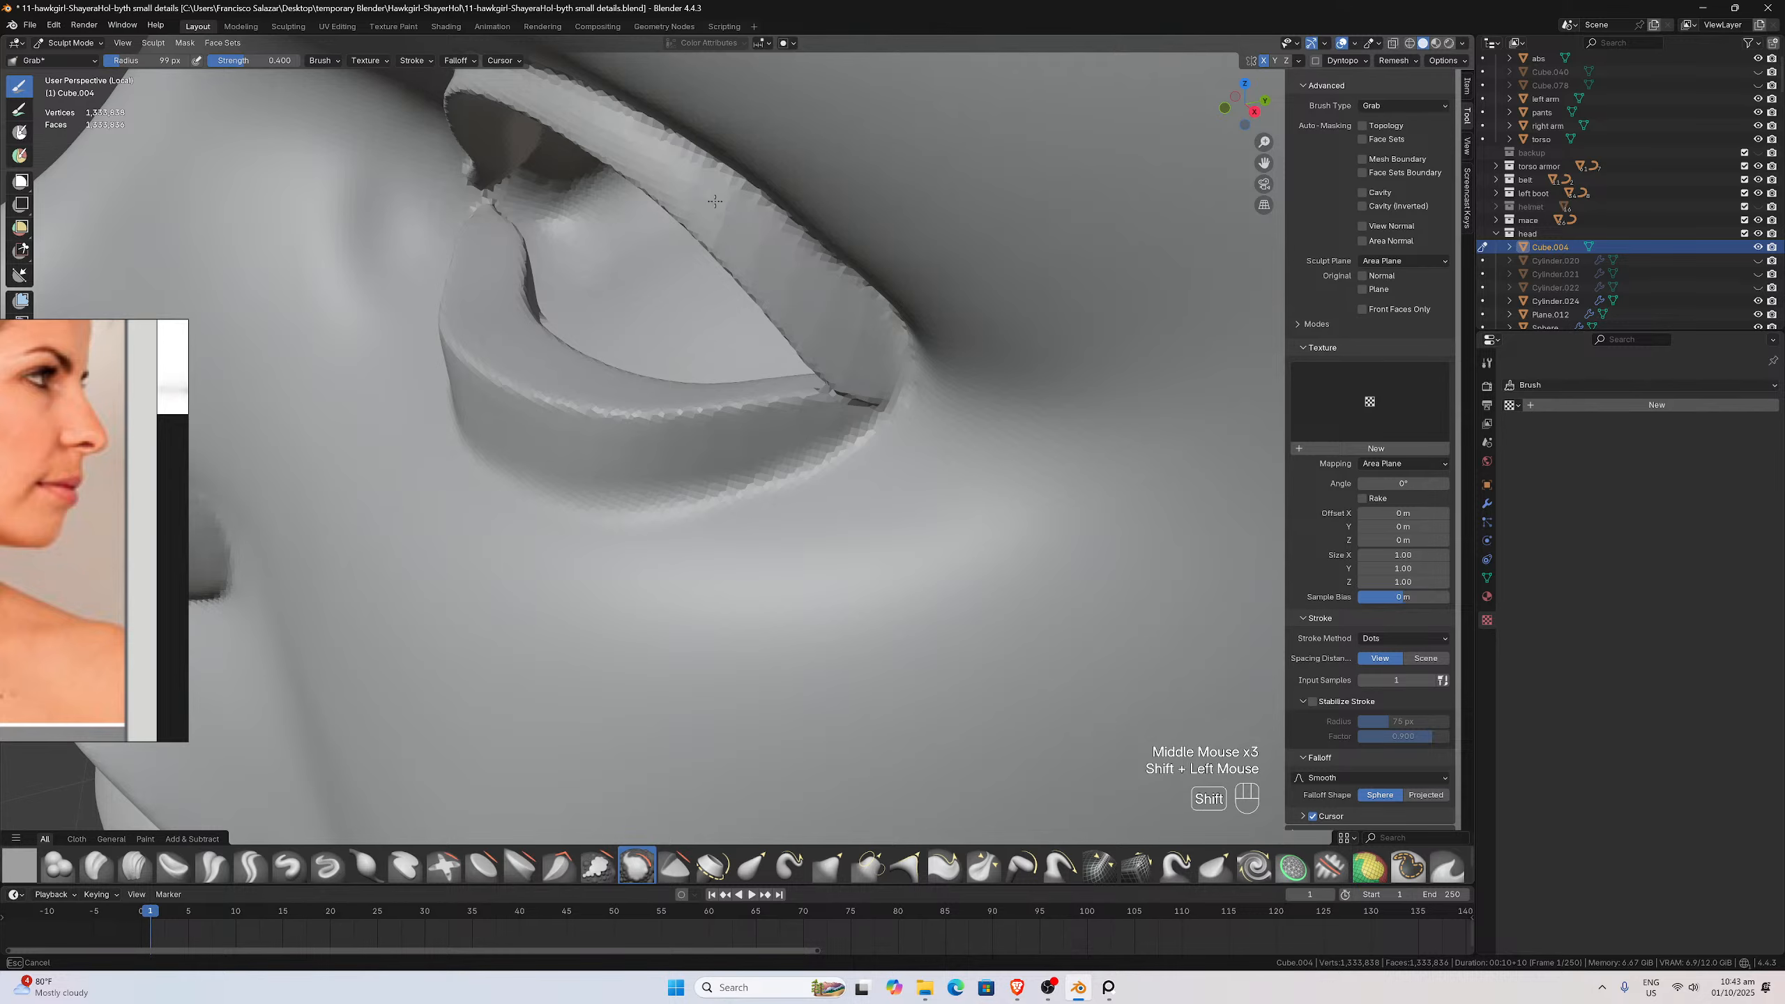
left_click_drag(715, 201, 845, 325, "shift")
left_click_drag(709, 188, 705, 180, "shift")
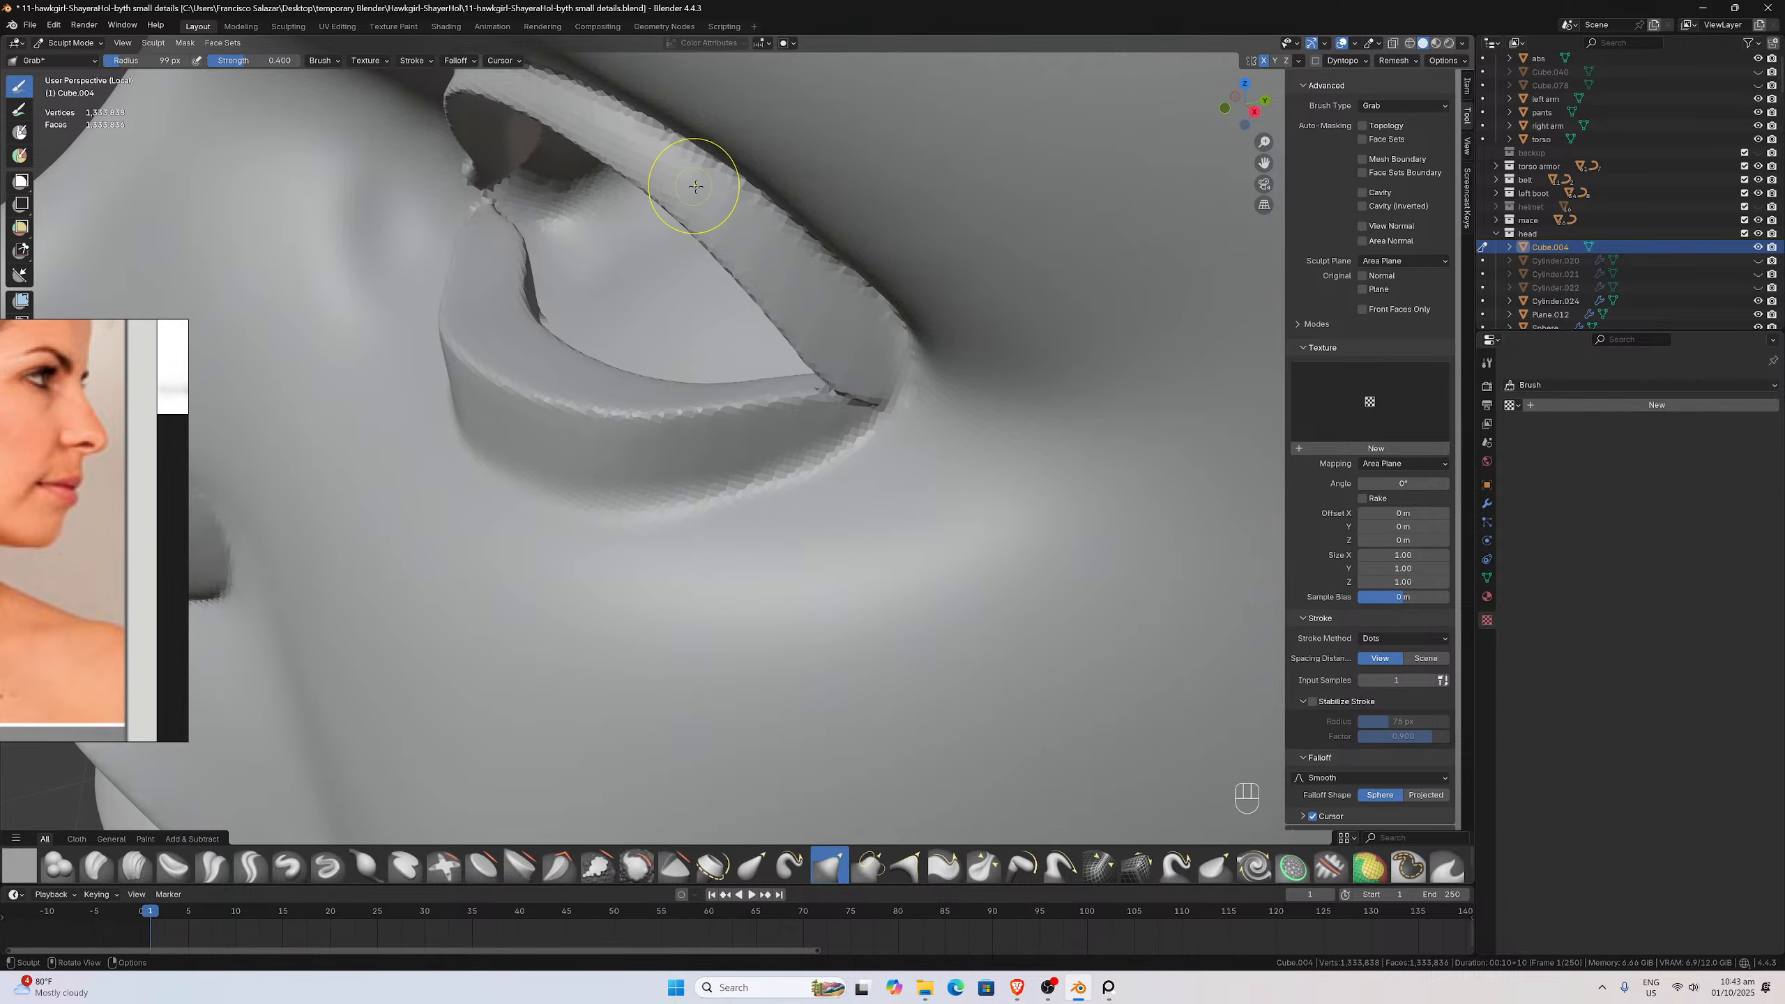
Smooth along the upper eyelid's rim above the eye opening in close-up
mouse_move(705, 181)
middle_mouse_down()
mouse_move(790, 199)
mouse_move(774, 196)
middle_mouse_up()
scroll(780, 194, "up", 1)
scroll(1158, 123, "down", 2)
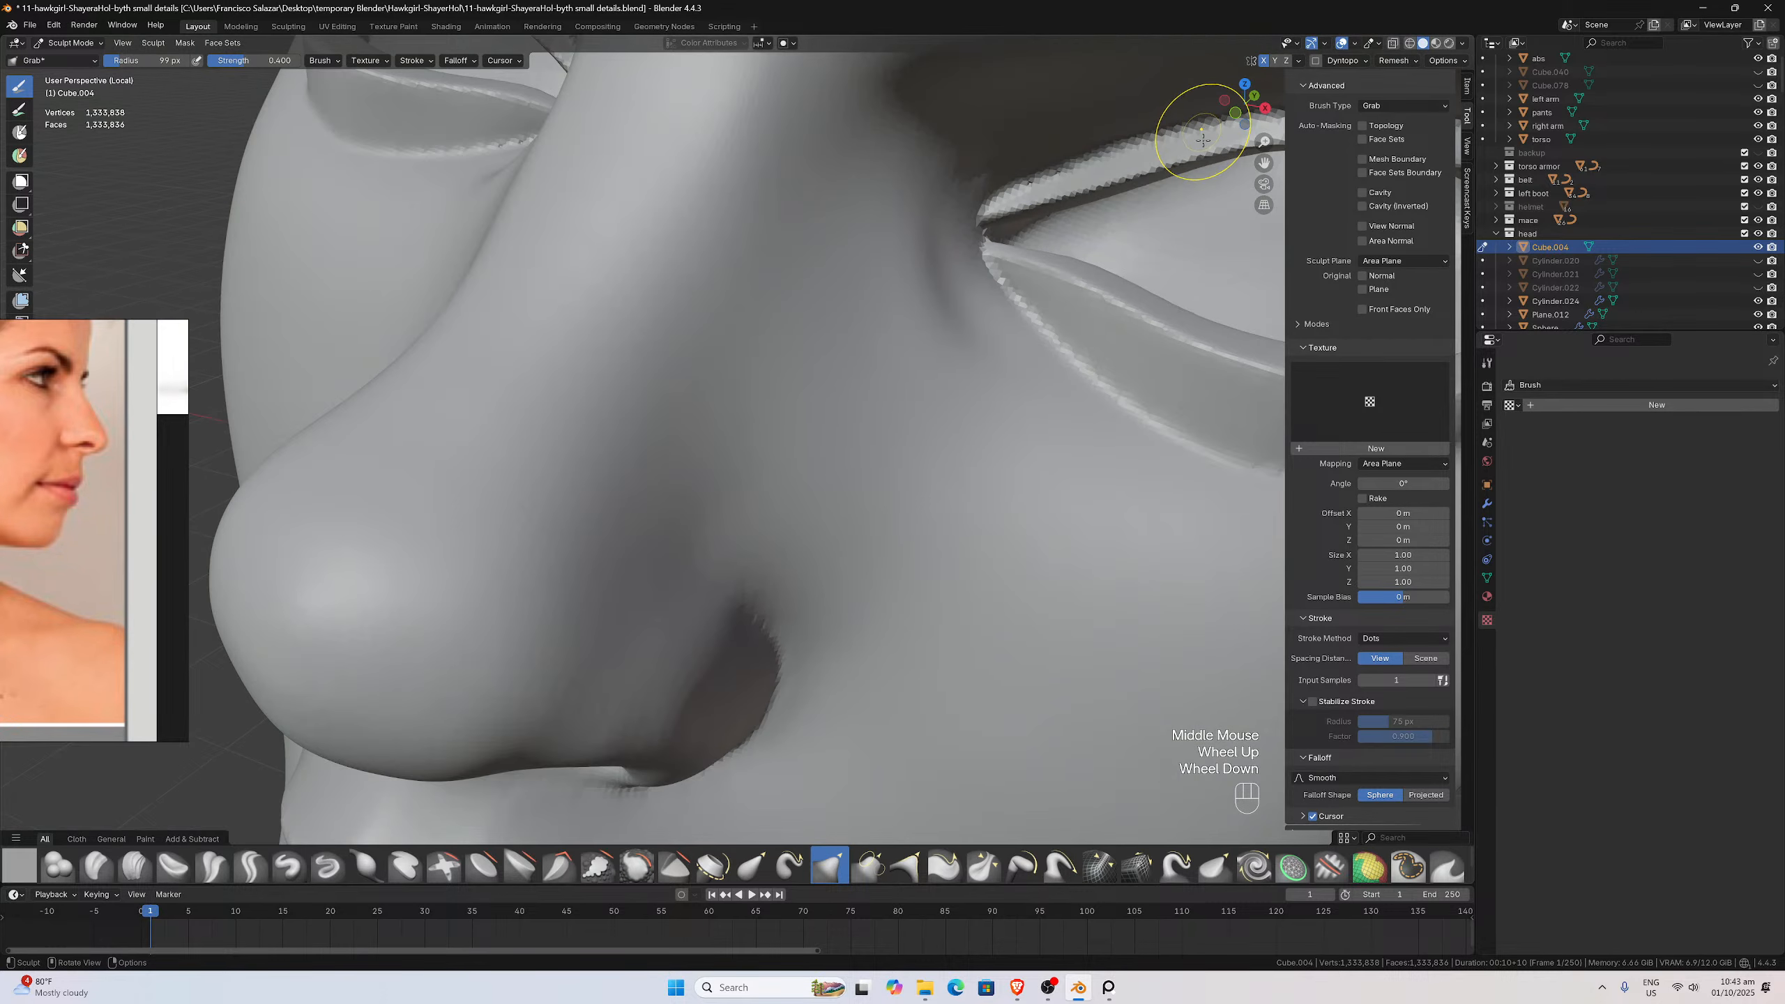
left_click_drag(1263, 163, 1264, 163)
scroll(1036, 256, "up", 2)
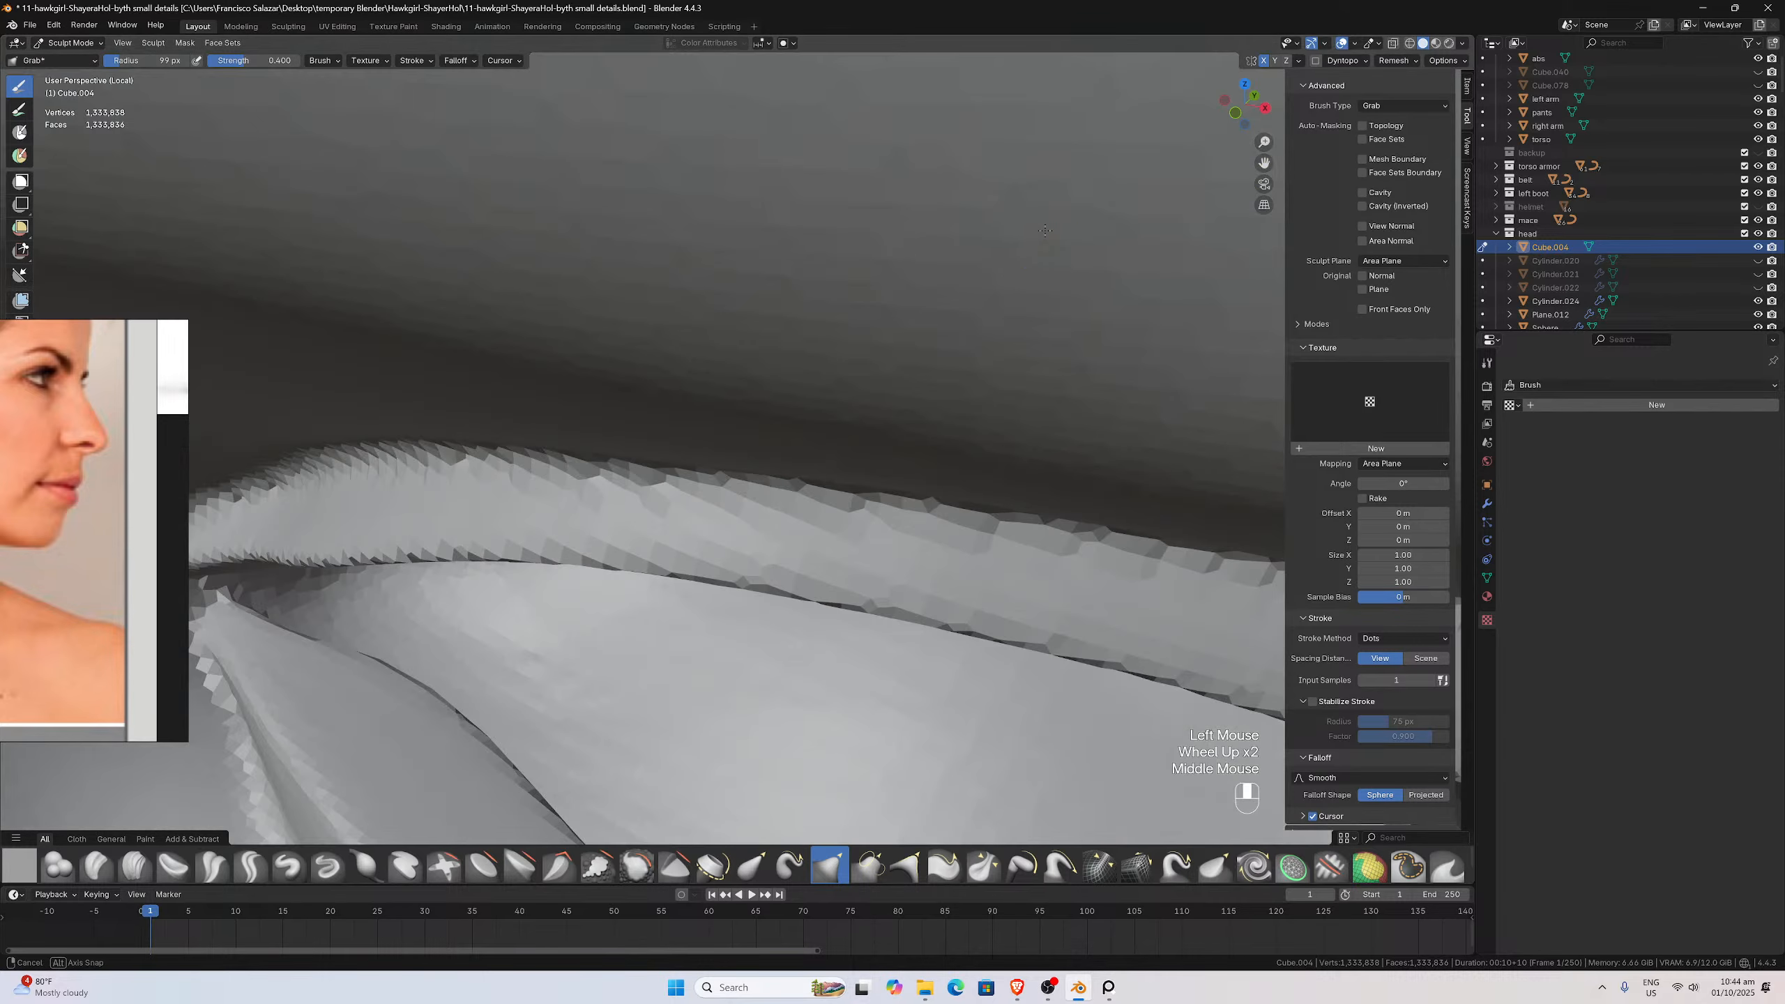
middle_click_drag(1036, 257, 1056, 227)
scroll(871, 270, "down", 1)
mouse_move(645, 383)
left_mouse_down("shift")
mouse_move(626, 391)
mouse_move(805, 334)
mouse_move(1032, 309)
mouse_move(1114, 321)
left_mouse_up("shift")
Smooth the inner half of the upper eyelid's rim down toward the inner eye corner
middle_click_drag(1115, 321, 995, 223)
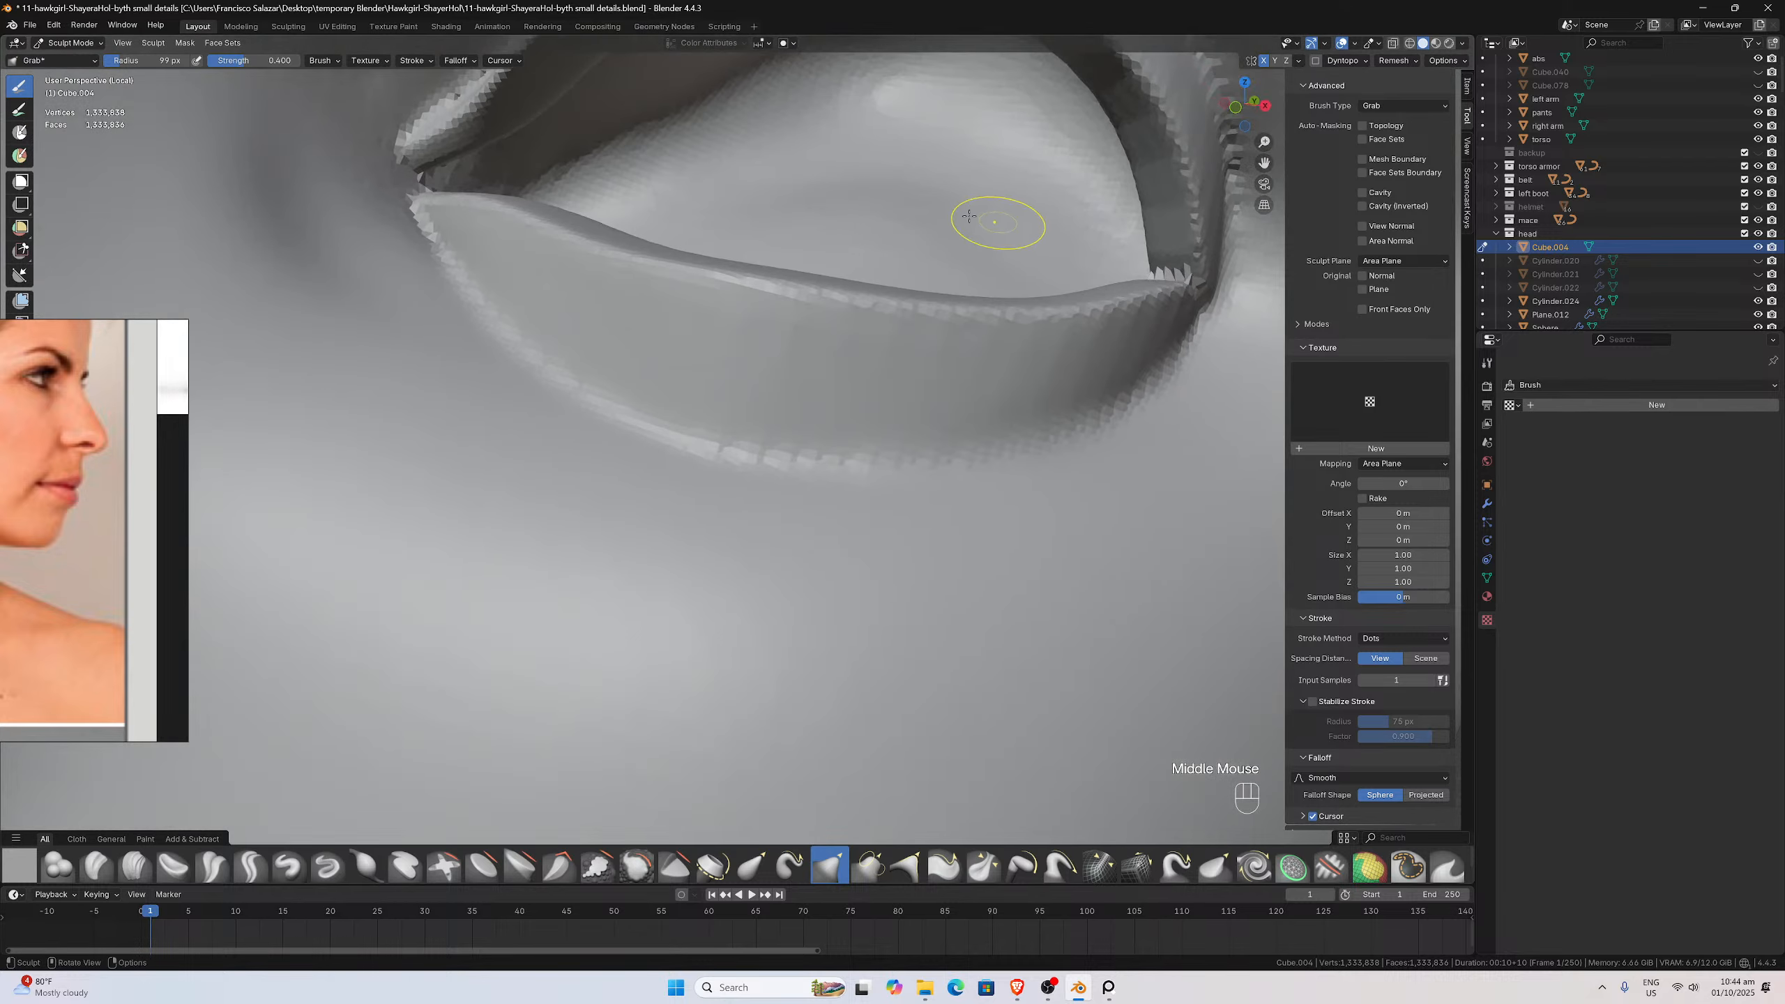
middle_click_drag(828, 214, 731, 183)
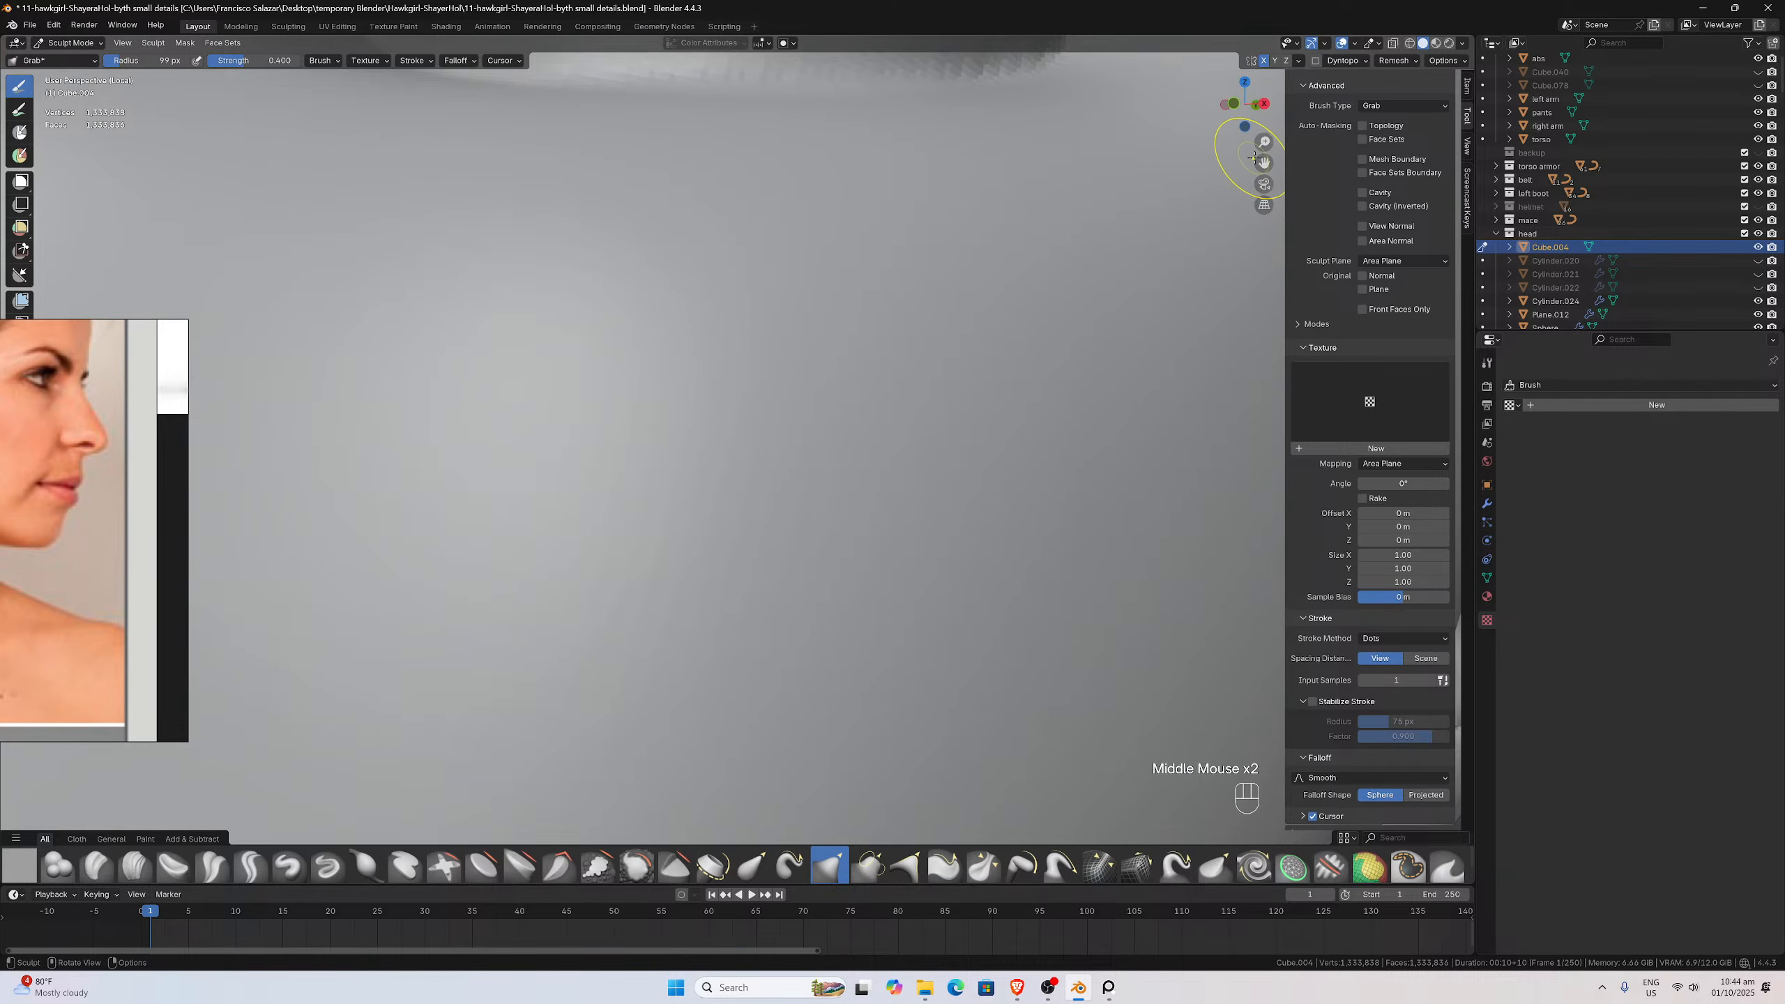
left_click_drag(1263, 163, 1257, 795)
scroll(1180, 161, "up", 1)
middle_click_drag(1145, 161, 1100, 140)
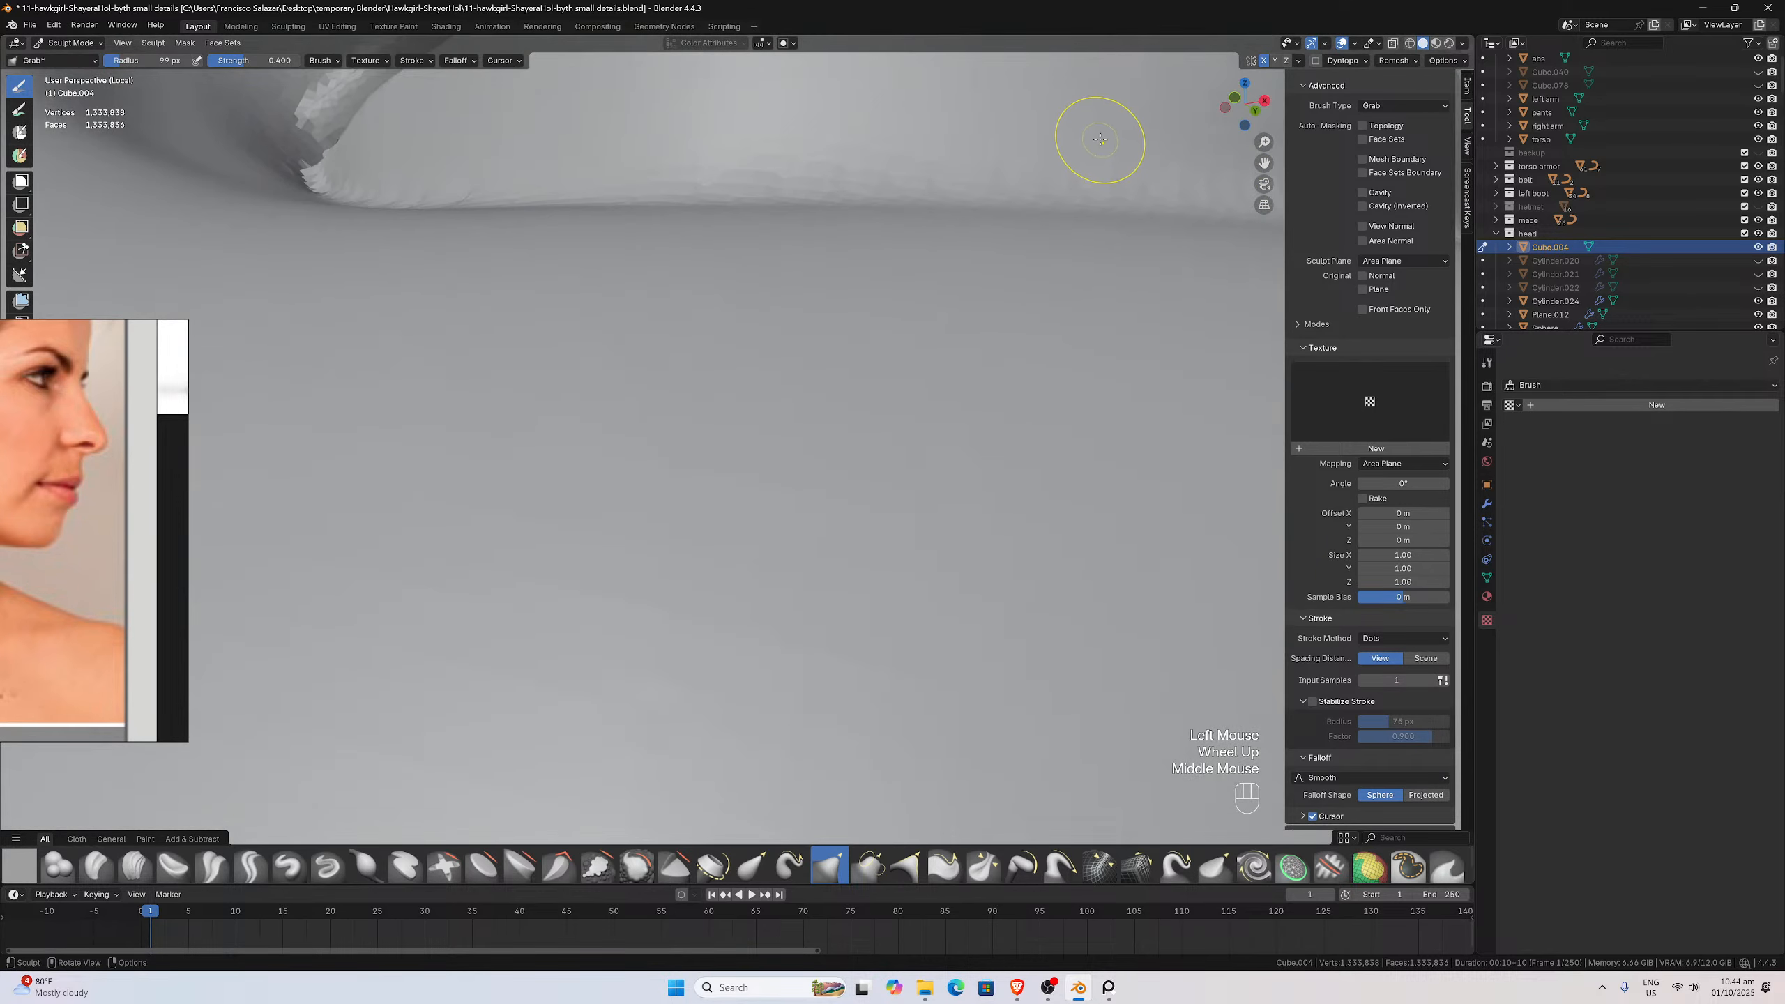
mouse_move(1263, 162)
left_mouse_down()
mouse_move(1258, 485)
mouse_move(1278, 690)
mouse_move(1297, 710)
left_mouse_up()
left_click_drag(443, 415, 373, 487, "shift")
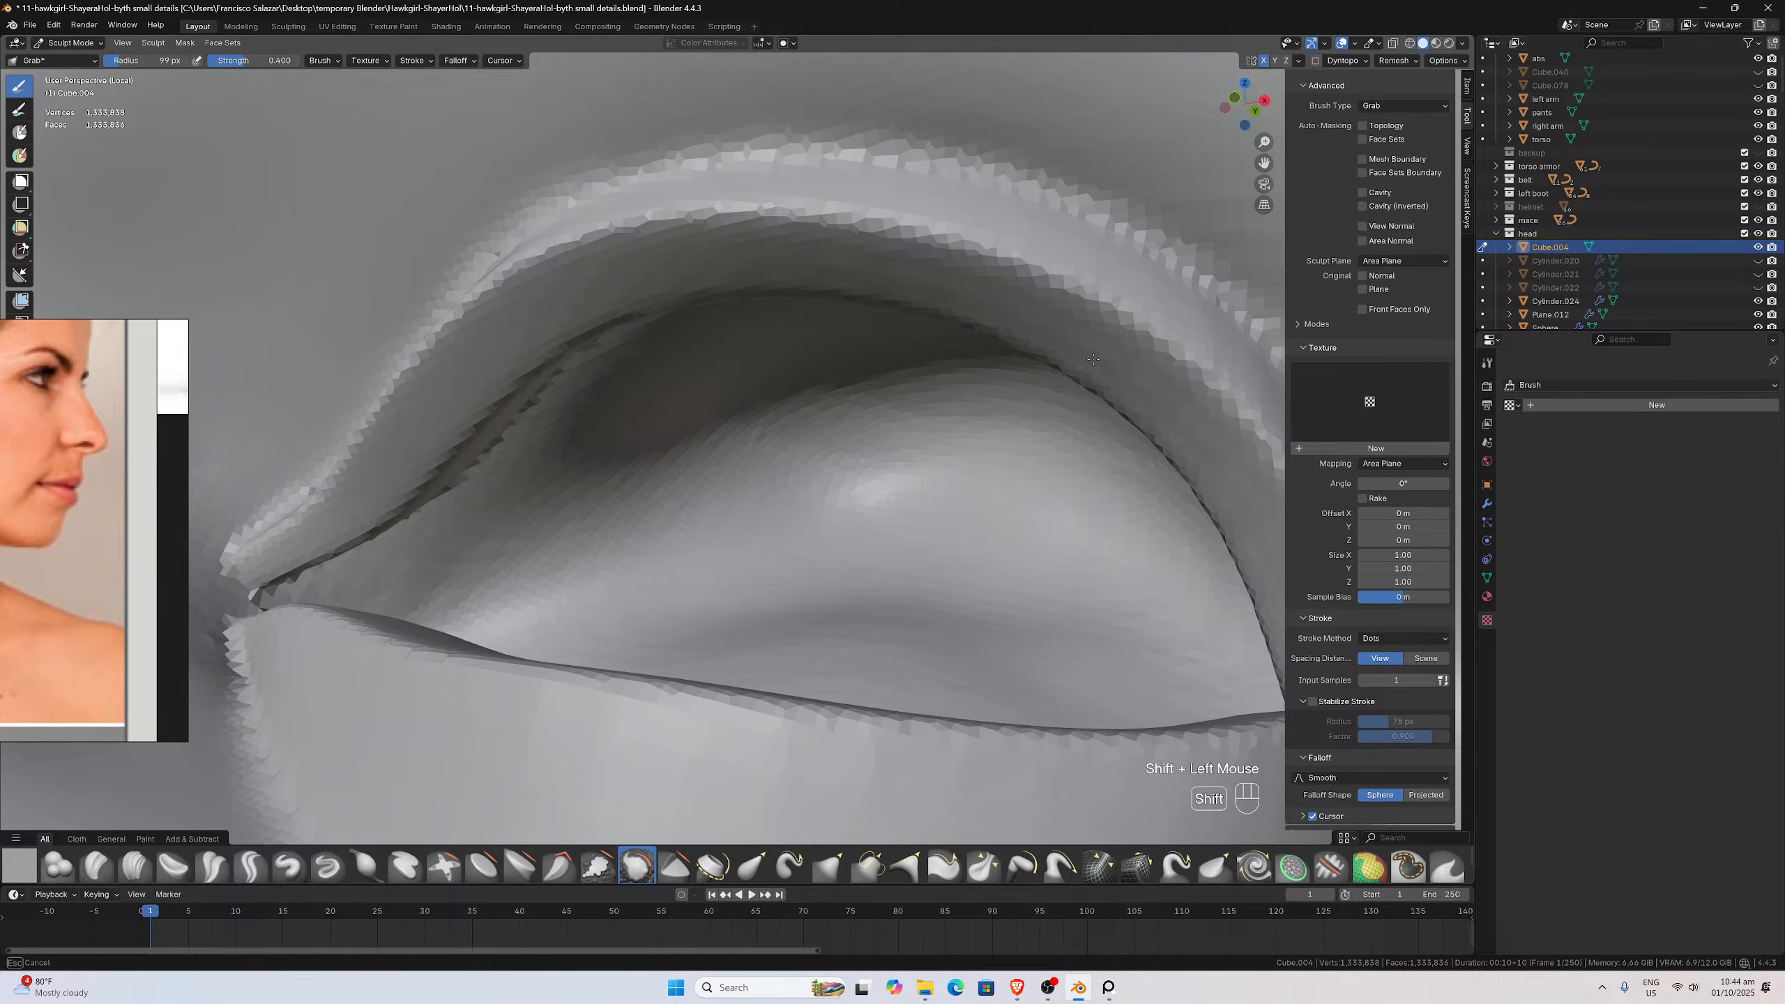
scroll(1245, 497, "down", 3)
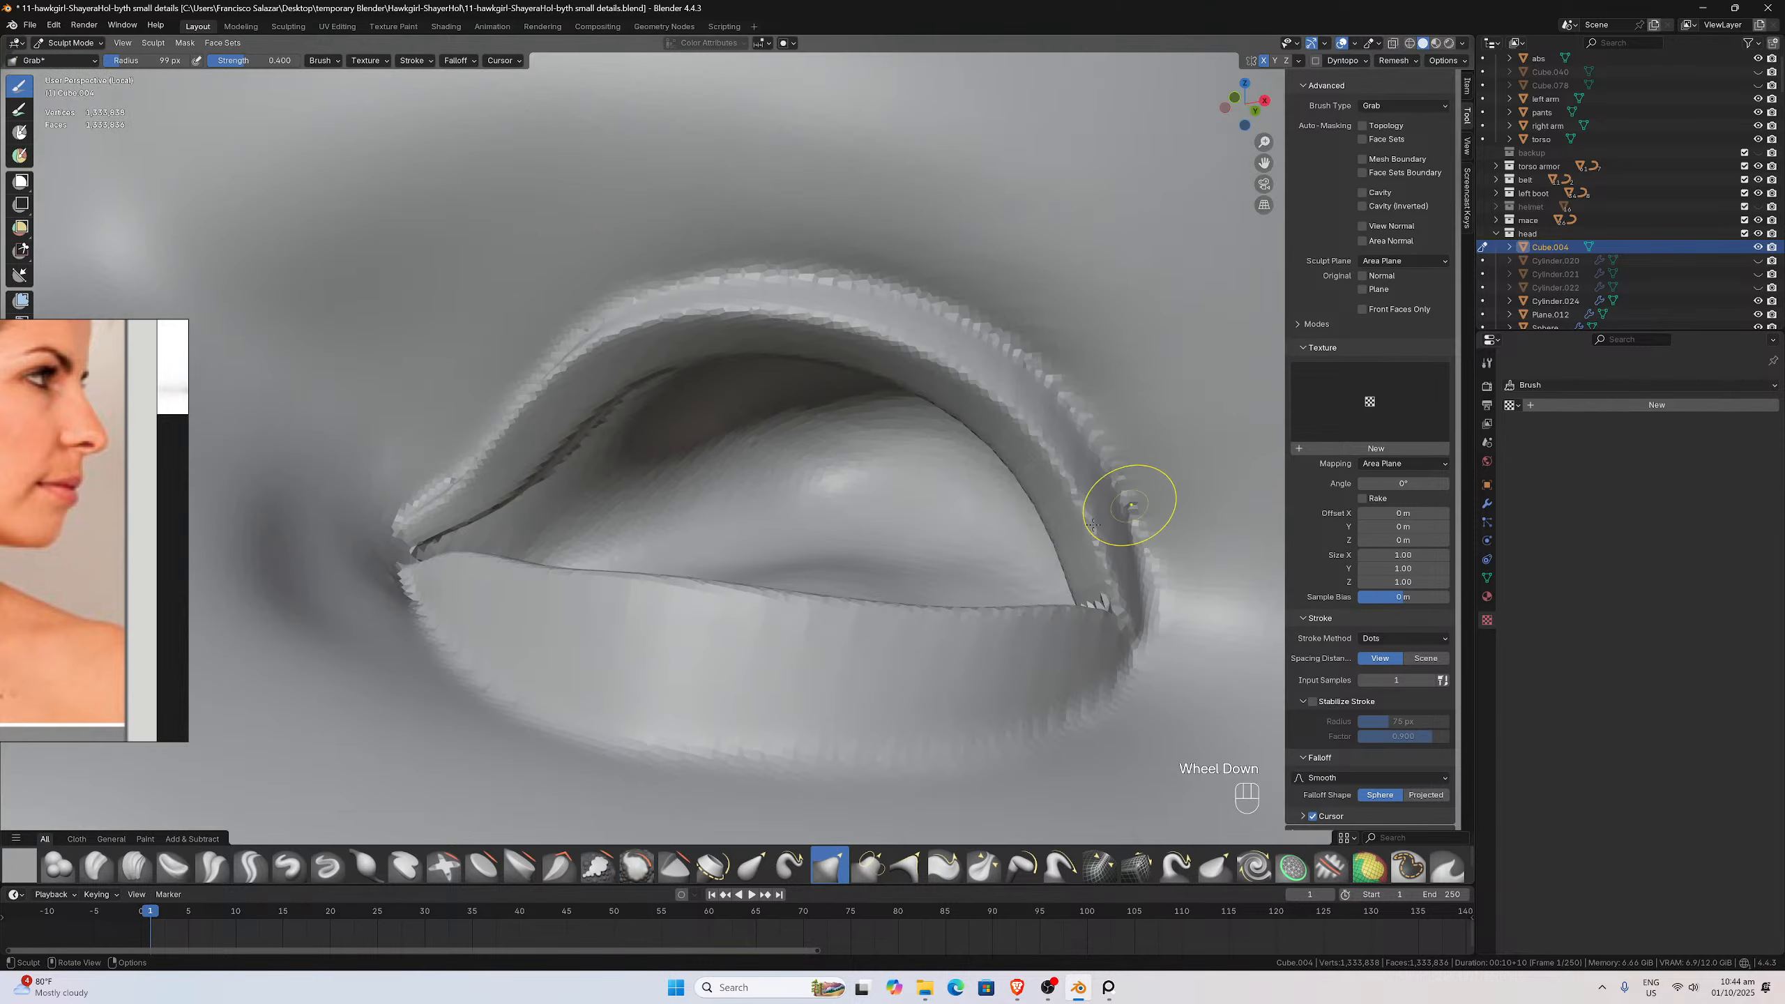
middle_click_drag(1135, 506, 1028, 585)
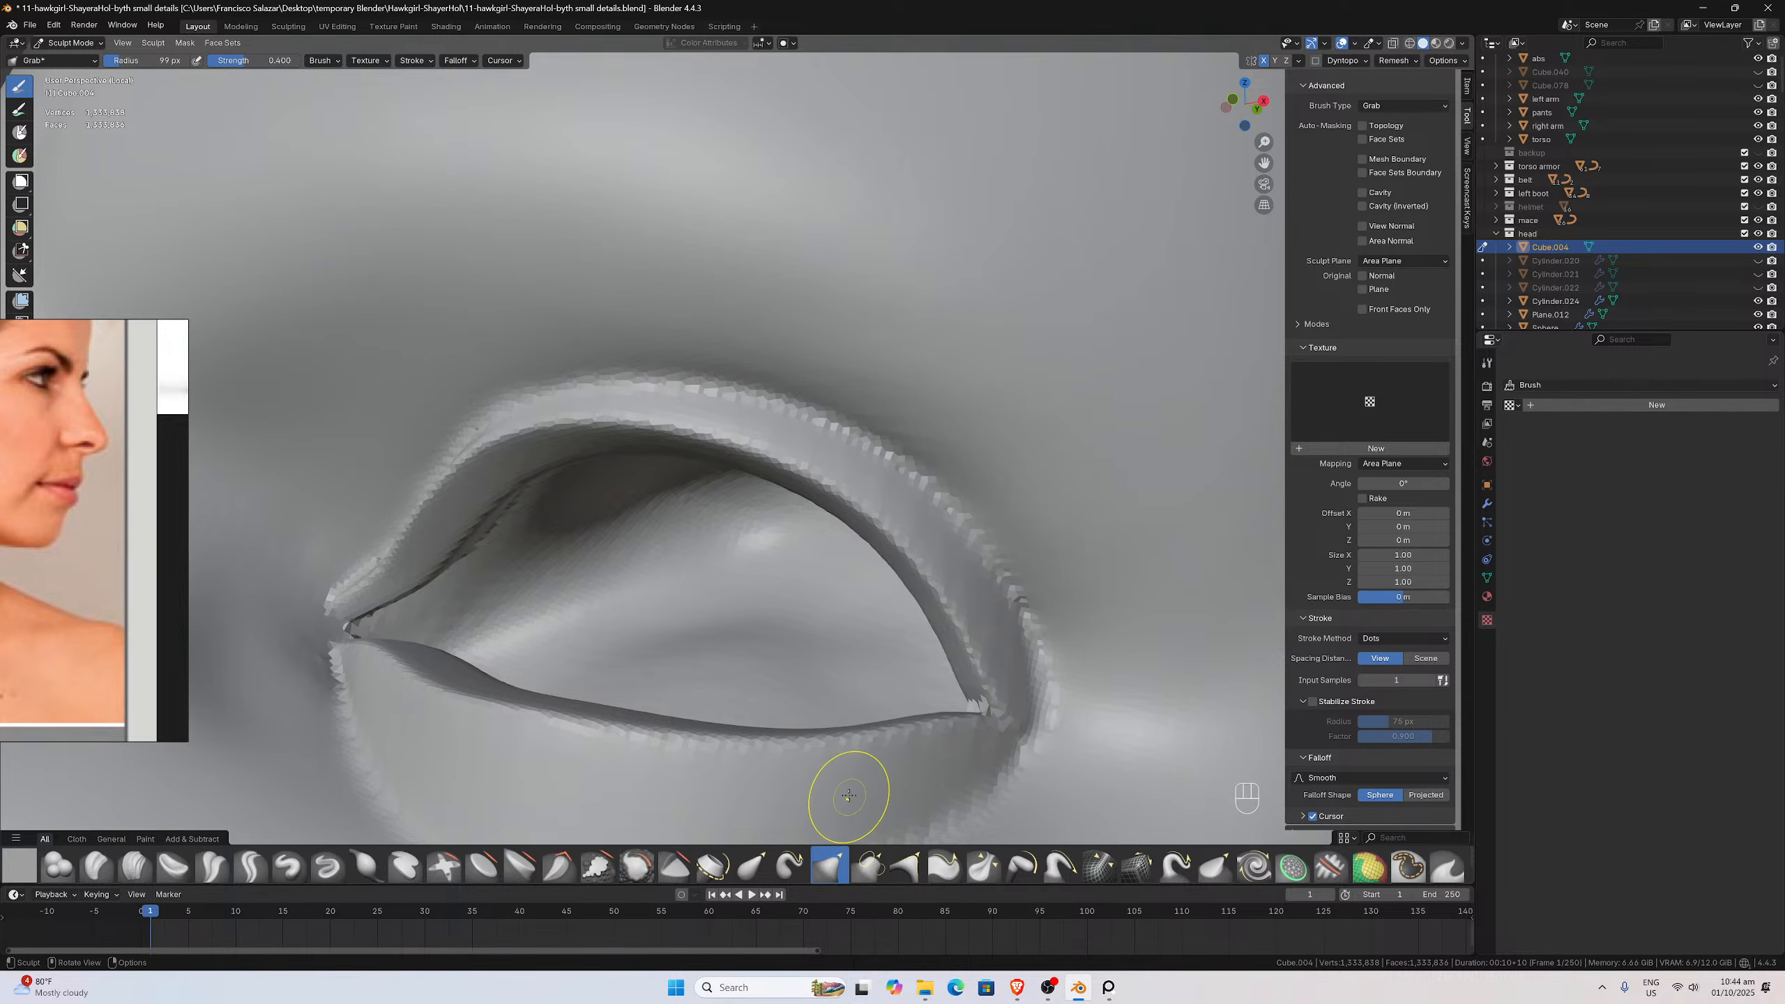
Smooth the broad front face of the lower eyelid below its inner half
scroll(777, 709, "down", 2)
scroll(769, 709, "up", 2)
middle_click_drag(777, 709, 715, 729)
scroll(707, 712, "up", 2)
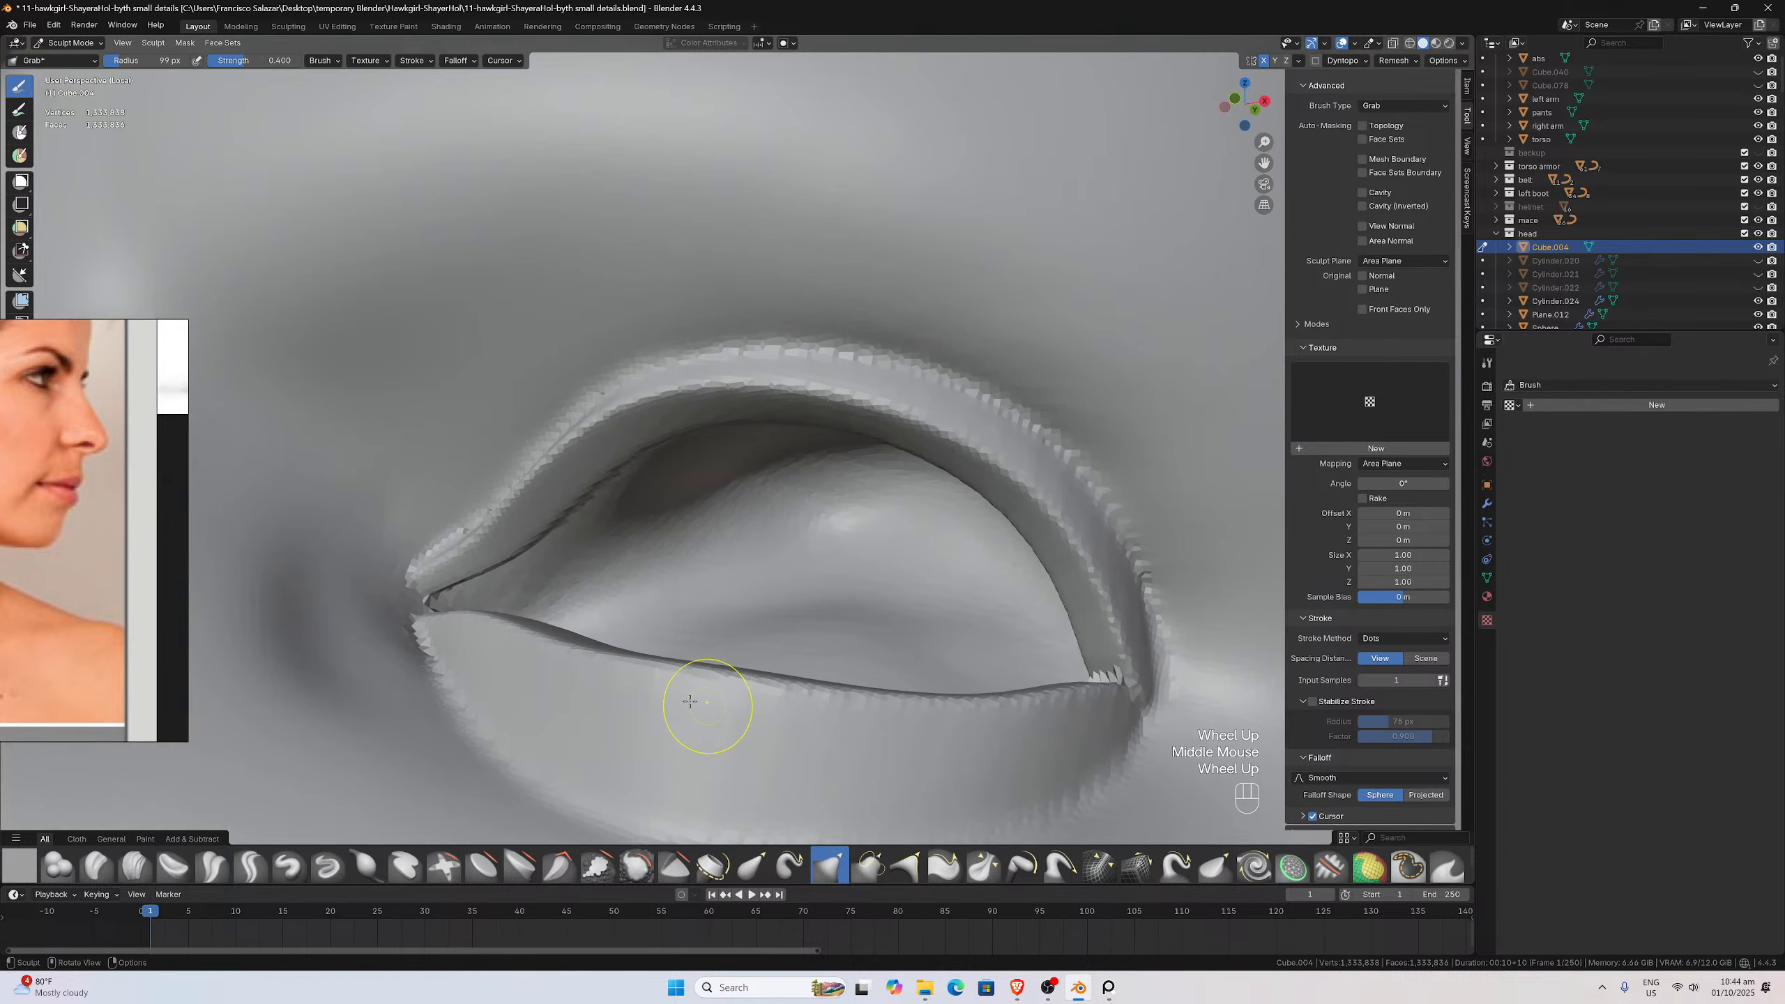
left_click_drag(606, 709, 704, 713, "shift")
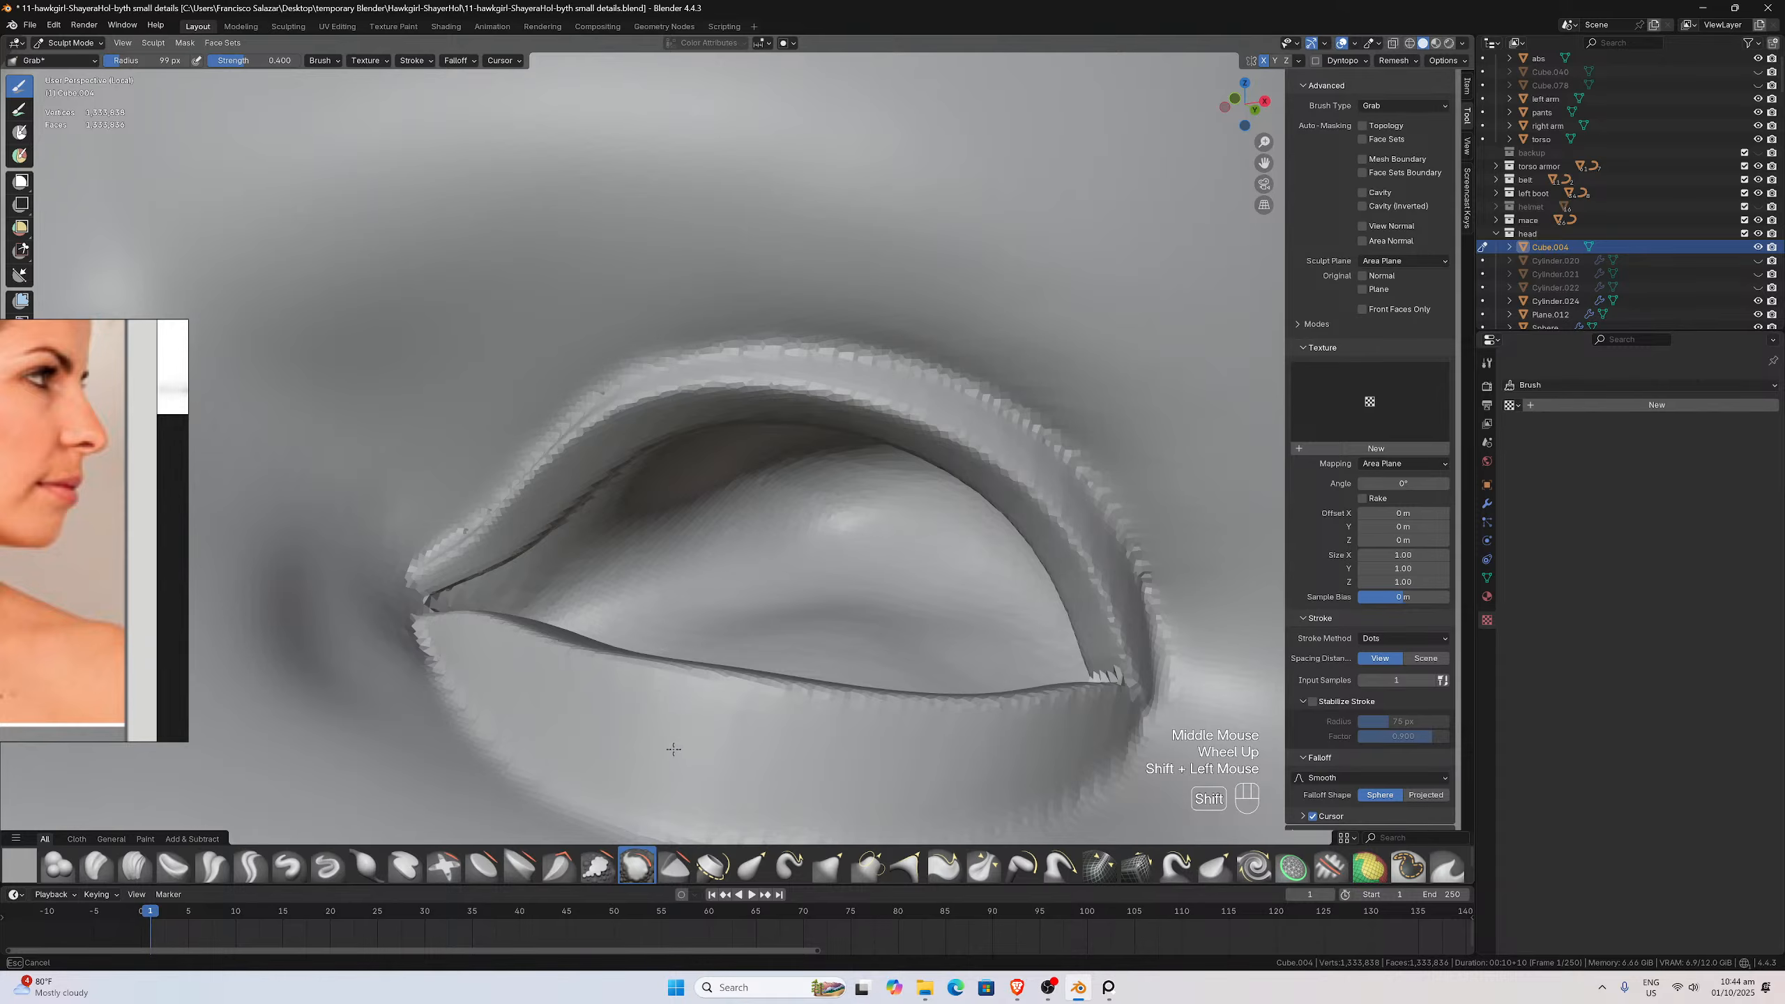
Choose the Smooth brush again and set its strength to 0.2
left_click(829, 865)
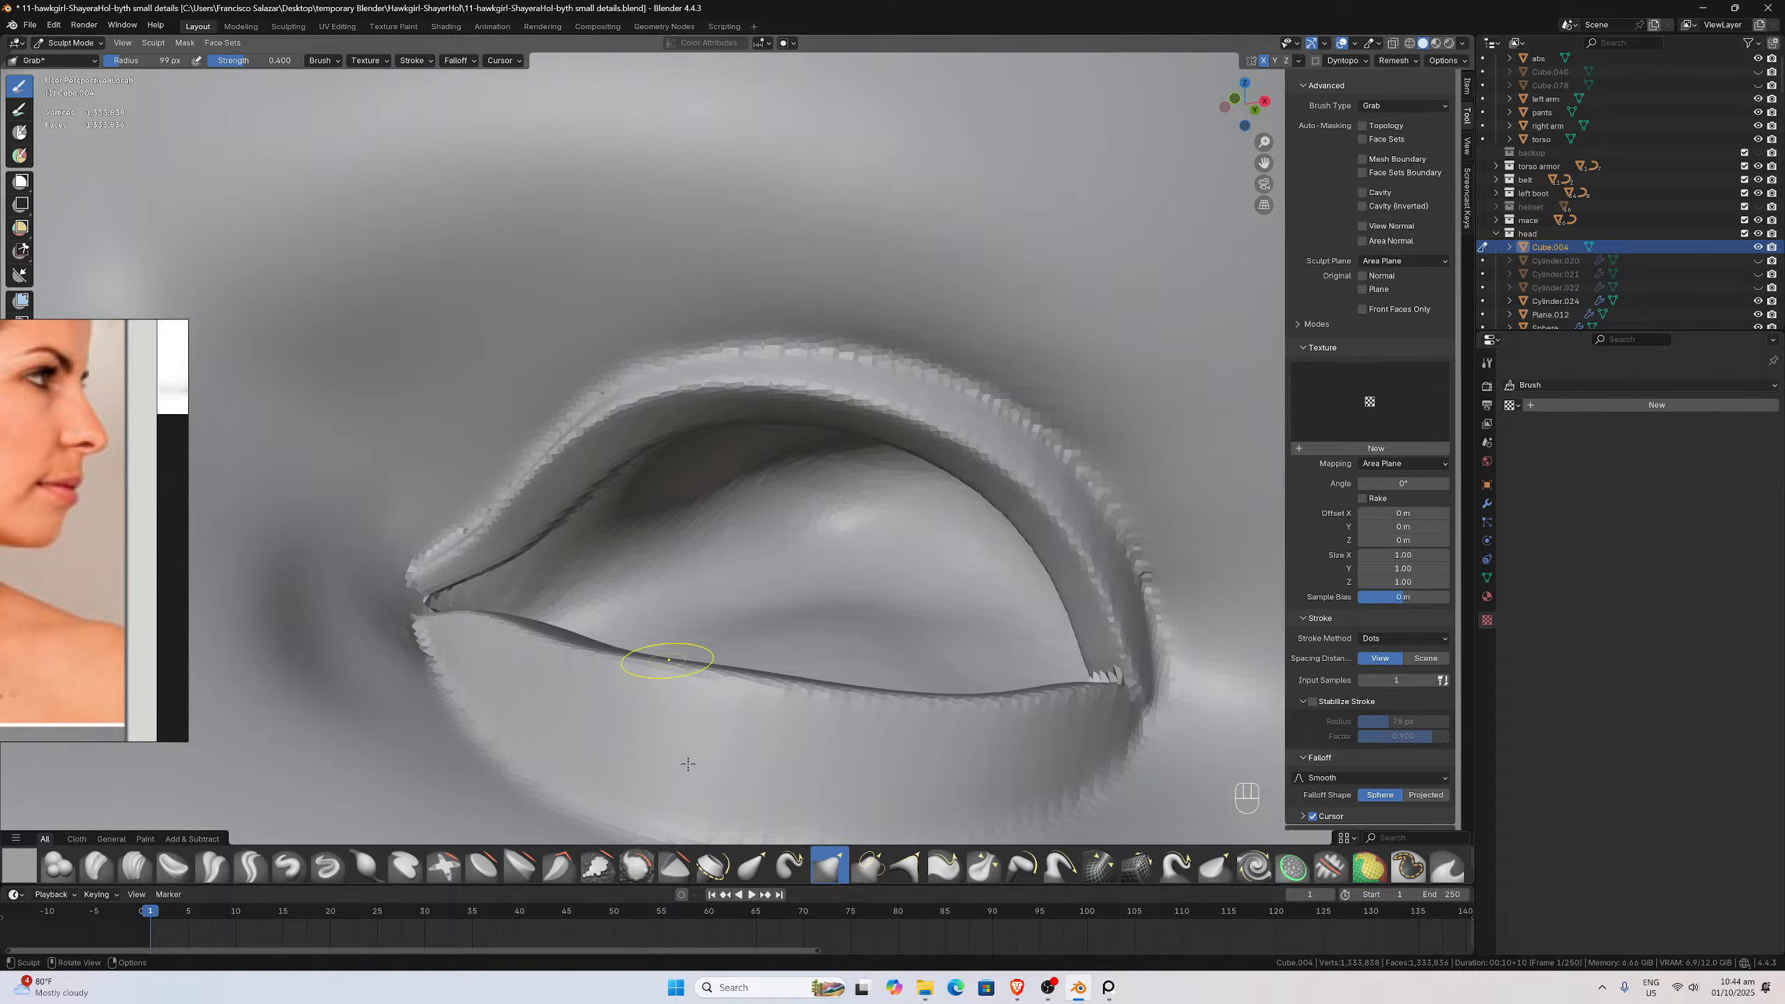
left_click(636, 866)
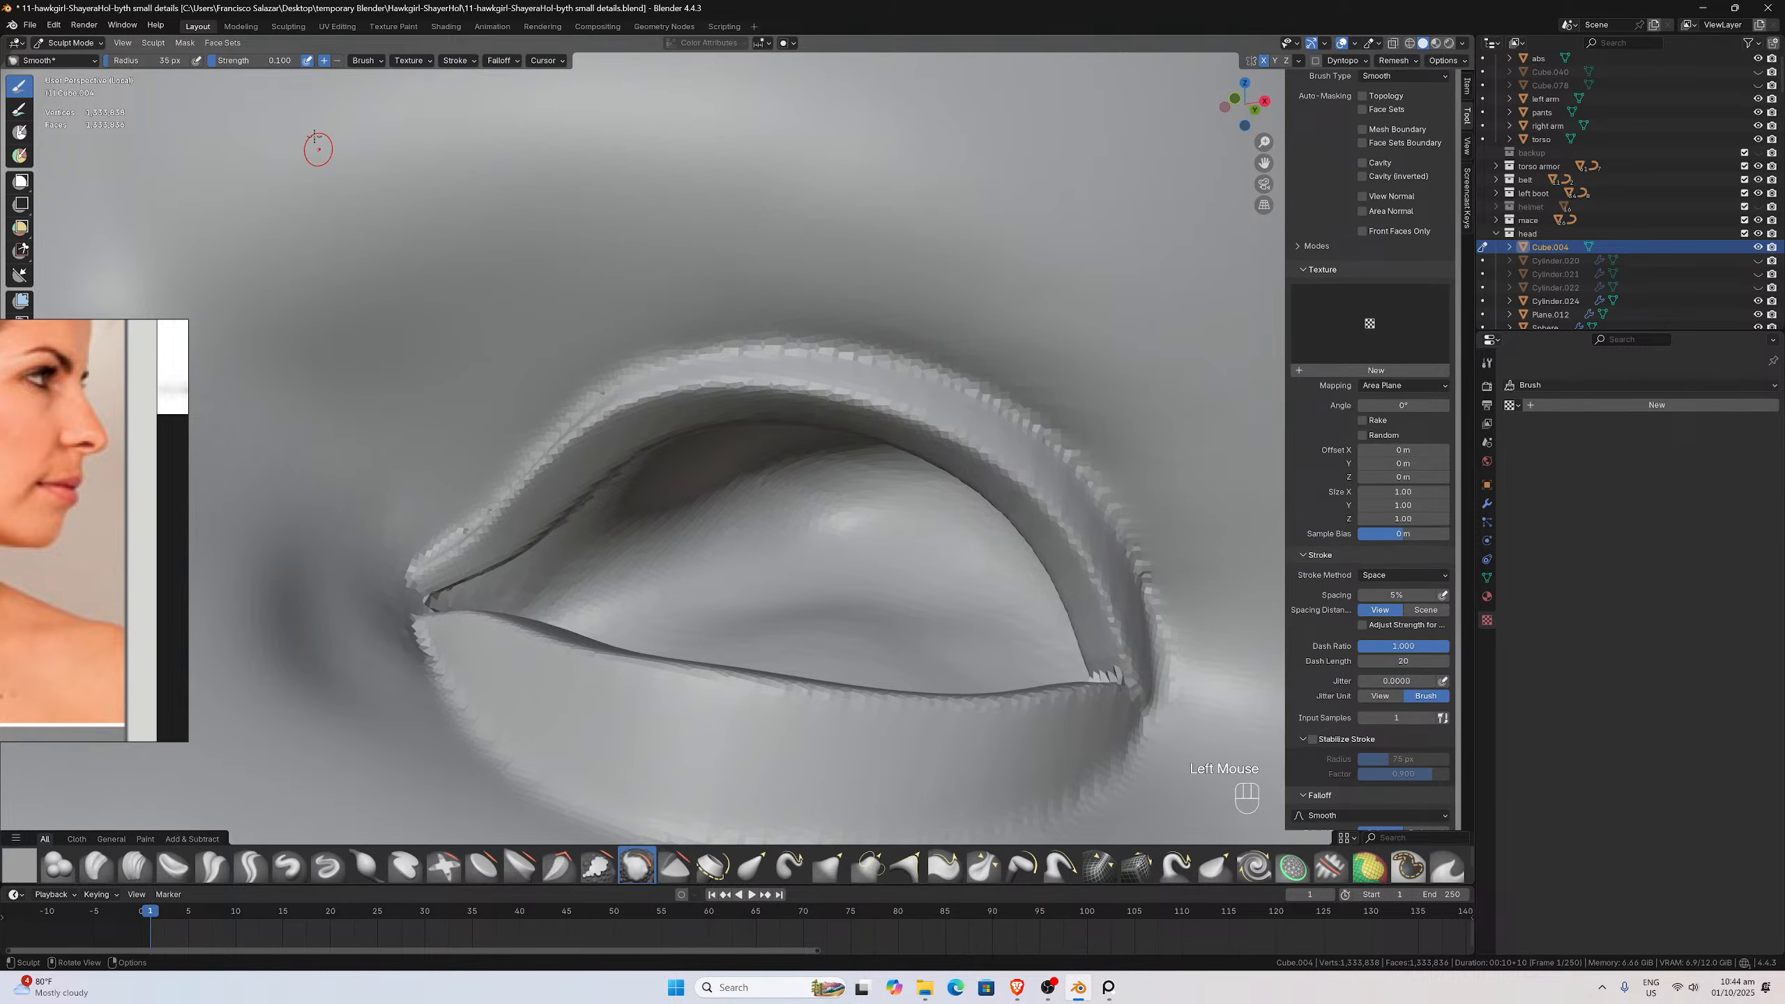
double_click(286, 62)
type("0.2")
key("Return")
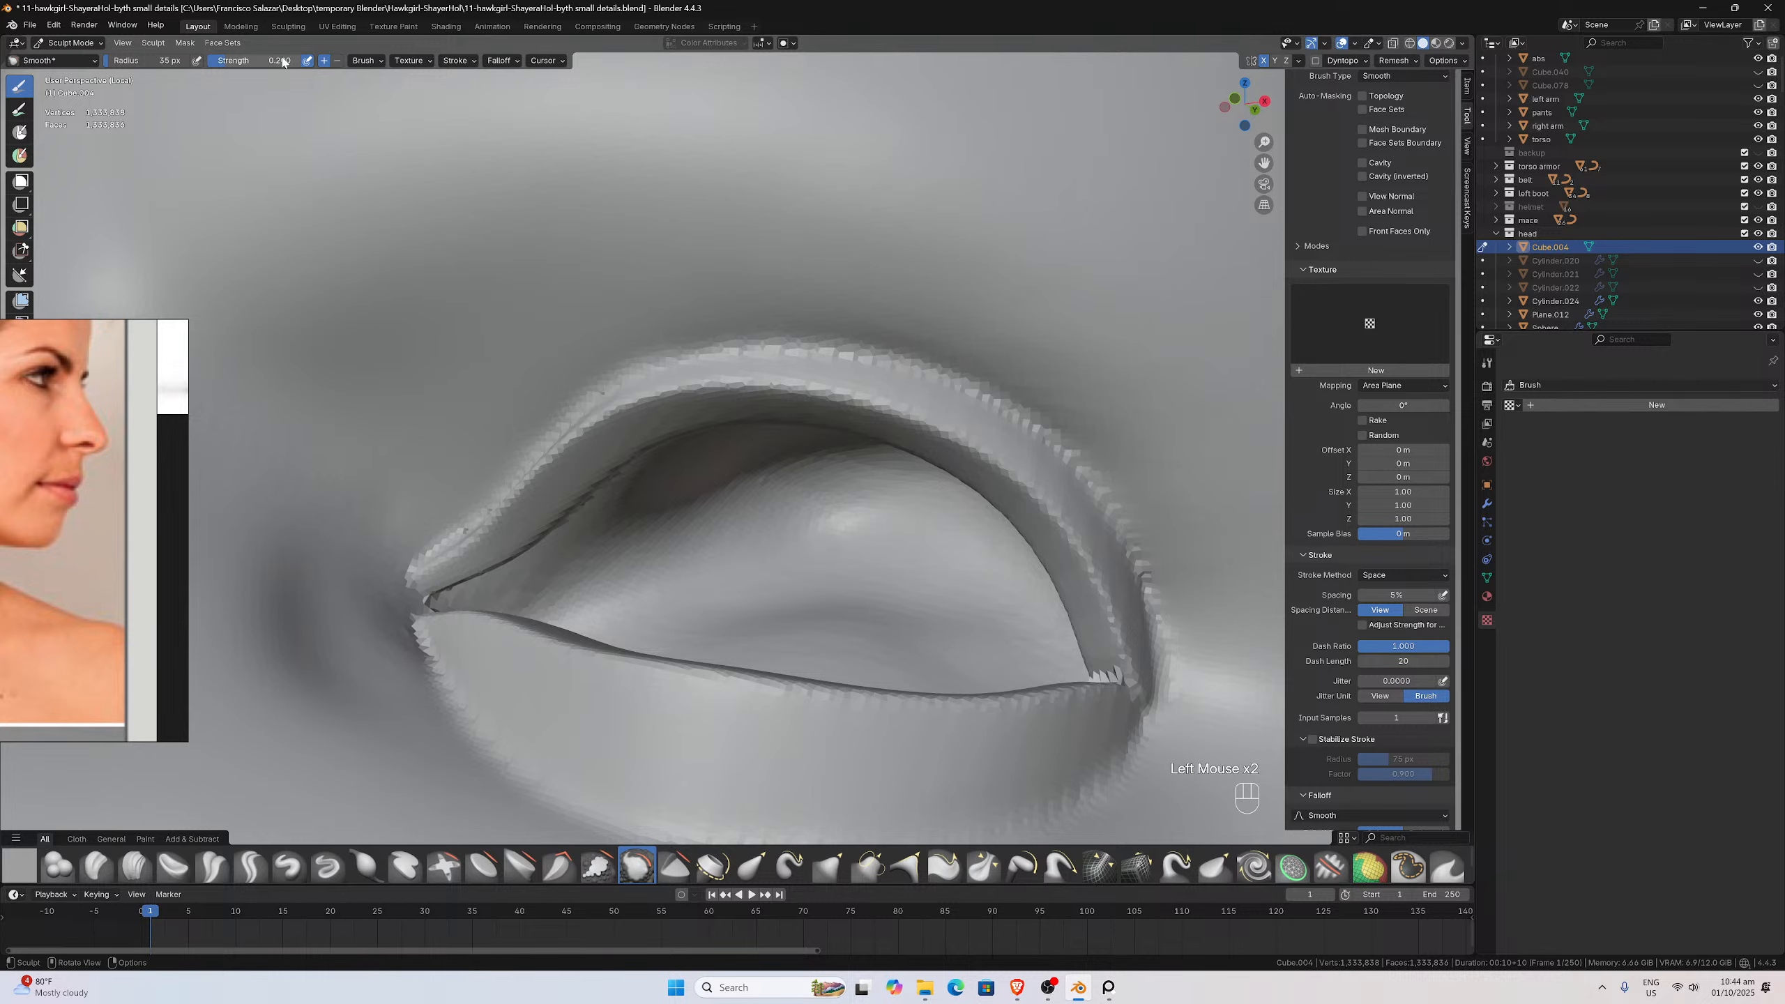
middle_click_drag(736, 550, 730, 551)
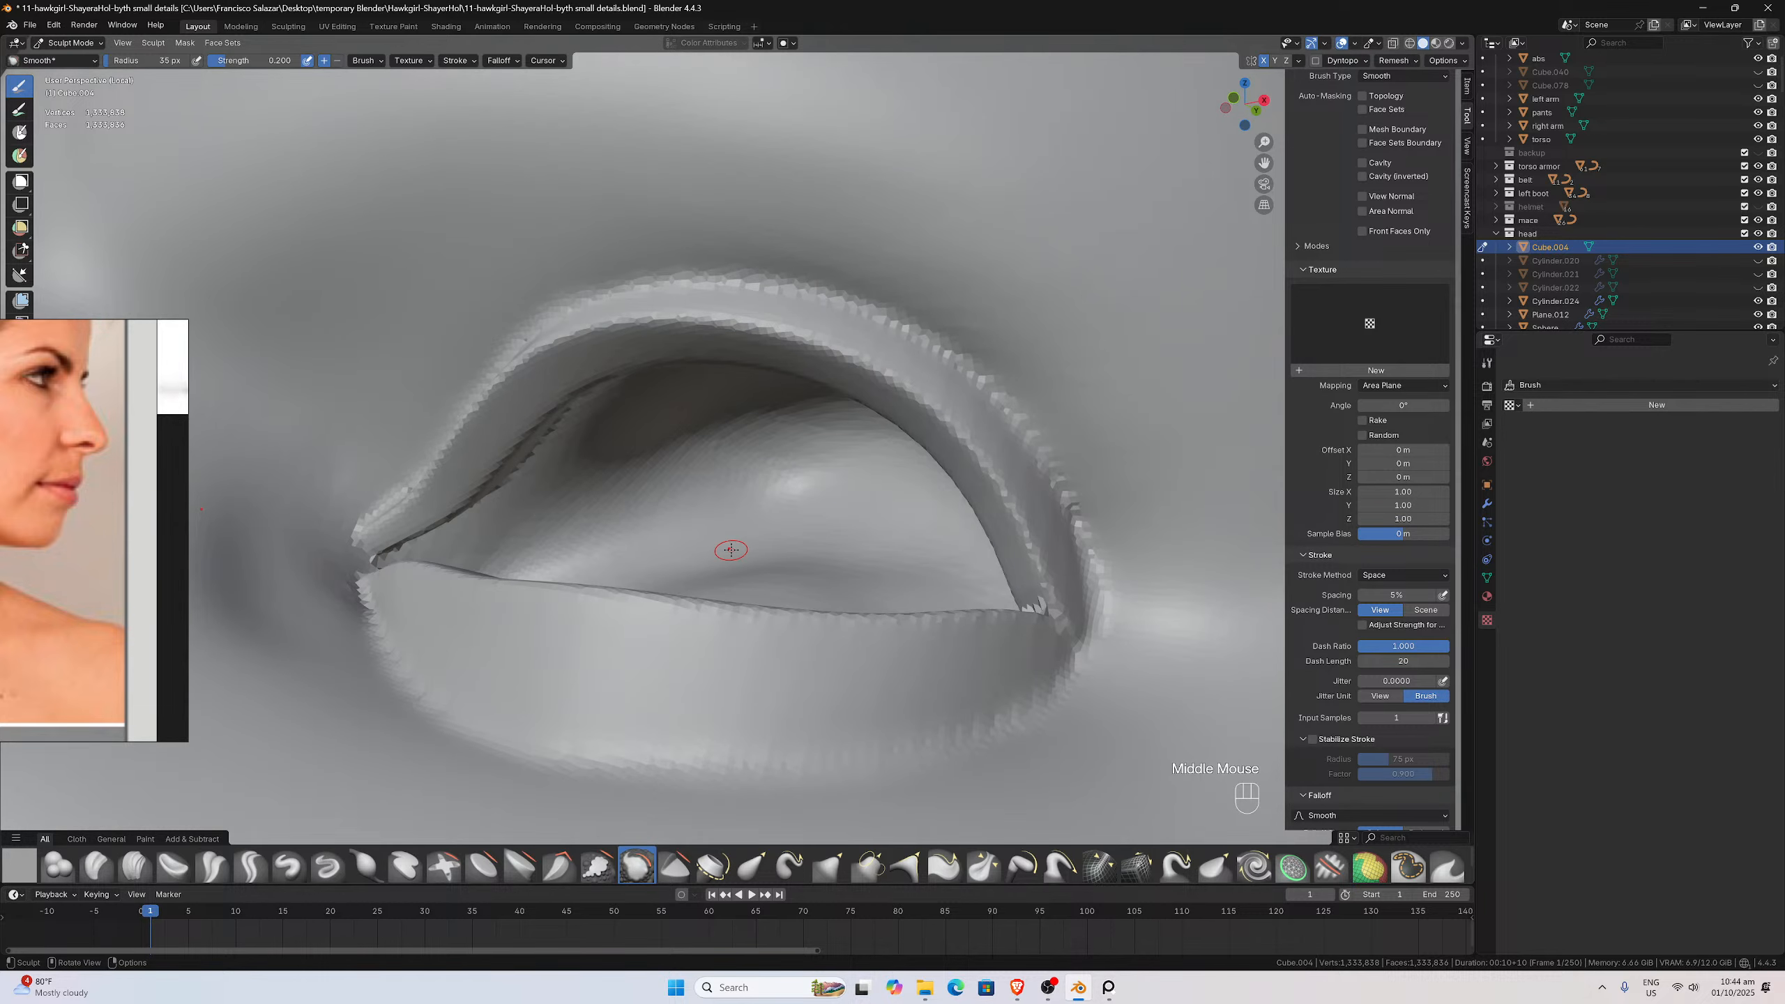
Return to the Grab brush and smooth across the lower eyelid's front face, undoing the stroke near the outer corner
key("g")
middle_click_drag(627, 666, 594, 619)
scroll(625, 658, "down", 1)
left_click_drag(510, 622, 445, 616, "shift")
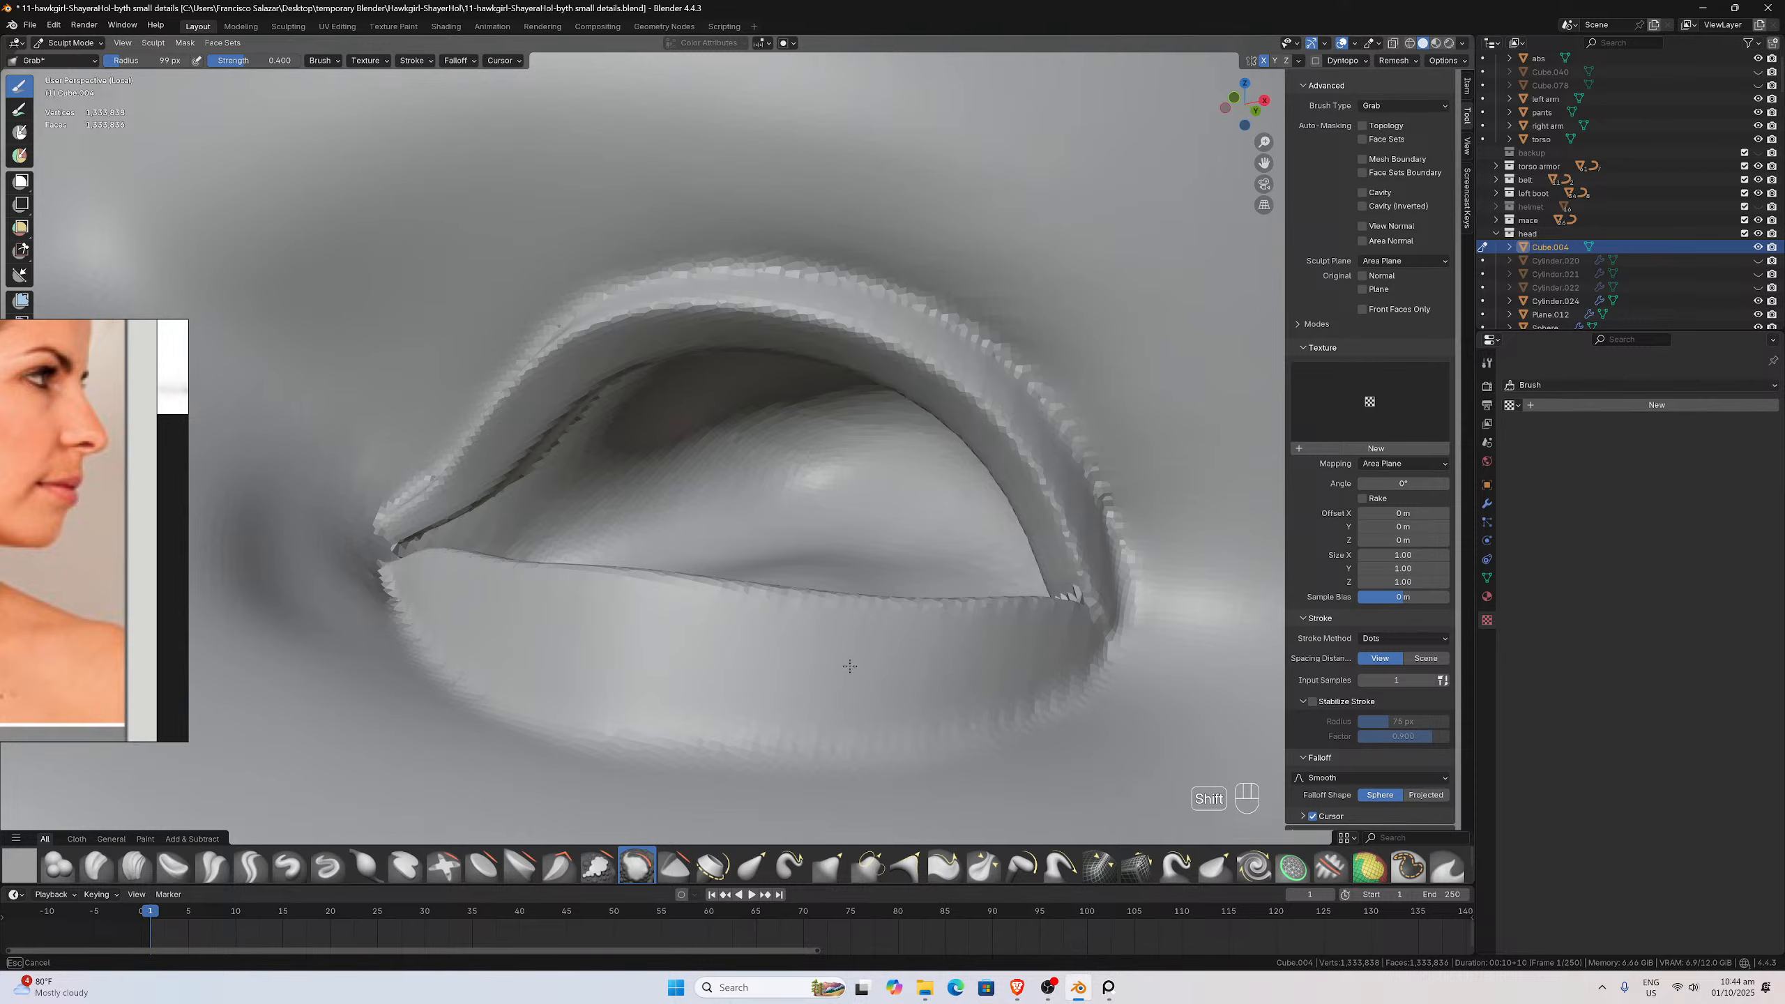
left_click_drag(1046, 631, 1042, 635, "shift")
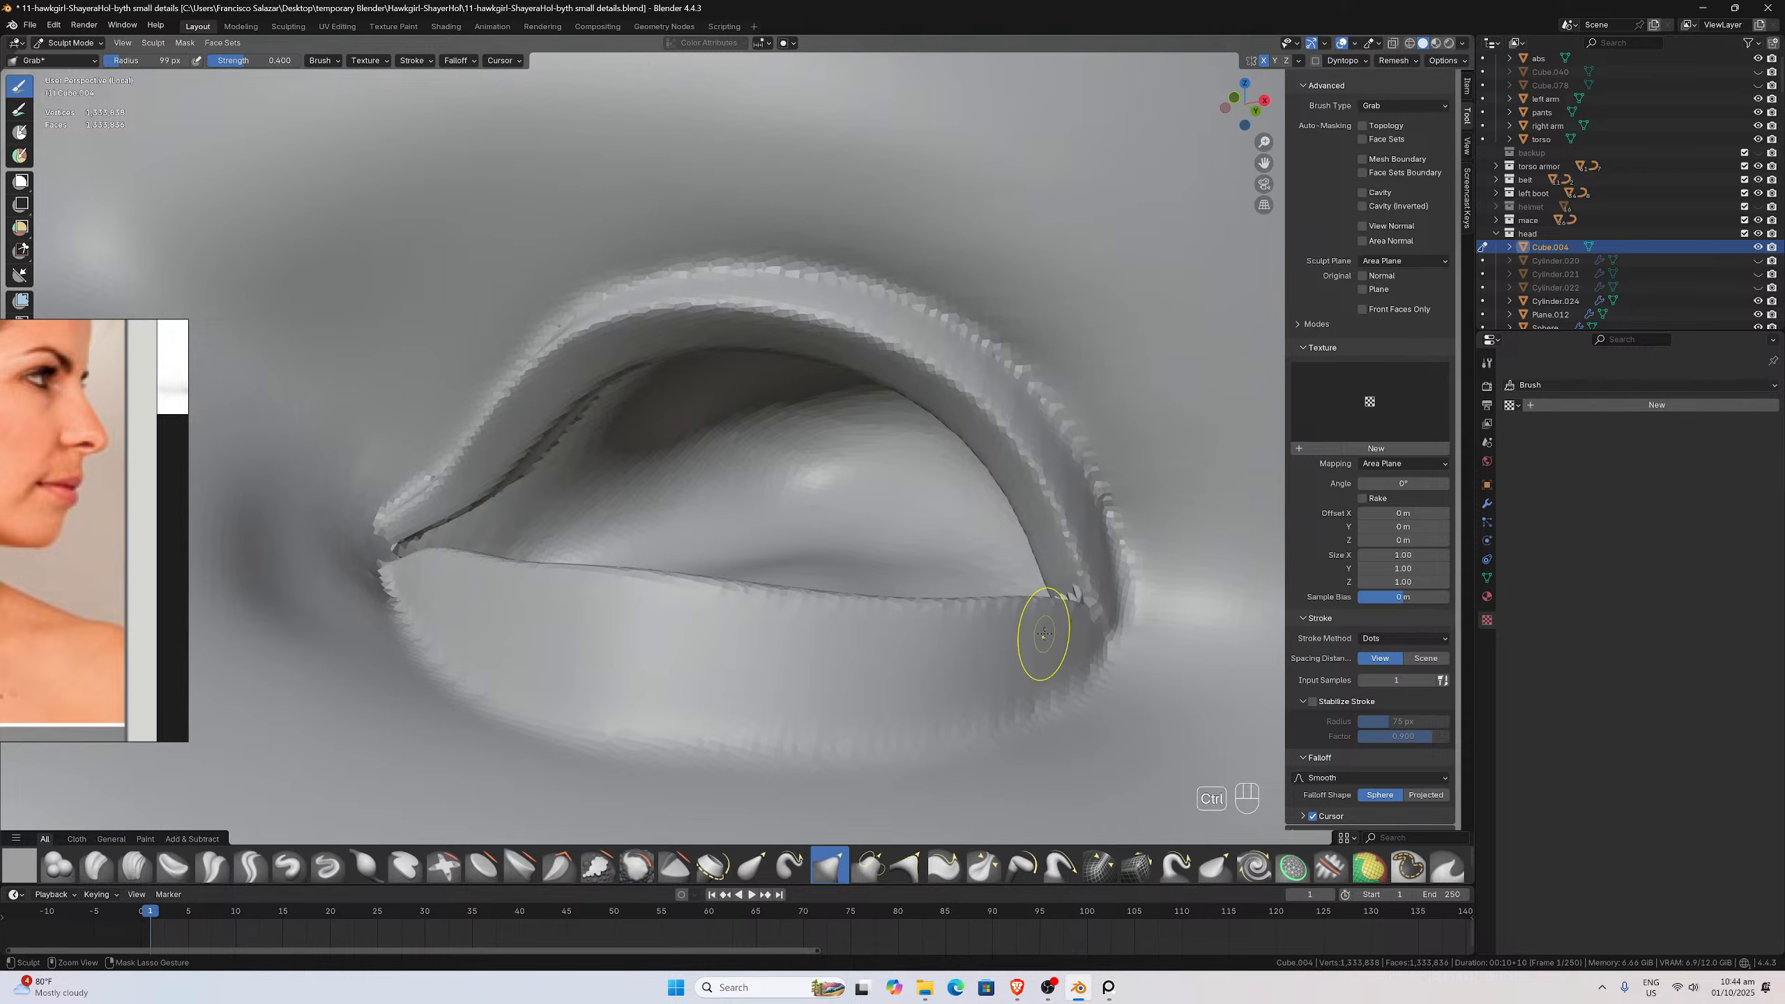
key("ctrl+z")
mouse_move(520, 623)
left_mouse_down("shift")
mouse_move(671, 664)
mouse_move(759, 644)
left_mouse_up("shift")
scroll(956, 650, "down", 2)
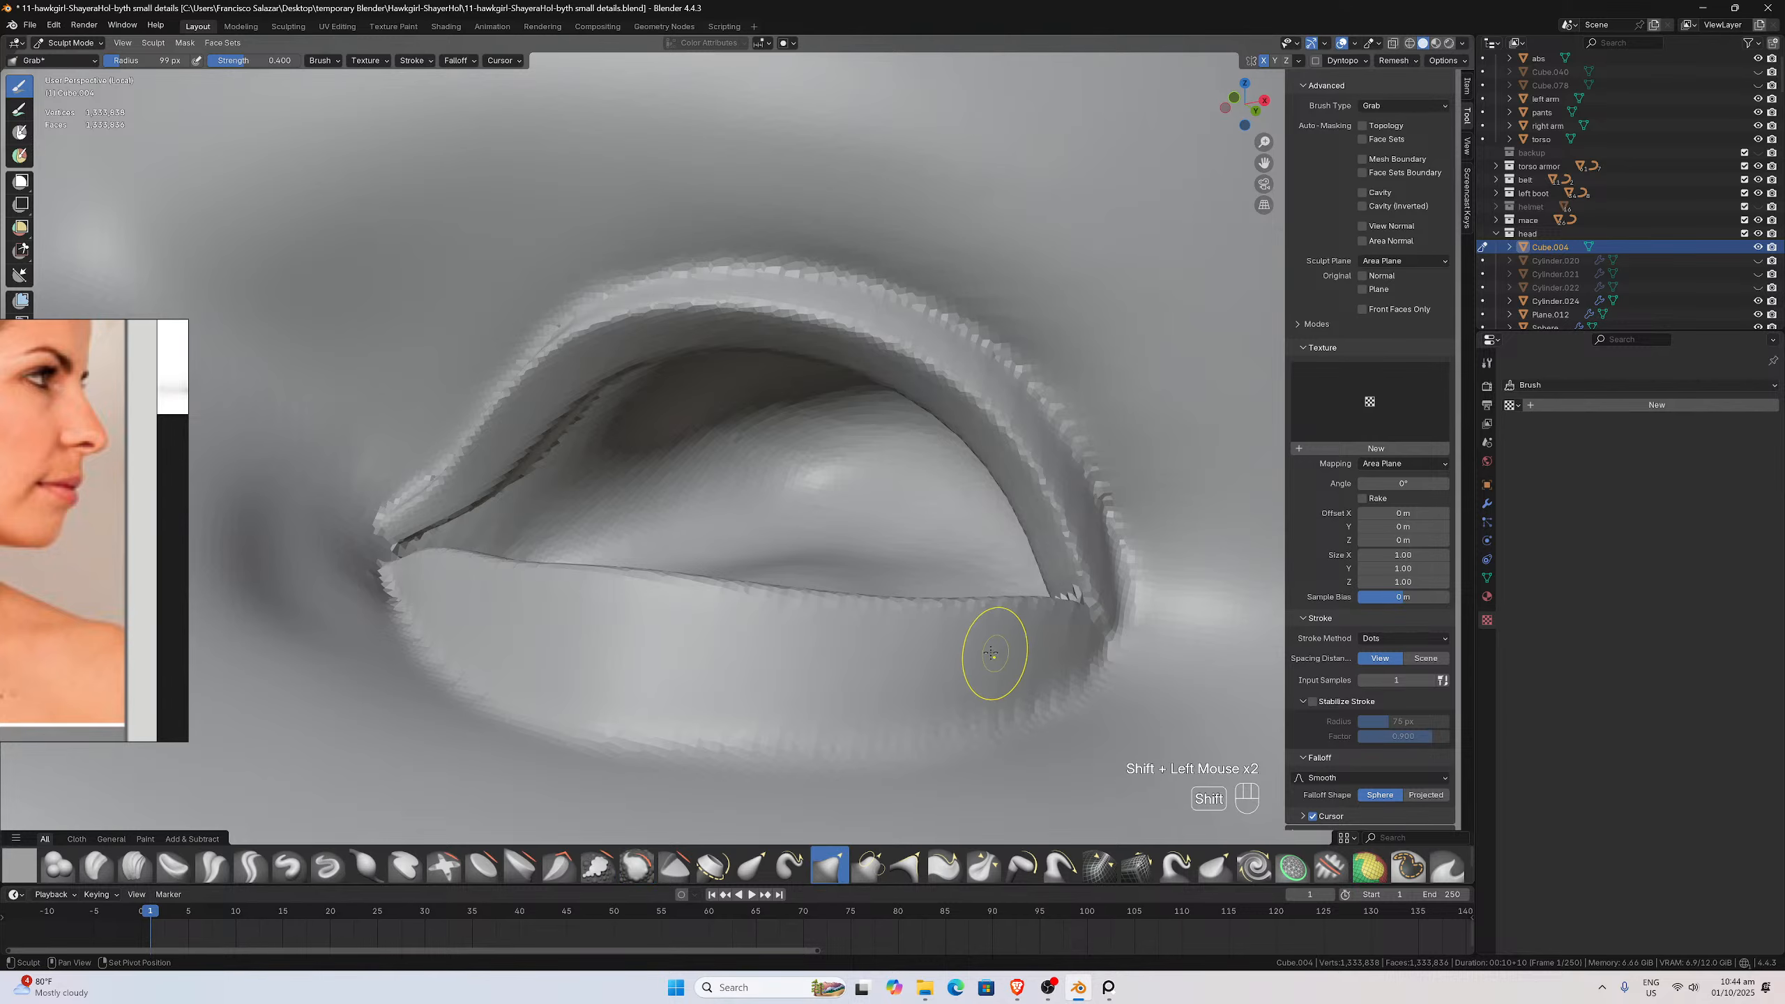
Smooth the lower eyelid's band from the side, then from the front near the inner corner
middle_click_drag(992, 646, 948, 646)
scroll(908, 471, "up", 3)
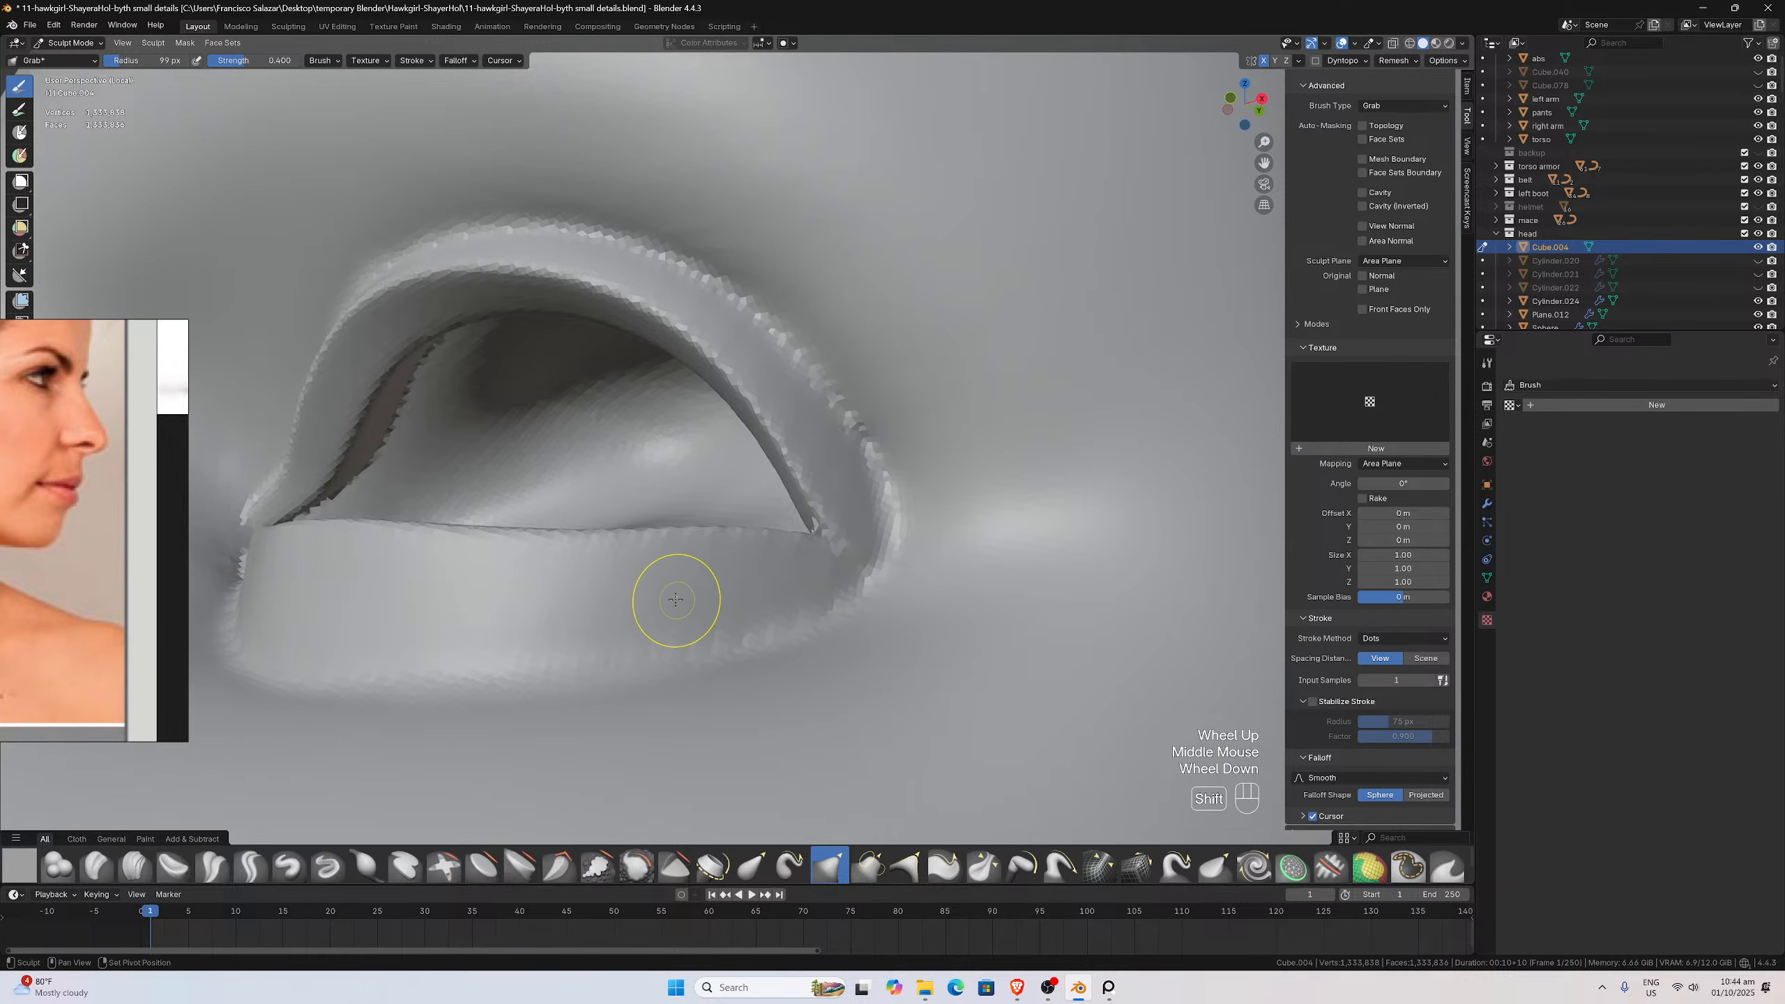
left_click_drag(677, 605, 688, 571, "shift")
left_click_drag(526, 587, 676, 578, "shift")
middle_click_drag(757, 570, 797, 609)
left_click_drag(840, 643, 809, 622, "shift")
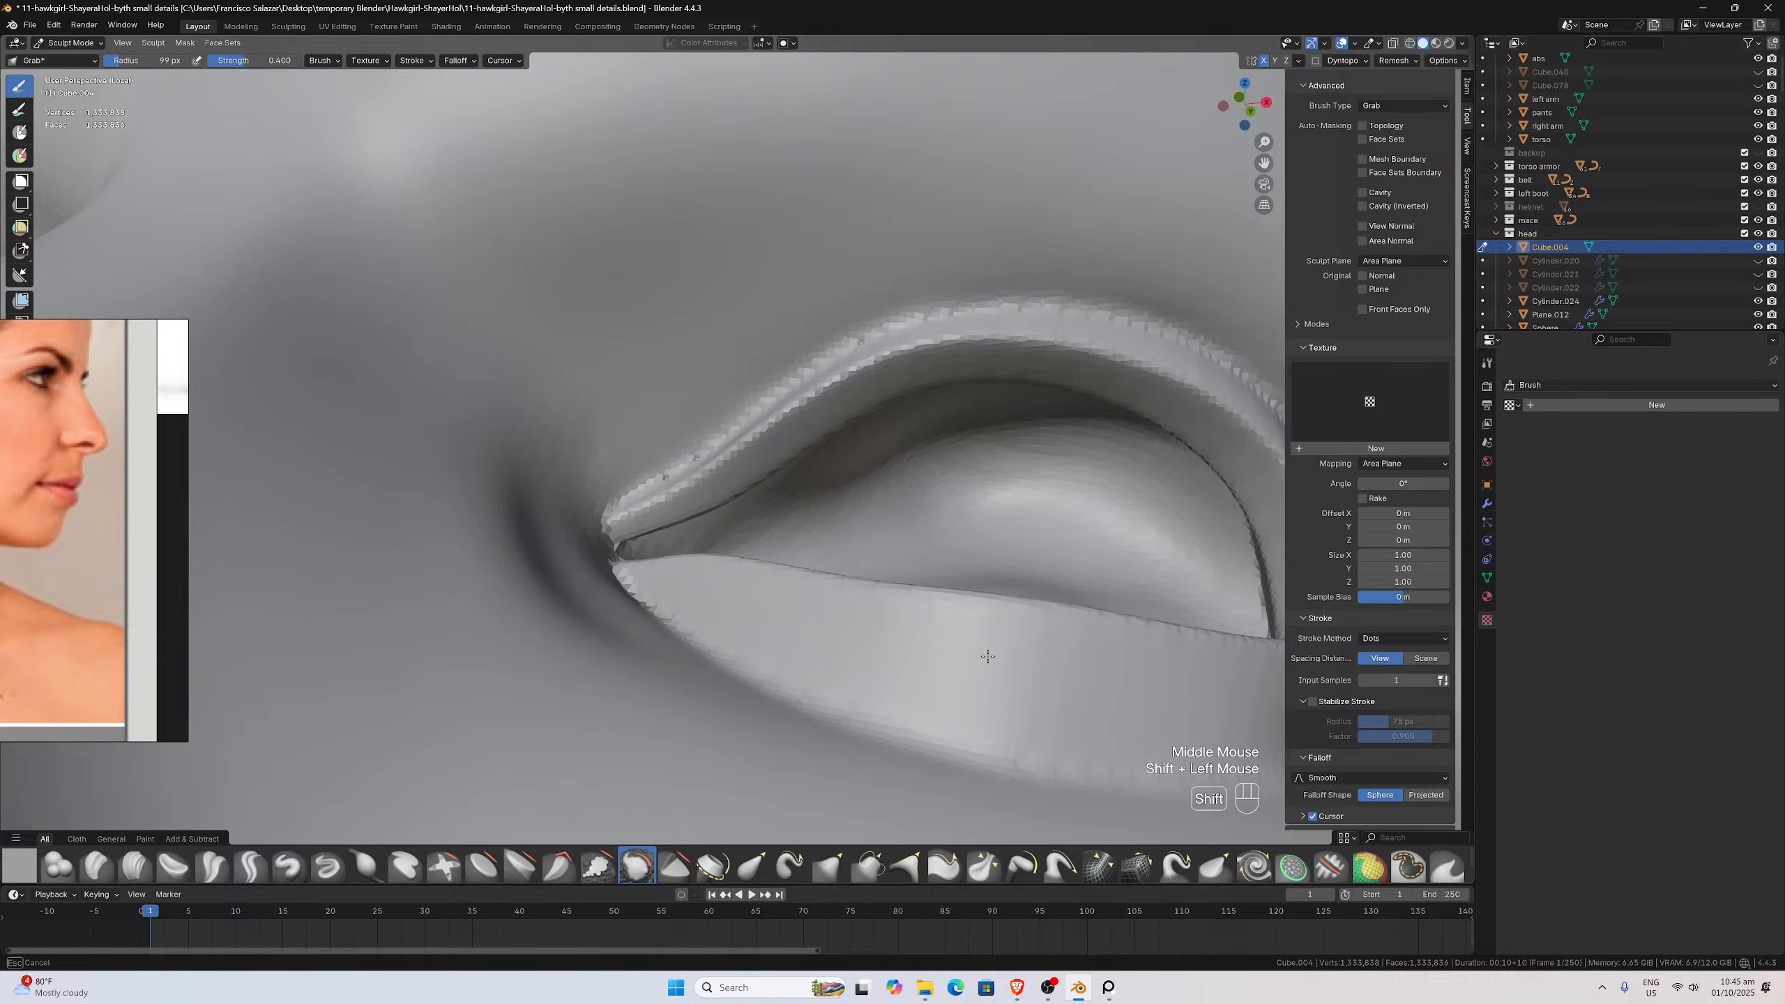
Reduce the brush radius to 41 px and smooth the upper eyelid's rim from the inner corner past its middle
middle_click_drag(987, 656, 857, 657)
scroll(896, 669, "up", 4)
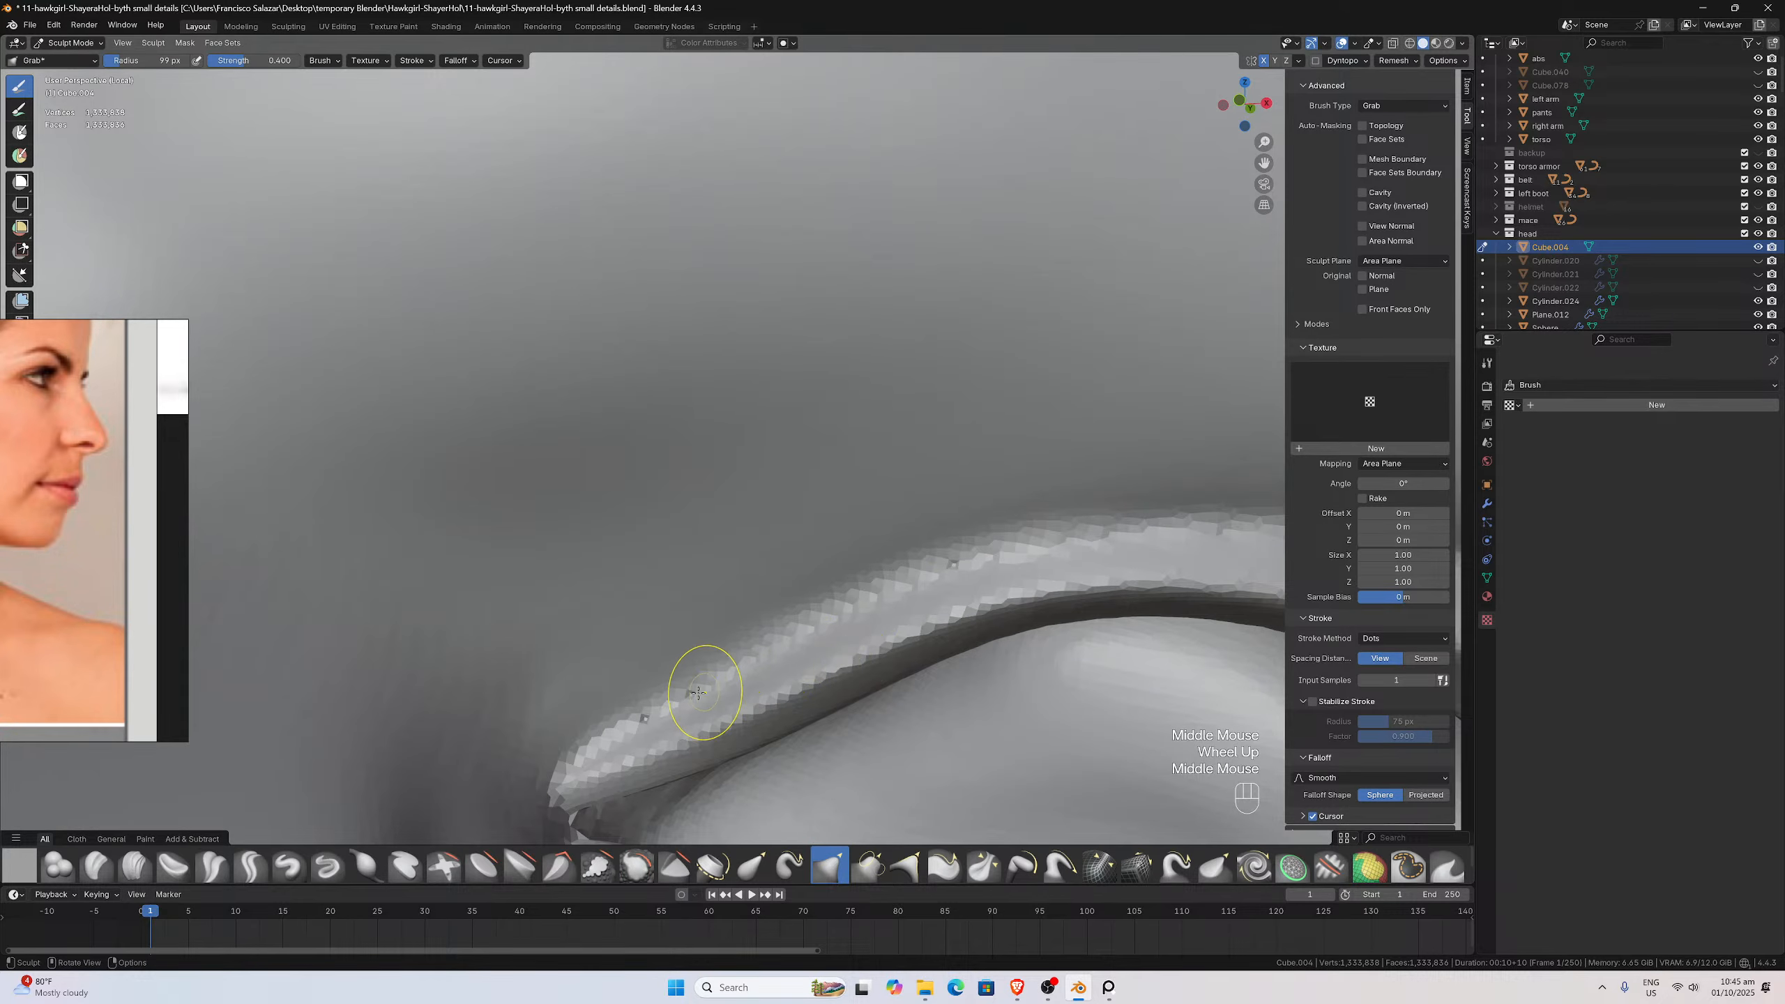
key("f")
left_click(659, 704)
mouse_move(659, 705)
left_mouse_down("shift")
mouse_move(884, 627)
mouse_move(782, 662)
mouse_move(857, 620)
left_mouse_up("shift")
key("ctrl+z")
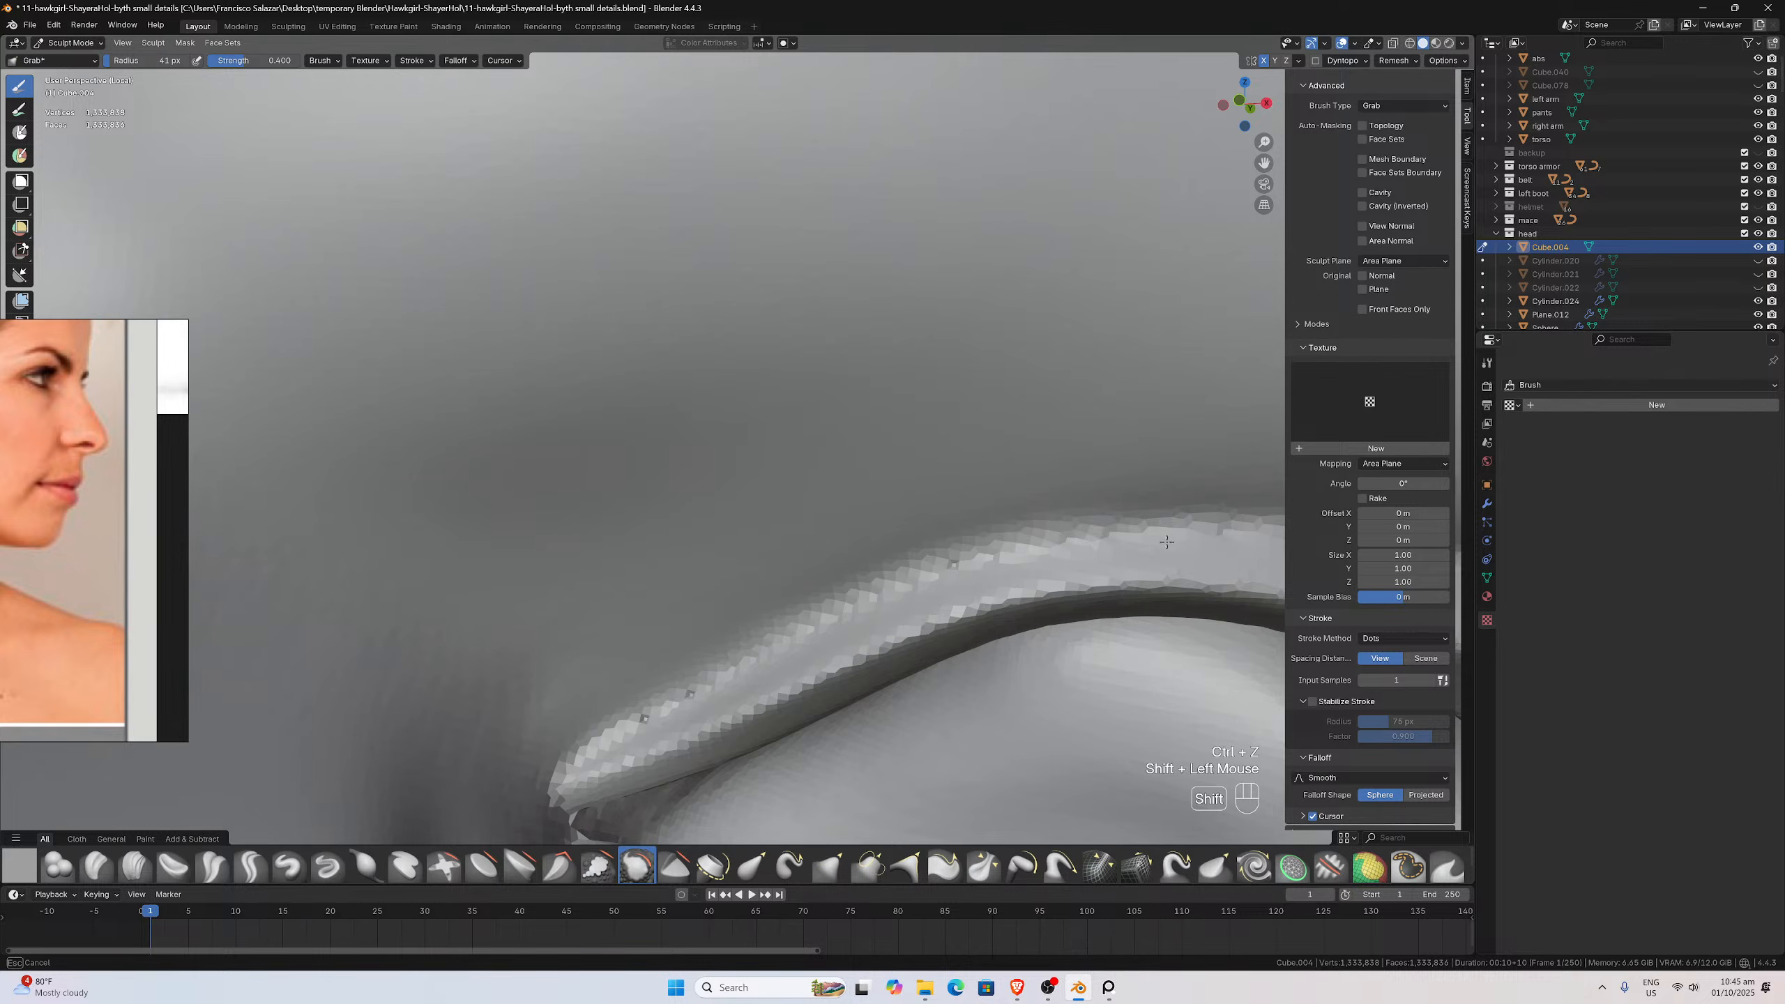
middle_click_drag(1096, 548, 1075, 553)
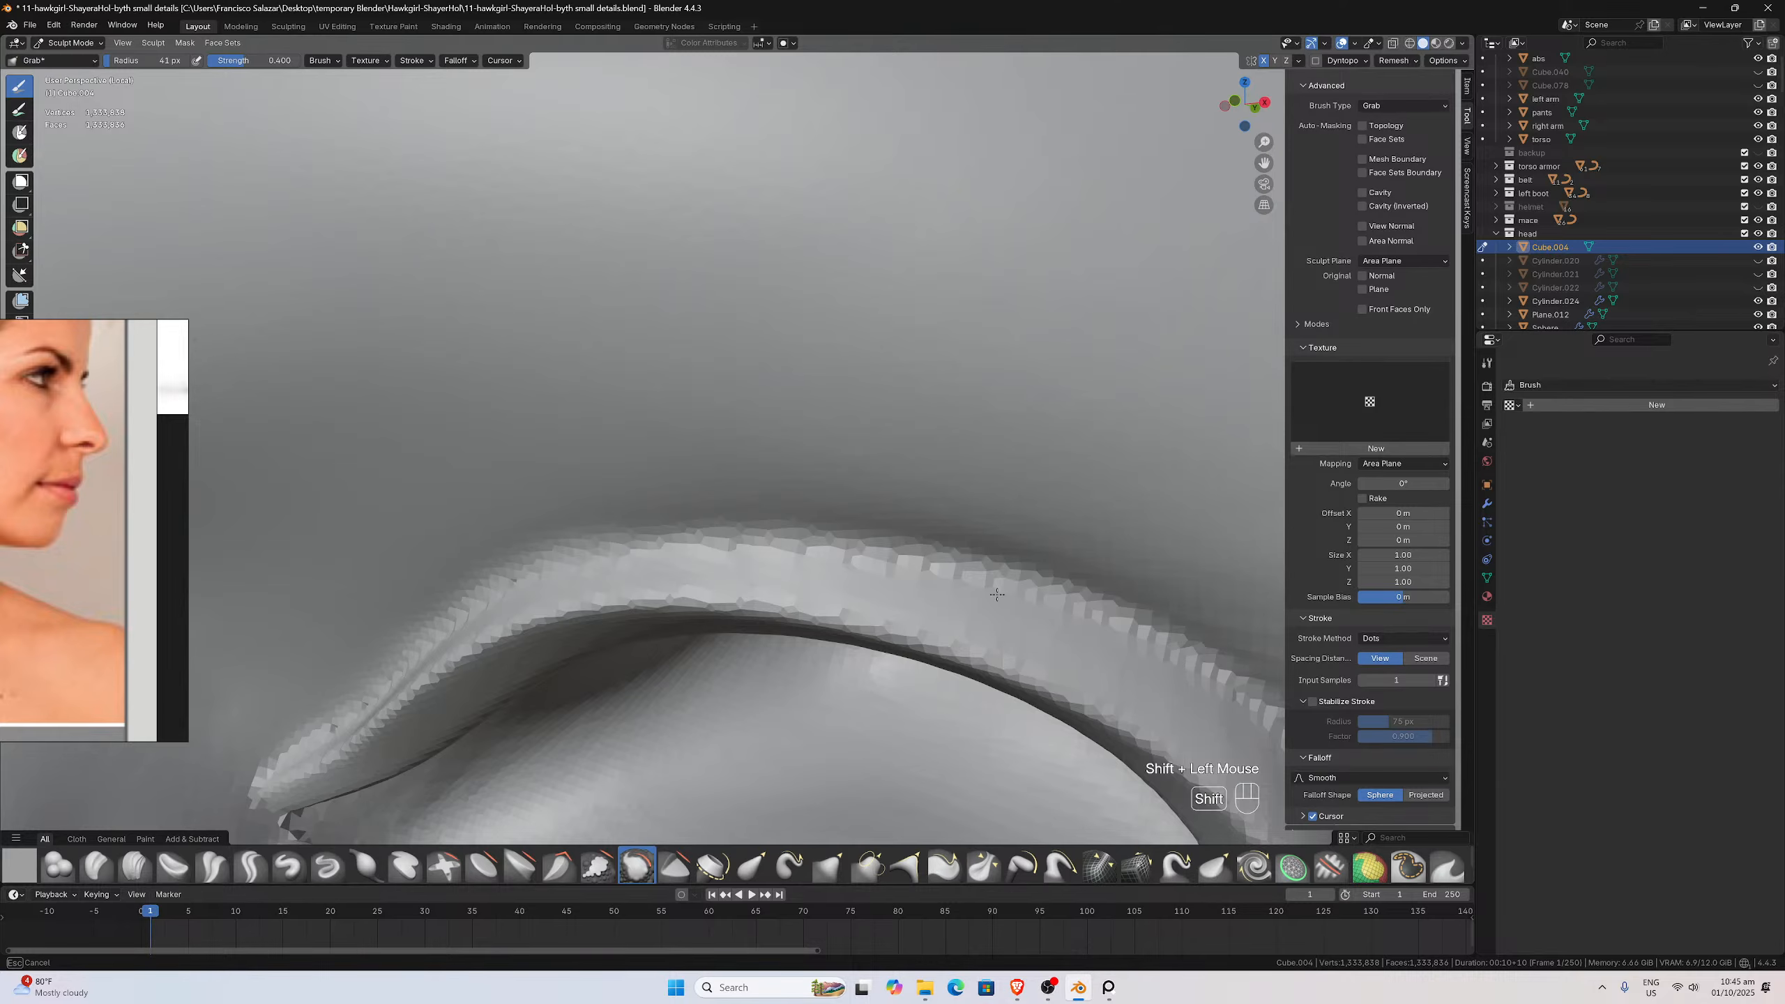
left_click_drag(1089, 623, 1117, 630, "shift")
Smooth the outer half of the upper eyelid's rim down to the outer eye corner
middle_click_drag(1119, 630, 1056, 606)
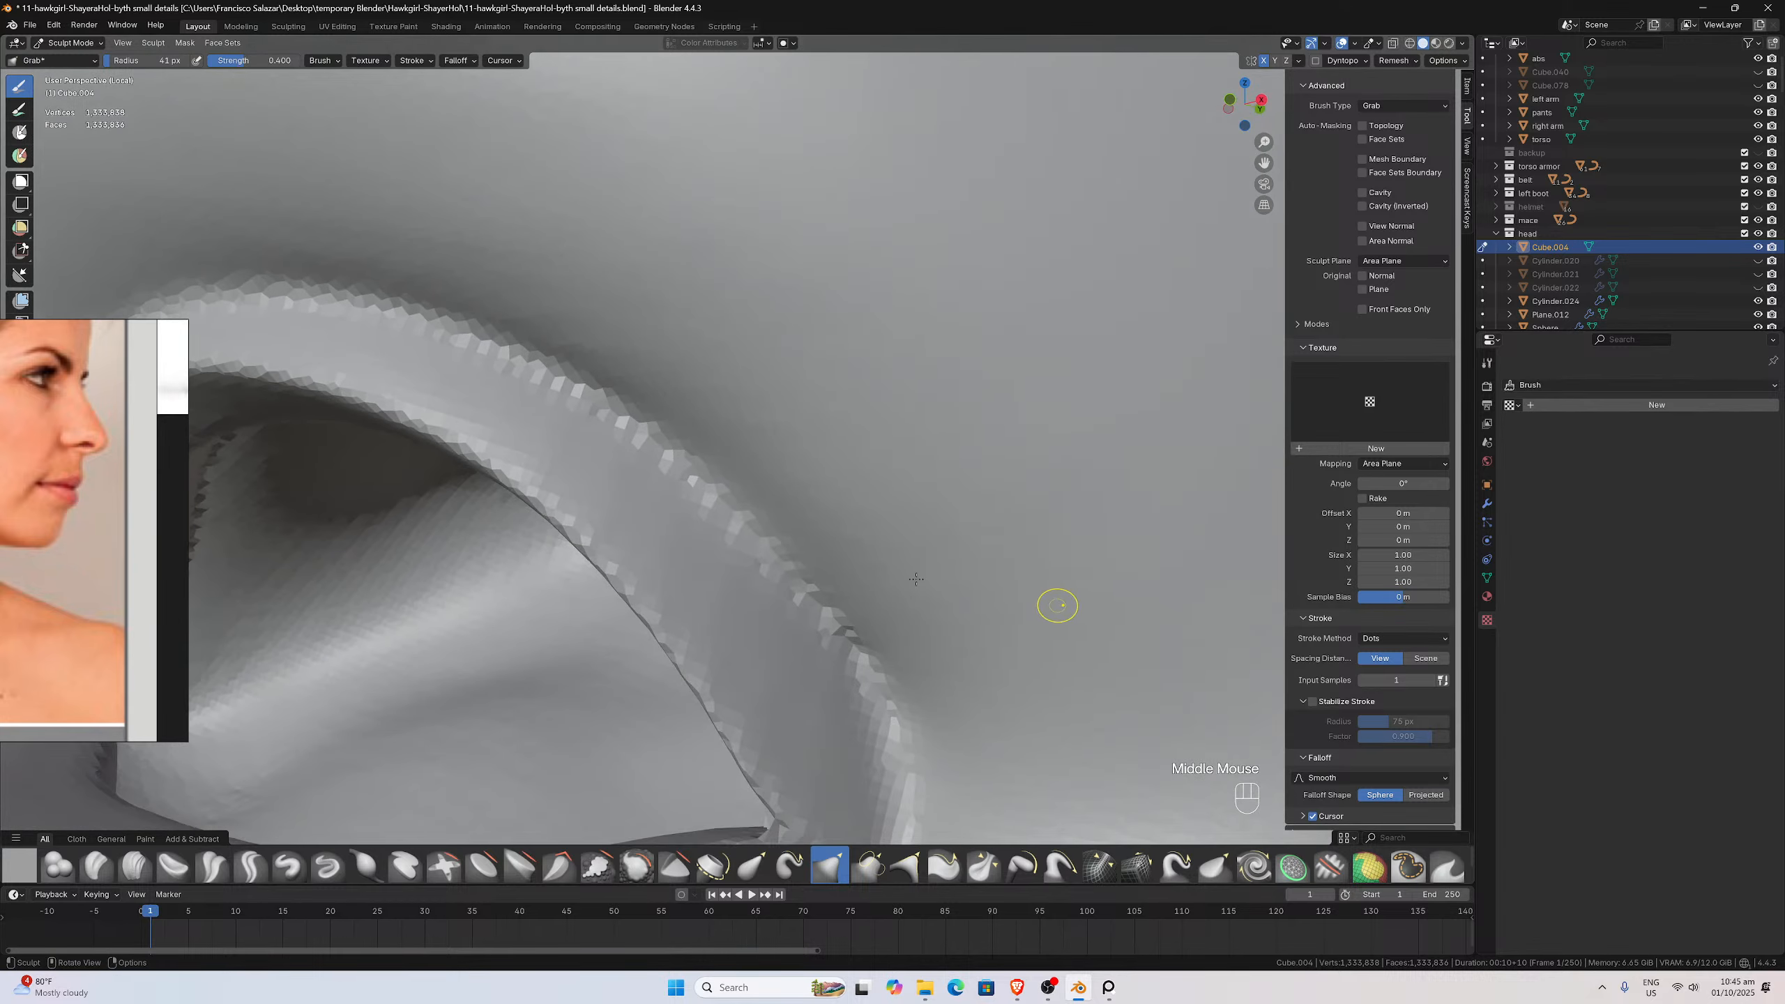
left_click_drag(594, 479, 575, 478, "shift")
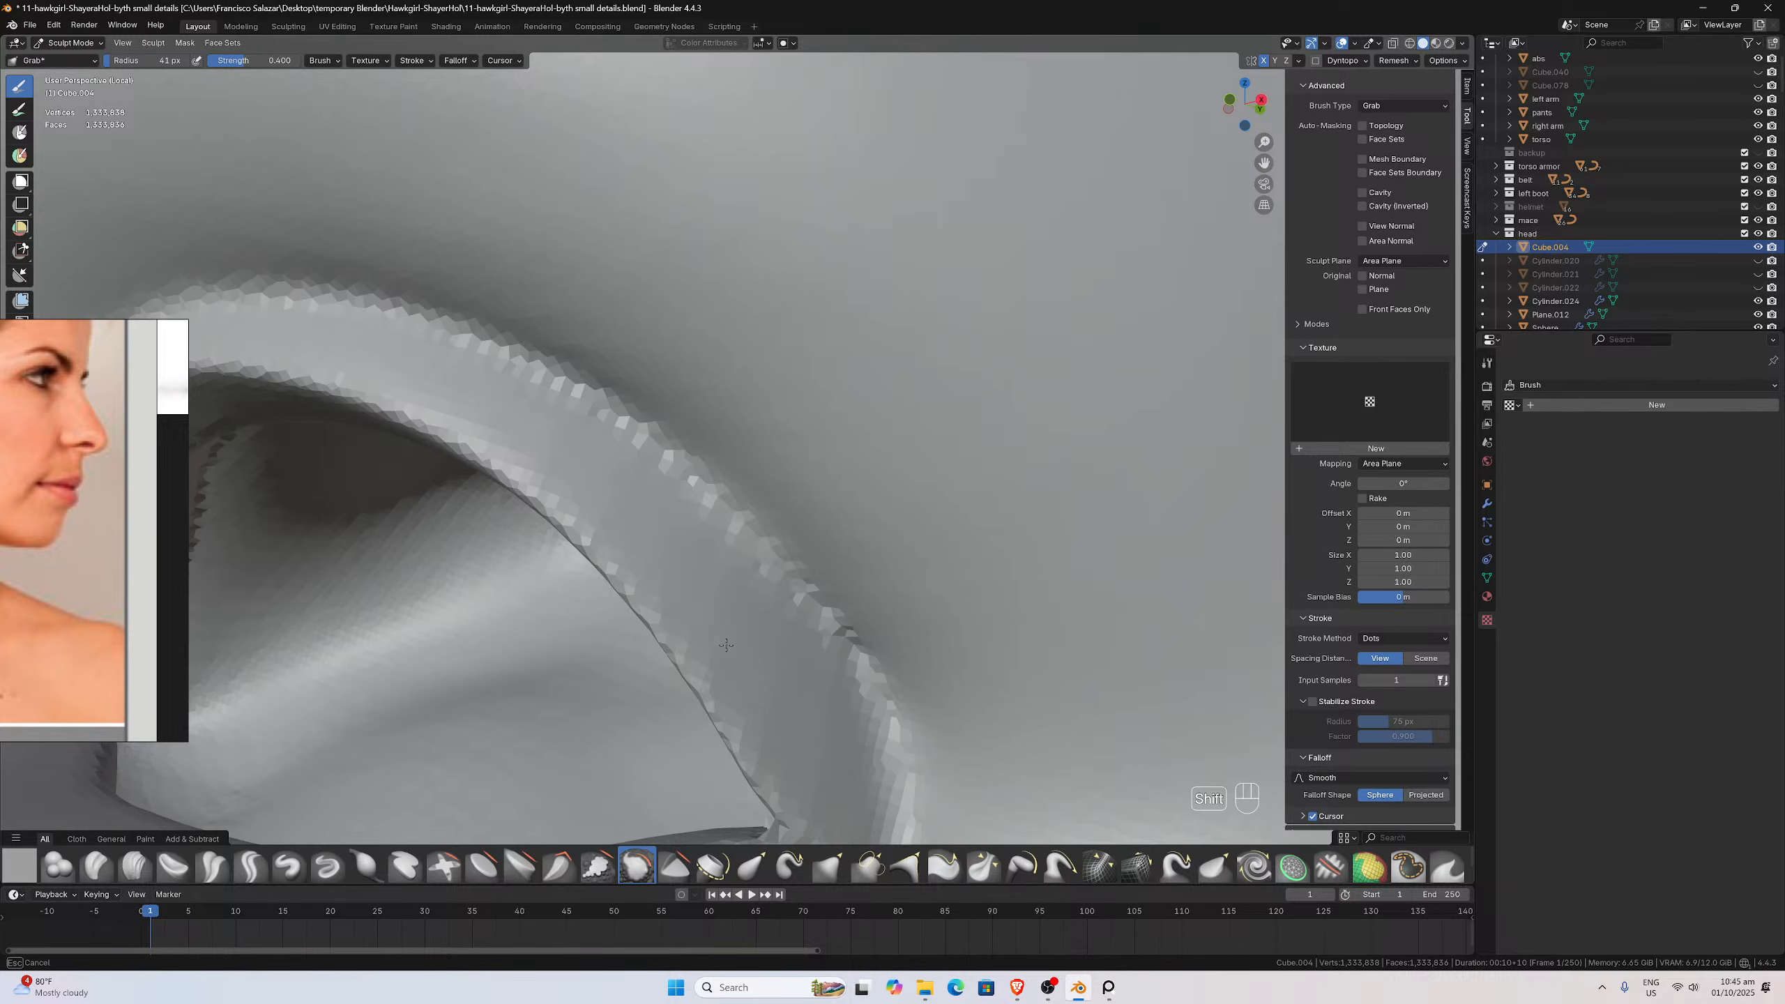
left_click_drag(777, 706, 730, 613, "shift")
middle_click_drag(725, 606, 699, 590)
mouse_move(408, 450)
left_mouse_down("shift")
mouse_move(508, 547)
mouse_move(484, 457)
mouse_move(391, 376)
left_mouse_up("shift")
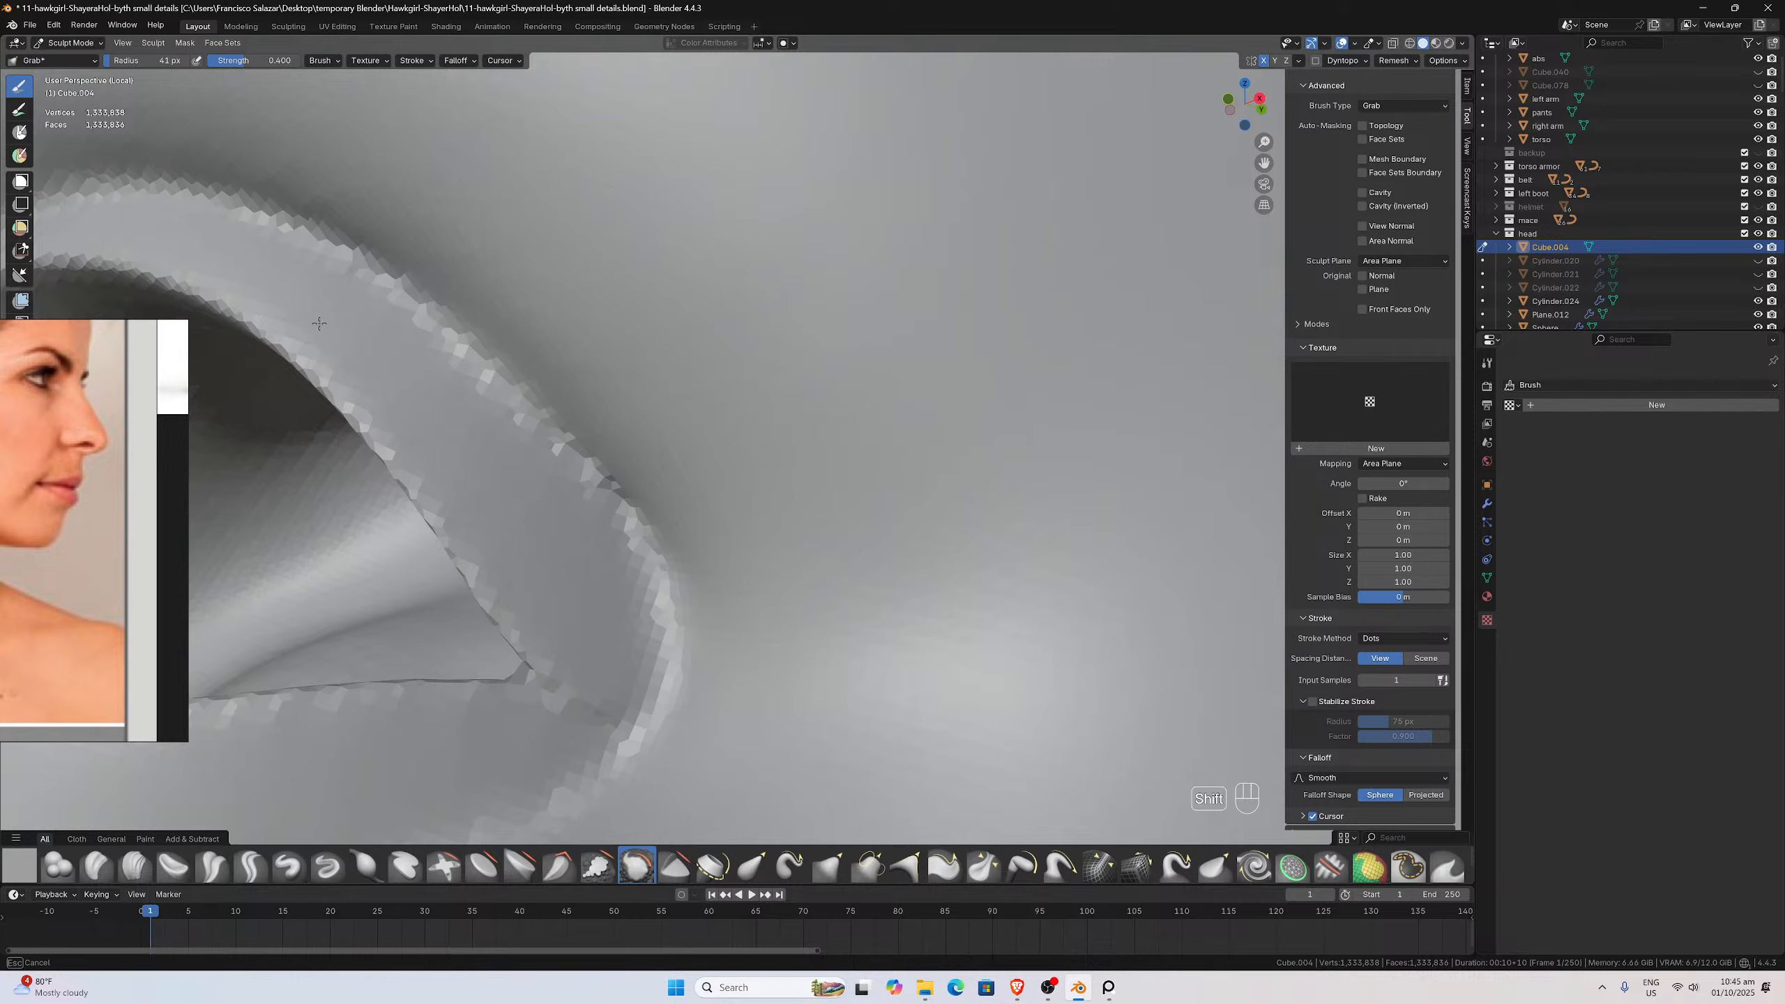
left_click_drag(593, 635, 594, 618, "shift")
scroll(597, 518, "down", 2)
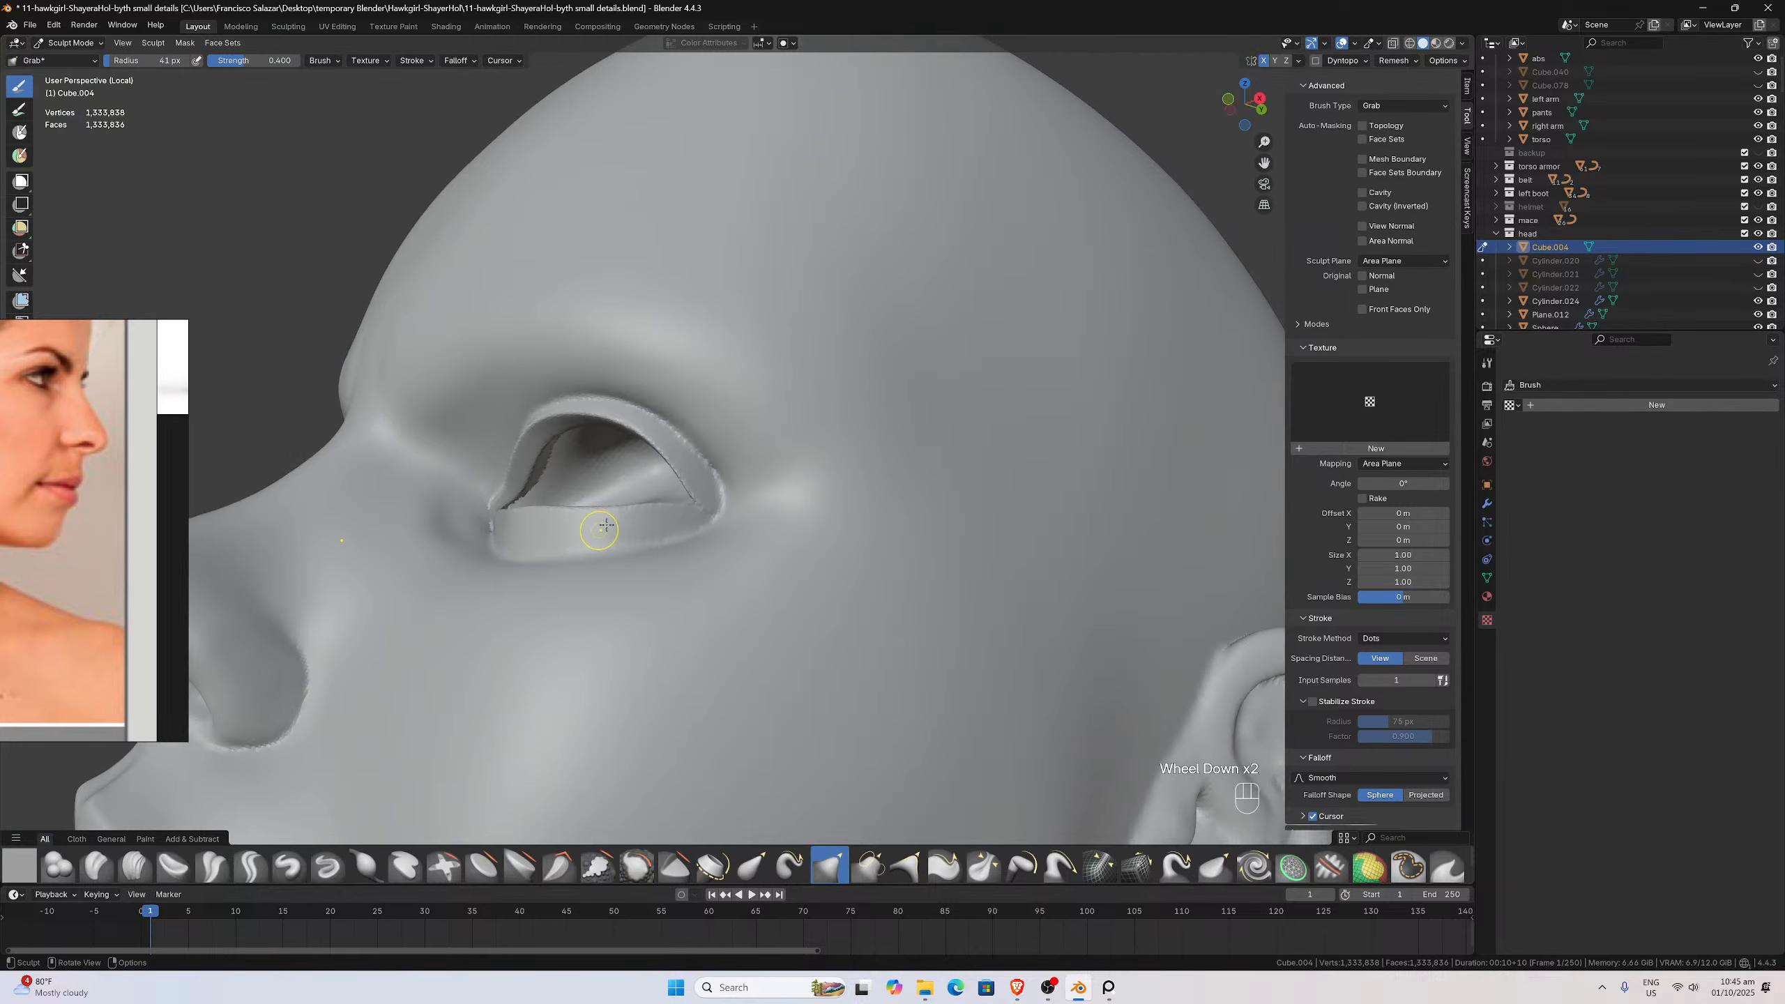
Smooth the lower eyelid's bottom edge from close up near the inner eye corner
middle_click_drag(669, 509, 661, 520)
scroll(748, 604, "up", 1)
middle_click_drag(747, 604, 744, 633)
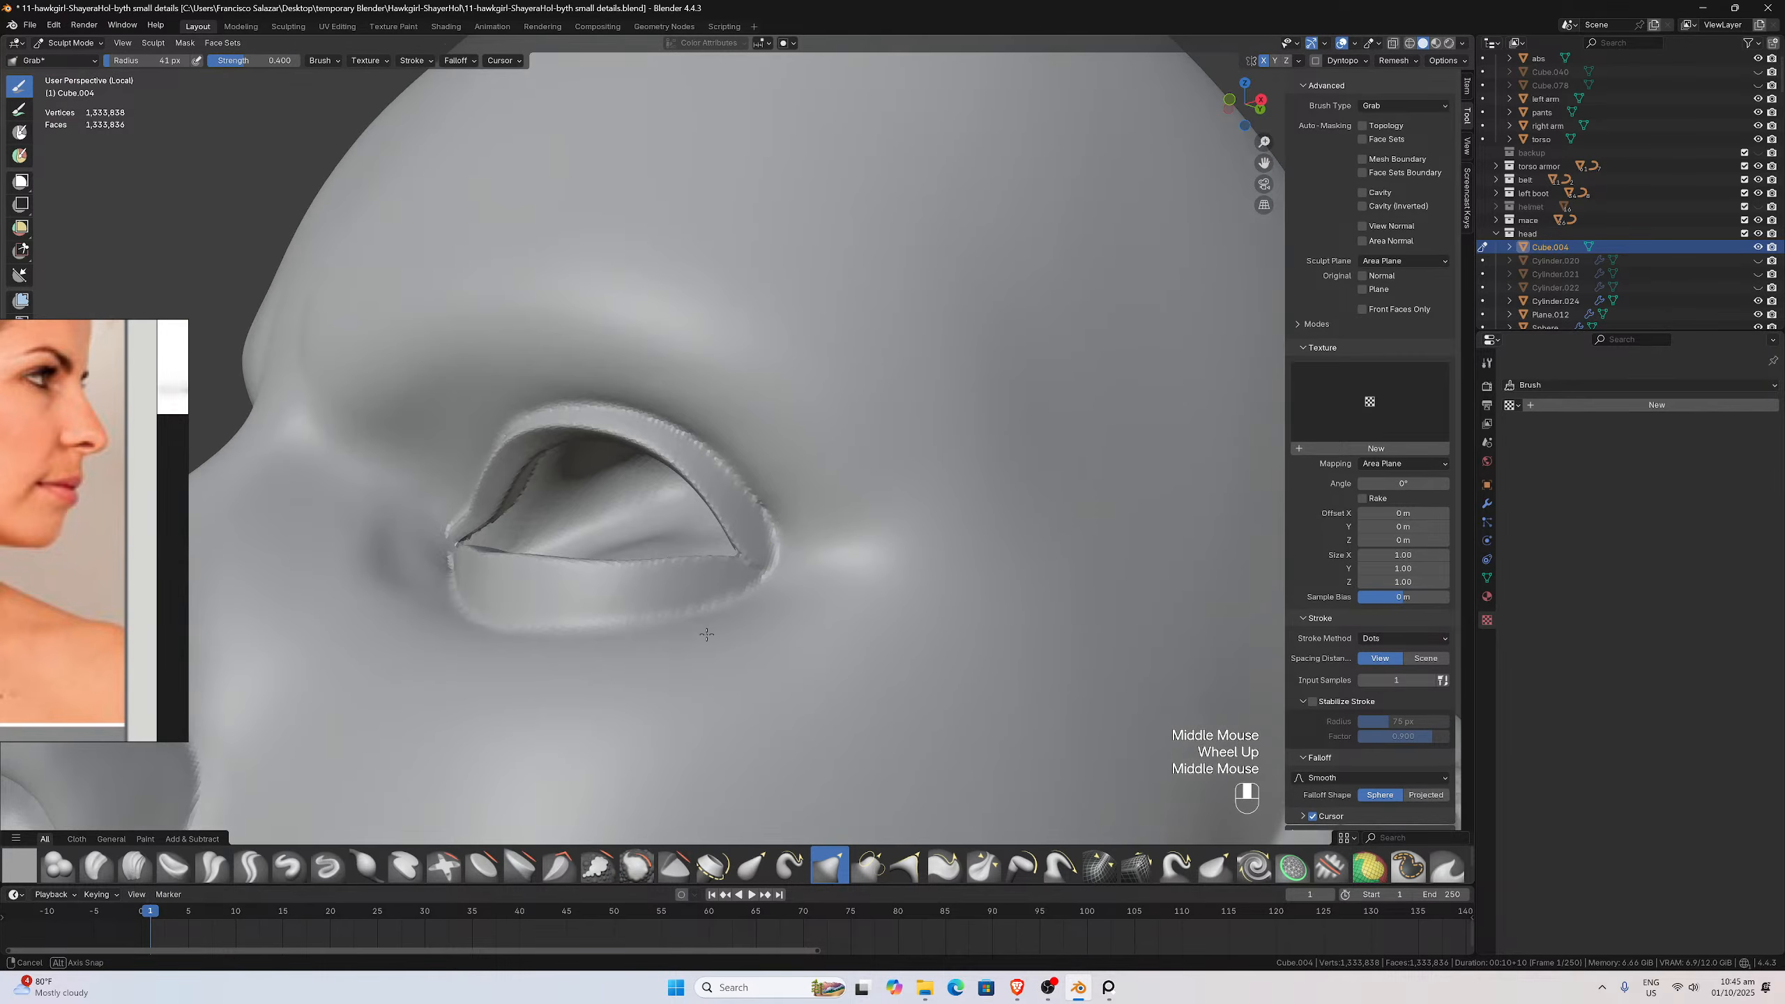
scroll(731, 703, "up", 2)
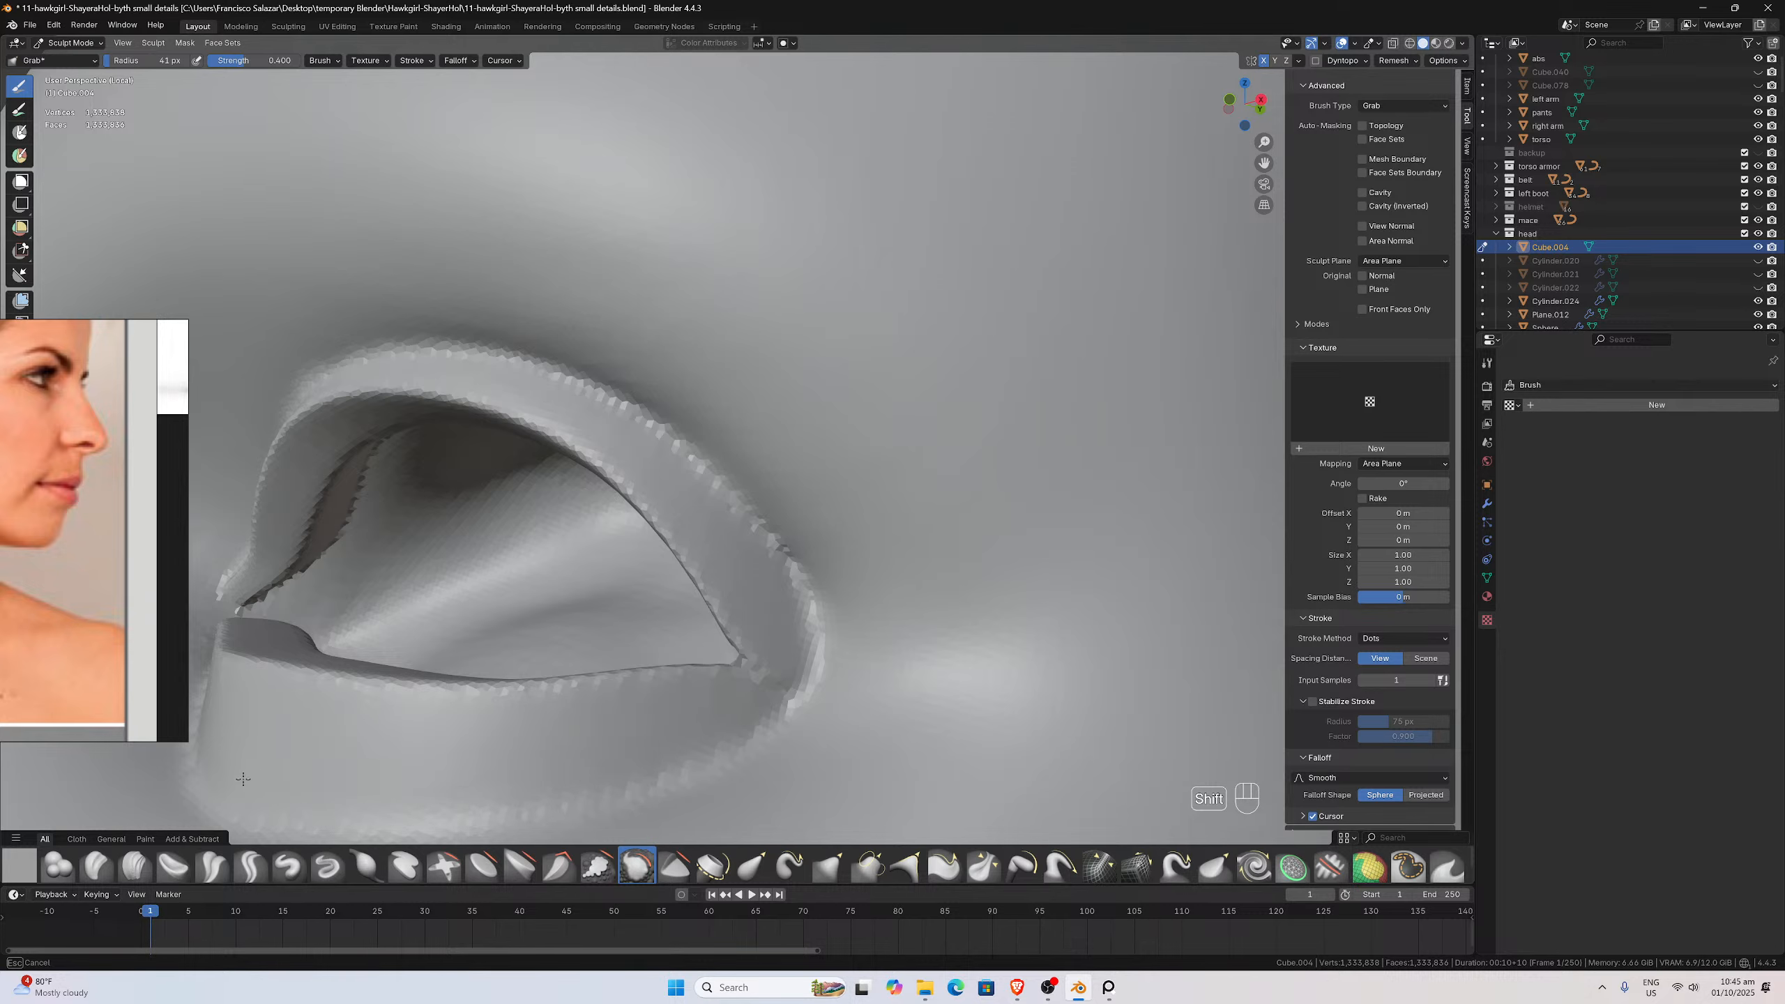
Smooth the back surface of the ear's outer shell
scroll(737, 625, "down", 3)
middle_click_drag(737, 626, 472, 467)
scroll(697, 451, "up", 1)
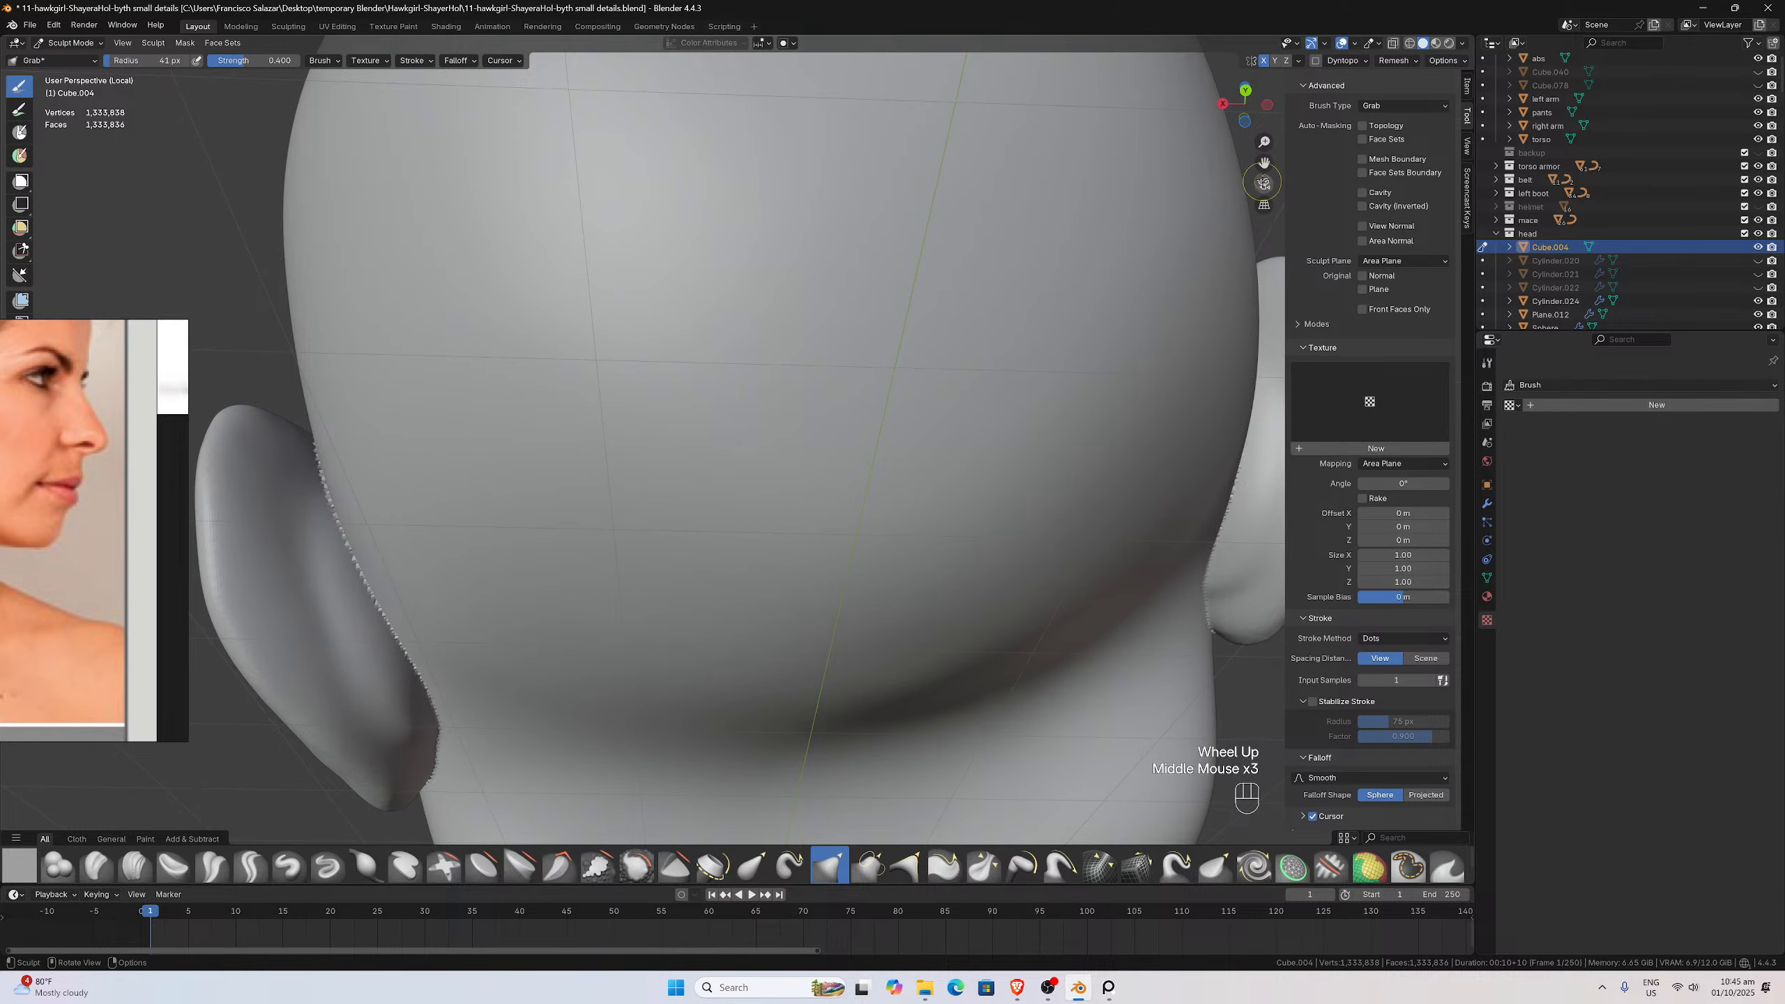
left_click_drag(1261, 163, 1746, 4)
middle_click_drag(967, 363, 626, 446)
scroll(868, 375, "up", 2)
left_click_drag(449, 420, 443, 429, "shift")
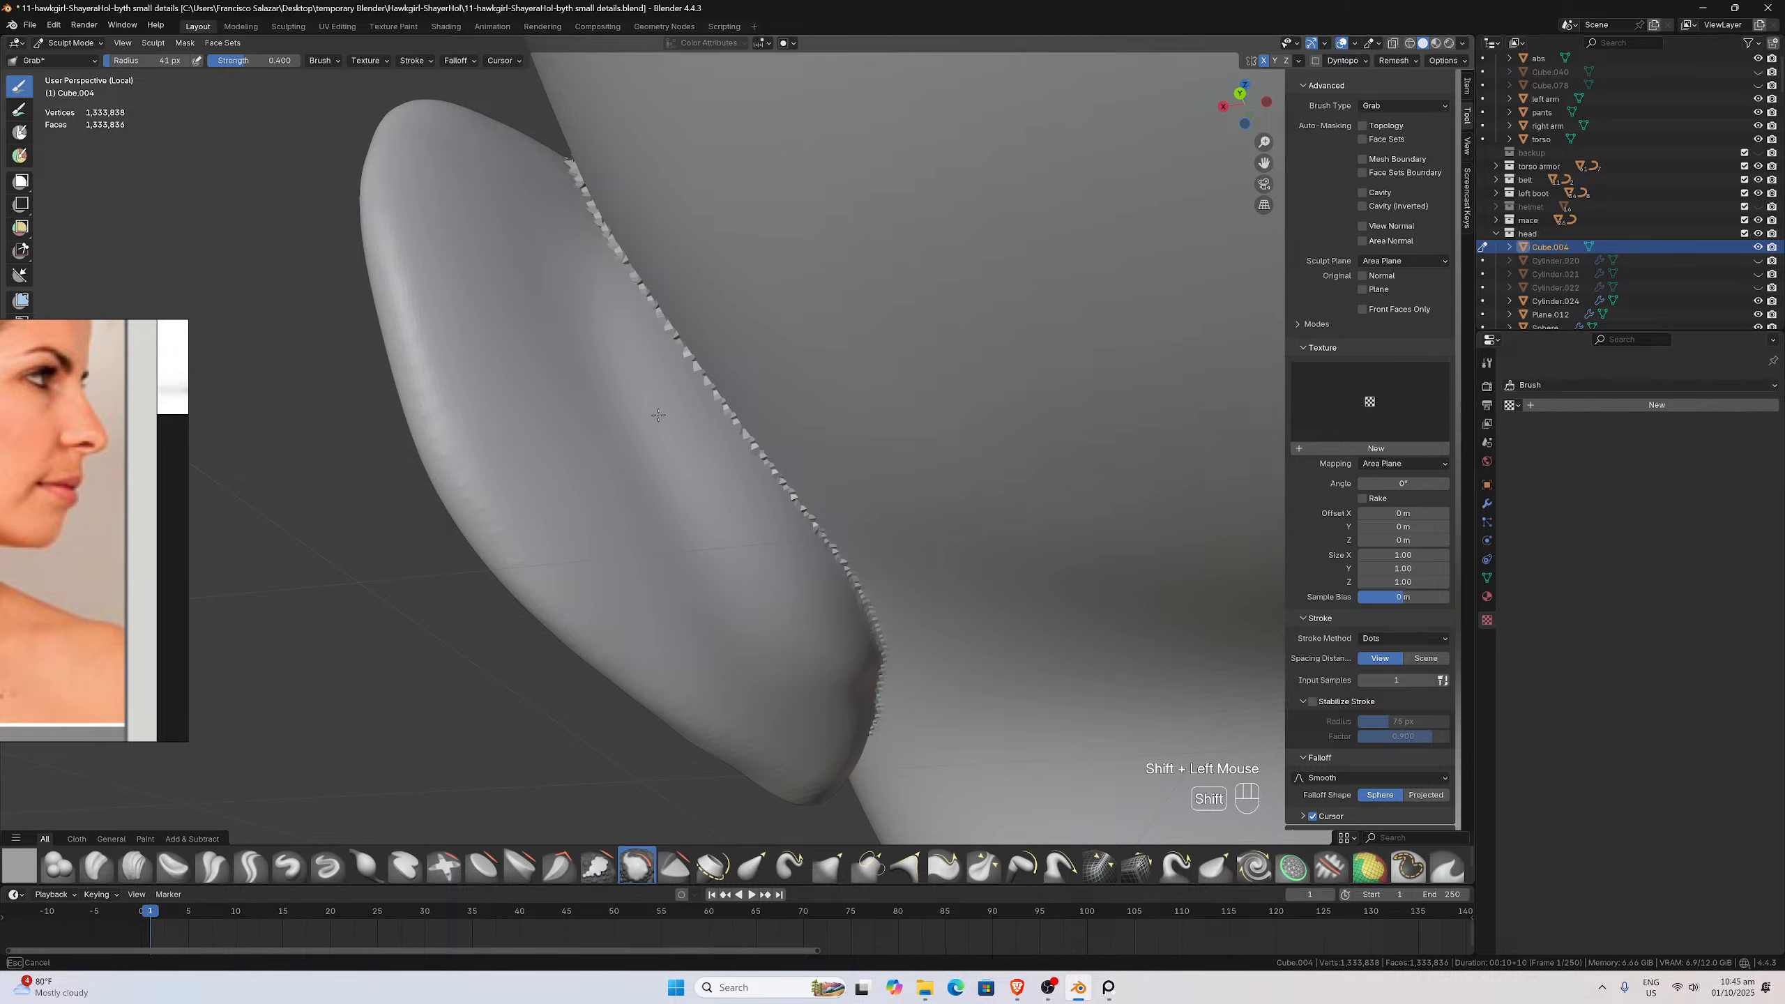
left_click_drag(608, 449, 618, 471, "shift")
Set the Grab brush radius to 97 px and smooth the ear's back from the lobe area up to its top
key("f")
left_click(649, 486)
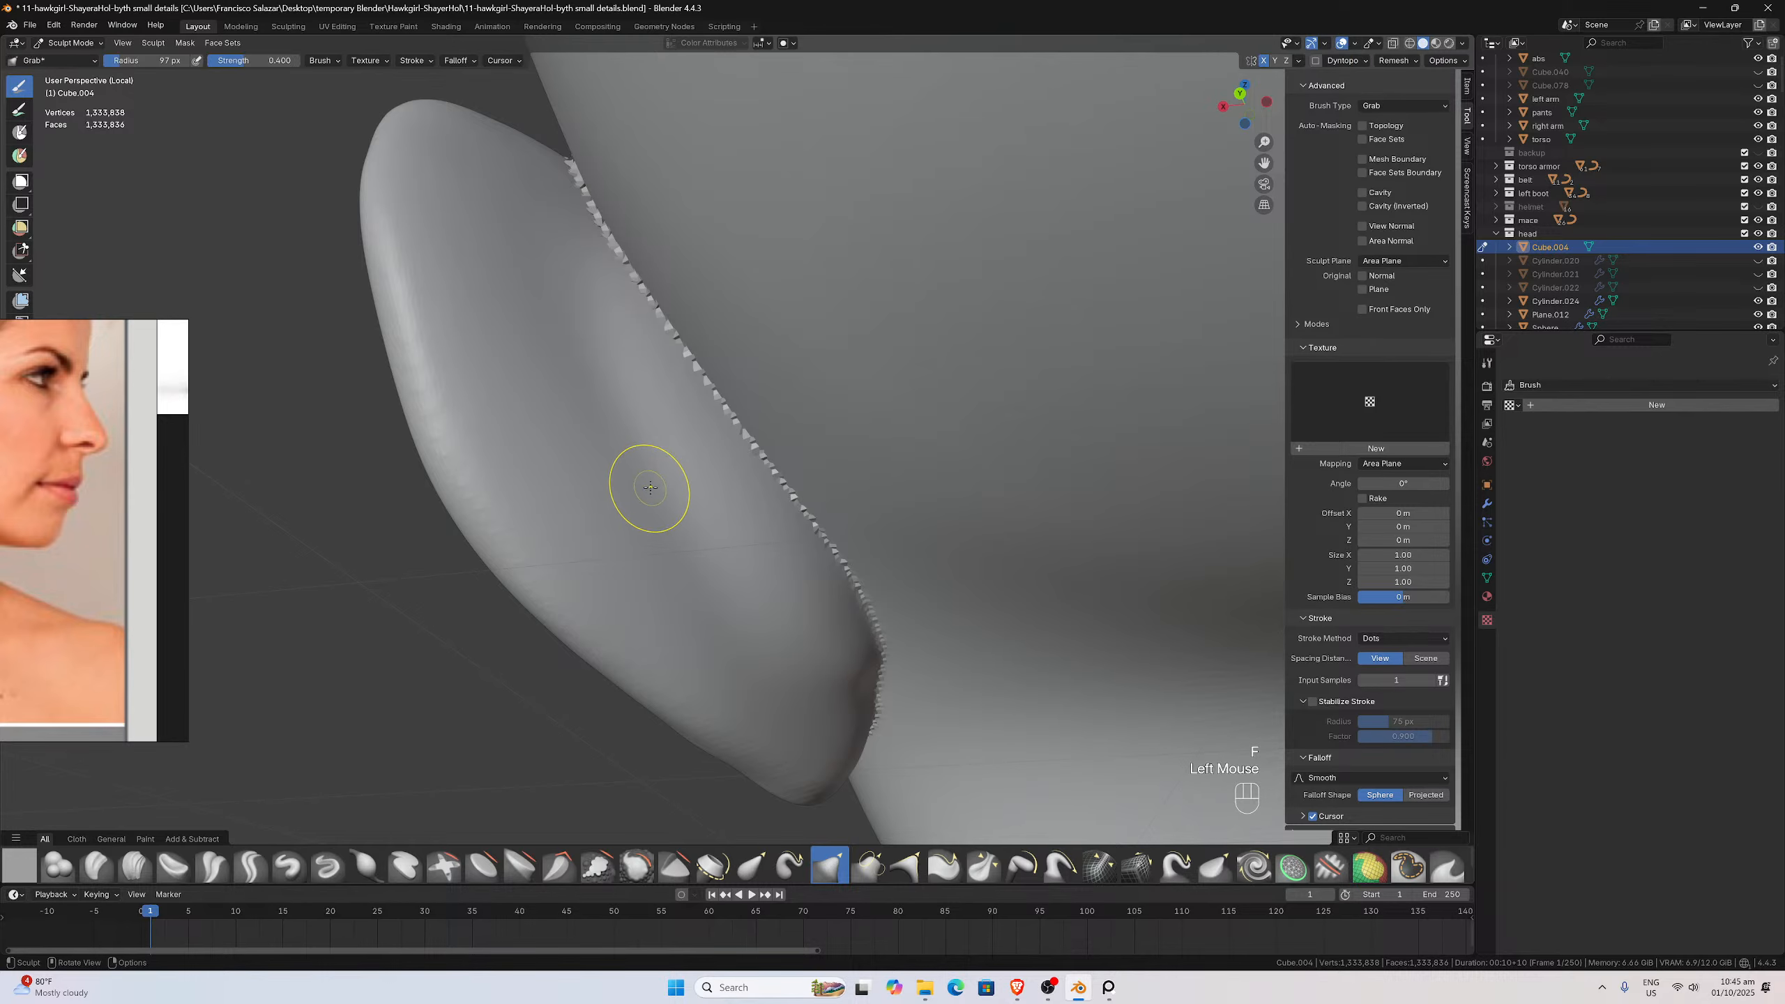
middle_click_drag(649, 486, 634, 494)
left_click_drag(577, 655, 577, 655, "shift")
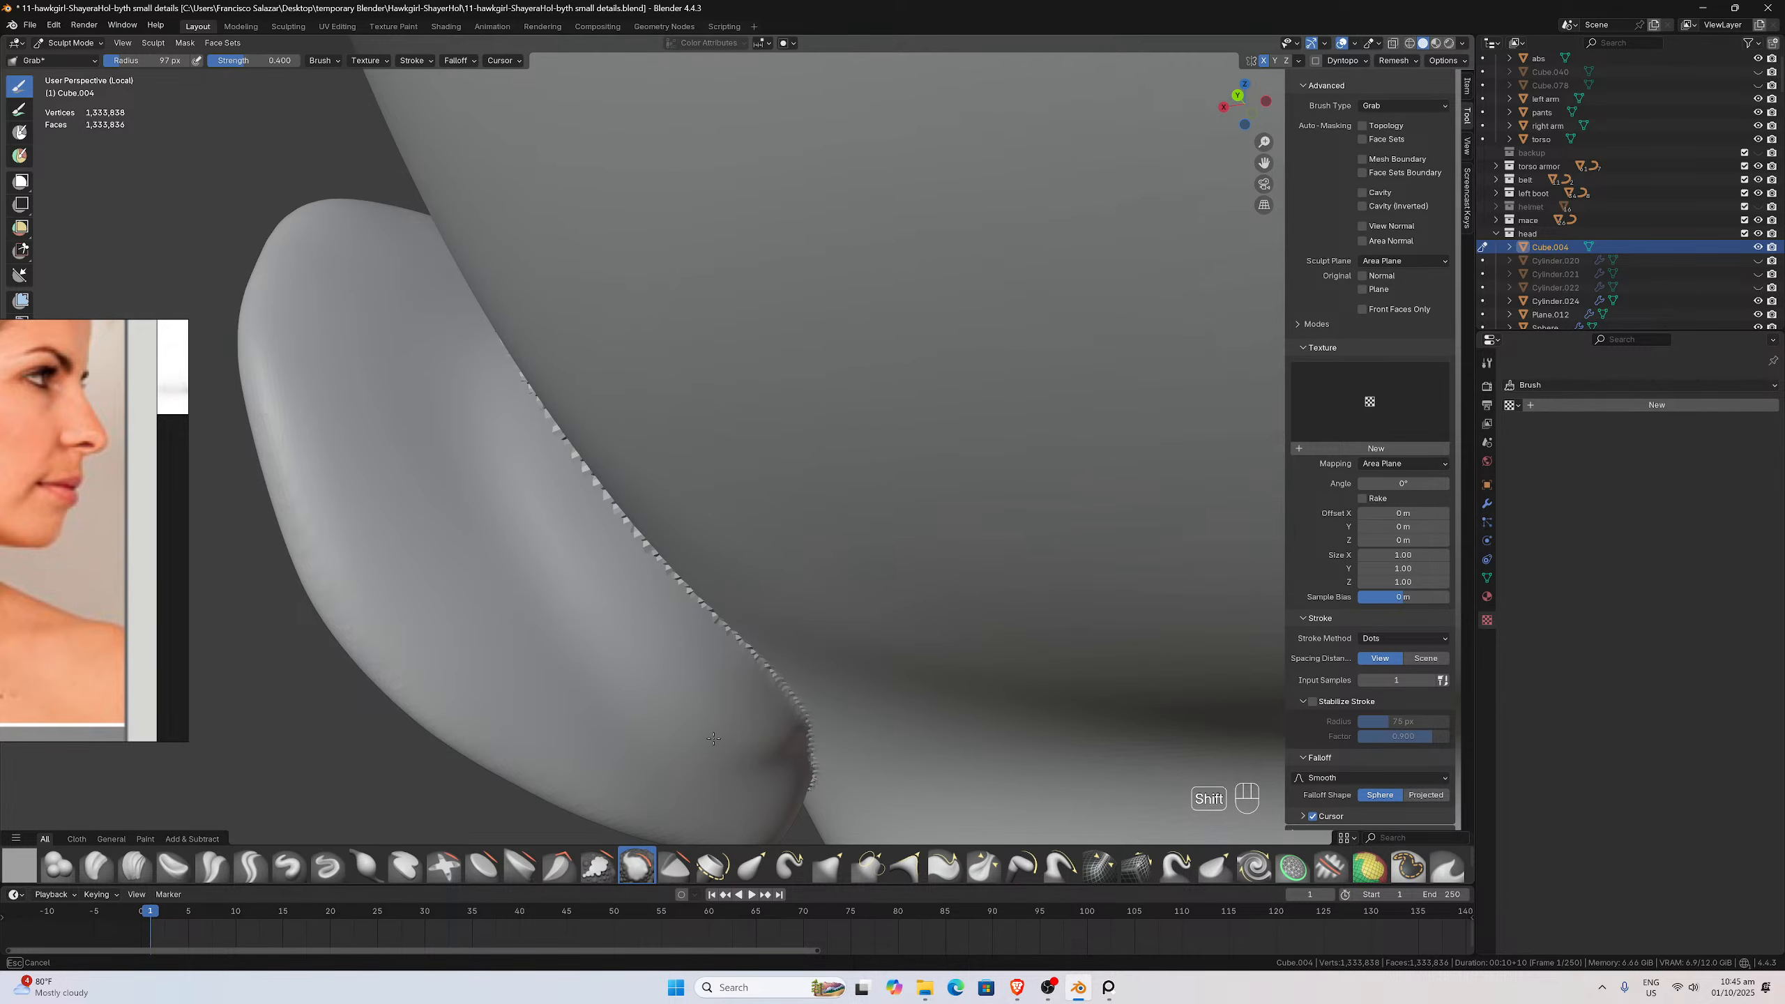
middle_click_drag(585, 585, 603, 586)
left_click_drag(604, 586, 655, 564, "shift")
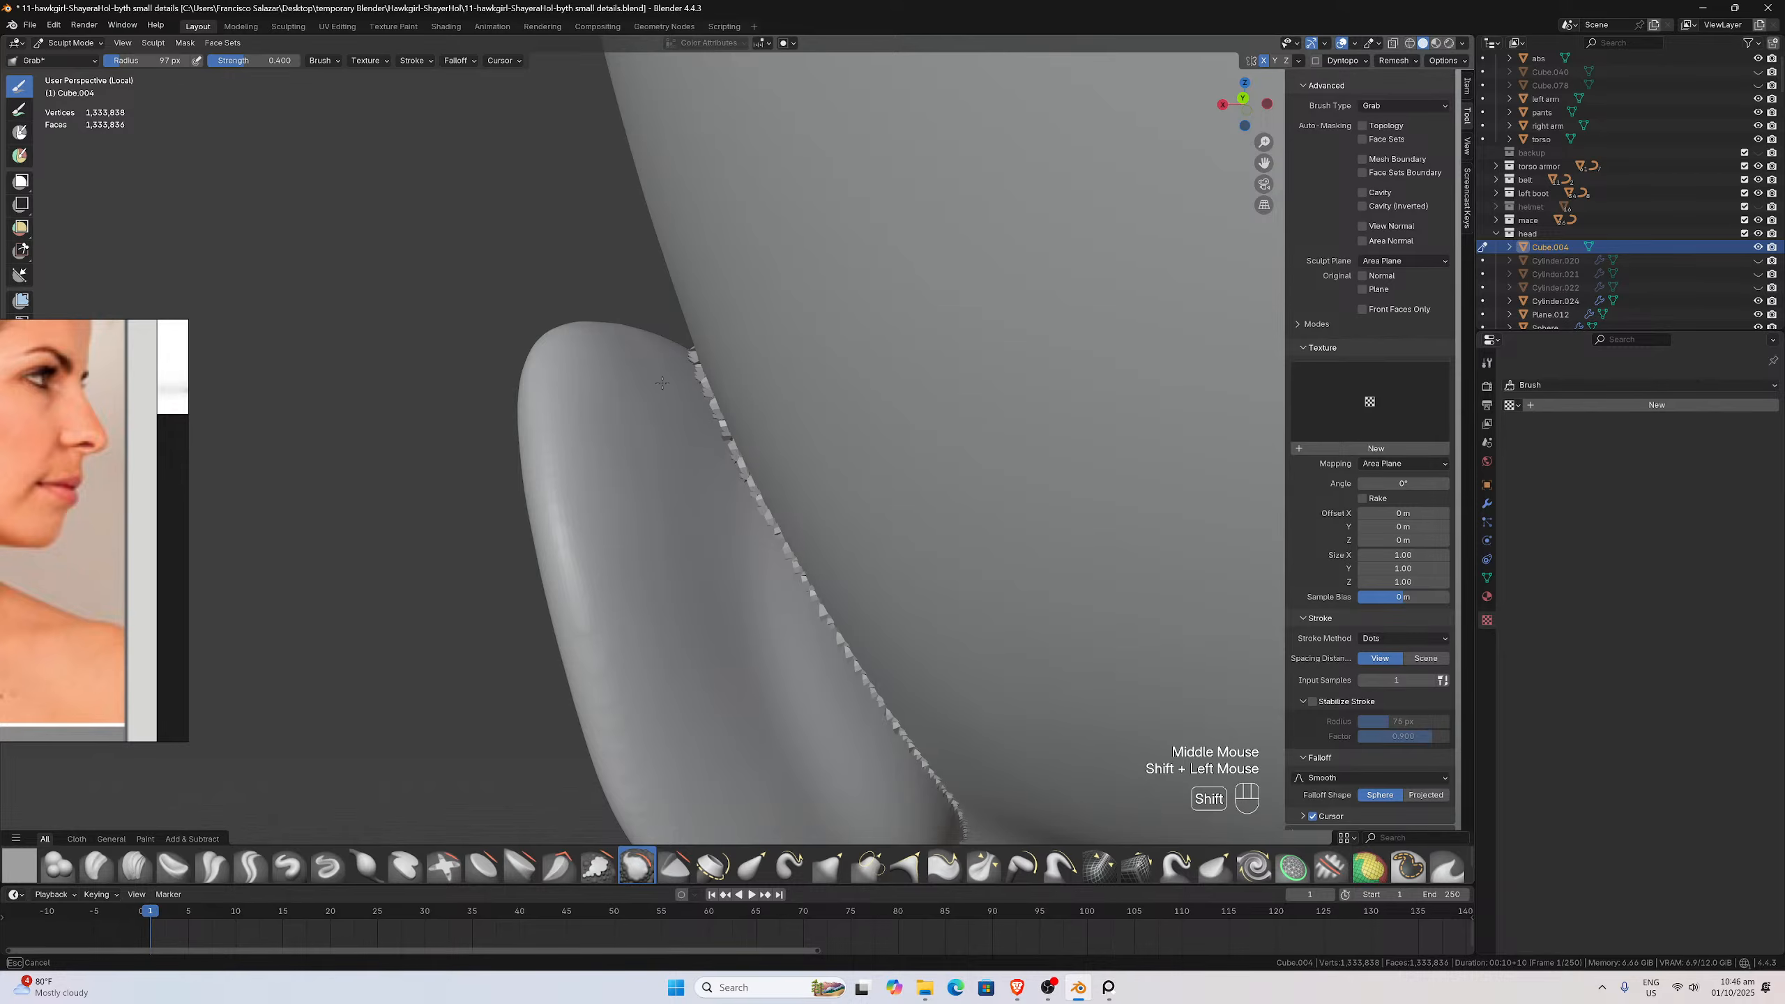
middle_click_drag(677, 418, 716, 319)
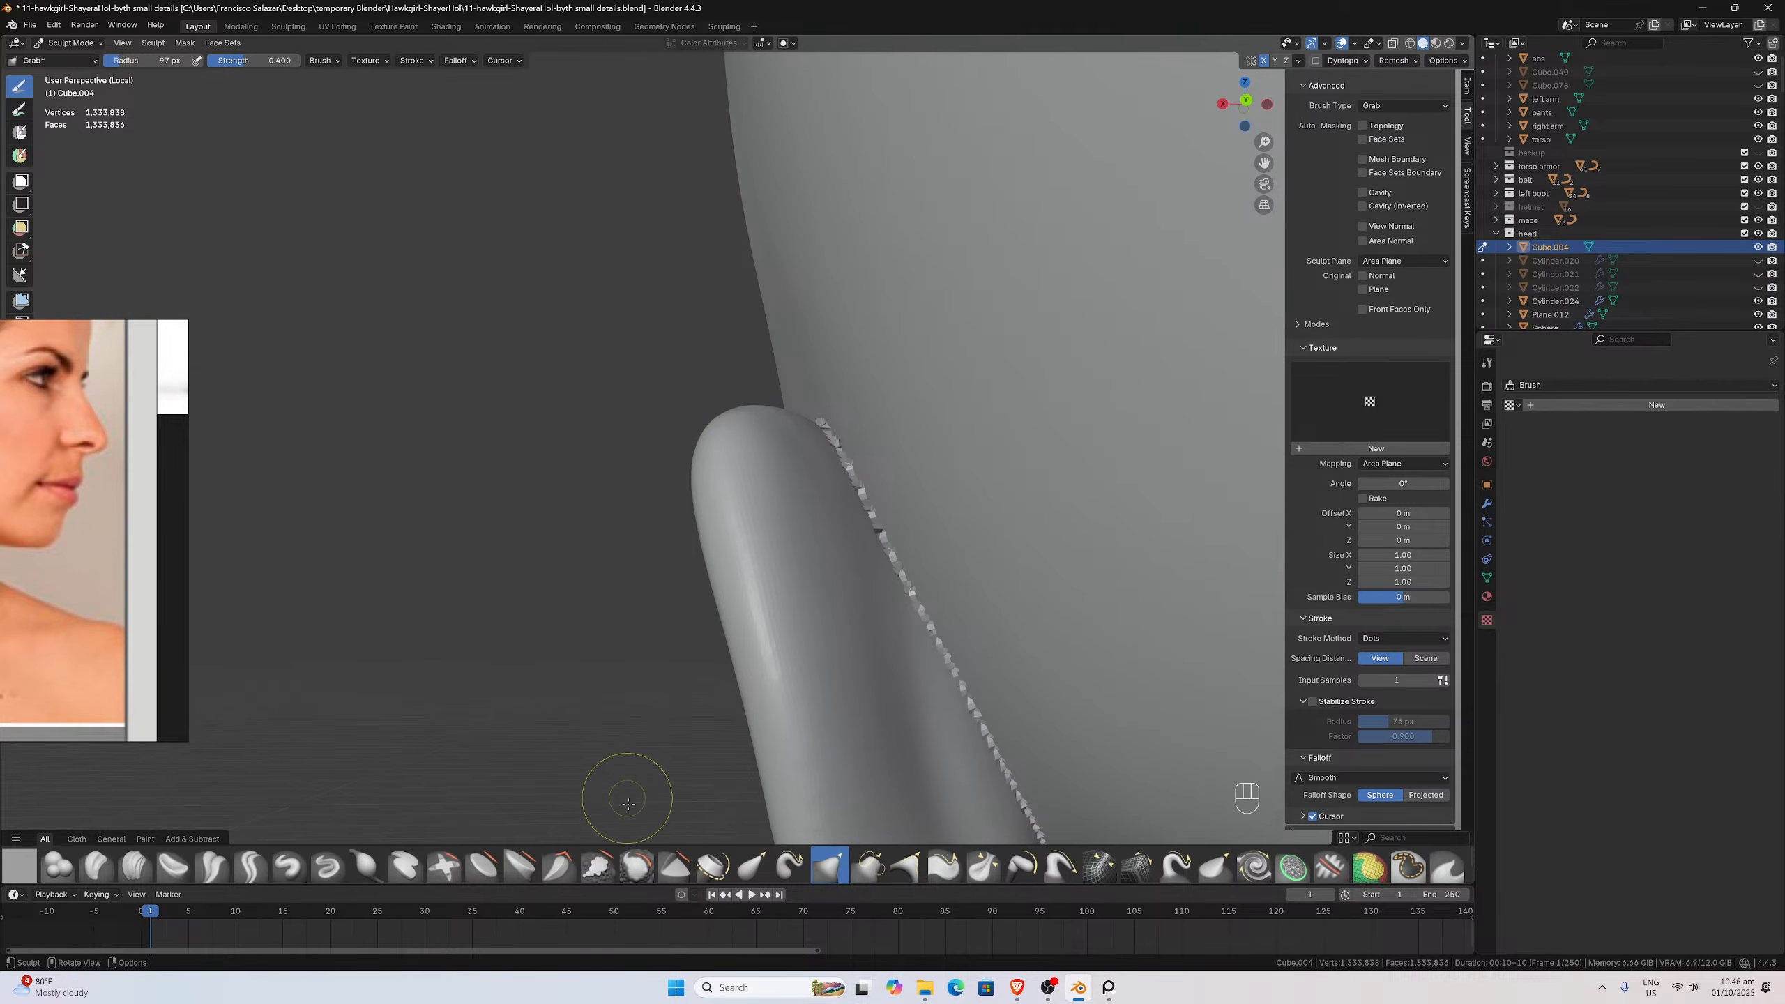
Set the Smooth brush's strength to 0.3 and return to the Grab brush
left_click(645, 868)
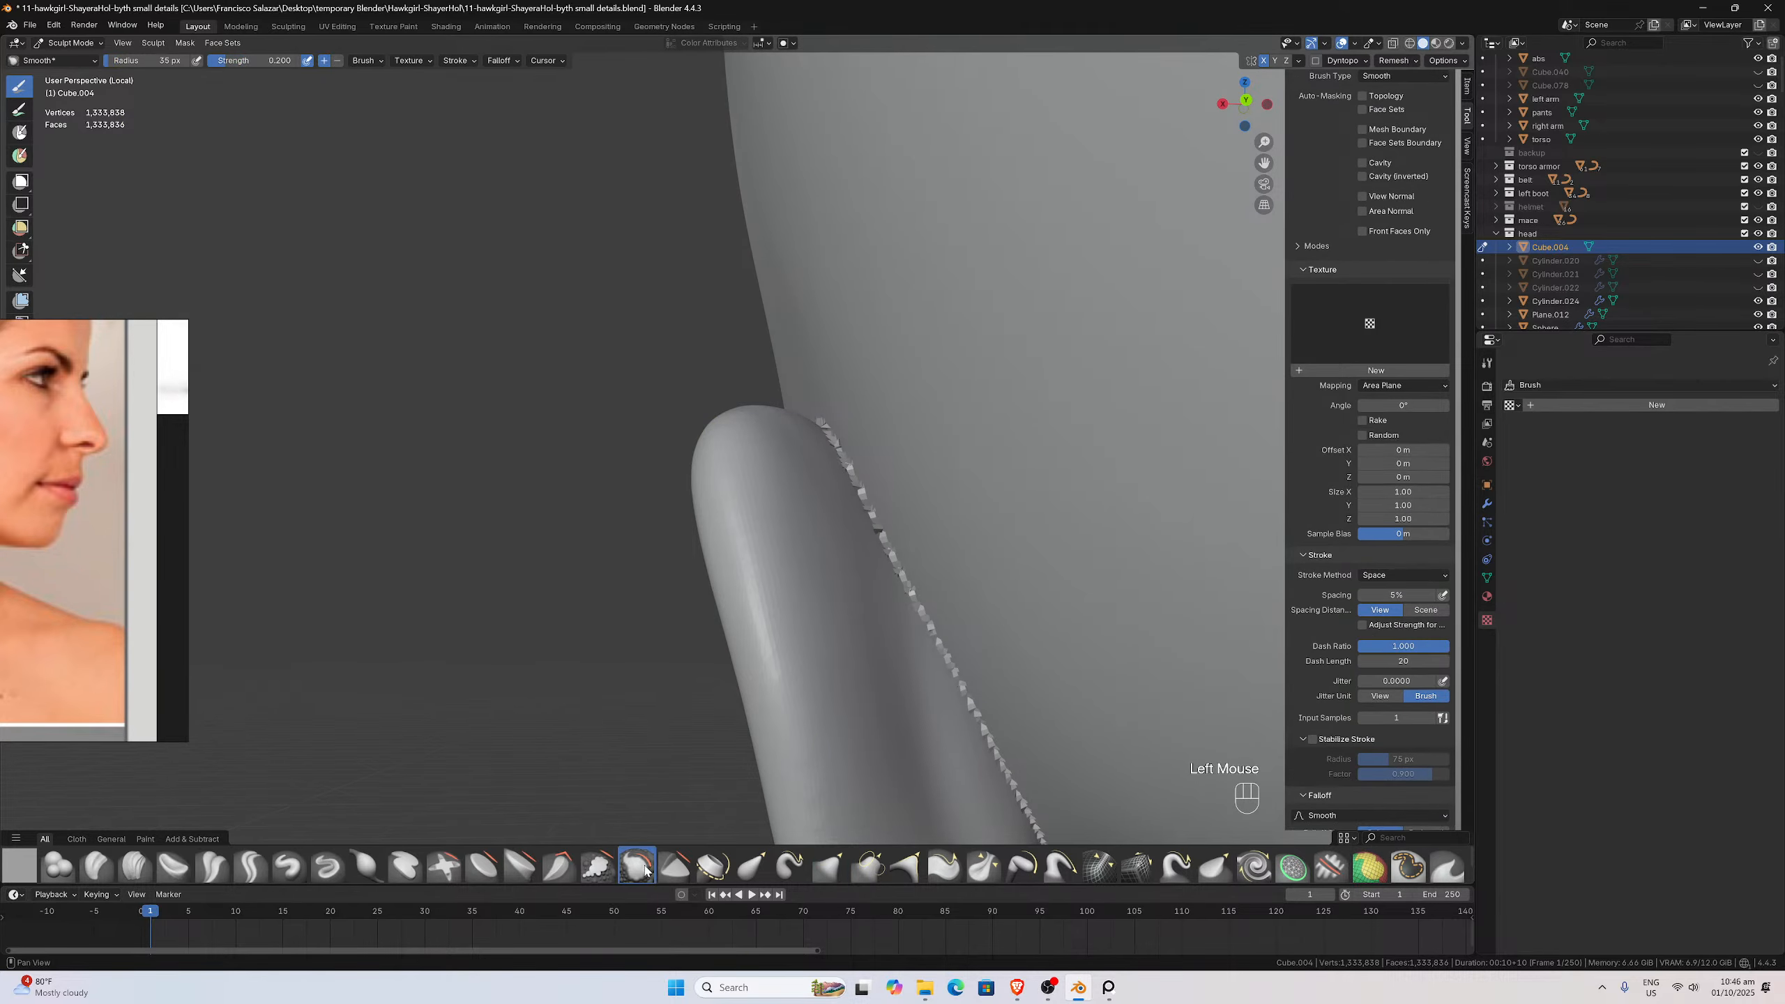
left_click(276, 69)
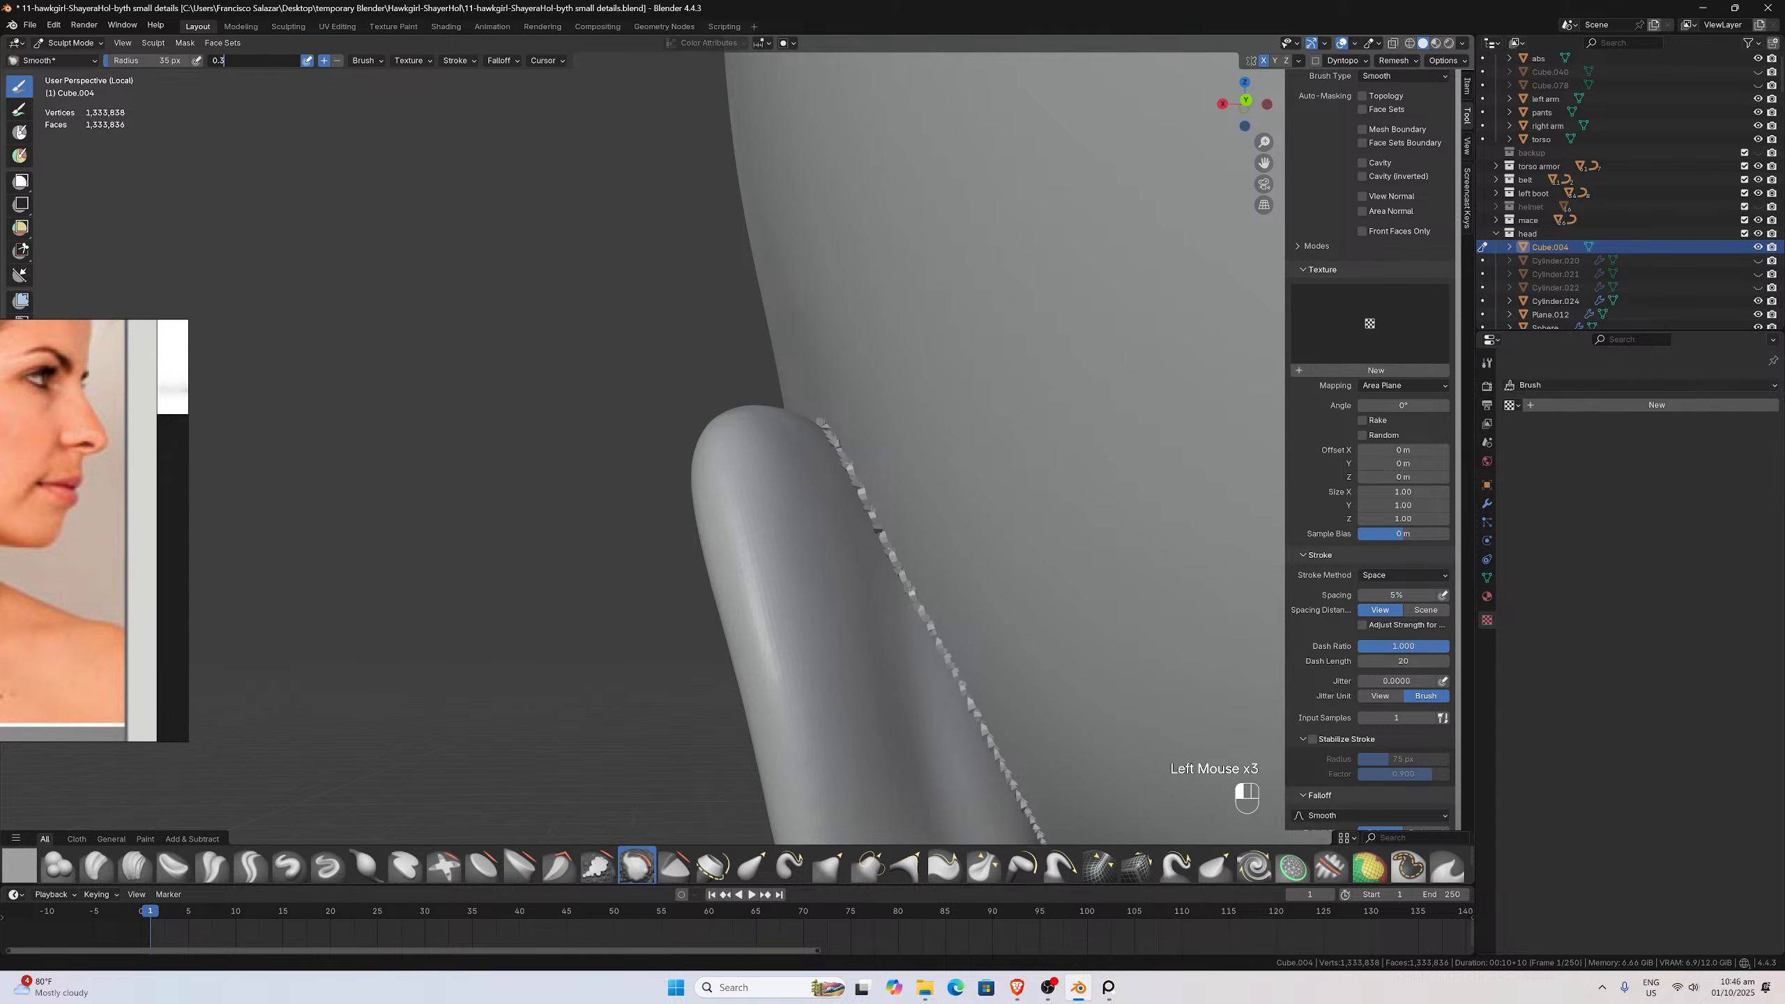
key("Return")
mouse_move(586, 264)
middle_mouse_down()
mouse_move(783, 383)
mouse_move(757, 370)
middle_mouse_up()
key("g")
Smooth the jagged seam between the lower back of the ear and the head
scroll(759, 376, "up", 1)
left_click_drag(735, 461, 715, 457, "shift")
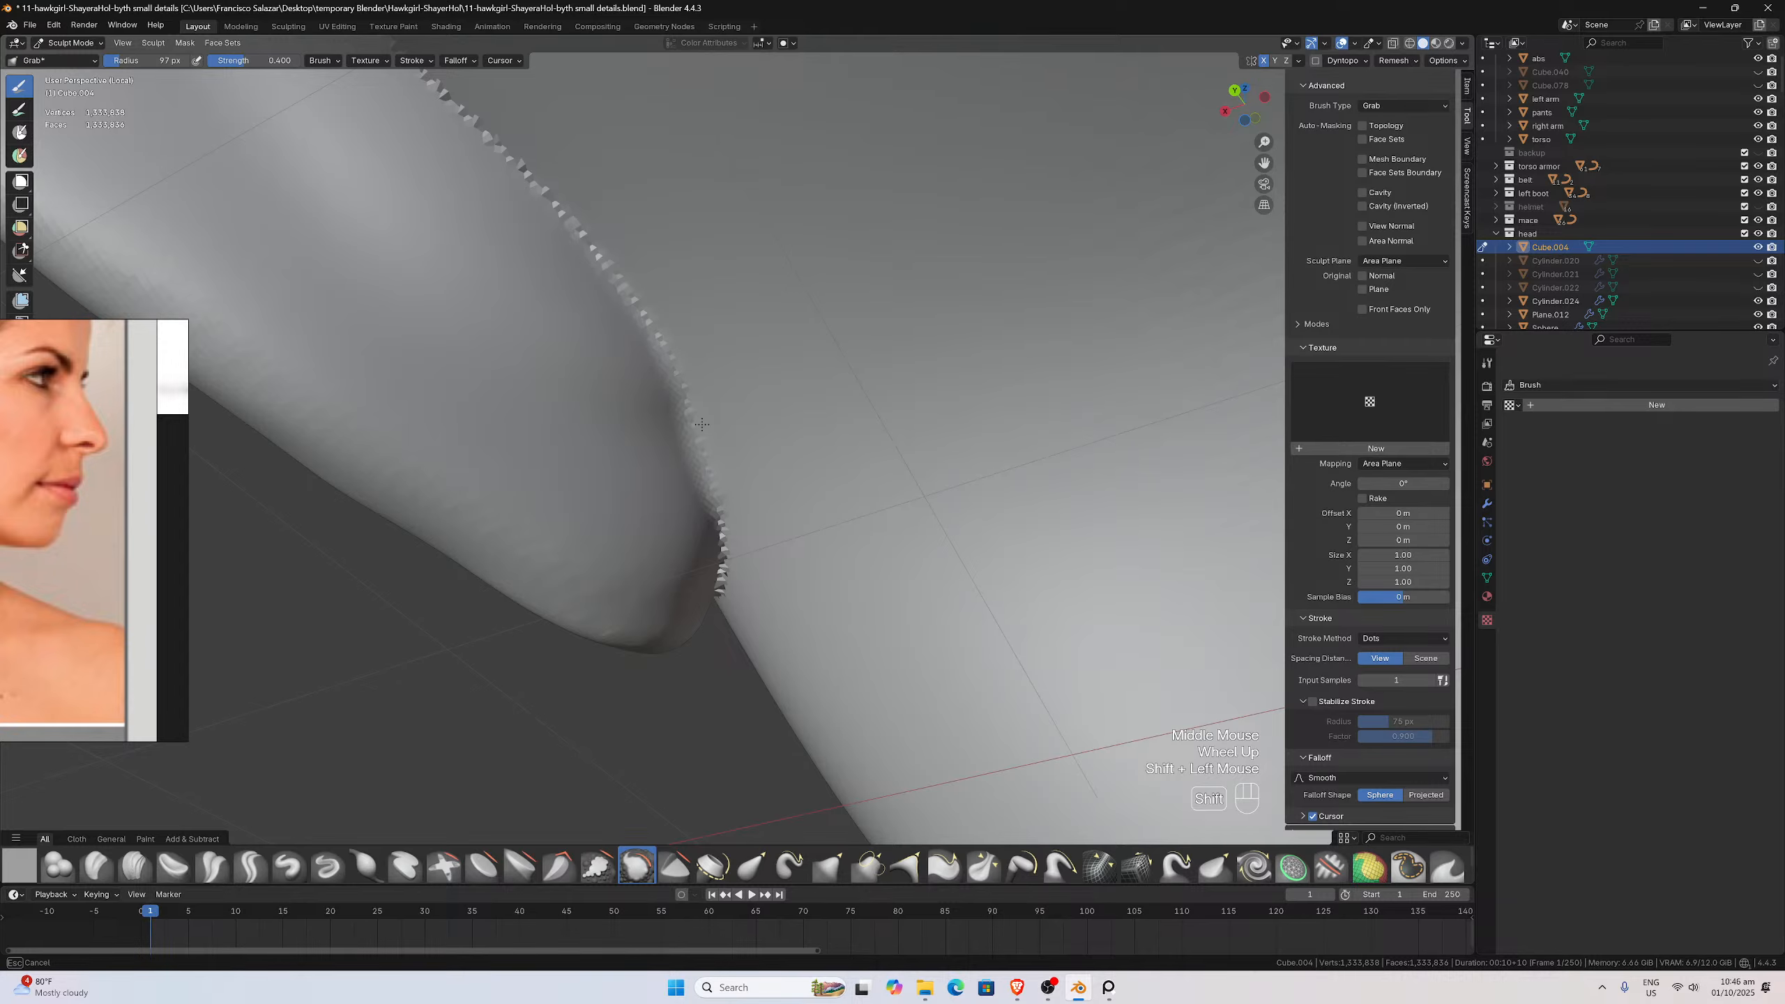
middle_click_drag(510, 175, 538, 179)
left_click_drag(705, 451, 755, 485, "shift")
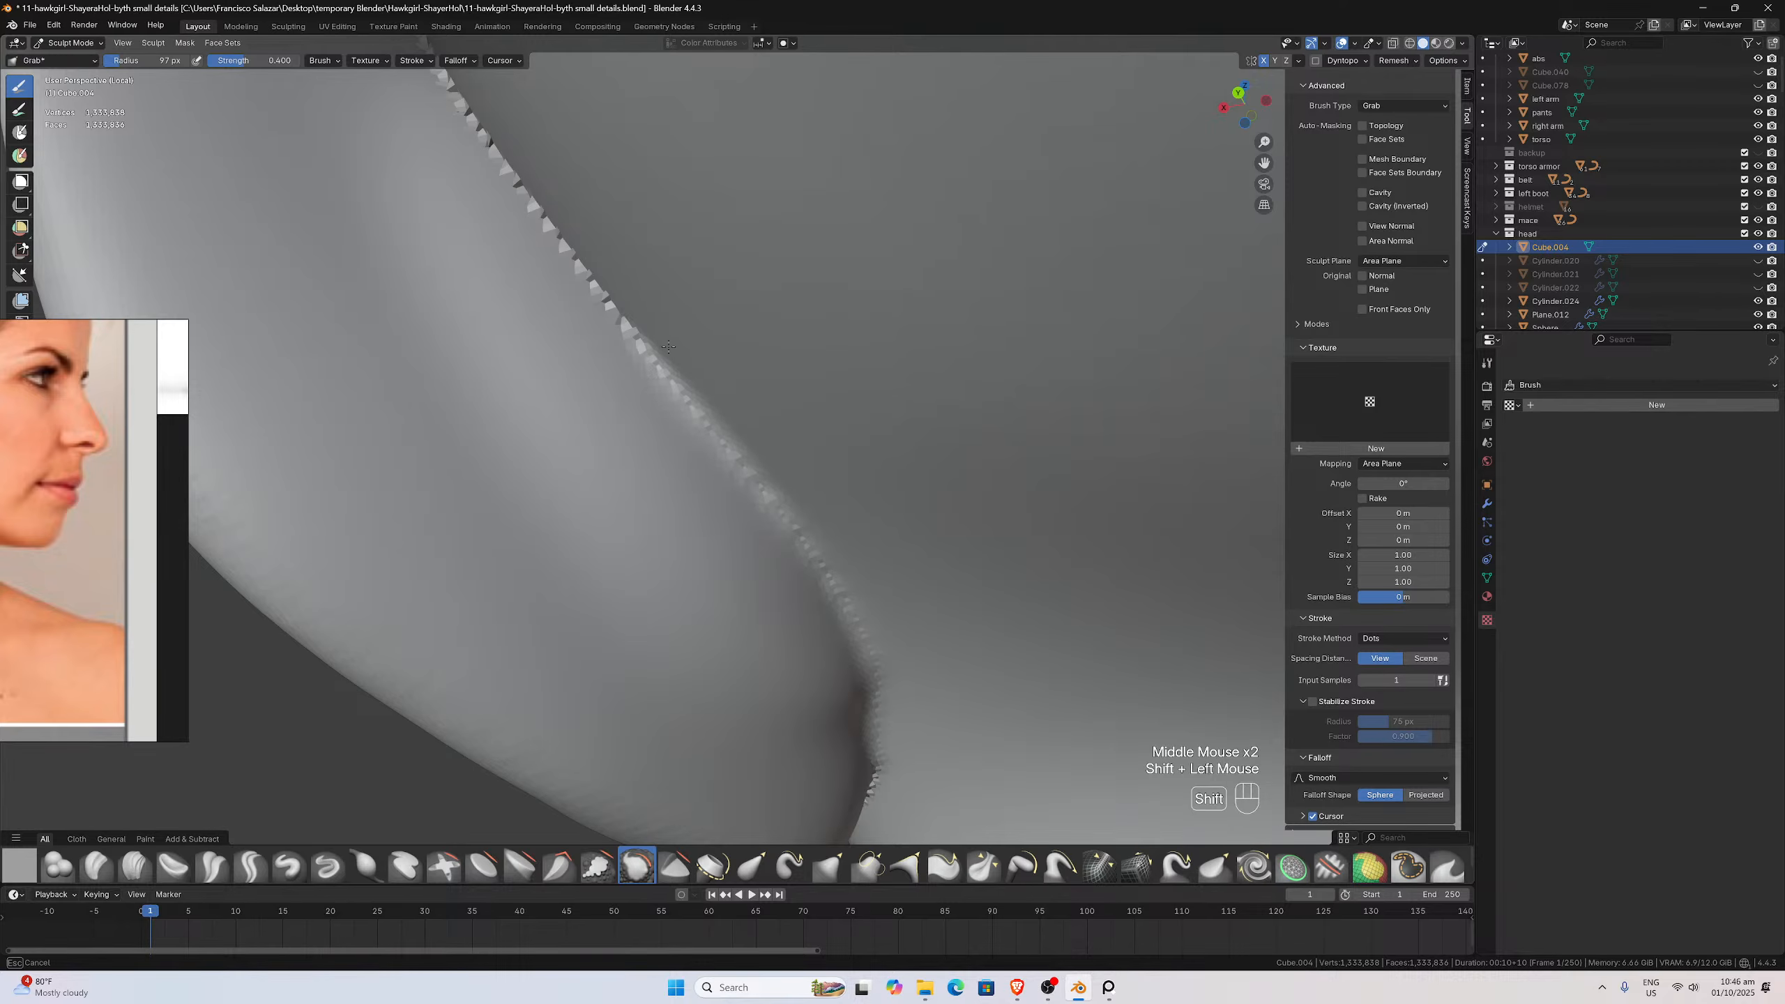
Smooth the seam behind the ear along its middle and upper part, and down towards the lobe
middle_click_drag(618, 327, 822, 365, "shift")
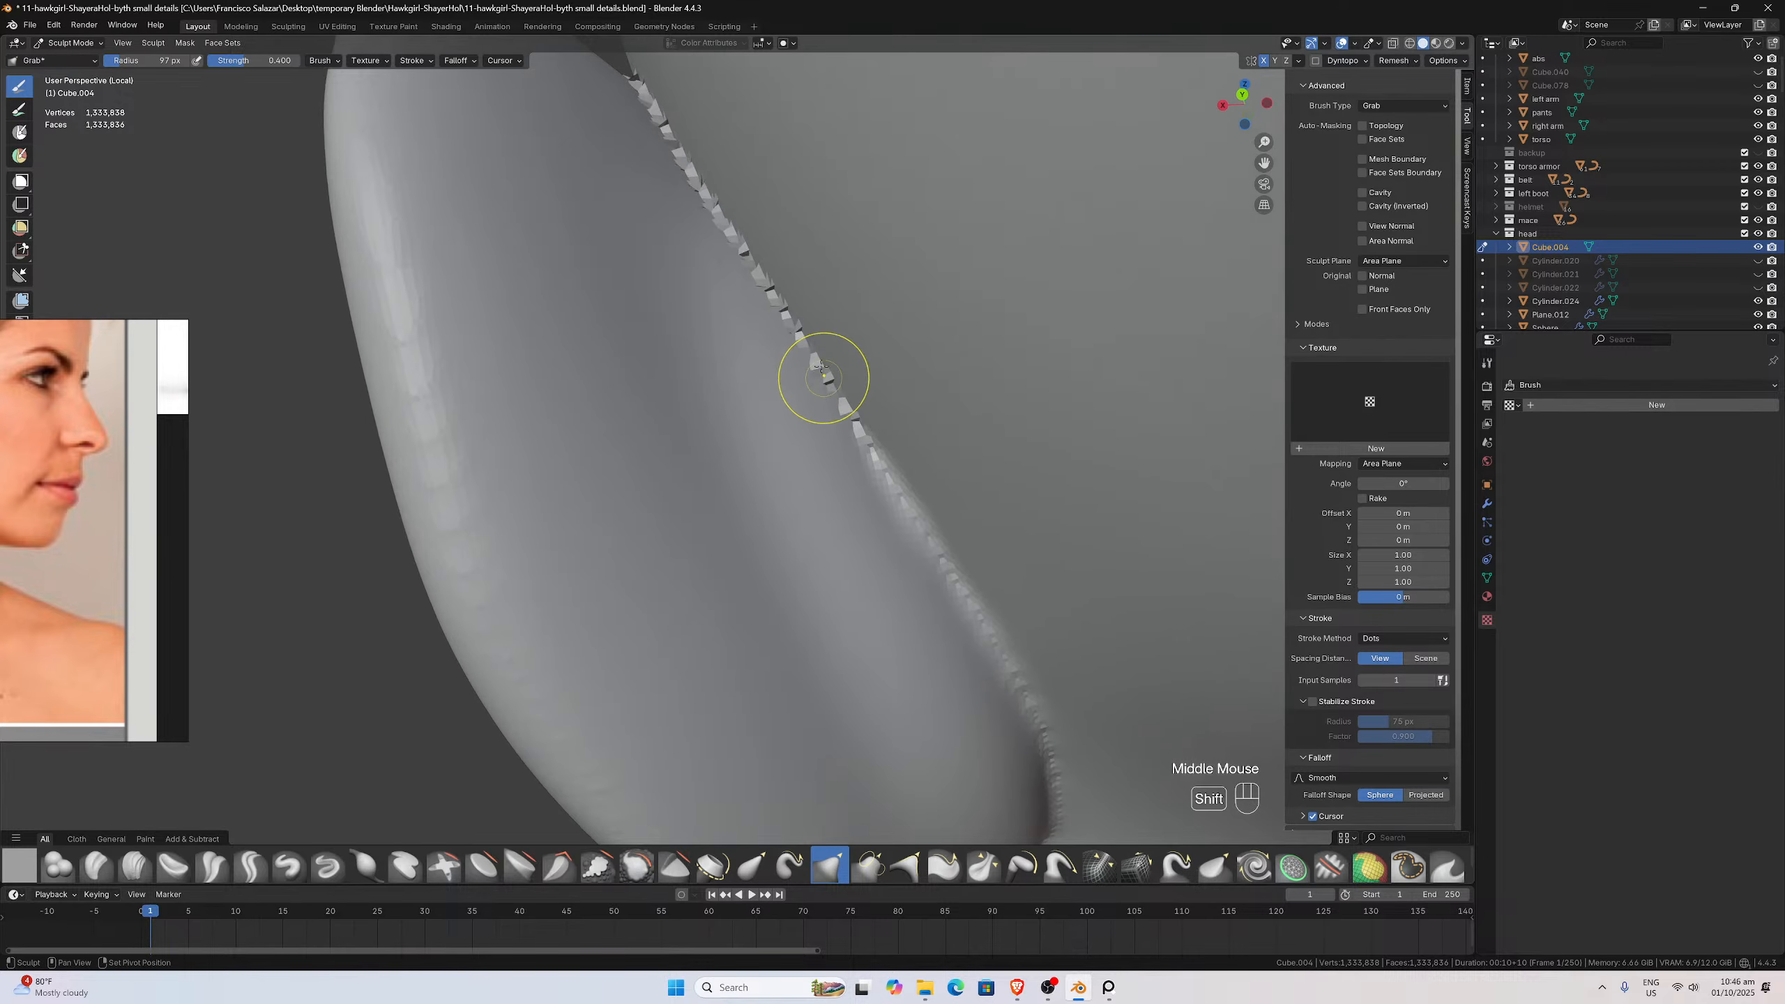
mouse_move(822, 366)
left_mouse_down("shift")
mouse_move(725, 222)
mouse_move(728, 239)
left_mouse_up("shift")
middle_click_drag(728, 240, 746, 271)
mouse_move(841, 376)
left_mouse_down("shift")
mouse_move(854, 420)
mouse_move(803, 316)
mouse_move(831, 373)
left_mouse_up("shift")
middle_click_drag(912, 482, 836, 391)
left_click_drag(729, 281, 729, 376, "shift")
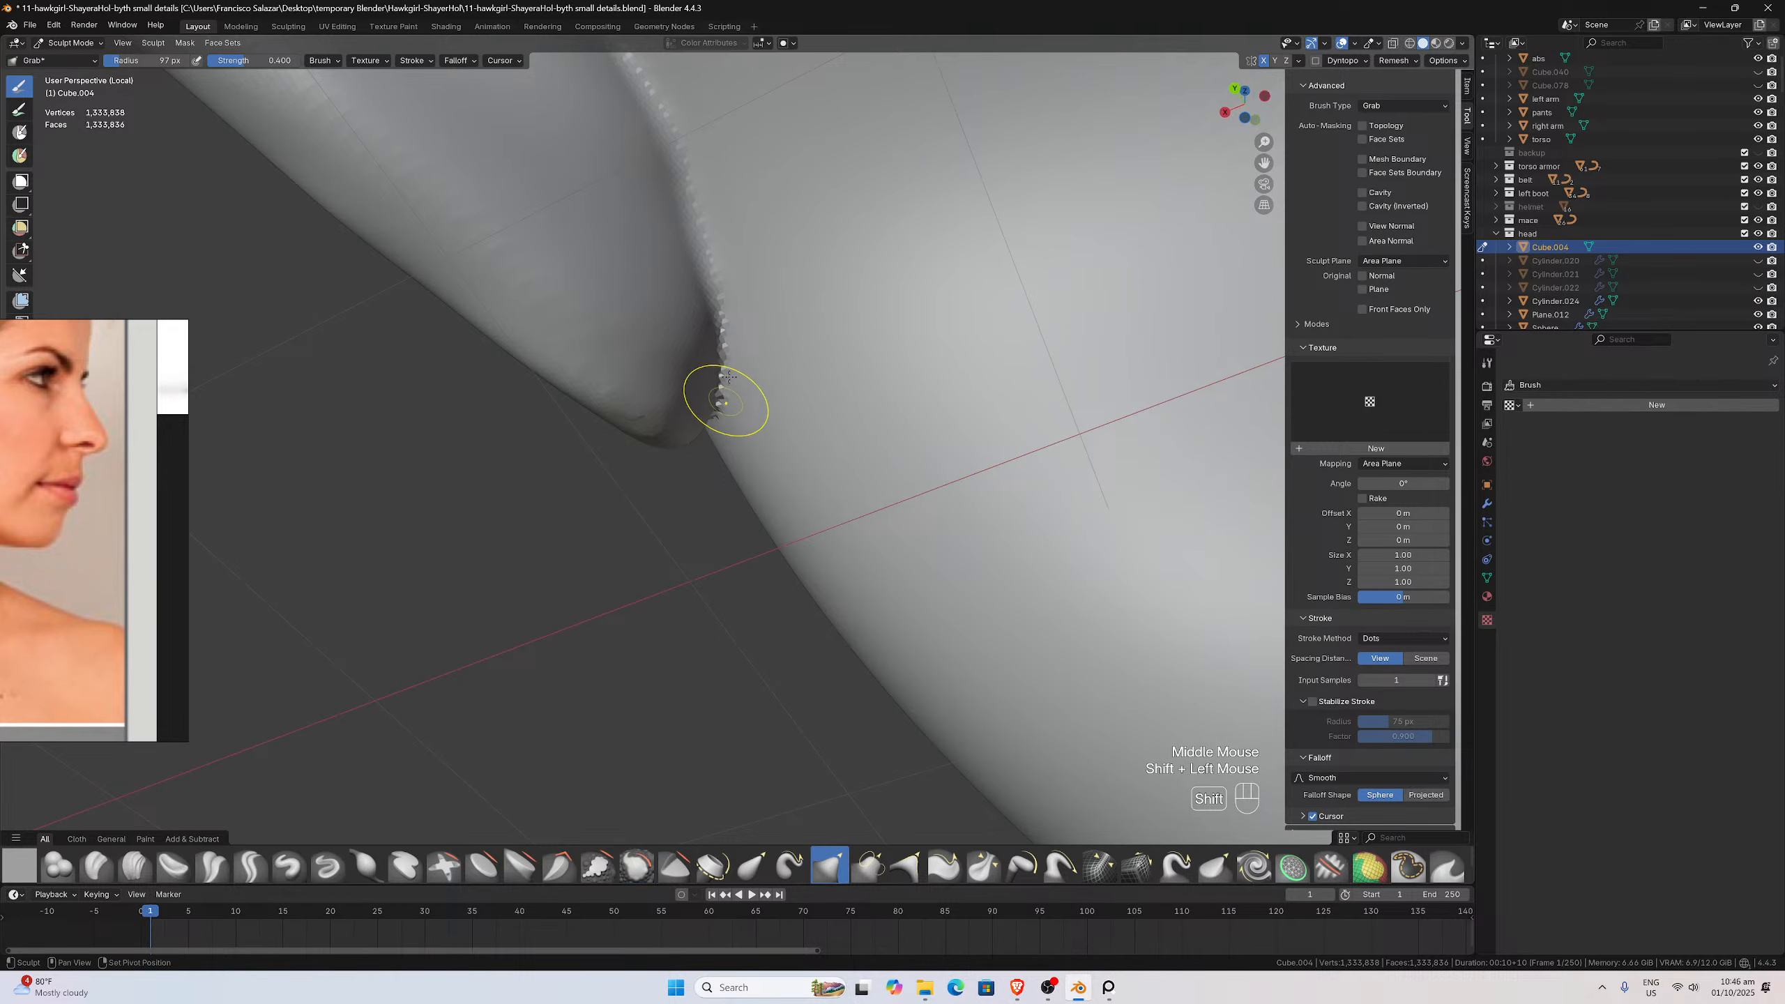
Smooth the jagged edge where the earlobe joins the head, working from below
scroll(729, 377, "down", 2)
middle_click_drag(729, 377, 980, 258)
scroll(980, 258, "up", 2)
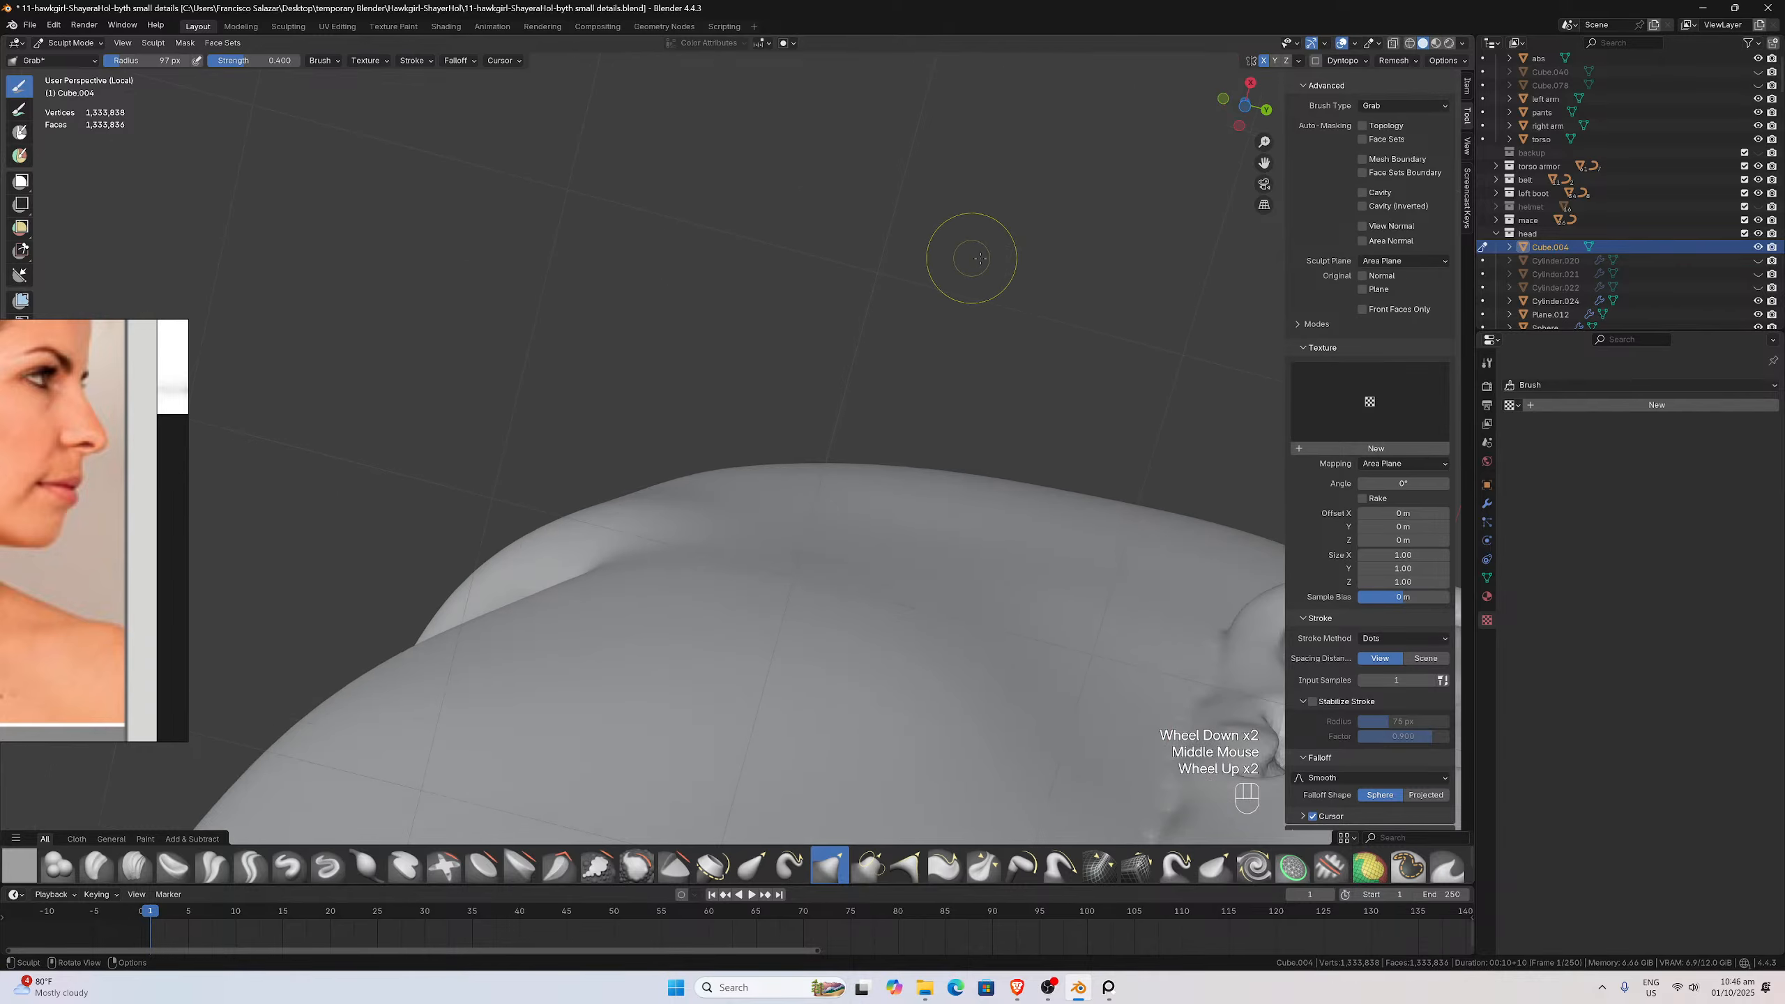
left_click_drag(1264, 163, 324, 43)
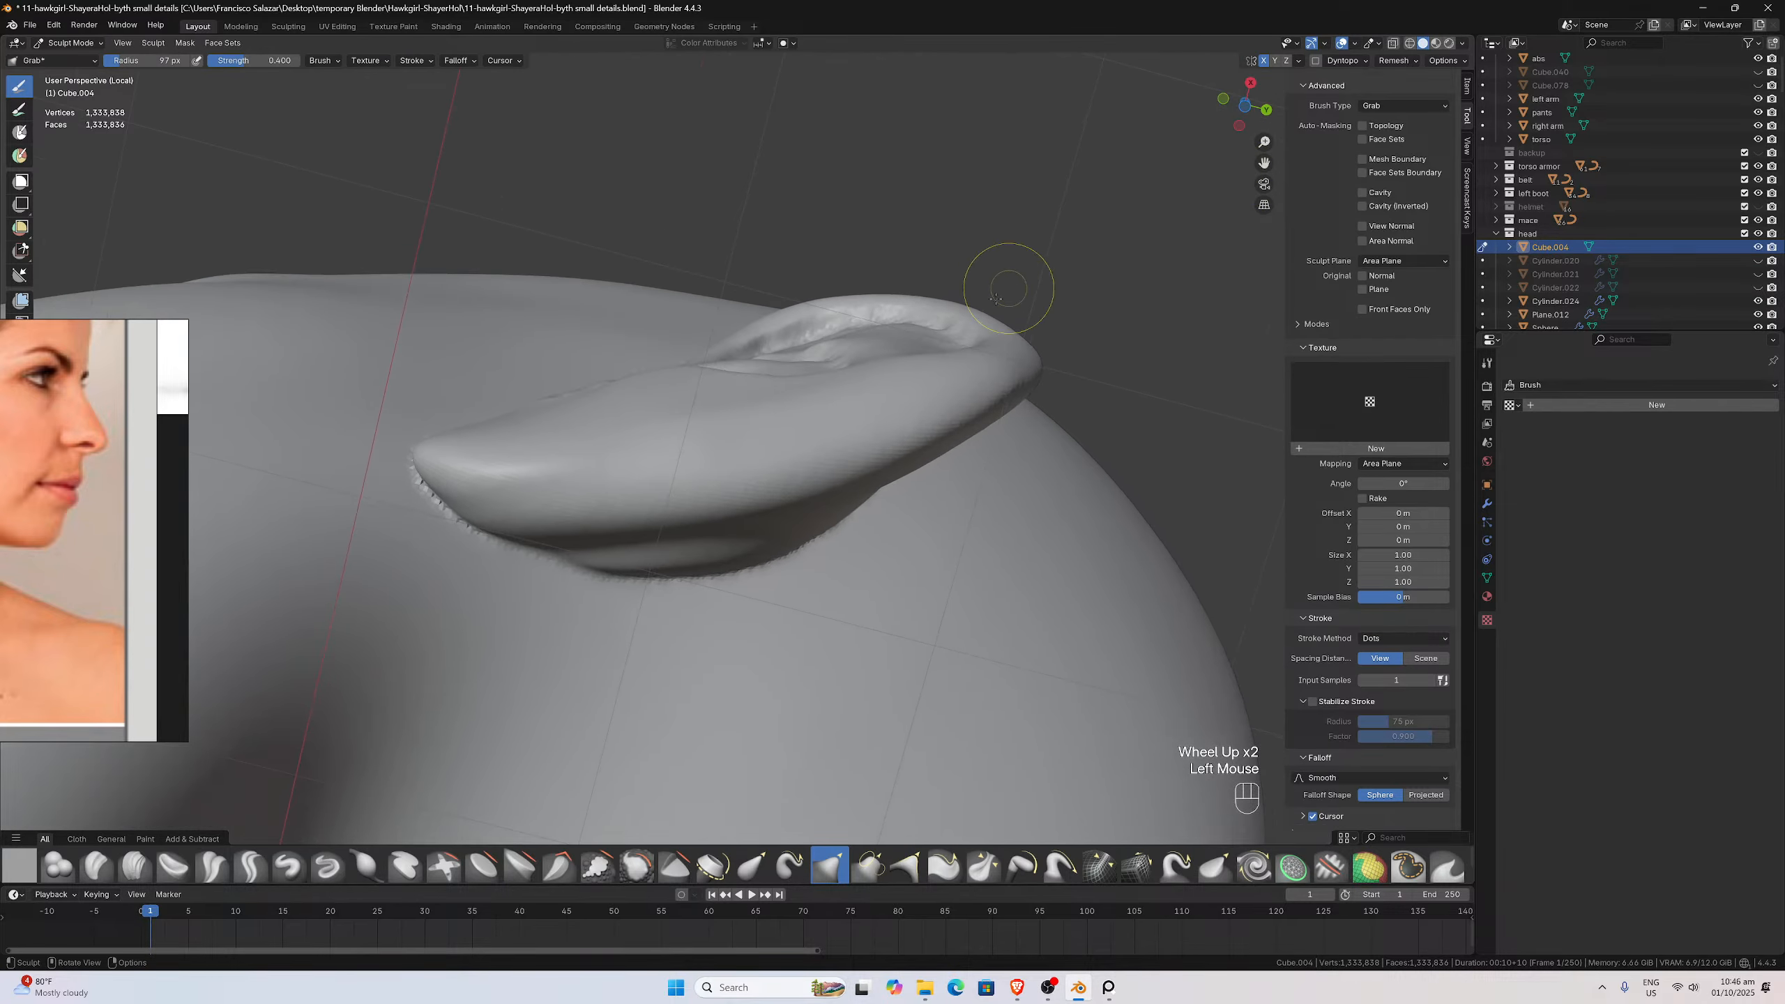
scroll(995, 299, "up", 2)
middle_click_drag(996, 299, 609, 427)
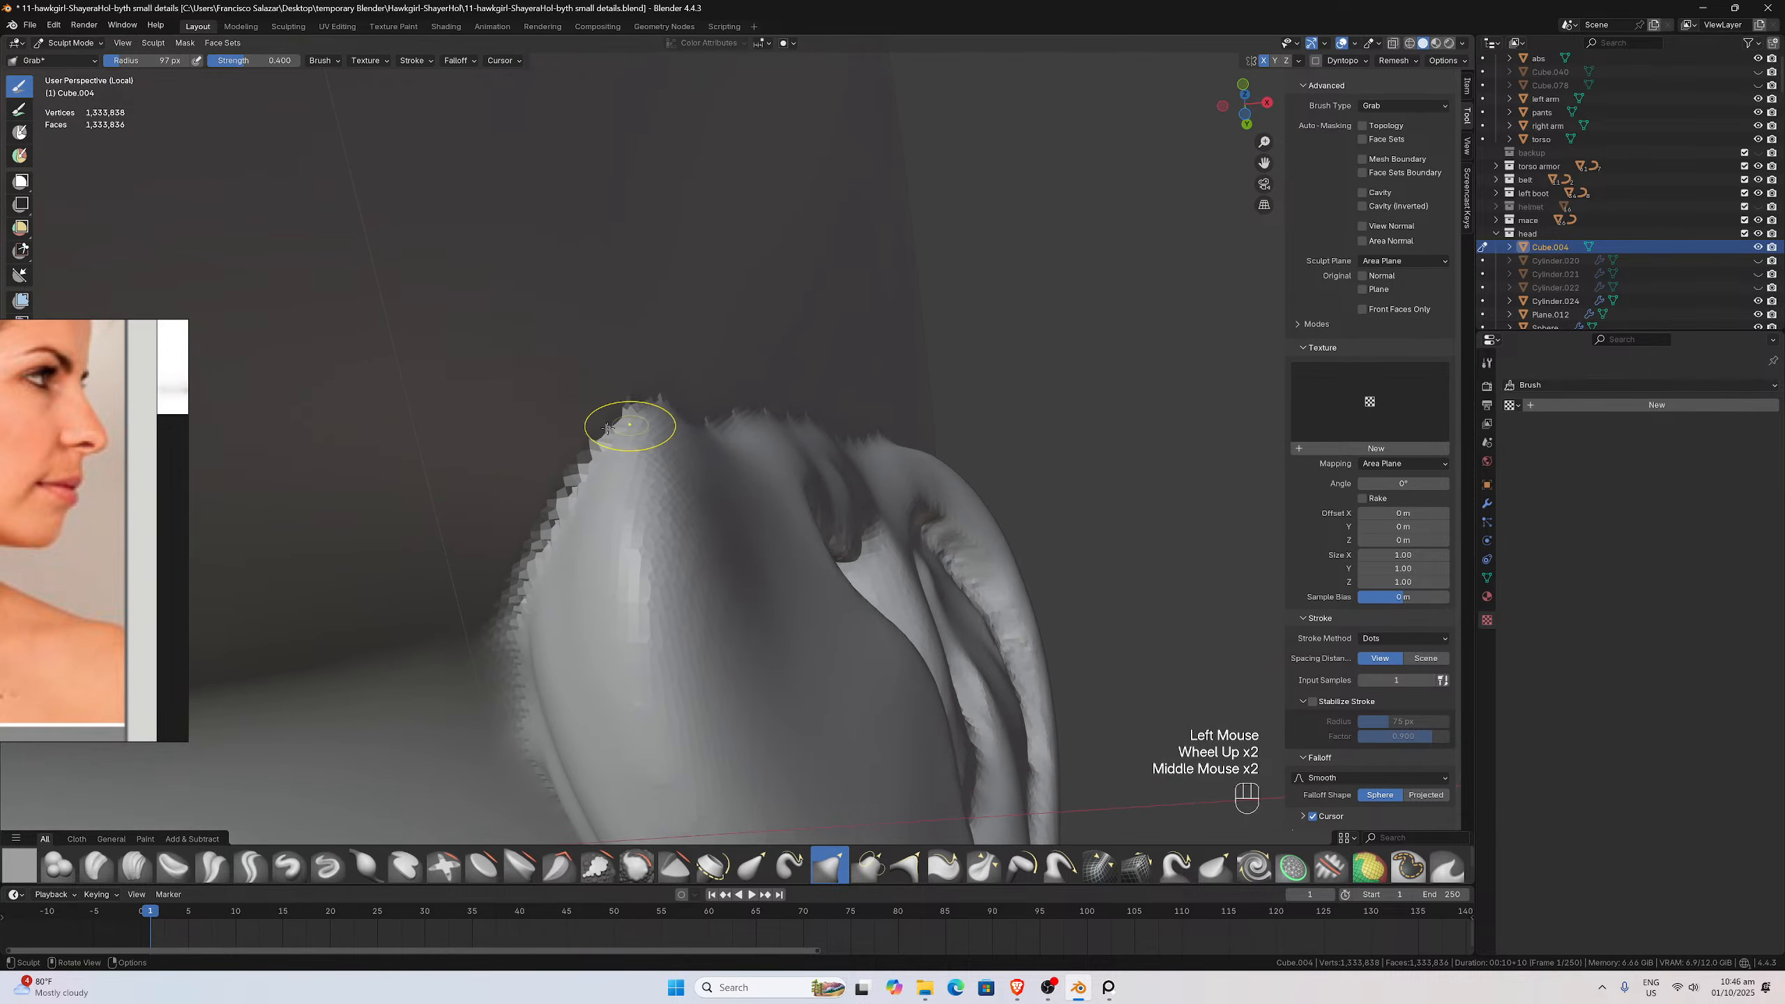
left_click_drag(609, 427, 546, 543, "shift")
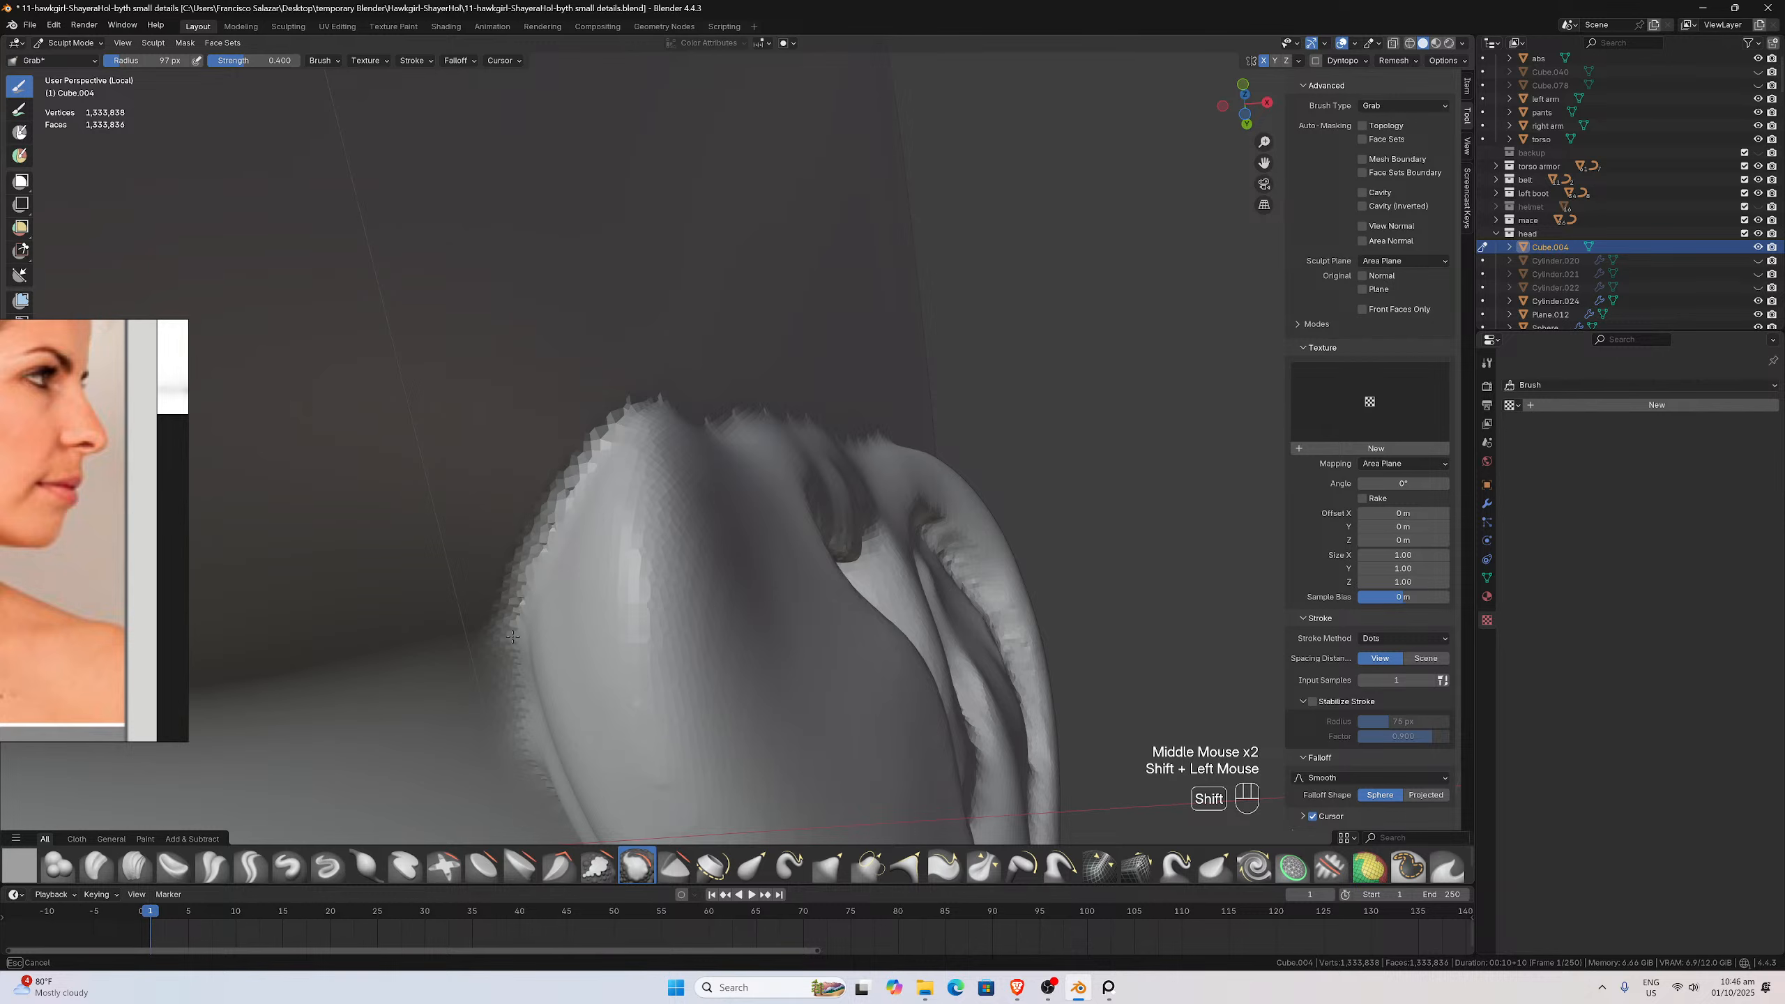
Smooth the rough seam where the ear's rounded end meets the head
mouse_move(681, 385)
middle_mouse_down()
mouse_move(541, 451)
mouse_move(551, 524)
middle_mouse_up()
mouse_move(552, 523)
middle_mouse_down()
mouse_move(558, 511)
mouse_move(621, 559)
mouse_move(759, 584)
middle_mouse_up()
scroll(620, 559, "up", 1)
scroll(621, 558, "up", 1)
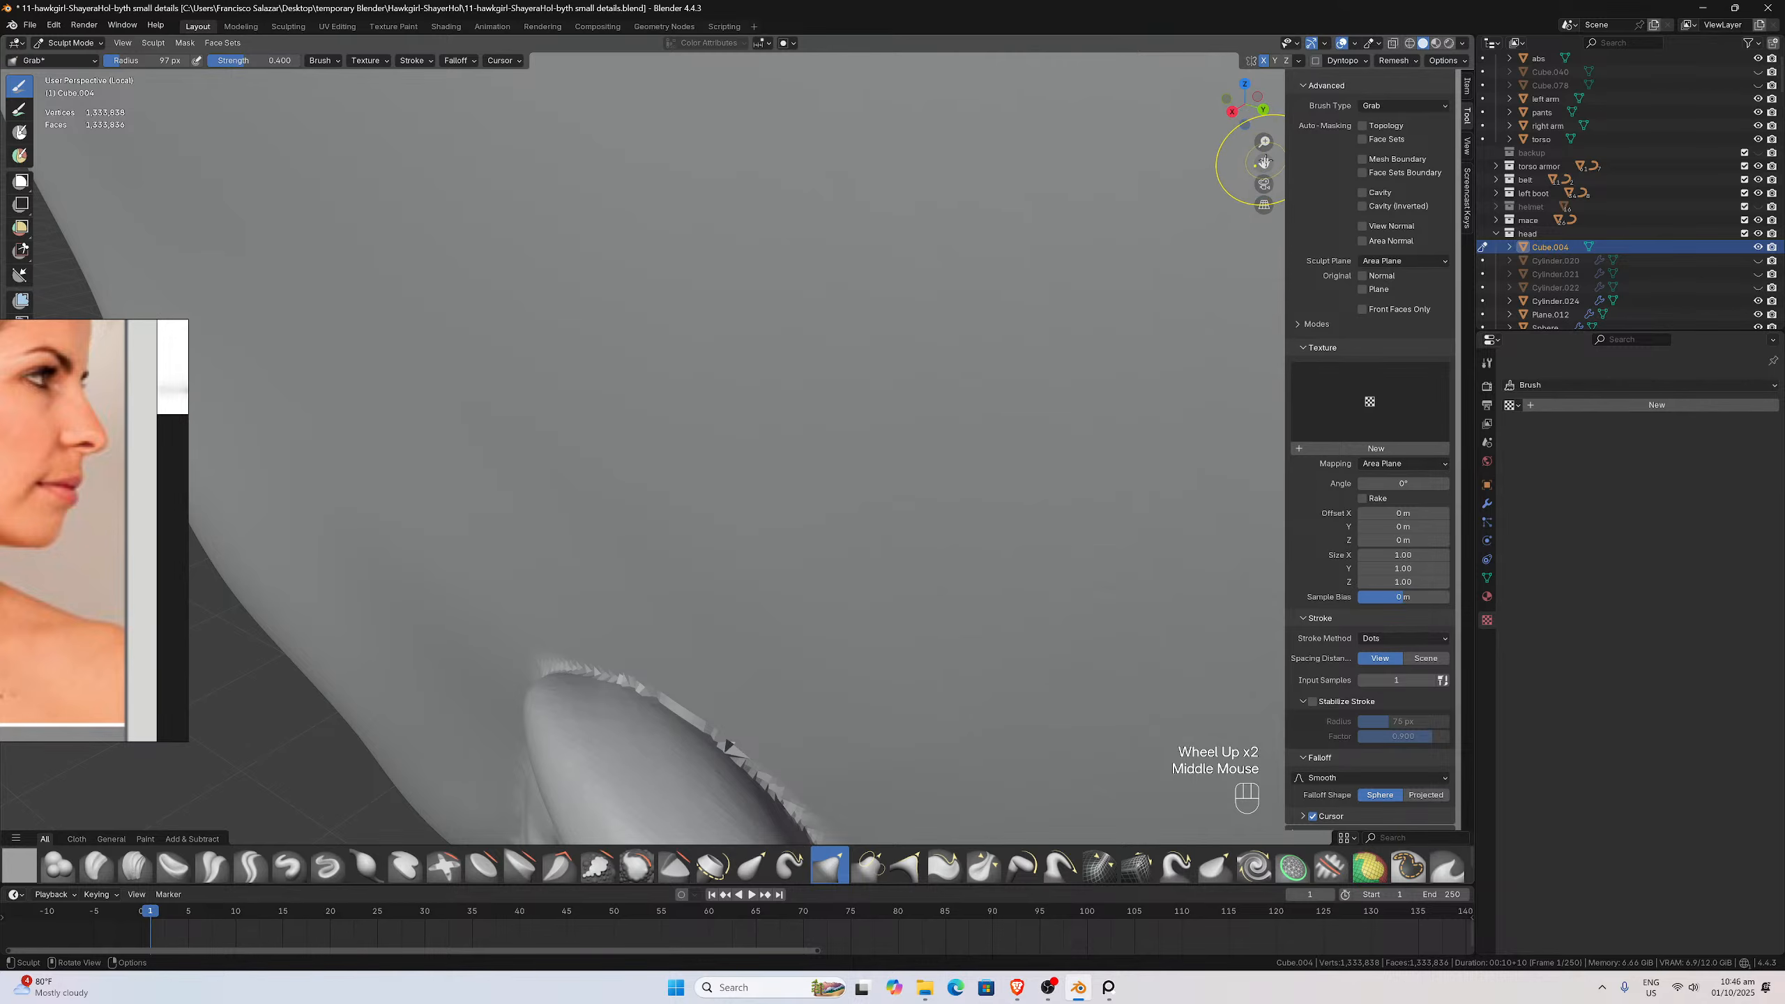
left_click_drag(1263, 163, 1245, 41)
scroll(930, 394, "up", 1)
middle_click_drag(930, 394, 719, 463)
scroll(829, 434, "up", 1)
mouse_move(539, 516)
left_mouse_down("shift")
mouse_move(520, 513)
mouse_move(653, 534)
mouse_move(808, 597)
left_mouse_up("shift")
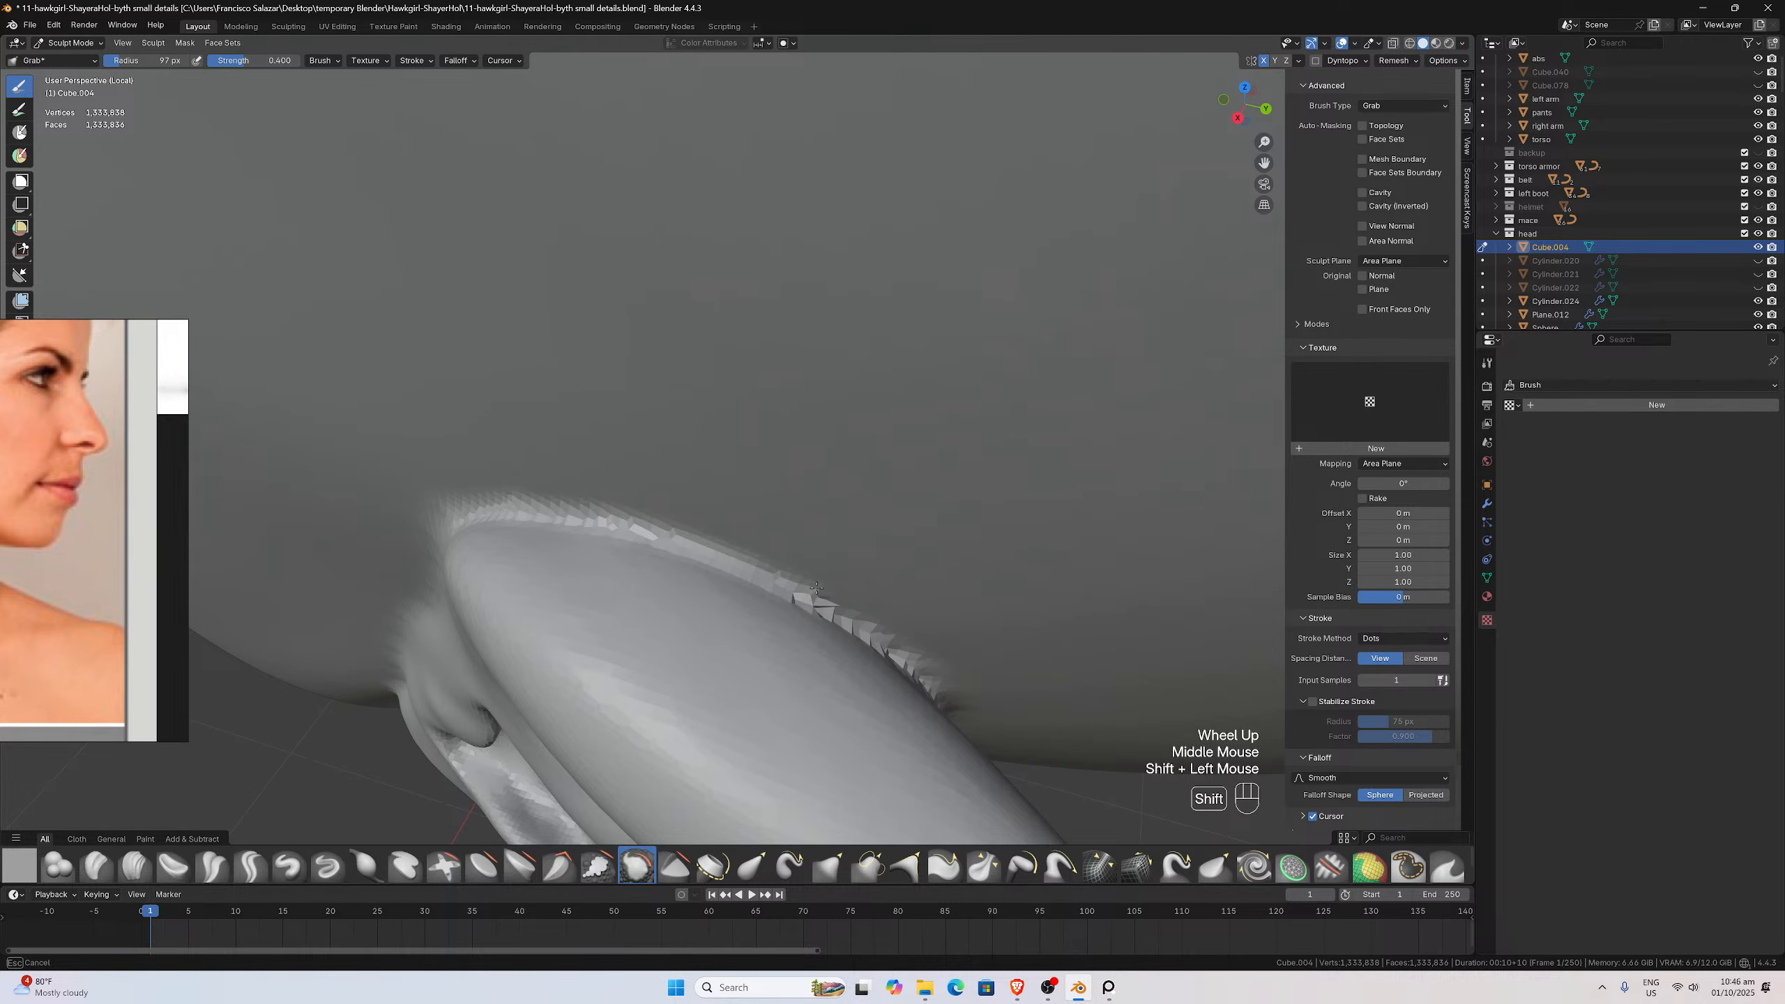
Smooth the ridge along the seam behind the ear, from its upper end down its length
middle_click_drag(808, 597, 689, 522)
mouse_move(688, 522)
left_mouse_down("shift")
mouse_move(632, 492)
mouse_move(675, 584)
mouse_move(646, 541)
mouse_move(843, 800)
mouse_move(769, 706)
left_mouse_up("shift")
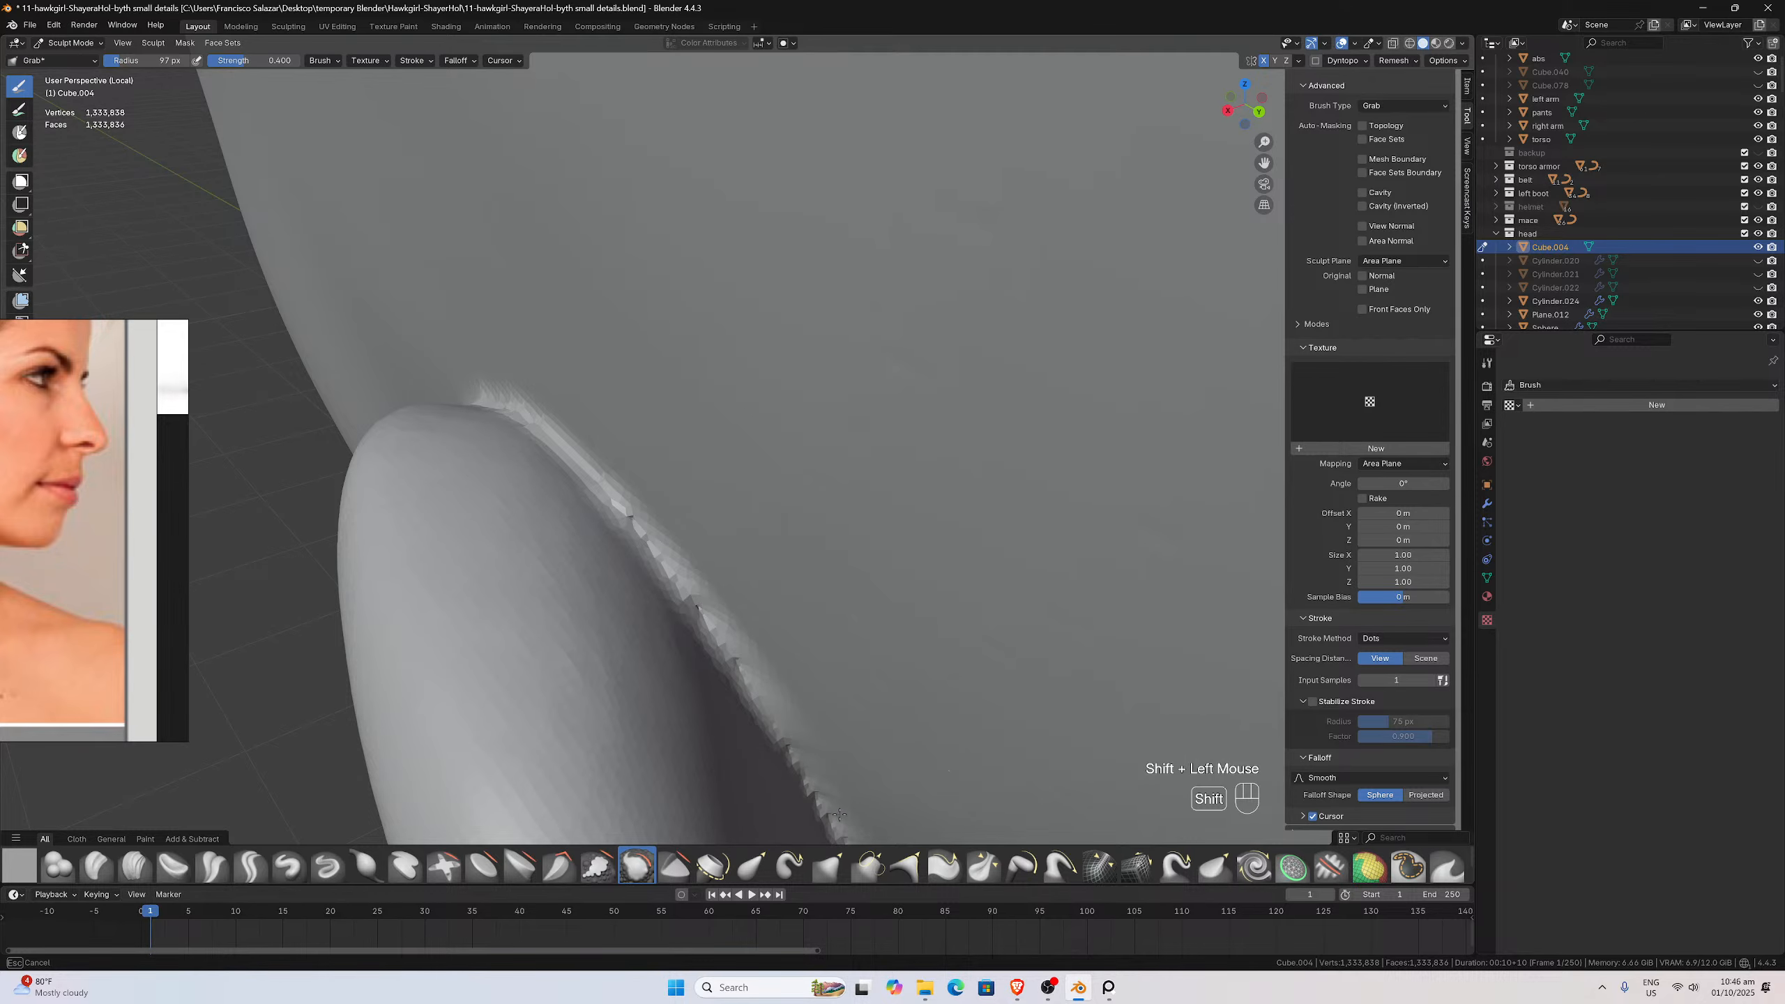
left_click_drag(839, 814, 835, 808, "shift")
scroll(785, 638, "down", 5)
mouse_move(785, 638)
middle_mouse_down()
mouse_move(737, 498)
mouse_move(745, 526)
middle_mouse_up()
scroll(739, 482, "up", 4)
scroll(756, 597, "down", 1)
left_click_drag(757, 598, 849, 765, "shift")
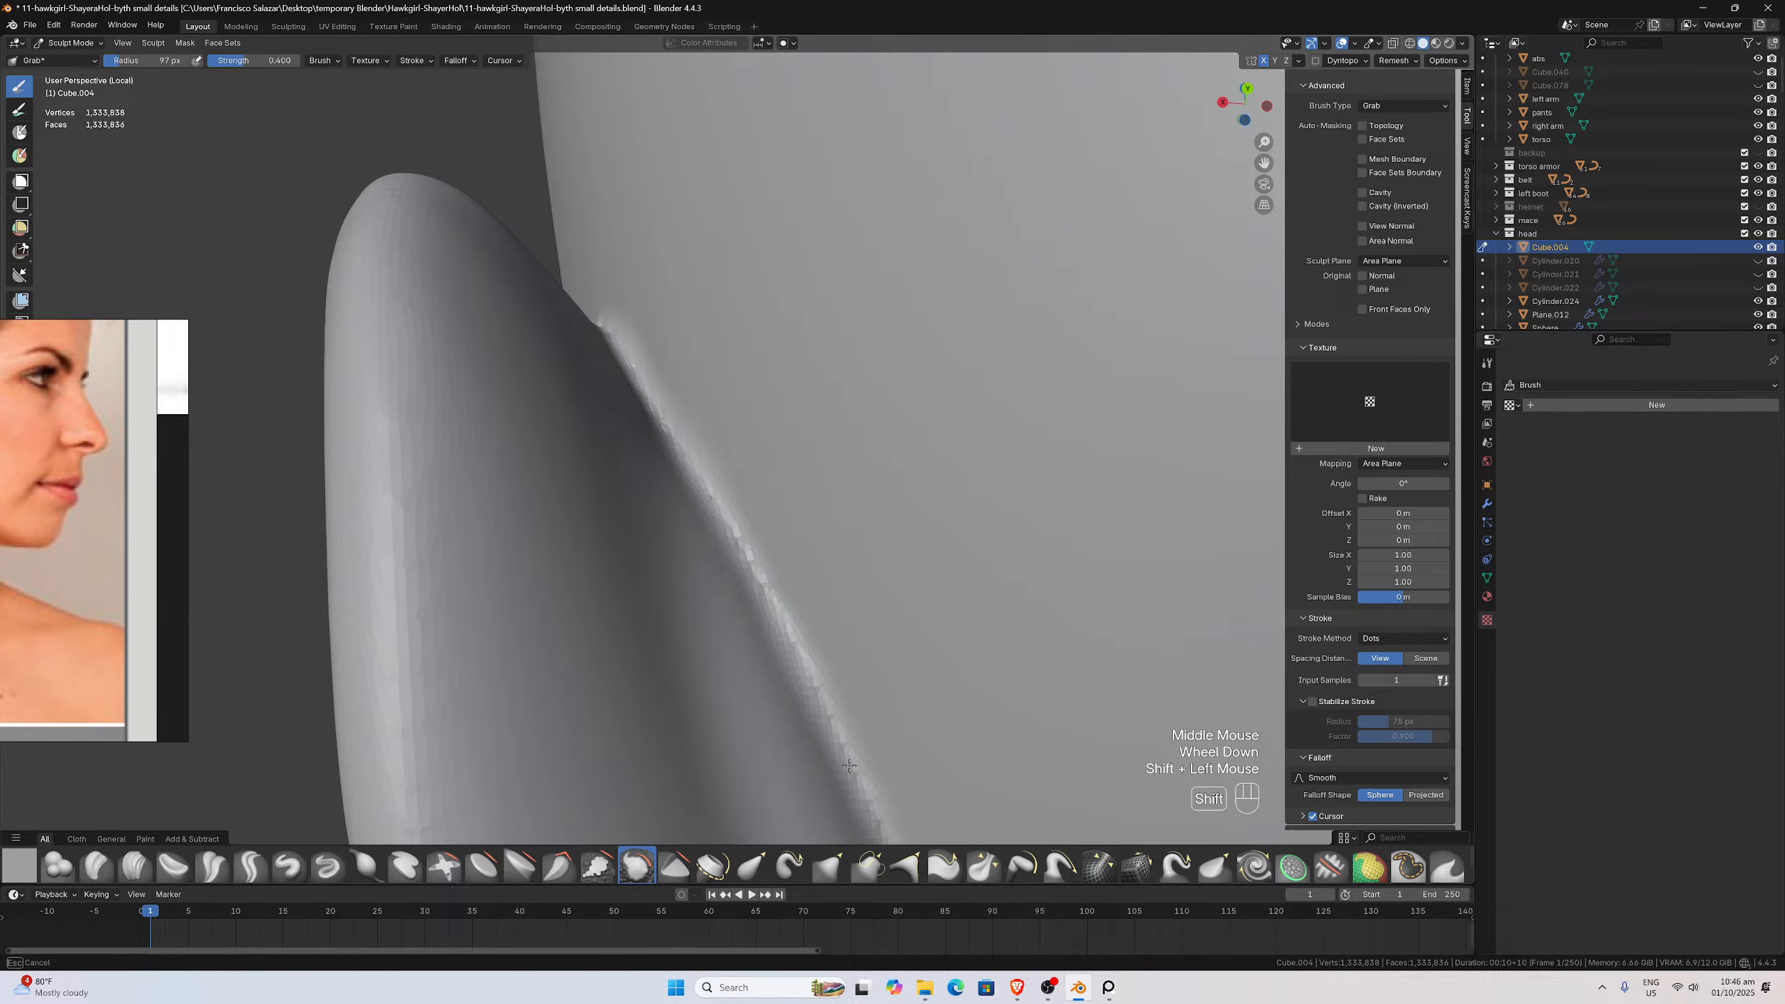
left_click_drag(724, 482, 724, 483, "shift")
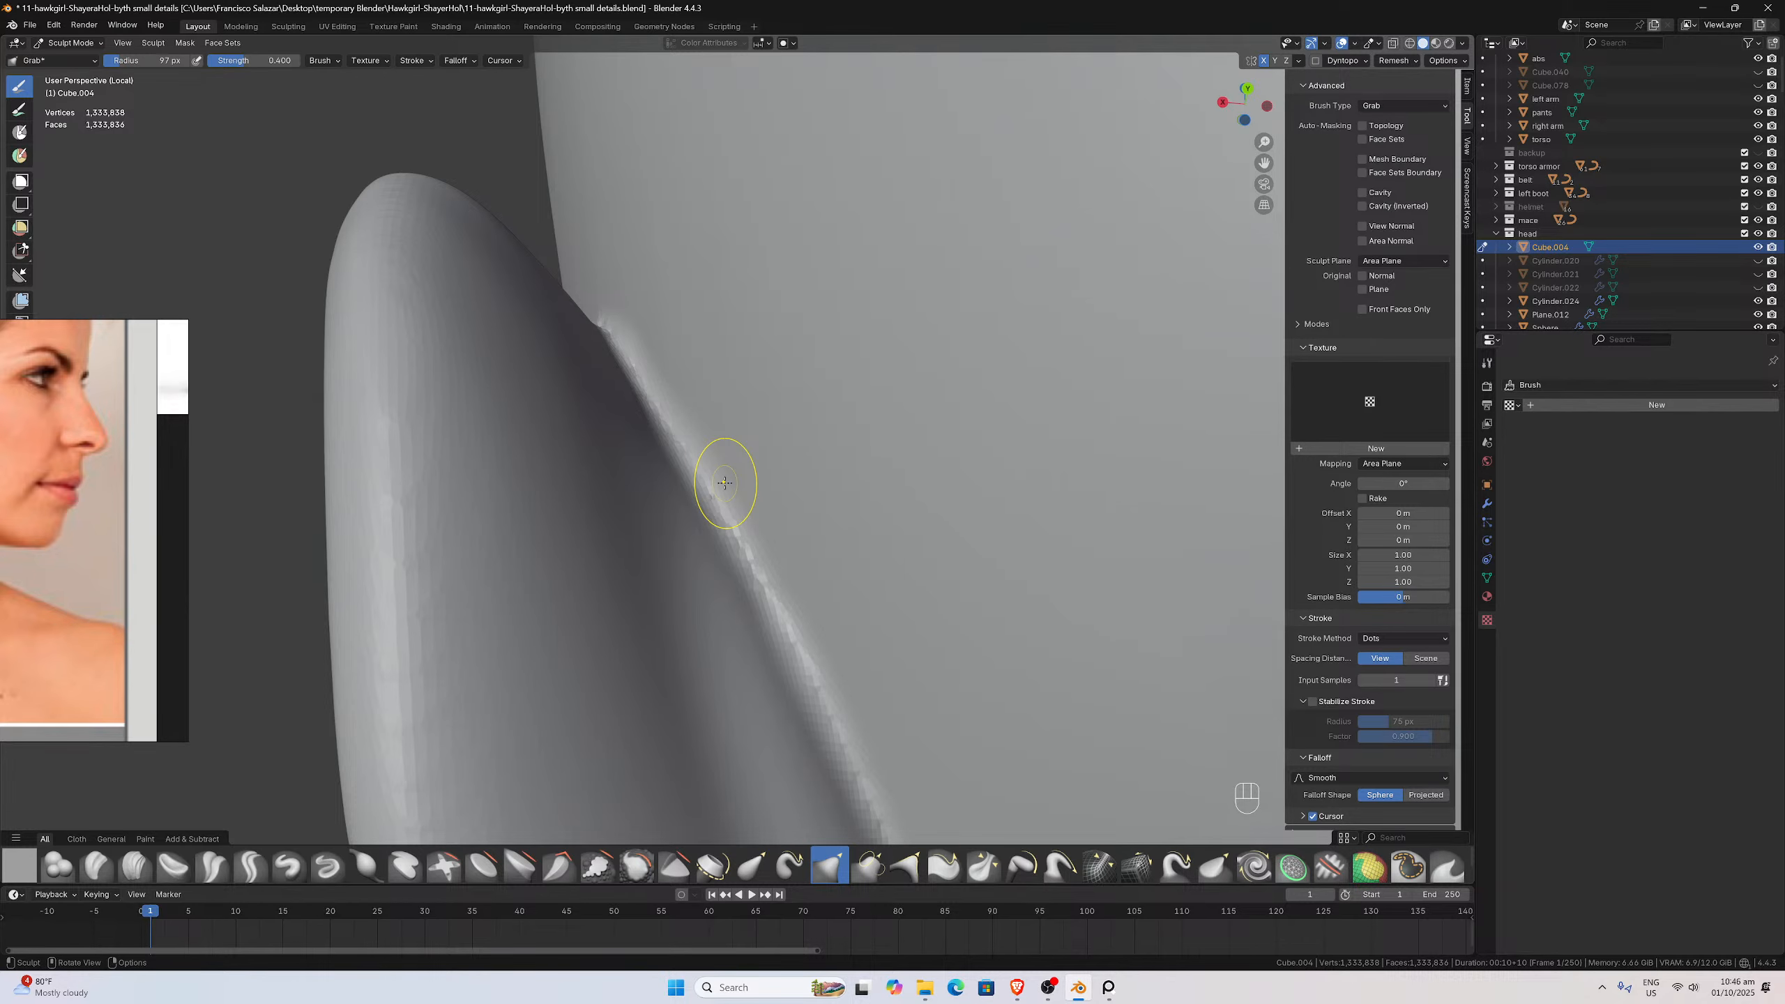
Smooth the back of the ear's outer rim from its top down to the middle
scroll(724, 482, "down", 2)
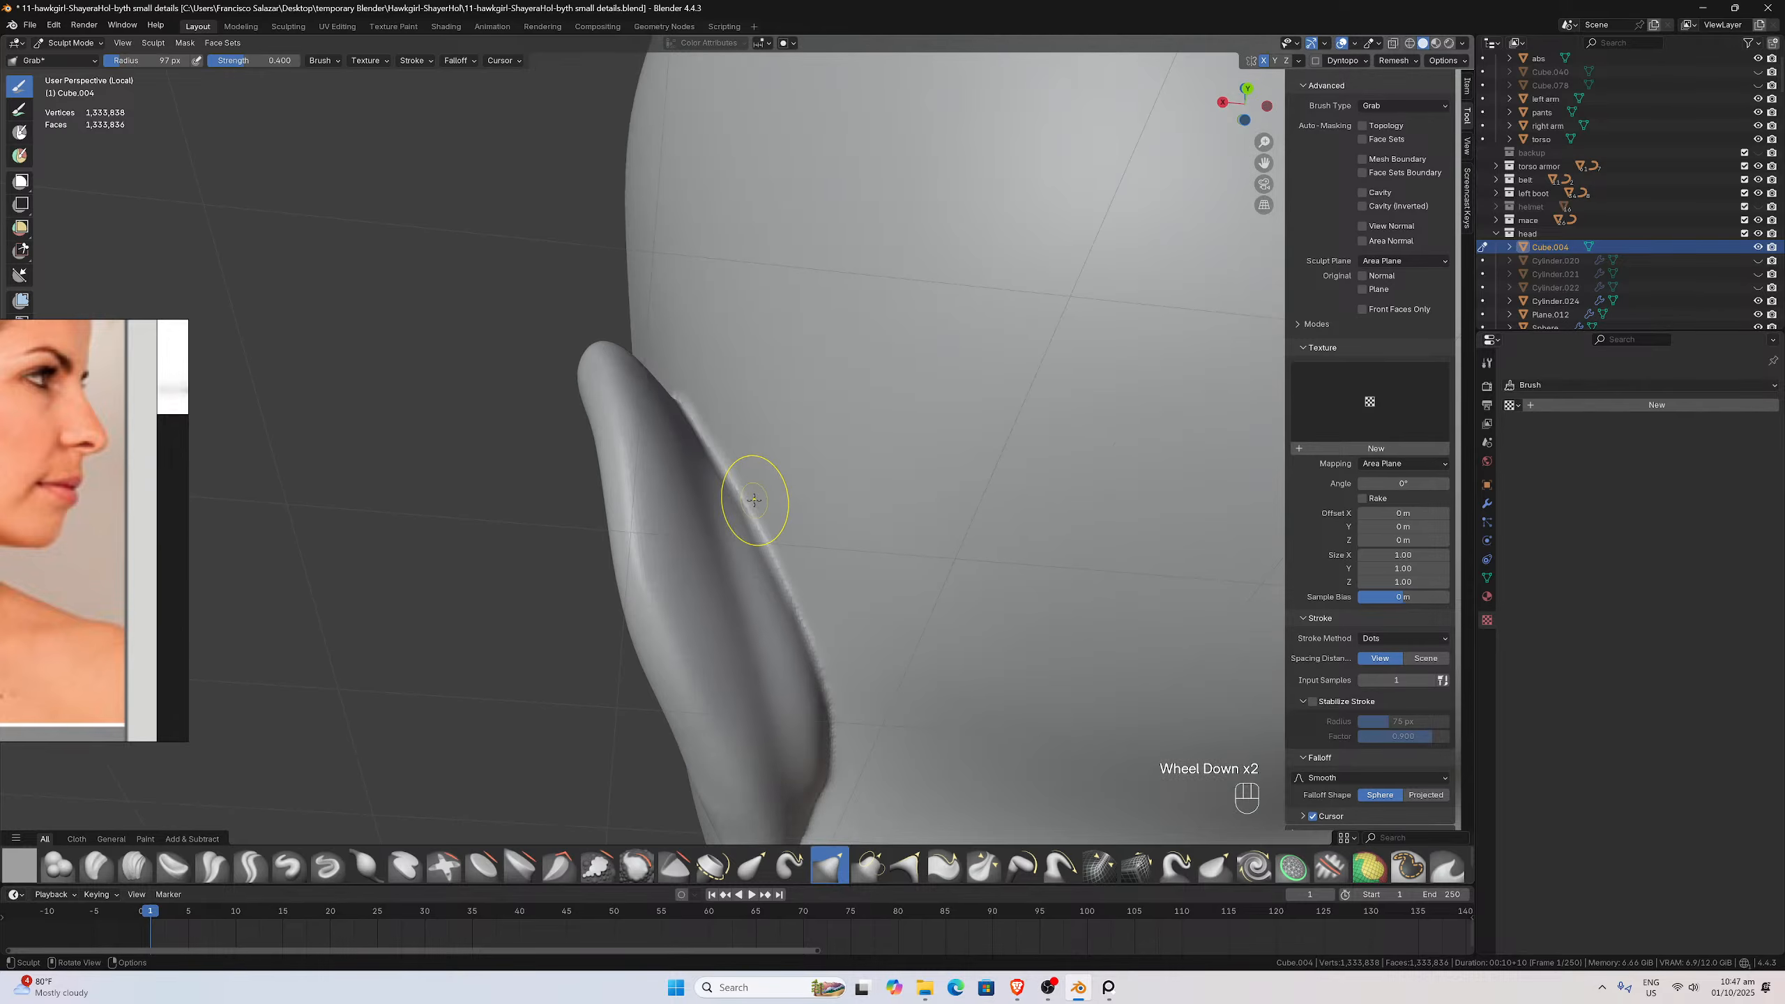
middle_click_drag(756, 498, 729, 510)
scroll(729, 509, "up", 2)
left_click_drag(585, 512, 589, 676, "shift")
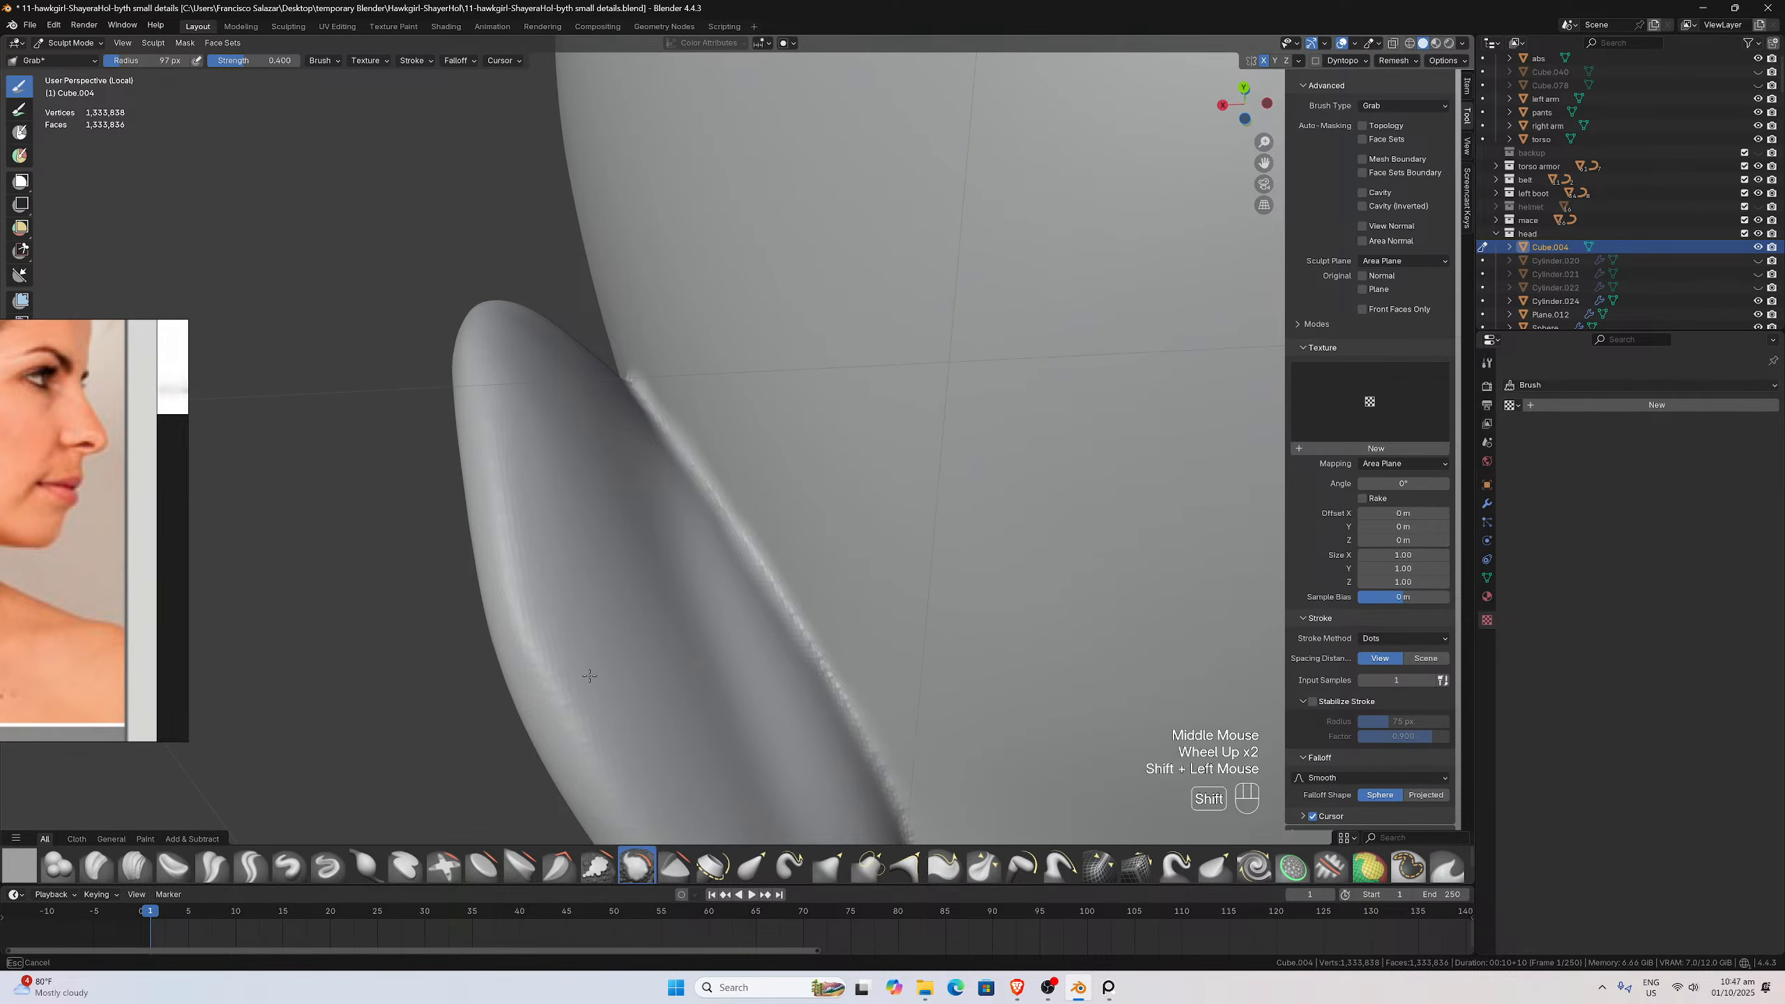
left_click_drag(524, 458, 558, 418, "shift")
Smooth the front of the ear around the outer rim and the folds inside it
mouse_move(558, 418)
middle_mouse_down()
mouse_move(797, 438)
mouse_move(573, 664)
middle_mouse_up()
scroll(797, 438, "up", 1)
mouse_move(550, 729)
left_mouse_down("shift")
mouse_move(564, 781)
mouse_move(566, 704)
mouse_move(598, 714)
mouse_move(685, 670)
mouse_move(697, 581)
left_mouse_up("shift")
left_click_drag(758, 638, 776, 718, "shift")
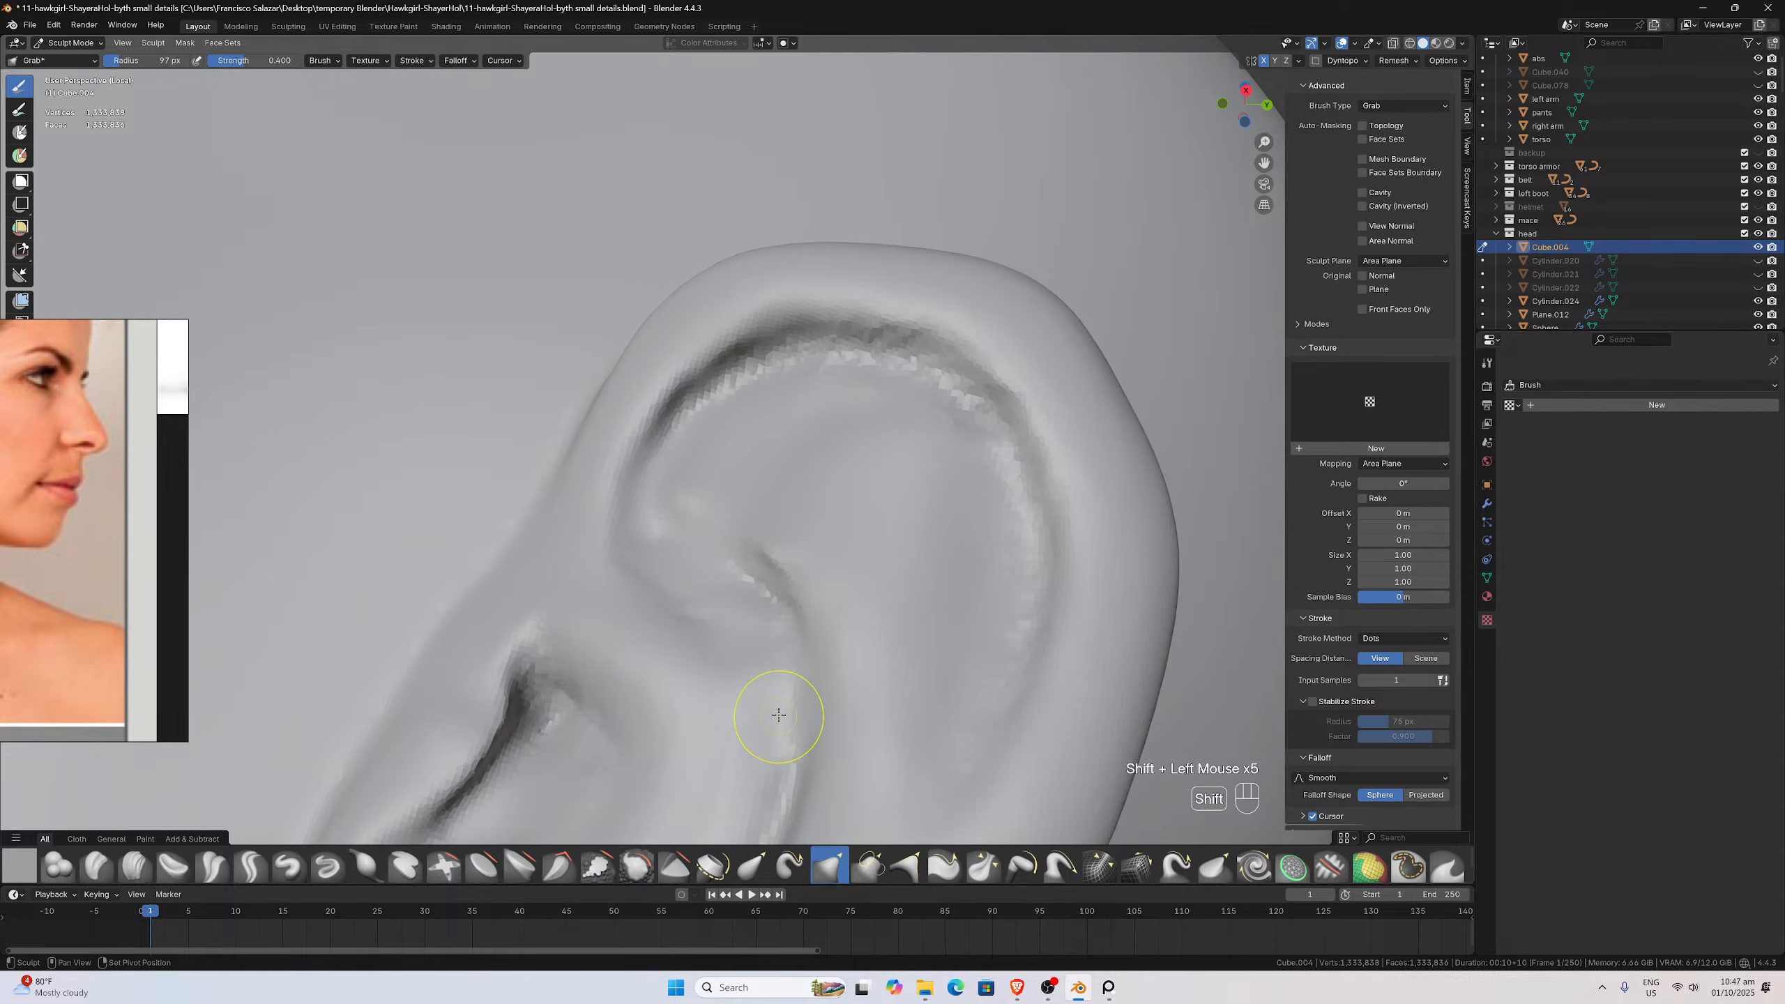
middle_click_drag(777, 717, 876, 670)
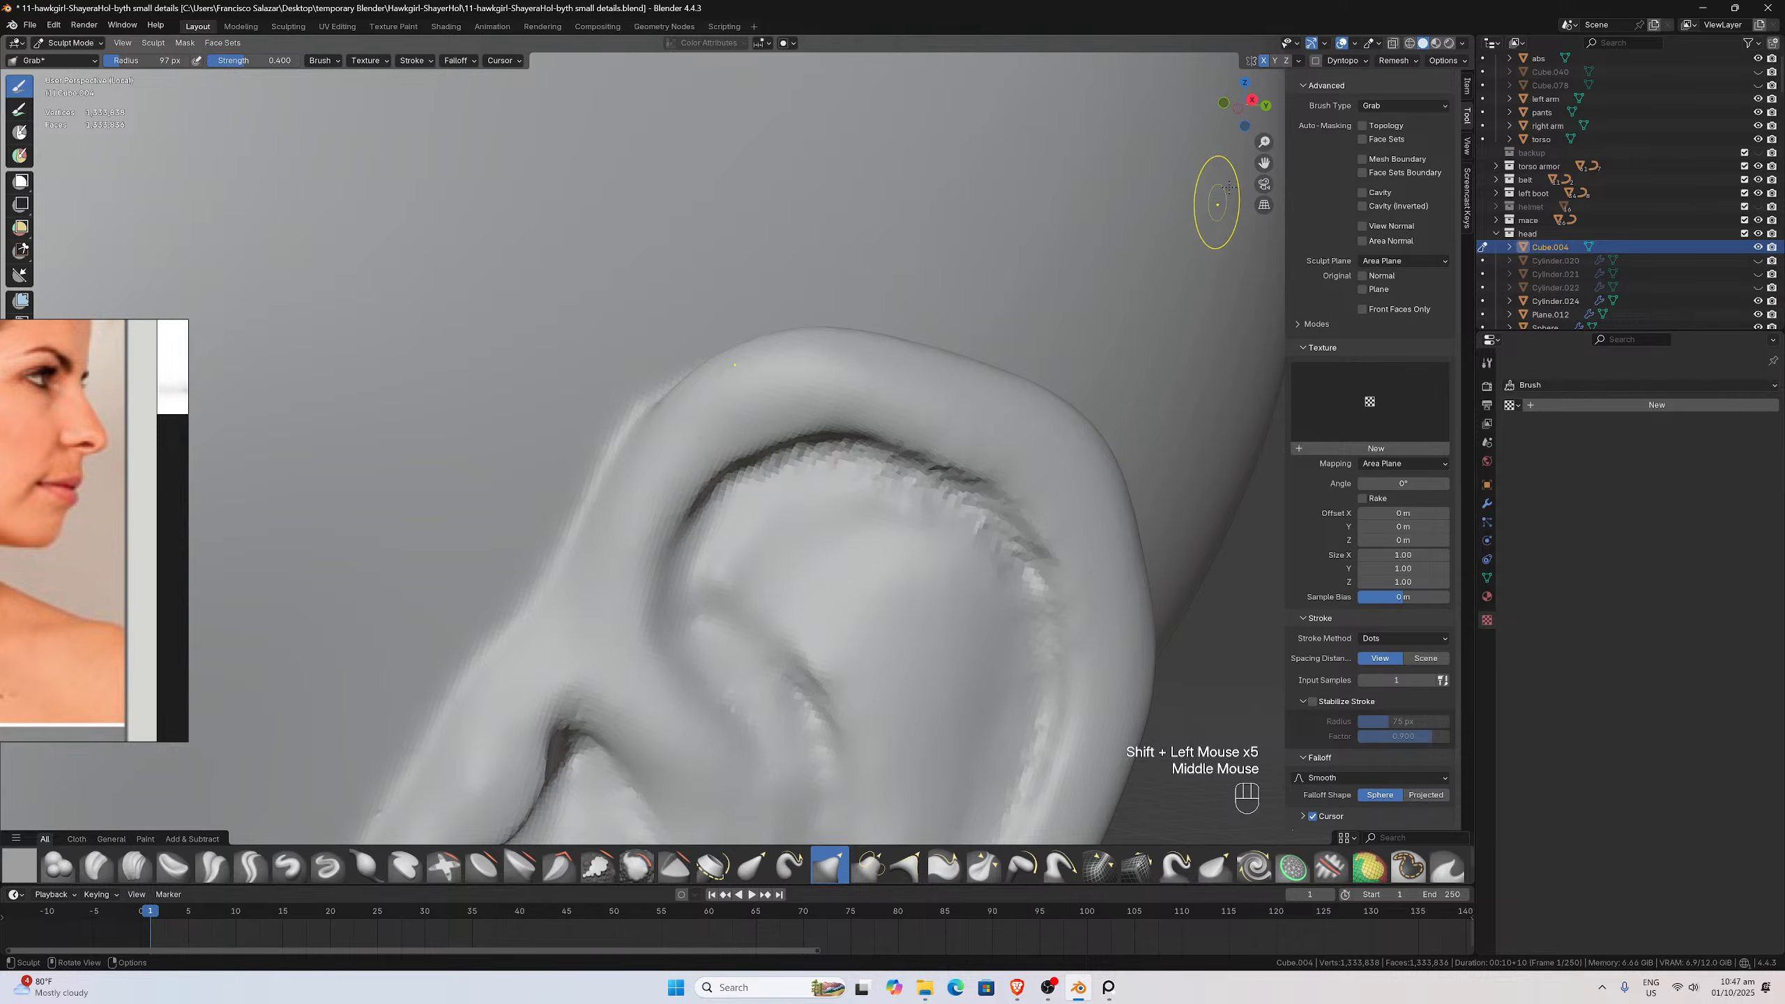
Smooth the ear's inner bowl around the canal opening and the skin in front of it
left_click_drag(1264, 142, 1028, 395)
scroll(984, 436, "up", 2)
middle_click_drag(906, 492, 898, 576)
left_click_drag(791, 643, 766, 651, "shift")
left_click_drag(763, 647, 748, 634, "shift")
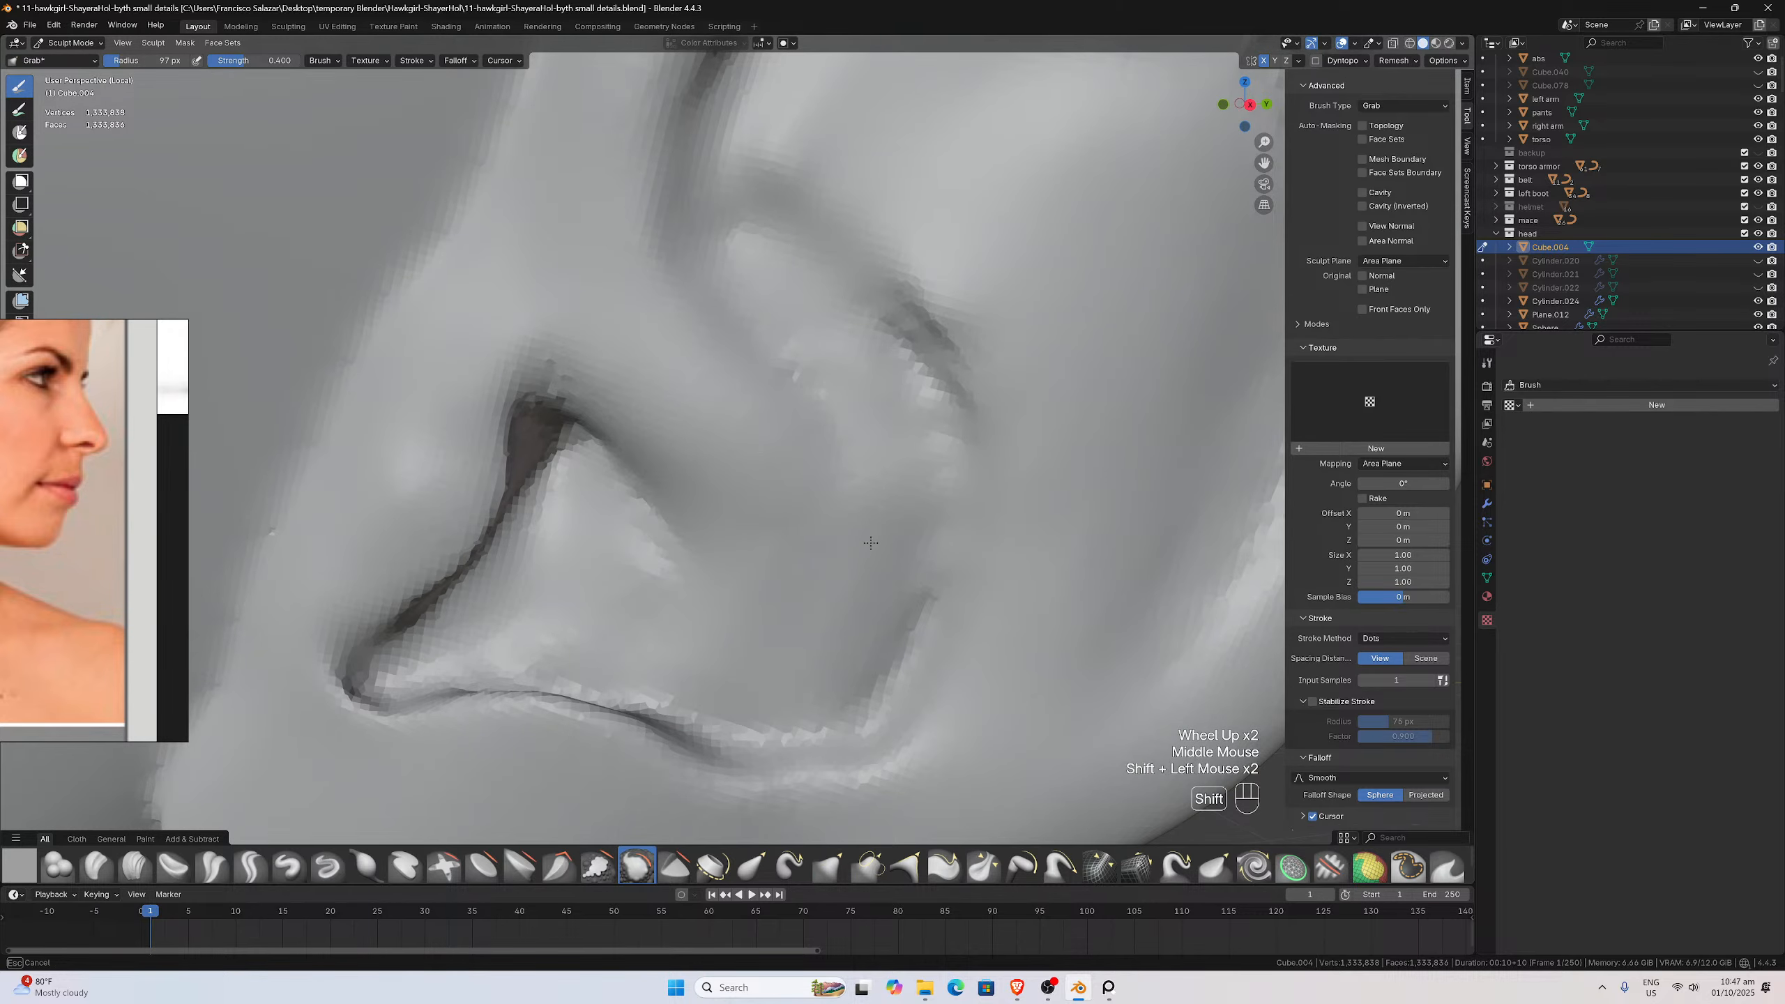
left_click_drag(617, 558, 484, 624, "shift")
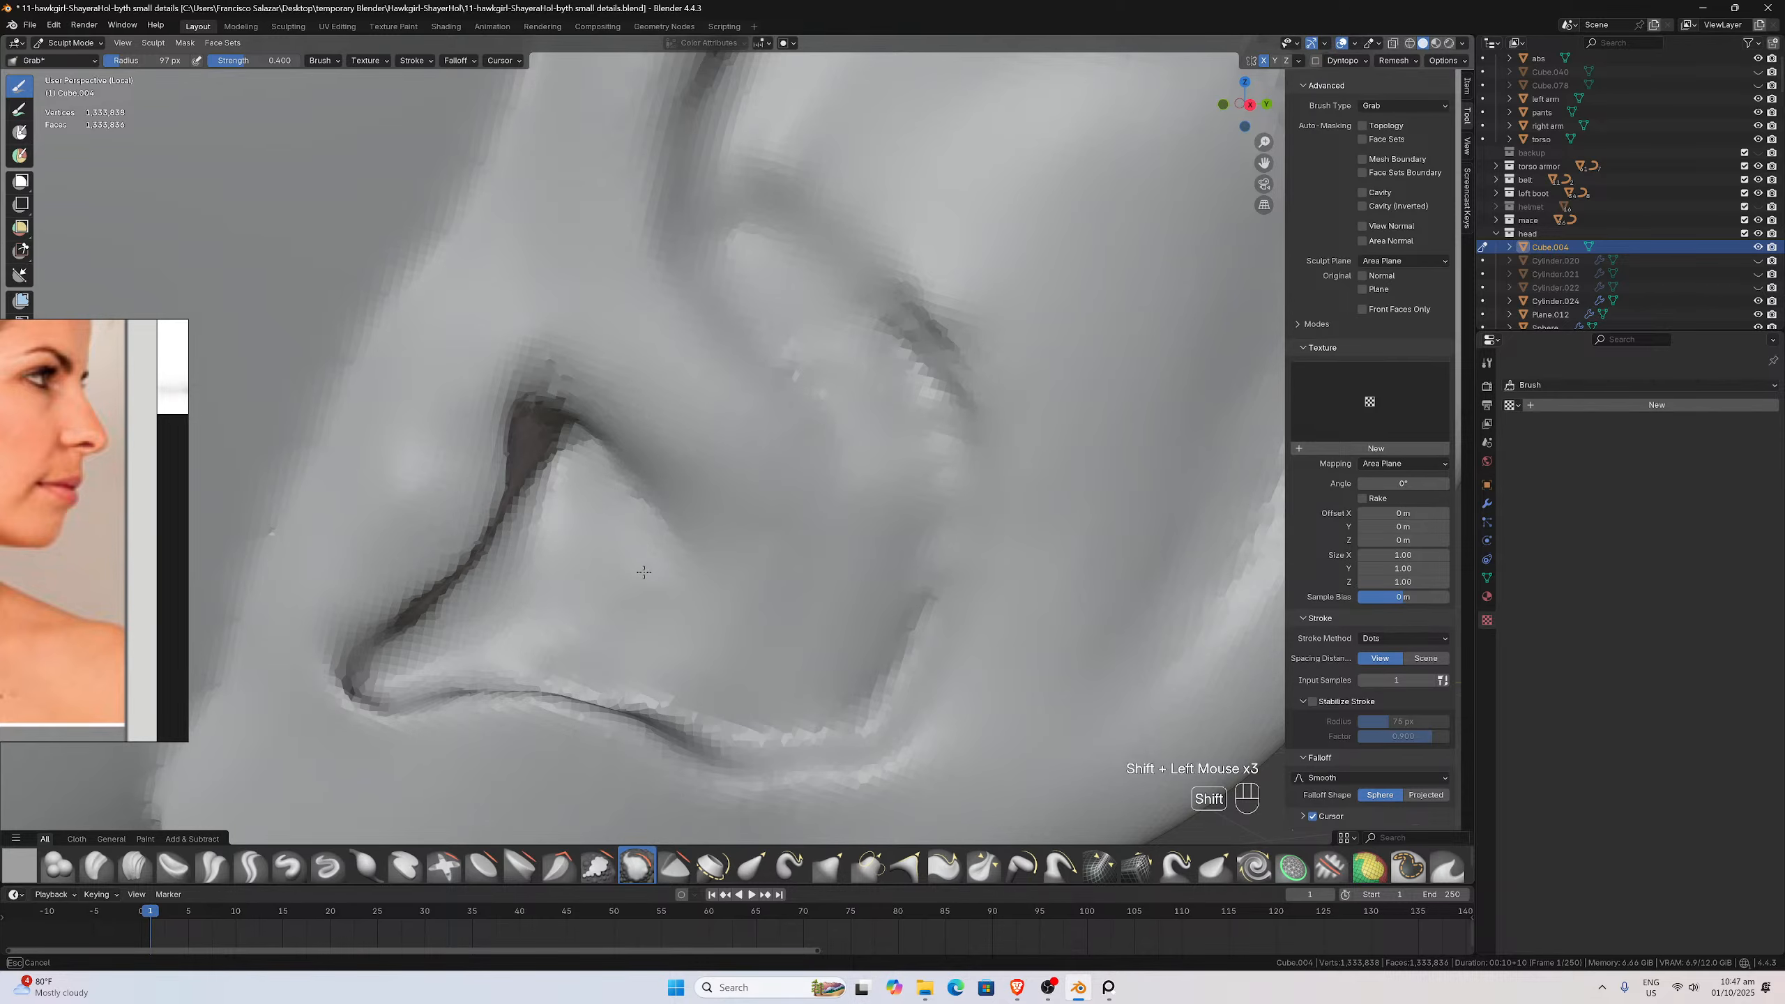
left_click_drag(643, 572, 634, 561, "shift")
left_click_drag(375, 380, 372, 350, "shift")
Frame the whole ear from the side and select the Clay brush
scroll(343, 428, "down", 2)
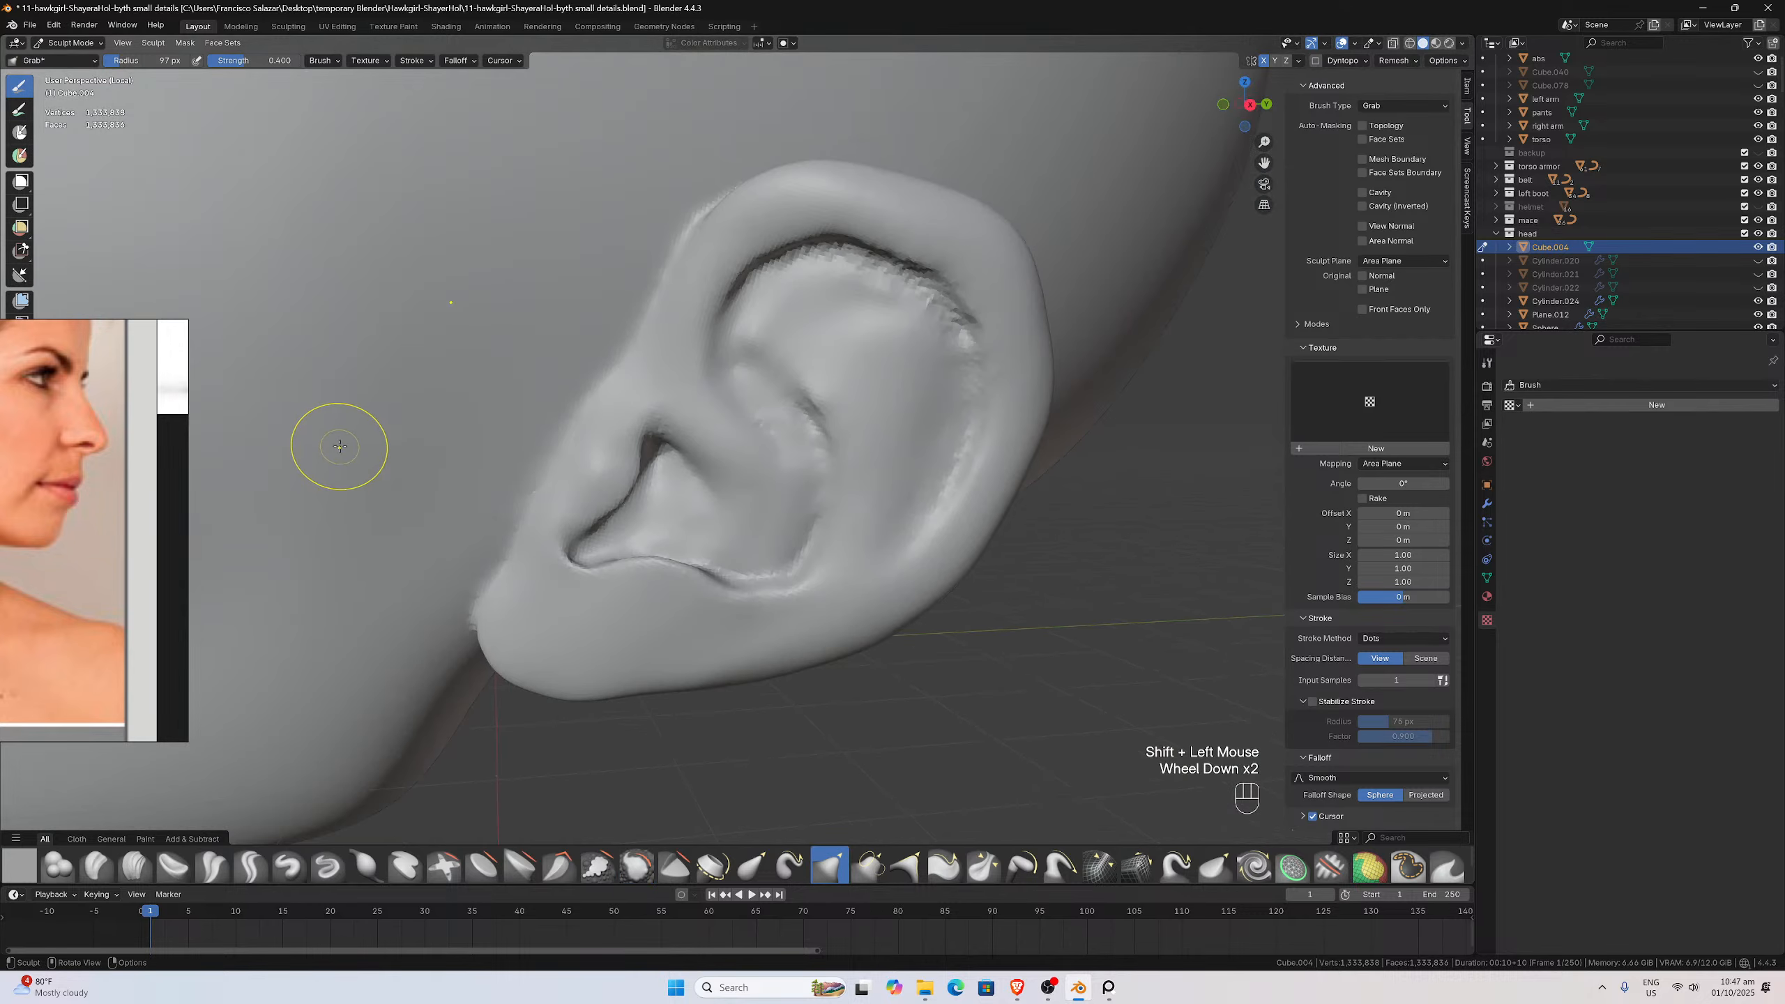
middle_click_drag(339, 438, 147, 890)
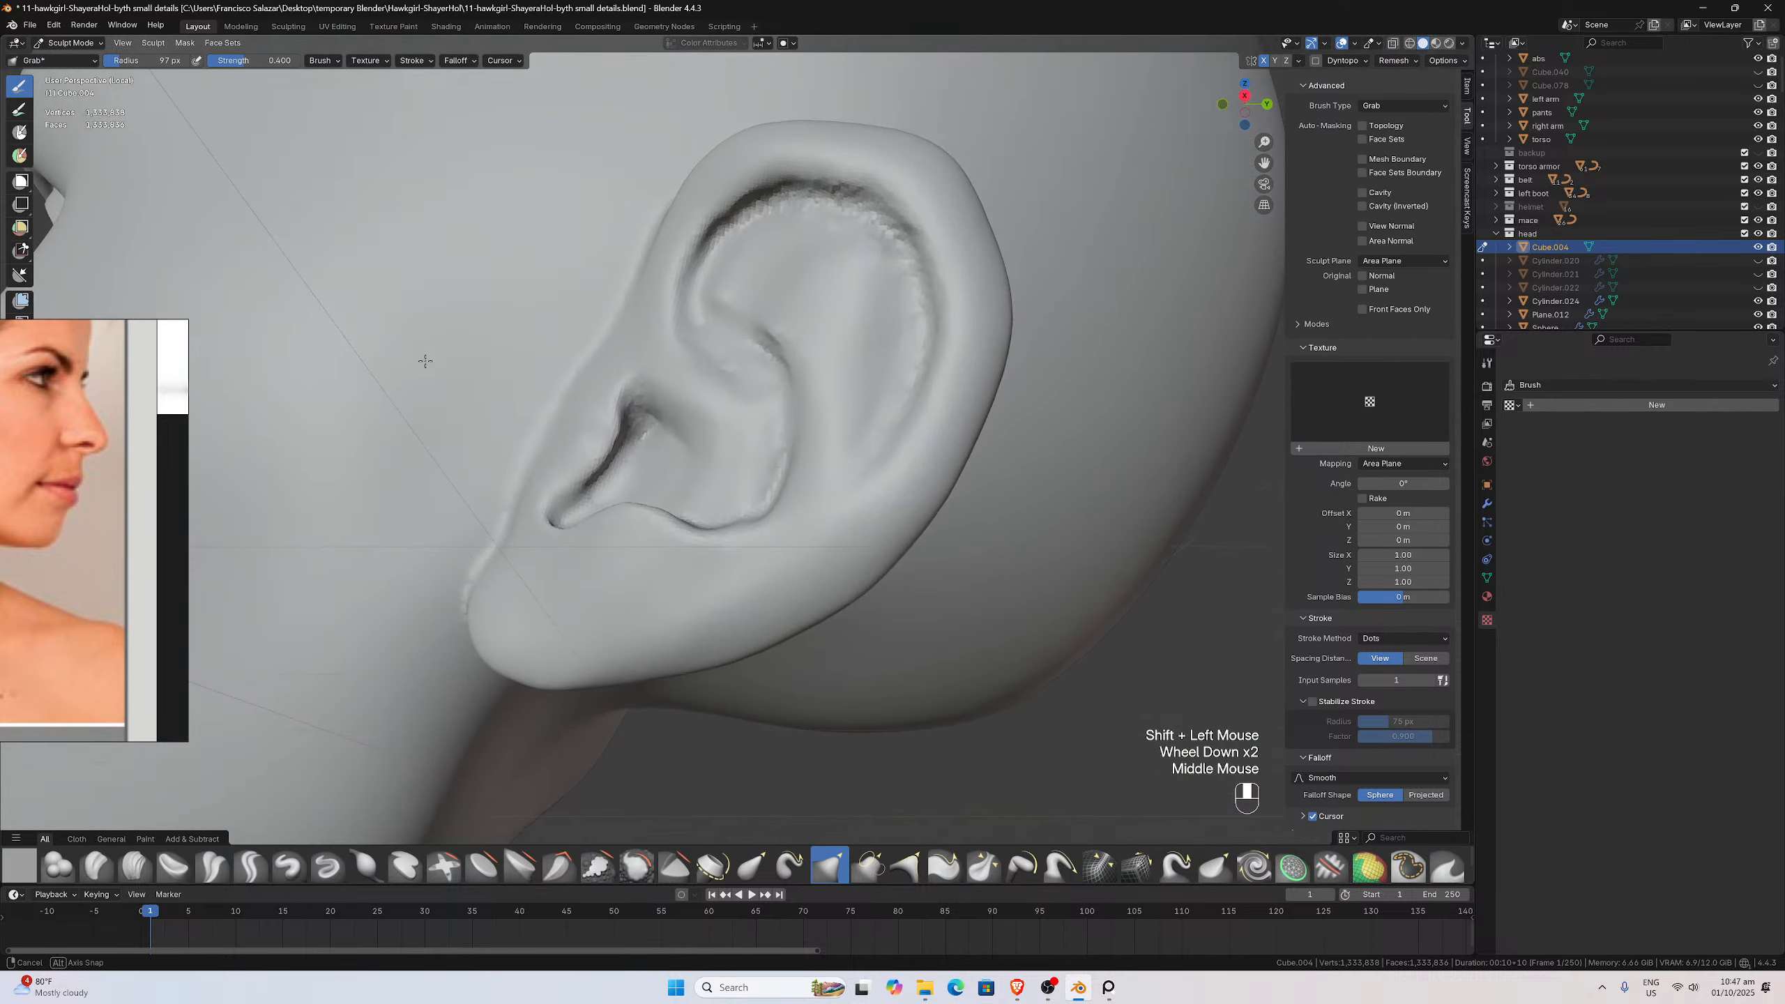
left_click(97, 866)
Find a close-up side photo of a woman's ear on the reference board
mouse_move(97, 559)
left_mouse_down()
mouse_move(327, 590)
mouse_move(305, 587)
left_mouse_up()
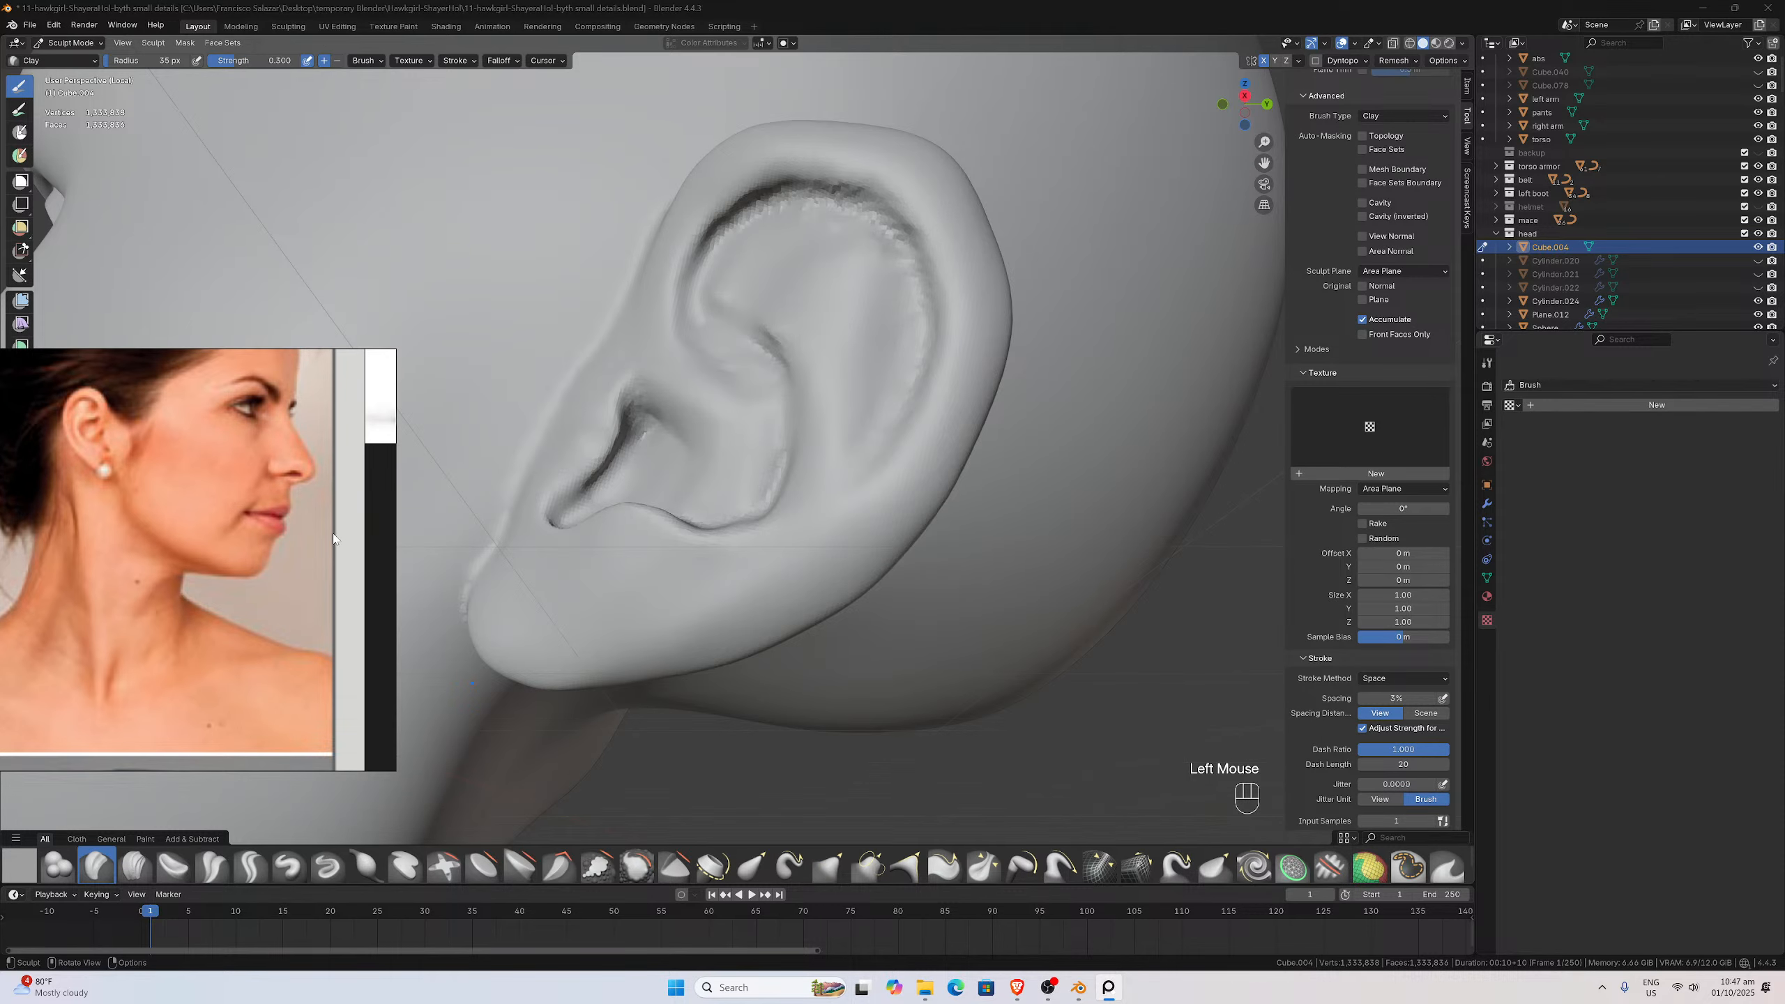
scroll(243, 546, "down", 8)
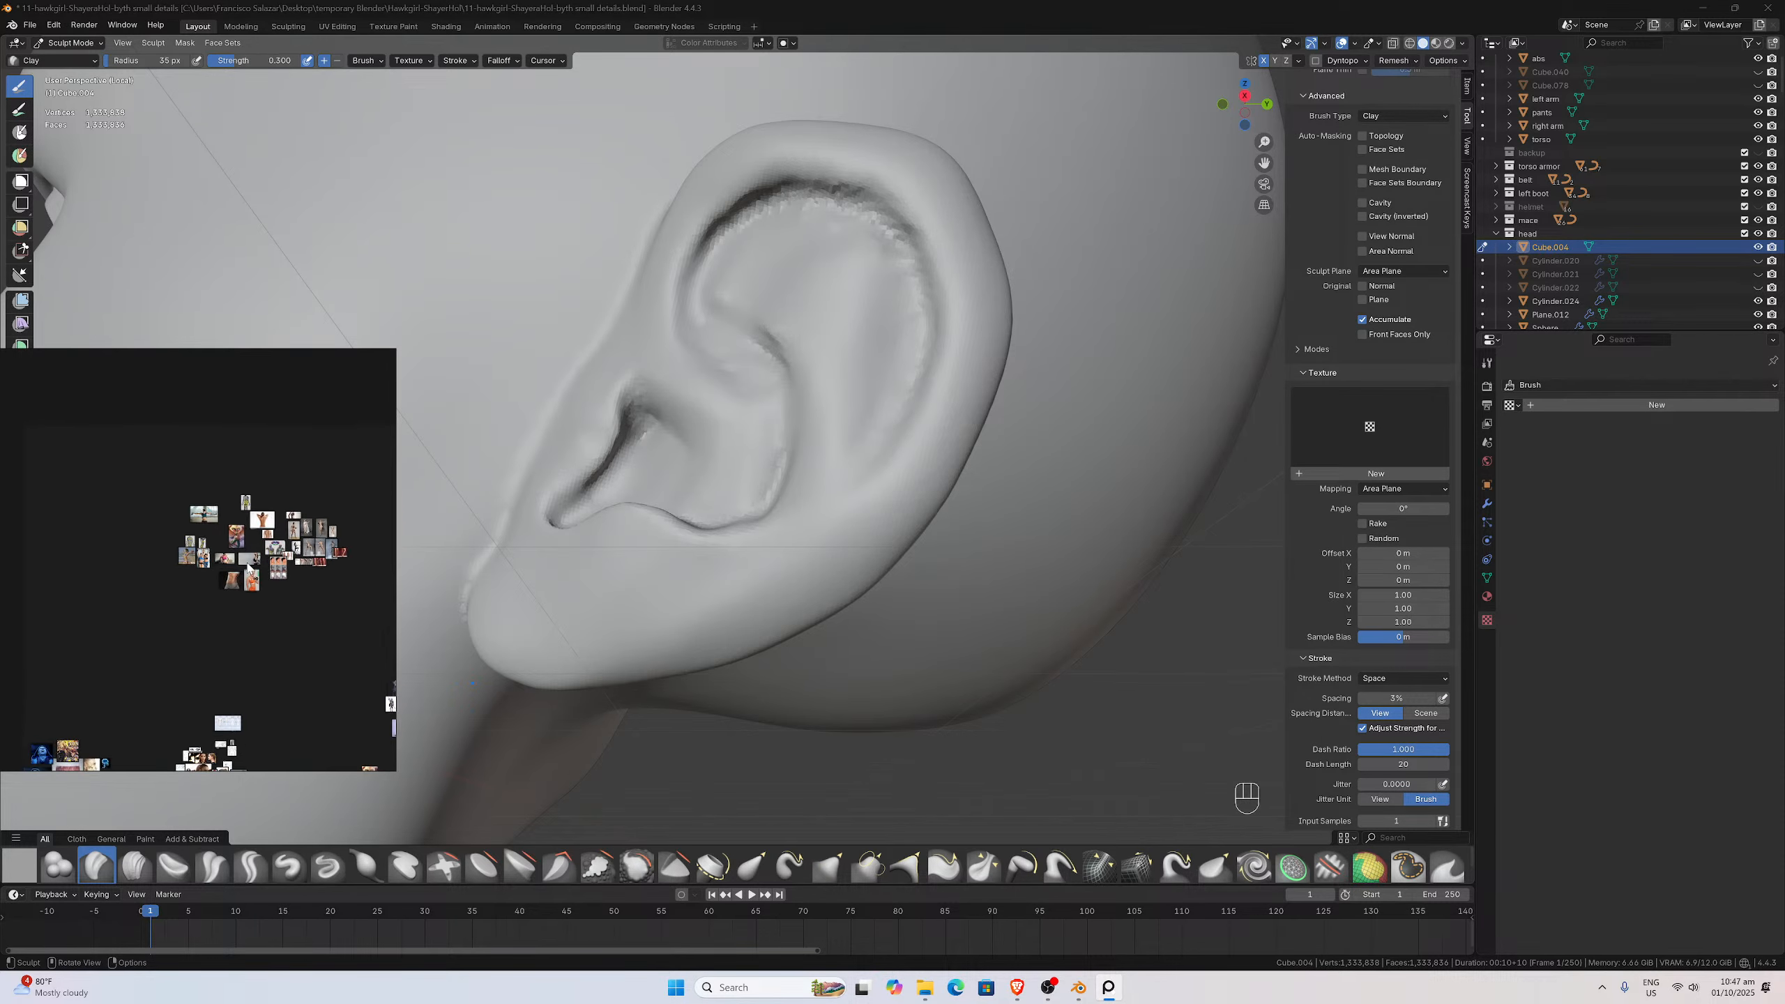
scroll(248, 564, "up", 3)
scroll(239, 562, "down", 8)
scroll(187, 599, "up", 3)
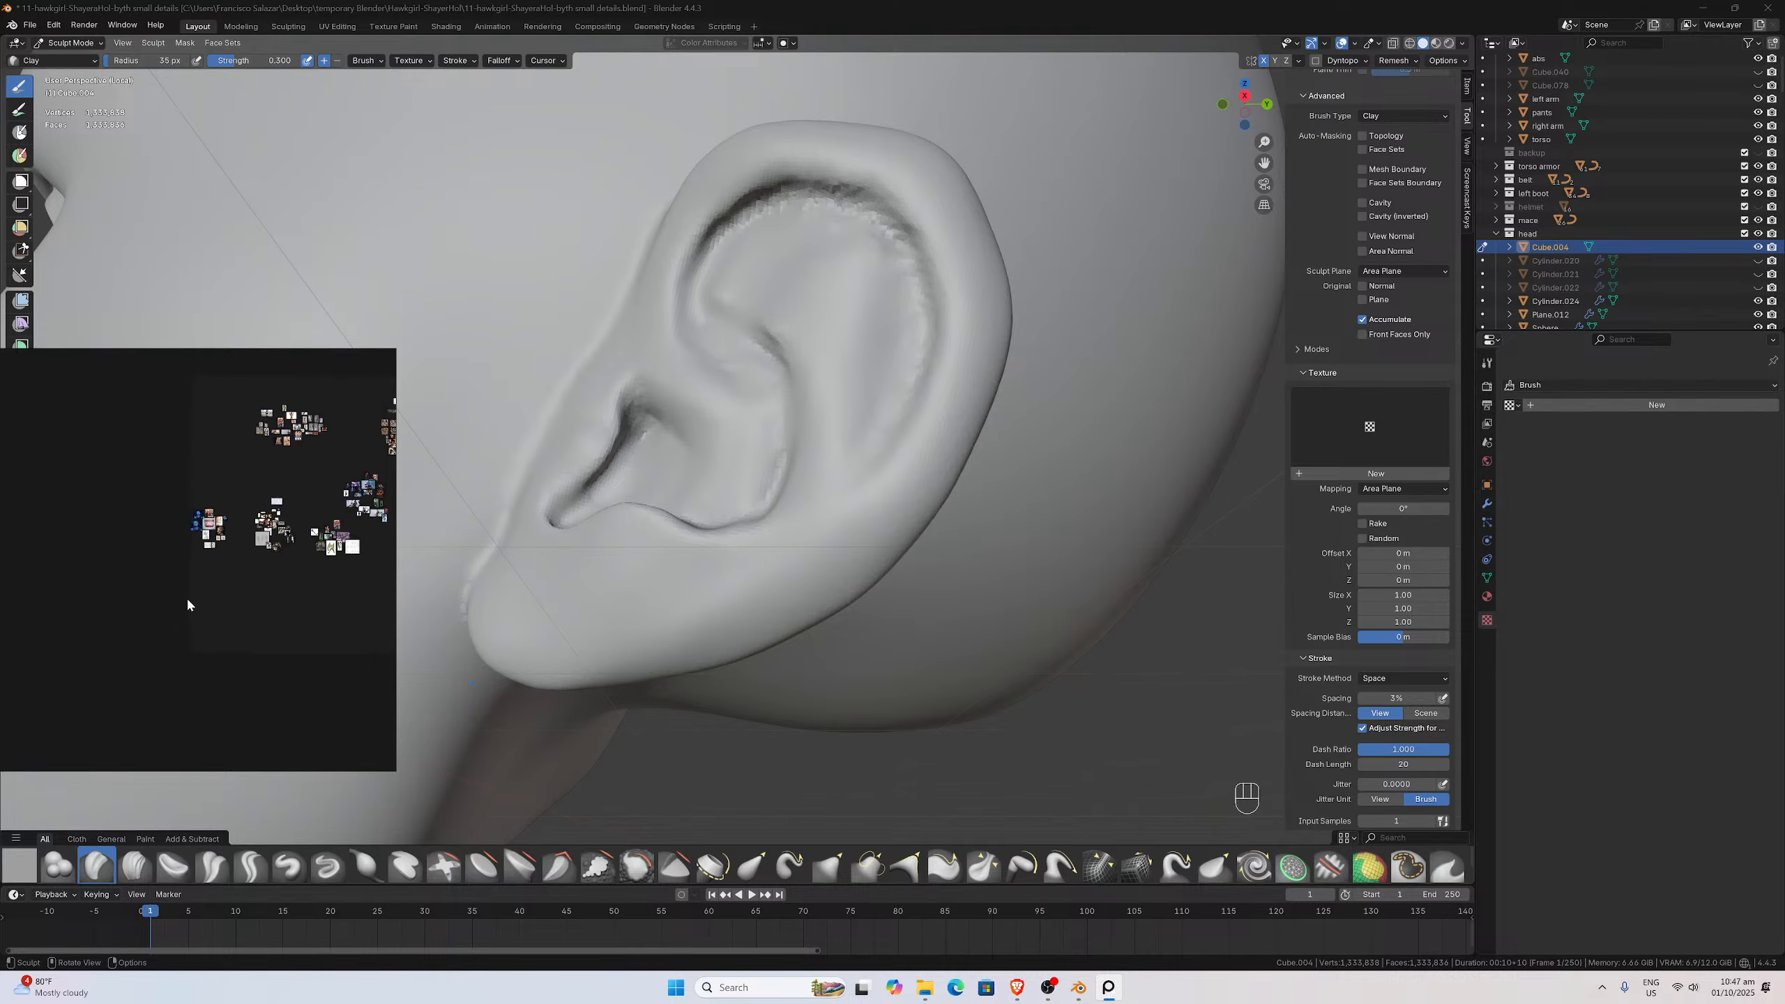
scroll(187, 603, "up", 6)
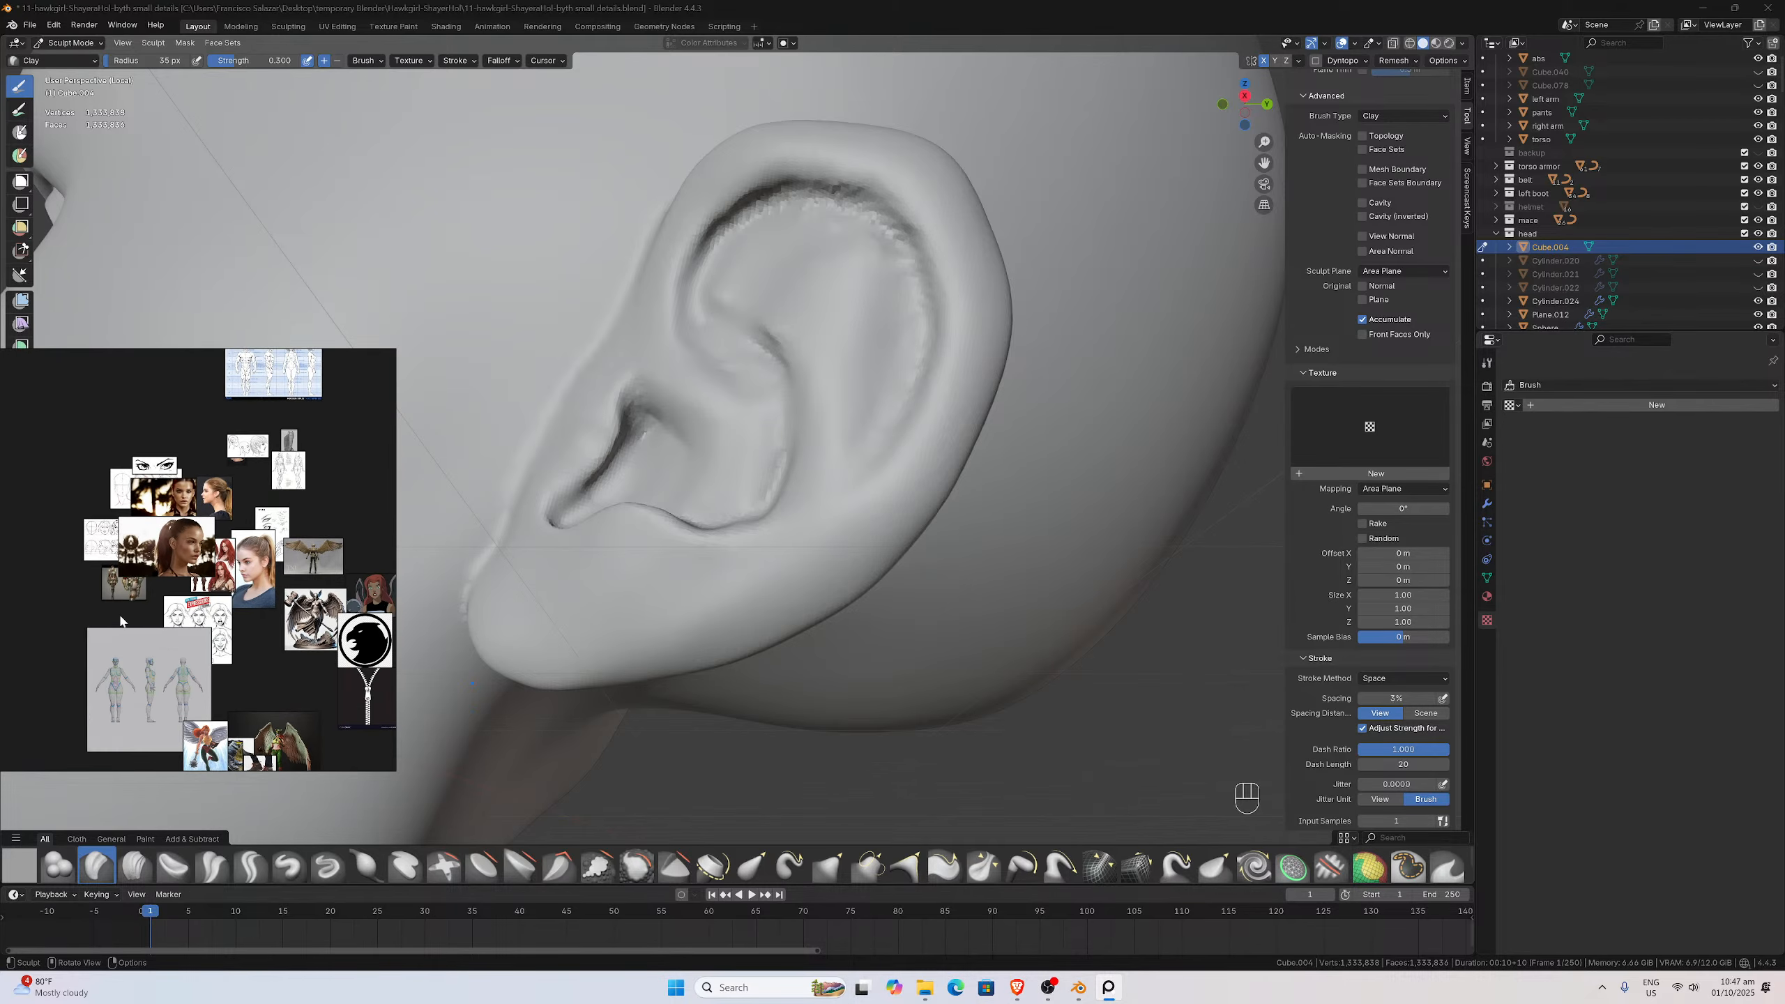
scroll(121, 620, "up", 3)
scroll(265, 588, "up", 8)
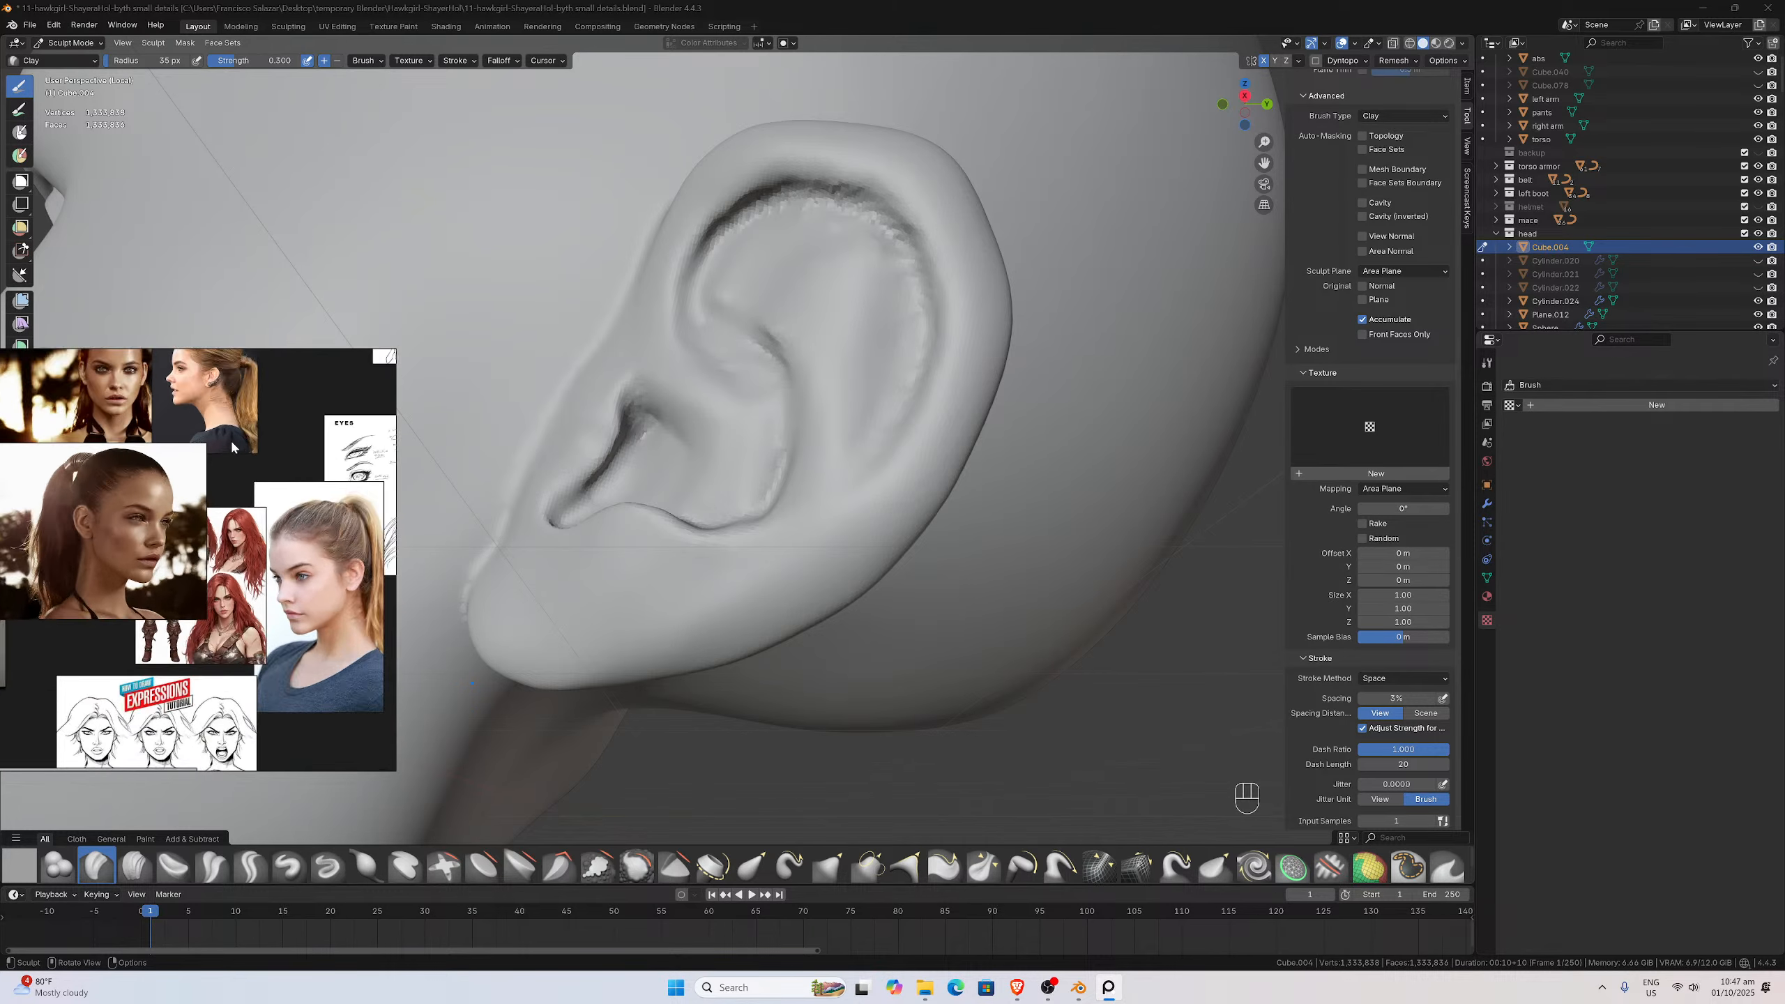
scroll(214, 575, "up", 4)
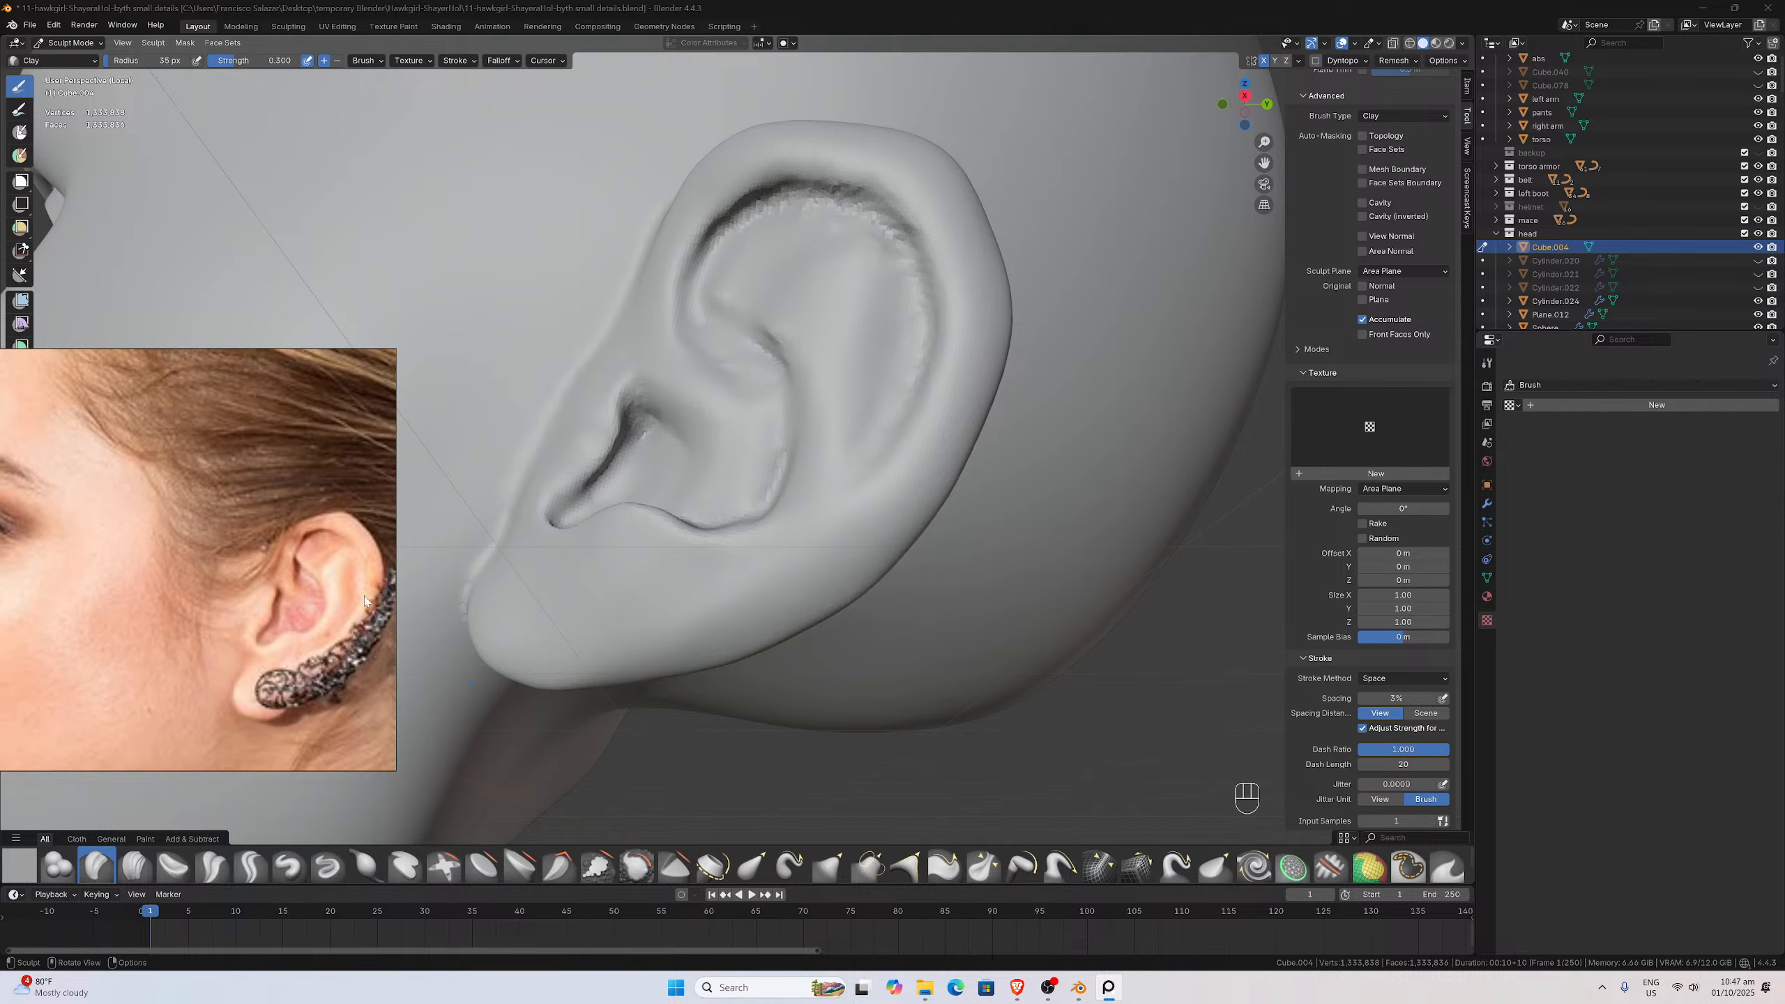
Place the ear photo beside the side view of the model and build up the skin in front of the ear with Clay strokes
middle_click_drag(493, 549, 692, 471)
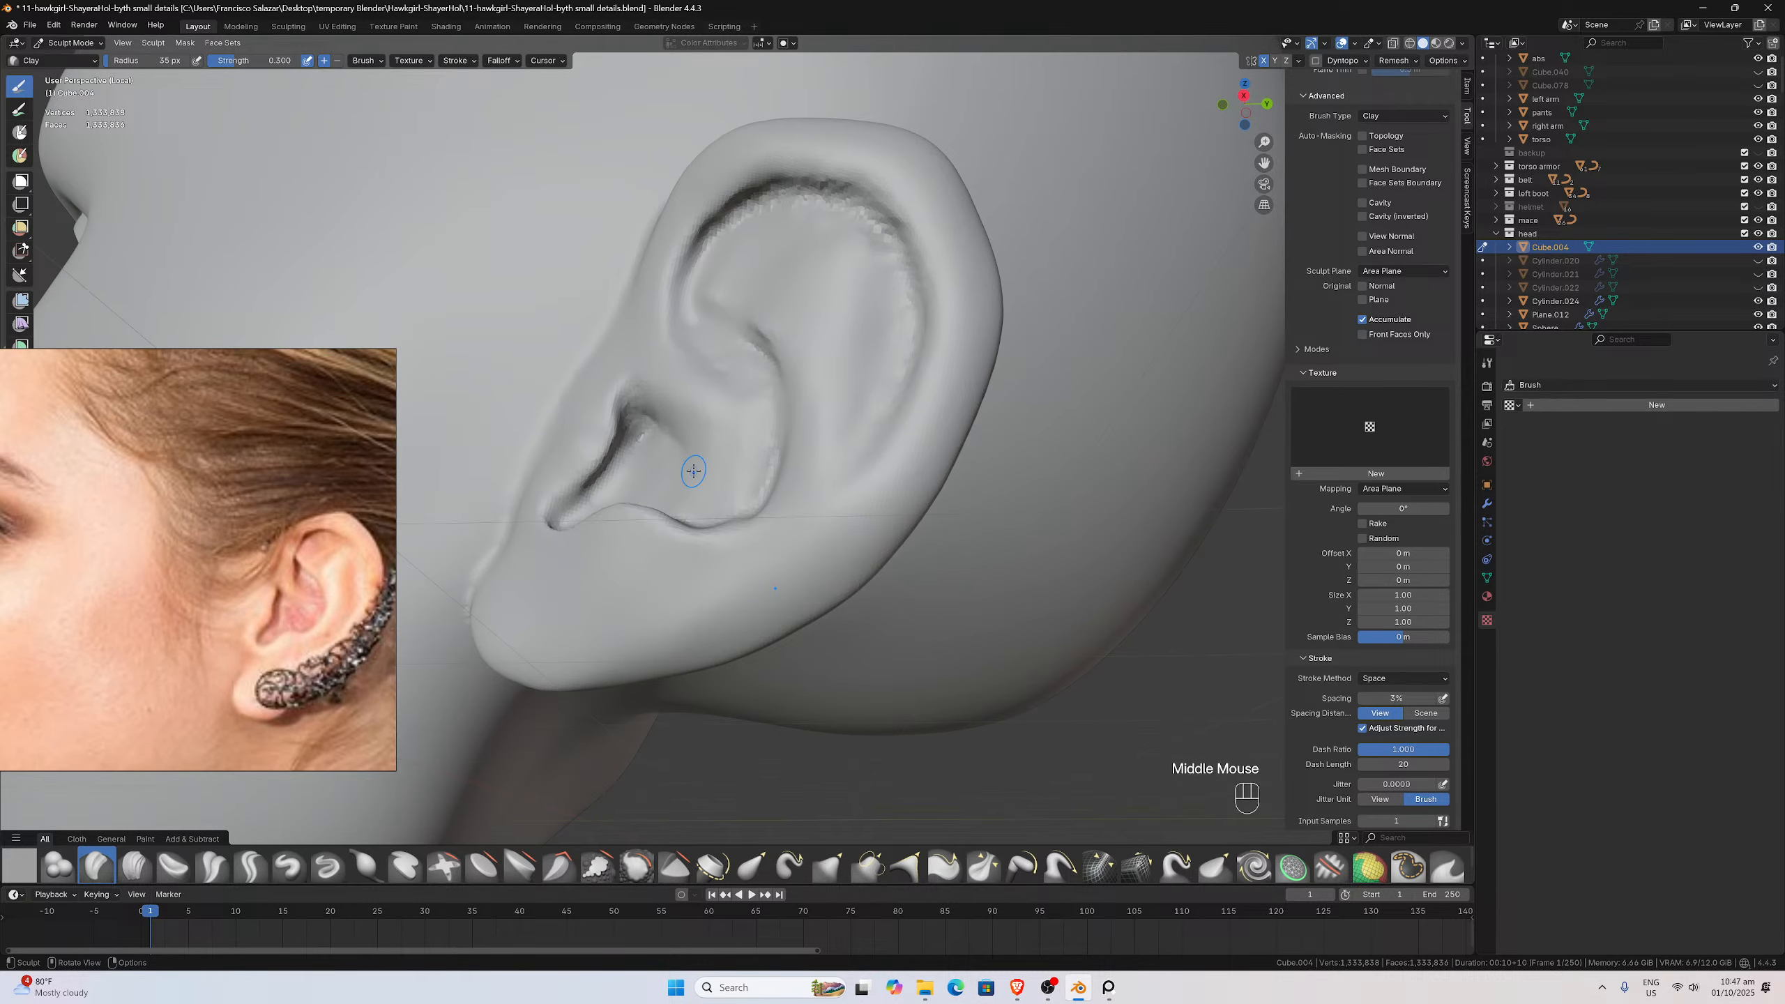
key("KP_3")
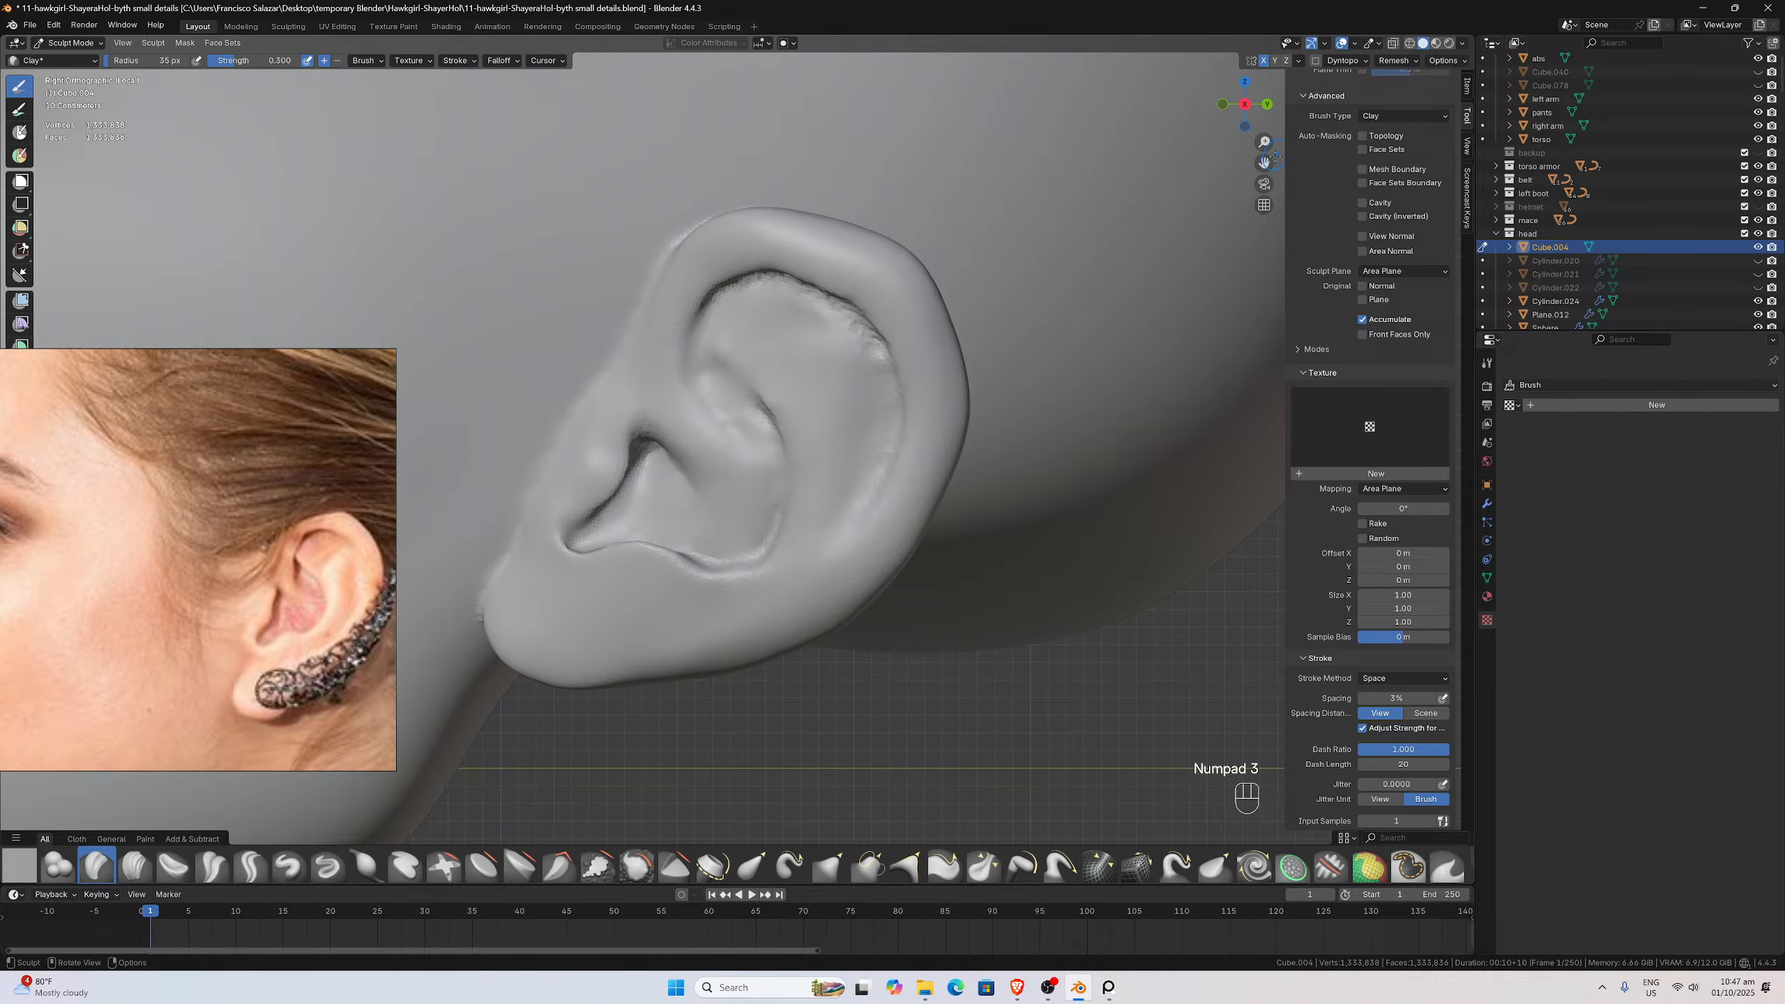
left_click_drag(1264, 162, 555, 439)
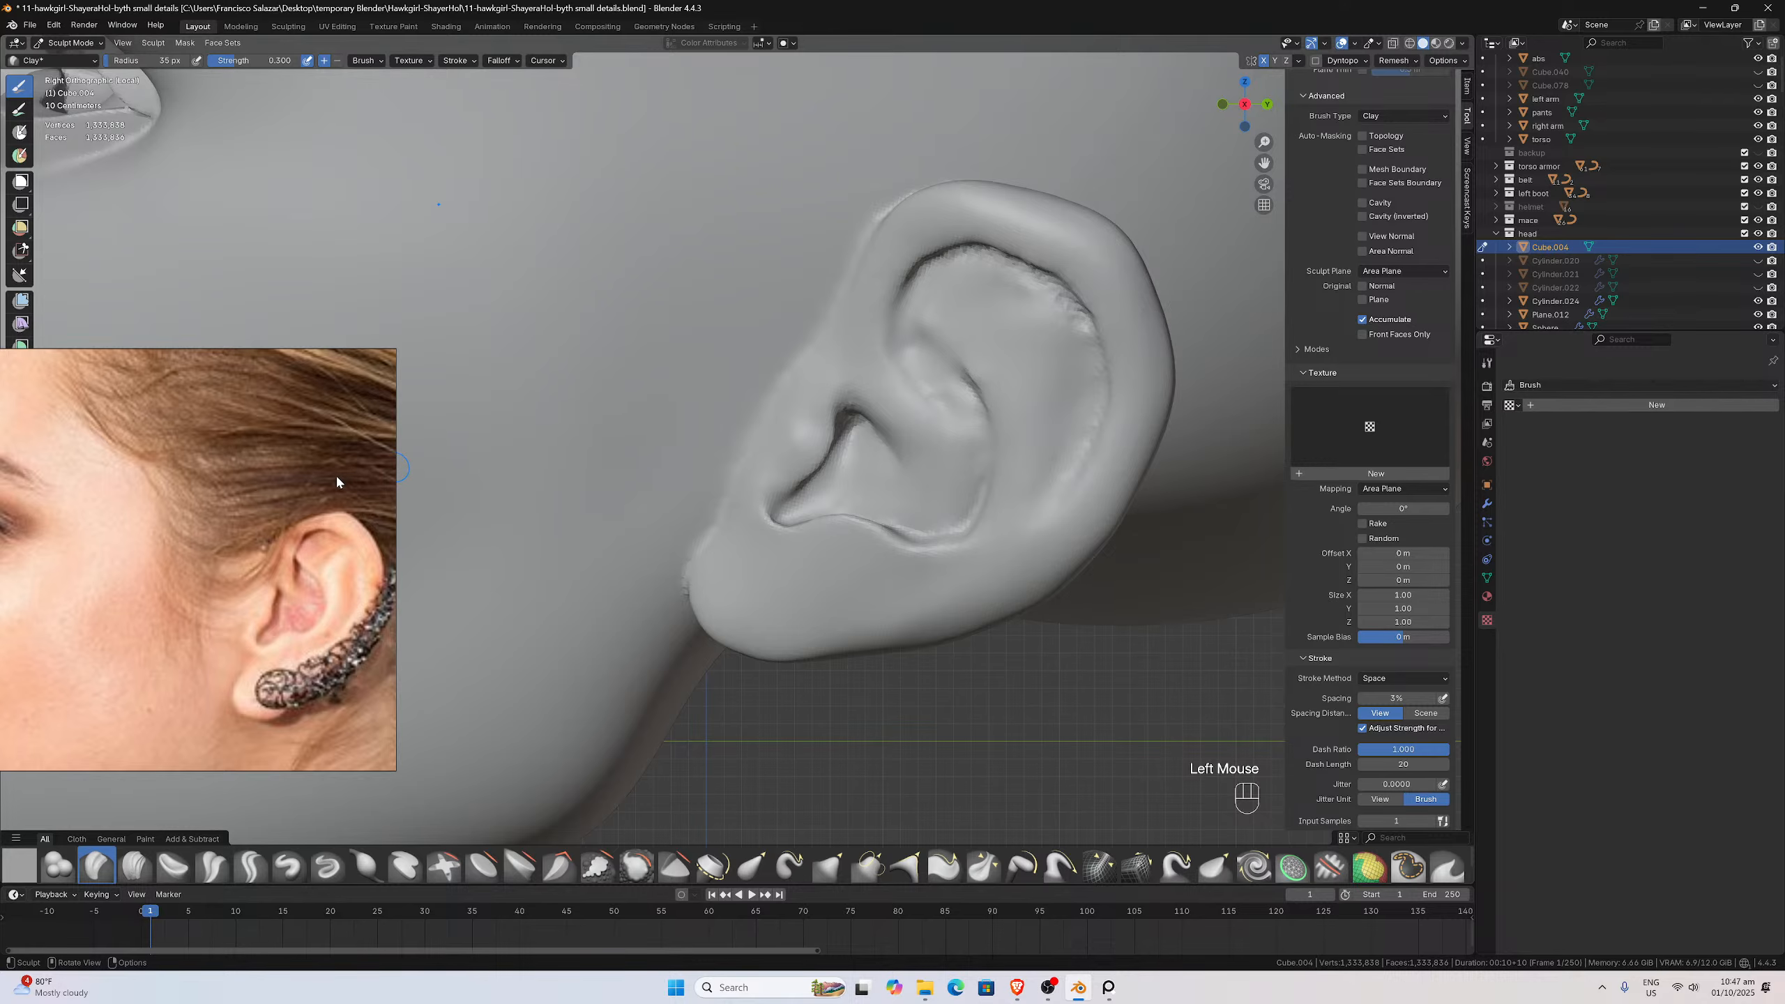
left_click_drag(336, 482, 209, 472)
middle_click_drag(765, 410, 747, 400)
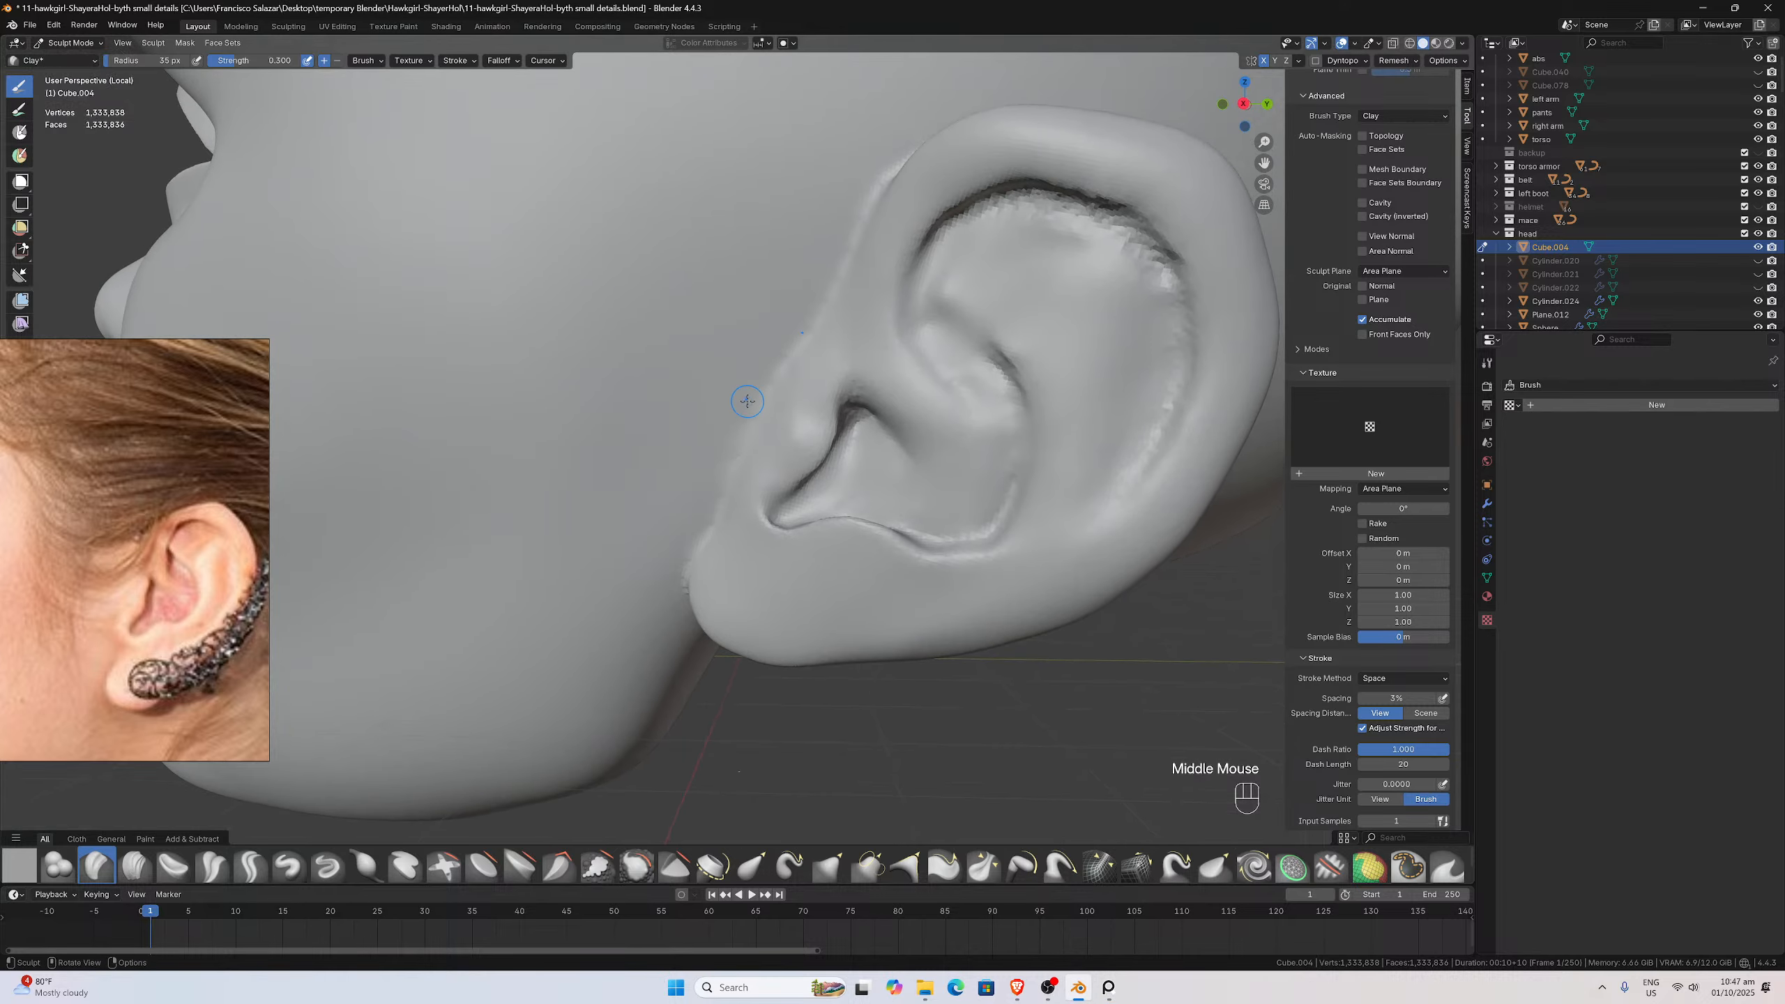
middle_click_drag(720, 490, 741, 440)
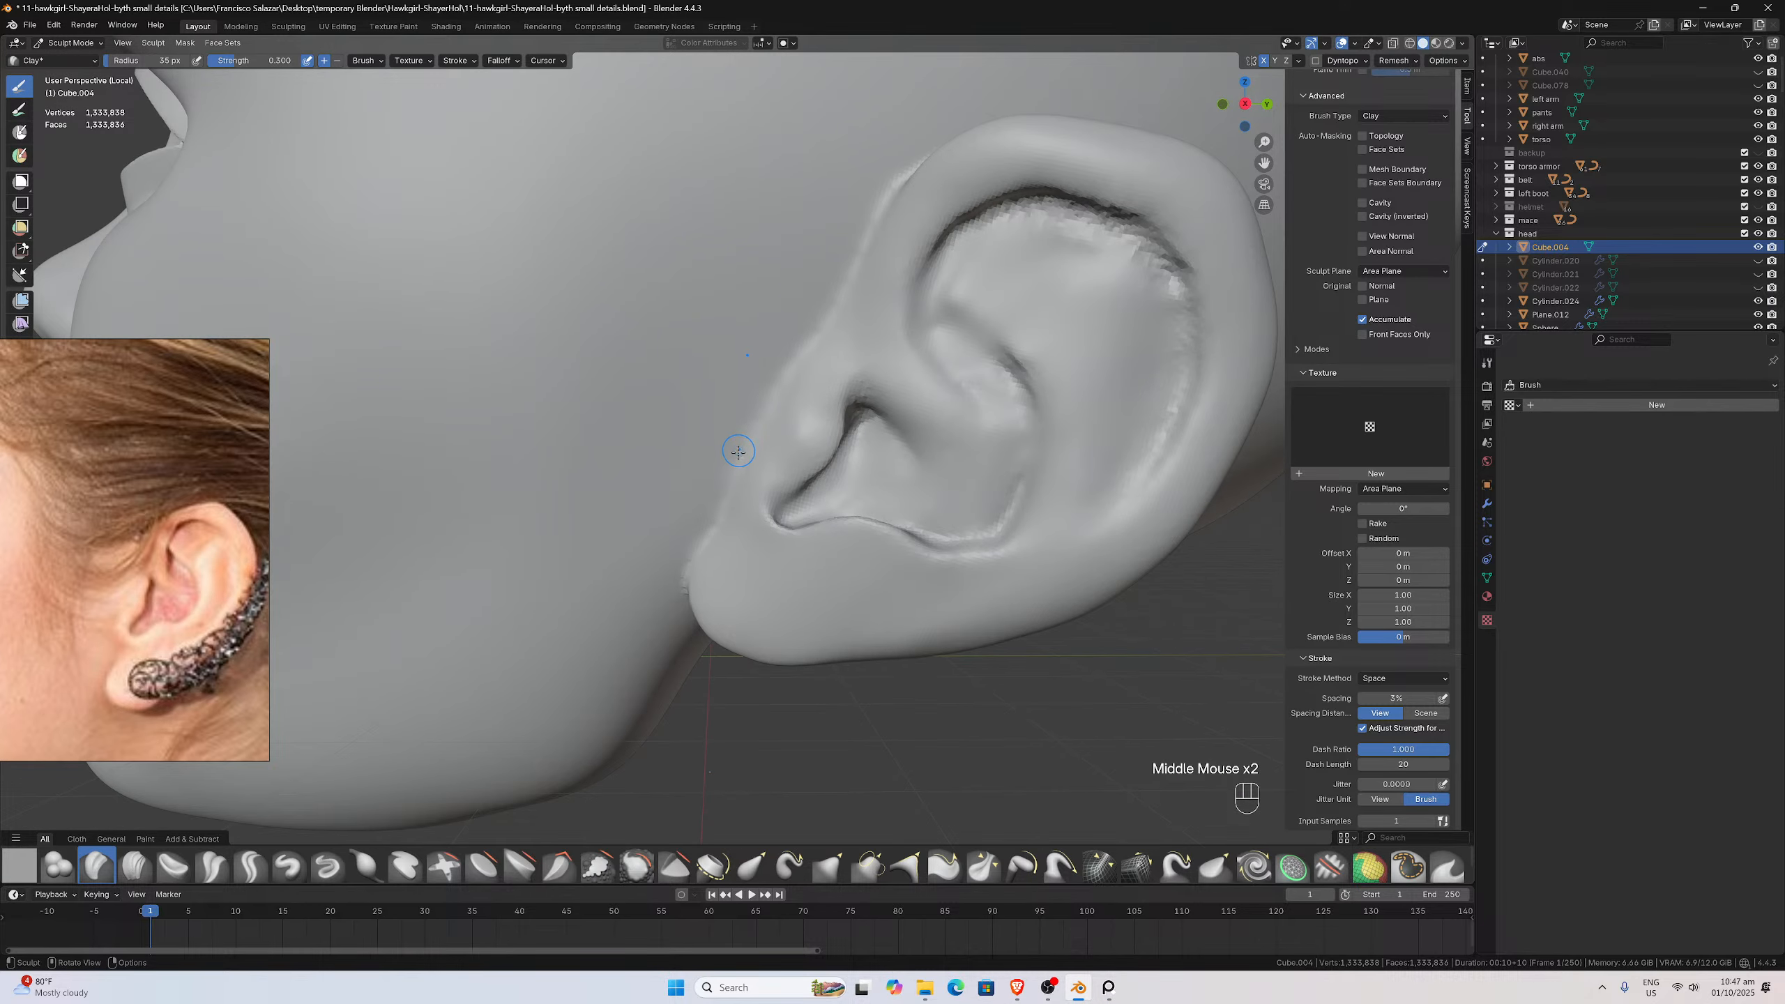
mouse_move(742, 434)
left_mouse_down()
mouse_move(728, 480)
mouse_move(747, 438)
left_mouse_up()
mouse_move(830, 314)
left_mouse_down()
mouse_move(844, 279)
mouse_move(805, 362)
left_mouse_up()
left_click(828, 324)
mouse_move(746, 435)
left_mouse_down()
mouse_move(714, 547)
mouse_move(717, 499)
left_mouse_up()
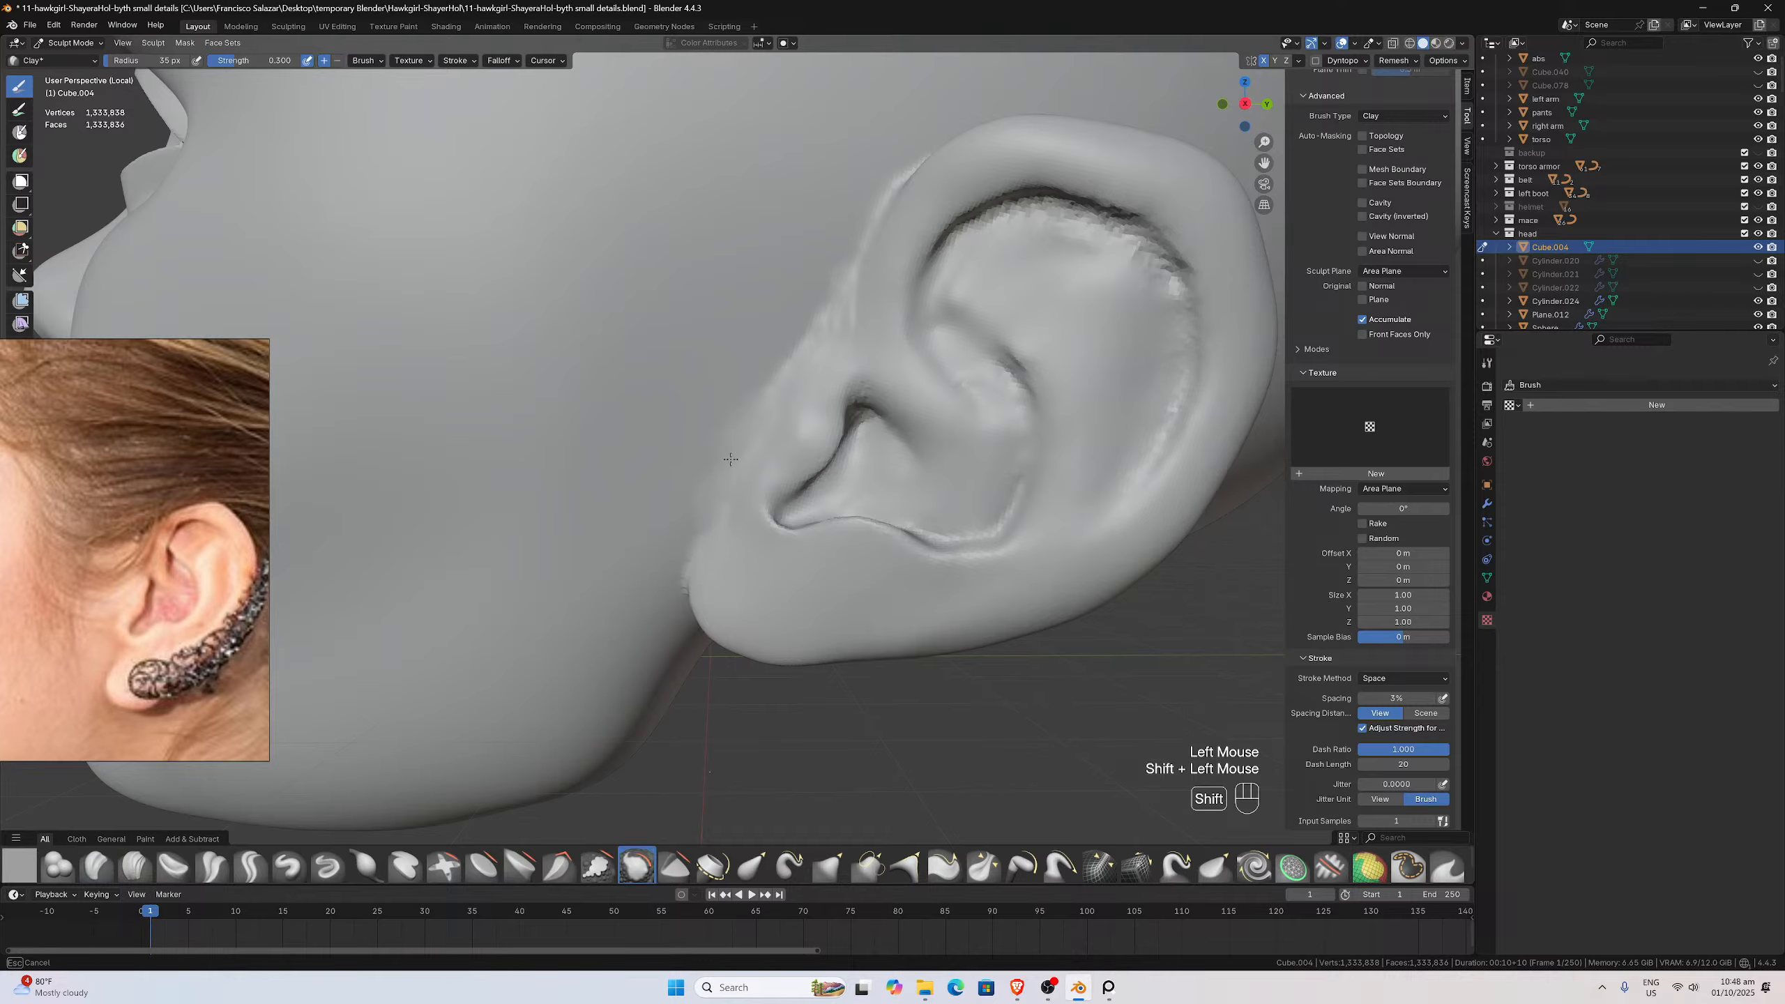
Smooth the added clay along the seam between the front of the ear and the cheek
left_click_drag(707, 517, 733, 415, "shift")
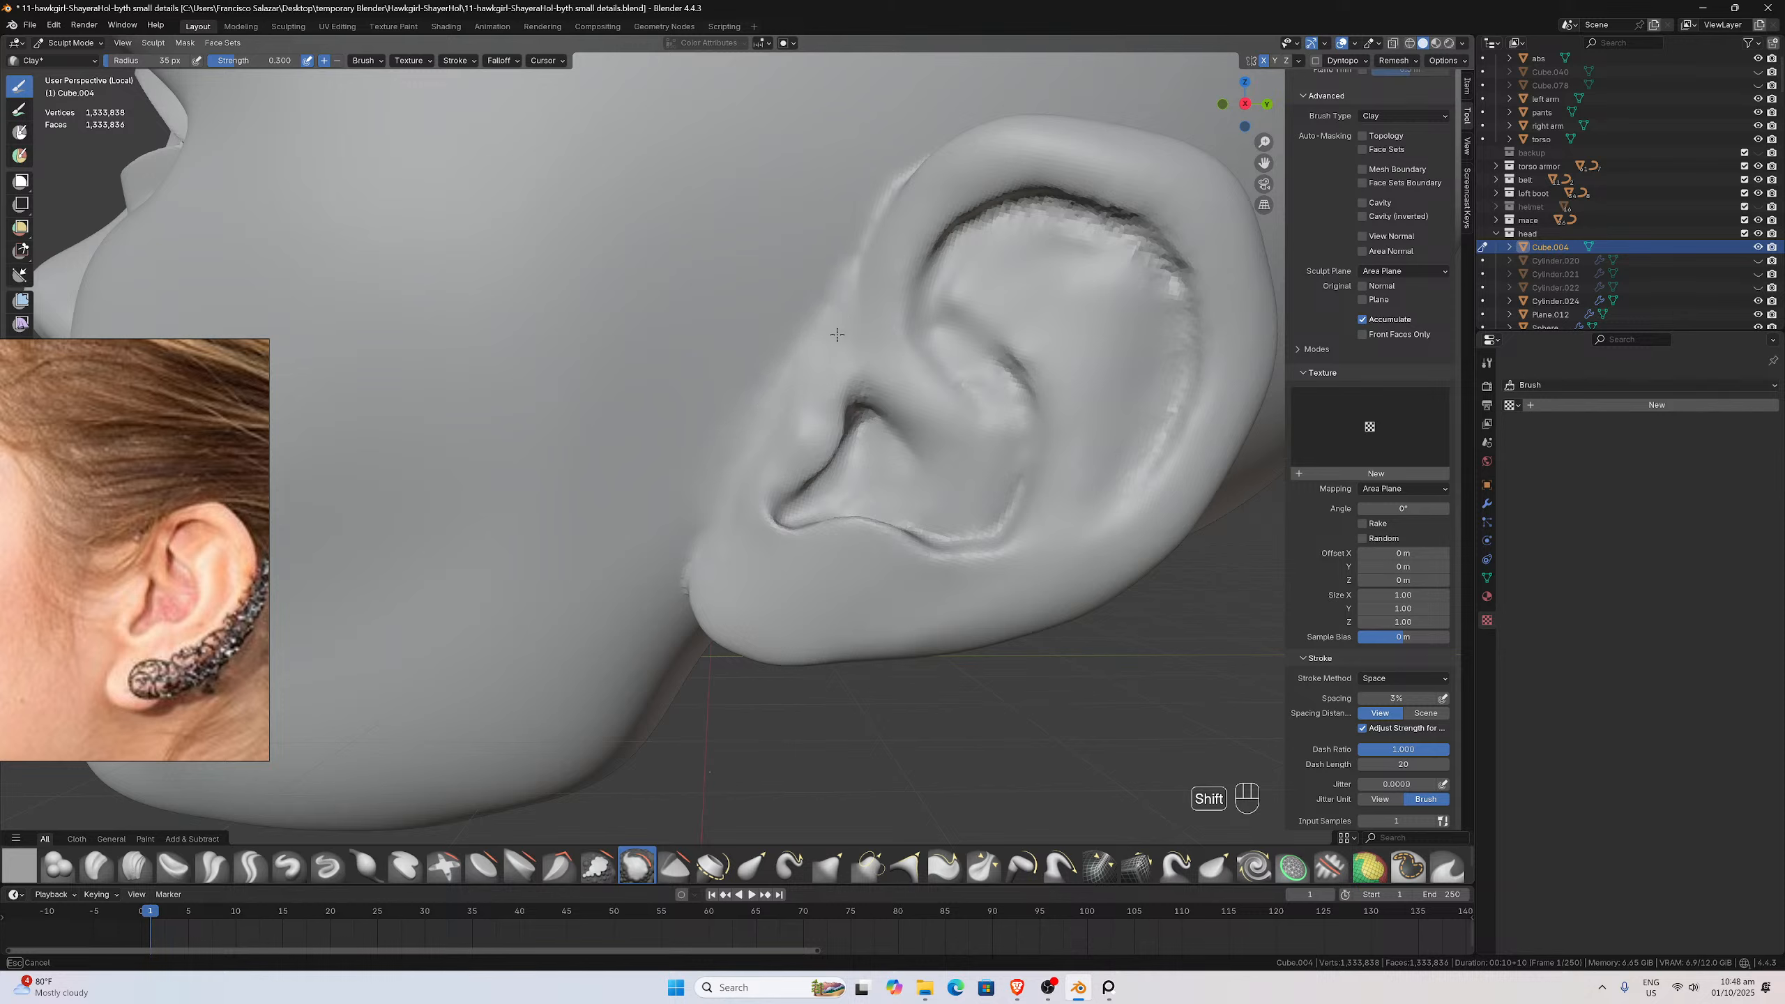
left_click_drag(831, 280, 844, 314, "shift")
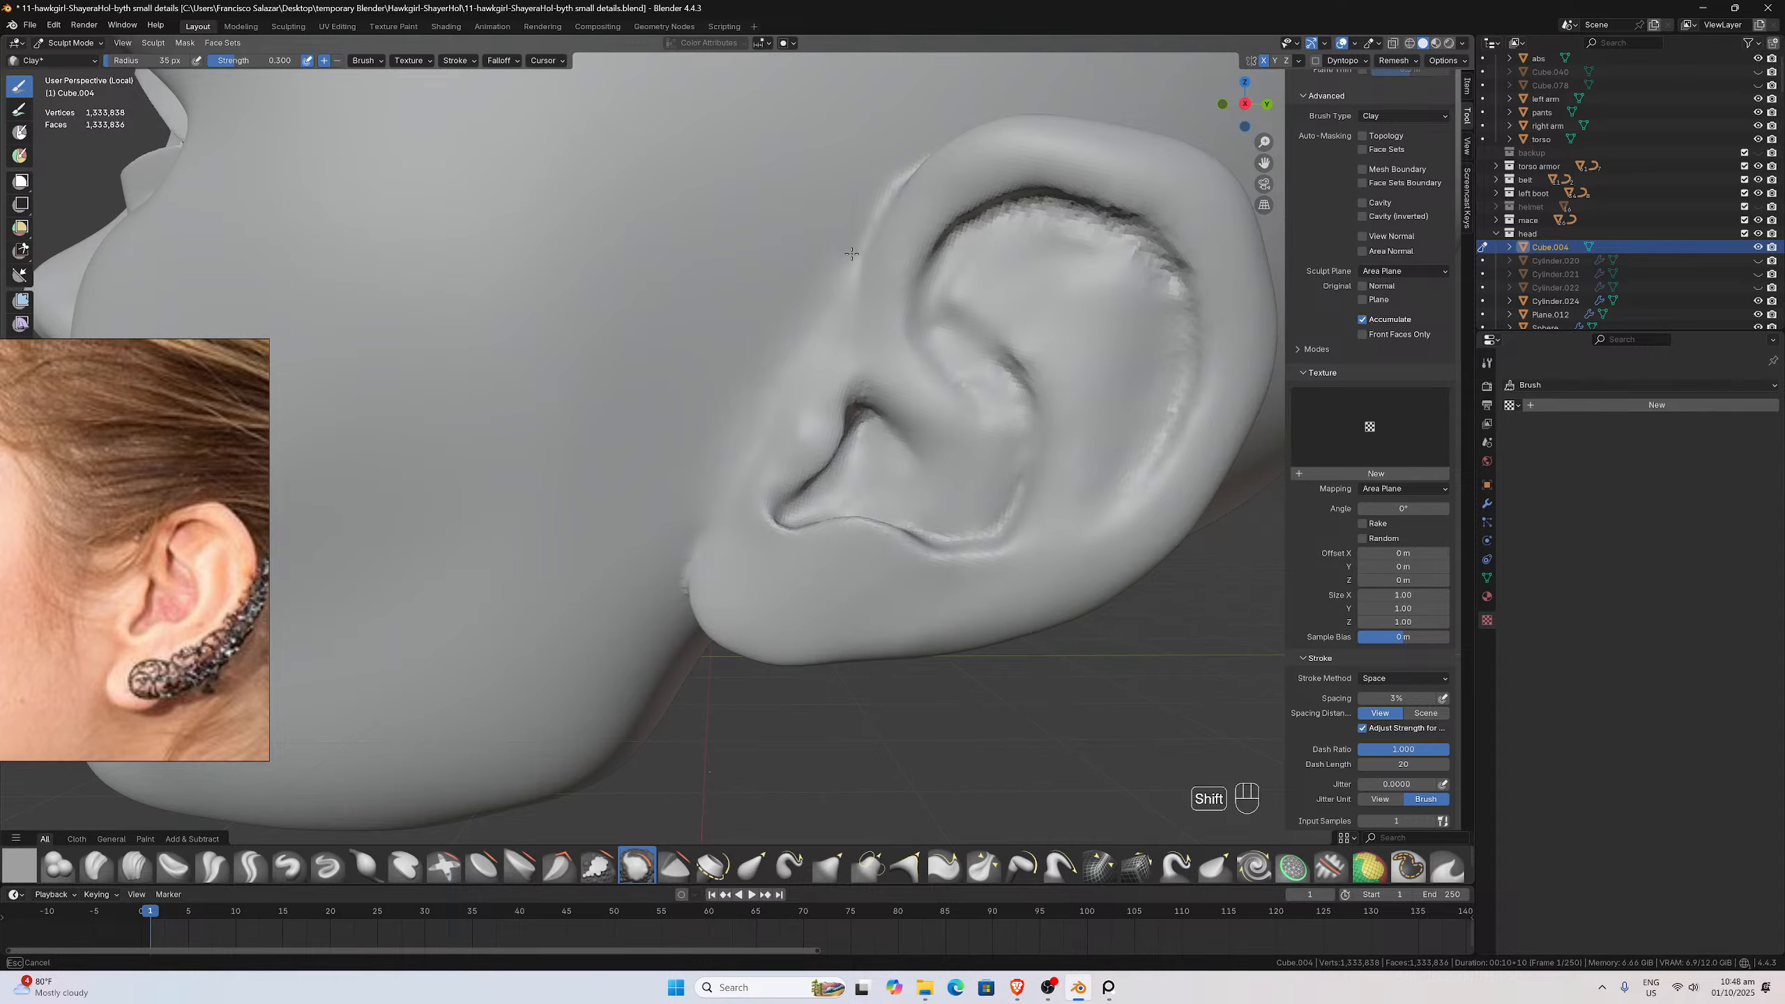
left_click_drag(852, 254, 854, 271, "shift")
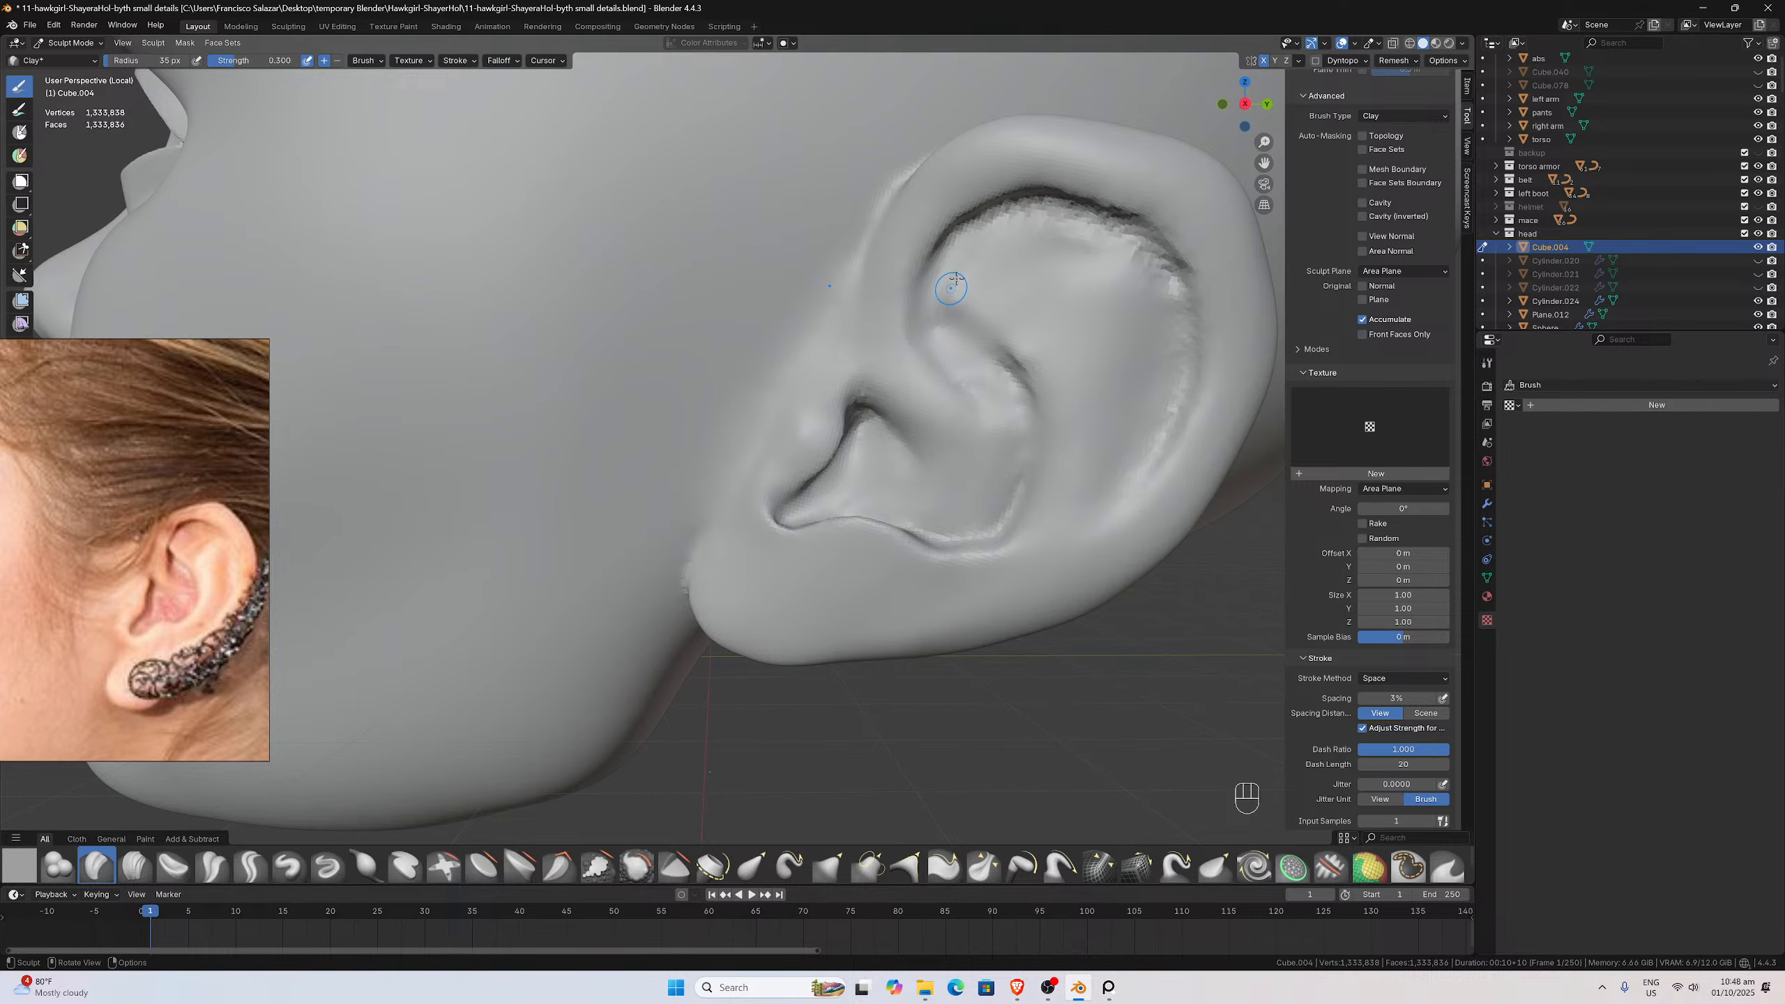
Smooth the rough inner edge of the groove beneath the ear's upper rim, from its front end around to the back
middle_click_drag(952, 285, 975, 199)
scroll(974, 199, "up", 2)
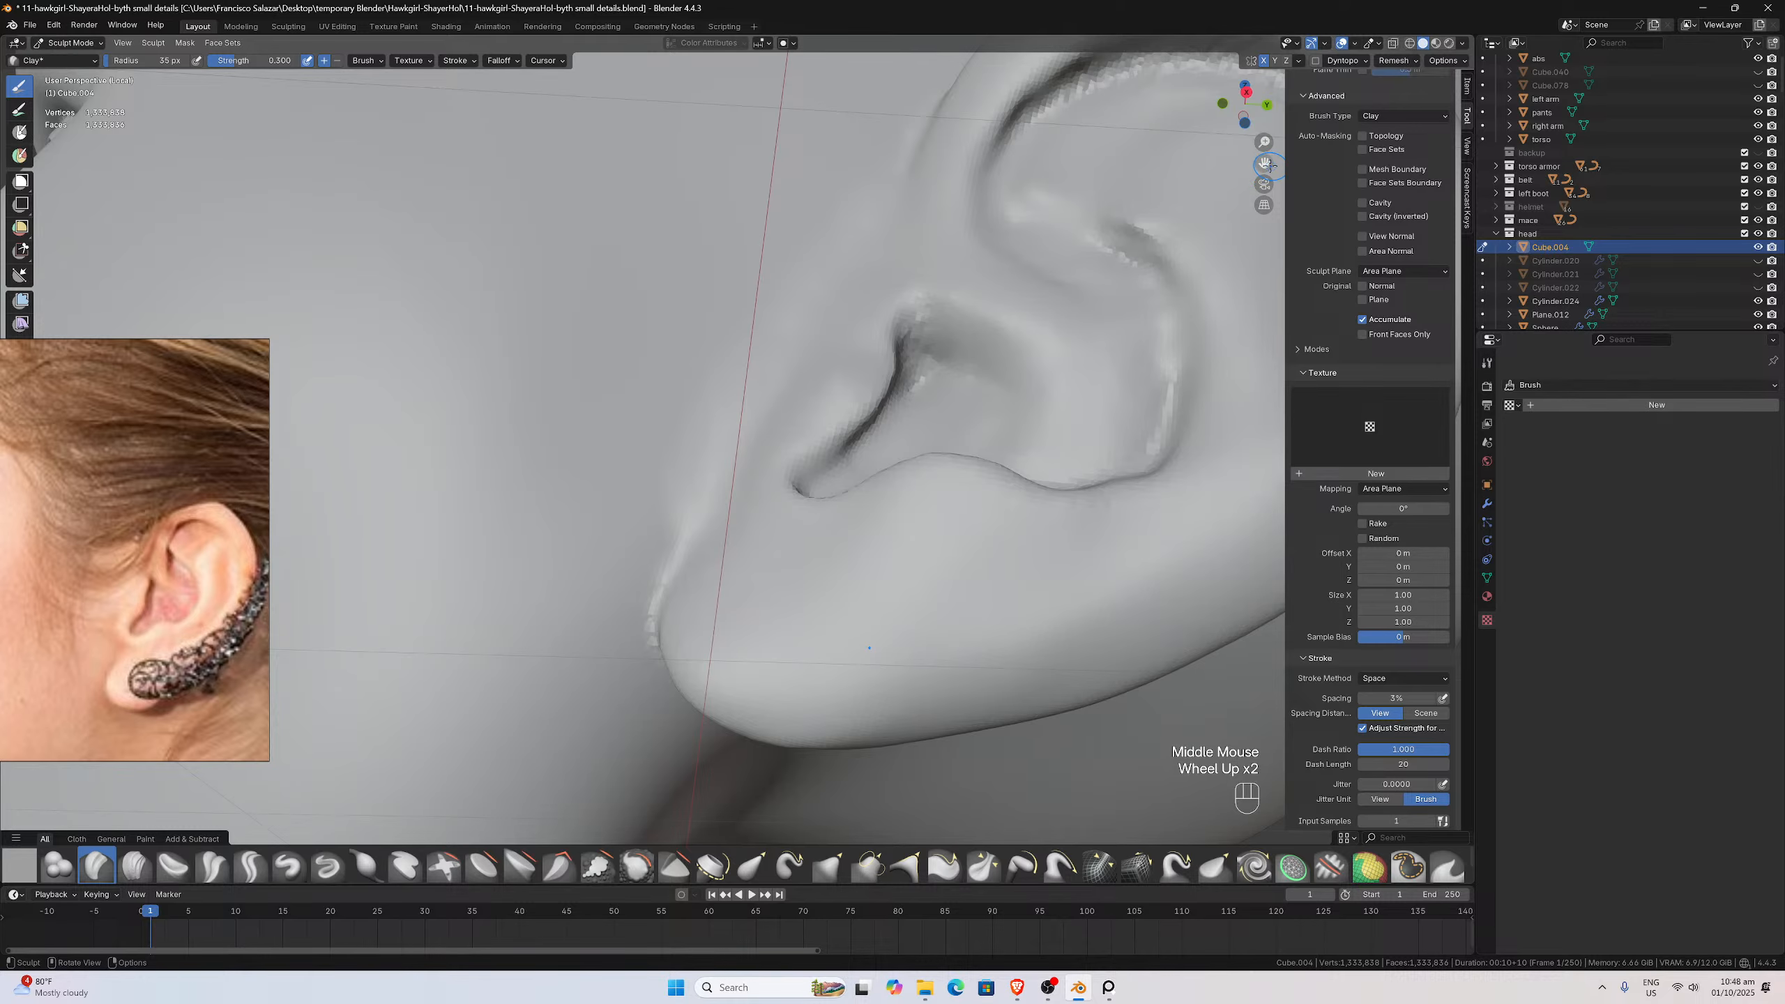
left_click_drag(1269, 166, 887, 380)
scroll(927, 225, "up", 1)
middle_click_drag(935, 200, 931, 192)
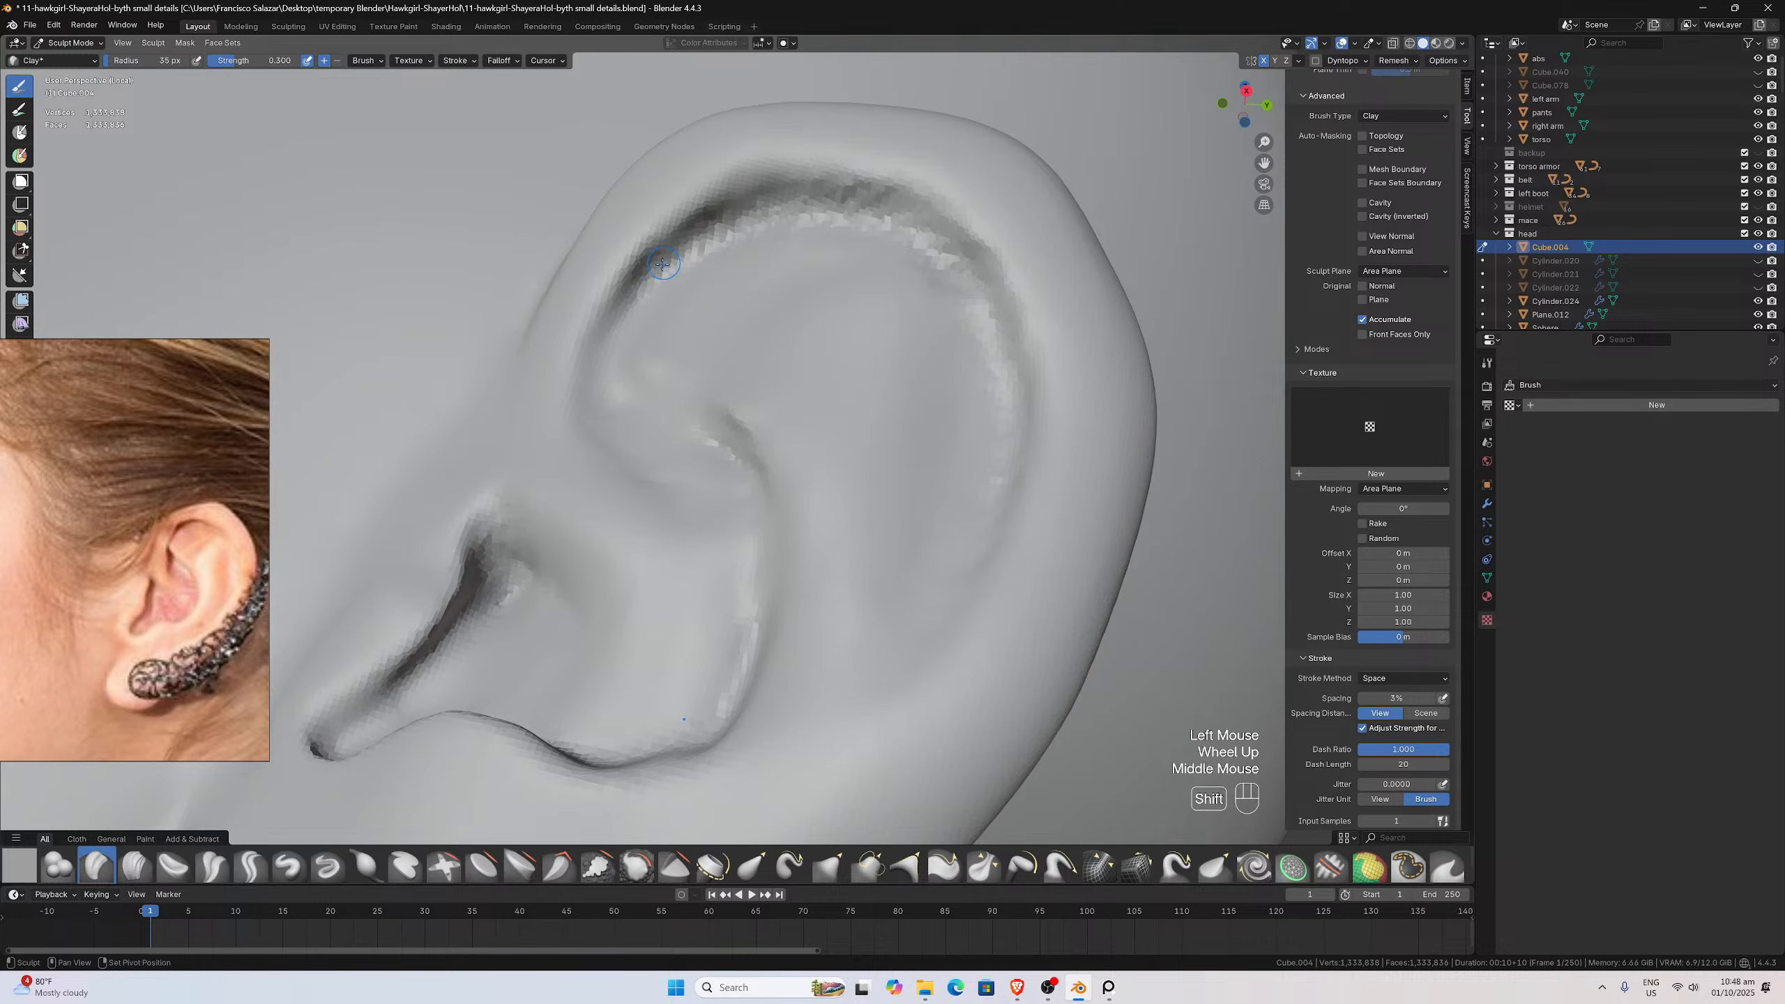
left_click_drag(661, 263, 615, 316, "shift")
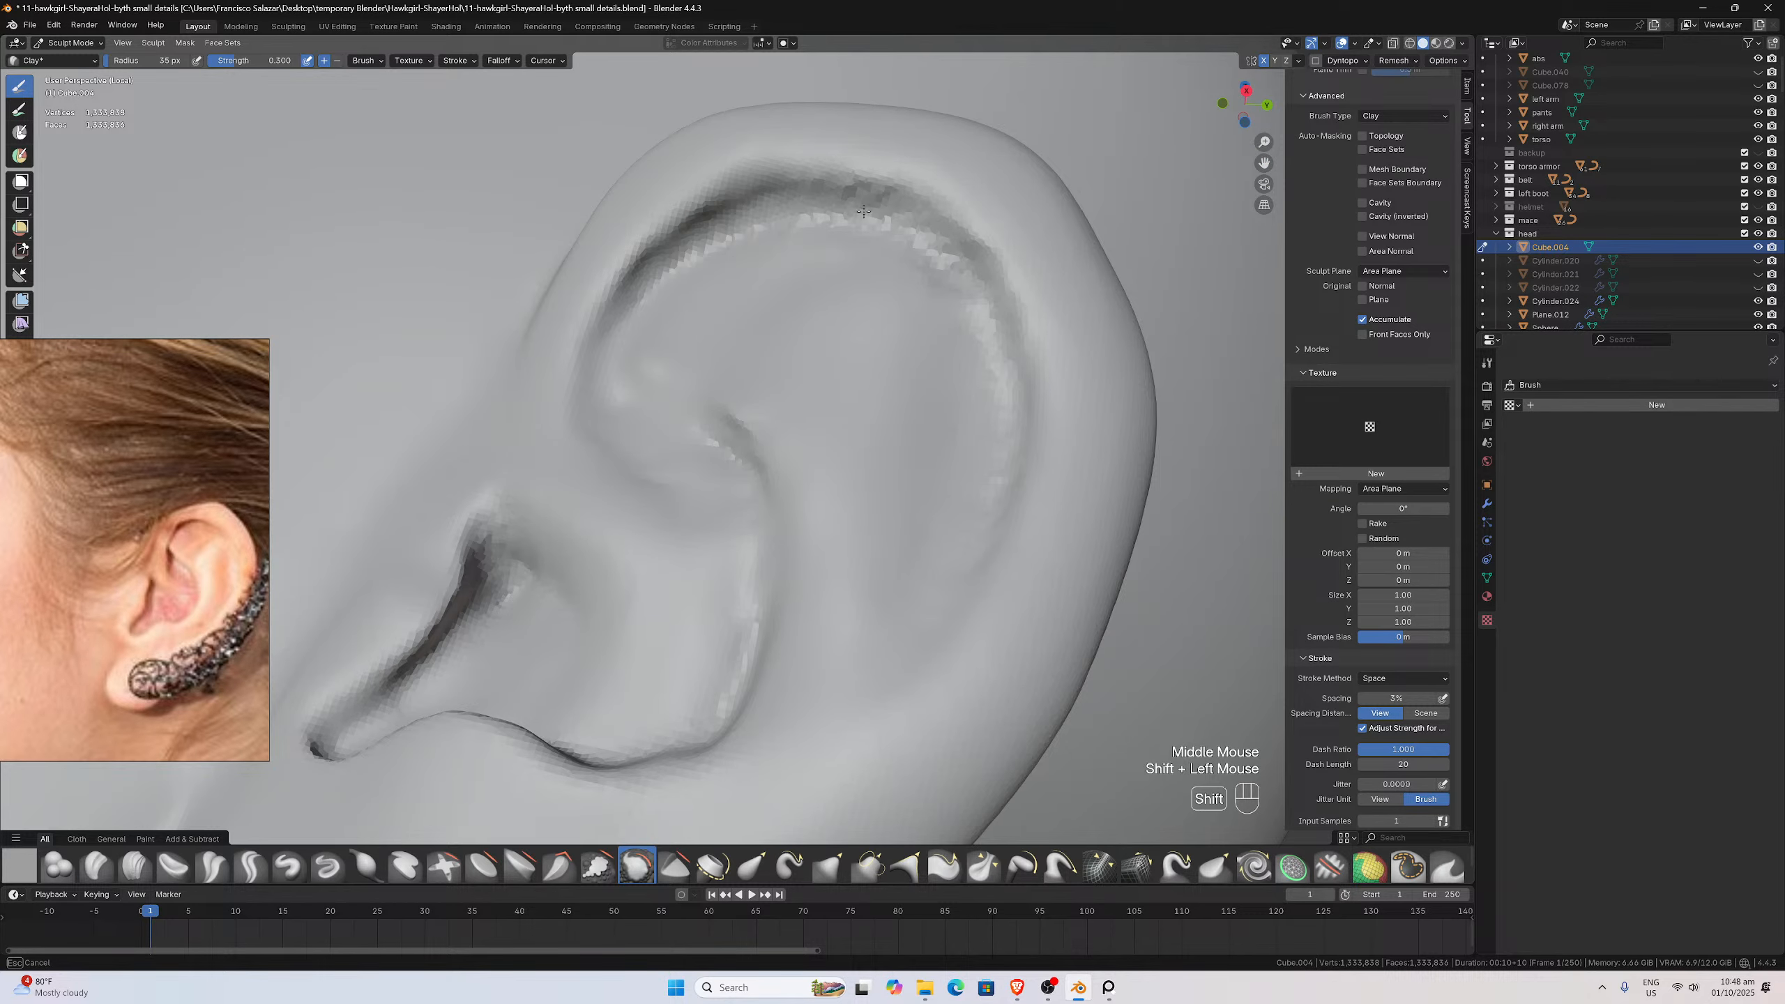
left_click_drag(864, 211, 980, 291, "shift")
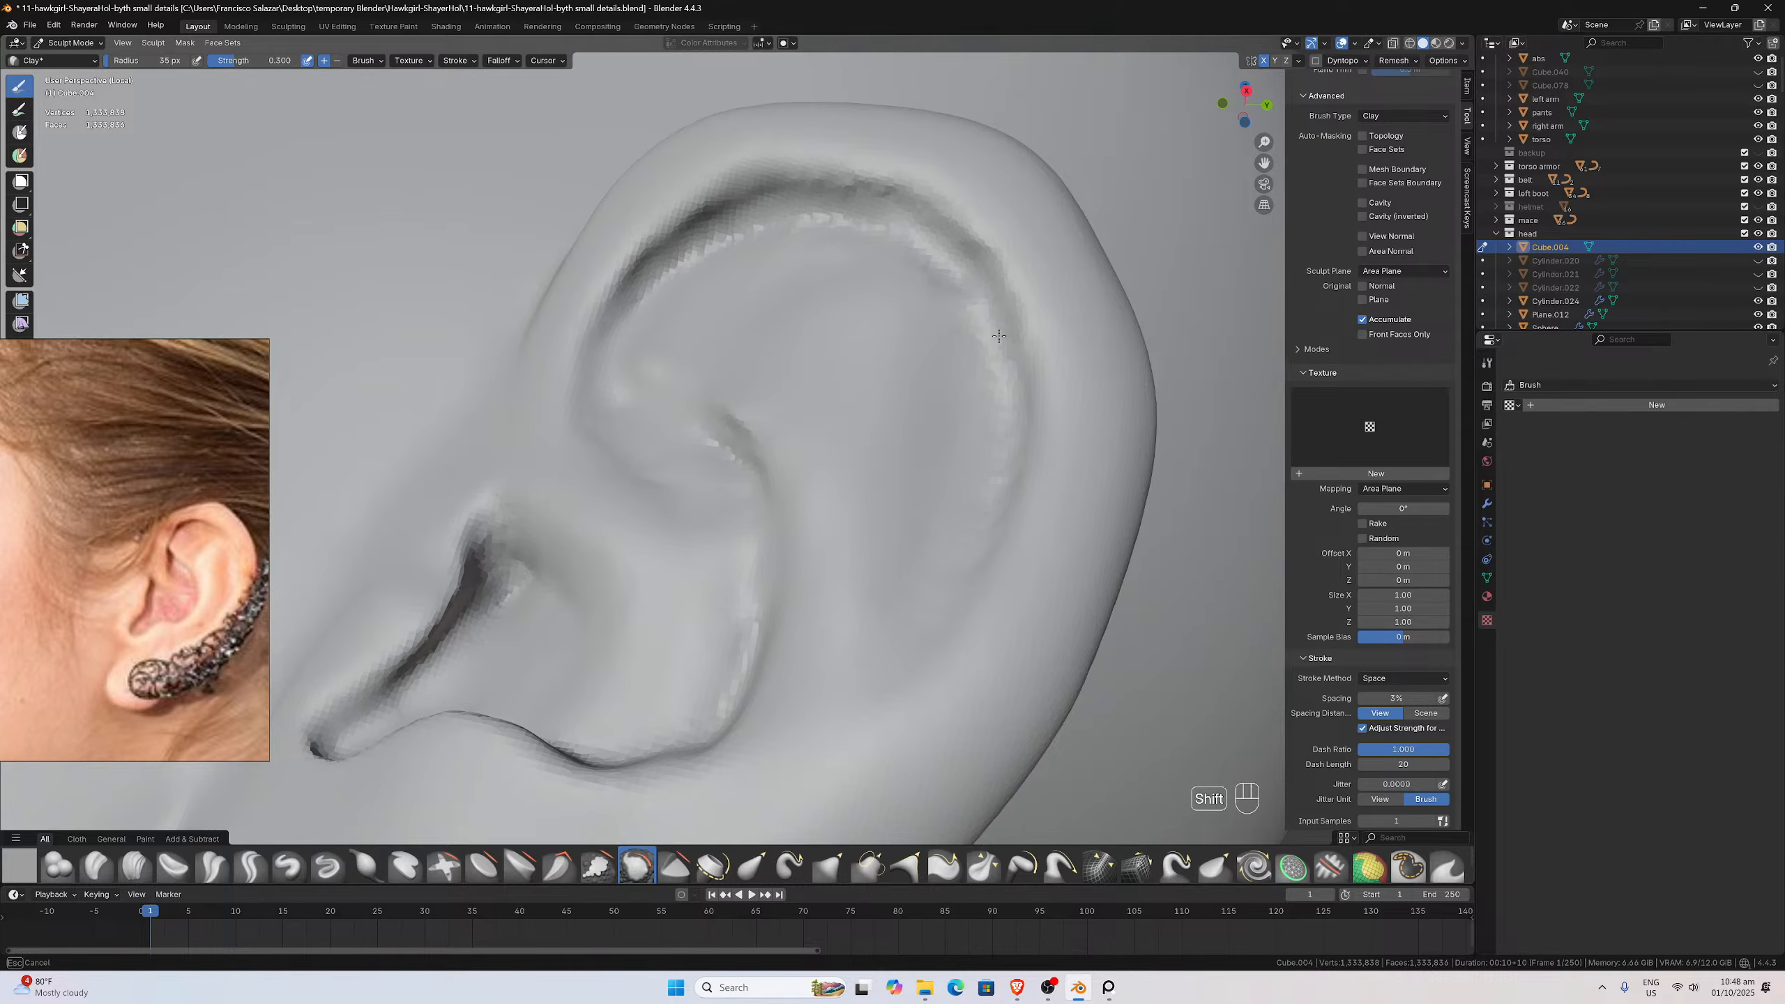
Smooth the ear's middle fold and the lower edge of the inner bowl above the lobe
scroll(976, 518, "down", 2)
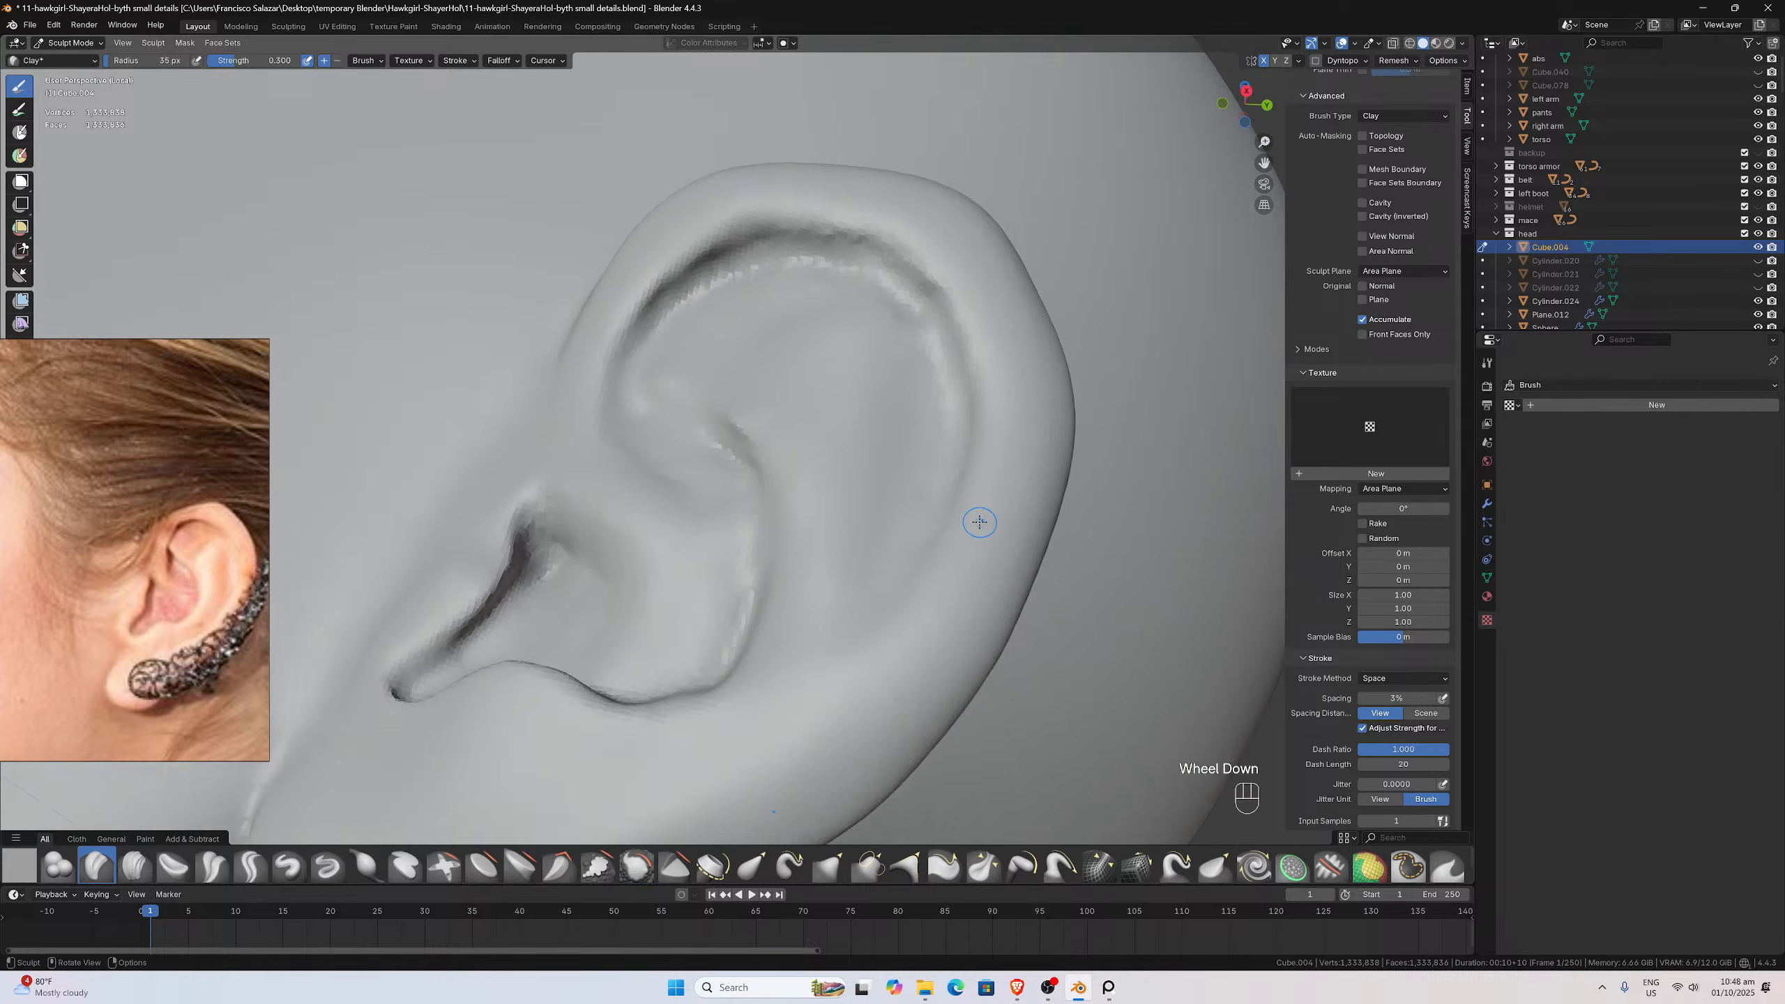
middle_click_drag(976, 518, 619, 633)
scroll(808, 618, "up", 3)
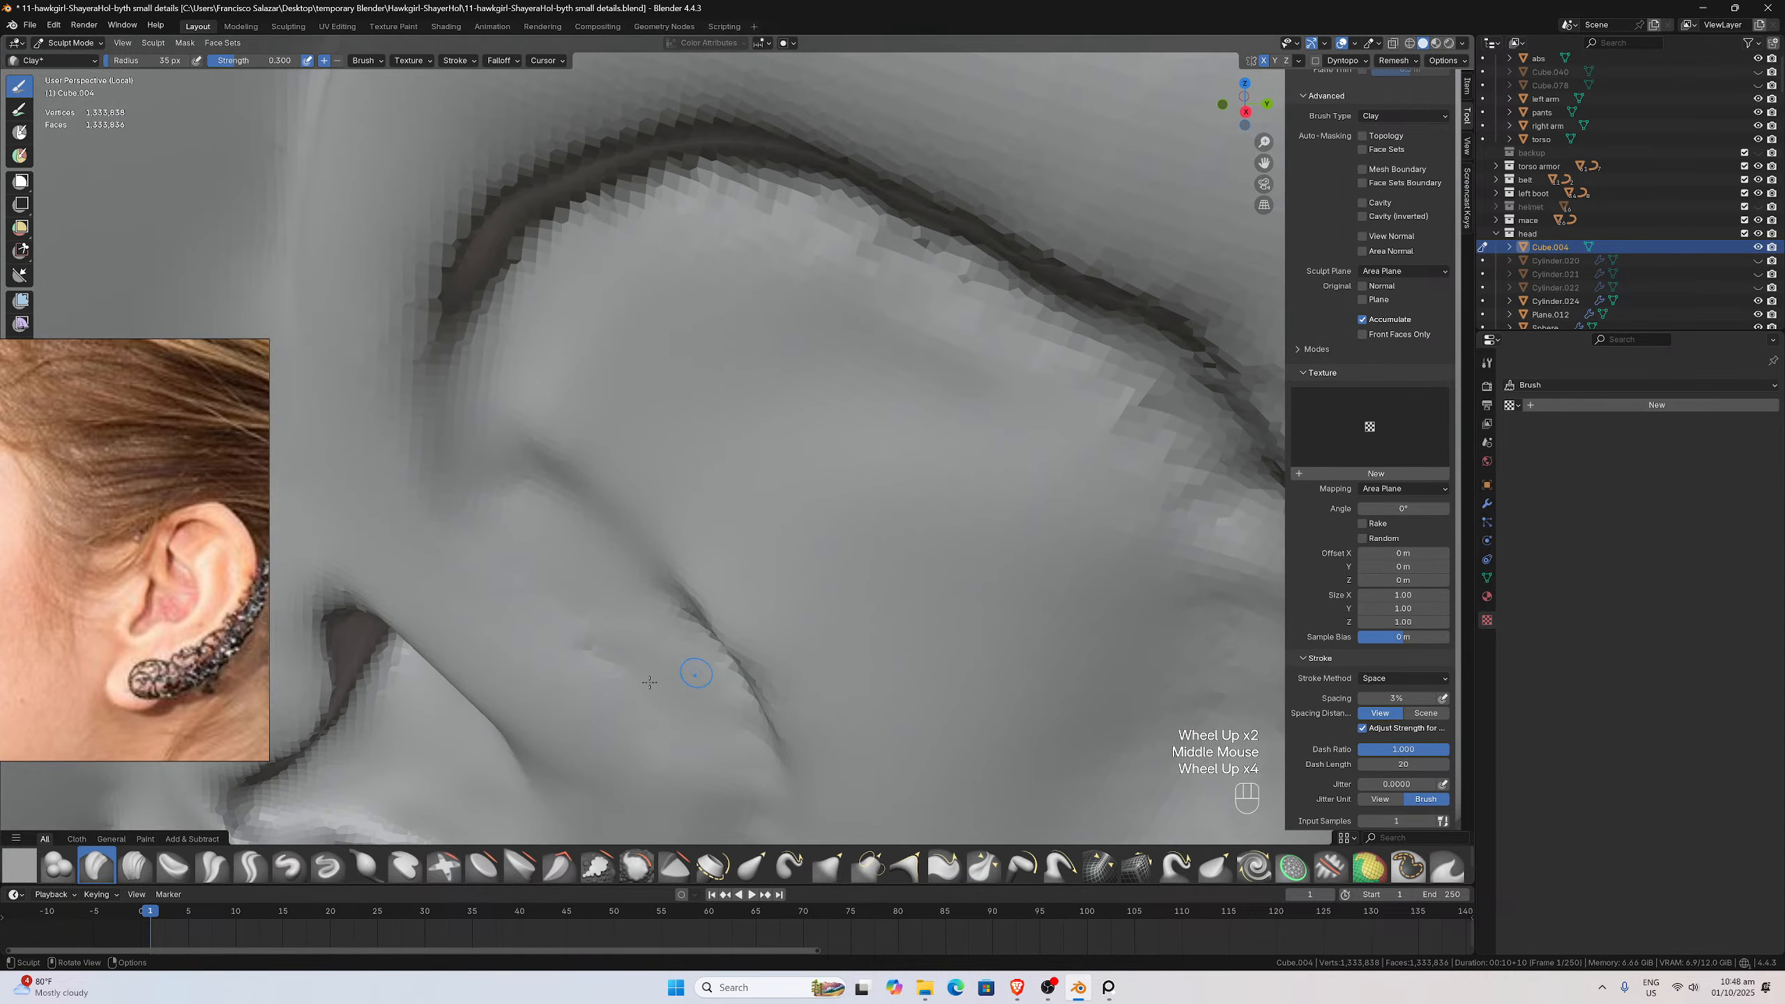
scroll(618, 633, "down", 2)
left_click_drag(606, 610, 649, 675, "shift")
scroll(649, 662, "down", 1, "shift")
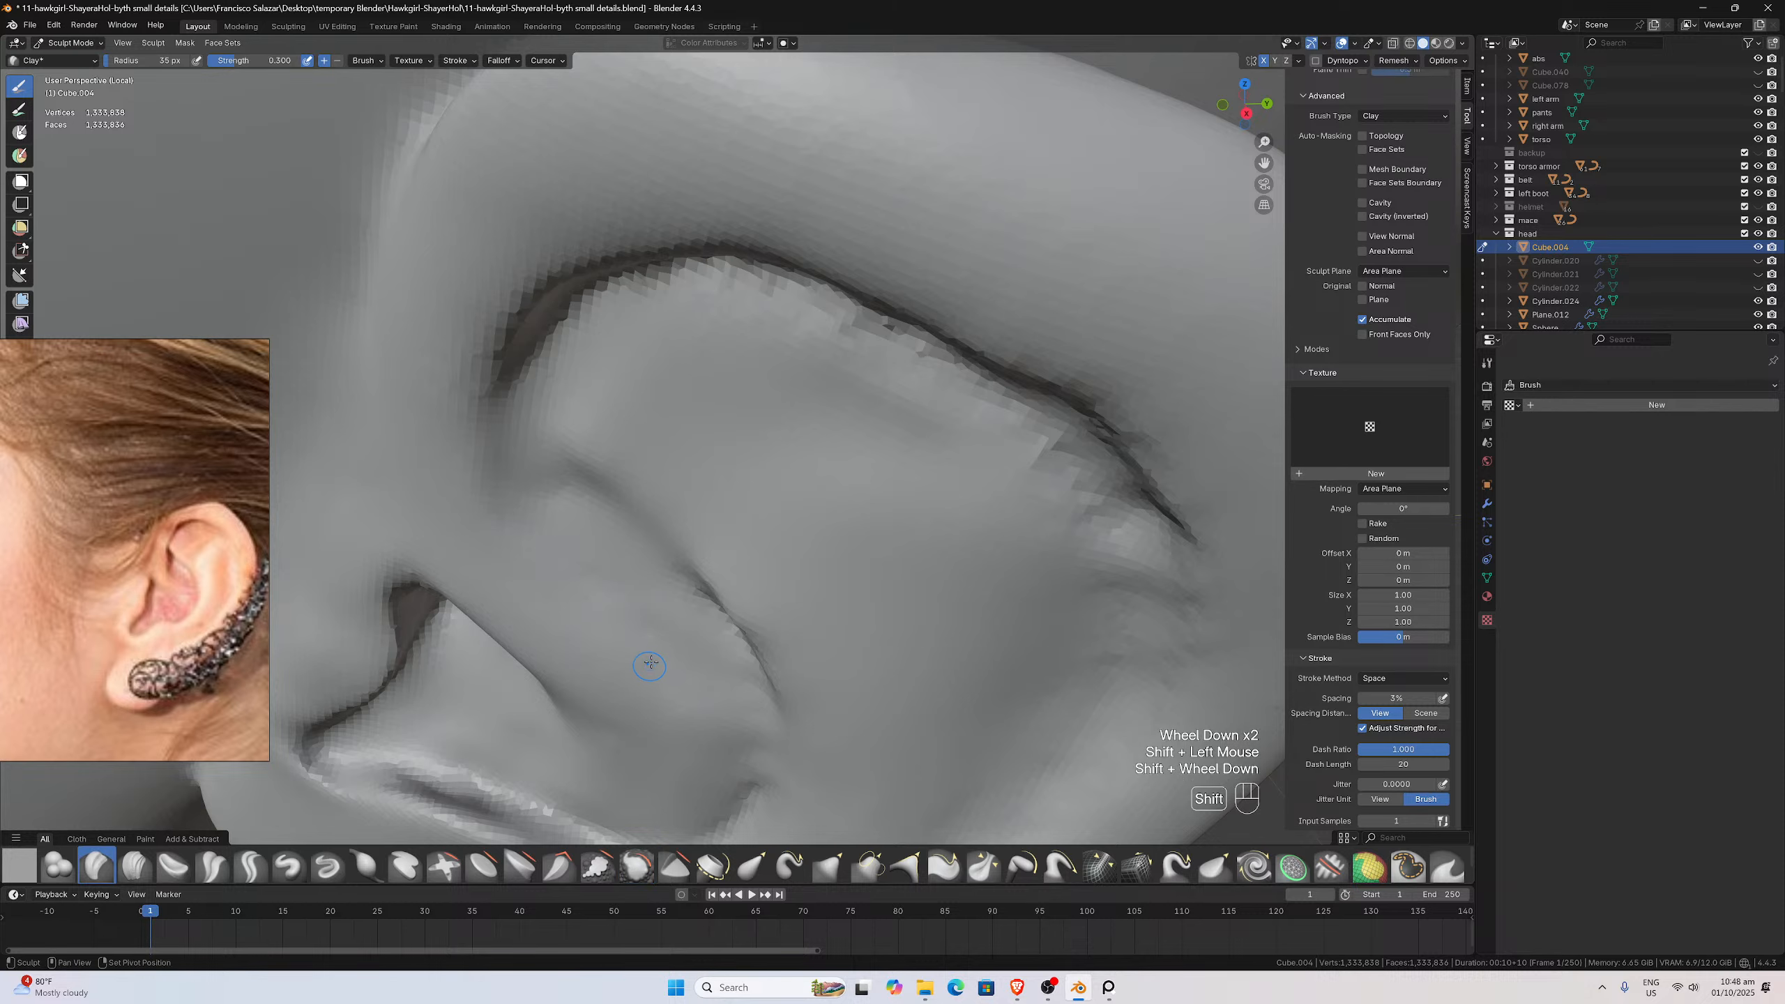
middle_click_drag(649, 662, 654, 685)
scroll(653, 686, "up", 1)
left_click_drag(317, 768, 328, 767, "shift")
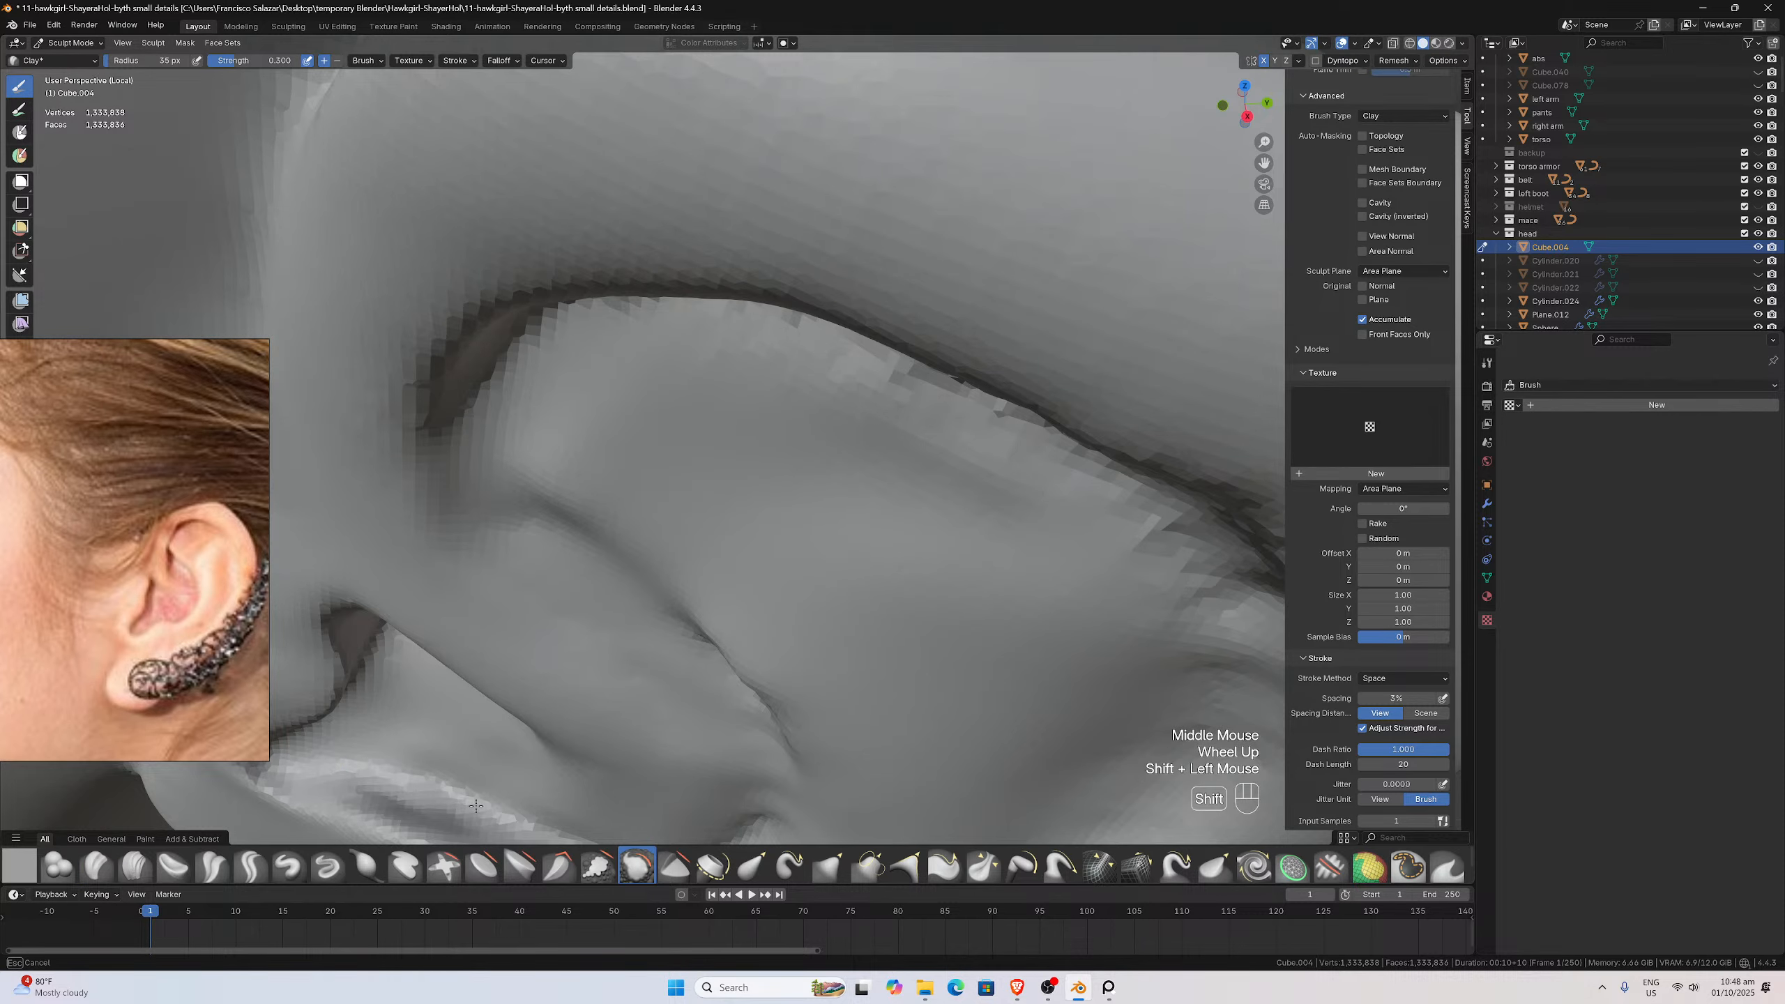
left_click_drag(476, 806, 487, 809, "shift")
scroll(492, 798, "down", 1)
middle_click_drag(530, 731, 546, 757)
left_click_drag(568, 772, 583, 780, "shift")
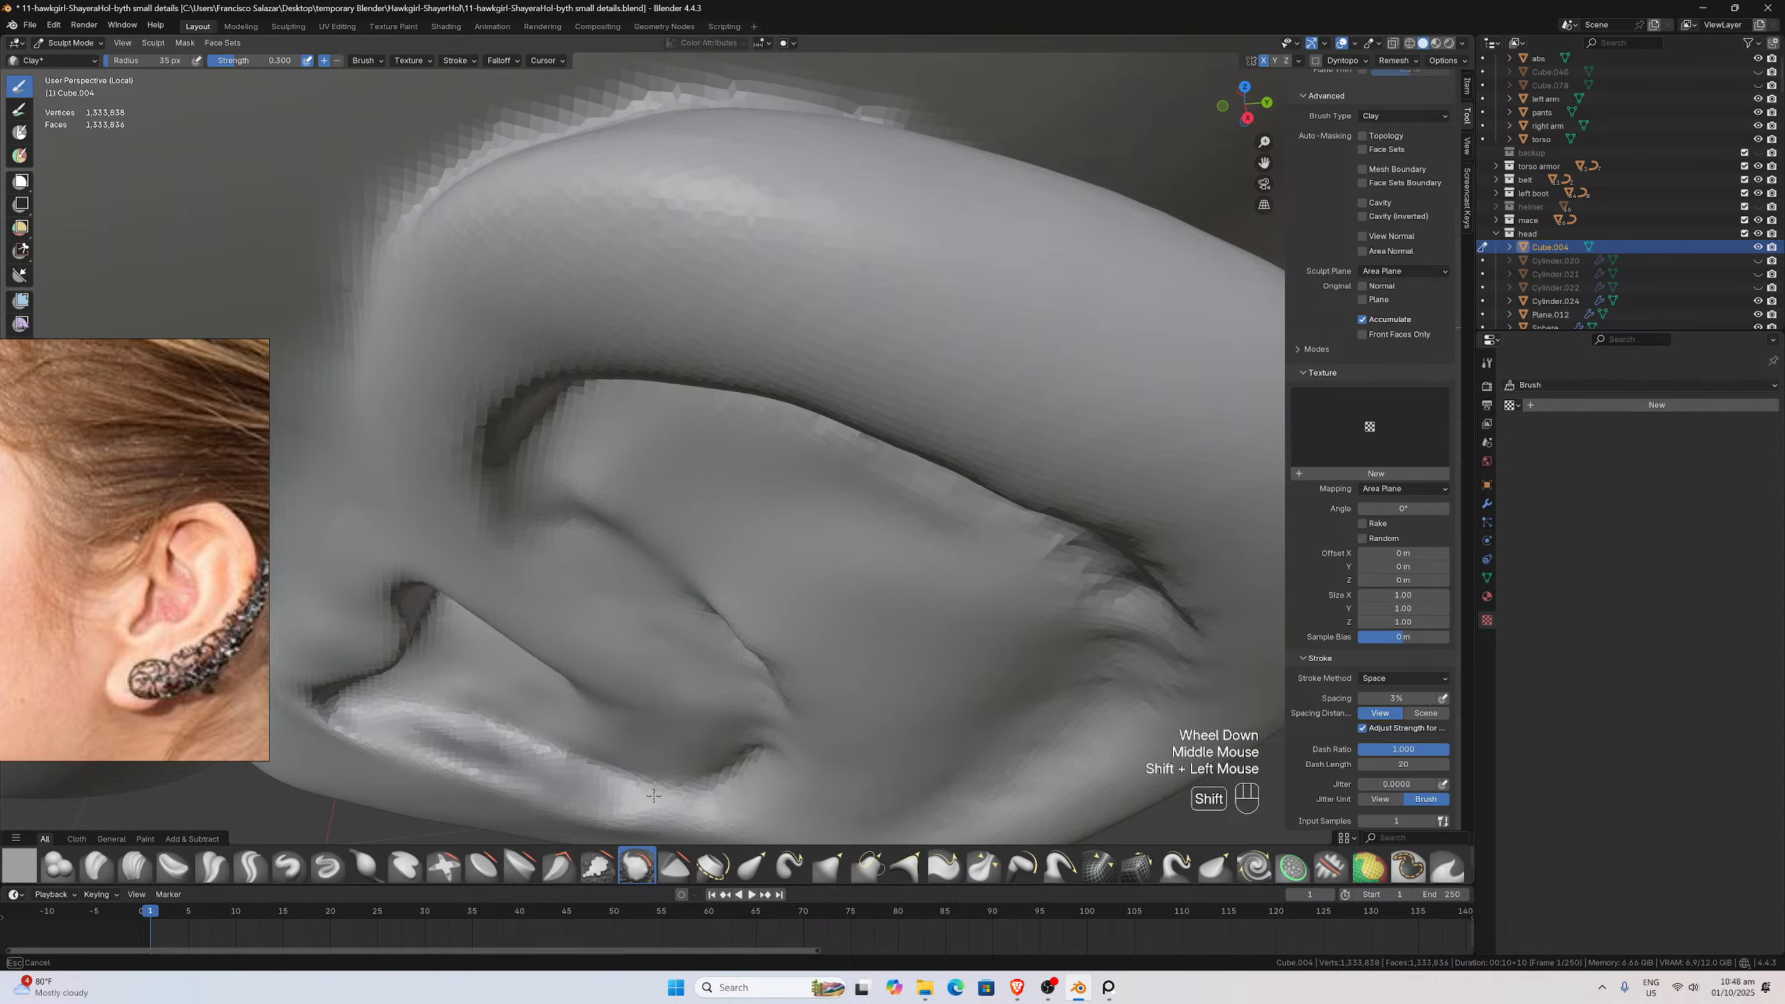
Smooth the cheek skin in front of the ear, from the upper rim's base down toward the lobe
mouse_move(711, 780)
middle_mouse_down()
mouse_move(685, 678)
mouse_move(717, 622)
middle_mouse_up()
scroll(685, 678, "down", 2)
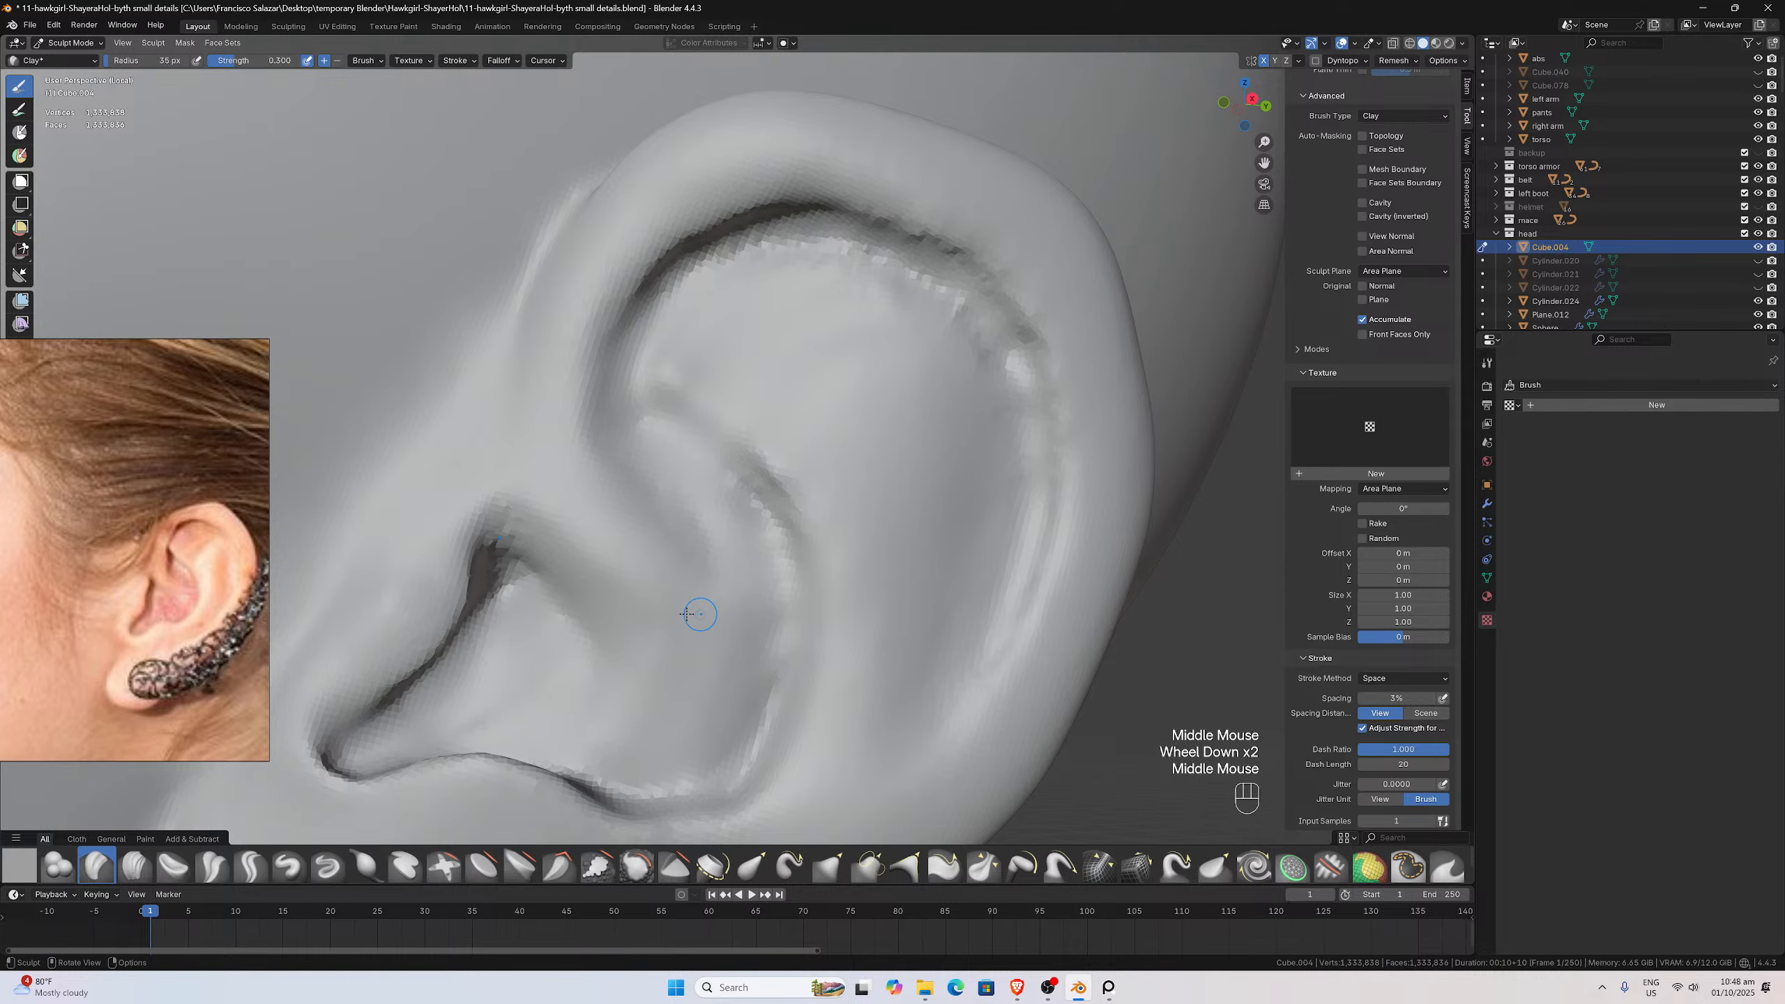
middle_click(649, 610)
scroll(641, 601, "down", 2)
scroll(640, 601, "down", 2)
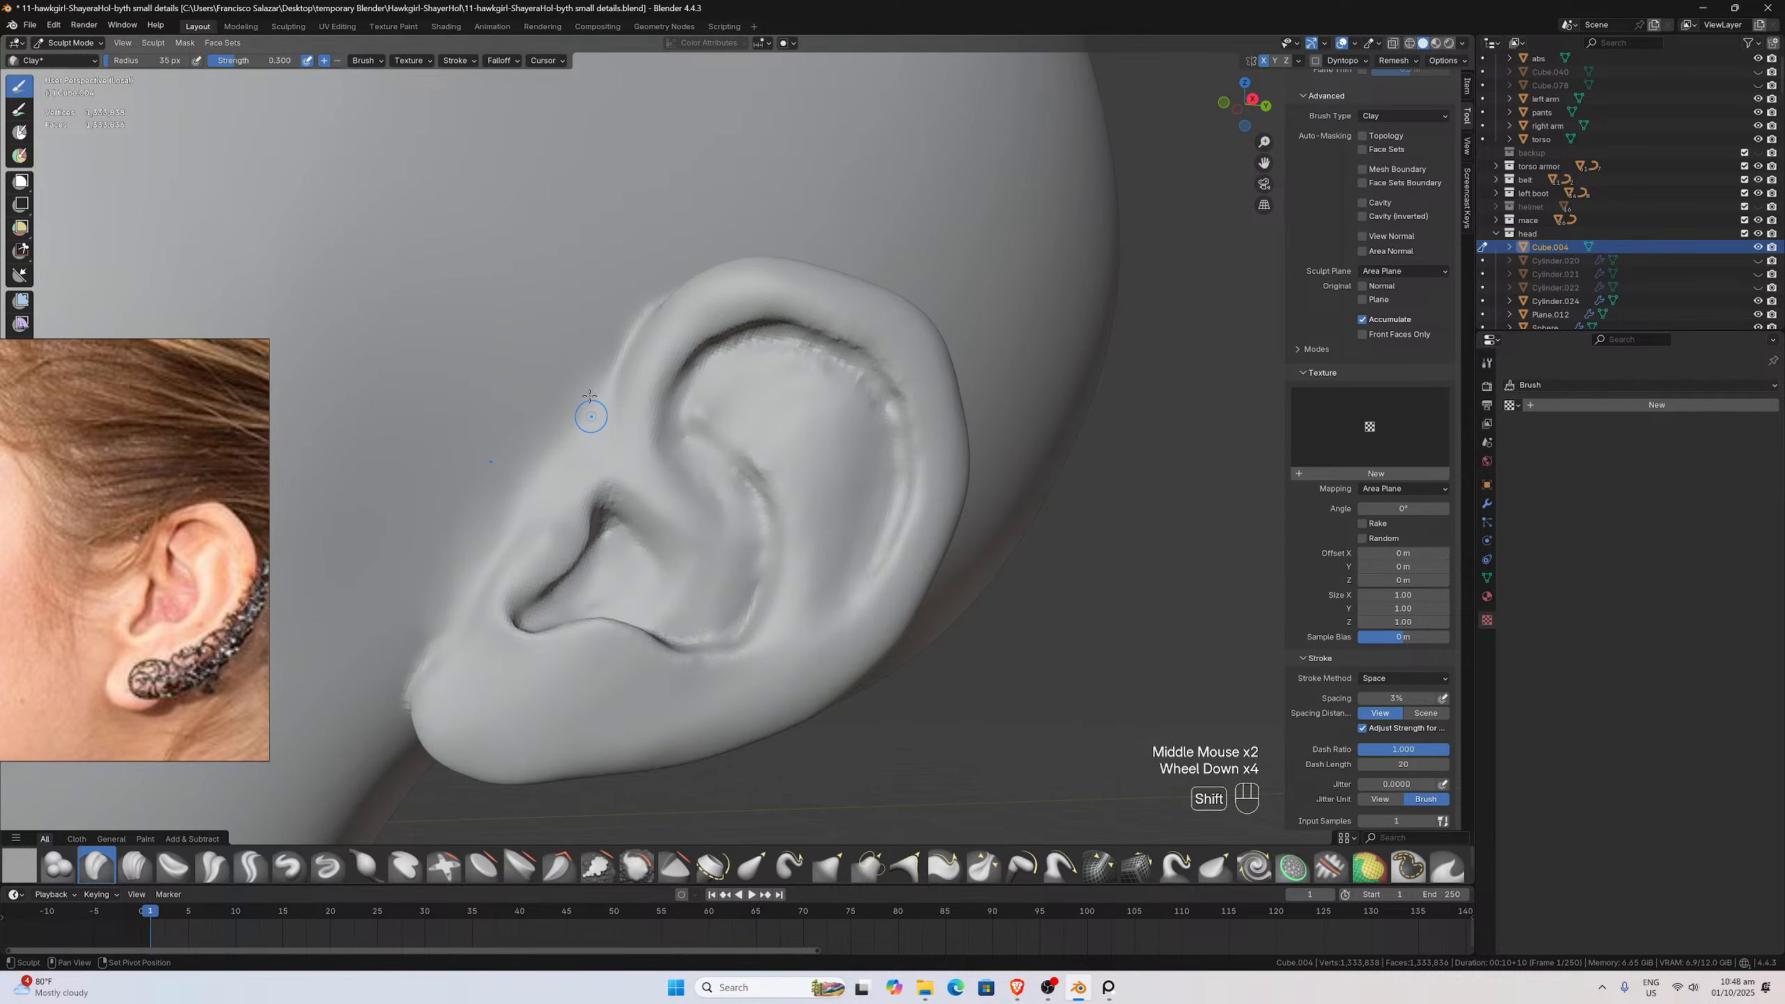
left_click_drag(524, 455, 494, 472, "shift")
left_click_drag(473, 555, 494, 519, "shift")
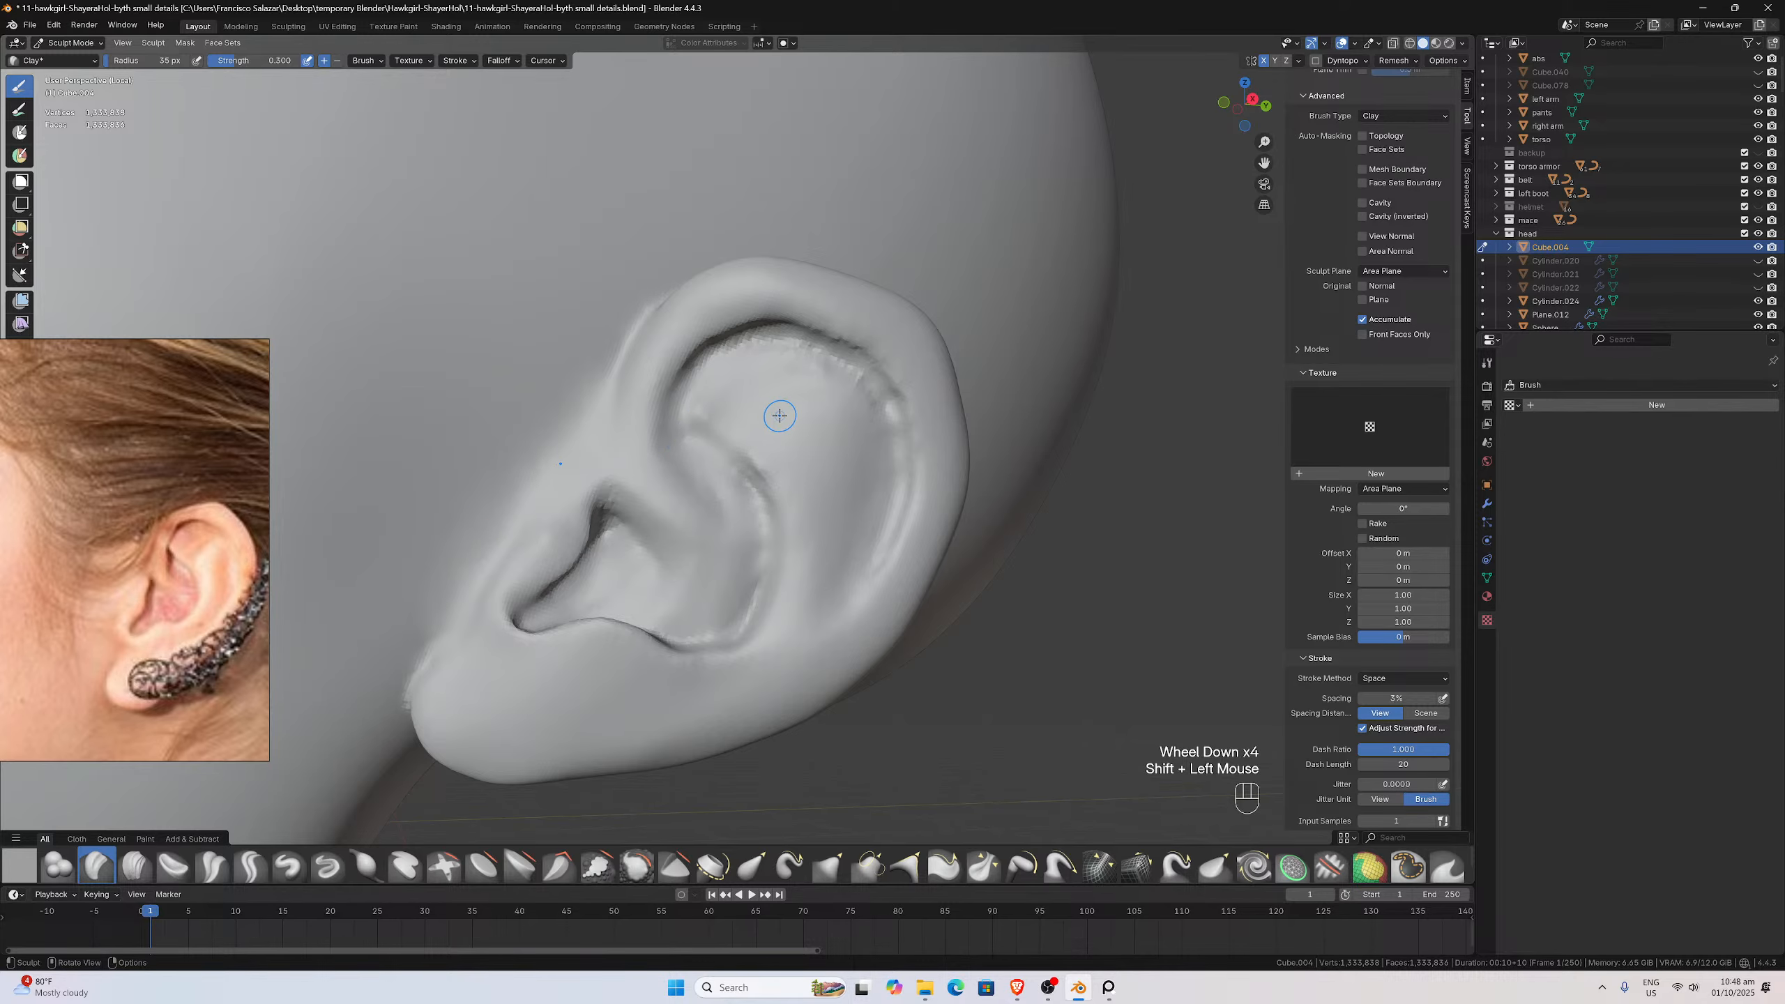
Smooth the upper rim and the groove beneath it once more, and save the file
middle_click_drag(779, 416, 745, 378)
scroll(745, 378, "up", 1)
mouse_move(737, 317)
left_mouse_down("shift")
mouse_move(806, 338)
mouse_move(741, 311)
mouse_move(689, 321)
mouse_move(873, 346)
left_mouse_up("shift")
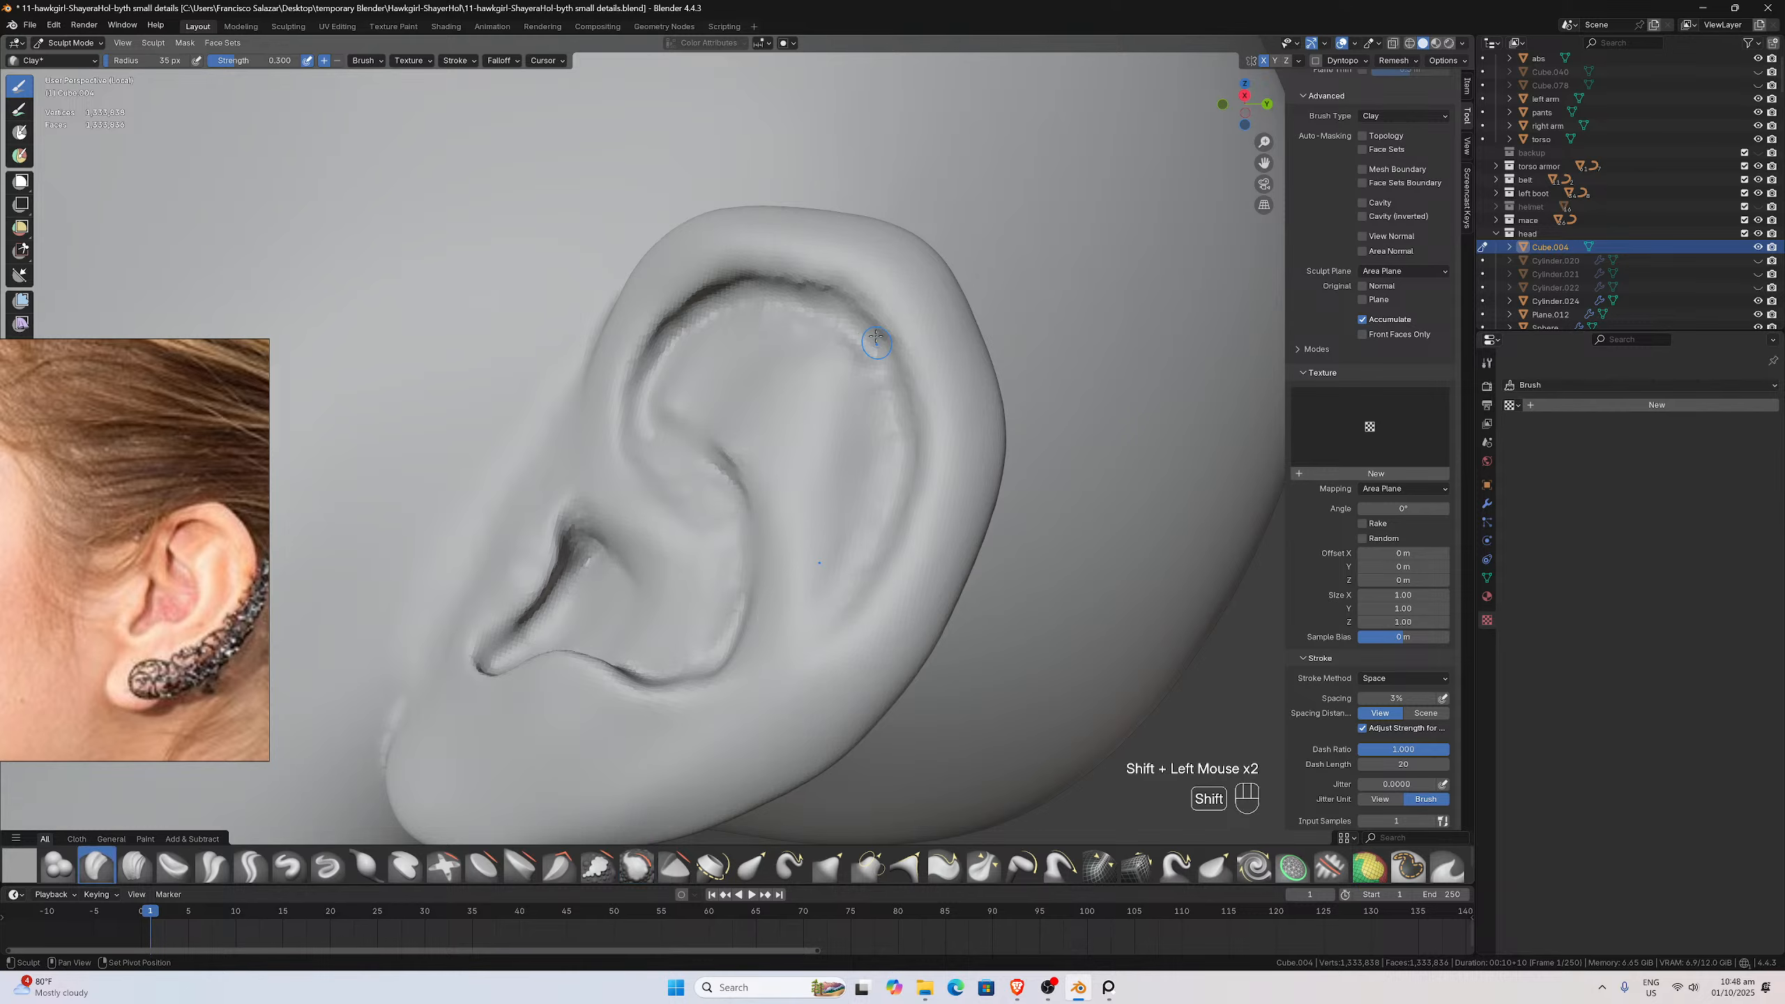
left_click_drag(815, 255, 910, 310, "shift")
key("ctrl")
key("ctrl+s")
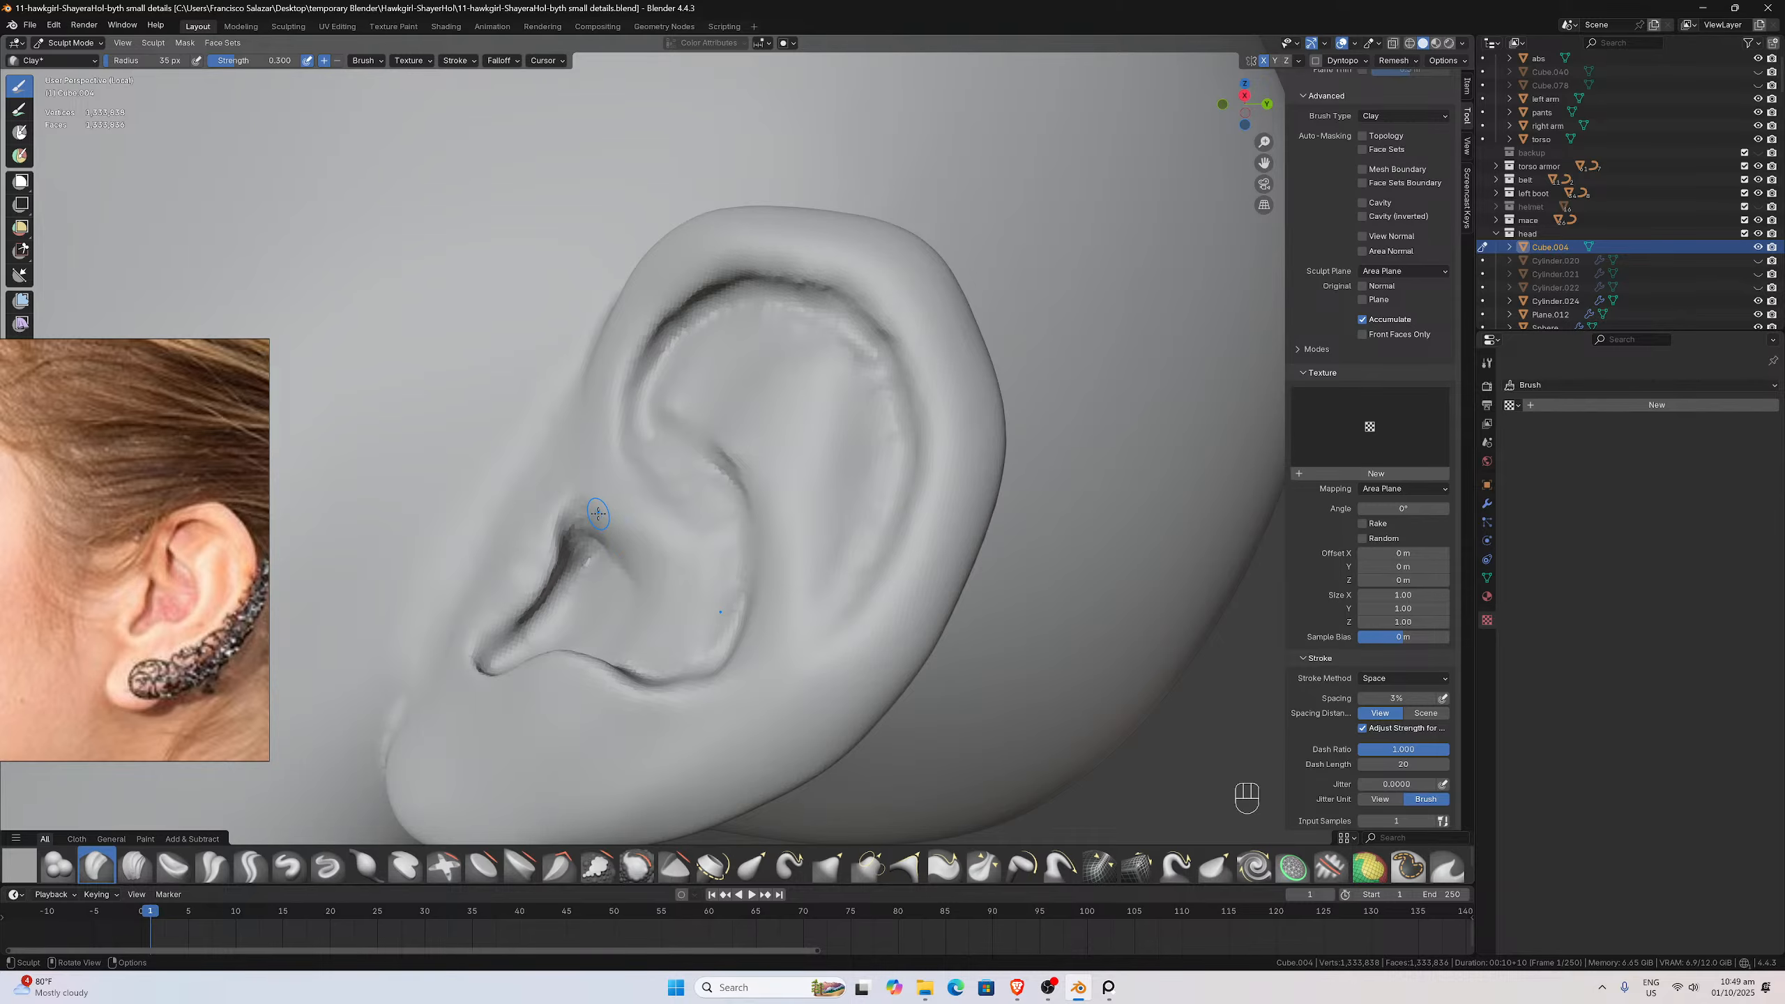
Smooth the upper end of the ear canal opening
middle_click_drag(590, 511, 617, 511)
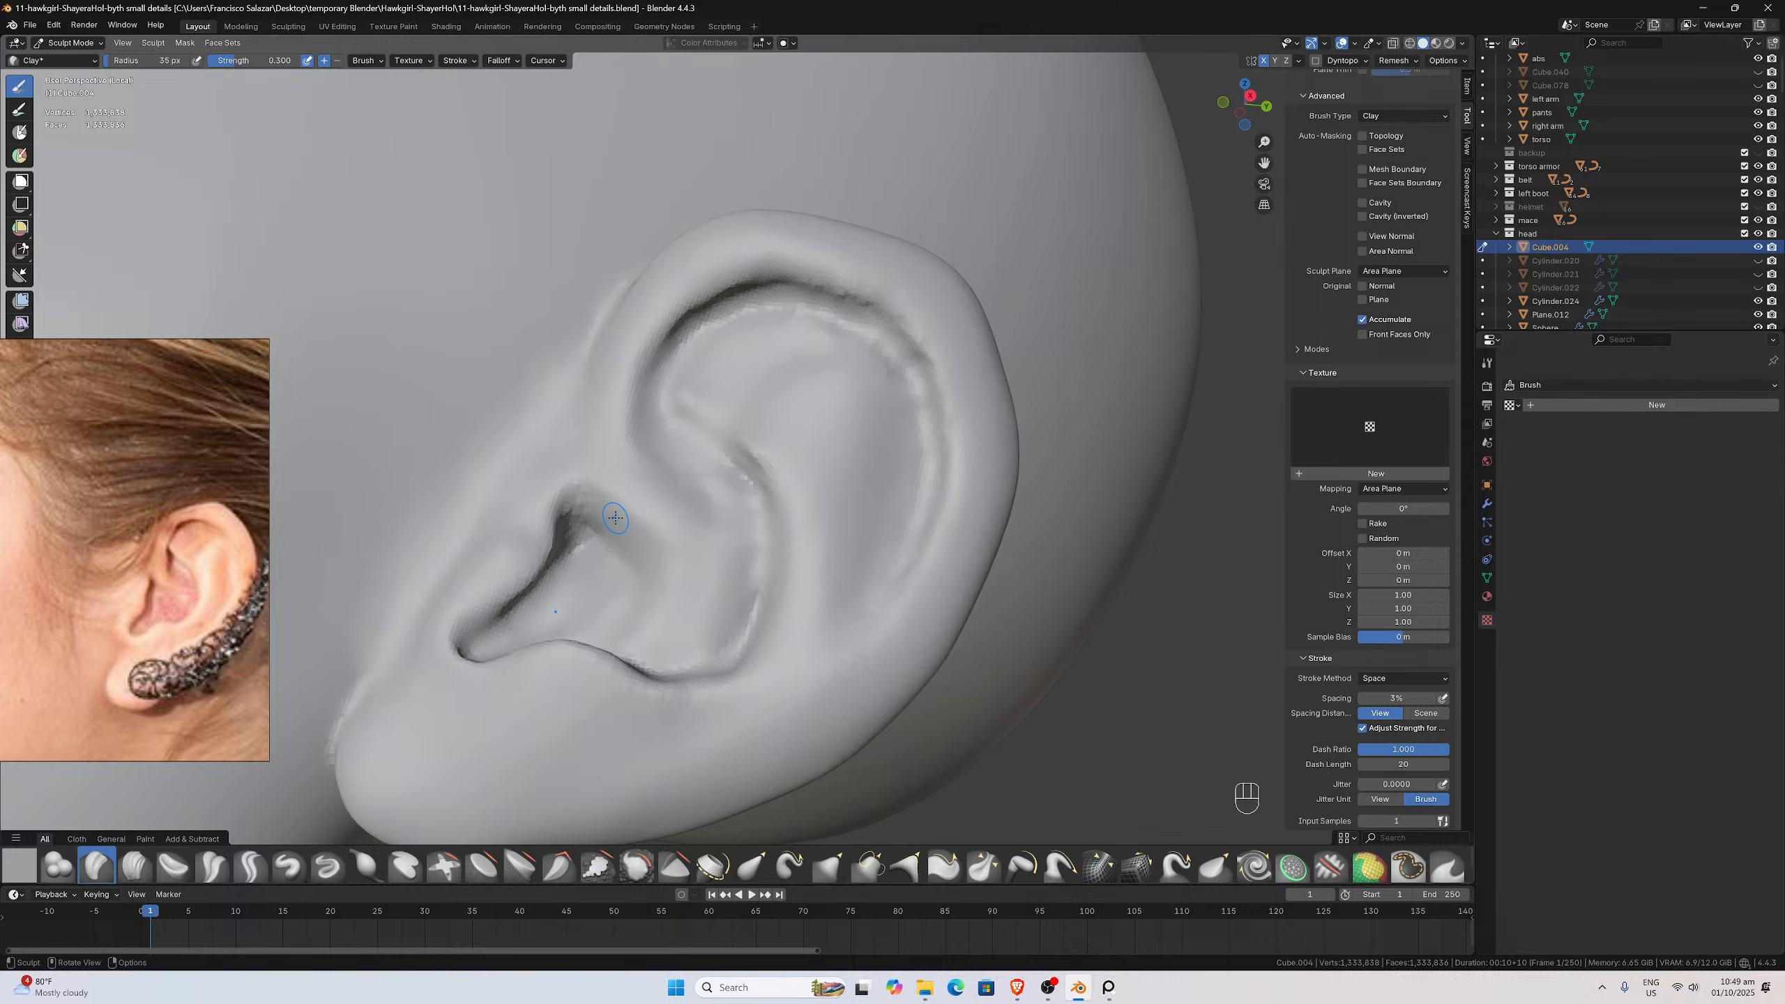
middle_click_drag(661, 482, 678, 482)
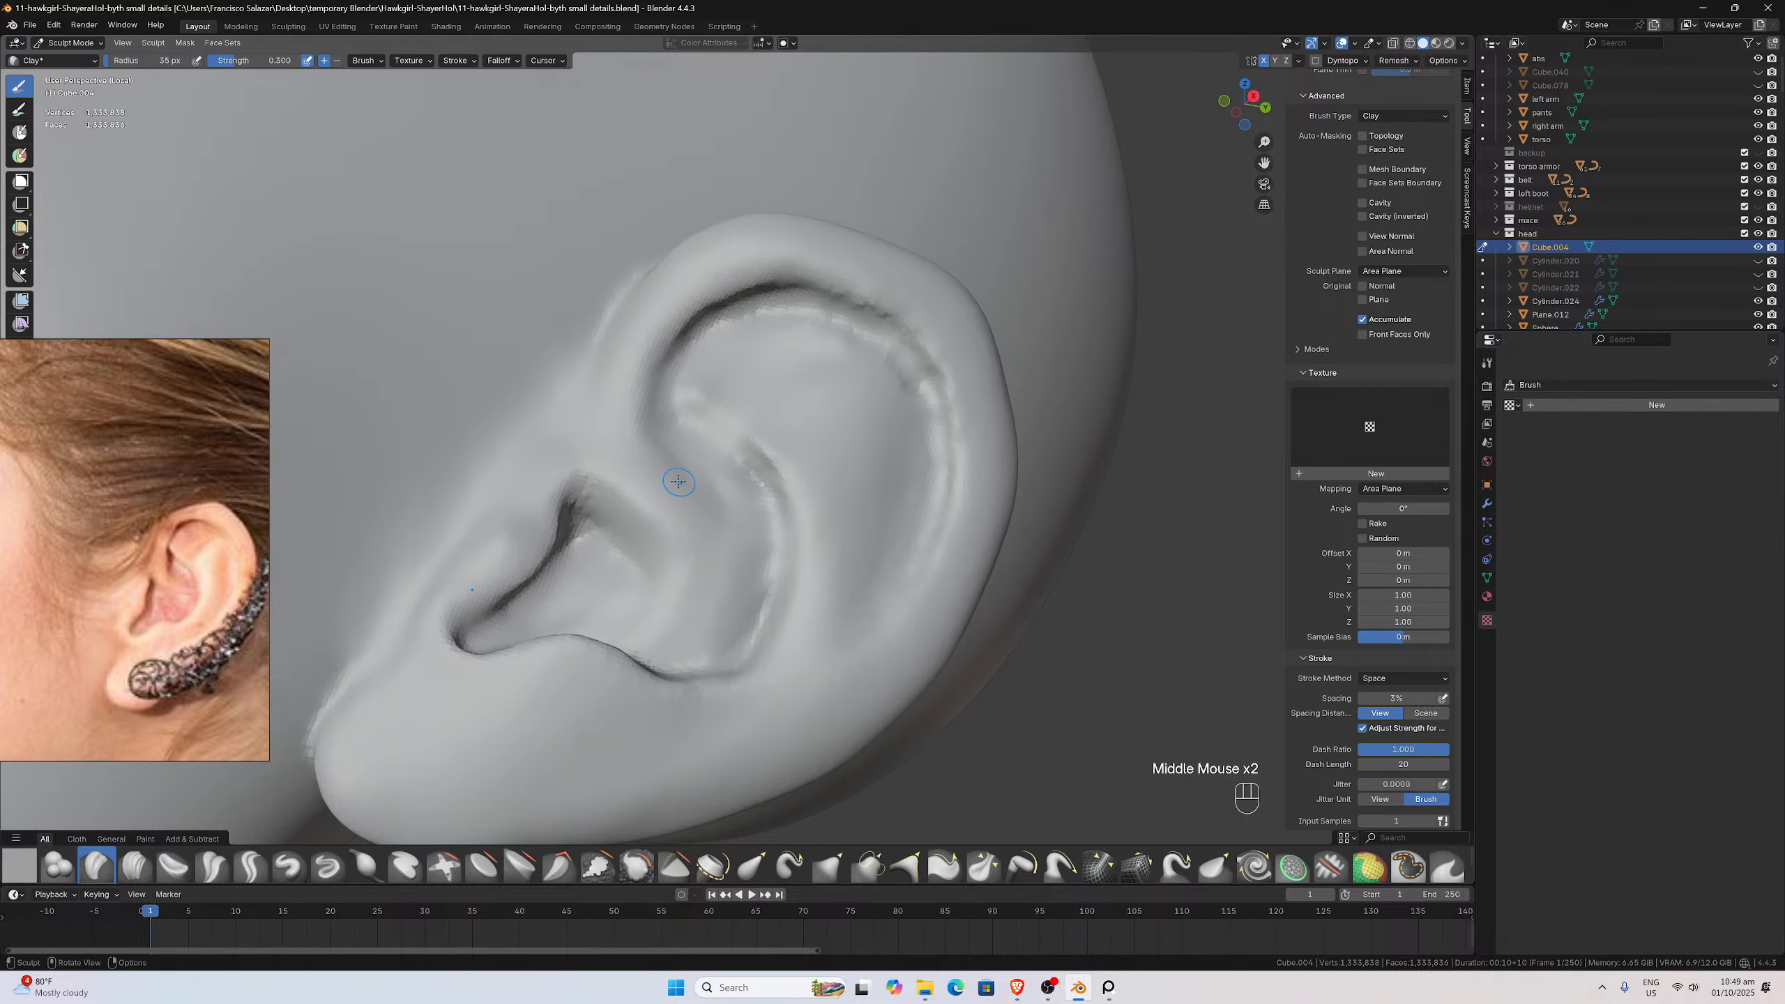
mouse_move(589, 499)
left_mouse_down("shift")
mouse_move(572, 496)
mouse_move(578, 549)
left_mouse_up("shift")
left_click_drag(579, 534, 583, 538, "shift")
Voxel-remesh the head with volume and attributes preserved, and check the ear's surface from the side
left_click(1396, 61)
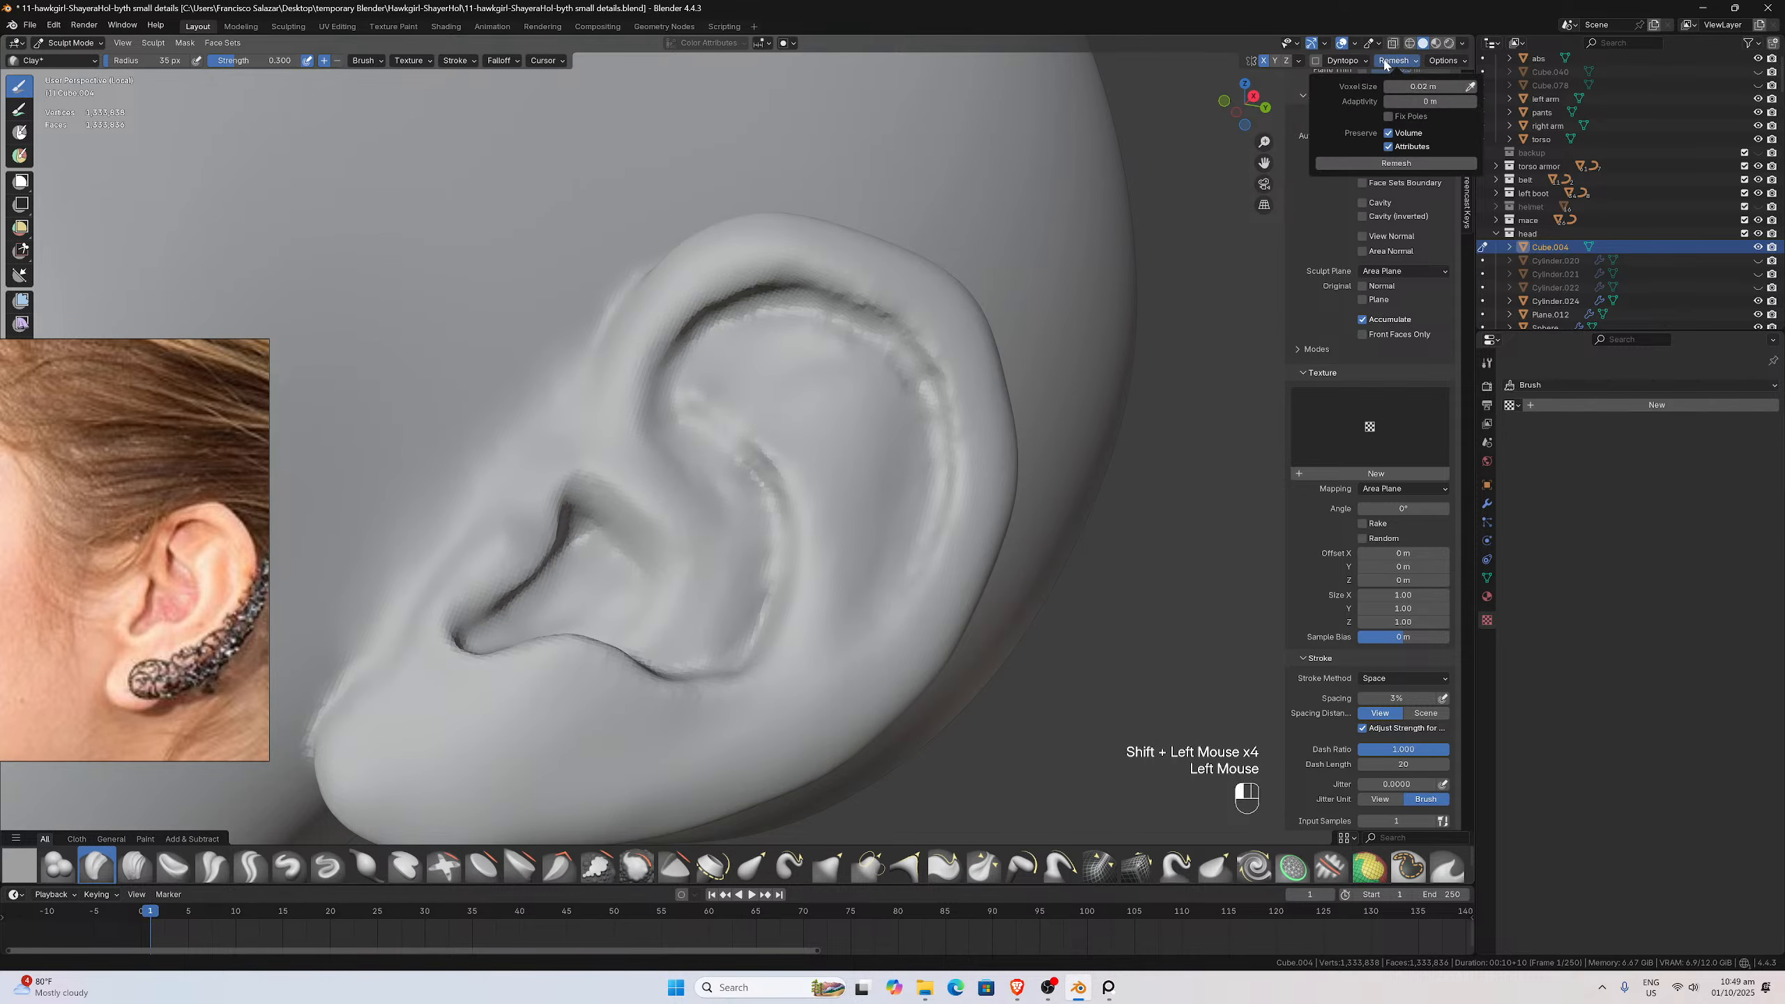
left_click(1402, 164)
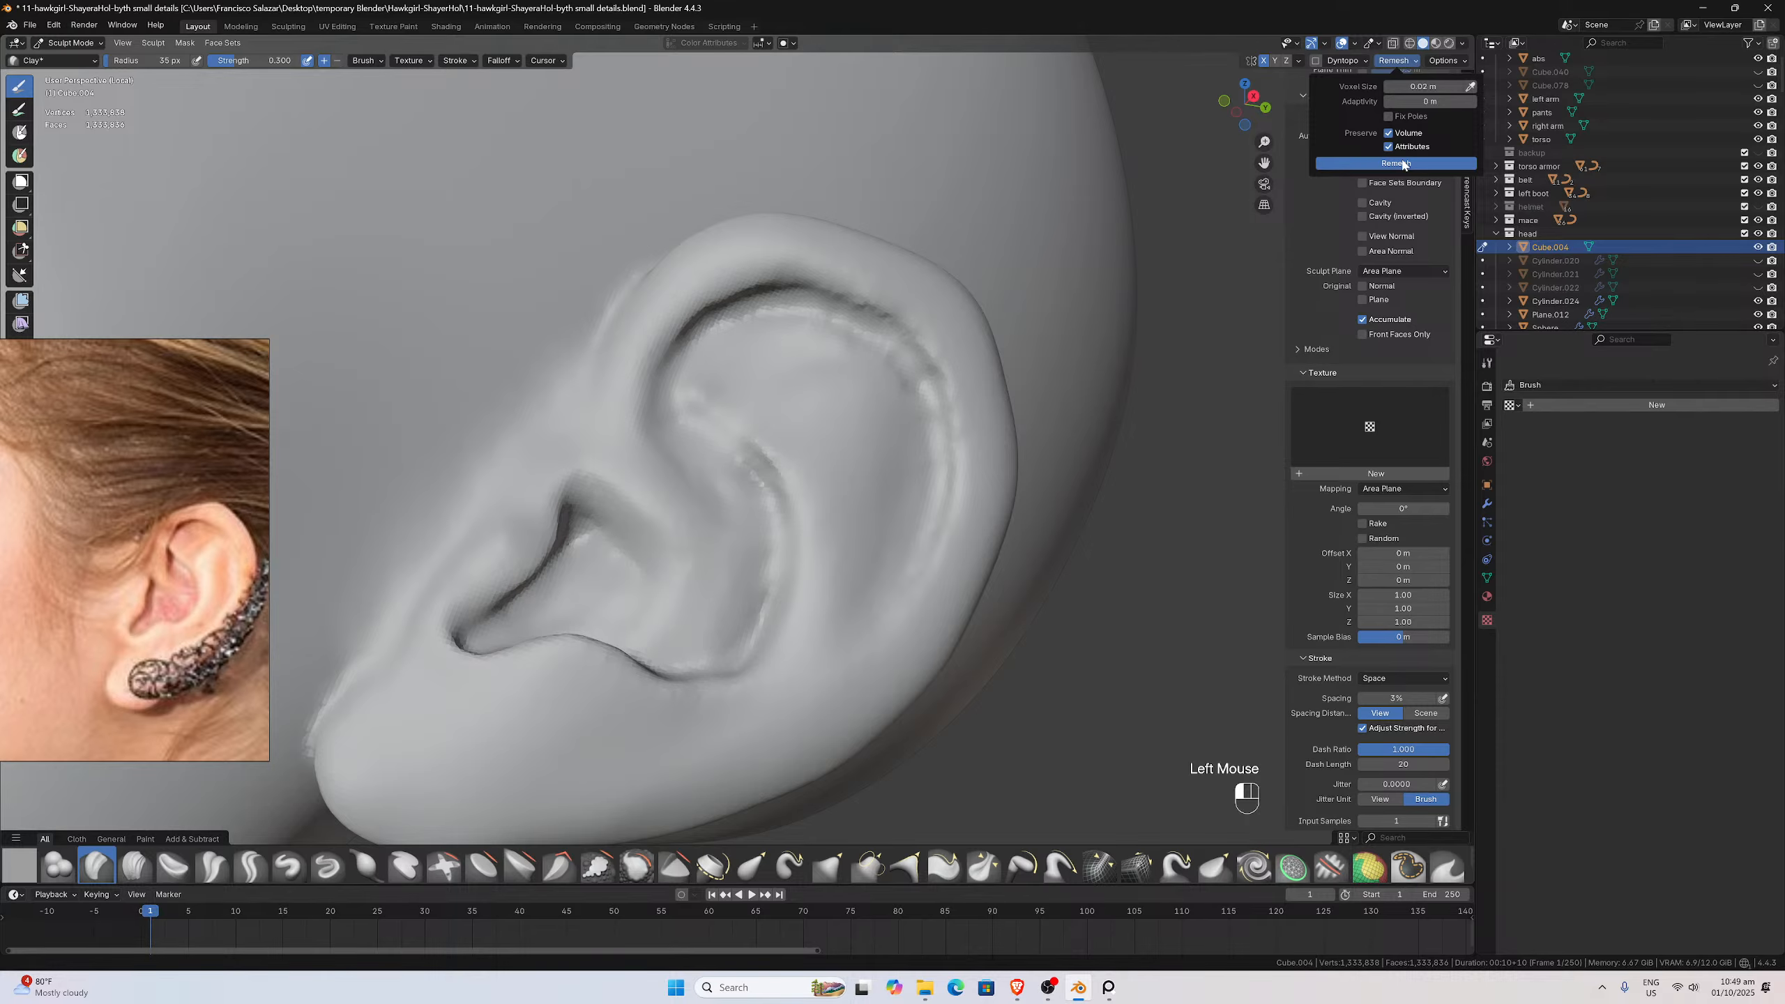
middle_click_drag(917, 408, 904, 453)
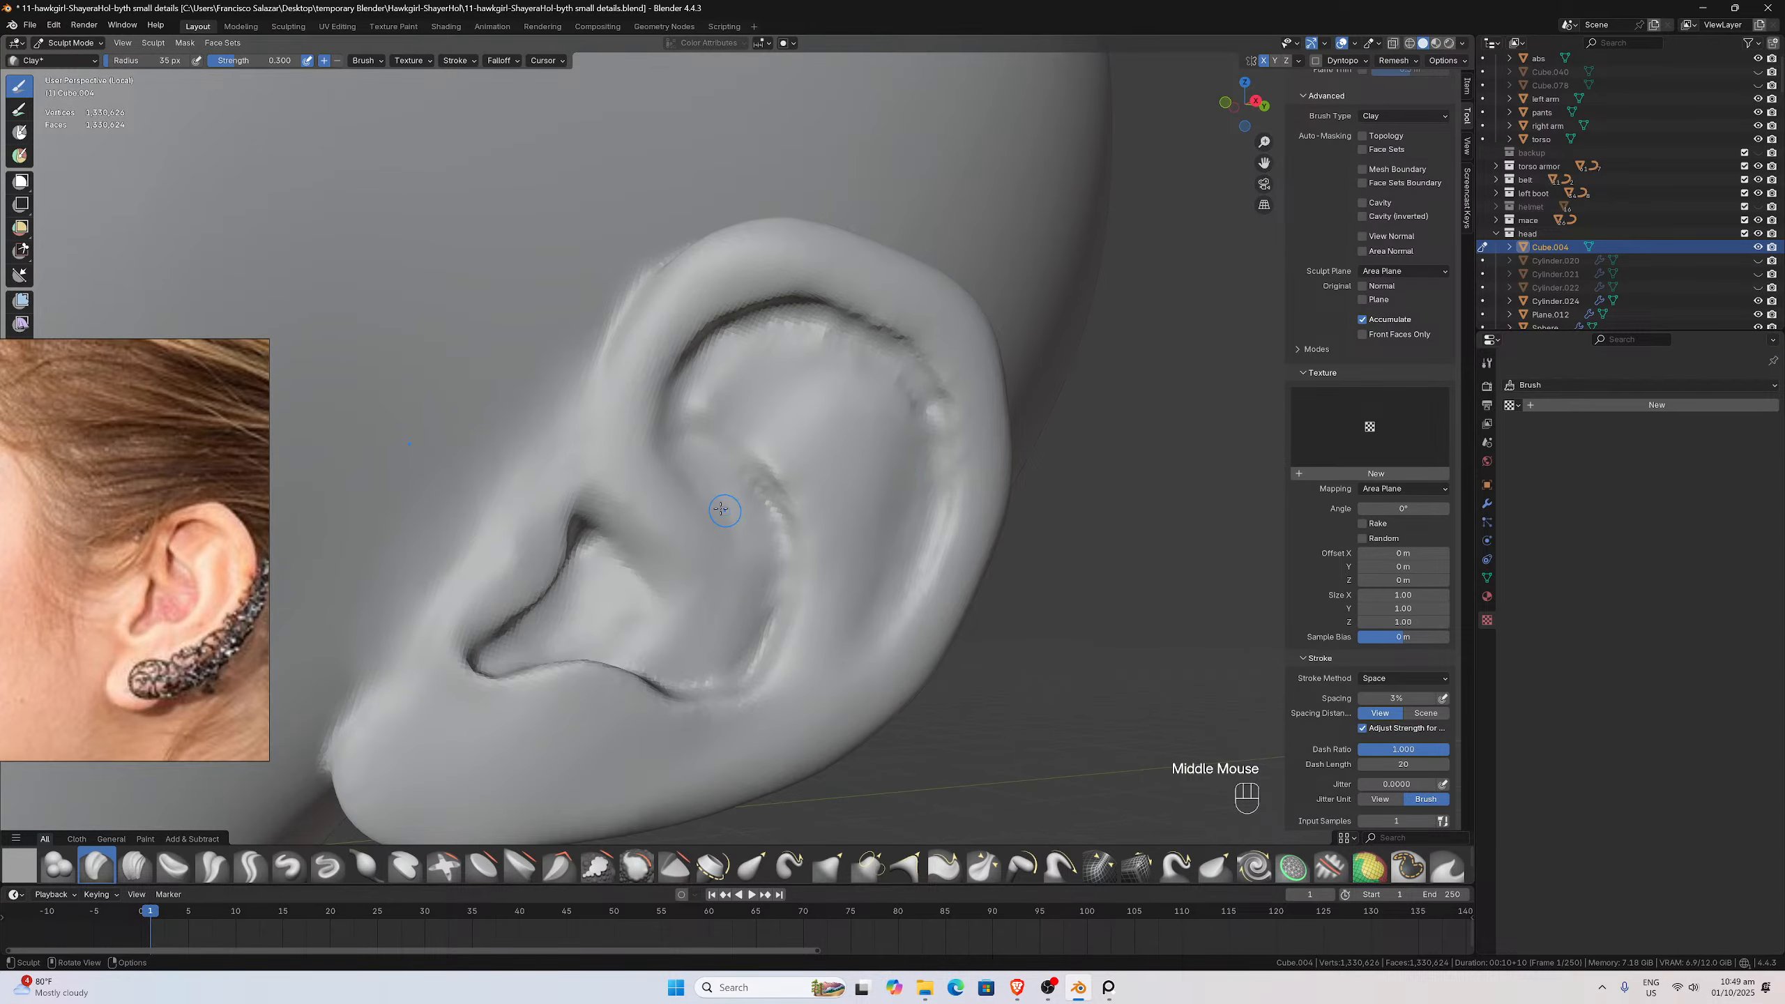
middle_click_drag(726, 510, 702, 500)
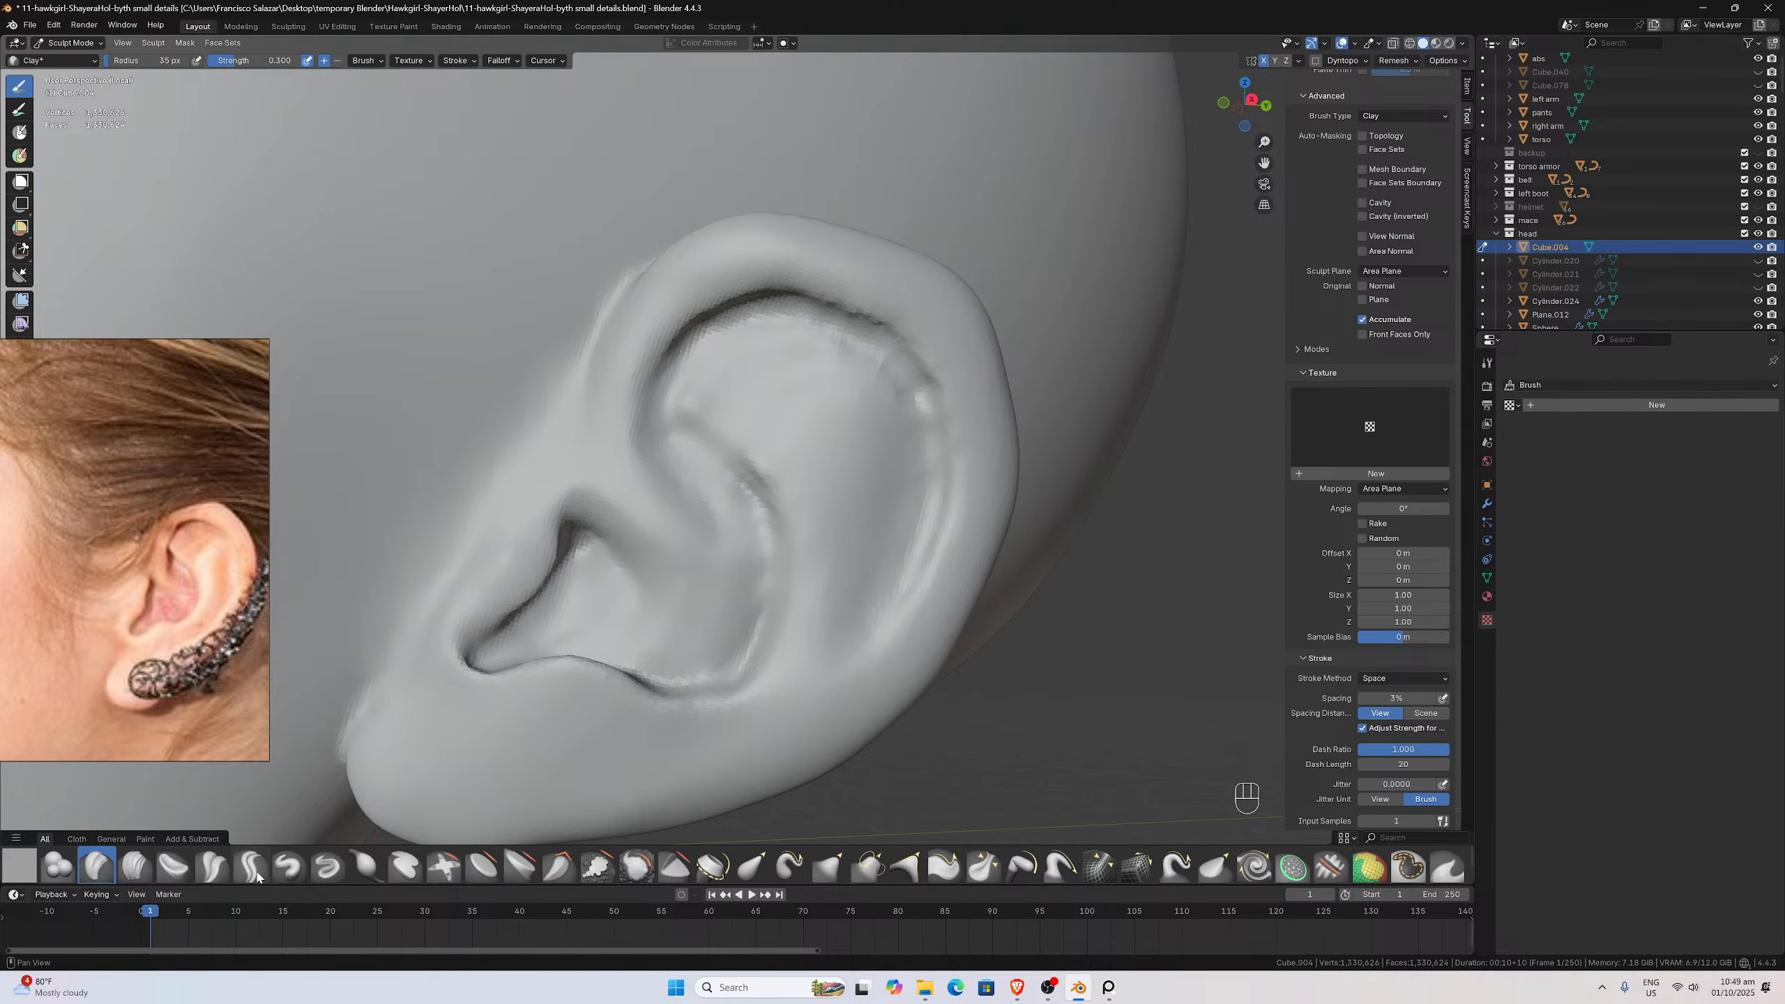
Carve deeper with the inverted Clay brush along the groove beneath the ear's upper rim, from its front root around to the back
scroll(703, 450, "up", 2, "ctrl")
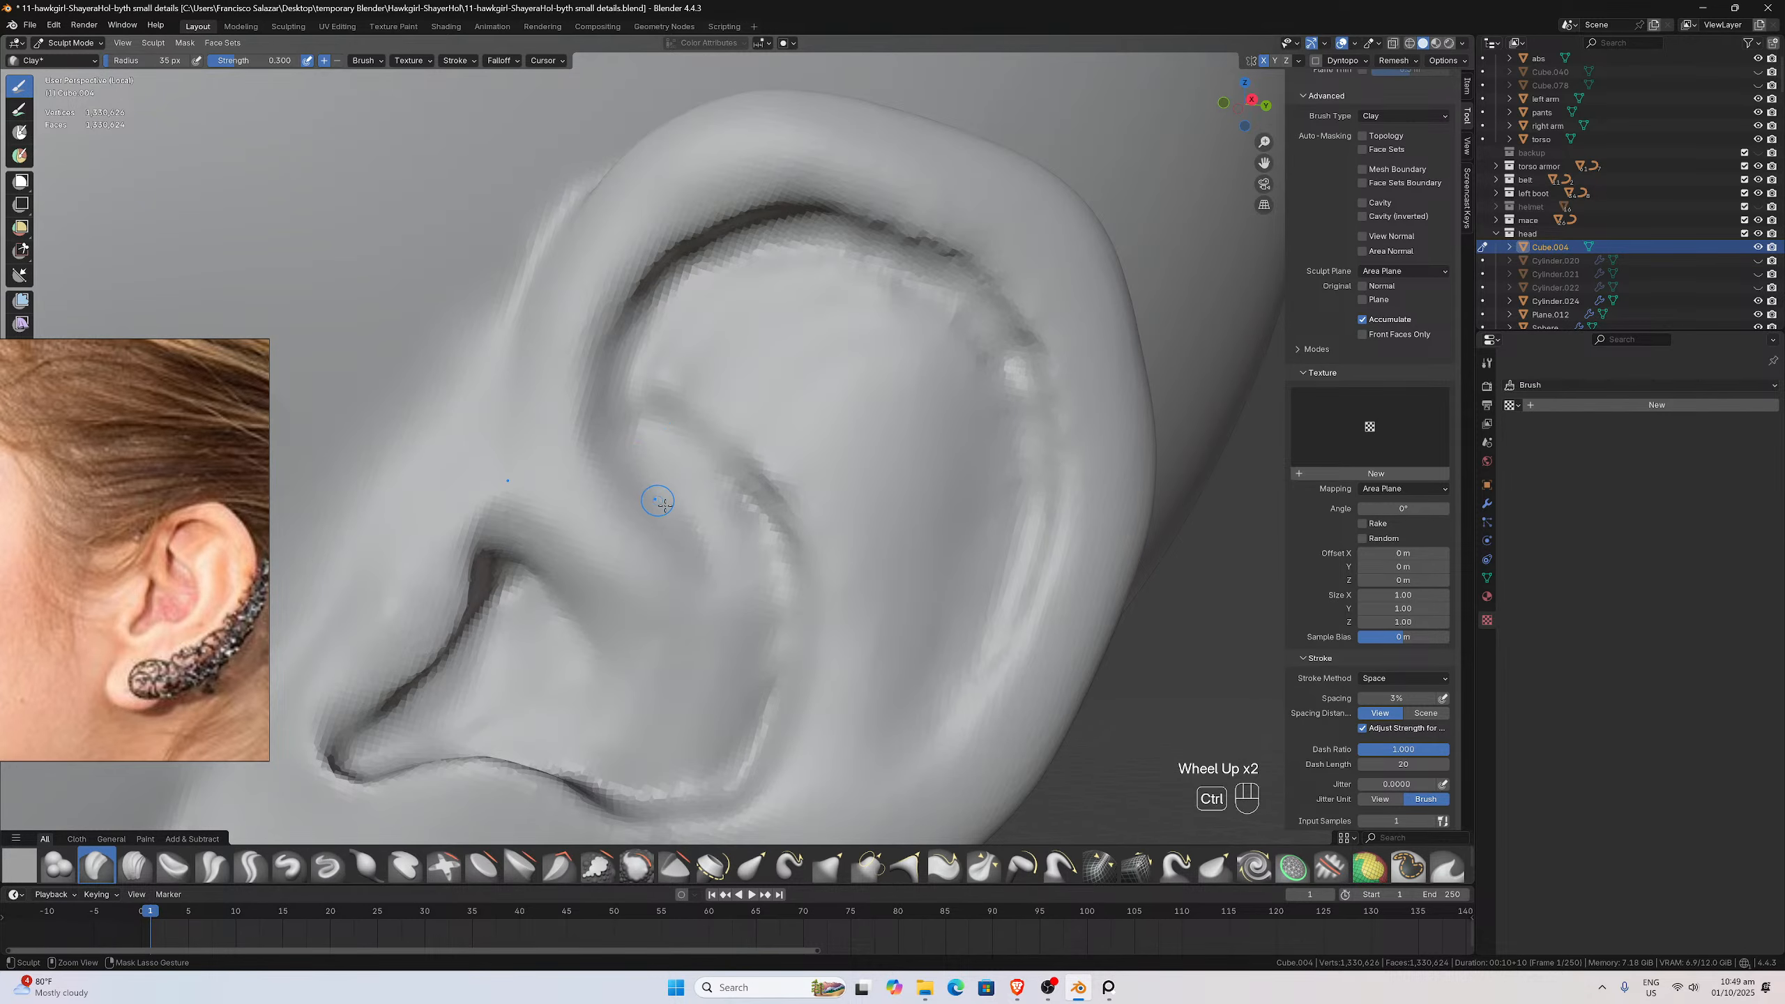
mouse_move(686, 528)
left_mouse_down("ctrl")
mouse_move(610, 393)
mouse_move(679, 278)
left_mouse_up("ctrl")
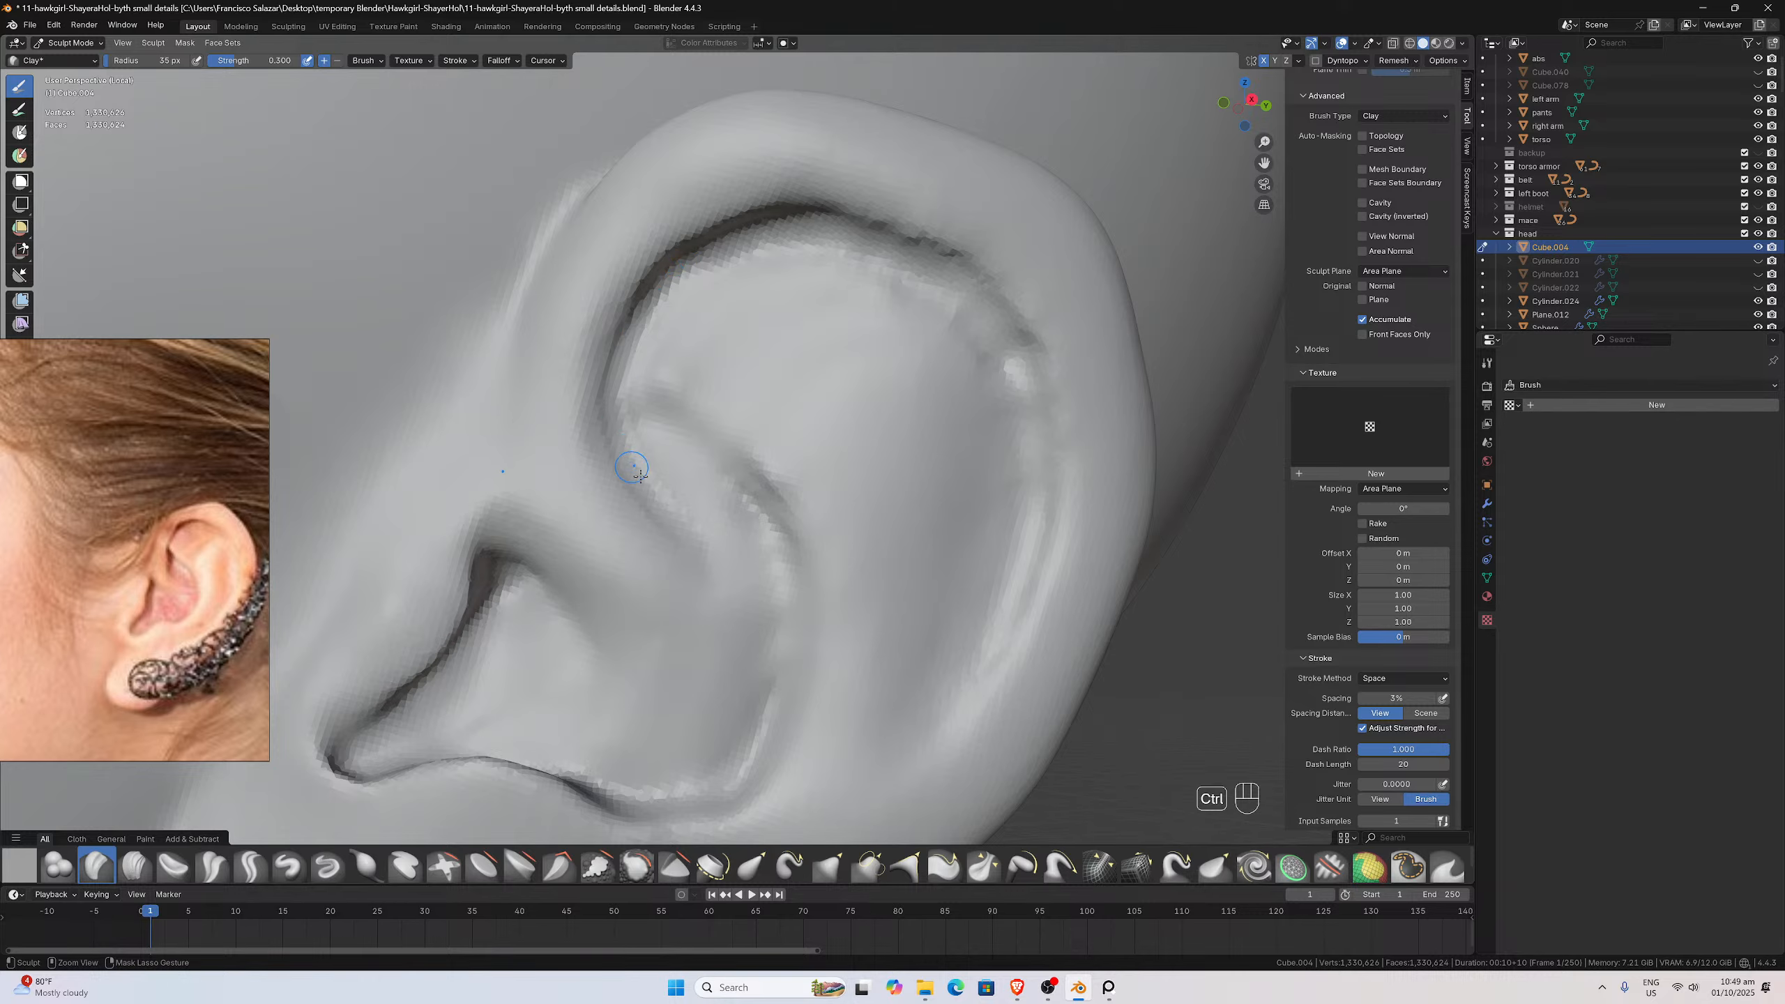
left_click_drag(640, 475, 678, 516, "ctrl")
left_click_drag(633, 443, 636, 416, "ctrl")
key("ctrl+z")
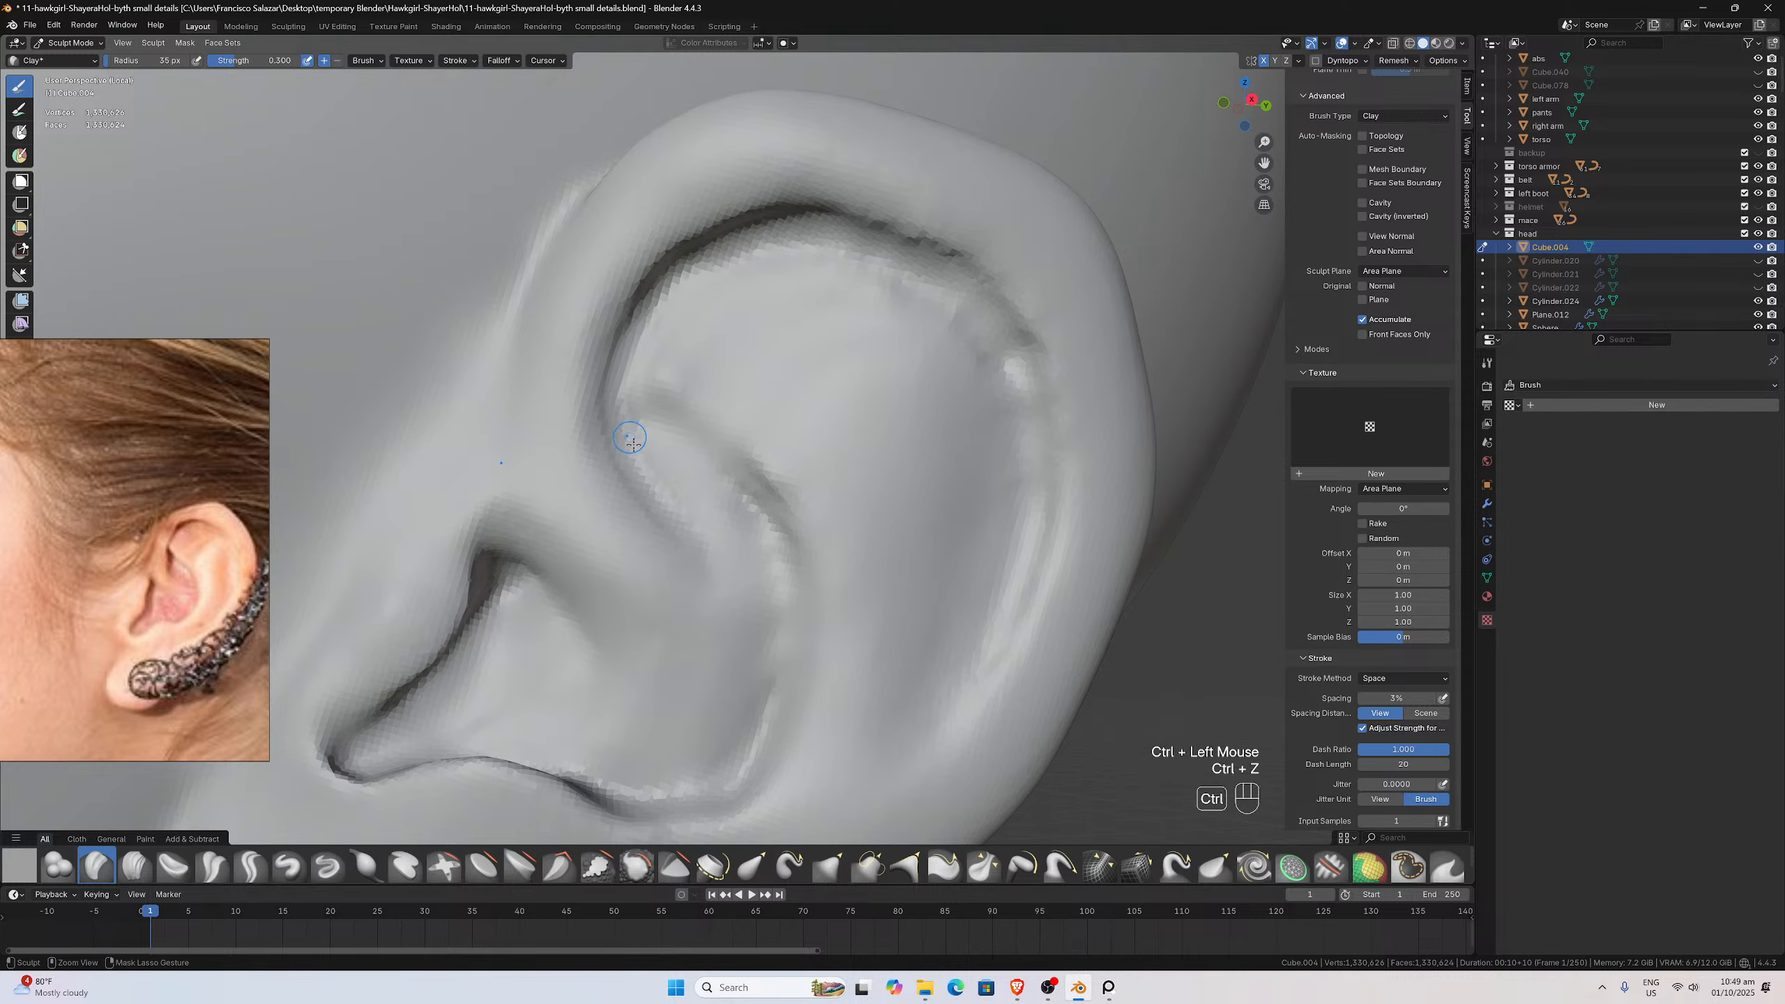
left_click_drag(686, 521, 622, 438, "ctrl")
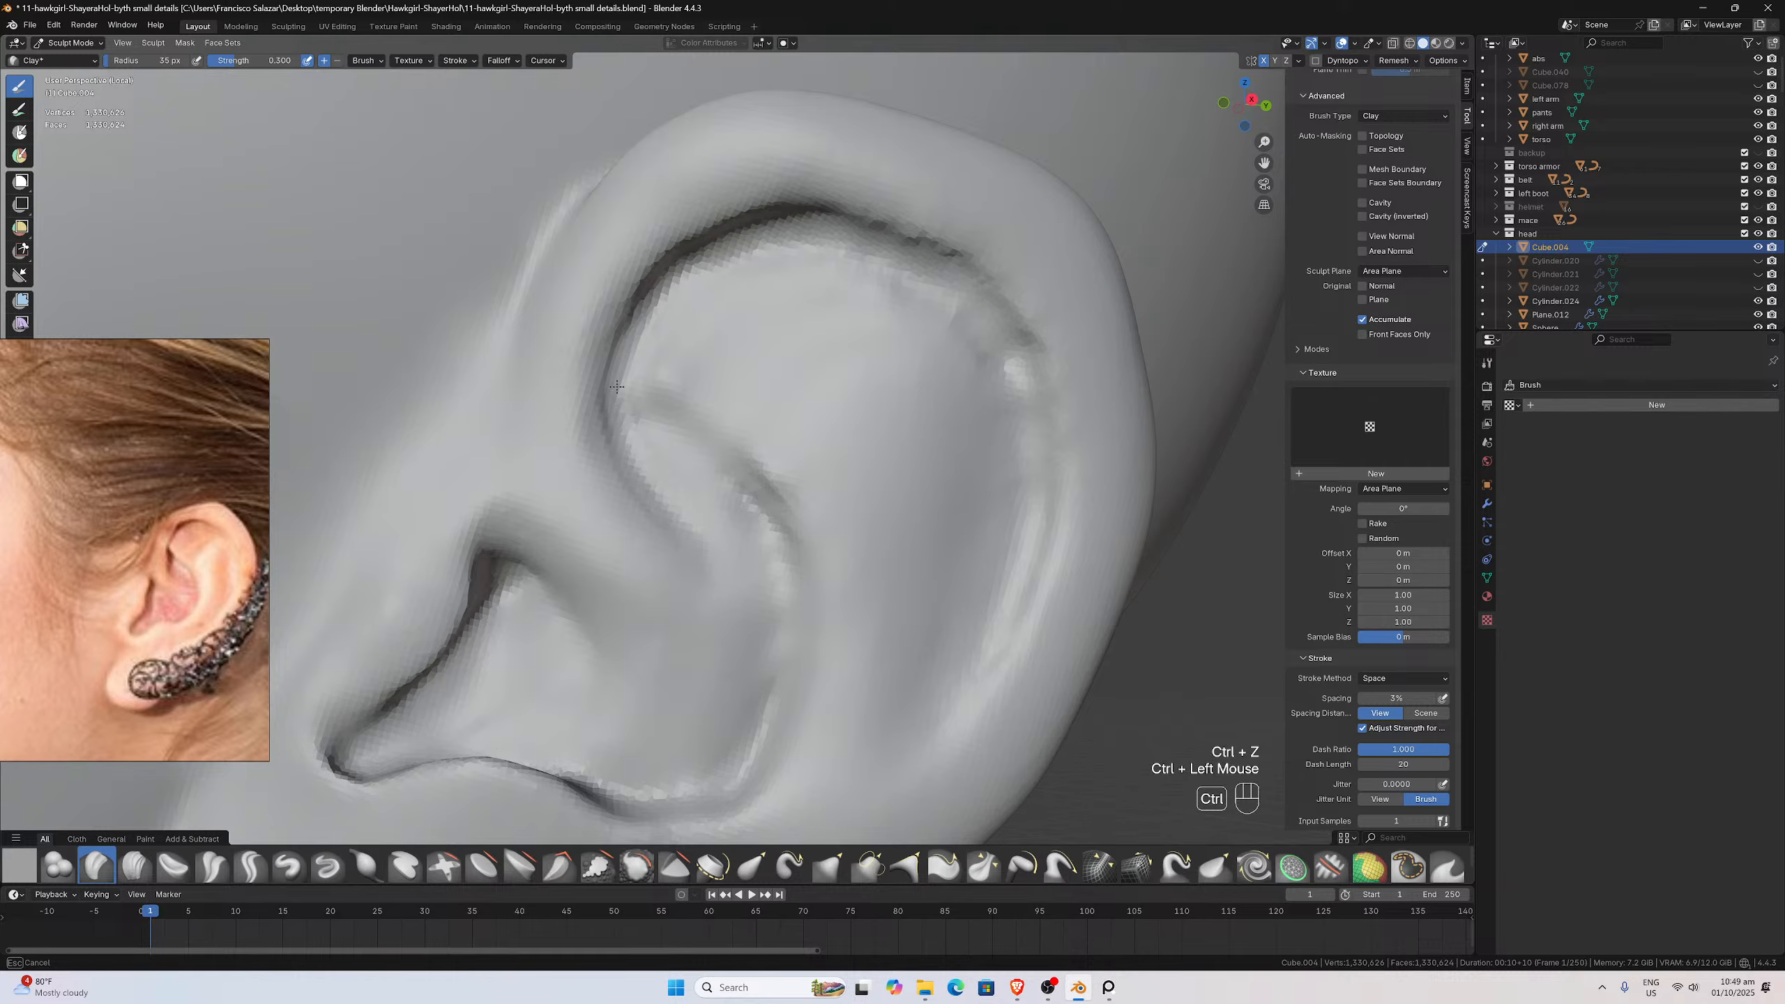
mouse_move(649, 314)
left_mouse_down("ctrl")
mouse_move(695, 257)
mouse_move(776, 229)
mouse_move(839, 227)
mouse_move(909, 257)
left_mouse_up("ctrl")
mouse_move(759, 242)
left_mouse_down("ctrl")
mouse_move(879, 234)
mouse_move(986, 309)
left_mouse_up("ctrl")
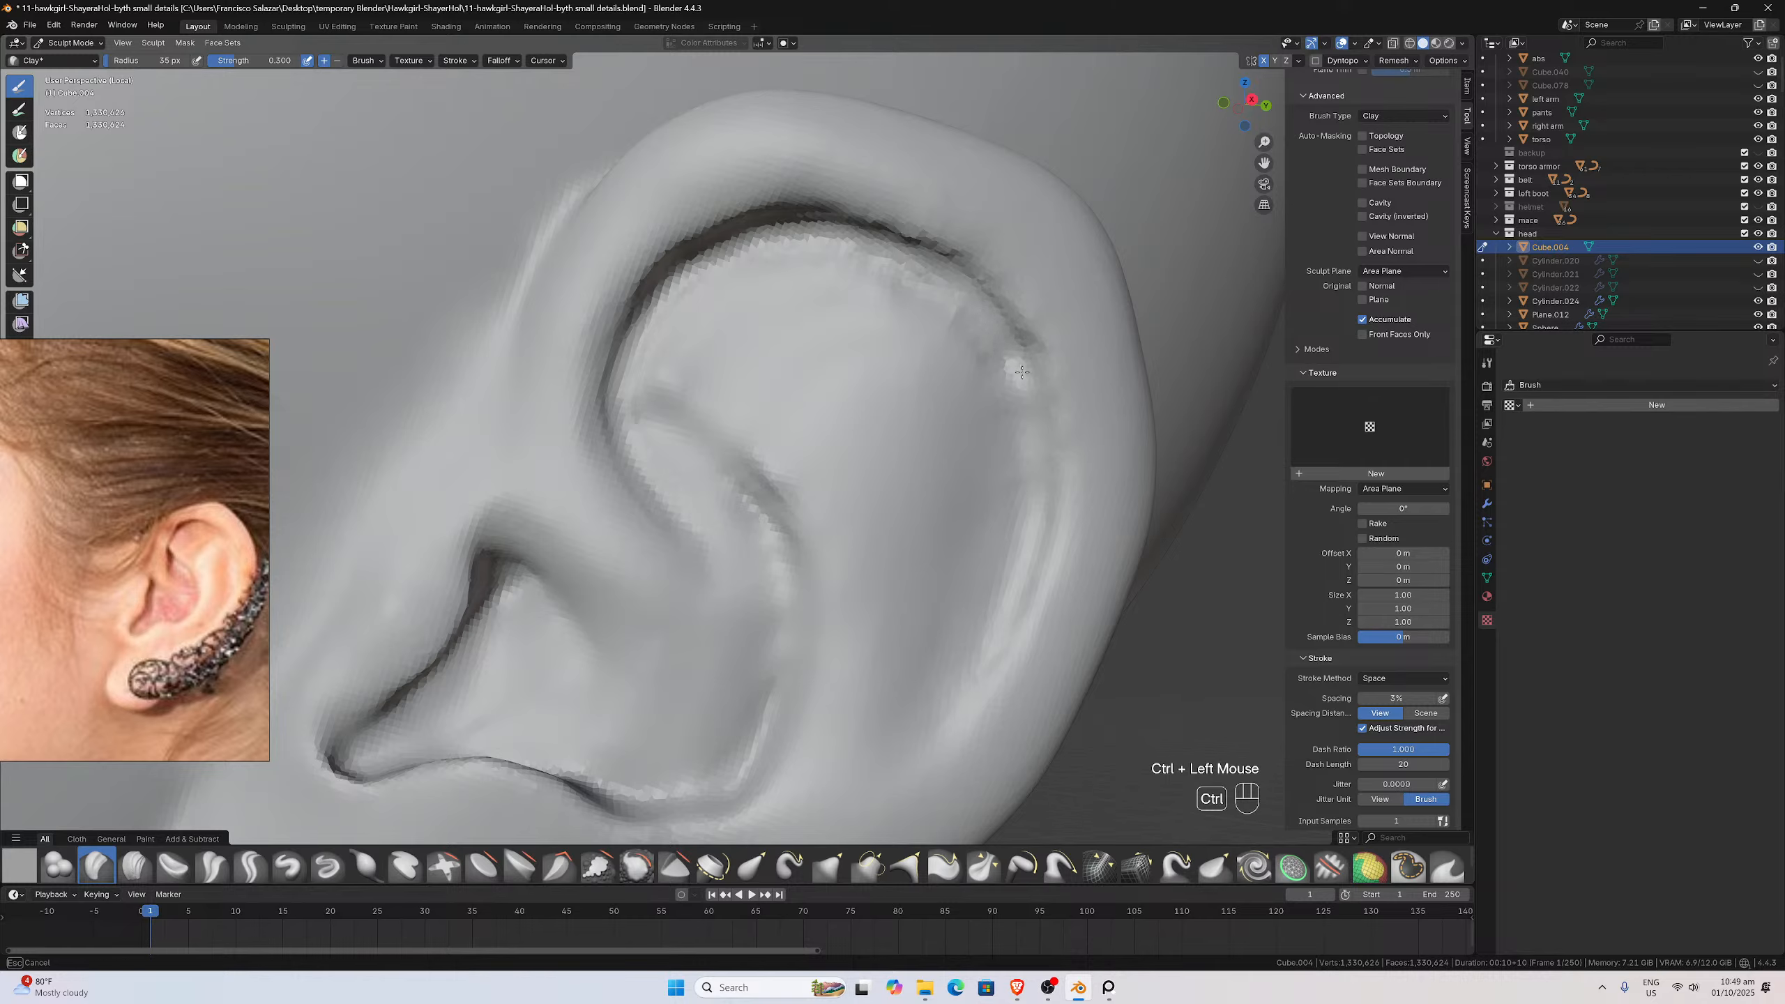
Smooth the inner side of the carved groove from the back of the ear around to its front root
left_click_drag(1015, 411, 998, 440, "shift")
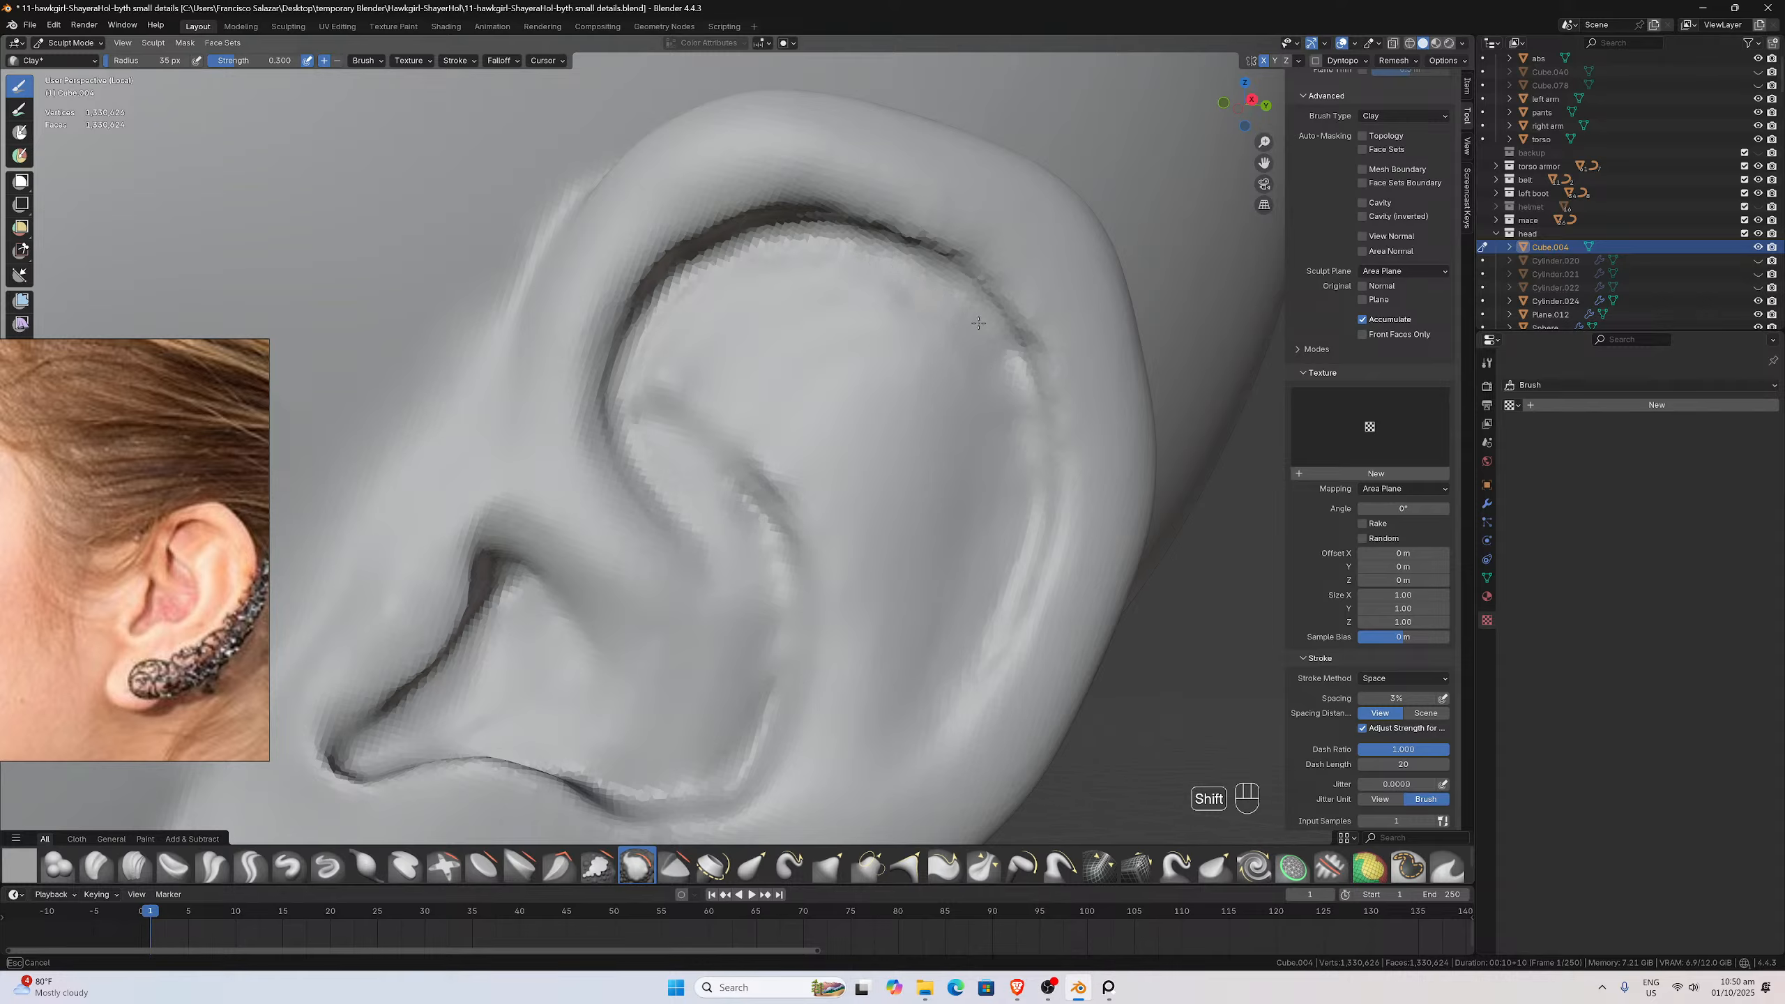
mouse_move(889, 276)
left_mouse_down("shift")
mouse_move(801, 254)
mouse_move(652, 314)
mouse_move(648, 338)
left_mouse_up("shift")
left_click_drag(651, 447, 689, 514, "shift")
Sharpen the upper rim's groove from its front root to the top using Crease Polish with Stabilize Stroke enabled
middle_click_drag(688, 514, 621, 543)
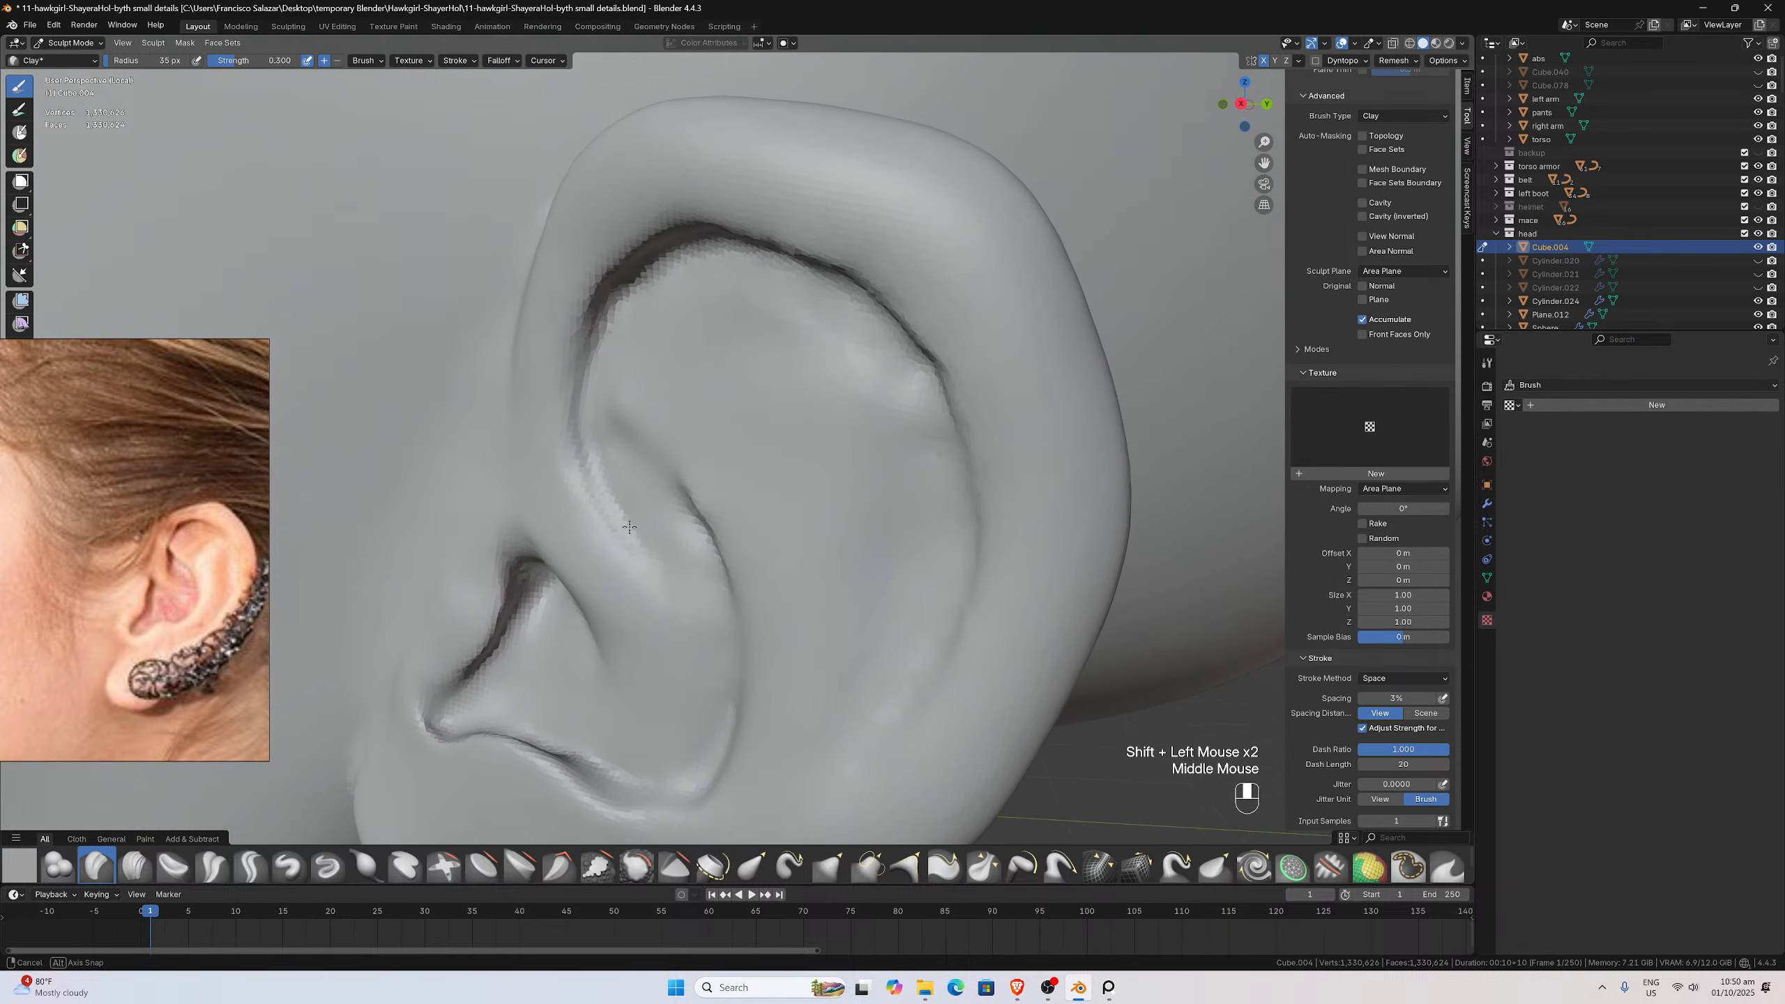
scroll(621, 543, "up", 2)
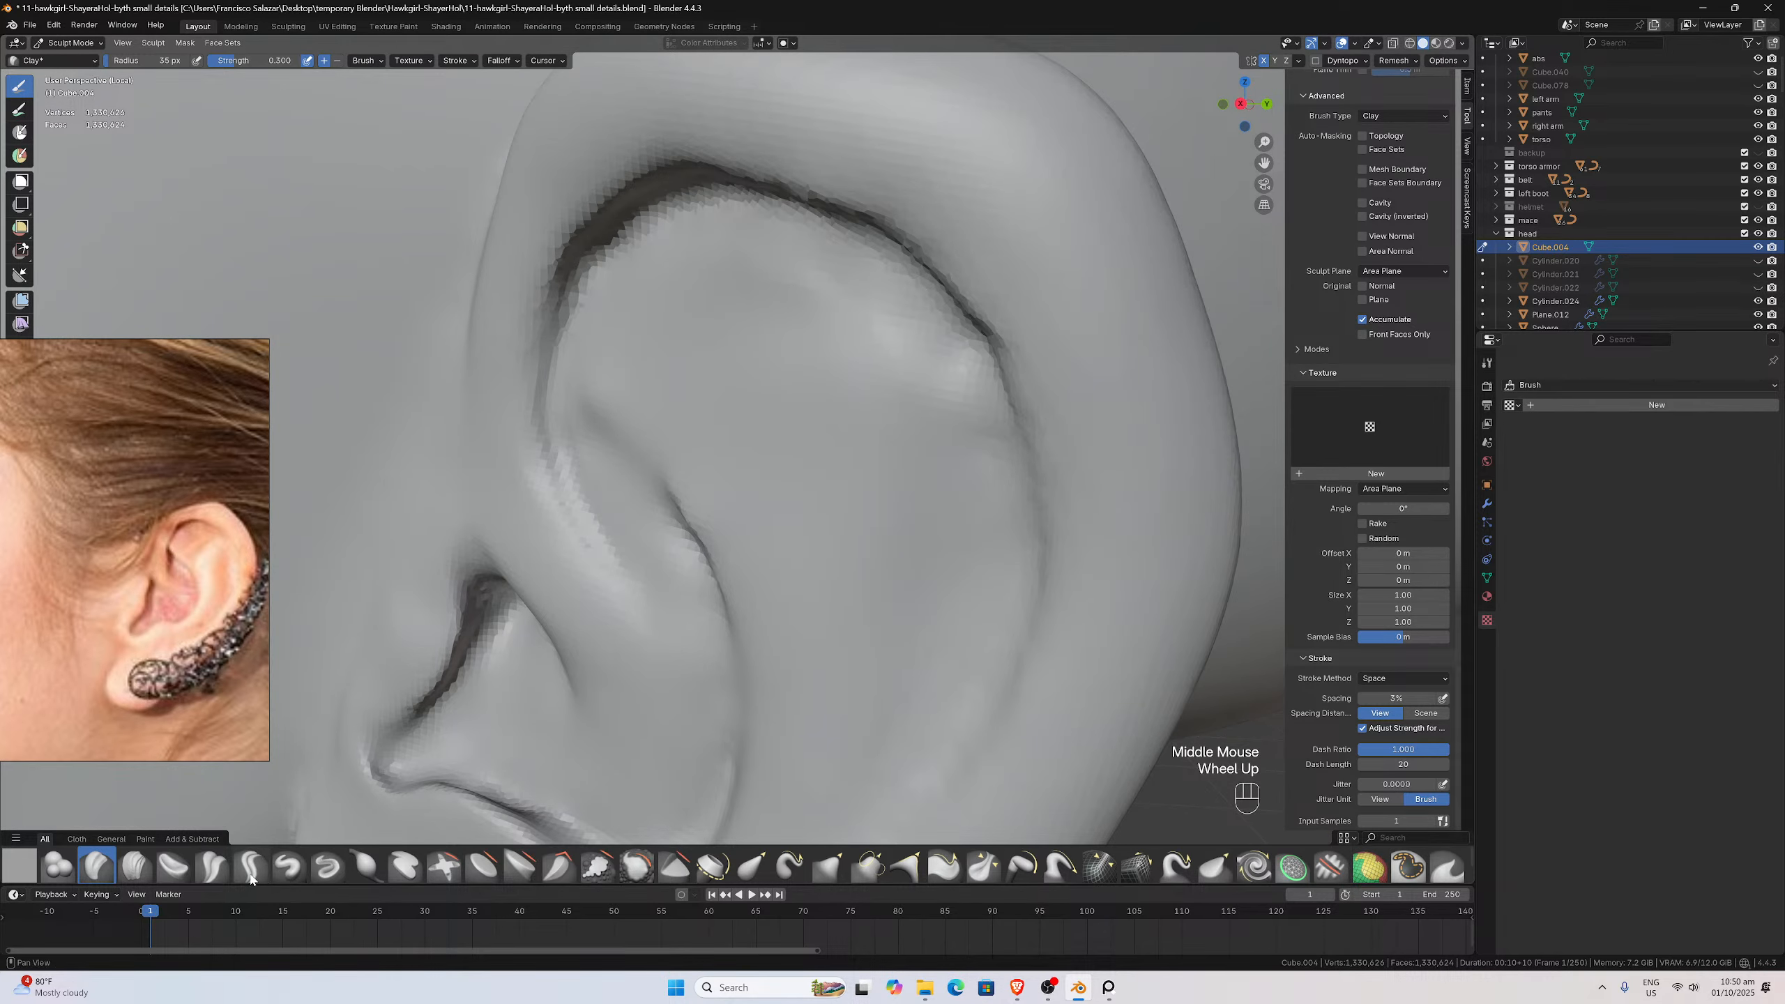
left_click(224, 873)
middle_click_drag(756, 426, 745, 443)
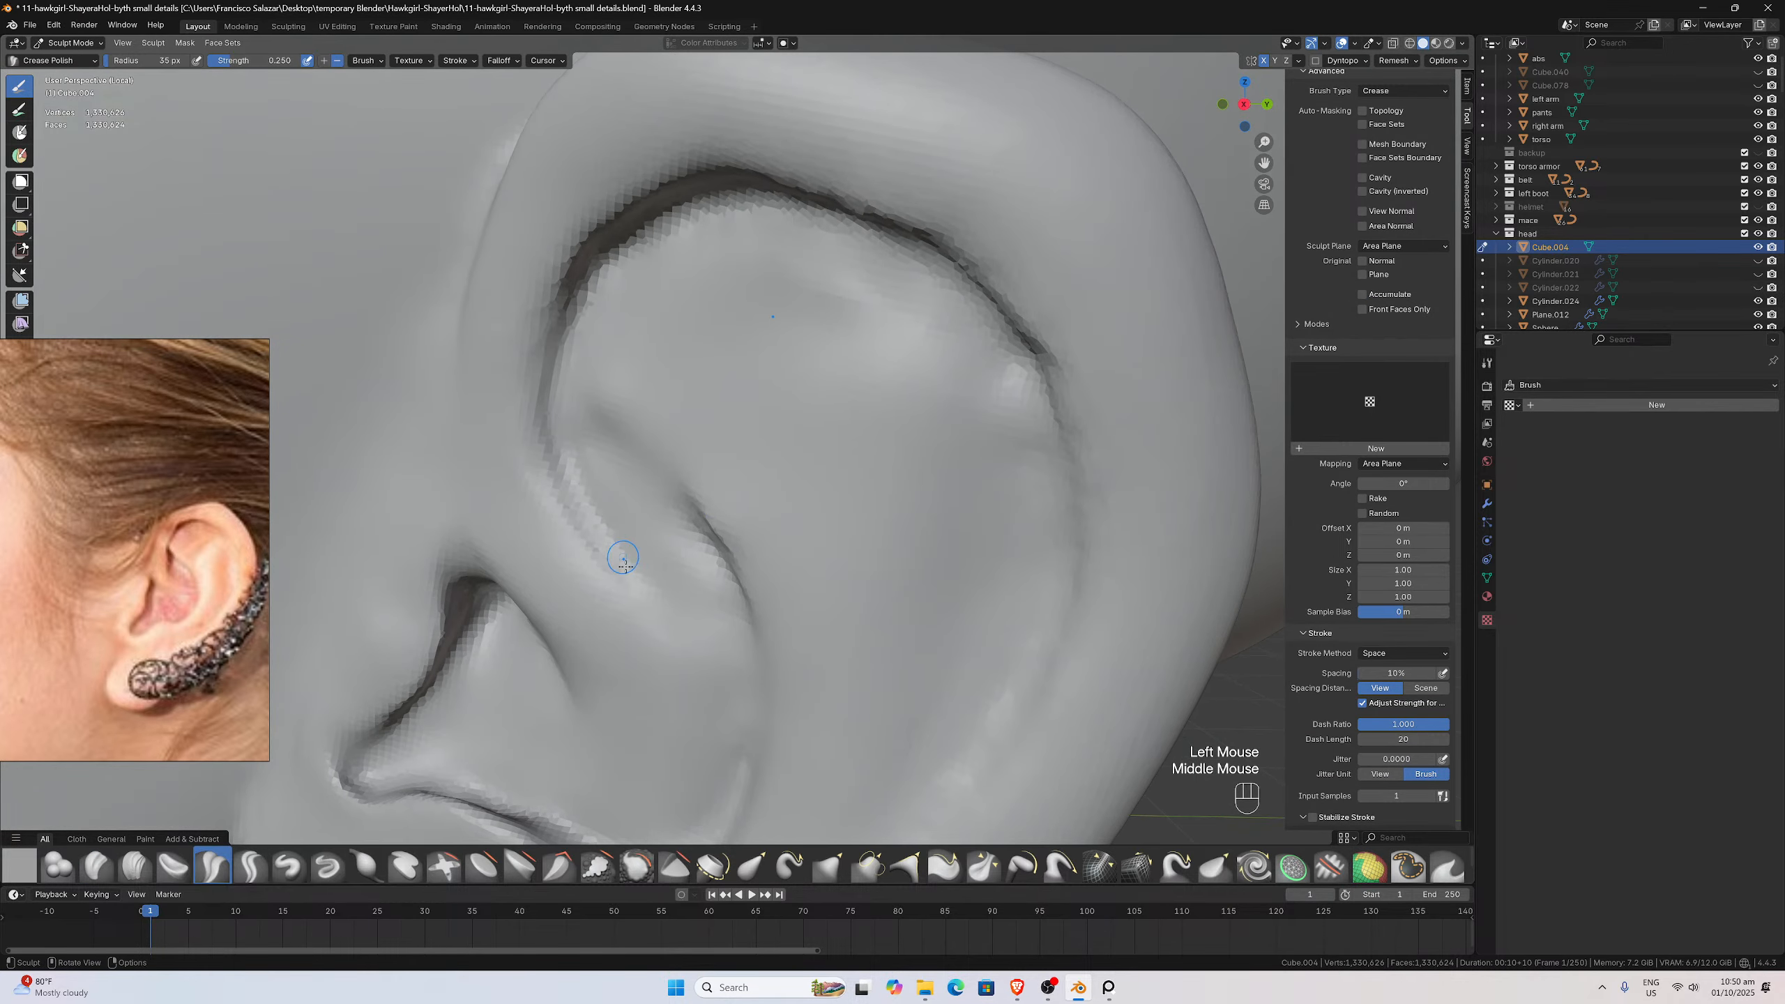
left_click(496, 64)
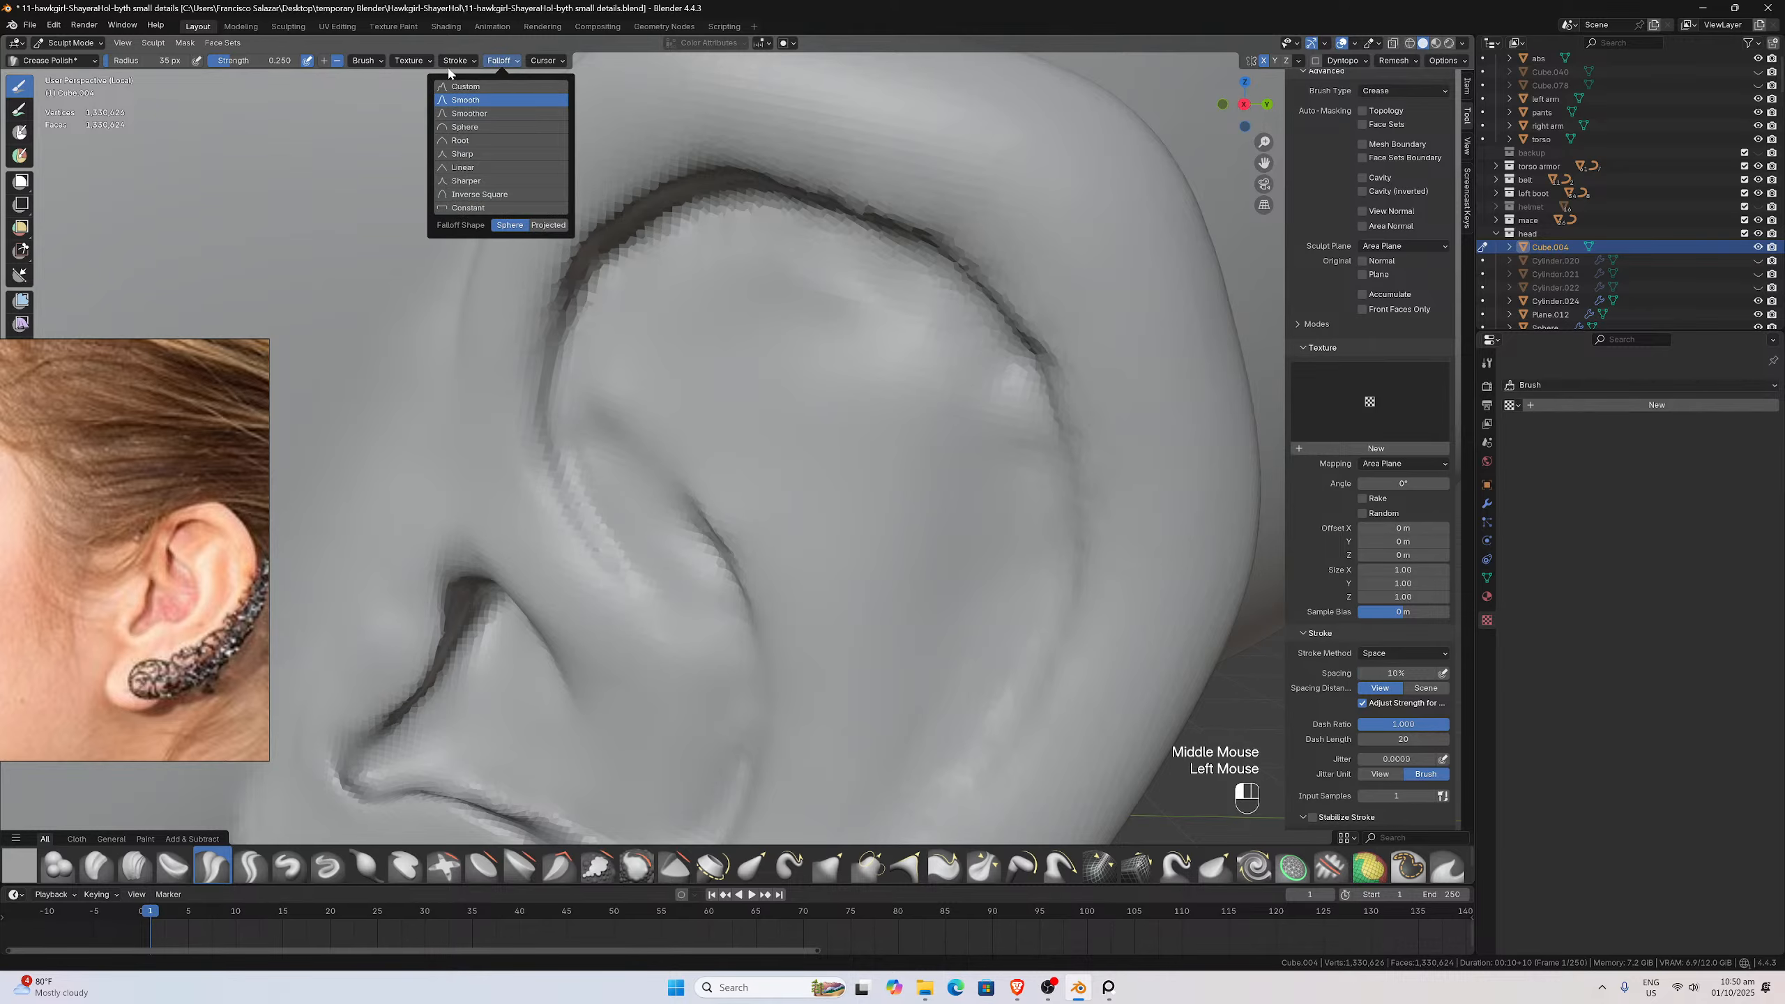
left_click(373, 253)
middle_click_drag(576, 365, 632, 449)
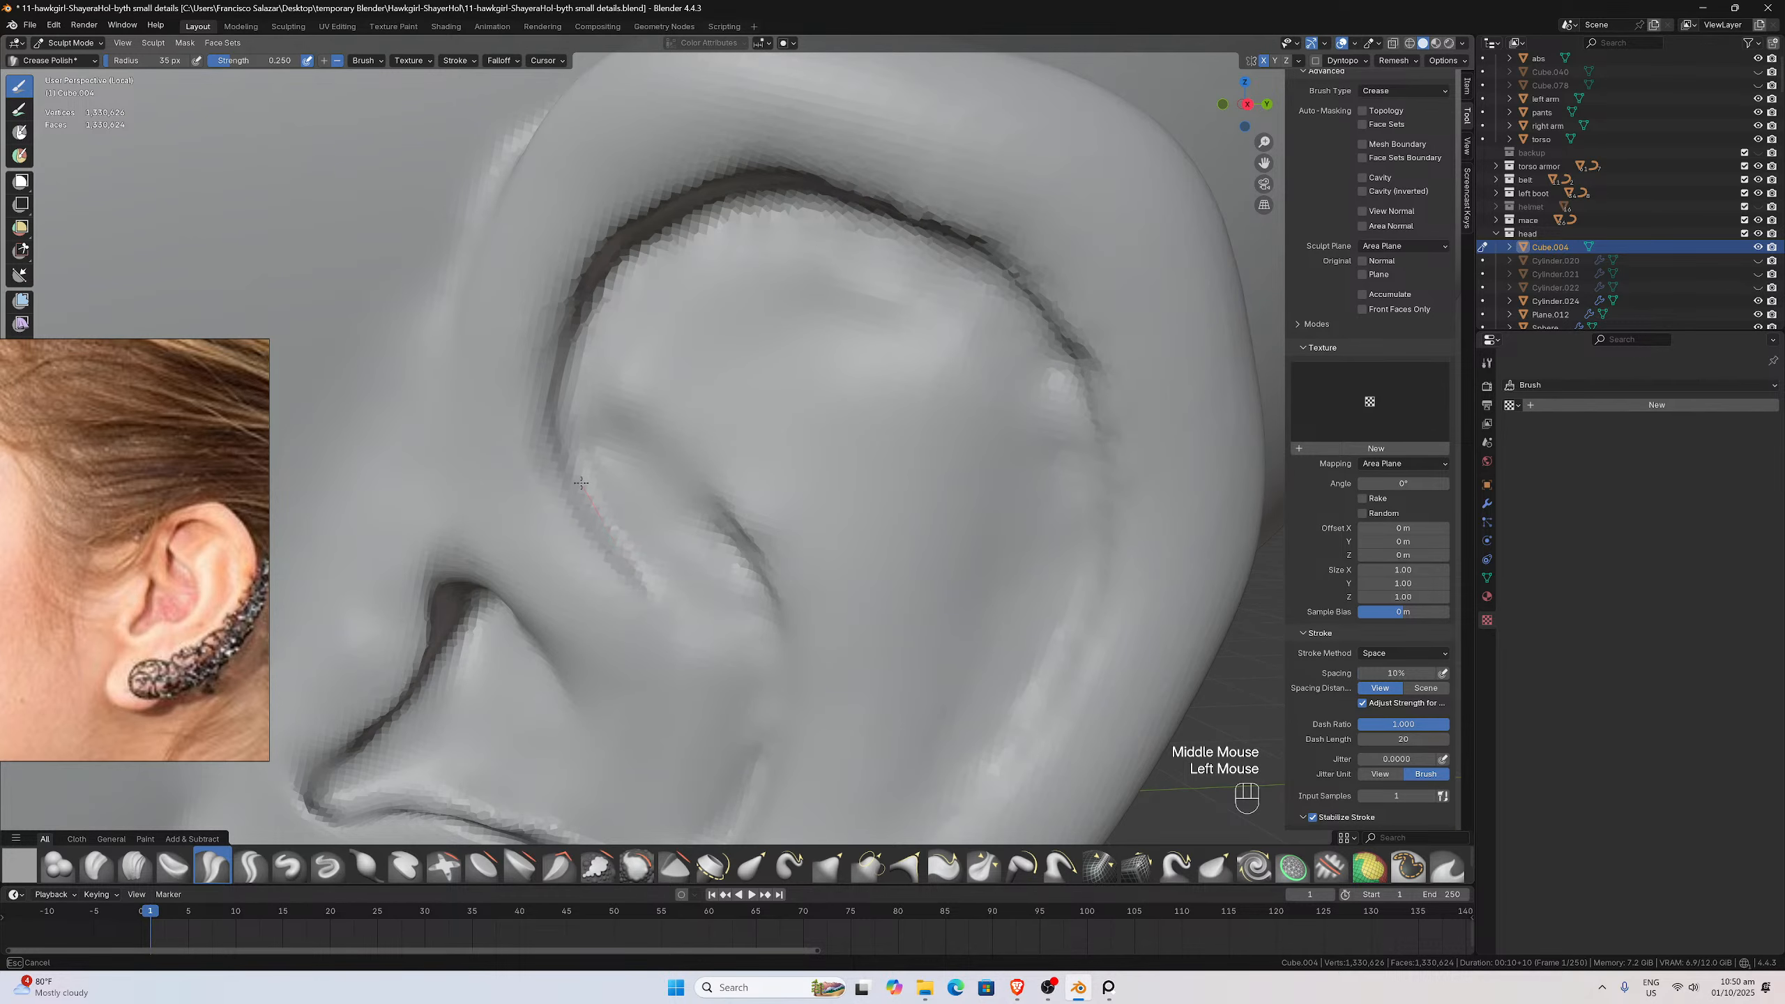
left_click_drag(554, 421, 591, 287)
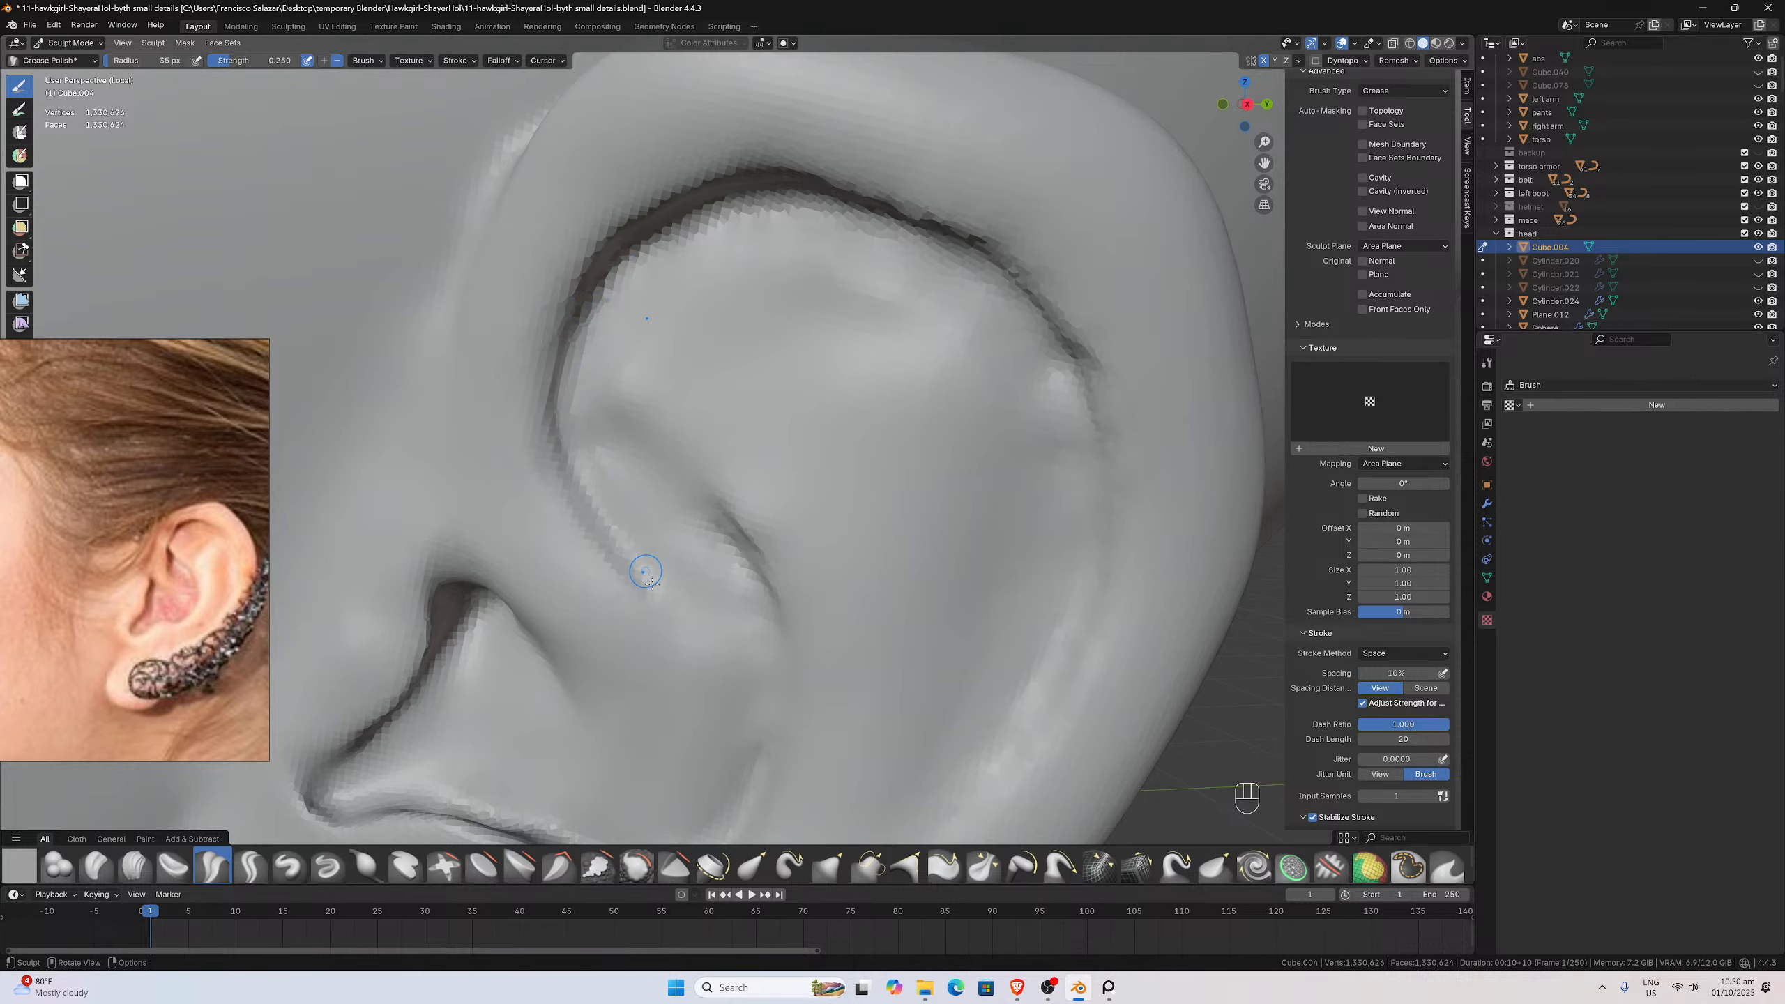
left_click_drag(669, 606, 646, 574)
left_click_drag(701, 204, 769, 188)
Carve the front edge of the ear canal opening inward with the inverted Blob brush, down to its lower notch
scroll(649, 367, "down", 2)
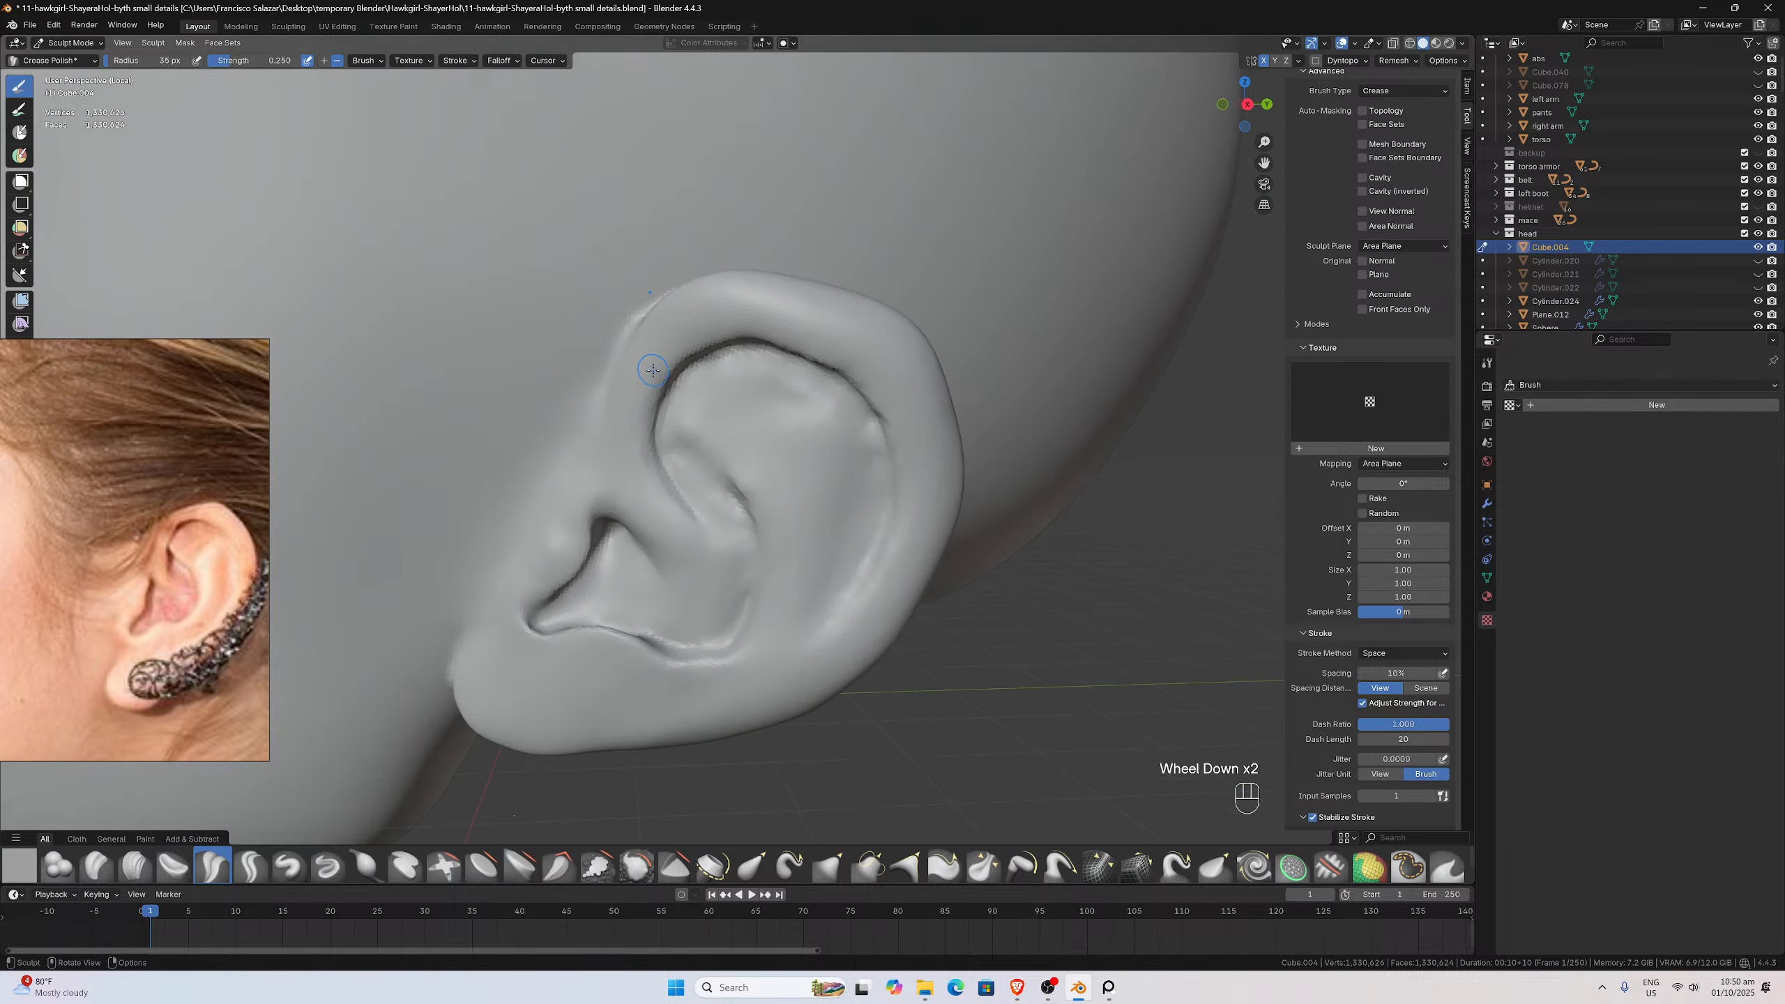
middle_click_drag(649, 366, 696, 380)
scroll(653, 456, "up", 3)
mouse_move(619, 523)
middle_mouse_down()
mouse_move(631, 534)
mouse_move(590, 590)
middle_mouse_up()
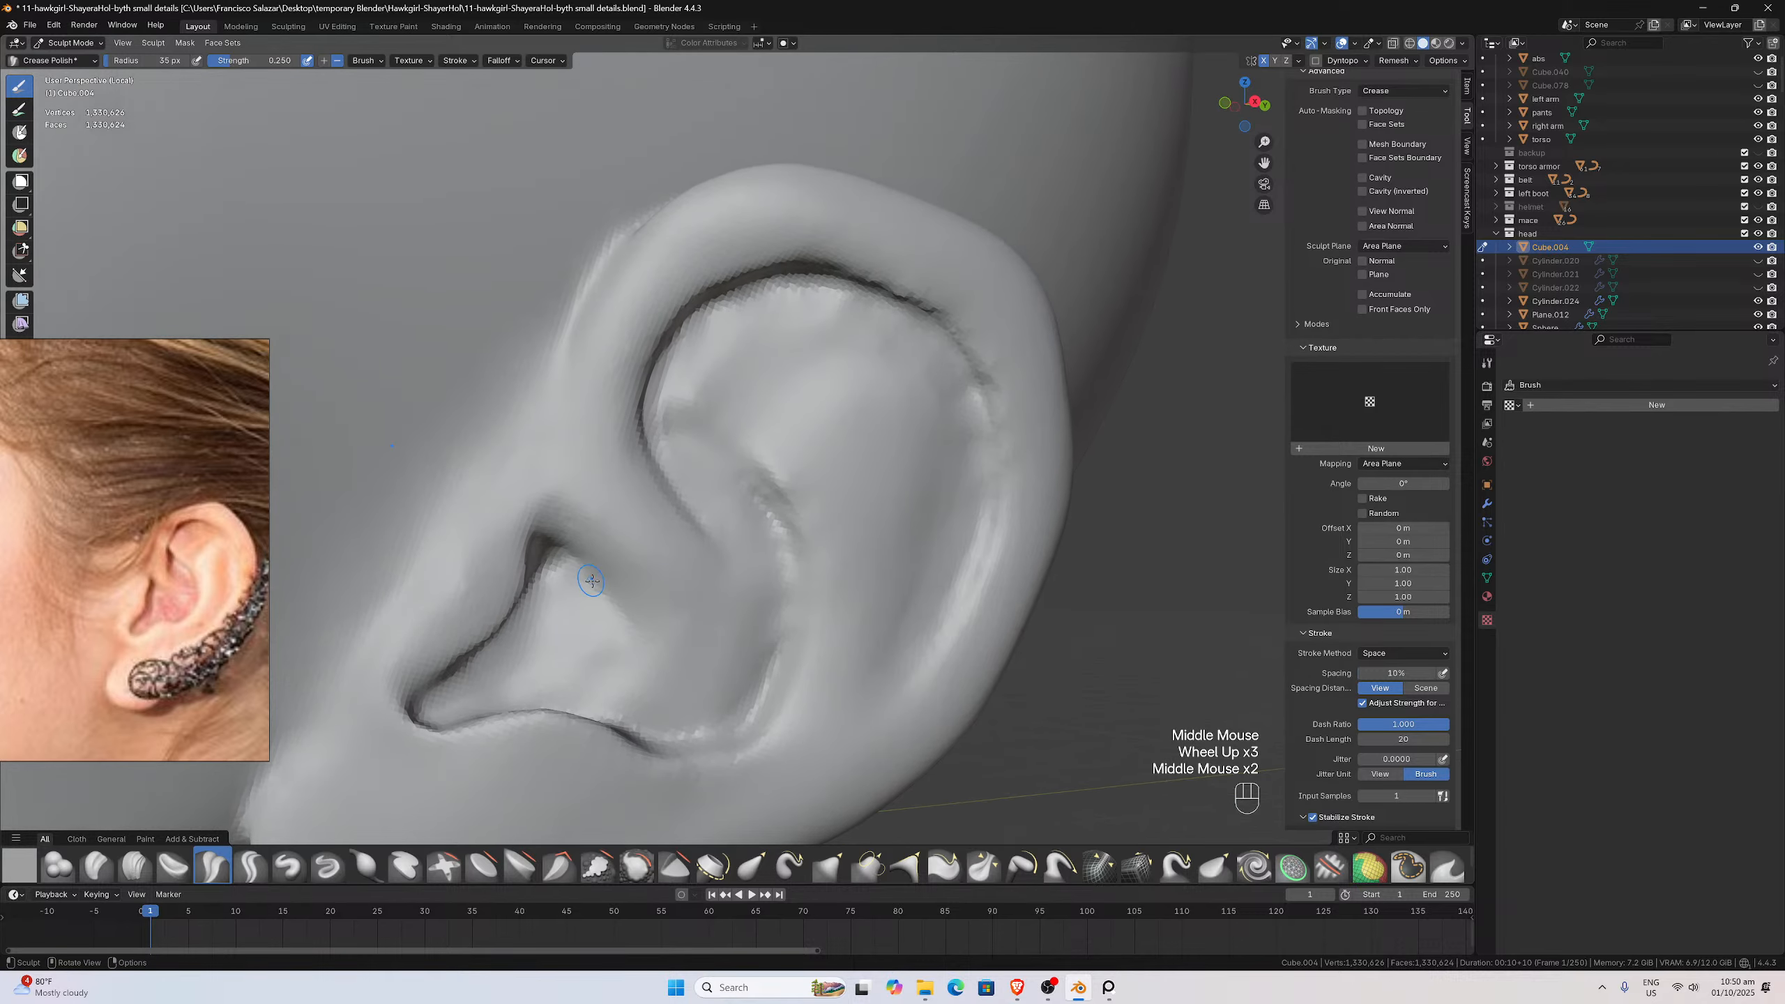
left_click_drag(1263, 162, 1433, 28)
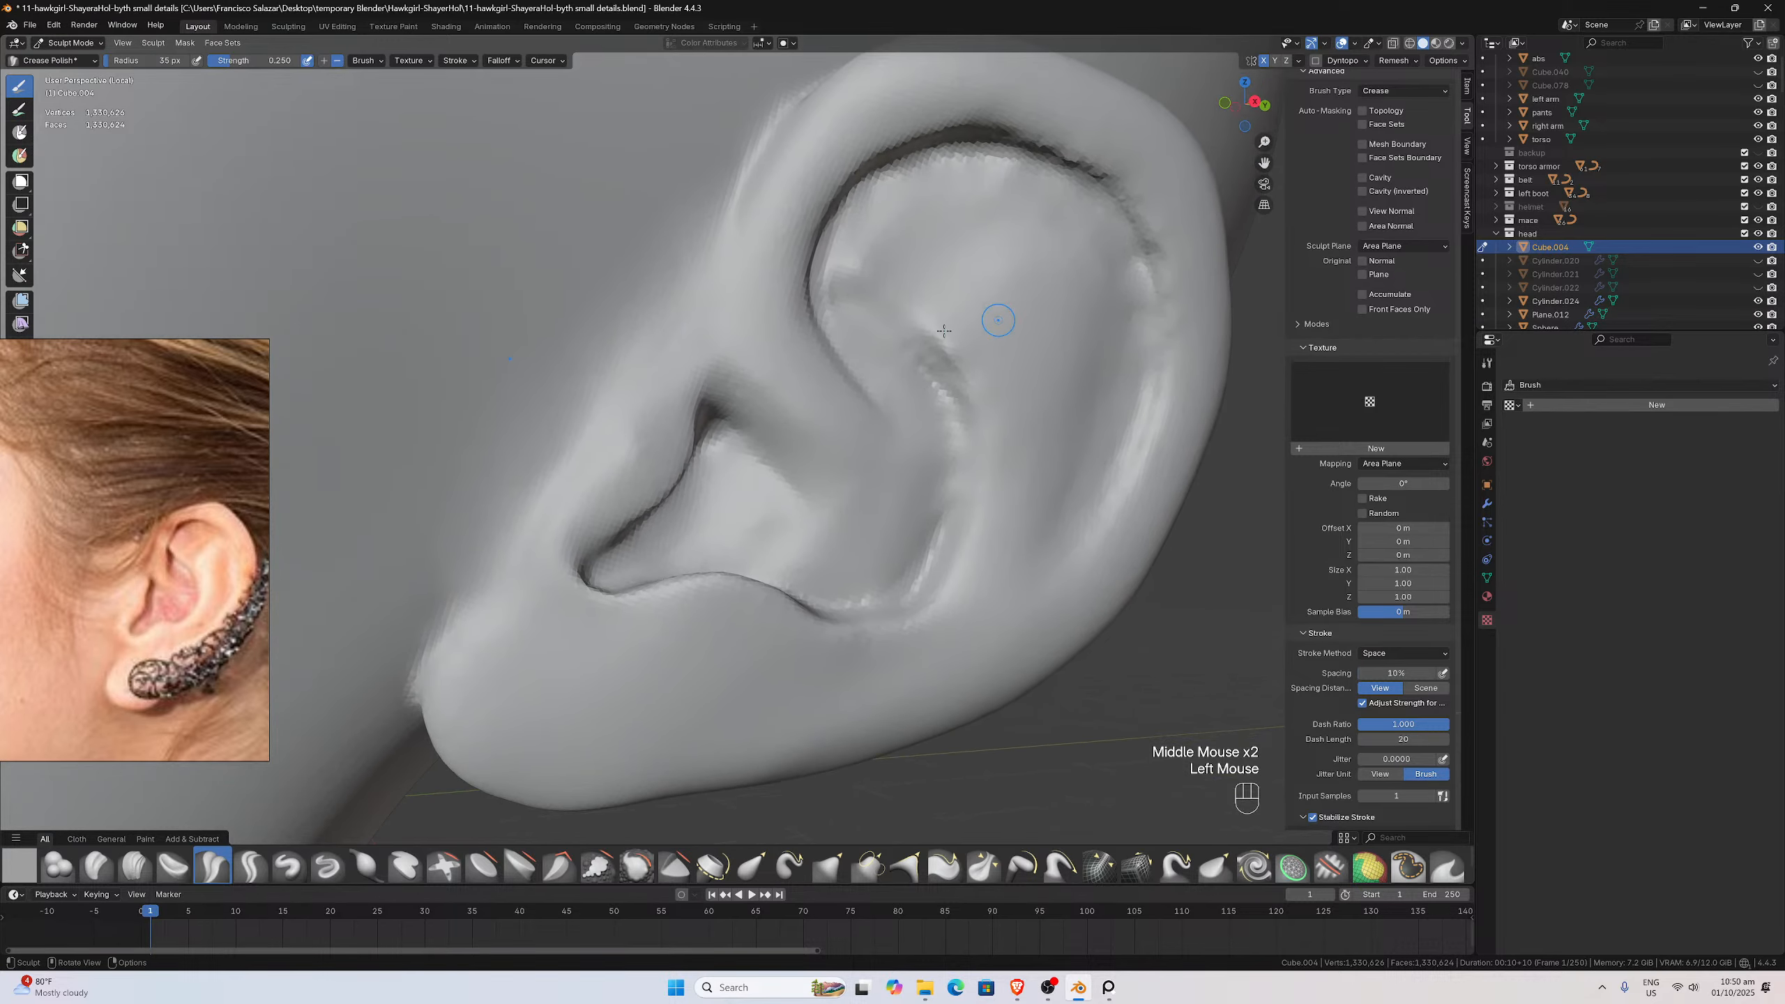
middle_click_drag(854, 334, 825, 344)
mouse_move(664, 502)
middle_mouse_down()
mouse_move(632, 519)
mouse_move(653, 534)
mouse_move(689, 499)
mouse_move(690, 449)
middle_mouse_up()
scroll(654, 534, "up", 1)
left_click(59, 866)
scroll(687, 552, "down", 1)
scroll(687, 548, "up", 1)
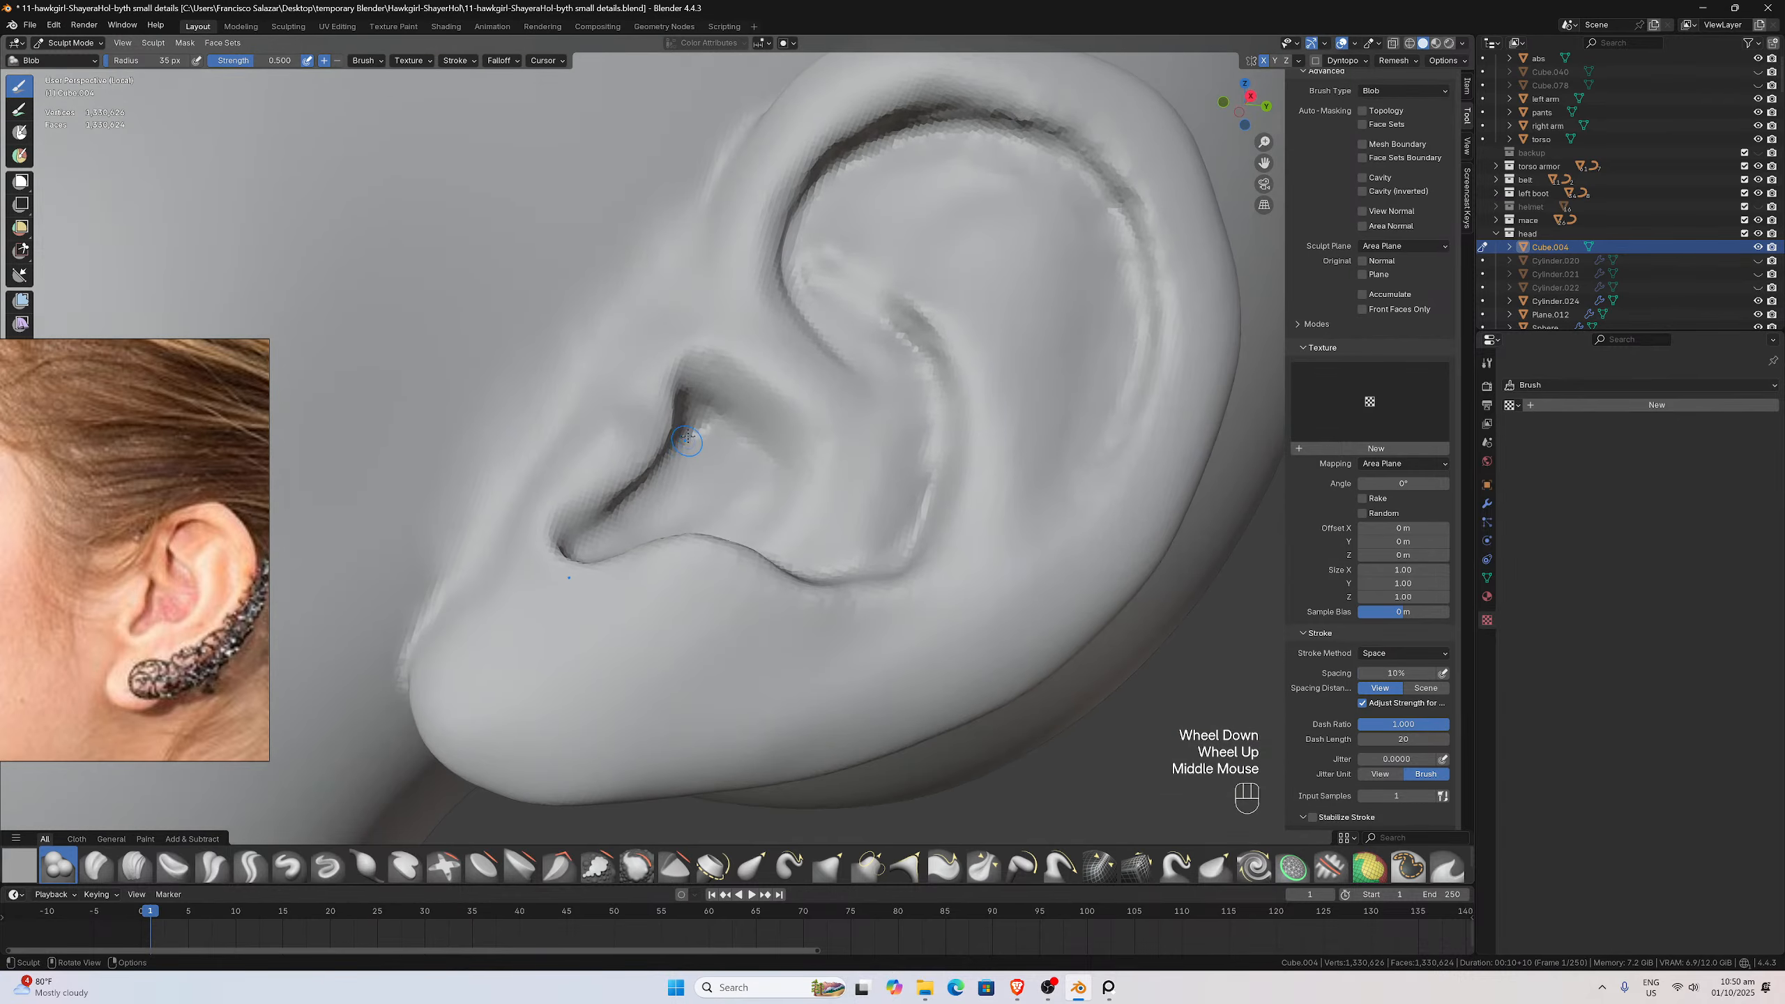
mouse_move(690, 444)
left_mouse_down("ctrl")
mouse_move(691, 422)
mouse_move(718, 414)
mouse_move(569, 548)
left_mouse_up("ctrl")
middle_click_drag(569, 549, 558, 577)
scroll(554, 593, "up", 1)
mouse_move(555, 592)
left_mouse_down("ctrl")
mouse_move(548, 606)
mouse_move(653, 485)
mouse_move(702, 458)
mouse_move(681, 448)
mouse_move(613, 549)
left_mouse_up("ctrl")
Smooth the ear canal opening along its front edge, upper corner and lower rim
left_click_drag(560, 603, 619, 554, "shift")
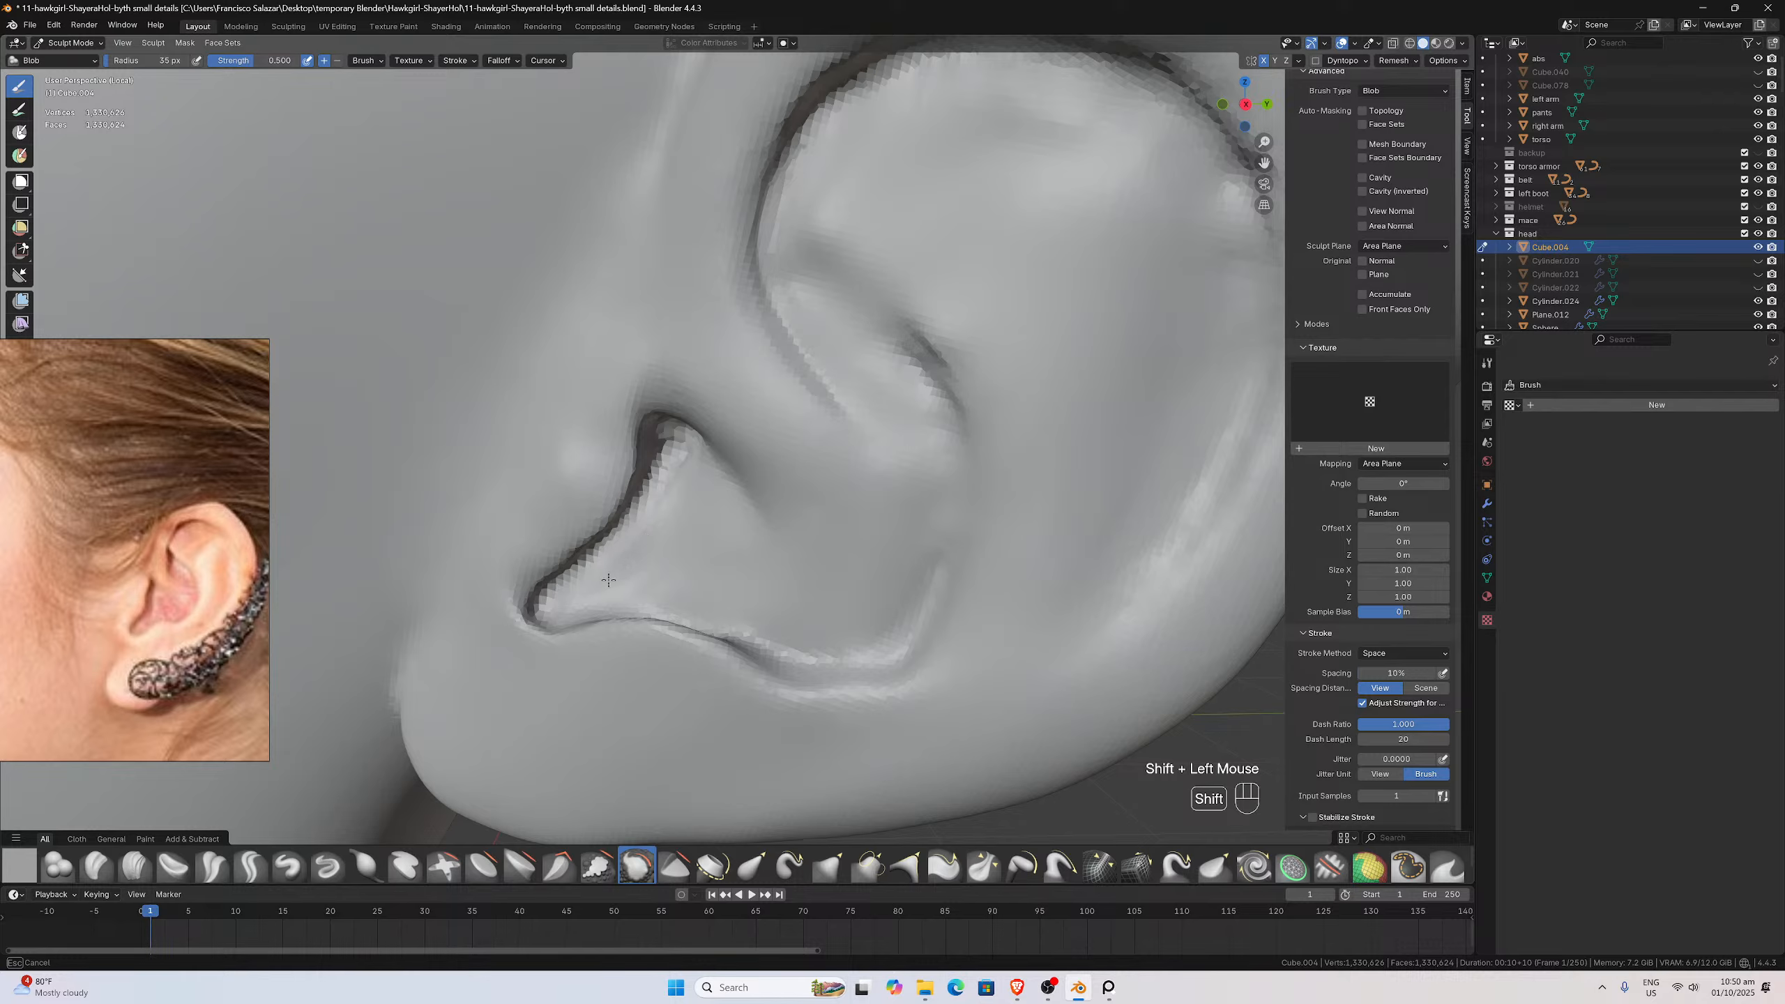
mouse_move(538, 613)
left_mouse_down("shift")
mouse_move(674, 453)
mouse_move(703, 485)
mouse_move(750, 476)
left_mouse_up("shift")
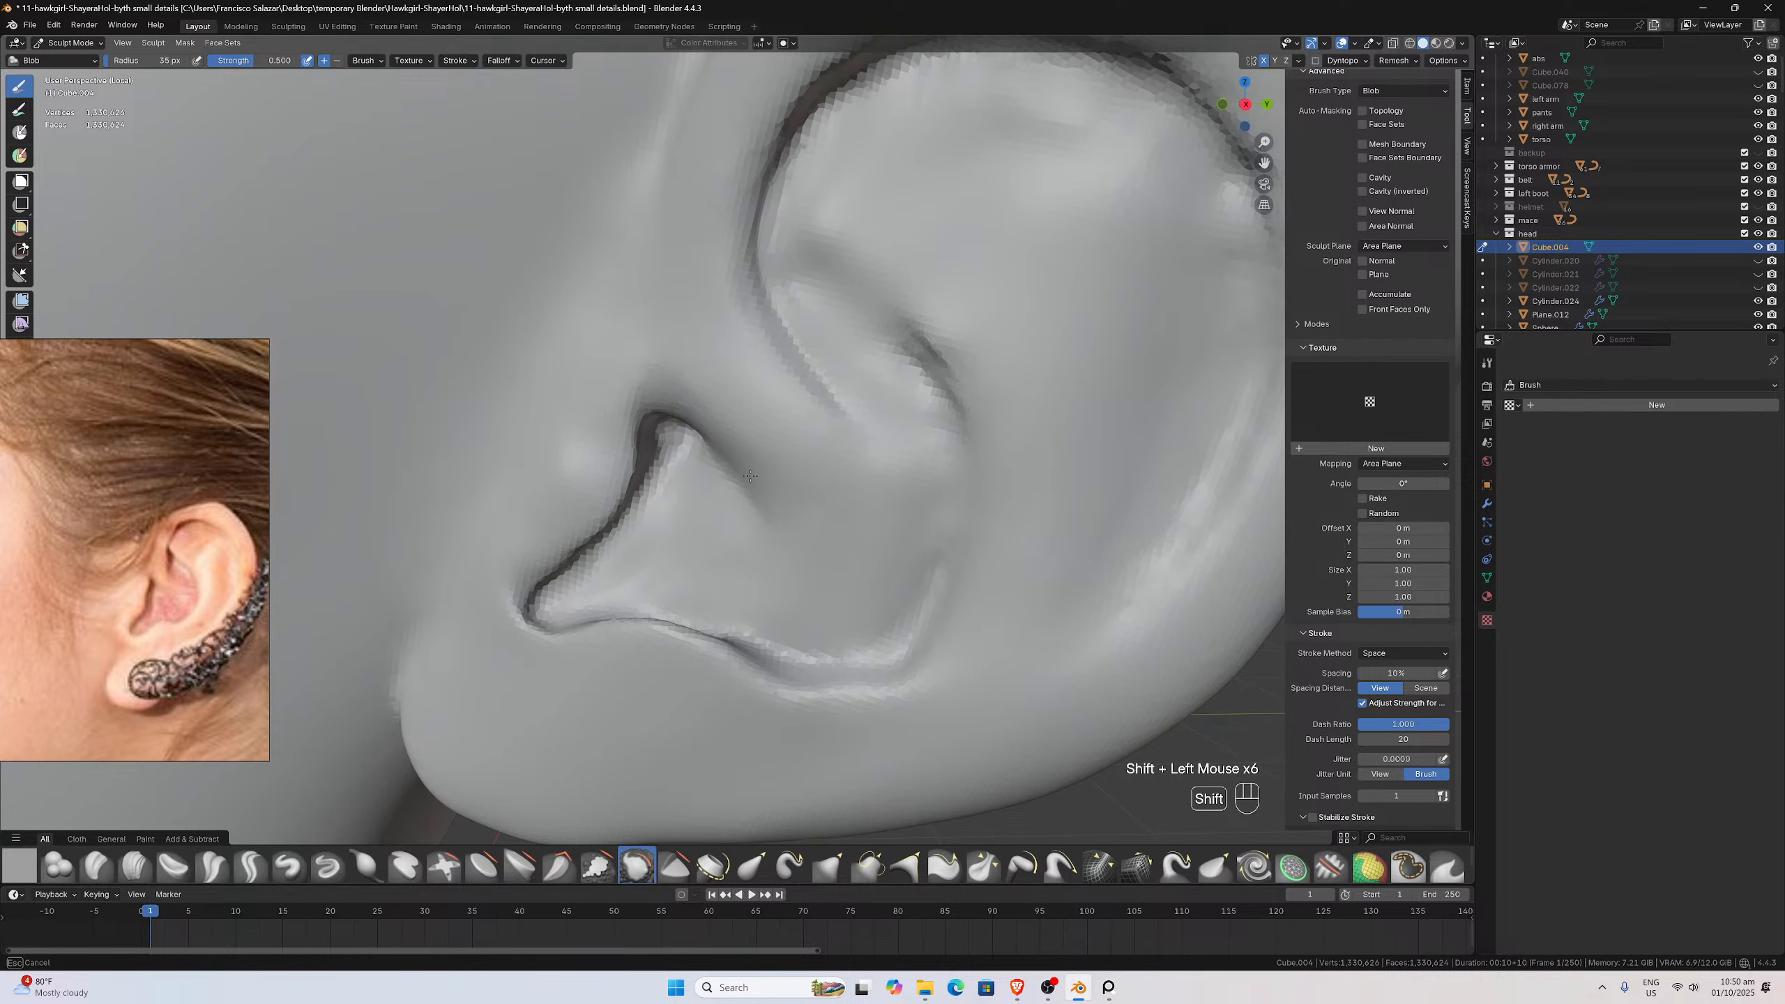
middle_click_drag(749, 476, 746, 585)
left_click_drag(652, 614, 737, 637, "shift")
Smooth the area above the inner fold, and define the fold's upper edge with Crease Polish from the front groove backward
mouse_move(737, 637)
middle_mouse_down()
mouse_move(872, 512)
mouse_move(857, 351)
middle_mouse_up()
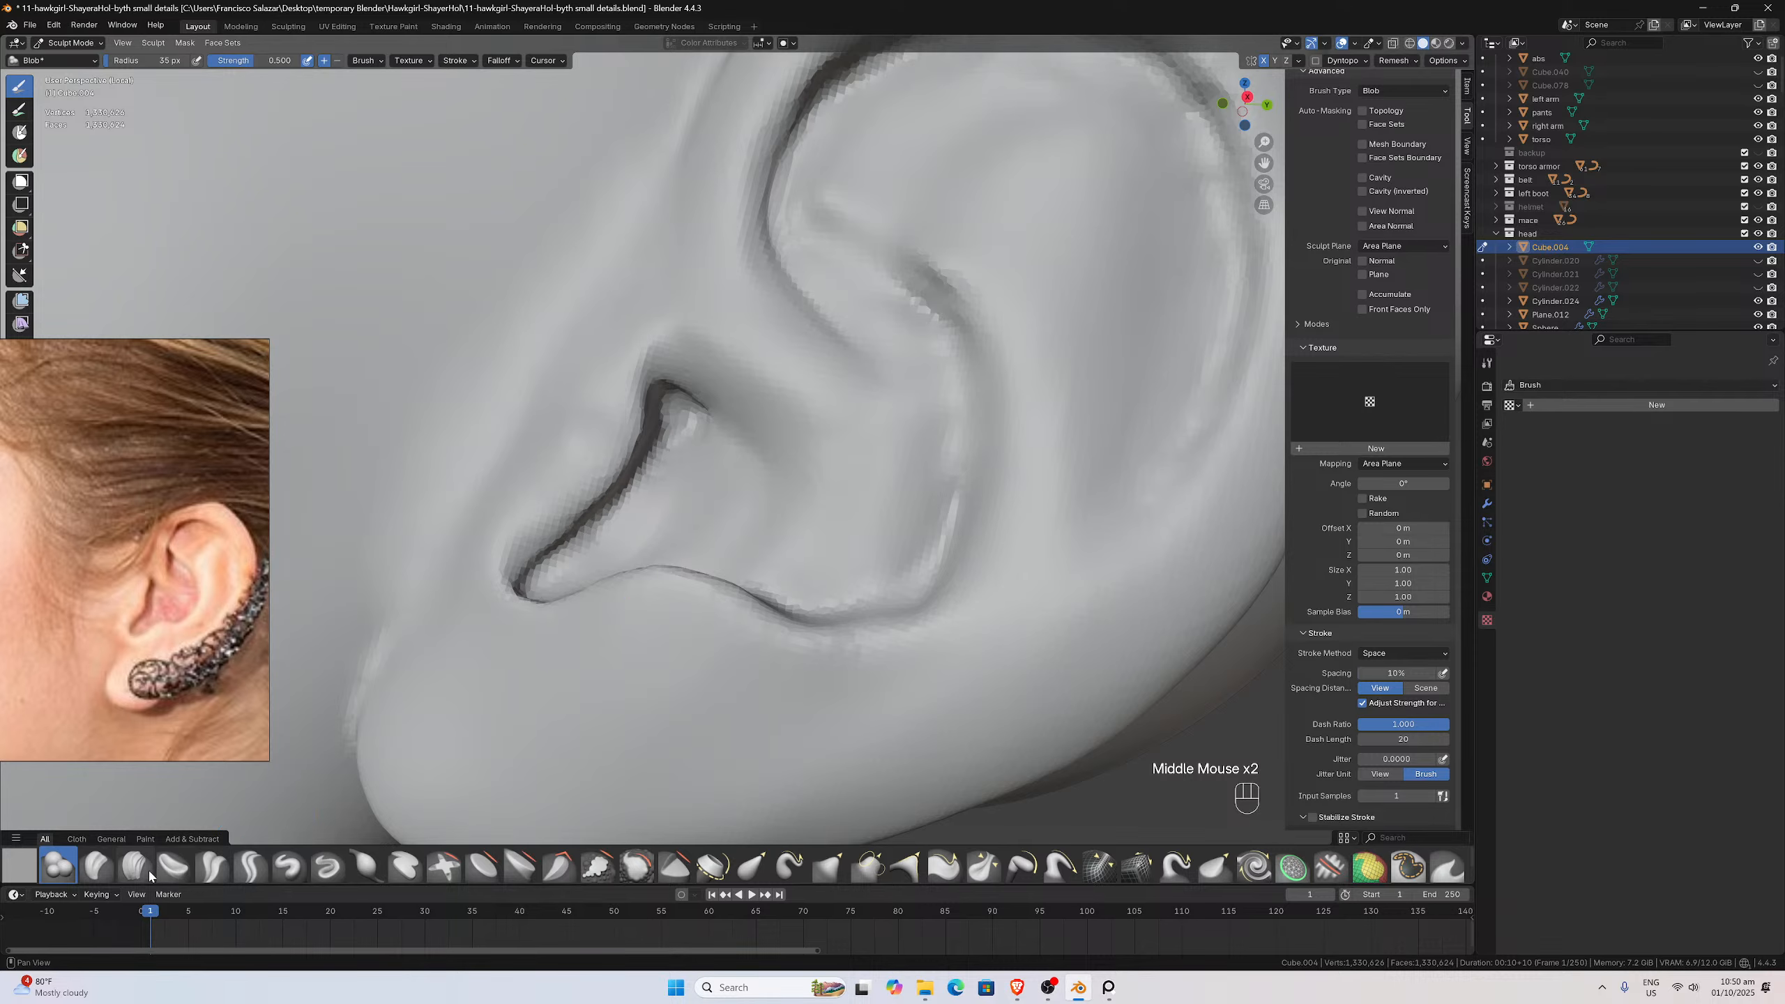
left_click(212, 866)
scroll(840, 287, "down", 1)
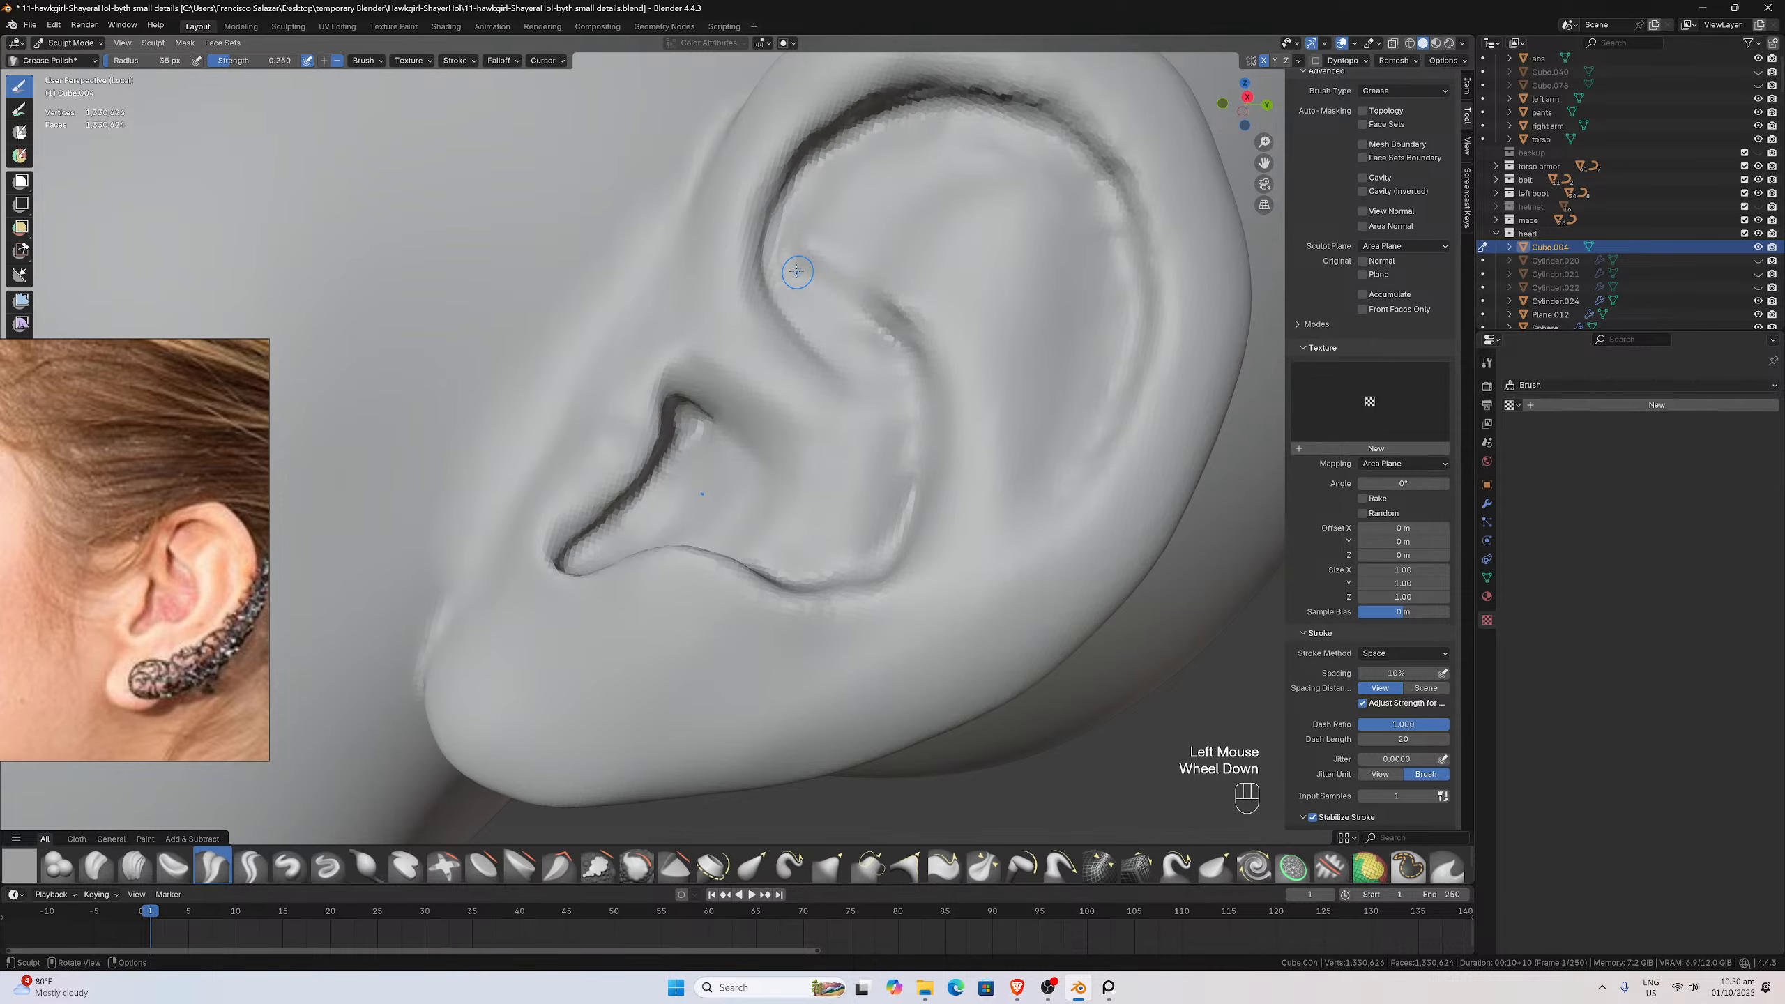
mouse_move(813, 263)
left_mouse_down("shift")
mouse_move(808, 193)
mouse_move(835, 228)
mouse_move(840, 211)
left_mouse_up("shift")
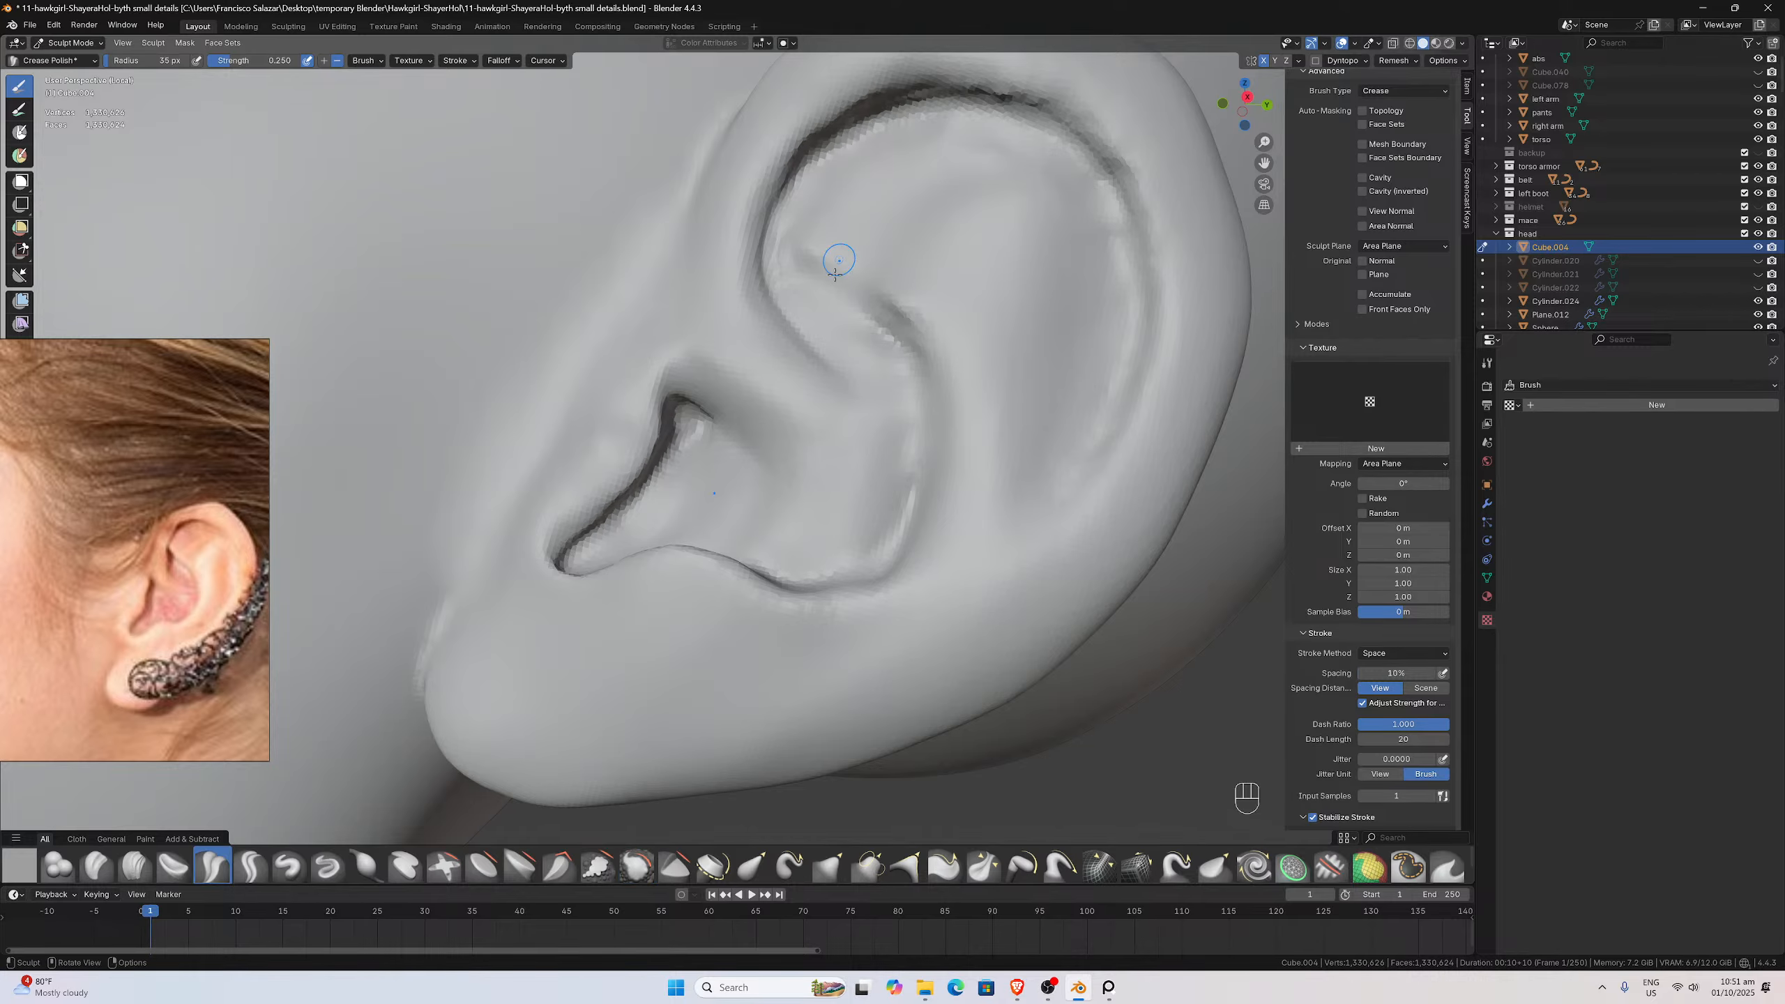
left_click_drag(794, 274, 853, 300)
mouse_move(940, 385)
left_mouse_down()
mouse_move(866, 336)
mouse_move(940, 404)
left_mouse_up()
middle_click_drag(938, 407, 956, 429)
left_click_drag(811, 291, 852, 308)
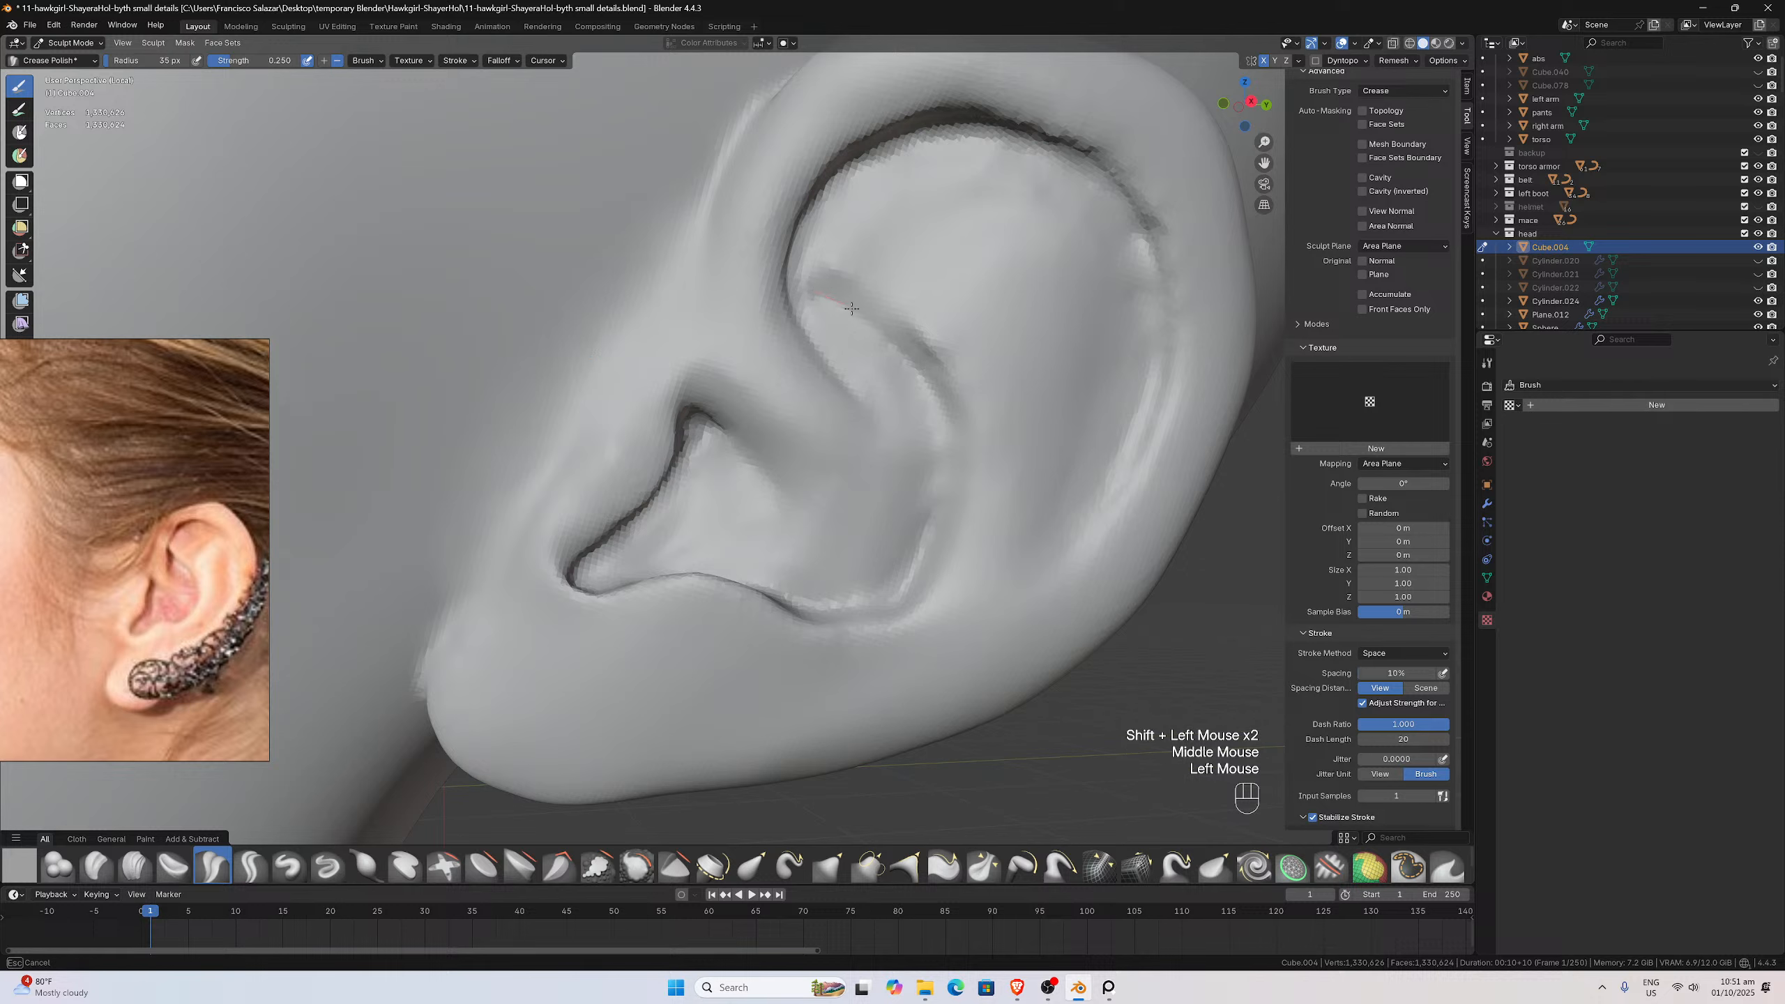
Define the curved antihelix ridge along the back of the ear bowl with Crease Polish strokes
left_click_drag(932, 399, 950, 501)
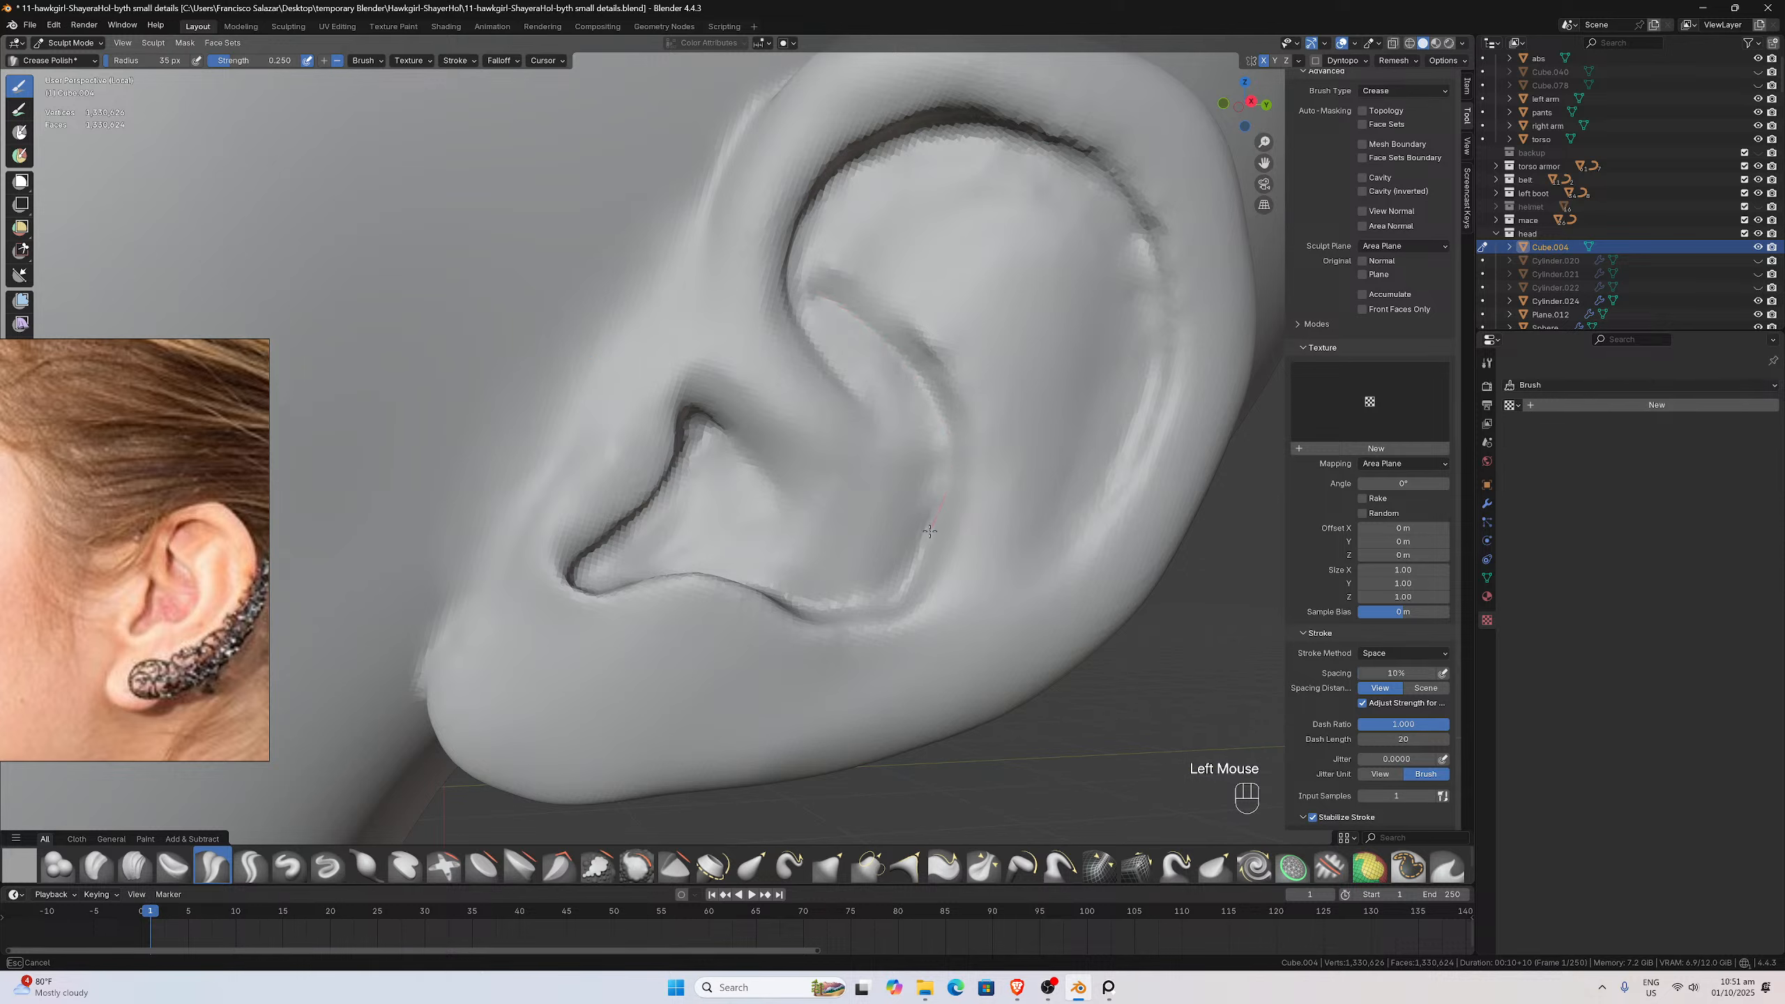
left_click_drag(906, 578, 881, 599)
left_click_drag(817, 295, 815, 292)
left_click_drag(904, 581, 904, 581)
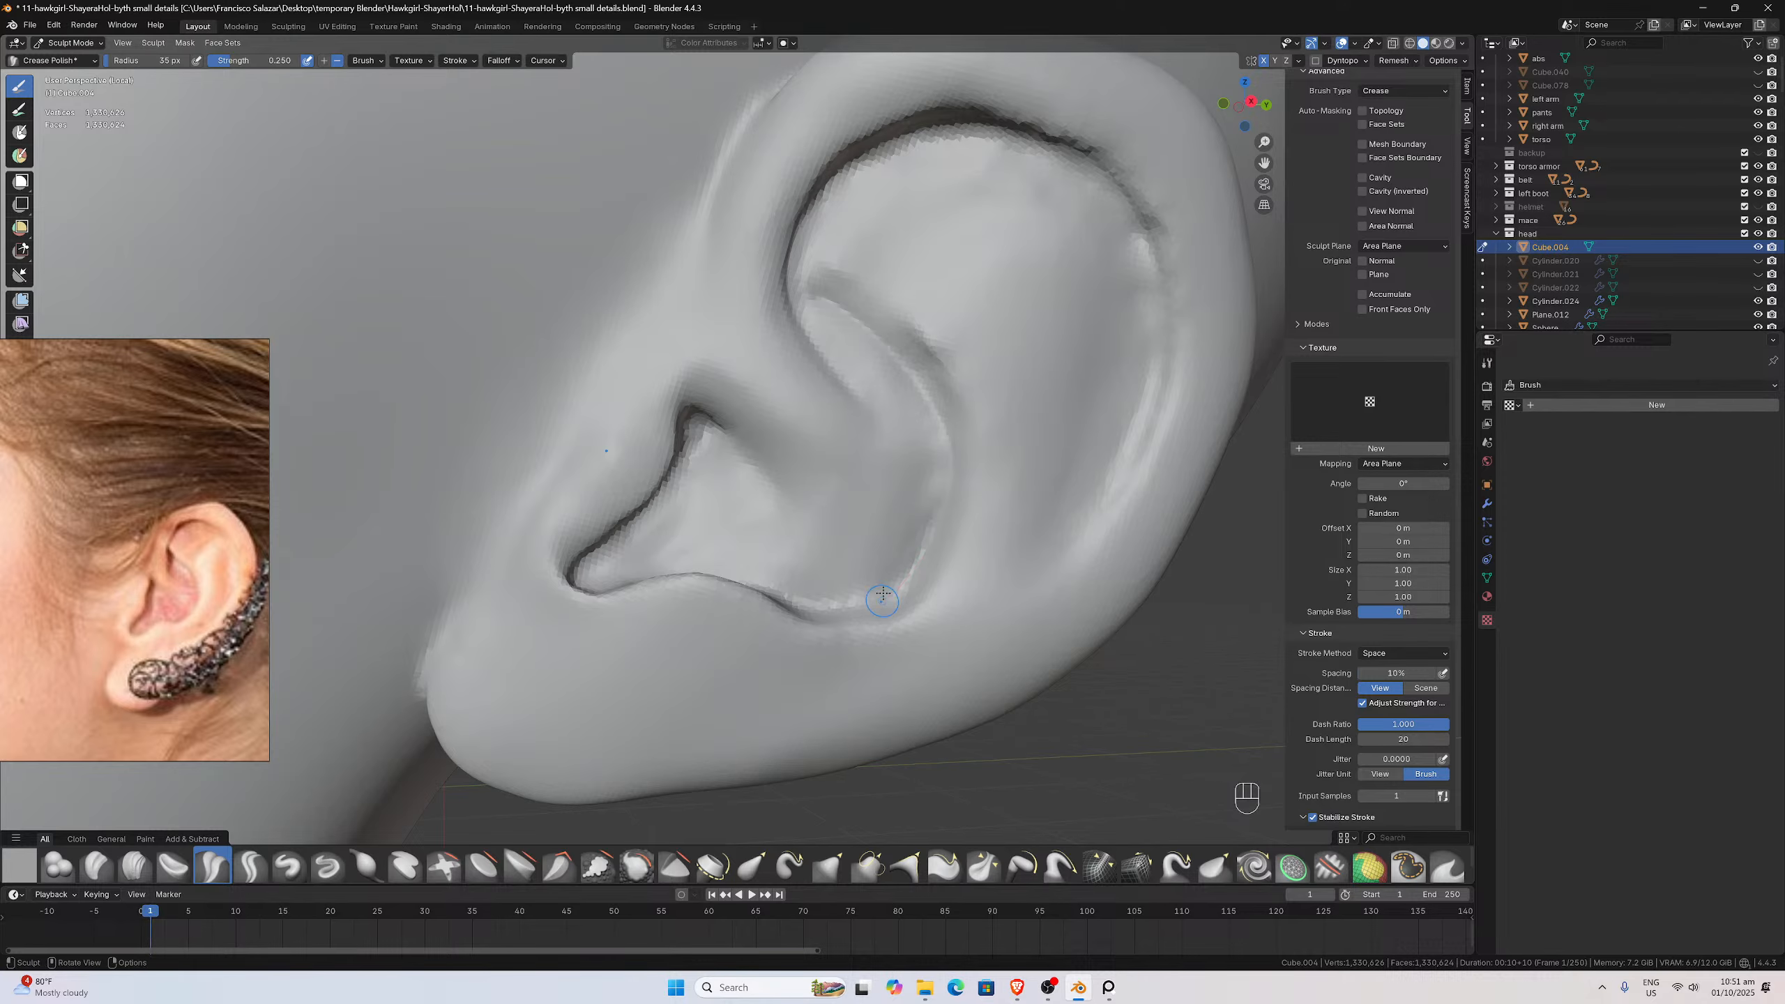
Sharpen the lower edge of the ear bowl from the tragus notch towards the back with Crease Polish strokes
middle_click_drag(904, 581, 822, 645)
left_click_drag(617, 582, 609, 567)
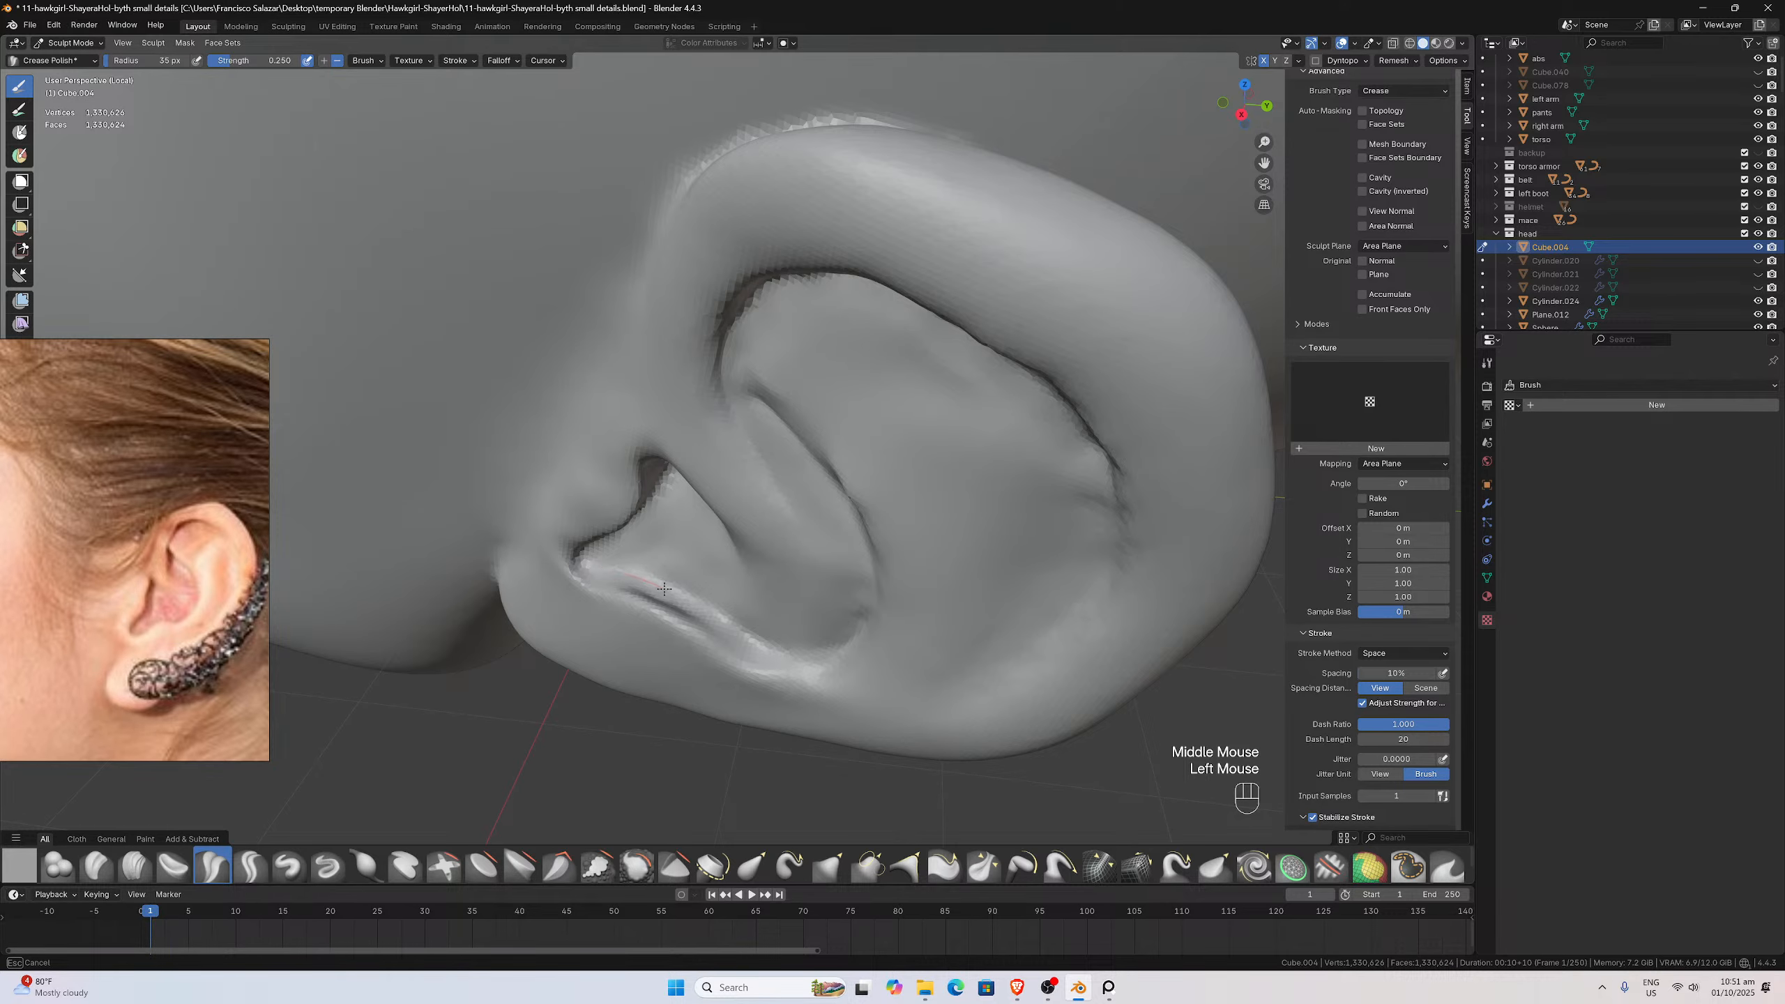
mouse_move(753, 645)
left_mouse_down()
mouse_move(859, 637)
mouse_move(872, 612)
left_mouse_up()
Carve a crease above the earlobe and along the inner edge of the outer ear rim
mouse_move(829, 524)
middle_mouse_down()
mouse_move(856, 466)
mouse_move(1005, 417)
mouse_move(1045, 478)
middle_mouse_up()
scroll(836, 441, "up", 1)
scroll(826, 439, "down", 2)
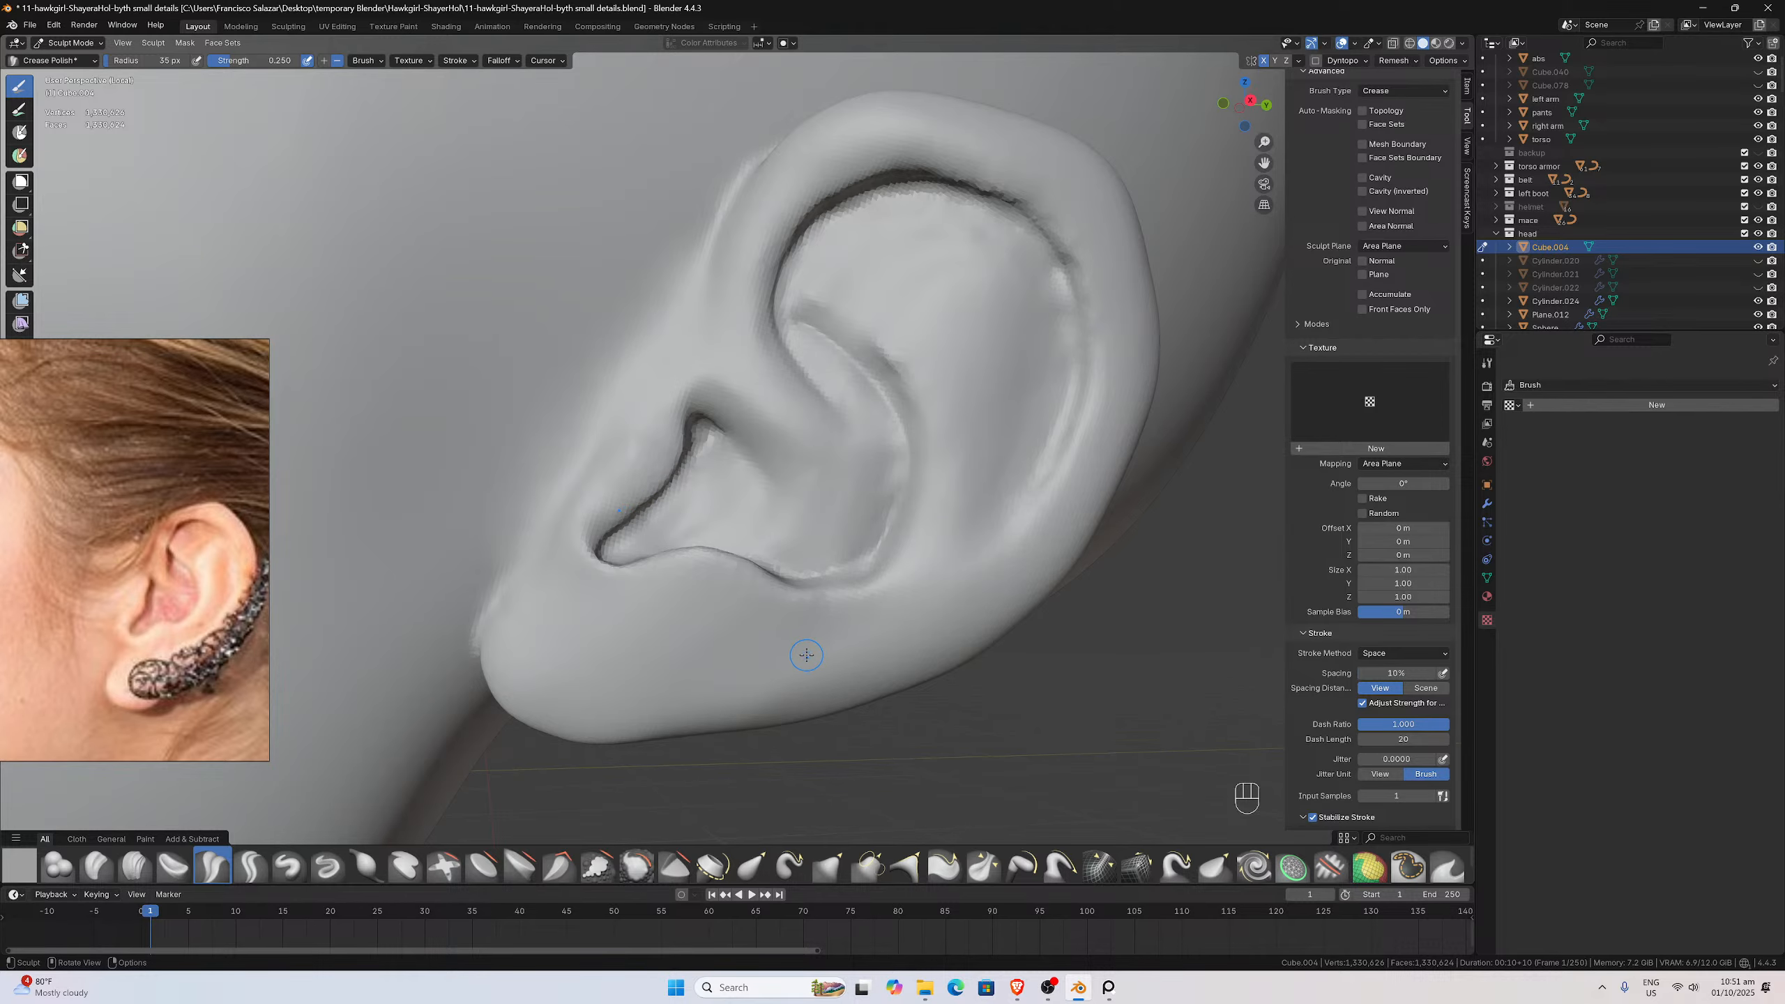
left_click_drag(801, 650, 866, 617)
left_click_drag(1050, 457, 1066, 402)
Try crease strokes from above the earlobe up along the inner edge of the outer rim, undoing each attempt
left_click_drag(834, 635, 826, 644)
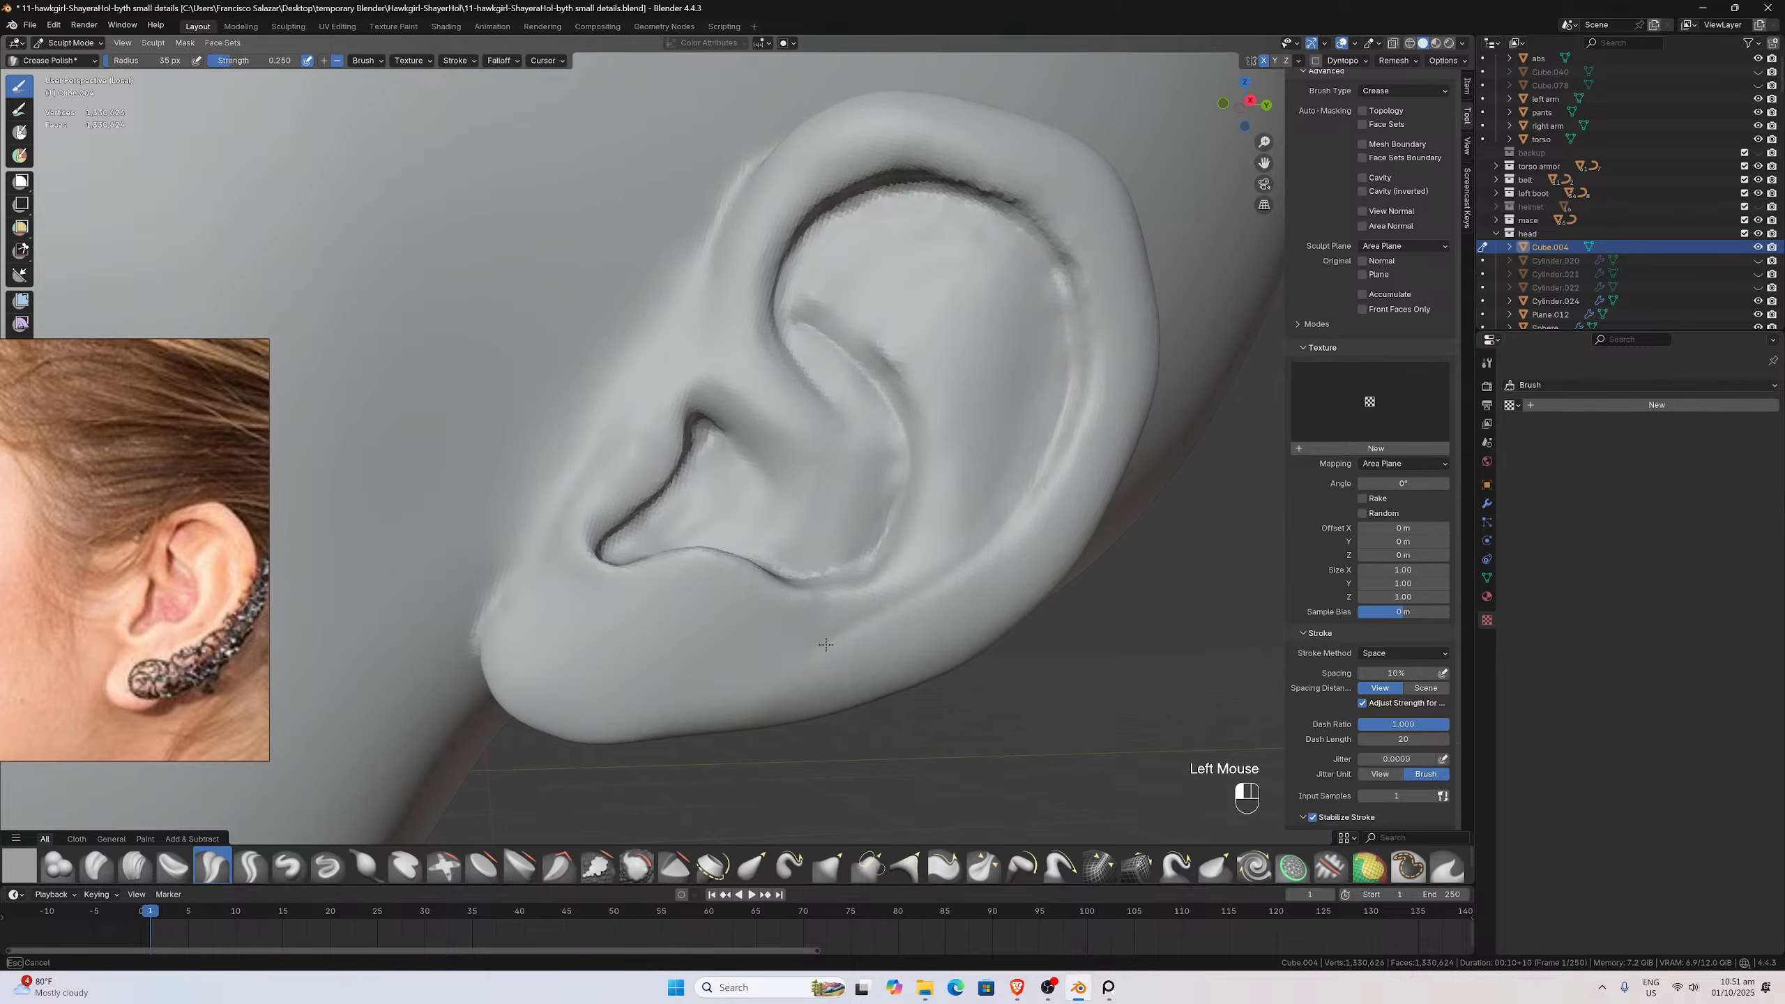
left_click_drag(955, 555, 945, 570)
key("ctrl+z")
left_click_drag(844, 625, 847, 637)
left_click_drag(930, 573, 956, 546)
key("ctrl+z")
left_click_drag(841, 638, 951, 570)
left_click_drag(1052, 489, 1054, 488)
key("ctrl+z")
Carve the crease inside the outer ear rim from above the lobe to the upper back, and smooth its lower end
left_click_drag(905, 601, 945, 571)
left_click_drag(1052, 481, 1065, 431)
left_click_drag(1070, 317, 1055, 278)
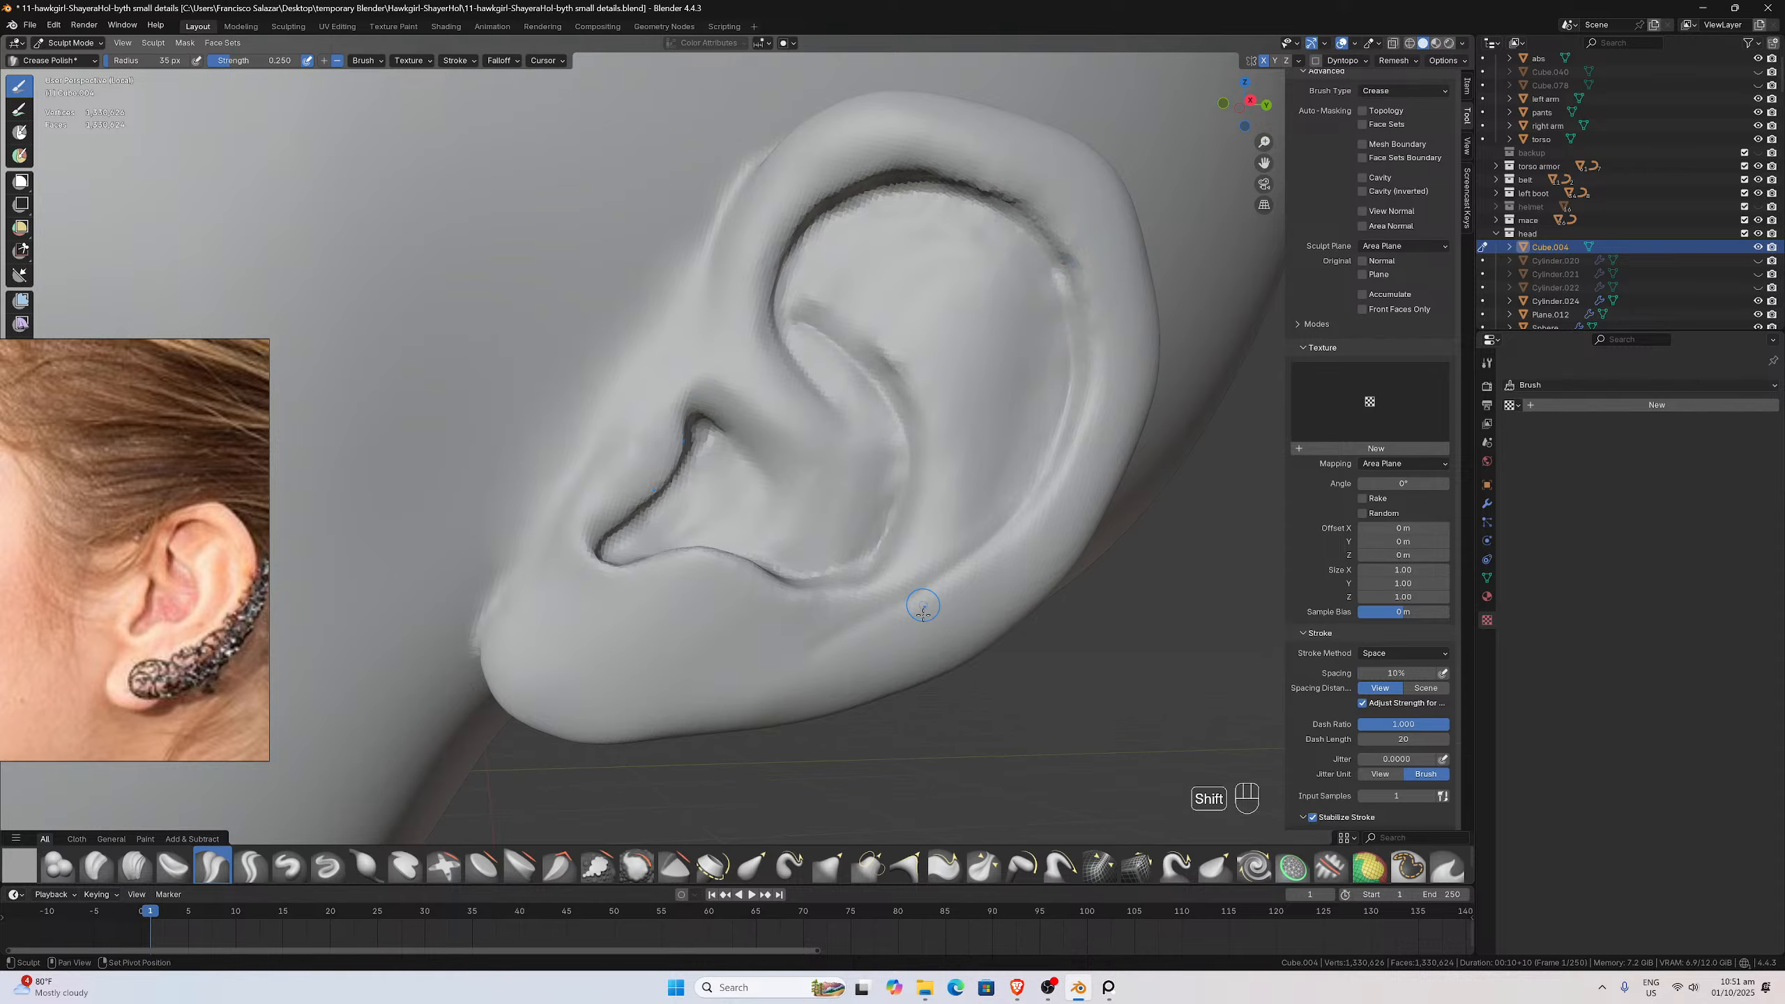
mouse_move(923, 610)
left_mouse_down("shift")
mouse_move(824, 664)
mouse_move(824, 641)
left_mouse_up("shift")
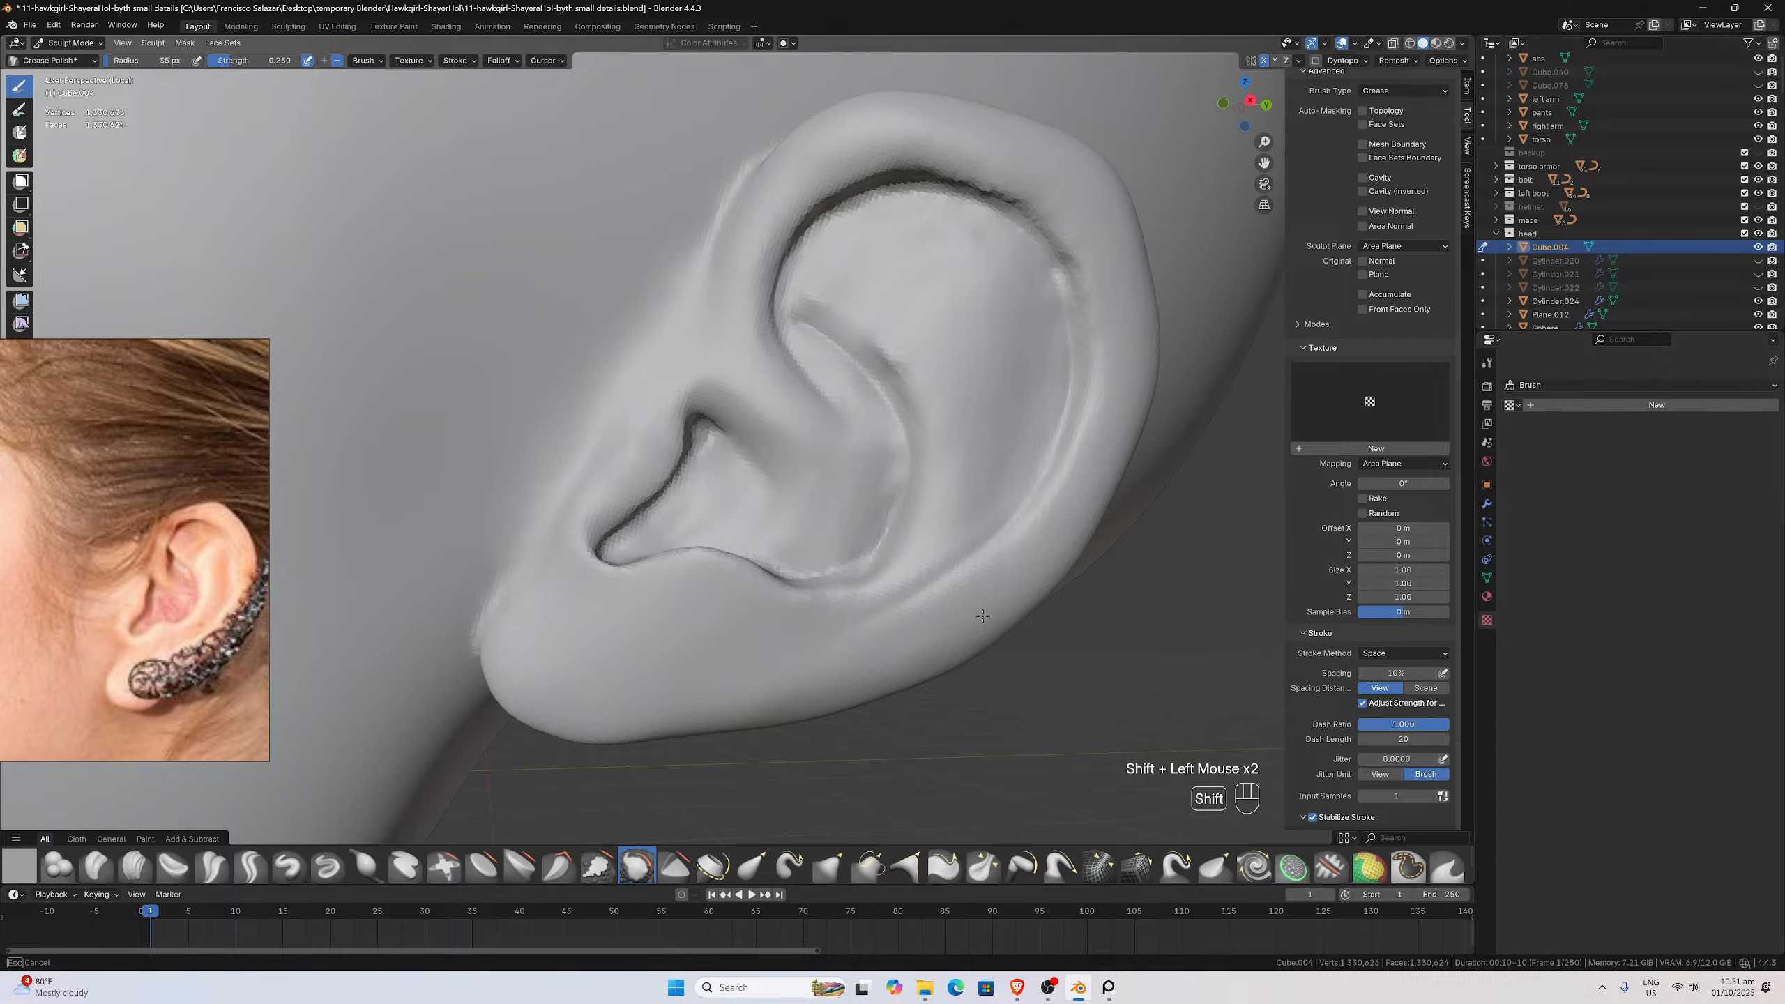
left_click_drag(982, 616, 978, 616, "shift")
Set the Grab brush radius to 132 px and pull the lower part of the ear bowl into shape
scroll(958, 618, "down", 3)
middle_click_drag(829, 517, 802, 538)
scroll(817, 511, "up", 3)
key("g")
key("f")
left_click(808, 523)
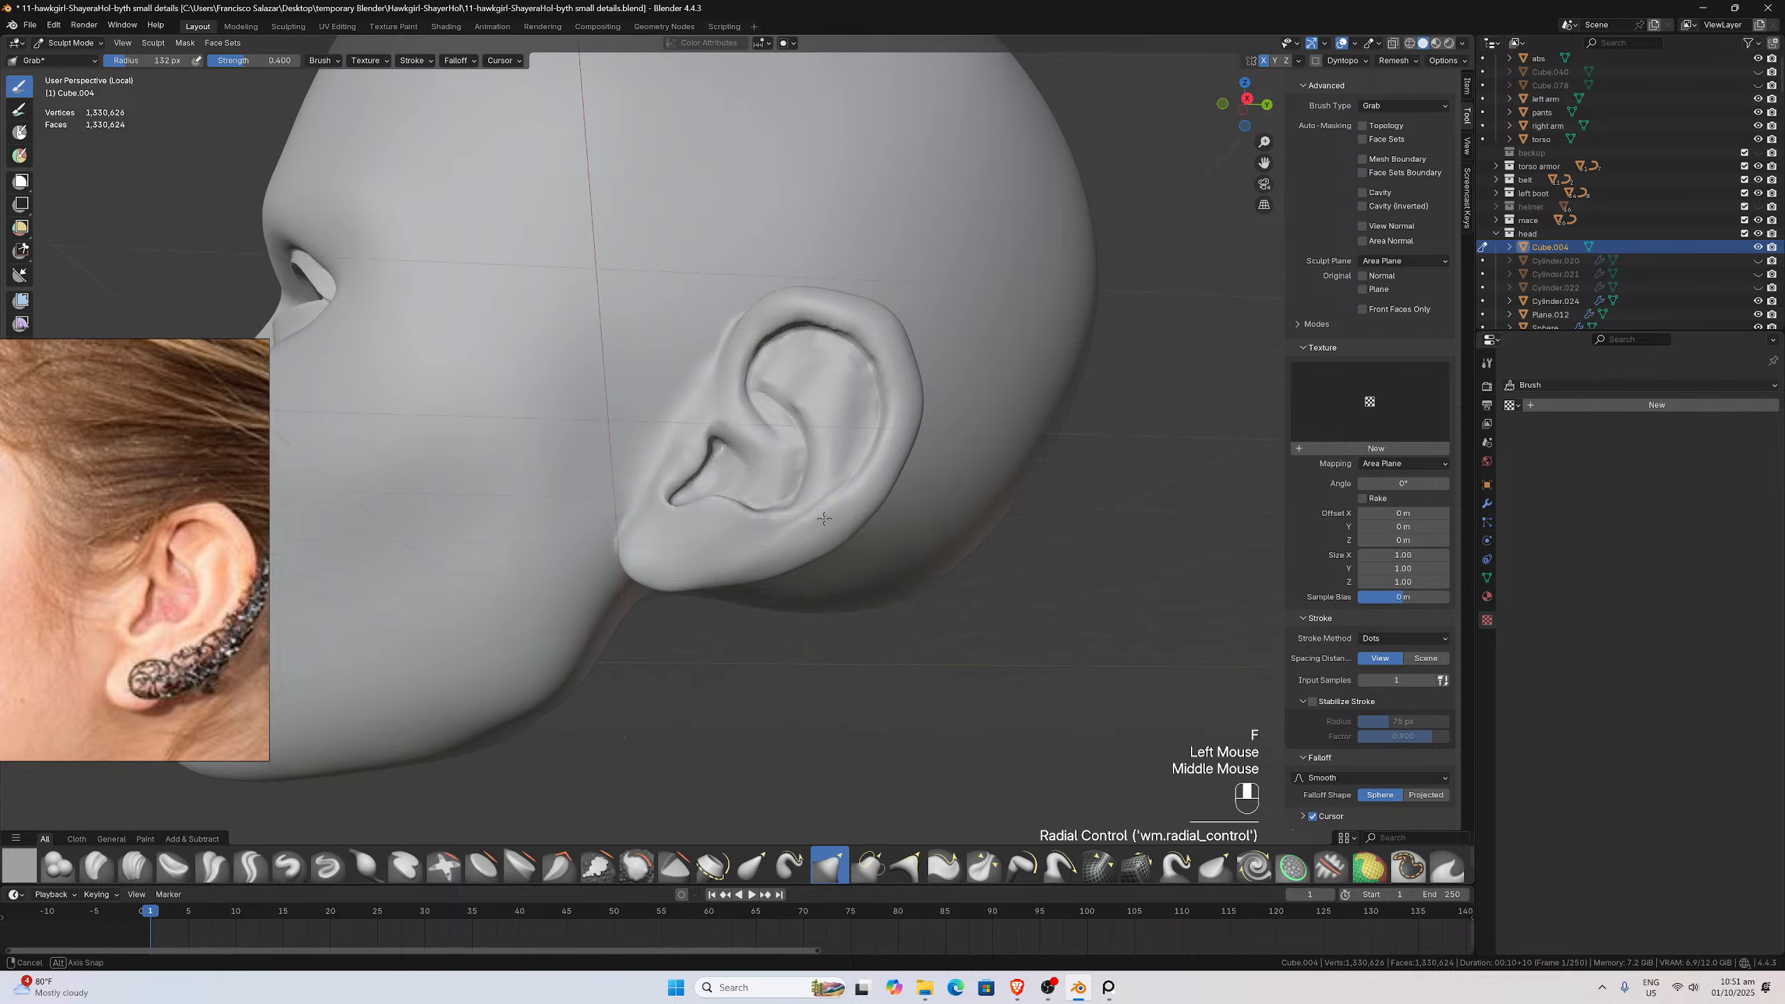
scroll(802, 539, "up", 2)
mouse_move(802, 538)
left_mouse_down()
mouse_move(781, 527)
mouse_move(831, 500)
mouse_move(842, 557)
mouse_move(818, 500)
left_mouse_up()
Nudge the lower back corner of the ear bowl's rim with small Grab strokes to round its curve
scroll(818, 503, "up", 2)
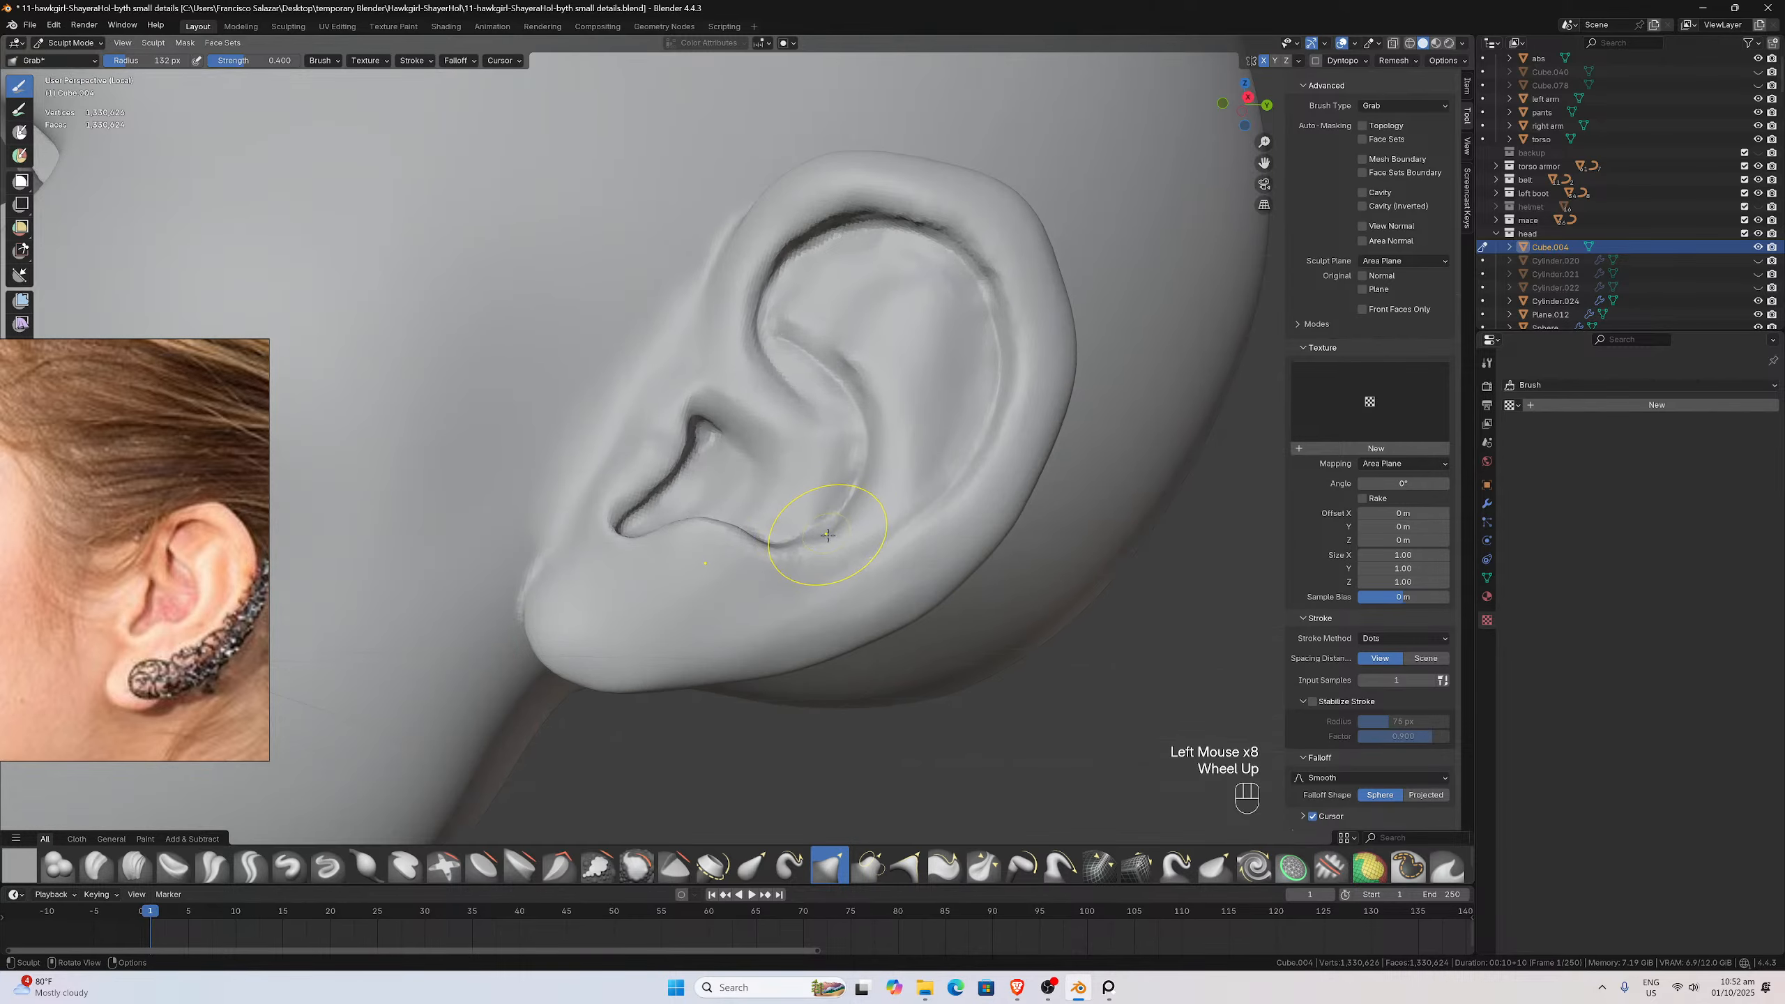
left_click(850, 552)
left_click(847, 551)
left_click(847, 552)
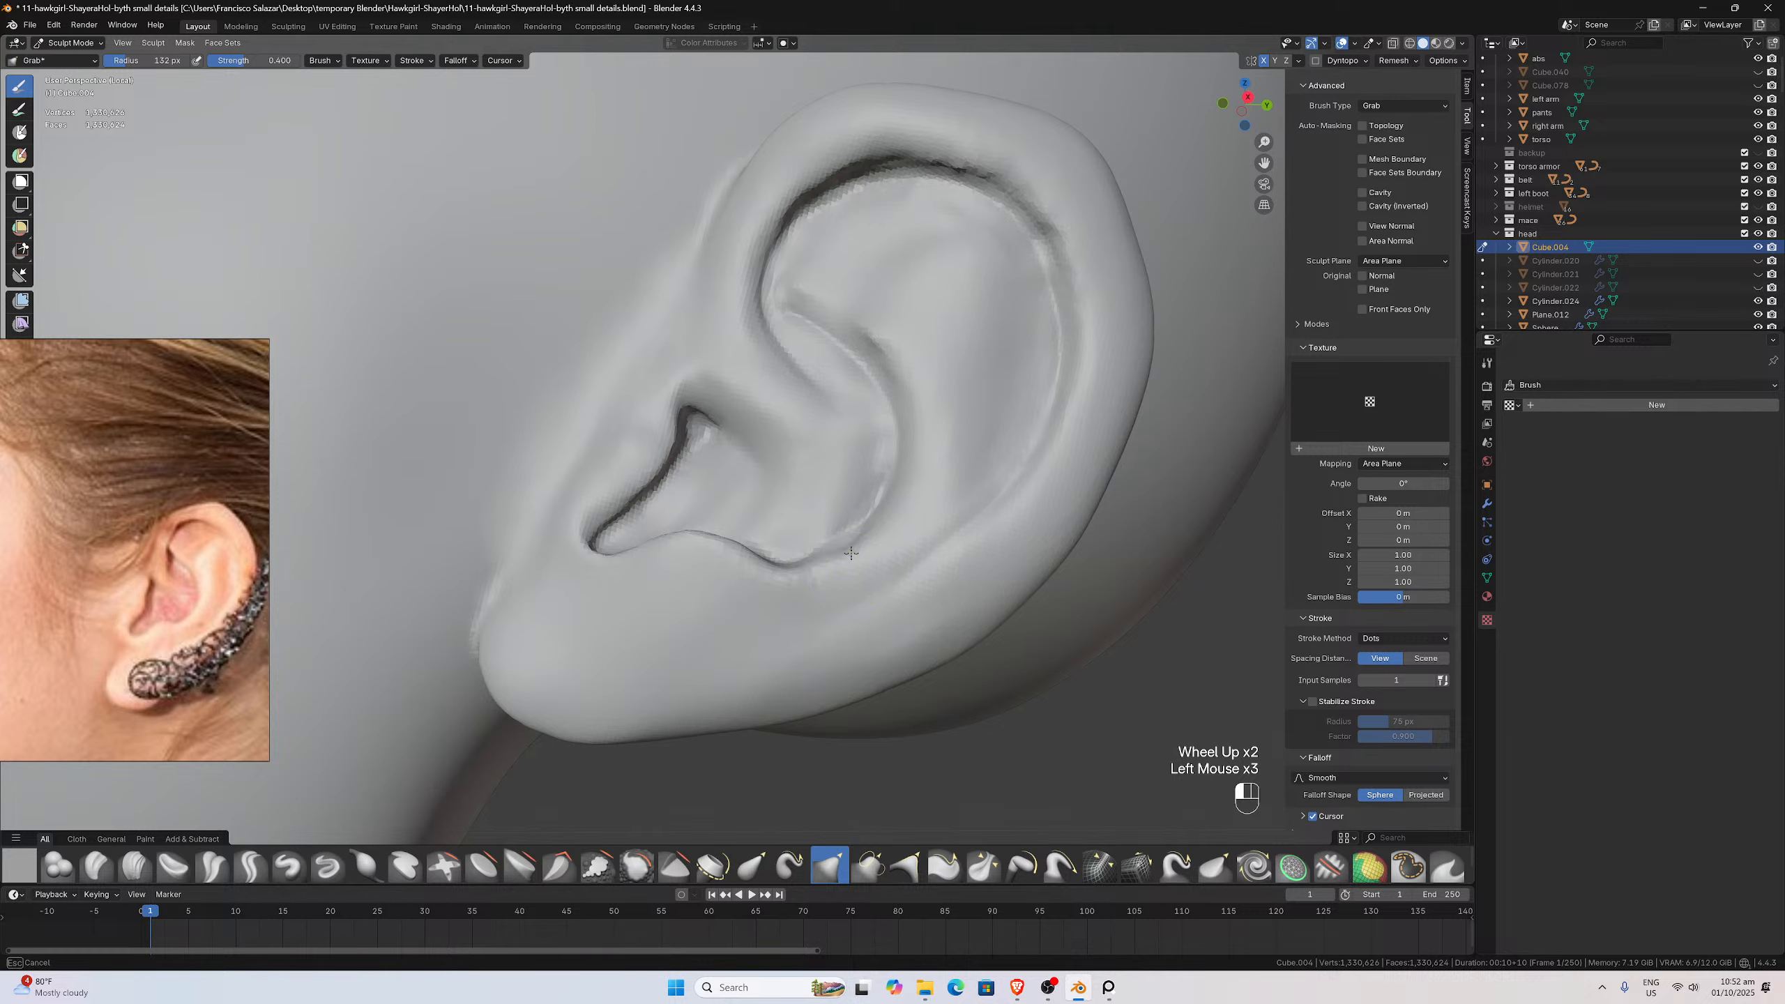
left_click(849, 552)
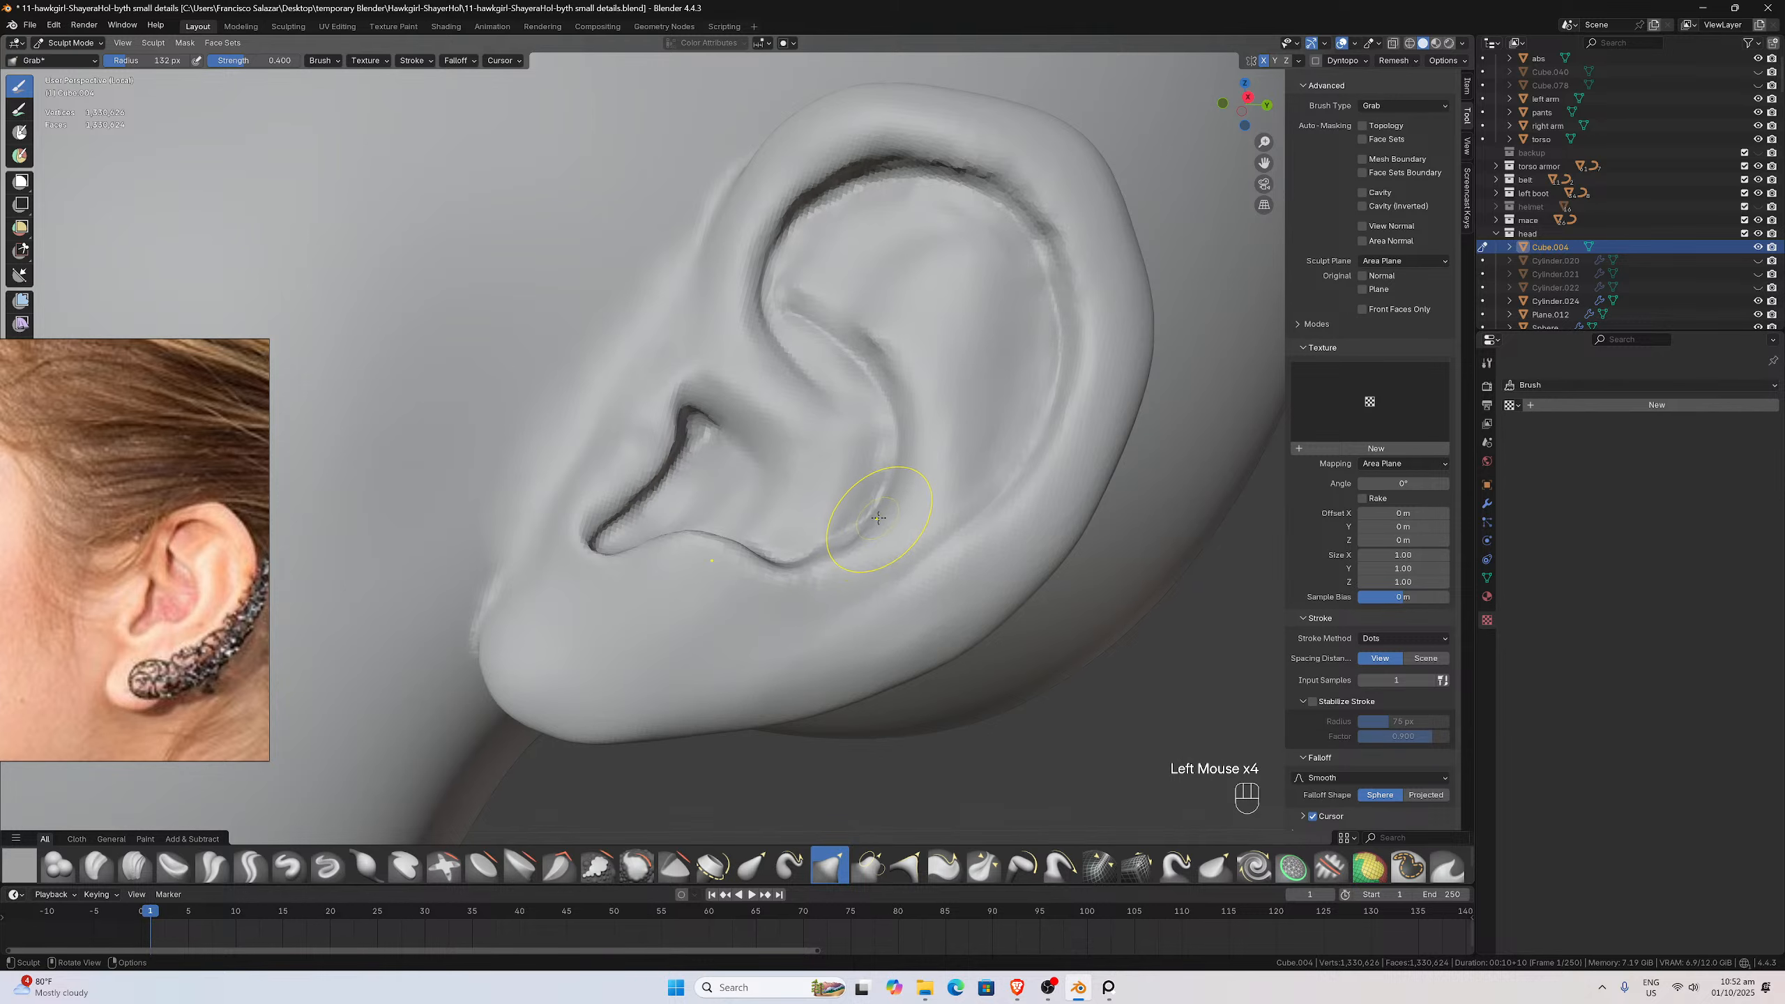
scroll(861, 525, "up", 1)
left_click(877, 581)
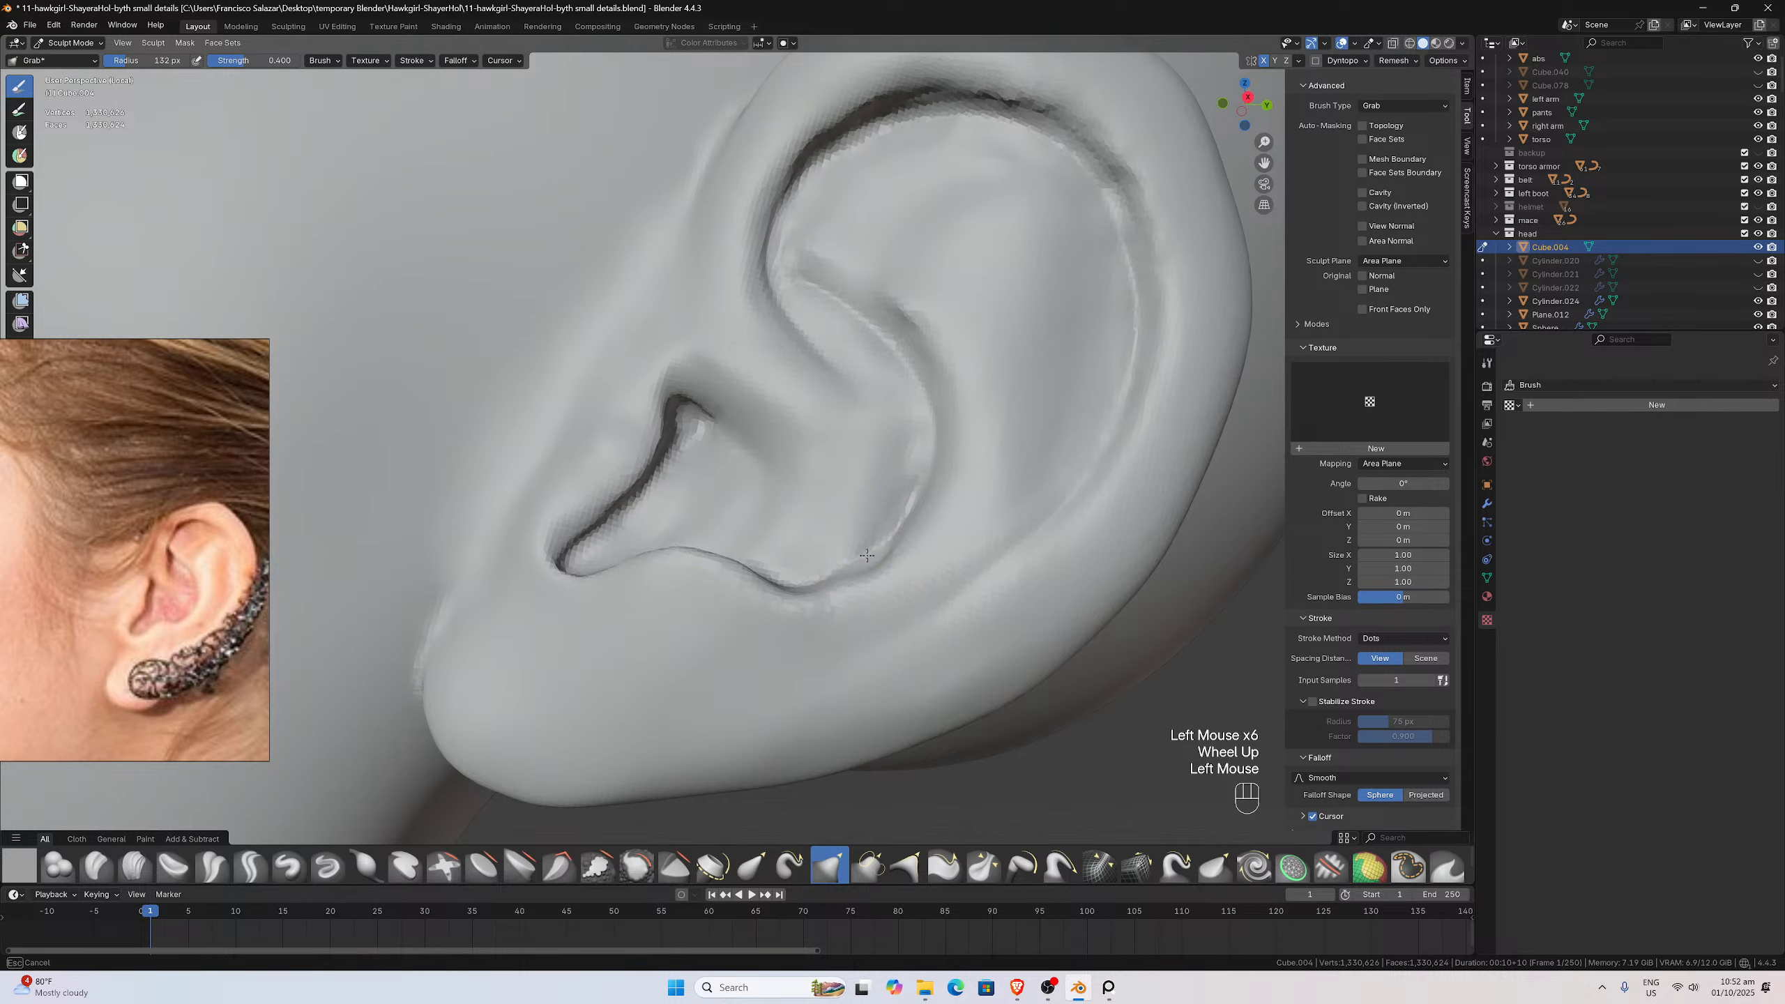
left_click(877, 581)
left_click(869, 578)
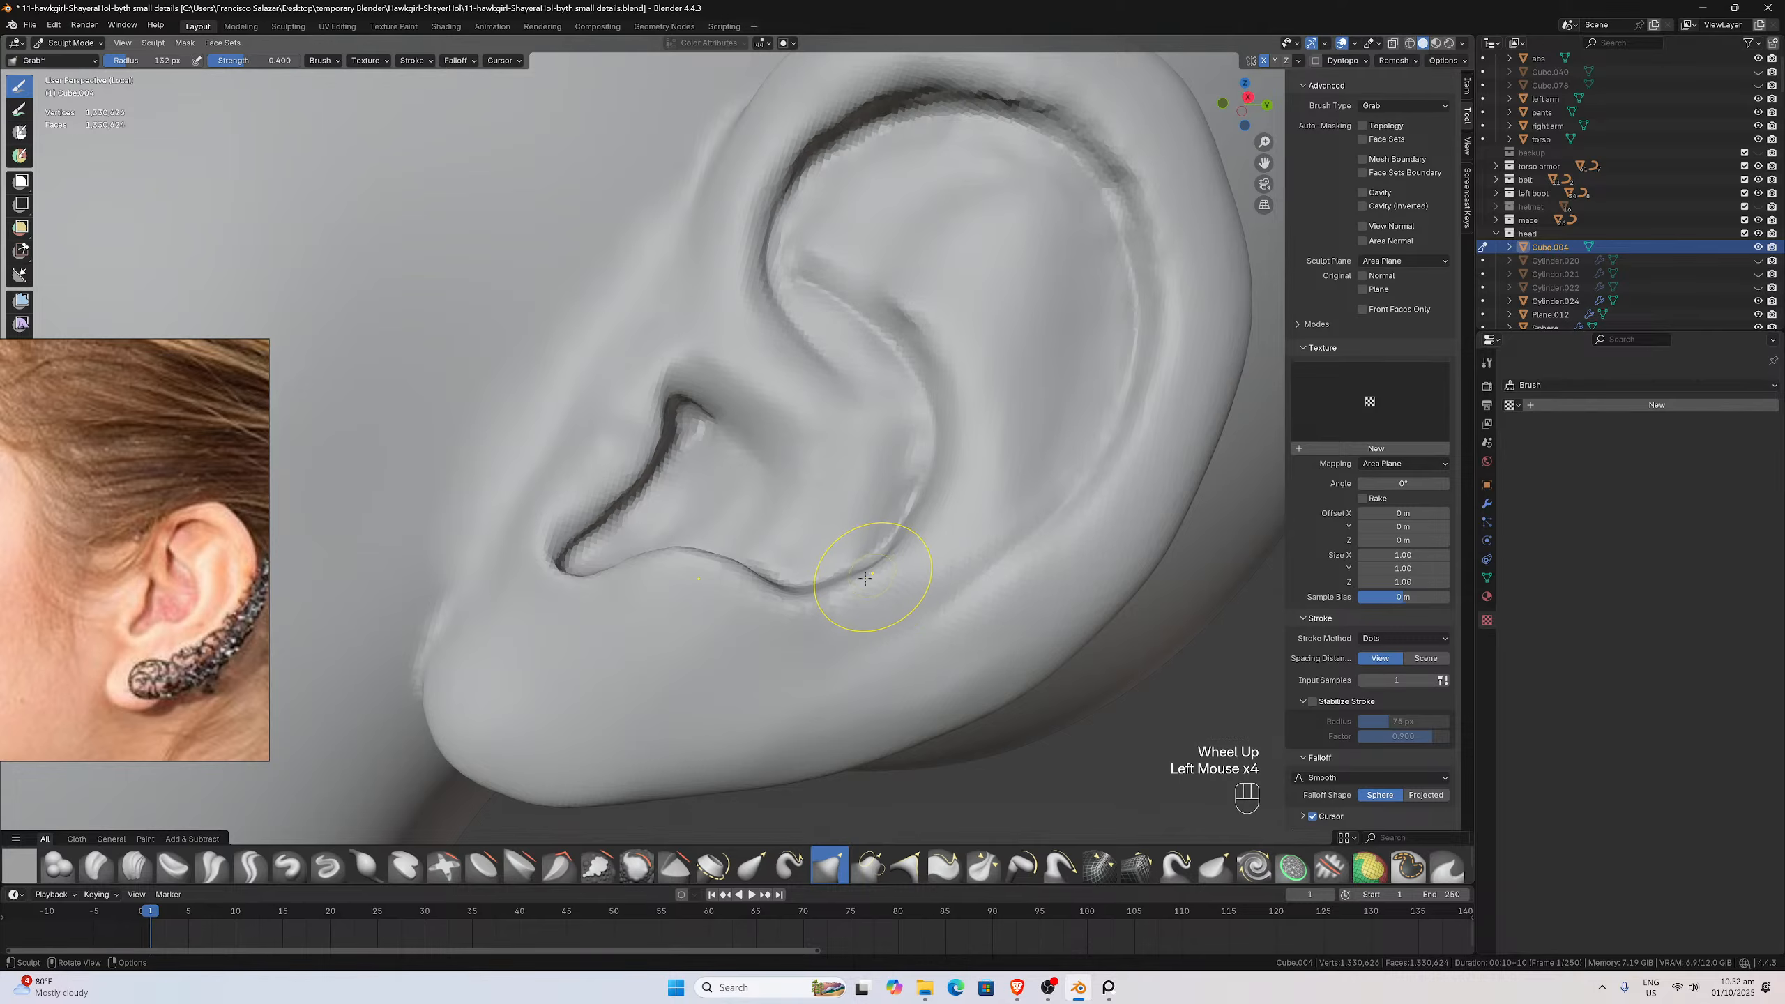
Adjust the bottom edge and back wall of the ear bowl with the Grab brush
left_click(835, 592)
left_click_drag(825, 598, 833, 594)
left_click(916, 525)
mouse_move(903, 543)
left_mouse_down()
mouse_move(808, 615)
mouse_move(913, 541)
left_mouse_up()
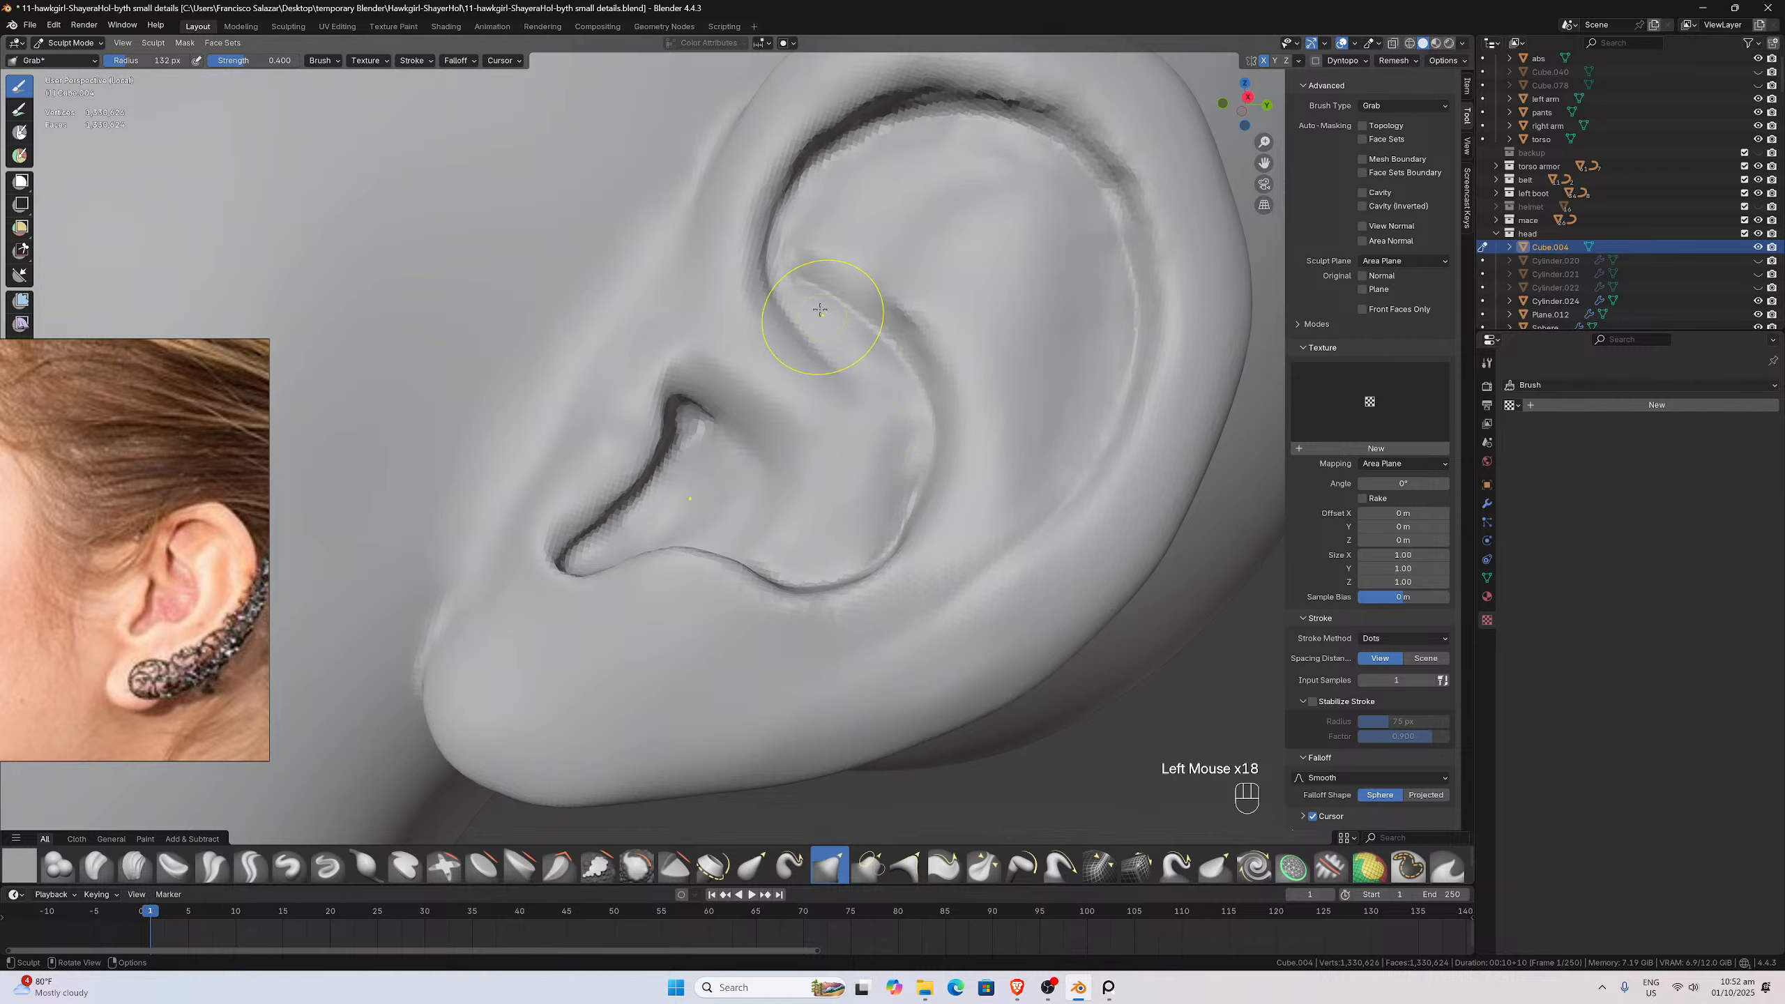
Reshape the upper start of the antihelix ridge and the hollow behind the tragus with the Grab brush
left_click_drag(814, 285, 773, 303)
left_click_drag(795, 317, 825, 359)
left_click_drag(687, 420, 697, 426)
scroll(724, 422, "down", 3)
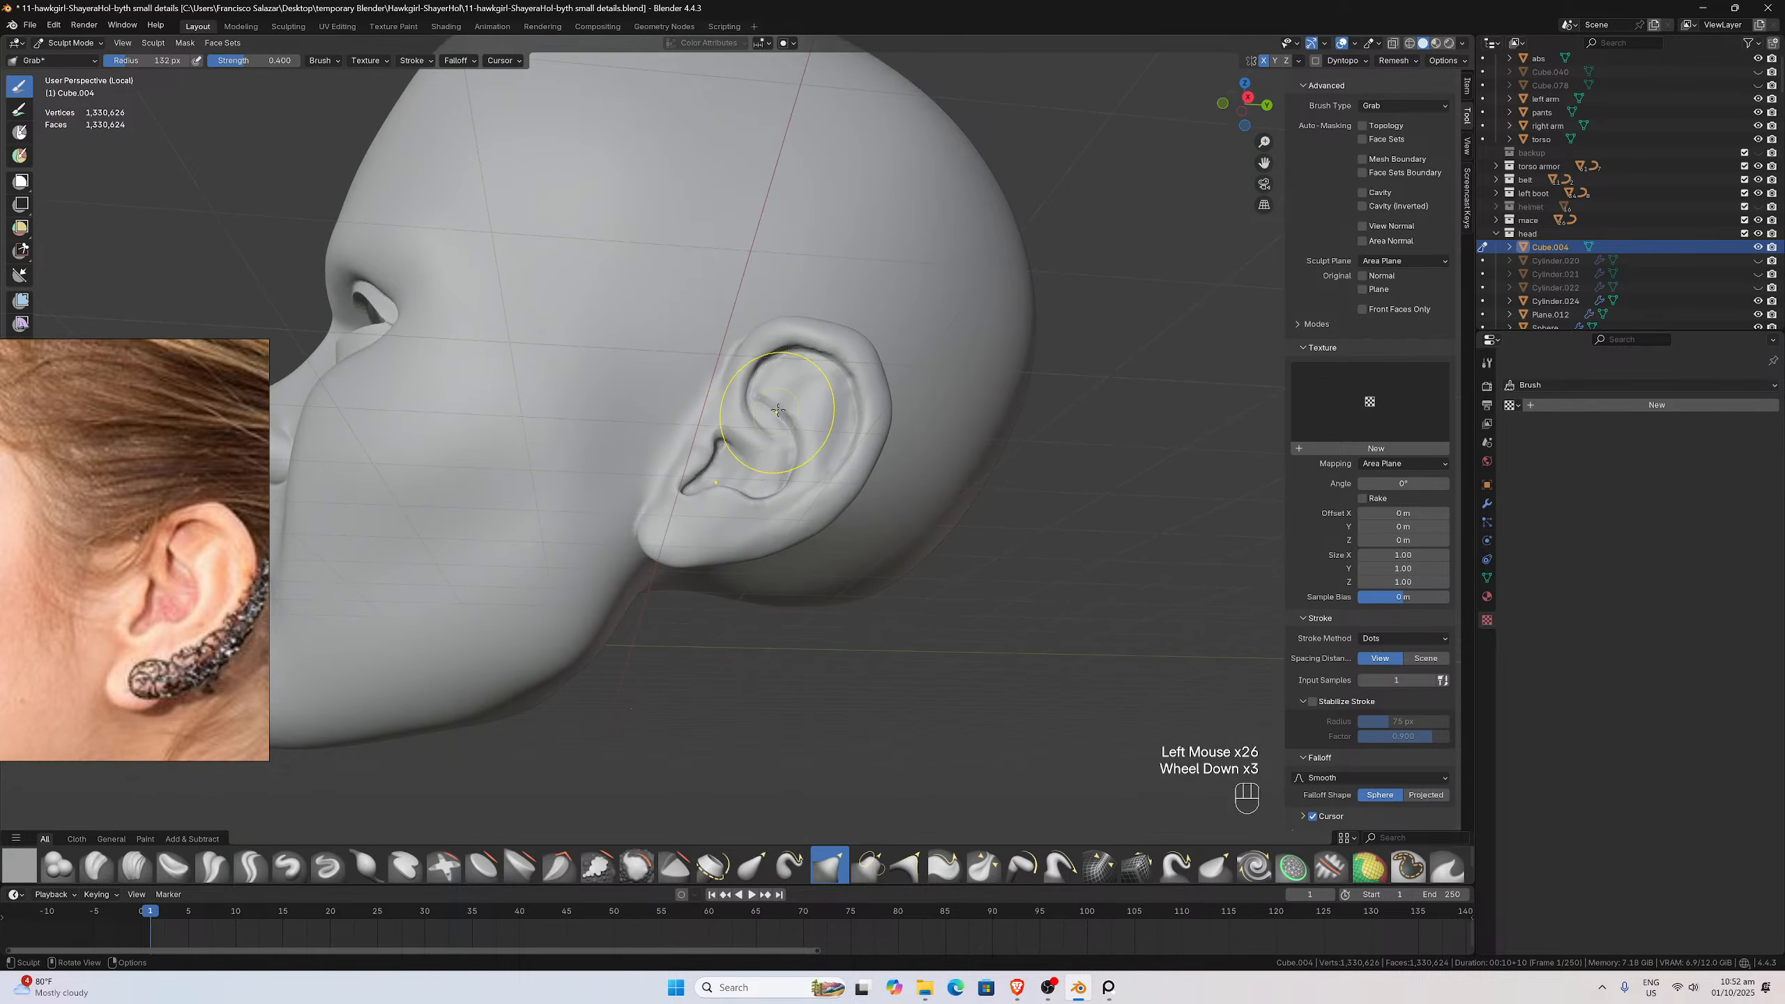
Adjust the underside of the upper ear rim with small Grab strokes
scroll(778, 410, "up", 2)
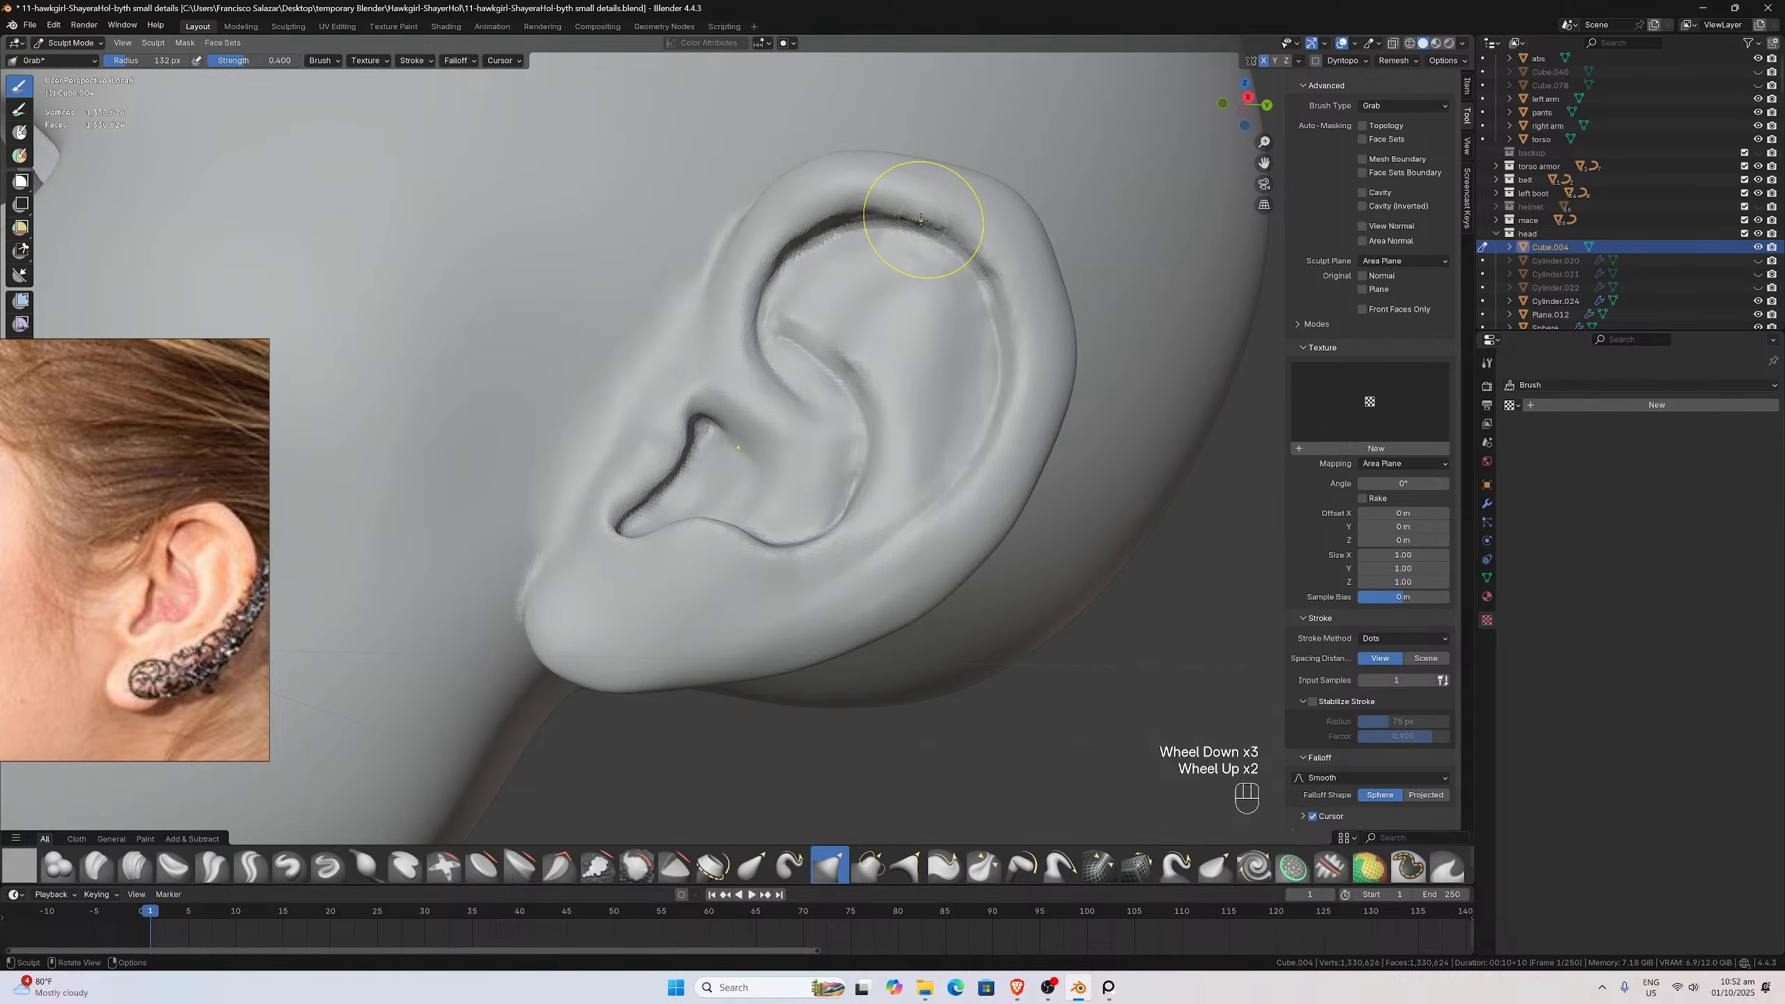
left_click_drag(910, 215, 921, 212)
scroll(1029, 191, "up", 2)
left_click_drag(1215, 179, 1242, 156)
scroll(1036, 259, "up", 2)
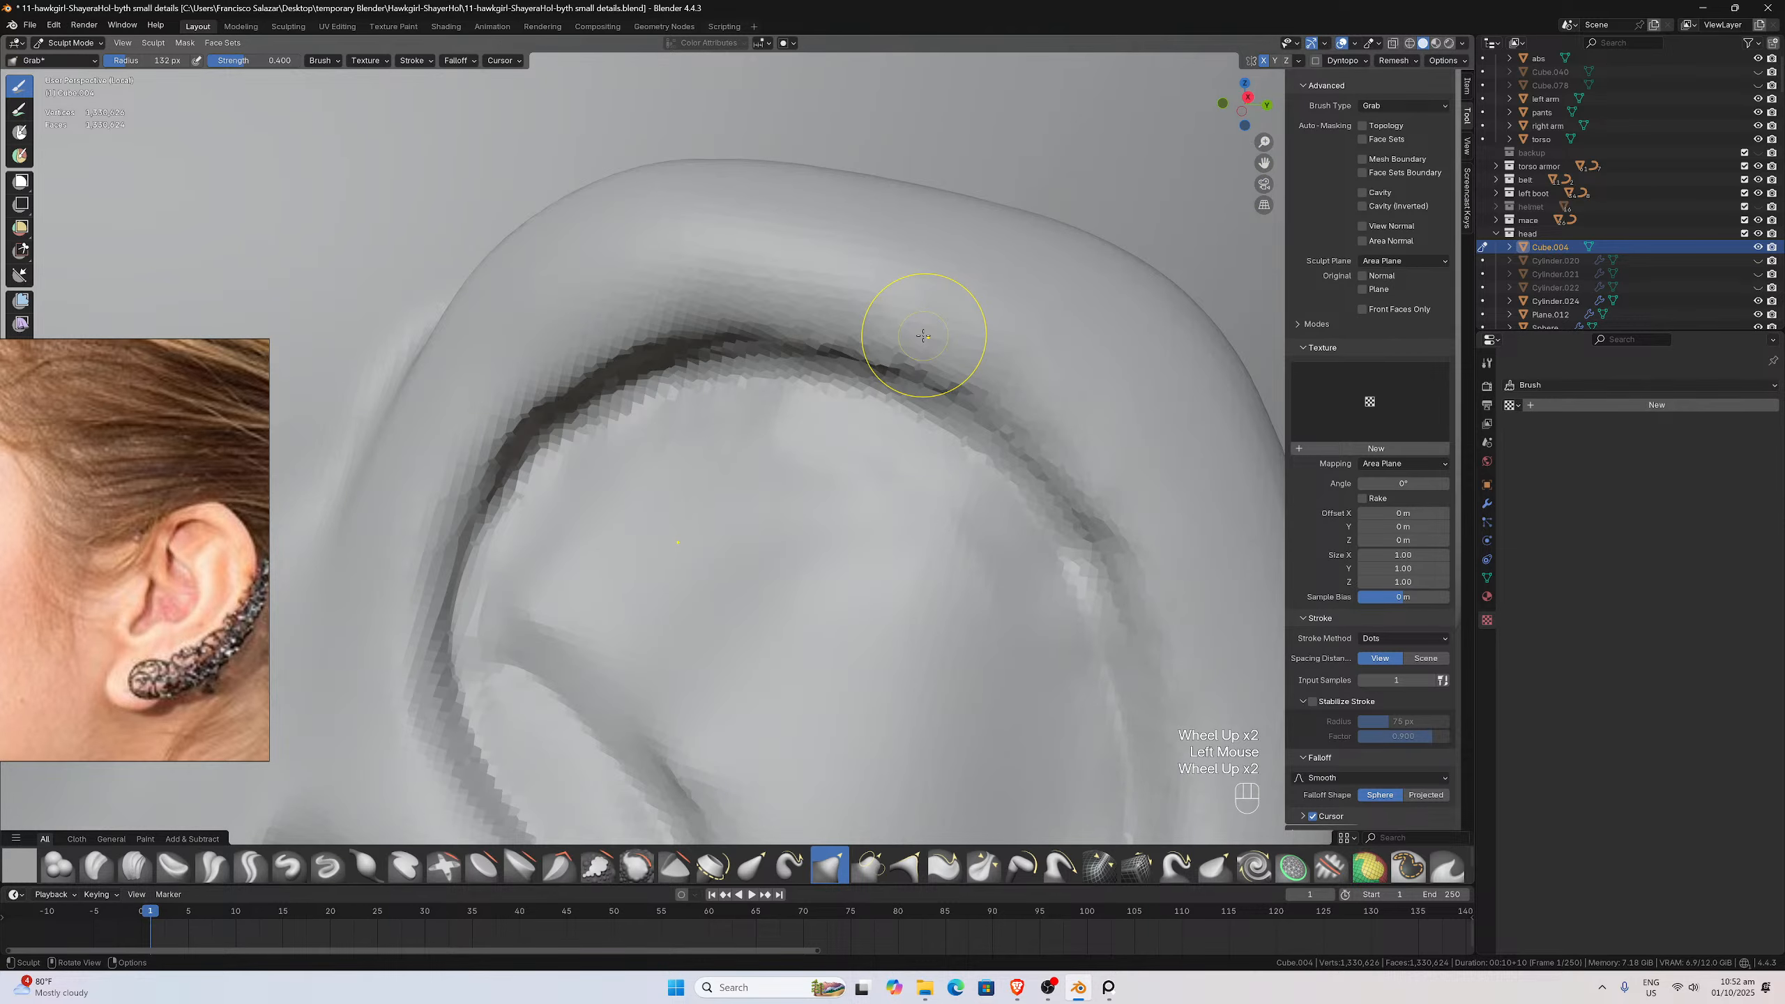
Reduce the brush radius to 89 px and smooth the jagged groove under the upper ear rim from back to front
key("f")
left_click(904, 333)
mouse_move(772, 332)
left_mouse_down("shift")
mouse_move(929, 365)
mouse_move(790, 328)
left_mouse_up("shift")
left_click_drag(999, 405, 1000, 406, "shift")
left_click_drag(797, 329, 897, 345, "shift")
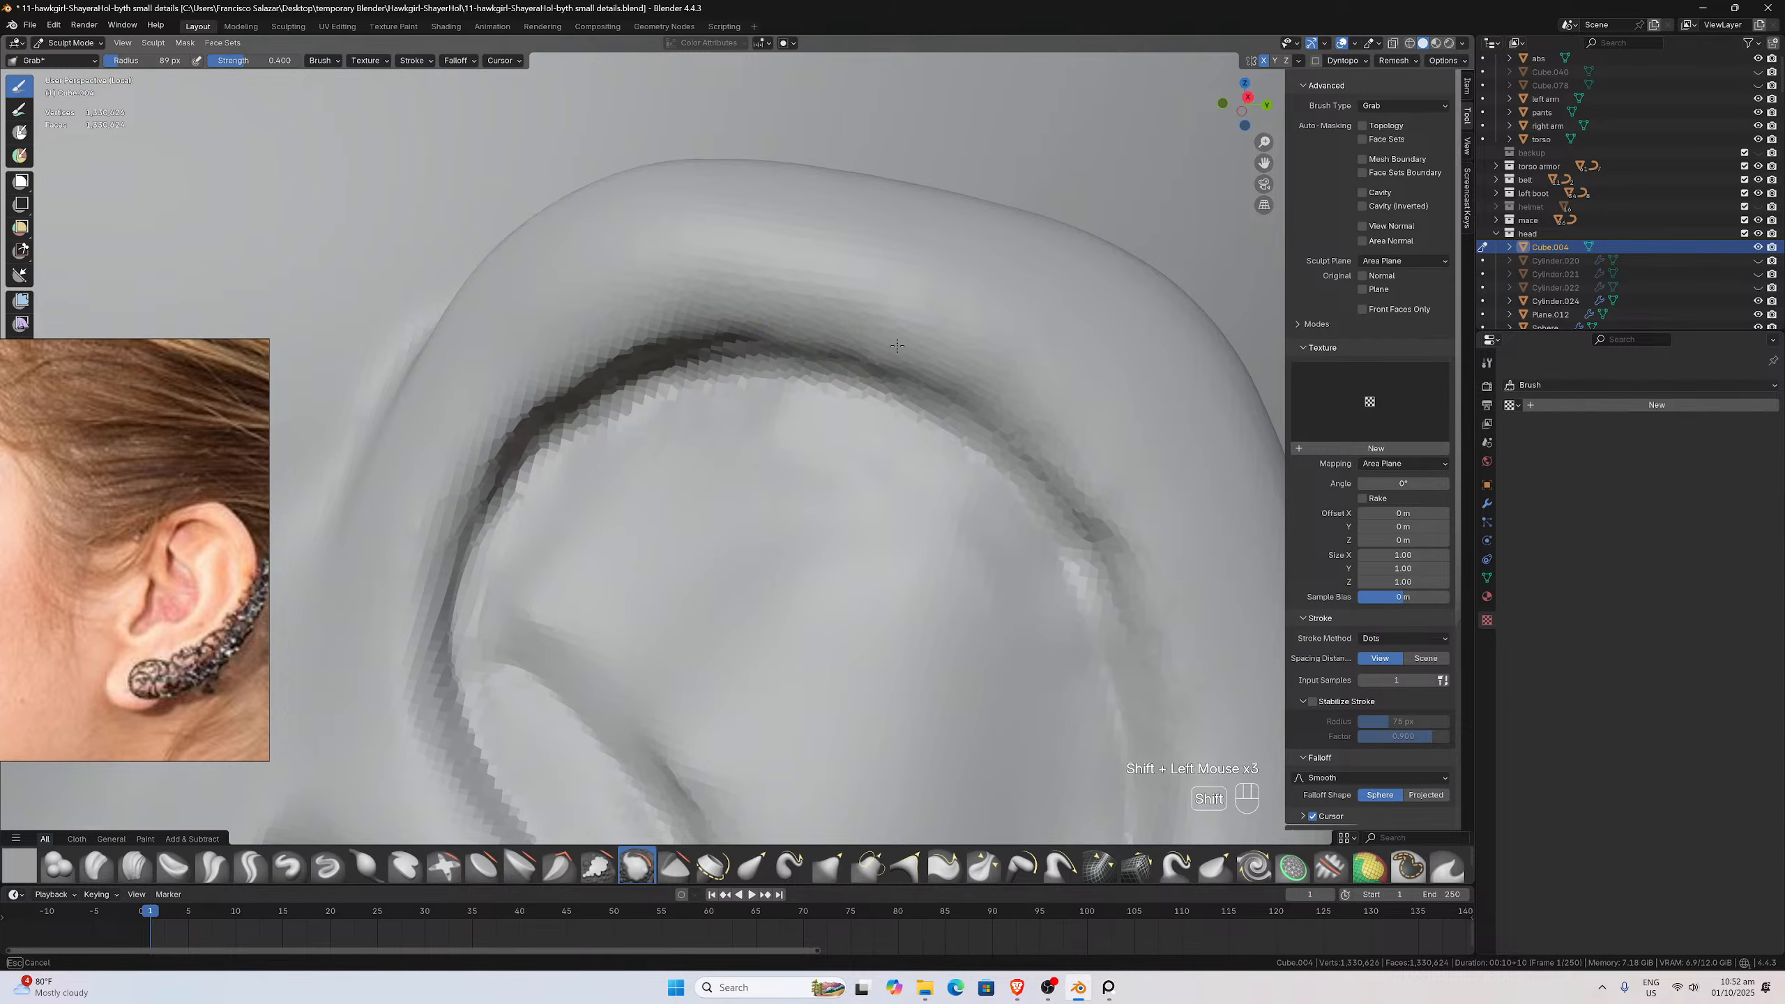
left_click_drag(1131, 563, 1134, 556, "shift")
left_click_drag(680, 329, 684, 327, "shift")
left_click_drag(564, 379, 464, 494, "shift")
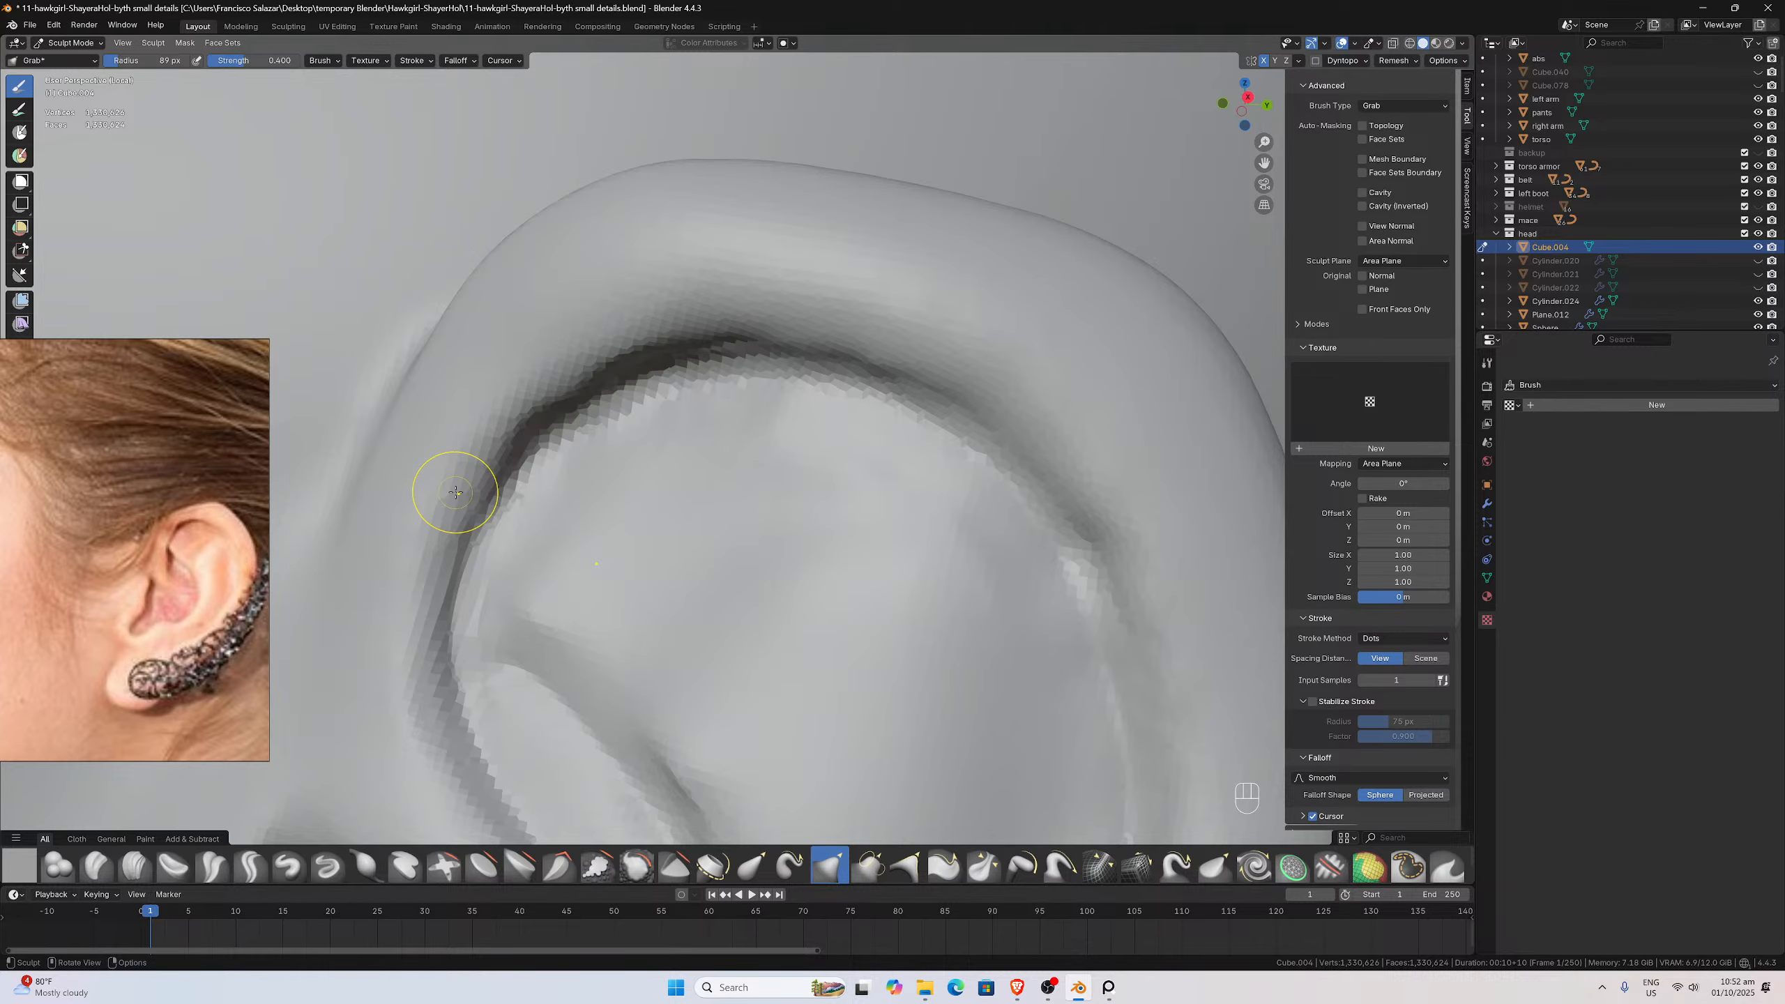
View the whole head, and browse the reference image board for a close-up of the eye
scroll(683, 533, "down", 5)
middle_click_drag(683, 527, 751, 510)
scroll(709, 478, "down", 2)
scroll(707, 506, "up", 5)
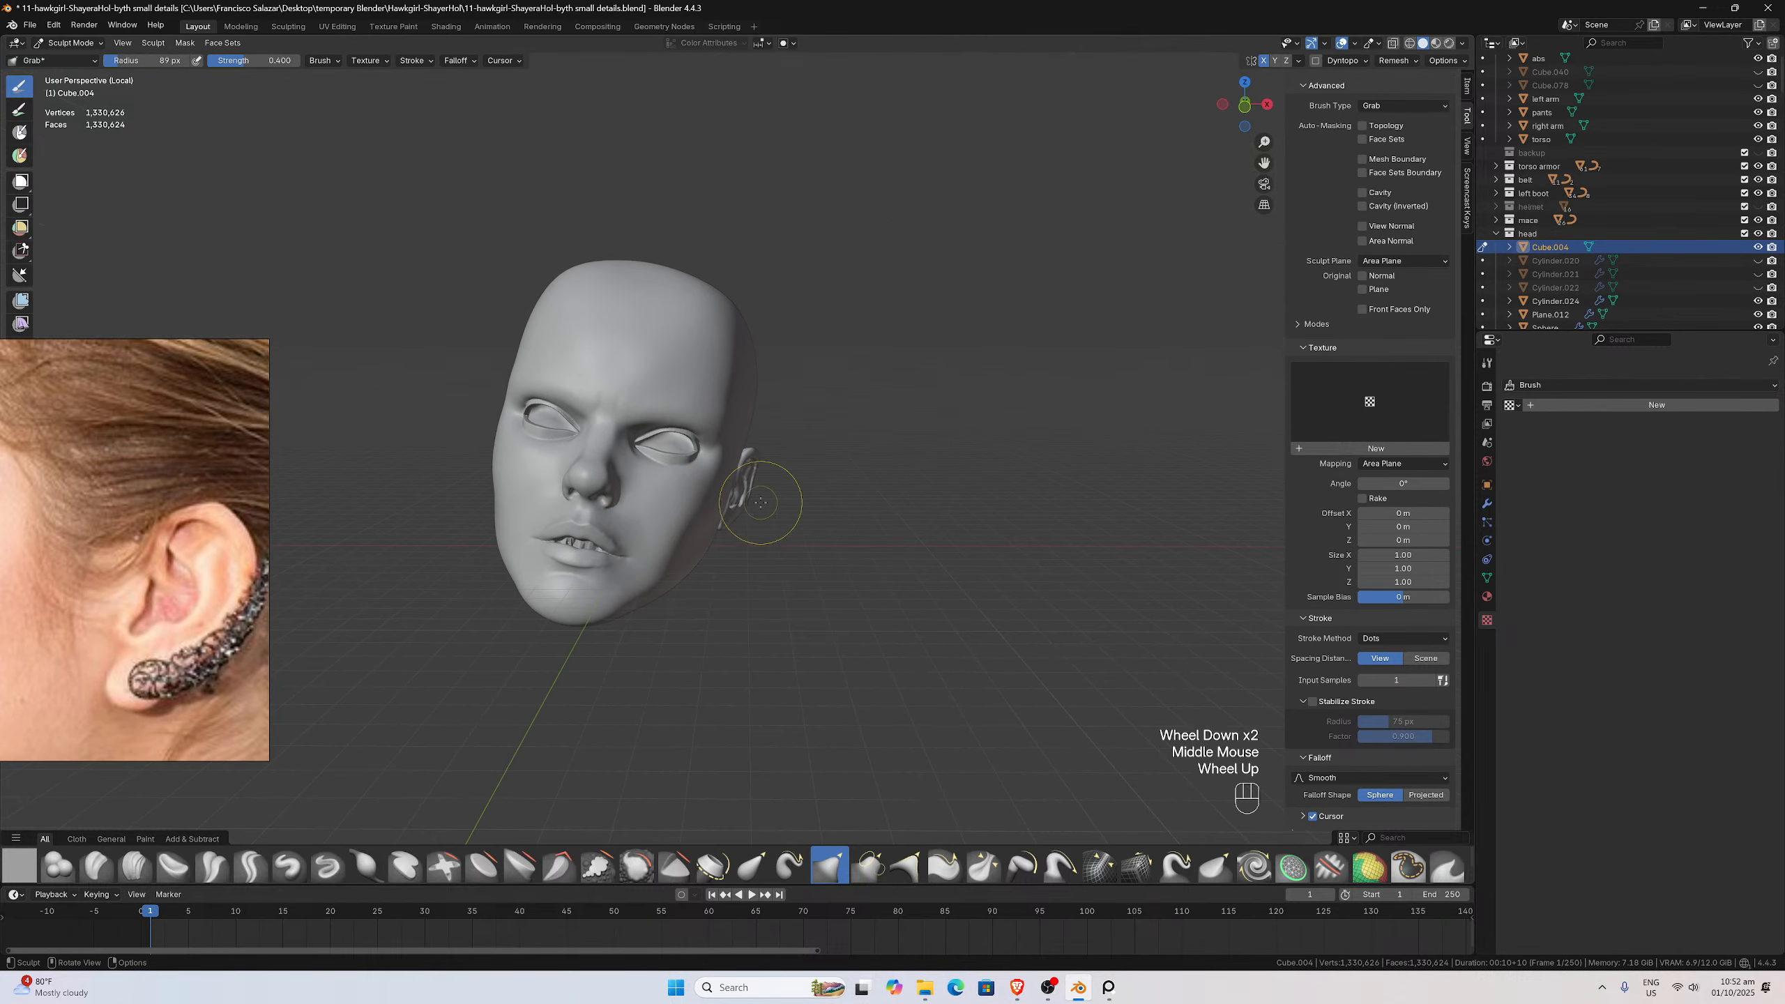
scroll(707, 506, "up", 1)
scroll(141, 510, "down", 3)
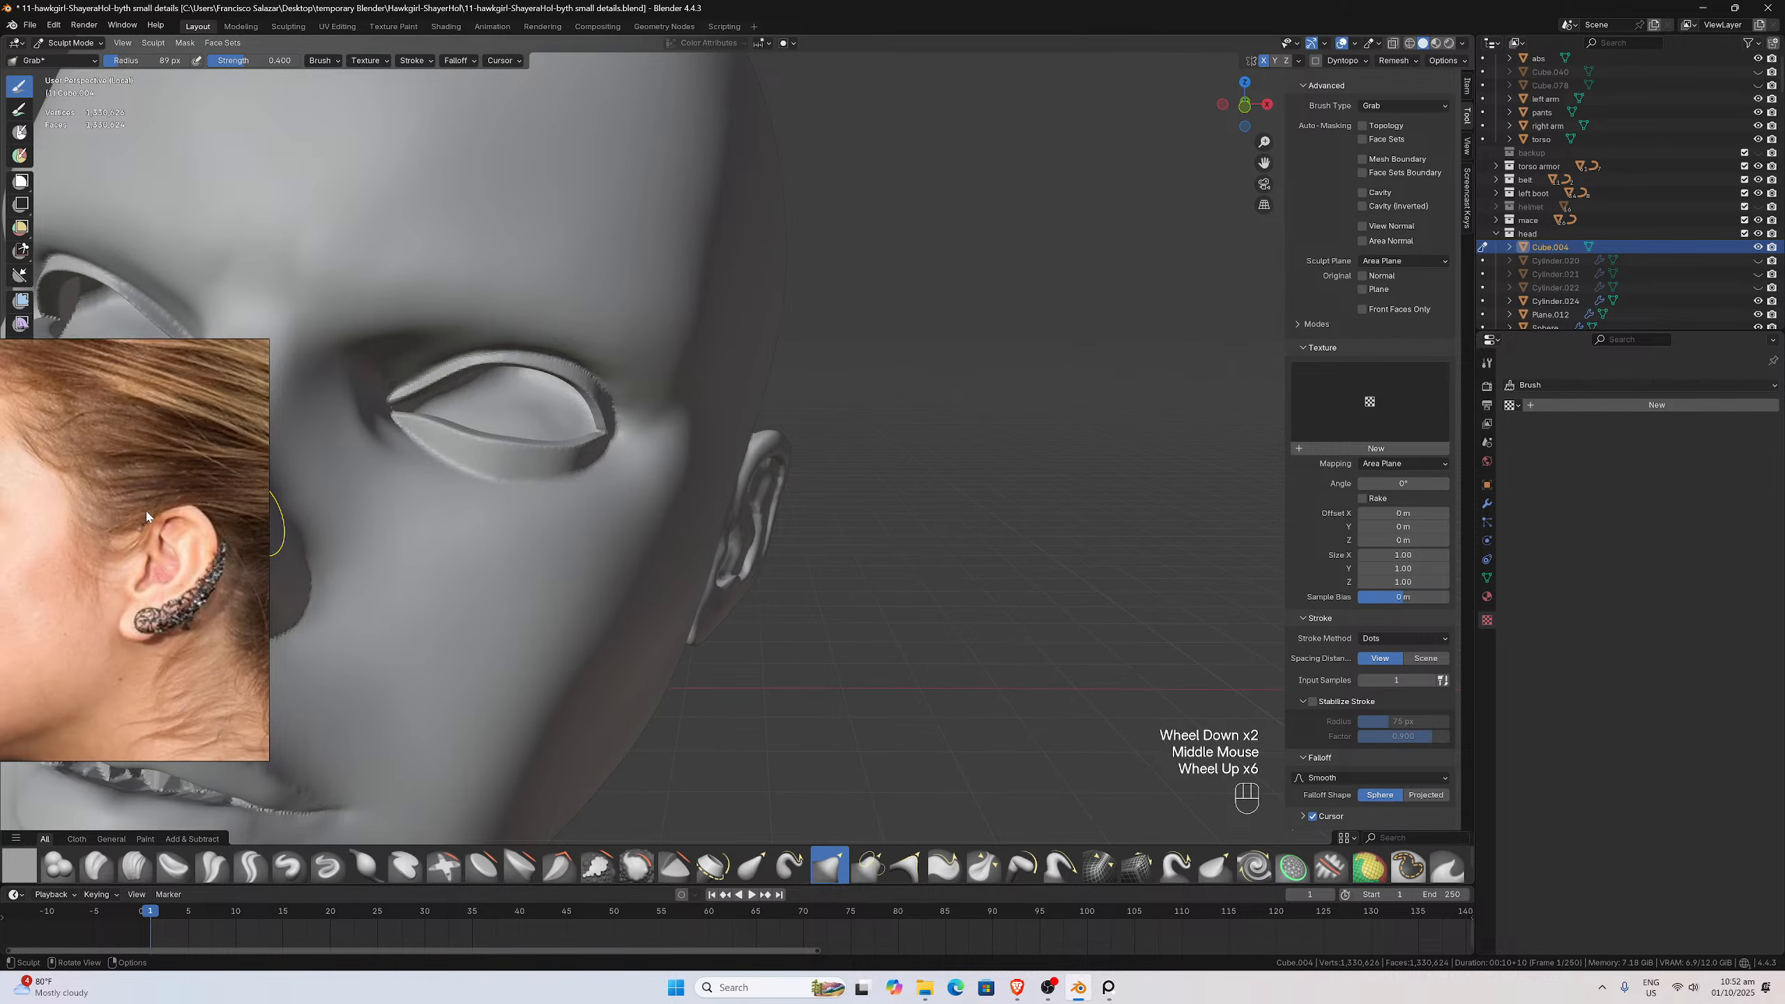
scroll(127, 509, "down", 6)
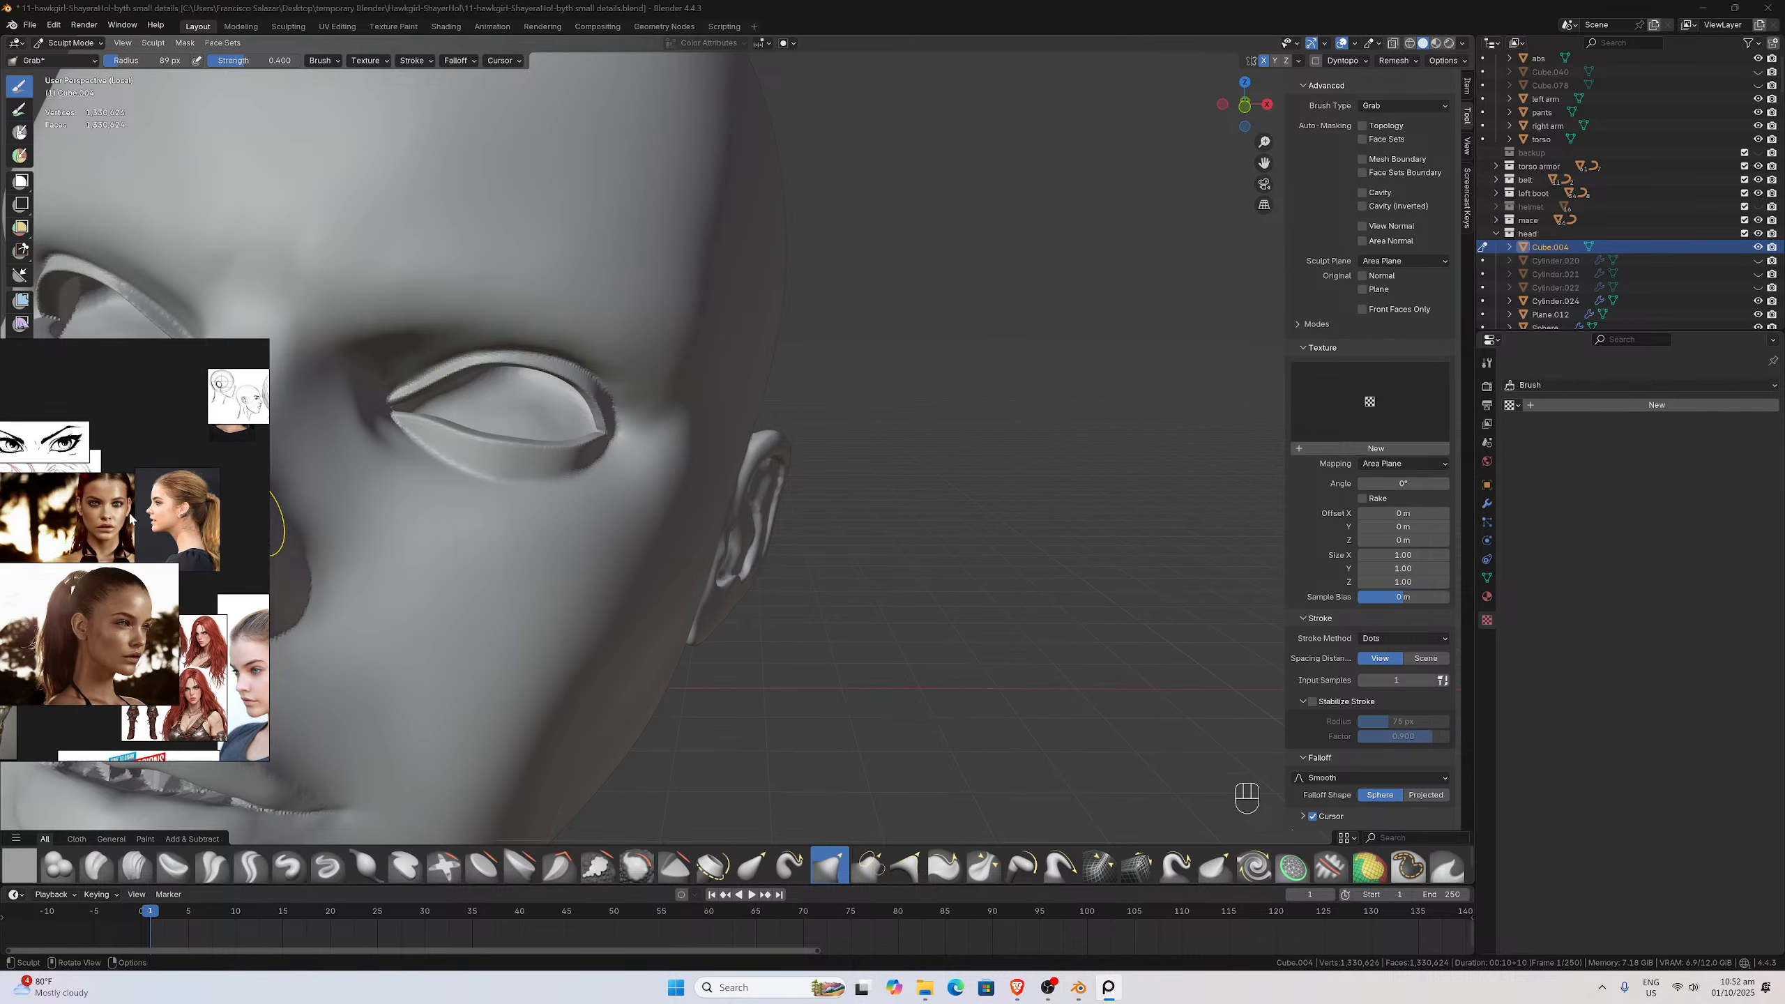
scroll(149, 537, "up", 4)
scroll(167, 464, "up", 6)
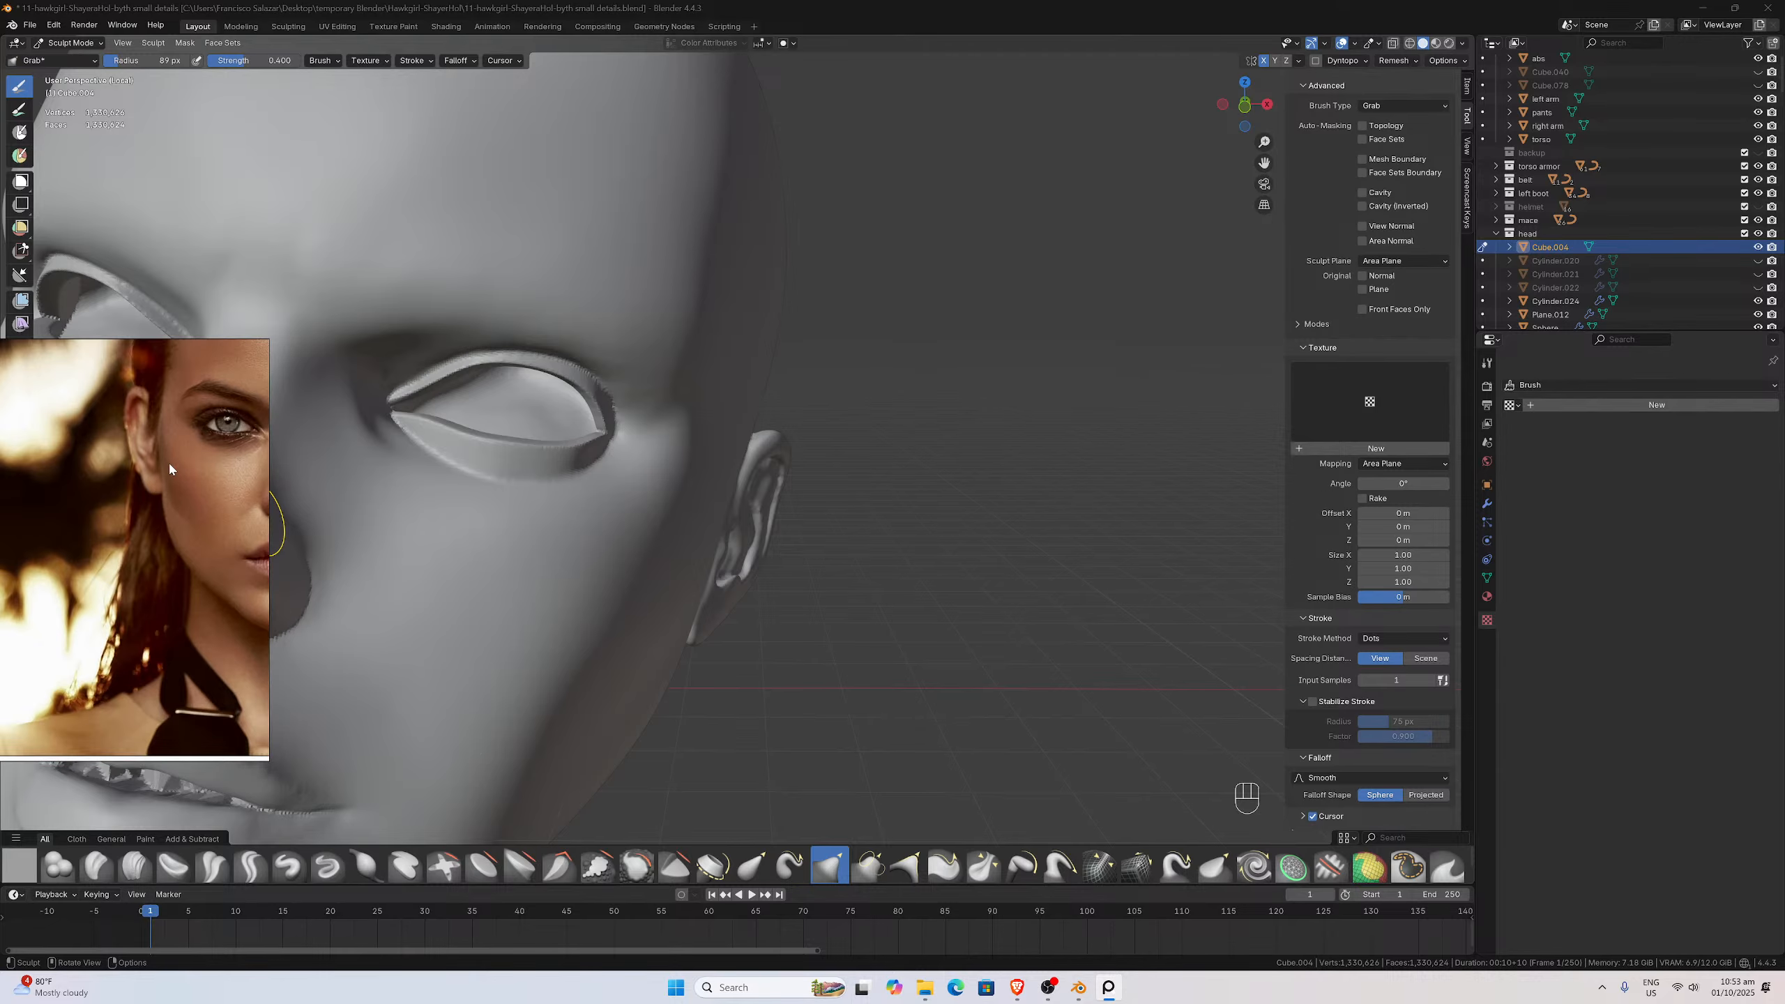
Smooth the hard outer edge of the lower eyelid from the inner corner to the outer corner
middle_click_drag(413, 506, 552, 449)
left_click_drag(1264, 161, 1757, 42)
scroll(1105, 244, "up", 3)
middle_click_drag(1103, 243, 1014, 248)
scroll(775, 440, "up", 2)
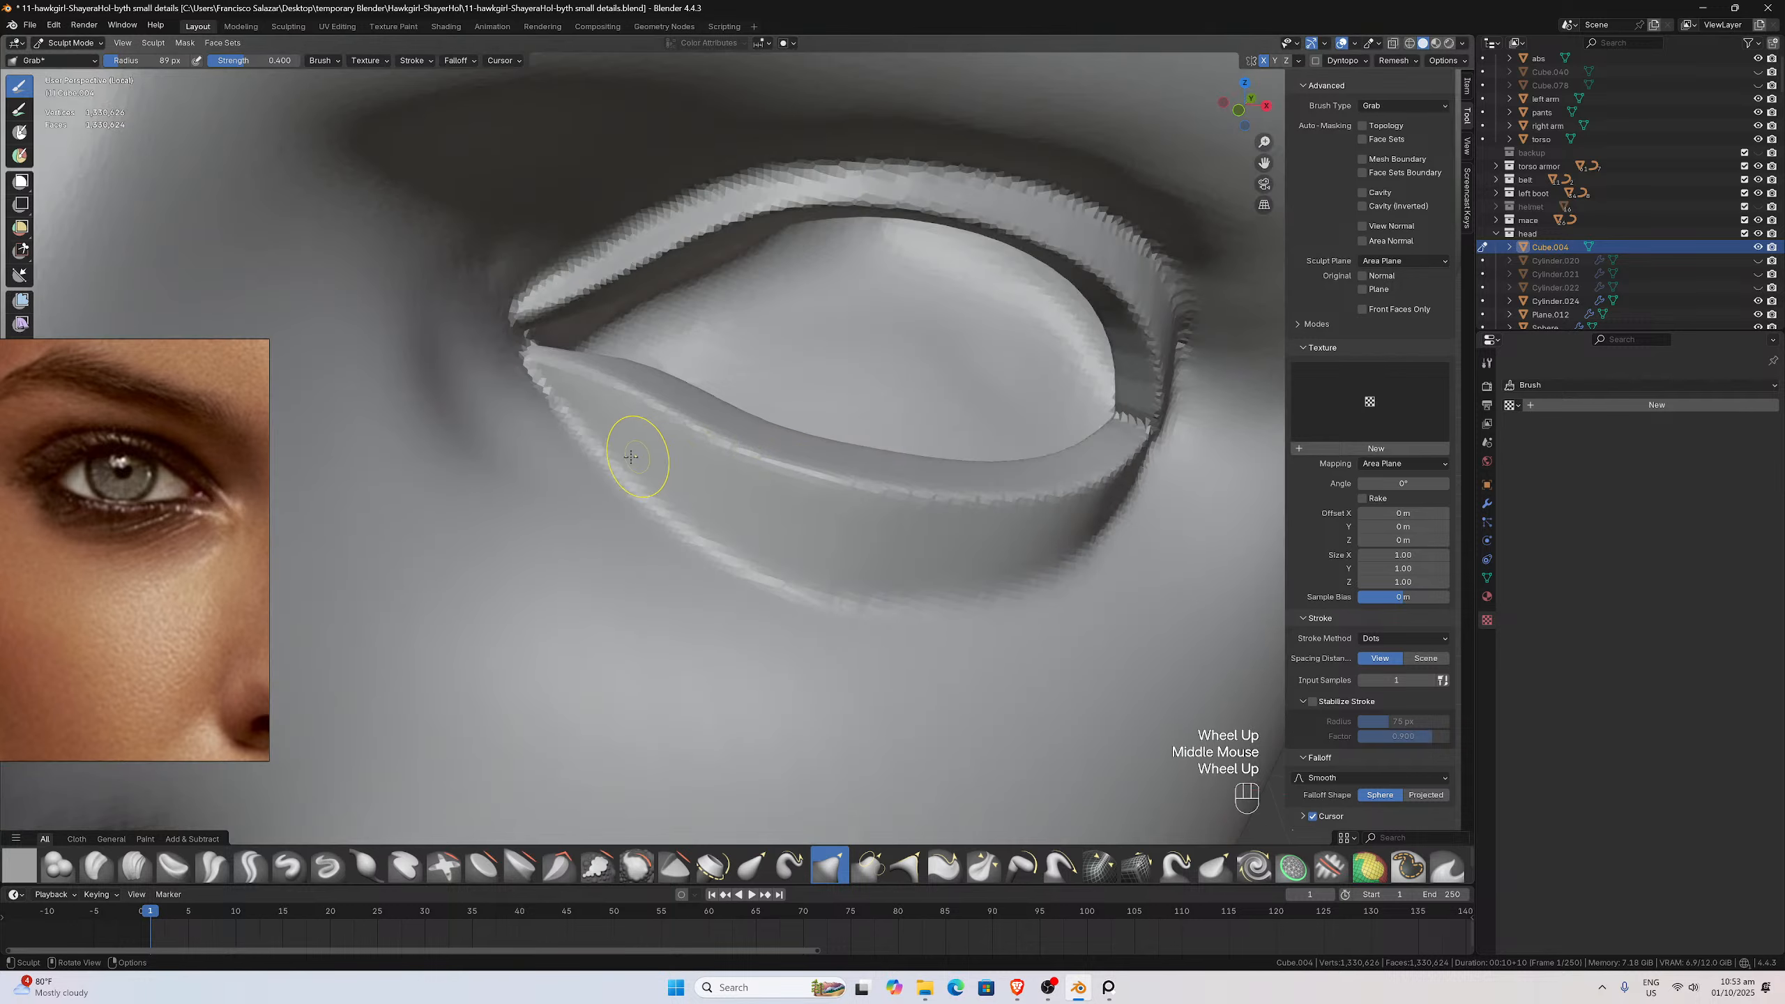
left_click_drag(583, 439, 609, 458, "shift")
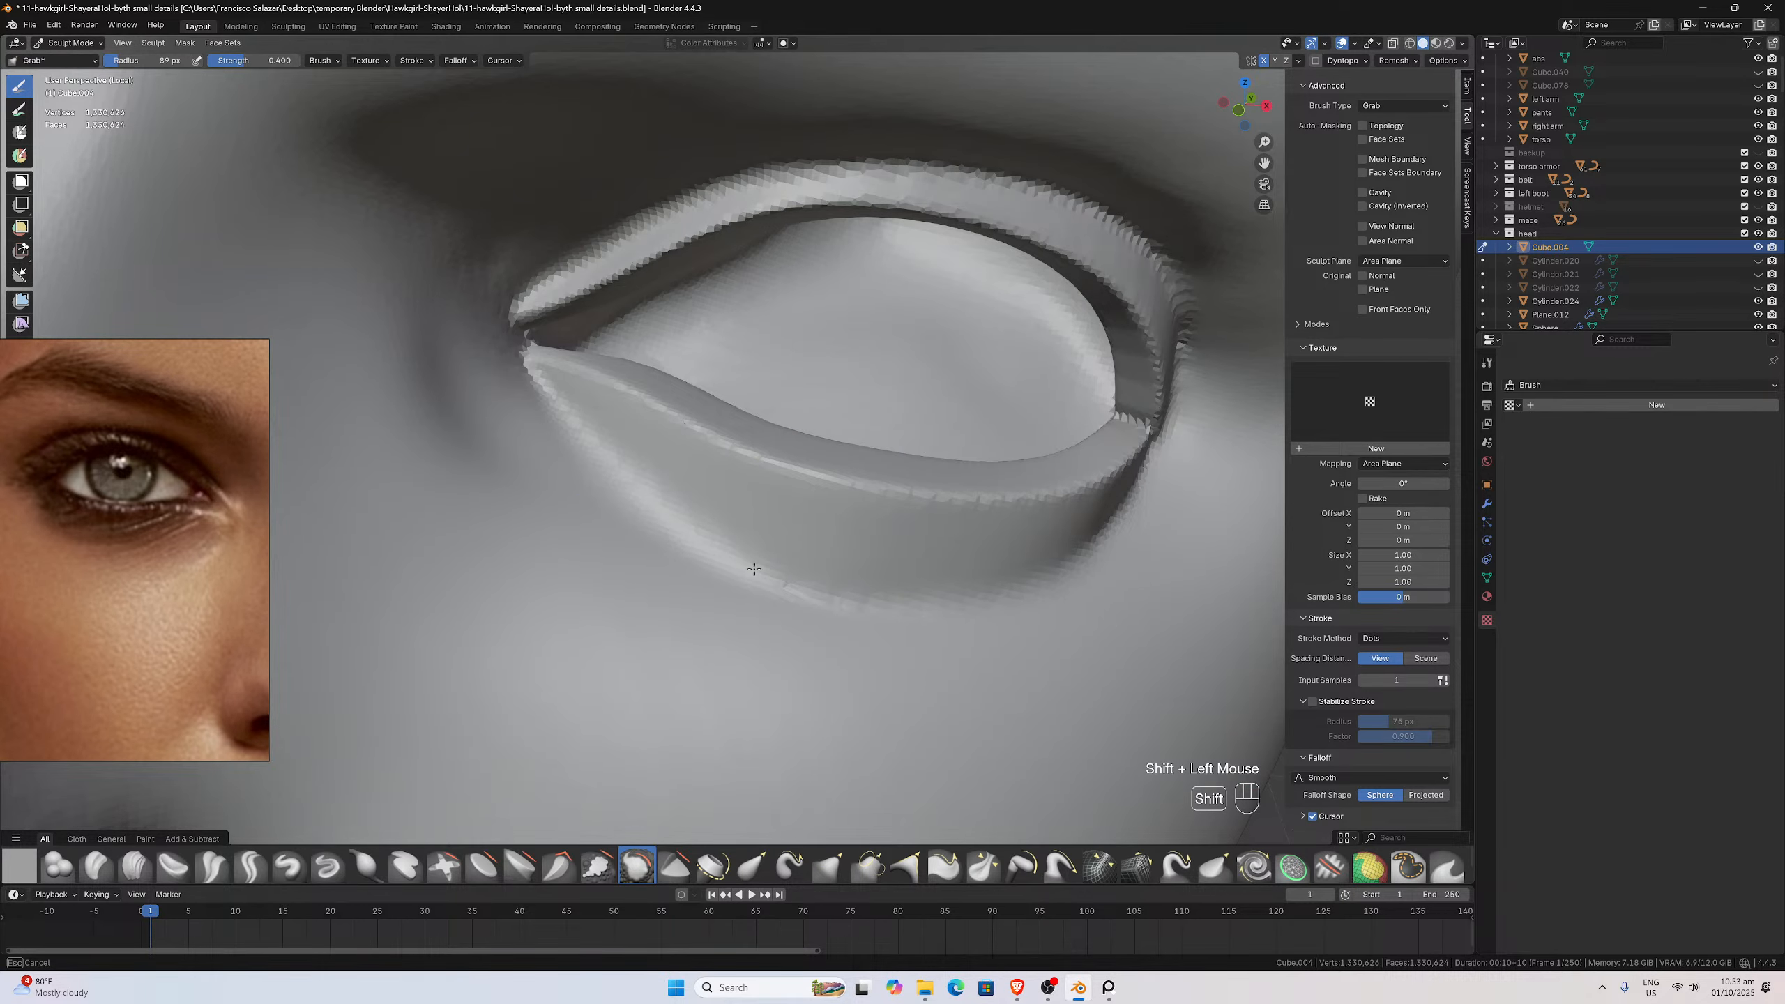
left_click_drag(709, 544, 649, 497, "shift")
left_click_drag(1073, 553, 1126, 519, "shift")
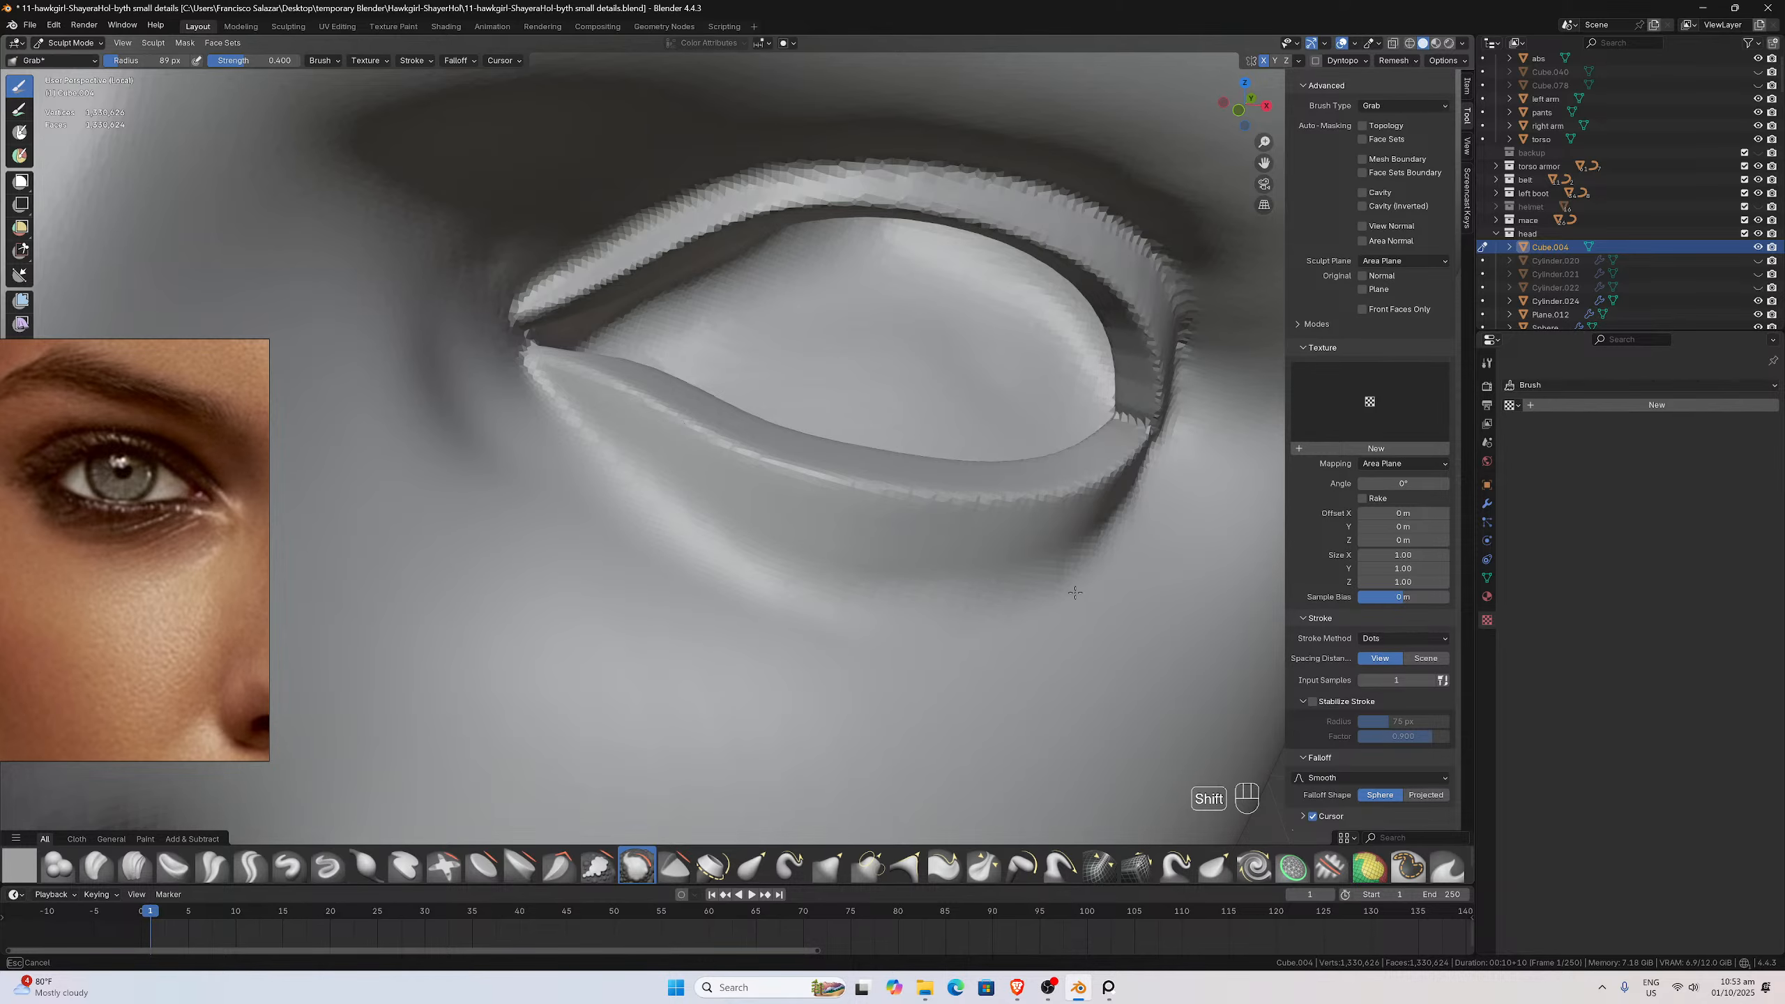
Soften the transition from the lower eyelid to the cheek, including below the outer corner of the eye
middle_click_drag(691, 522, 769, 542)
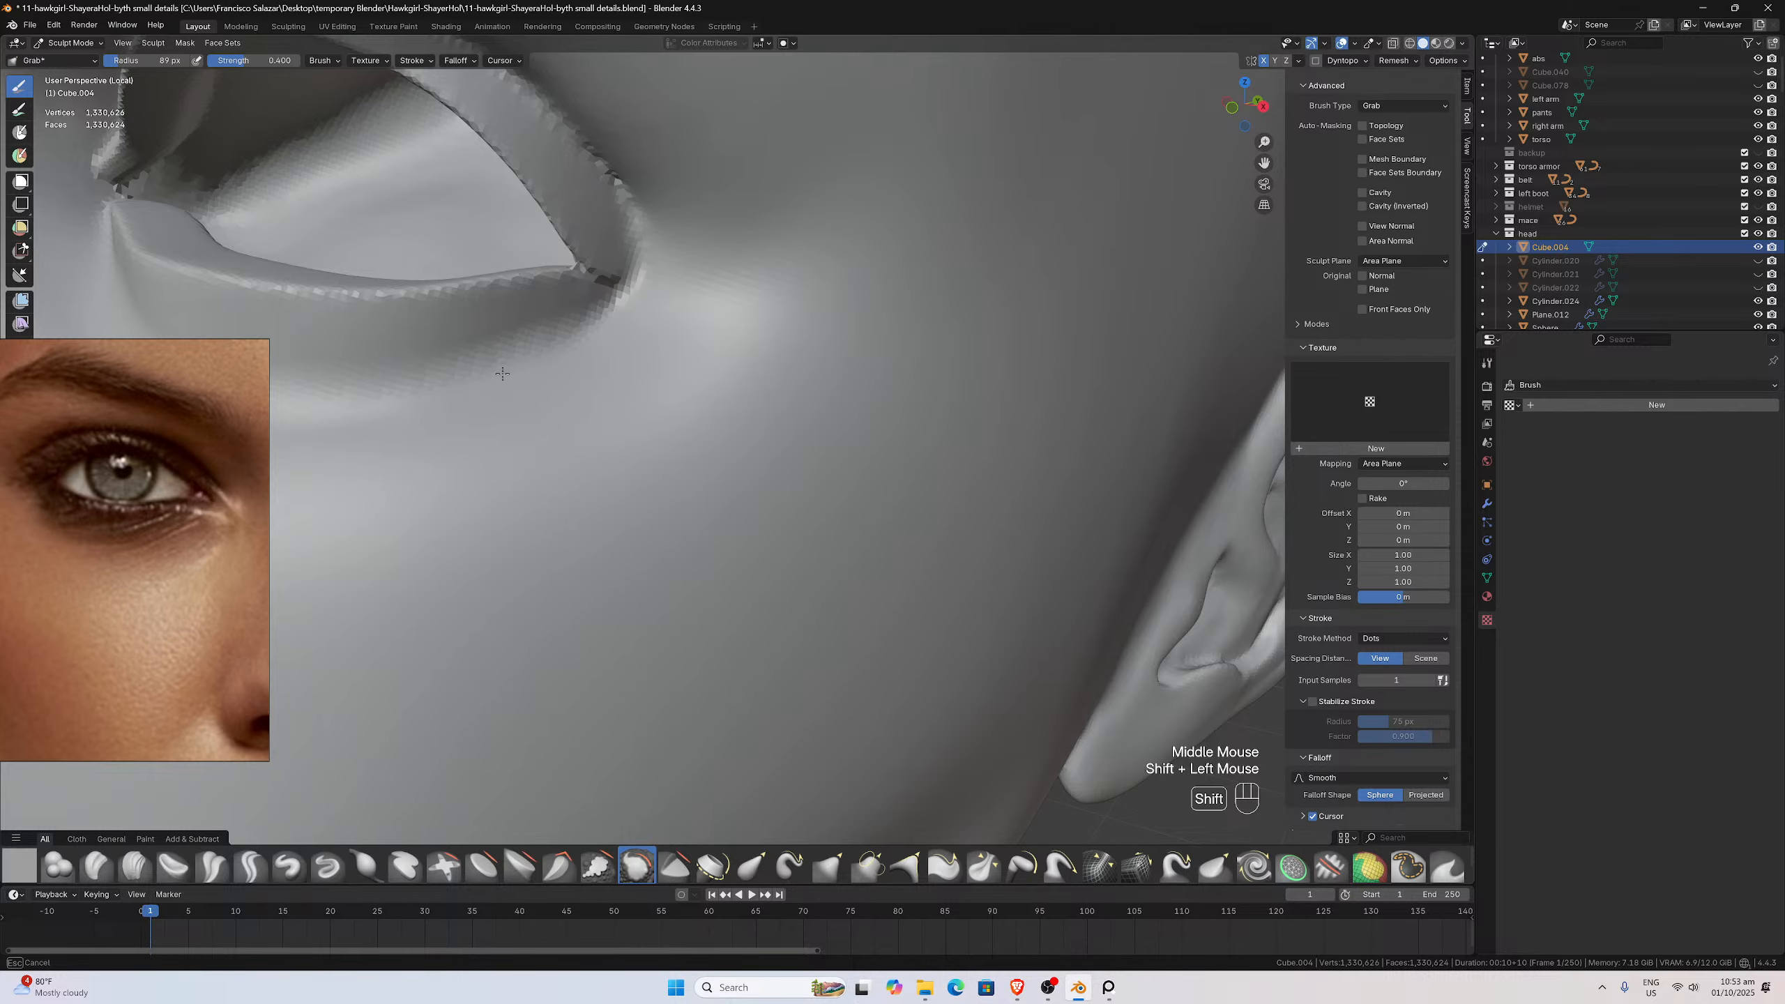
middle_click_drag(569, 383, 674, 310)
scroll(676, 311, "down", 3)
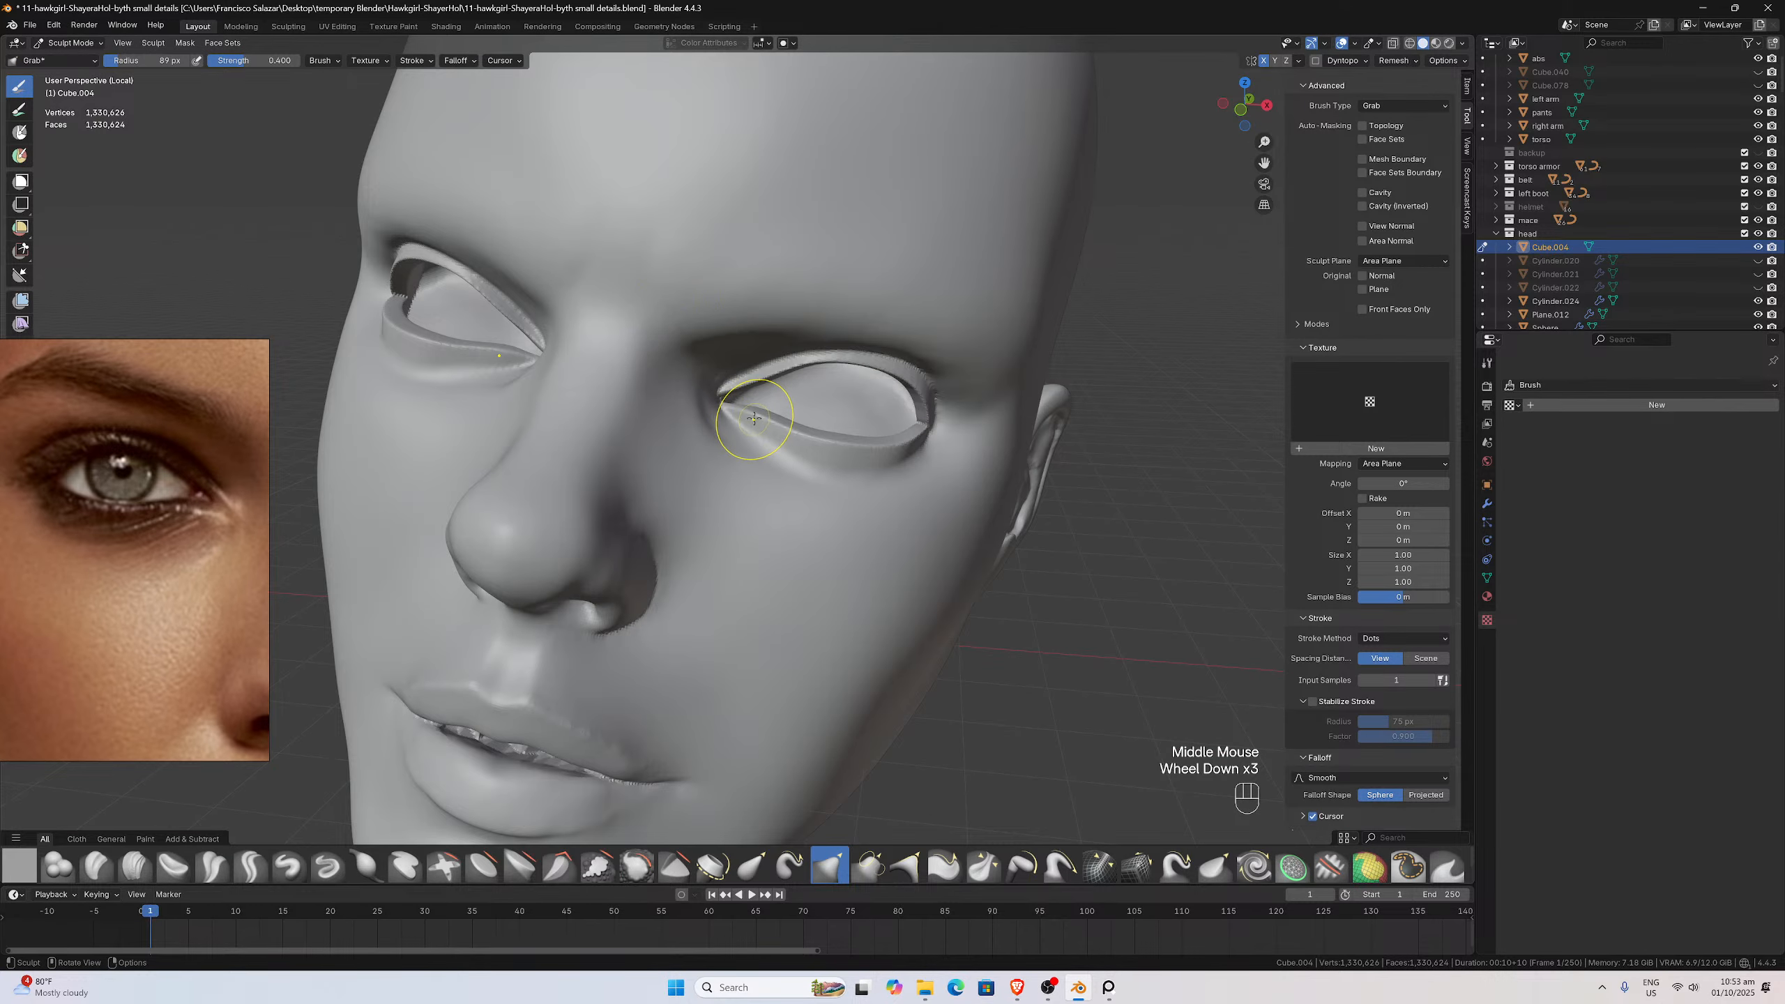
scroll(726, 422, "up", 2)
middle_click_drag(727, 436, 717, 432)
scroll(713, 430, "up", 1)
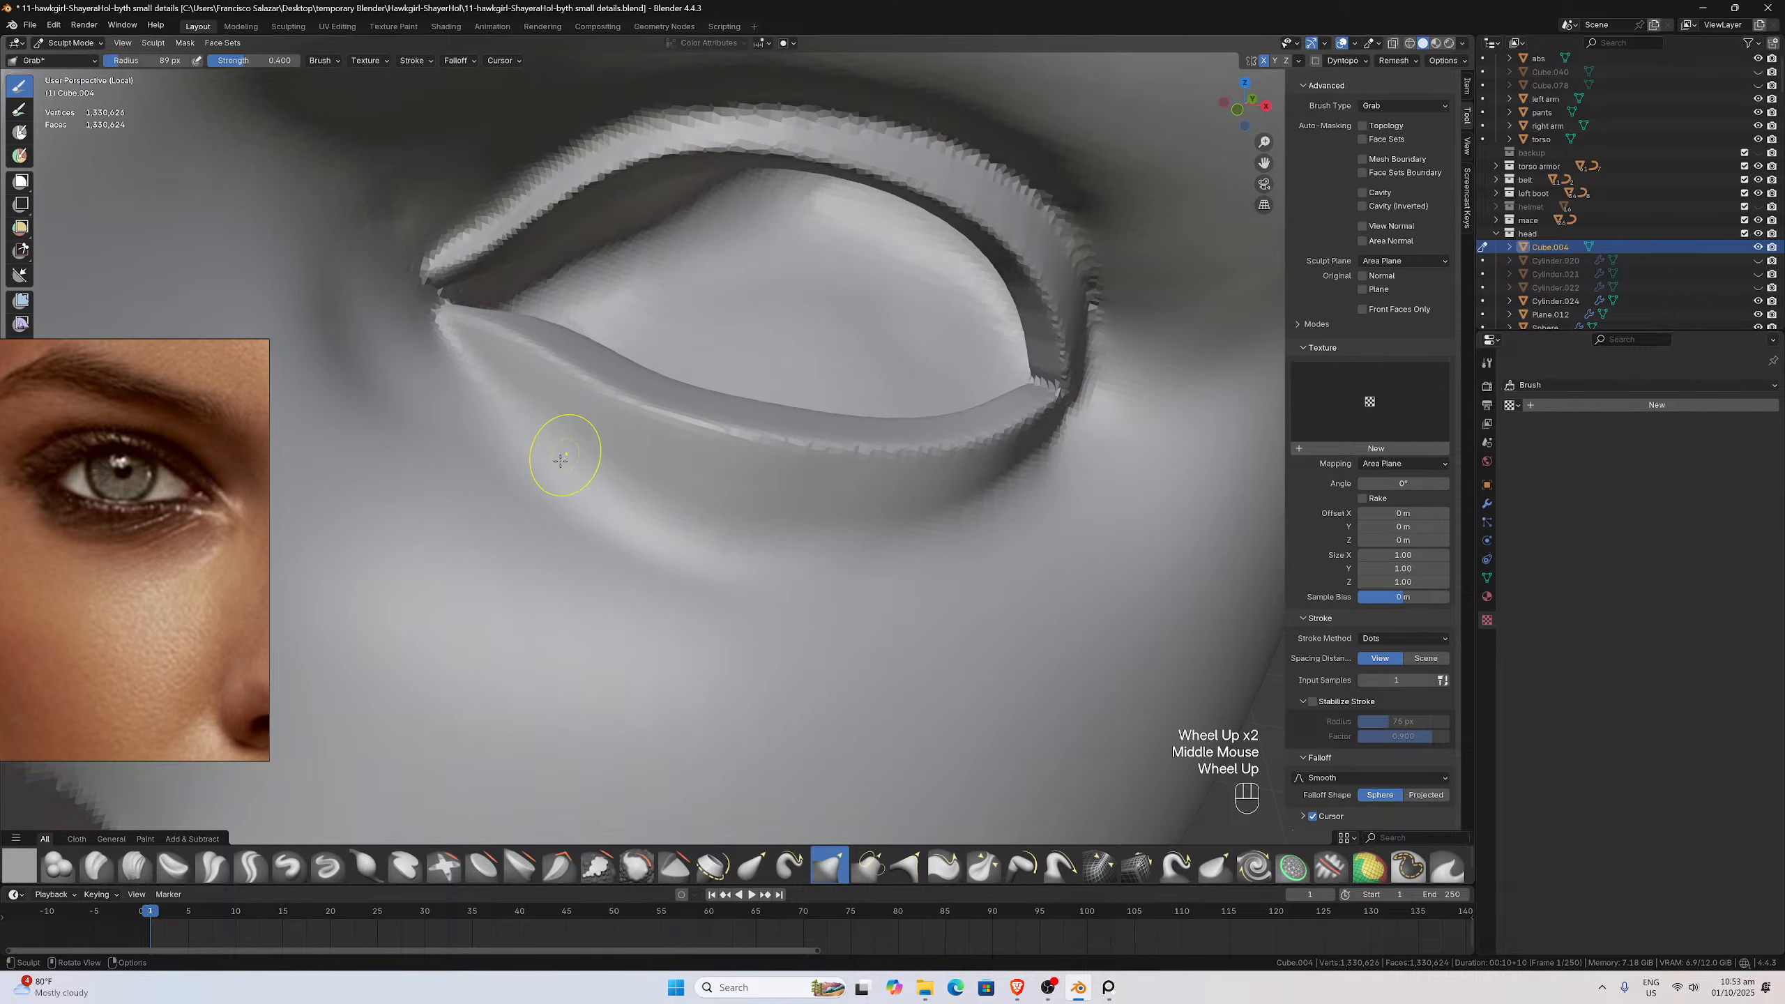
mouse_move(458, 361)
left_mouse_down("shift")
mouse_move(667, 521)
mouse_move(976, 530)
left_mouse_up("shift")
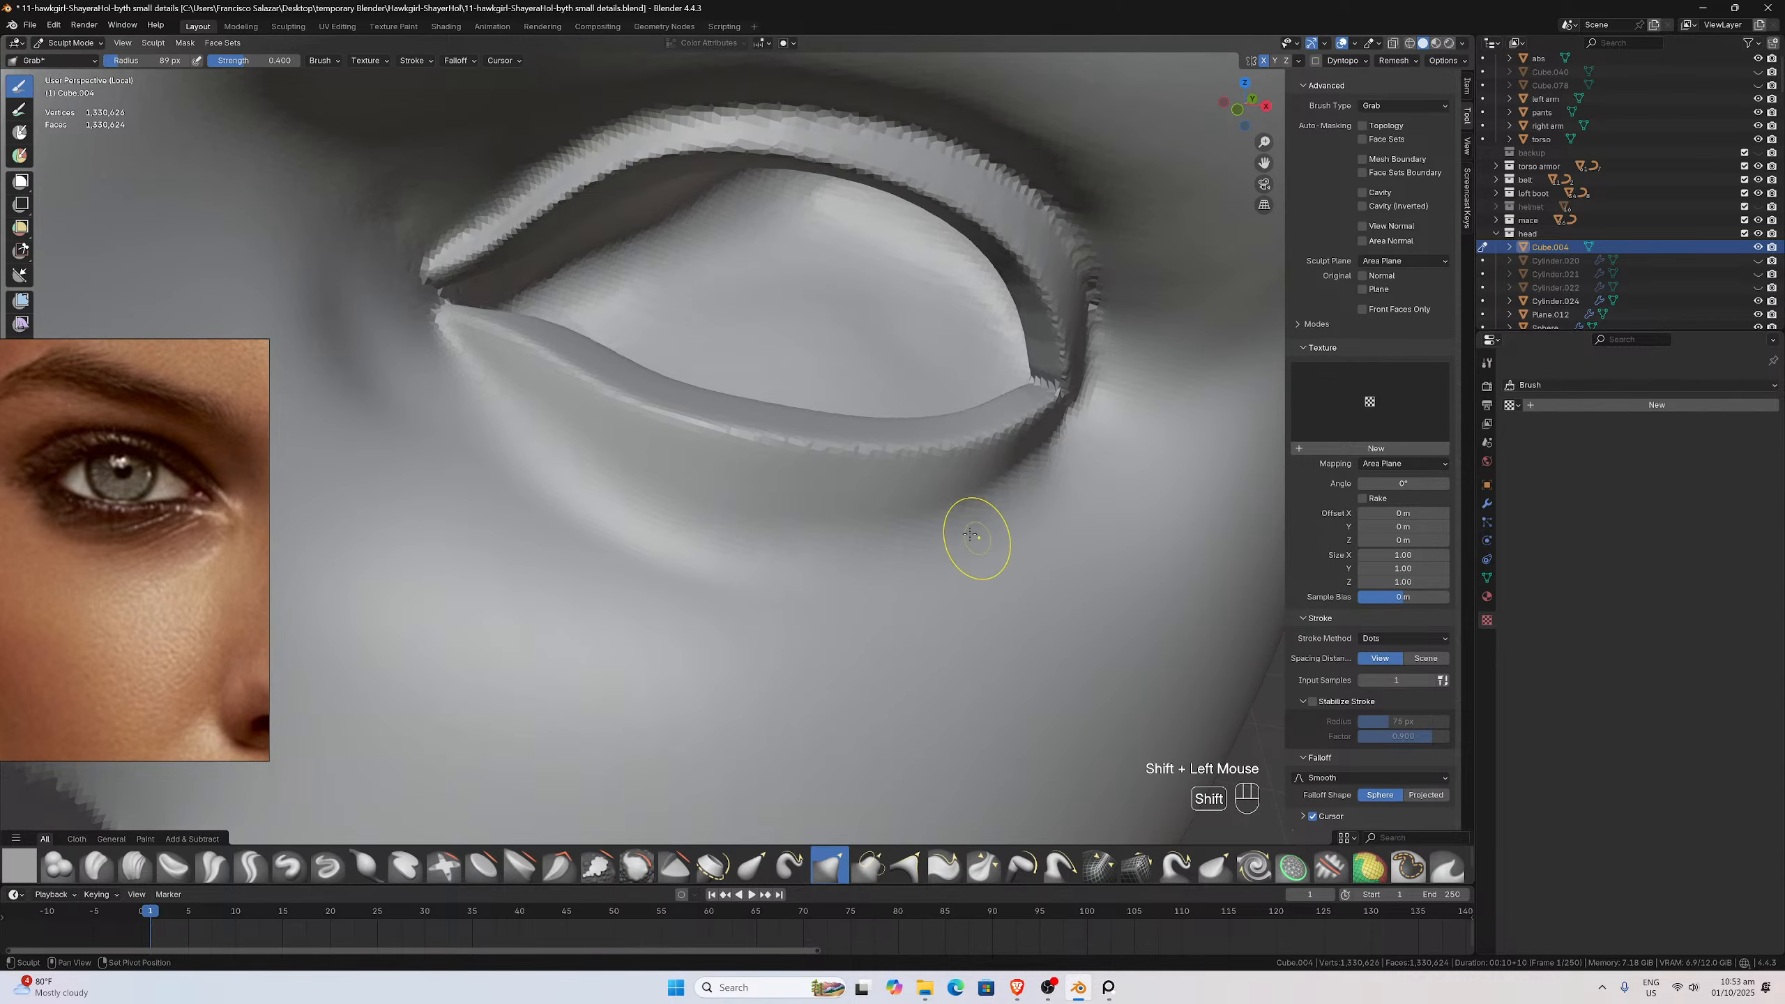
Pull the inside base of the nostril upward with the Grab brush
scroll(948, 518, "down", 2)
mouse_move(948, 518)
middle_mouse_down()
mouse_move(864, 492)
mouse_move(785, 507)
middle_mouse_up()
scroll(857, 489, "up", 2)
scroll(856, 488, "up", 1)
scroll(855, 486, "down", 1)
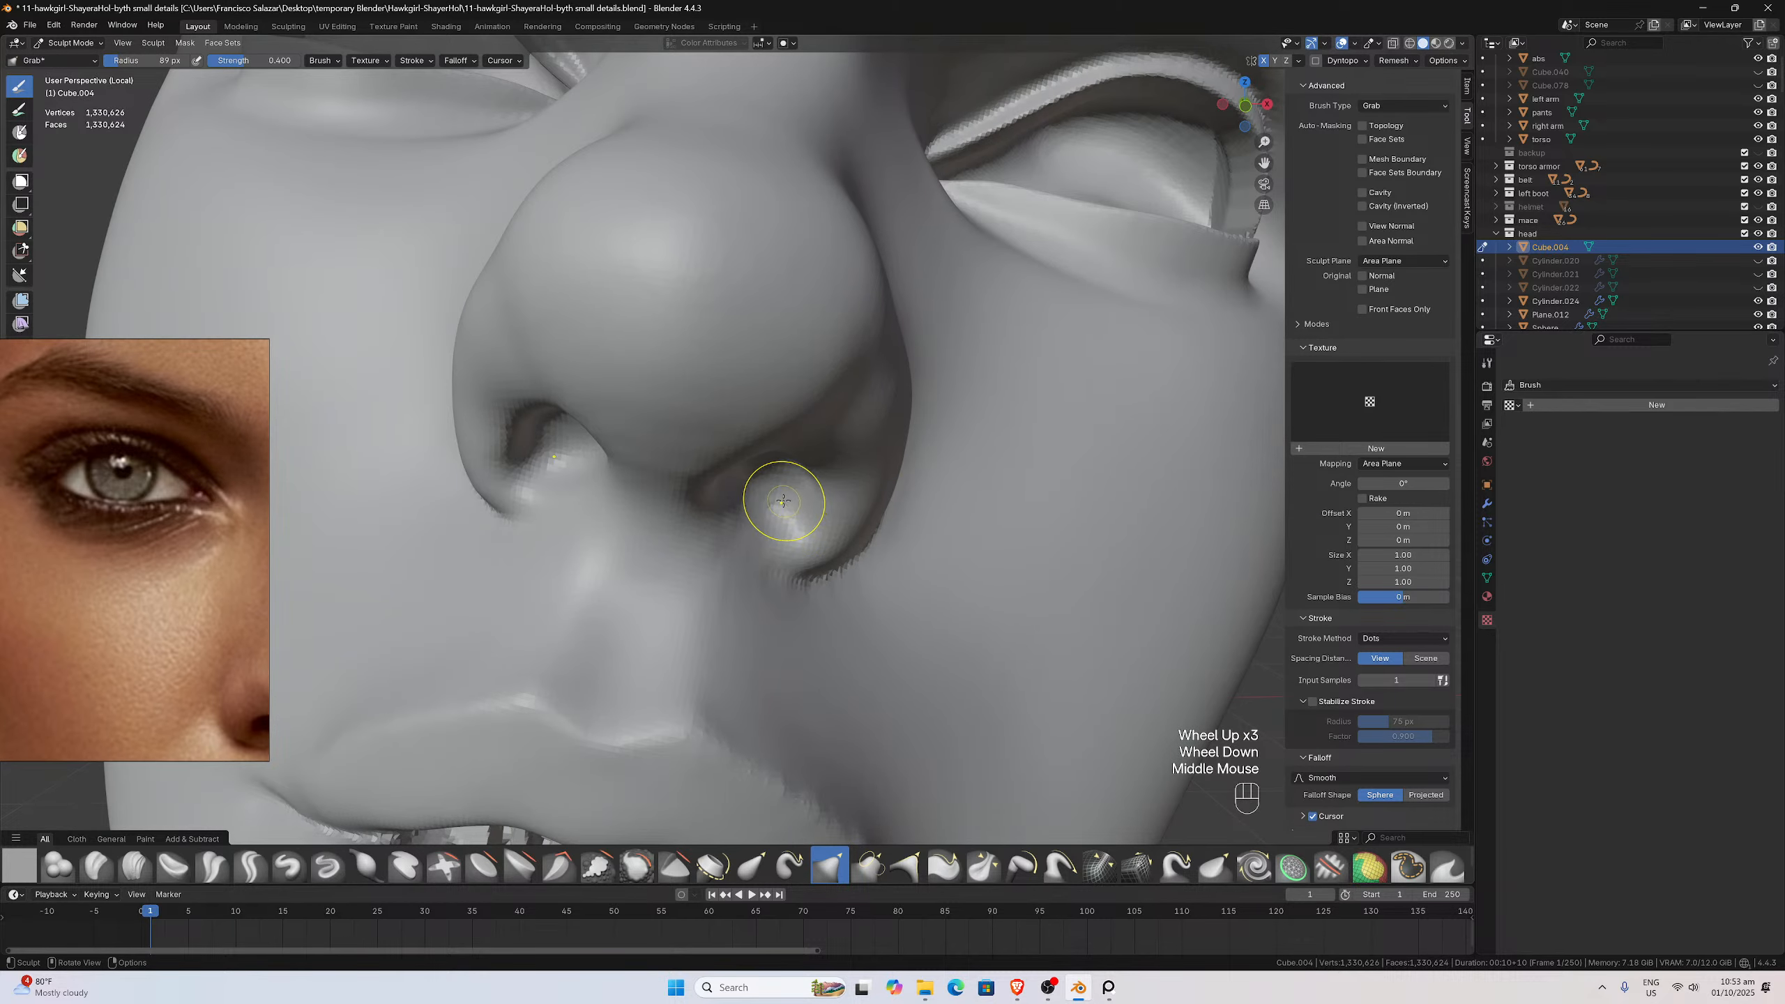
left_click_drag(777, 497, 782, 474)
left_click_drag(782, 474, 776, 458)
middle_click_drag(776, 457, 737, 391)
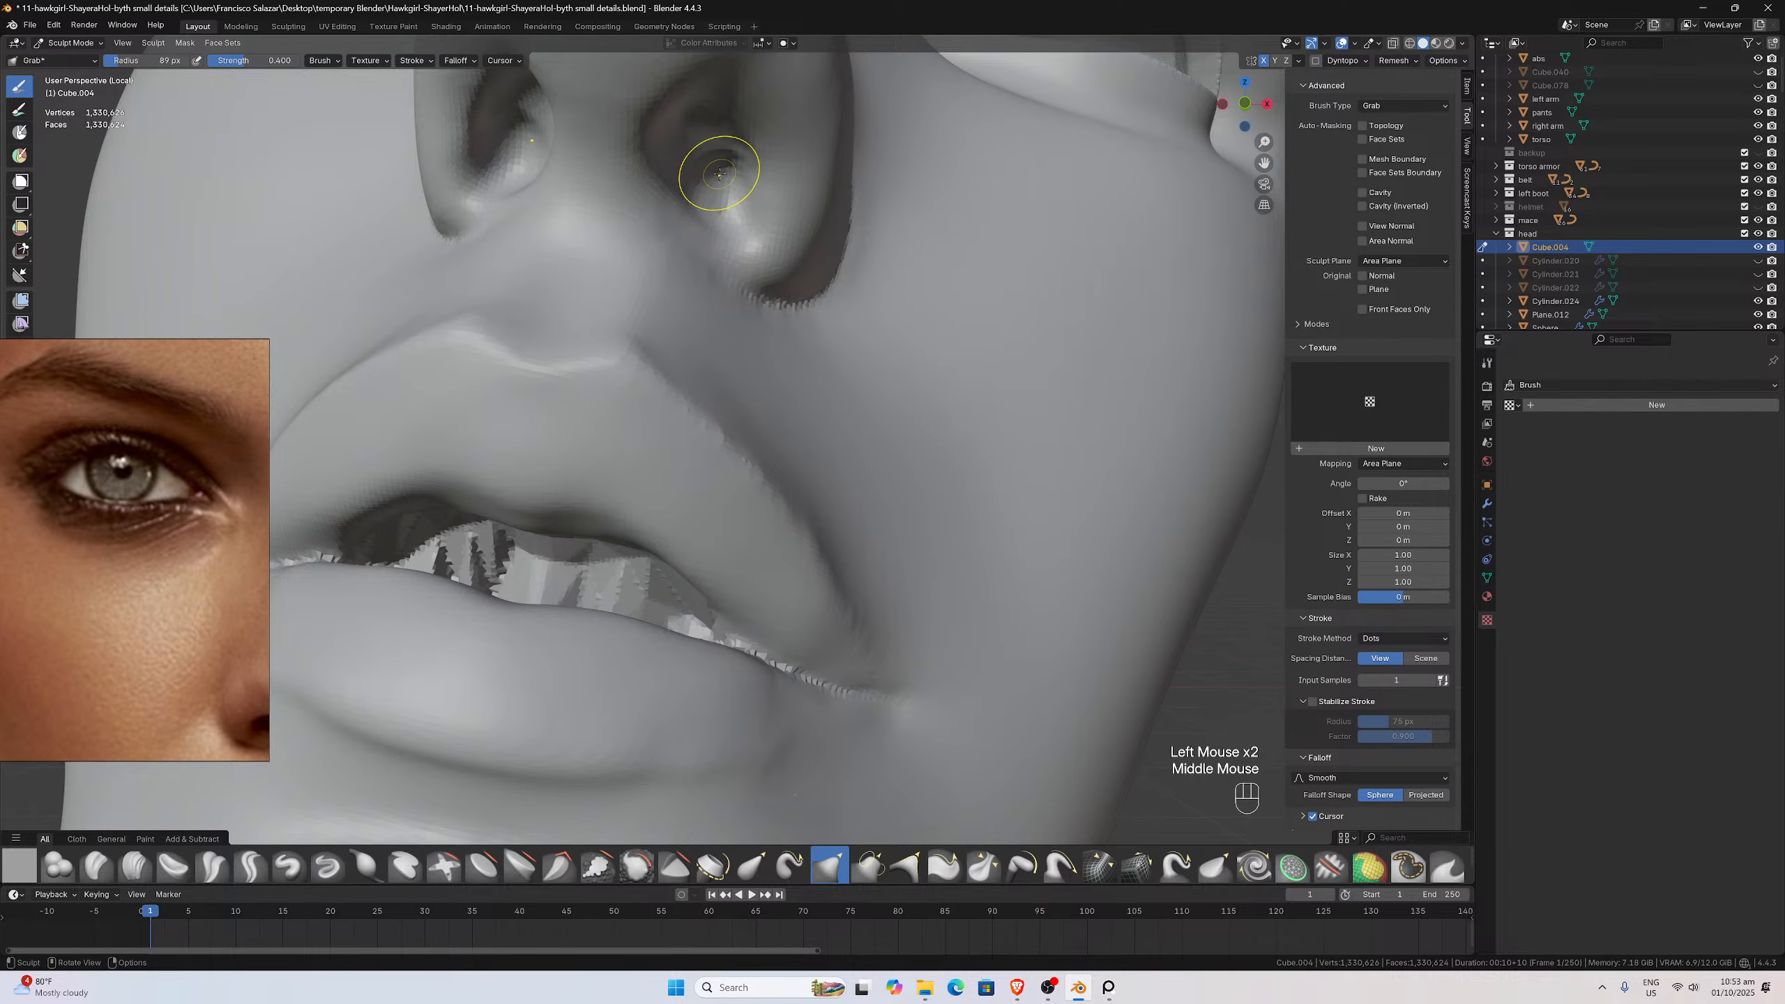
Make a slight Grab adjustment around the nostril after checking it from below
middle_click_drag(720, 174, 814, 167)
left_click_drag(1264, 163, 1742, 176)
middle_click_drag(1012, 296, 976, 311)
left_click_drag(591, 409, 589, 411)
scroll(590, 411, "down", 2)
middle_click_drag(589, 410, 642, 501)
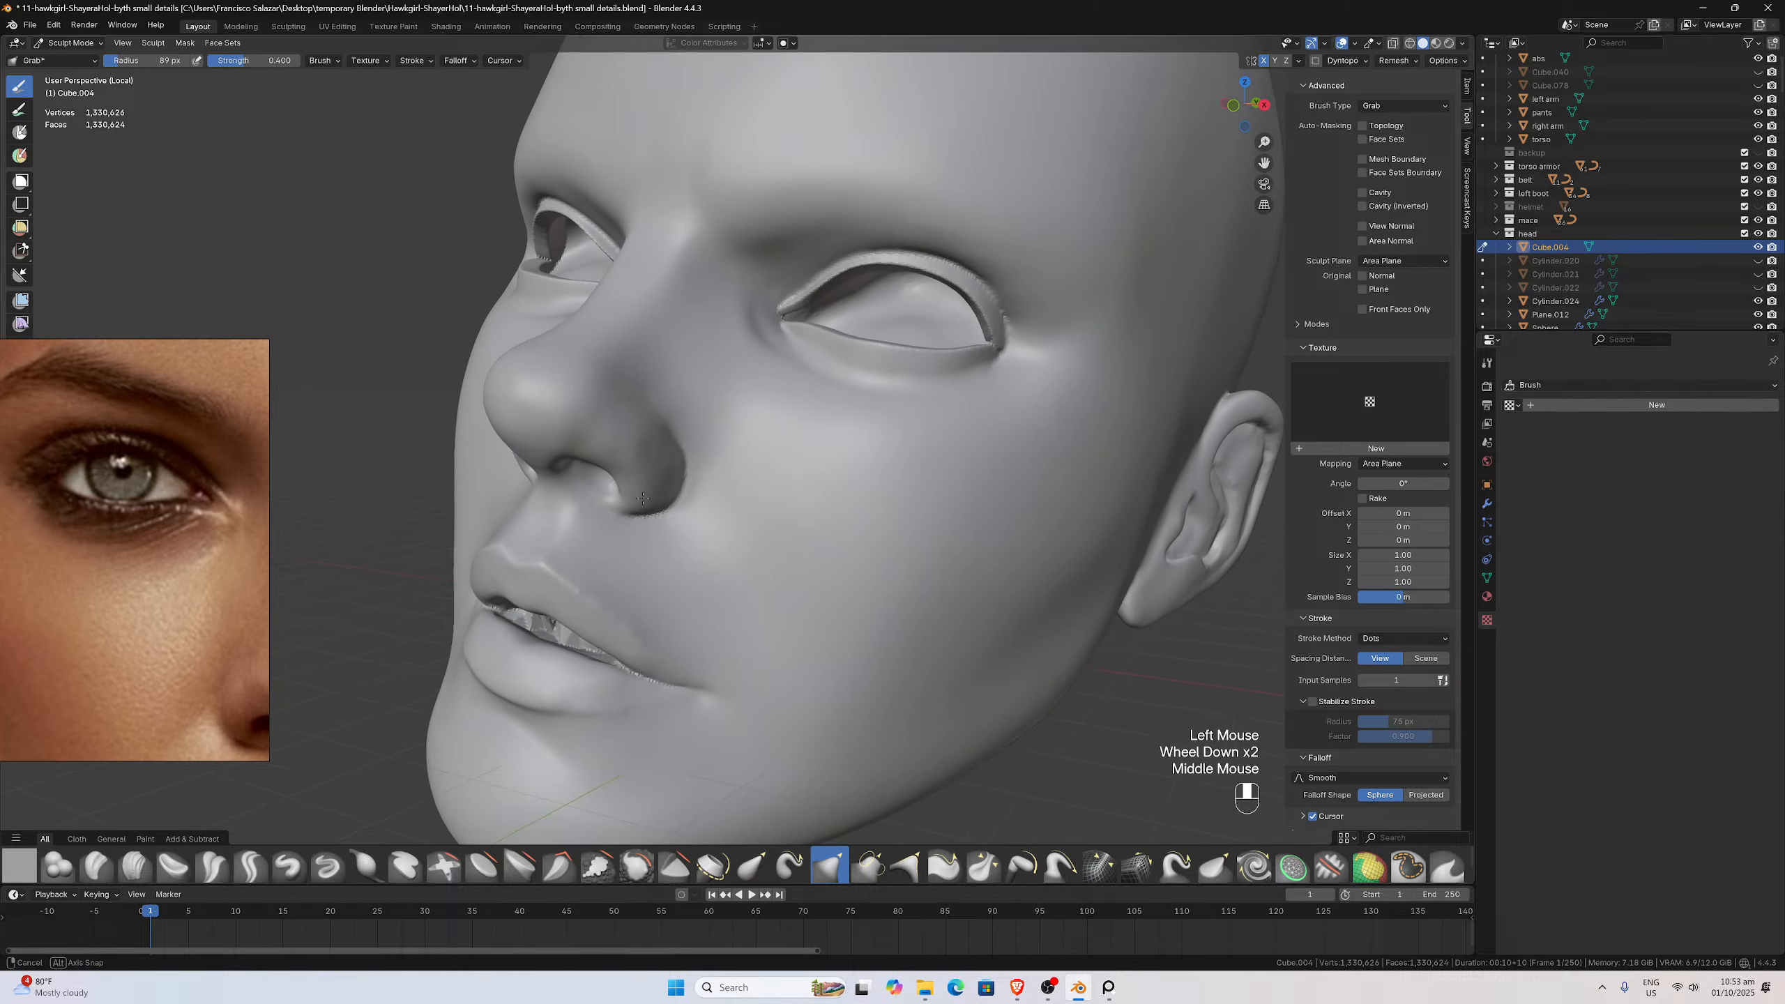
Smooth the side of the nose from the nostril wing towards the tip
scroll(642, 501, "up", 1)
scroll(640, 503, "up", 1)
middle_click_drag(536, 530, 553, 522)
mouse_move(579, 478)
left_mouse_down("shift")
mouse_move(632, 529)
mouse_move(653, 496)
mouse_move(626, 454)
left_mouse_up("shift")
mouse_move(626, 453)
left_mouse_down("shift")
mouse_move(607, 427)
mouse_move(632, 445)
left_mouse_up("shift")
mouse_move(632, 445)
left_mouse_down("shift")
mouse_move(552, 467)
mouse_move(454, 362)
left_mouse_up("shift")
mouse_move(490, 377)
left_mouse_down("shift")
mouse_move(483, 329)
mouse_move(562, 394)
mouse_move(548, 415)
left_mouse_up("shift")
left_click_drag(527, 365, 546, 384, "shift")
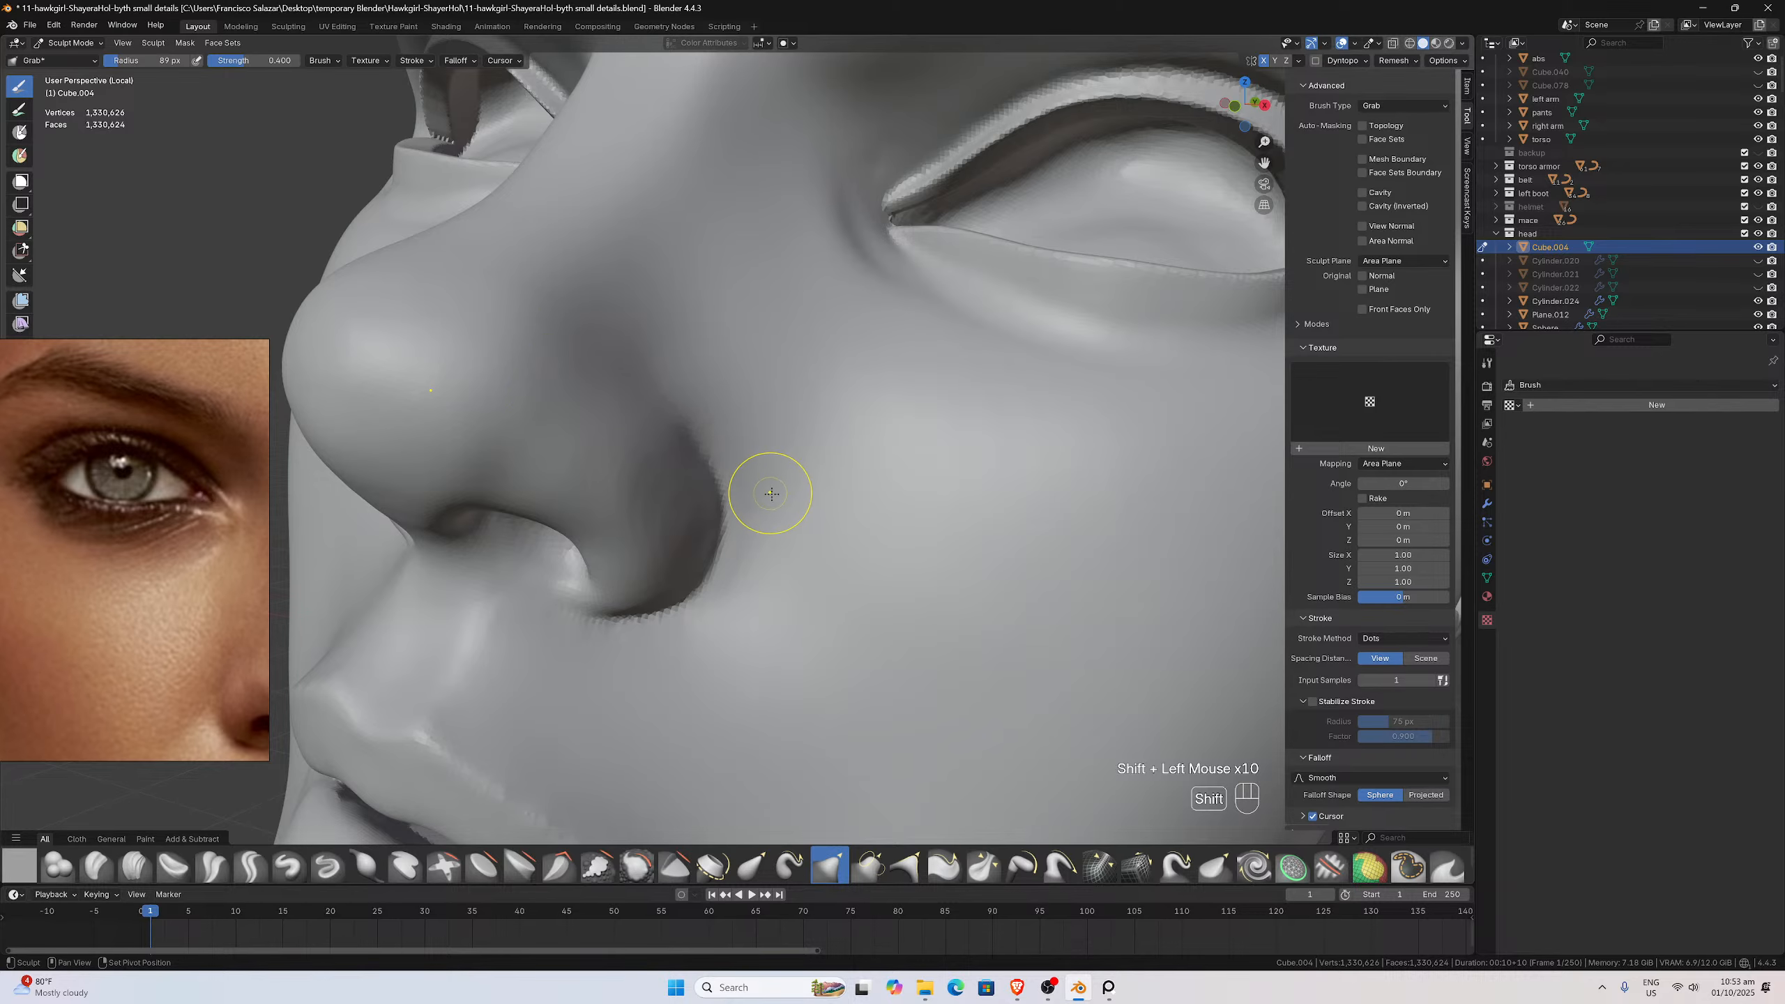
Smooth the cheek around the outer side of the nostril wing and below it
mouse_move(779, 474)
left_mouse_down("shift")
mouse_move(764, 592)
mouse_move(711, 636)
left_mouse_up("shift")
mouse_move(705, 648)
left_mouse_down("shift")
mouse_move(686, 677)
mouse_move(741, 678)
left_mouse_up("shift")
left_click_drag(748, 681, 703, 677, "shift")
Examine the nose and nostril from several angles
middle_click_drag(555, 626, 626, 592)
scroll(605, 616, "down", 2)
scroll(625, 594, "up", 3)
middle_click_drag(685, 648, 983, 478)
scroll(702, 651, "down", 1)
scroll(701, 651, "up", 1)
scroll(678, 637, "up", 2)
scroll(697, 638, "down", 2)
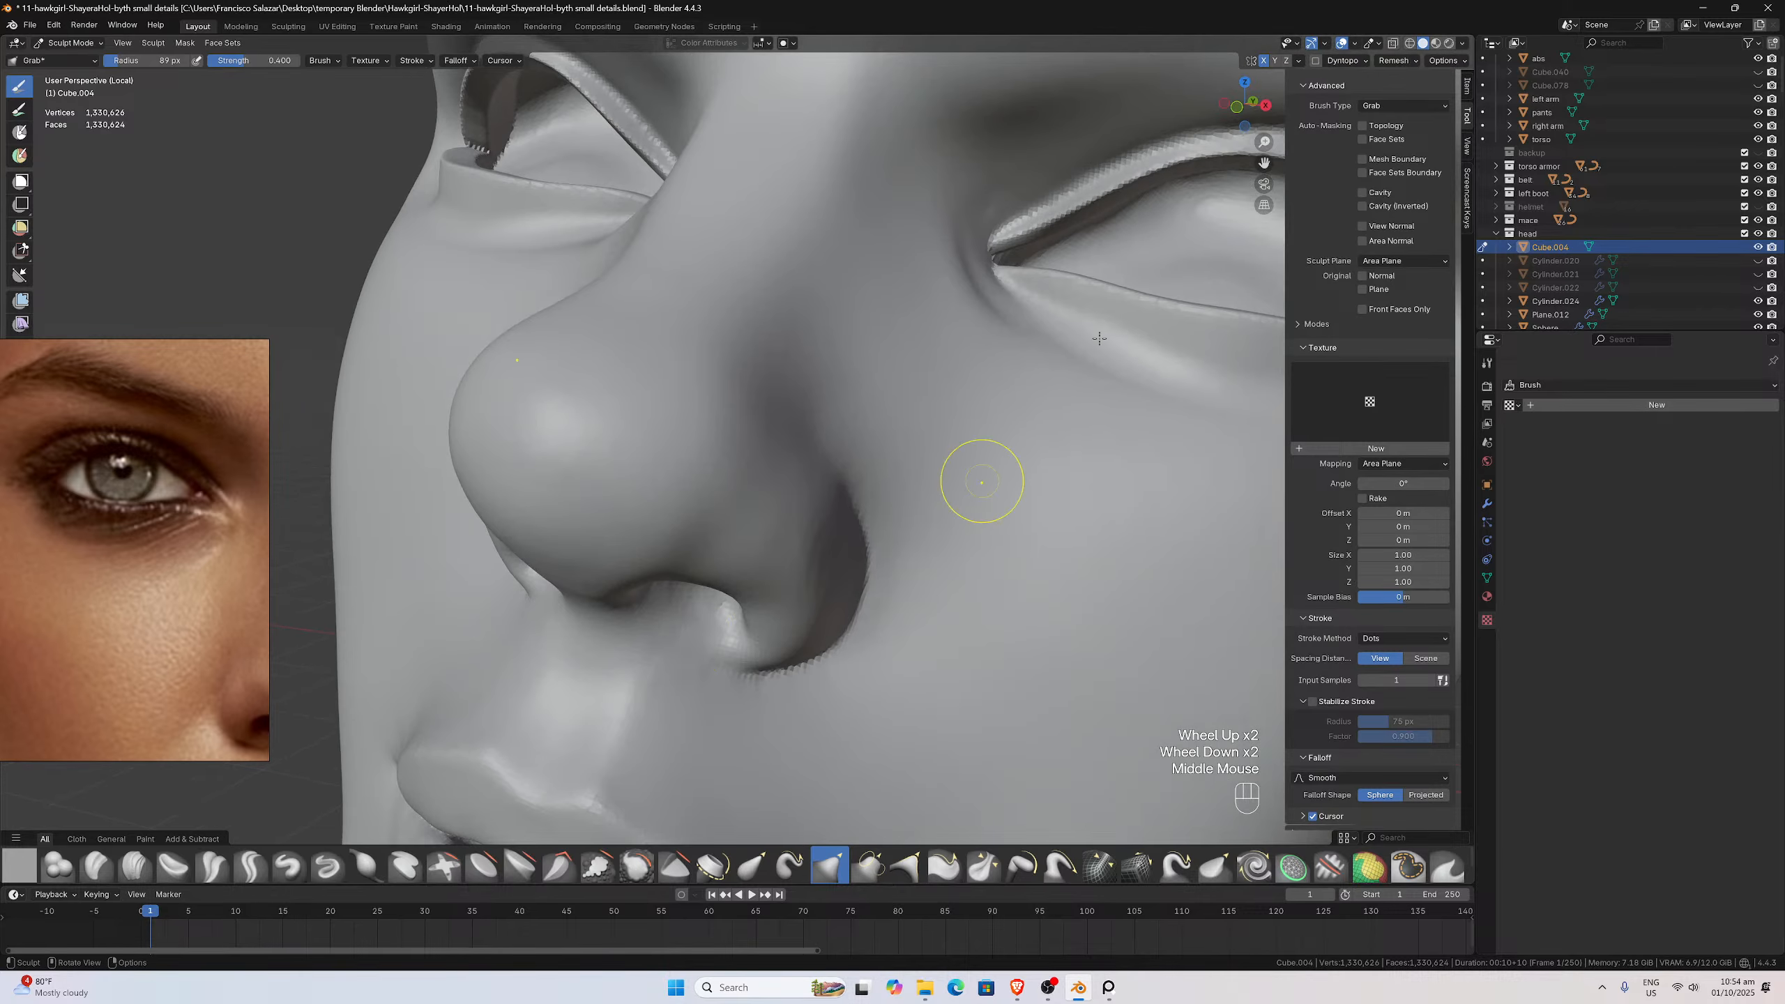
Smooth the jagged surface inside the mouth between the parted lips
left_click_drag(1264, 162, 1373, 523)
scroll(947, 768, "up", 1)
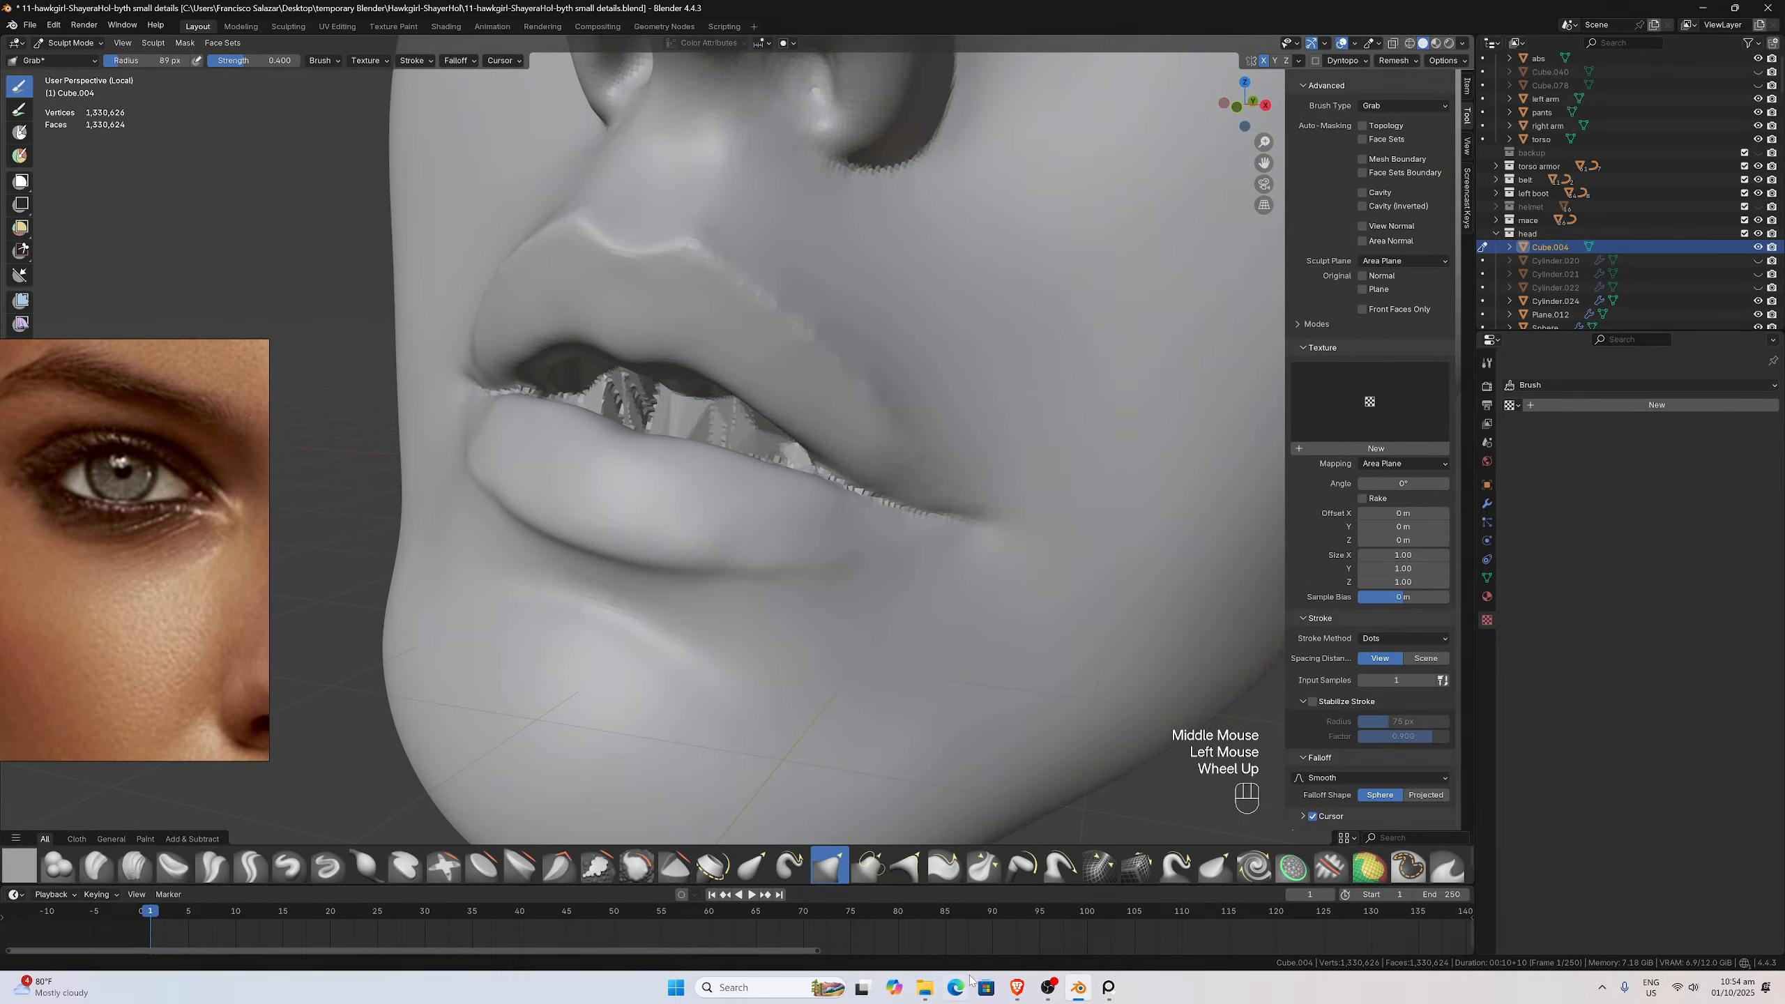
mouse_move(909, 699)
middle_mouse_down()
mouse_move(904, 625)
mouse_move(813, 641)
middle_mouse_up()
scroll(904, 622, "up", 1)
scroll(810, 630, "down", 1)
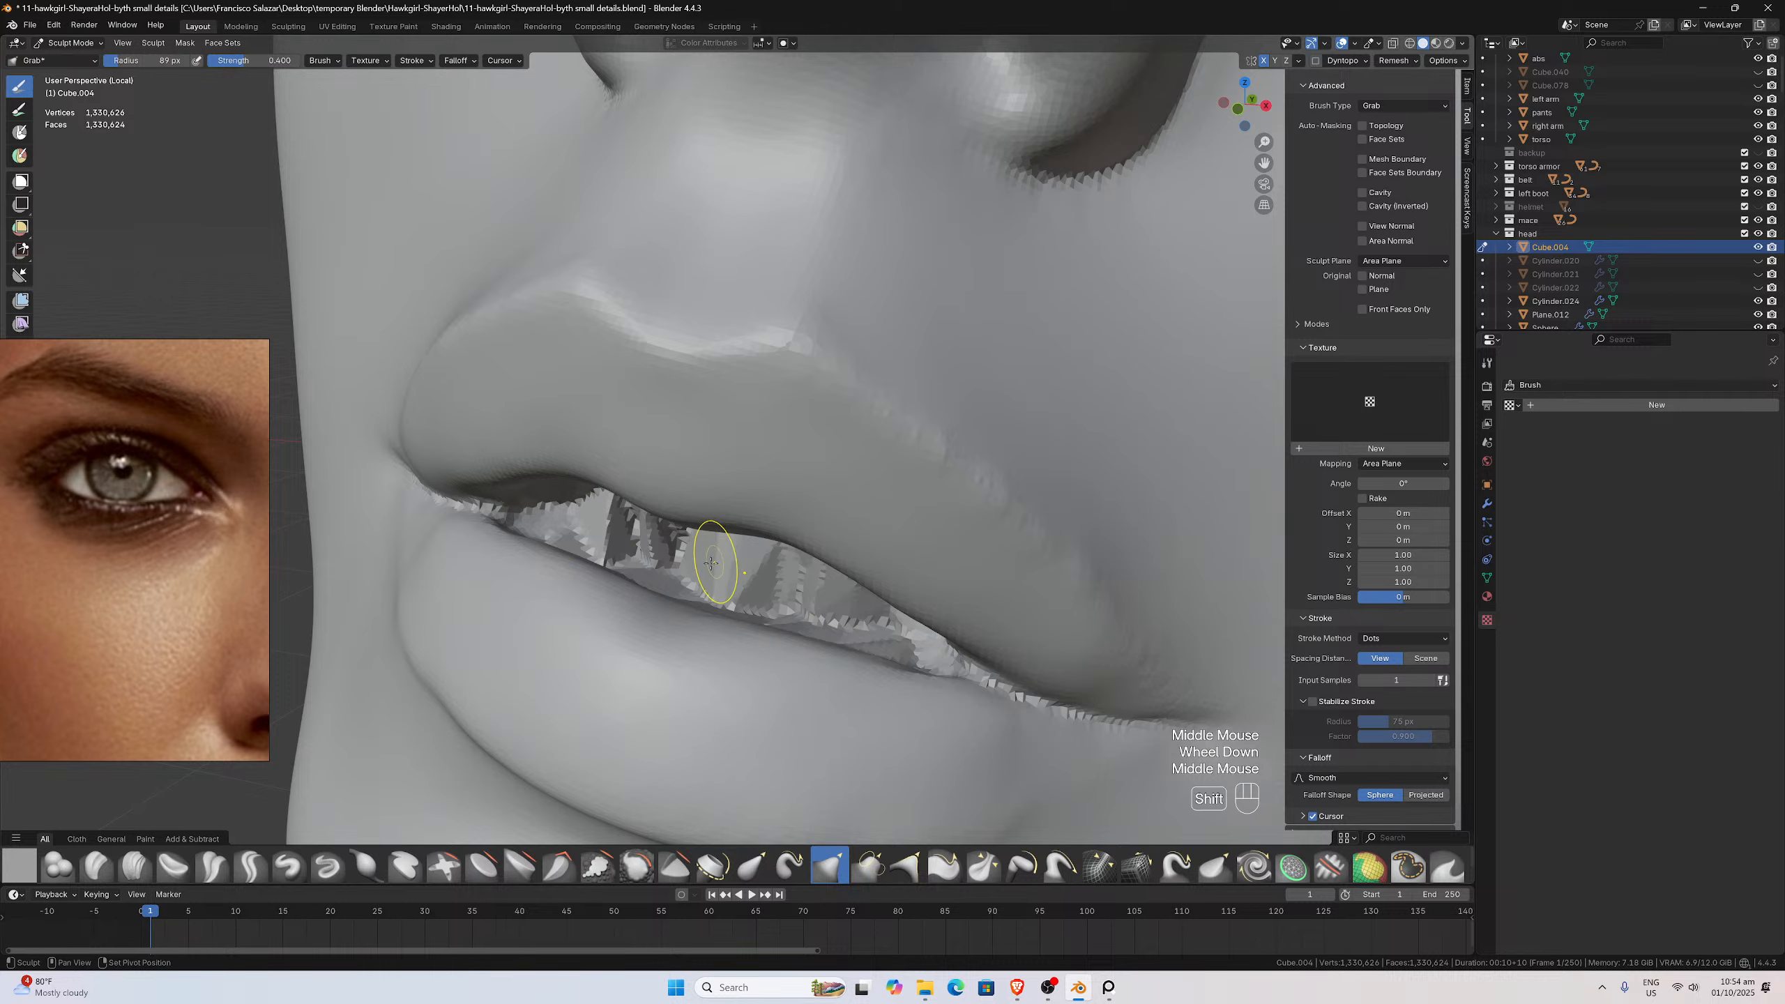
mouse_move(673, 570)
left_mouse_down("shift")
mouse_move(865, 619)
mouse_move(741, 559)
left_mouse_up("shift")
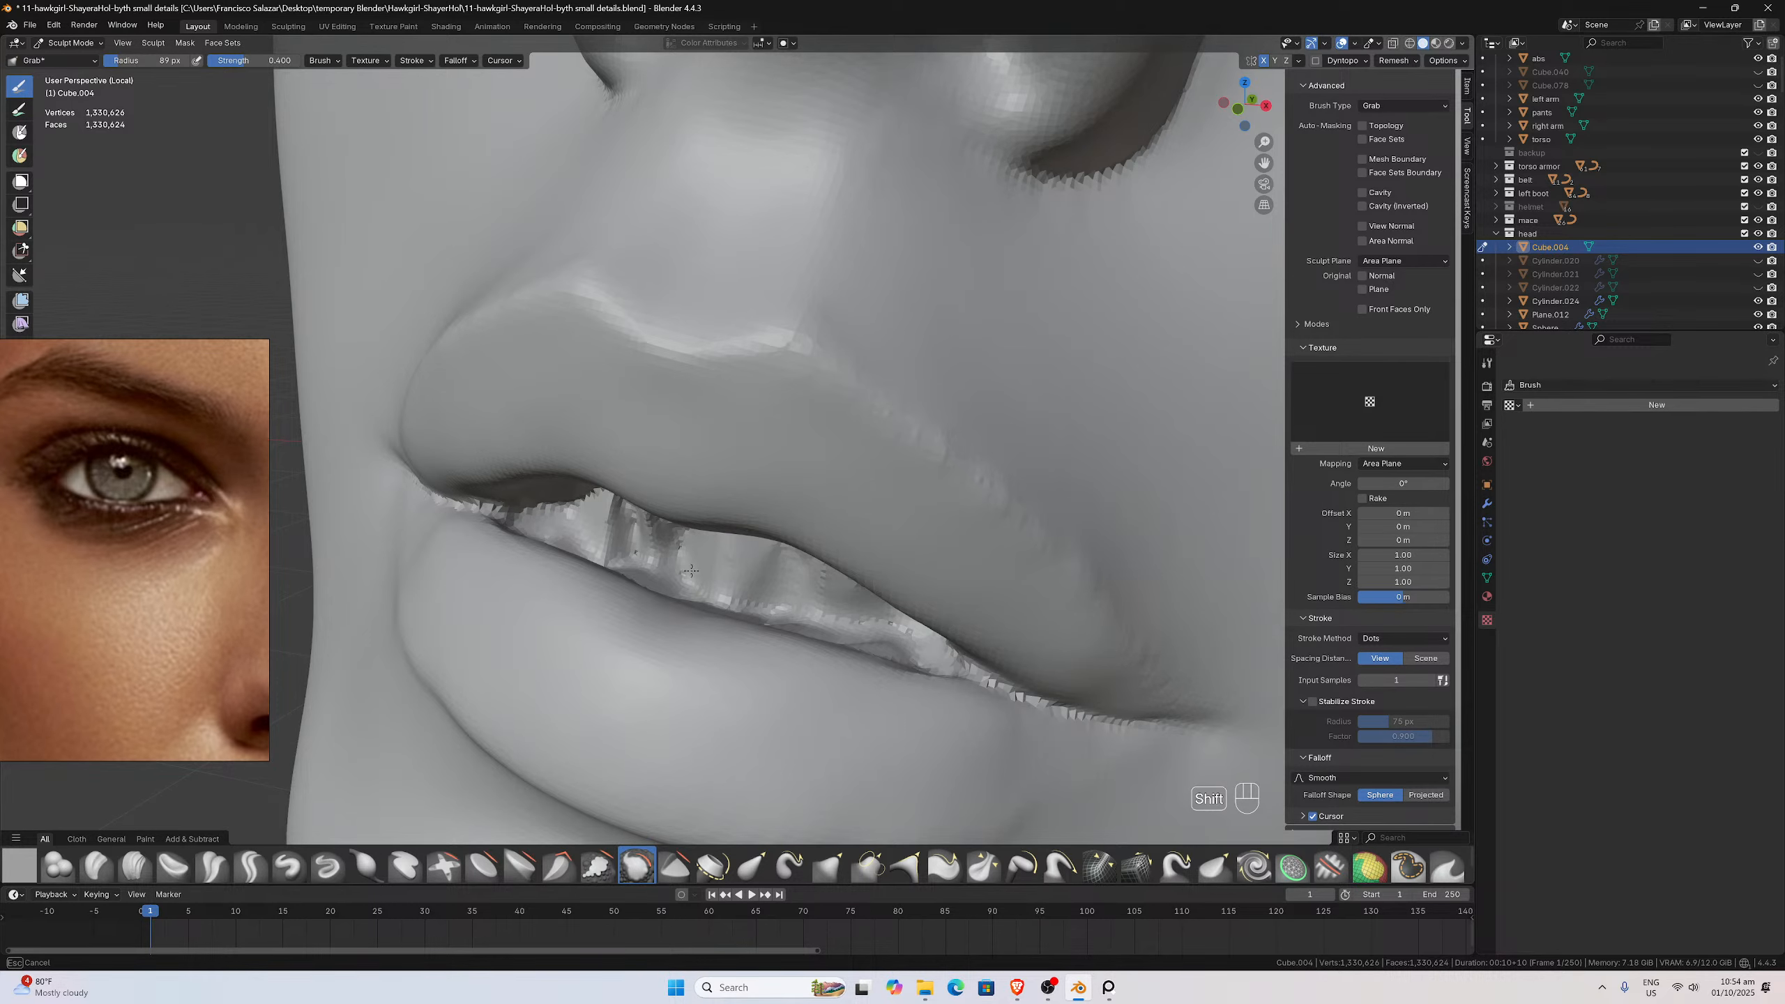
middle_click_drag(917, 645, 932, 653)
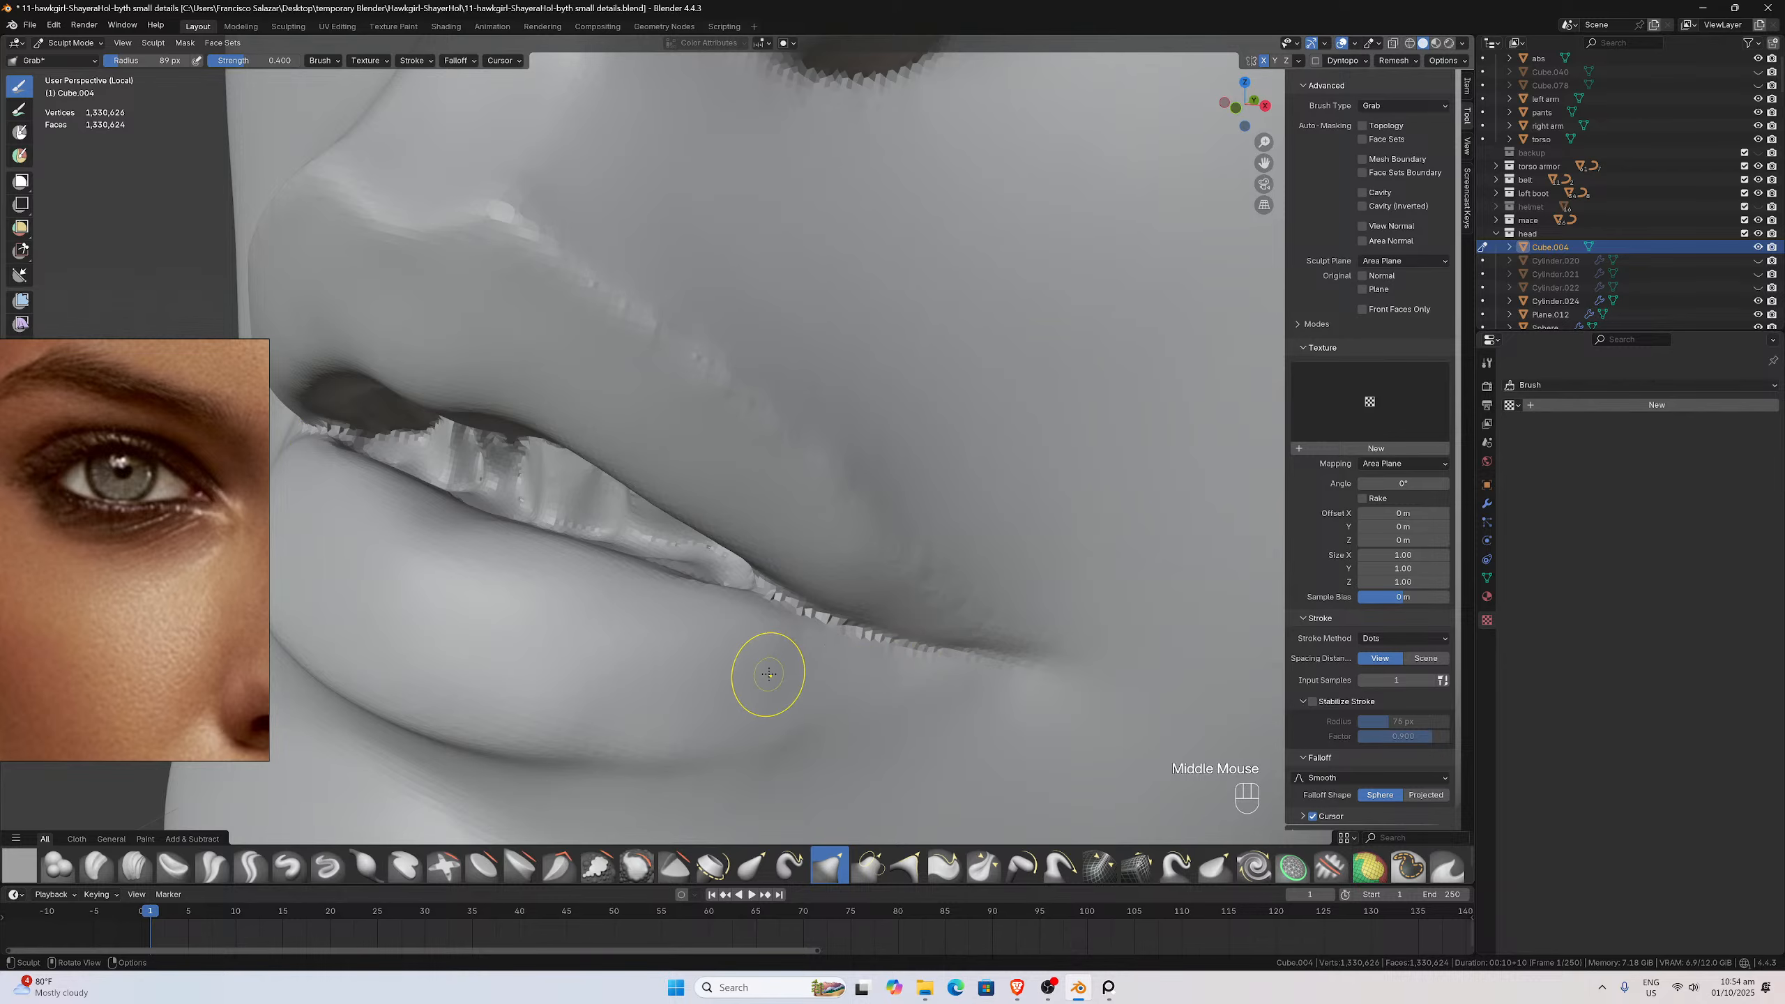
Smooth the cheek where it meets the front of the ear
scroll(785, 626, "down", 2)
middle_click_drag(781, 625, 861, 612)
scroll(821, 618, "down", 3)
scroll(874, 609, "up", 1)
scroll(874, 609, "up", 3)
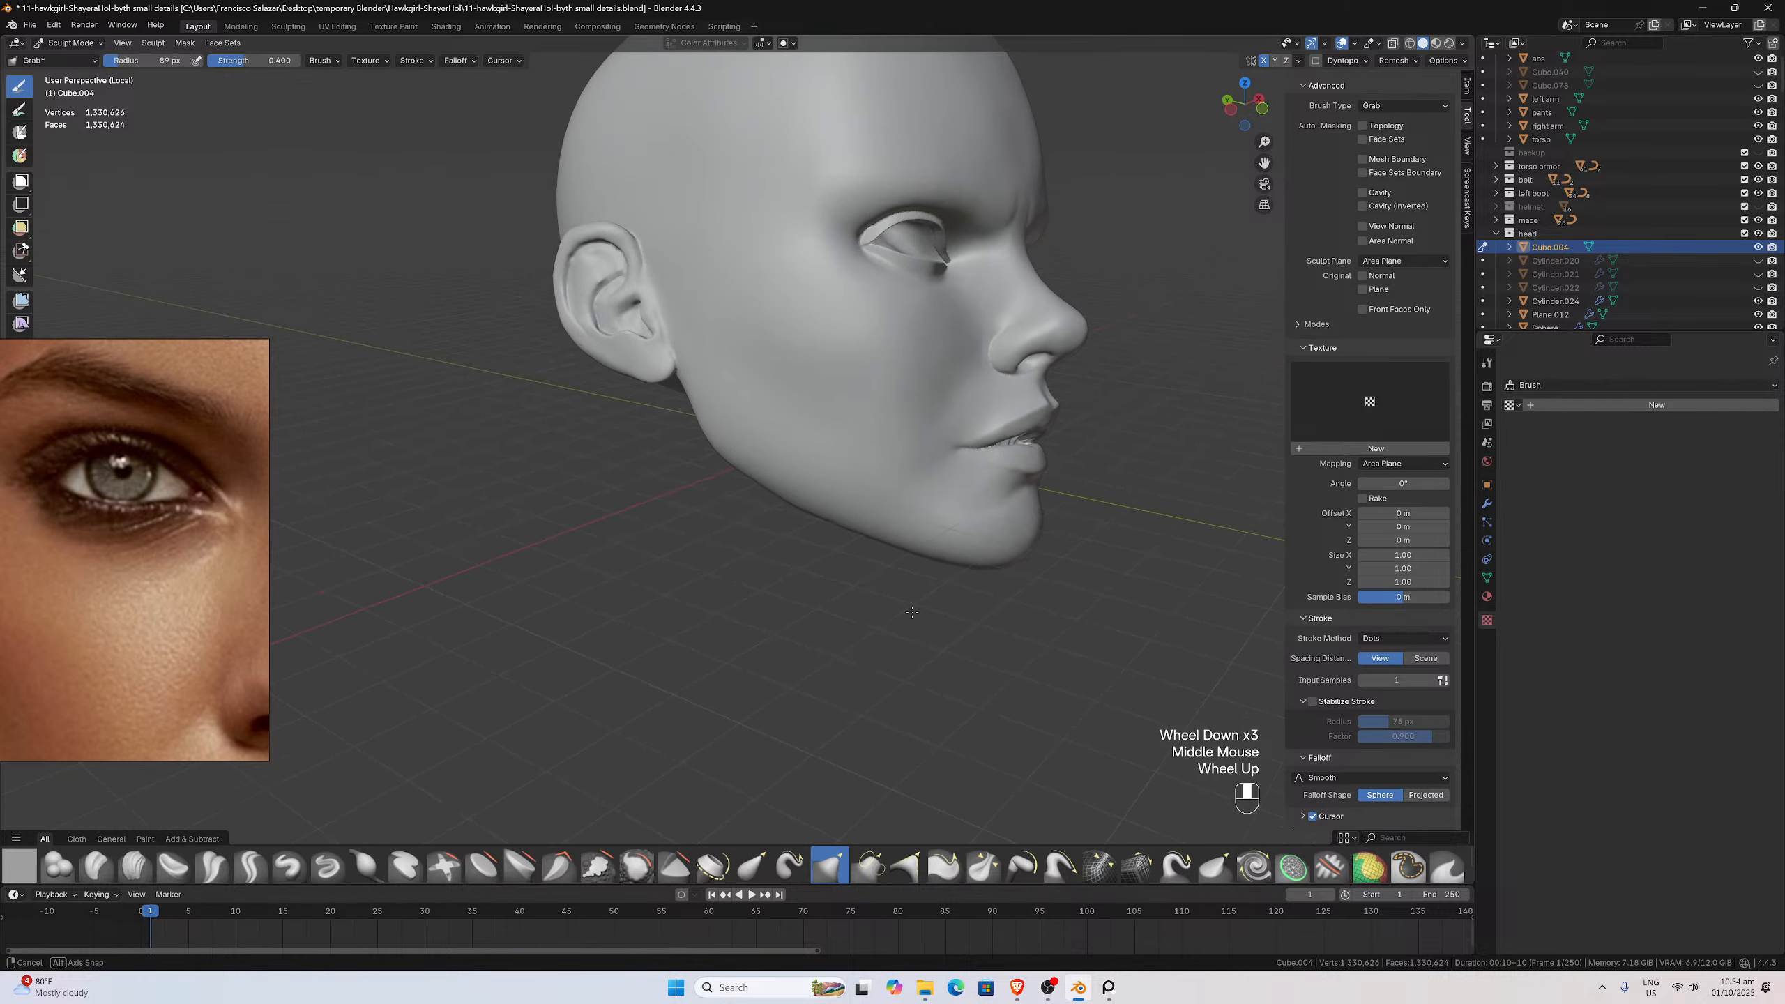
middle_click_drag(656, 247, 672, 245, "shift")
left_click_drag(671, 244, 625, 207, "shift")
mouse_move(625, 207)
middle_mouse_down()
mouse_move(808, 366)
mouse_move(809, 427)
mouse_move(864, 350)
mouse_move(668, 175)
middle_mouse_up()
left_click_drag(621, 168, 618, 167, "shift")
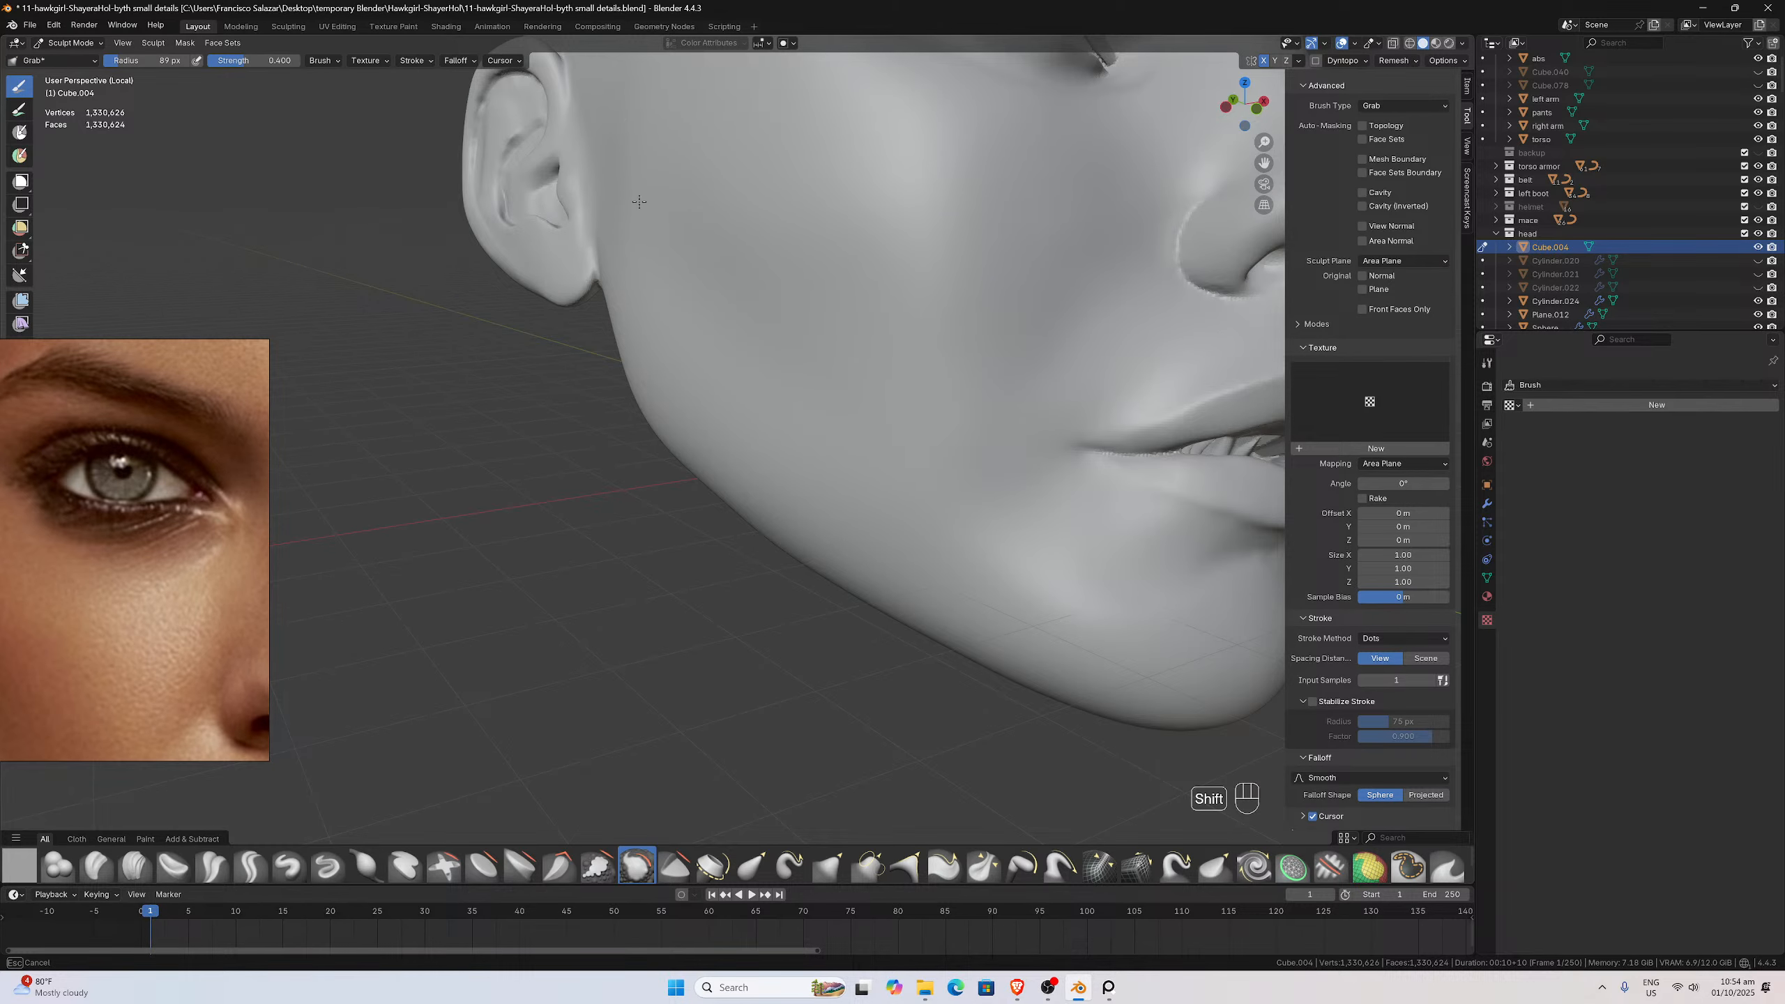
left_click_drag(624, 187, 638, 179, "shift")
Smooth the skin in front of the ear around the tragus and above the earlobe junction
mouse_move(637, 180)
middle_mouse_down()
mouse_move(682, 185)
mouse_move(645, 199)
middle_mouse_up()
scroll(683, 185, "up", 2)
left_click_drag(594, 191, 585, 191, "shift")
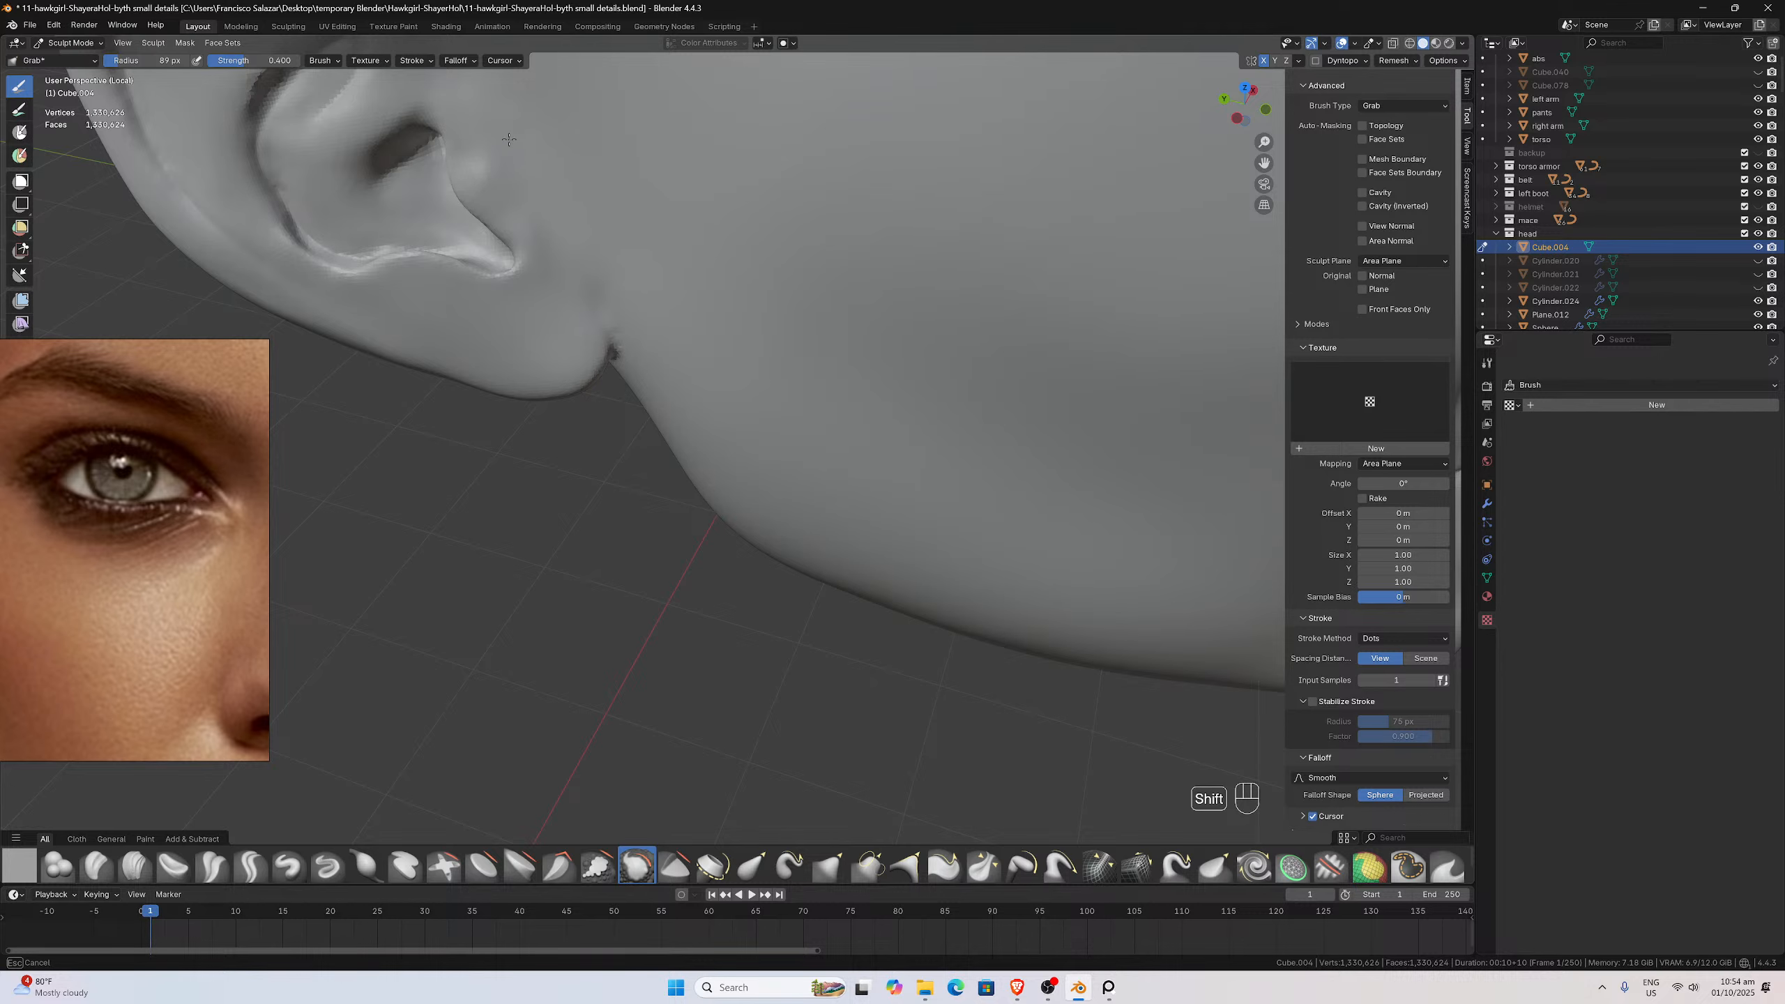
scroll(597, 176, "down", 2)
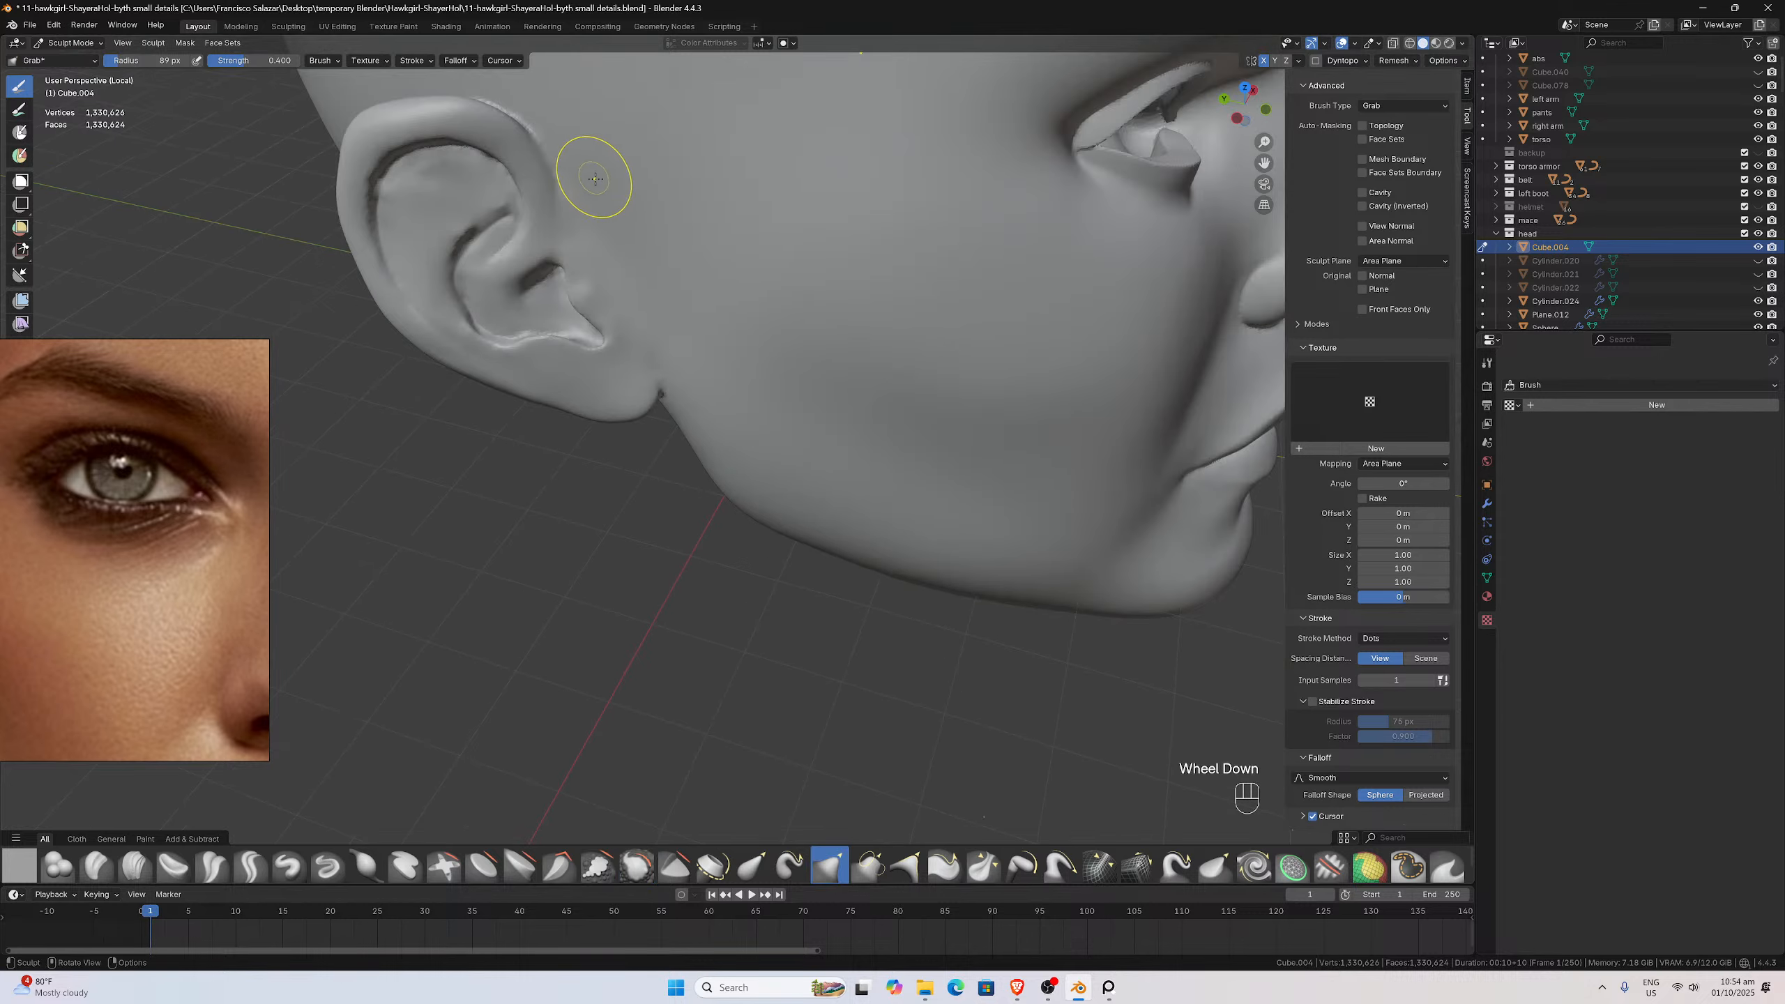
scroll(637, 199, "up", 2)
middle_click_drag(637, 199, 665, 227)
left_click_drag(625, 215, 613, 207, "shift")
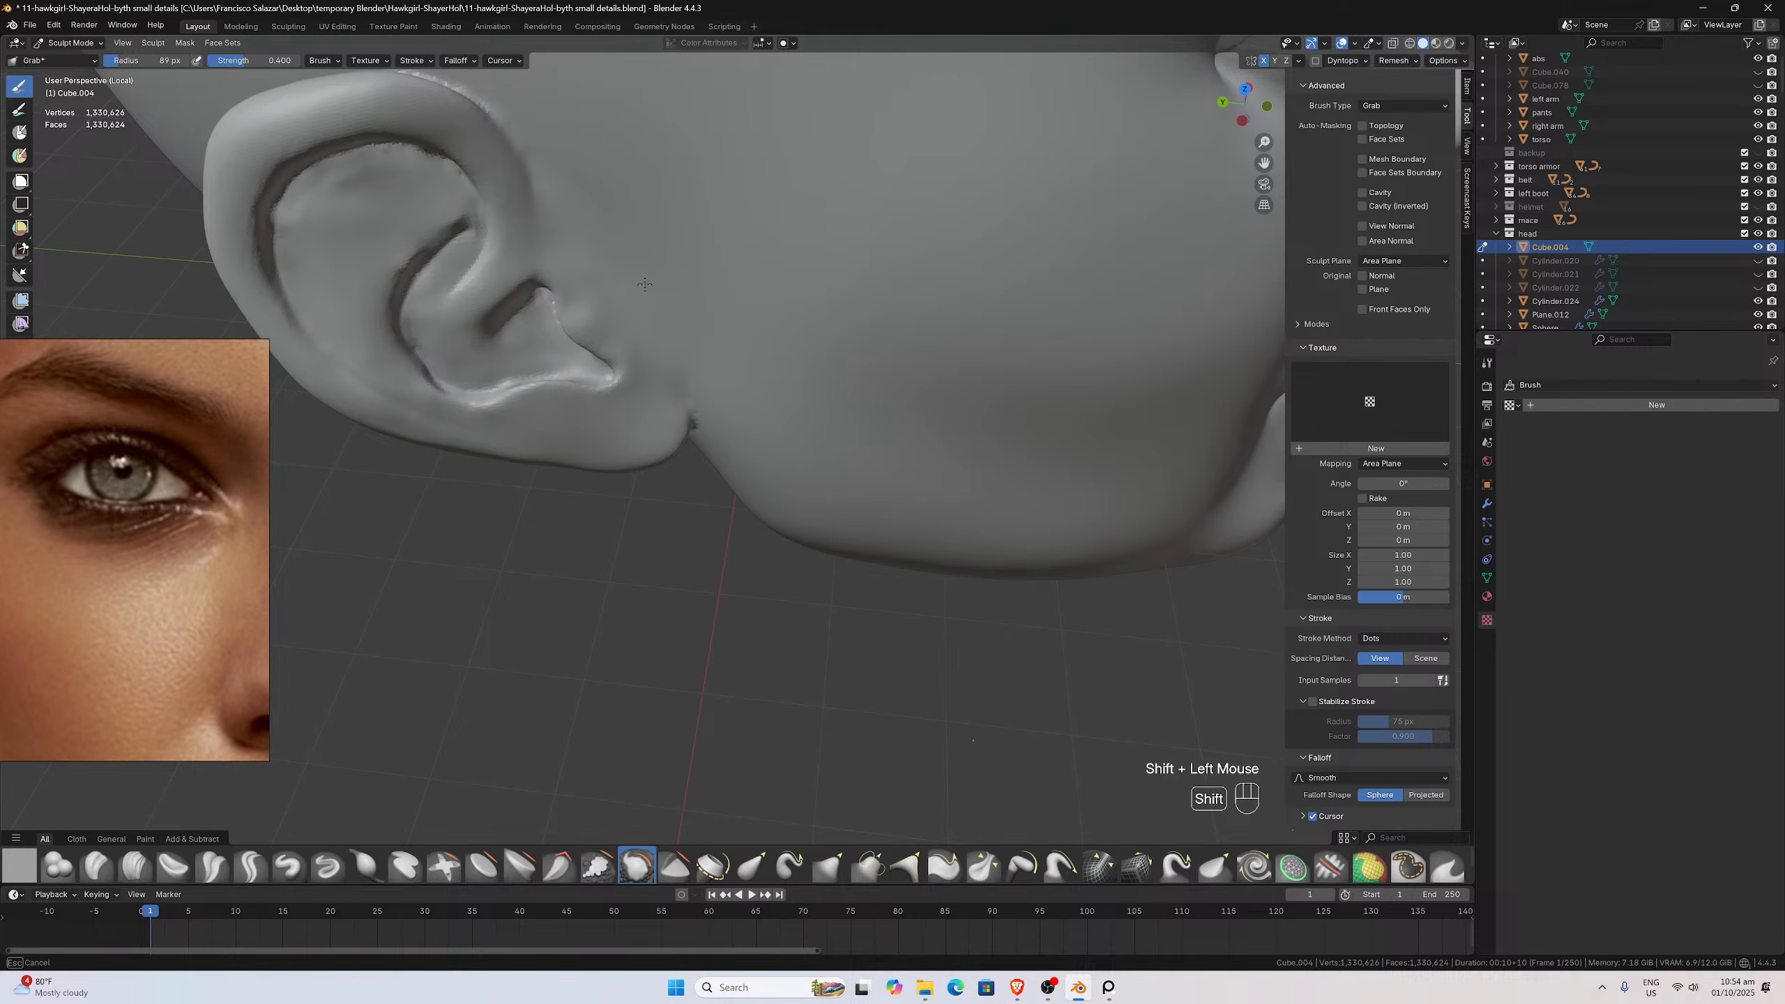
mouse_move(662, 320)
middle_mouse_down()
mouse_move(817, 297)
mouse_move(673, 329)
middle_mouse_up()
Examine the face, mouth and jaw from several angles
scroll(773, 303, "down", 4)
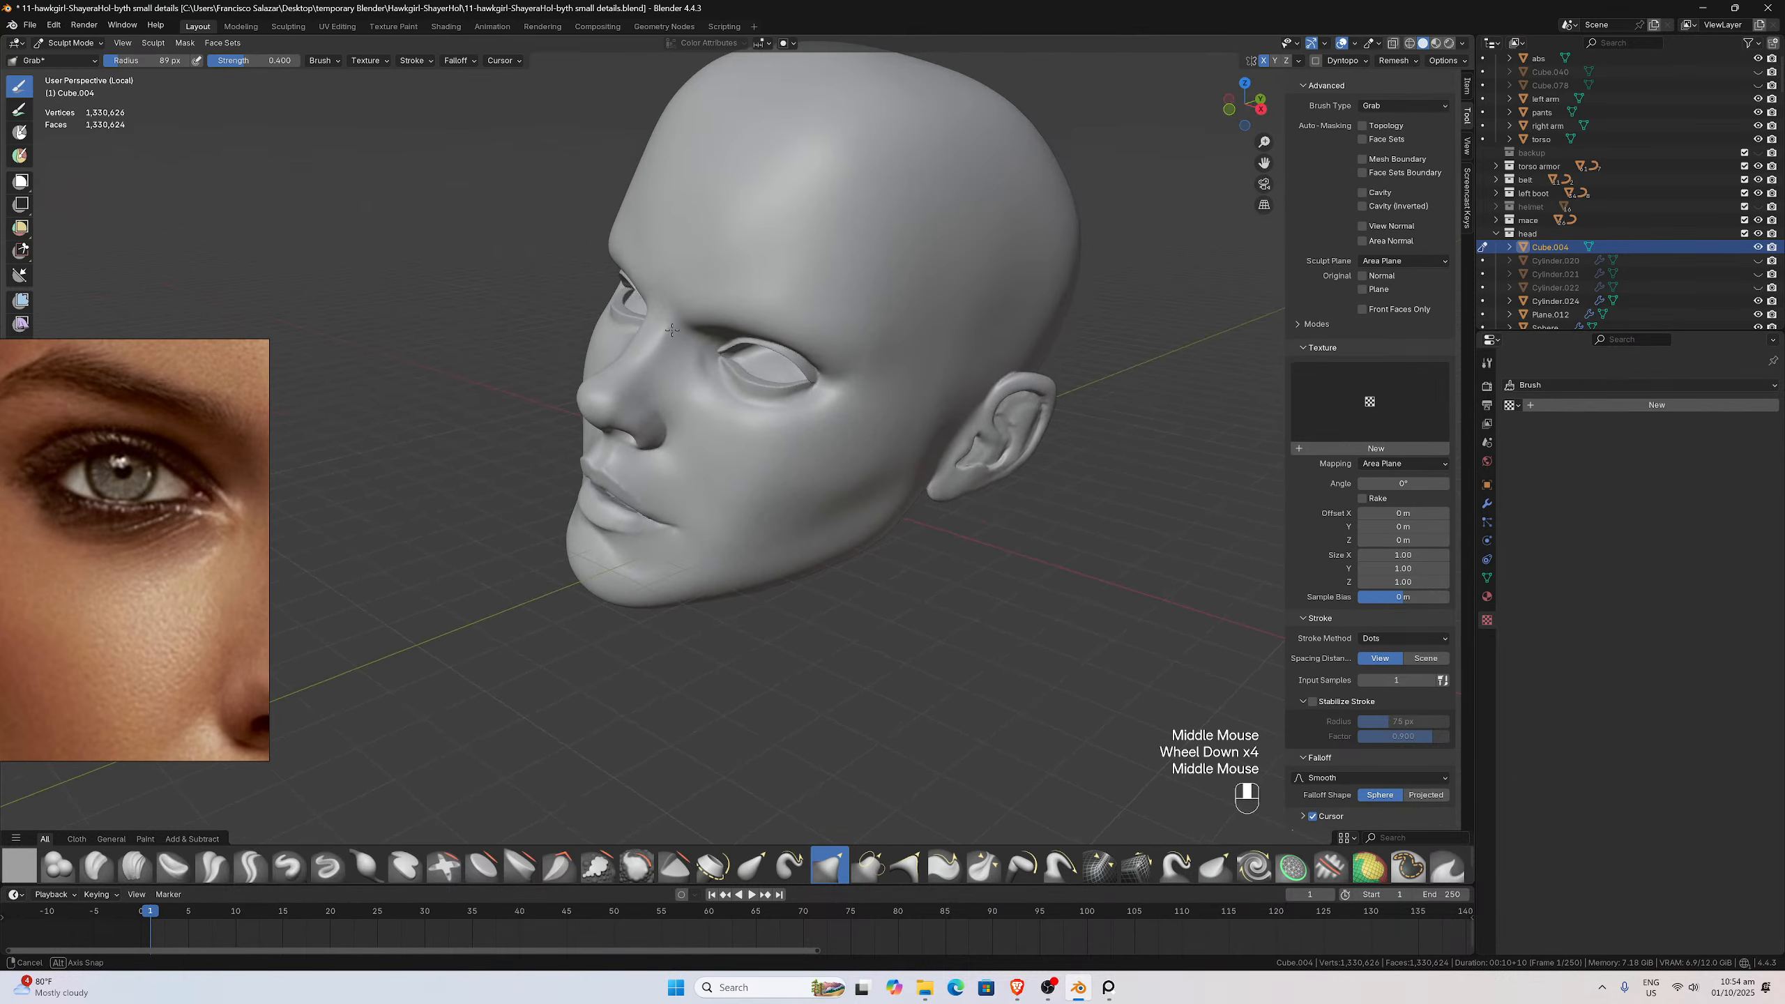
scroll(672, 329, "up", 2)
mouse_move(790, 353)
middle_mouse_down()
mouse_move(846, 351)
mouse_move(772, 394)
middle_mouse_up()
scroll(836, 386, "up", 2)
scroll(836, 394, "down", 1)
scroll(476, 446, "down", 1)
middle_click_drag(630, 367, 788, 271)
scroll(636, 366, "up", 1)
scroll(675, 374, "down", 1)
scroll(976, 224, "up", 2)
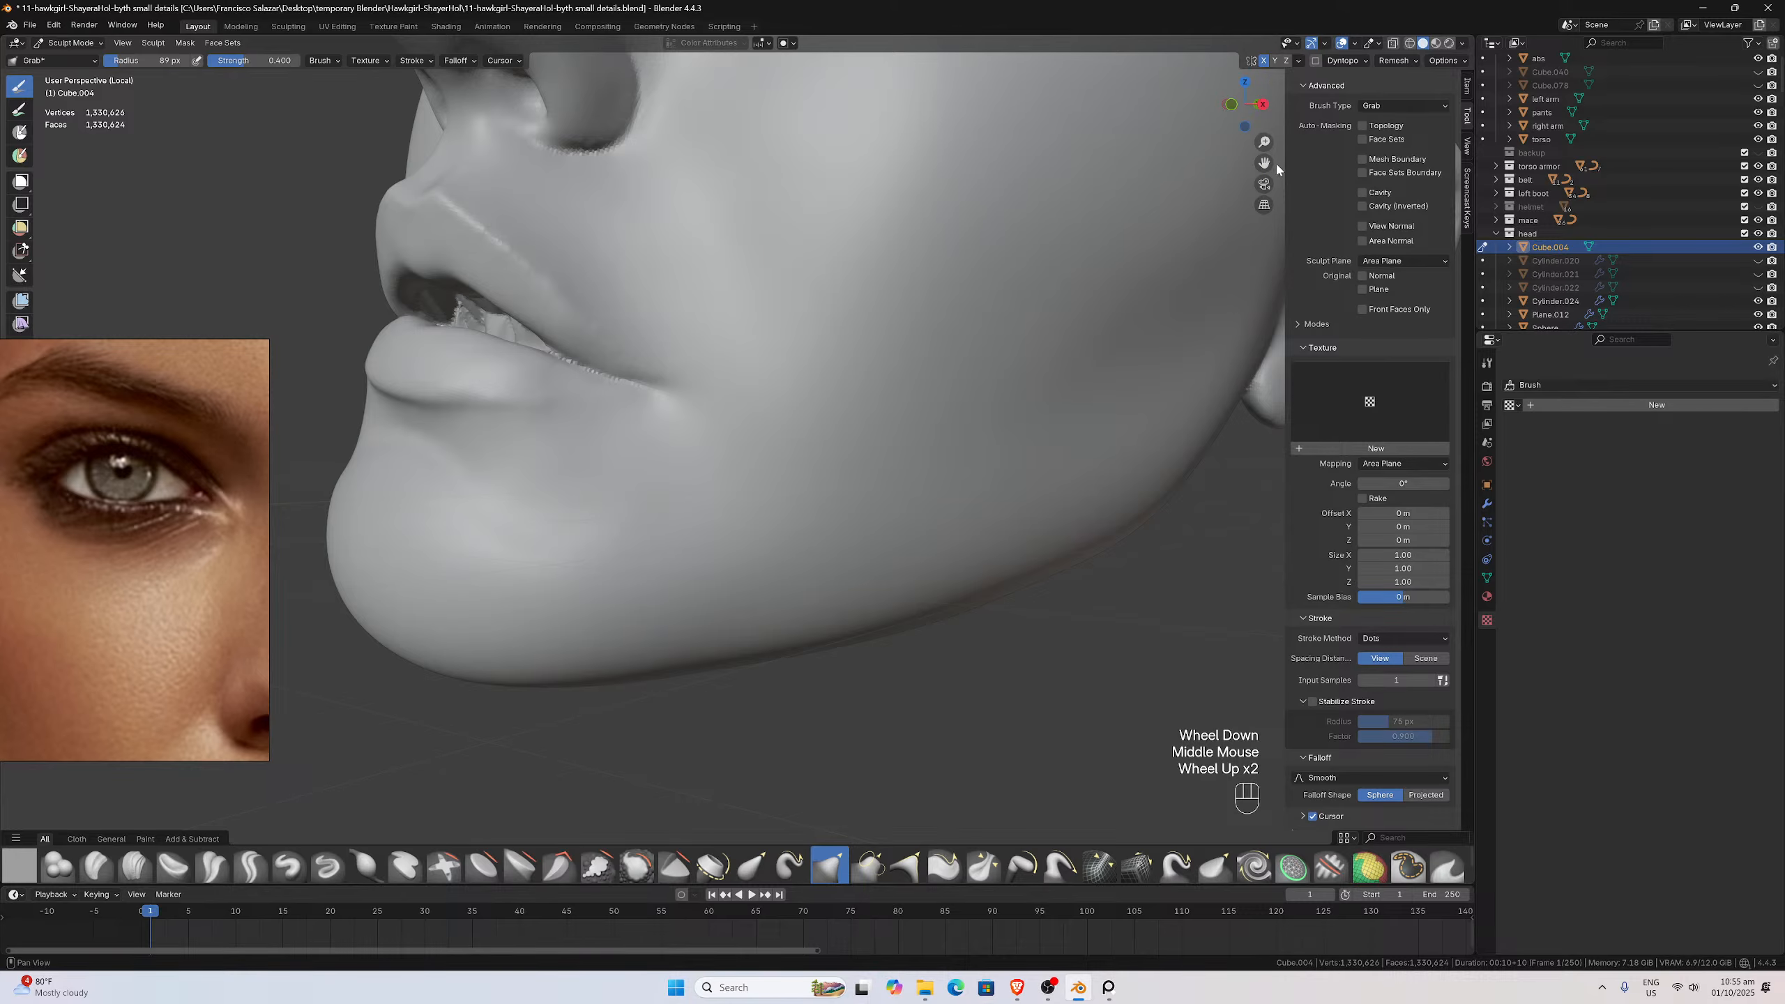
Switch to the Crease Polish brush with Stabilize Stroke enabled and crease the fold along the upper eyelid
left_click_drag(1269, 163, 1068, 243)
scroll(1067, 243, "up", 2)
middle_click_drag(1068, 243, 1098, 225)
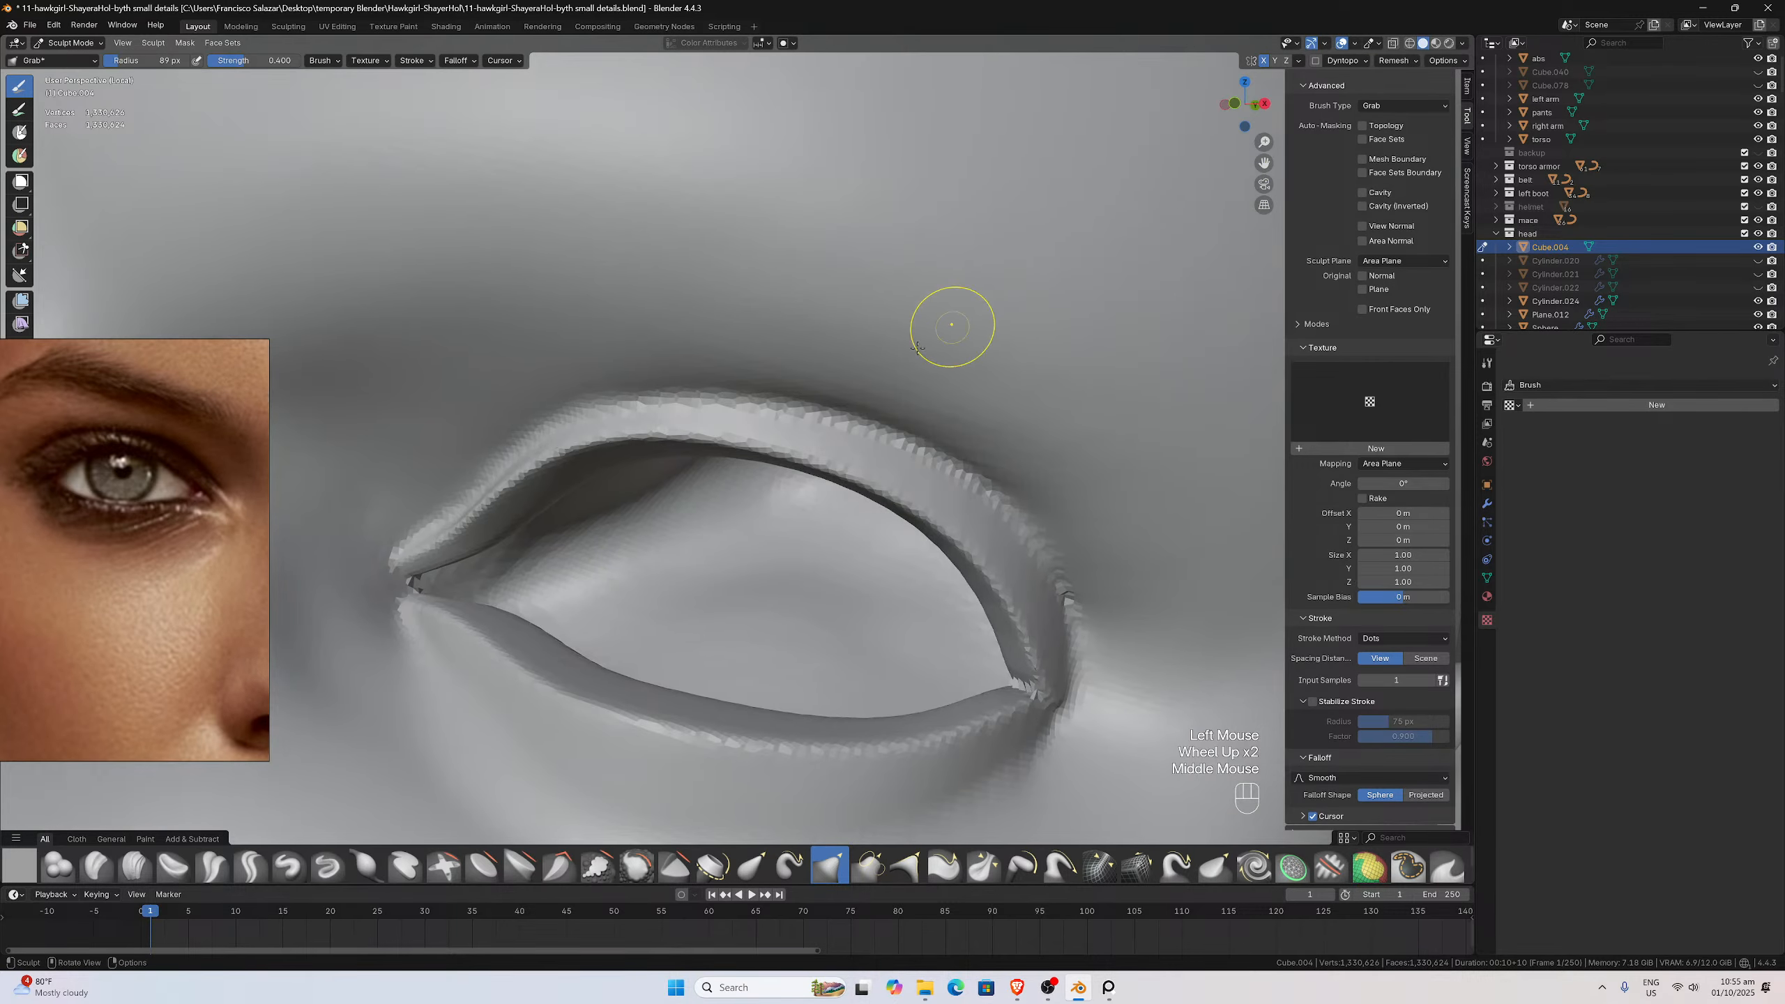
left_click(248, 866)
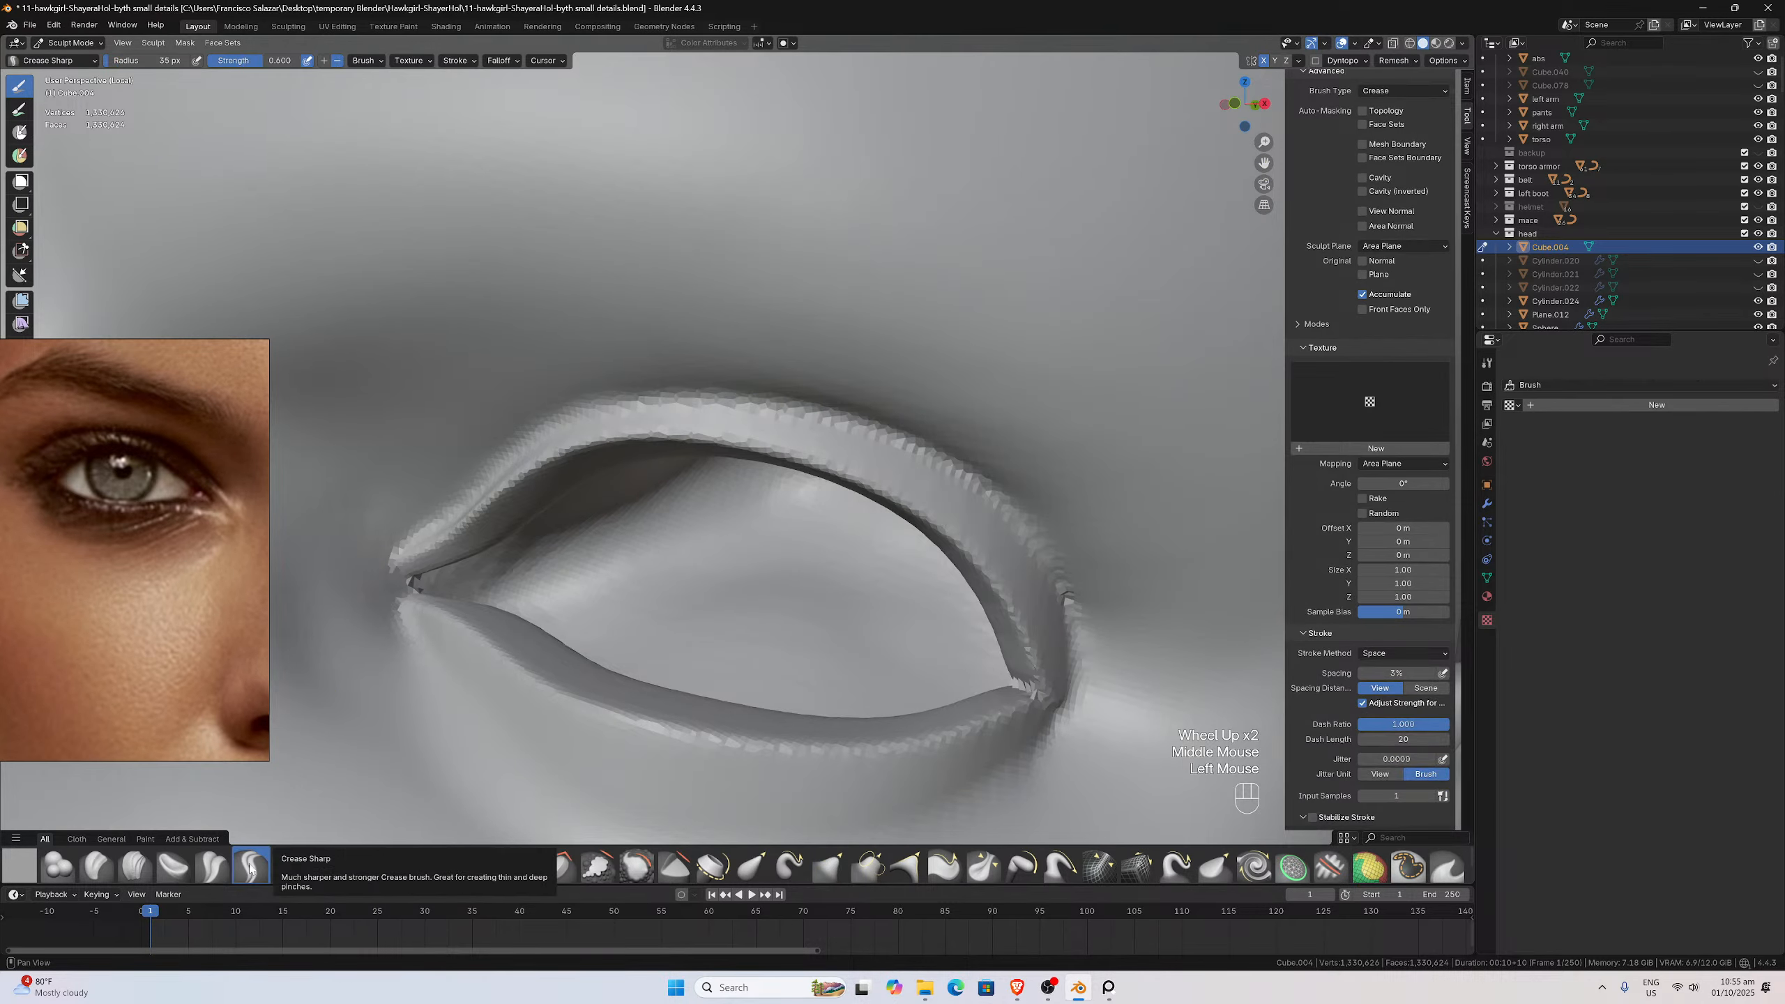
left_click(445, 62)
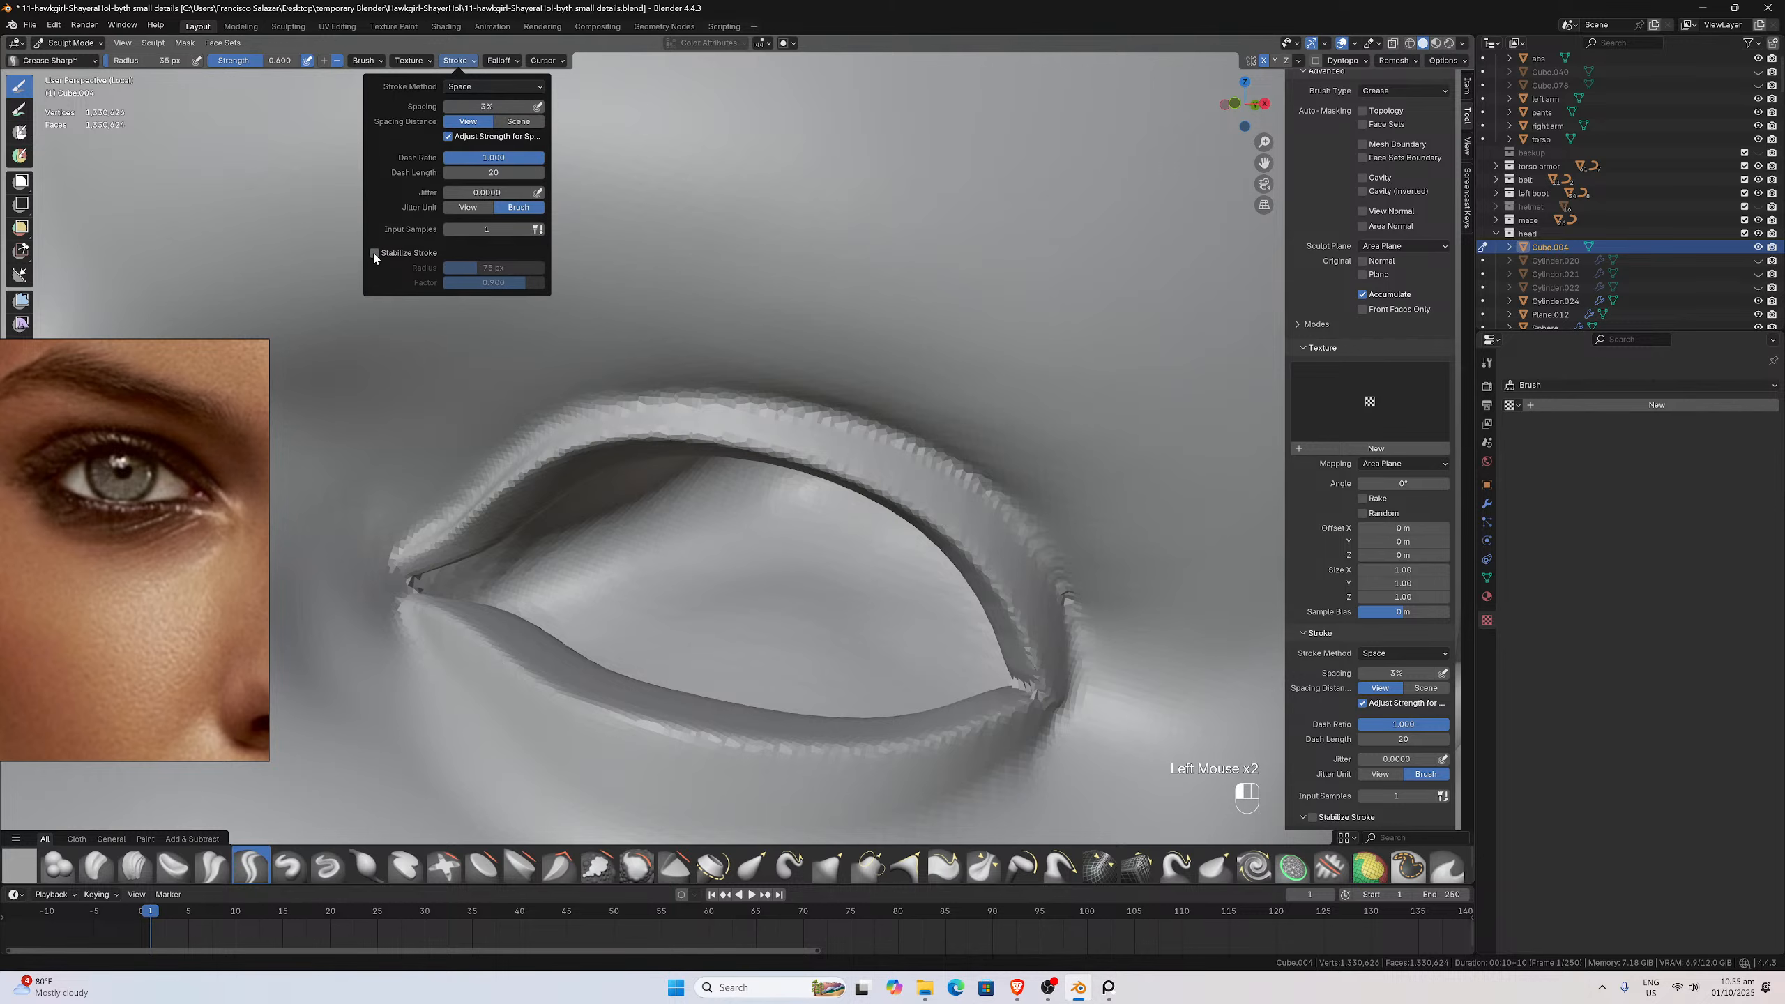
left_click(213, 864)
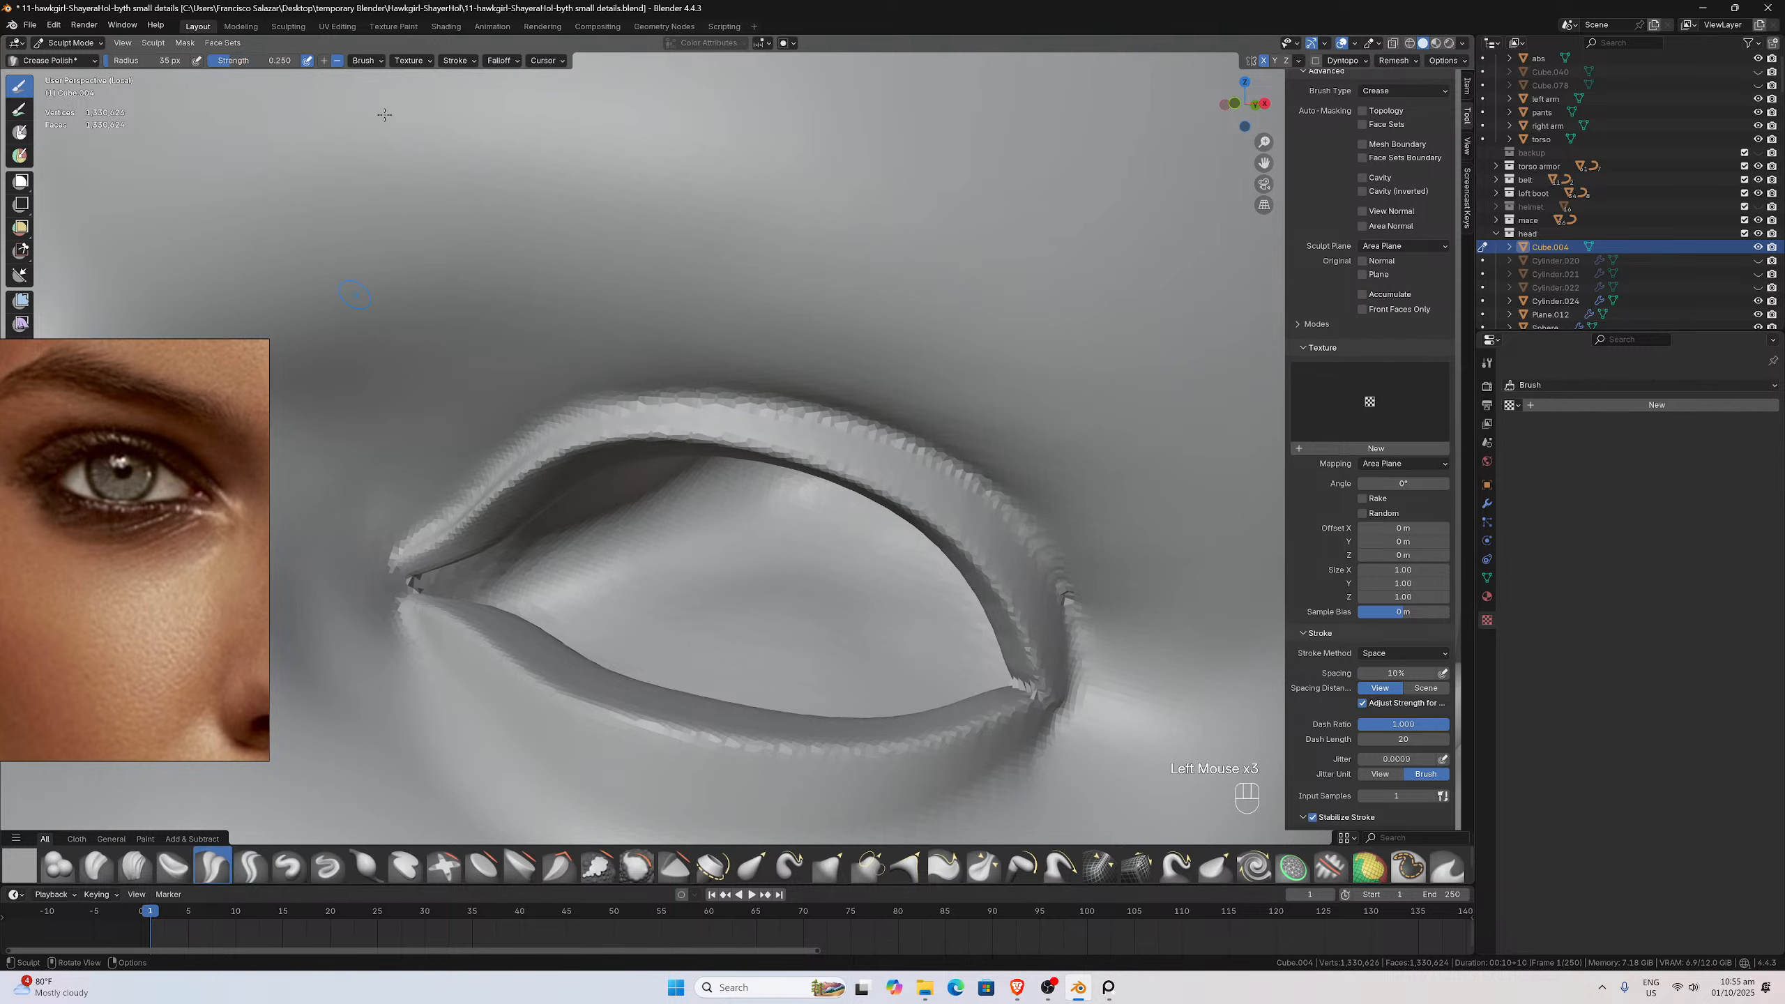
left_click(449, 62)
mouse_move(458, 238)
middle_mouse_down()
mouse_move(643, 563)
mouse_move(617, 618)
middle_mouse_up()
left_click_drag(566, 647, 559, 654)
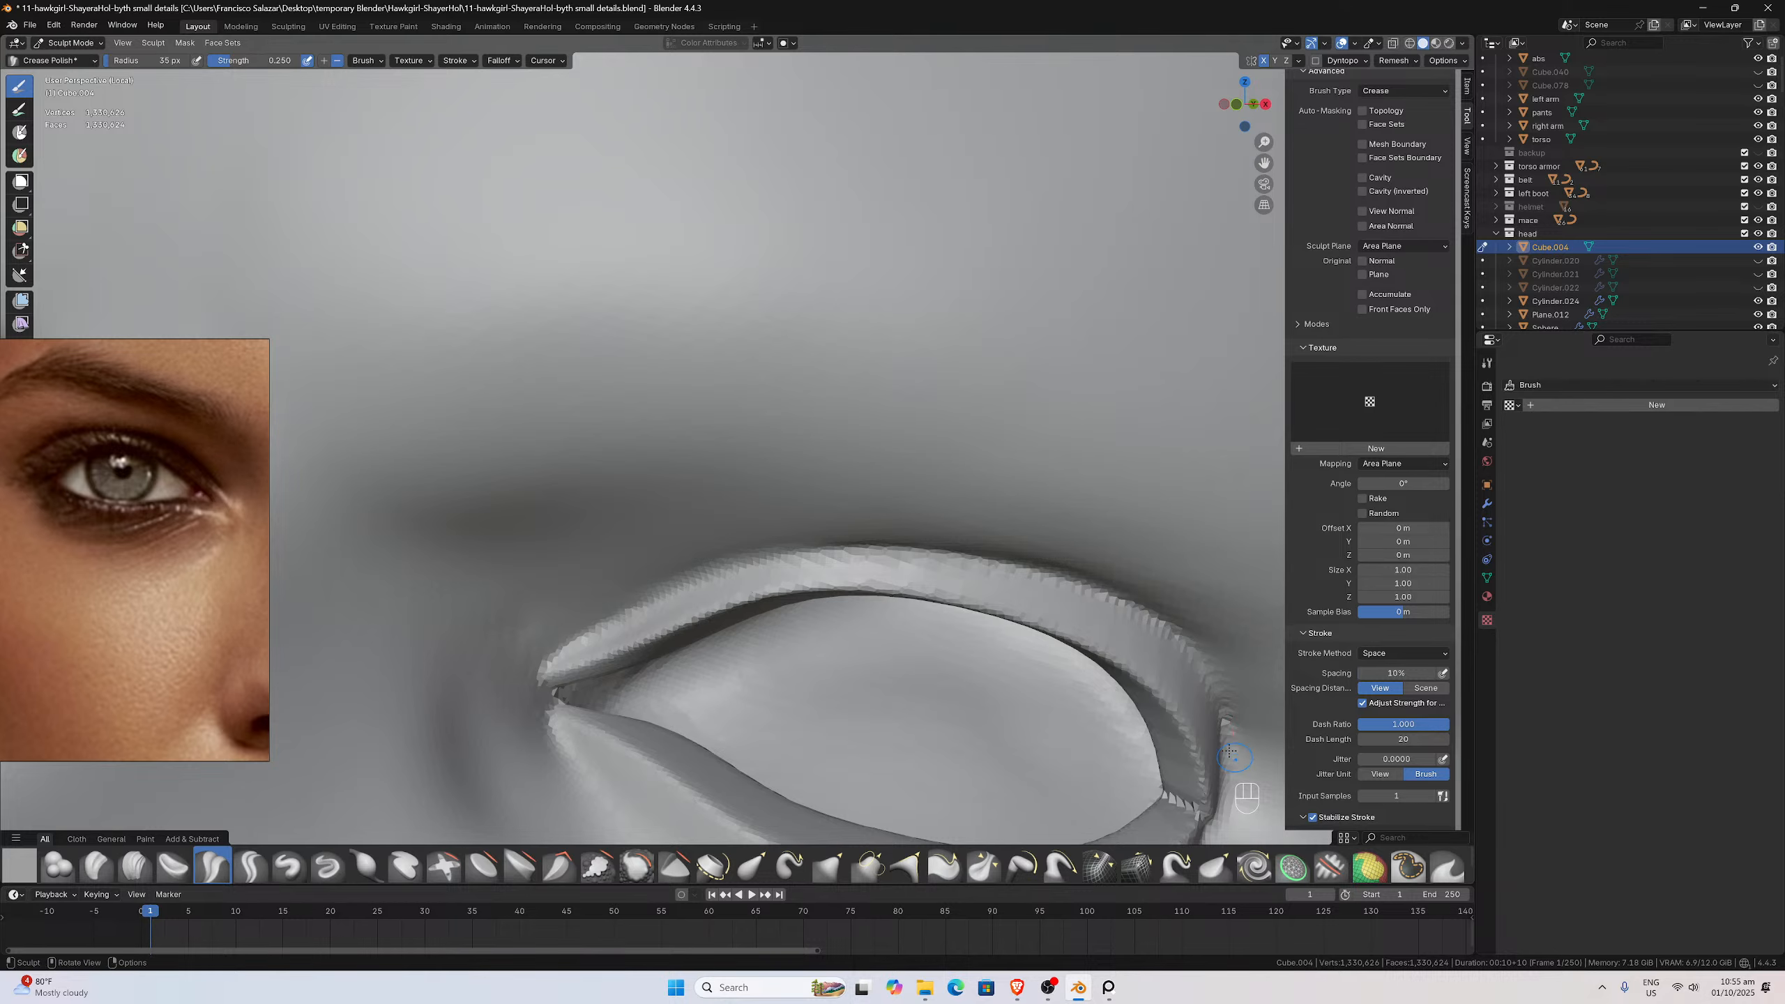
Smooth the outer half of the upper eyelid rim
middle_click_drag(1231, 754, 1149, 682)
left_click_drag(964, 578, 954, 611, "shift")
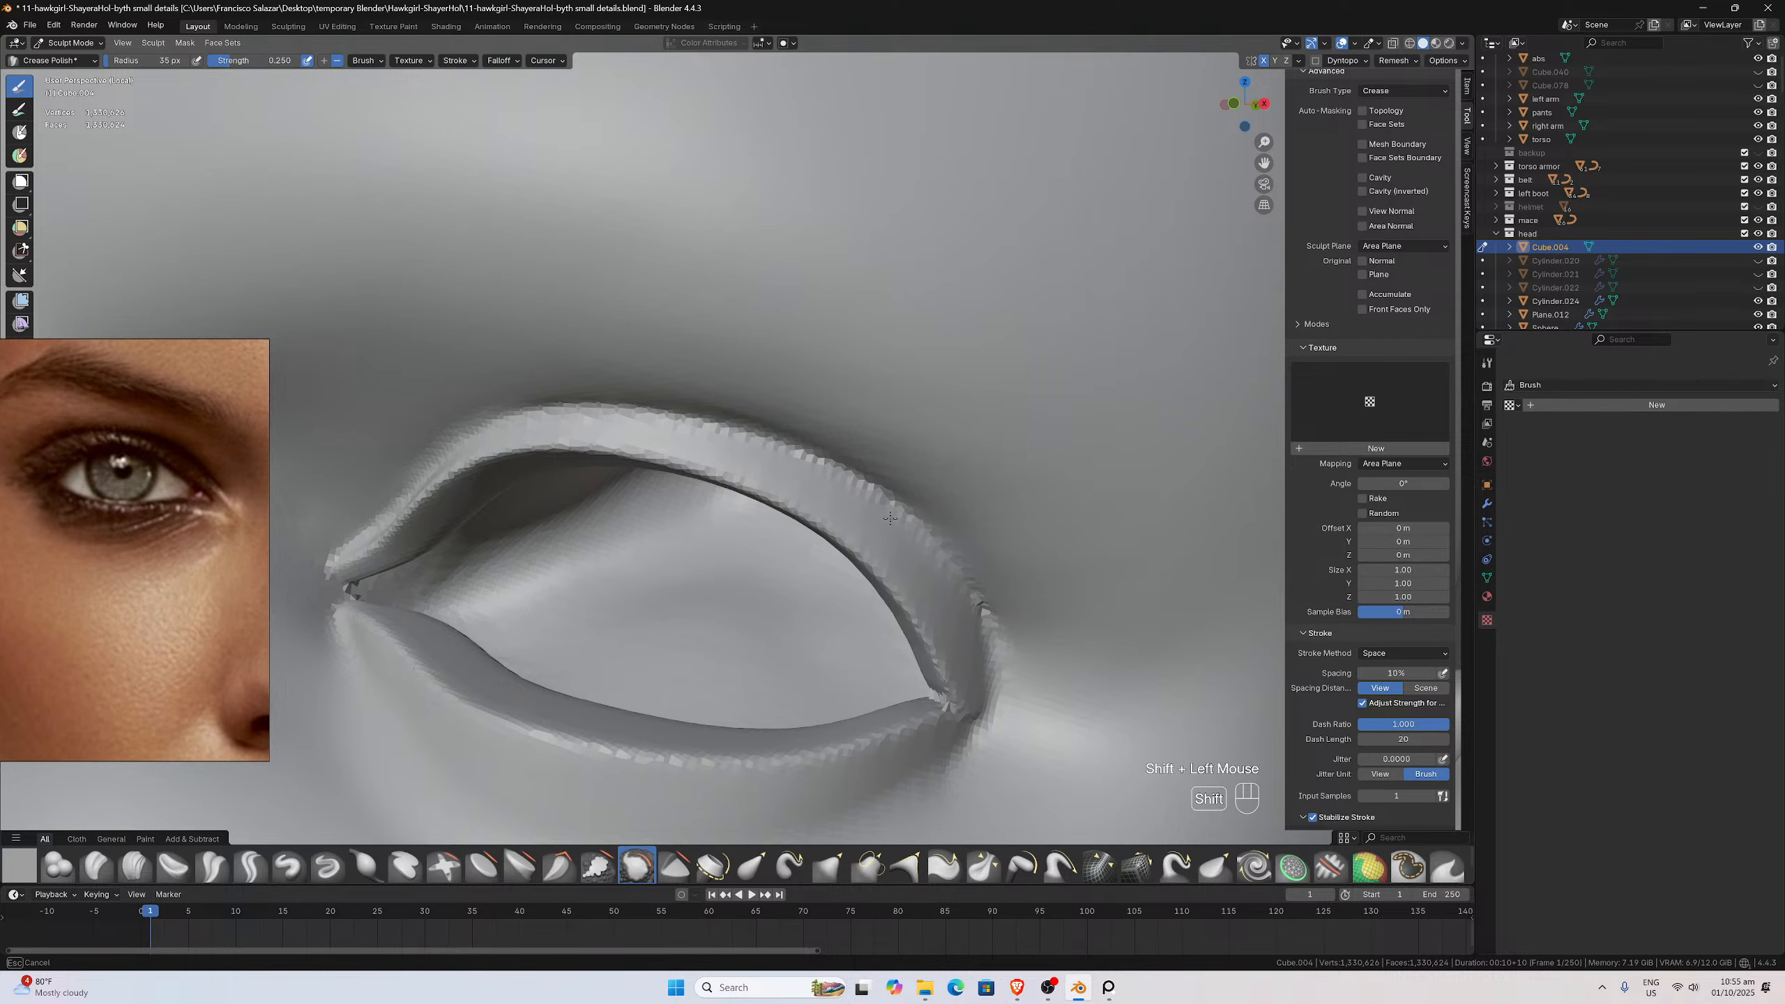
left_click_drag(889, 518, 966, 557, "shift")
Crease the upper edge of the eyelid again, starting at the inner corner of the eye
scroll(948, 575, "down", 2)
middle_click_drag(945, 572, 781, 513)
scroll(822, 515, "up", 2)
left_click_drag(456, 598, 446, 604)
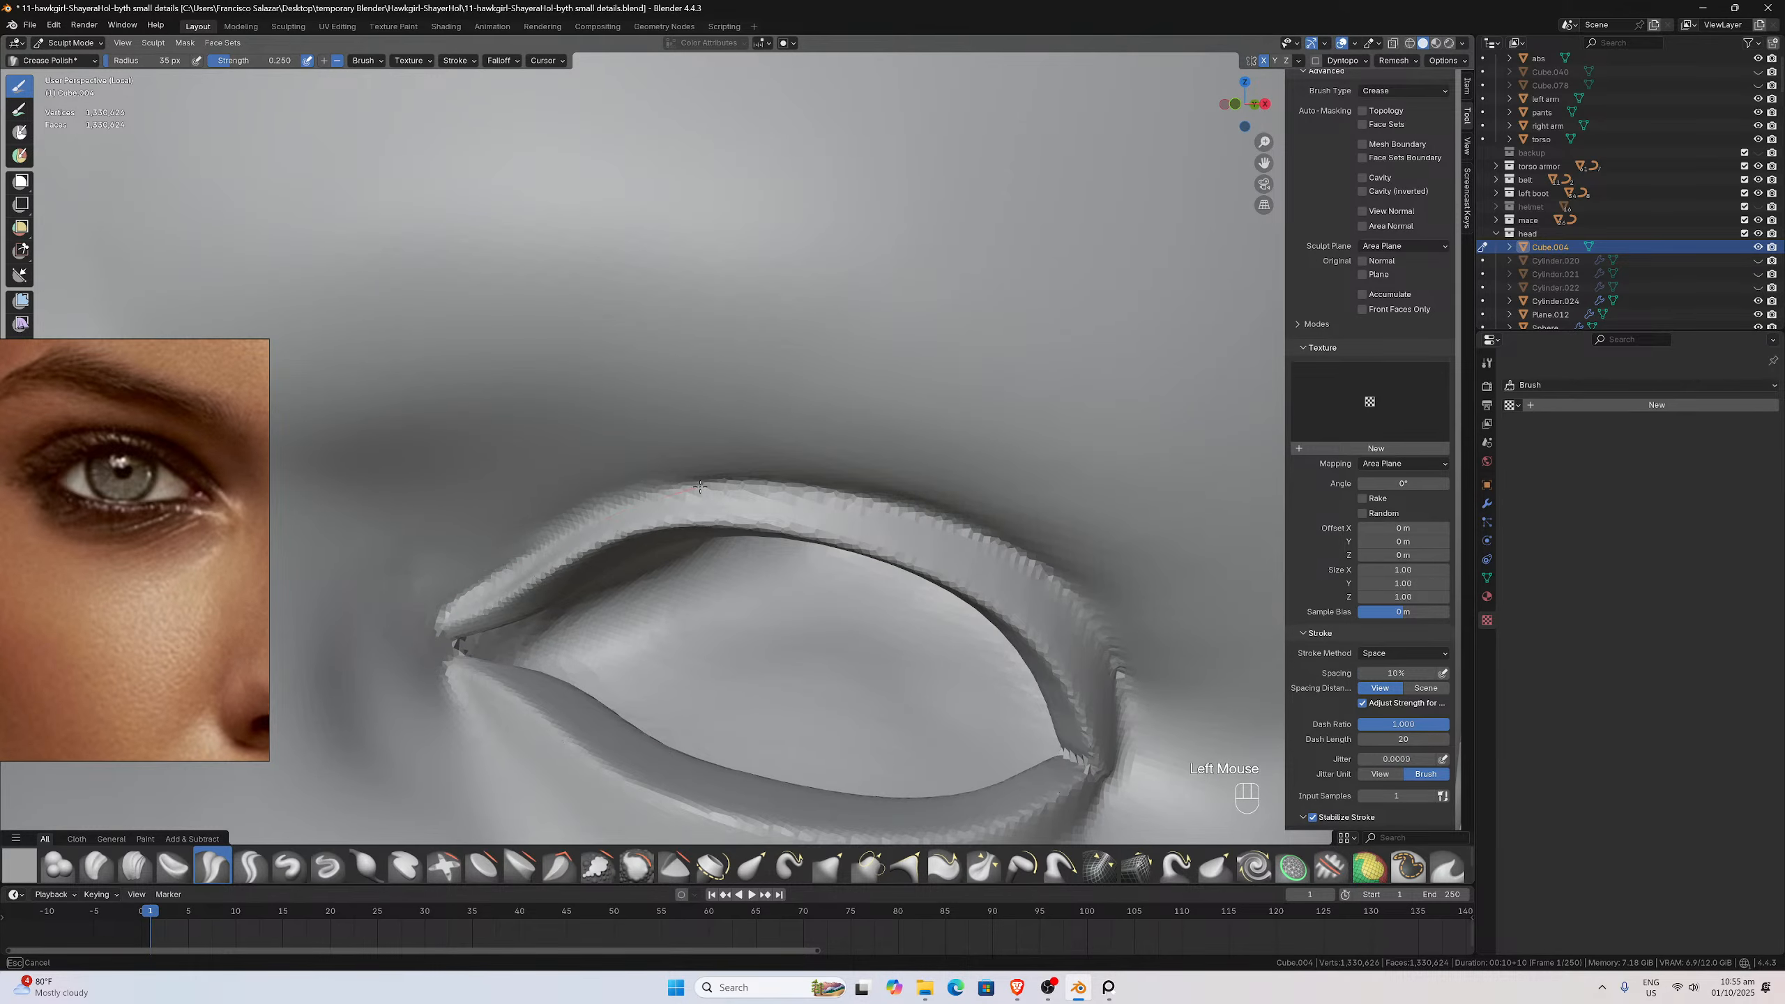
left_click_drag(755, 483, 827, 491)
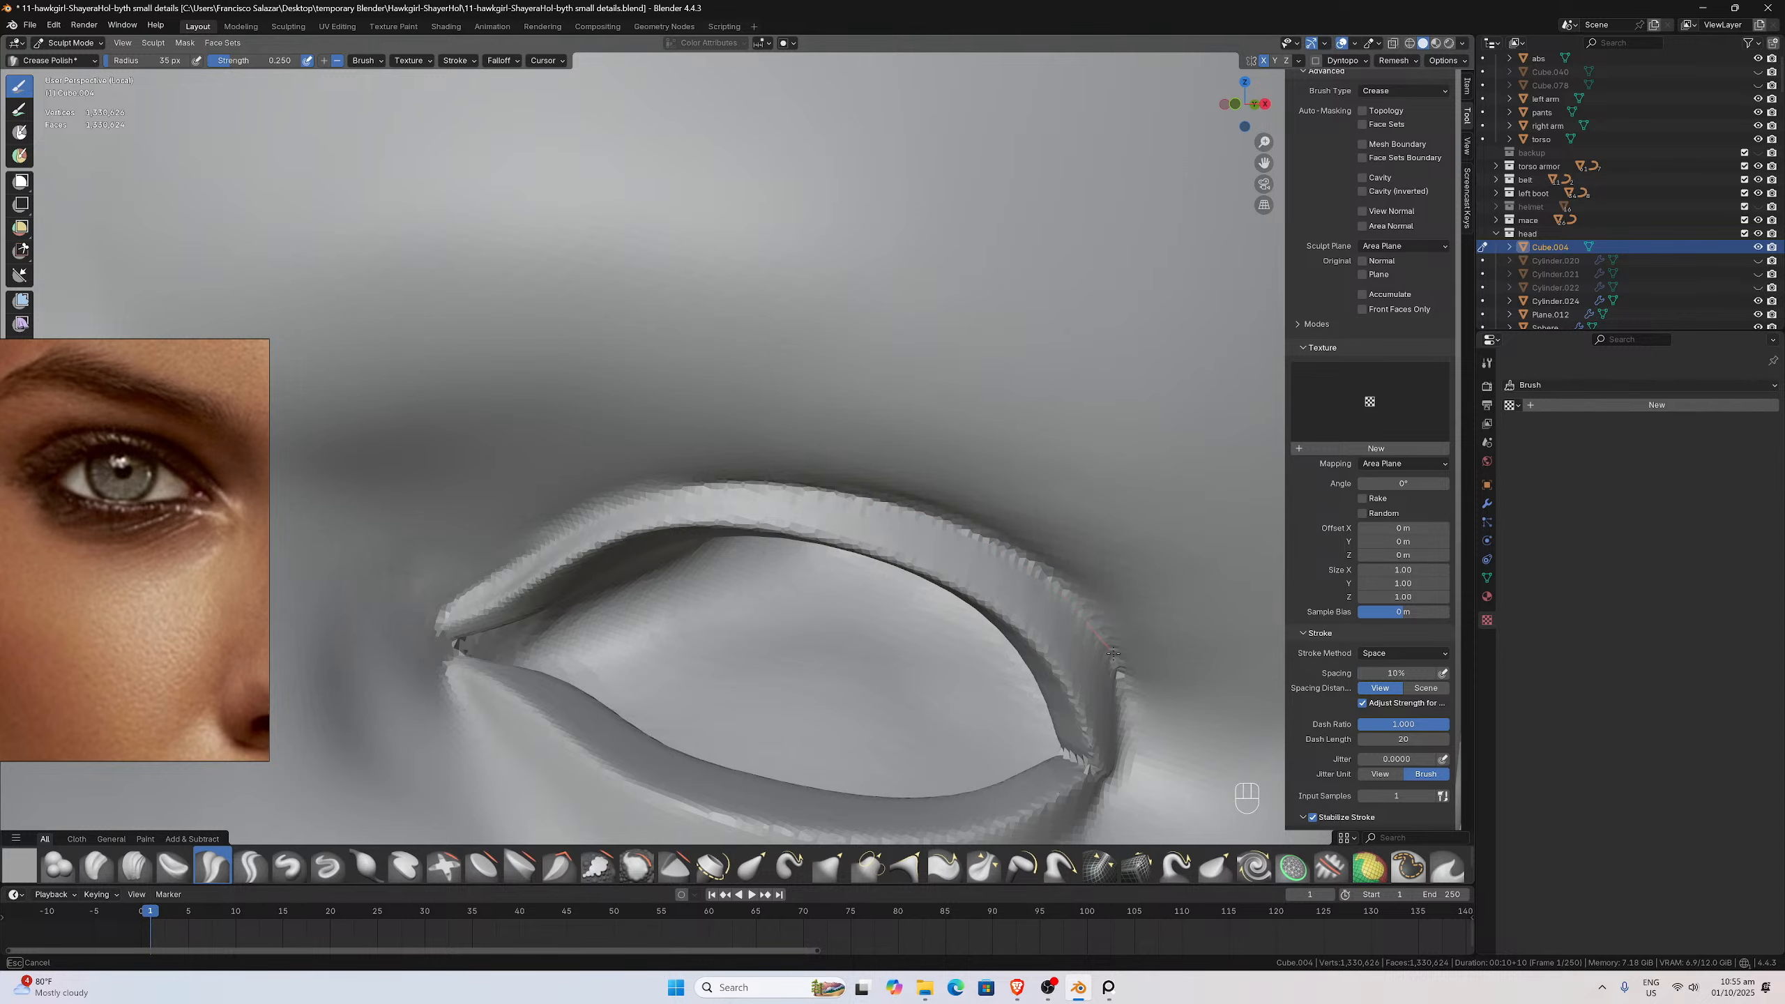
Smooth the outer corner of the eye where the lids meet, undoing unwanted strokes along the way
mouse_move(1144, 747)
middle_mouse_down()
mouse_move(1134, 704)
mouse_move(1098, 696)
middle_mouse_up()
left_click_drag(736, 630, 727, 624, "shift")
left_click_drag(728, 624, 767, 658, "shift")
key("ctrl+z")
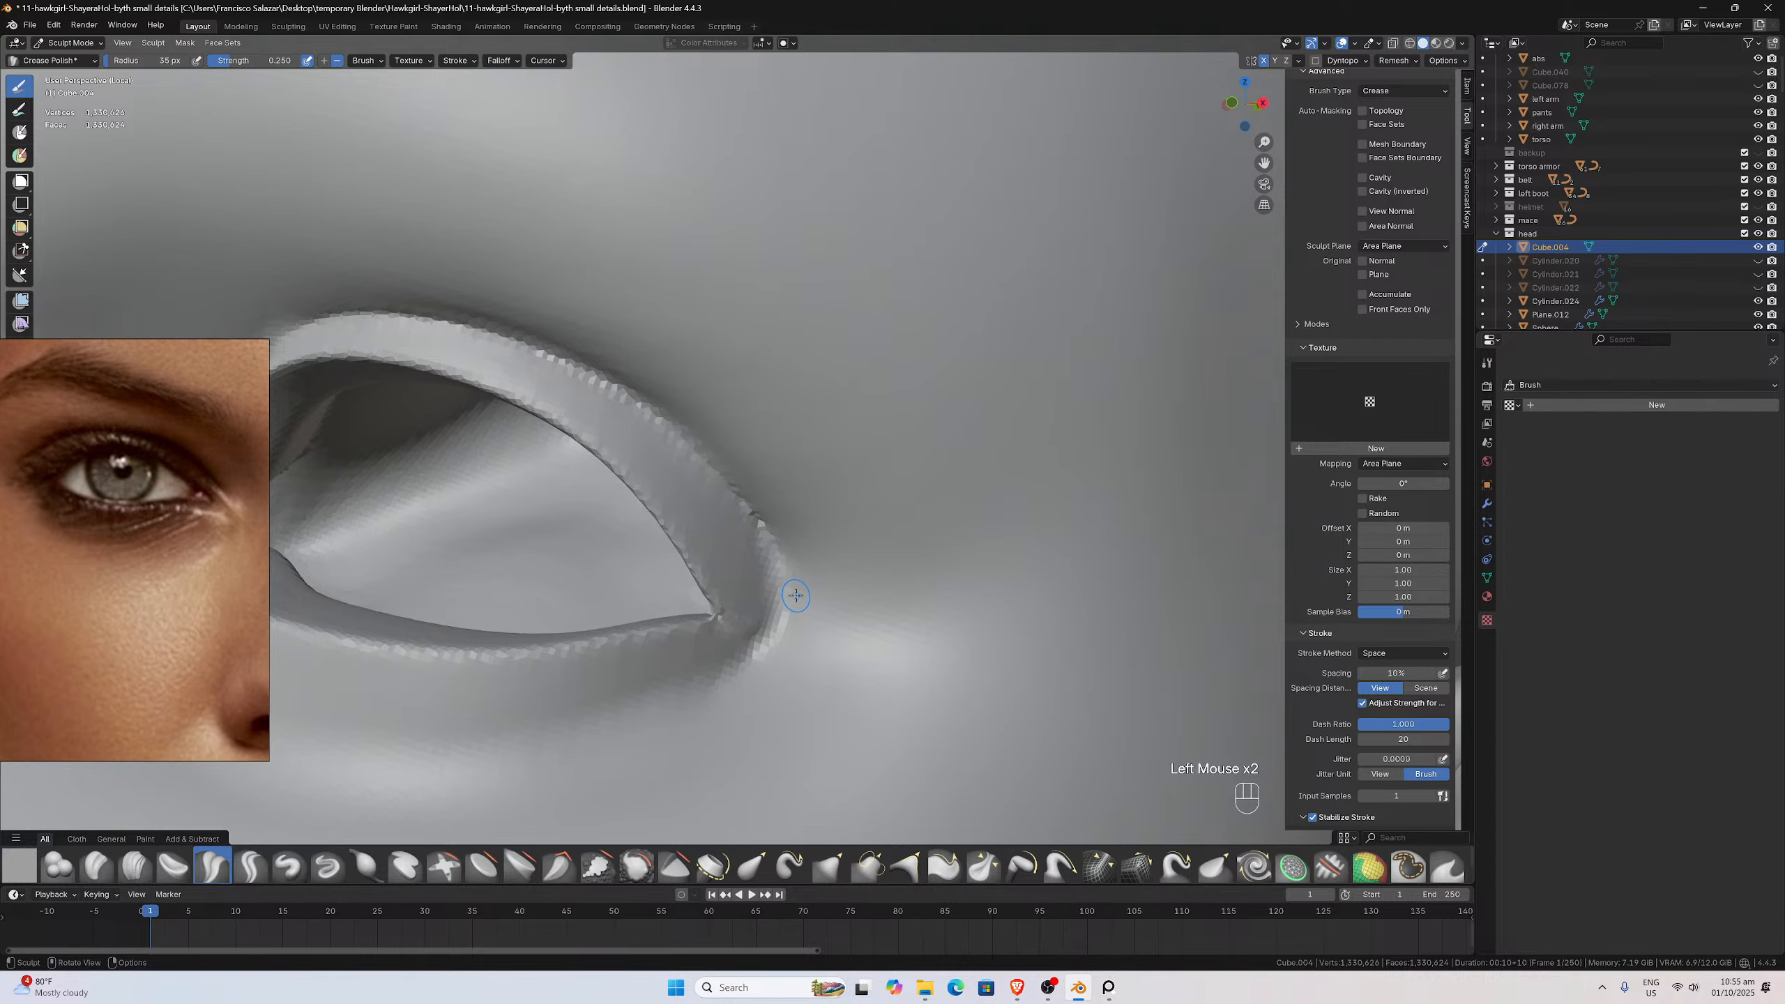
left_click_drag(765, 635, 721, 683, "shift")
key("ctrl+z")
left_click_drag(736, 662, 717, 687, "shift")
left_click_drag(738, 661, 717, 692, "shift")
mouse_move(734, 671)
left_mouse_down("shift")
mouse_move(691, 743)
mouse_move(678, 722)
left_mouse_up("shift")
Examine the side of the head and bring the reference photo's side view of the nose and mouth into view
scroll(780, 527, "down", 4)
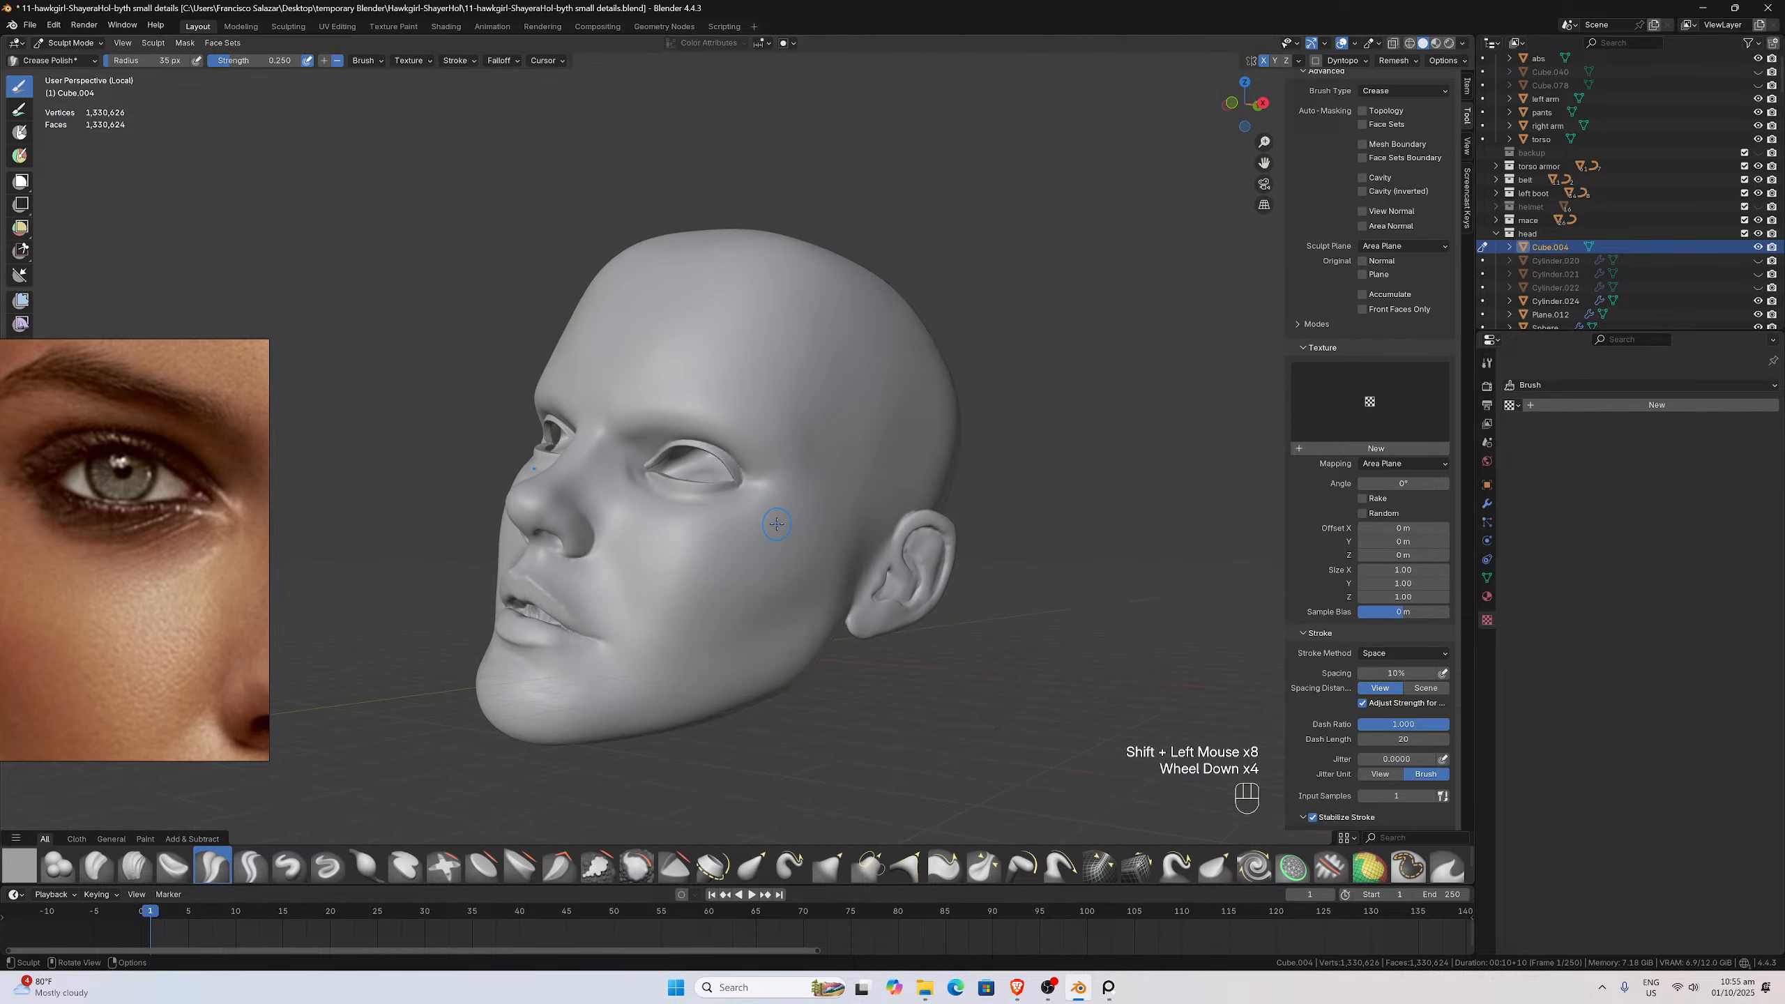
middle_click_drag(776, 524, 735, 556)
scroll(827, 553, "up", 2)
scroll(735, 556, "up", 1)
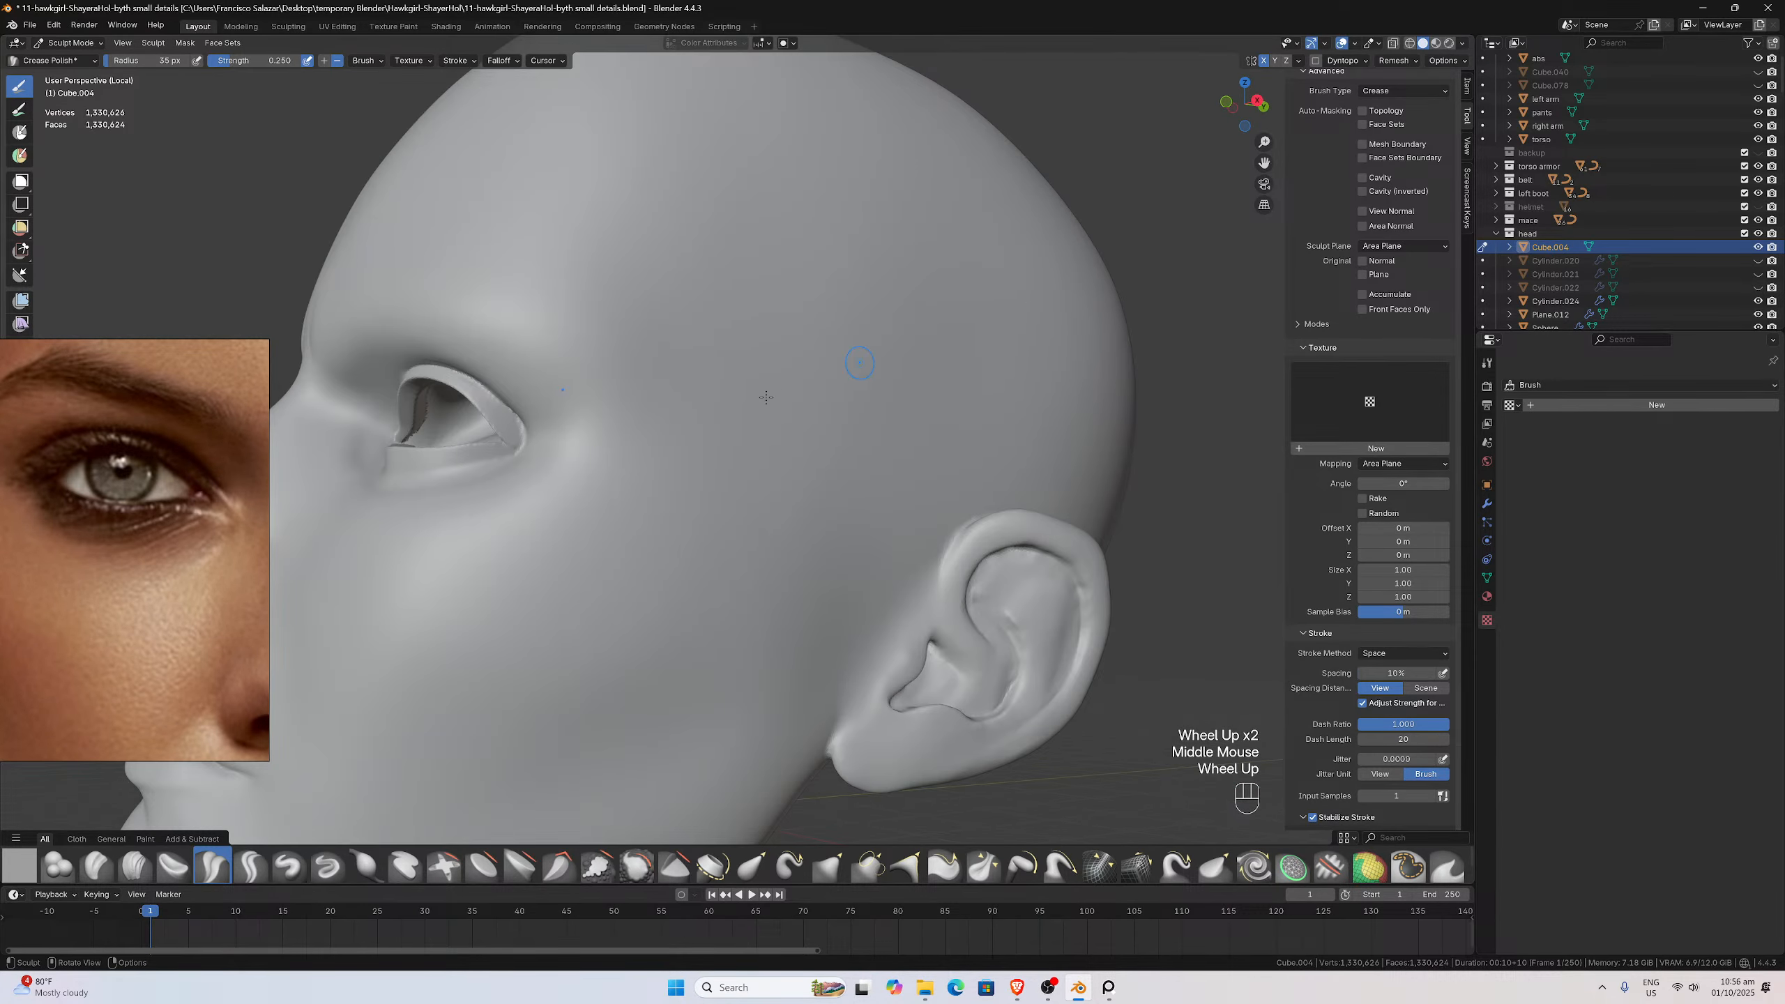
scroll(98, 563, "down", 5)
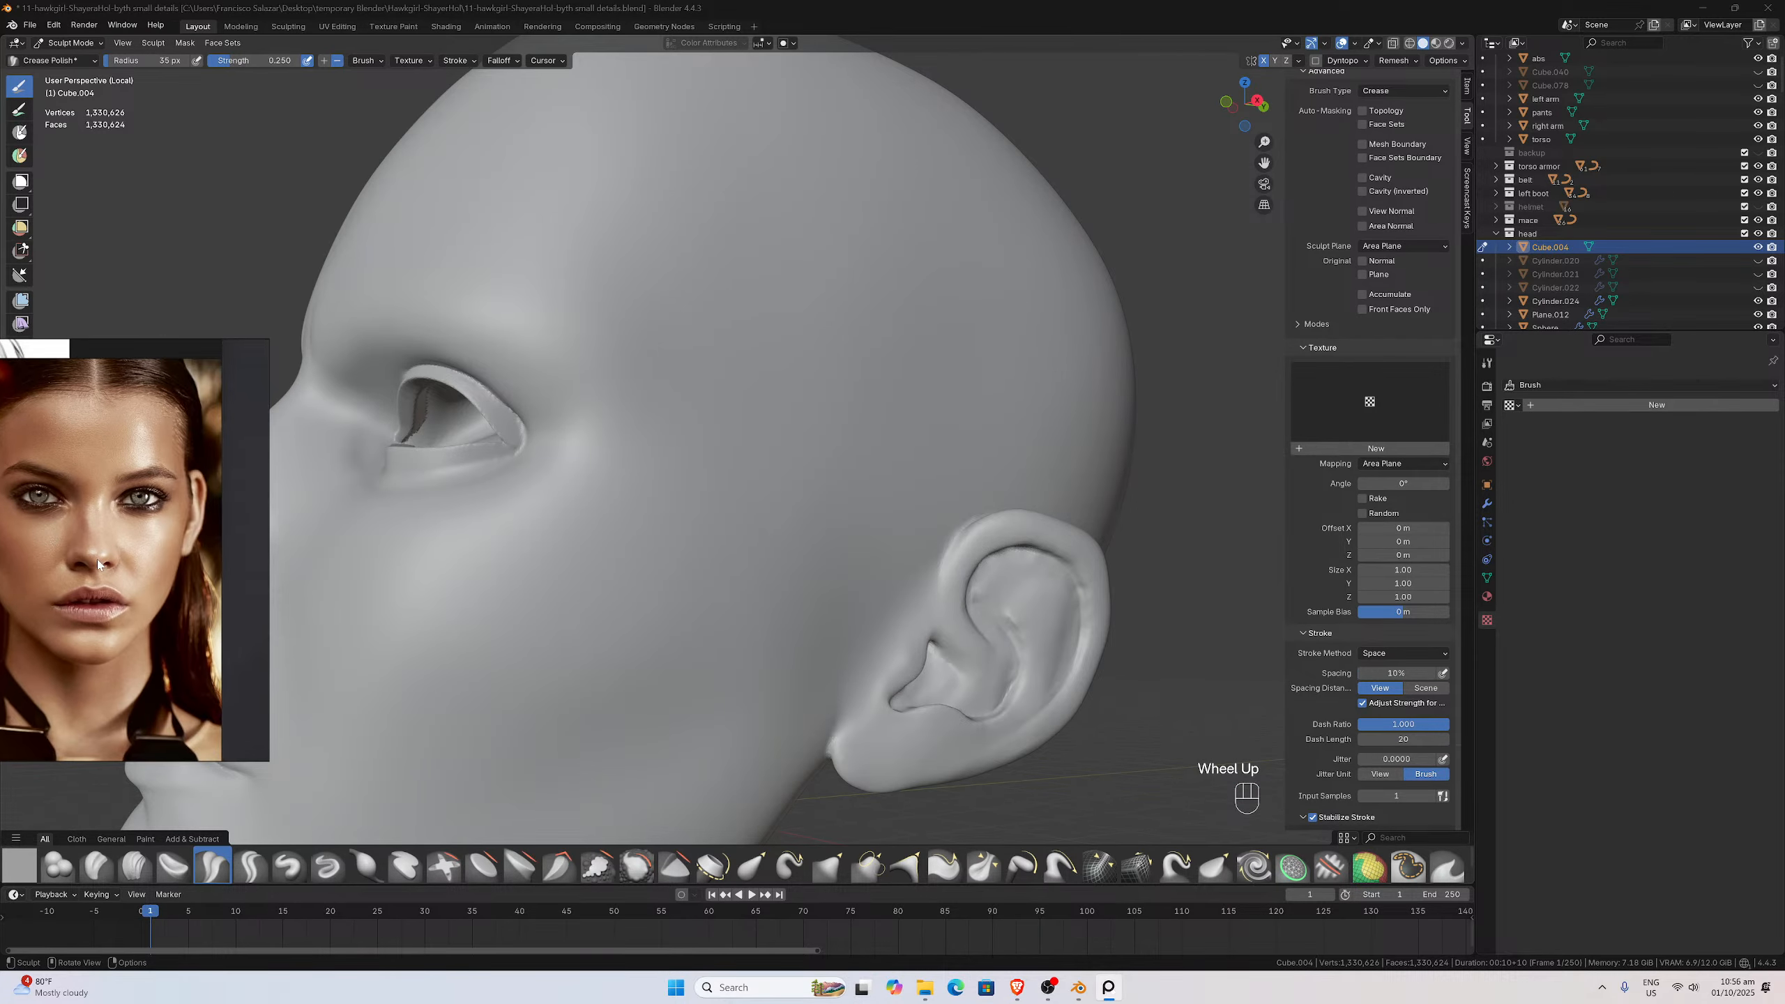
scroll(97, 565, "down", 3)
scroll(174, 585, "up", 7)
middle_click_drag(179, 566, 115, 564)
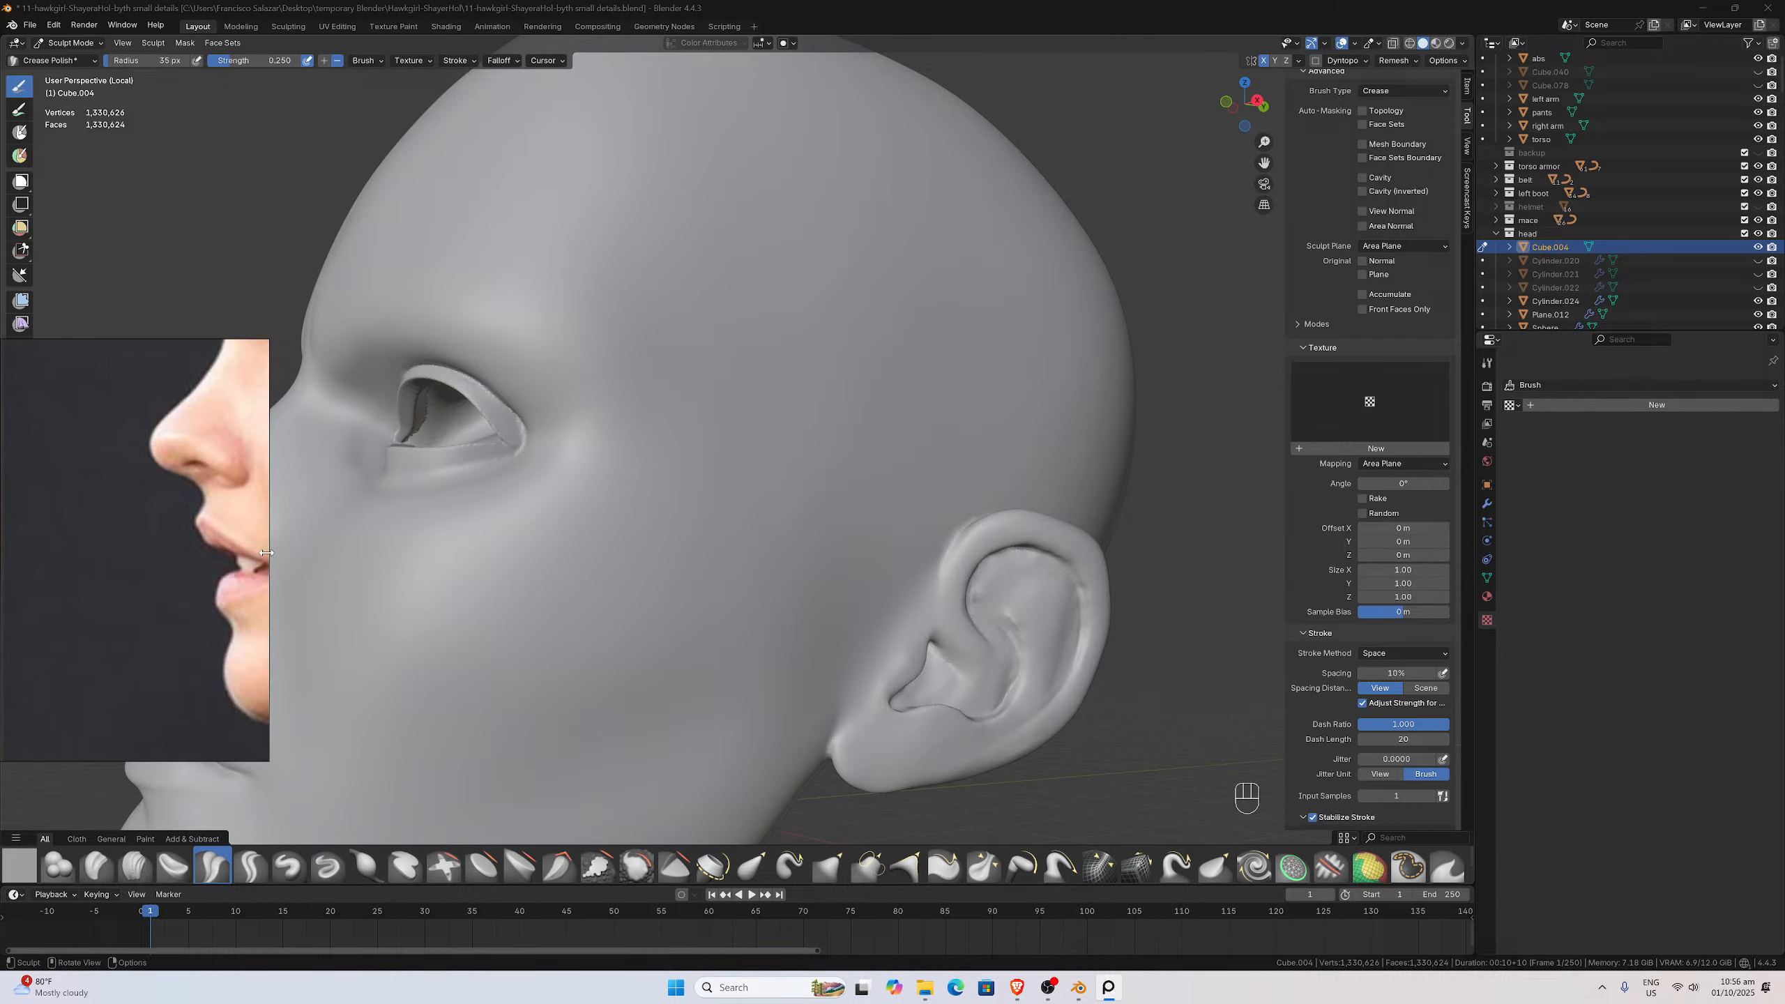
Crease the groove around the nostril wing, from its base up to where it meets the cheek
left_click_drag(1264, 163, 1623, 71)
scroll(832, 386, "up", 3)
middle_click_drag(762, 410, 731, 425)
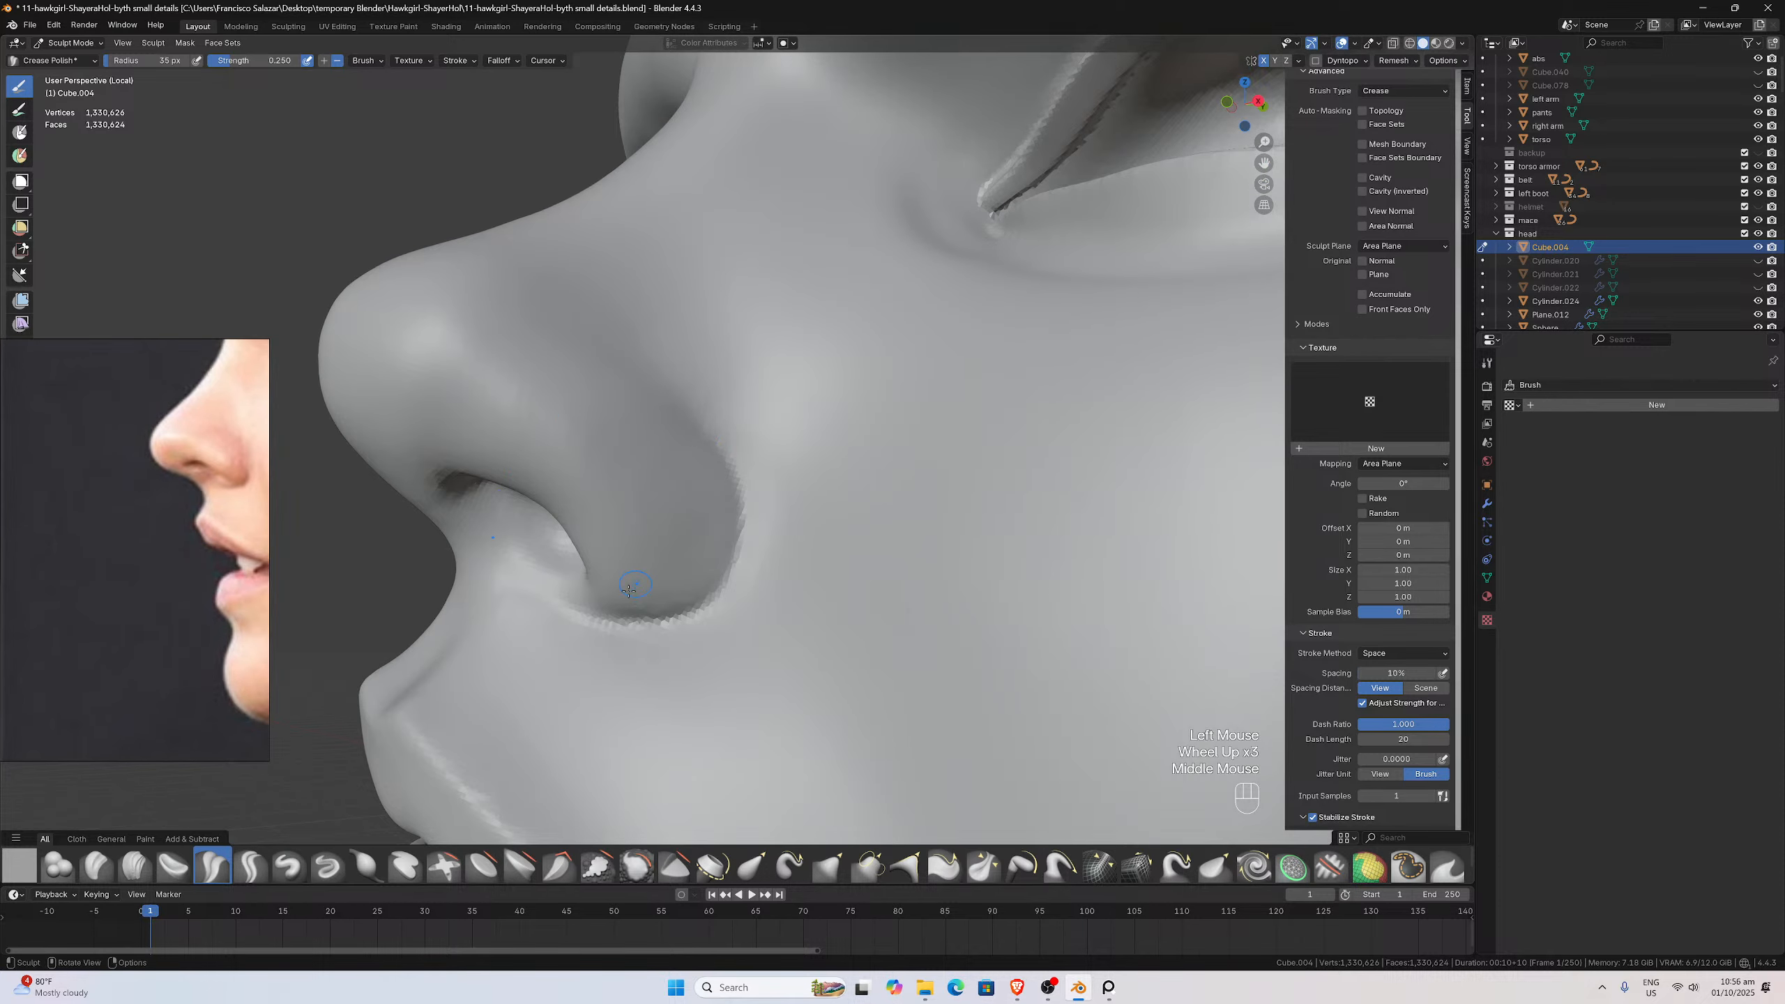
left_click_drag(591, 617, 631, 625)
left_click_drag(705, 417, 705, 415)
left_click_drag(583, 617, 587, 613)
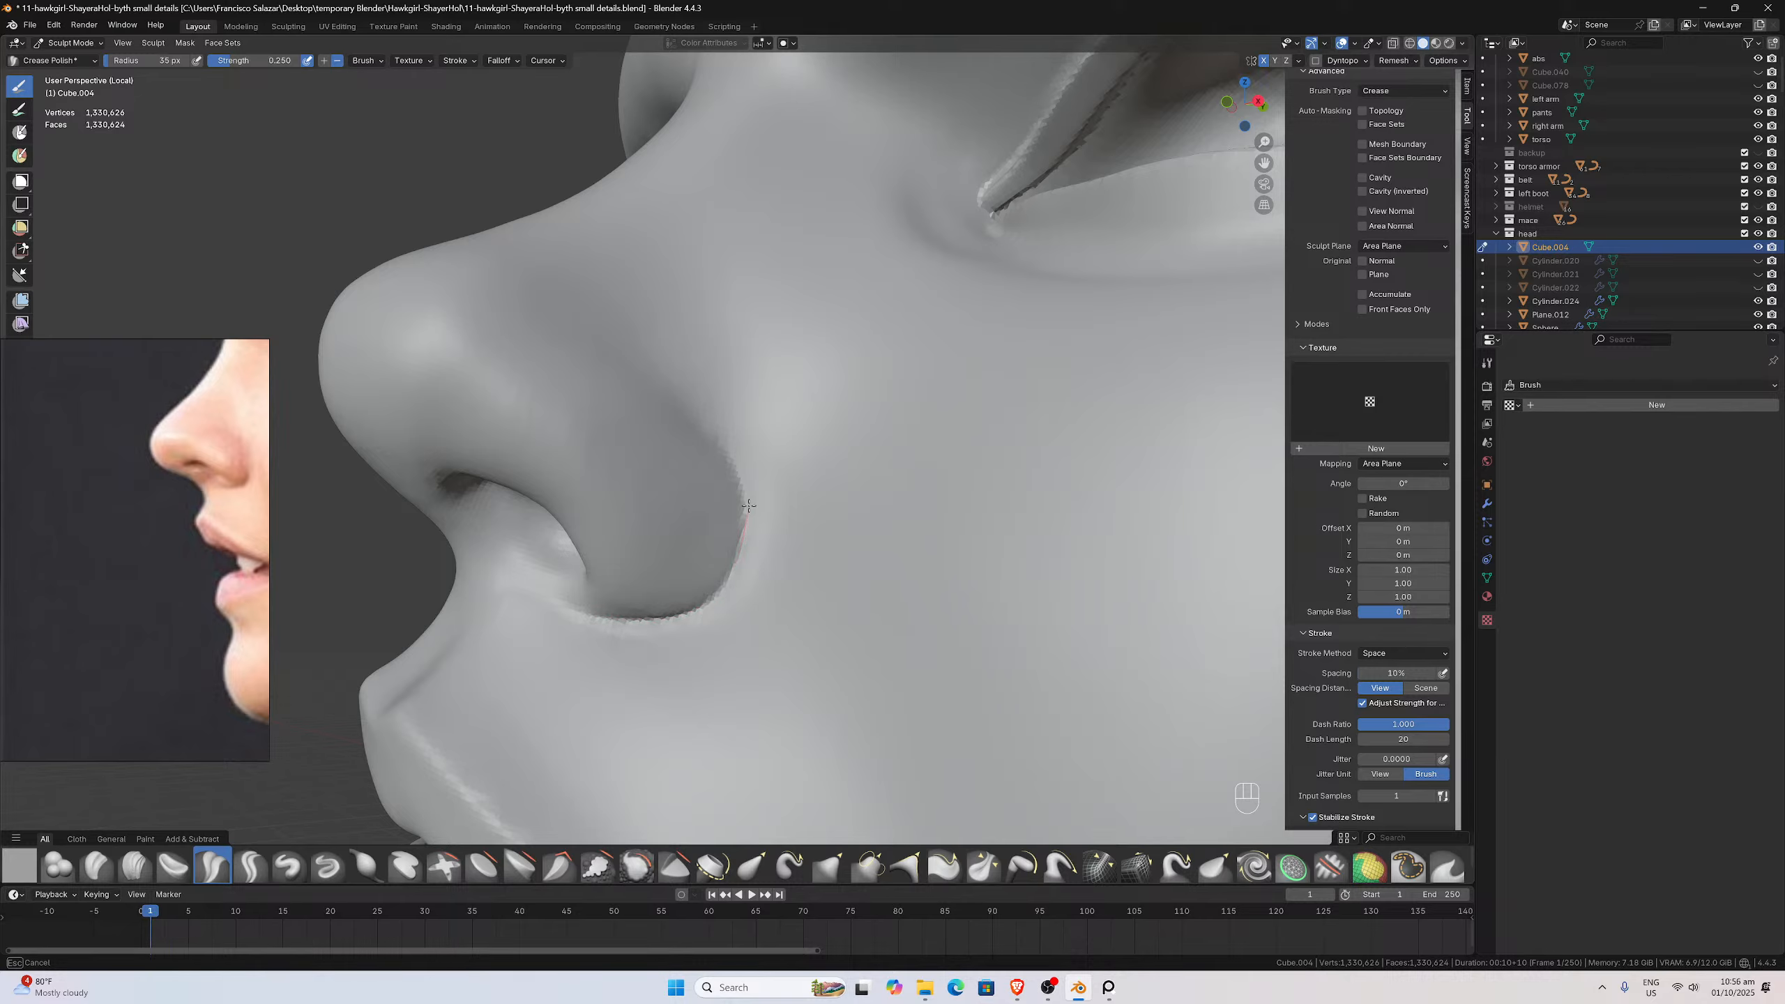
left_click_drag(691, 411, 709, 430)
Smooth the skin bordering the nostril wing crease, from beneath the nostril up to the cheek
scroll(724, 506, "down", 3)
scroll(730, 520, "up", 5)
scroll(721, 616, "down", 2)
scroll(637, 717, "up", 1)
scroll(589, 689, "down", 1)
scroll(586, 725, "up", 1)
left_click_drag(521, 735, 601, 737, "shift")
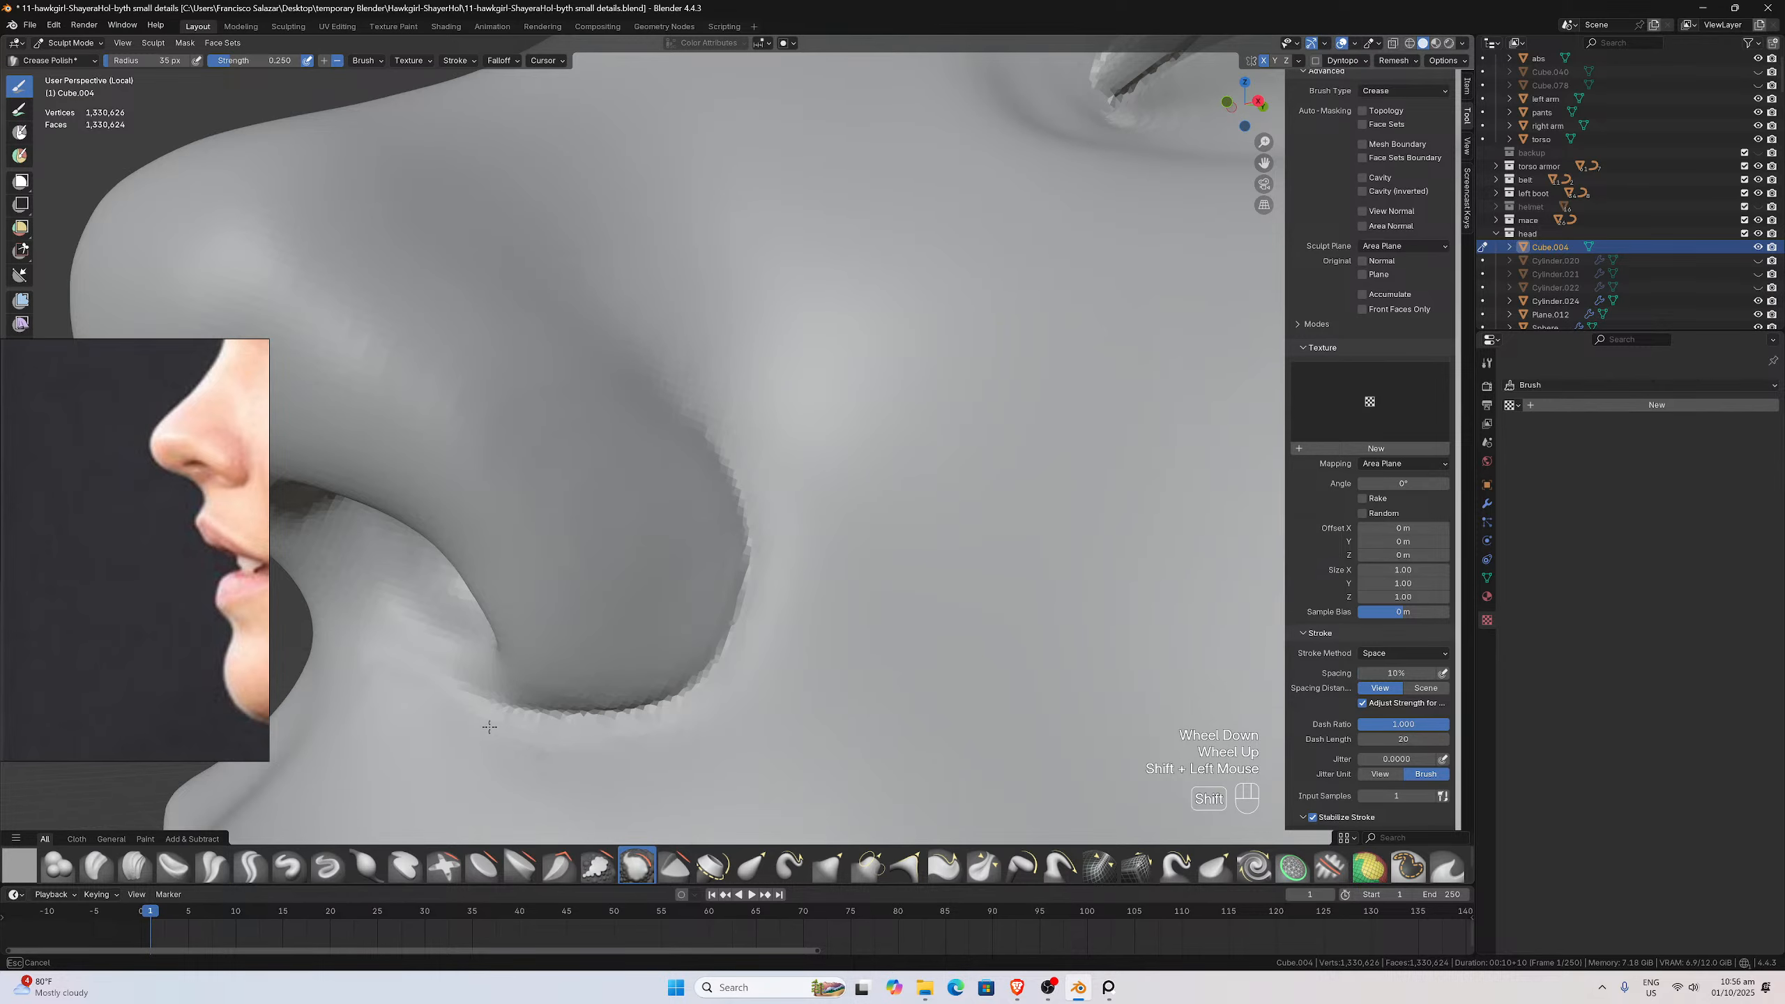
left_click_drag(722, 702, 770, 575, "shift")
left_click_drag(735, 444, 710, 395, "shift")
left_click_drag(710, 395, 686, 439, "shift")
Check the nose and mouth on the sculpt, and bring the front reference photo's lips into view
scroll(728, 558, "down", 3)
middle_click_drag(729, 558, 874, 566)
scroll(893, 449, "up", 2)
scroll(874, 566, "up", 1)
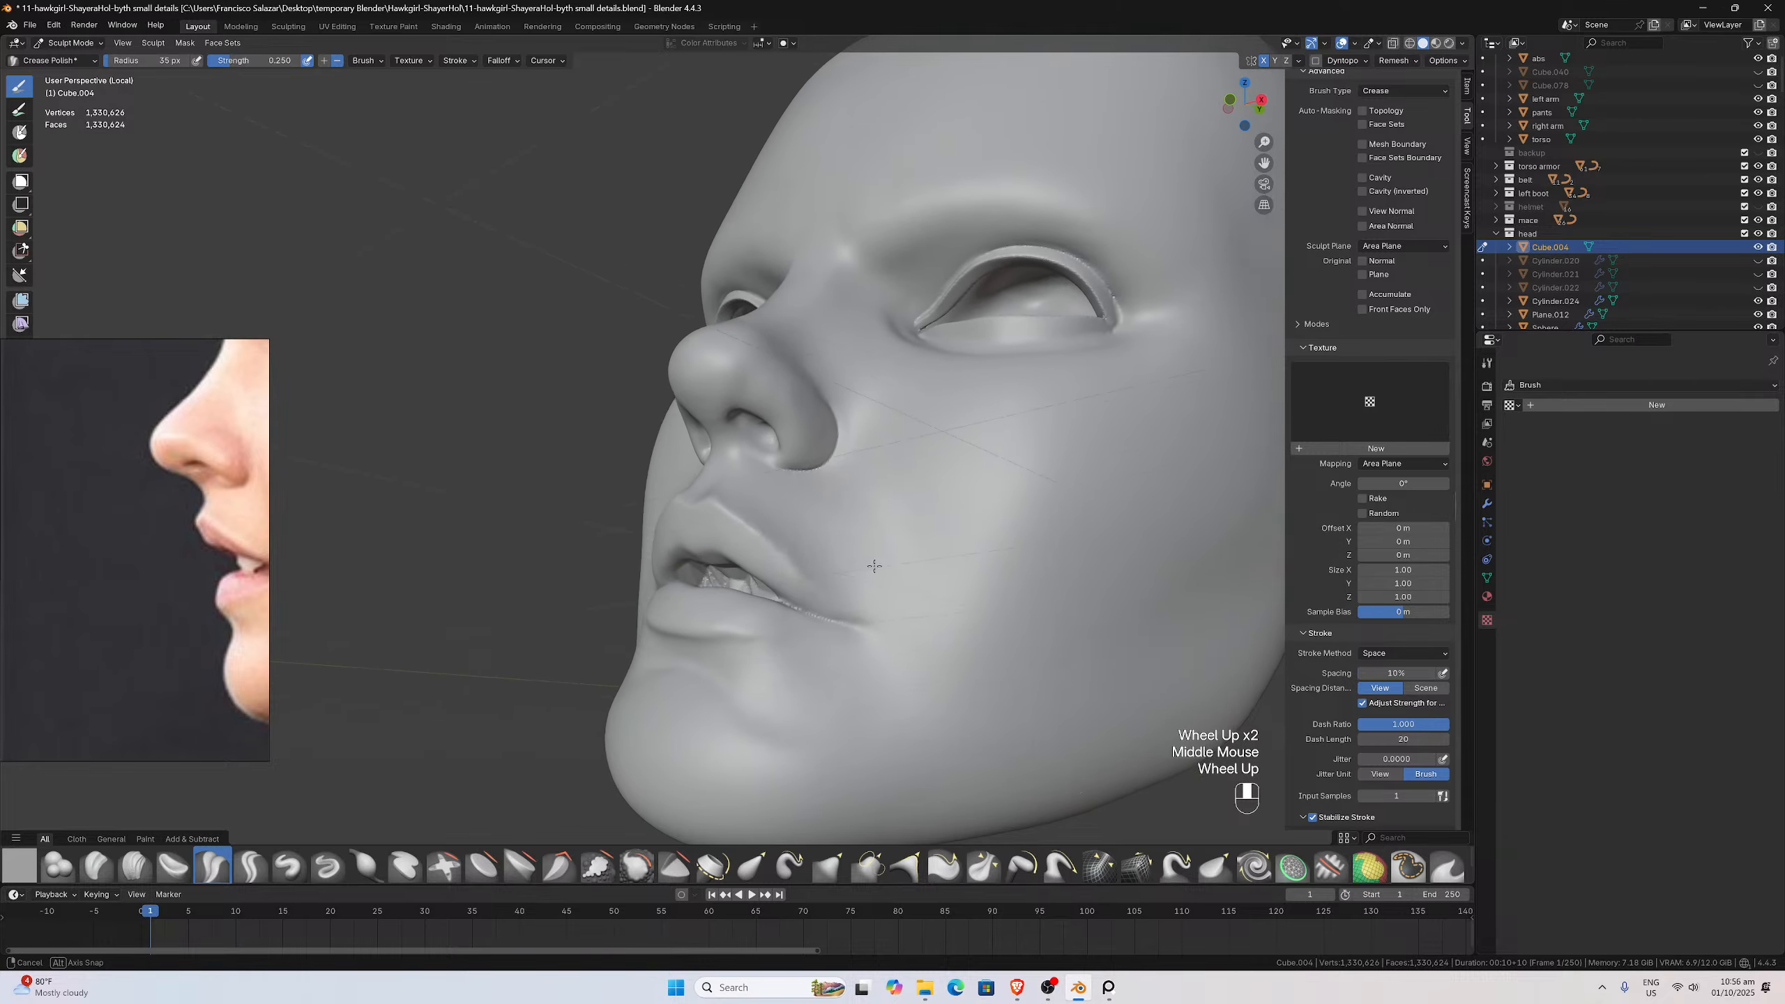
scroll(874, 566, "down", 1)
scroll(89, 532, "down", 3)
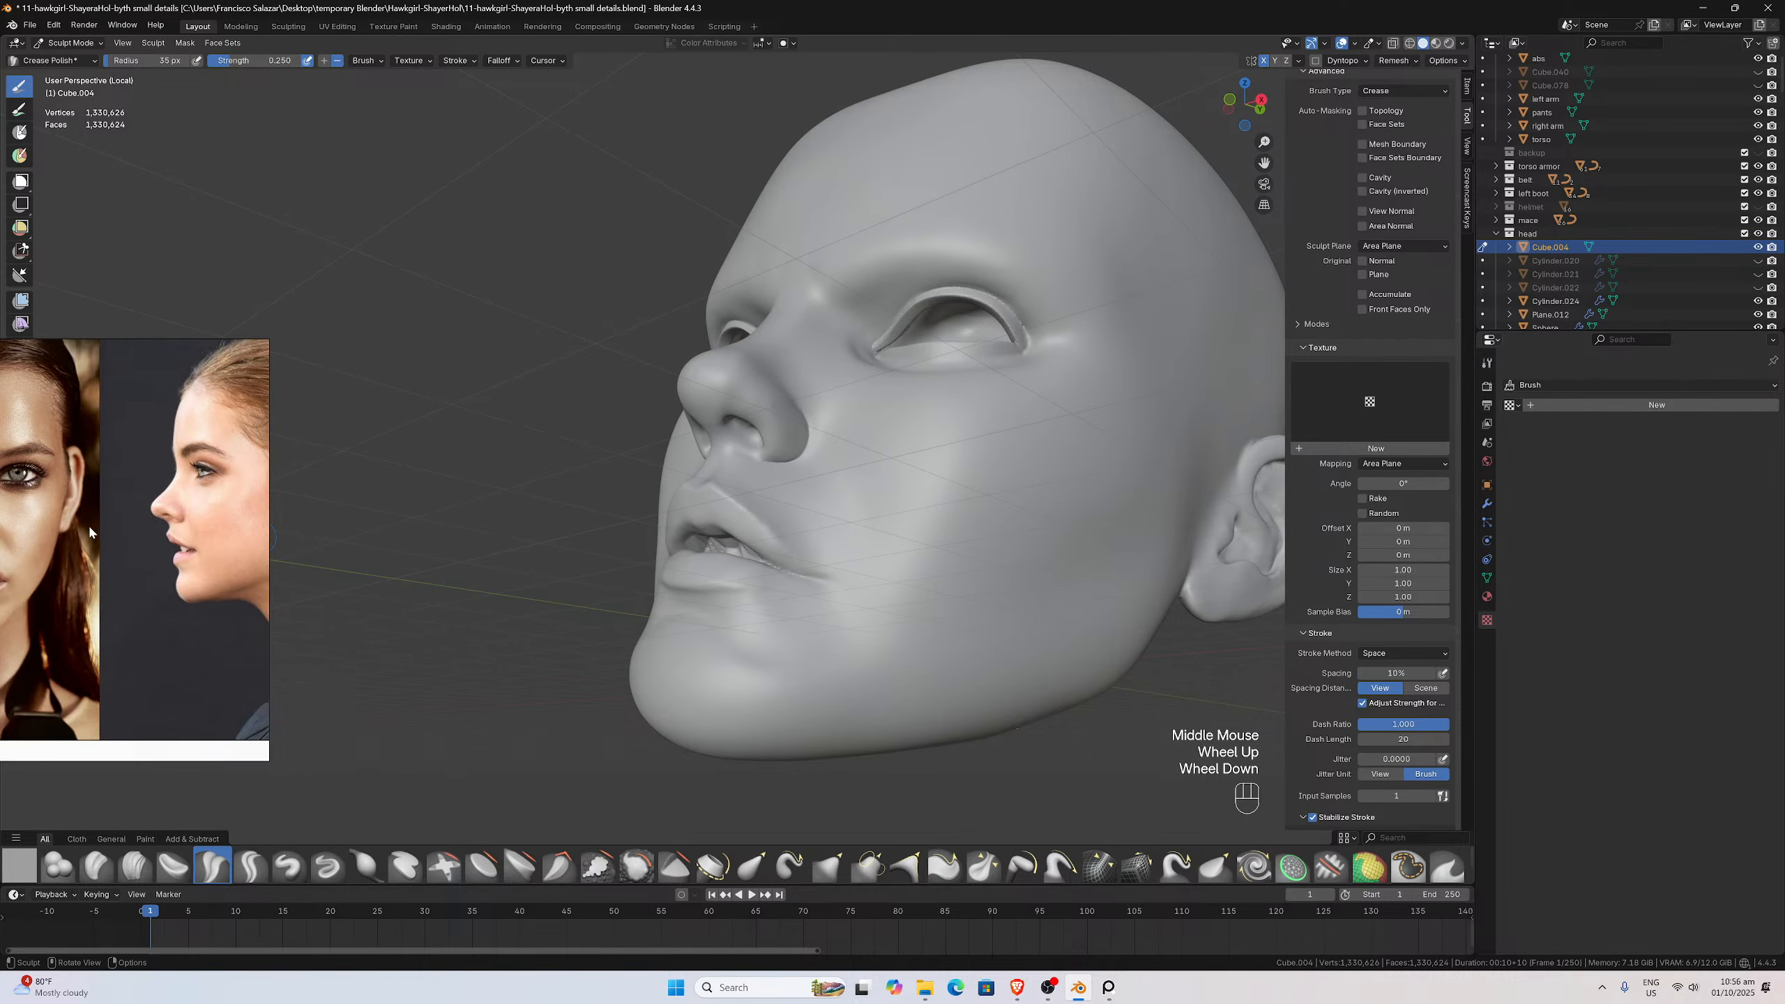
scroll(207, 529, "down", 2)
middle_click_drag(53, 549, 126, 531)
scroll(115, 531, "up", 6)
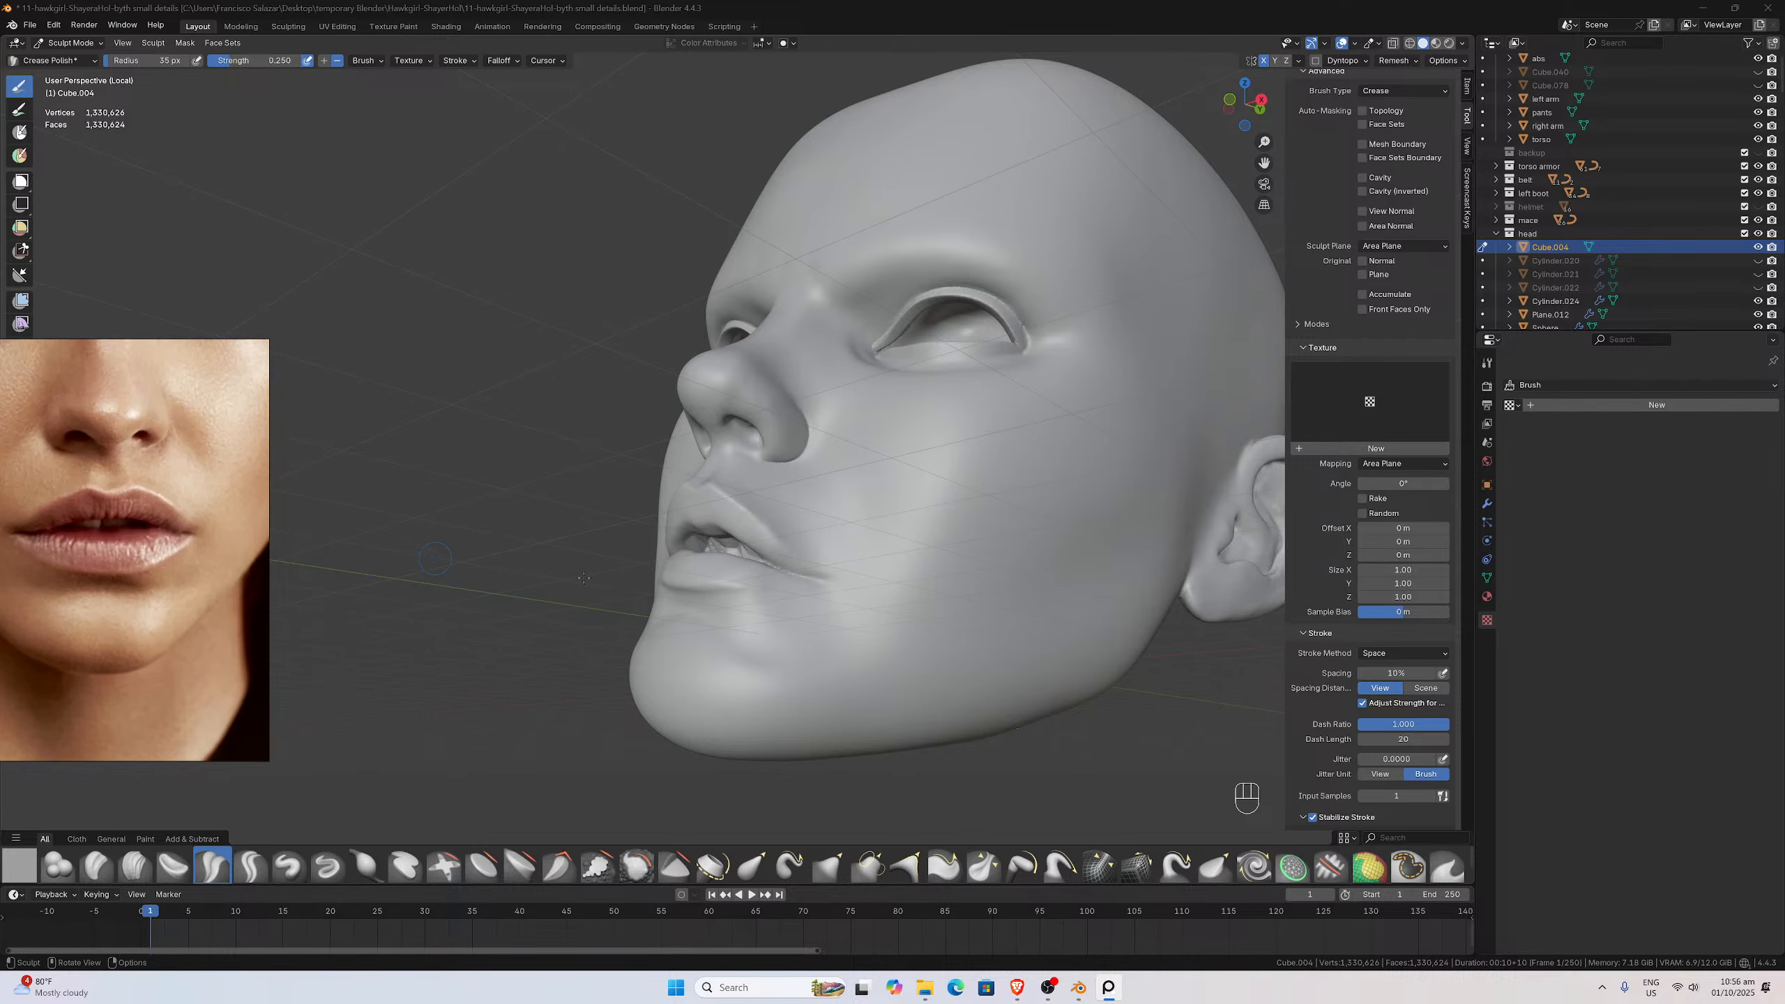
Crease the line between the lips out past the corner of the mouth
scroll(583, 578, "up", 1)
middle_click_drag(583, 578, 670, 573)
scroll(670, 572, "up", 2)
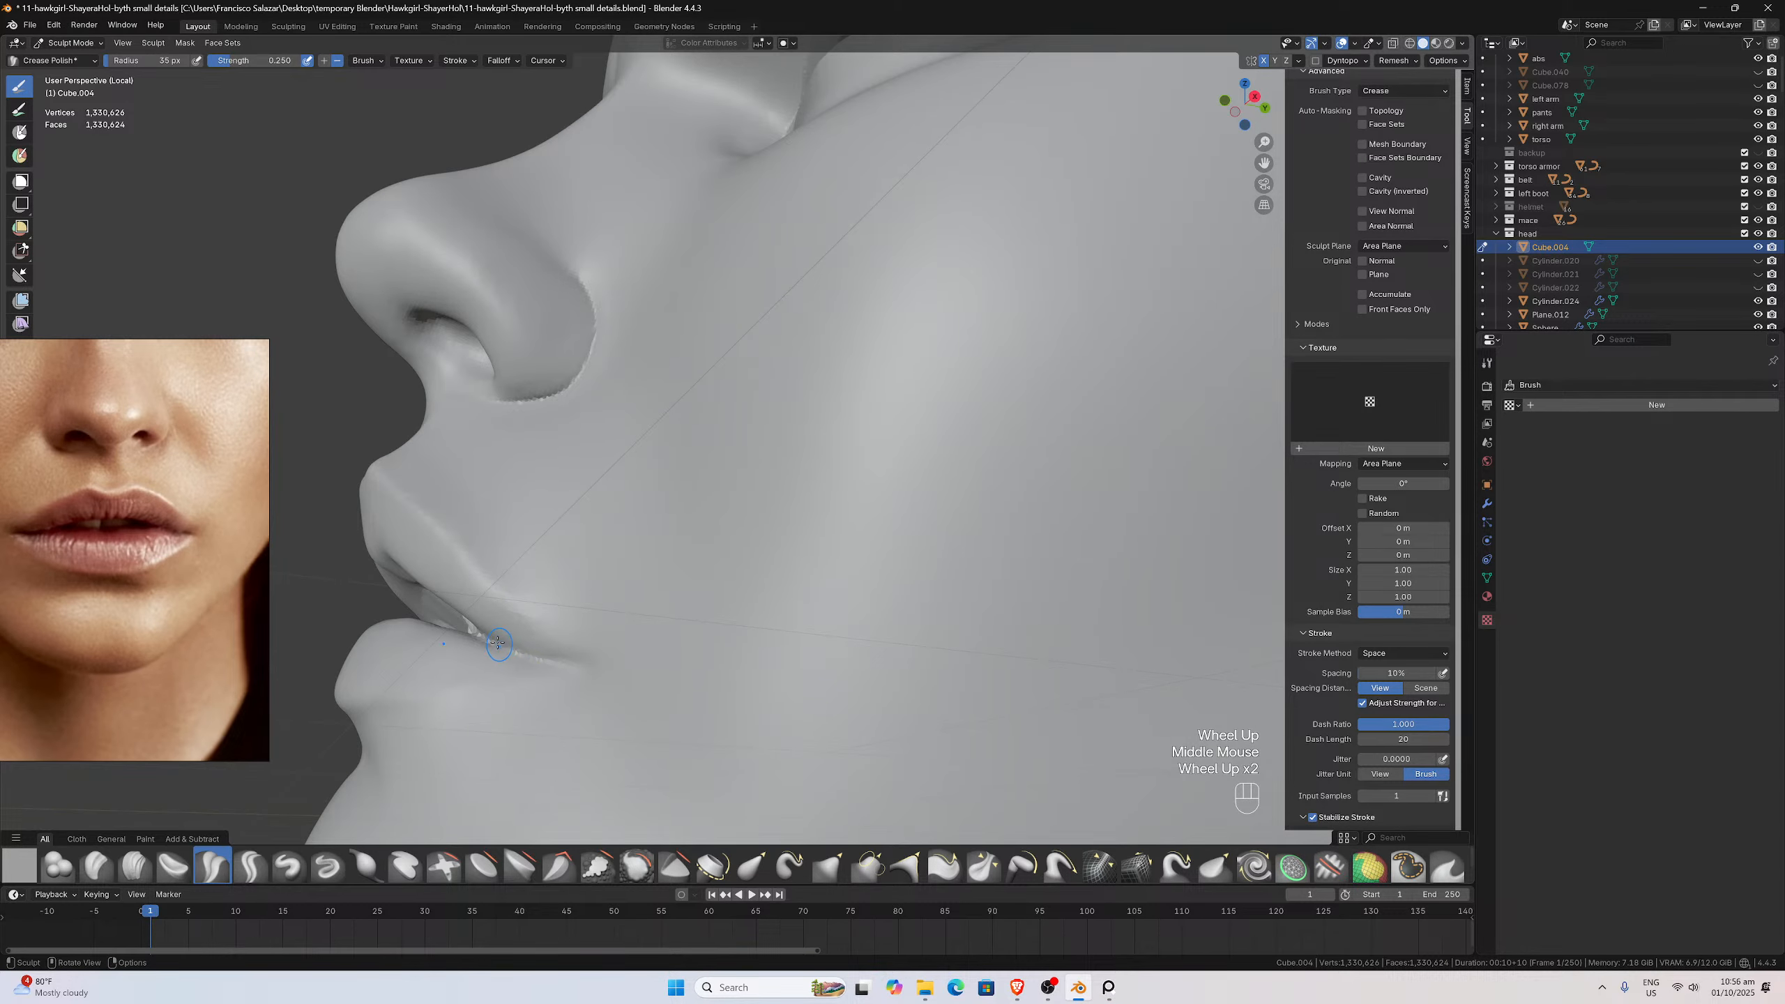
left_click_drag(485, 637, 617, 678)
mouse_move(617, 678)
middle_mouse_down()
mouse_move(702, 682)
mouse_move(801, 723)
mouse_move(764, 688)
mouse_move(847, 736)
middle_mouse_up()
scroll(703, 682, "down", 2)
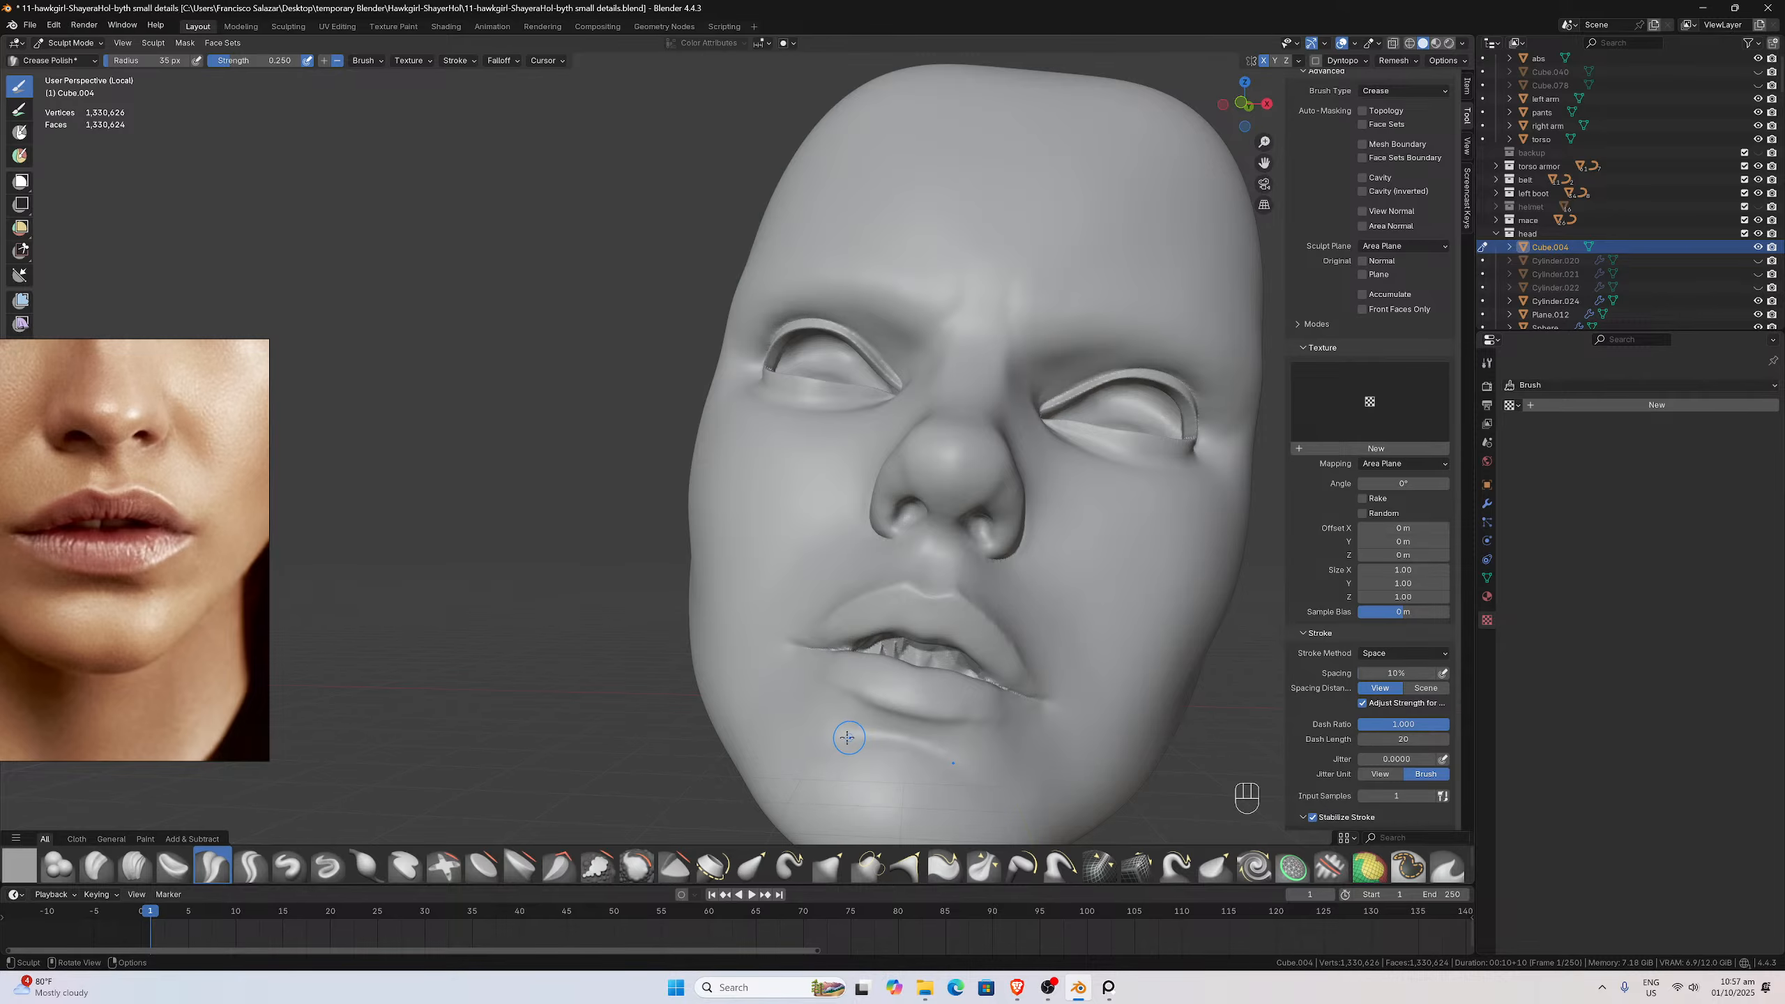
Choose the Pinch/Magnify brush and enable Stabilize Stroke for working on the mouth corner
left_click_drag(848, 737, 932, 747)
scroll(869, 728, "up", 2)
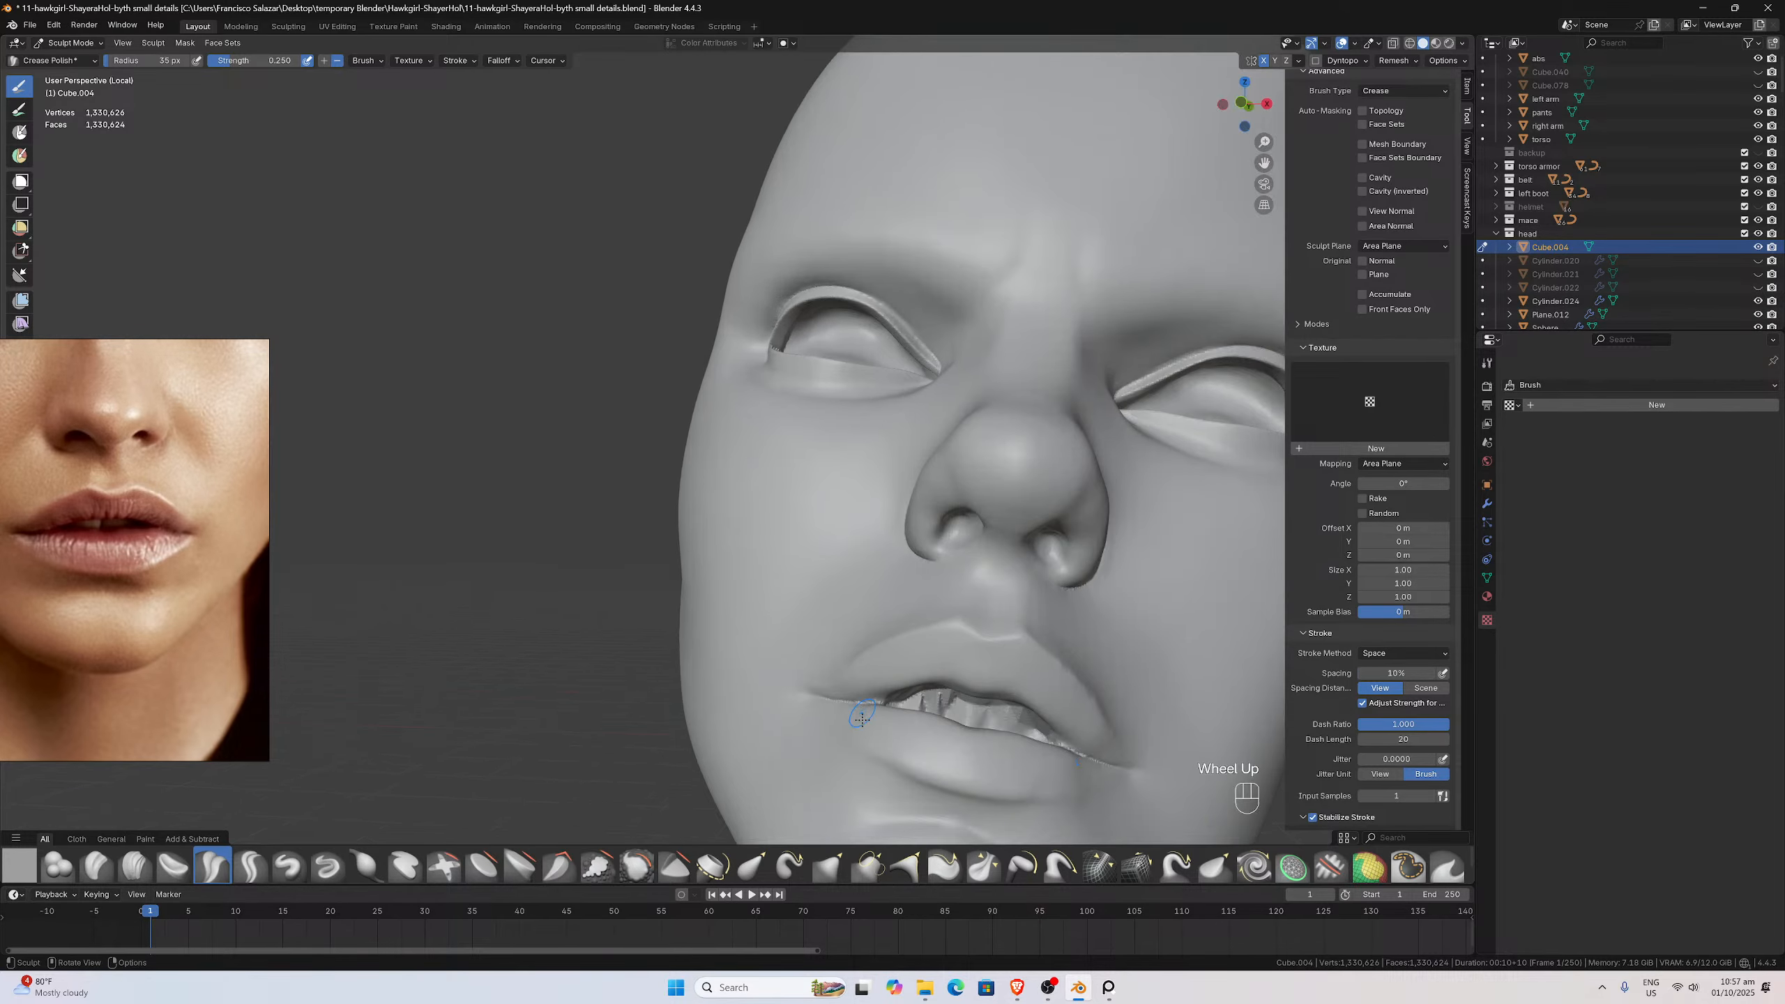
middle_click_drag(866, 725, 854, 703)
scroll(865, 725, "down", 2)
scroll(852, 700, "up", 2)
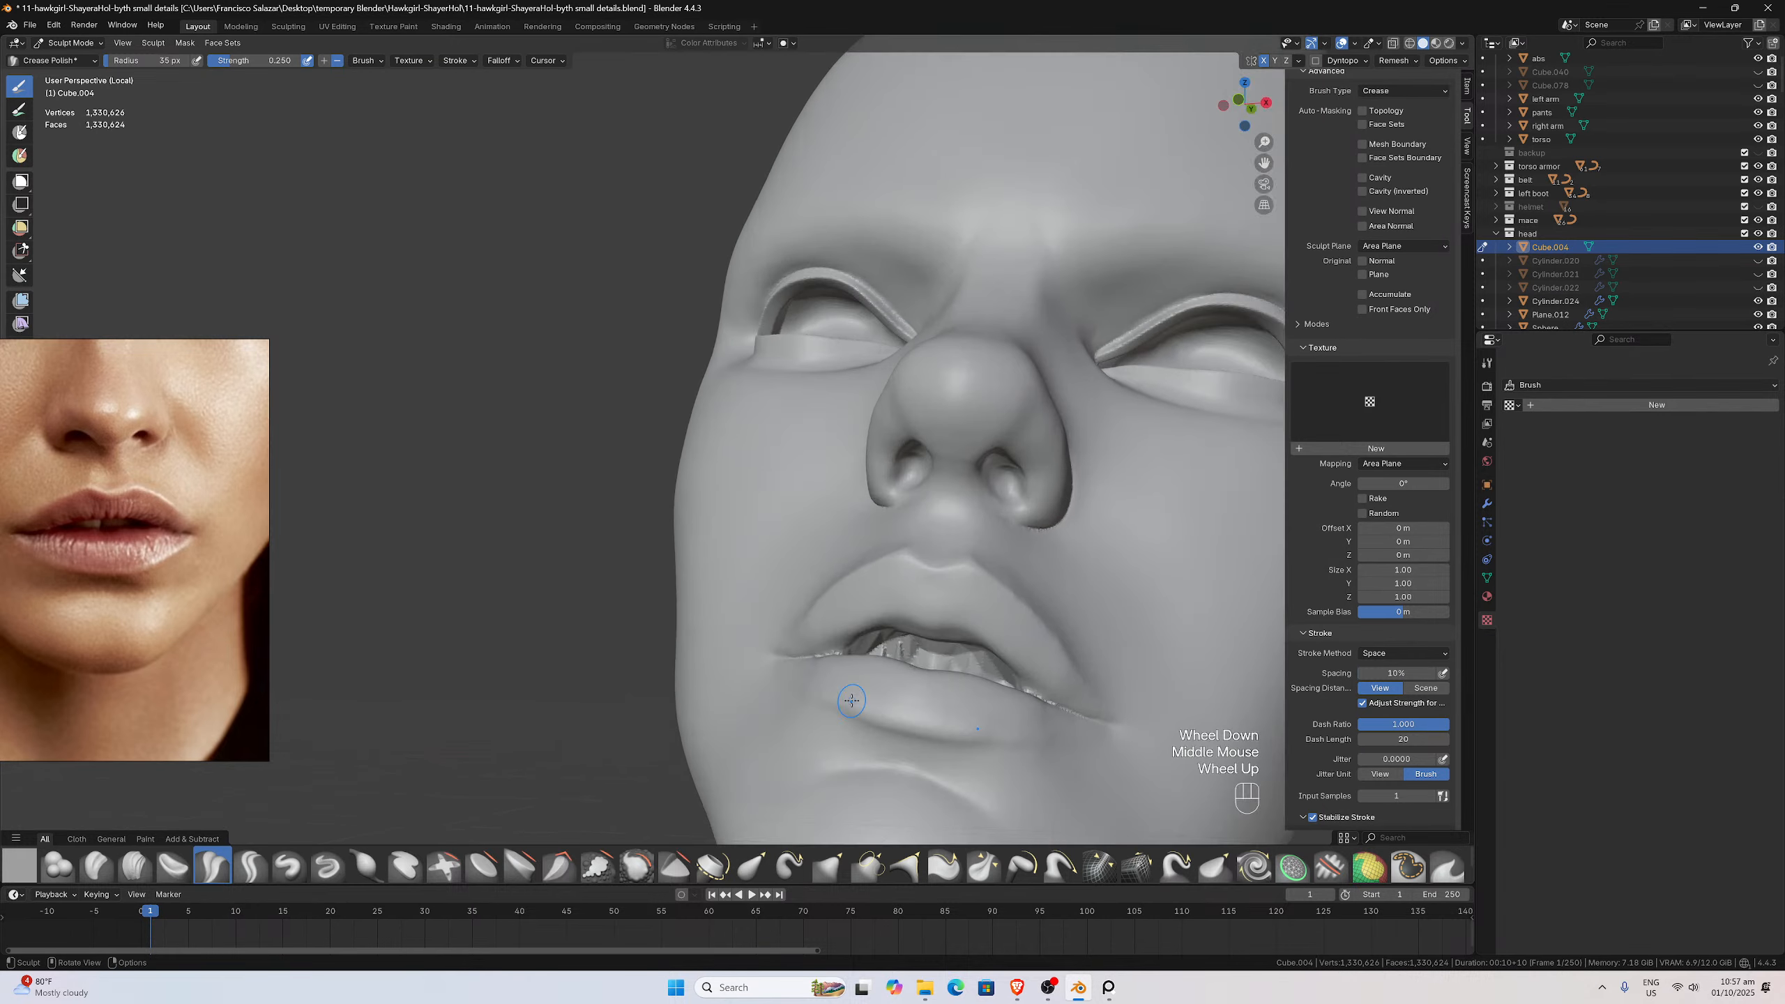
left_click(981, 864)
left_click(455, 60)
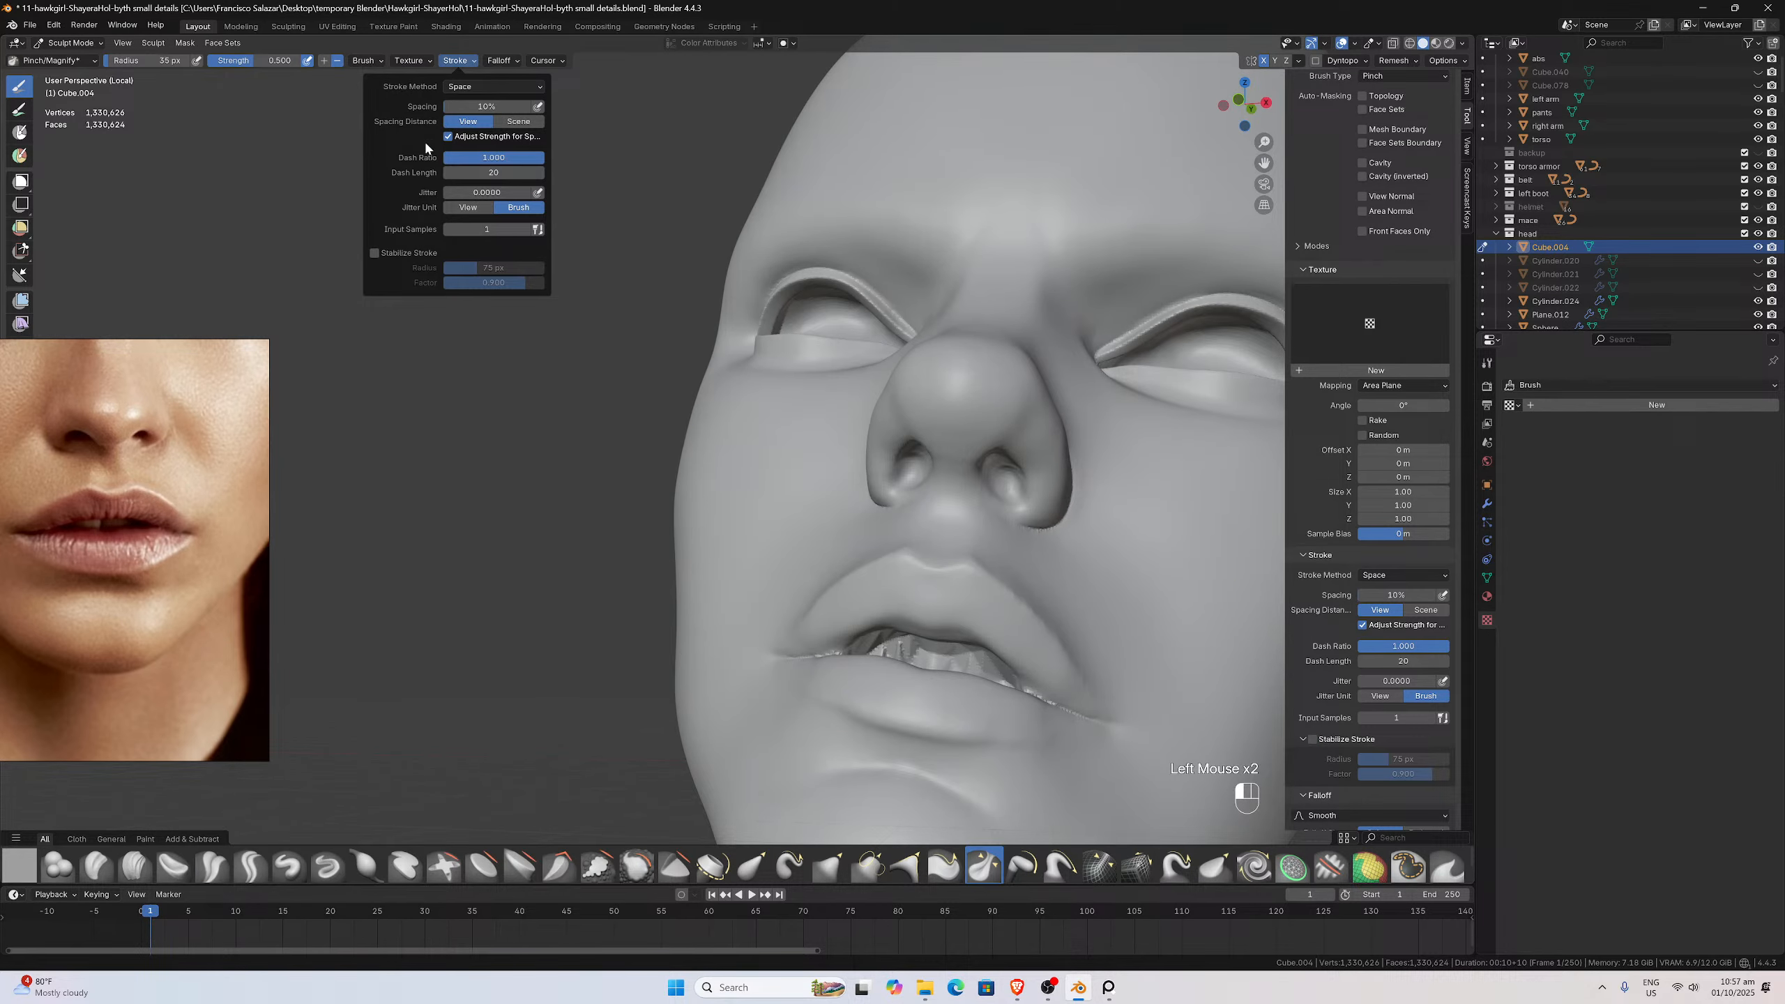
left_click(374, 254)
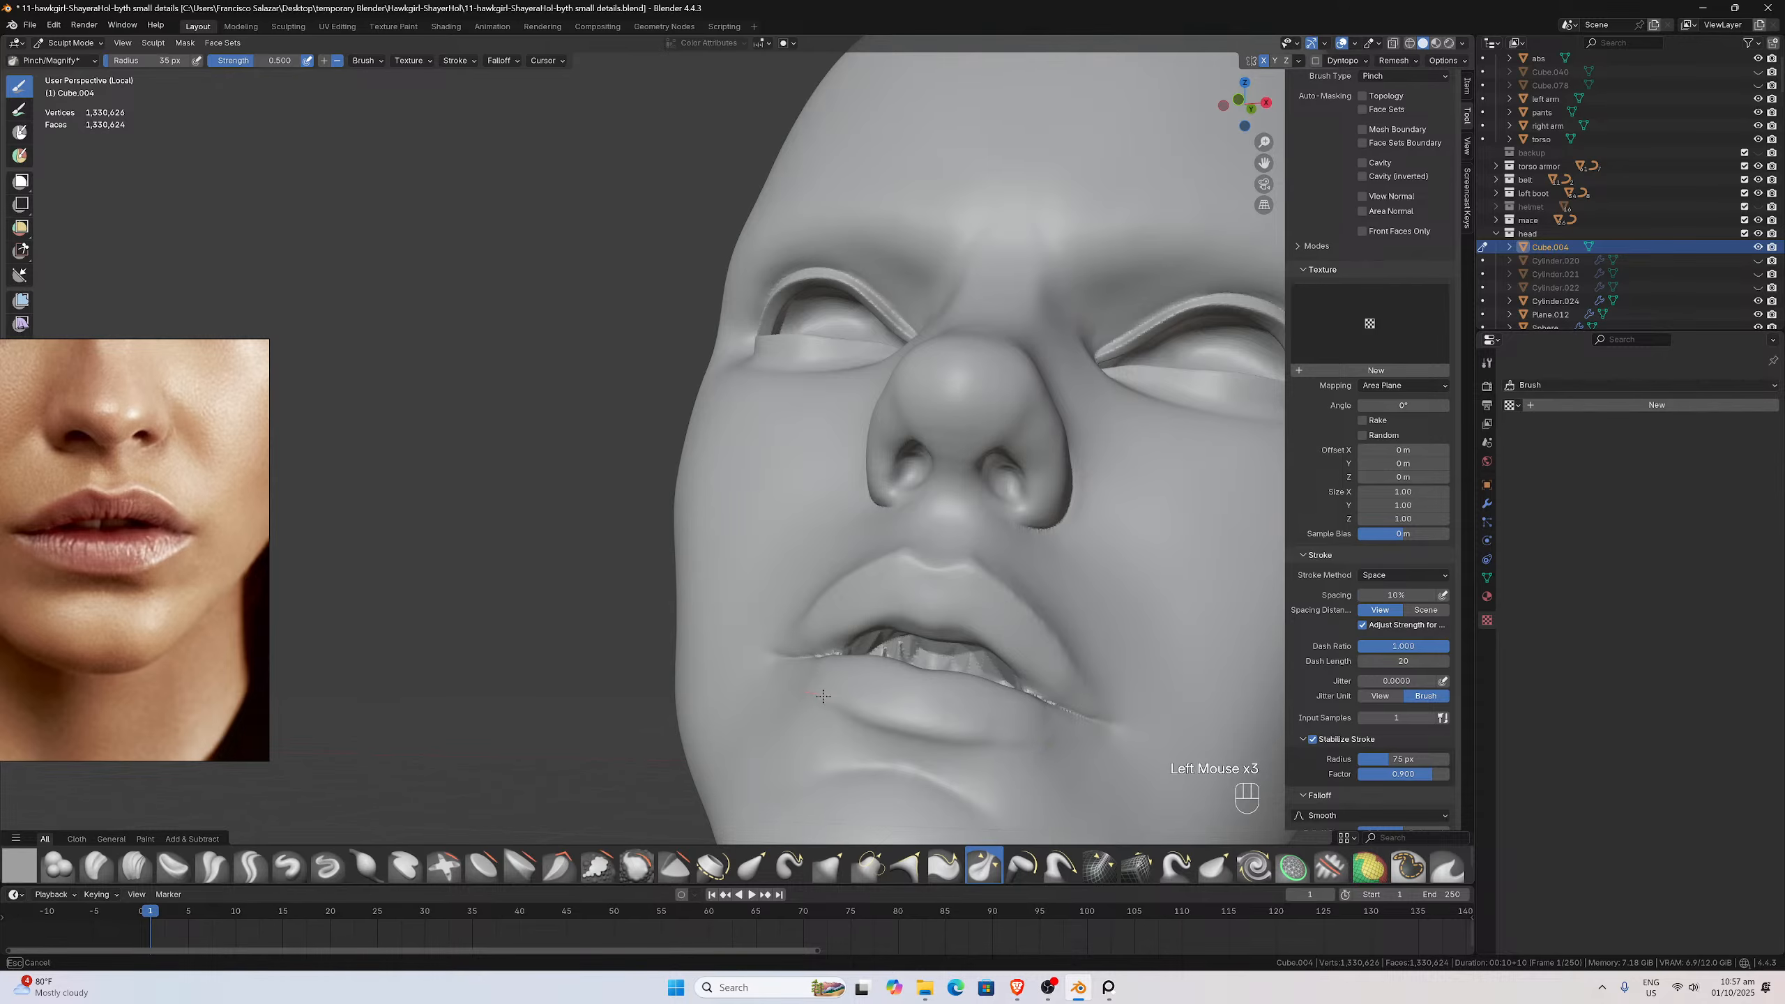
Pinch the crease between the lips from the corner of the mouth inward
left_click_drag(951, 740, 967, 742)
middle_click_drag(942, 644, 936, 673)
mouse_move(814, 683)
left_mouse_down()
mouse_move(922, 651)
mouse_move(912, 631)
mouse_move(891, 675)
left_mouse_up()
scroll(891, 675, "down", 2)
middle_click_drag(891, 674, 908, 717)
Reshape the nostril opening and the base of its wing with the Grab brush at a 129 px radius
mouse_move(914, 642)
middle_mouse_down()
mouse_move(886, 578)
mouse_move(913, 520)
mouse_move(1047, 473)
middle_mouse_up()
scroll(896, 556, "up", 2)
scroll(959, 516, "up", 1)
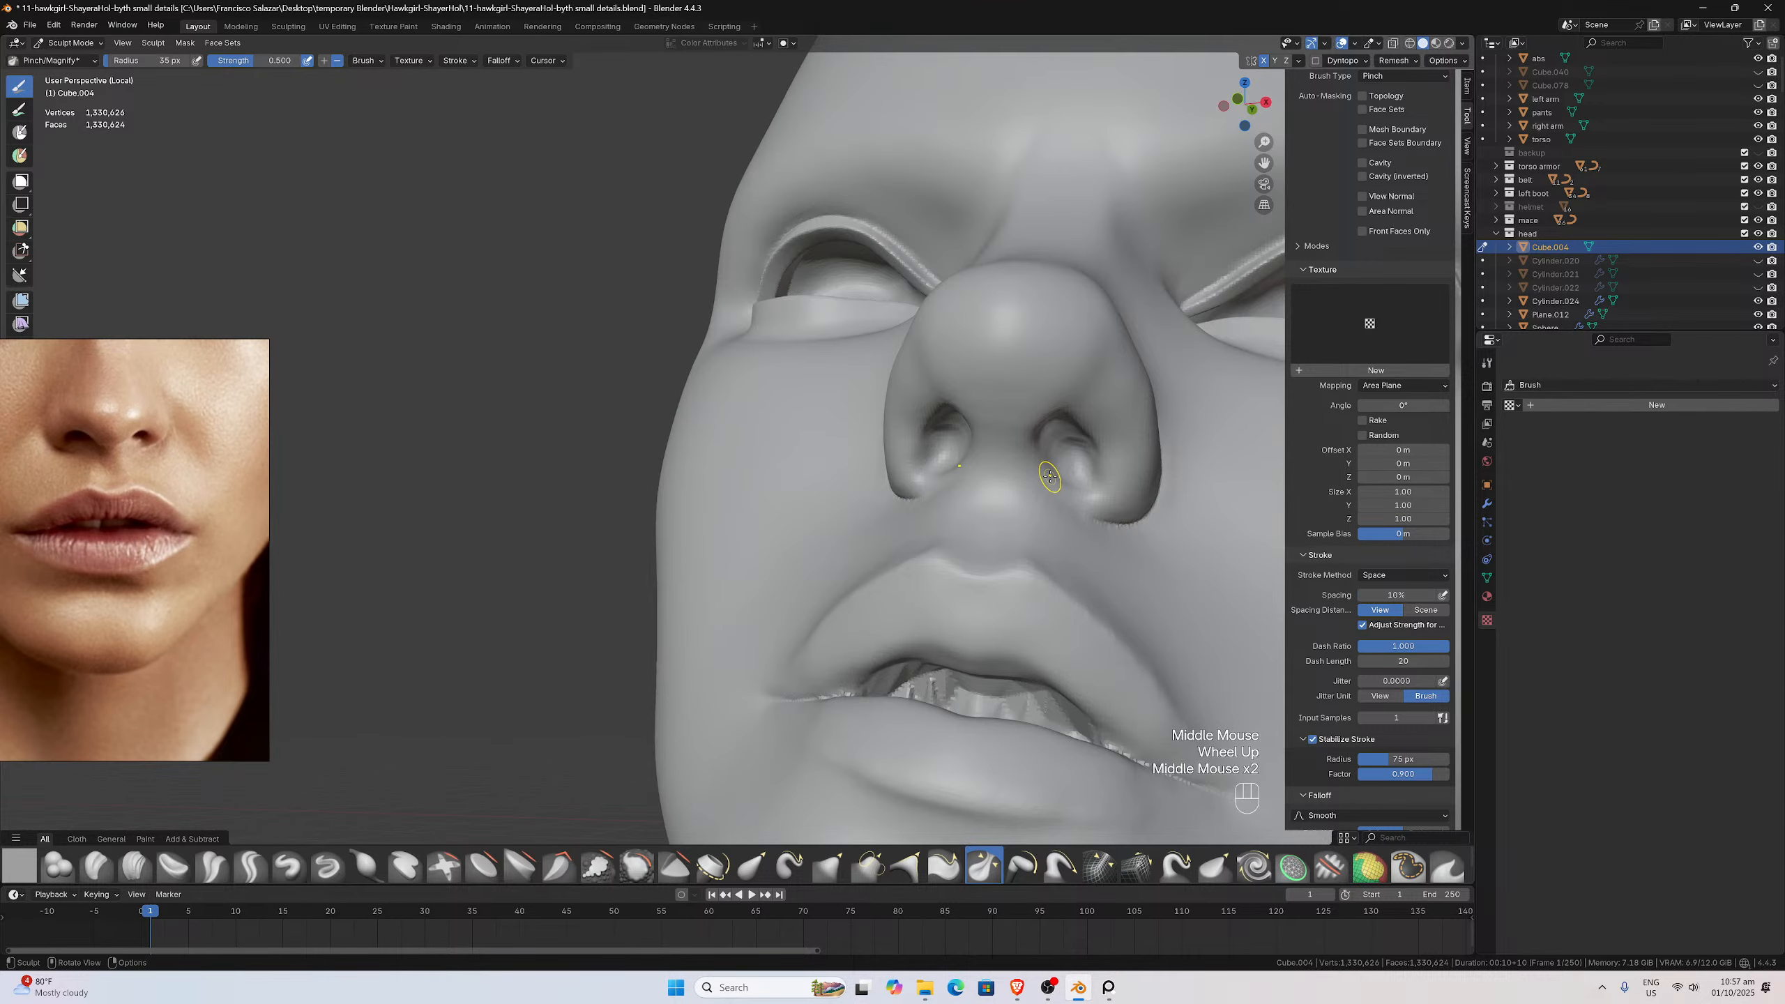
key("g")
key("f")
left_click(1085, 472)
left_click_drag(1094, 469, 1106, 468)
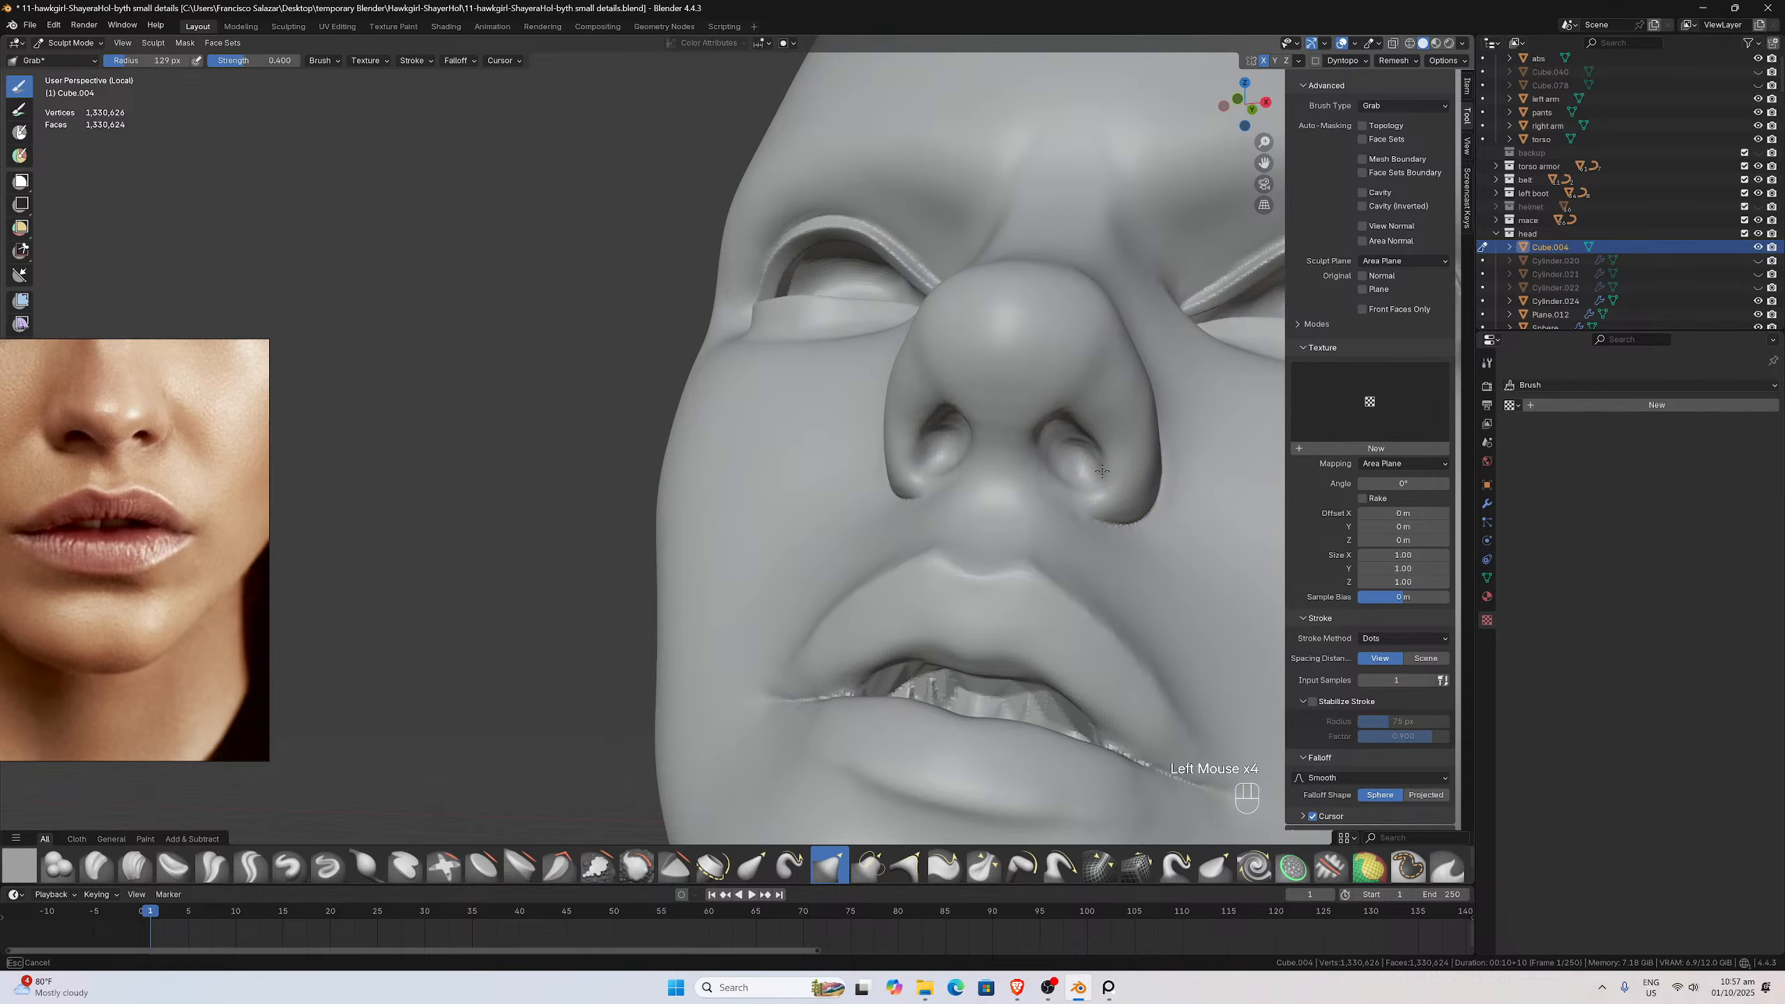
scroll(1116, 453, "up", 2)
left_click_drag(1263, 163, 1020, 198)
scroll(871, 511, "up", 1)
middle_click_drag(884, 517, 1088, 570)
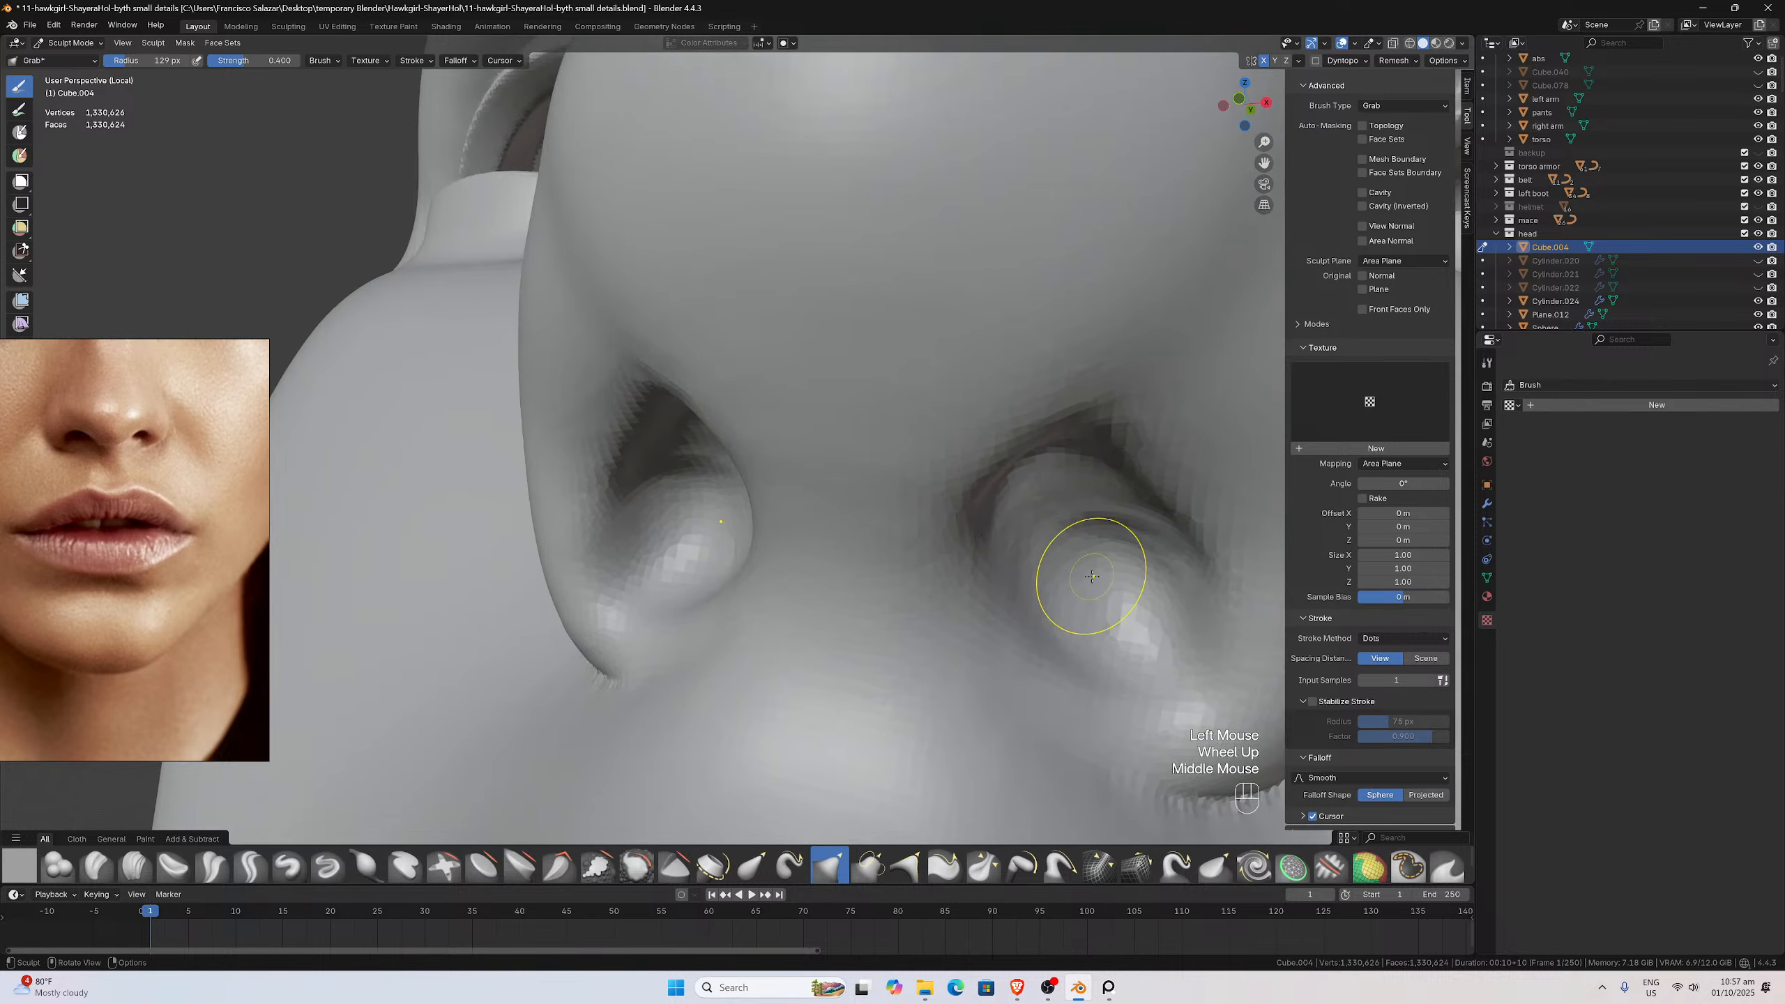
mouse_move(1179, 617)
left_mouse_down()
mouse_move(1214, 608)
mouse_move(1193, 578)
left_mouse_up()
scroll(1193, 578, "down", 1)
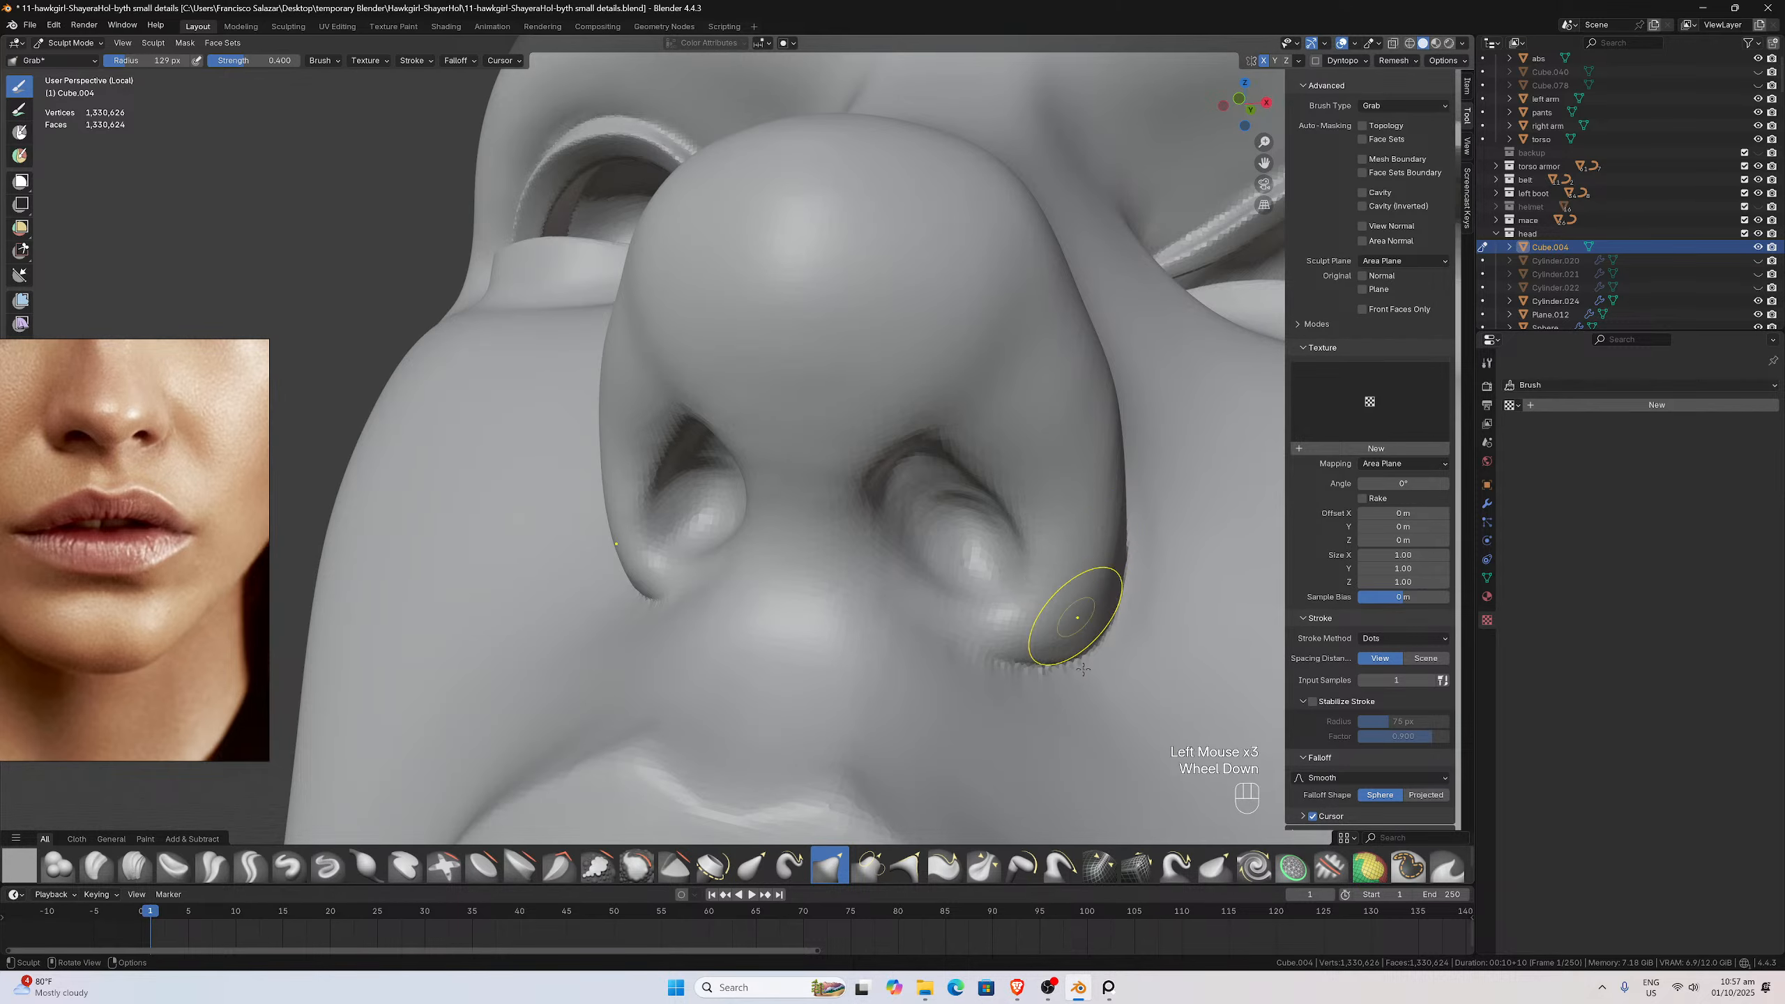
Tighten the outer and lower rim of the nostril with the Pinch/Magnify brush at an 80 px radius
left_click(983, 865)
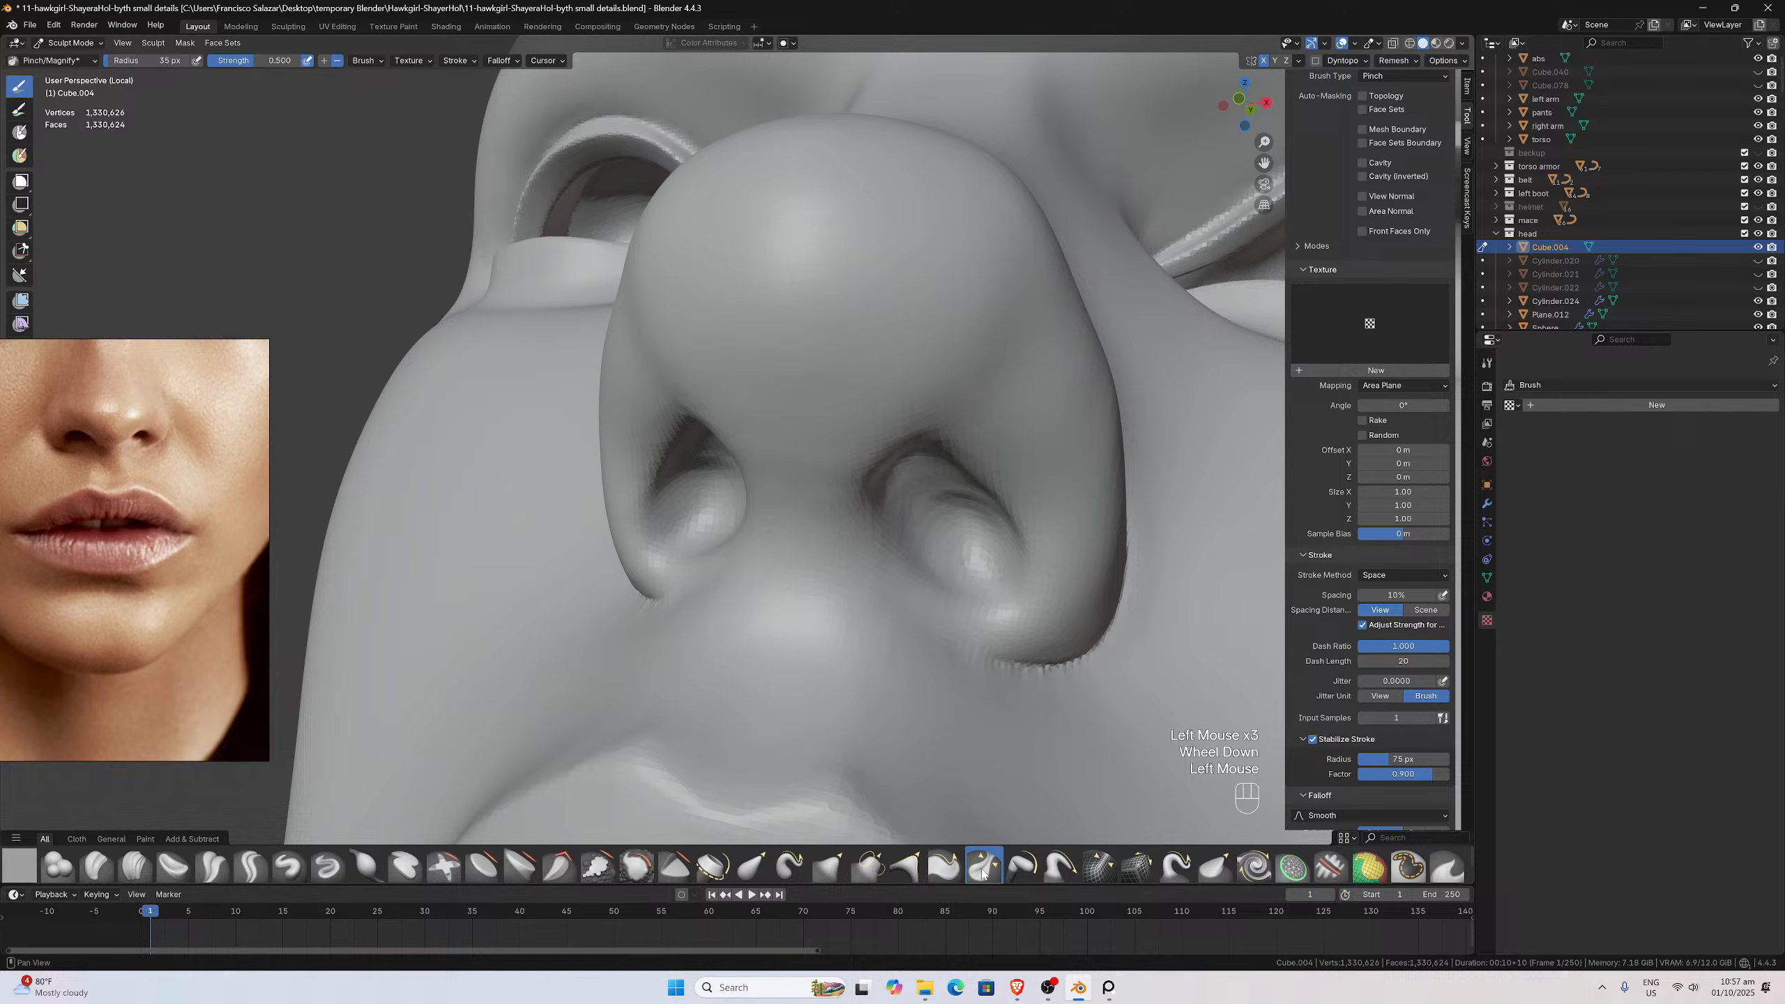
left_click(985, 605)
key("f")
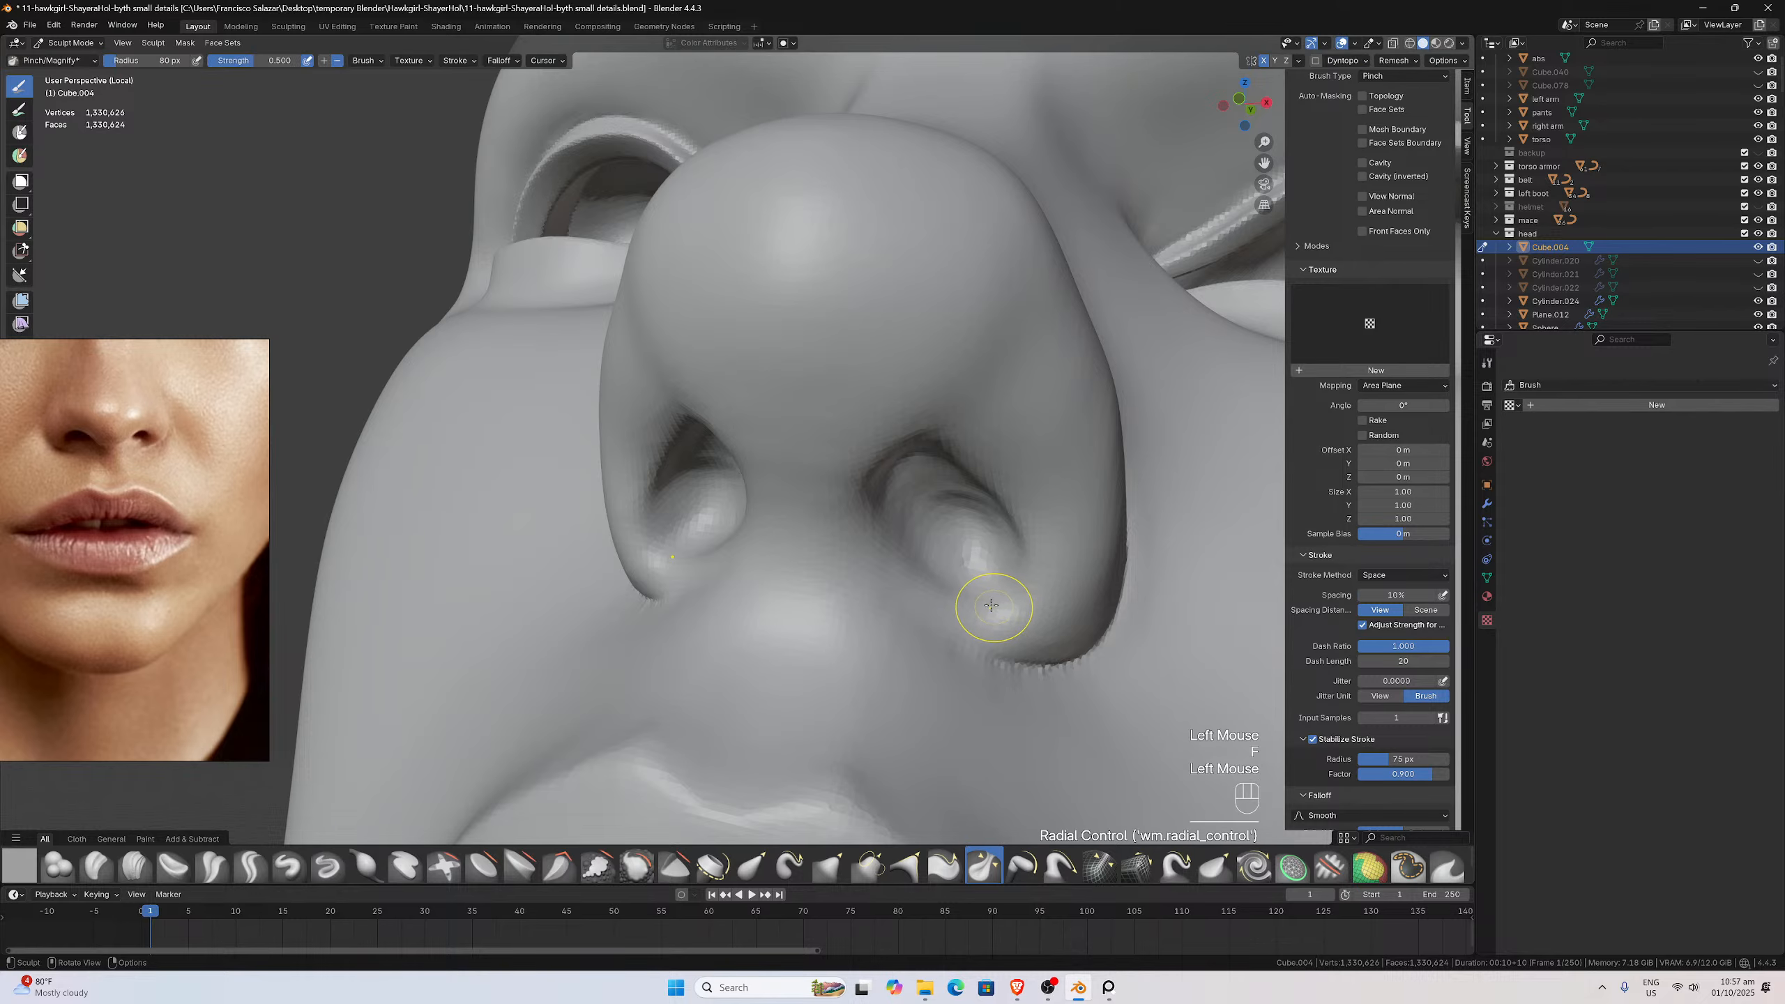
left_click(1079, 557)
middle_click_drag(944, 450, 934, 404)
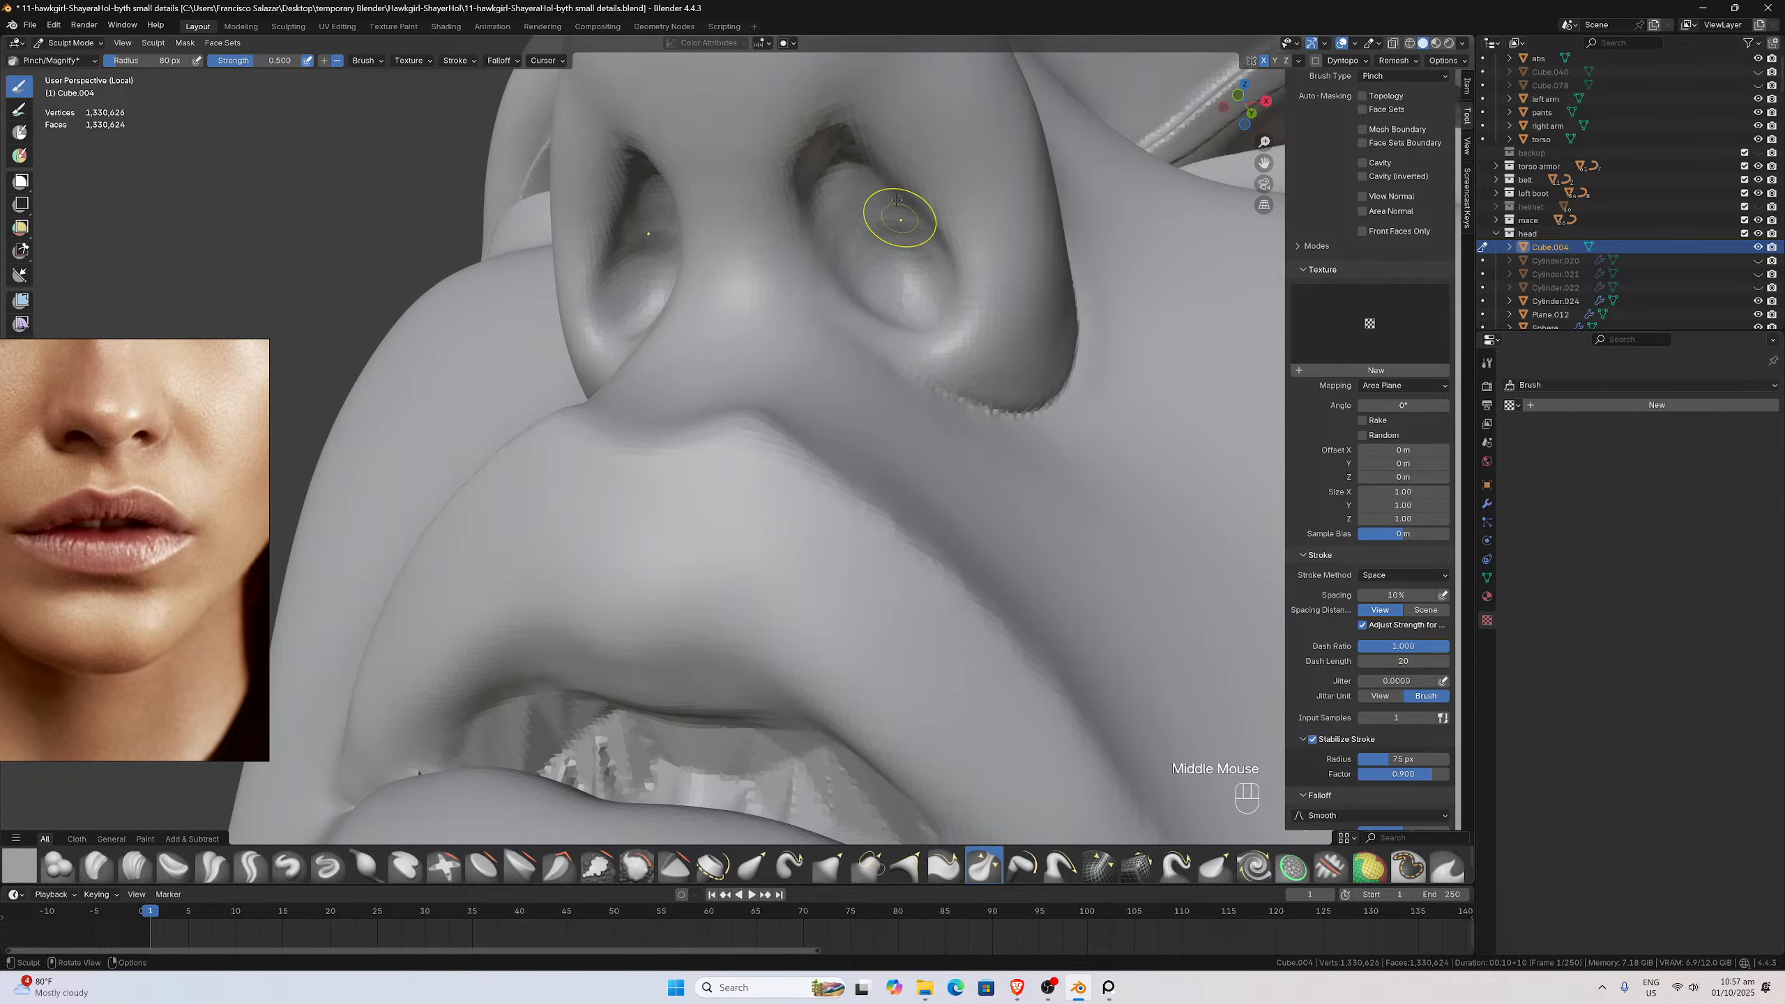
mouse_move(897, 200)
left_mouse_down()
mouse_move(868, 148)
mouse_move(931, 195)
left_mouse_up()
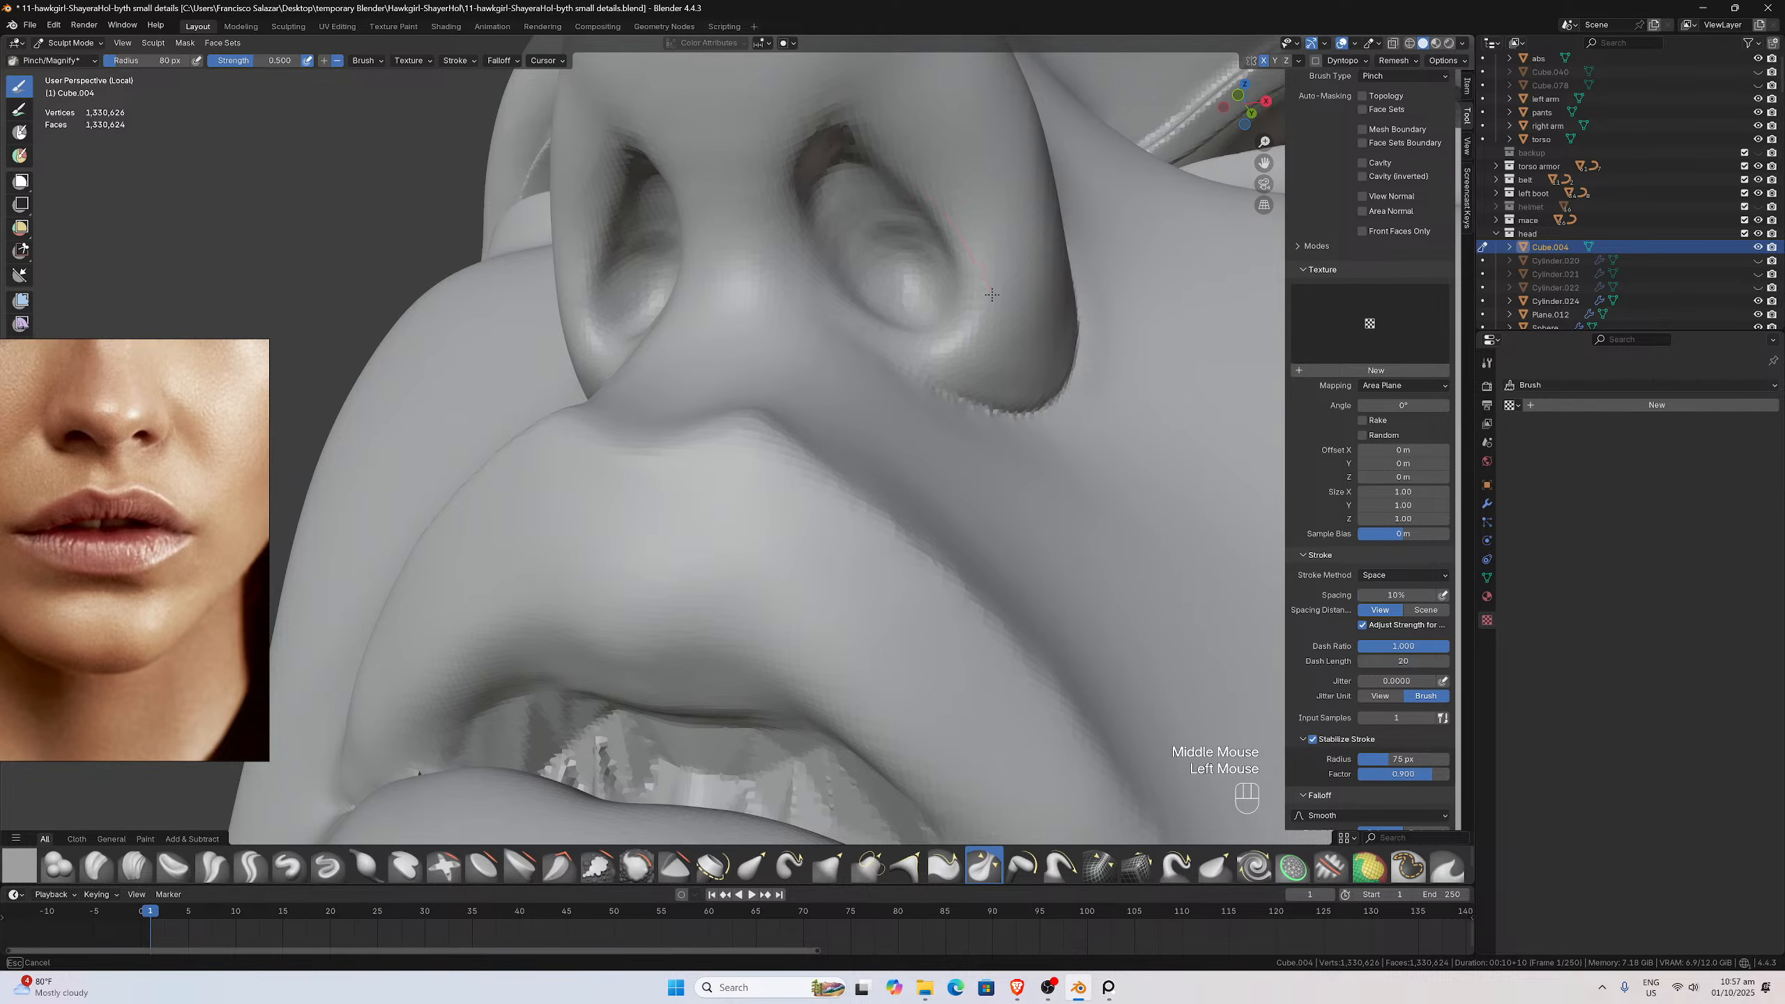
mouse_move(991, 295)
left_mouse_down()
mouse_move(979, 328)
mouse_move(839, 336)
left_mouse_up()
mouse_move(839, 336)
middle_mouse_down()
mouse_move(764, 451)
mouse_move(705, 475)
mouse_move(685, 454)
middle_mouse_up()
scroll(816, 351, "down", 3)
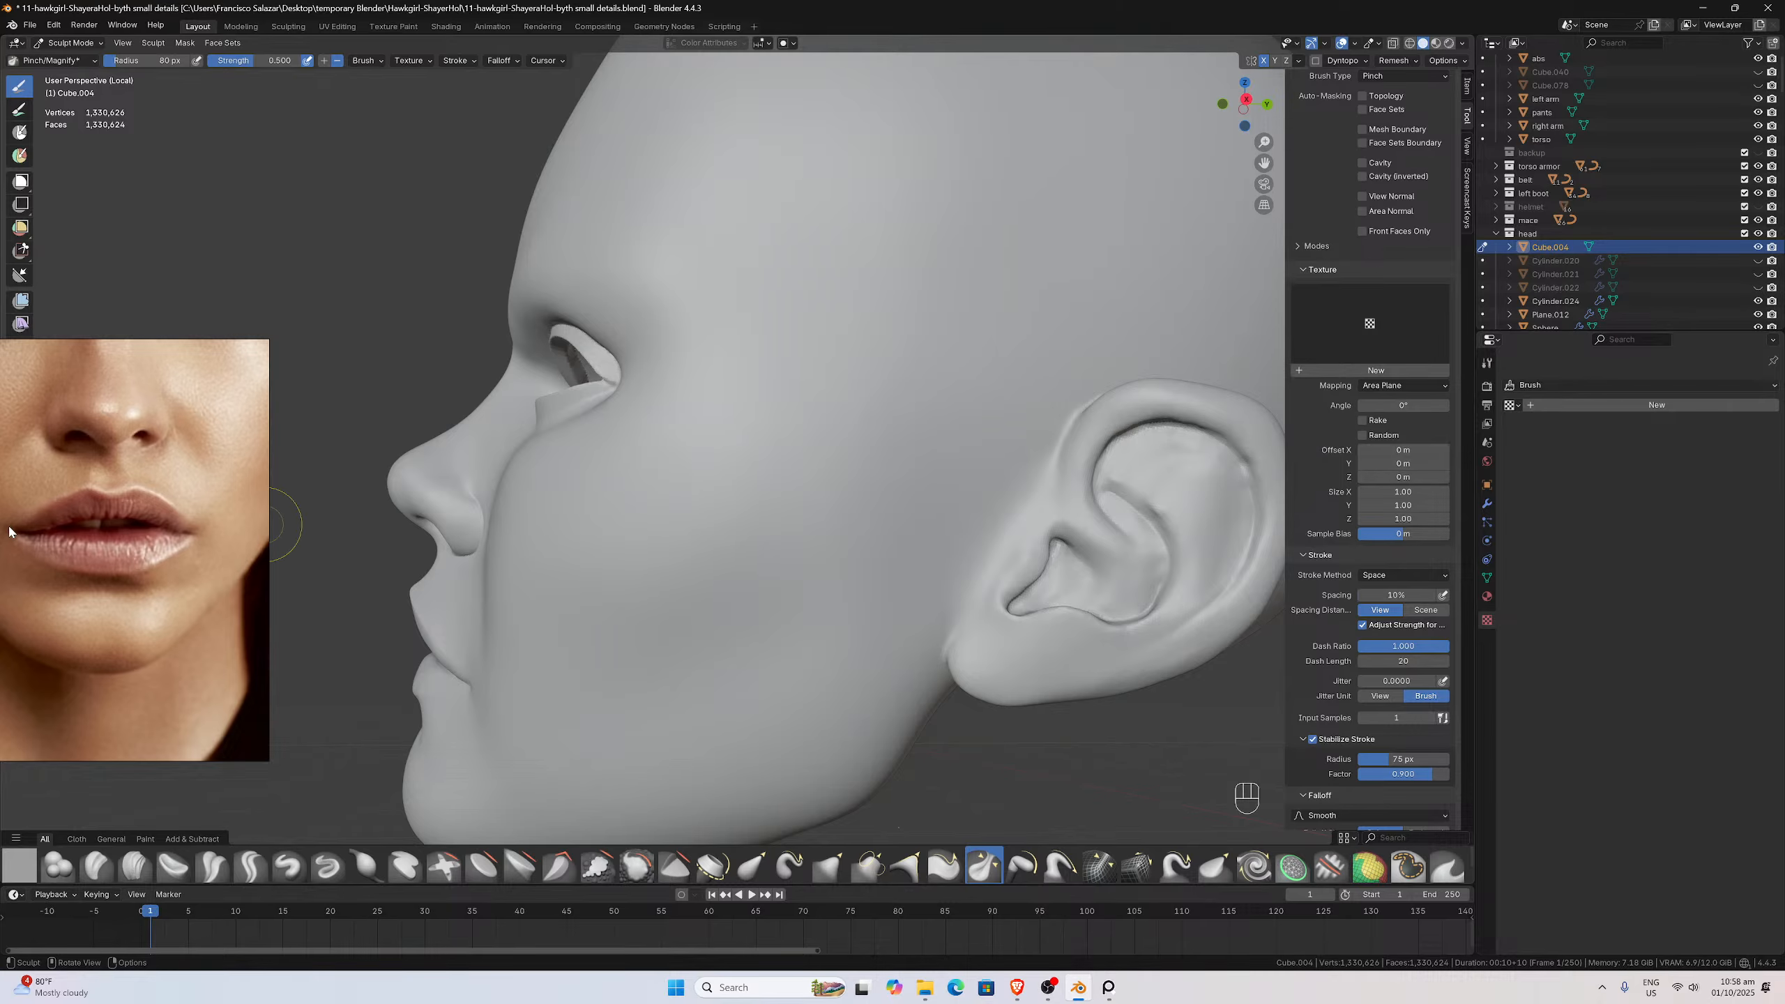
Bring the side-profile reference photo into view and smooth the inner ear fold just above the earlobe
scroll(9, 531, "down", 5)
scroll(200, 518, "up", 3)
scroll(1044, 590, "up", 6)
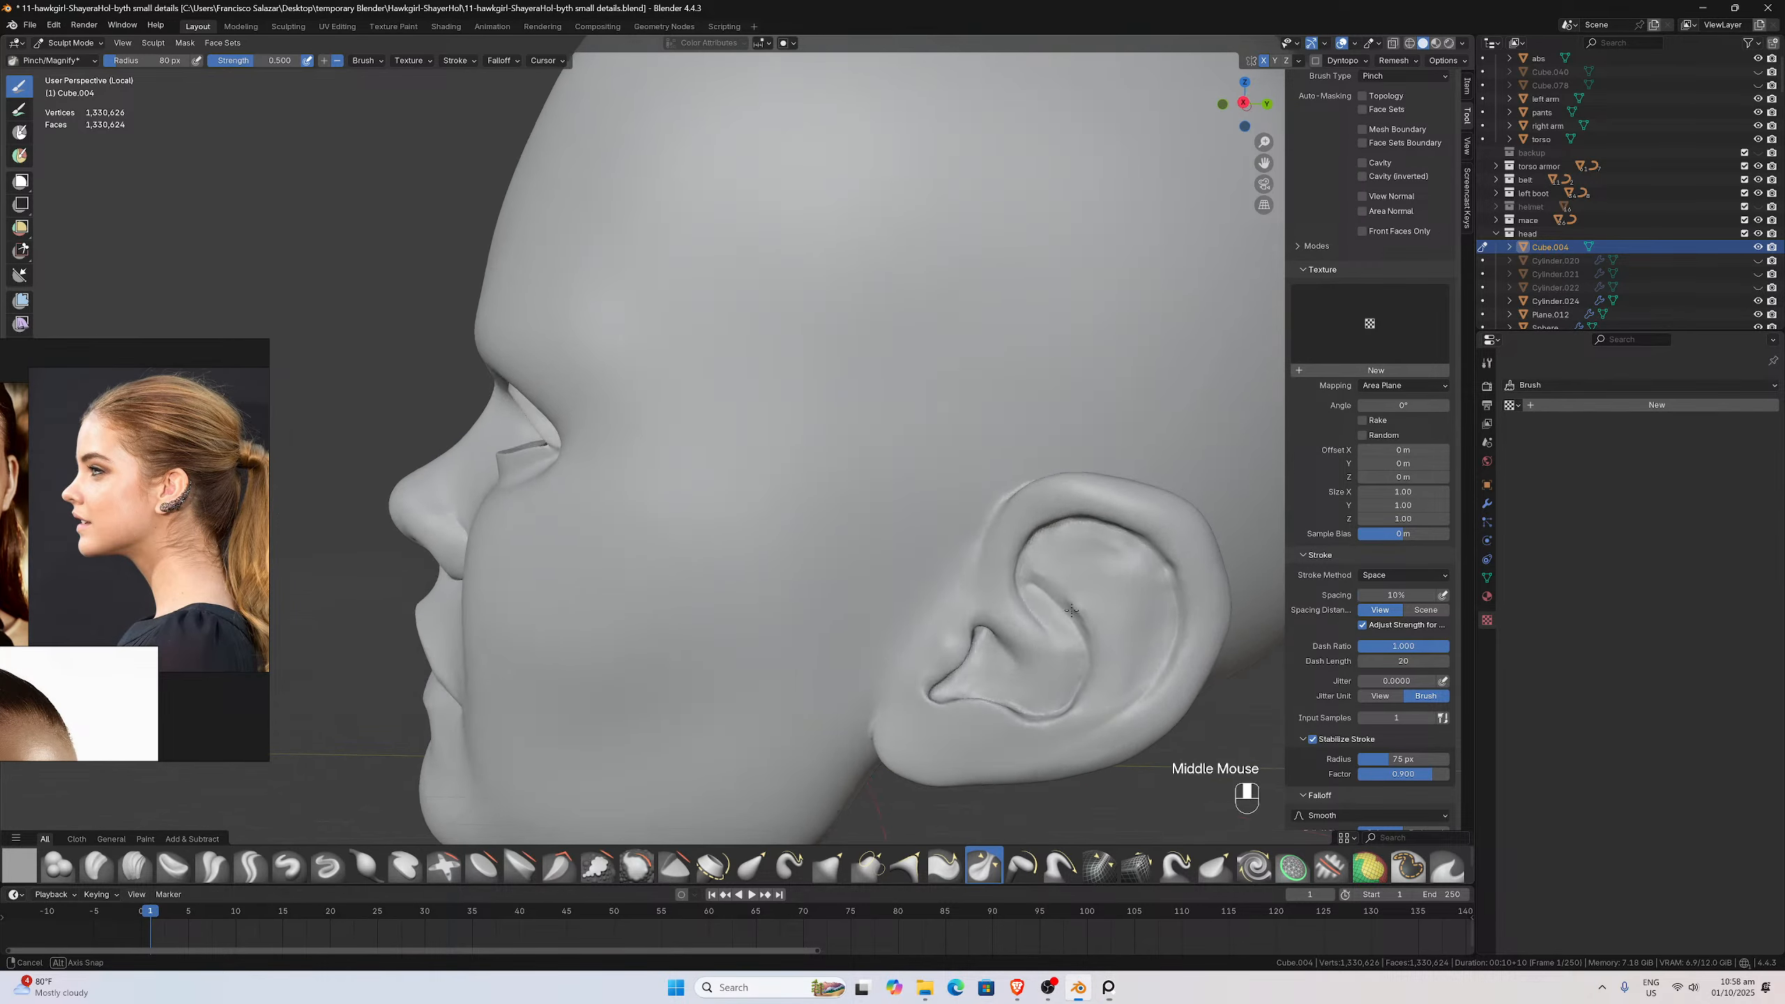
middle_click_drag(1044, 590, 1029, 608)
scroll(1028, 609, "up", 2)
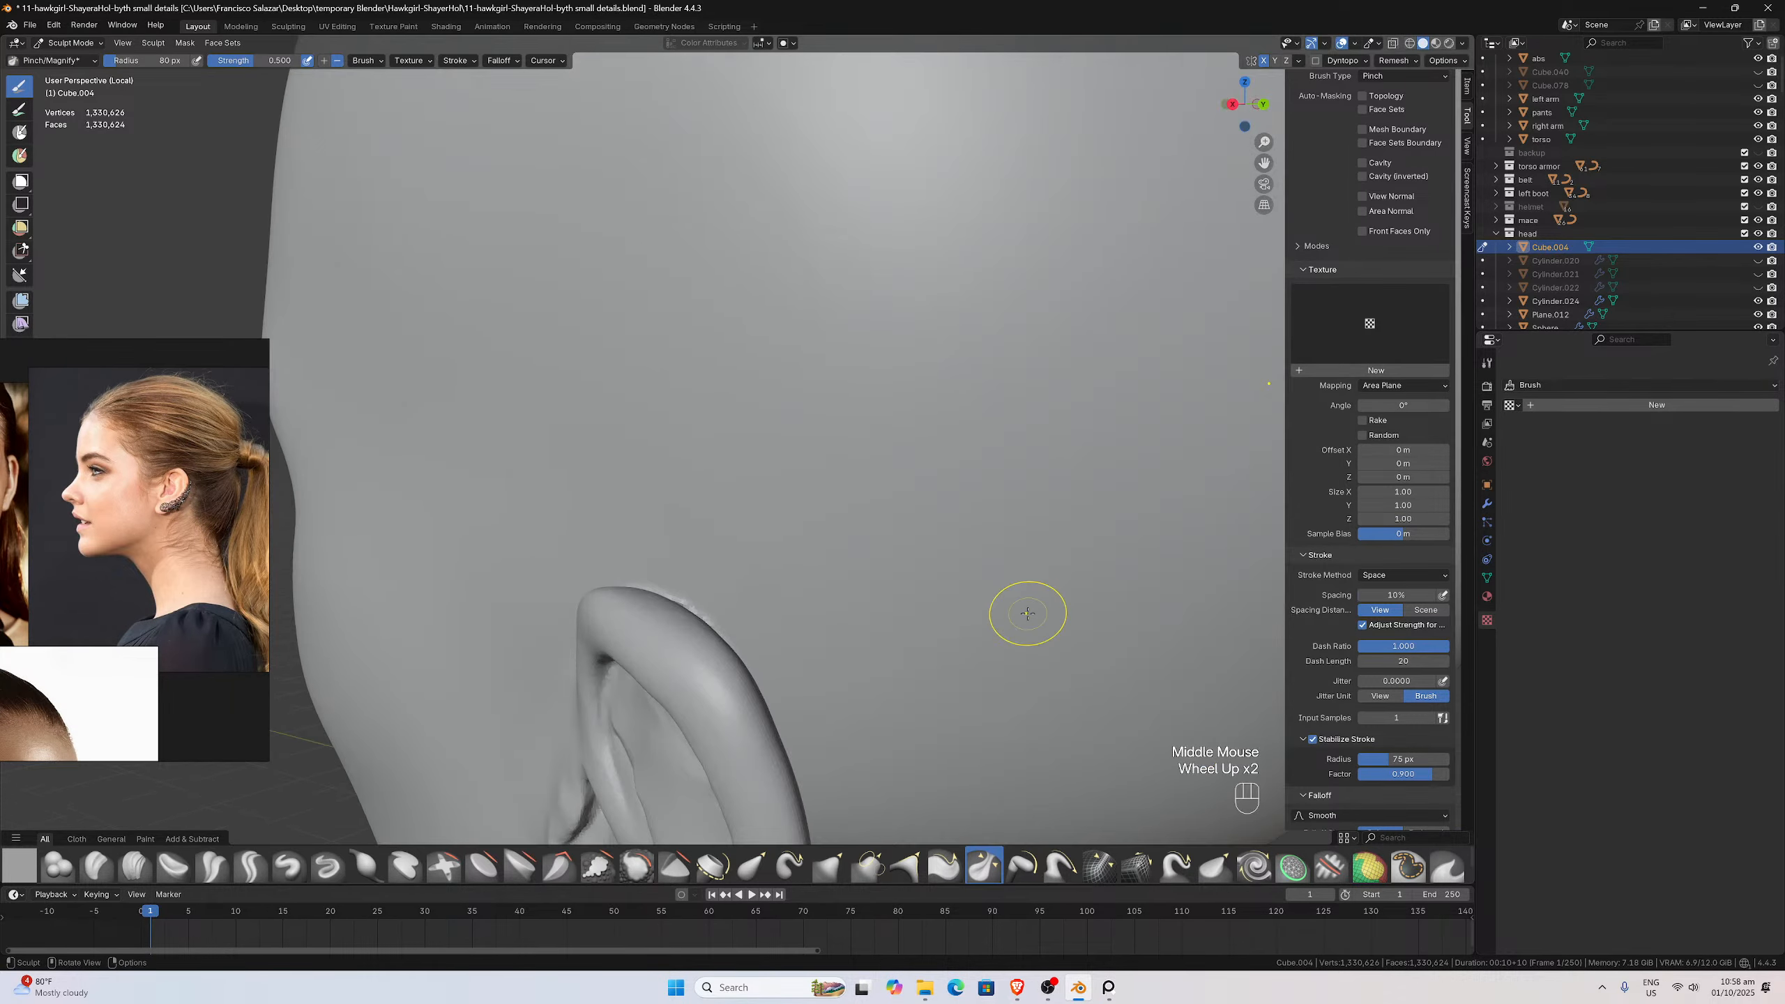
left_click_drag(1264, 163, 1257, 85)
scroll(908, 251, "up", 2)
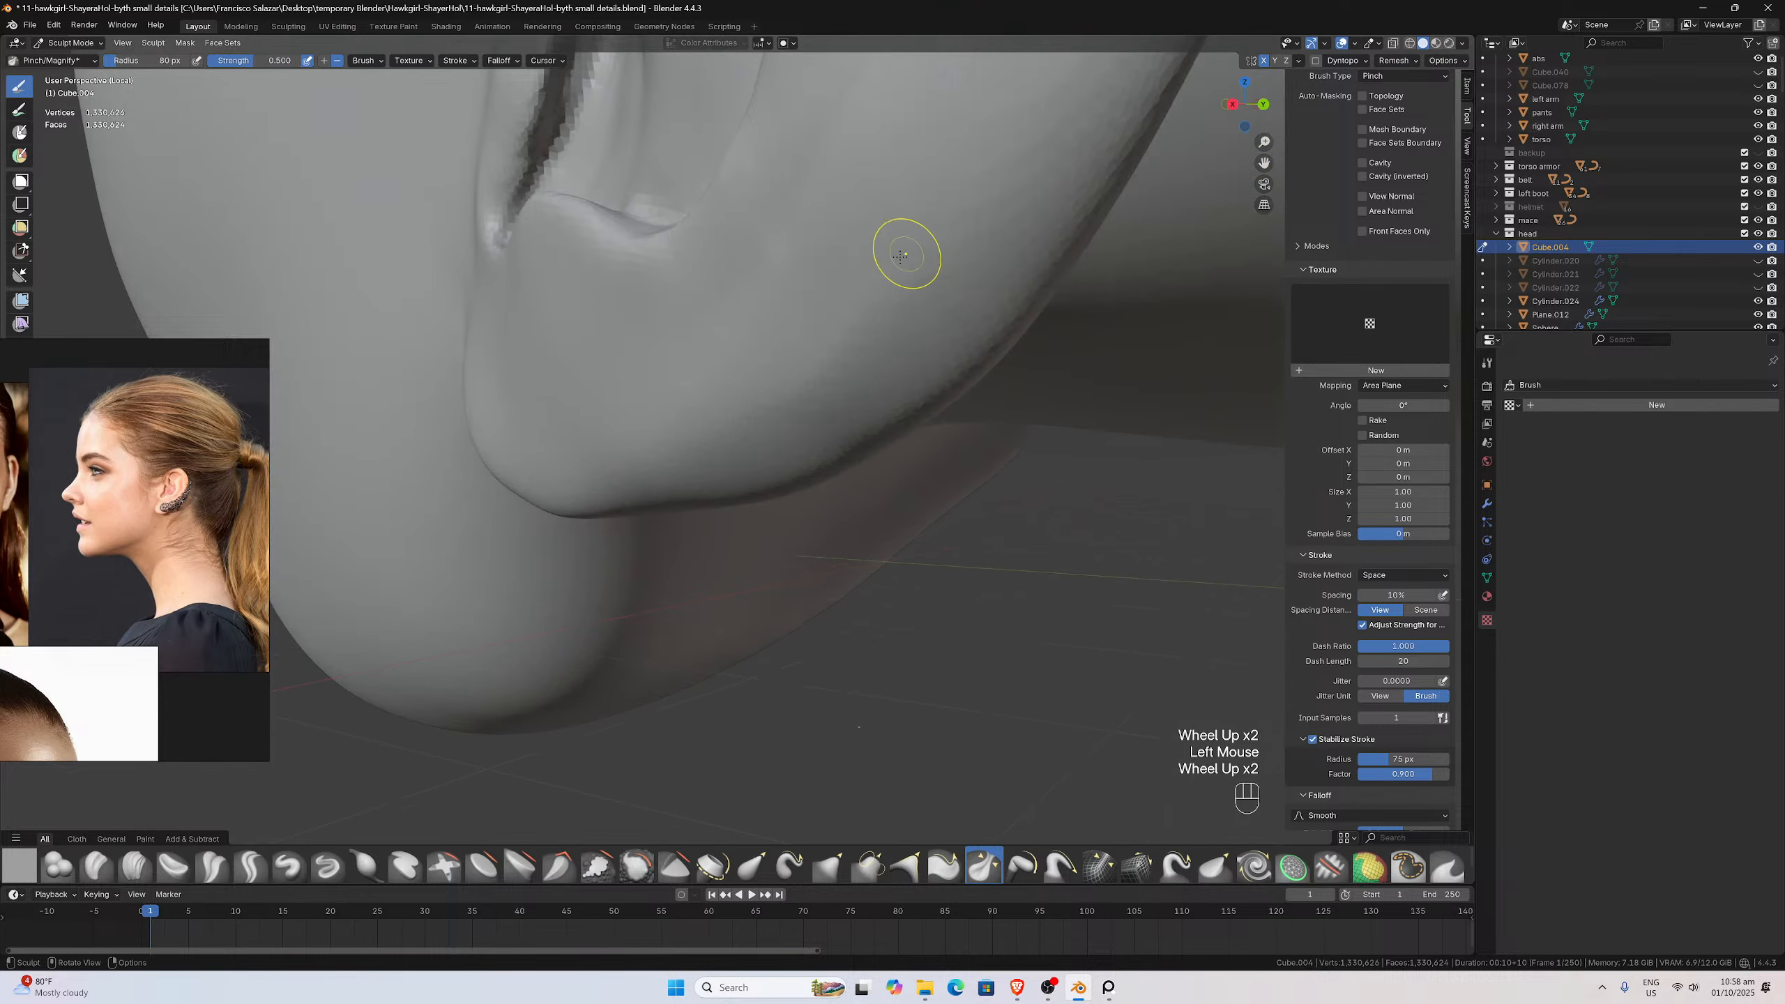
middle_click_drag(908, 251, 854, 360)
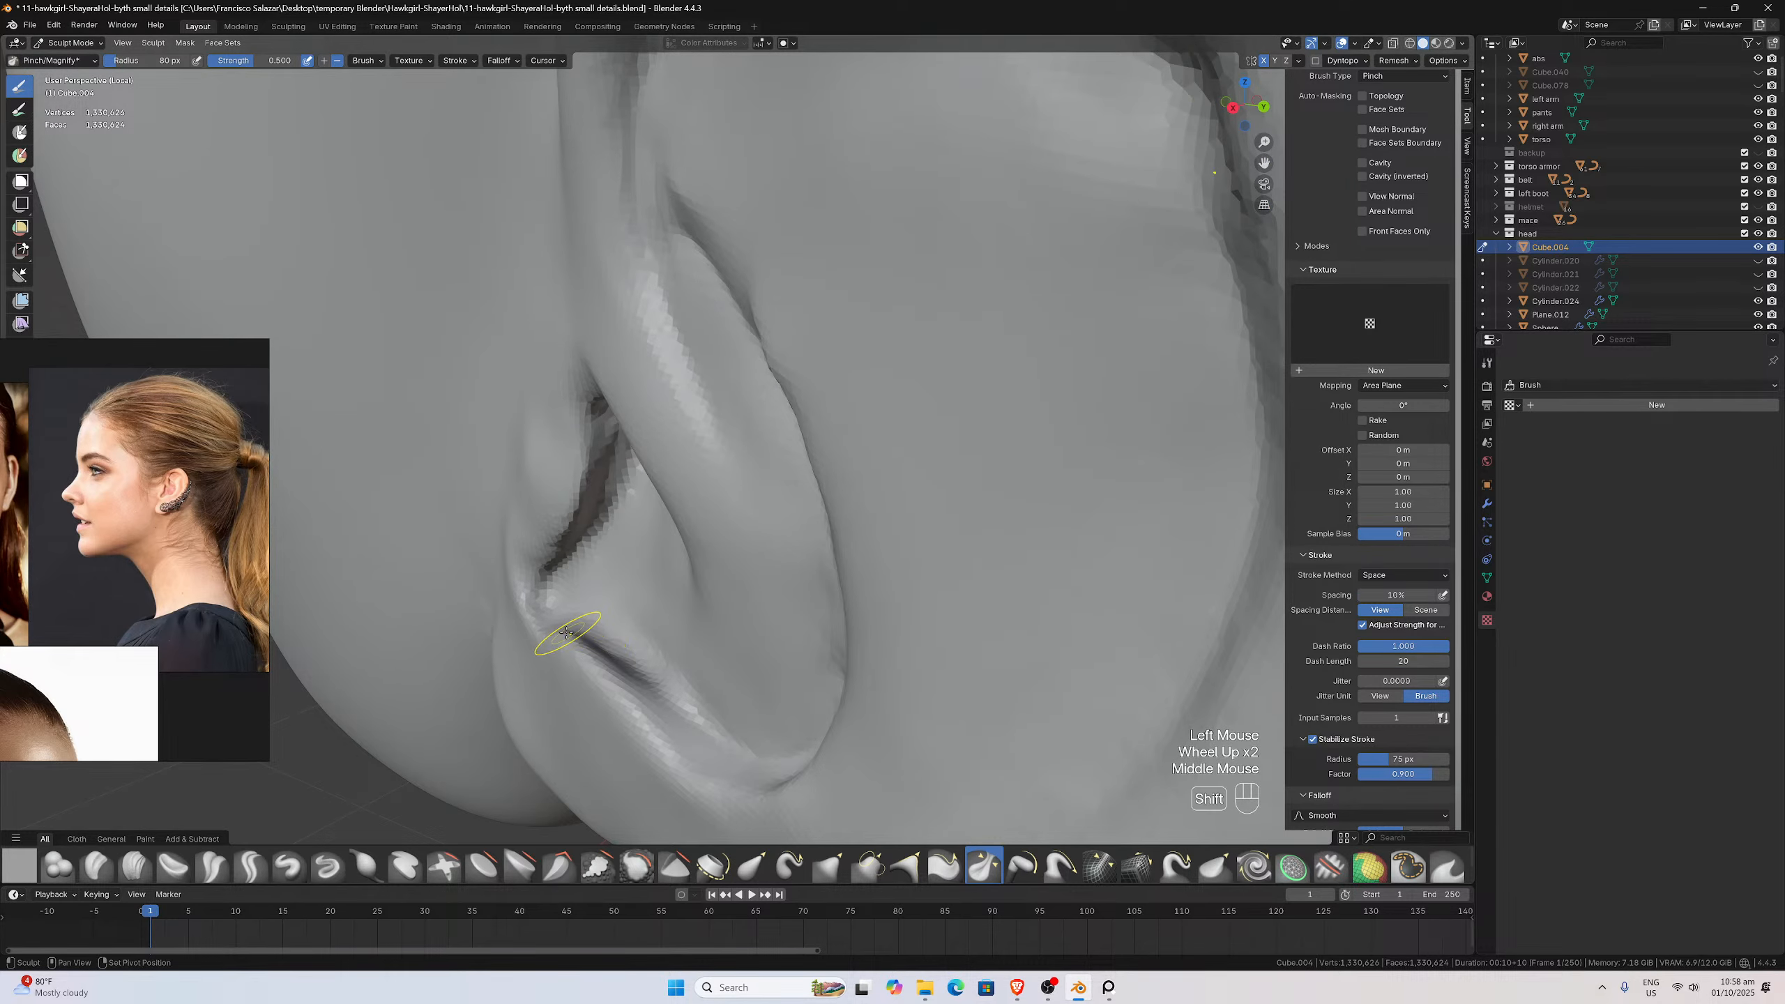
mouse_move(562, 640)
left_mouse_down("shift")
mouse_move(616, 680)
mouse_move(677, 685)
left_mouse_up("shift")
scroll(708, 578, "down", 2)
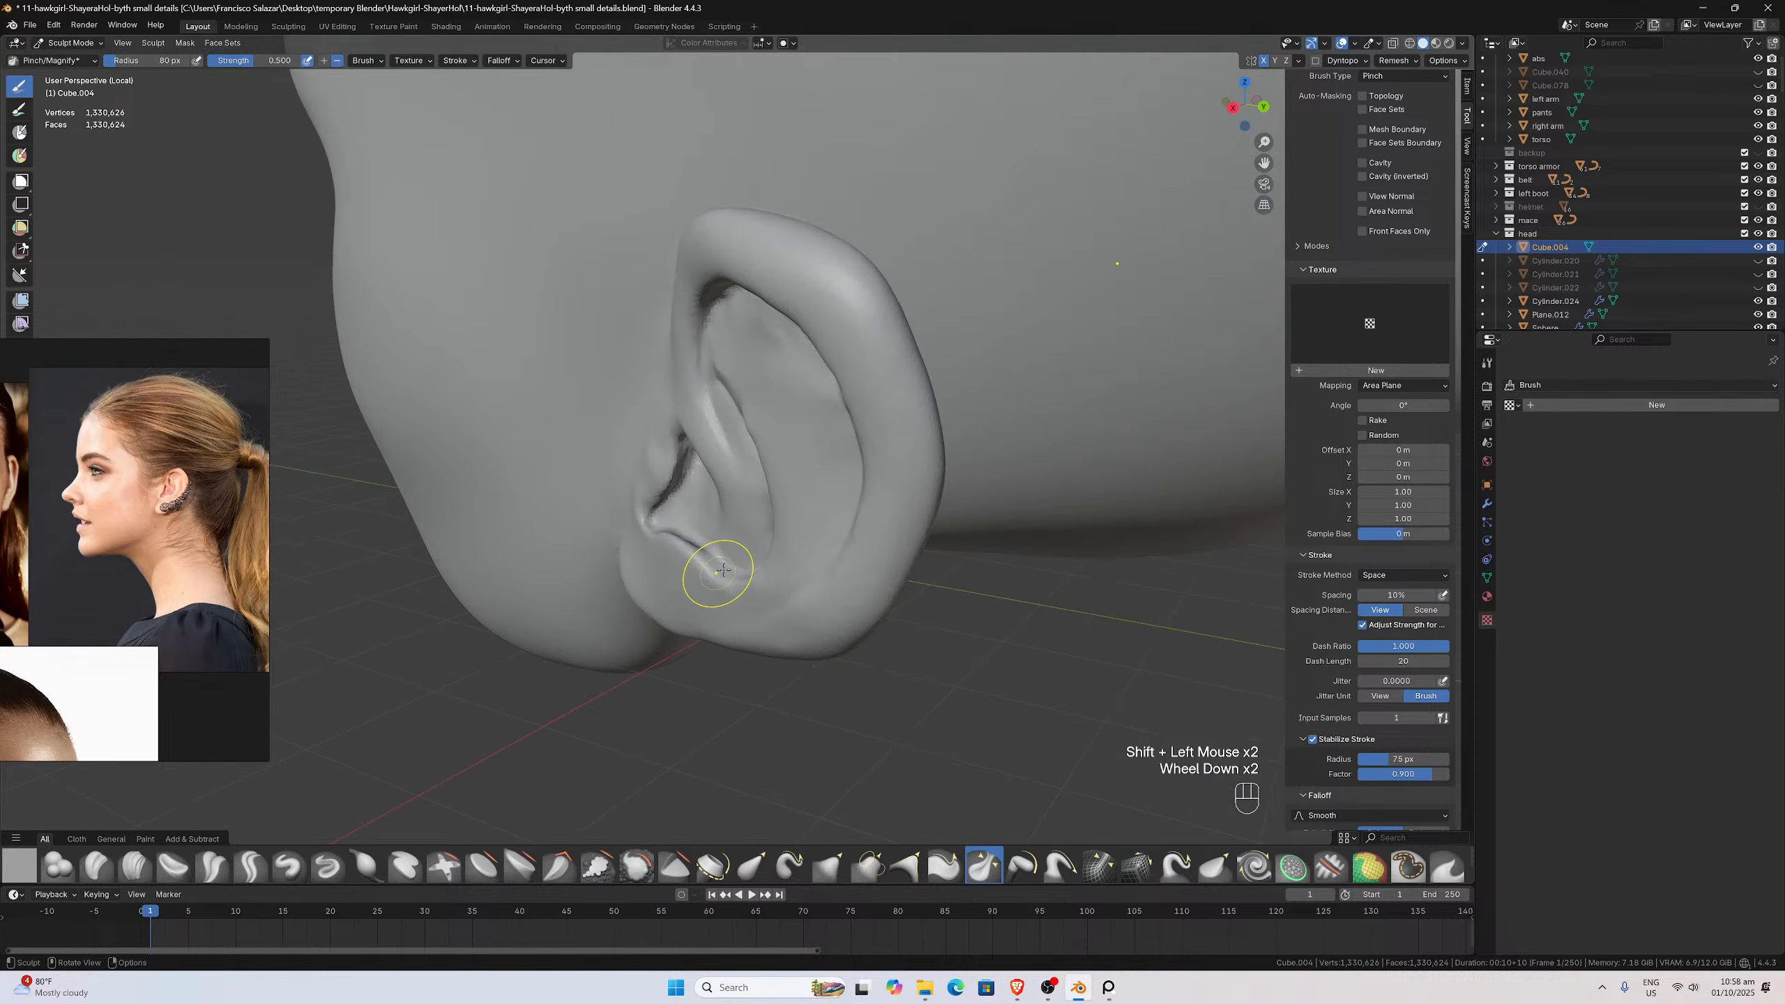
Return the head to Object Mode and set its scale to 0.05 on all axes
middle_click_drag(709, 578, 793, 534)
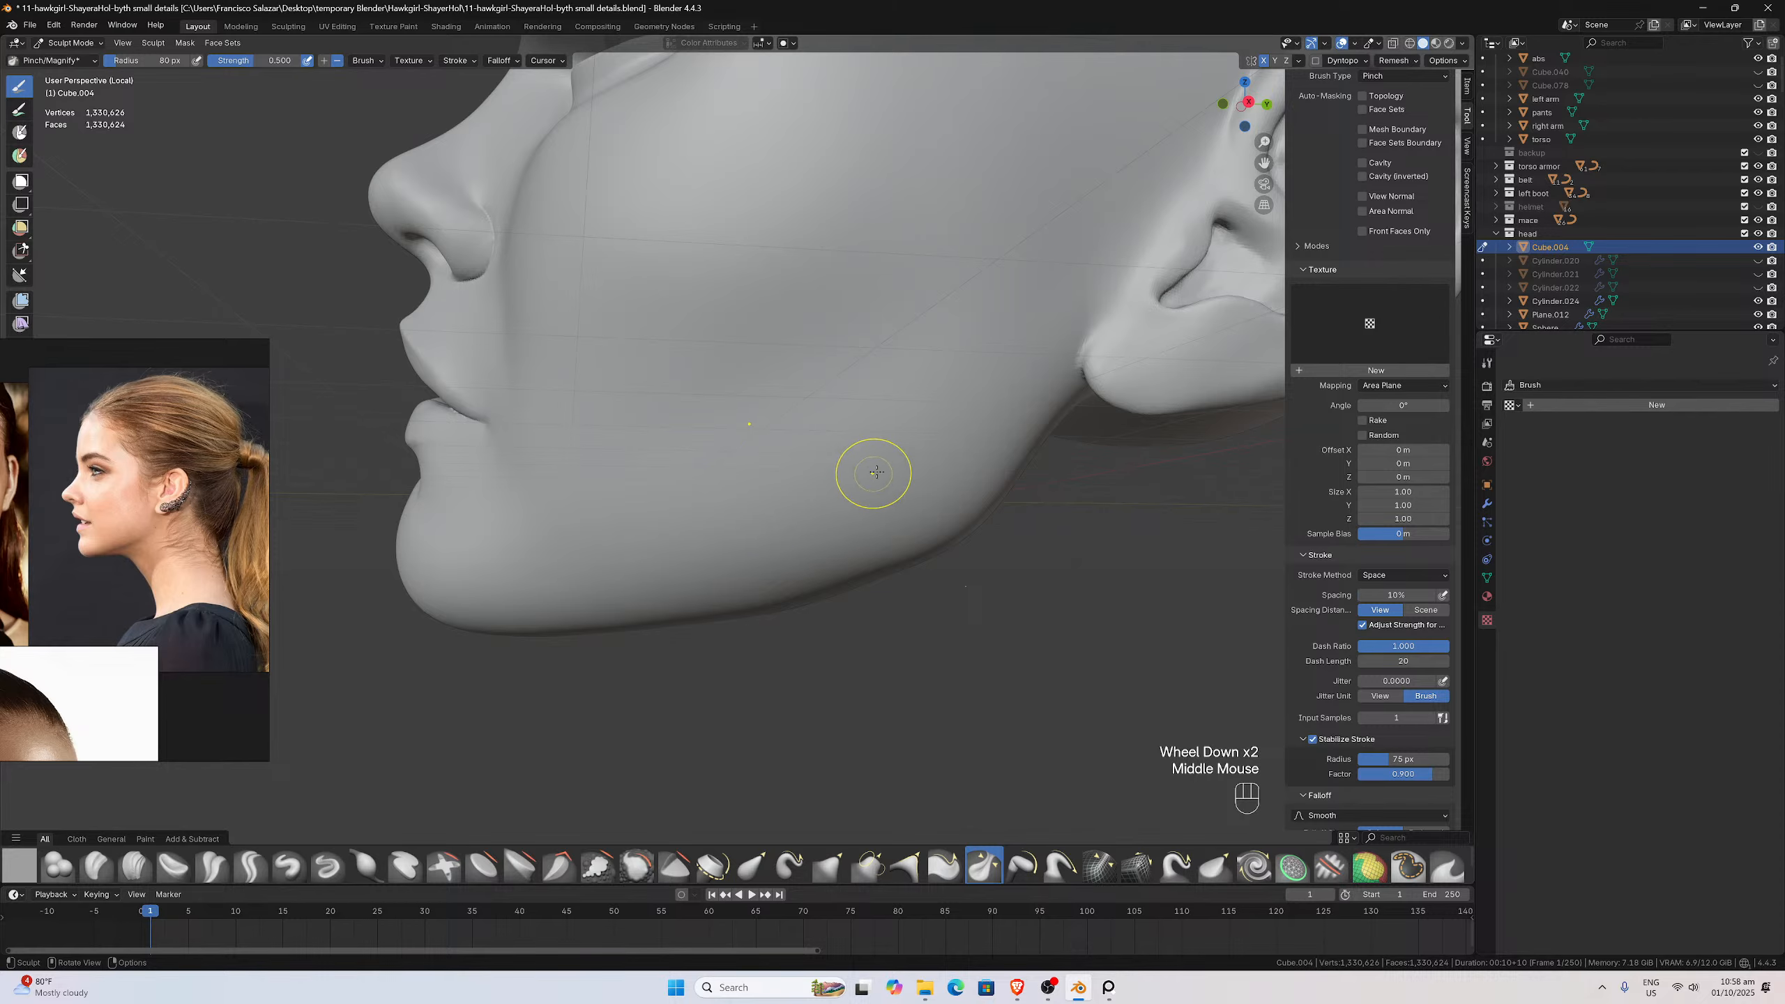
middle_click_drag(873, 475, 916, 467)
middle_click_drag(656, 458, 801, 397)
scroll(748, 450, "down", 2)
scroll(748, 450, "down", 2)
left_click(69, 44)
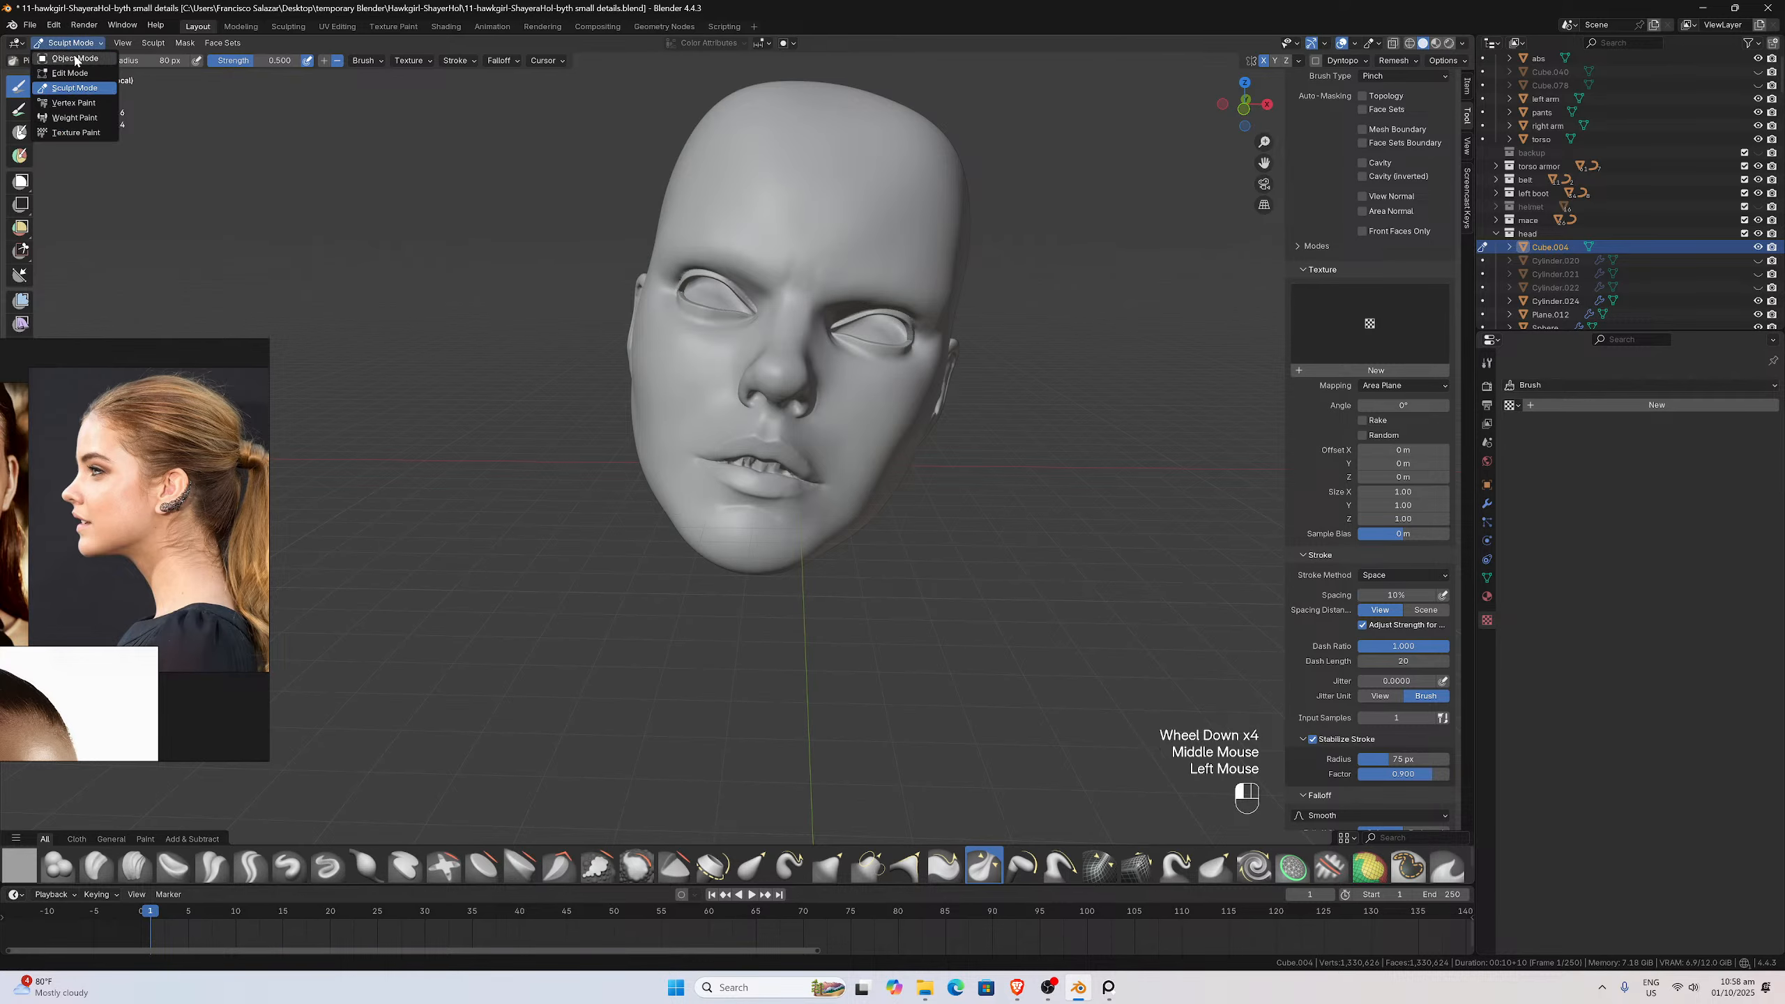
left_click(67, 61)
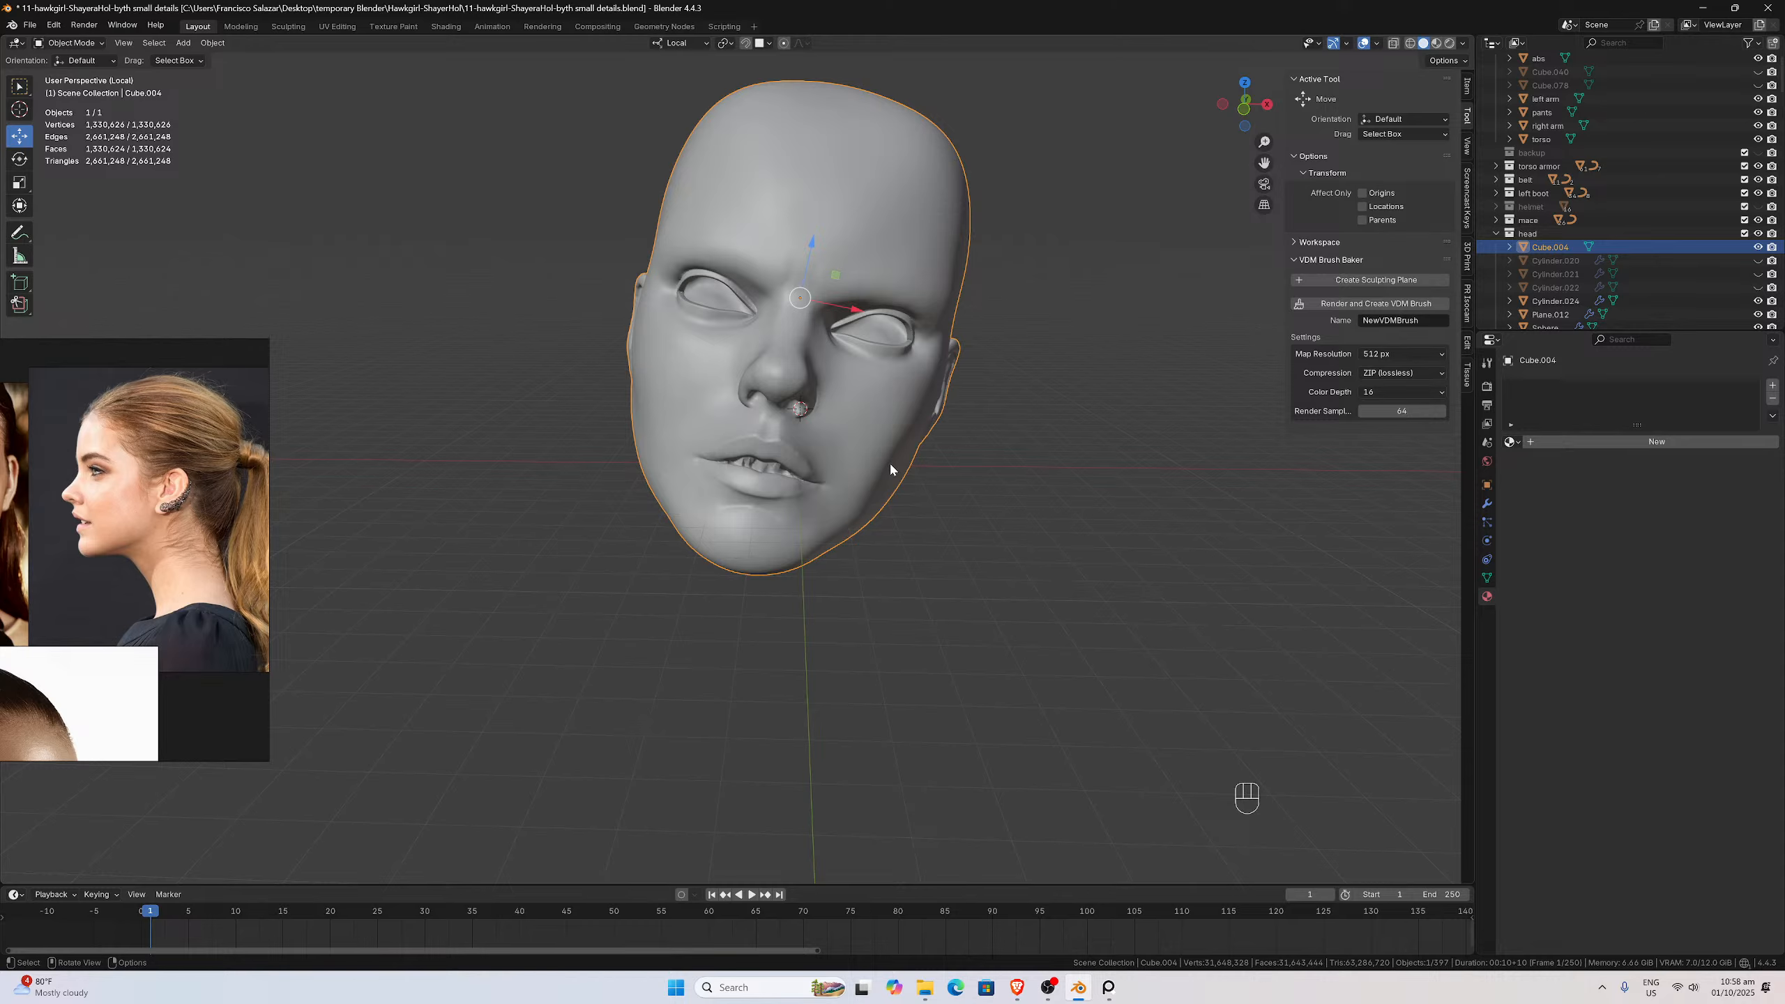
left_click(1467, 86)
double_click(1349, 237)
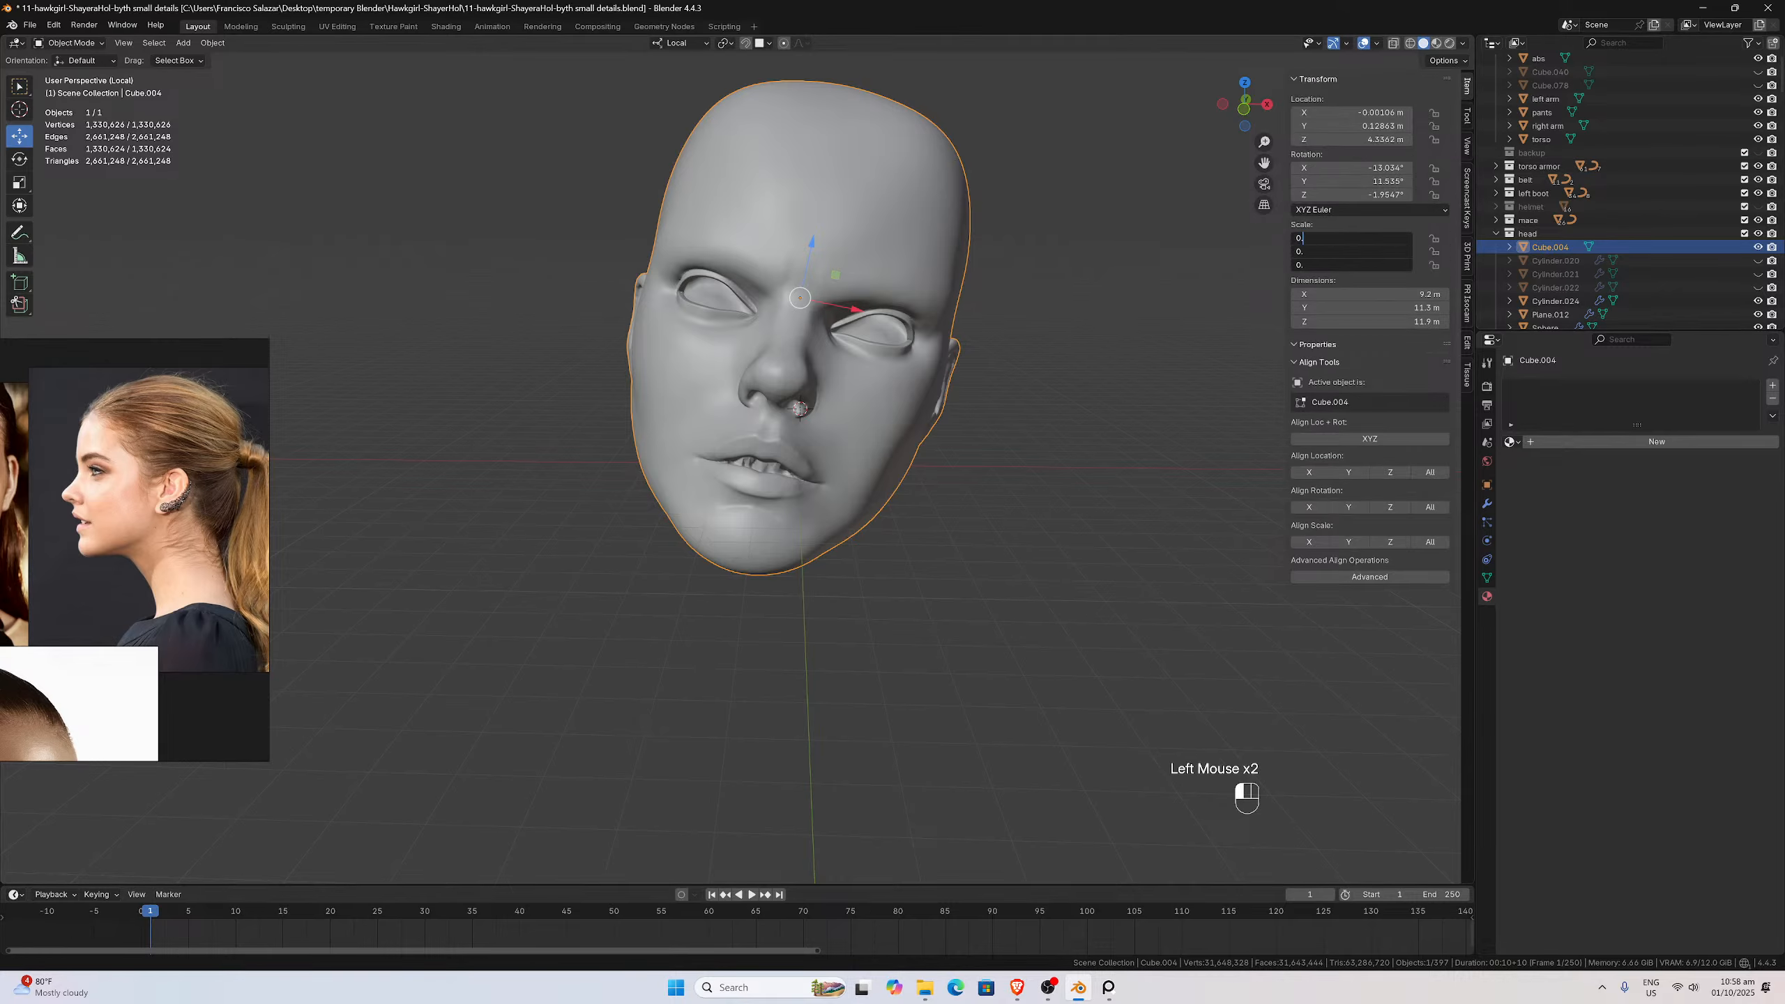
type("0.05")
key("Return")
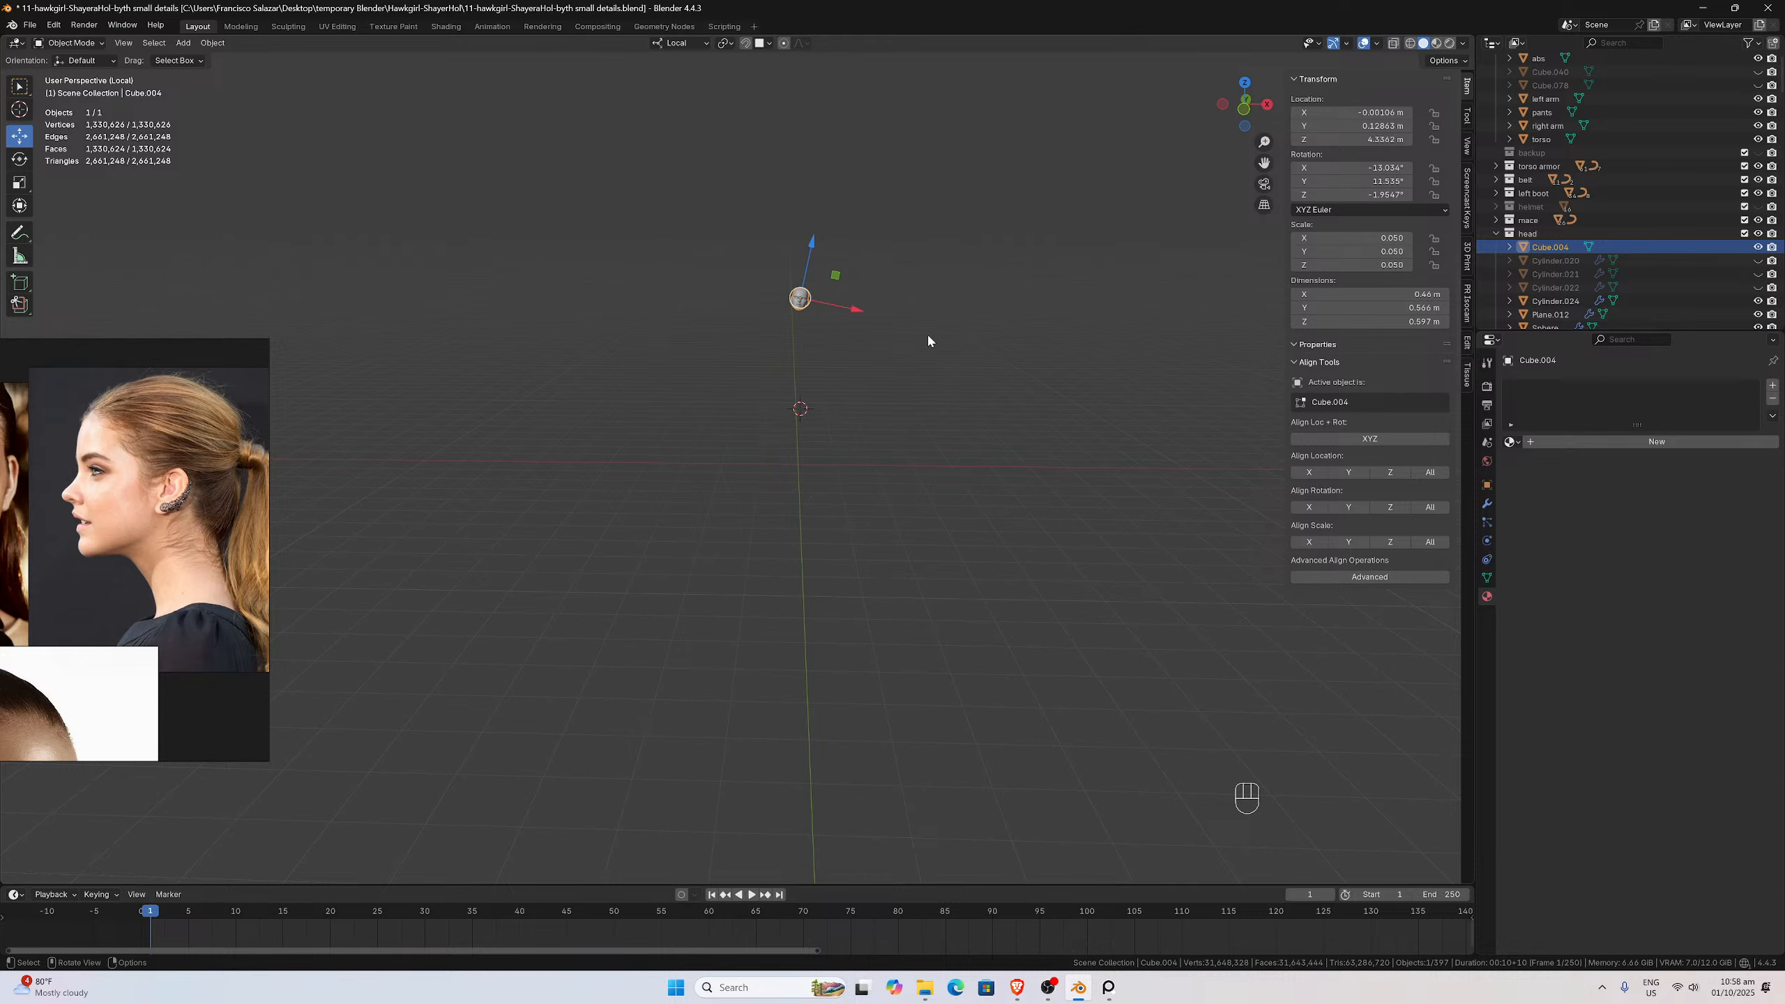
Leave local view to show the whole figure and save the file
key("KP_Divide")
key("ctrl")
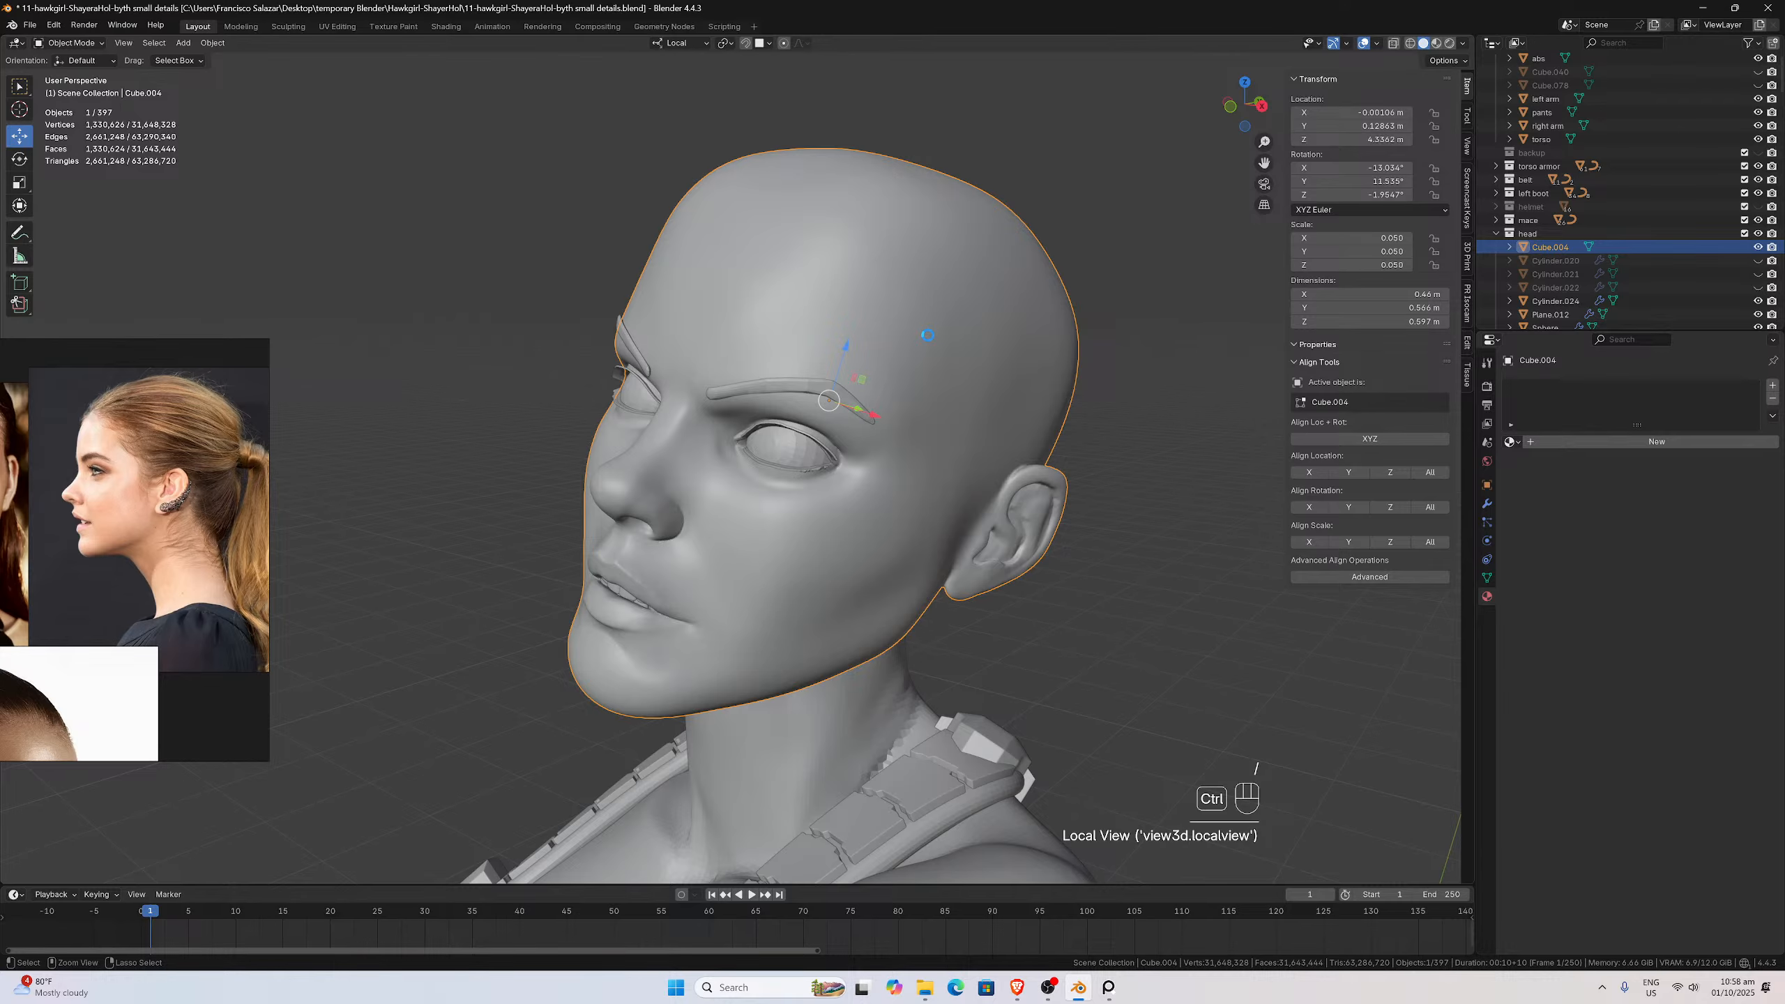
key("ctrl+s")
Apply the head's scale transform and save the file again
middle_click_drag(927, 341, 1085, 541)
key("ctrl+a")
left_click(1085, 546)
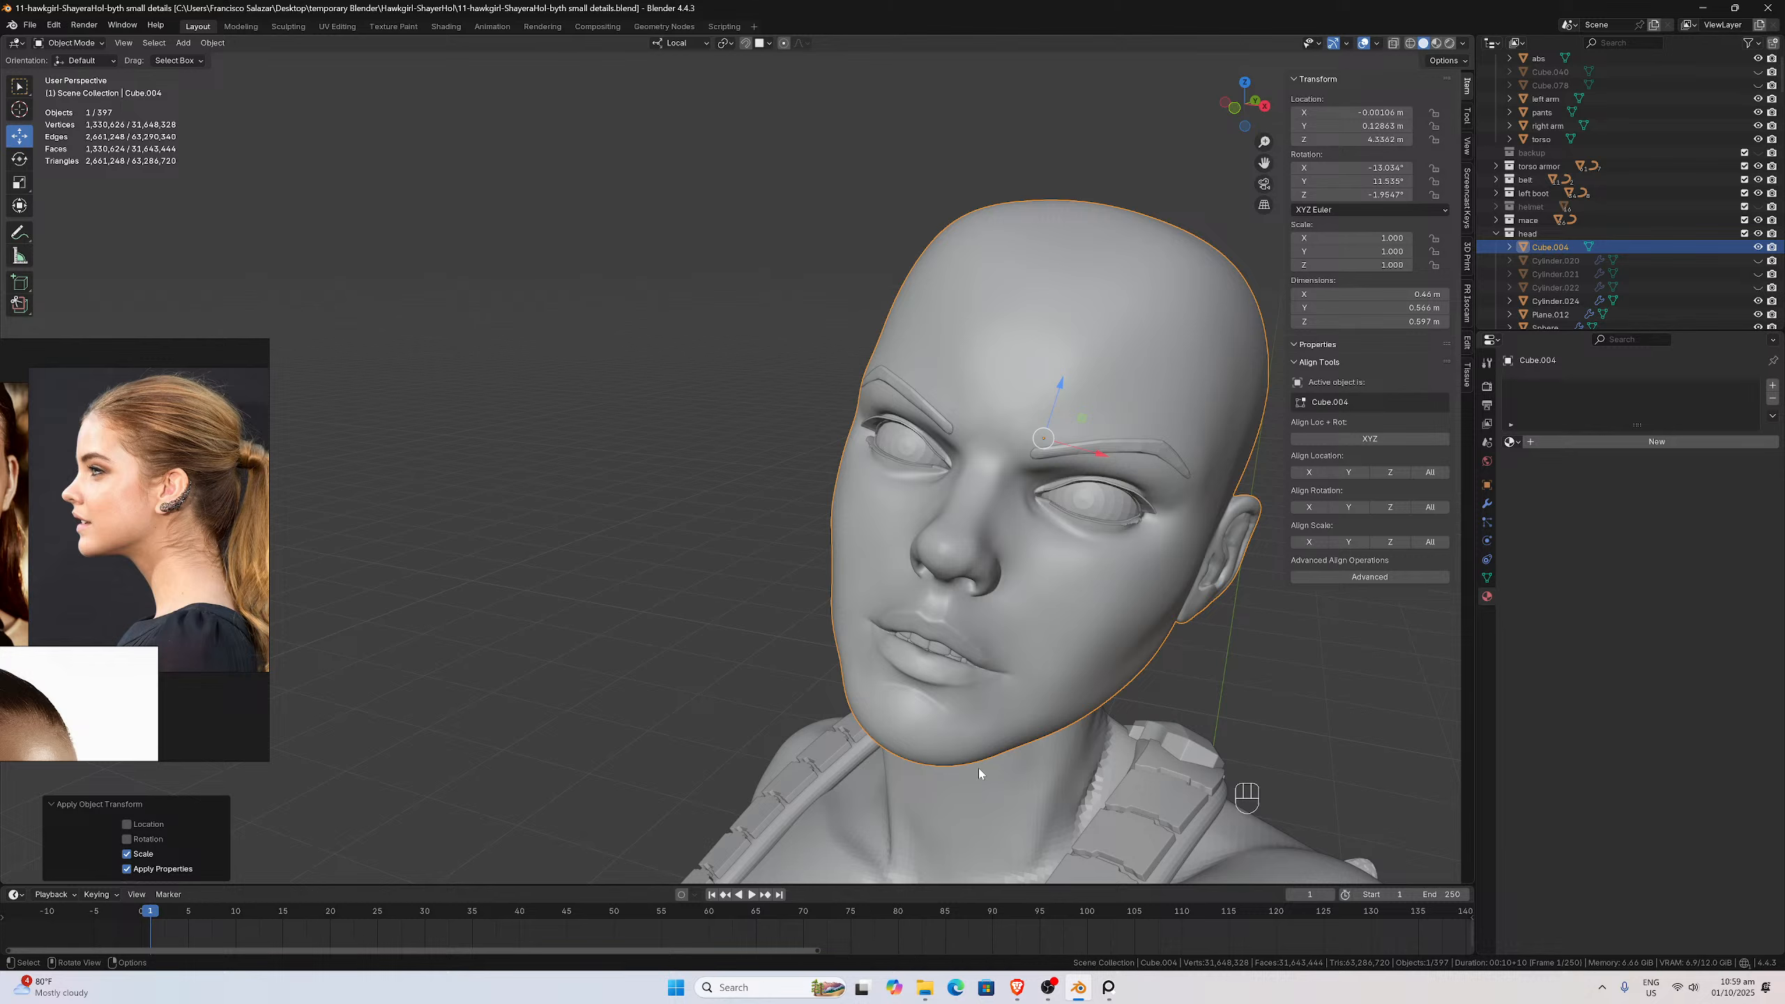
key("ctrl")
key("ctrl+s")
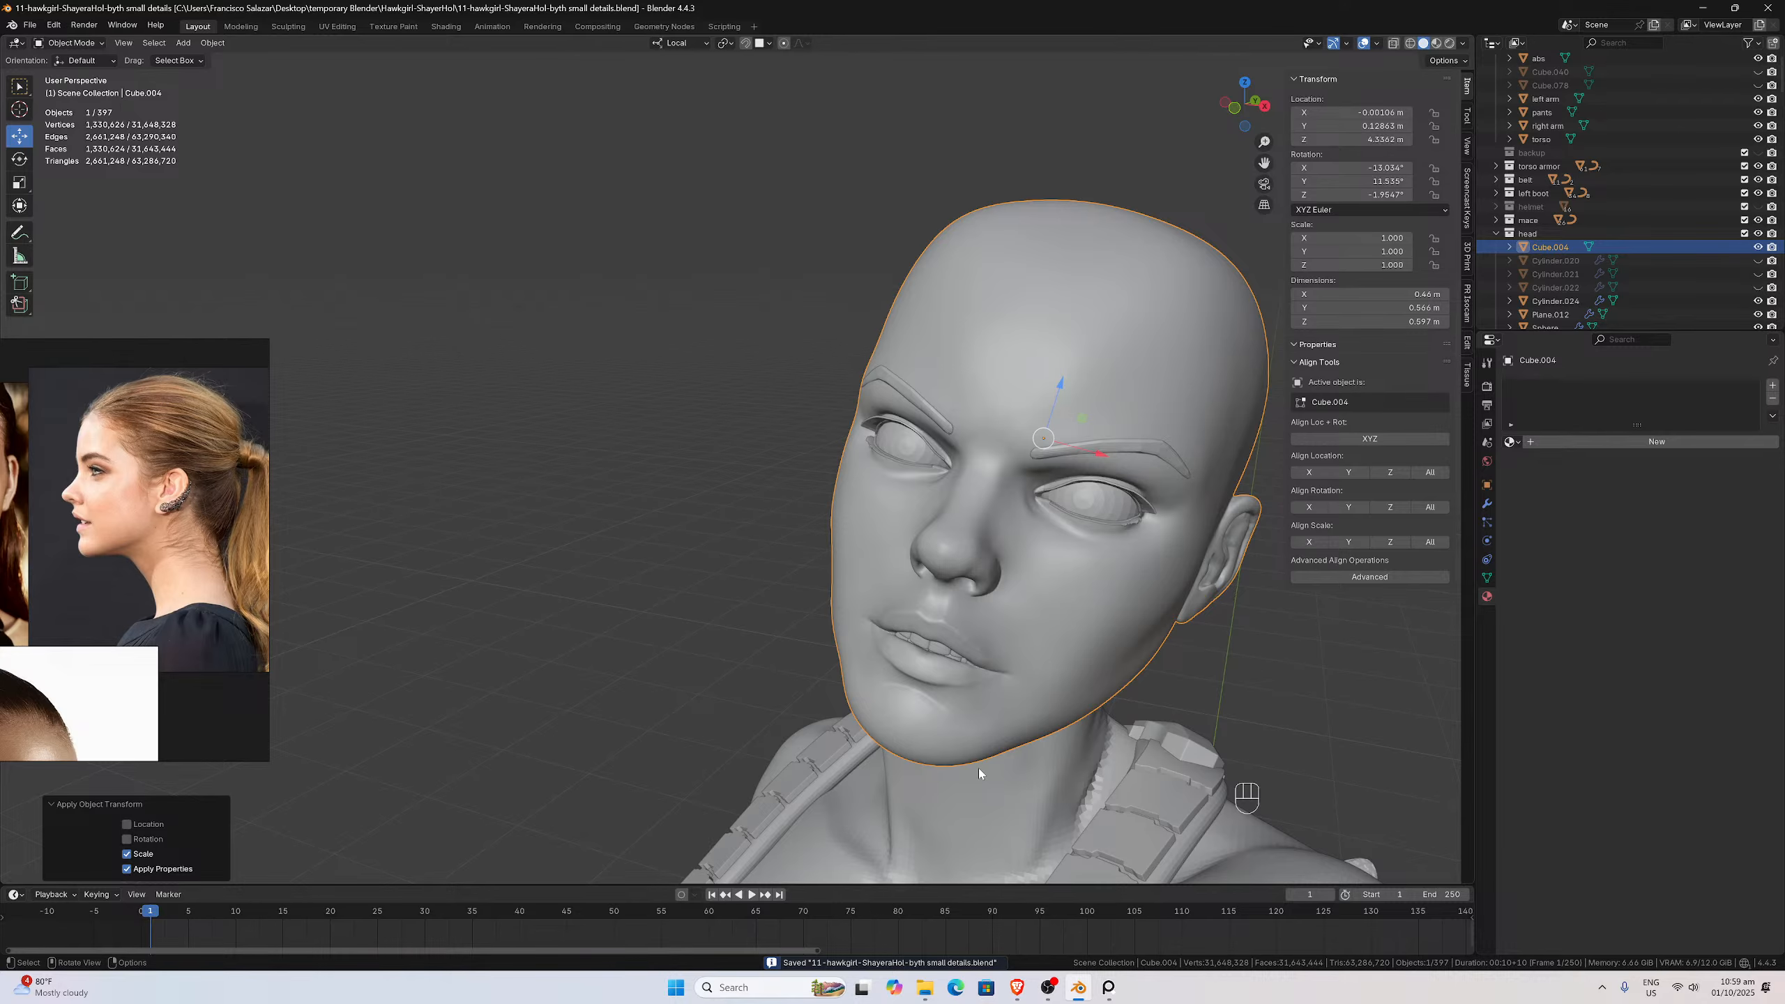
Select the torso and examine how the head and neck fit it from the front and side
scroll(940, 579, "down", 4)
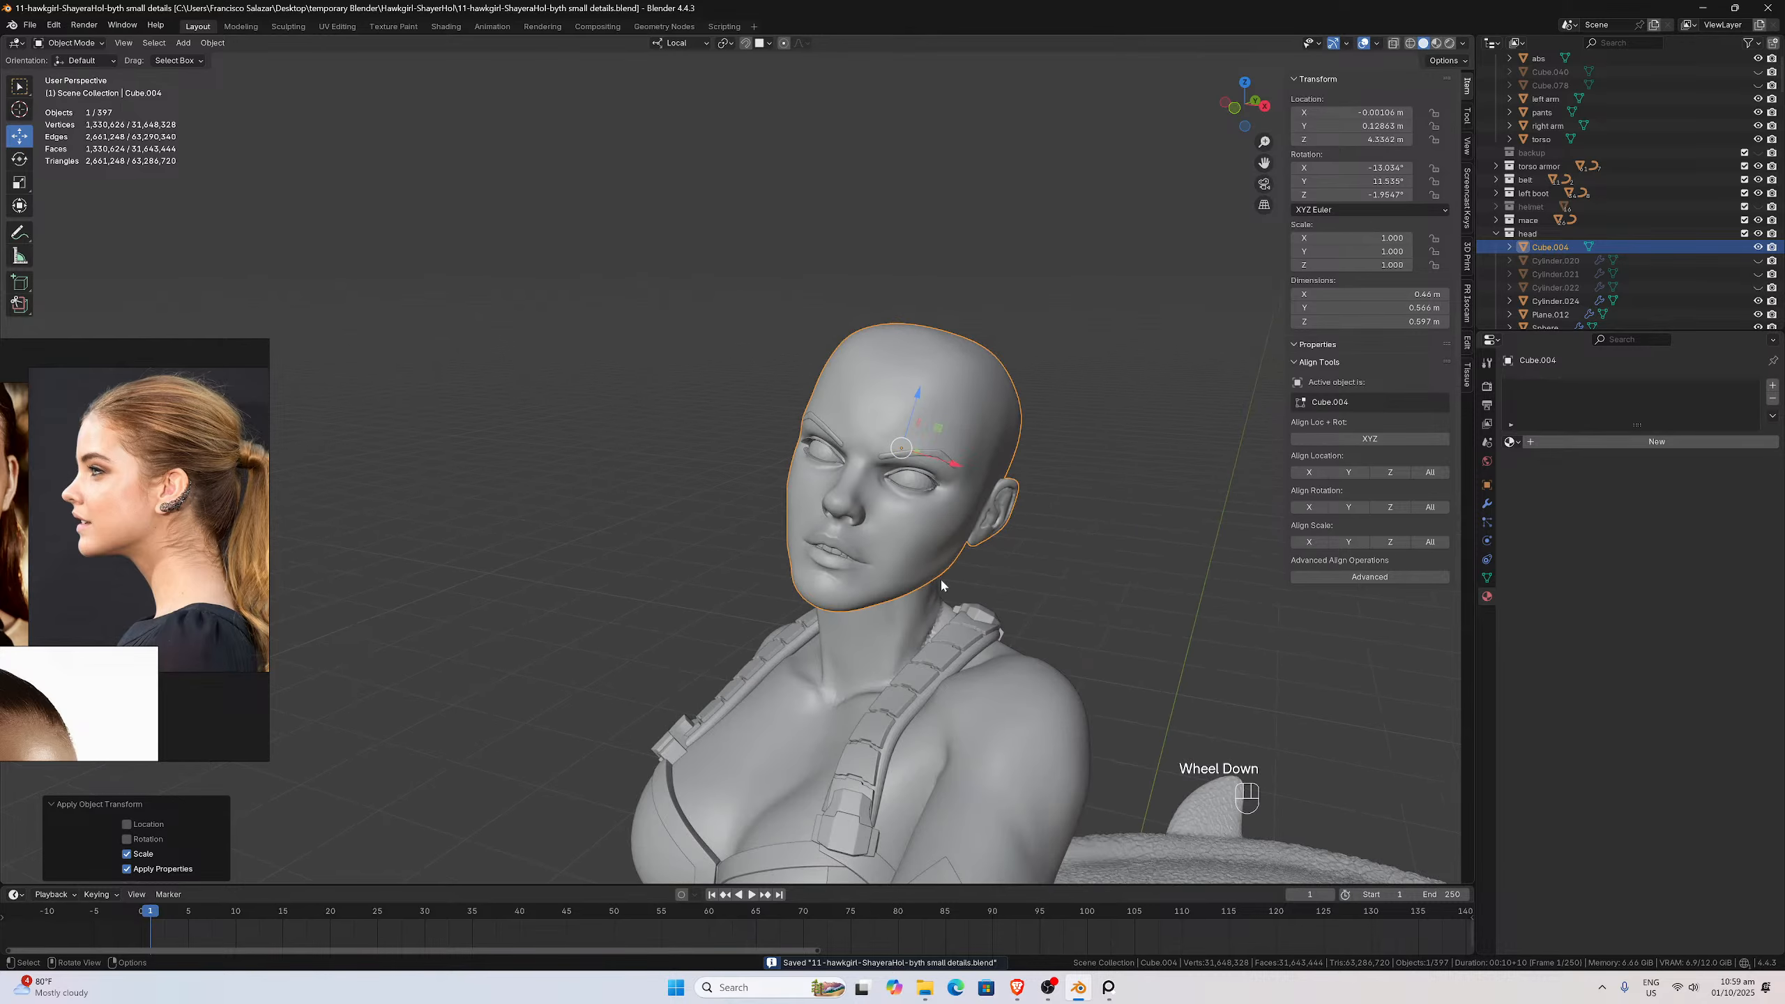
middle_click_drag(940, 579, 864, 614)
left_click(974, 709)
scroll(973, 710, "down", 2)
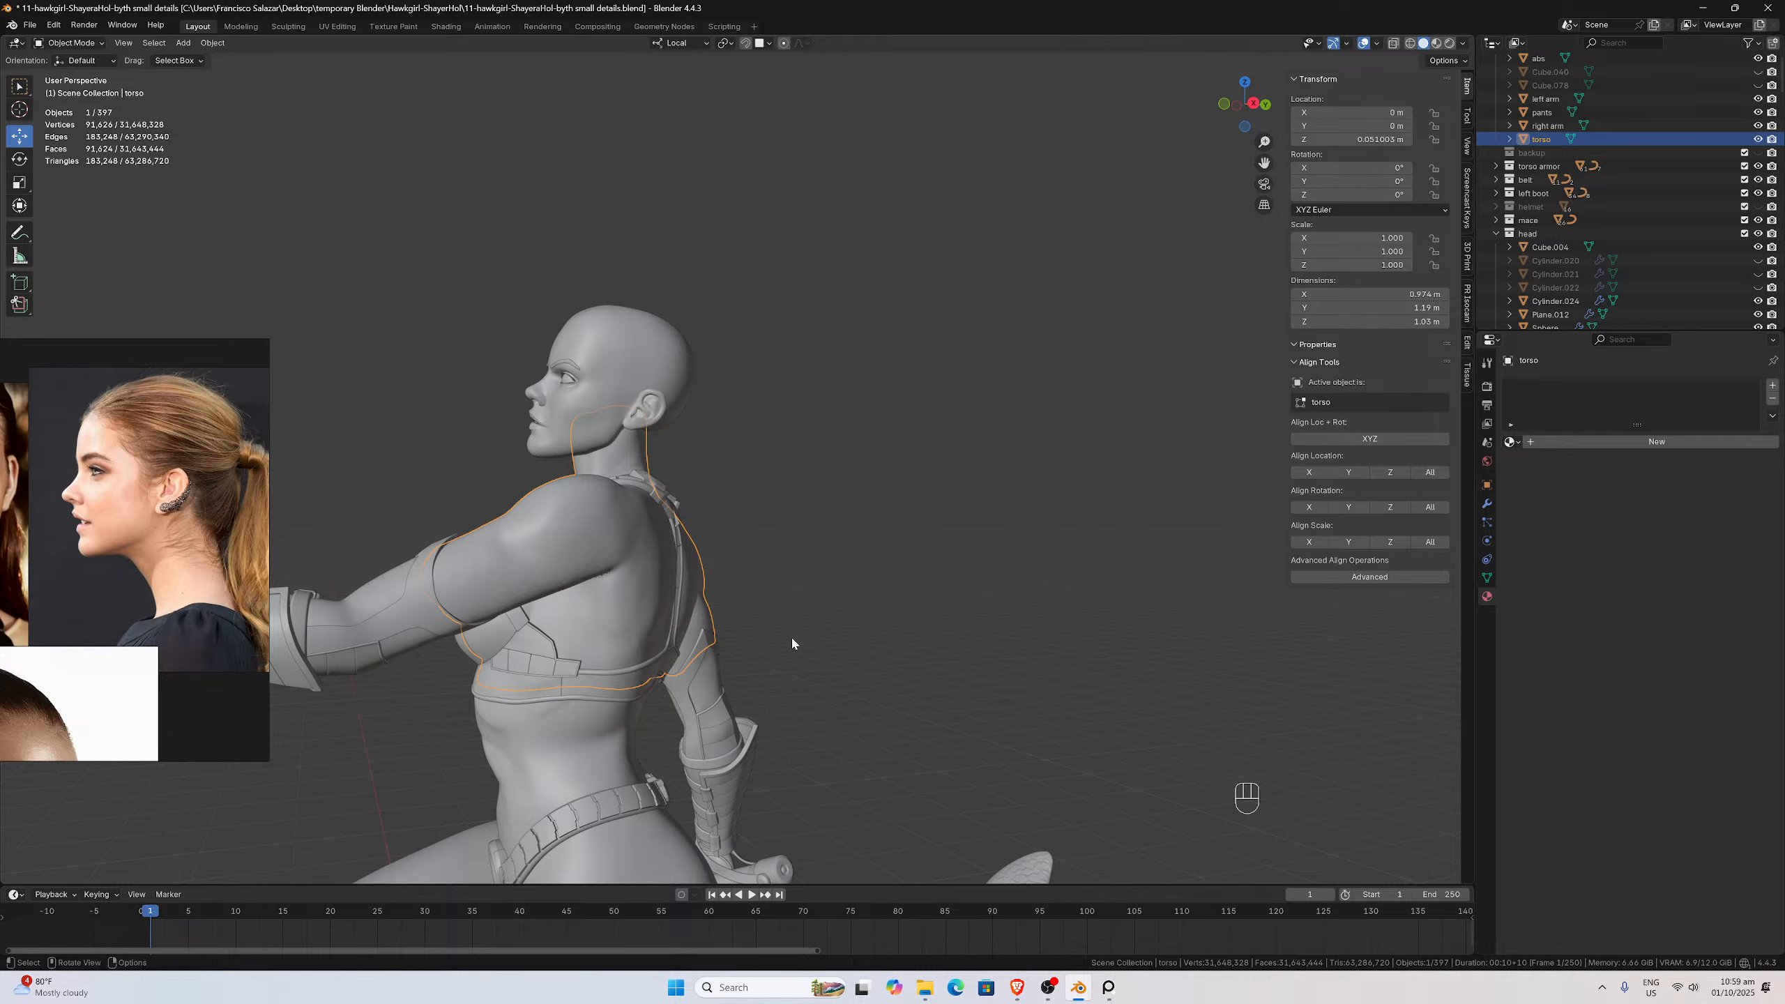
middle_click_drag(803, 605, 803, 551)
scroll(803, 551, "up", 2)
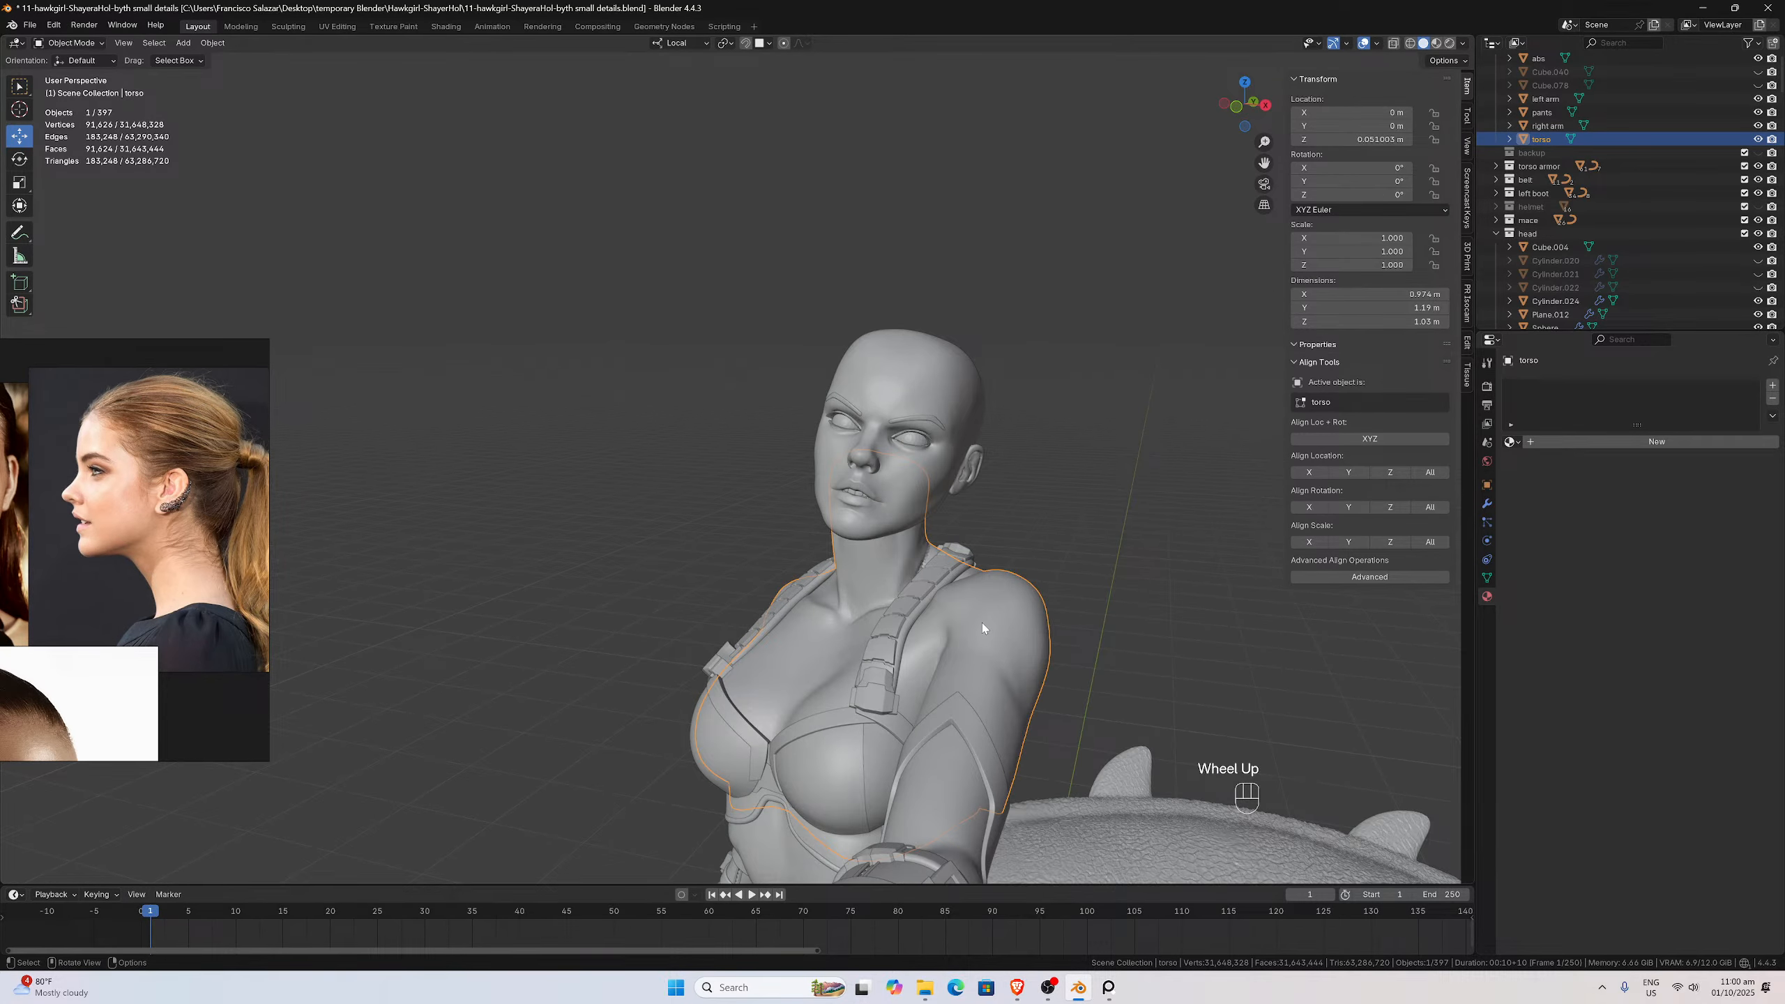
scroll(982, 622, "down", 2)
middle_click_drag(985, 616, 1034, 608)
scroll(1034, 608, "up", 2)
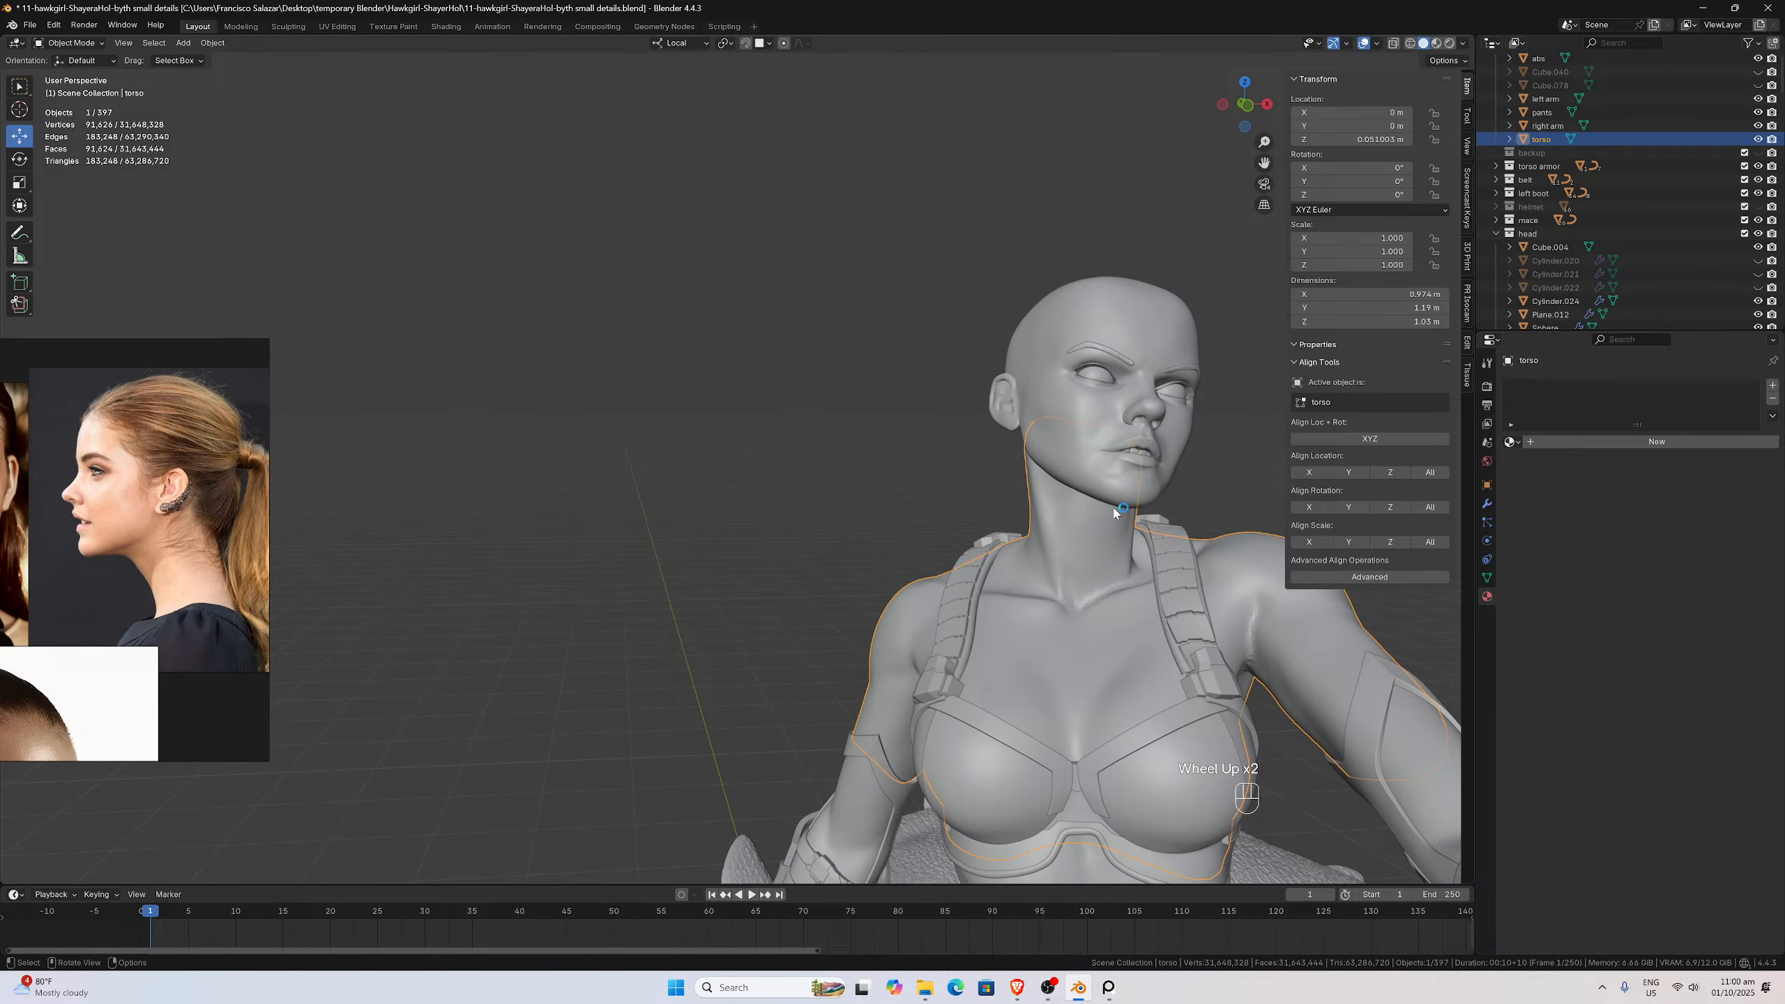
Select the head together with the torso, and check each piece individually where they meet at the neck
left_click(1114, 513, "shift")
middle_click_drag(1113, 513, 1064, 576)
left_click(1032, 434)
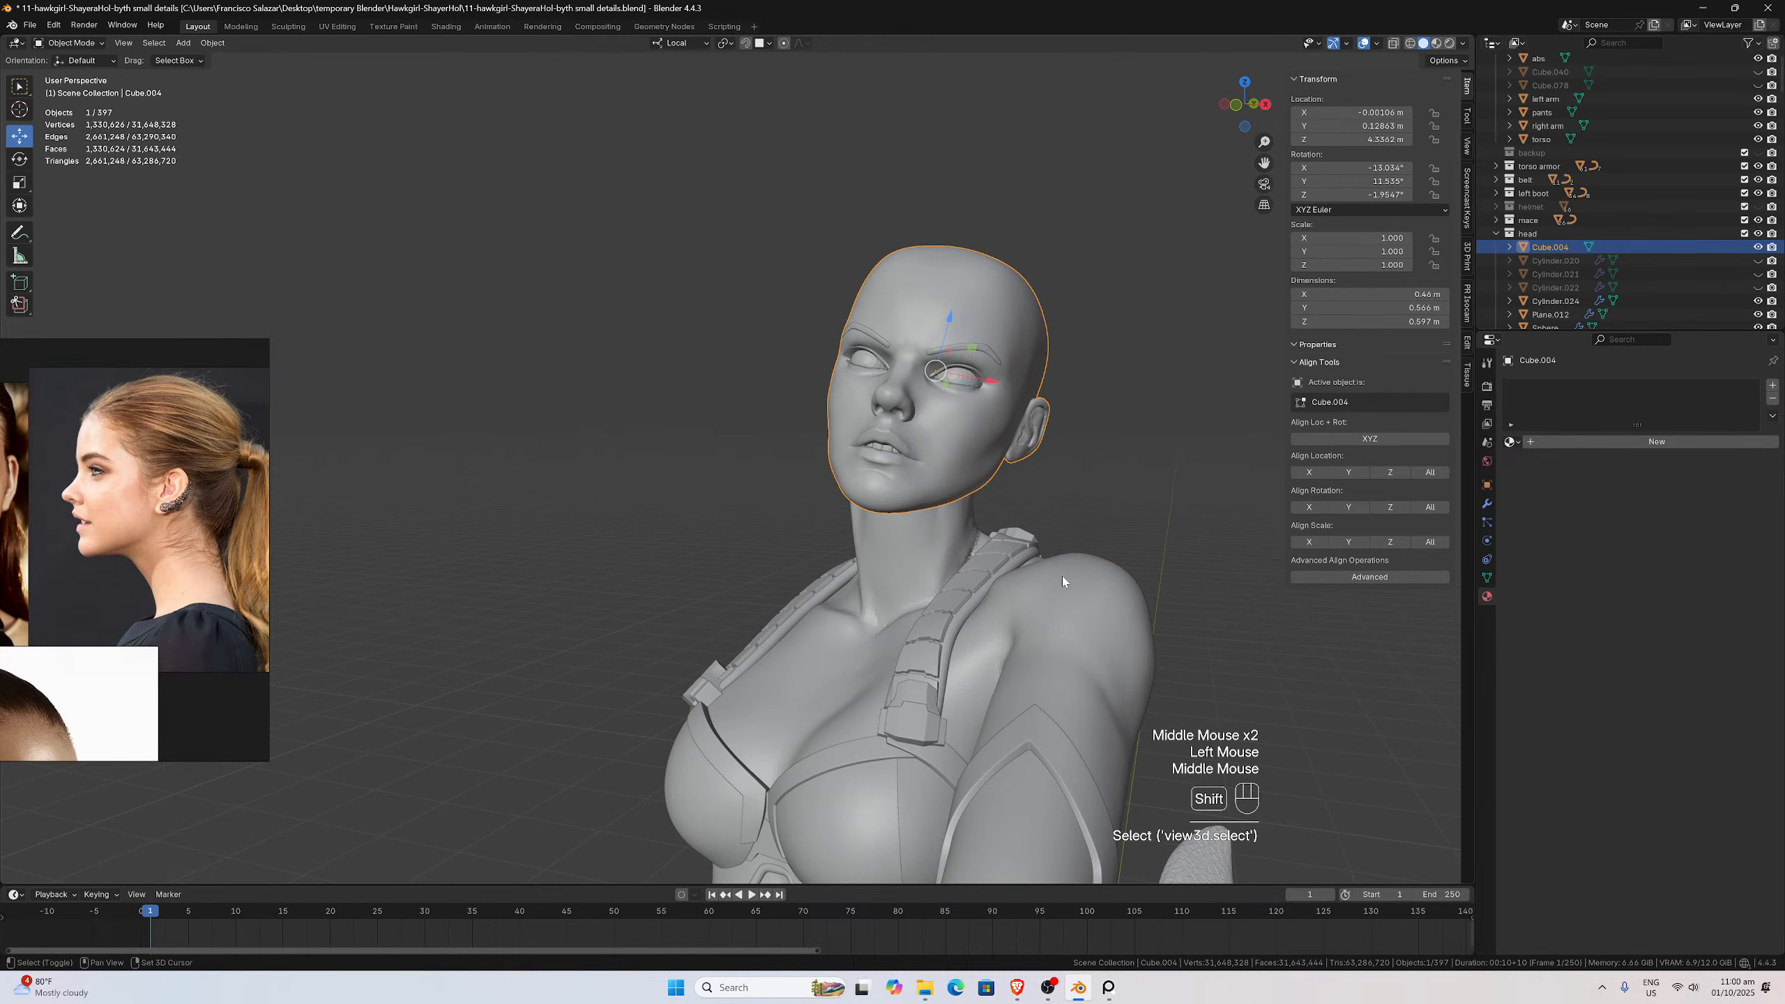
left_click(1066, 578, "shift")
middle_click_drag(1112, 504, 1121, 516)
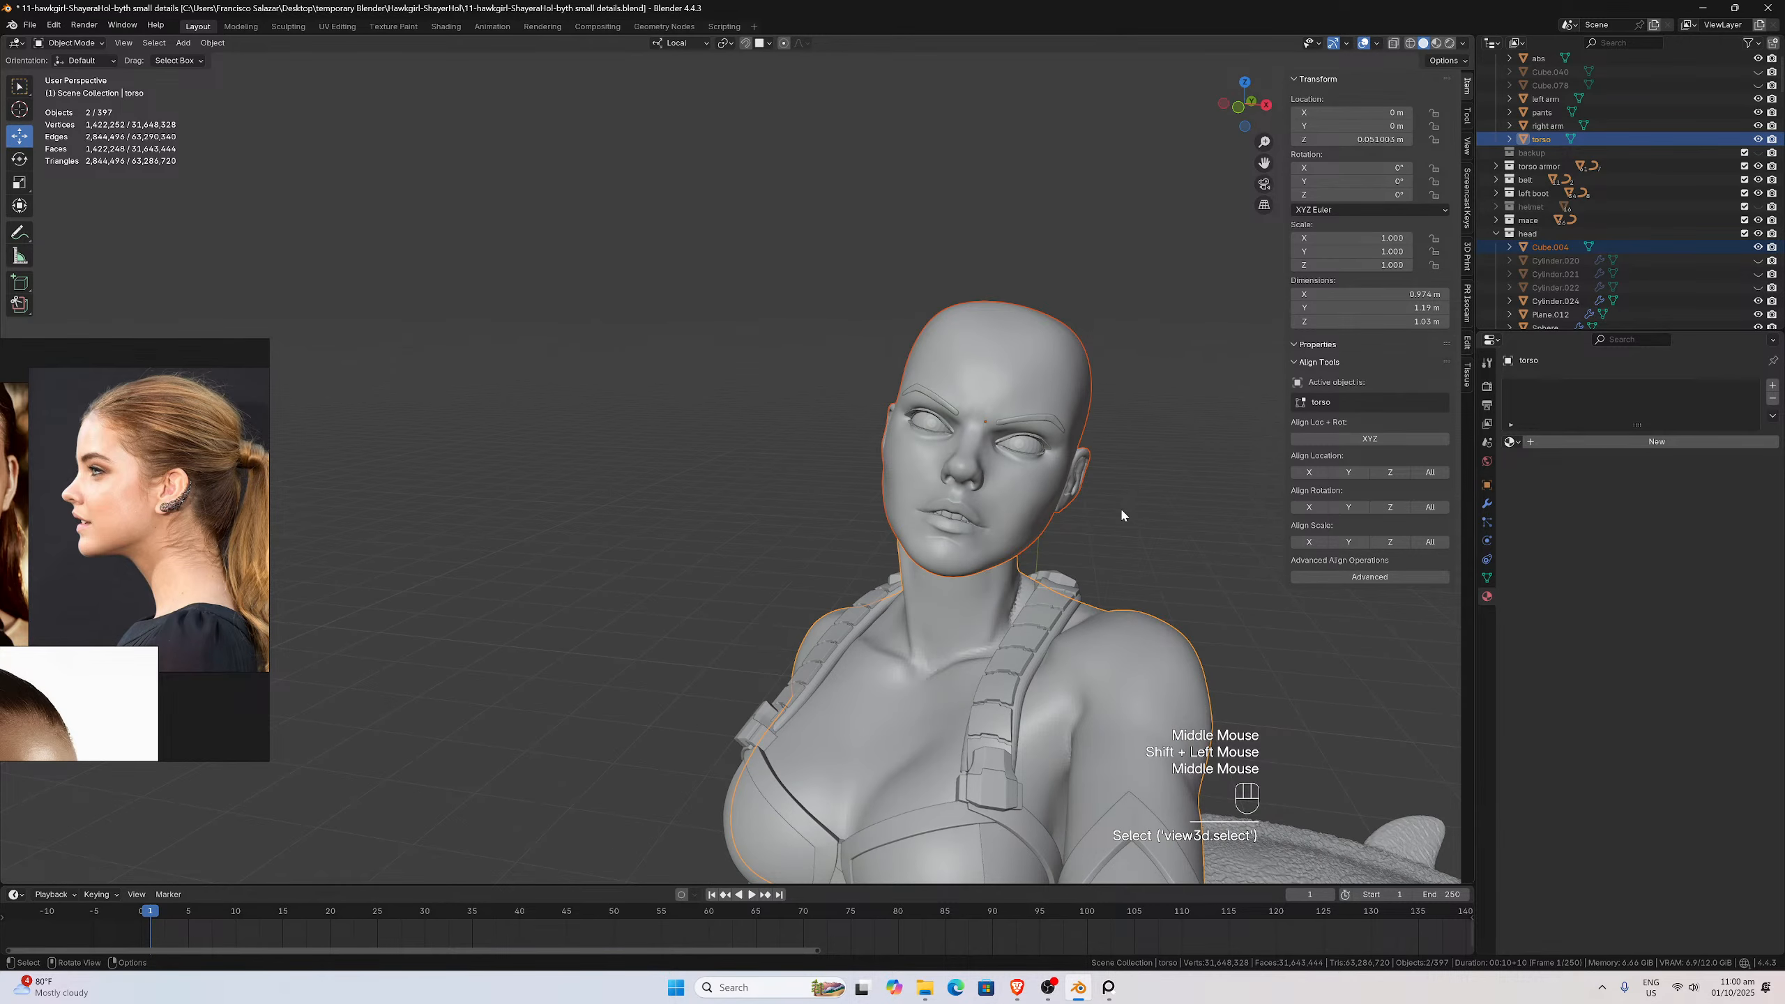
left_click(976, 630)
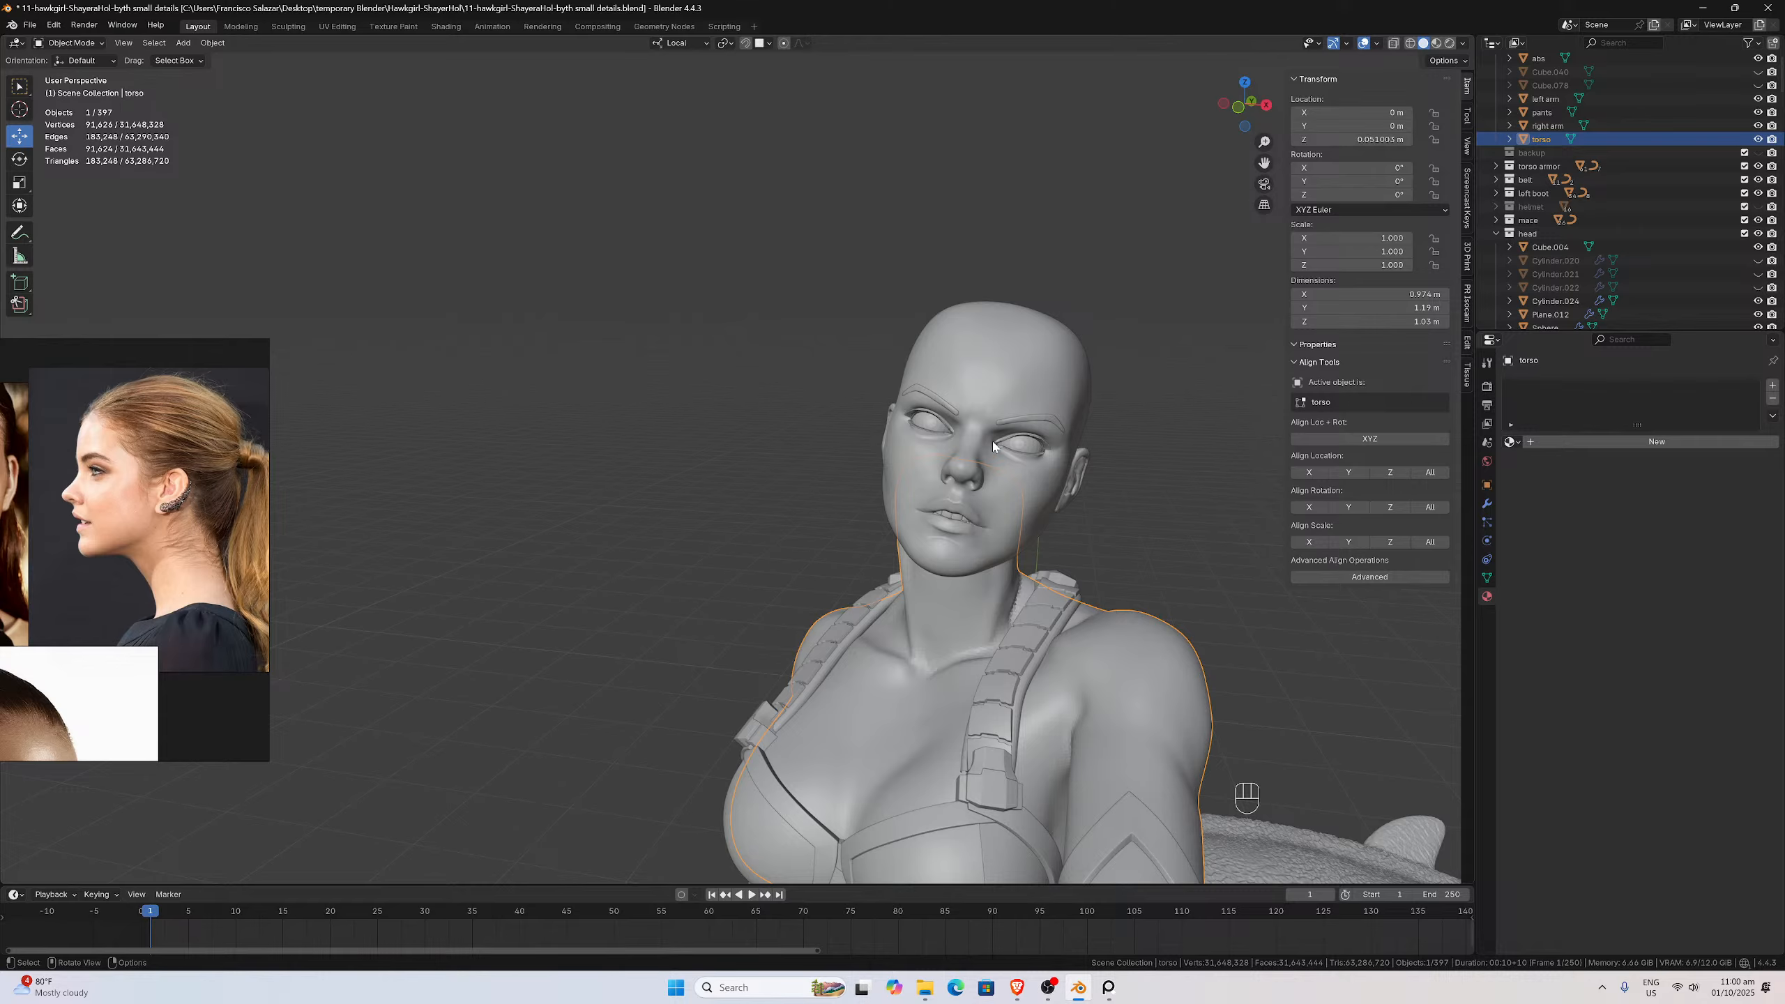
left_click(1006, 363)
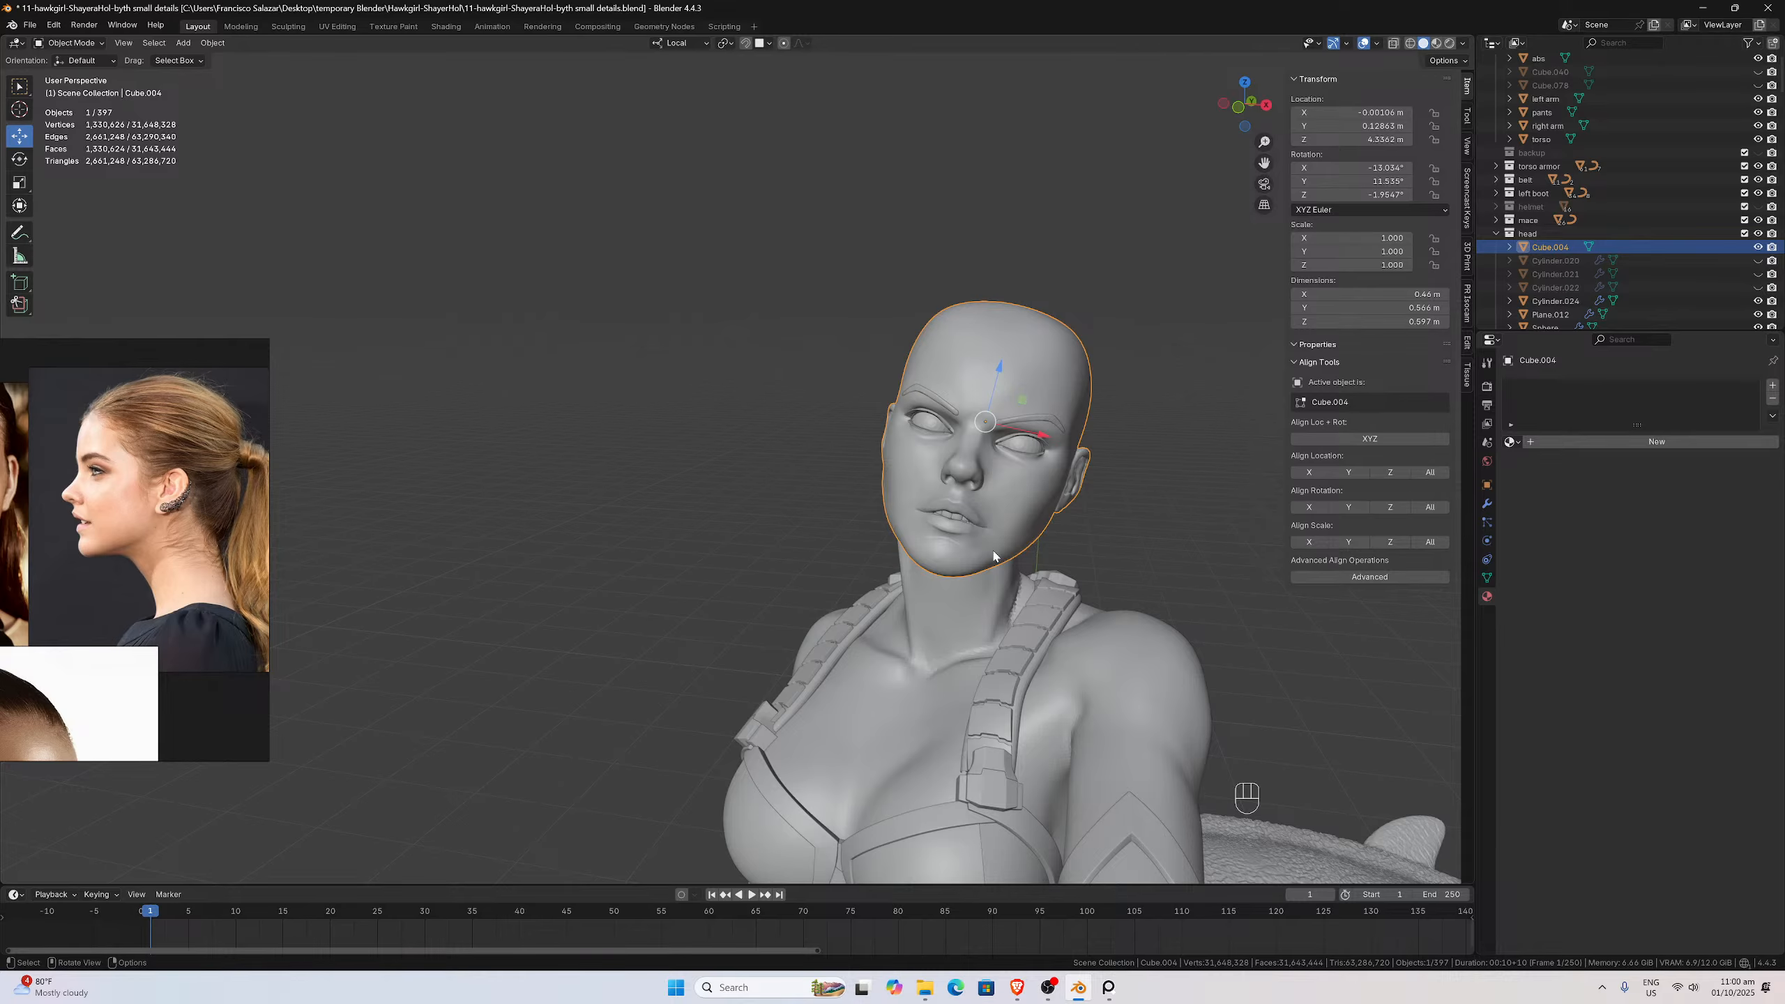
scroll(993, 555, "down", 2)
left_click(894, 659)
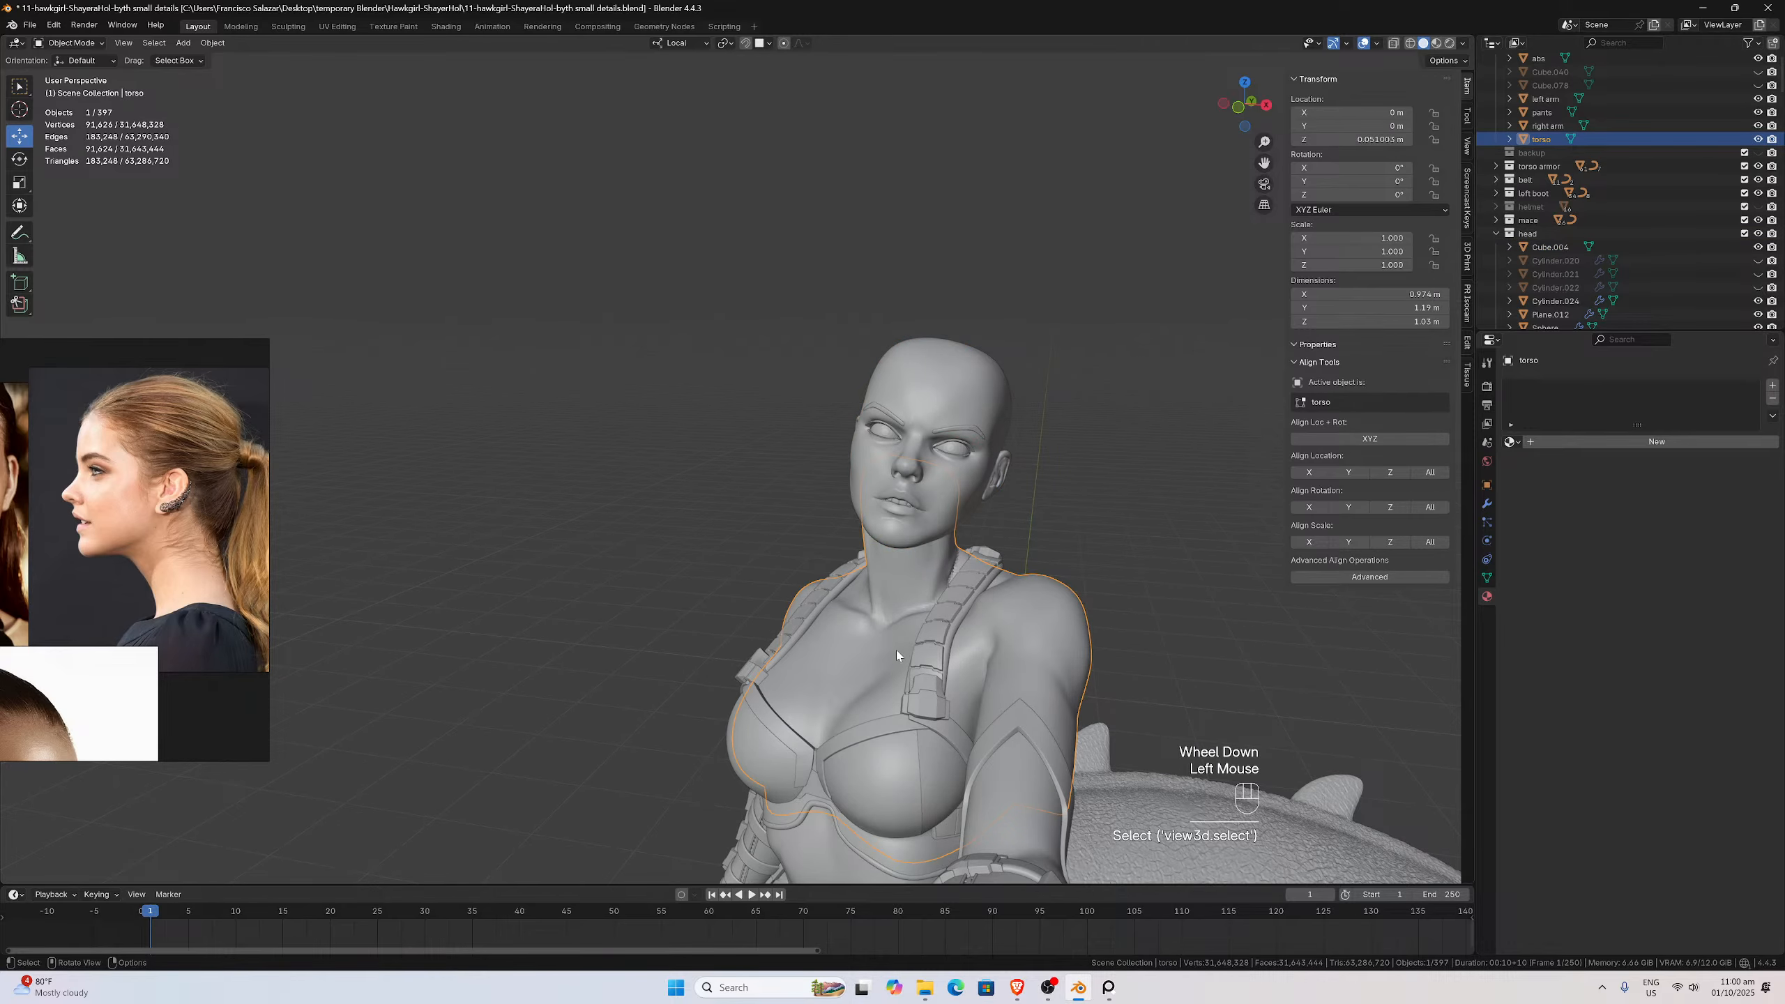
Clear the torso's parent while keeping its transformation, and apply the torso's scale
middle_click_drag(889, 665, 925, 644)
scroll(950, 654, "down", 1)
scroll(950, 654, "up", 1)
middle_click_drag(1029, 607, 987, 605)
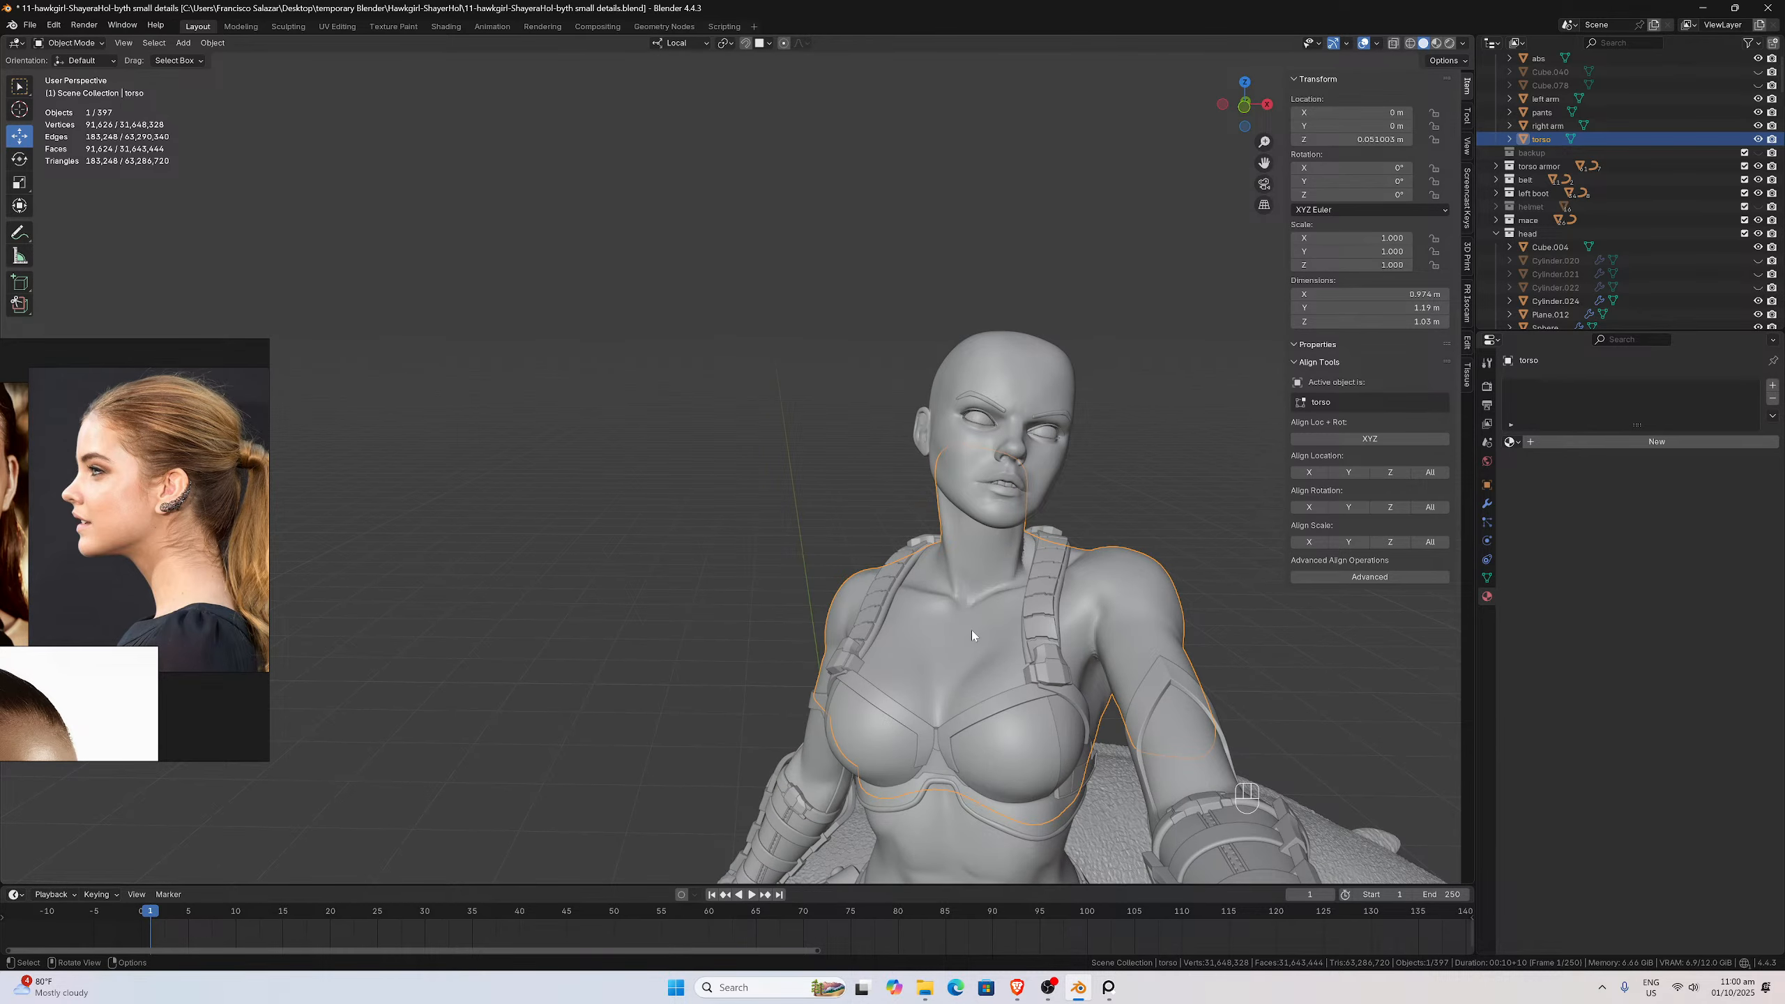
left_click(1007, 559)
key("alt+p")
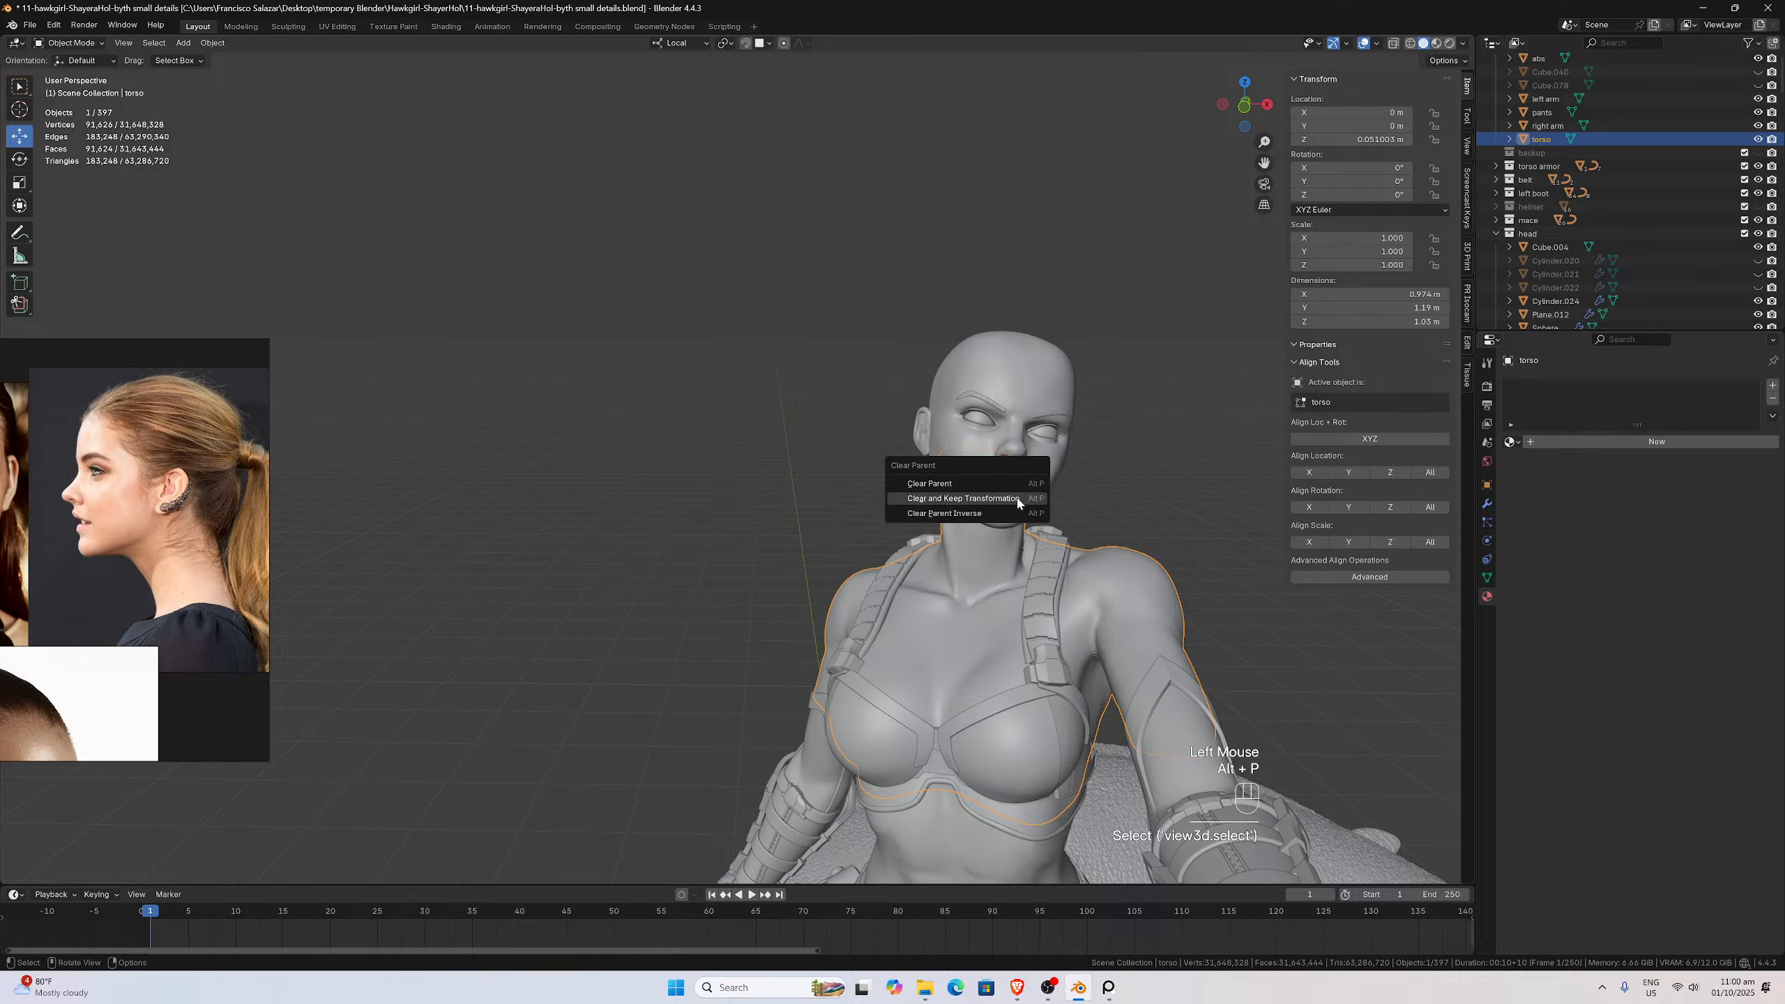
left_click(1018, 499)
key("ctrl+a")
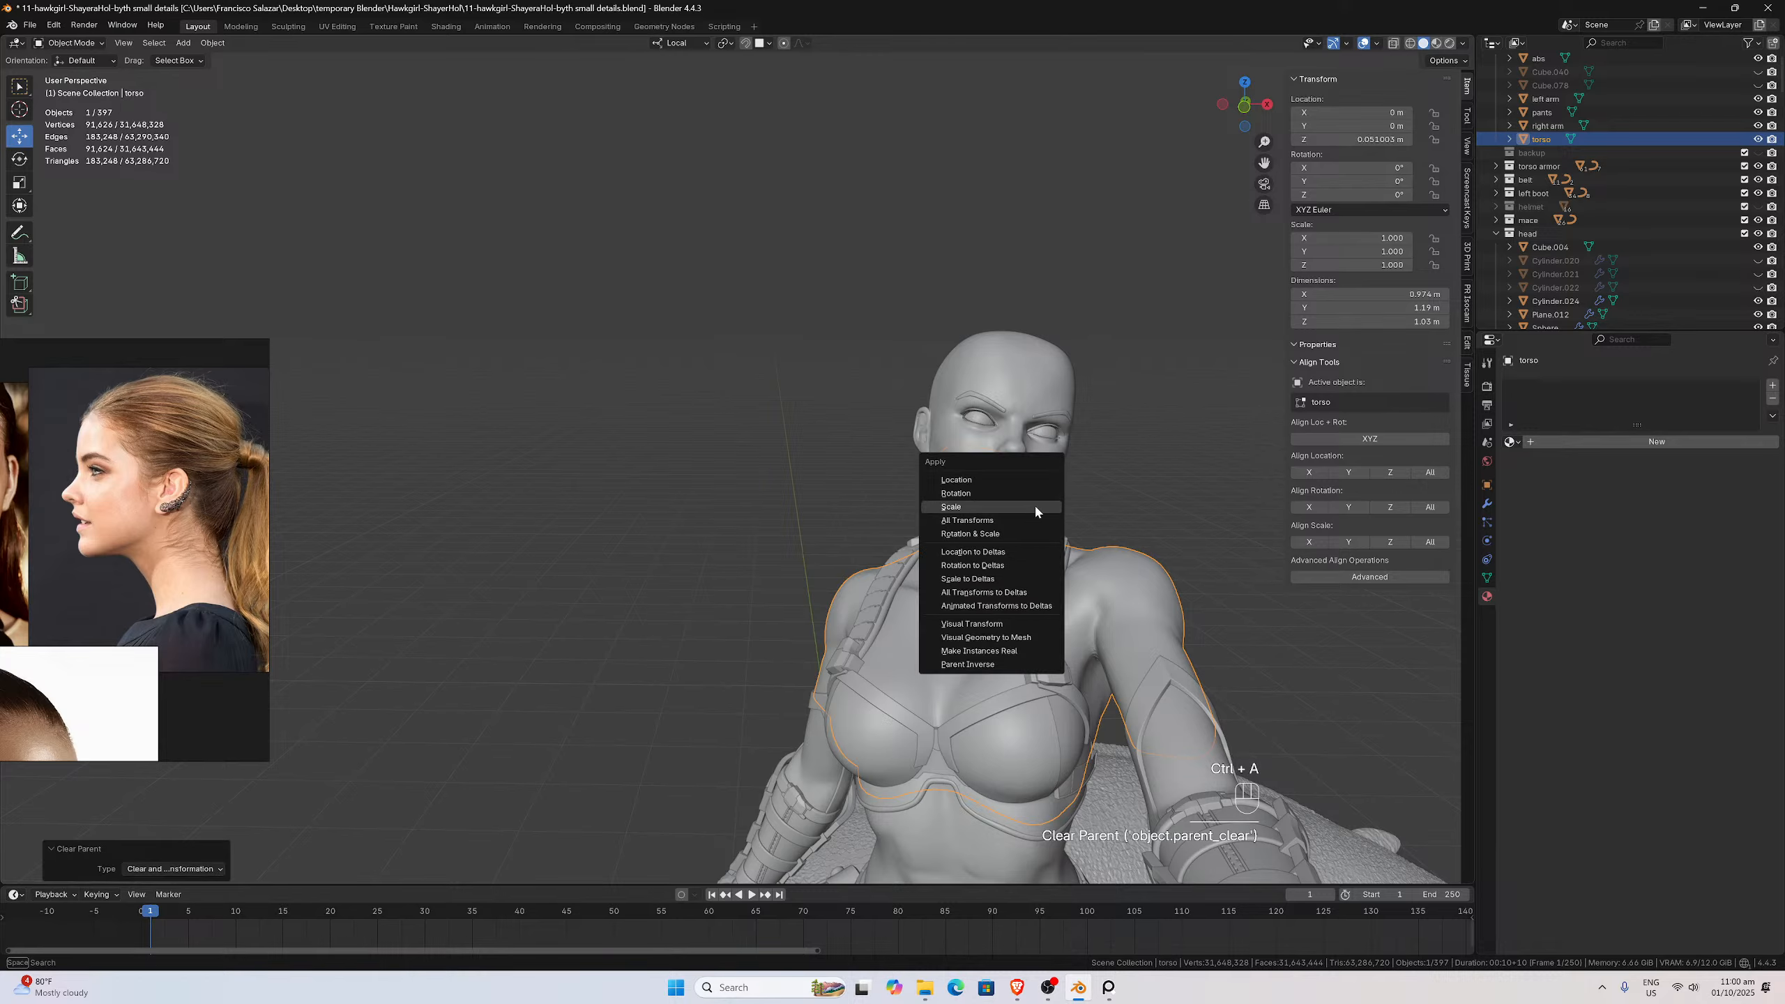
left_click(1035, 506)
Join the torso into the head object and isolate the combined bust in local view
left_click(968, 575)
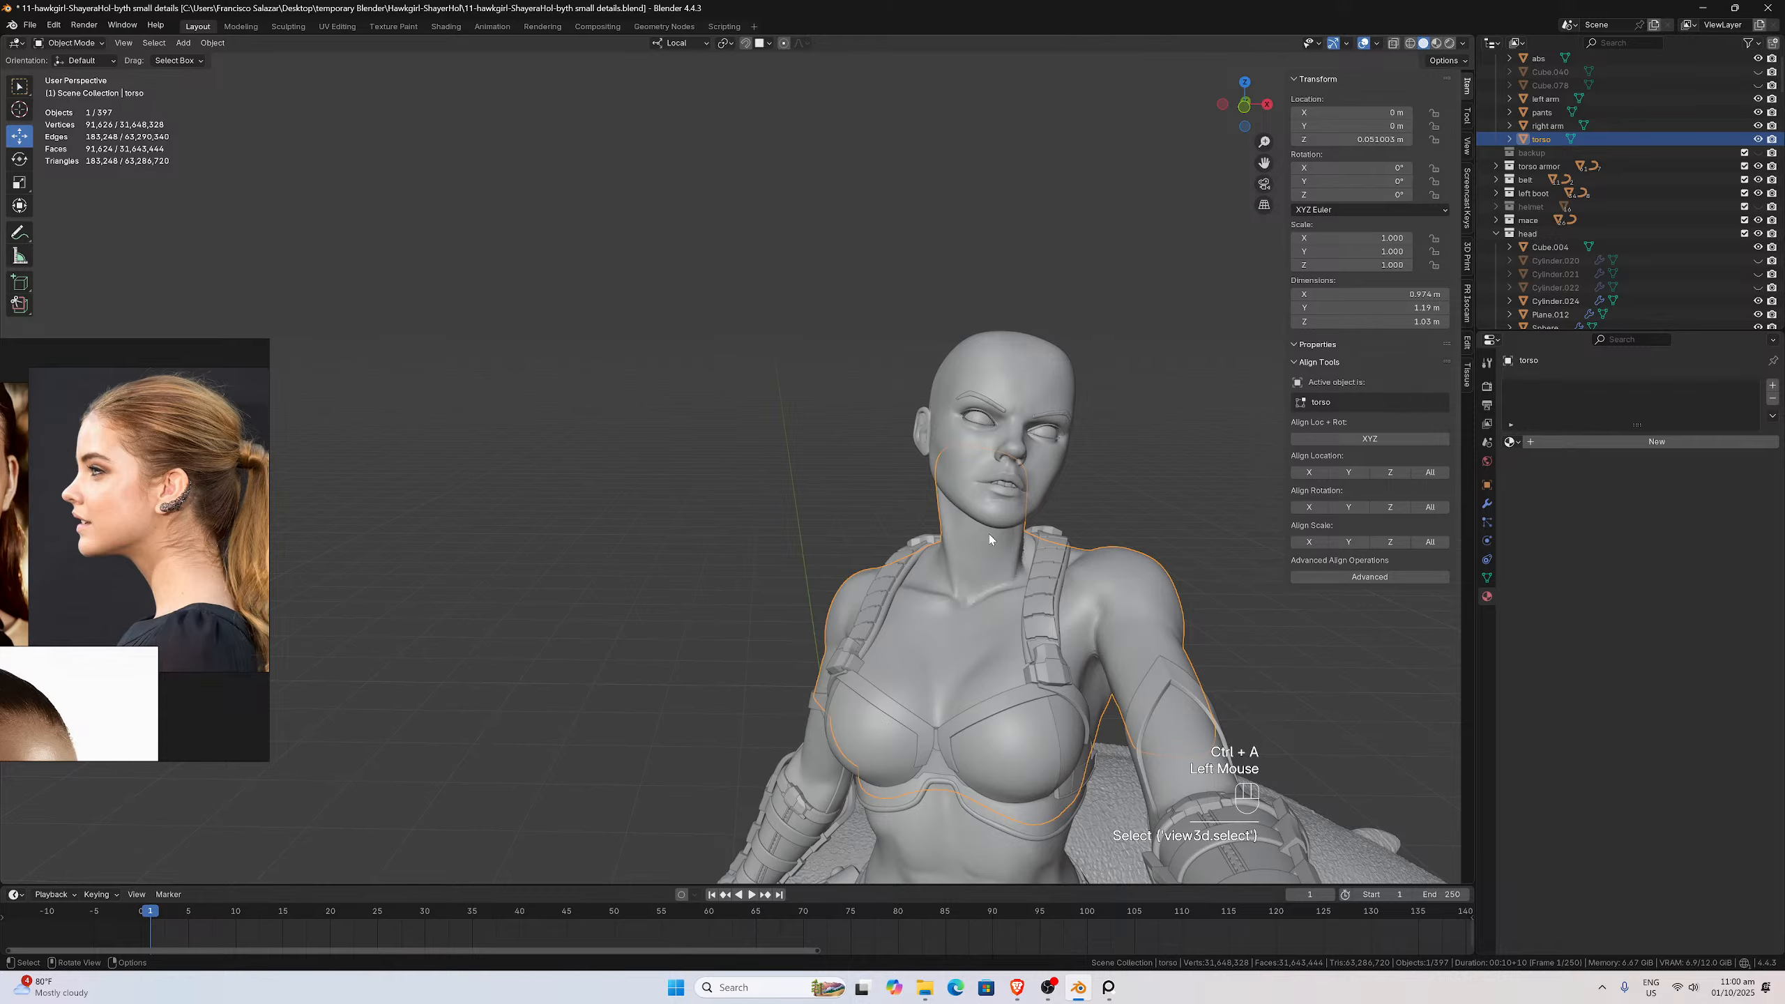
left_click(1037, 491, "shift")
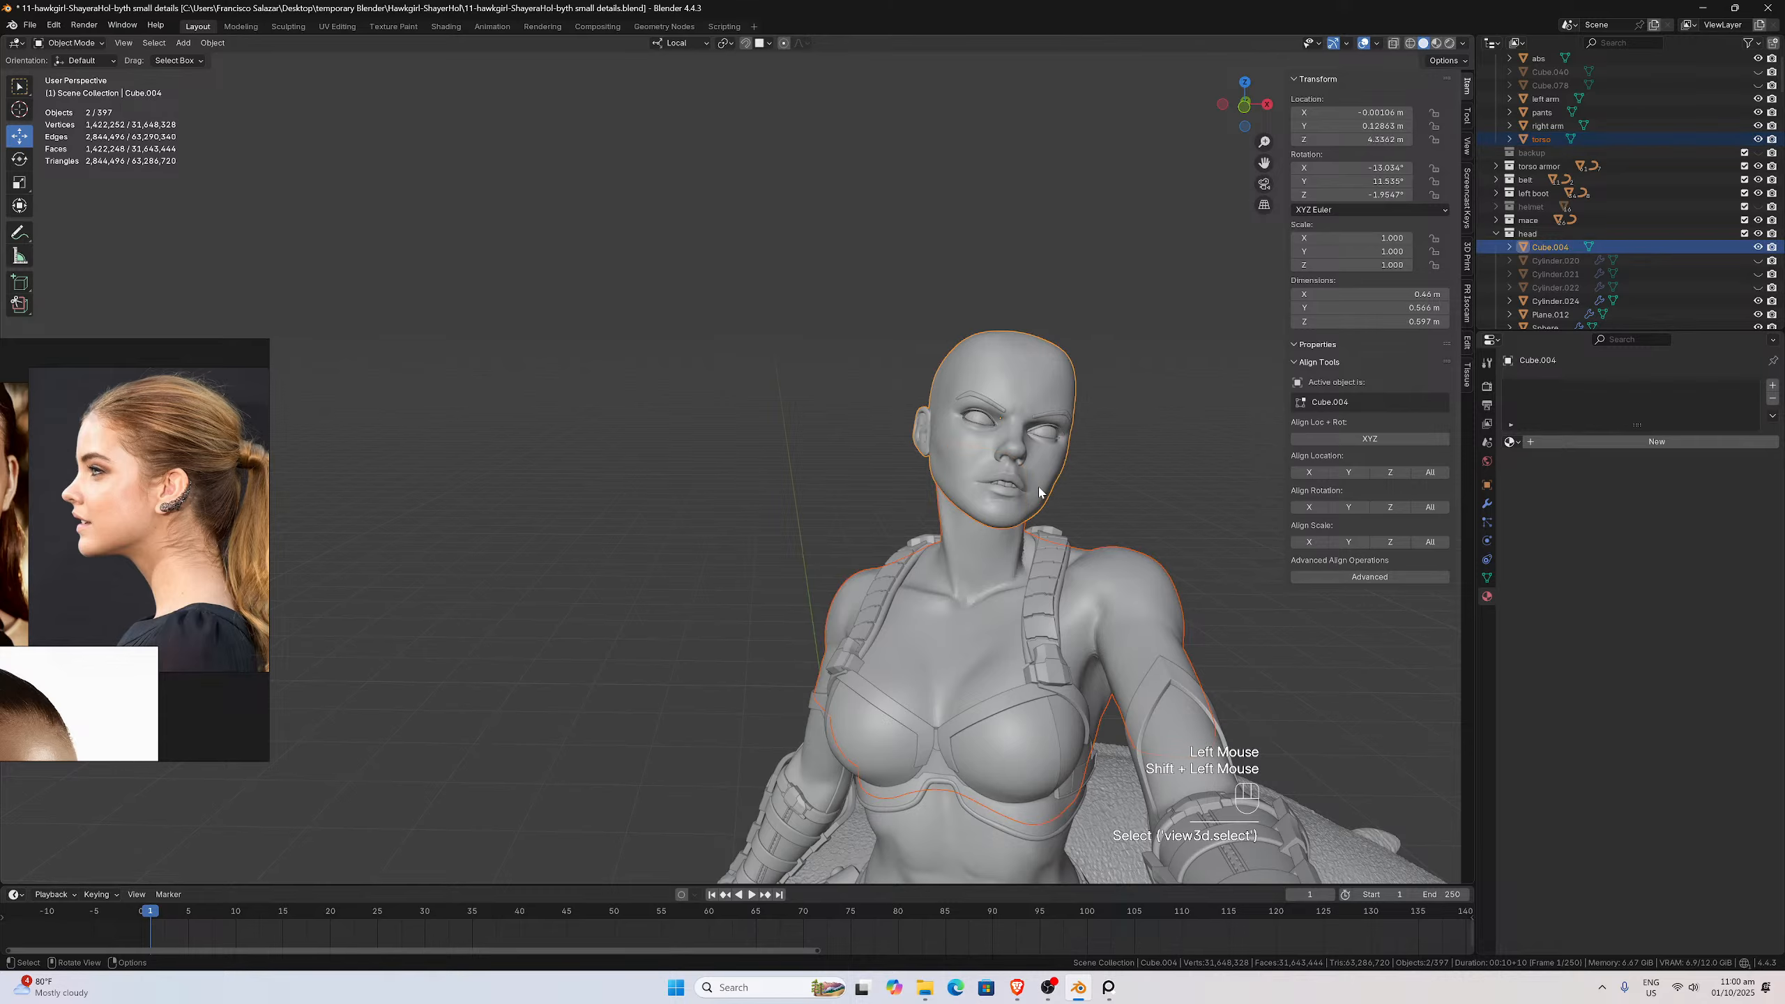
key("ctrl+j")
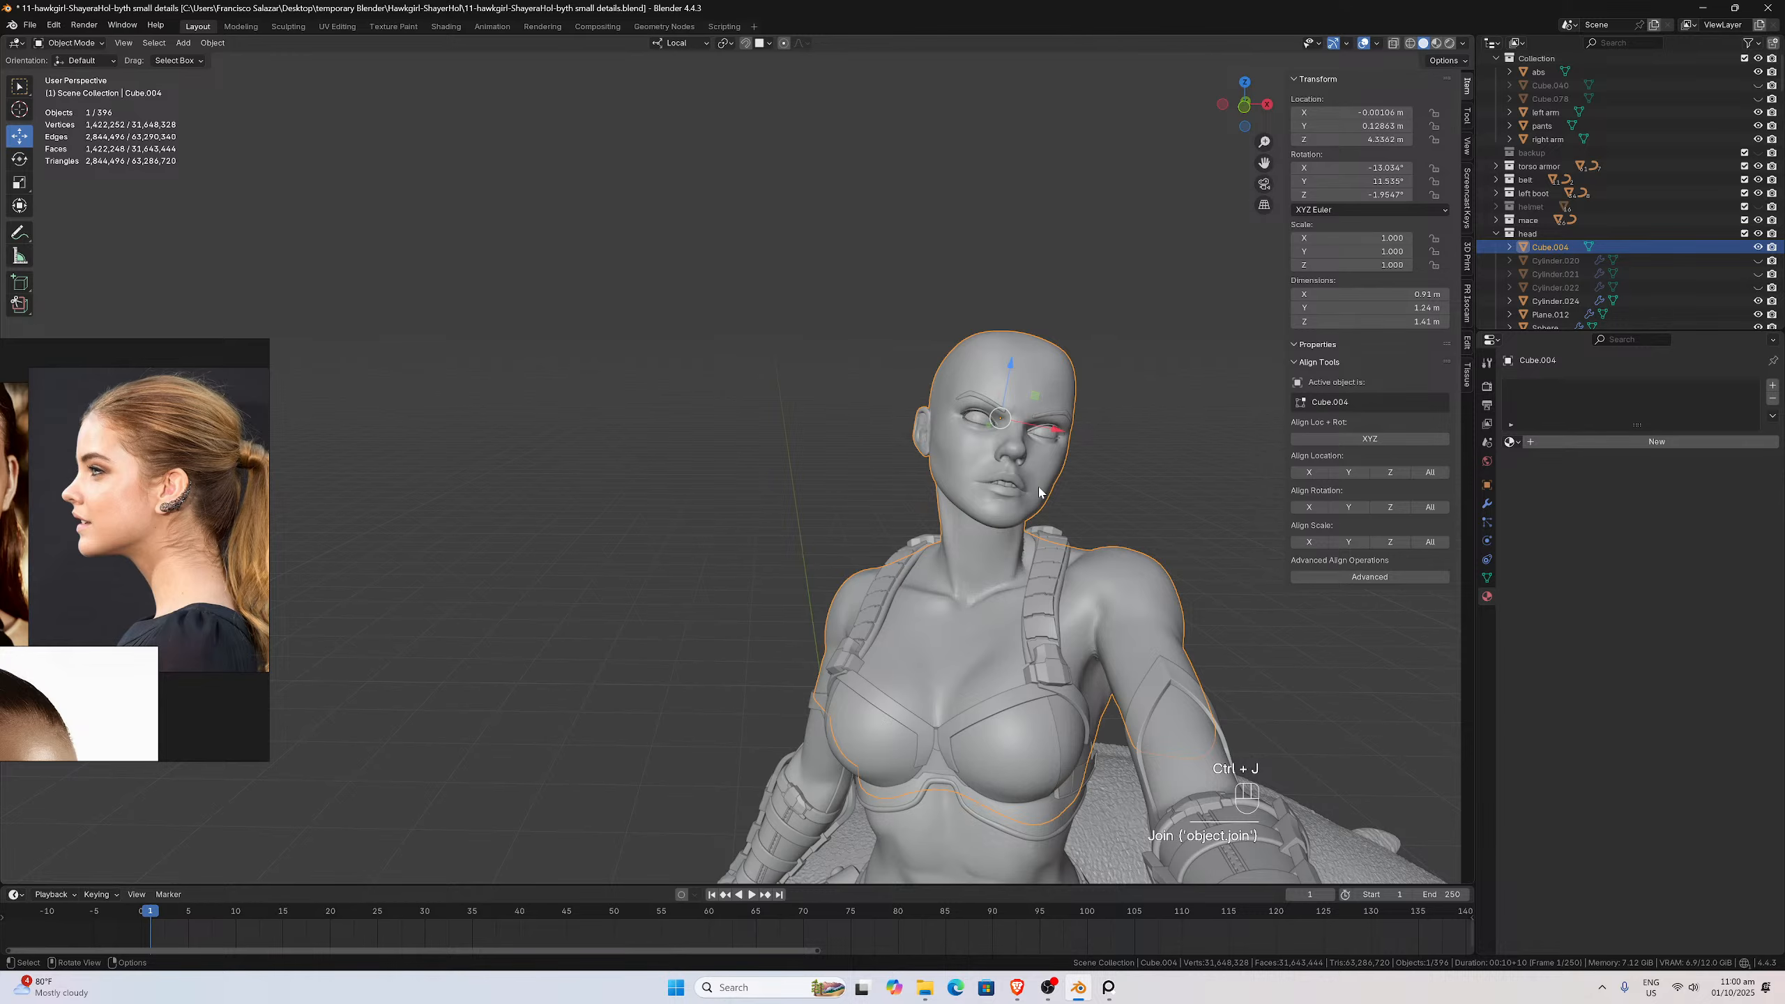
key("slash")
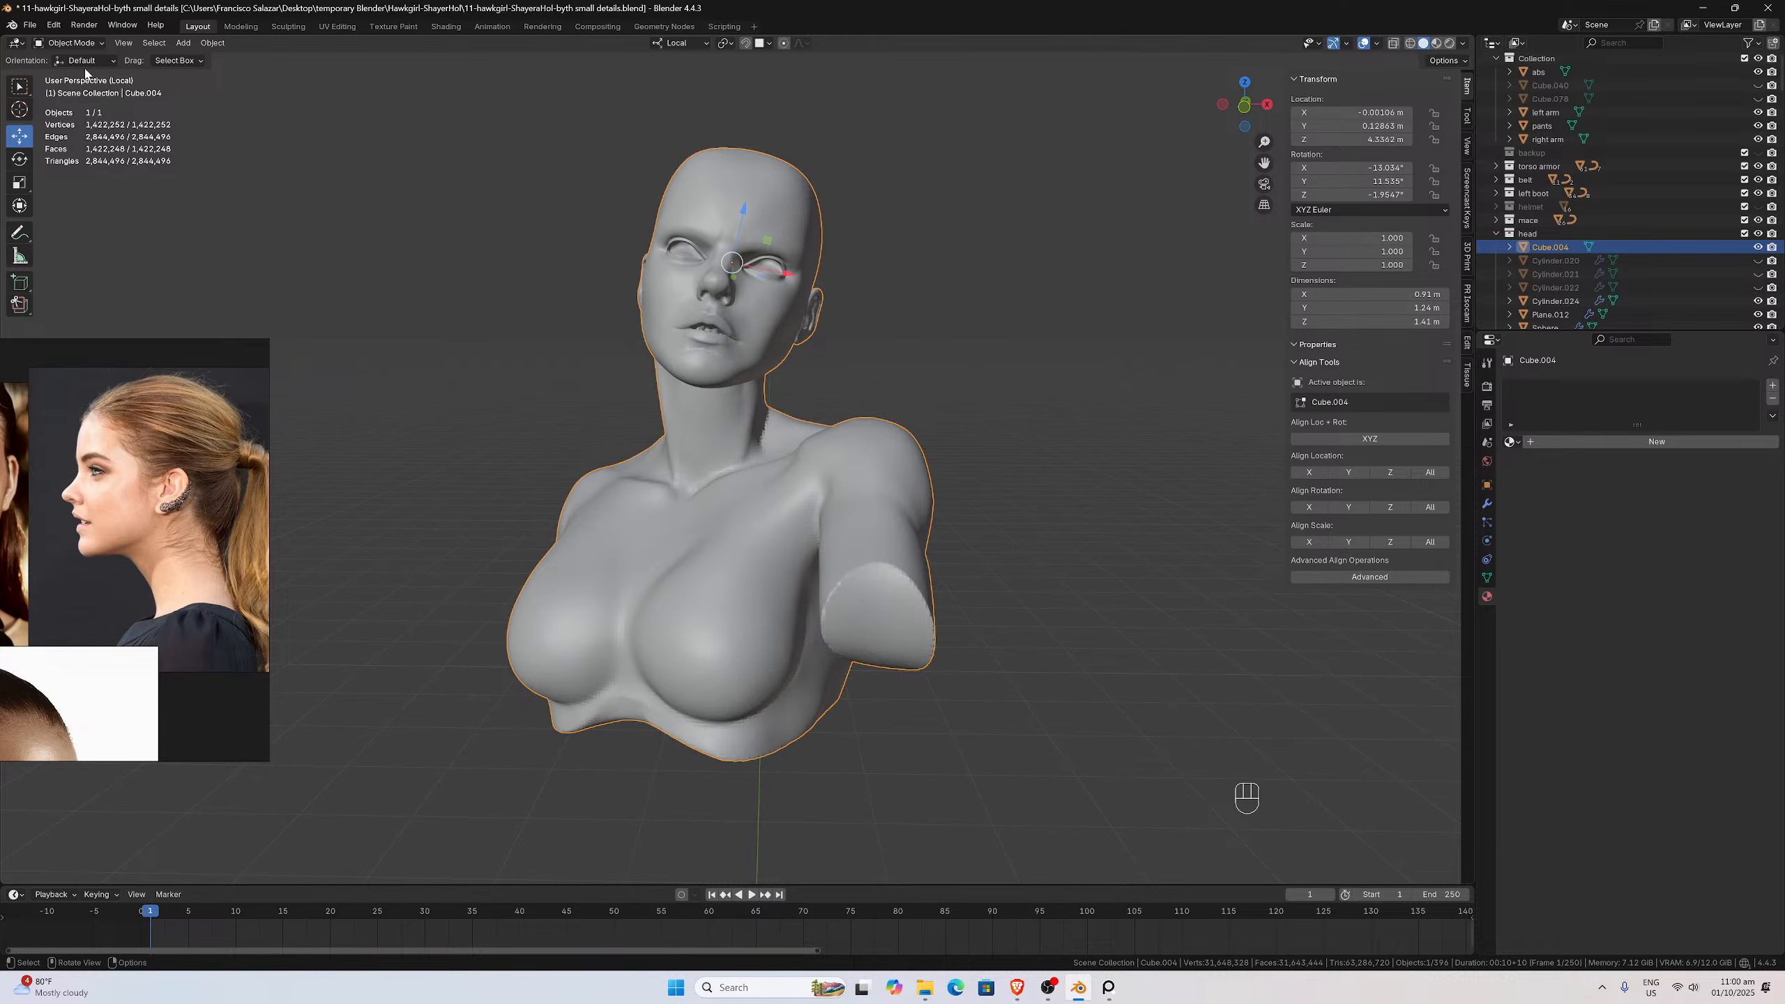
Try a voxel remesh of the joined bust in Sculpt Mode at the preset voxel size, and undo it
left_click(69, 43)
left_click(70, 84)
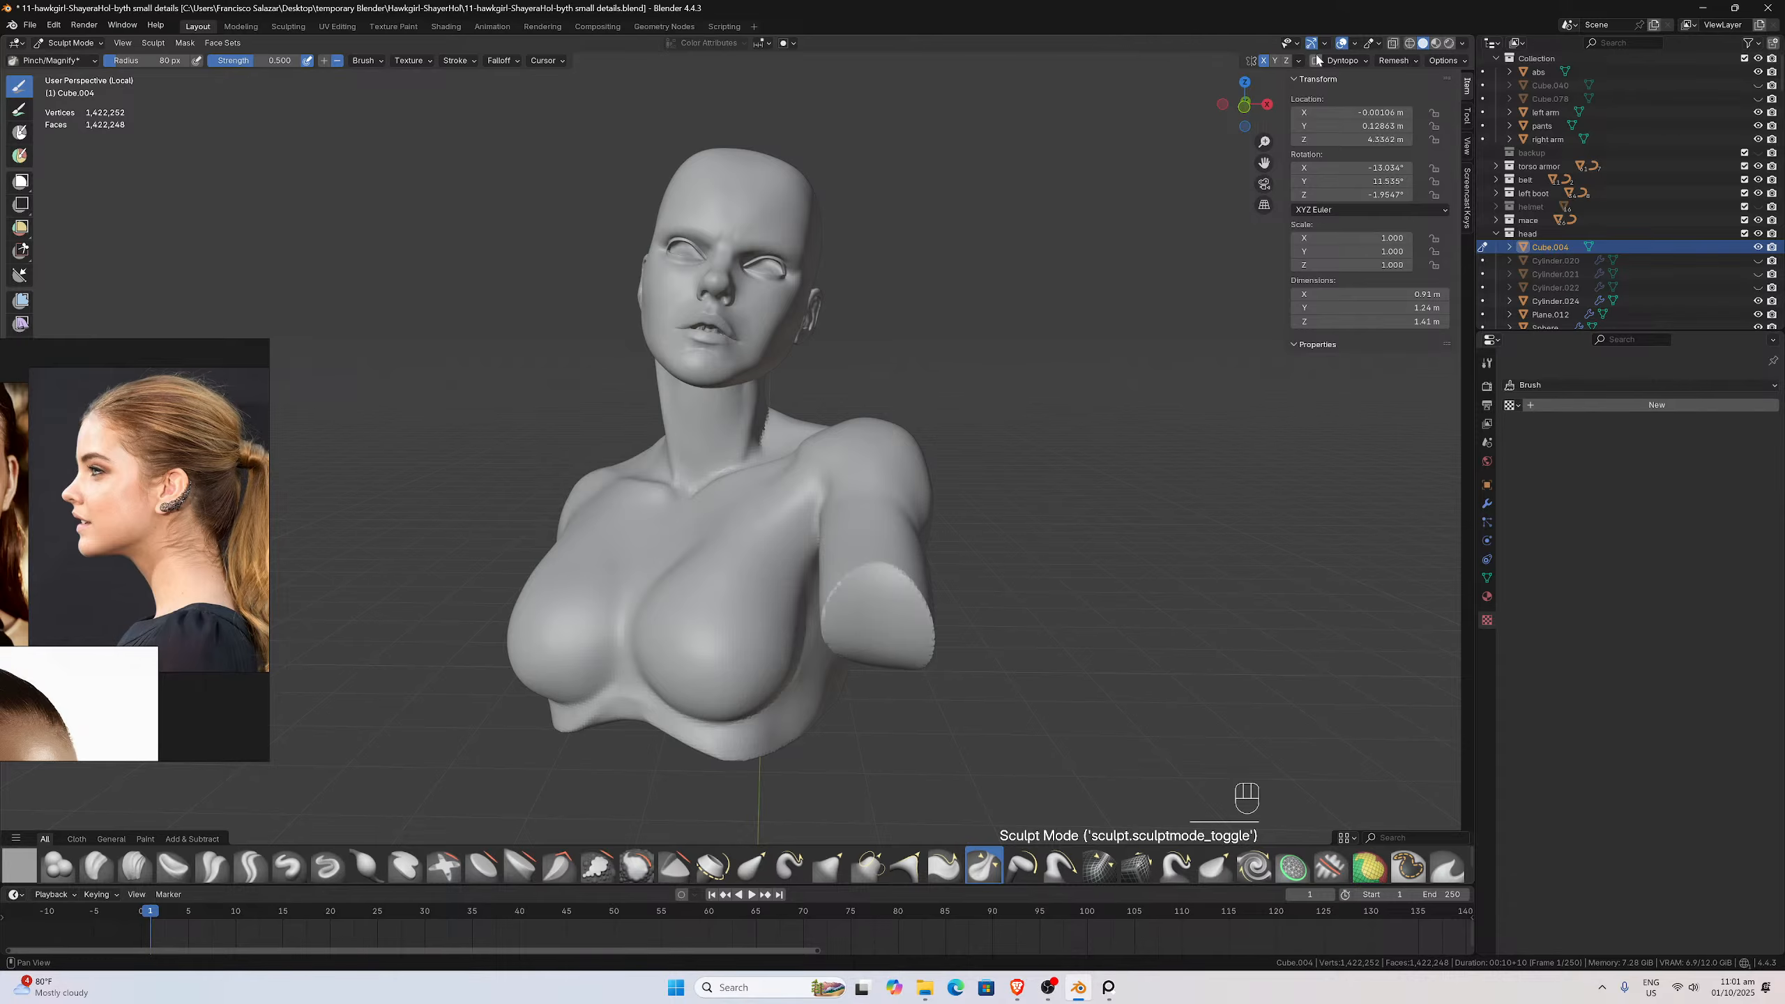
left_click(1395, 60)
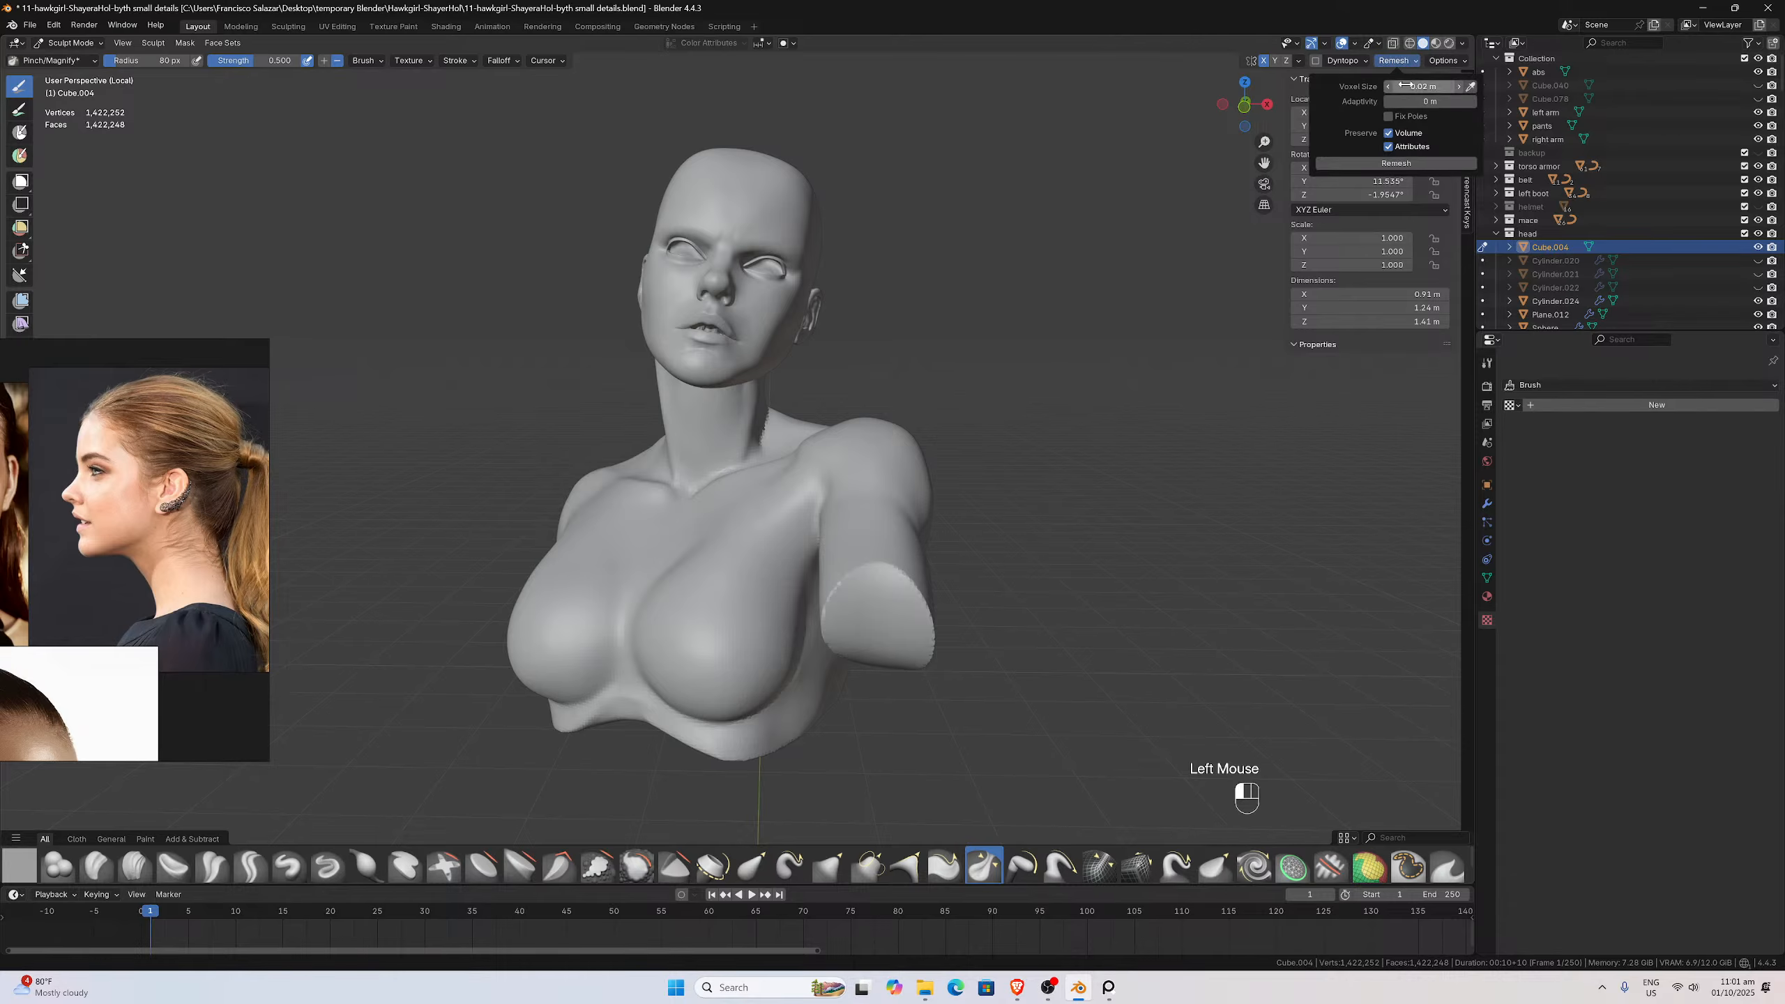
left_click(1378, 163)
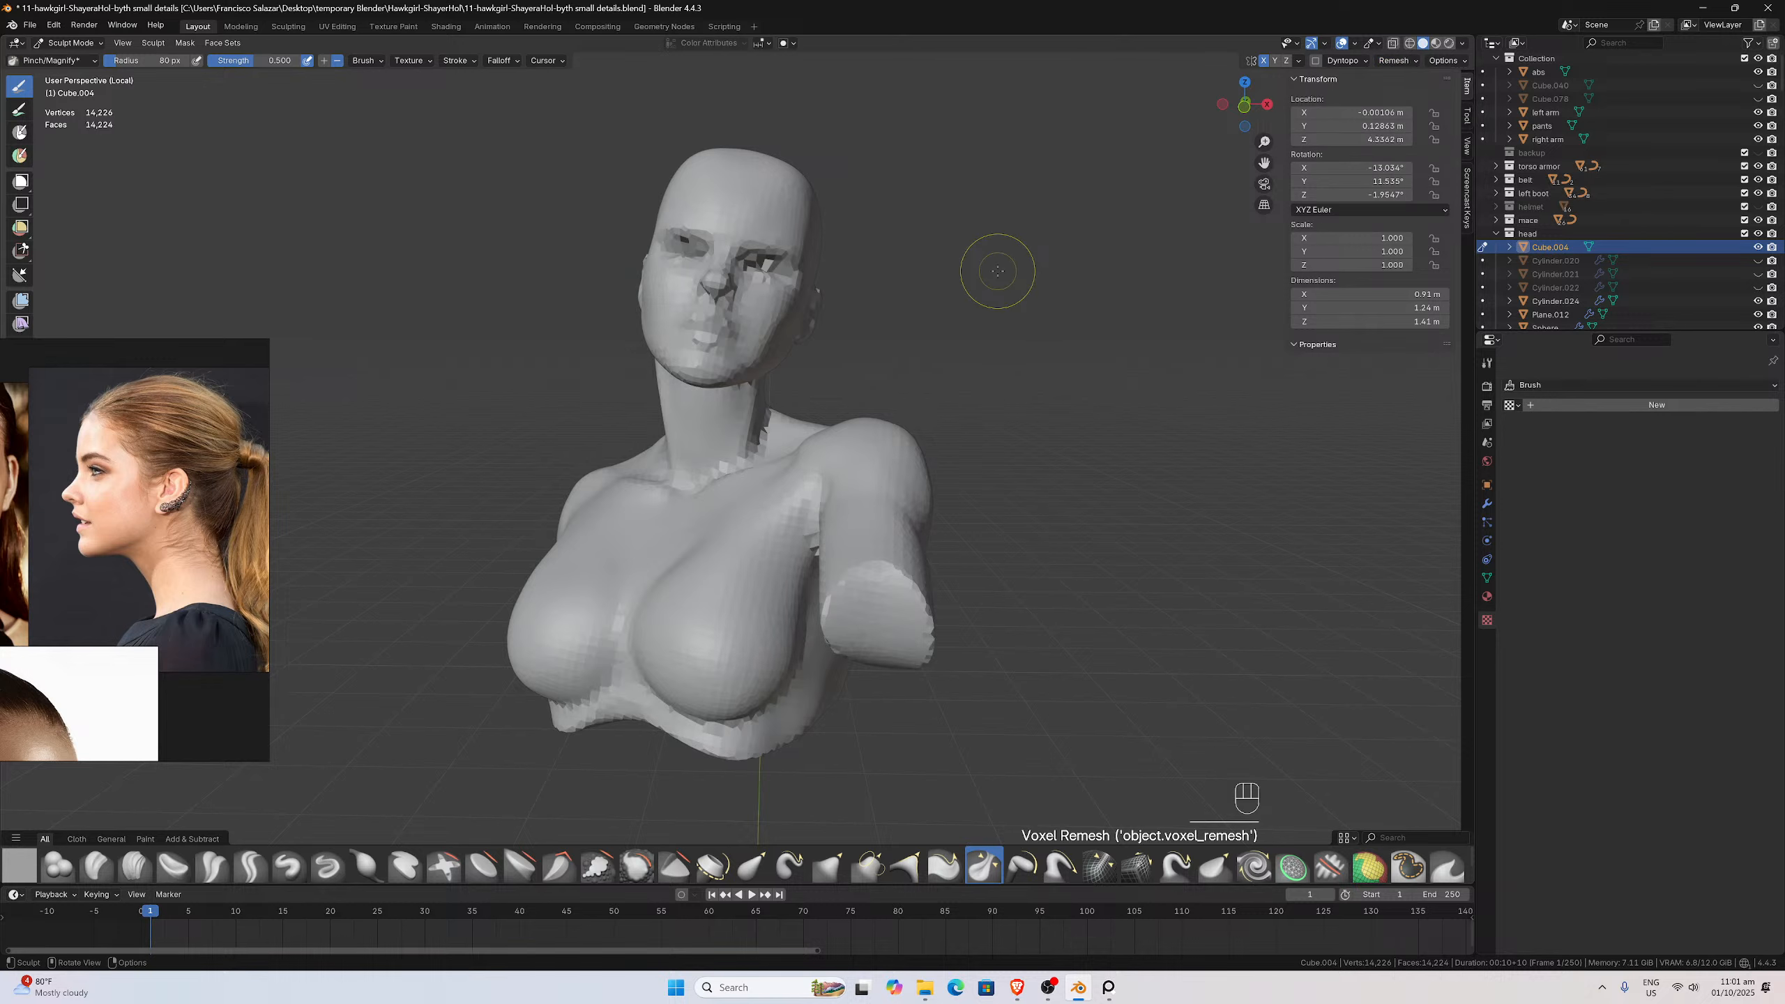
key("ctrl+z")
Set the bust's remesh voxel size to 0.007 m
left_click(1395, 61)
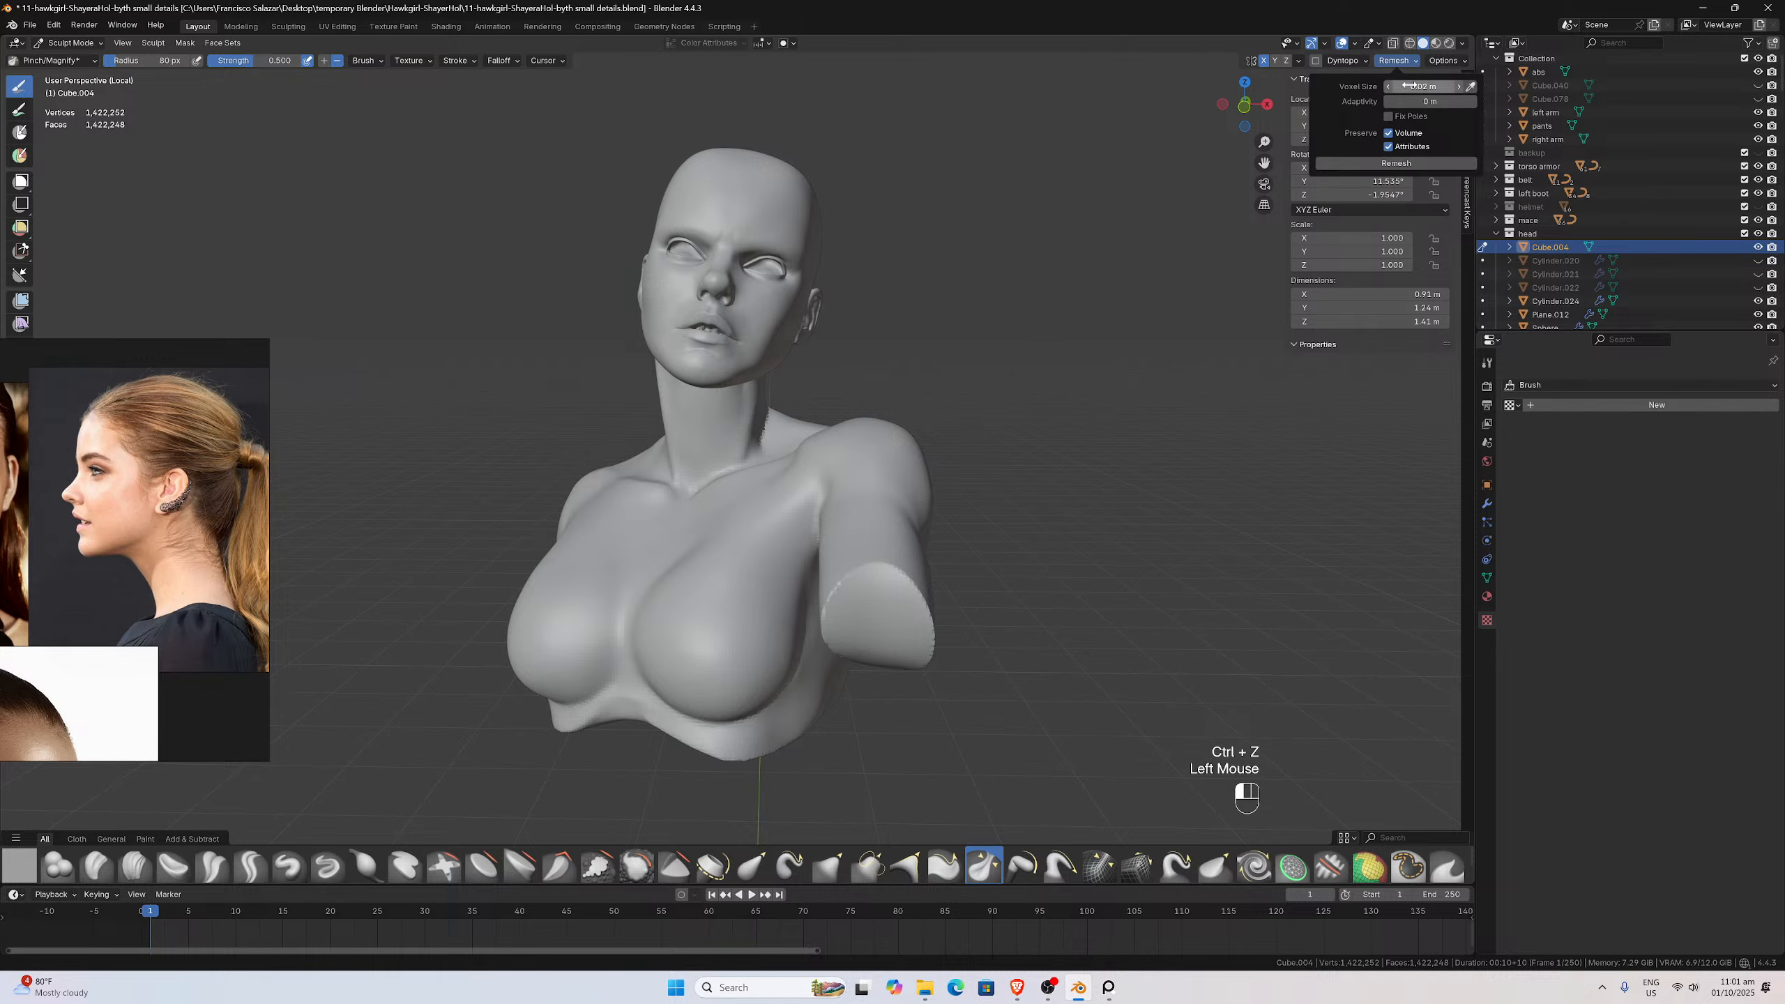
left_click(1411, 86)
left_click(1407, 87)
key("BackSpace")
type("07")
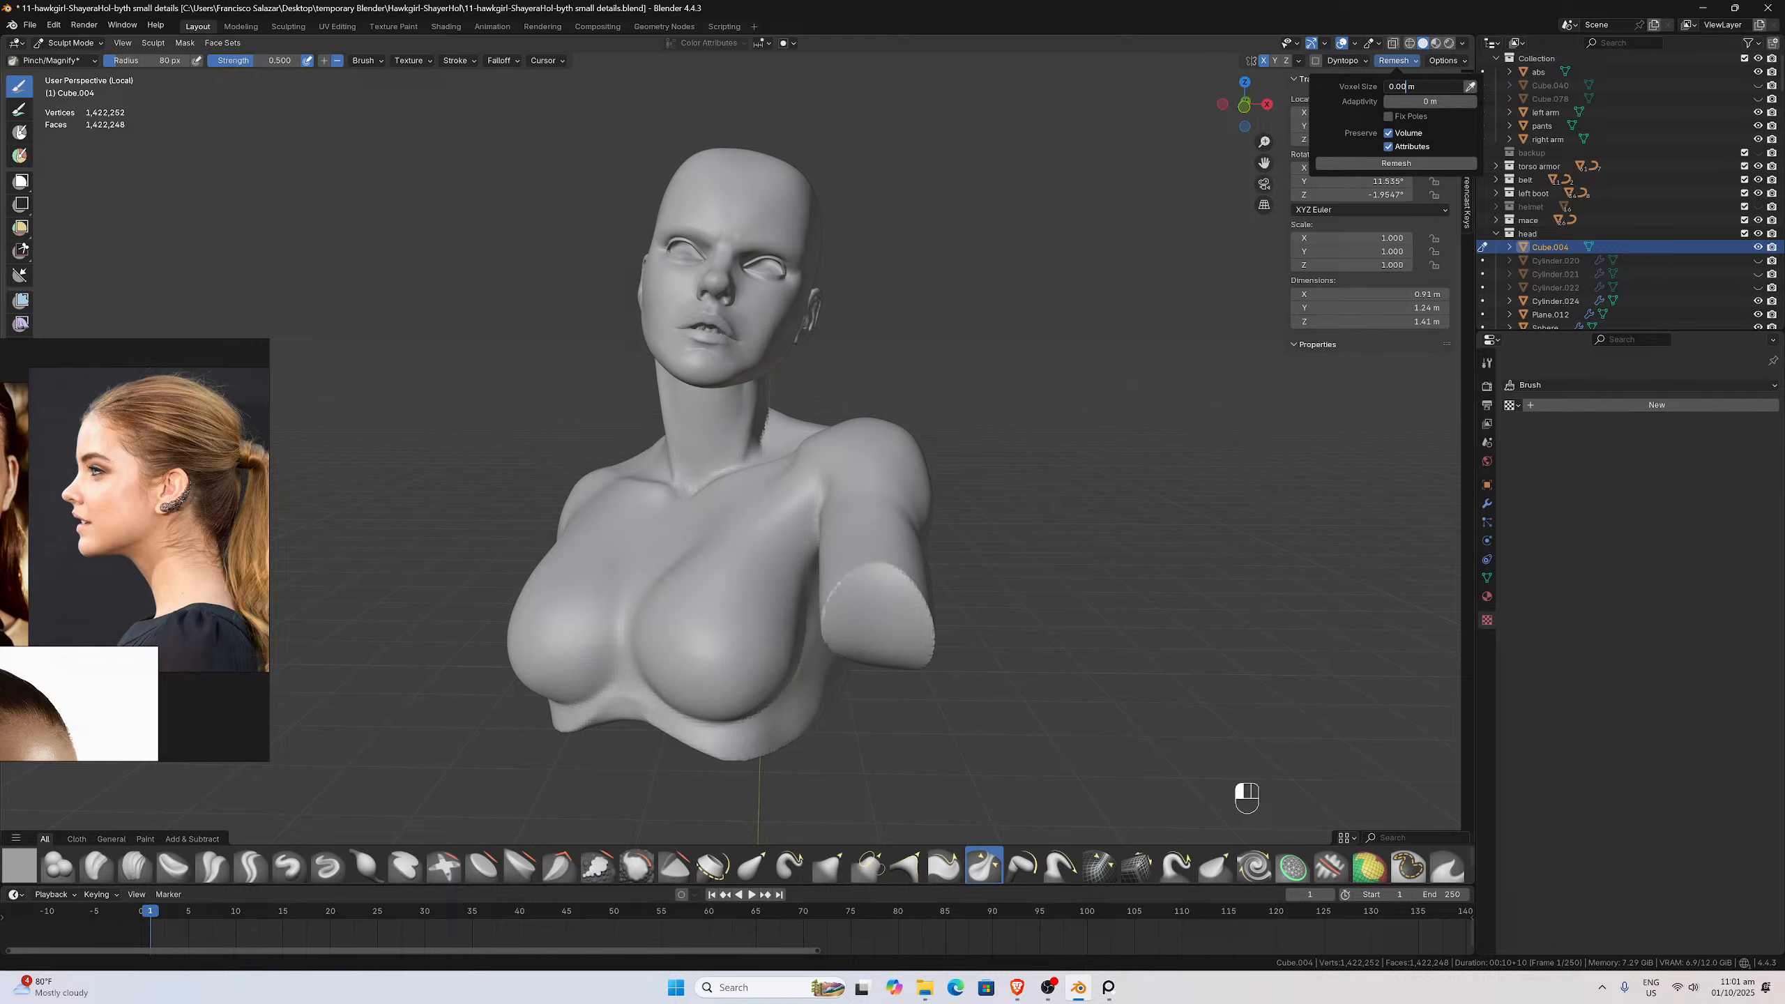
key("Return")
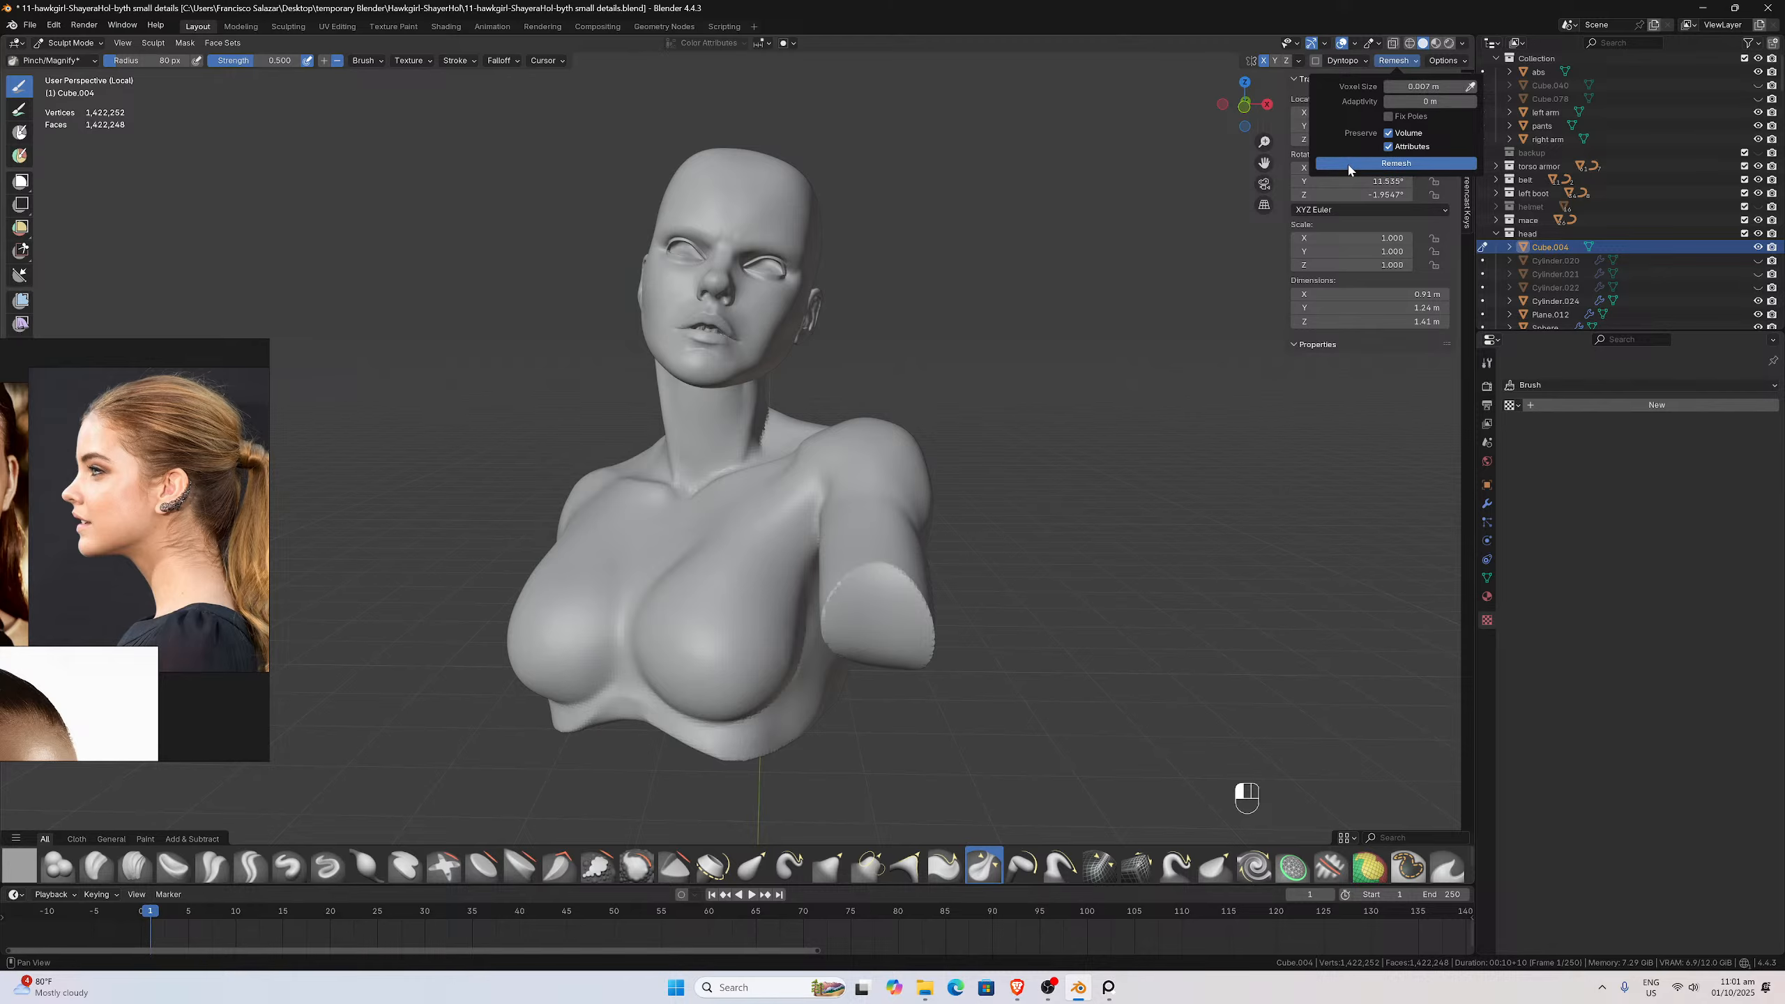
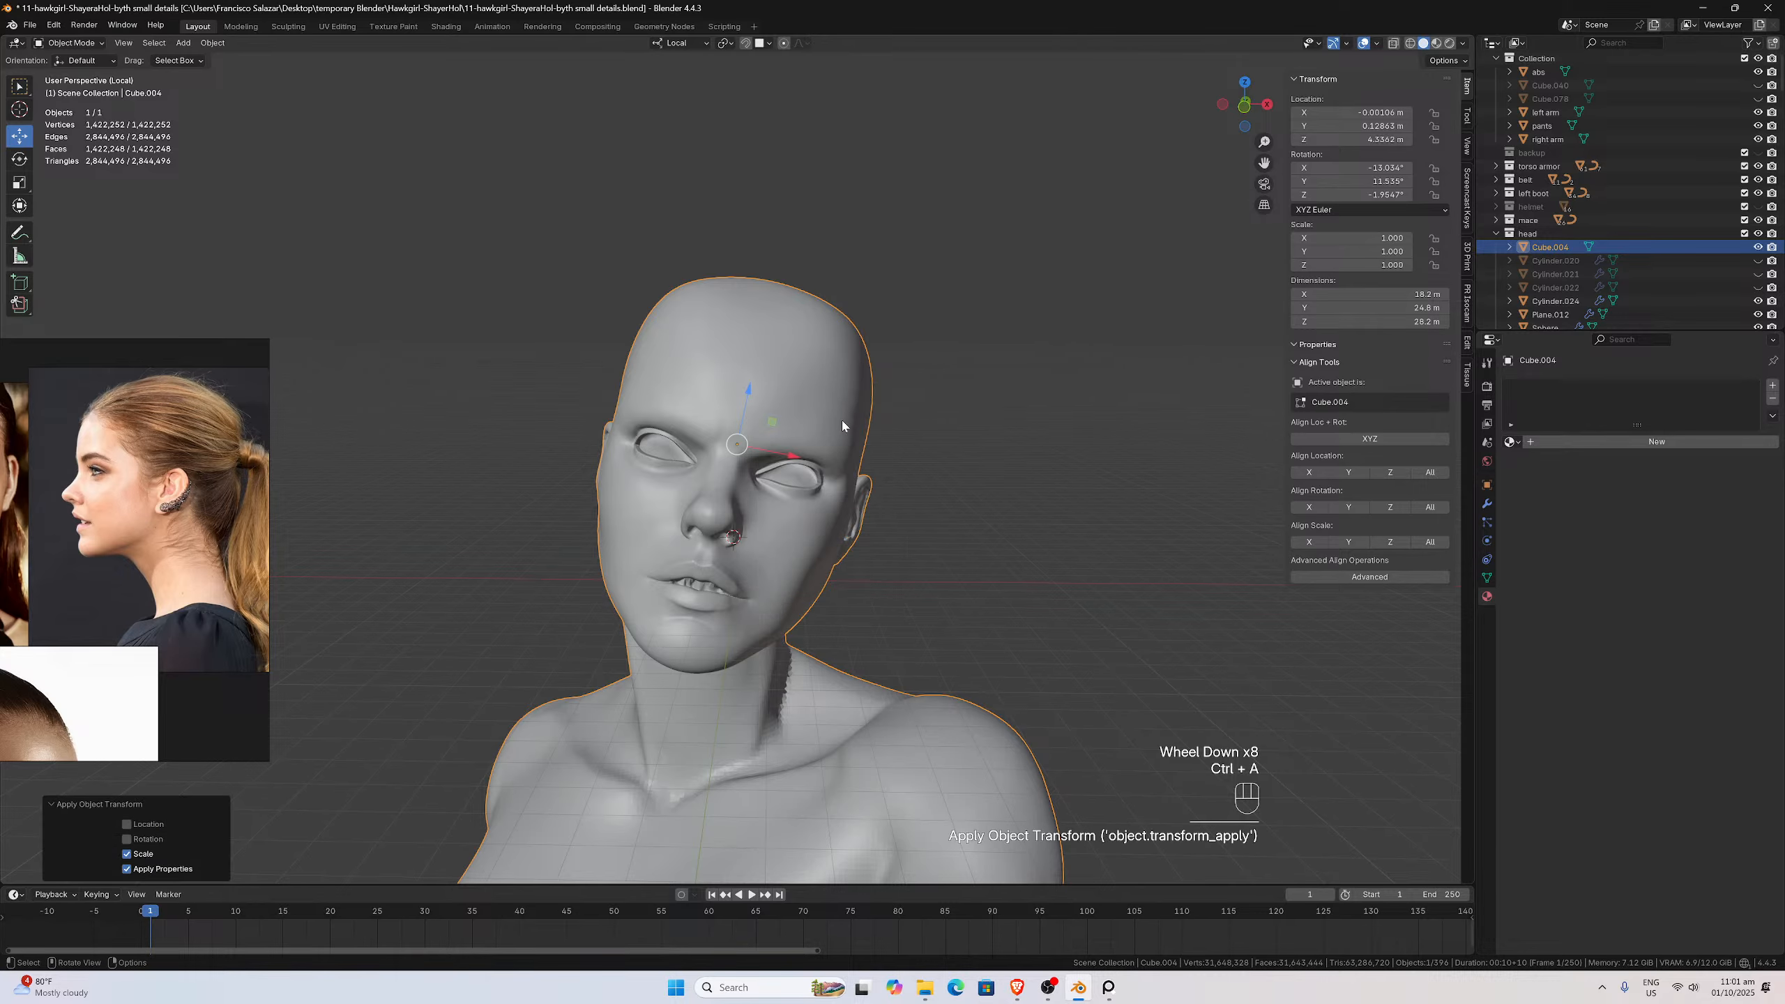
Switch the enlarged bust back to Sculpt Mode and increase the remesh voxel size
left_click(71, 44)
left_click(87, 92)
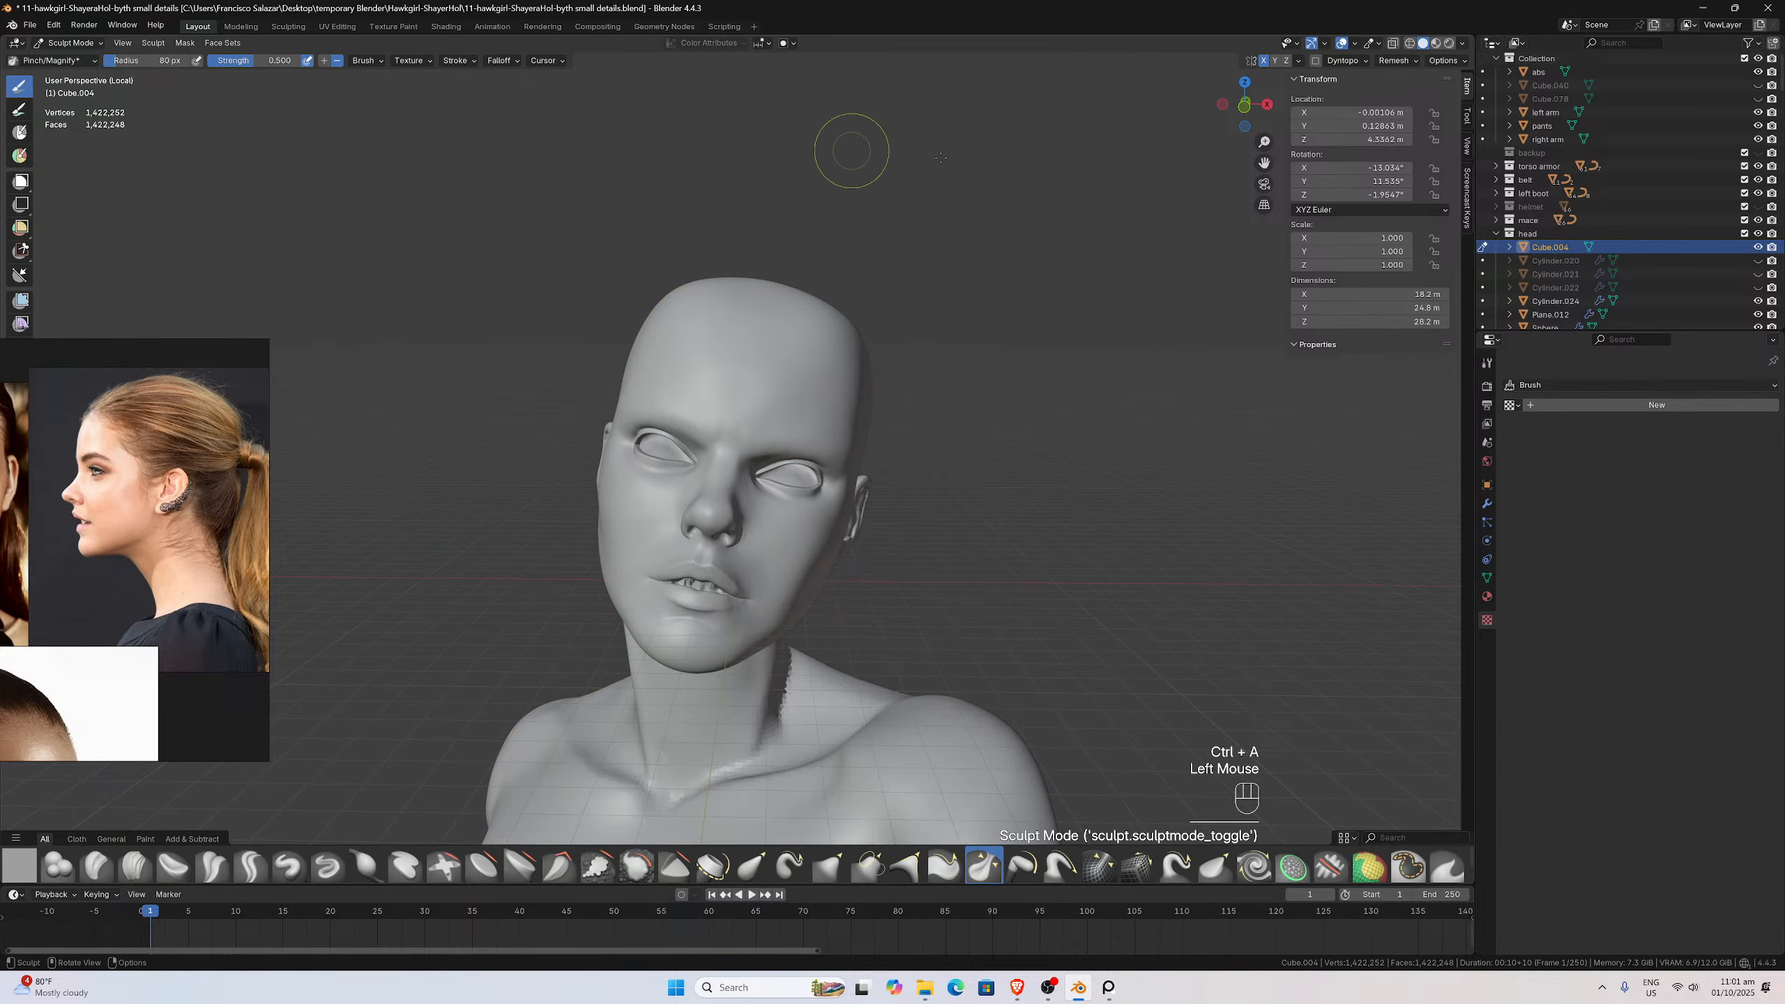
left_click(1412, 60)
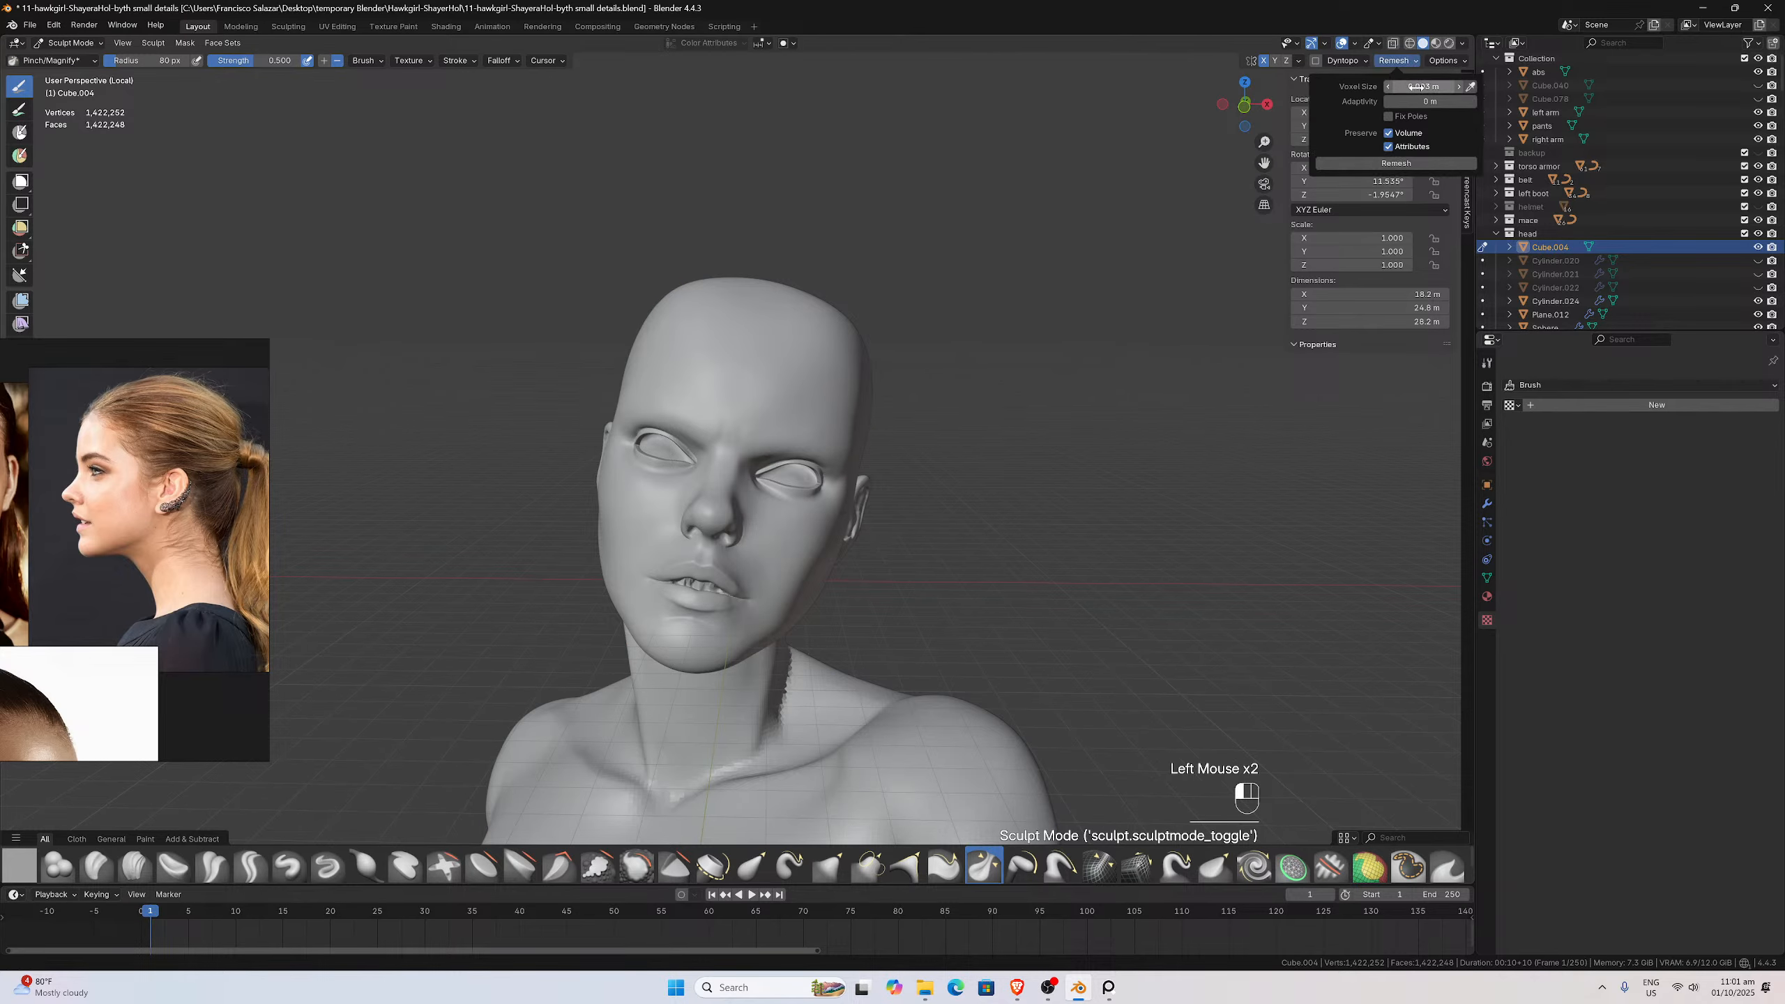
left_click(1404, 86)
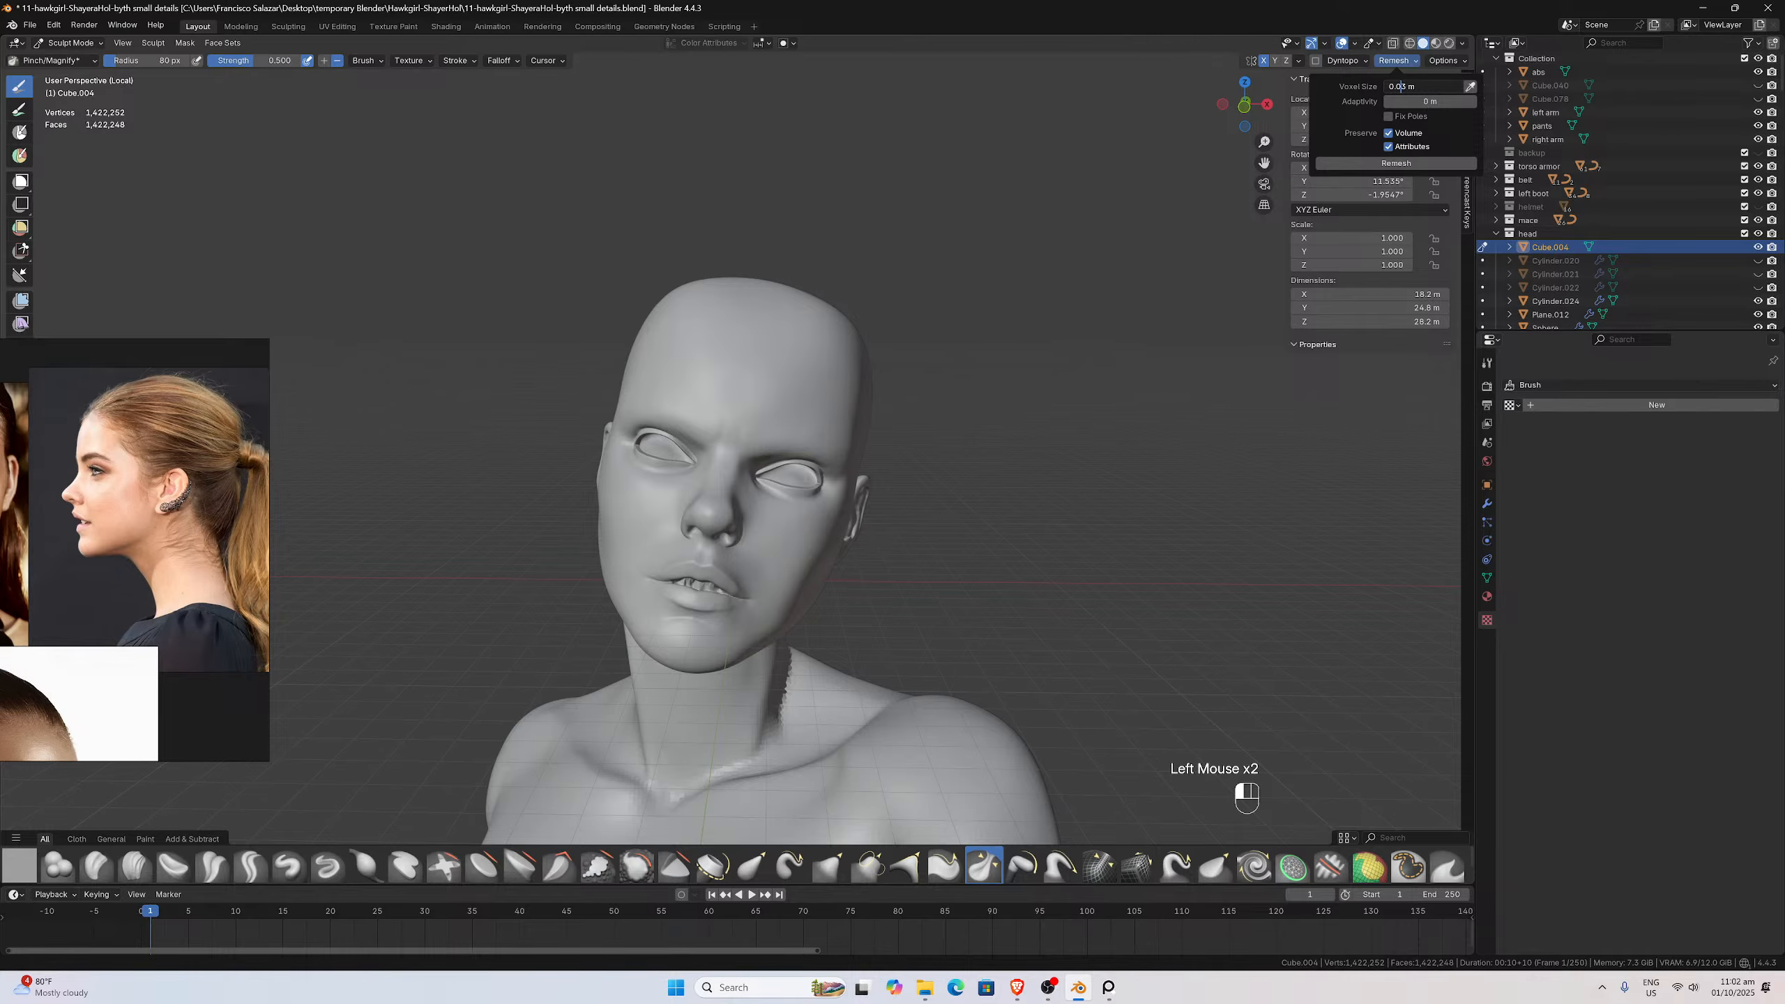
left_click(1347, 103)
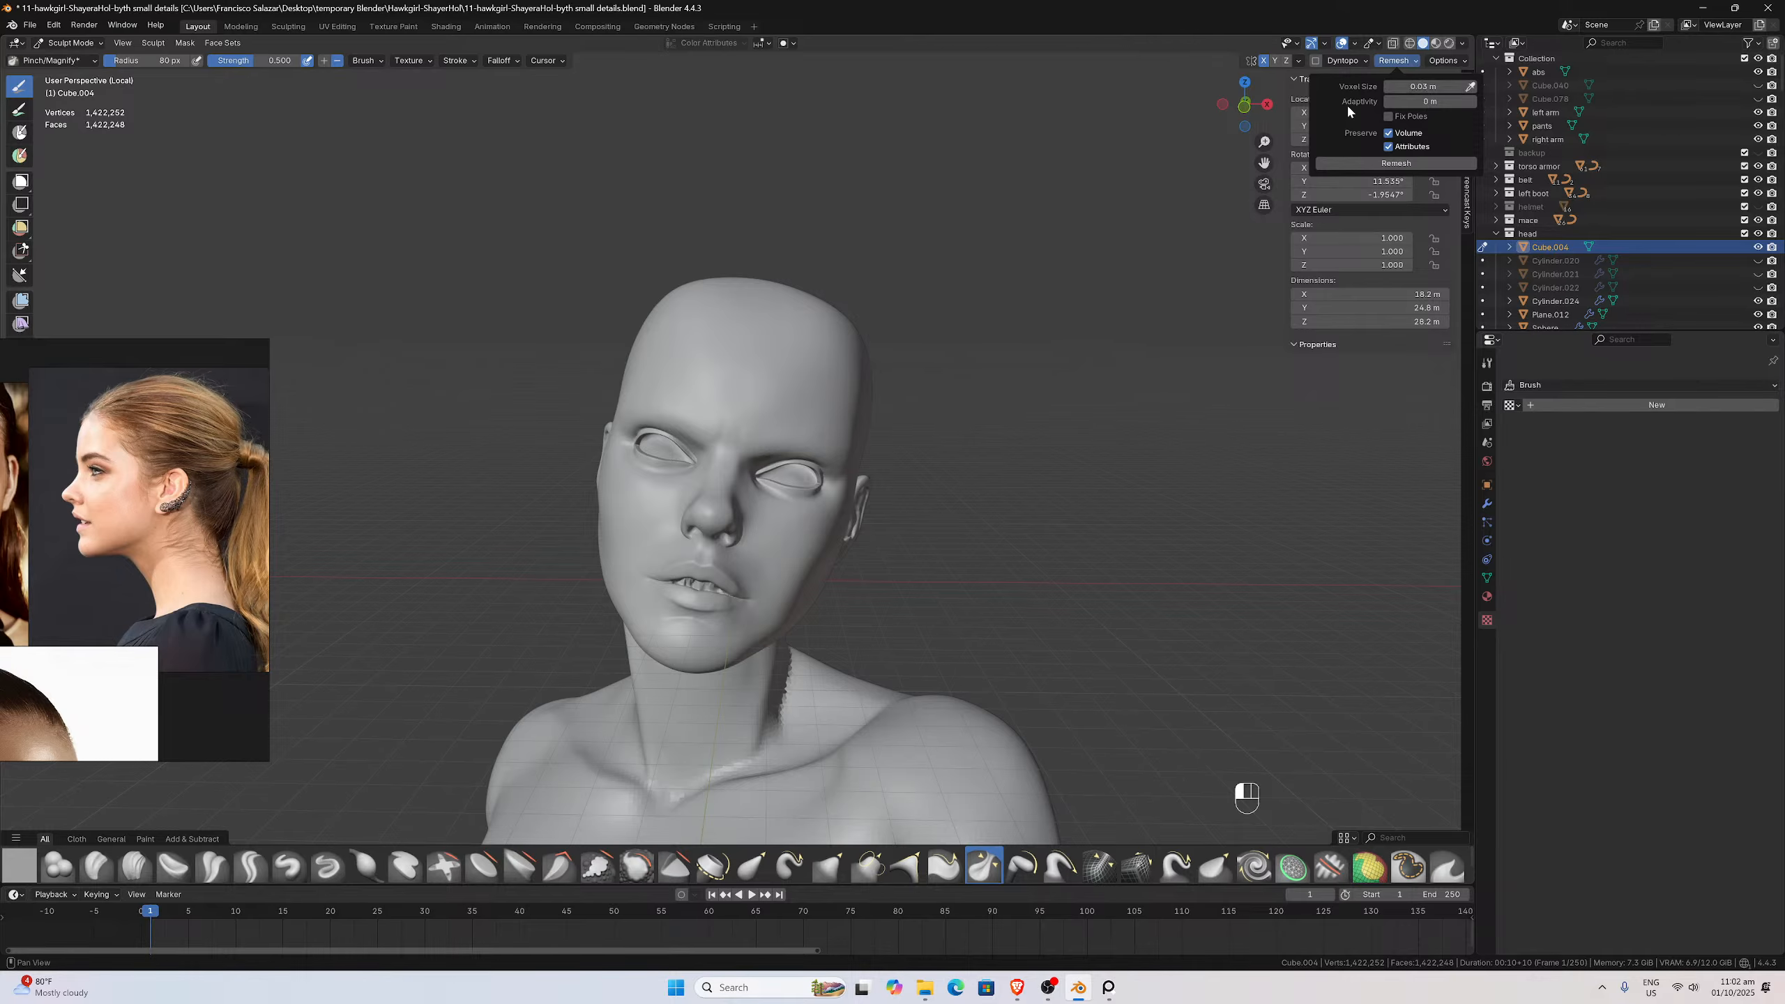
Try a voxel remesh of the bust at a voxel size of 0.05 m, and undo it
left_click(1423, 85)
left_click(1406, 86)
key("Return")
left_click(1348, 164)
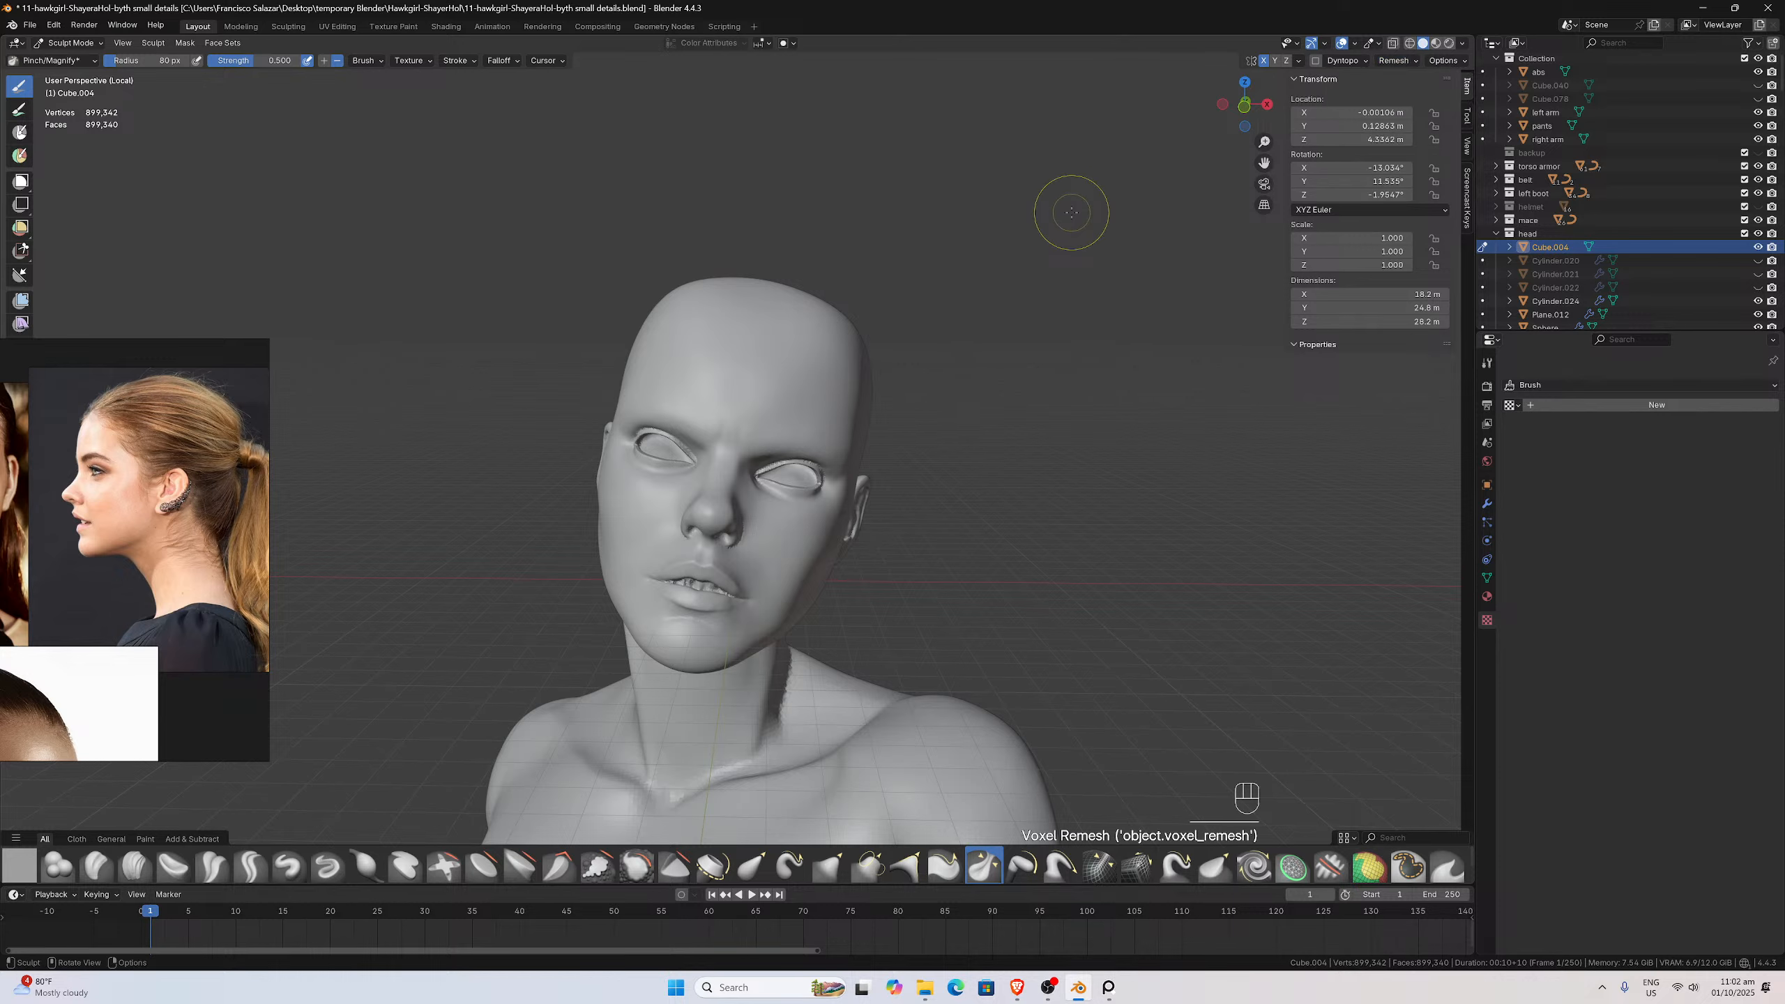
key("ctrl+z")
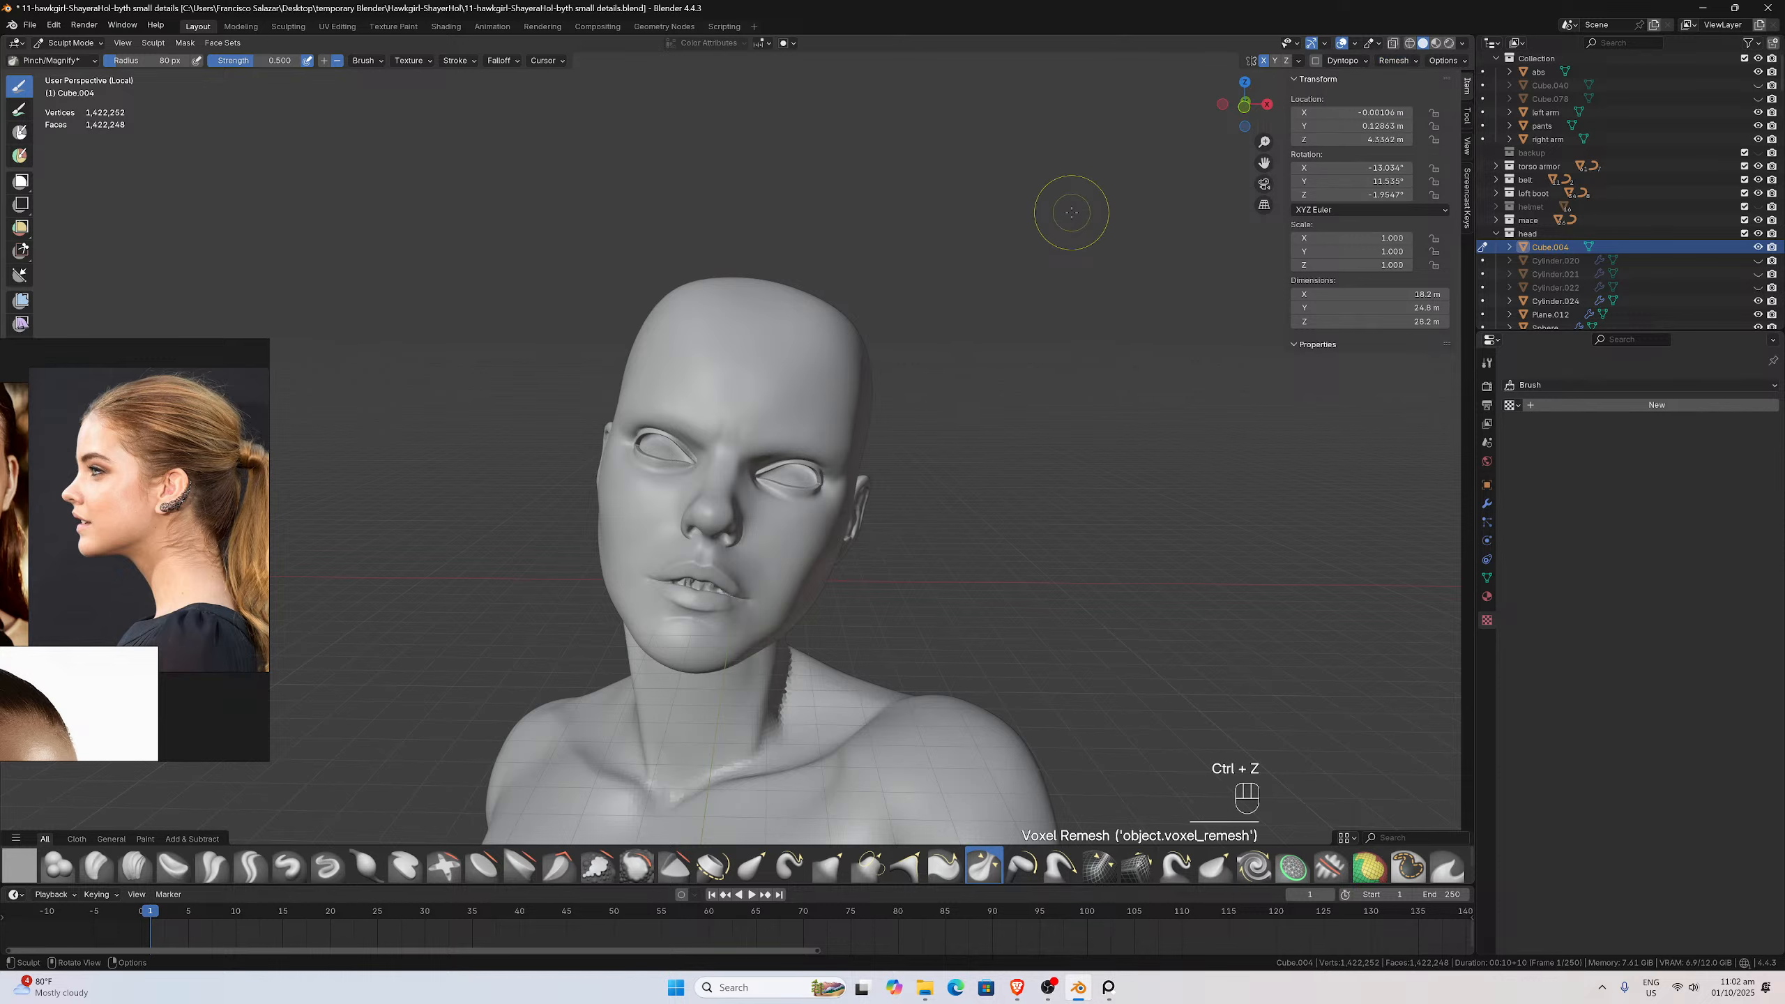
Try remeshing the bust with a voxel size slightly finer than 0.05 m, and undo that remesh
left_click(1408, 61)
left_click(1412, 86)
left_click(1406, 87)
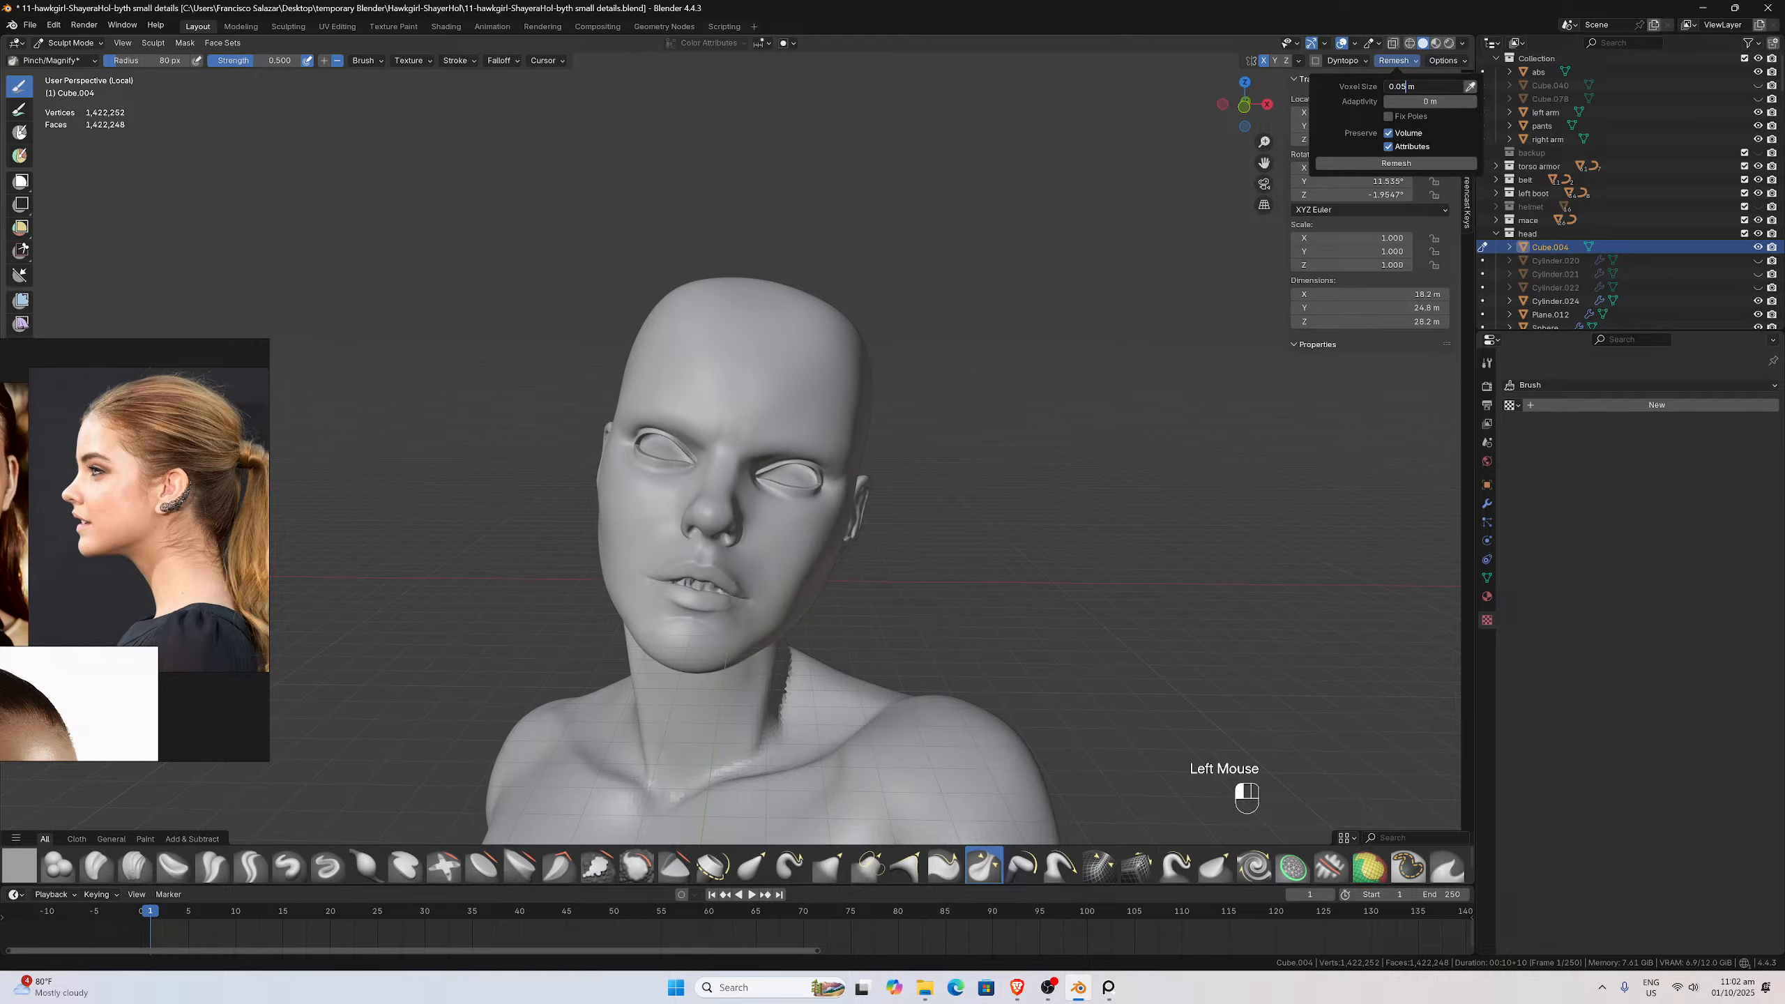
key("BackSpace")
key("Return")
left_click(1360, 167)
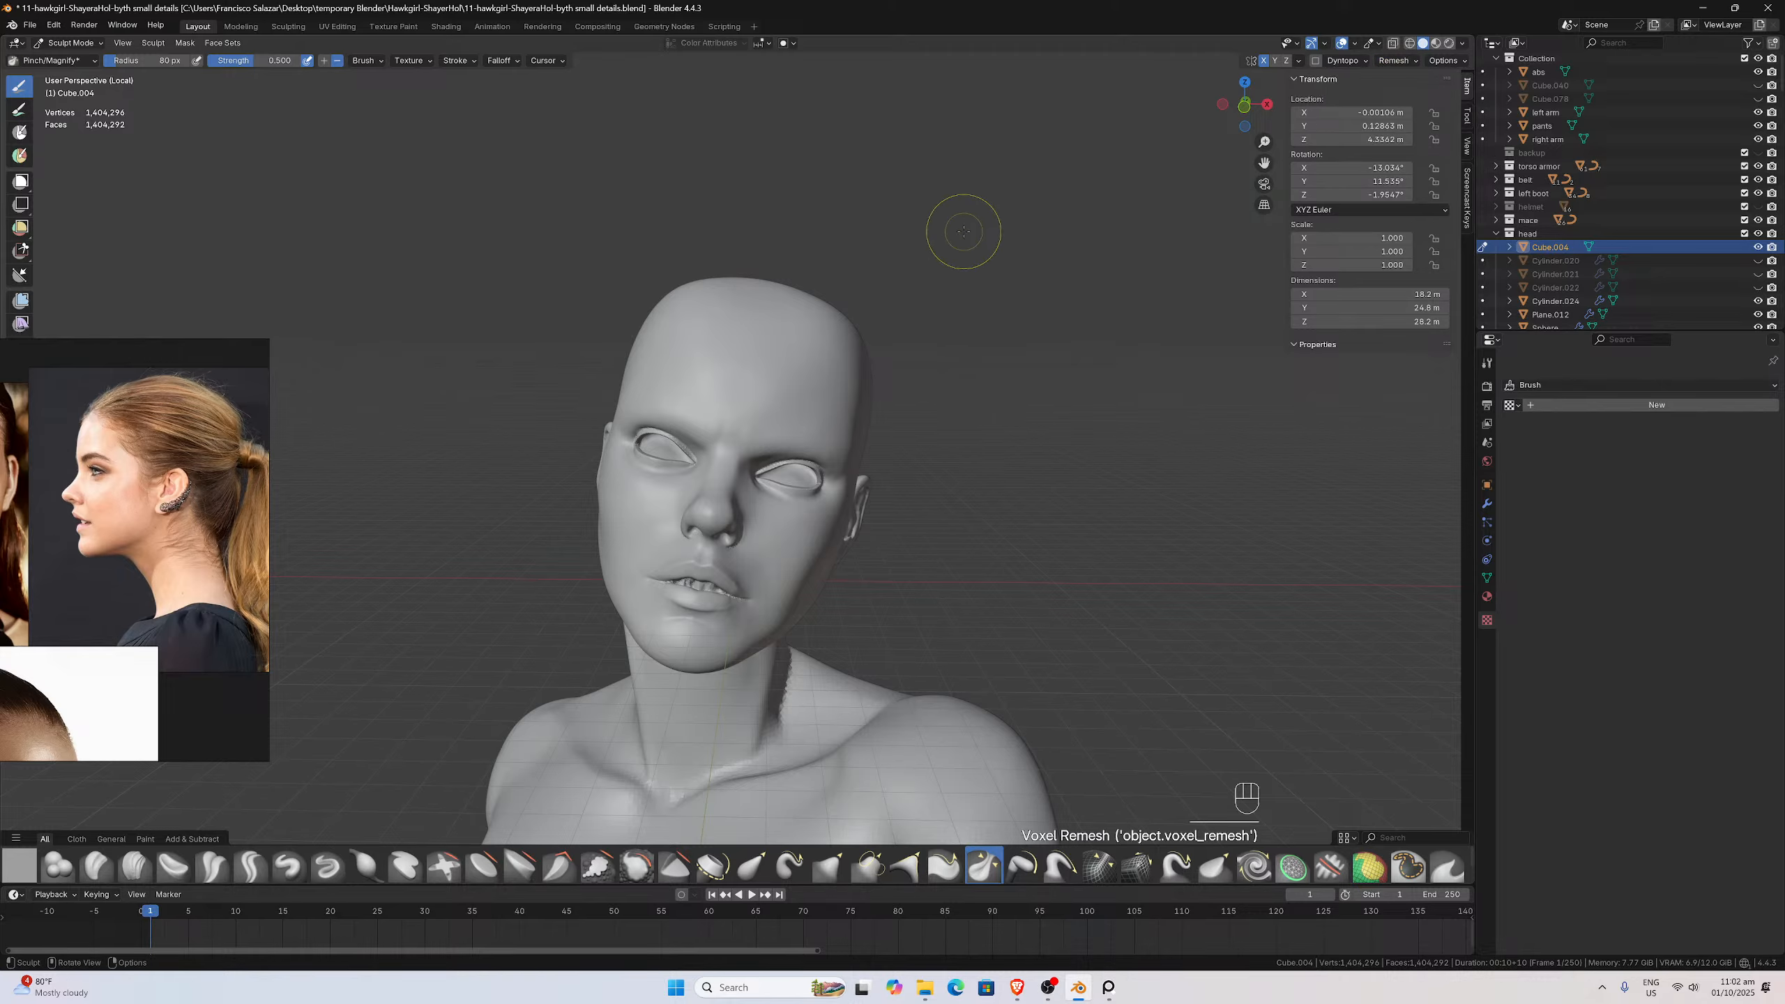
key("ctrl+z")
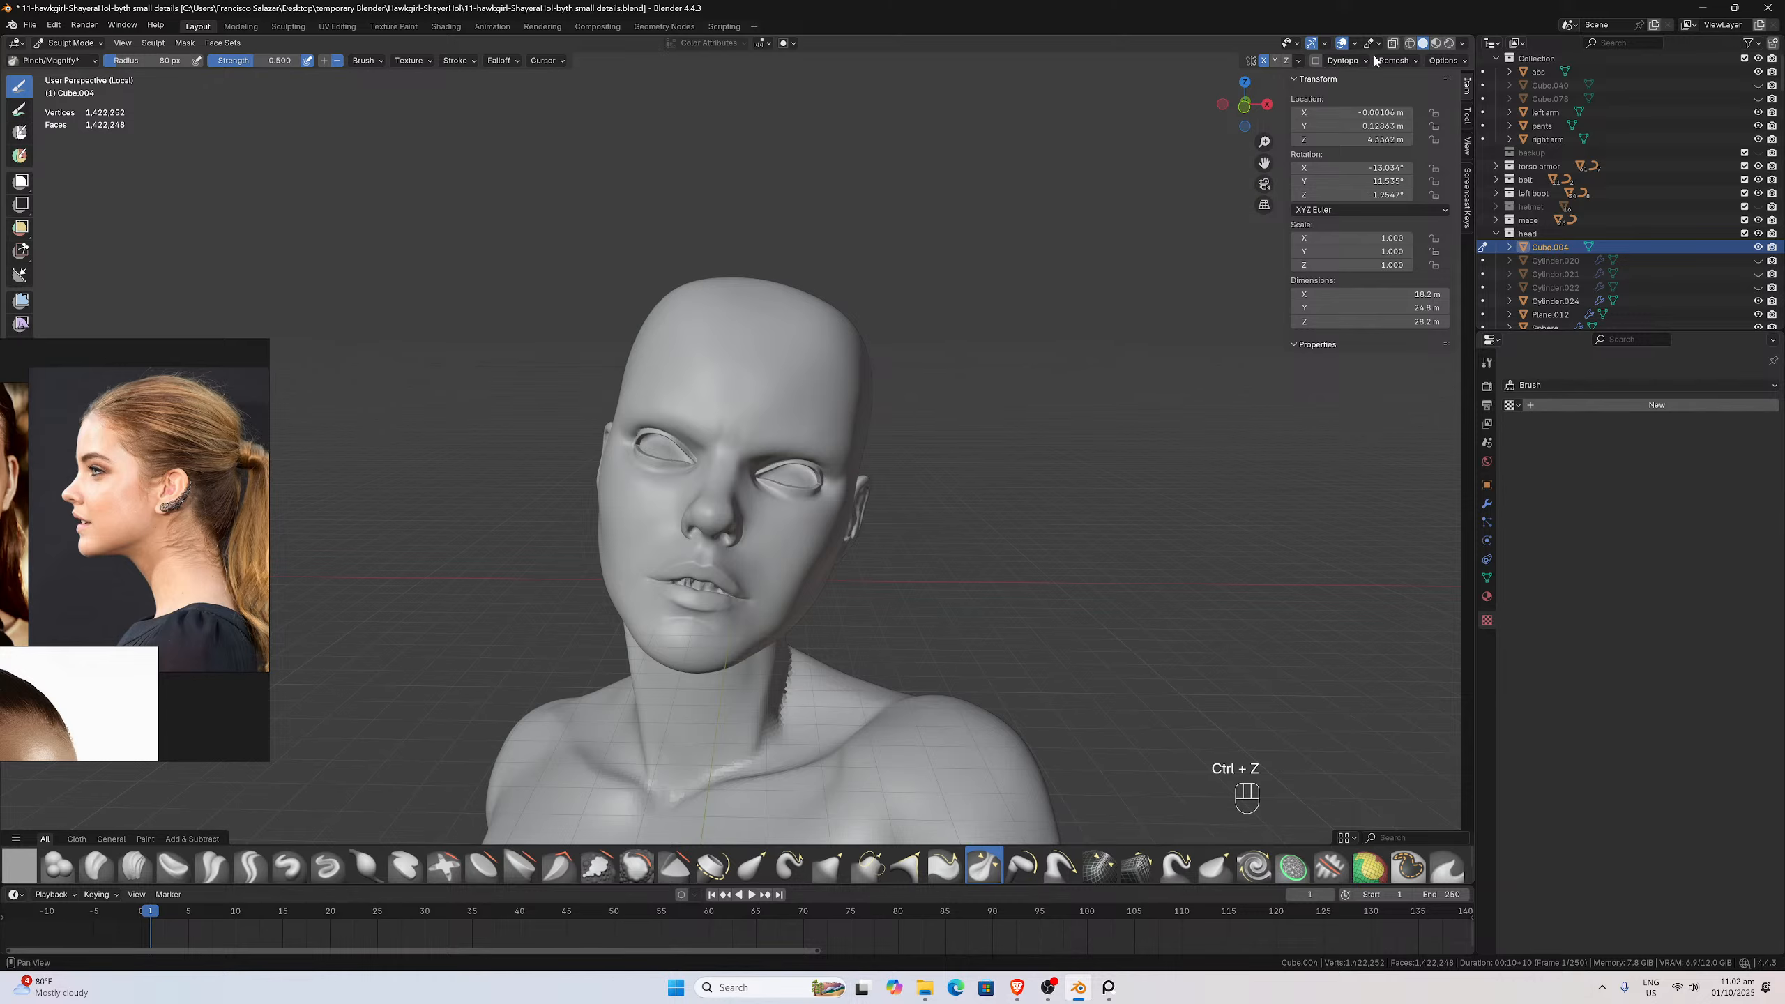
Try a voxel remesh at 0.035 m, check the eyelid detail up close, and undo the remesh
left_click(1394, 61)
left_click(1422, 86)
left_click(1400, 86)
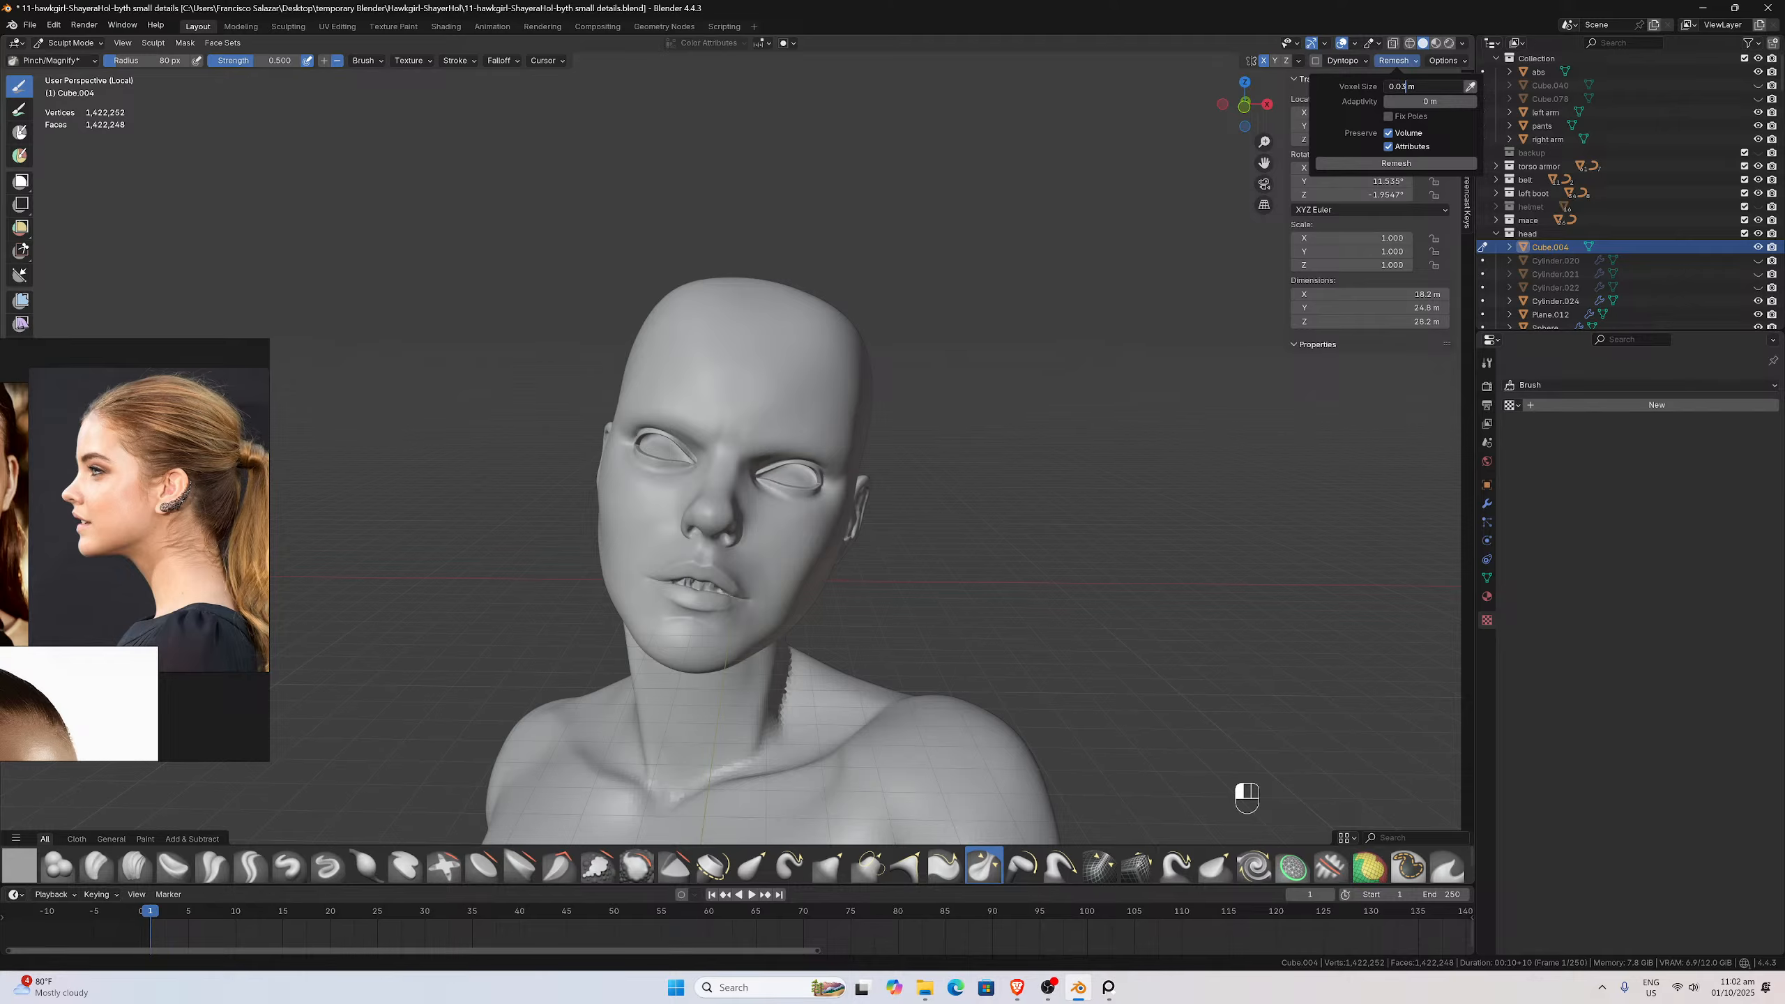
type("35")
key("Return")
left_click(1362, 164)
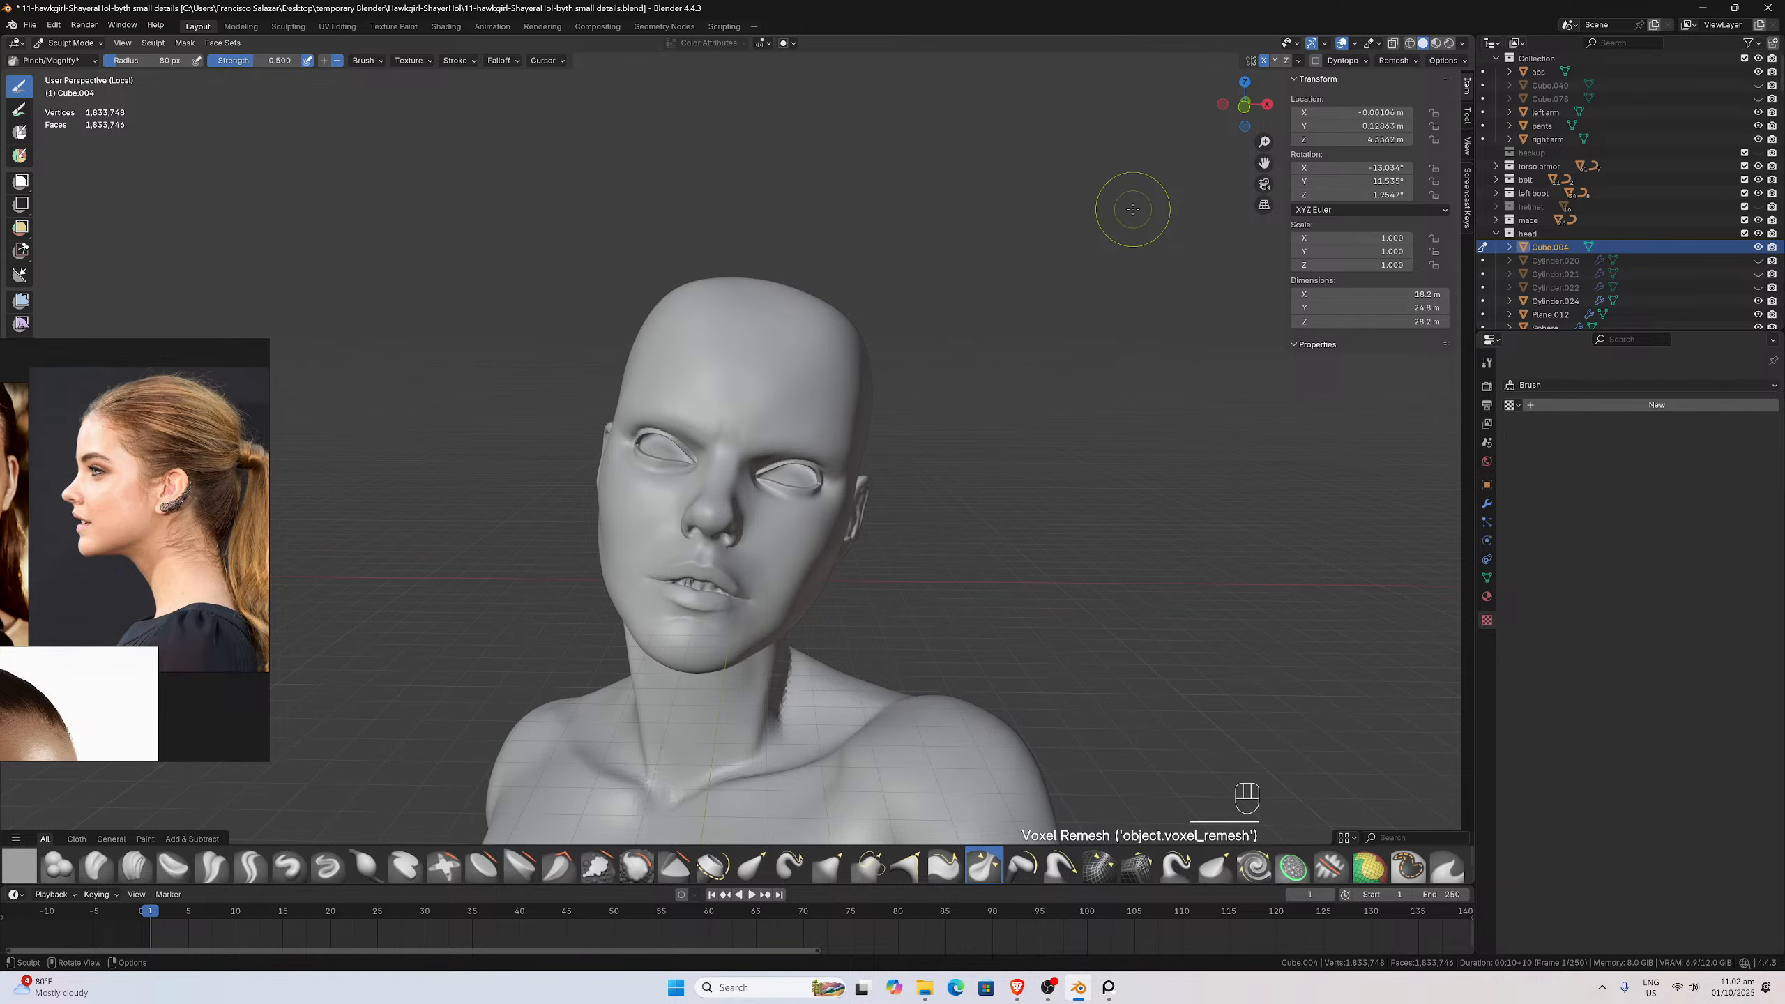
scroll(1133, 207, "up", 6)
scroll(1133, 208, "up", 1)
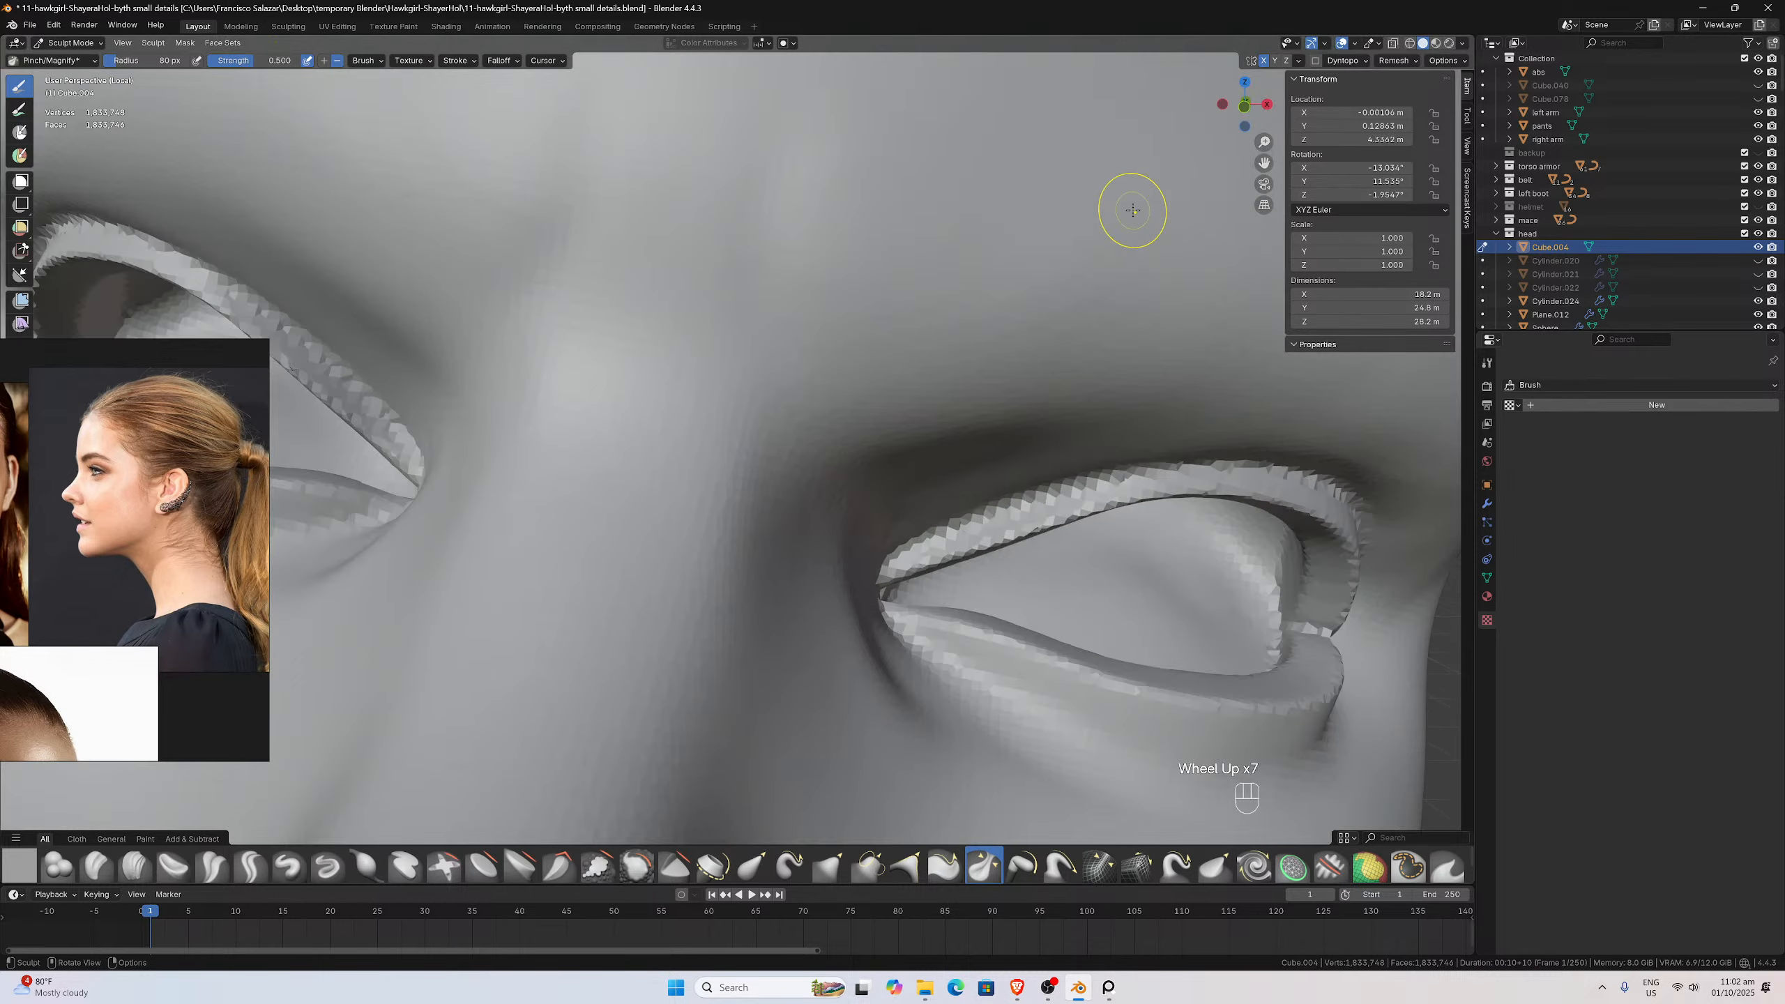
scroll(1134, 209, "down", 2)
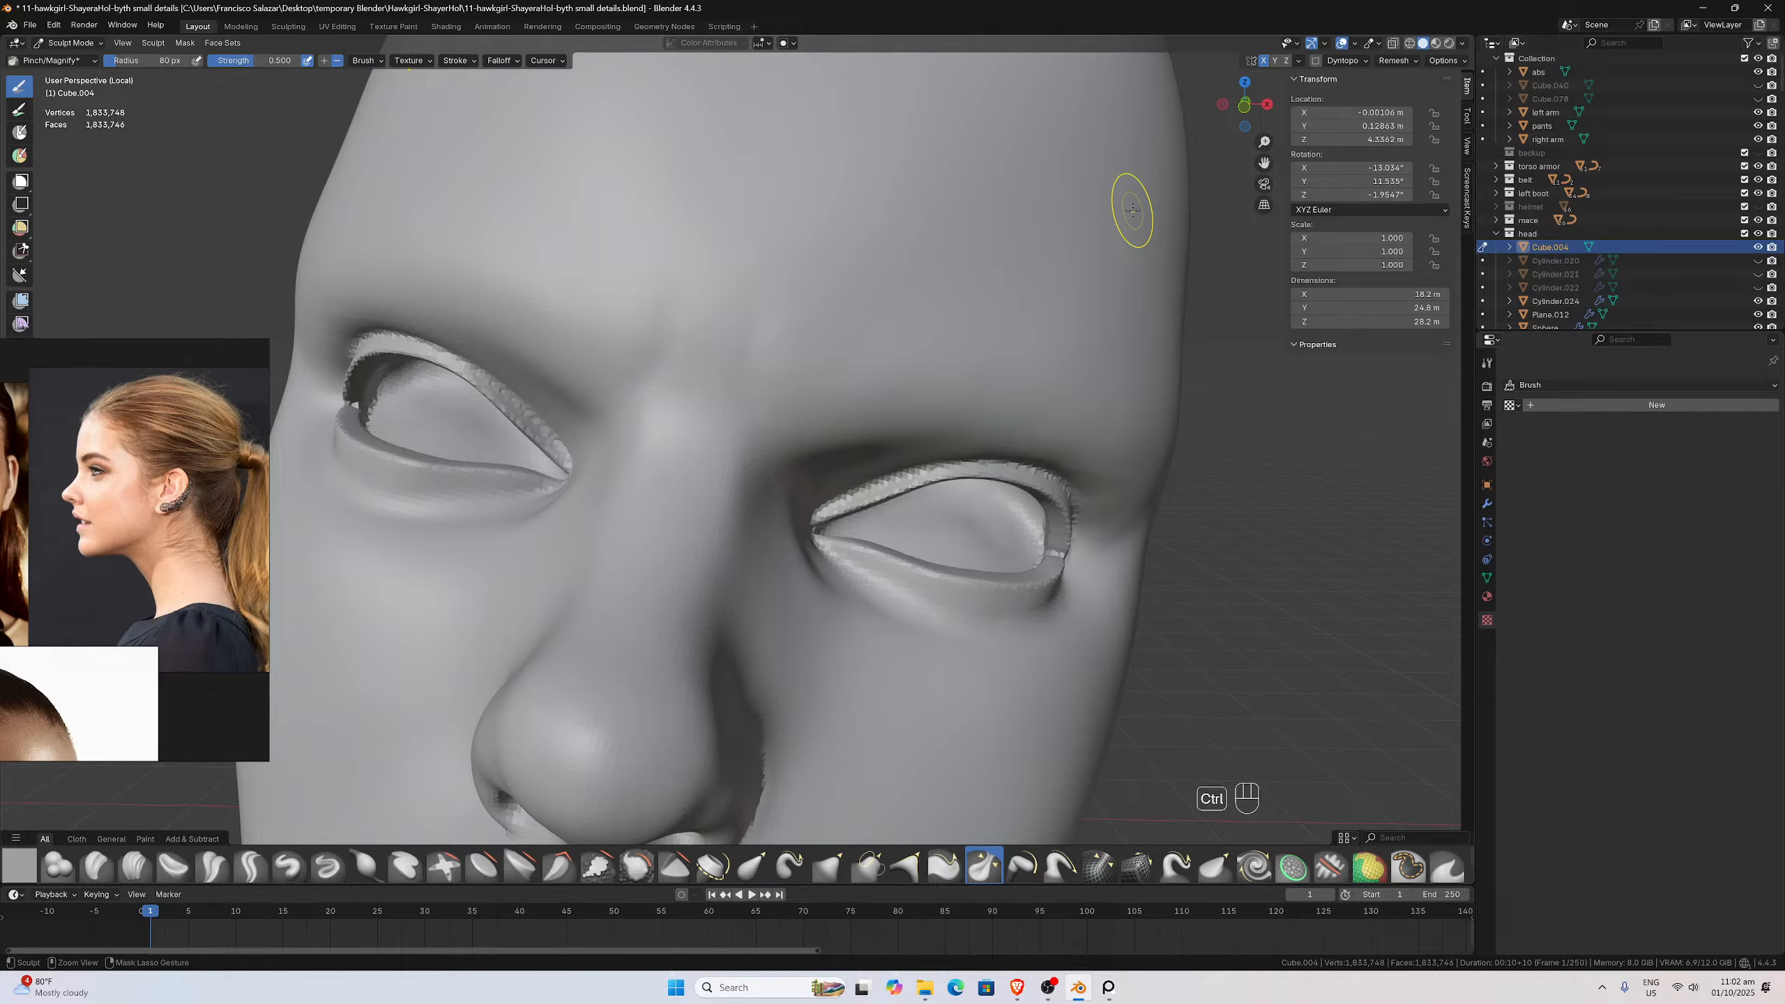
key("ctrl+z")
Remesh the bust with a voxel size finer than 0.035 m, and check the eyes, mouth and neck seam
left_click(1402, 60)
left_click(1418, 85)
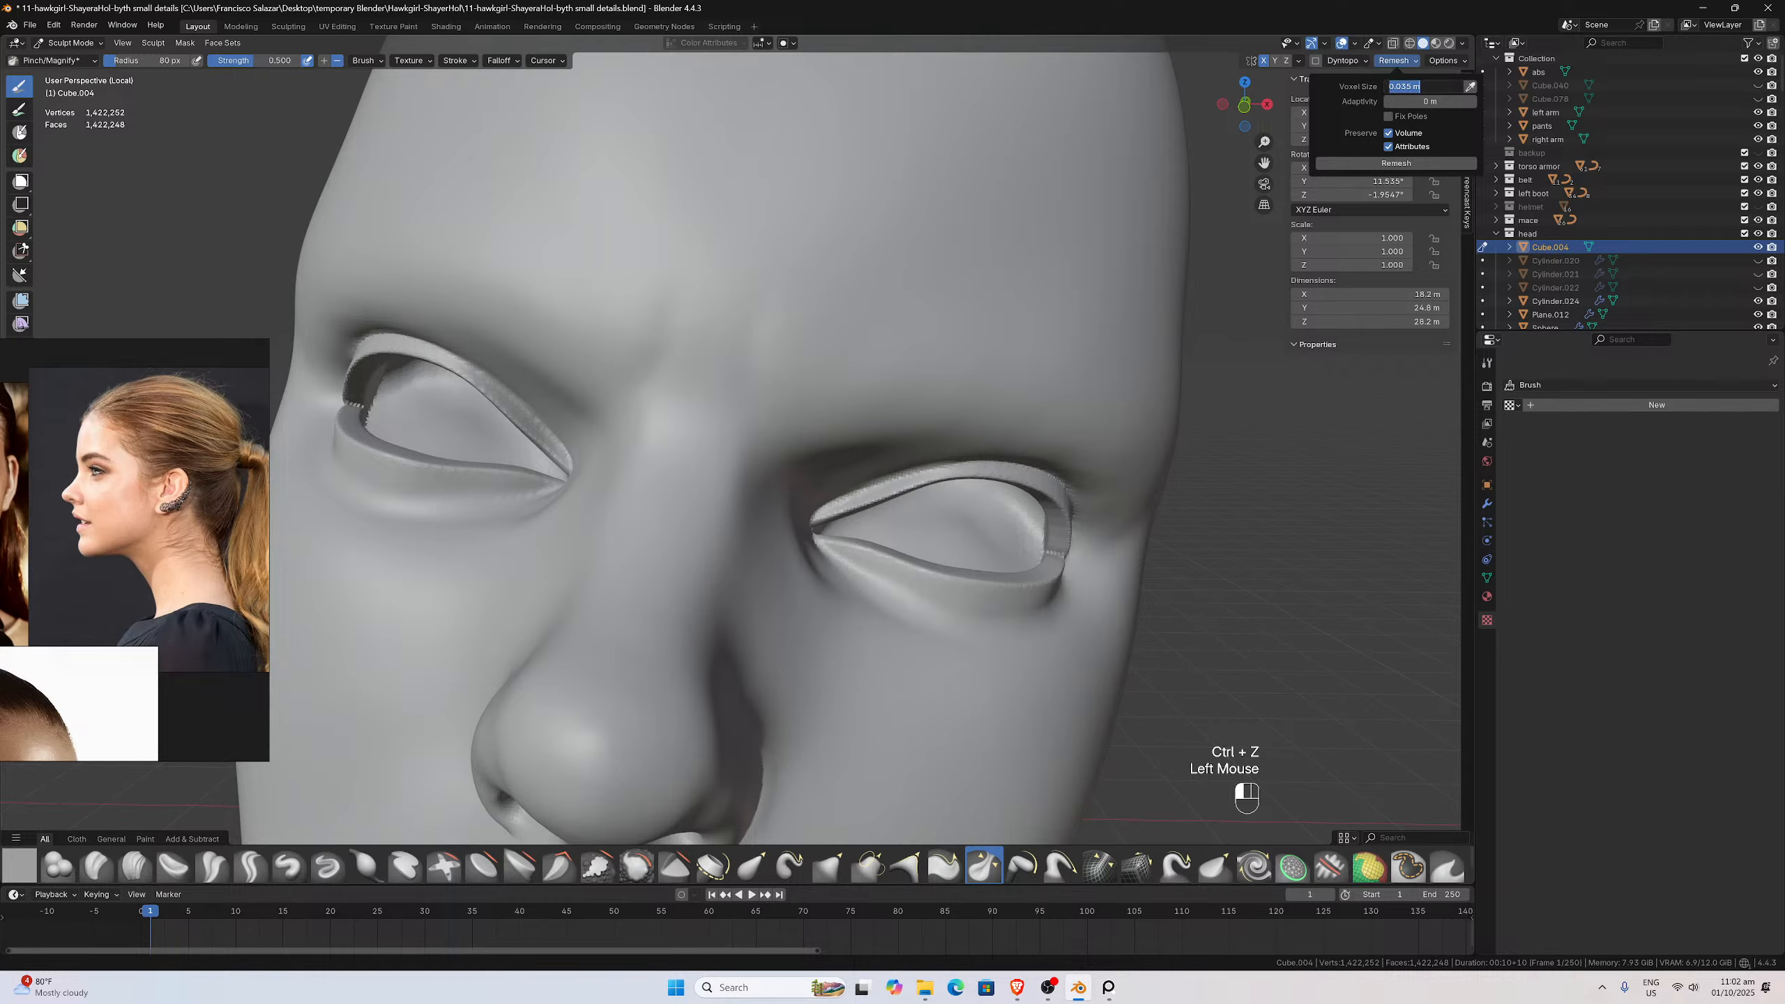
left_click(1411, 86)
key("Return")
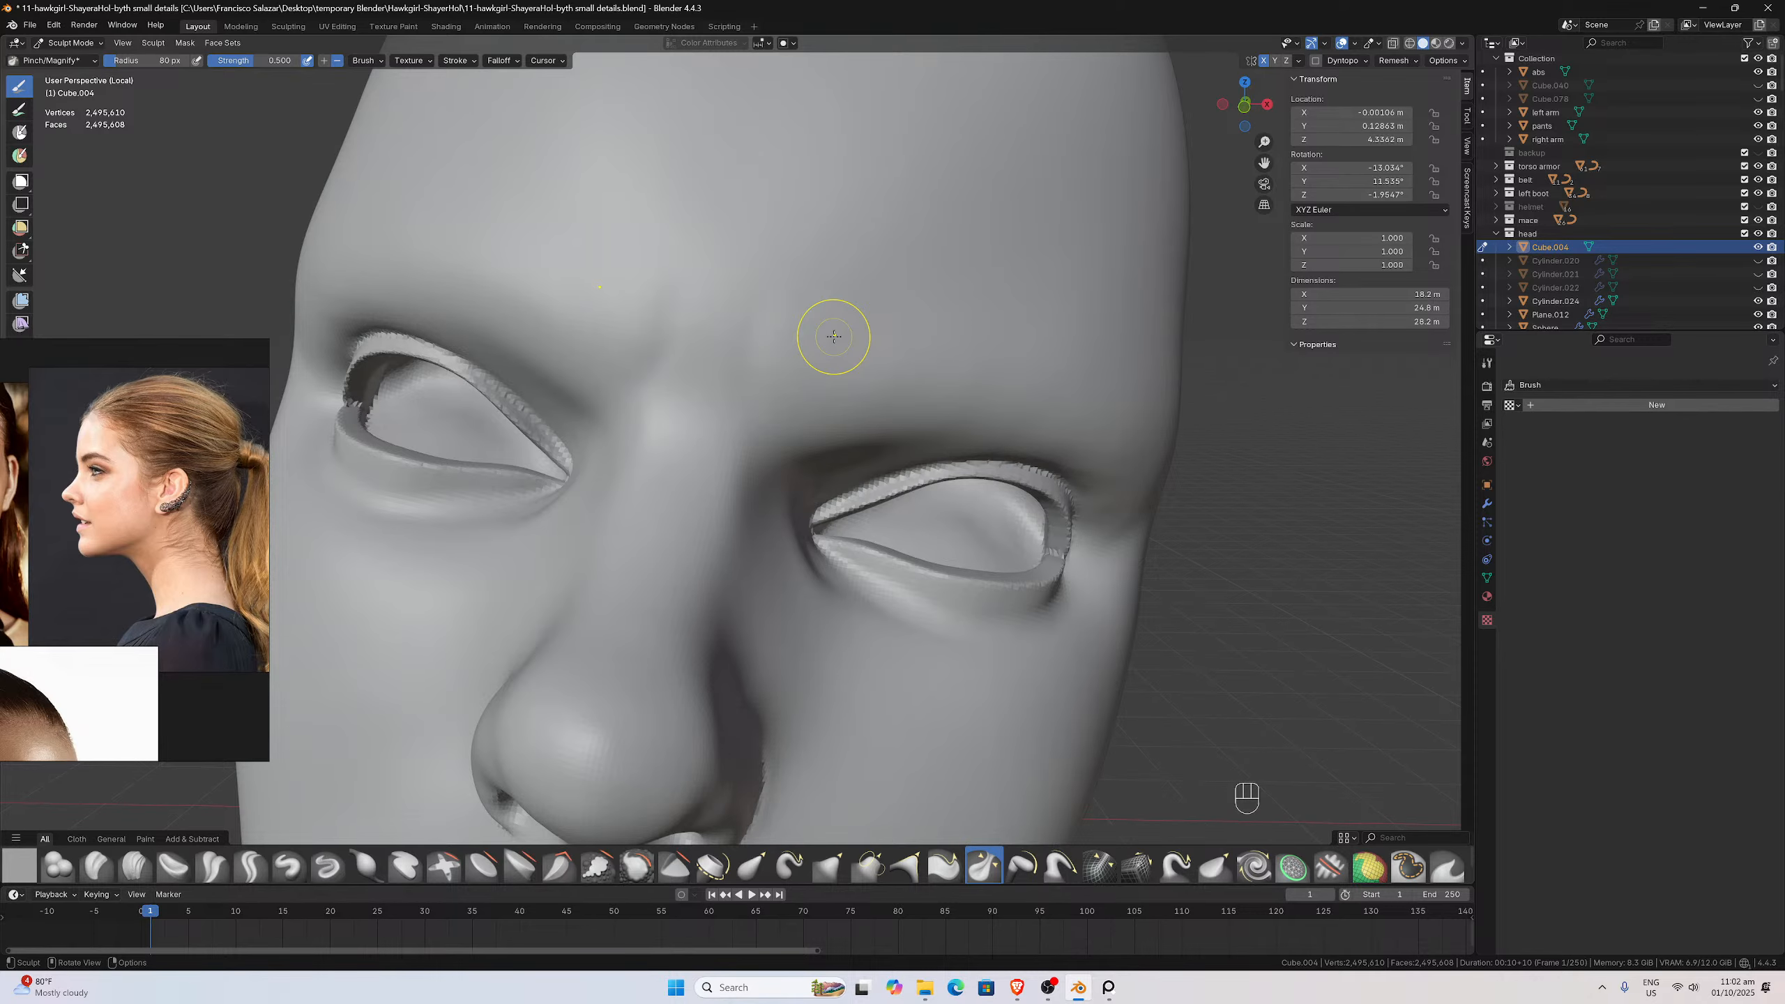
scroll(828, 336, "down", 2)
left_click_drag(1264, 163, 1300, 42)
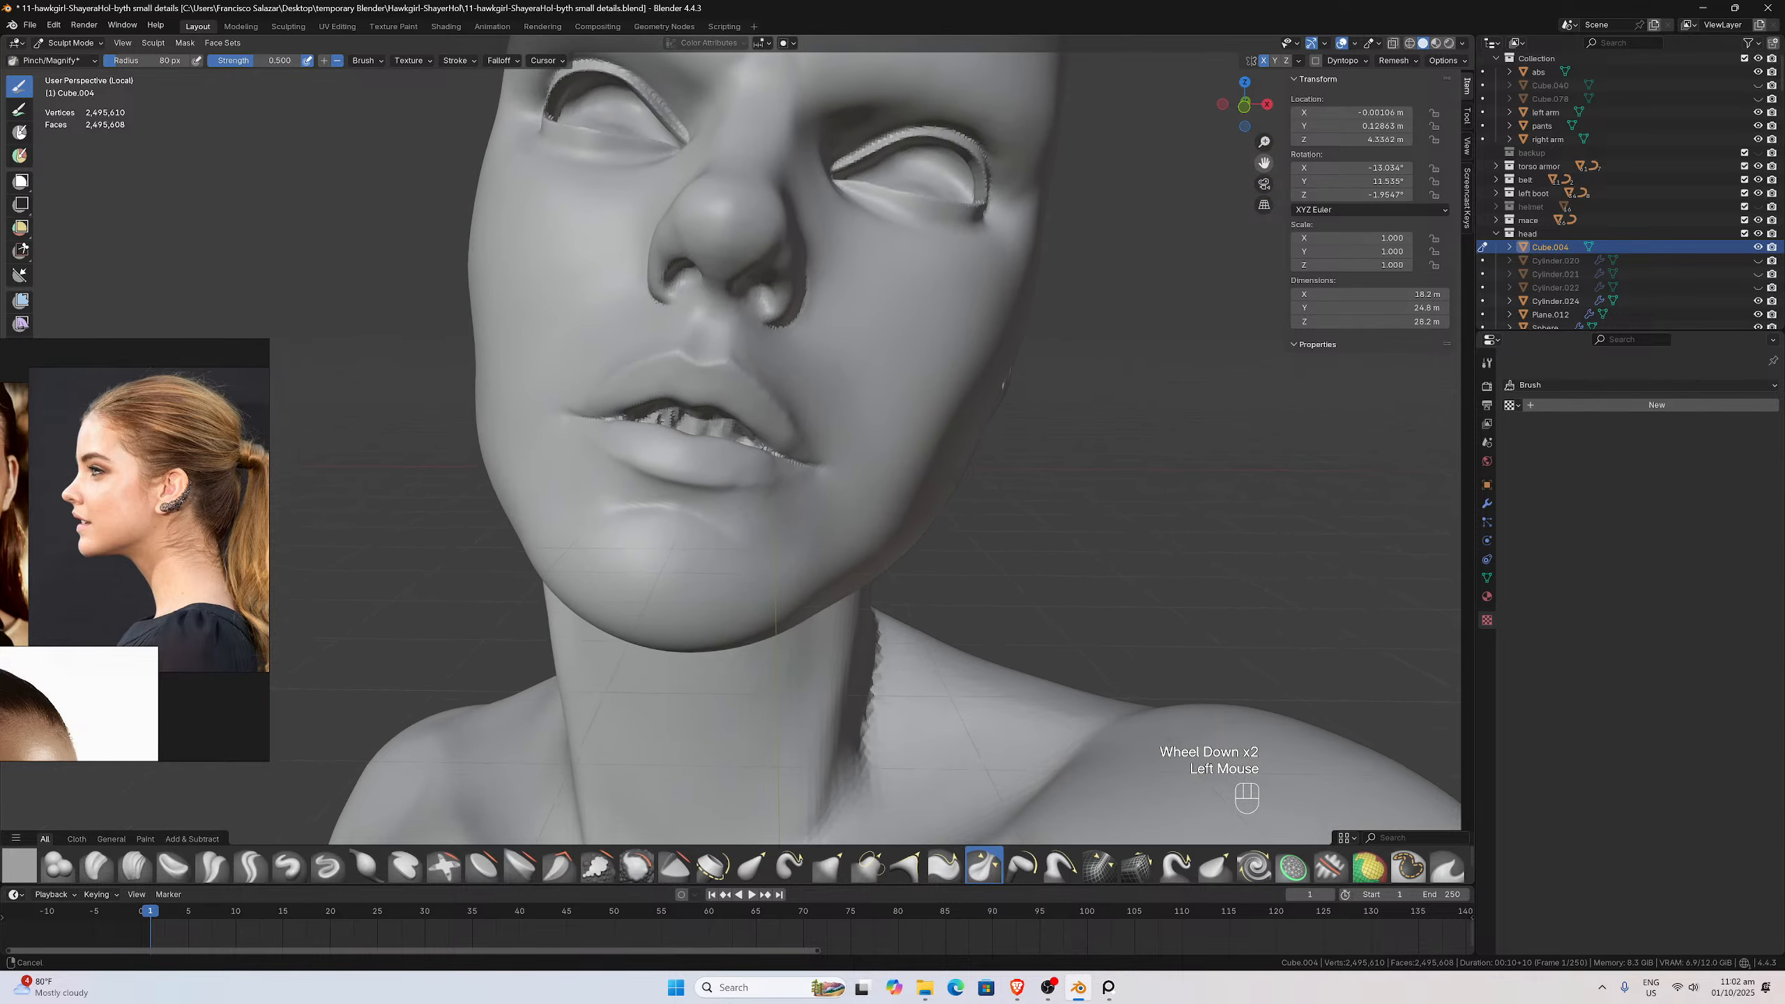
scroll(860, 445, "up", 2)
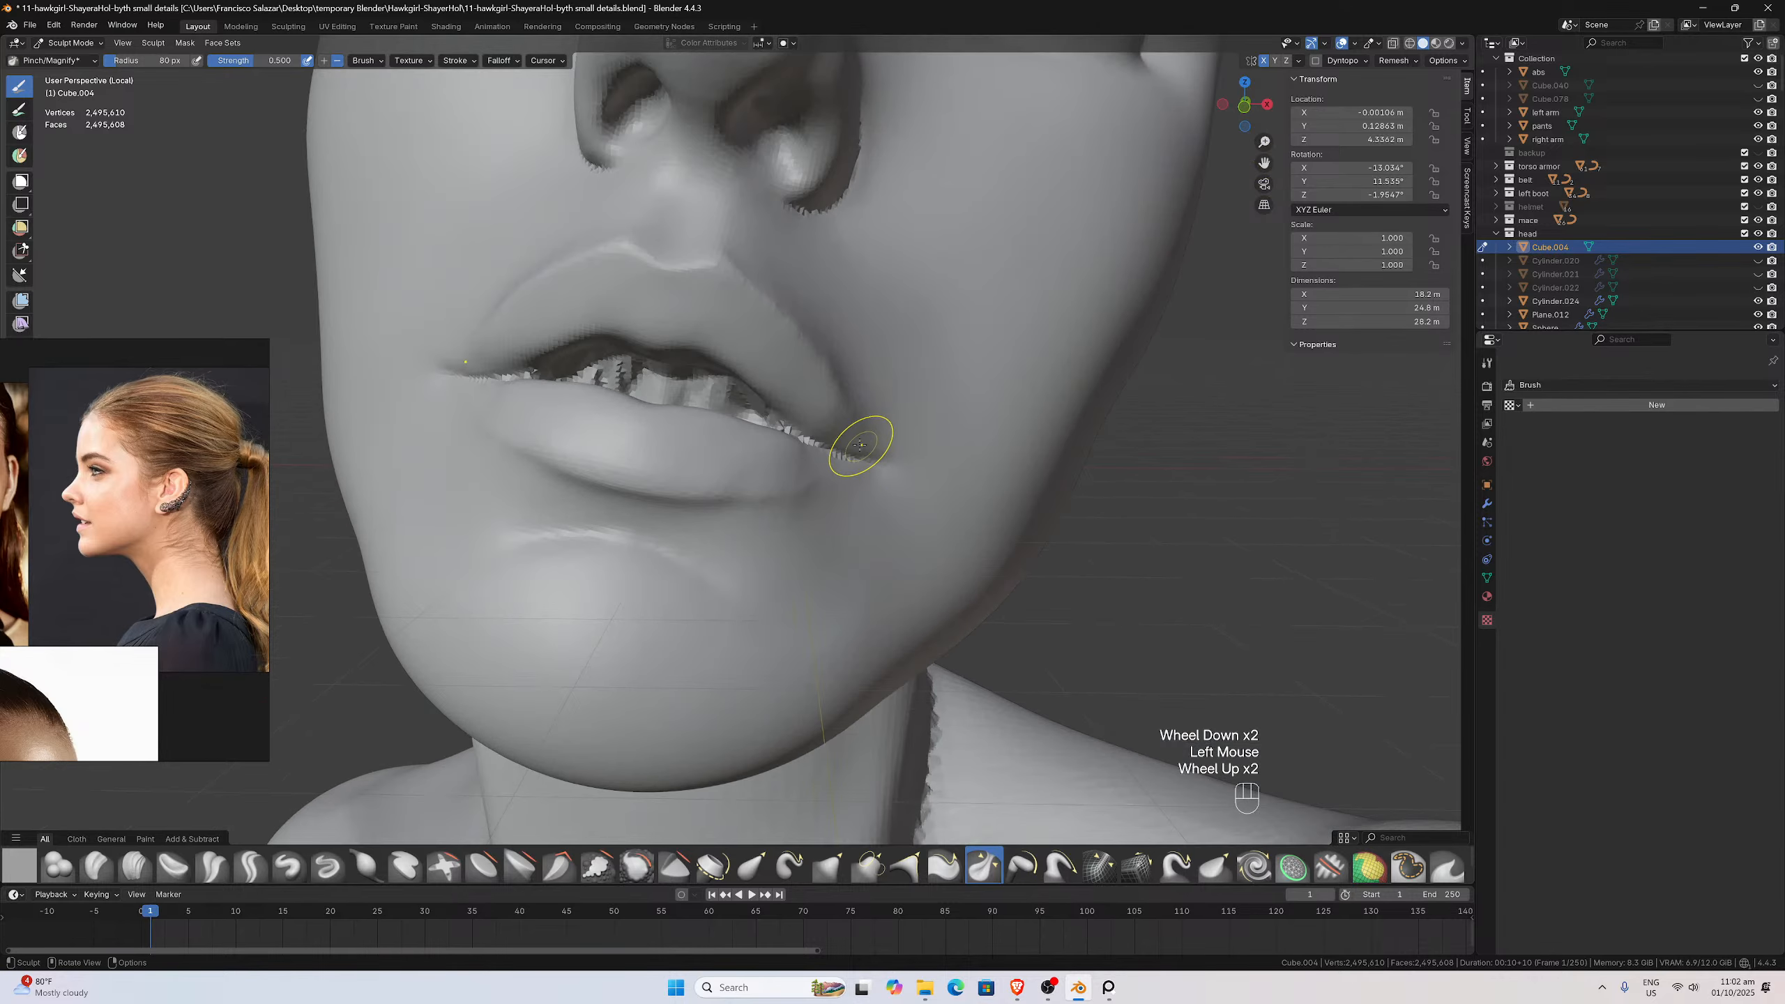
Choose the Draw brush with the Alpha Scales and Skin (108) texture for the lips, and set its radius to 100 px
left_click(288, 866)
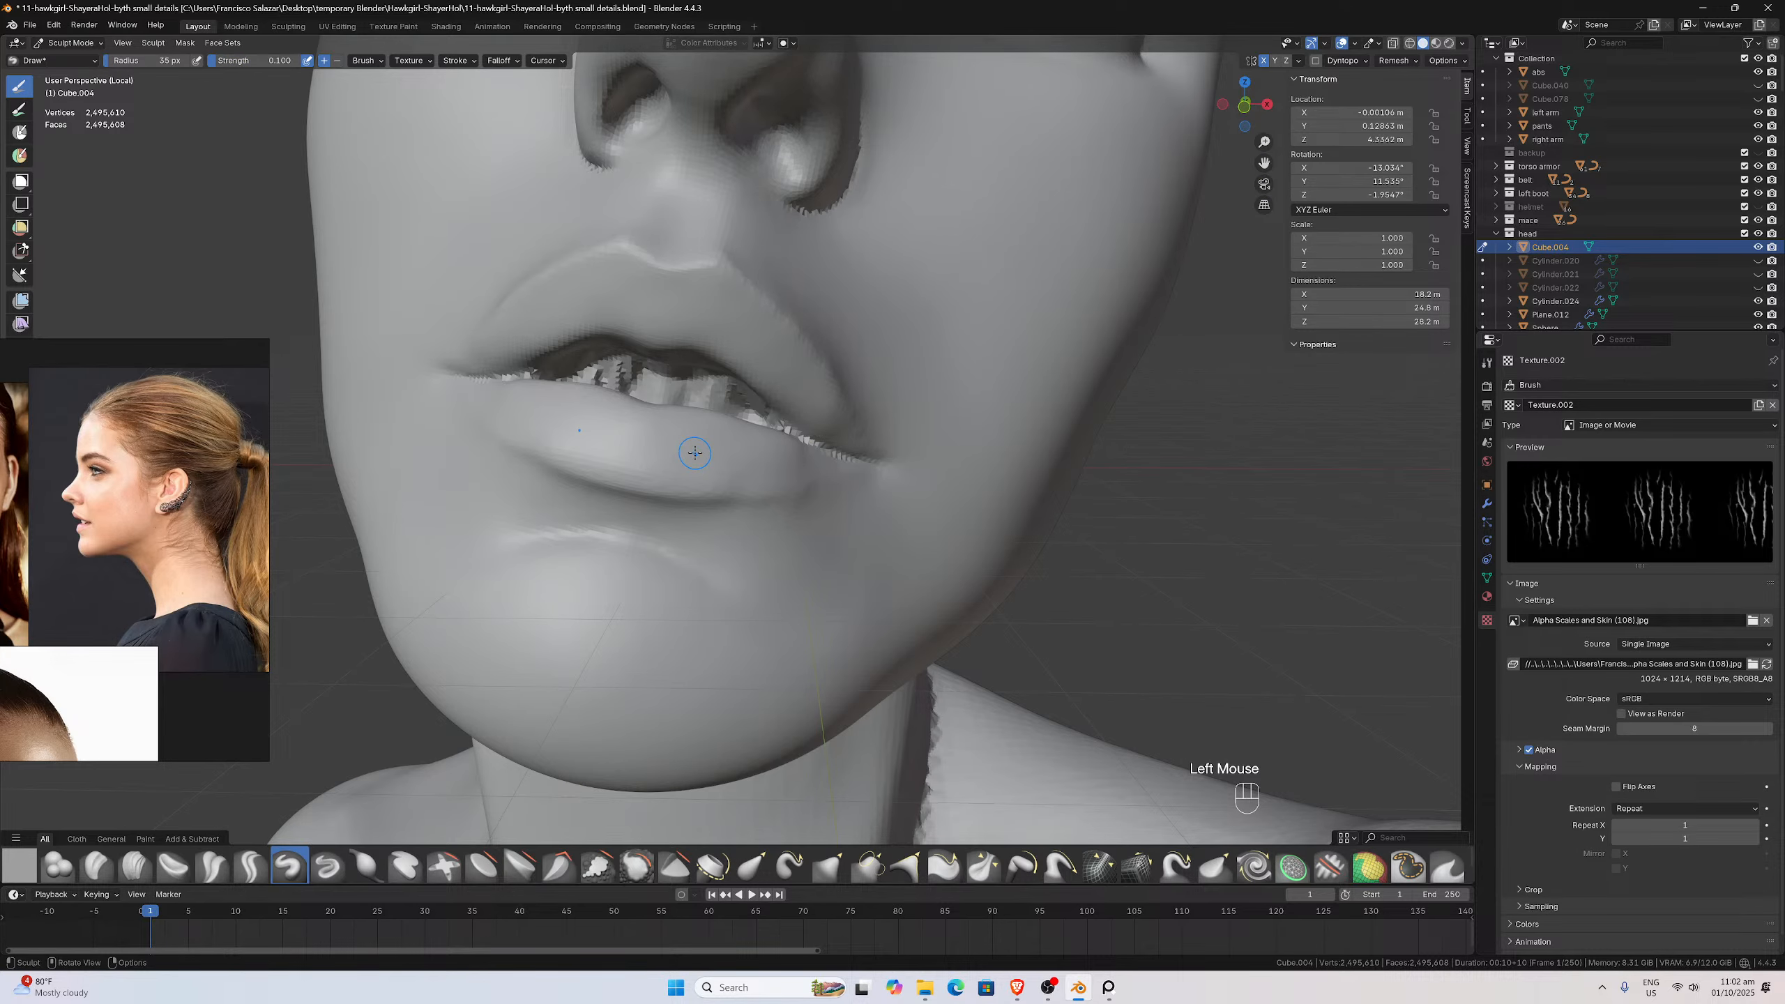
key("g")
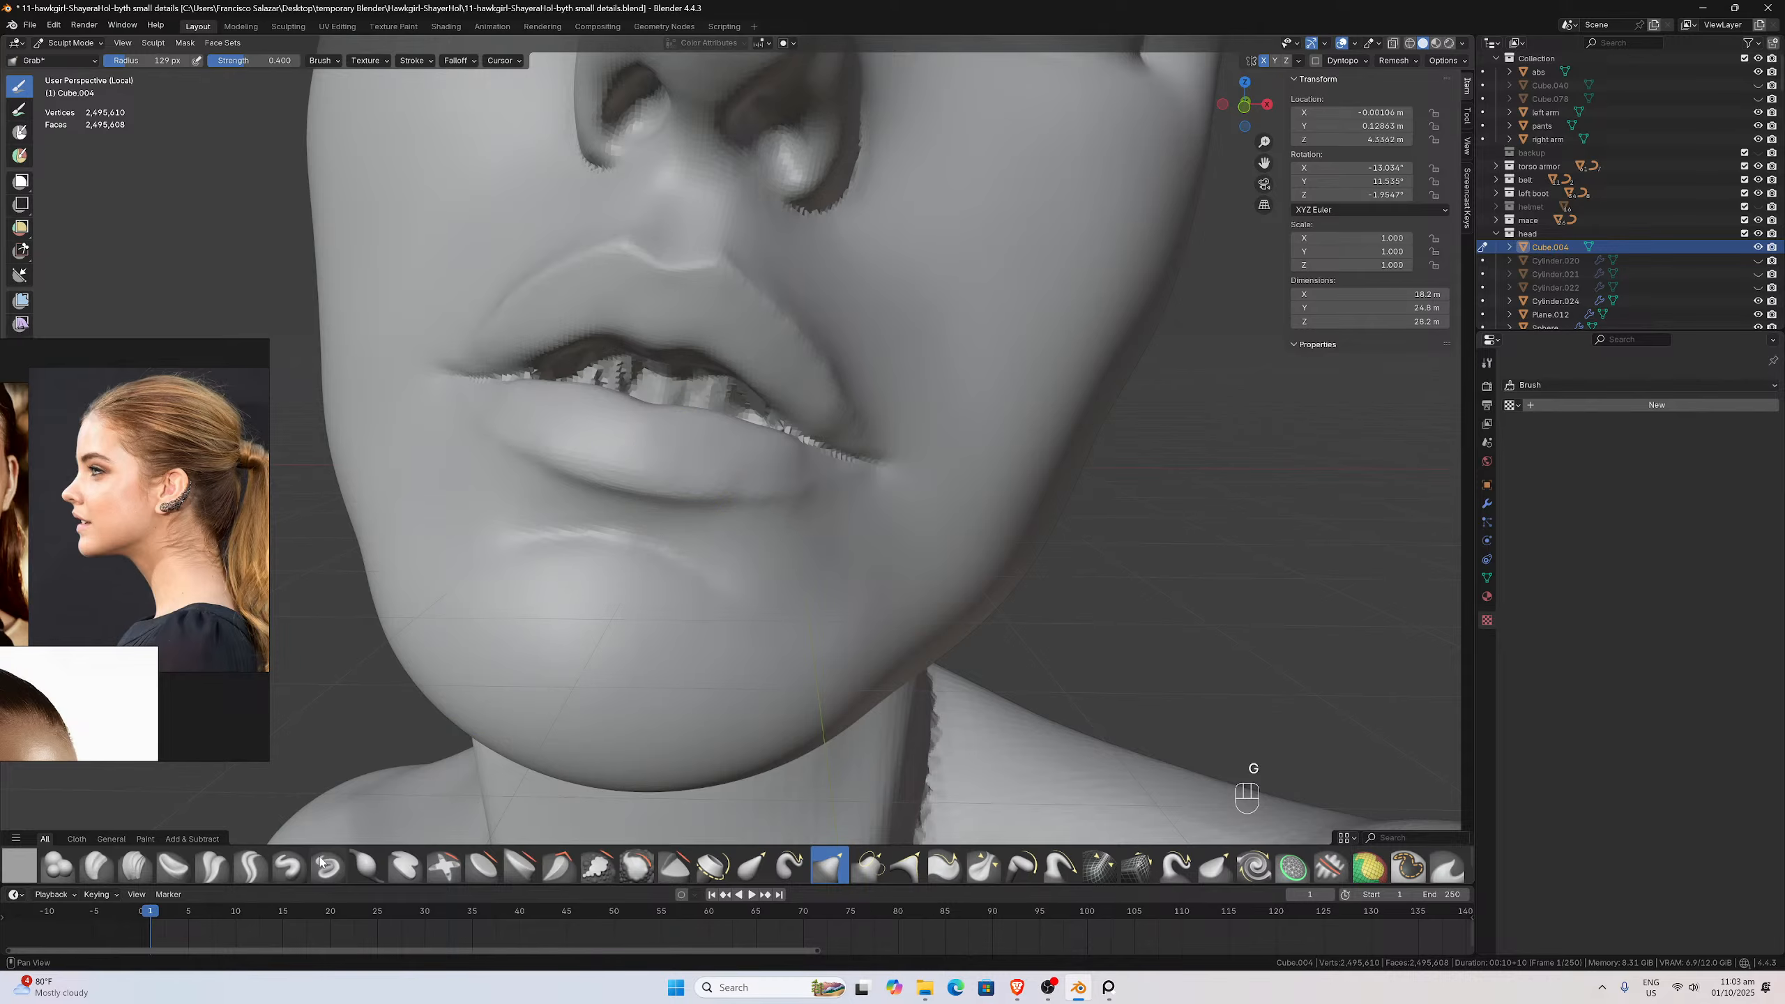
left_click(288, 866)
key("f")
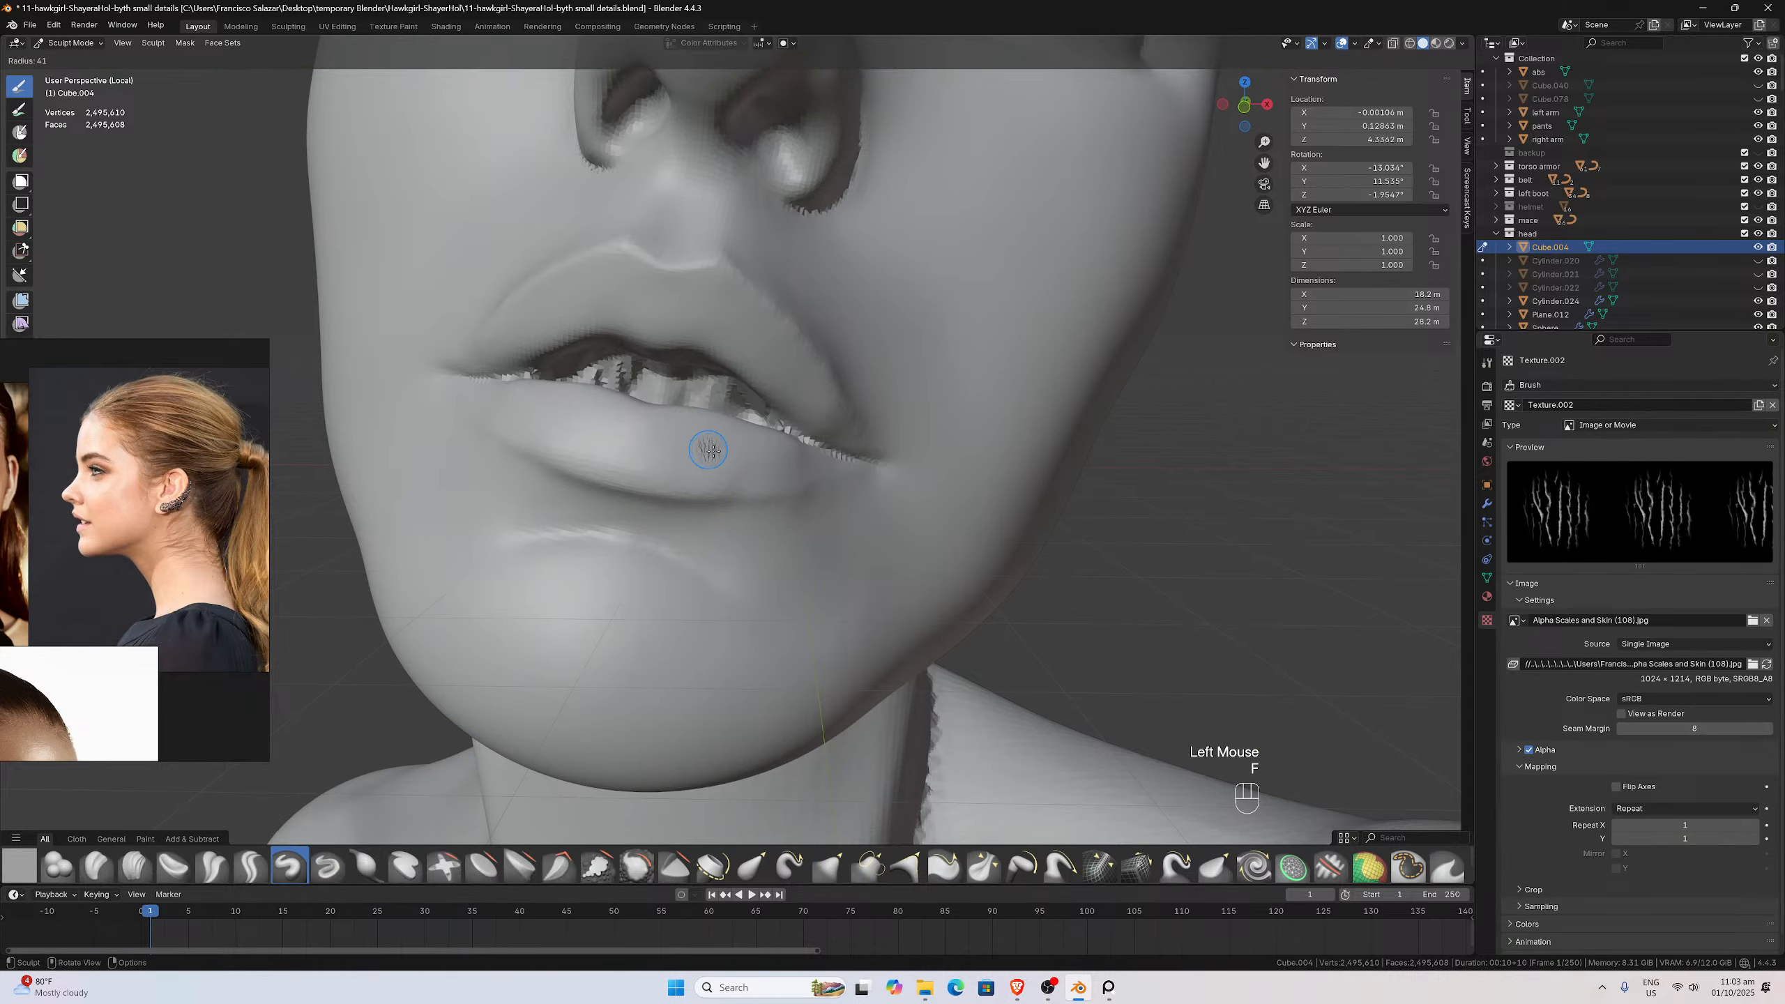
left_click(708, 448)
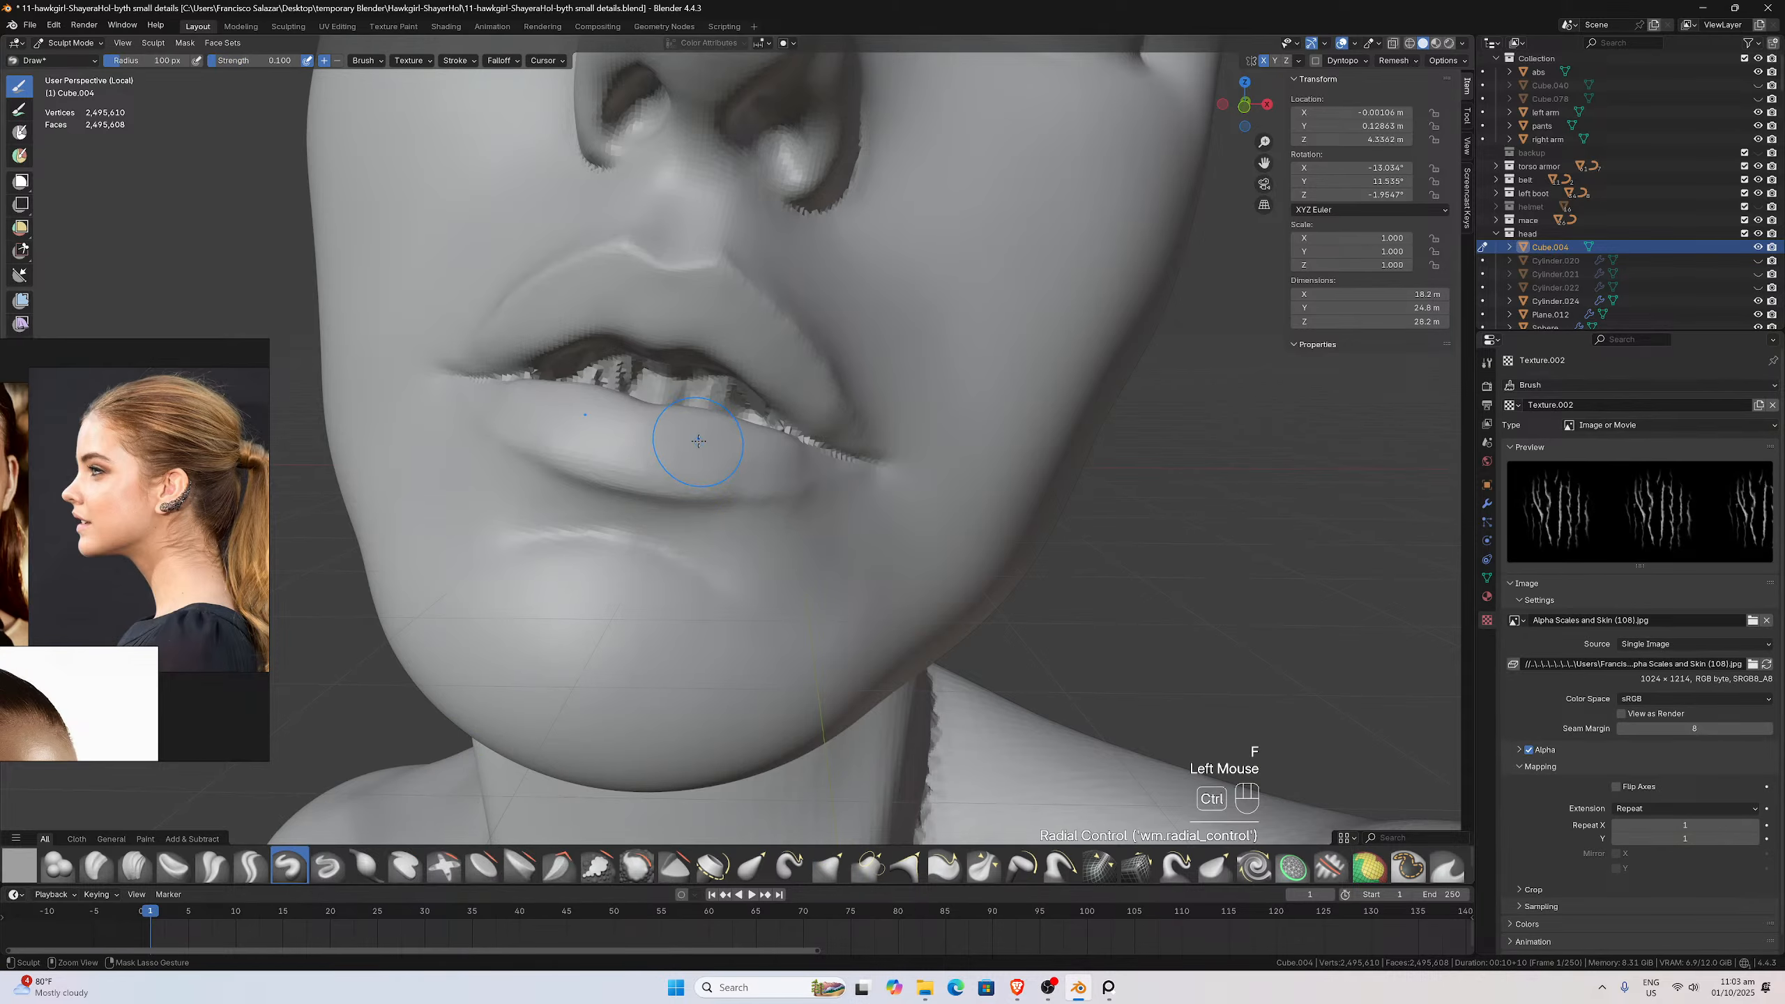
Try carving wrinkles into the lower lip with the textured Draw brush, undo a stroke, and repeat it
left_click_drag(698, 440, 673, 529, "ctrl")
middle_click_drag(673, 528, 643, 546)
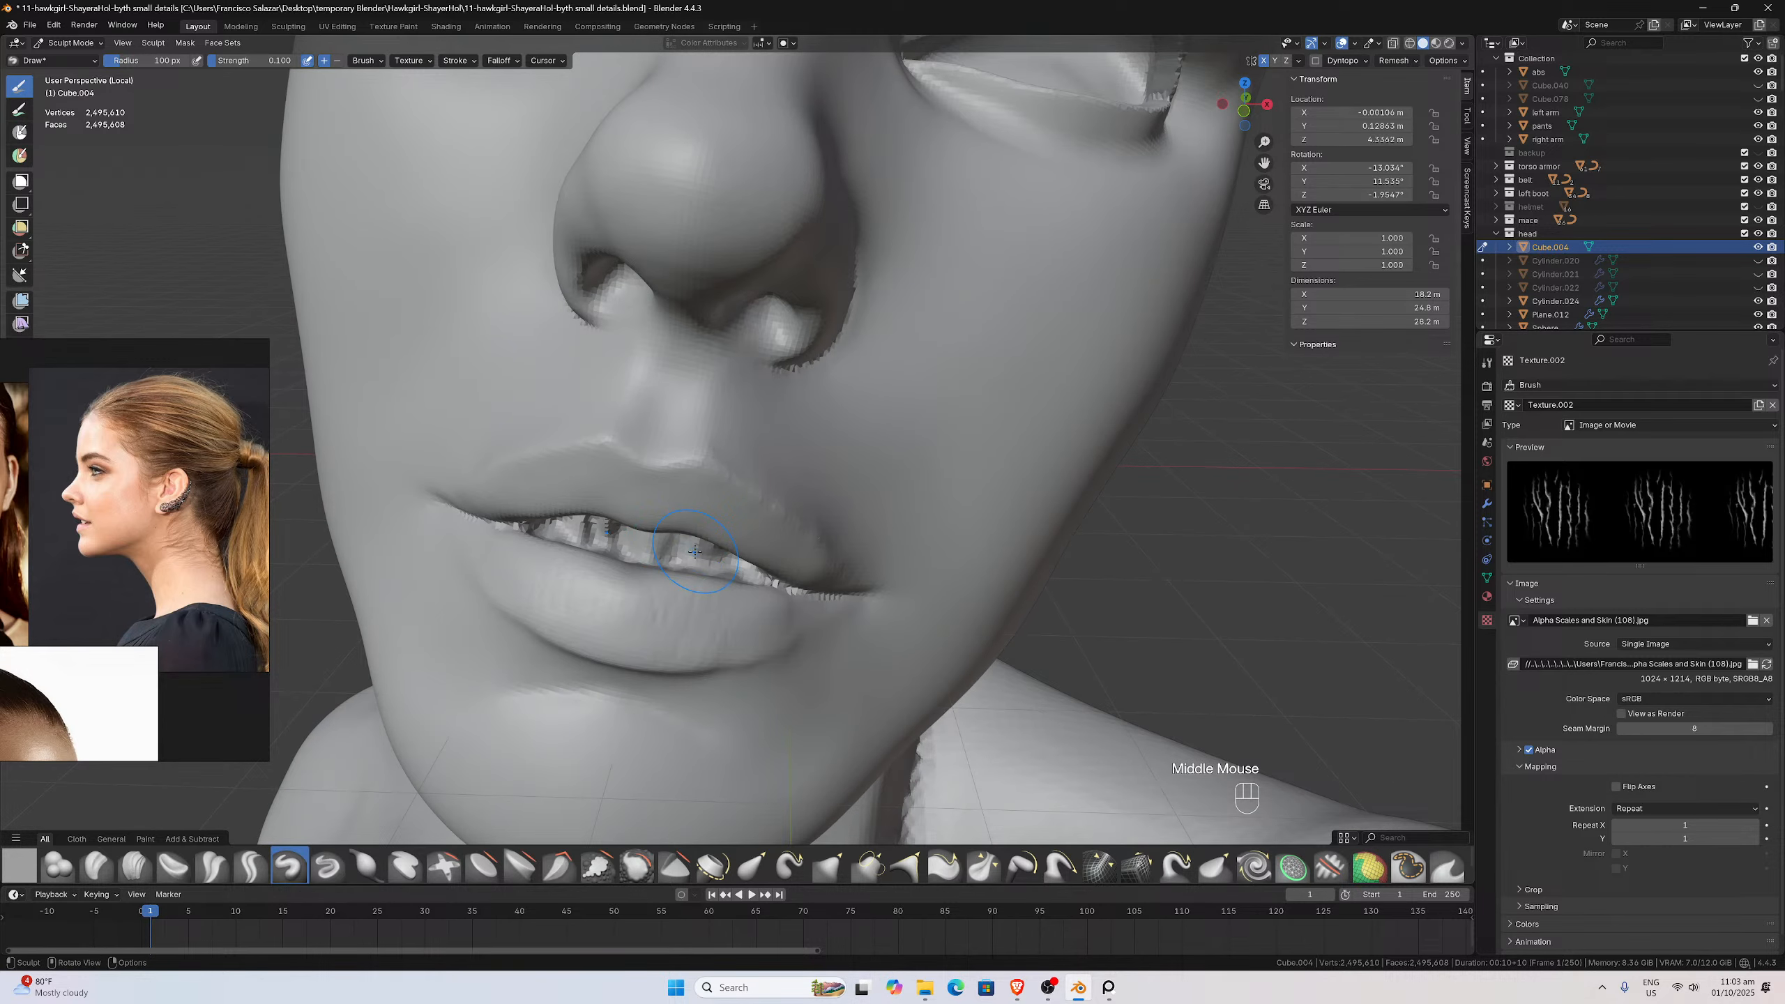
key("ctrl")
key("ctrl+z")
left_click_drag(697, 626, 690, 668, "ctrl")
scroll(660, 747, "down", 2)
middle_click_drag(661, 746, 769, 537)
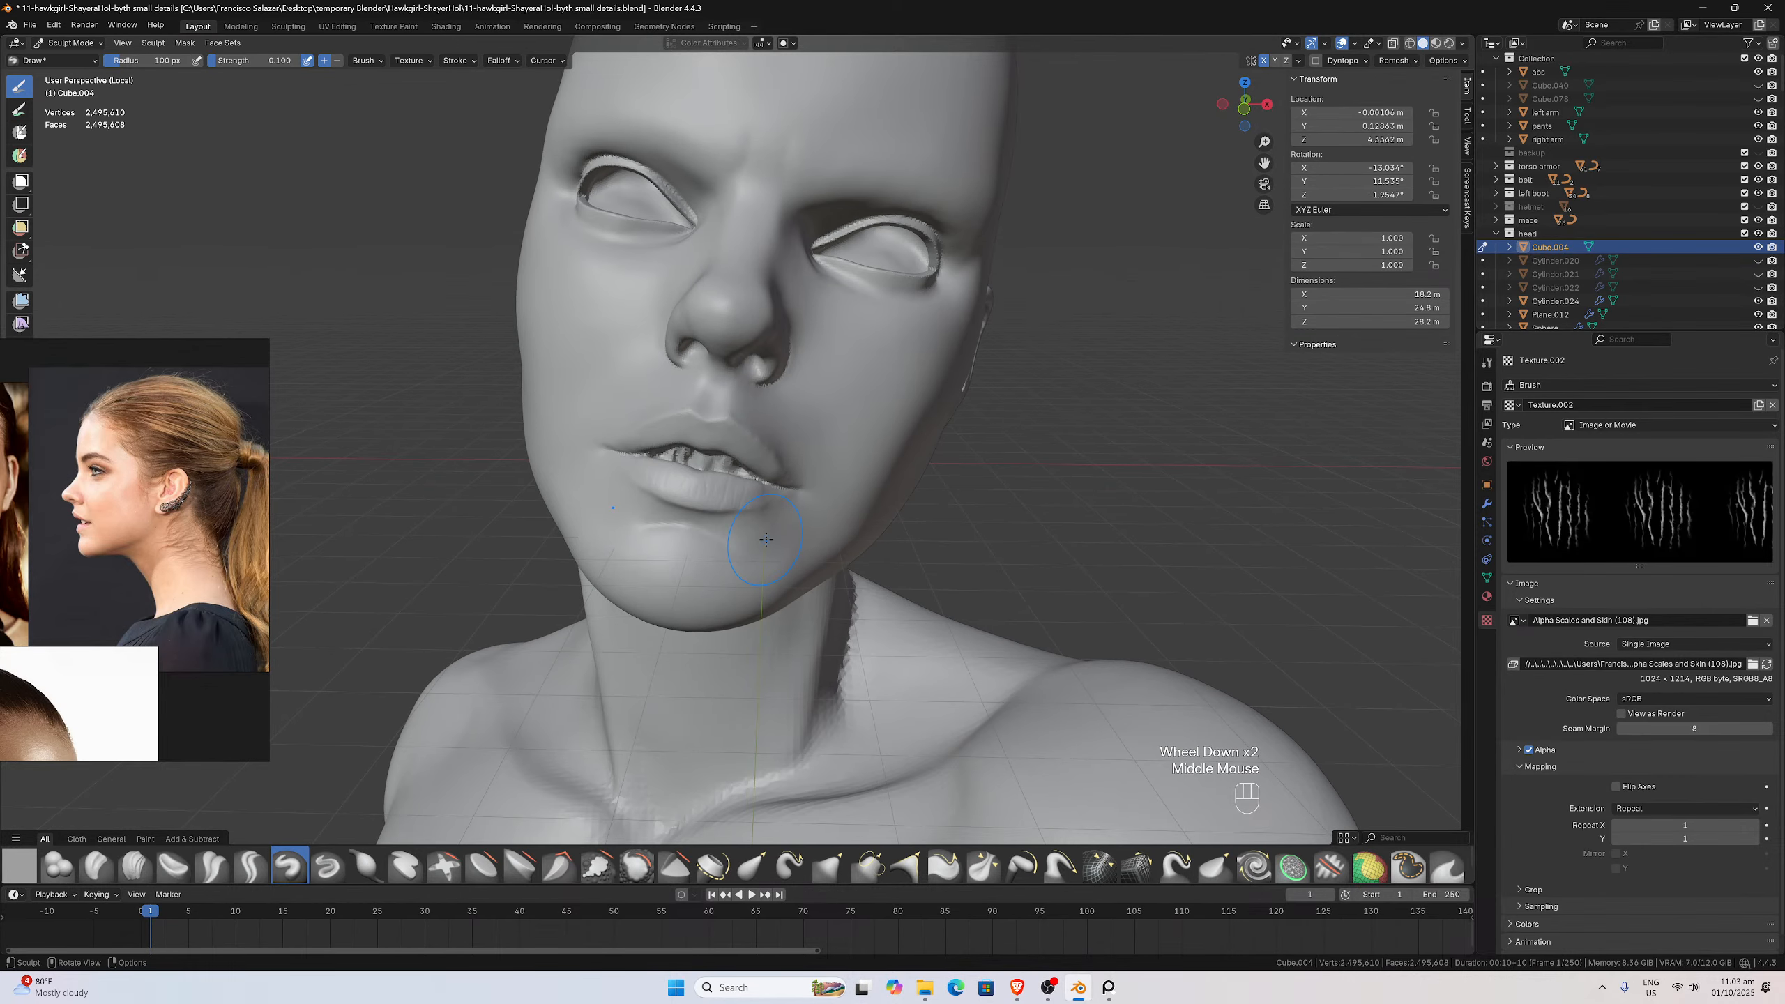
Undo the remaining lip wrinkle stroke and the last voxel remesh of the bust
scroll(768, 537, "up", 2)
scroll(769, 537, "up", 1)
key("ctrl+z")
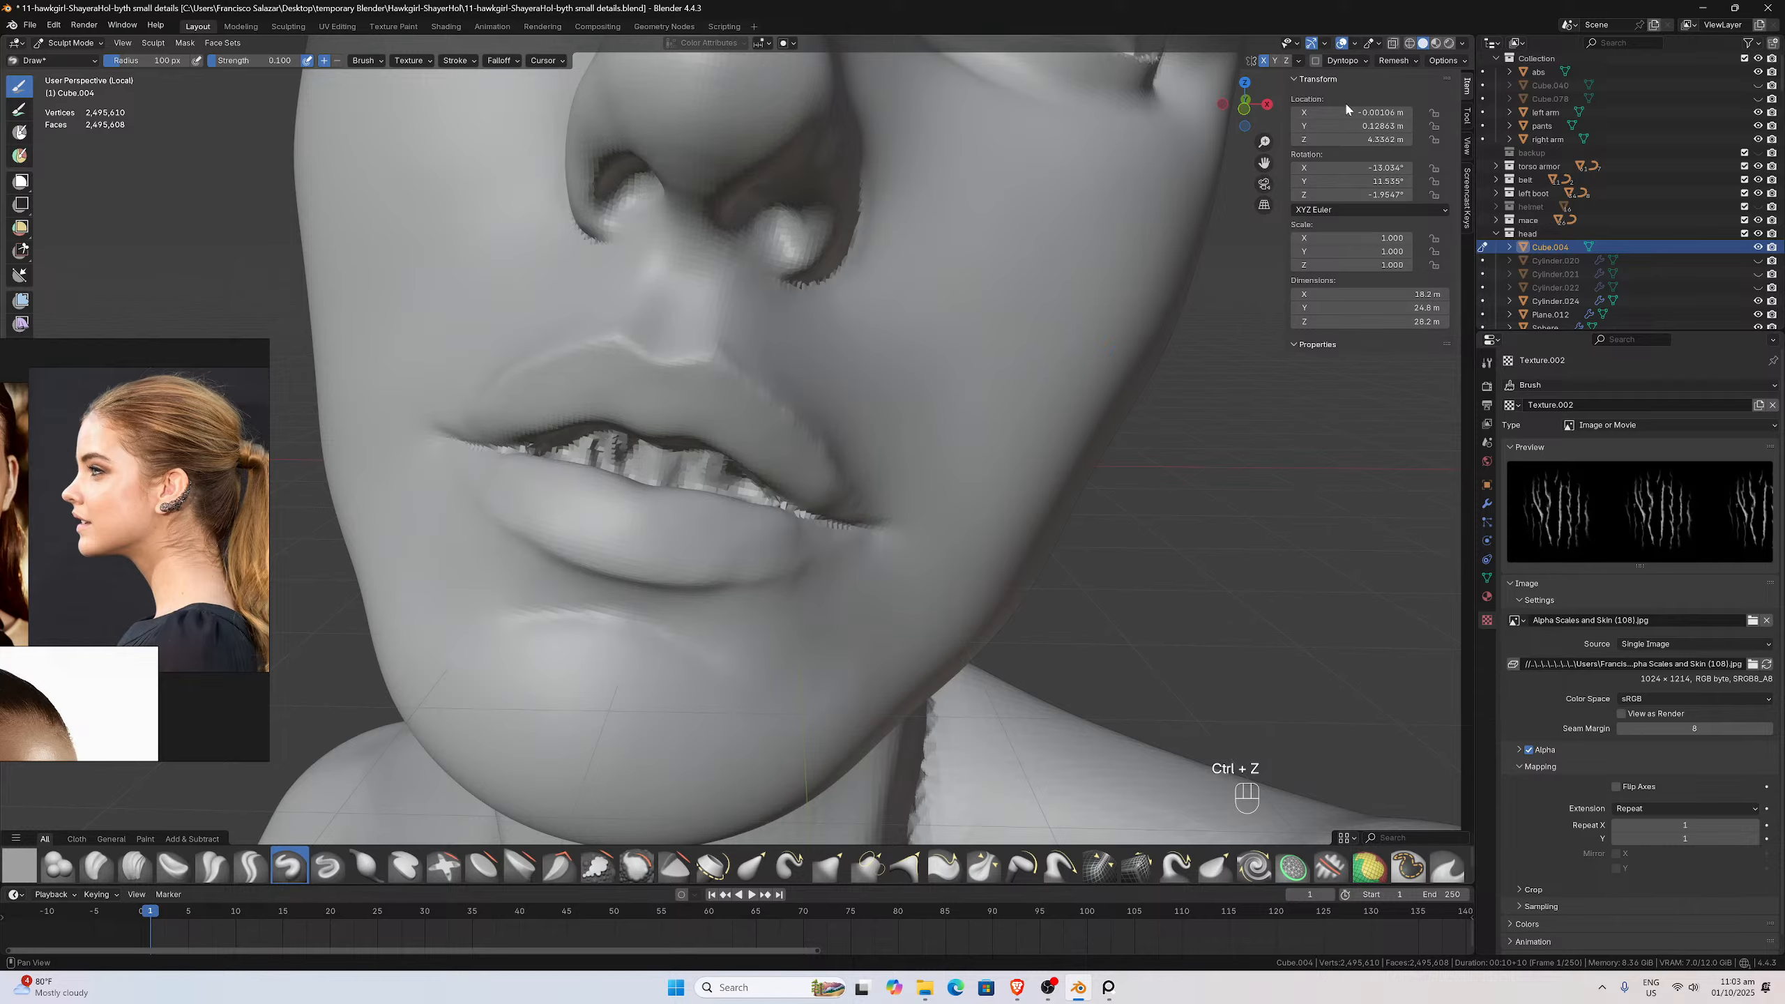
key("ctrl+z")
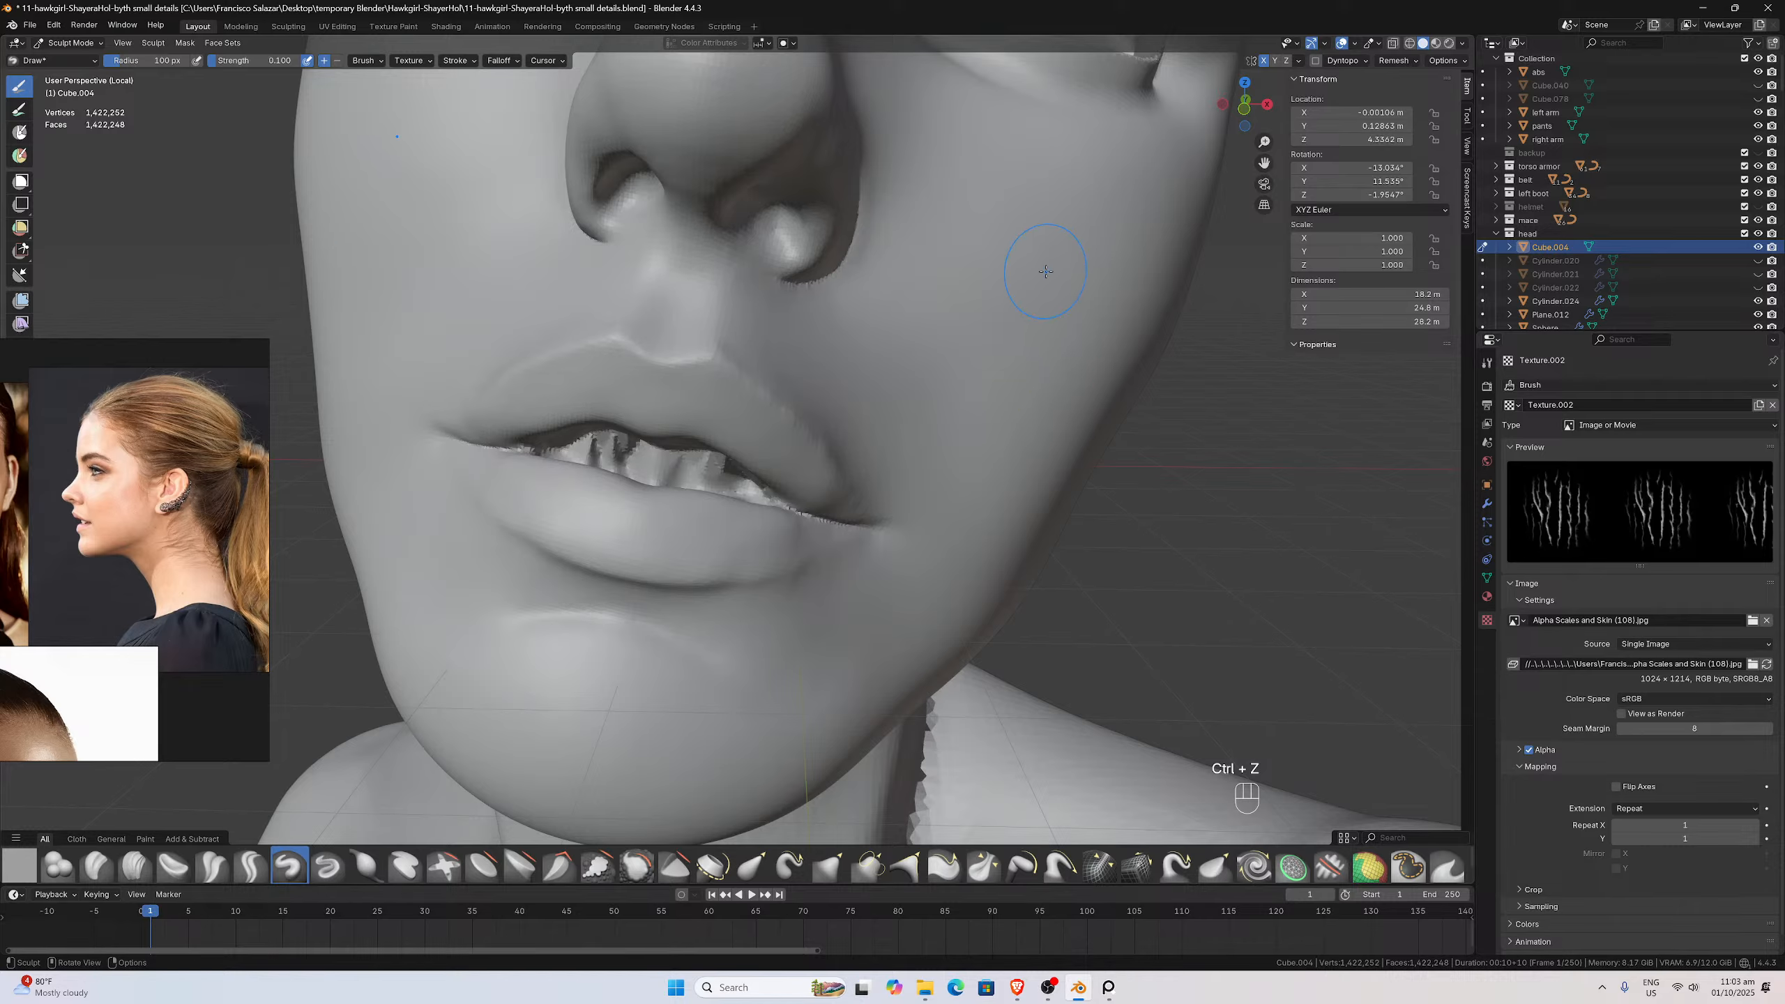
Try a voxel remesh of the bust at 0.028 m, and undo it
left_click(1397, 60)
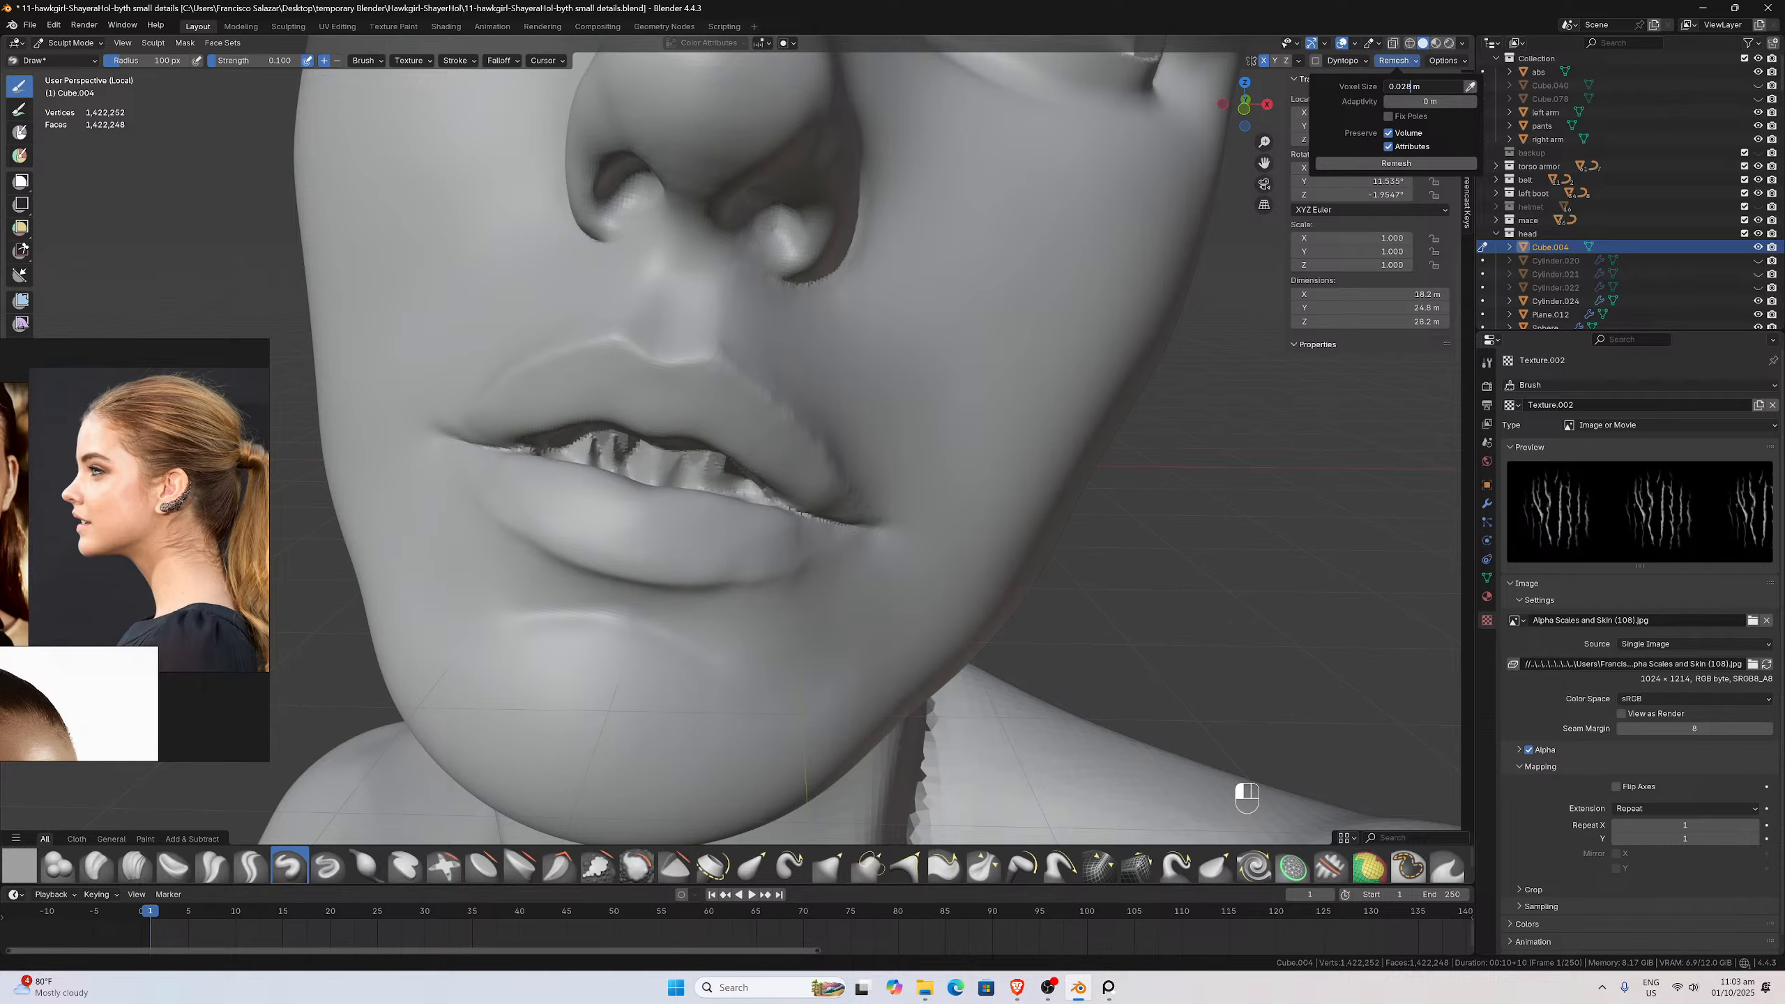
key("Return")
left_click(1347, 164)
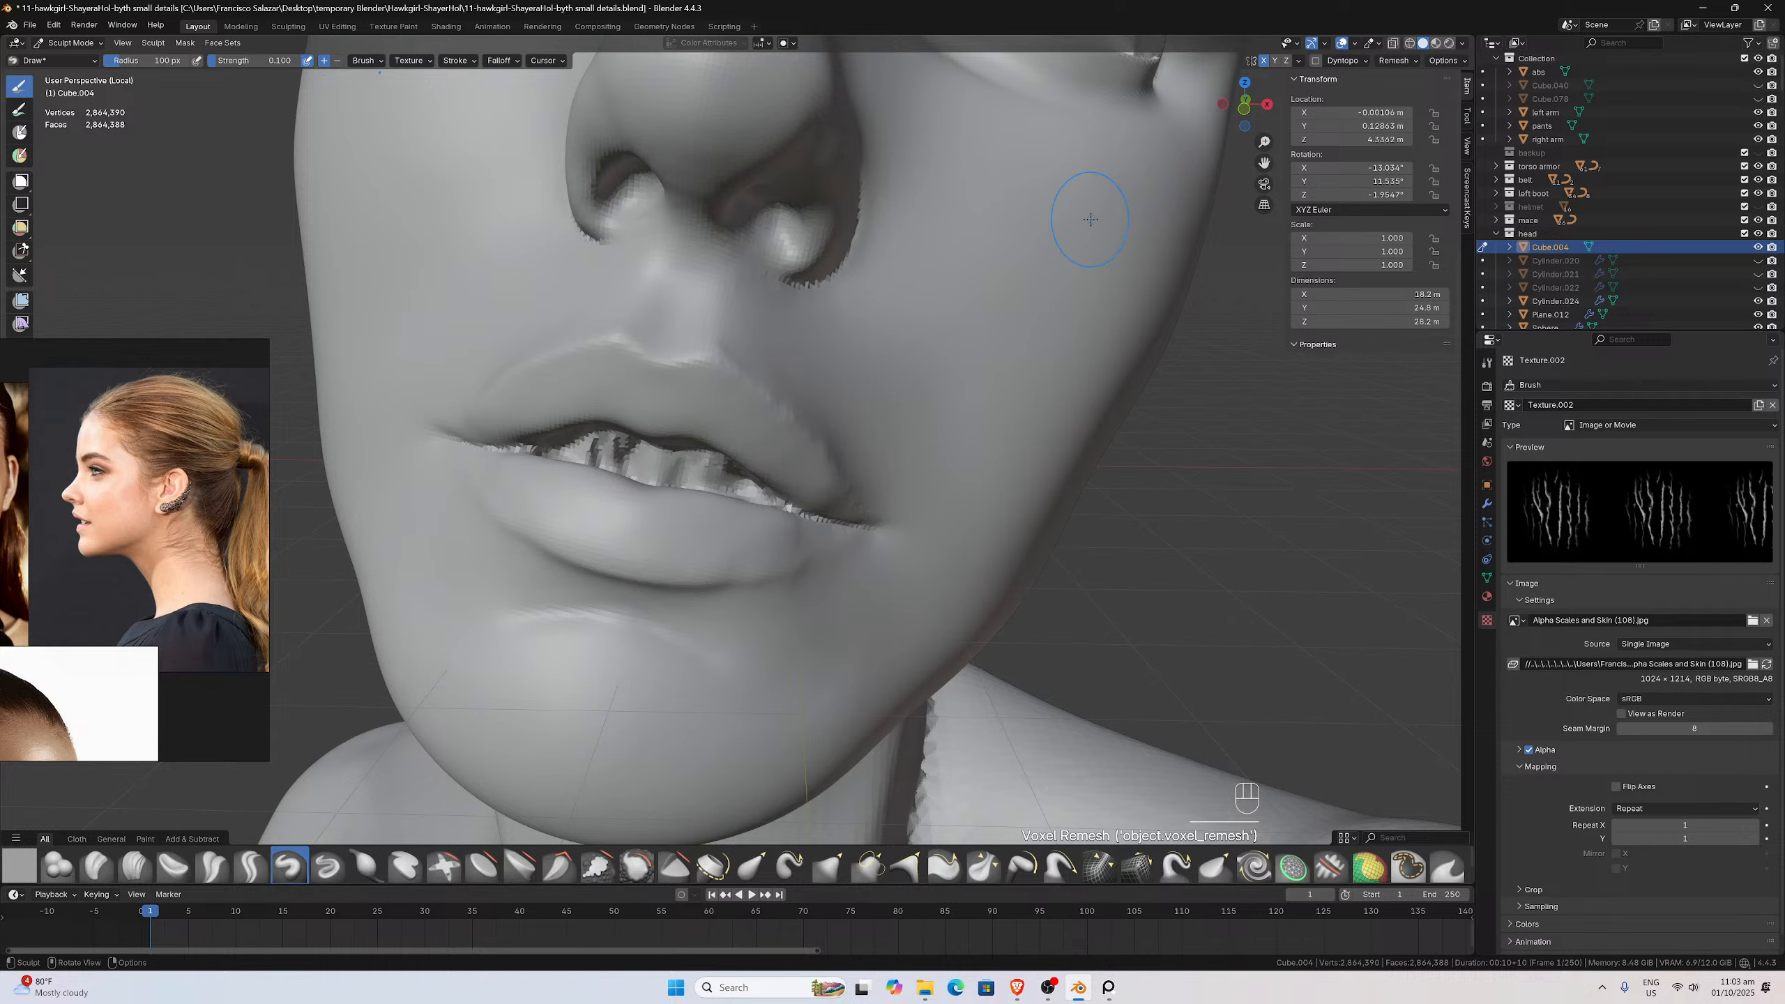
key("ctrl+z")
Remesh the bust with a voxel size of 0.027 m
left_click(1392, 62)
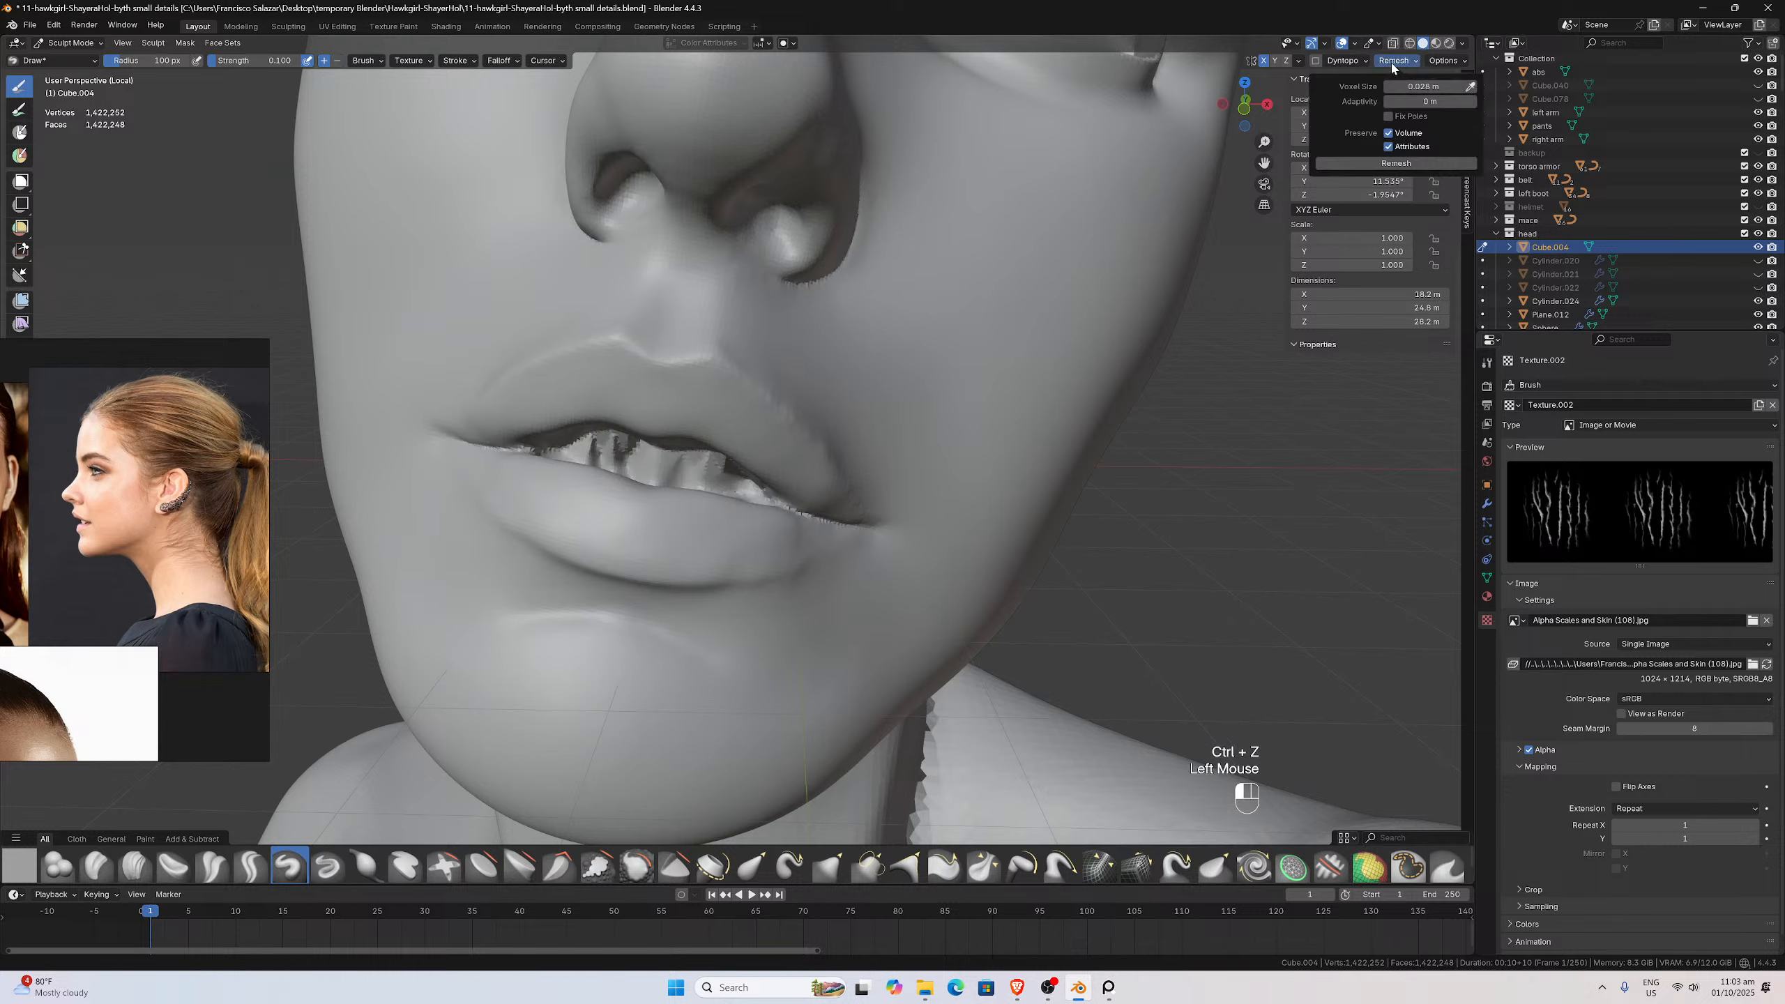
left_click(1420, 86)
left_click(1411, 86)
type("7")
key("Return")
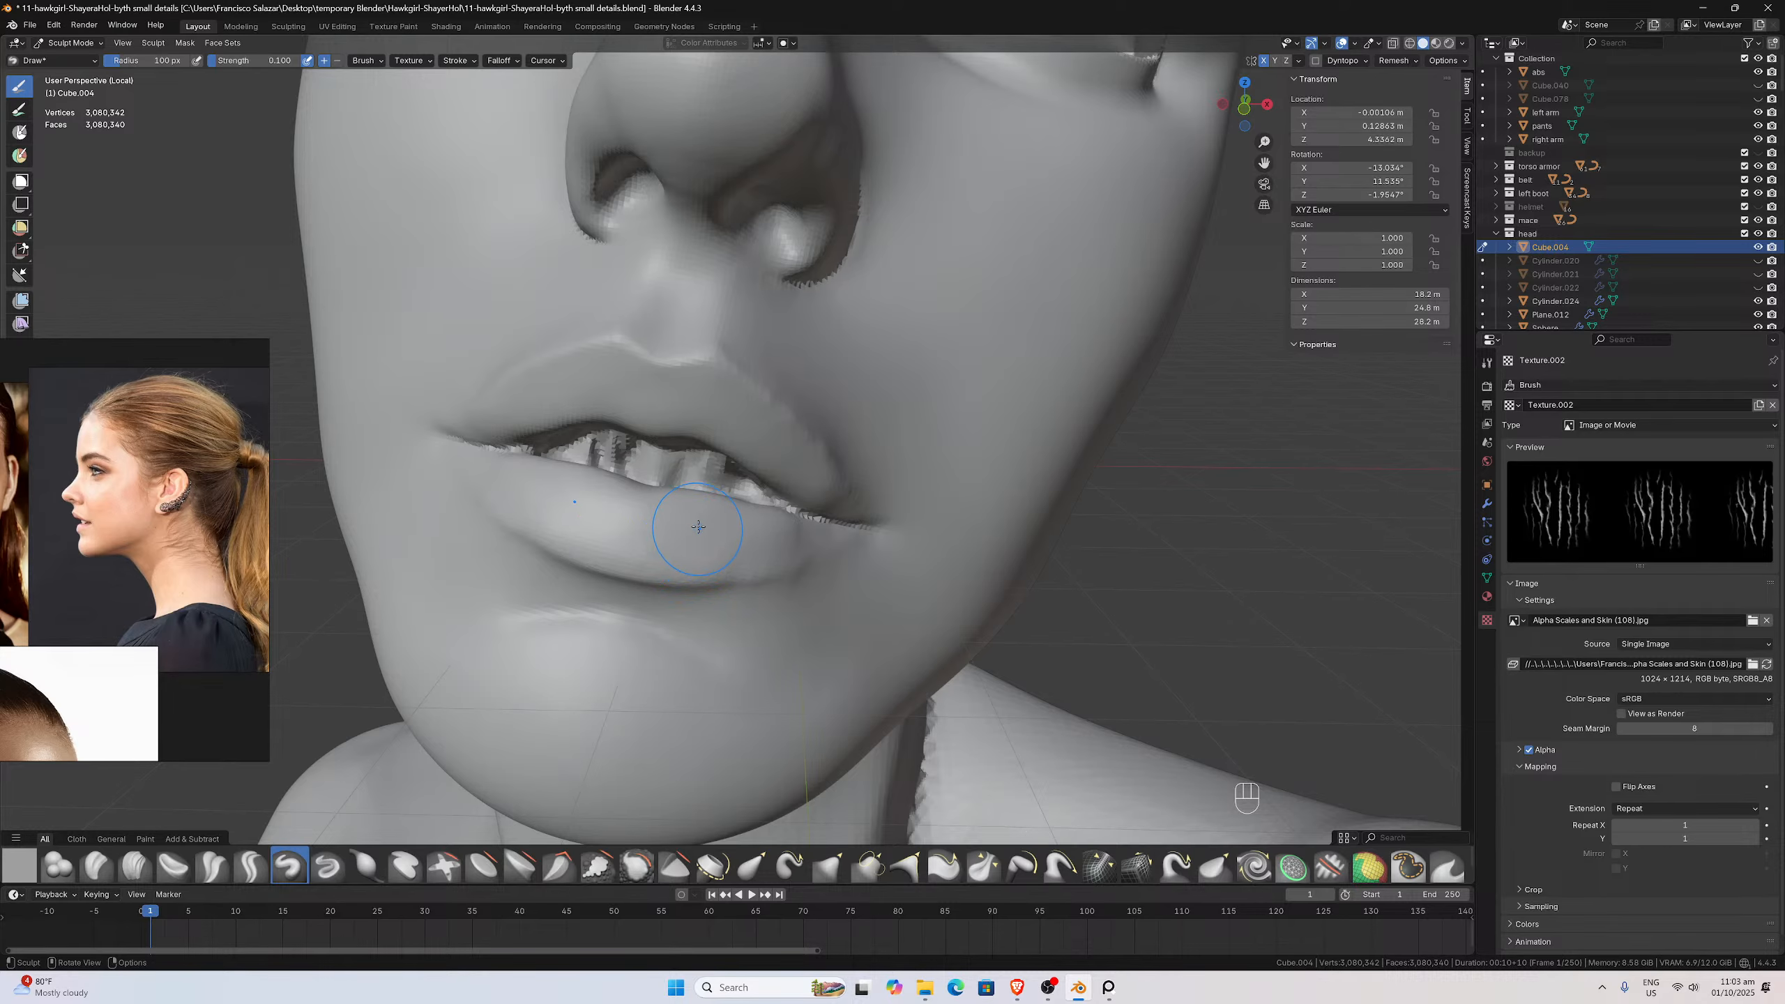
Test an inverted wrinkle stroke on the lower lip of the remeshed bust, check it from farther away, and undo it
left_click_drag(679, 531, 692, 549, "ctrl")
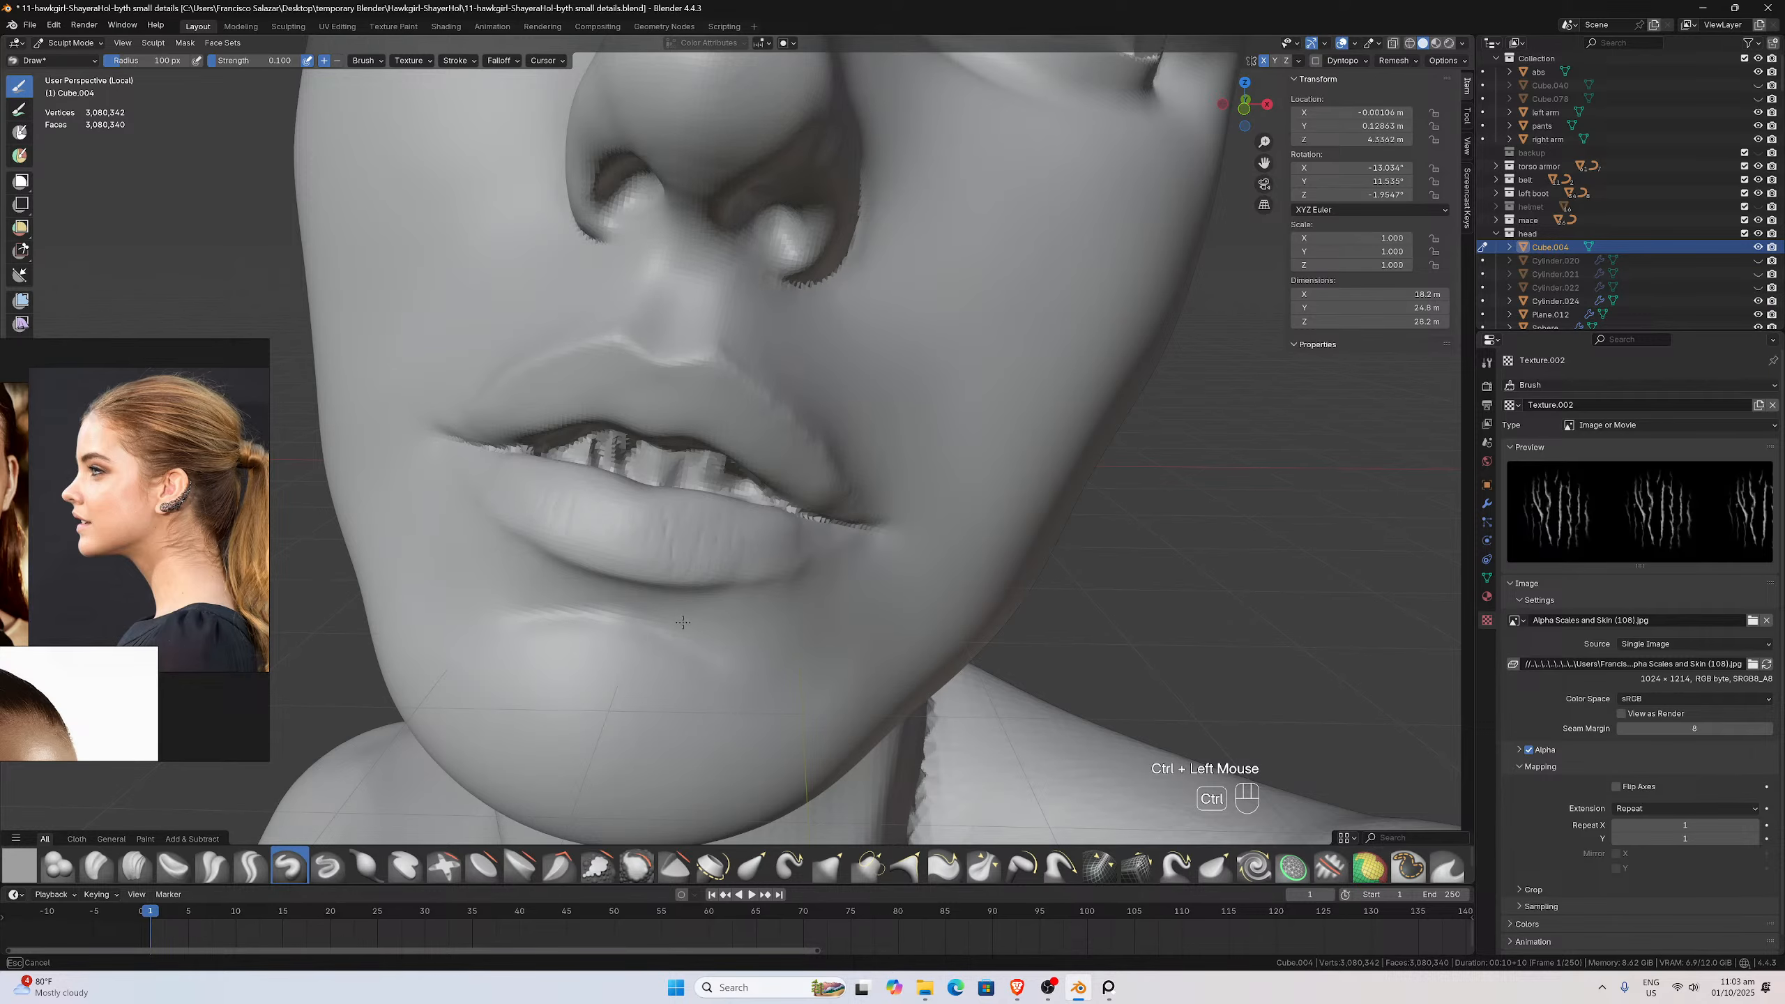
scroll(683, 621, "down", 2)
mouse_move(683, 622)
middle_mouse_down()
mouse_move(733, 555)
mouse_move(717, 534)
middle_mouse_up()
scroll(717, 534, "down", 2)
key("ctrl+z")
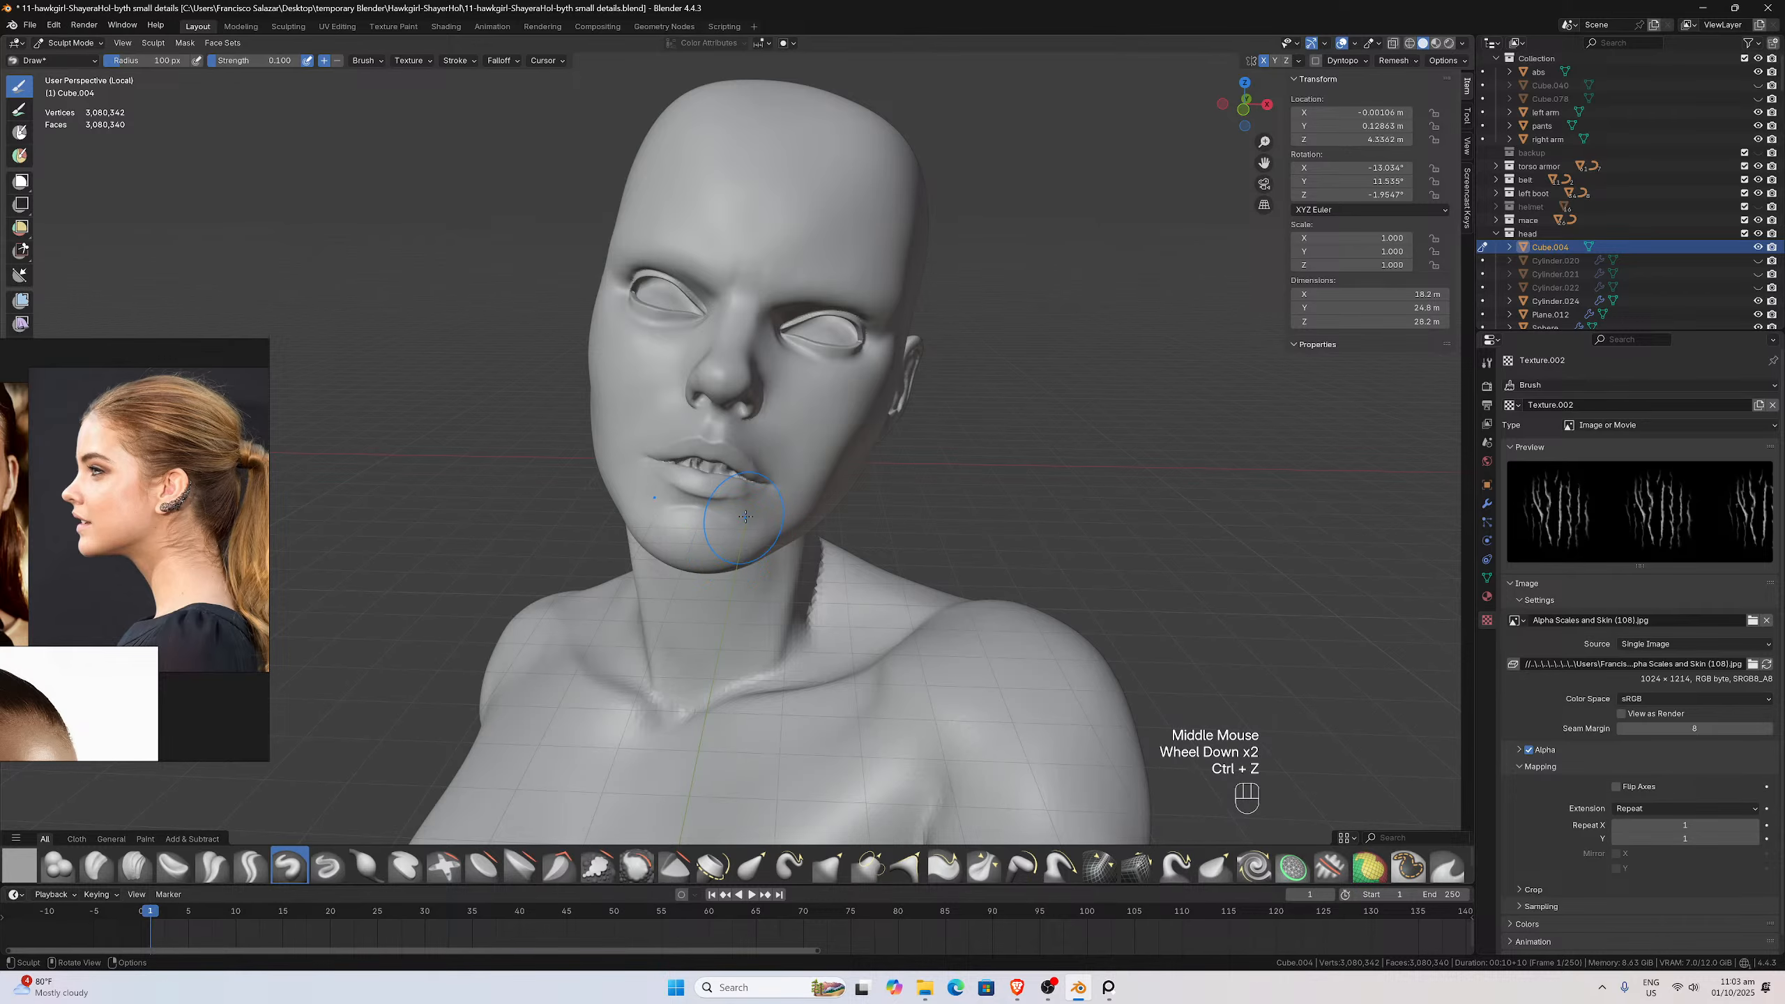
Choose the Smooth brush for the neck and torso, and set its radius to 107 px
scroll(746, 516, "up", 5)
mouse_move(745, 517)
middle_mouse_down()
mouse_move(647, 496)
mouse_move(644, 526)
mouse_move(679, 523)
middle_mouse_up()
scroll(691, 498, "down", 3)
scroll(646, 496, "up", 1)
scroll(647, 495, "down", 1)
scroll(682, 530, "up", 2)
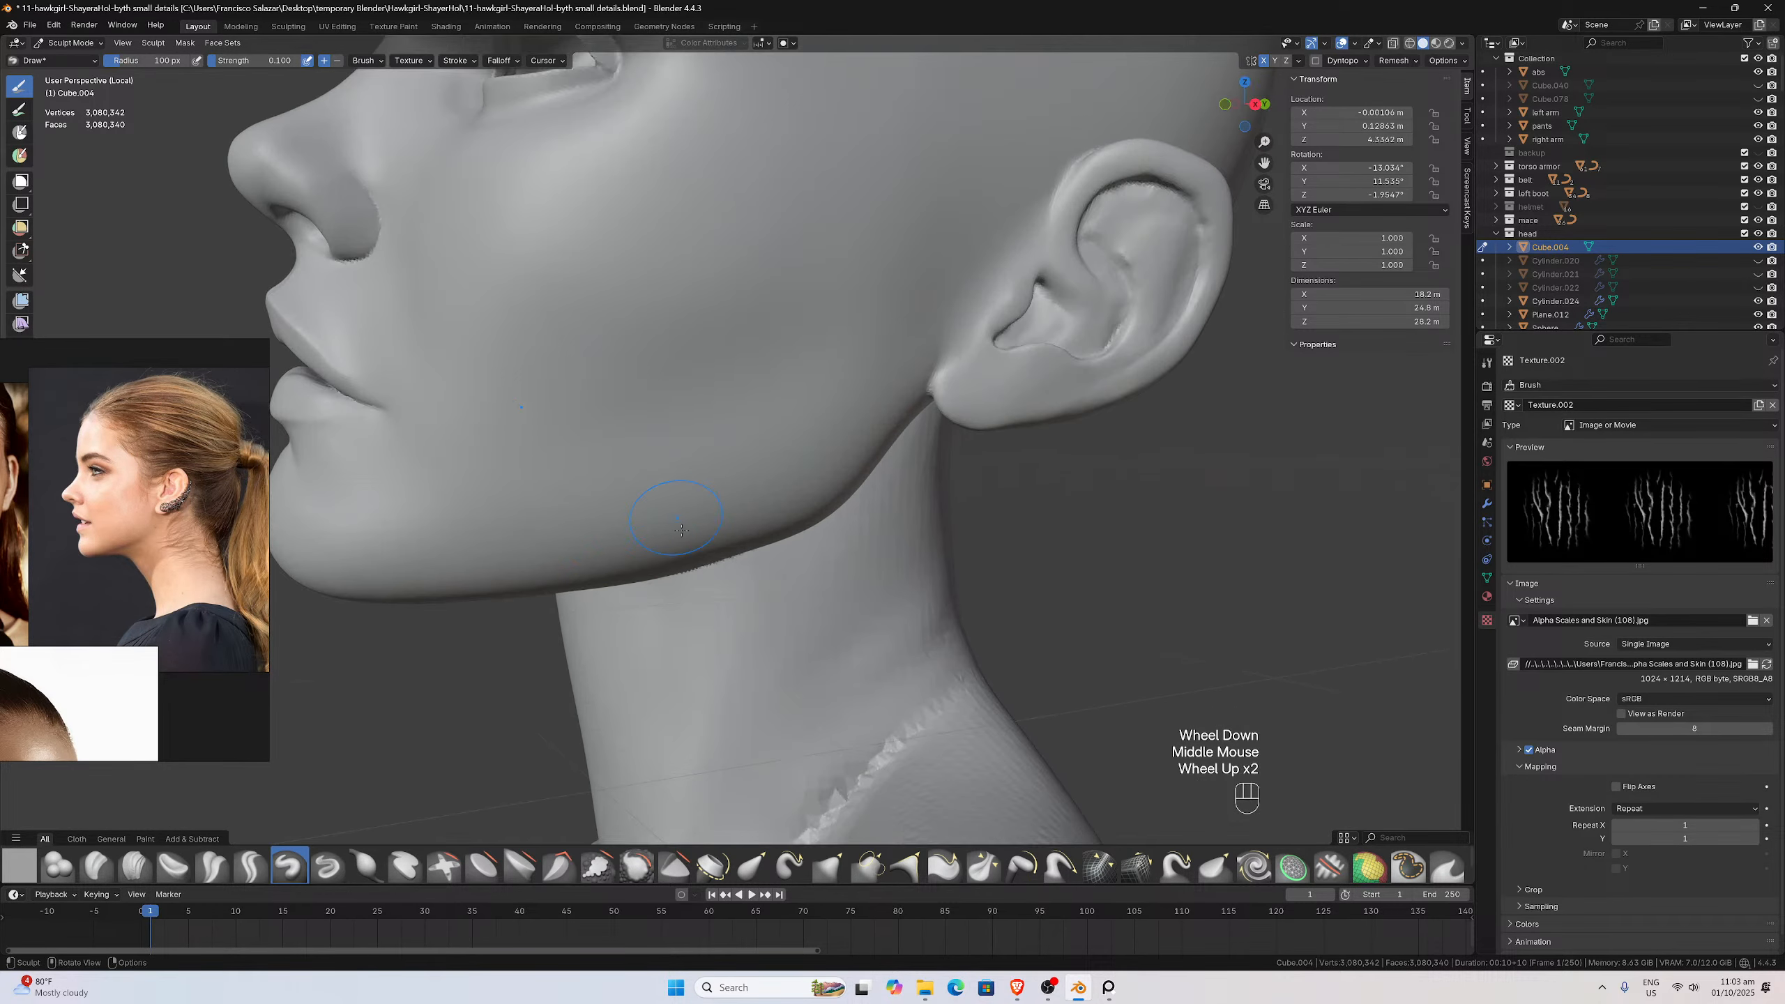
left_click(636, 866)
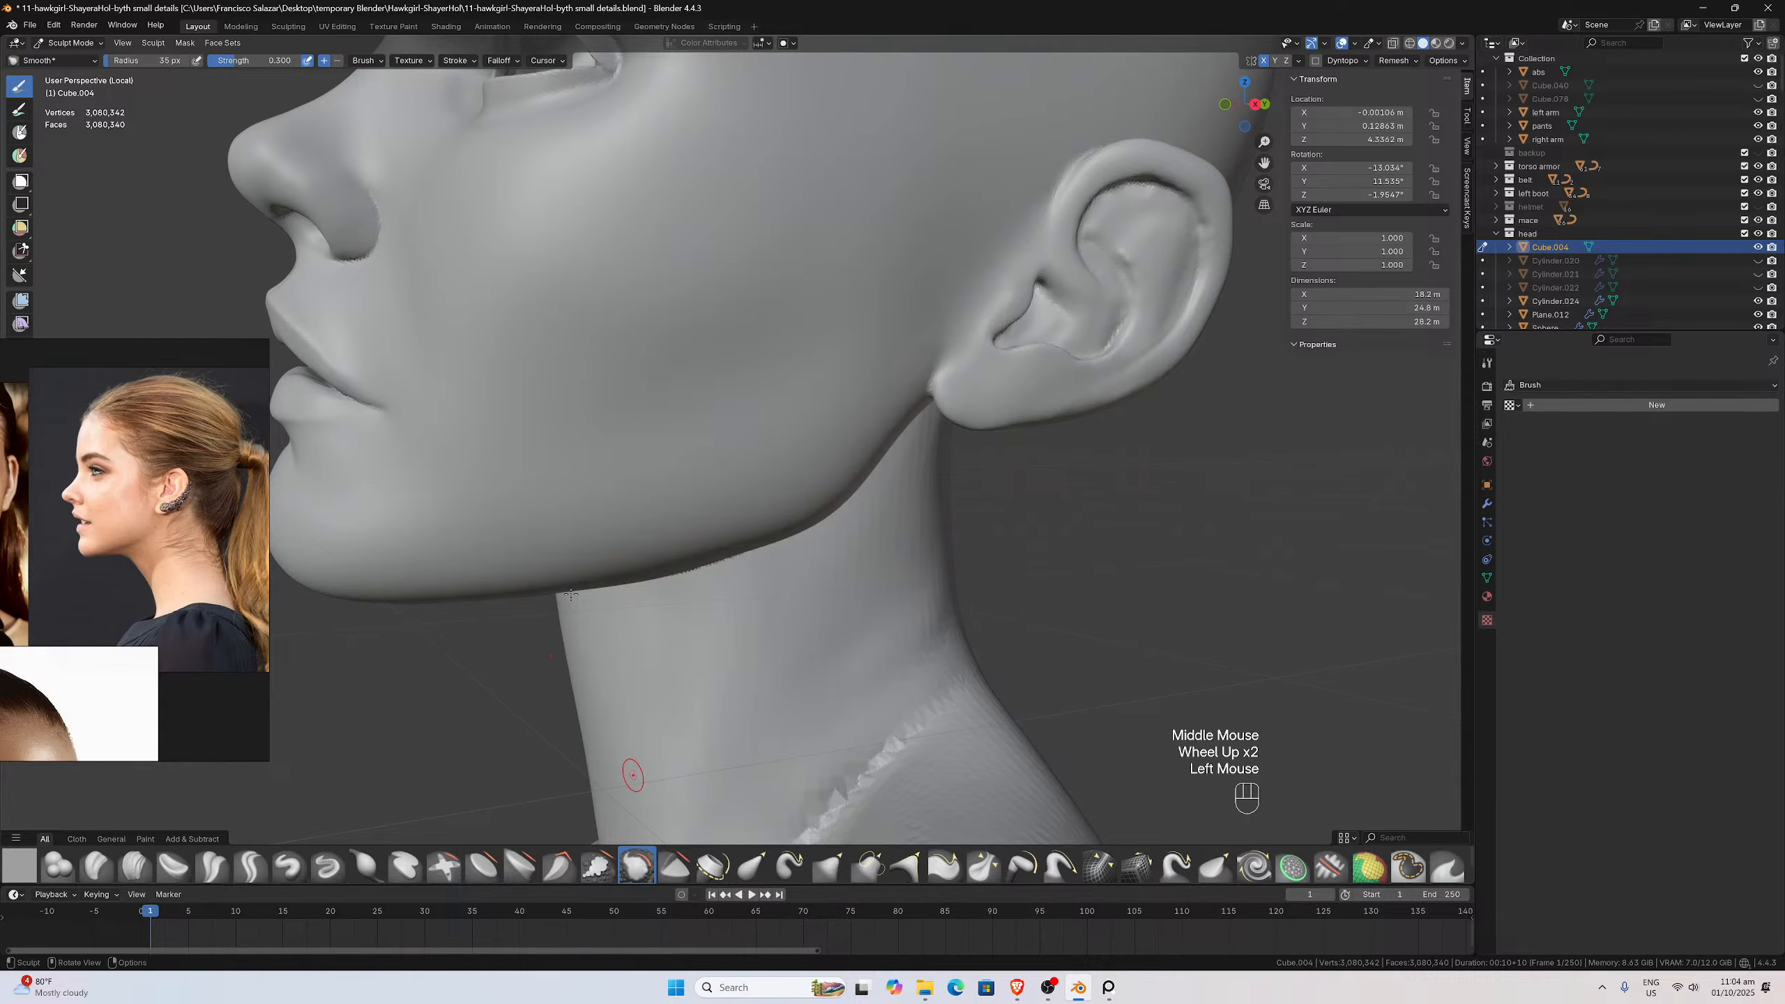
scroll(570, 594, "down", 1)
mouse_move(637, 606)
middle_mouse_down()
mouse_move(759, 621)
mouse_move(764, 684)
mouse_move(883, 572)
mouse_move(877, 590)
middle_mouse_up()
key("f")
left_click(759, 609)
scroll(763, 683, "down", 1)
left_click_drag(1264, 163, 1264, 43)
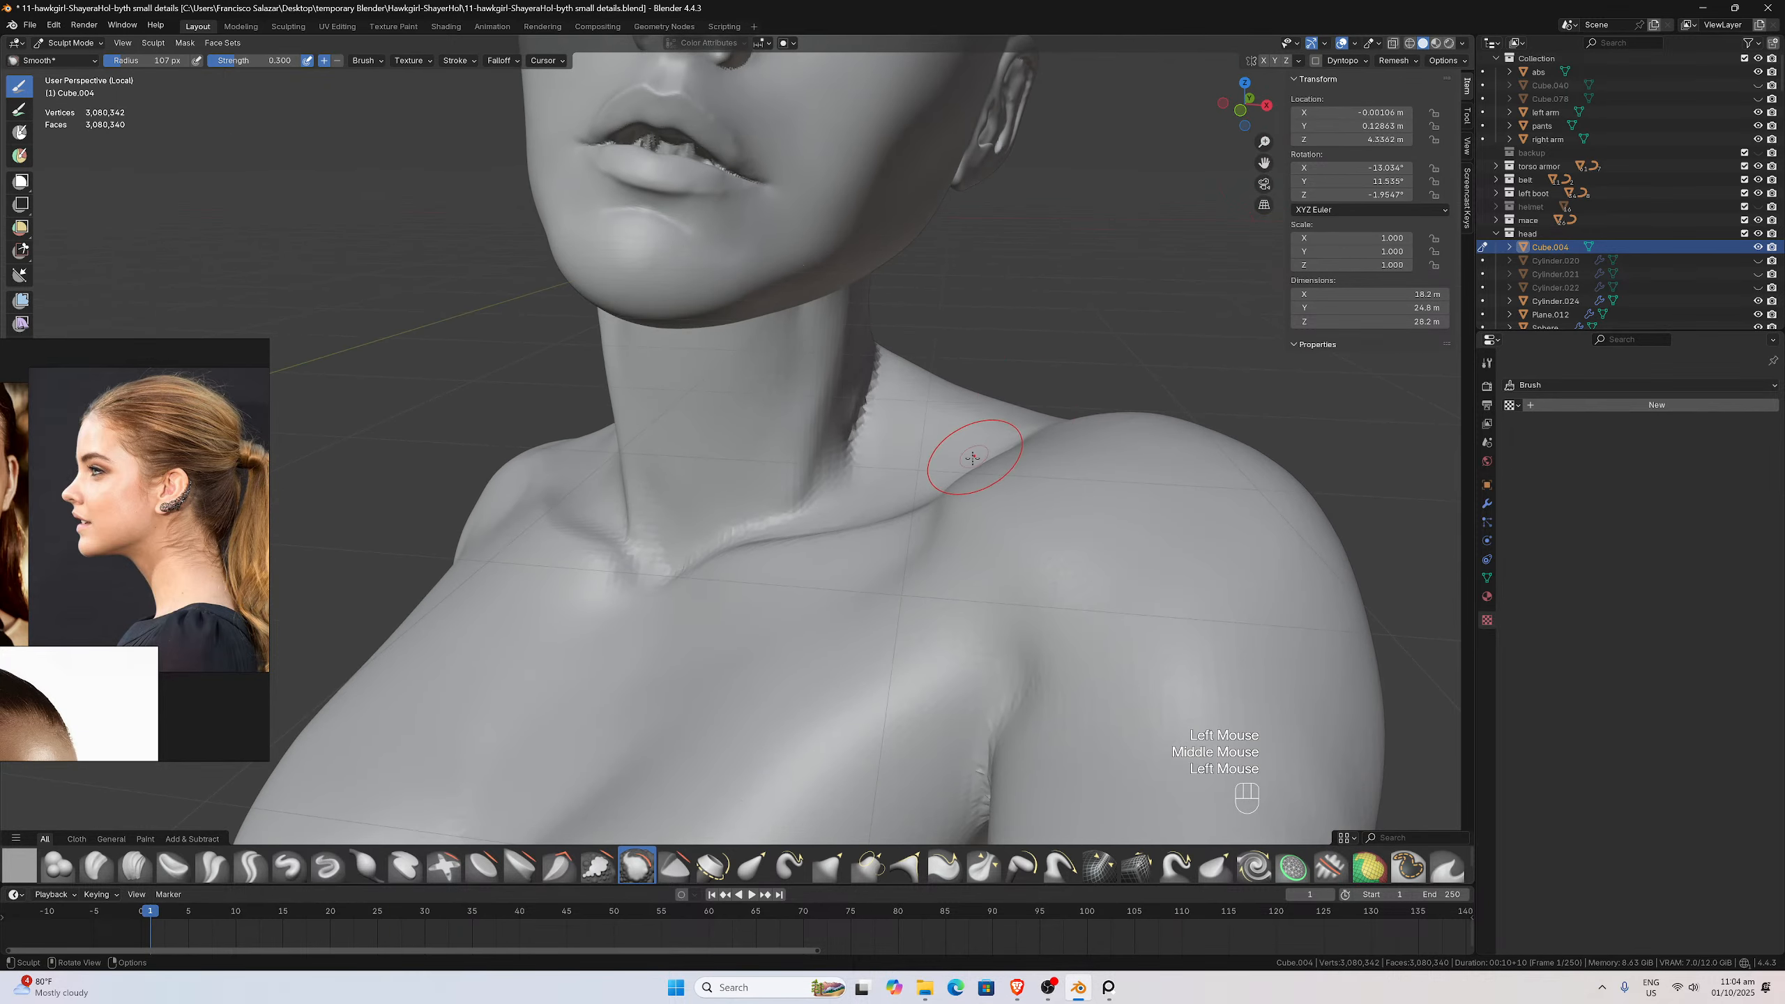
Set the Smooth brush radius to 148 px and smooth the chest between the left collarbone, armpit and shoulder
scroll(972, 458, "down", 1)
middle_click_drag(973, 458, 959, 510)
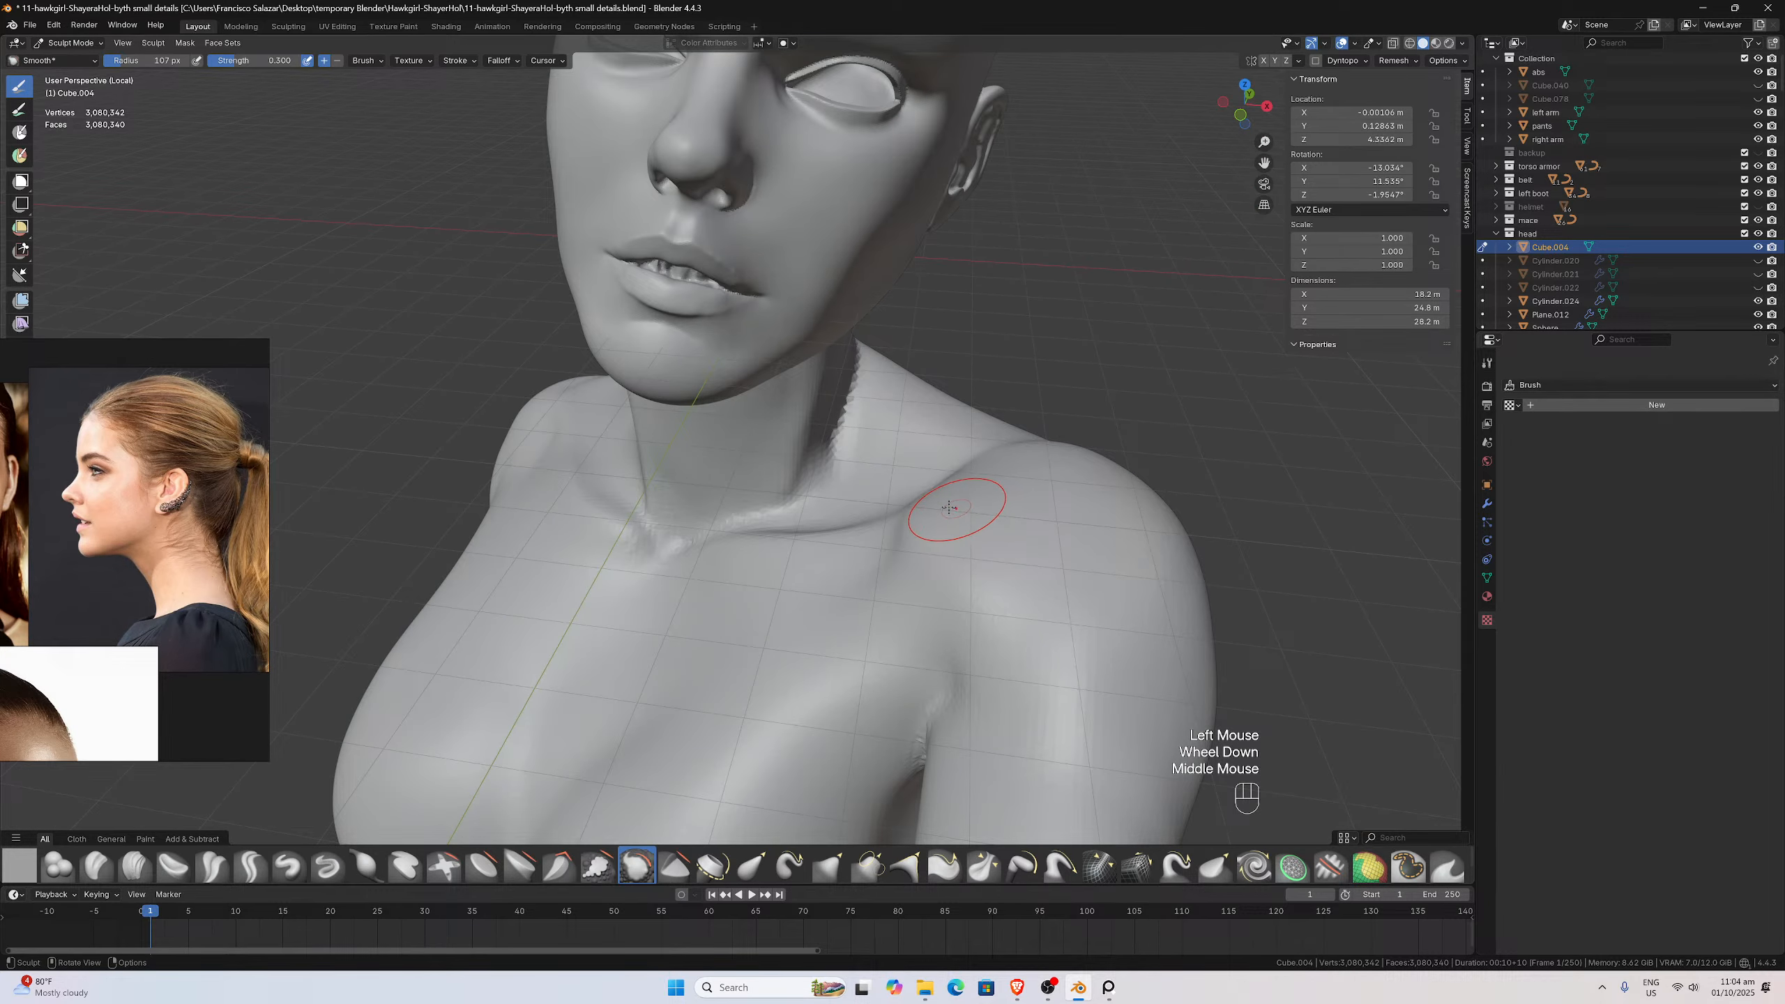
middle_click_drag(842, 514, 864, 586)
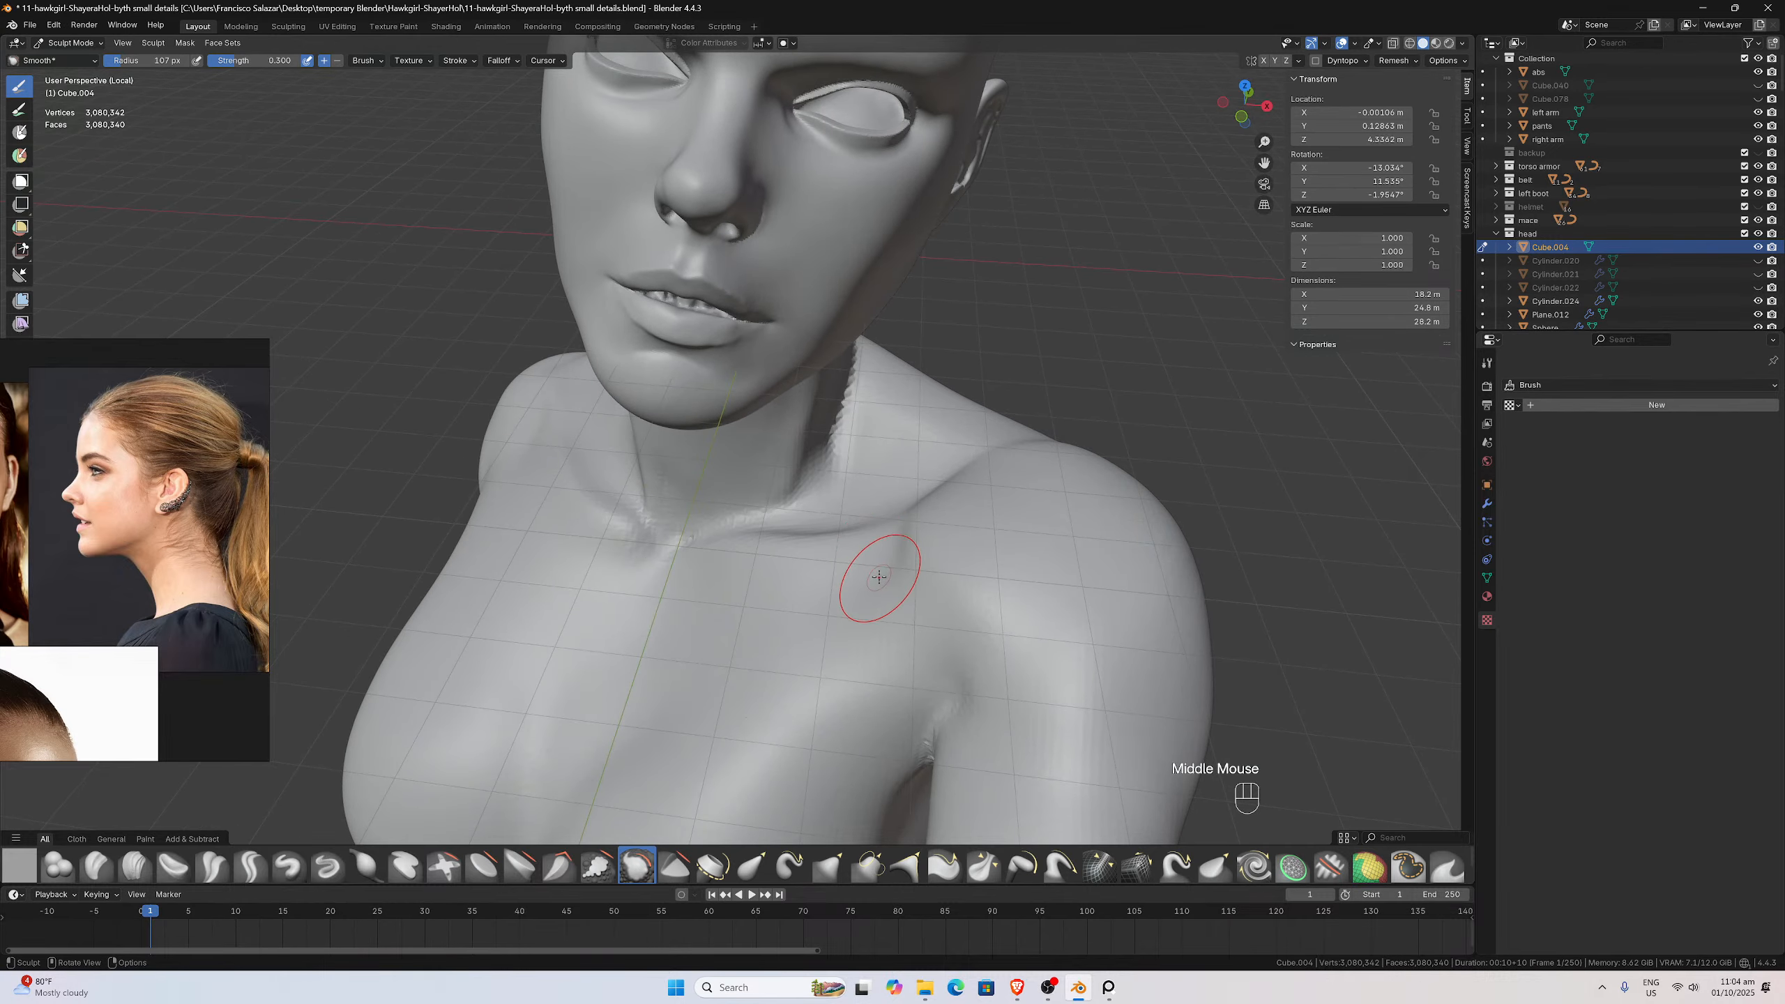
scroll(861, 589, "up", 2)
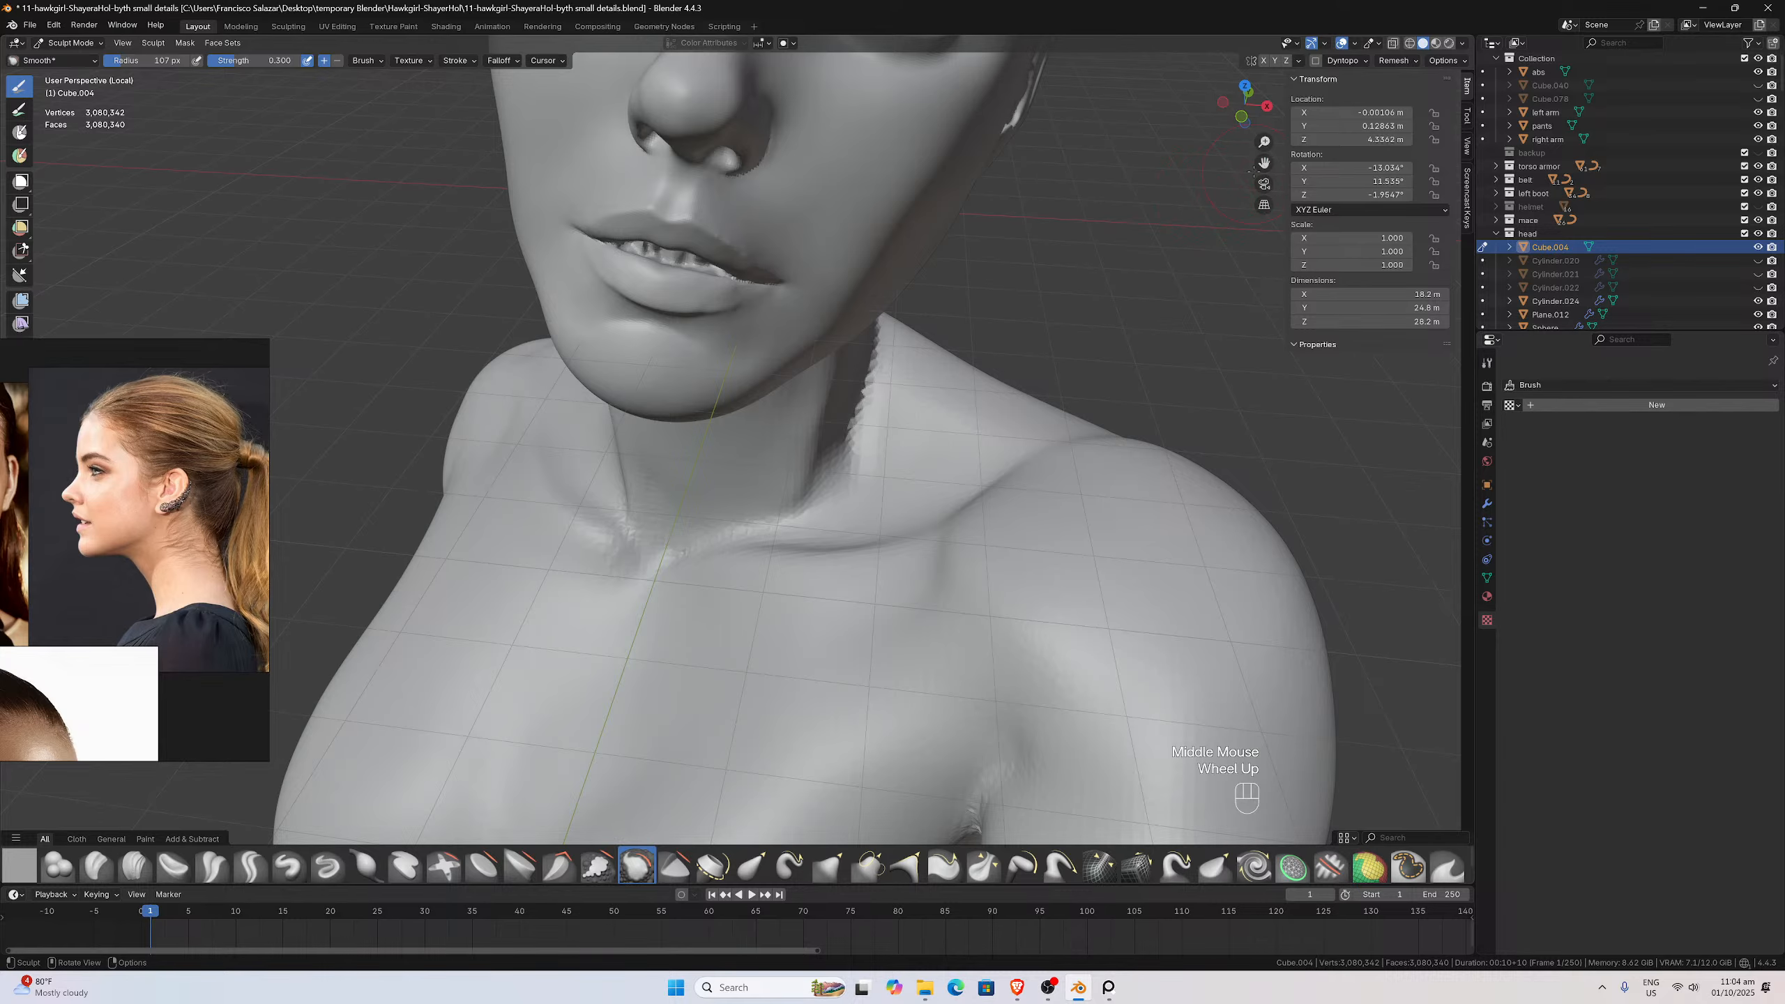
mouse_move(1263, 163)
left_mouse_down()
mouse_move(1228, 57)
mouse_move(1180, 3)
left_mouse_up()
middle_click_drag(883, 421, 878, 427)
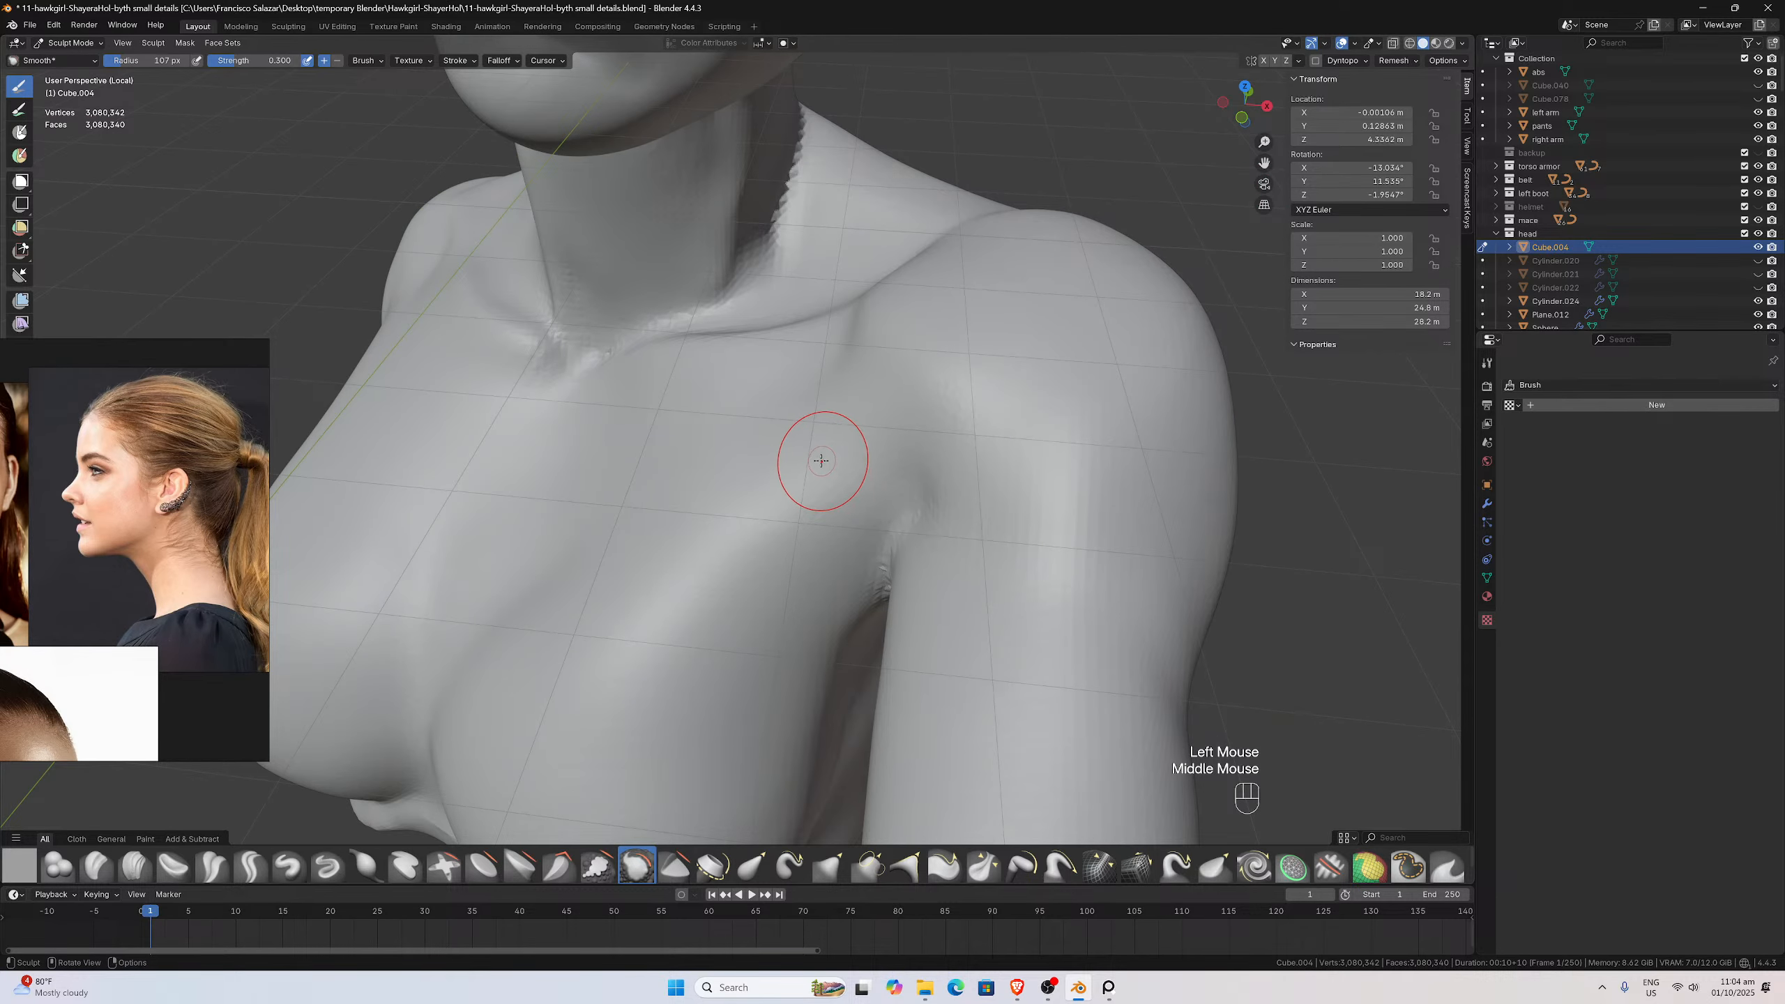
key("f")
left_click(793, 523)
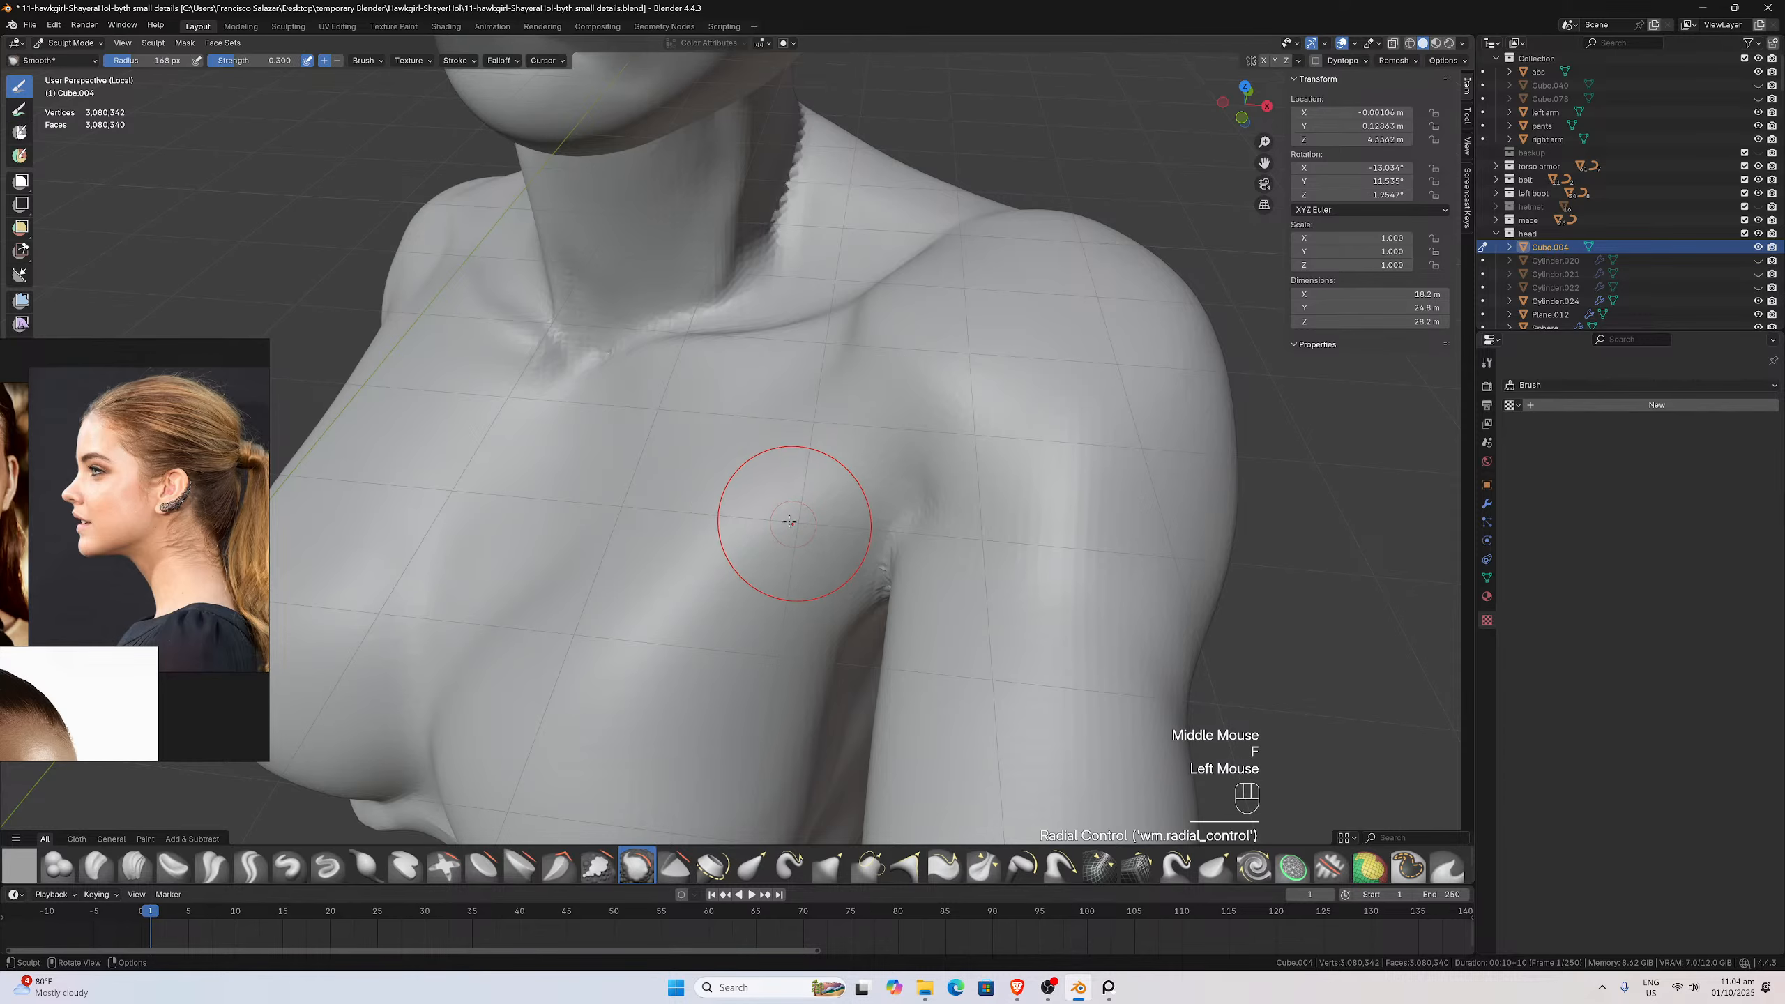
mouse_move(773, 500)
left_mouse_down("shift")
mouse_move(713, 553)
mouse_move(708, 589)
left_mouse_up("shift")
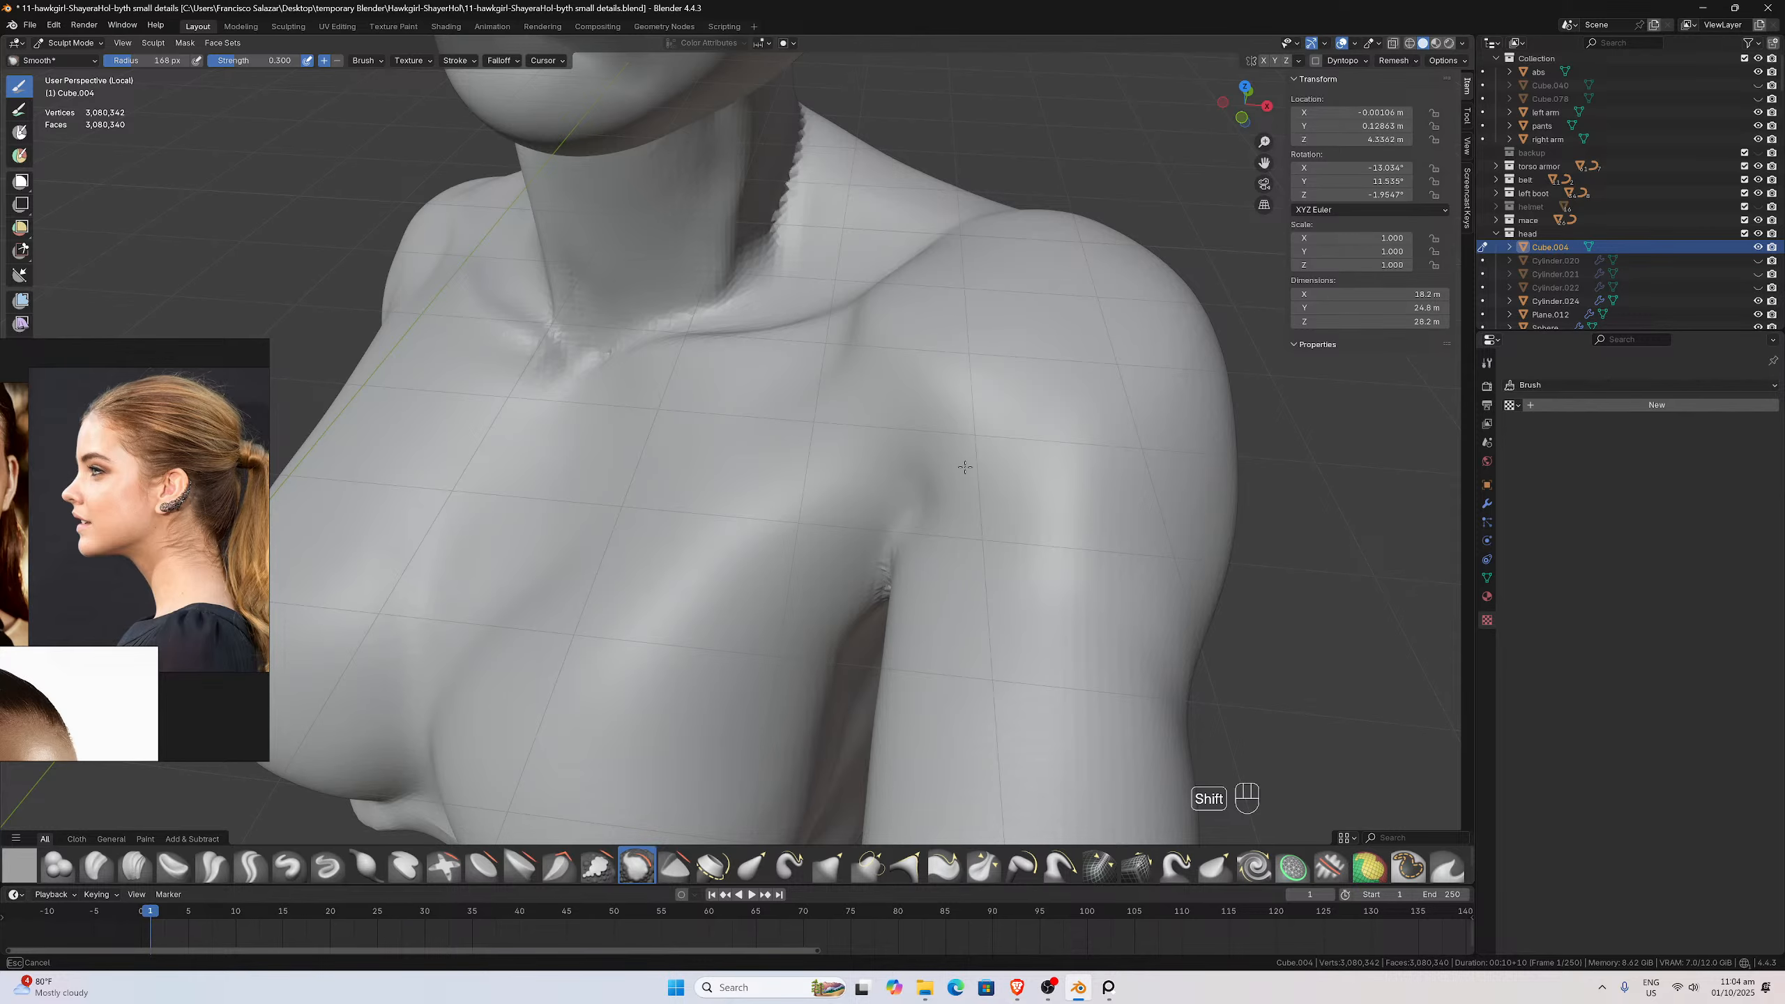
Smooth the outer surface of the left upper arm up to the top of the shoulder
scroll(1159, 457, "down", 2)
middle_click_drag(1175, 450, 770, 566)
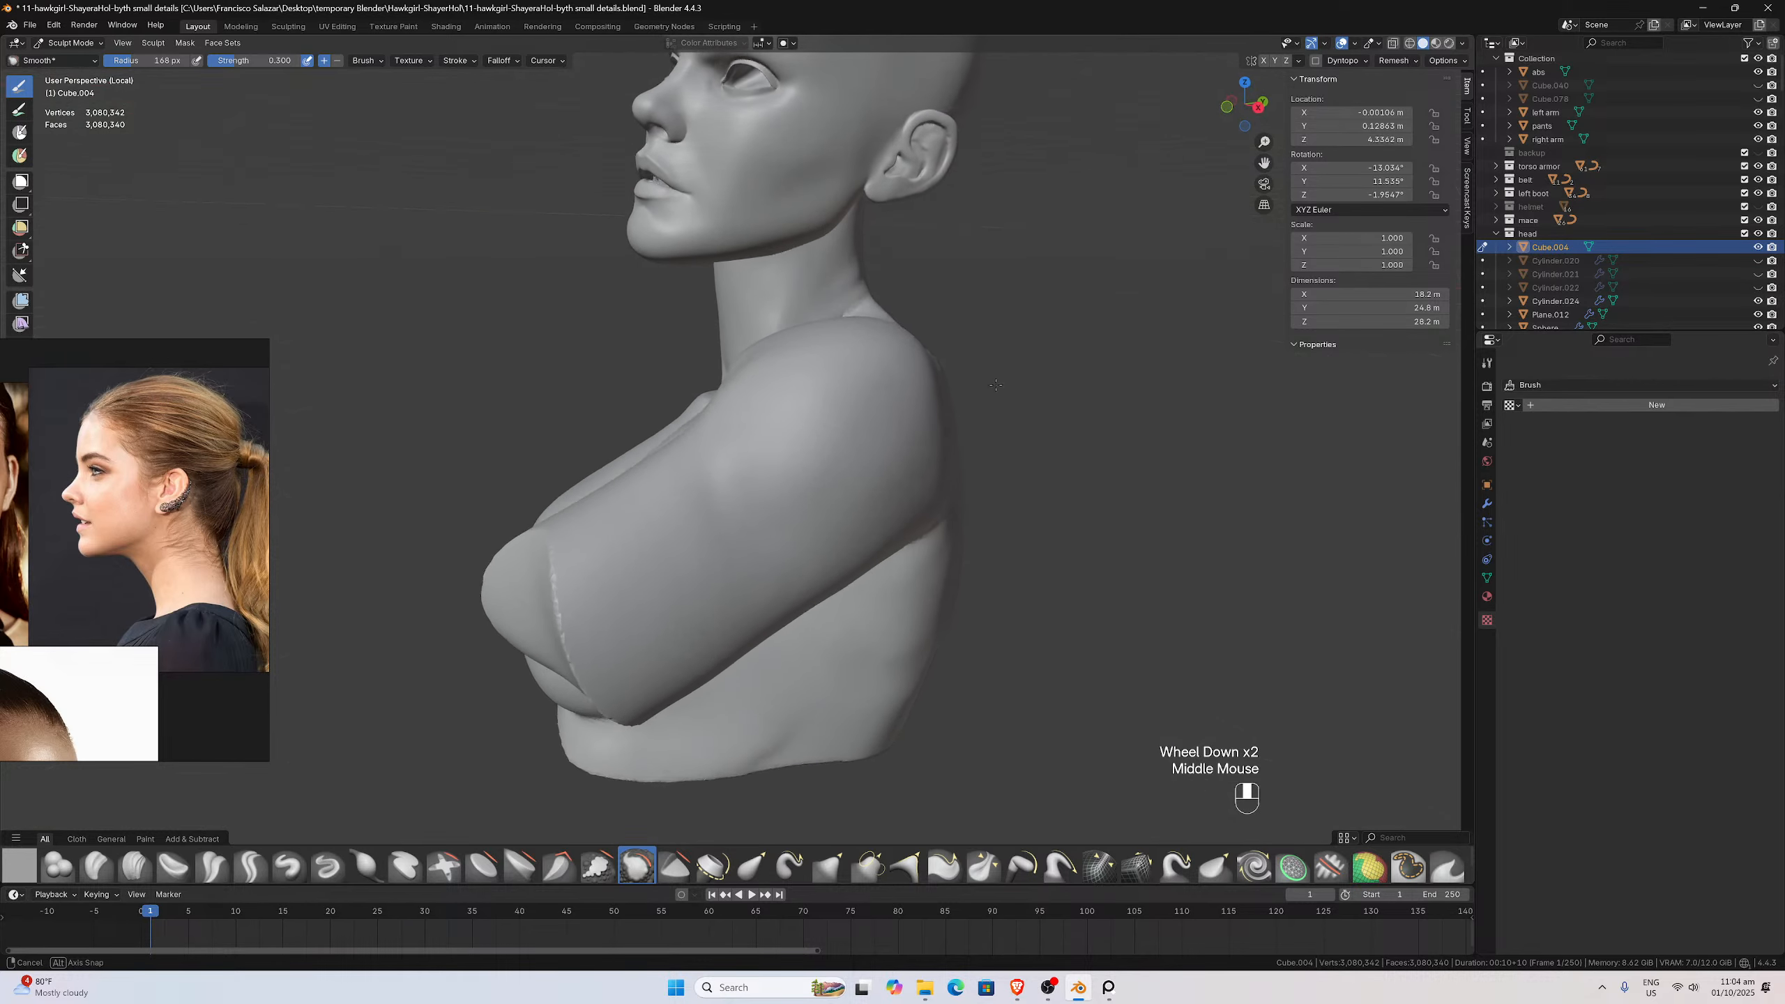
scroll(769, 567, "up", 1)
left_click_drag(769, 567, 620, 581, "shift")
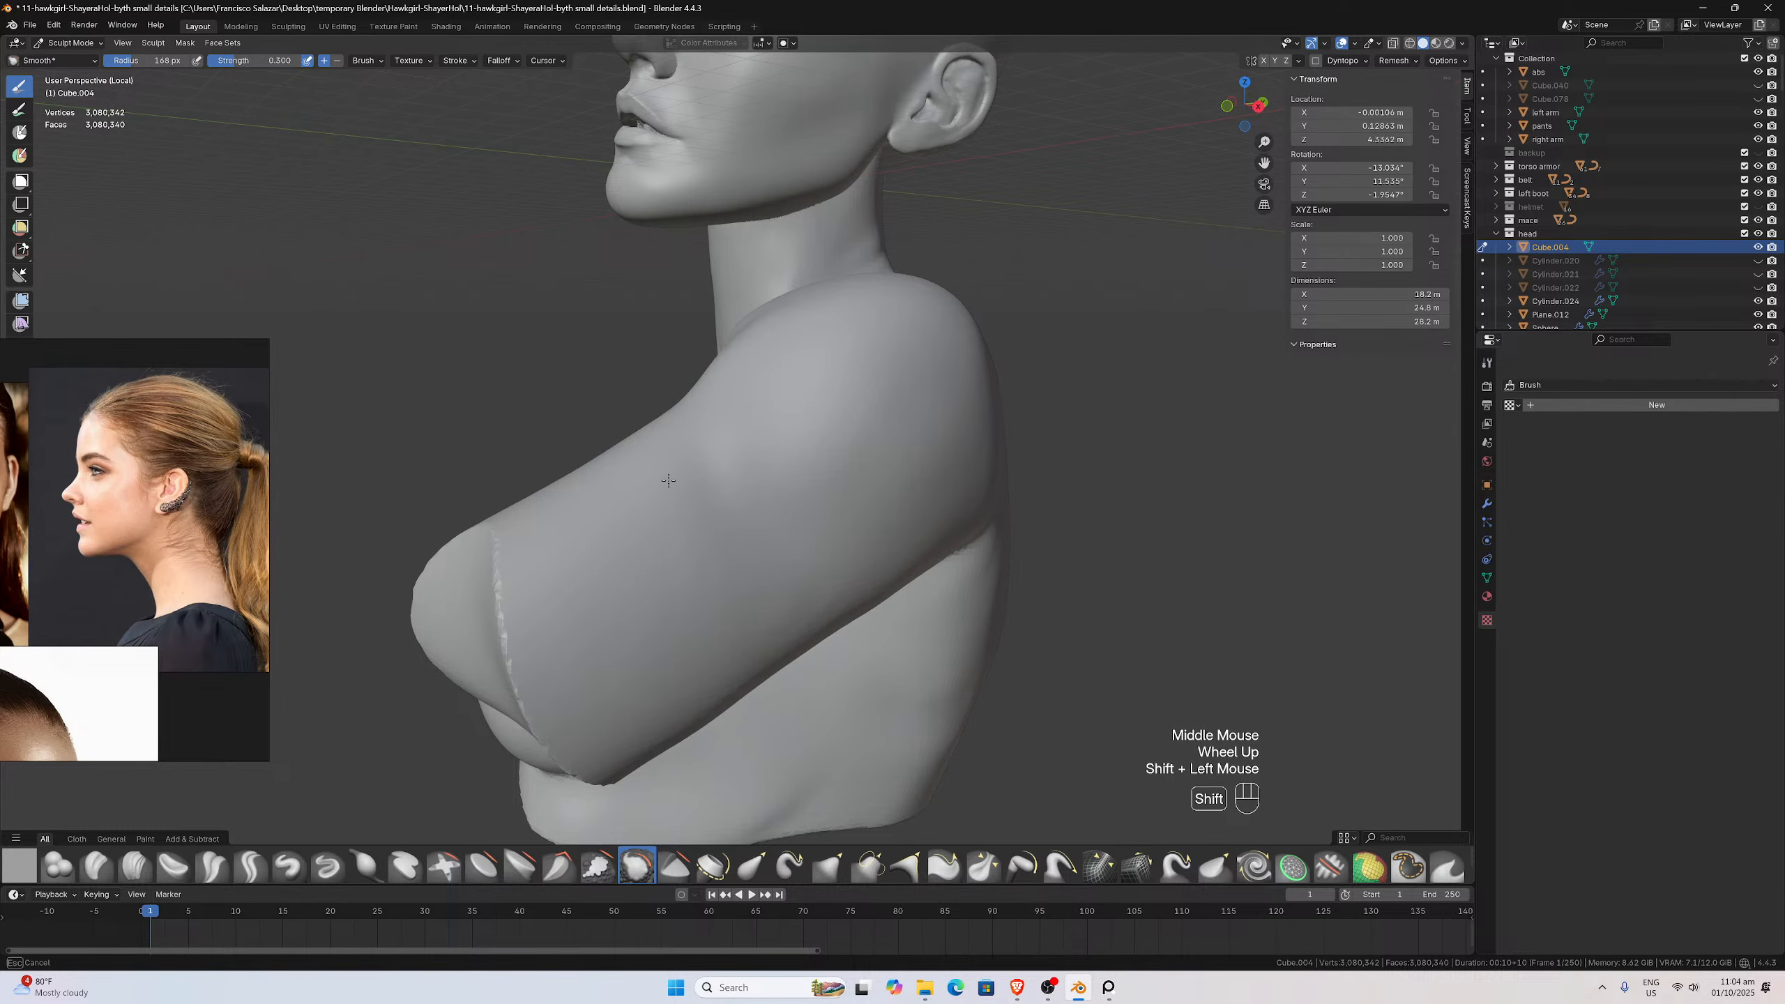
left_click_drag(668, 481, 875, 342, "shift")
left_click_drag(879, 409, 849, 403, "shift")
Smooth the back of the left arm, the rear armpit crease and the left shoulder blade
middle_click_drag(849, 403, 685, 386)
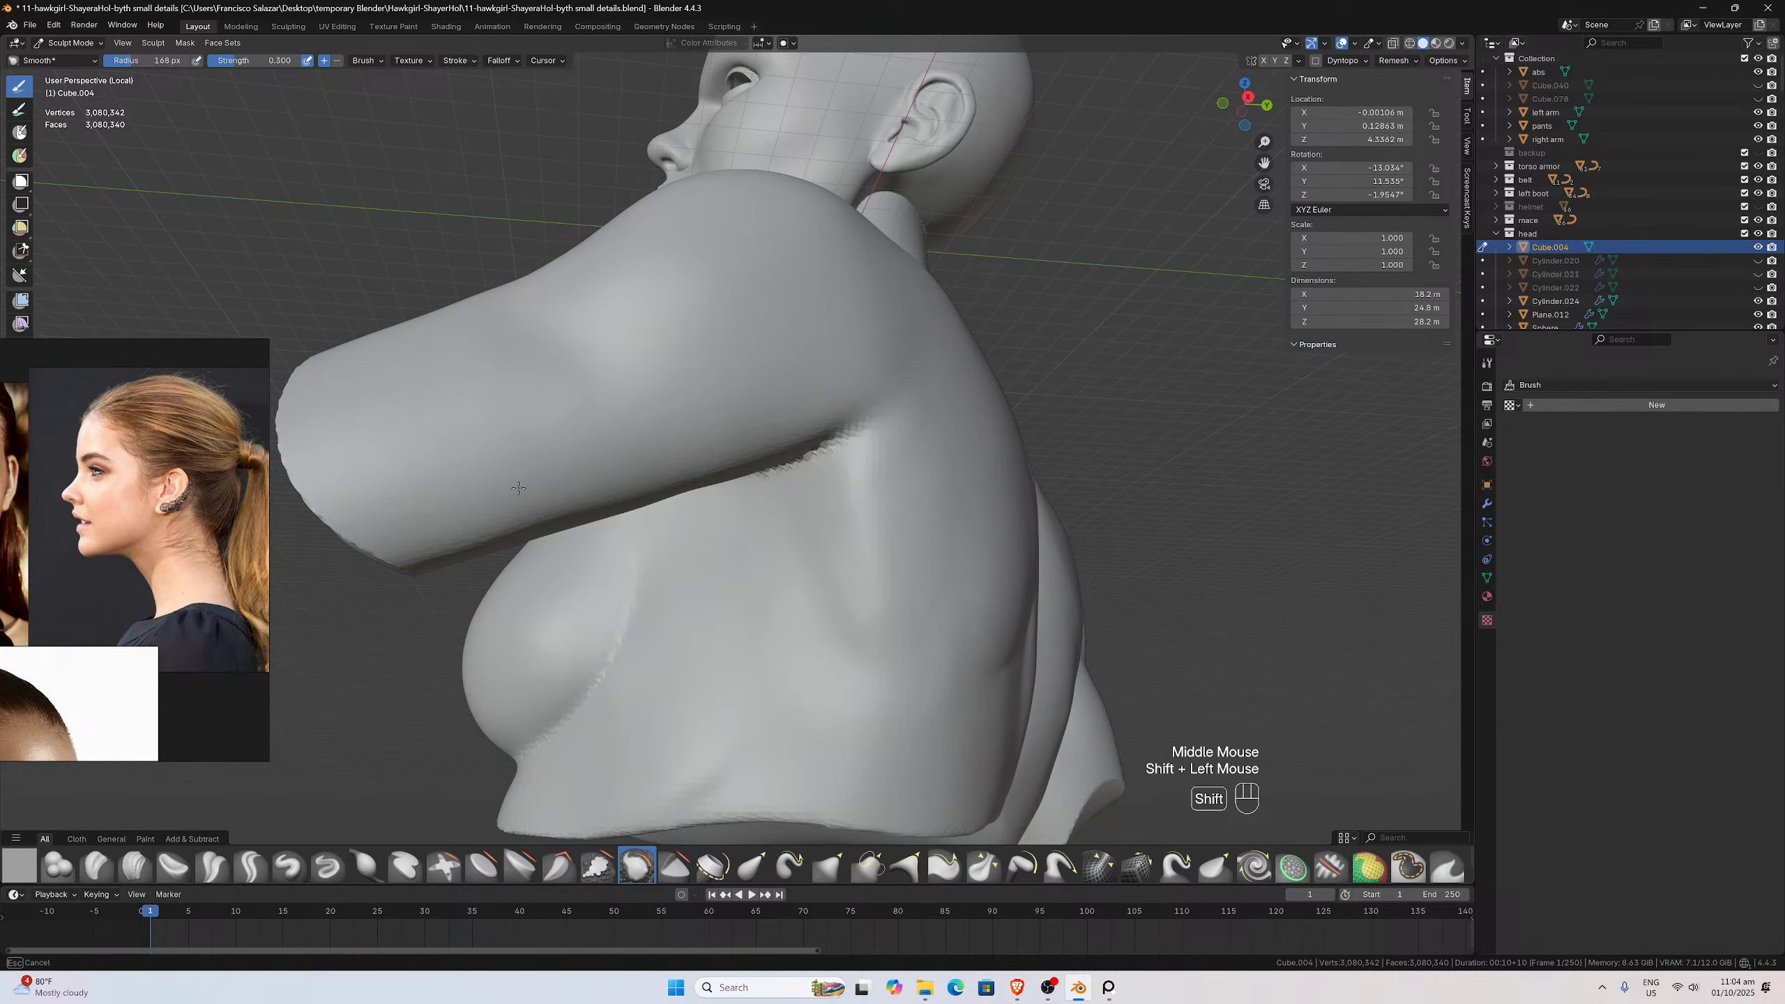
left_click_drag(768, 390, 860, 396, "shift")
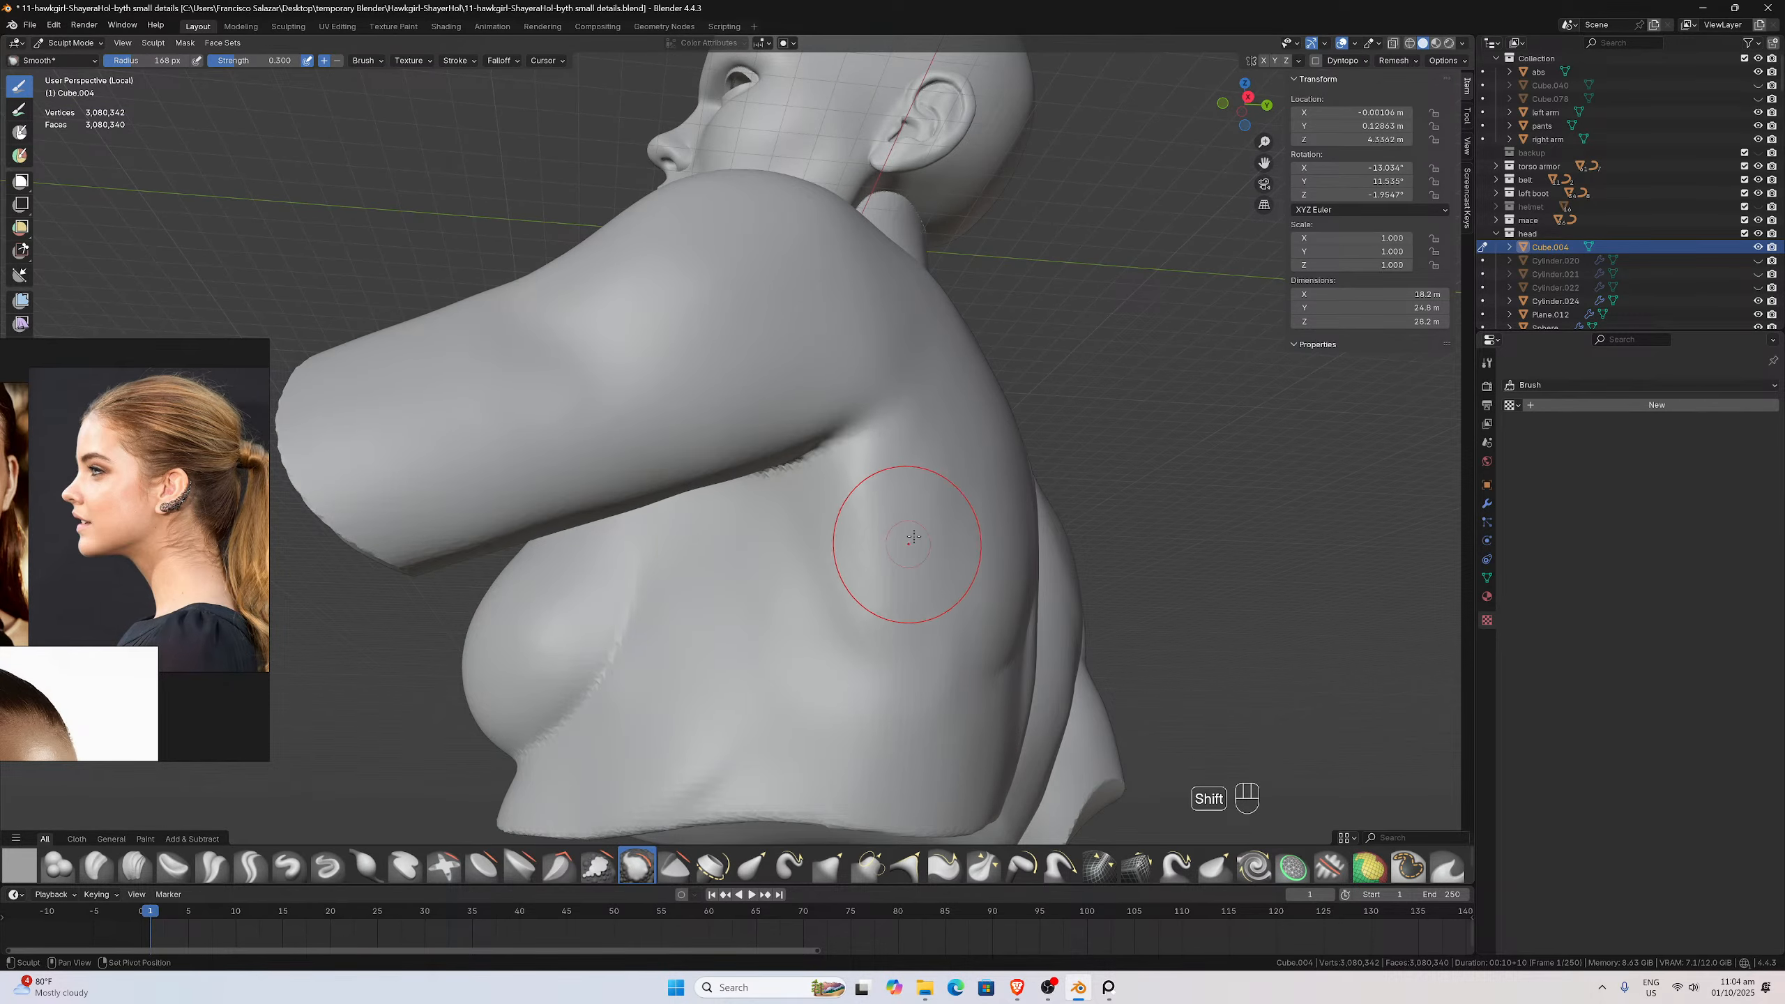
middle_click_drag(909, 530, 865, 518)
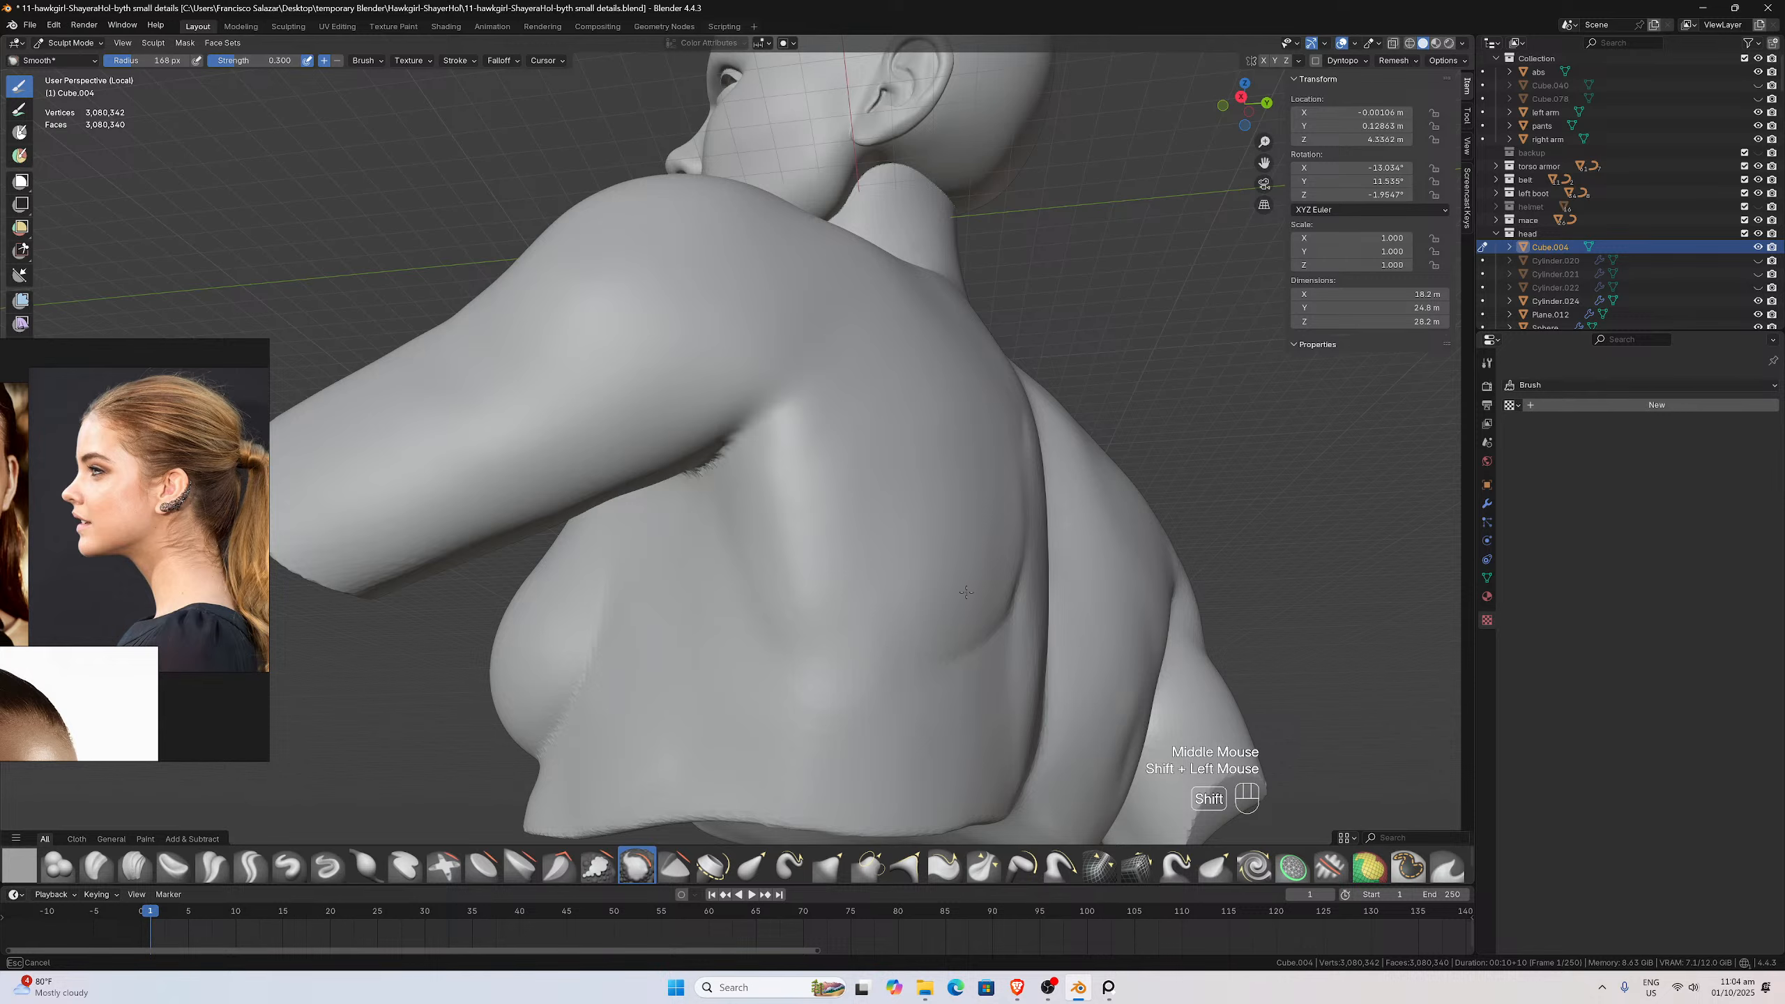
middle_click_drag(928, 598, 836, 617)
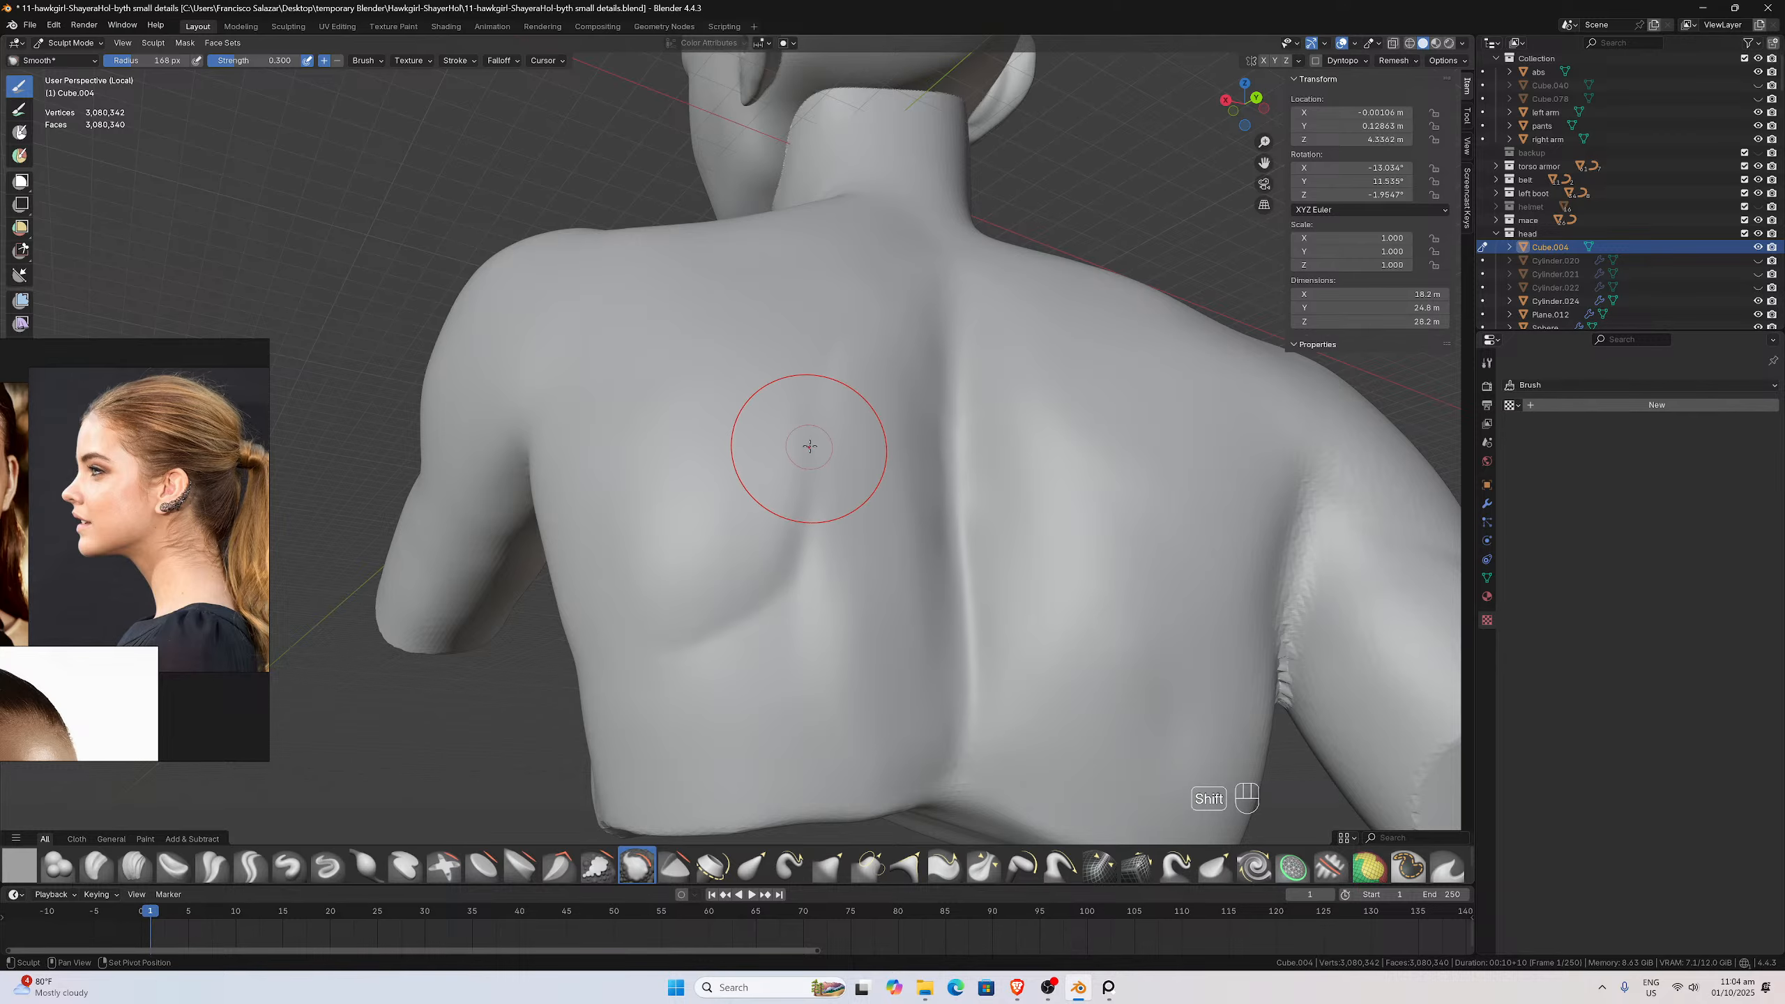
Smooth the back along the spine and across the right shoulder blade to the right armpit
middle_click_drag(796, 453, 861, 418)
scroll(864, 415, "down", 1)
left_click_drag(894, 360, 927, 482, "shift")
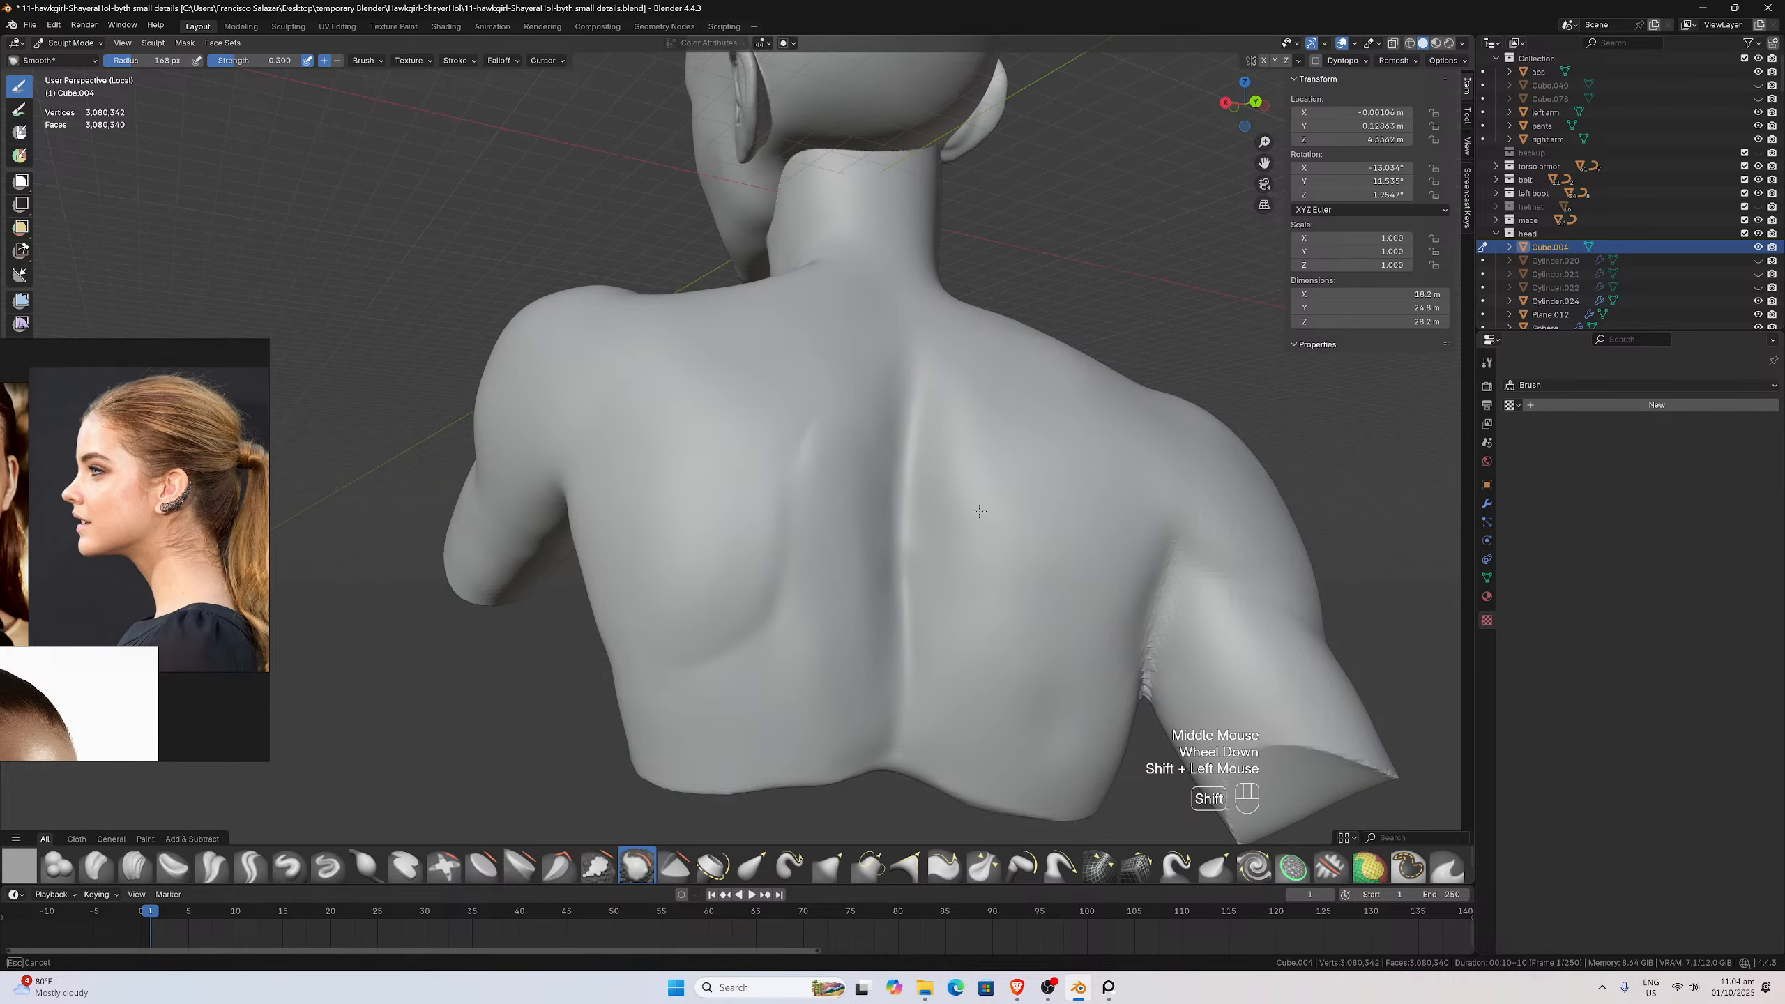
left_click_drag(1110, 690, 1125, 687, "shift")
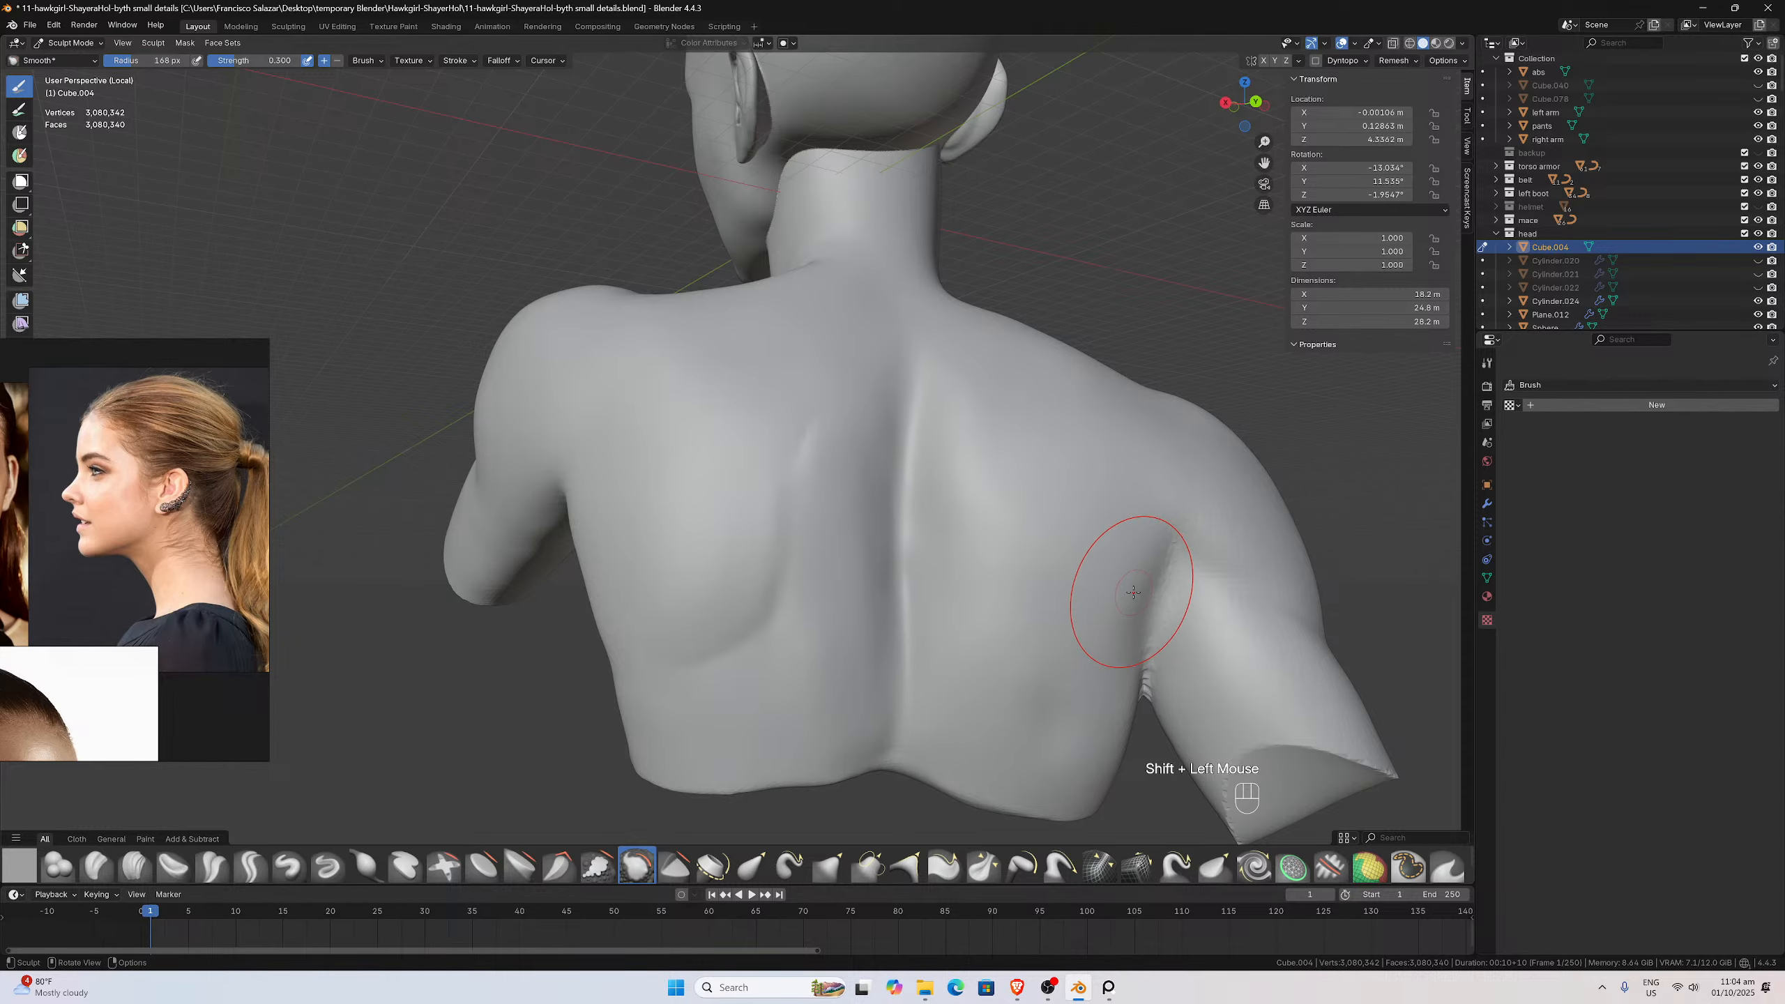
Smooth the left side of the torso below the armpit, toward the breast
middle_click_drag(889, 571, 995, 577)
left_click_drag(996, 577, 839, 612, "shift")
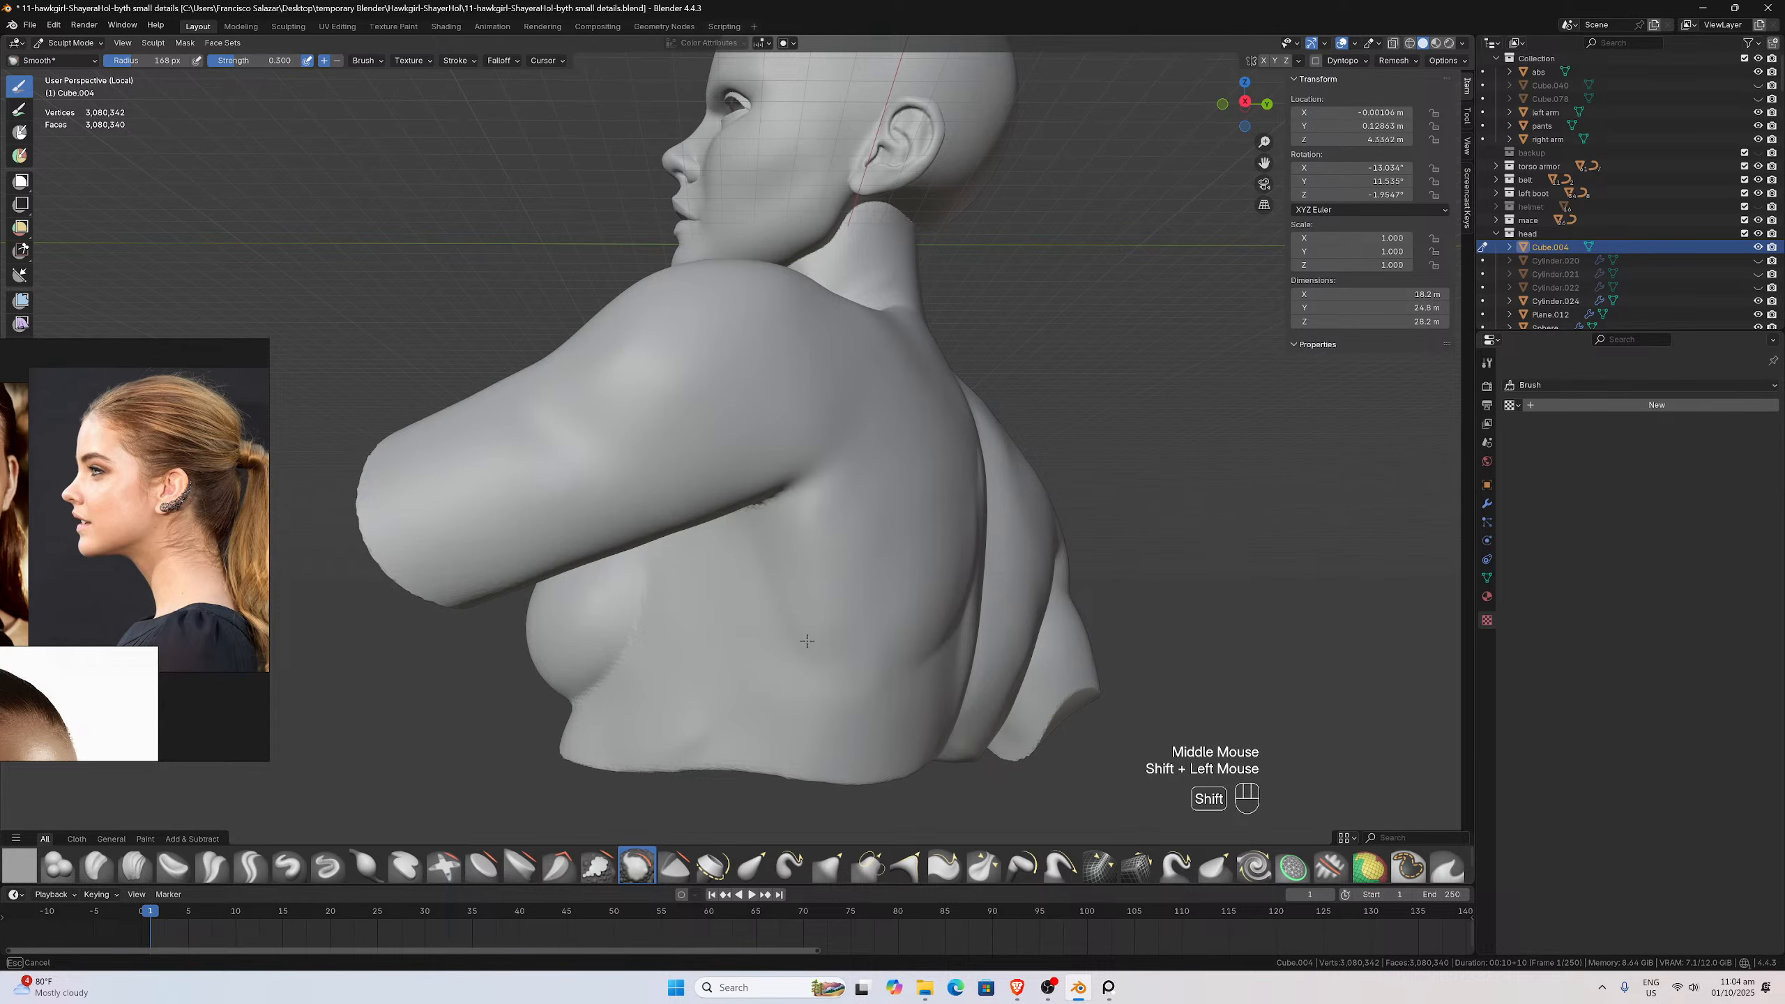
left_click_drag(634, 674, 678, 638, "shift")
Smooth the front of the left shoulder and the length of the upper arm down to its cut end
mouse_move(677, 638)
middle_mouse_down()
mouse_move(717, 559)
mouse_move(845, 635)
middle_mouse_up()
scroll(737, 538, "up", 2)
left_click_drag(845, 635, 860, 609, "shift")
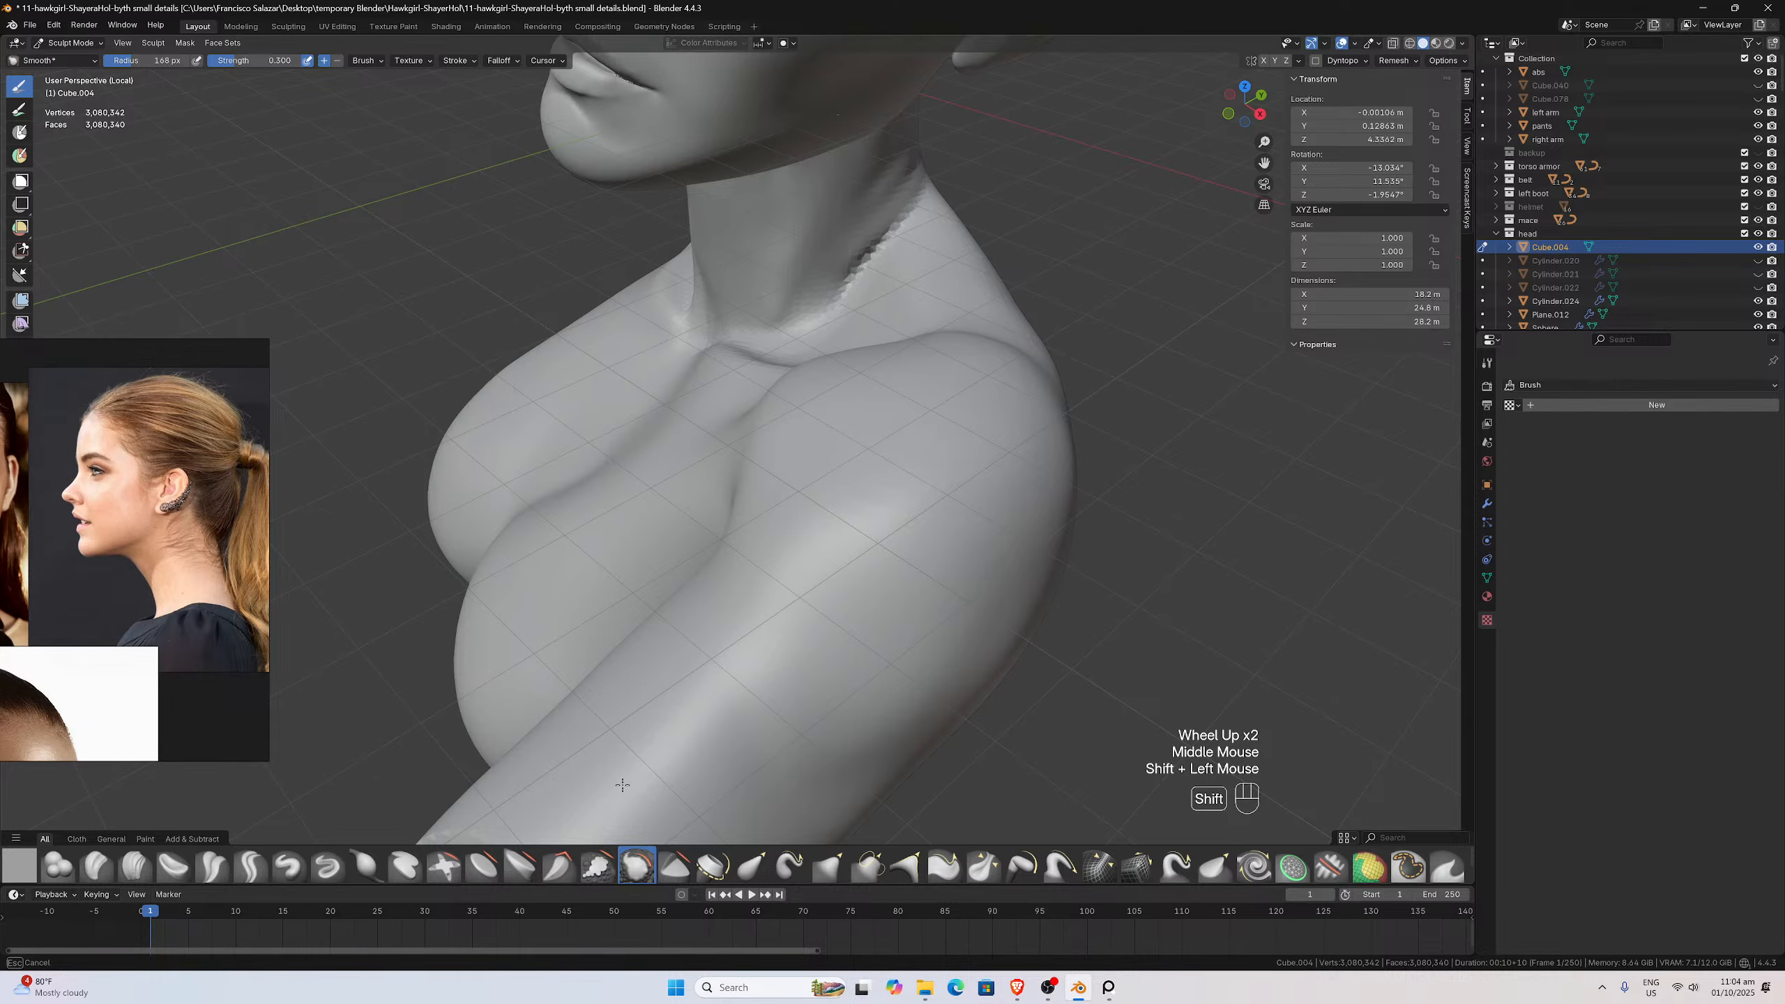
left_click_drag(622, 785, 637, 717, "shift")
scroll(637, 717, "down", 1)
middle_click_drag(637, 717, 777, 638)
scroll(776, 637, "up", 1)
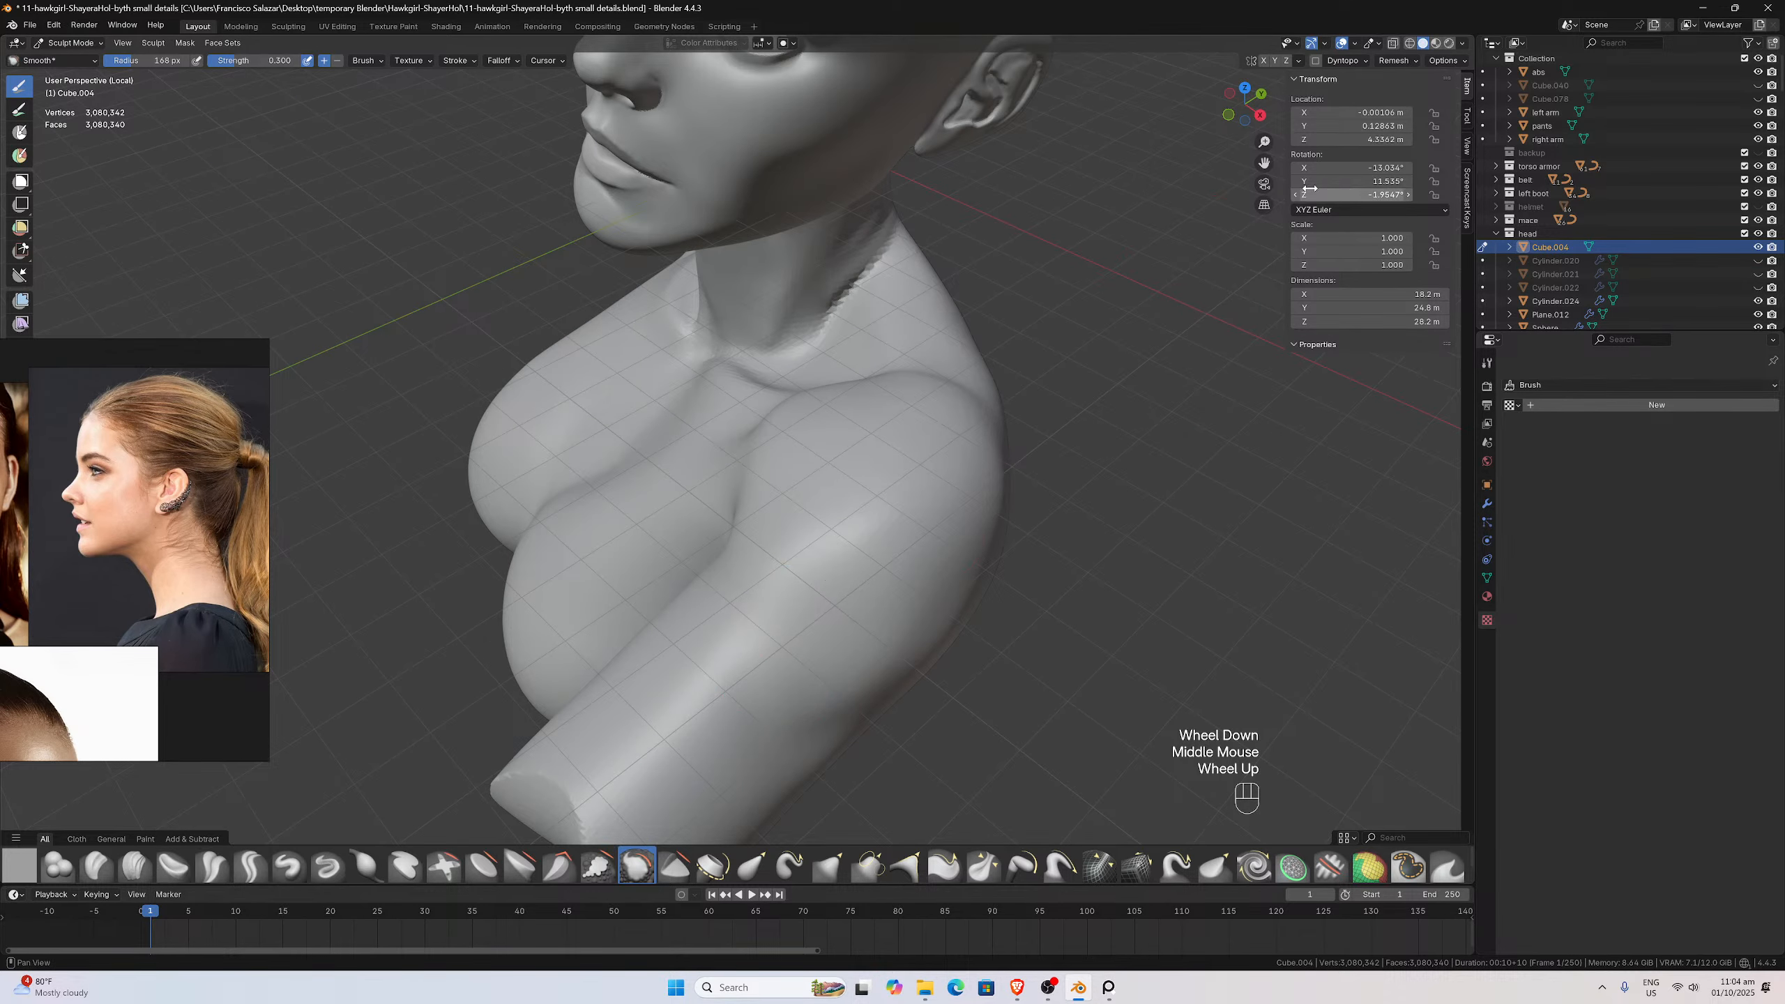
left_click_drag(1264, 162, 1307, 9)
scroll(927, 384, "up", 1)
mouse_move(888, 392)
middle_mouse_down()
mouse_move(878, 370)
mouse_move(716, 449)
middle_mouse_up()
mouse_move(716, 450)
left_mouse_down("shift")
mouse_move(640, 501)
mouse_move(641, 415)
mouse_move(816, 288)
left_mouse_up("shift")
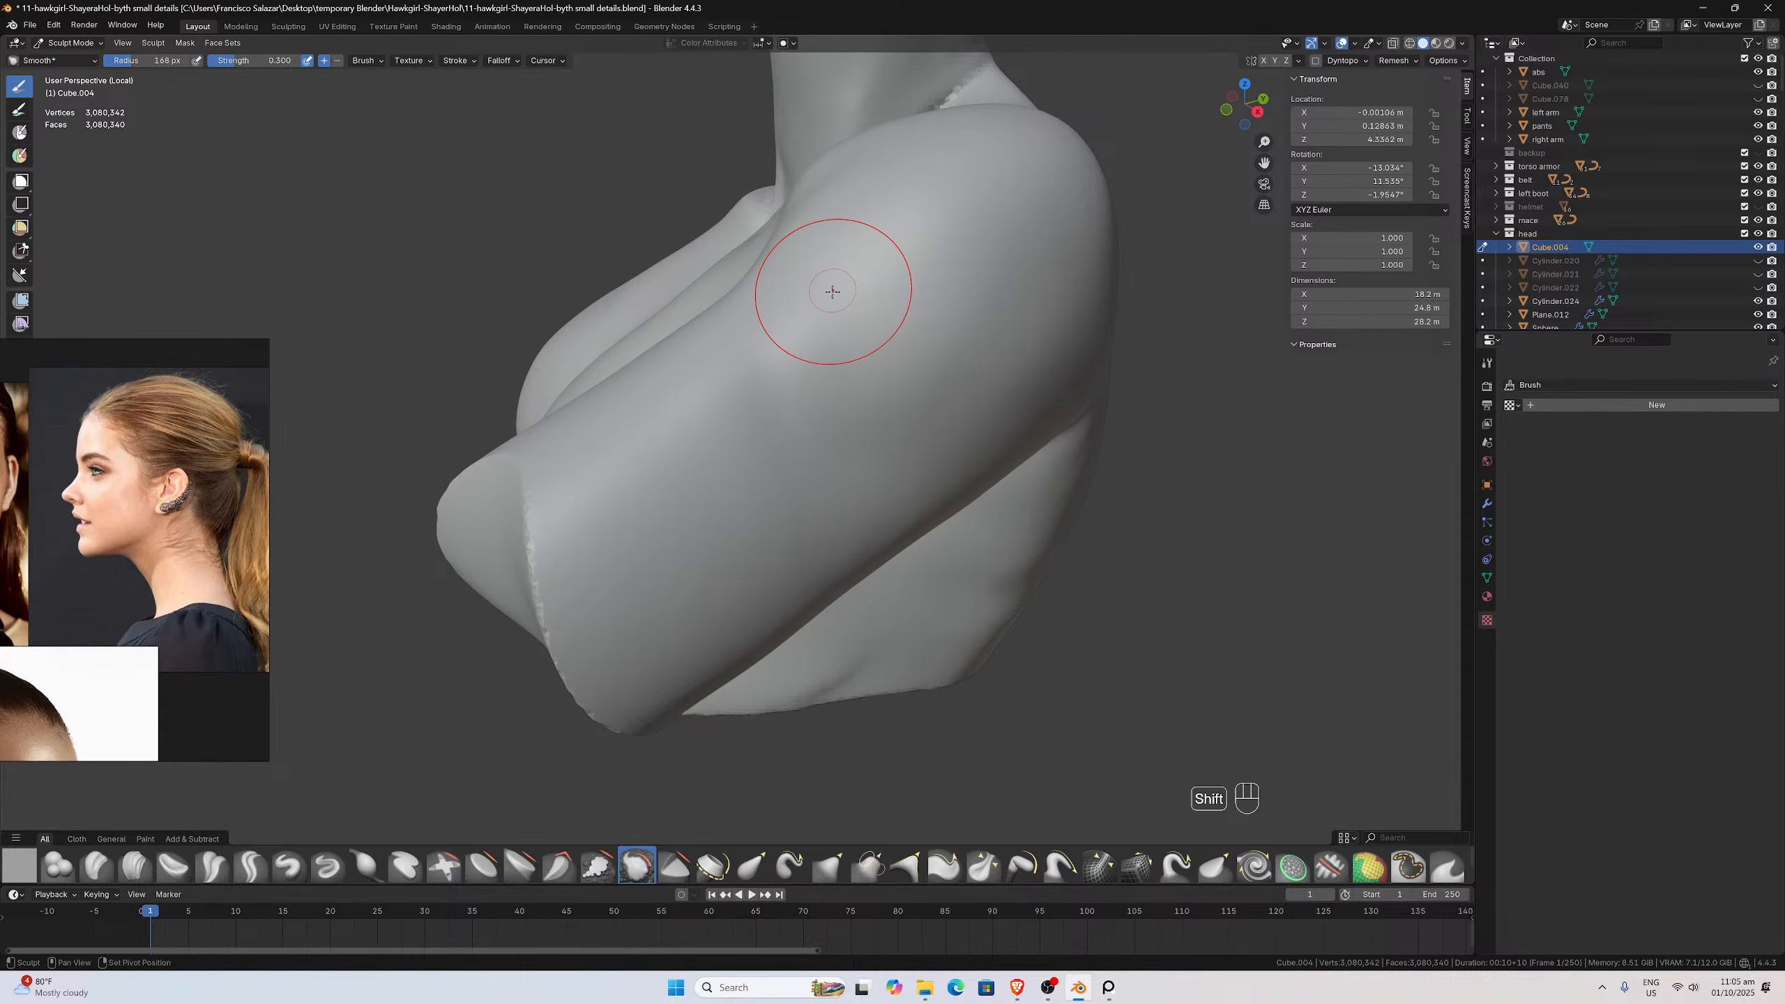
Smooth the jagged front crease of the left armpit and the adjoining inner side of the upper arm
middle_click_drag(816, 288, 960, 268)
scroll(960, 268, "up", 1)
left_click_drag(960, 269, 868, 331, "shift")
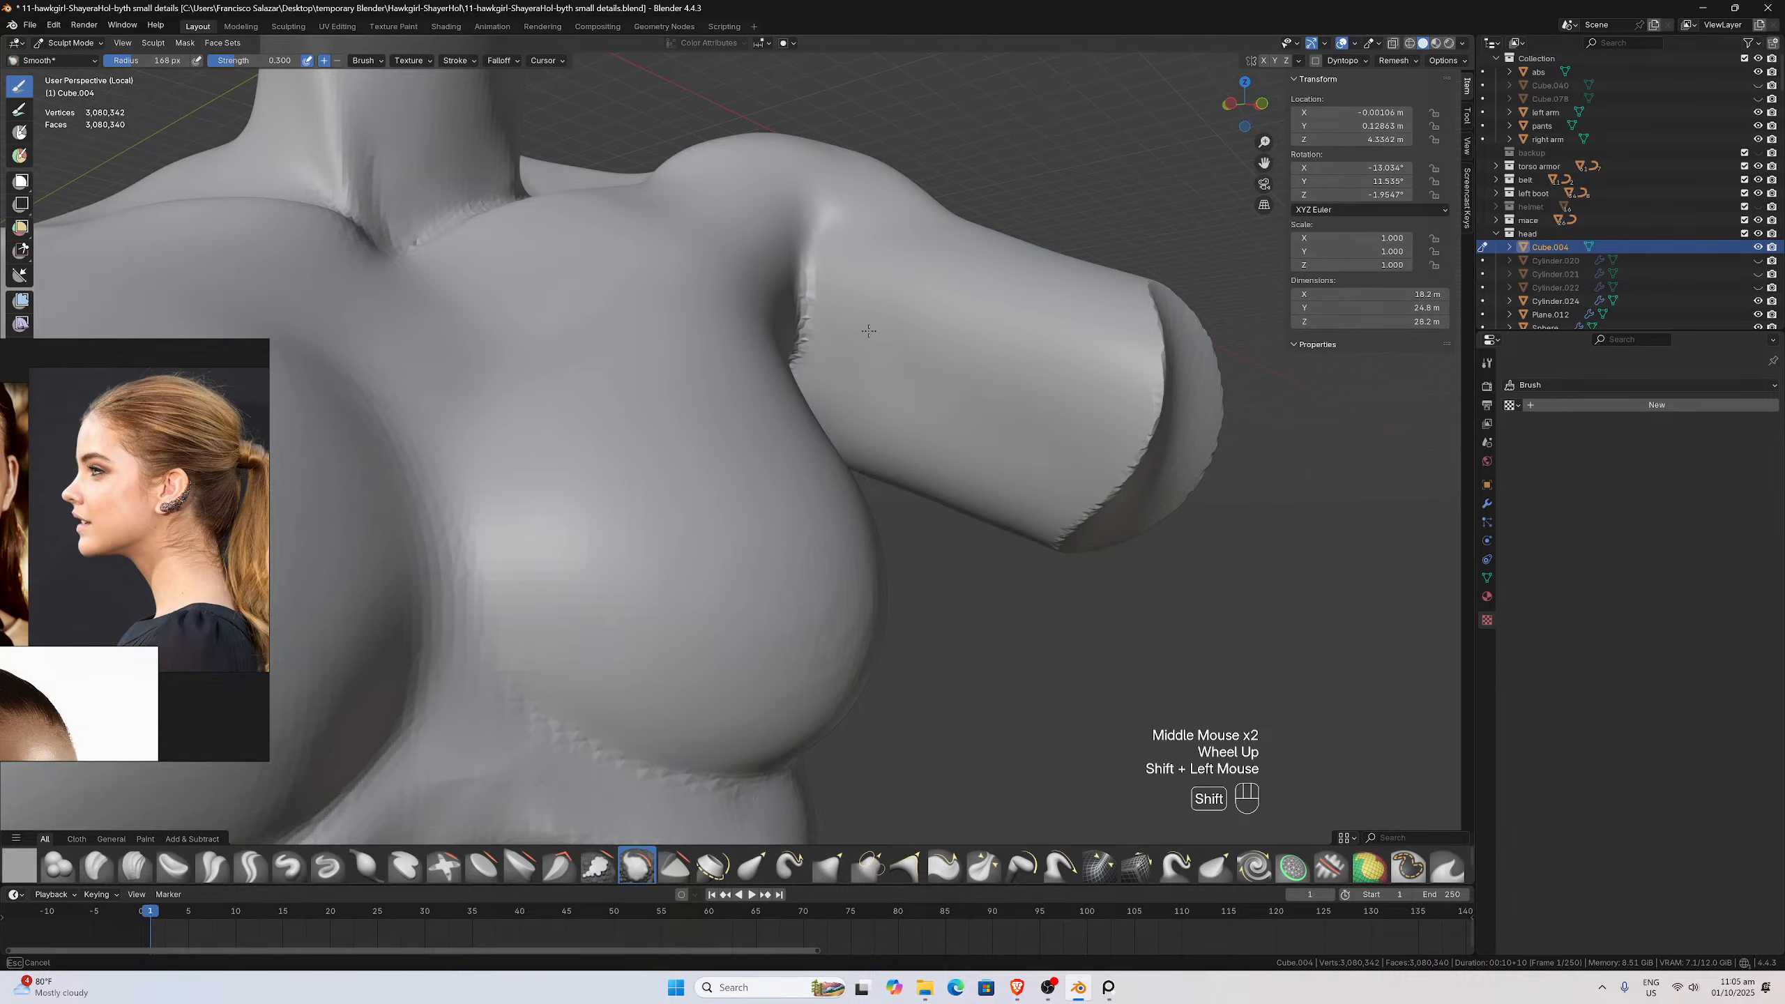
mouse_move(800, 382)
left_mouse_down("shift")
mouse_move(912, 308)
mouse_move(957, 450)
mouse_move(980, 450)
mouse_move(992, 480)
left_mouse_up("shift")
middle_click_drag(992, 480, 1016, 518)
left_click_drag(1016, 518, 1023, 443, "shift")
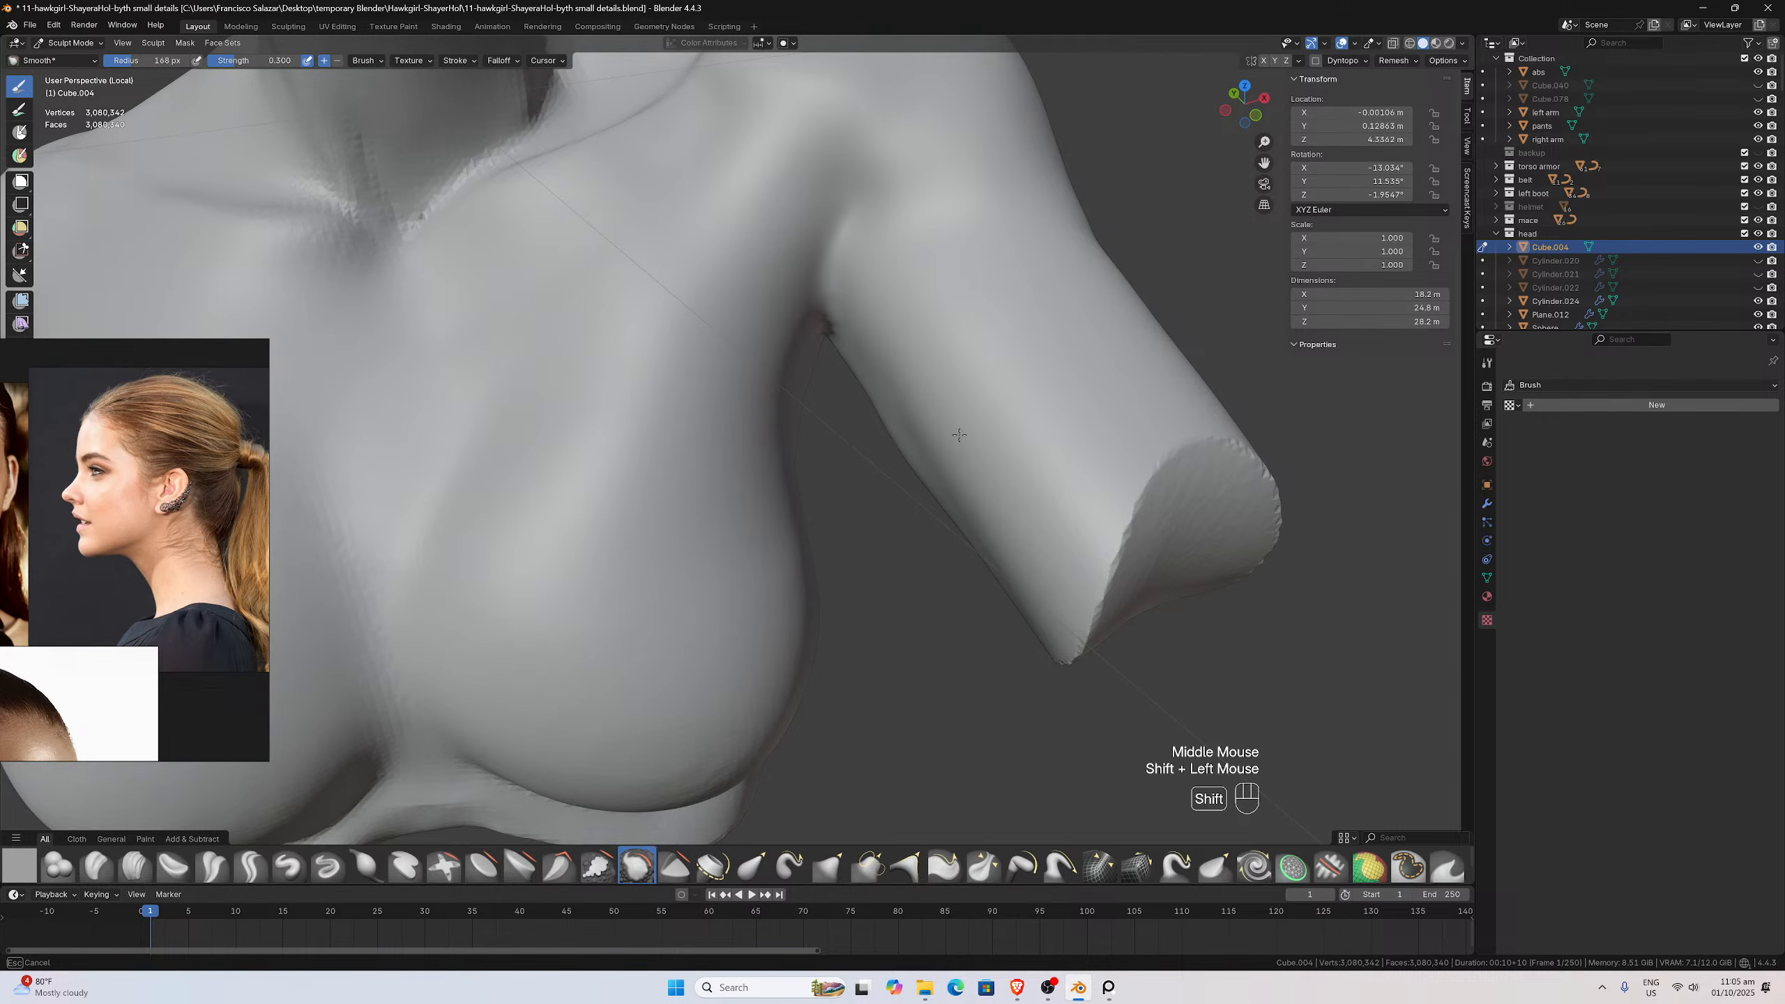
Smooth the front of the left upper arm between the armpit and the cut end
left_click_drag(970, 377, 1050, 492, "shift")
left_click_drag(1096, 422, 1040, 559, "shift")
middle_click_drag(1041, 558, 1038, 433)
left_click_drag(1075, 409, 1156, 334, "shift")
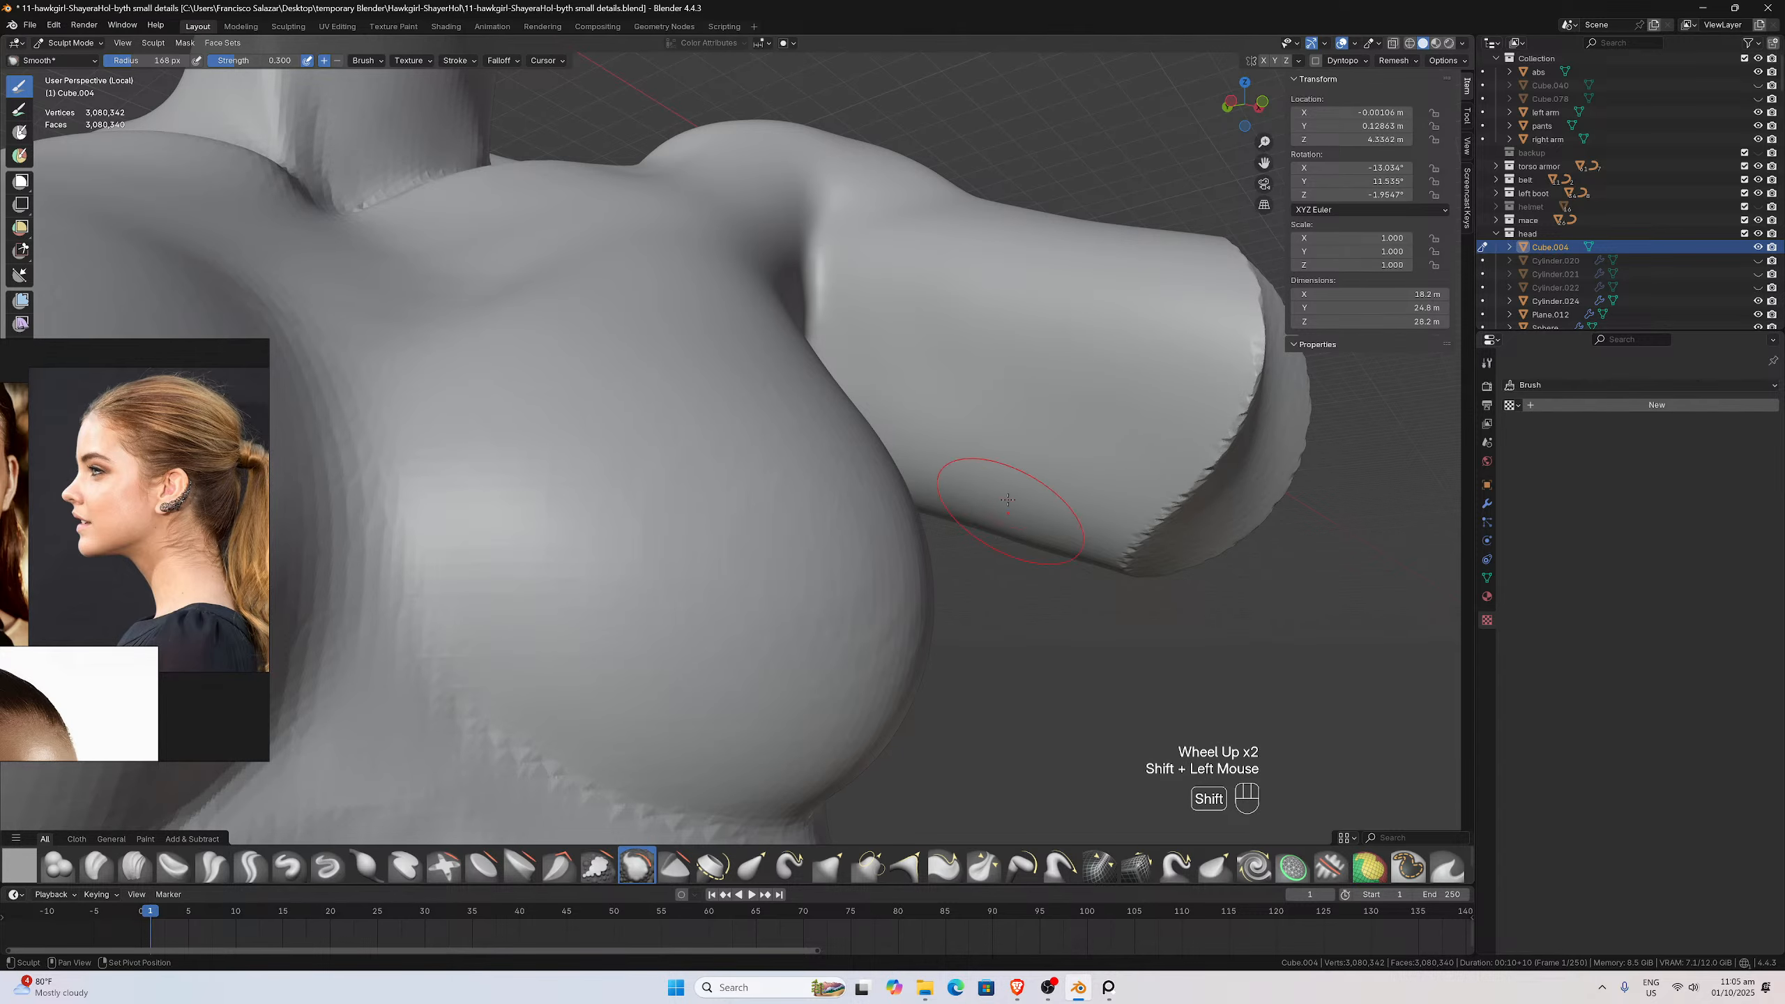
Smooth the jagged crease running beneath the left armpit and the adjoining base of the upper arm
middle_click_drag(1009, 523, 975, 567)
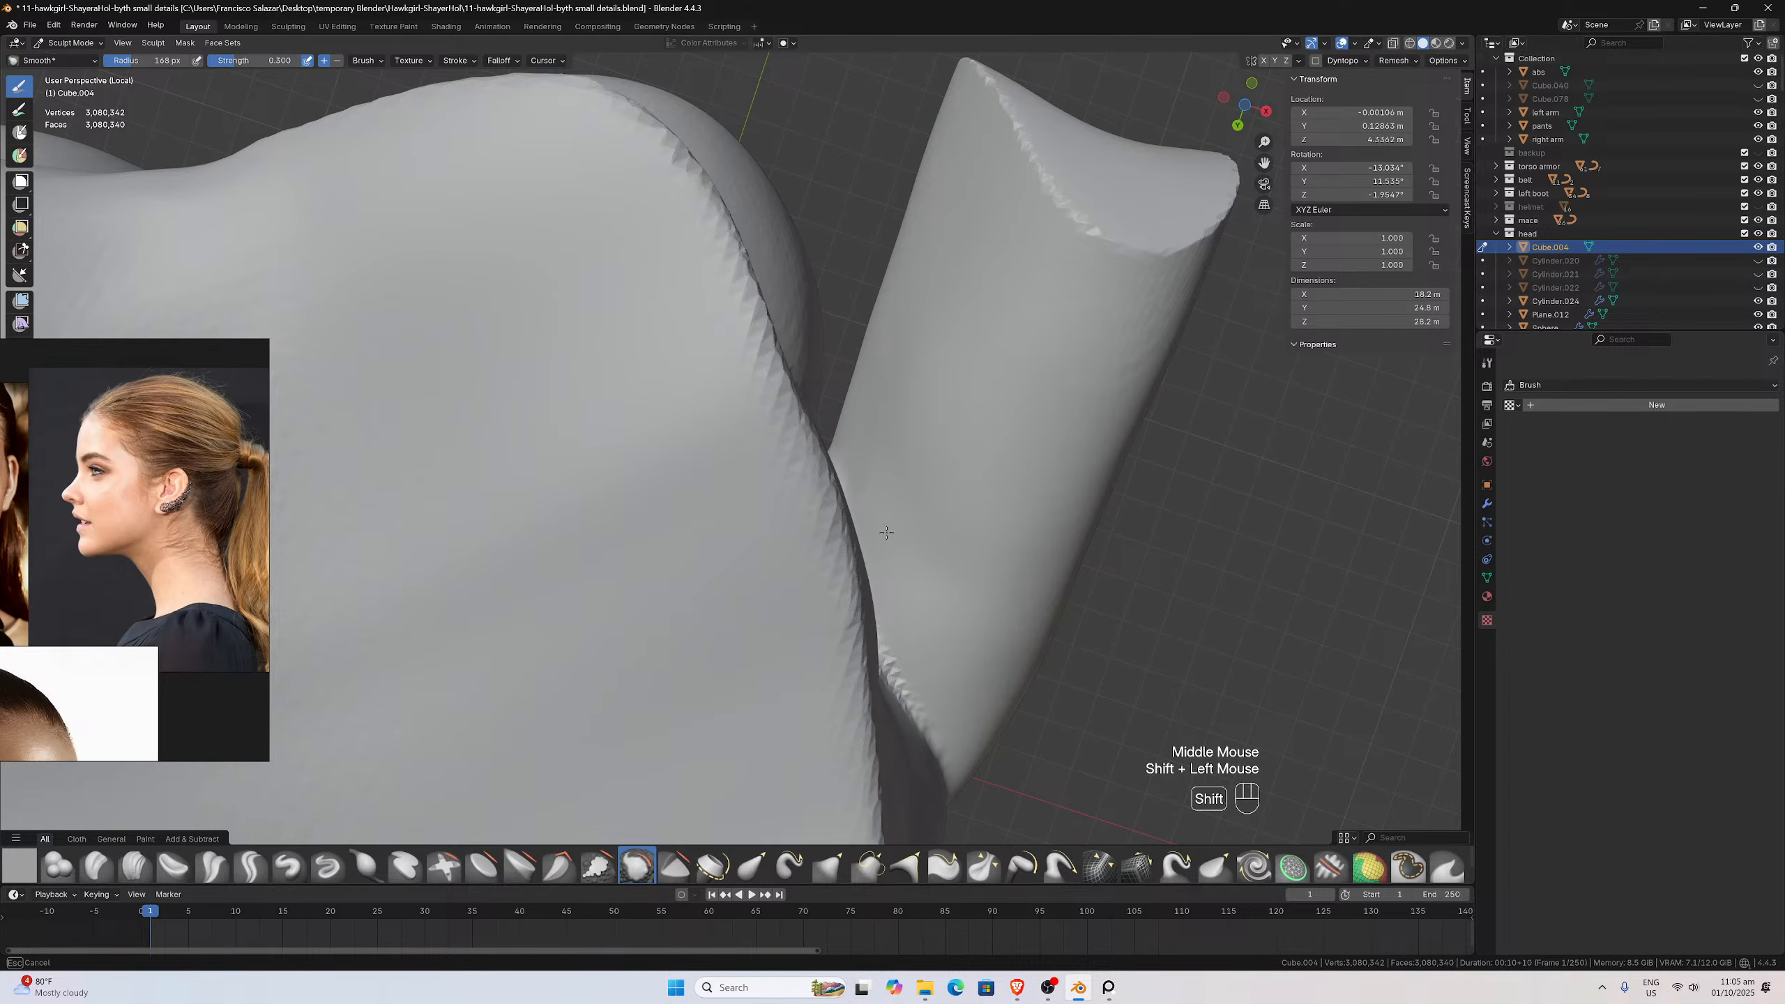
mouse_move(948, 671)
left_mouse_down("shift")
mouse_move(893, 645)
mouse_move(963, 619)
left_mouse_up("shift")
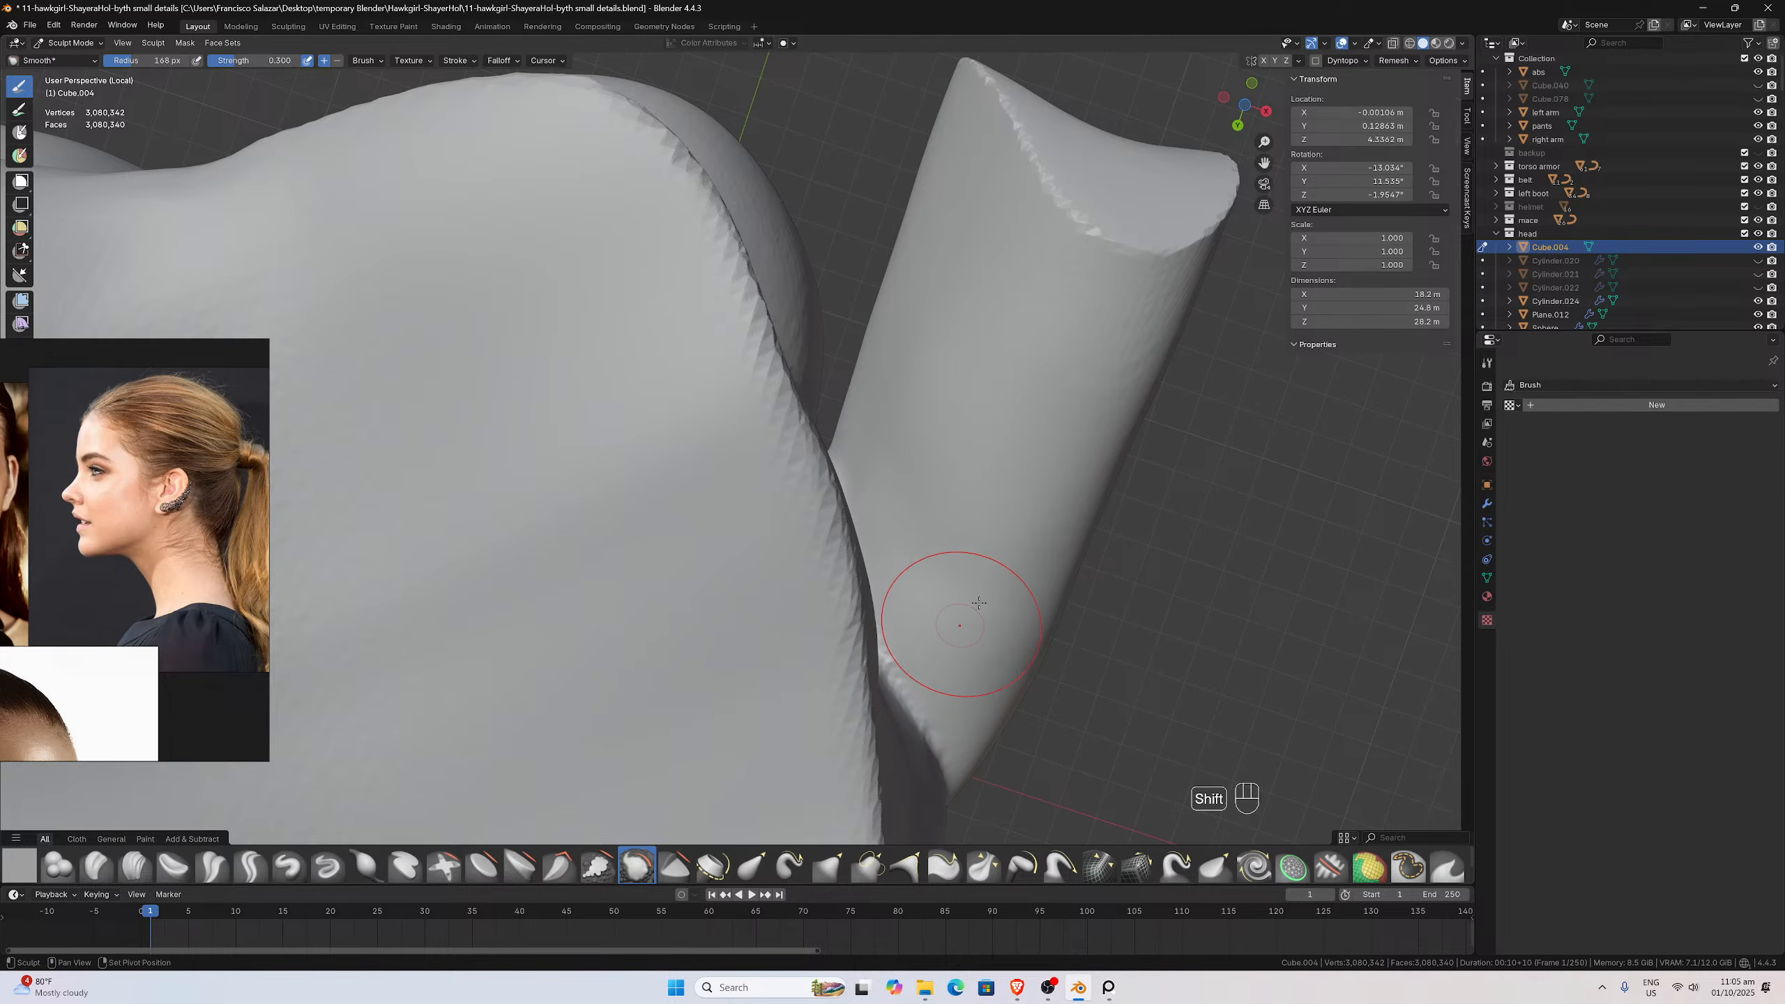
middle_click_drag(970, 610, 924, 601)
left_click_drag(985, 288, 994, 390, "shift")
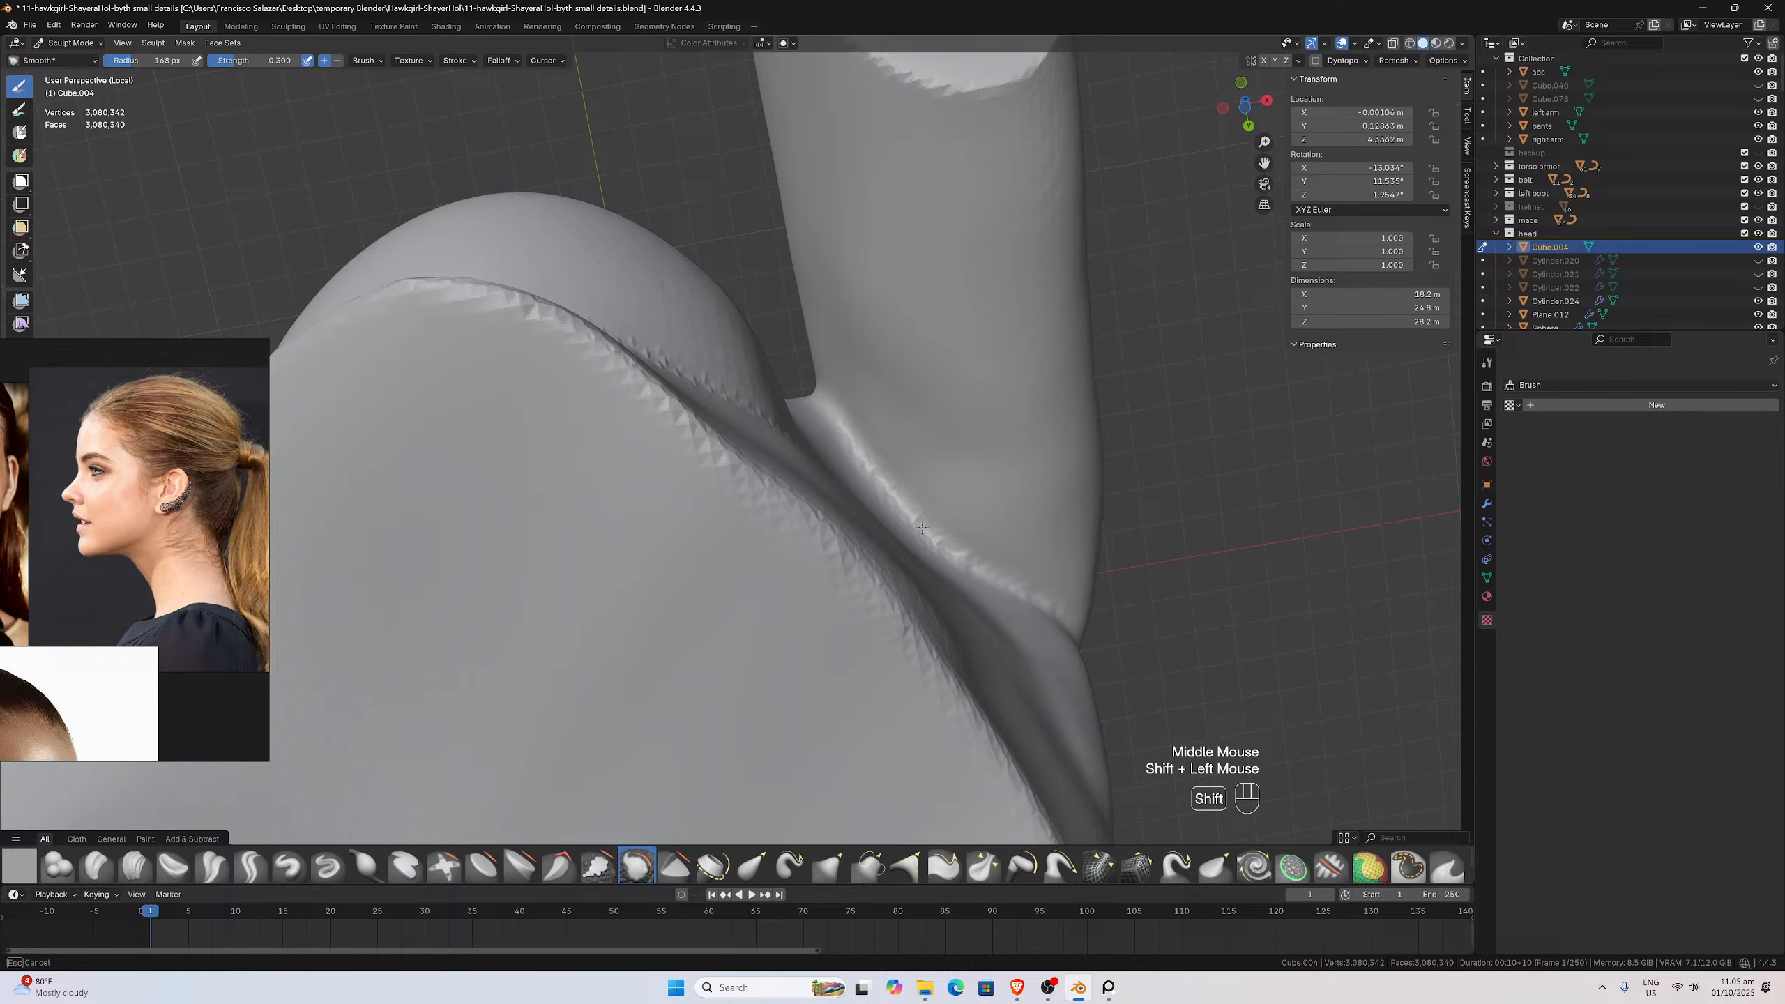
left_click_drag(832, 406, 1041, 597, "shift")
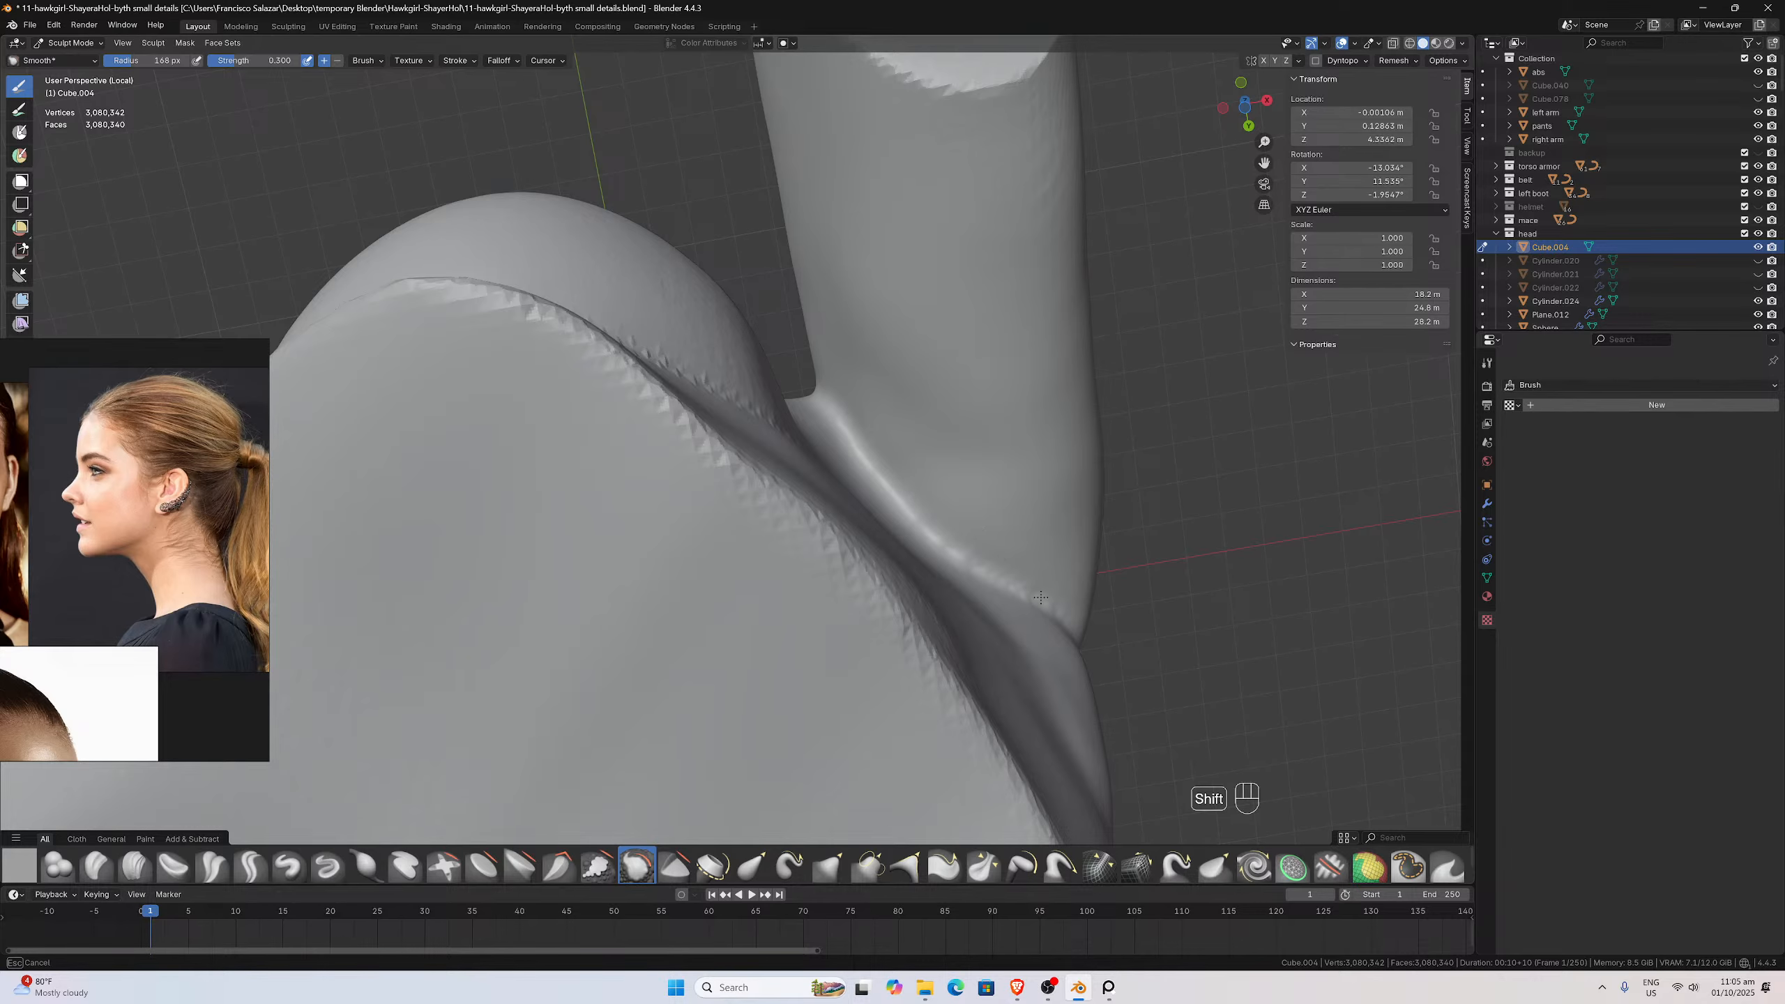
middle_click_drag(887, 481, 964, 510)
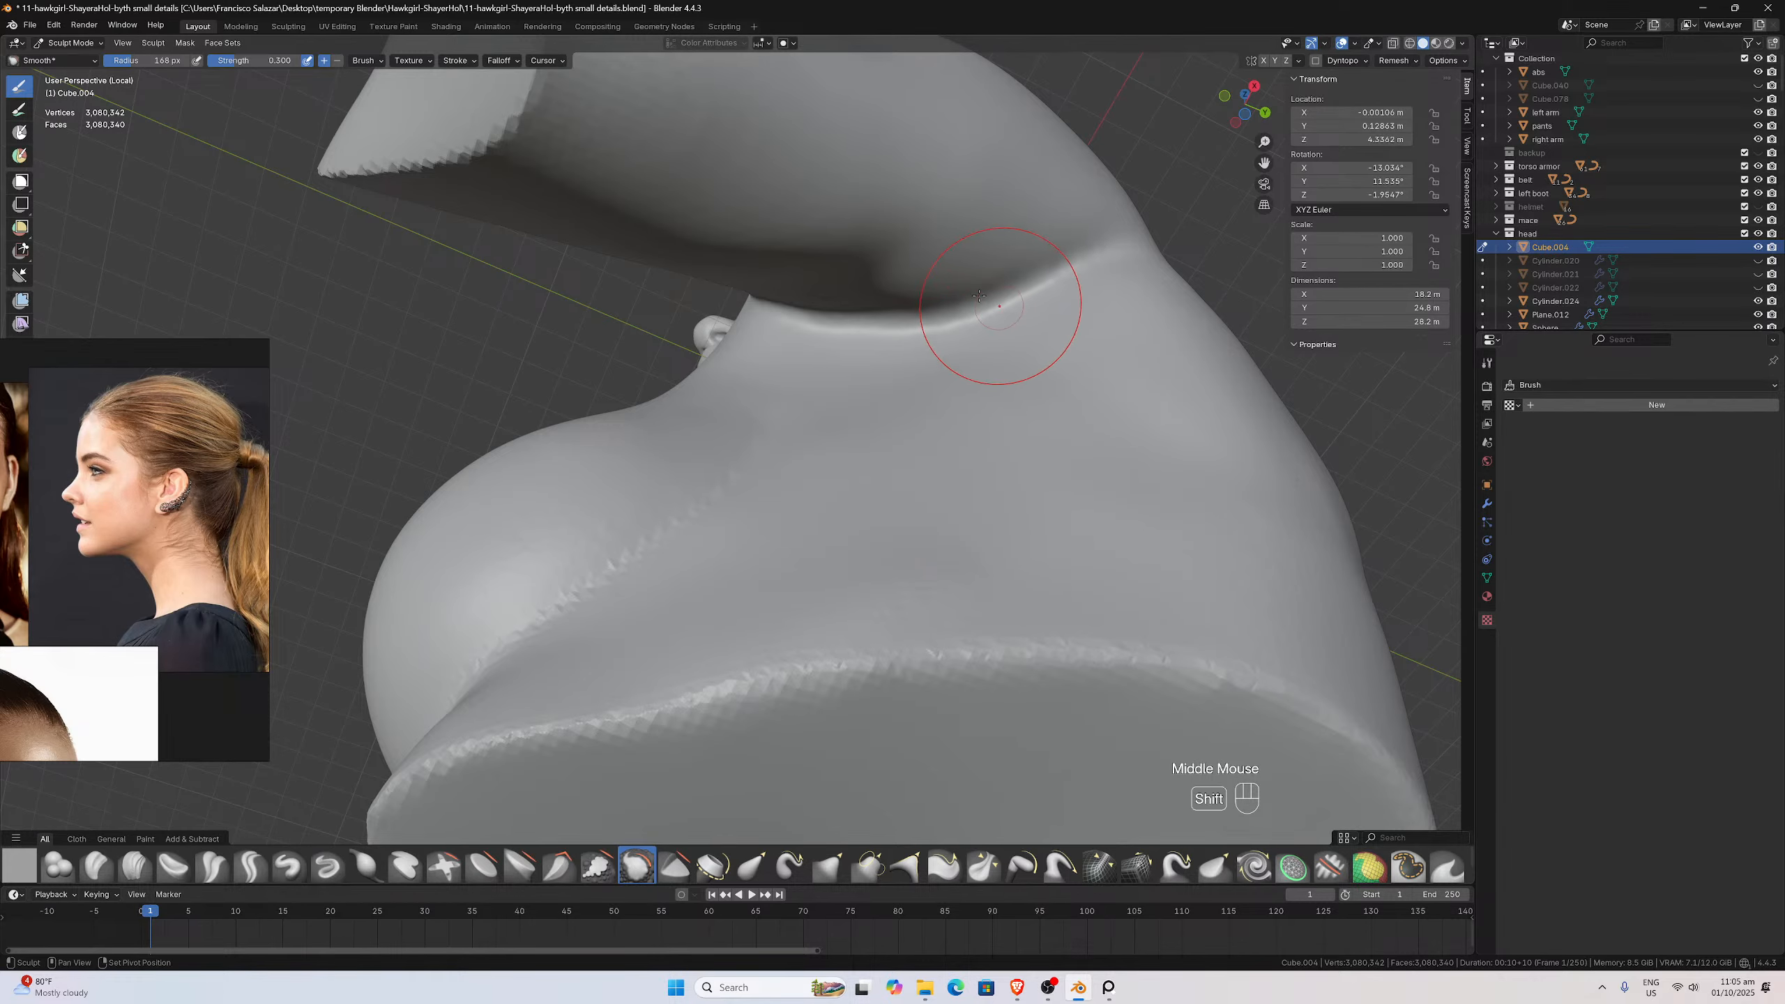
Smooth the underside of the left upper arm along its length to the cut end
mouse_move(996, 319)
middle_mouse_down()
mouse_move(763, 230)
mouse_move(776, 254)
middle_mouse_up()
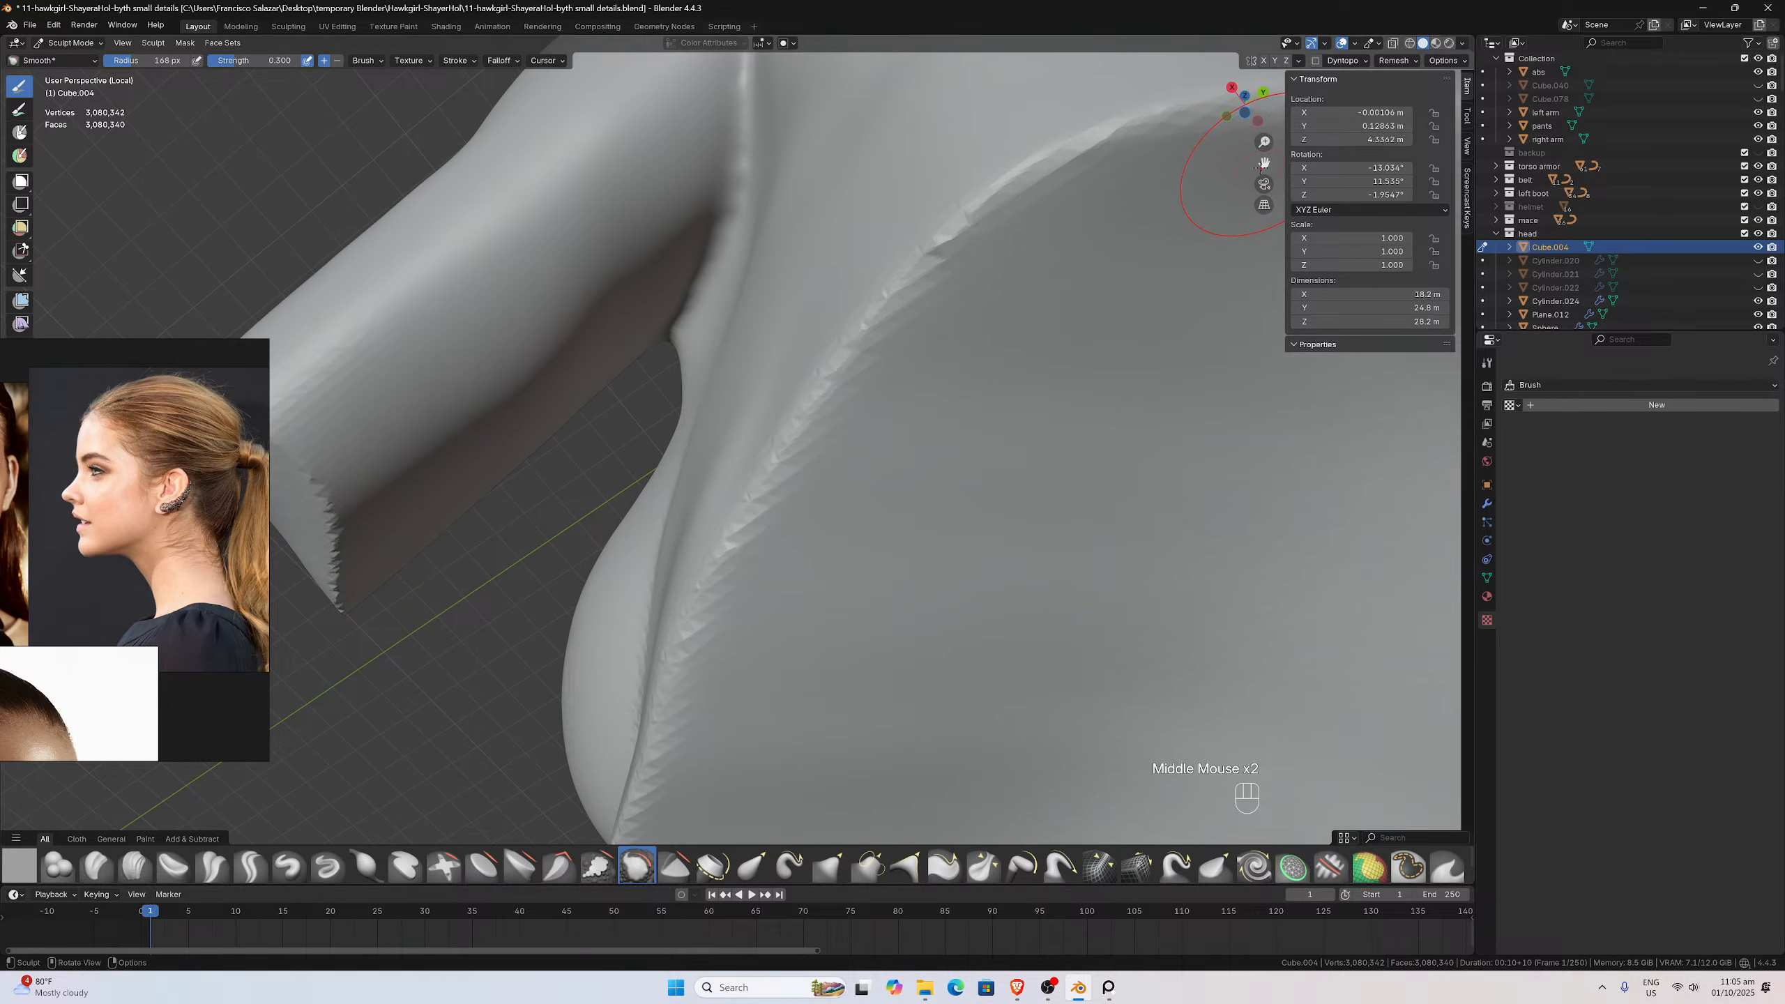
left_click_drag(1262, 163, 1544, 205)
middle_click_drag(675, 449, 596, 476)
scroll(593, 478, "up", 2)
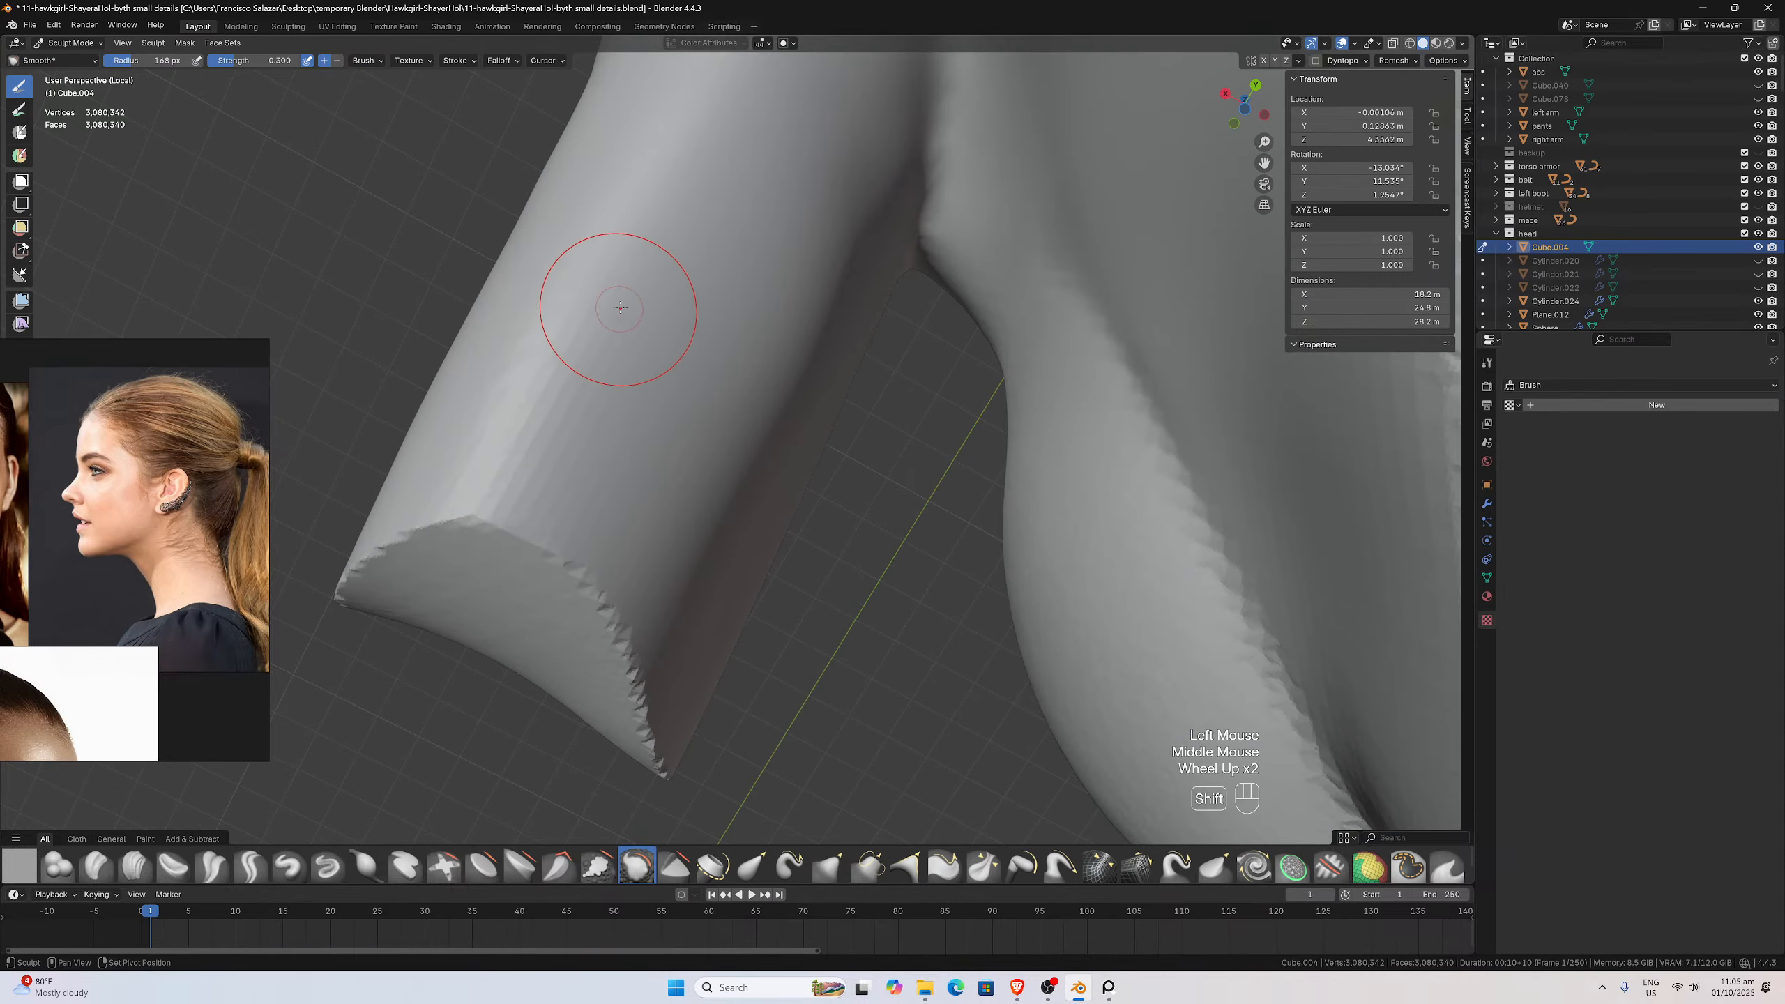
scroll(618, 307, "down", 1)
middle_click_drag(618, 307, 622, 346)
left_click(623, 351, "shift")
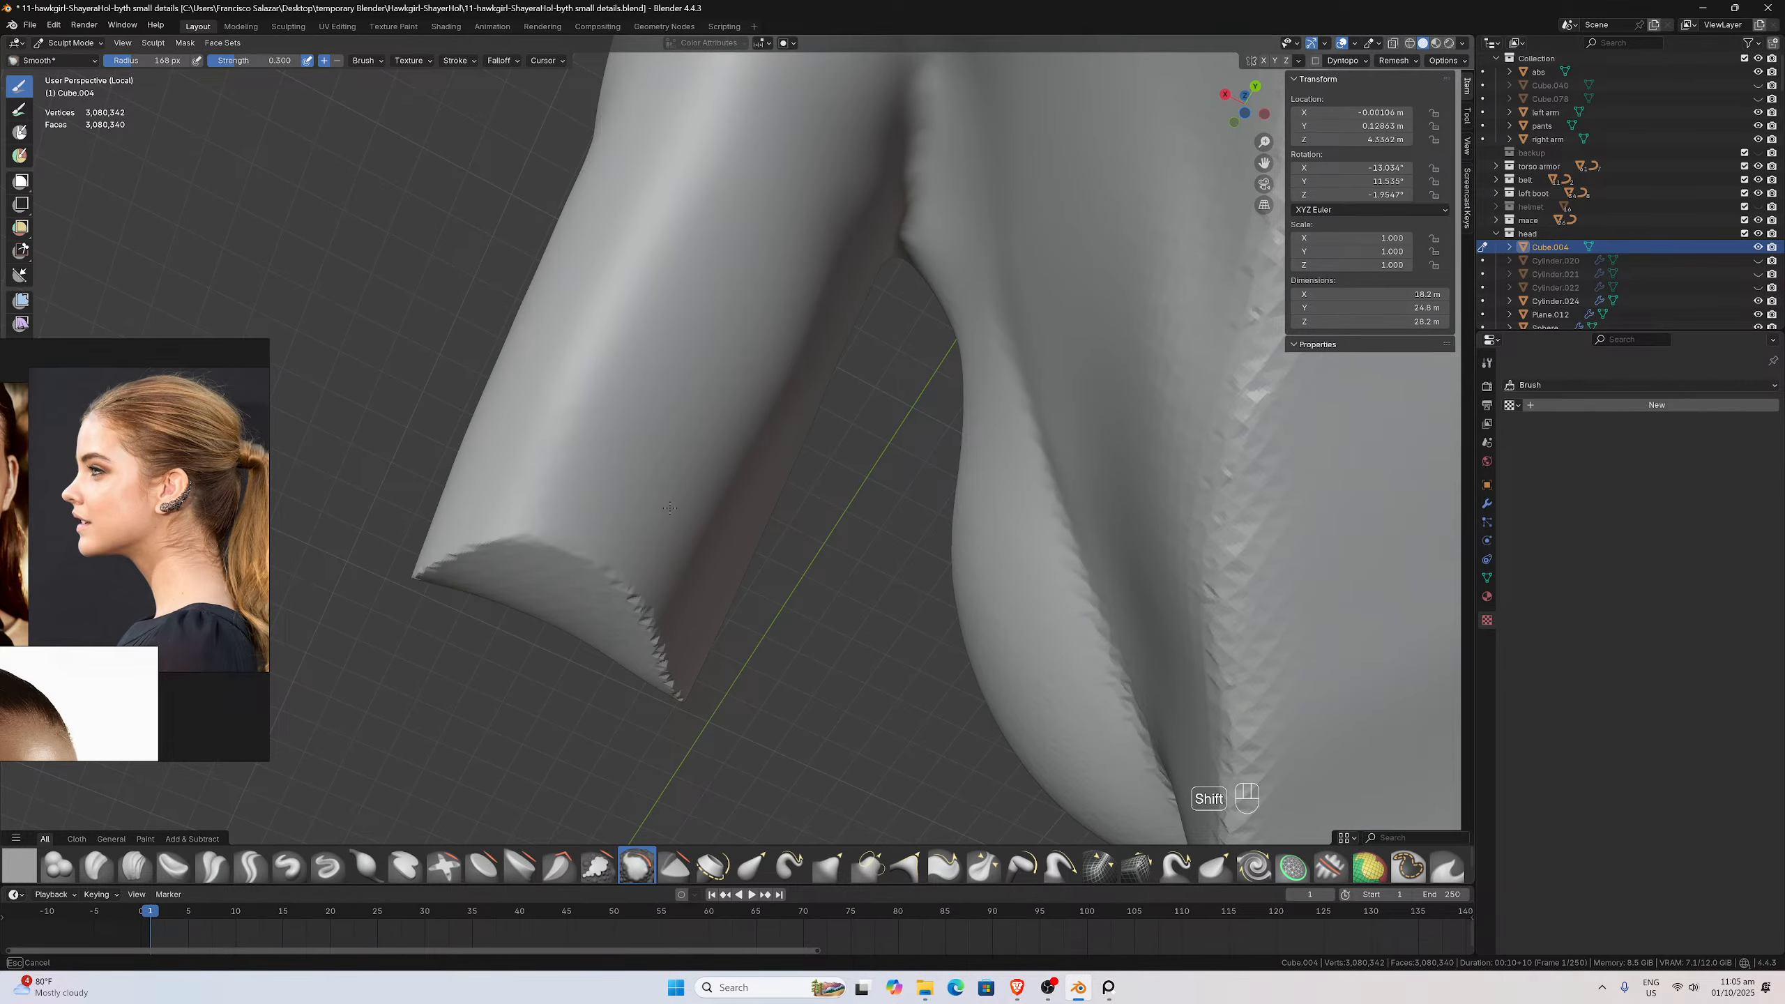
middle_click_drag(742, 290, 646, 380)
scroll(646, 380, "up", 1)
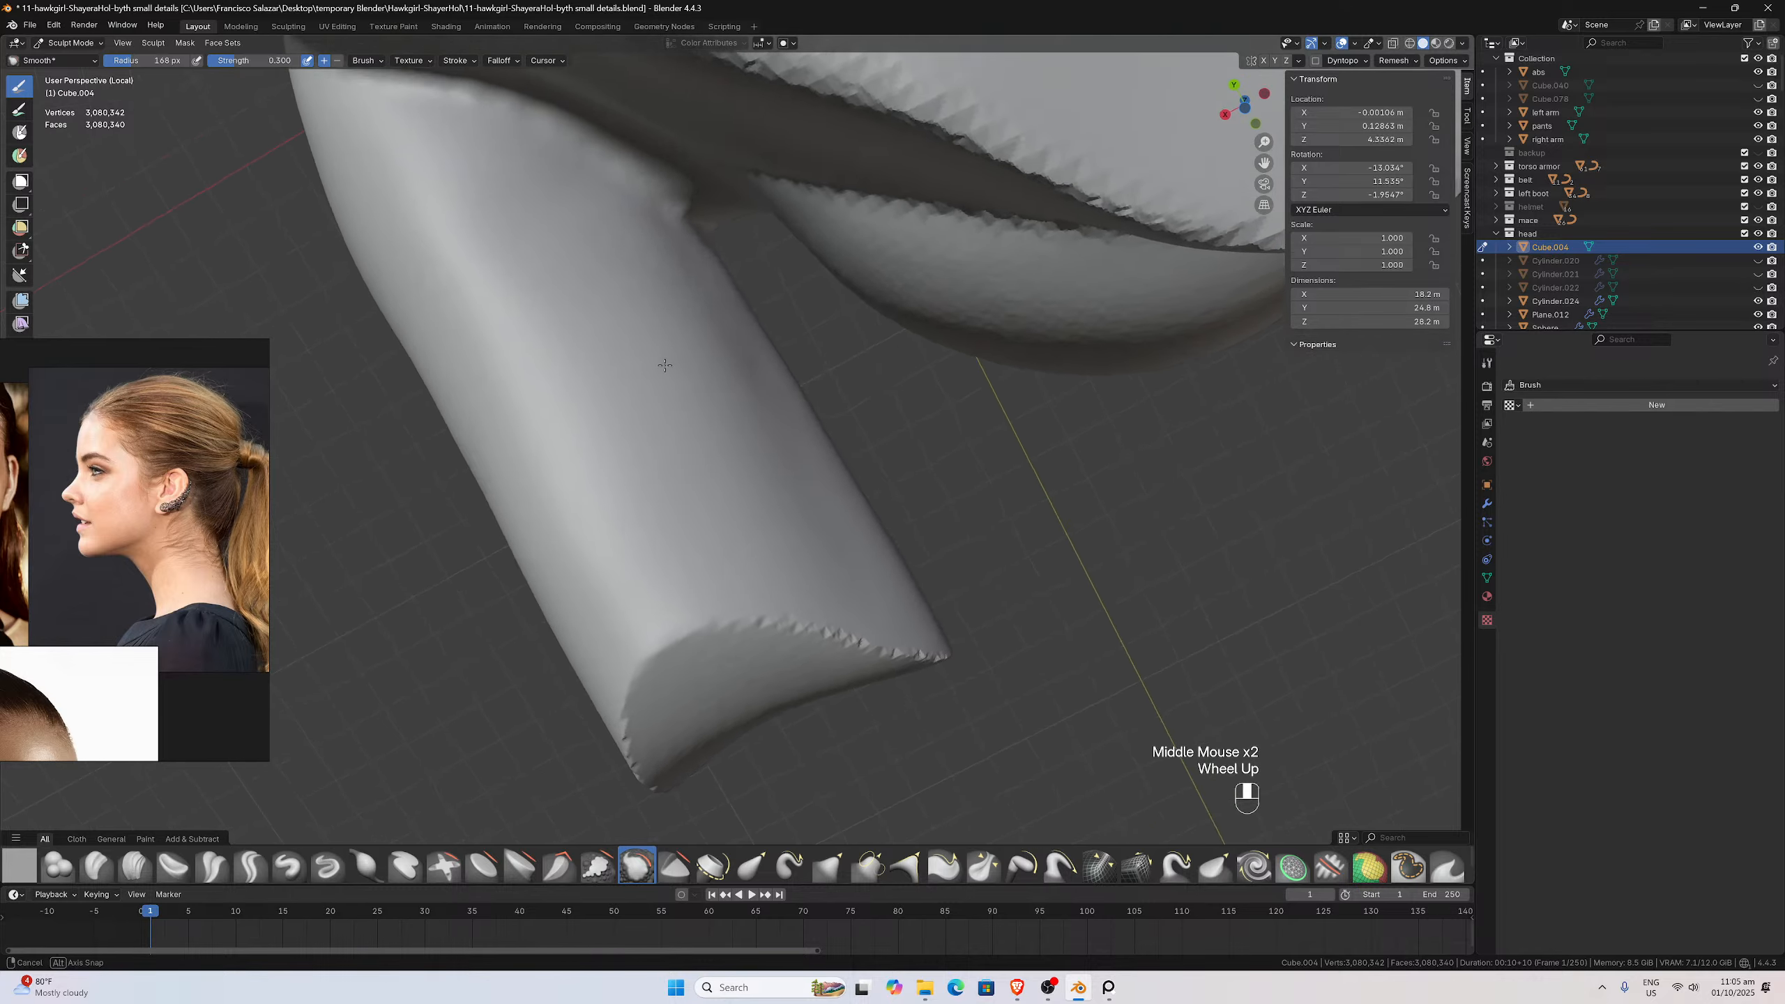
scroll(634, 391, "down", 1)
scroll(634, 391, "up", 1)
left_click_drag(716, 411, 858, 441, "shift")
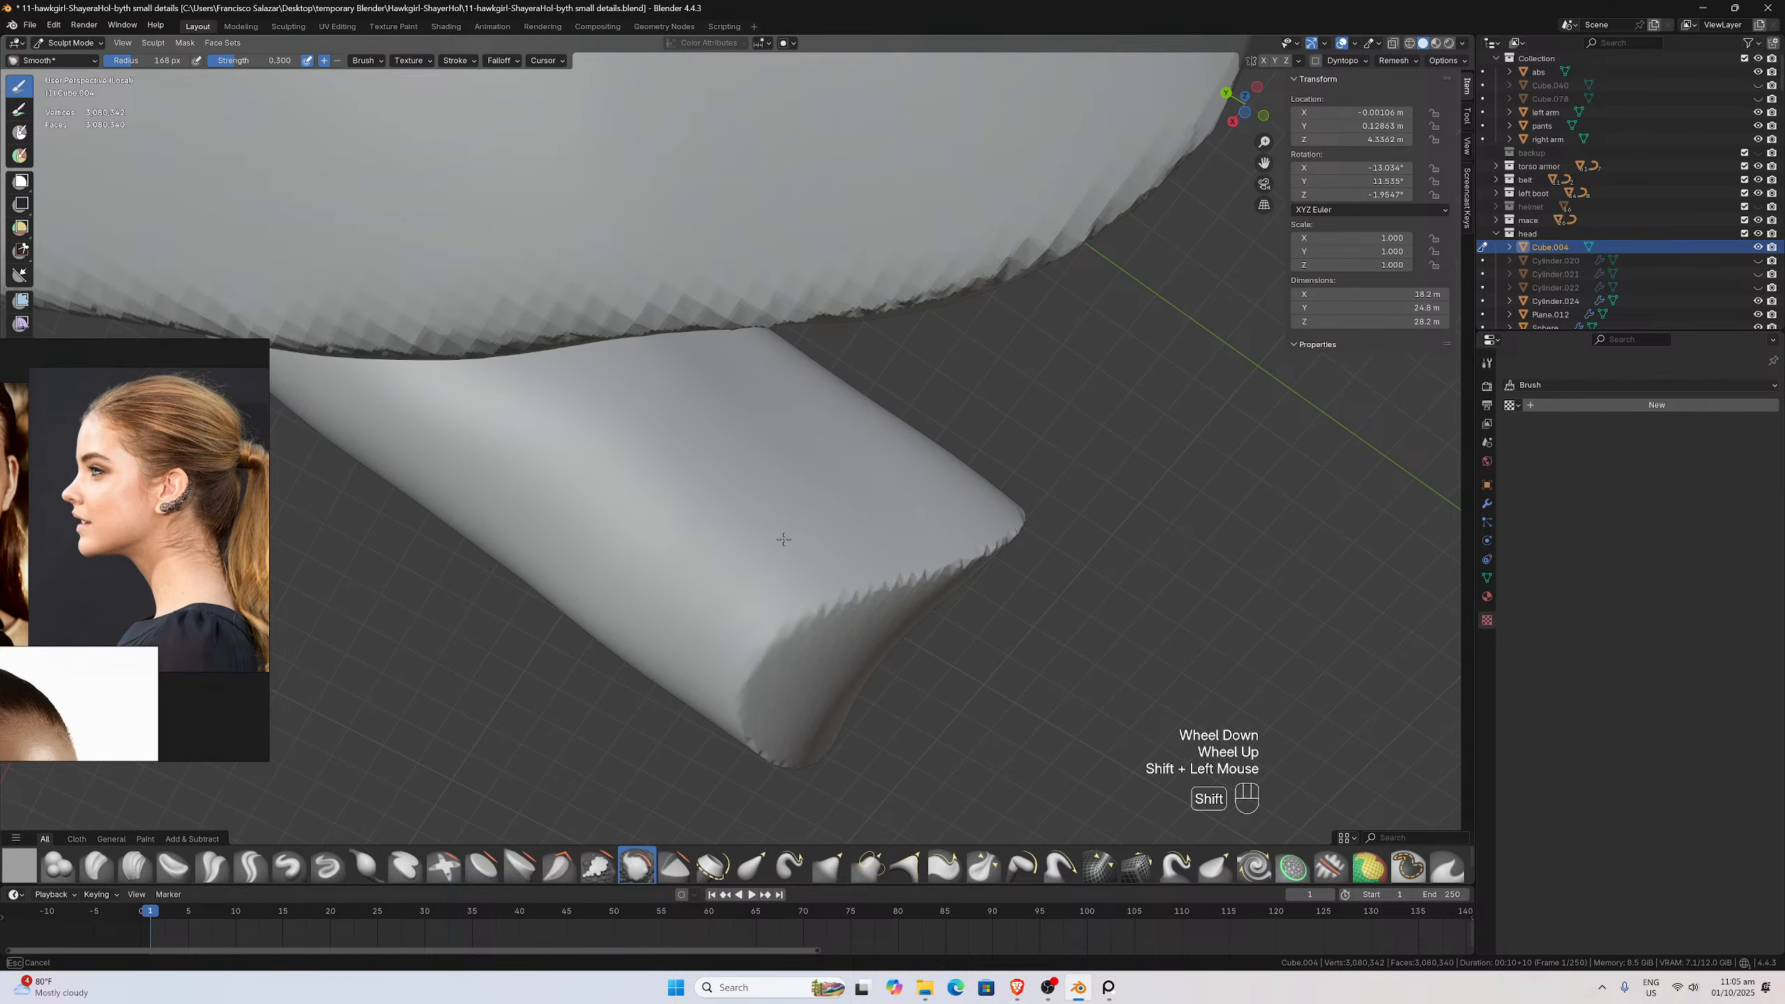
left_click_drag(851, 534, 885, 495, "shift")
Smooth the inner front side of the left upper arm beside its cut end
middle_click_drag(884, 495, 757, 502)
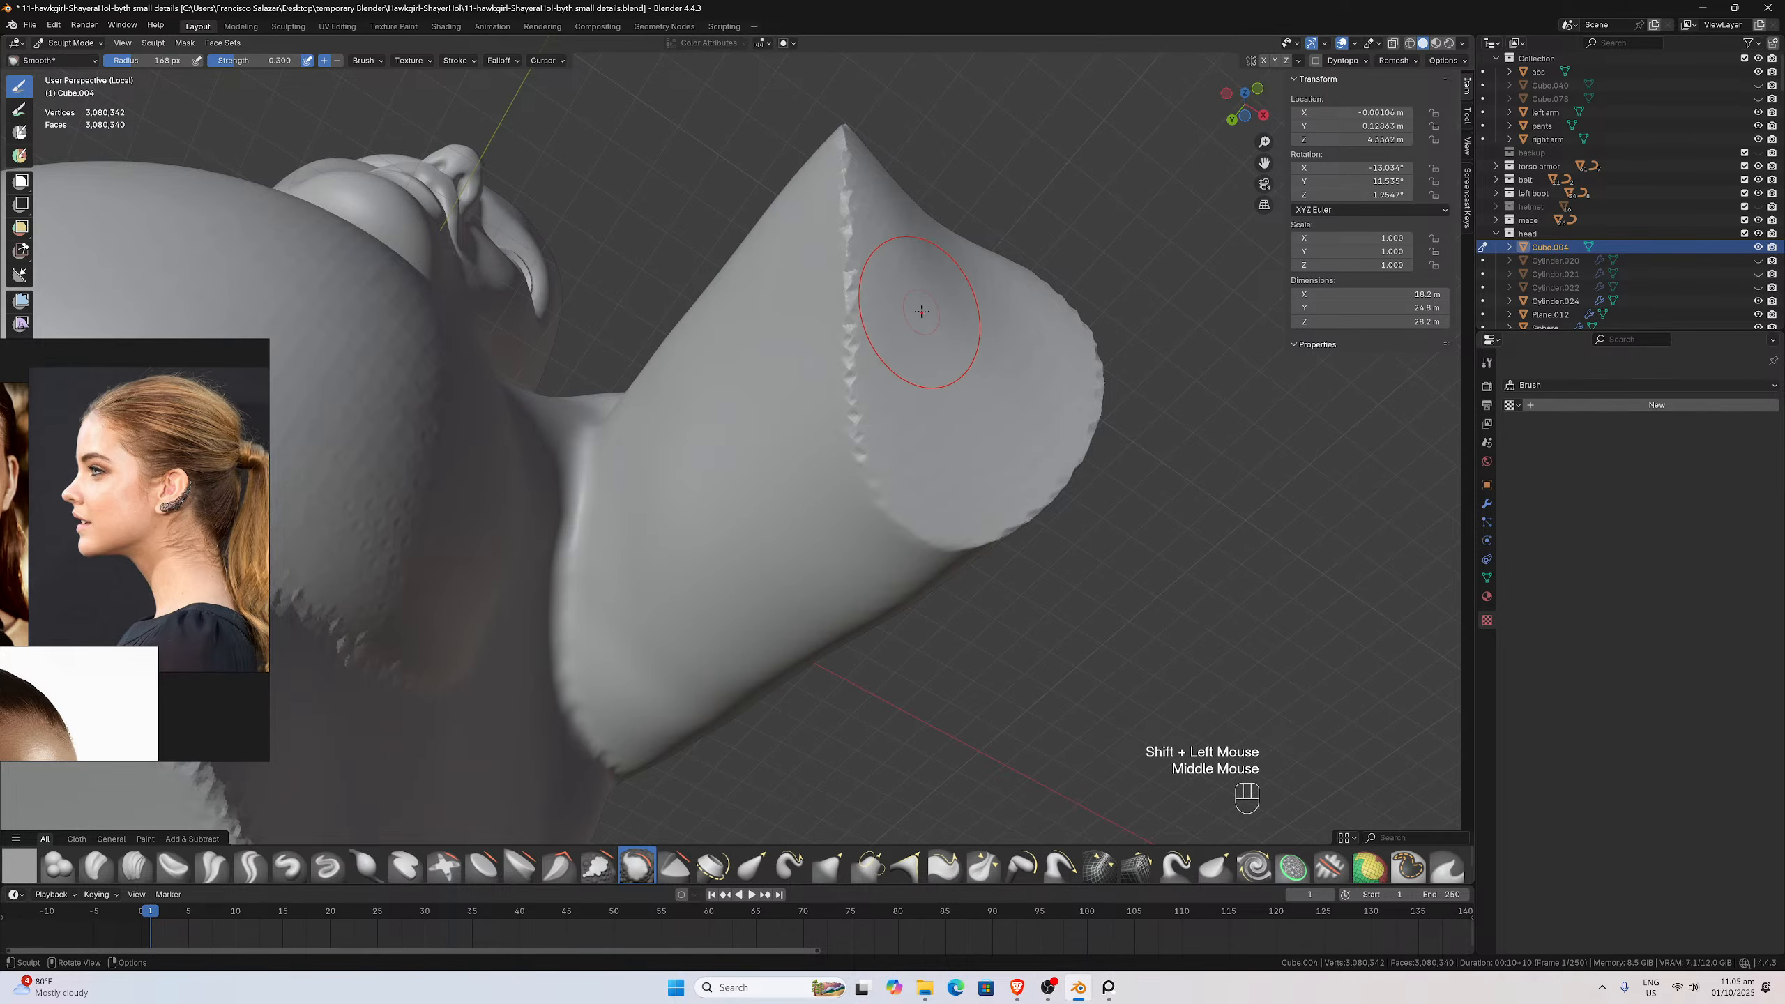
mouse_move(924, 319)
middle_mouse_down()
mouse_move(919, 338)
mouse_move(934, 330)
middle_mouse_up()
left_click_drag(934, 331, 864, 374, "shift")
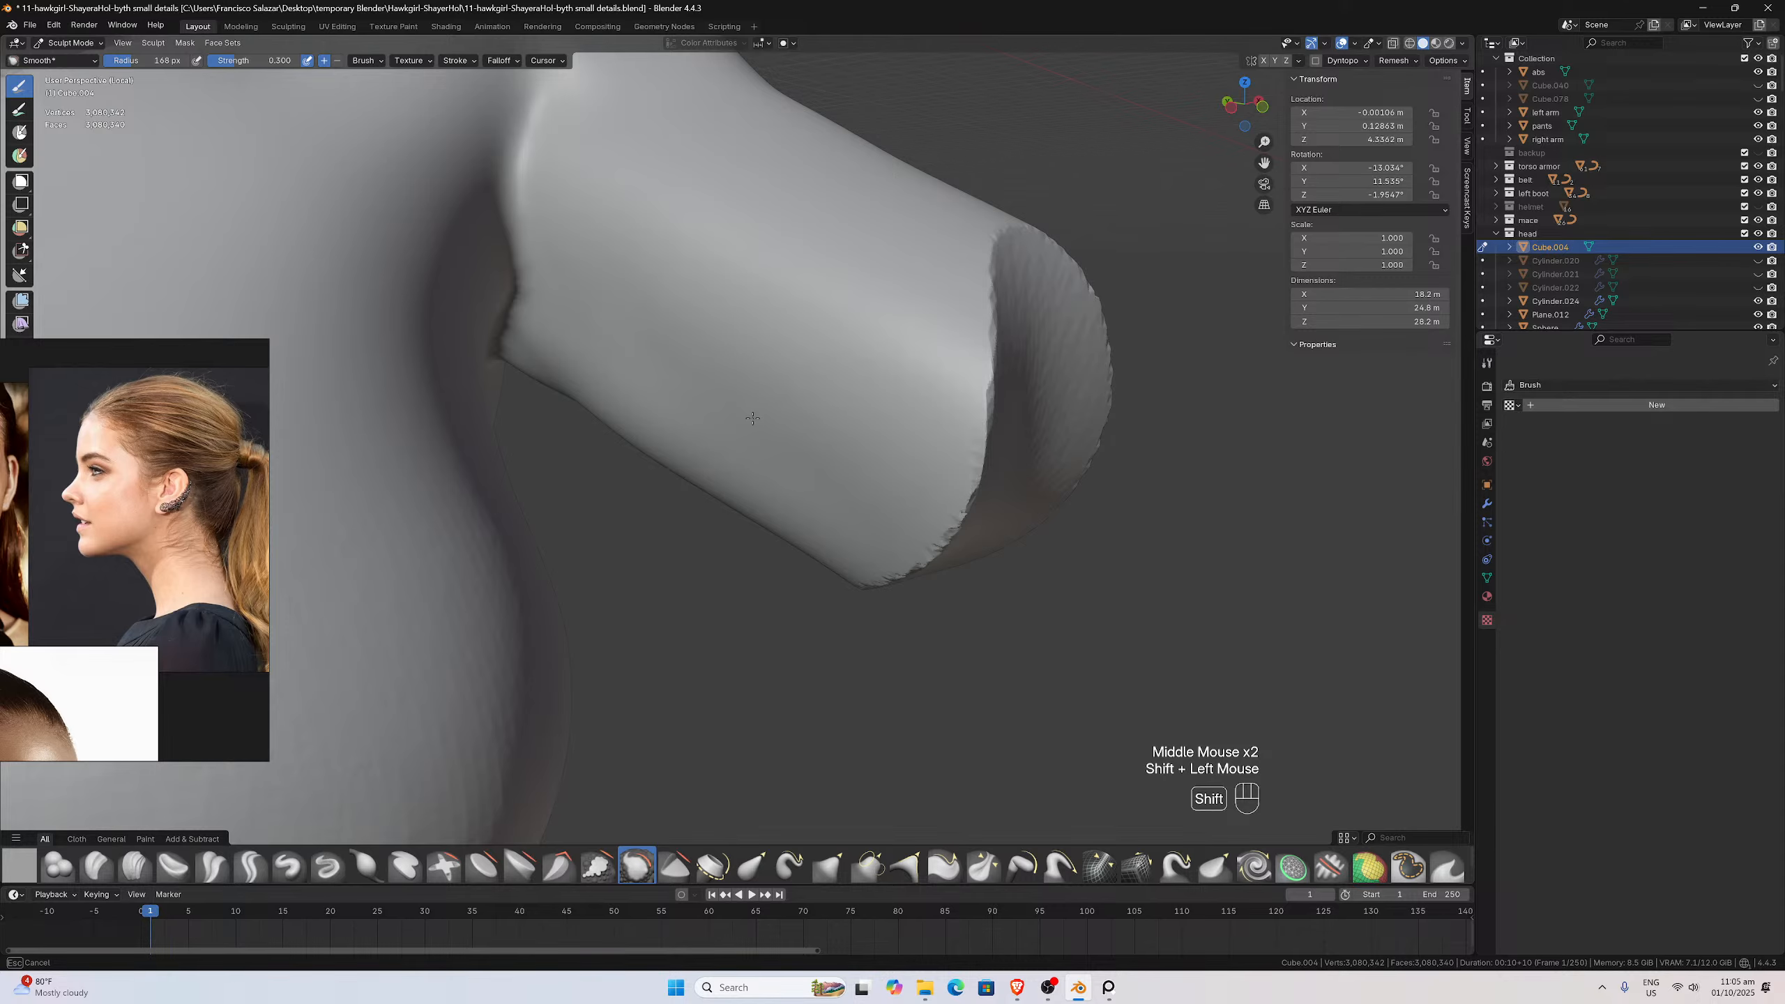
left_click_drag(753, 419, 727, 351, "shift")
Smooth the left side of the chest and the left breast, including its outer side
scroll(718, 340, "down", 2)
middle_click_drag(664, 408, 629, 429)
left_click_drag(540, 498, 549, 457, "shift")
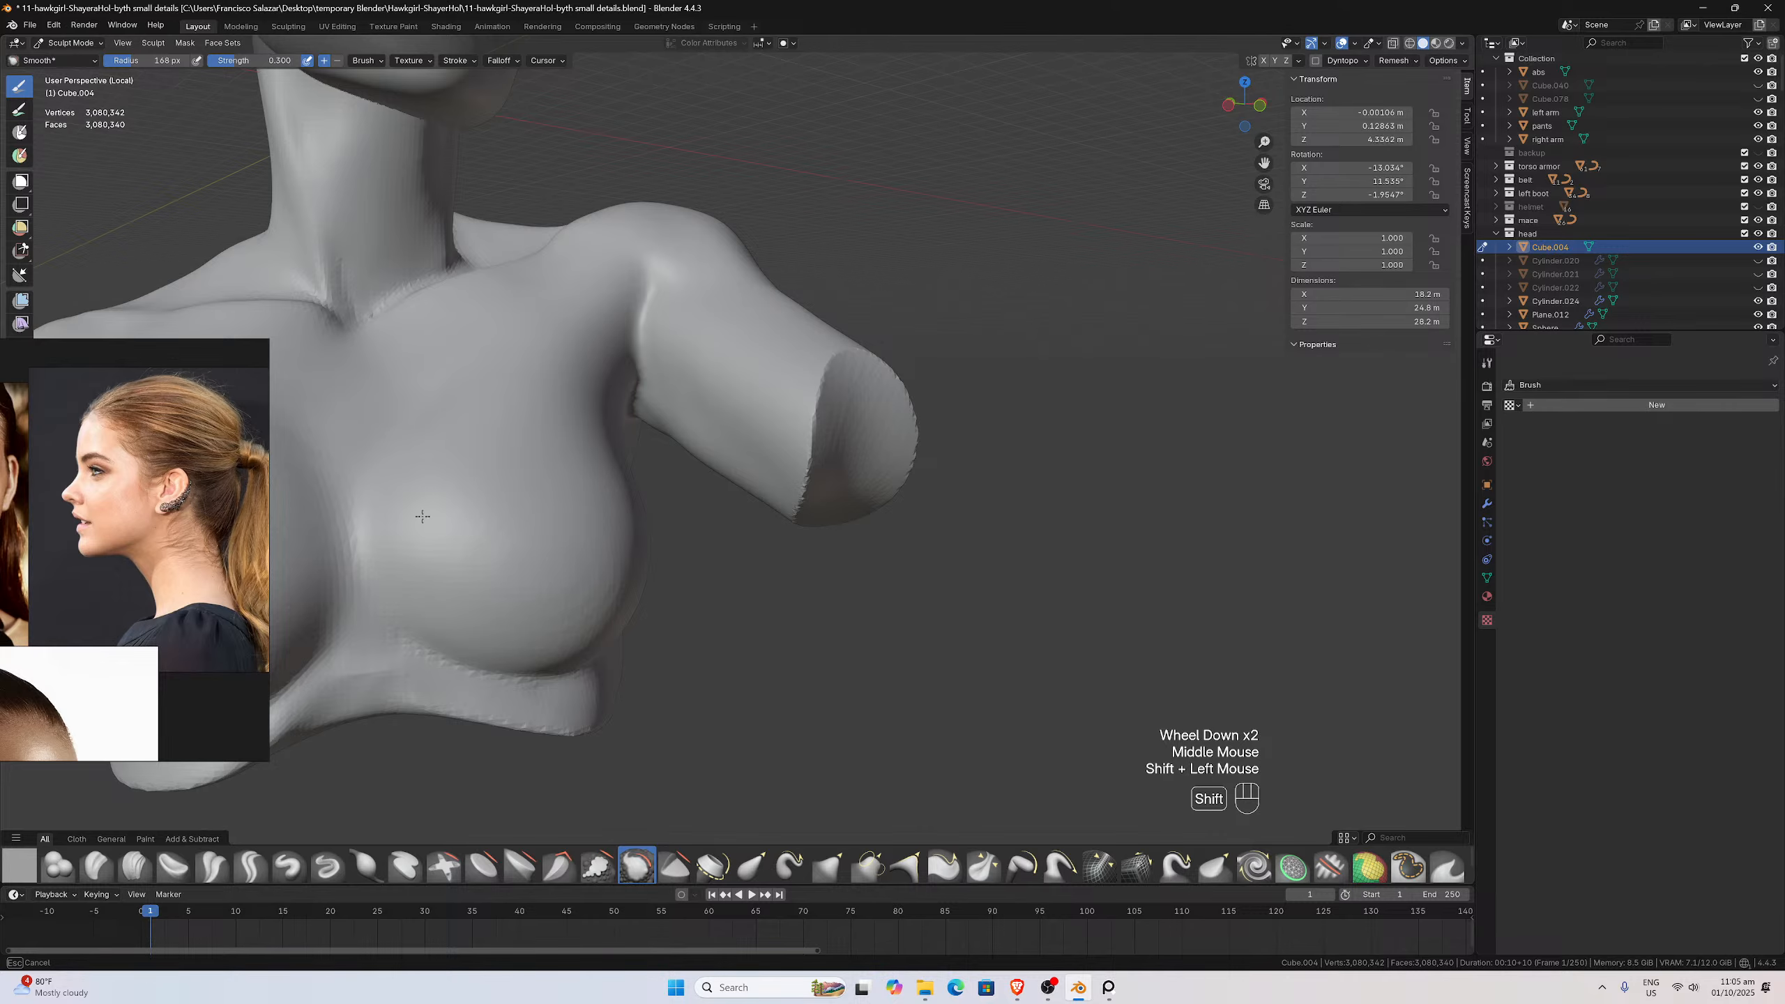
left_click_drag(451, 396, 556, 583, "shift")
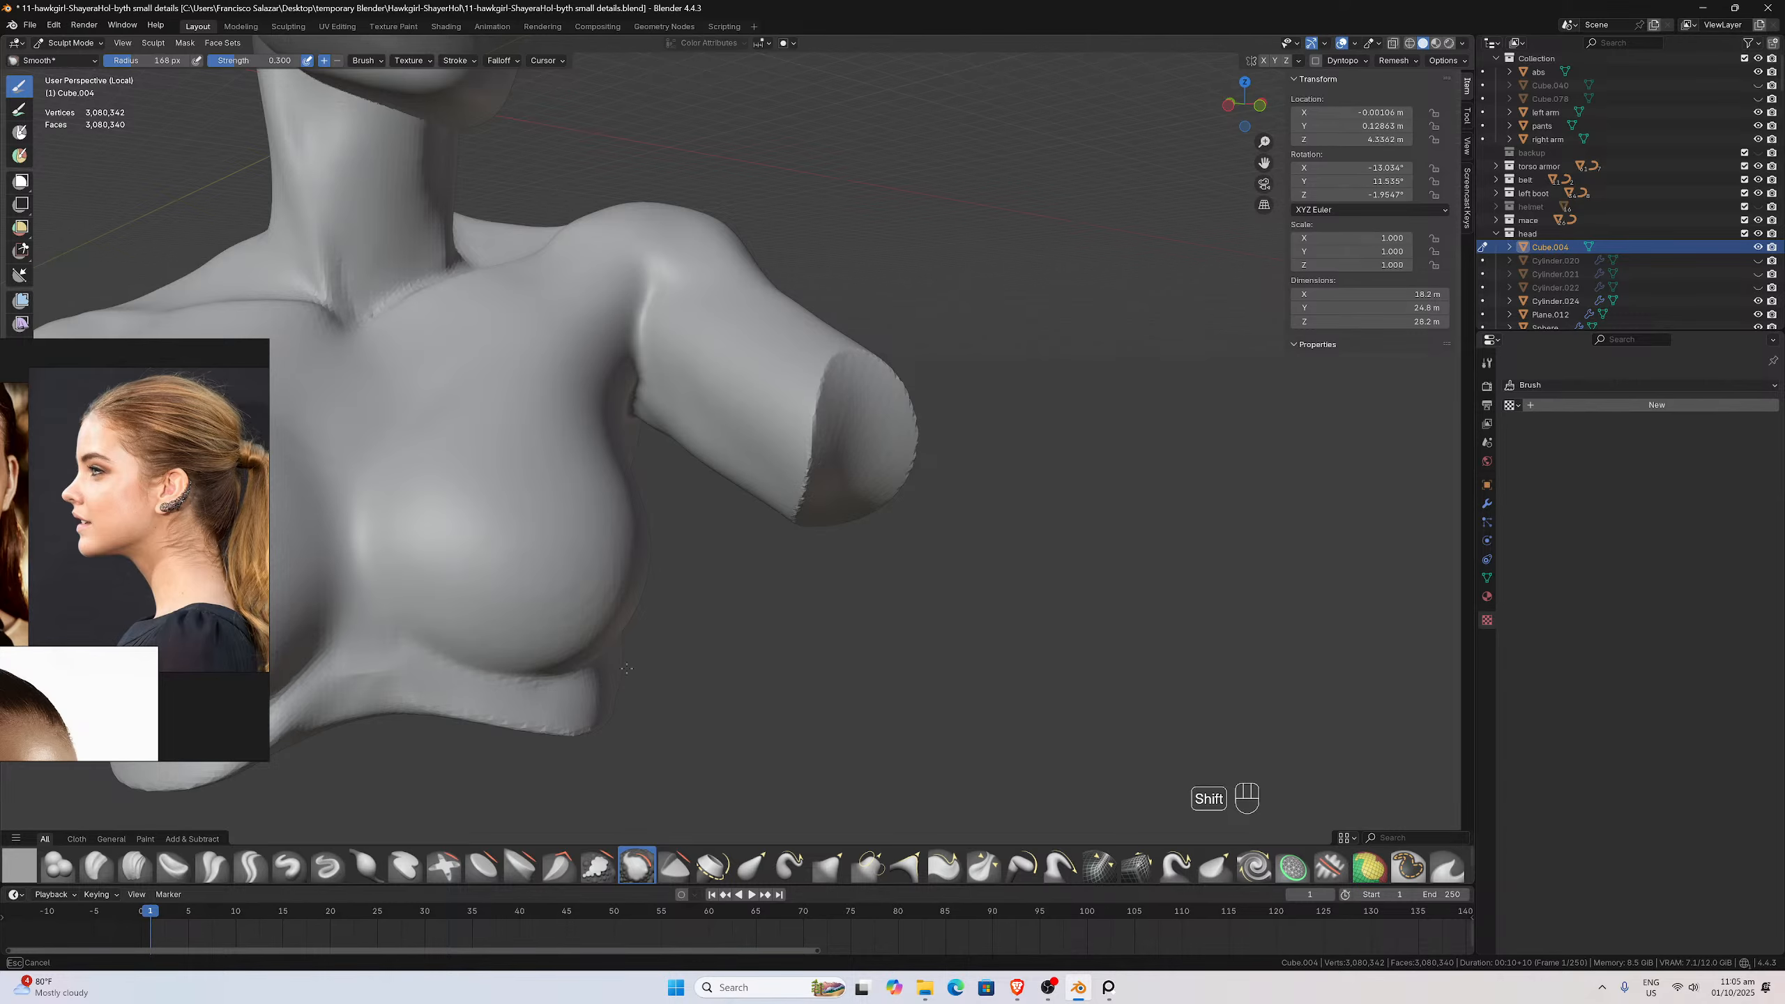
left_click_drag(626, 668, 626, 669, "shift")
middle_click_drag(626, 669, 534, 534)
scroll(518, 499, "up", 2)
mouse_move(517, 499)
left_mouse_down("shift")
mouse_move(565, 622)
mouse_move(613, 589)
mouse_move(634, 429)
left_mouse_up("shift")
middle_click_drag(593, 467, 497, 540)
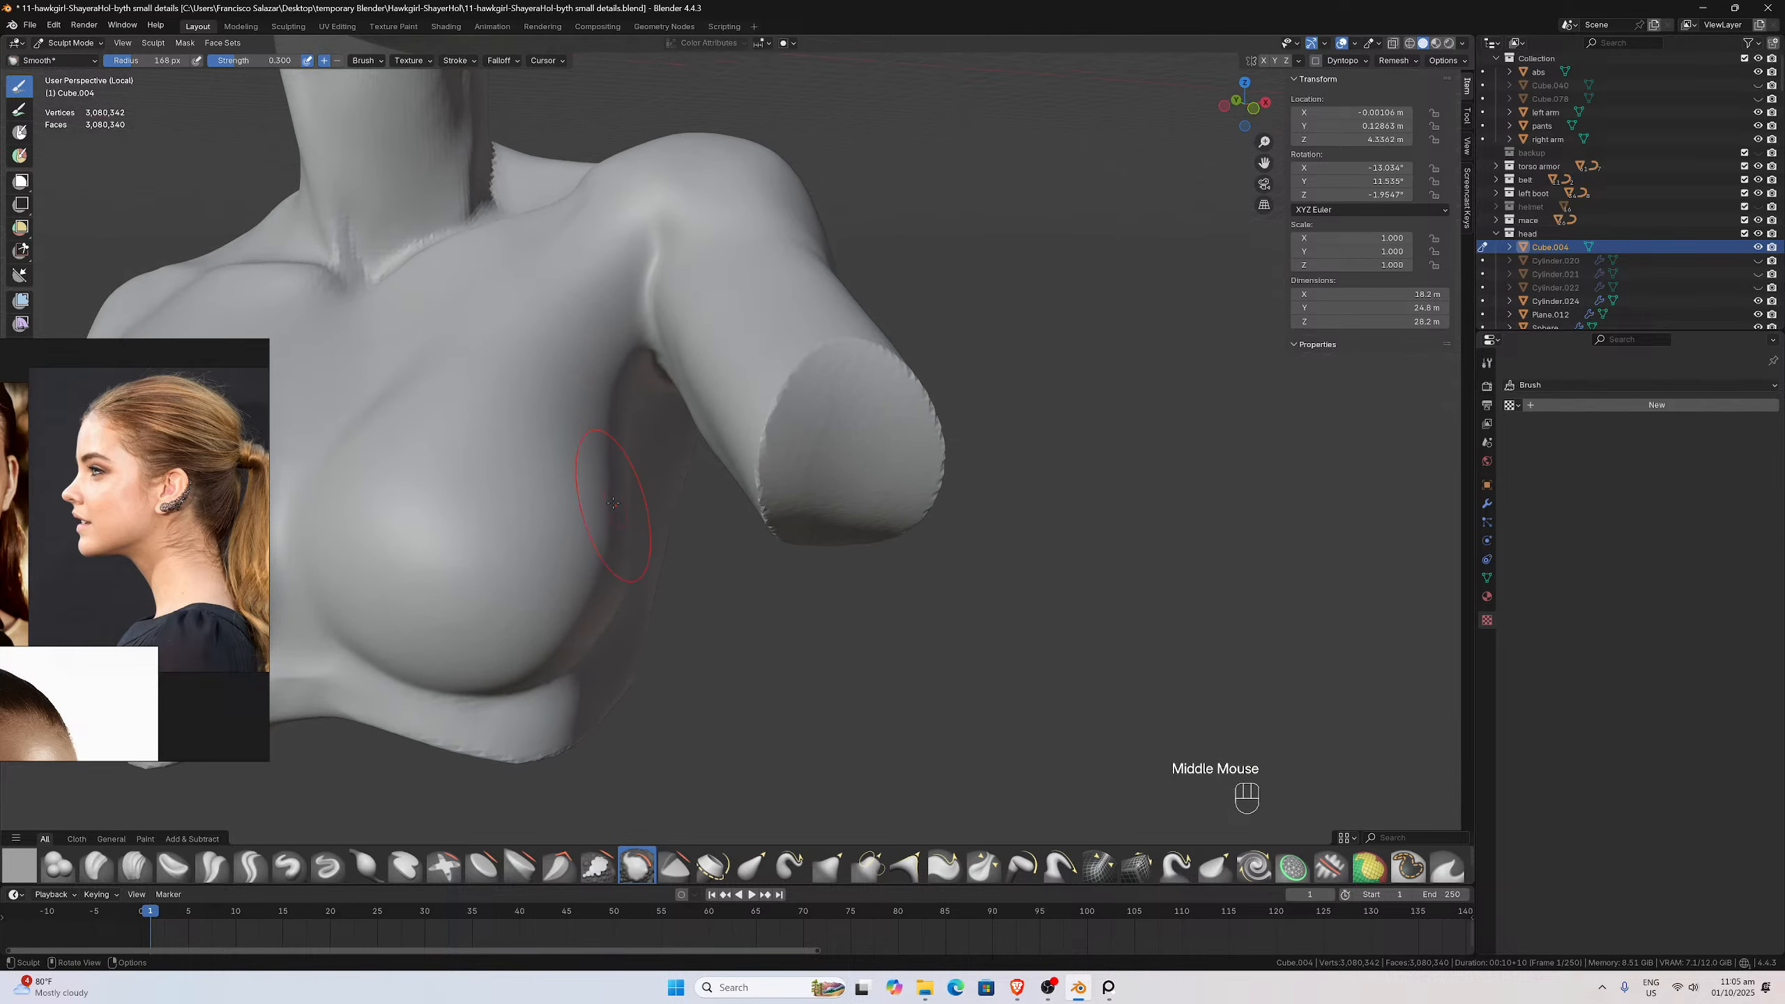
left_click_drag(497, 540, 497, 540, "shift")
Smooth the left flank of the torso from beneath the arm down toward the lower cut edge
middle_click_drag(545, 463, 632, 485)
left_click_drag(703, 616, 792, 715, "shift")
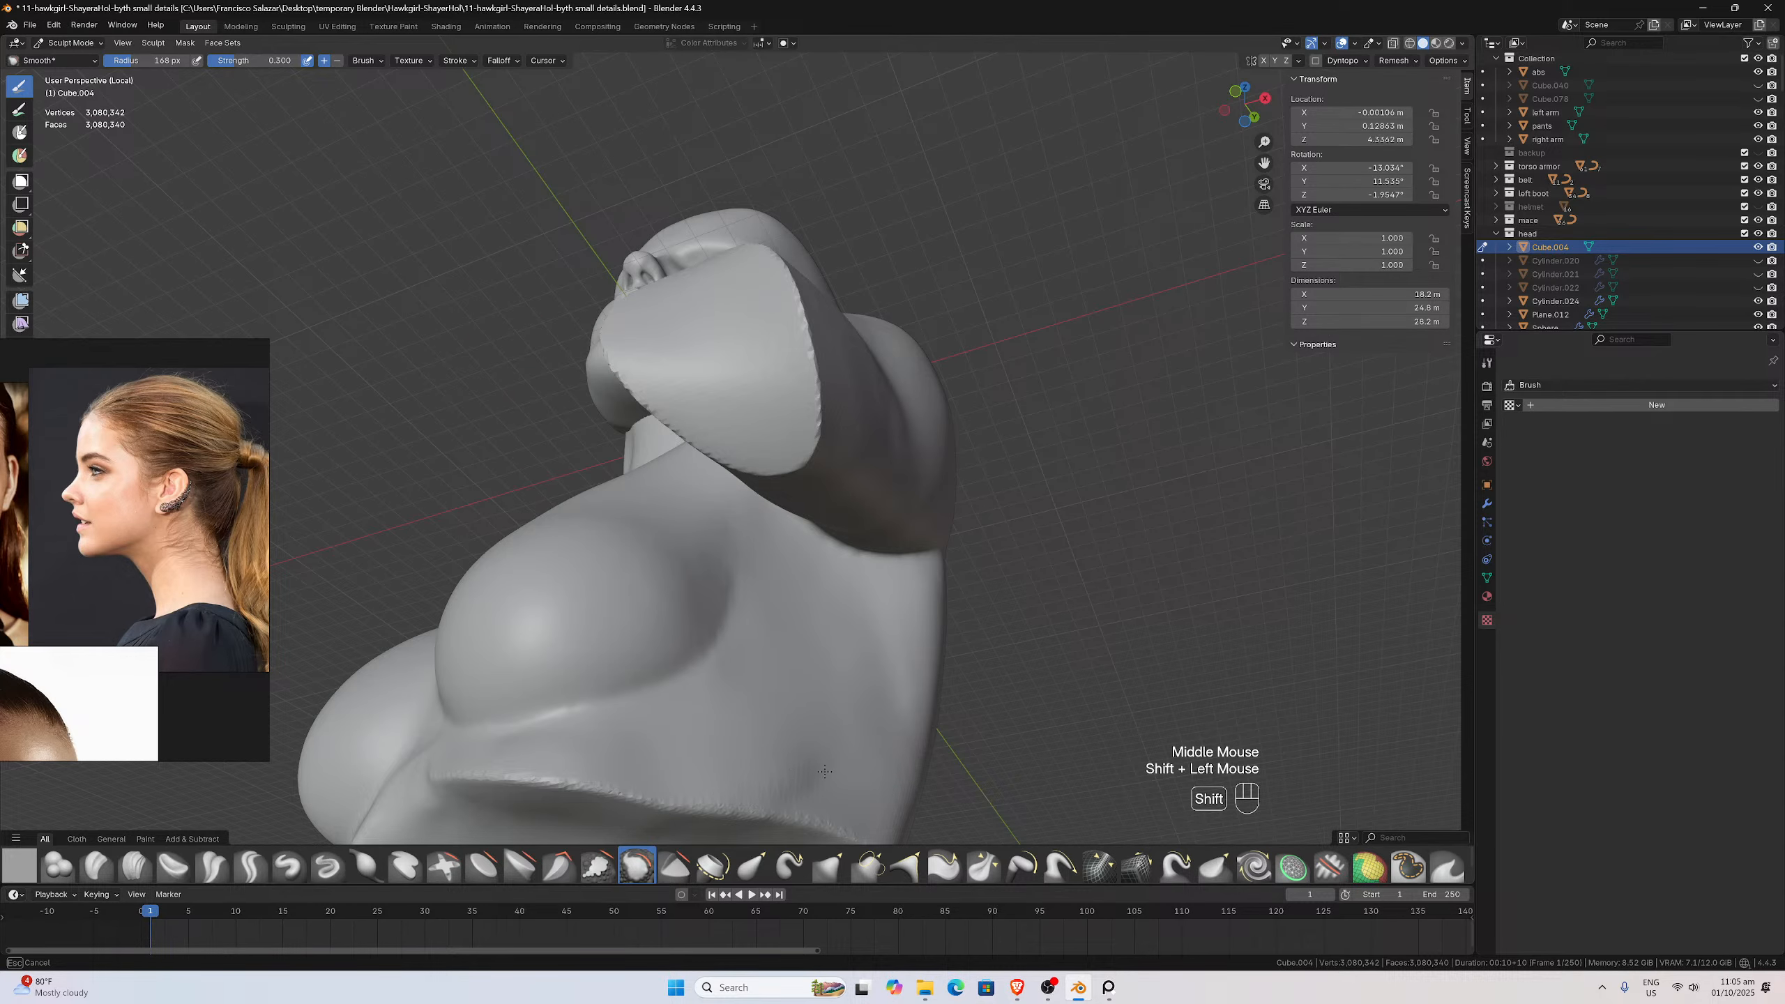
middle_click_drag(825, 771, 927, 590)
left_click_drag(928, 589, 994, 627, "shift")
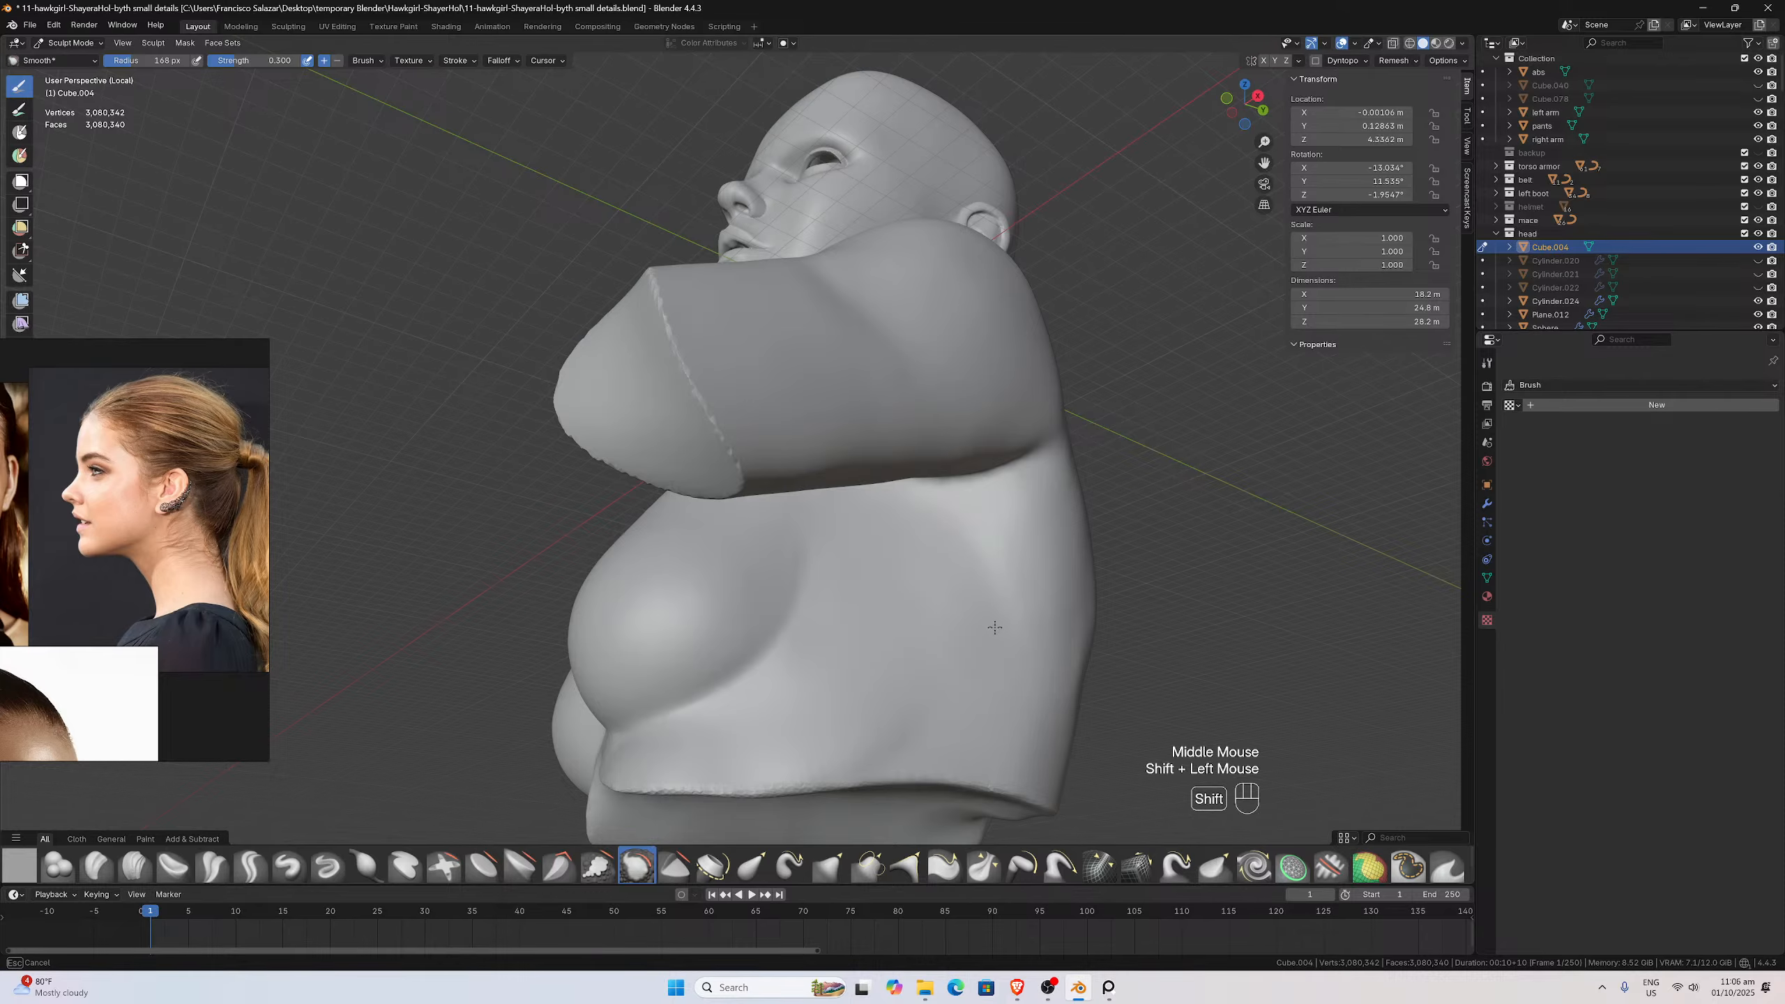
left_click_drag(969, 559, 778, 663, "shift")
middle_click_drag(780, 599, 1266, 233)
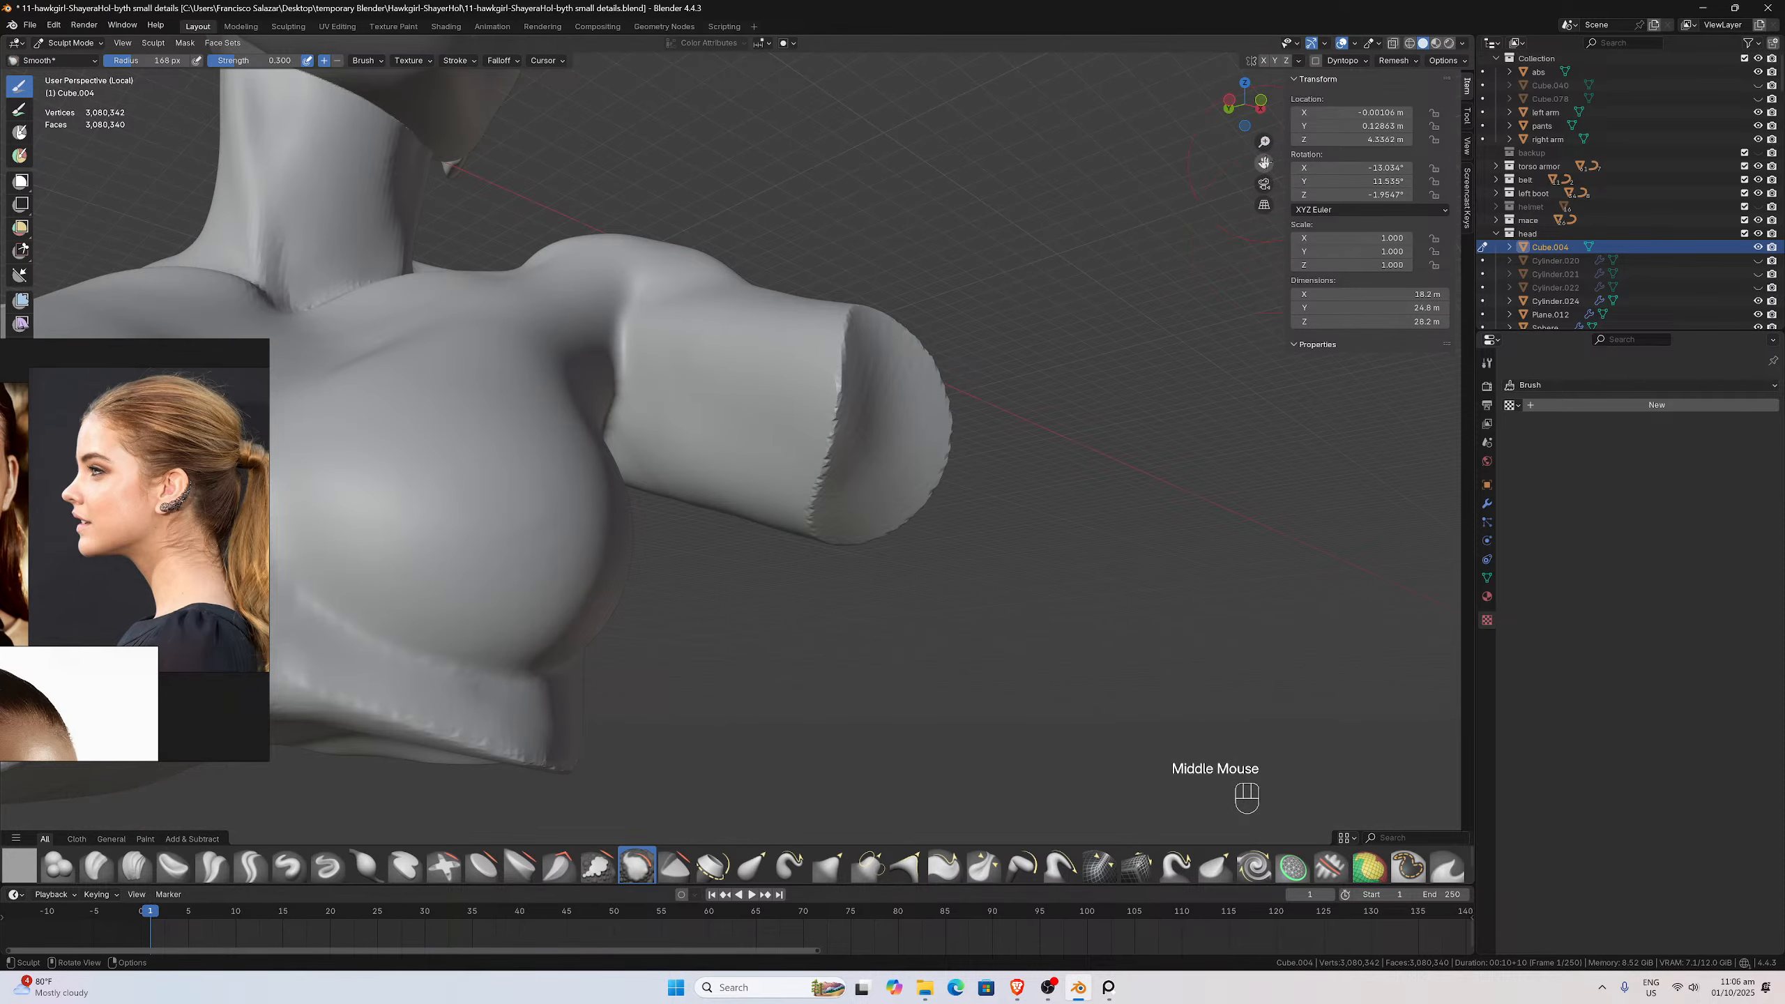
Smooth the right breast across its front and outer side
left_click_drag(1264, 163, 513, 212)
scroll(975, 437, "down", 2)
middle_click_drag(973, 443, 913, 549)
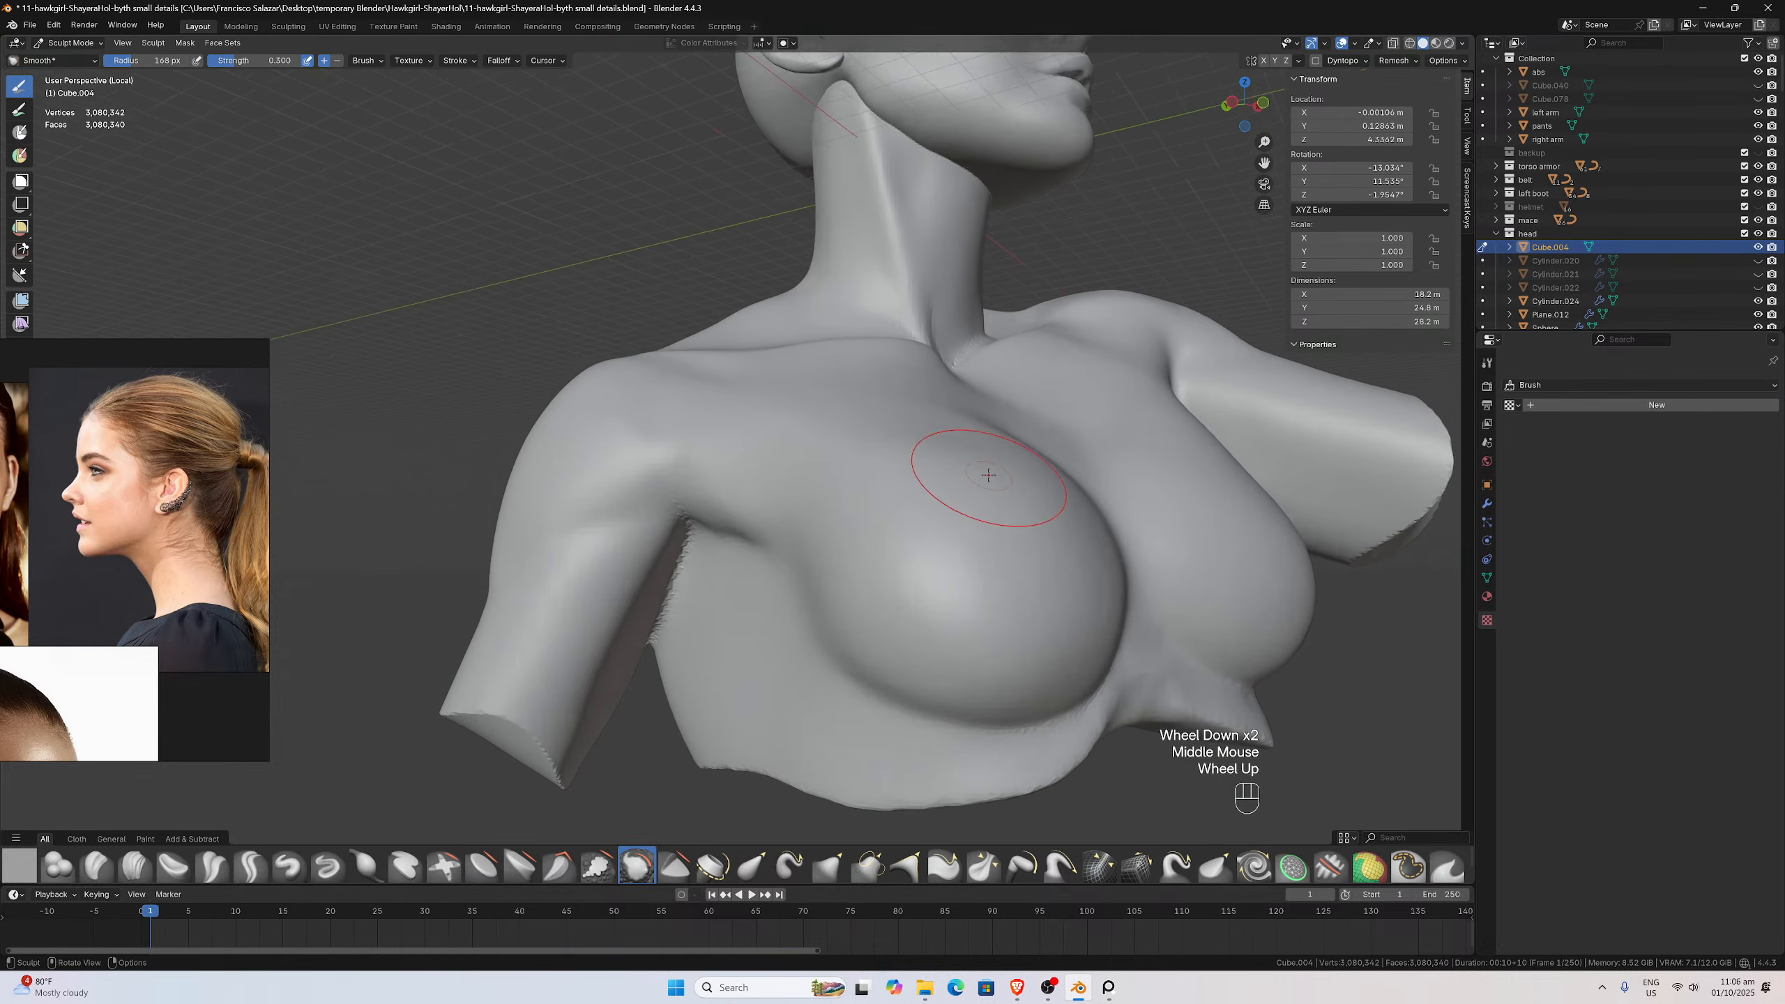
scroll(914, 549, "up", 2)
left_click_drag(887, 625, 885, 630, "shift")
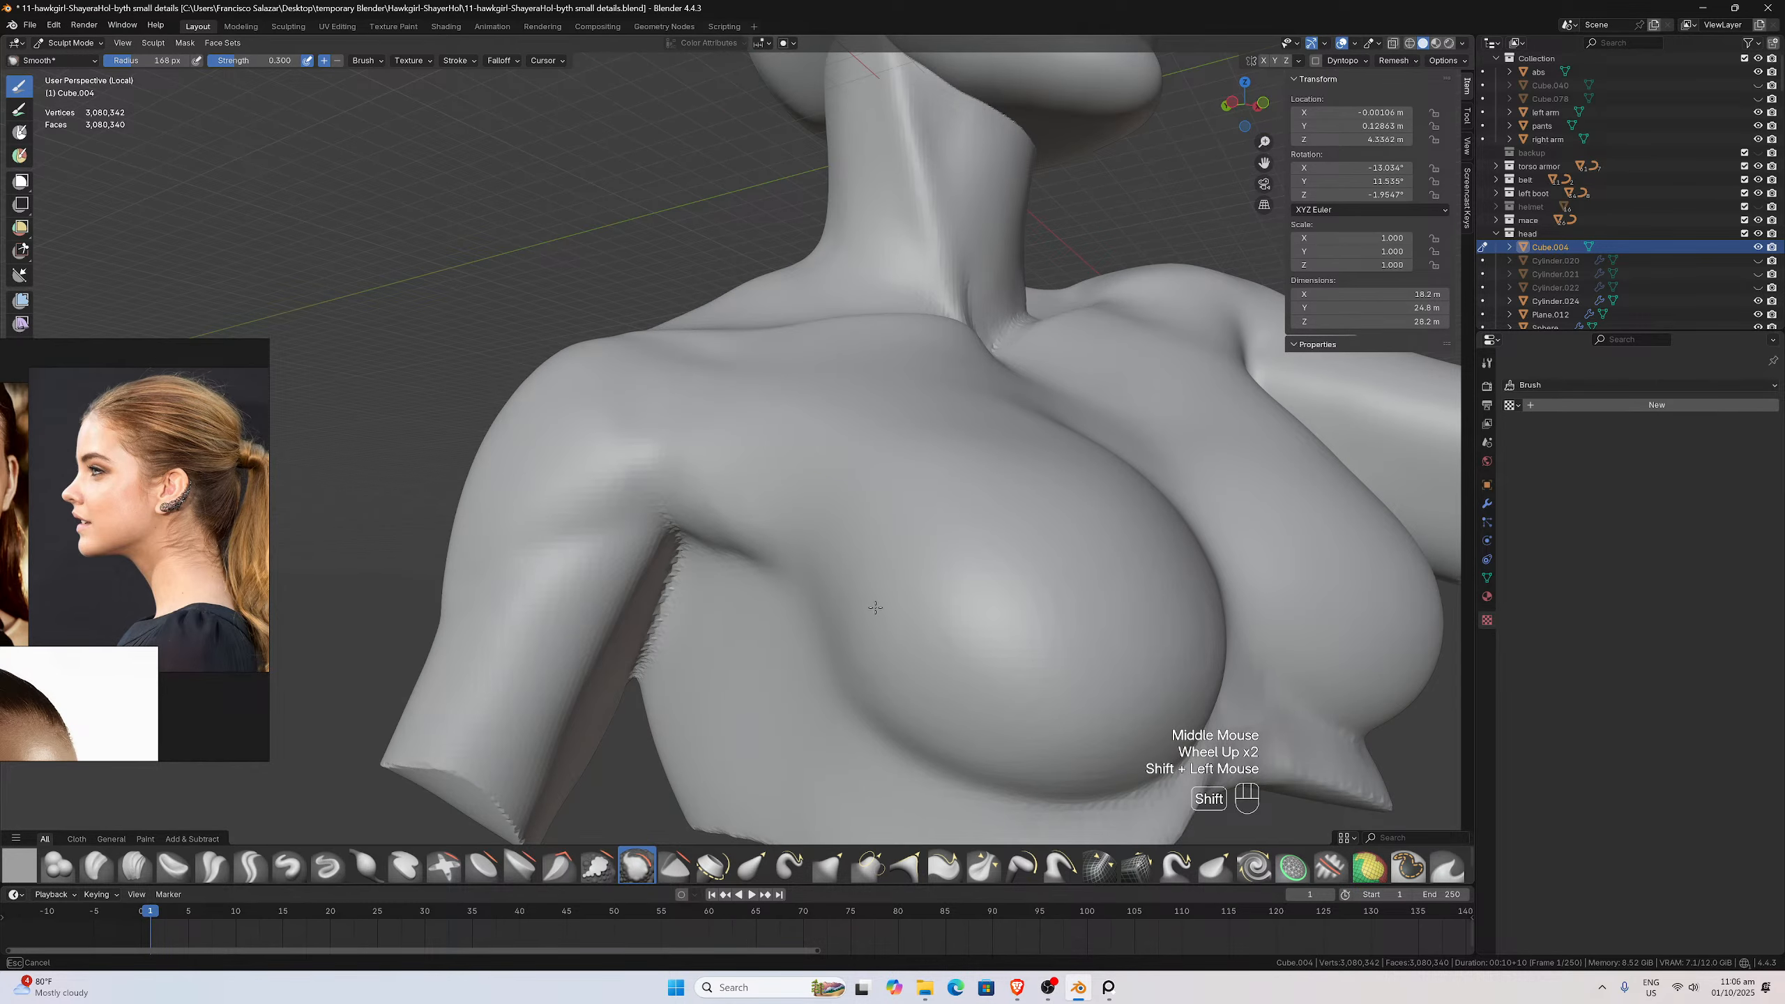
mouse_move(1010, 636)
left_mouse_down("shift")
mouse_move(1084, 650)
mouse_move(1054, 595)
left_mouse_up("shift")
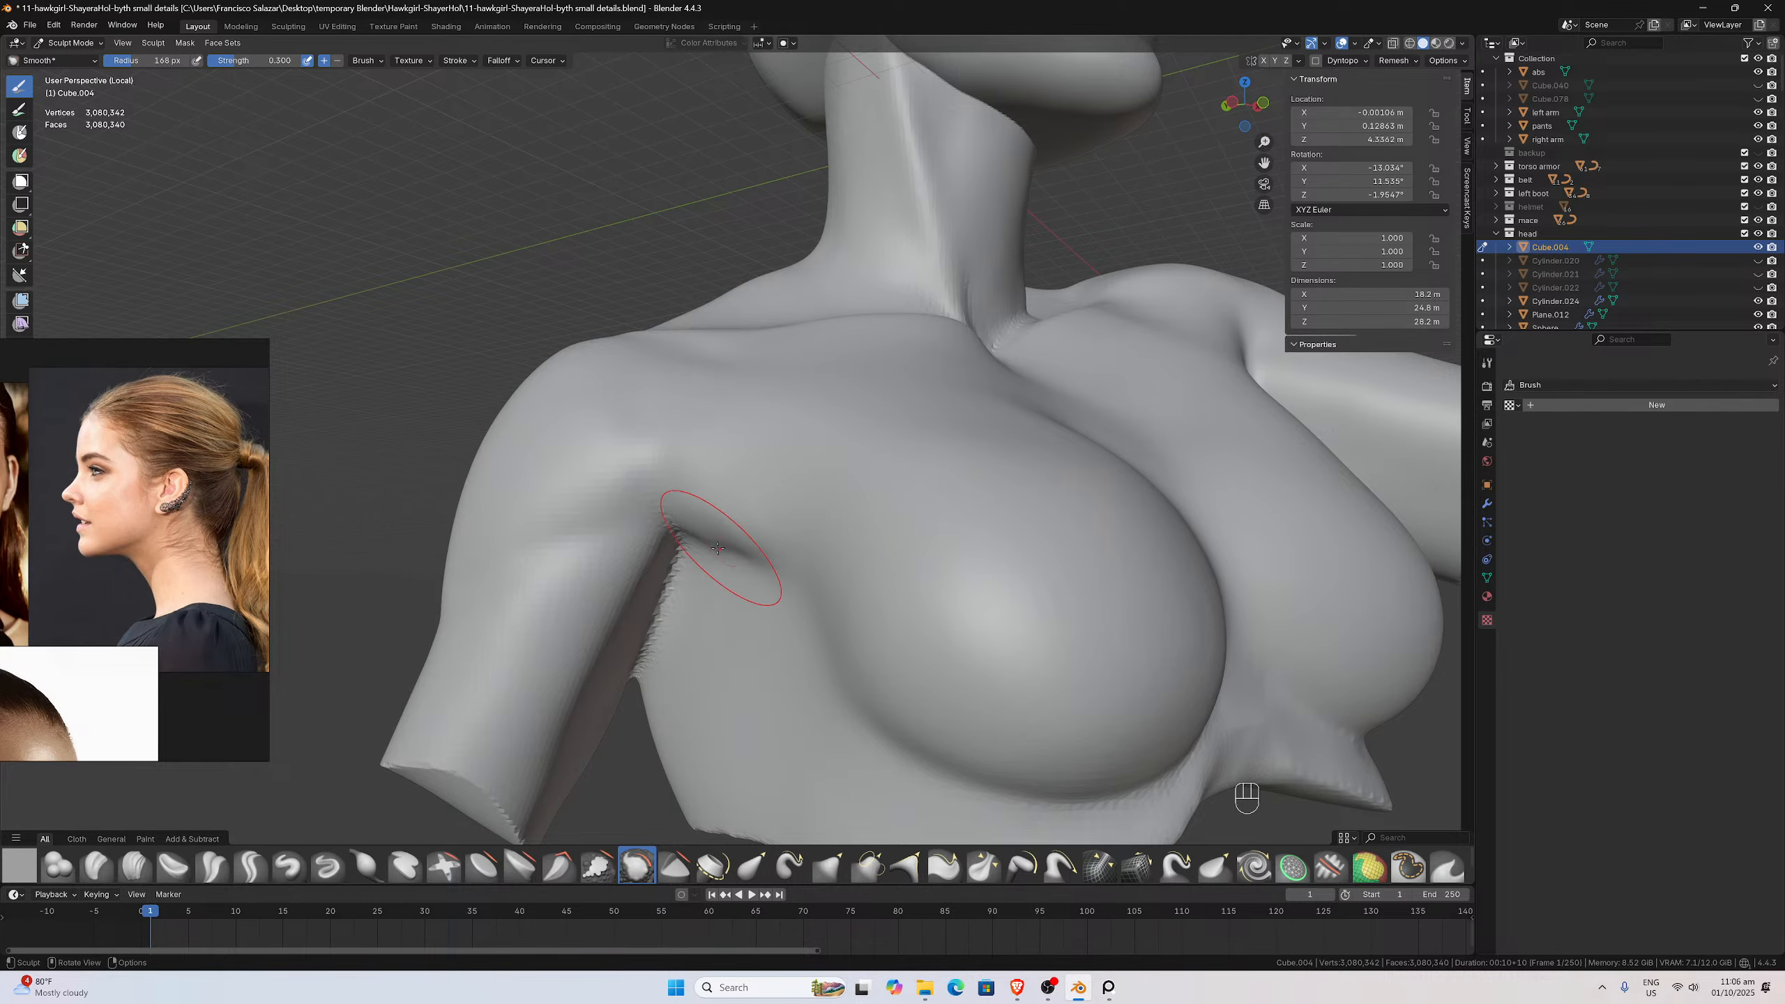
Smooth the front of the right shoulder and upper arm, and the torso side below the right armpit
left_click_drag(638, 517, 601, 564, "shift")
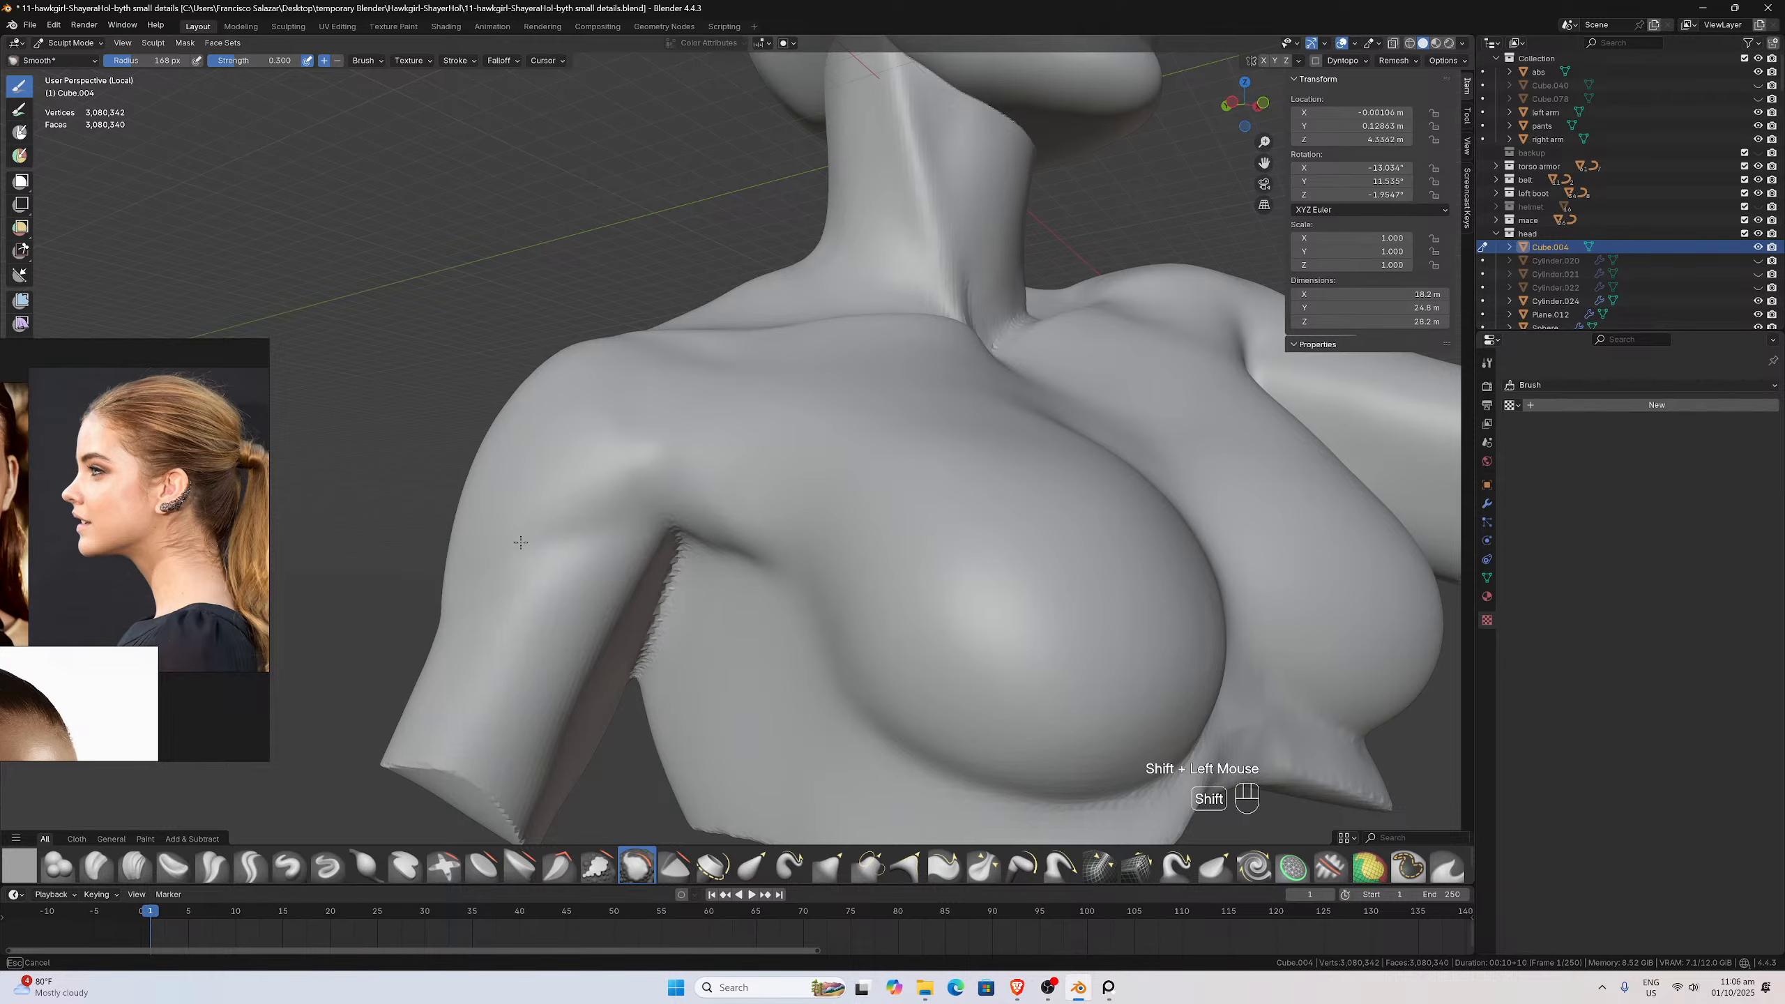
left_click_drag(535, 746, 650, 543, "shift")
middle_click_drag(793, 553, 839, 481)
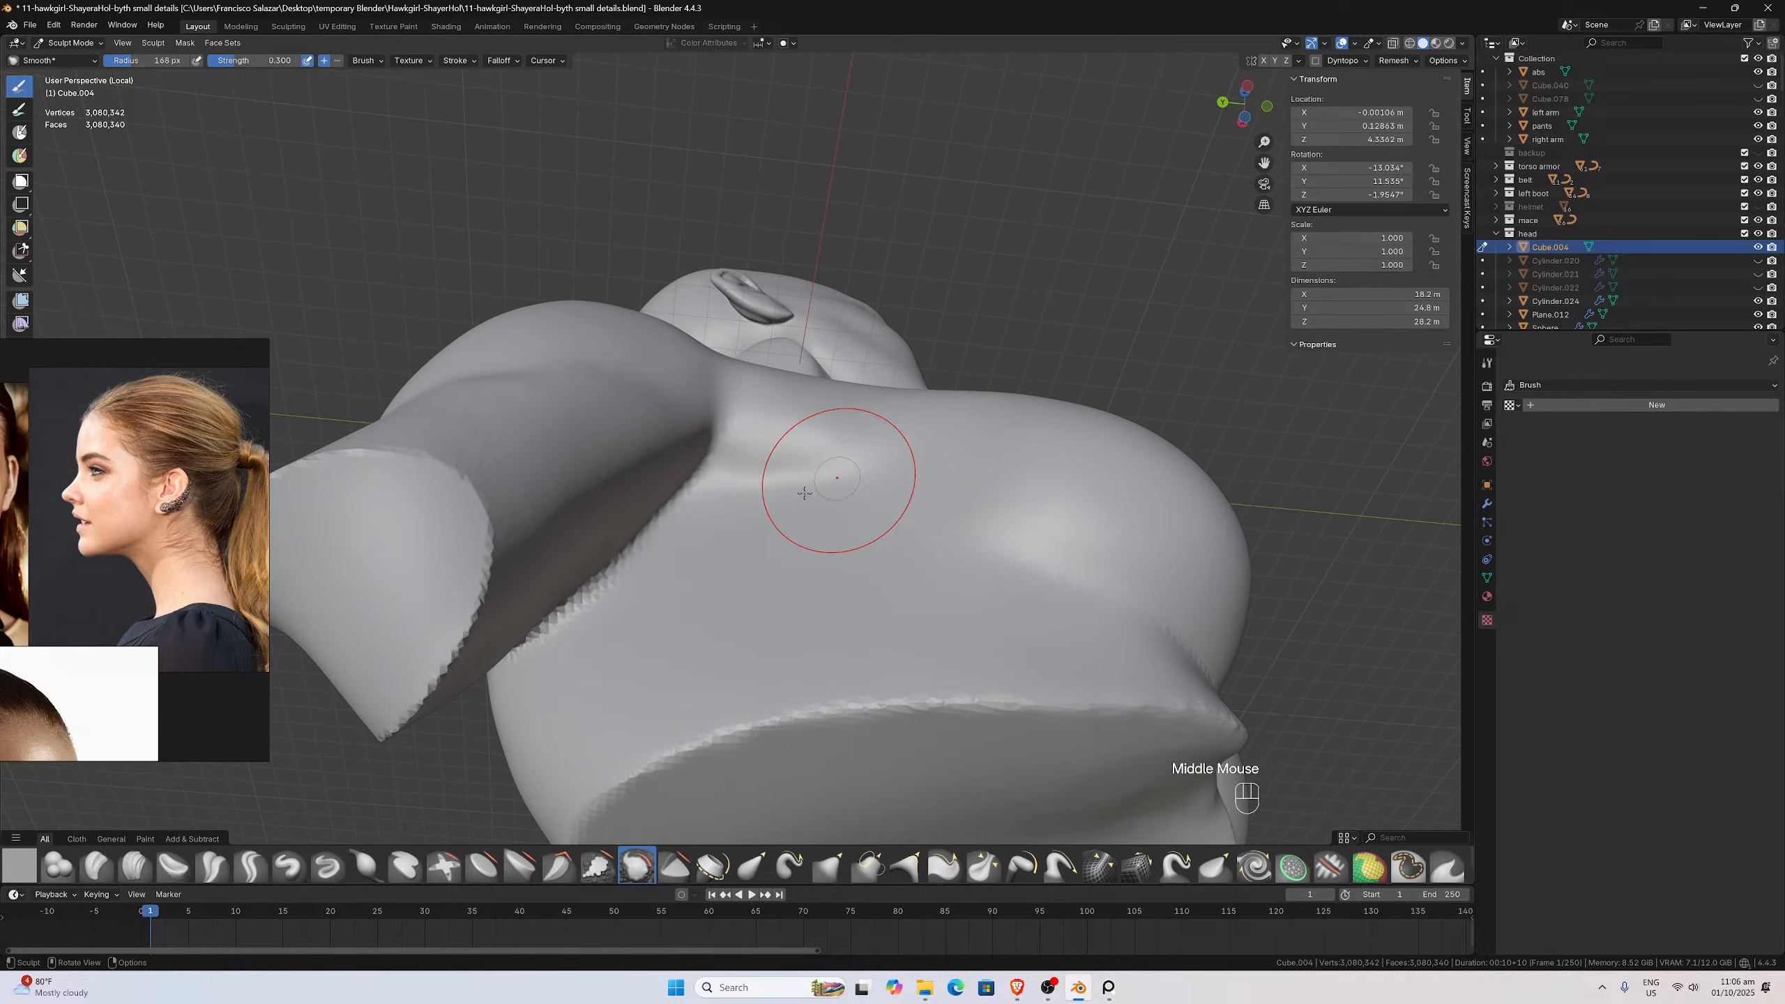
left_click_drag(839, 481, 656, 599, "shift")
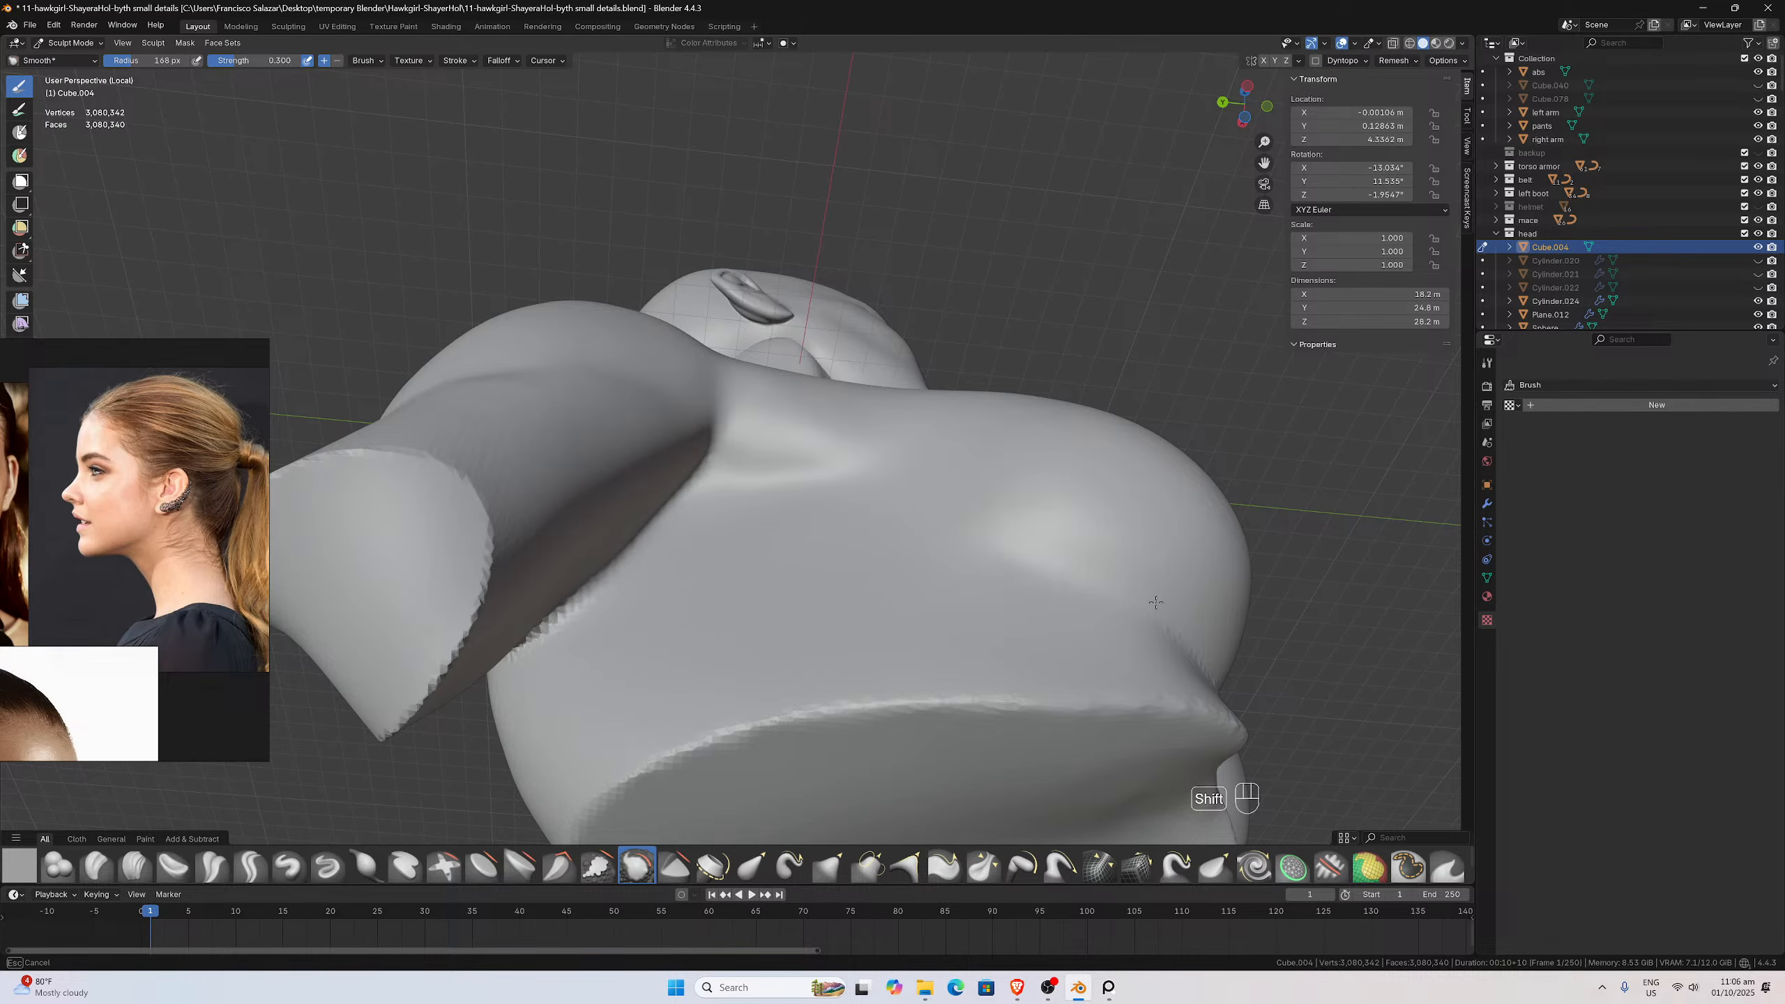
Smooth the underside and front of the right breast, including the fold where it meets the ribs
middle_click_drag(1194, 578, 1092, 511)
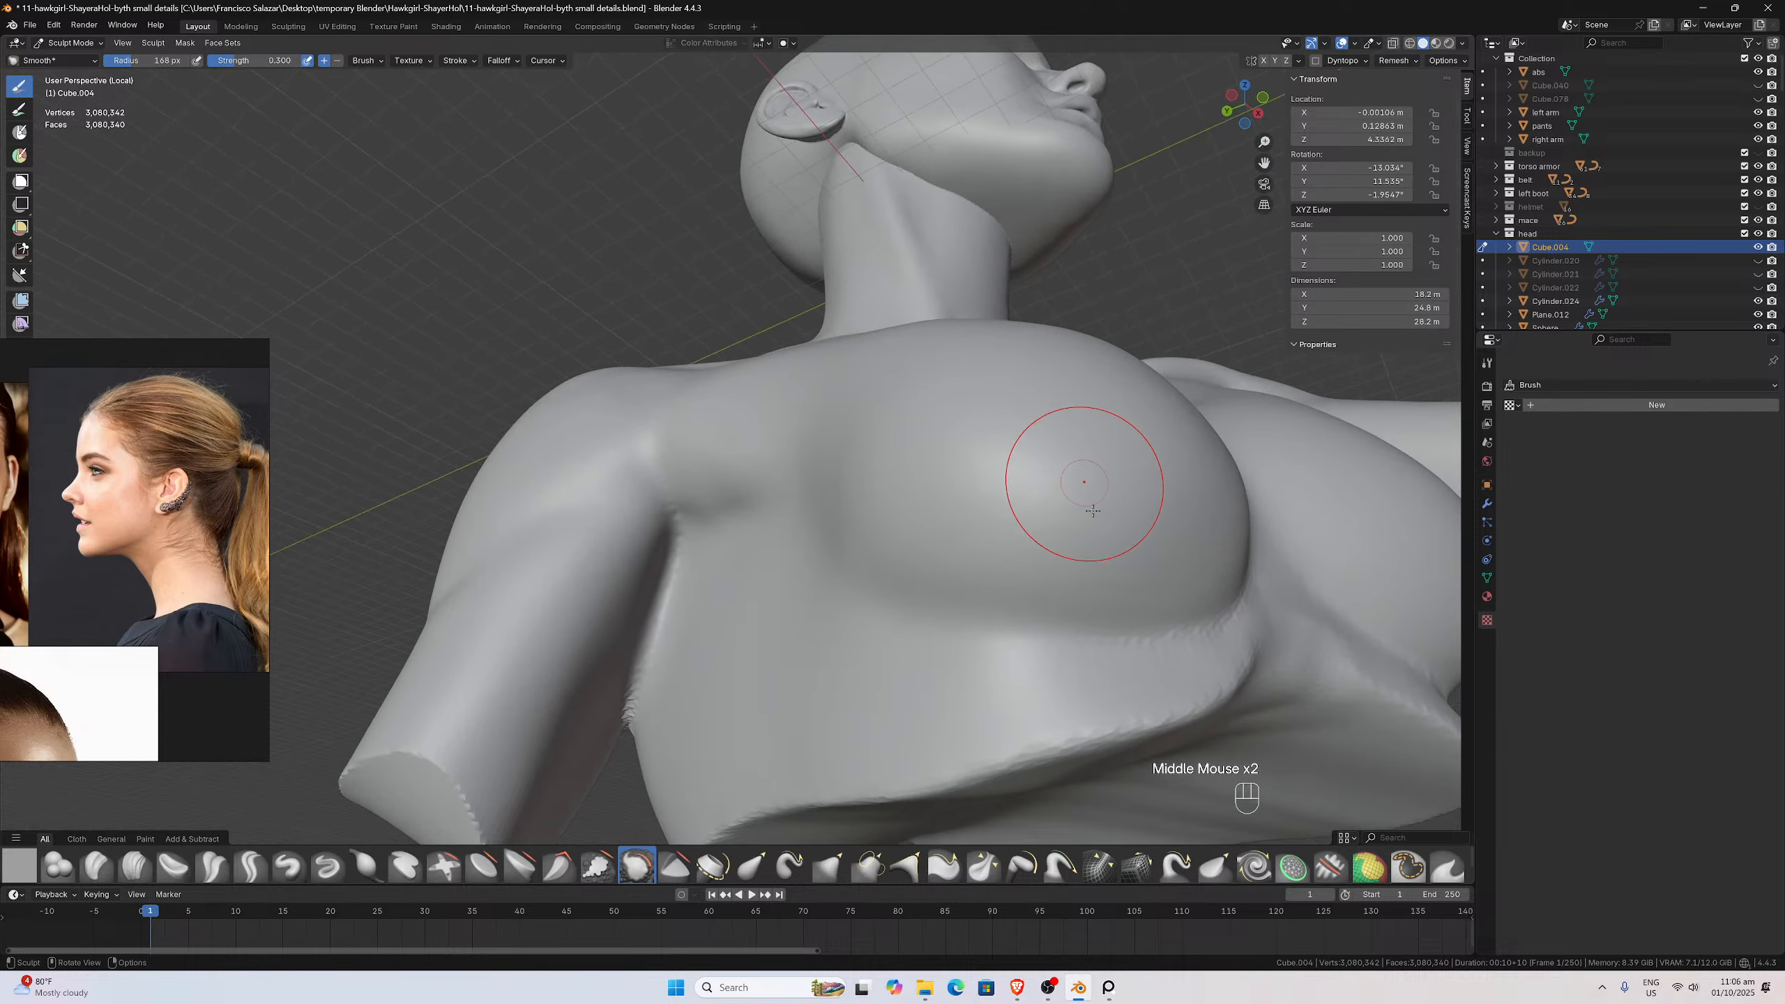
left_click_drag(1092, 511, 1079, 593, "shift")
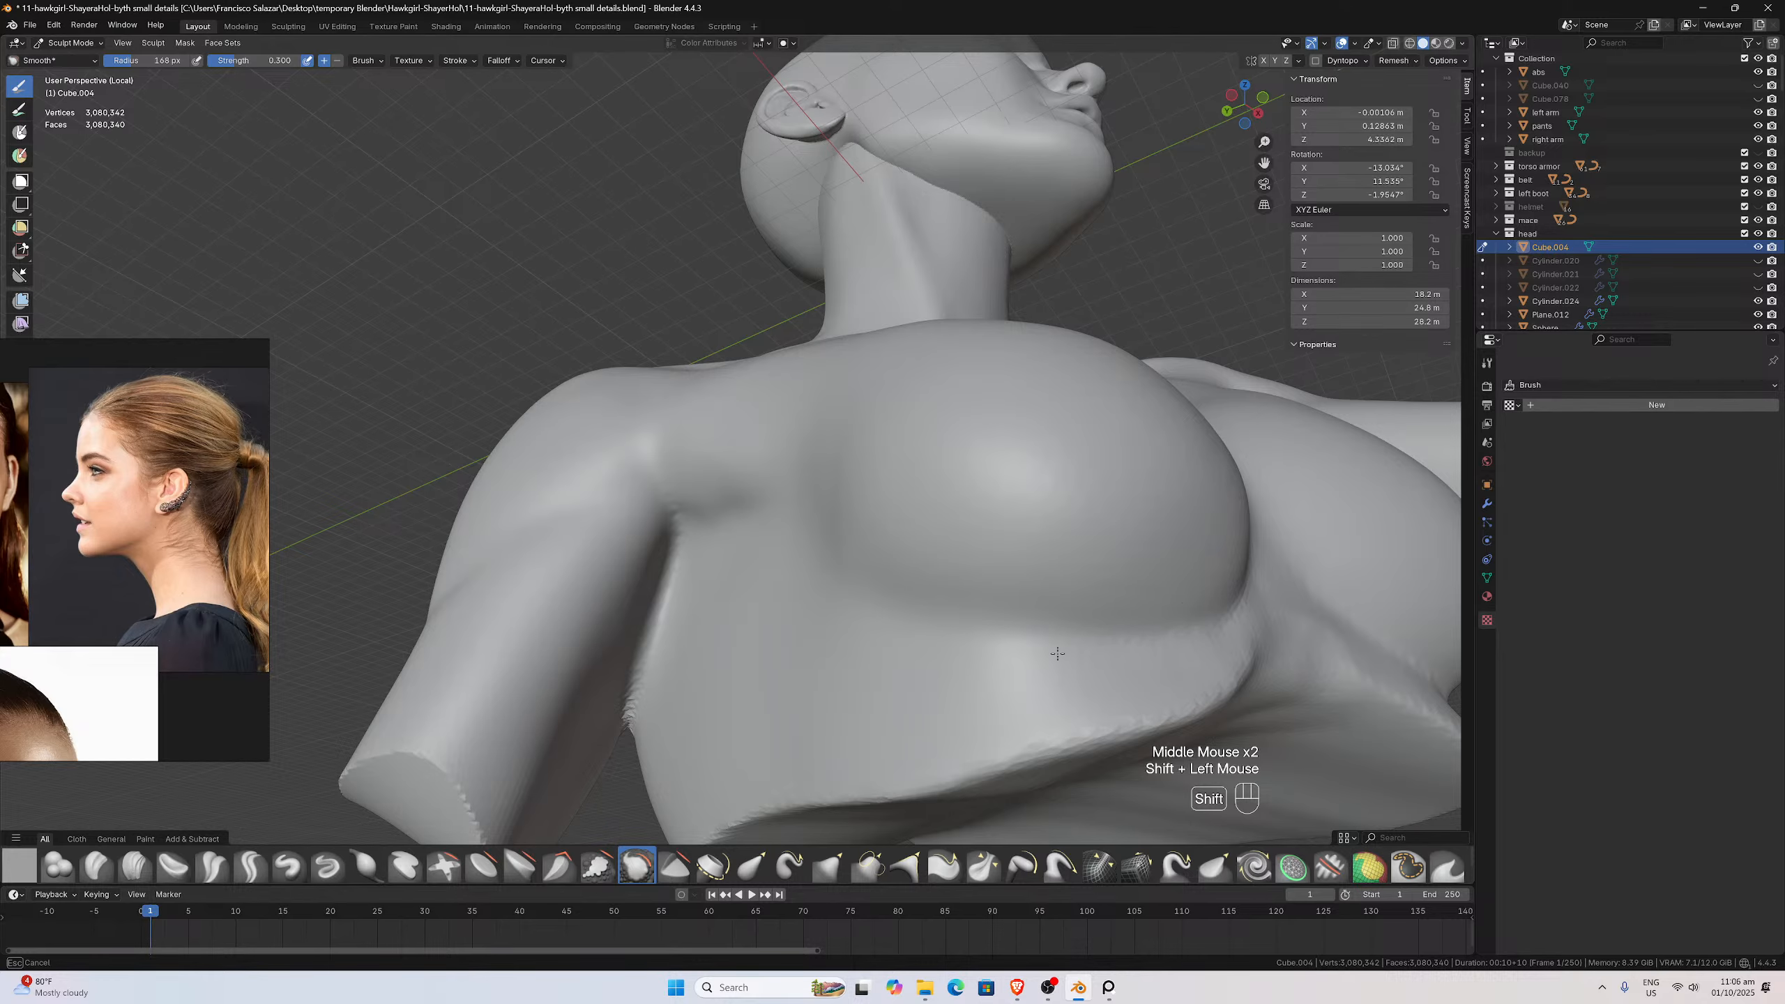
left_click_drag(1058, 653, 1010, 504, "shift")
left_click_drag(877, 463, 1010, 480, "shift")
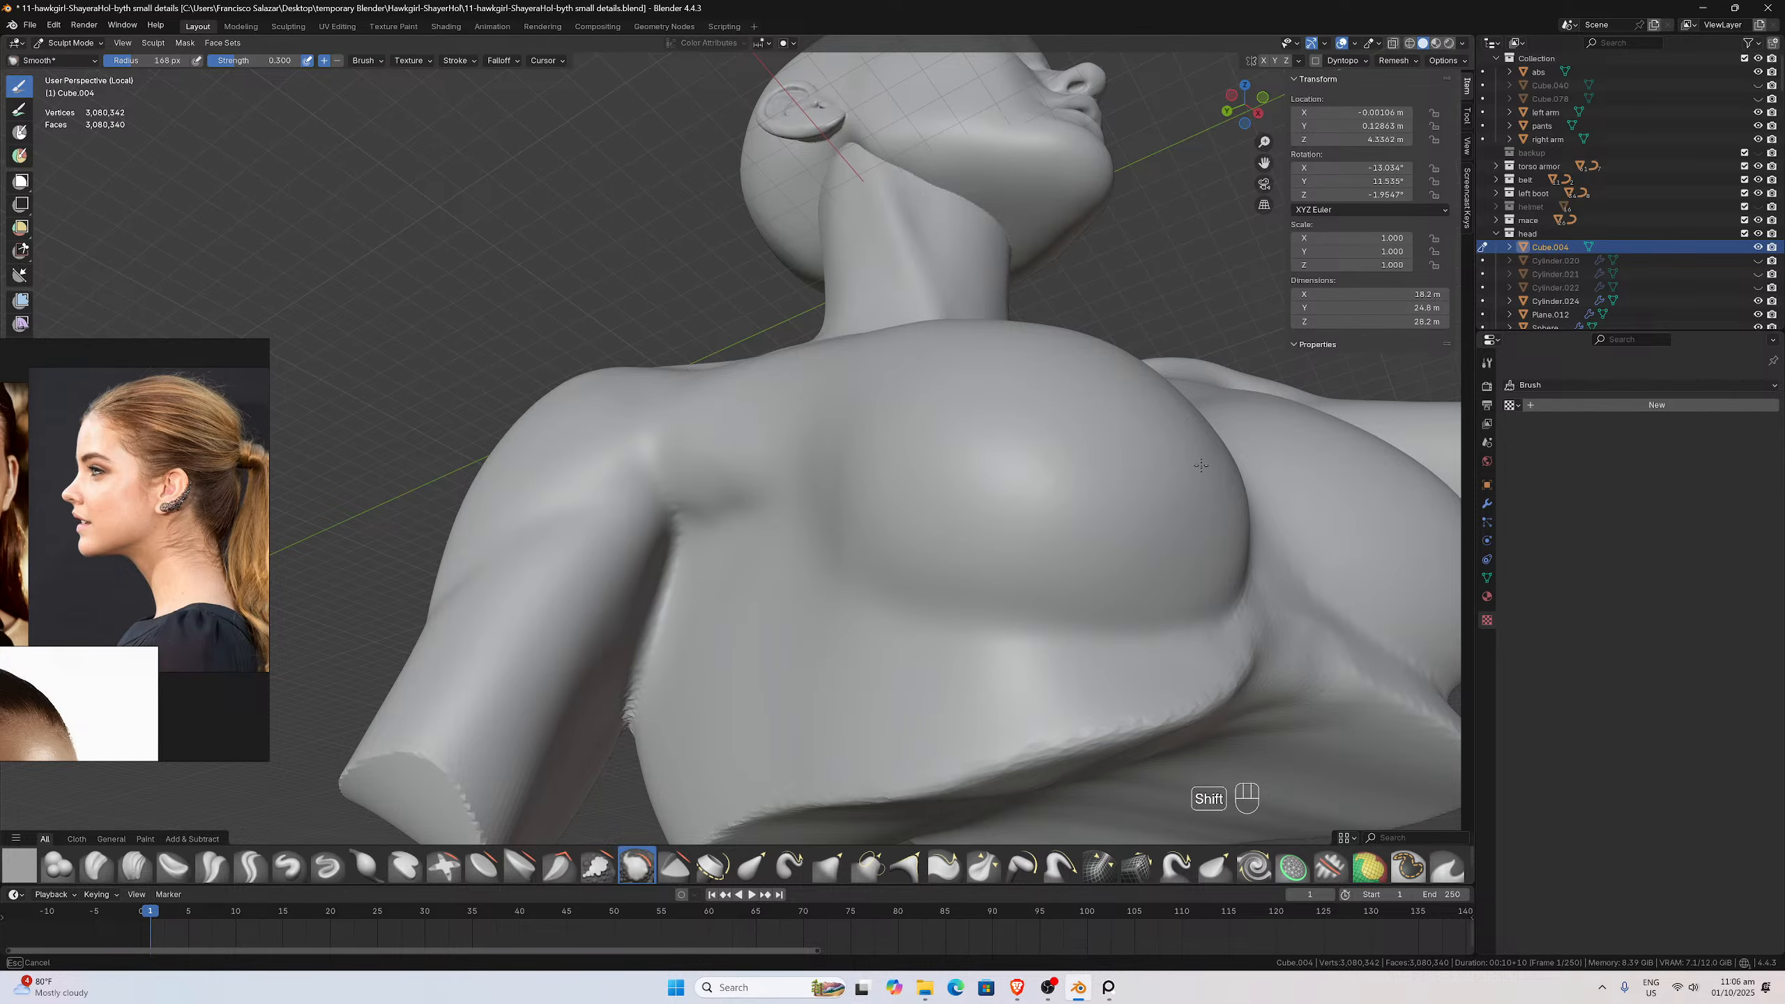
middle_click_drag(1201, 465, 1042, 561)
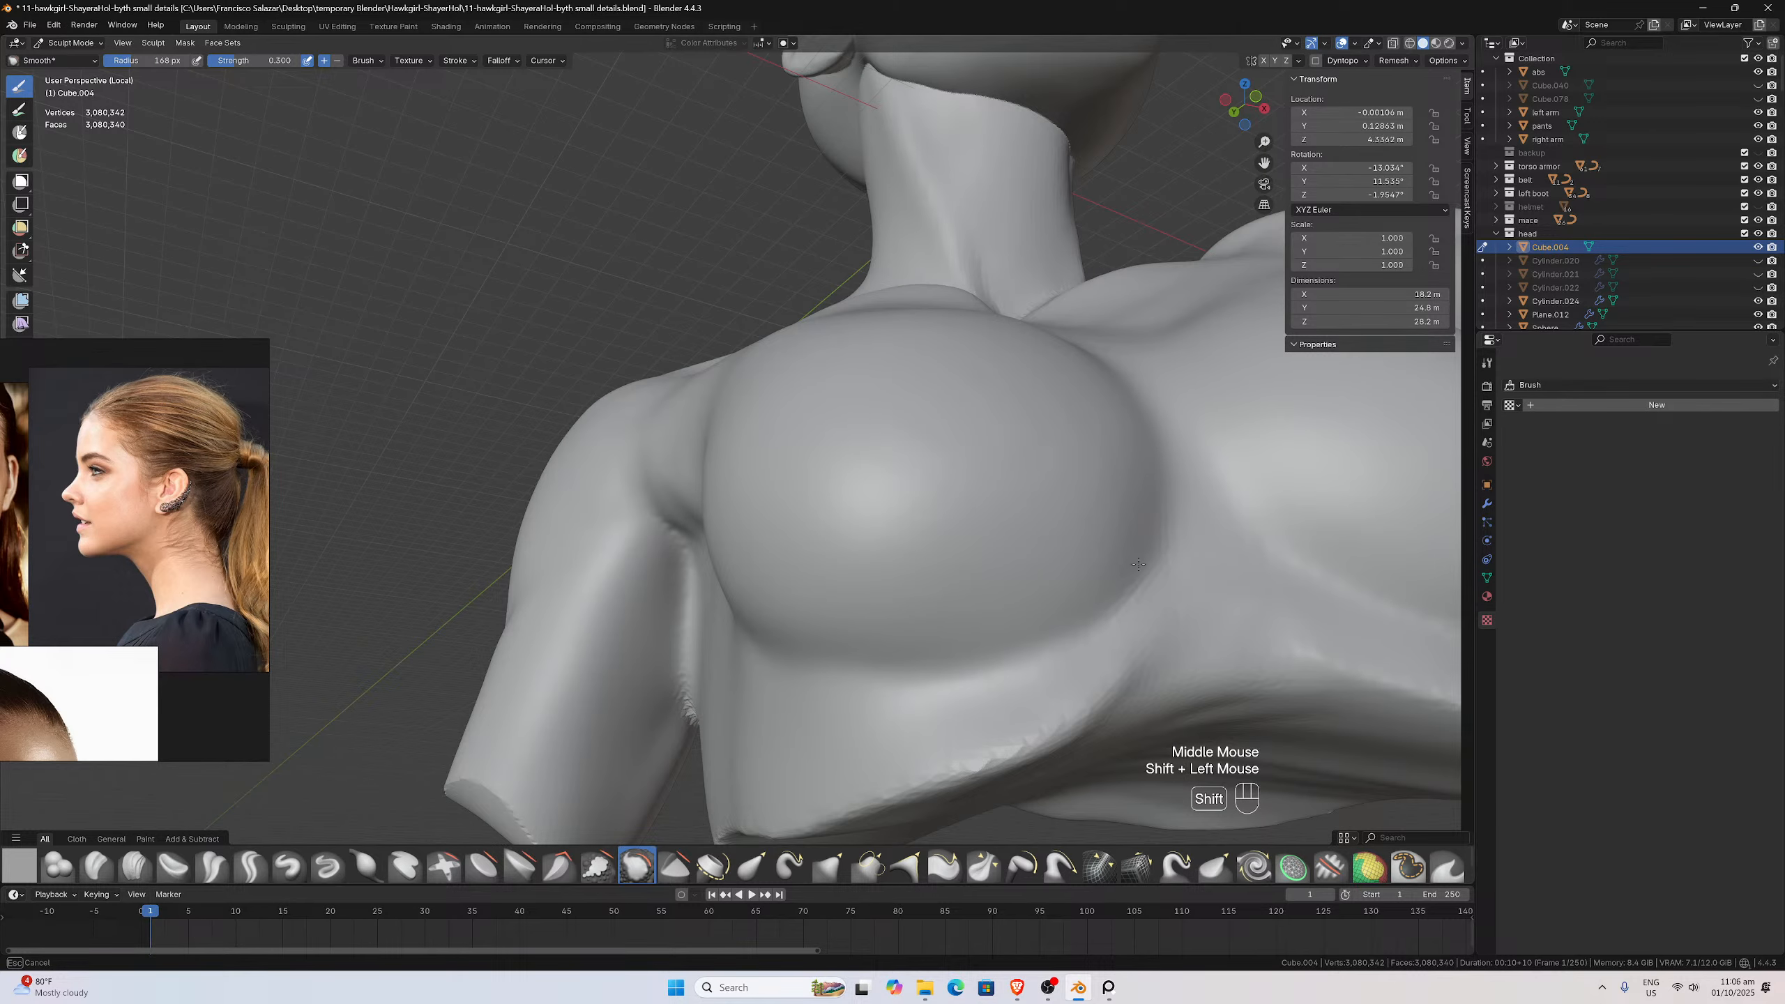
left_click_drag(985, 413, 970, 561, "shift")
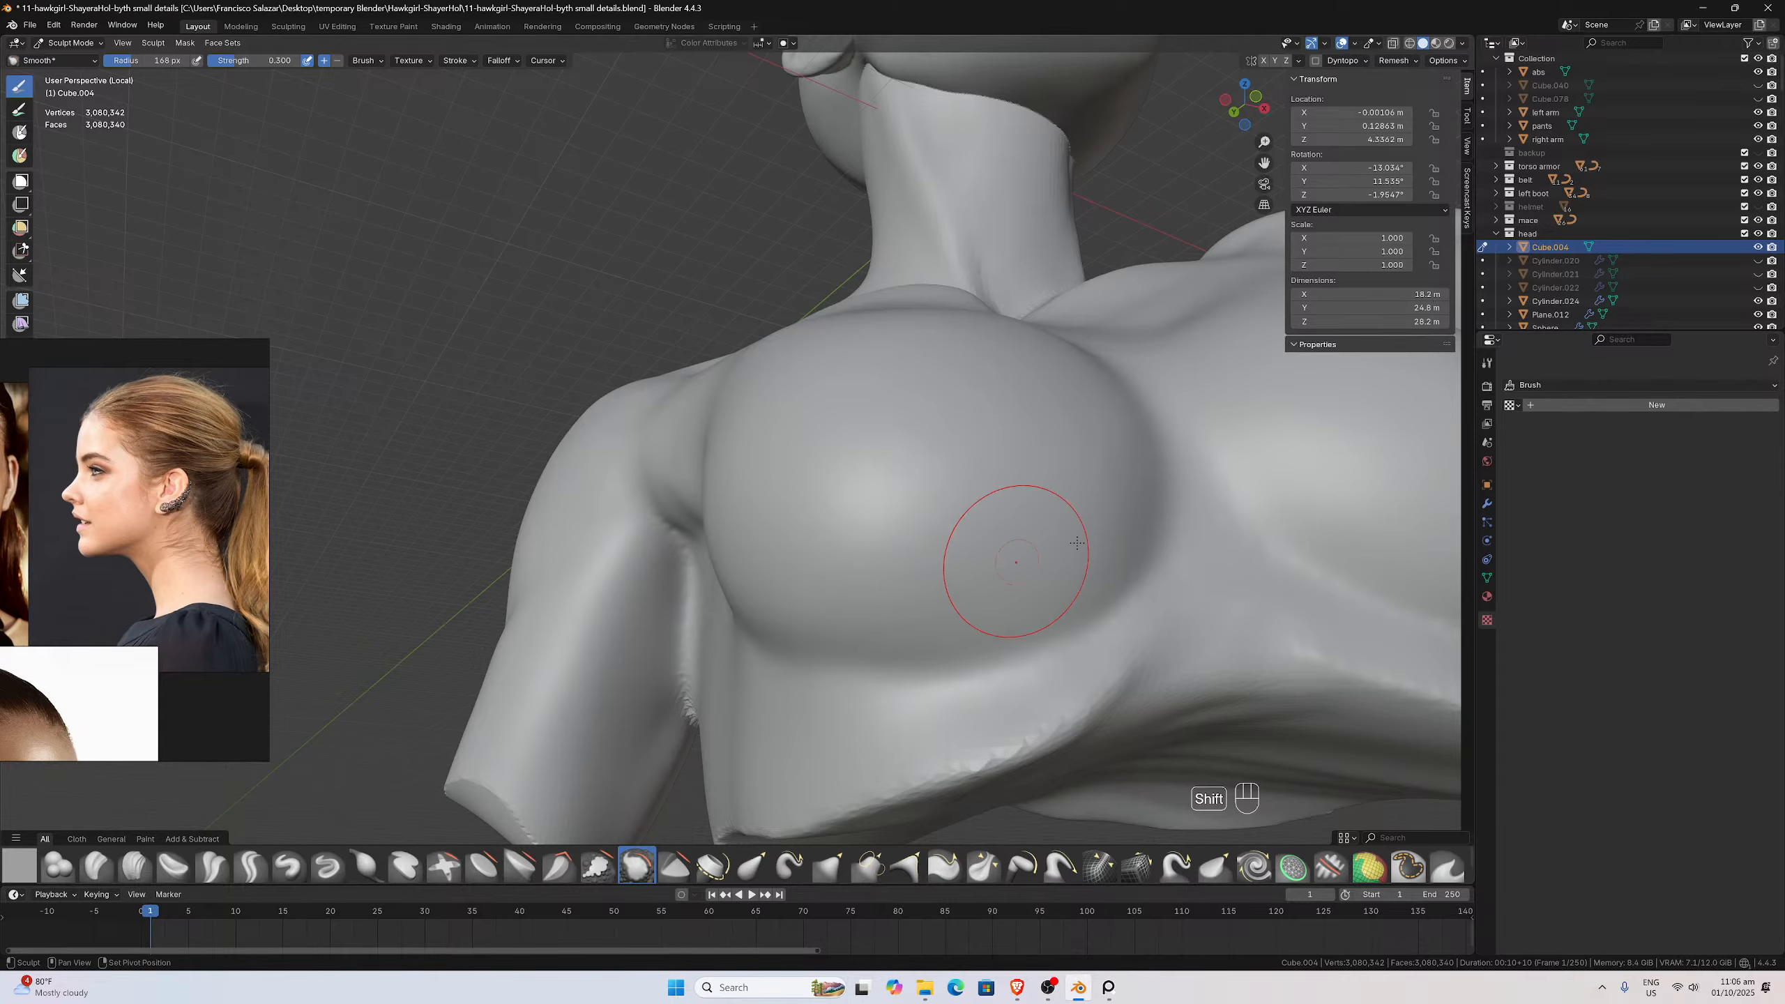
left_click_drag(1081, 552, 989, 629, "shift")
Smooth the inner side of the right upper arm and the jagged crease at the right armpit
middle_click_drag(980, 632, 941, 575)
scroll(942, 575, "down", 1)
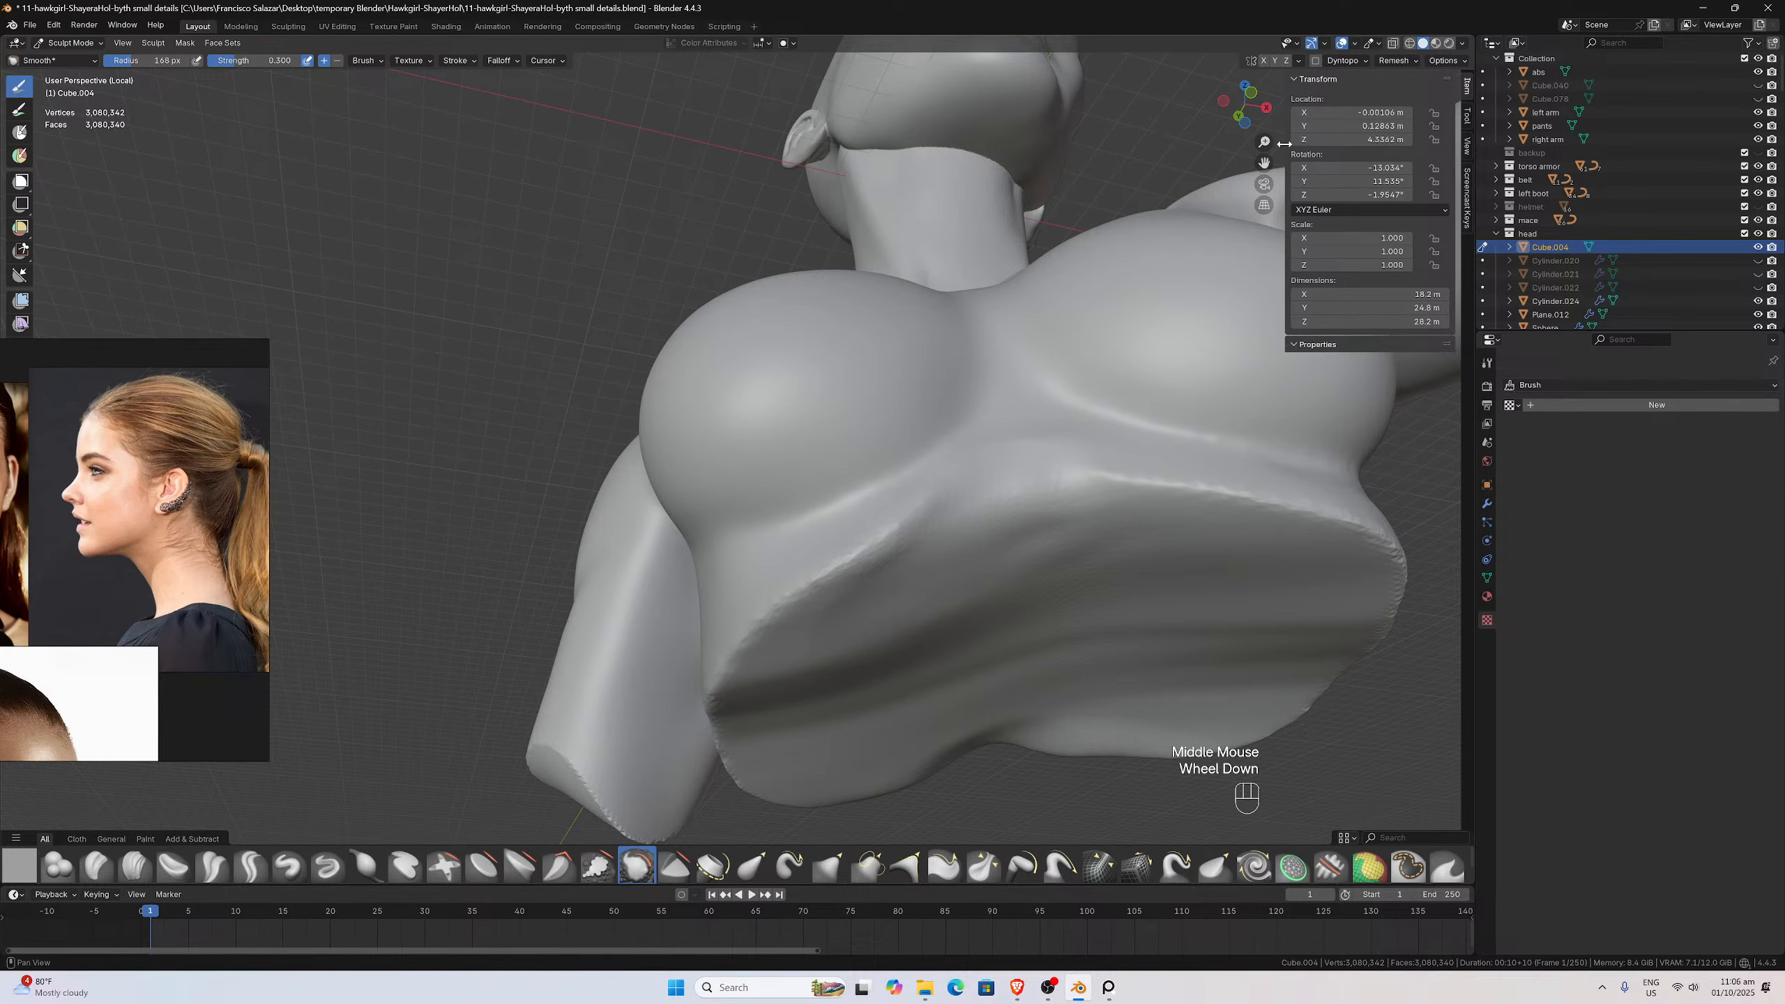
left_click_drag(1264, 141, 1363, 82)
scroll(980, 378, "up", 1)
middle_click_drag(980, 378, 956, 359)
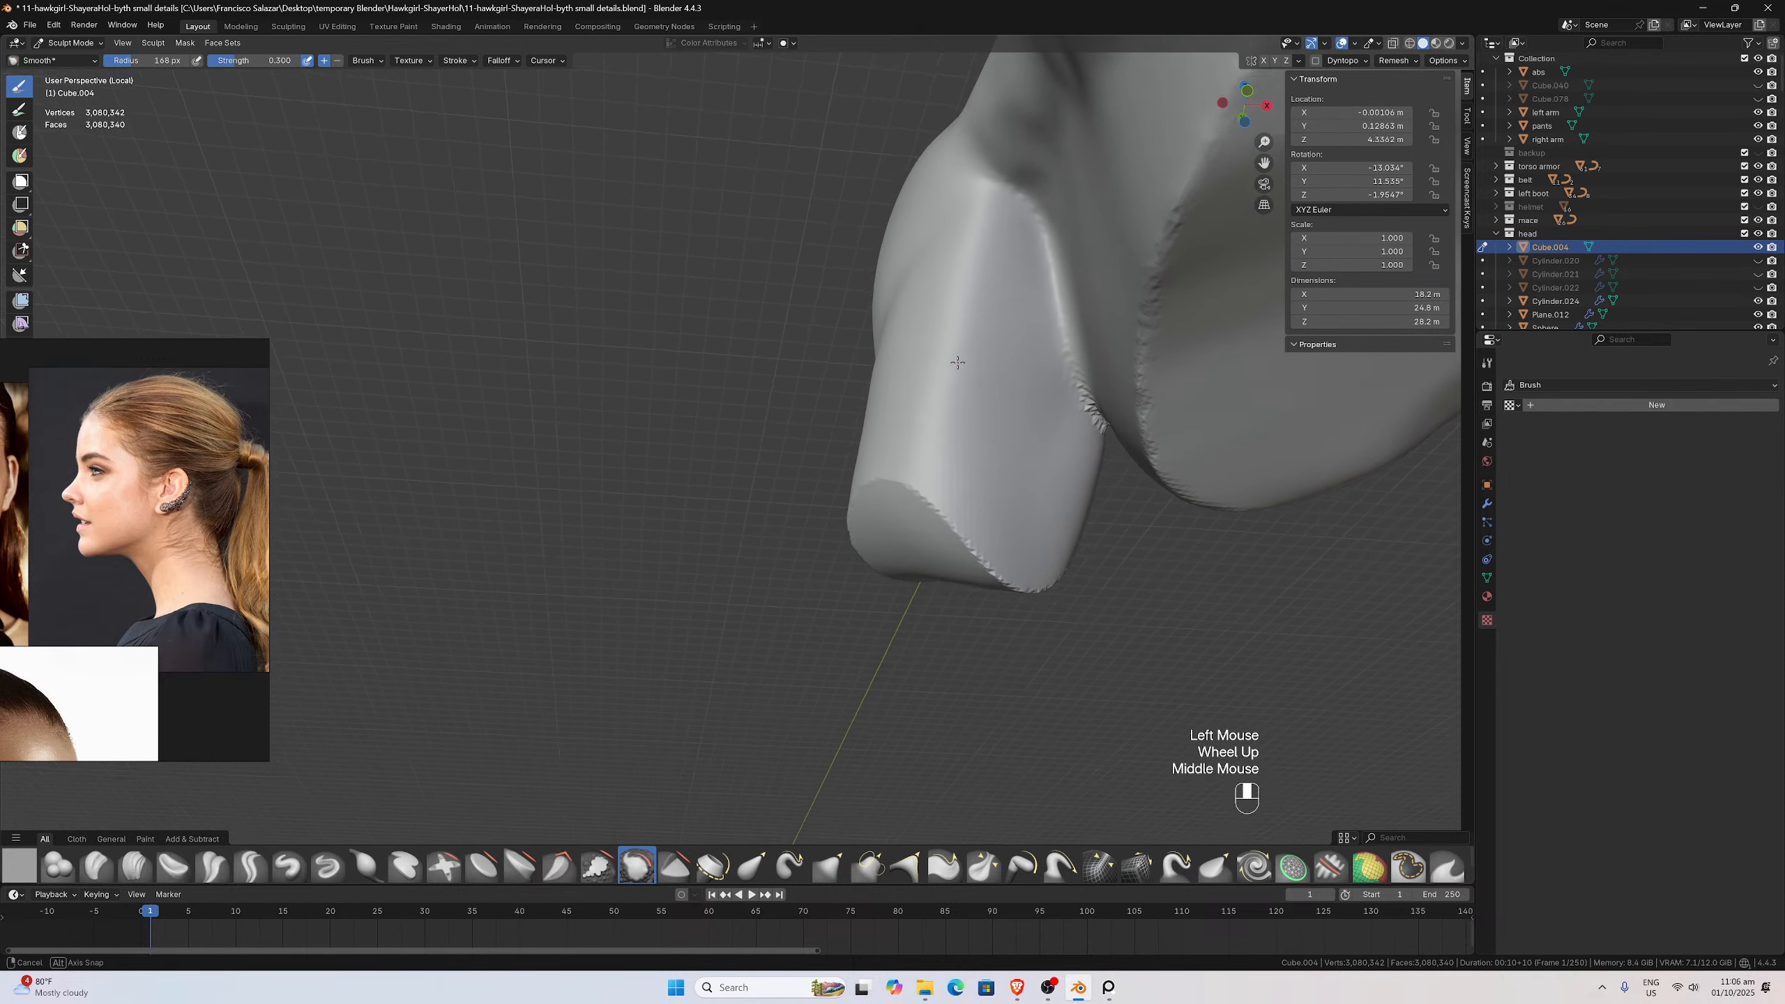
scroll(957, 359, "up", 2)
left_click_drag(1047, 398, 1052, 497, "shift")
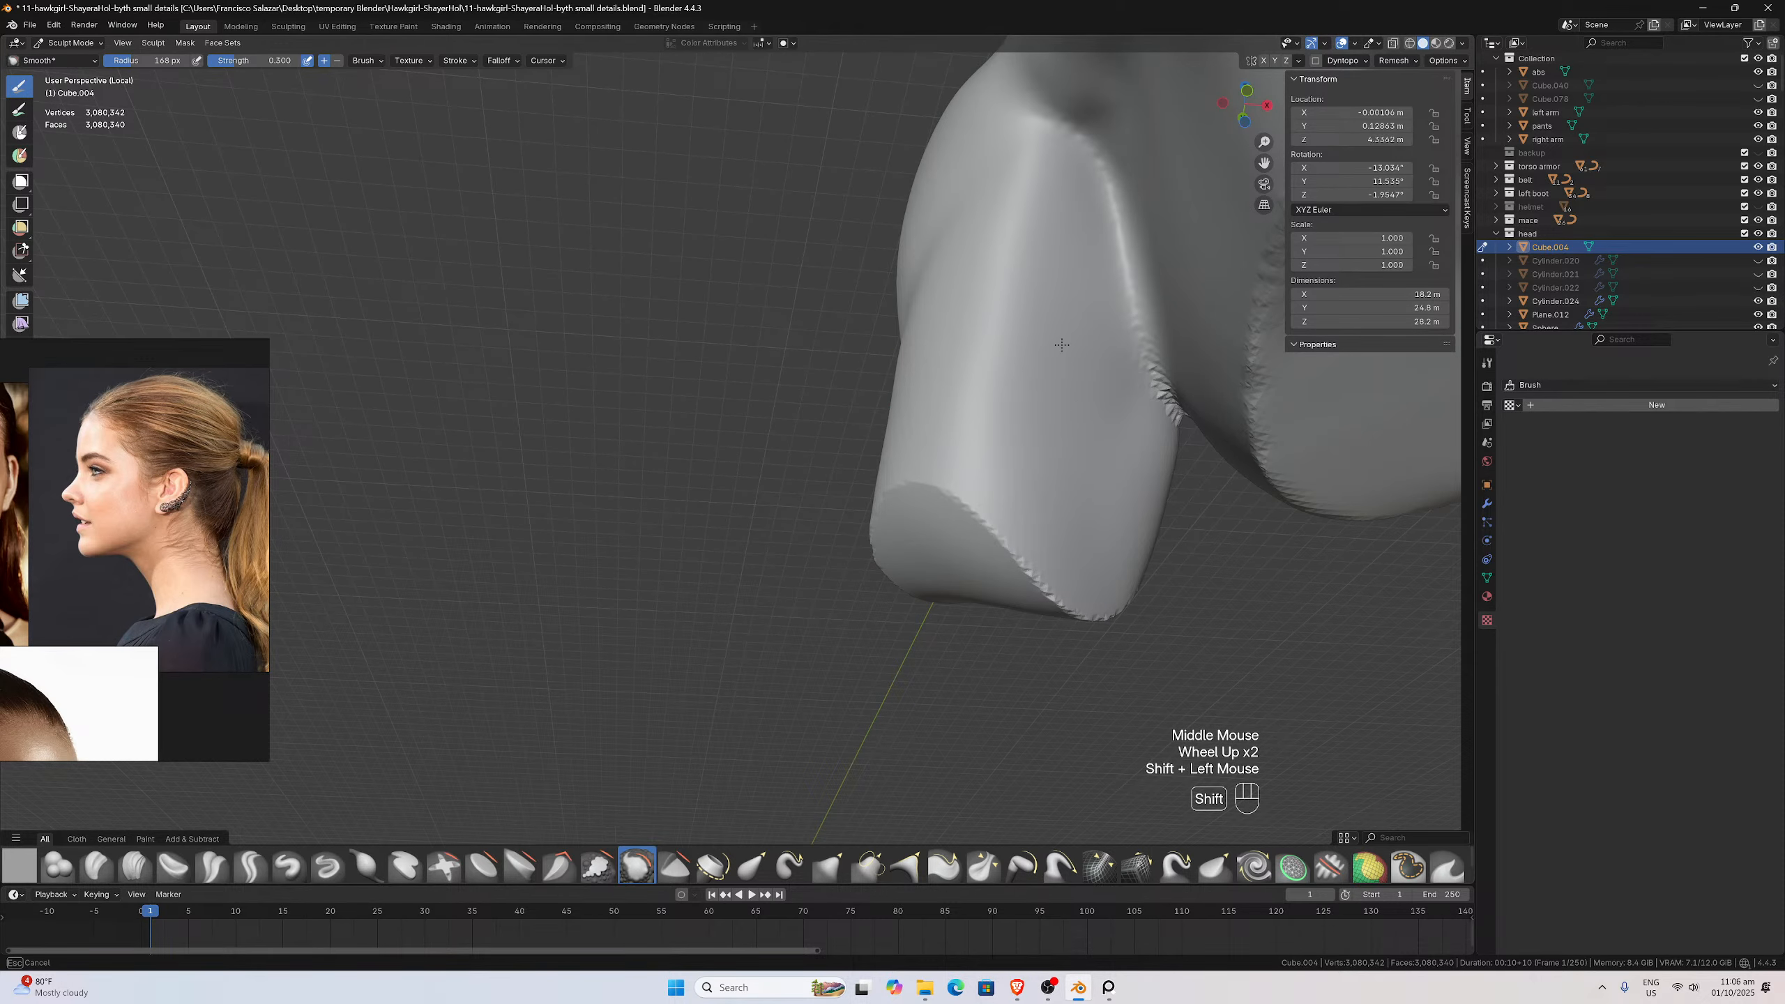
left_click_drag(1130, 379, 1177, 420, "shift")
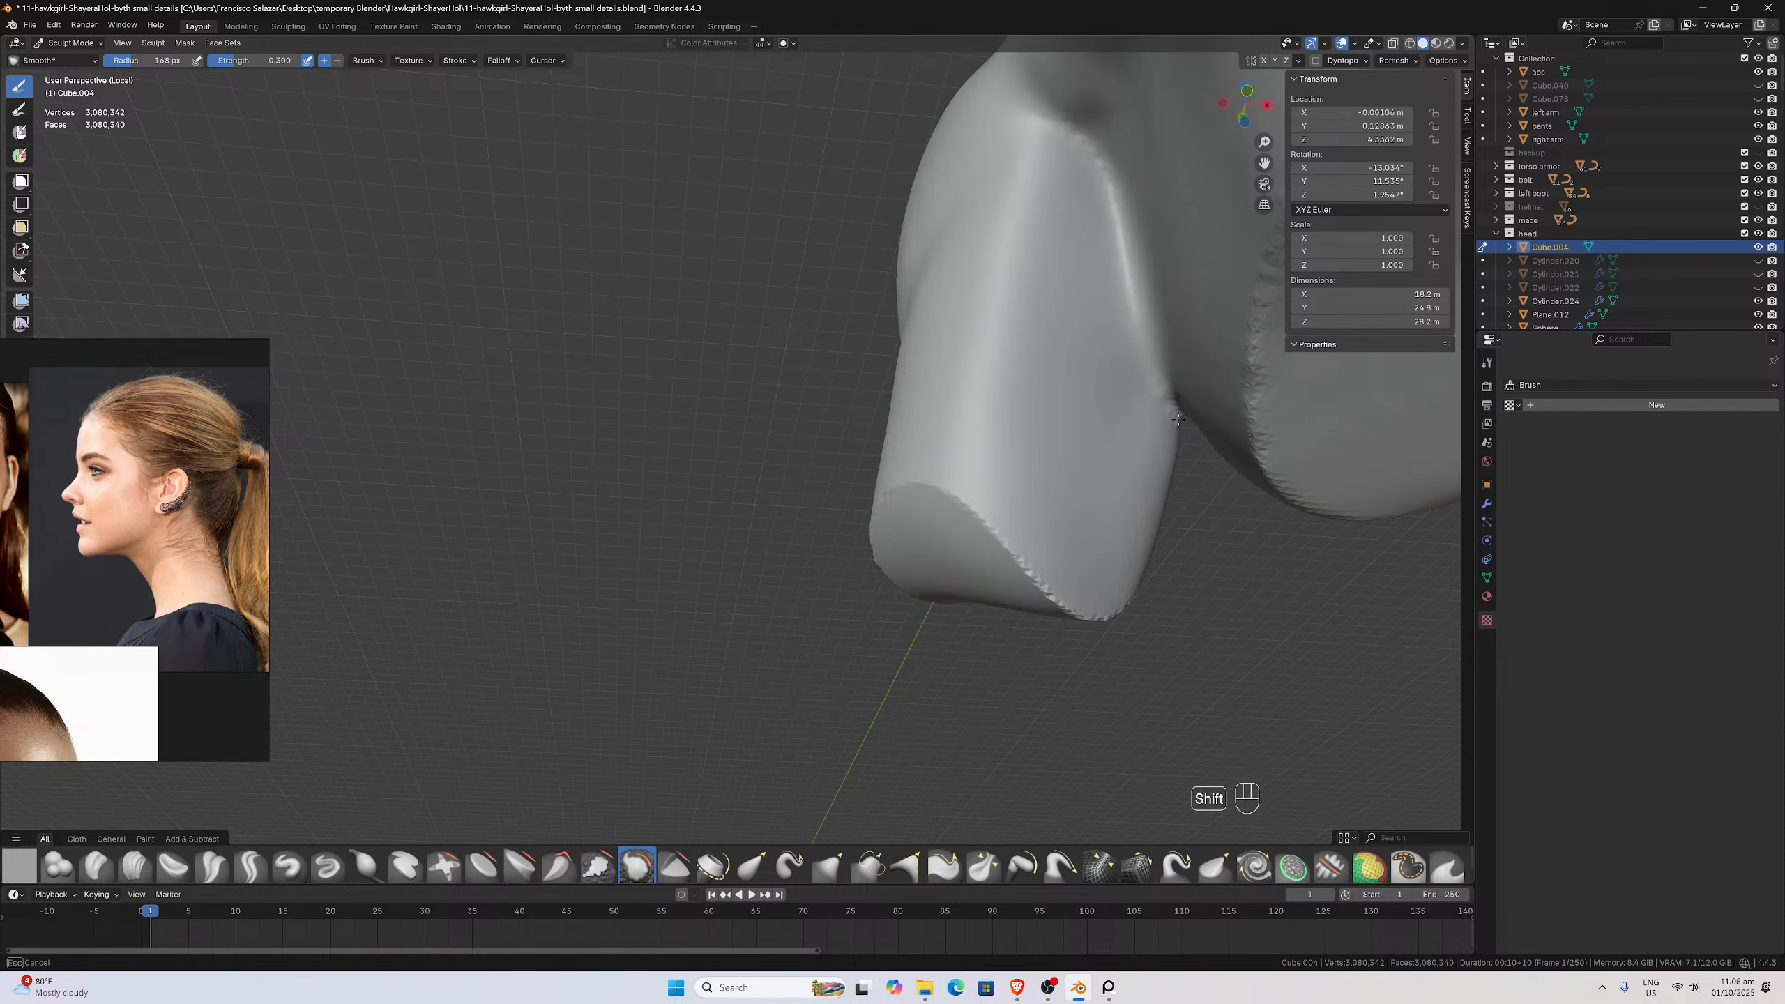
Smooth the inner side and back of the right upper arm near its cut end, up towards the armpit
middle_click_drag(1088, 494, 1012, 461)
scroll(1040, 394, "up", 1)
mouse_move(1054, 320)
left_mouse_down("shift")
mouse_move(1029, 318)
mouse_move(1096, 303)
left_mouse_up("shift")
middle_click_drag(1153, 282, 1085, 299)
left_click_drag(1011, 251, 956, 228, "shift")
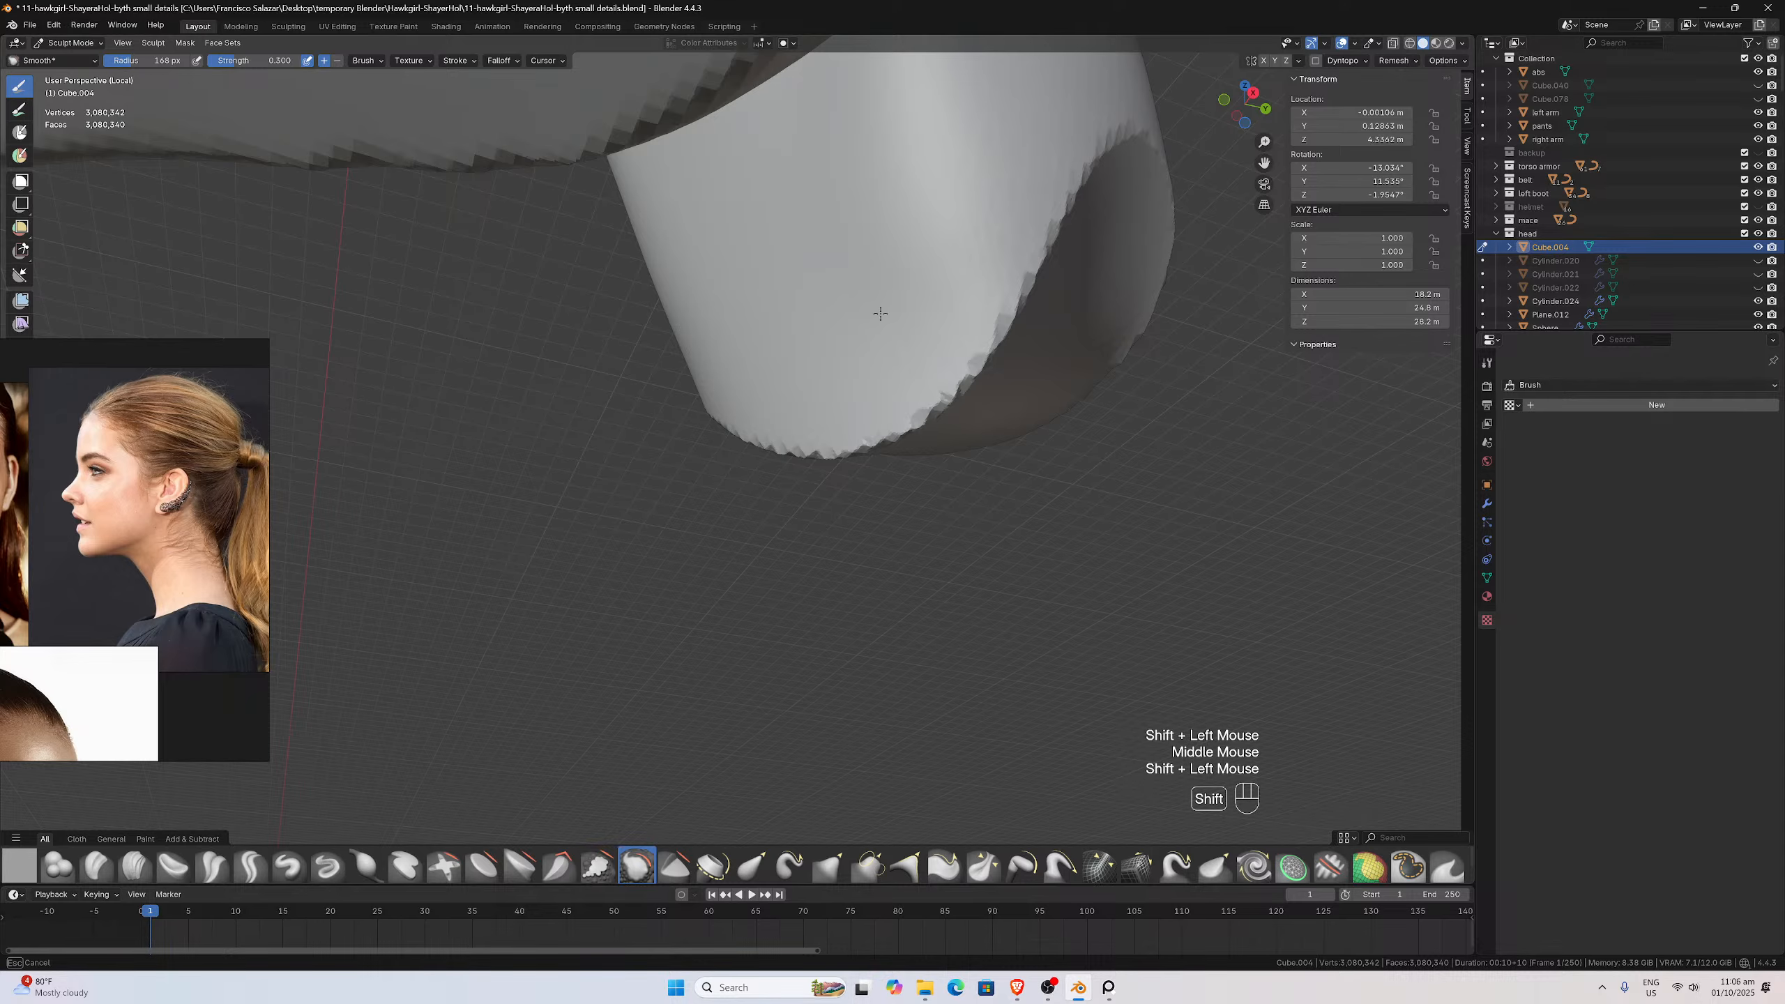
scroll(812, 299, "down", 2)
middle_click_drag(828, 299, 756, 319)
left_click_drag(756, 319, 635, 267, "shift")
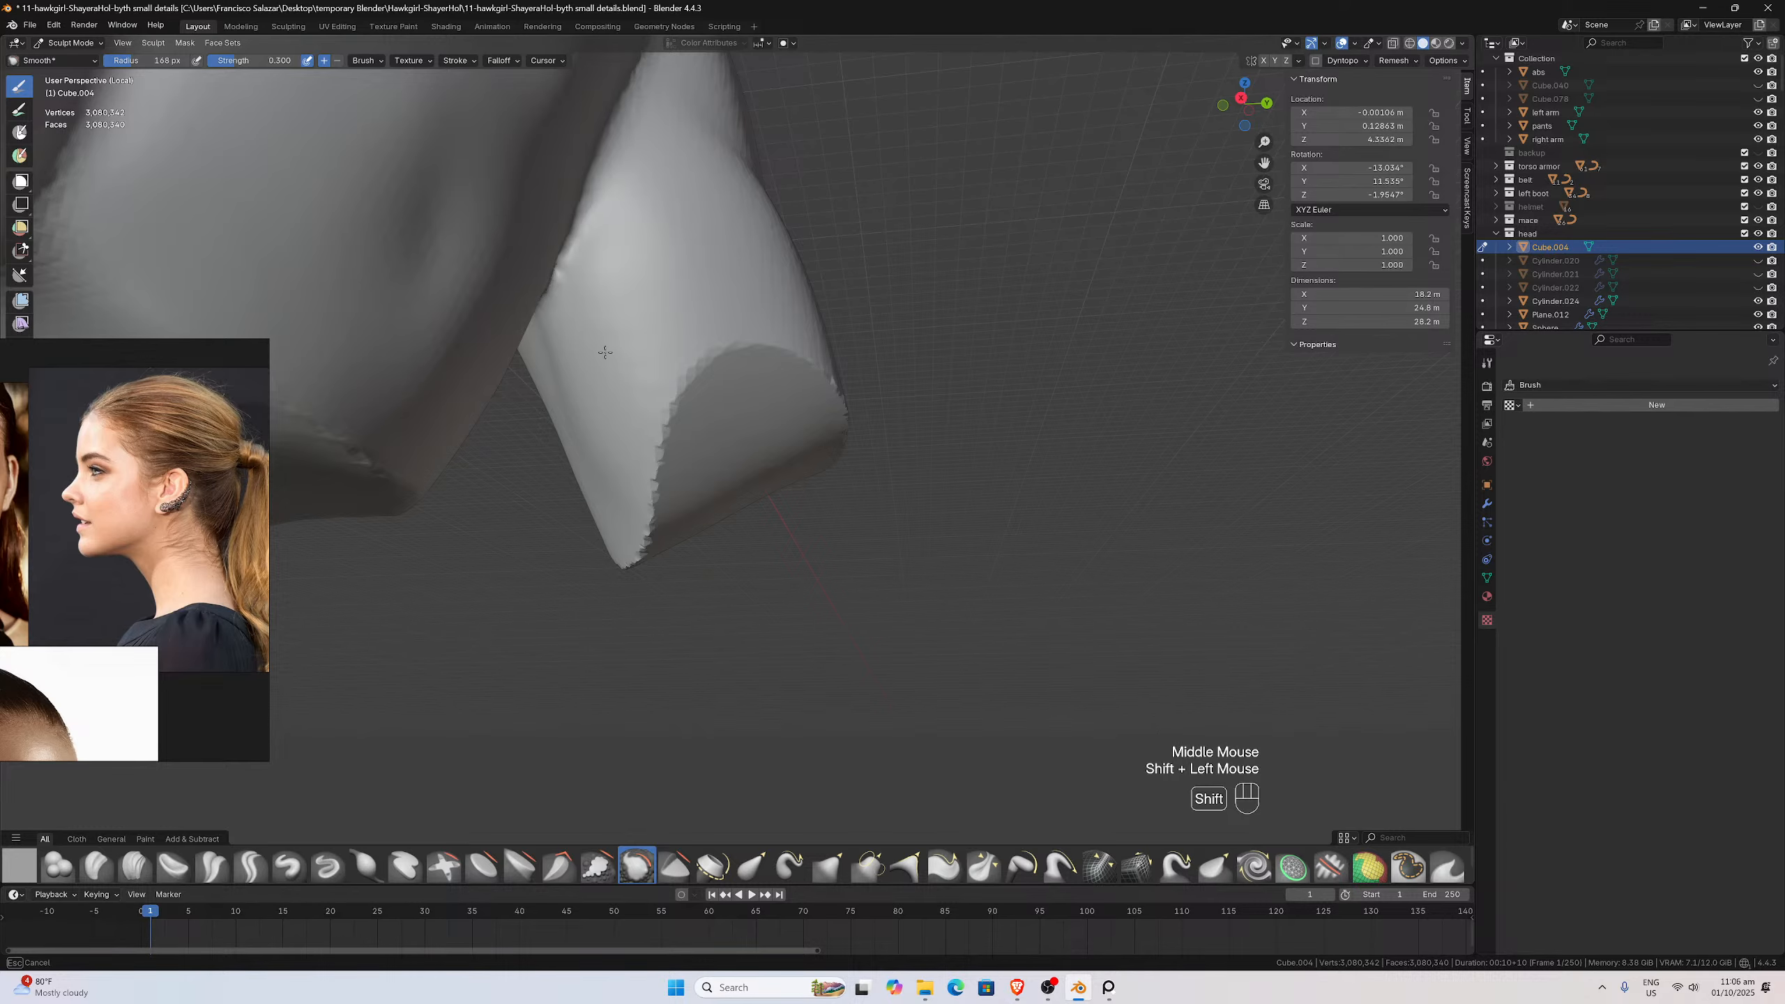
middle_click_drag(577, 259, 518, 268)
left_click_drag(518, 267, 497, 331, "shift")
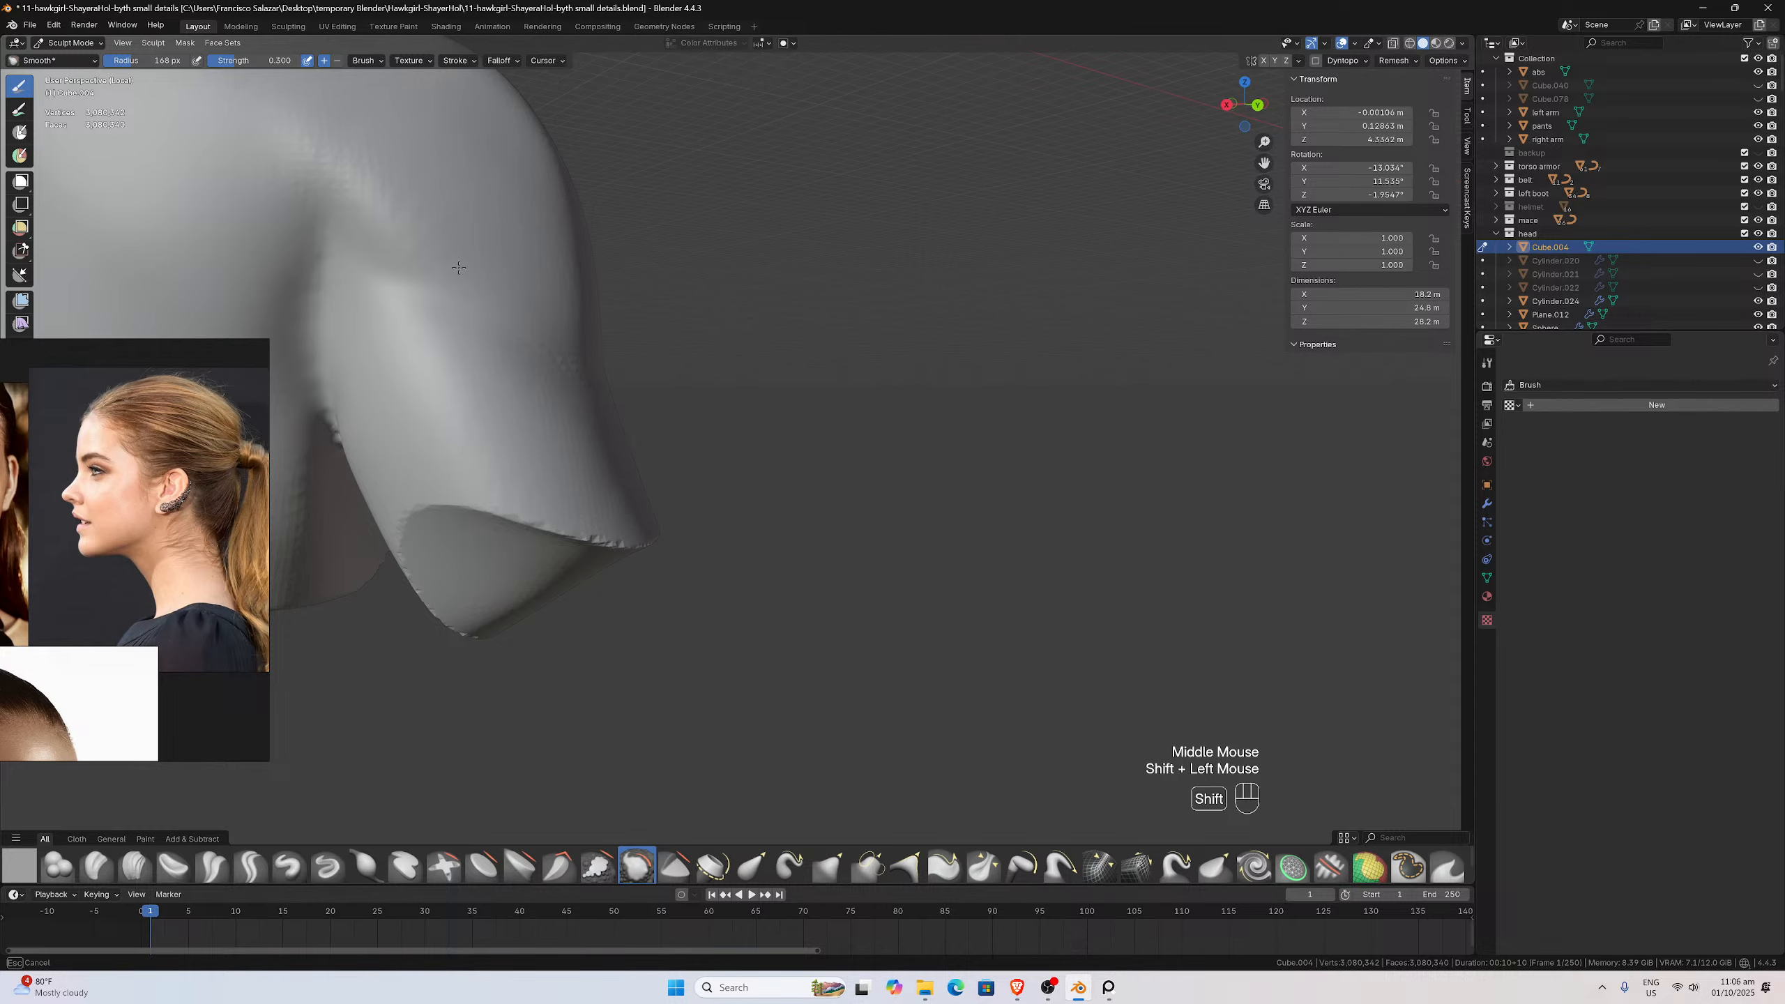
Smooth the outer side of the right upper arm from below the shoulder muscle down to the cut end
middle_click_drag(458, 267, 885, 426)
scroll(709, 357, "up", 2)
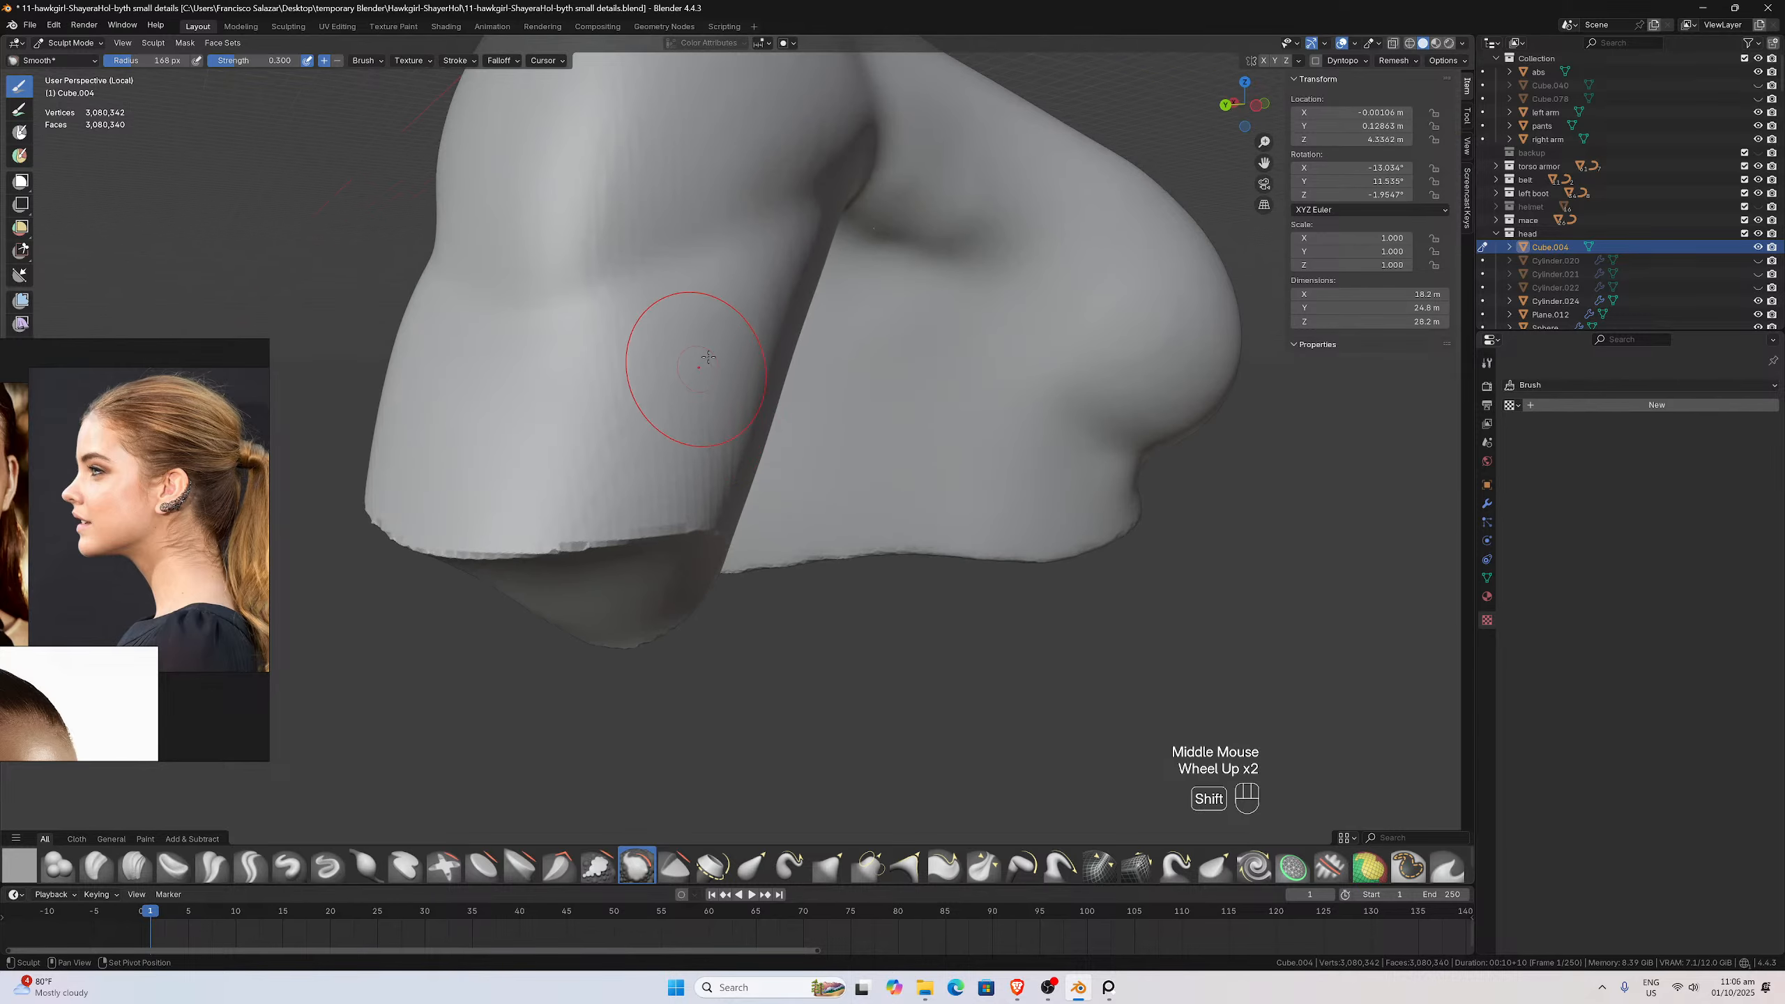
left_click_drag(708, 357, 618, 449, "shift")
mouse_move(806, 279)
left_mouse_down("shift")
mouse_move(558, 338)
mouse_move(596, 333)
left_mouse_up("shift")
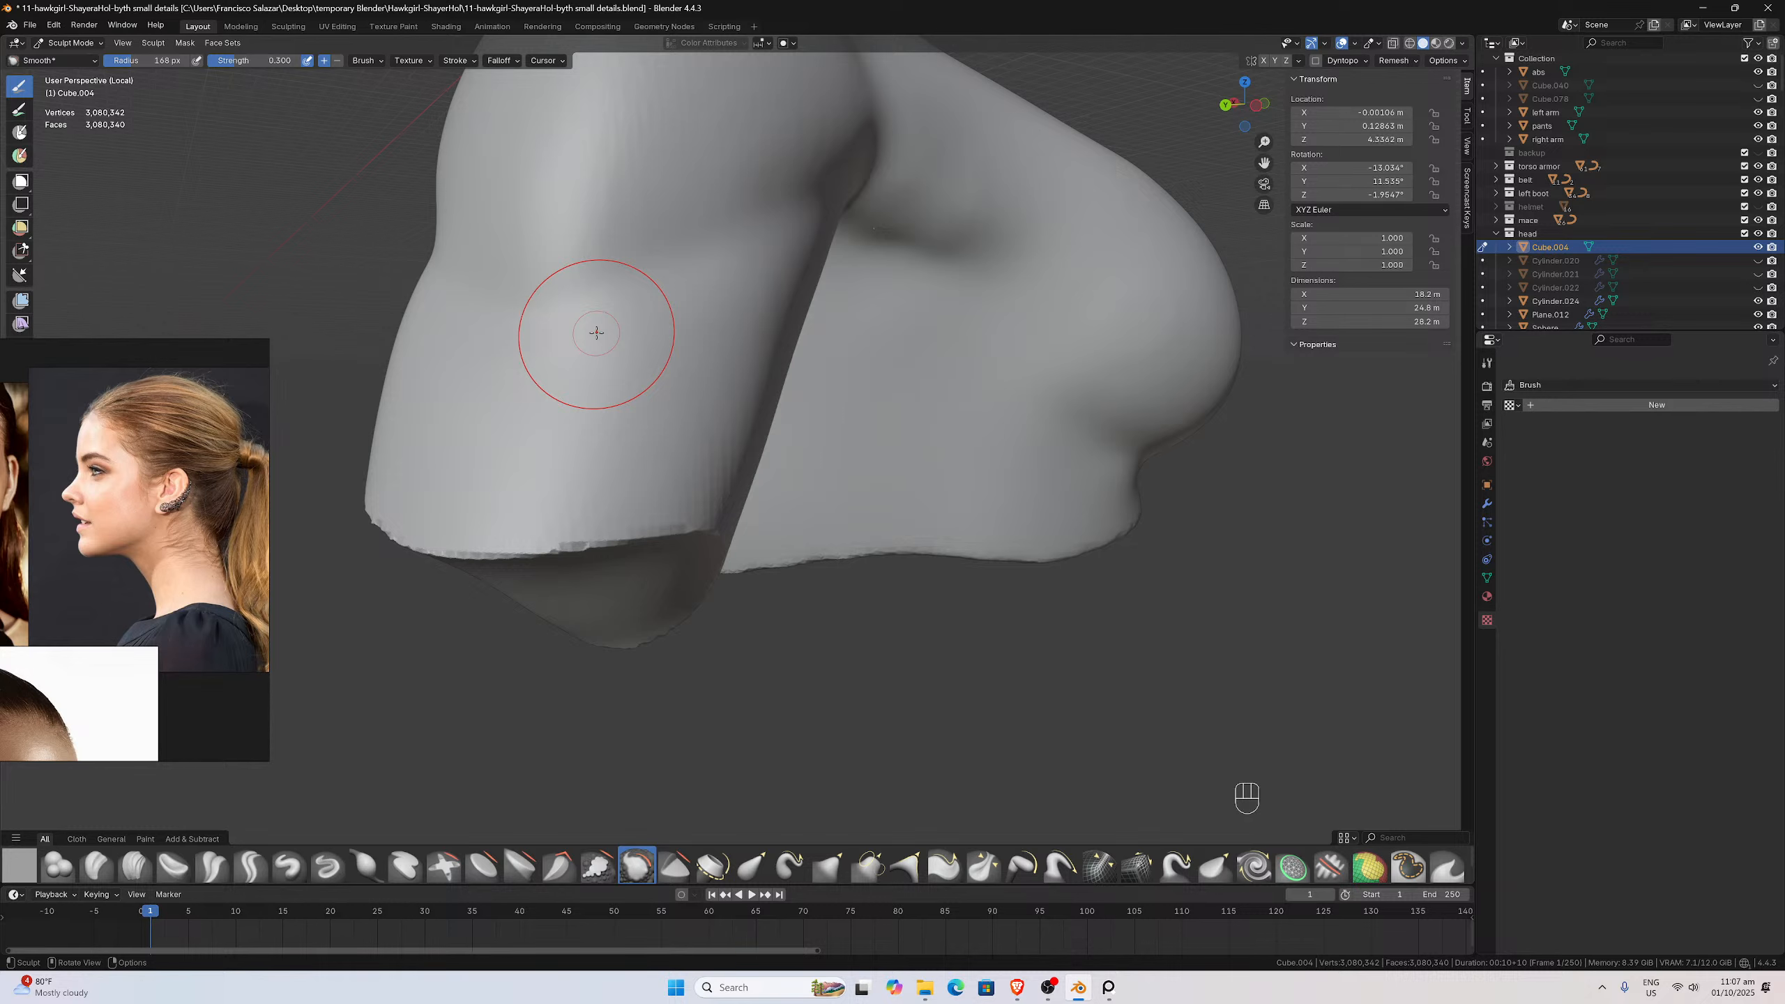
middle_click_drag(597, 334, 1136, 547)
scroll(909, 478, "up", 2)
middle_click_drag(908, 478, 890, 485)
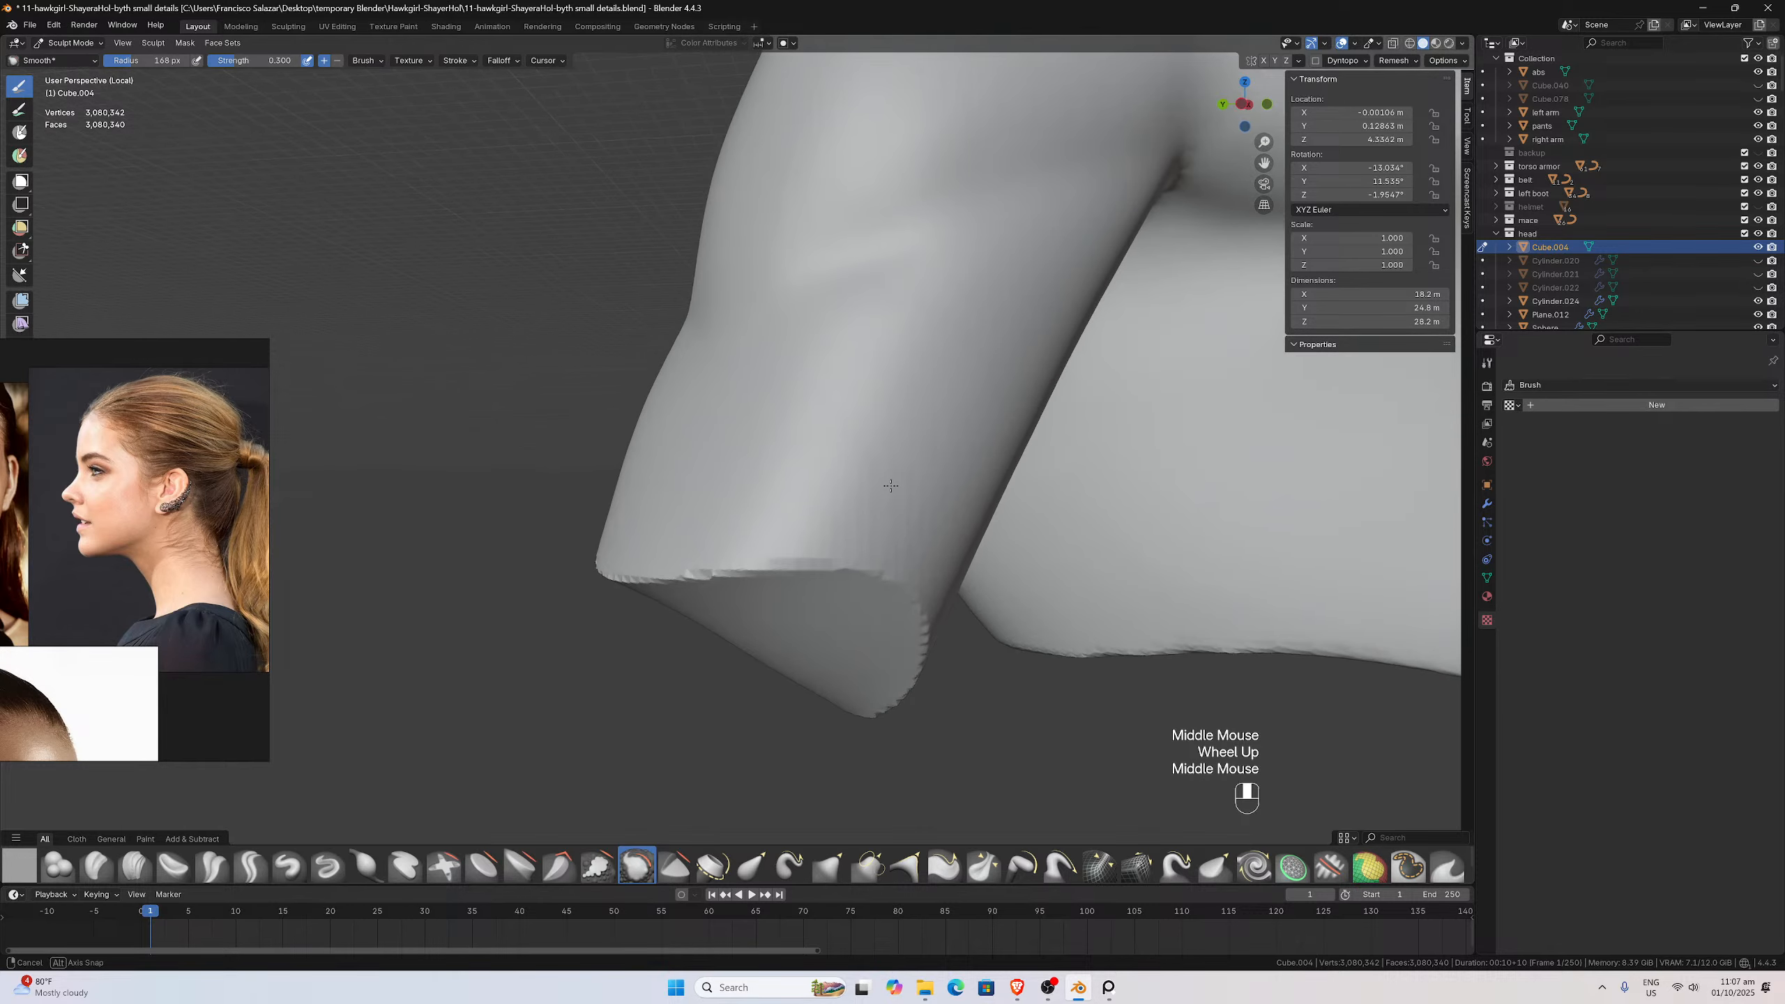
mouse_move(890, 485)
left_mouse_down("shift")
mouse_move(932, 442)
mouse_move(863, 483)
left_mouse_up("shift")
Smooth the lower back of the torso just below the right armpit
middle_click_drag(863, 484, 1060, 436)
scroll(924, 466, "down", 1)
mouse_move(923, 467)
middle_mouse_down()
mouse_move(895, 528)
mouse_move(871, 523)
mouse_move(955, 456)
middle_mouse_up()
scroll(844, 466, "down", 3)
scroll(956, 457, "down", 2)
scroll(956, 456, "up", 2)
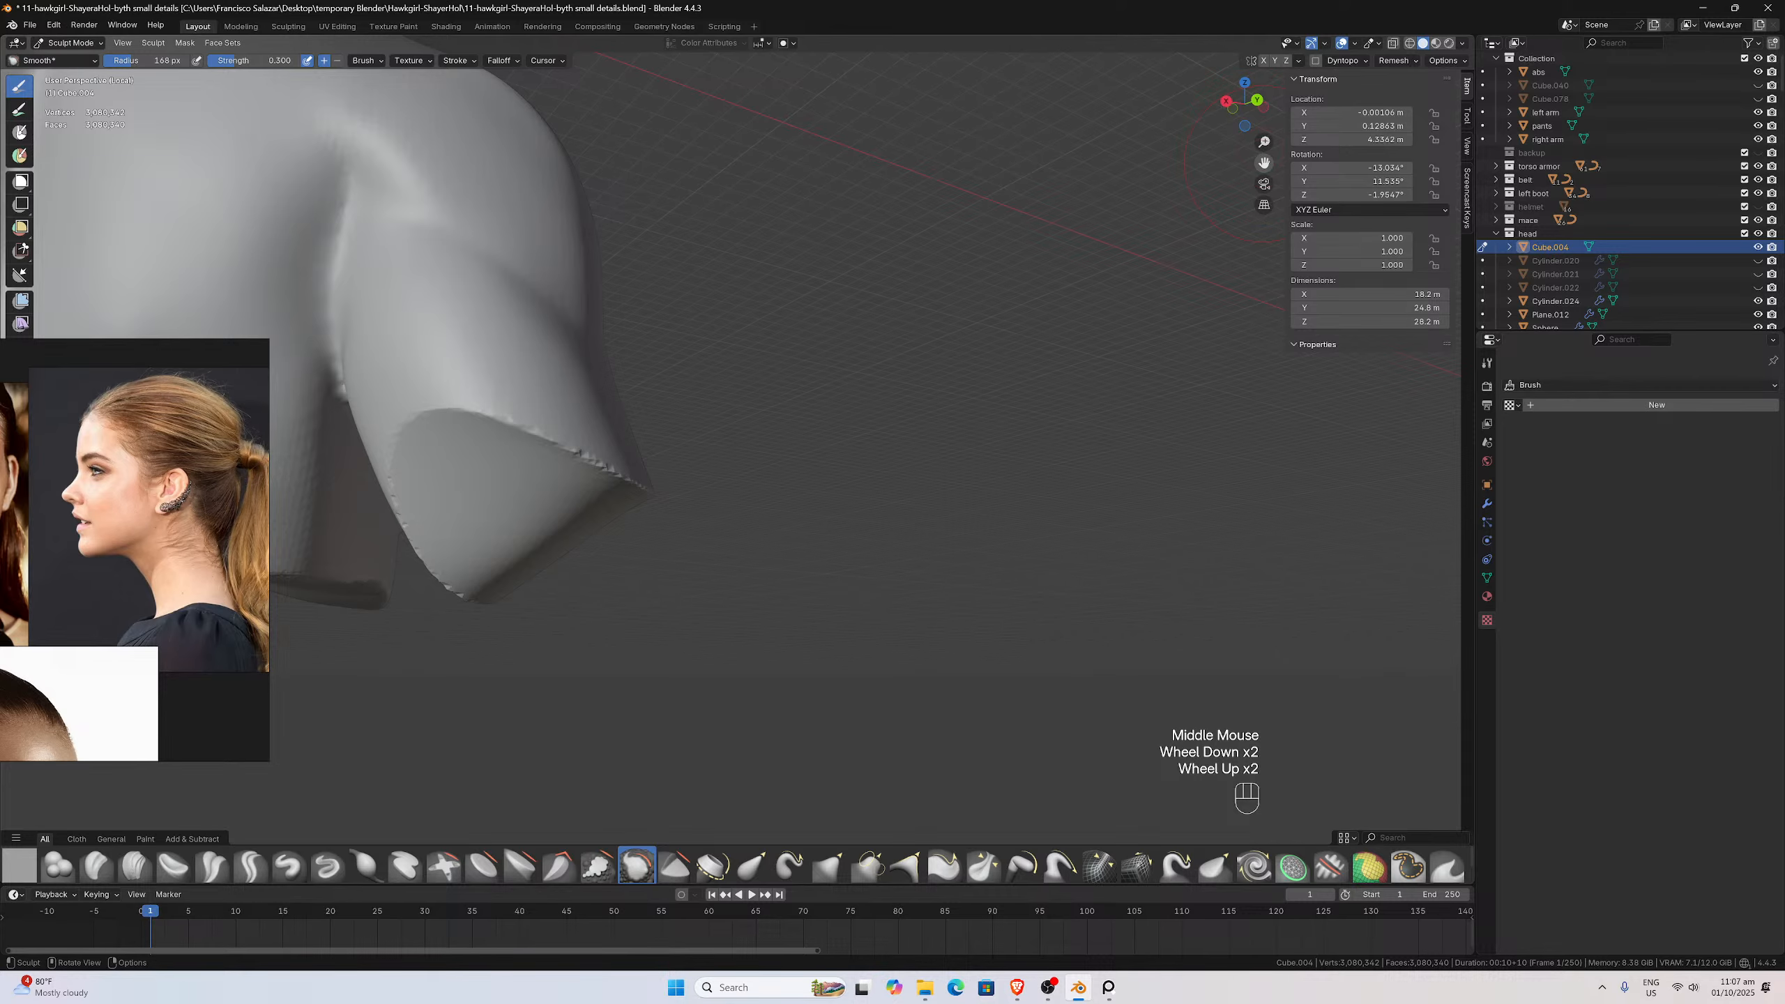
left_click_drag(1263, 164, 1720, 205)
scroll(945, 271, "up", 2)
middle_click_drag(945, 271, 901, 317)
scroll(899, 320, "down", 1)
left_click_drag(750, 471, 738, 514, "shift")
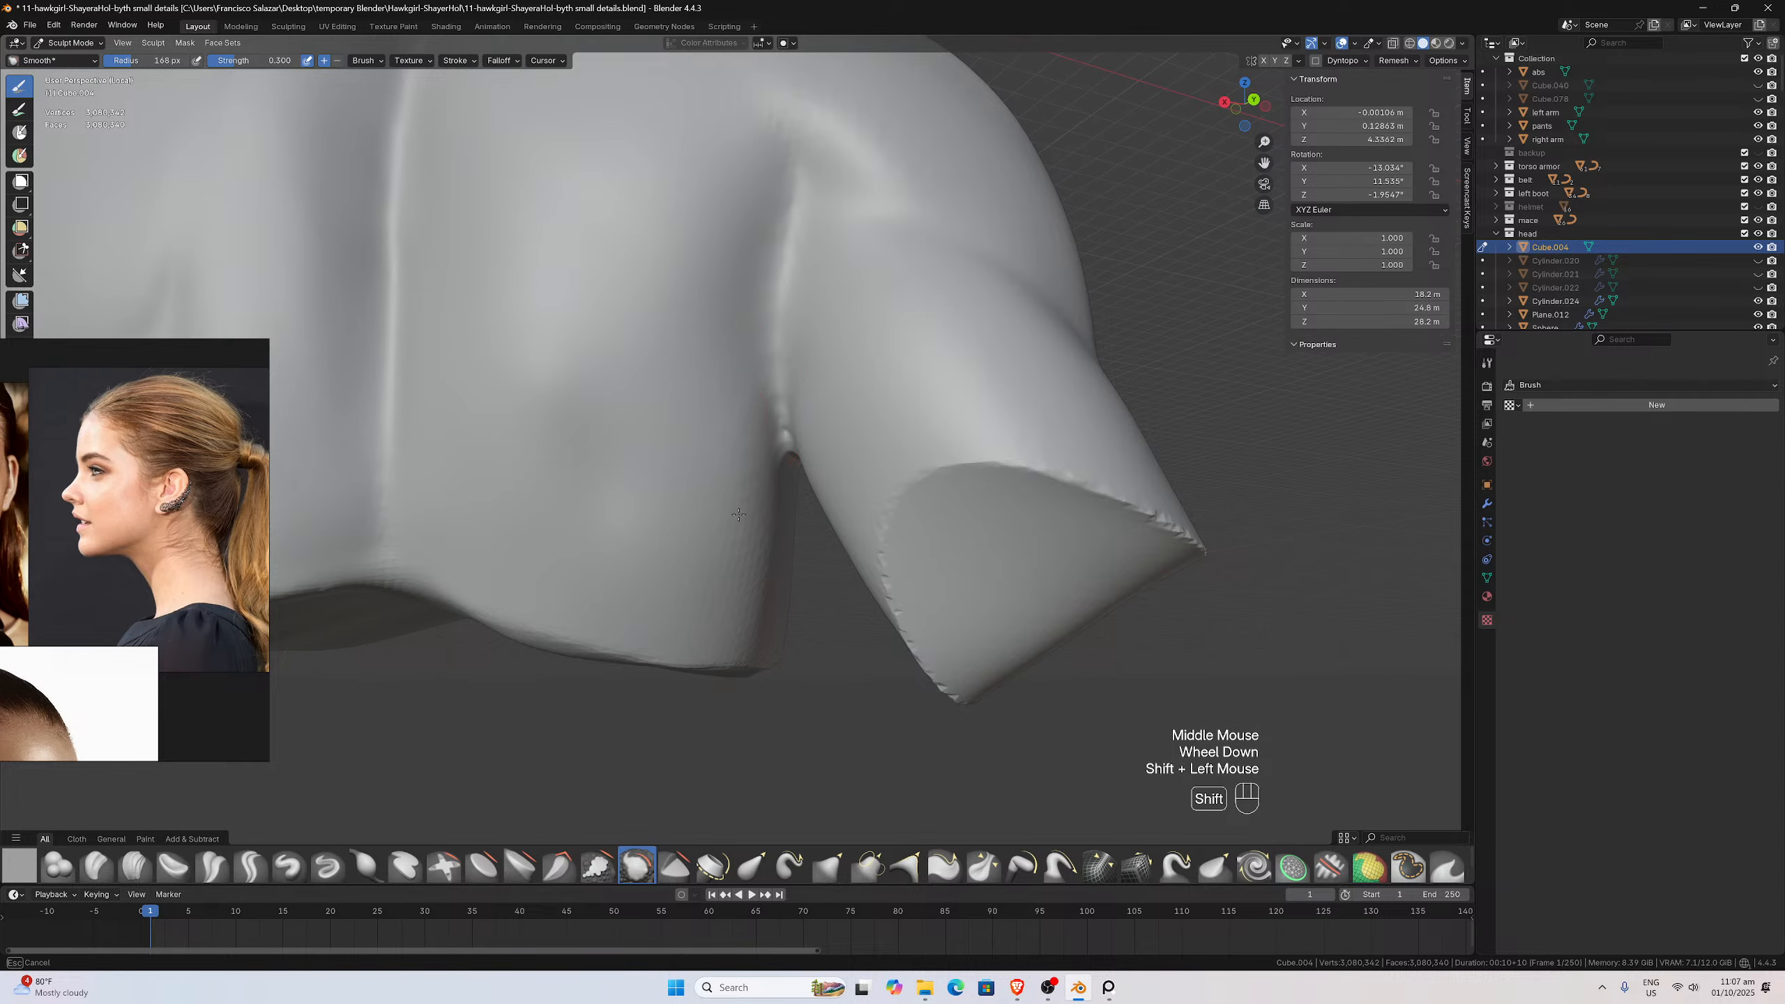
Smooth the right side of the ribs between the armpit and the torso's cut lower edge
middle_click_drag(694, 517, 637, 418)
scroll(637, 418, "up", 3)
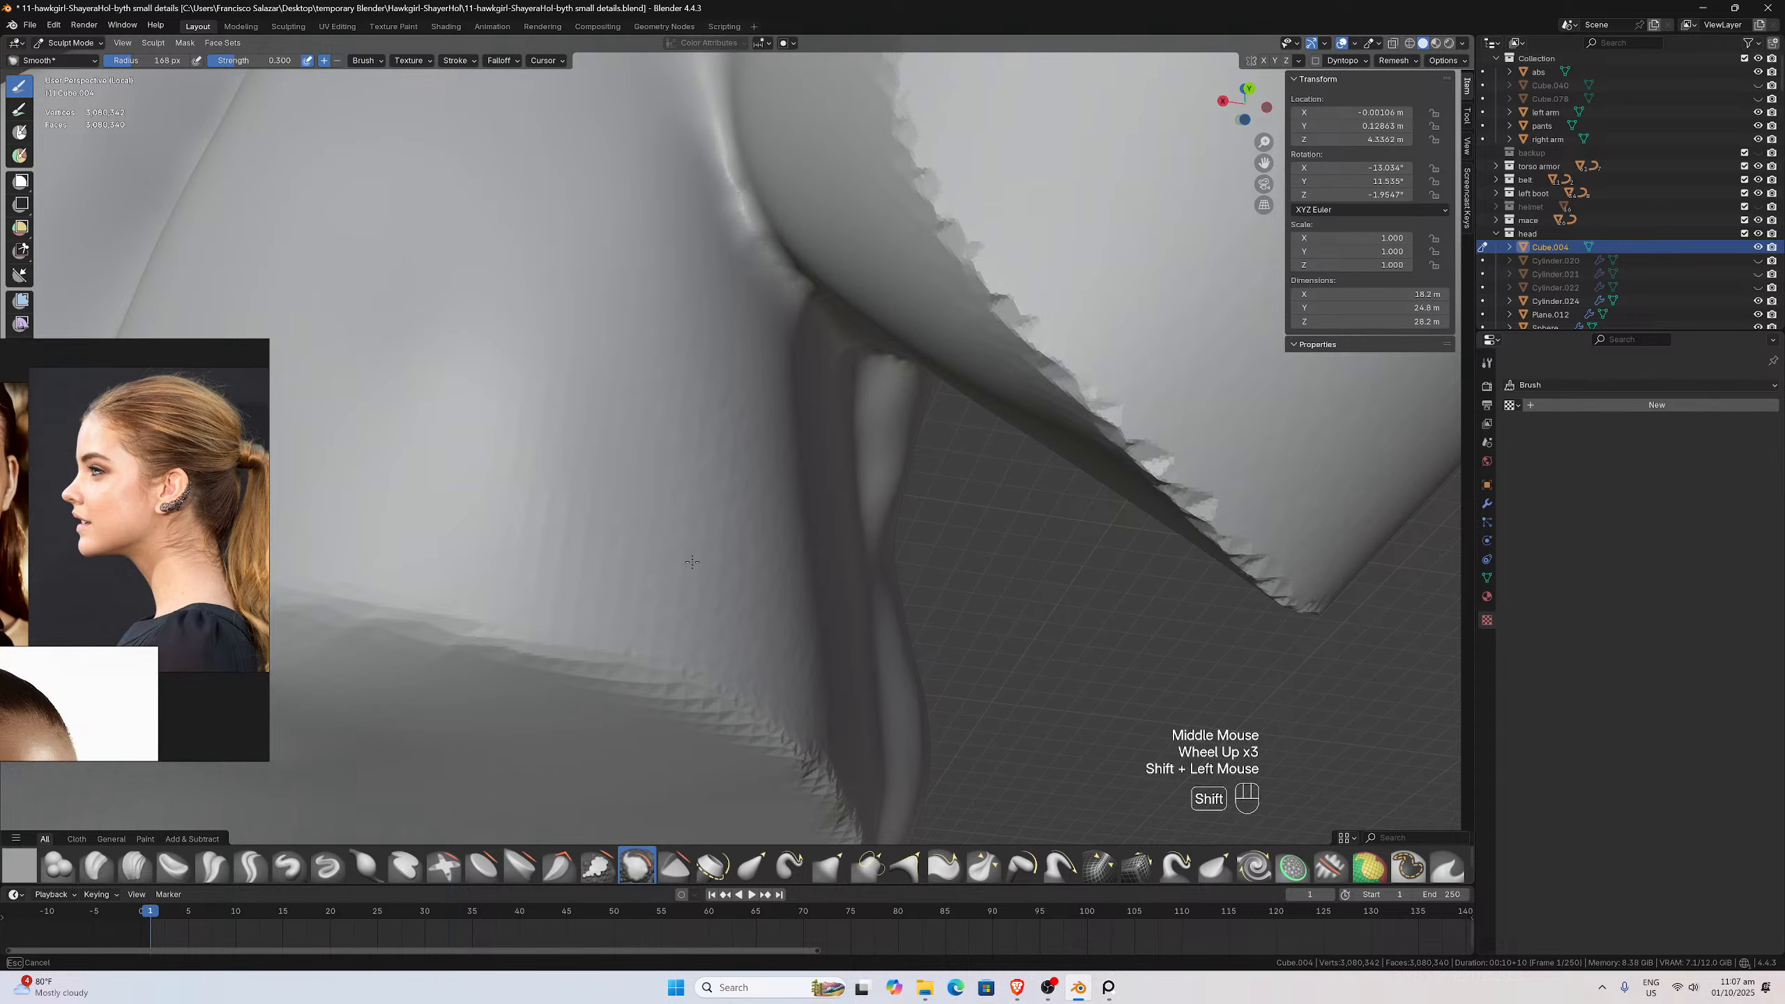
left_click_drag(594, 370, 633, 401, "shift")
mouse_move(807, 432)
middle_mouse_down()
mouse_move(721, 411)
mouse_move(730, 431)
middle_mouse_up()
scroll(735, 440, "down", 1)
left_click_drag(634, 469, 636, 495, "shift")
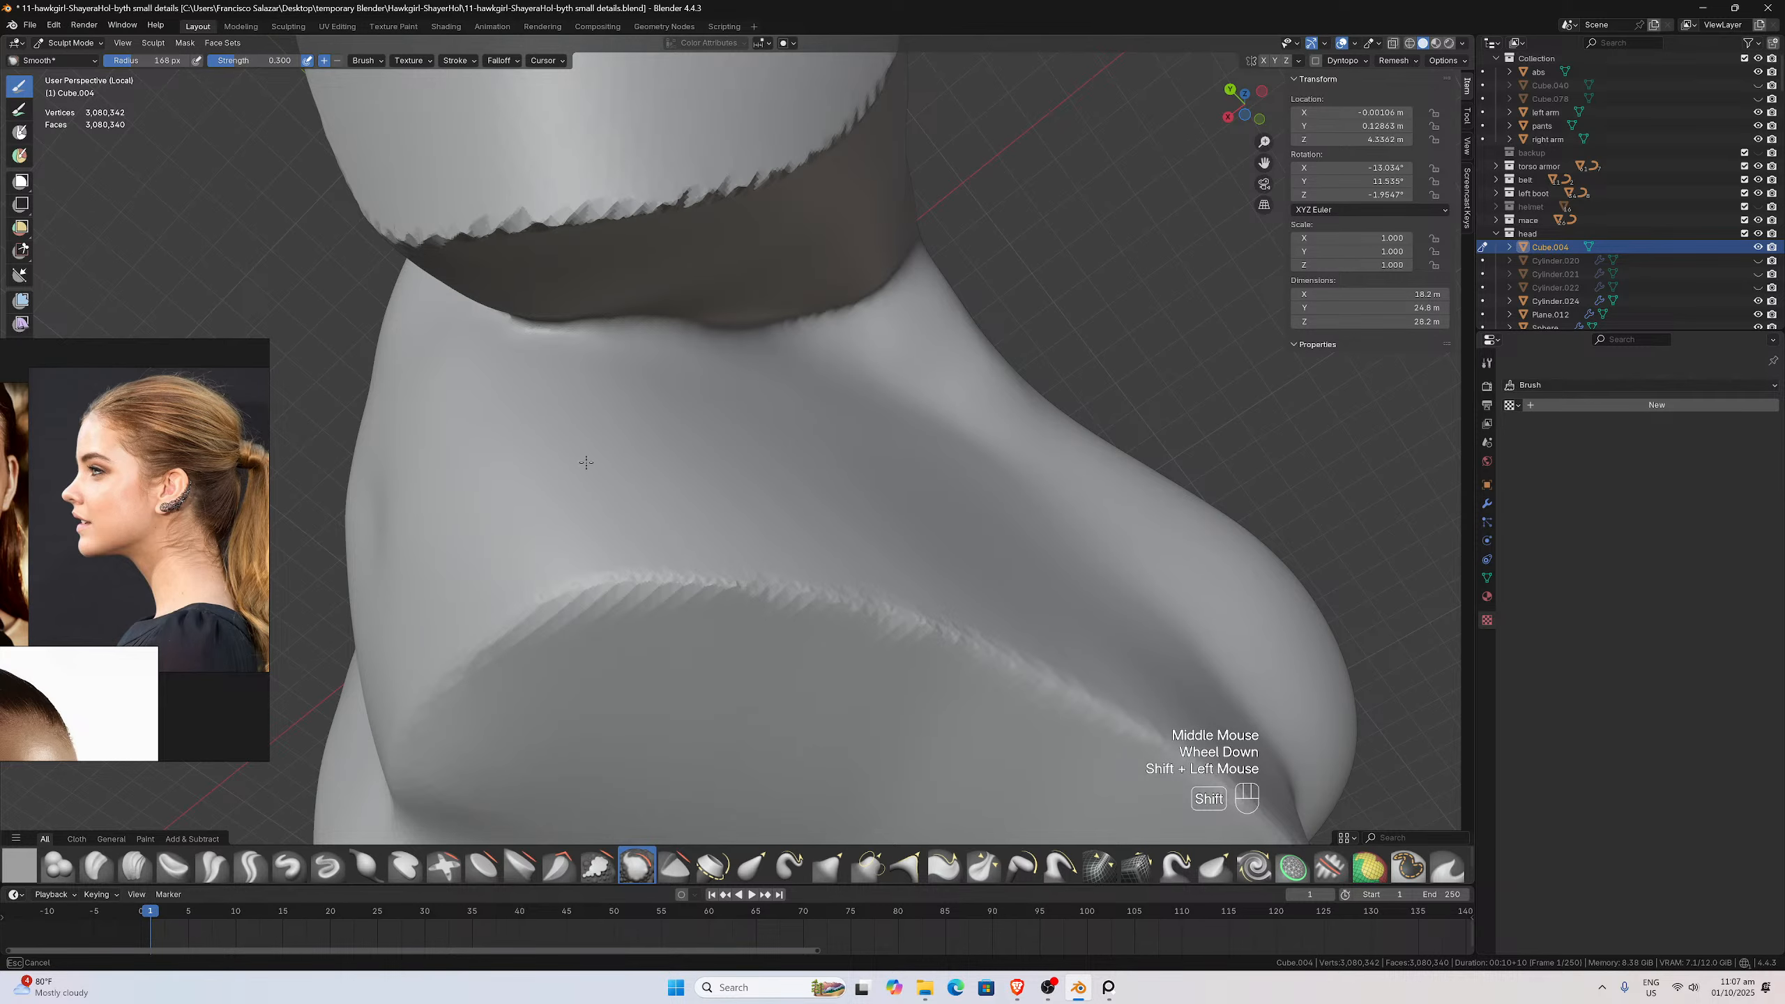
left_click_drag(528, 522, 534, 524, "shift")
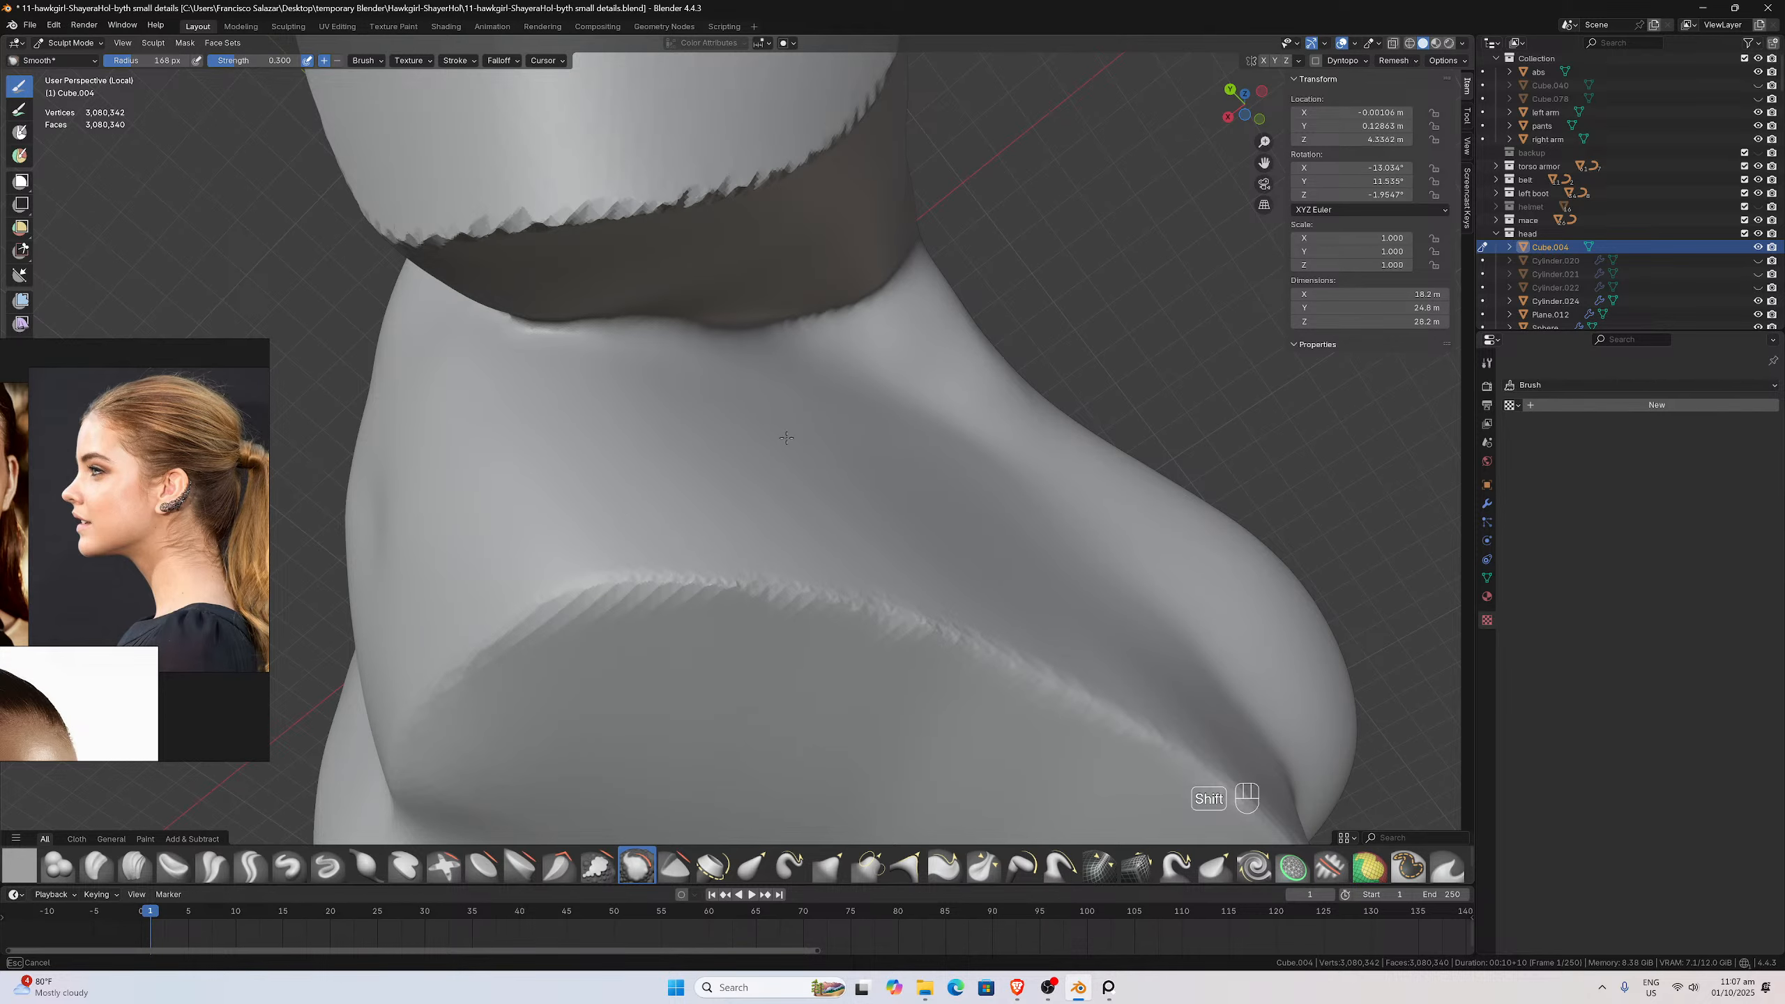
Smooth the front, outer side and back of the right shoulder muscle
scroll(907, 391, "down", 2)
middle_click_drag(907, 390, 869, 252)
scroll(776, 485, "down", 2)
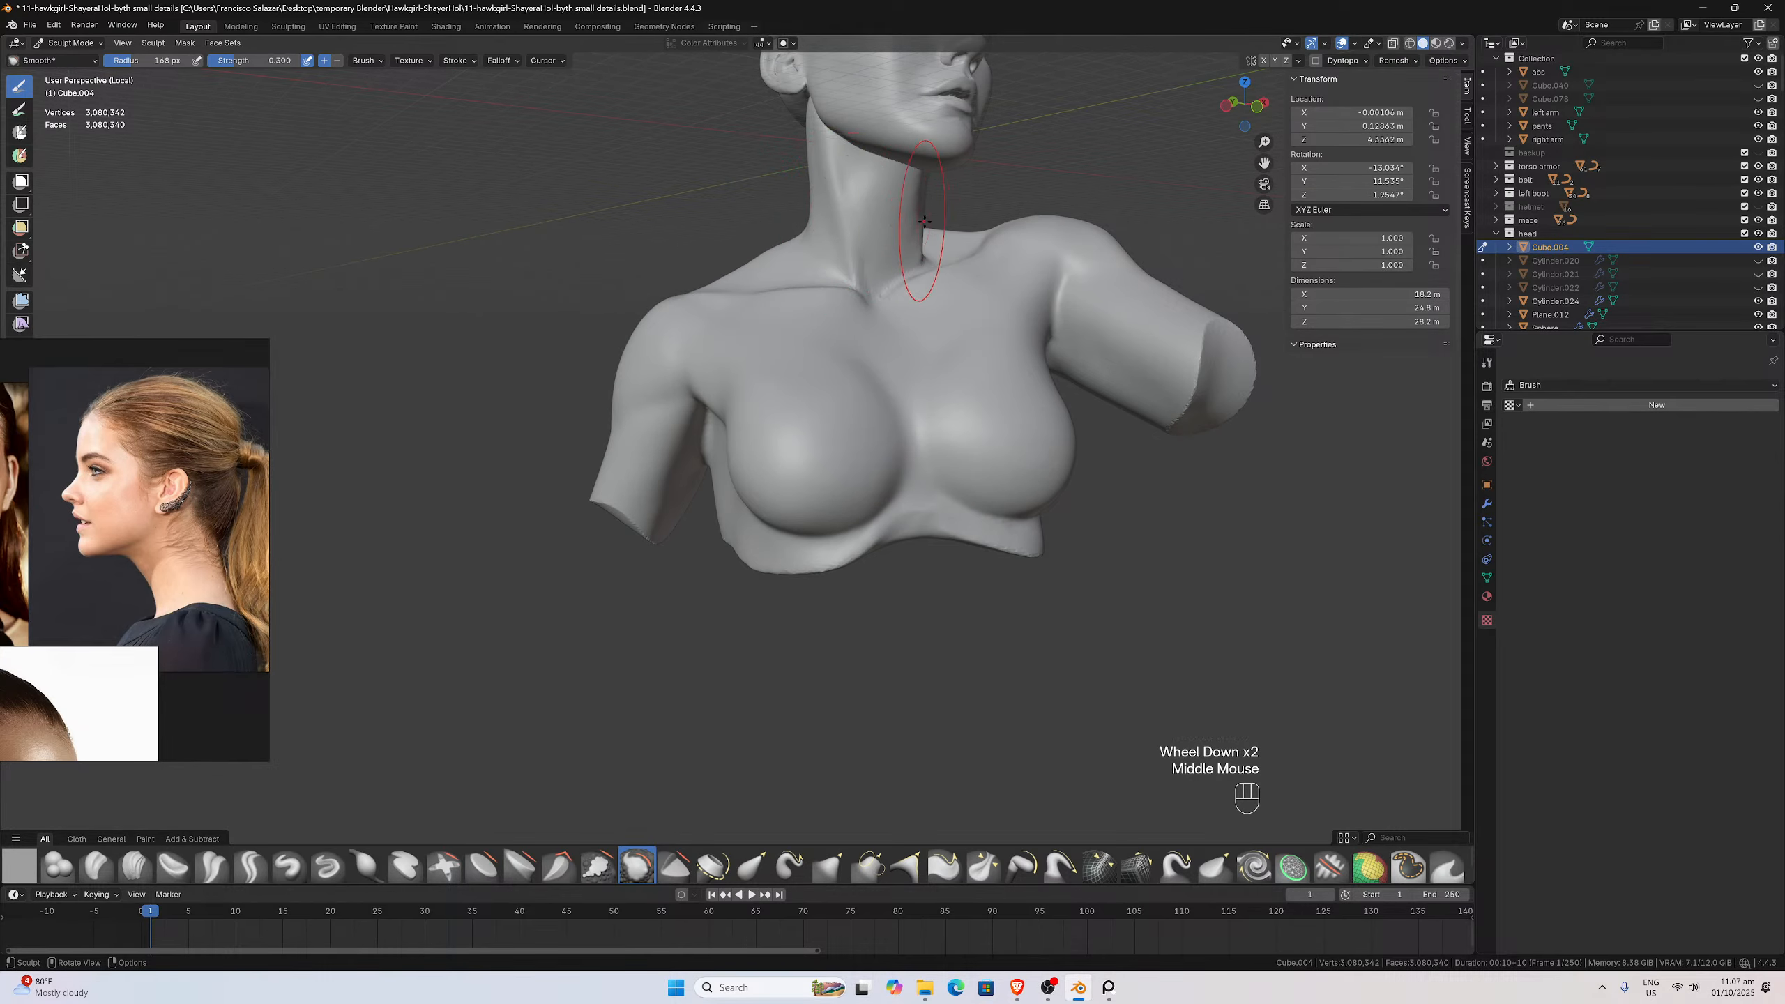
scroll(831, 311, "up", 2)
middle_click_drag(831, 311, 731, 263)
left_click_drag(731, 264, 728, 253, "shift")
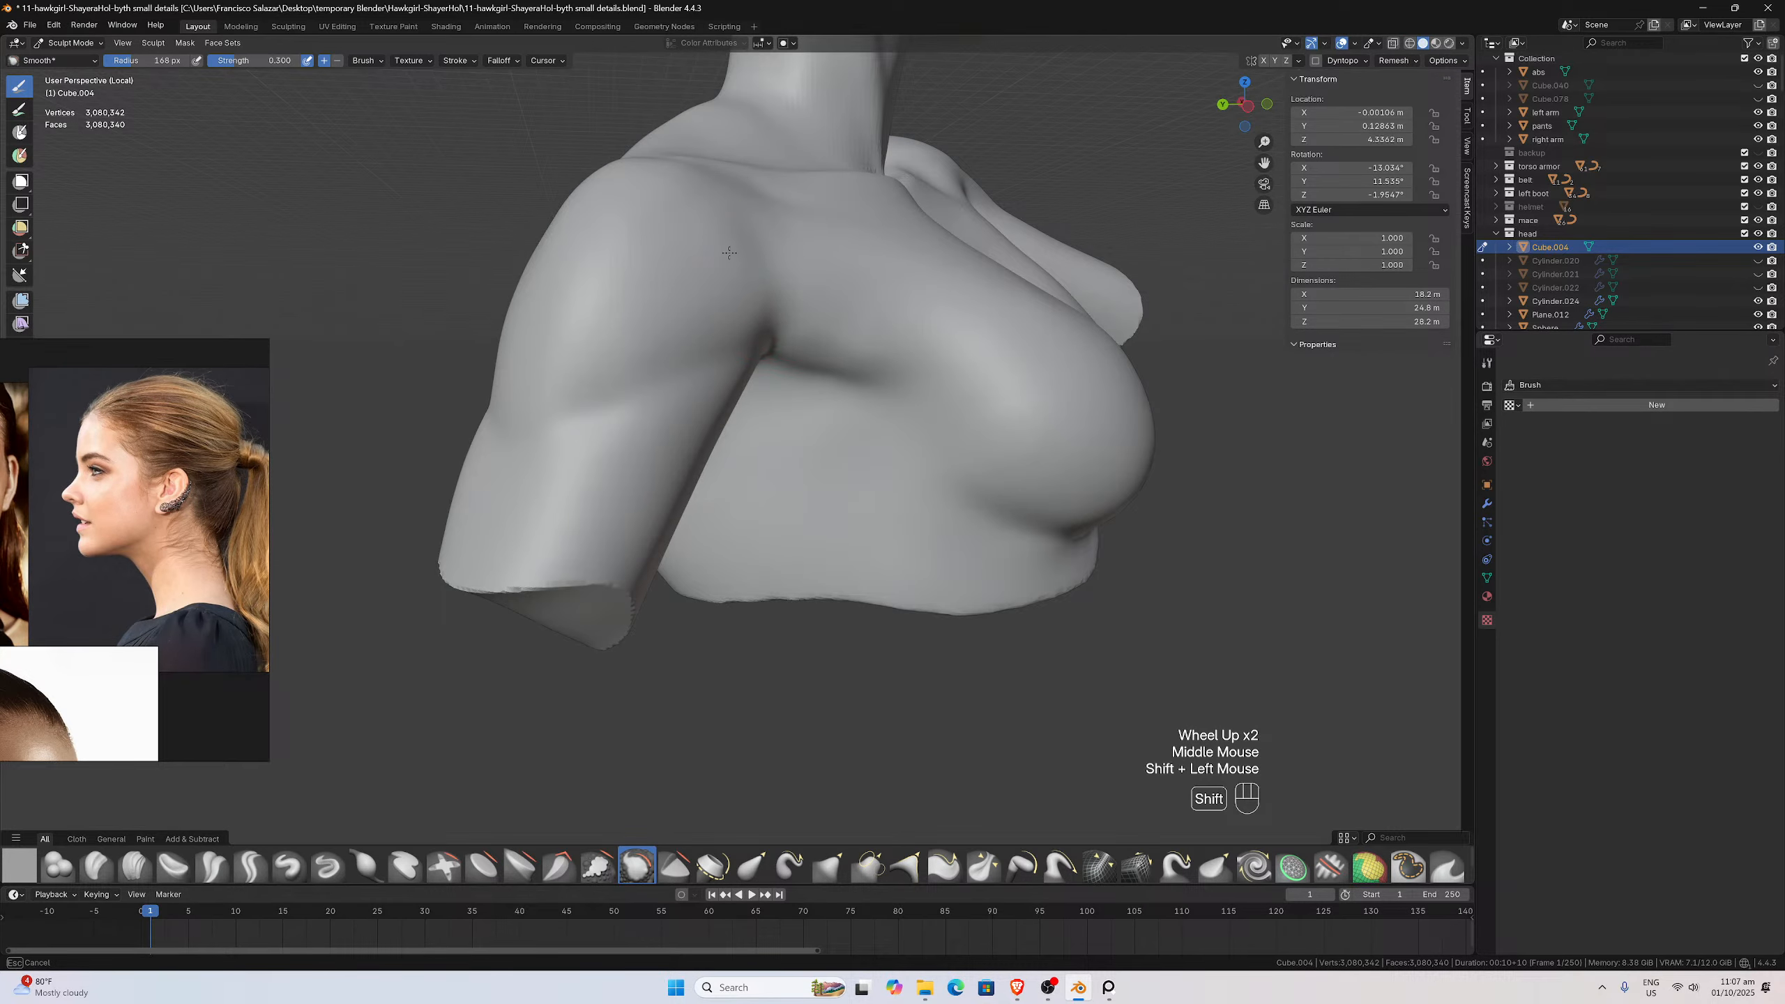
left_click_drag(517, 371, 601, 239, "shift")
middle_click_drag(601, 239, 746, 246)
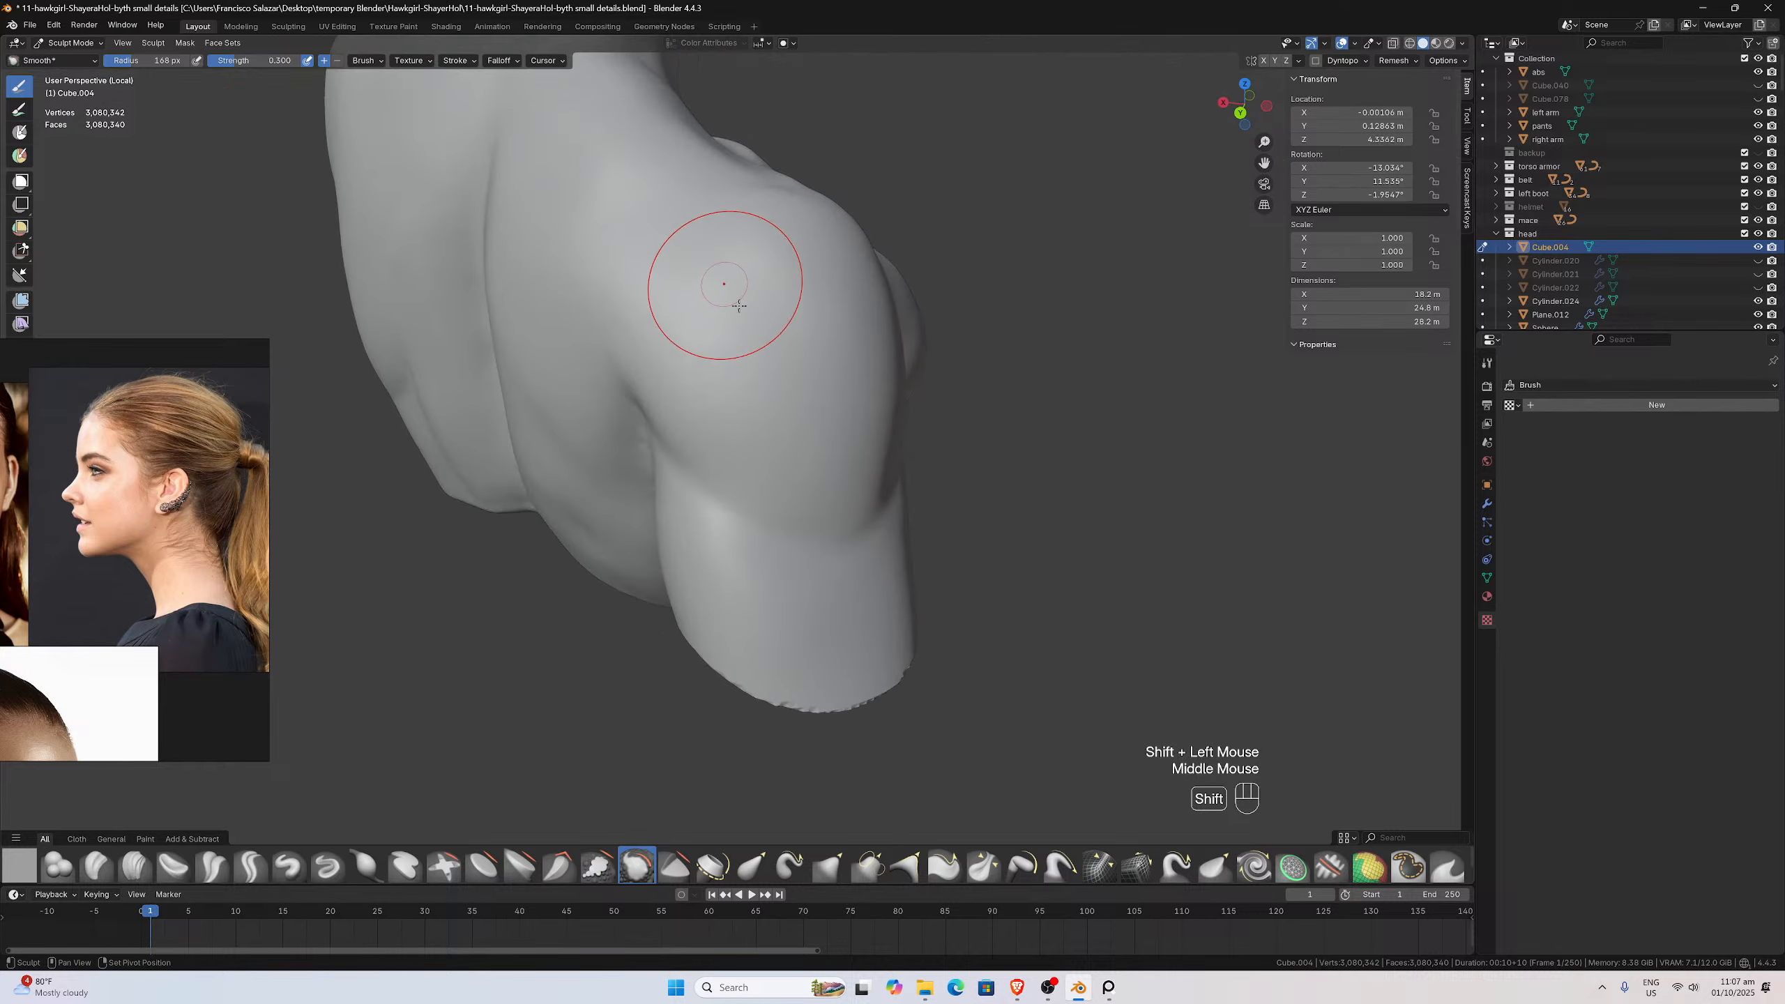
mouse_move(723, 297)
left_mouse_down("shift")
mouse_move(646, 279)
mouse_move(770, 281)
left_mouse_up("shift")
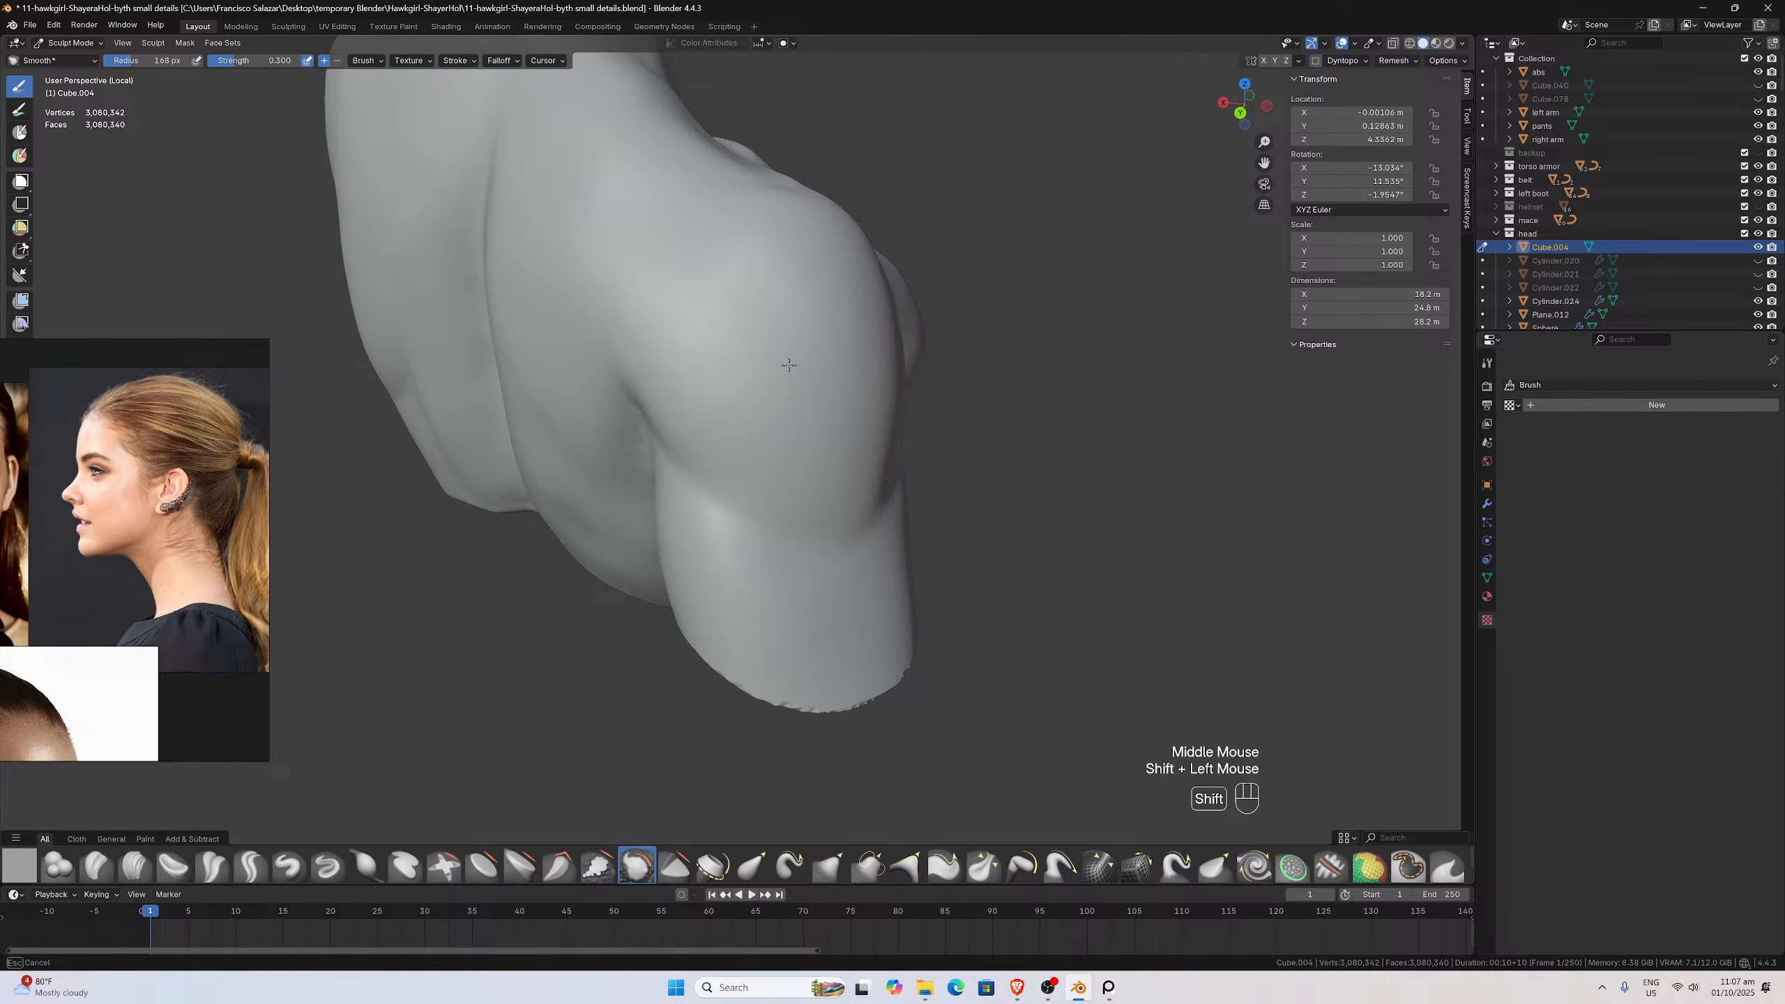
mouse_move(788, 364)
left_mouse_down("shift")
mouse_move(644, 317)
mouse_move(598, 339)
left_mouse_up("shift")
Smooth the right shoulder blade and the right half of the upper back up to the shoulder
middle_click_drag(598, 339, 697, 248)
left_click_drag(697, 248, 631, 301, "shift")
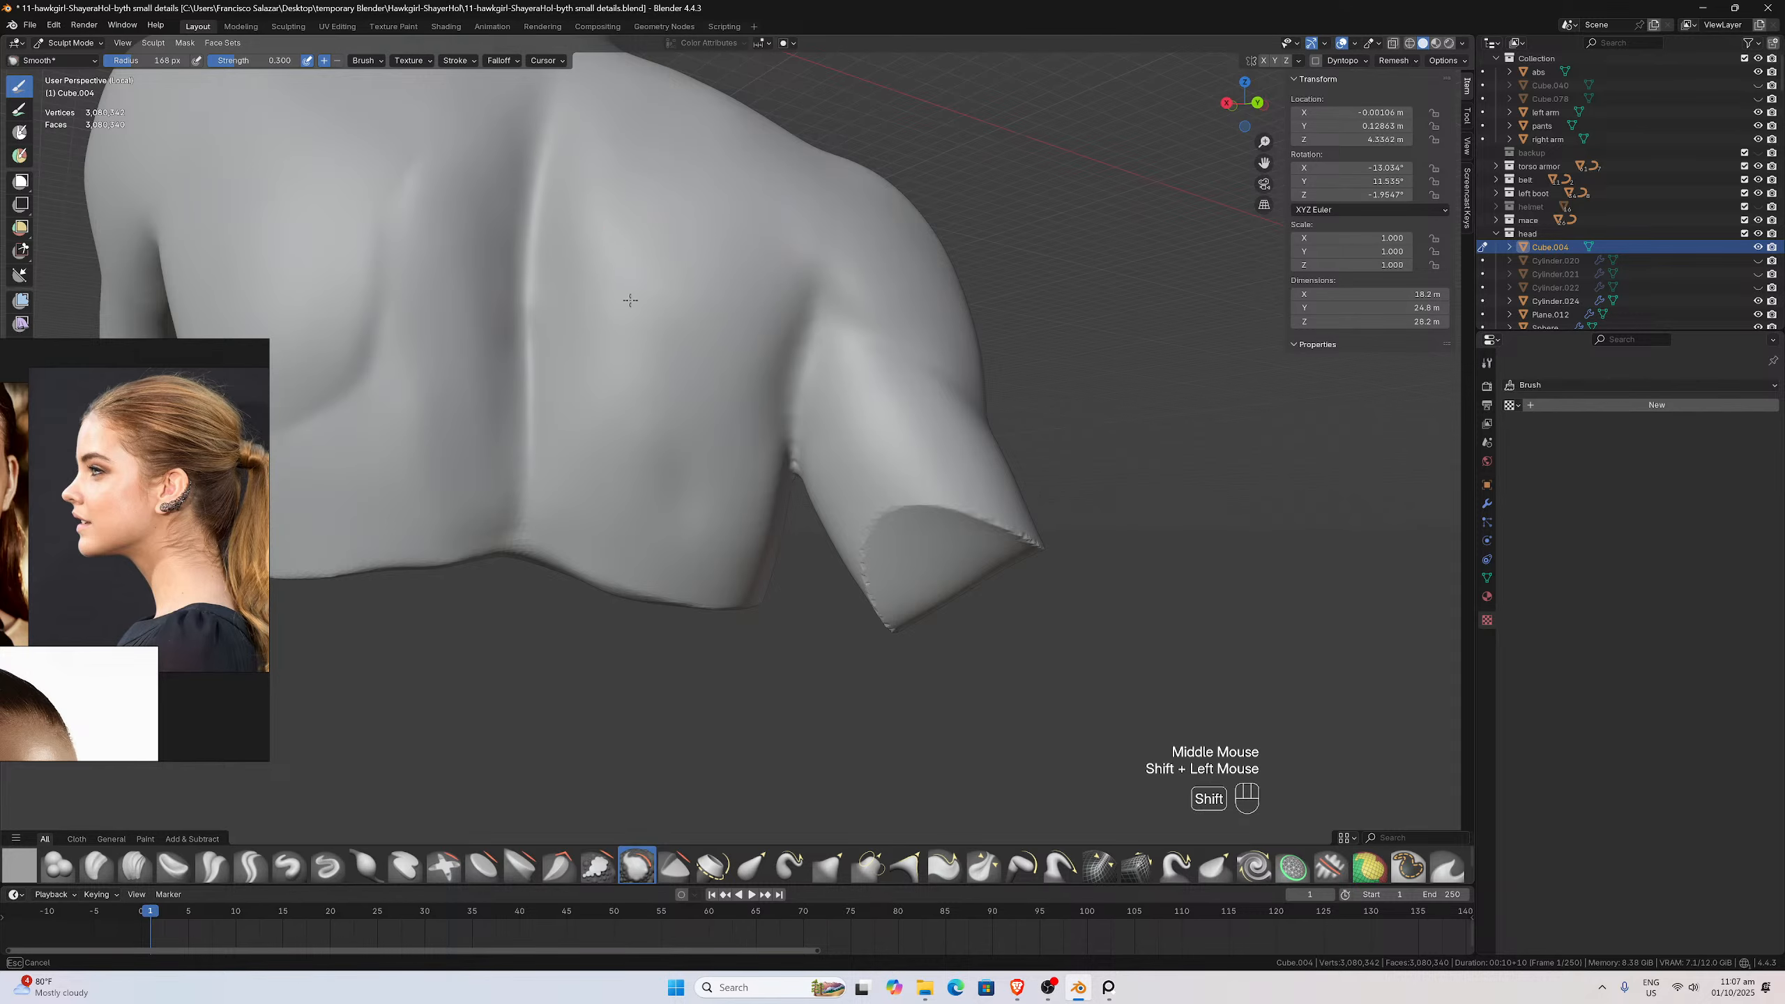
left_click_drag(676, 392, 762, 242, "shift")
middle_click_drag(762, 237, 681, 302)
left_click_drag(680, 302, 592, 219, "shift")
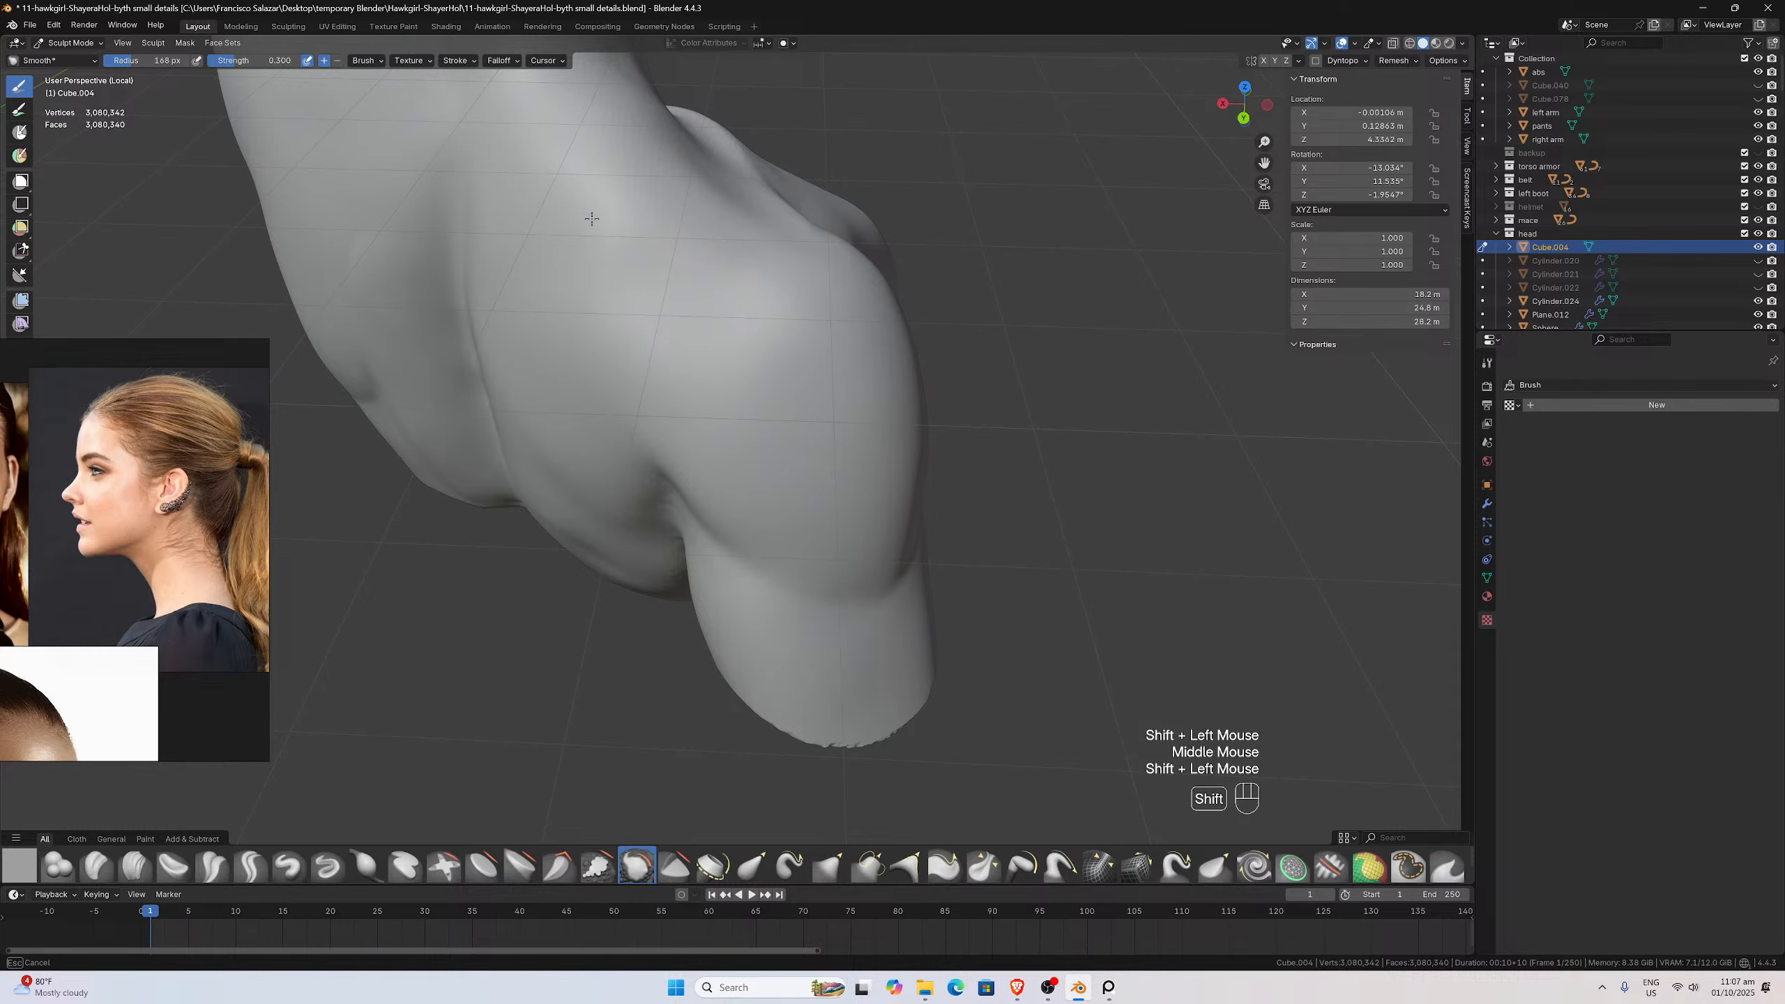
left_click_drag(661, 164, 741, 351, "shift")
Smooth the back just left of the spine and across the left shoulder blade
middle_click_drag(741, 350, 843, 281)
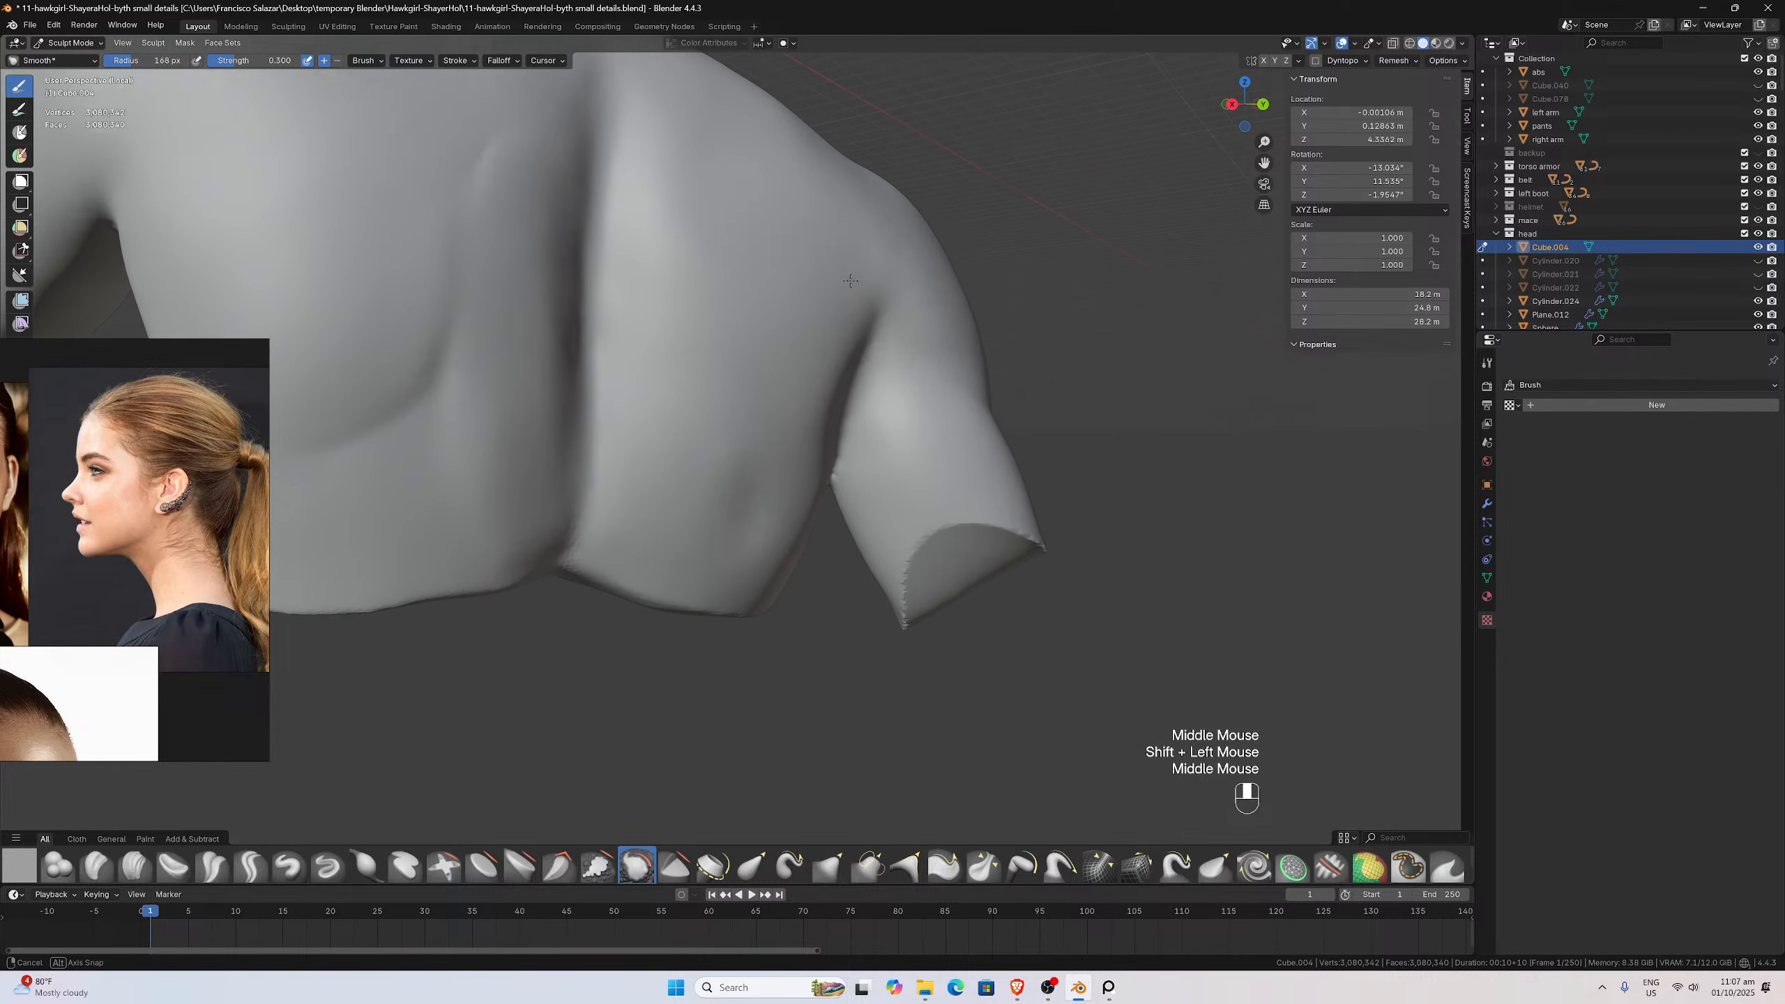
left_click_drag(1264, 163, 1655, 200)
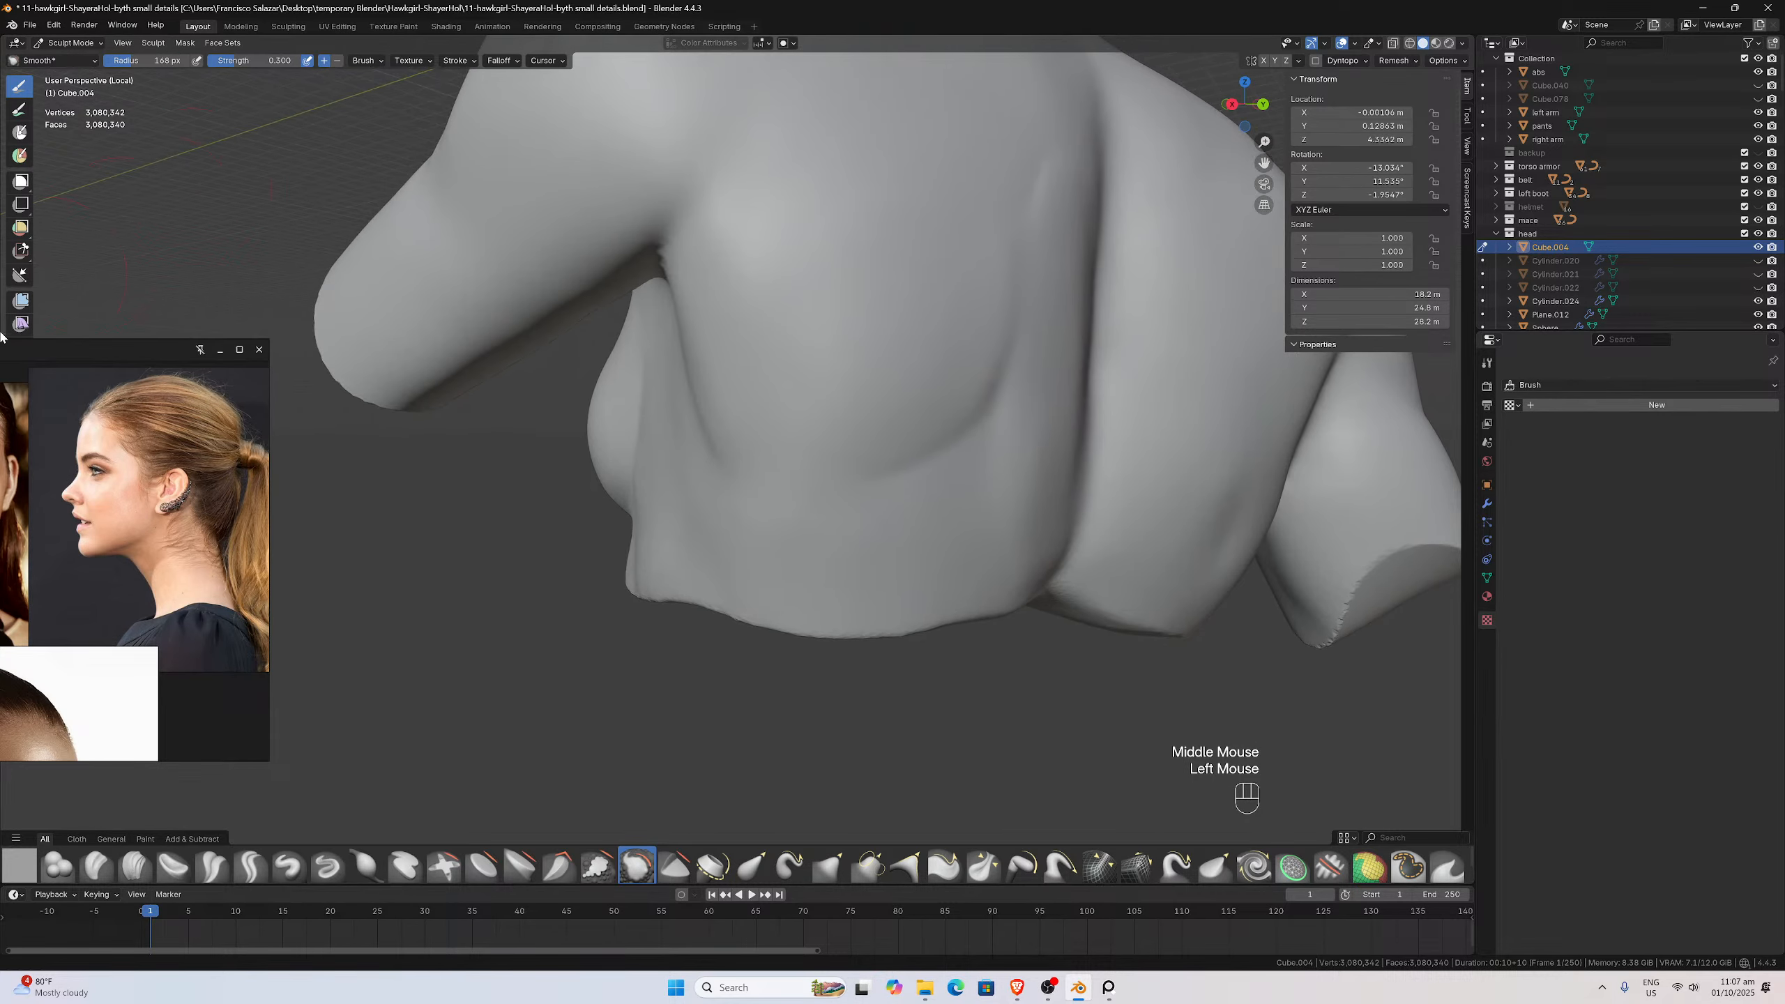
middle_click(1416, 347)
mouse_move(1187, 394)
middle_mouse_down()
mouse_move(1160, 403)
mouse_move(934, 317)
middle_mouse_up()
left_click_drag(925, 314, 872, 138, "shift")
mouse_move(998, 235)
left_mouse_down("shift")
mouse_move(976, 337)
mouse_move(936, 343)
left_mouse_up("shift")
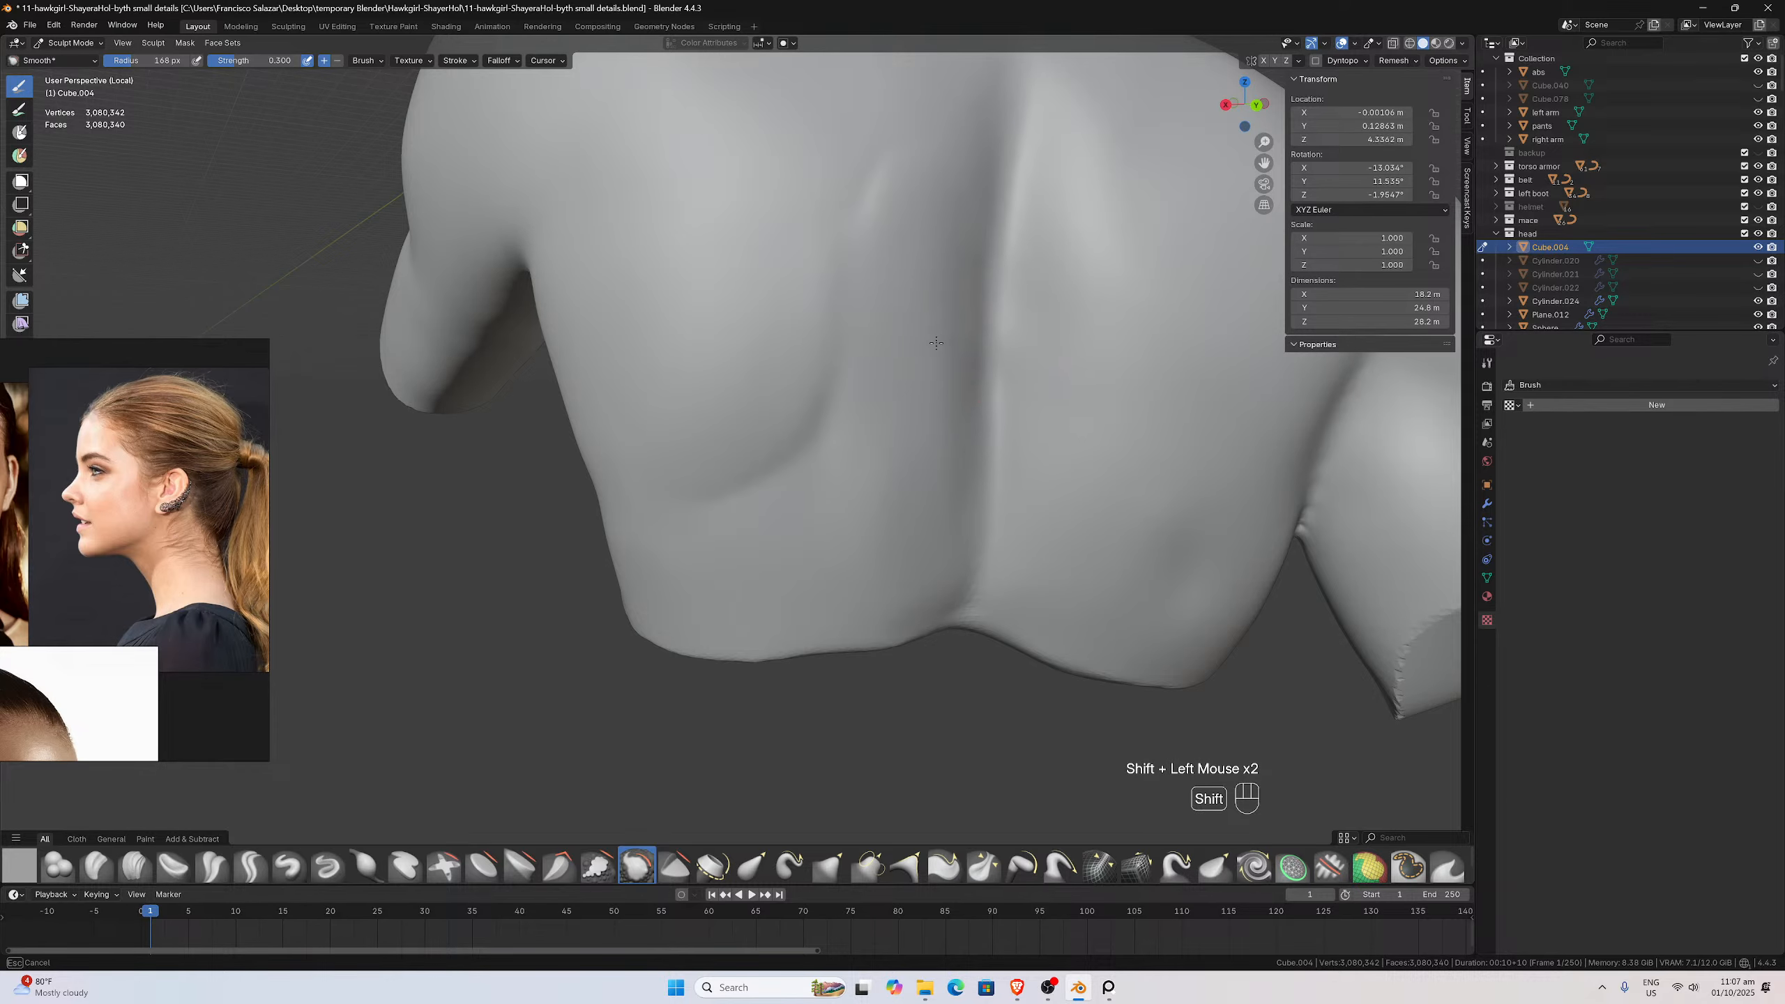
mouse_move(751, 290)
middle_mouse_down()
mouse_move(840, 247)
mouse_move(916, 279)
middle_mouse_up()
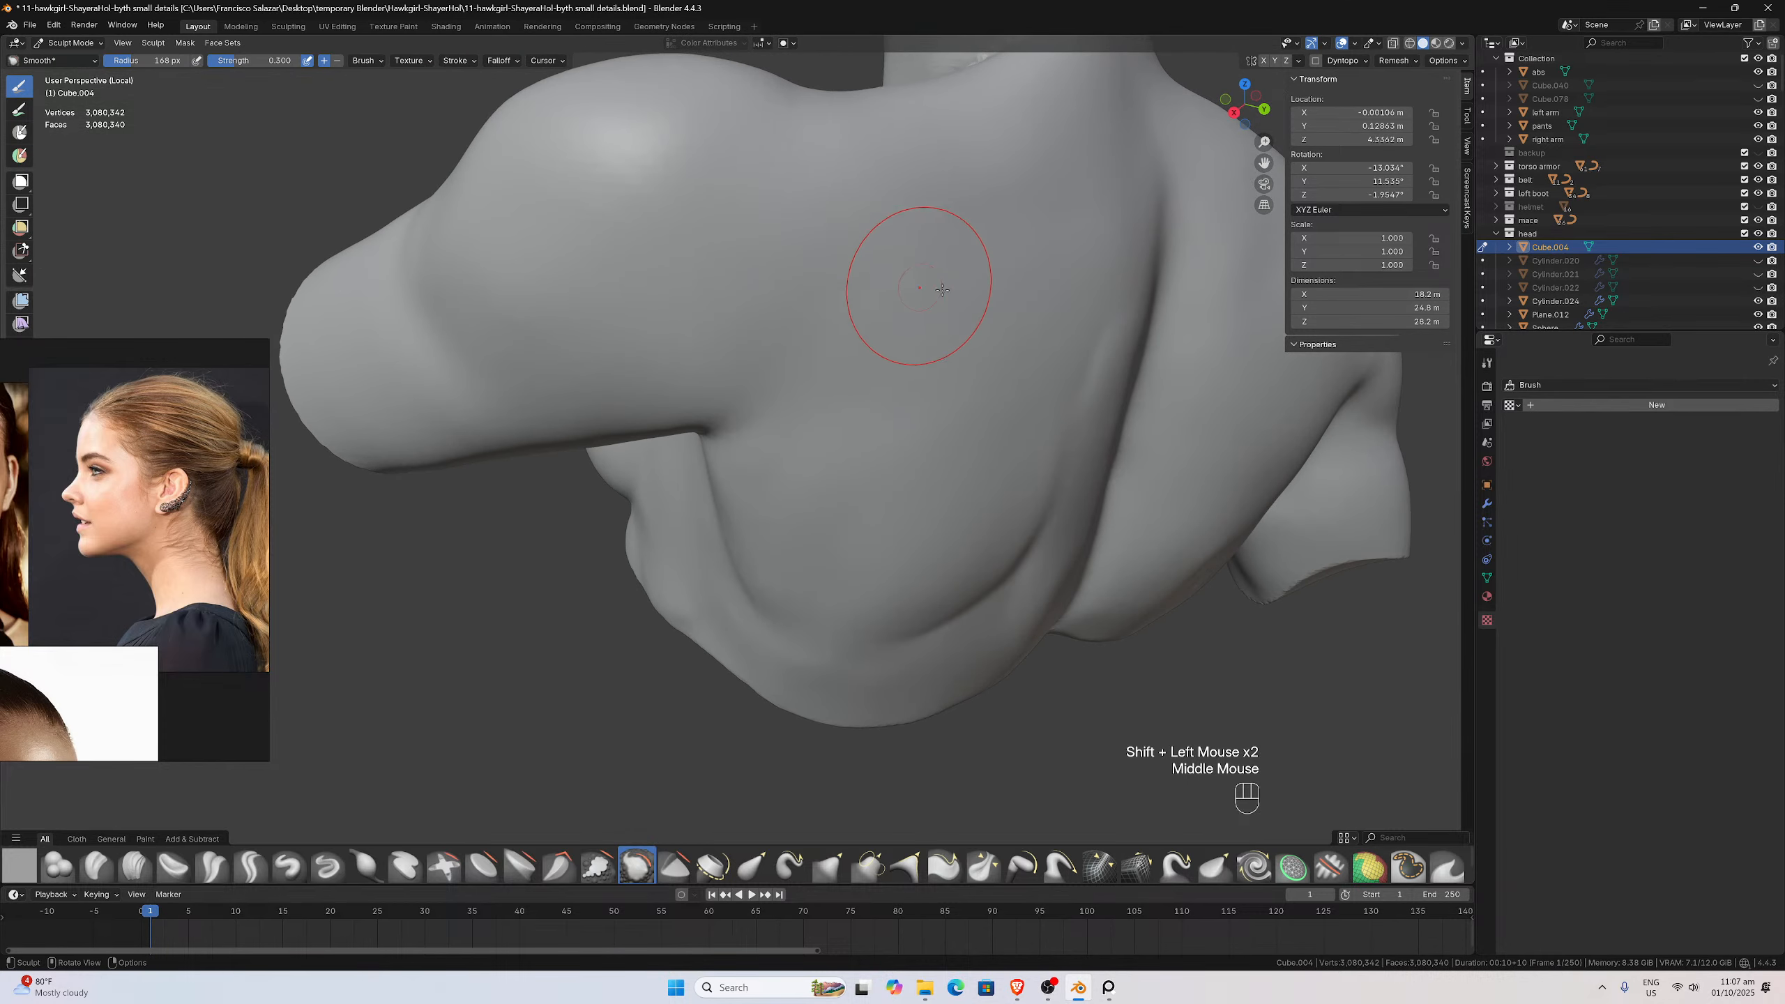
left_click_drag(916, 279, 922, 169, "shift")
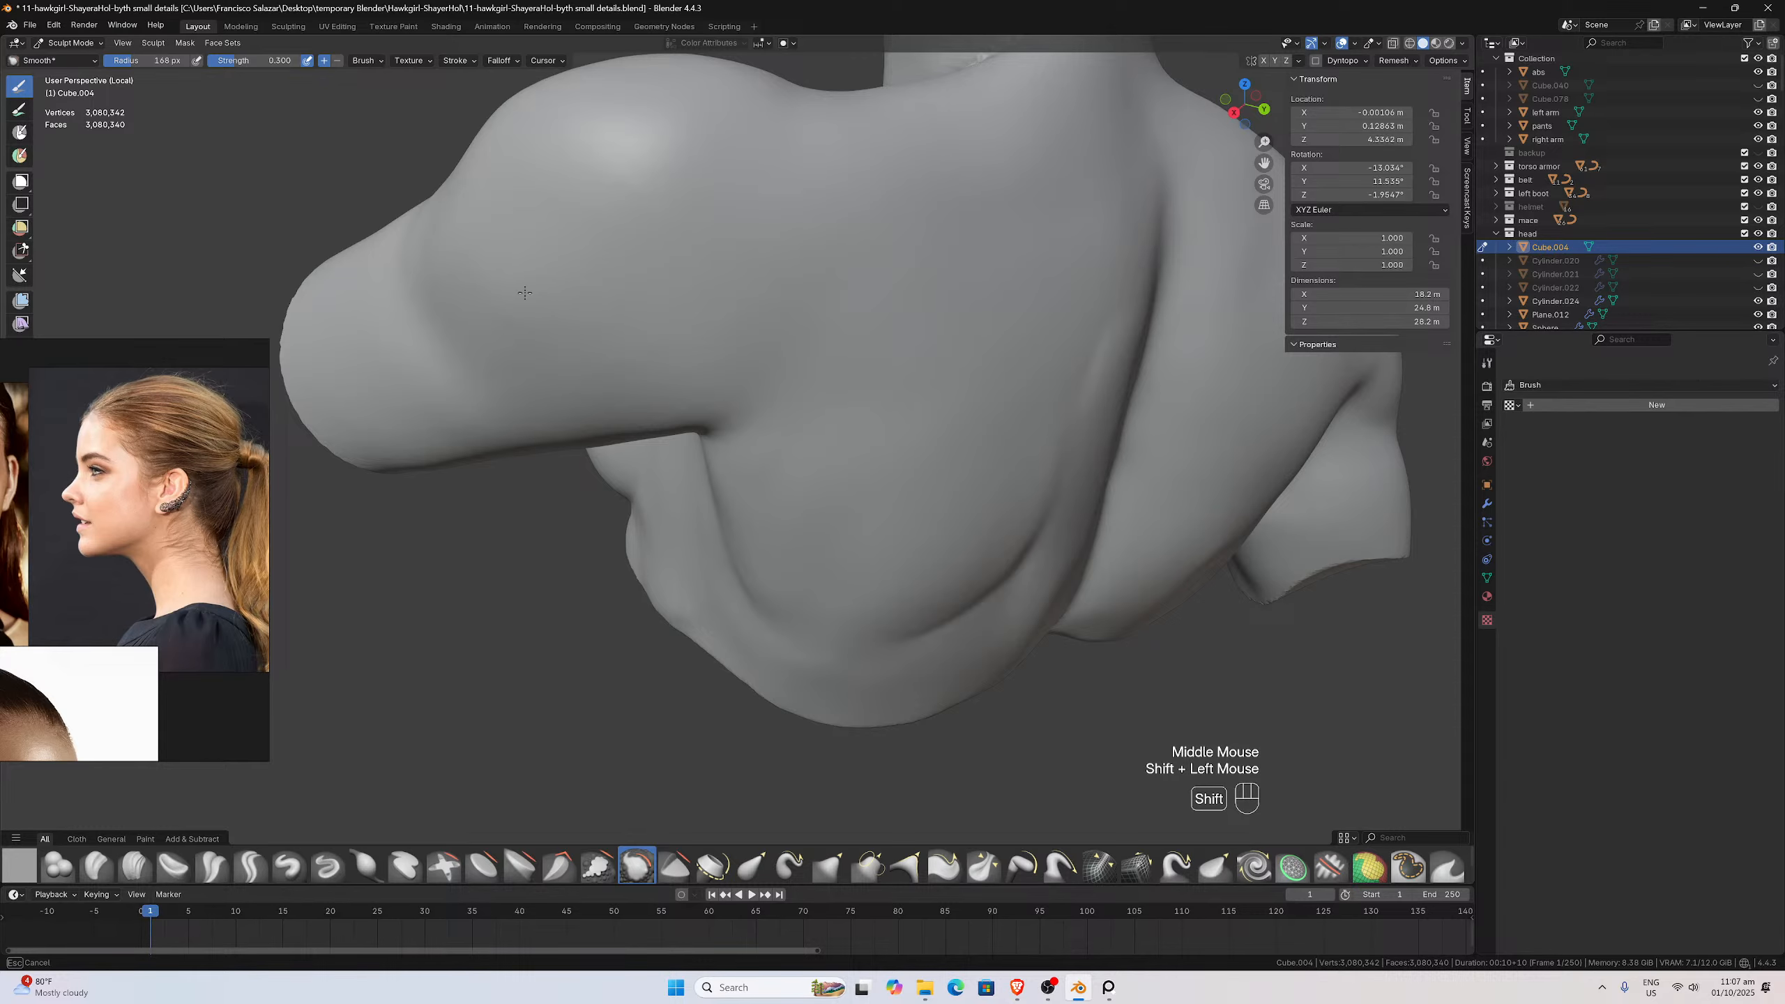
Smooth the upper left back towards the neck and across the top of the left shoulder
mouse_move(525, 292)
middle_mouse_down()
mouse_move(764, 251)
mouse_move(745, 261)
middle_mouse_up()
left_click_drag(744, 262, 739, 267, "shift")
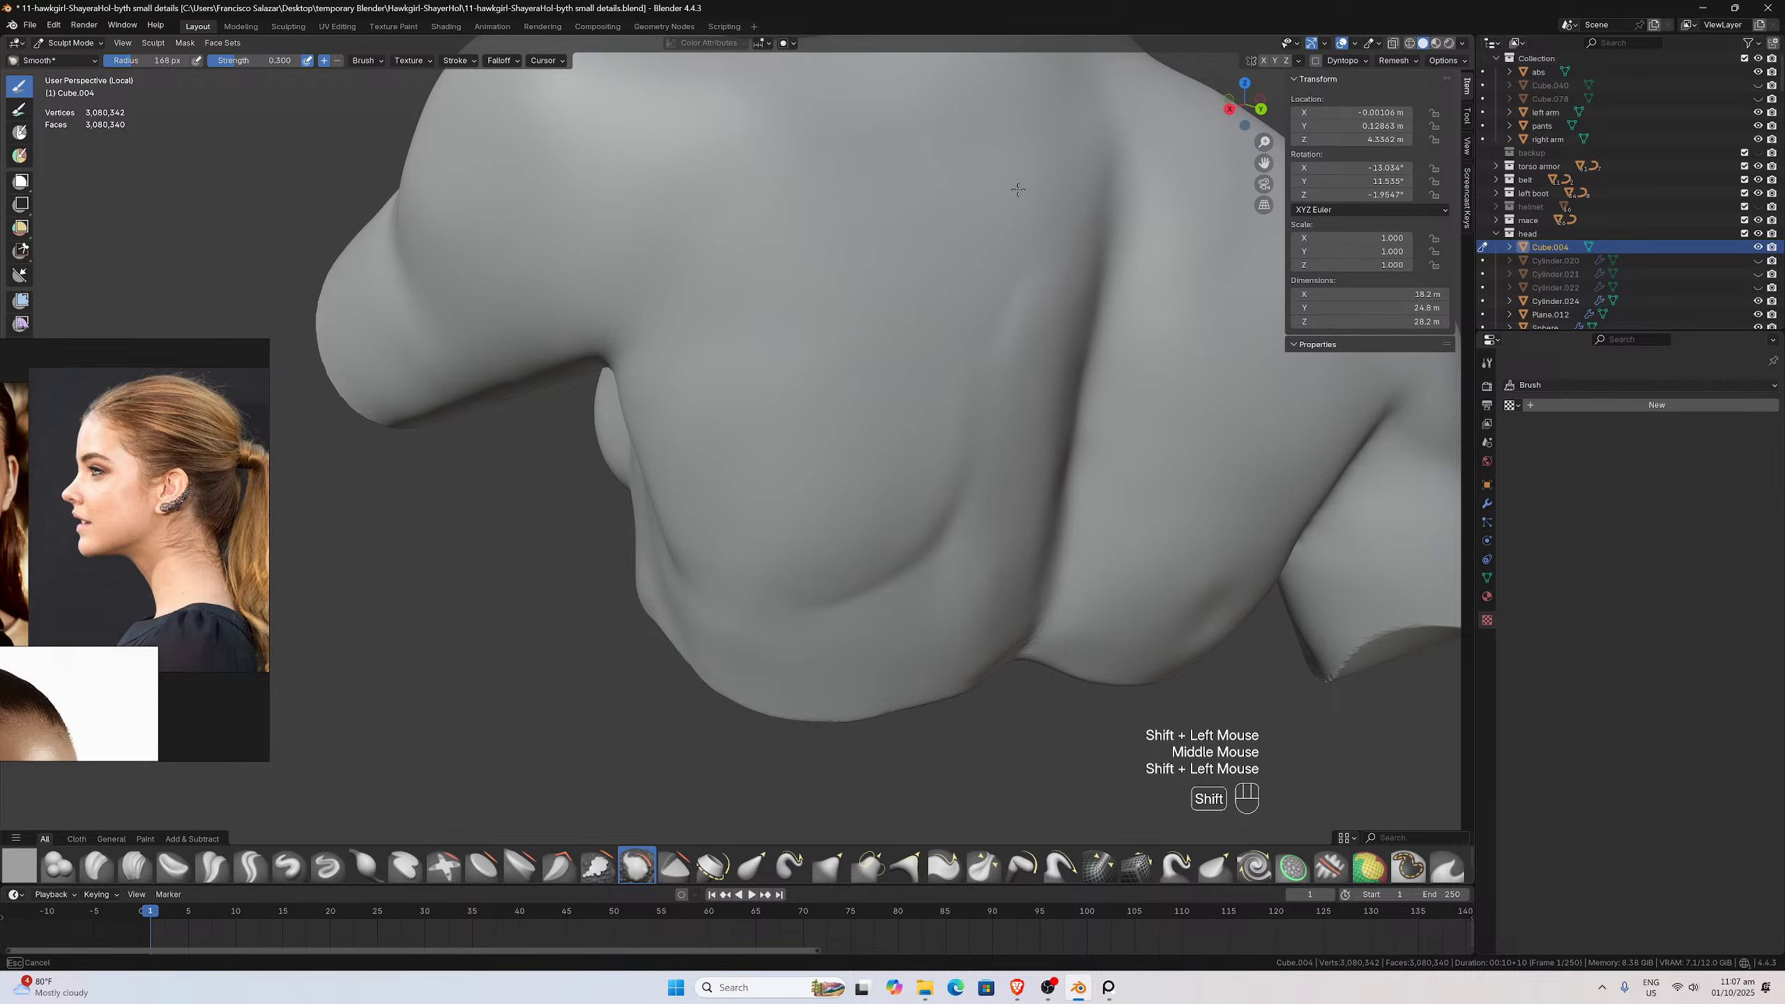
left_click_drag(1017, 190, 1055, 168, "shift")
middle_click_drag(1056, 169, 1068, 191)
mouse_move(1067, 191)
left_mouse_down("shift")
mouse_move(1040, 262)
mouse_move(888, 274)
left_mouse_up("shift")
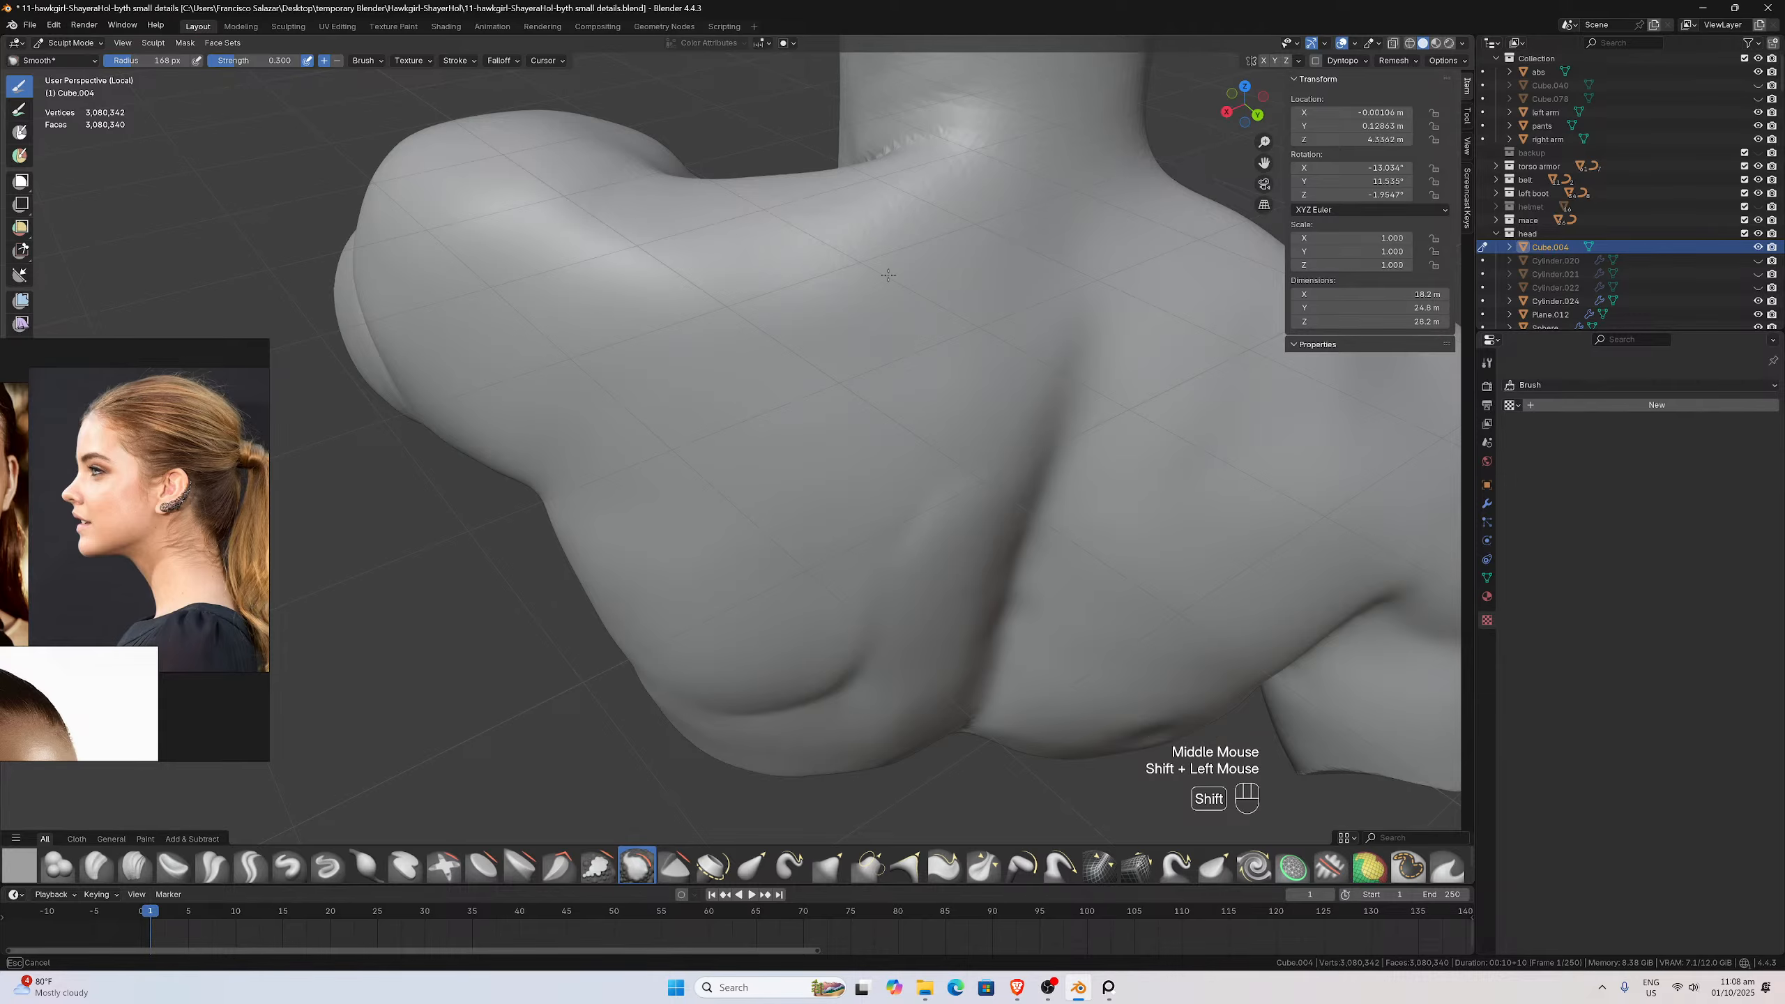
left_click_drag(591, 219, 637, 187, "shift")
Smooth the outer side and front of the left shoulder, and the chest above the left breast
middle_click_drag(637, 186, 709, 330)
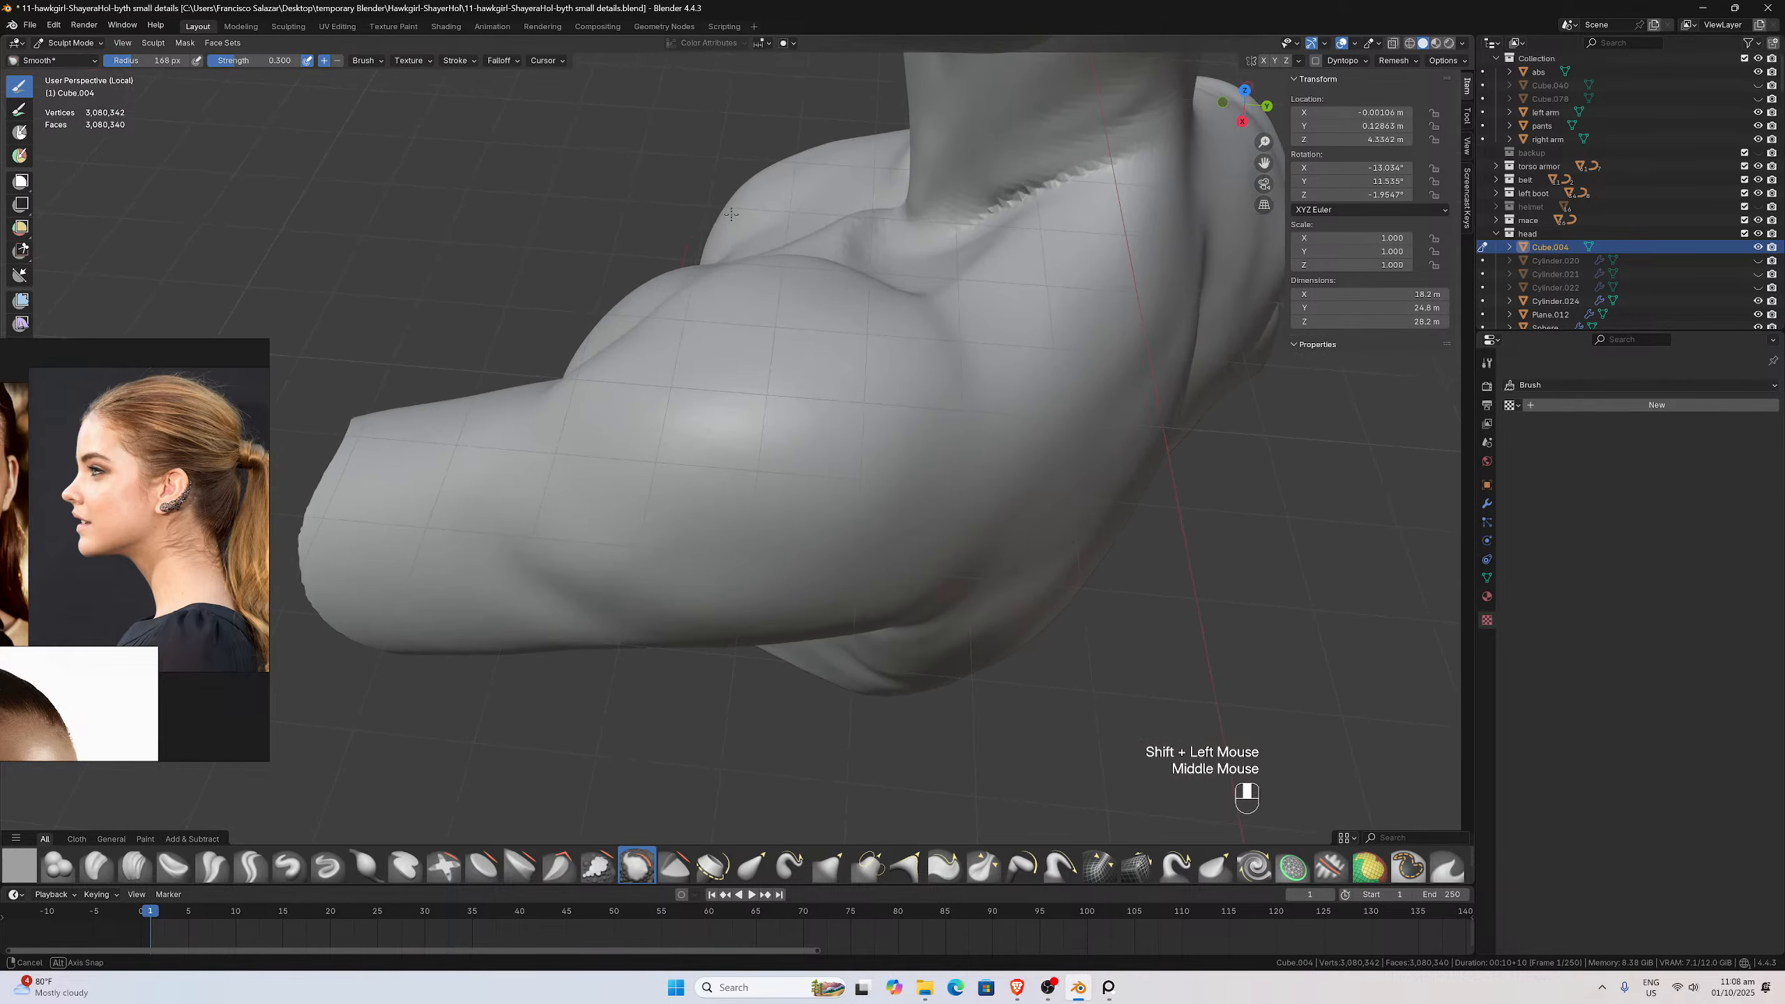
left_click_drag(710, 331, 738, 402, "shift")
middle_click_drag(672, 412, 909, 350)
mouse_move(909, 351)
left_mouse_down("shift")
mouse_move(893, 419)
mouse_move(955, 229)
left_mouse_up("shift")
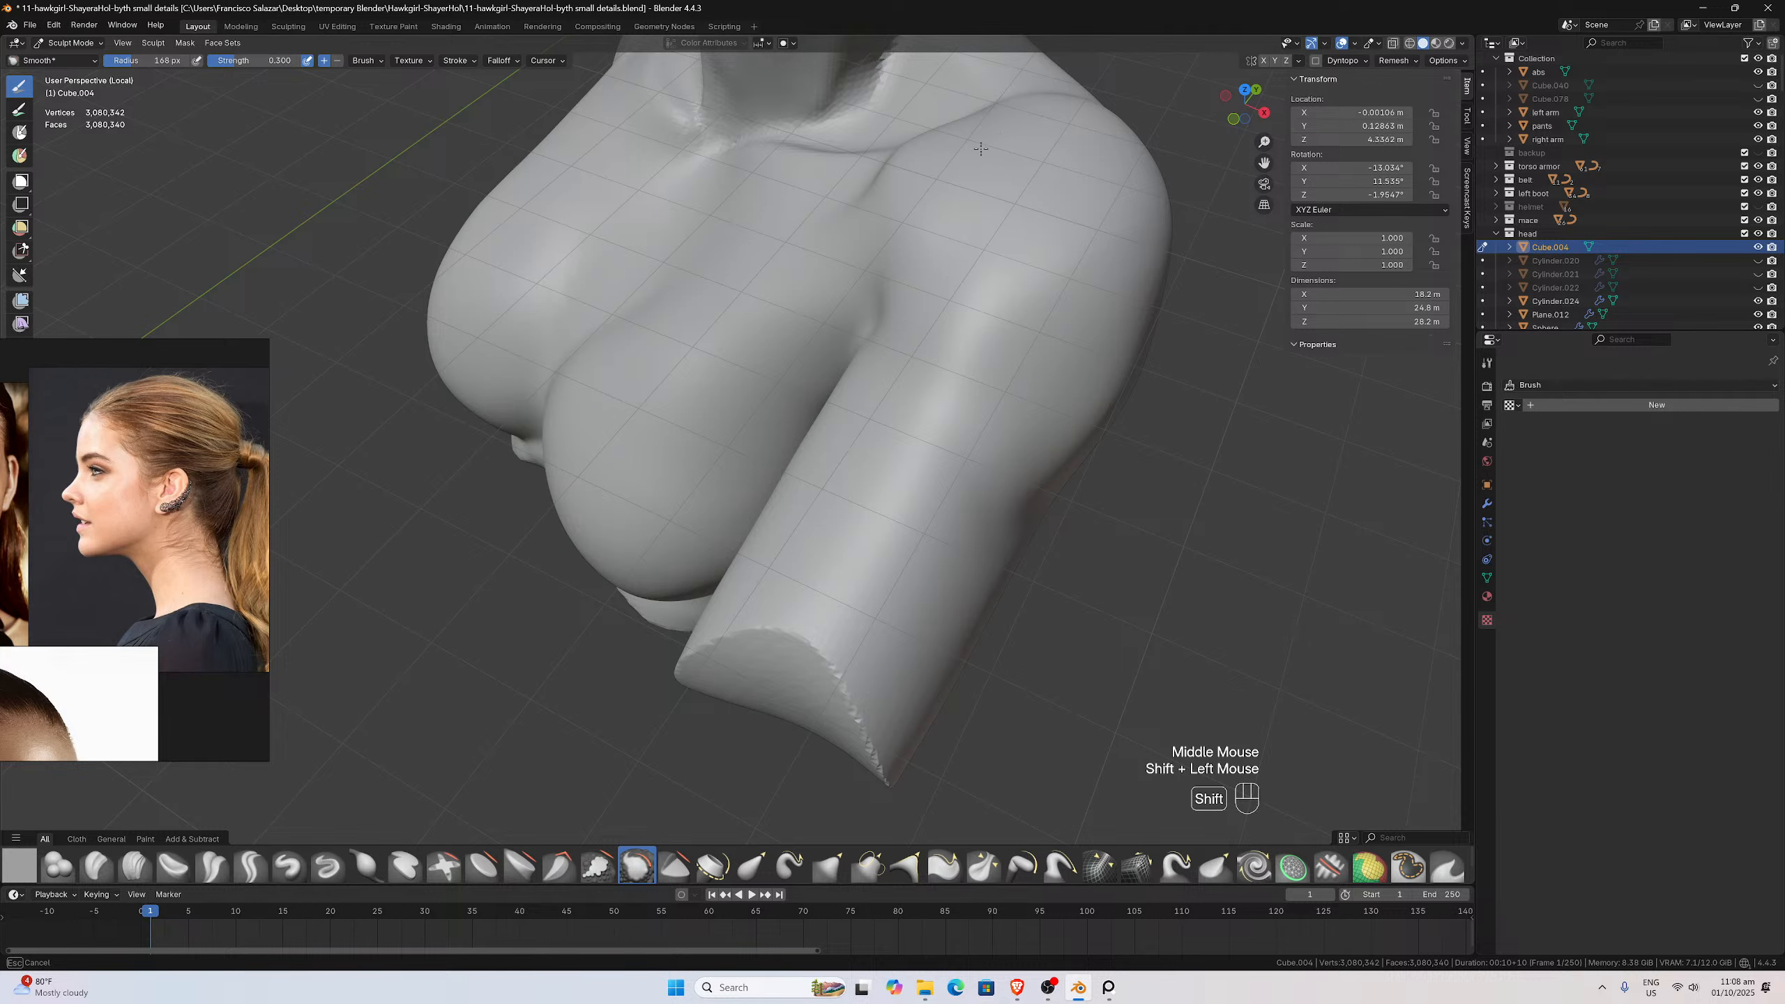
left_click_drag(1043, 150, 802, 283, "shift")
middle_click_drag(705, 343, 777, 239)
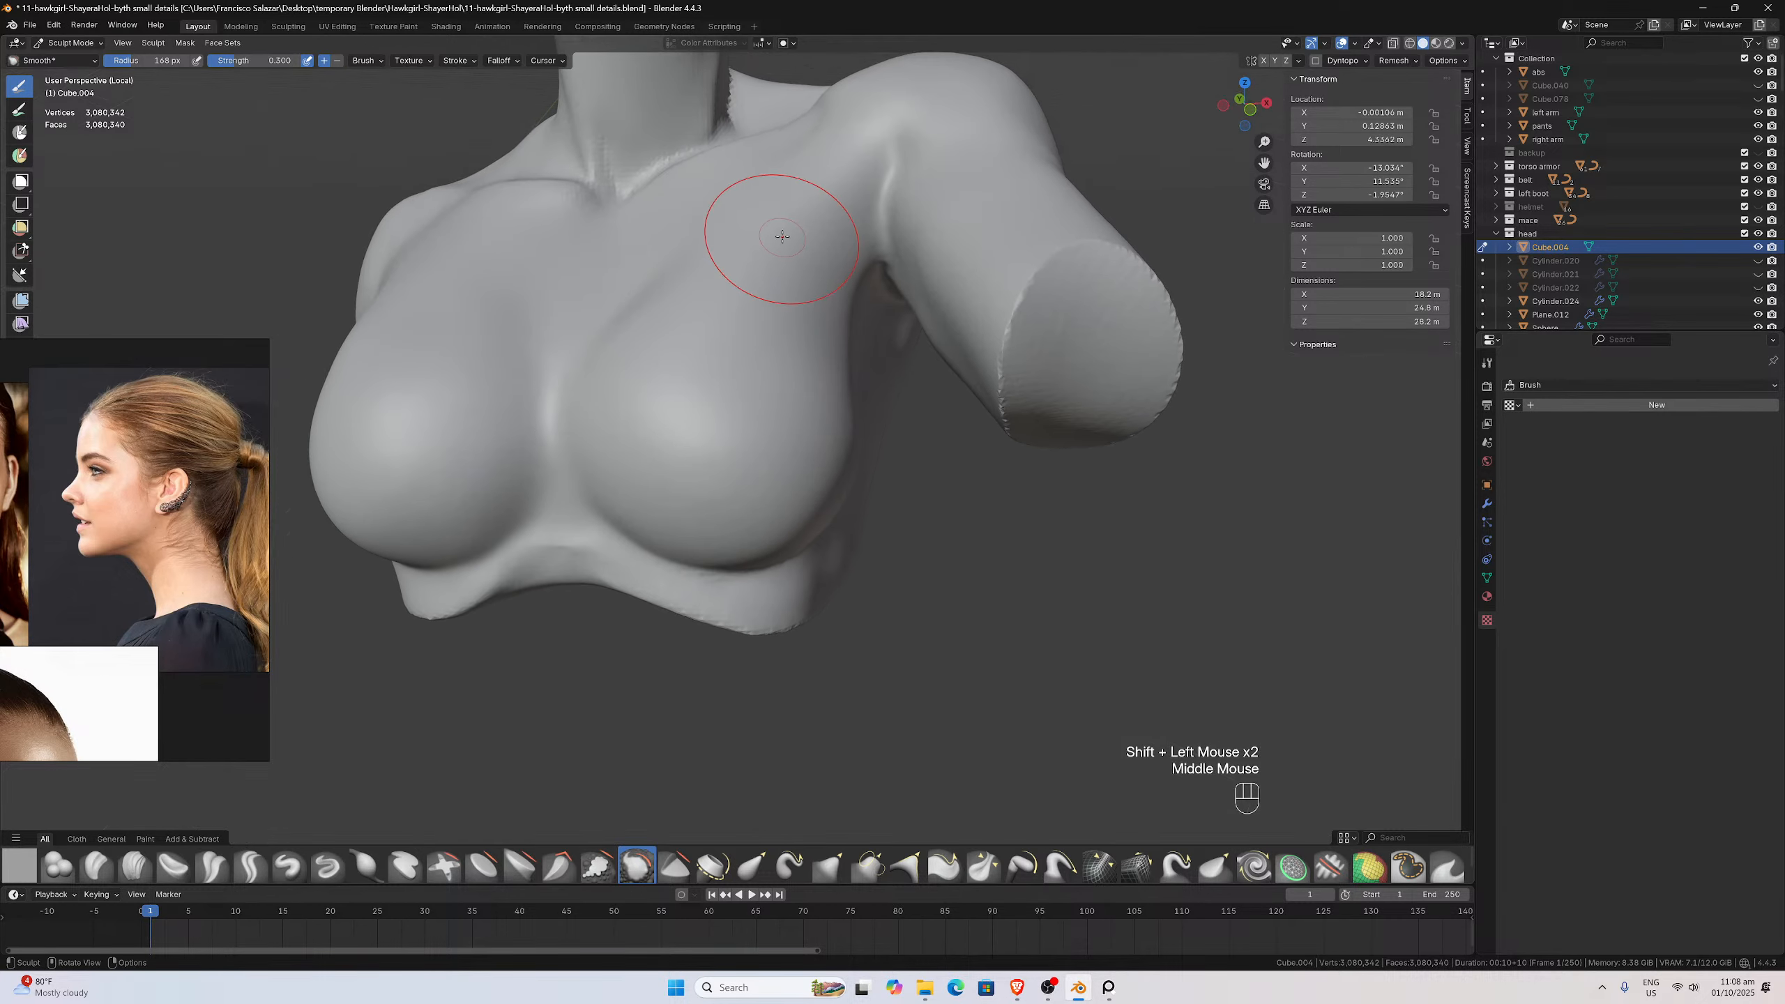
left_click_drag(777, 239, 634, 332, "shift")
middle_click_drag(686, 267, 934, 320)
Smooth the front of the right shoulder and the upper part of the right breast
scroll(934, 320, "down", 2)
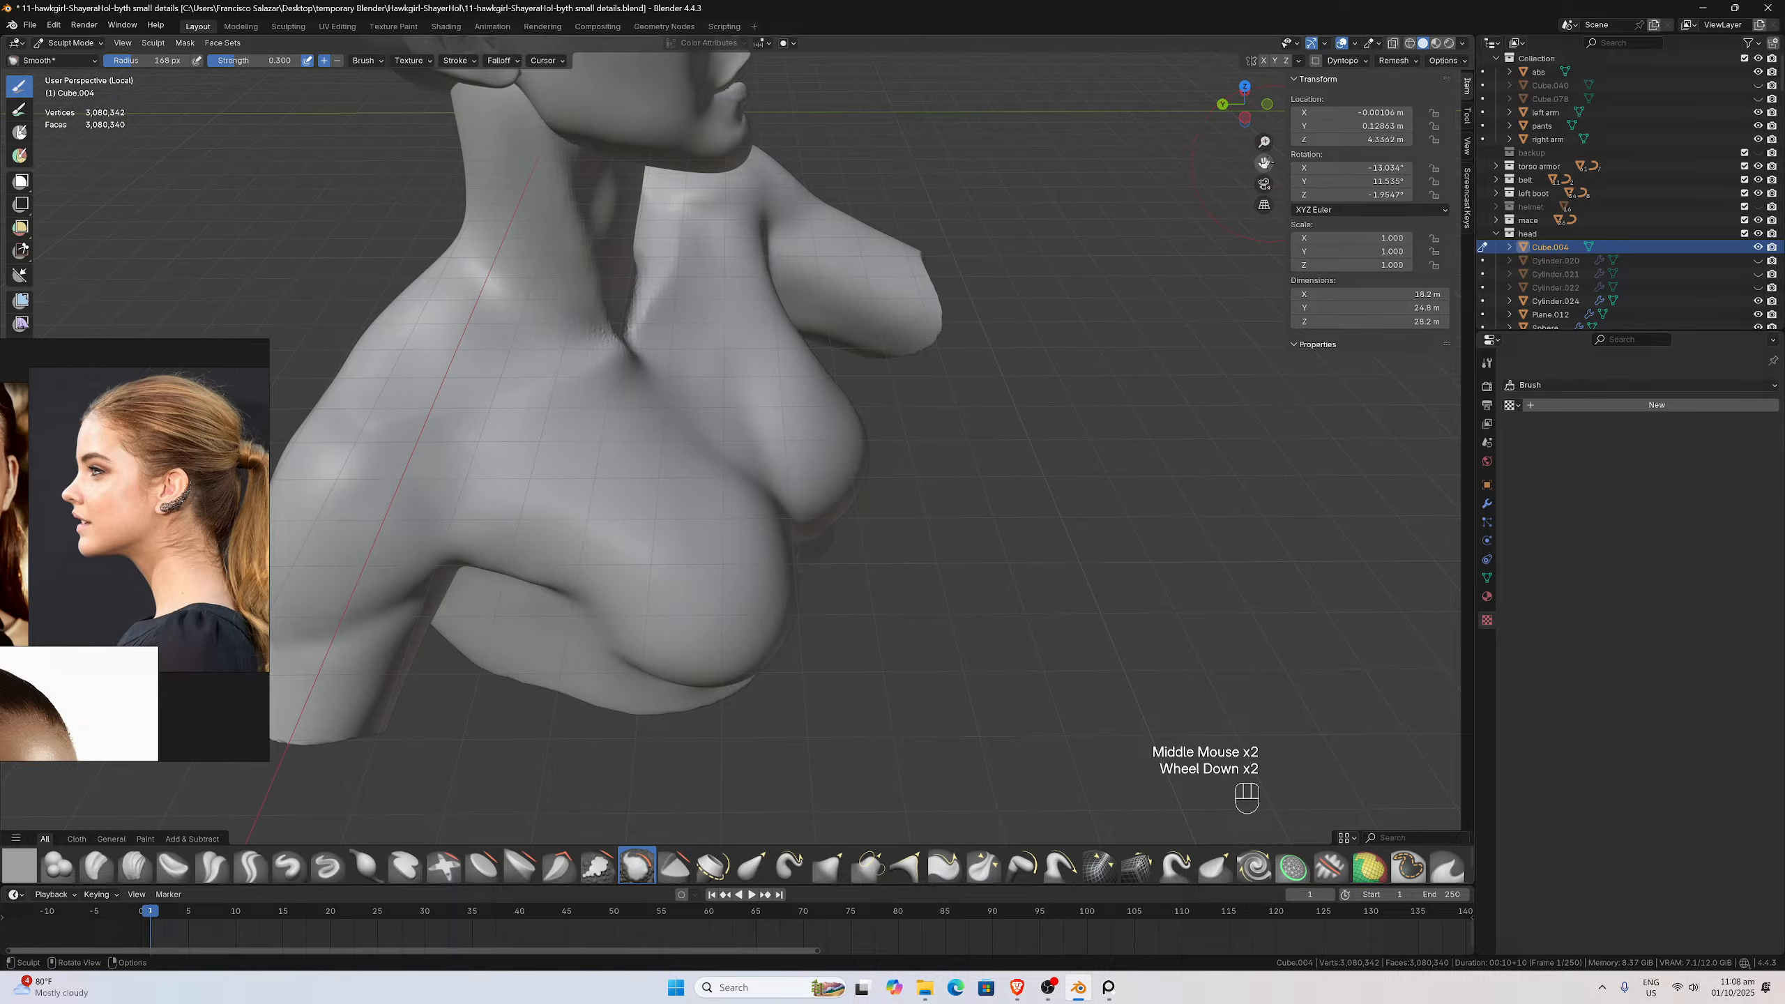
left_click_drag(1263, 162, 1419, 159)
scroll(797, 430, "up", 1)
middle_click_drag(797, 430, 832, 436)
left_click_drag(832, 436, 633, 538, "shift")
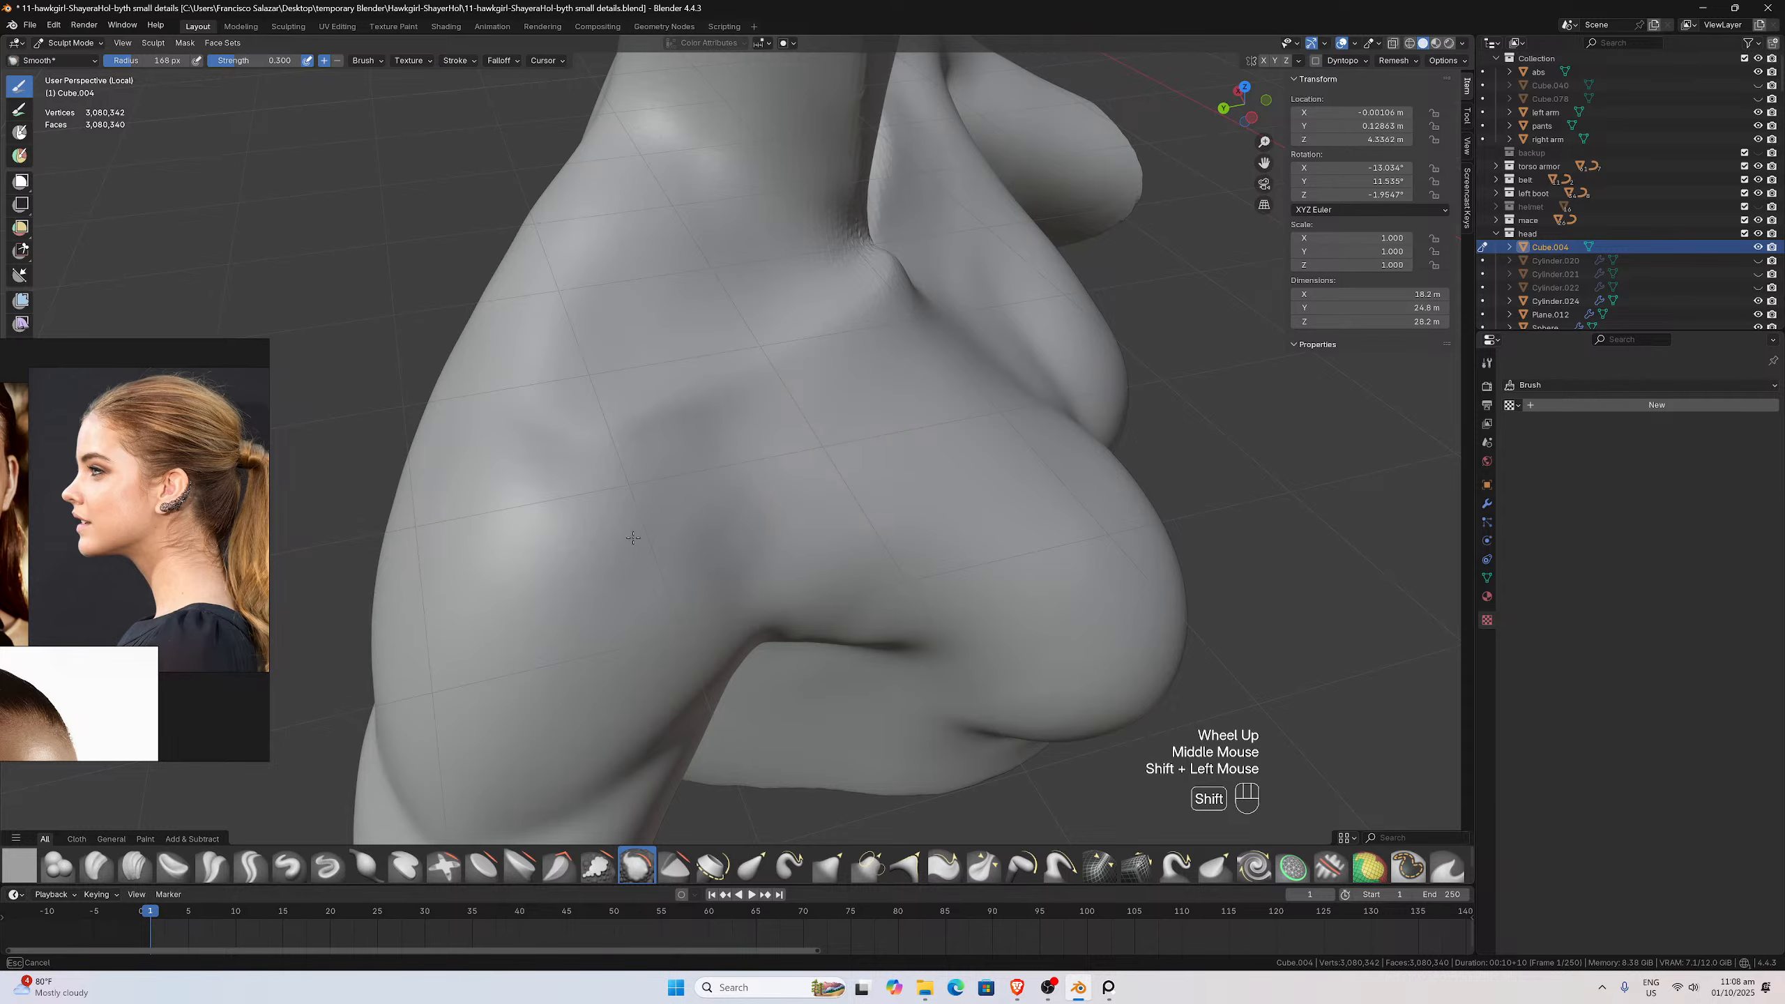
left_click_drag(857, 482, 996, 575, "shift")
left_click_drag(953, 632, 849, 451, "shift")
Smooth the right side of the neck base and the hollow behind the right collarbone
middle_click_drag(850, 450, 884, 430)
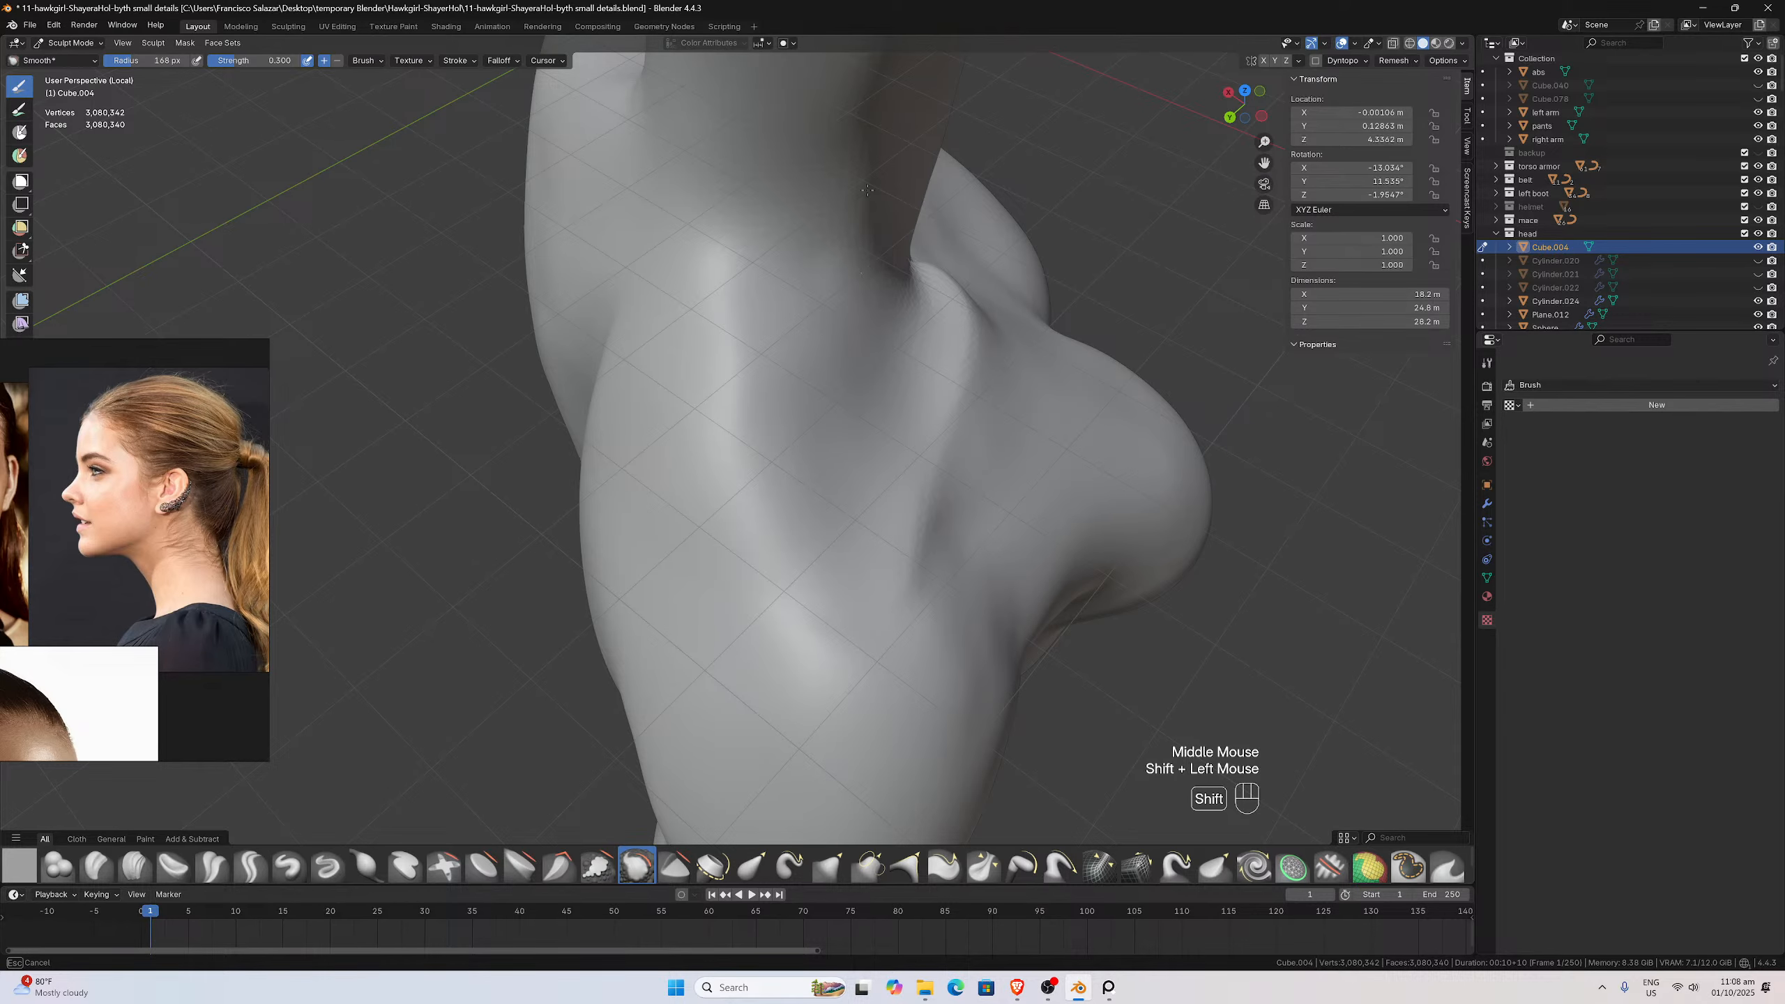
left_click_drag(868, 190, 712, 229, "shift")
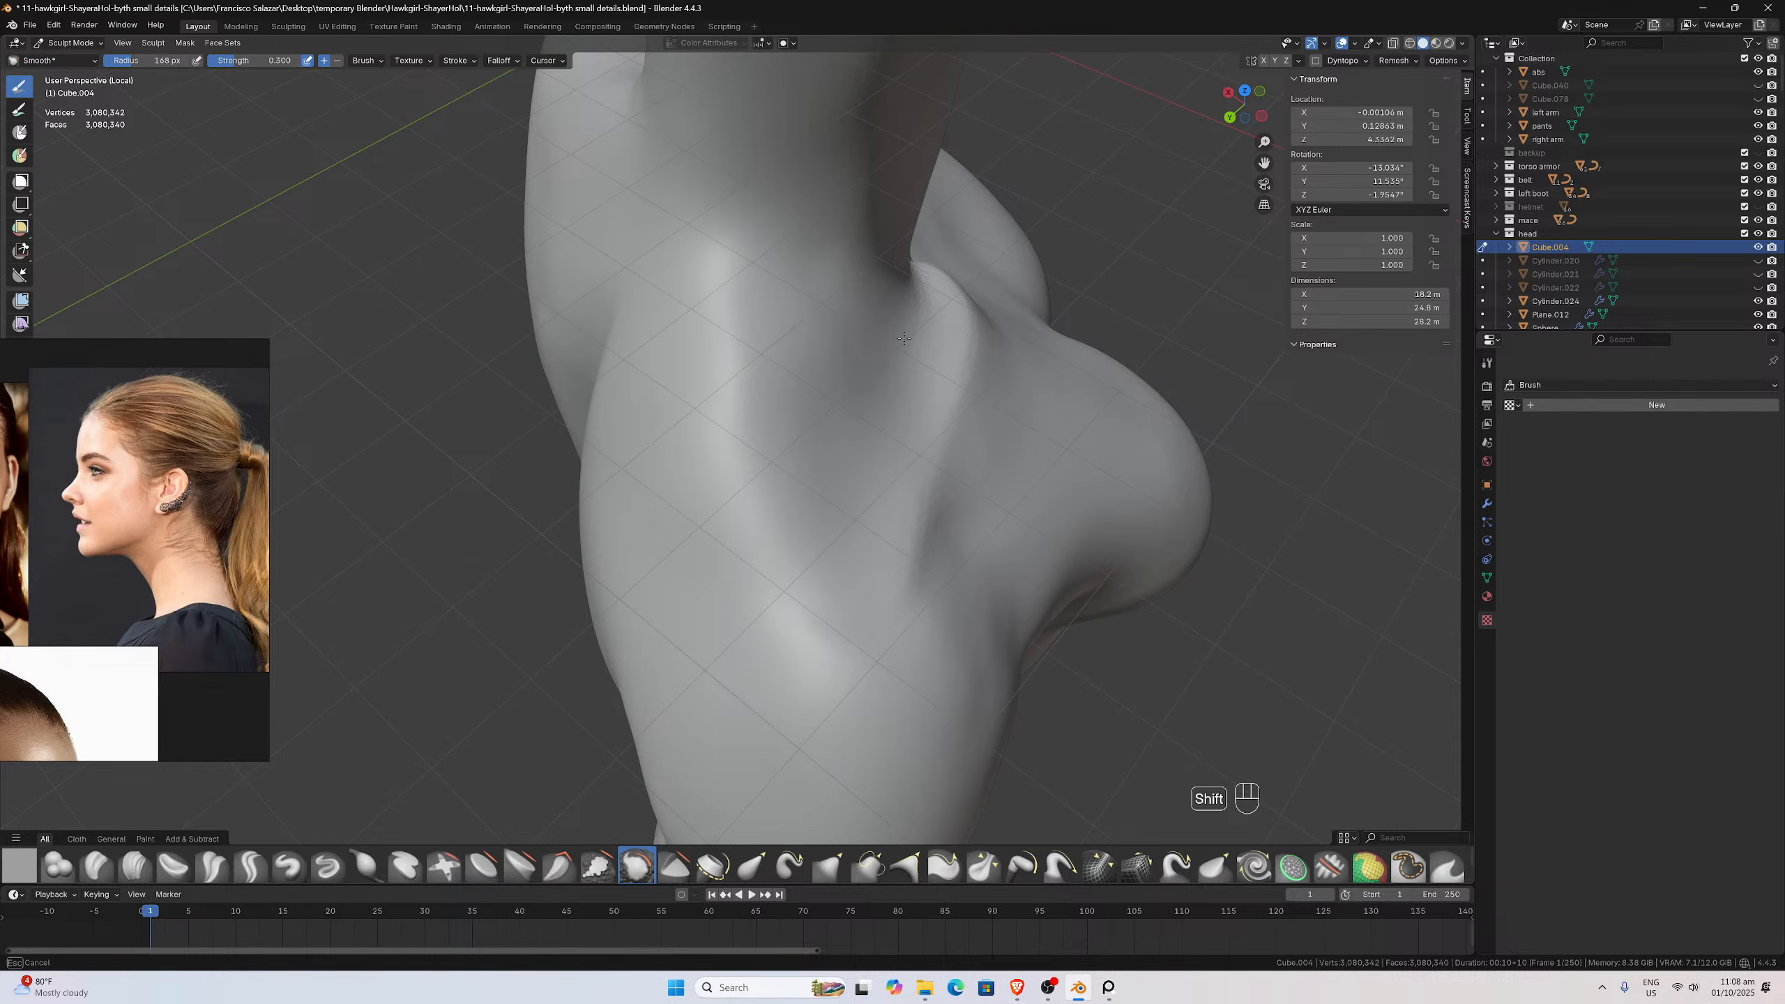
left_click_drag(940, 342, 907, 408, "shift")
Smooth the upper back around the spine and the back of the neck base
middle_click_drag(896, 380, 989, 323)
left_click_drag(829, 204, 648, 346, "shift")
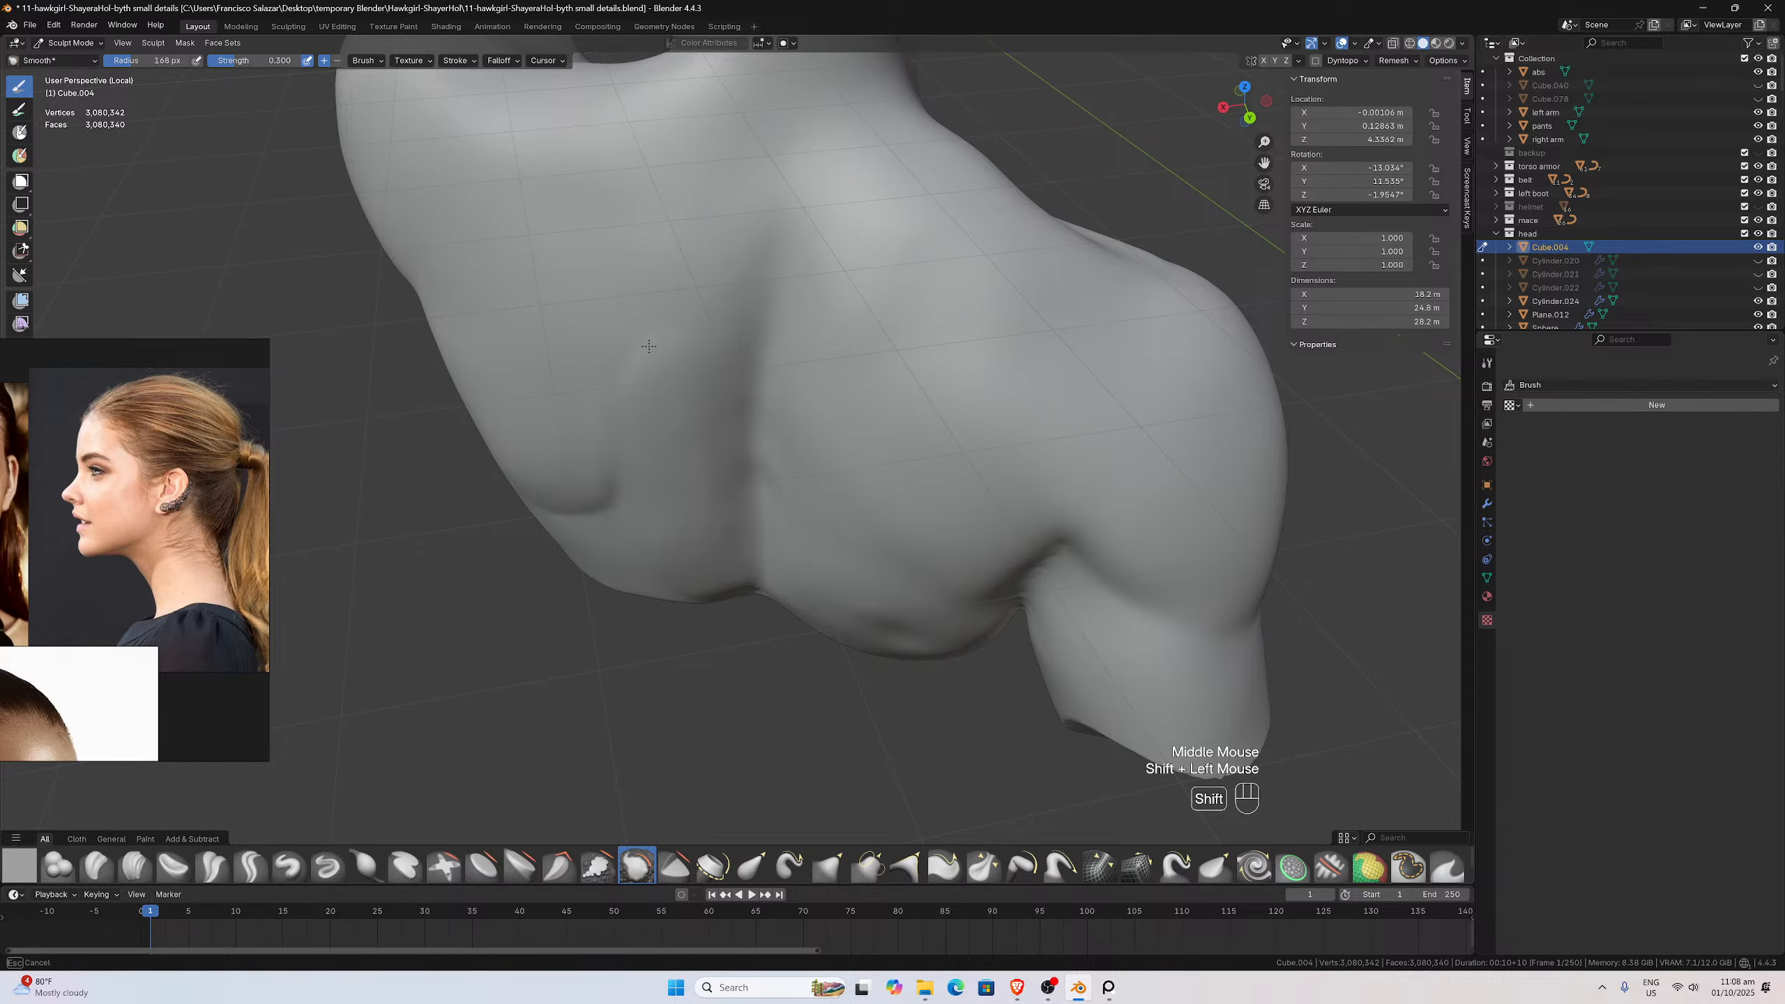
left_click_drag(667, 239, 686, 207, "shift")
middle_click_drag(685, 207, 759, 211)
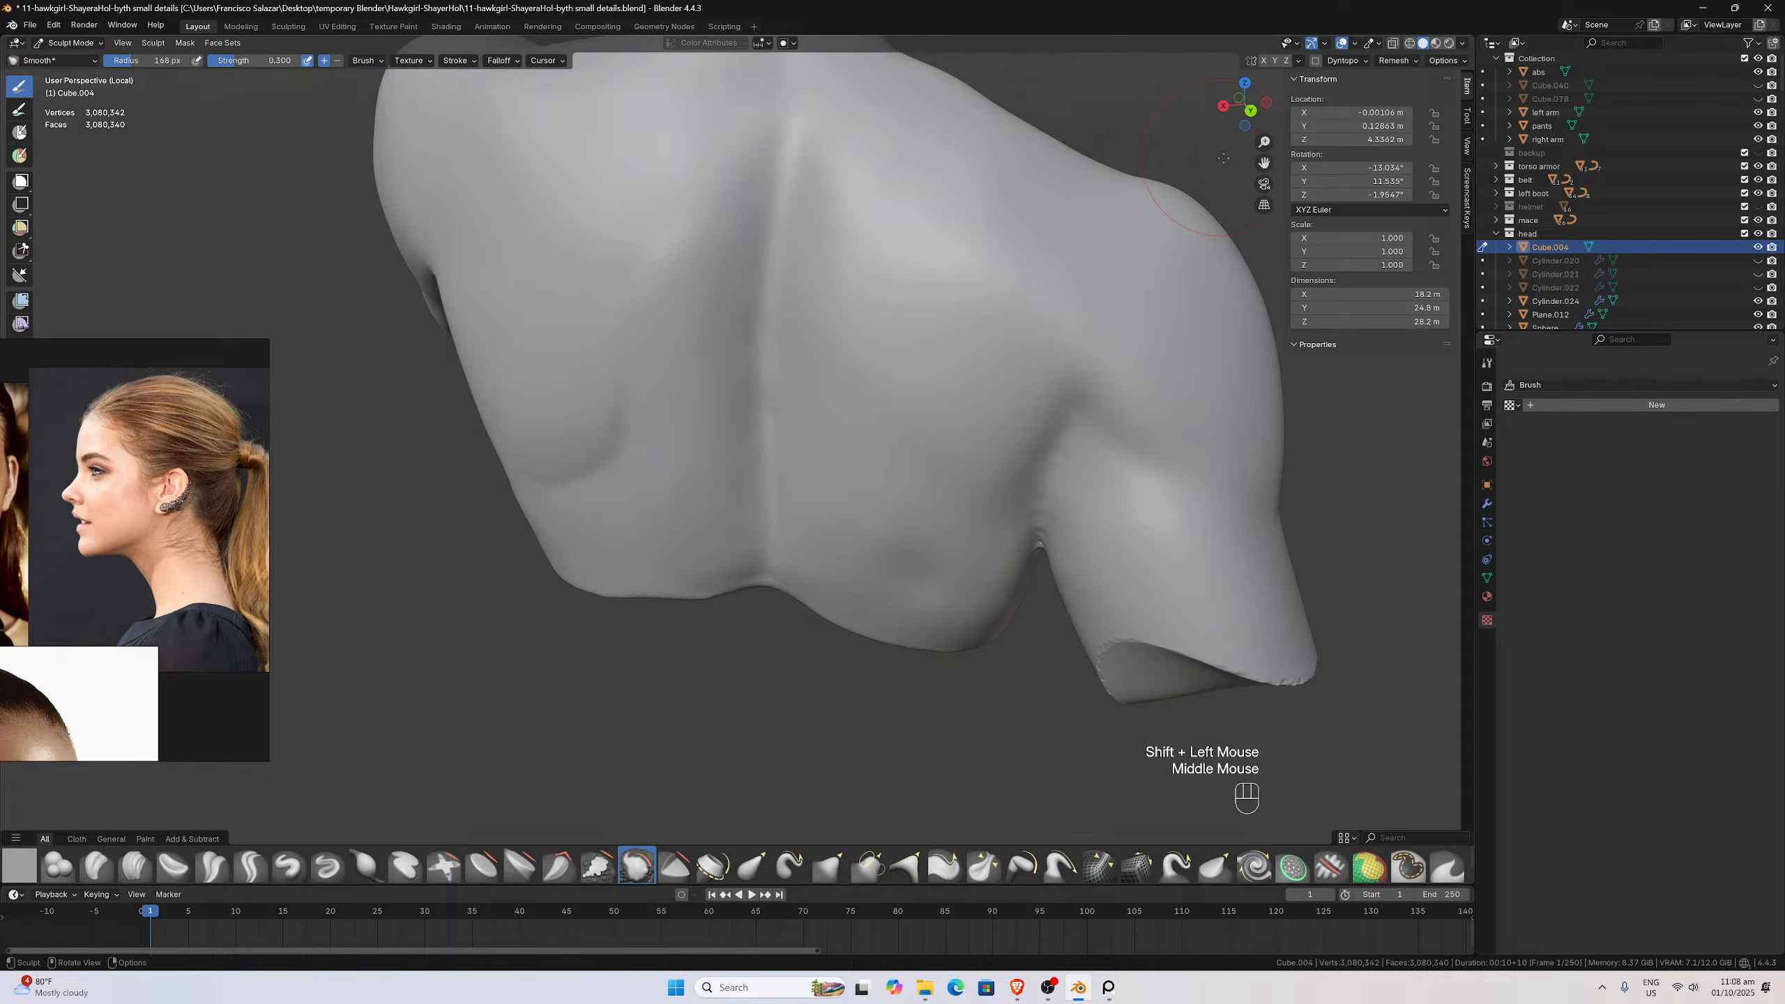
left_click_drag(1265, 162, 1433, 444)
scroll(1036, 299, "up", 1)
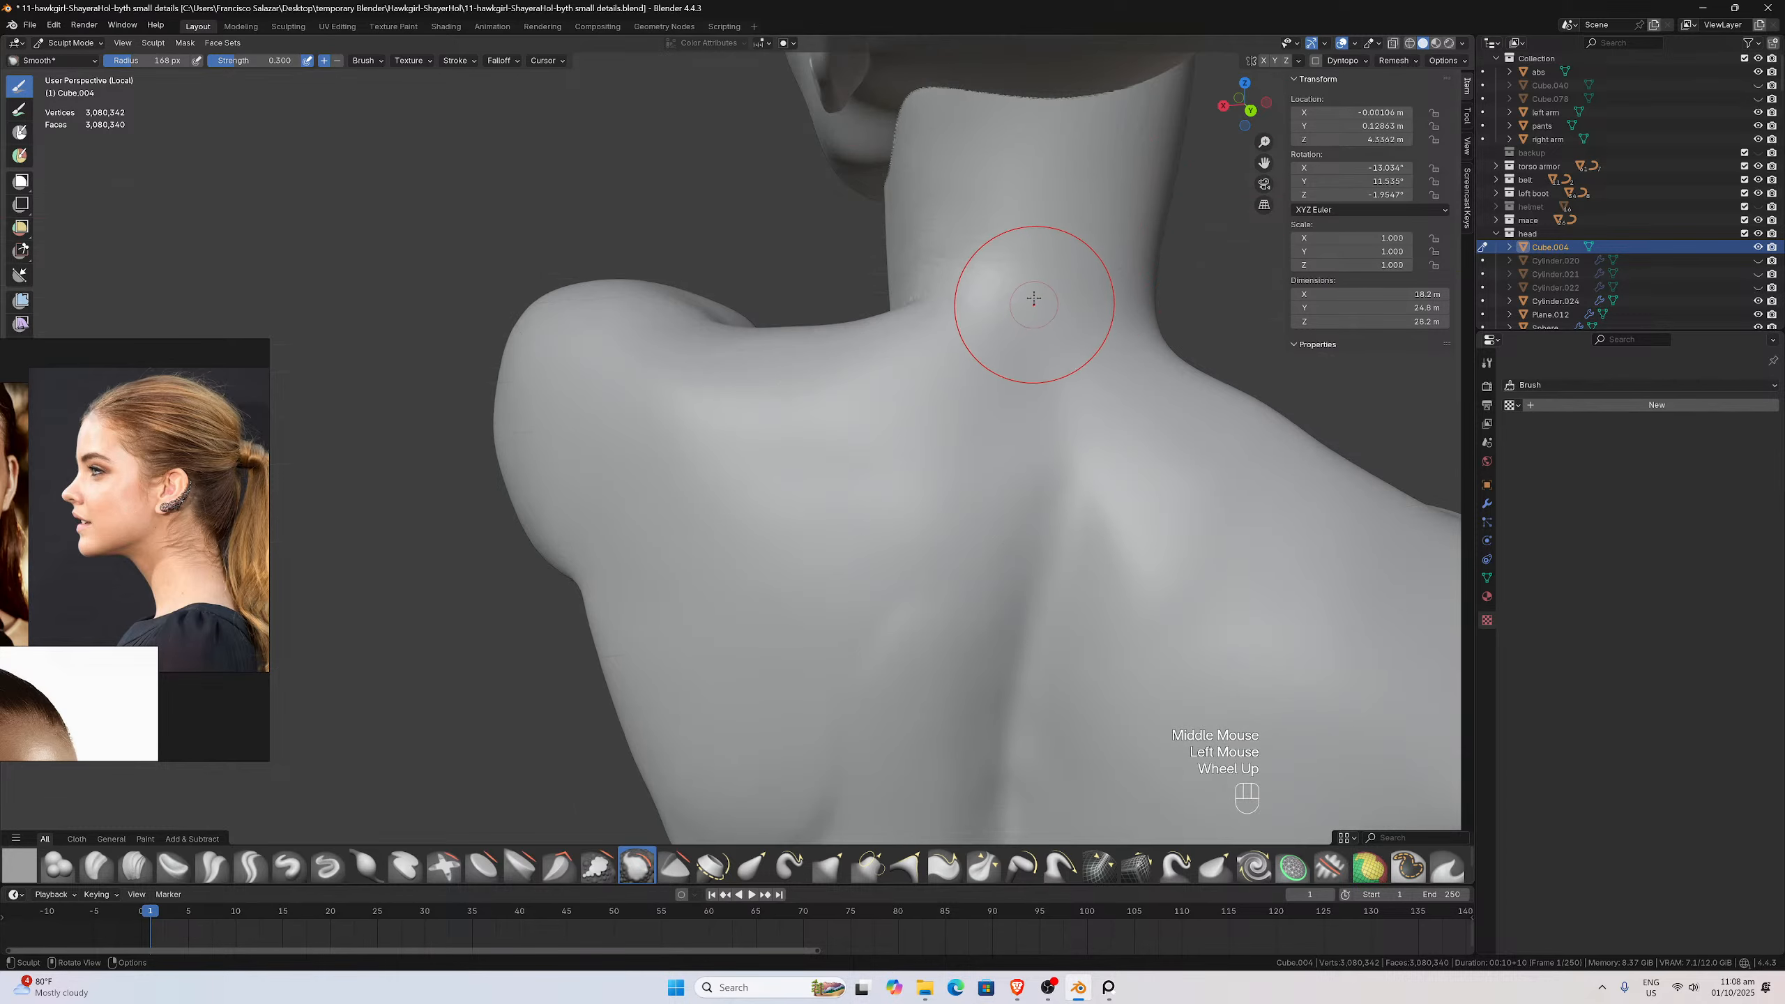
mouse_move(1034, 299)
left_mouse_down("shift")
mouse_move(993, 334)
mouse_move(1036, 257)
left_mouse_up("shift")
middle_click_drag(1040, 233, 981, 181)
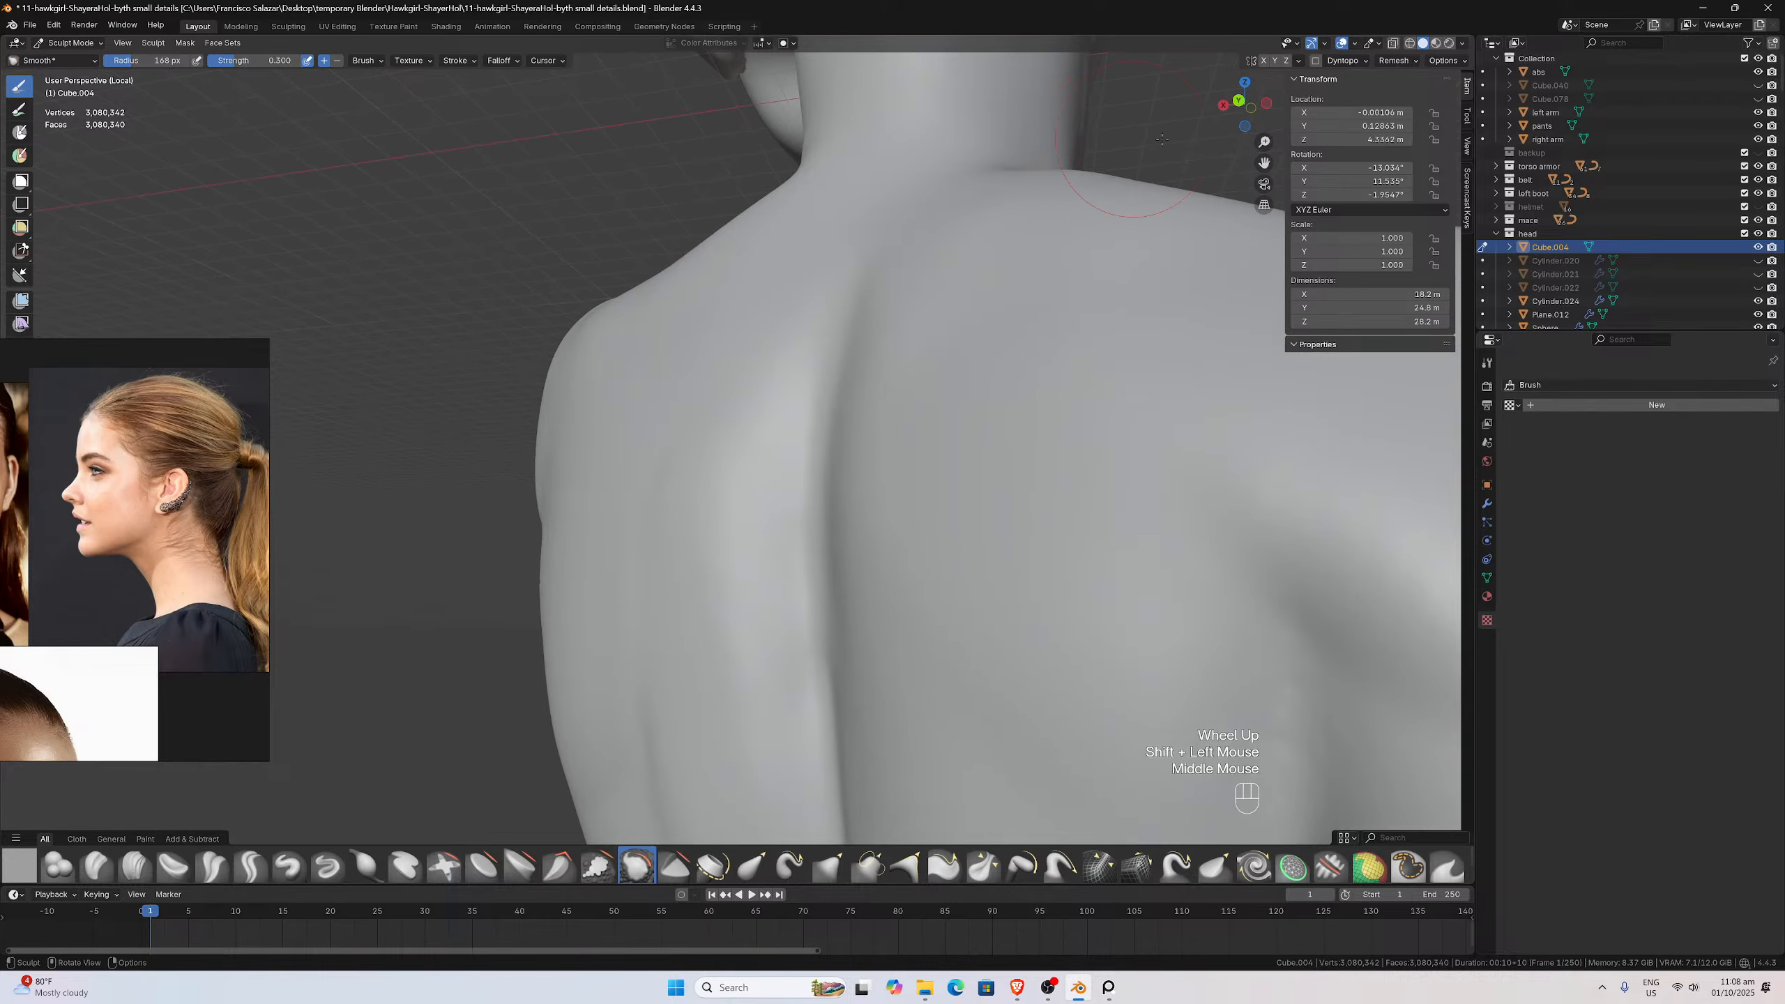
Smooth the nape of the neck along the edge where it meets the base of the skull
left_click_drag(1264, 163, 1126, 643)
middle_click_drag(777, 442, 746, 422)
scroll(746, 422, "up", 2)
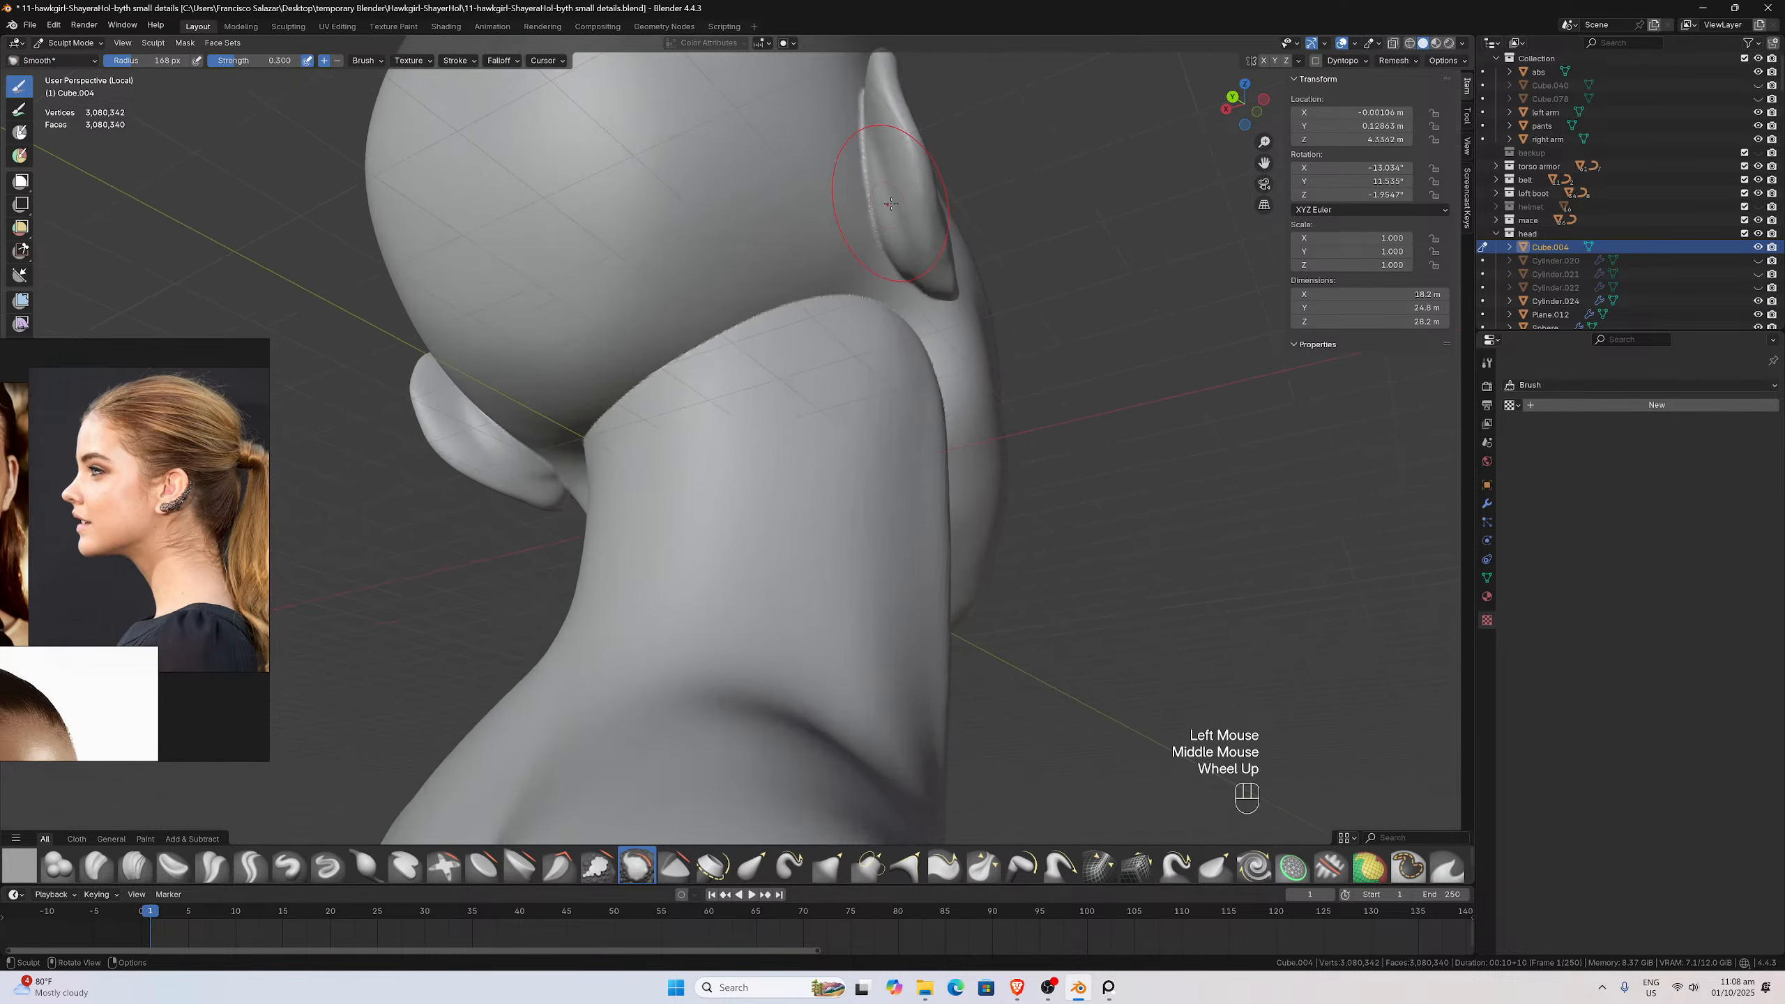
left_click_drag(702, 280, 646, 296, "shift")
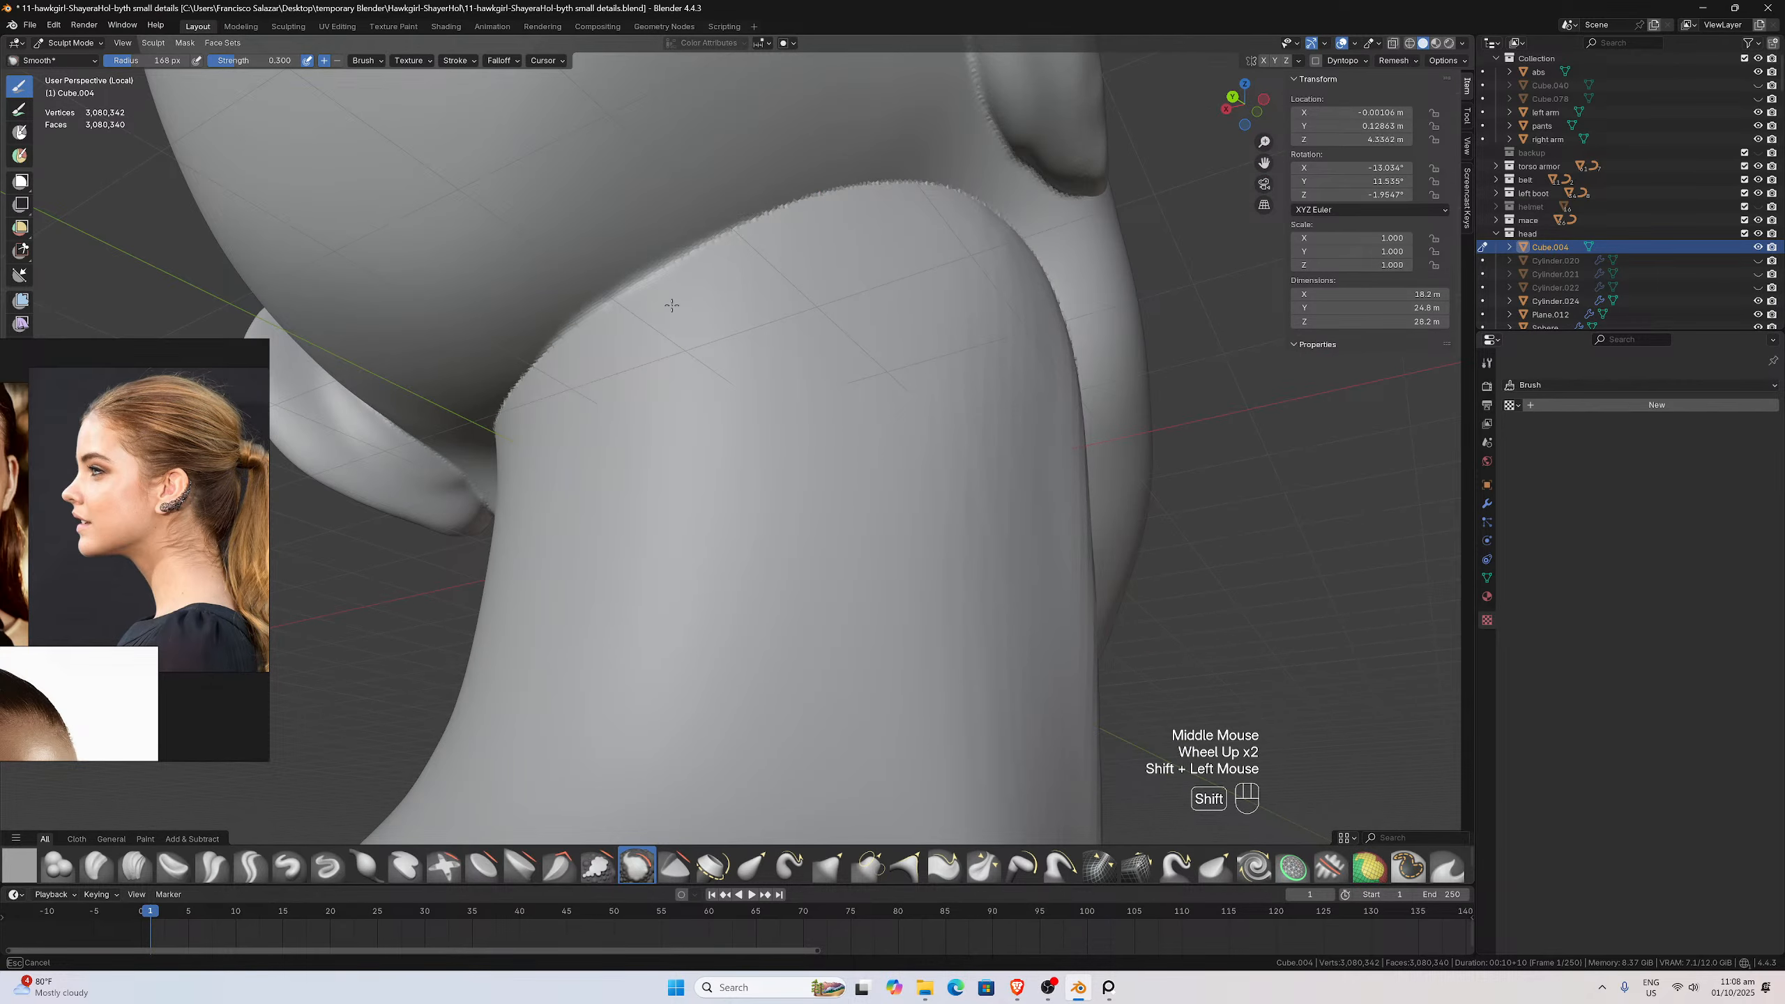
left_click_drag(798, 363, 796, 345, "shift")
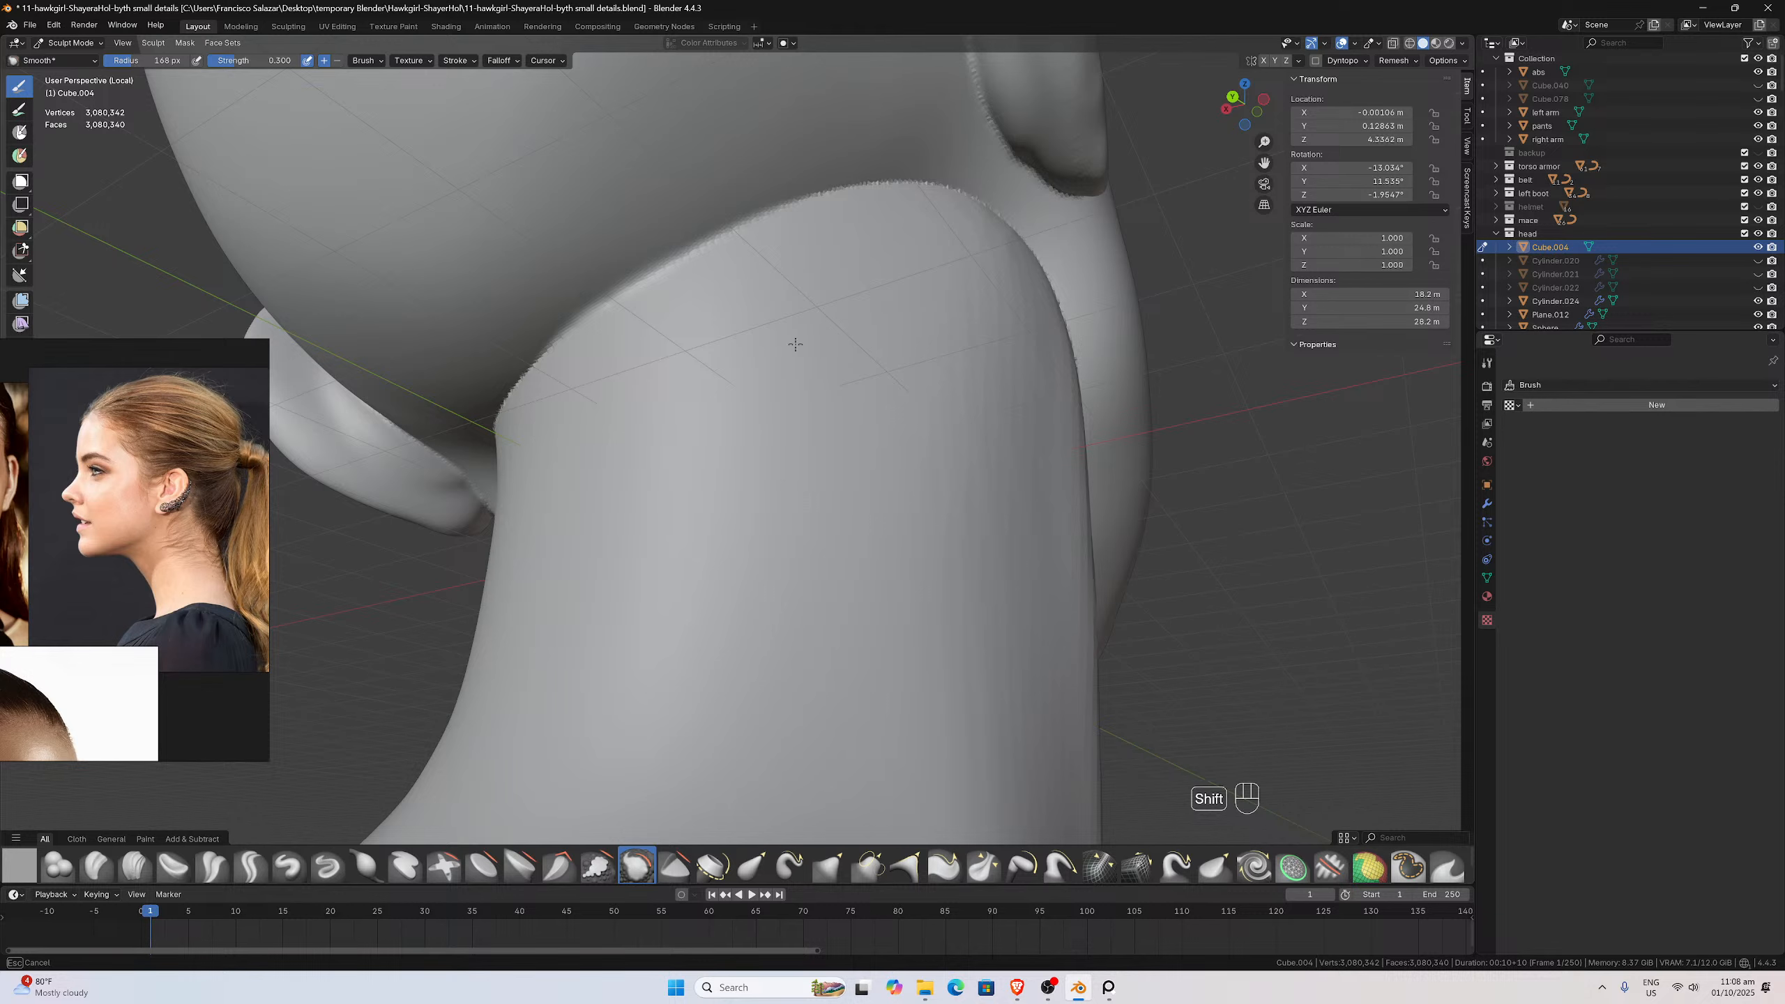
Smooth the right side of the neck below and behind the right ear
middle_click_drag(905, 502, 844, 495)
scroll(844, 495, "down", 1)
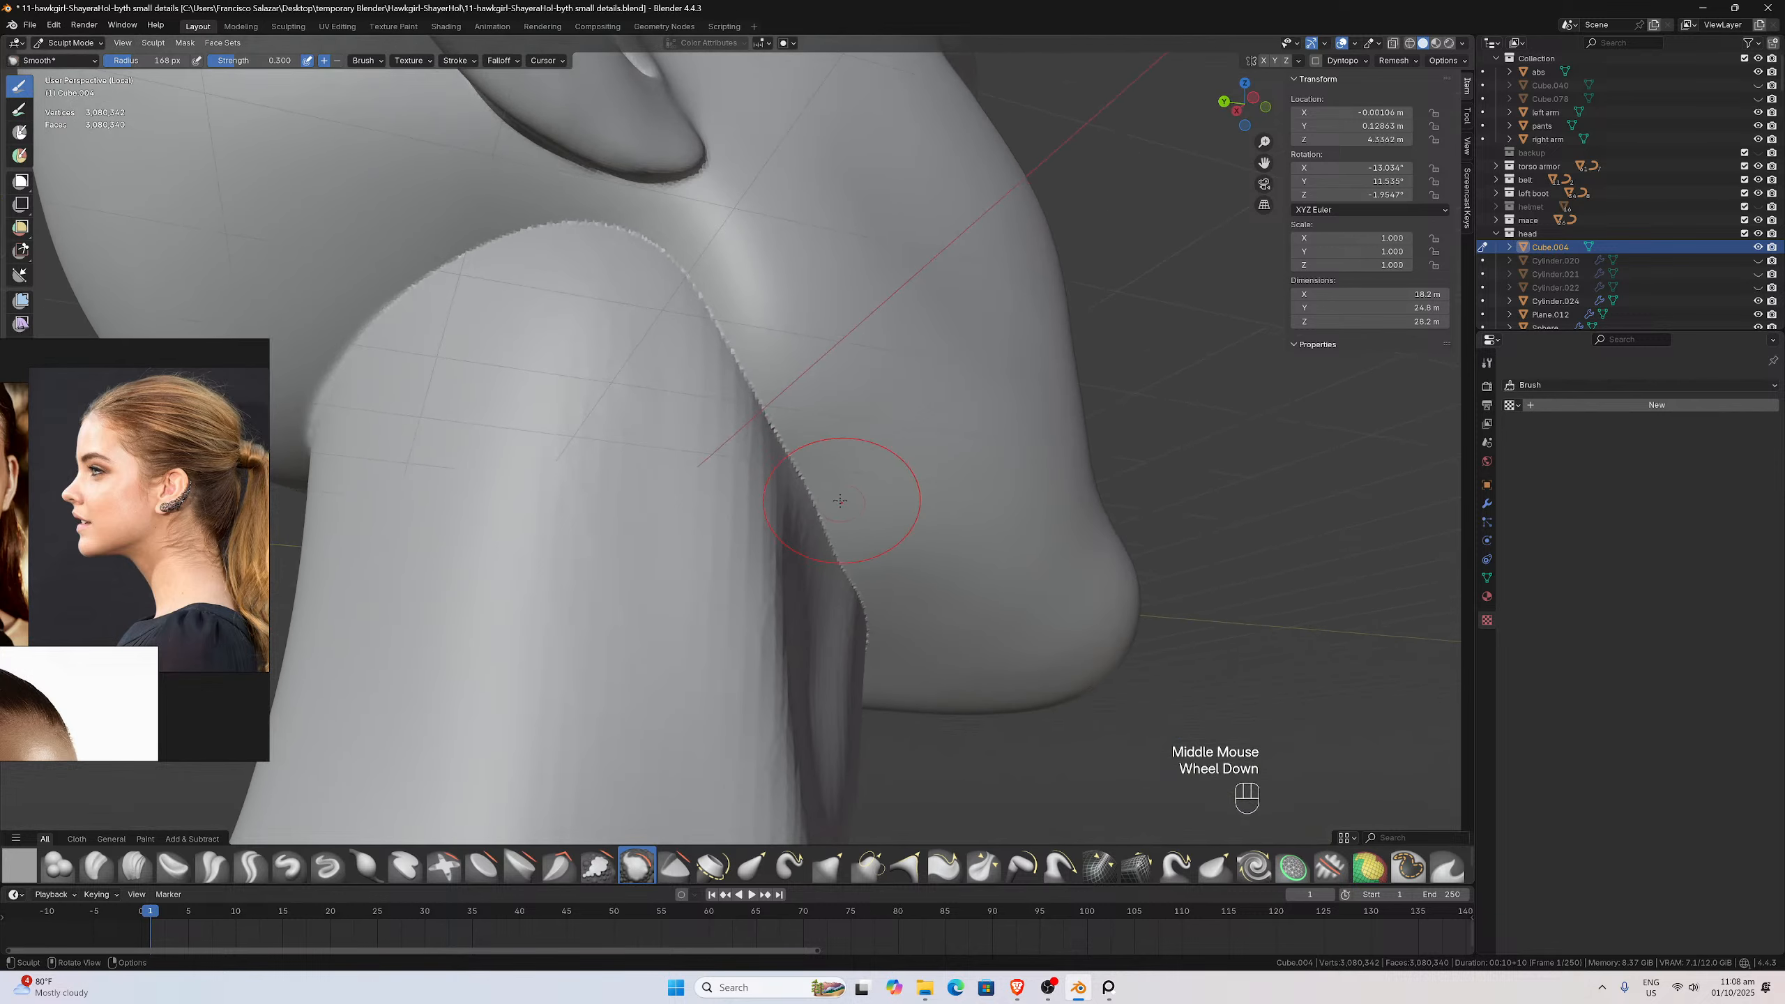
mouse_move(648, 327)
left_mouse_down("shift")
mouse_move(549, 469)
mouse_move(592, 583)
left_mouse_up("shift")
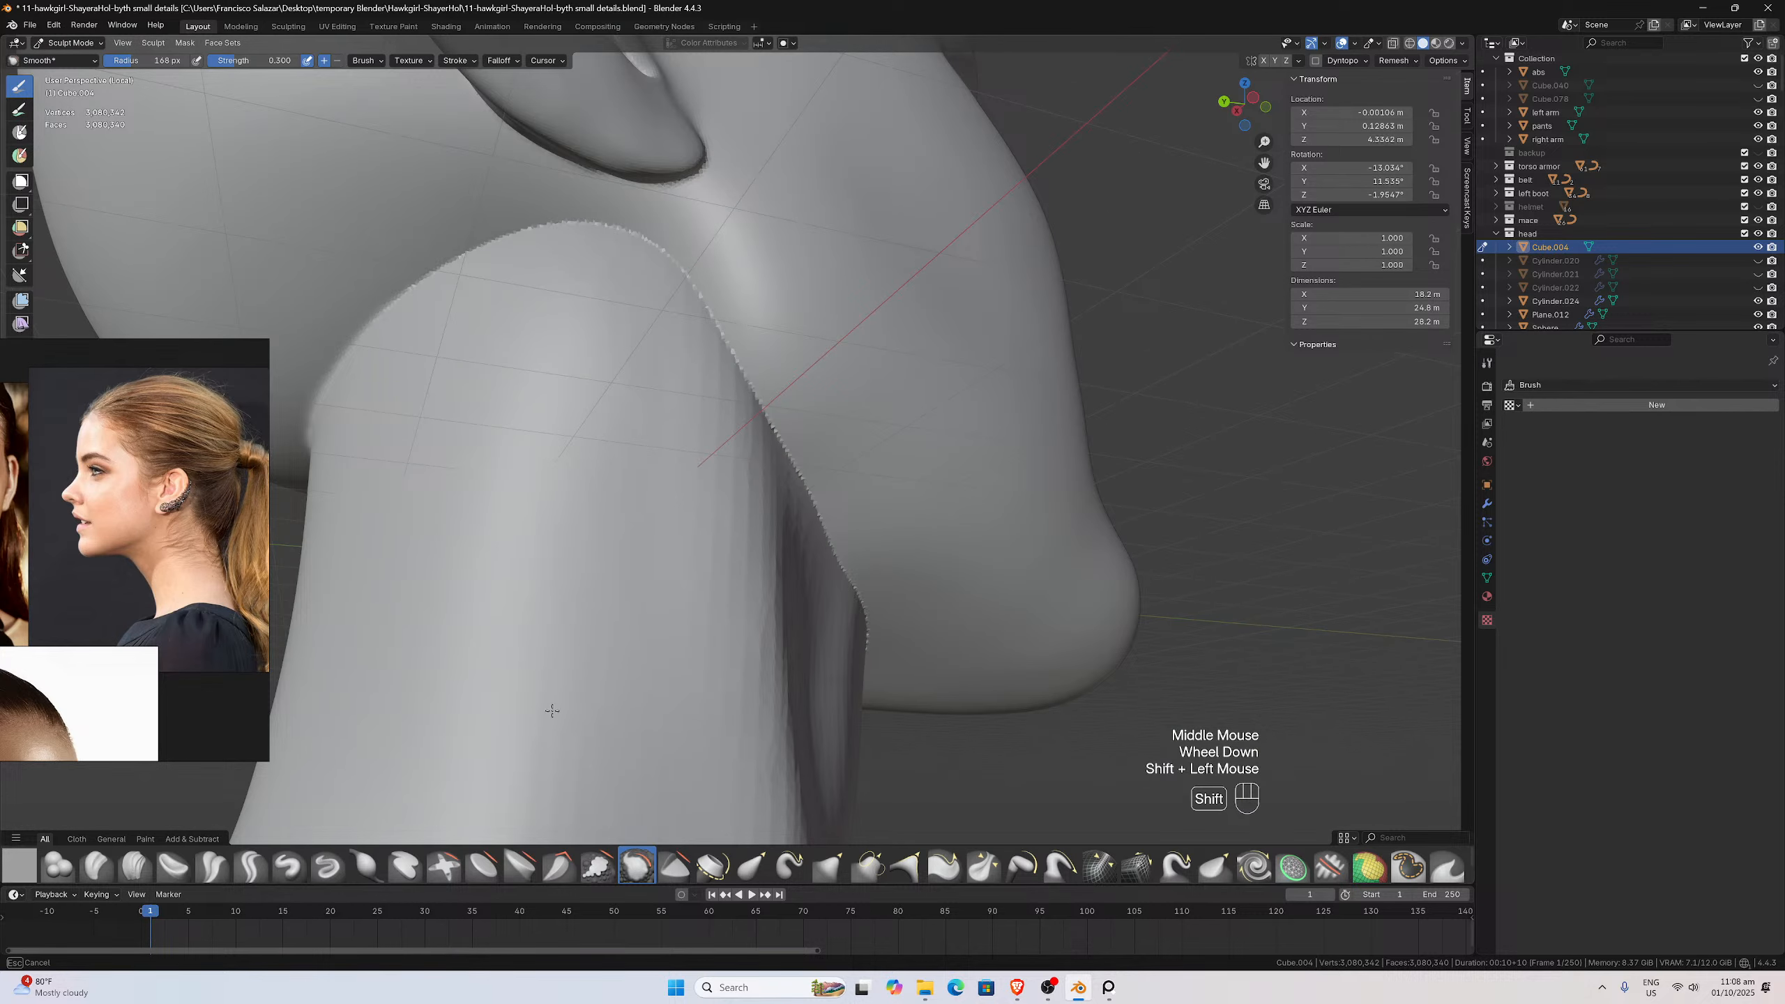
mouse_move(552, 710)
left_mouse_down("shift")
mouse_move(647, 594)
mouse_move(690, 606)
left_mouse_up("shift")
mouse_move(688, 445)
left_mouse_down("shift")
mouse_move(757, 527)
mouse_move(732, 556)
left_mouse_up("shift")
Smooth the lower right side of the neck where it runs down into the shoulder
scroll(699, 545, "down", 1)
middle_click_drag(733, 556, 675, 534)
scroll(672, 534, "up", 1)
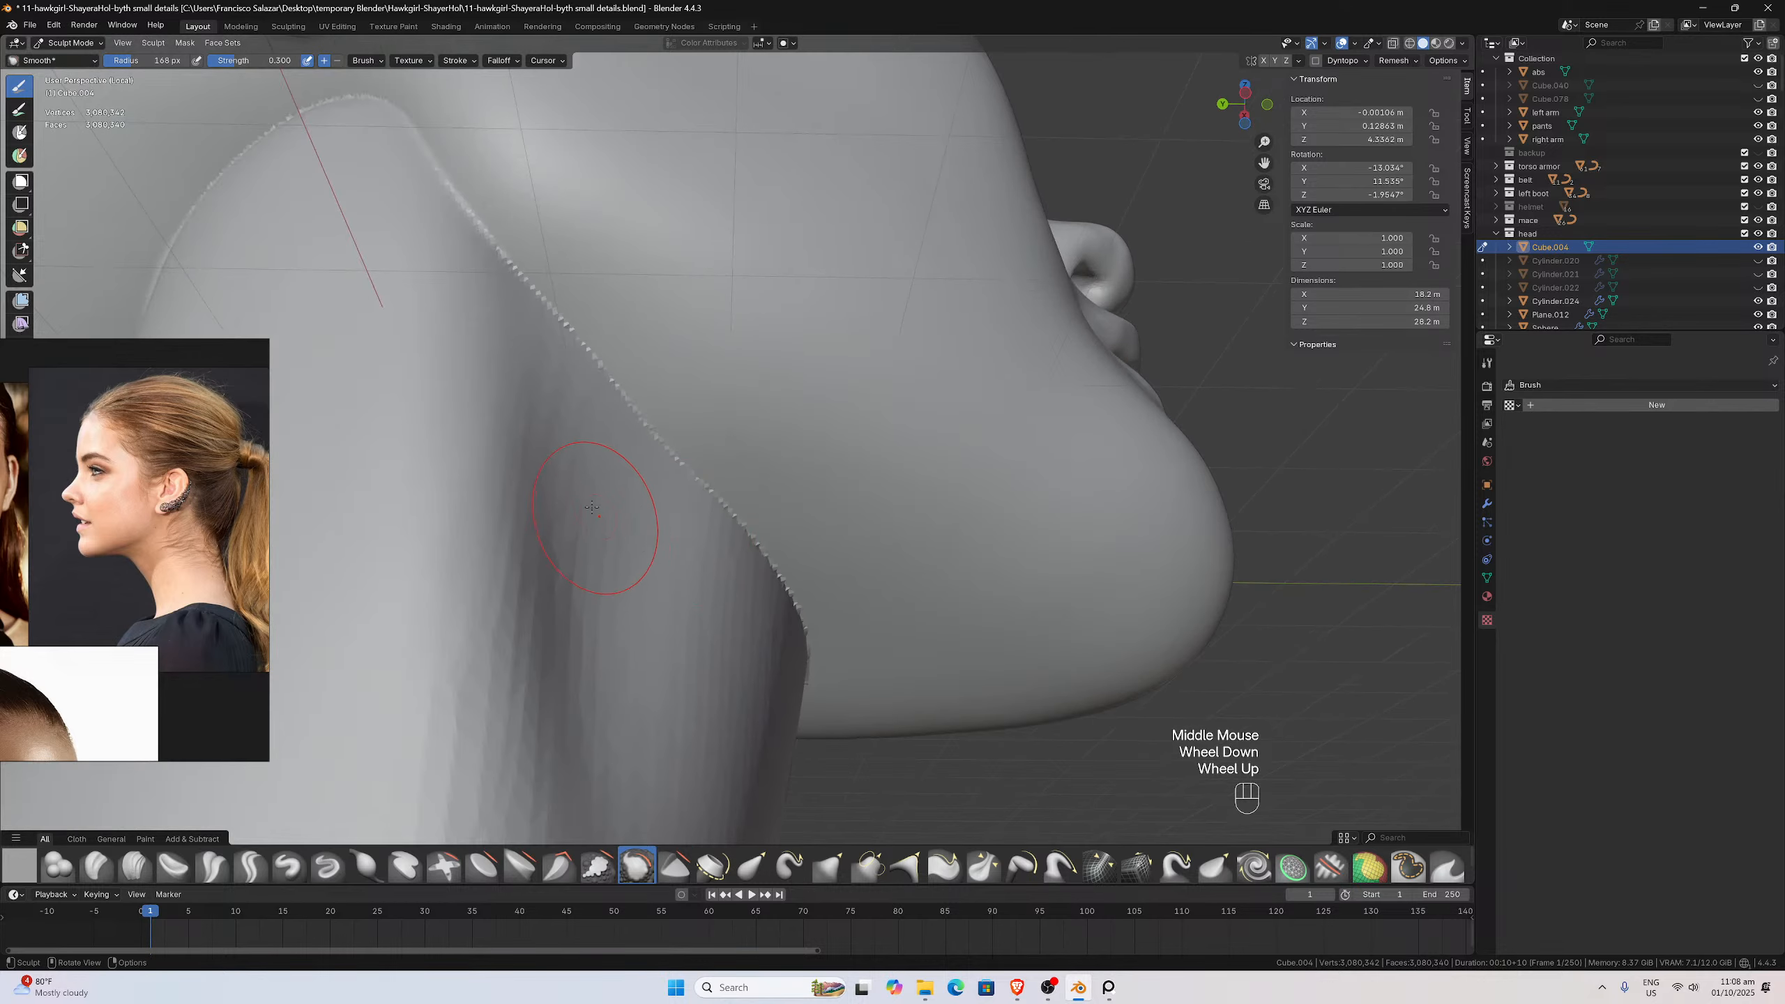
scroll(618, 492, "down", 1)
left_click_drag(1264, 162, 1454, 4)
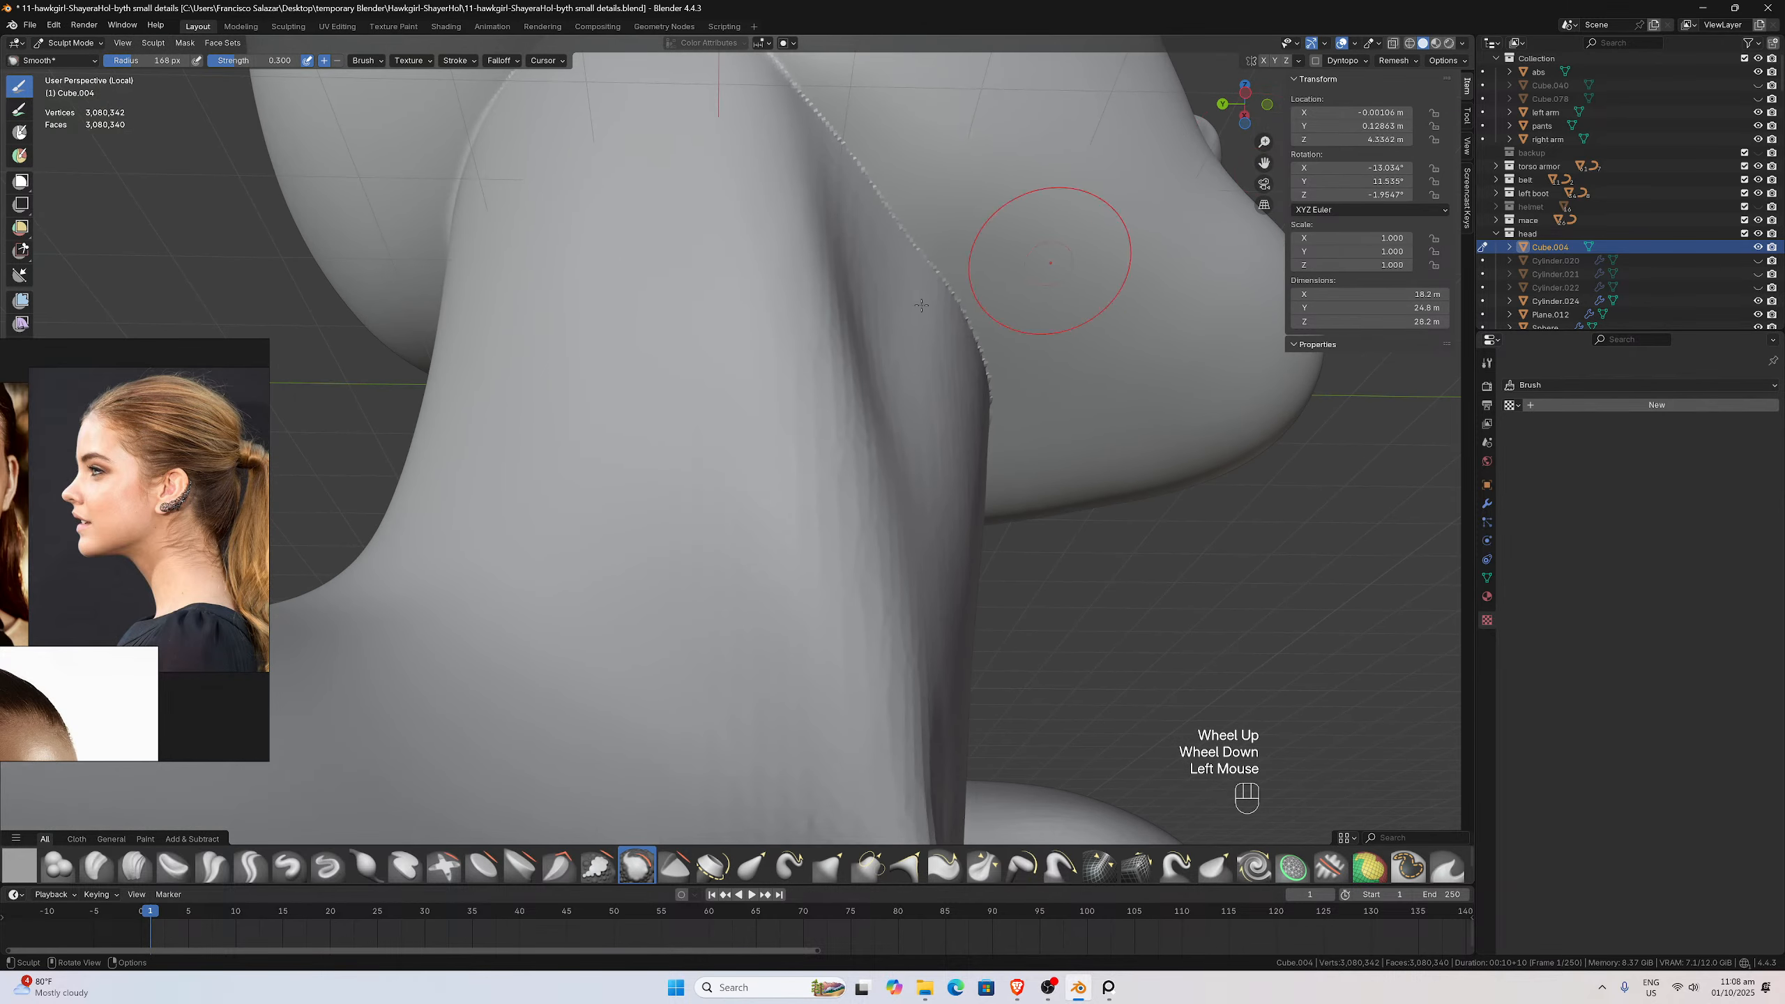
middle_click_drag(829, 310, 780, 327)
left_click_drag(692, 421, 631, 718, "shift")
left_click_drag(434, 624, 467, 577, "shift")
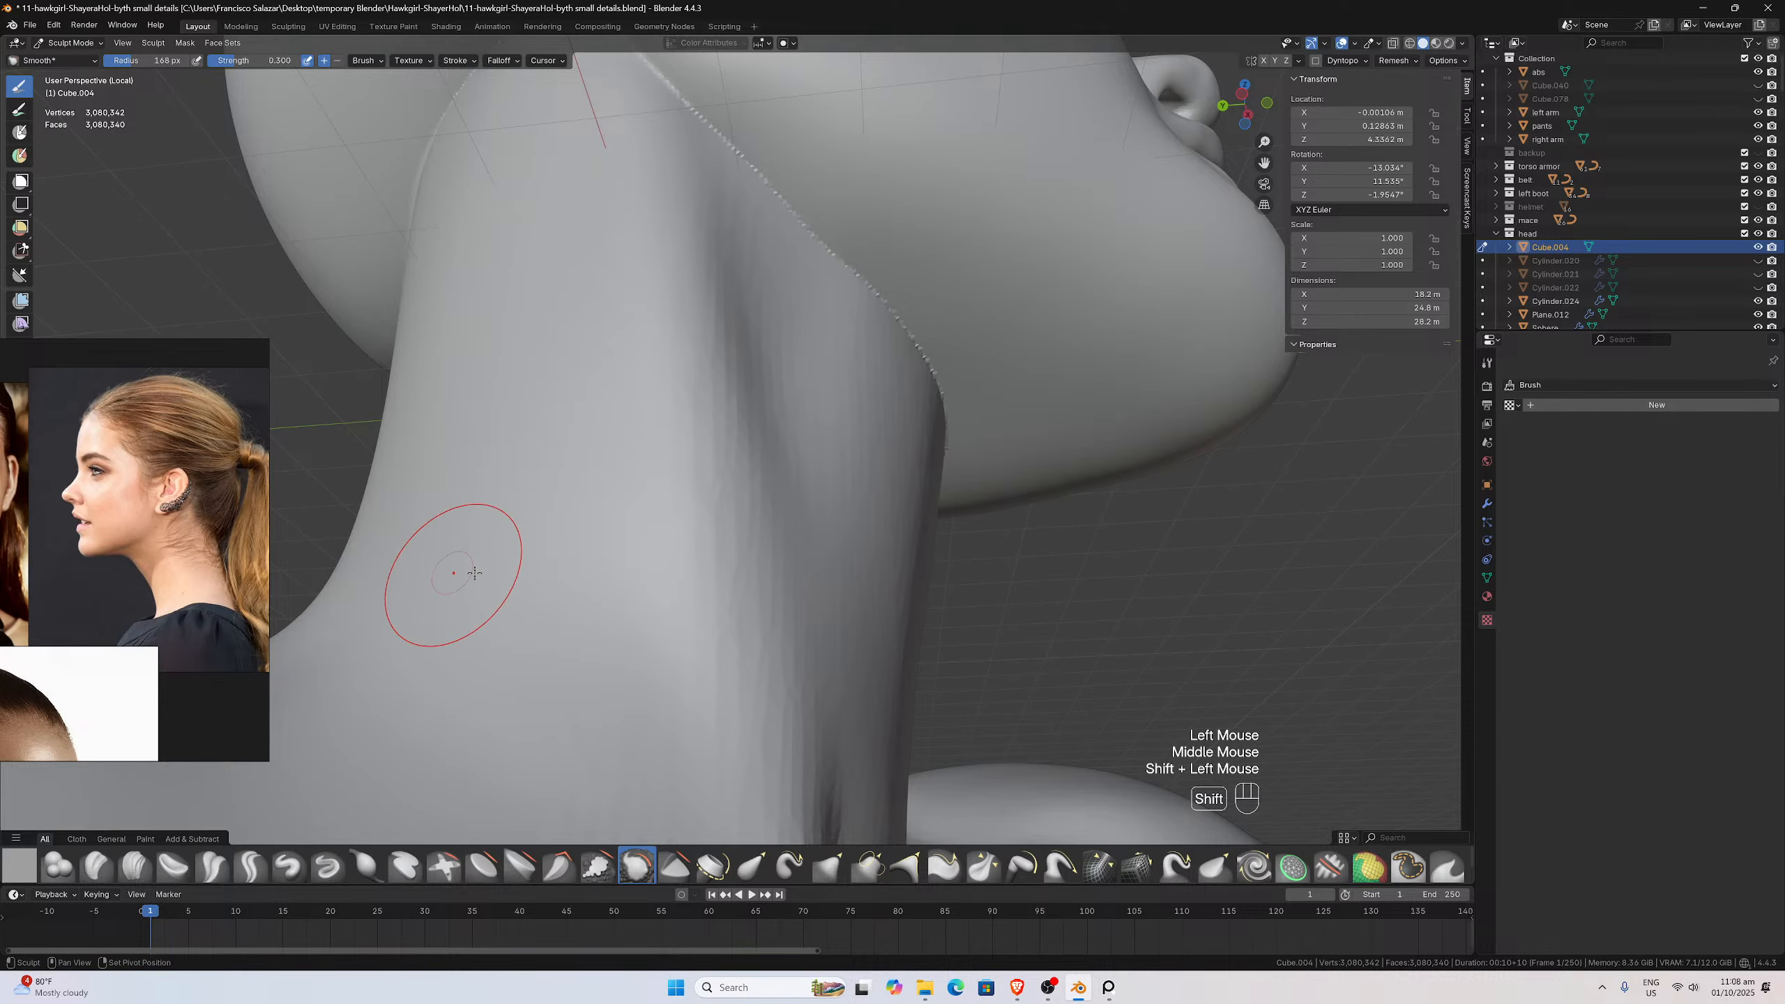
Smooth the right neck muscle and the seam between the neck and the right jawline
scroll(506, 568, "down", 2)
middle_click_drag(550, 566, 570, 622)
scroll(569, 625, "up", 1)
mouse_move(573, 629)
left_mouse_down("shift")
mouse_move(566, 700)
mouse_move(662, 441)
left_mouse_up("shift")
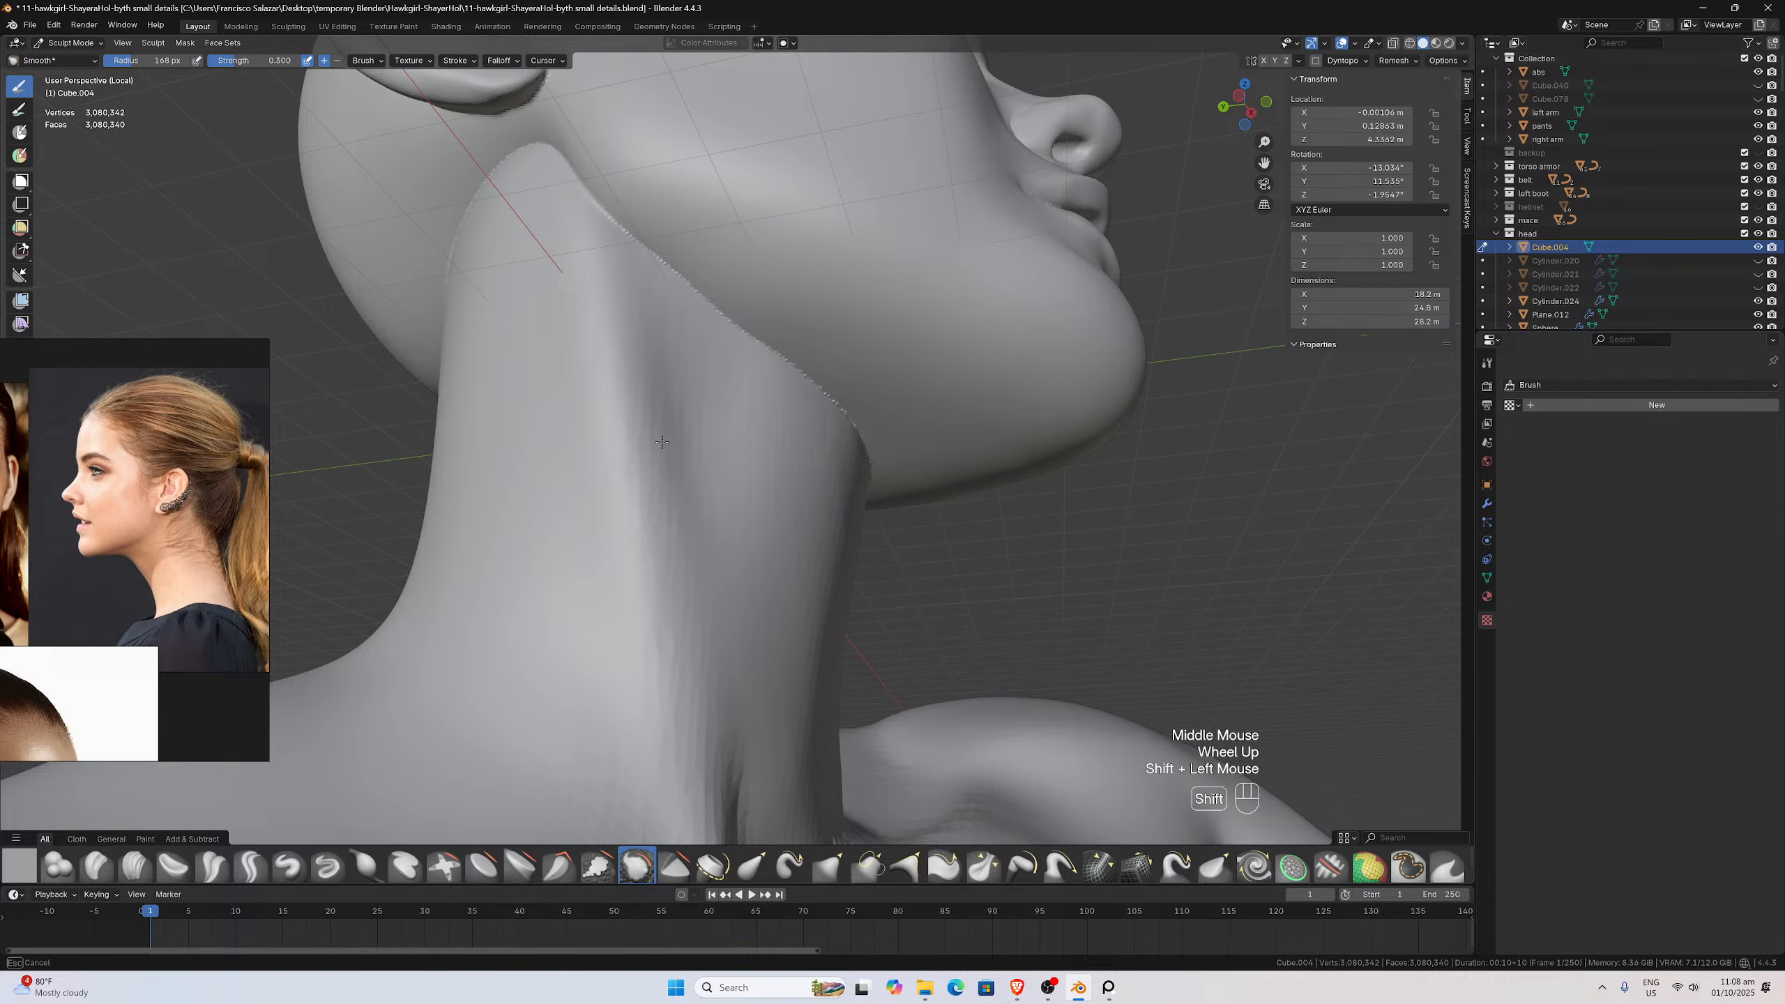
mouse_move(672, 349)
left_mouse_down("shift")
mouse_move(663, 302)
mouse_move(829, 387)
mouse_move(758, 363)
left_mouse_up("shift")
scroll(758, 362, "up", 1)
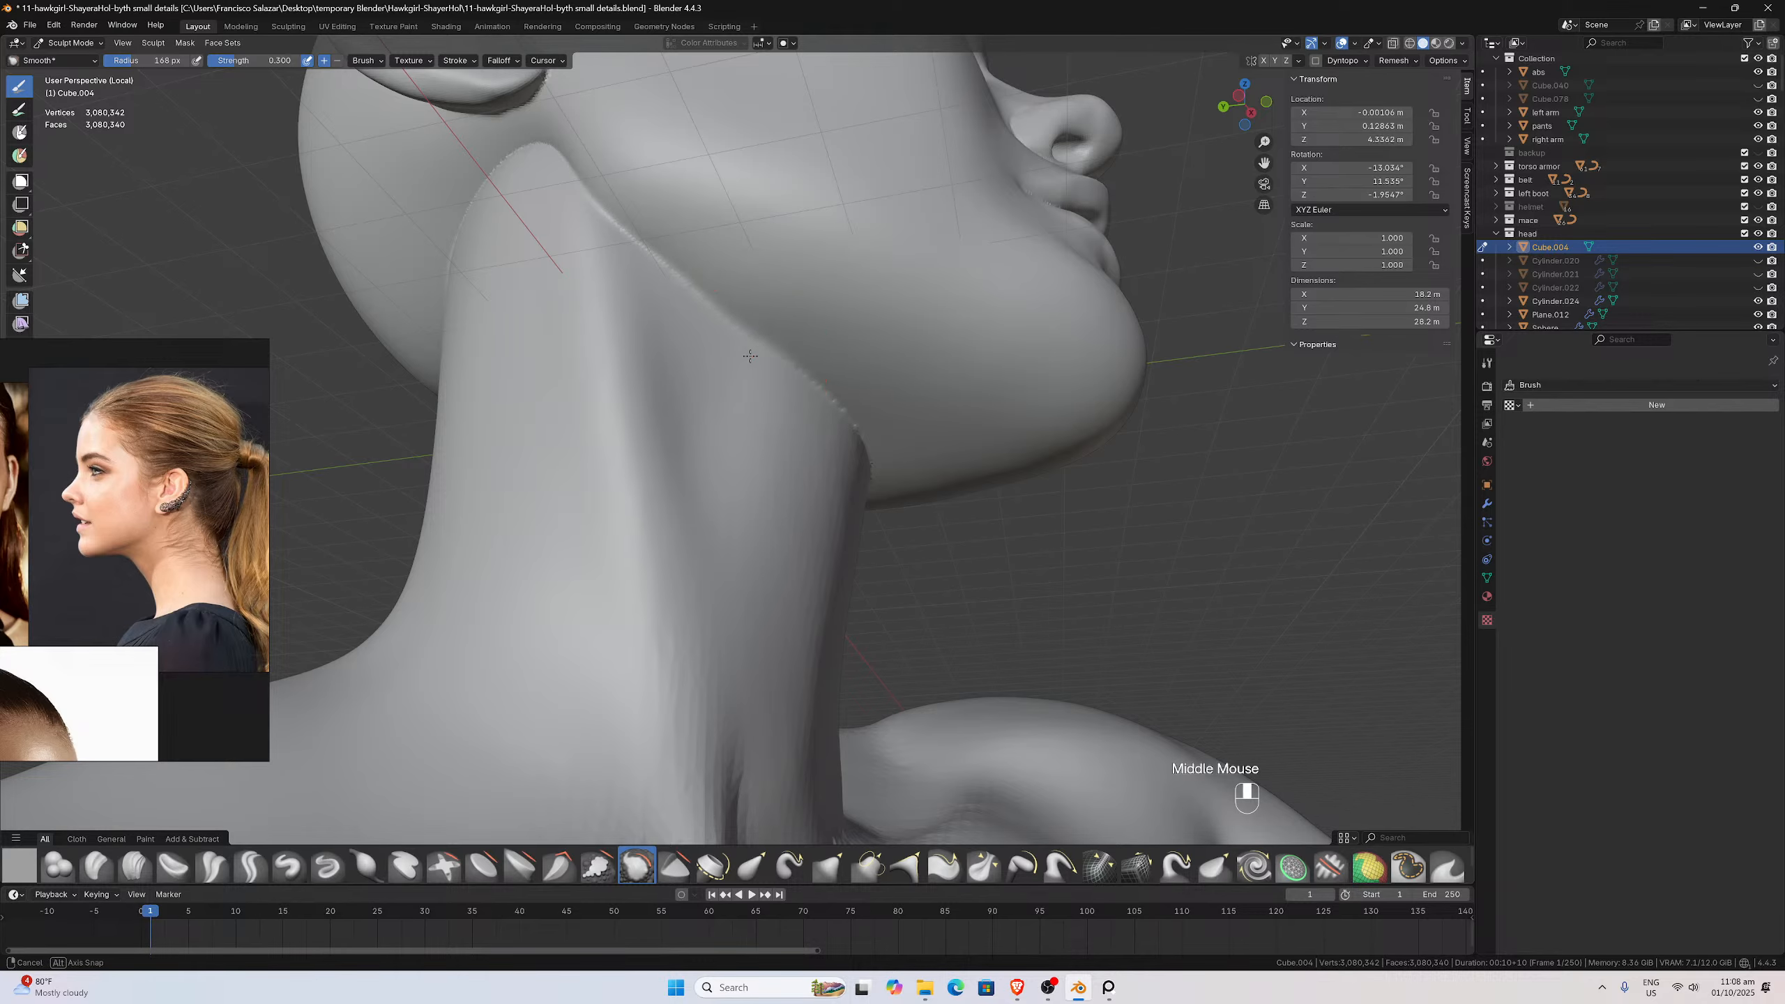
Smooth the right front of the throat from under the jaw down to the neck base
middle_click_drag(758, 363, 709, 351)
scroll(709, 351, "up", 1)
mouse_move(688, 359)
left_mouse_down("shift")
mouse_move(771, 410)
mouse_move(692, 443)
left_mouse_up("shift")
scroll(692, 443, "down", 2)
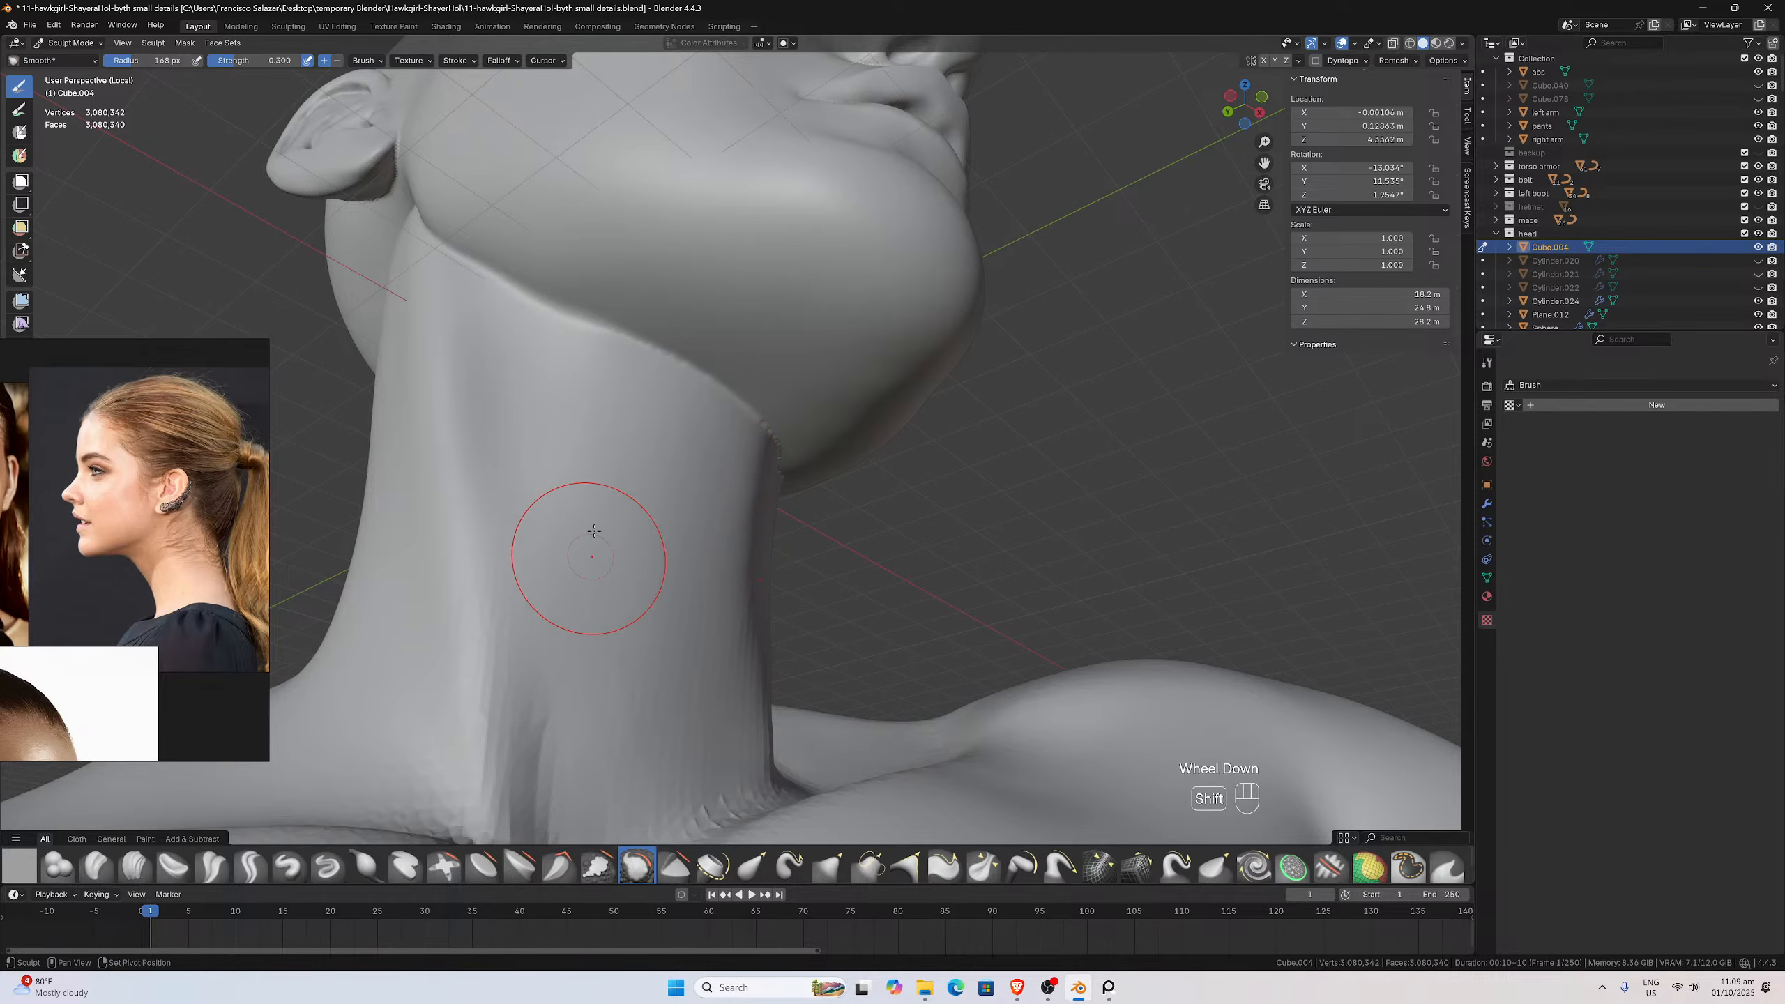
mouse_move(594, 530)
left_mouse_down("shift")
mouse_move(540, 567)
mouse_move(601, 750)
left_mouse_up("shift")
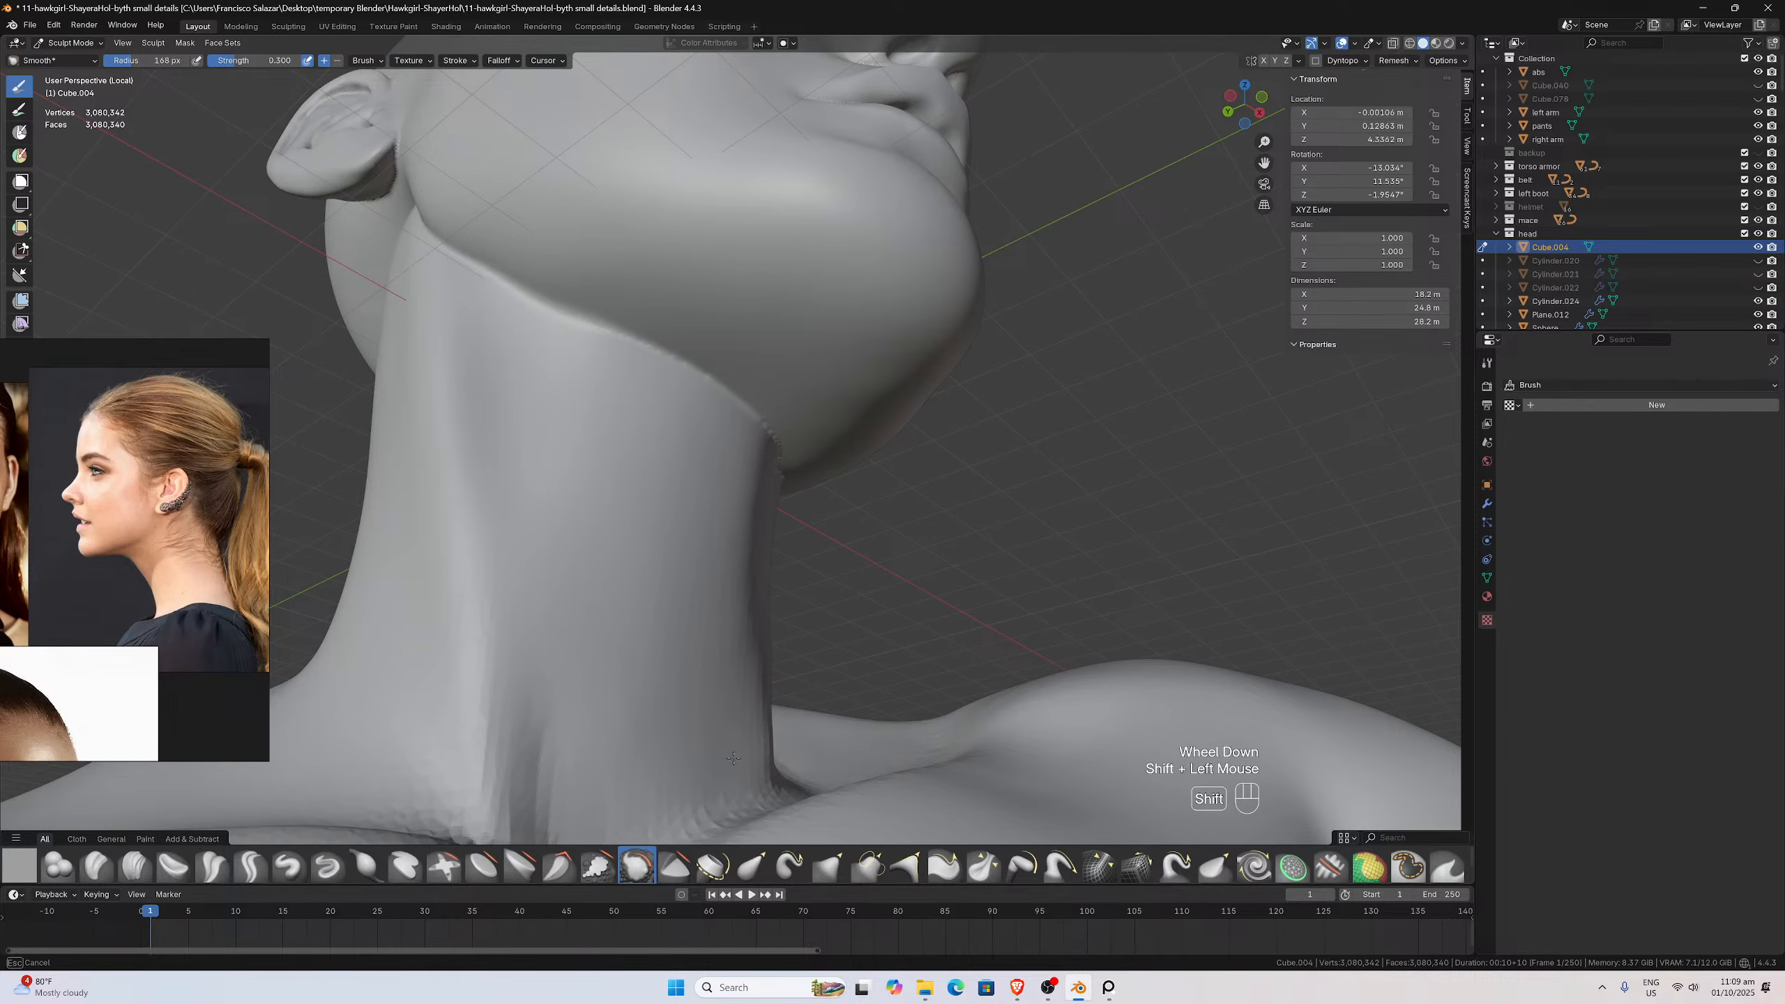
left_click_drag(733, 758, 474, 707, "shift")
left_click_drag(514, 630, 590, 518, "shift")
Smooth the right collarbone and the jagged front of the neck base beside it
middle_click_drag(590, 518, 590, 559)
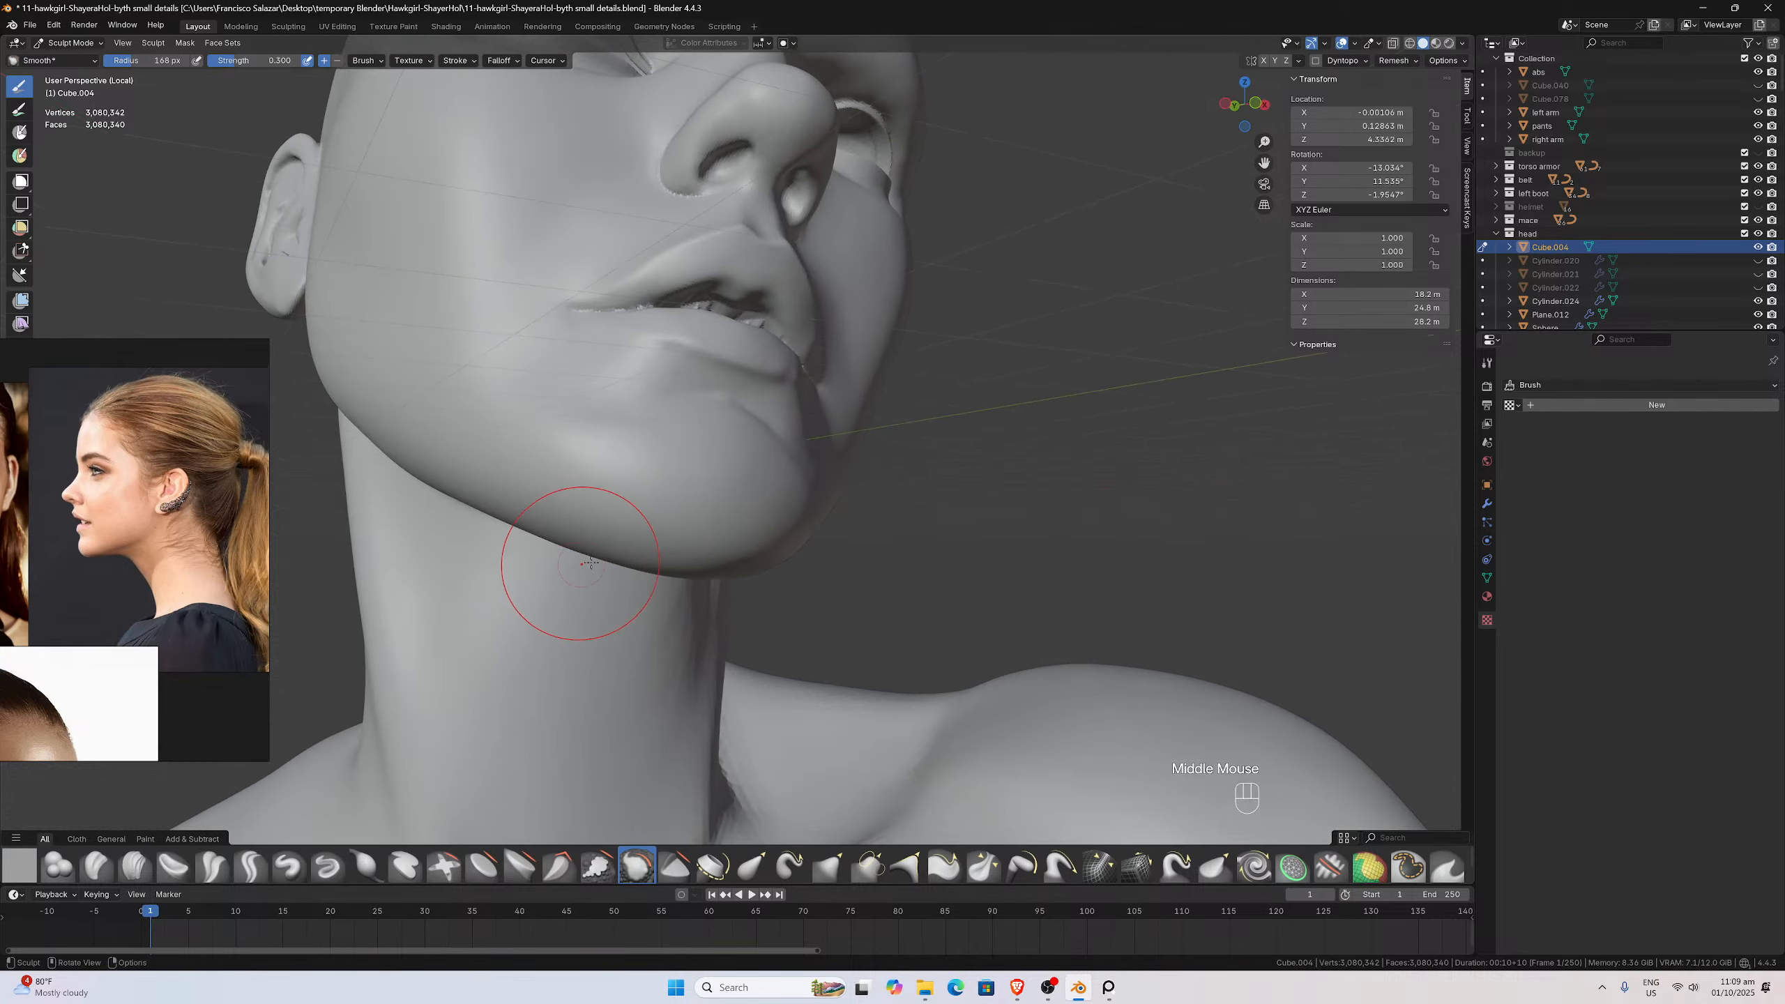
mouse_move(1270, 169)
left_mouse_down()
mouse_move(1335, 64)
mouse_move(1454, 42)
left_mouse_up()
middle_click_drag(728, 581, 732, 606)
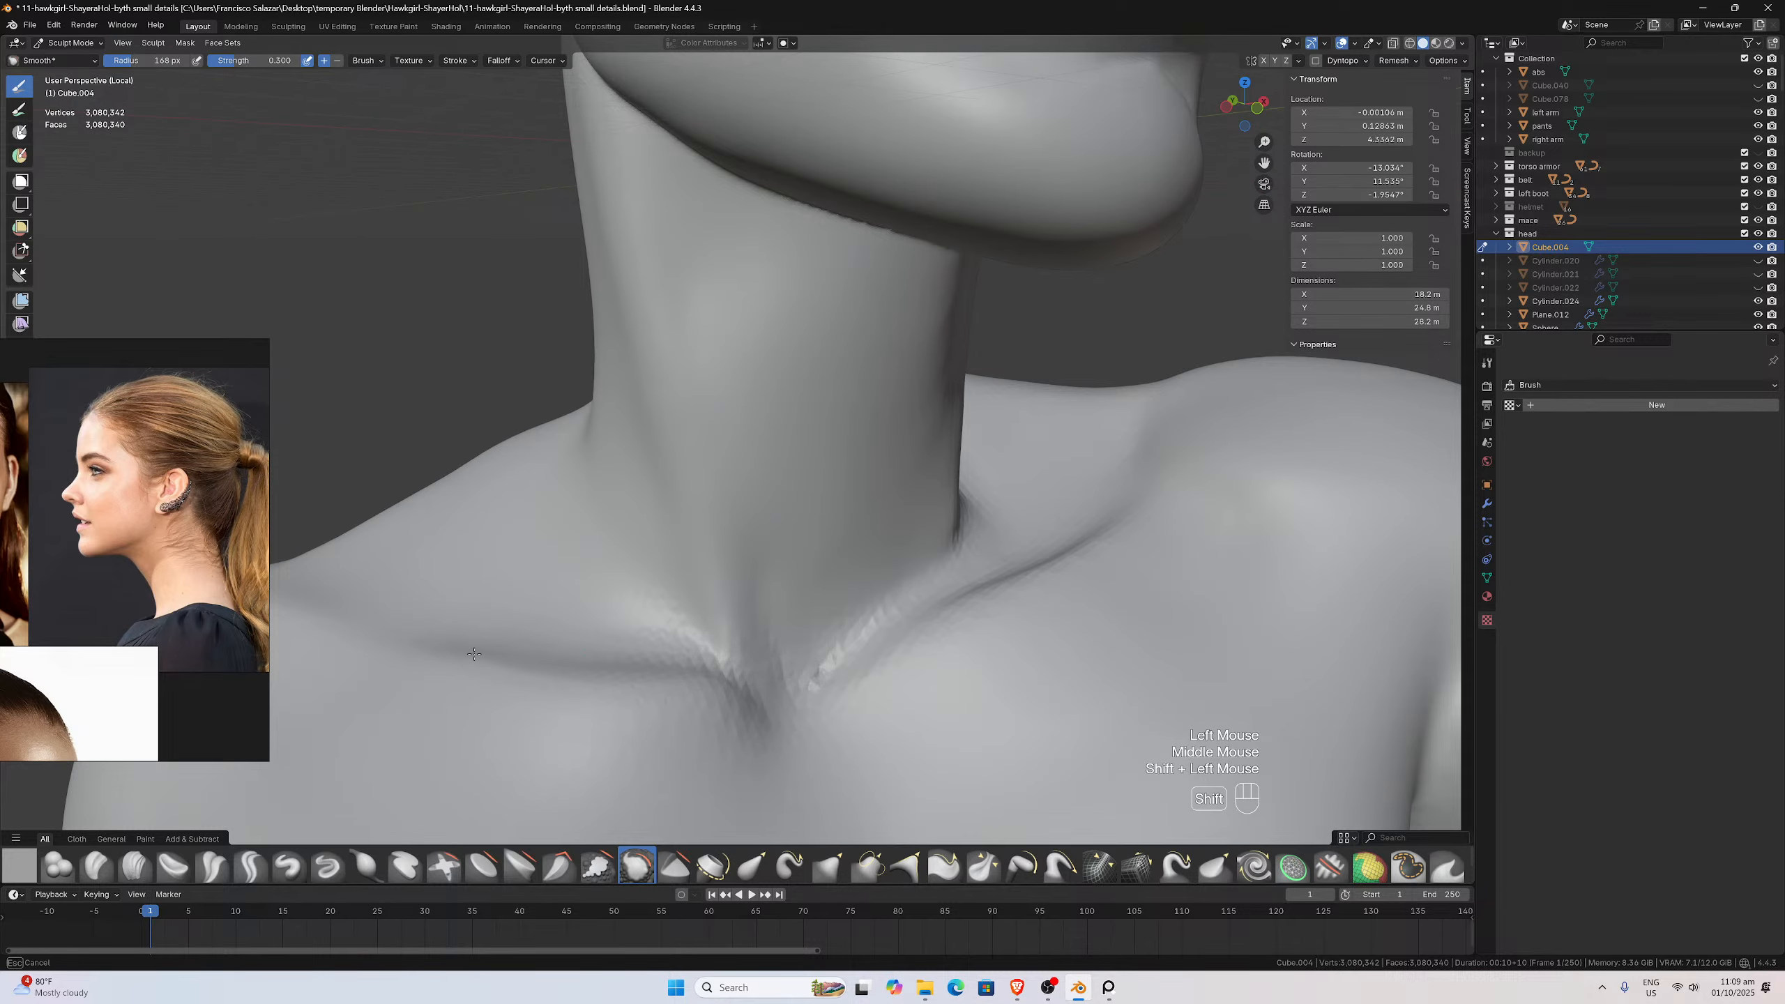
middle_click_drag(501, 615, 557, 617)
scroll(557, 618, "down", 1)
mouse_move(558, 617)
left_mouse_down("shift")
mouse_move(482, 665)
mouse_move(656, 633)
mouse_move(697, 558)
mouse_move(677, 525)
left_mouse_up("shift")
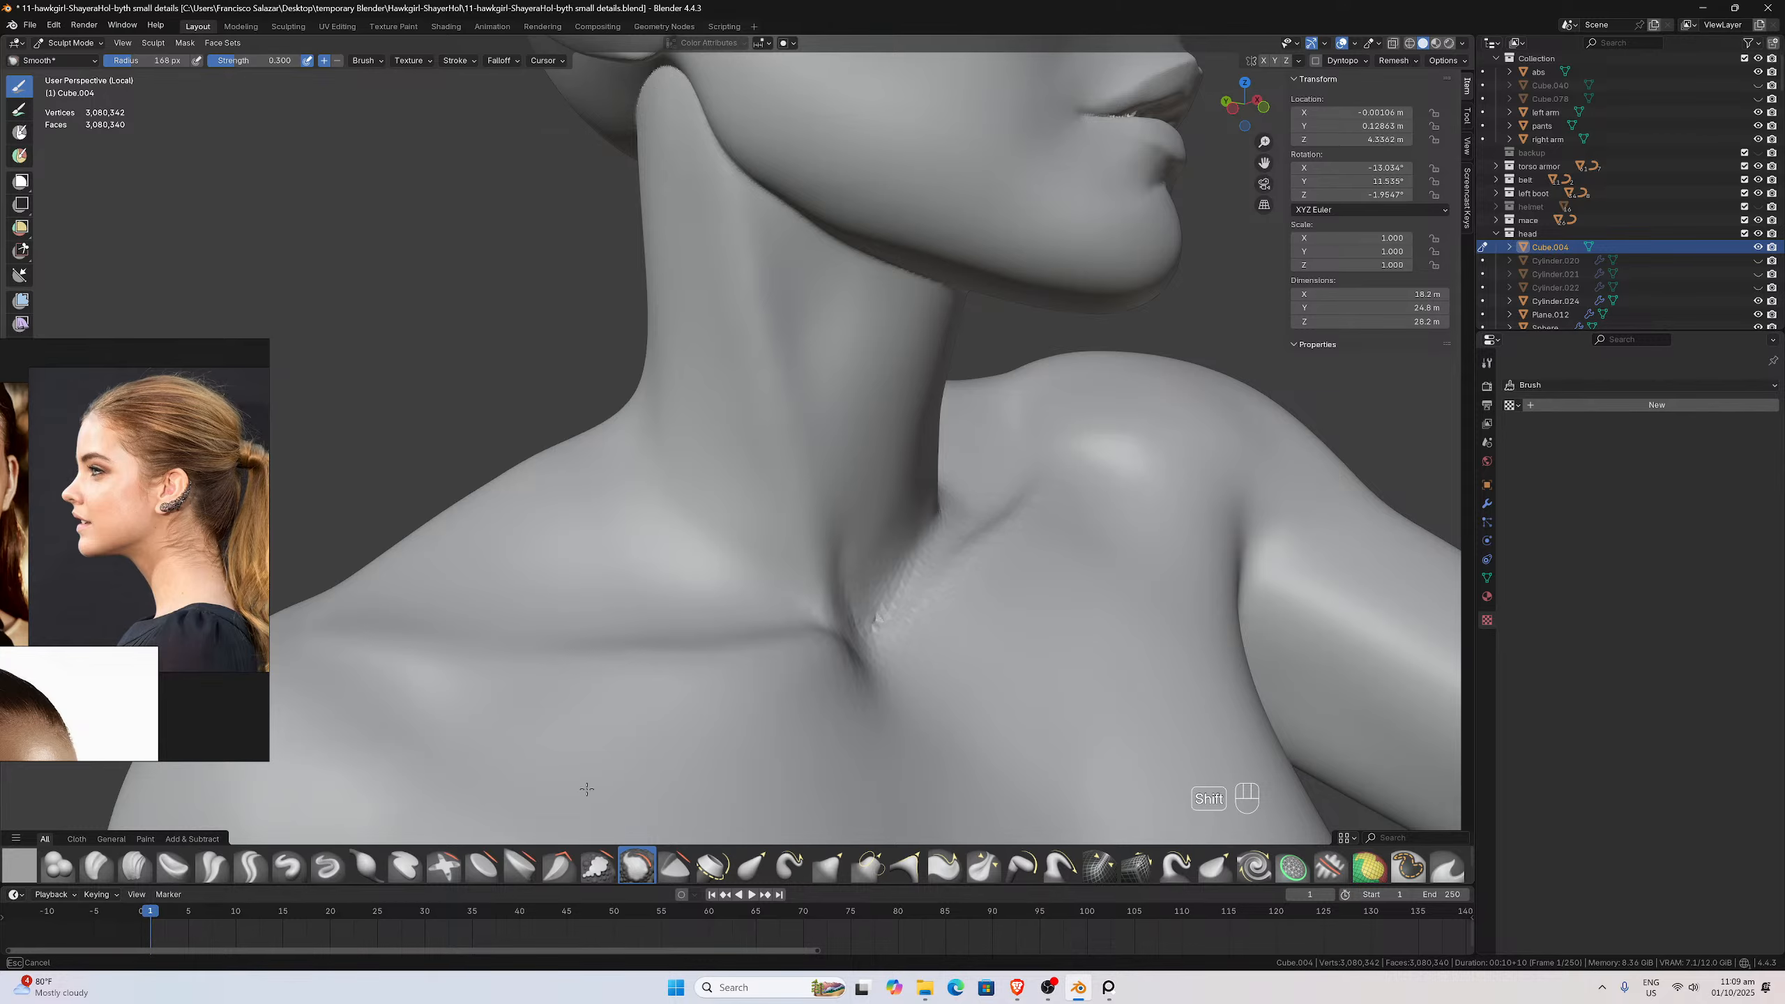
Smooth the pit of the neck and the inner end of the left collarbone
middle_click_drag(577, 753, 728, 685)
scroll(729, 685, "up", 1)
mouse_move(728, 685)
left_mouse_down("shift")
mouse_move(742, 699)
mouse_move(731, 640)
left_mouse_up("shift")
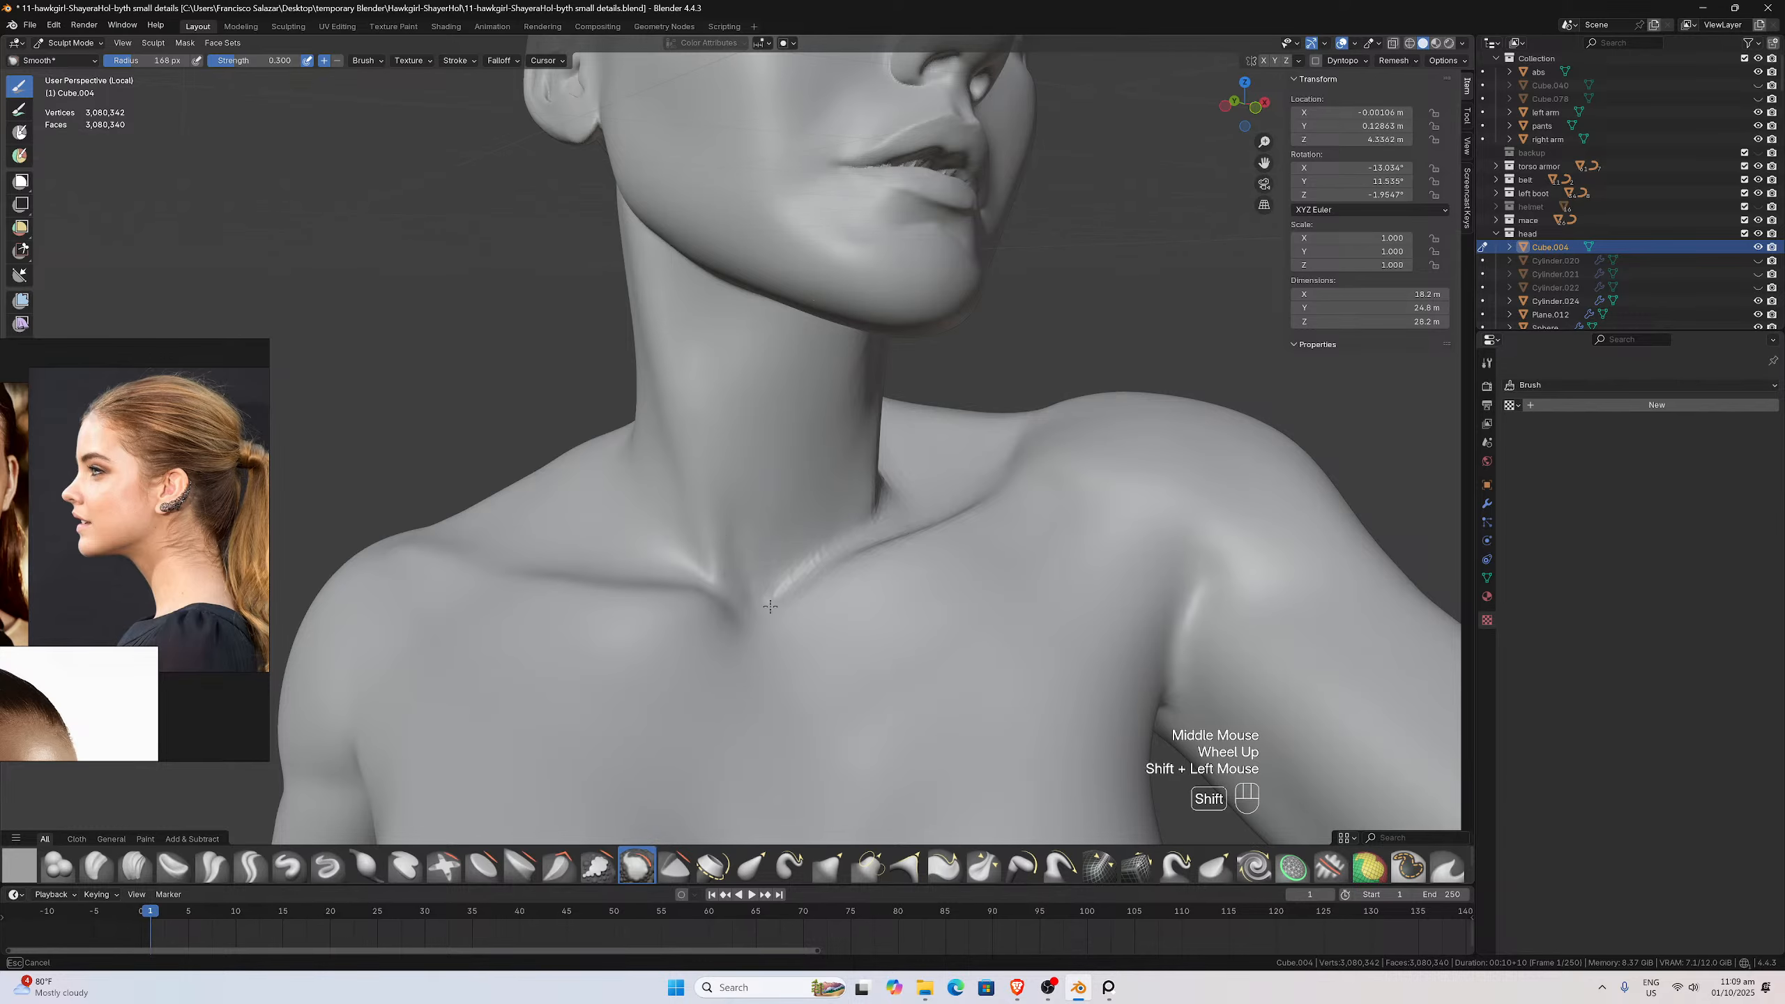
mouse_move(832, 556)
middle_mouse_down()
mouse_move(857, 534)
mouse_move(822, 556)
middle_mouse_up()
scroll(822, 555, "up", 1)
mouse_move(822, 555)
left_mouse_down("shift")
mouse_move(785, 576)
mouse_move(801, 557)
left_mouse_up("shift")
Smooth the jagged left side of the neck base and the hollow behind the left collarbone
middle_click_drag(801, 556, 743, 541)
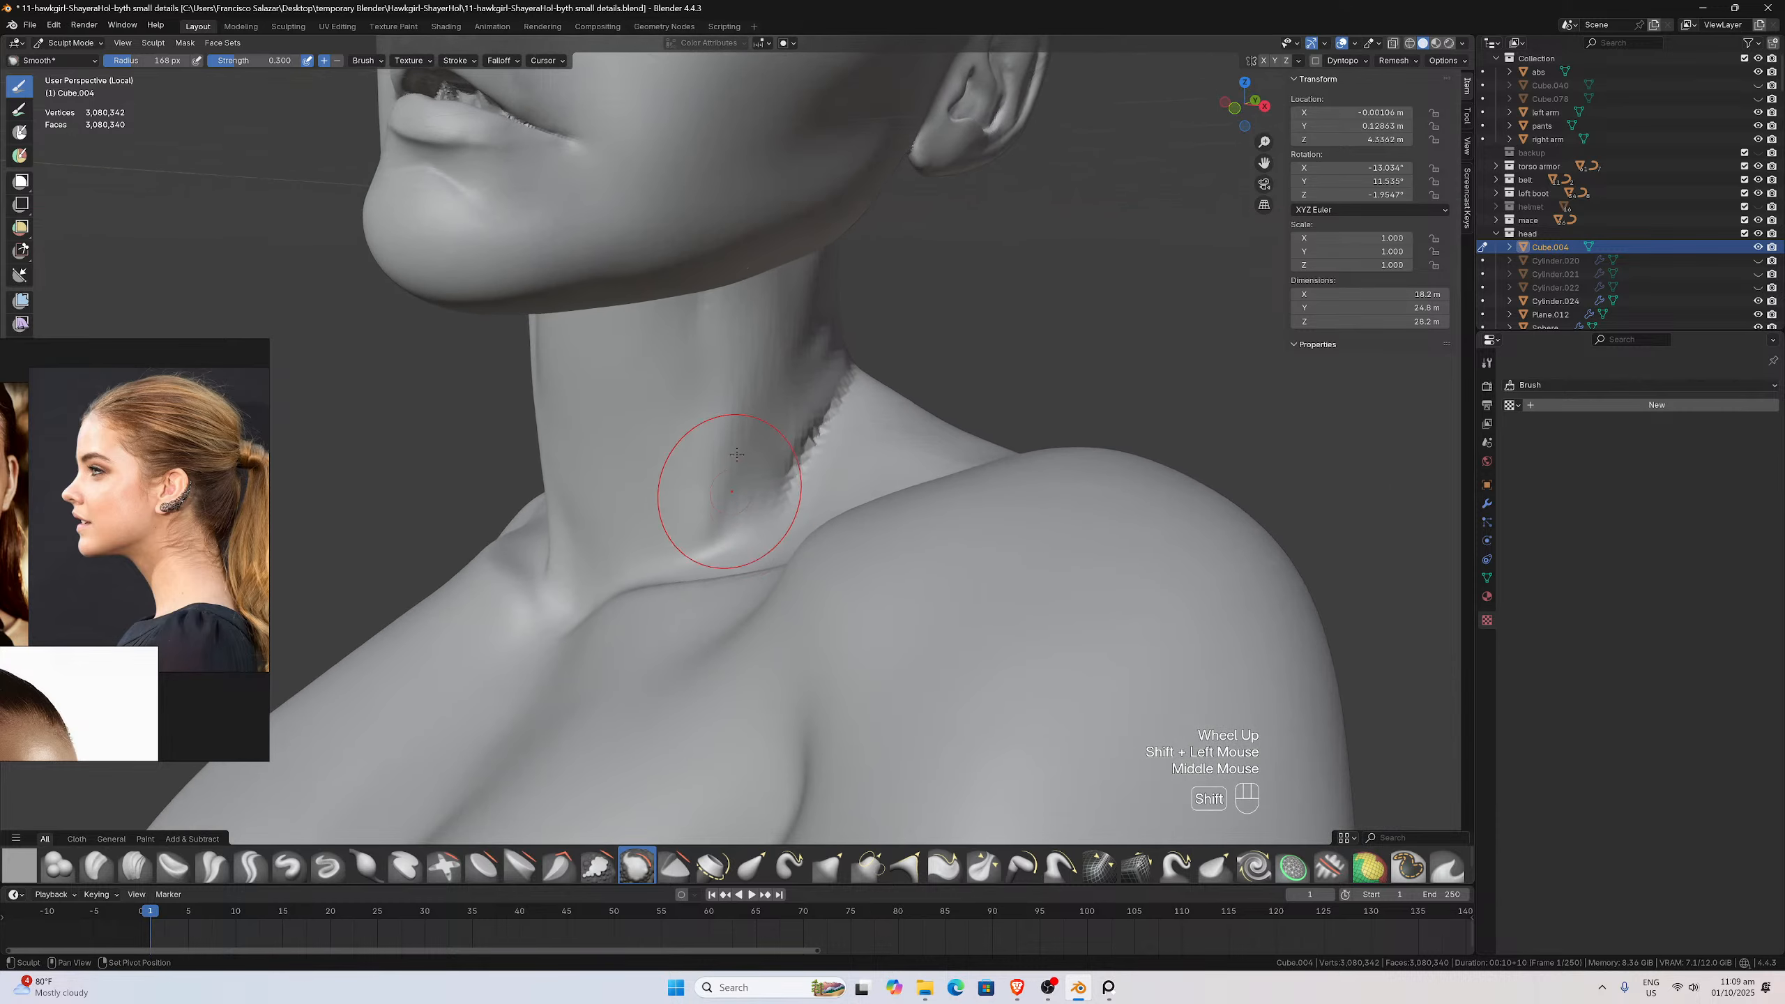
mouse_move(729, 491)
left_mouse_down("shift")
mouse_move(795, 513)
mouse_move(843, 383)
left_mouse_up("shift")
middle_click_drag(854, 394, 785, 525)
scroll(785, 526, "up", 1)
scroll(785, 525, "down", 1)
left_click_drag(764, 573, 778, 594, "shift")
middle_click_drag(778, 594, 797, 637)
scroll(797, 638, "up", 2)
left_click_drag(797, 638, 741, 741, "shift")
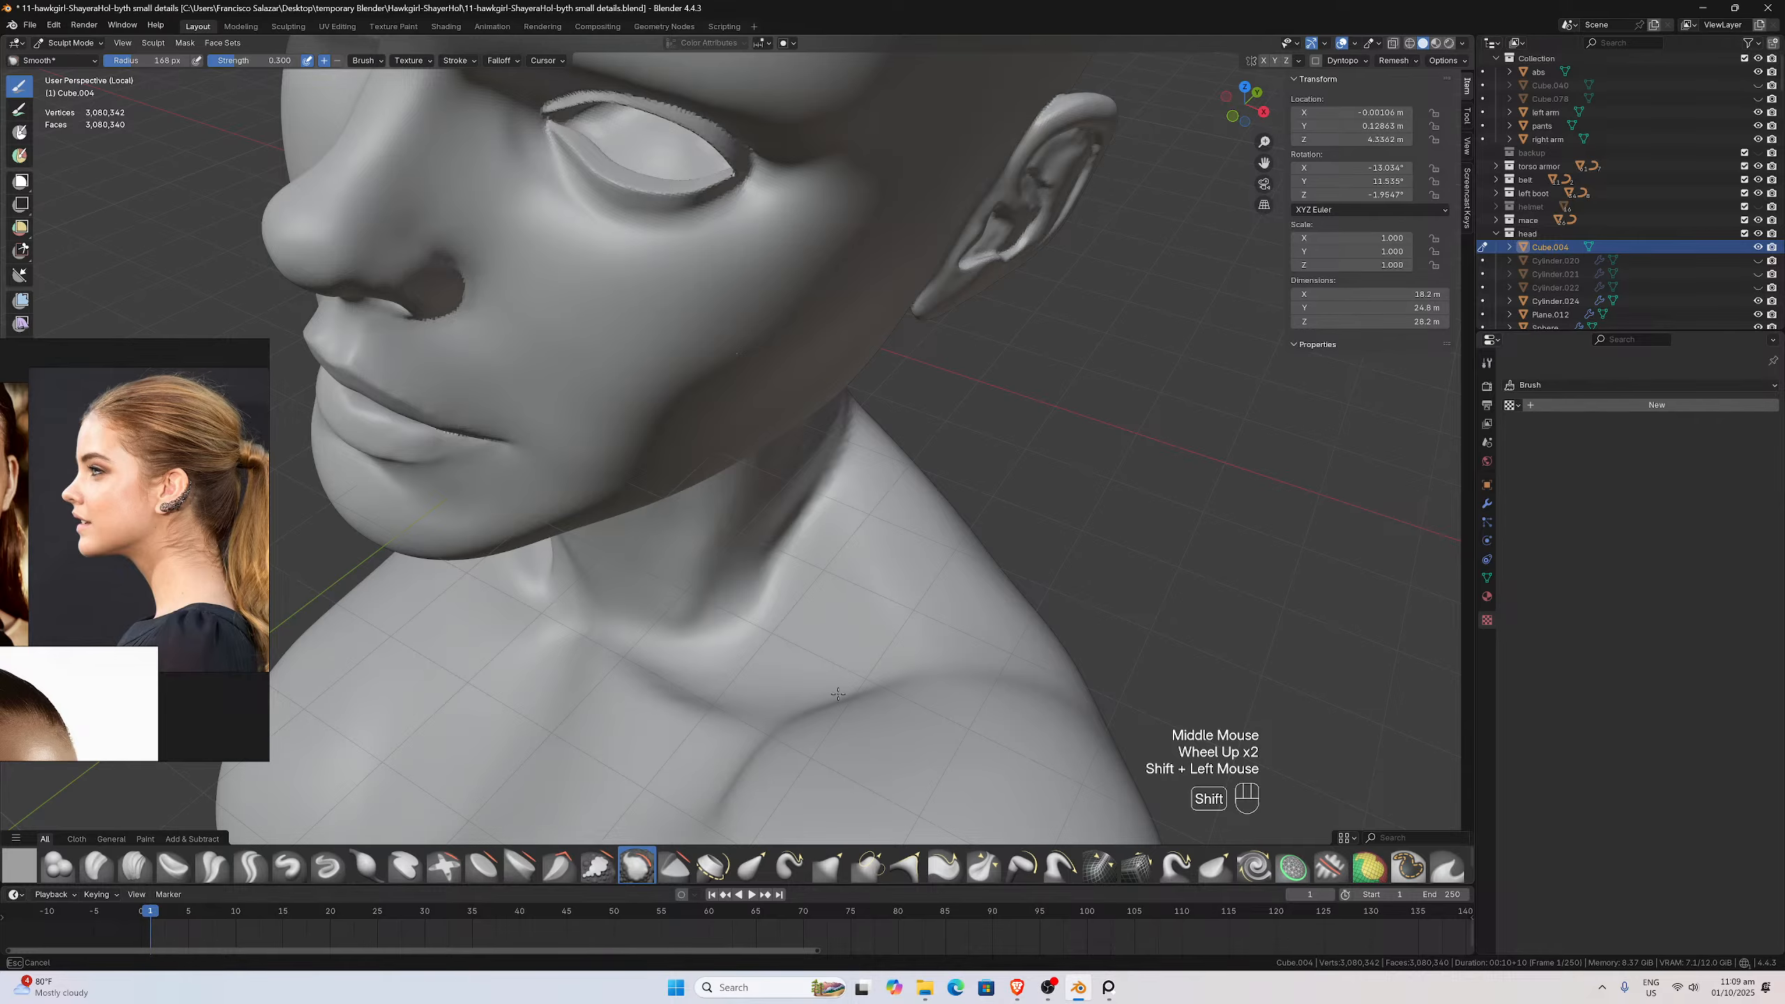
left_click_drag(838, 694, 838, 694, "shift")
Smooth the back of the left shoulder and its transition into the left side of the neck
middle_click_drag(777, 617, 661, 569)
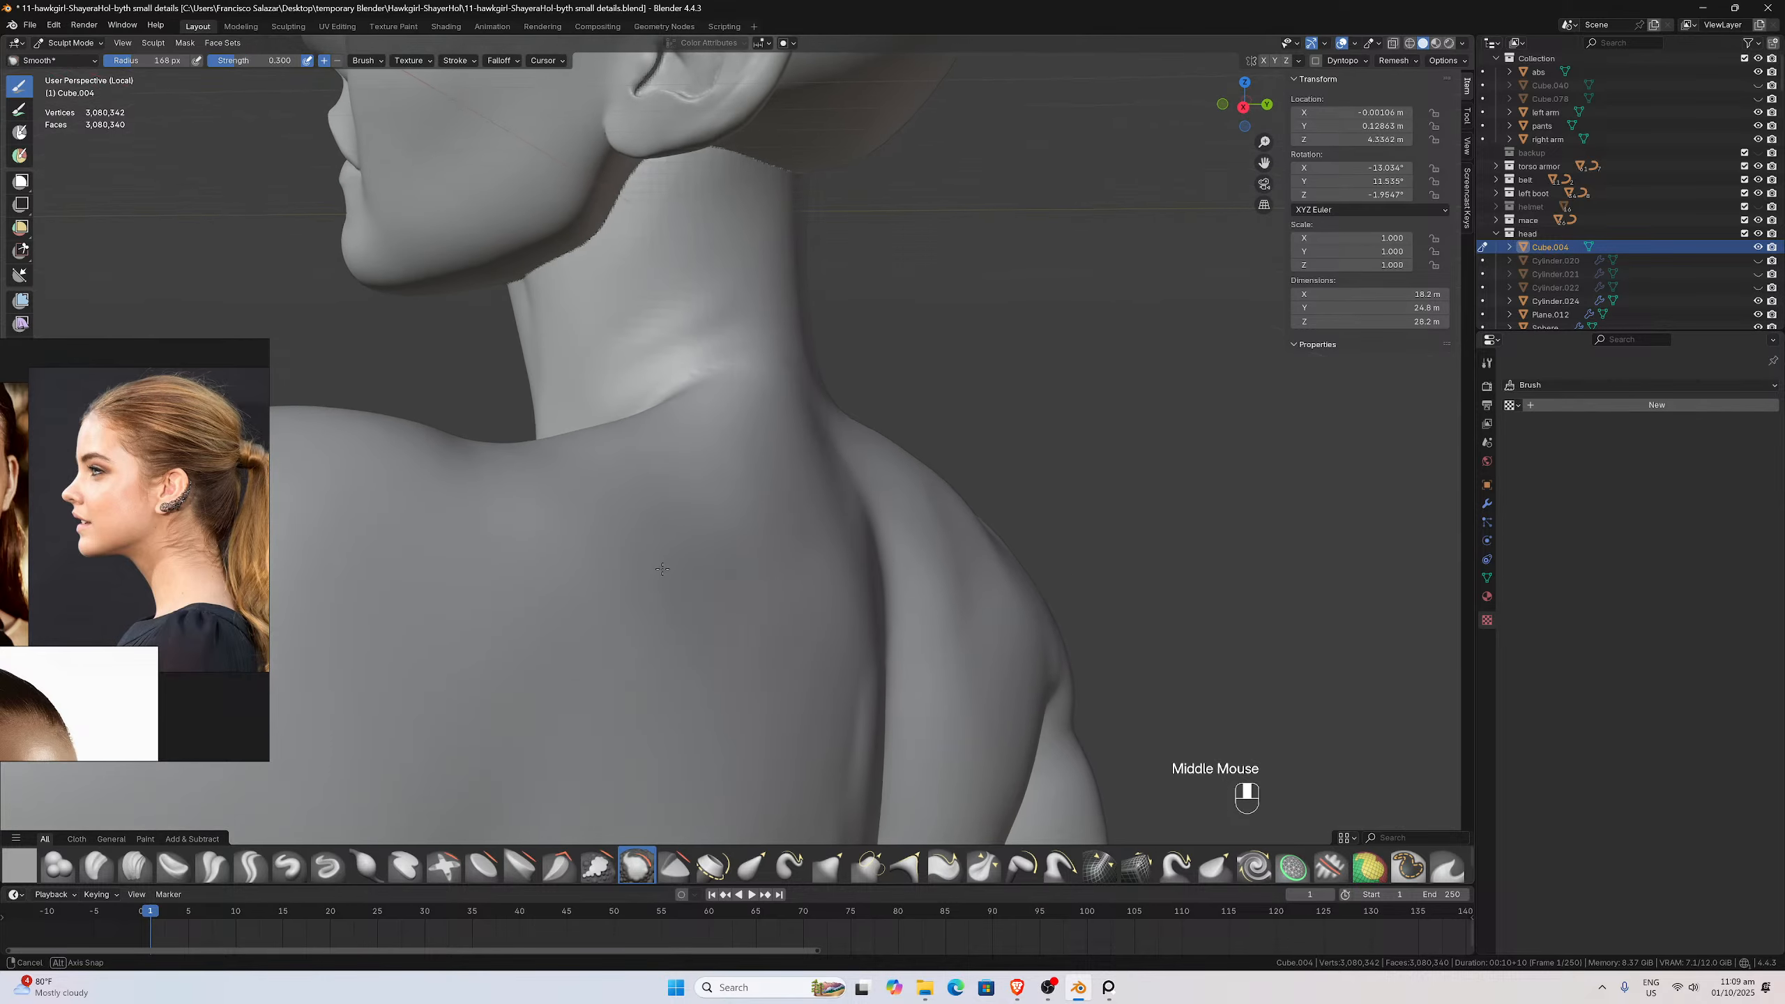
middle_click_drag(618, 498, 589, 547)
mouse_move(589, 547)
left_mouse_down("shift")
mouse_move(699, 551)
mouse_move(726, 520)
left_mouse_up("shift")
middle_click_drag(710, 413, 744, 339)
scroll(745, 338, "up", 2)
mouse_move(734, 340)
left_mouse_down("shift")
mouse_move(583, 371)
mouse_move(619, 324)
left_mouse_up("shift")
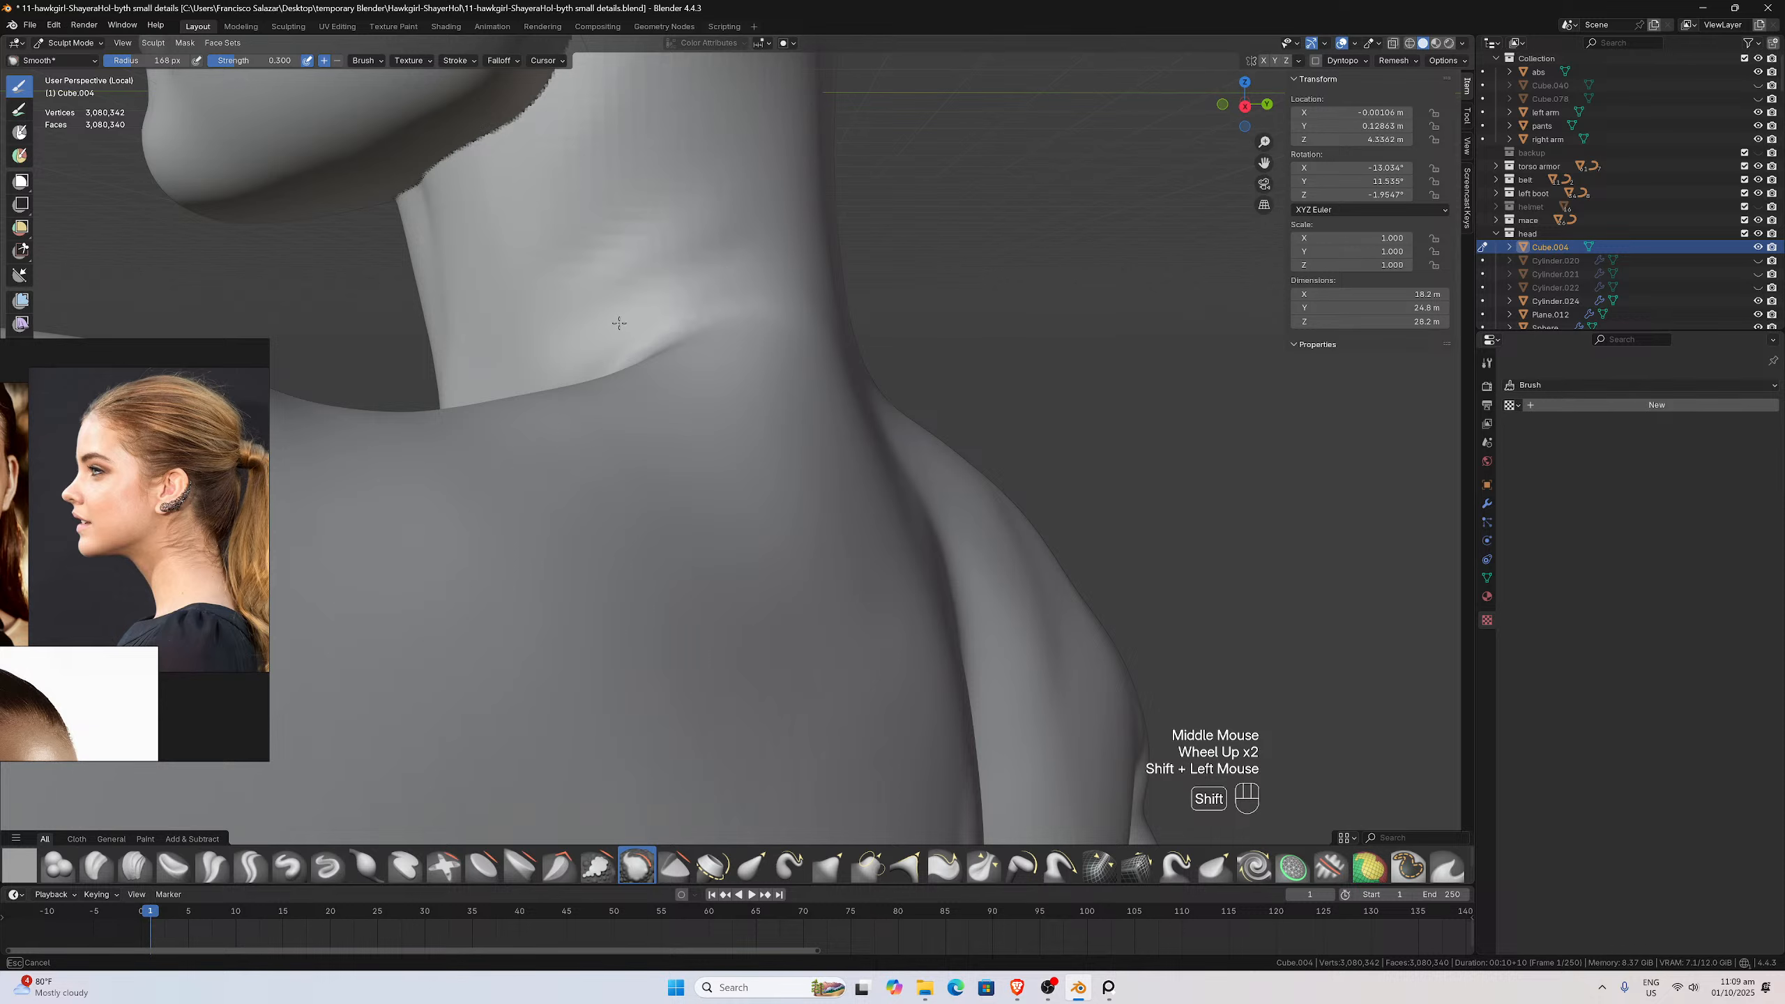
Smooth the left side of the neck below the left ear and along the jawline
left_click_drag(1264, 163, 1528, 467)
middle_click_drag(985, 260, 903, 233)
scroll(888, 231, "up", 1)
mouse_move(887, 231)
left_mouse_down("shift")
mouse_move(864, 233)
mouse_move(671, 503)
left_mouse_up("shift")
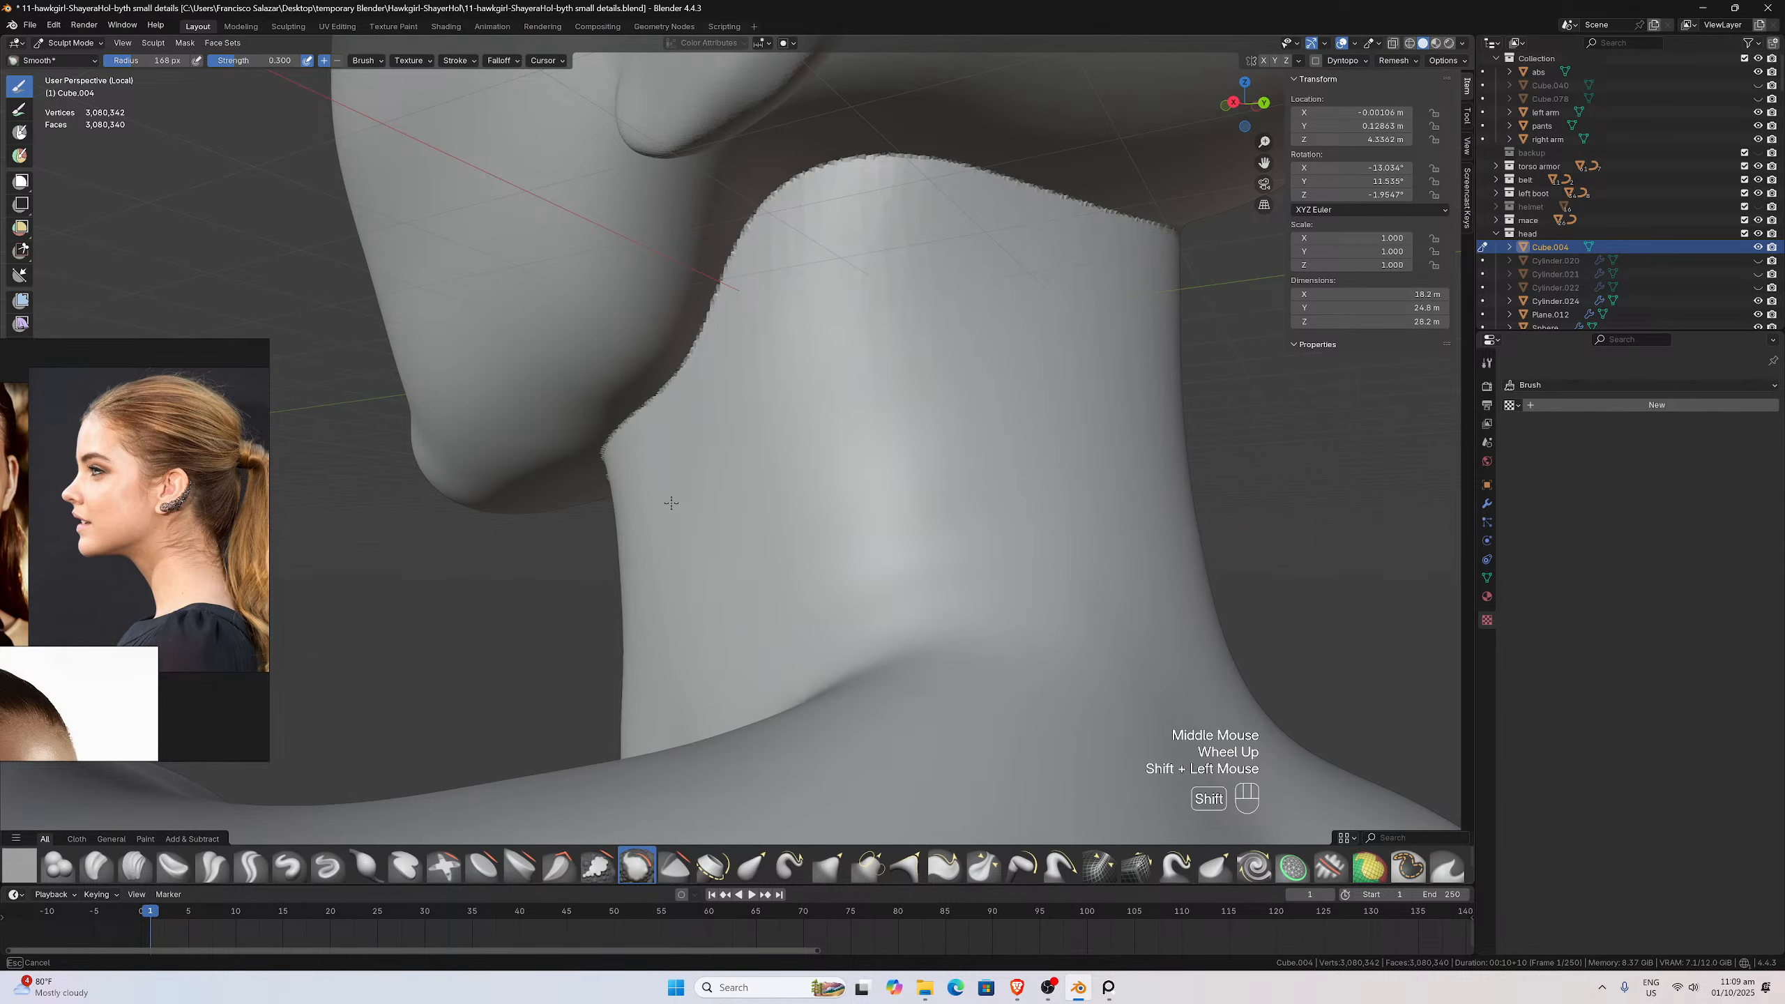
mouse_move(627, 480)
middle_mouse_down()
mouse_move(636, 534)
mouse_move(717, 518)
middle_mouse_up()
mouse_move(717, 518)
left_mouse_down("shift")
mouse_move(751, 605)
mouse_move(797, 514)
left_mouse_up("shift")
mouse_move(776, 444)
left_mouse_down("shift")
mouse_move(797, 422)
mouse_move(690, 525)
left_mouse_up("shift")
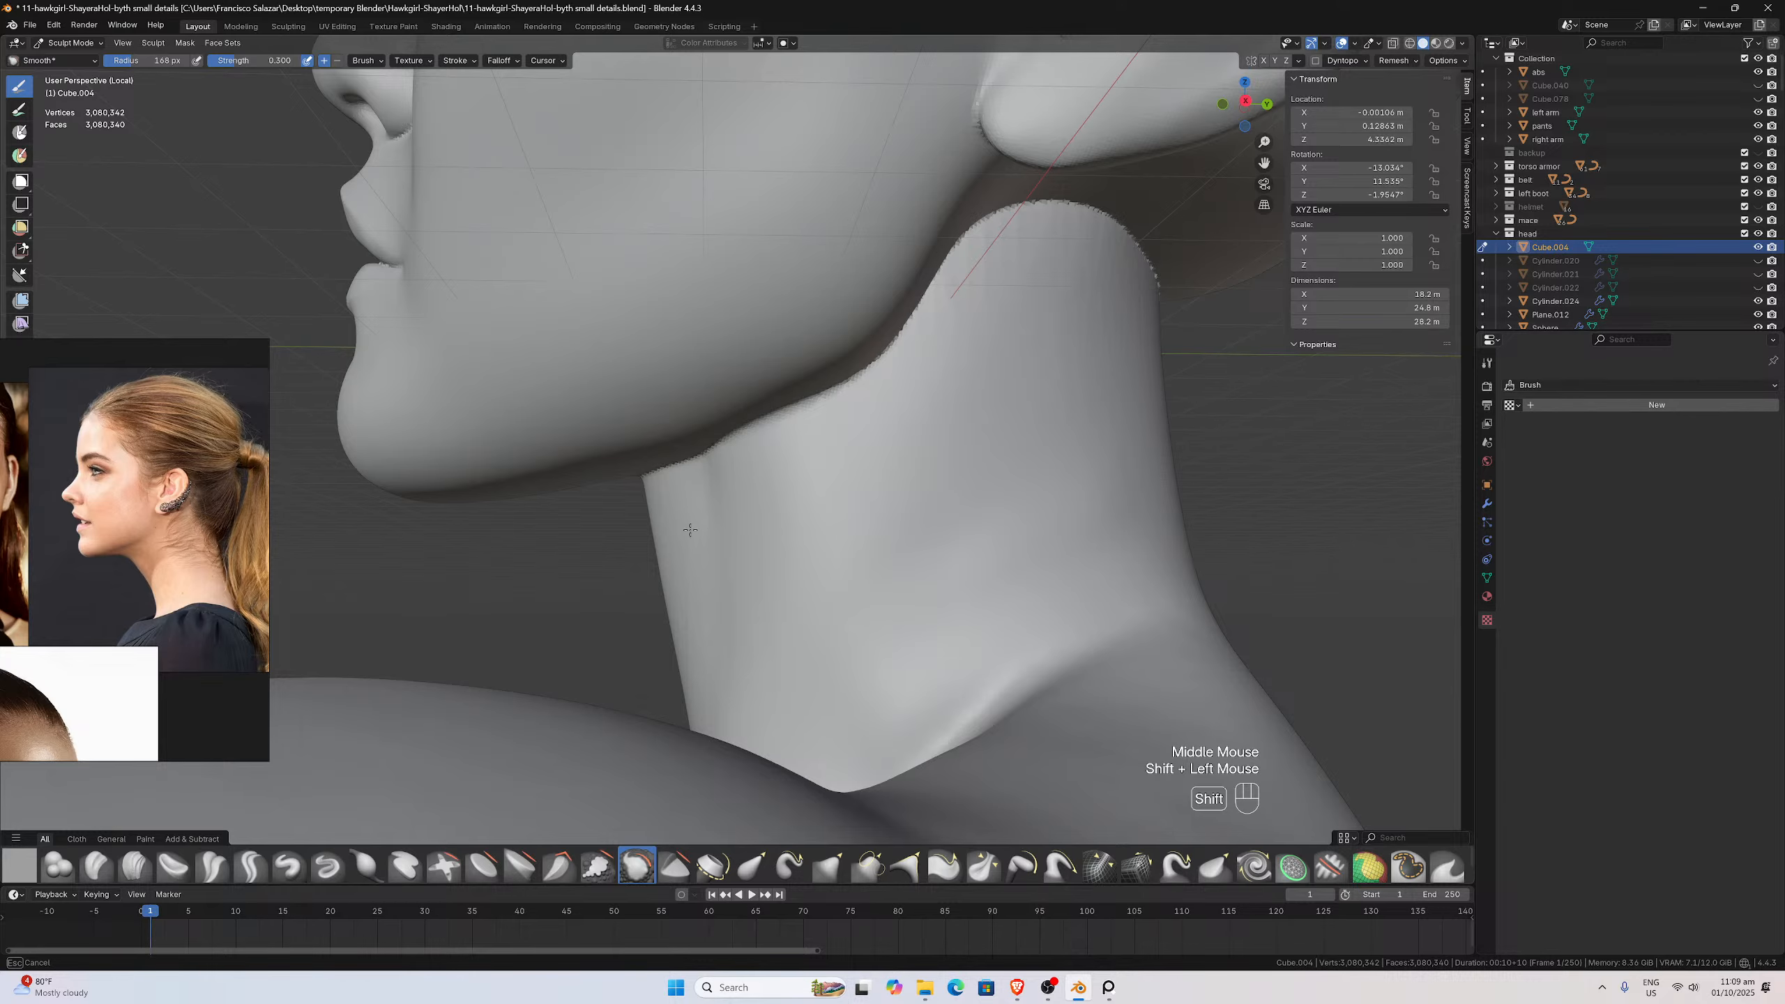
Smooth the left front of the throat and the right side of the neck beneath the jaw
middle_click_drag(689, 526, 789, 534)
left_click_drag(846, 571, 864, 571, "shift")
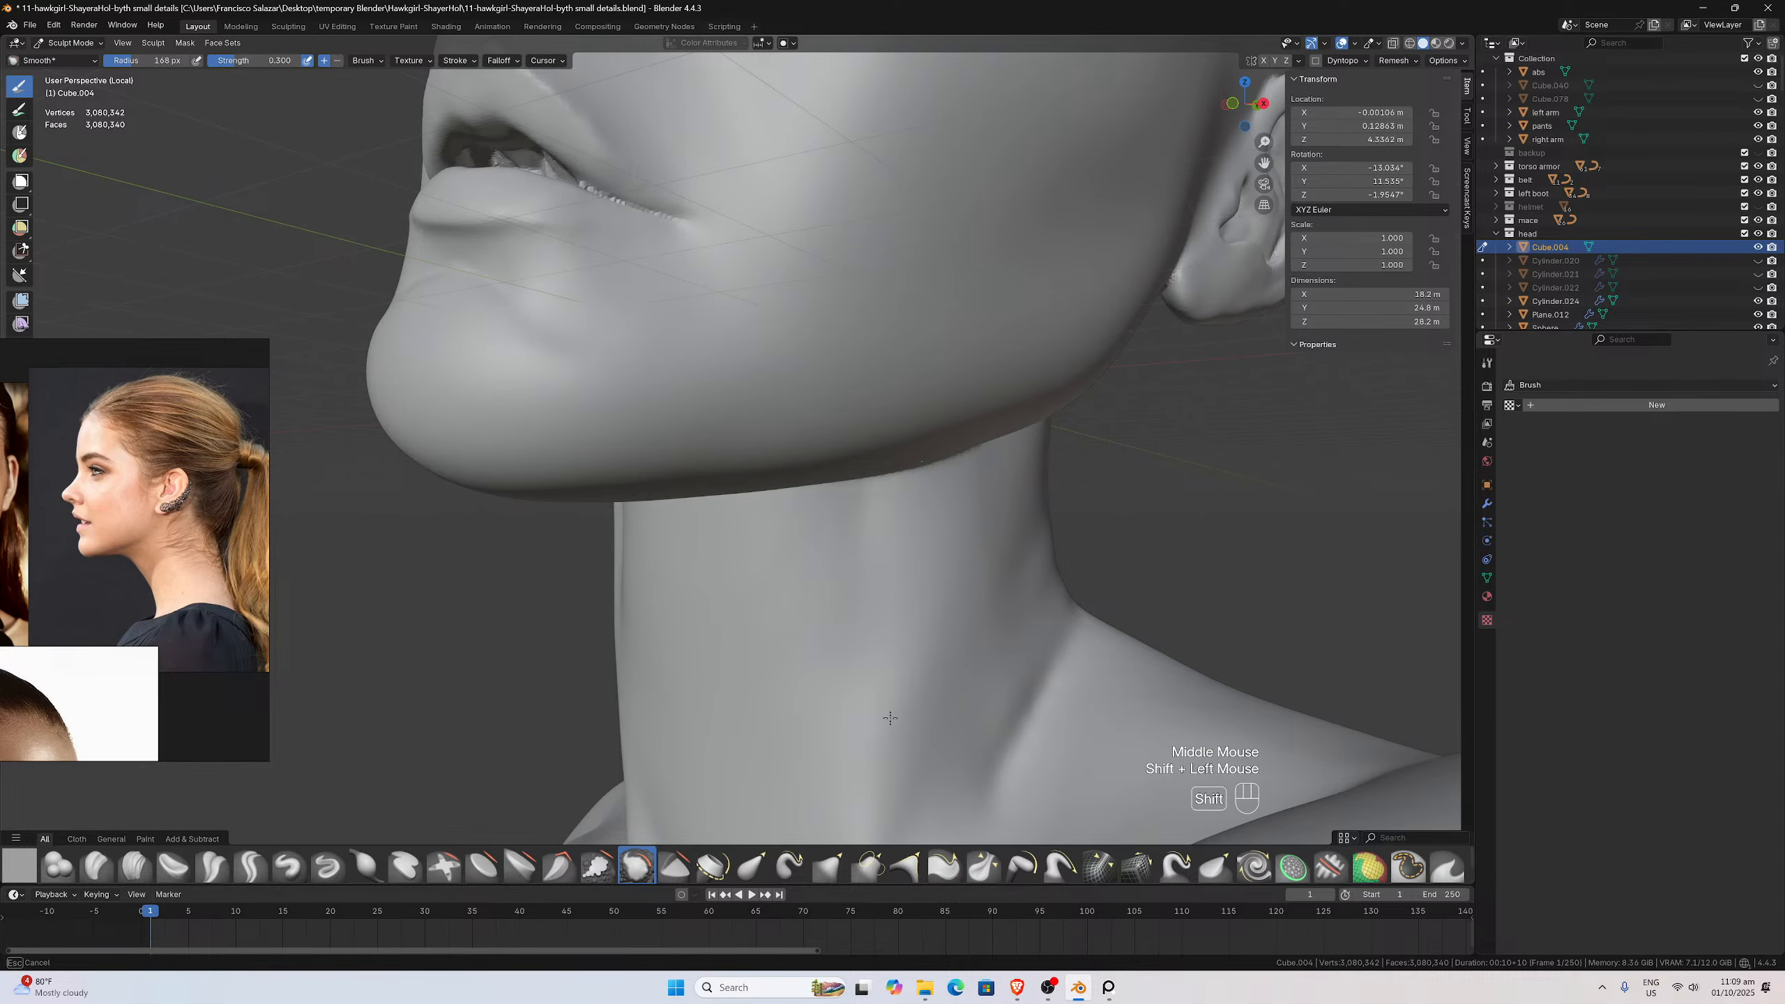
mouse_move(836, 582)
middle_mouse_down()
mouse_move(787, 556)
mouse_move(816, 518)
middle_mouse_up()
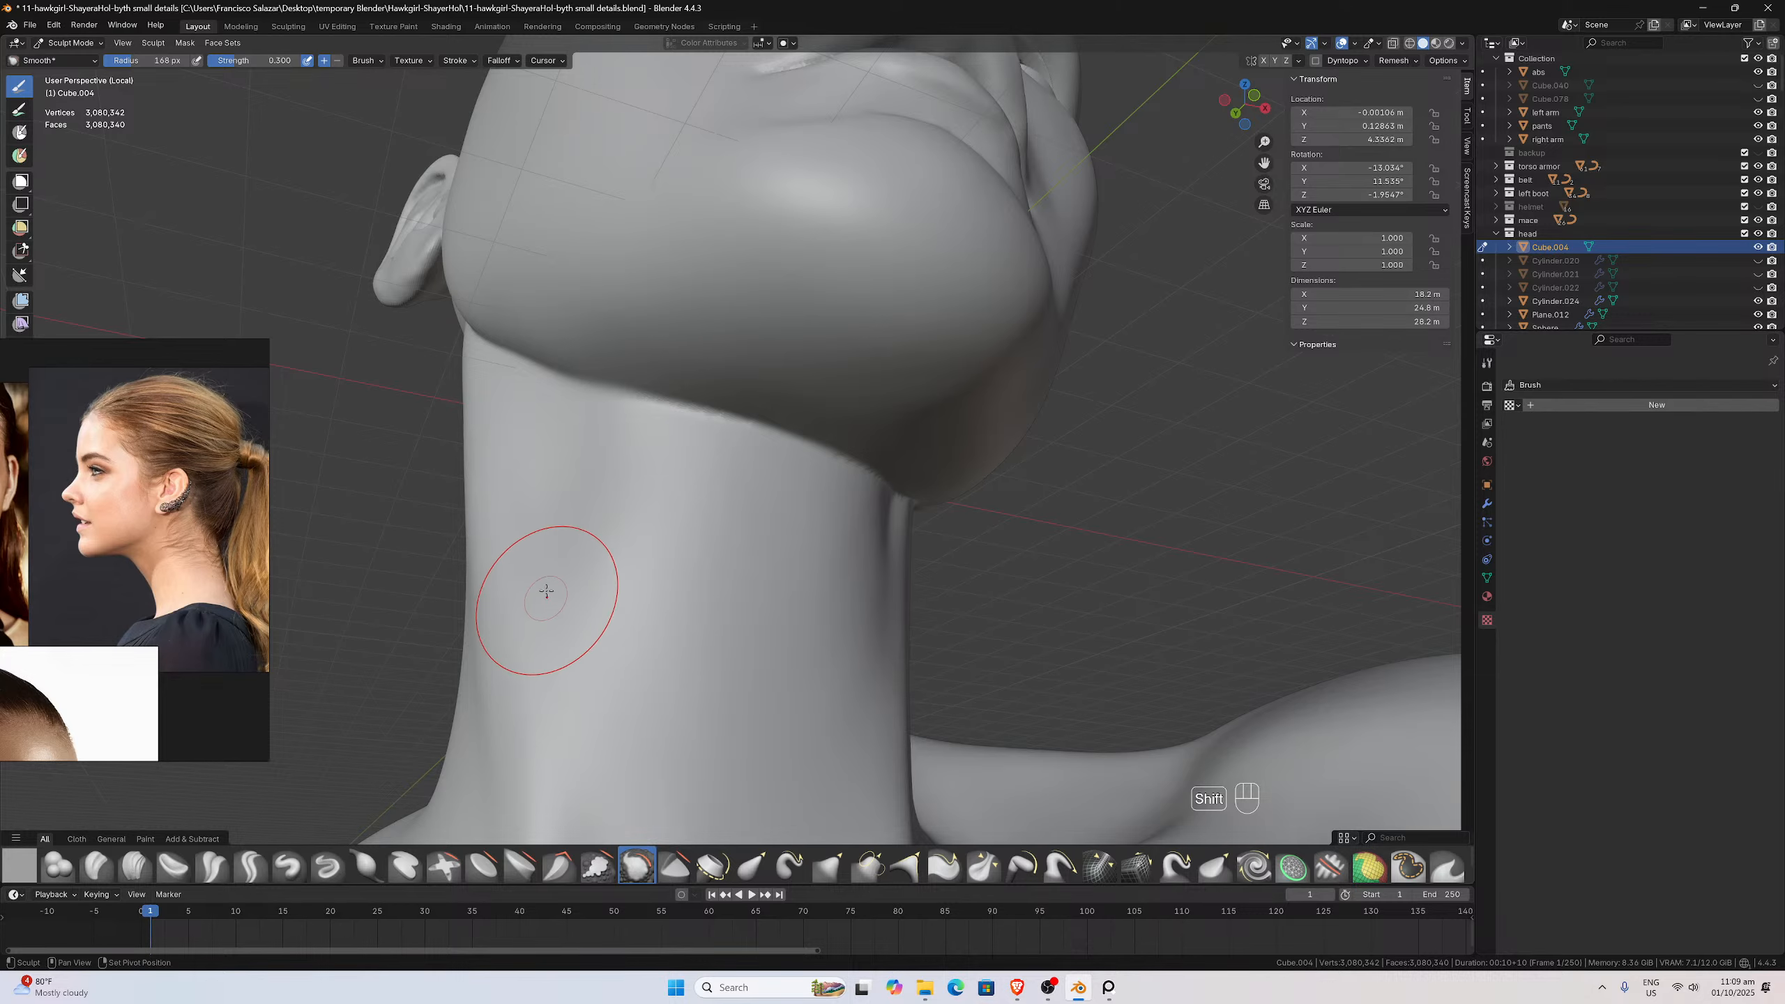
middle_click_drag(548, 598, 665, 595)
left_click_drag(626, 372, 728, 453, "shift")
scroll(692, 406, "down", 2)
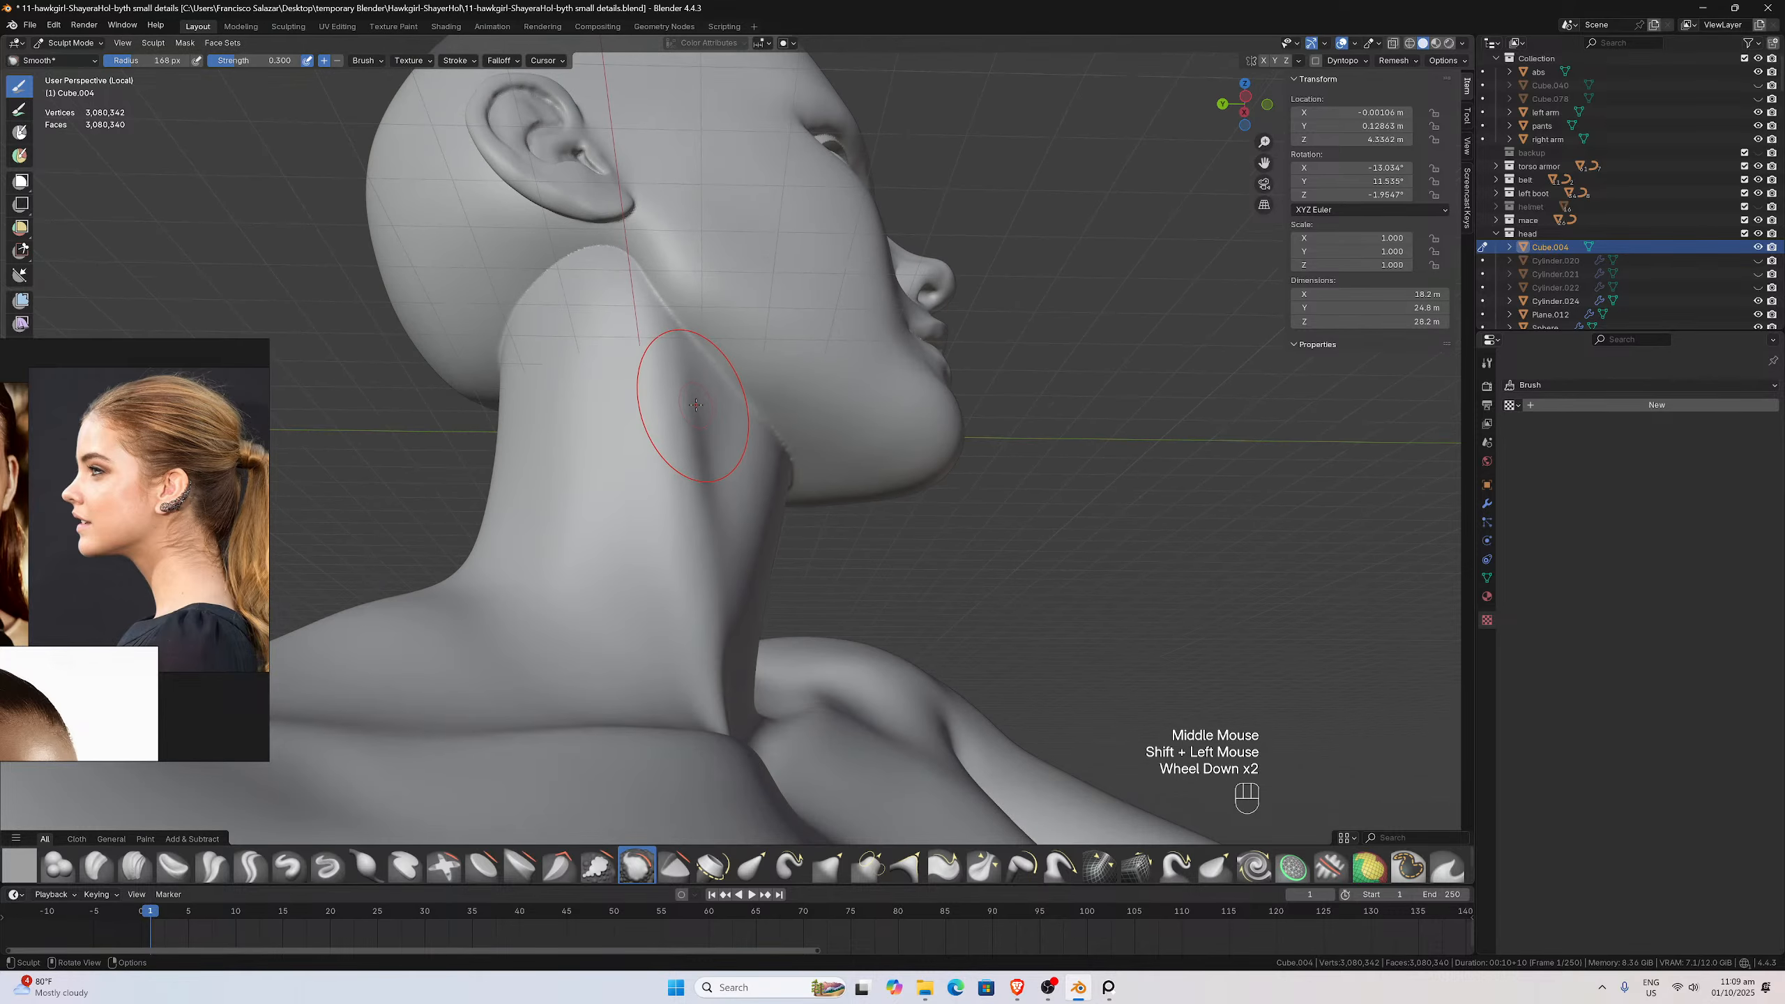
Even out the right side and nape of the neck up to the skull and right ear
middle_click_drag(685, 411, 771, 430)
scroll(771, 431, "up", 1)
left_click_drag(745, 493, 711, 554, "shift")
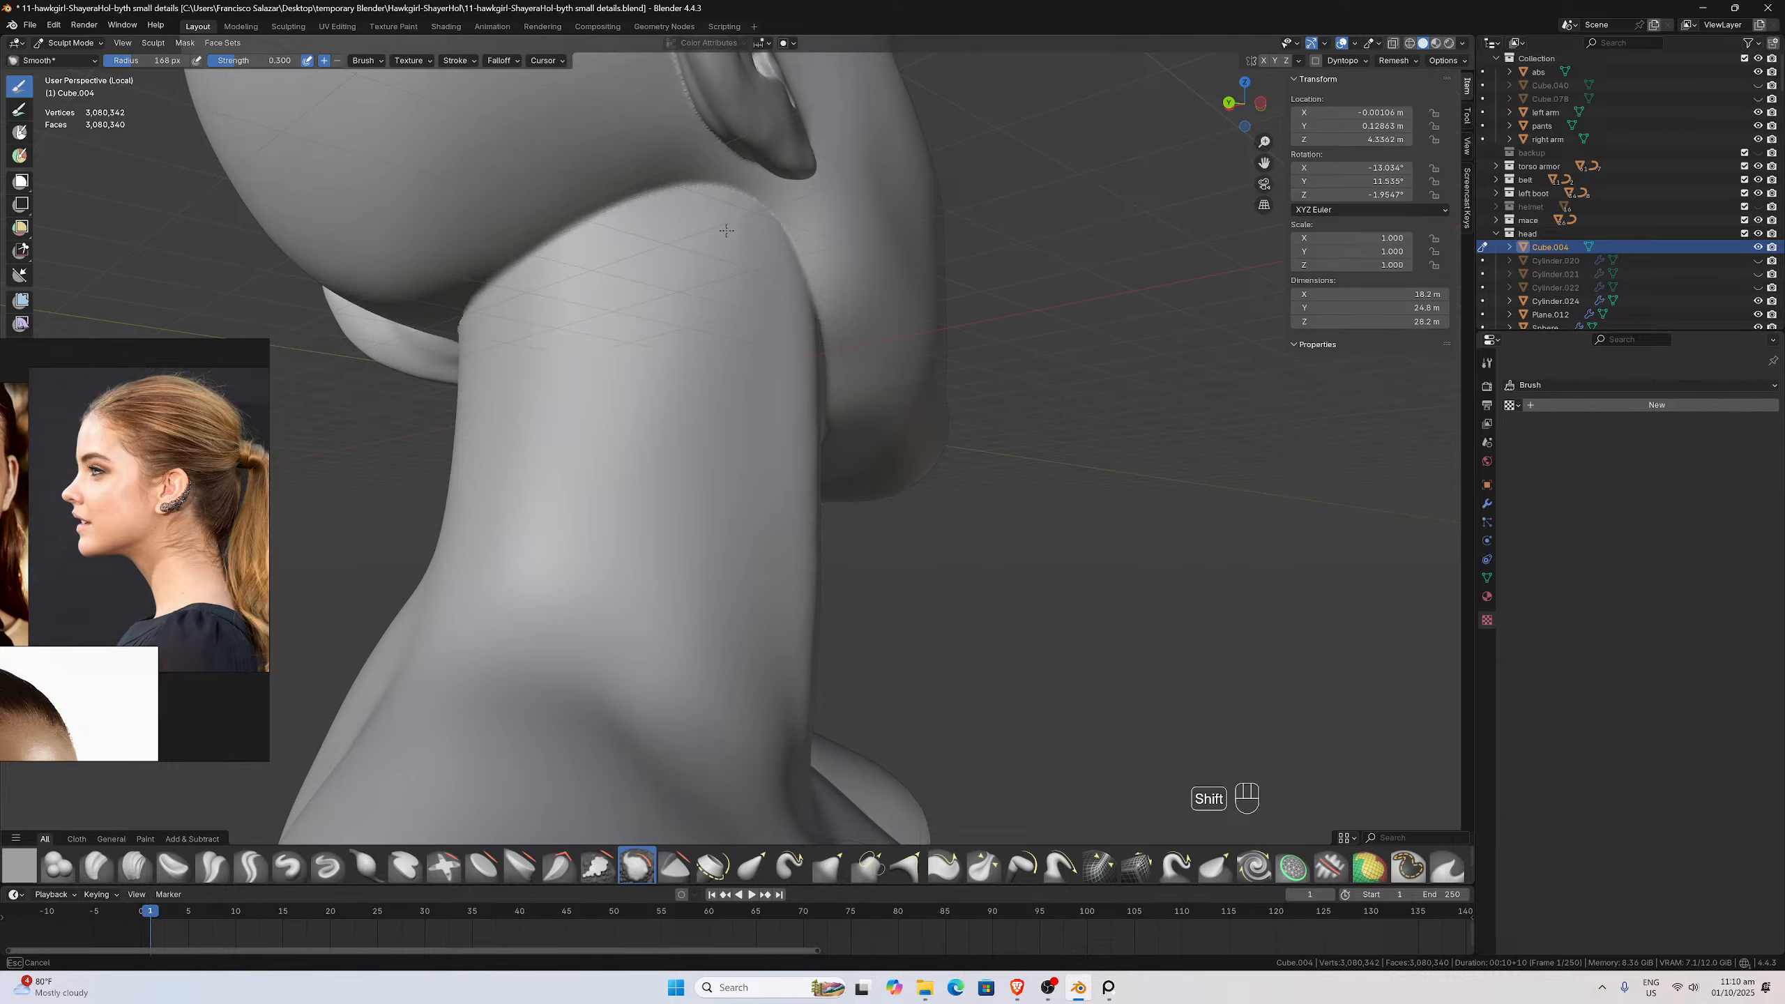
left_click_drag(726, 231, 716, 255, "shift")
middle_click_drag(633, 264, 709, 258)
left_click_drag(696, 258, 492, 341, "shift")
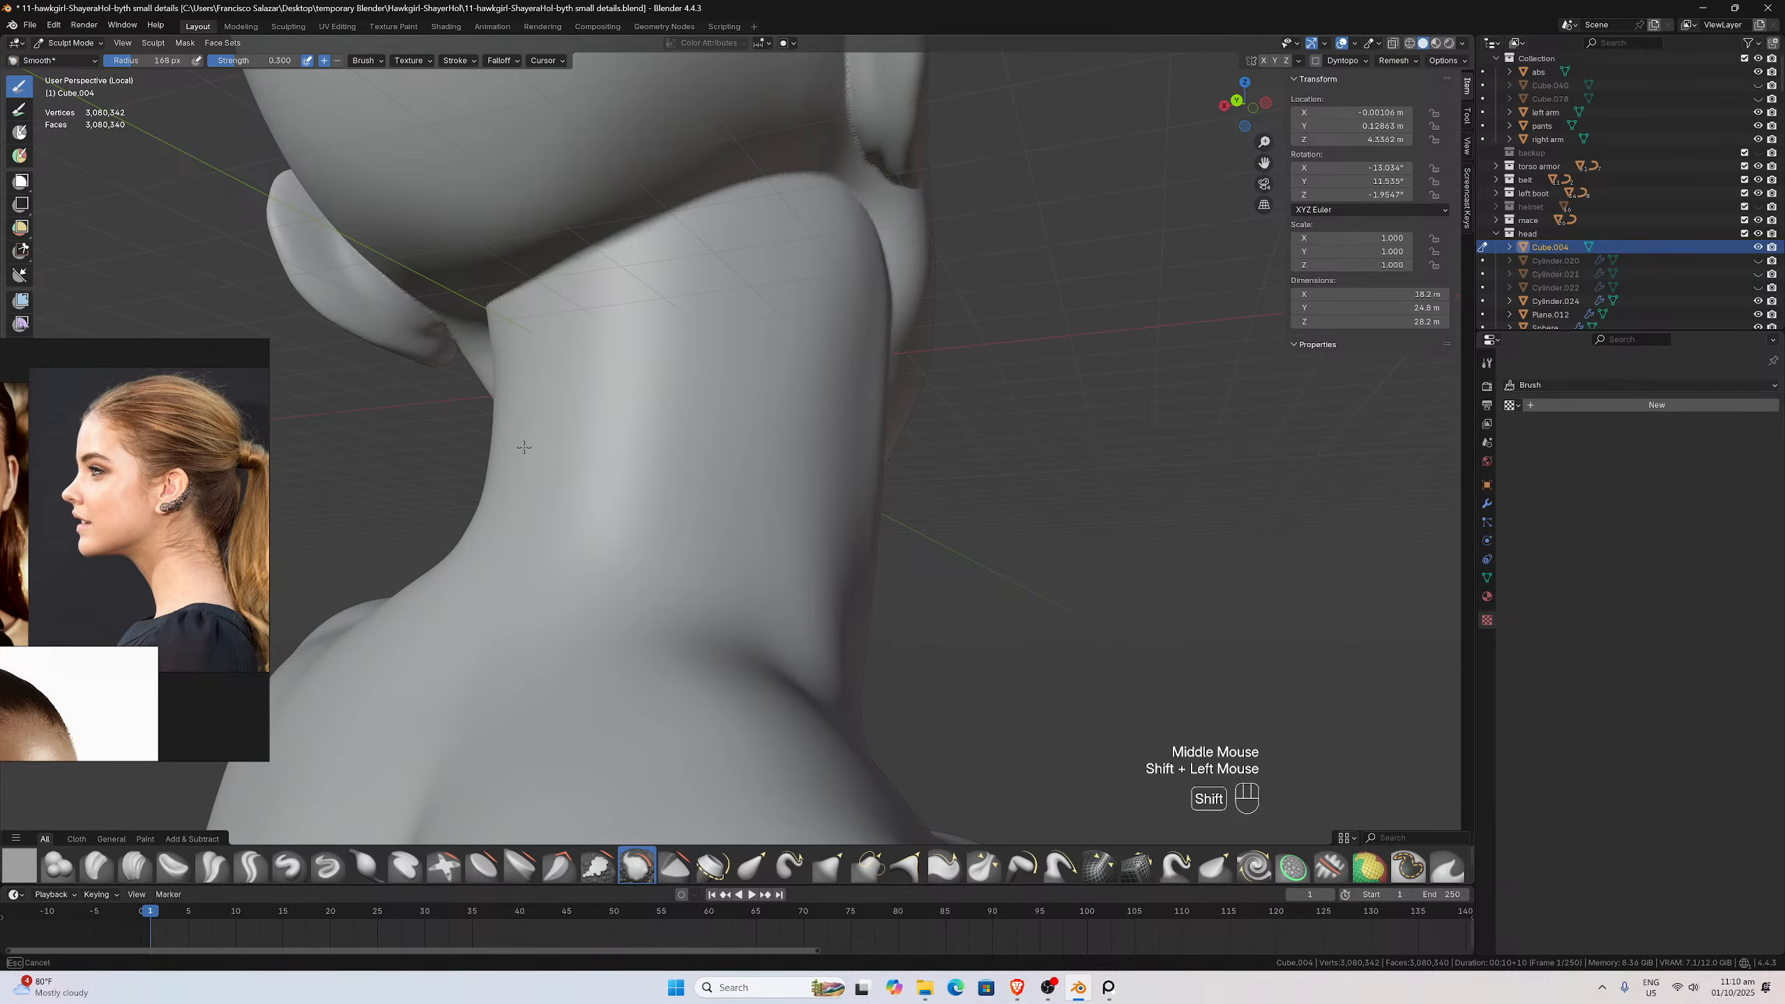
left_click_drag(524, 447, 759, 323, "shift")
Smooth the left back of the neck and its edge under the skull and left ear
middle_click_drag(769, 462, 803, 357)
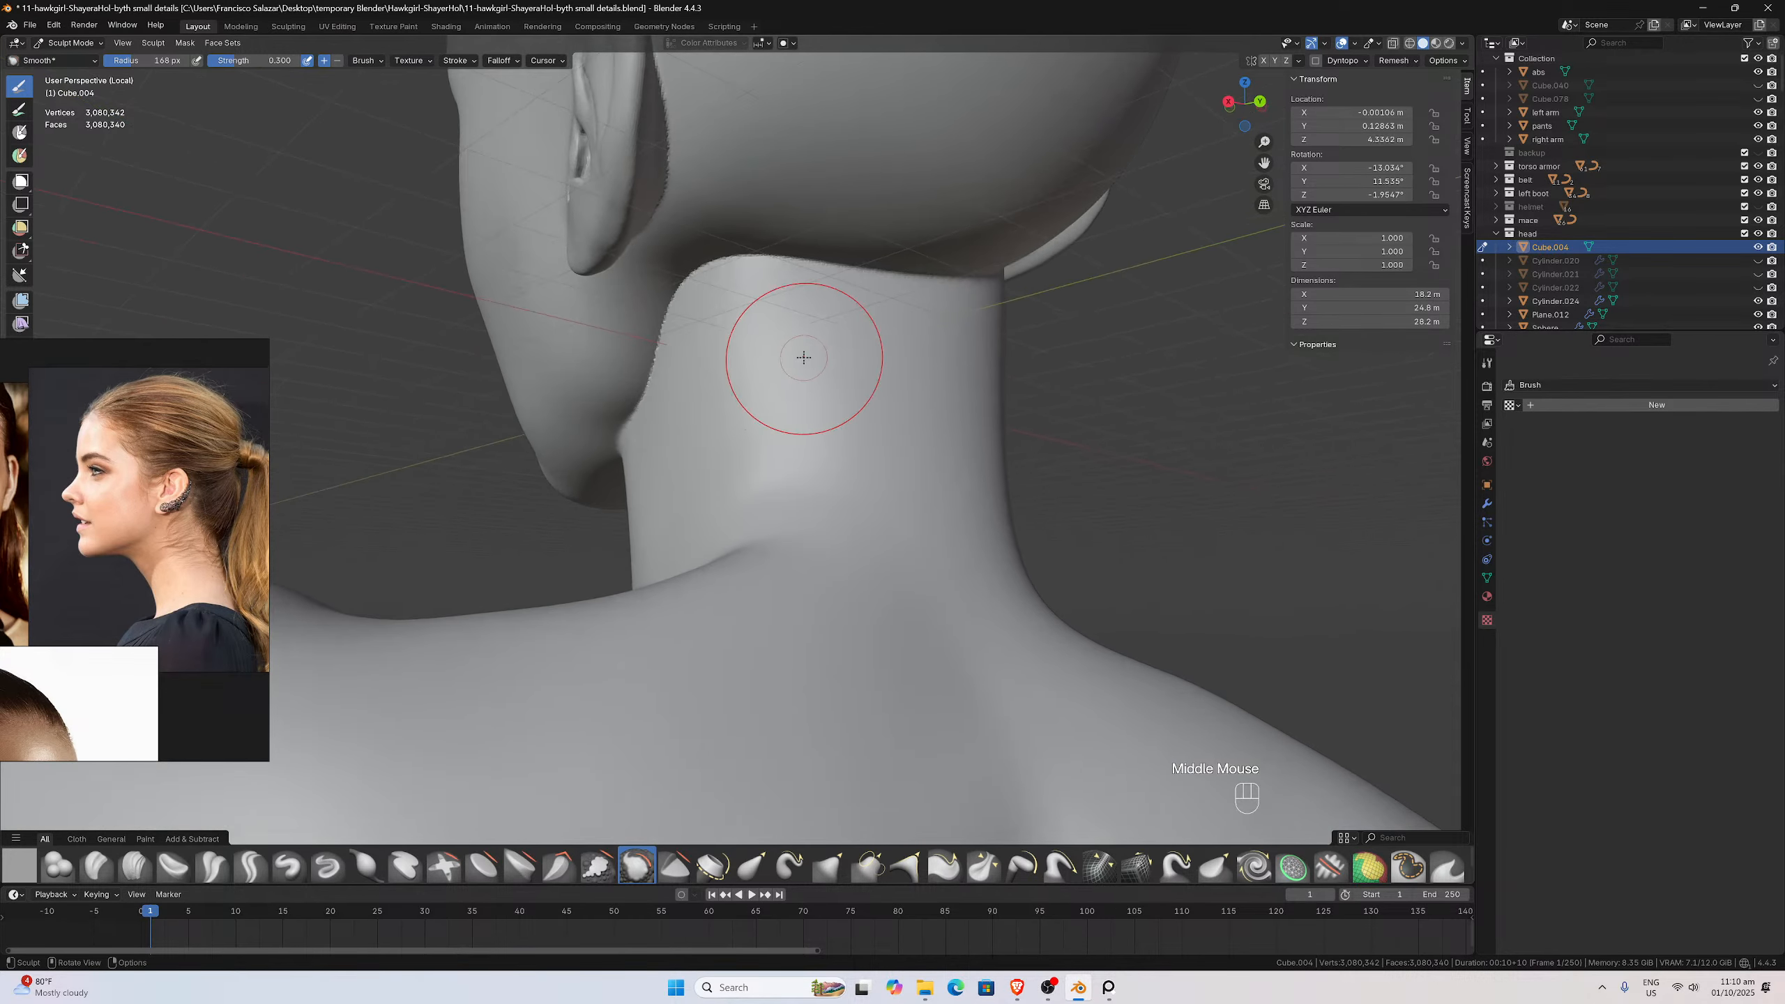
mouse_move(804, 357)
left_mouse_down("shift")
mouse_move(709, 270)
mouse_move(660, 330)
mouse_move(645, 406)
left_mouse_up("shift")
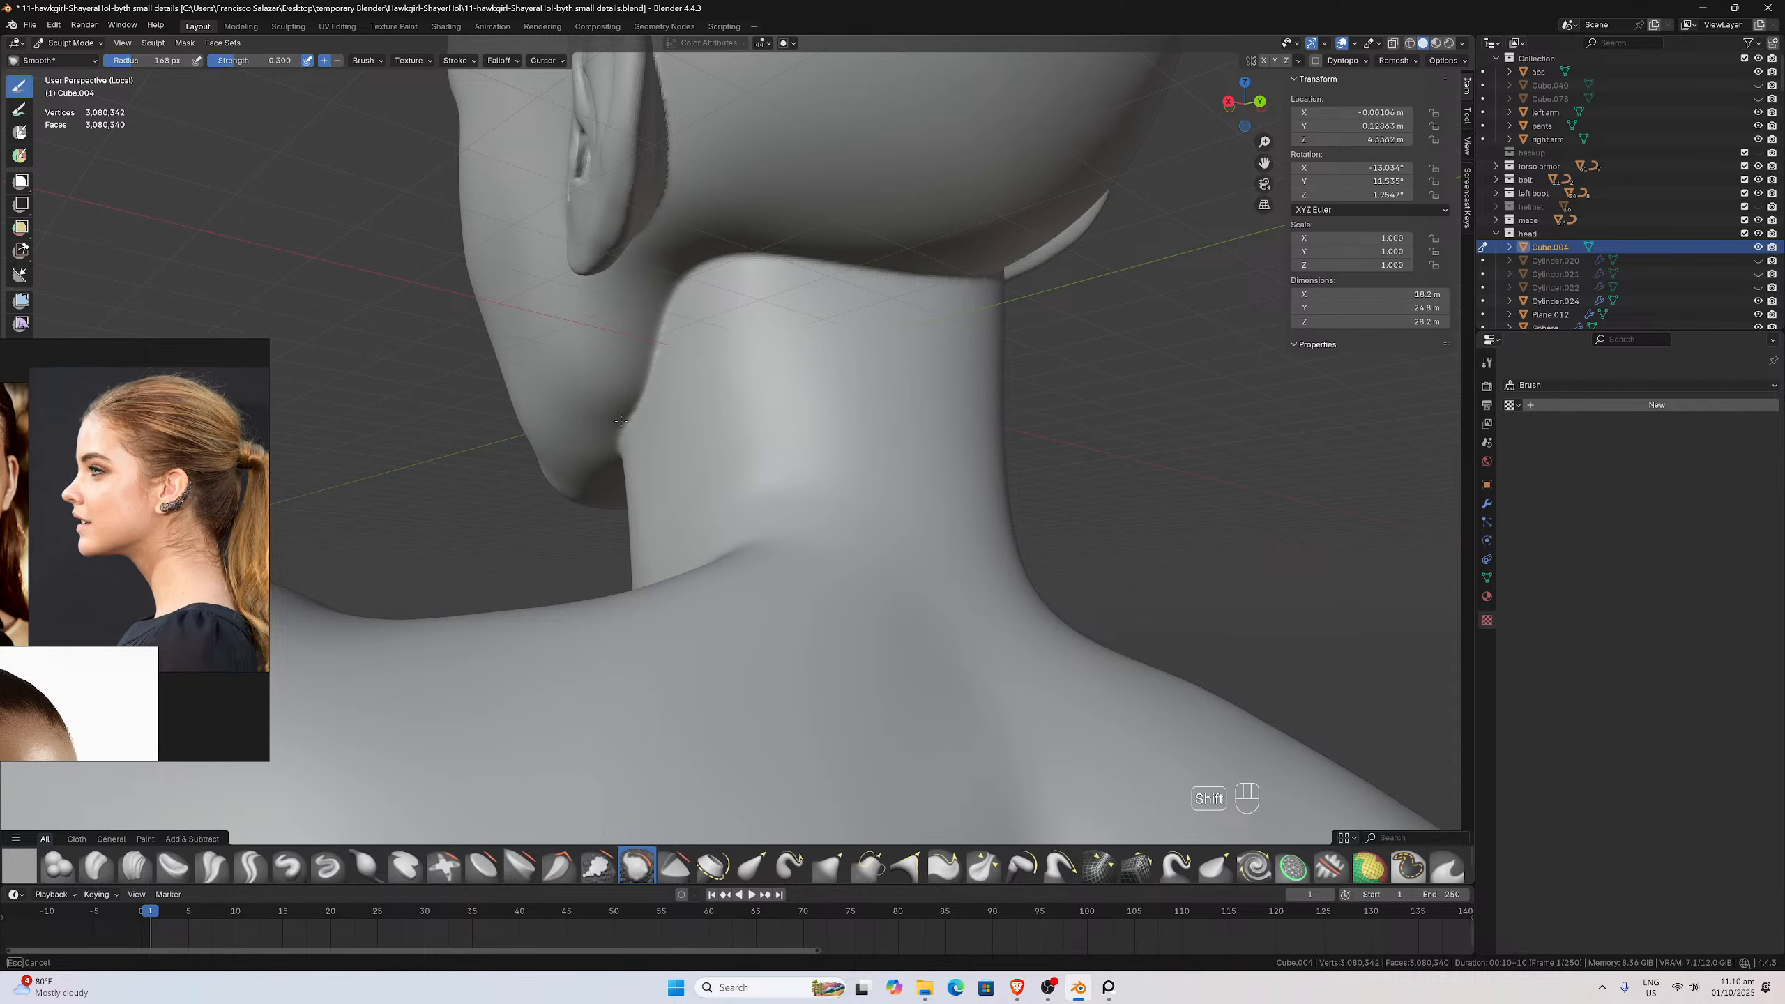
mouse_move(732, 295)
left_mouse_down("shift")
mouse_move(766, 449)
mouse_move(797, 498)
left_mouse_up("shift")
left_click_drag(966, 365, 966, 365, "shift")
middle_click_drag(965, 365, 987, 339)
scroll(988, 339, "up", 2)
left_click_drag(1028, 446, 918, 492, "shift")
scroll(926, 513, "down", 1)
Smooth the top of the left shoulder around the neck base and the base of the nape
middle_click_drag(930, 534, 940, 703)
left_click_drag(940, 704, 826, 708, "shift")
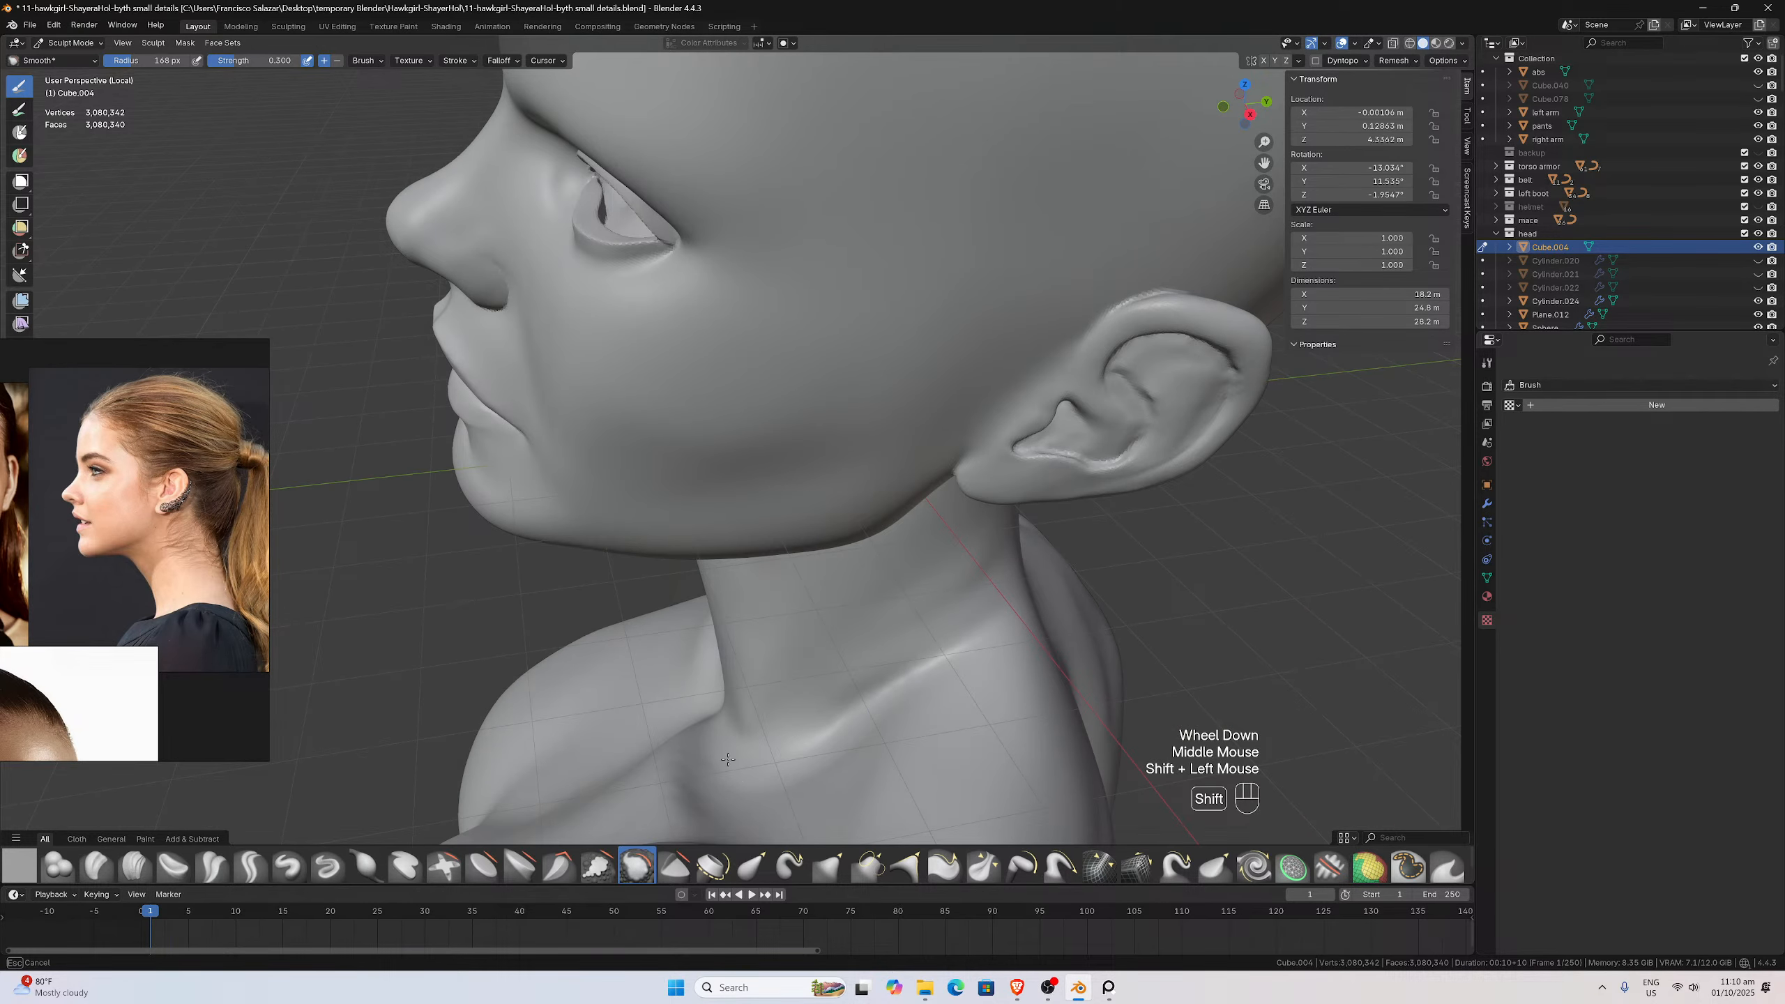
left_click_drag(727, 759, 737, 757, "shift")
scroll(818, 695, "down", 2)
middle_click_drag(828, 686, 754, 726)
left_click_drag(644, 729, 676, 603, "shift")
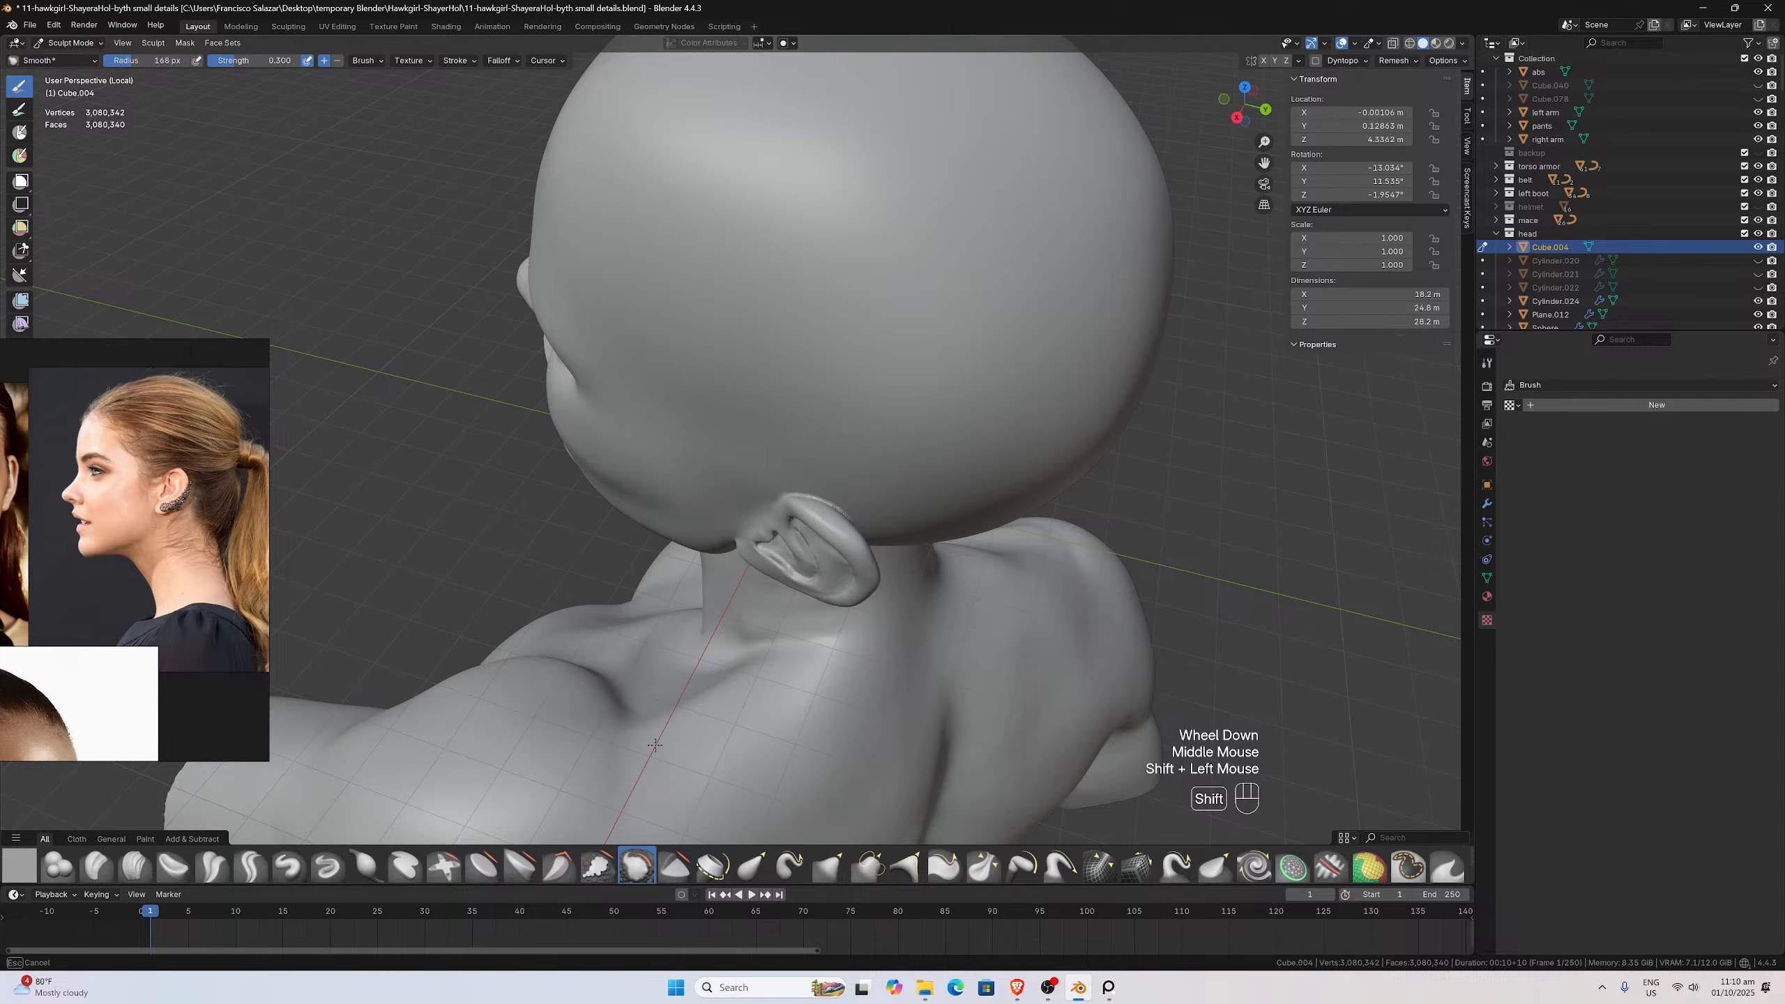
mouse_move(844, 697)
middle_mouse_down()
mouse_move(817, 502)
mouse_move(802, 523)
middle_mouse_up()
left_click_drag(884, 658, 842, 586, "shift")
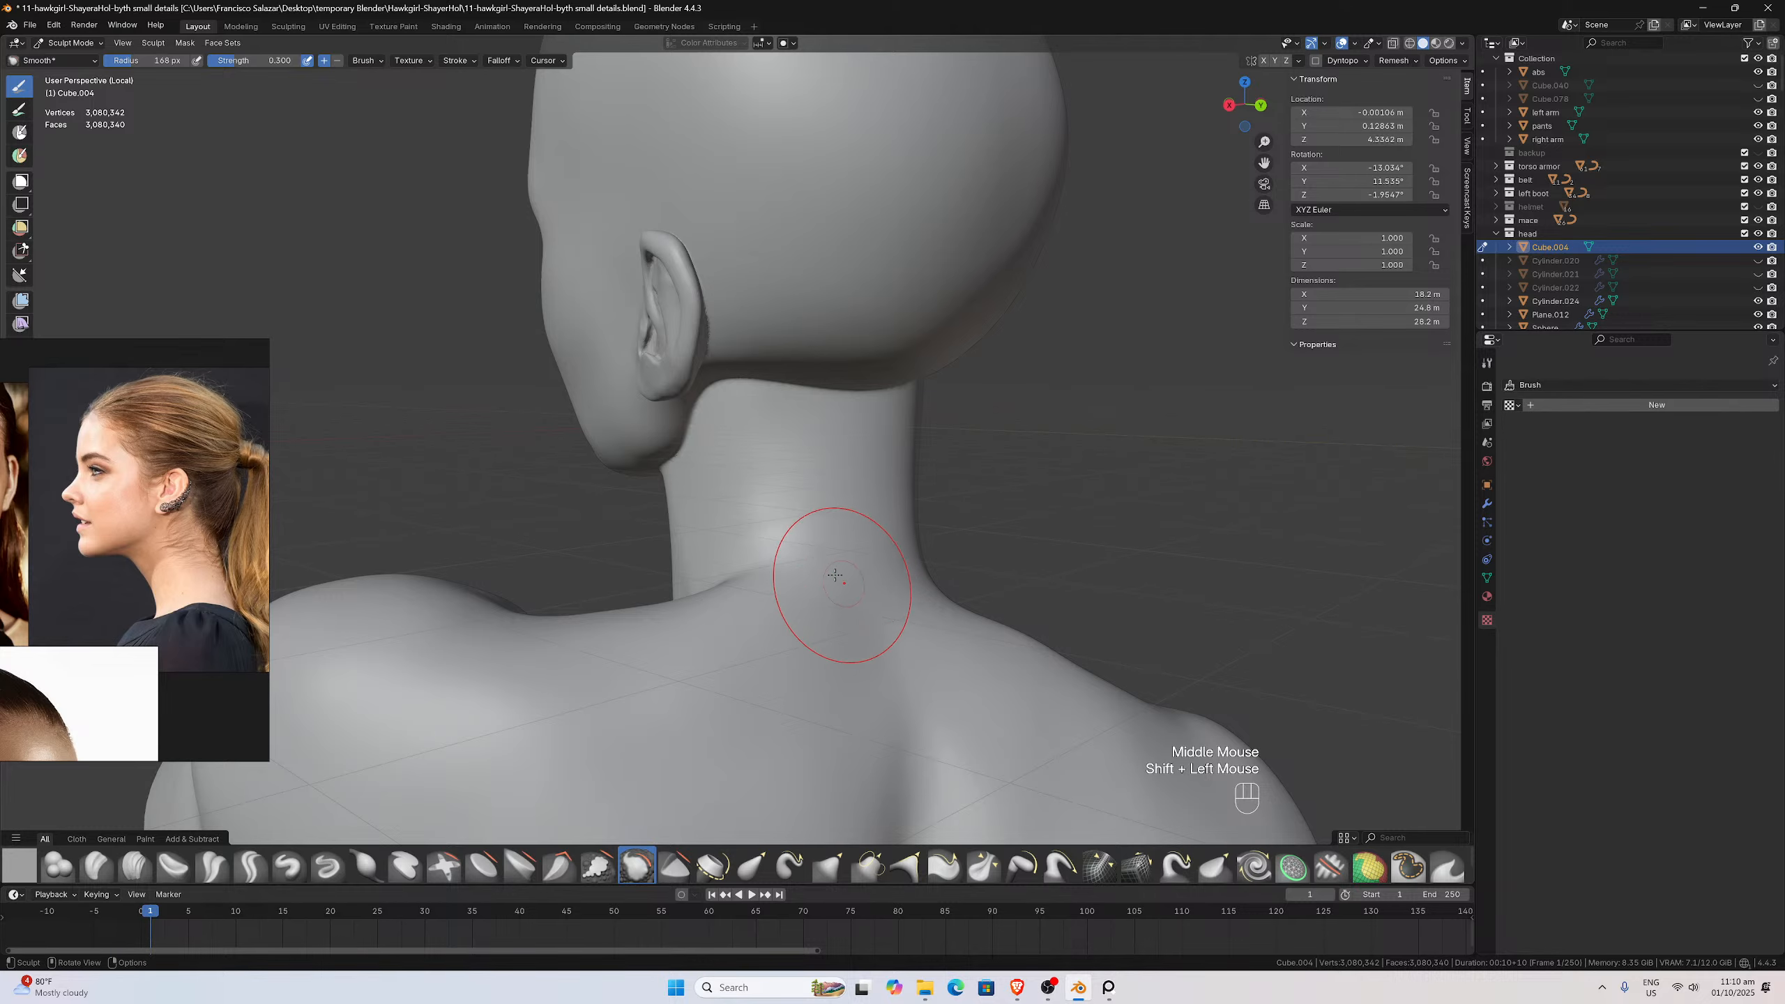
Voxel-remesh the smoothed bust and save the file
mouse_move(841, 584)
middle_mouse_down()
mouse_move(955, 569)
mouse_move(987, 523)
mouse_move(957, 492)
mouse_move(868, 486)
middle_mouse_up()
scroll(976, 523, "up", 2)
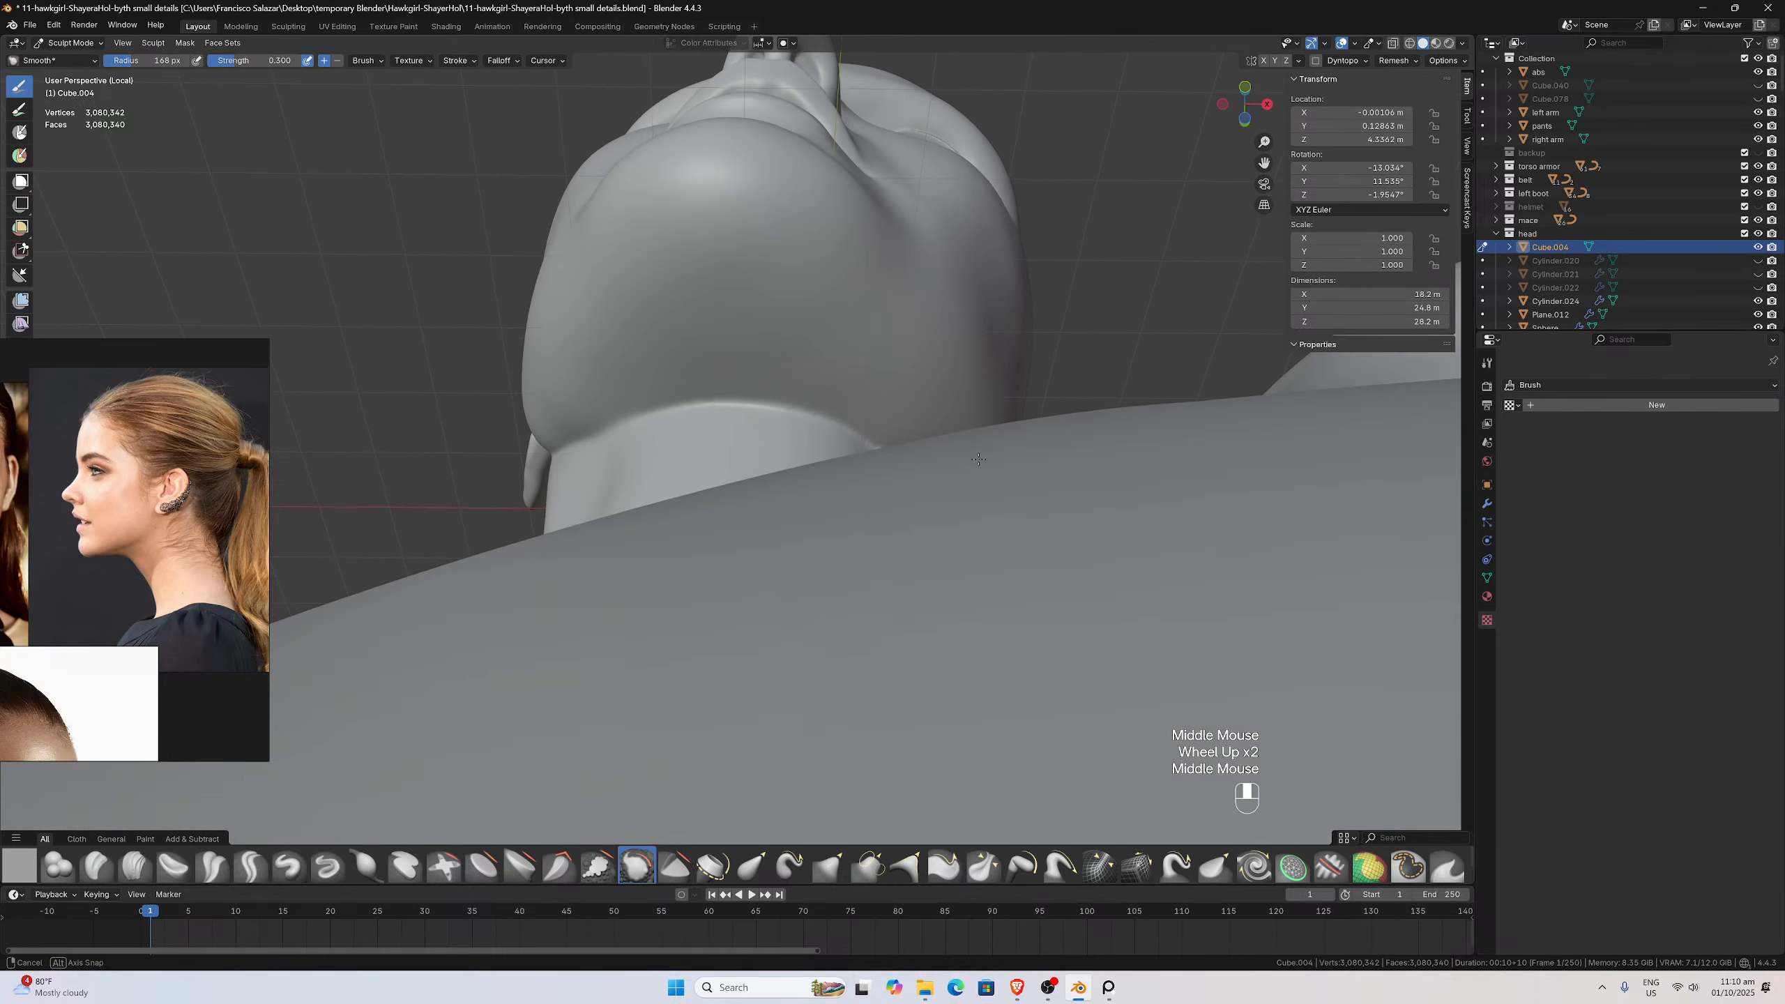
middle_click_drag(794, 545, 934, 534)
scroll(892, 589, "down", 2)
left_click(1392, 61)
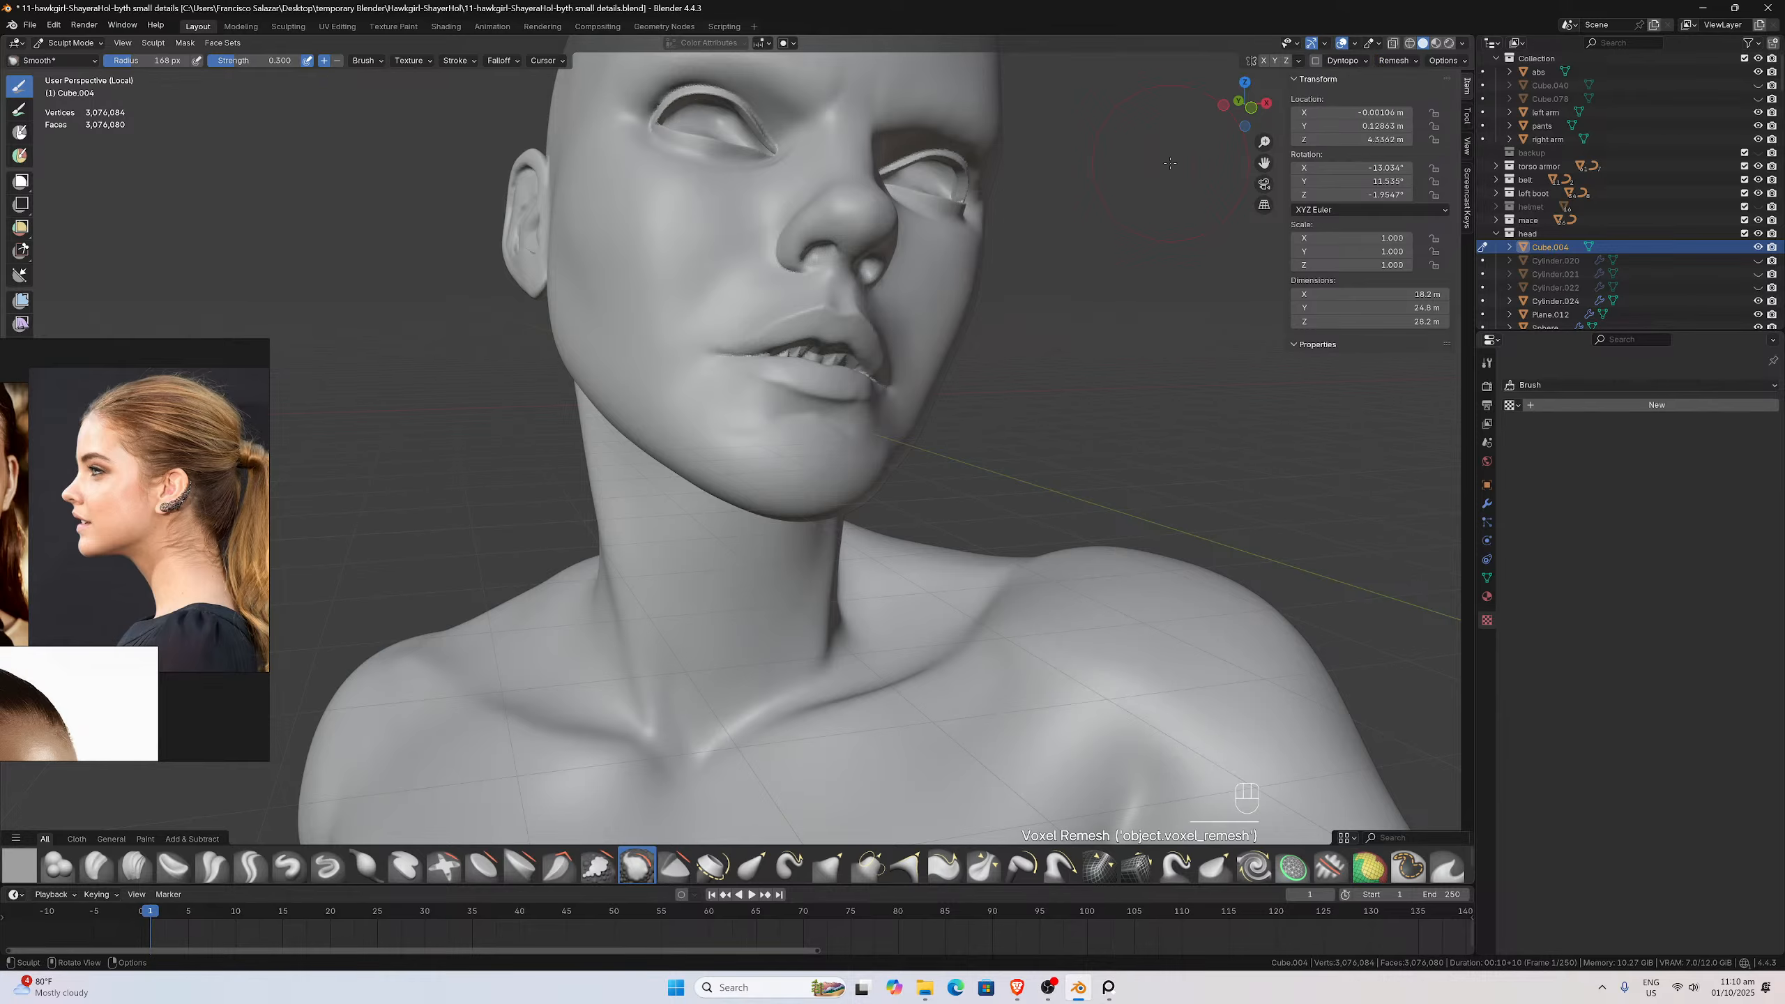
key("ctrl")
key("ctrl+s")
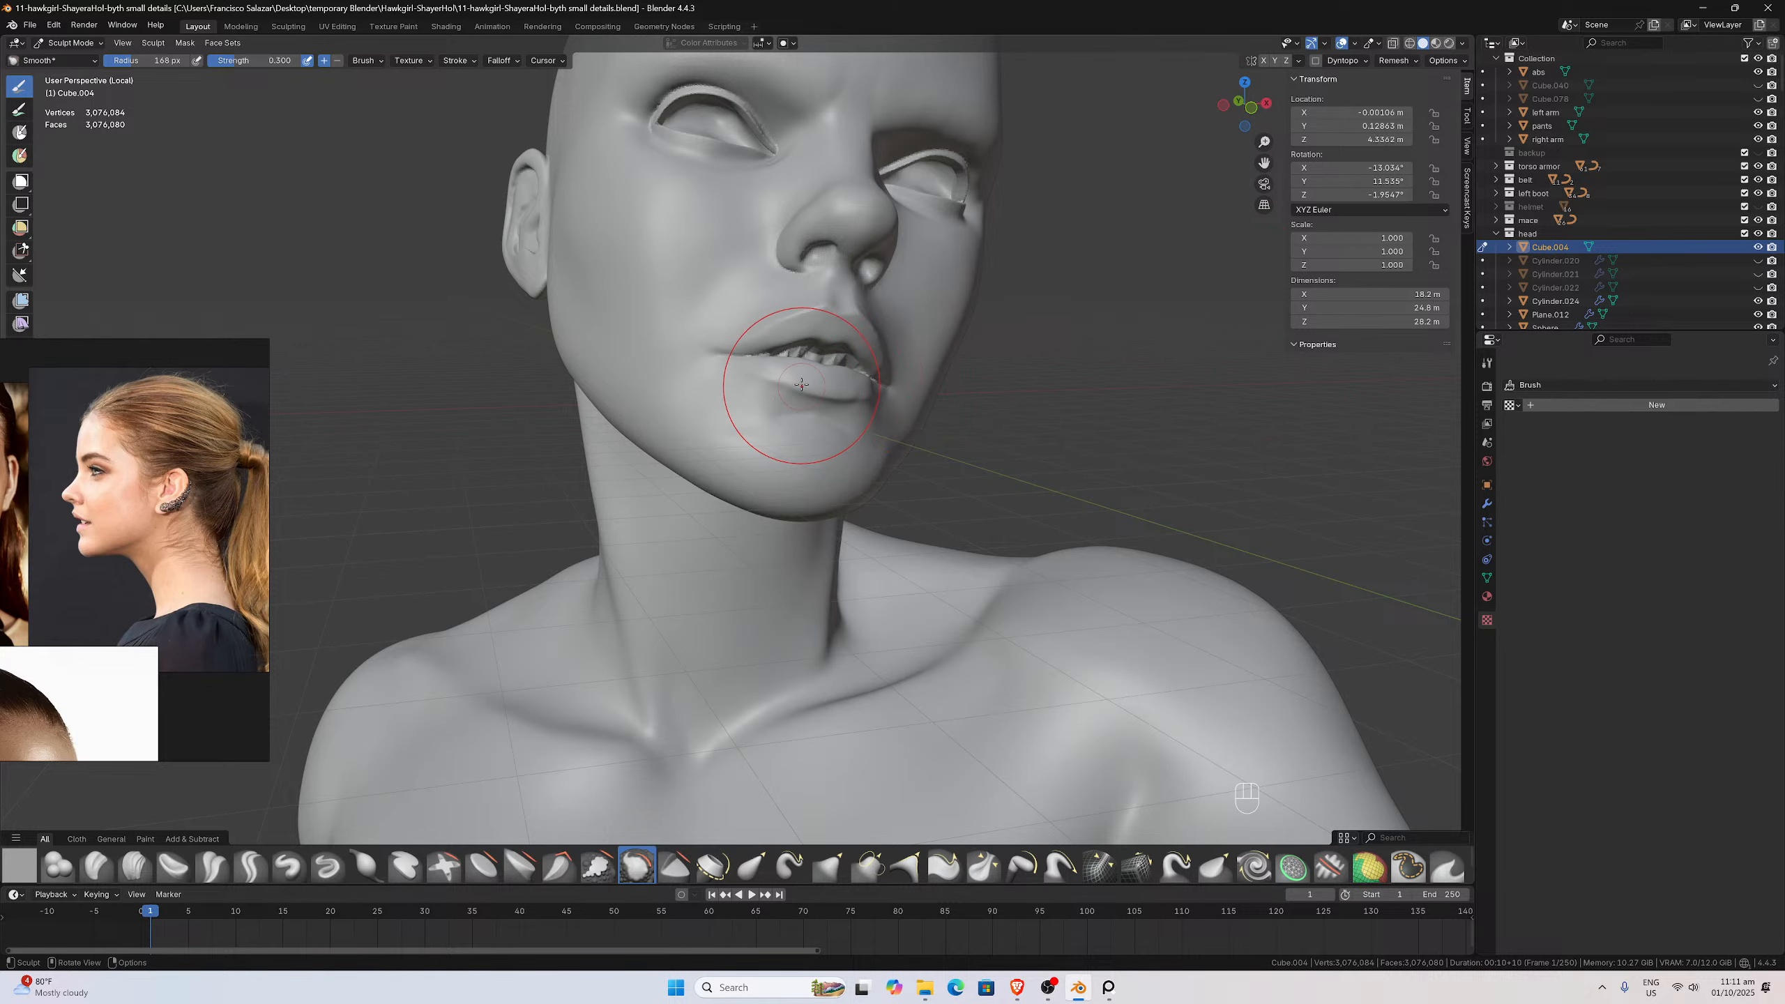
Smooth the left upper chest, the front of the left shoulder and the hollow around the left collarbone
mouse_move(787, 345)
middle_mouse_down()
mouse_move(846, 430)
mouse_move(825, 457)
mouse_move(810, 431)
mouse_move(890, 346)
mouse_move(852, 318)
mouse_move(839, 348)
mouse_move(861, 367)
middle_mouse_up()
scroll(860, 366, "up", 2)
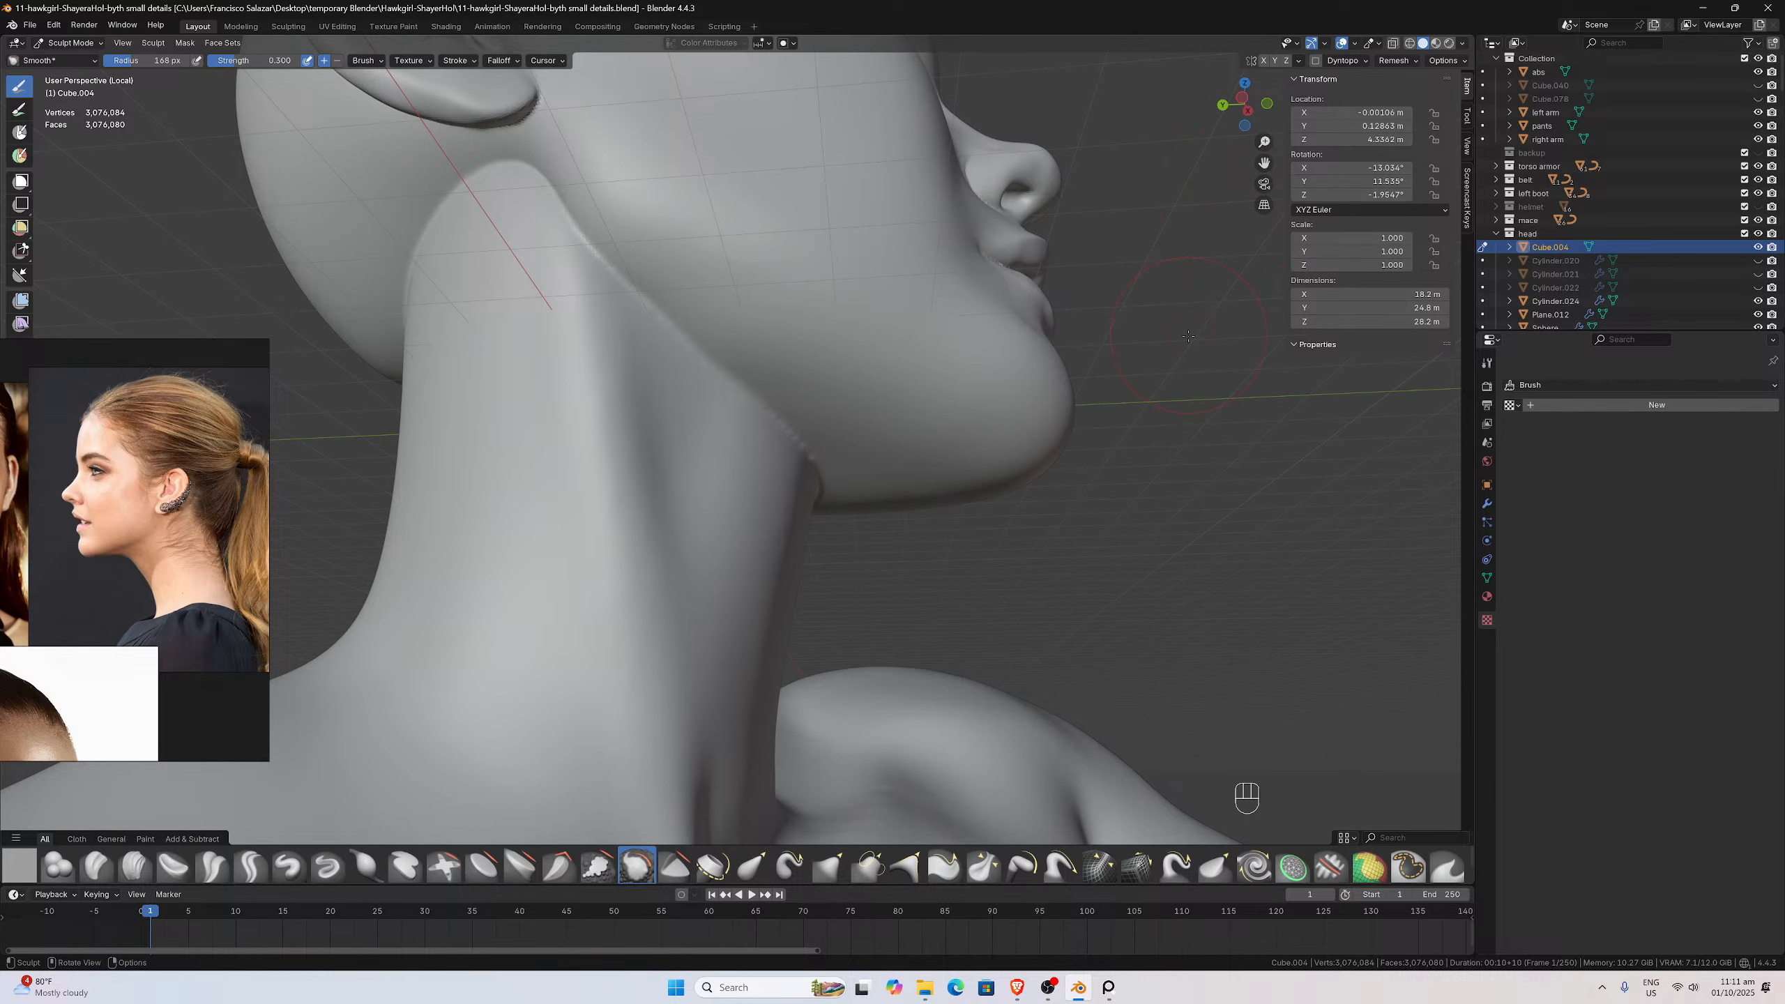
scroll(1155, 519, "down", 2)
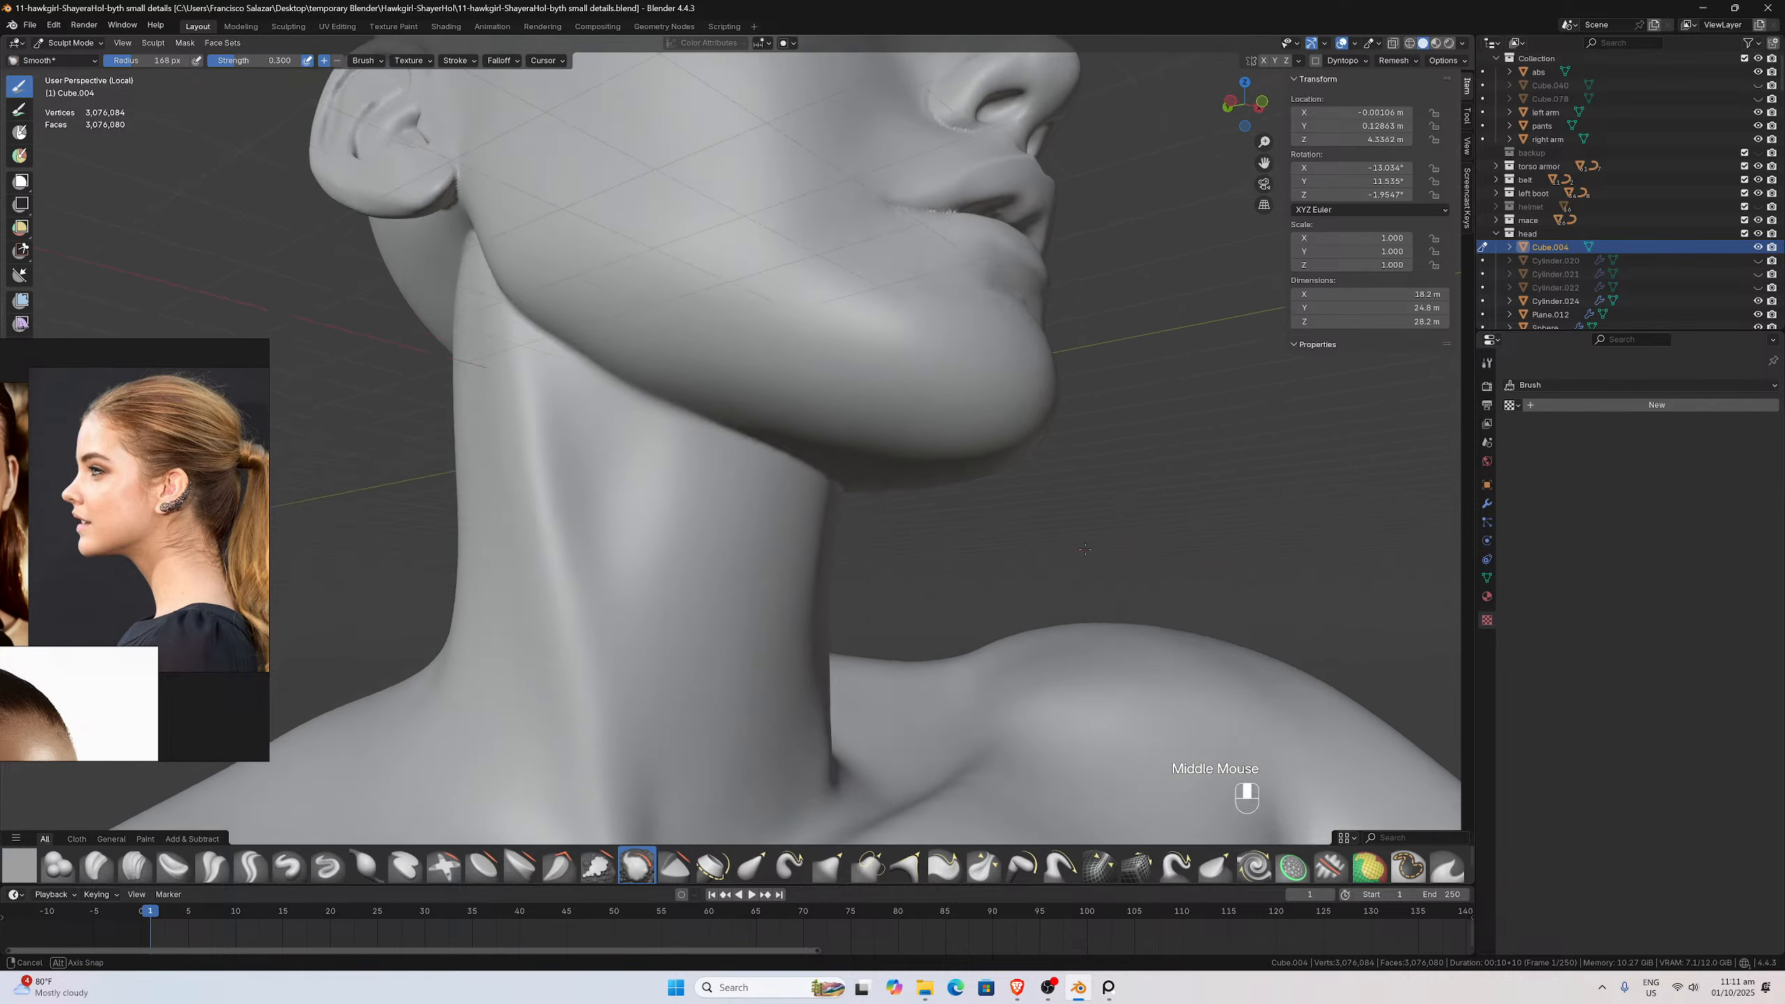
middle_click_drag(1155, 519, 1195, 306)
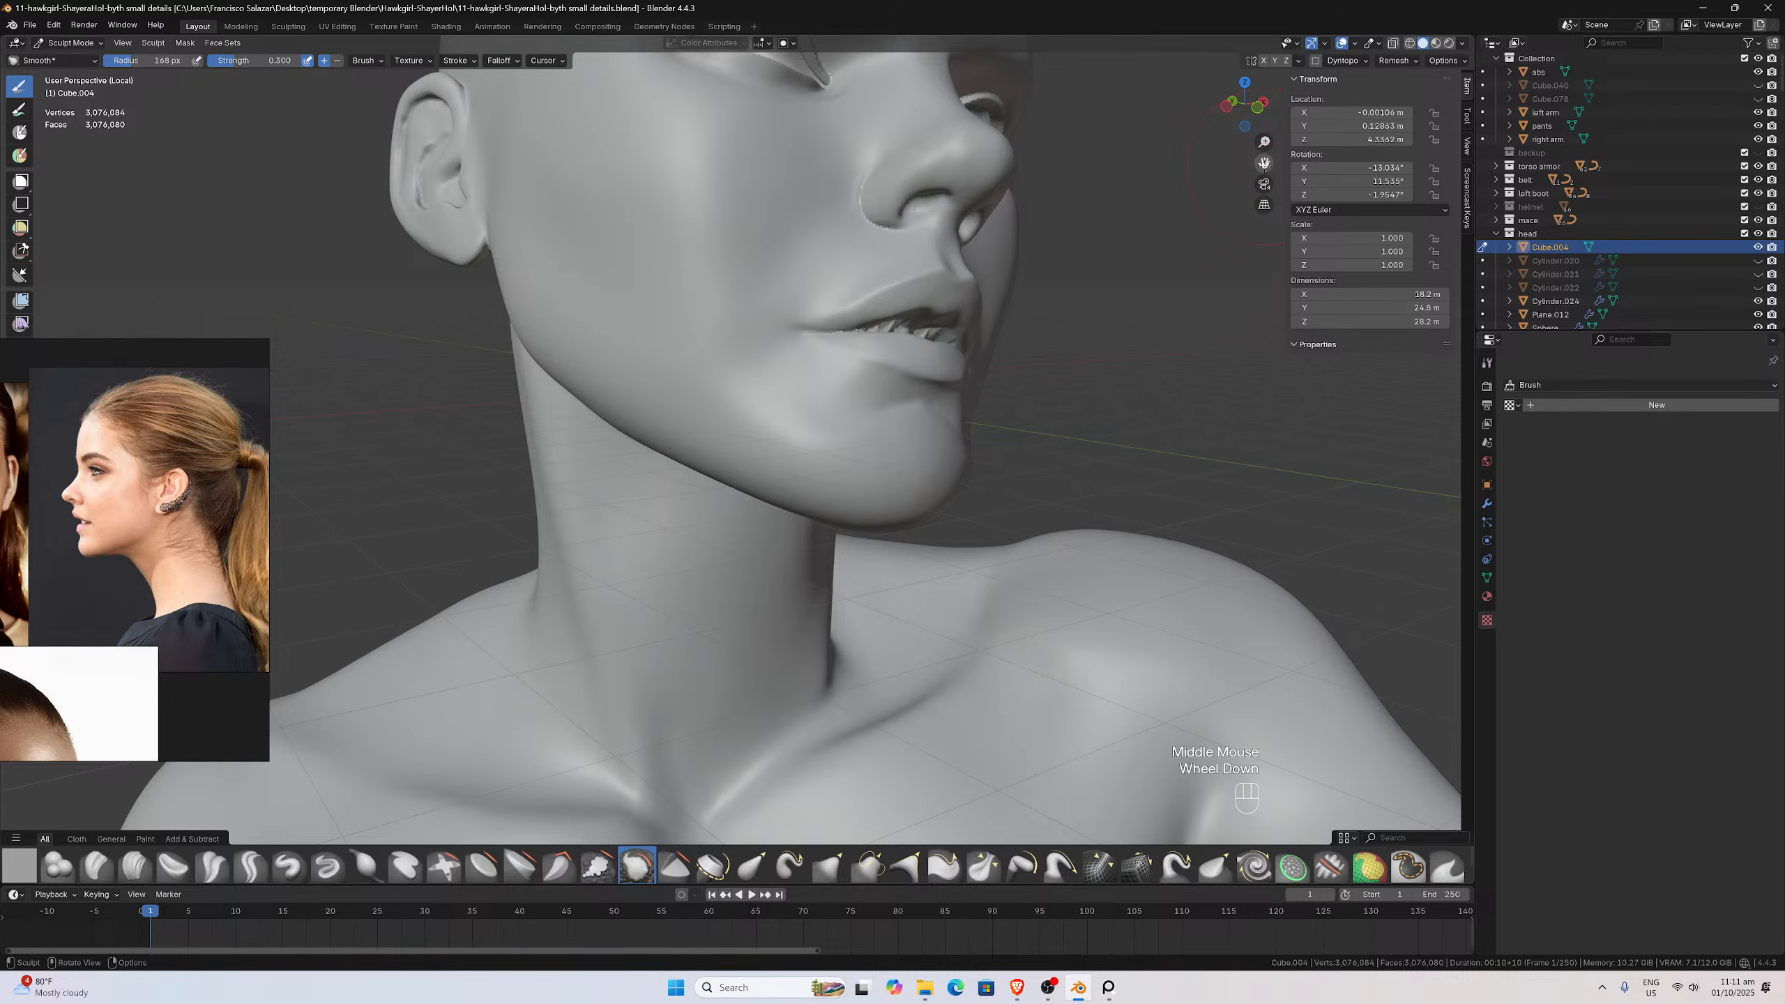
left_click_drag(1263, 163, 1012, 7)
middle_click_drag(1019, 356, 961, 395)
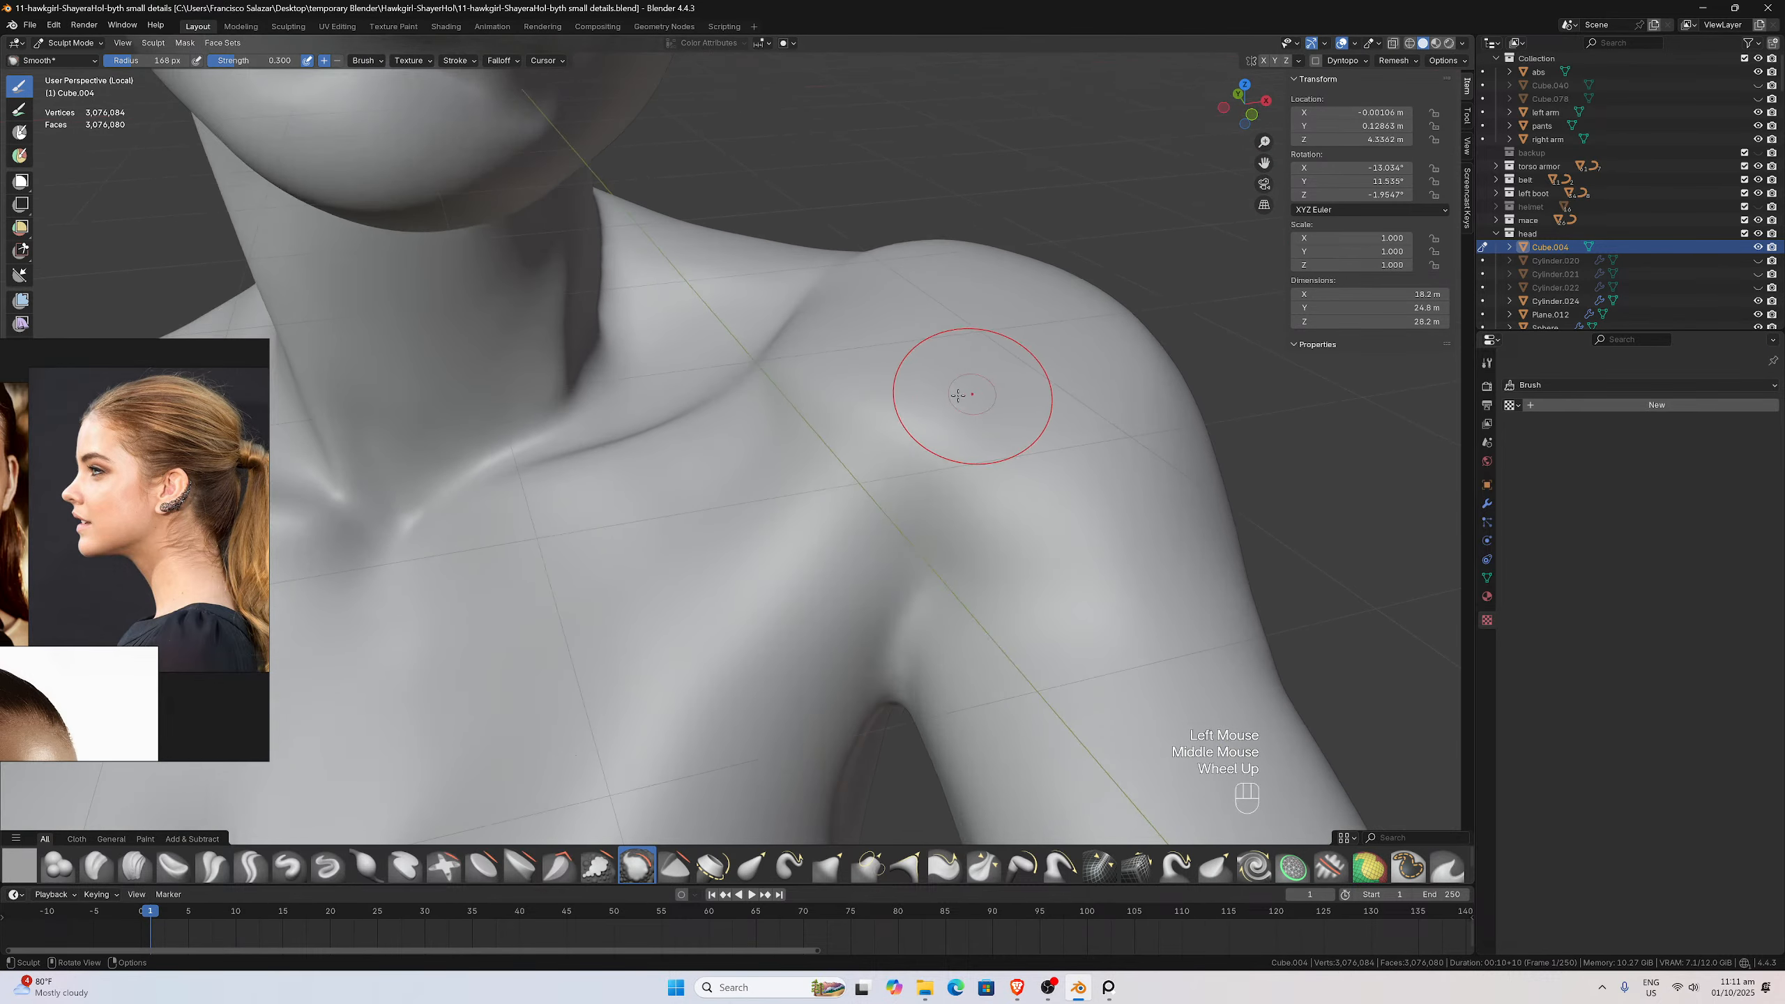
scroll(959, 395, "up", 2)
mouse_move(874, 388)
left_mouse_down("shift")
mouse_move(831, 476)
mouse_move(719, 603)
left_mouse_up("shift")
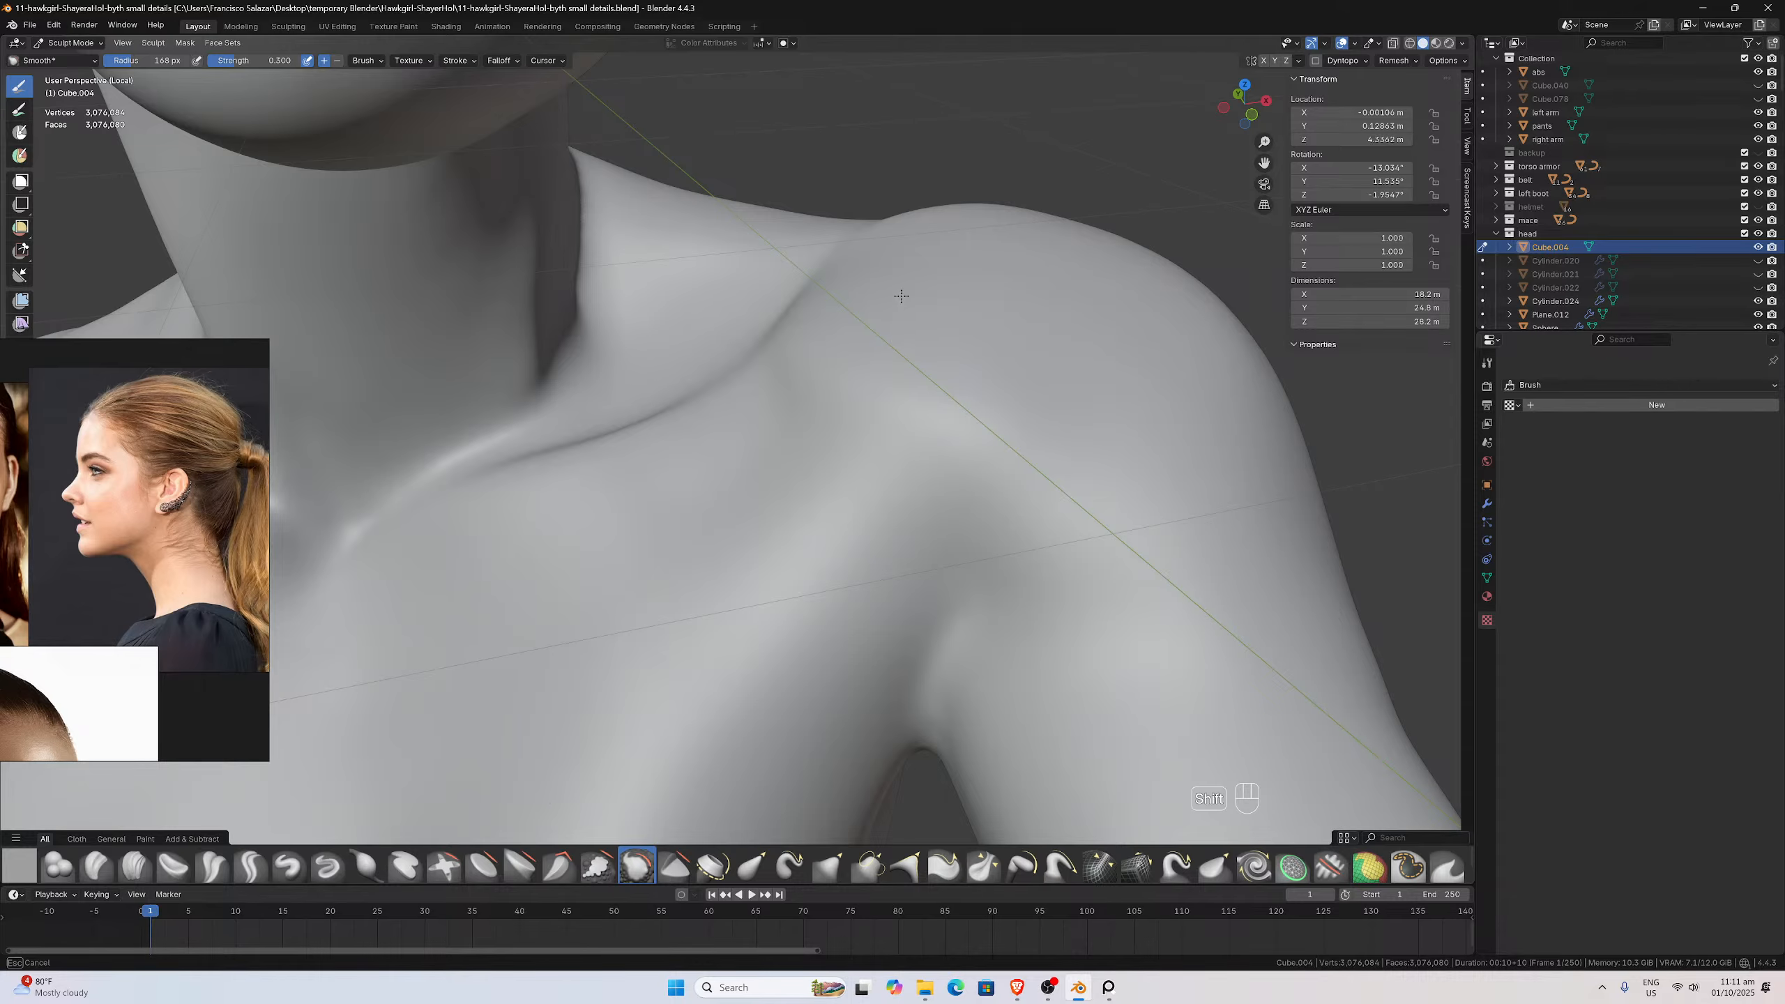
mouse_move(915, 505)
left_mouse_down("shift")
mouse_move(797, 464)
mouse_move(677, 530)
left_mouse_up("shift")
left_click_drag(694, 384, 719, 282, "shift")
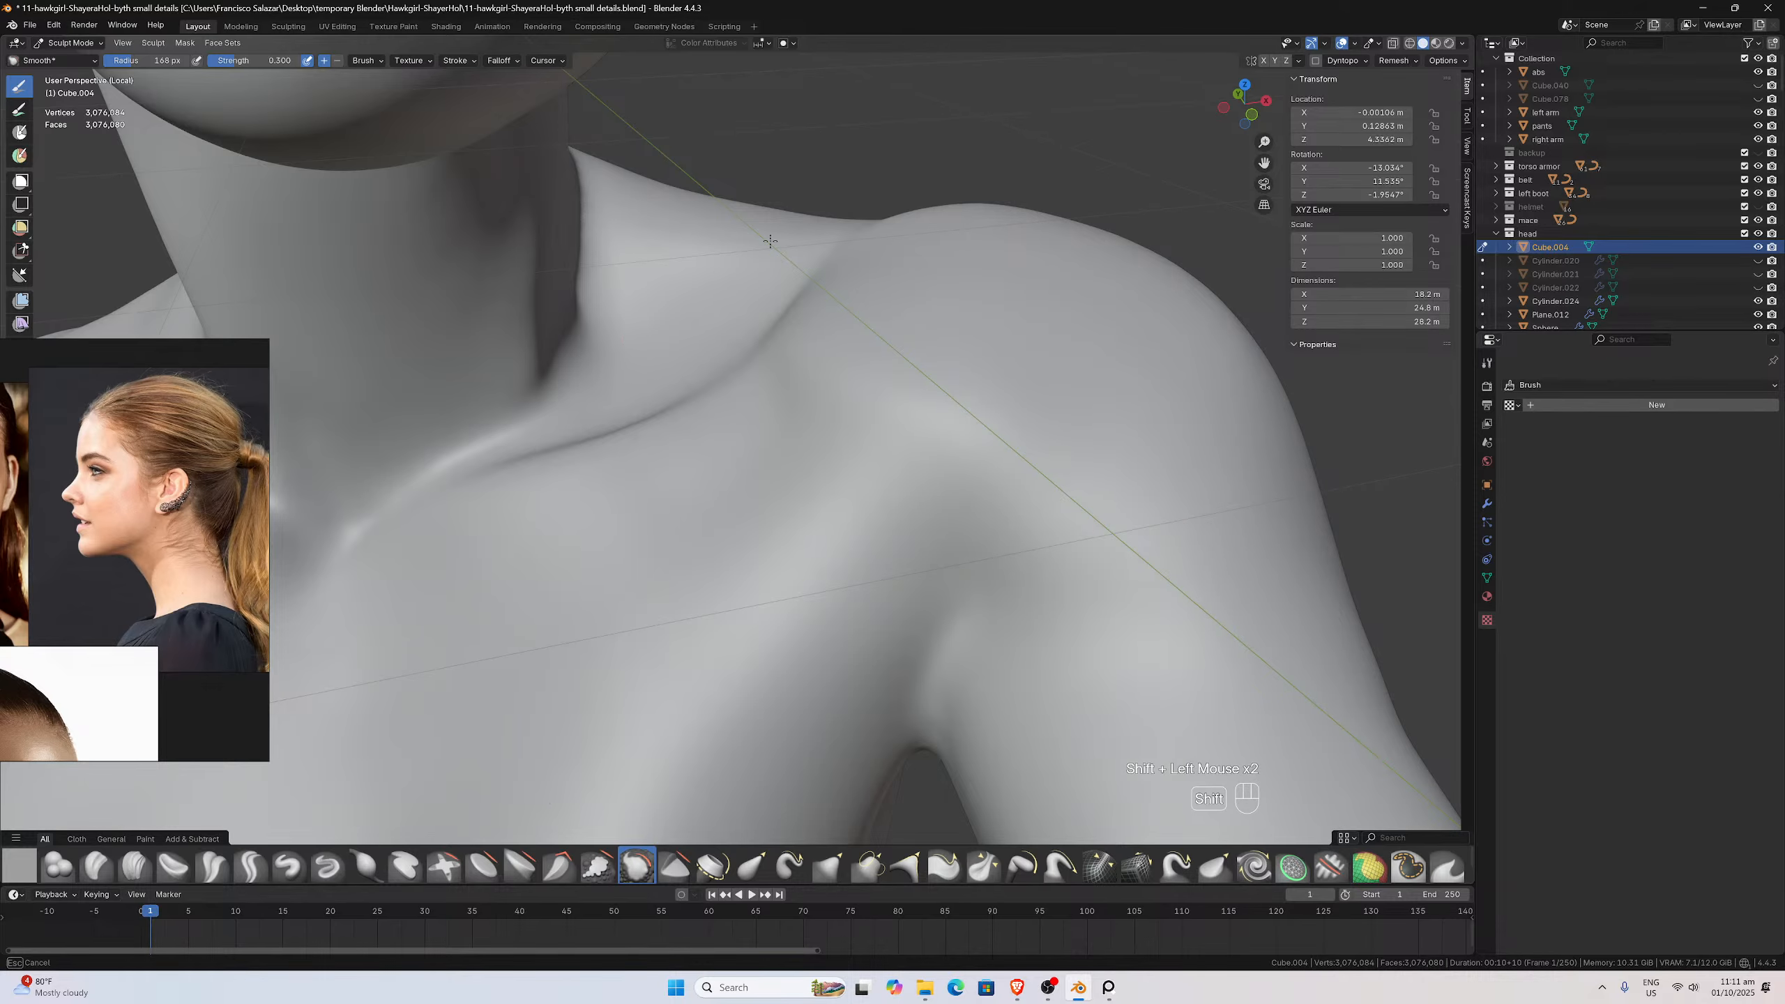
Switch to PureRef and search the reference board for the group of female anatomy and pose photos
scroll(180, 530, "down", 6)
right_click_drag(120, 519, 510, 472)
scroll(500, 473, "down", 6)
middle_click_drag(449, 480, 259, 531)
middle_click_drag(561, 494, 343, 431)
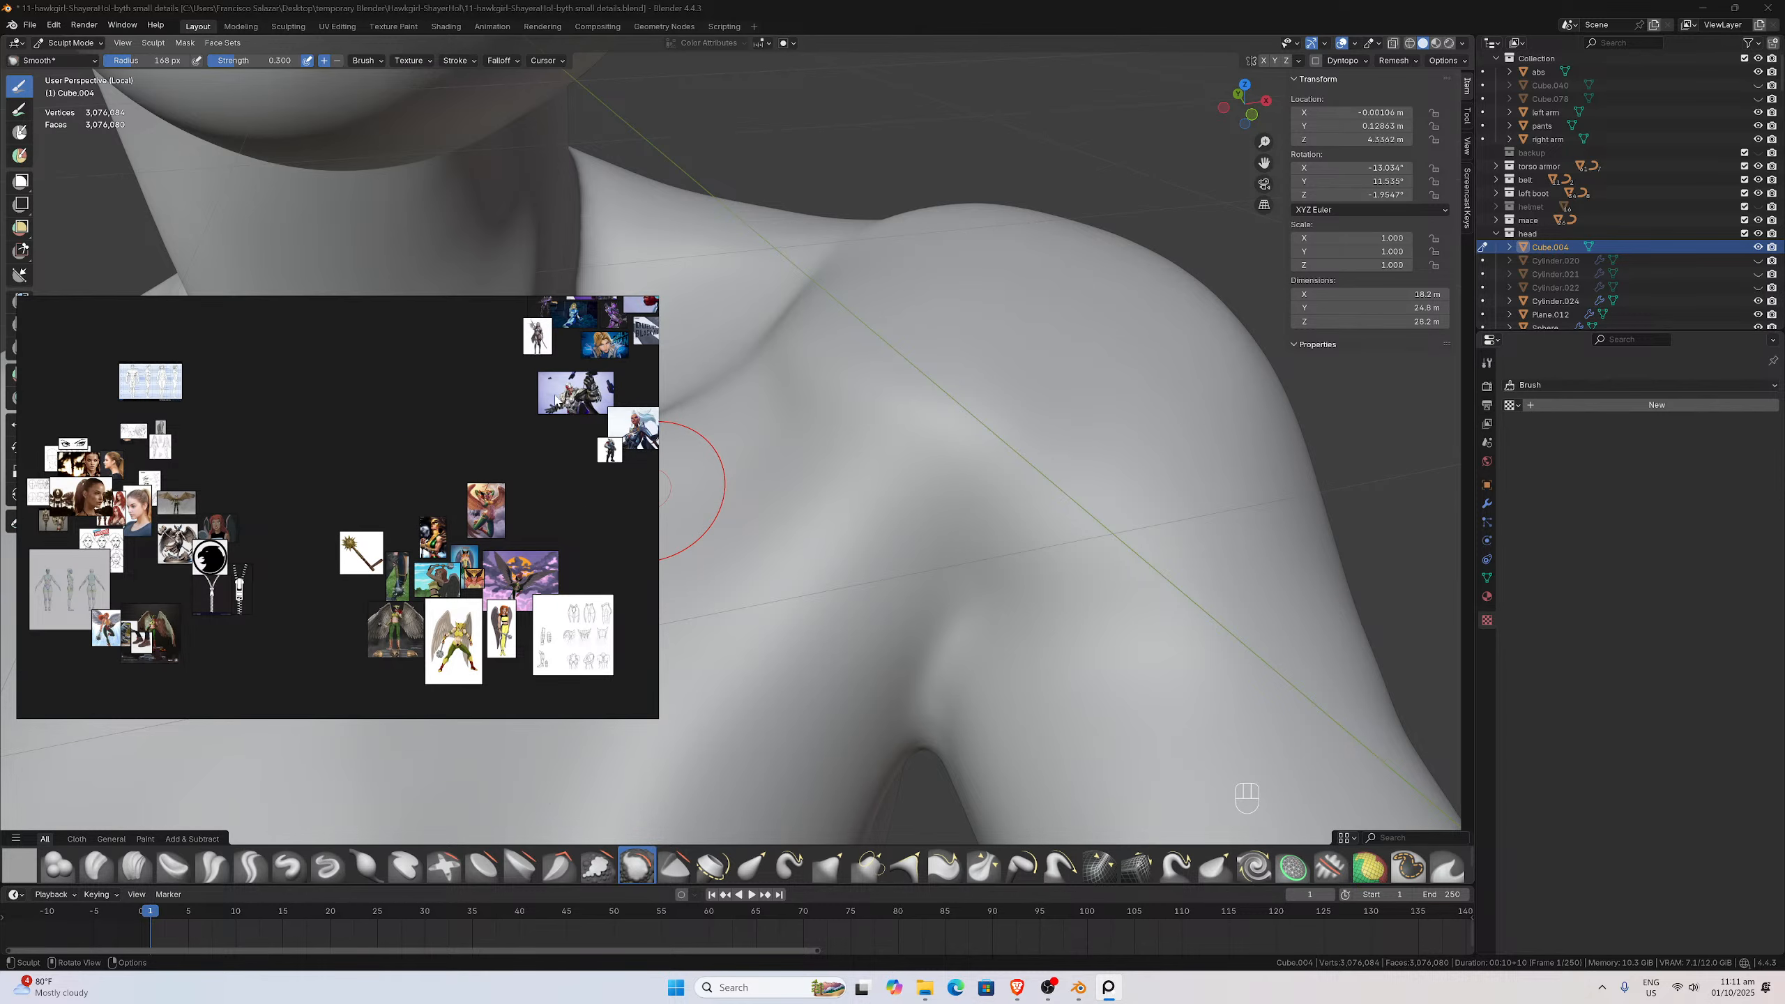
middle_click_drag(555, 396, 324, 541)
middle_click_drag(509, 413, 393, 526)
scroll(393, 526, "up", 2)
middle_click_drag(557, 438, 456, 543)
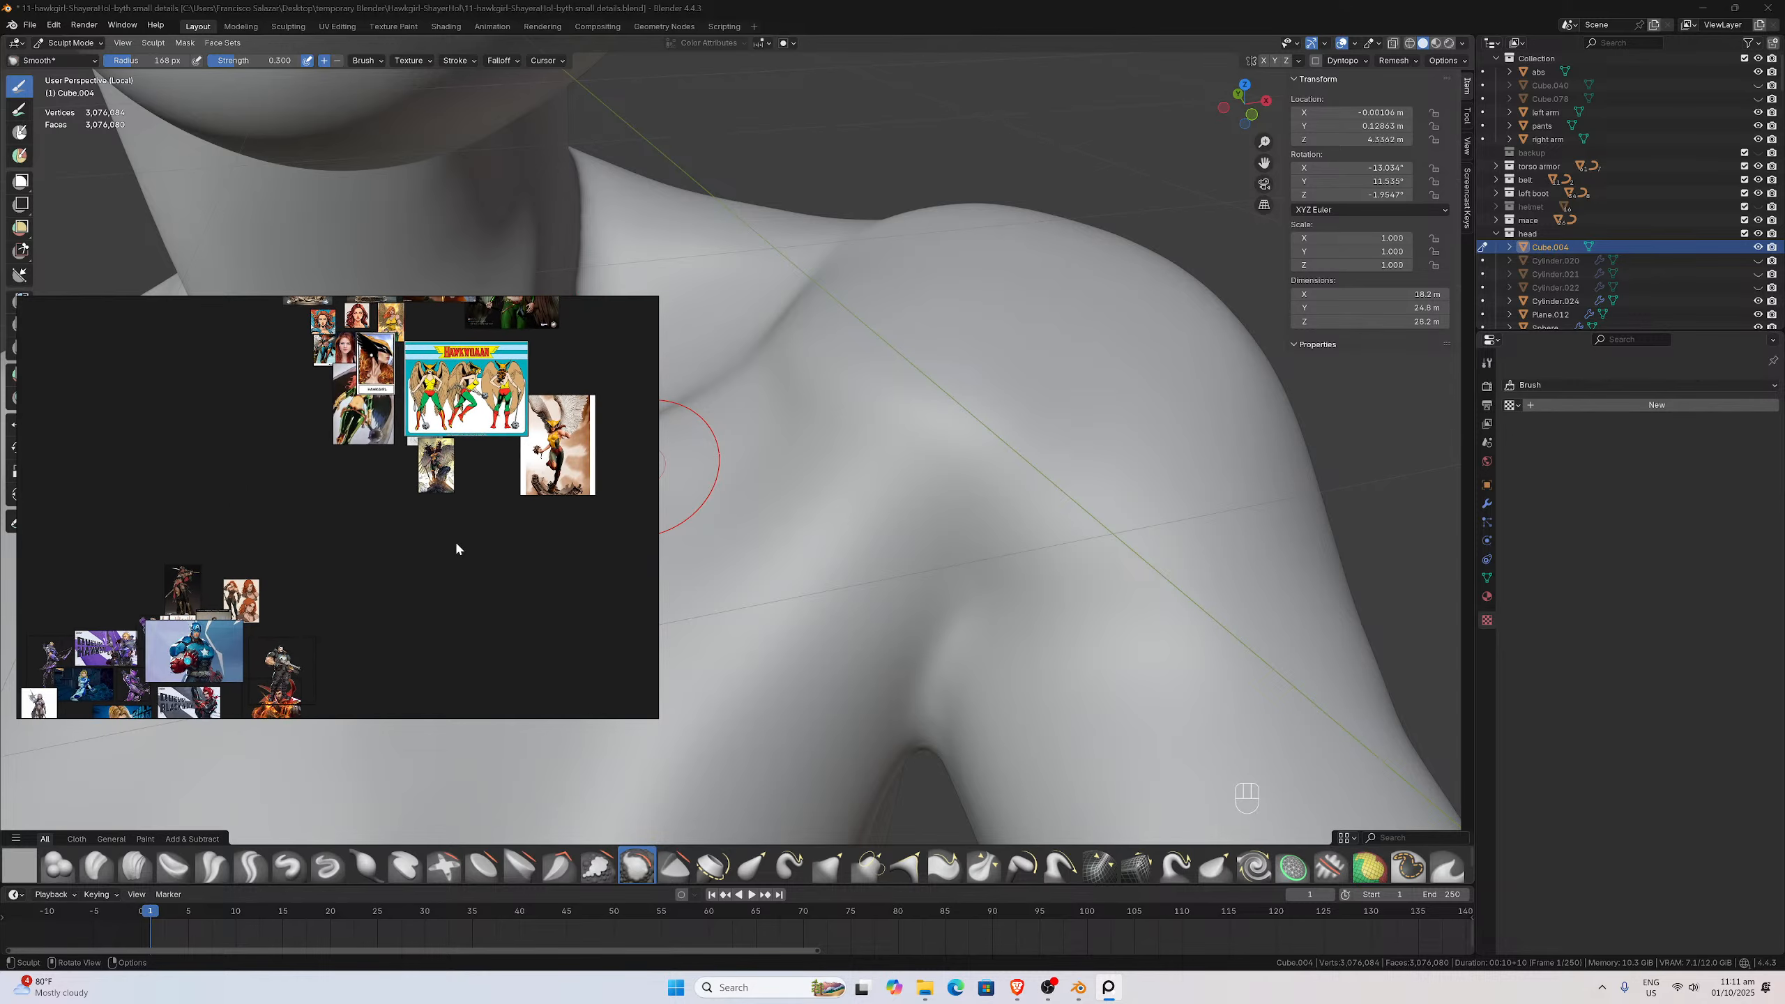
scroll(455, 547, "down", 2)
scroll(515, 426, "down", 4)
middle_click_drag(492, 408, 390, 518)
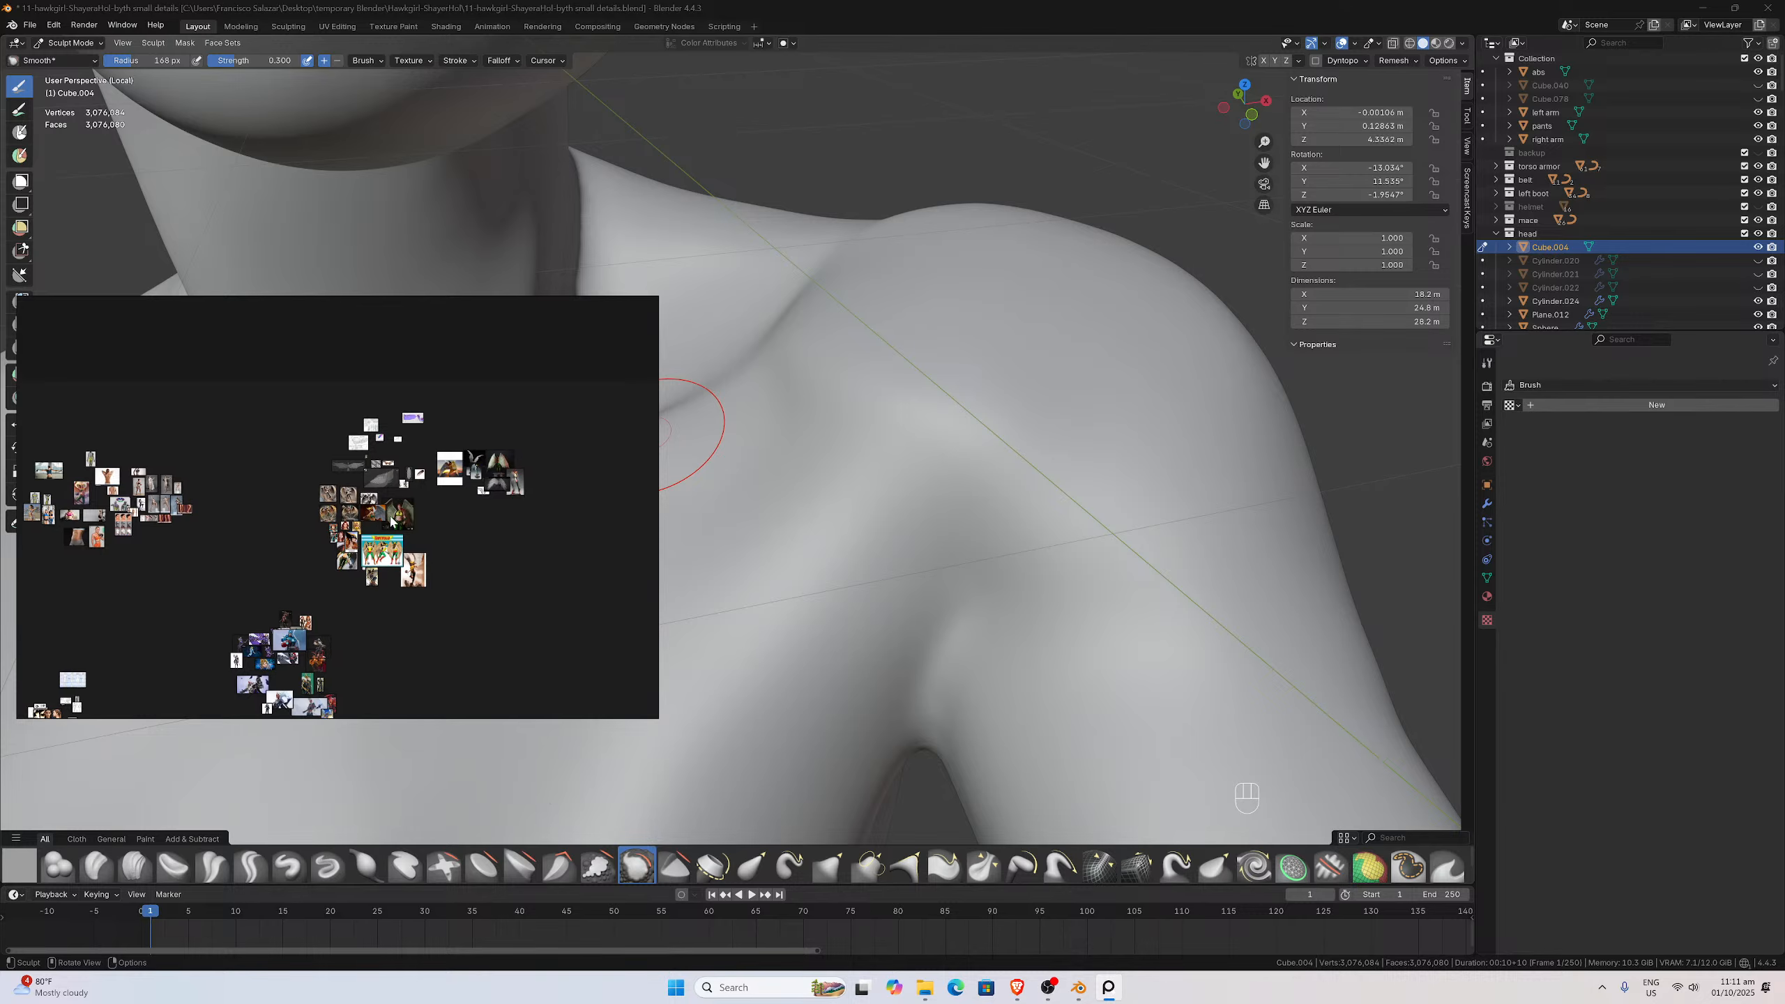
middle_click_drag(210, 563, 347, 571)
Examine the female pose photos for the turned neck, jaw and shoulders, keeping a neck and jaw close-up beside the model
scroll(347, 571, "up", 5)
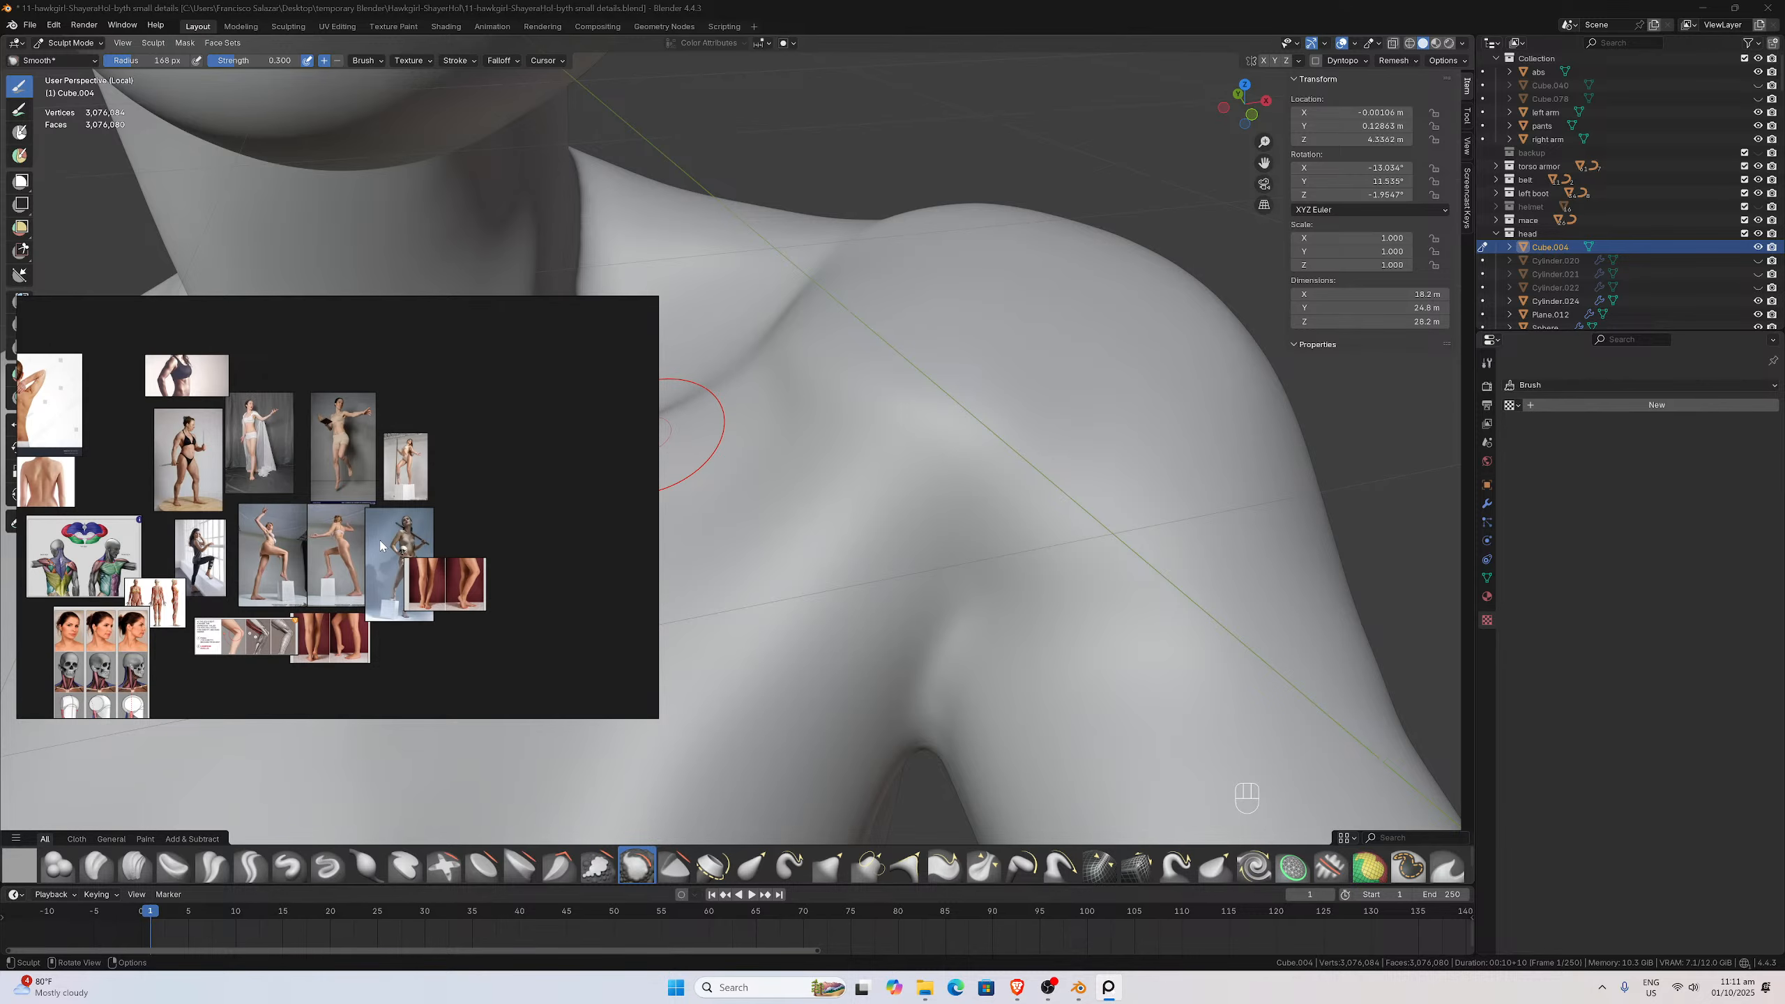
scroll(347, 520, "up", 3)
middle_click_drag(346, 396, 346, 522)
scroll(346, 522, "up", 3)
middle_click_drag(316, 431, 356, 554)
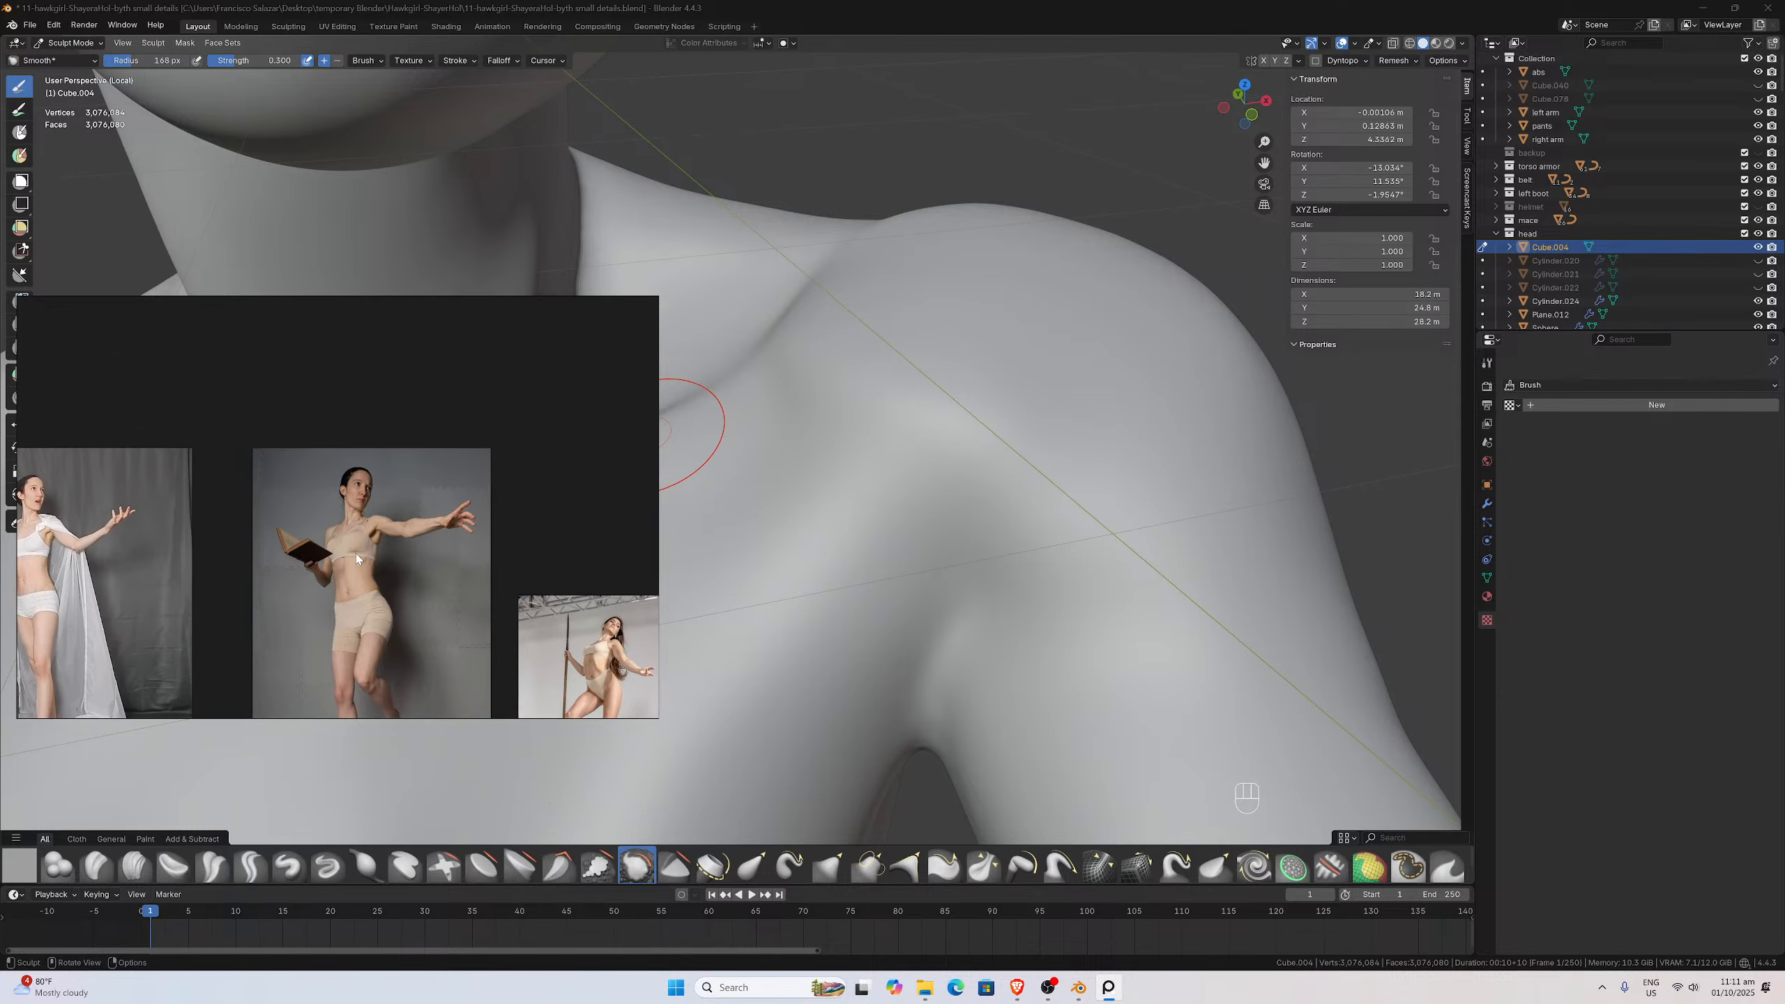
scroll(355, 553, "up", 5)
scroll(339, 461, "up", 3)
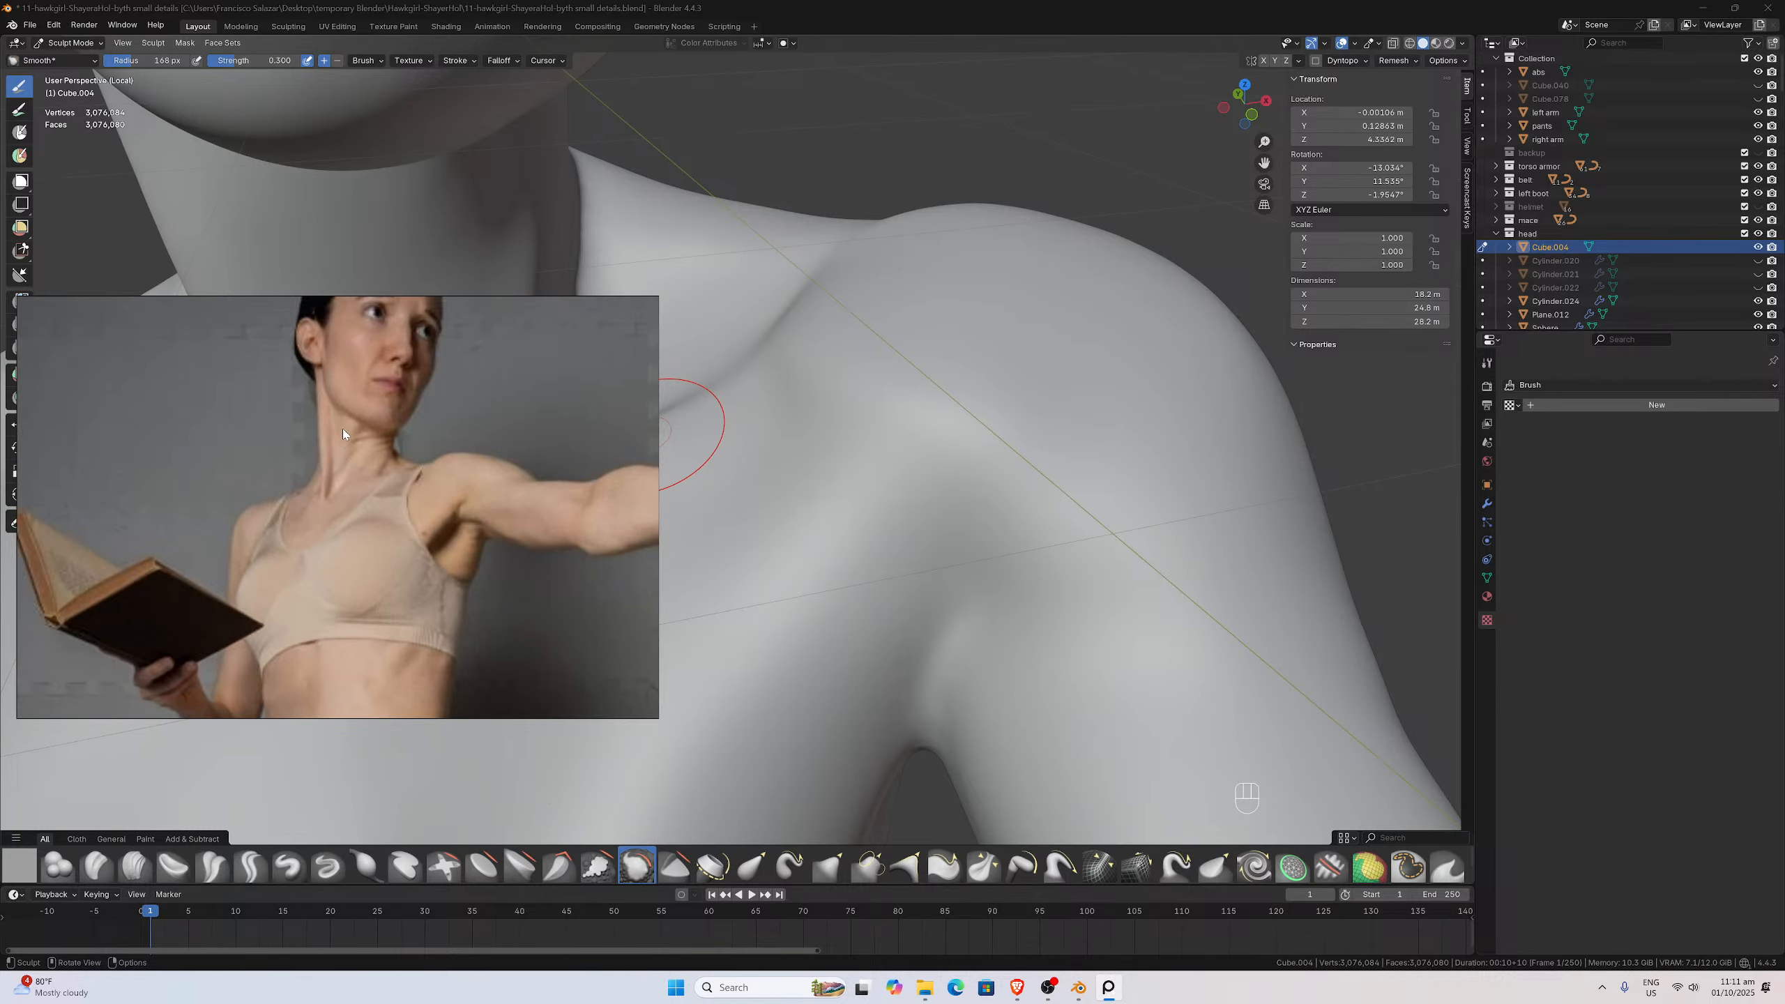
scroll(343, 428, "down", 5)
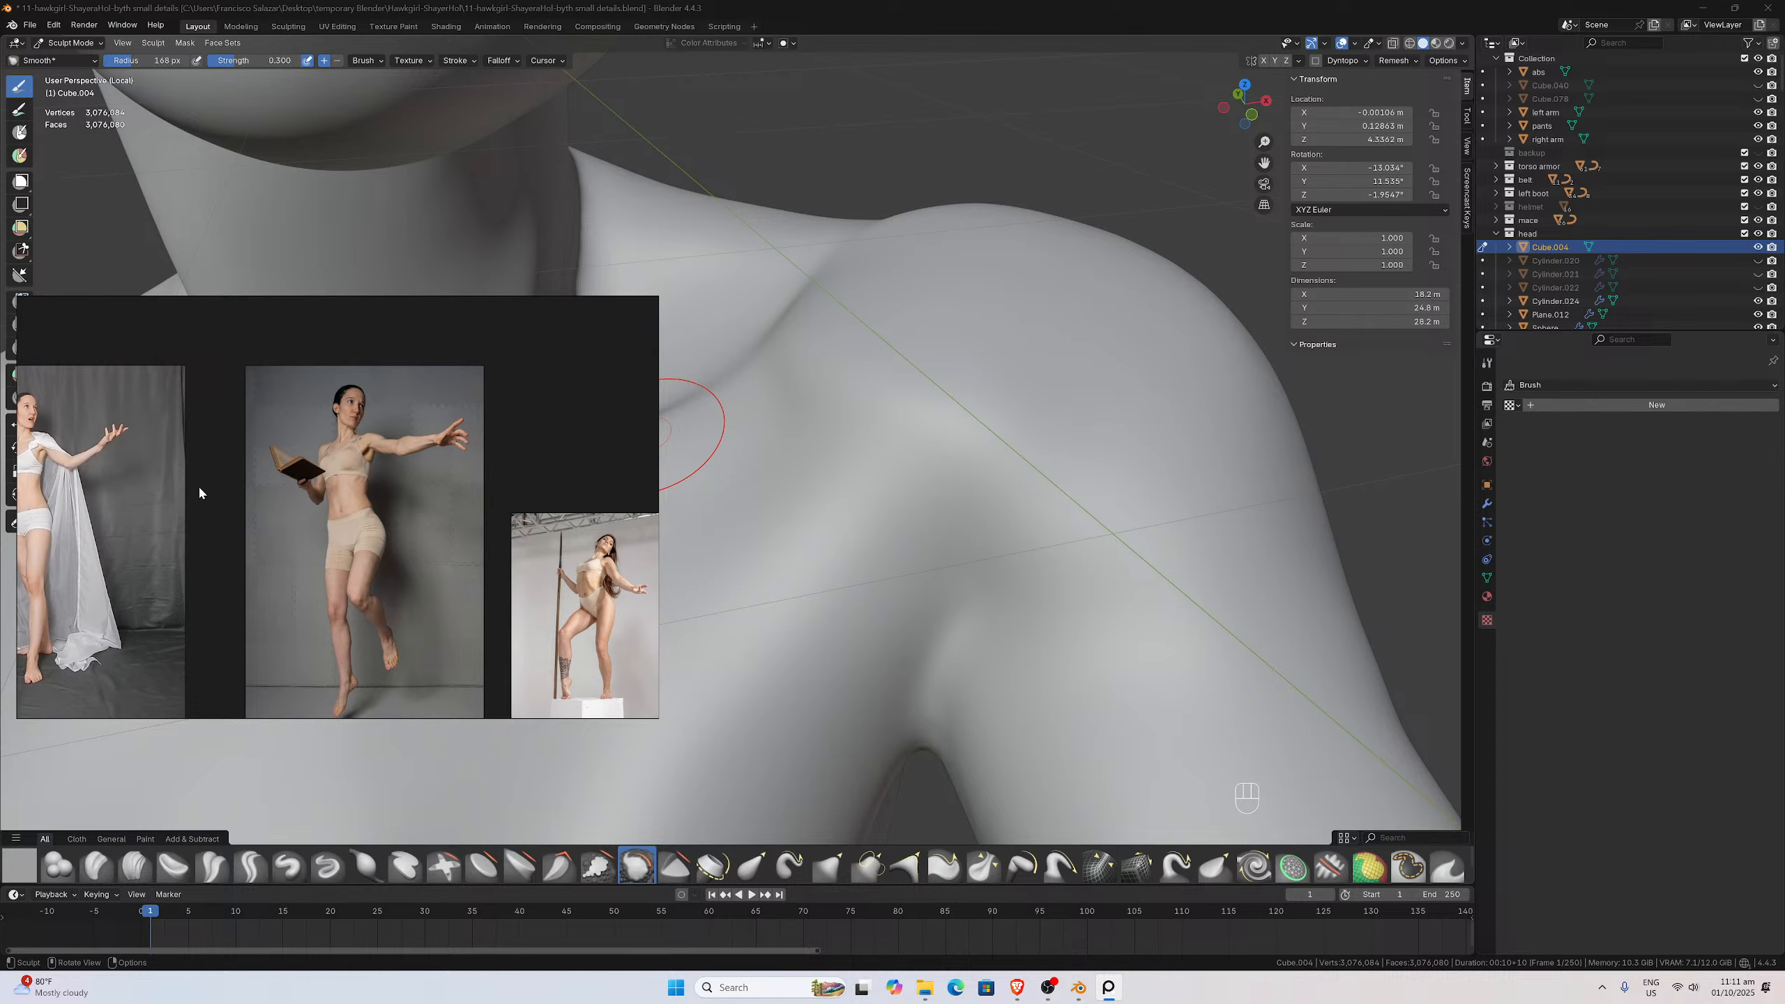
scroll(446, 517, "up", 5)
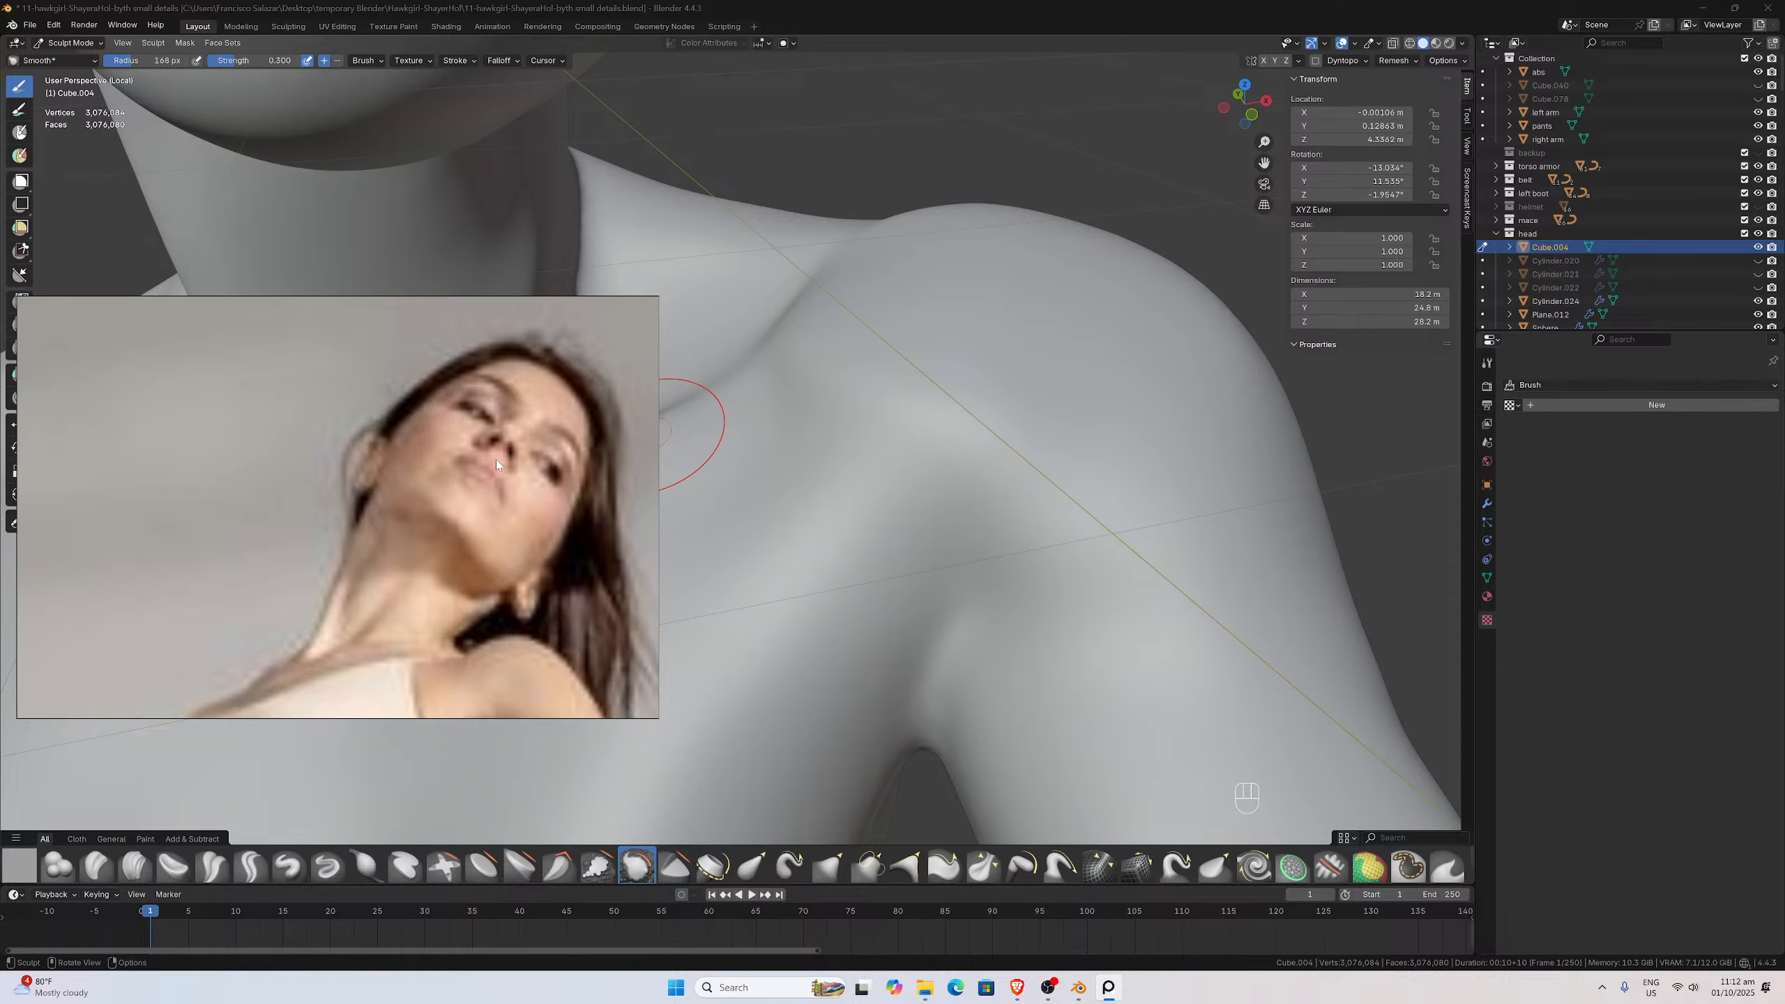
right_click_drag(508, 413, 139, 448)
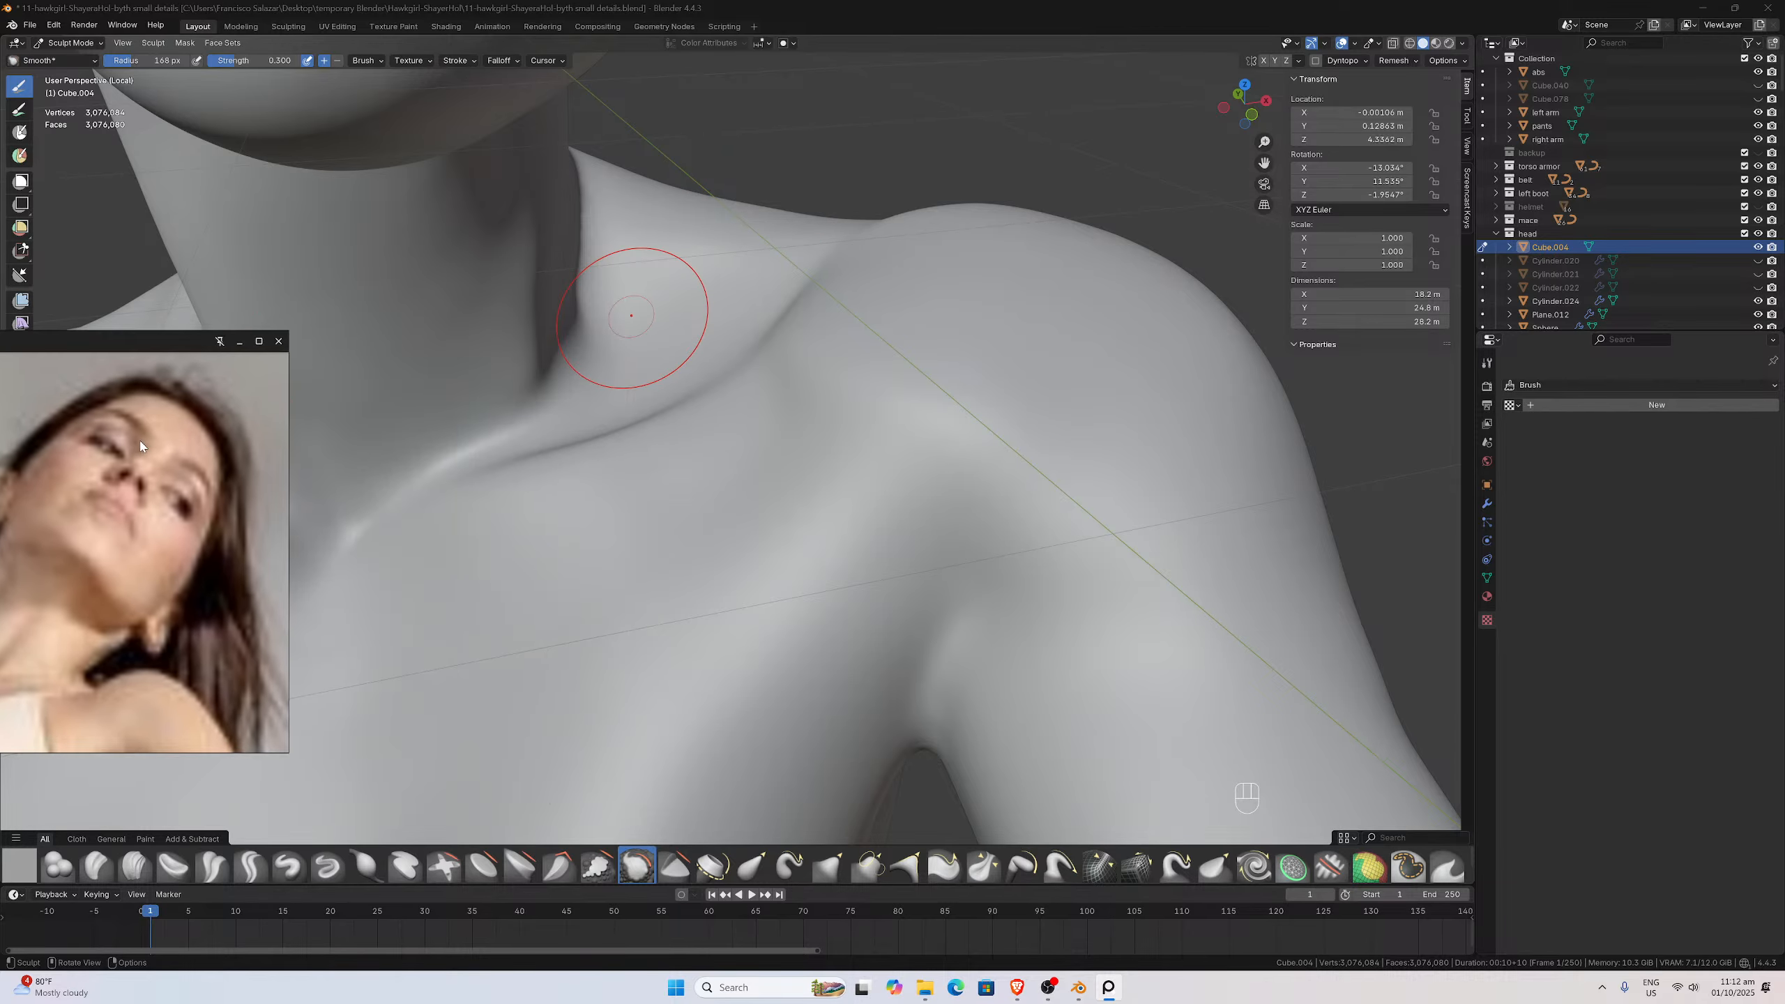
Switch back to Blender, smooth the upper end of the neck and its jaw seam below the right ear, and save the file
middle_click_drag(1116, 243, 1136, 175)
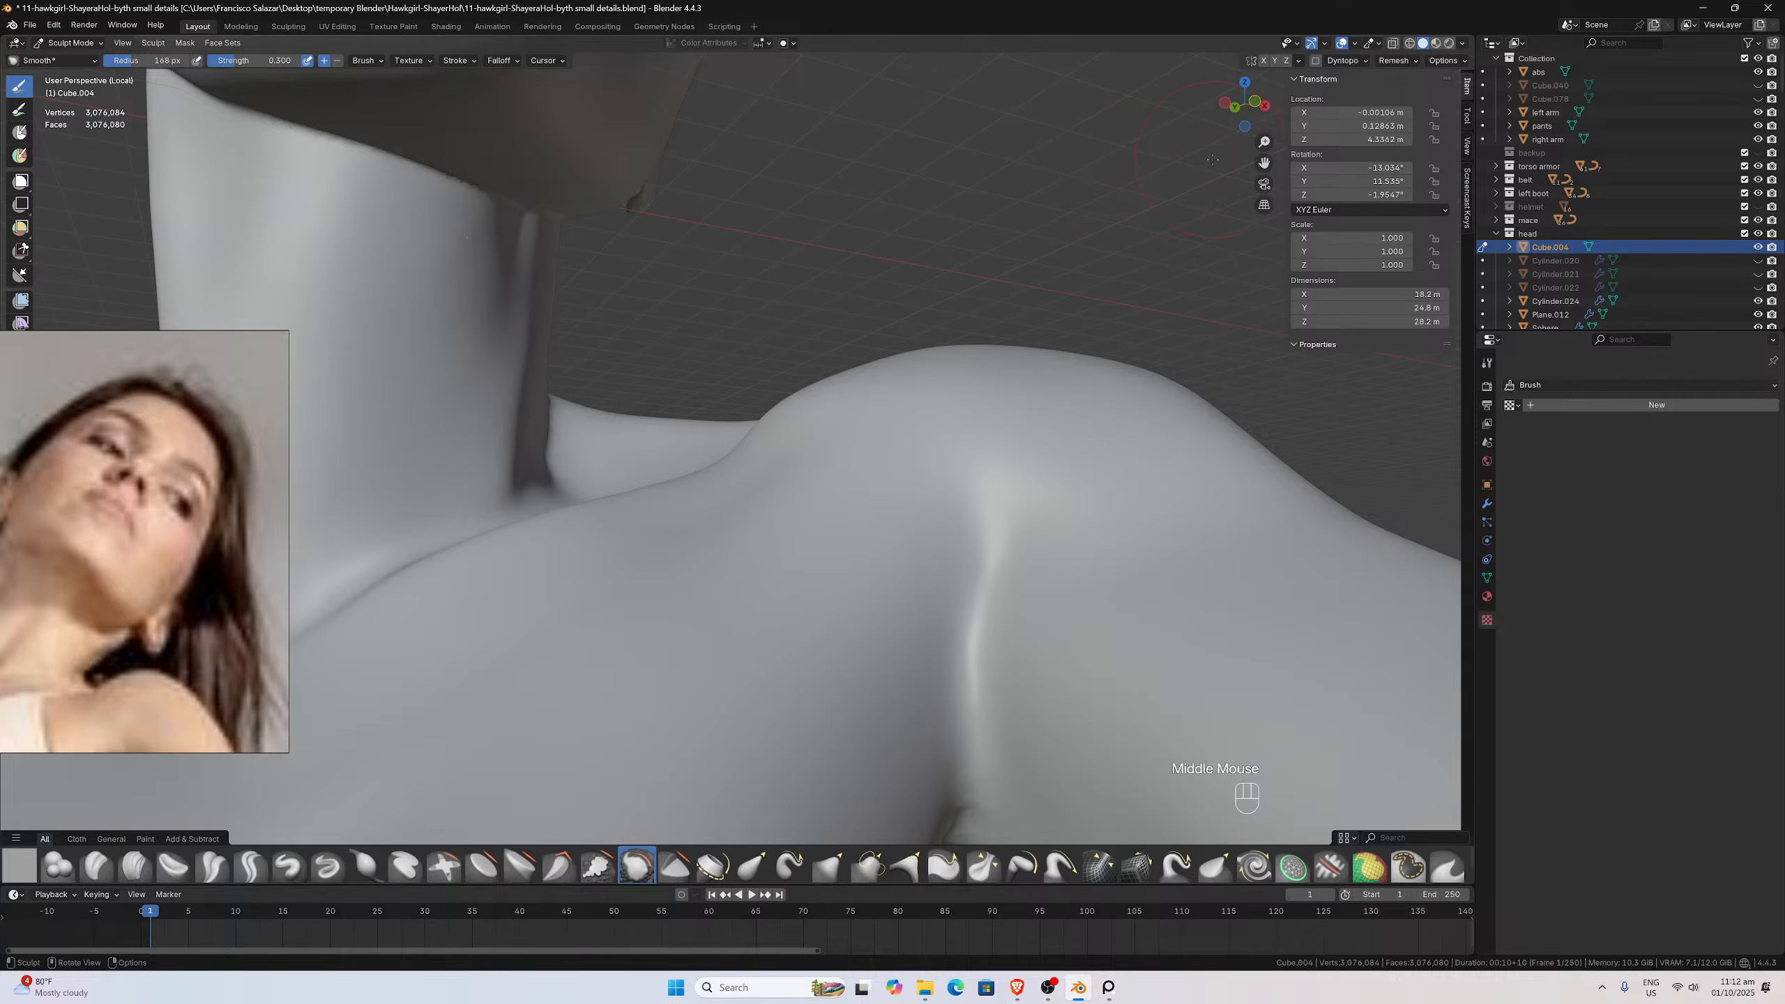
left_click_drag(1264, 163, 1532, 292)
middle_click_drag(786, 228, 800, 229)
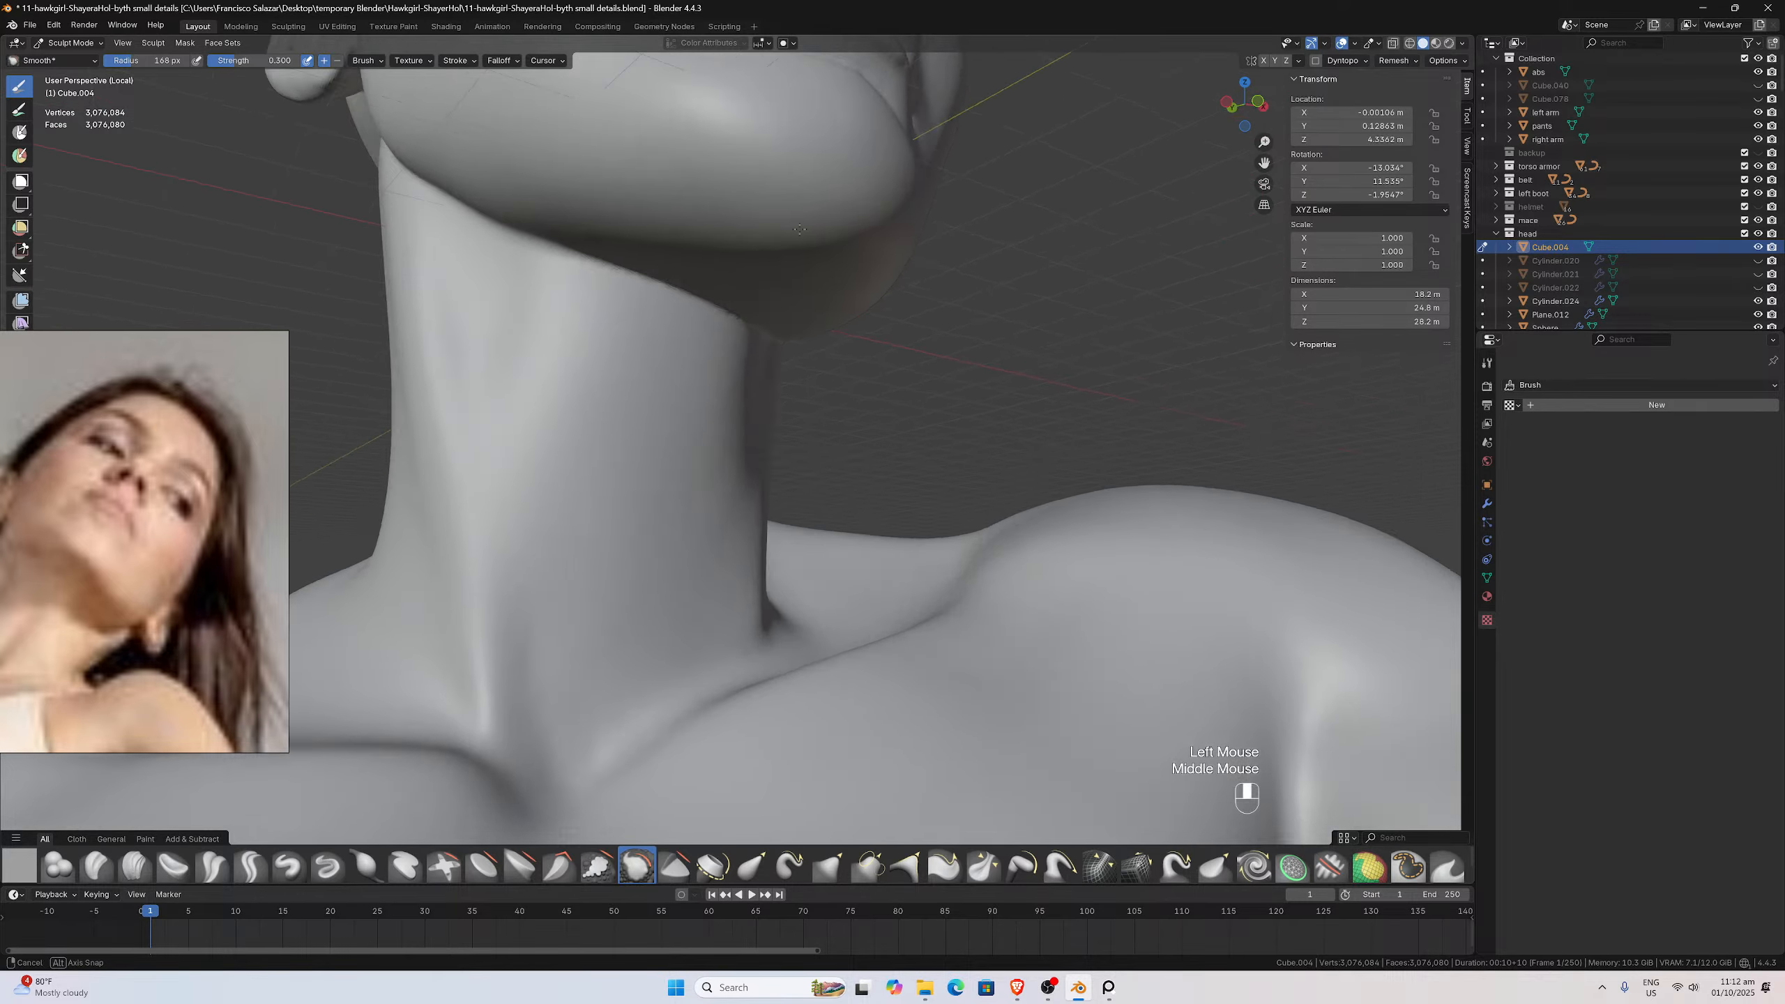
scroll(800, 230, "up", 3)
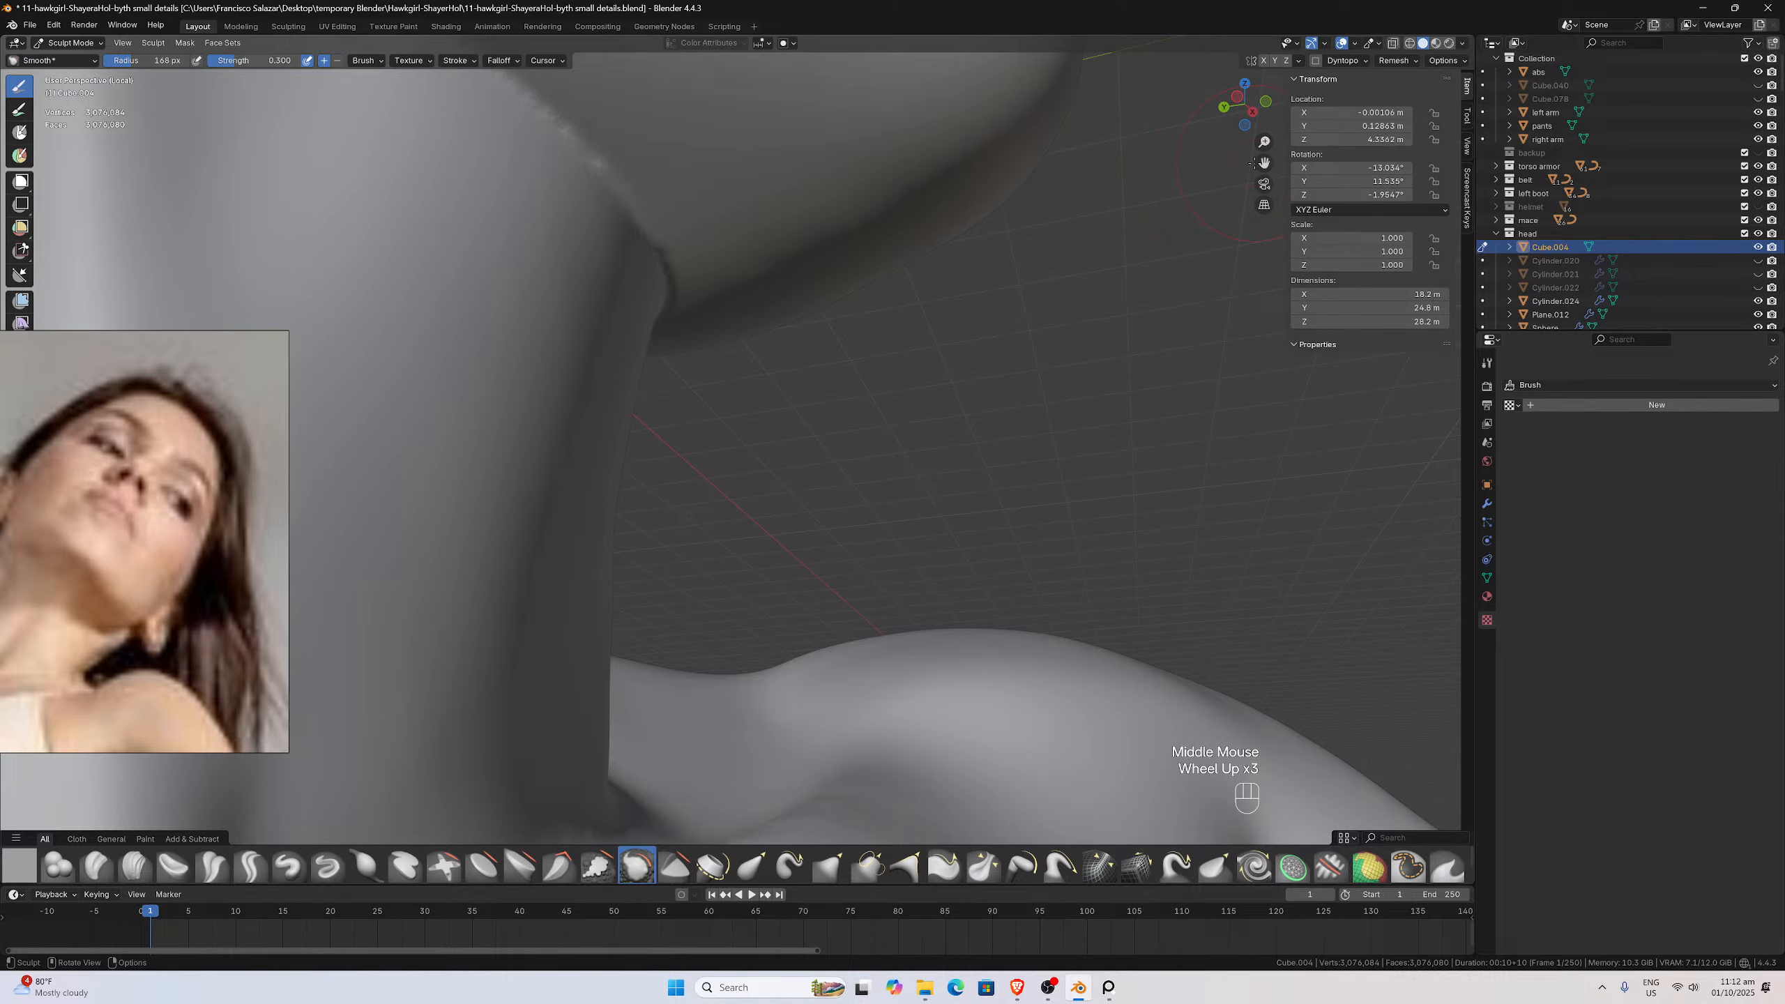
left_click_drag(1264, 163, 1620, 518)
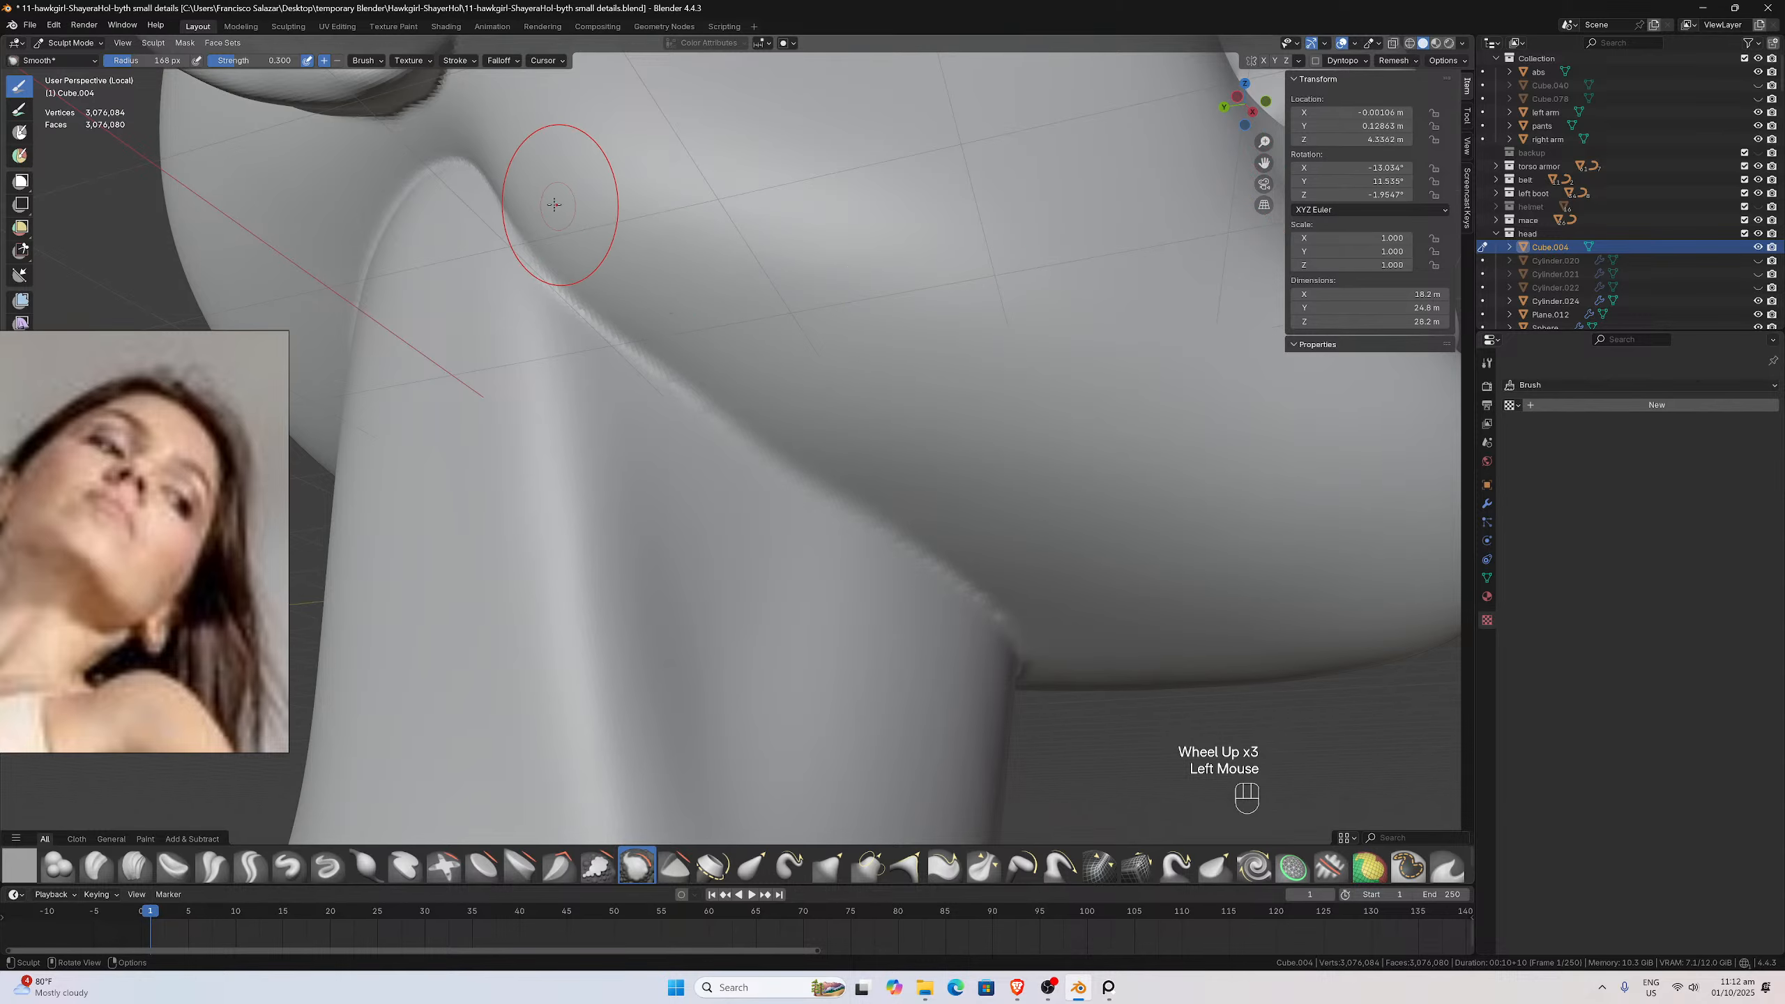
middle_click_drag(554, 204, 537, 179)
scroll(538, 179, "up", 1)
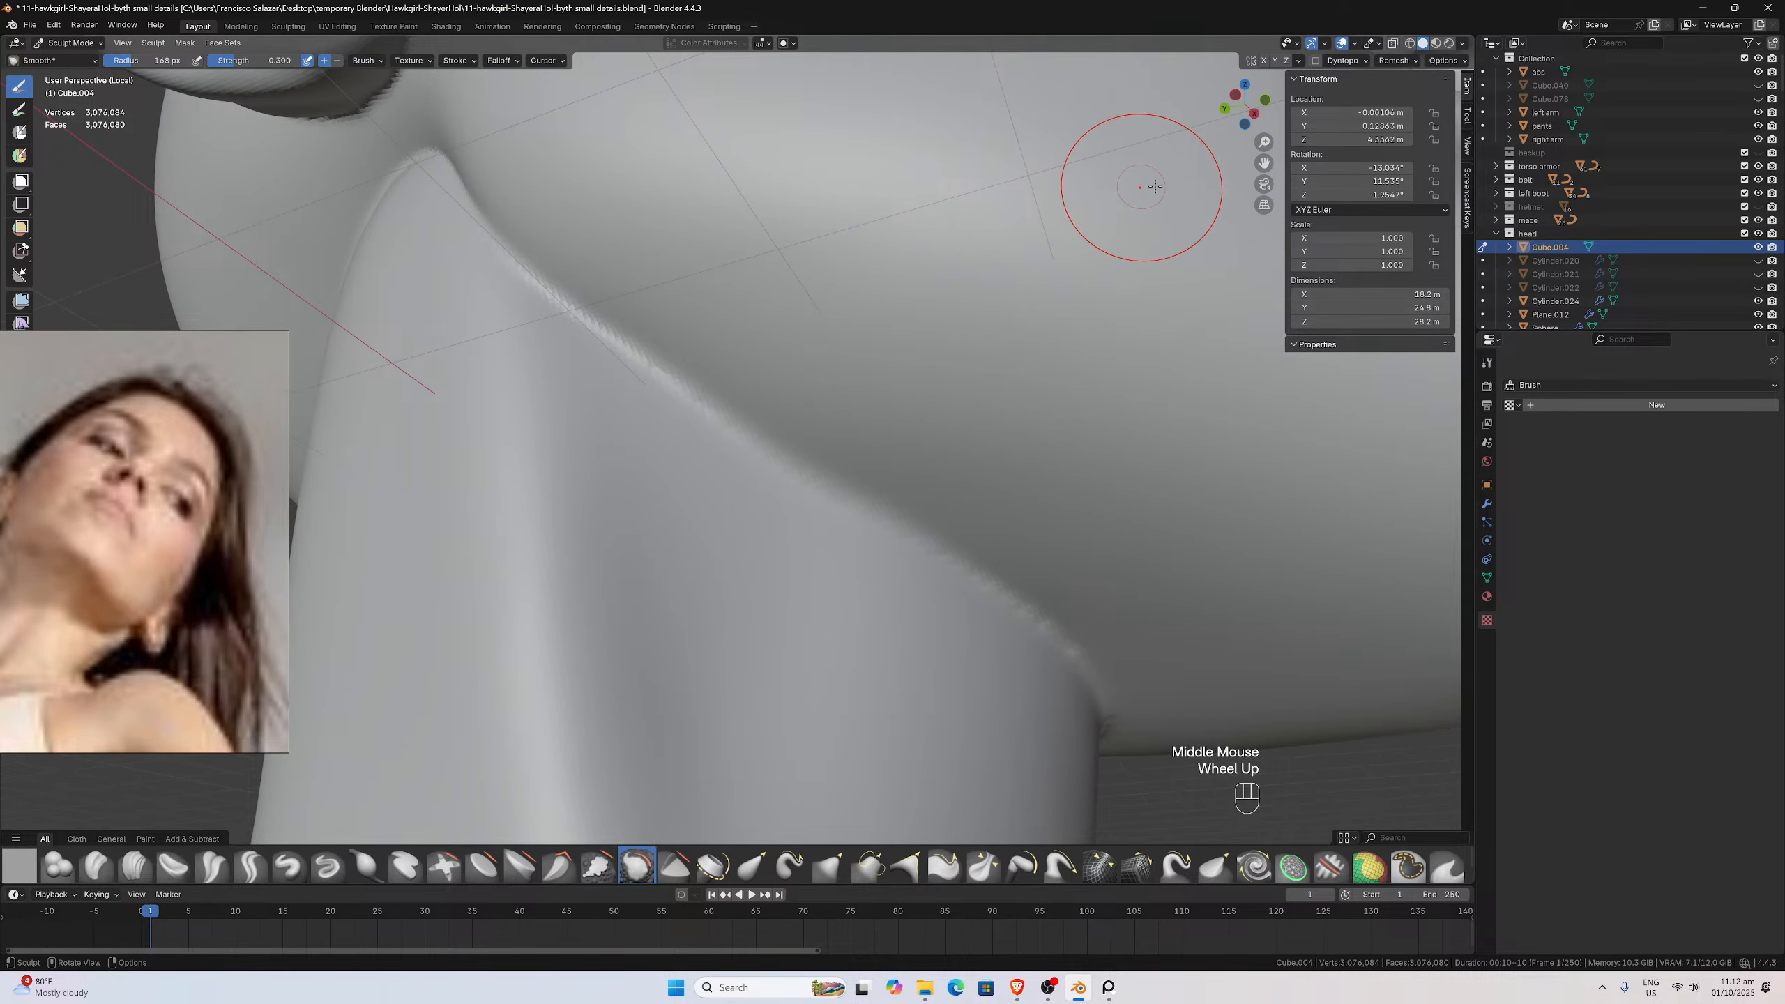
left_click_drag(1264, 163, 1485, 299)
mouse_move(756, 279)
middle_mouse_down()
mouse_move(727, 264)
mouse_move(741, 344)
middle_mouse_up()
scroll(725, 265, "up", 1)
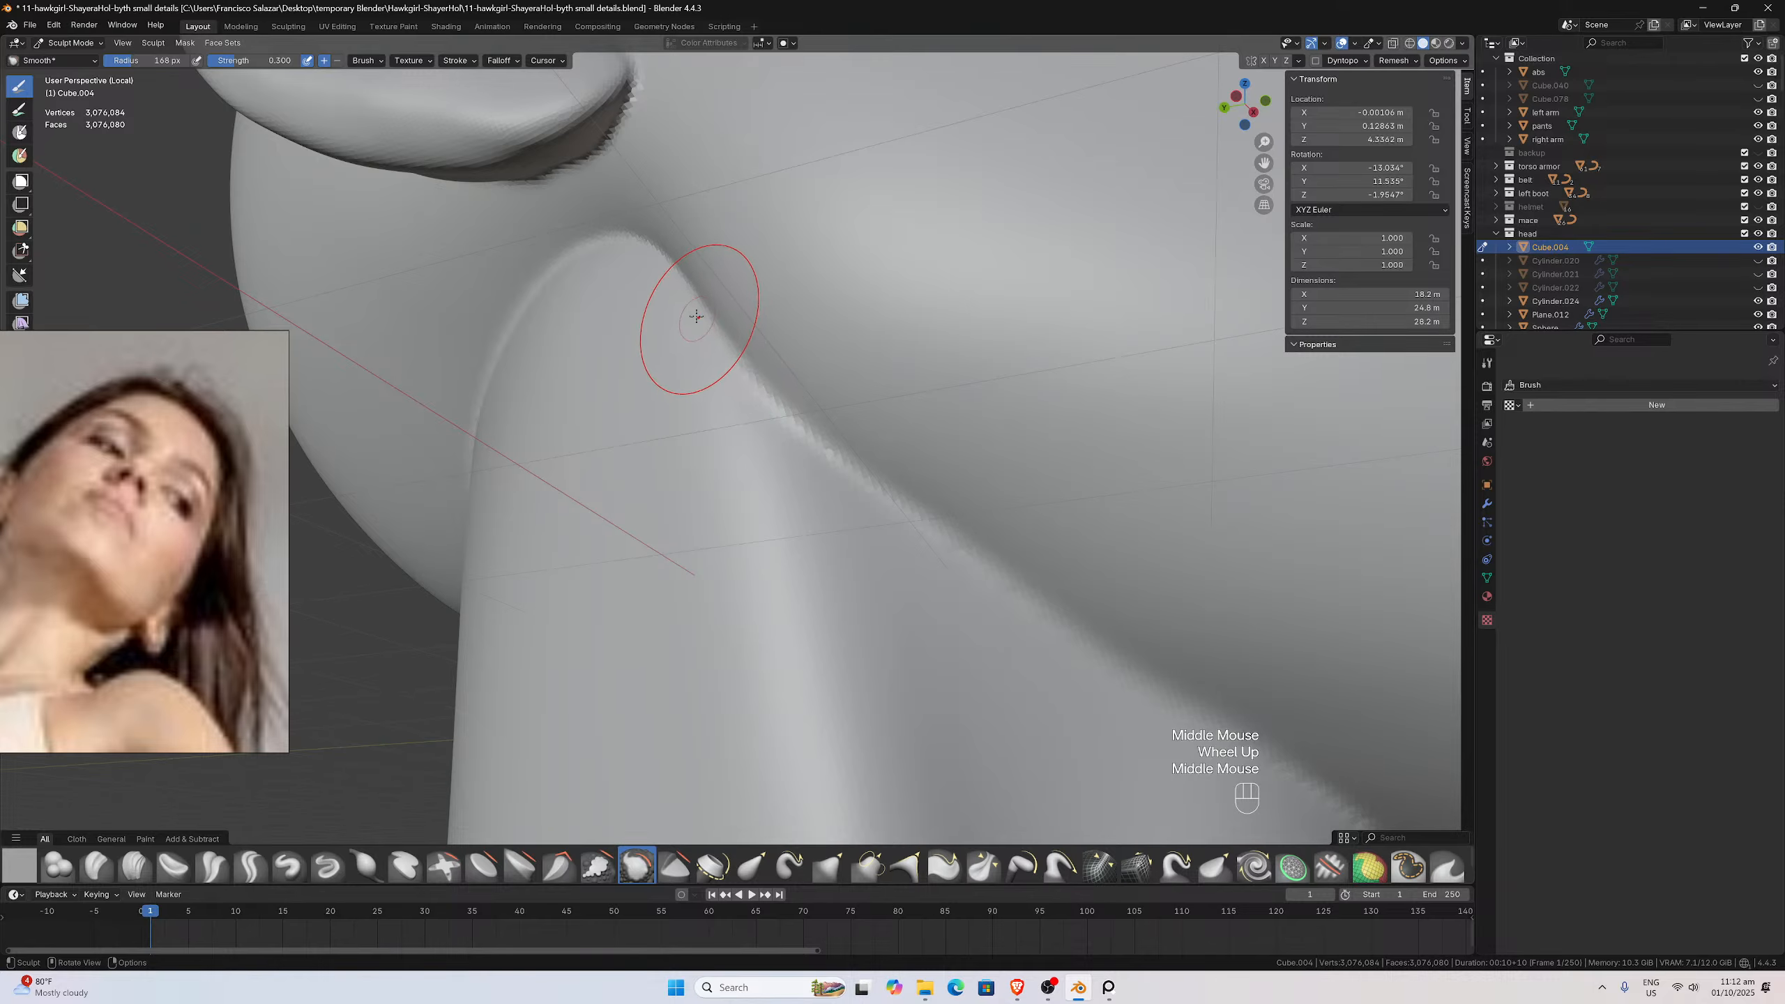
mouse_move(696, 306)
left_mouse_down("shift")
mouse_move(776, 405)
mouse_move(640, 262)
mouse_move(579, 244)
mouse_move(509, 331)
left_mouse_up("shift")
left_click_drag(571, 262, 548, 298, "shift")
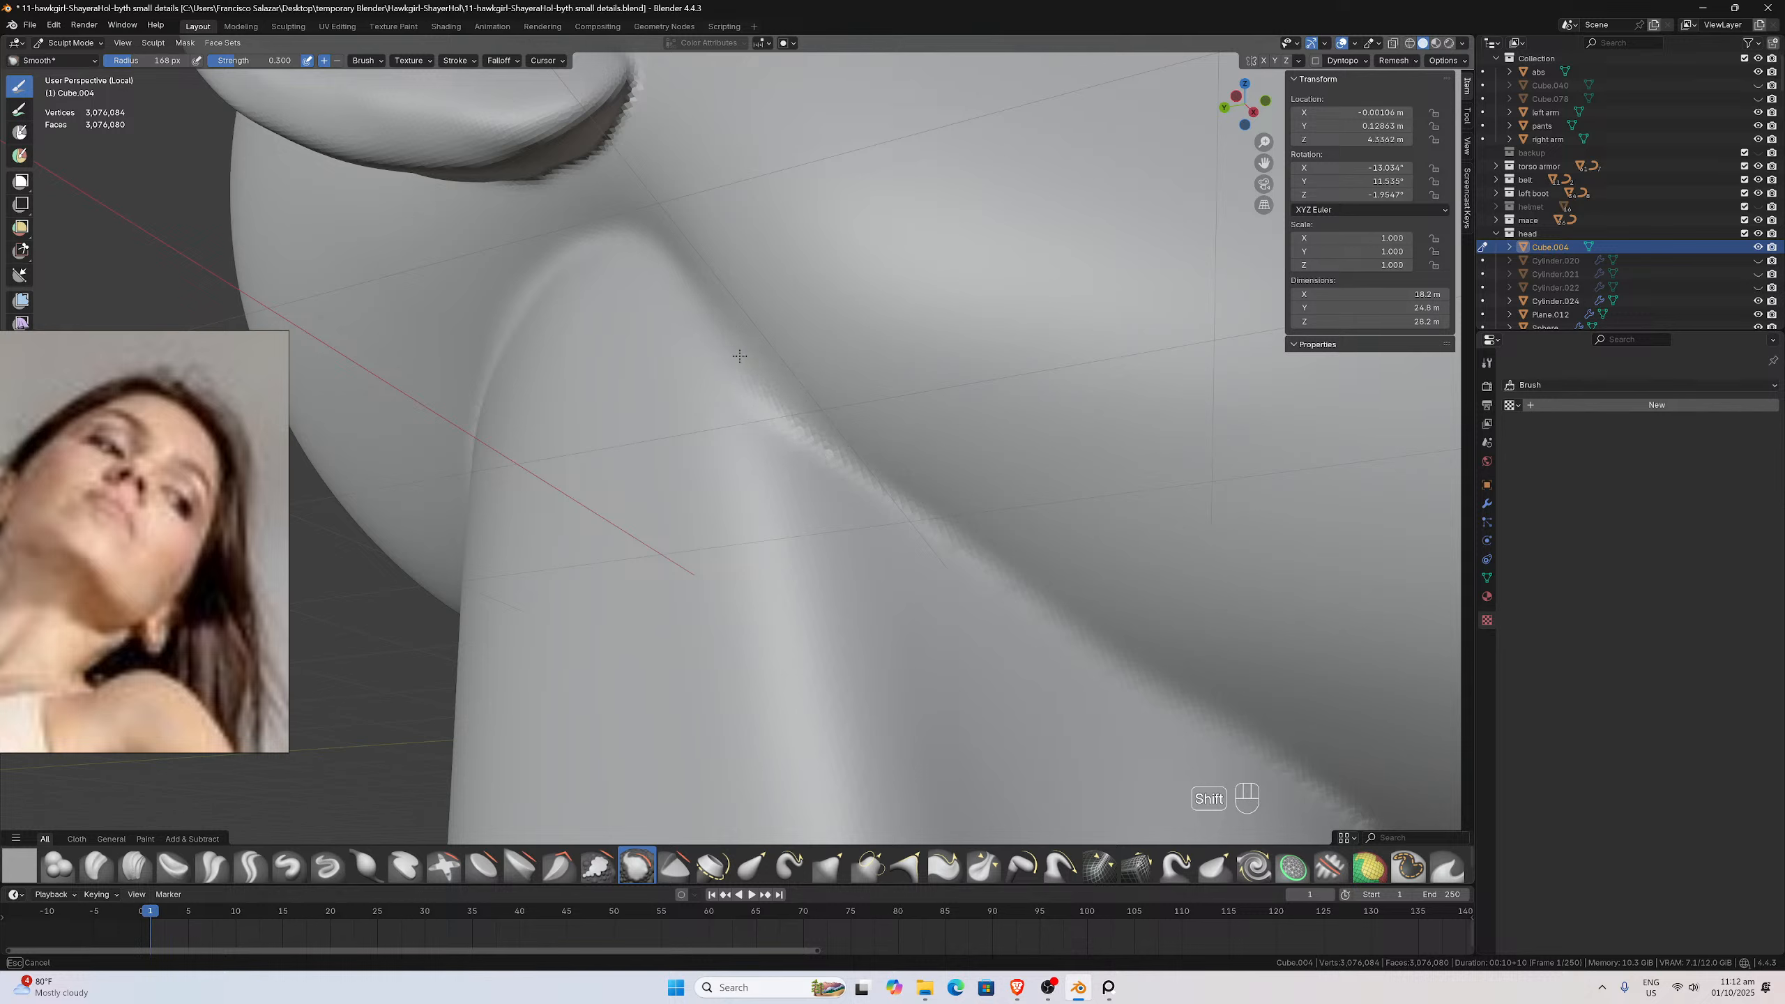
left_click_drag(845, 455, 842, 451, "shift")
key("ctrl")
key("ctrl+s")
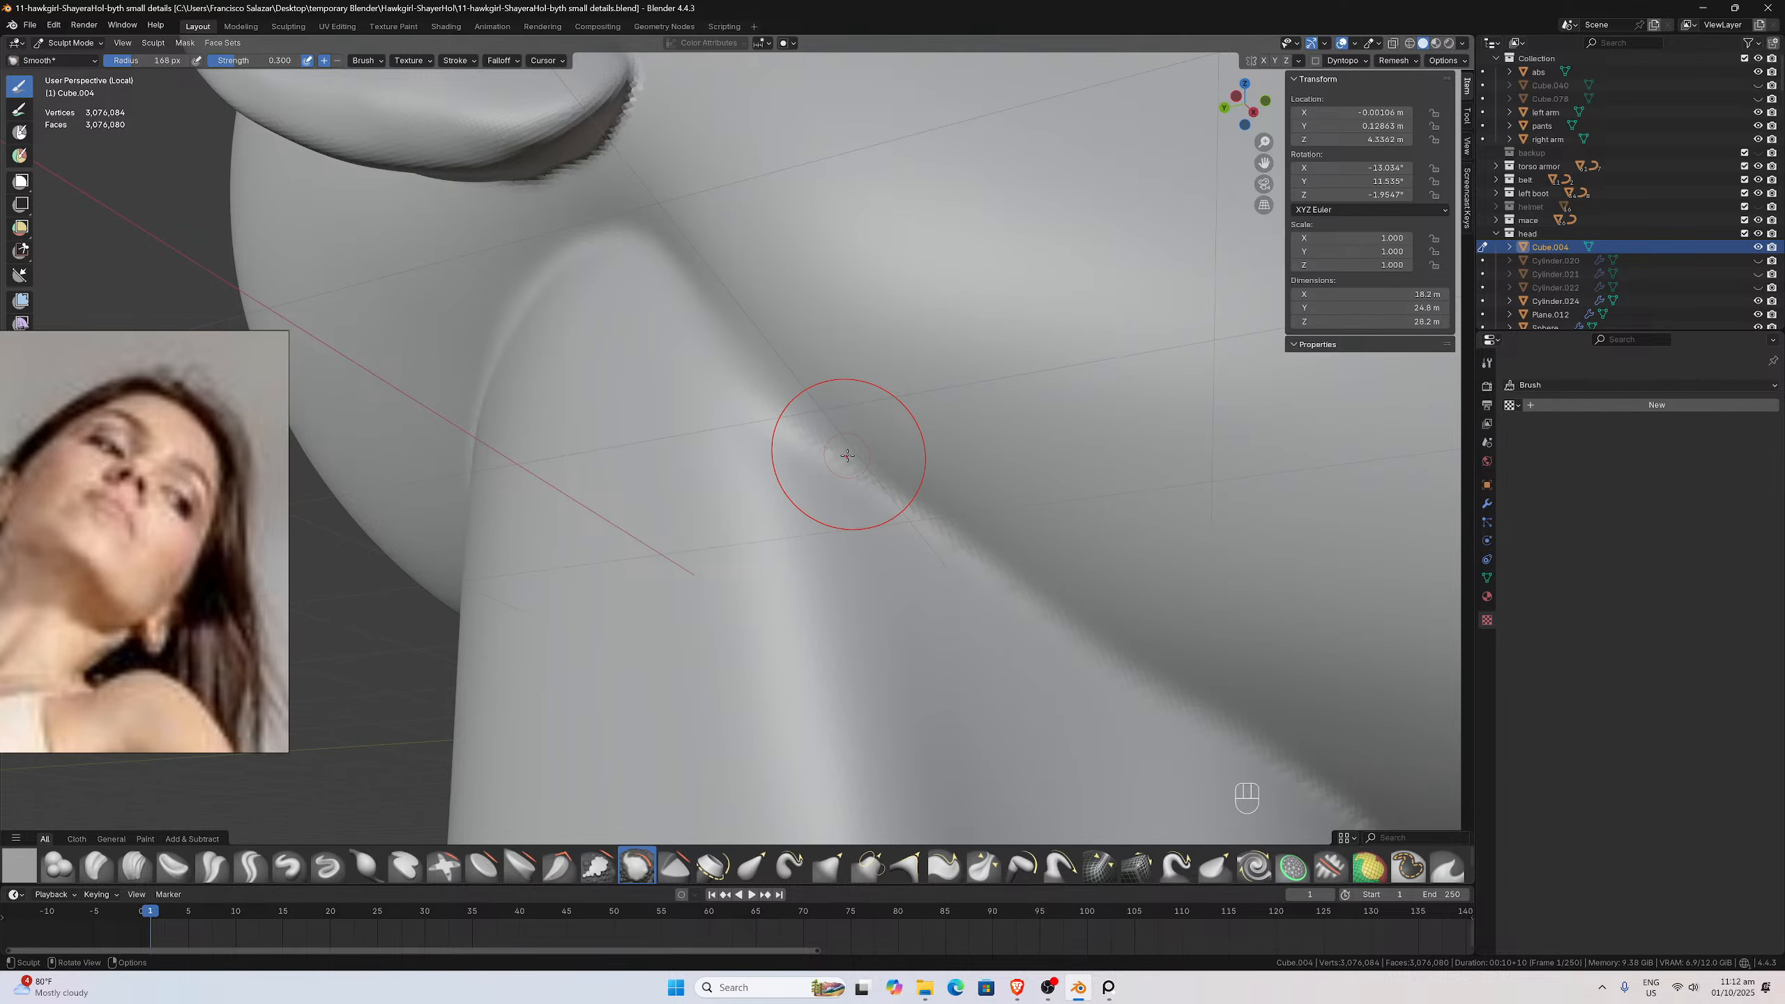
Smooth the seam between the neck and the jaw from below the right ear along to the underside of the chin
scroll(847, 457, "down", 3, "shift")
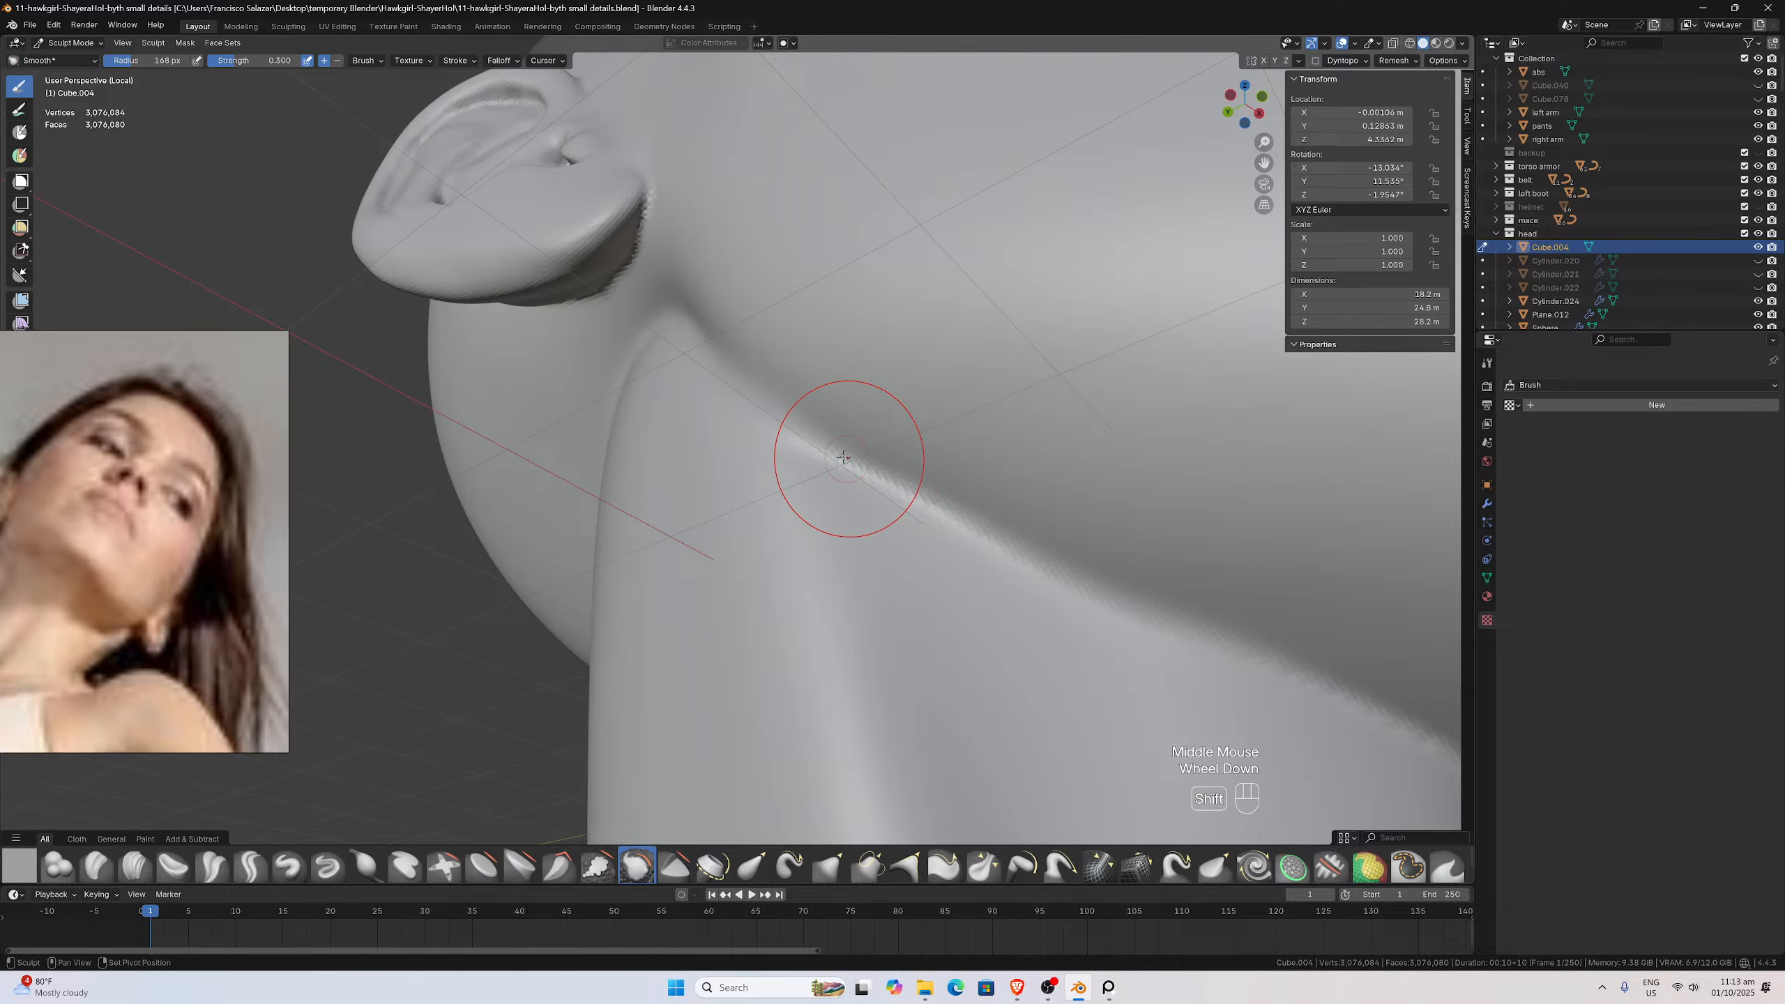
left_click_drag(863, 468, 1083, 598, "shift")
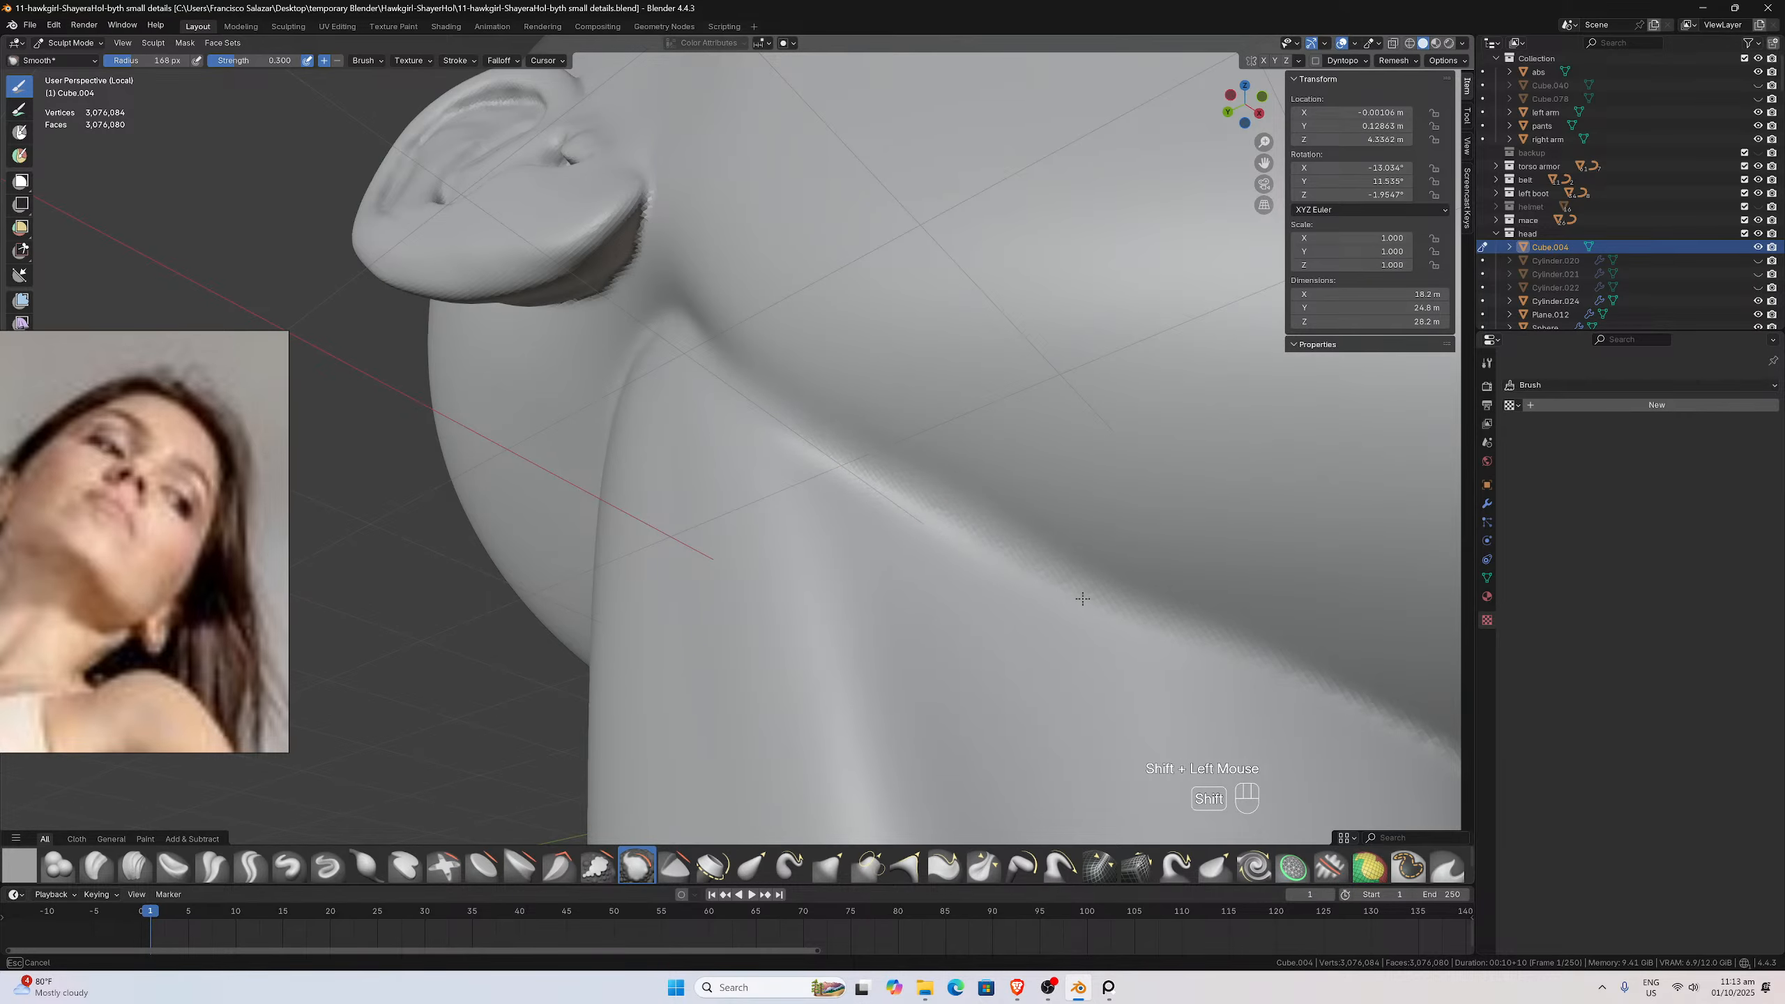
mouse_move(1211, 660)
left_mouse_down("shift")
mouse_move(1187, 607)
mouse_move(1138, 597)
left_mouse_up("shift")
scroll(1085, 559, "down", 2)
middle_click_drag(1079, 555, 1007, 527)
scroll(1009, 523, "up", 1)
mouse_move(1022, 419)
left_mouse_down("shift")
mouse_move(1115, 379)
mouse_move(967, 399)
left_mouse_up("shift")
left_click_drag(1167, 441, 1011, 359, "shift")
left_click_drag(890, 401, 842, 403, "shift")
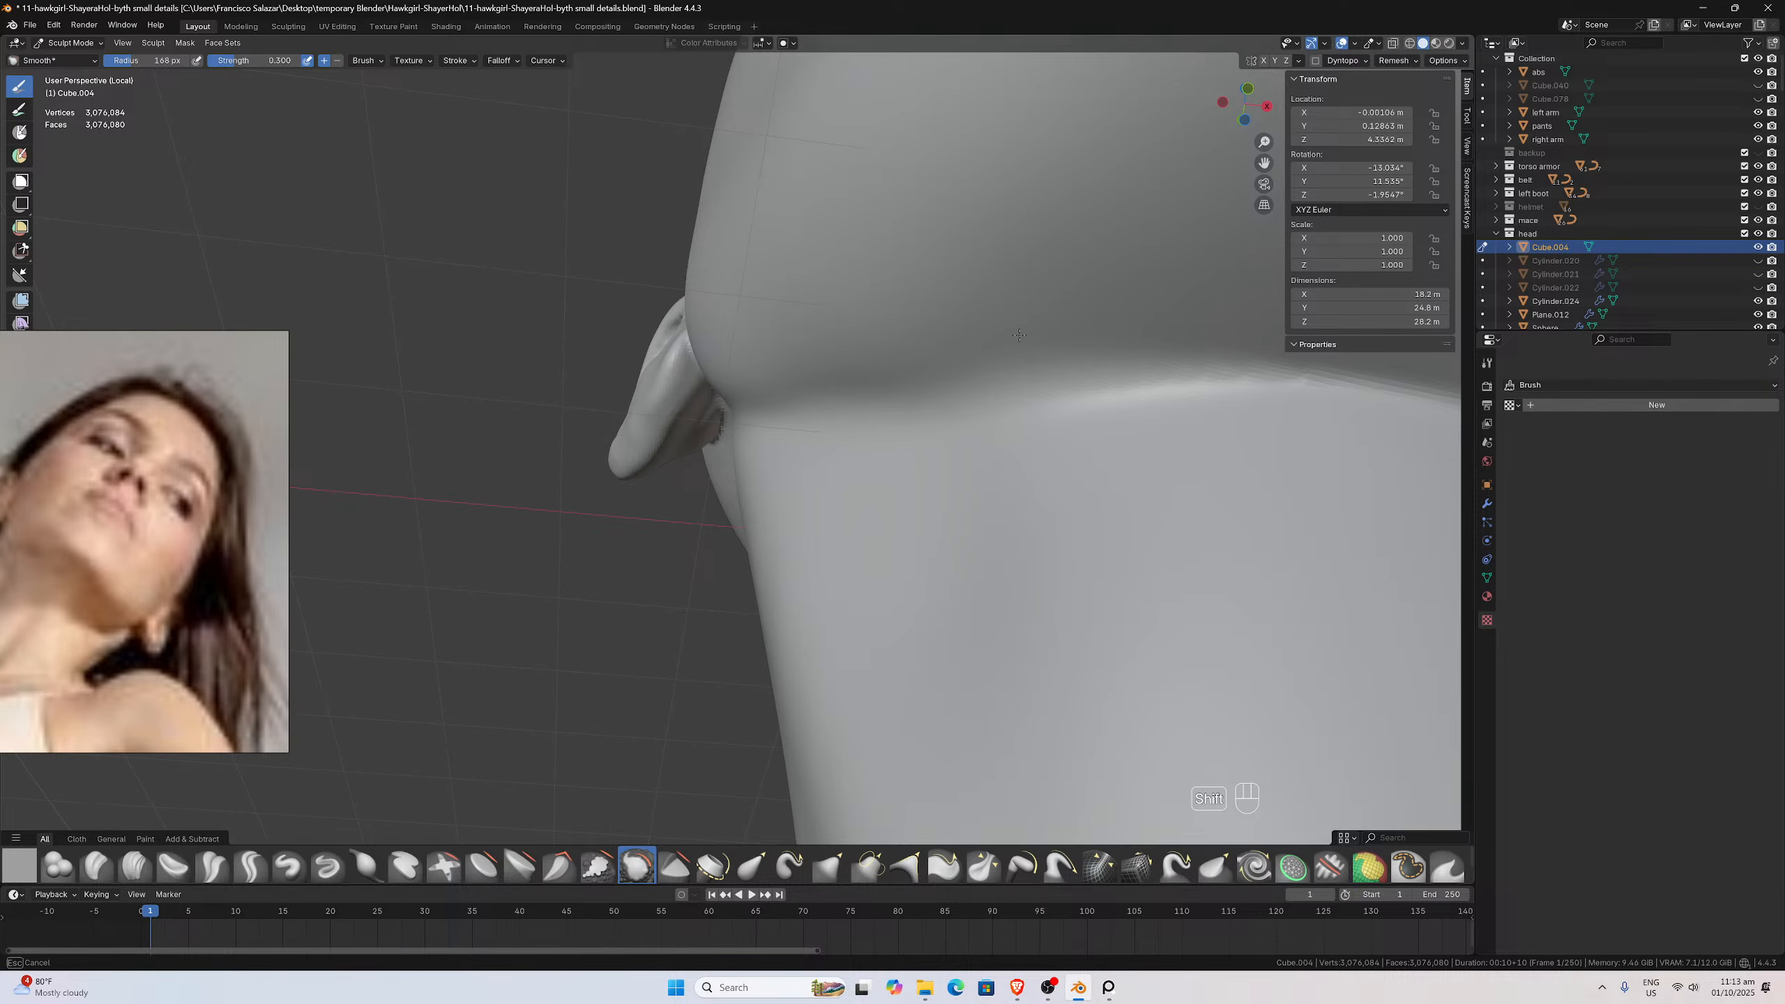
left_click_drag(1018, 335, 1018, 335, "shift")
mouse_move(1018, 336)
middle_mouse_down()
mouse_move(944, 387)
mouse_move(968, 381)
middle_mouse_up()
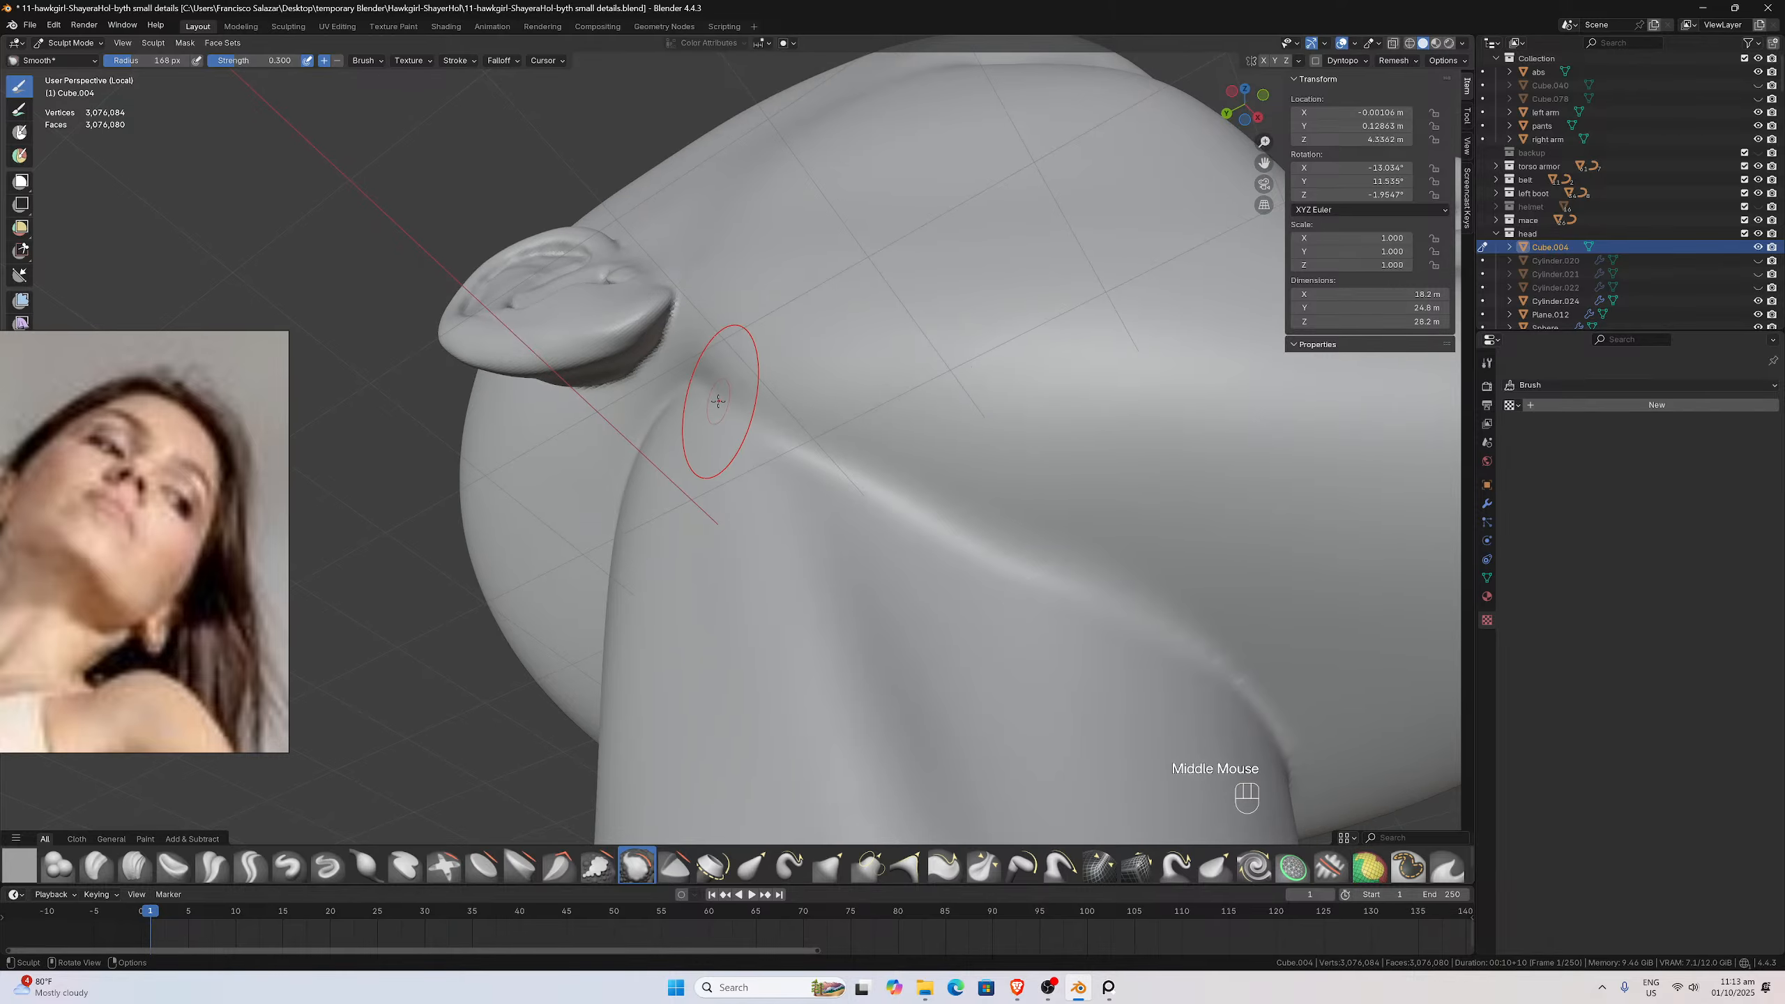
Build up the top of the neck muscle just below the right earlobe with a smaller Clay brush
middle_click_drag(718, 401, 705, 441)
scroll(705, 445, "up", 1)
mouse_move(695, 361)
middle_mouse_down()
mouse_move(725, 347)
mouse_move(679, 356)
mouse_move(676, 310)
mouse_move(626, 295)
mouse_move(679, 349)
middle_mouse_up()
left_click(97, 866)
key("f")
left_click(668, 318)
left_click(677, 348)
left_click(677, 348)
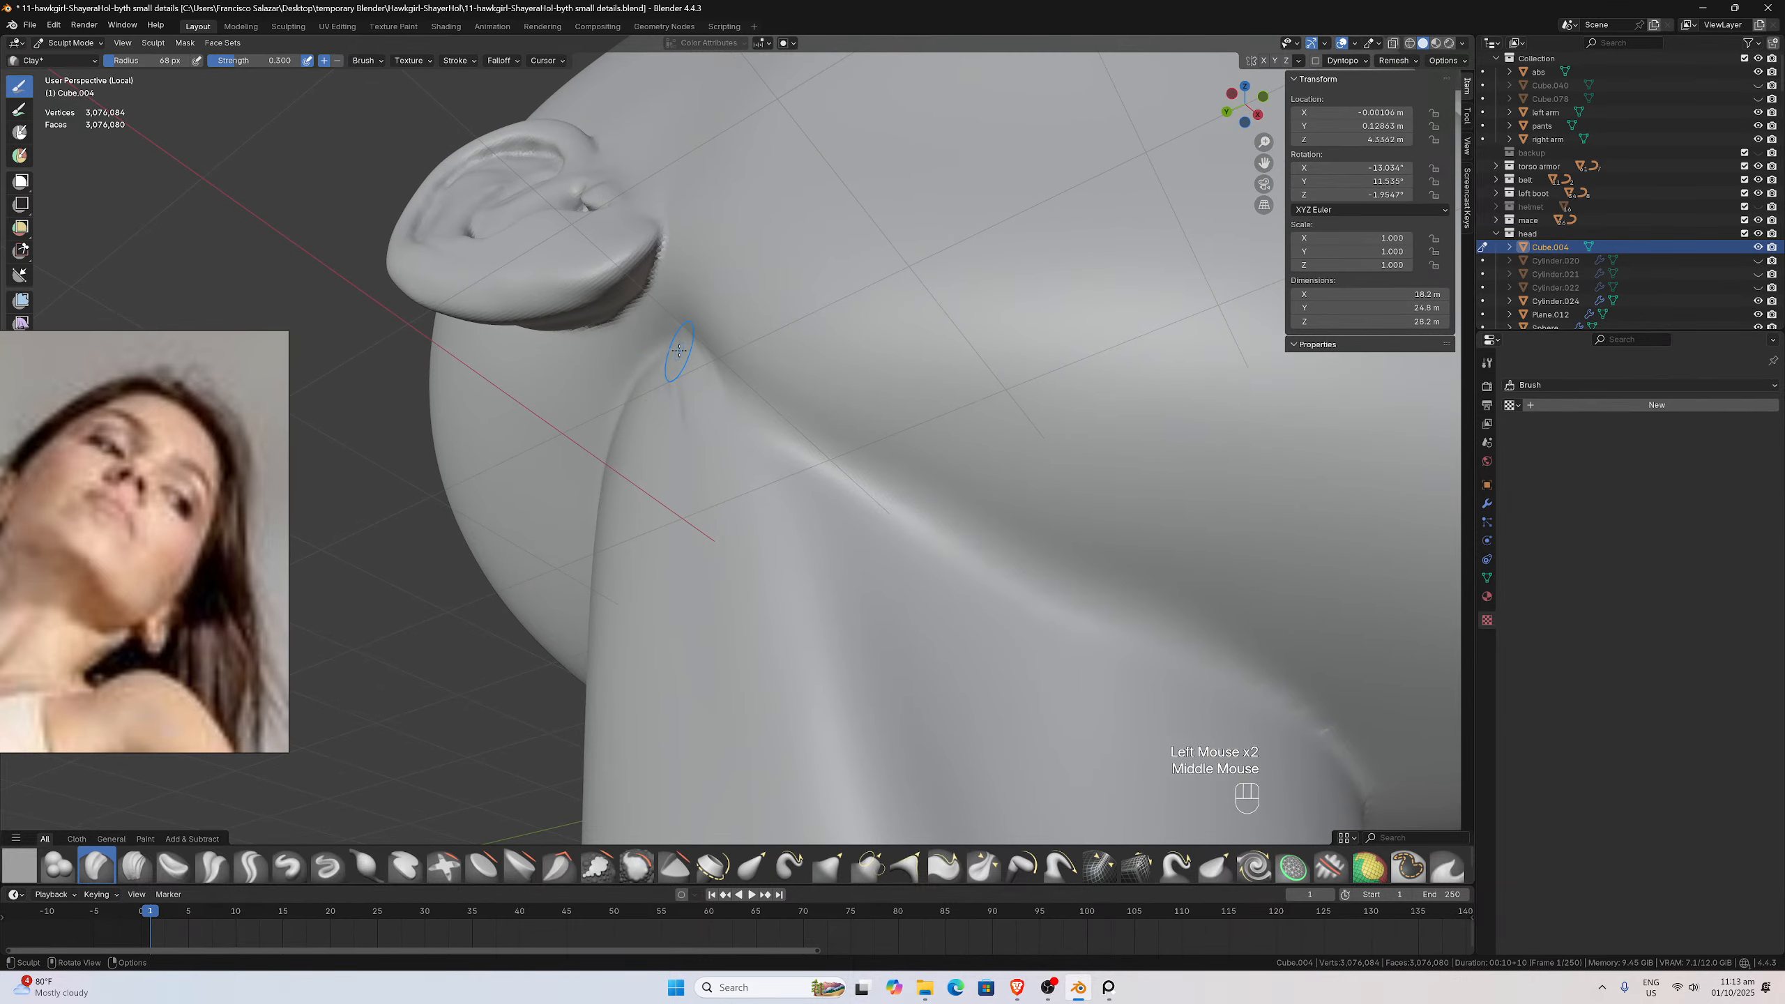
left_click(673, 350)
left_click(653, 351)
left_click(644, 353)
left_click(653, 355)
left_click(669, 355)
left_click(687, 343)
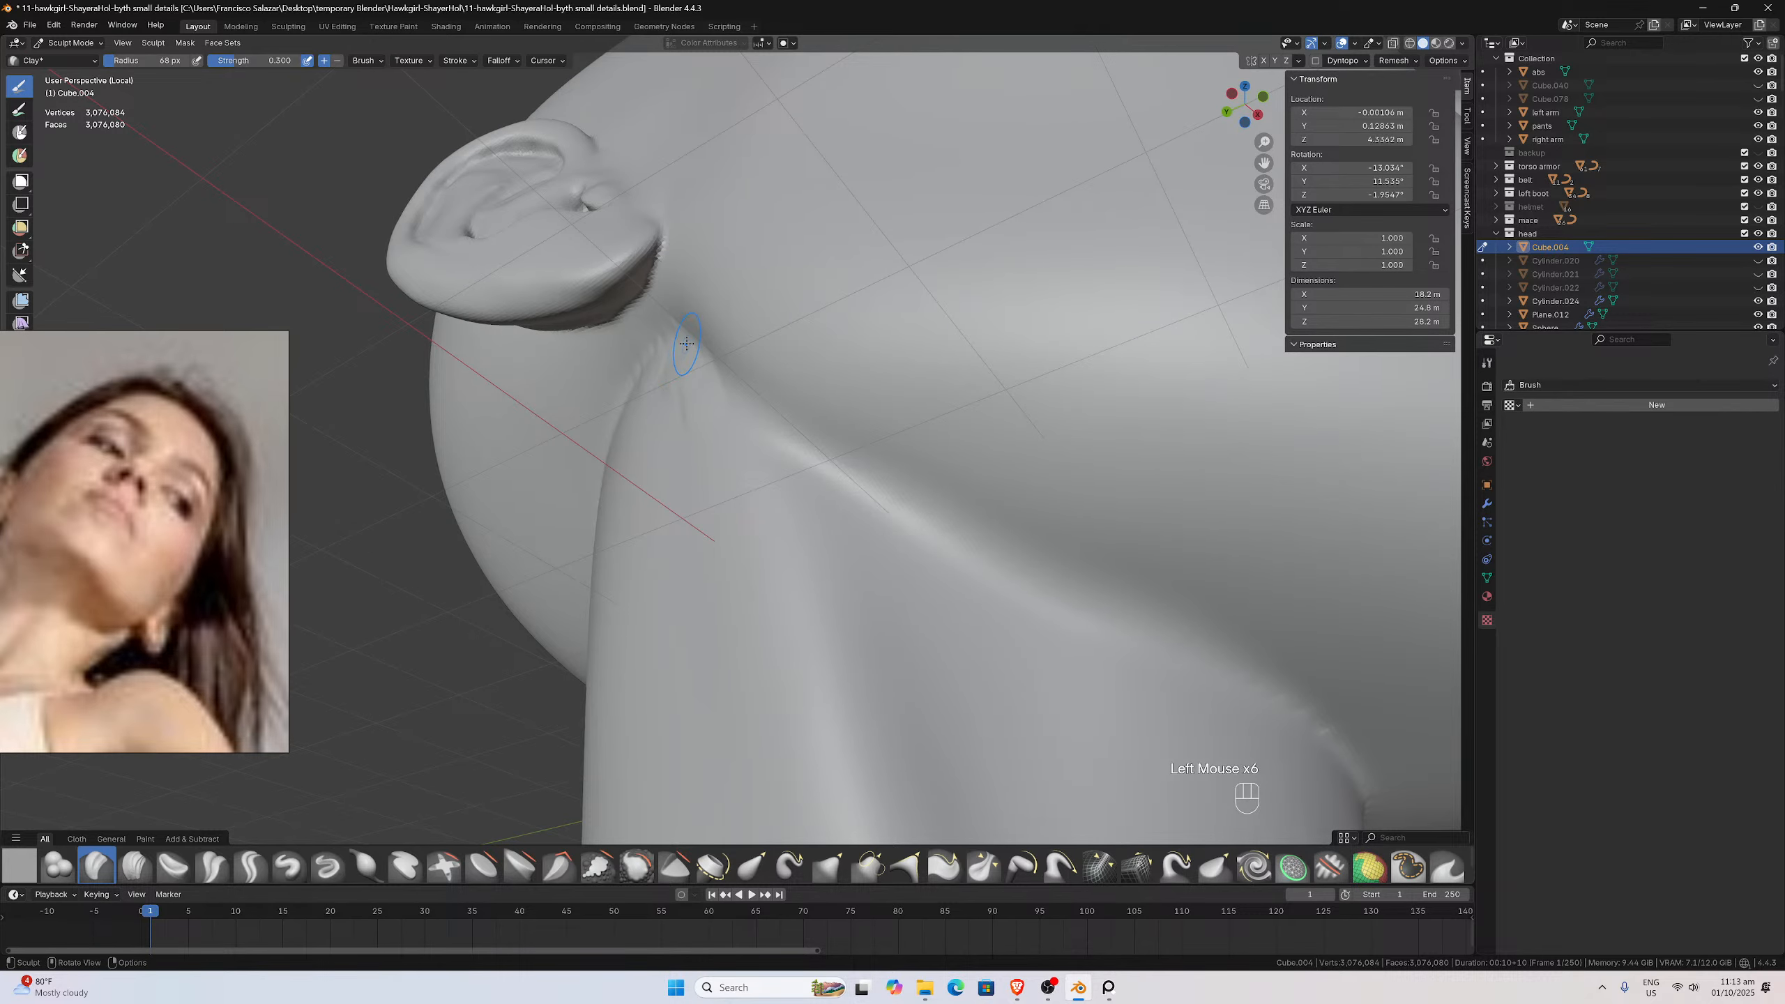
left_click_drag(688, 345, 732, 412)
left_click(643, 369)
Fill the rear edge of the neck muscle below the right ear and blend the added clay smoothly into the jaw
middle_click_drag(643, 369, 605, 364)
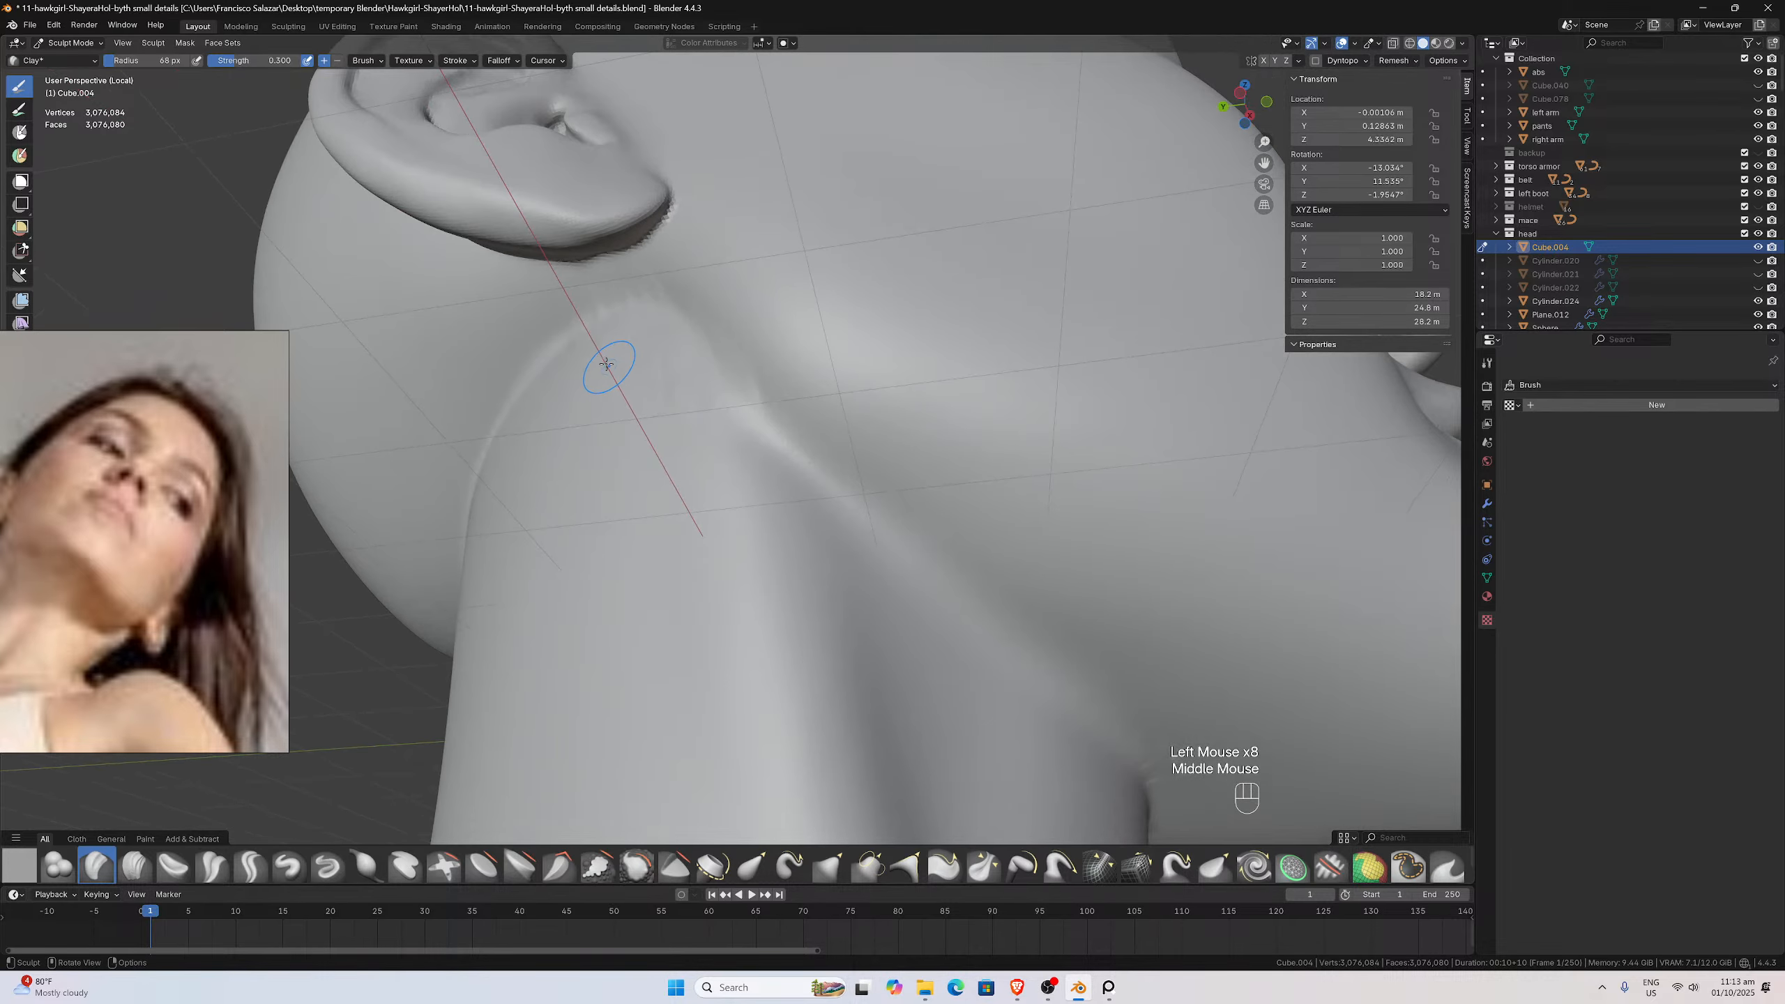
left_click_drag(560, 342, 540, 367)
left_click_drag(551, 348, 529, 403)
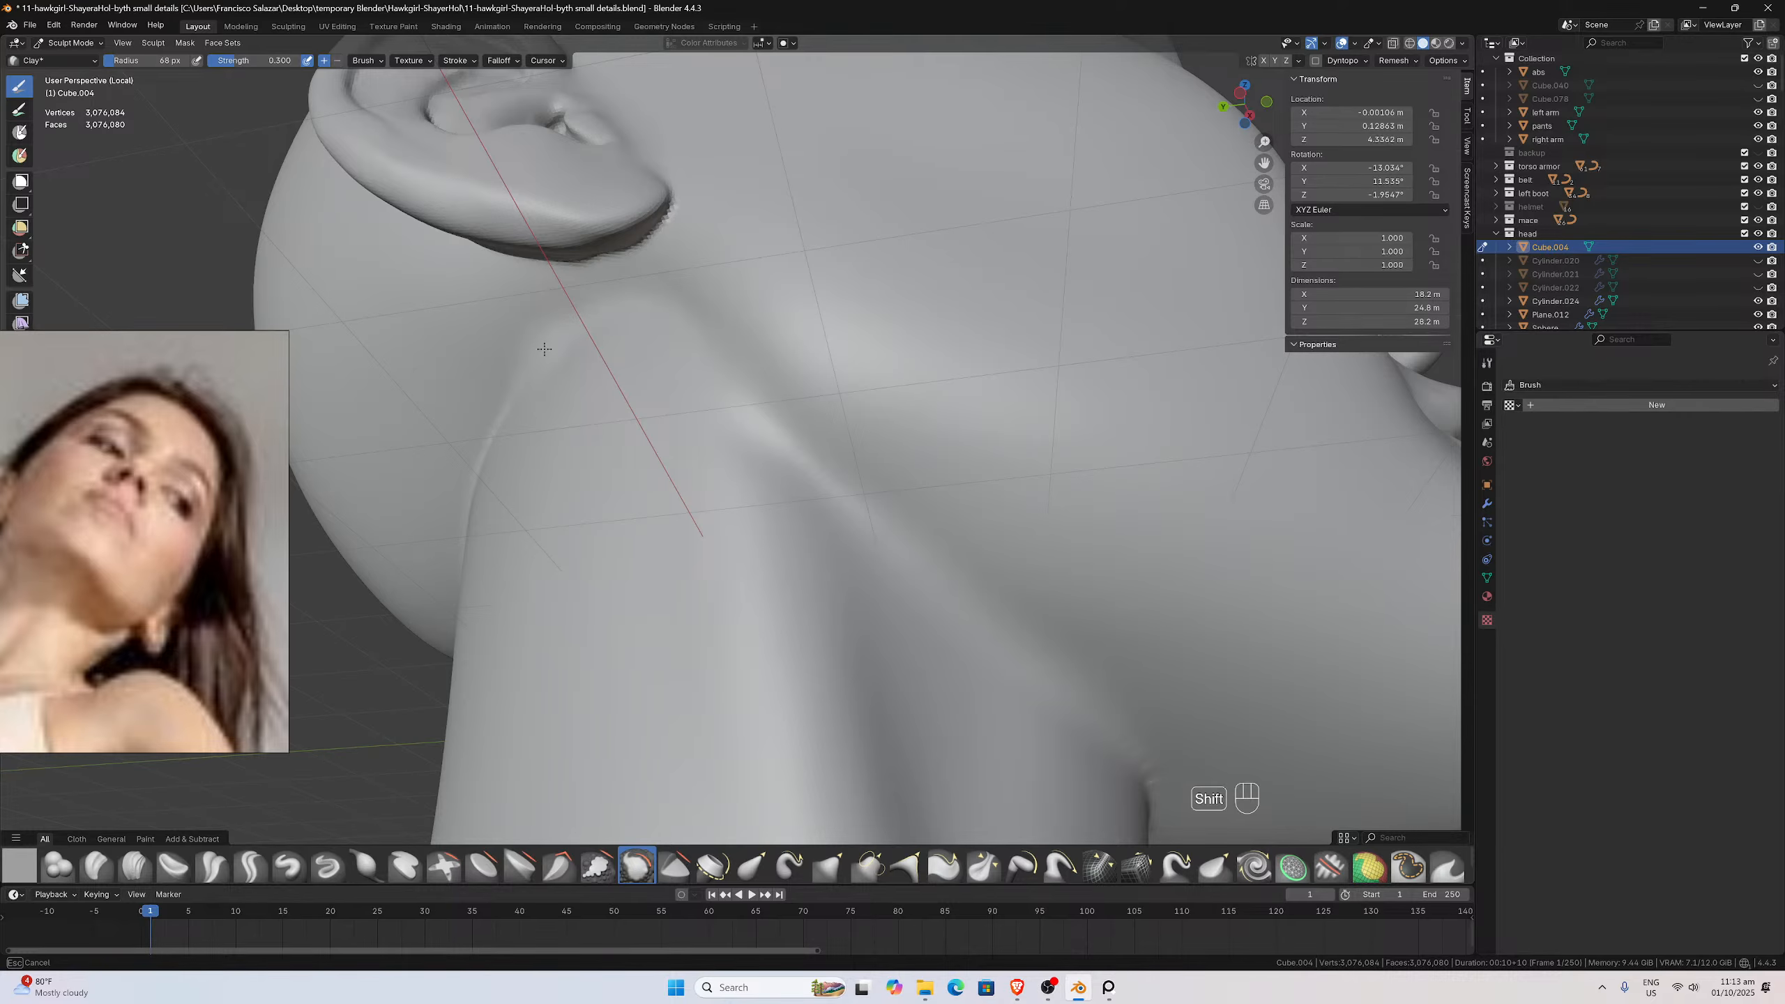
middle_click_drag(589, 344, 688, 384)
mouse_move(688, 383)
left_mouse_down("shift")
mouse_move(703, 424)
mouse_move(690, 378)
left_mouse_up("shift")
middle_click_drag(690, 378, 727, 398)
scroll(723, 397, "down", 1)
mouse_move(685, 401)
left_mouse_down("shift")
mouse_move(676, 417)
mouse_move(655, 353)
left_mouse_up("shift")
mouse_move(632, 441)
left_mouse_down("shift")
mouse_move(630, 366)
mouse_move(641, 354)
mouse_move(652, 374)
left_mouse_up("shift")
left_click_drag(711, 451, 749, 454, "shift")
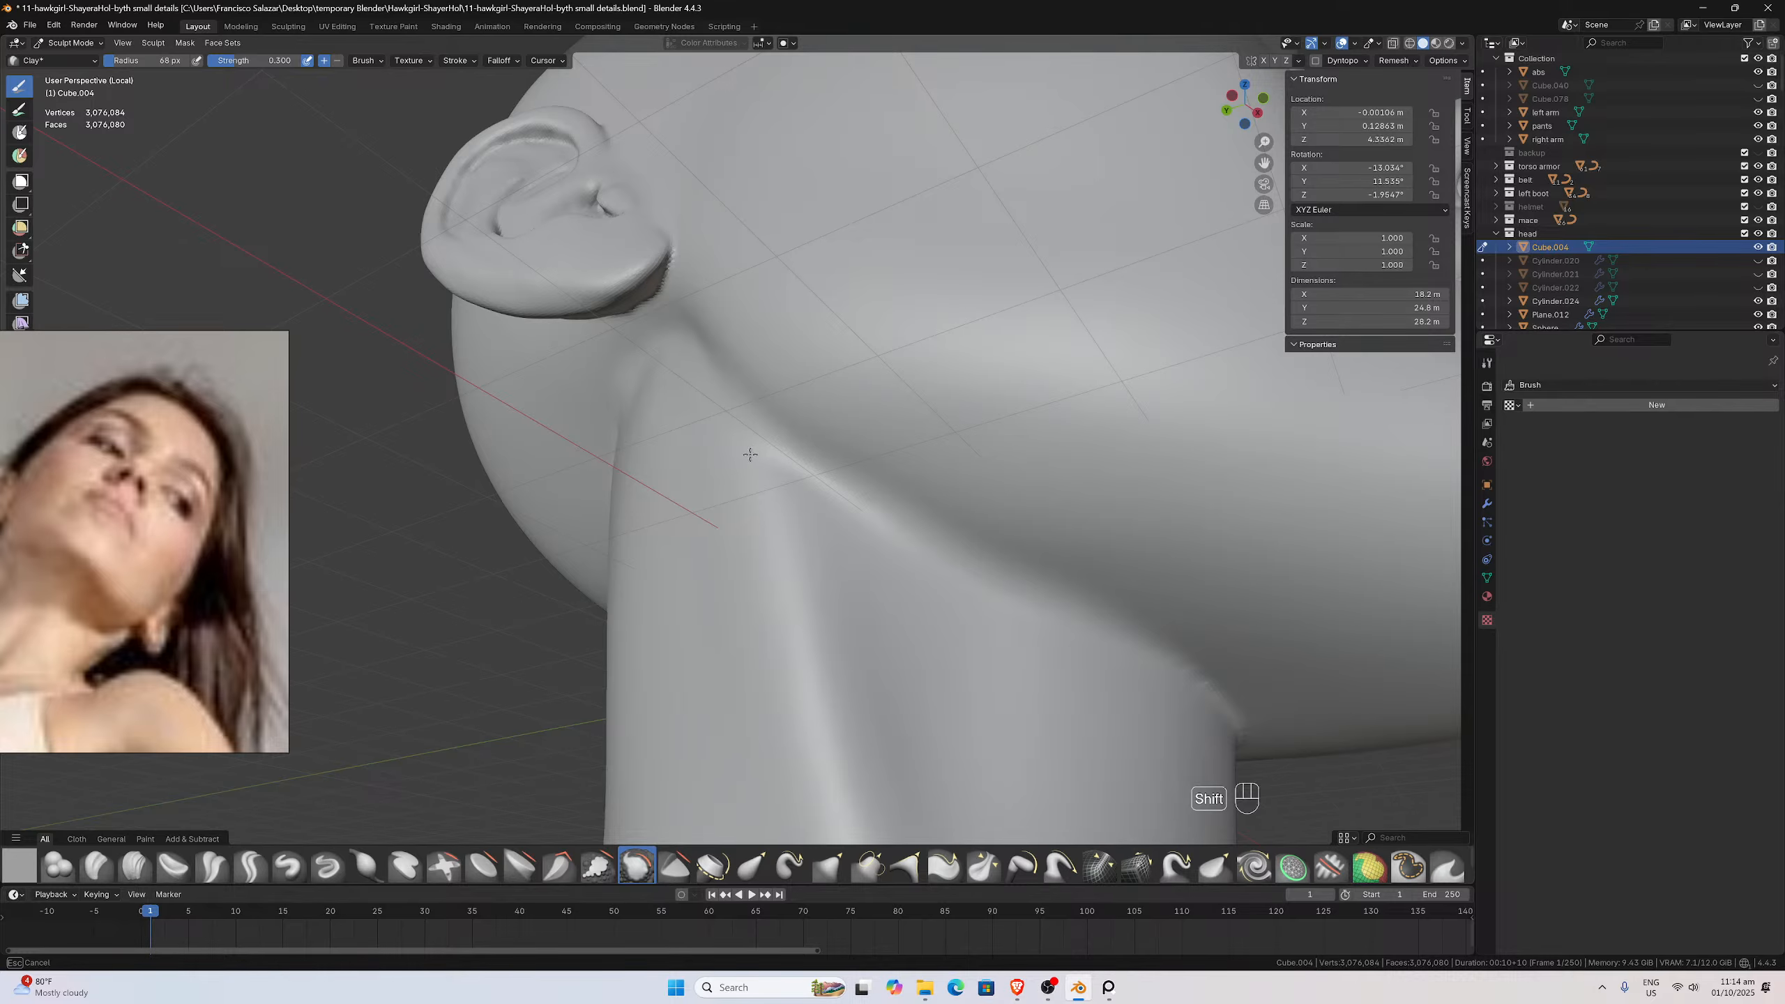
Smooth the back edge and side of the neck muscle beneath the right ear
scroll(716, 384, "down", 3)
middle_click_drag(717, 383, 745, 411)
scroll(744, 410, "up", 1)
scroll(744, 410, "down", 1)
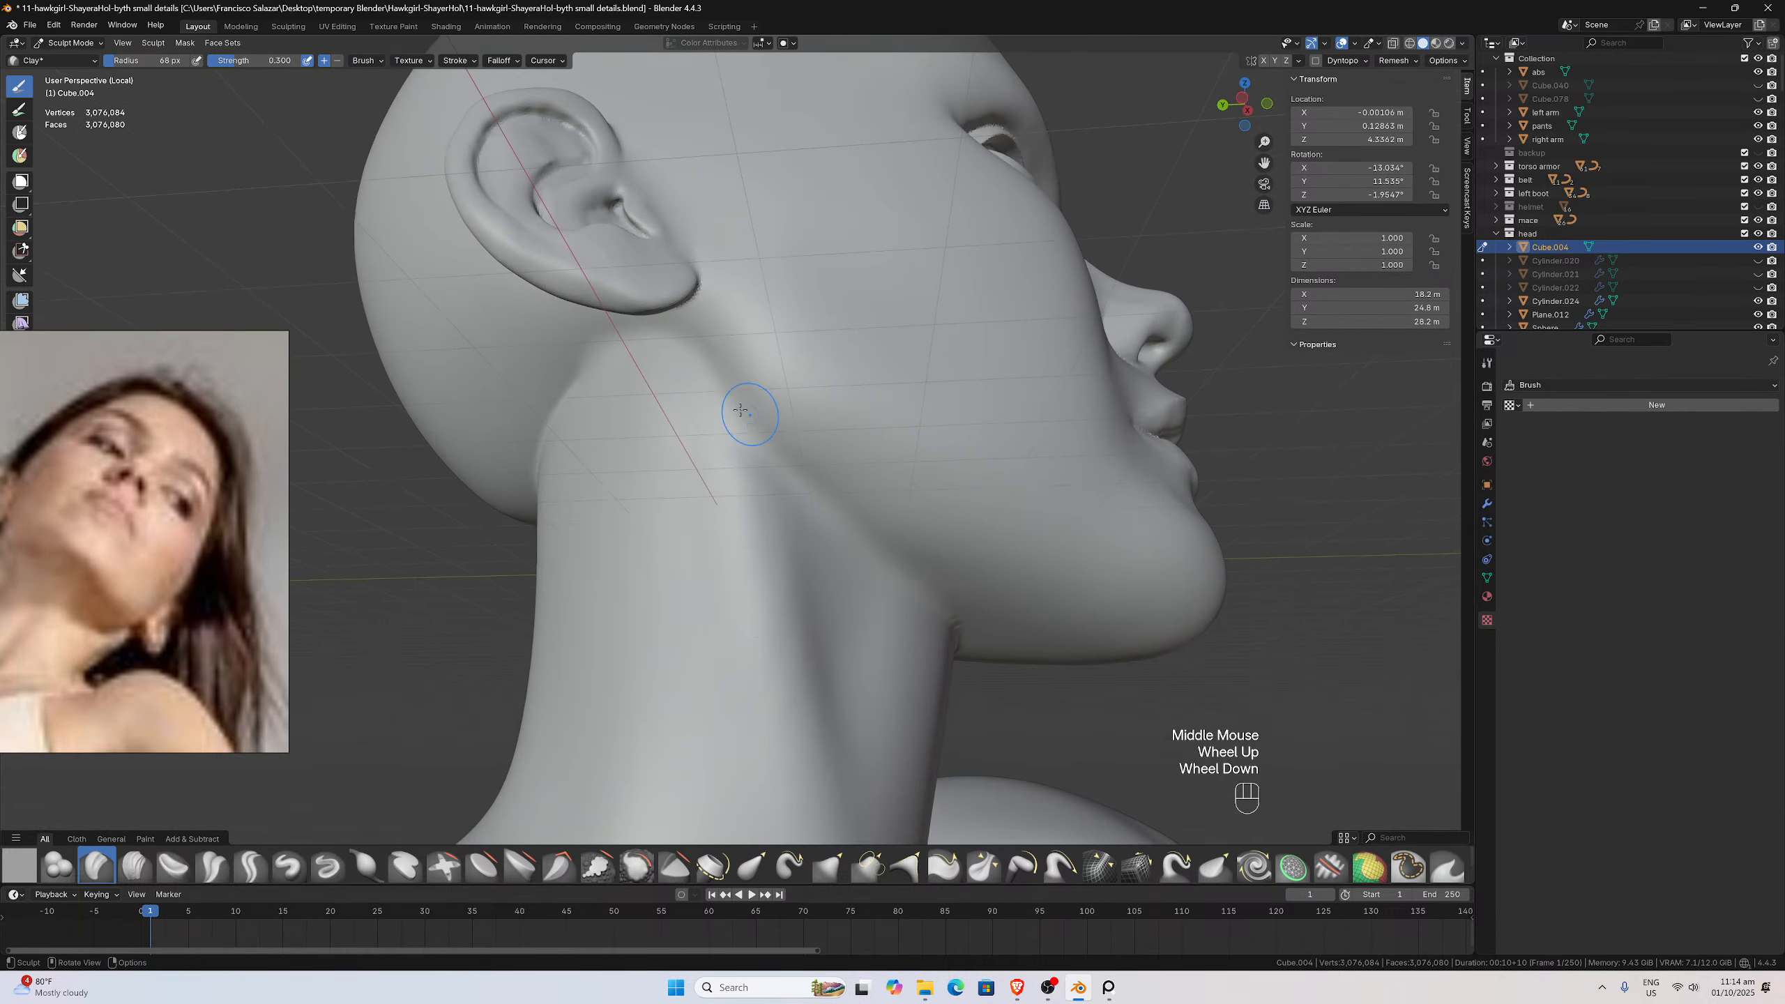
scroll(646, 380, "up", 2)
middle_click_drag(647, 380, 609, 357)
scroll(609, 357, "up", 1)
mouse_move(610, 357)
left_mouse_down("shift")
mouse_move(572, 373)
mouse_move(565, 404)
mouse_move(566, 355)
mouse_move(600, 315)
mouse_move(688, 332)
mouse_move(588, 407)
mouse_move(535, 362)
left_mouse_up("shift")
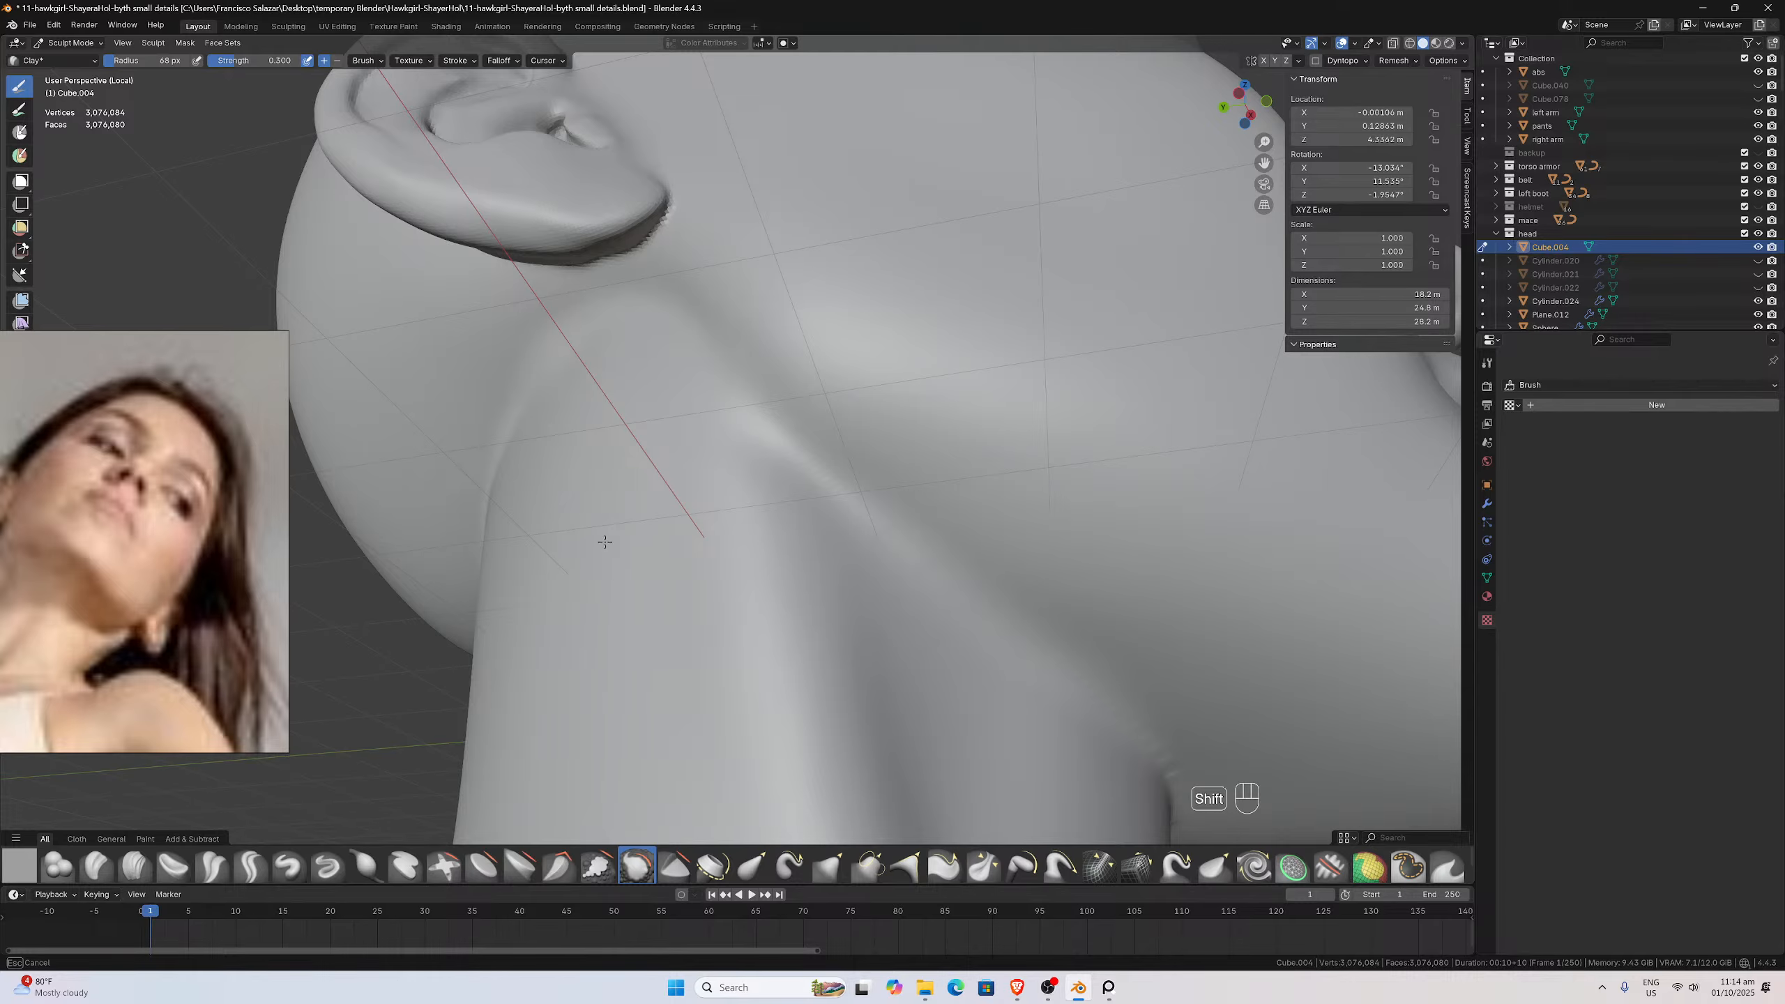
Smooth the seam between the jaw and neck from the right side around to beneath the chin
scroll(831, 445, "down", 3)
middle_click_drag(788, 391, 825, 447)
left_click_drag(825, 446, 1056, 465, "shift")
scroll(1056, 465, "down", 2)
mouse_move(1056, 465)
middle_mouse_down()
mouse_move(1026, 447)
mouse_move(985, 505)
mouse_move(985, 465)
mouse_move(1048, 356)
mouse_move(859, 385)
middle_mouse_up()
scroll(983, 452, "up", 2)
left_click_drag(859, 385, 815, 391, "shift")
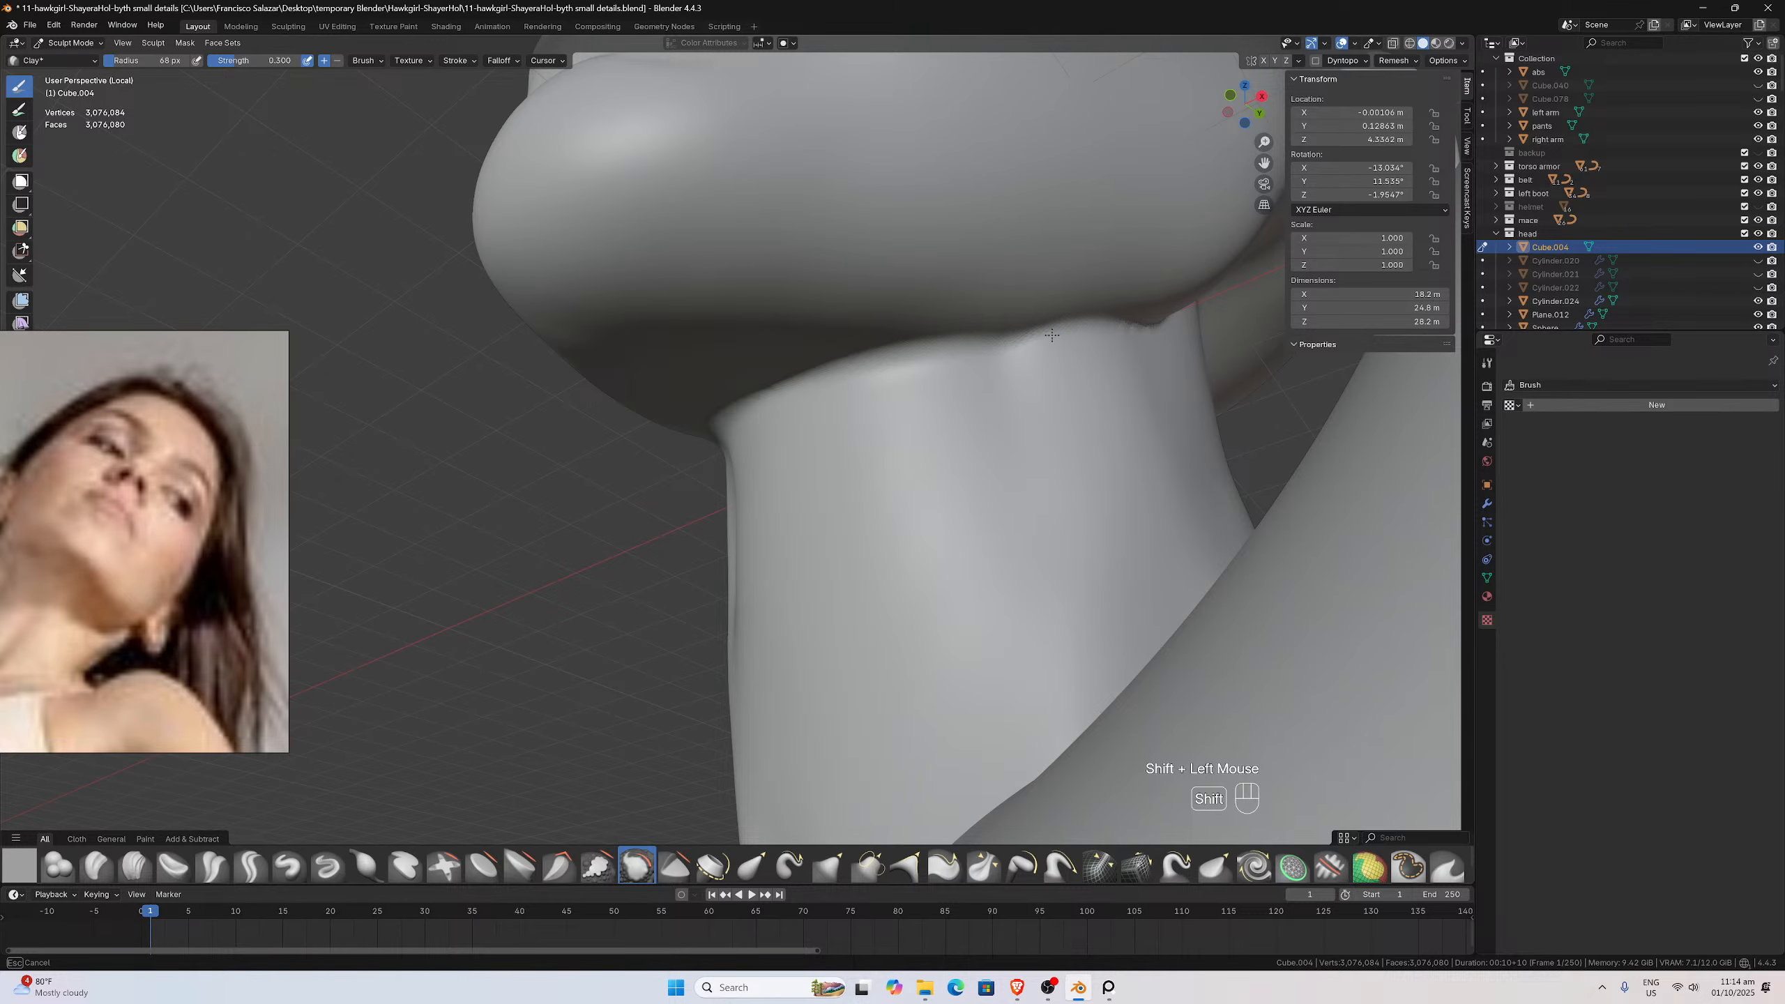
Smooth the top of the neck where it meets the underside of the left jaw
middle_click_drag(1040, 333, 964, 383)
middle_click_drag(973, 422, 971, 367)
middle_click_drag(871, 409, 796, 399)
scroll(797, 398, "up", 1)
mouse_move(642, 268)
left_mouse_down("shift")
mouse_move(562, 296)
mouse_move(644, 214)
left_mouse_up("shift")
Smooth the upper edge of the neck below and behind the left ear where it meets the skull
scroll(644, 216, "down", 3)
scroll(541, 292, "up", 1)
mouse_move(598, 274)
middle_mouse_down()
mouse_move(500, 302)
mouse_move(506, 322)
middle_mouse_up()
scroll(501, 302, "down", 1)
scroll(499, 303, "up", 2)
scroll(502, 304, "down", 2)
scroll(503, 325, "up", 1)
mouse_move(506, 323)
left_mouse_down("shift")
mouse_move(488, 327)
mouse_move(513, 275)
mouse_move(671, 264)
left_mouse_up("shift")
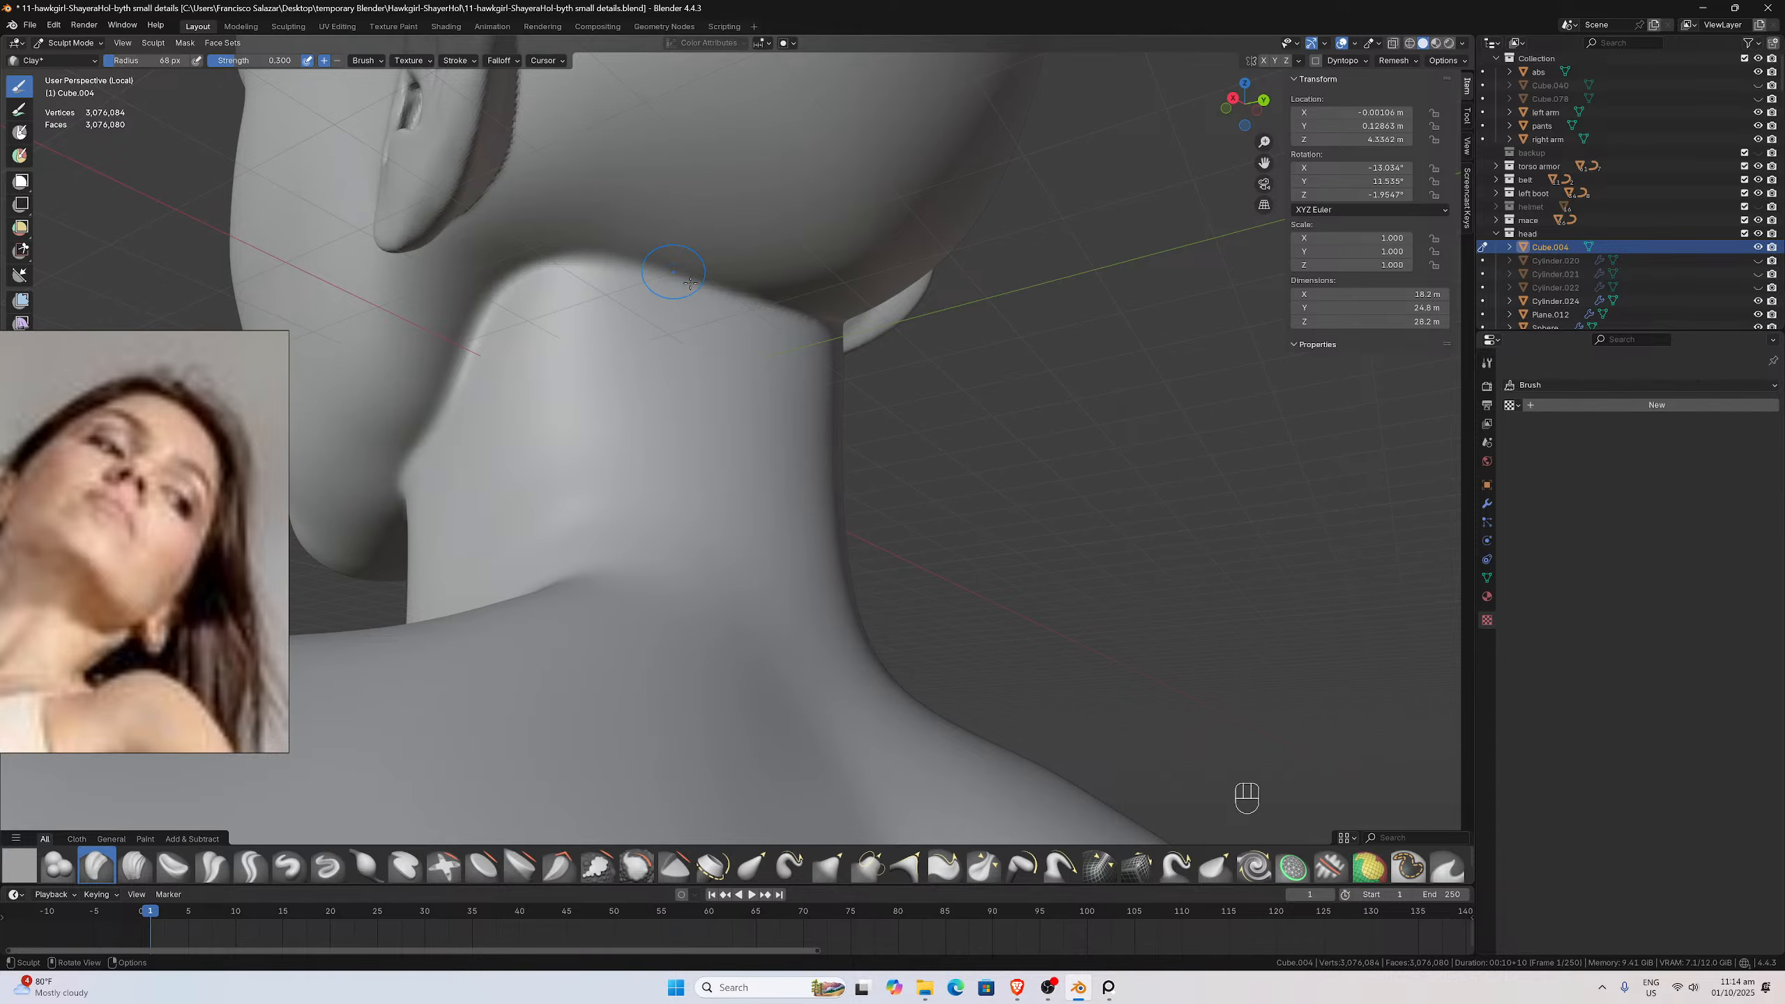
Smooth the seam between the skull and the nape from behind the left ear across to the right ear
middle_click_drag(671, 264, 563, 237)
left_click_drag(621, 258, 519, 264, "shift")
mouse_move(696, 276)
left_mouse_down("shift")
mouse_move(646, 264)
mouse_move(703, 271)
left_mouse_up("shift")
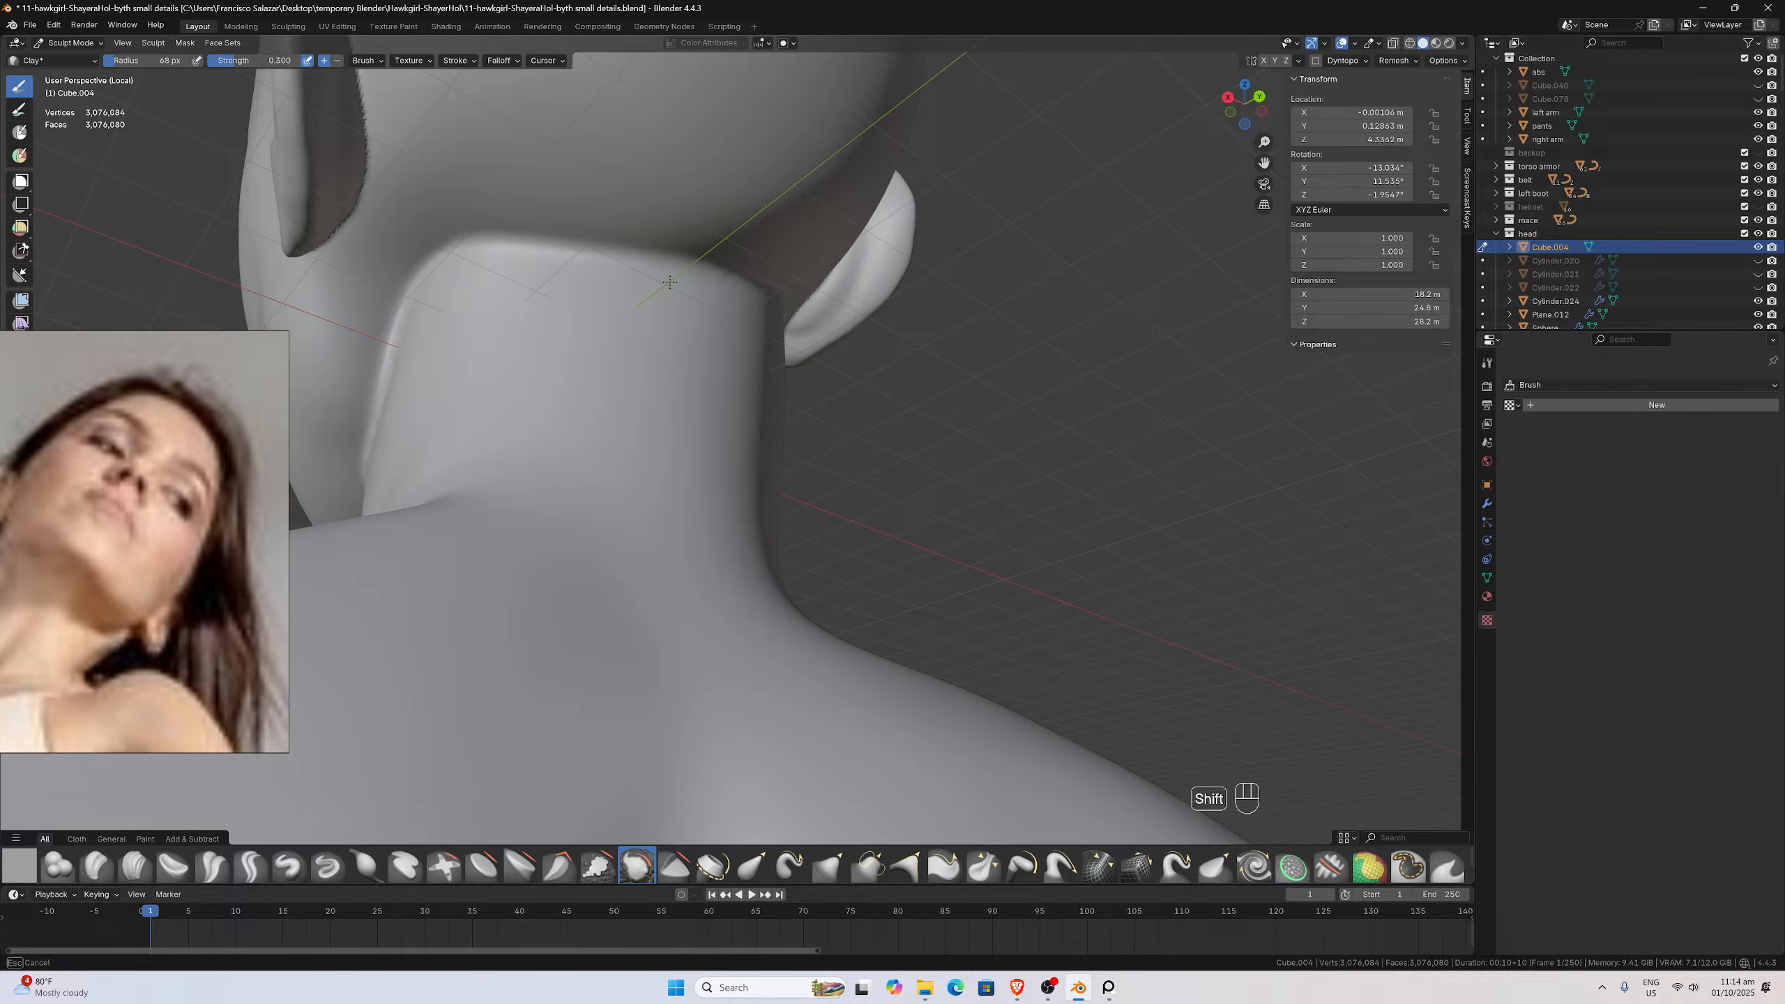
middle_click_drag(674, 279, 582, 314)
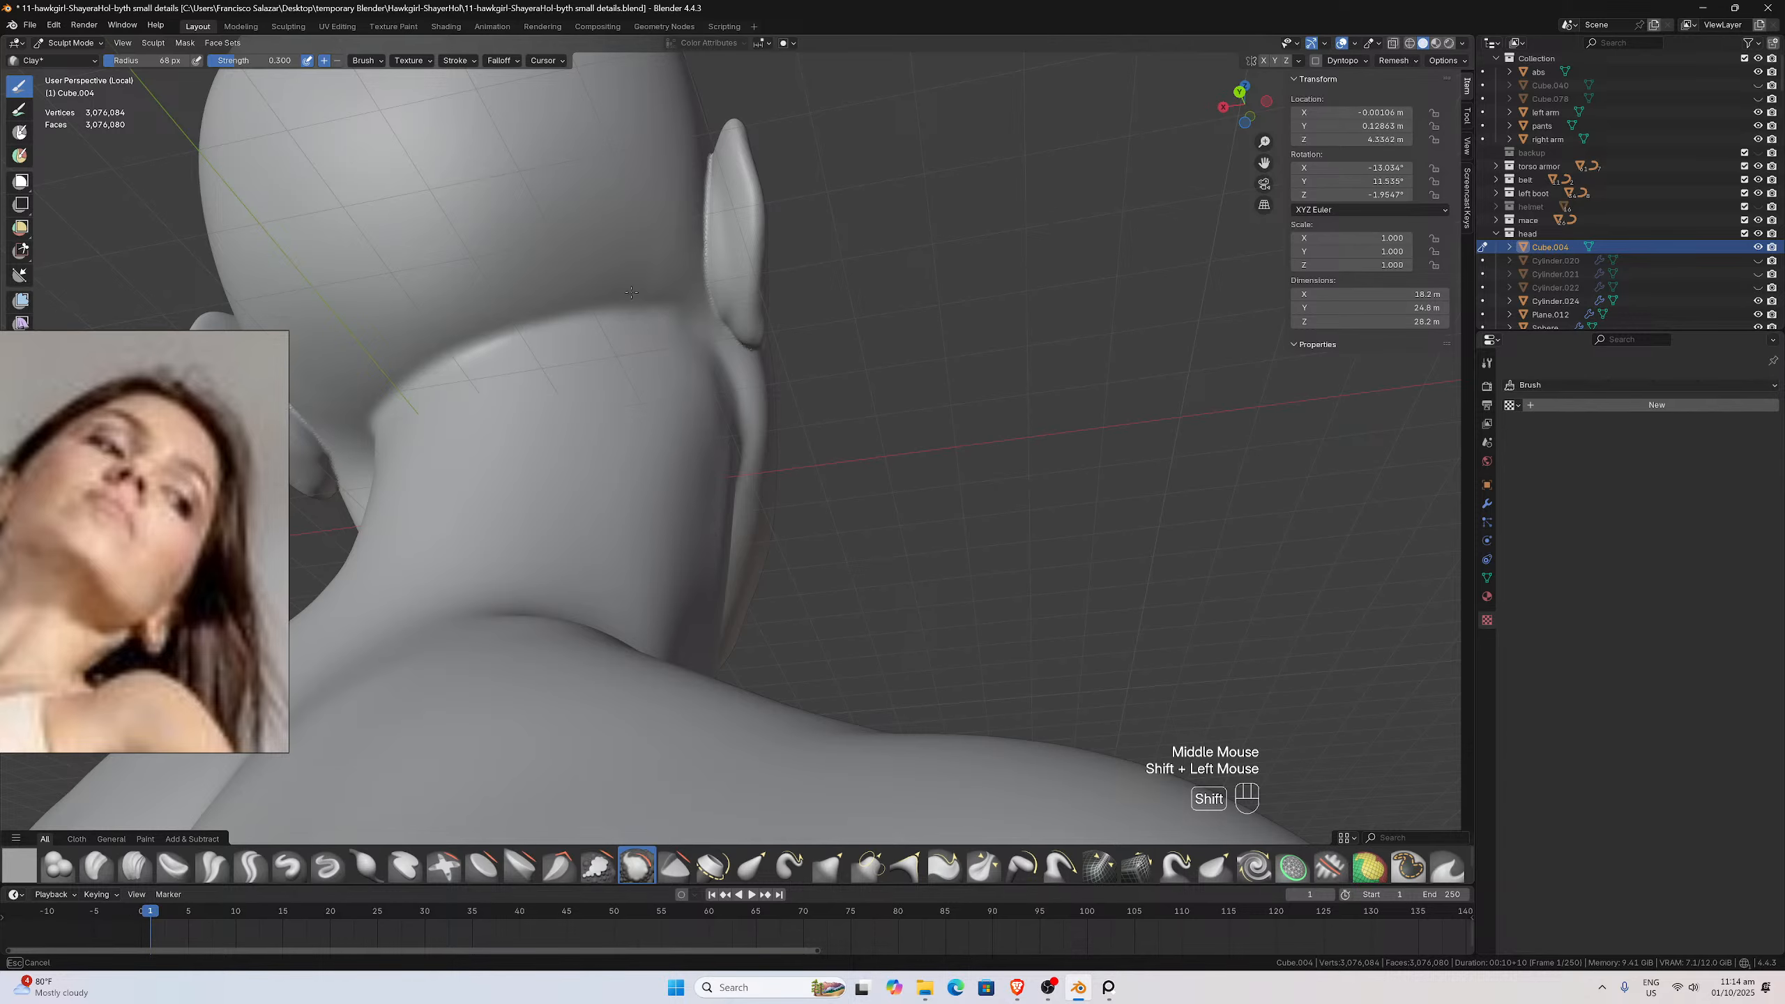
left_click_drag(631, 292, 596, 330, "shift")
Soften the crease between the underside of the chin and the front of the neck
middle_click_drag(596, 331, 816, 334)
scroll(815, 334, "down", 4)
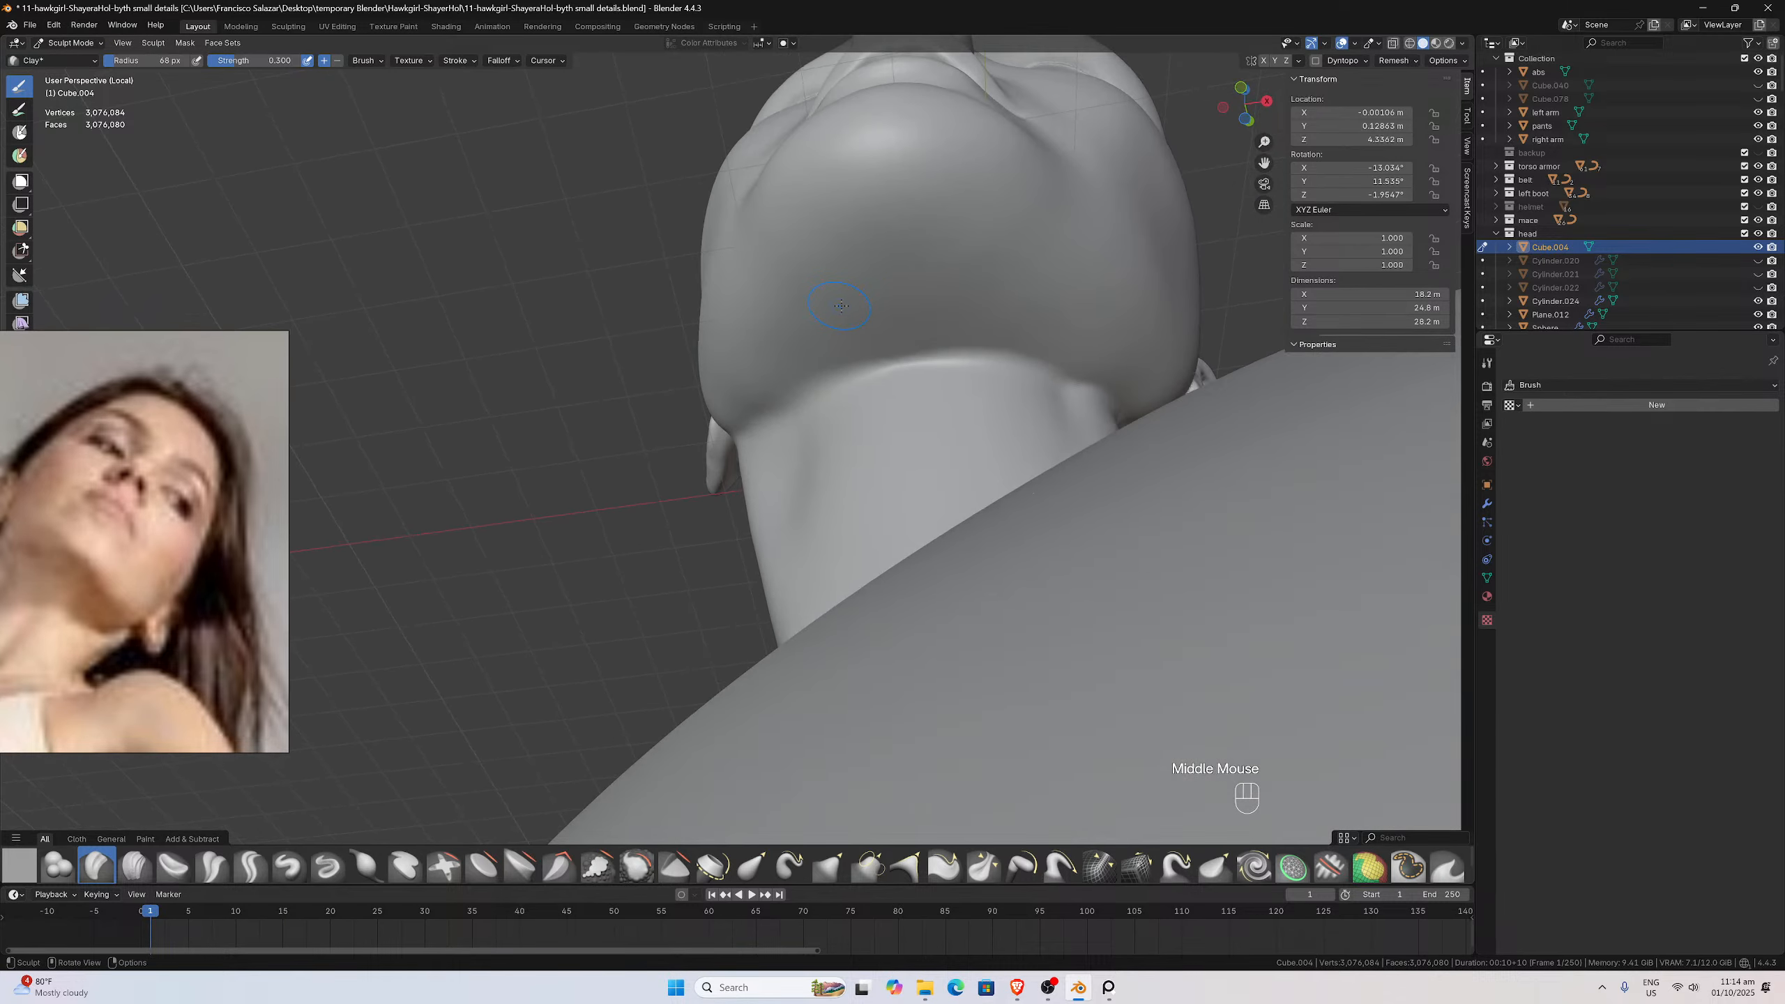
left_click_drag(804, 401, 804, 401, "shift")
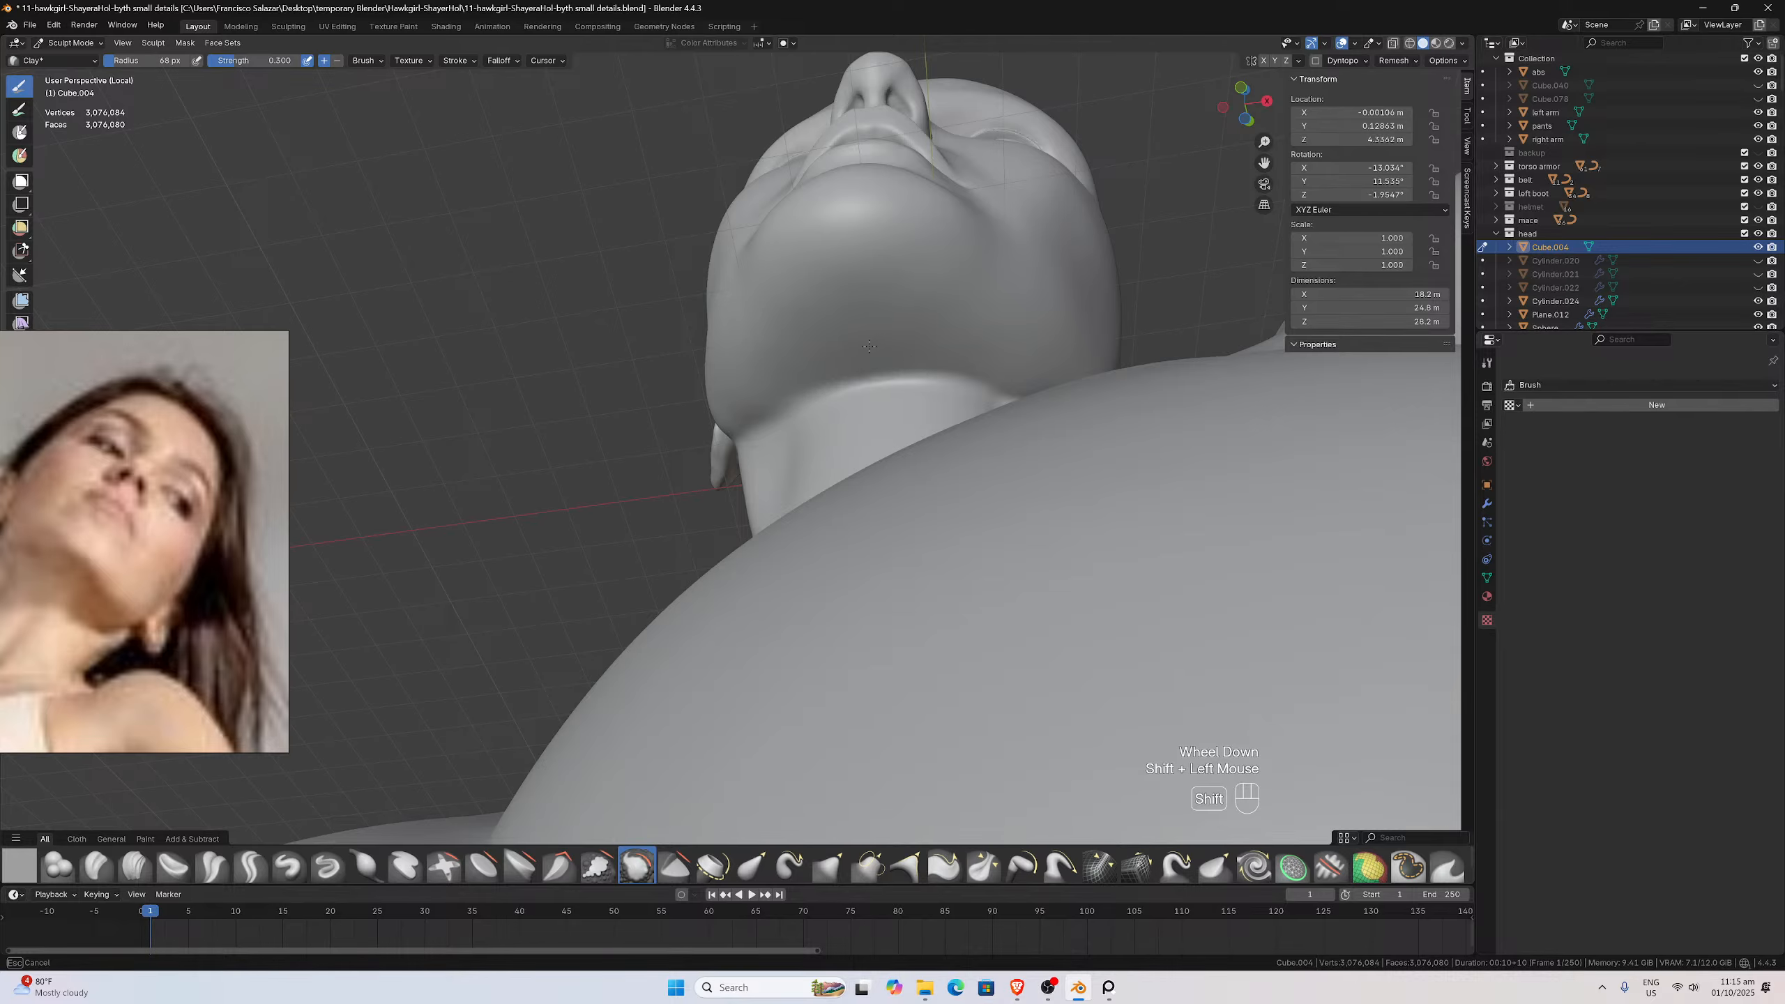
mouse_move(904, 368)
left_mouse_down("shift")
mouse_move(896, 386)
mouse_move(793, 396)
left_mouse_up("shift")
Smooth the top of the neck muscle below the right ear and the skull seam behind that ear
middle_click_drag(792, 396, 900, 461)
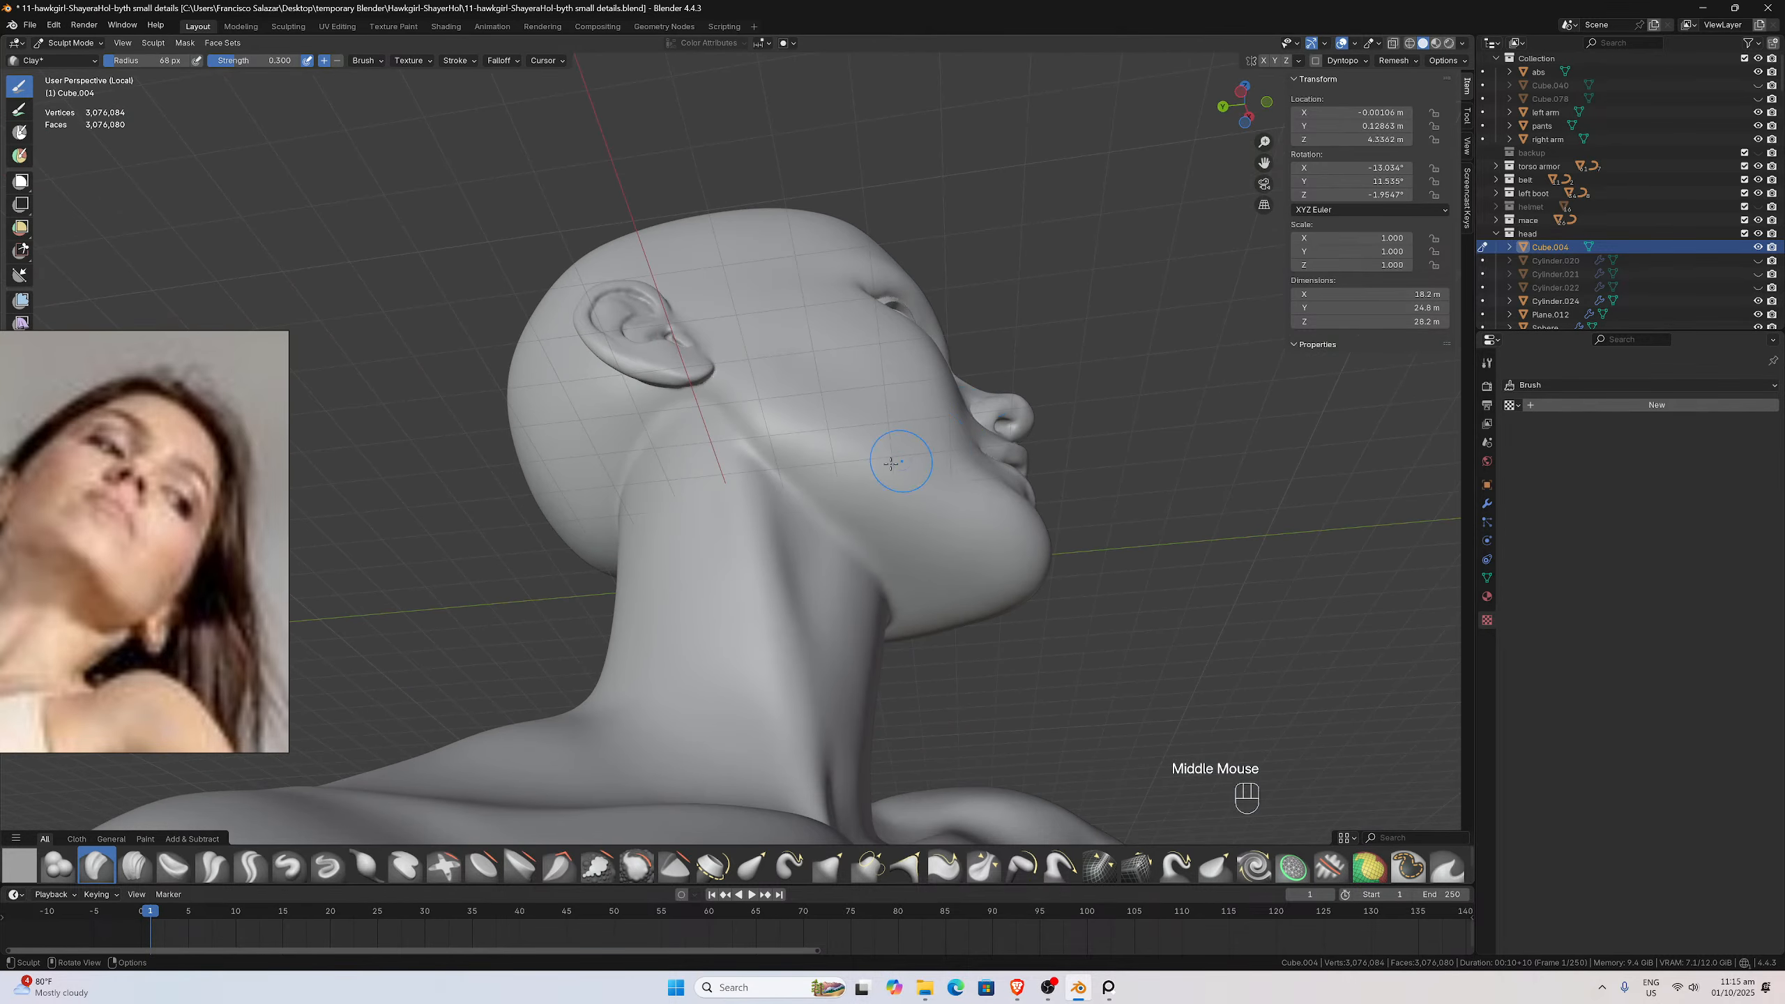
left_click_drag(711, 421, 748, 450, "shift")
mouse_move(754, 431)
middle_mouse_down()
mouse_move(773, 453)
mouse_move(619, 396)
middle_mouse_up()
mouse_move(619, 395)
left_mouse_down("shift")
mouse_move(485, 456)
mouse_move(584, 415)
mouse_move(538, 426)
mouse_move(577, 394)
left_mouse_up("shift")
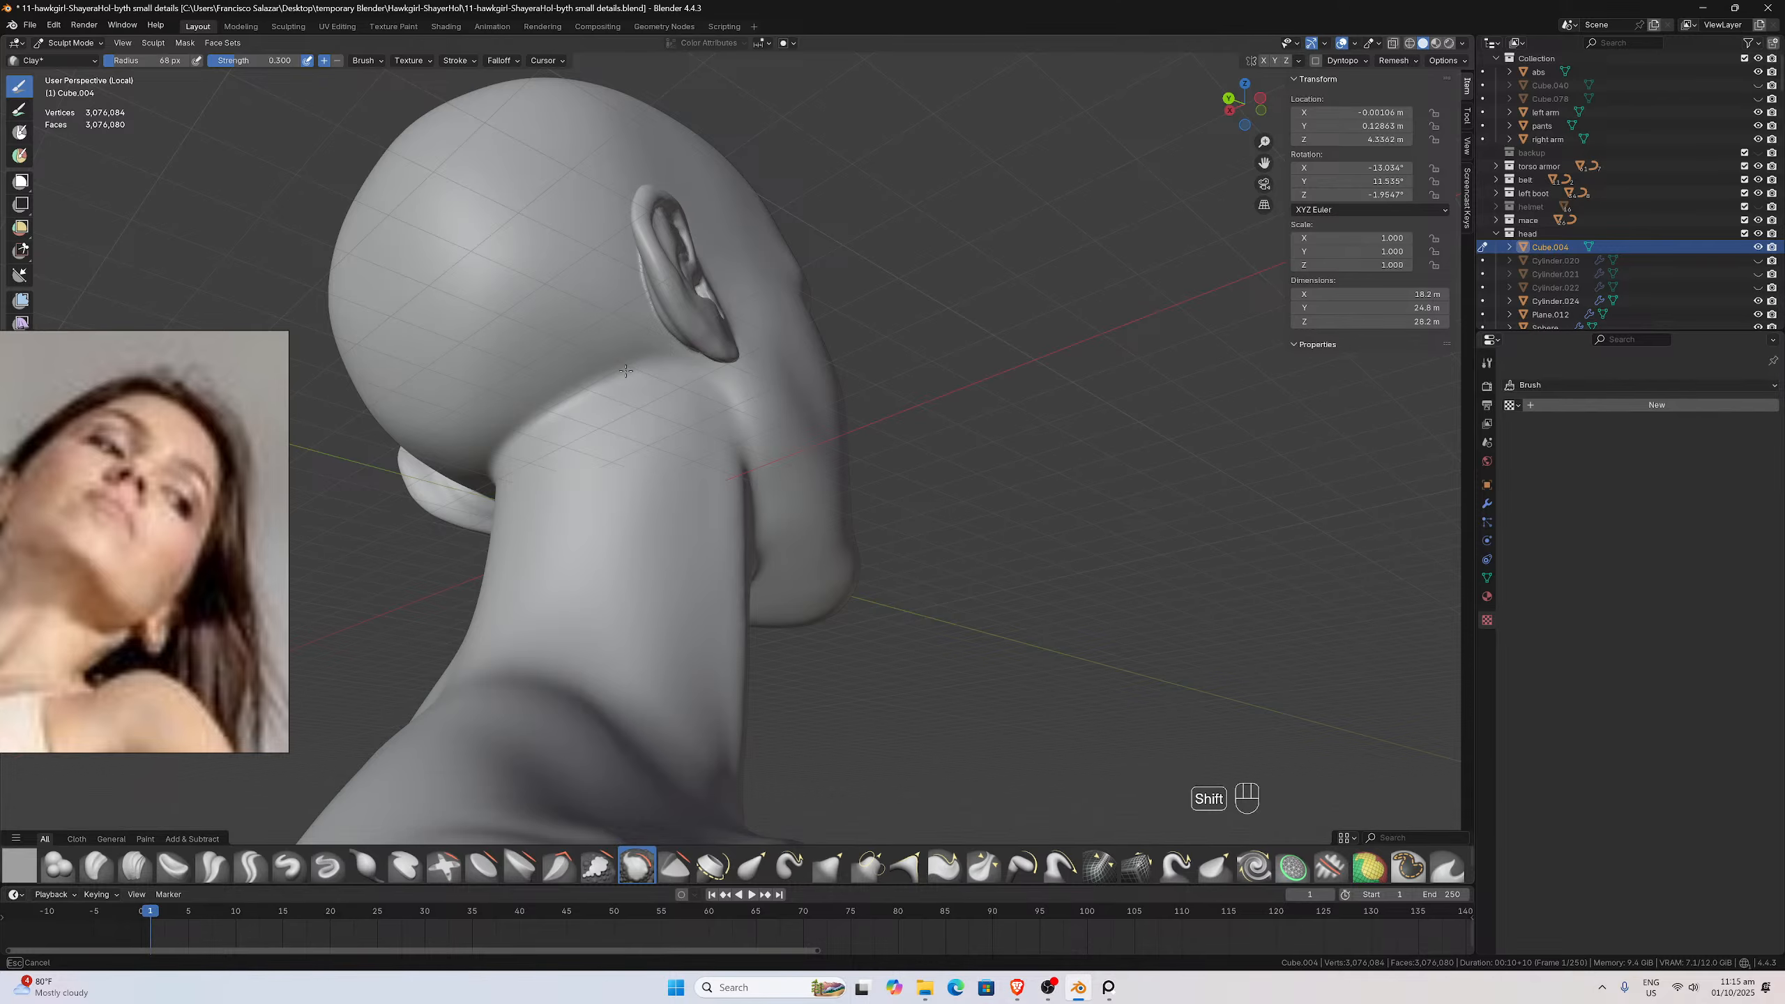
Smooth the right jawline crease and the top of the throat beneath the chin
middle_click_drag(577, 394, 731, 438)
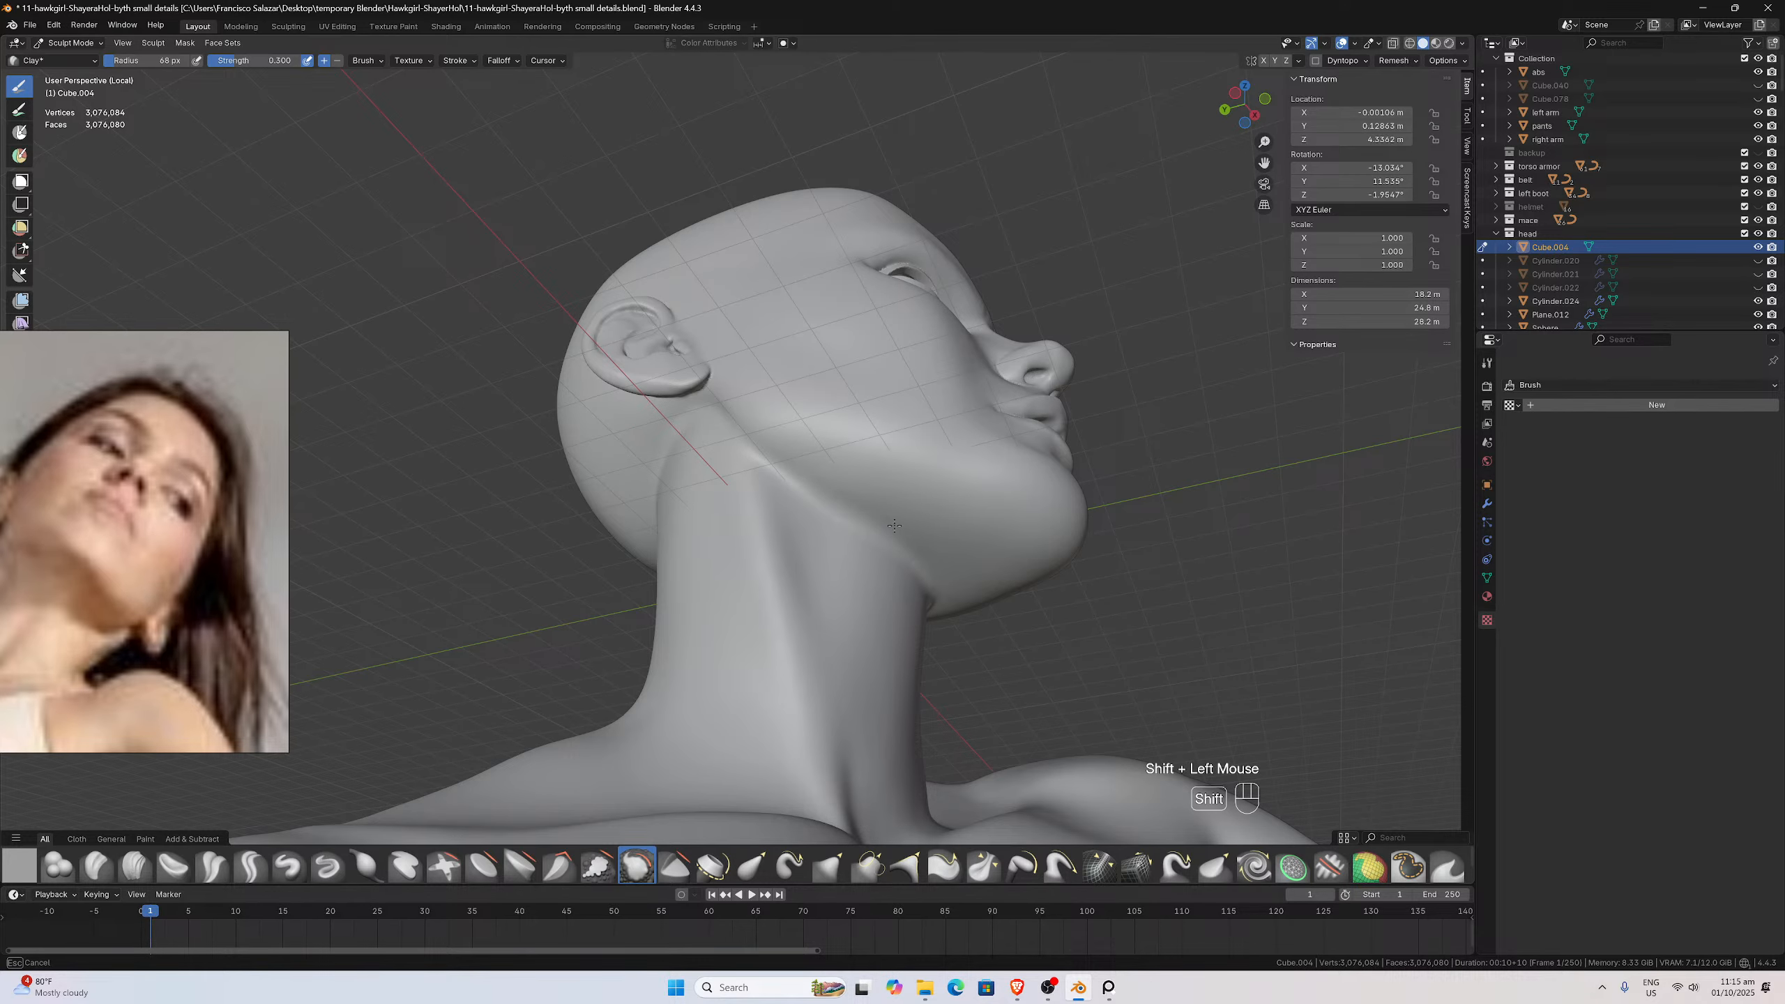
middle_click_drag(894, 525, 853, 454)
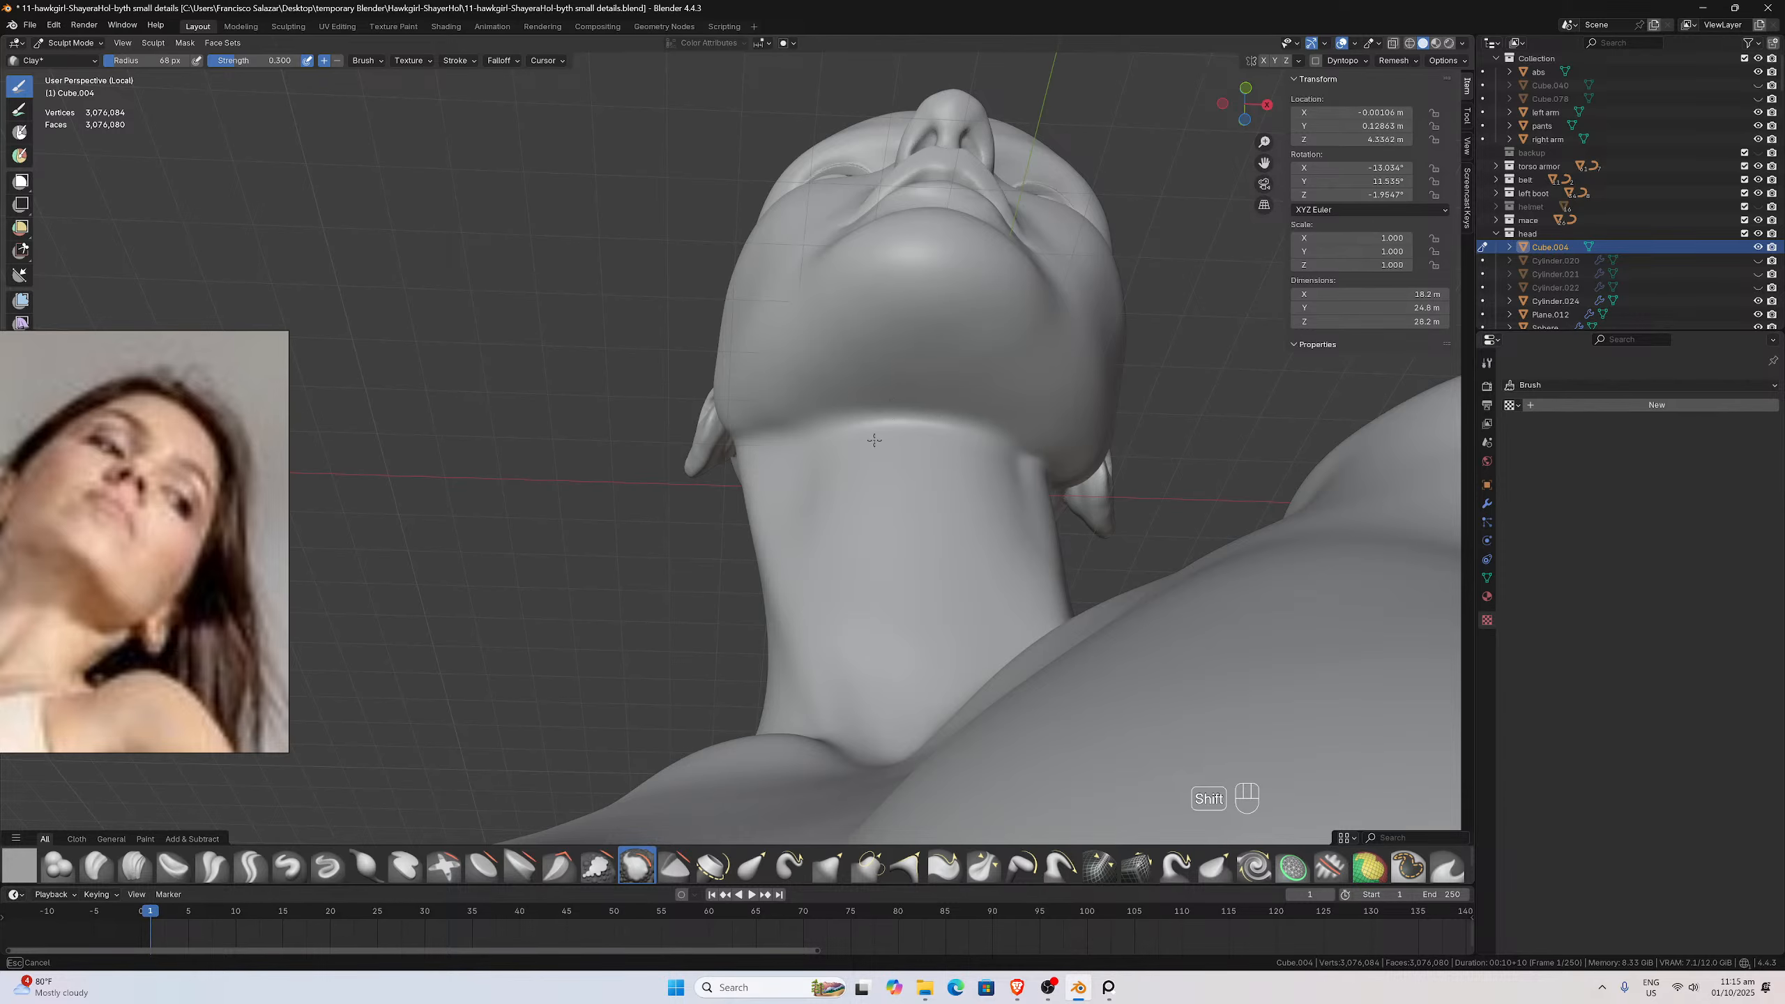
left_click_drag(874, 440, 859, 449, "shift")
Blend the neck muscle into the jaw just below the right earlobe and along the start of the jaw seam
mouse_move(857, 450)
middle_mouse_down()
mouse_move(945, 468)
mouse_move(867, 448)
mouse_move(974, 415)
mouse_move(993, 444)
middle_mouse_up()
scroll(866, 448, "down", 1)
scroll(867, 448, "up", 1)
scroll(861, 421, "up", 2)
middle_click_drag(730, 417, 658, 373)
scroll(683, 384, "up", 3)
scroll(667, 378, "down", 1)
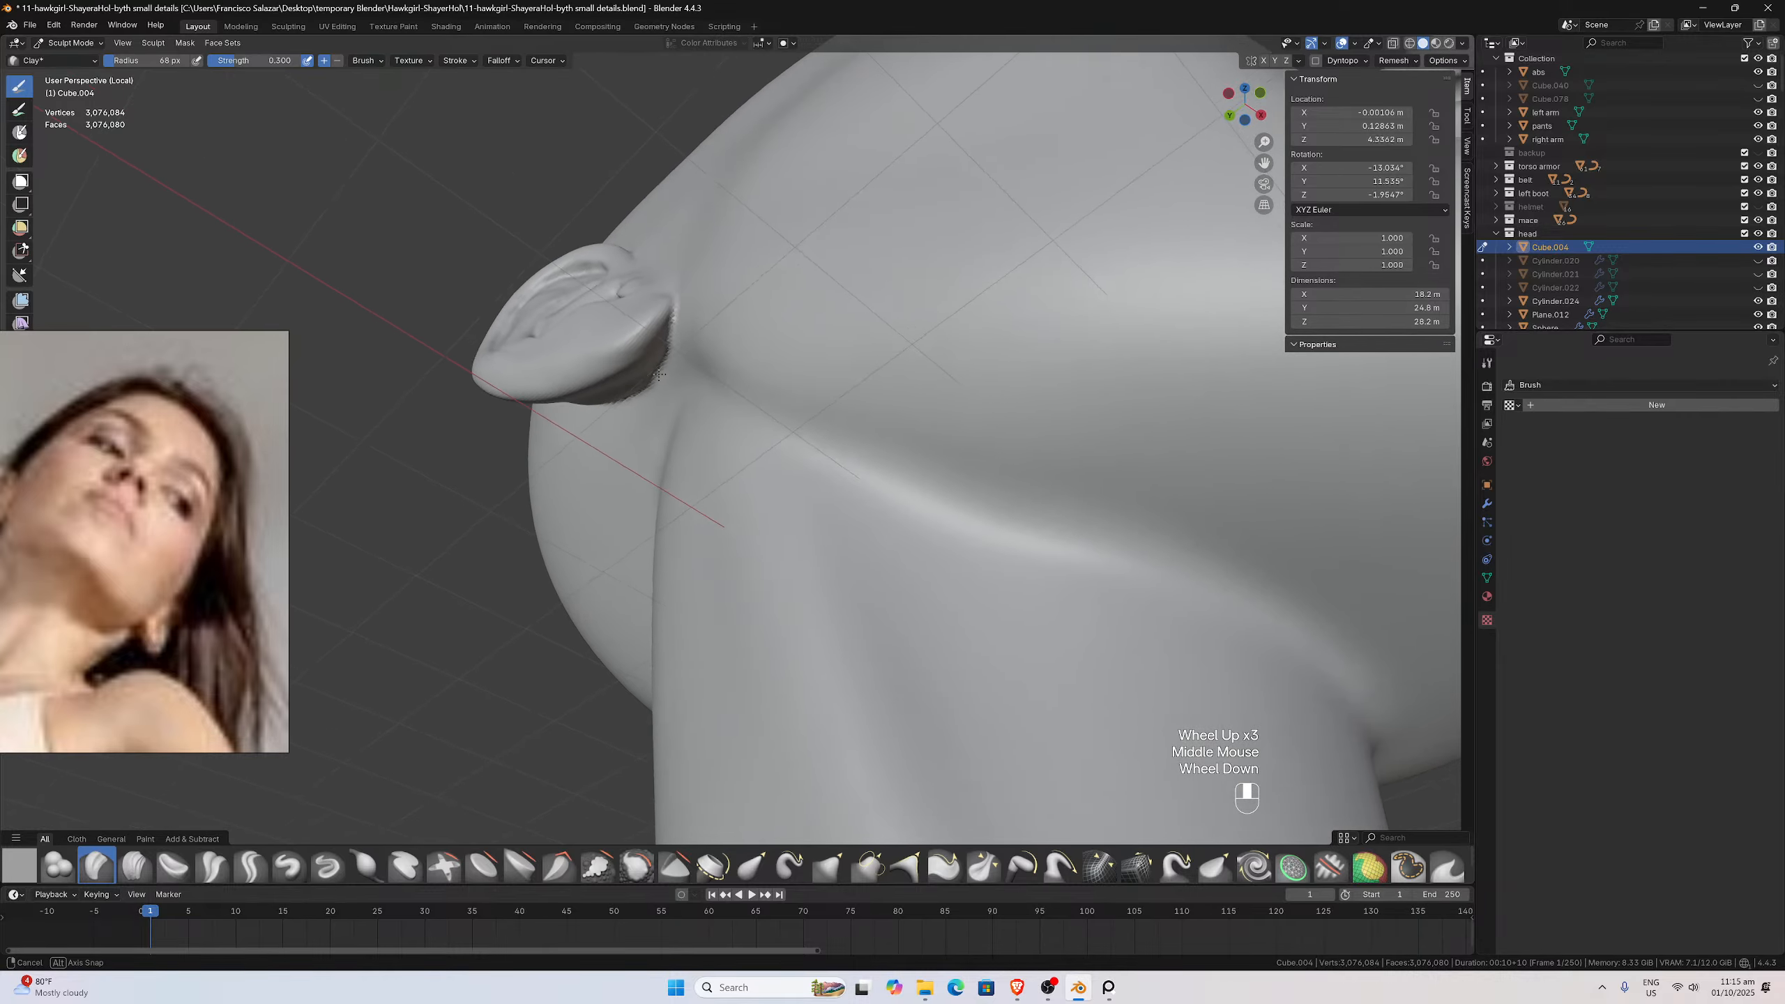
left_click_drag(660, 380, 679, 418, "shift")
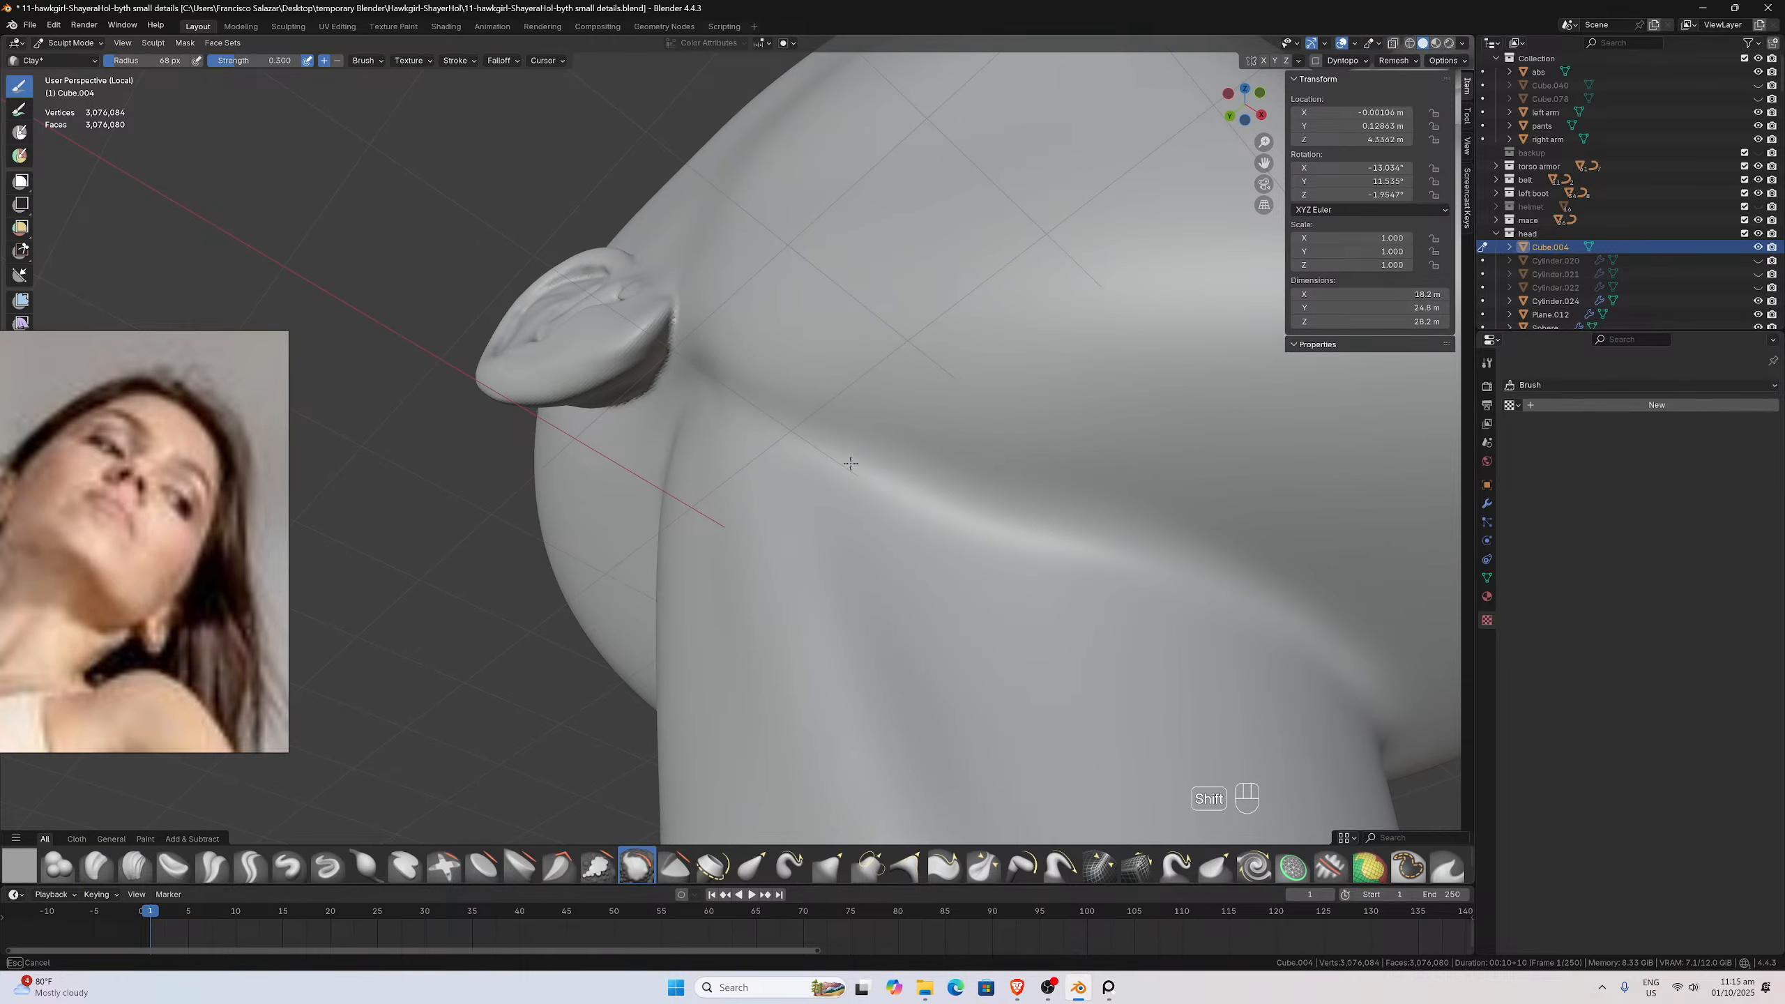
Smooth the neck seam in the shaded area under the jaw, close up
scroll(844, 458, "down", 2)
mouse_move(1068, 518)
middle_mouse_down()
mouse_move(891, 553)
mouse_move(920, 458)
middle_mouse_up()
scroll(890, 553, "up", 2)
scroll(952, 391, "down", 1)
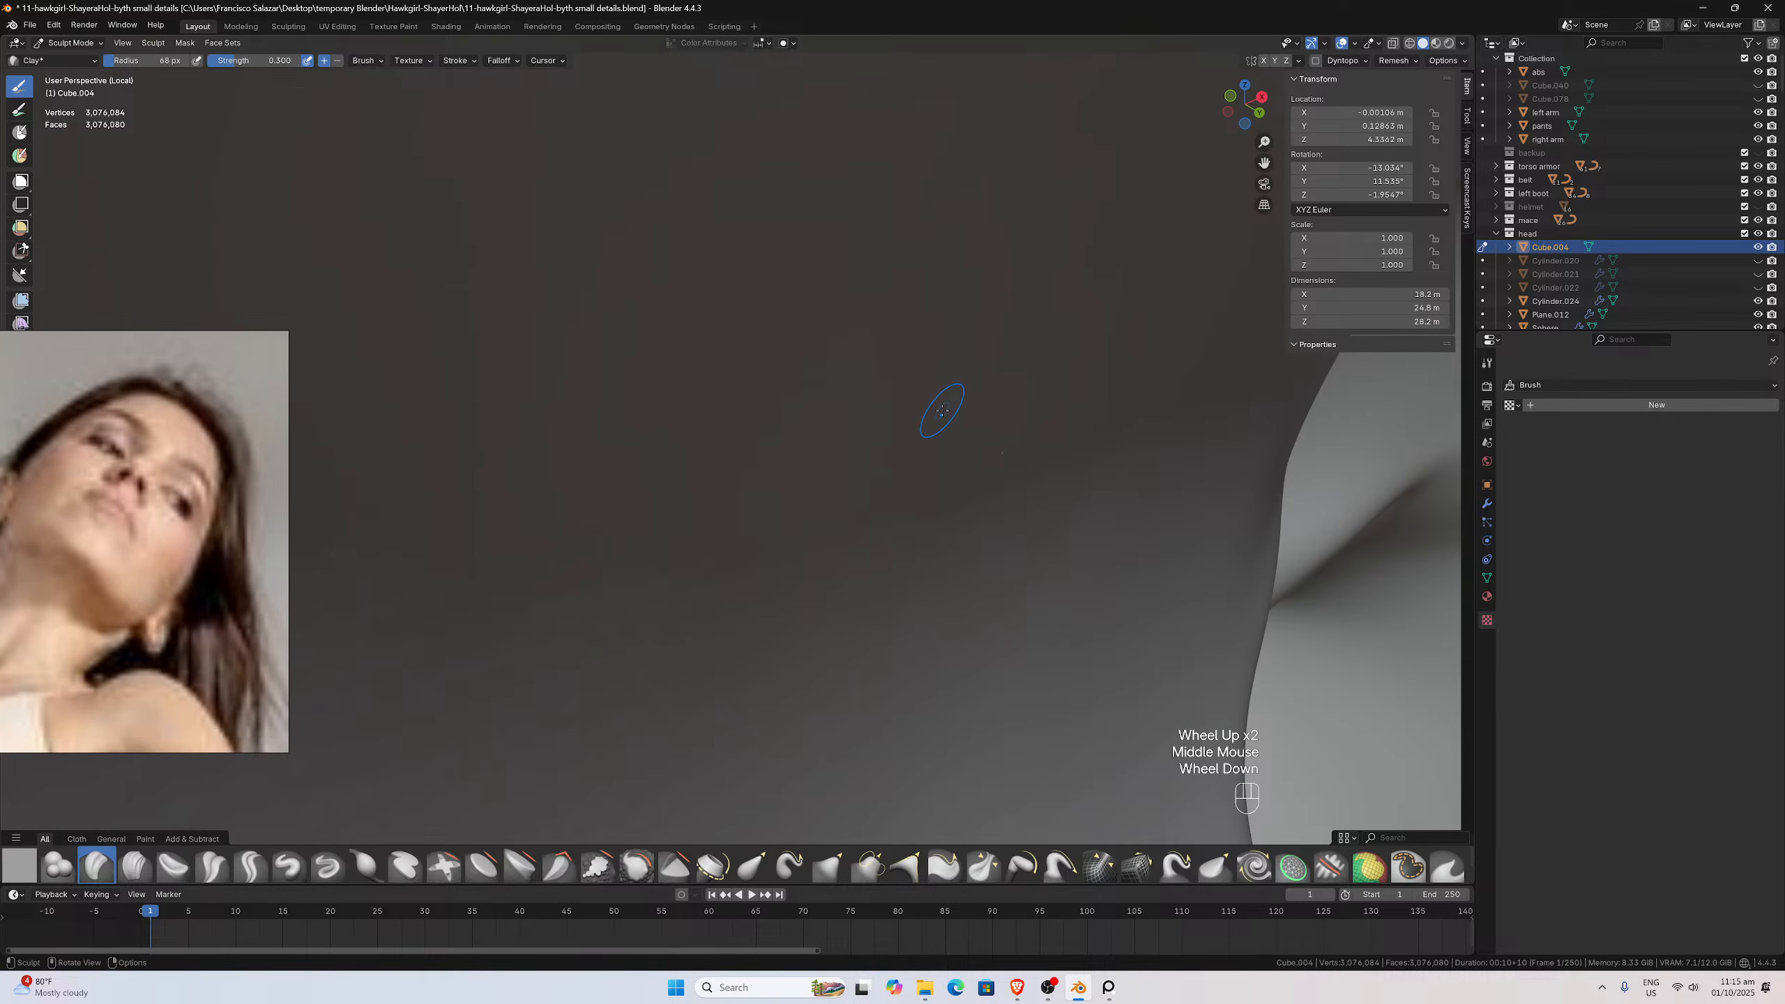
scroll(941, 409, "up", 1)
left_click_drag(943, 405, 776, 422, "shift")
Smooth the curved seam between the left jaw and the neck up to the area below the left ear
middle_click_drag(1004, 391, 944, 392)
middle_click_drag(815, 428, 562, 387)
mouse_move(549, 363)
left_mouse_down("shift")
mouse_move(475, 390)
mouse_move(577, 369)
left_mouse_up("shift")
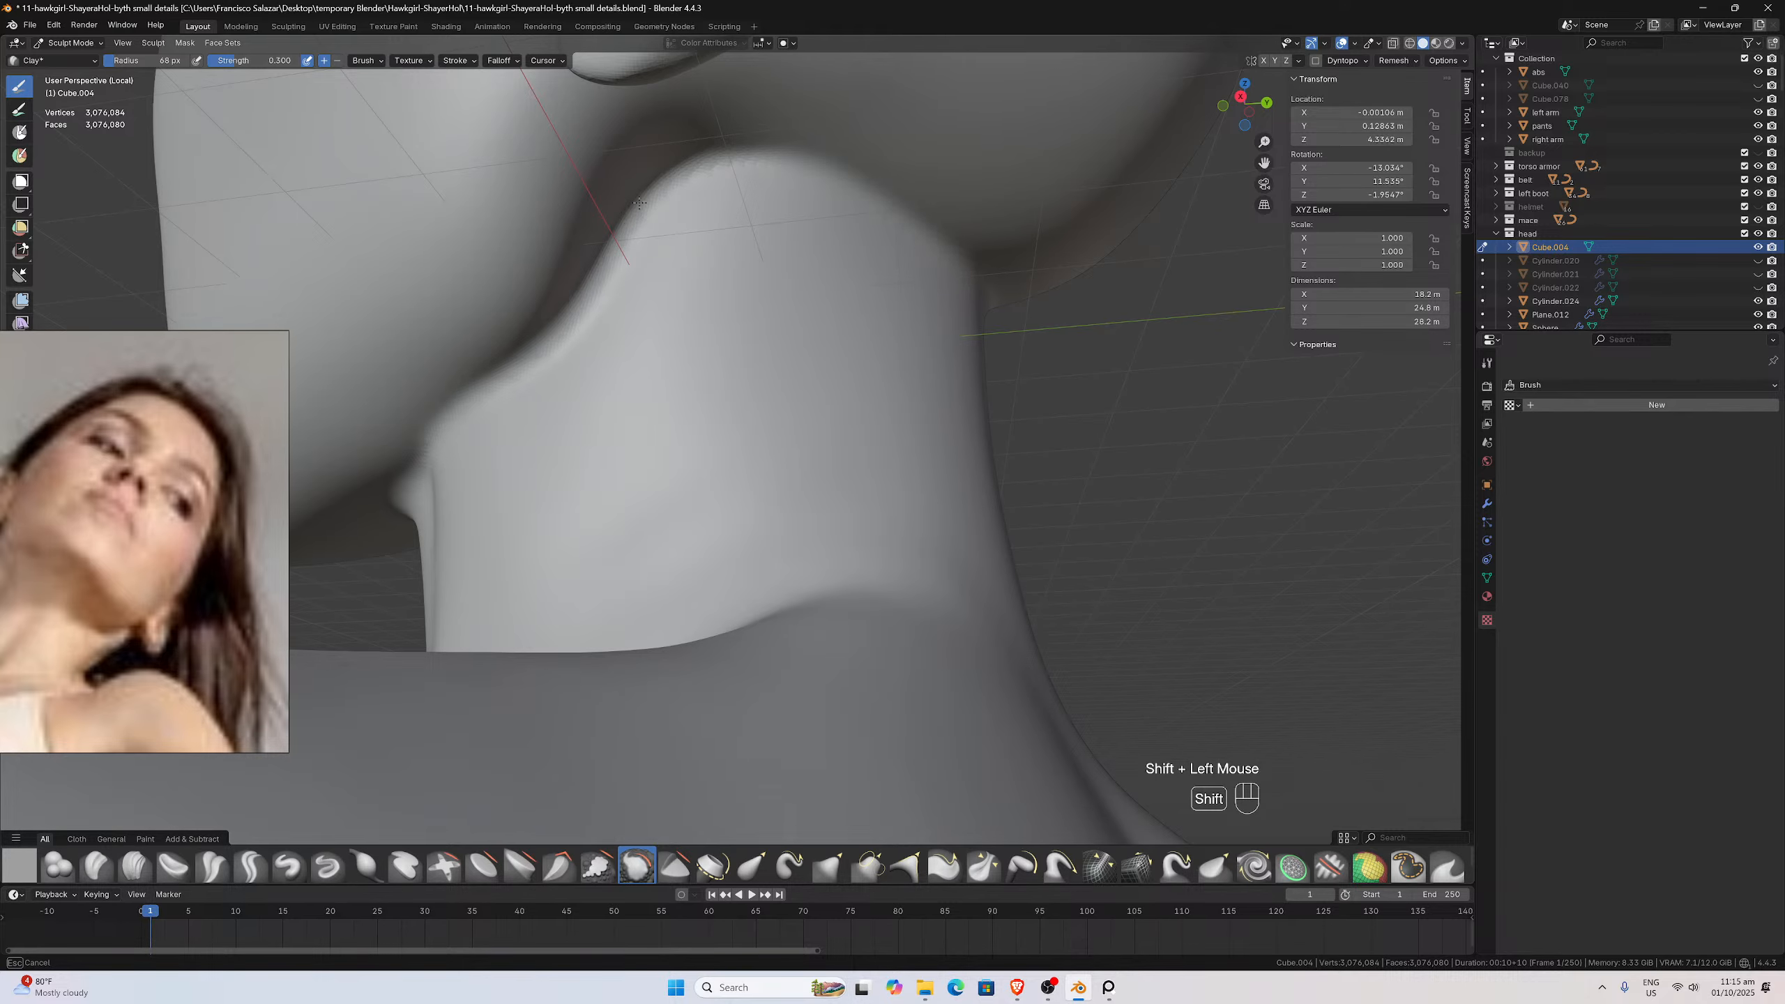
left_click_drag(639, 203, 682, 204, "shift")
scroll(913, 267, "down", 3)
mouse_move(914, 267)
middle_mouse_down()
mouse_move(692, 339)
mouse_move(731, 334)
mouse_move(534, 362)
middle_mouse_up()
scroll(745, 331, "up", 3)
scroll(520, 364, "up", 2)
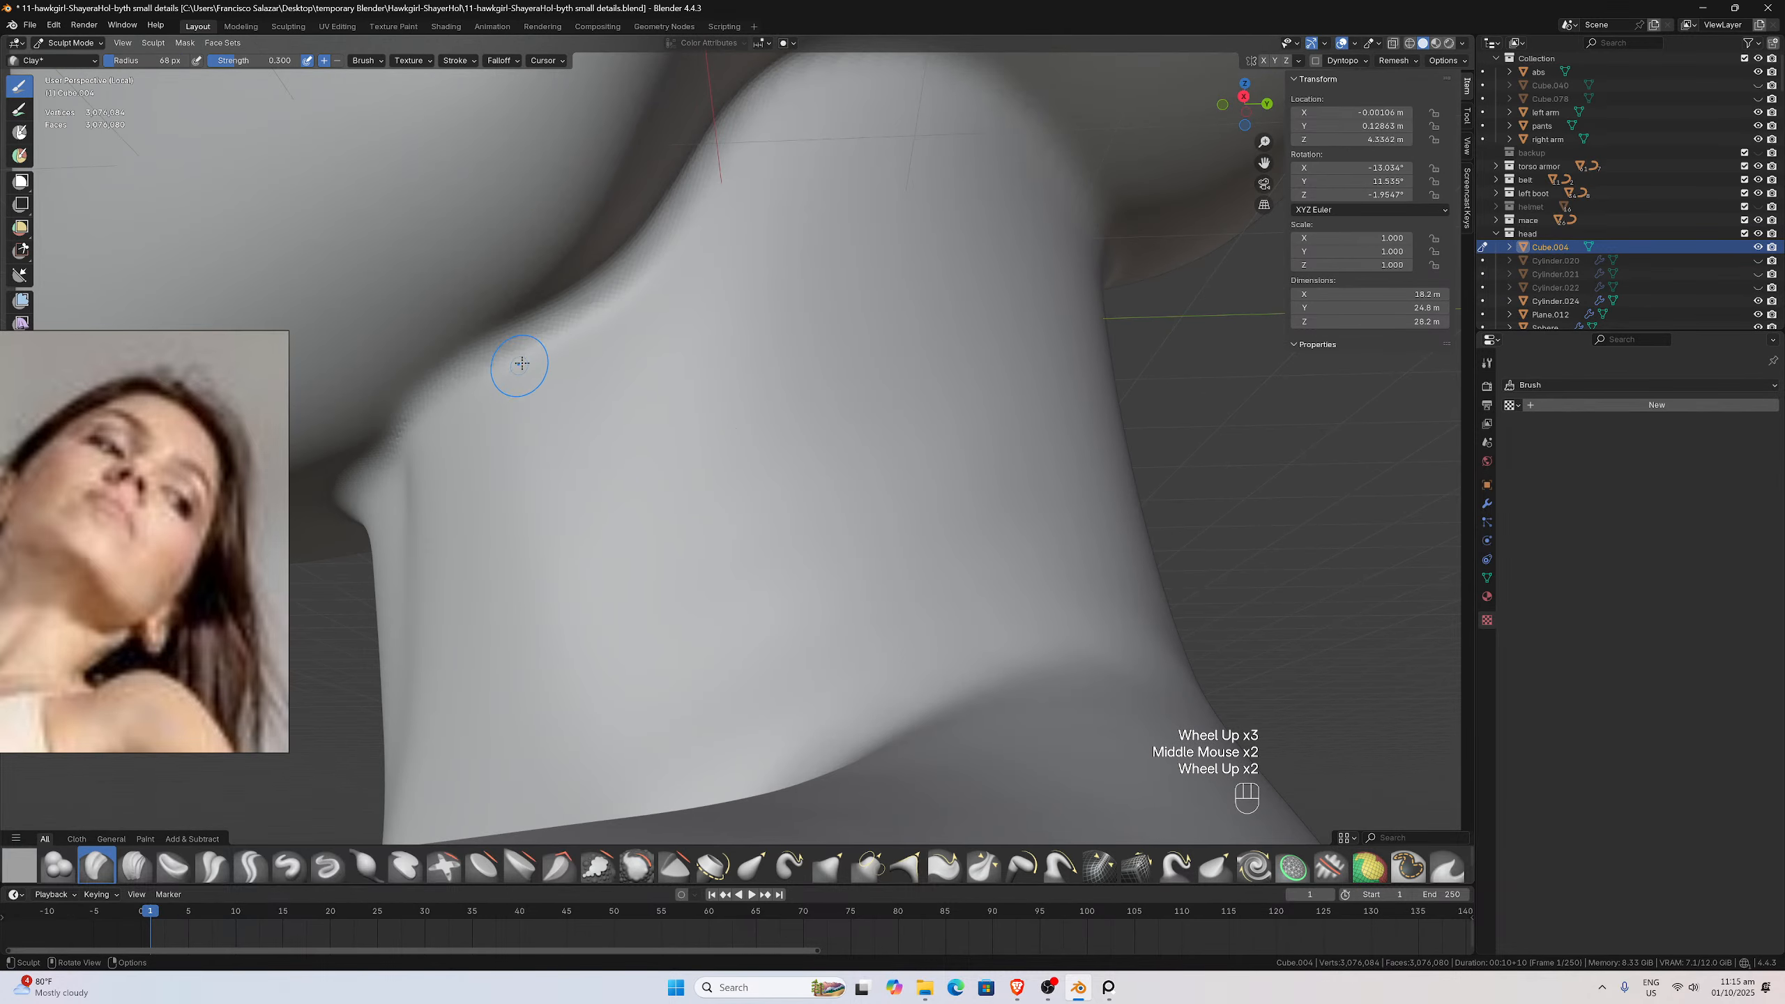
Build up the crease where the neck meets the jaw and the underside of the chin with Clay brush strokes
scroll(534, 380, "down", 1)
mouse_move(501, 428)
left_mouse_down()
mouse_move(508, 400)
mouse_move(564, 384)
mouse_move(672, 303)
mouse_move(714, 229)
mouse_move(808, 144)
mouse_move(906, 163)
mouse_move(986, 215)
left_mouse_up()
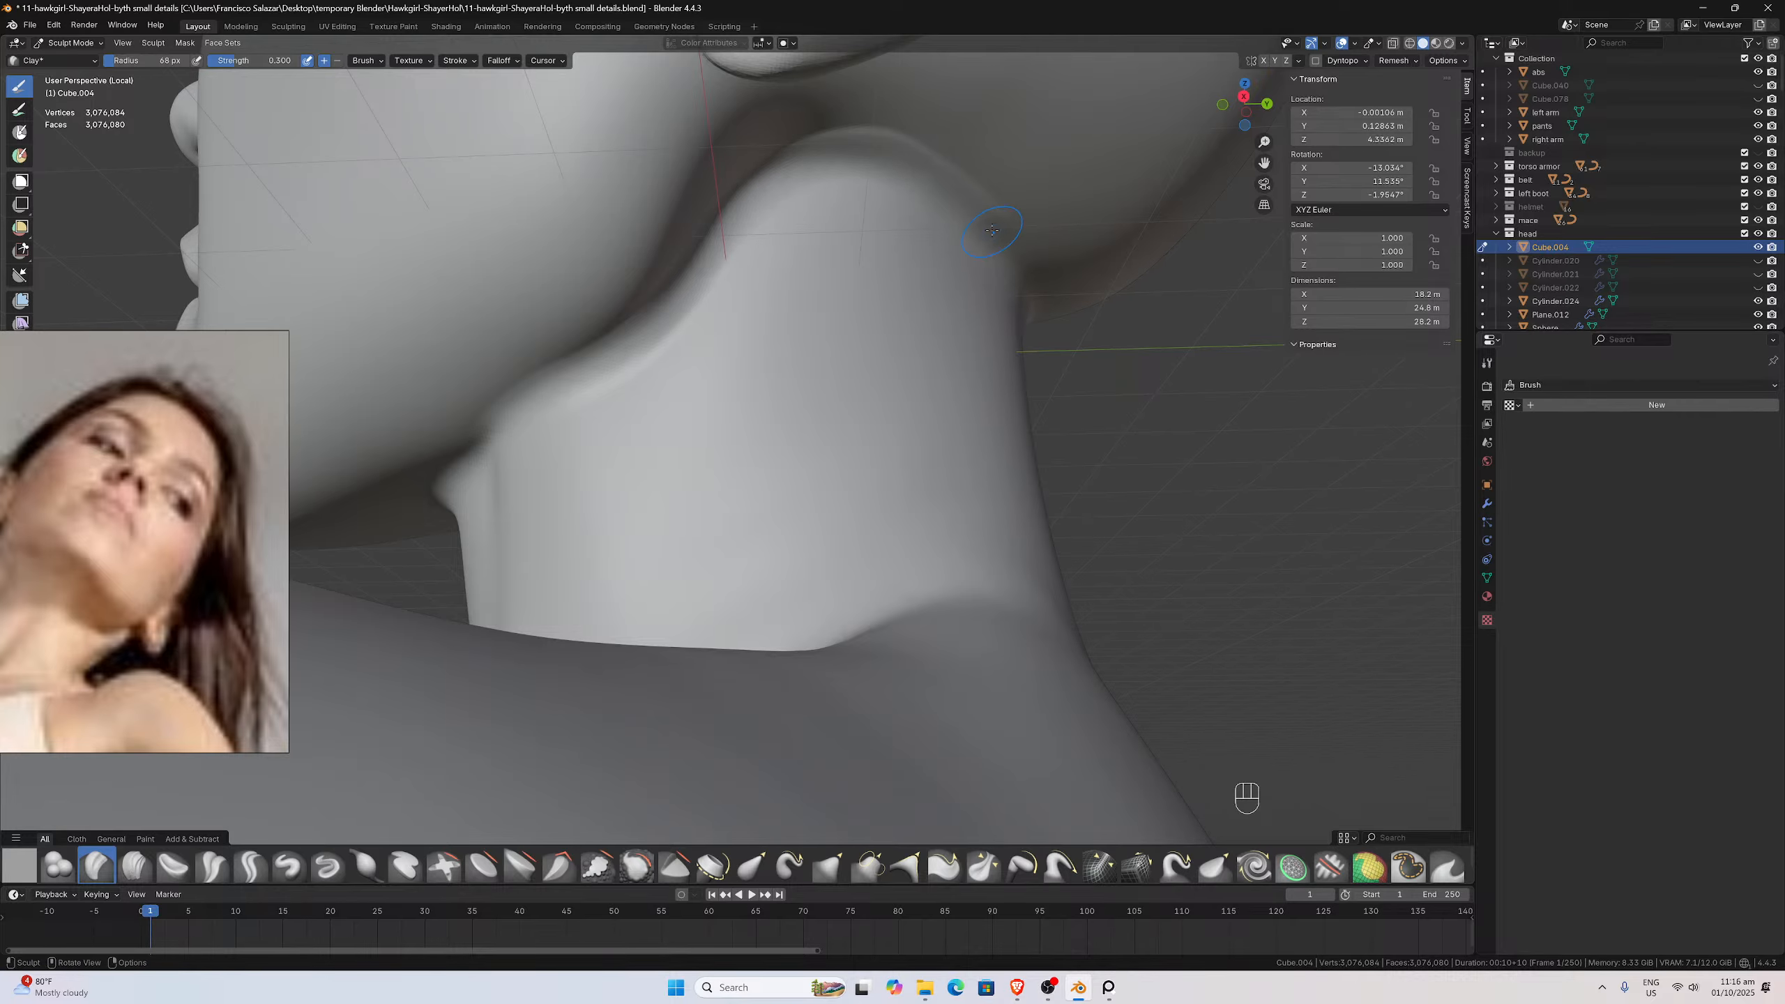
mouse_move(985, 214)
middle_mouse_down()
mouse_move(944, 216)
mouse_move(1002, 218)
middle_mouse_up()
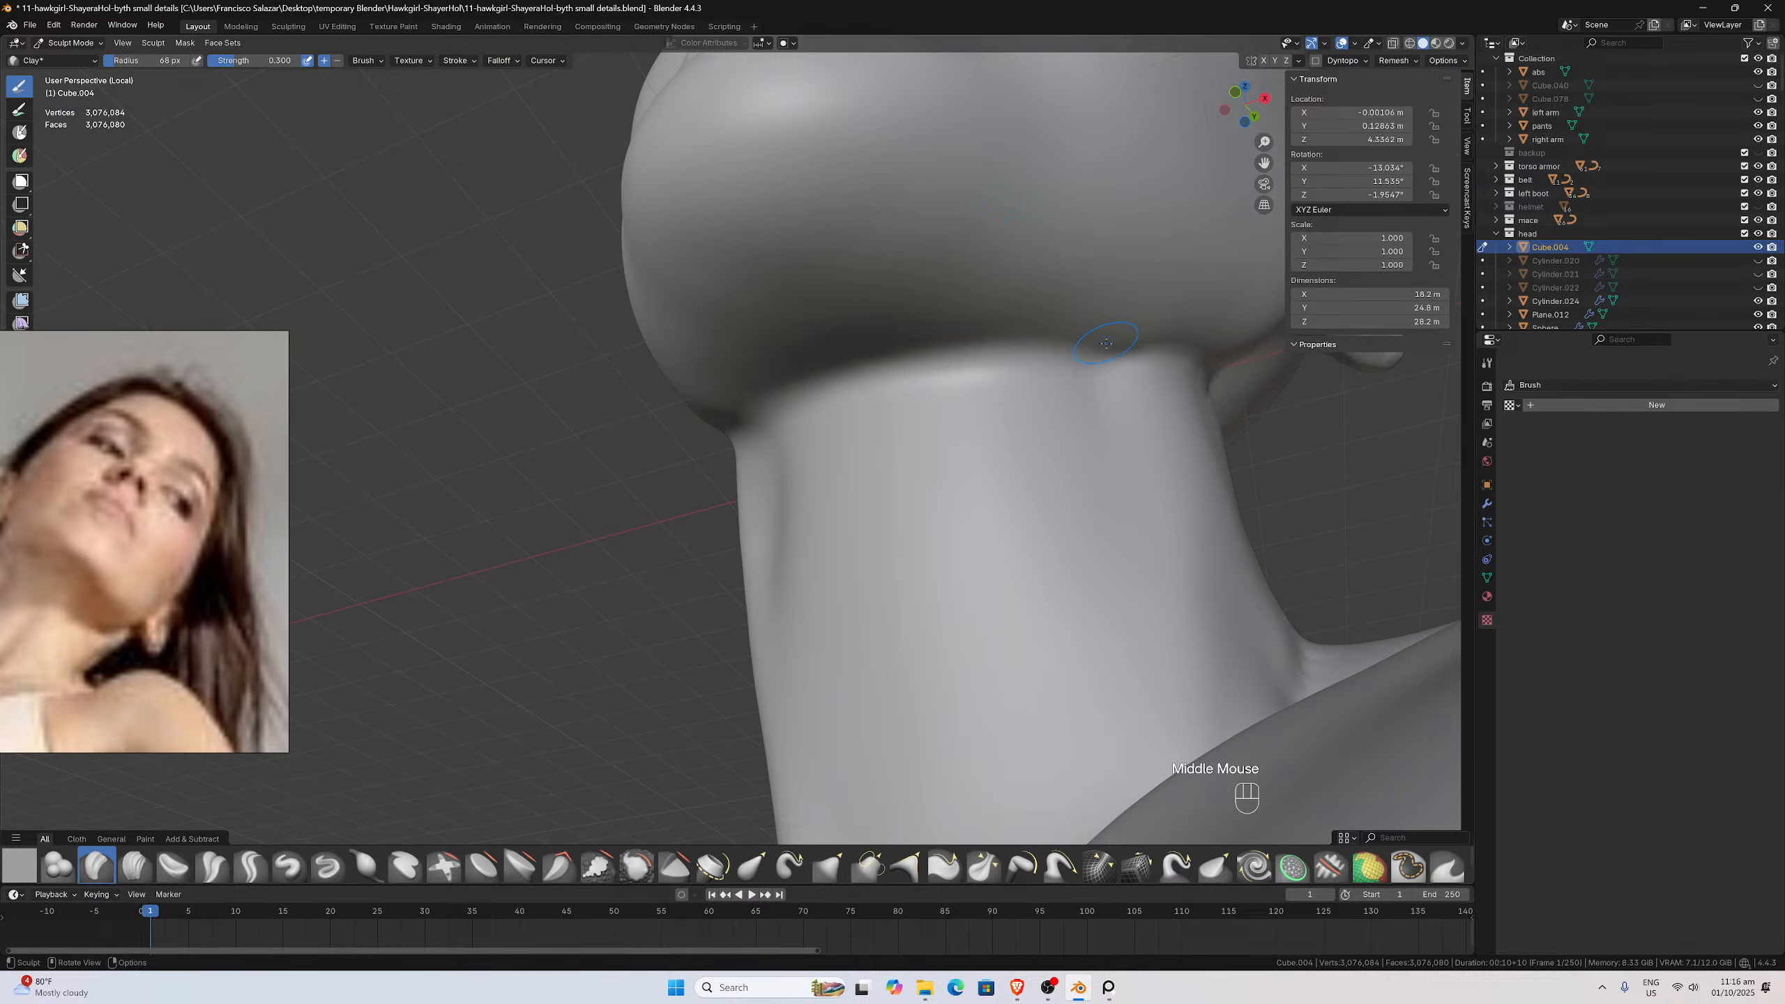
mouse_move(1121, 366)
left_mouse_down()
mouse_move(1086, 347)
mouse_move(966, 353)
mouse_move(801, 380)
mouse_move(780, 407)
left_mouse_up()
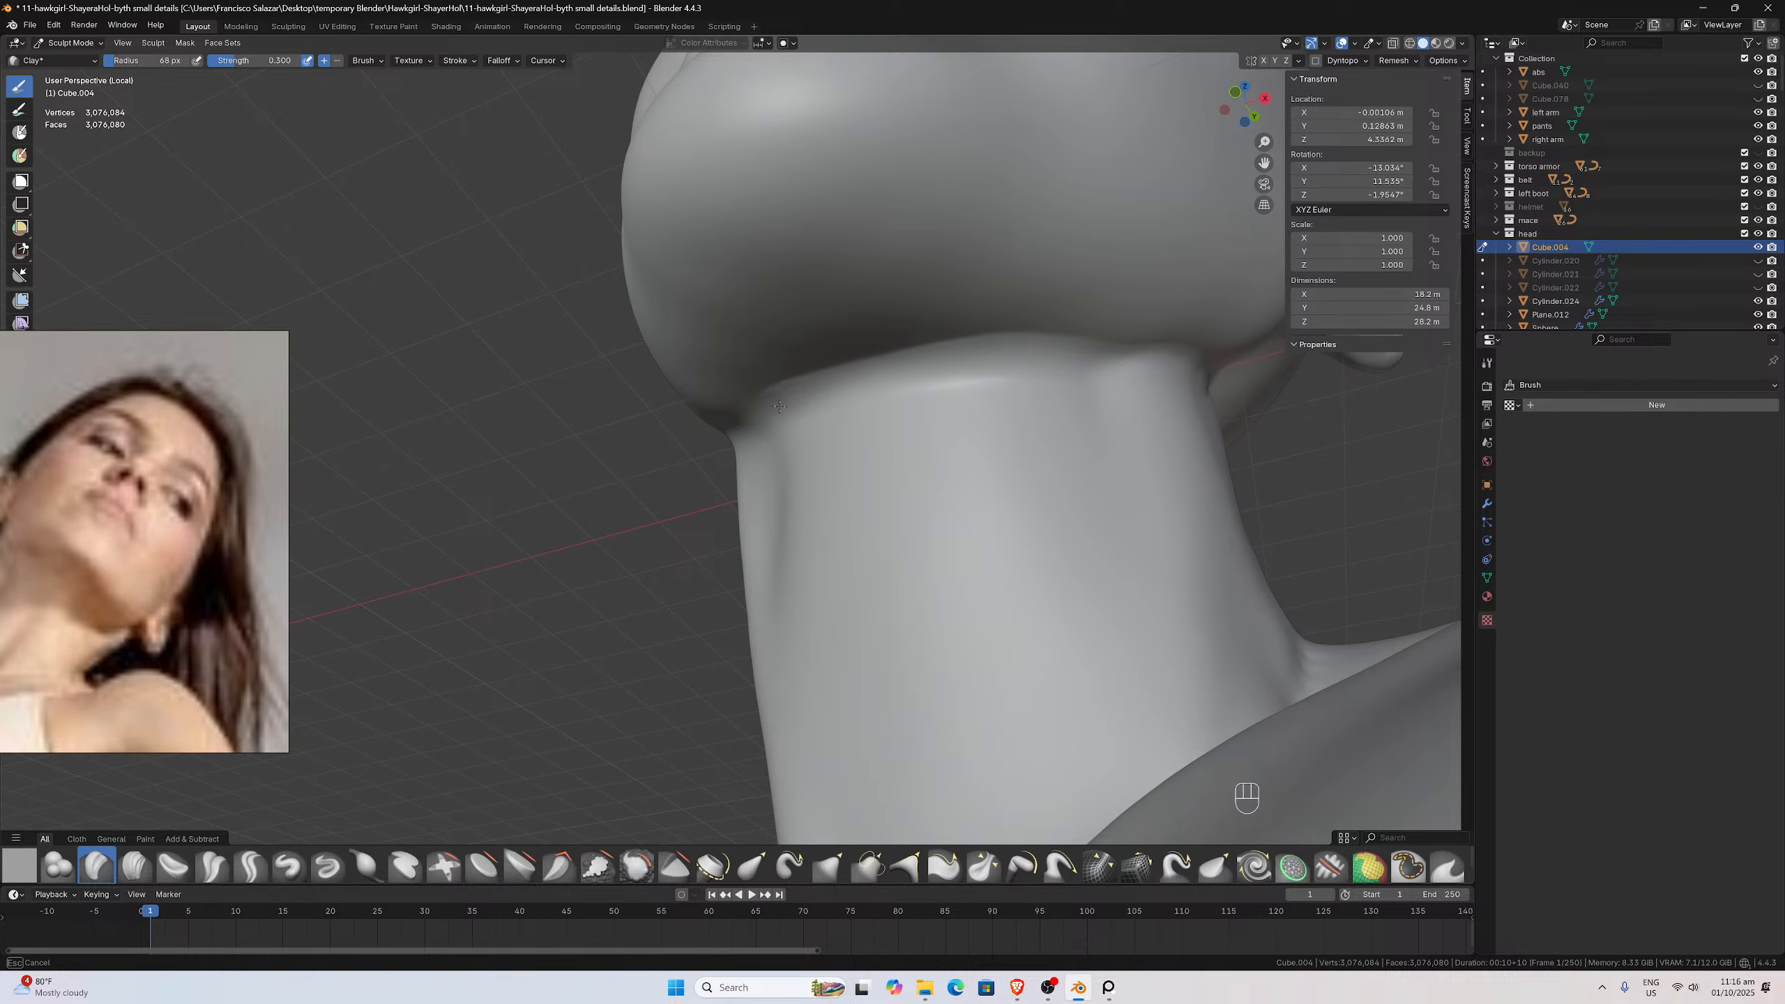
middle_click_drag(779, 407, 914, 493)
mouse_move(913, 493)
left_mouse_down()
mouse_move(942, 501)
mouse_move(920, 484)
left_mouse_up()
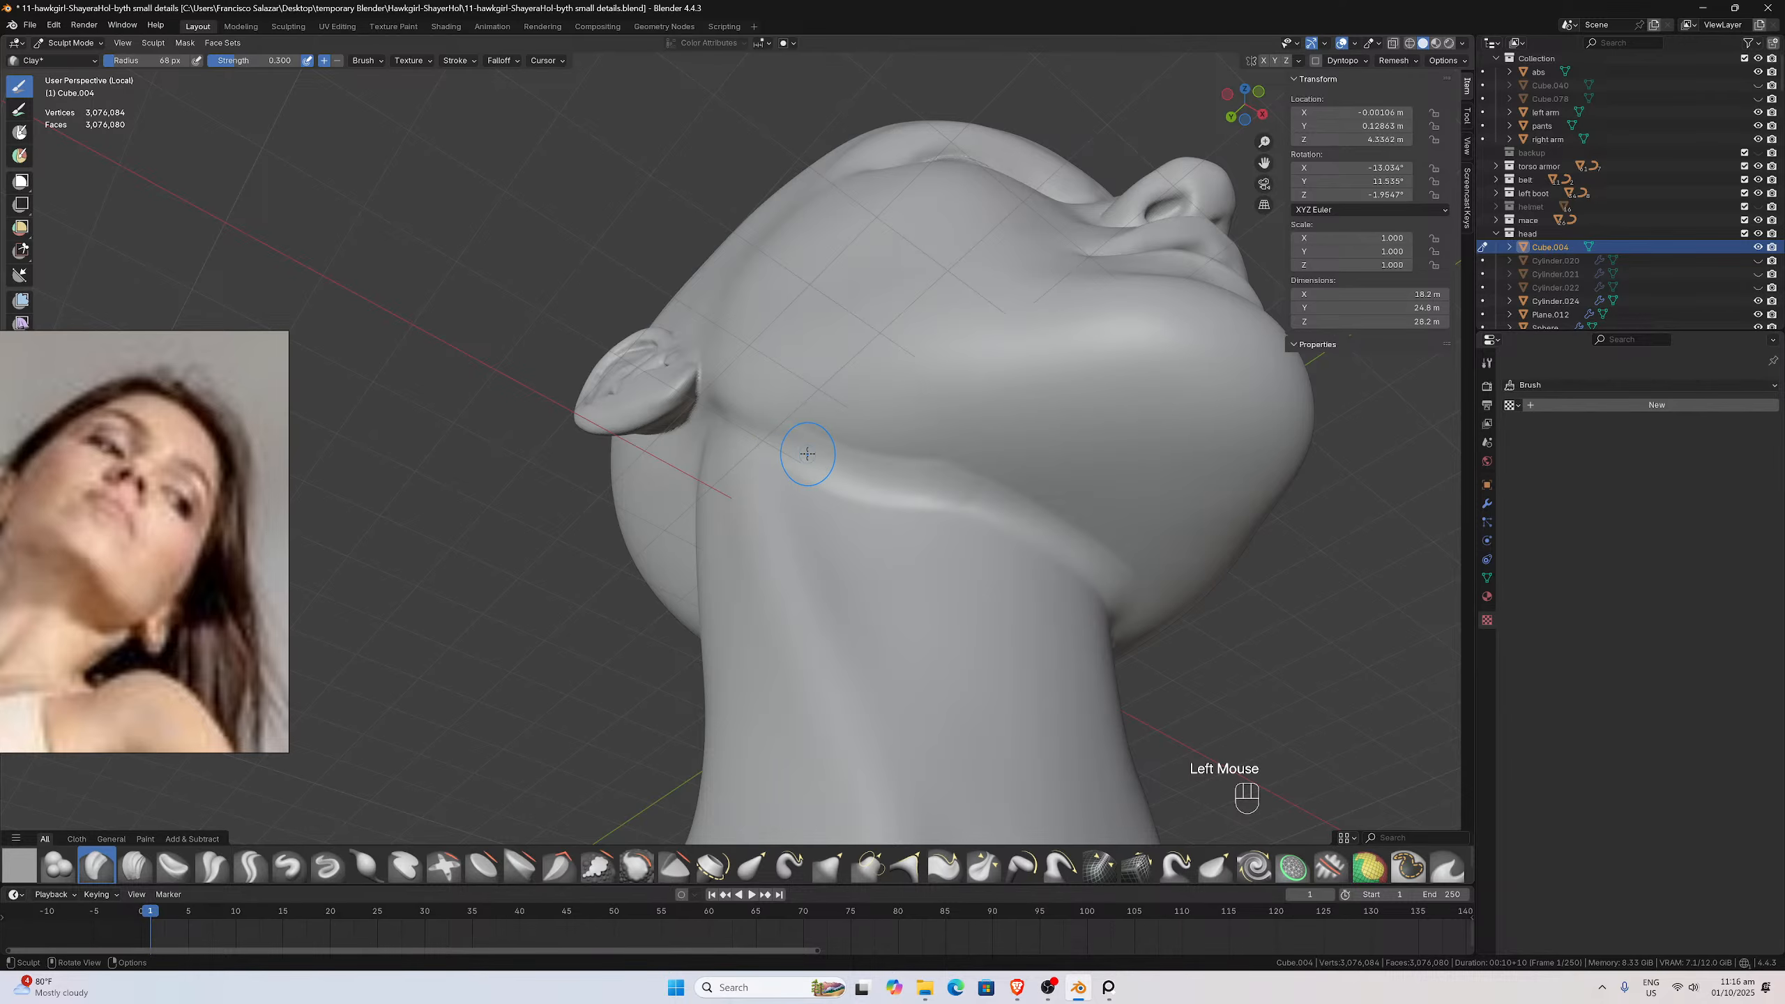
Smooth the crease between the neck and the jaw below the right ear
scroll(825, 453, "up", 2)
middle_click_drag(826, 453, 821, 445, "shift")
scroll(821, 444, "down", 1)
mouse_move(821, 445)
left_mouse_down("shift")
mouse_move(835, 491)
mouse_move(814, 423)
mouse_move(813, 442)
mouse_move(833, 414)
left_mouse_up("shift")
left_click_drag(877, 476, 854, 441, "shift")
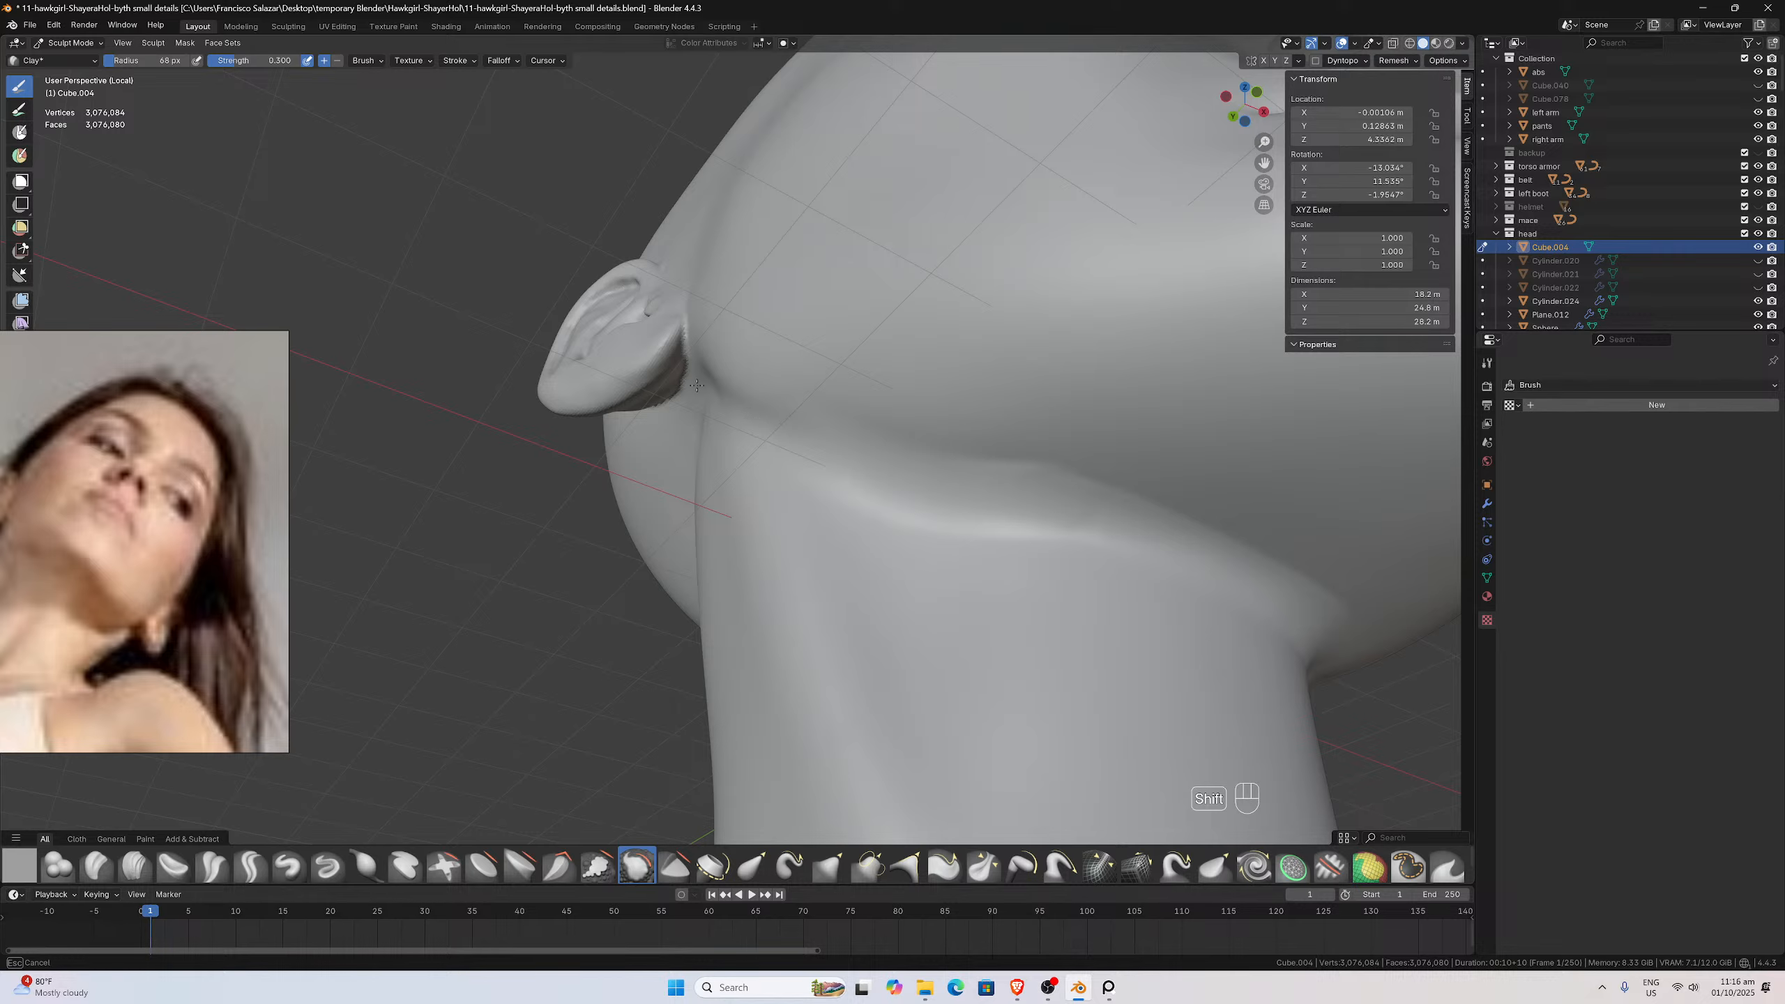
mouse_move(729, 414)
left_mouse_down("shift")
mouse_move(876, 464)
mouse_move(913, 434)
left_mouse_up("shift")
left_click_drag(905, 479, 1016, 436, "shift")
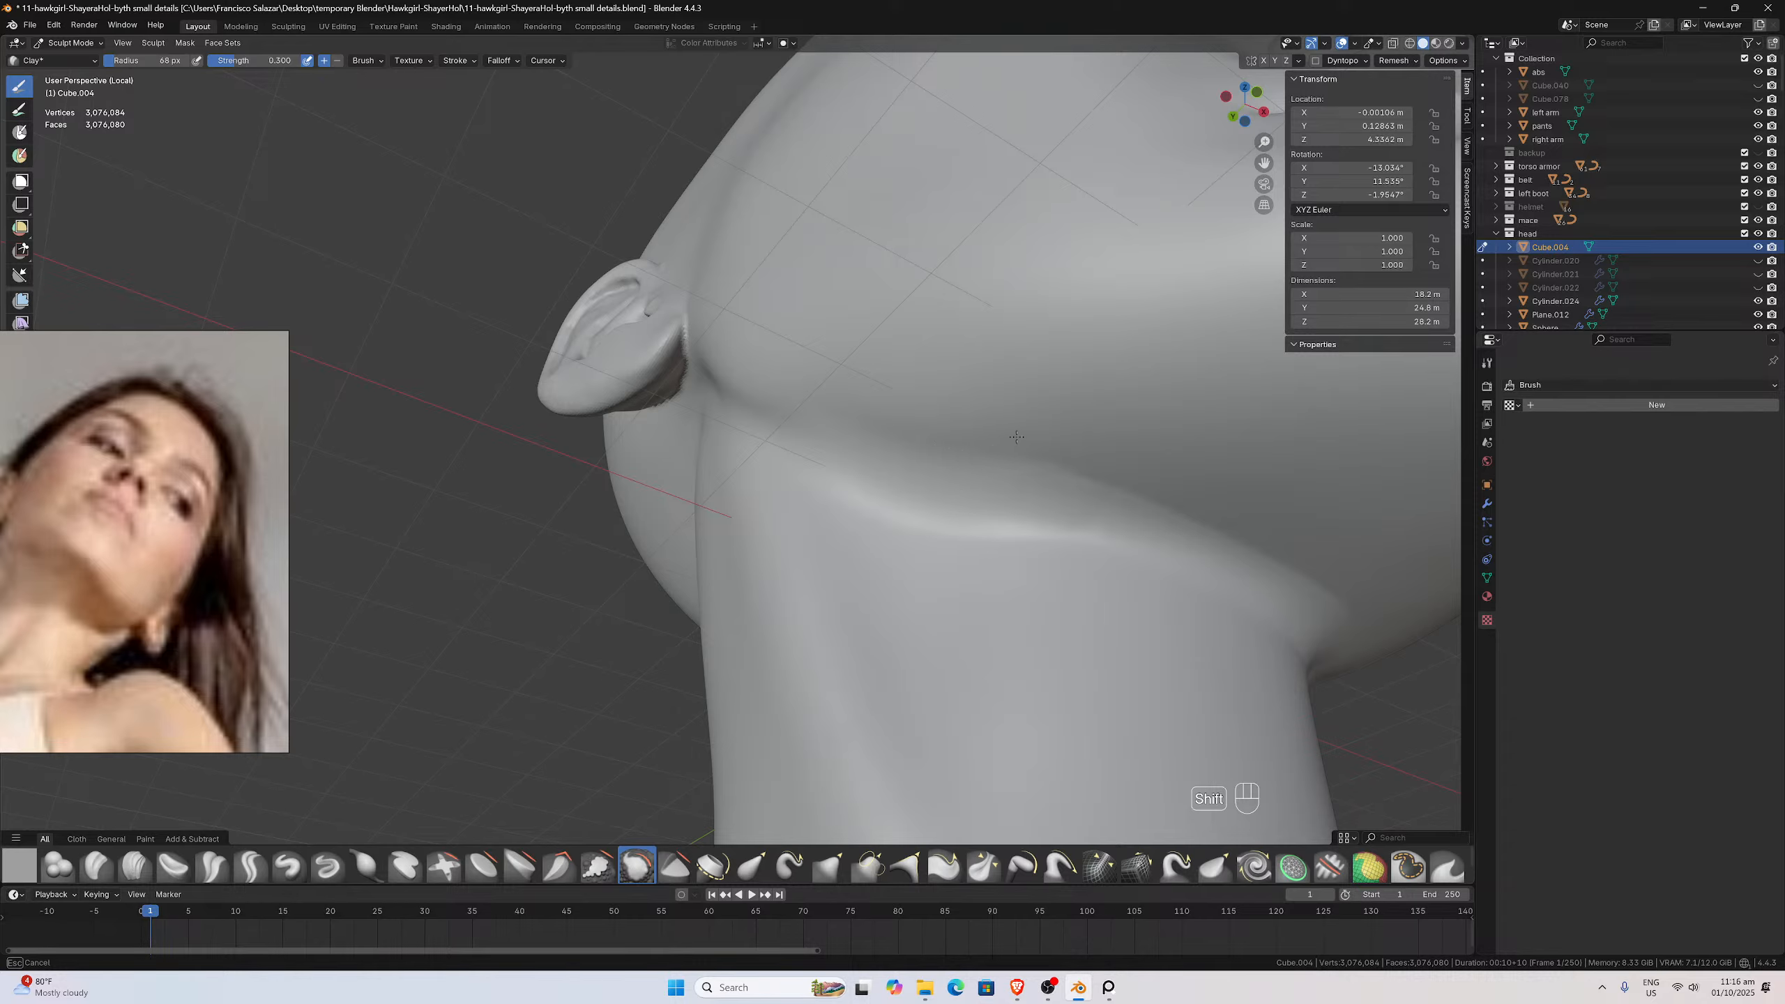
Enlarge the brush radius to 122 px and smooth the underside of the right jaw where it meets the neck
key("f")
left_click(1089, 506)
left_click_drag(1090, 506, 1078, 470, "shift")
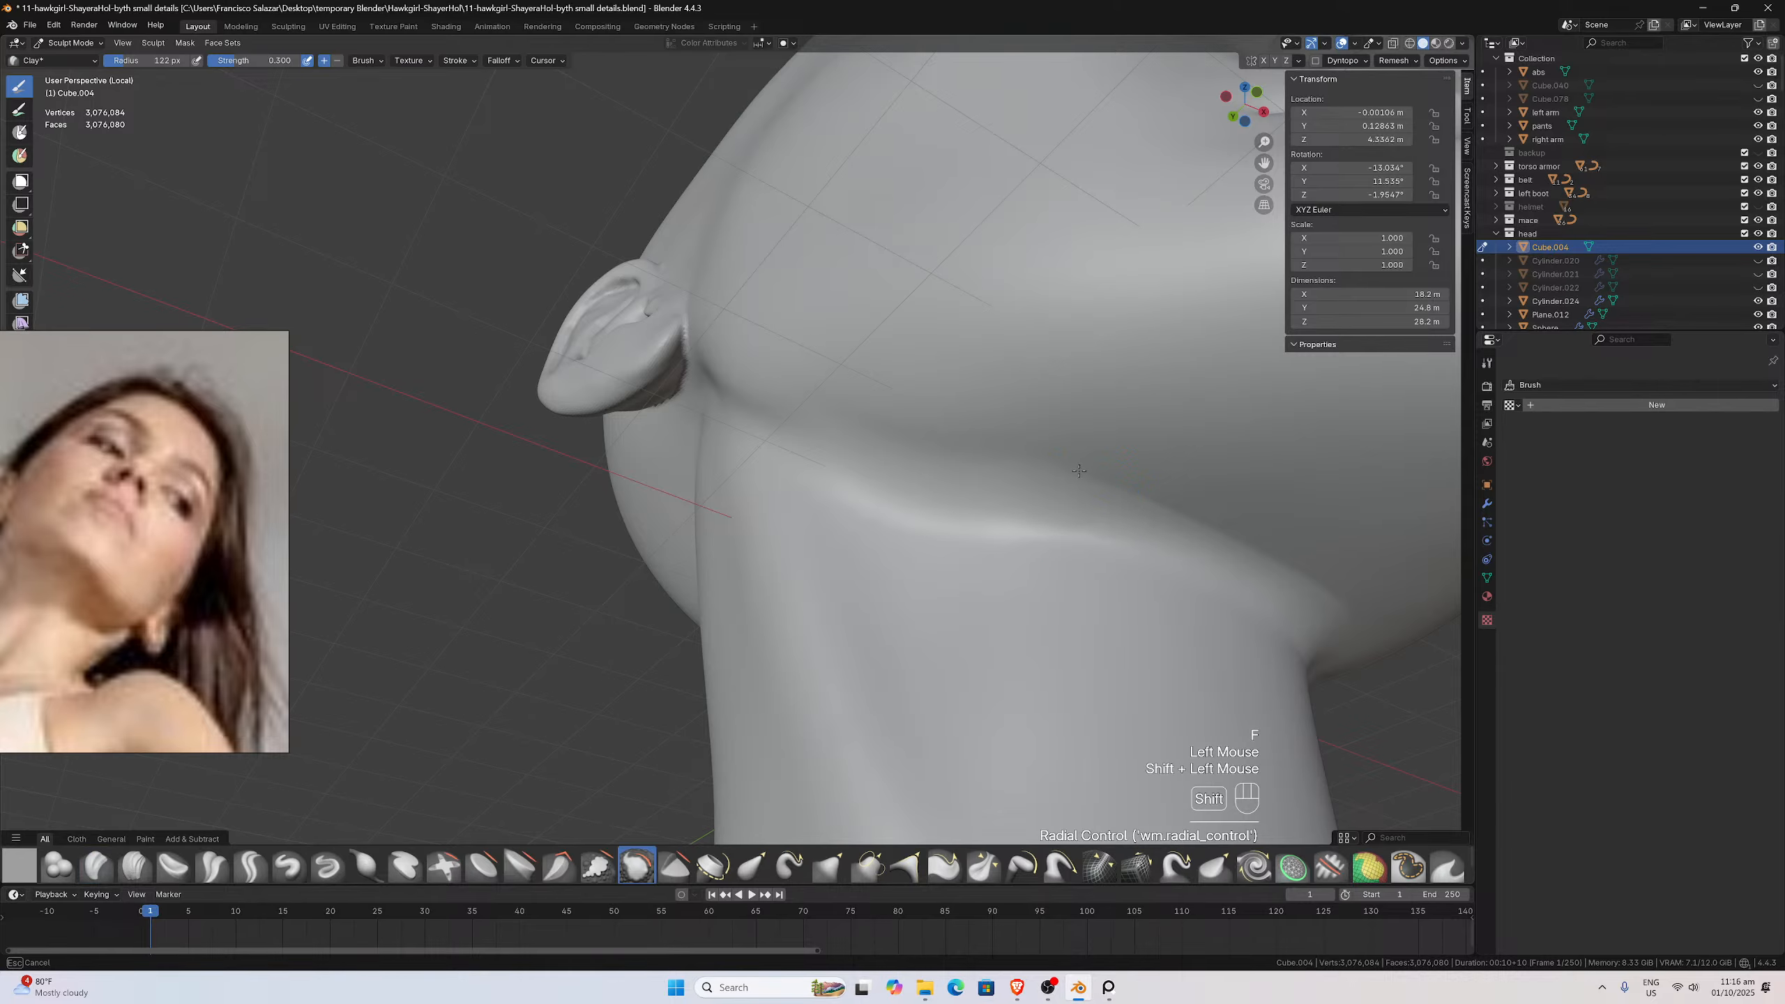
Smooth the transition from the neck to the underside of the chin, and save the file
scroll(1057, 550, "down", 2)
mouse_move(1057, 550)
middle_mouse_down()
mouse_move(869, 435)
mouse_move(908, 399)
middle_mouse_up()
scroll(909, 399, "up", 1)
left_click_drag(942, 351, 956, 338, "shift")
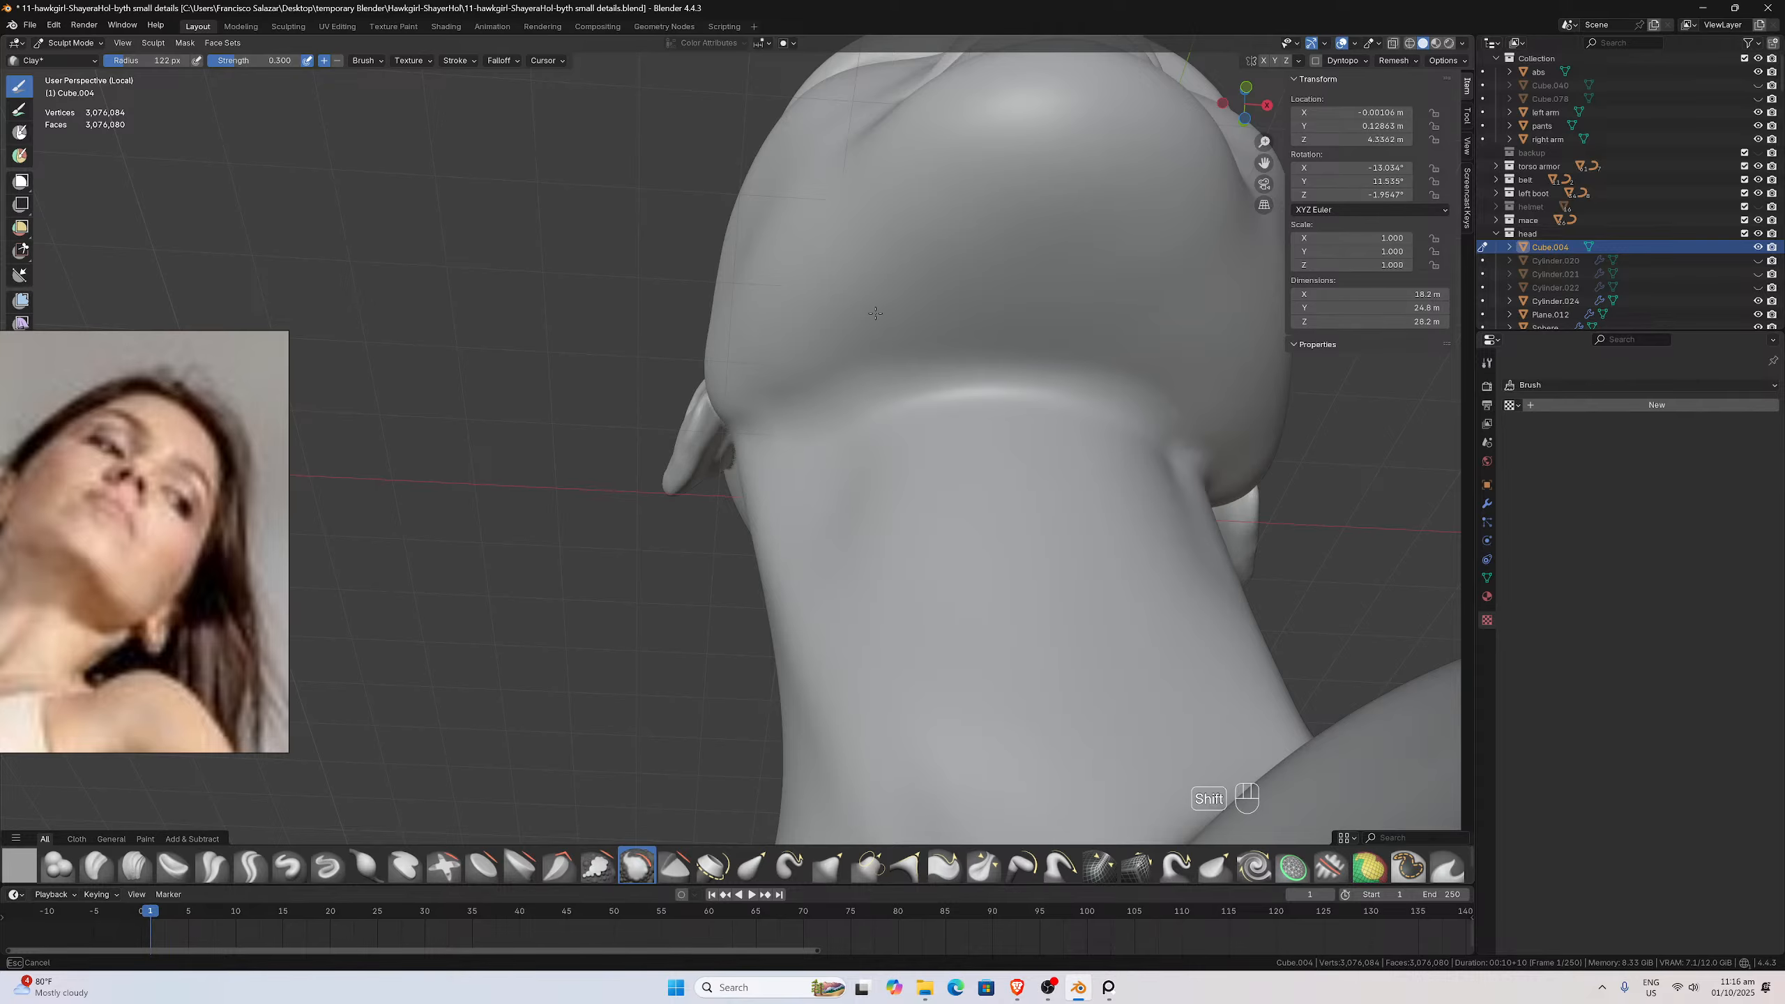
middle_click_drag(1071, 408, 1069, 414)
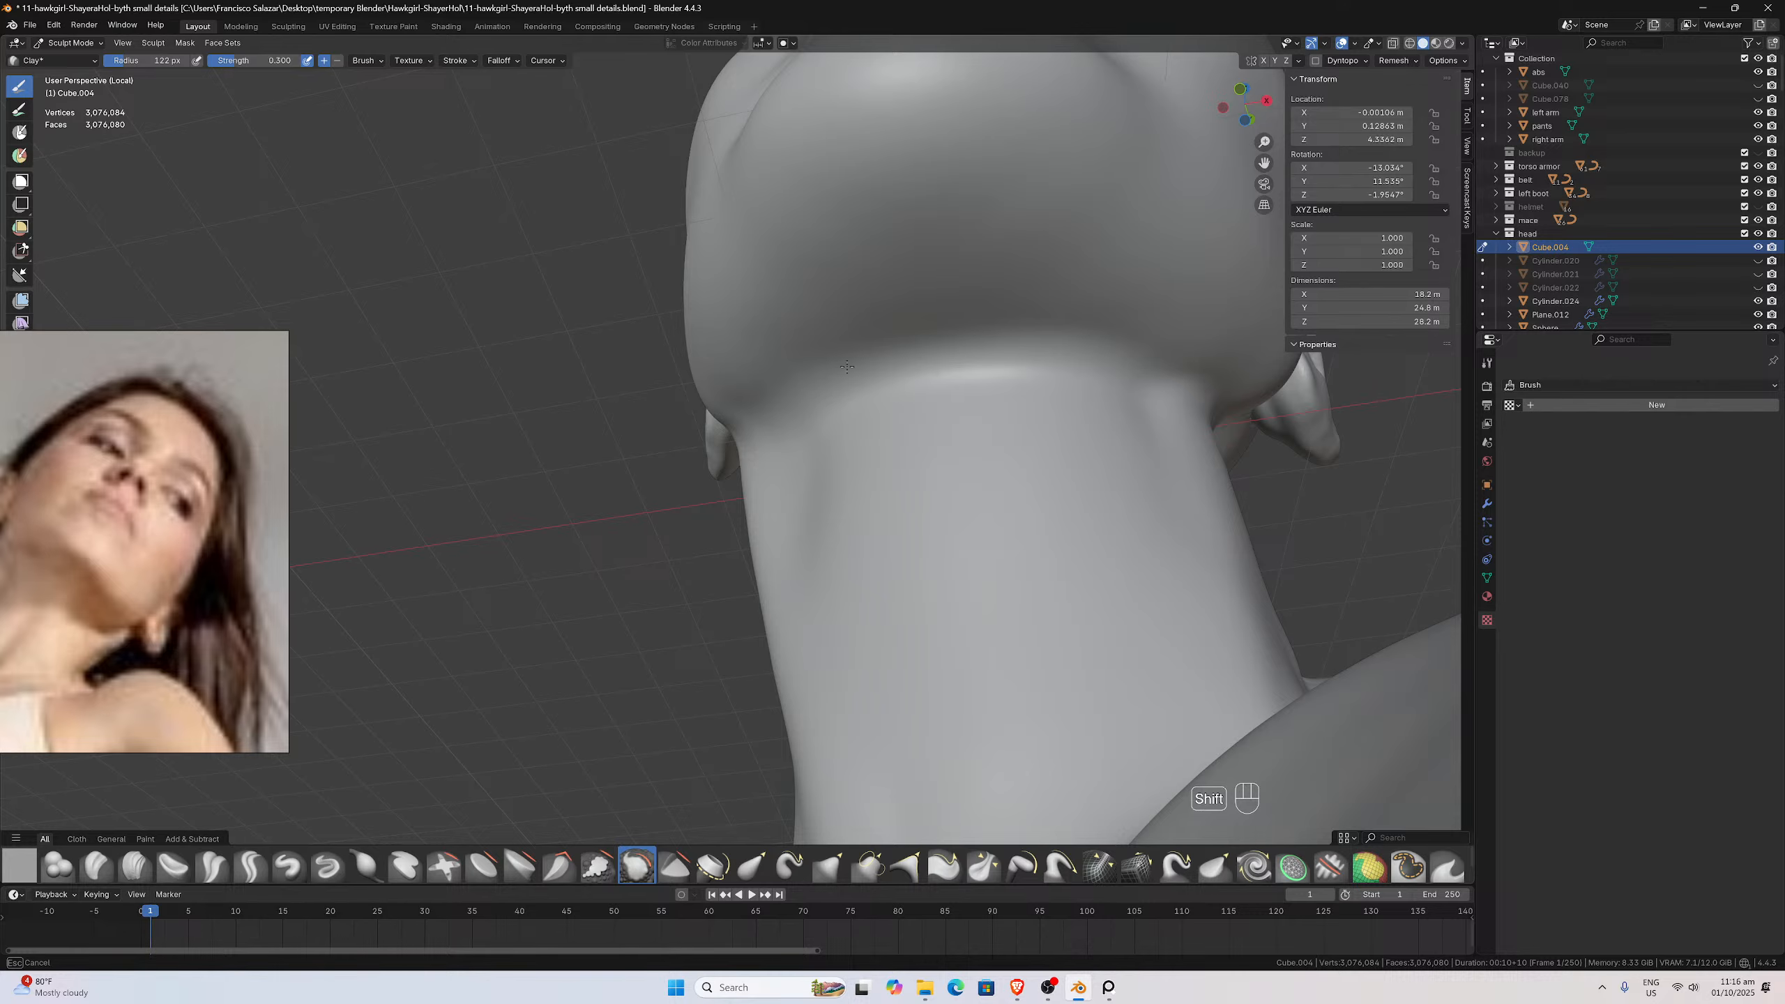
left_click_drag(785, 462, 779, 433, "shift")
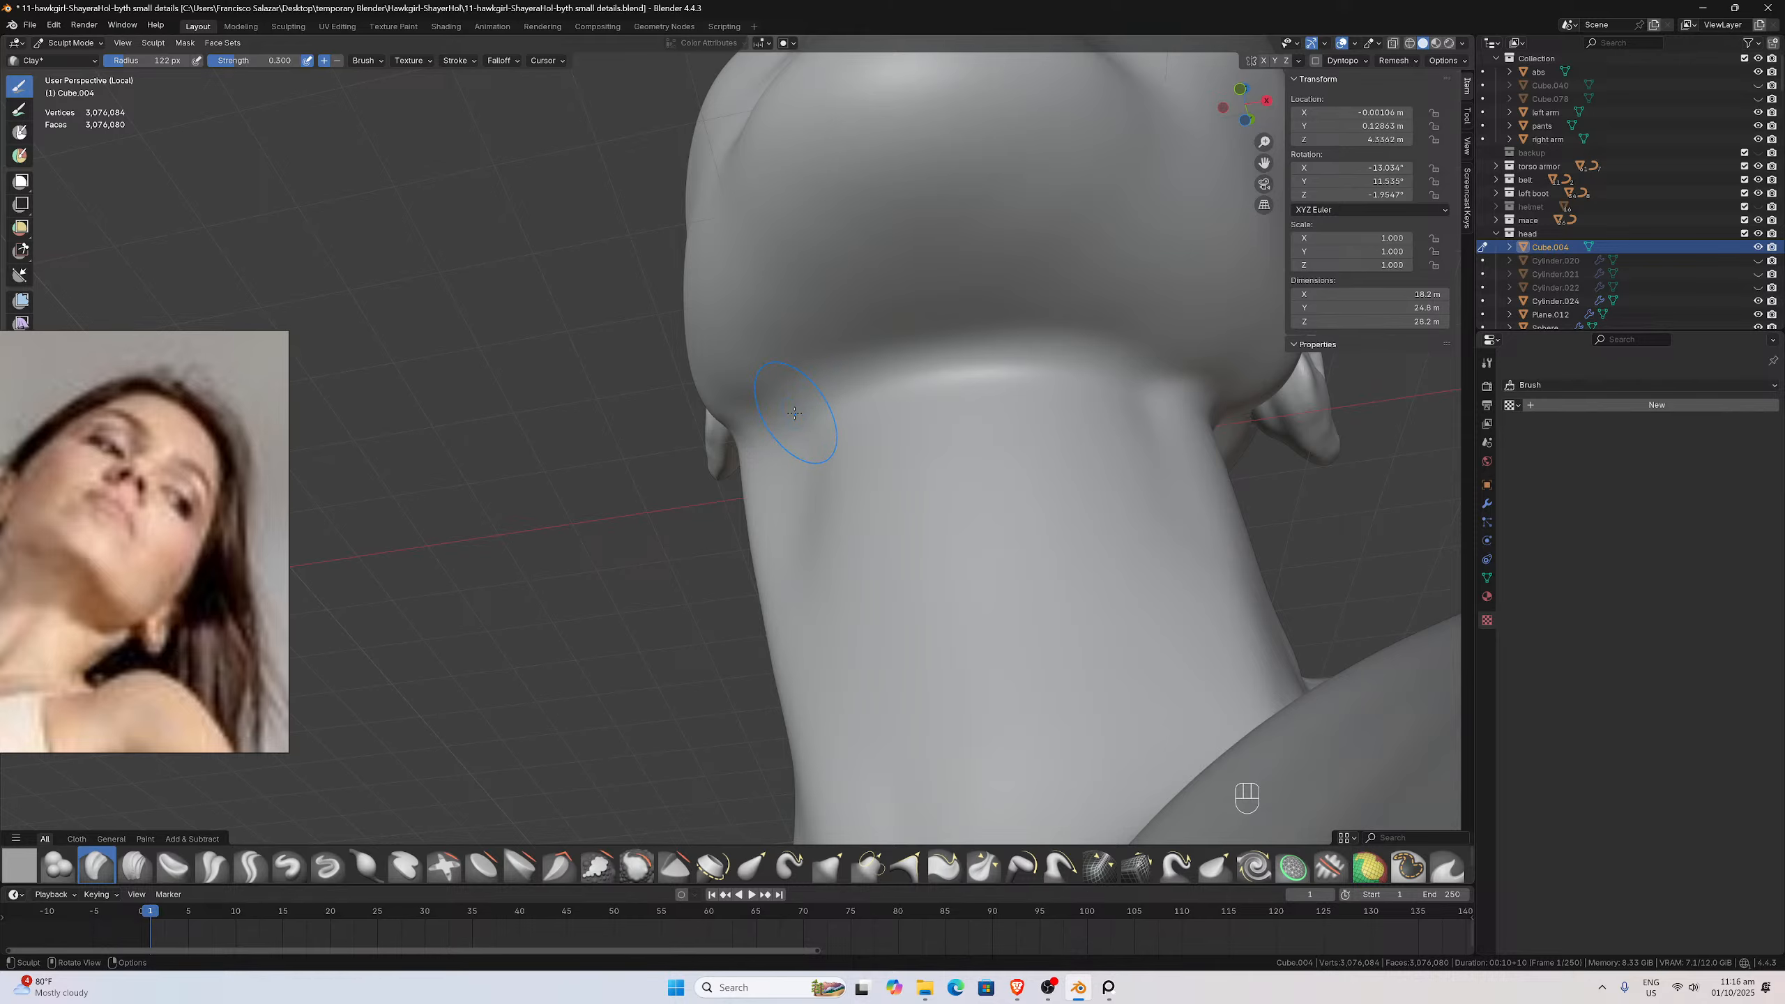
key("ctrl")
key("ctrl+s")
Smooth the upper edge of the neck below the left ear, along the base of the skull
mouse_move(910, 355)
middle_mouse_down()
mouse_move(831, 417)
mouse_move(709, 430)
middle_mouse_up()
scroll(831, 416, "up", 5)
scroll(709, 430, "down", 2)
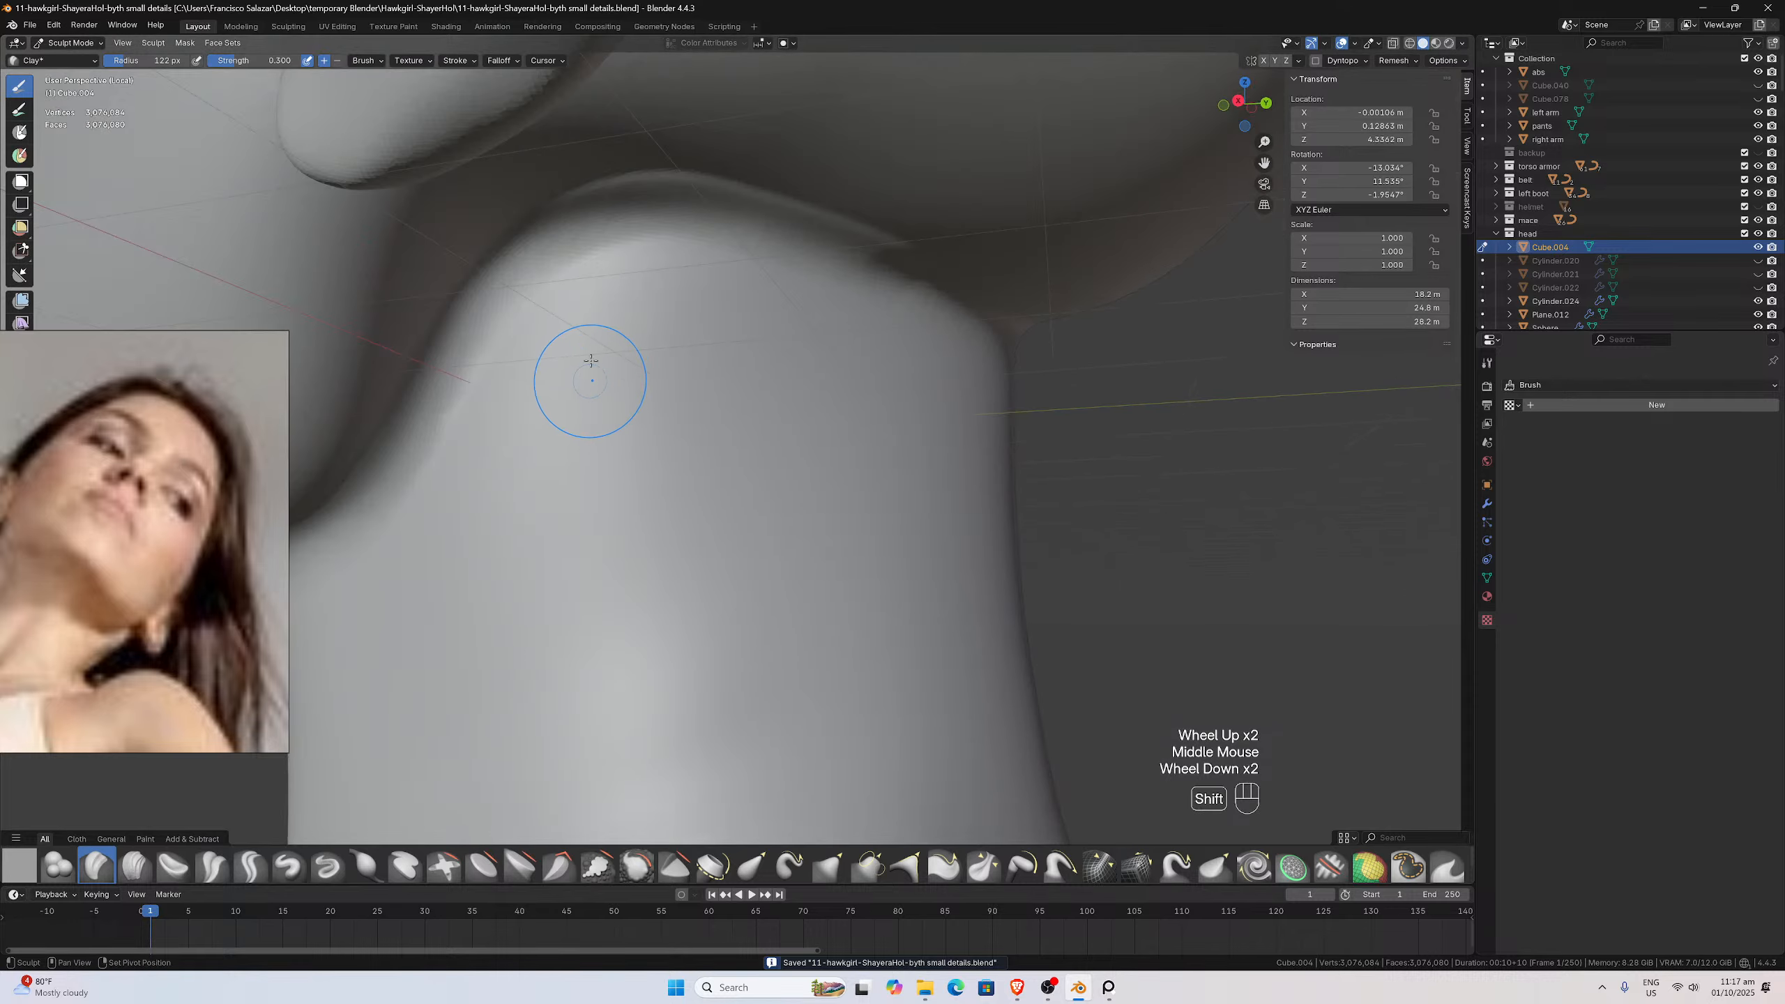
left_click_drag(589, 359, 502, 324, "shift")
mouse_move(590, 264)
left_mouse_down("shift")
mouse_move(653, 239)
mouse_move(597, 239)
mouse_move(749, 246)
mouse_move(863, 128)
left_mouse_up("shift")
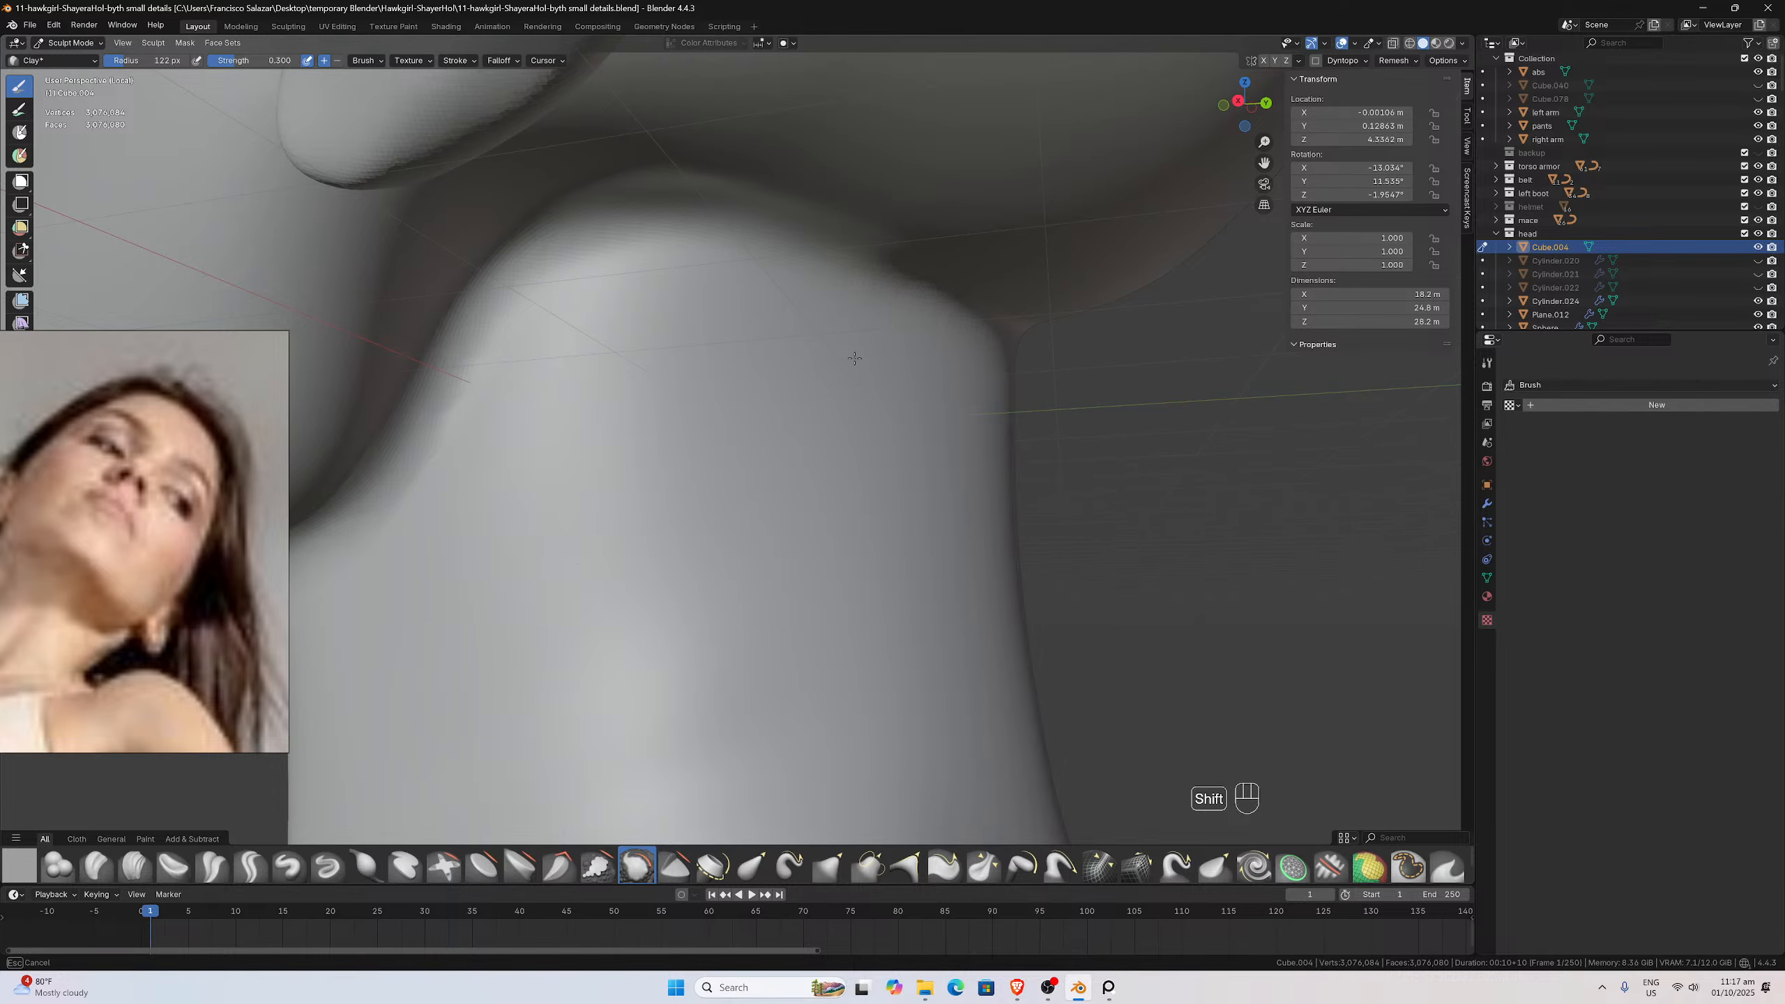
Smooth the ridge around the neck from the left jaw, behind the ear and across to the nape
scroll(854, 359, "down", 2)
middle_click_drag(855, 358, 748, 323)
scroll(780, 271, "up", 1)
middle_click_drag(808, 222, 955, 192)
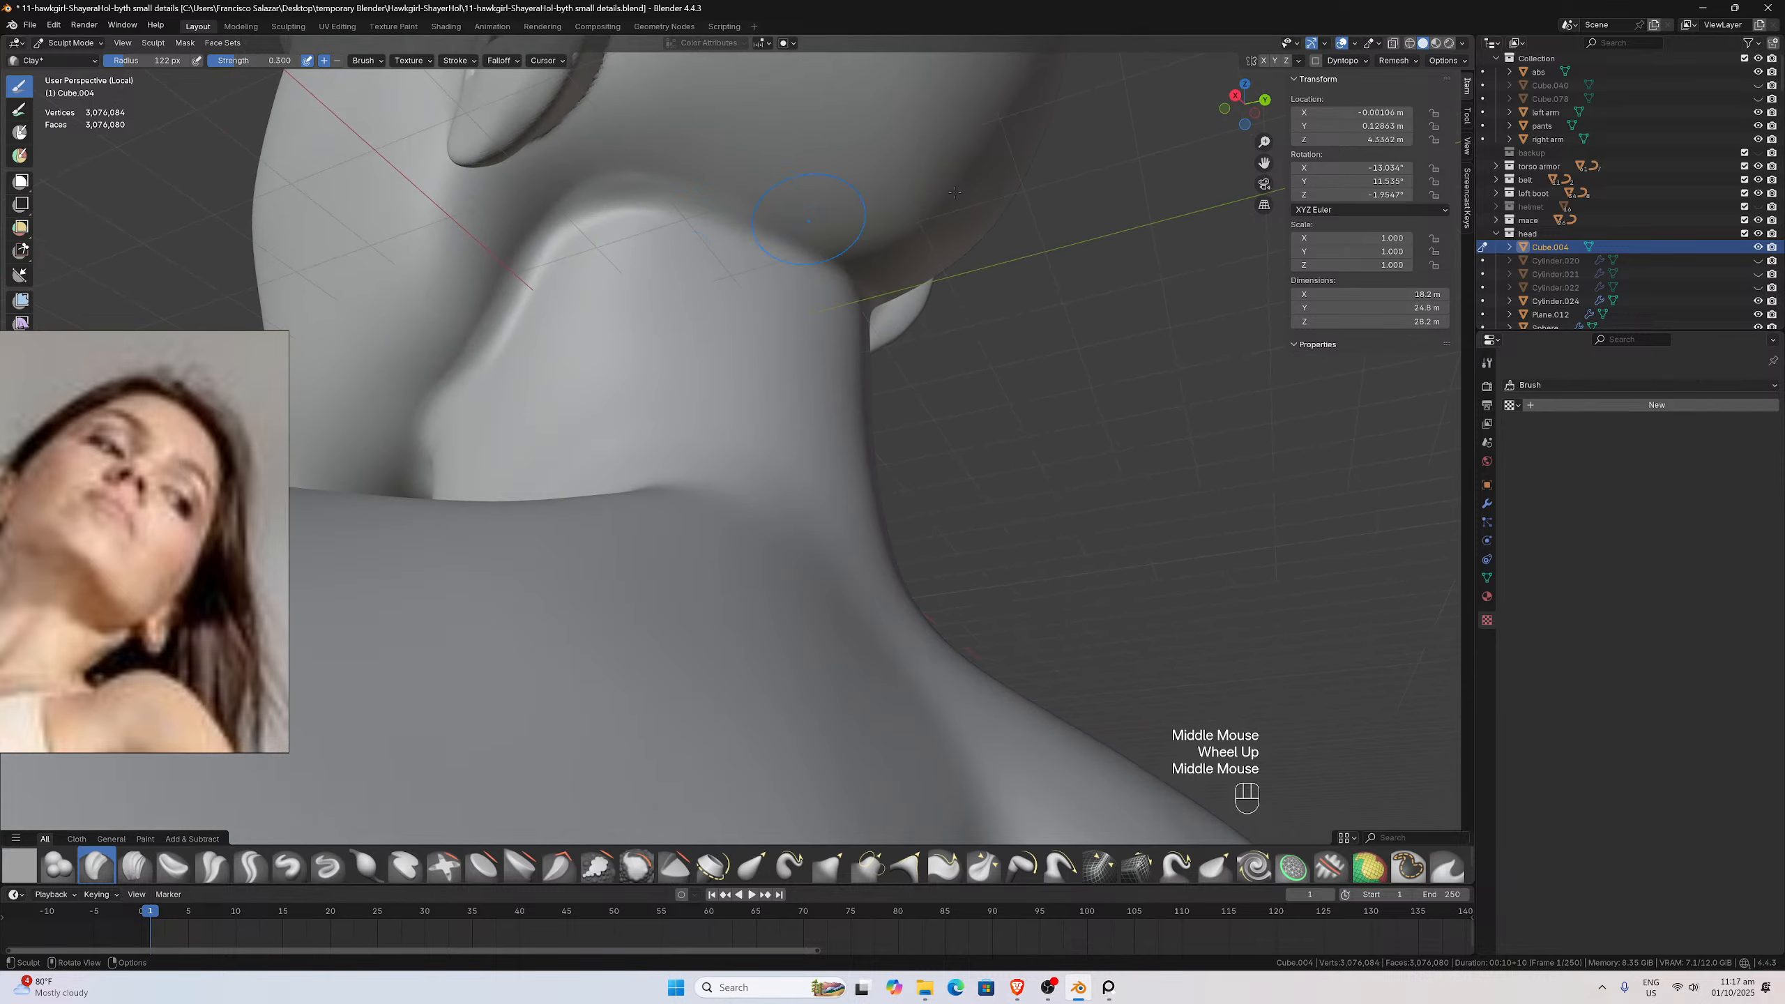
left_click_drag(1263, 164, 1441, 337)
middle_click_drag(941, 277, 879, 238)
scroll(843, 236, "up", 1)
mouse_move(751, 221)
left_mouse_down("shift")
mouse_move(690, 228)
mouse_move(751, 200)
mouse_move(663, 150)
left_mouse_up("shift")
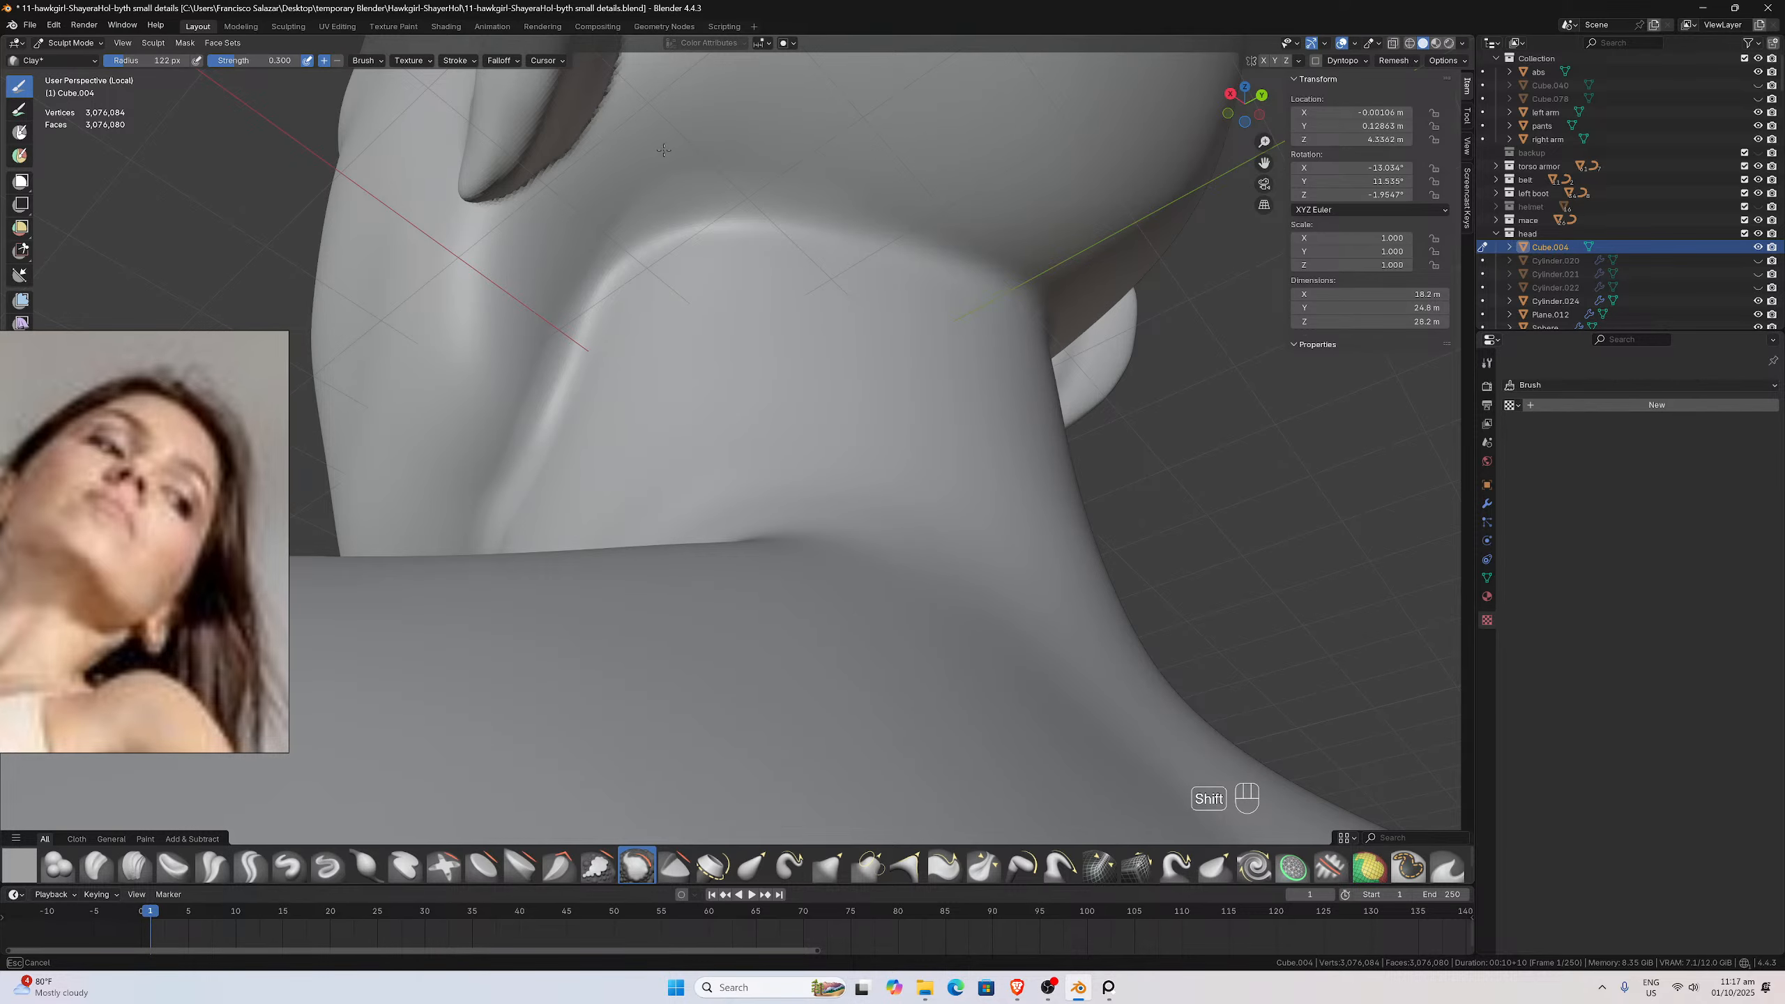
left_click_drag(644, 241, 666, 233, "shift")
mouse_move(563, 350)
left_mouse_down("shift")
mouse_move(513, 472)
mouse_move(598, 352)
left_mouse_up("shift")
left_click_drag(953, 244, 956, 246, "shift")
Smooth the left jawline into the neck from near the chin up to the ear, and soften the nape edge
scroll(998, 239, "up", 8)
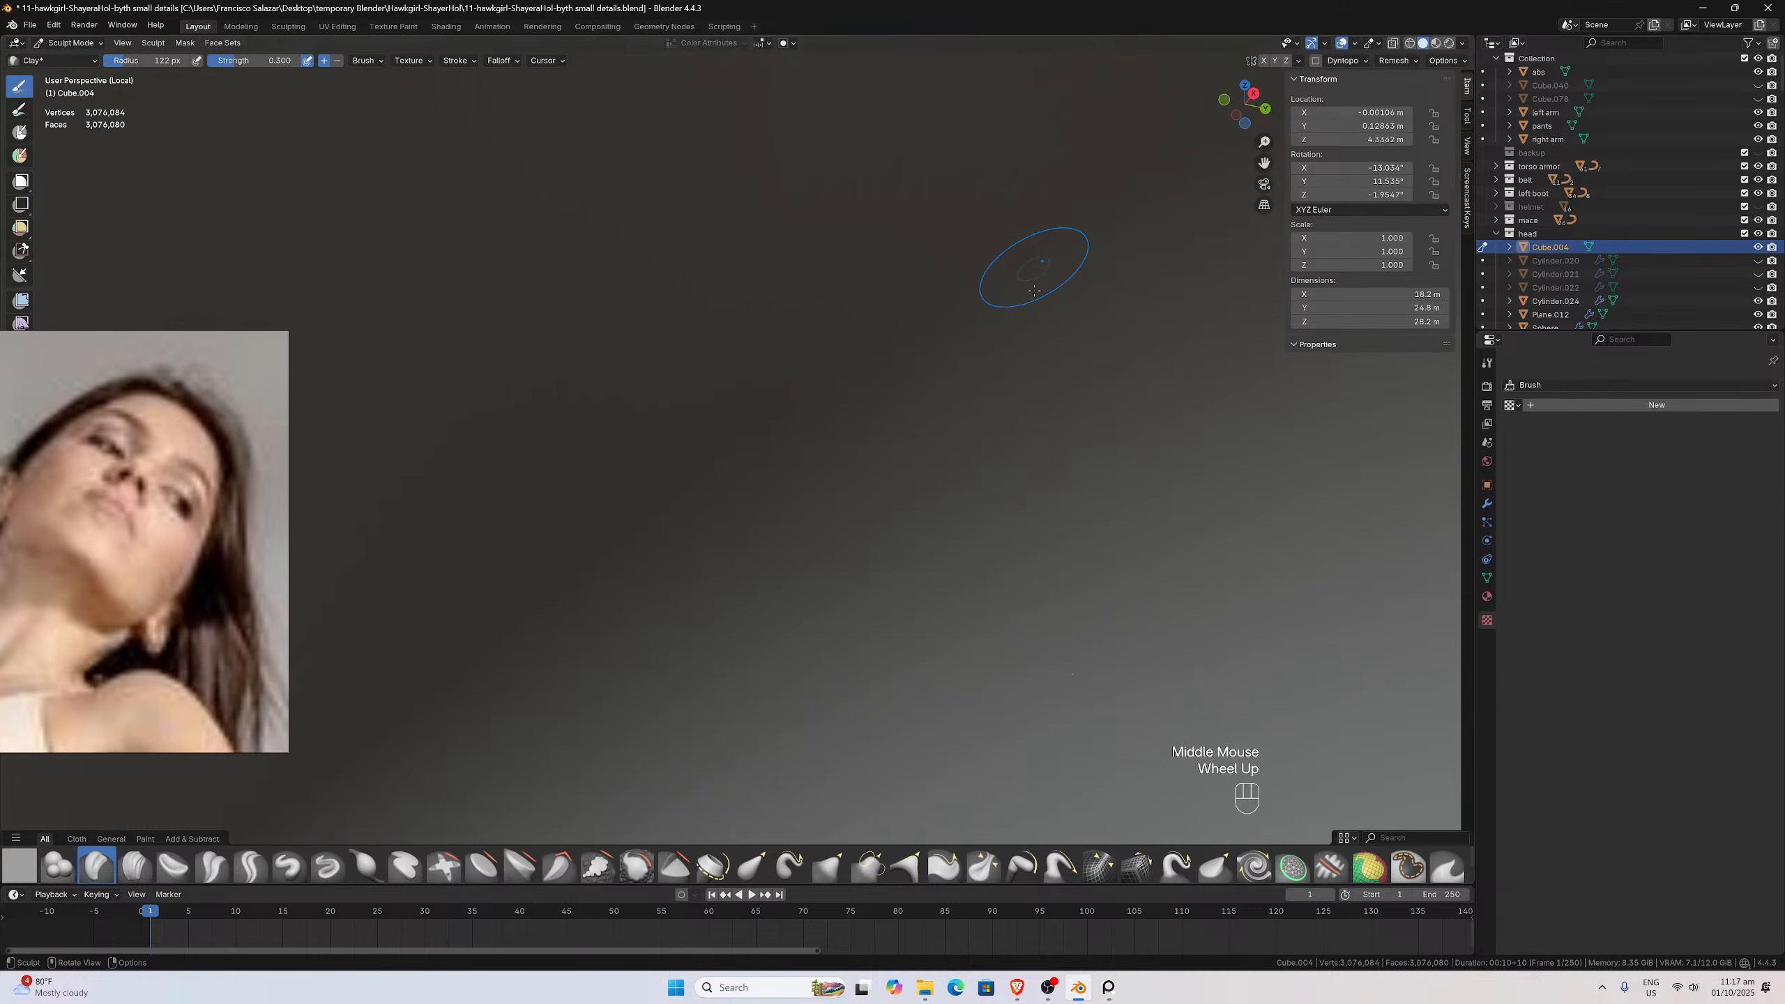
scroll(1034, 290, "down", 6)
mouse_move(1034, 290)
middle_mouse_down()
mouse_move(1025, 528)
mouse_move(912, 550)
mouse_move(857, 590)
mouse_move(757, 589)
middle_mouse_up()
left_click_drag(757, 589, 656, 589, "shift")
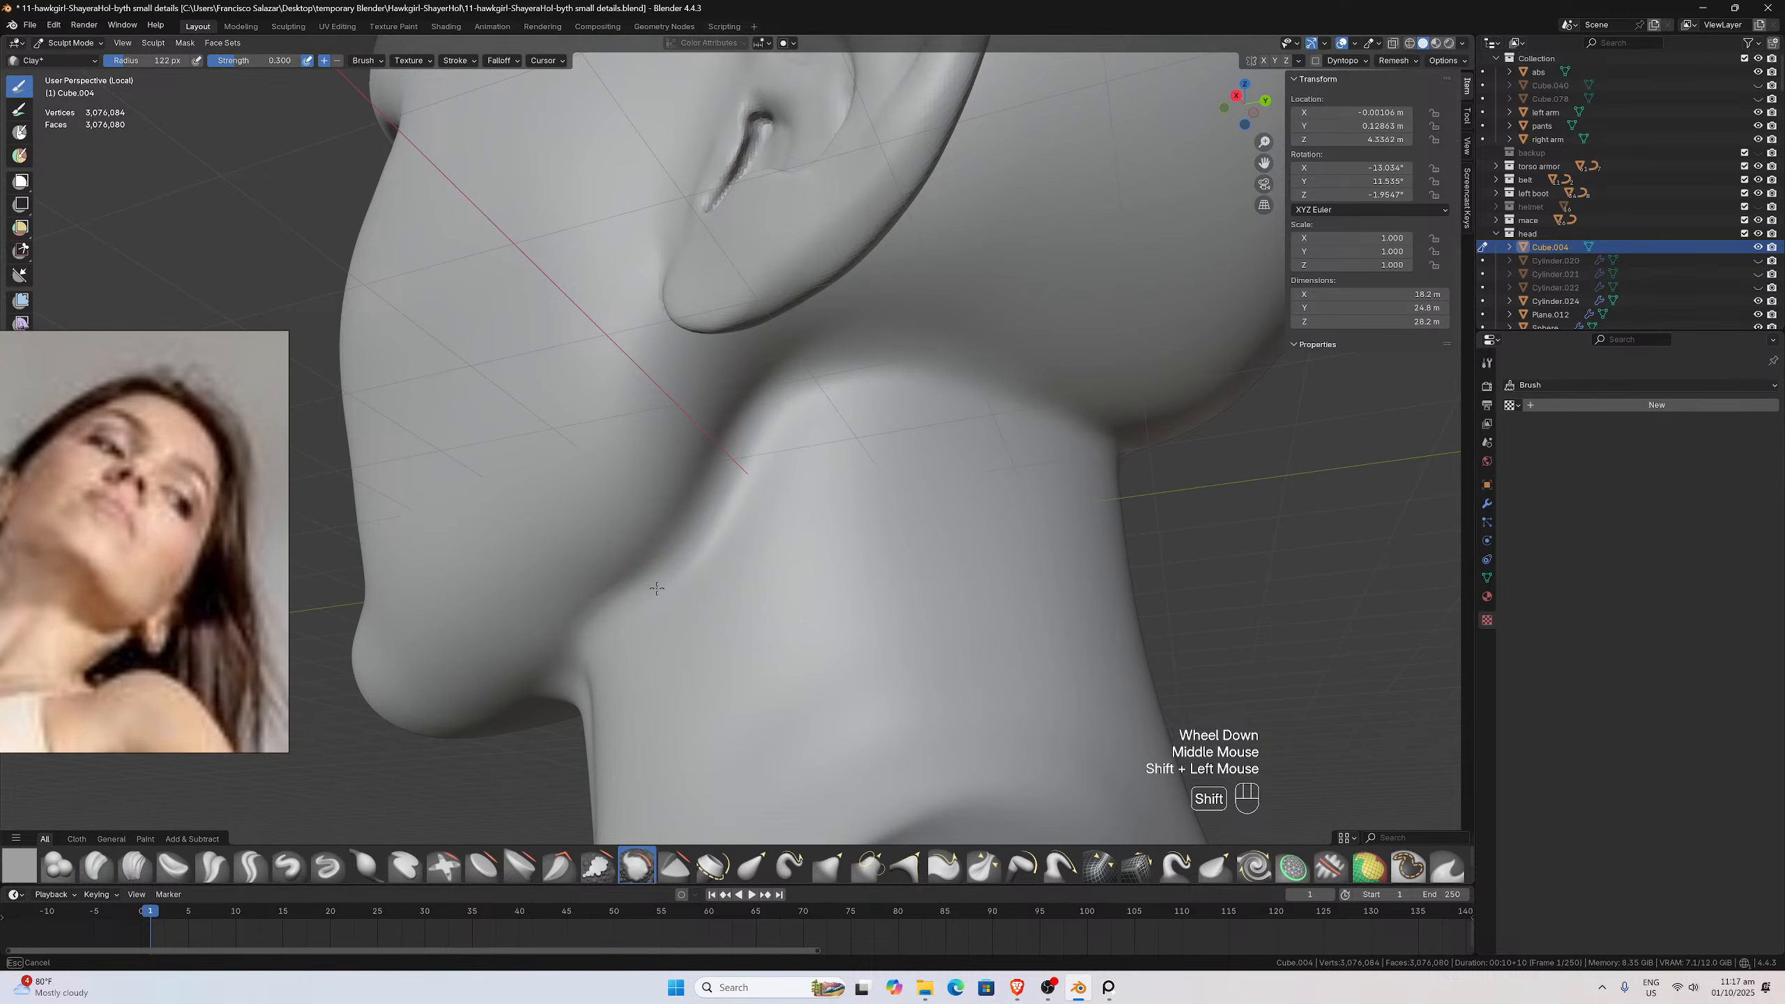
left_click_drag(560, 630, 577, 629, "shift")
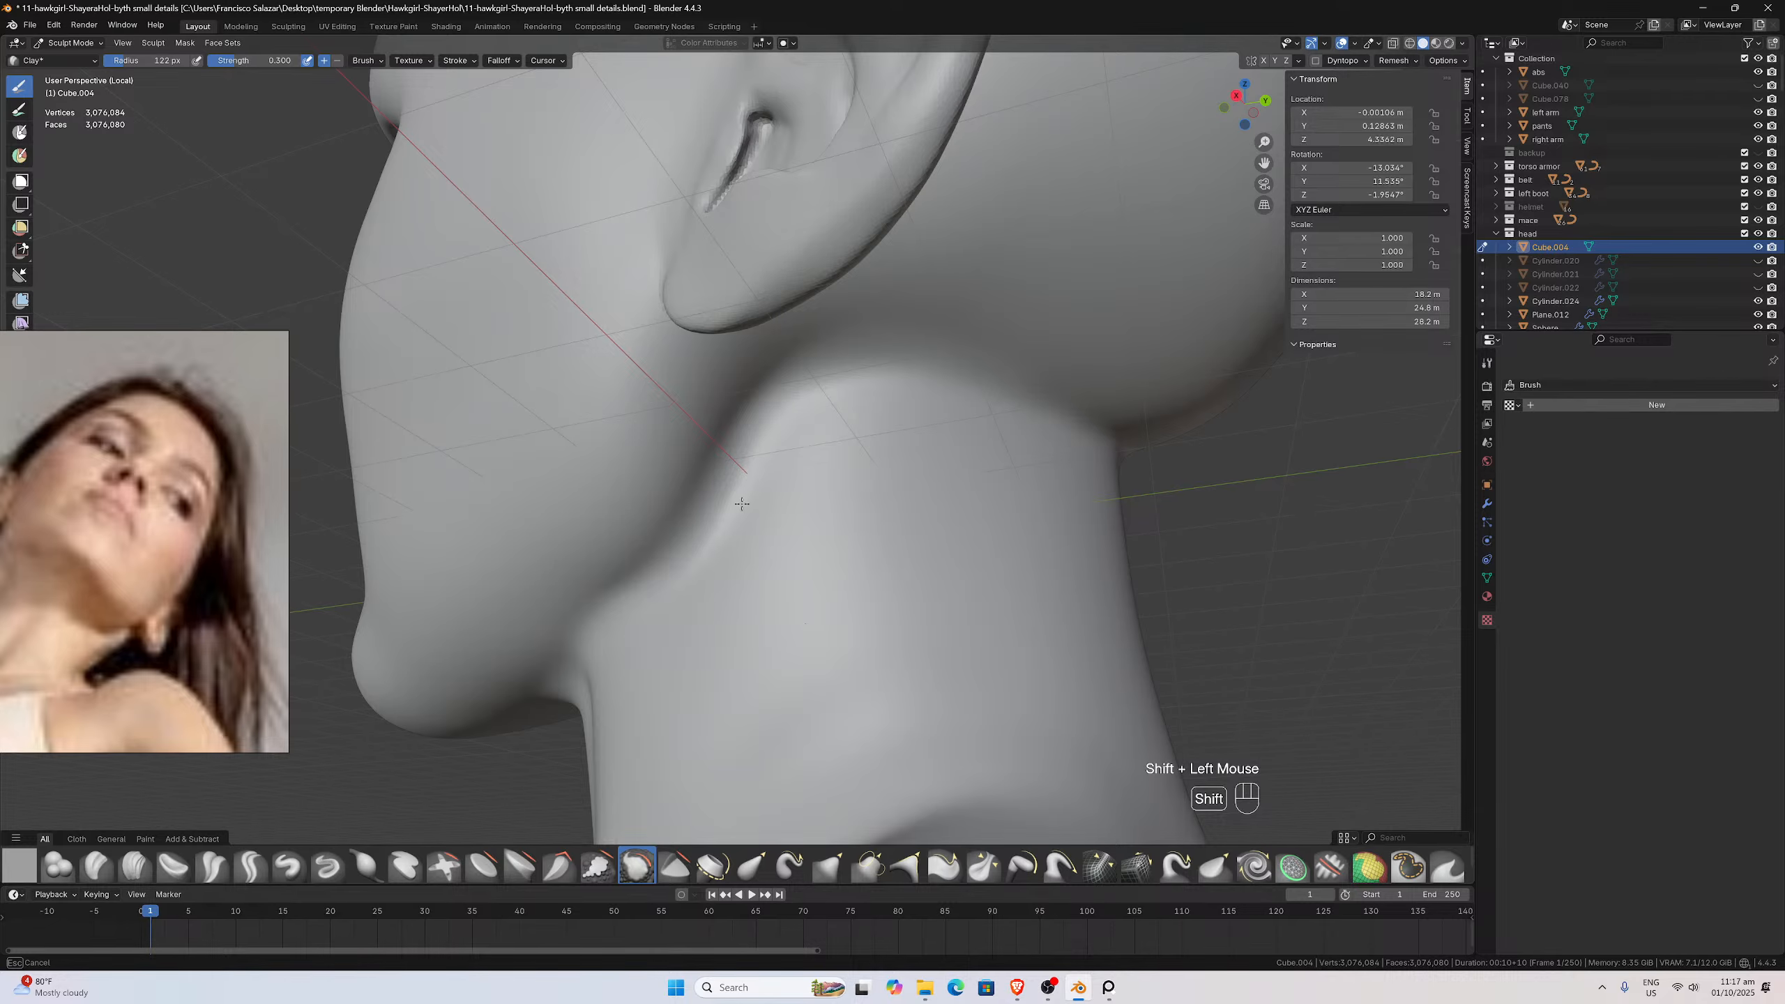
mouse_move(741, 504)
left_mouse_down("shift")
mouse_move(714, 545)
mouse_move(713, 444)
left_mouse_up("shift")
middle_click_drag(975, 345, 734, 370)
left_click_drag(734, 370, 734, 370, "shift")
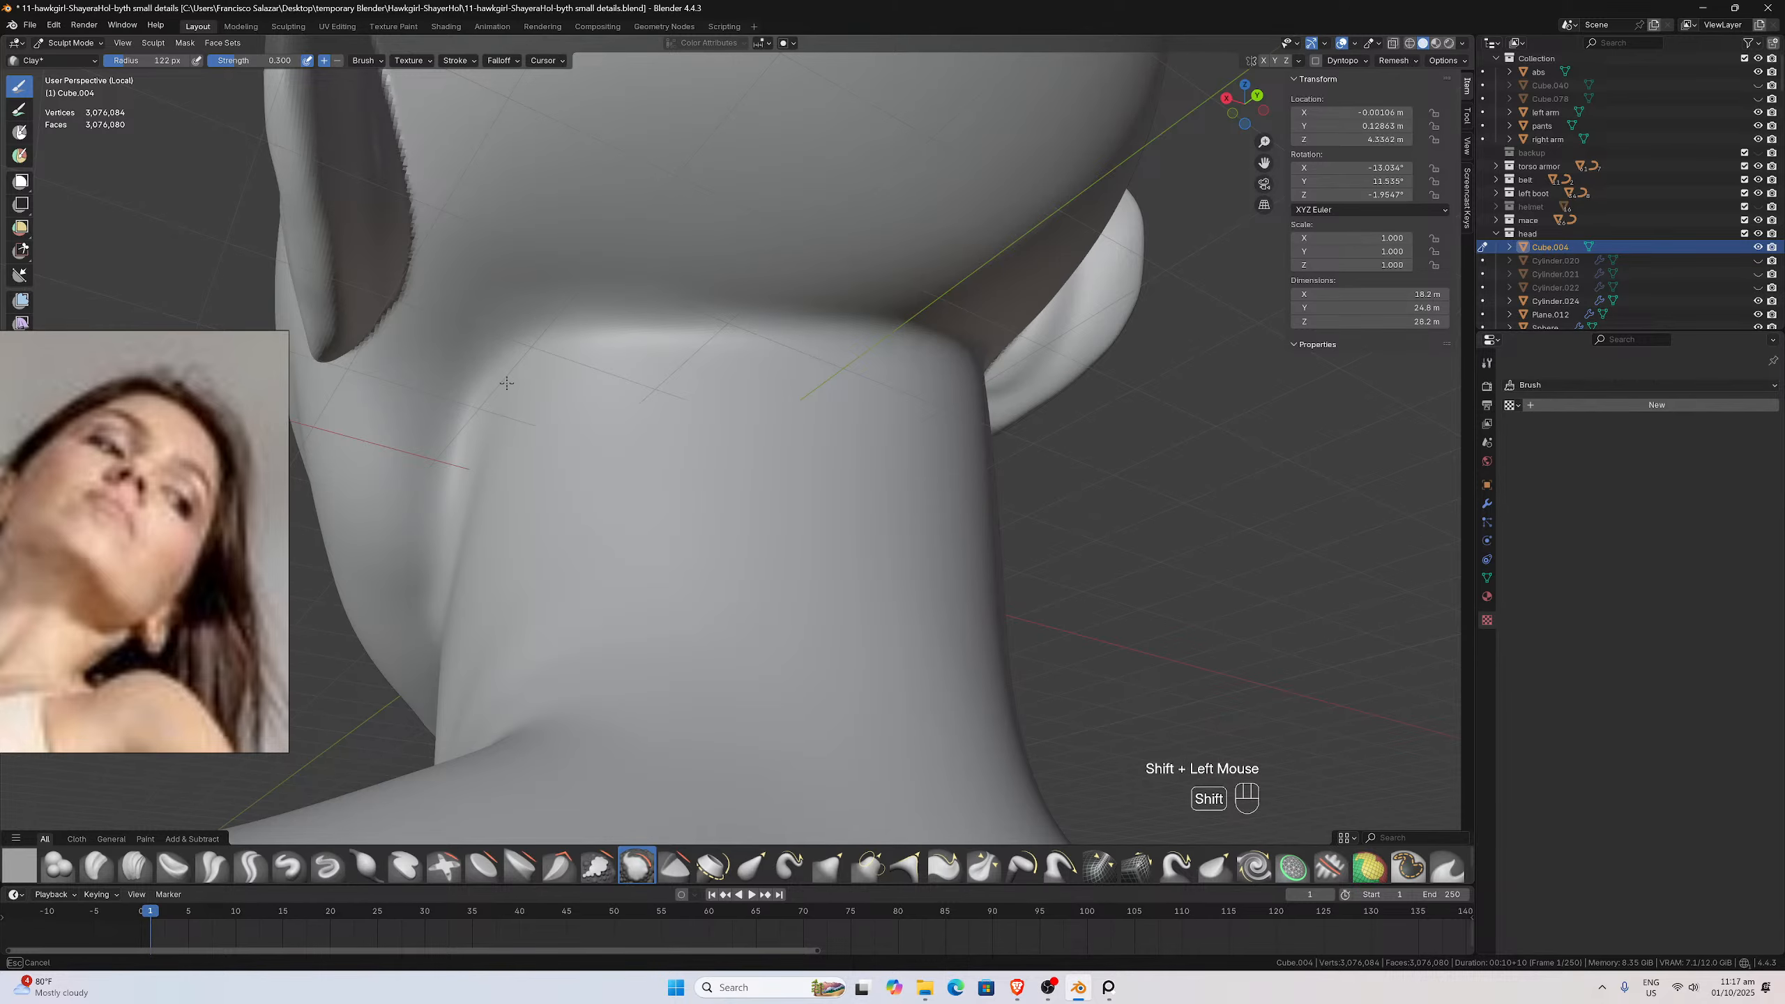
Smooth the ridge under the right jaw and the neck area beneath the right earlobe
mouse_move(549, 418)
middle_mouse_down()
mouse_move(721, 427)
mouse_move(909, 399)
middle_mouse_up()
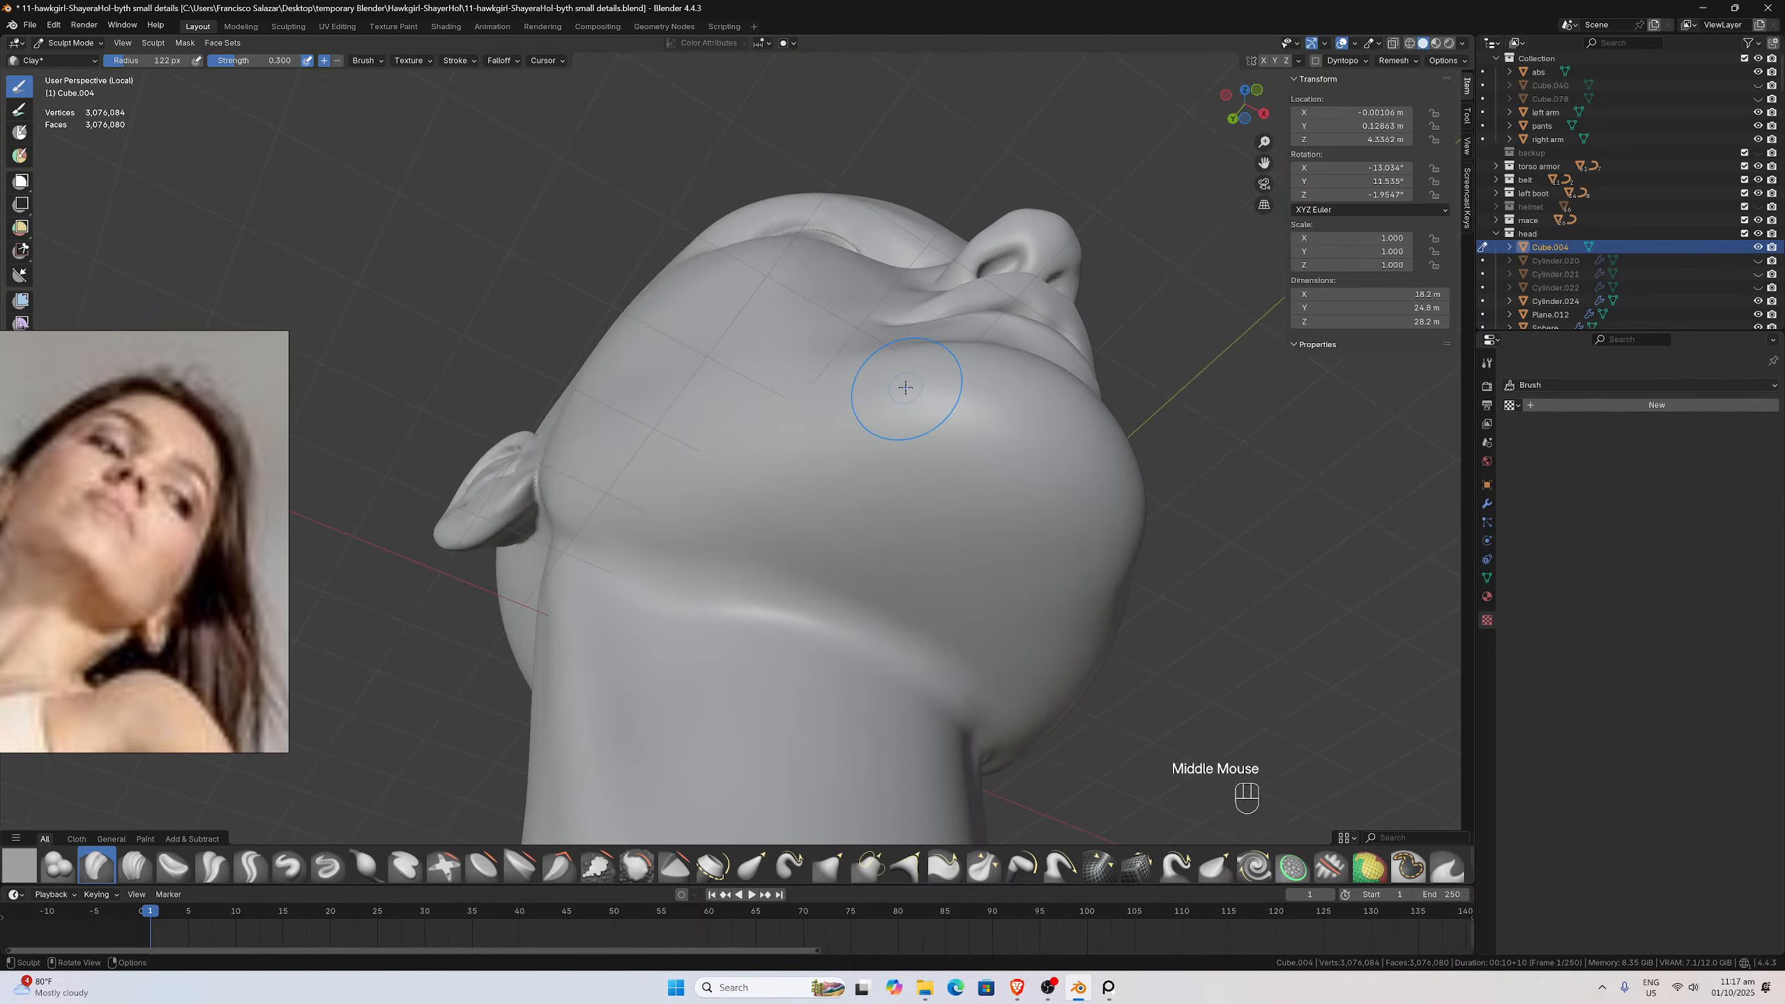
left_click(879, 650, "shift")
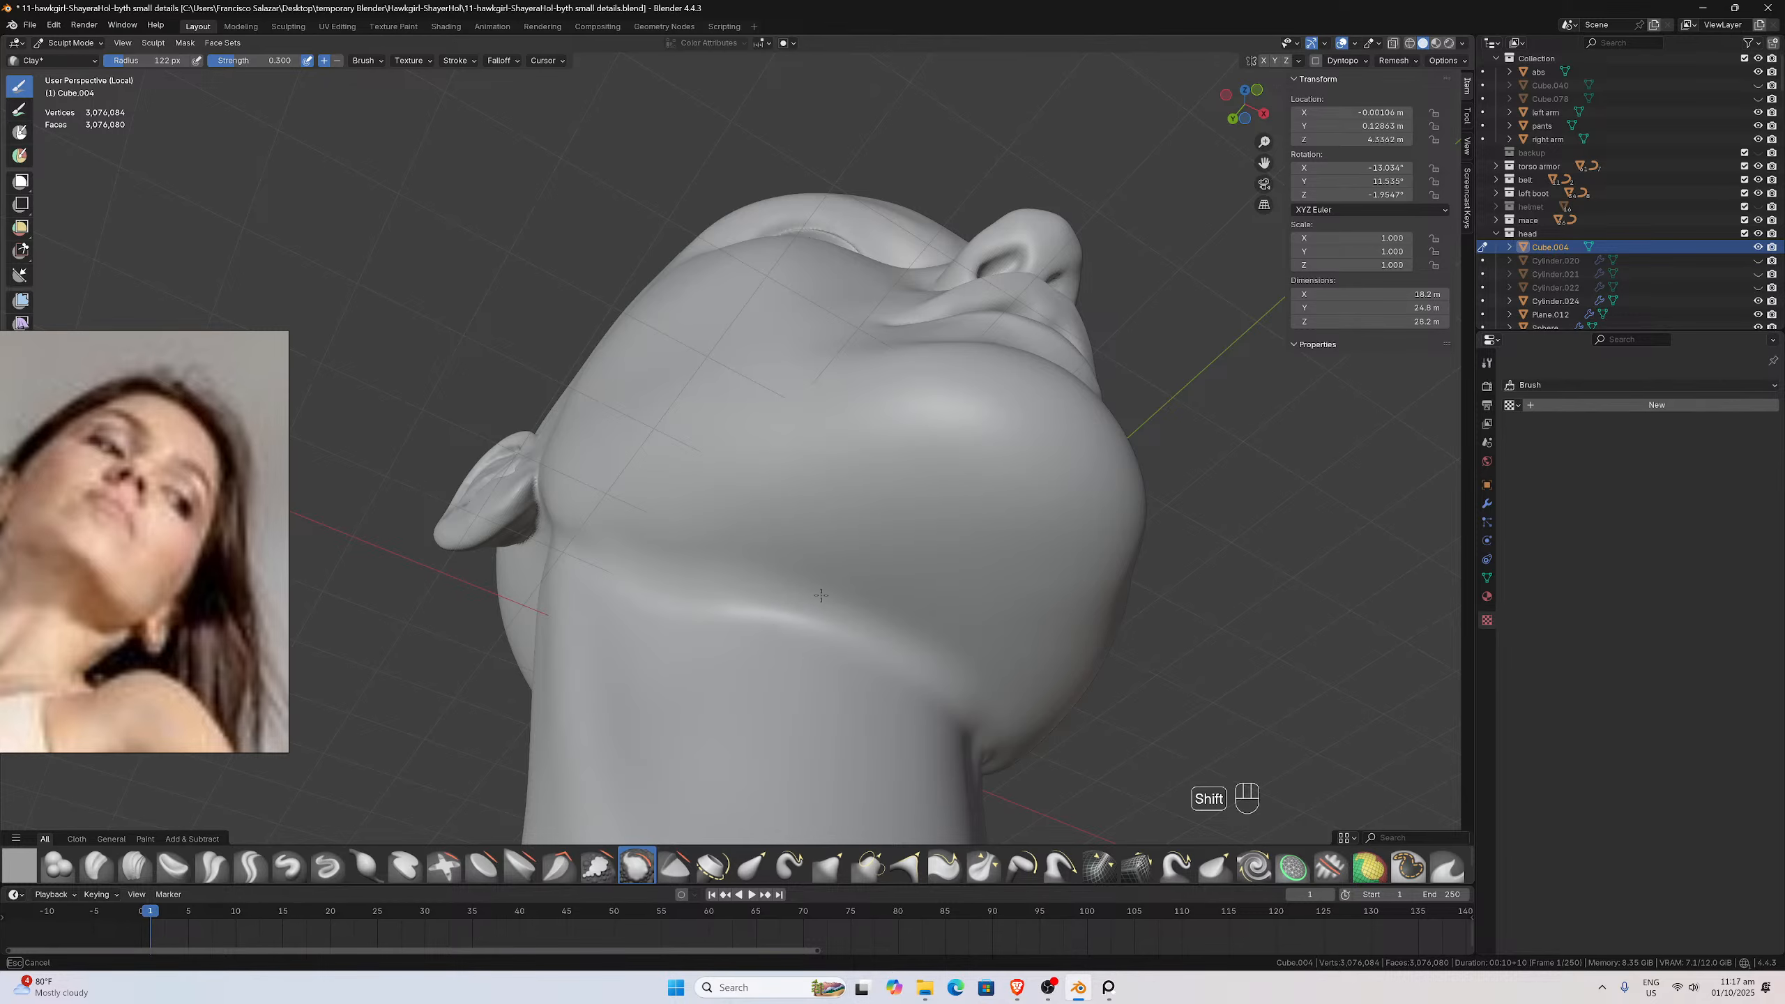
middle_click_drag(589, 570, 716, 598)
left_click(607, 554, "shift")
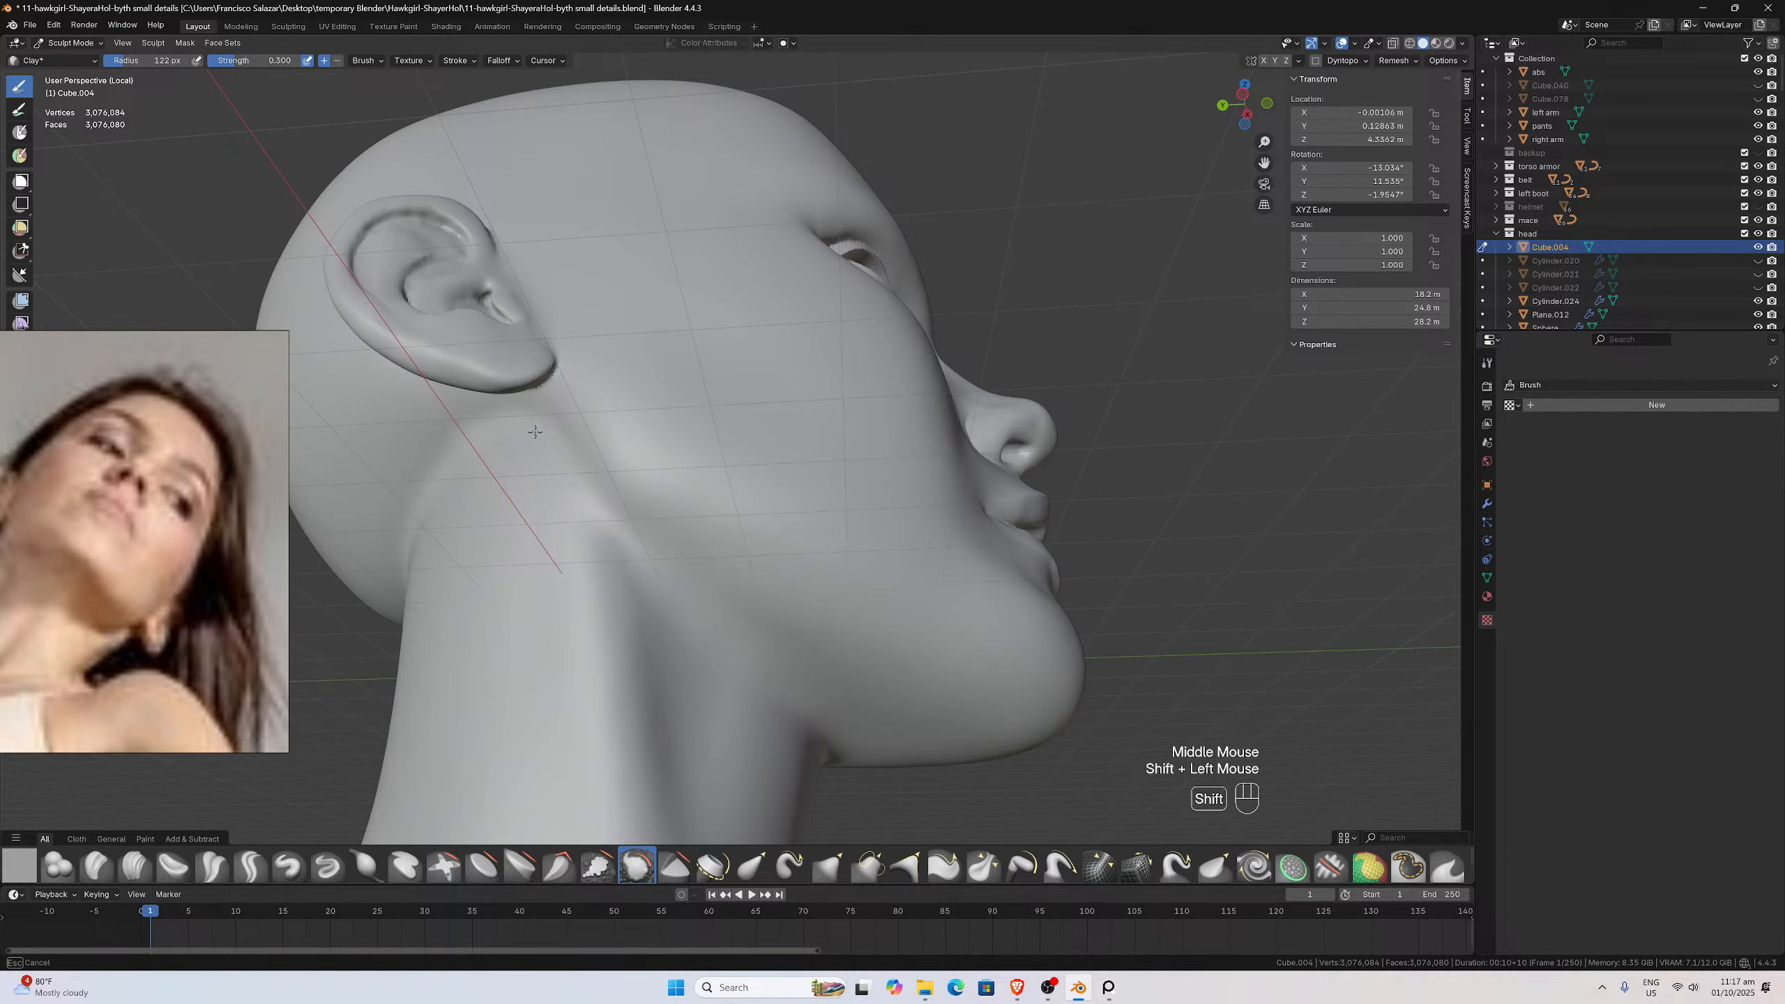
mouse_move(590, 484)
middle_mouse_down()
mouse_move(475, 464)
mouse_move(664, 628)
middle_mouse_up()
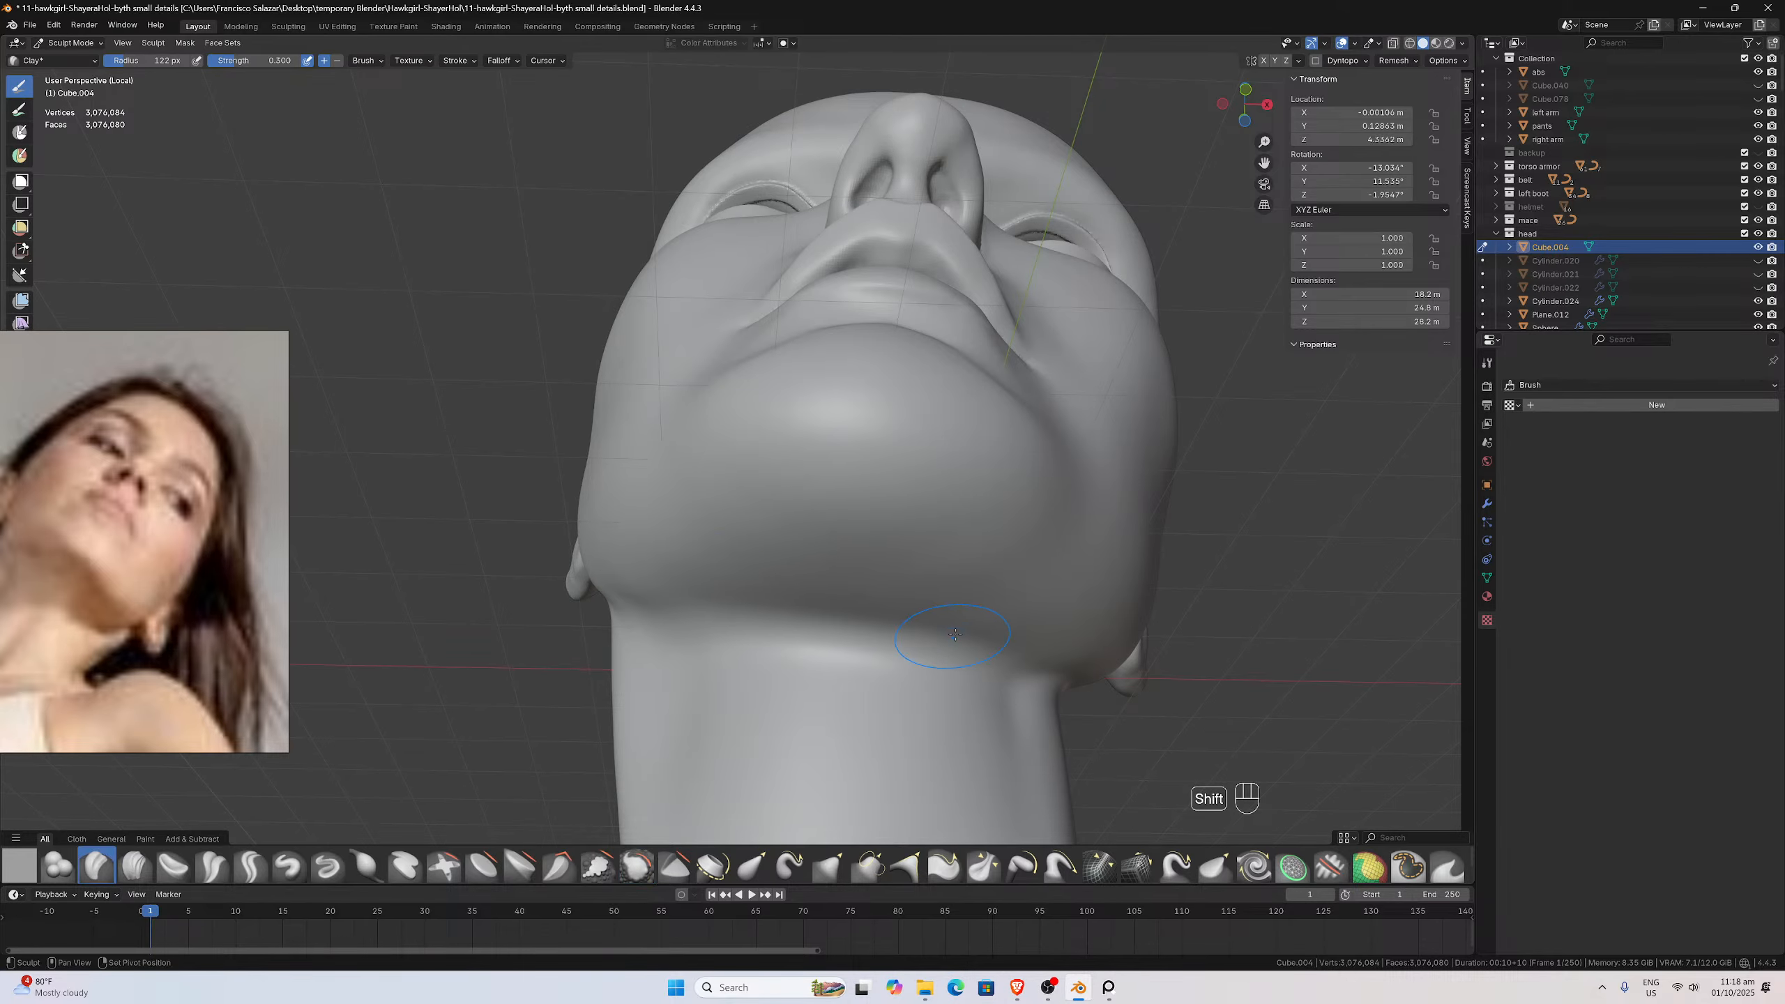
Soften the neck crease beneath the left earlobe and along the adjoining jaw and skull base
mouse_move(923, 684)
middle_mouse_down()
mouse_move(766, 638)
mouse_move(785, 559)
middle_mouse_up()
left_click_drag(785, 559, 806, 517, "shift")
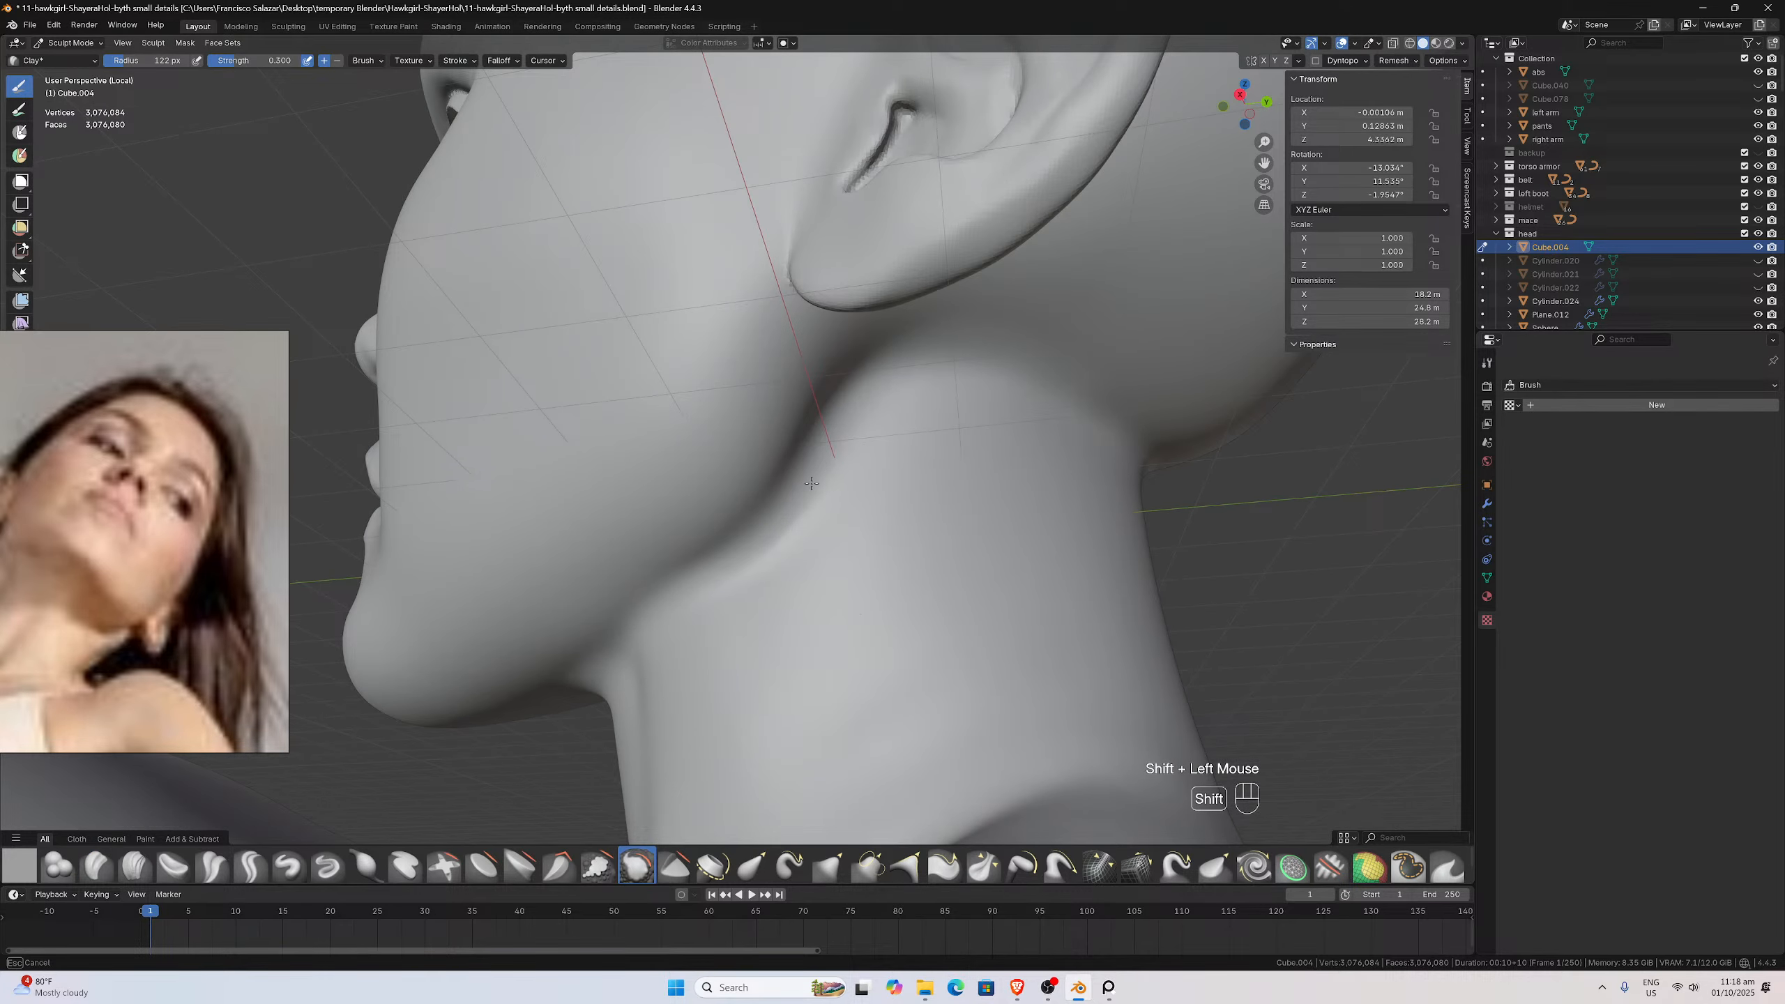
left_click_drag(867, 429, 830, 450, "shift")
middle_click_drag(831, 450, 793, 458)
scroll(793, 458, "down", 1)
left_click_drag(686, 488, 624, 505, "shift")
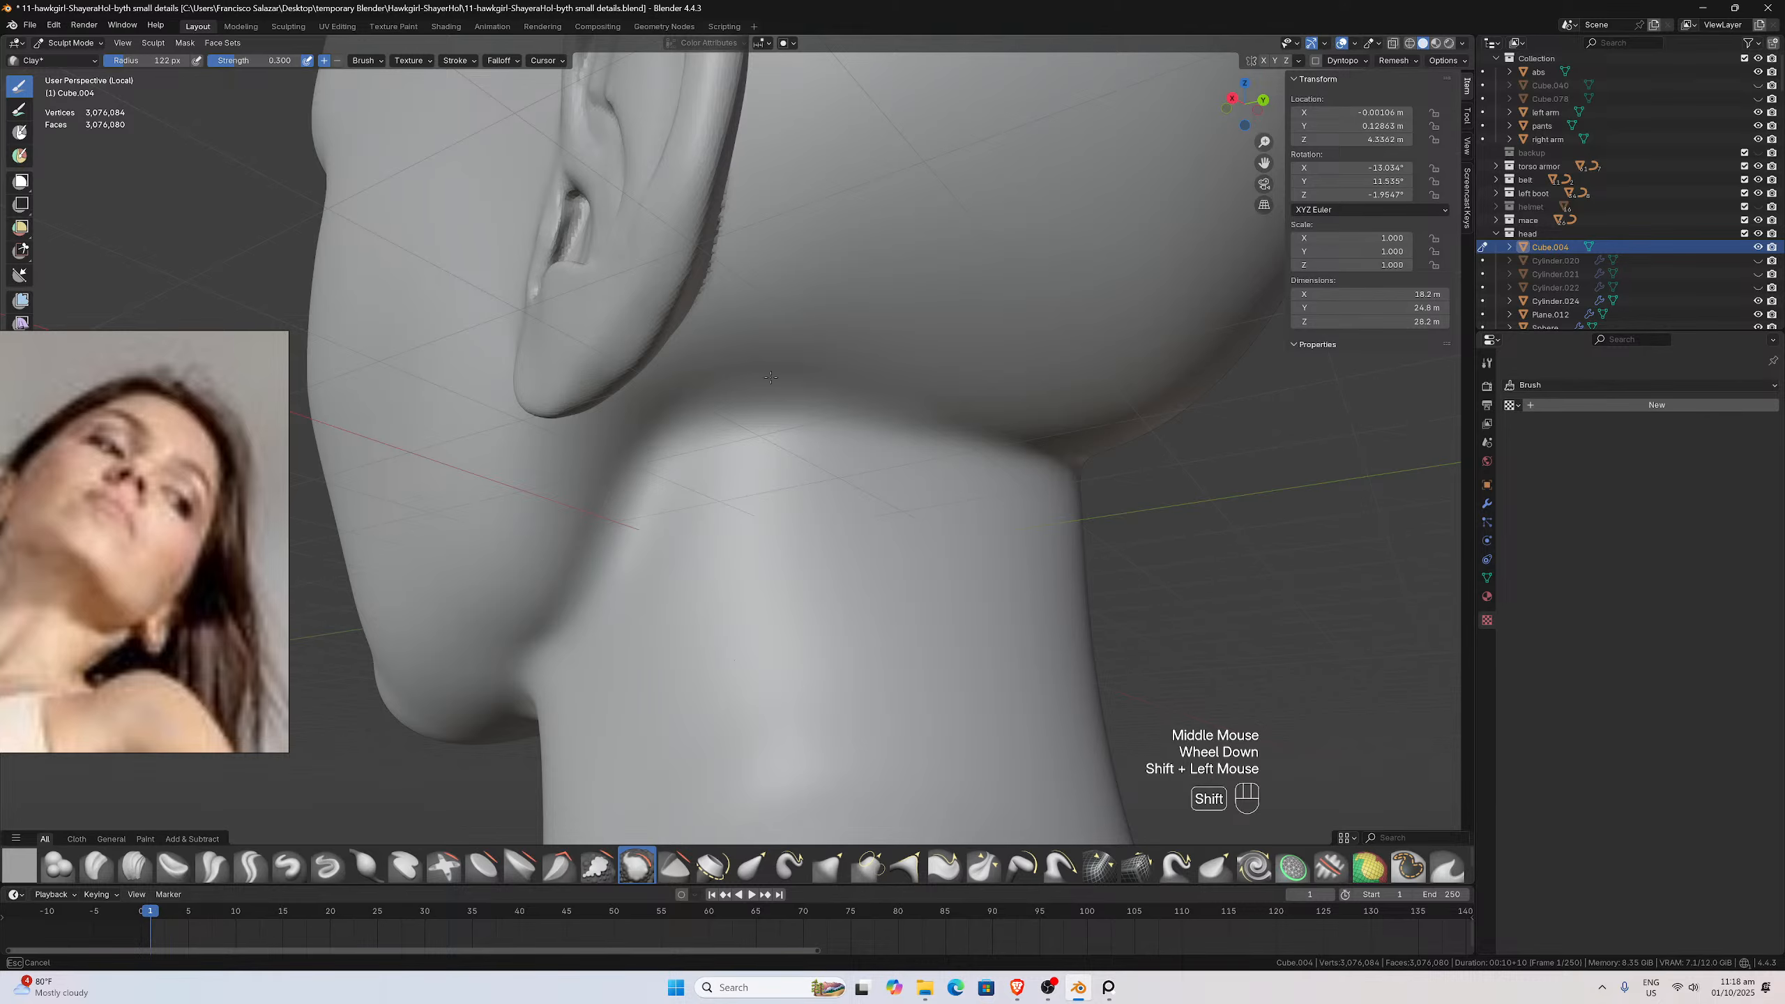
left_click_drag(877, 503, 882, 494, "shift")
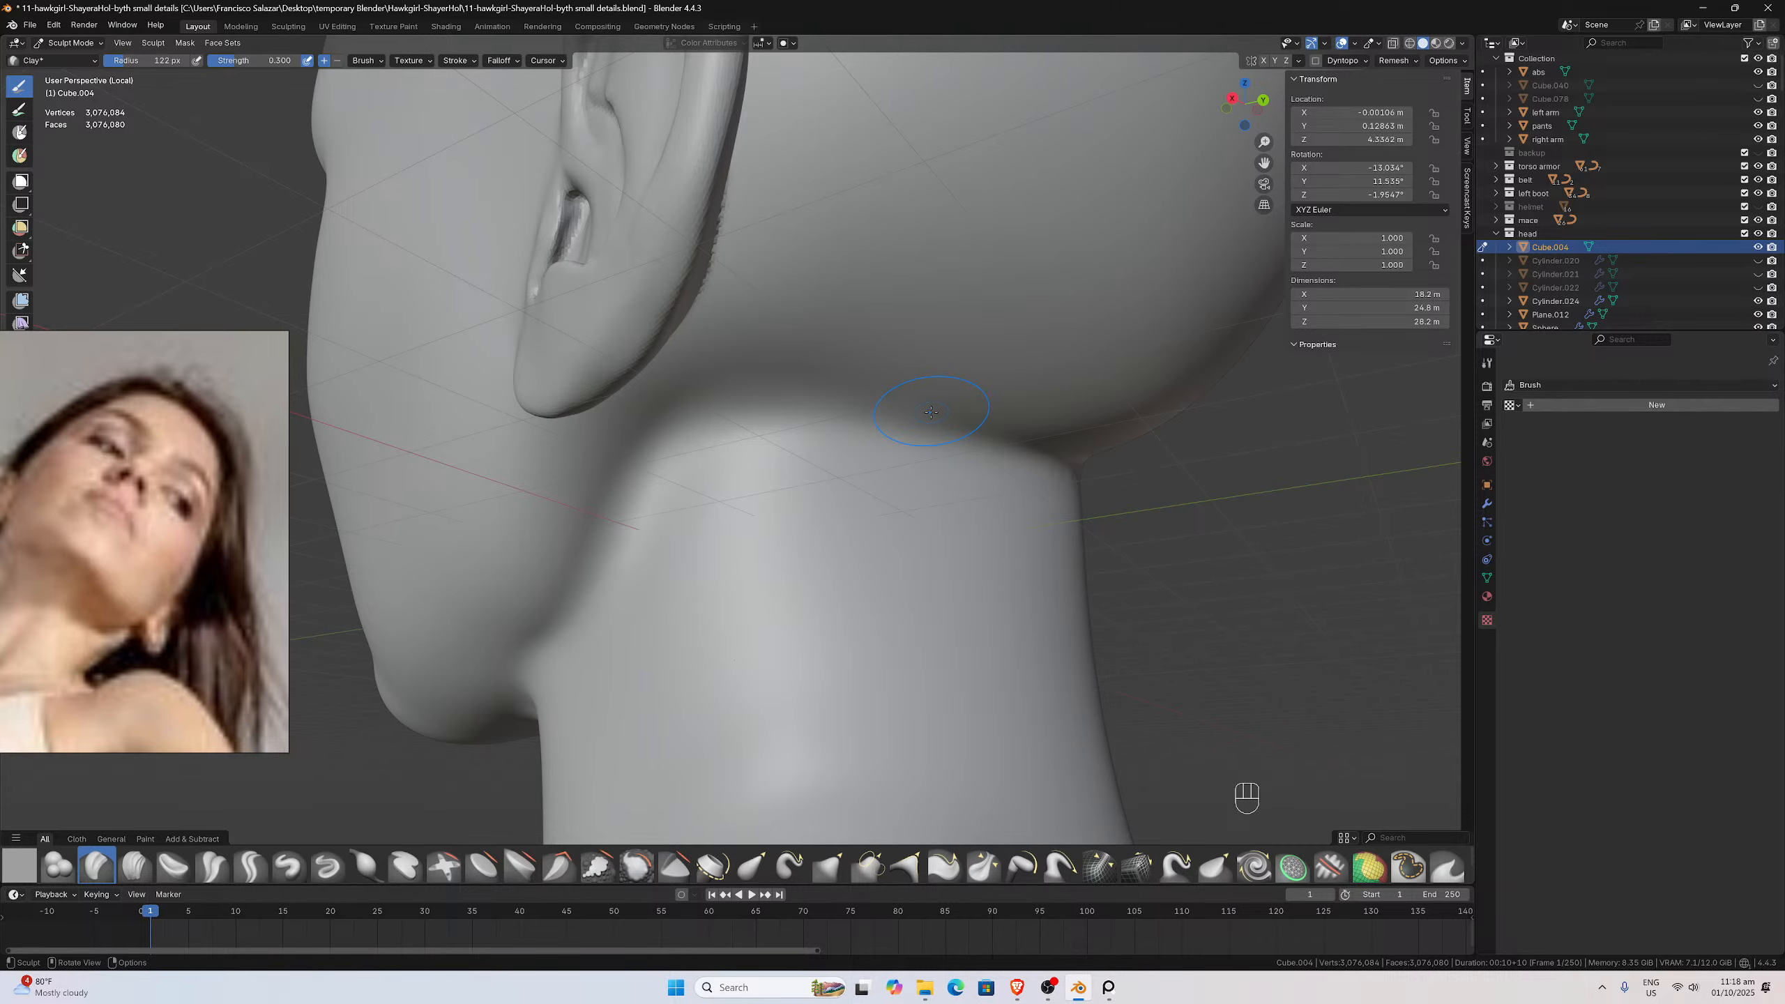
Smooth the nape edge at the base of the skull across to the area behind the right ear
middle_click_drag(888, 390, 702, 383)
scroll(703, 384, "down", 1)
left_click_drag(637, 379, 759, 317, "shift")
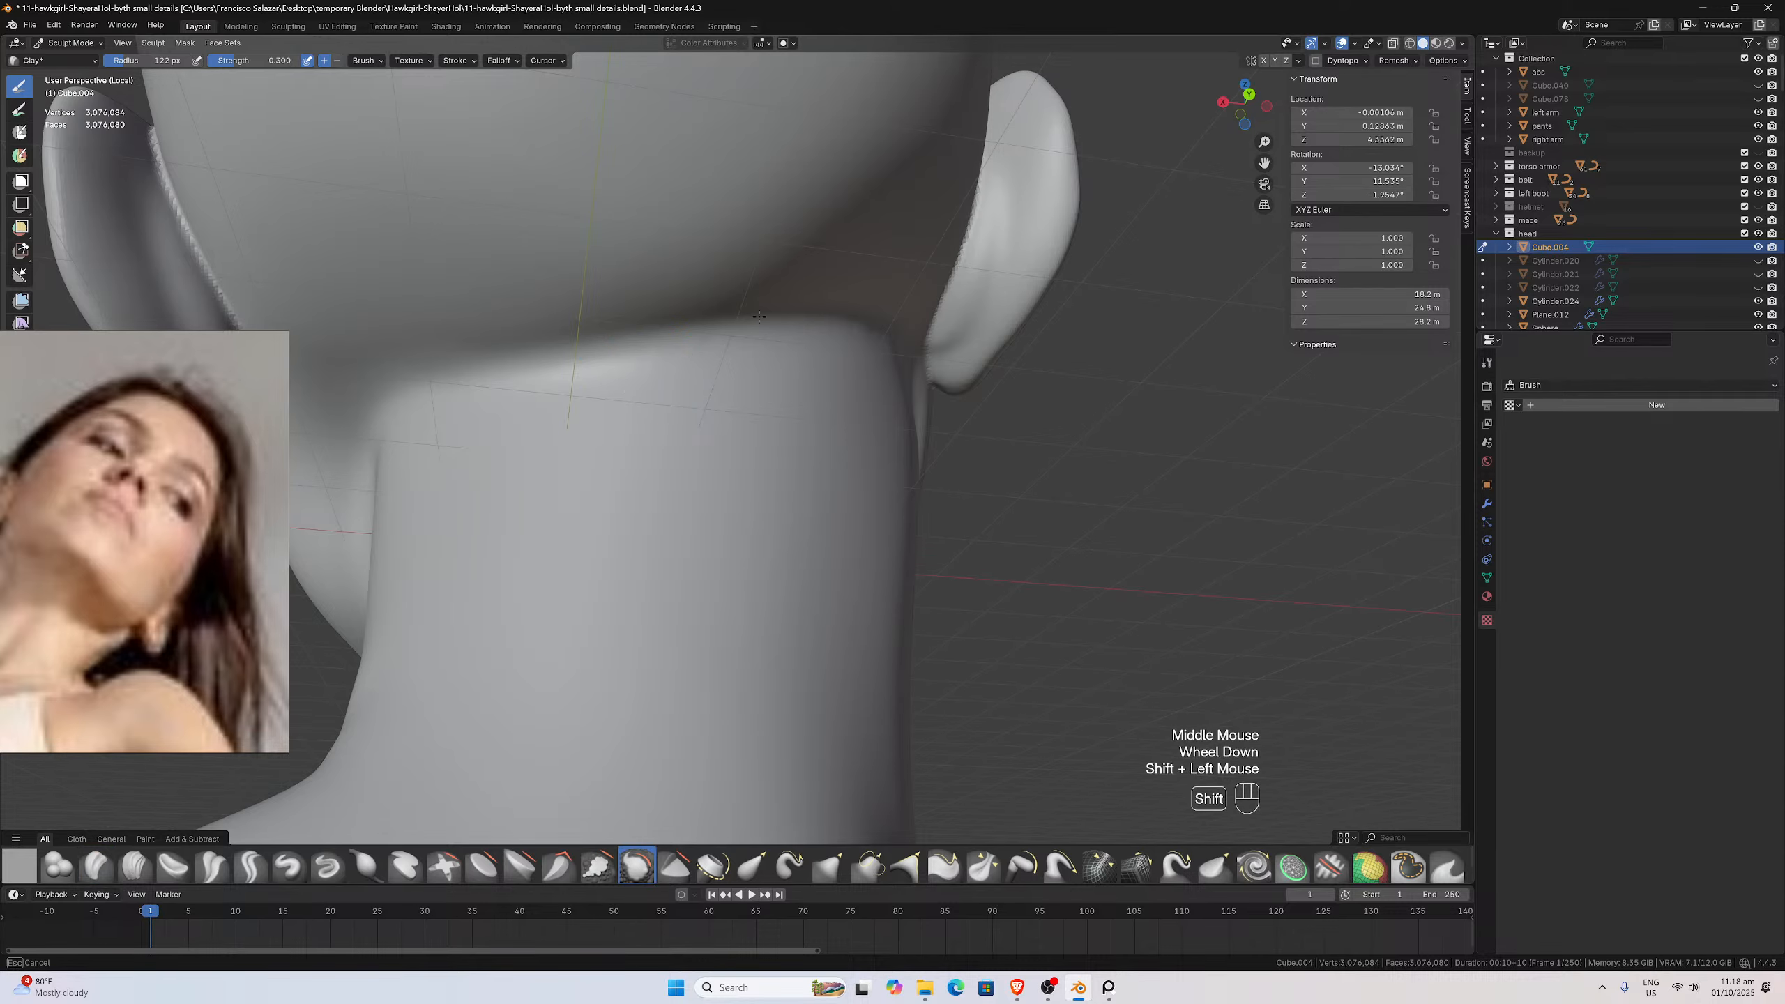
left_click_drag(514, 417, 749, 344, "shift")
middle_click_drag(749, 344, 705, 344)
left_click_drag(706, 343, 669, 338, "shift")
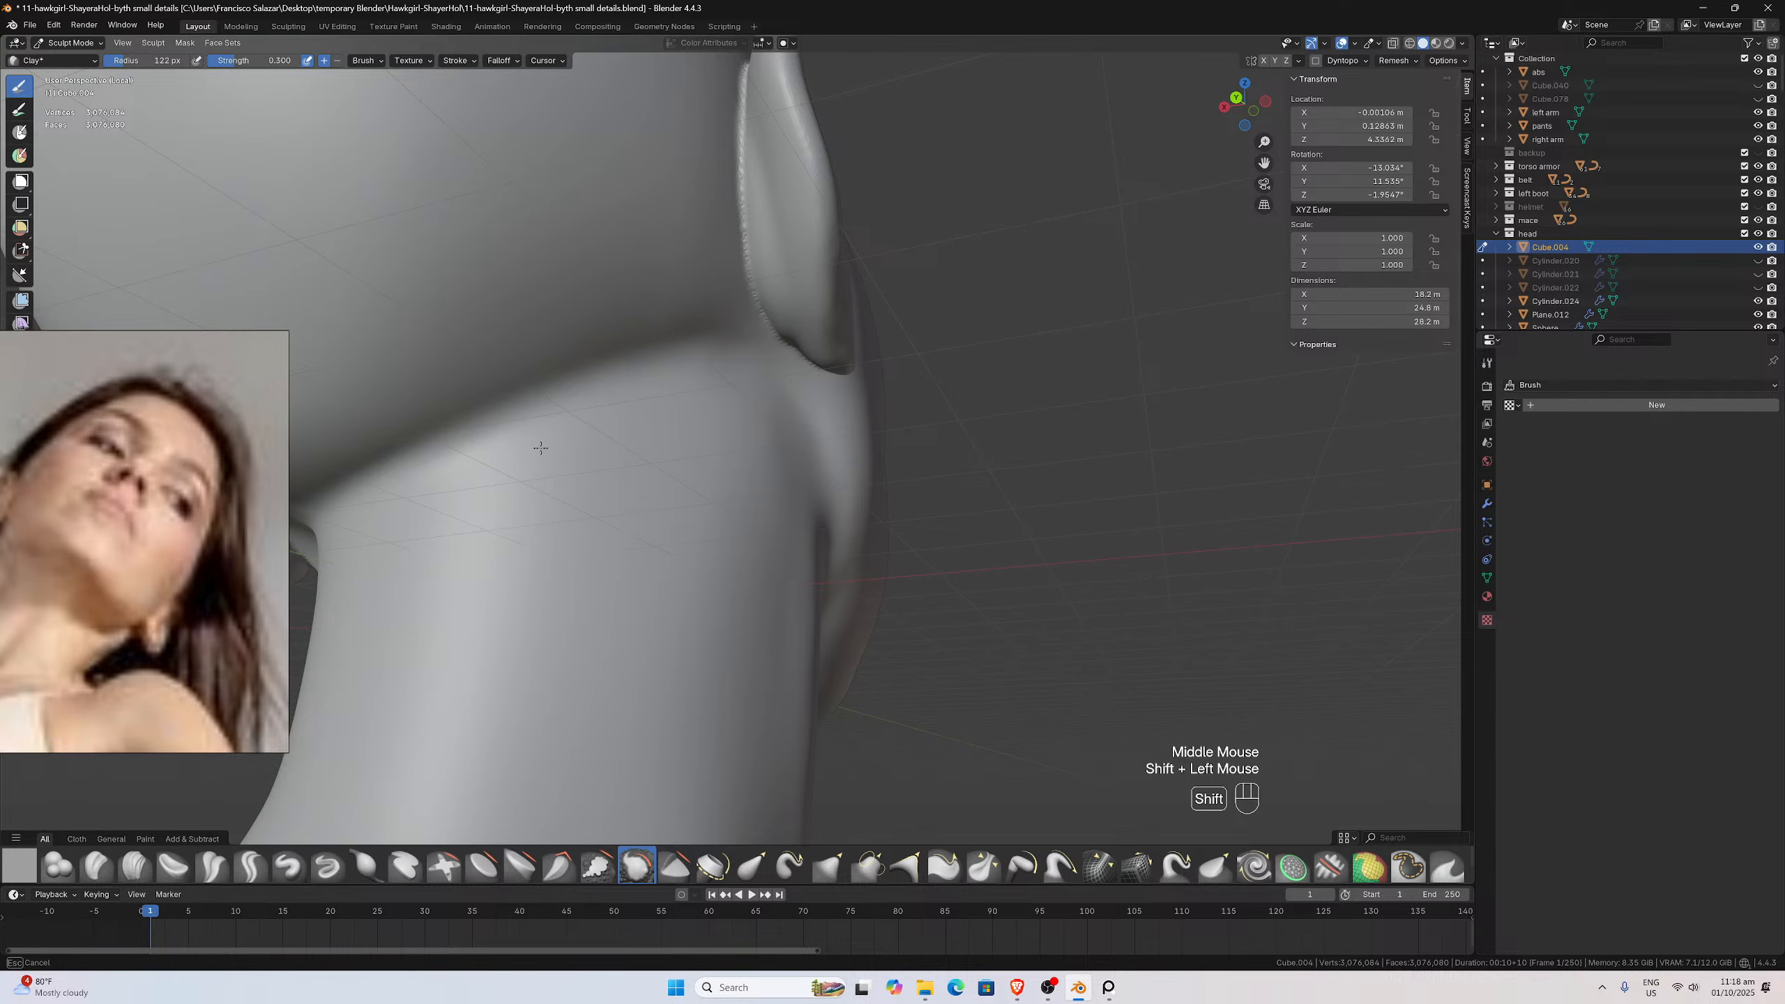
left_click_drag(484, 380, 589, 379, "shift")
Smooth the neck edge beneath the right ear and down along the back of the right jaw
middle_click_drag(589, 379, 515, 364)
scroll(509, 362, "up", 1)
left_click_drag(482, 351, 498, 340, "shift")
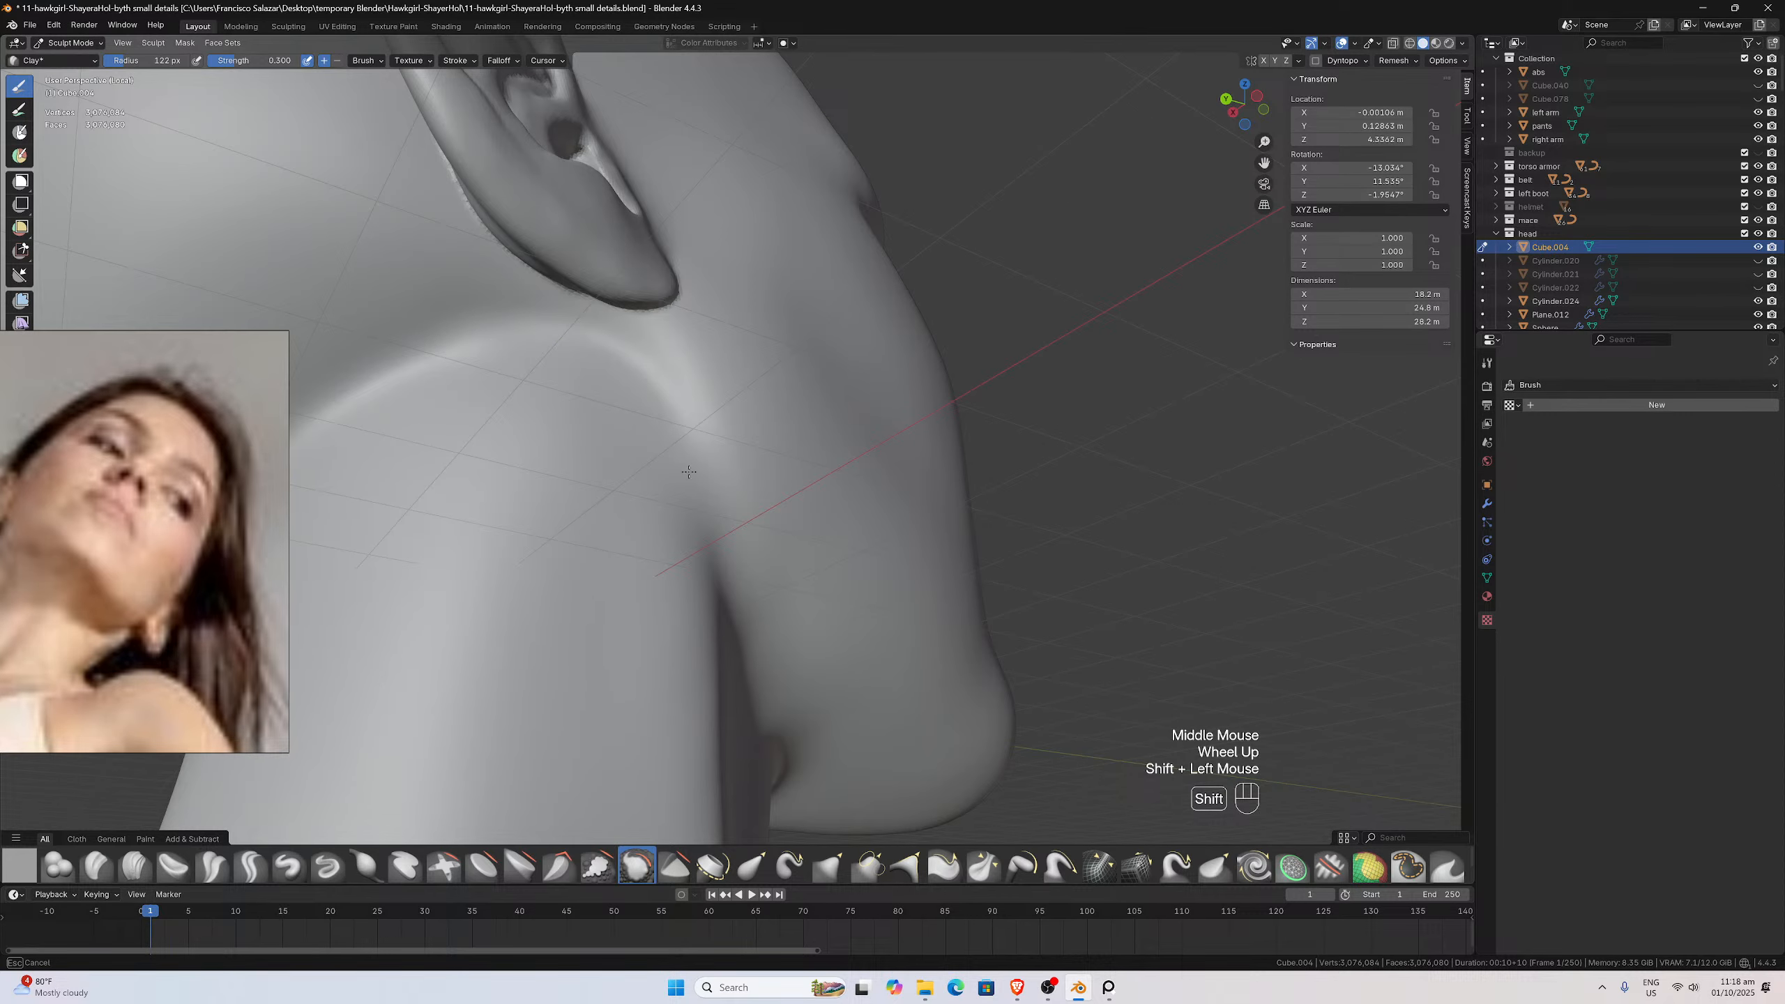
left_click_drag(714, 528, 734, 633, "shift")
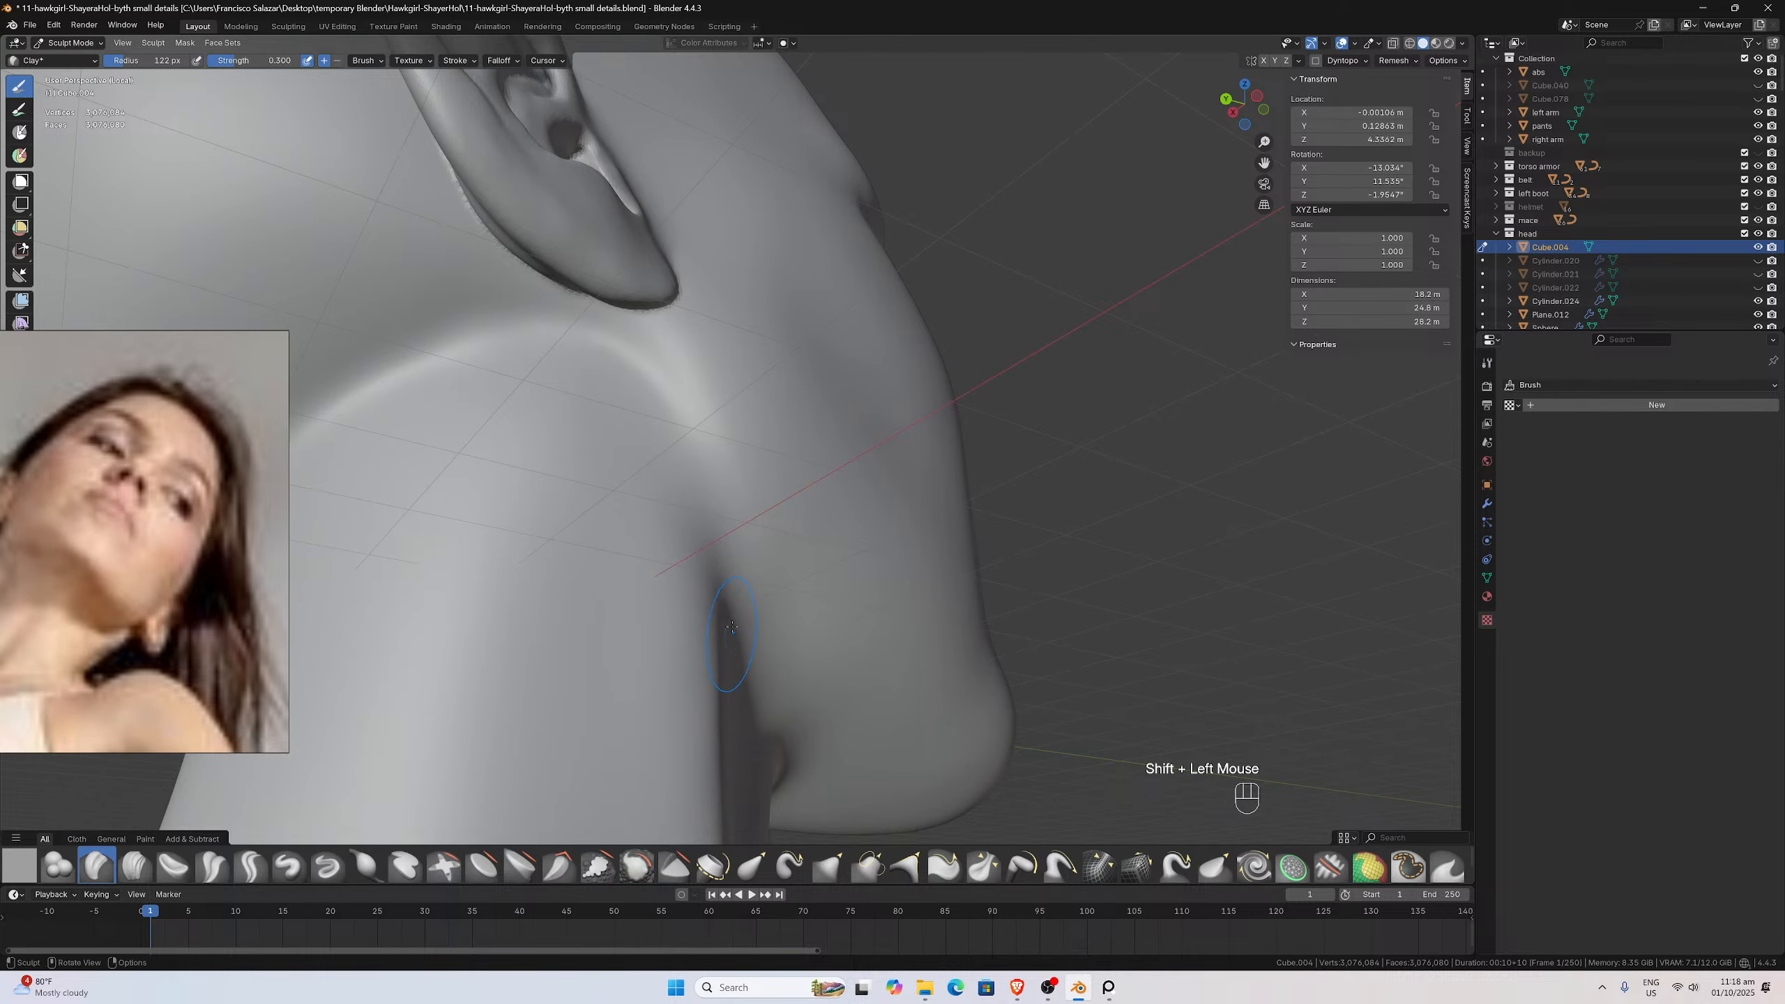
scroll(639, 567, "down", 1)
mouse_move(734, 637)
middle_mouse_down()
mouse_move(640, 566)
mouse_move(643, 538)
middle_mouse_up()
left_click_drag(650, 542, 734, 612, "shift")
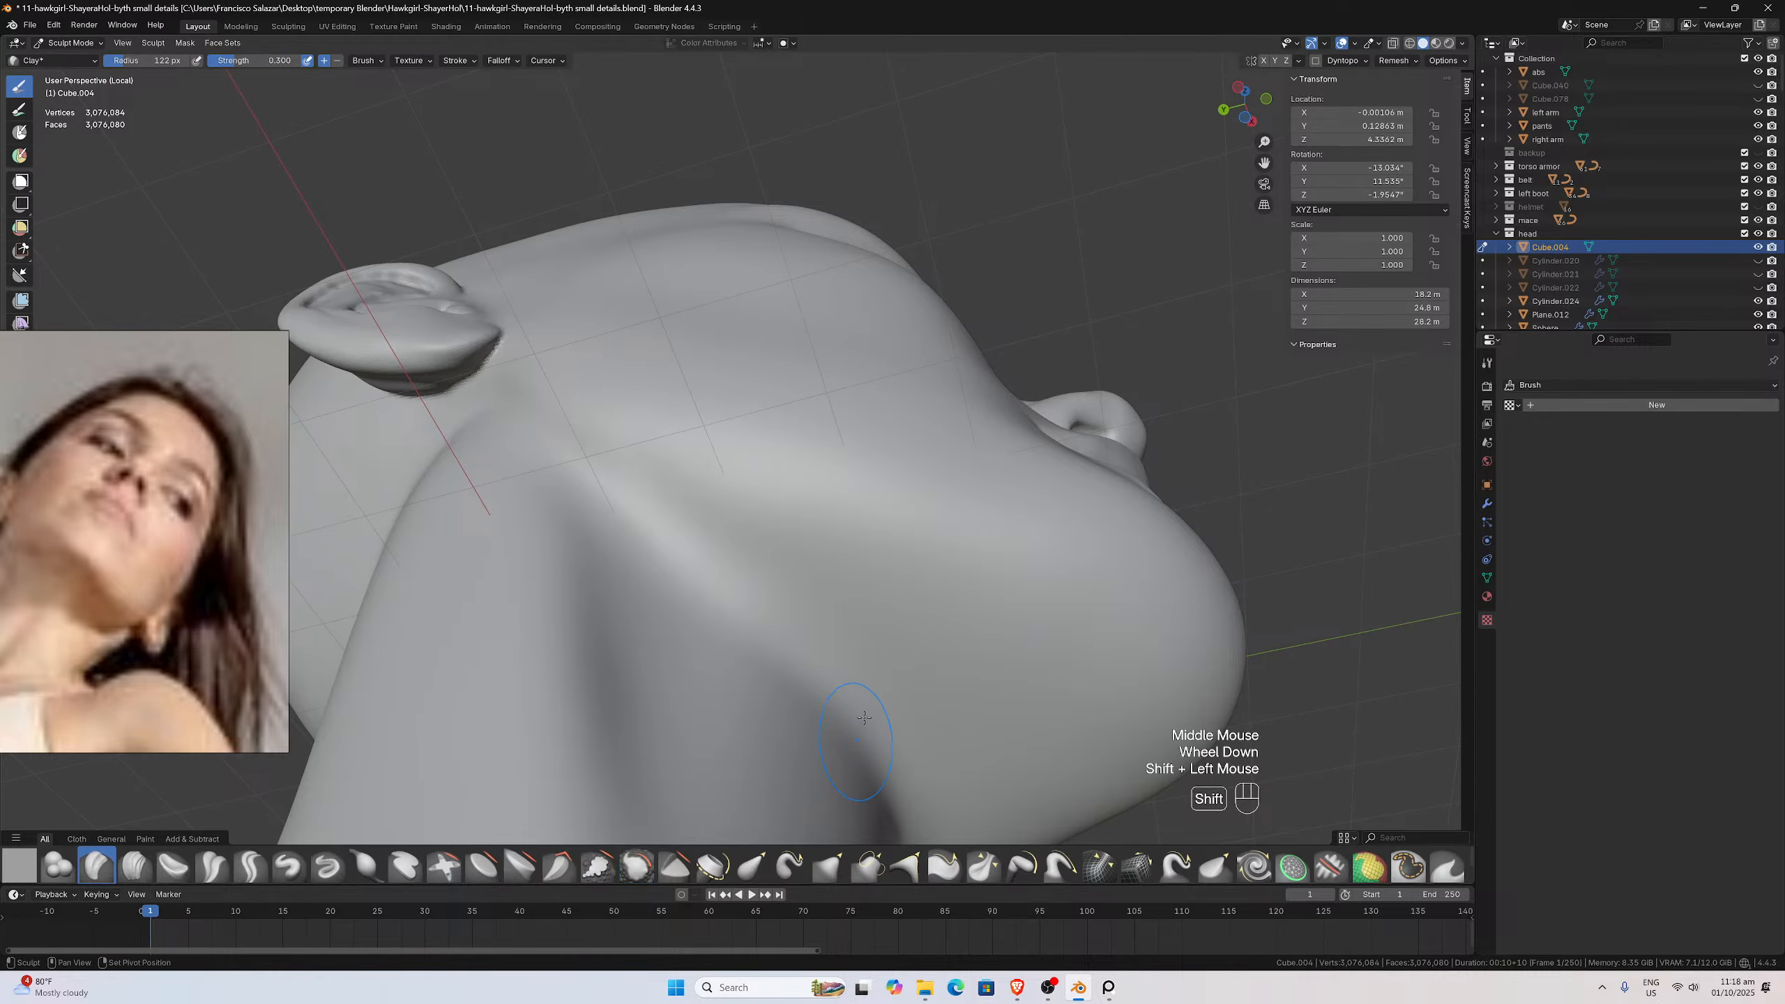
Smooth the fold under the chin and continue along the left jaw toward the ear
mouse_move(734, 613)
middle_mouse_down()
mouse_move(808, 619)
mouse_move(816, 590)
middle_mouse_up()
mouse_move(816, 590)
left_mouse_down("shift")
mouse_move(834, 440)
mouse_move(669, 611)
mouse_move(810, 524)
left_mouse_up("shift")
middle_click_drag(1002, 522, 968, 597)
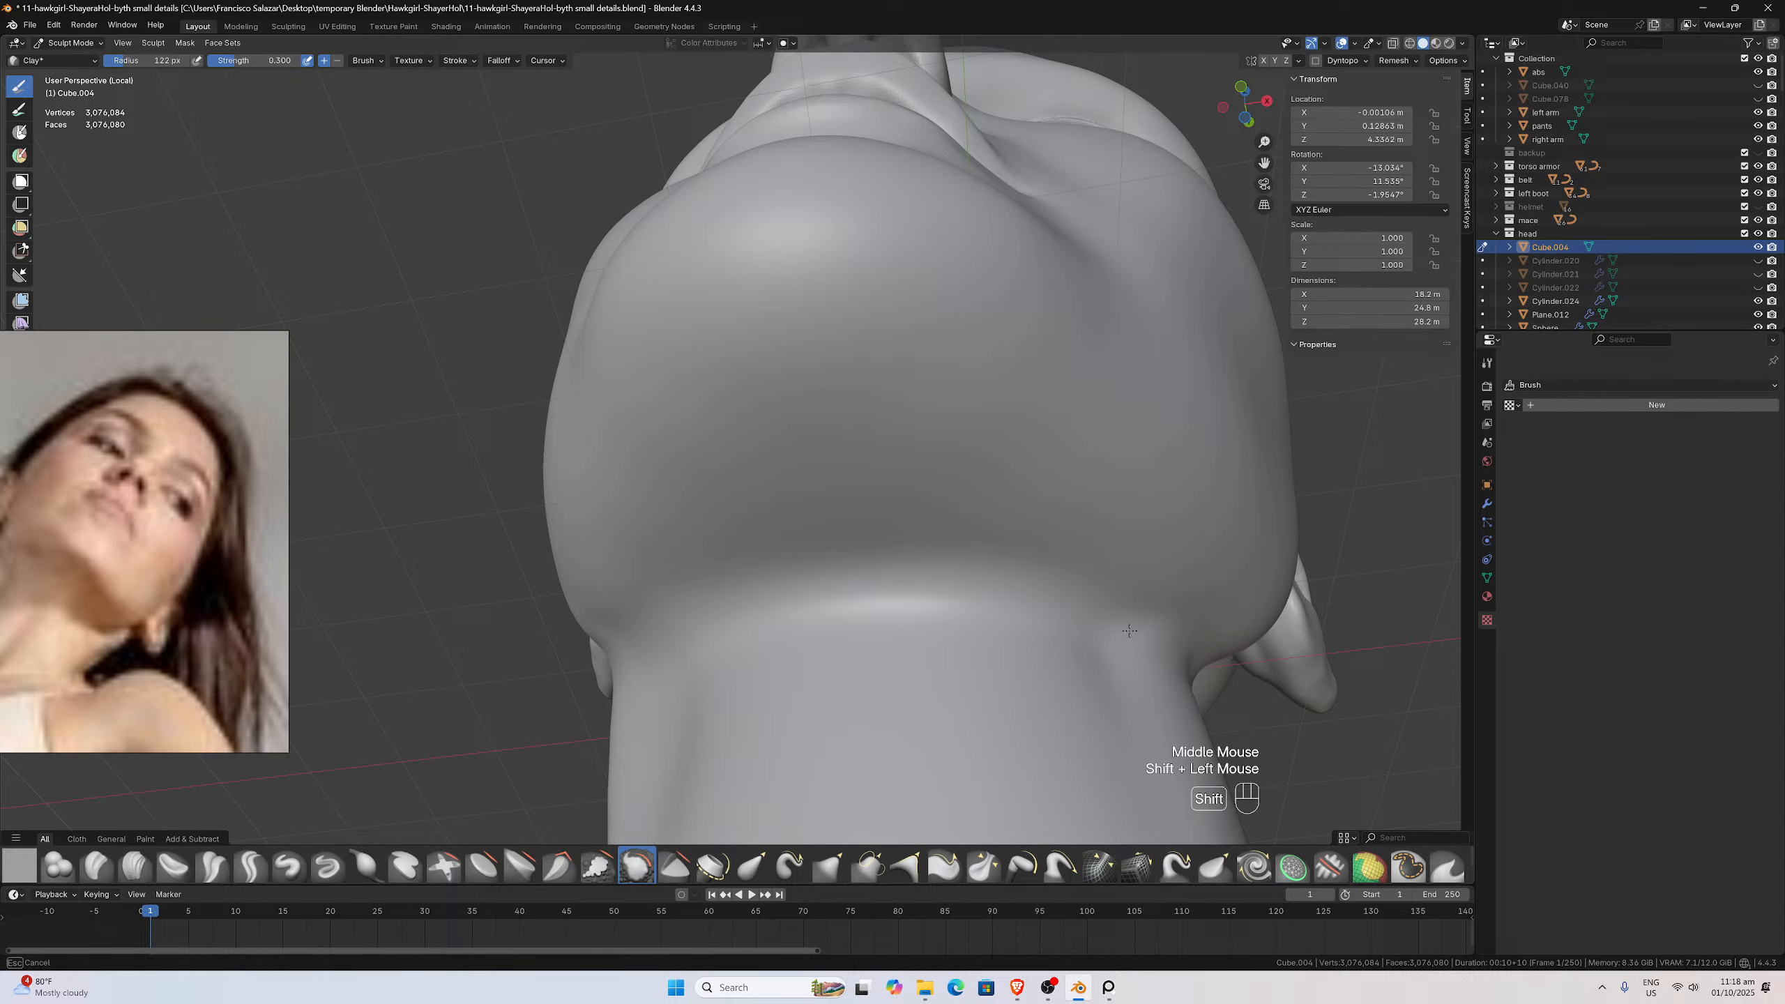
mouse_move(1149, 667)
middle_mouse_down()
mouse_move(1088, 618)
mouse_move(995, 657)
middle_mouse_up()
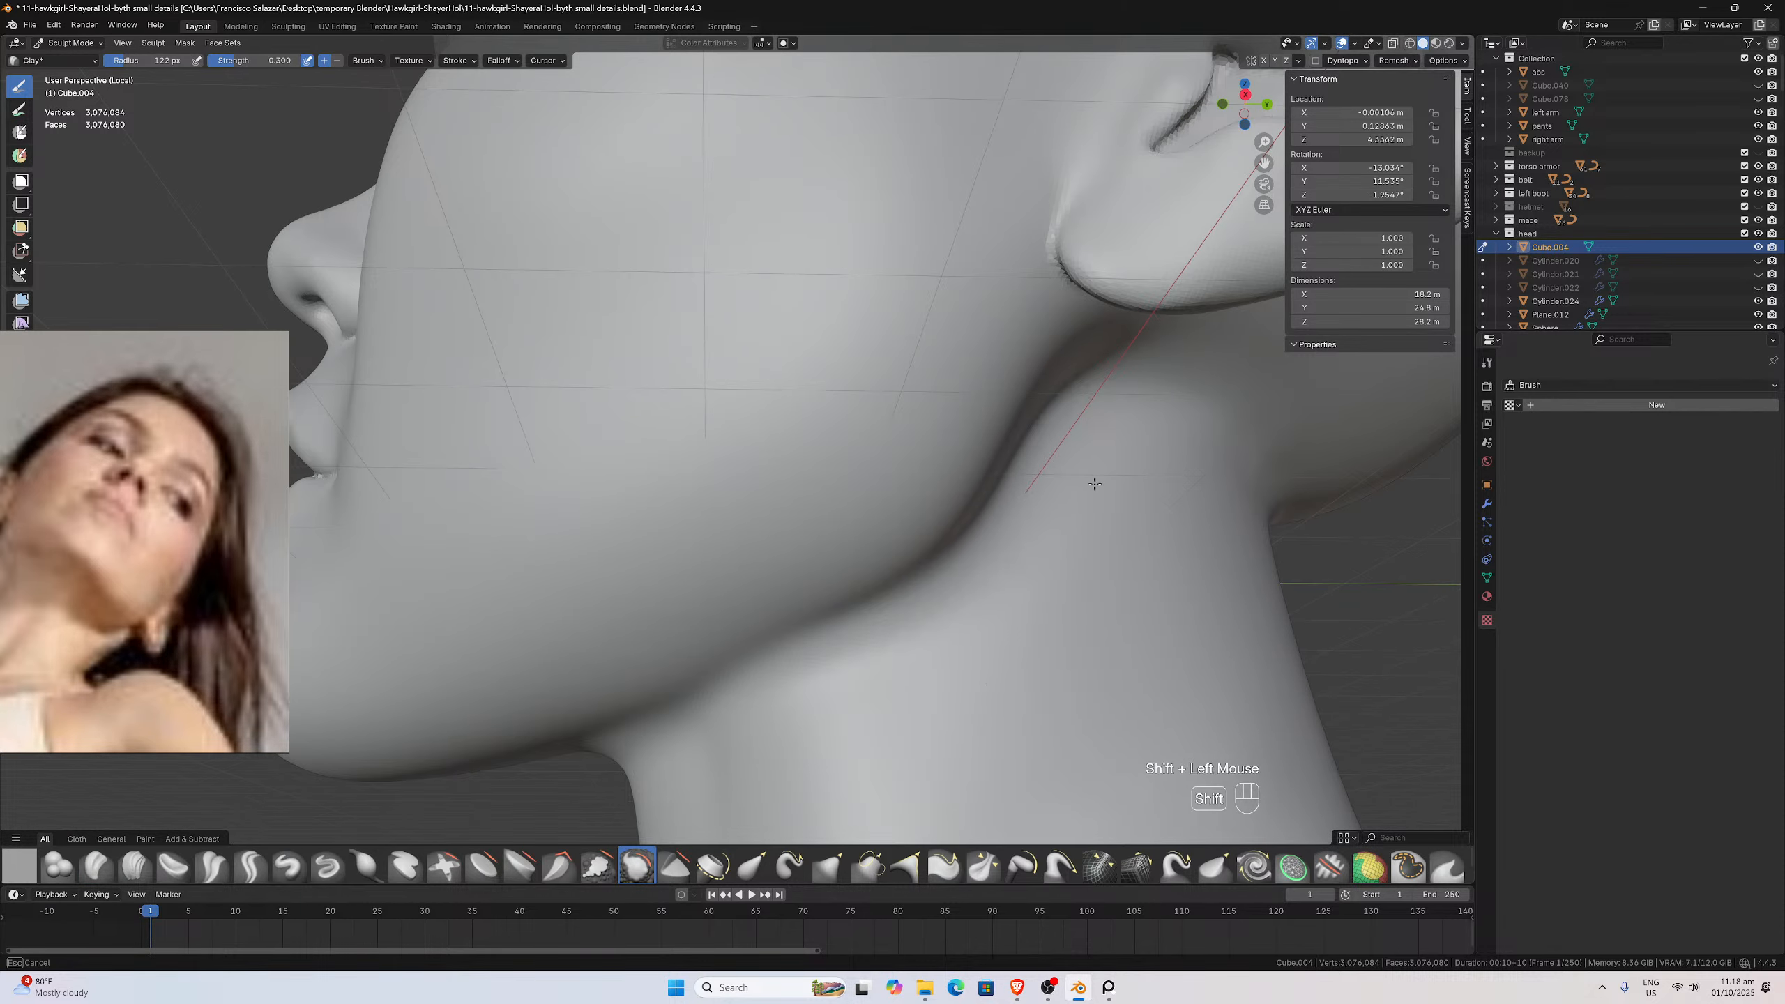
Smooth the back of the neck below the skull and down its left side behind the jaw
scroll(753, 691, "down", 3)
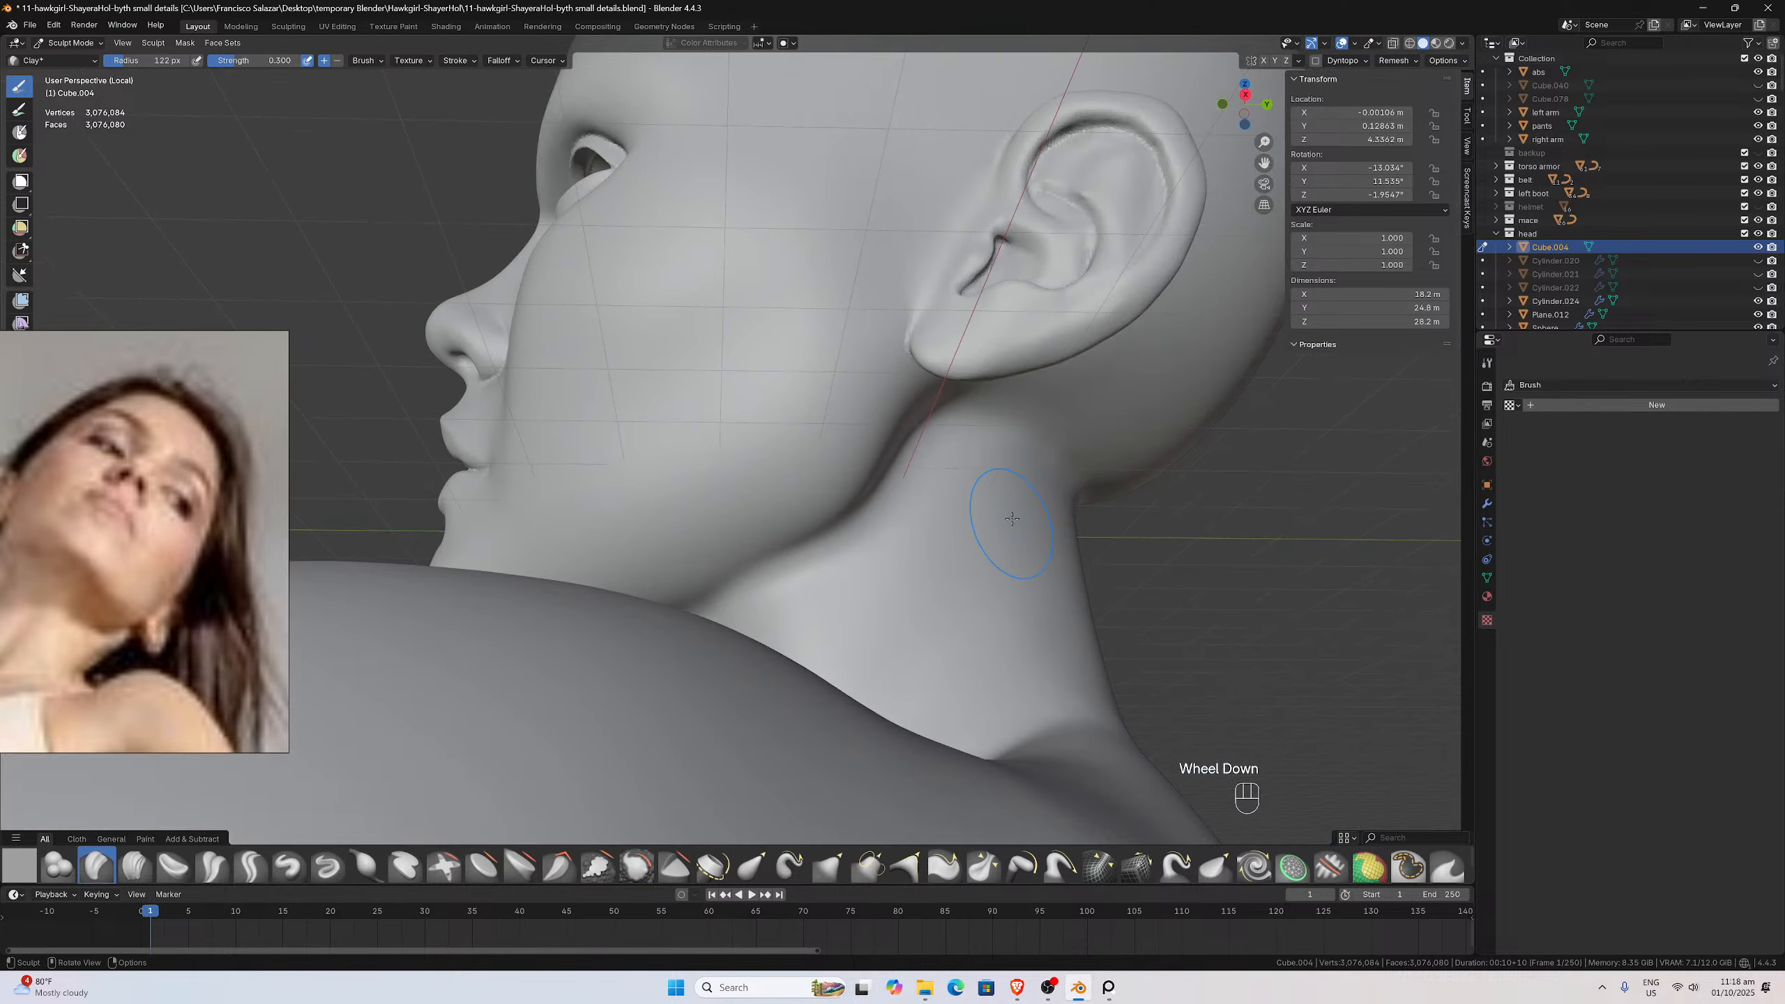
middle_click_drag(754, 691, 639, 377)
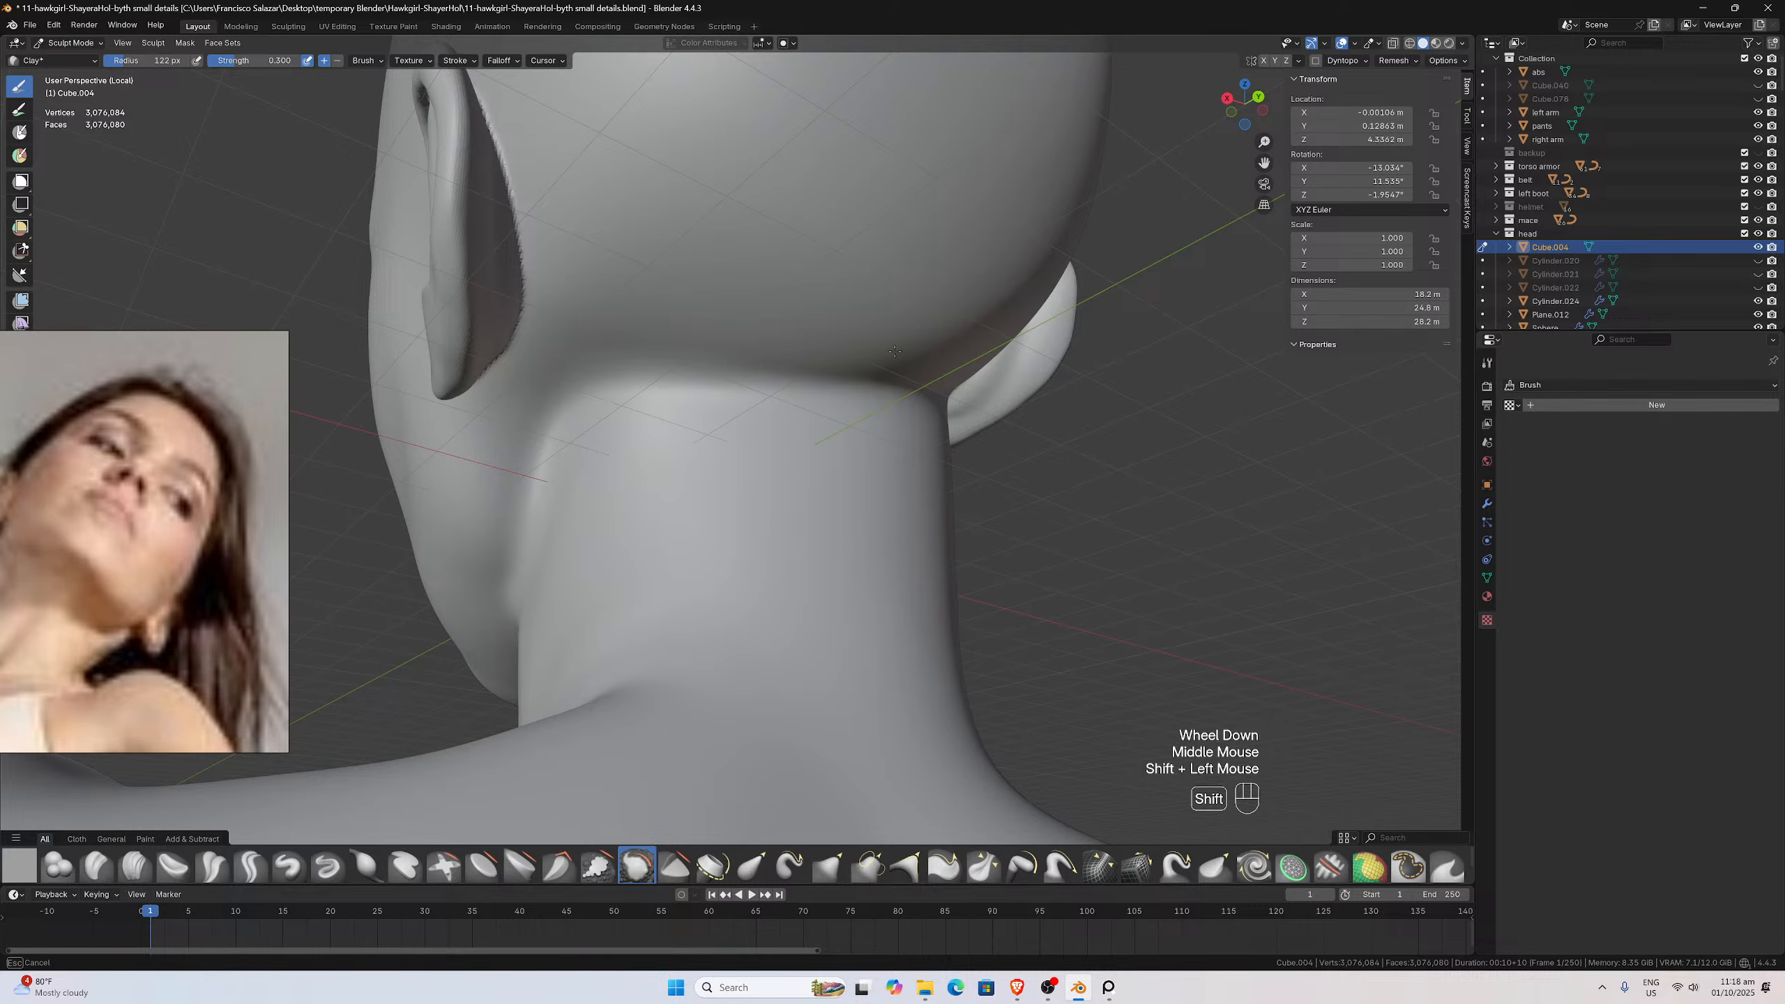
mouse_move(703, 400)
left_mouse_down("shift")
mouse_move(578, 418)
mouse_move(513, 554)
left_mouse_up("shift")
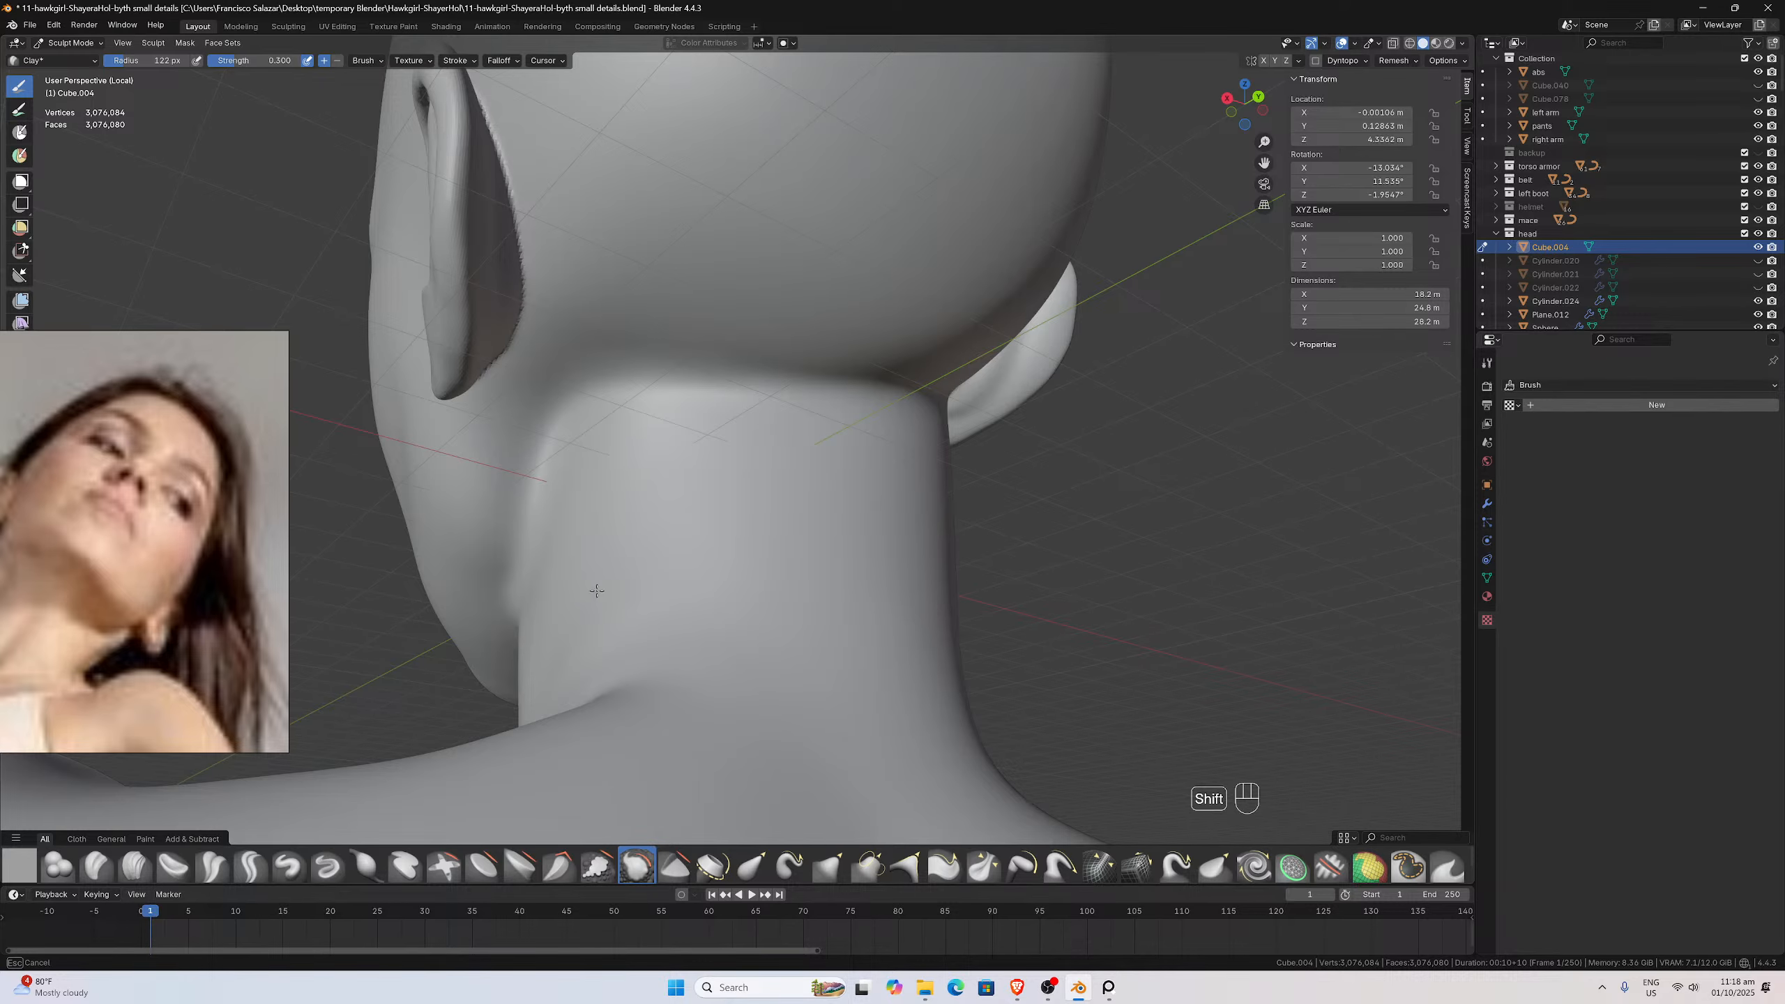
Smooth the transition between the underside of the chin and the front of the neck
middle_click_drag(678, 418, 819, 404)
middle_click_drag(956, 463, 1062, 446)
scroll(983, 624, "up", 1)
left_click_drag(947, 628, 831, 599, "shift")
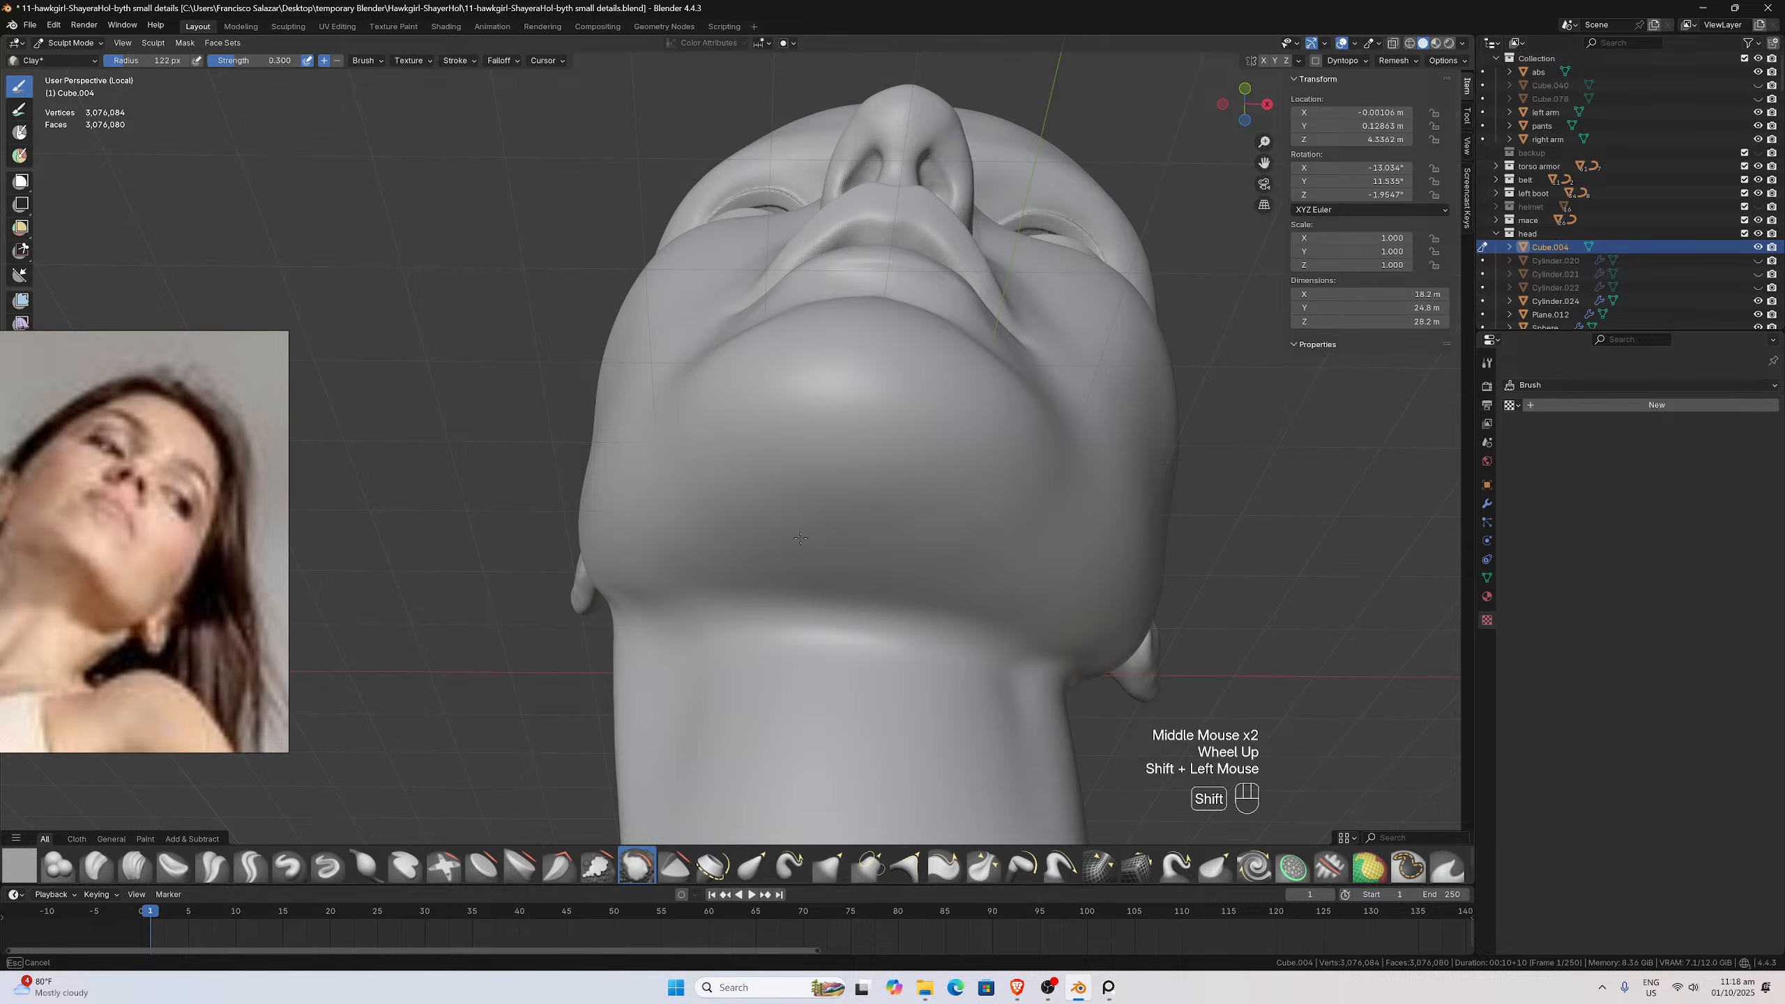
left_click_drag(800, 537, 800, 537, "shift")
Save the file and voxel-remesh the head sculpt with the current voxel size
scroll(914, 520, "down", 2)
middle_click_drag(913, 520, 1193, 473)
scroll(1193, 473, "up", 3)
key("ctrl")
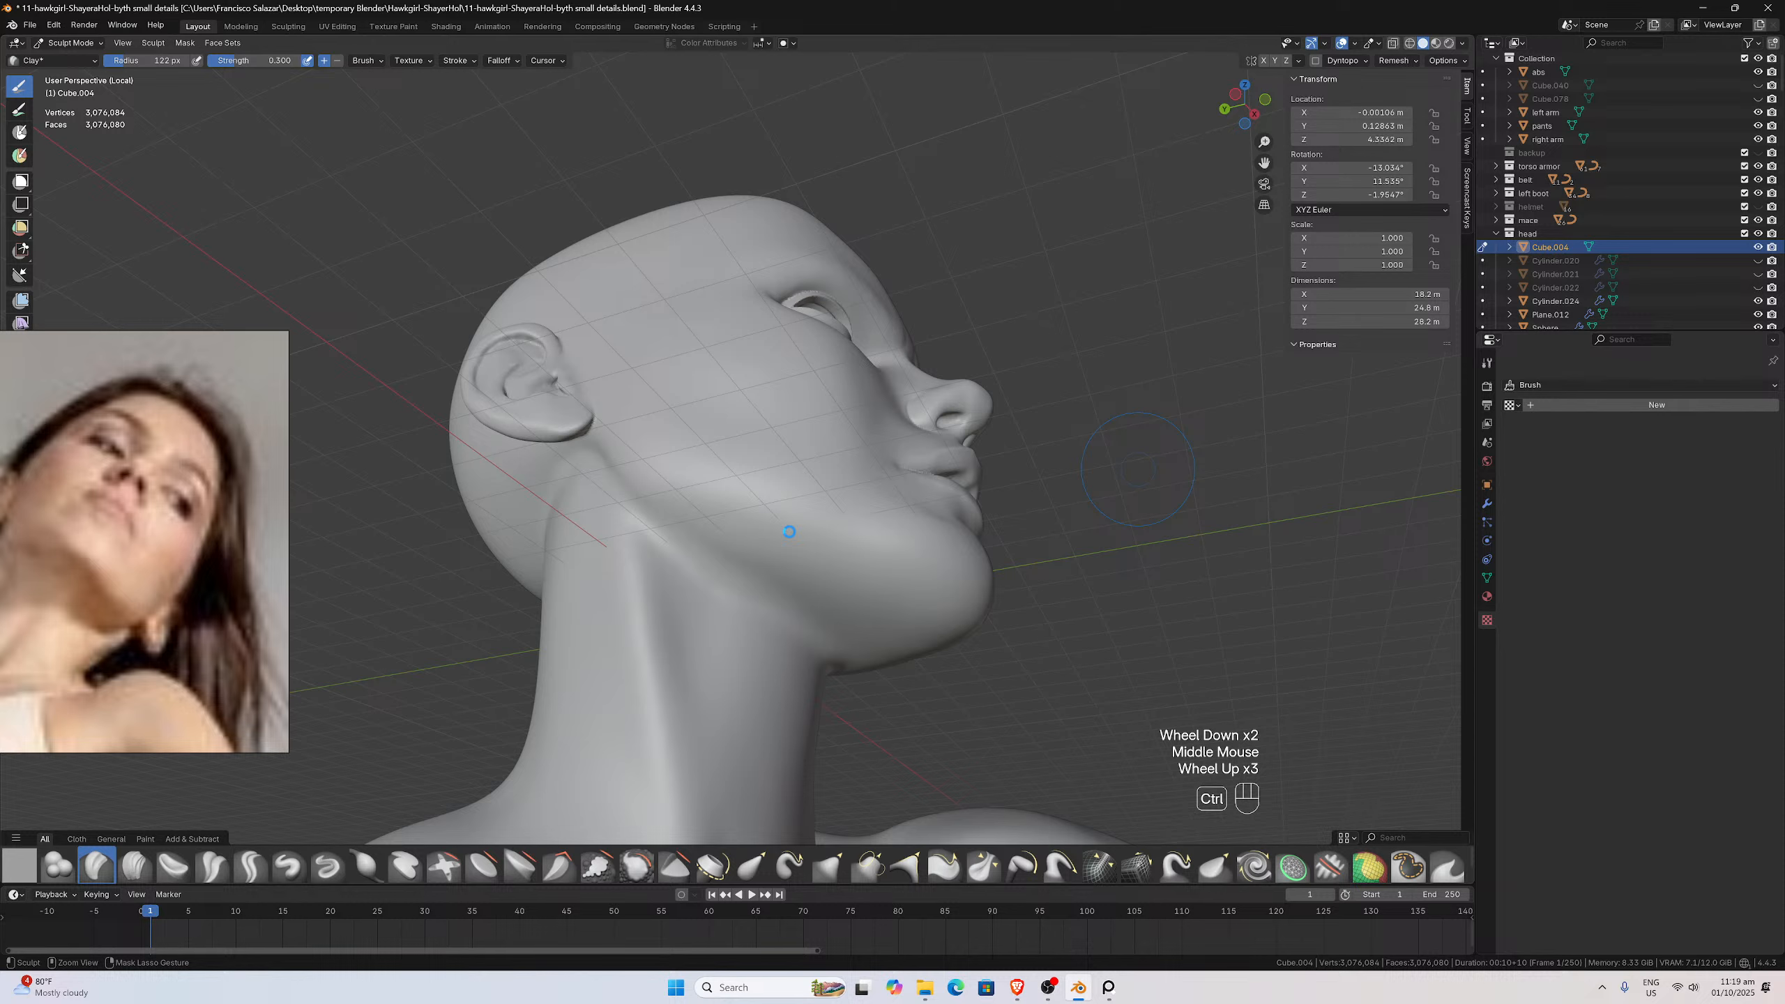
key("ctrl+s")
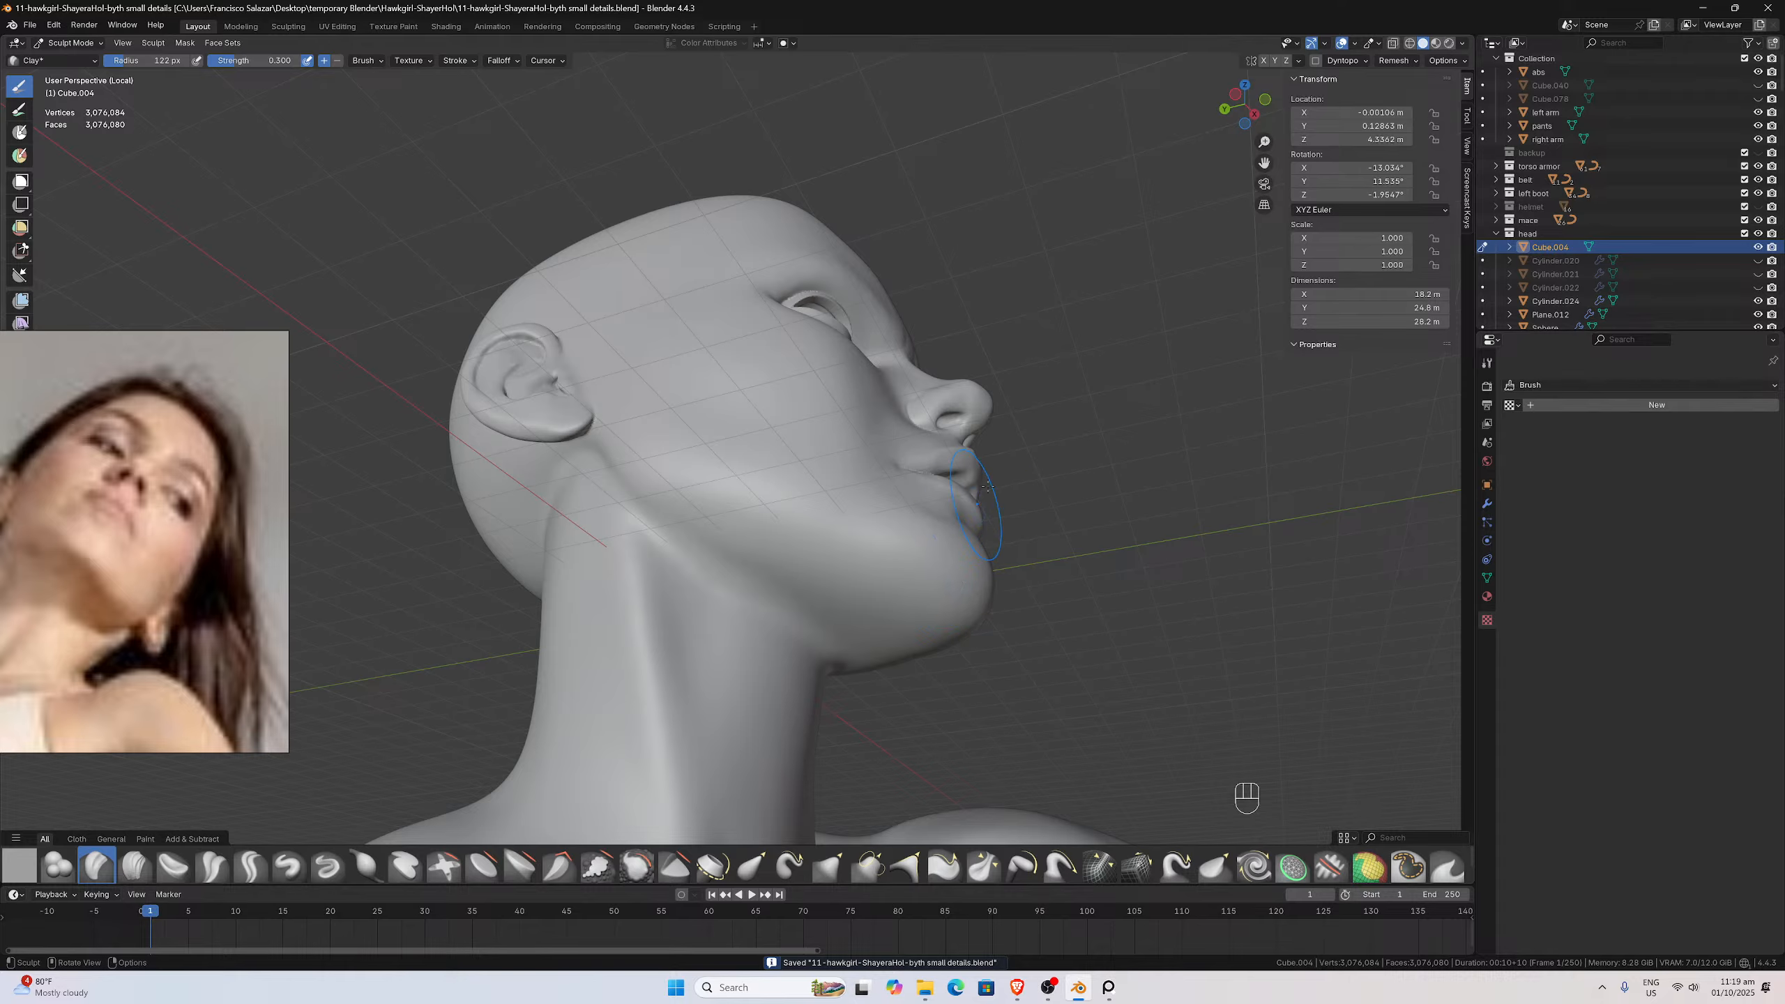
left_click(1390, 62)
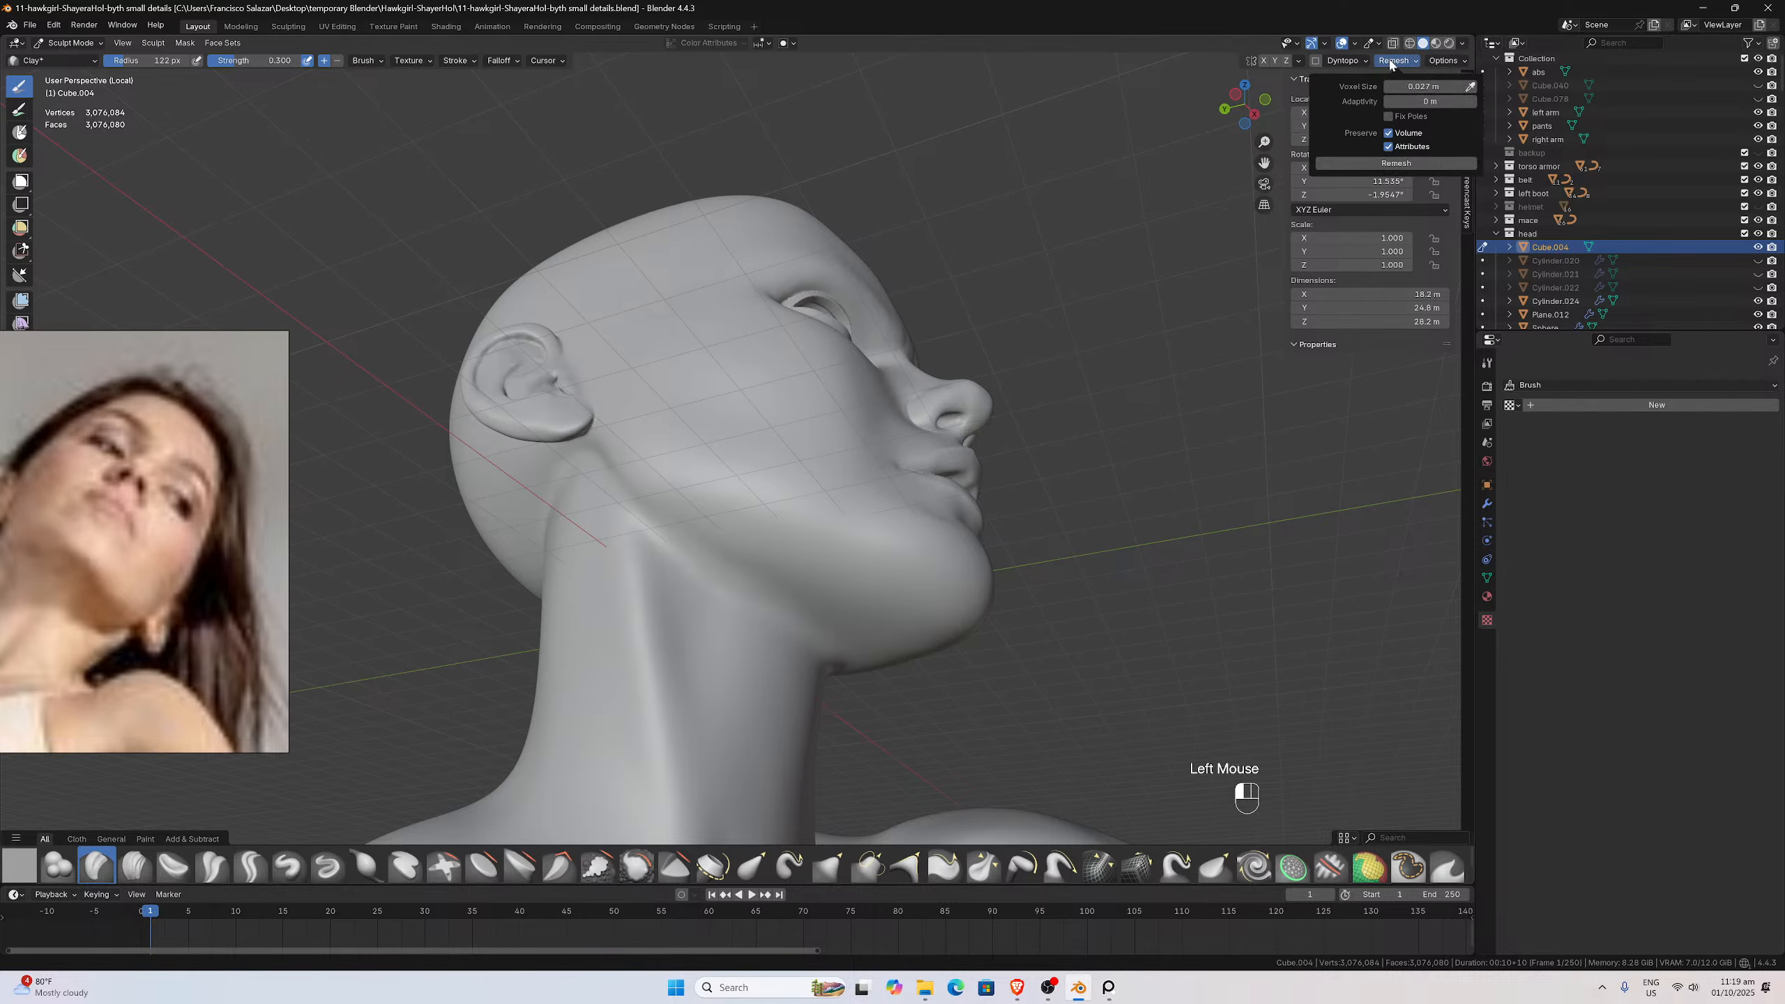
left_click(1380, 165)
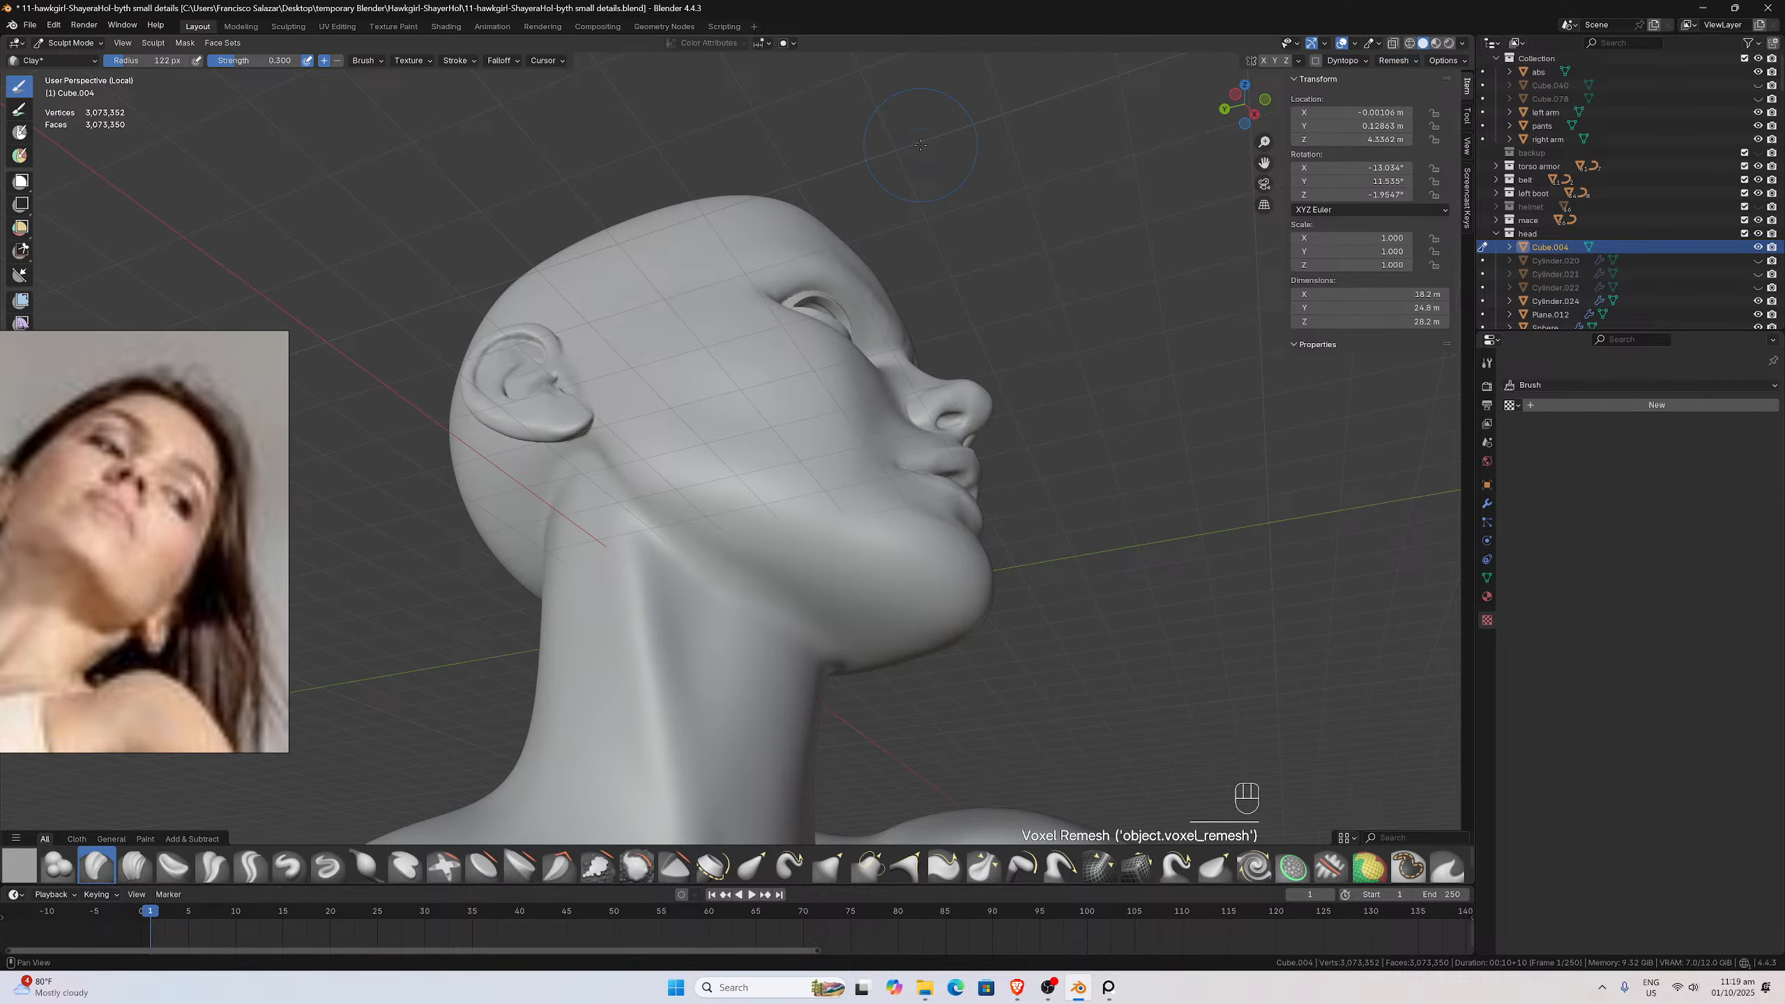
Examine the remeshed face, left profile and the side of the neck down to the shoulder
mouse_move(919, 151)
middle_mouse_down()
mouse_move(878, 212)
mouse_move(823, 381)
mouse_move(852, 439)
mouse_move(912, 442)
middle_mouse_up()
scroll(878, 211, "up", 2)
scroll(823, 381, "down", 3)
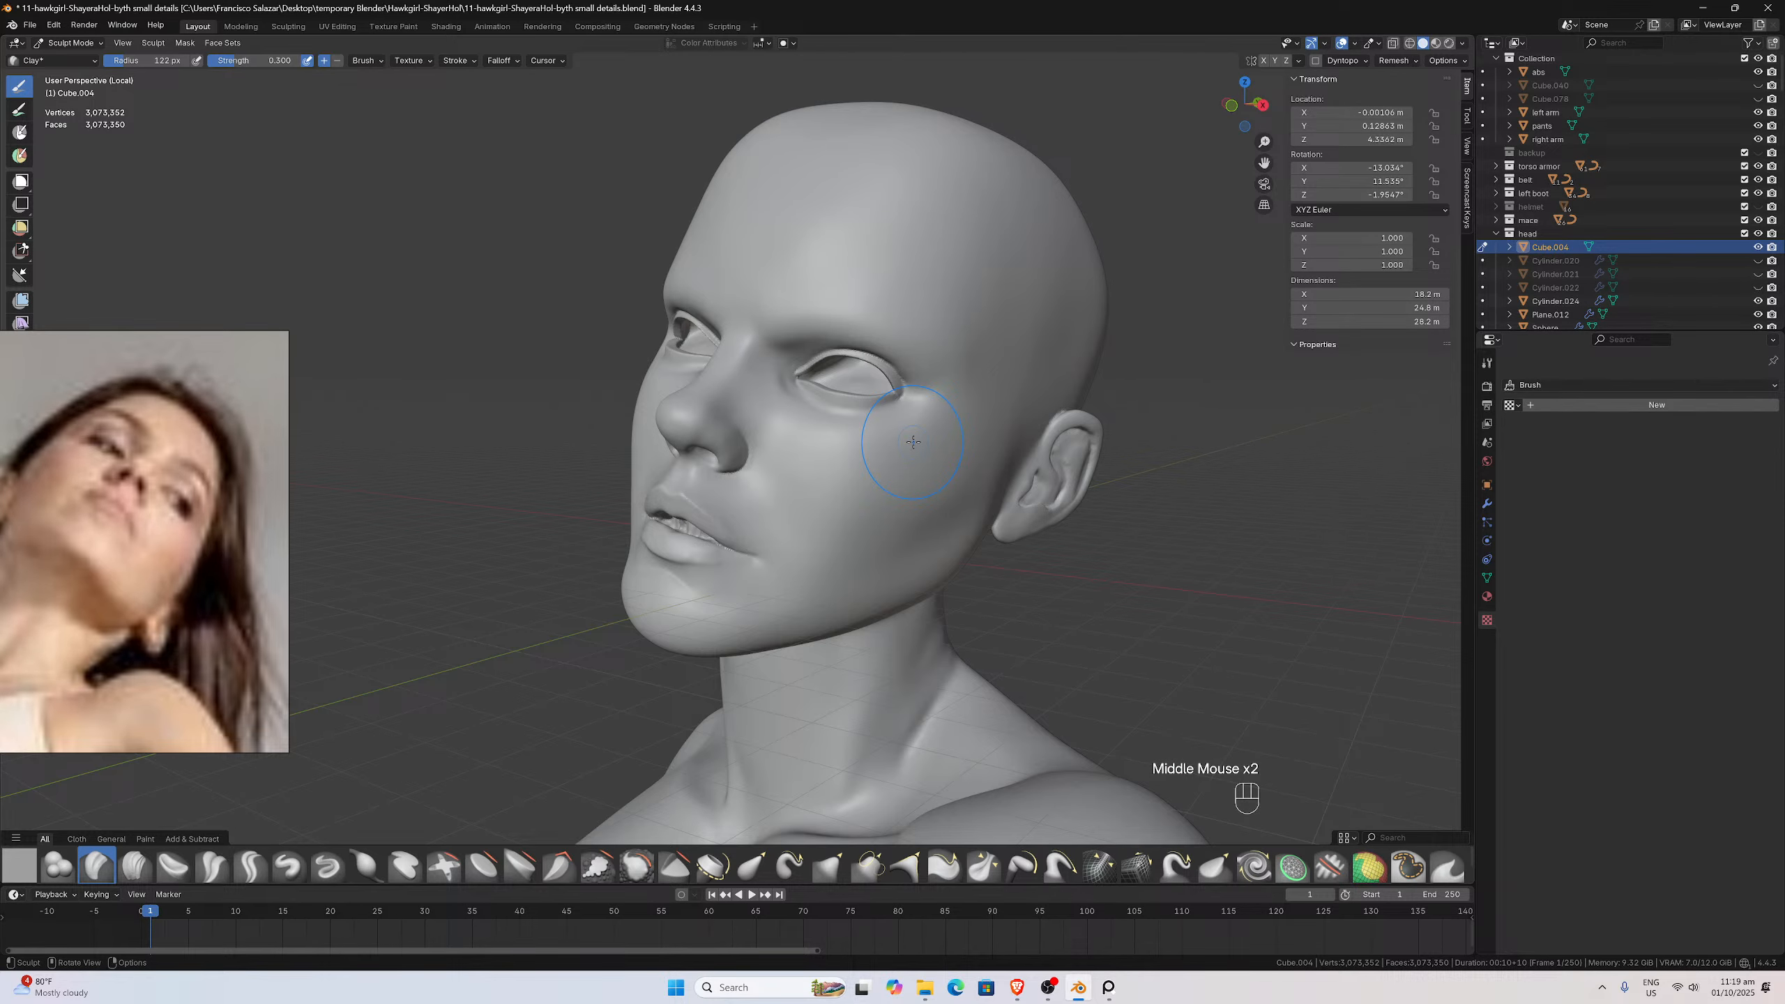
scroll(624, 573, "down", 1)
scroll(672, 547, "up", 1)
mouse_move(624, 574)
middle_mouse_down()
mouse_move(672, 547)
mouse_move(812, 549)
mouse_move(552, 552)
middle_mouse_up()
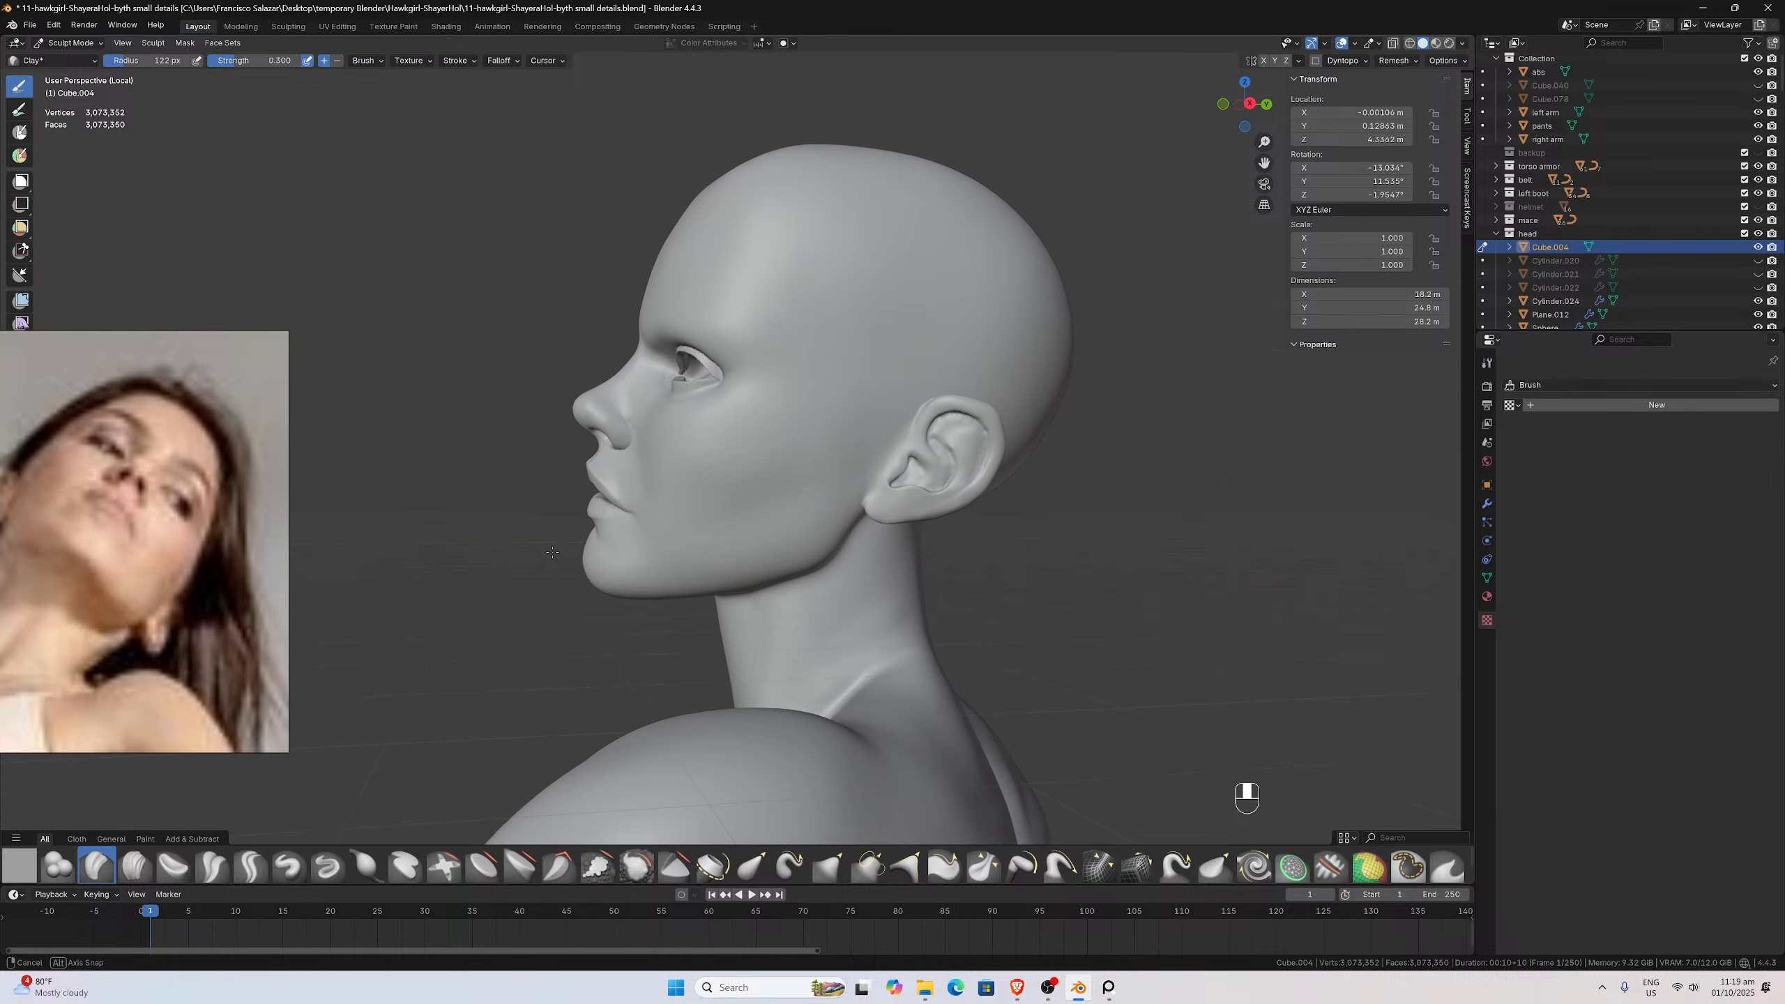
left_click_drag(1264, 162, 1232, 21)
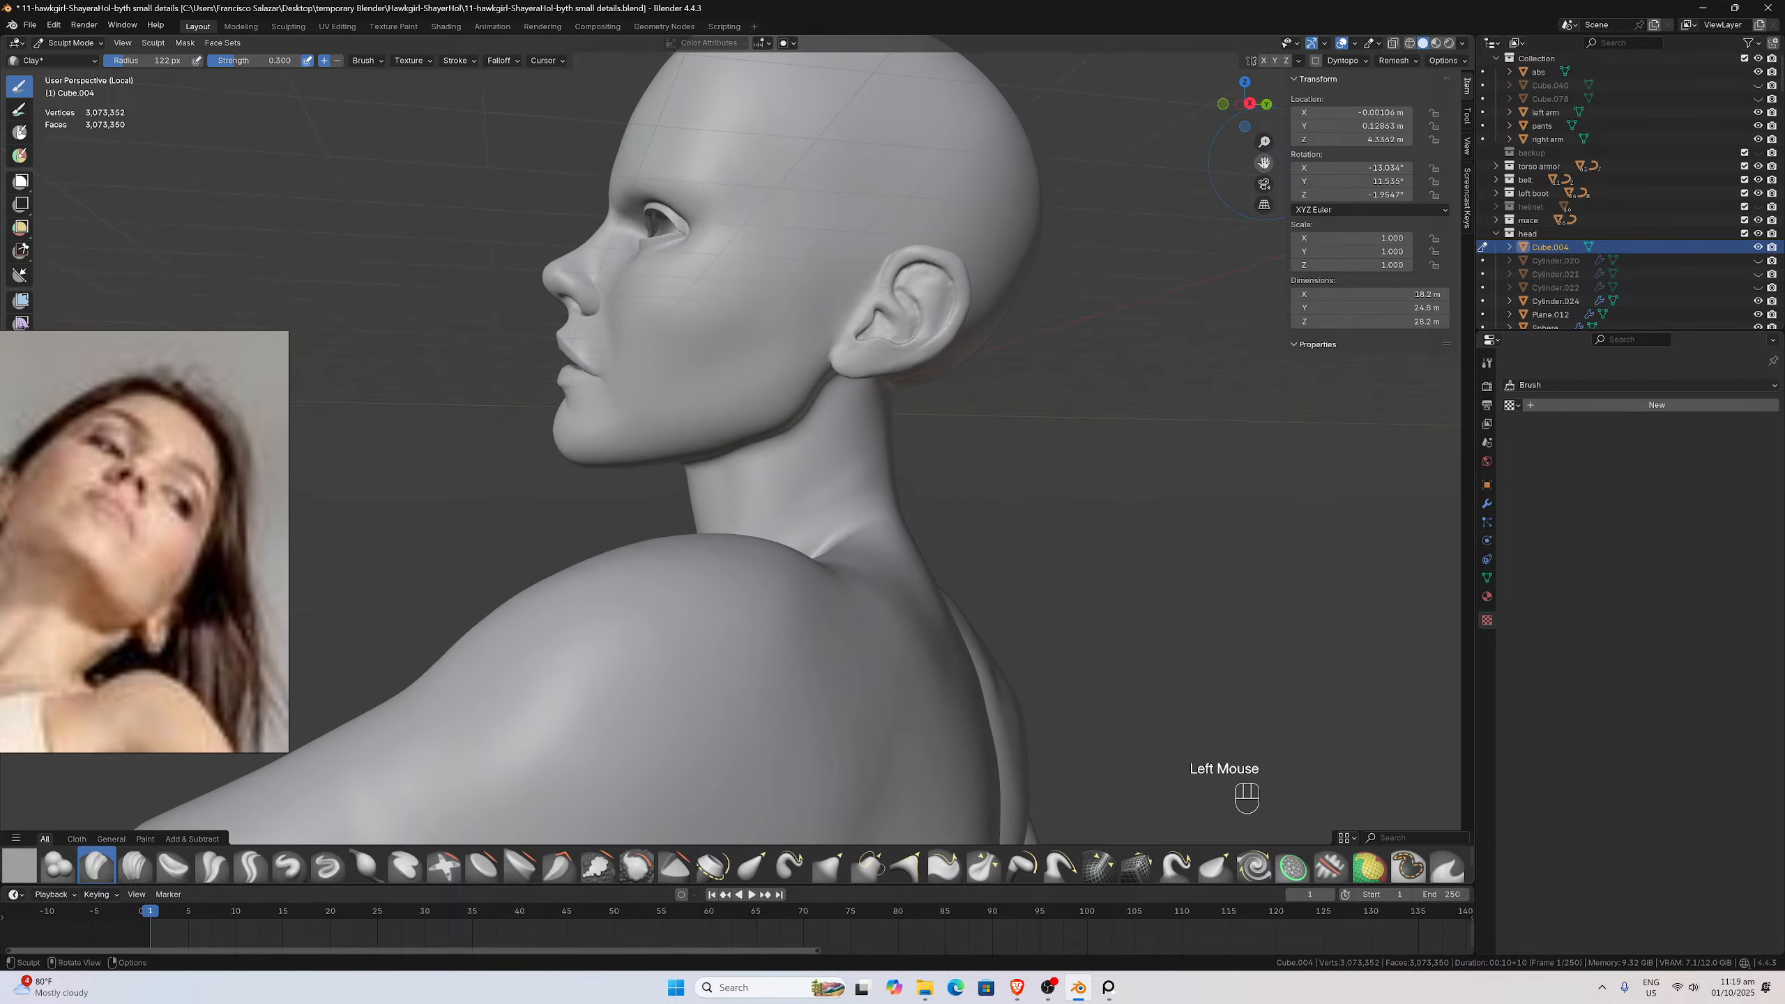
scroll(893, 696, "up", 2)
middle_click_drag(886, 692, 894, 696)
scroll(893, 696, "up", 2)
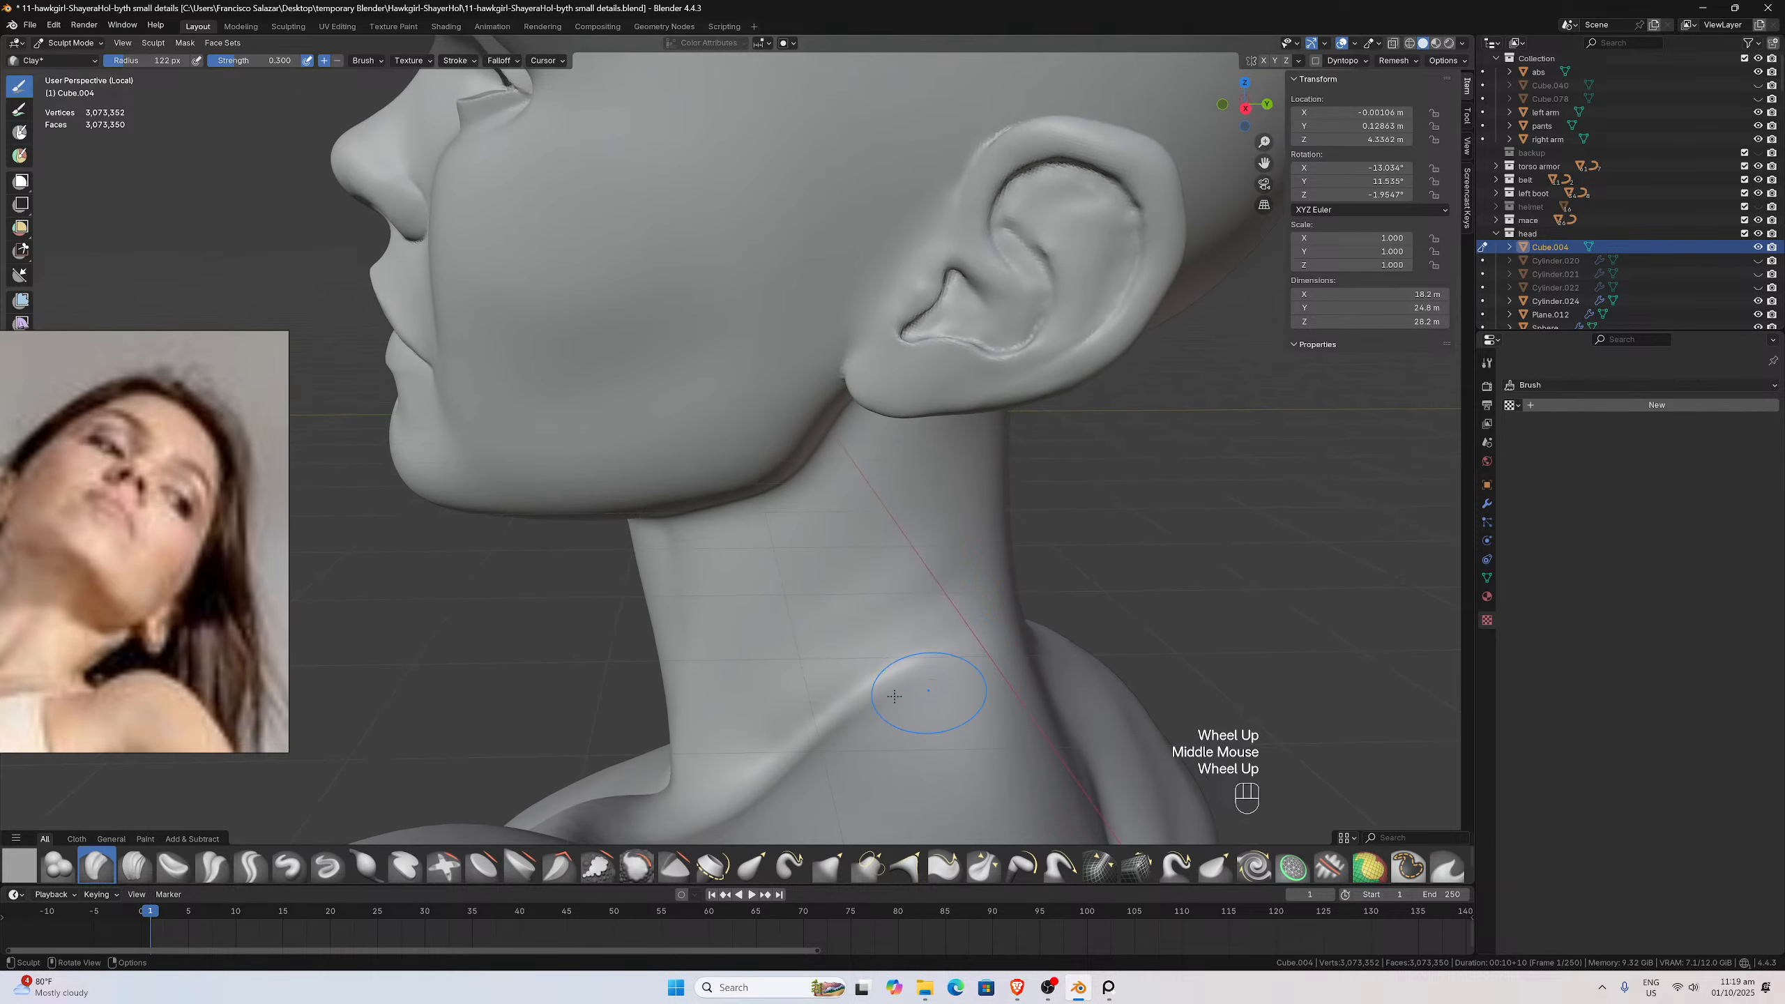
Pick the Crease Polish brush and smooth the upper end of the ridge where the left side of the neck meets the shoulder
left_click(288, 868)
left_click(288, 869)
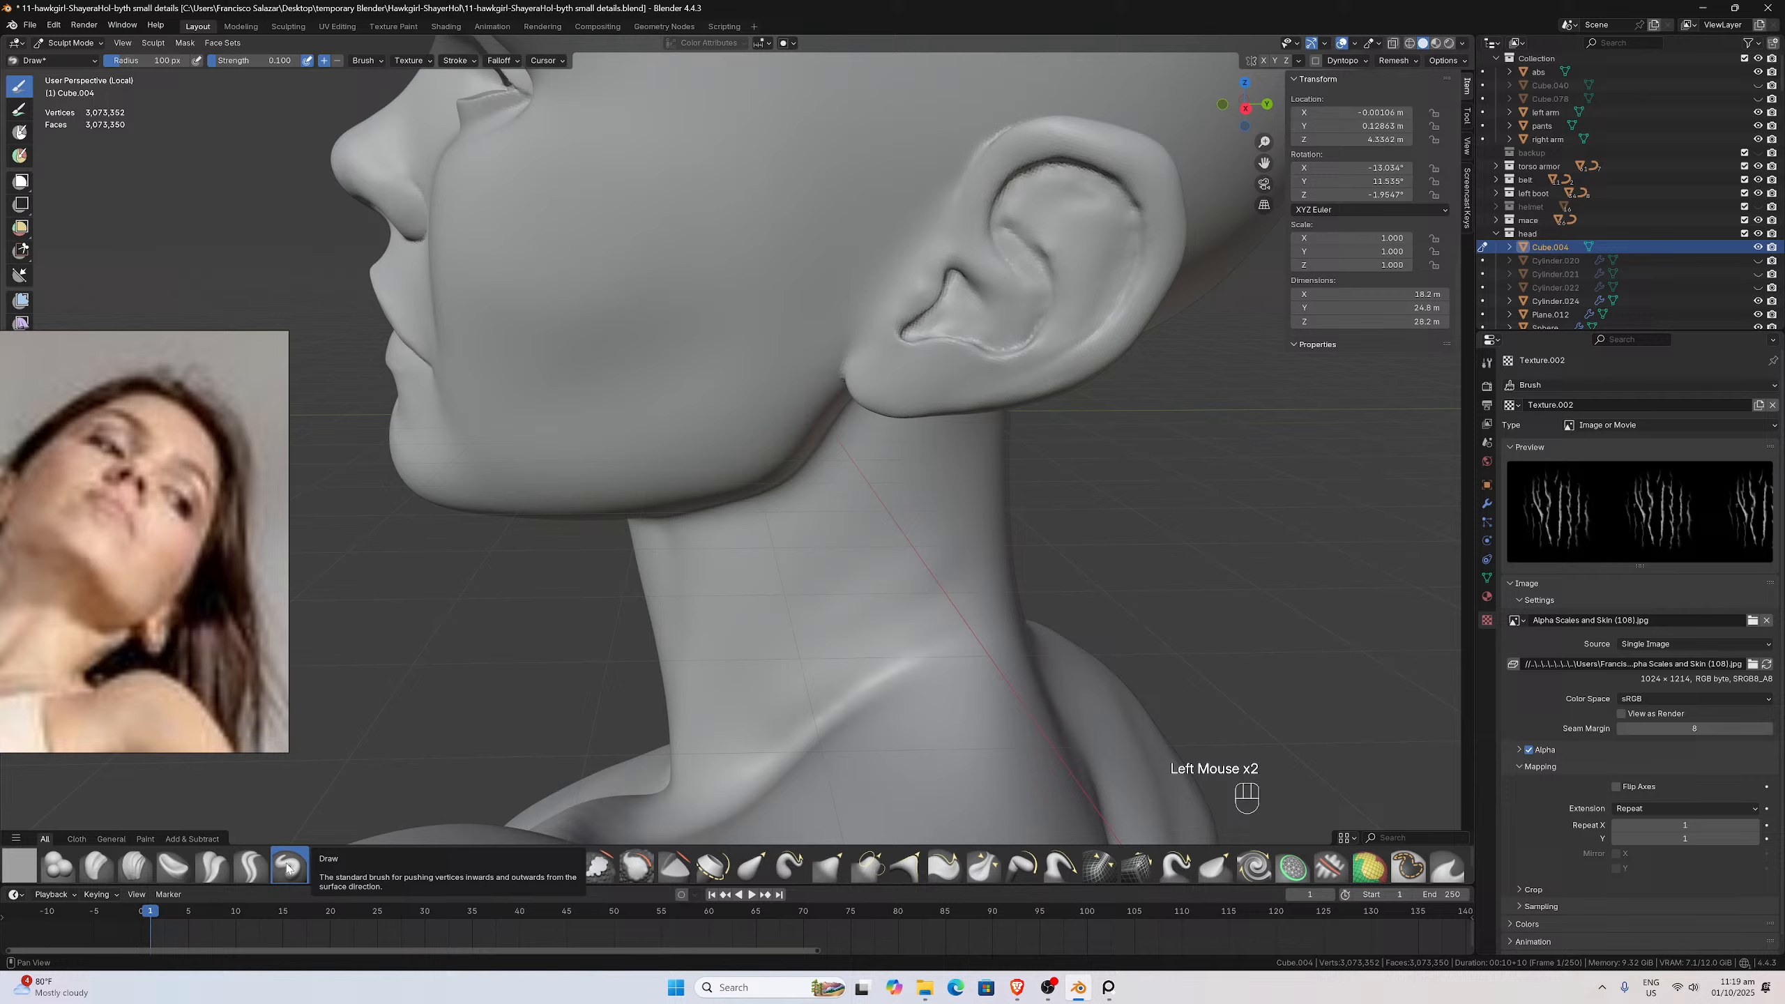
left_click(218, 872)
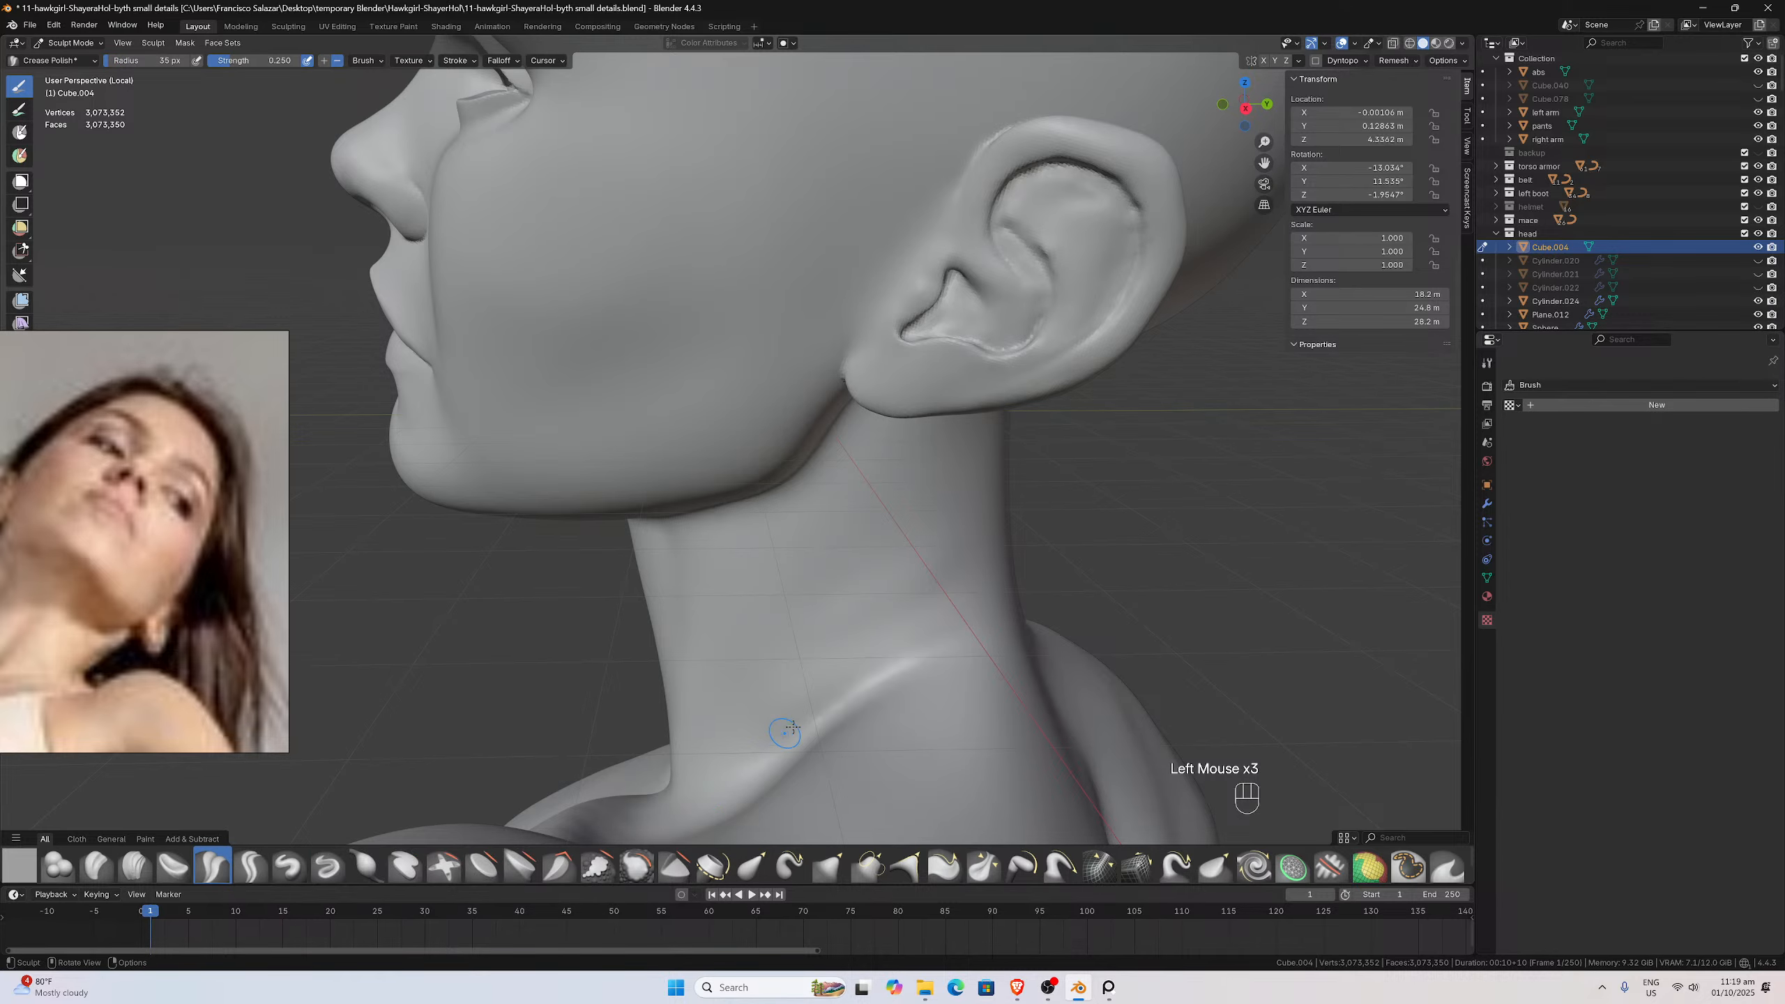
middle_click_drag(776, 730, 796, 717)
middle_click_drag(952, 640, 947, 640)
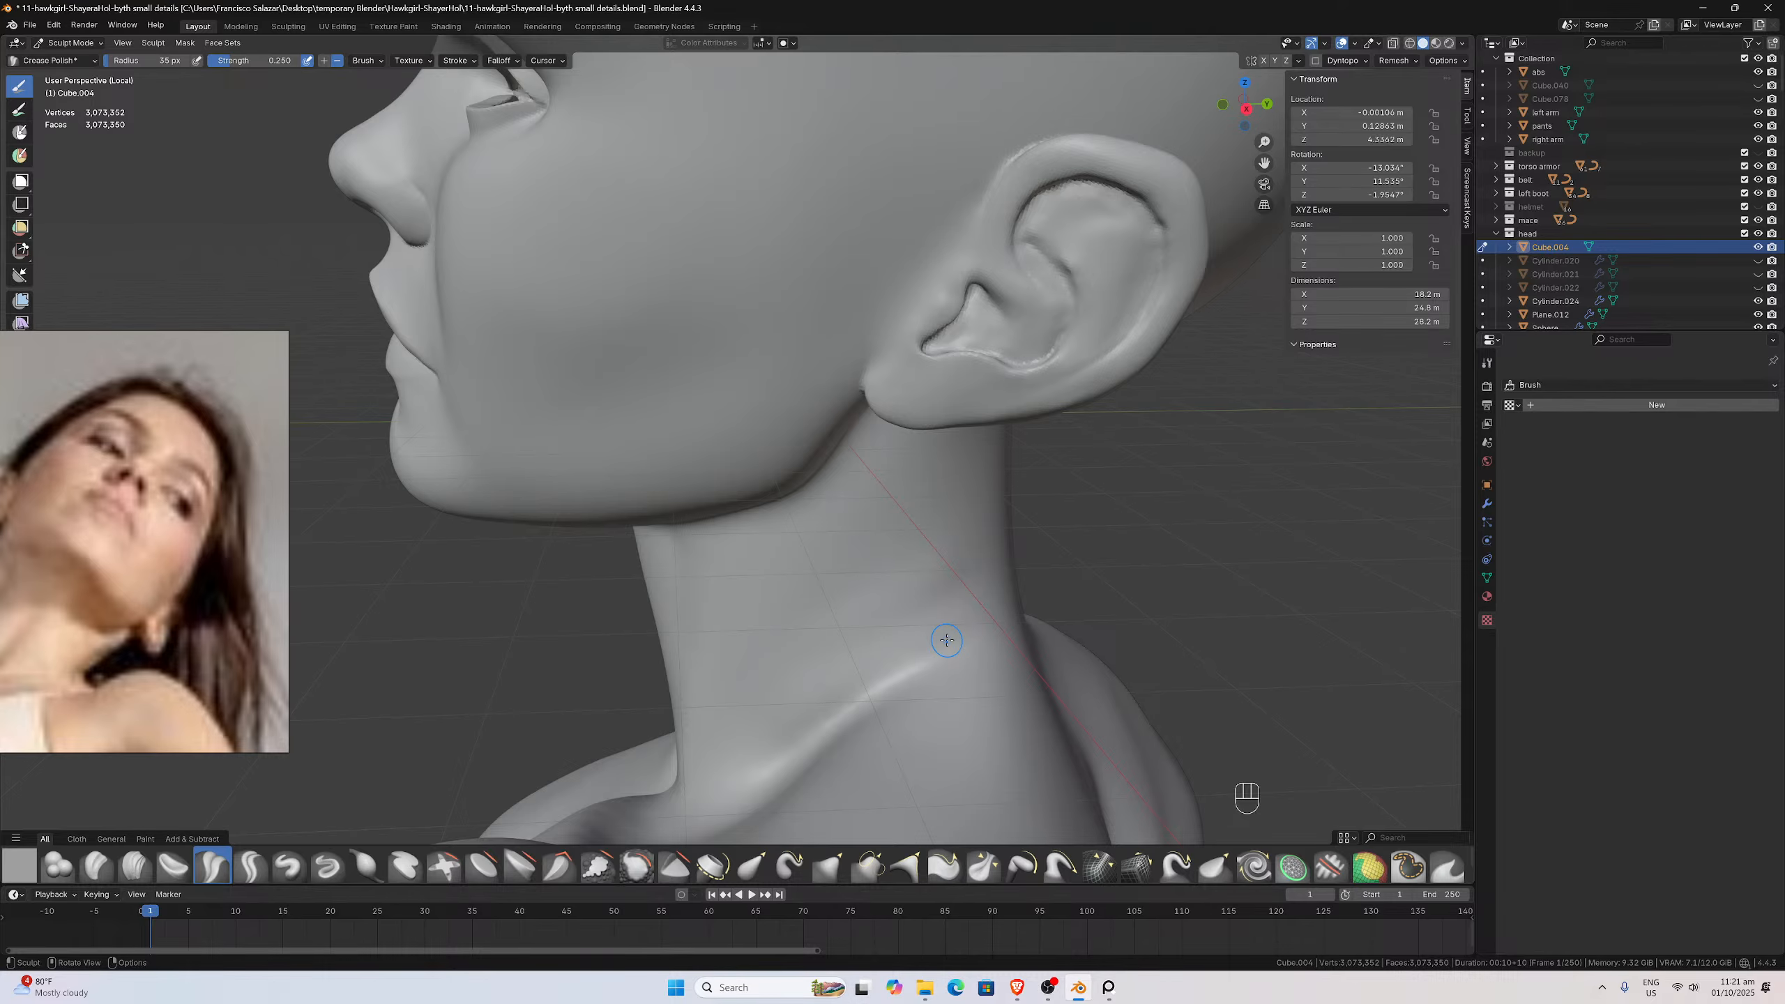
scroll(946, 640, "down", 5)
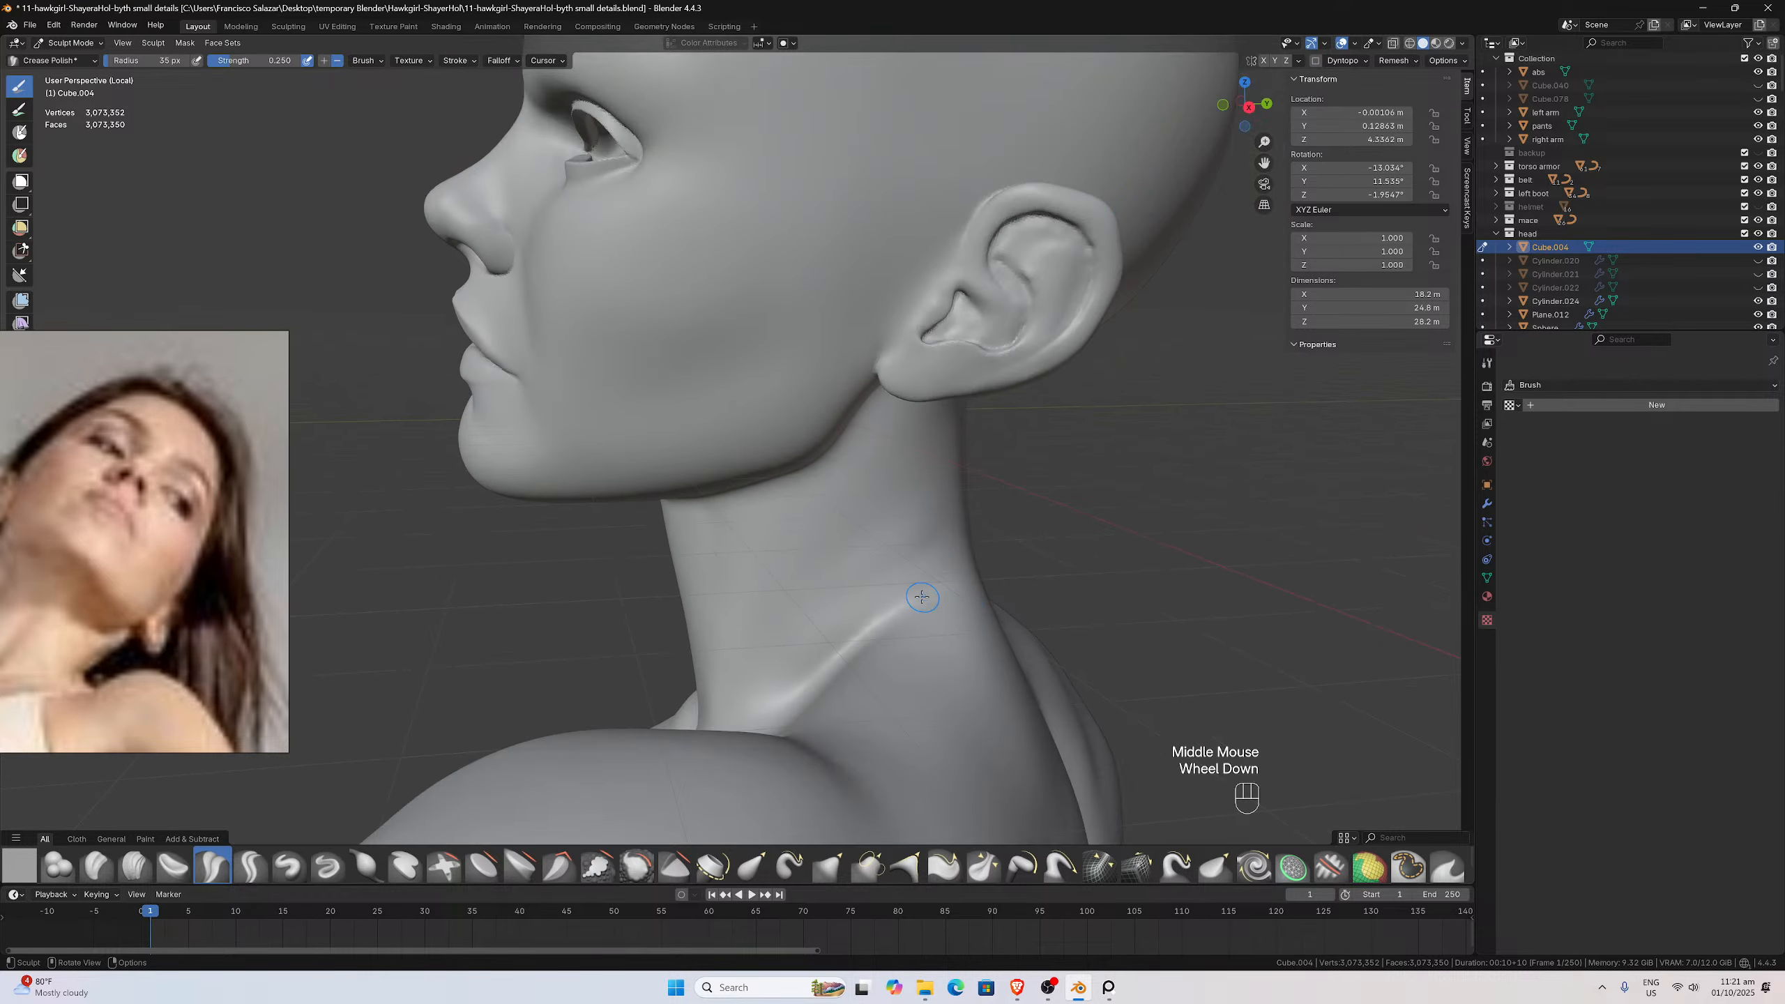
mouse_move(921, 597)
middle_mouse_down()
mouse_move(934, 606)
mouse_move(905, 606)
mouse_move(897, 584)
middle_mouse_up()
mouse_move(906, 573)
left_mouse_down("shift")
mouse_move(908, 550)
mouse_move(910, 590)
left_mouse_up("shift")
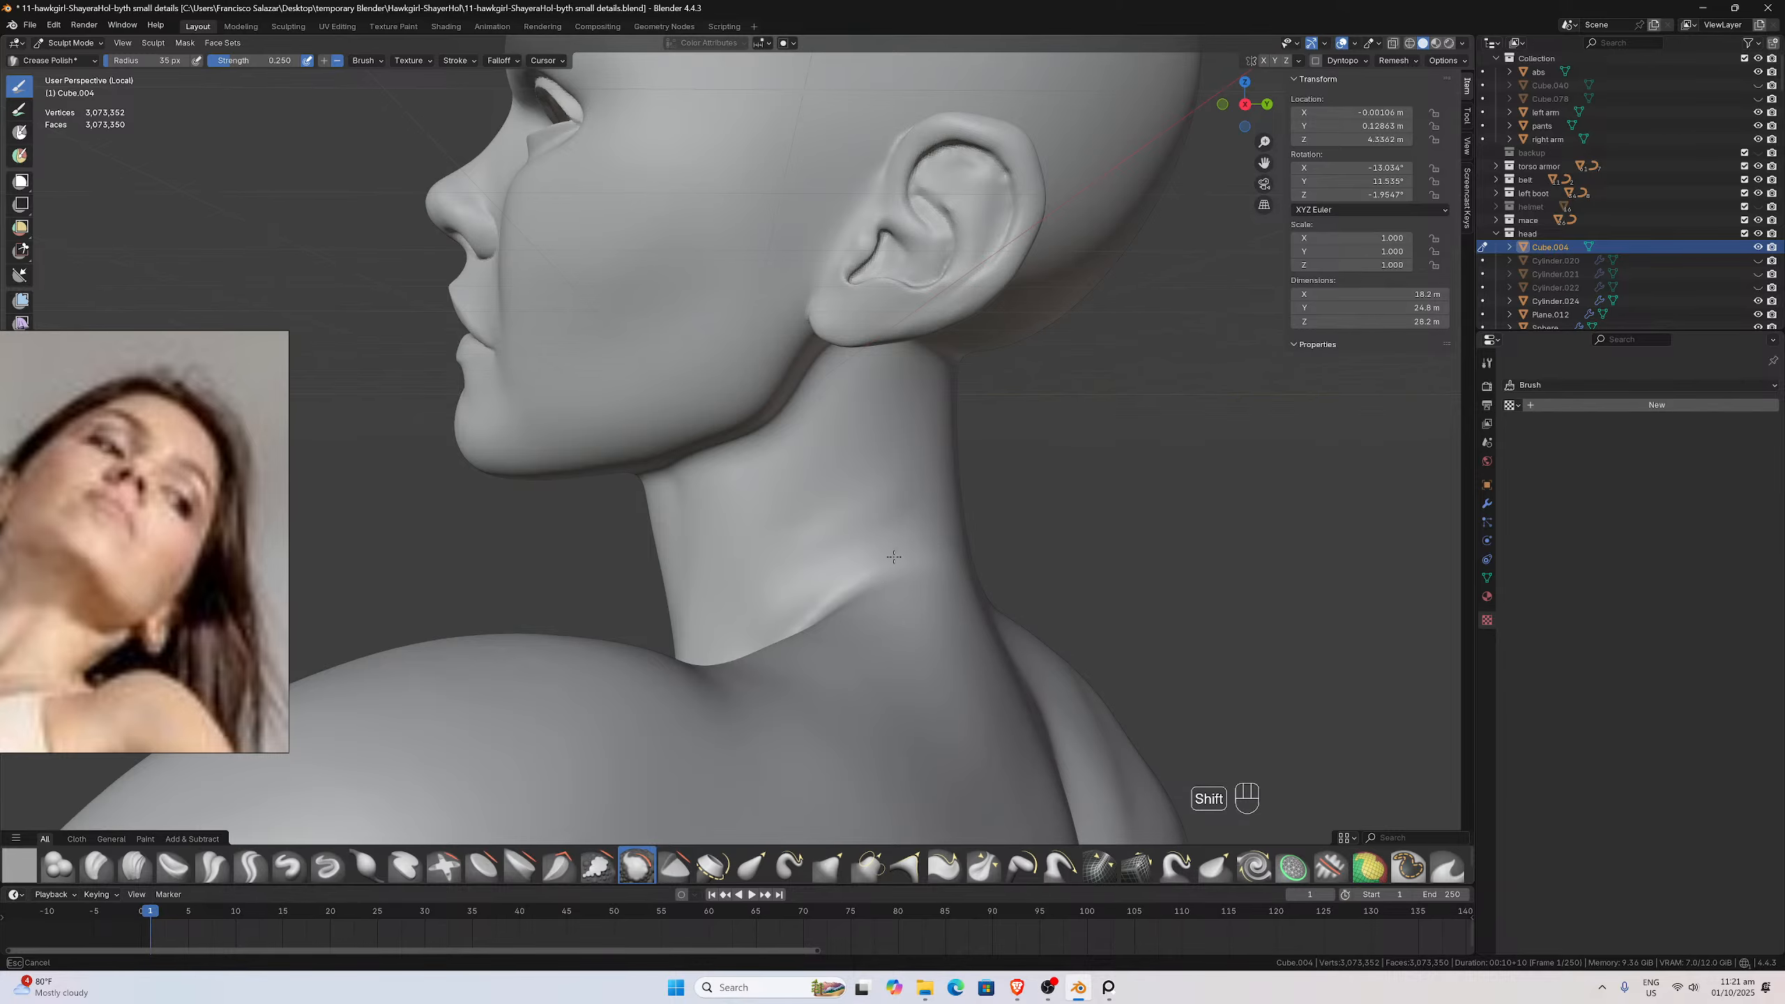
middle_click_drag(894, 557, 931, 603)
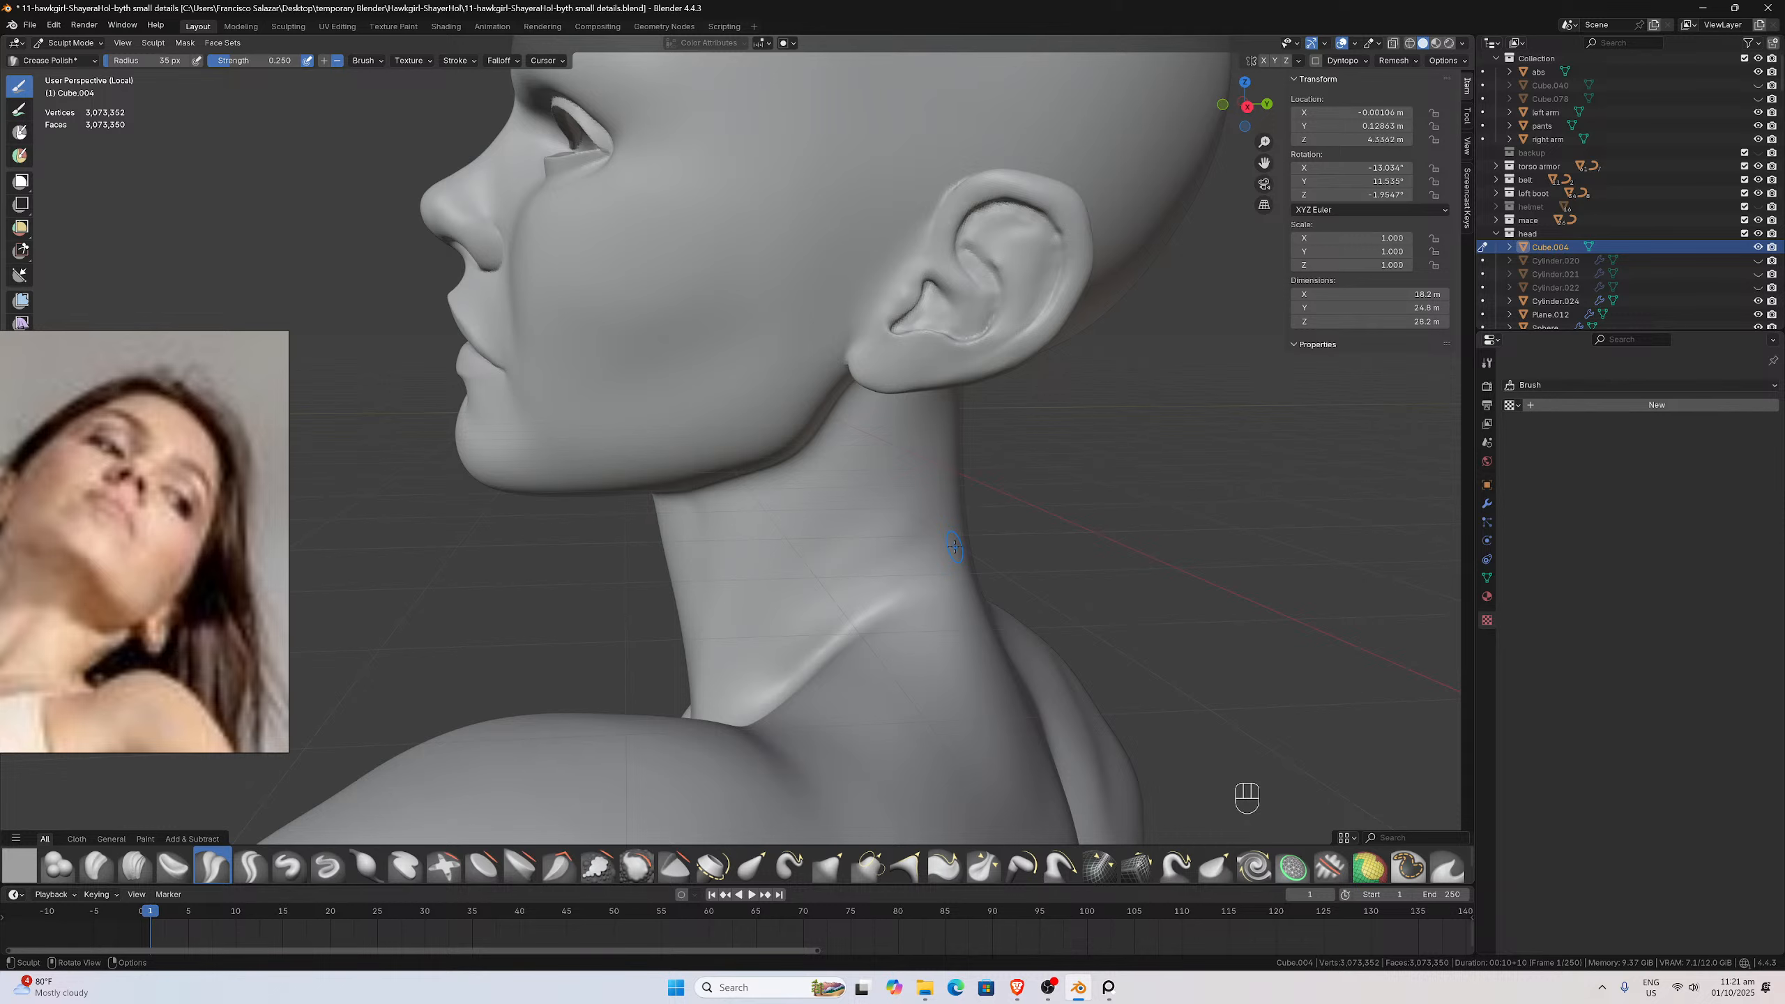
mouse_move(955, 545)
middle_mouse_down()
mouse_move(925, 536)
mouse_move(942, 564)
middle_mouse_up()
left_click_drag(944, 563, 791, 706)
mouse_move(791, 706)
middle_mouse_down()
mouse_move(831, 605)
mouse_move(920, 530)
middle_mouse_up()
key("ctrl+z")
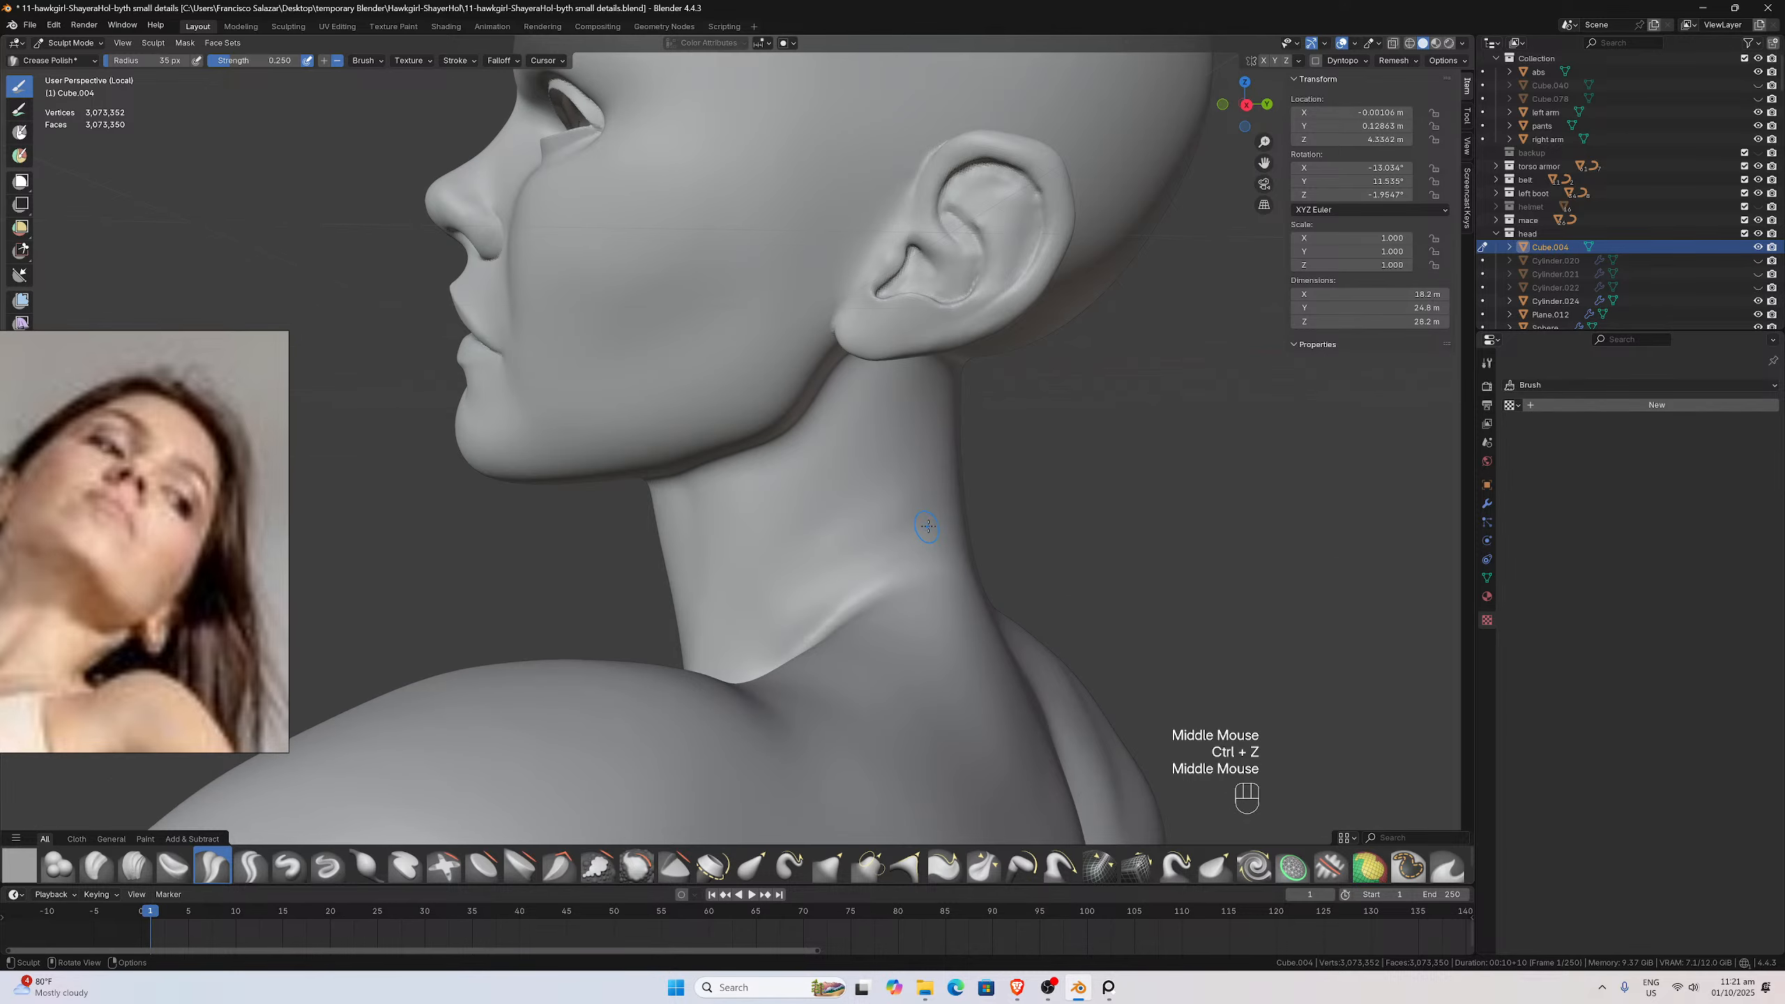
left_click_drag(930, 527, 811, 655)
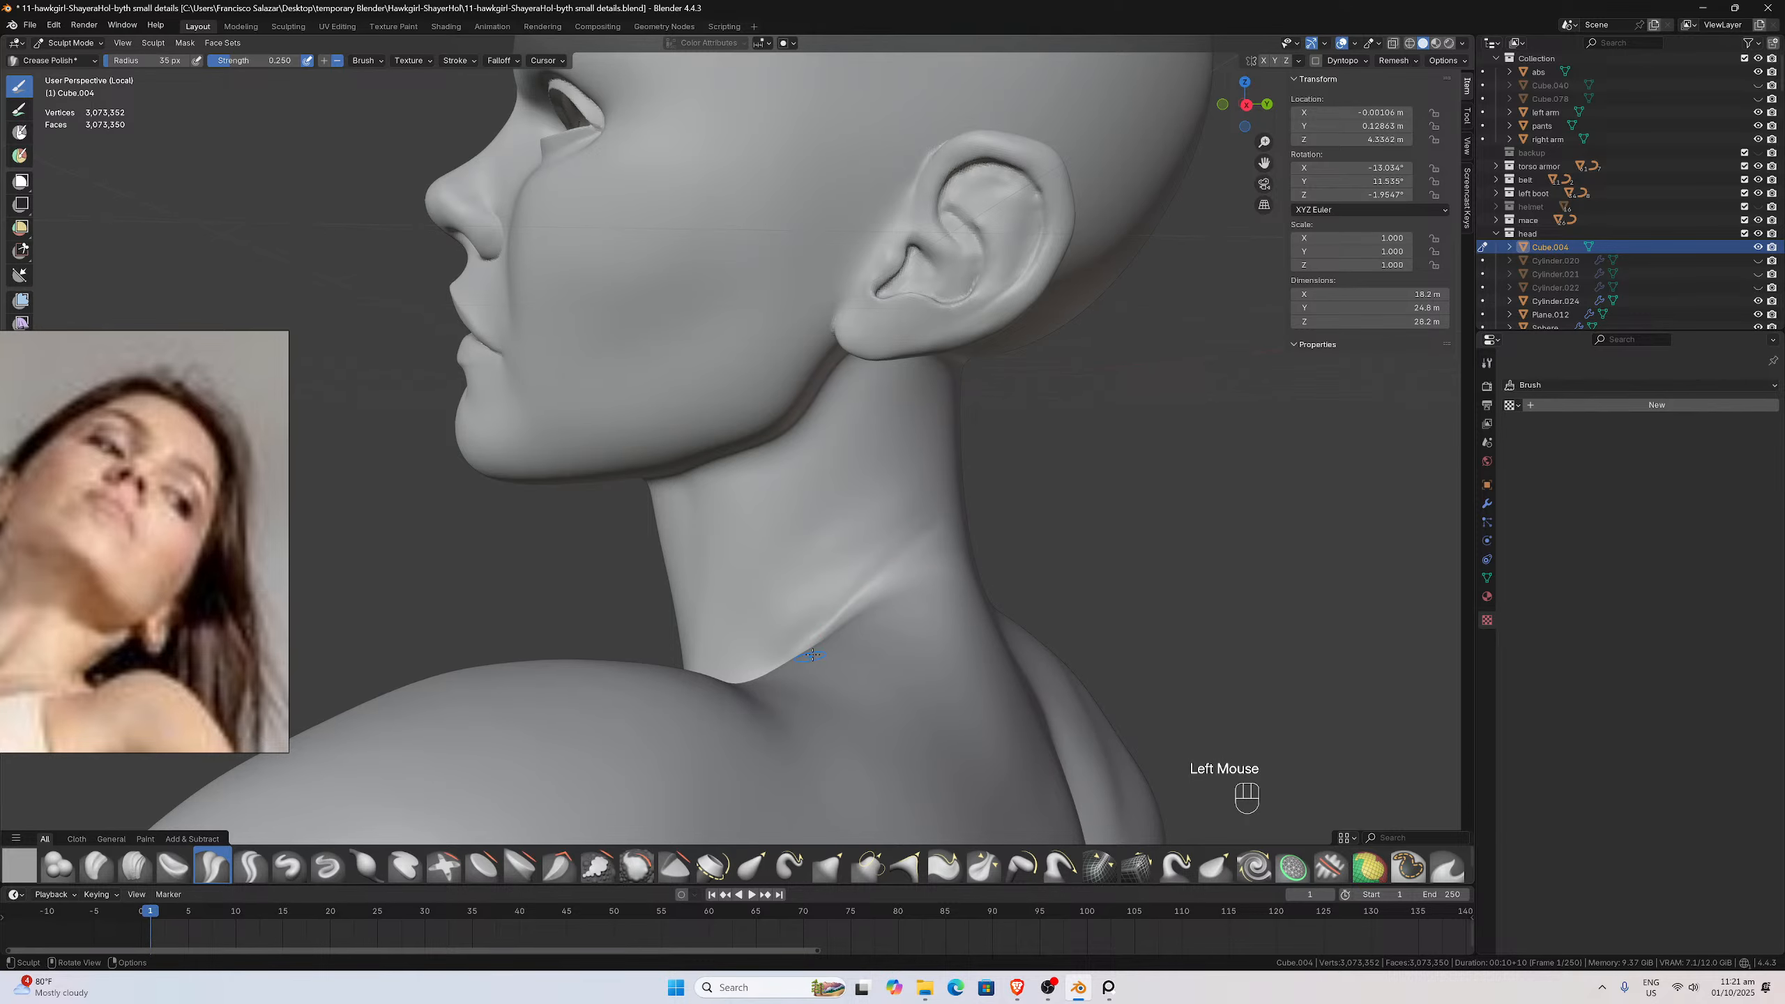
middle_click_drag(811, 654, 838, 646)
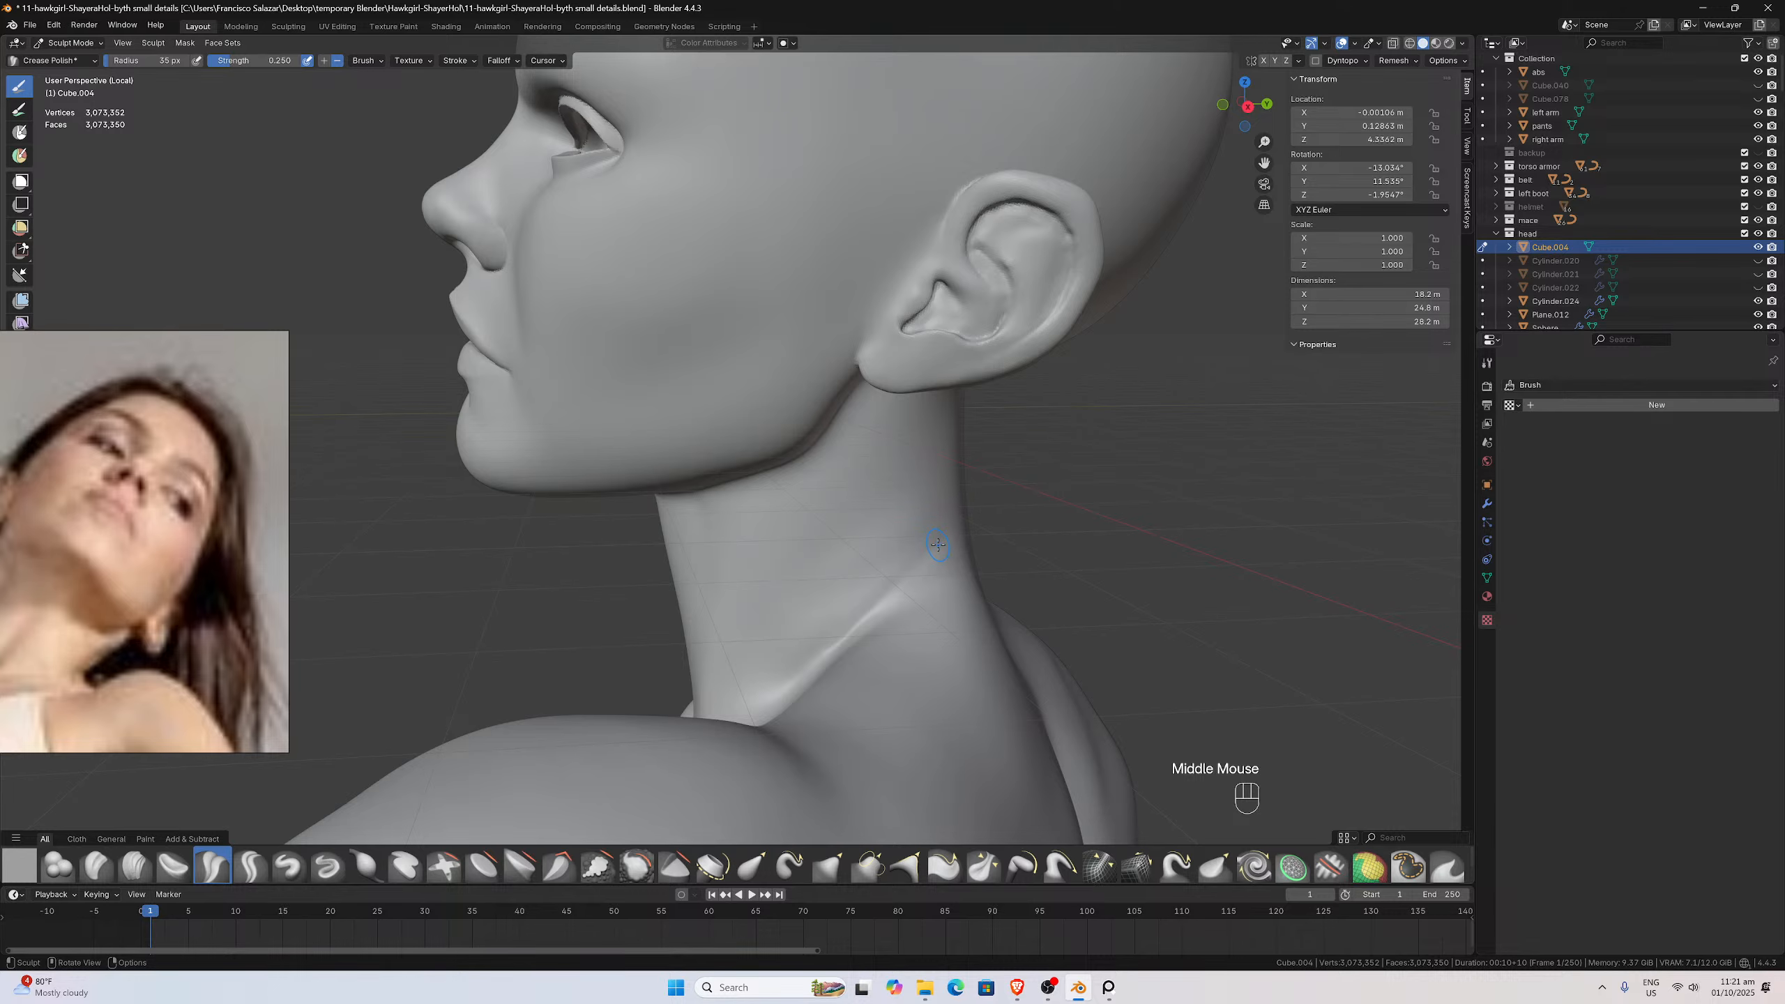
left_click_drag(938, 545, 779, 708)
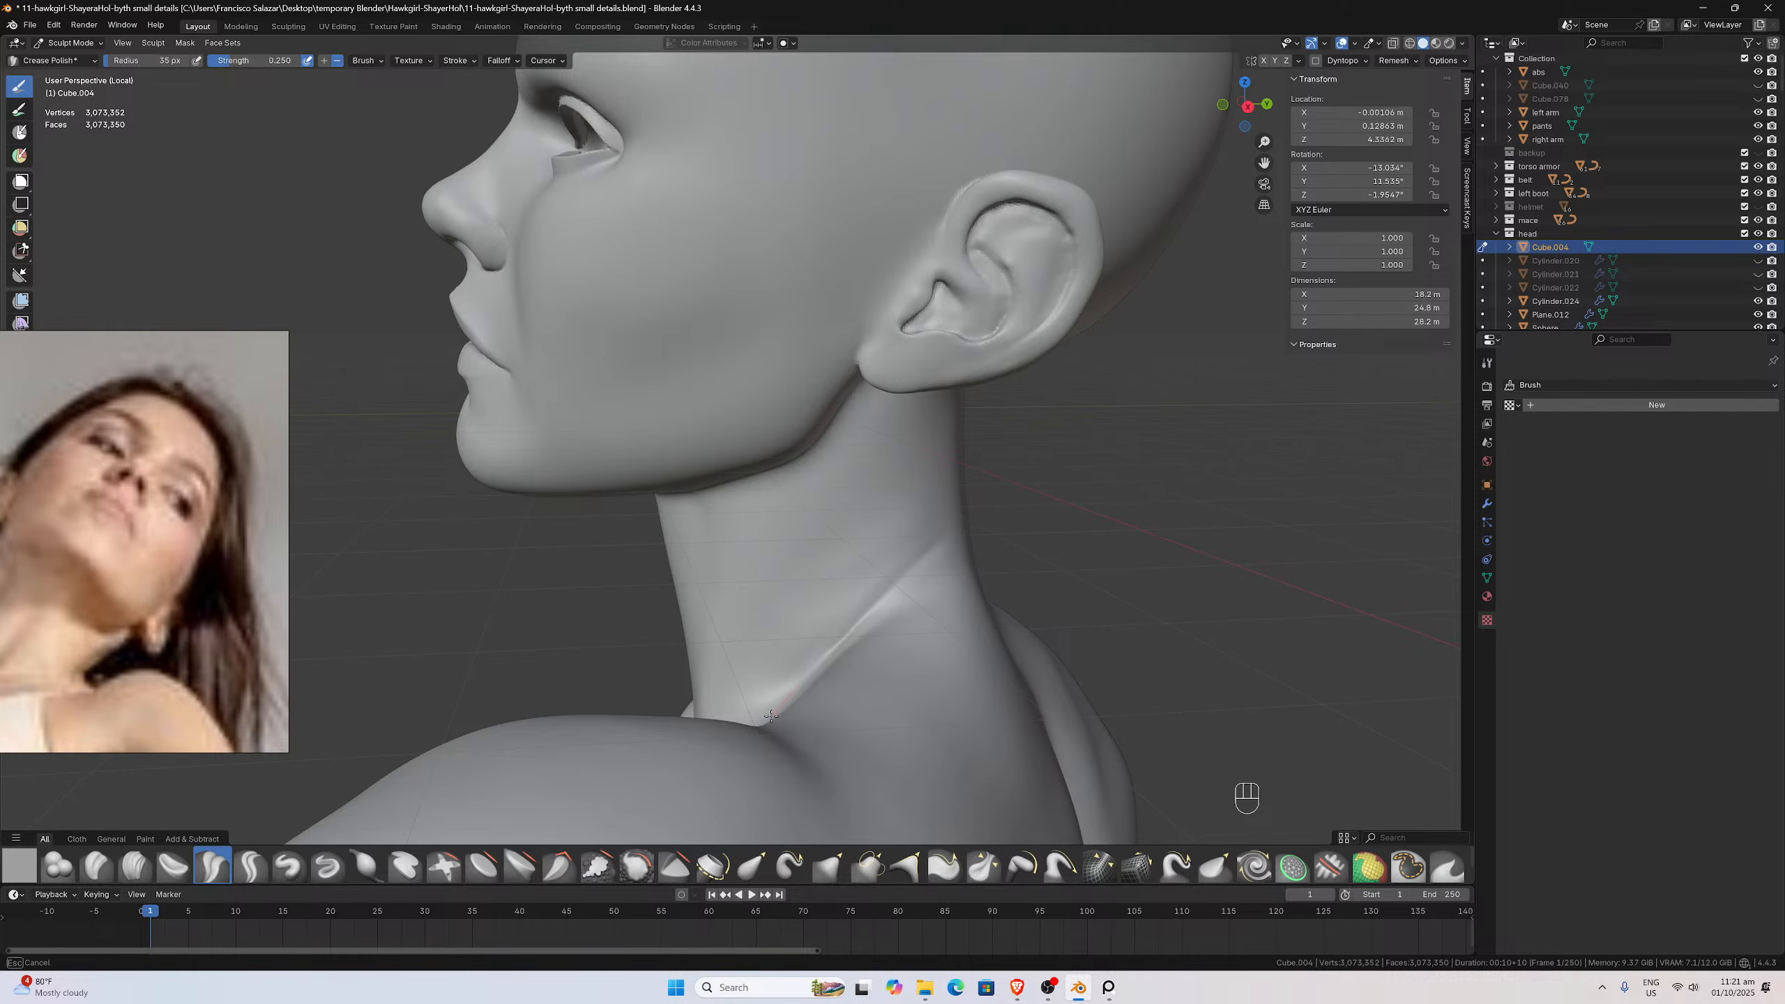
mouse_move(772, 716)
middle_mouse_down()
mouse_move(879, 628)
mouse_move(869, 618)
middle_mouse_up()
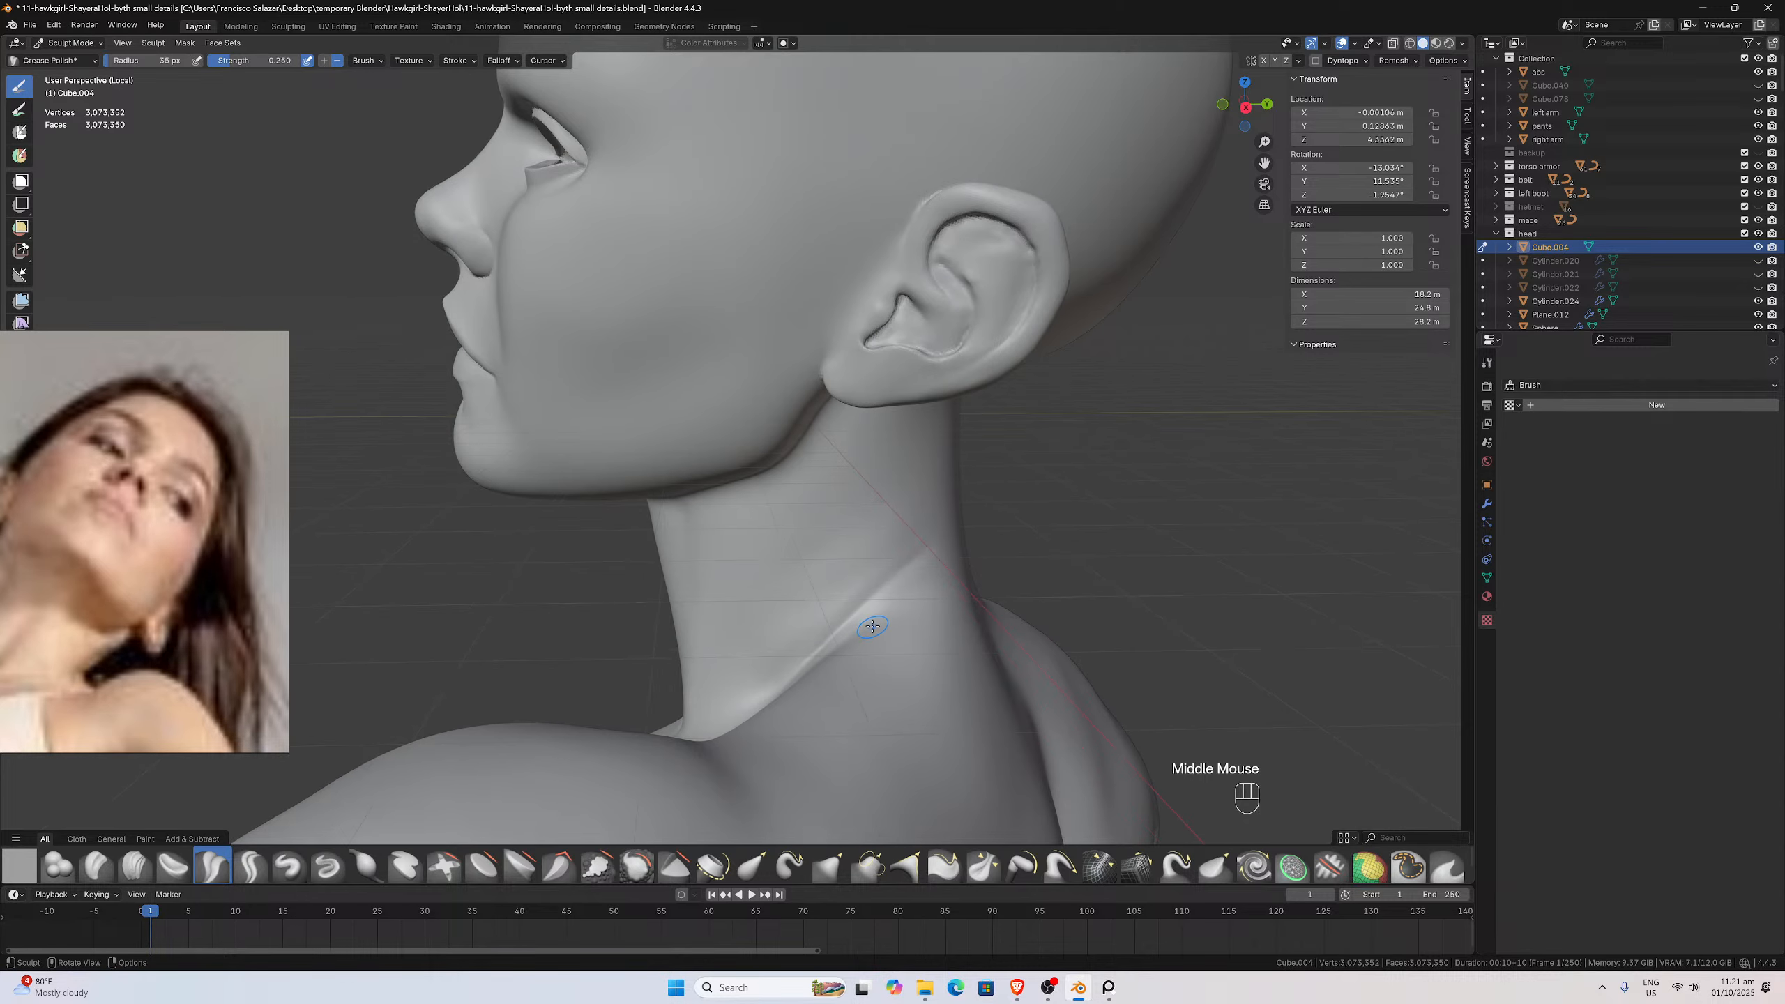
key("ctrl+z")
key("ctrl+z")
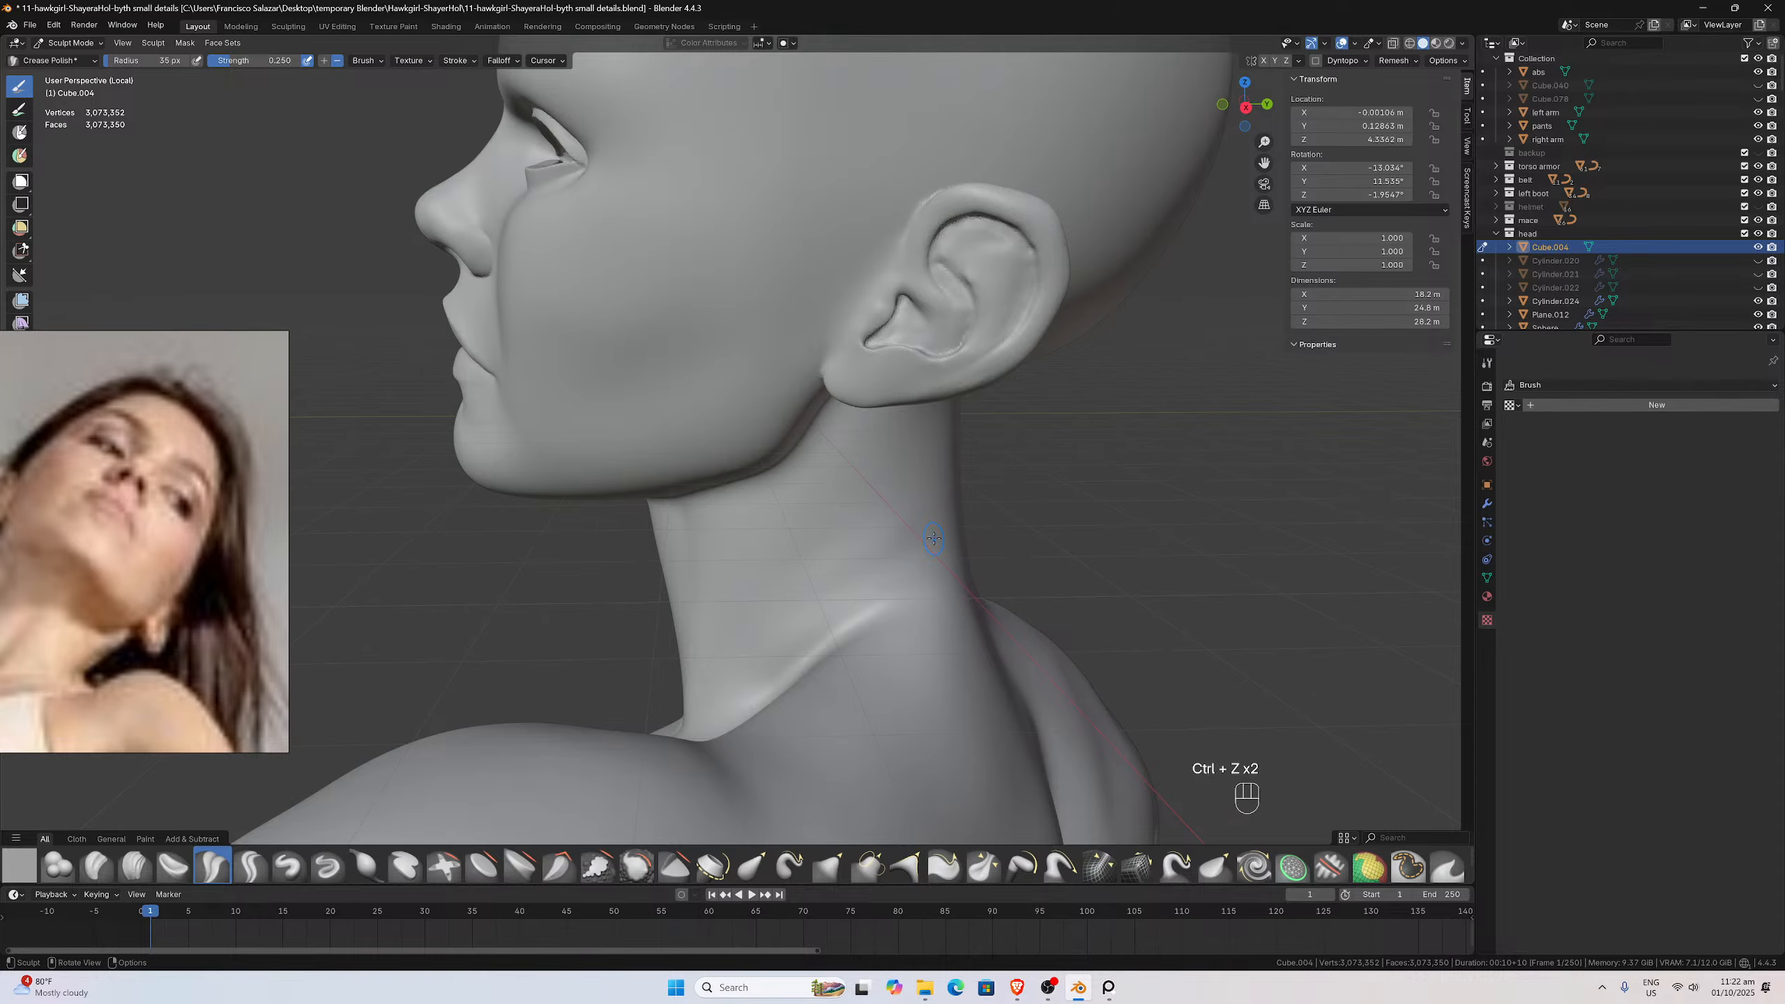
Carve a diagonal crease with Crease Polish from the back of the left neck down along the shoulder ridge
left_click_drag(932, 536, 906, 560)
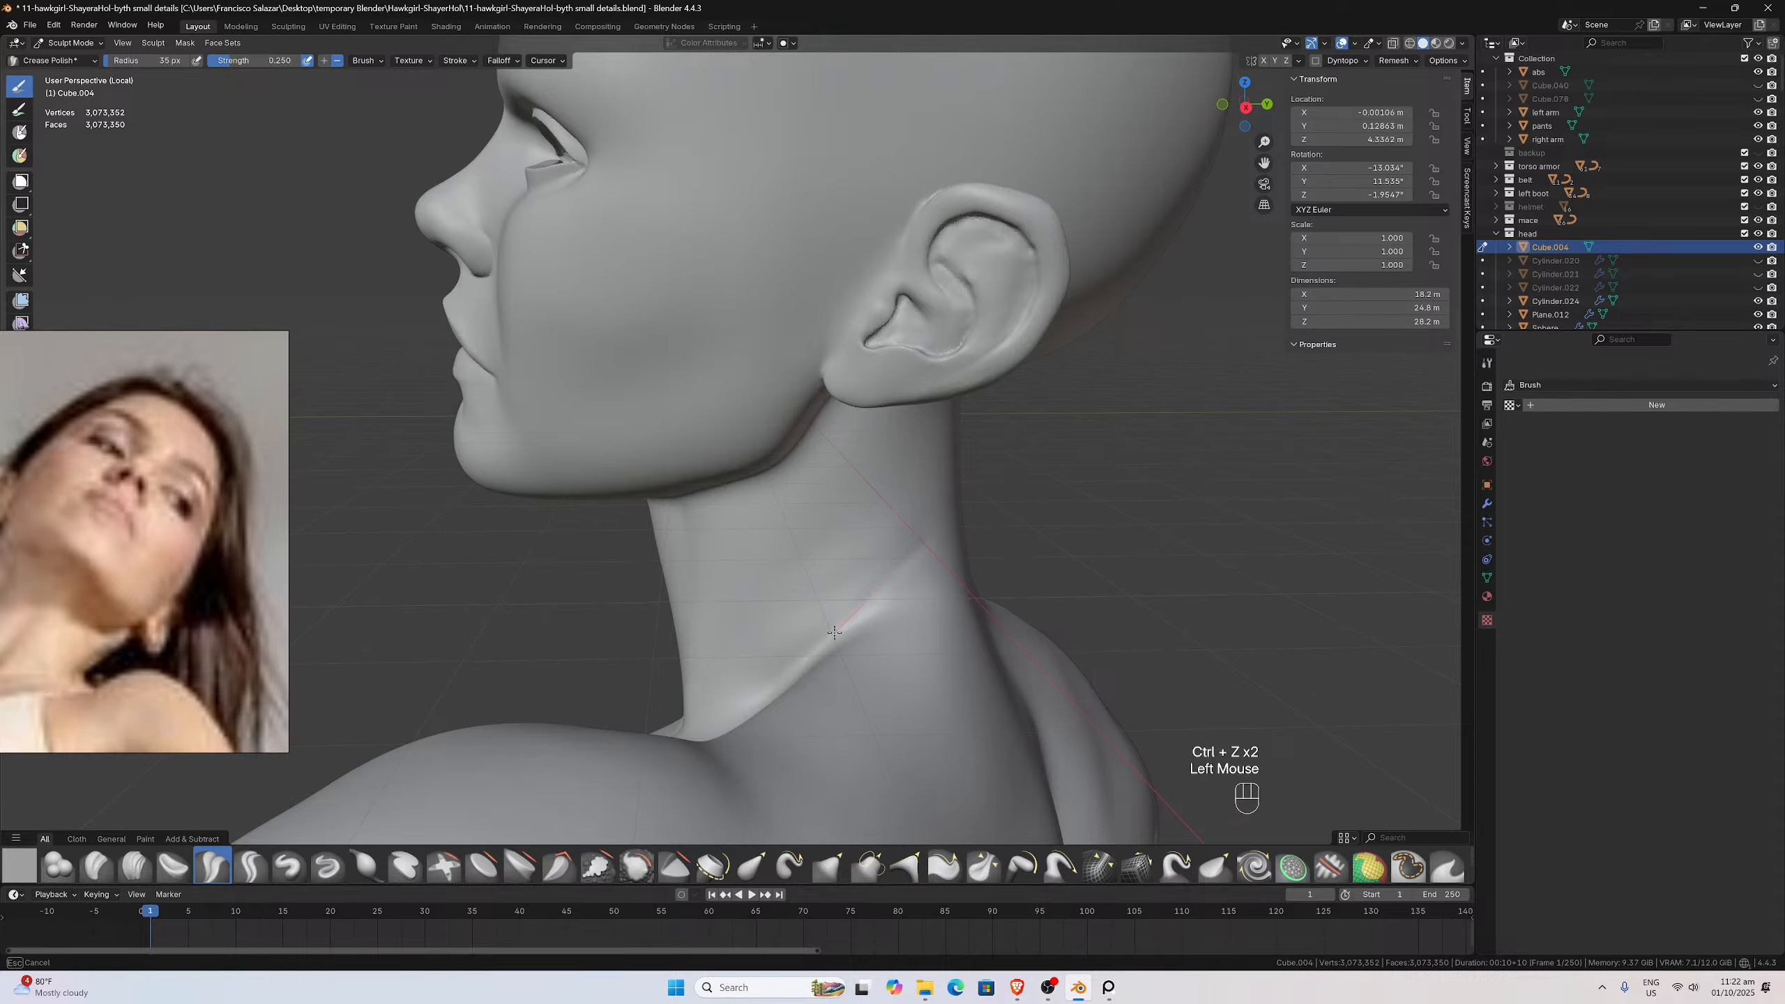
left_click_drag(834, 632, 749, 713)
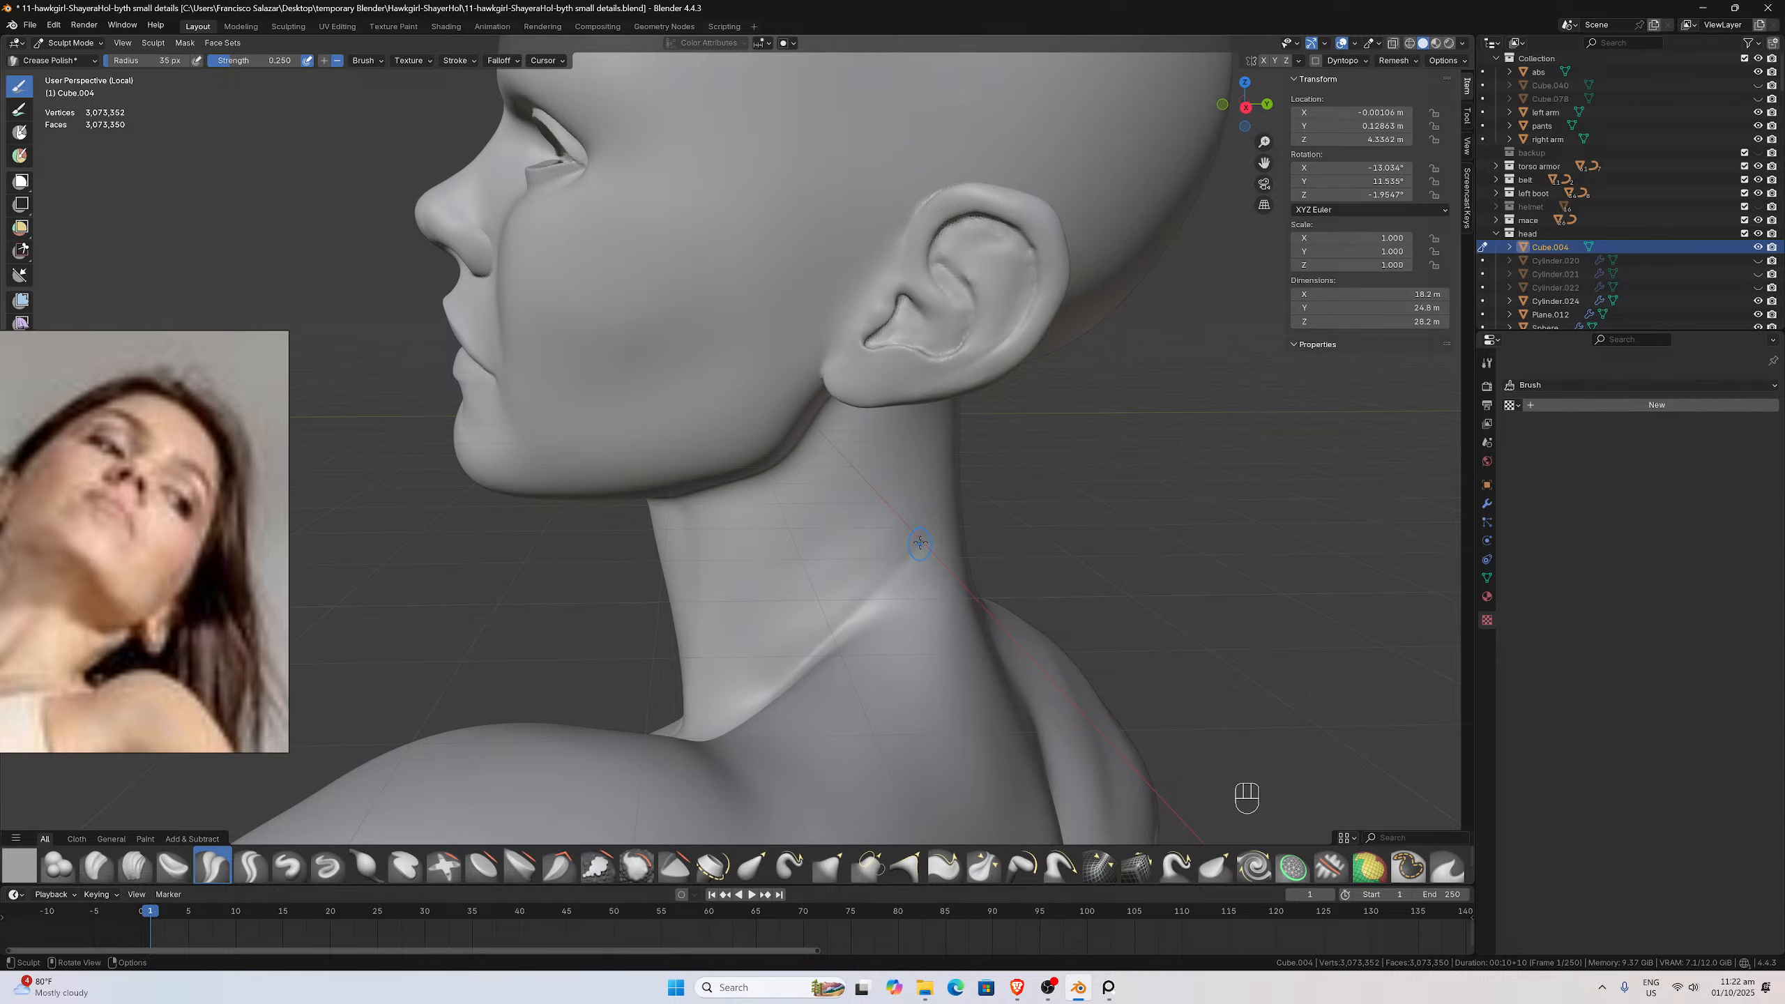
left_click_drag(935, 527, 919, 544)
left_click_drag(818, 647, 760, 707)
middle_click_drag(760, 706, 818, 573)
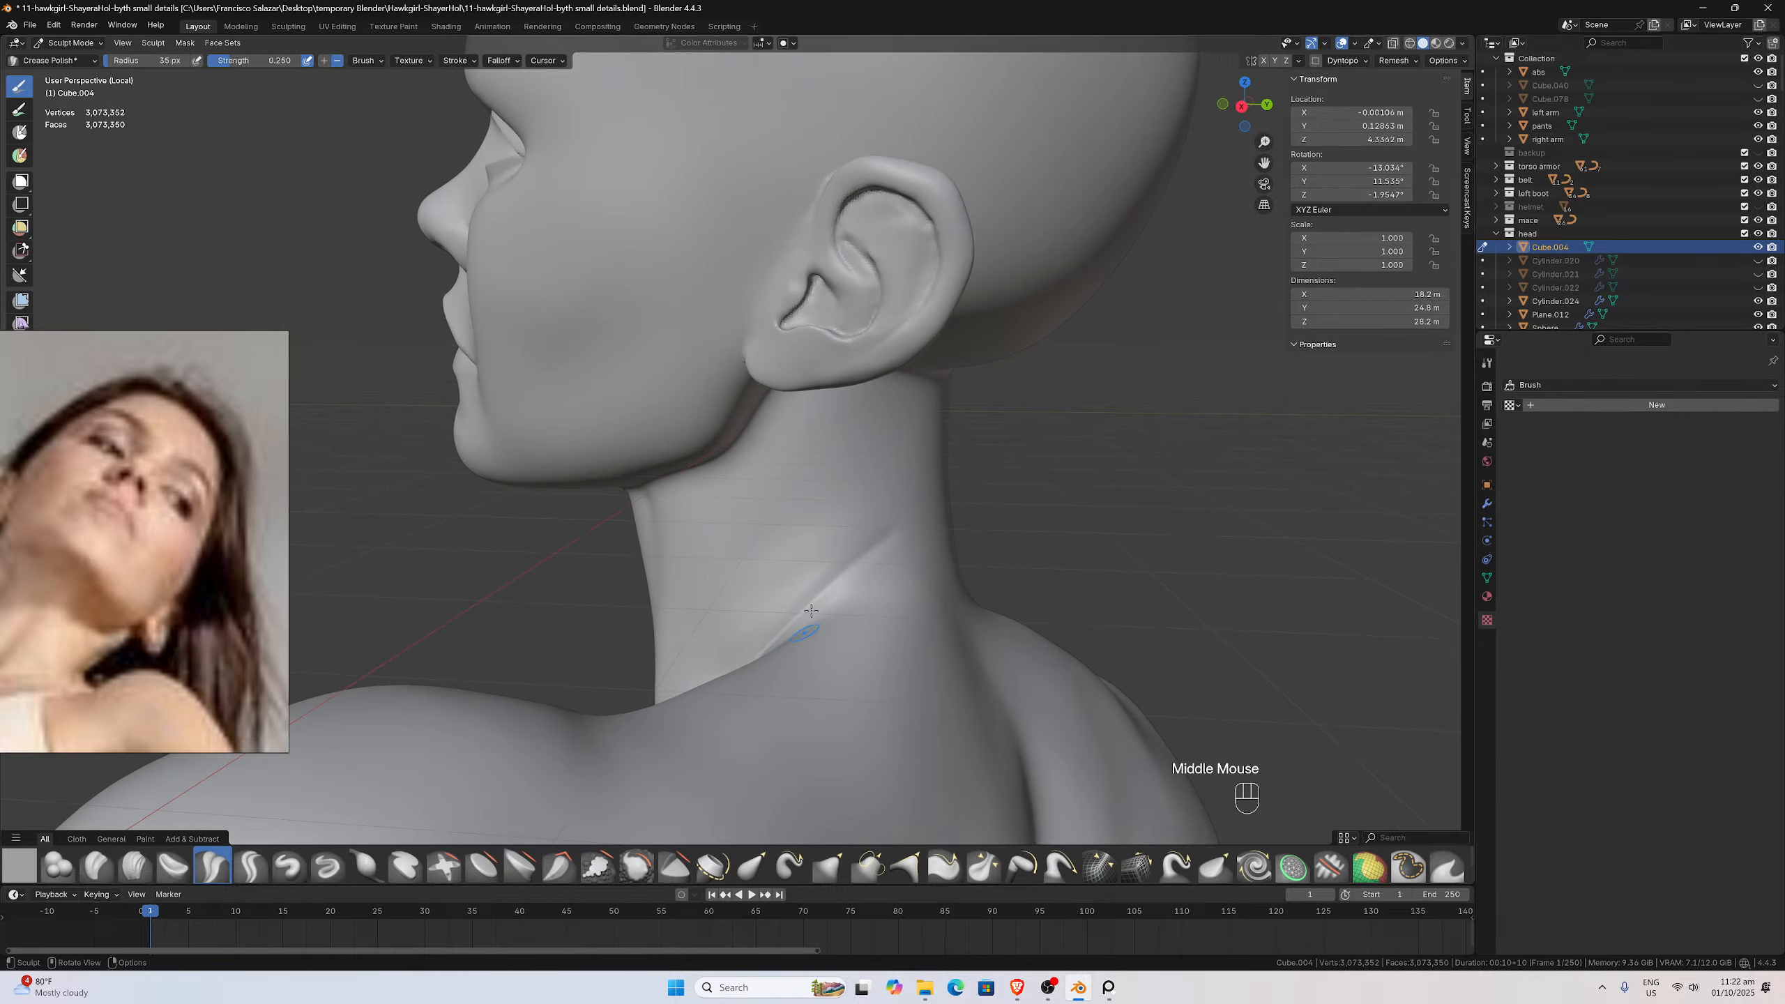
Soften the diagonal crease on the left side of the neck along its length, from the shoulder up to its upper end
left_click(821, 566, "shift")
left_click_drag(821, 567, 736, 648, "shift")
middle_click_drag(736, 648, 817, 646)
mouse_move(808, 658)
left_mouse_down("shift")
mouse_move(772, 693)
mouse_move(797, 664)
mouse_move(791, 698)
left_mouse_up("shift")
middle_click_drag(792, 697, 897, 668)
left_click_drag(896, 668, 858, 702, "shift")
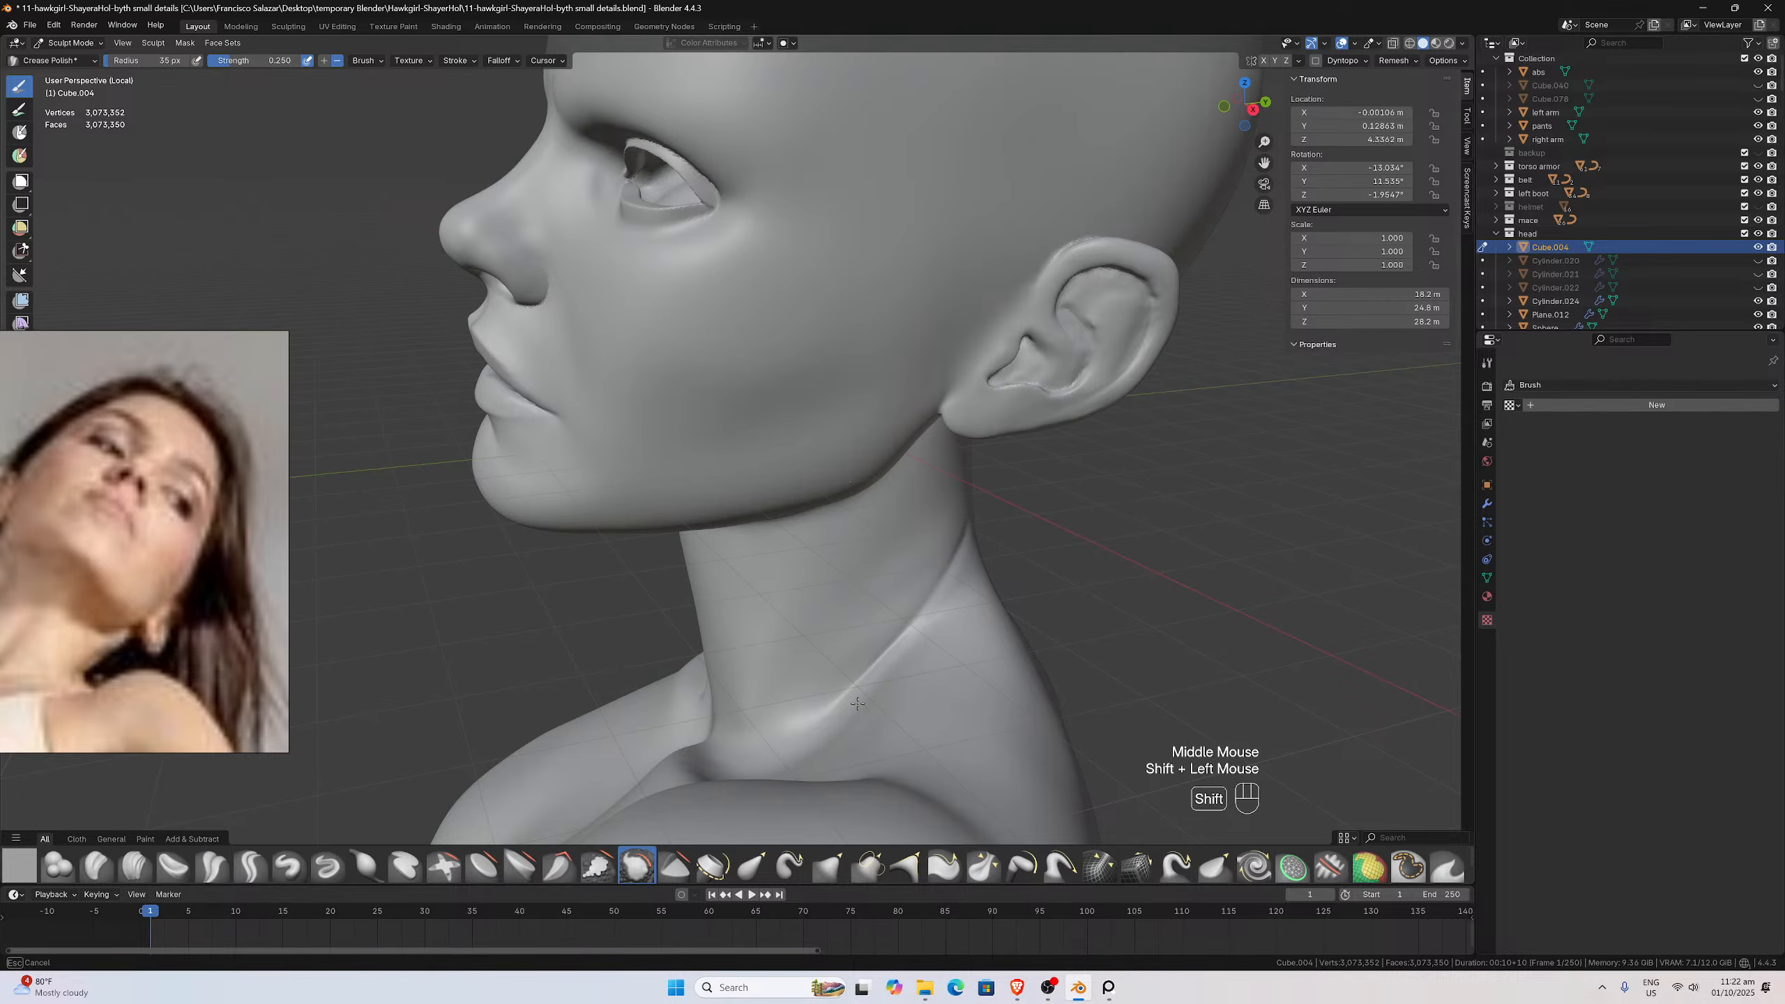
left_click_drag(924, 651, 969, 562, "shift")
middle_click_drag(968, 562, 916, 585)
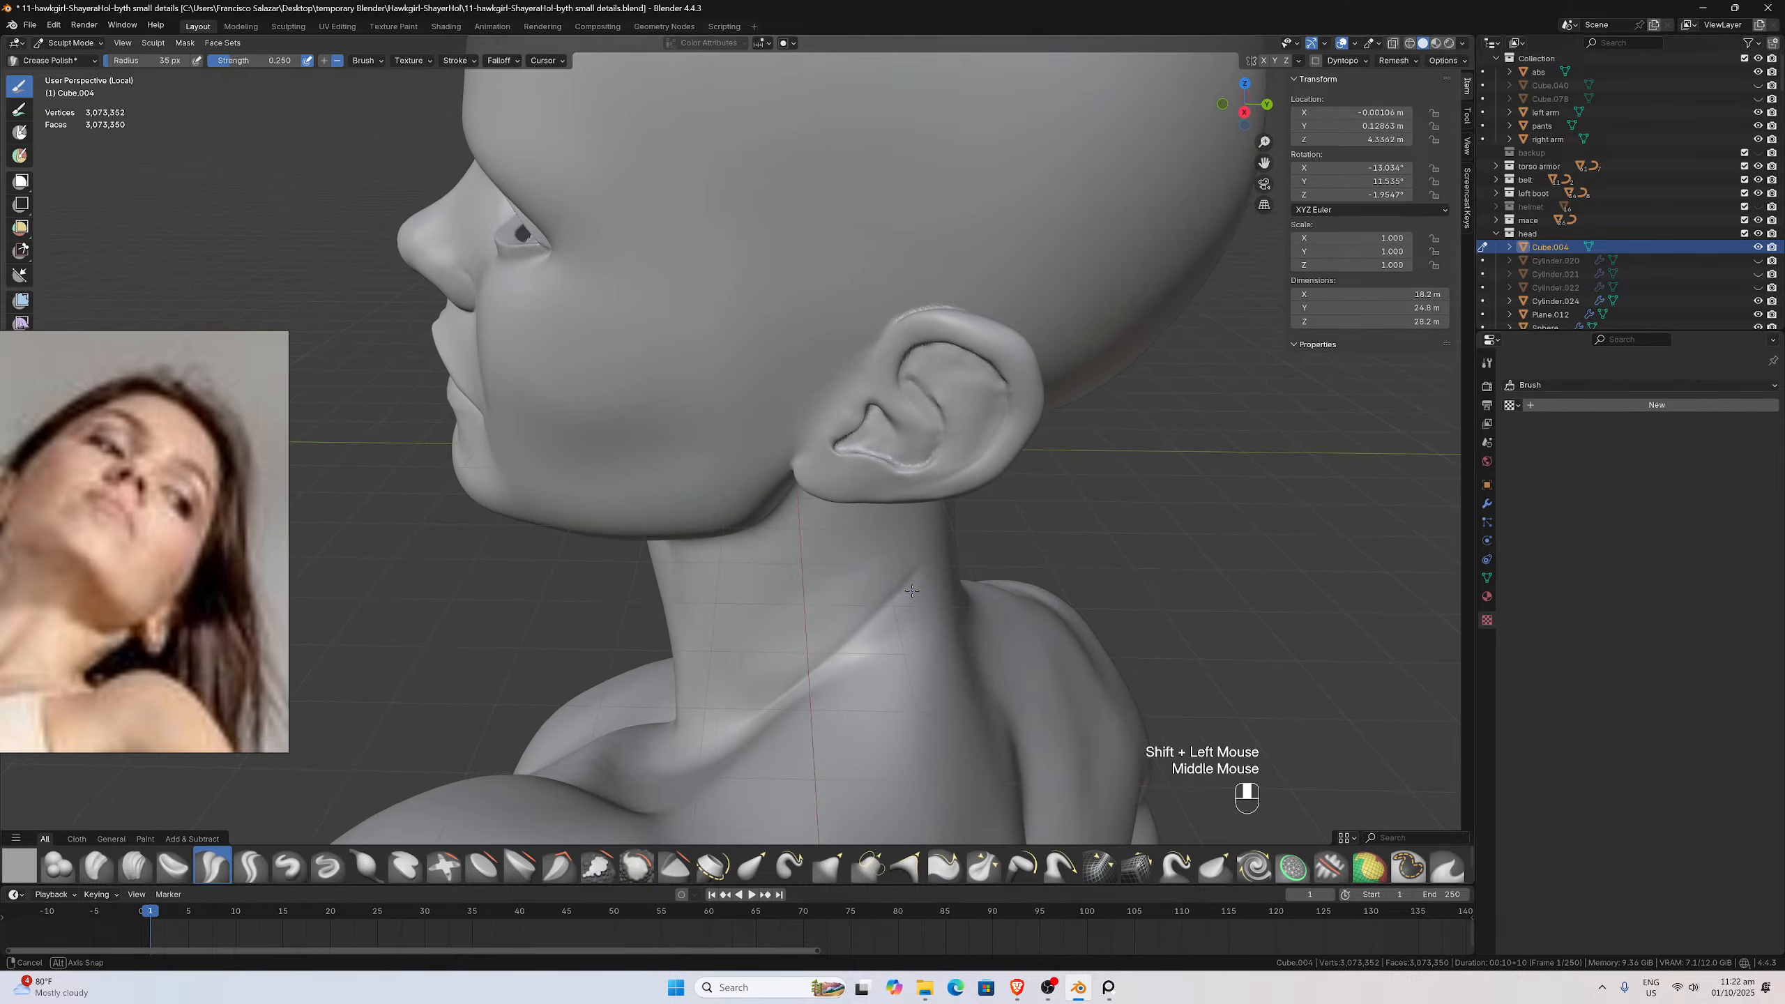
left_click_drag(916, 588, 893, 619, "shift")
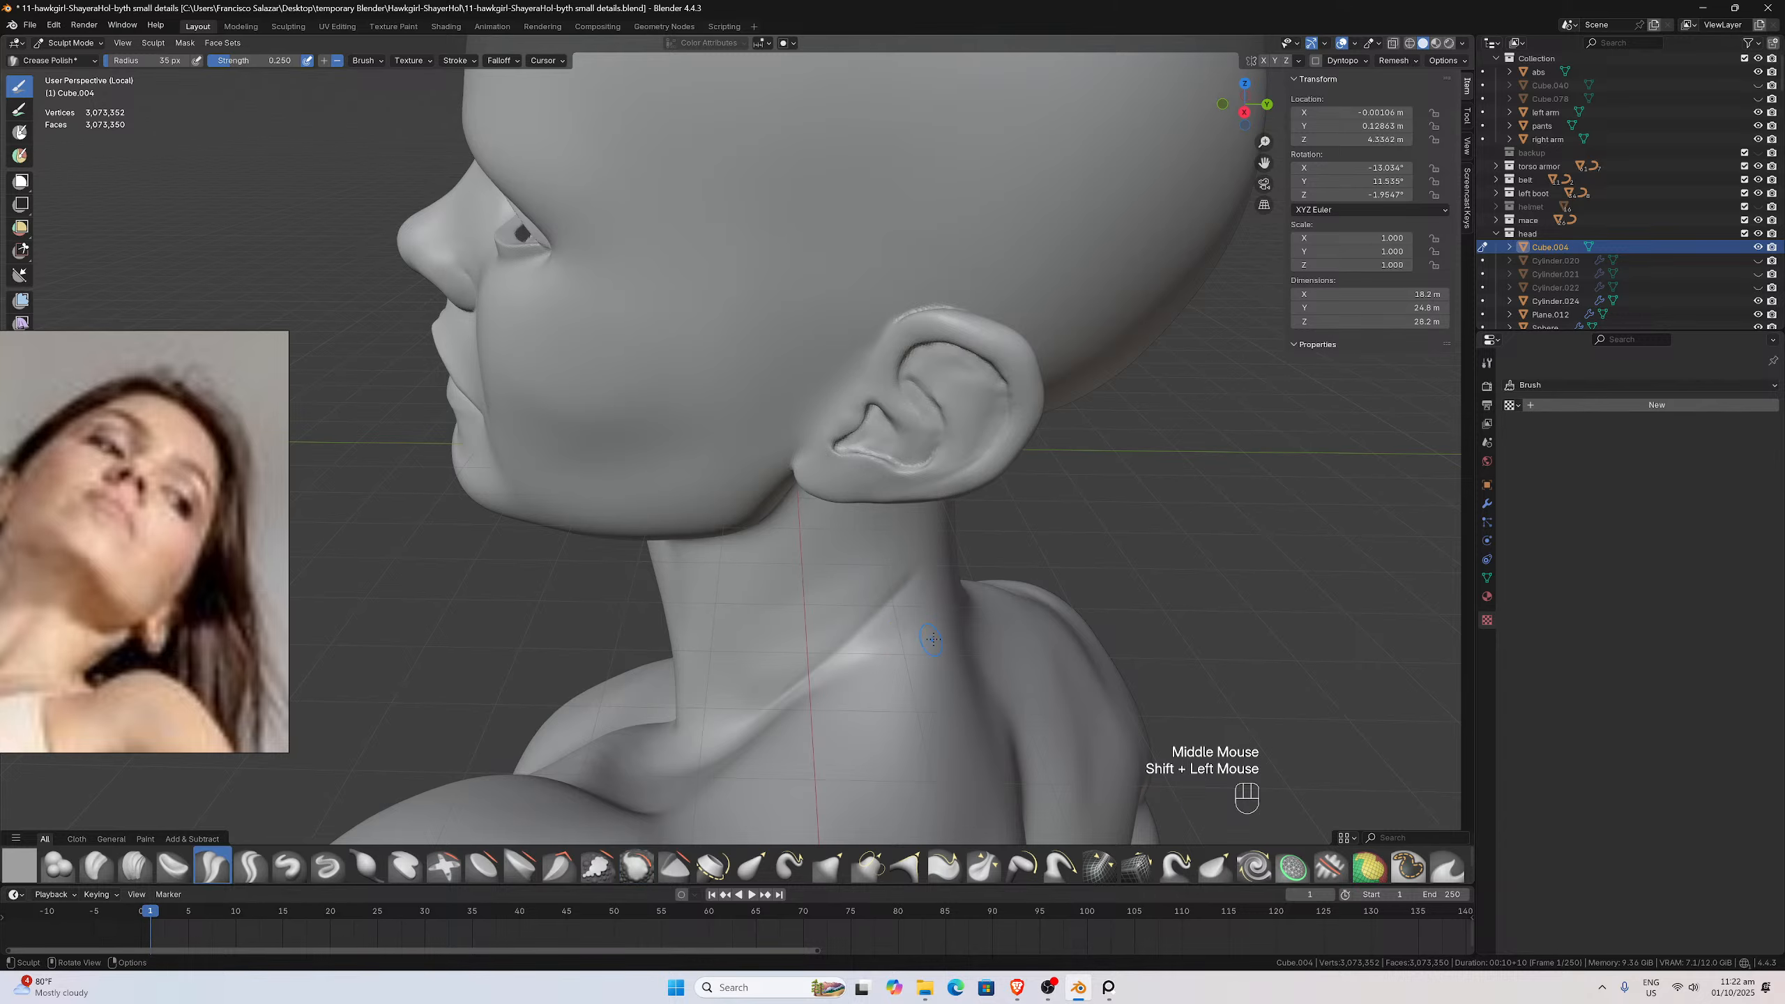
middle_click_drag(892, 618, 946, 609)
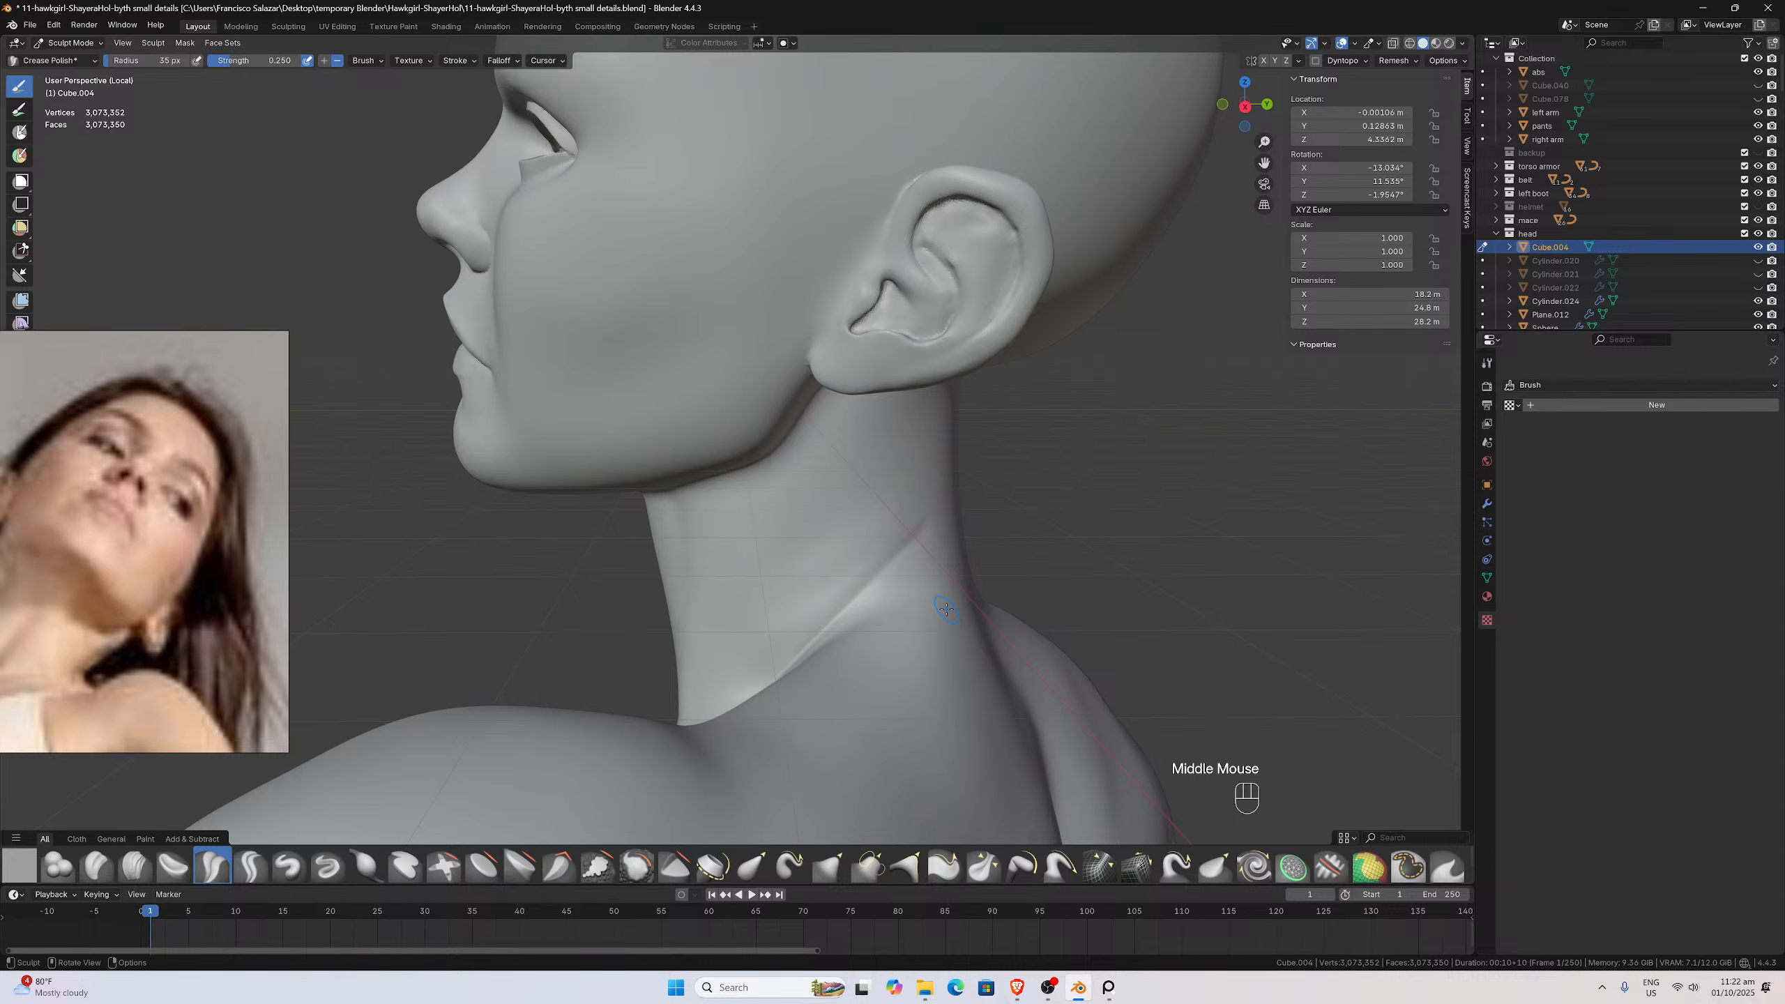
scroll(946, 609, "down", 2)
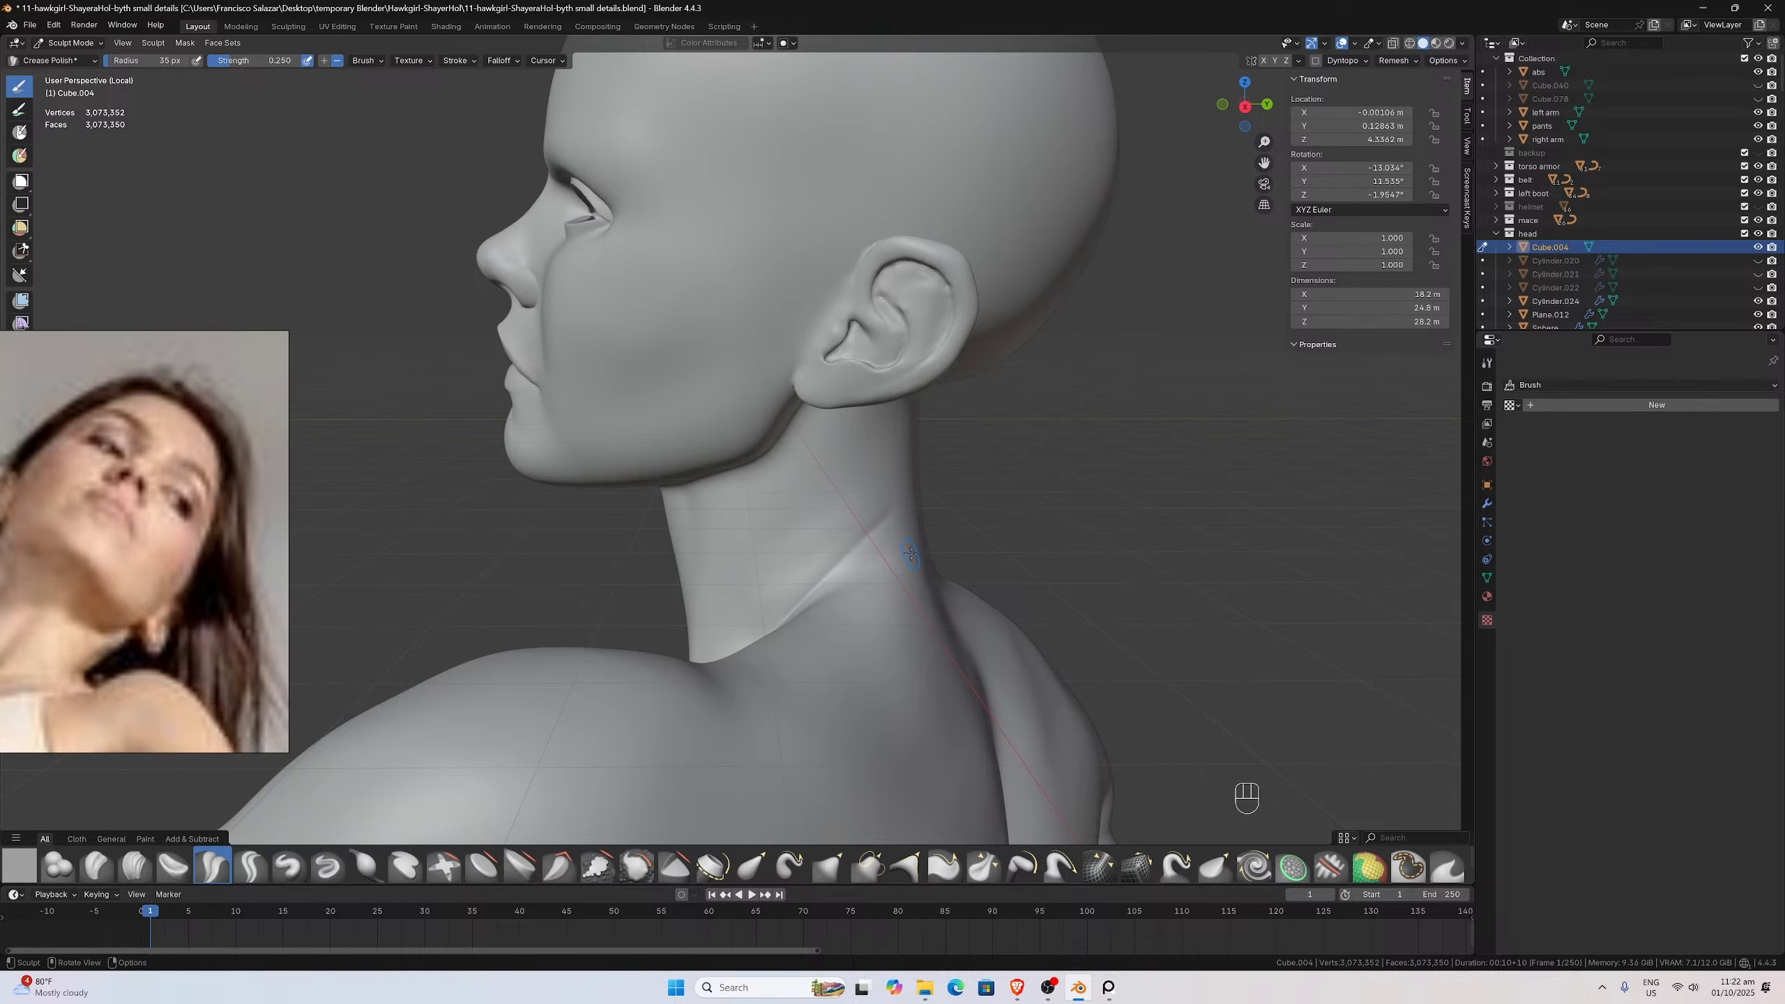
Switch the bust to Object Mode and set its X, Y and Z scale to 0.05
left_click(68, 43)
left_click(67, 58)
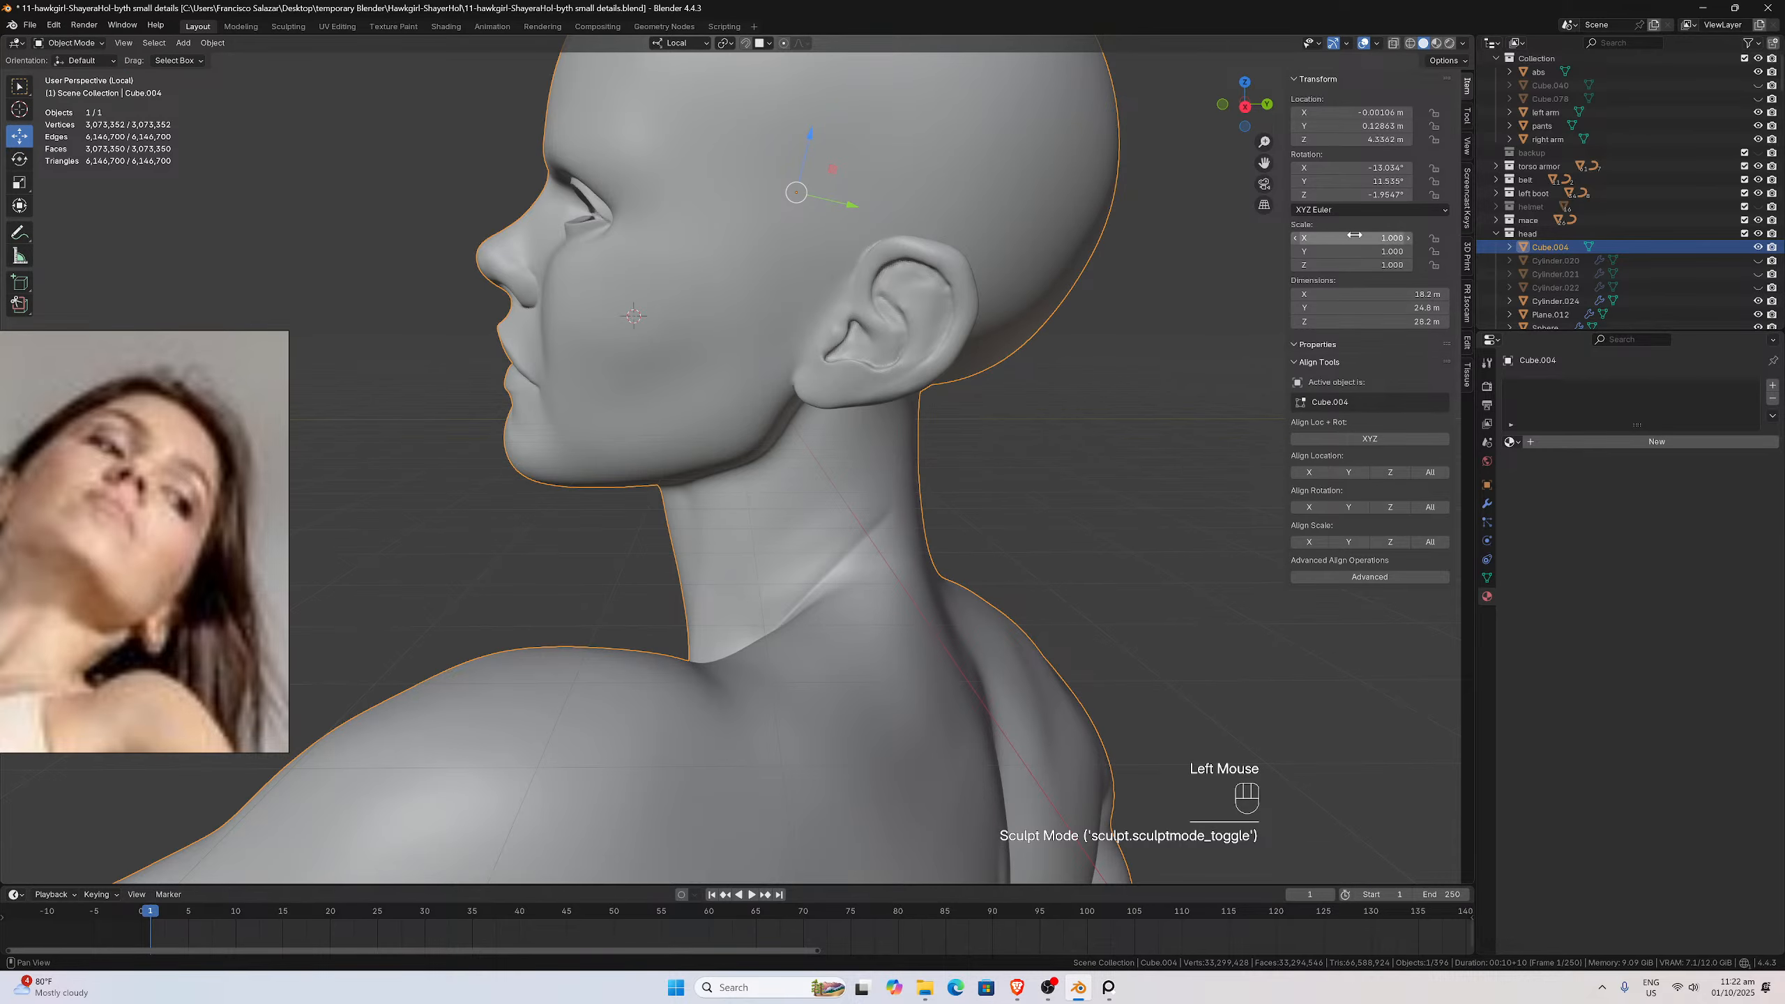
left_click_drag(1382, 238, 1380, 264)
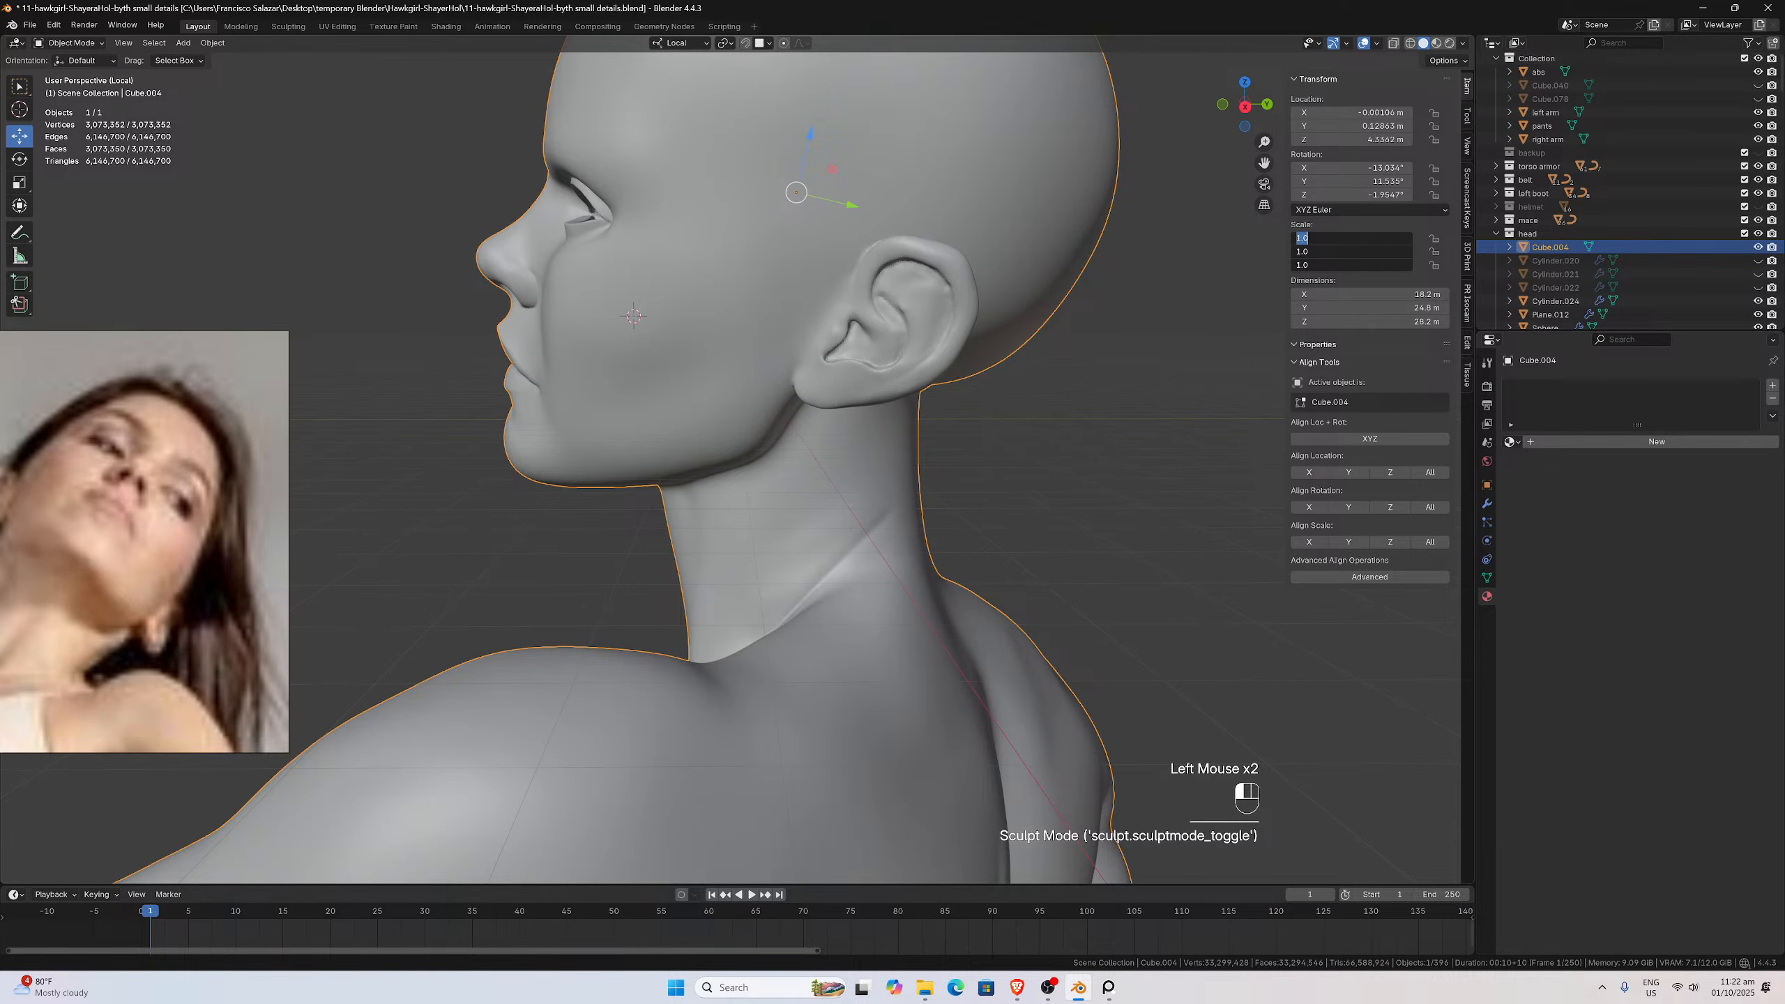
type("0.05")
key("Return")
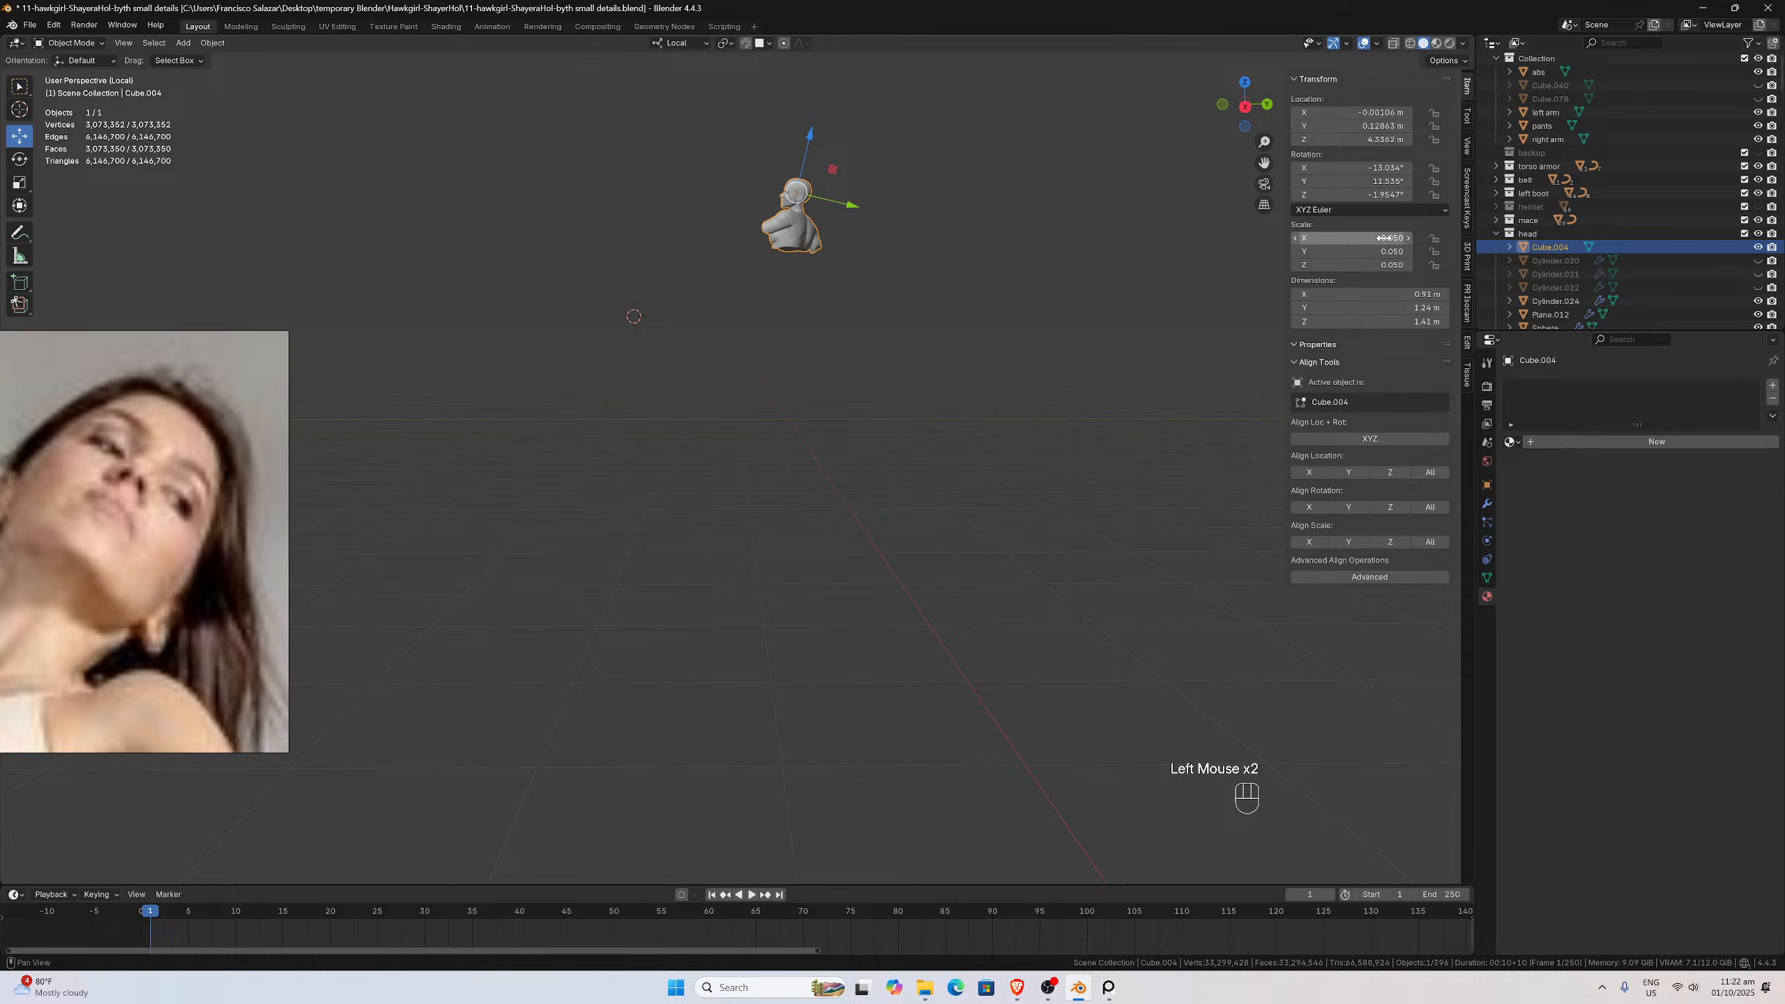
Apply the bust's scale
scroll(826, 190, "up", 3)
key("ctrl+a")
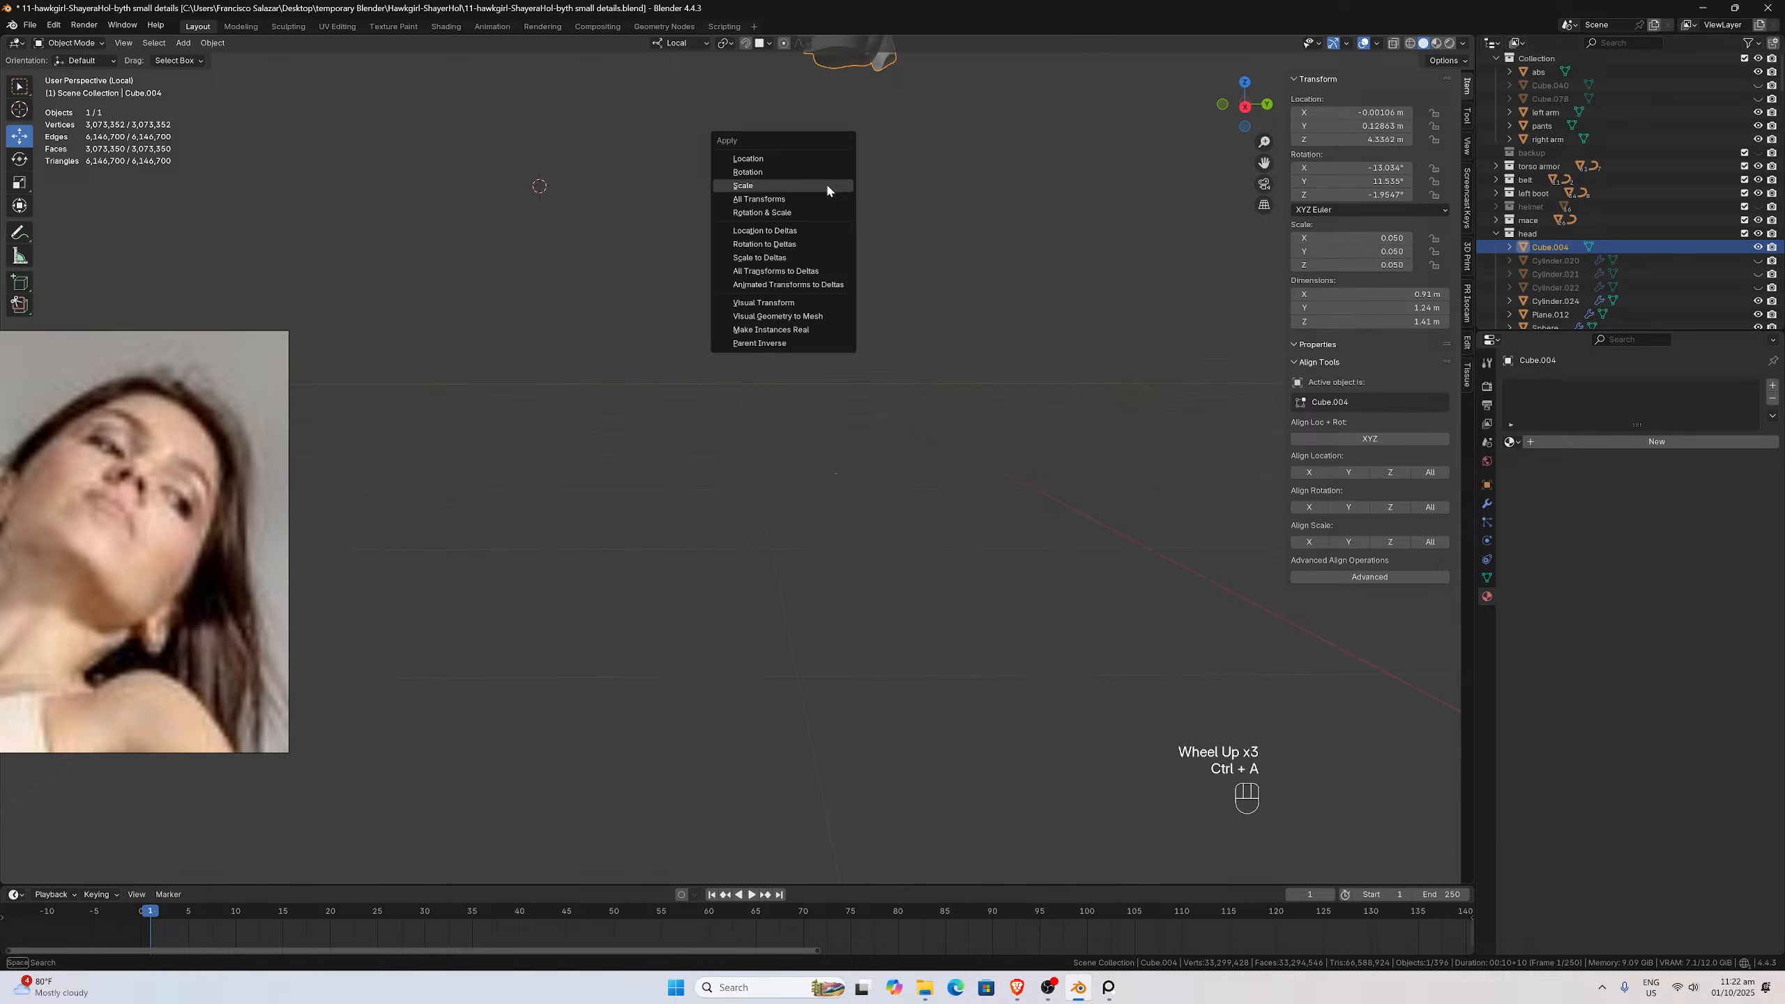
left_click(828, 181)
left_click_drag(1264, 163, 1096, 555)
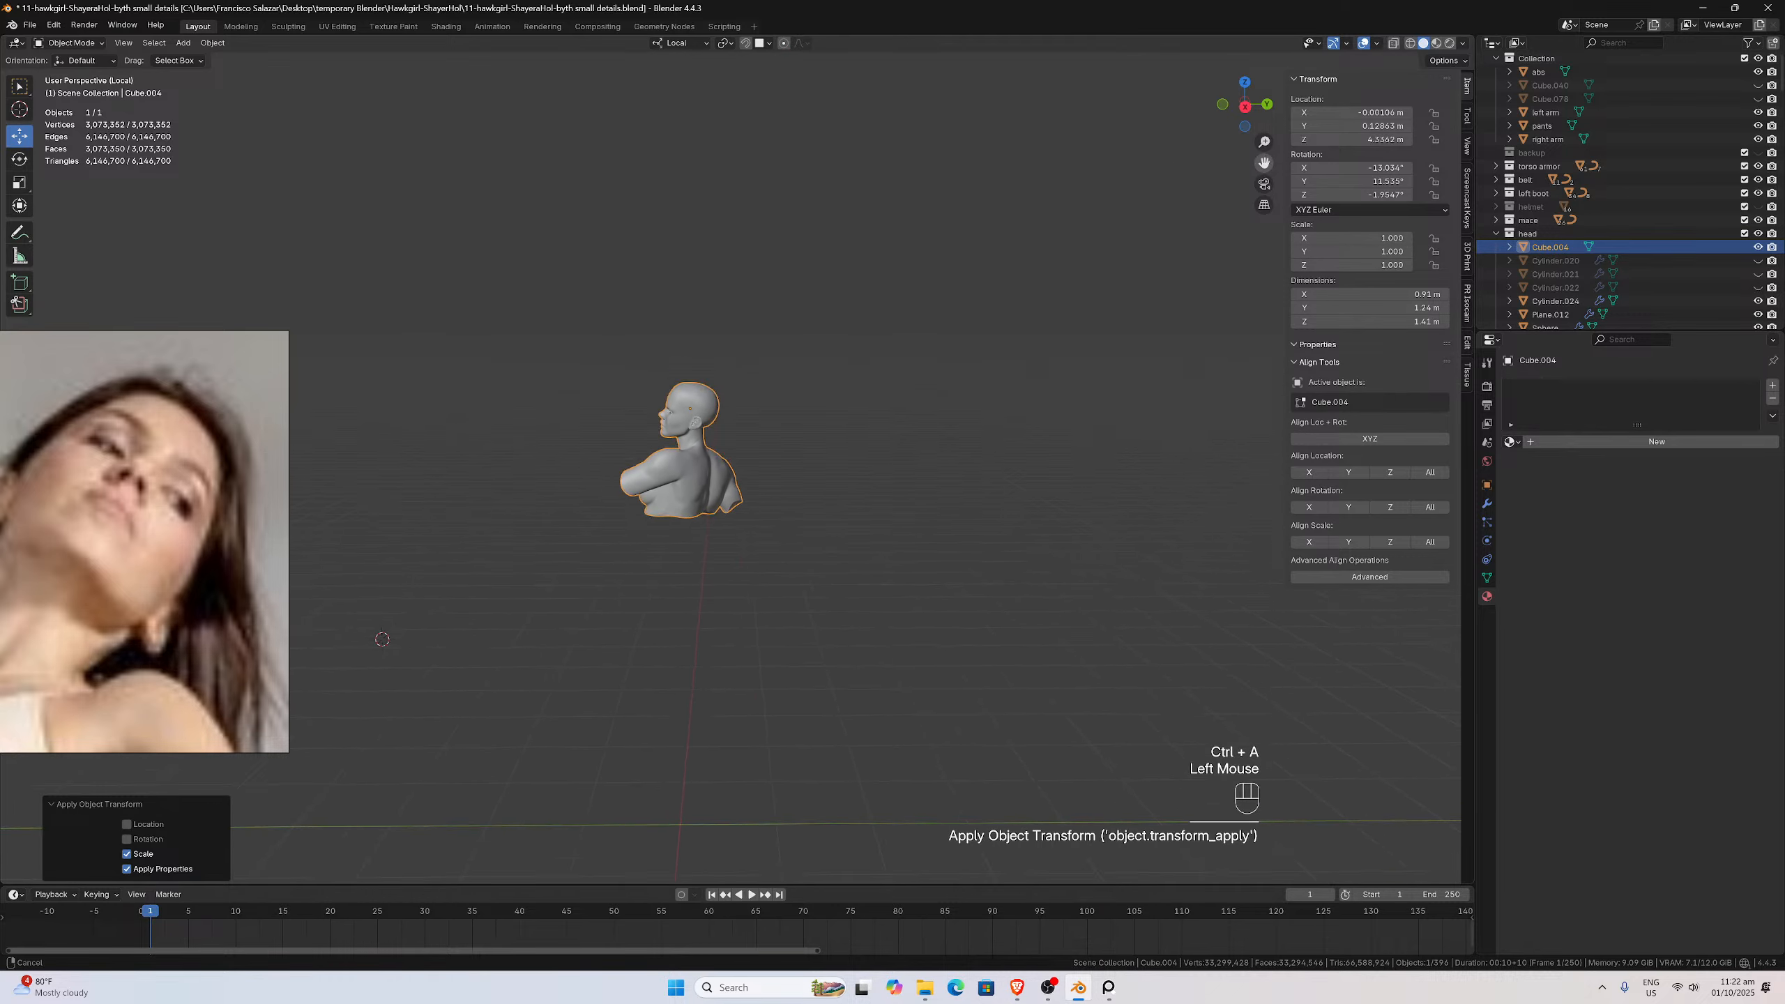
scroll(1134, 216, "up", 2)
key("ctrl+a")
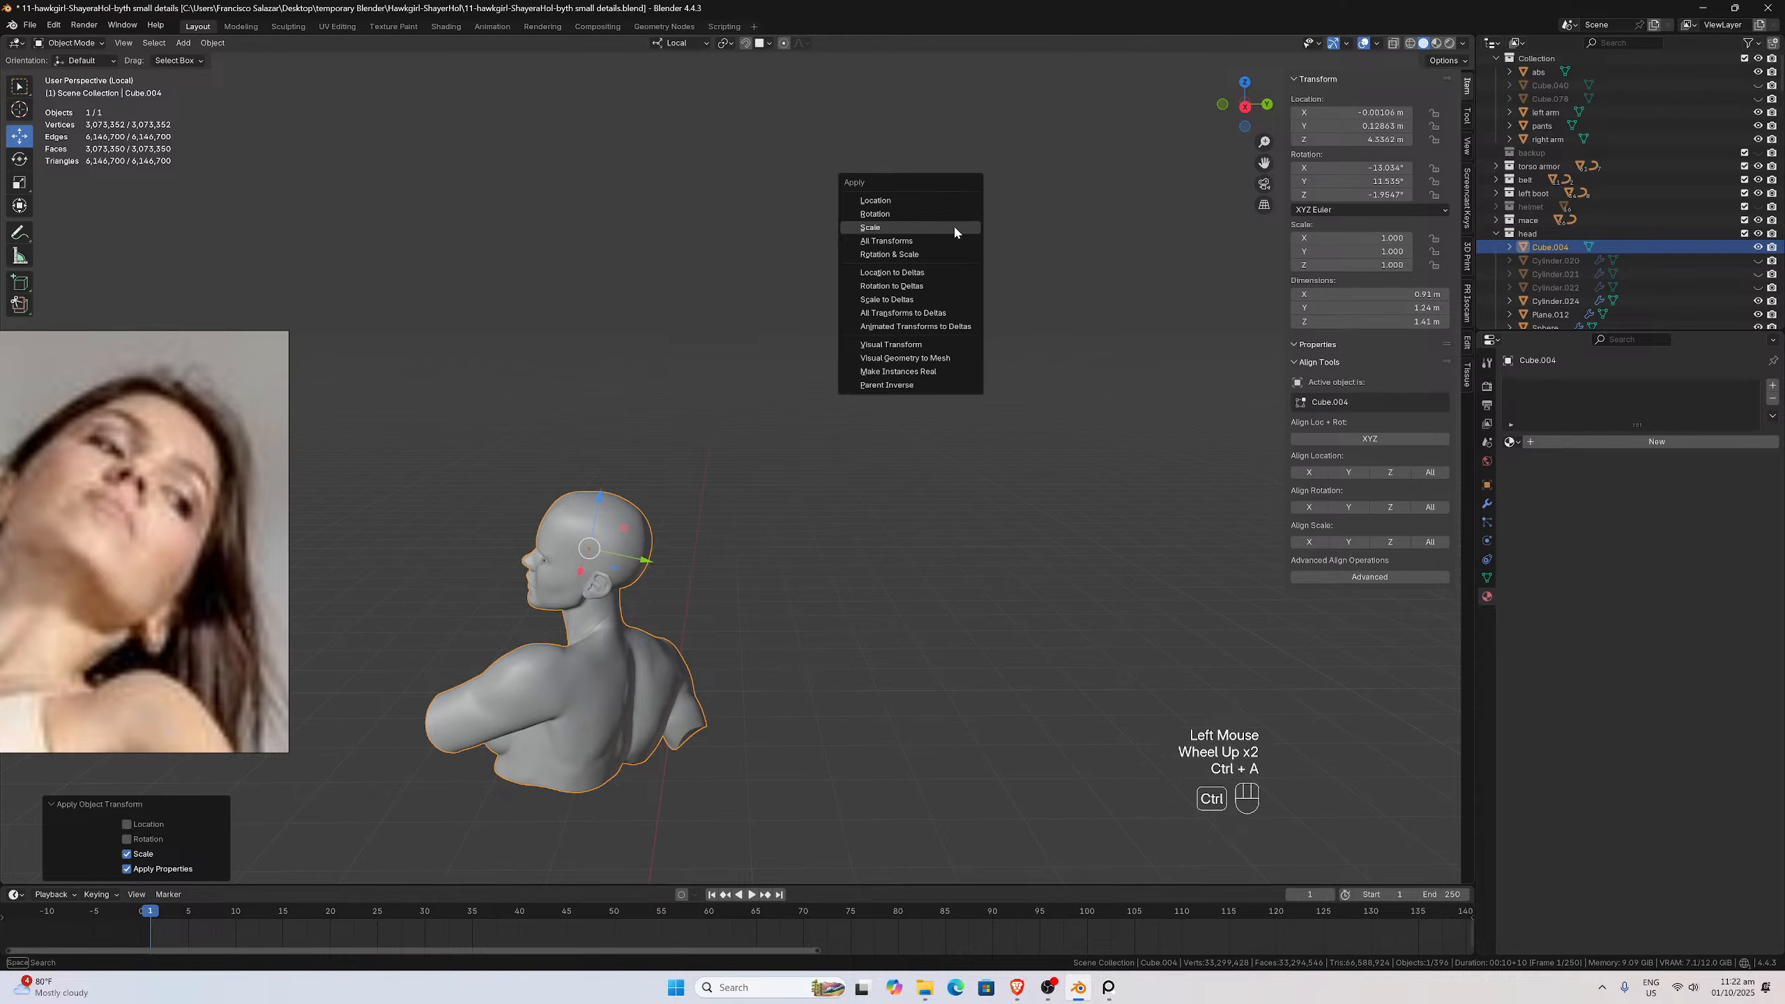
left_click(955, 227)
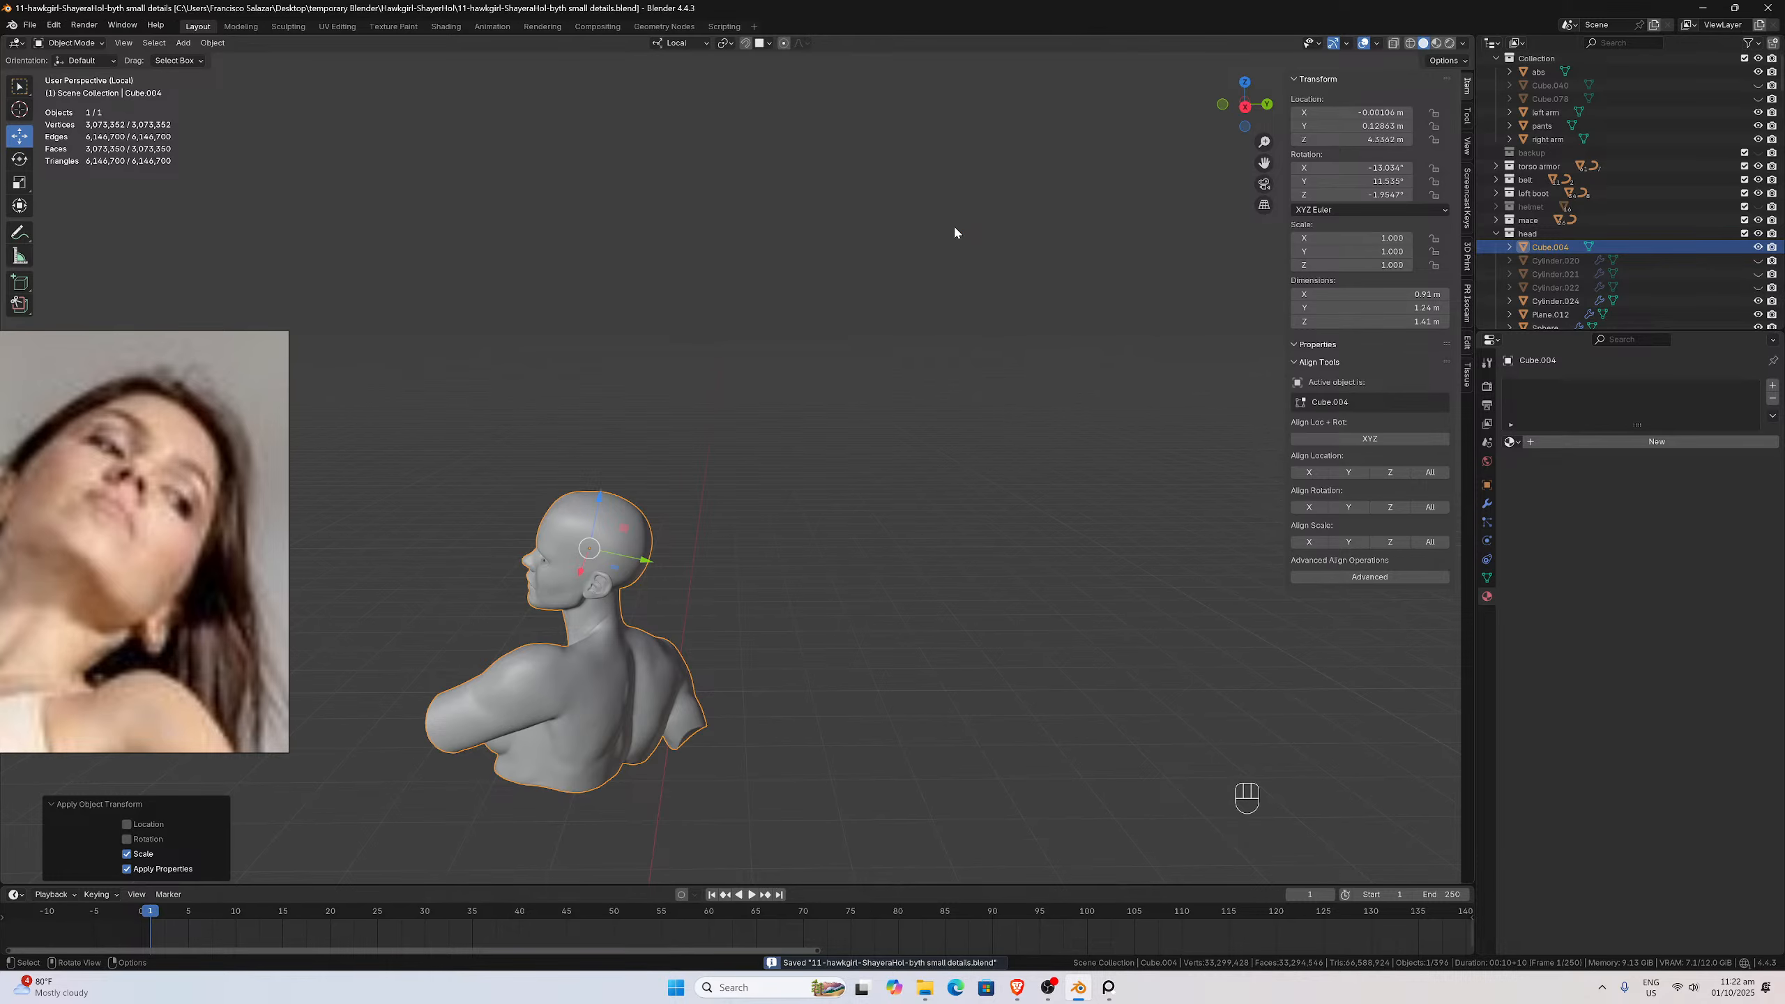
Exit local view to bring the armour and body parts back around the bust, with the back of the neck framed
middle_click_drag(700, 454, 709, 440)
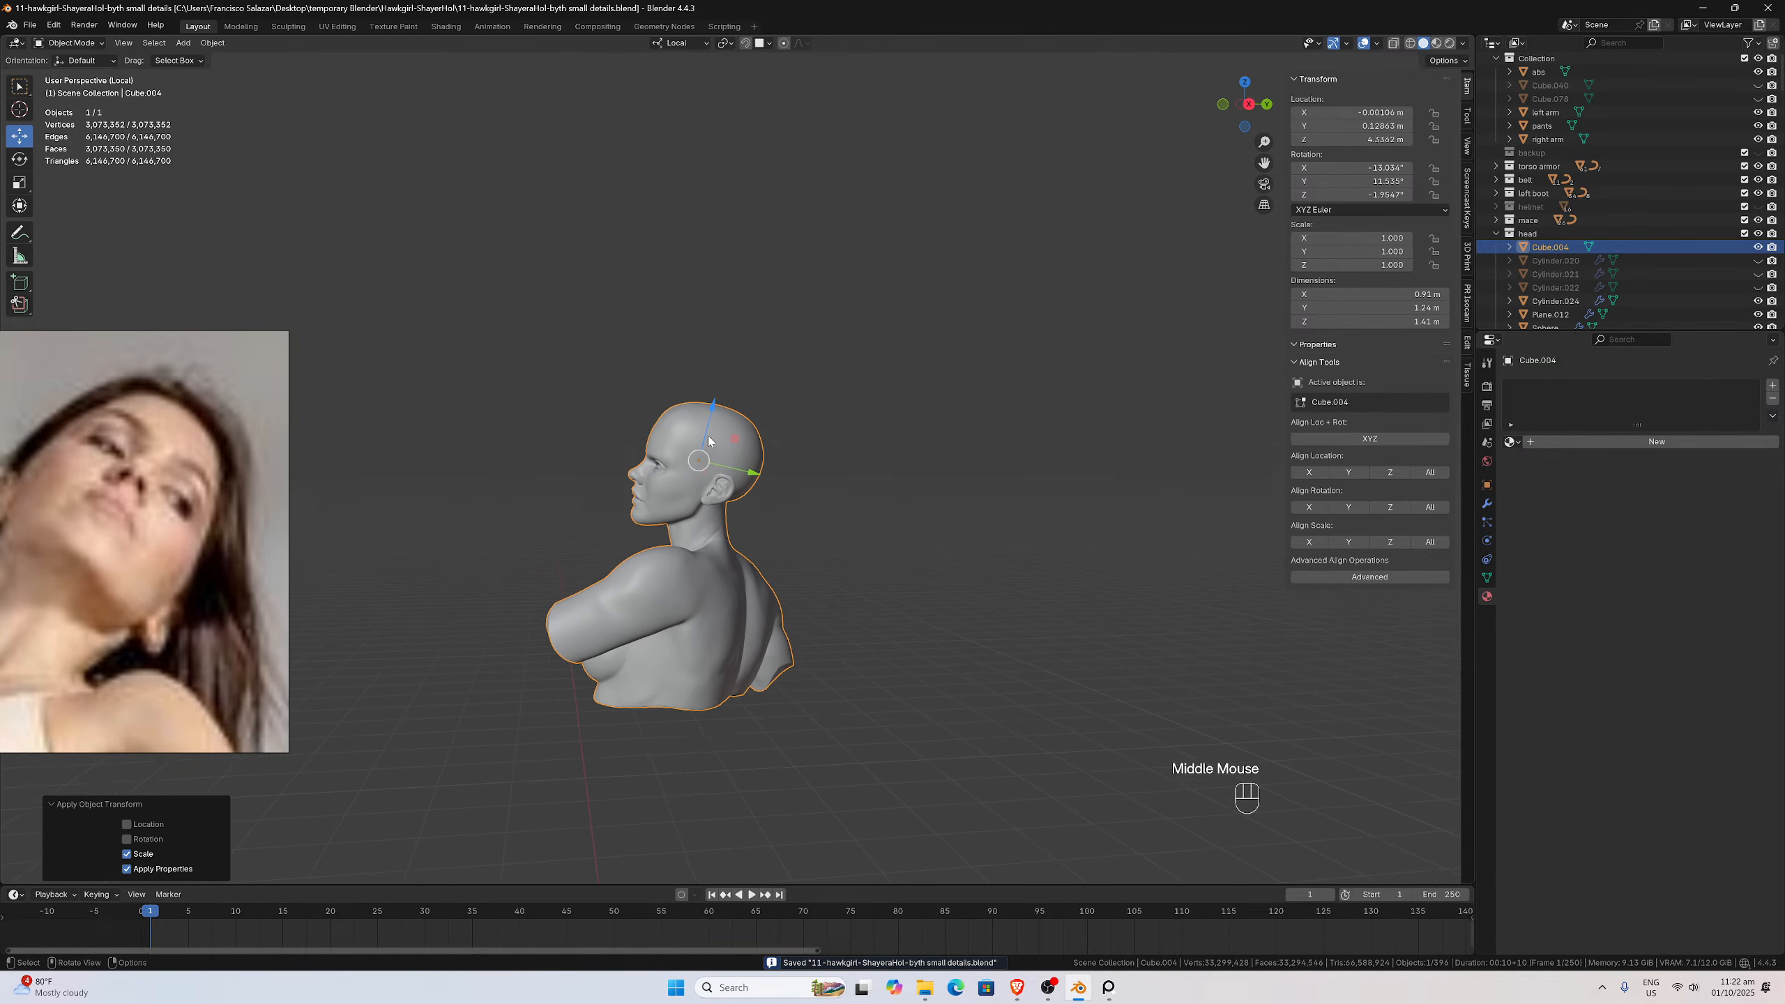
key("KP_Decimal")
scroll(709, 435, "up", 5)
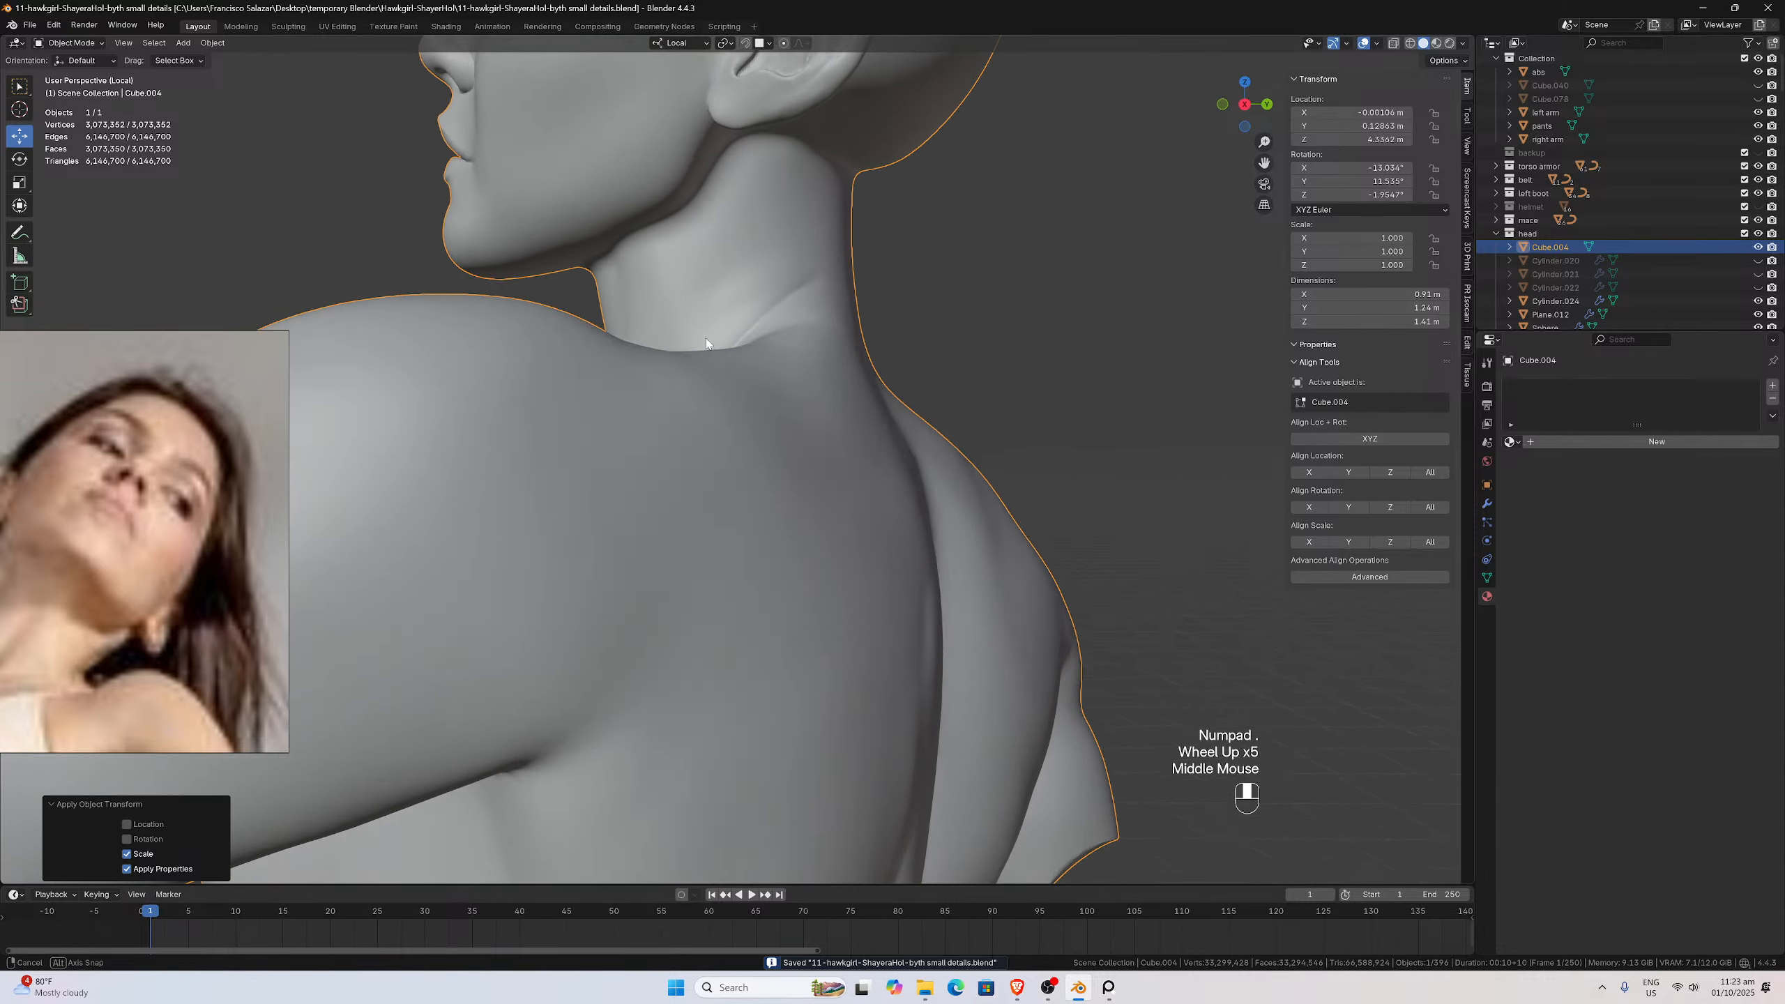
key("slash")
middle_click_drag(786, 394, 633, 383)
scroll(638, 384, "up", 2)
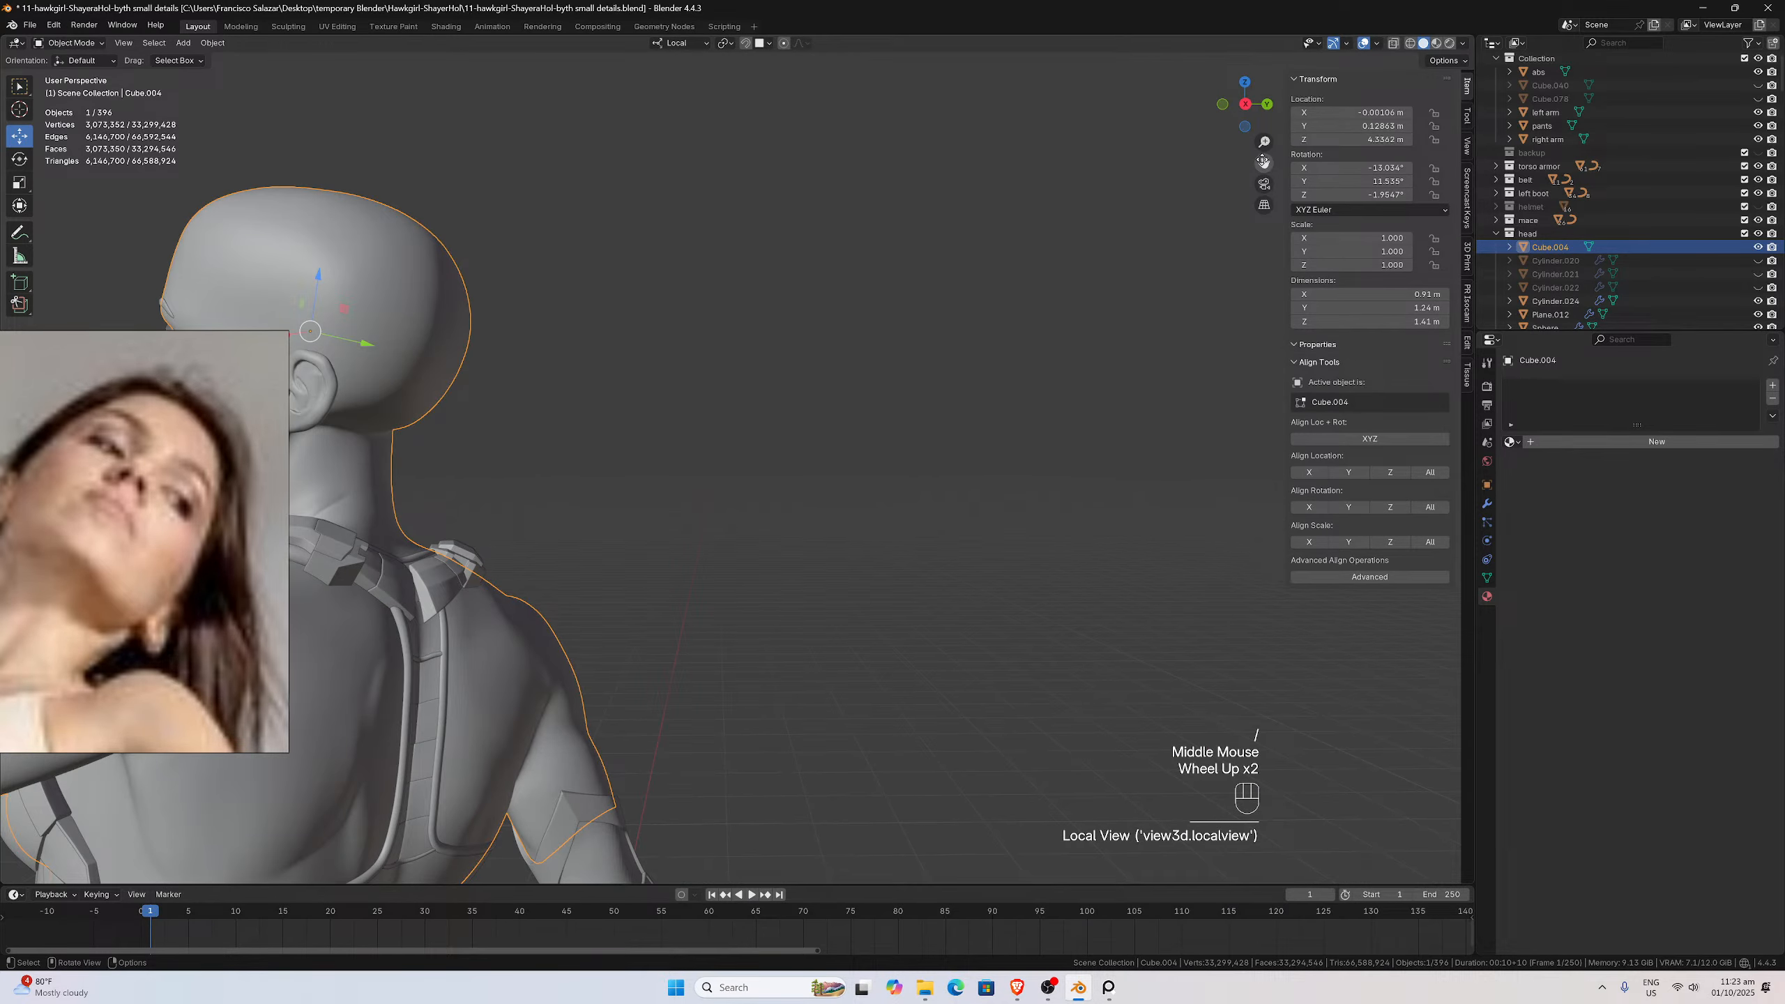
left_click_drag(1263, 162, 2, 219)
scroll(2, 219, "up", 2)
scroll(860, 390, "up", 4)
scroll(853, 393, "down", 1)
middle_click_drag(861, 390, 840, 397)
scroll(839, 396, "up", 1)
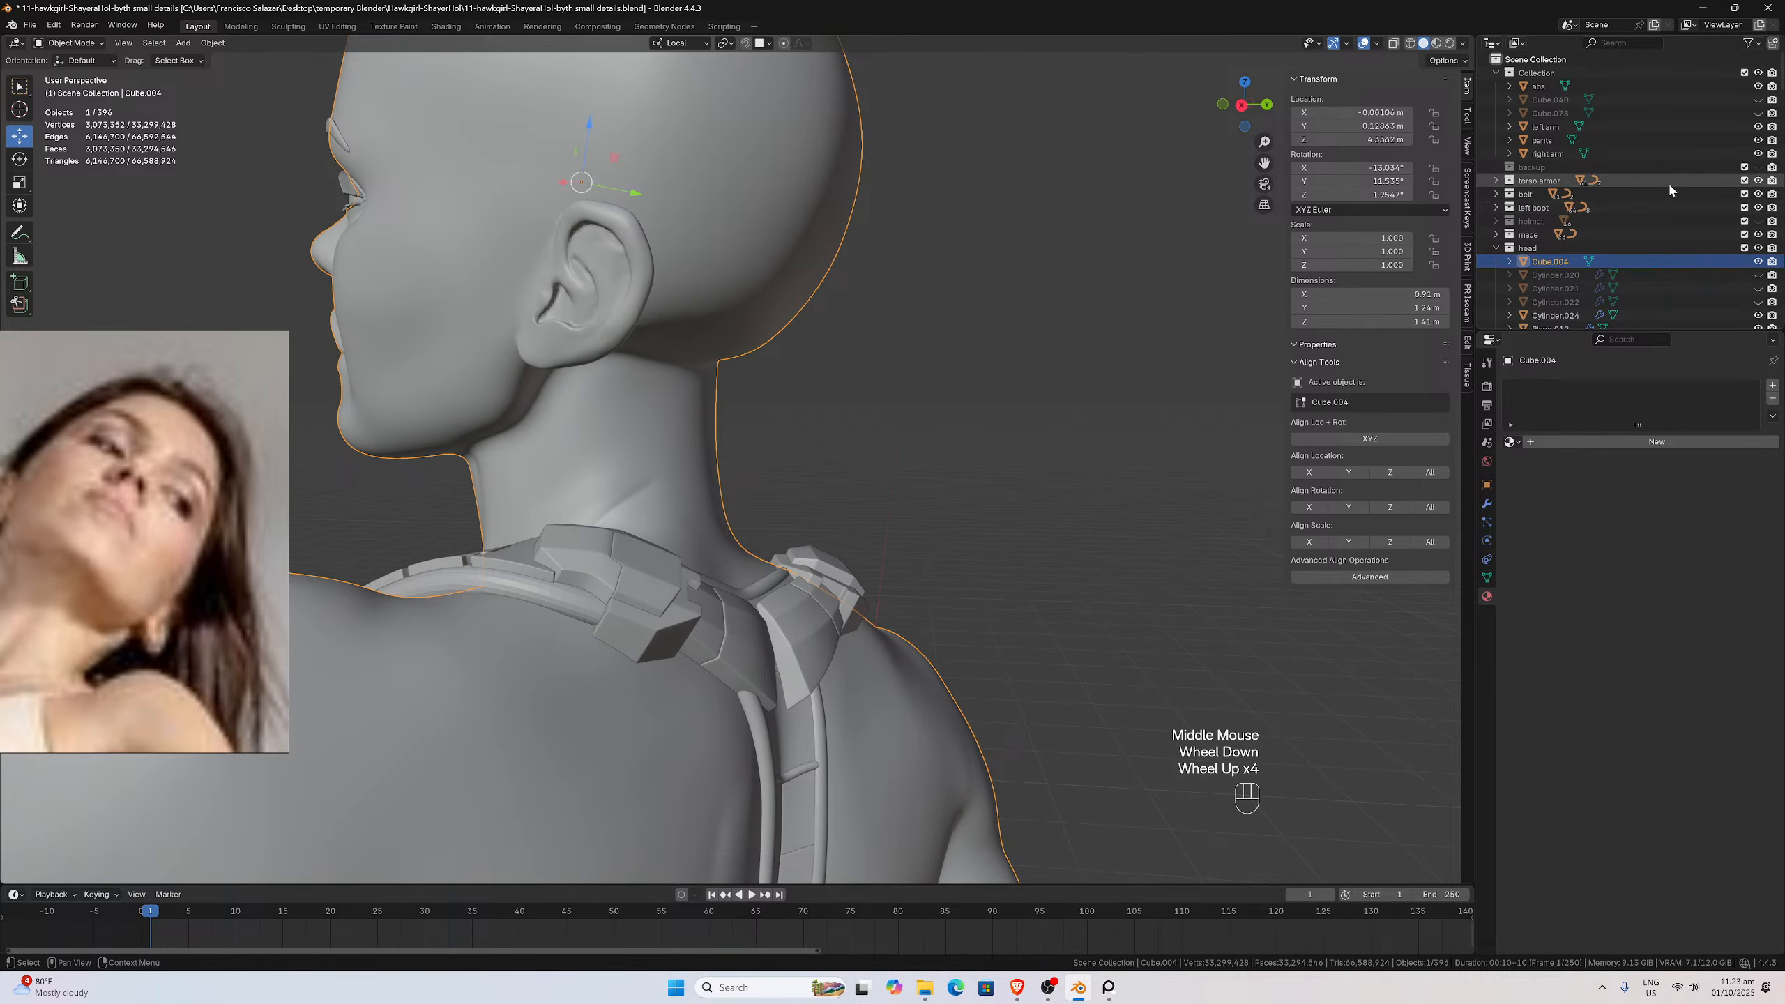
Make the hairstyle collection visible and check the hair around the neck from the front and left side
scroll(1668, 181, "down", 6)
scroll(1662, 210, "down", 9)
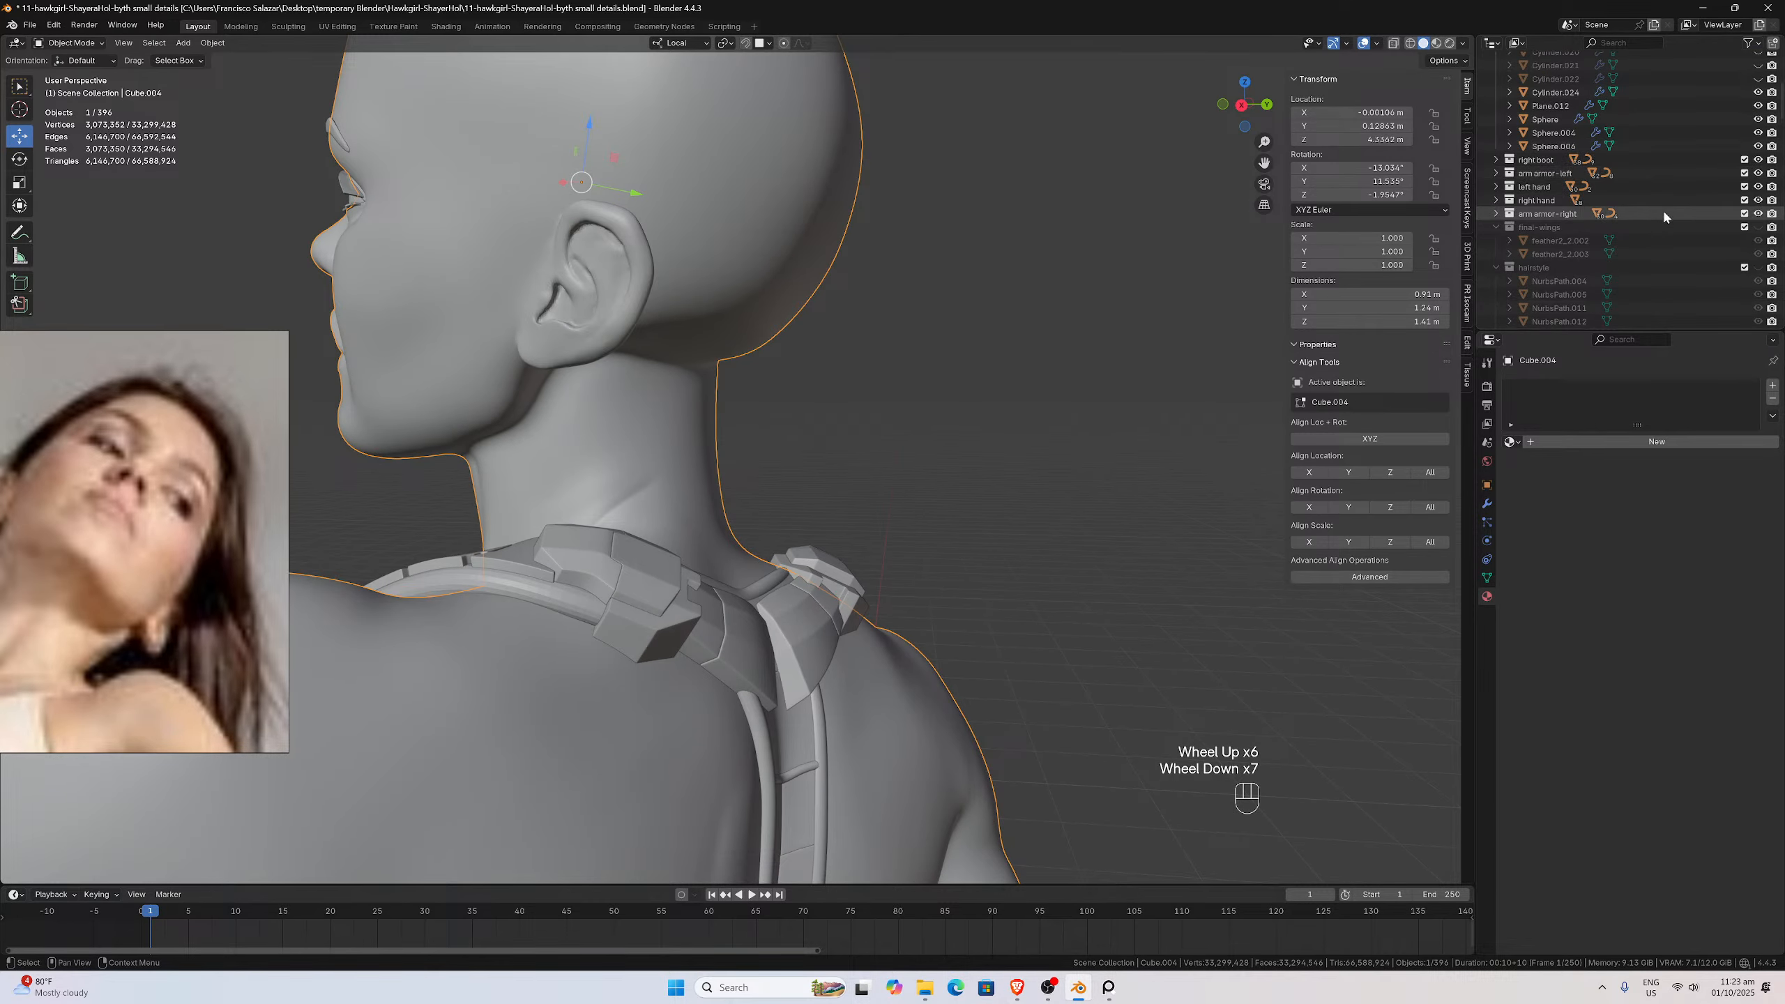
scroll(1662, 210, "down", 8)
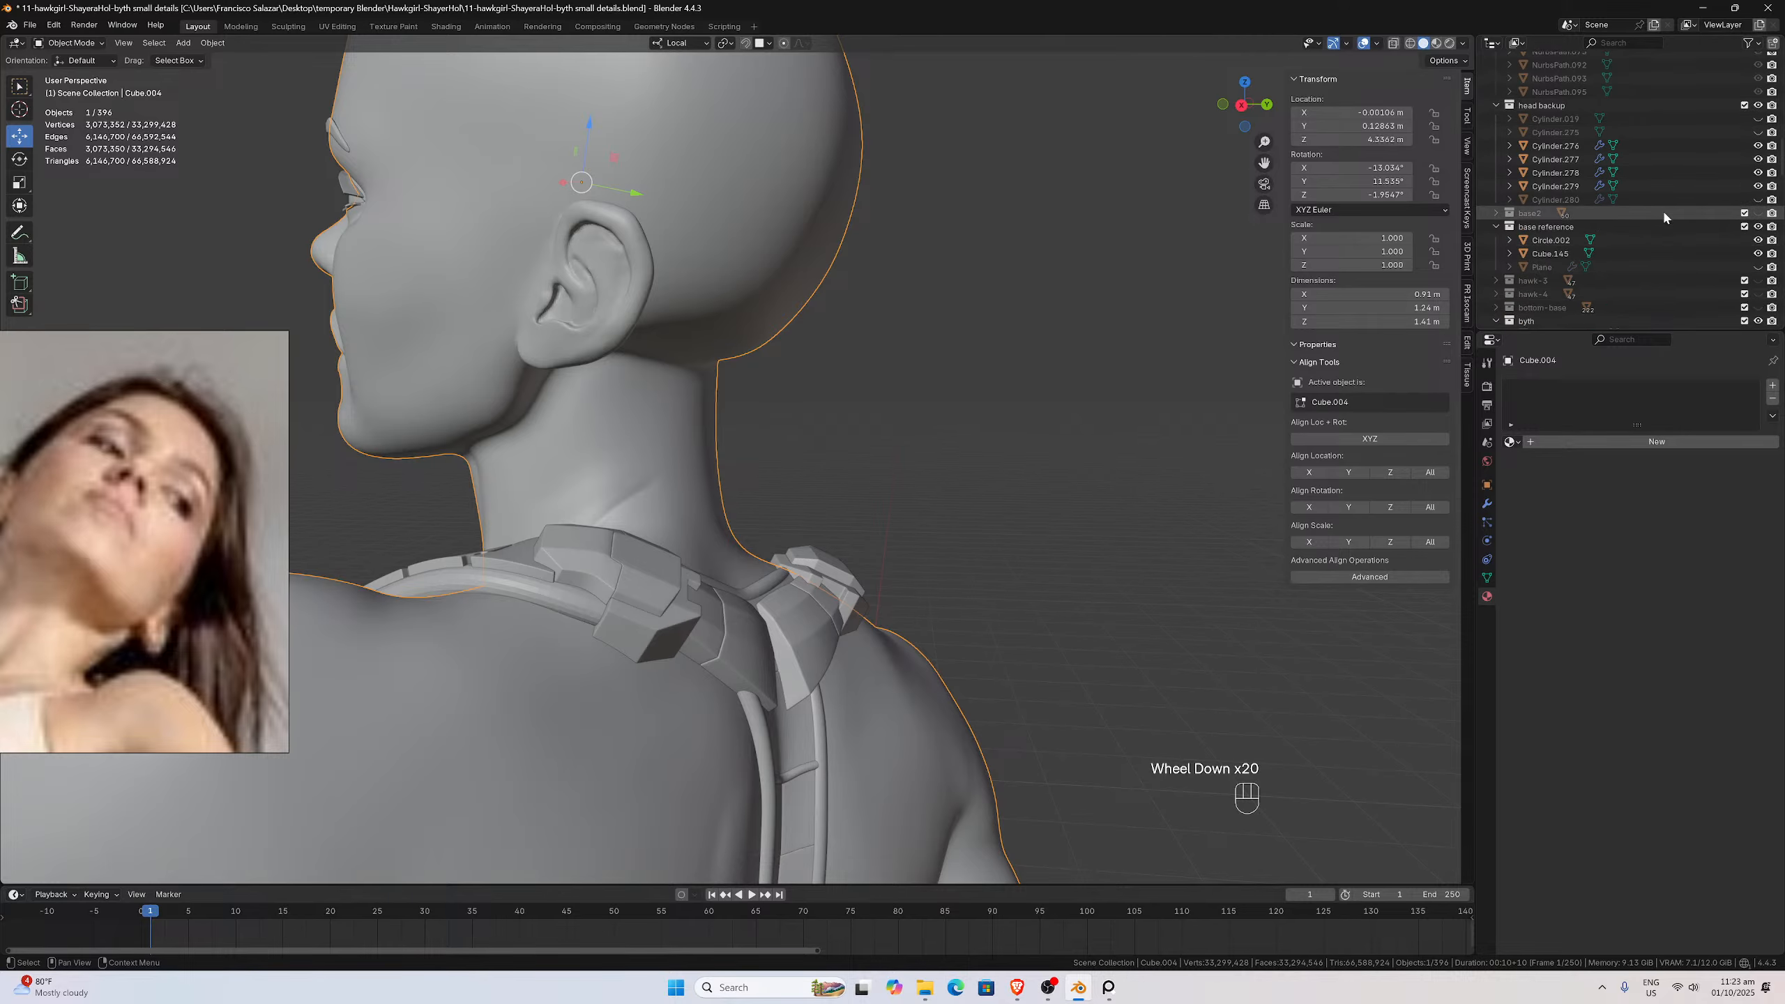
scroll(1664, 217, "down", 6)
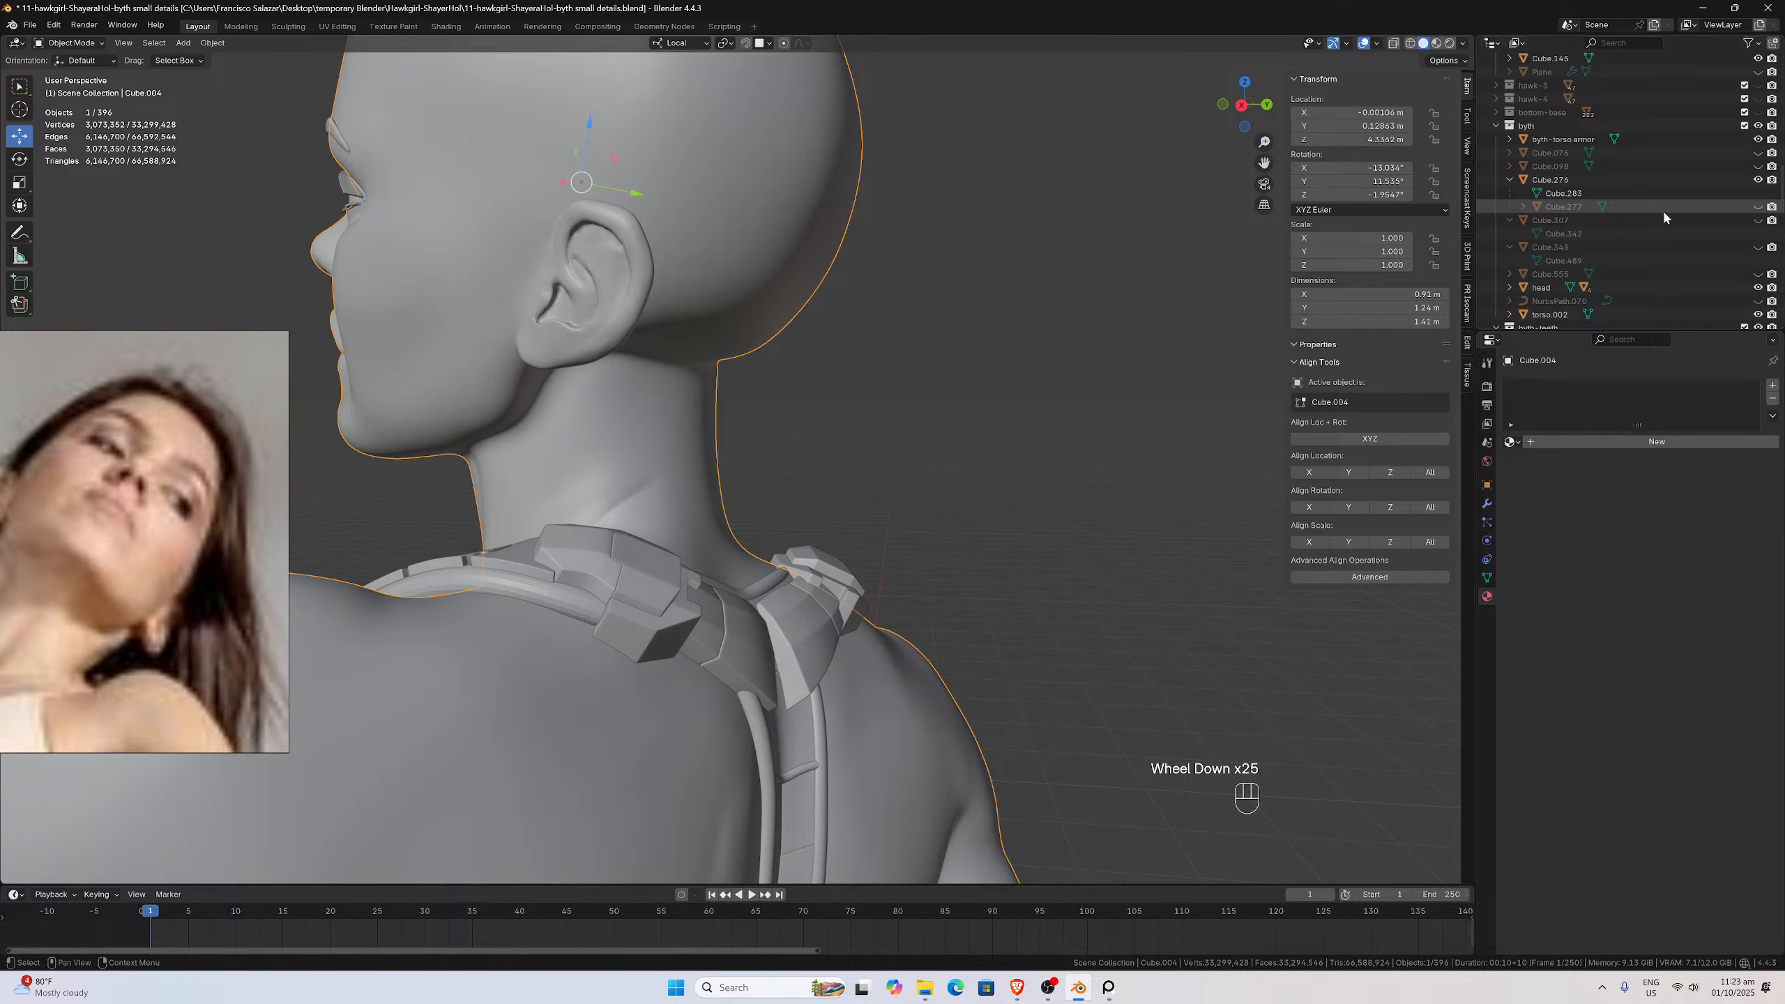
scroll(1663, 217, "down", 8)
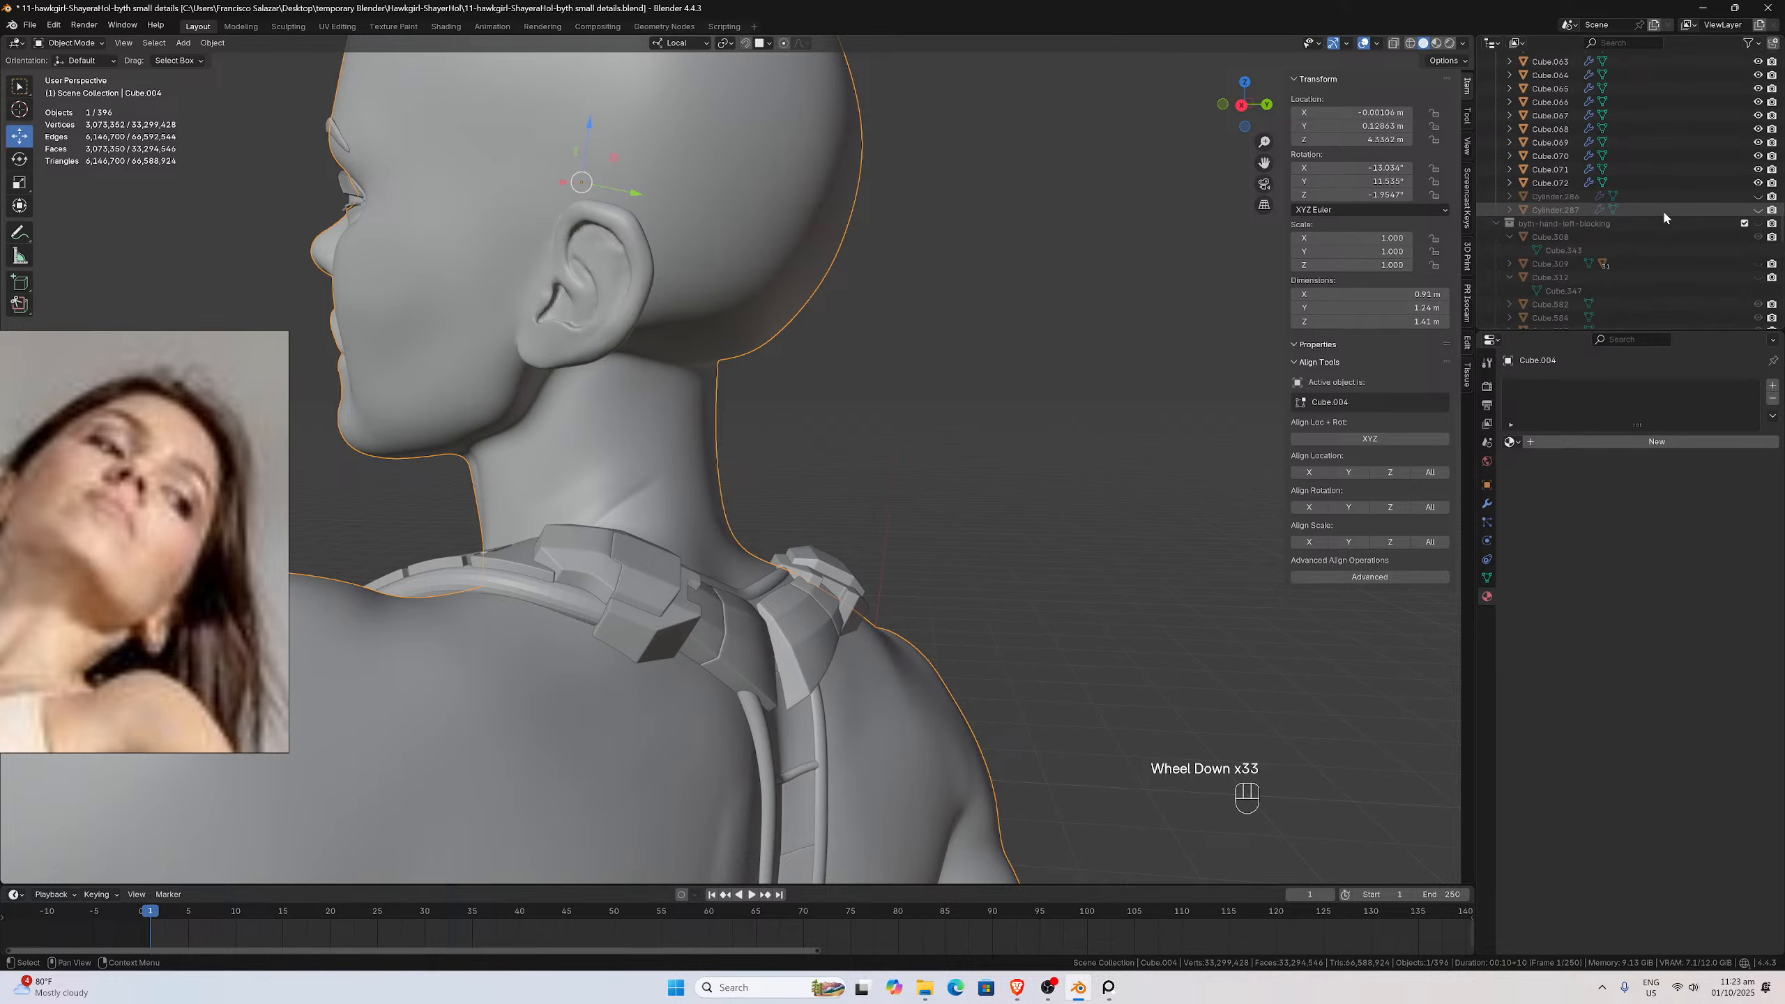
scroll(1663, 217, "down", 14)
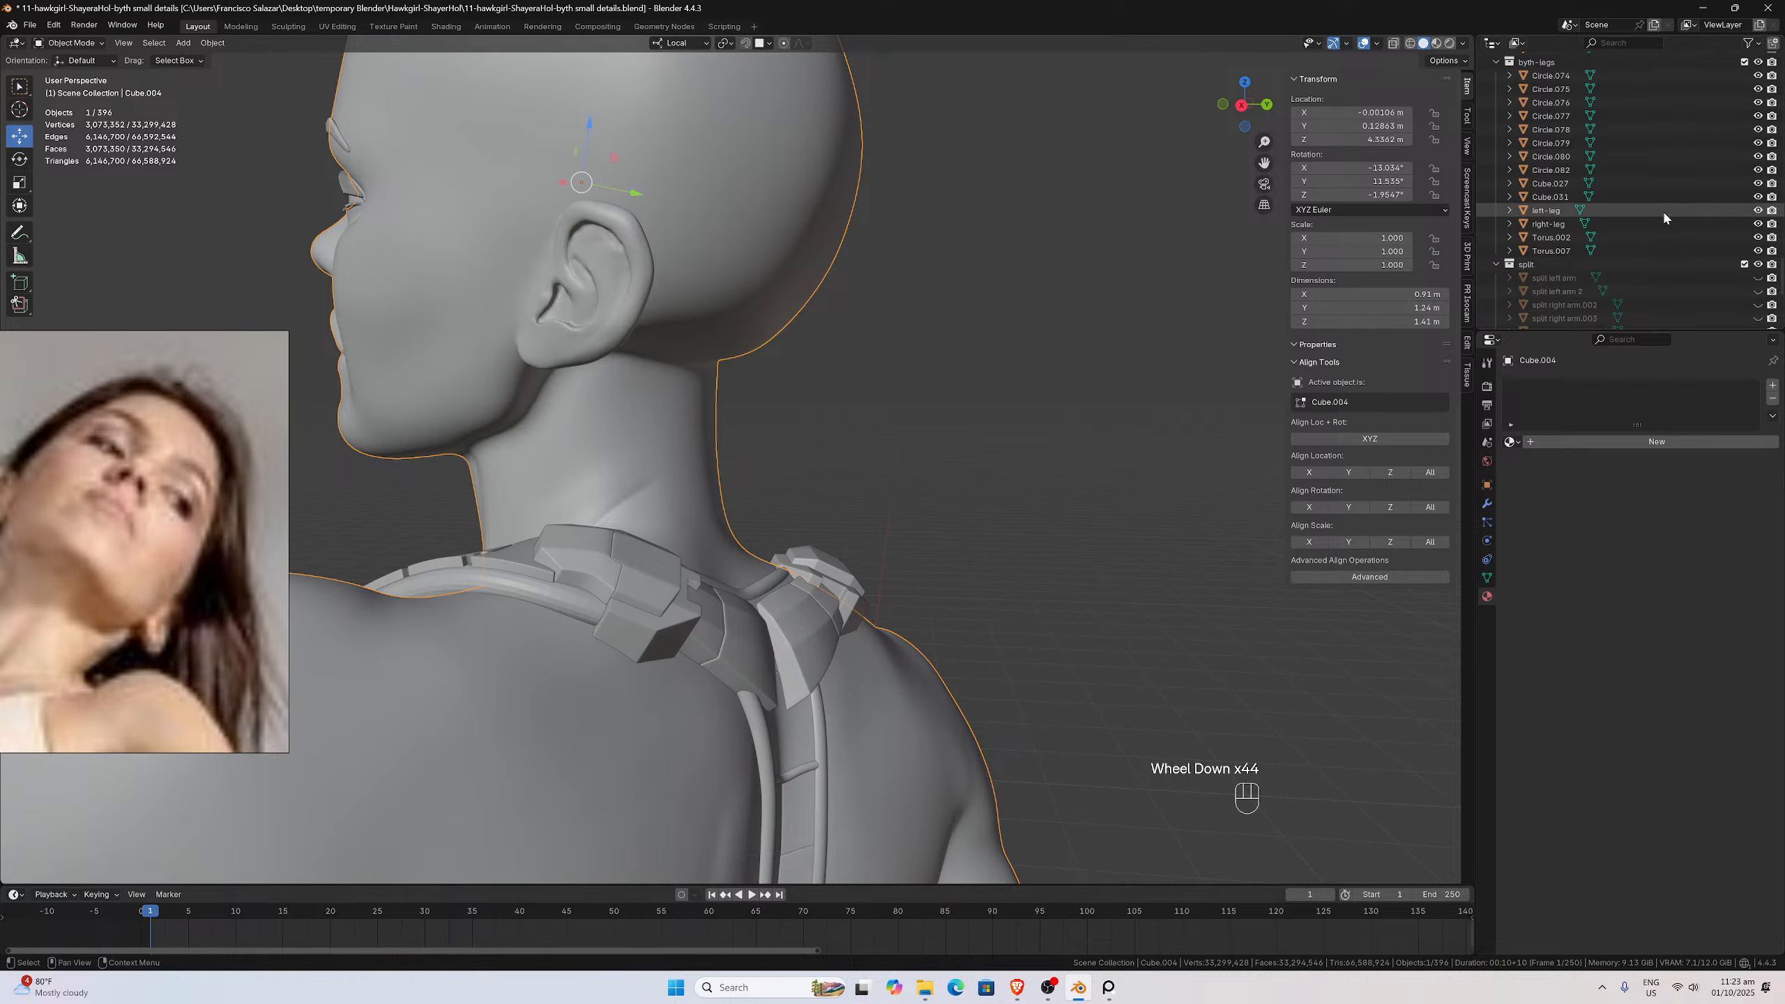
scroll(1663, 216, "up", 11)
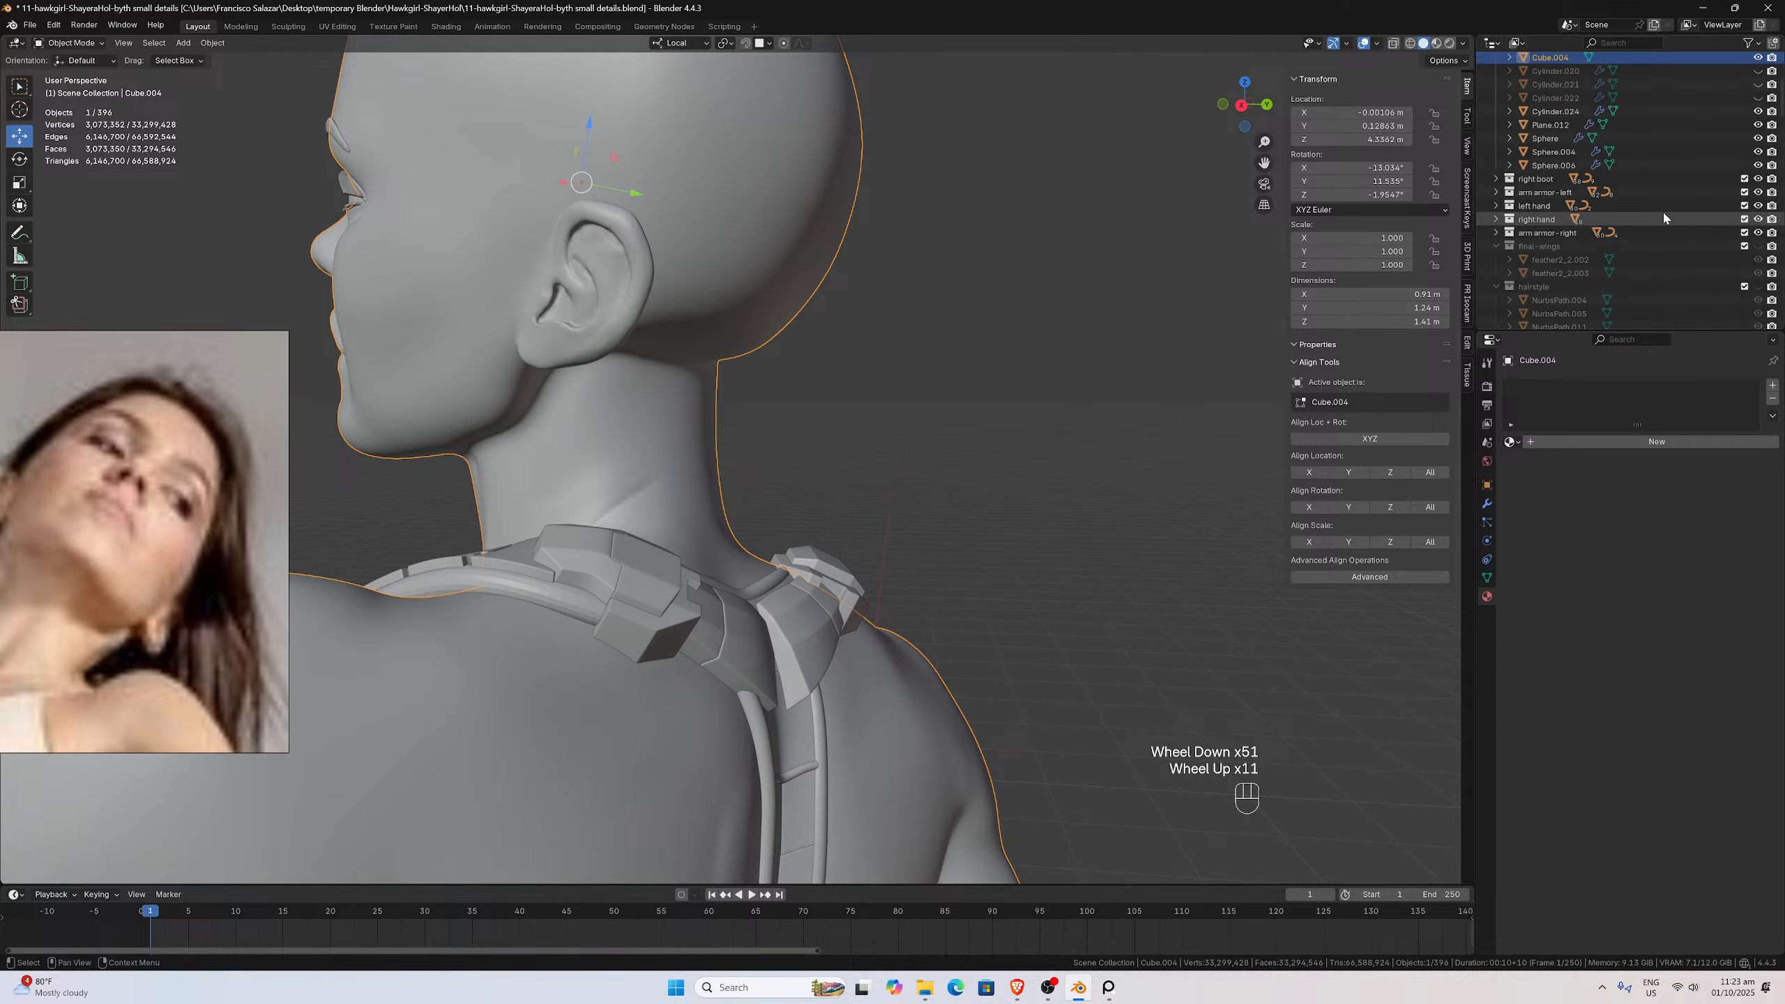
scroll(1655, 222, "up", 5)
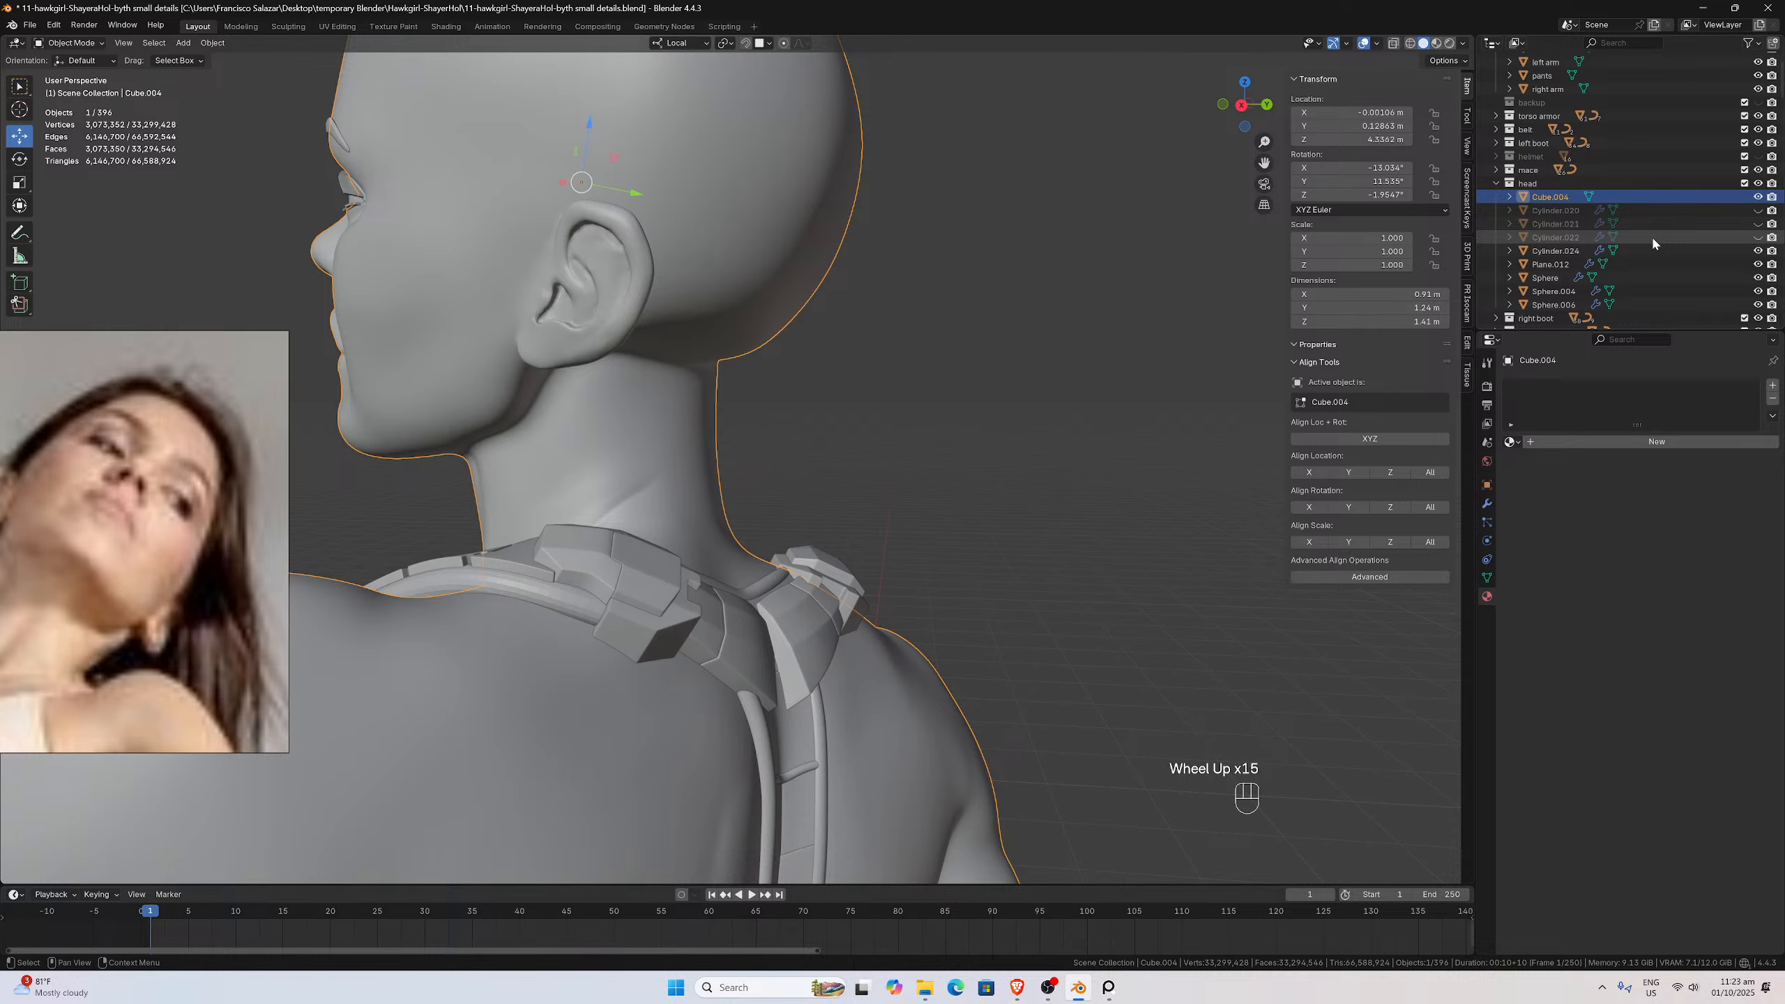
scroll(1652, 241, "up", 2)
scroll(1652, 241, "down", 6)
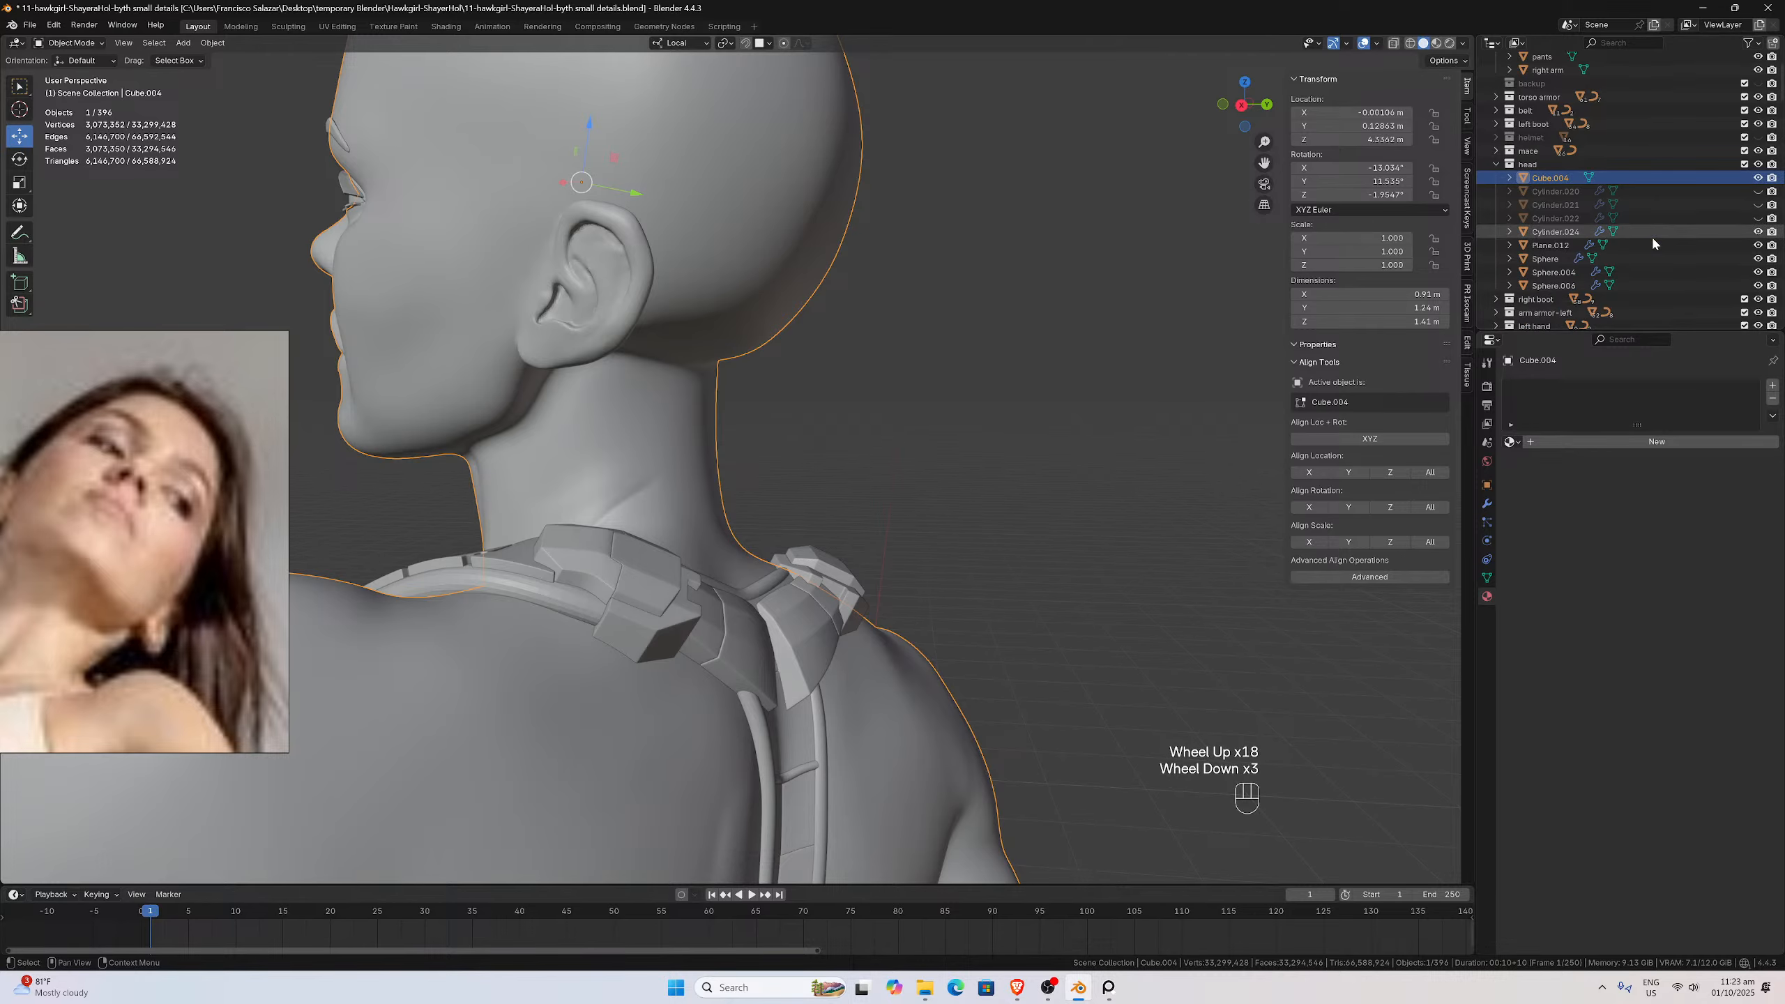
scroll(1646, 236, "down", 2)
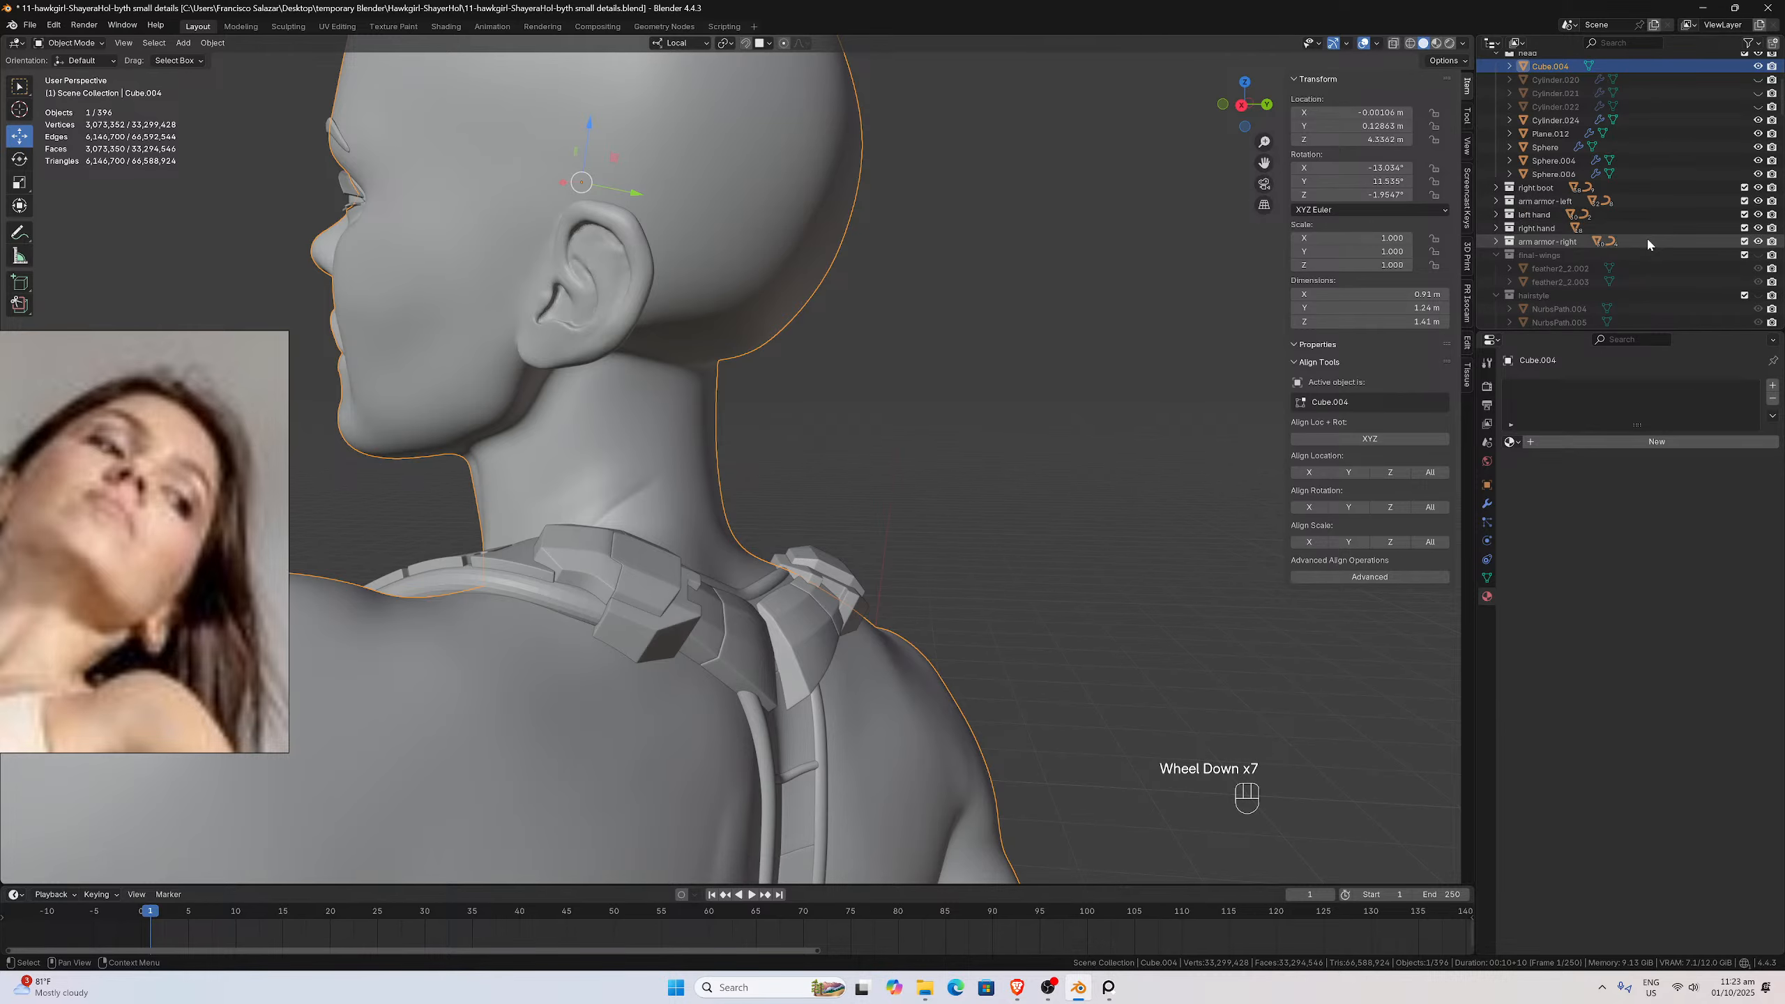
left_click(1759, 267)
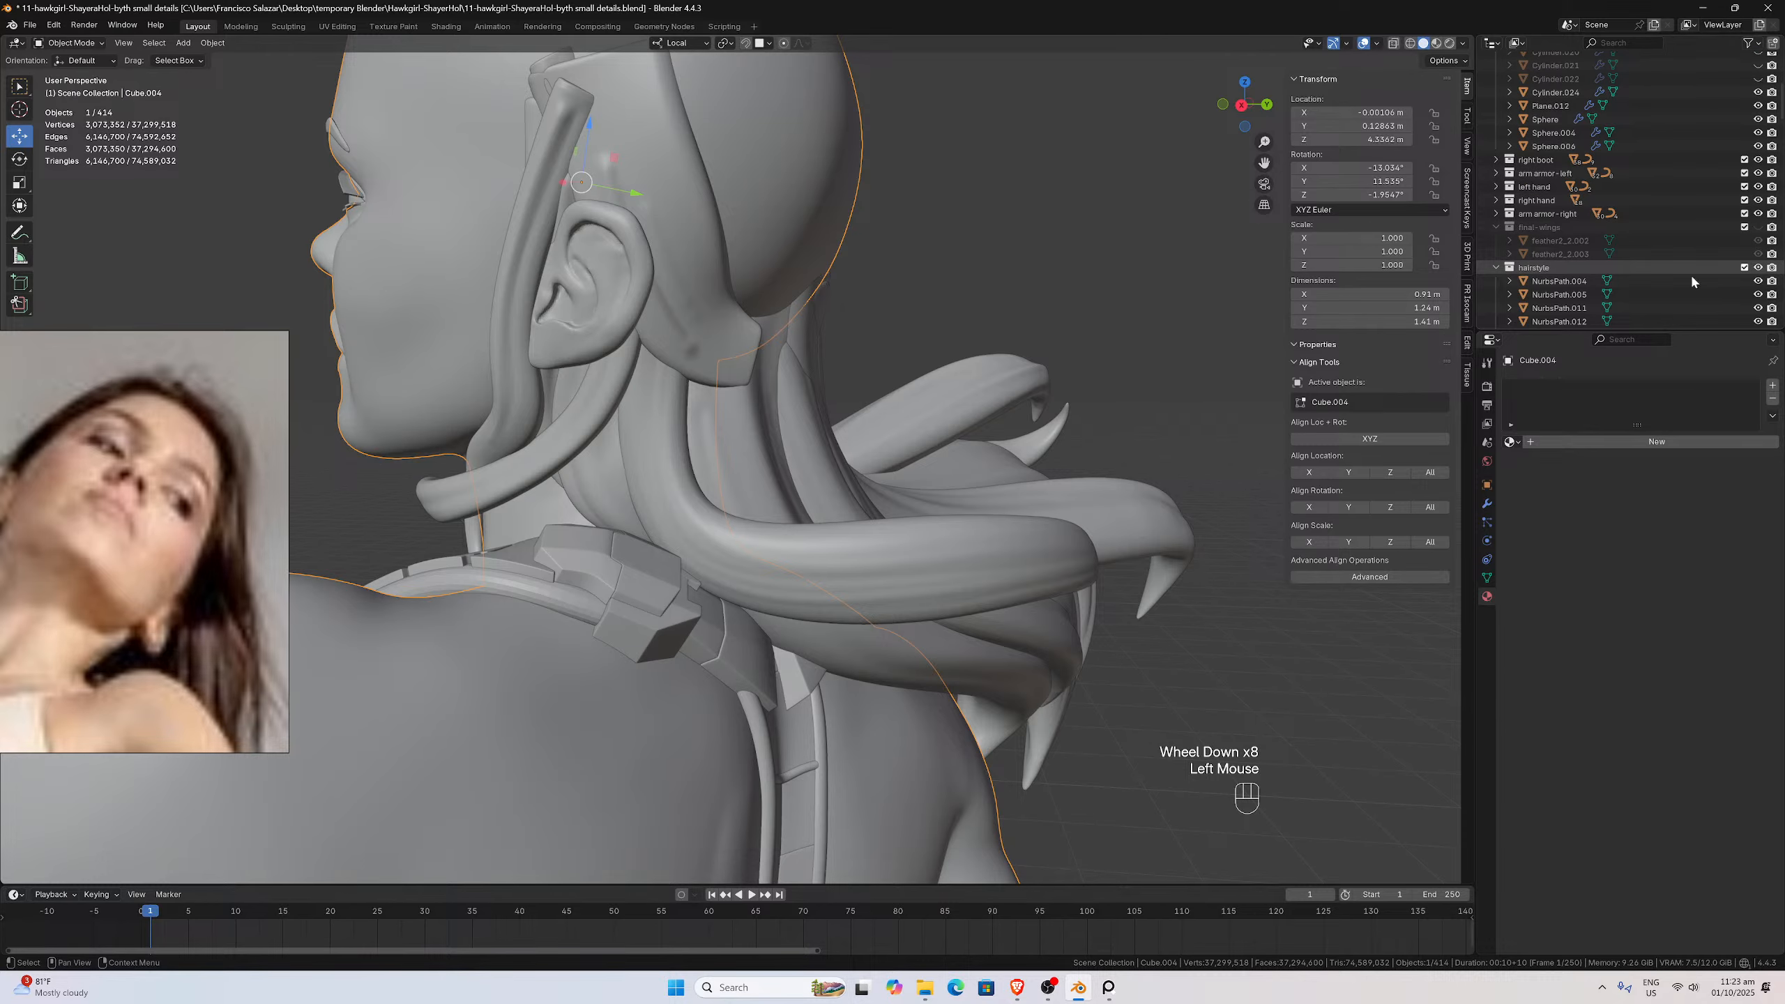
middle_click_drag(943, 335, 1069, 325)
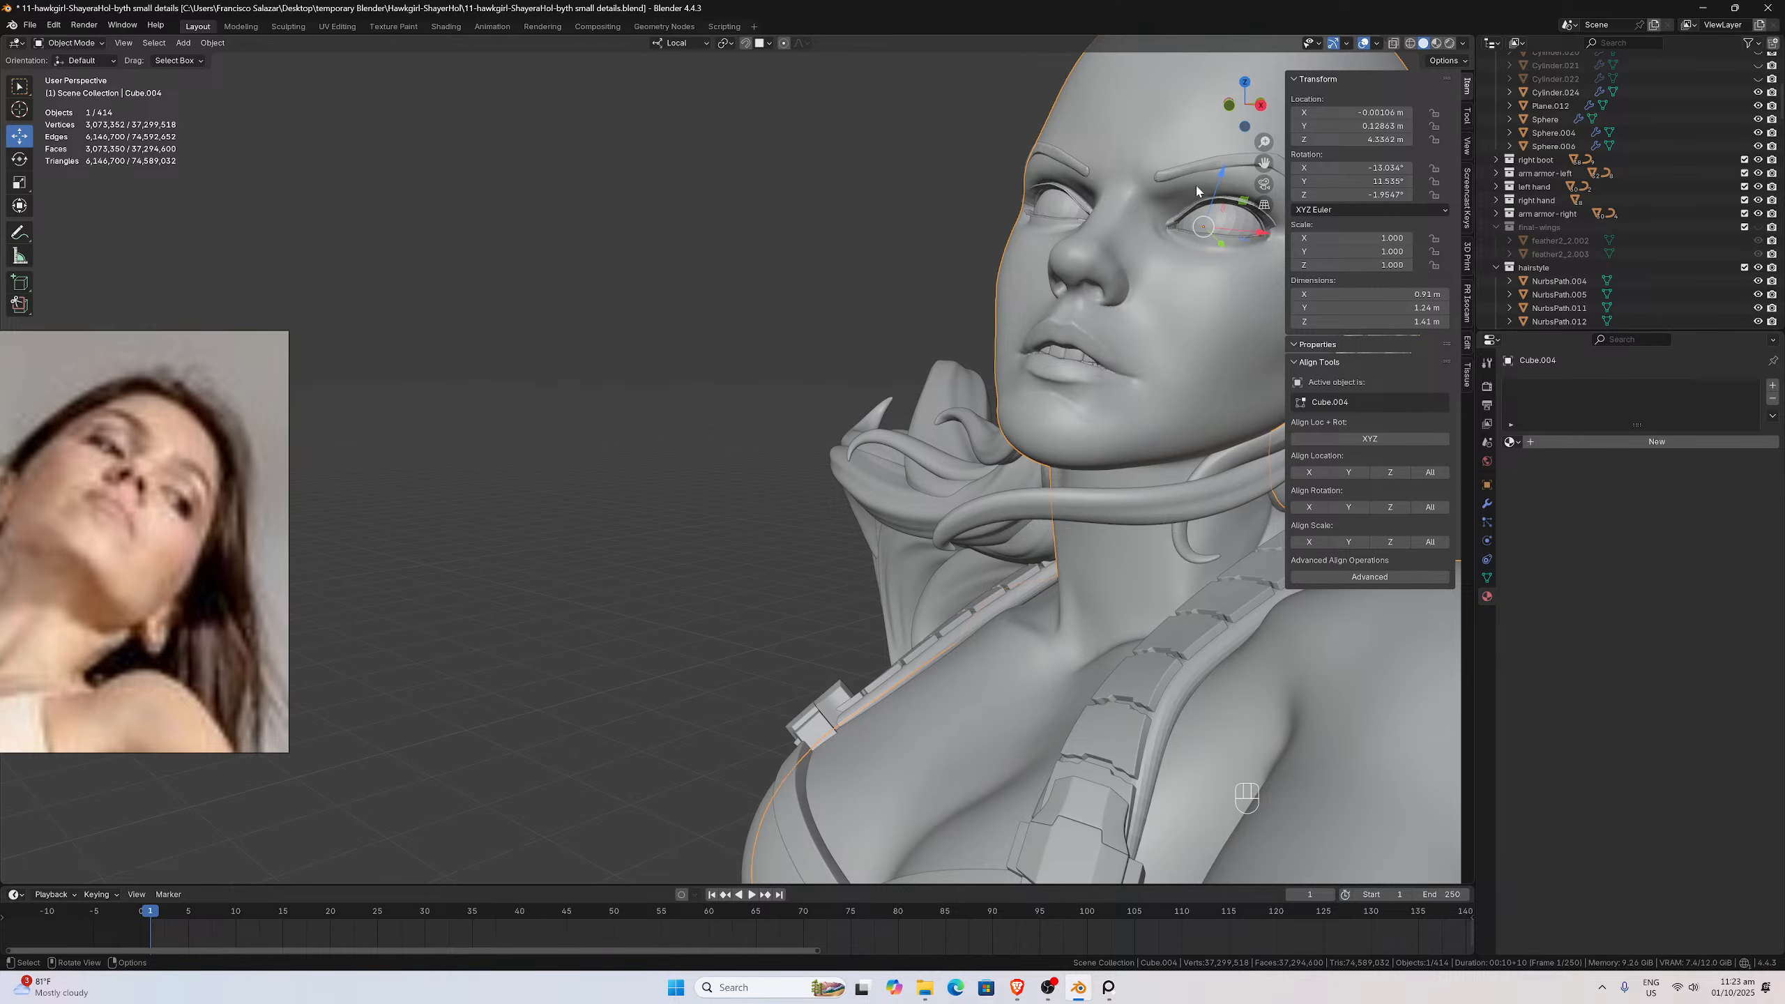
middle_click_drag(1196, 191, 992, 336)
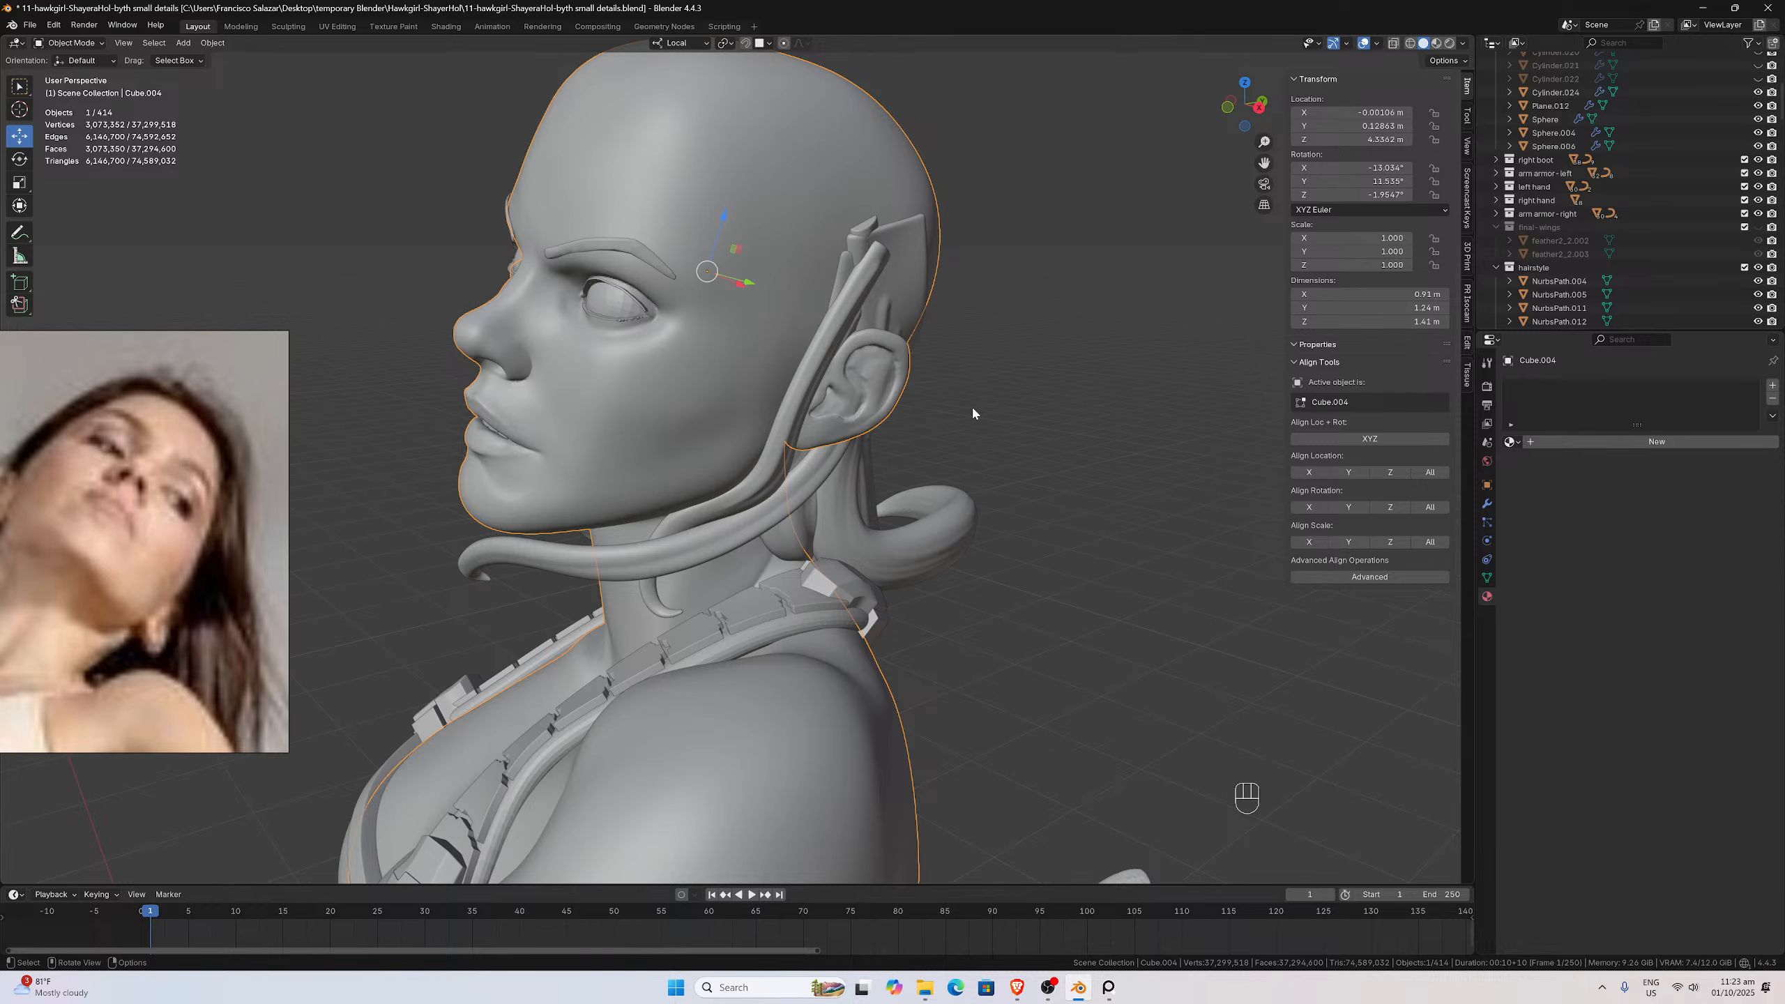
Isolate the bust in local view and examine its neck and collarbone from the left side and front
key("slash")
scroll(889, 388, "up", 4)
mouse_move(890, 389)
middle_mouse_down()
mouse_move(813, 403)
mouse_move(879, 396)
middle_mouse_up()
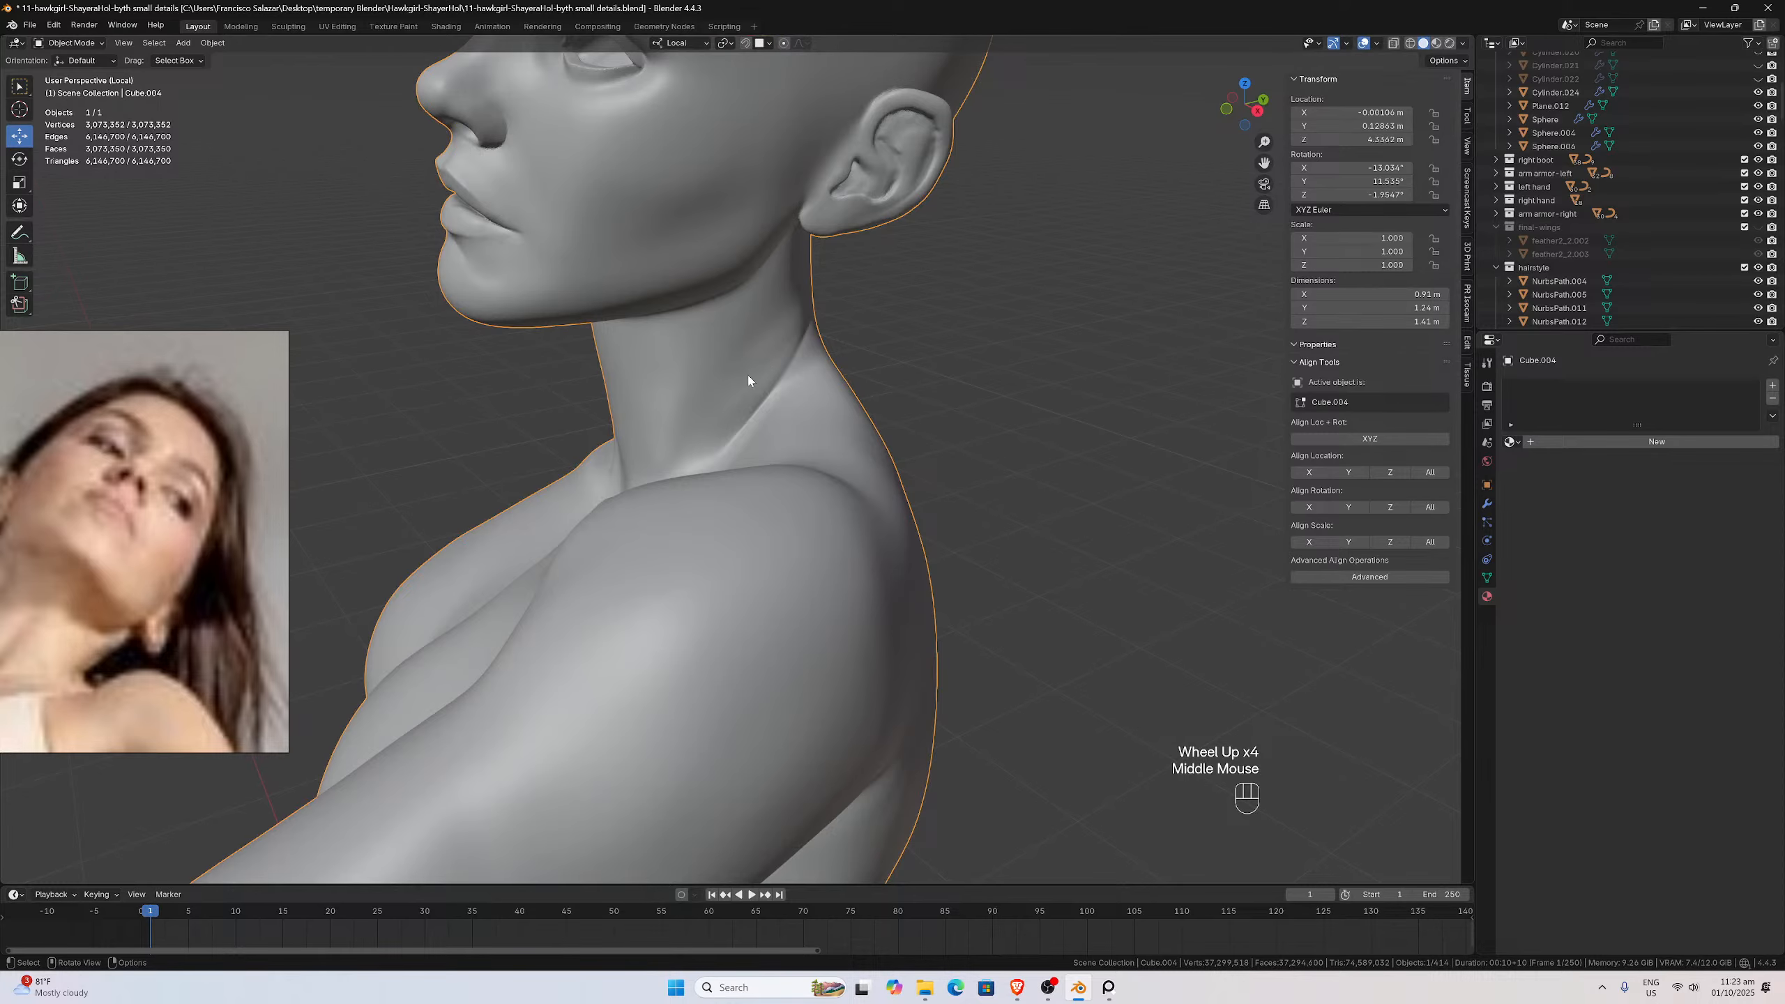
middle_click_drag(748, 381, 789, 335)
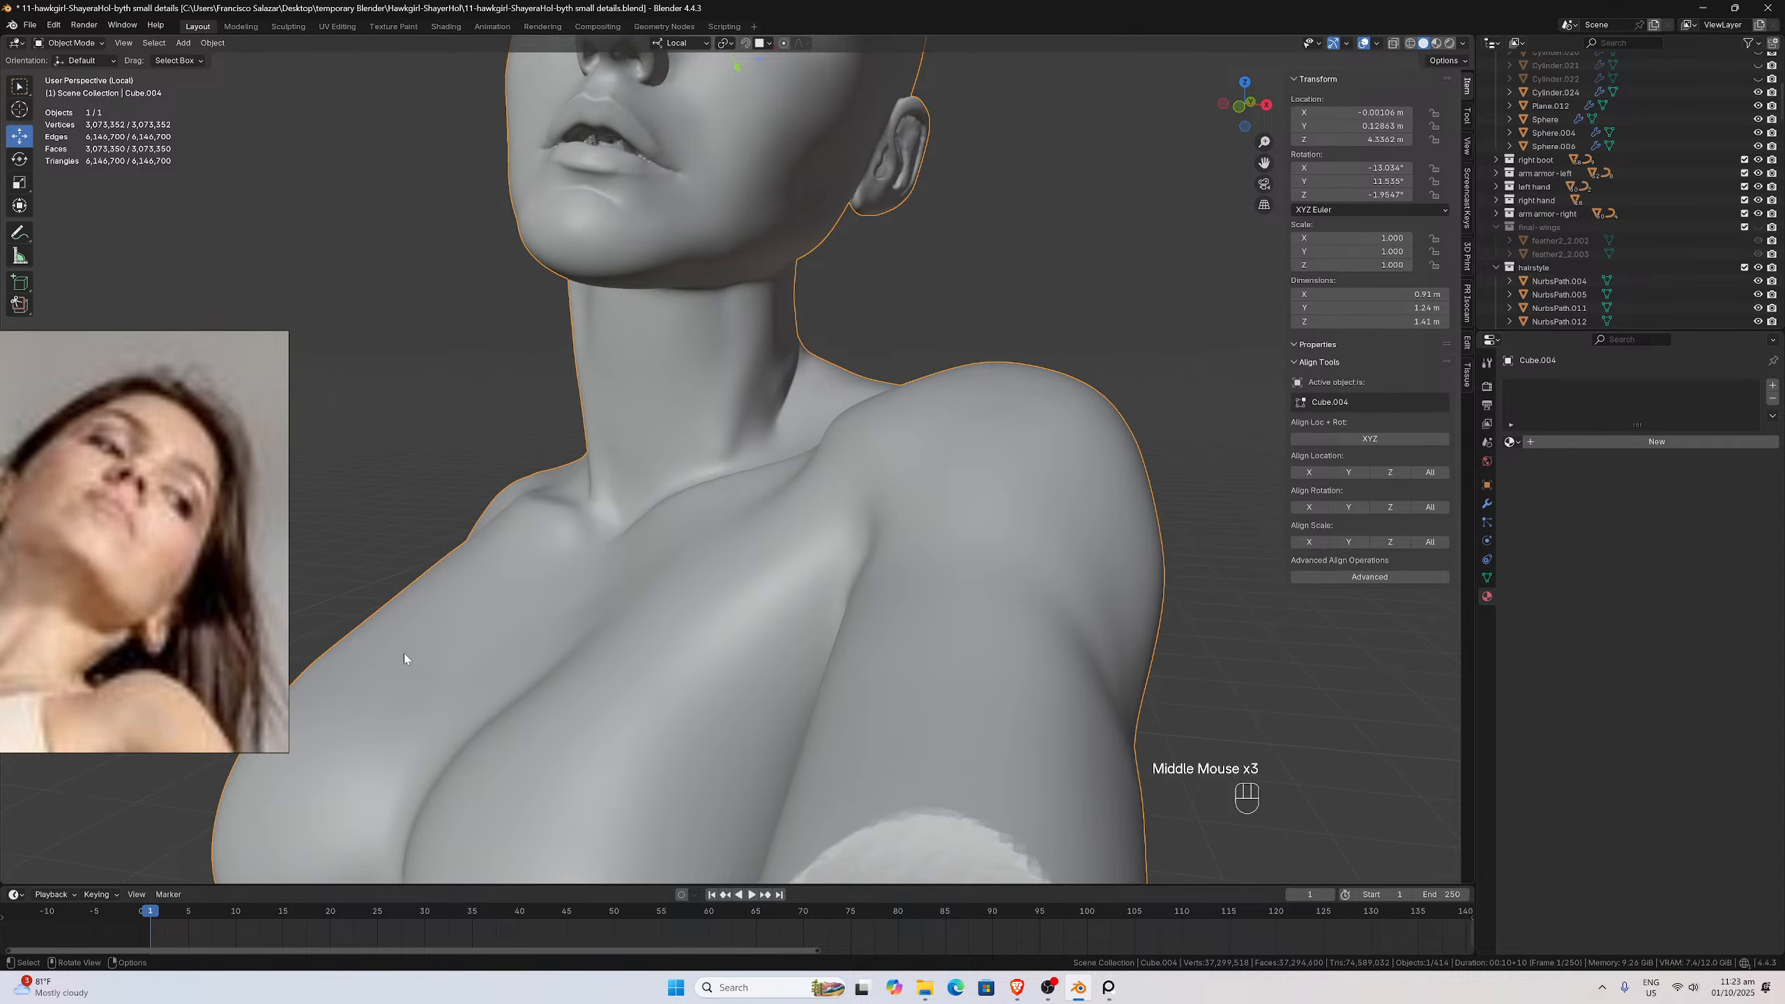
Switch the bust to Sculpt Mode and exit local view so the hair and armour surround the neck
left_click(70, 43)
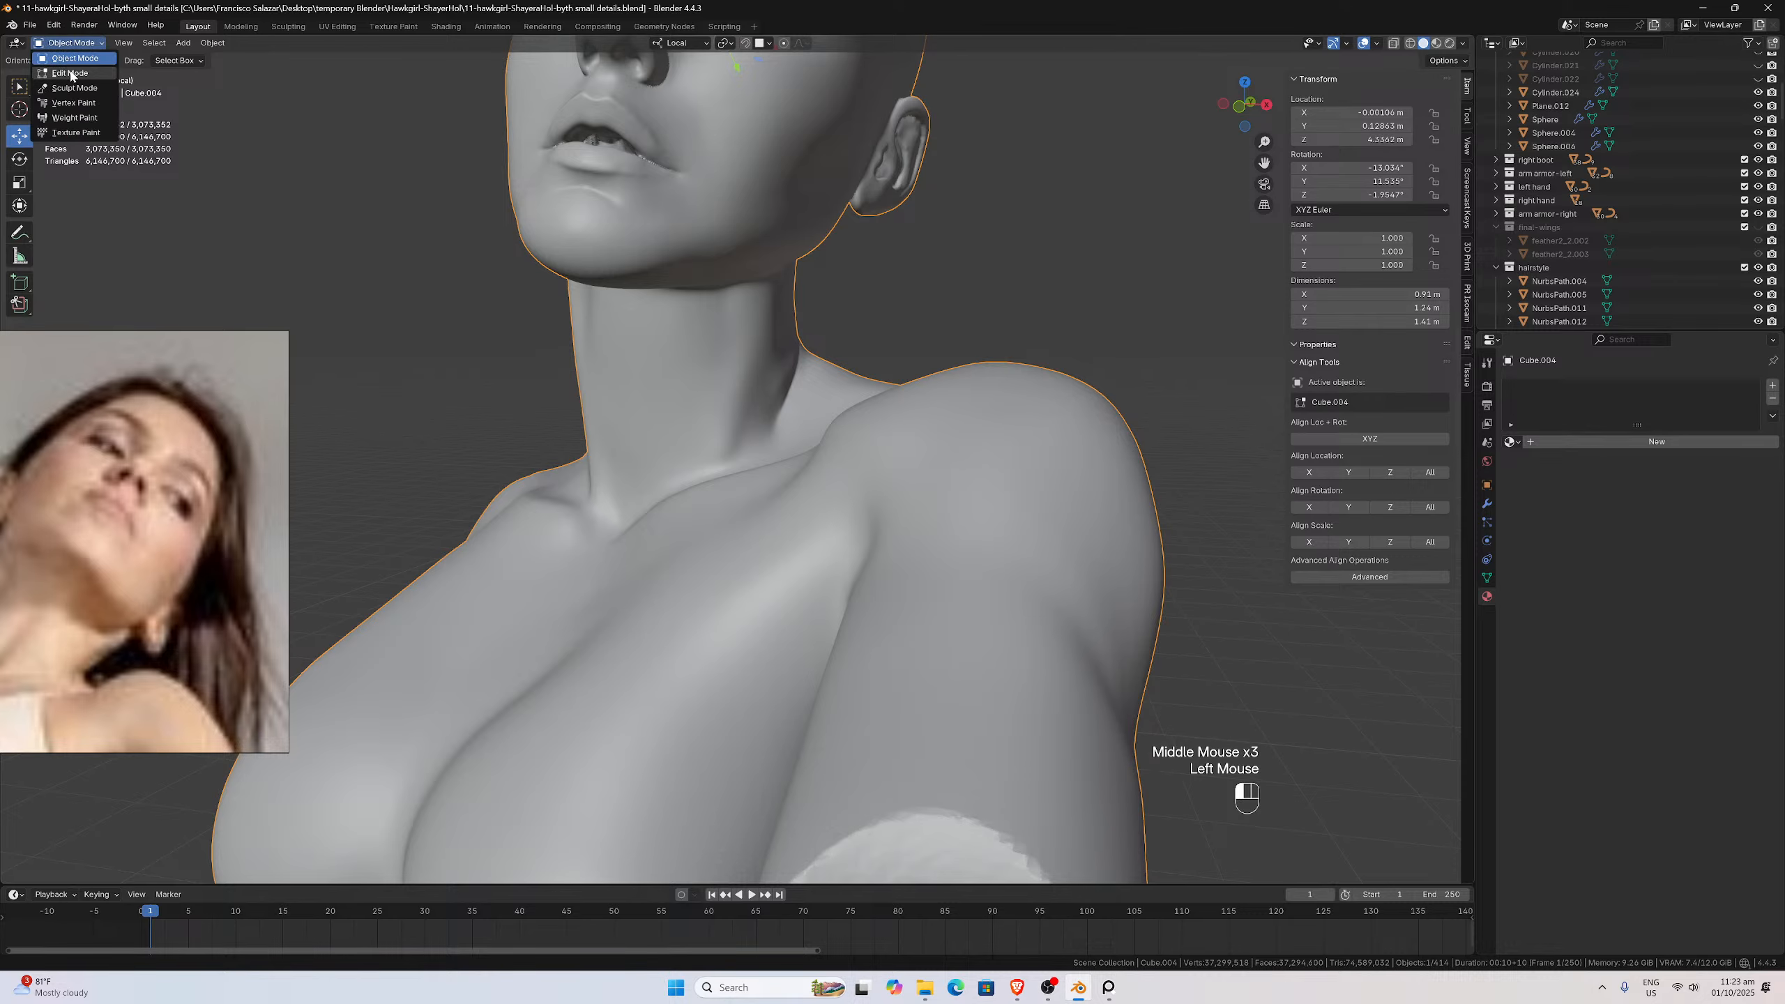
left_click(71, 91)
mouse_move(599, 354)
middle_mouse_down()
mouse_move(729, 388)
mouse_move(622, 421)
mouse_move(685, 387)
middle_mouse_up()
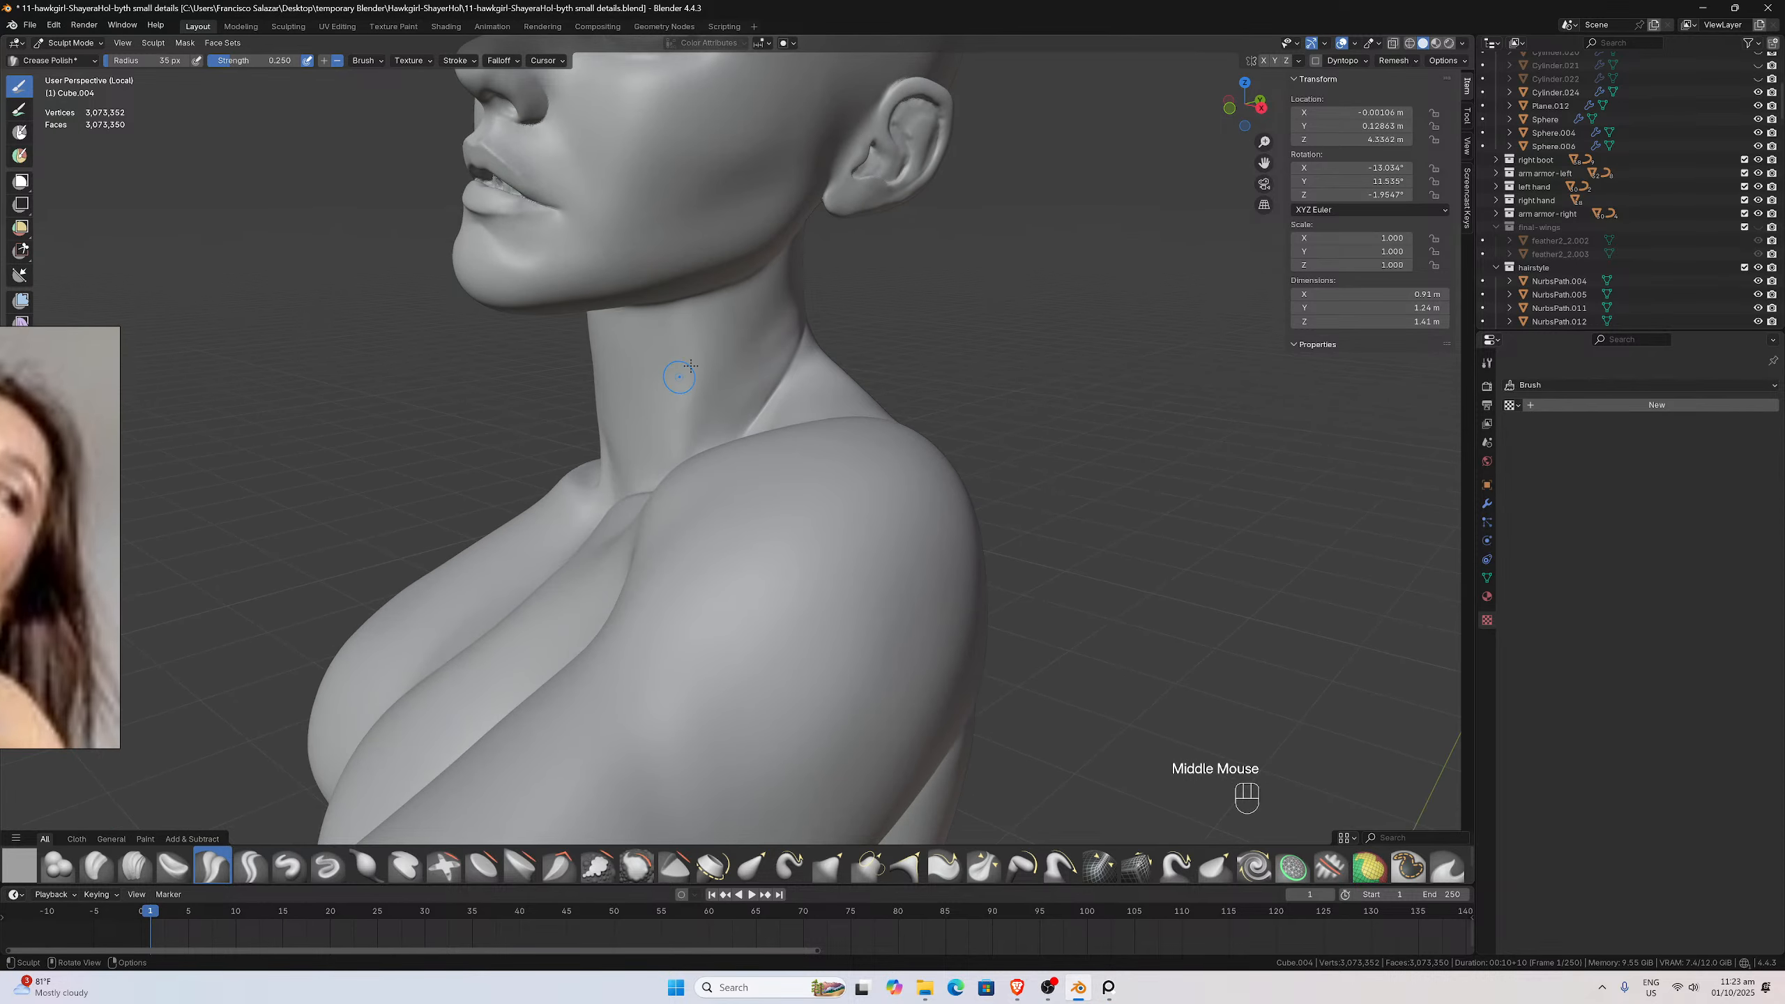
middle_click(789, 304)
middle_click_drag(715, 359, 465, 704)
key("KP_Divide")
scroll(885, 409, "up", 2)
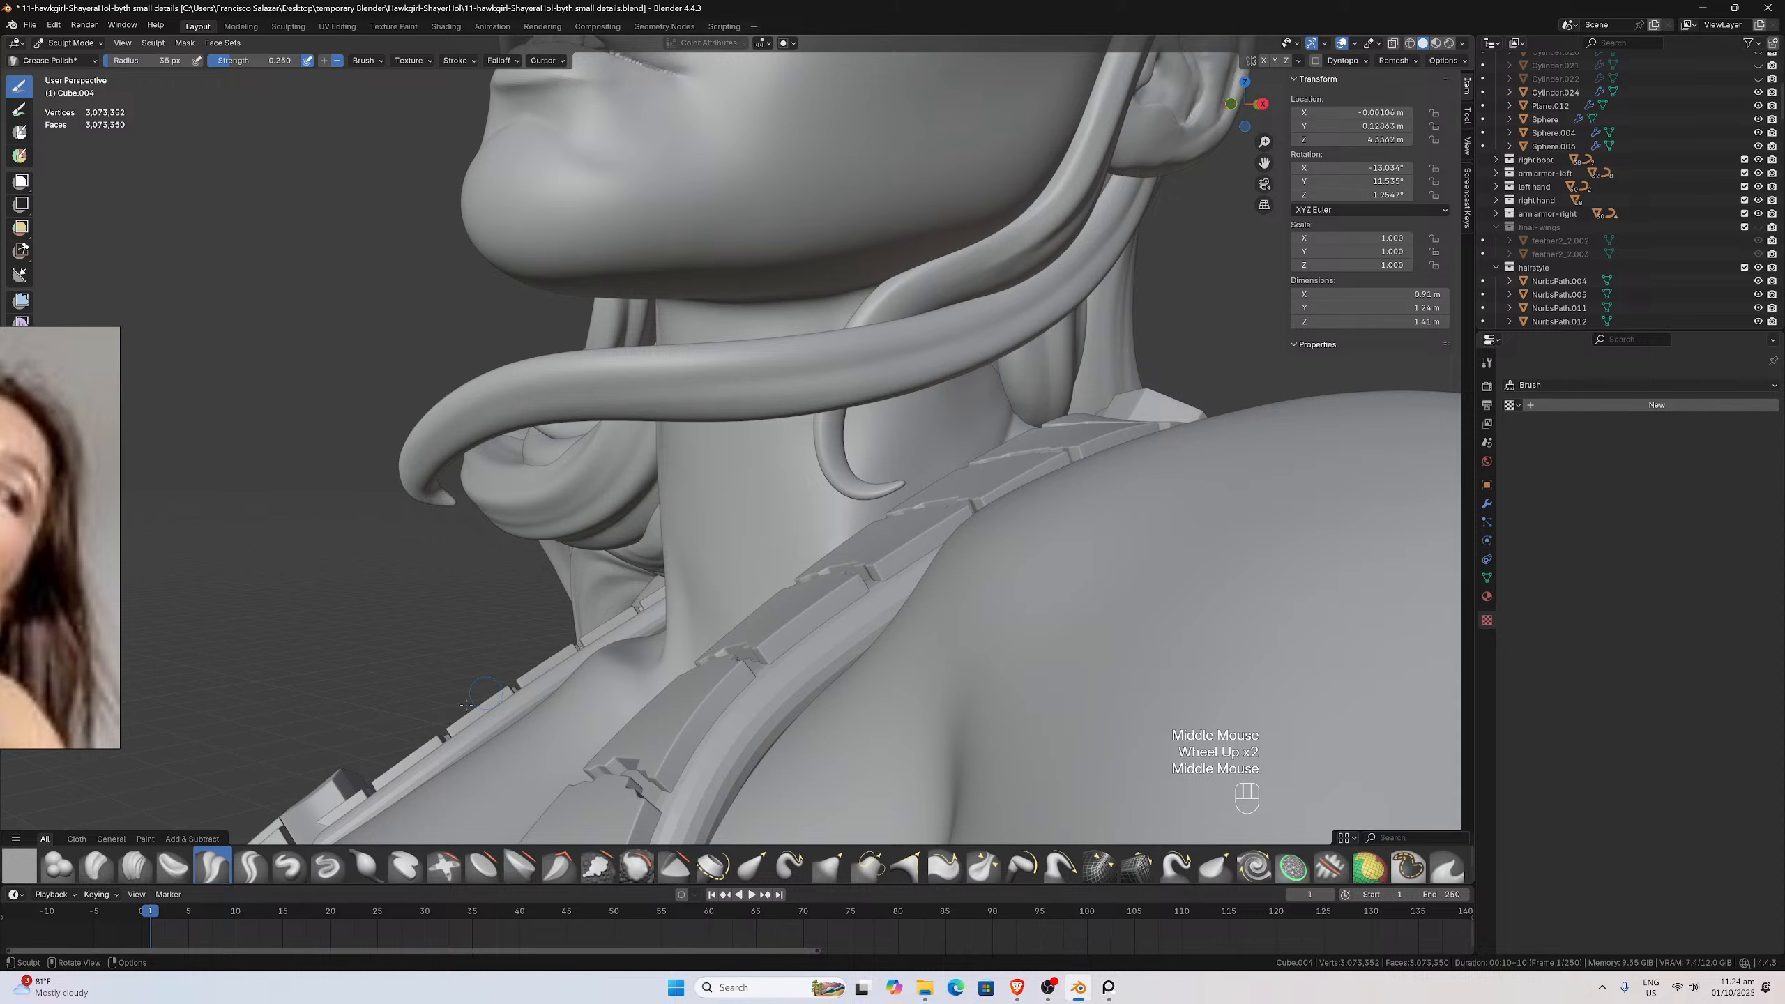
Set the Crease Polish brush strength to 0.15
left_click(271, 63)
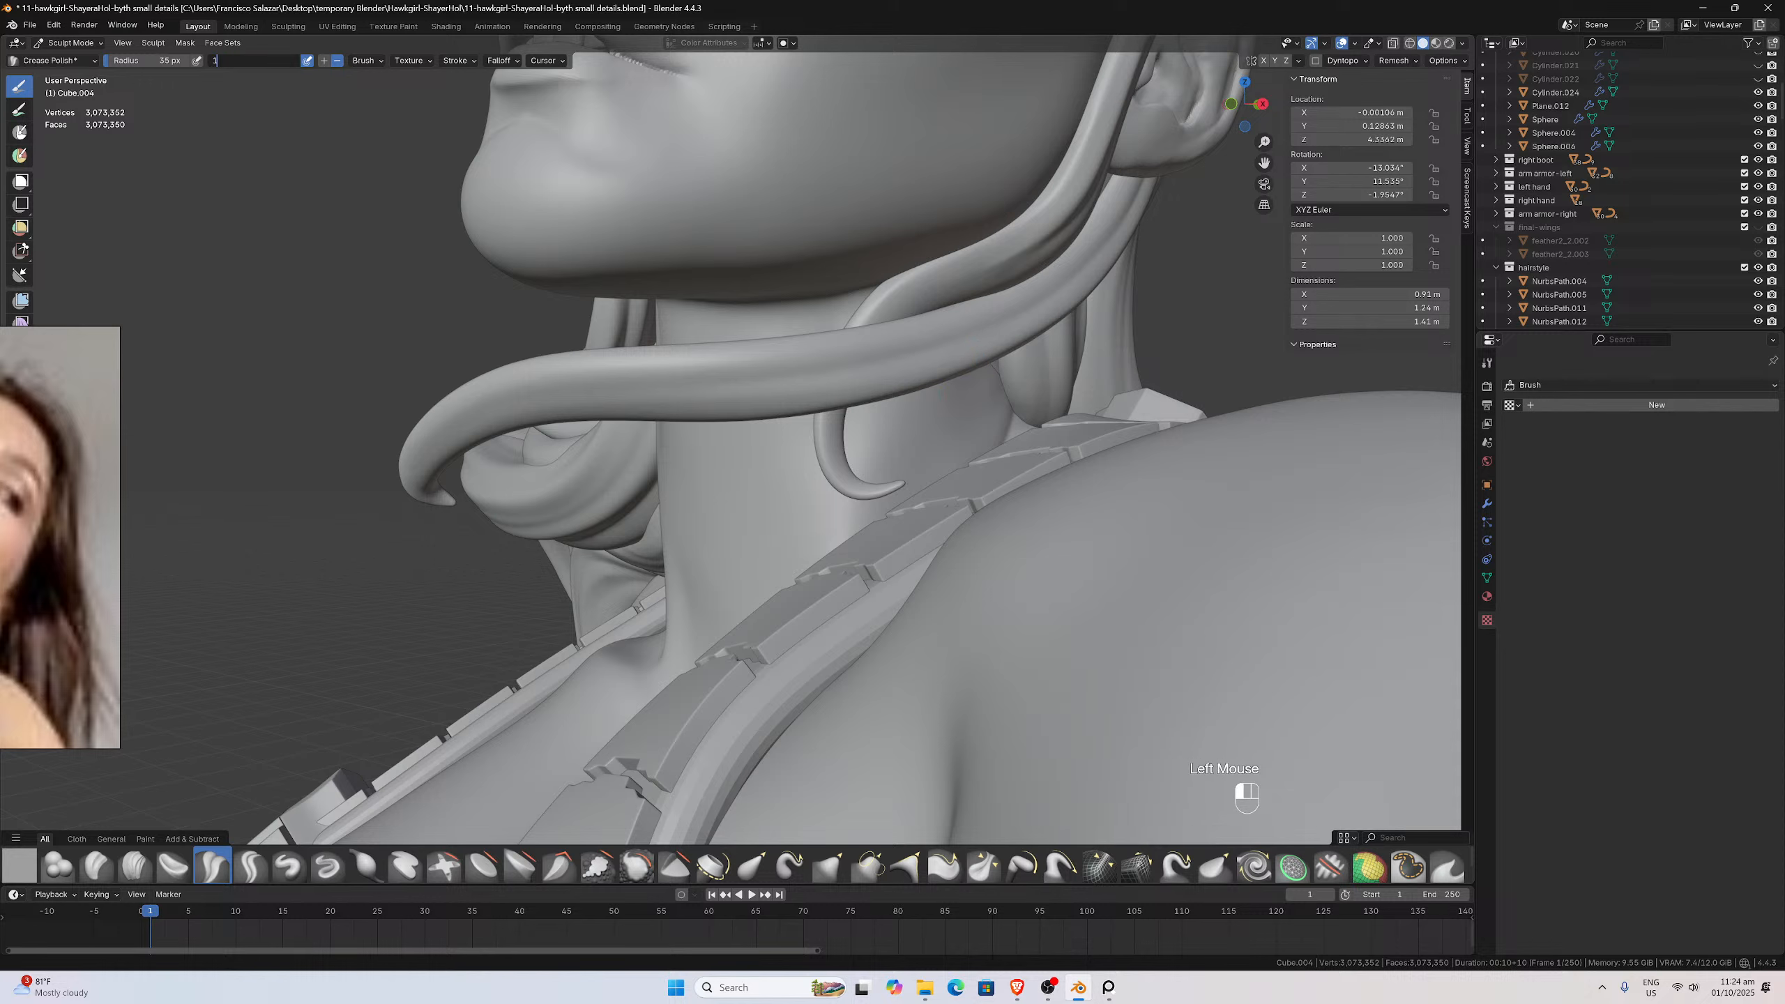
key("BackSpace")
key("BackSpace")
key("BackSpace")
type("0.15")
key("Return")
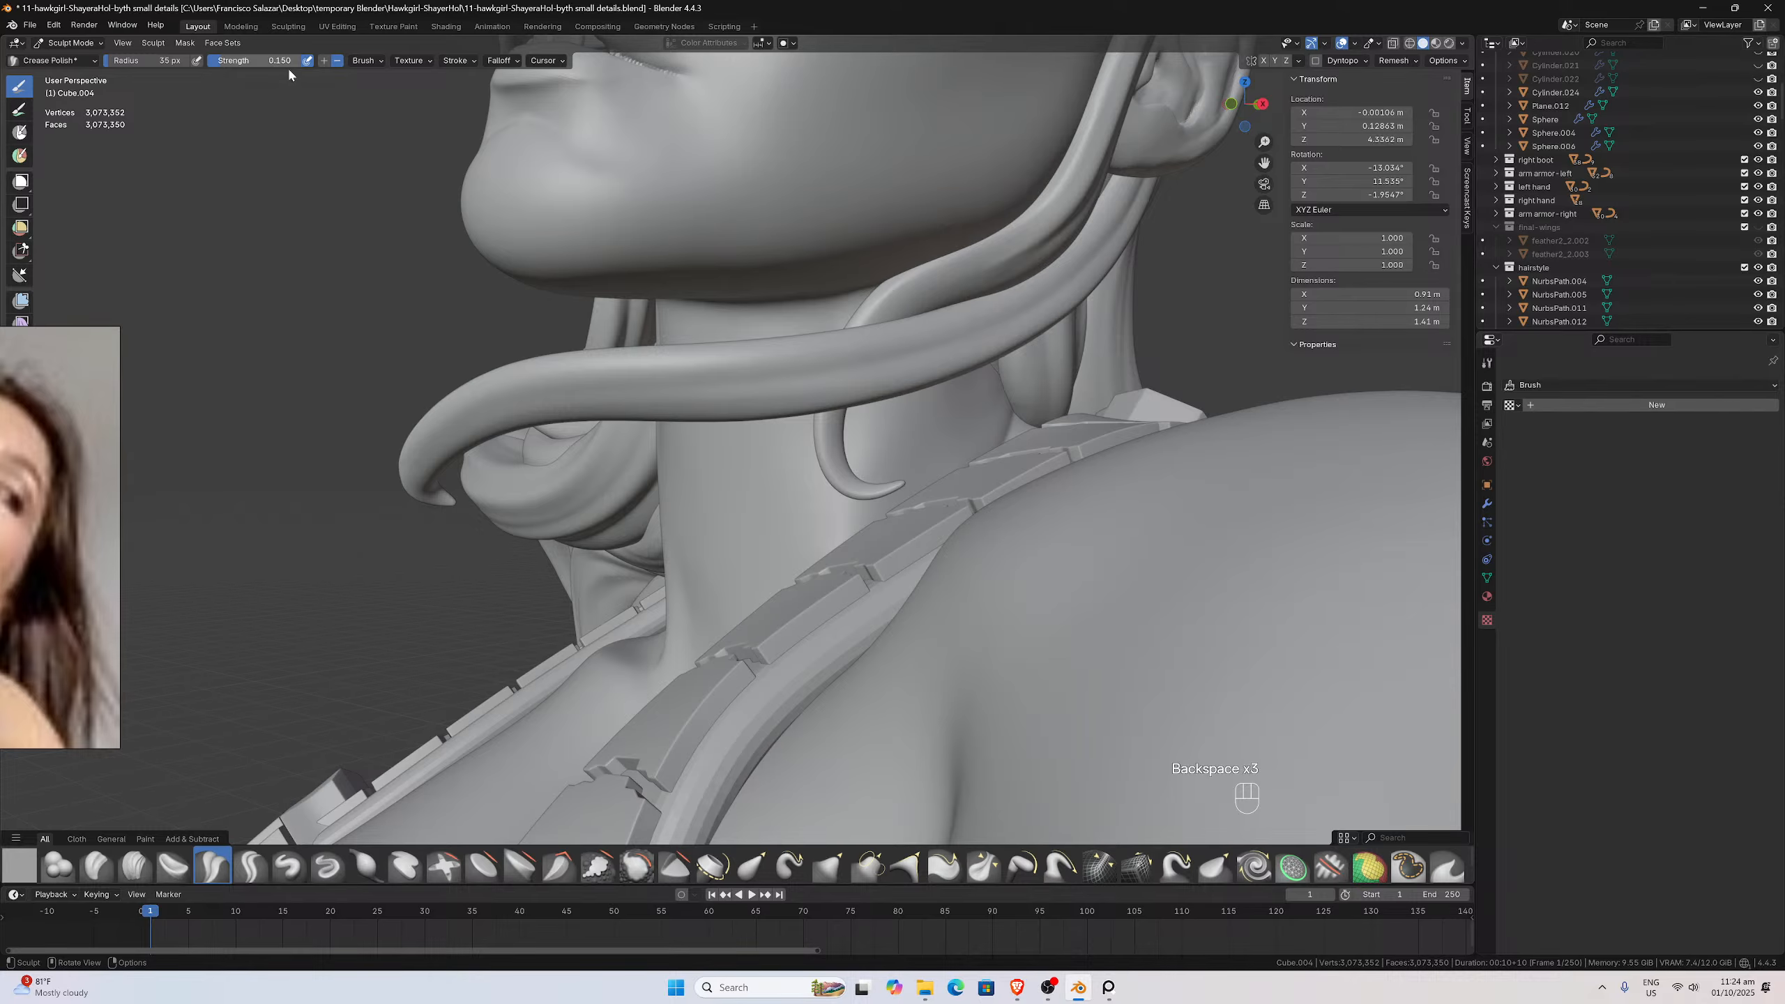
Carve a faint horizontal crease with Crease Polish around the left side of the neck towards the front
middle_click_drag(869, 251, 972, 394)
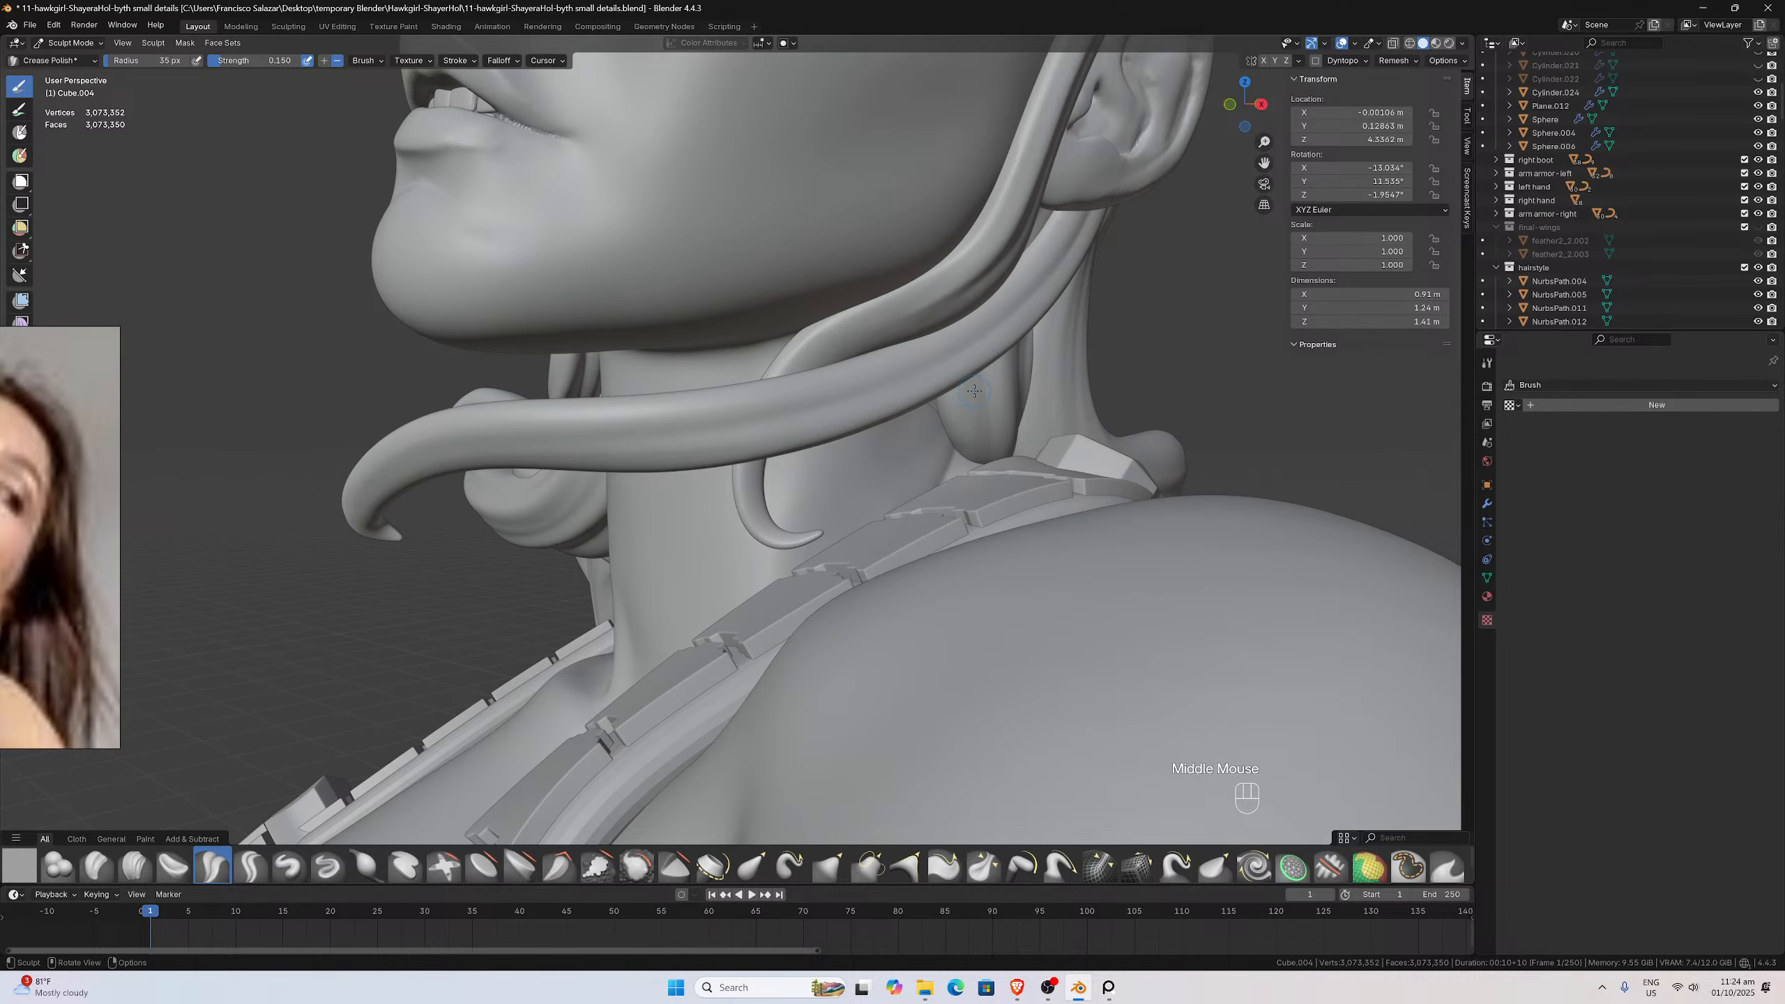
left_click_drag(974, 392, 962, 401)
mouse_move(885, 448)
left_mouse_down()
mouse_move(747, 506)
mouse_move(584, 513)
left_mouse_up()
left_click_drag(968, 402, 957, 401)
left_click_drag(610, 518, 610, 518)
scroll(610, 518, "down", 2)
middle_click_drag(703, 492, 954, 433)
scroll(879, 437, "up", 2)
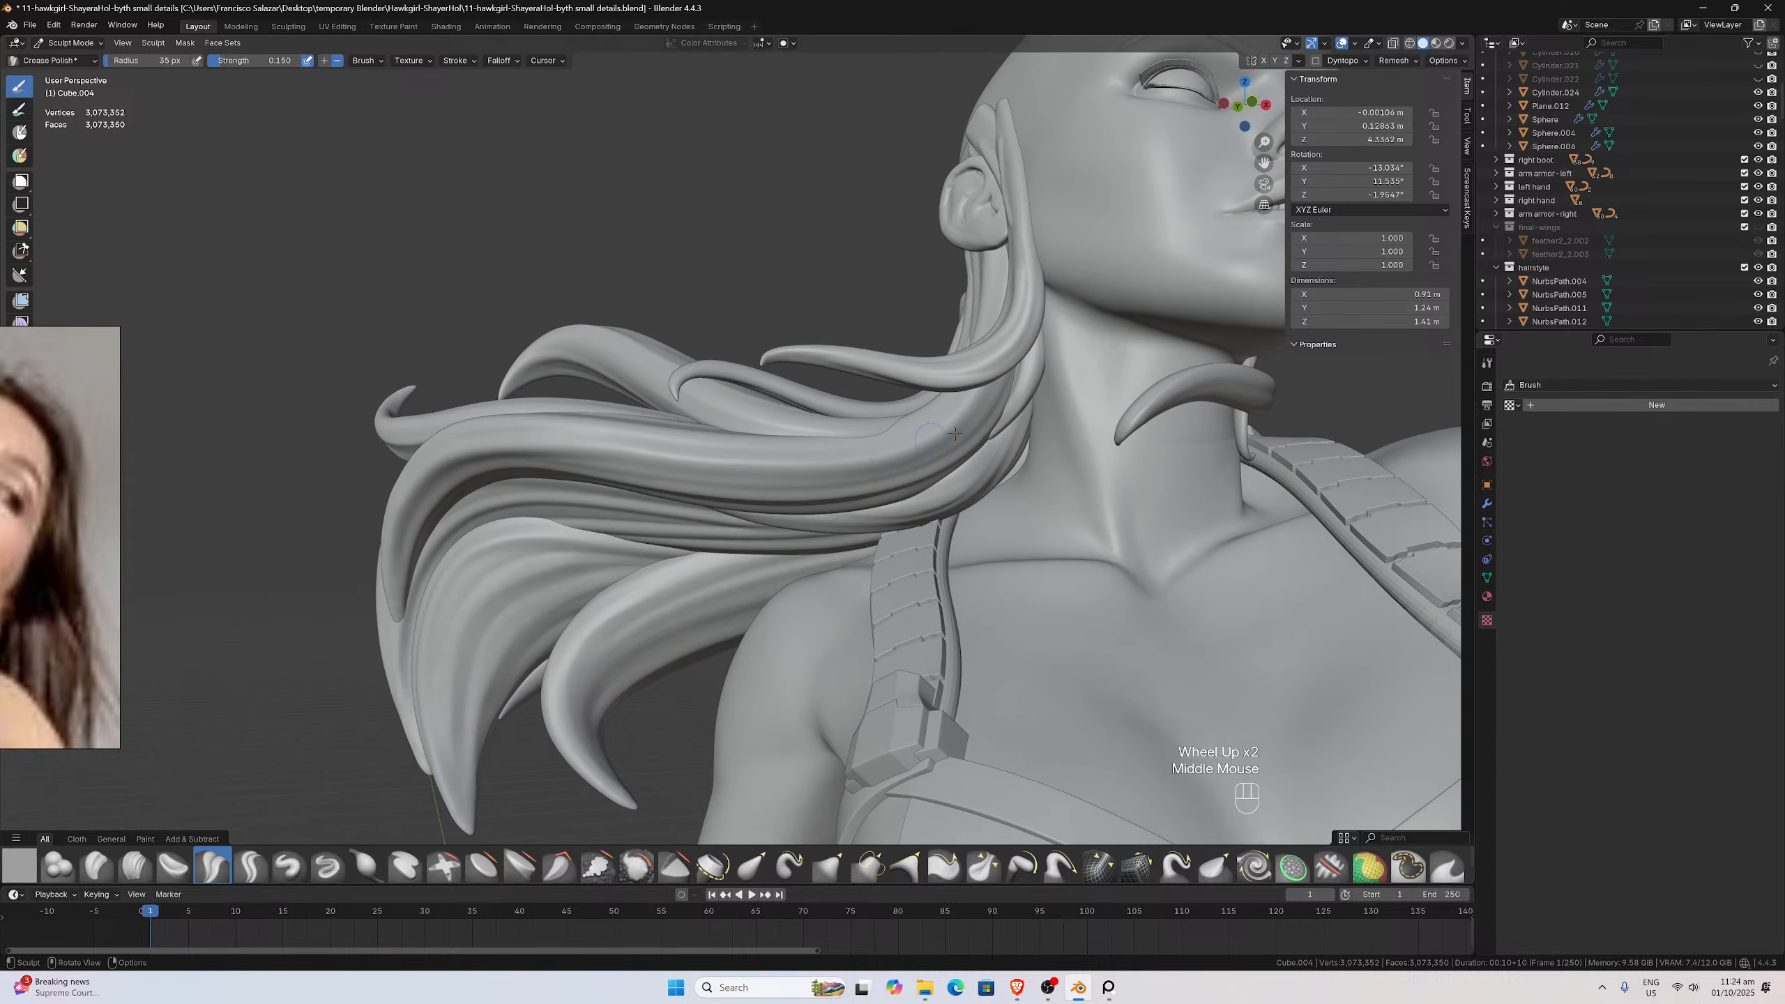
Try to carve a faint crease across the front of the neck from its right side and check the mesh in wireframe
left_click_drag(1071, 430, 1091, 437)
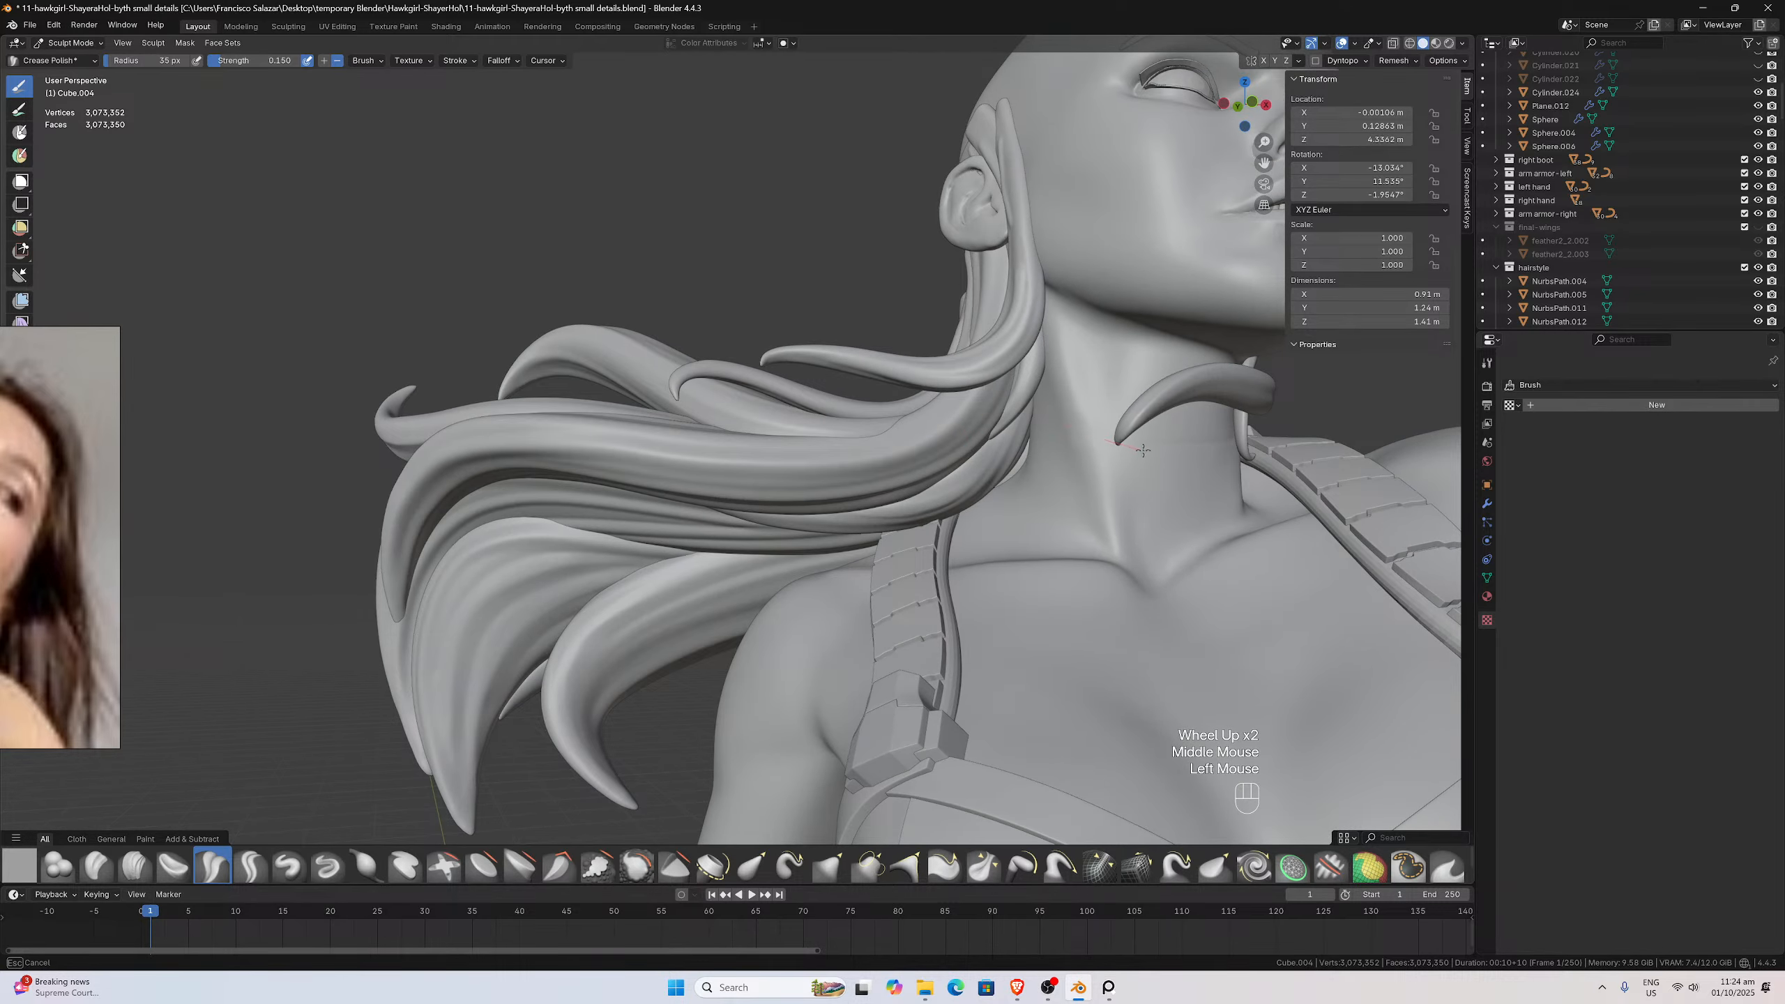
middle_click_drag(1207, 447, 1164, 448)
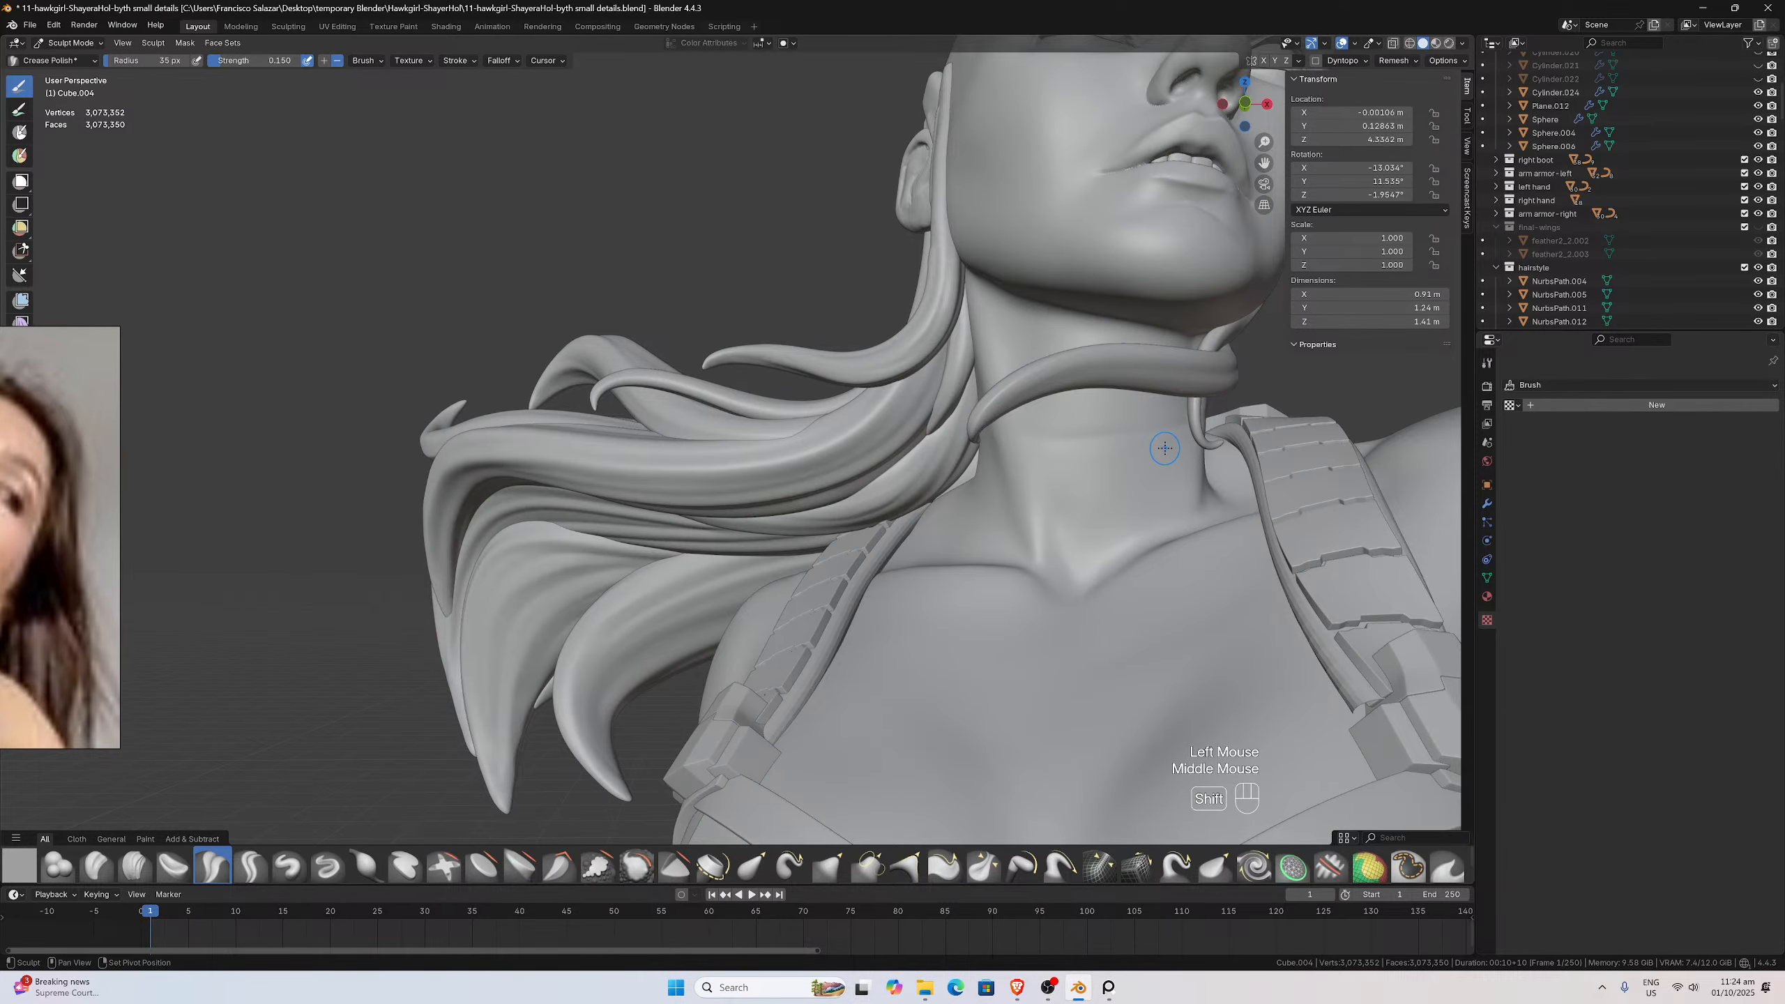
key("shift+z")
scroll(1175, 436, "up", 3)
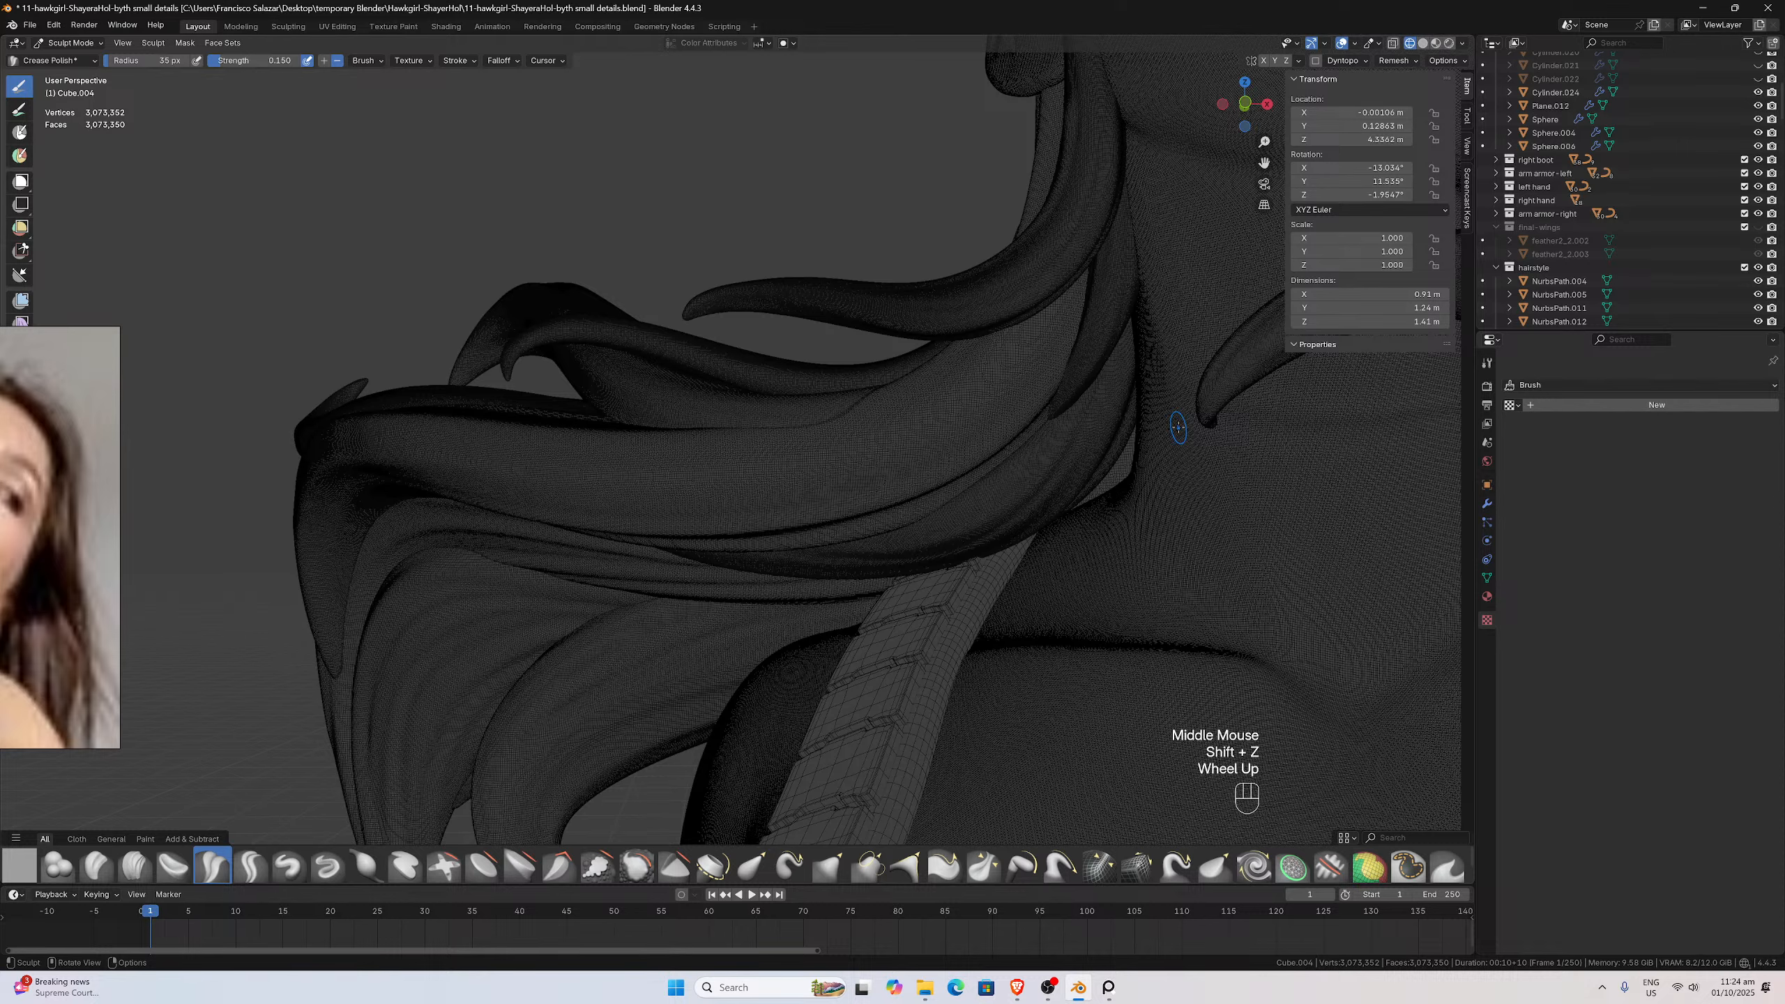
key("ctrl+z")
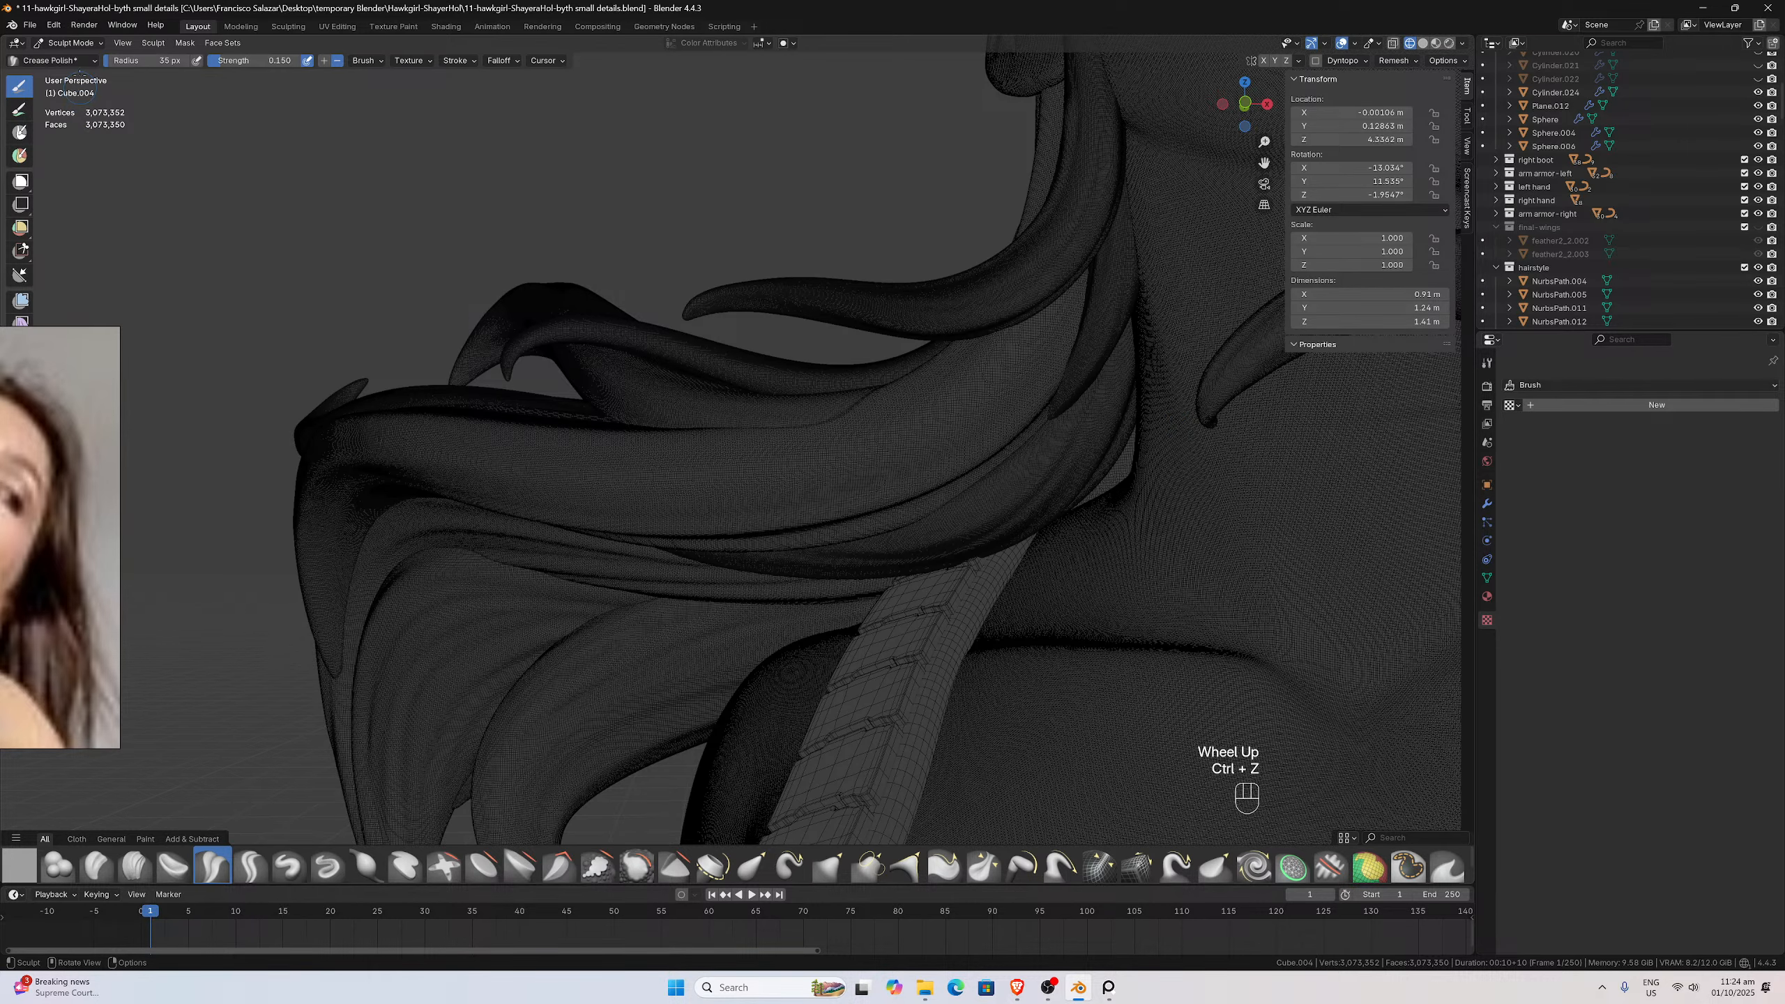
left_click(1421, 44)
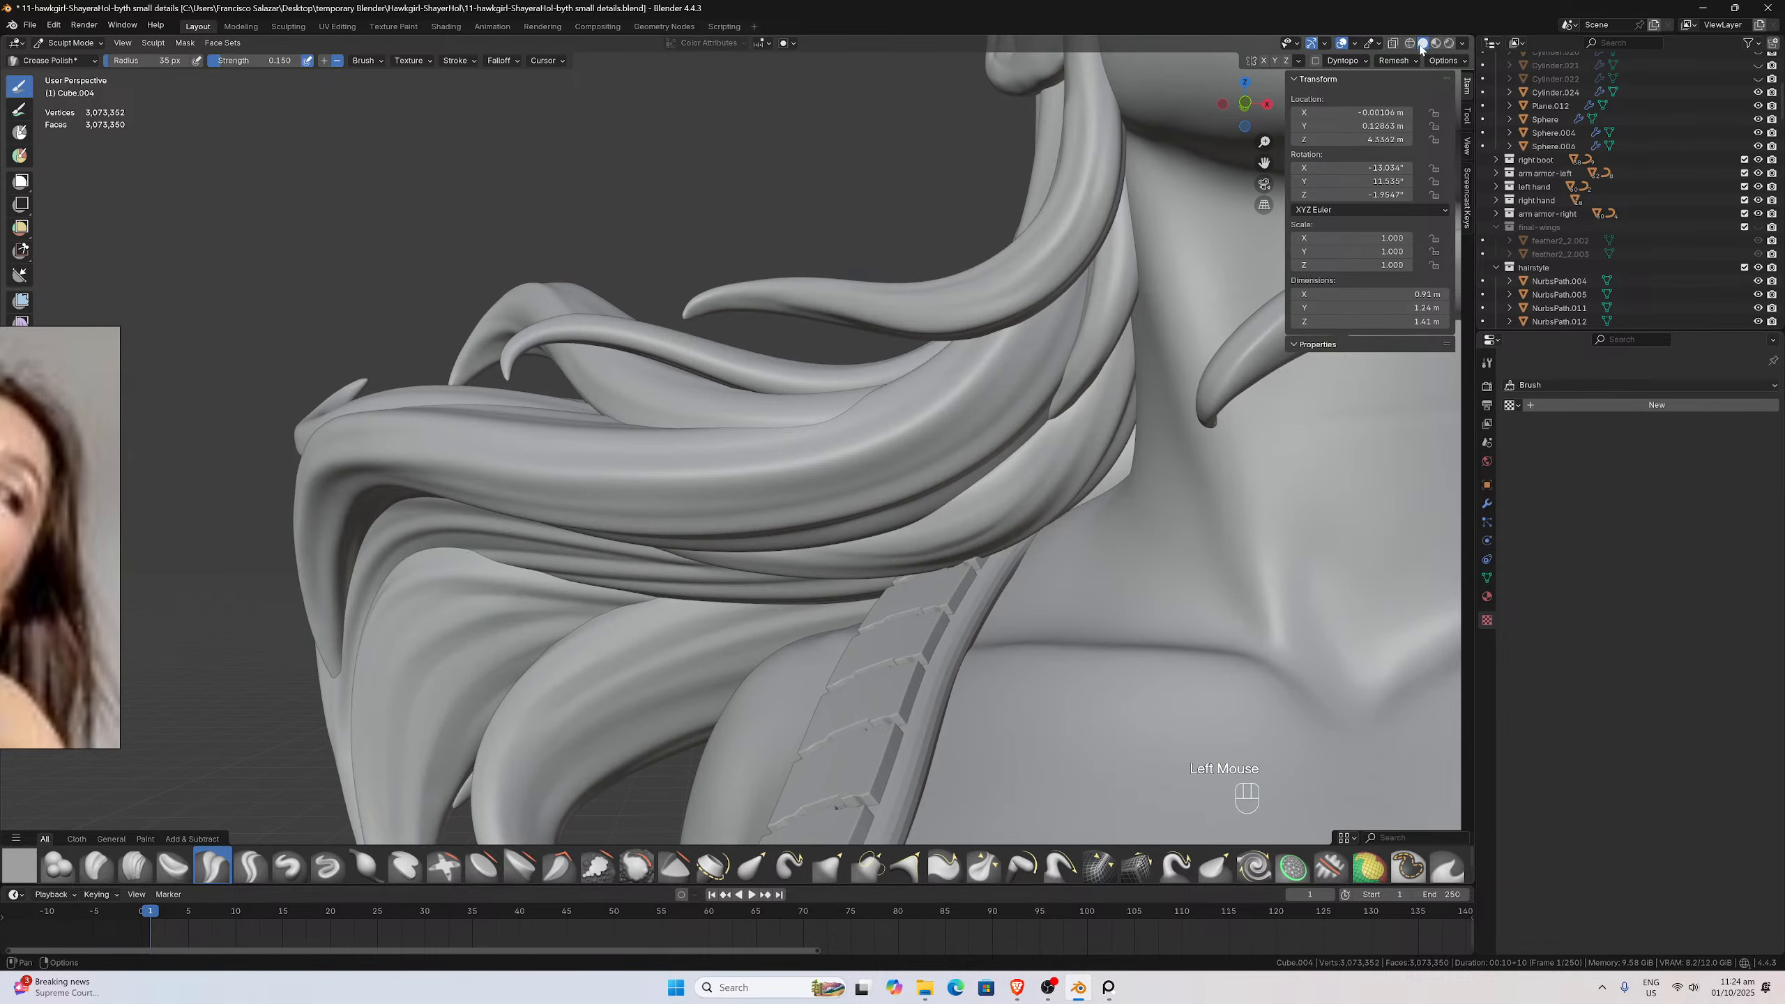
left_click_drag(1264, 163, 555, 172)
middle_click_drag(967, 341, 992, 350)
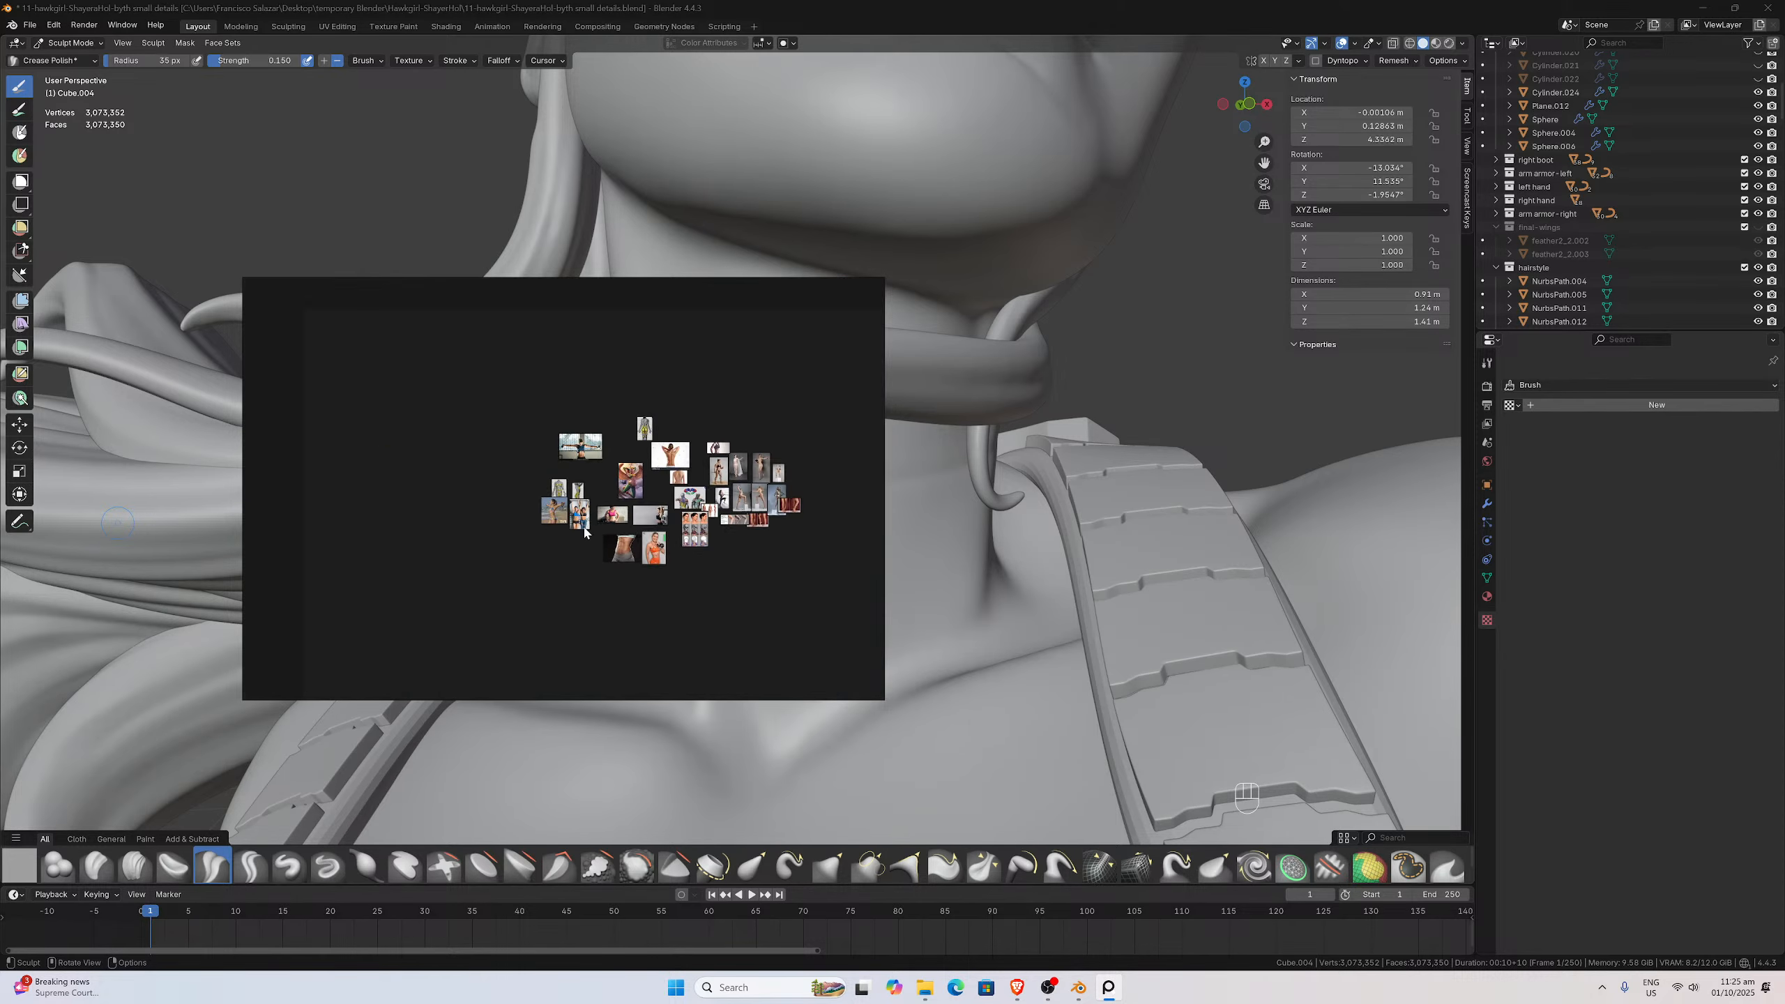
Look through the face, costume and anatomy images on the reference board for photos of a turned head and neck
middle_click_drag(494, 563, 536, 458)
scroll(535, 458, "up", 12)
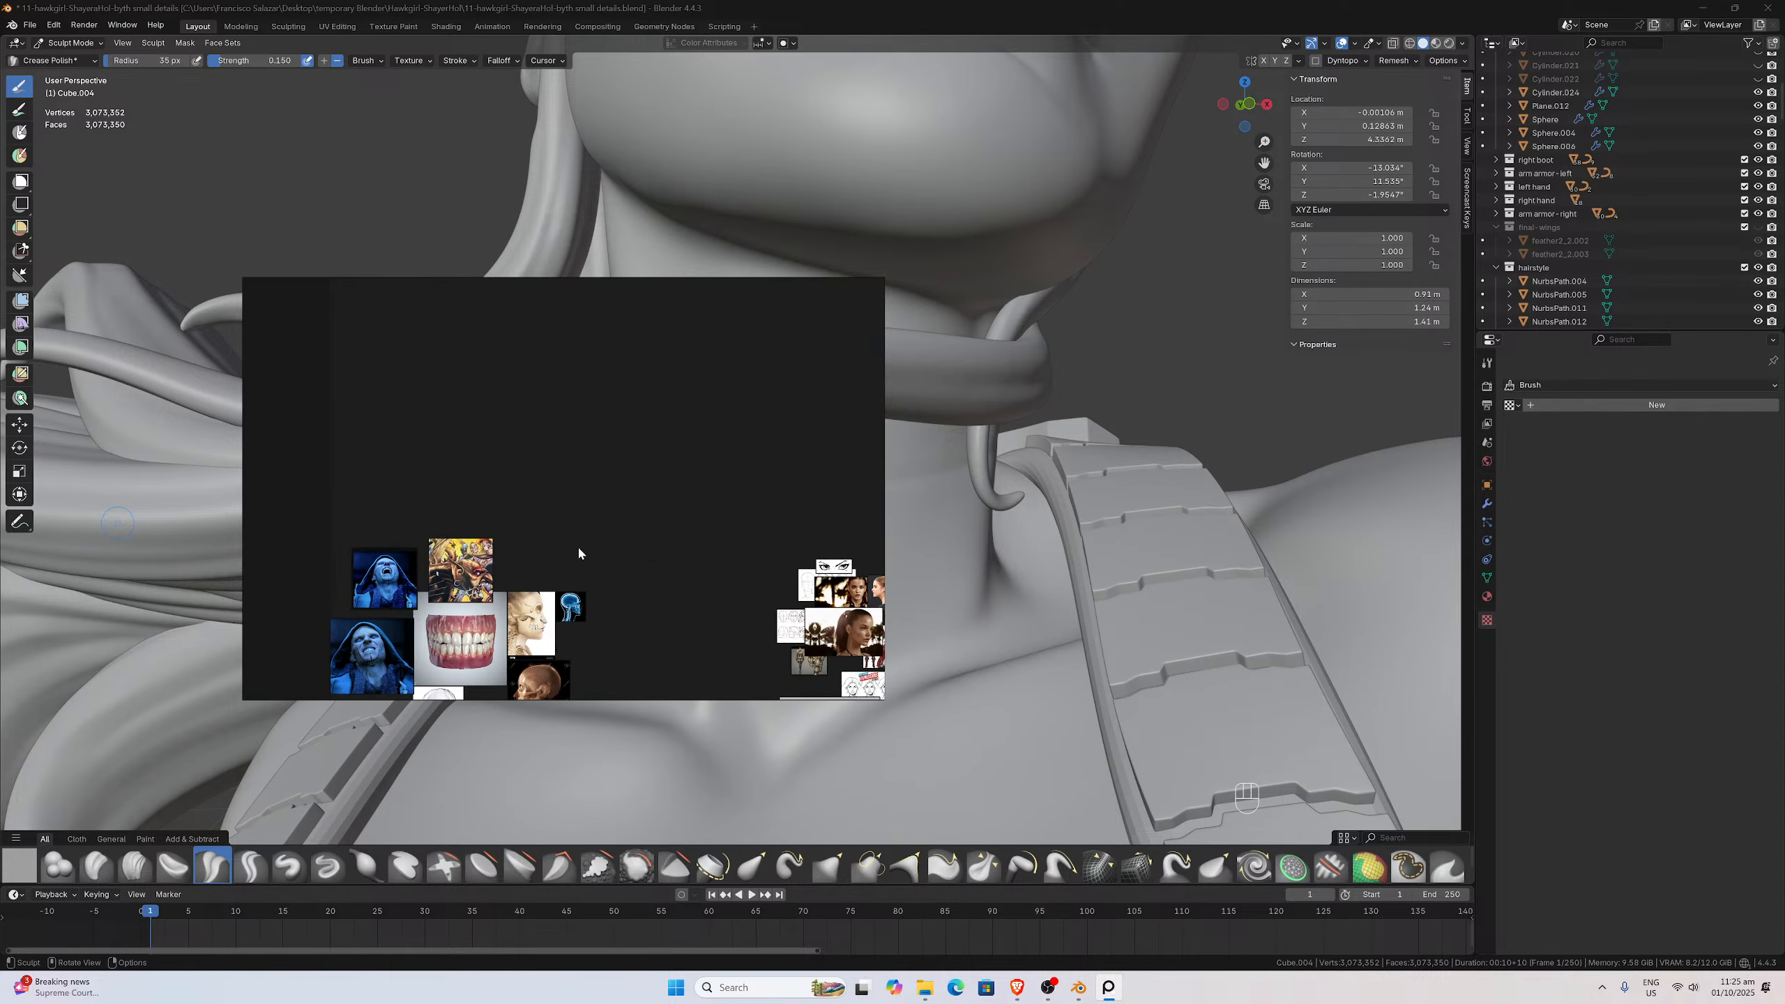
middle_click_drag(651, 610, 539, 511)
middle_click_drag(668, 542, 498, 527)
scroll(498, 527, "up", 10)
middle_click_drag(857, 523, 426, 495)
middle_click_drag(716, 490, 434, 478)
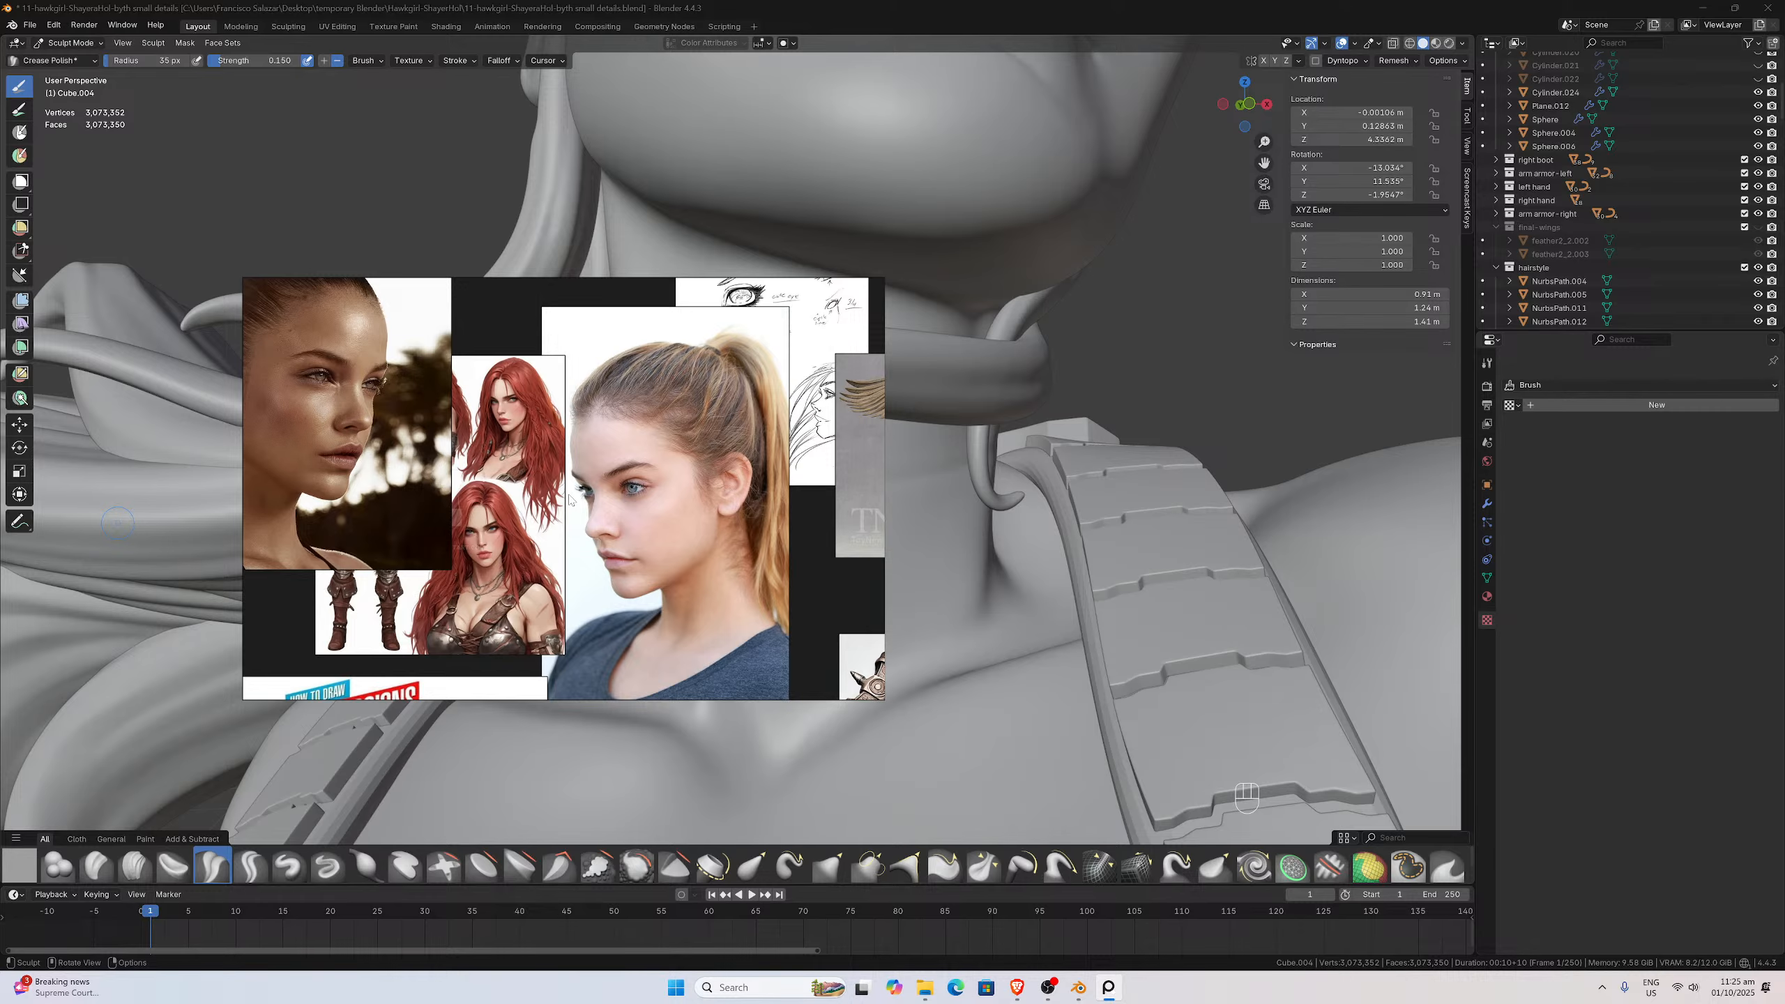
scroll(612, 497, "down", 16)
middle_click_drag(692, 498, 419, 491)
middle_click_drag(553, 499, 338, 507)
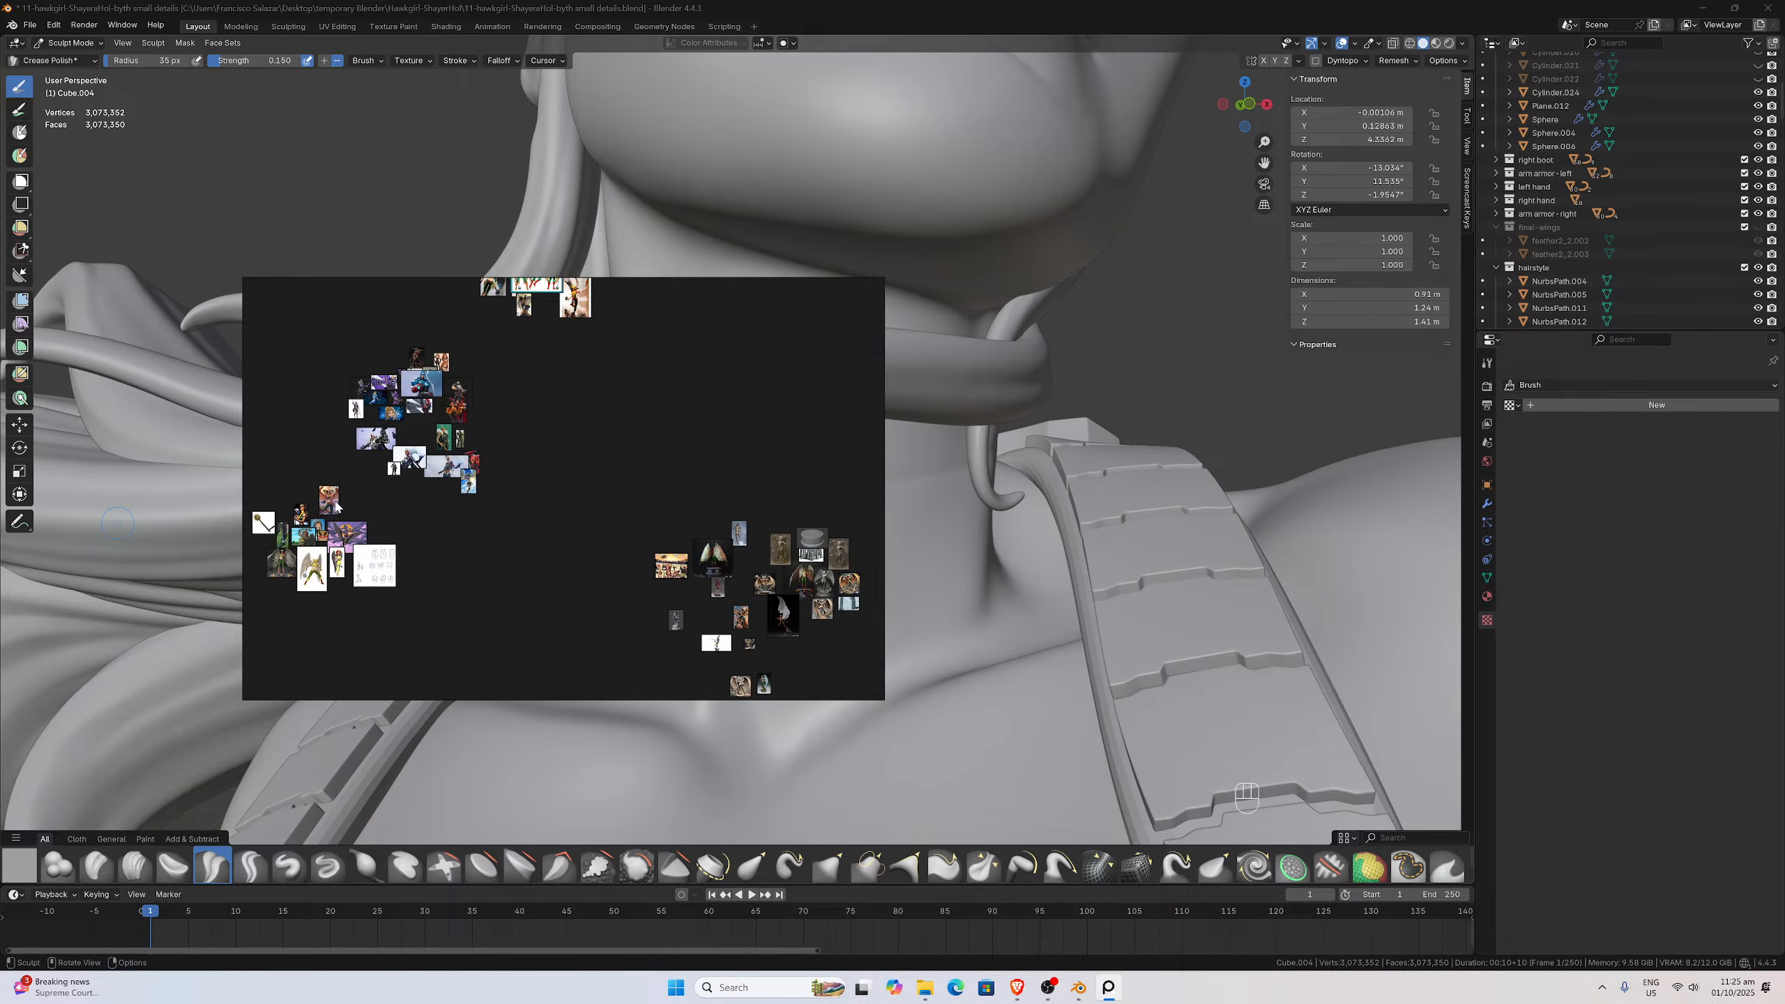
middle_click_drag(545, 485, 614, 534)
scroll(608, 537, "up", 6)
middle_click_drag(483, 471, 591, 558)
scroll(589, 557, "up", 3)
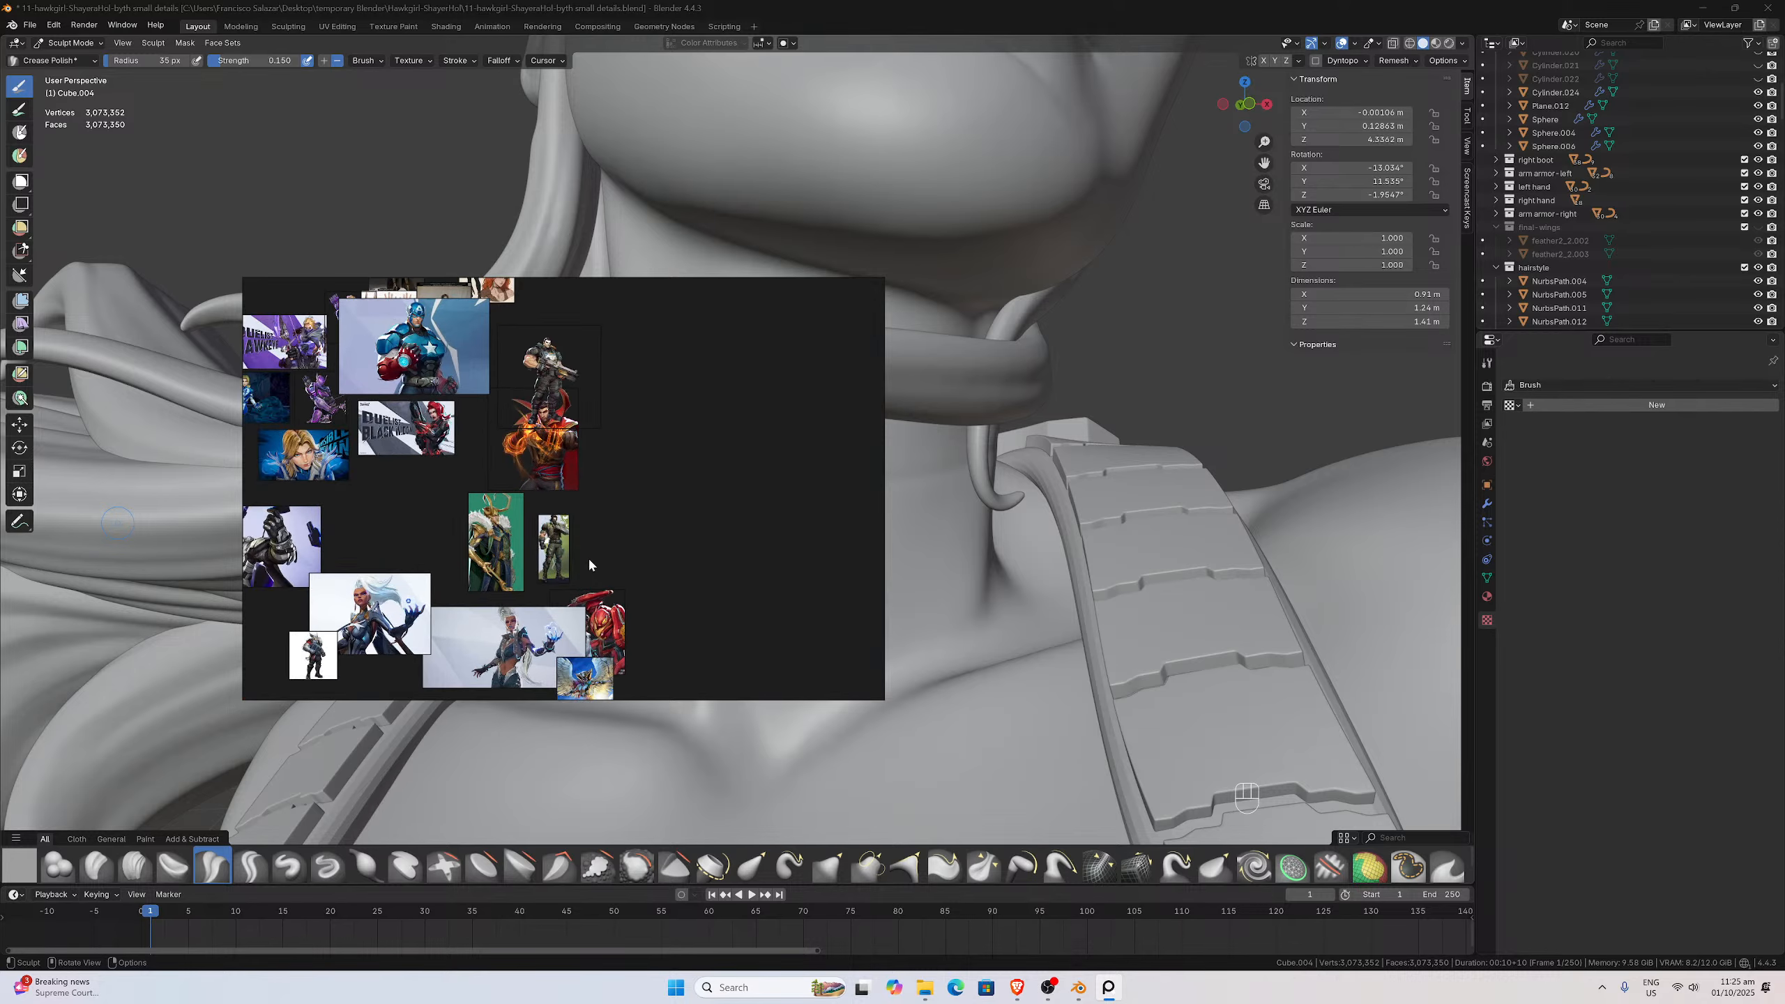
scroll(547, 529, "down", 3)
scroll(603, 430, "down", 5)
middle_click_drag(602, 430, 609, 554)
middle_click_drag(561, 477, 417, 575)
scroll(531, 527, "up", 5)
middle_click_drag(603, 470, 594, 565)
scroll(594, 565, "up", 6)
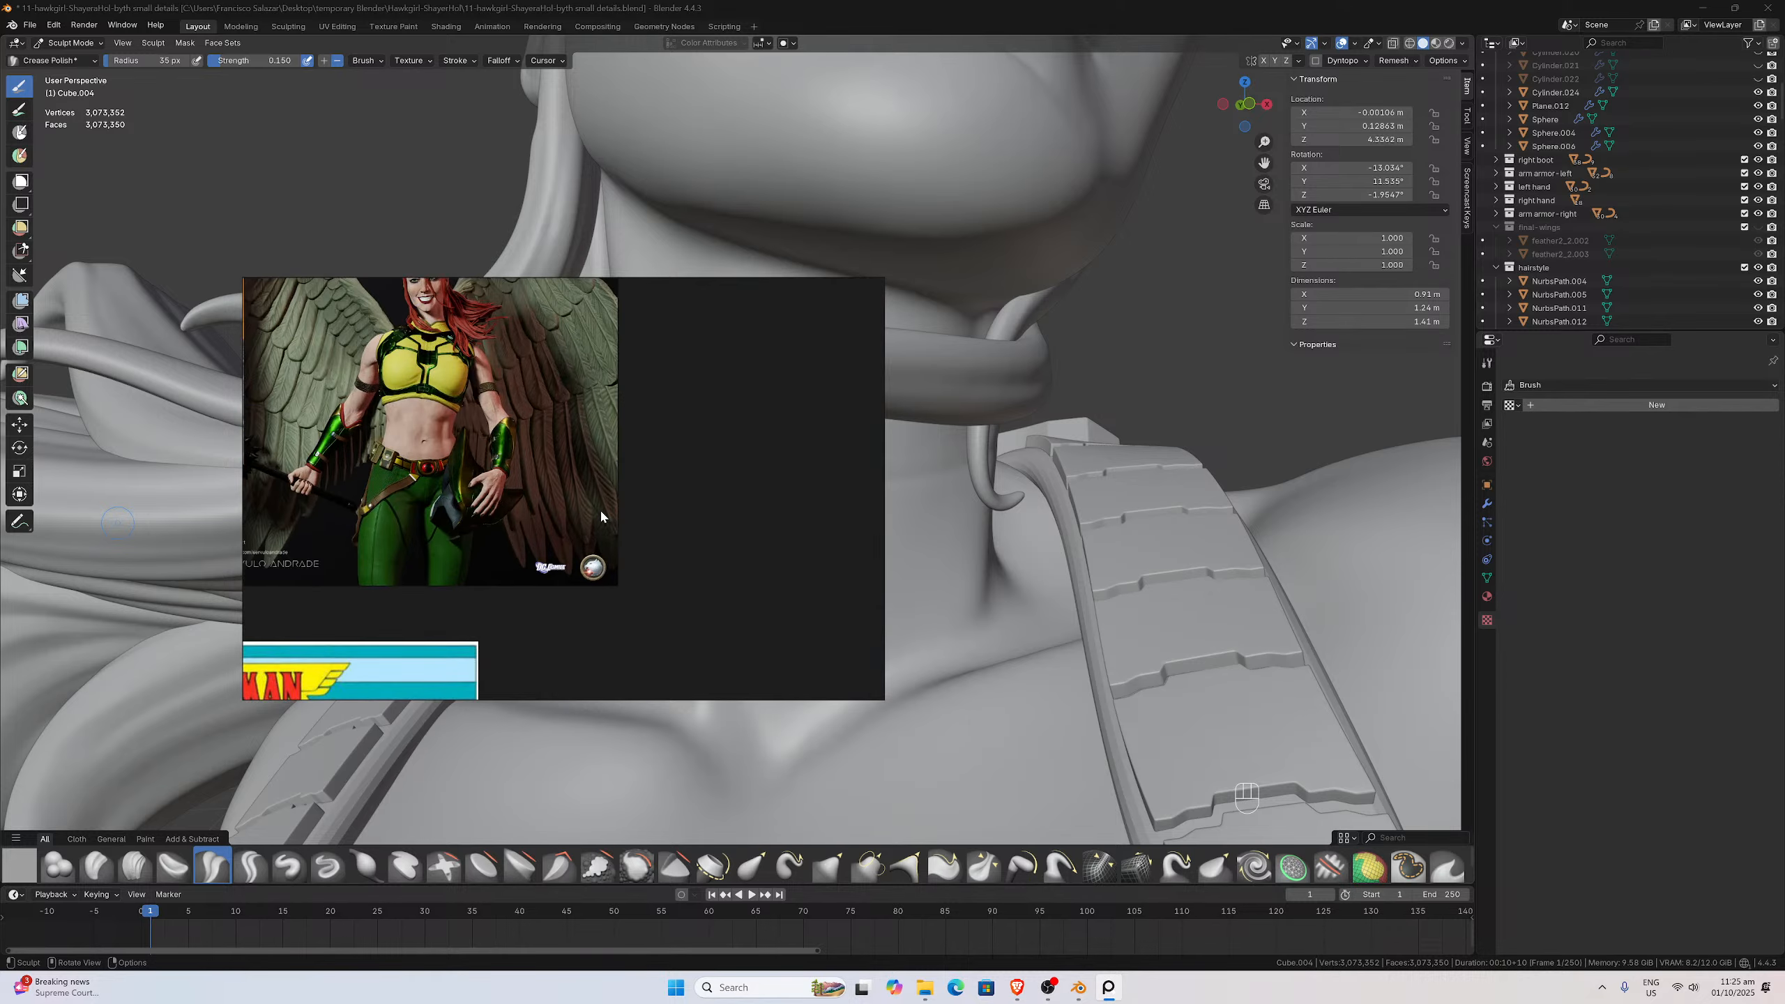
scroll(600, 508, "down", 4)
scroll(625, 442, "down", 6)
middle_click_drag(624, 442, 561, 556)
scroll(561, 556, "down", 3)
middle_click_drag(392, 545, 560, 457)
scroll(569, 542, "up", 8)
scroll(587, 580, "up", 4)
scroll(530, 530, "up", 3)
scroll(560, 457, "up", 2)
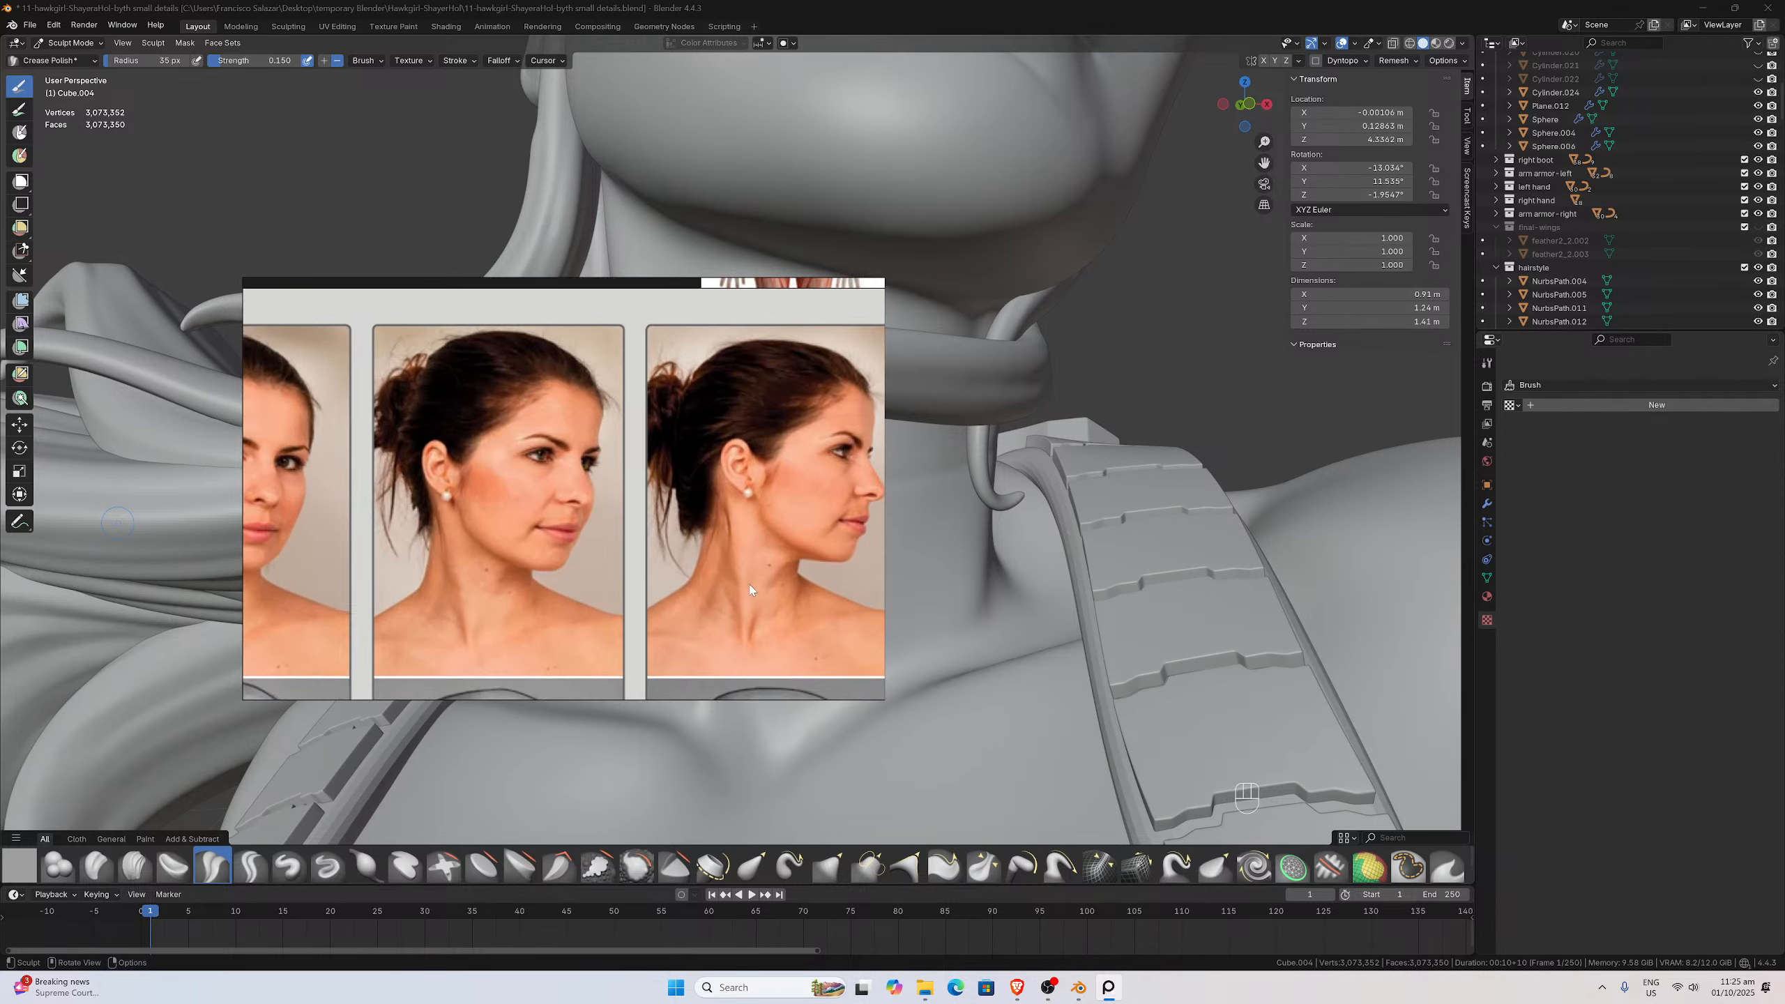
Place the turned-head reference photos beside the bust and undo the last two sculpt changes
left_click_drag(747, 584, 304, 520)
scroll(718, 445, "down", 2)
middle_click_drag(696, 493, 717, 445)
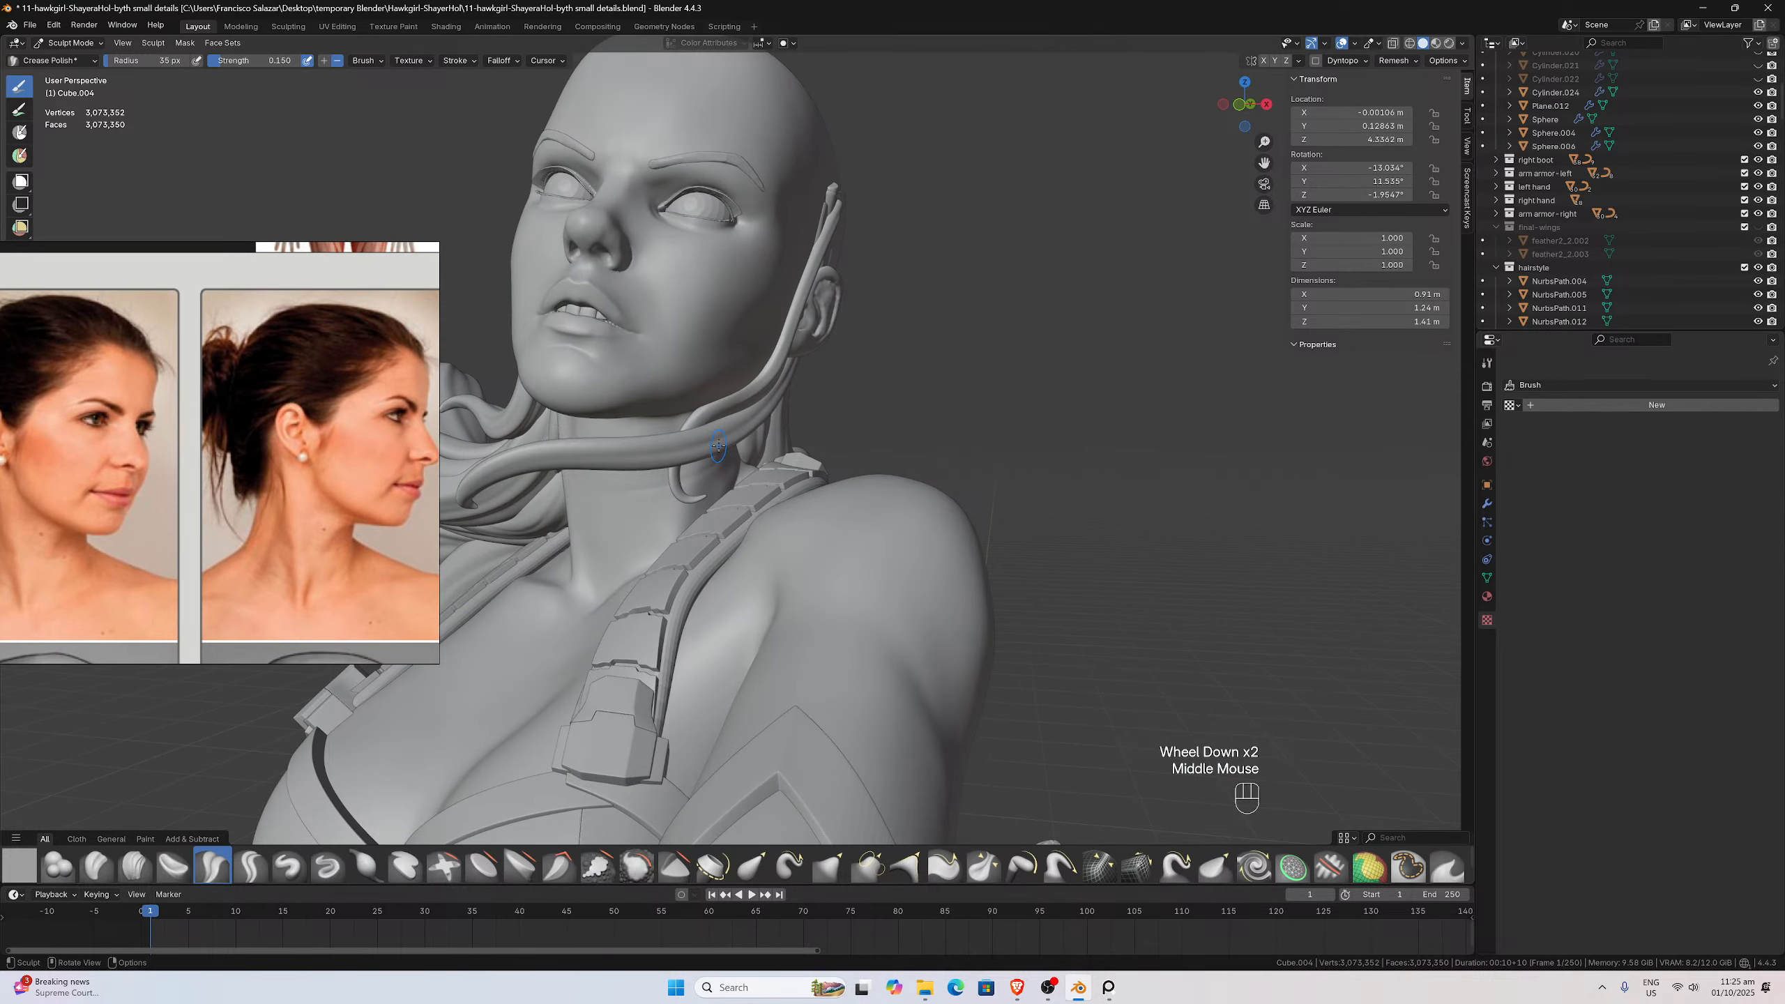
key("ctrl+z")
key("ctrl+z")
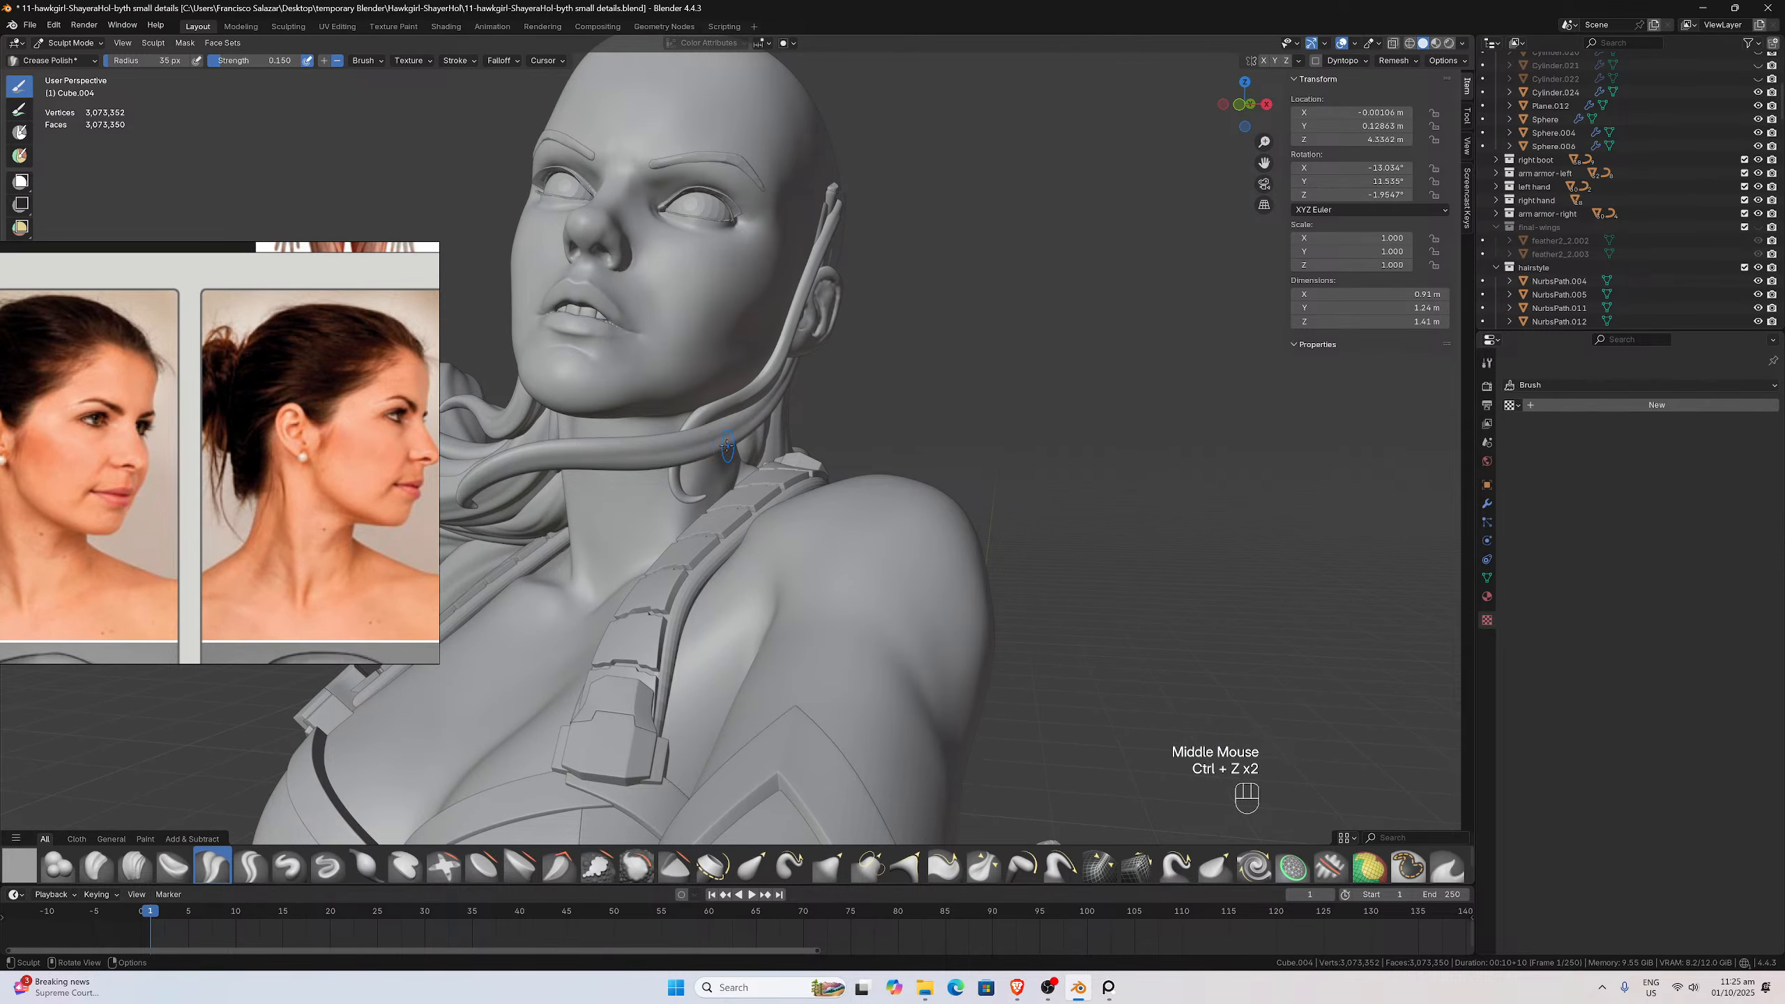
scroll(703, 456, "down", 1)
mouse_move(717, 444)
middle_mouse_down()
mouse_move(688, 468)
mouse_move(711, 447)
middle_mouse_up()
scroll(711, 446, "up", 1)
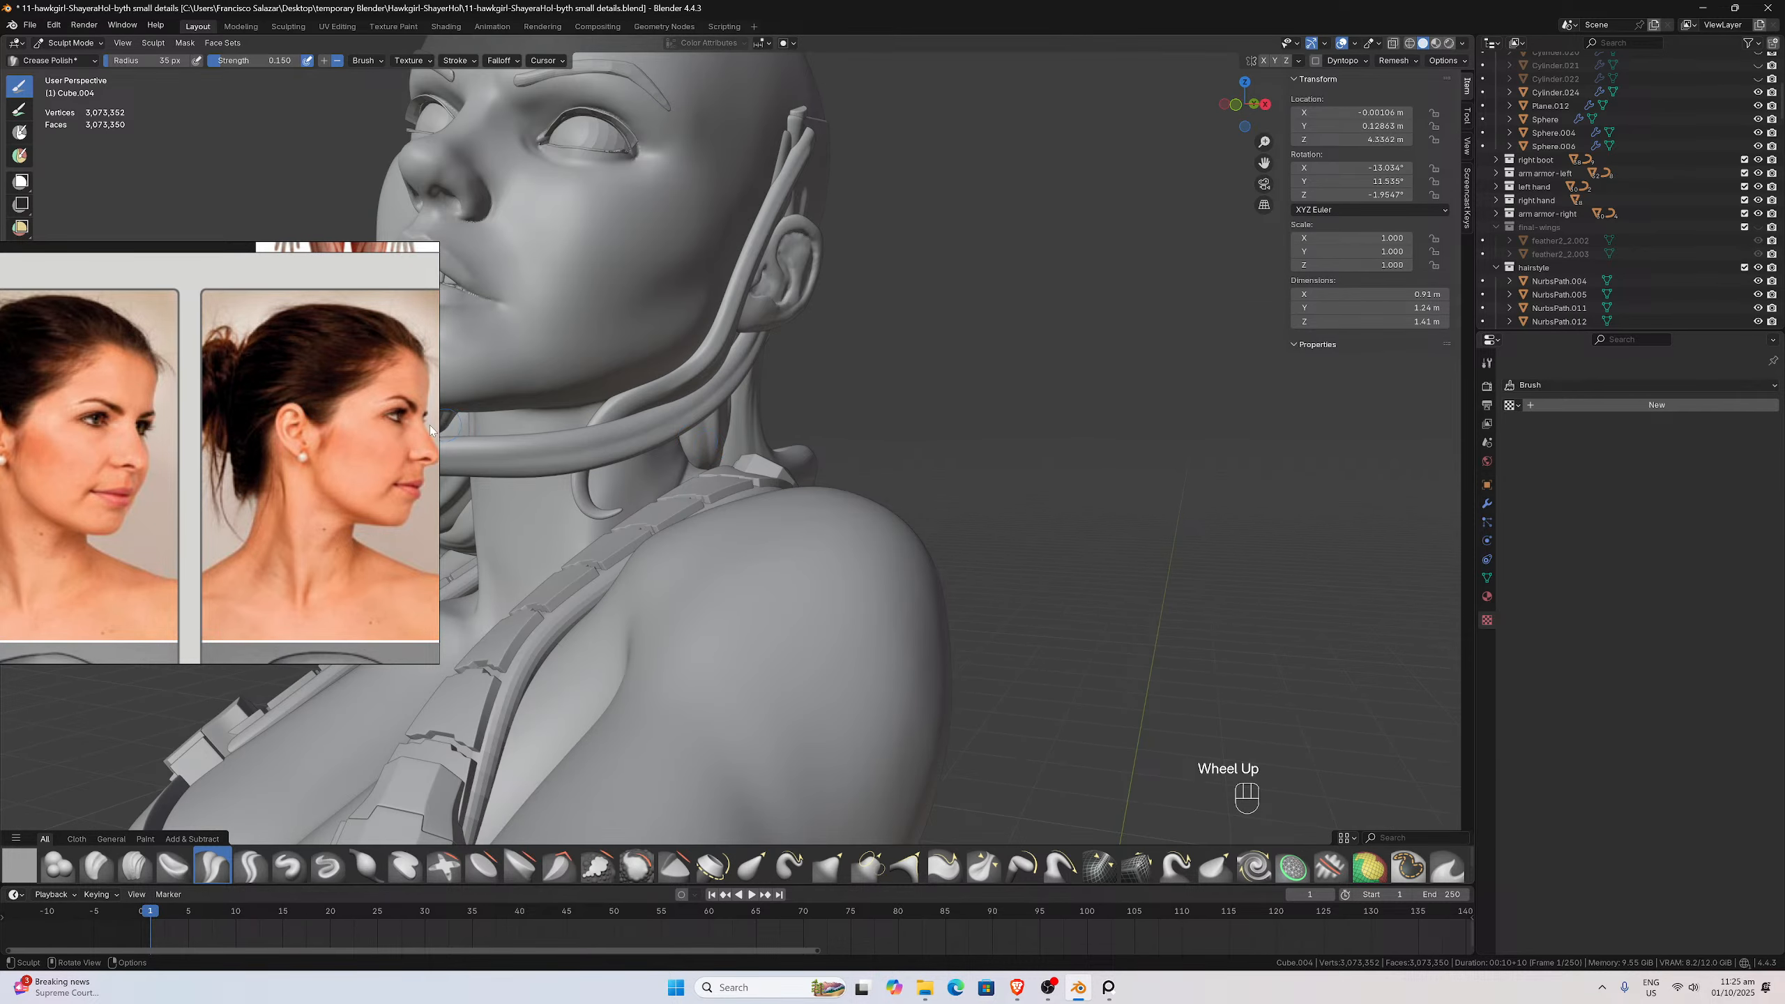
left_click_drag(429, 429, 279, 408)
scroll(681, 415, "up", 1)
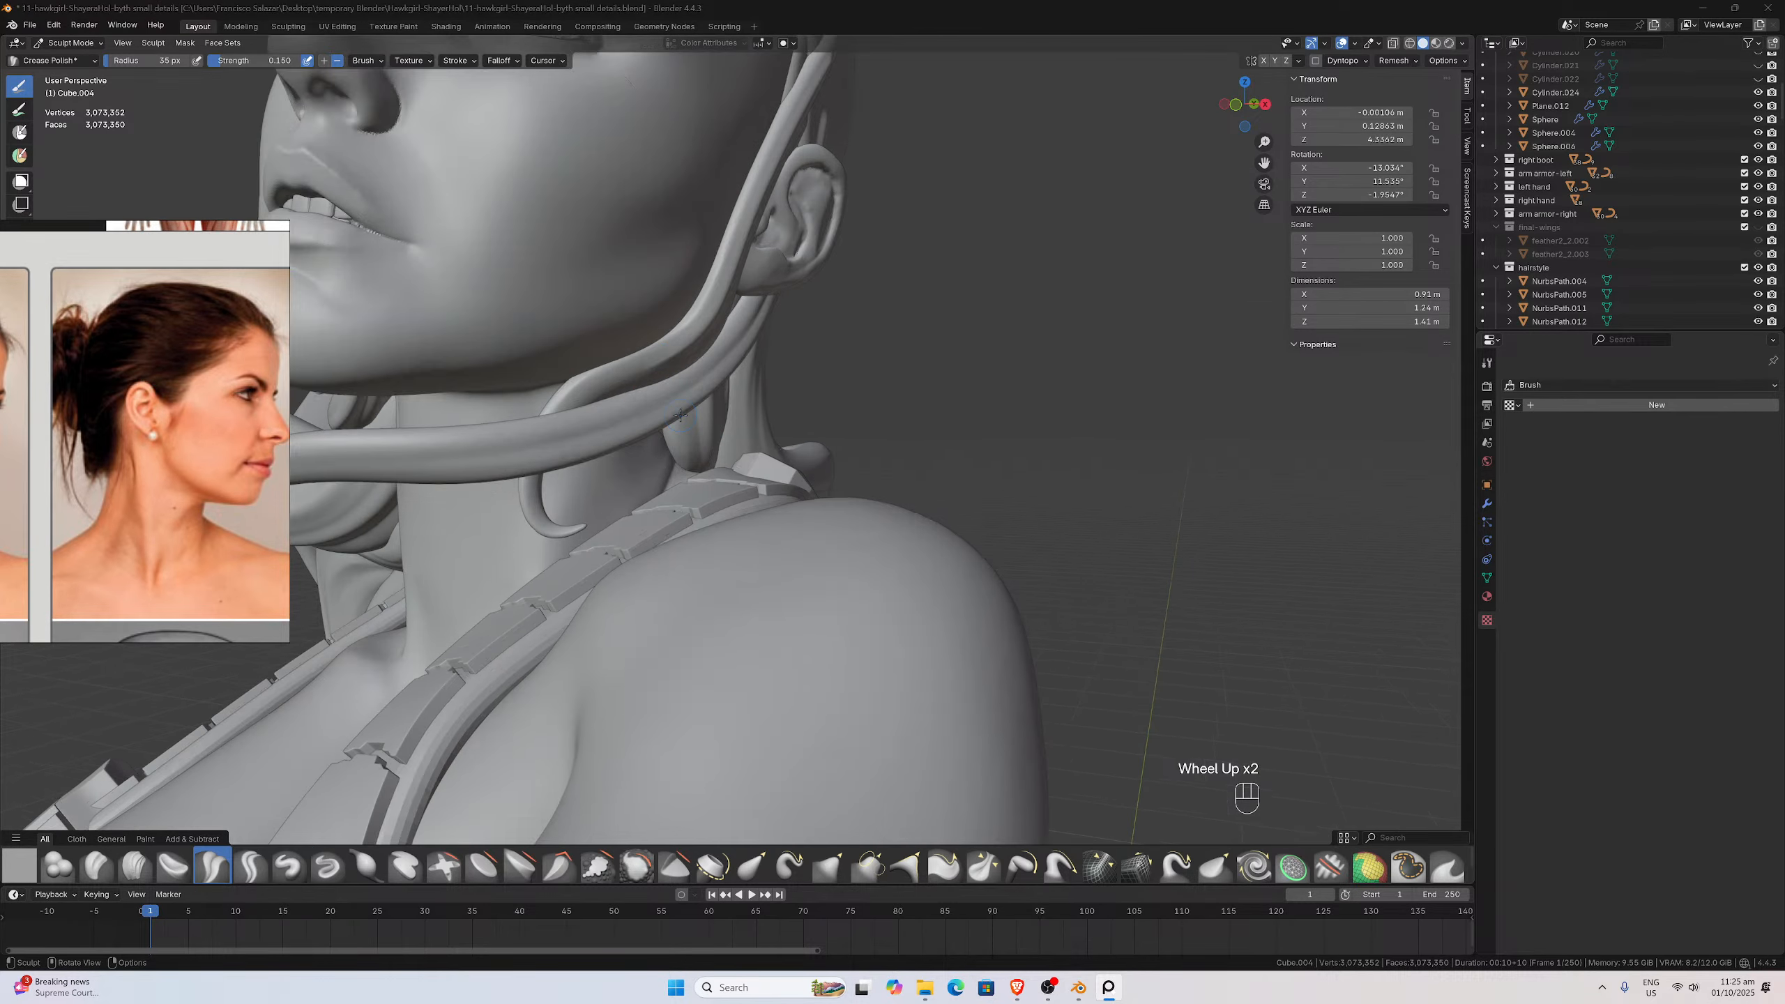
Reduce the Crease Polish radius to 27 px and carve a faint crease across the lower neck from its right side to the front
left_click_drag(1263, 162, 1454, 109)
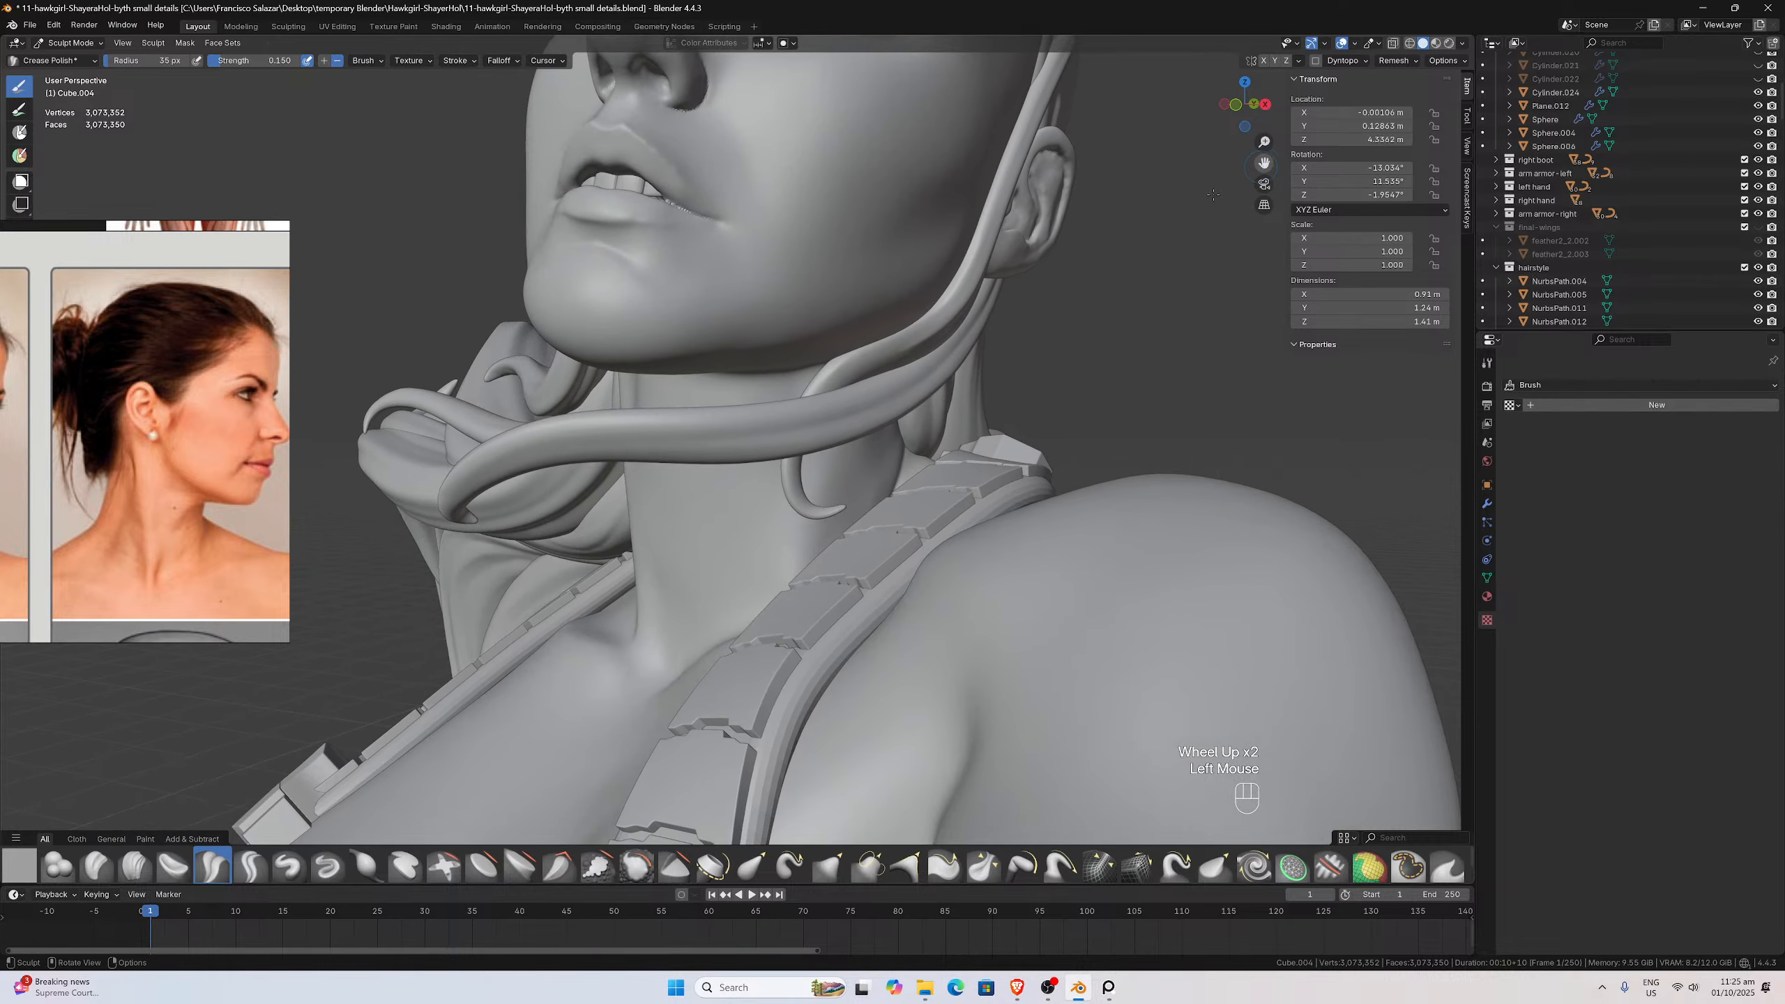
middle_click_drag(871, 405, 902, 348)
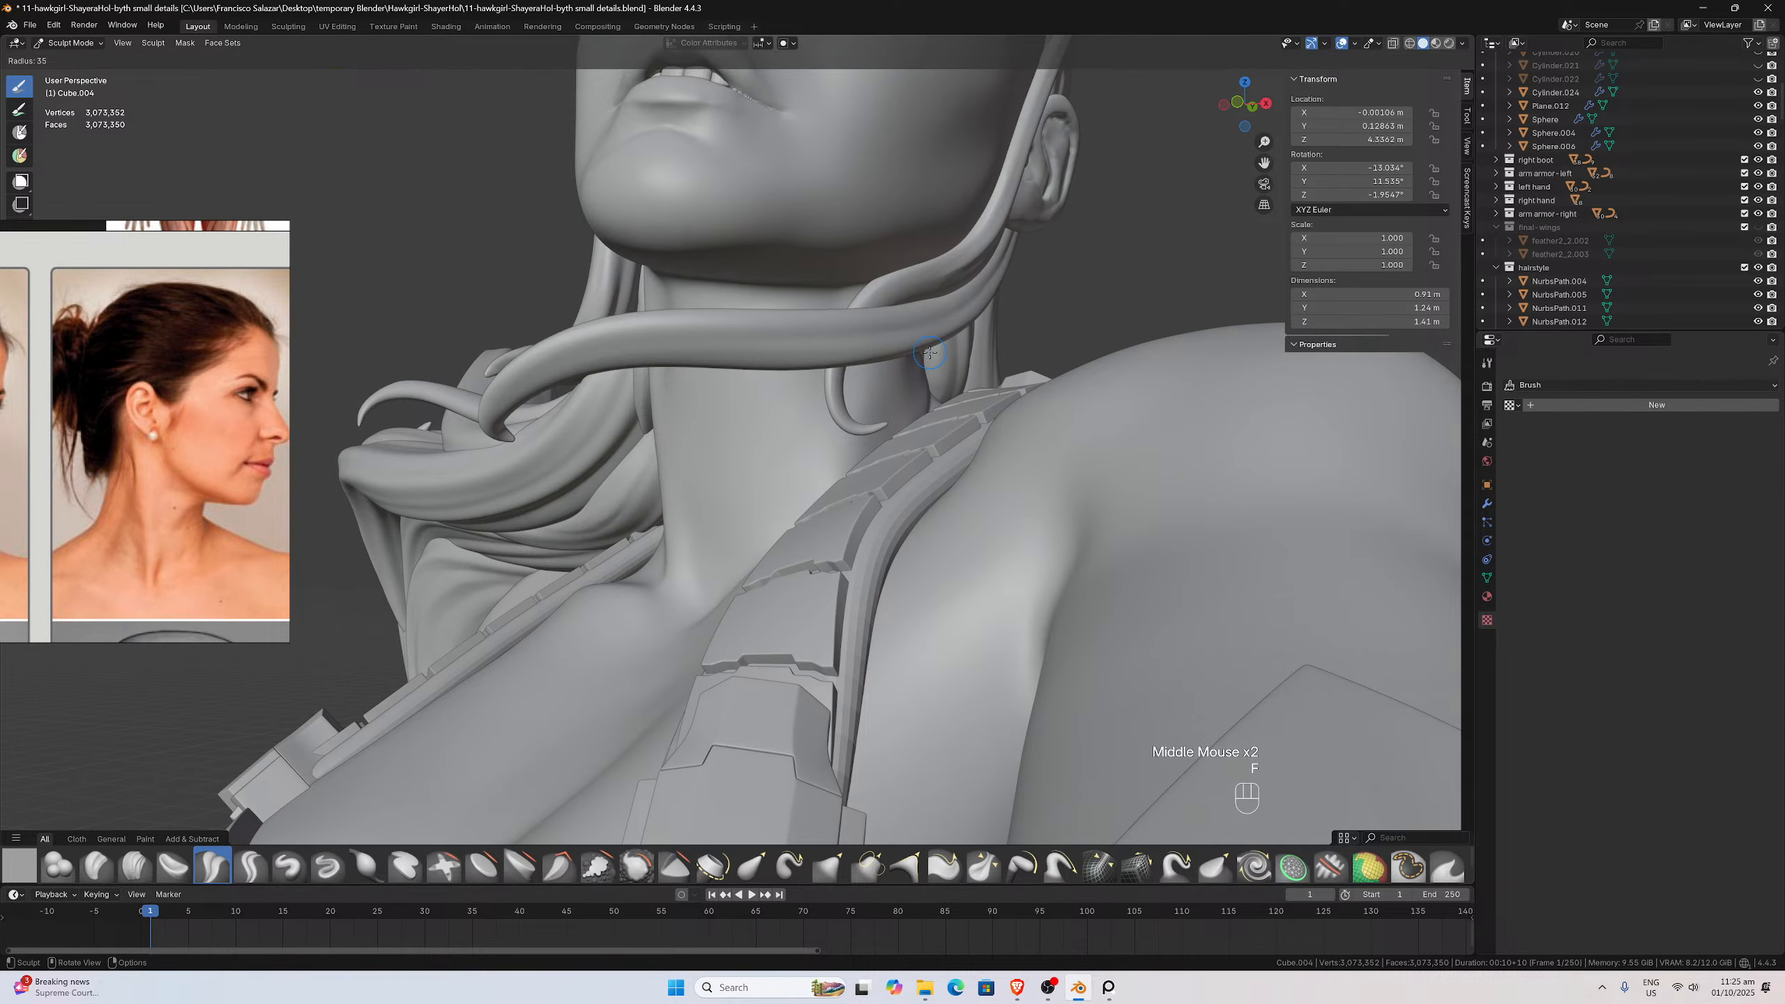
key("f")
left_click(918, 359)
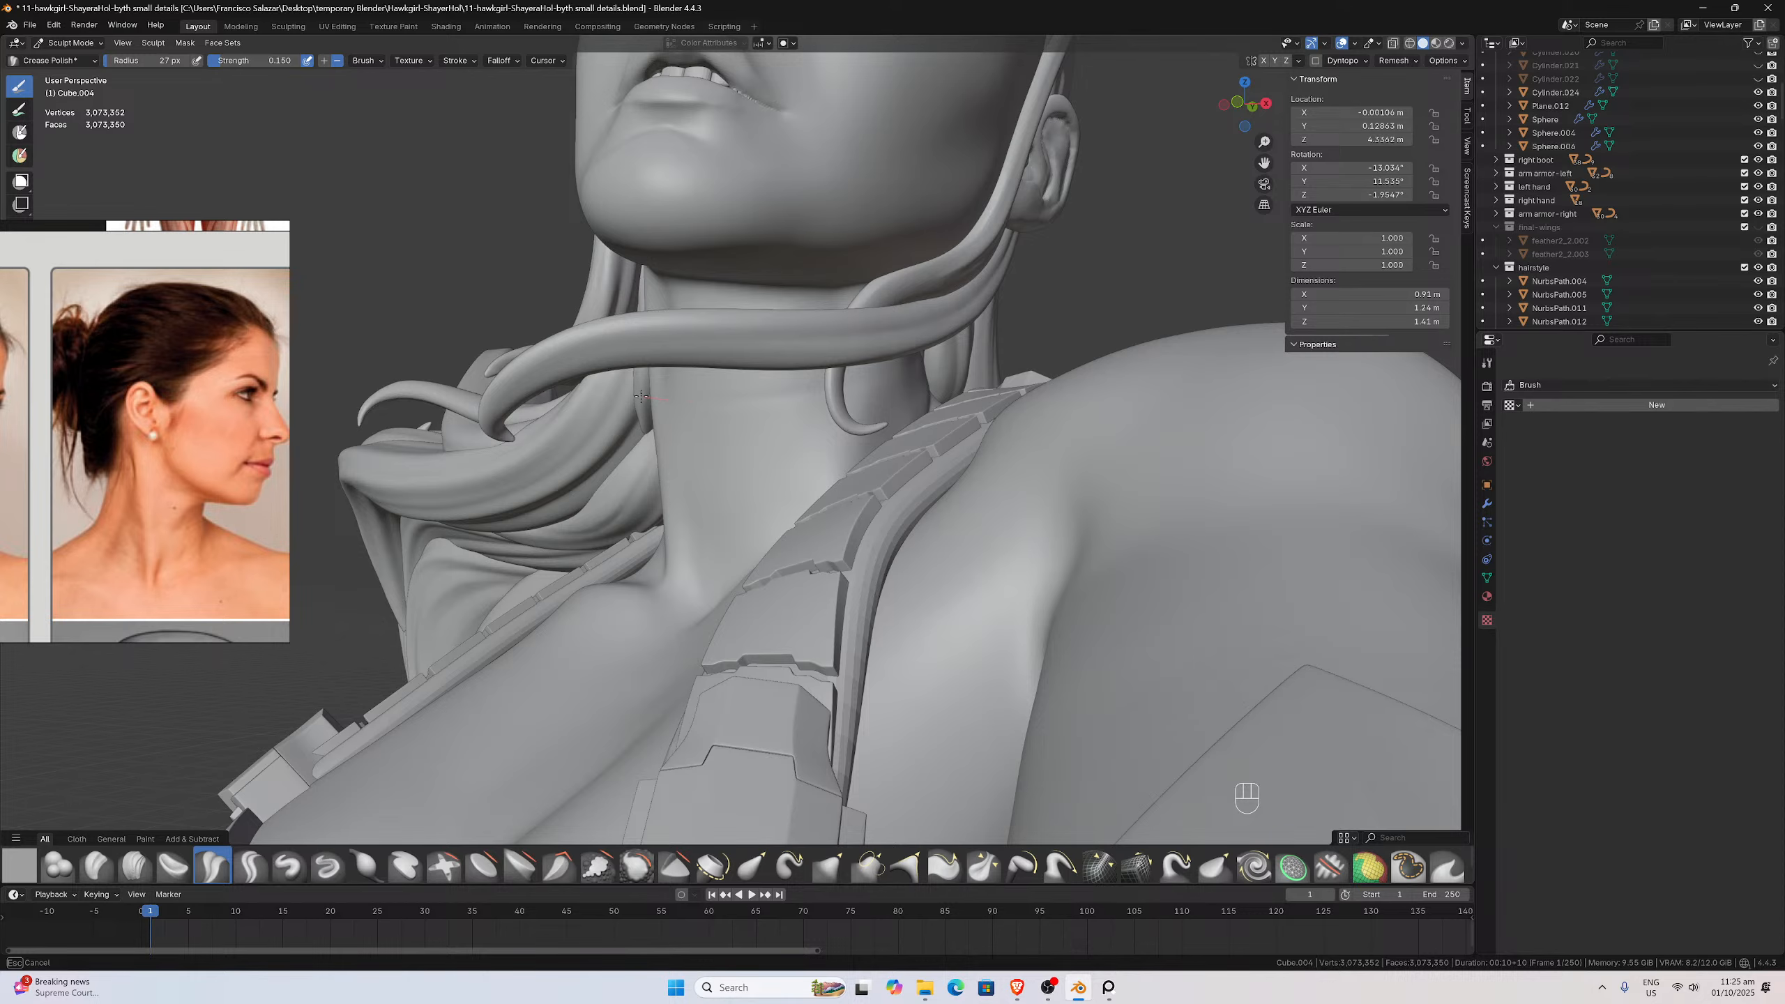
middle_click_drag(601, 381, 773, 408)
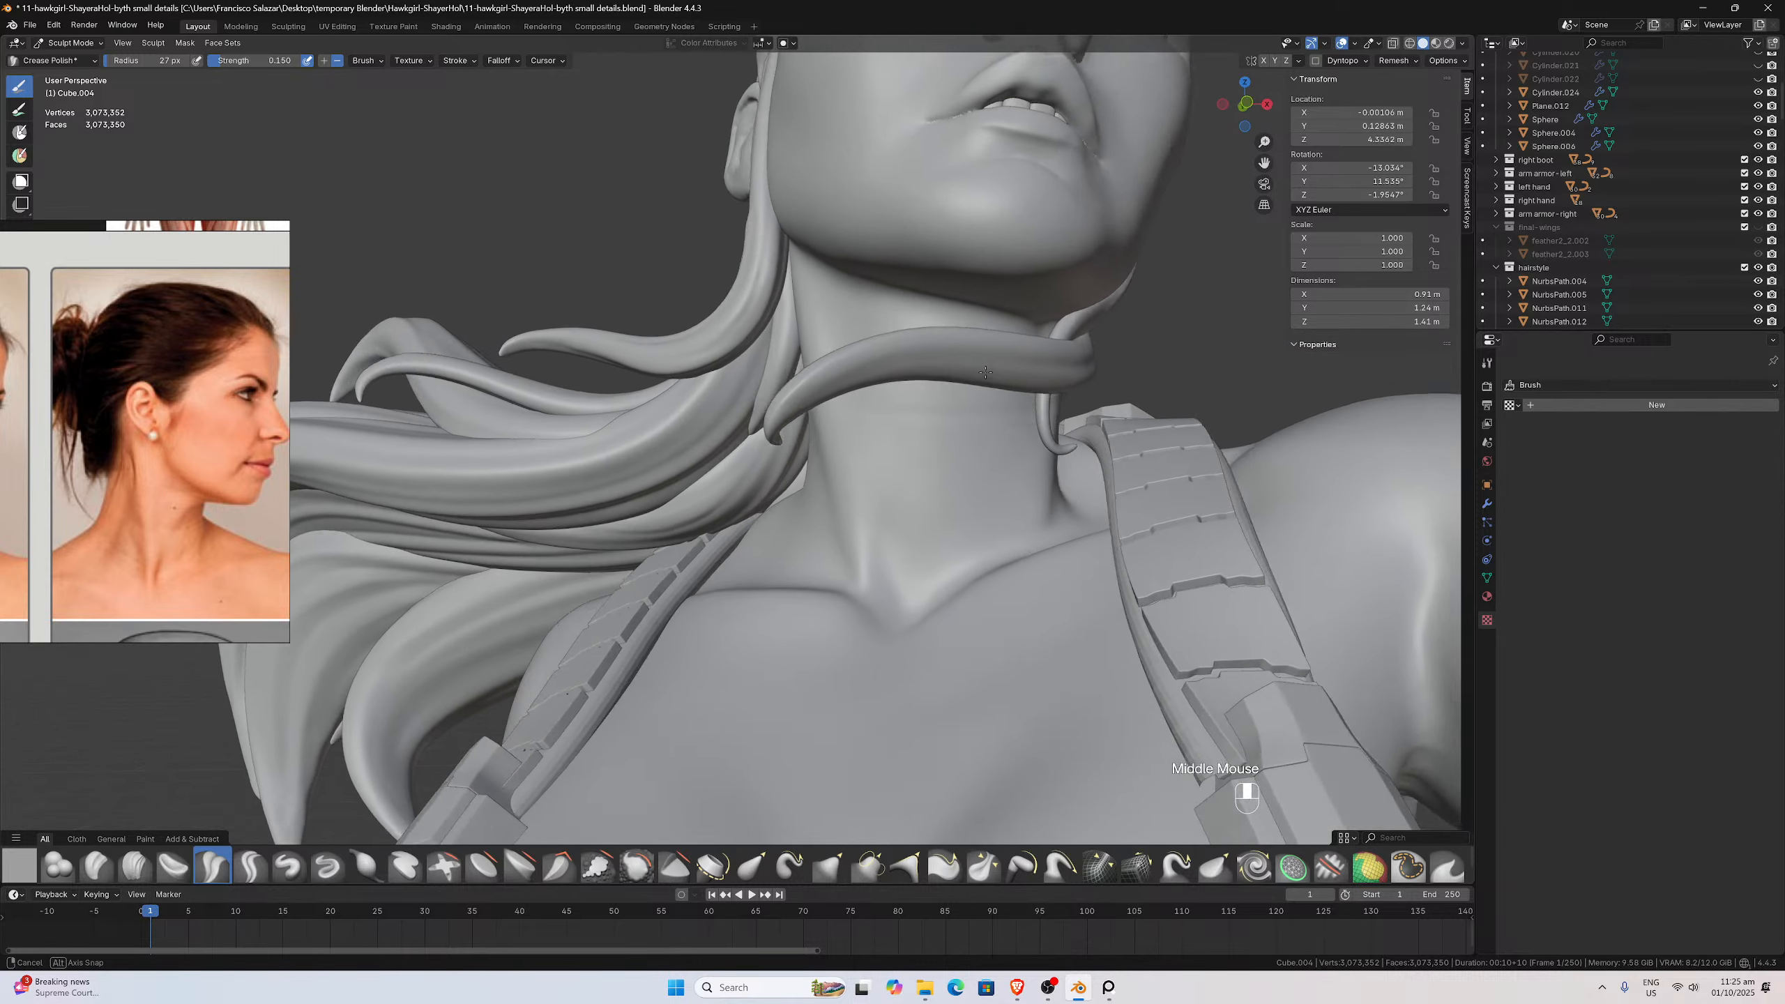
scroll(774, 408, "down", 3)
middle_click_drag(913, 429, 1020, 627)
scroll(946, 424, "up", 3)
scroll(932, 531, "up", 2)
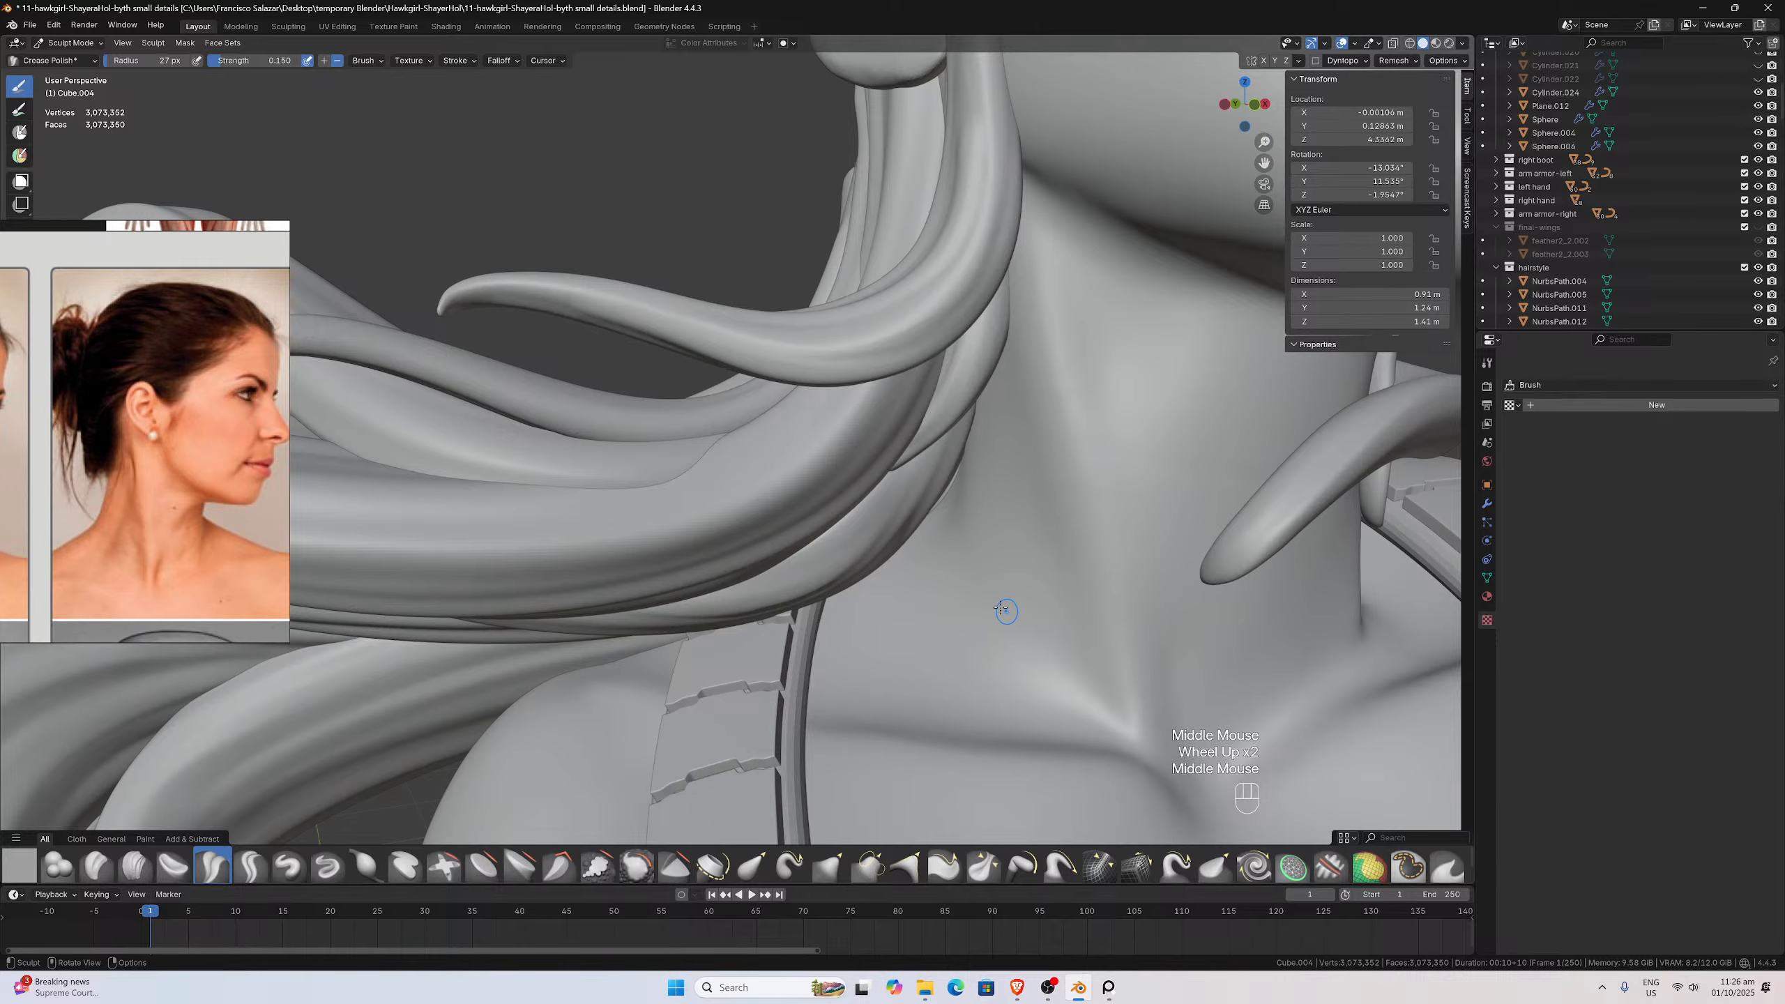
left_click_drag(1010, 604, 1032, 619)
left_click_drag(1131, 658, 1133, 658)
Smooth the faint crease across the front of the lower neck just above the collarbone notch
scroll(1133, 659, "down", 2)
middle_click_drag(1133, 658, 979, 589)
scroll(988, 604, "up", 3)
scroll(989, 604, "down", 1)
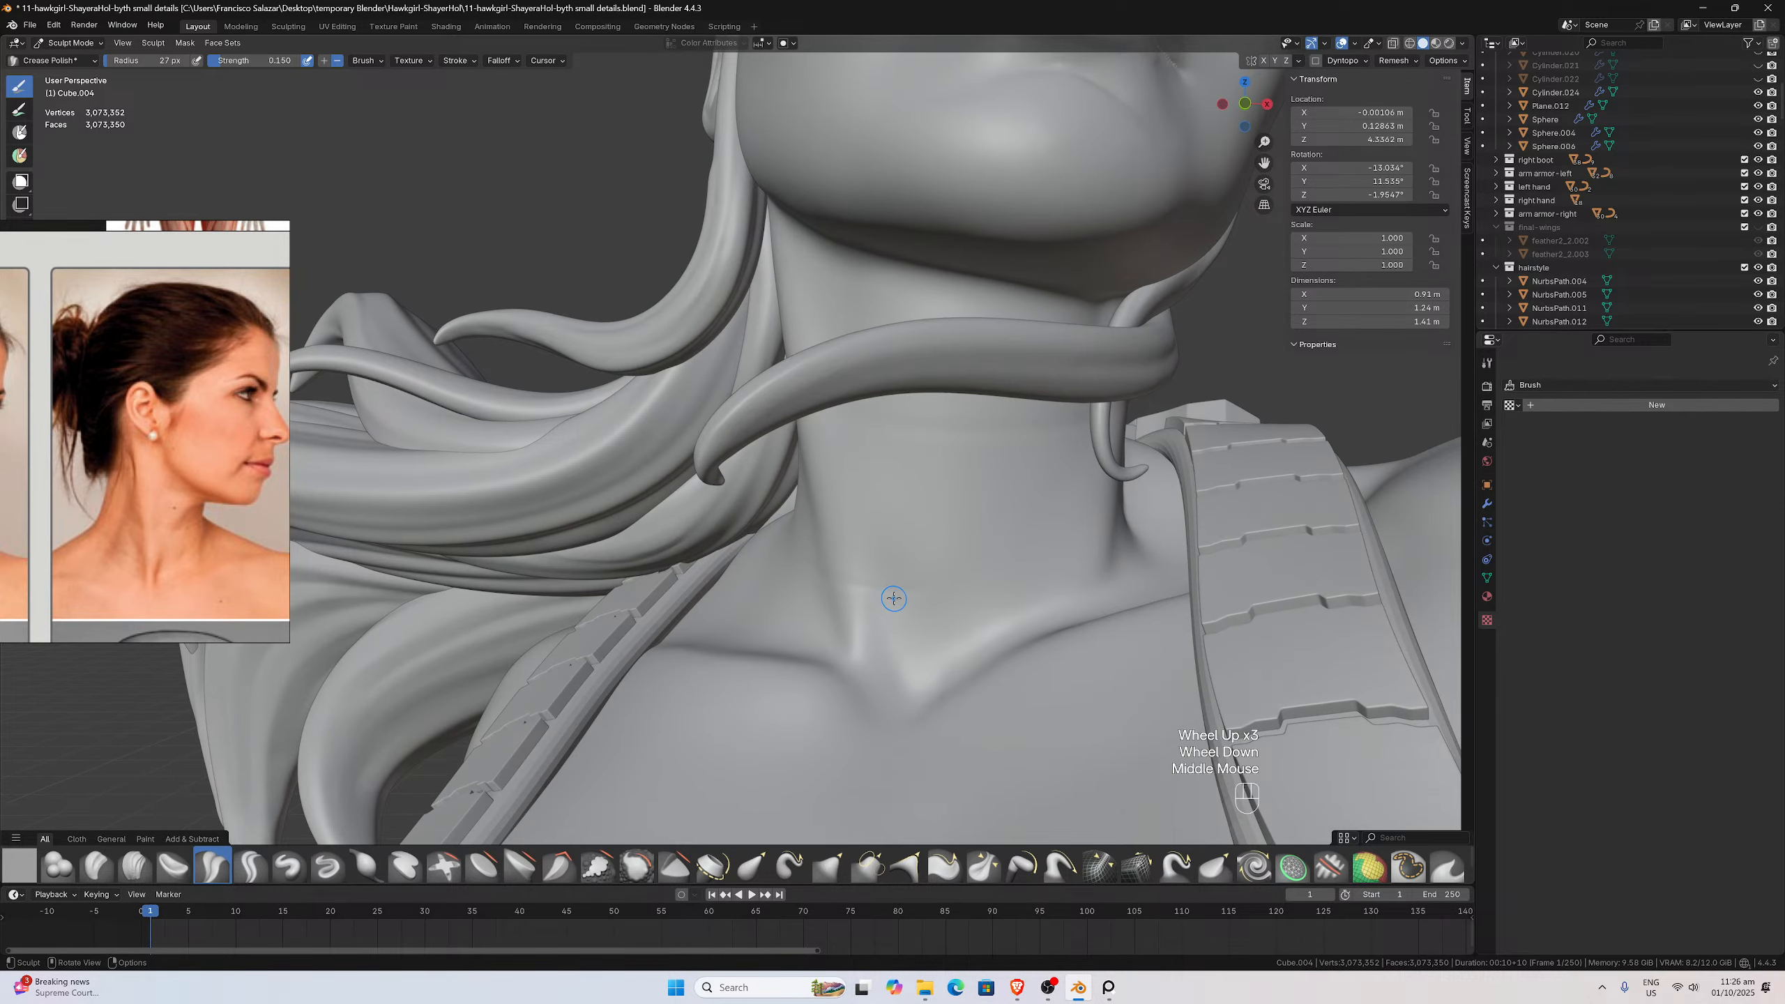
left_click_drag(916, 598, 908, 599, "shift")
left_click_drag(797, 574, 906, 605, "shift")
left_click_drag(776, 545, 910, 577, "shift")
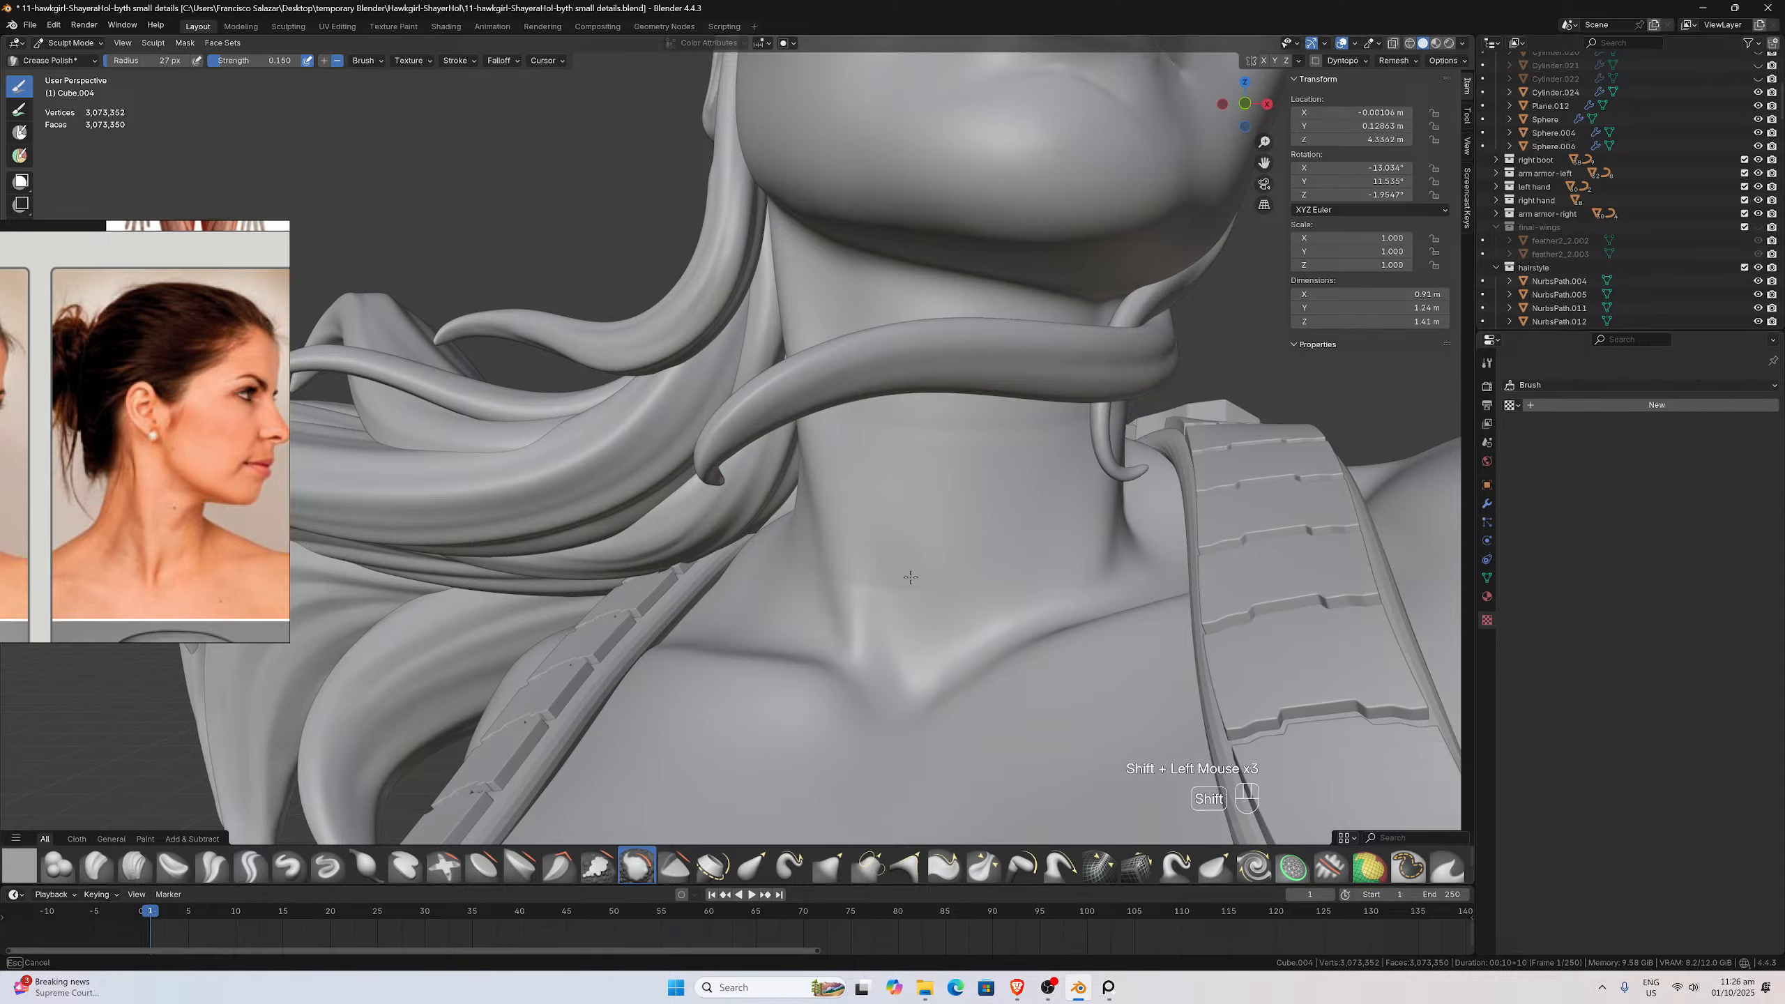
Carve a faint crease on the left side of the neck, running up from beside the armour strap
scroll(988, 559, "down", 2)
middle_click_drag(987, 559, 909, 532)
scroll(940, 534, "up", 2)
scroll(909, 532, "up", 1)
middle_click_drag(875, 592, 843, 616)
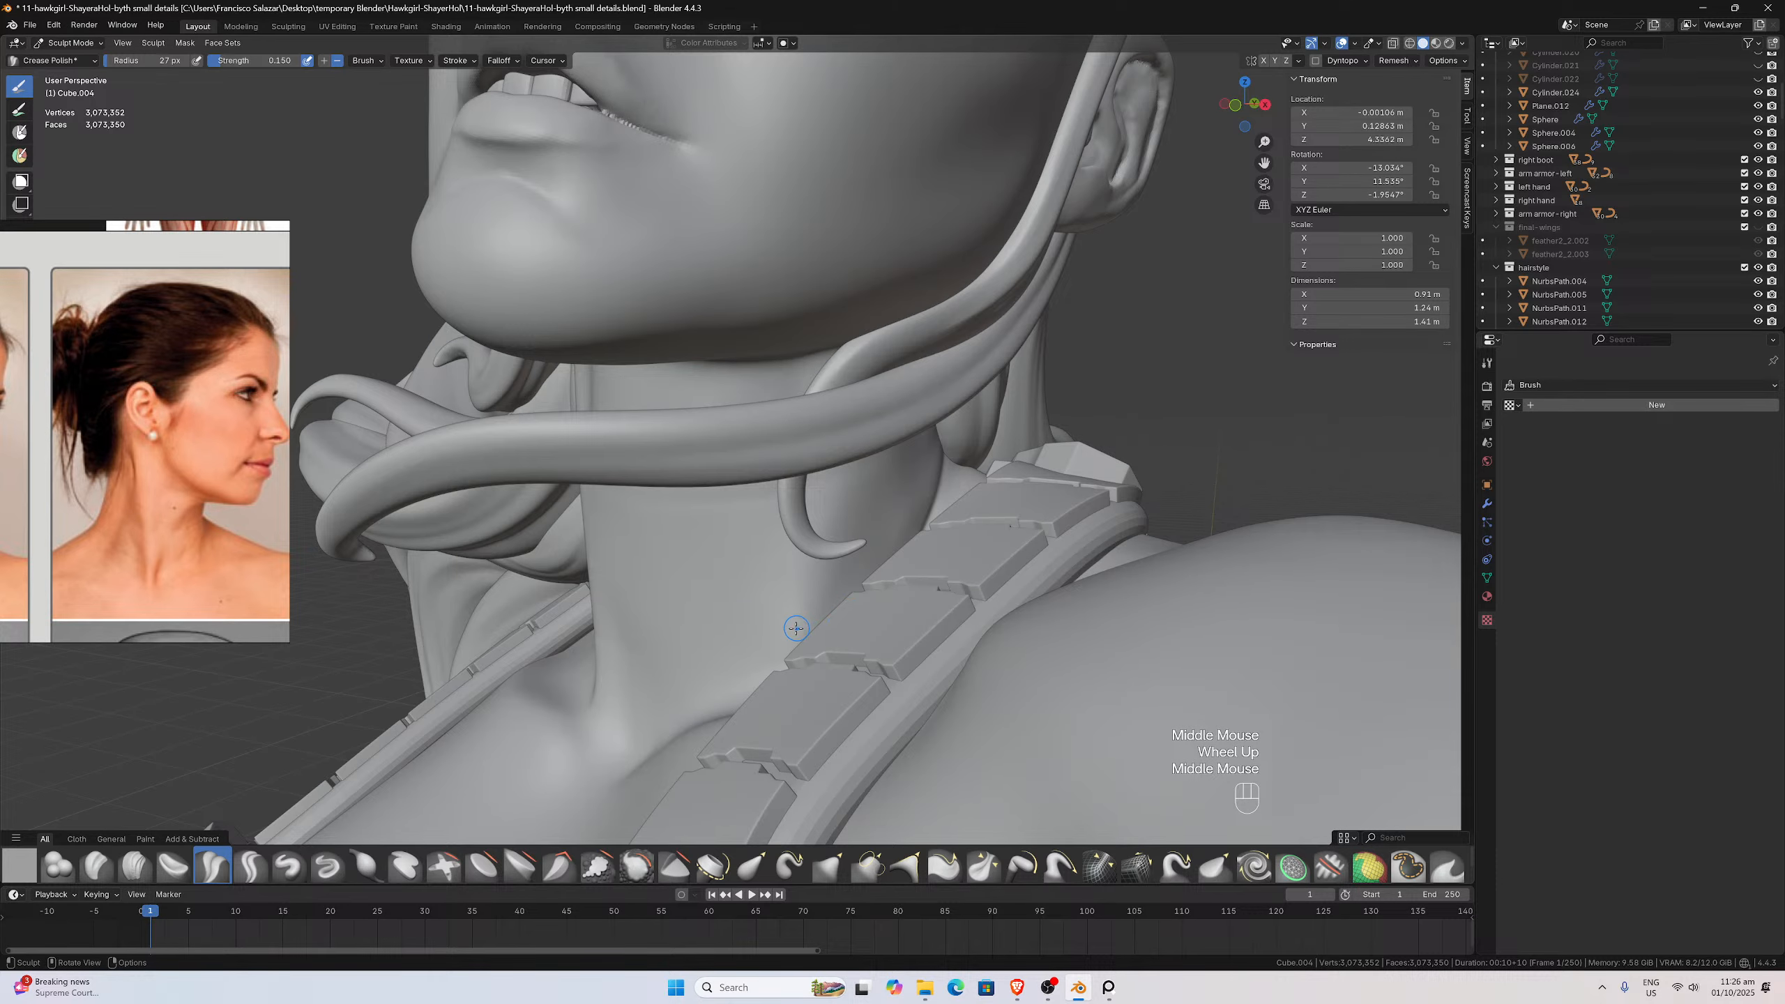
left_click_drag(796, 628, 827, 611)
mouse_move(920, 499)
left_mouse_down()
mouse_move(929, 486)
mouse_move(813, 613)
mouse_move(891, 513)
left_mouse_up()
Examine the neck creases and collarbone area from both sides against the reference photo
scroll(835, 586, "down", 2)
mouse_move(835, 586)
middle_mouse_down()
mouse_move(987, 583)
mouse_move(986, 568)
middle_mouse_up()
scroll(913, 585, "down", 1)
scroll(913, 585, "up", 1)
scroll(986, 566, "up", 3)
middle_click_drag(1042, 480, 1086, 457)
scroll(1085, 450, "down", 1)
middle_click_drag(1085, 450, 1023, 539)
scroll(1009, 515, "down", 3)
scroll(1023, 542, "up", 4)
middle_click_drag(966, 596, 955, 592)
scroll(790, 625, "up", 1)
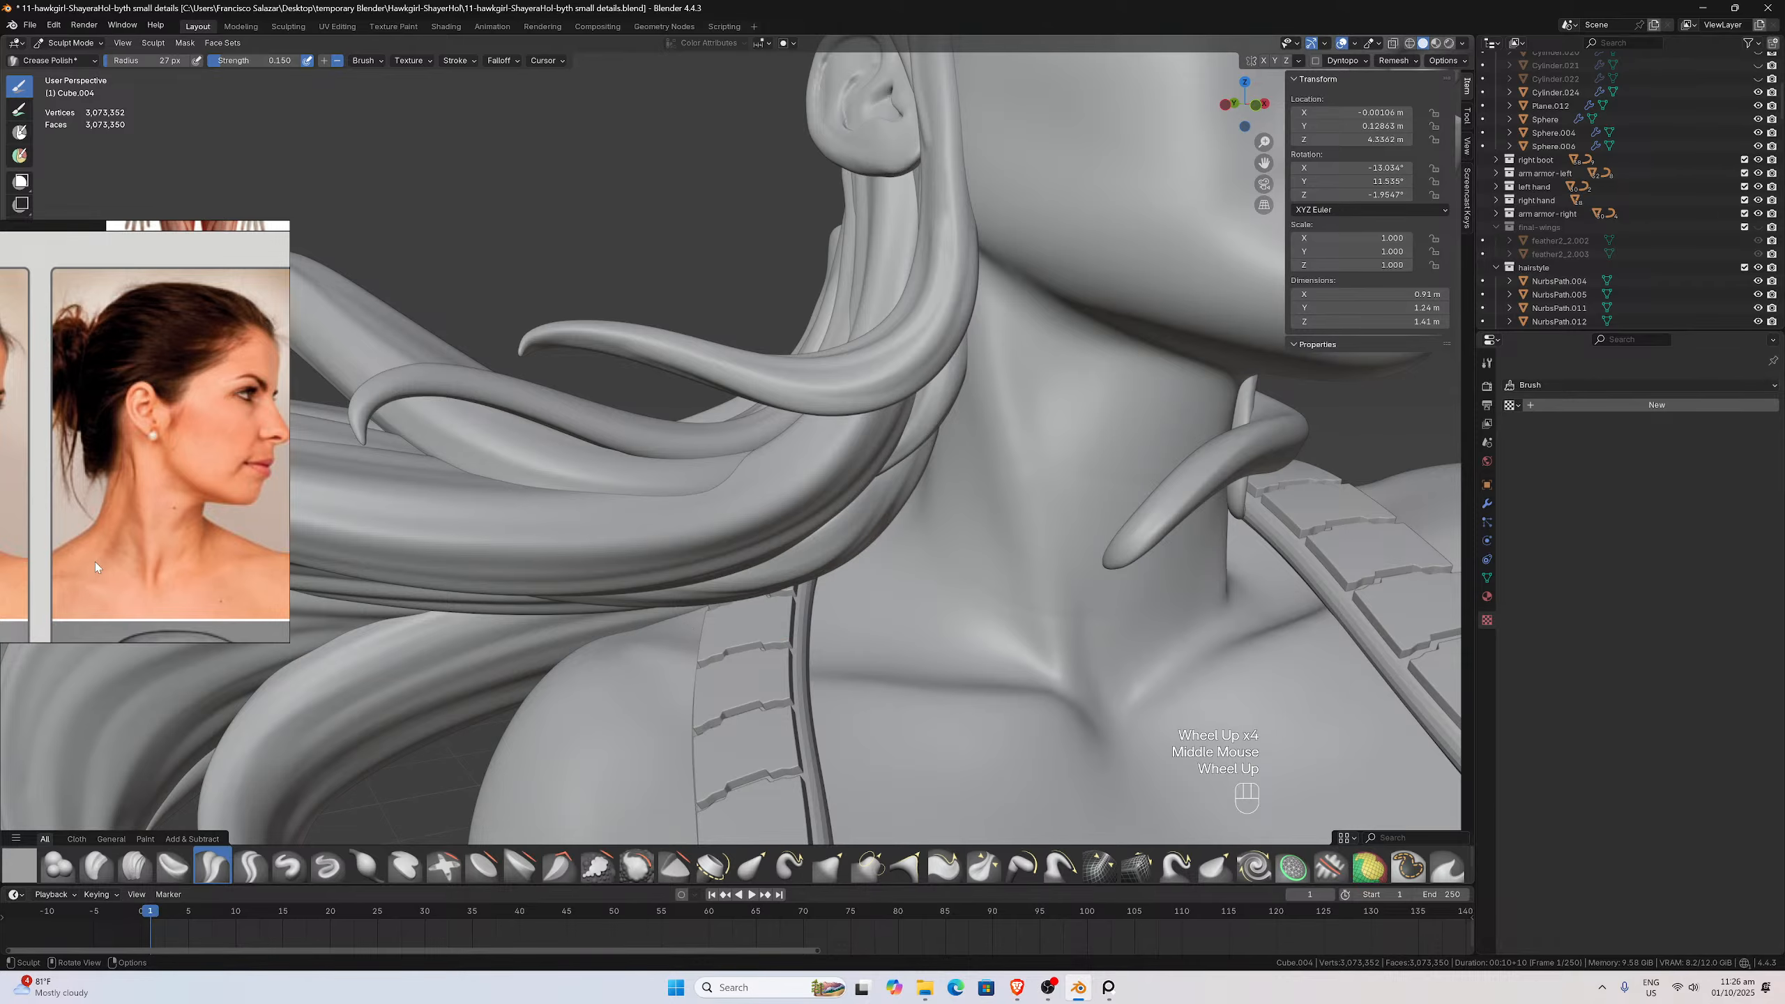
scroll(804, 549, "down", 1)
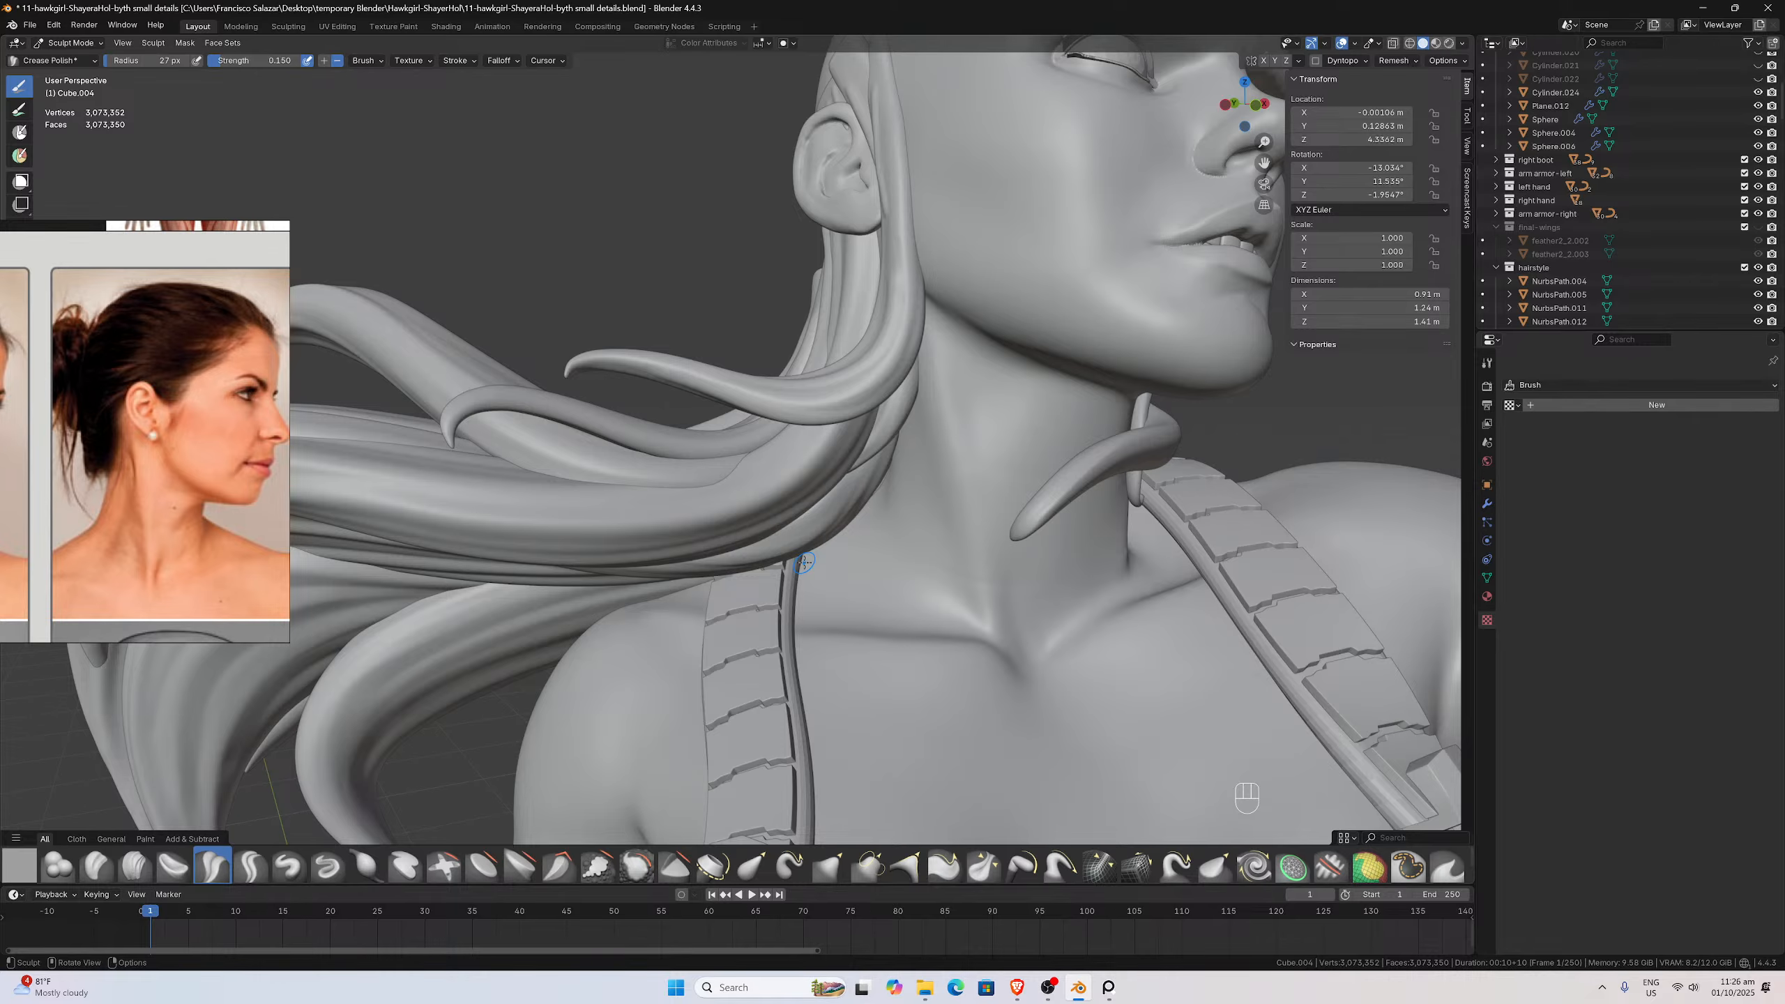
Build a small vertical ridge above the right collarbone with a smaller Clay brush, undoing the last smoothing of it
scroll(839, 546, "up", 2)
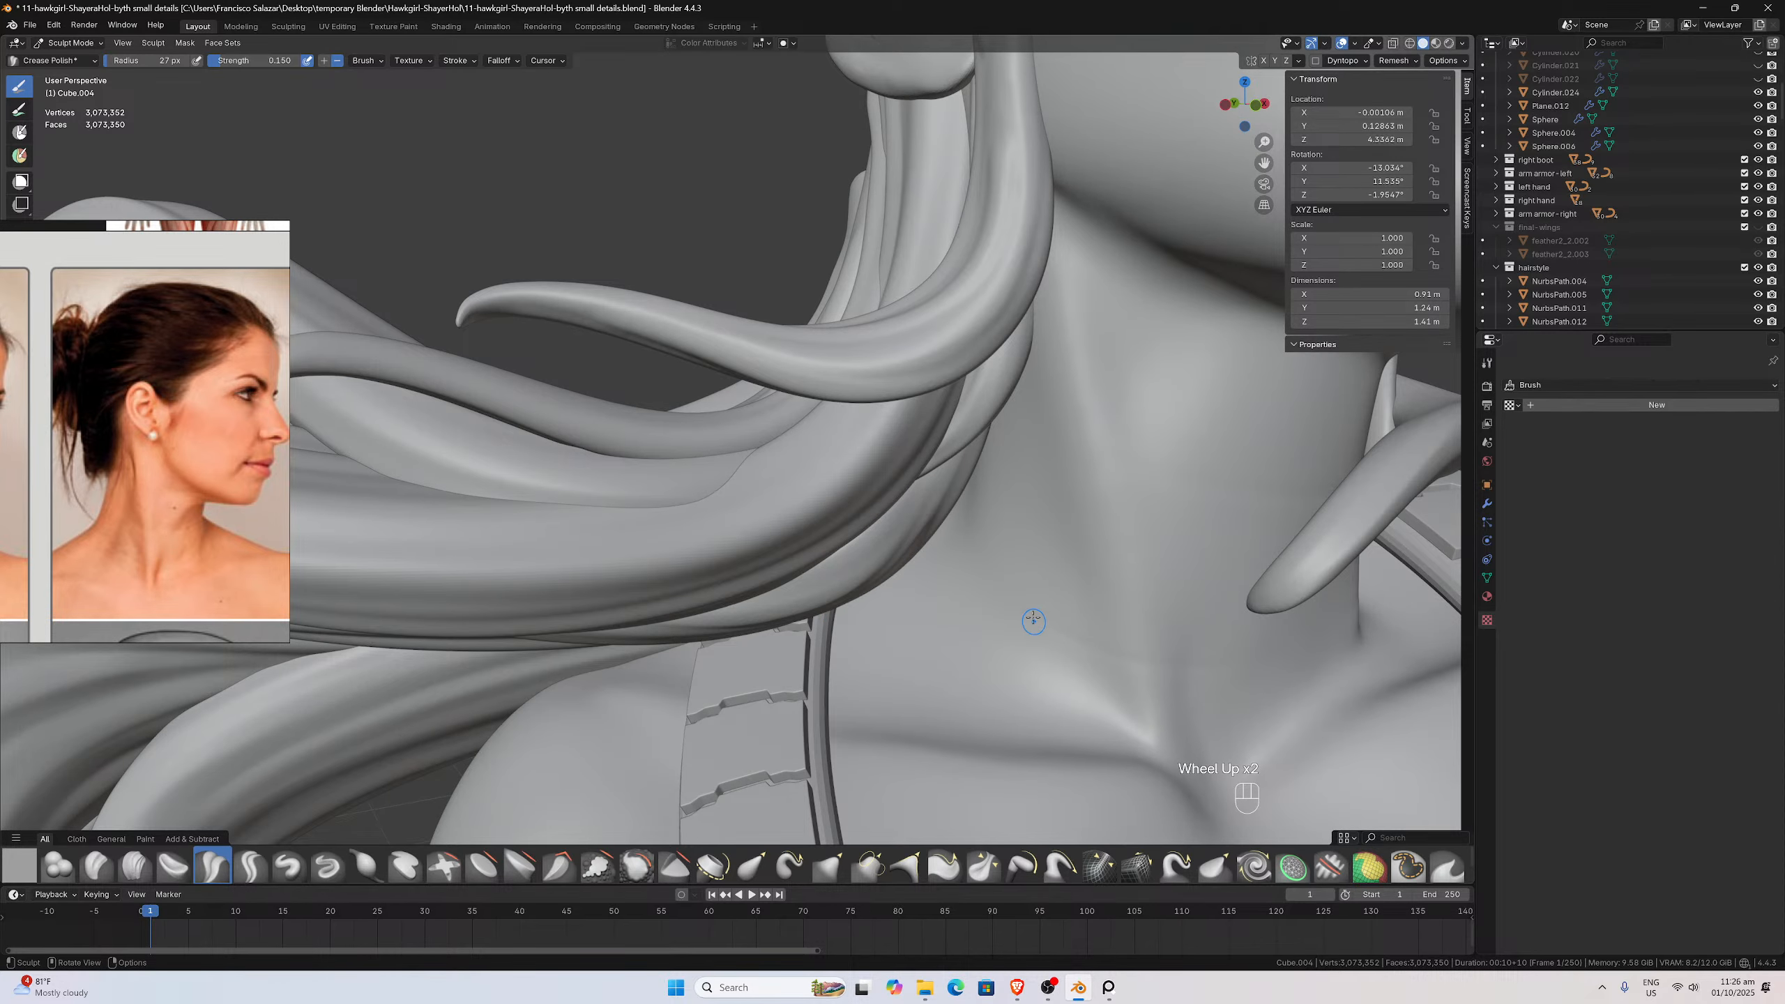
left_click(98, 879)
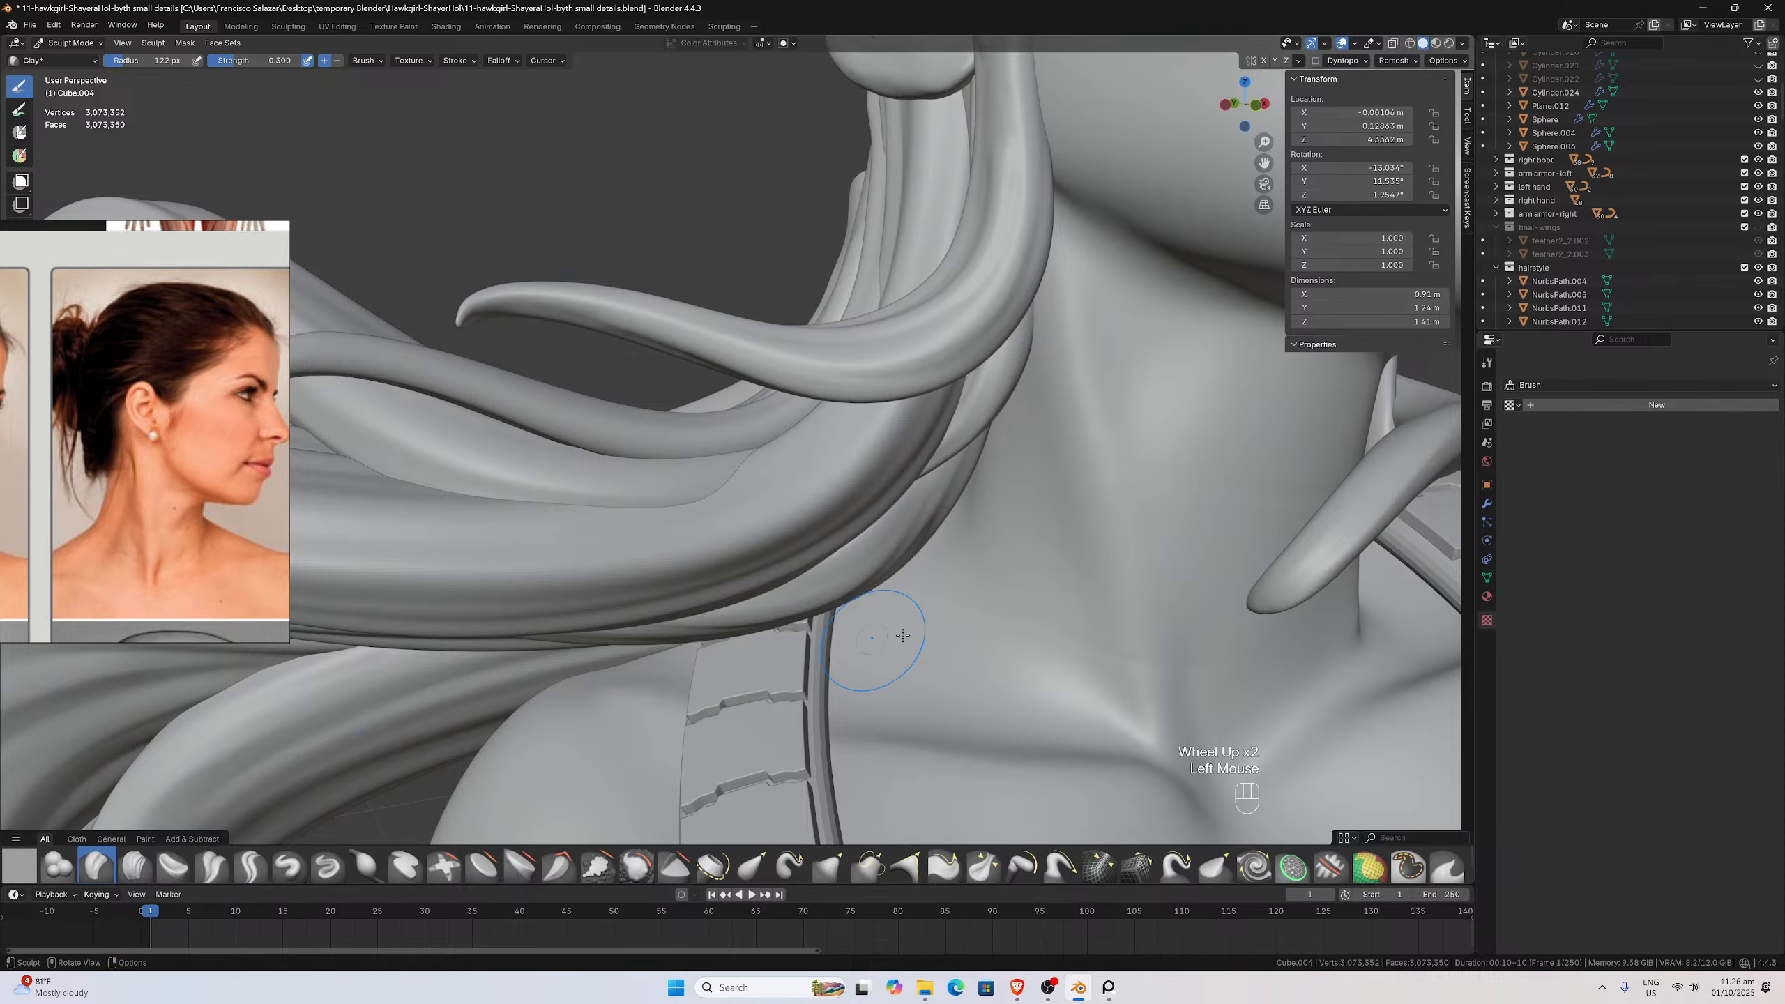
key("f")
left_click(996, 624)
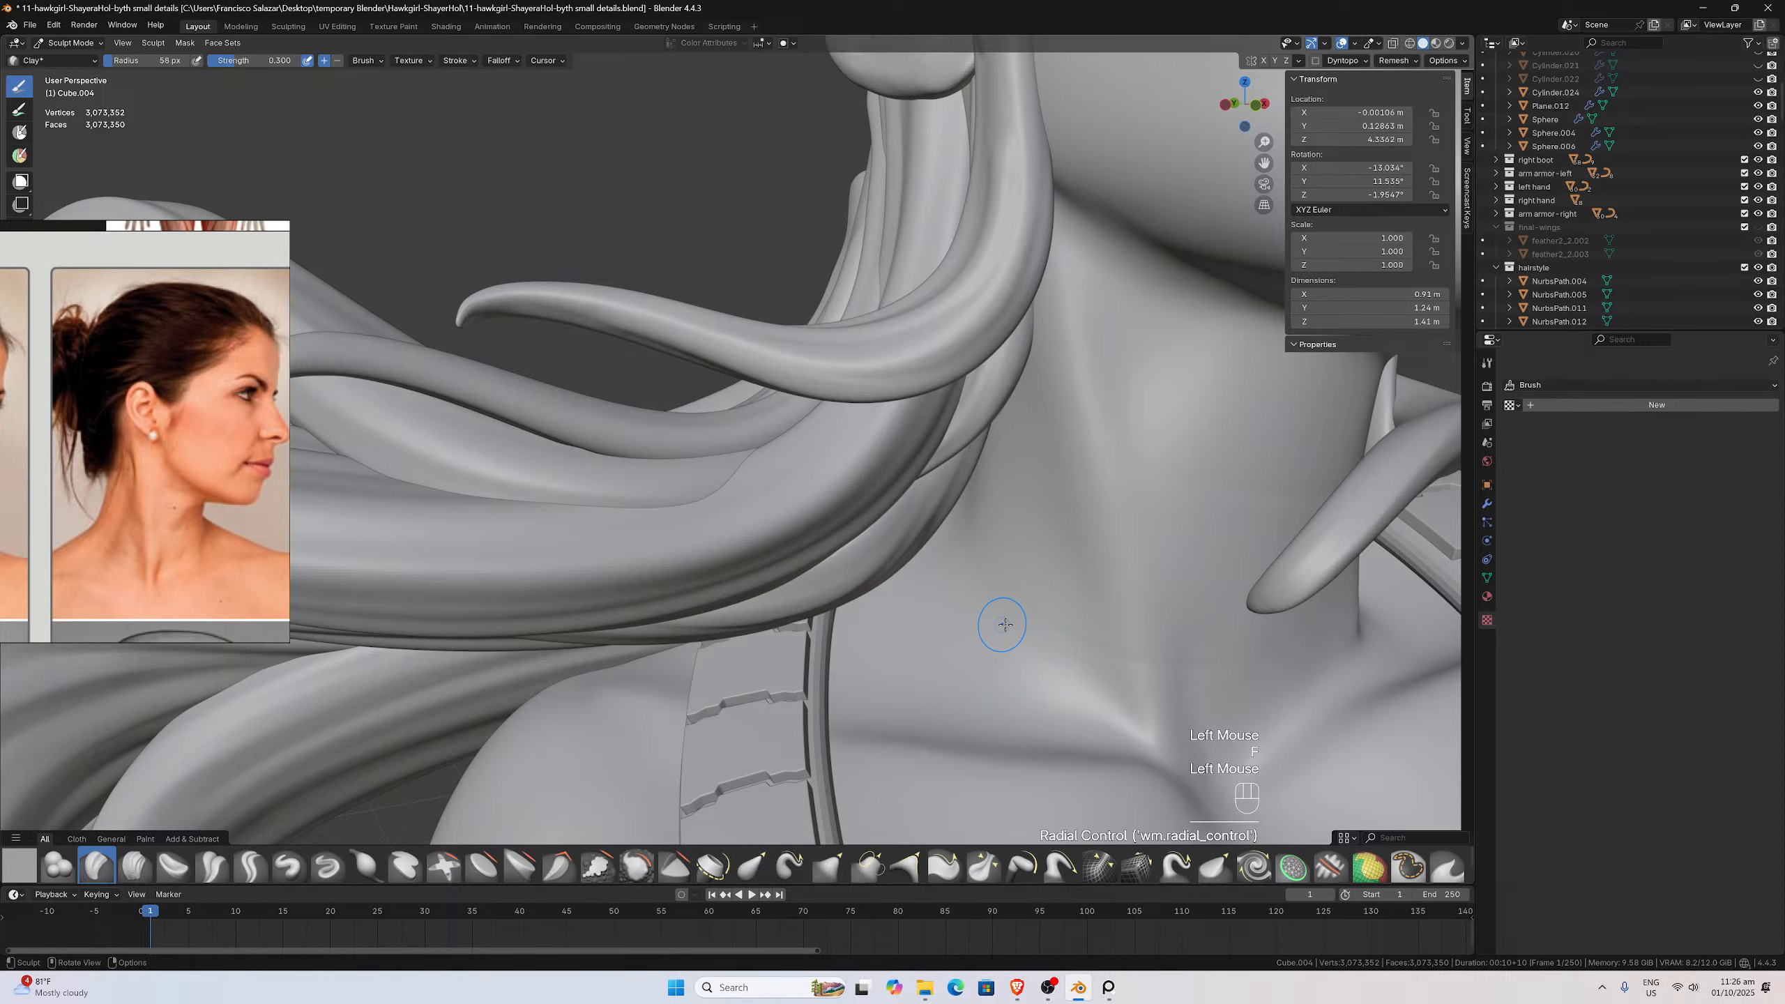
mouse_move(1043, 604)
left_mouse_down()
mouse_move(1012, 684)
mouse_move(1041, 663)
mouse_move(1051, 637)
mouse_move(1025, 657)
mouse_move(1044, 617)
left_mouse_up()
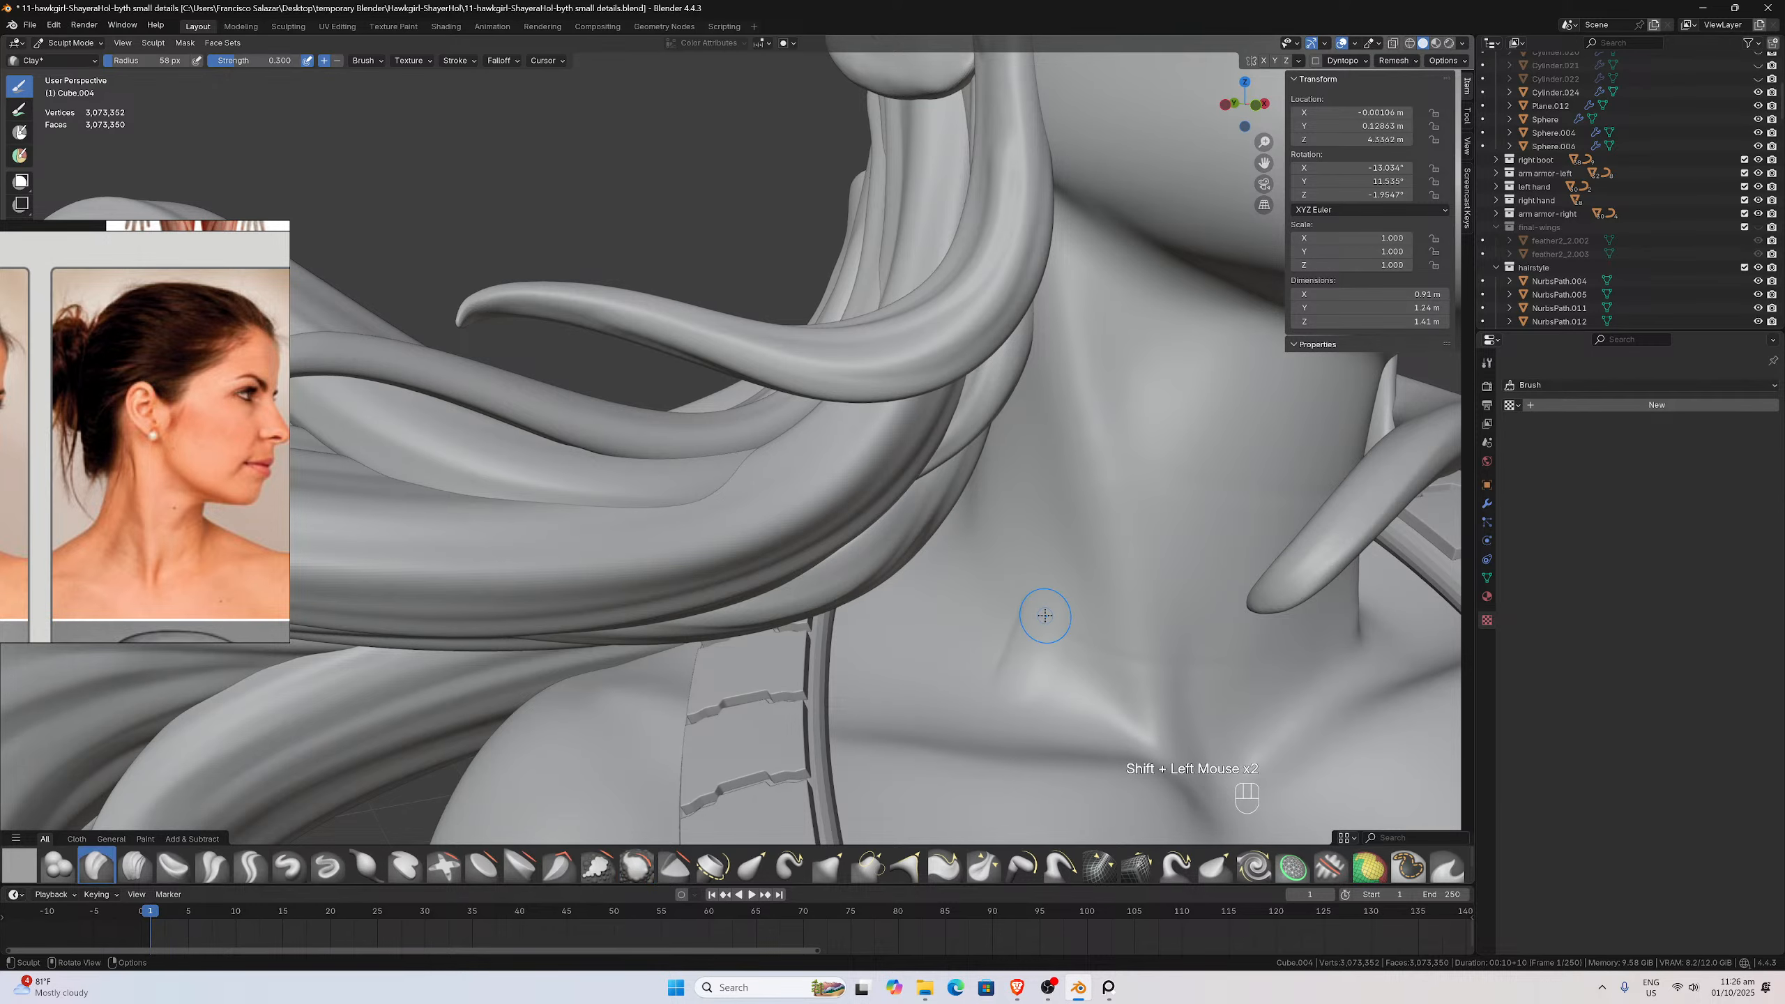
key("ctrl+z")
Soften the ends and edges of the clay ridge above the right collarbone
middle_click_drag(1068, 675, 1088, 618)
left_click_drag(1087, 618, 1077, 617, "shift")
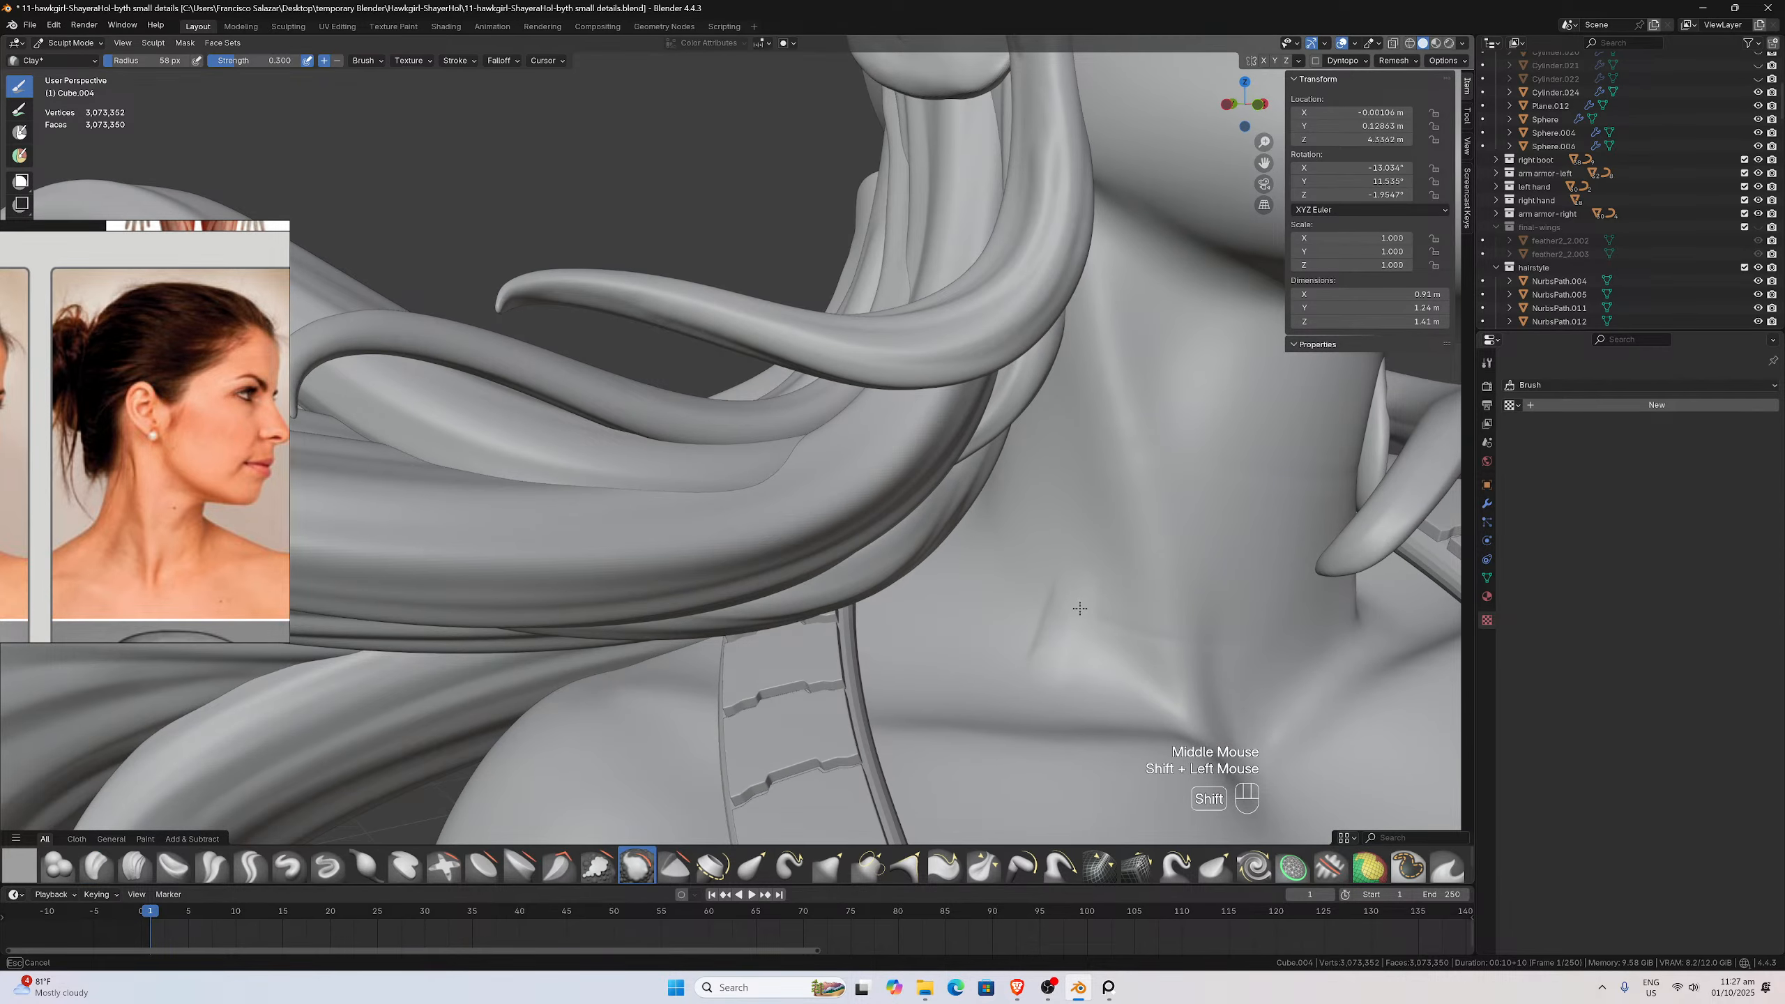
mouse_move(1056, 679)
left_mouse_down("shift")
mouse_move(1071, 619)
mouse_move(1045, 673)
left_mouse_up("shift")
left_click_drag(1088, 599, 1096, 611, "shift")
scroll(1131, 633, "up", 2)
middle_click_drag(1175, 657, 1251, 638)
scroll(1250, 638, "down", 1)
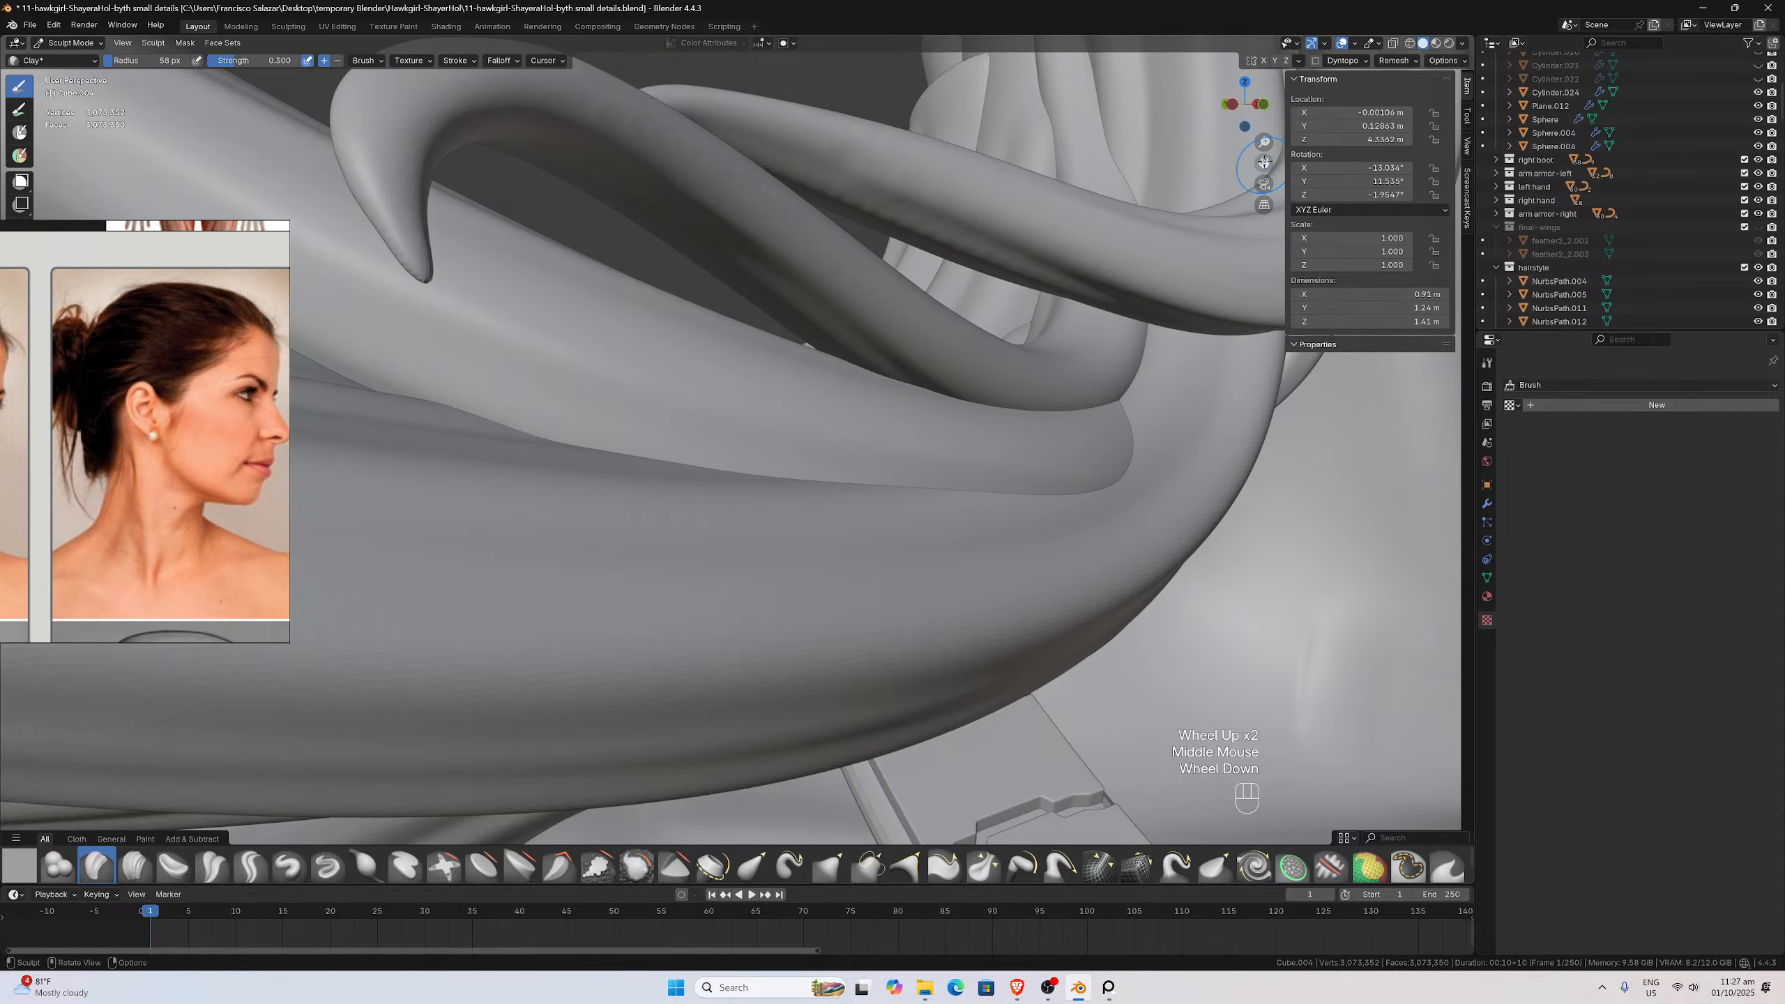
Blend both sides of the clay ridge into the surrounding neck surface with smoothing strokes at close range
mouse_move(1264, 162)
left_mouse_down()
mouse_move(1011, 64)
mouse_move(886, 42)
left_mouse_up()
scroll(1143, 487, "up", 1)
middle_click_drag(1144, 486, 1132, 518)
mouse_move(1042, 520)
left_mouse_down("shift")
mouse_move(1028, 478)
mouse_move(989, 651)
left_mouse_up("shift")
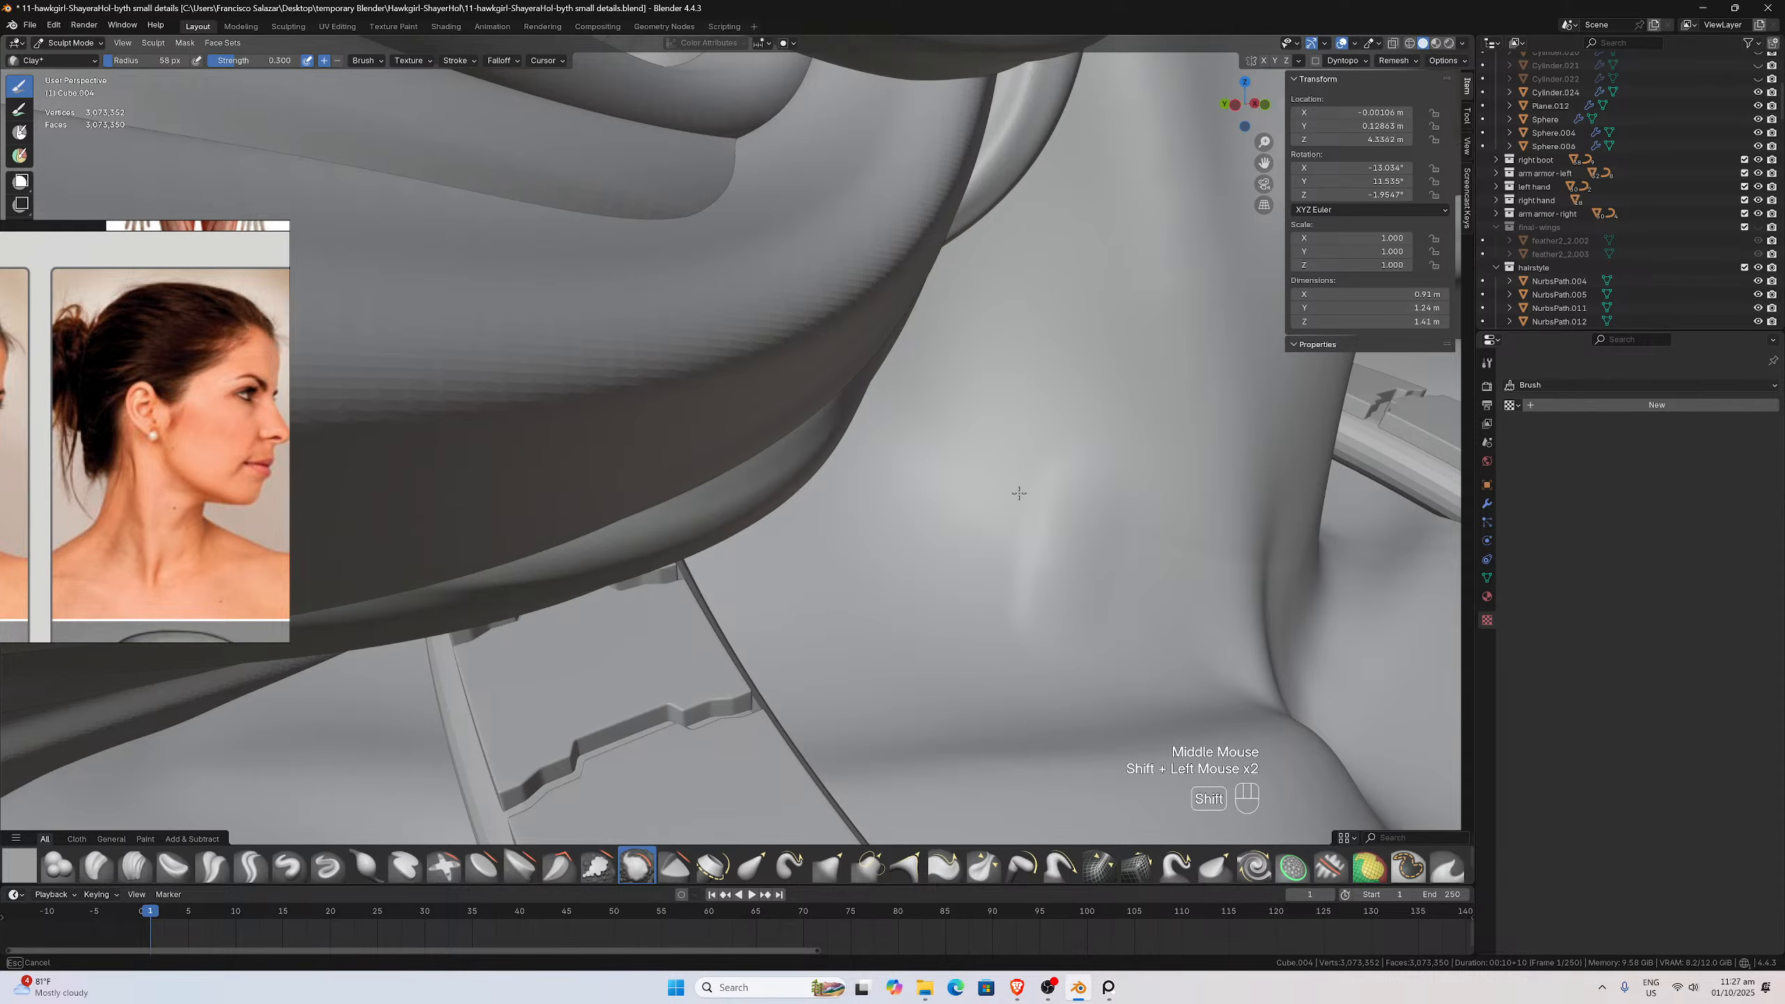
left_click_drag(1016, 490, 1093, 534, "shift")
mouse_move(1136, 517)
left_mouse_down("shift")
mouse_move(1103, 589)
mouse_move(1075, 591)
left_mouse_up("shift")
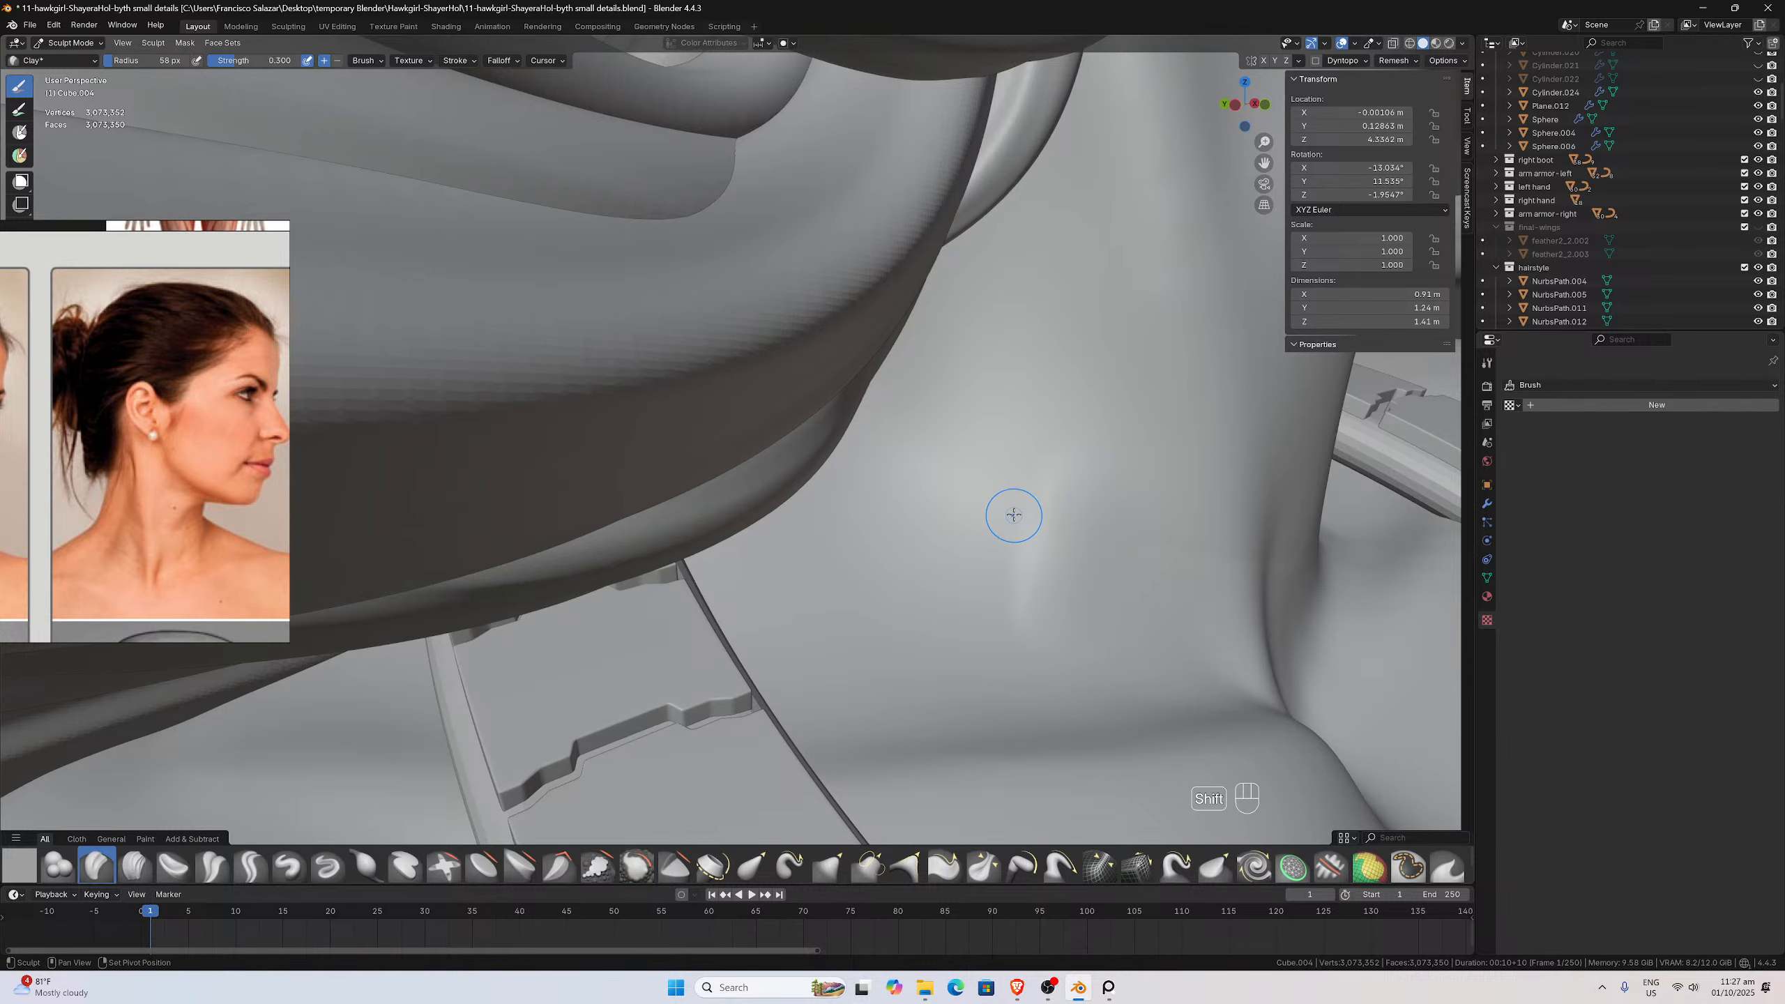
mouse_move(1011, 516)
left_mouse_down("shift")
mouse_move(983, 656)
mouse_move(1009, 624)
left_mouse_up("shift")
left_click_drag(1096, 457, 1061, 675, "shift")
Check the ridge from the front and smooth its remaining upper edge into the neck
scroll(1047, 661, "down", 2)
mouse_move(1048, 662)
middle_mouse_down()
mouse_move(904, 647)
mouse_move(809, 594)
mouse_move(846, 646)
mouse_move(817, 478)
middle_mouse_up()
scroll(904, 648, "down", 2)
scroll(899, 648, "down", 2)
scroll(808, 594, "up", 1)
scroll(846, 645, "up", 1)
scroll(814, 519, "up", 2)
scroll(764, 469, "up", 1)
scroll(816, 473, "up", 1)
left_click_drag(816, 463, 812, 429, "shift")
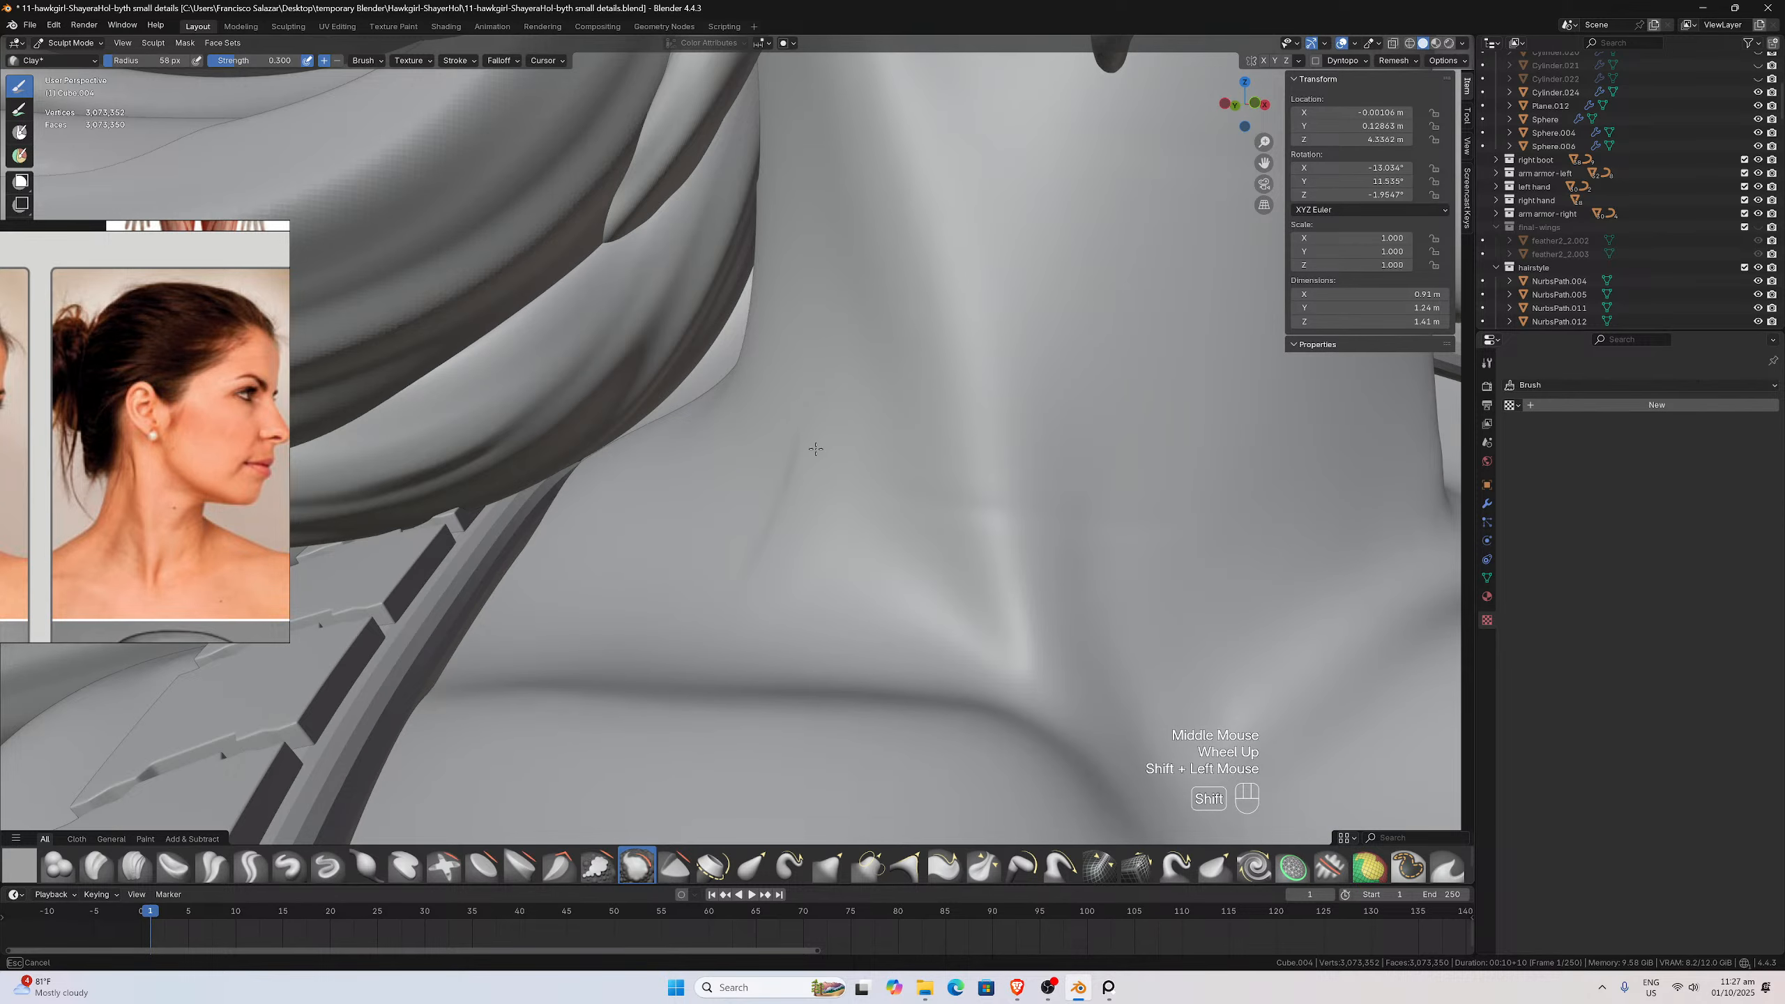
Smooth the jagged mesh along the lips at the right corner of the mouth
scroll(813, 501, "down", 3)
middle_click_drag(813, 500, 913, 317)
scroll(815, 468, "up", 1)
scroll(815, 468, "down", 1)
scroll(946, 277, "up", 4)
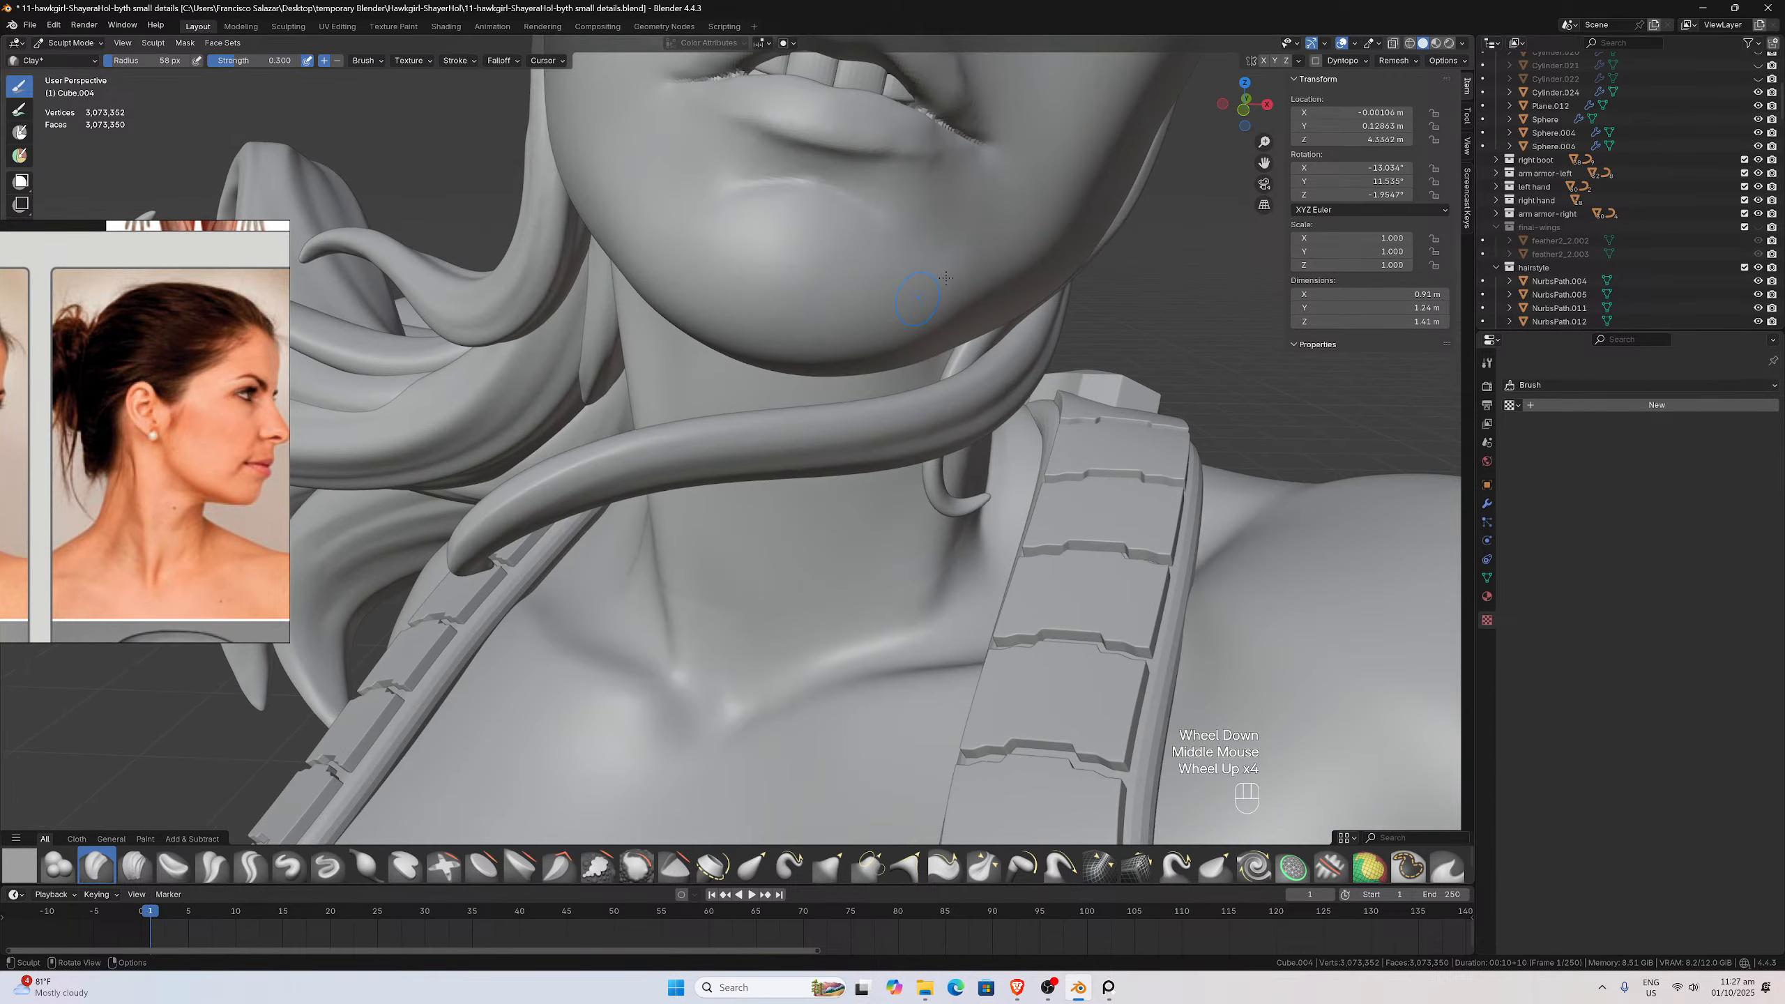
left_click_drag(1264, 163, 1264, 296)
scroll(1073, 309, "up", 2)
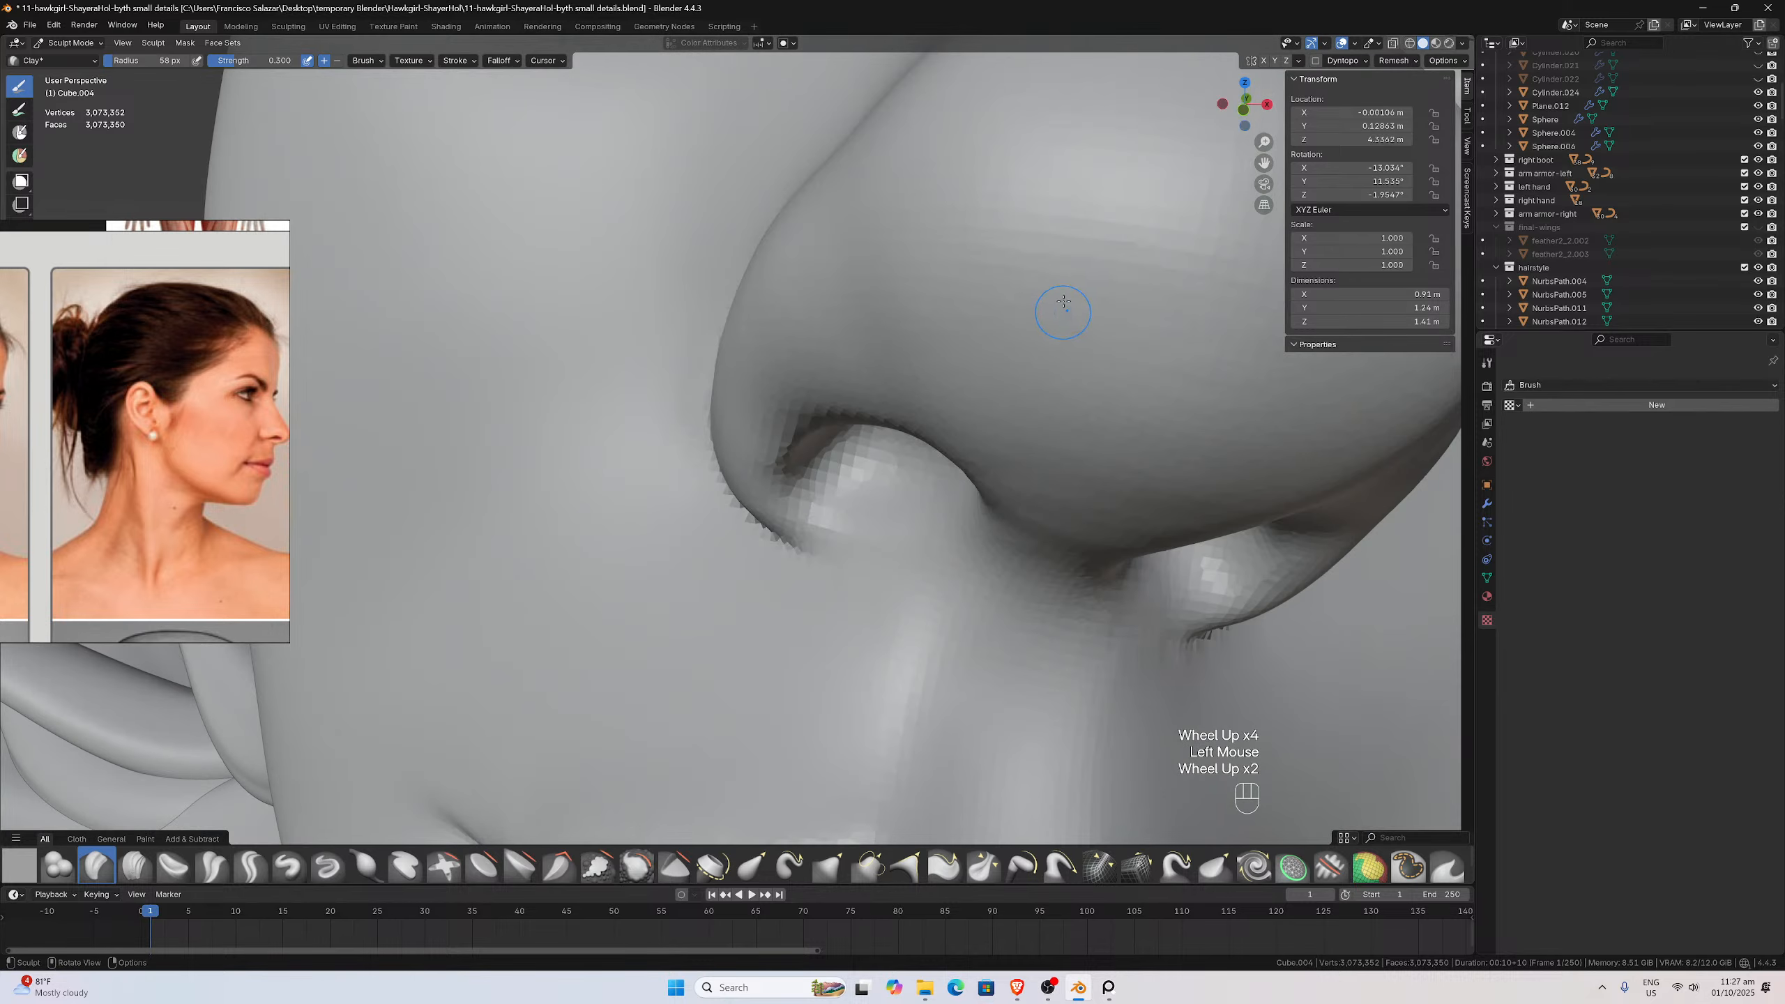
middle_click_drag(1073, 310, 814, 465)
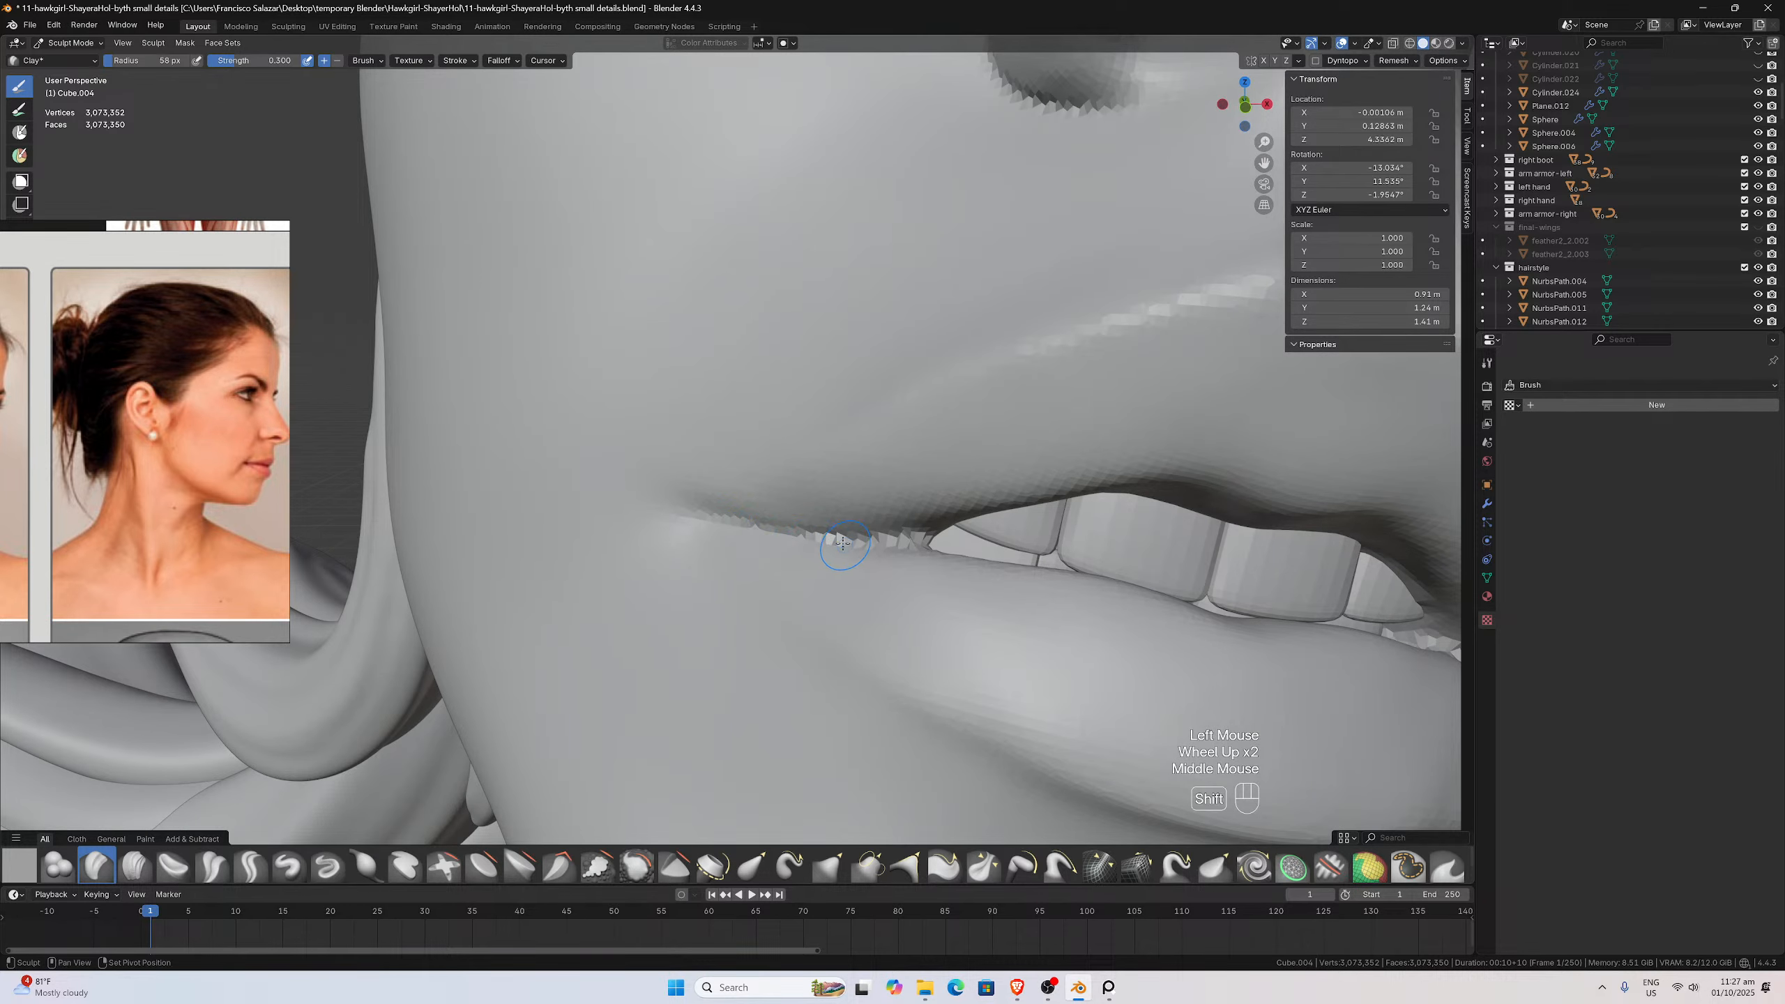
mouse_move(836, 538)
left_mouse_down("shift")
mouse_move(914, 545)
mouse_move(776, 533)
left_mouse_up("shift")
scroll(777, 533, "down", 1)
Smooth the jagged lip line at the left corner of the mouth
mouse_move(776, 533)
middle_mouse_down()
mouse_move(916, 534)
mouse_move(809, 530)
mouse_move(718, 451)
mouse_move(617, 442)
middle_mouse_up()
scroll(797, 506, "up", 2)
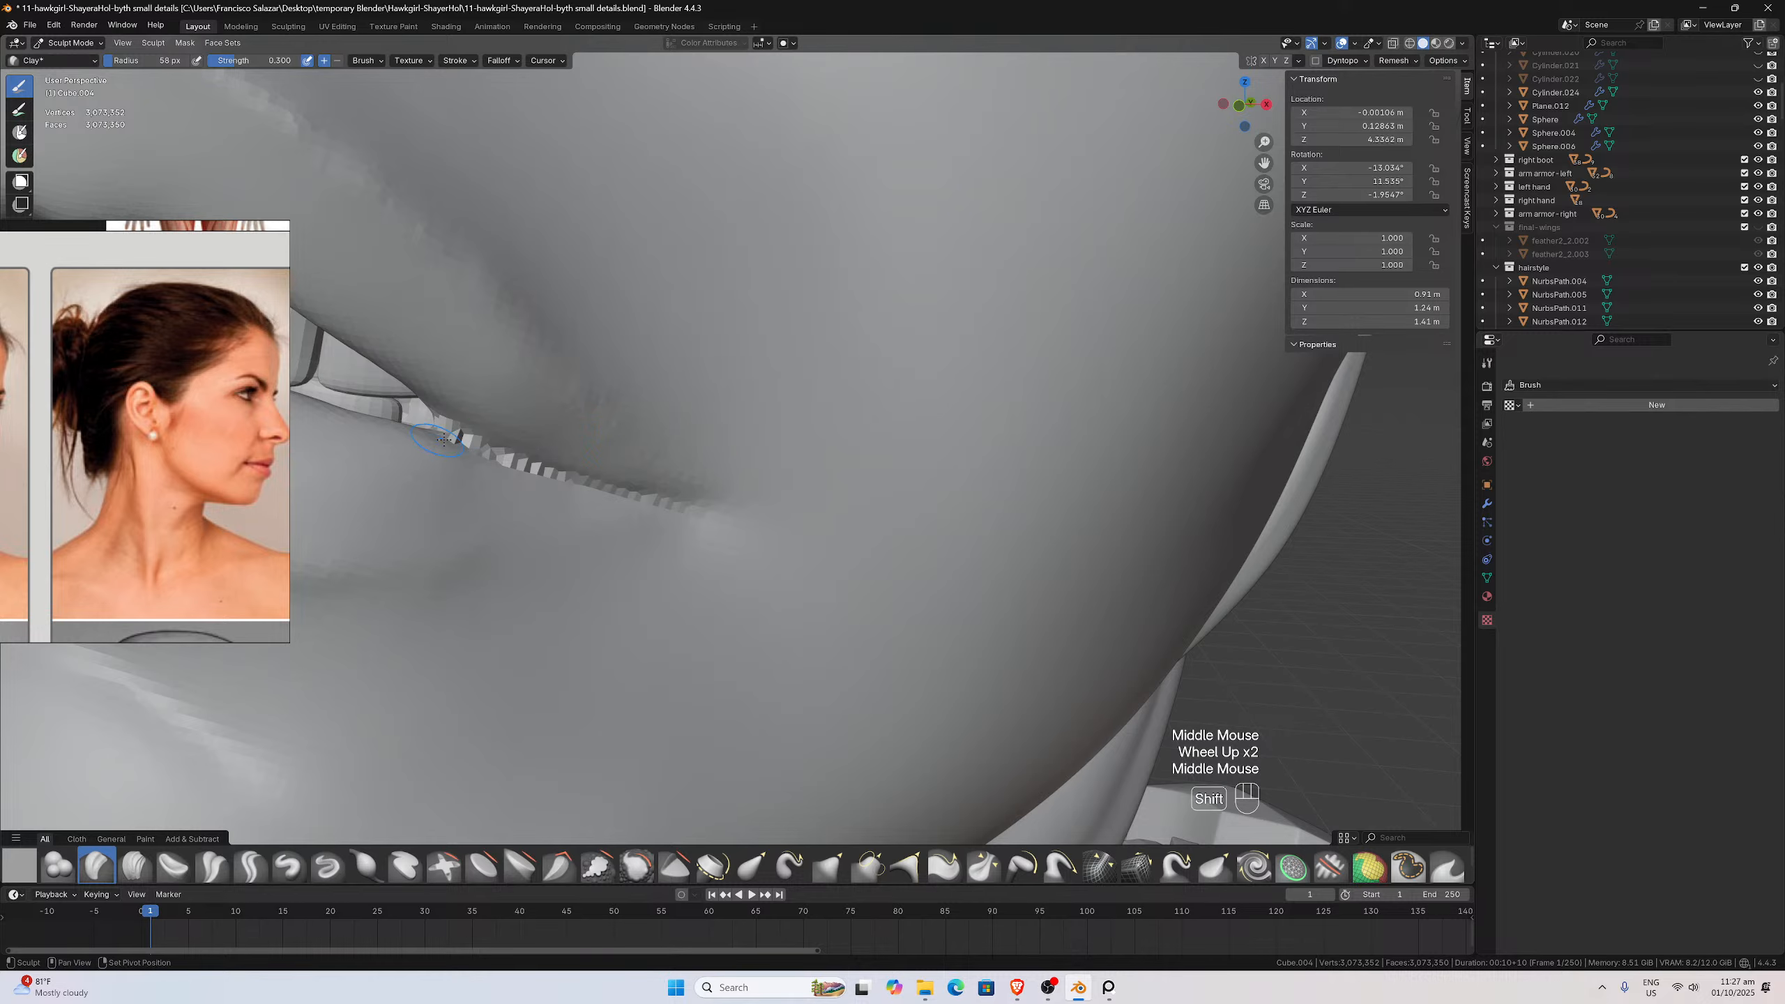
left_click_drag(436, 425, 561, 478, "shift")
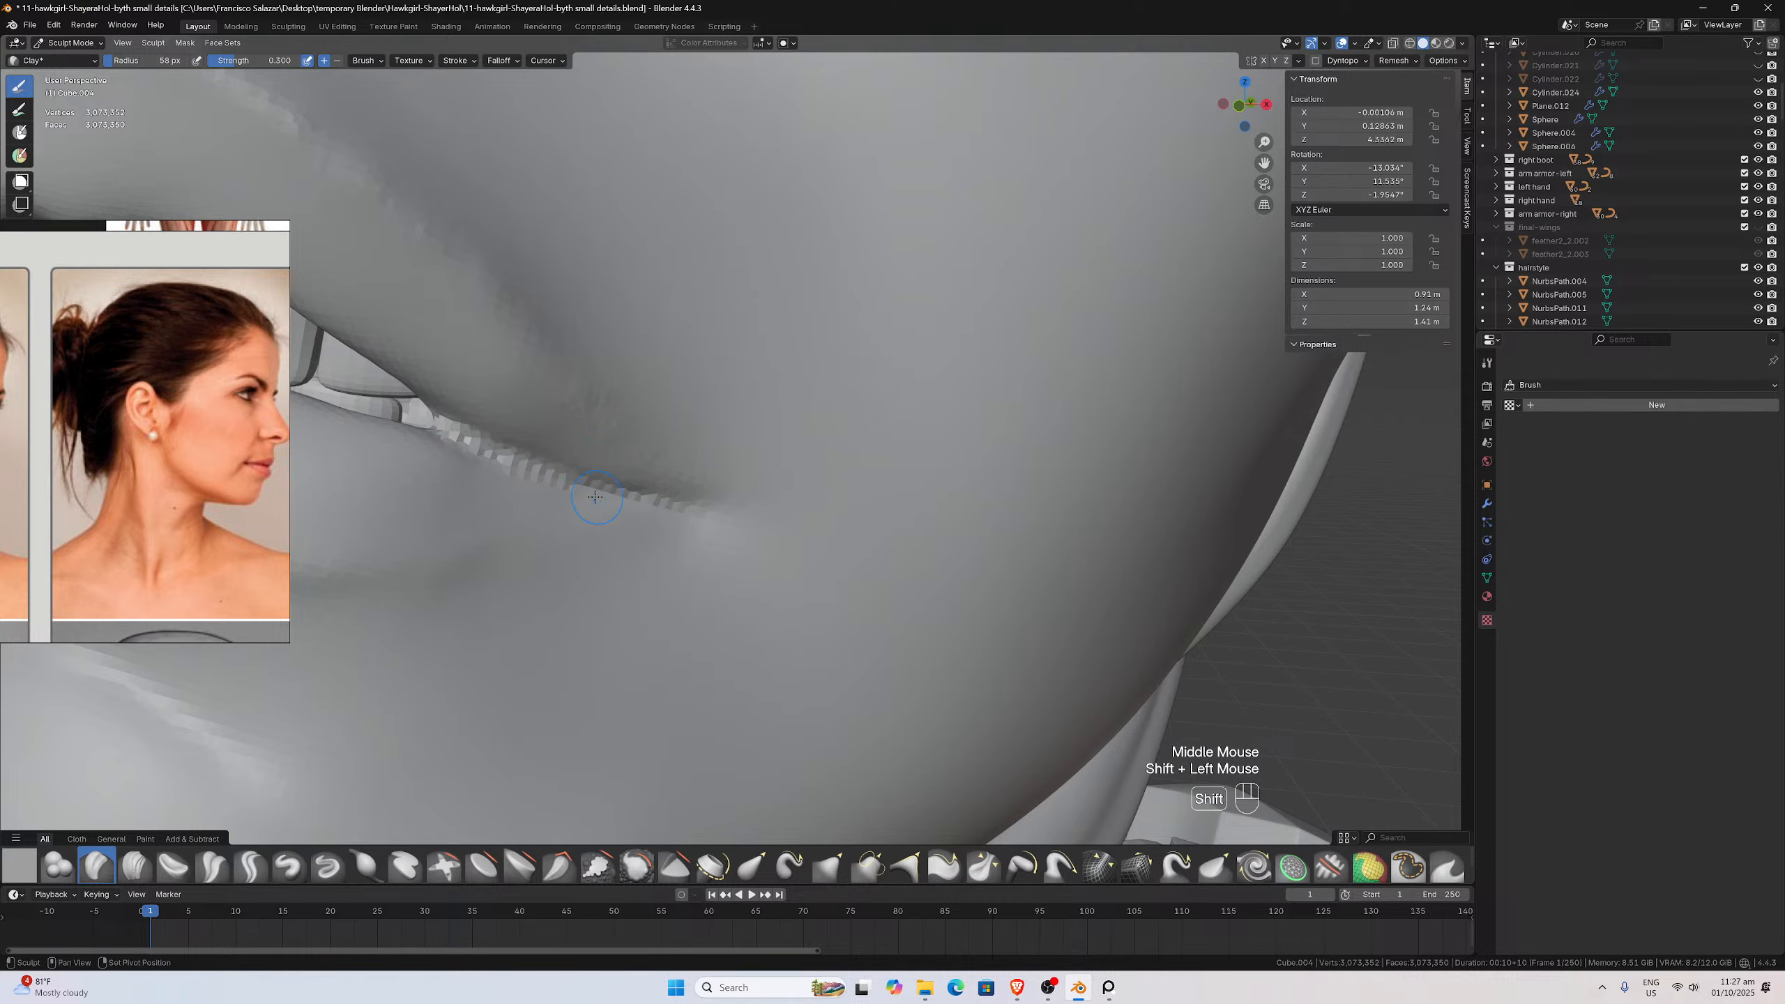
Switch to the Crease Polish brush and set its strength to 0.25 and its radius to 75 px
left_click(138, 870)
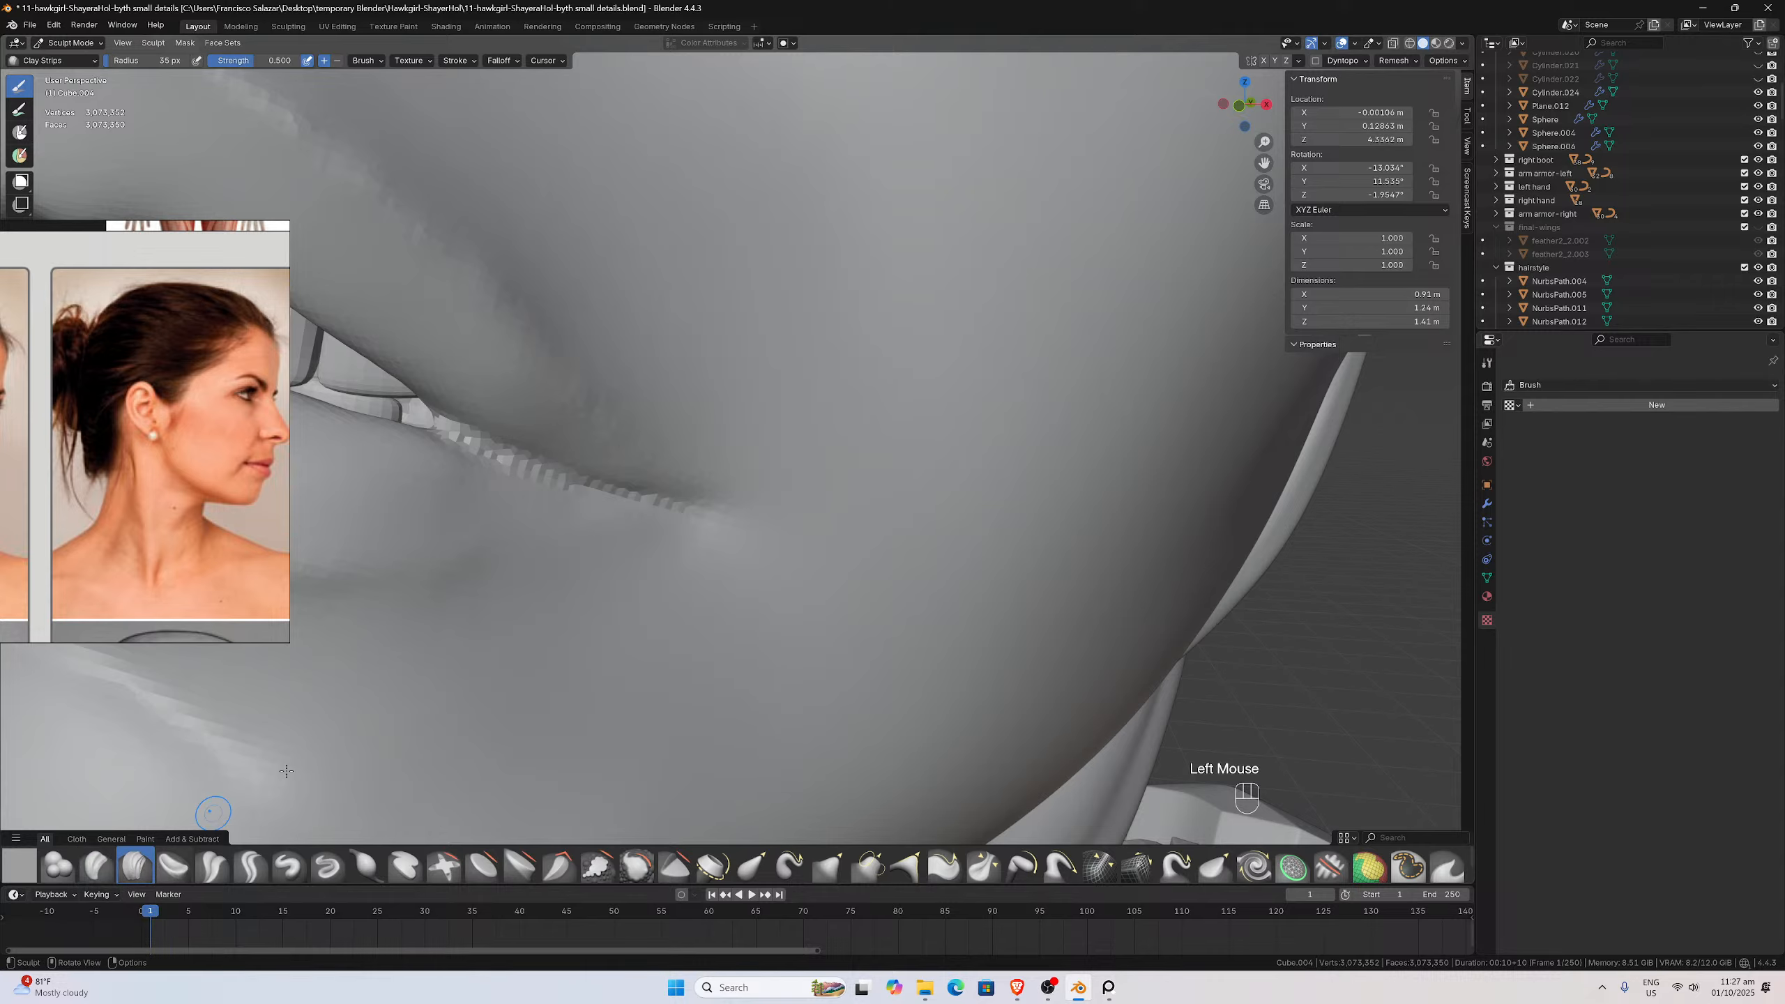
left_click(212, 866)
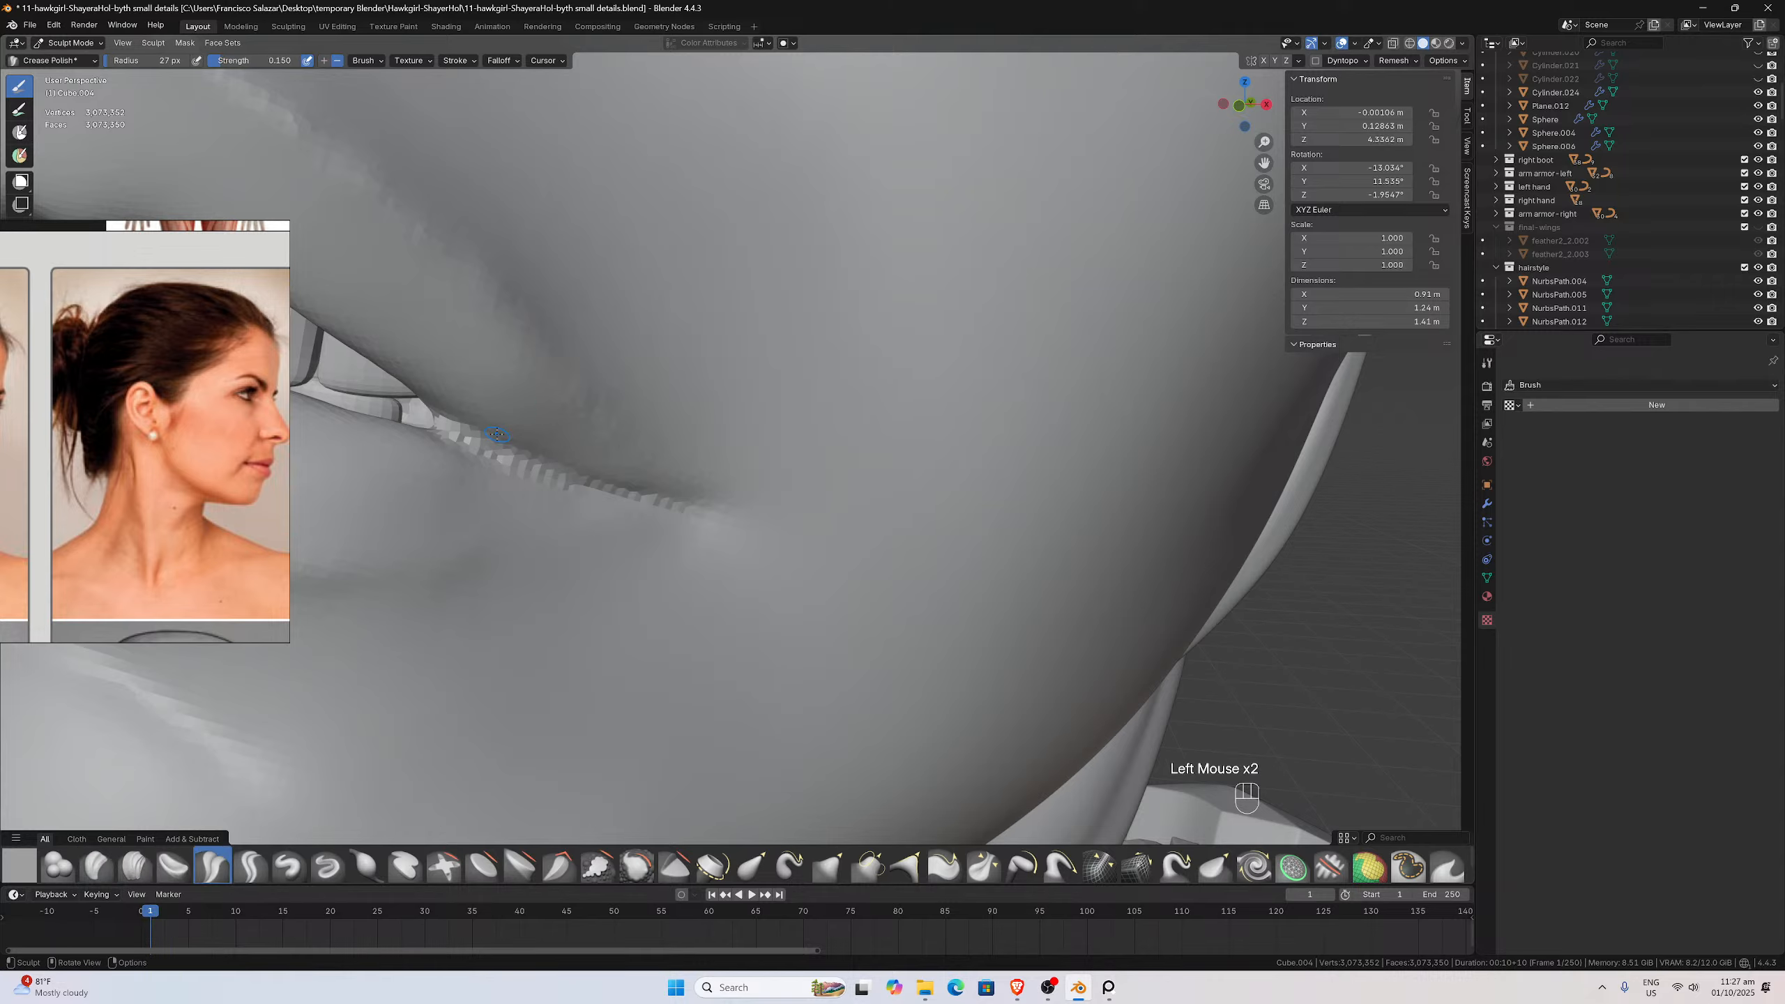
key("g")
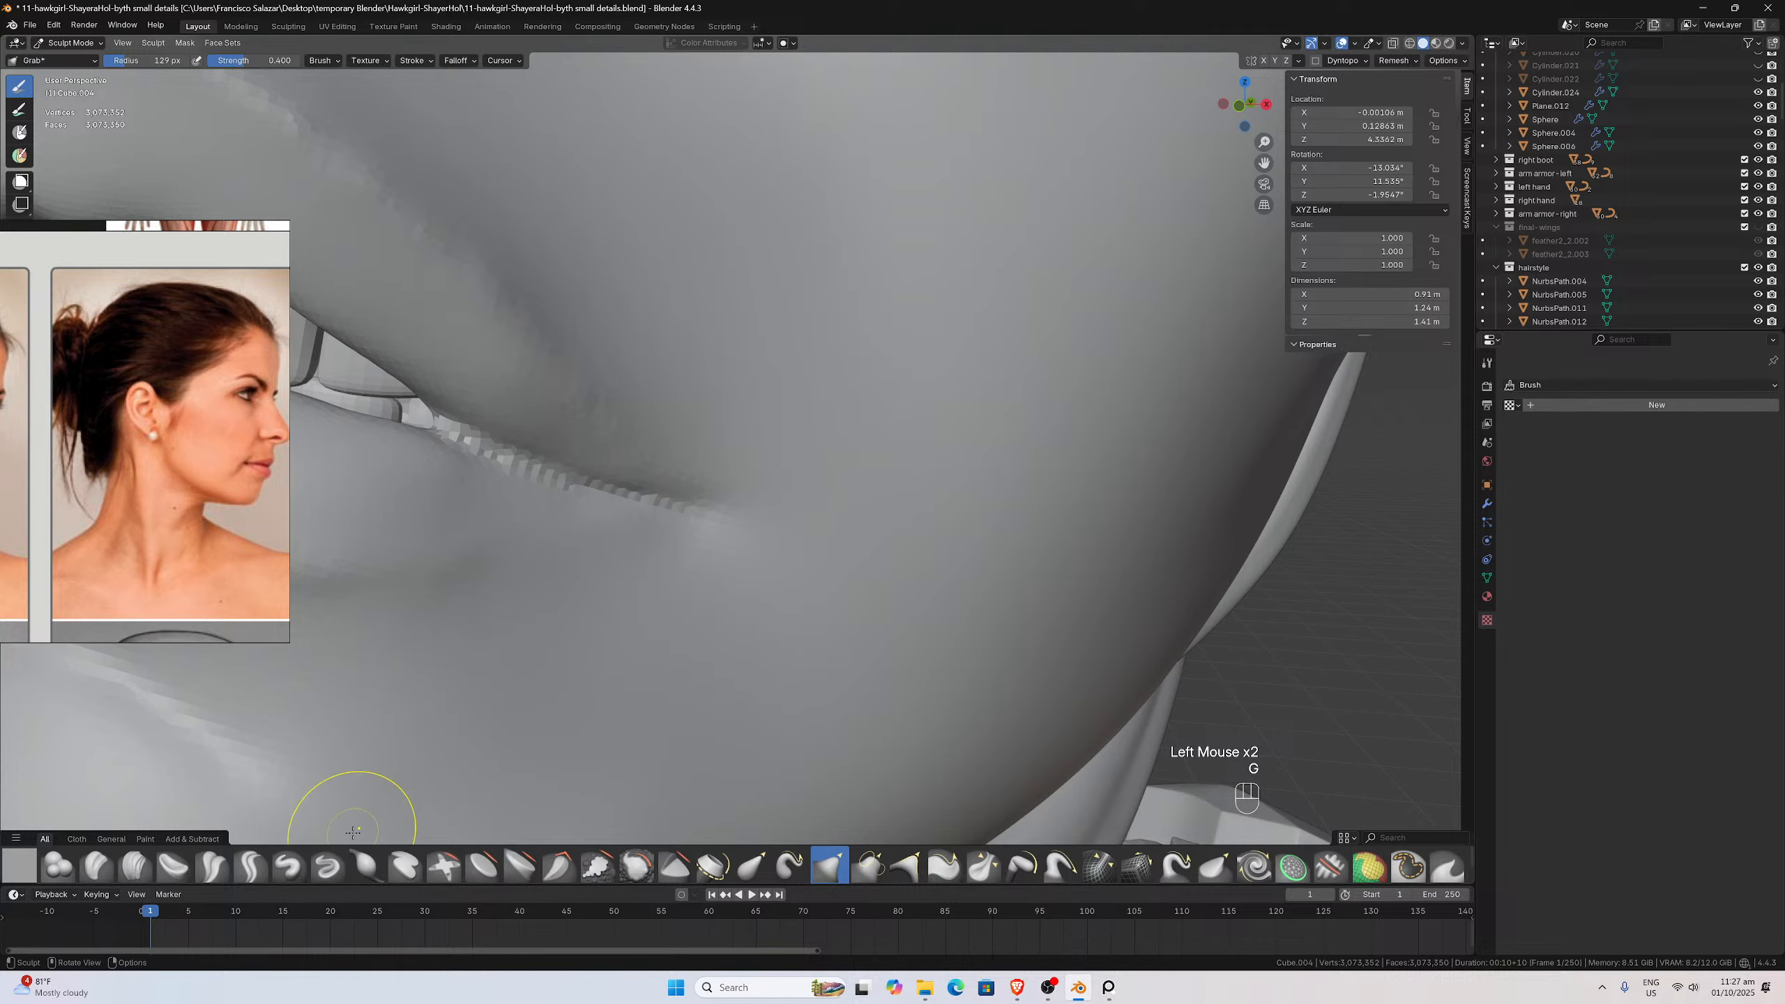
left_click(211, 867)
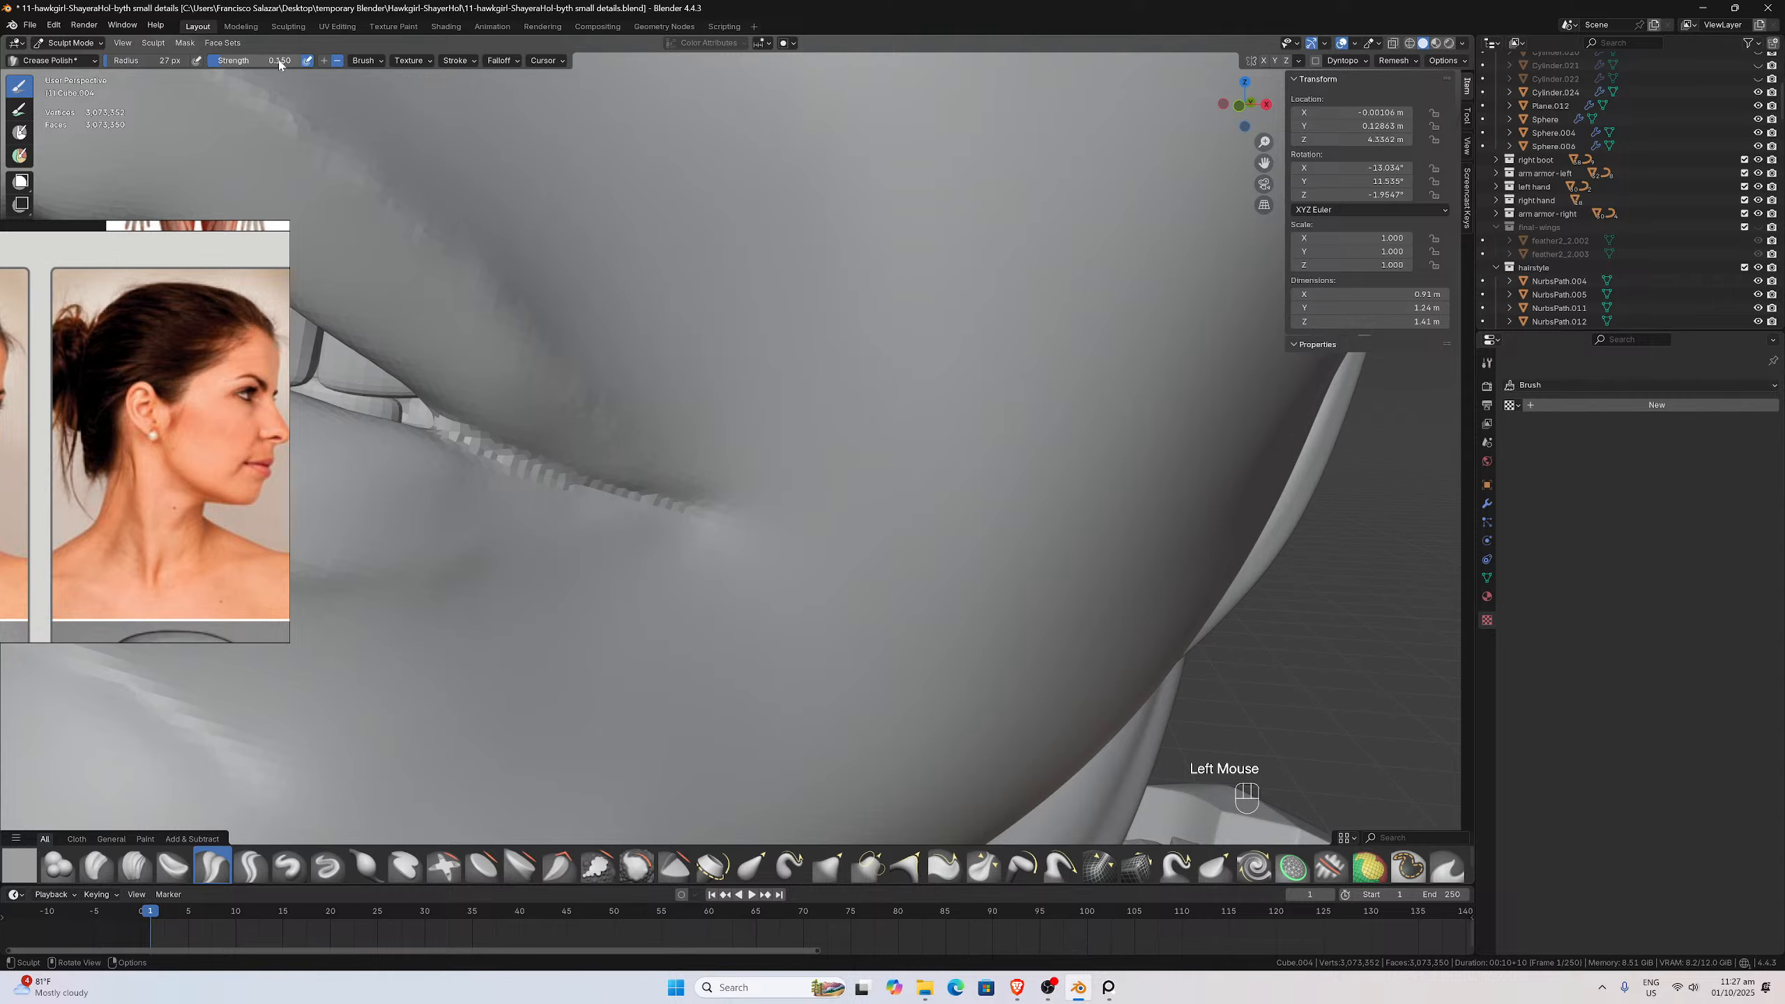
double_click(300, 62)
key("BackSpace")
key("BackSpace")
type("25")
key("Return")
left_click(476, 450)
key("f")
left_click(453, 431)
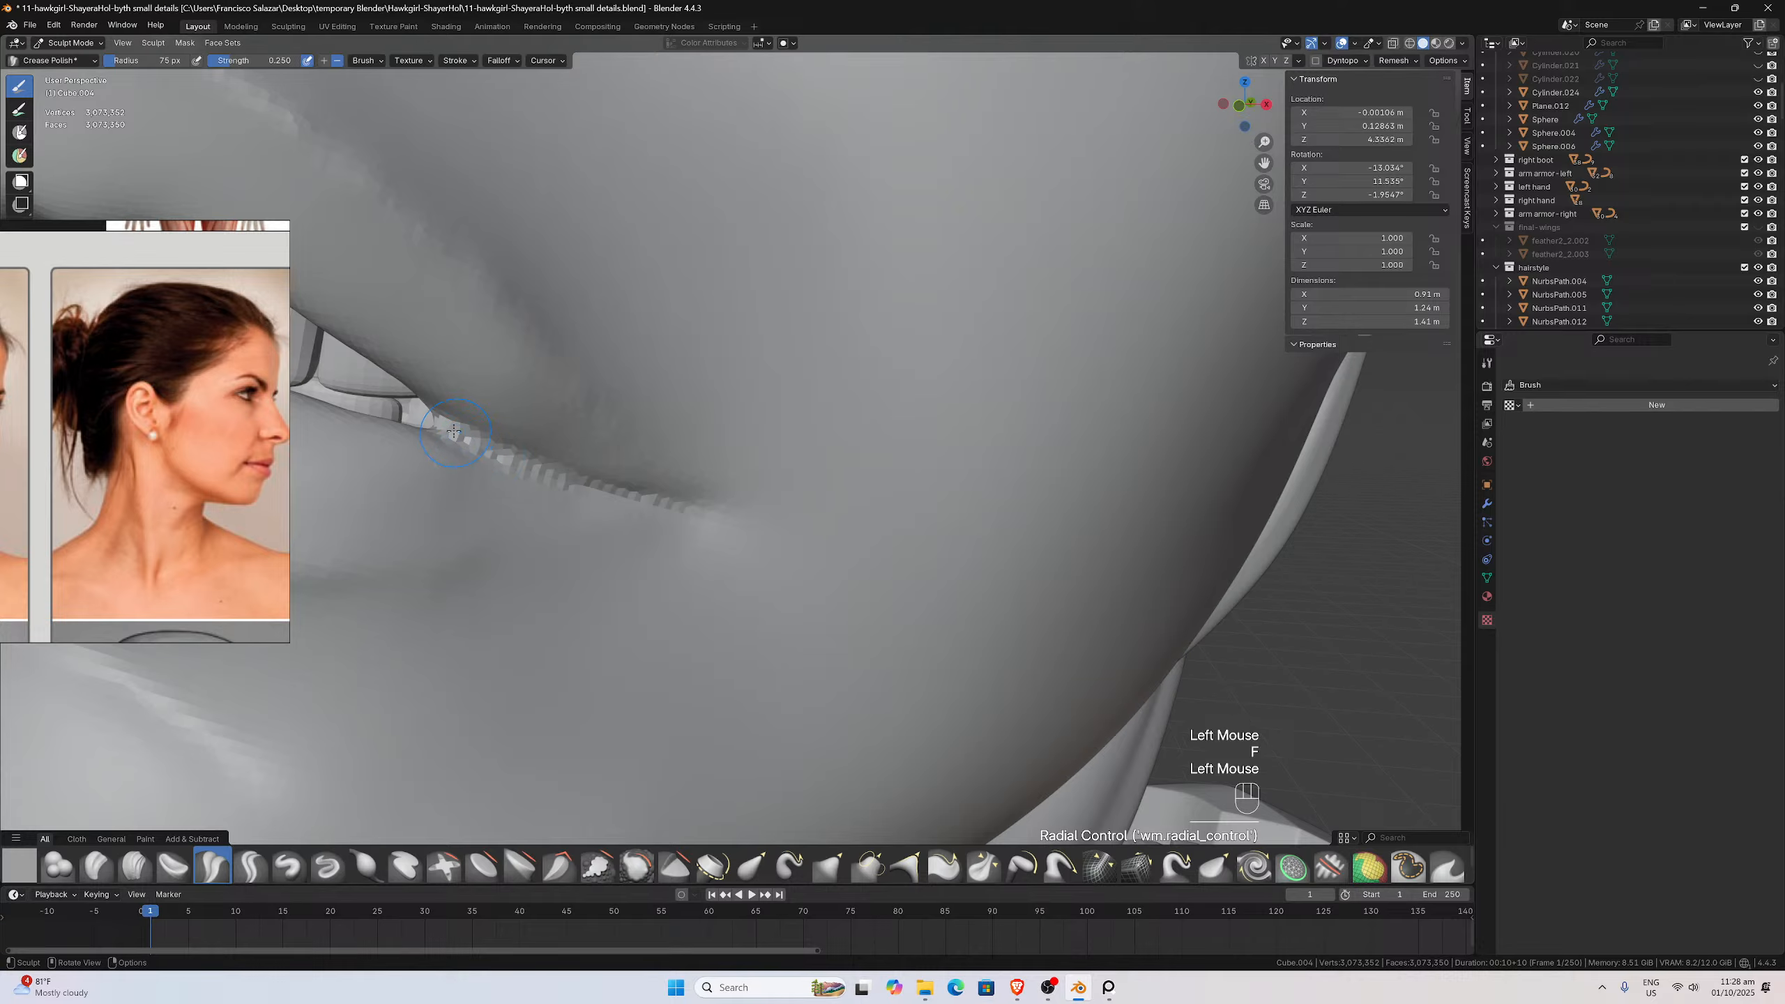
Polish the jagged lip crease at the character's left mouth corner with repeated Crease Polish strokes
left_click_drag(454, 432, 470, 440)
left_click_drag(646, 512, 730, 523)
left_click_drag(460, 439, 547, 476)
left_click_drag(670, 505, 676, 507)
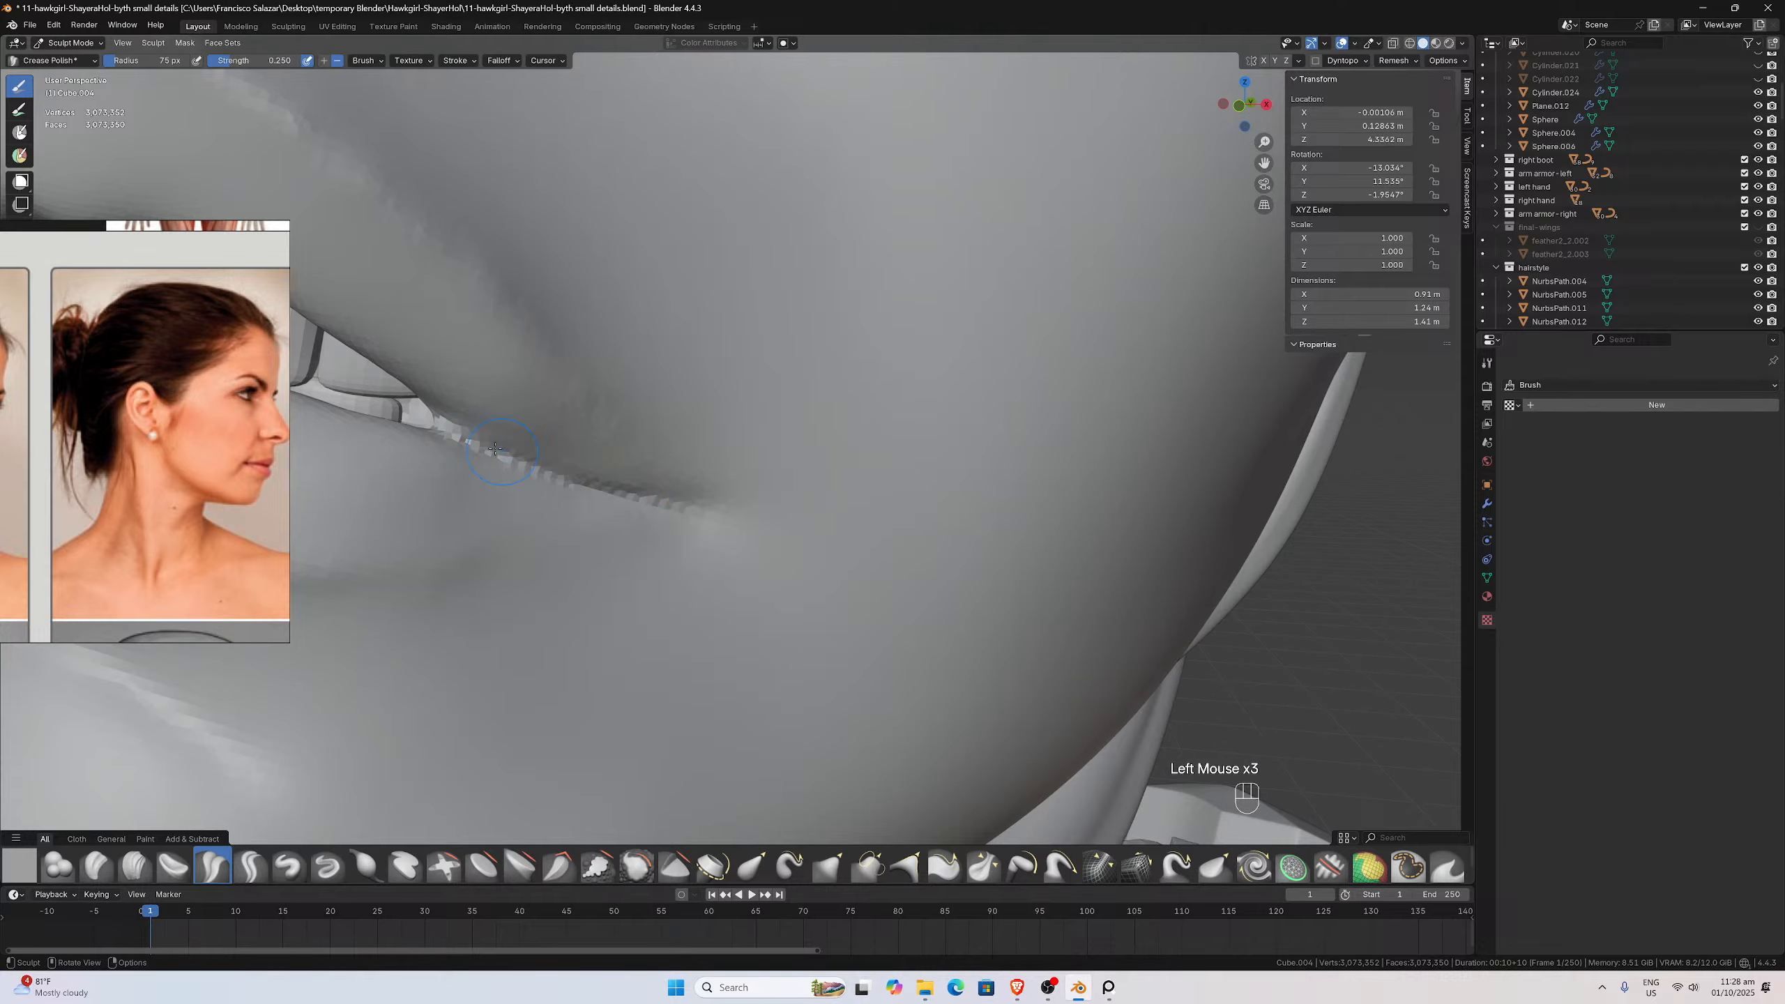
left_click_drag(469, 442, 485, 449)
left_click_drag(635, 502, 685, 513)
Polish the jagged lip crease at the character's right mouth corner and check the result on the whole face
scroll(685, 513, "down", 2)
middle_click_drag(685, 512, 815, 486)
scroll(818, 479, "up", 1)
middle_click_drag(984, 468, 923, 473)
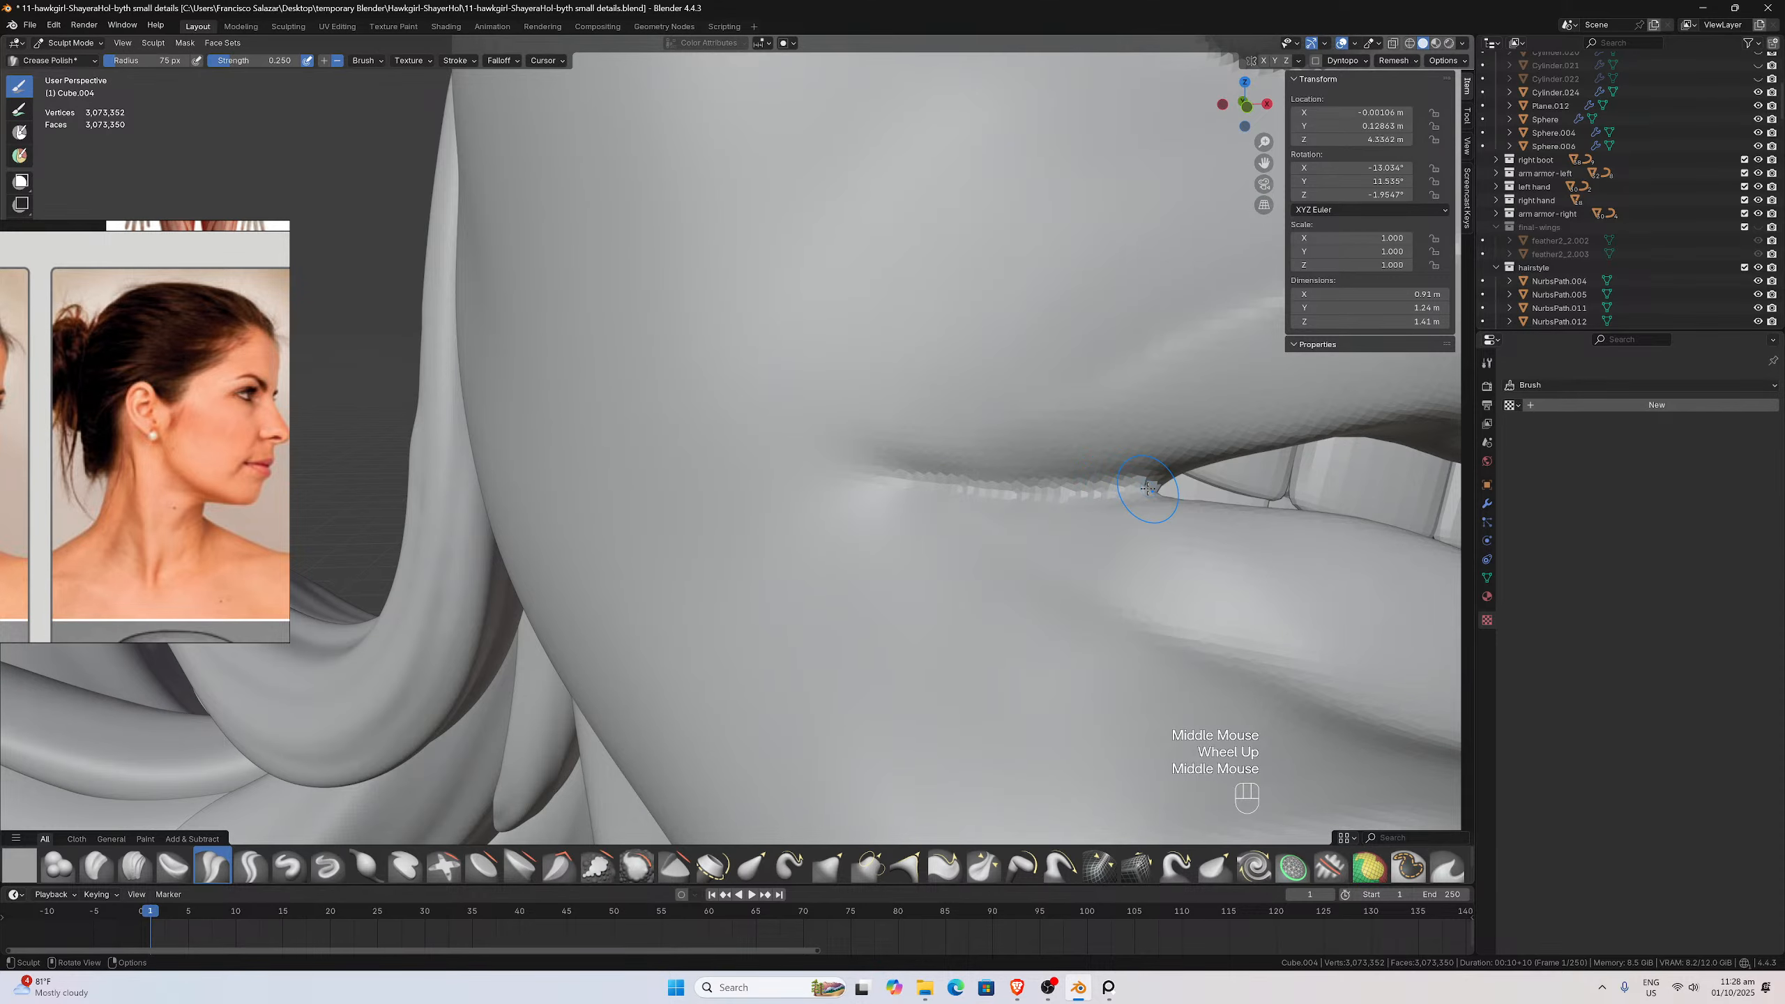
left_click_drag(1151, 493, 977, 492)
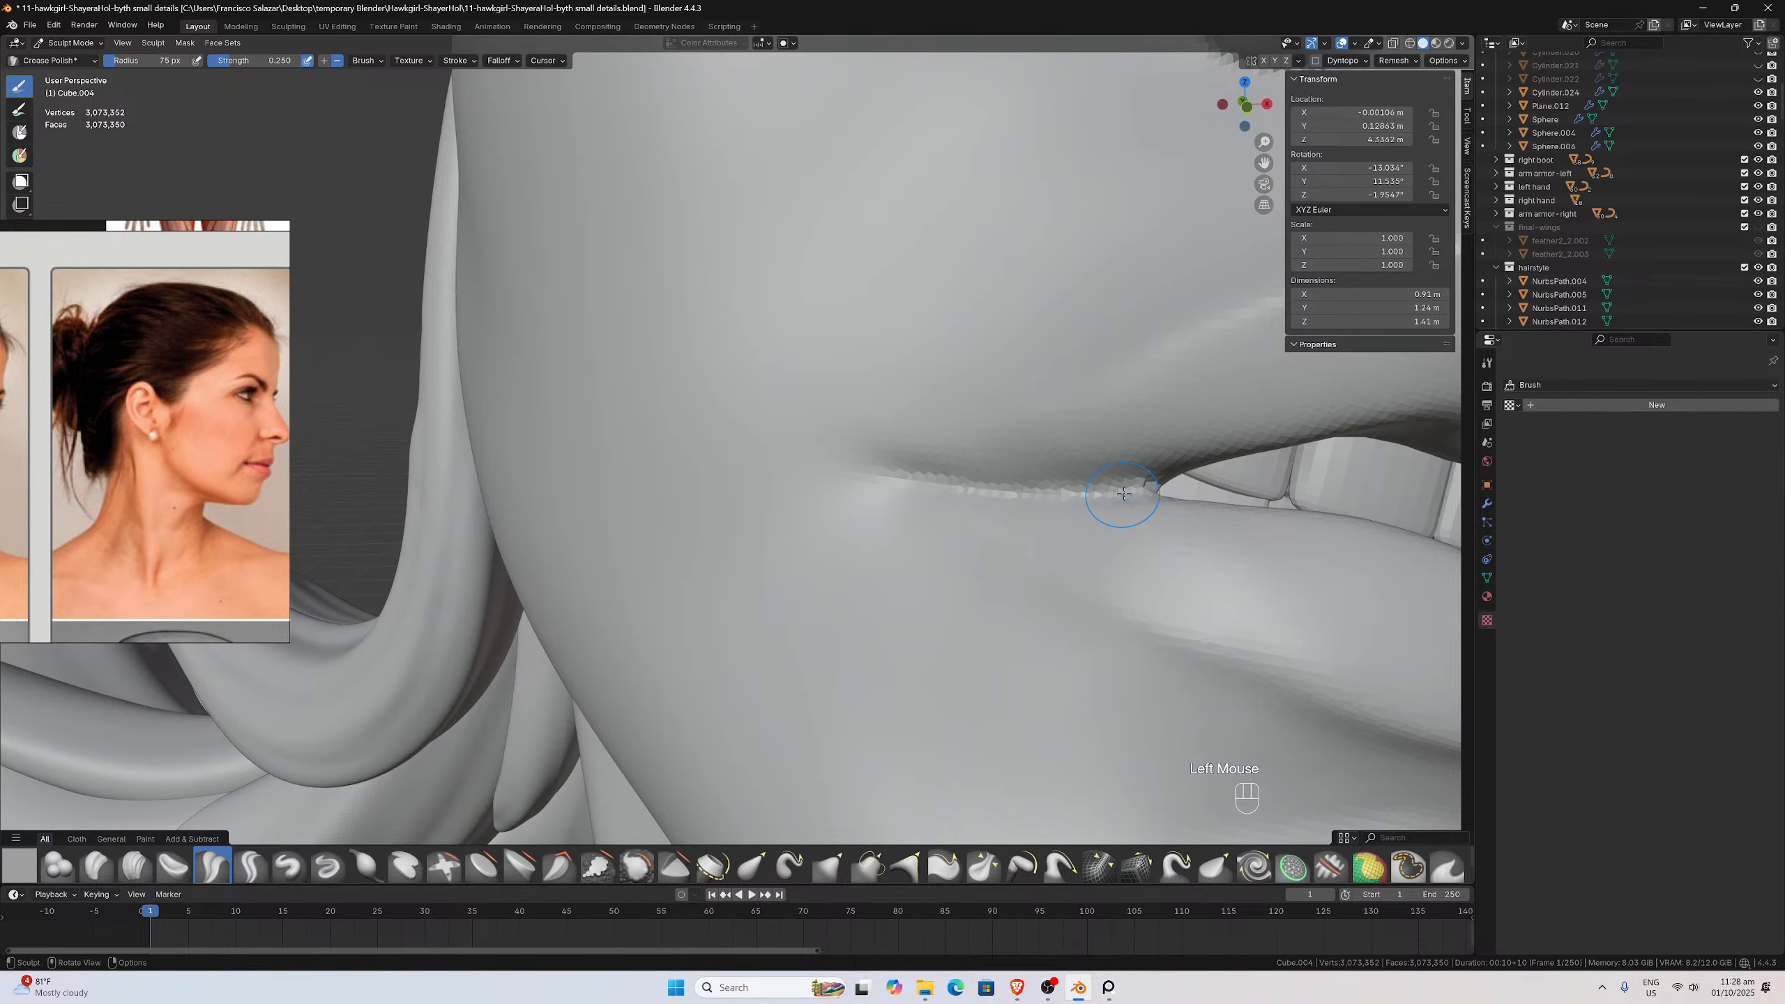
left_click_drag(1144, 491, 1138, 490)
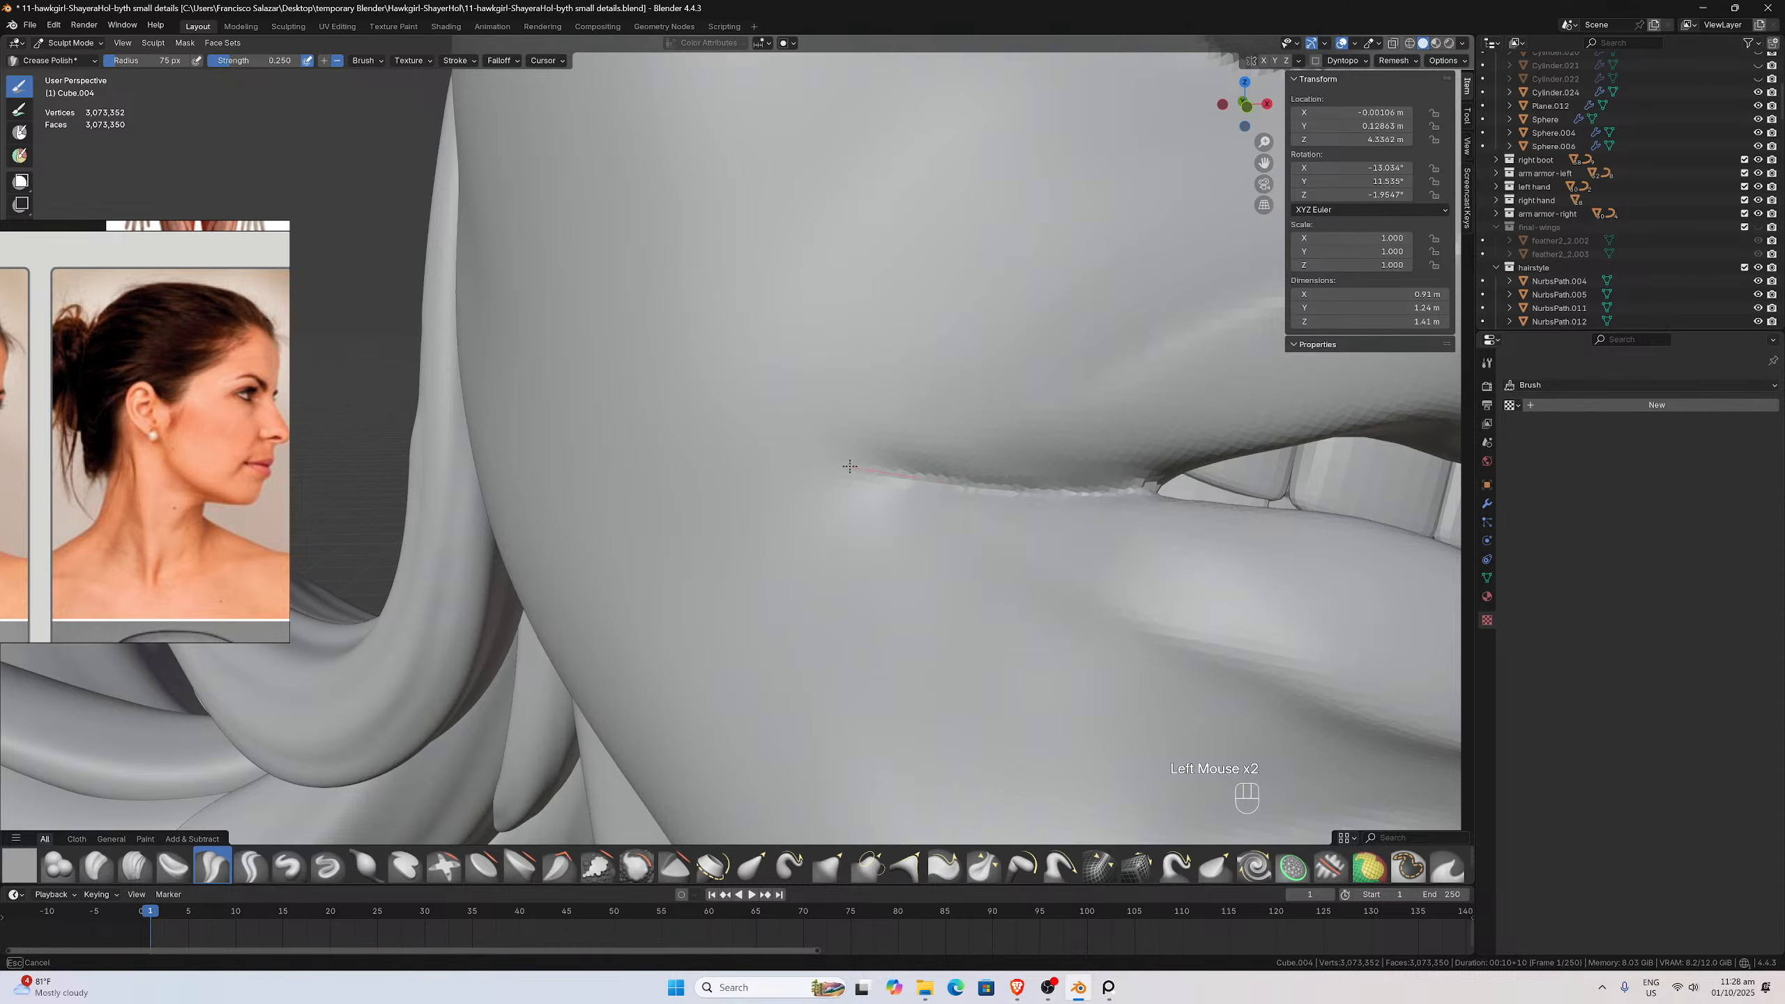
left_click_drag(1152, 487, 1004, 490)
left_click_drag(876, 476, 844, 471)
scroll(844, 470, "down", 2)
mouse_move(846, 473)
middle_mouse_down()
mouse_move(884, 485)
mouse_move(689, 467)
middle_mouse_up()
scroll(883, 485, "up", 1)
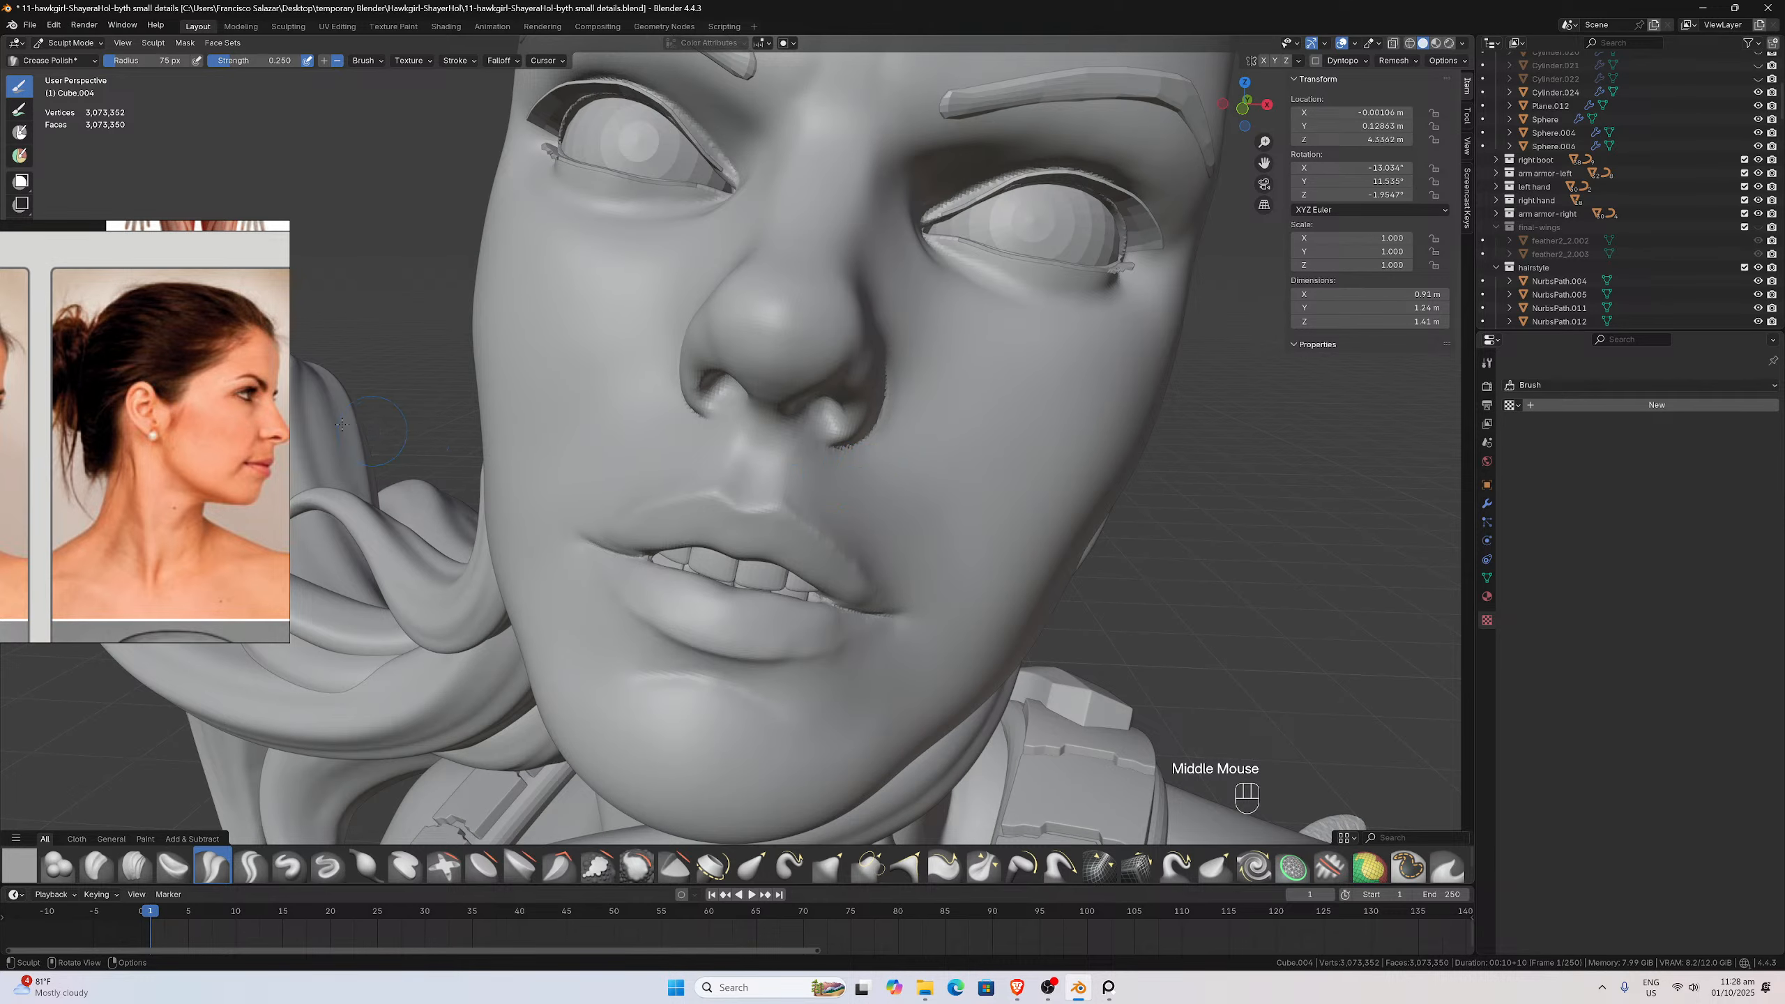
Find the front-view portrait of the woman's face on the reference board and place it beside the sculpted face
right_click_drag(260, 402, 897, 424)
scroll(558, 462, "down", 12)
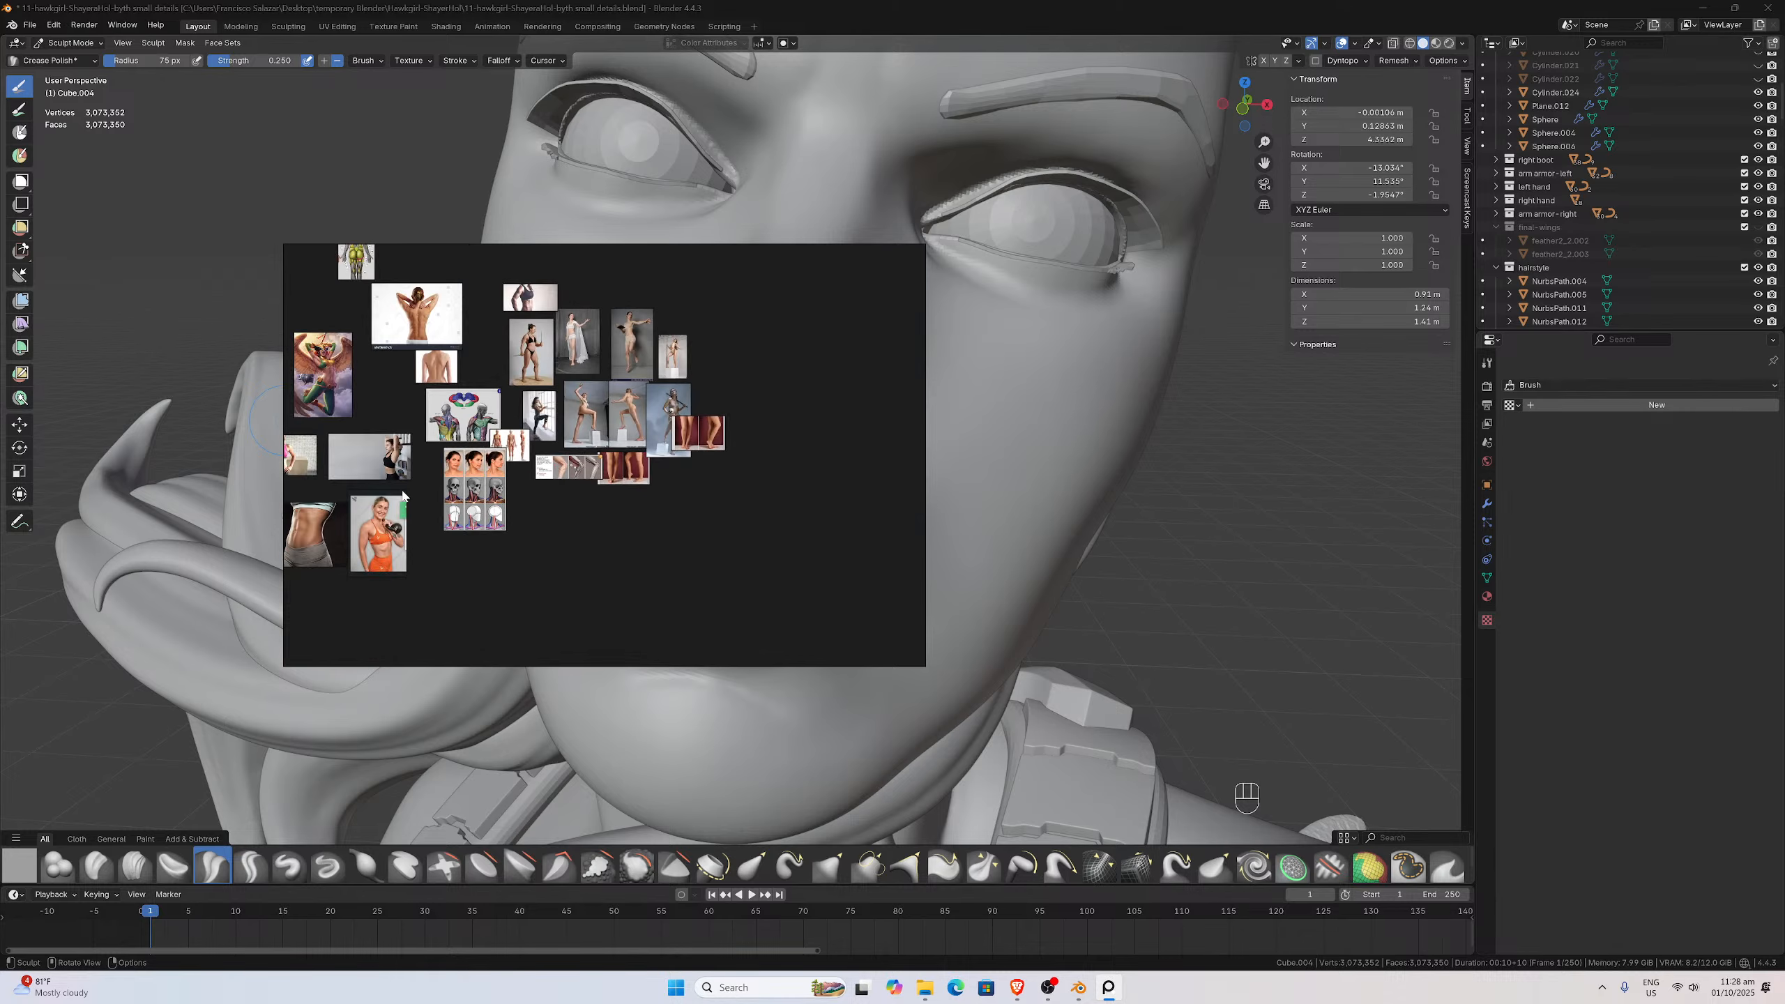
scroll(403, 491, "down", 4)
middle_click_drag(403, 490, 731, 478)
scroll(572, 485, "up", 9)
middle_click_drag(604, 458, 560, 511)
scroll(557, 500, "down", 5)
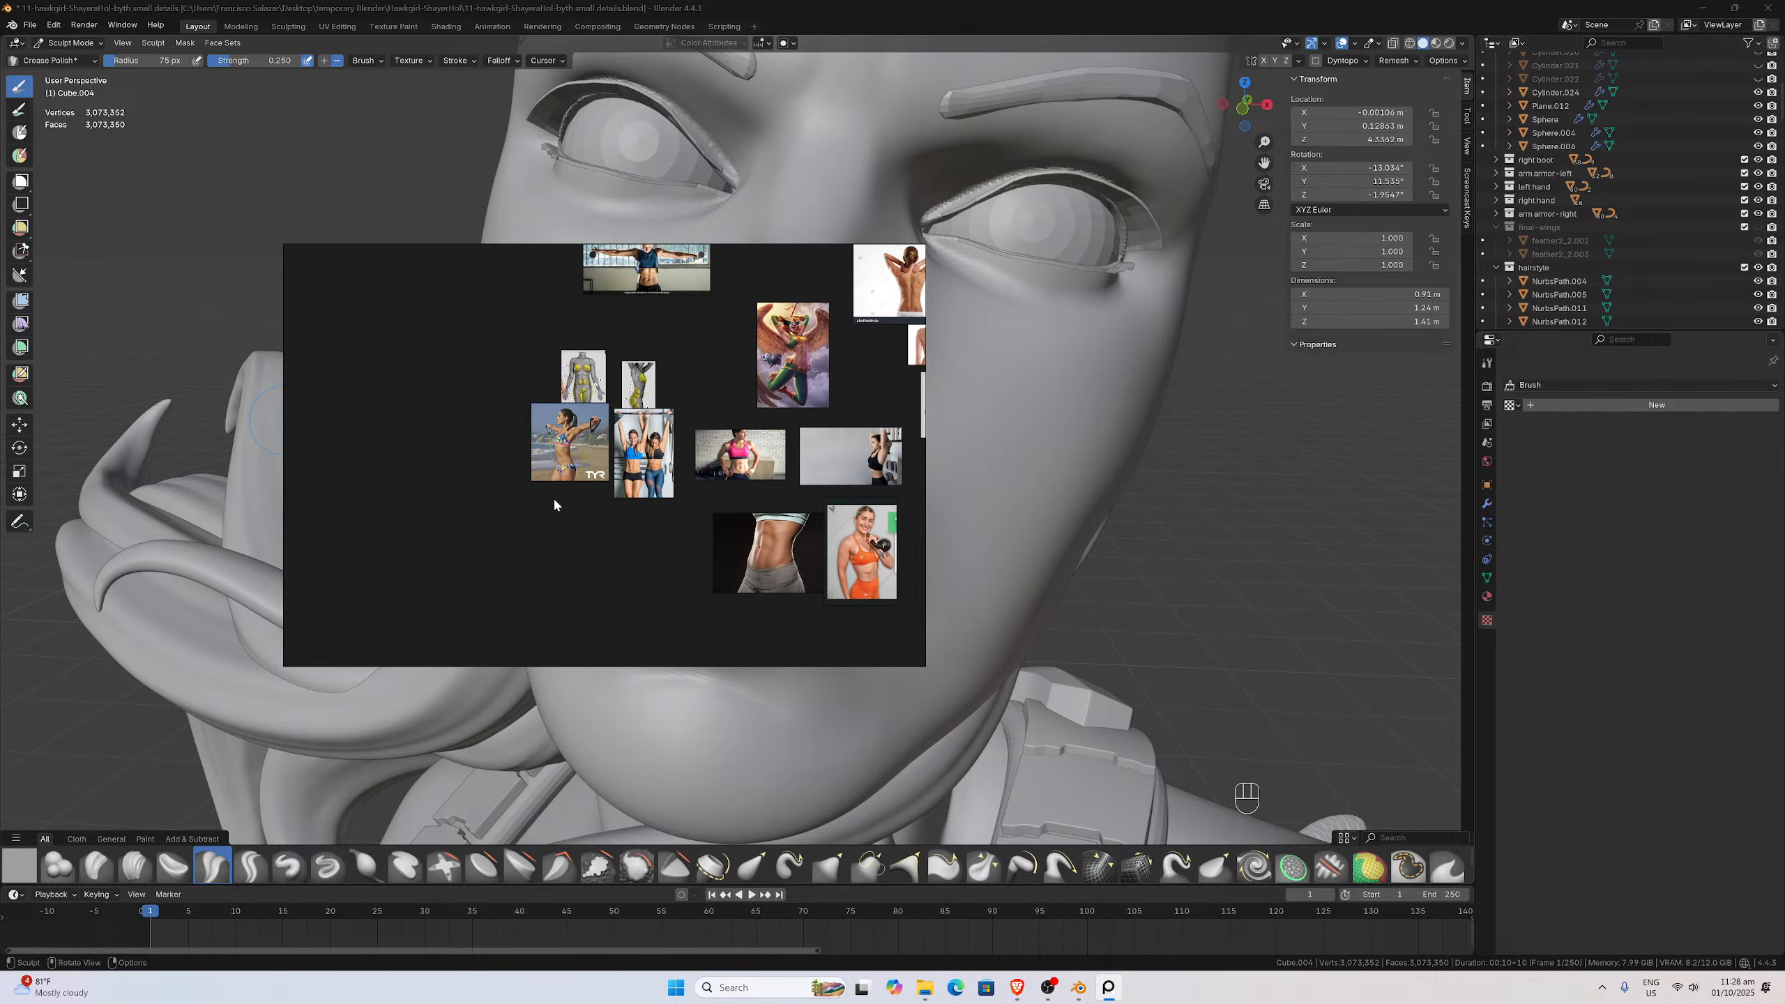
scroll(554, 504, "down", 5)
scroll(586, 464, "up", 10)
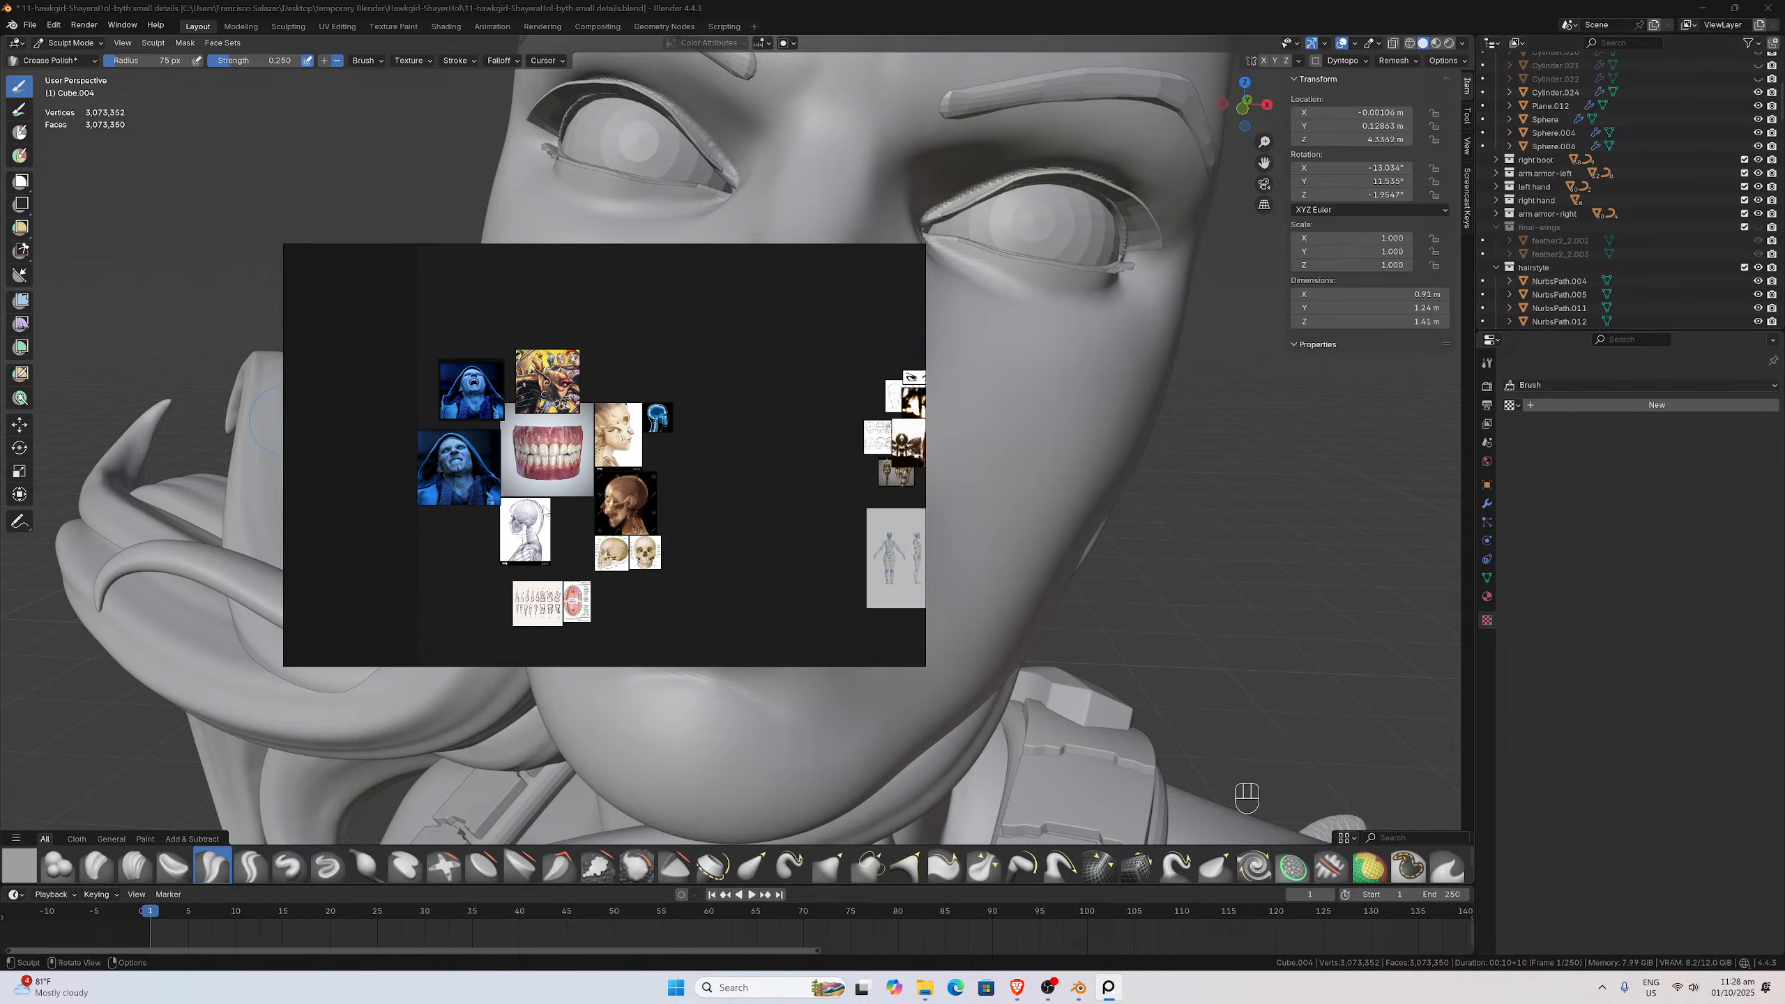
scroll(547, 512, "up", 1)
scroll(551, 510, "down", 5)
middle_click_drag(678, 480, 376, 500)
scroll(678, 480, "up", 7)
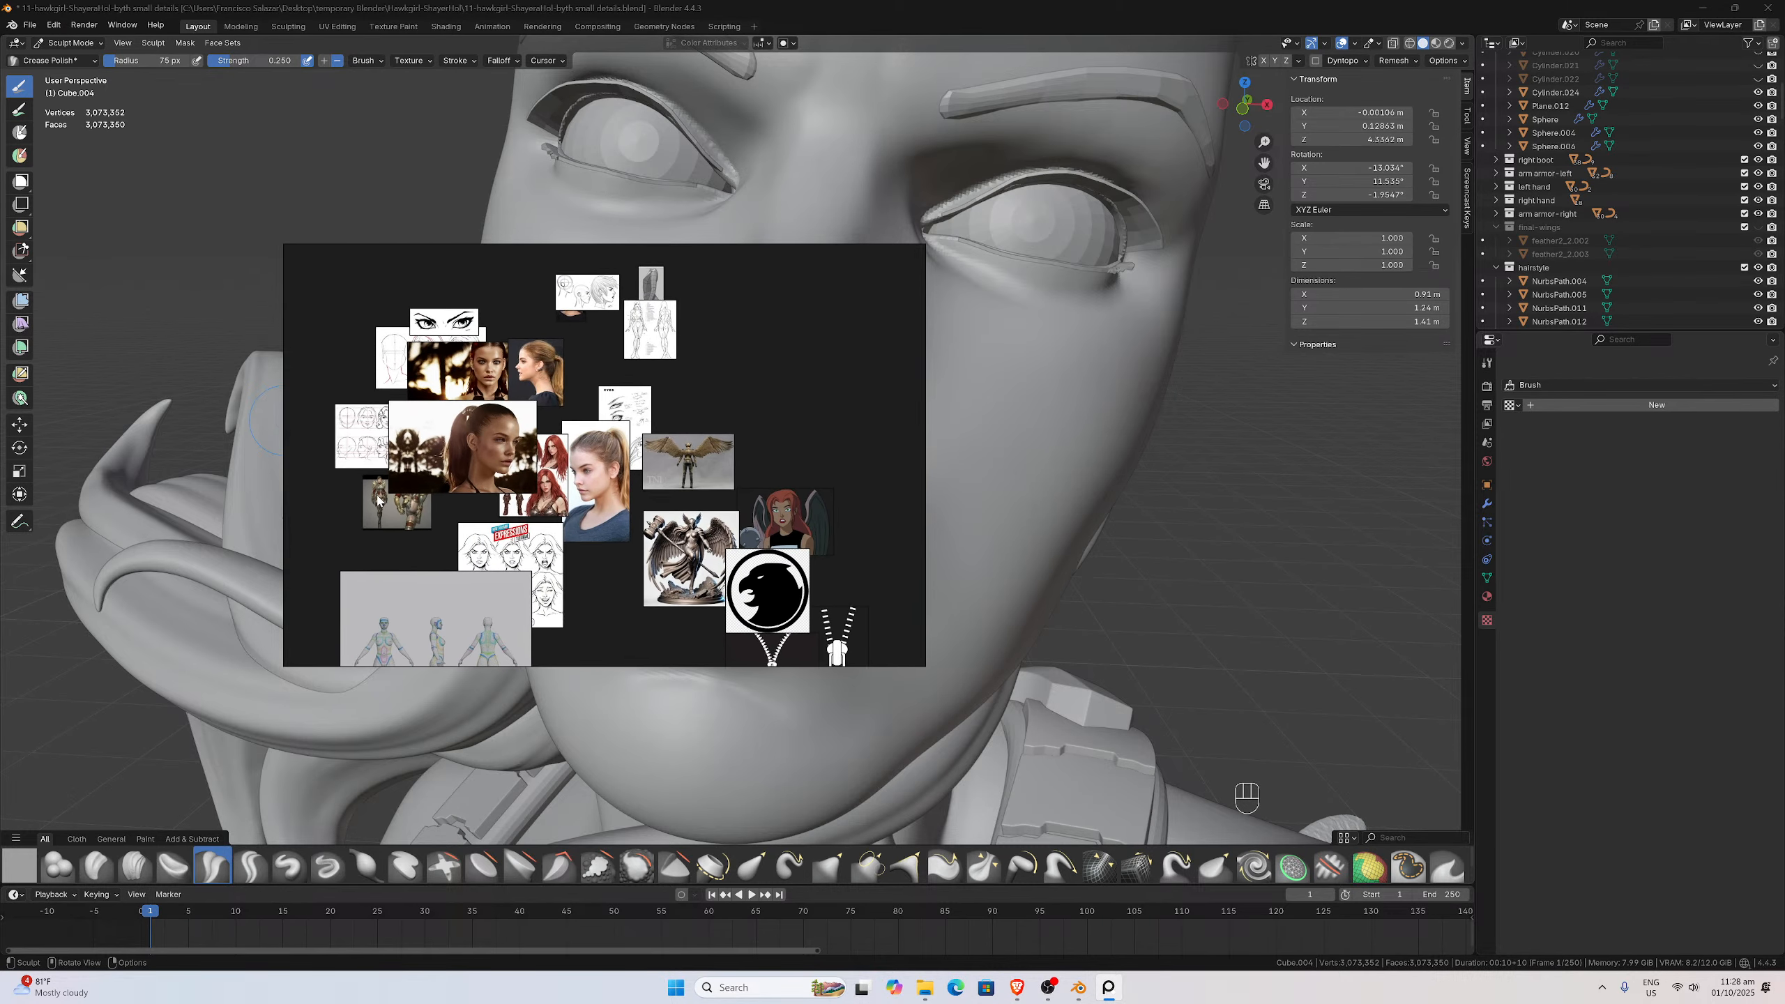
scroll(378, 500, "up", 8)
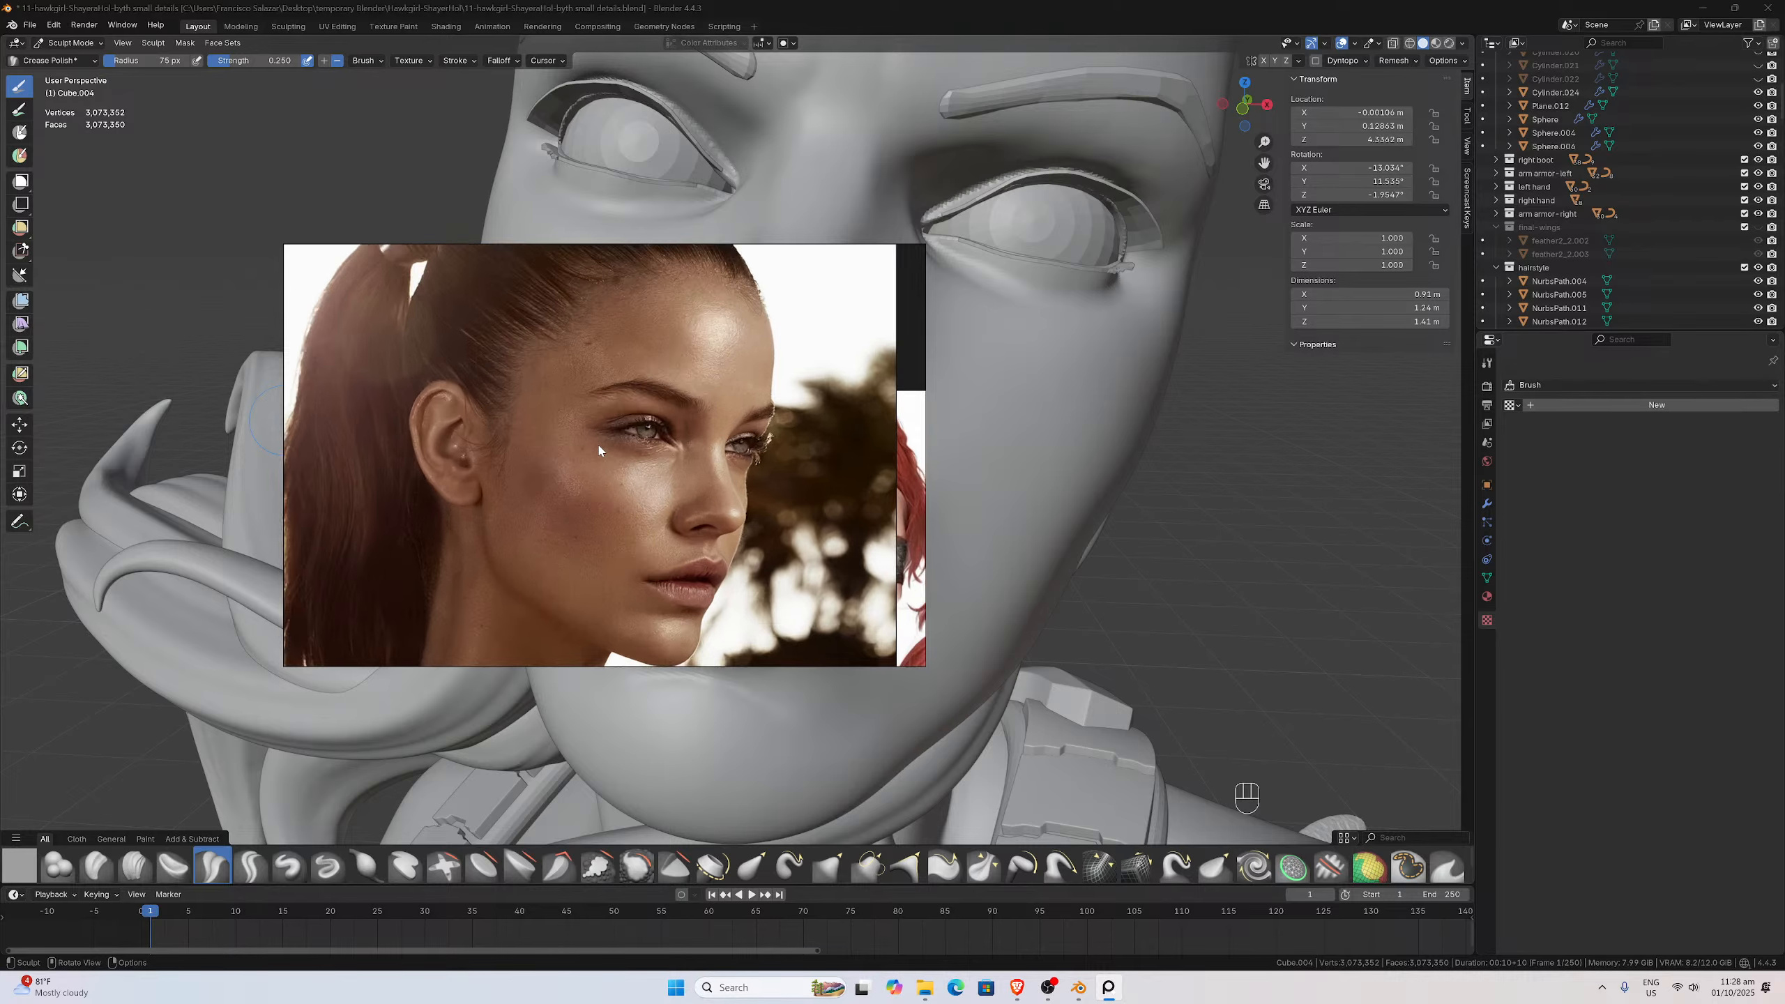
scroll(639, 455, "down", 6)
scroll(640, 471, "up", 8)
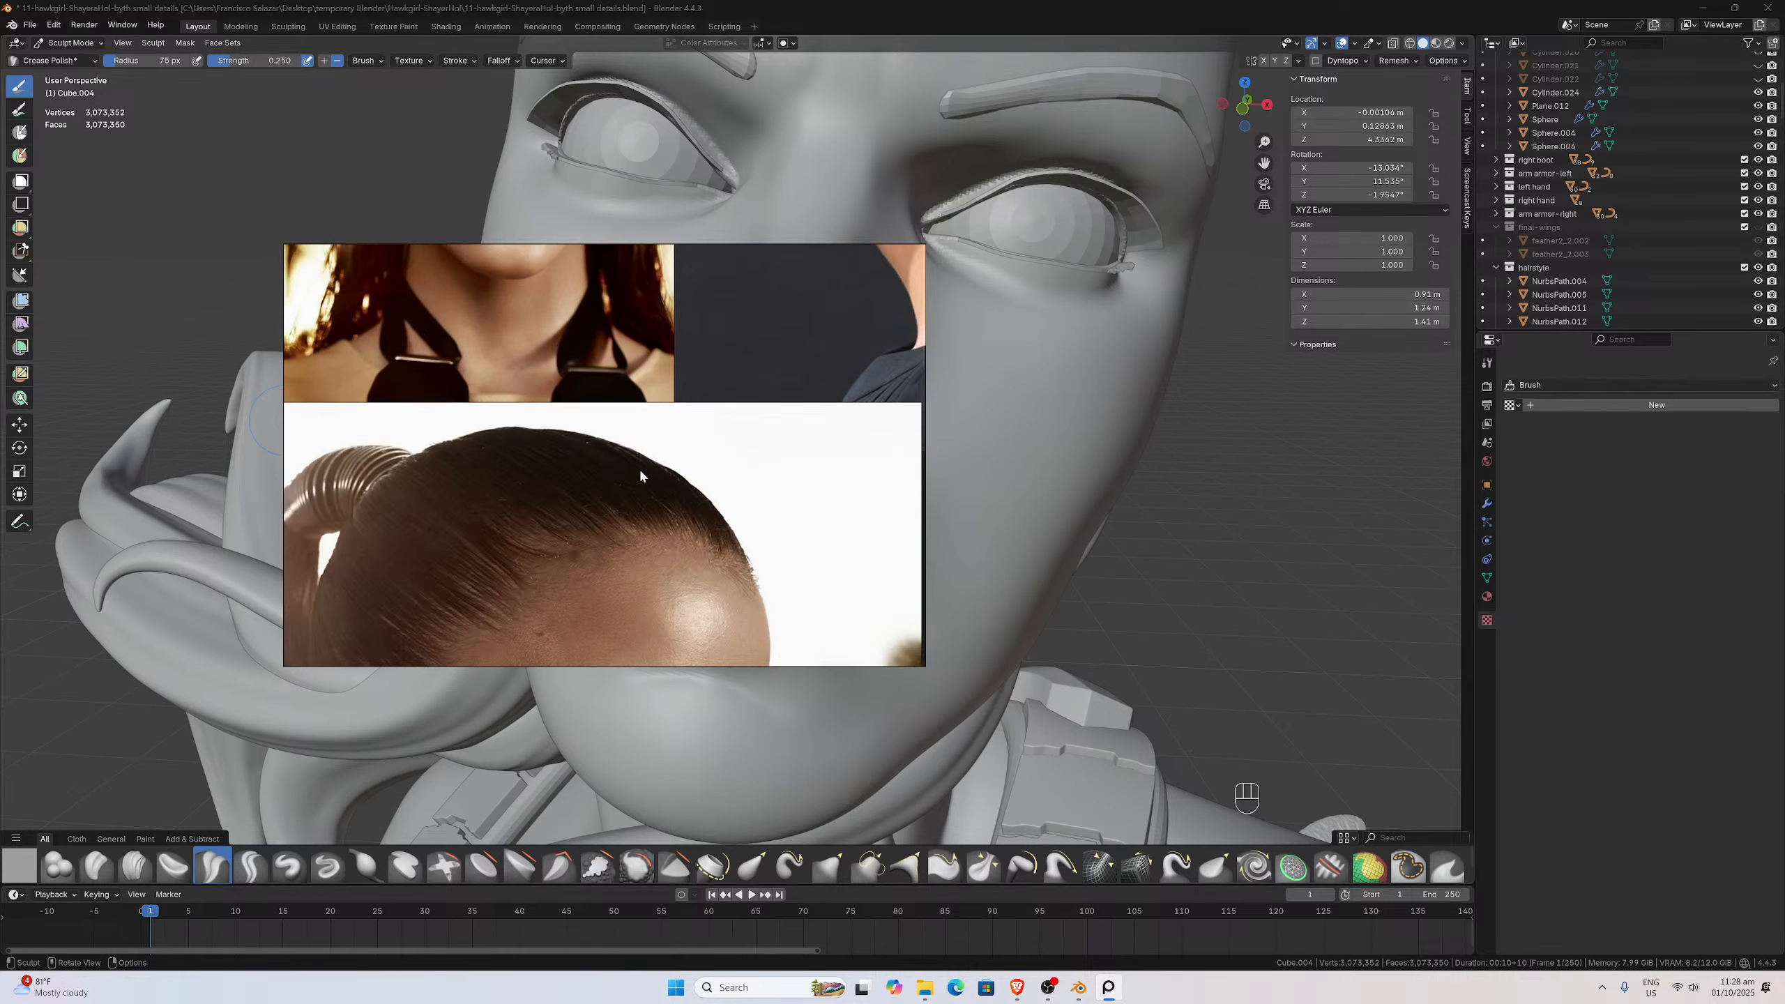
middle_click_drag(640, 471, 650, 589)
scroll(650, 589, "down", 1)
scroll(583, 462, "up", 5)
scroll(582, 463, "down", 1)
right_click_drag(589, 463, 189, 424)
Try the textured Draw brush beside the corner of the mouth
middle_click_drag(732, 524, 731, 481)
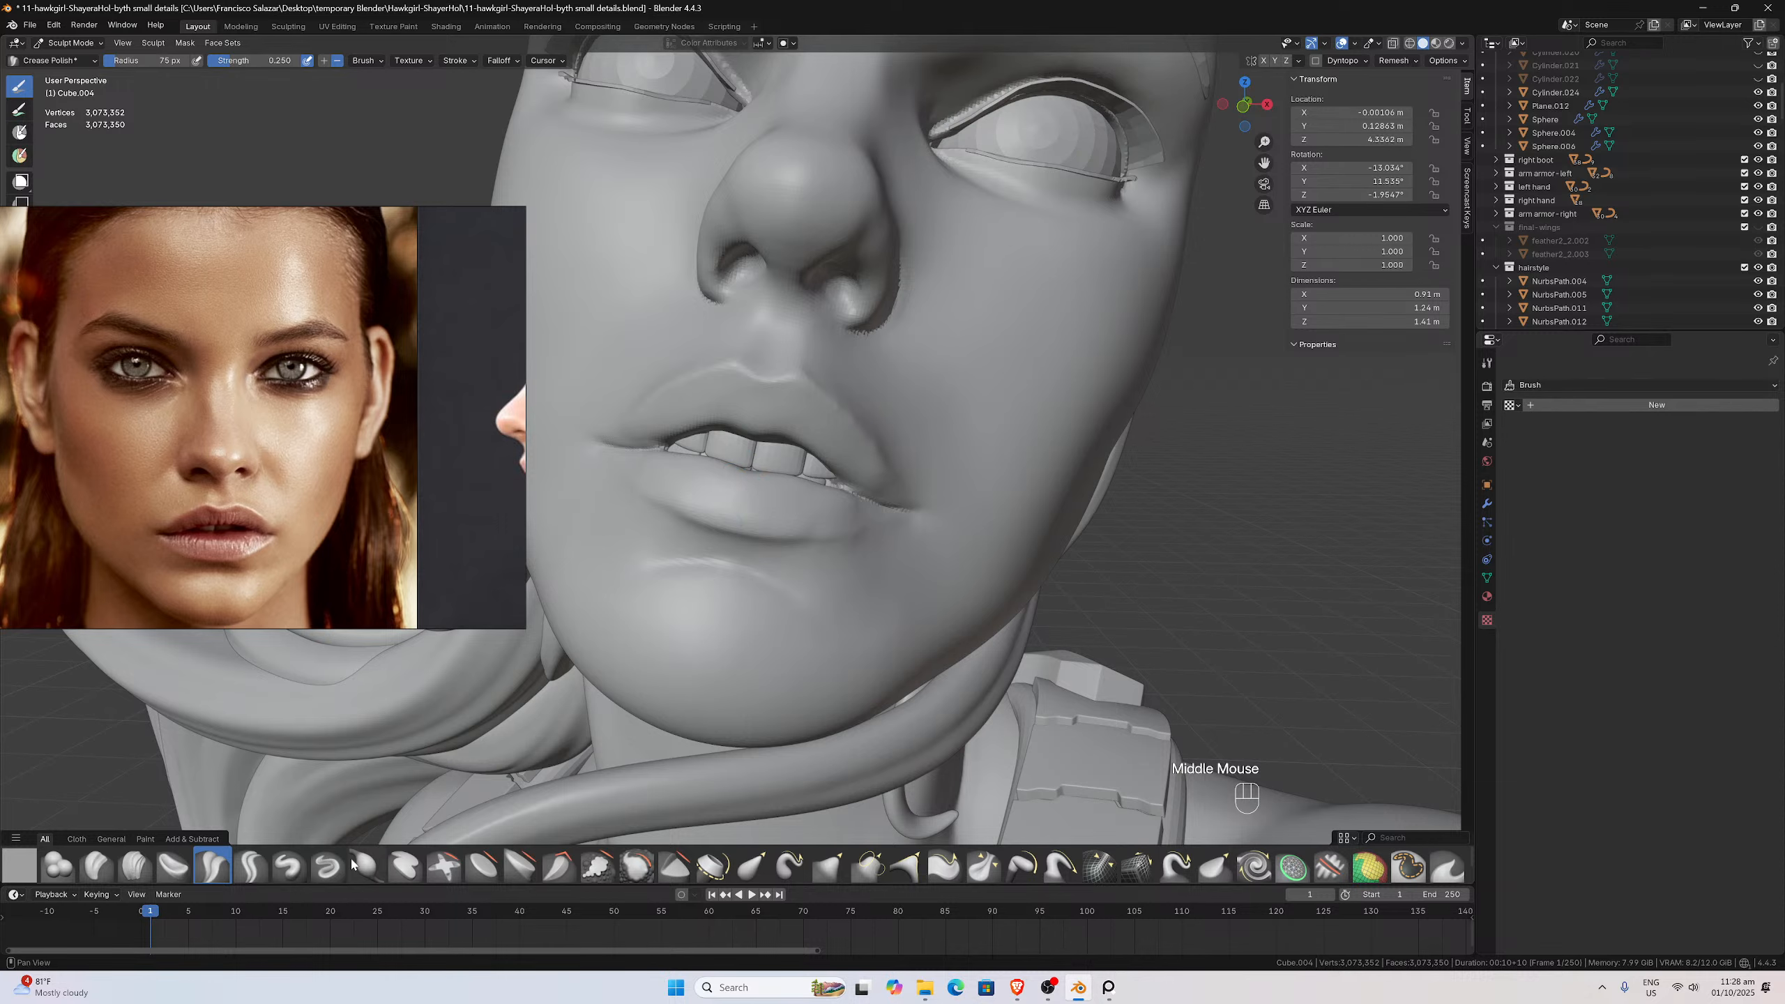
left_click(296, 865)
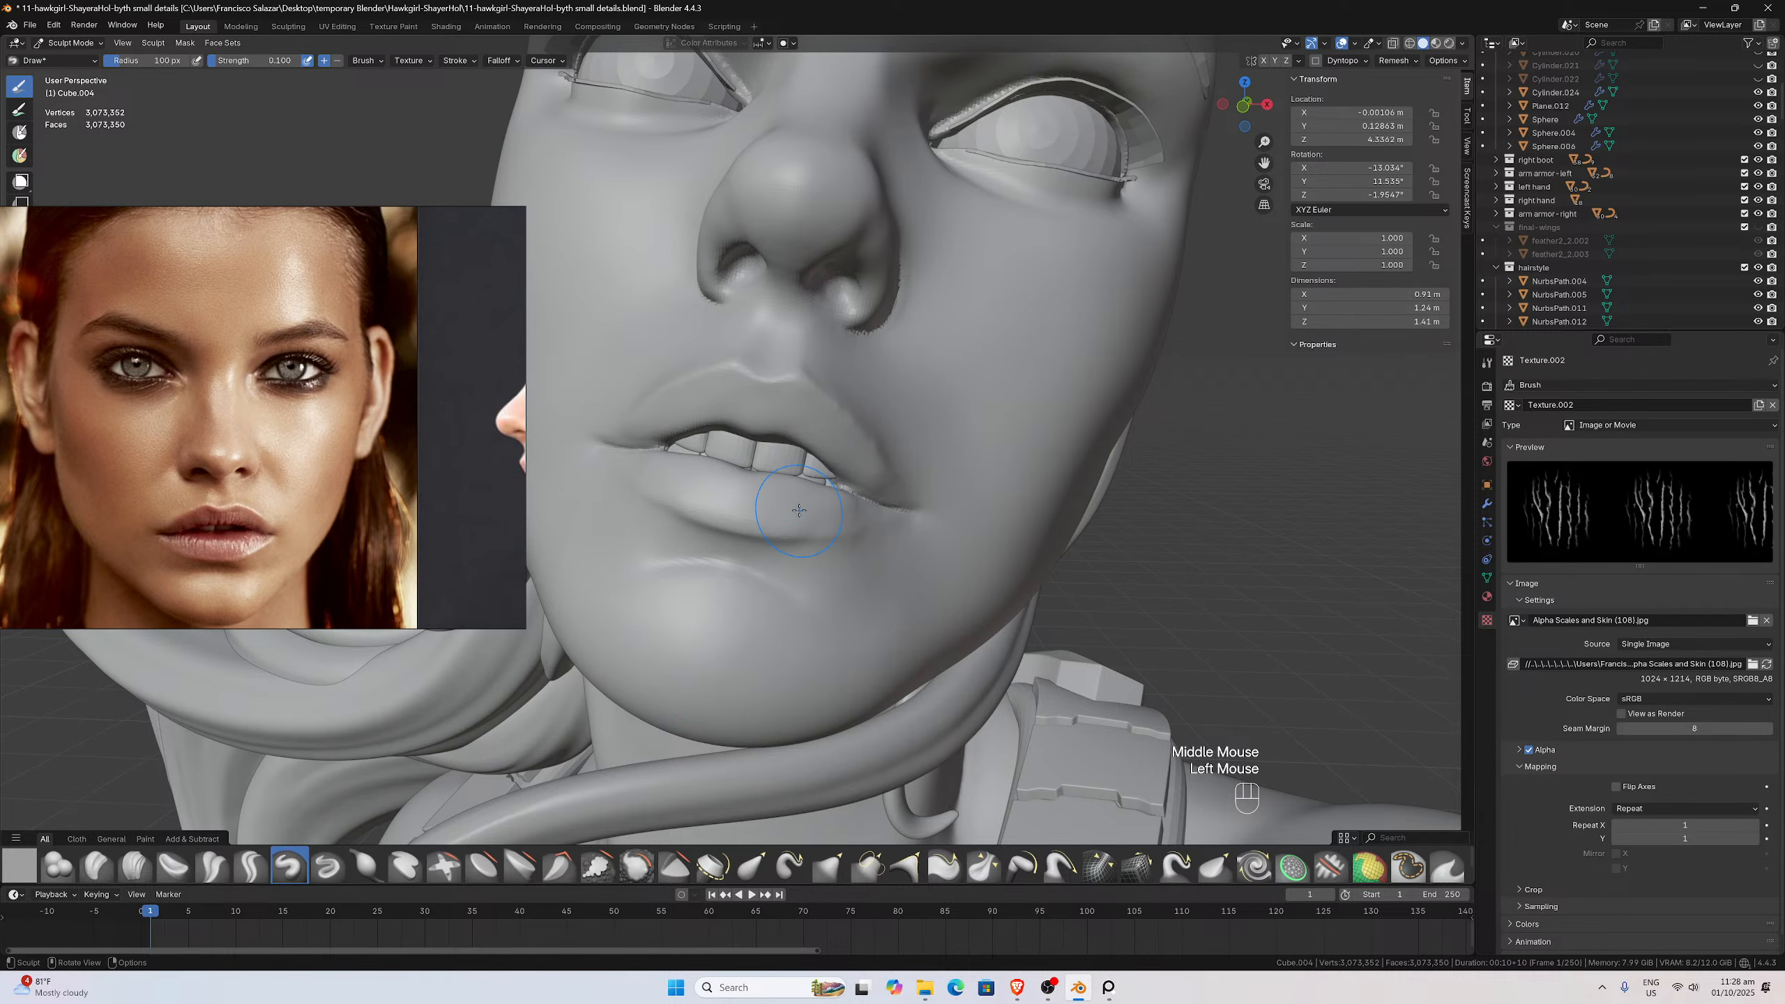
middle_click_drag(799, 511, 797, 528)
scroll(792, 512, "up", 2)
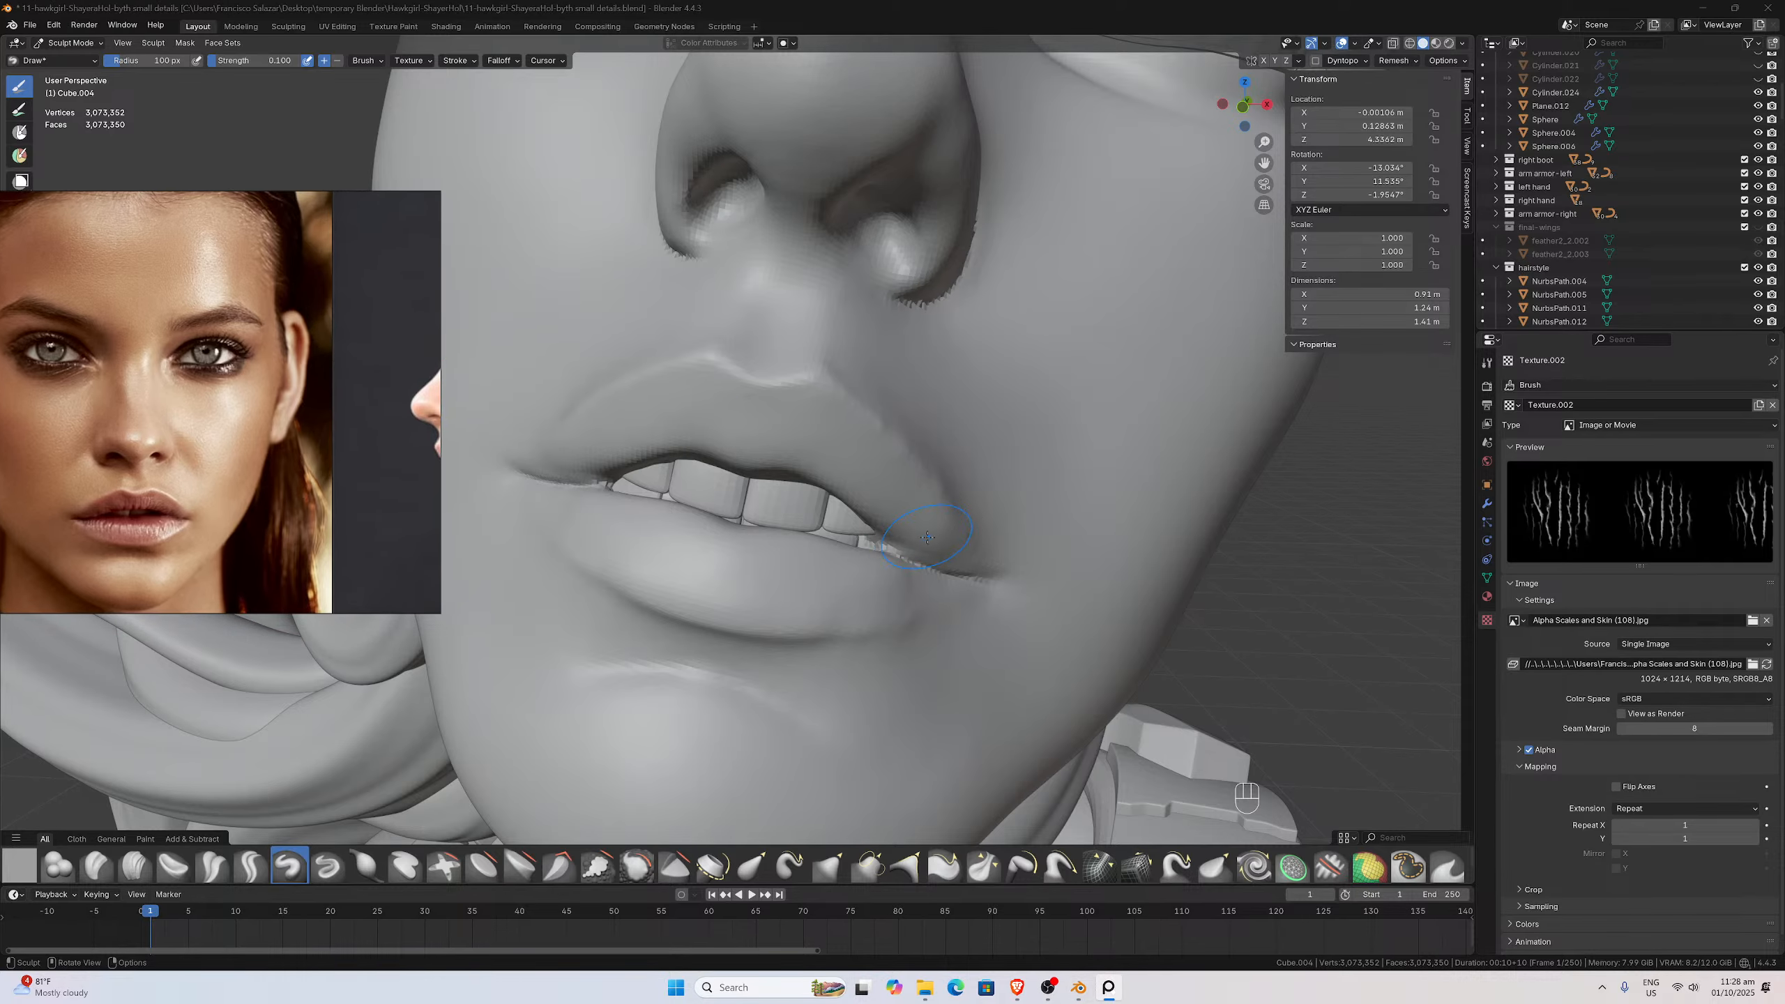
left_click(1050, 569)
Undo the recent strokes back through the polishing of both mouth corners
key("ctrl+z")
key("ctrl+z")
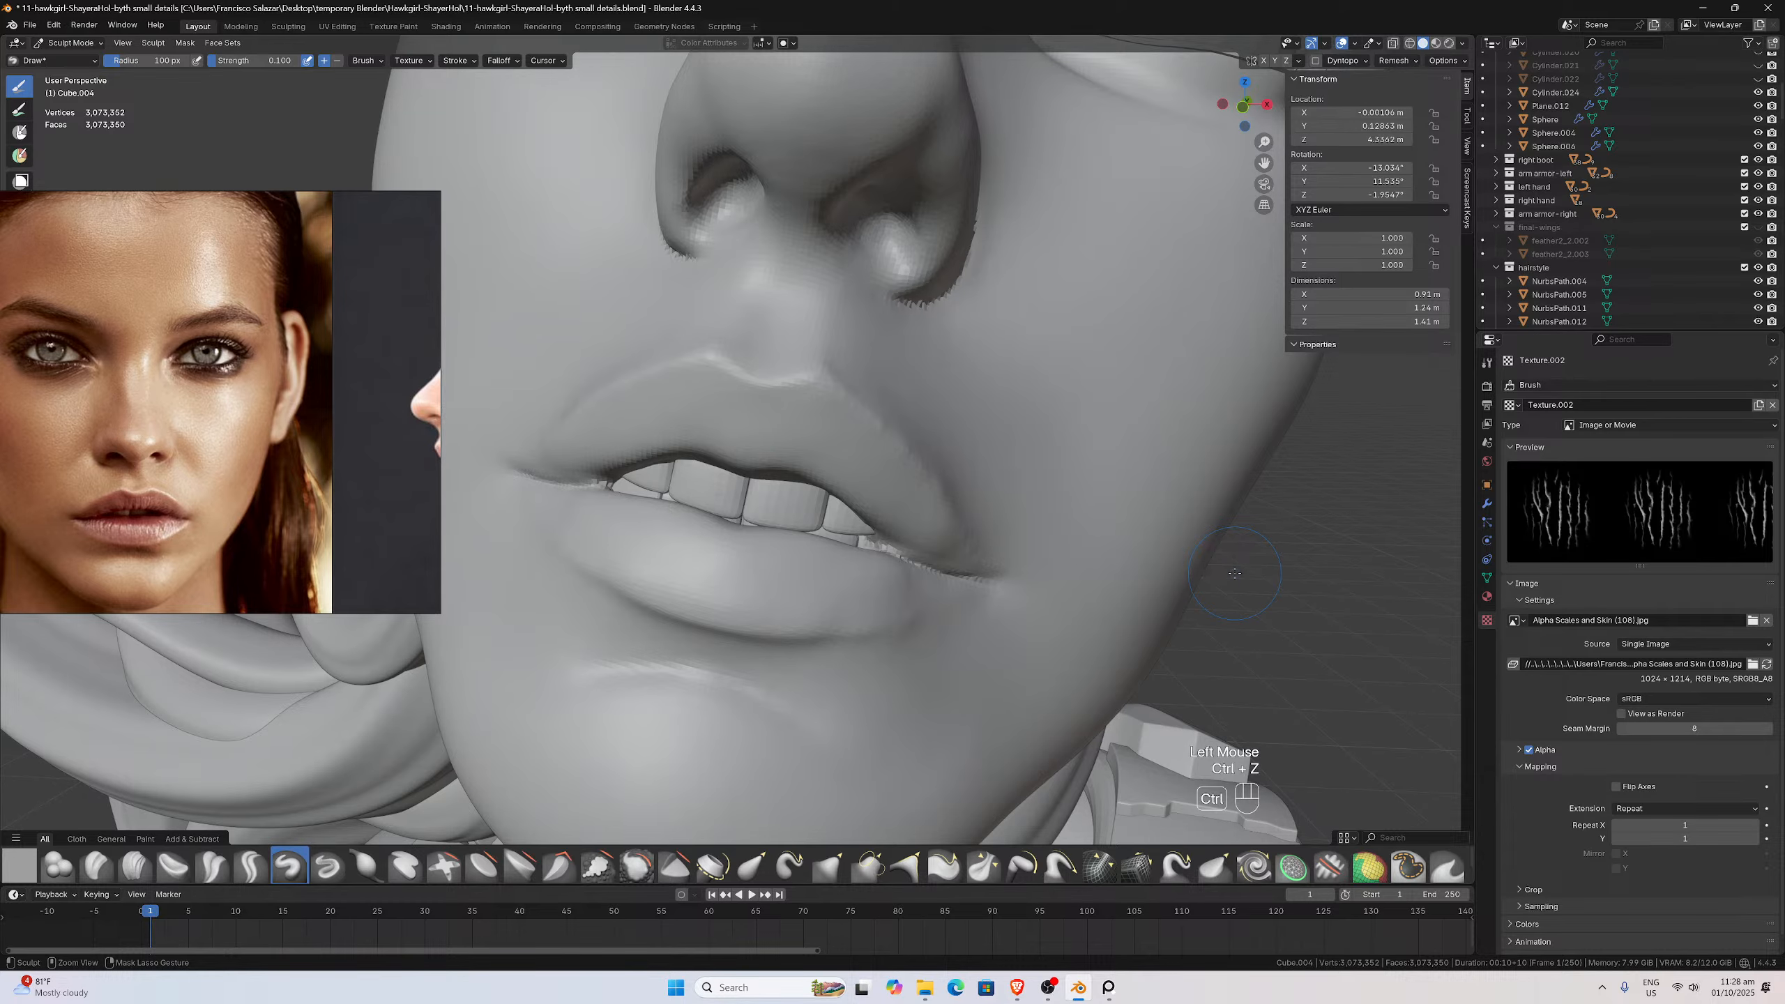
key("ctrl+z")
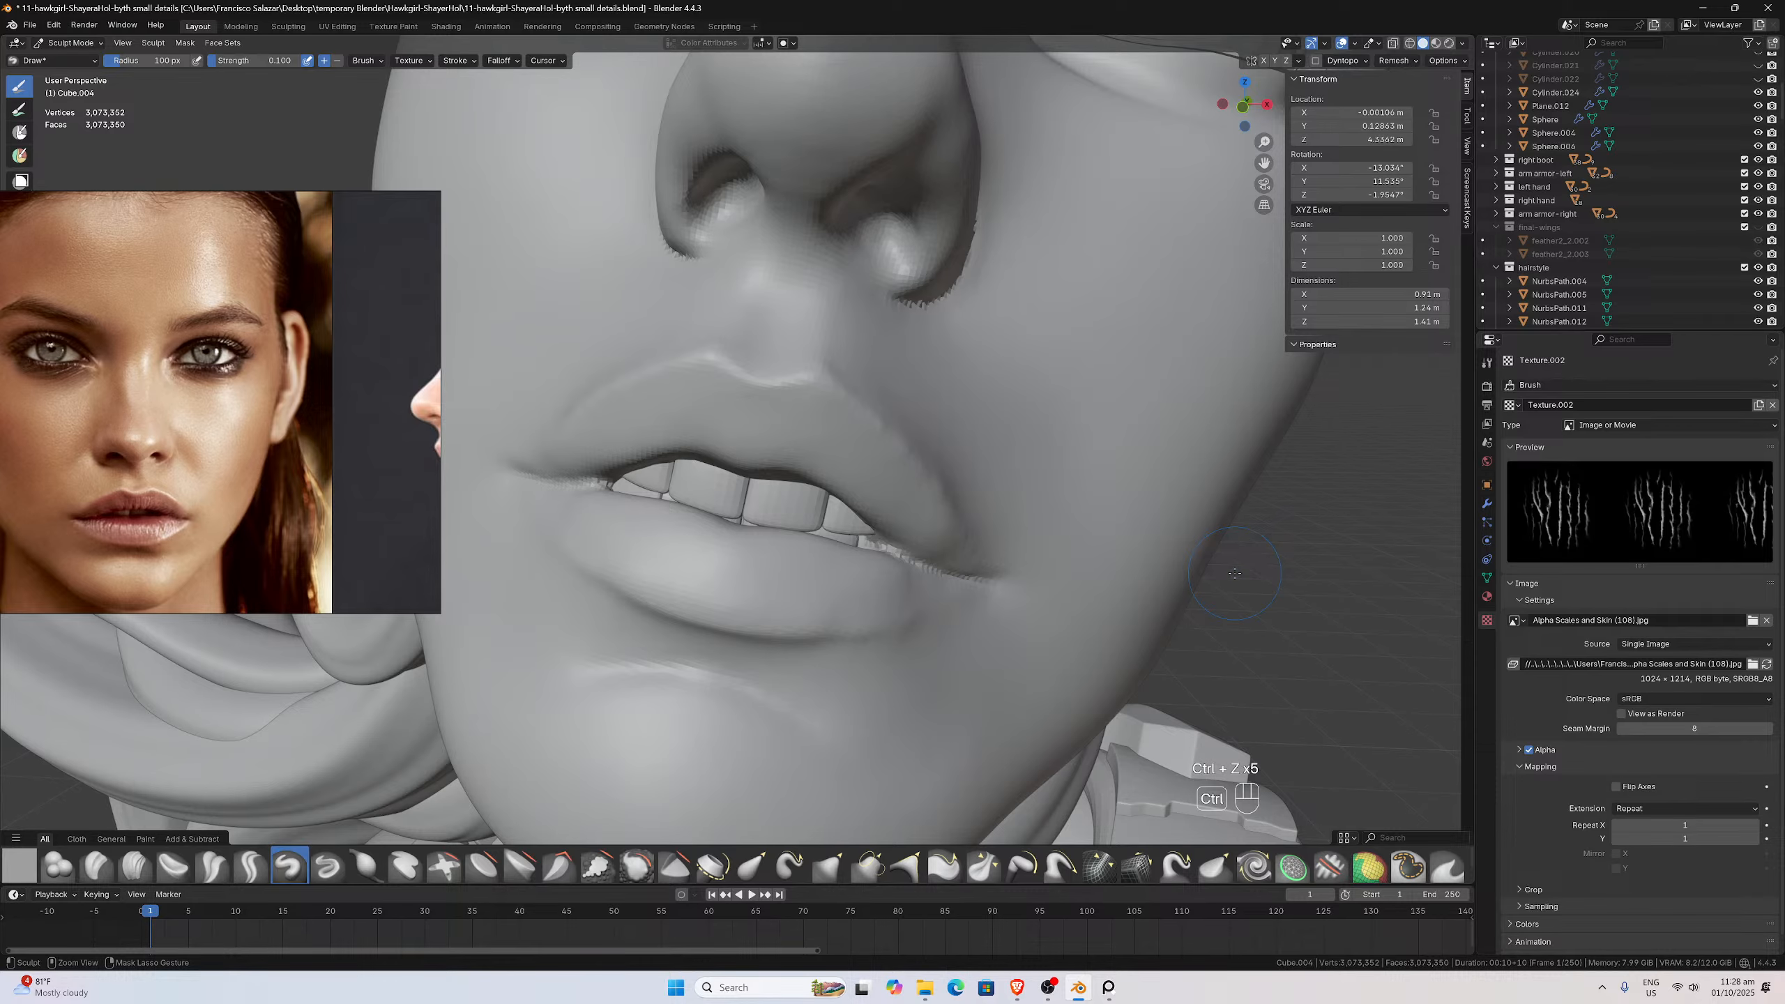
key("ctrl+z")
scroll(1235, 573, "down", 2)
scroll(1234, 573, "up", 3)
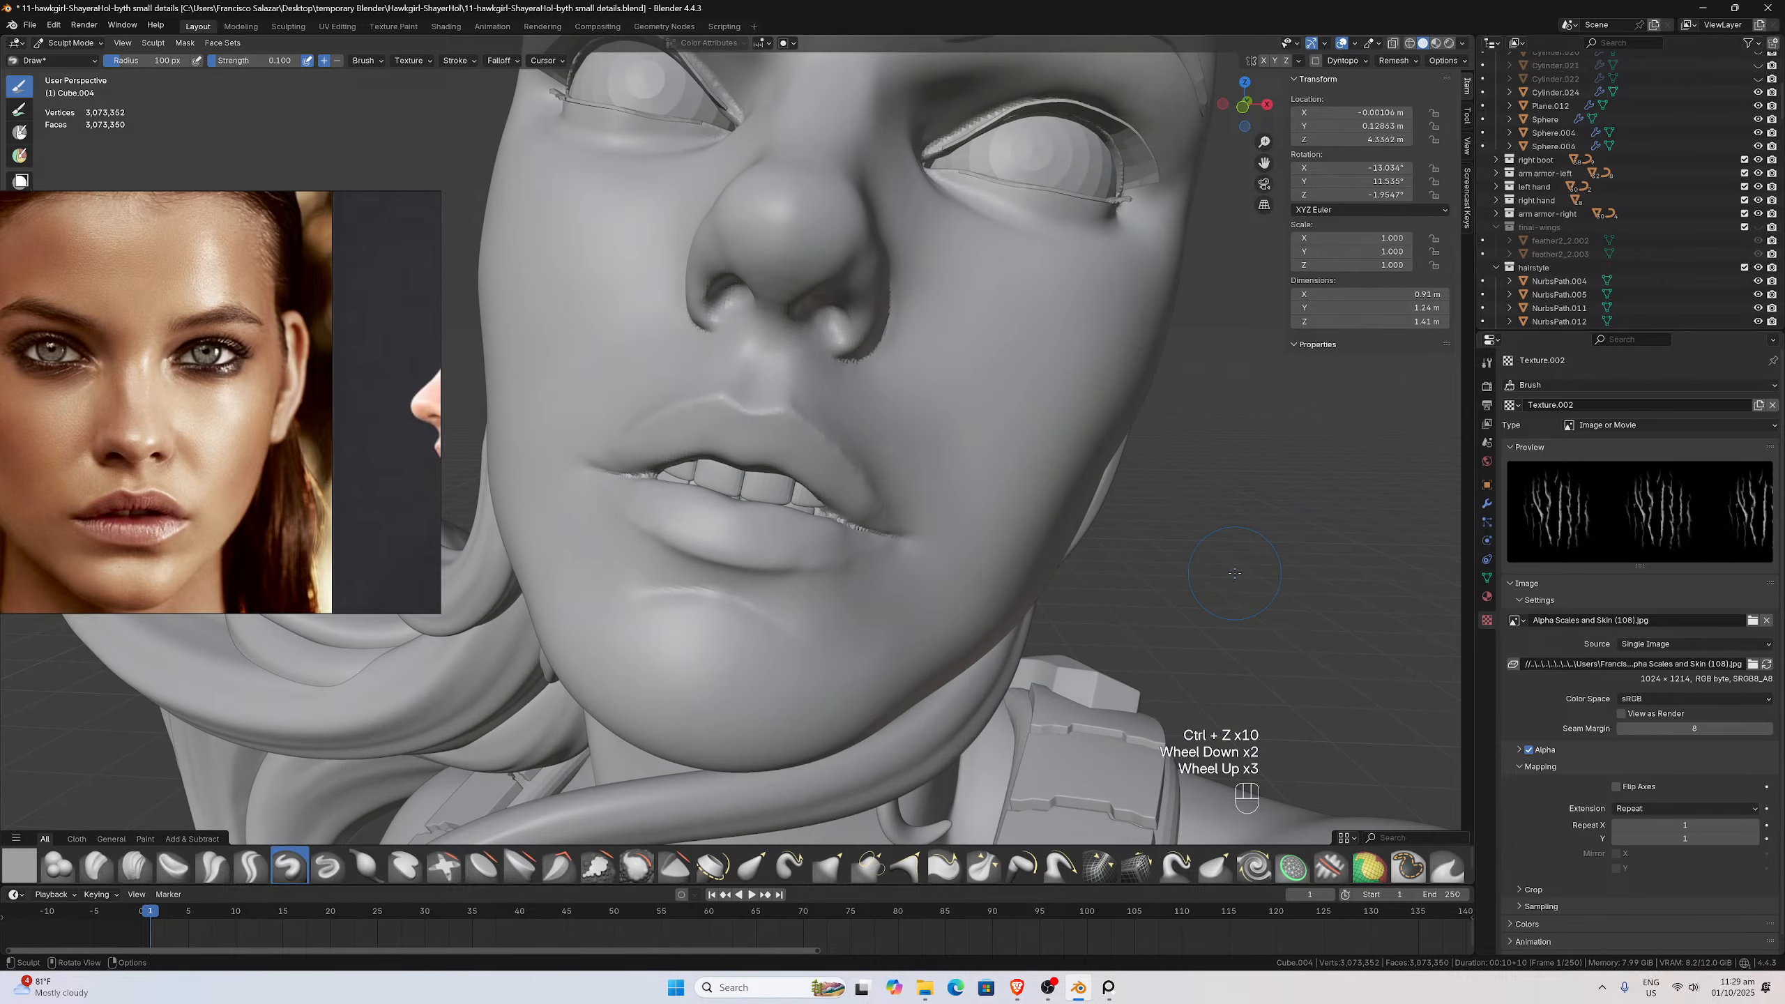
key("ctrl+z")
scroll(1235, 573, "down", 1)
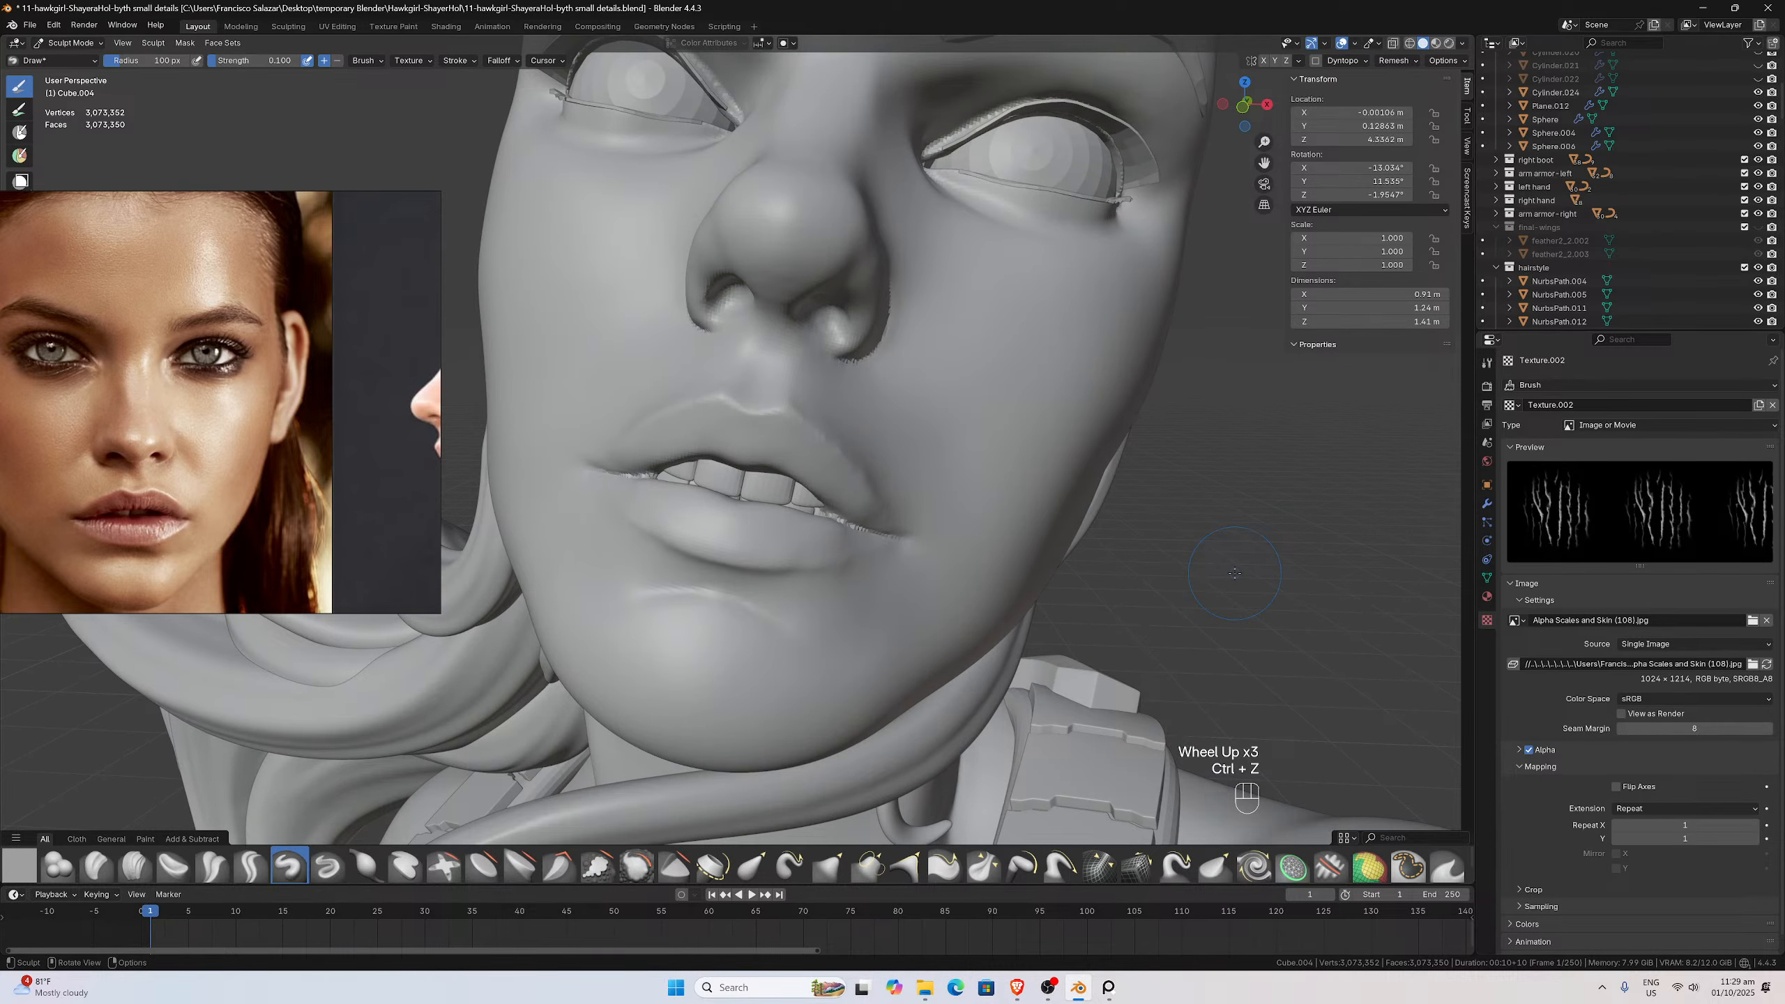
middle_click_drag(1235, 573, 1282, 529)
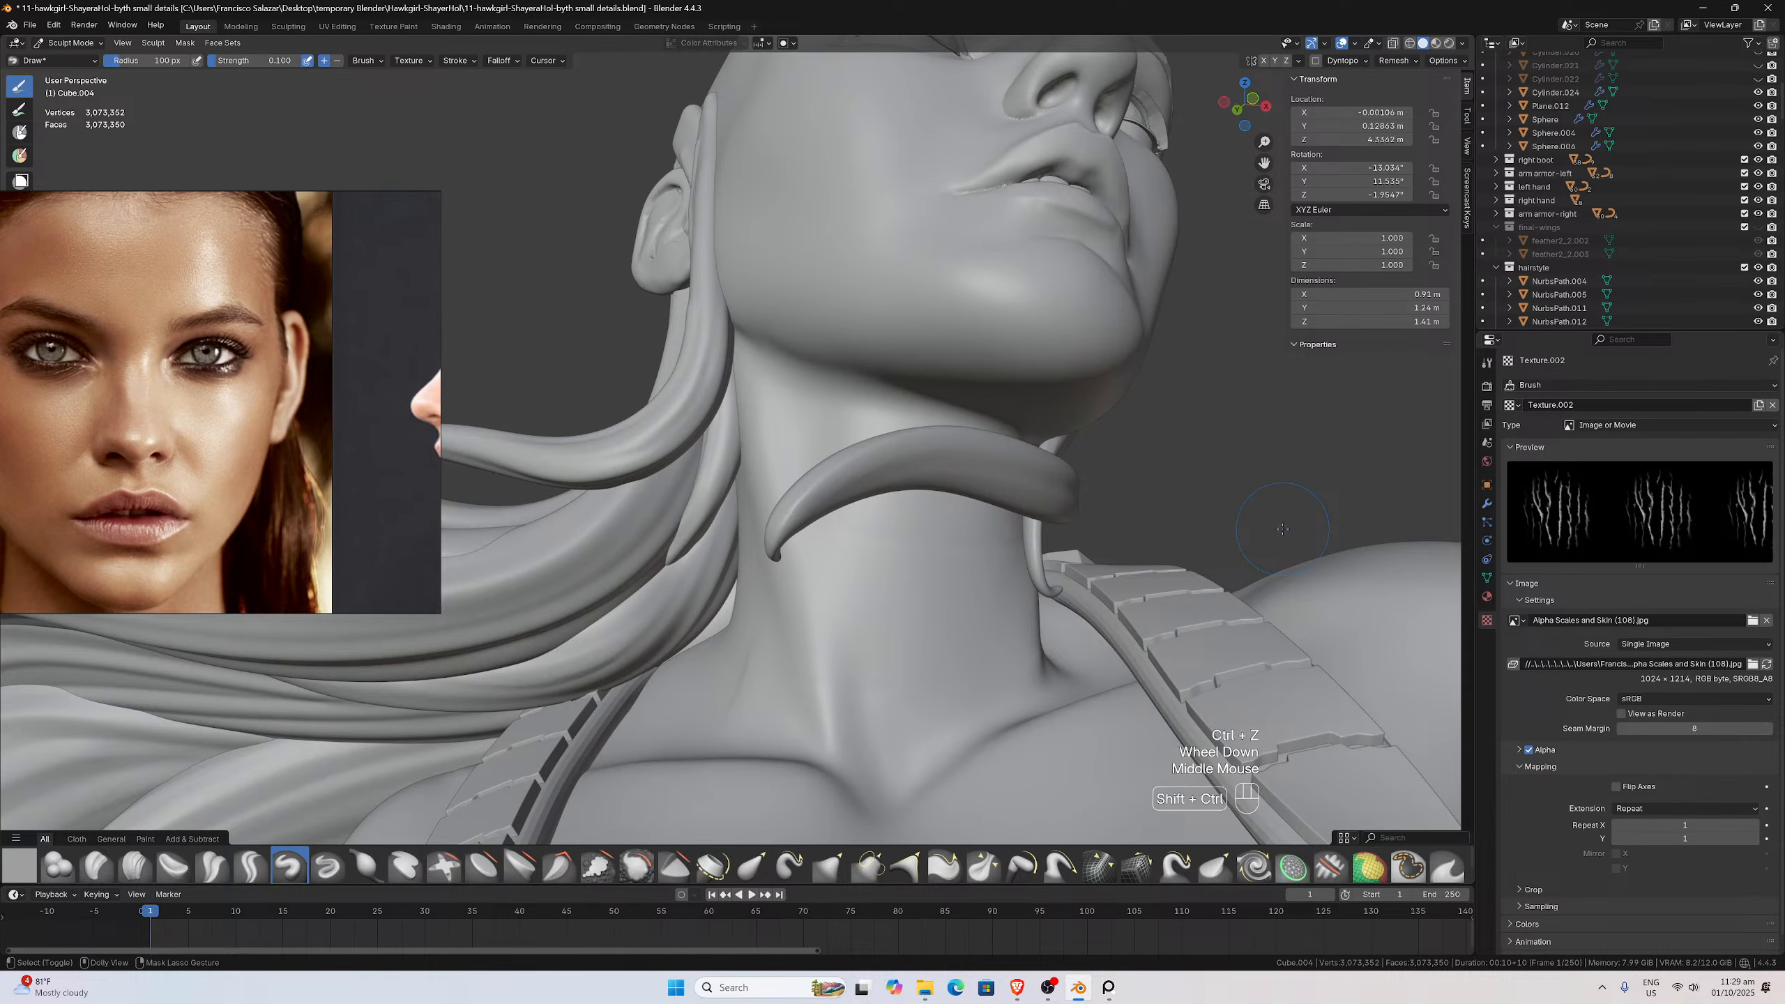
key("ctrl+z")
key("ctrl+shift")
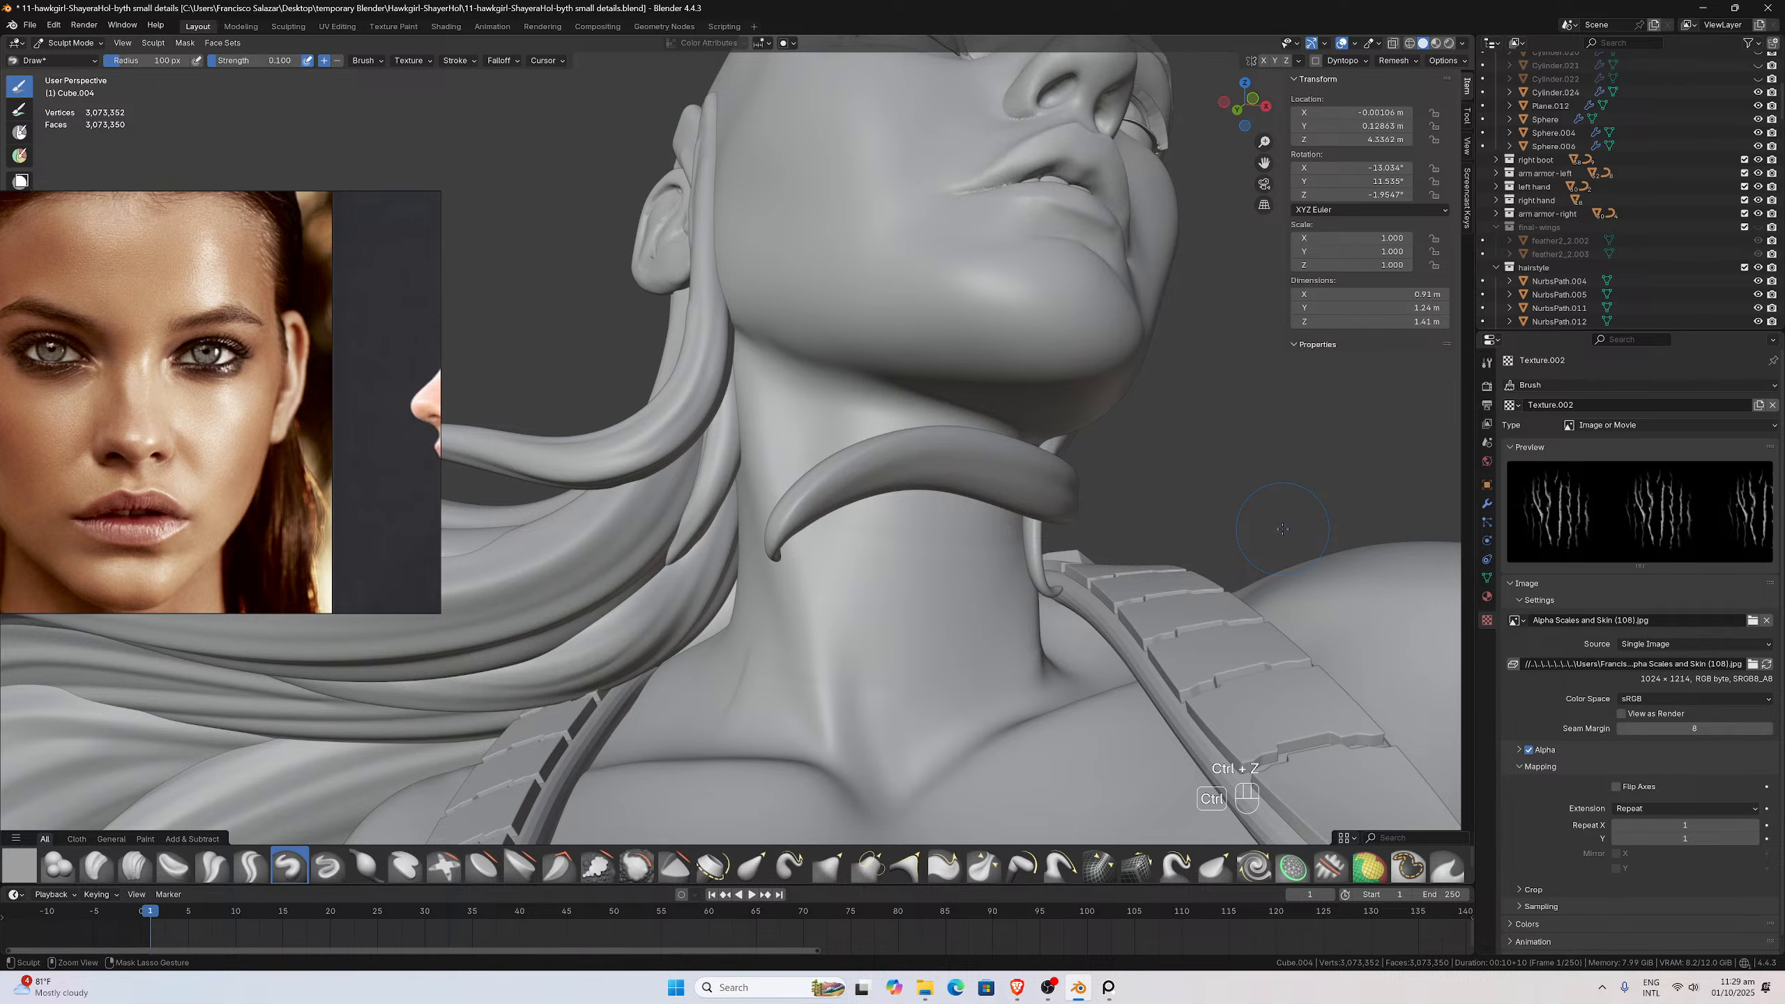
Redo and undo the last strokes repeatedly to compare the mouth before and after them
middle_click_drag(1282, 529, 1209, 566)
scroll(1206, 558, "up", 2)
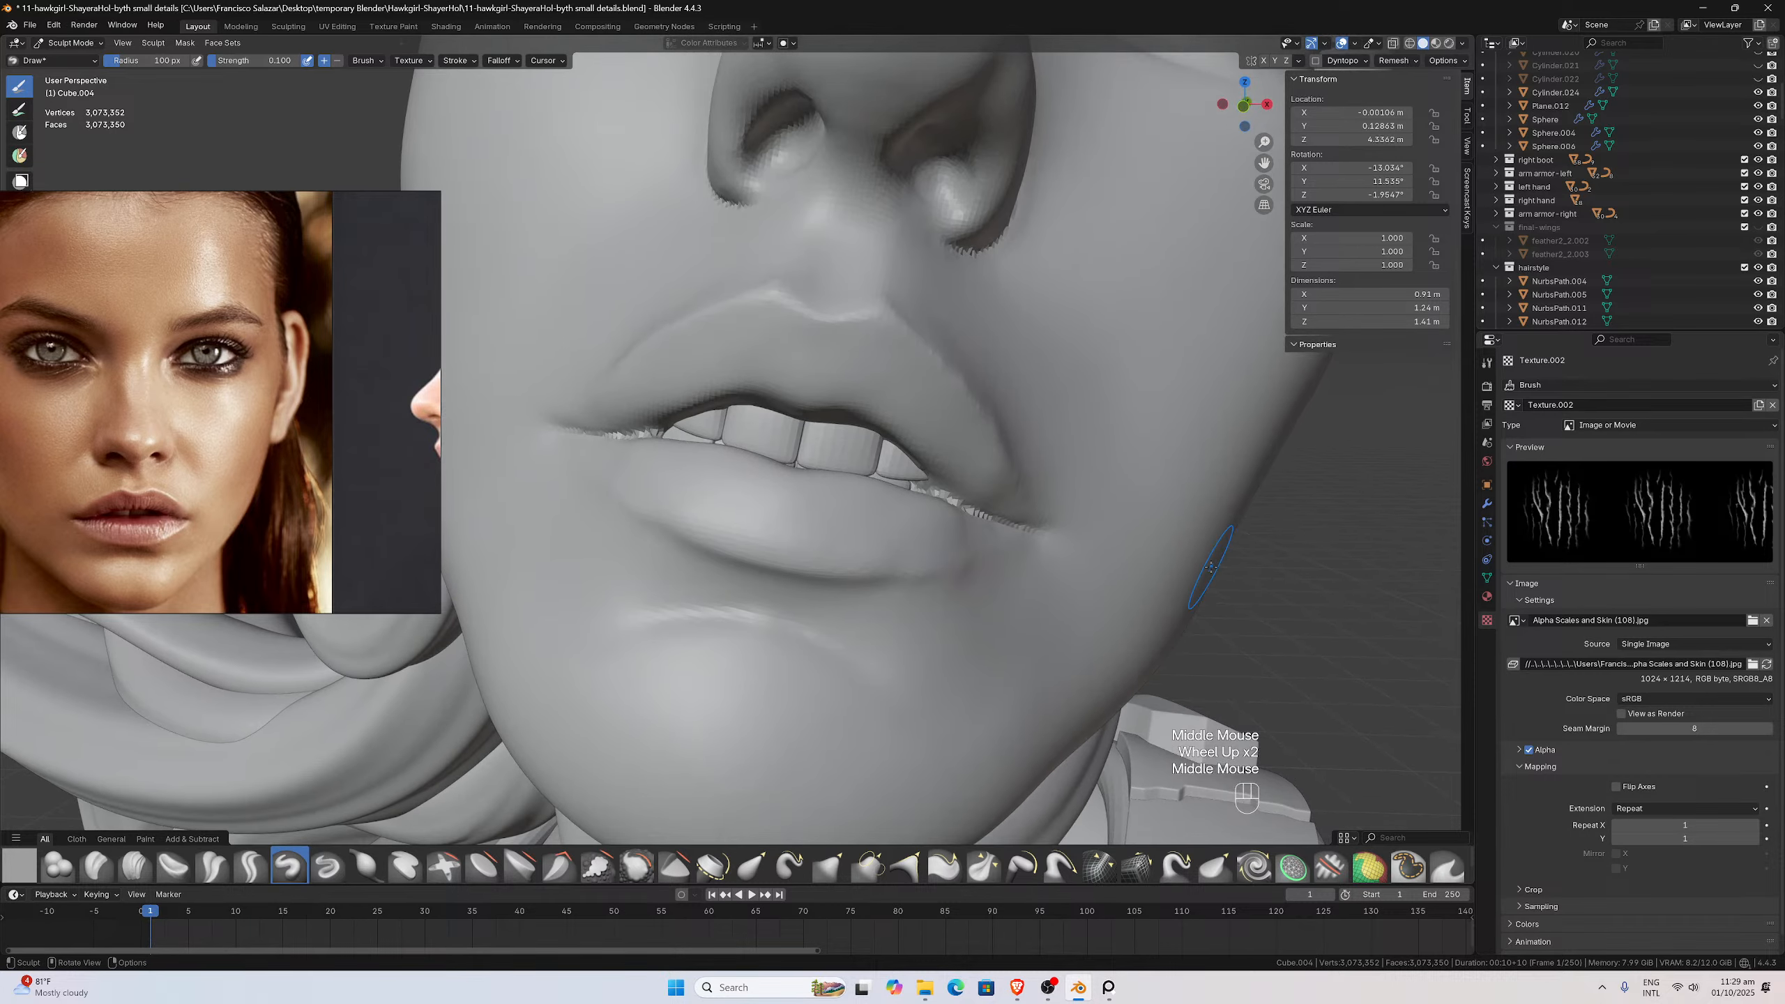
key("ctrl+shift+z")
key("ctrl+shift+z")
key("ctrl+shift+z")
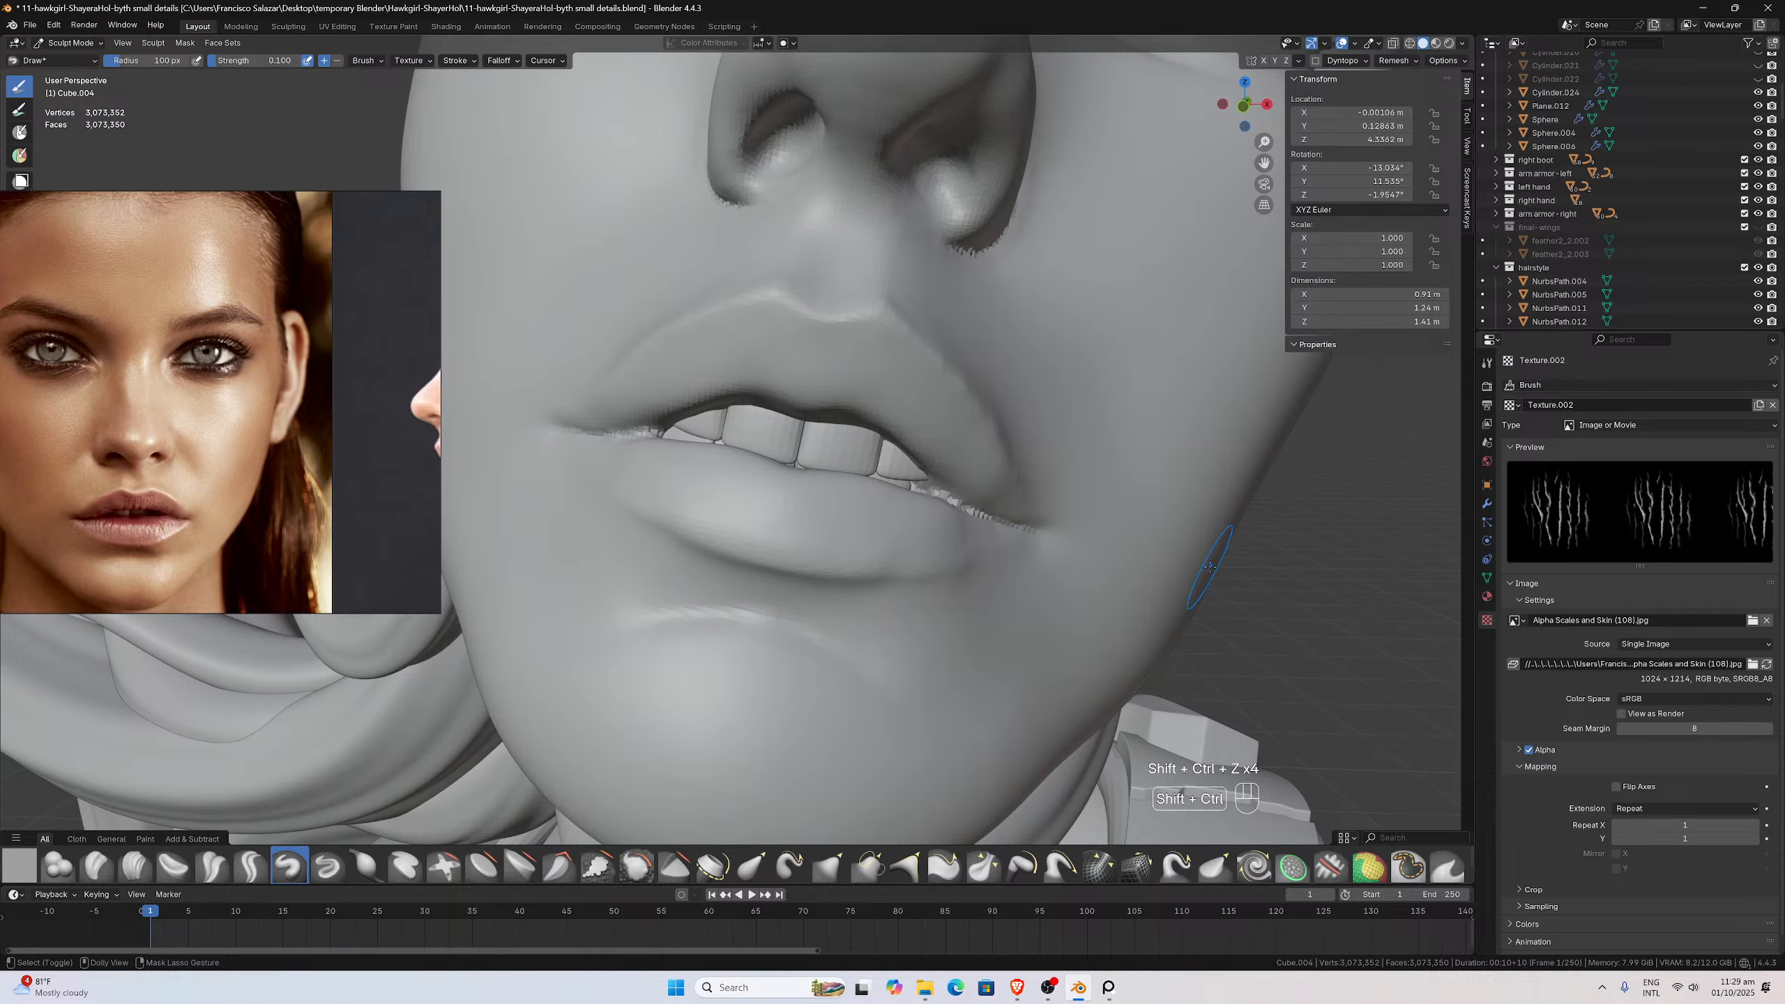
key("ctrl+z")
key("ctrl+z")
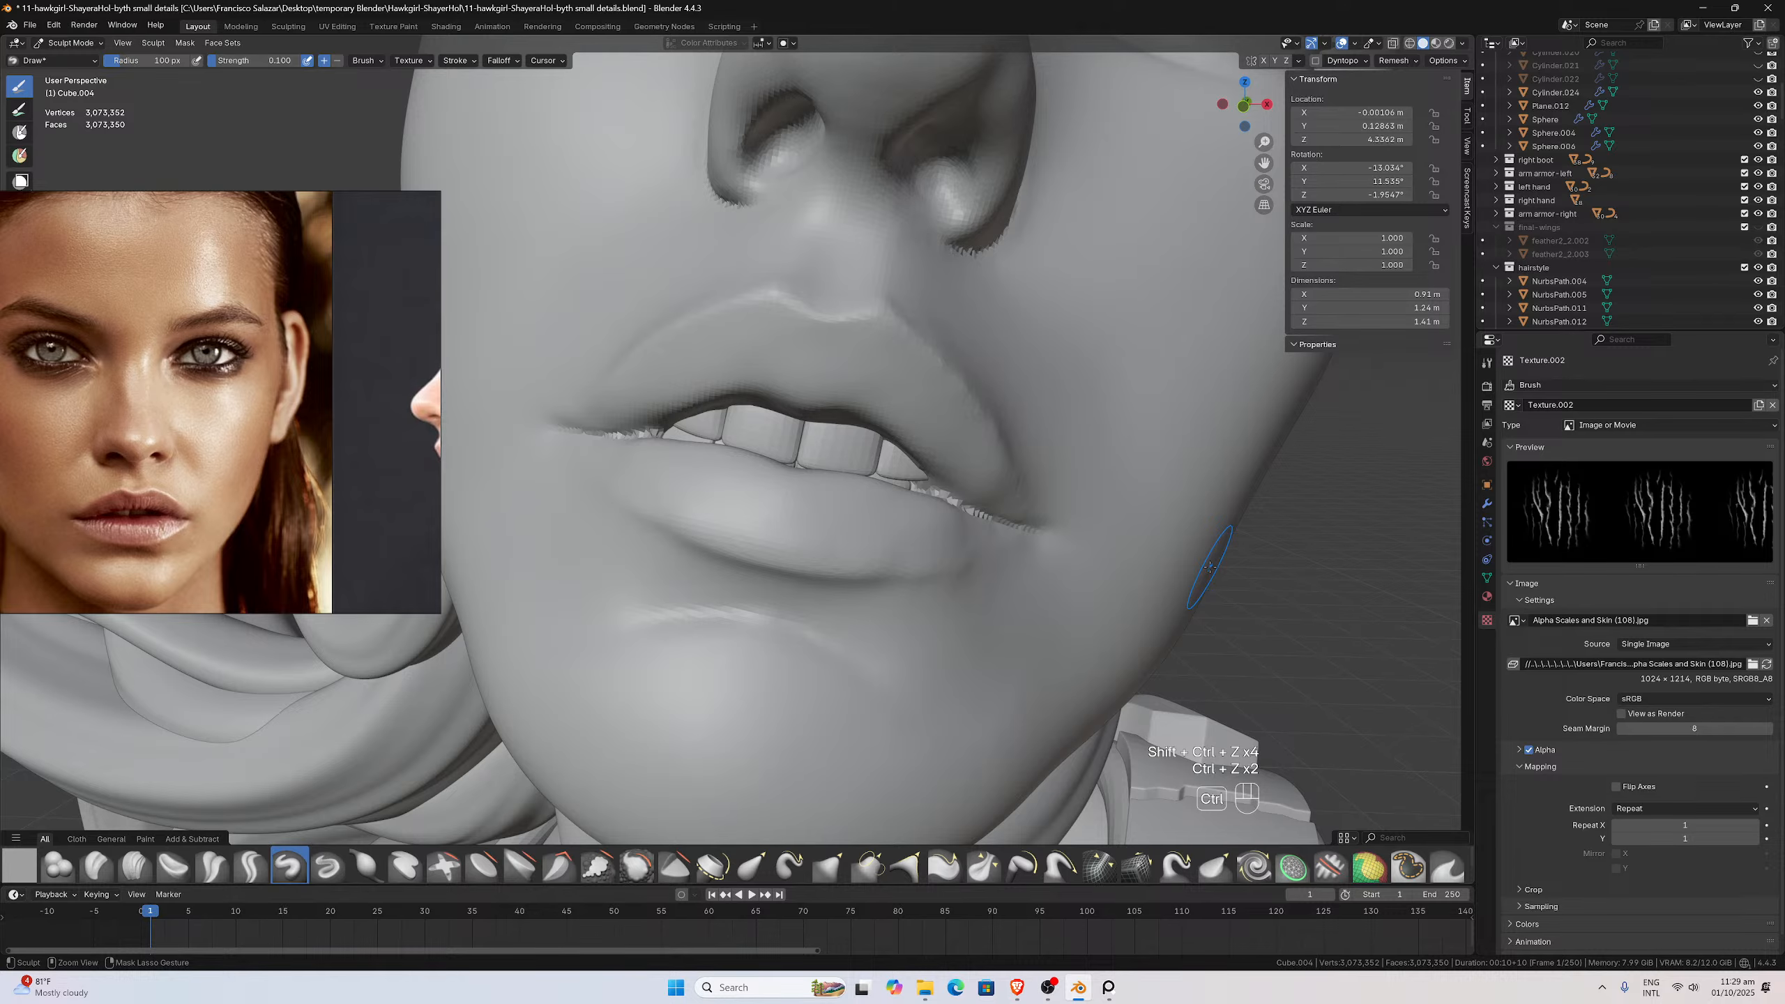
key("ctrl+shift+z")
key("ctrl+shift+z")
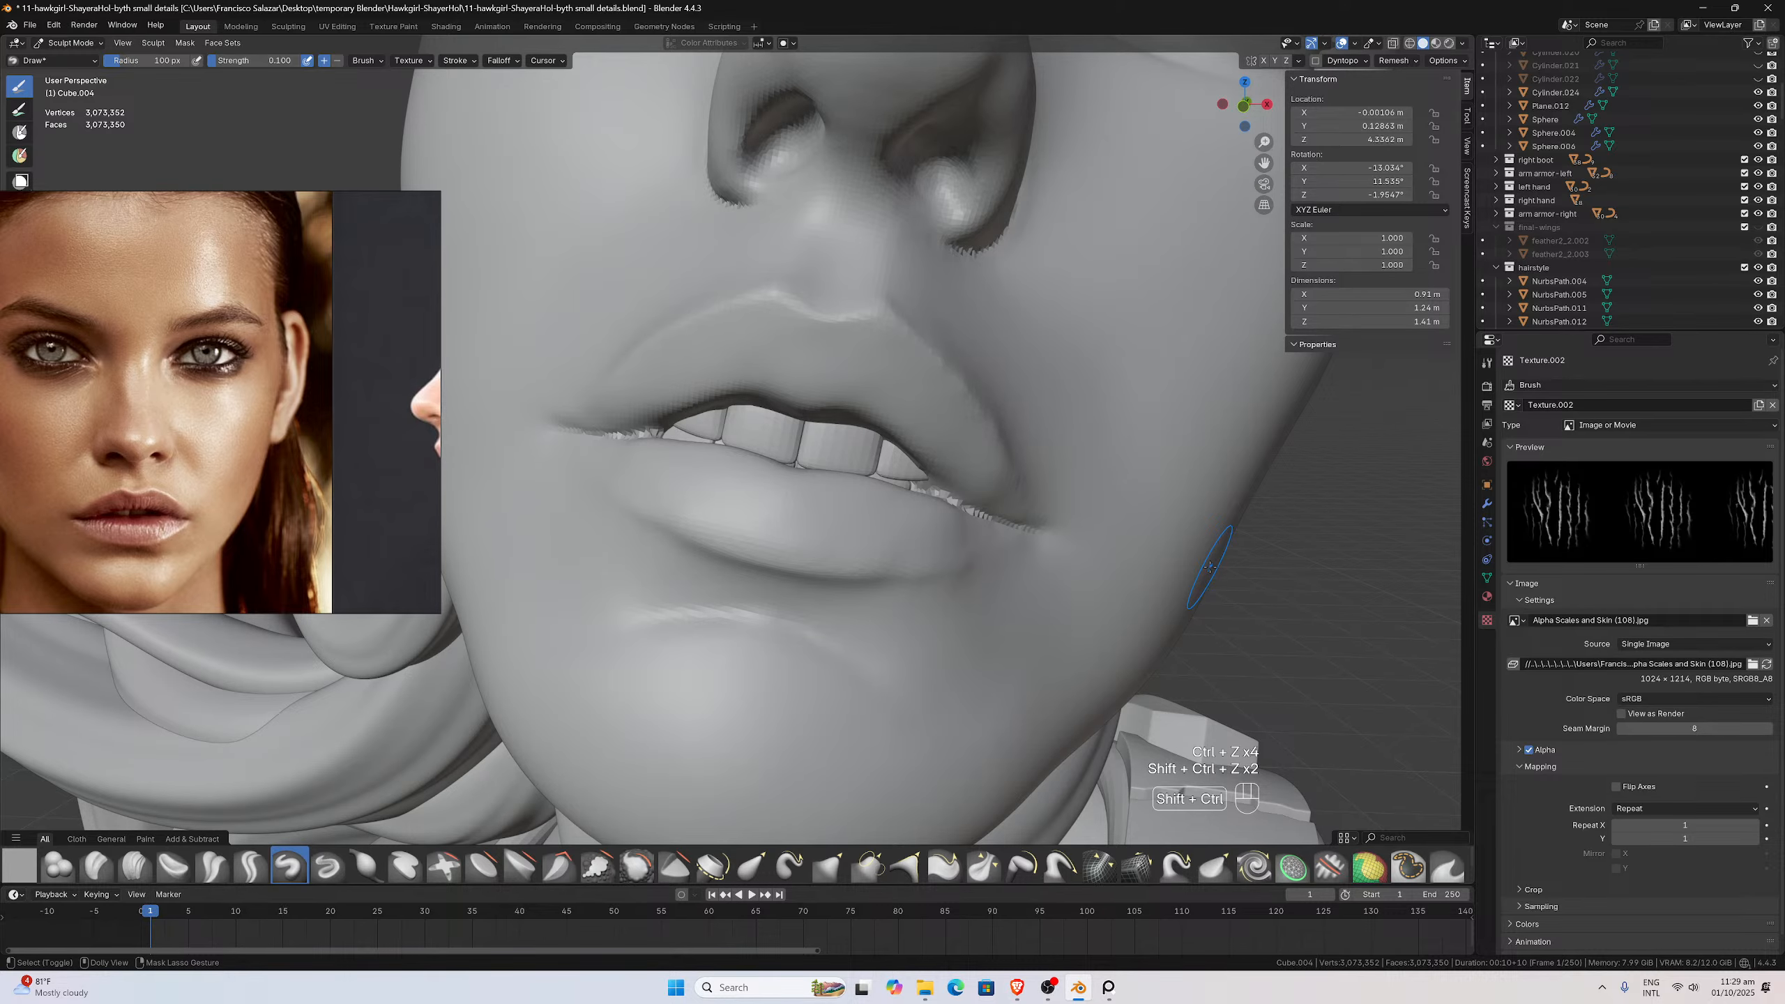
key("ctrl+z")
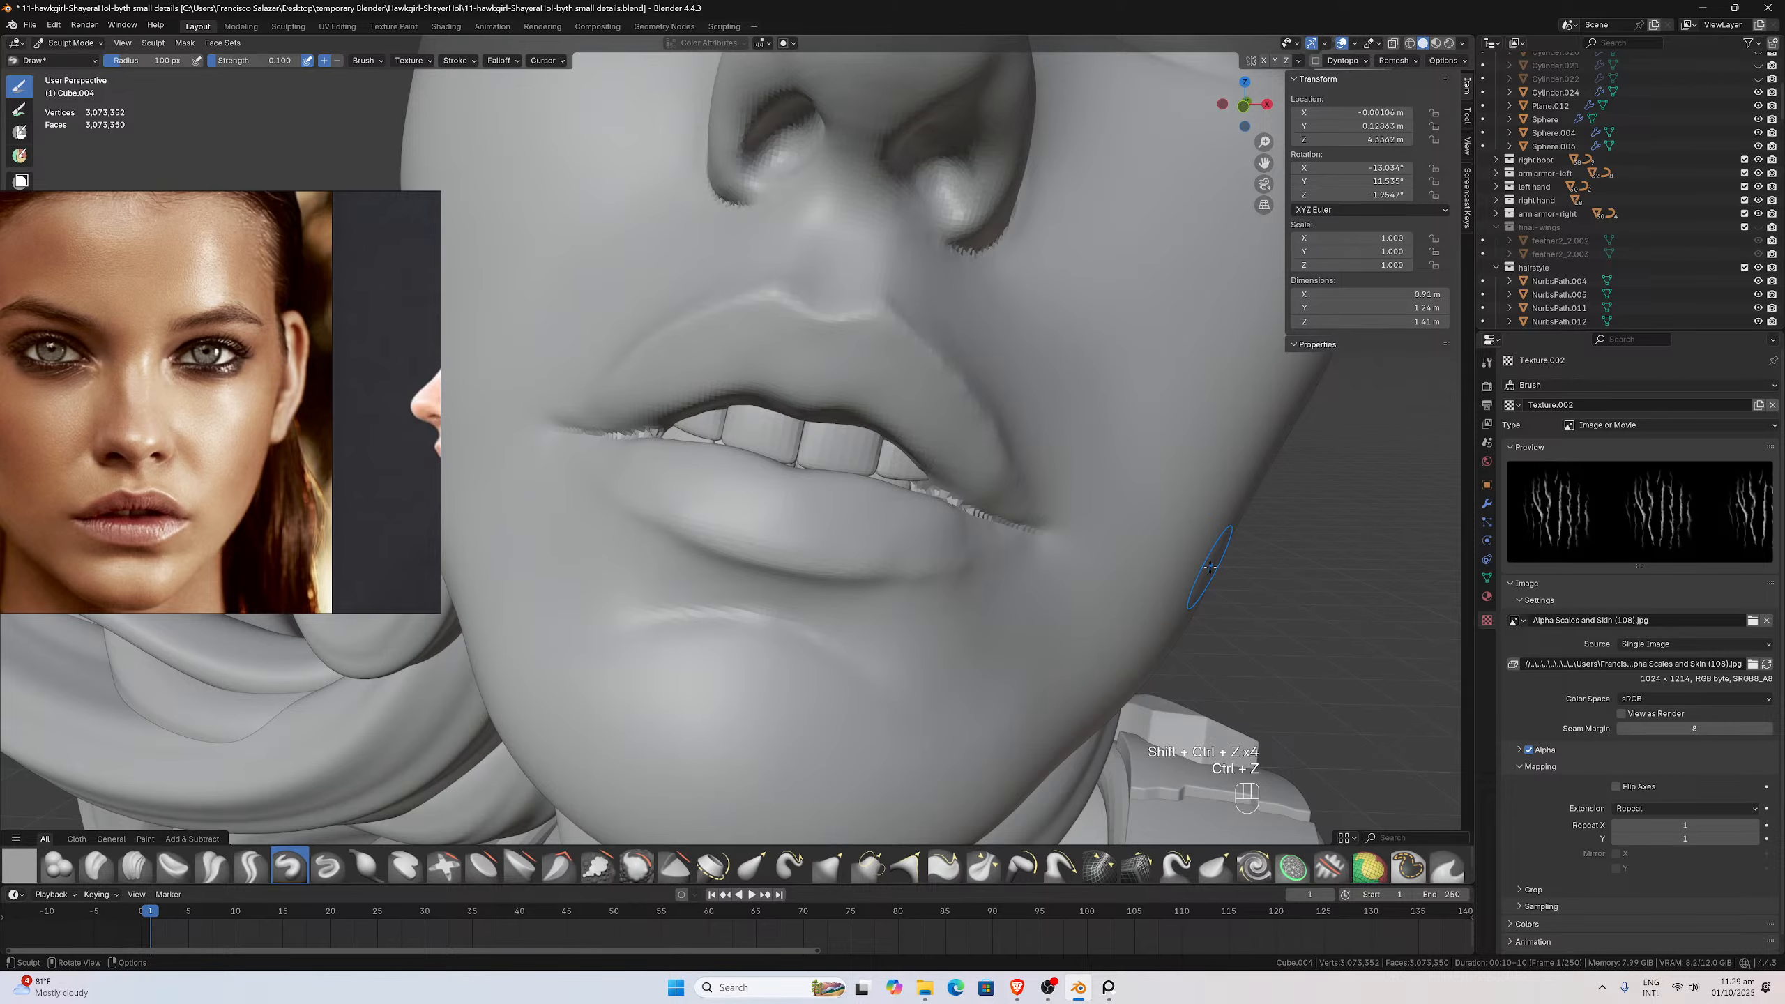
middle_click_drag(1208, 566, 1138, 566)
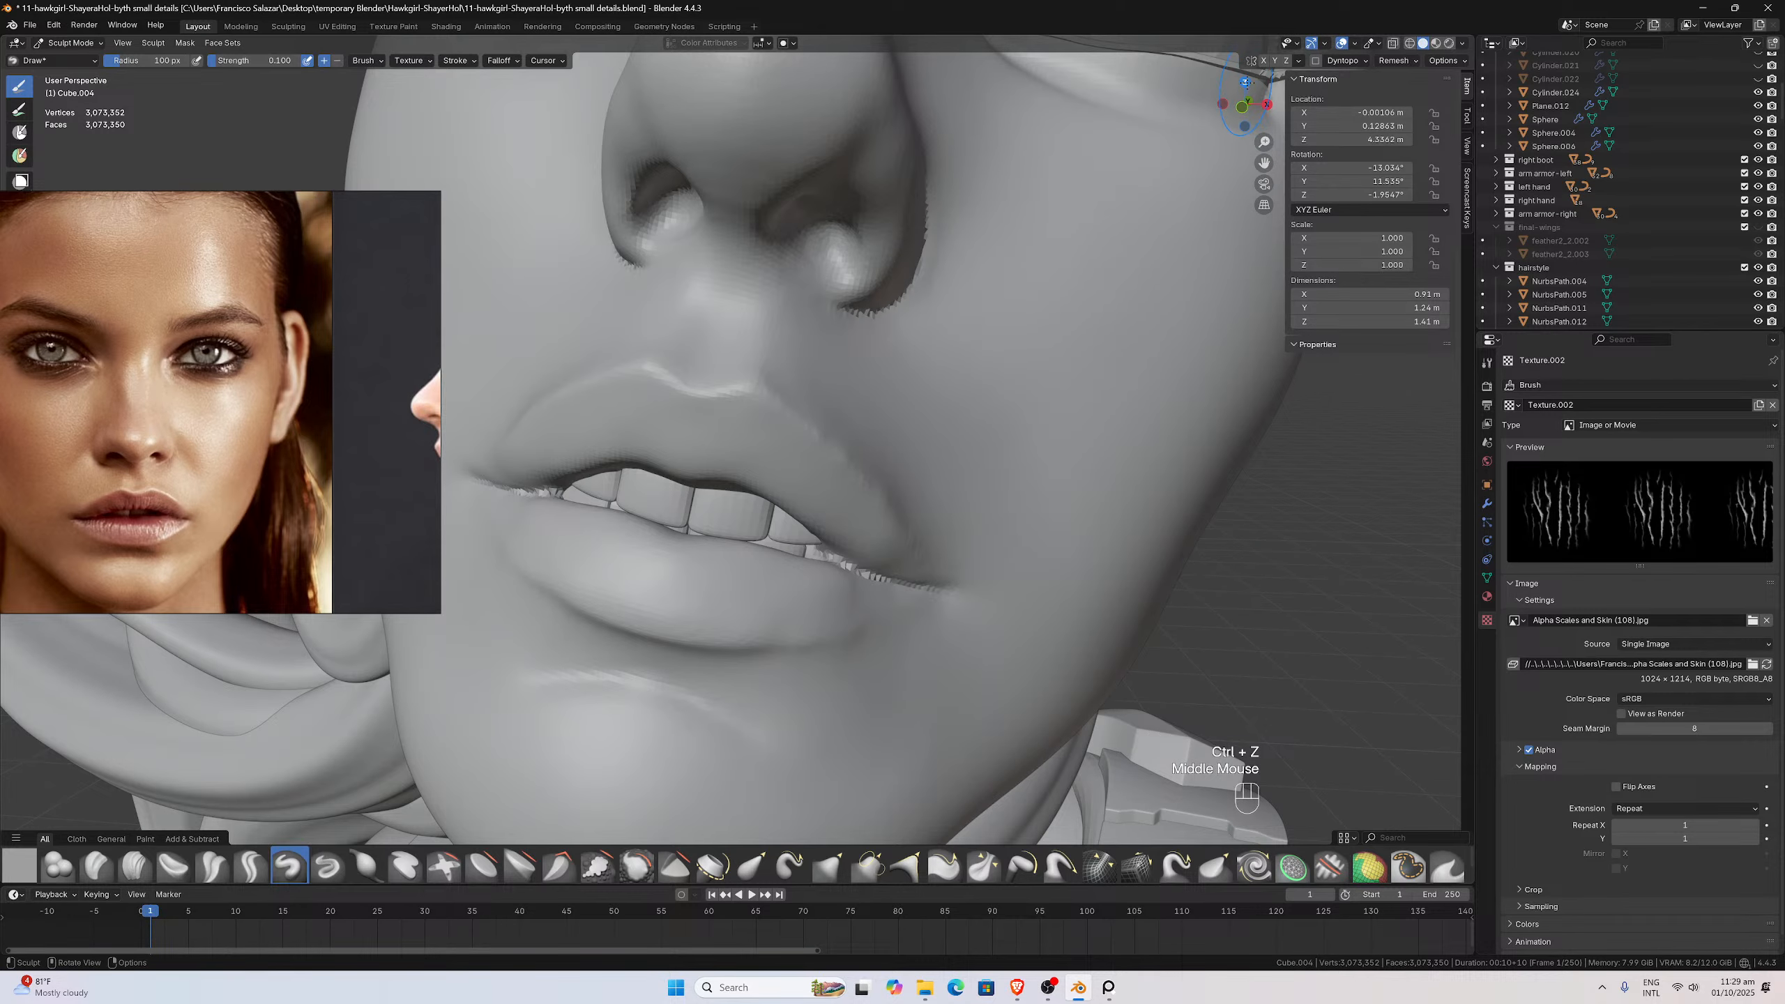
Turn on X-axis sculpt symmetry and set the Draw brush radius to 79 px
left_click(1262, 60)
scroll(976, 437, "down", 3)
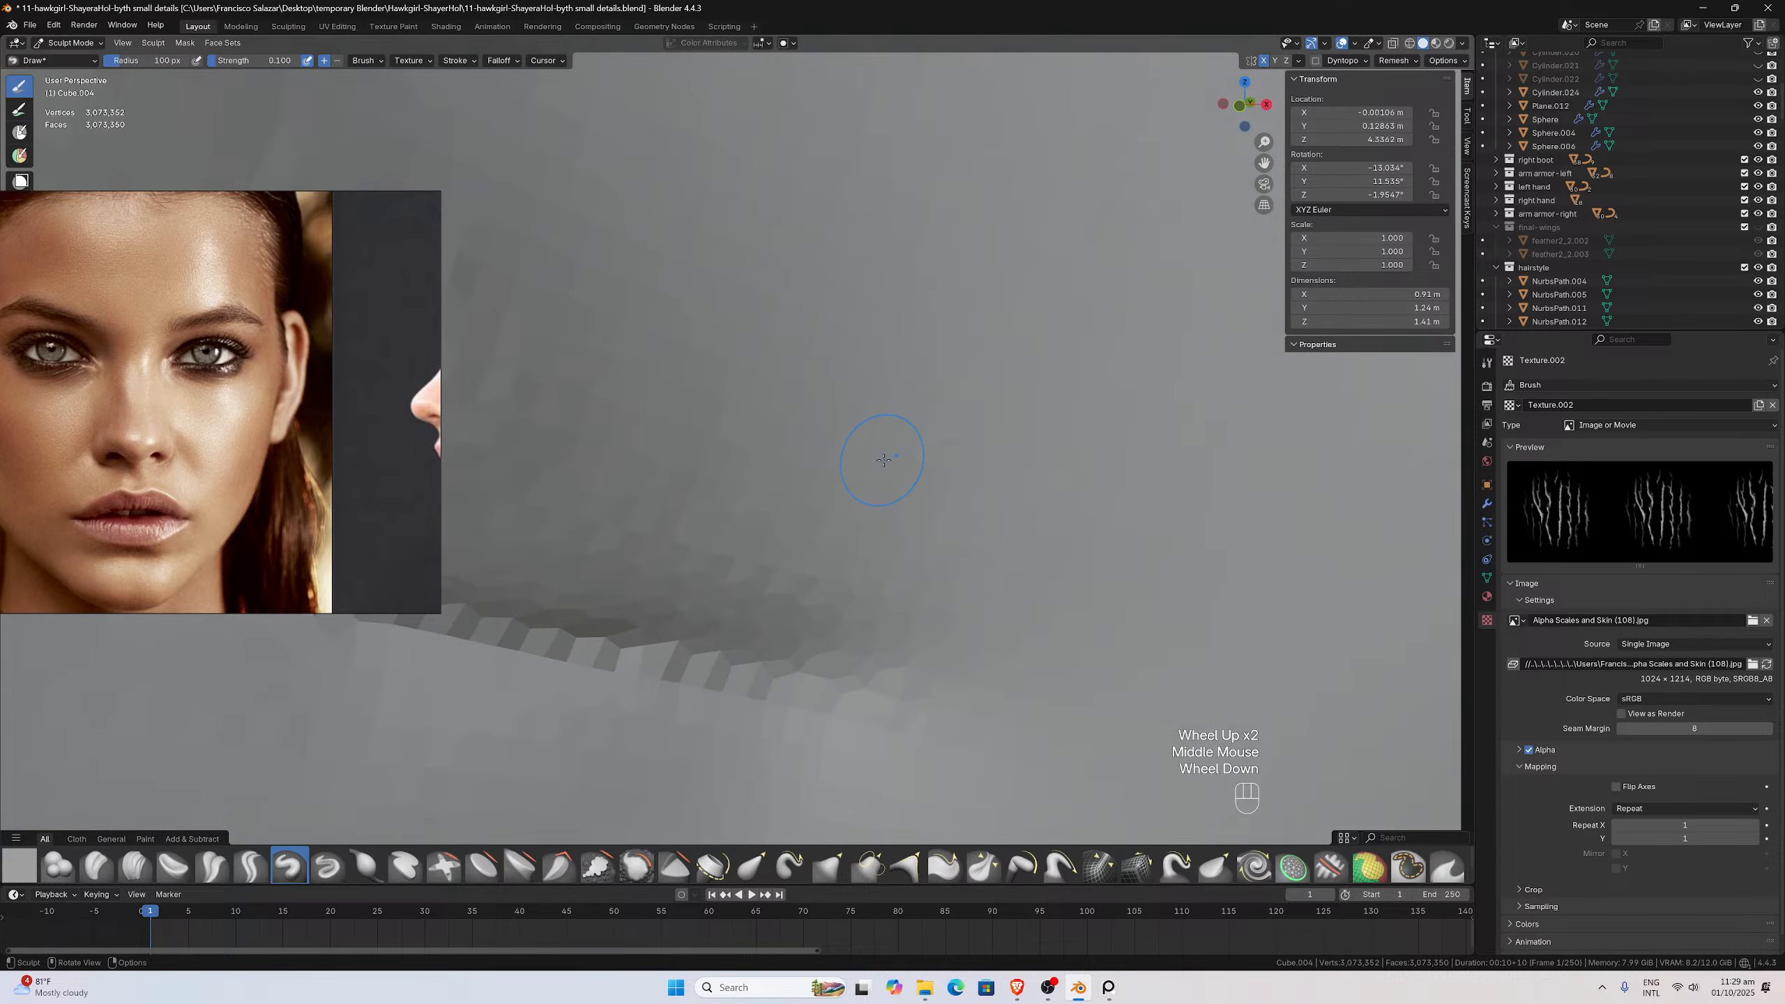
middle_click_drag(877, 467, 881, 467)
scroll(881, 466, "down", 2)
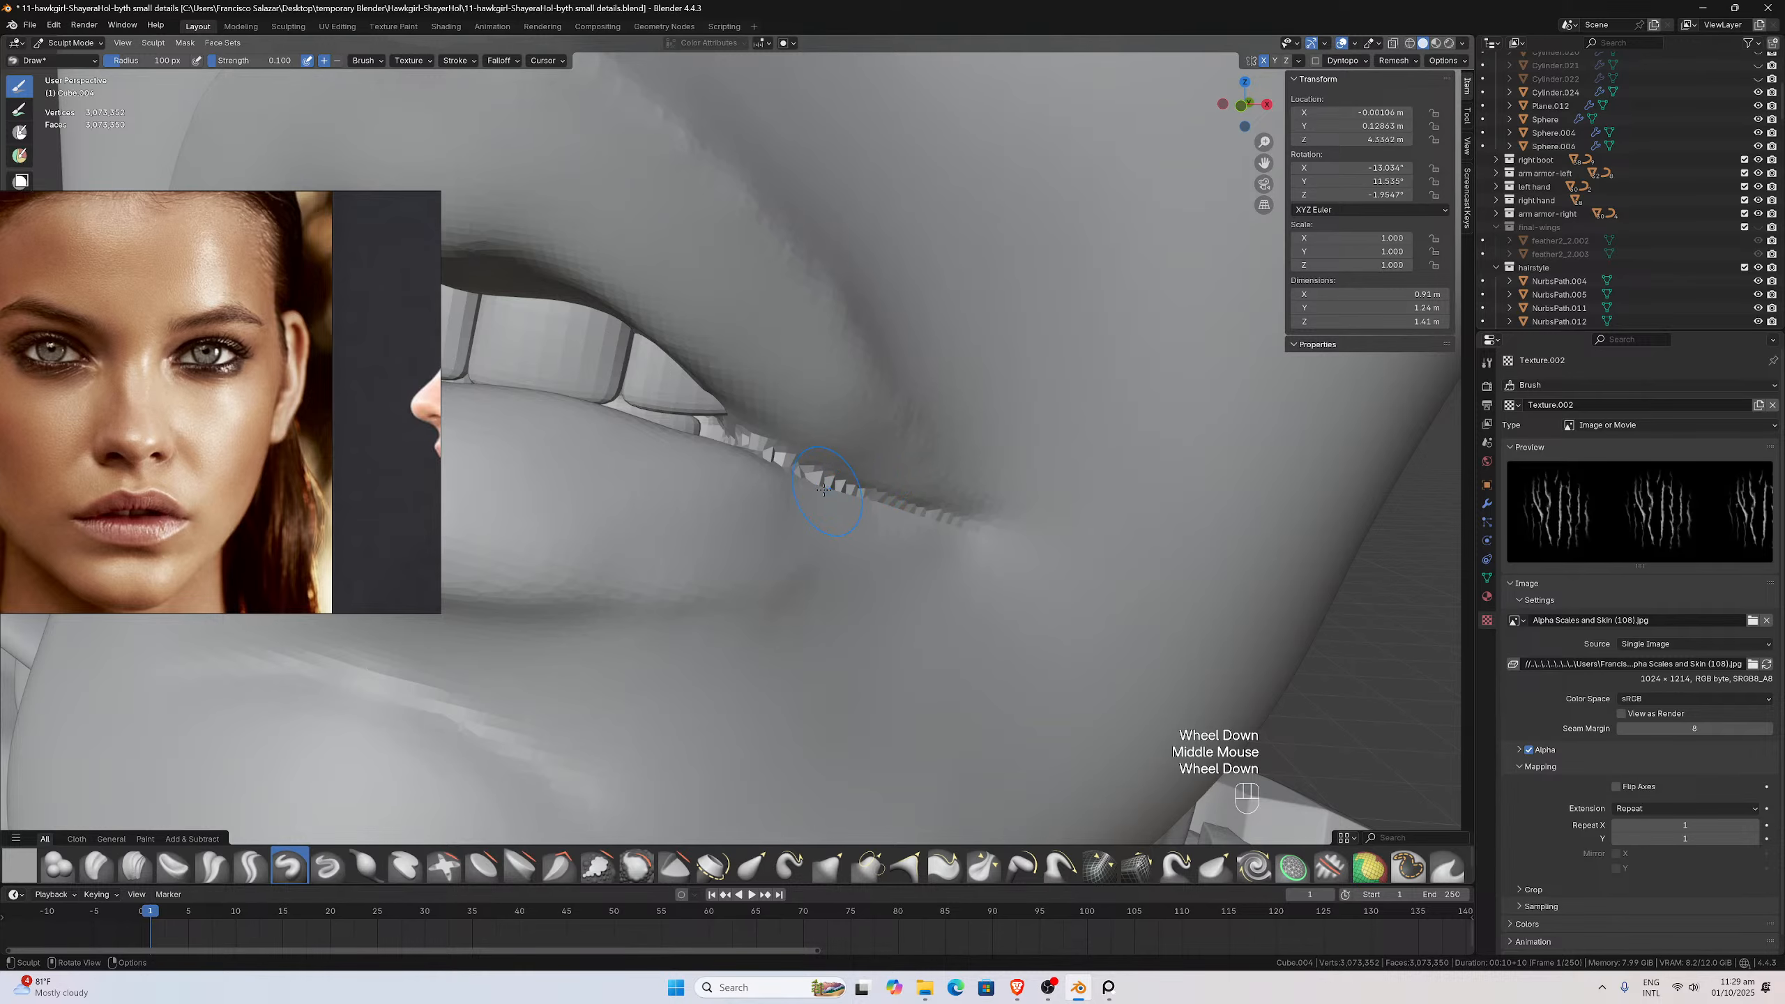
key("f")
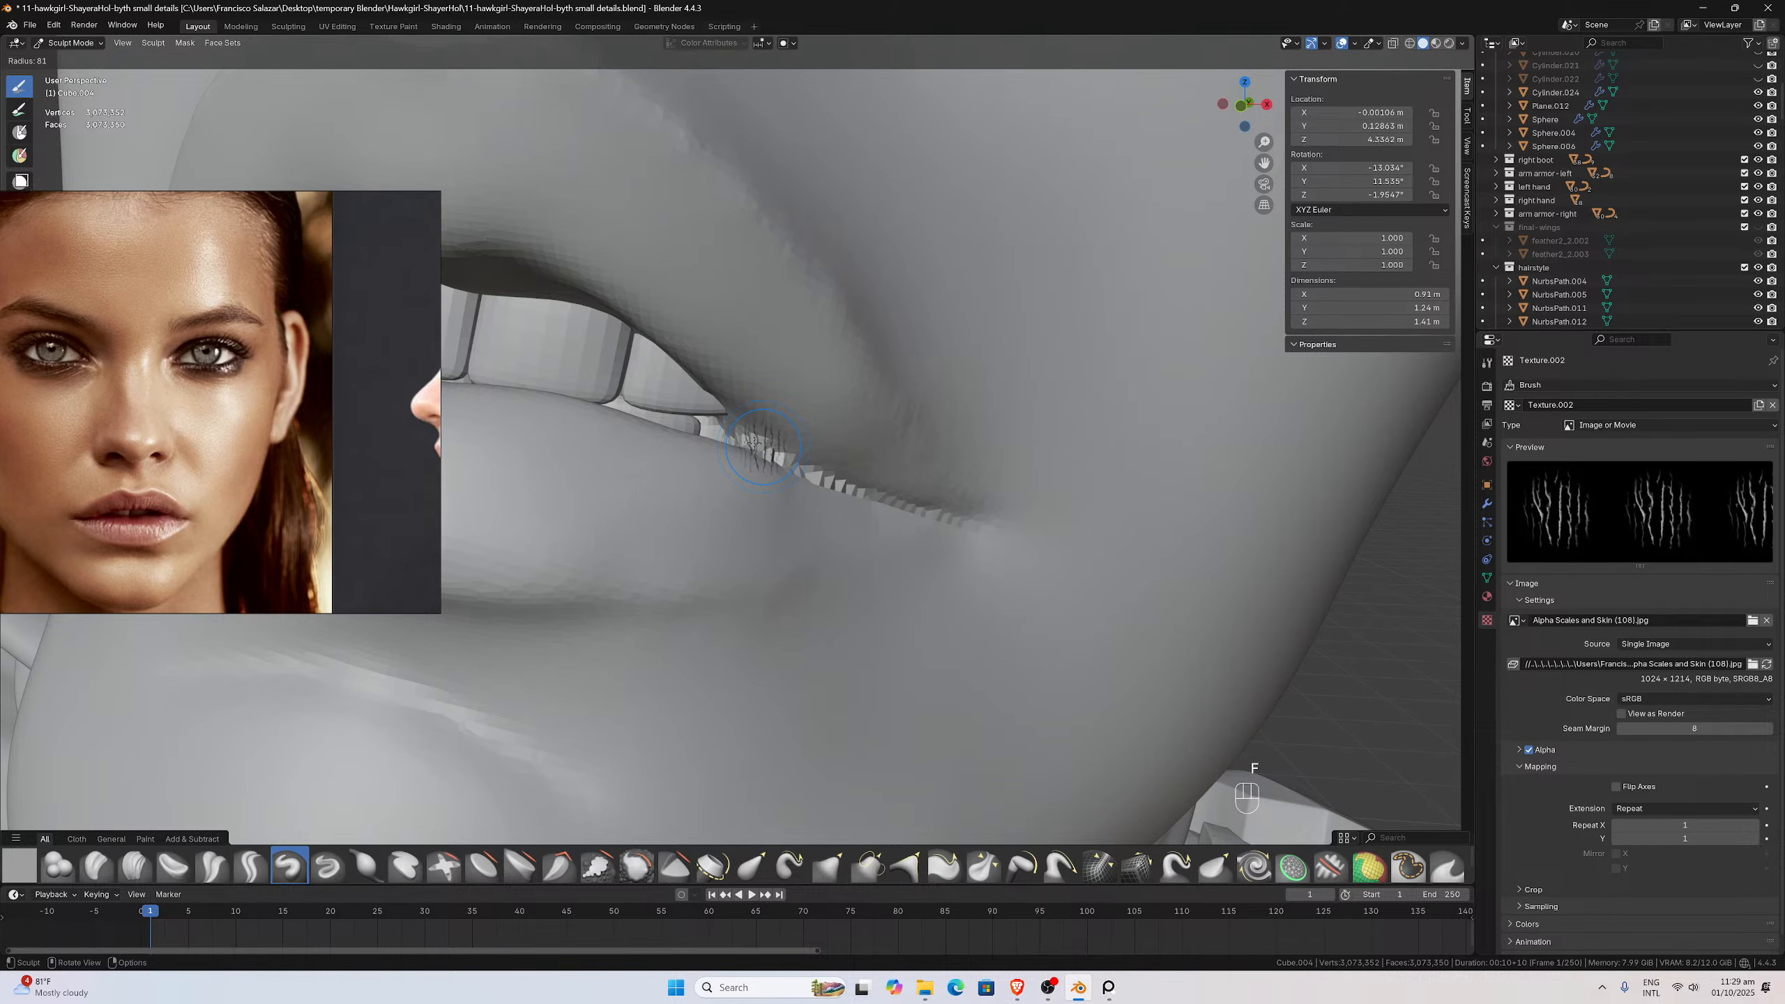
left_click(668, 563)
Switch to the Crease Polish brush and smooth the jagged lip crease at the mouth corner
left_click(211, 866)
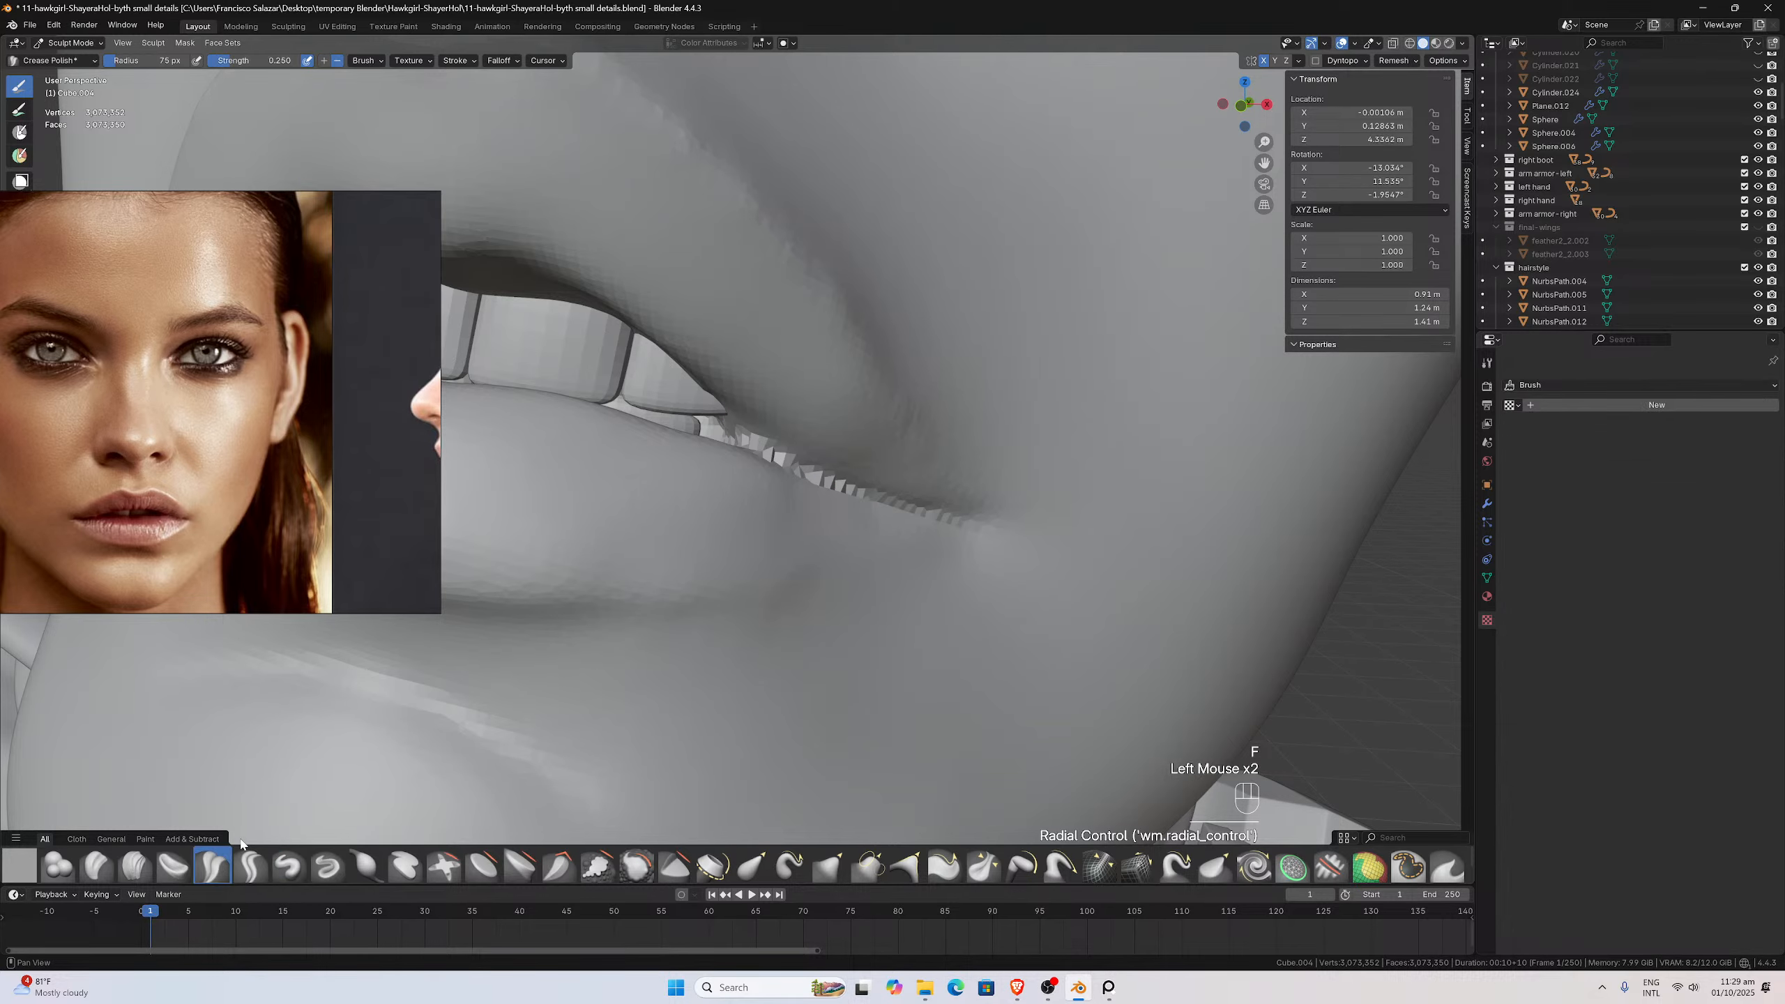
left_click_drag(742, 428, 908, 510, "shift")
scroll(908, 510, "down", 2)
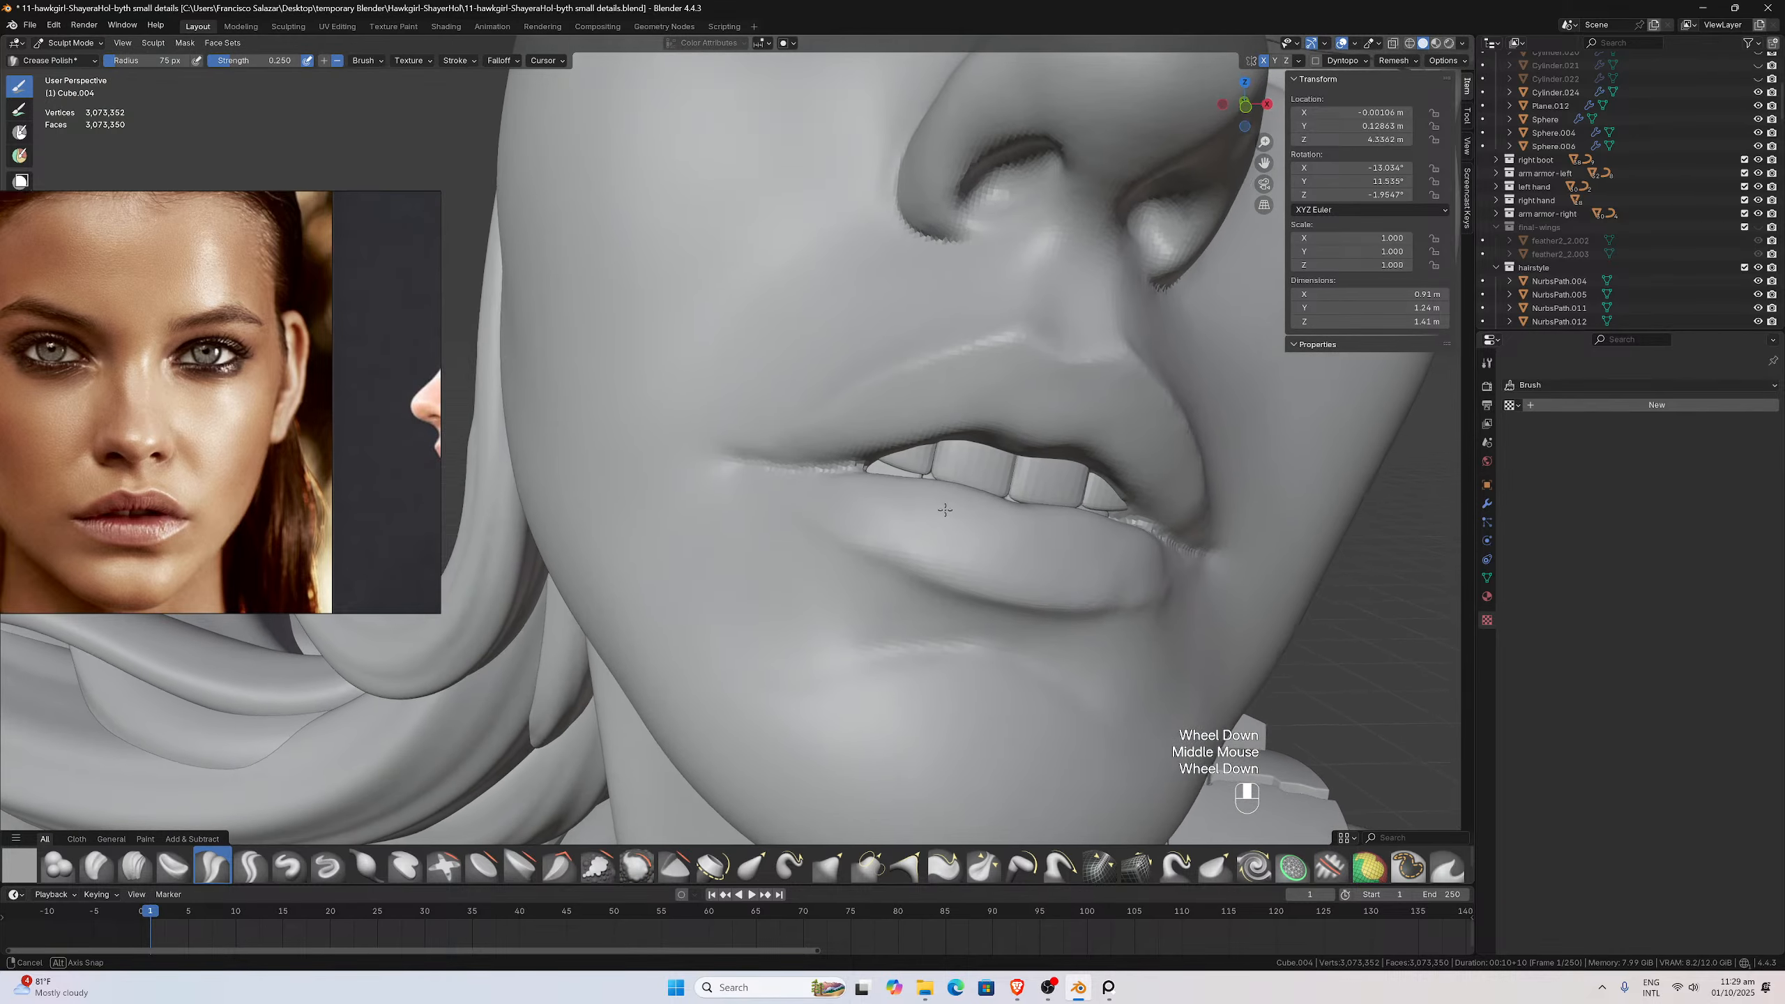
scroll(926, 514, "down", 1)
Run several Crease Polish strokes along the line where the lips meet, out to the mouth corner
middle_click_drag(913, 512, 795, 514)
scroll(905, 498, "up", 2)
scroll(912, 502, "down", 2)
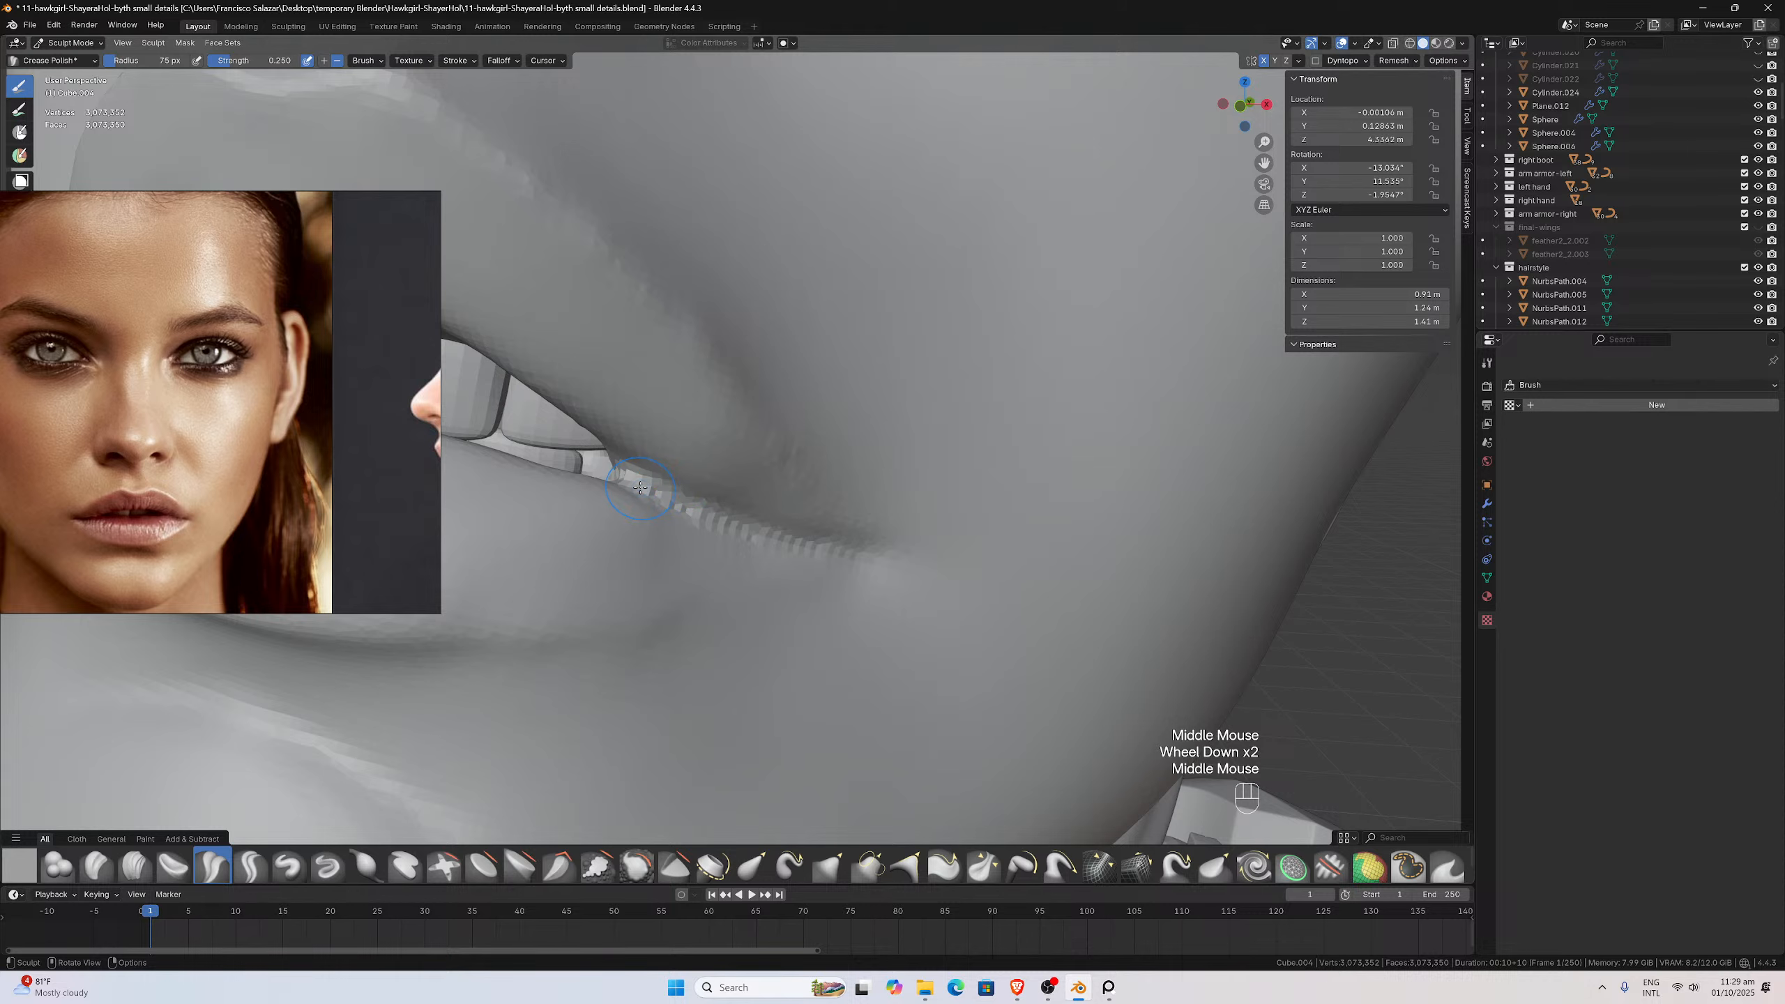
left_click_drag(612, 477, 834, 553)
left_click_drag(635, 477, 697, 507)
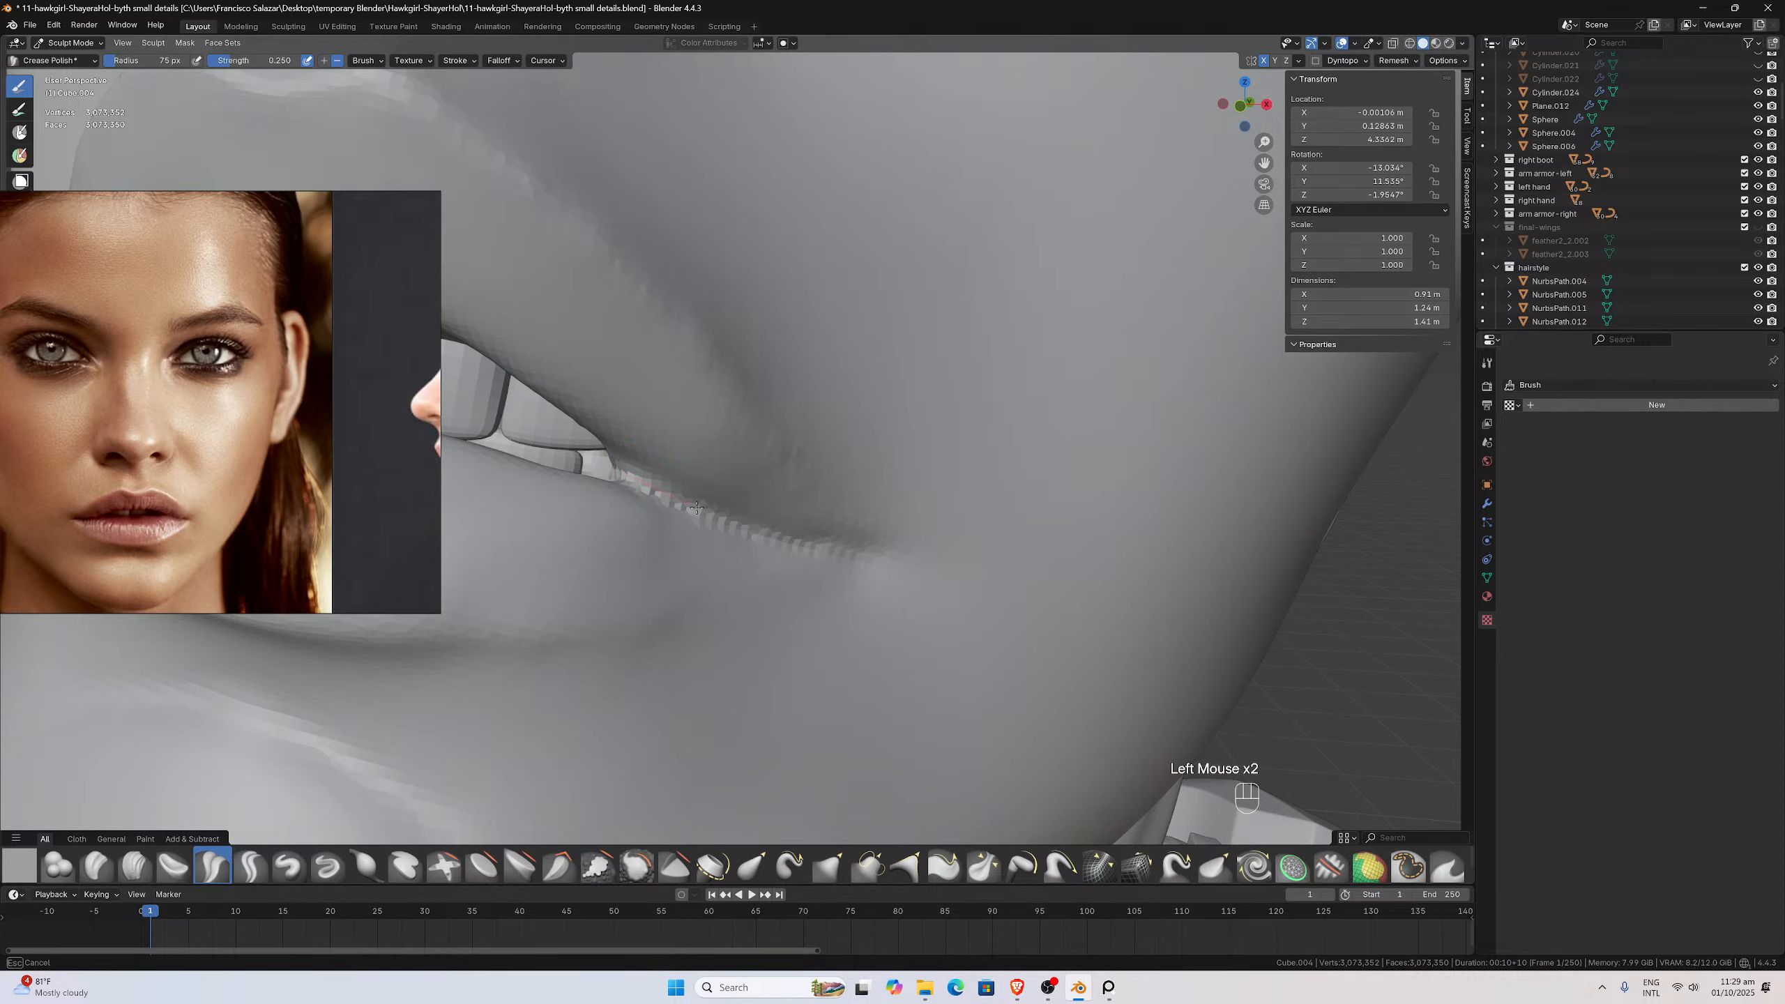
left_click_drag(849, 568, 850, 568)
left_click_drag(621, 467, 726, 528)
left_click_drag(889, 567, 889, 568)
Smooth the stepped lip crease at the opposite corner of the mouth
scroll(889, 568, "down", 1)
mouse_move(889, 568)
middle_mouse_down()
mouse_move(908, 553)
mouse_move(884, 522)
middle_mouse_up()
scroll(907, 552, "up", 3)
scroll(885, 522, "down", 1)
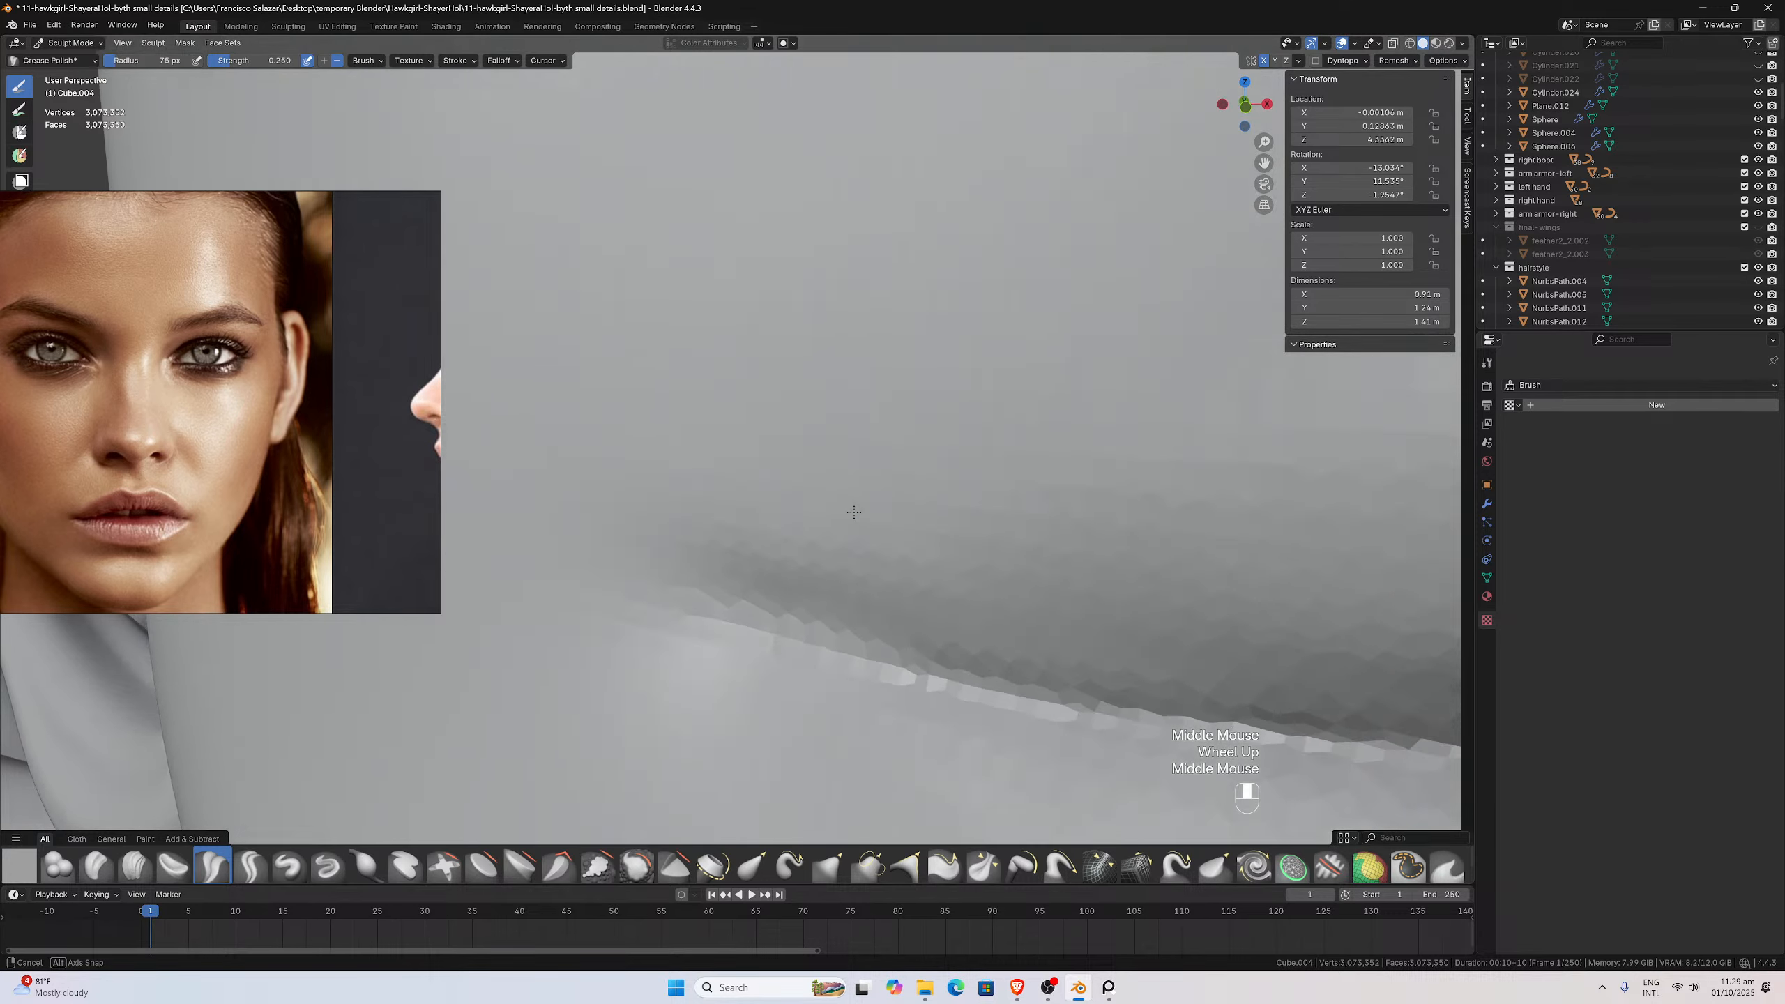
mouse_move(757, 550)
left_mouse_down("shift")
mouse_move(706, 546)
mouse_move(697, 518)
mouse_move(725, 498)
mouse_move(891, 517)
mouse_move(893, 570)
left_mouse_up("shift")
Smooth the lips on both sides of the crease from the last tooth out to the mouth corner
middle_click_drag(976, 576, 689, 506)
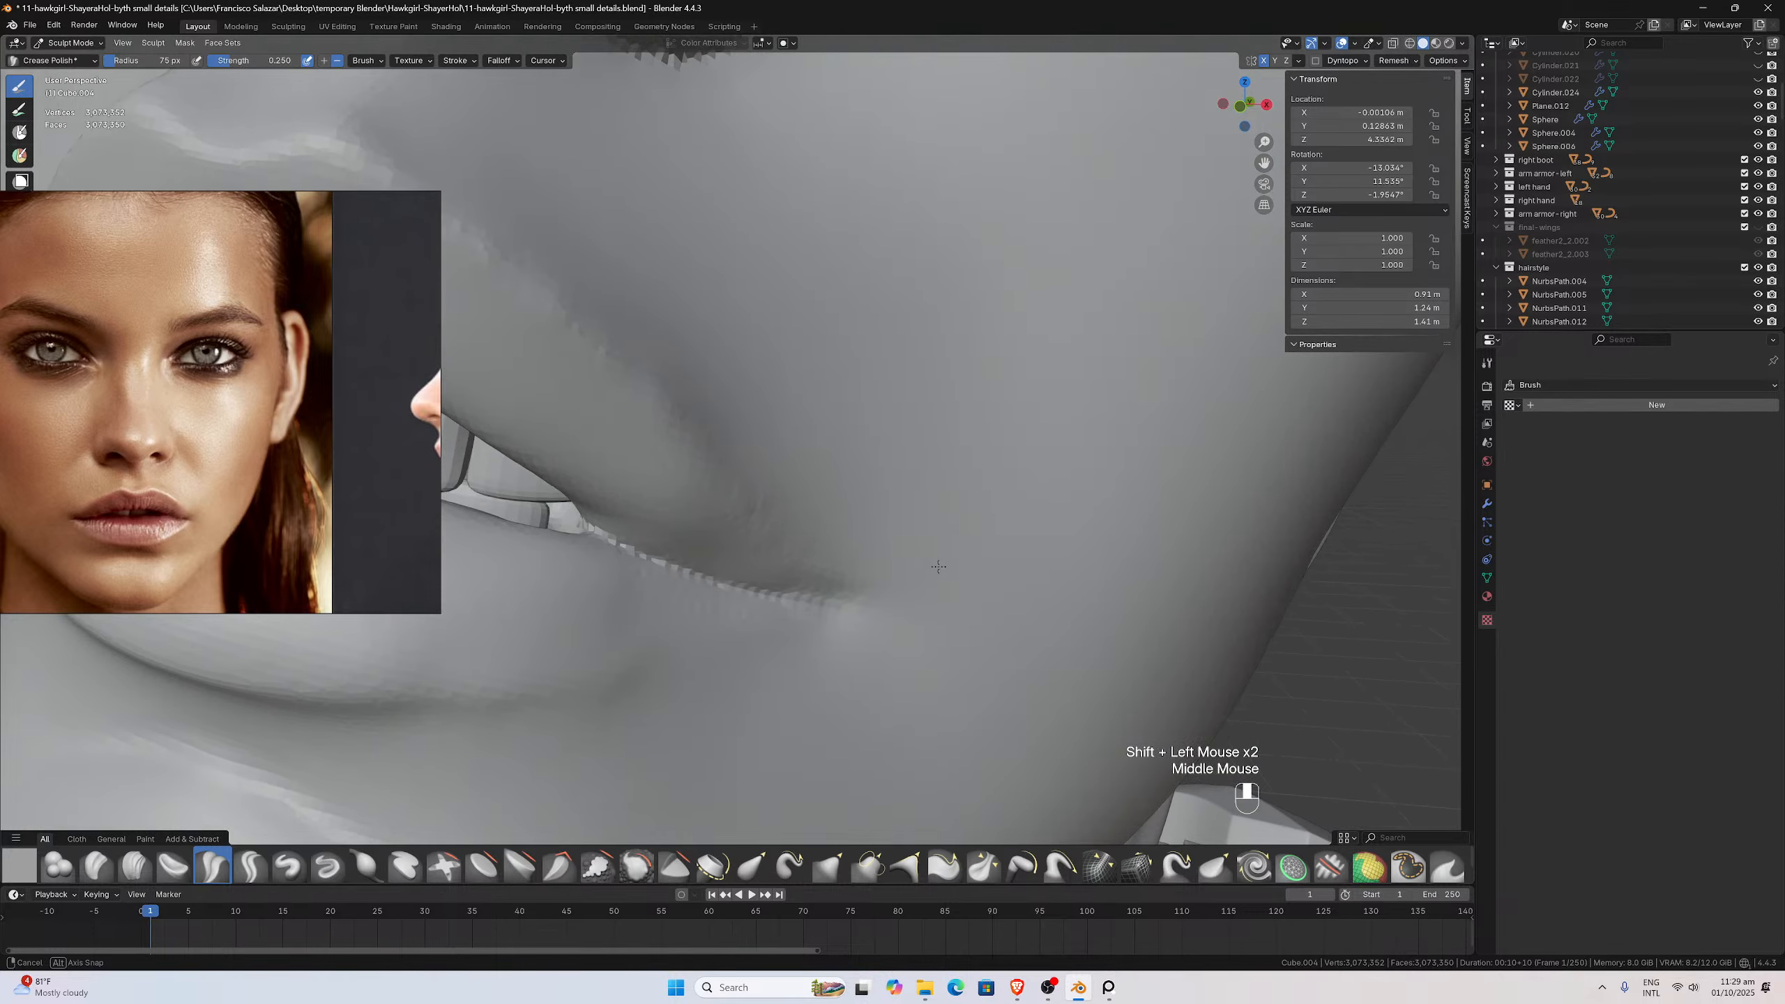
left_click_drag(689, 507, 706, 548, "shift")
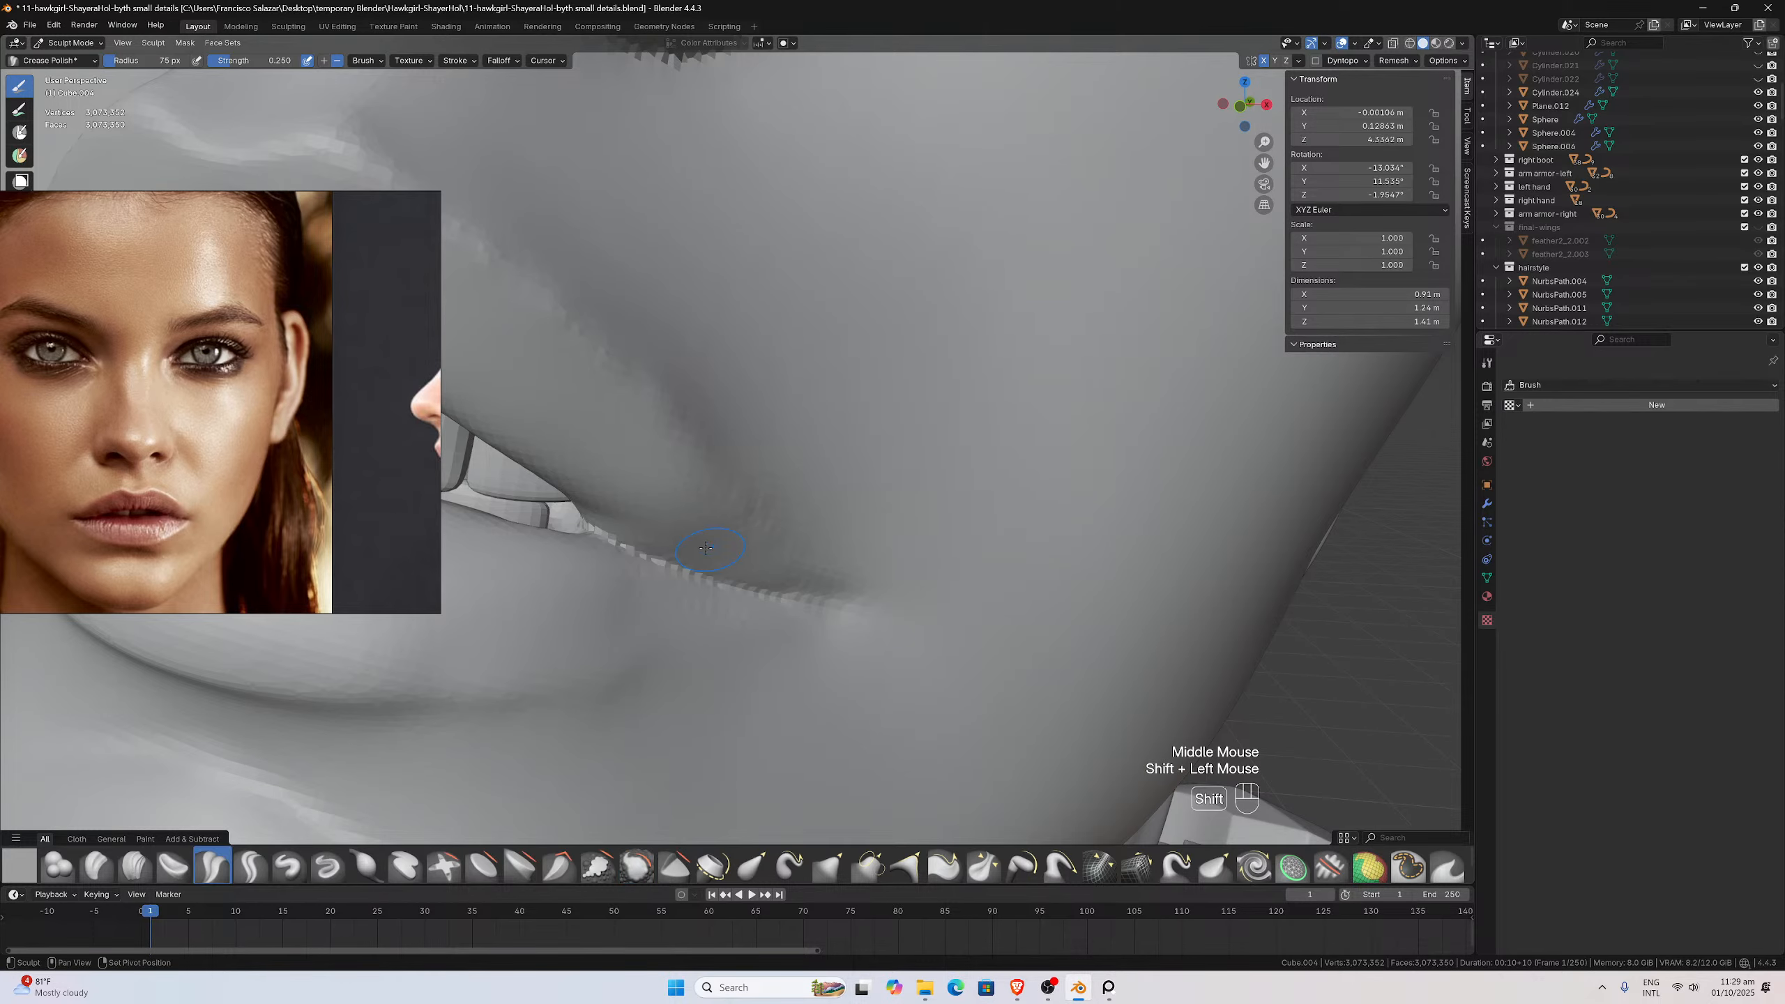
mouse_move(624, 504)
left_mouse_down("shift")
mouse_move(610, 489)
mouse_move(717, 583)
mouse_move(637, 596)
mouse_move(805, 597)
mouse_move(787, 685)
mouse_move(869, 630)
left_mouse_up("shift")
scroll(868, 576, "down", 3)
mouse_move(865, 546)
middle_mouse_down()
mouse_move(893, 547)
mouse_move(773, 492)
middle_mouse_up()
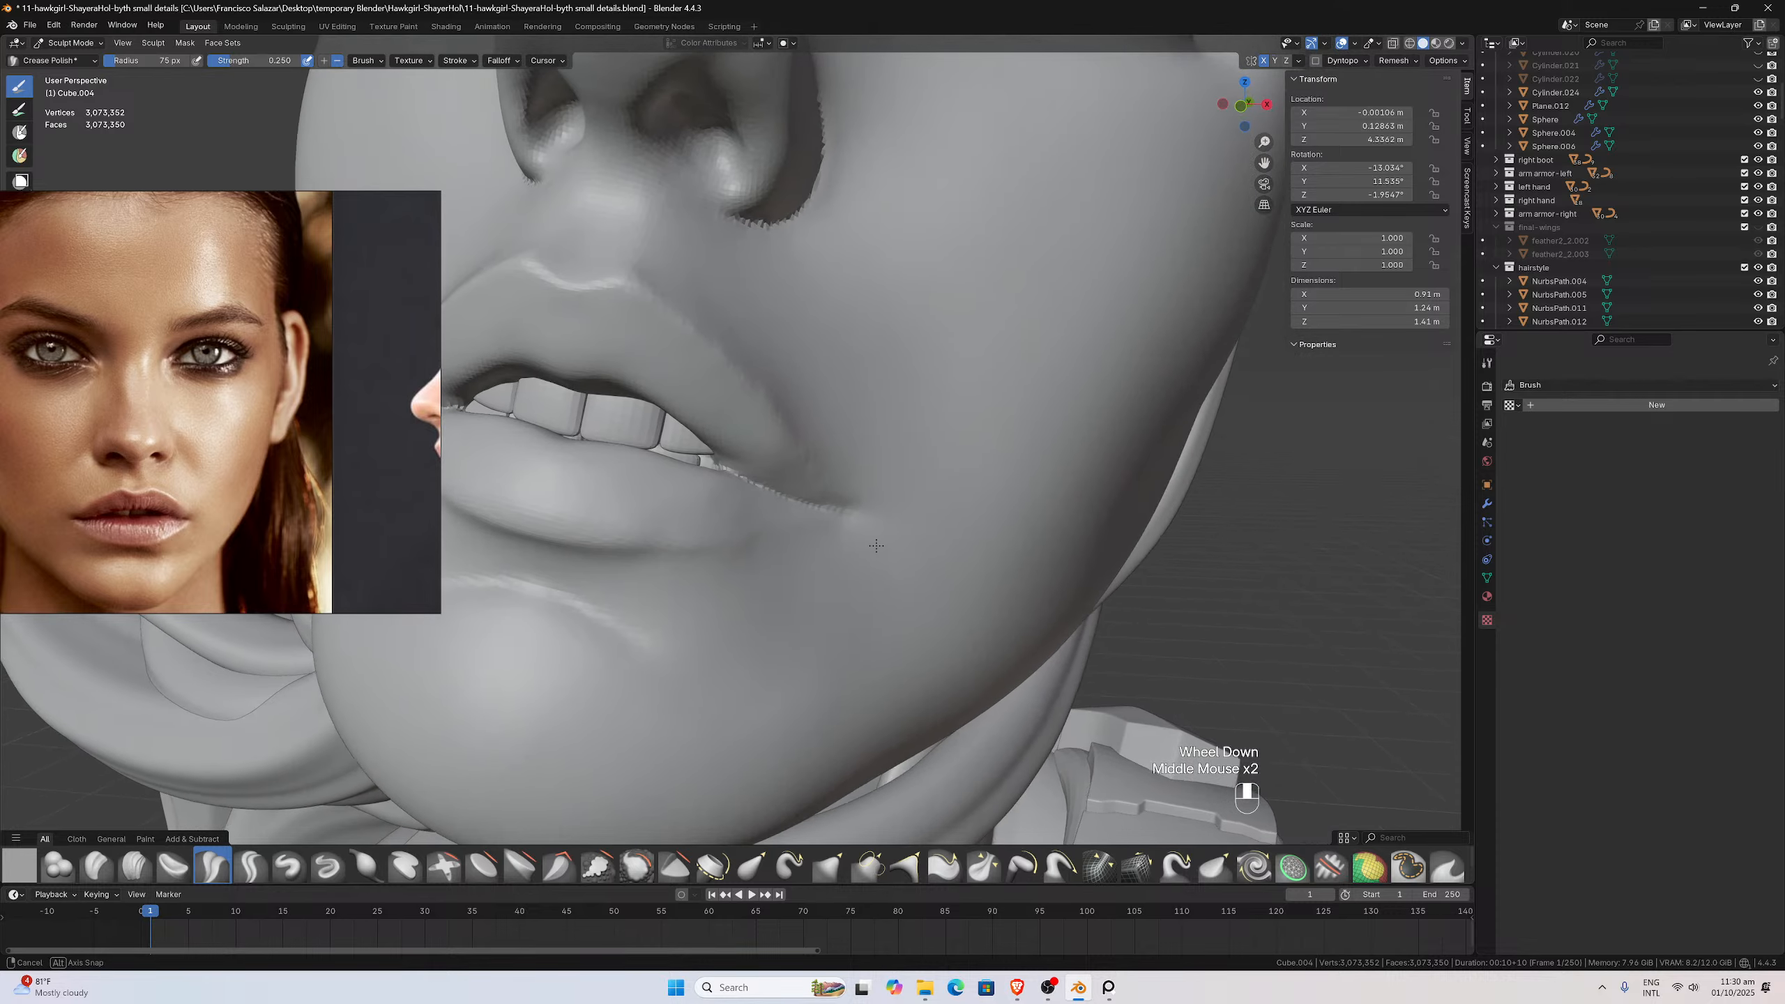
scroll(744, 484, "up", 5)
left_click_drag(744, 484, 744, 484, "shift")
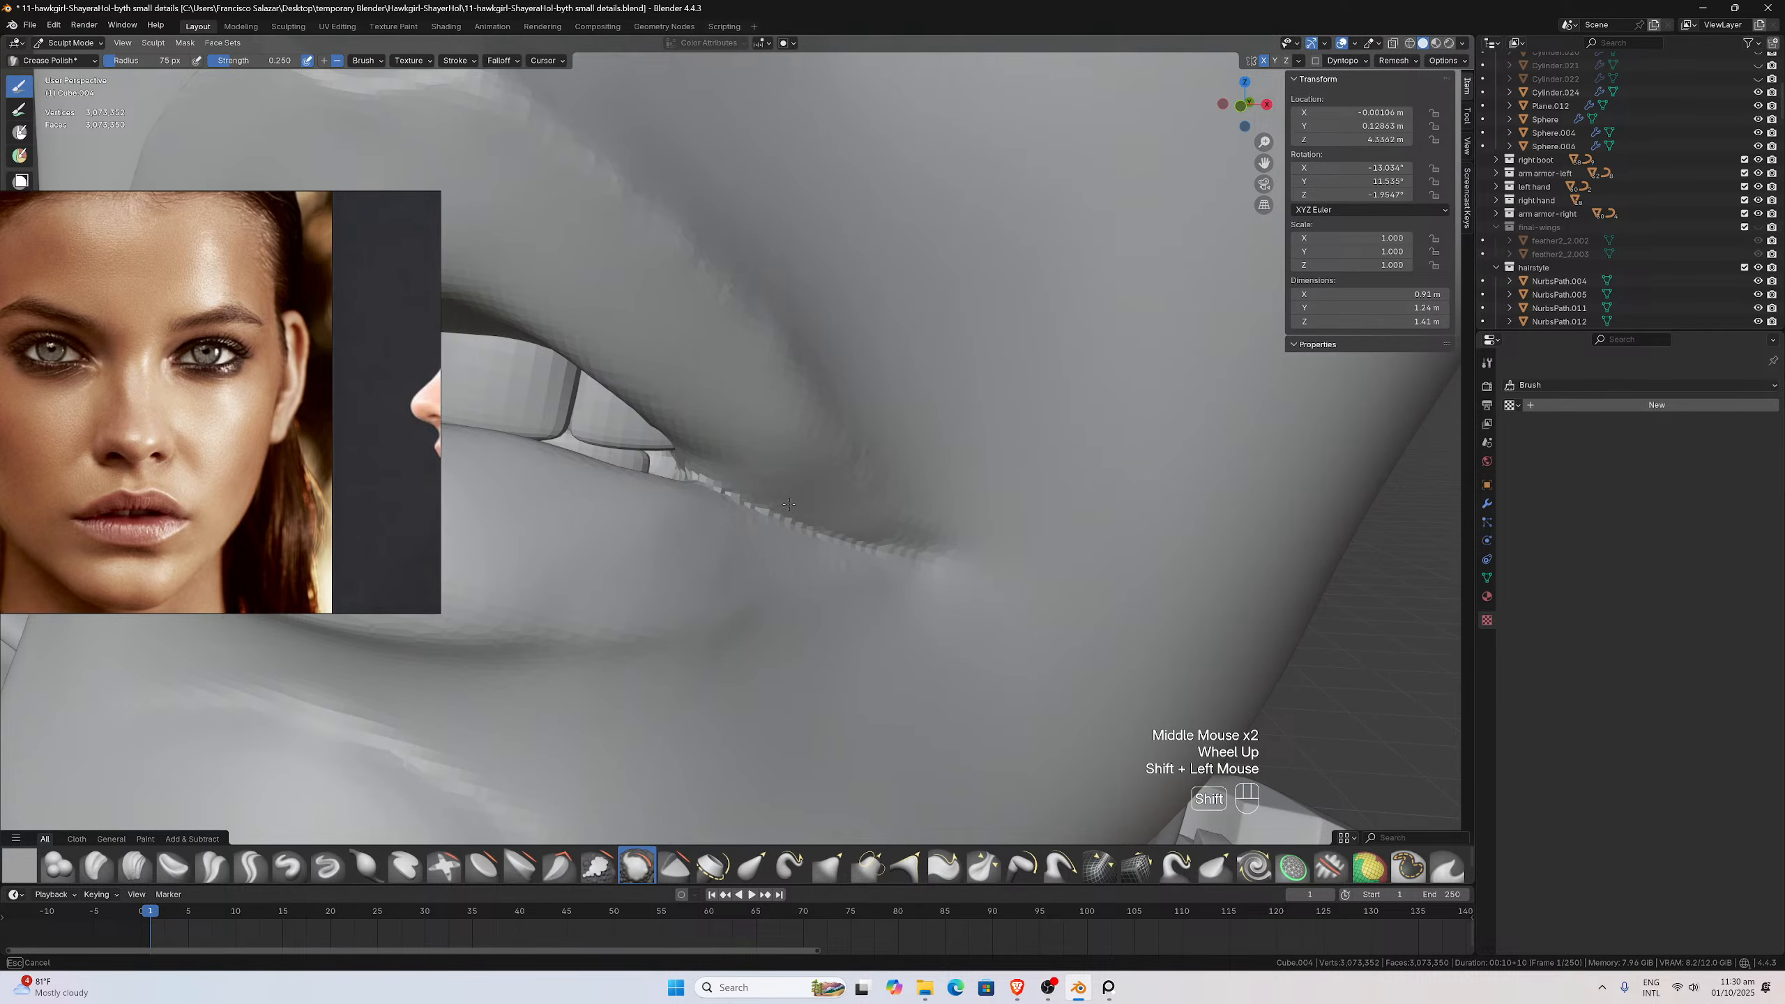
left_click_drag(855, 520, 842, 500, "shift")
Switch to the Draw brush carrying the Alpha Scales and Skin (108) texture
mouse_move(842, 503)
middle_mouse_down()
mouse_move(870, 513)
mouse_move(773, 633)
mouse_move(792, 573)
middle_mouse_up()
left_click(288, 866)
scroll(879, 635, "down", 3)
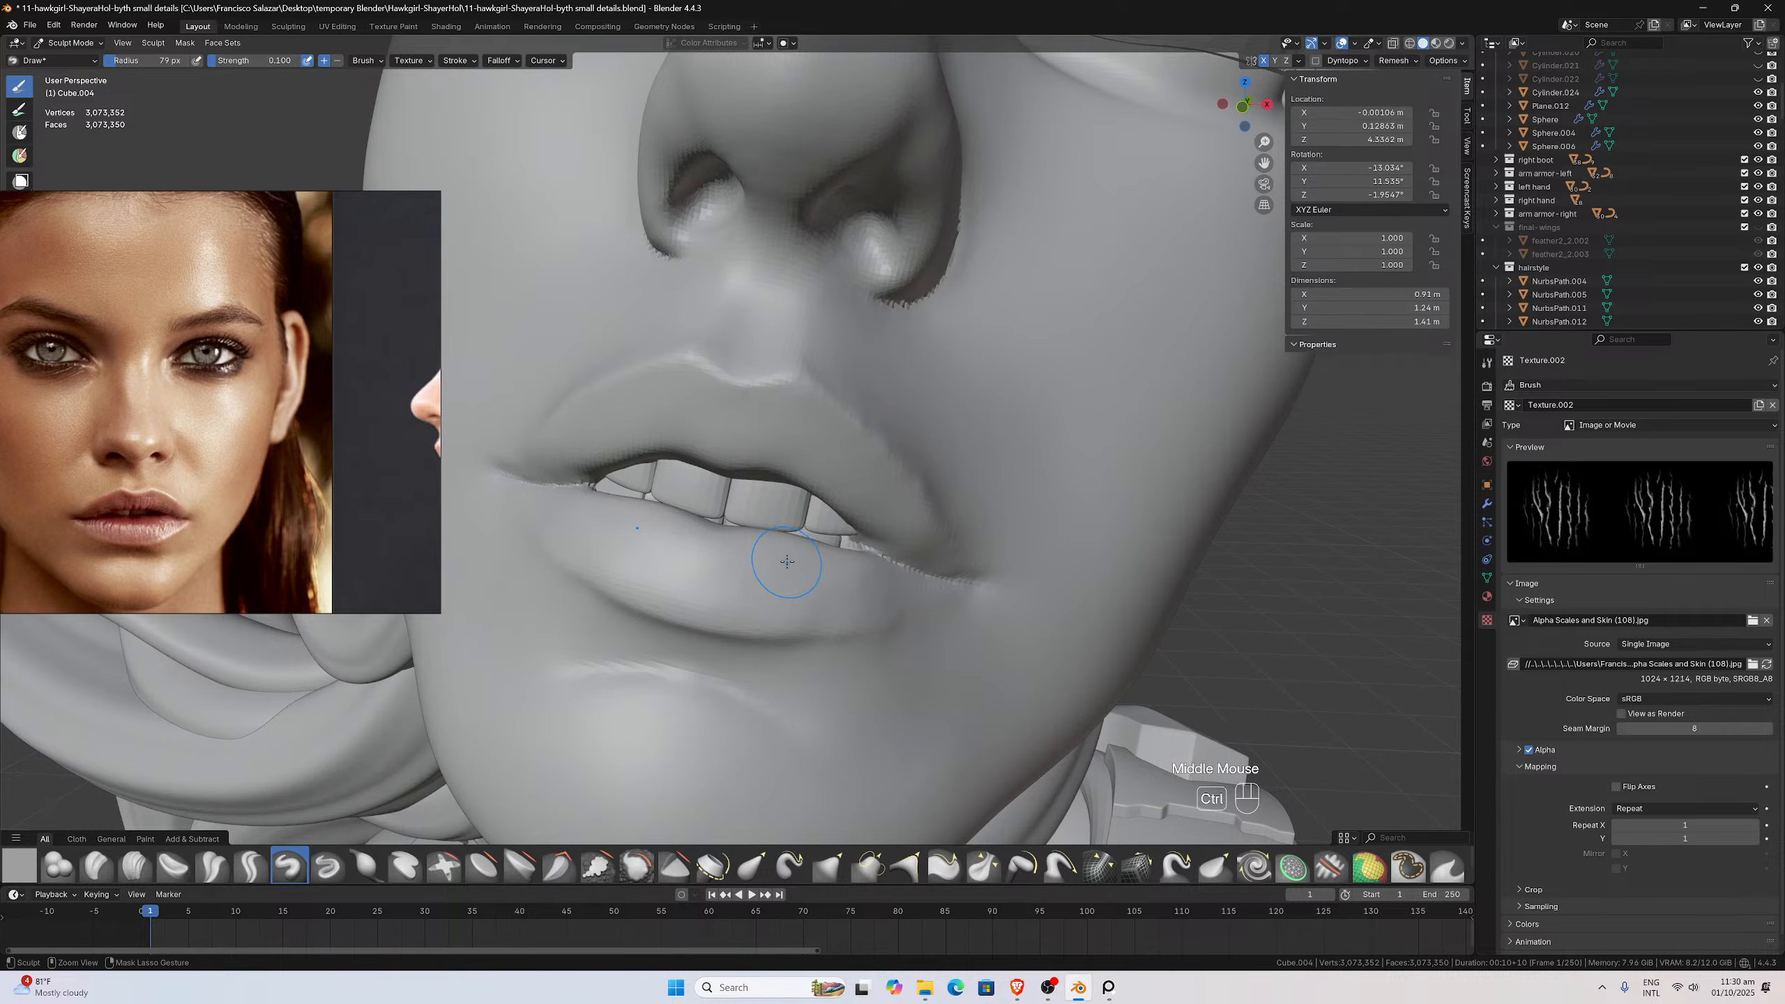
Try engraving vertical wrinkles across the lower lip with inverted strokes of the textured Draw brush
left_click_drag(782, 569, 788, 578, "ctrl")
left_click_drag(780, 656, 717, 572, "ctrl")
left_click_drag(700, 663, 704, 633, "ctrl")
left_click_drag(716, 678, 716, 676, "ctrl")
middle_click_drag(716, 676, 680, 577)
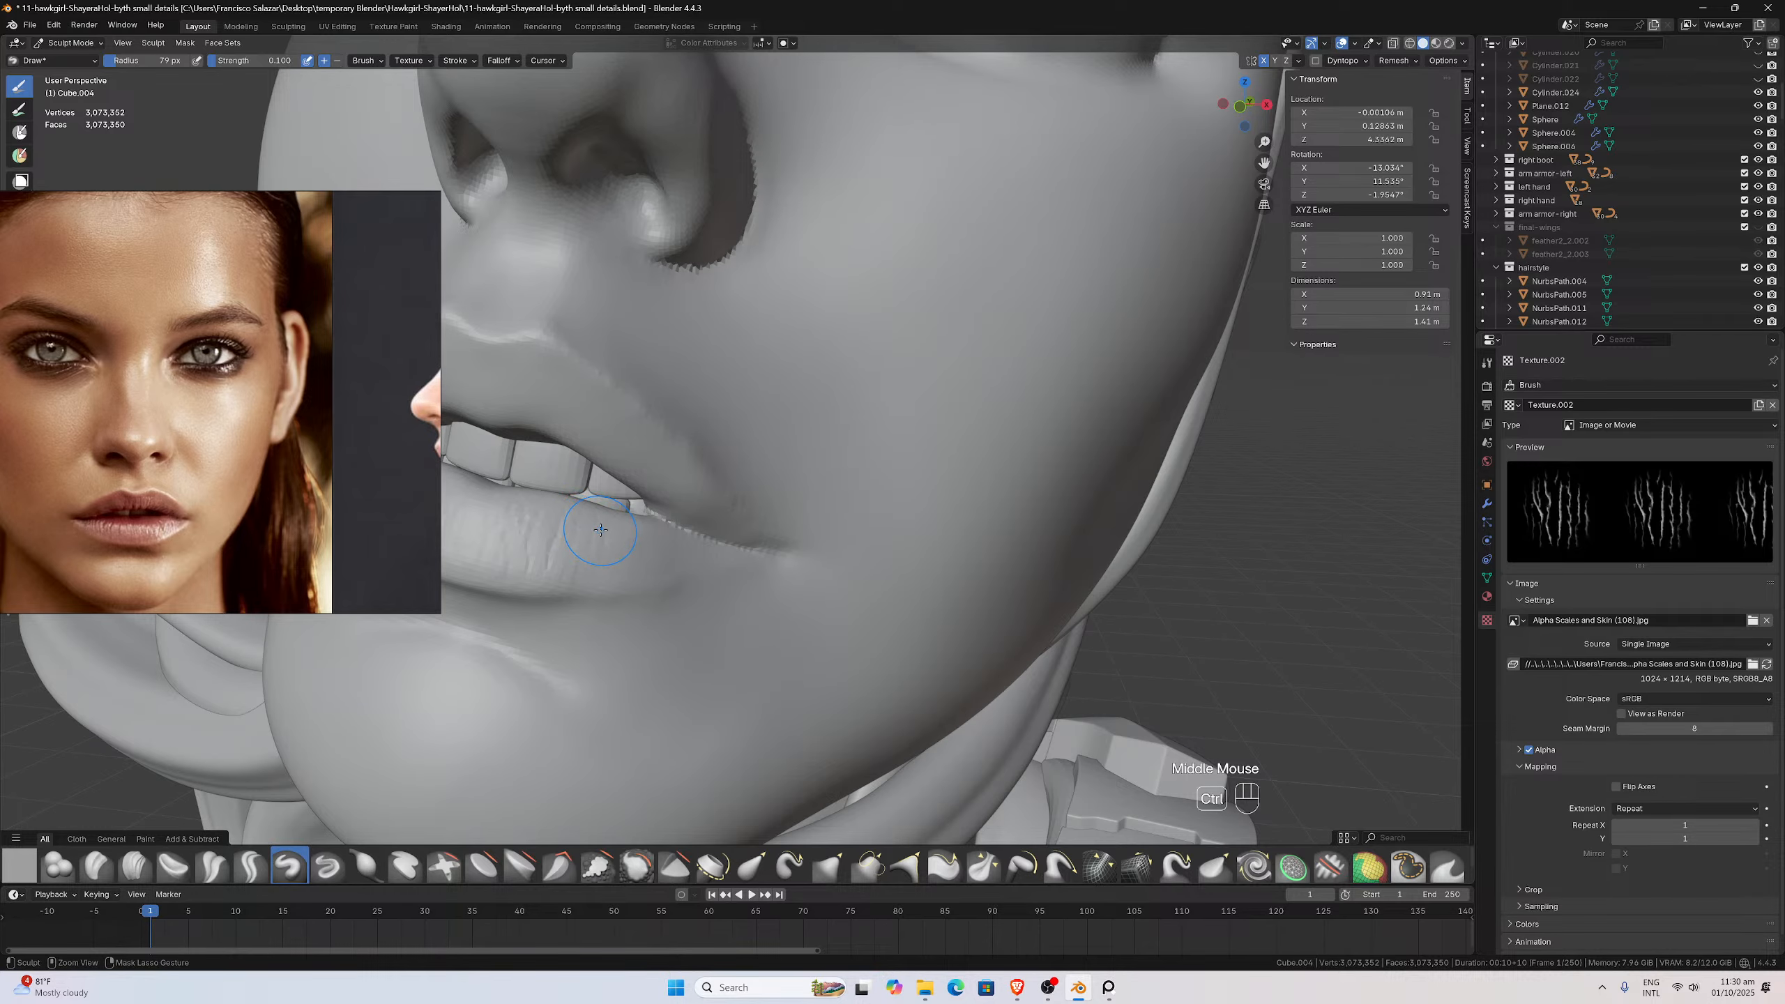
left_click_drag(591, 571, 593, 631, "ctrl")
middle_click_drag(593, 631, 673, 586)
Undo the recent wrinkle strokes on the lower lip
key("ctrl+z")
key("ctrl+z")
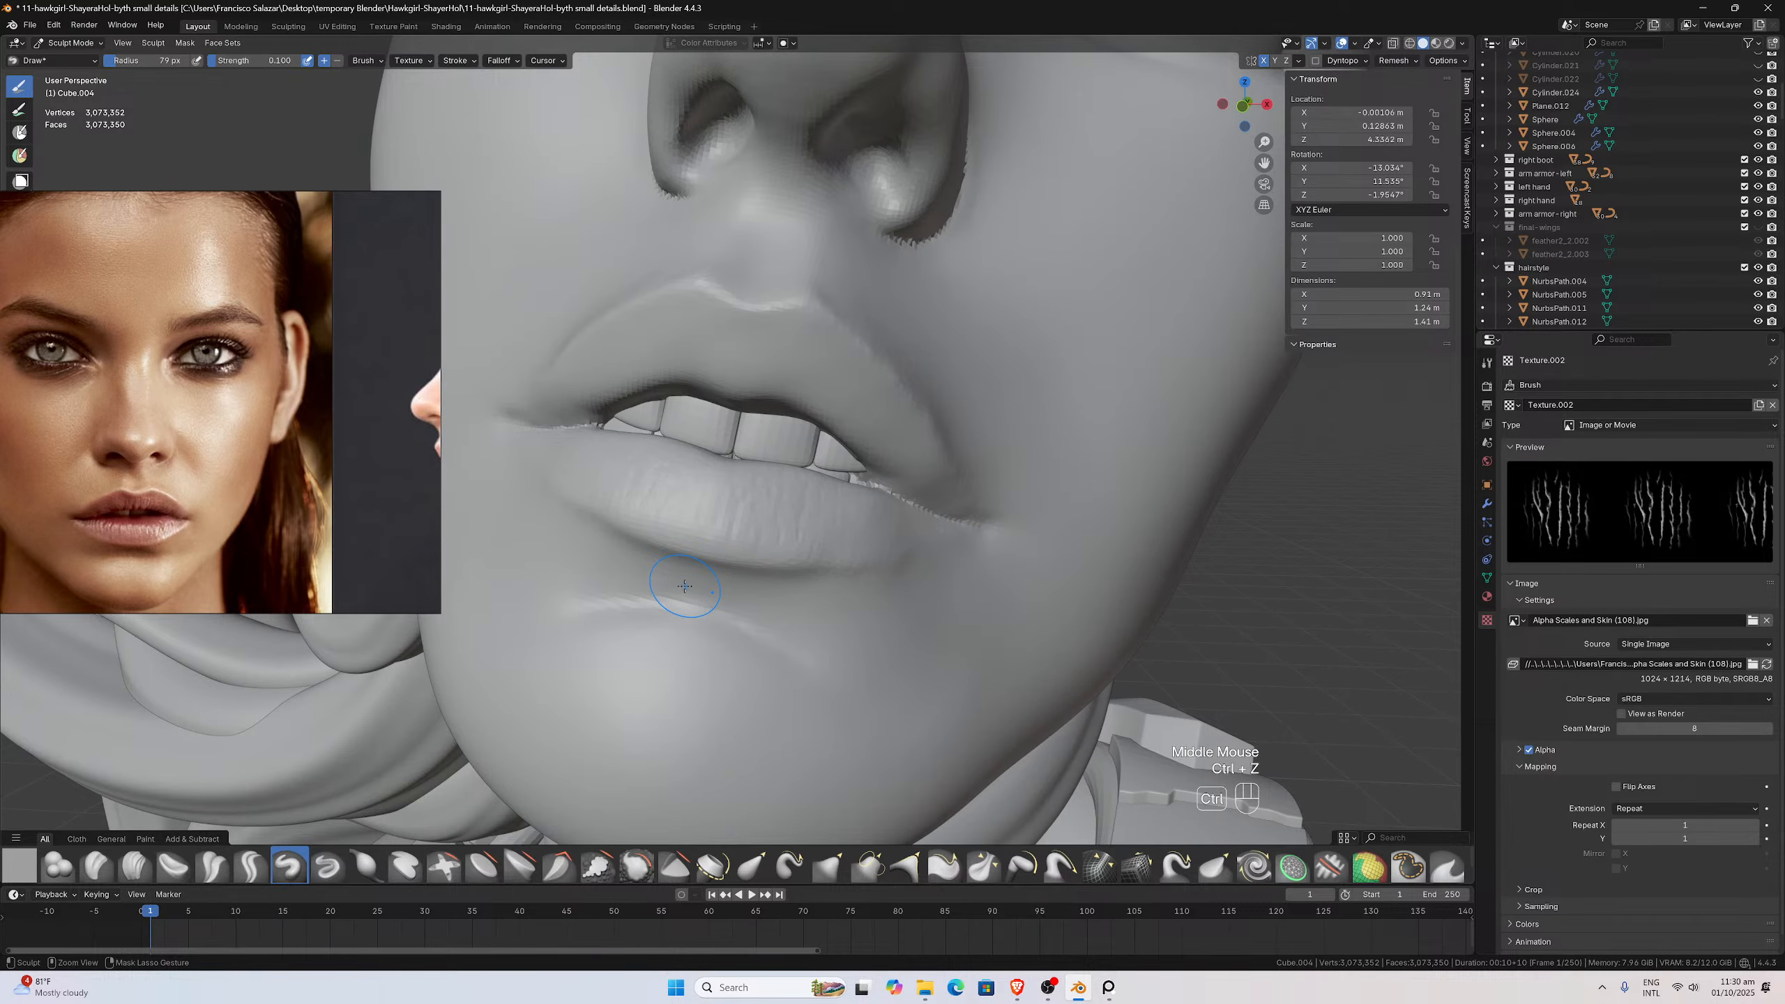
key("ctrl+z")
key("ctrl+z")
Engrave vertical wrinkles from the middle of the lower lip toward its corner with inverted Draw strokes, and soften their outer end
left_click_drag(763, 488, 755, 498, "ctrl")
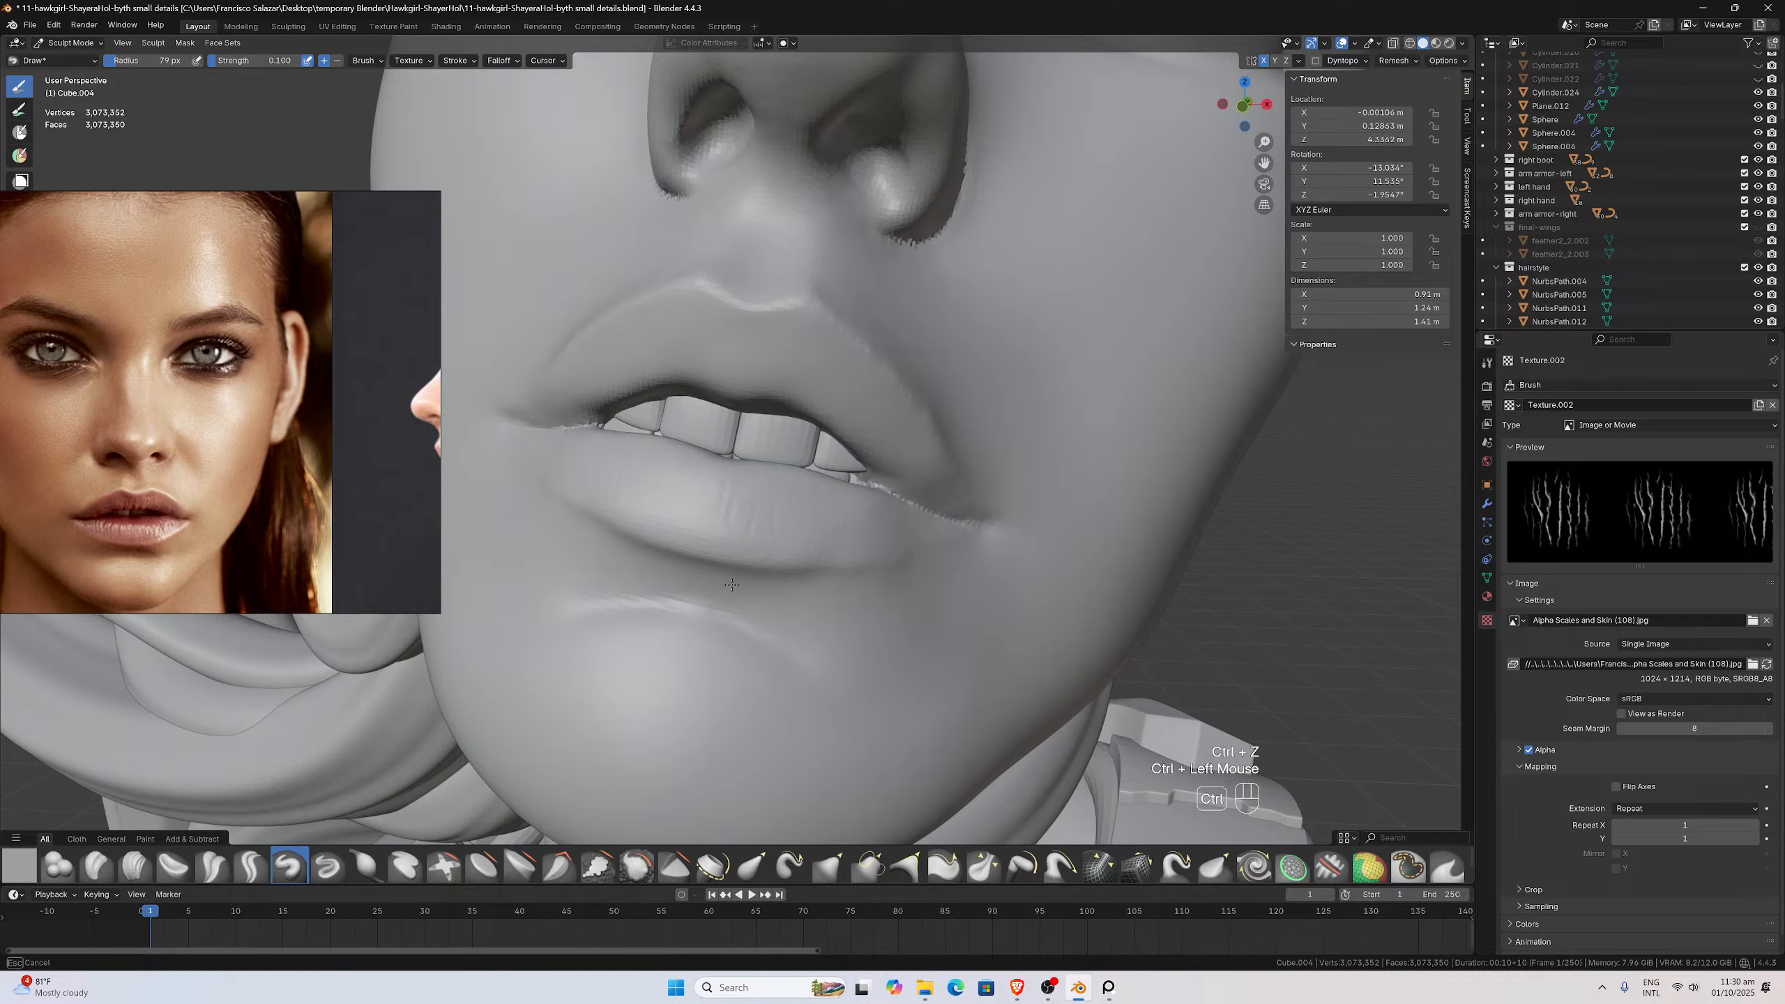
left_click_drag(736, 621, 732, 622, "ctrl")
middle_click_drag(733, 622, 644, 486, "ctrl")
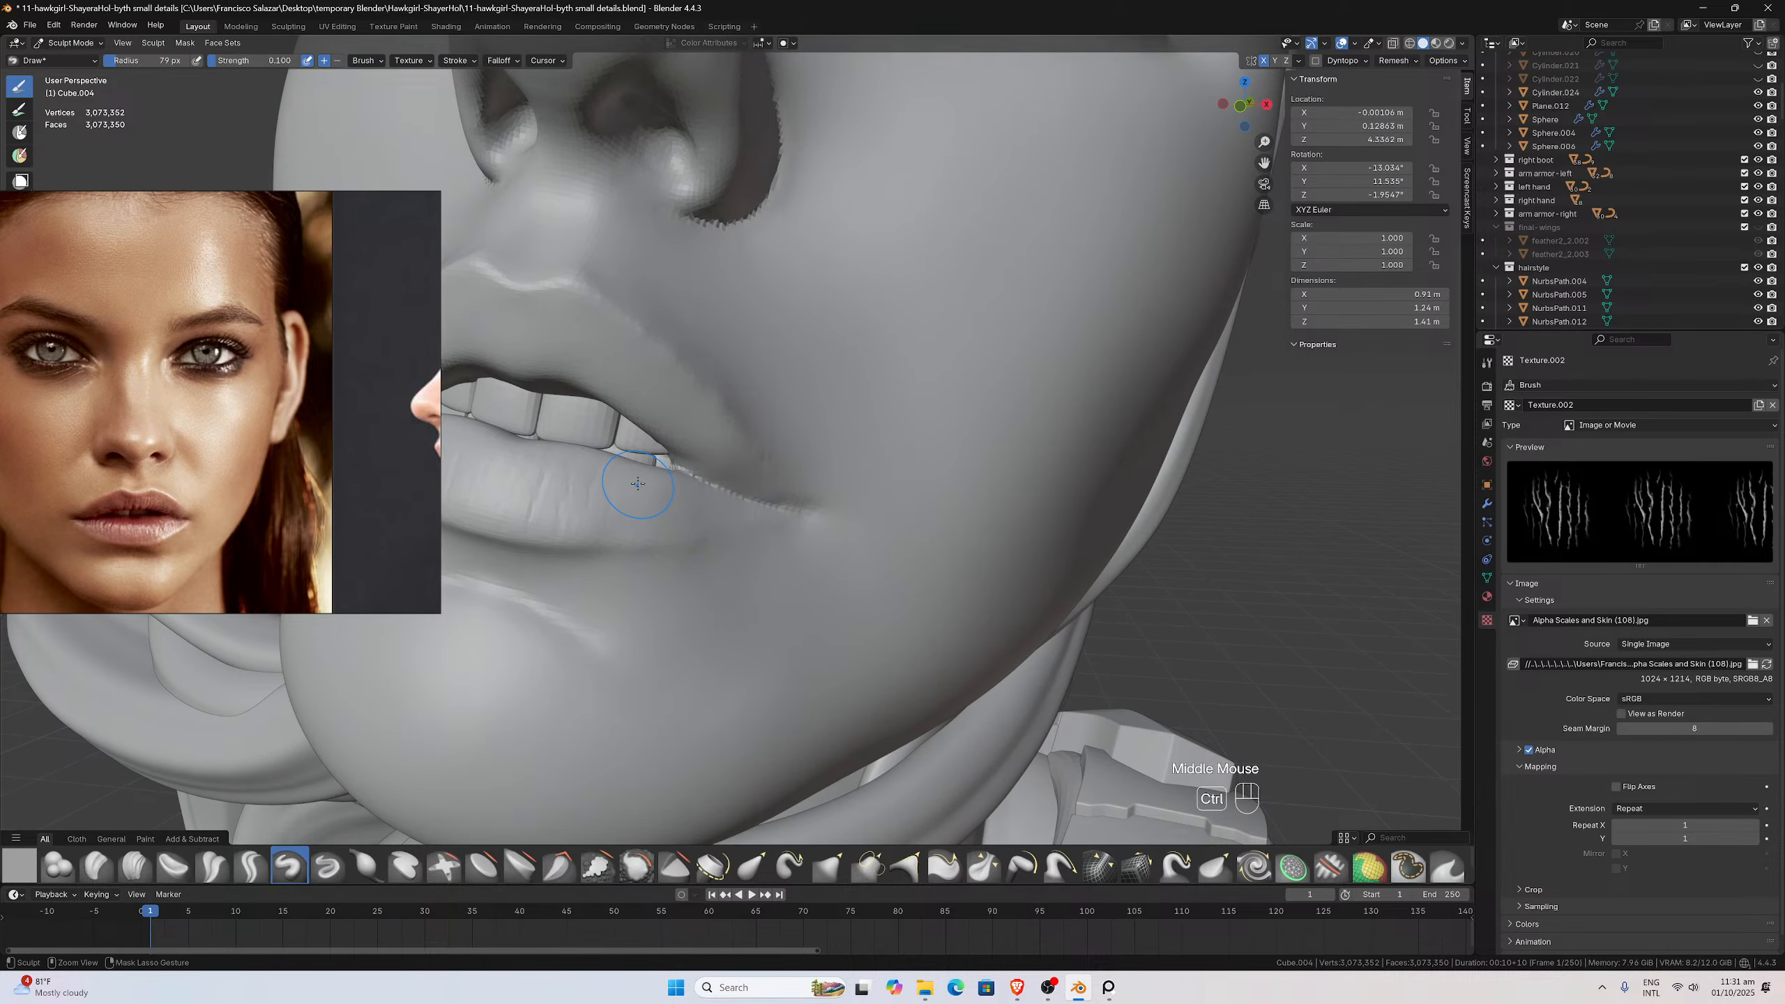
left_click_drag(644, 486, 643, 574, "ctrl")
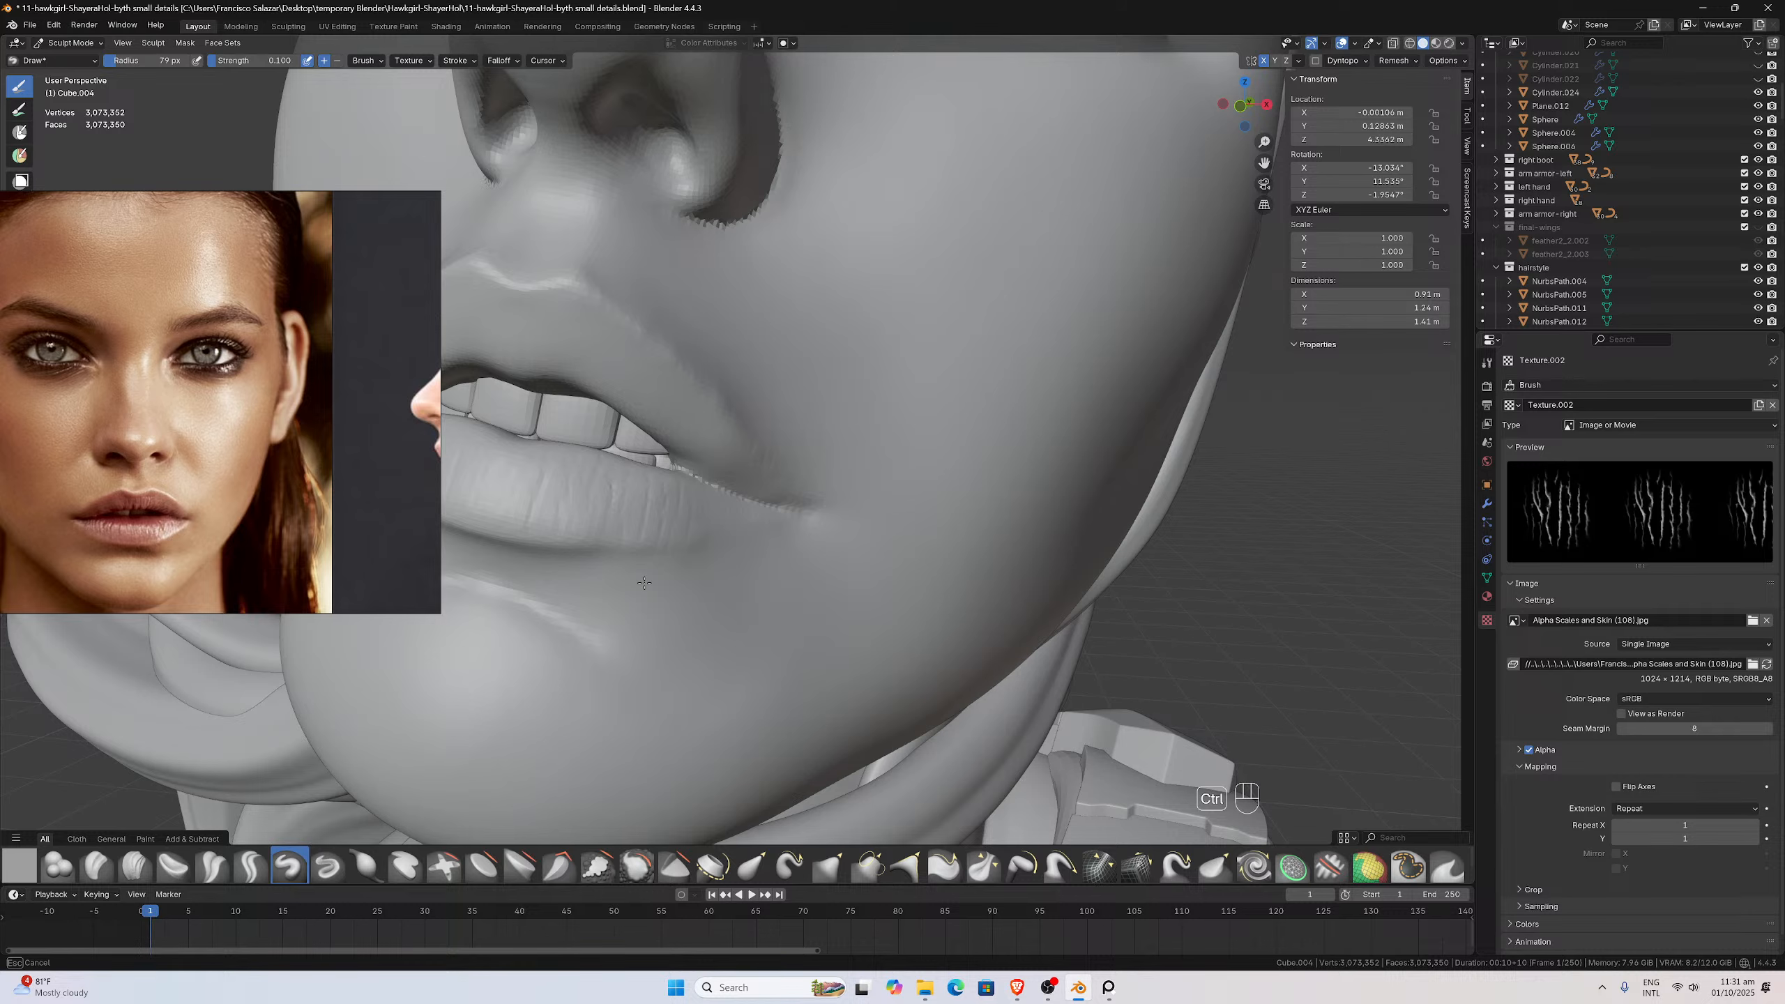
mouse_move(648, 581)
left_mouse_down("ctrl")
mouse_move(652, 532)
mouse_move(762, 524)
left_mouse_up("ctrl")
scroll(647, 569, "up", 3)
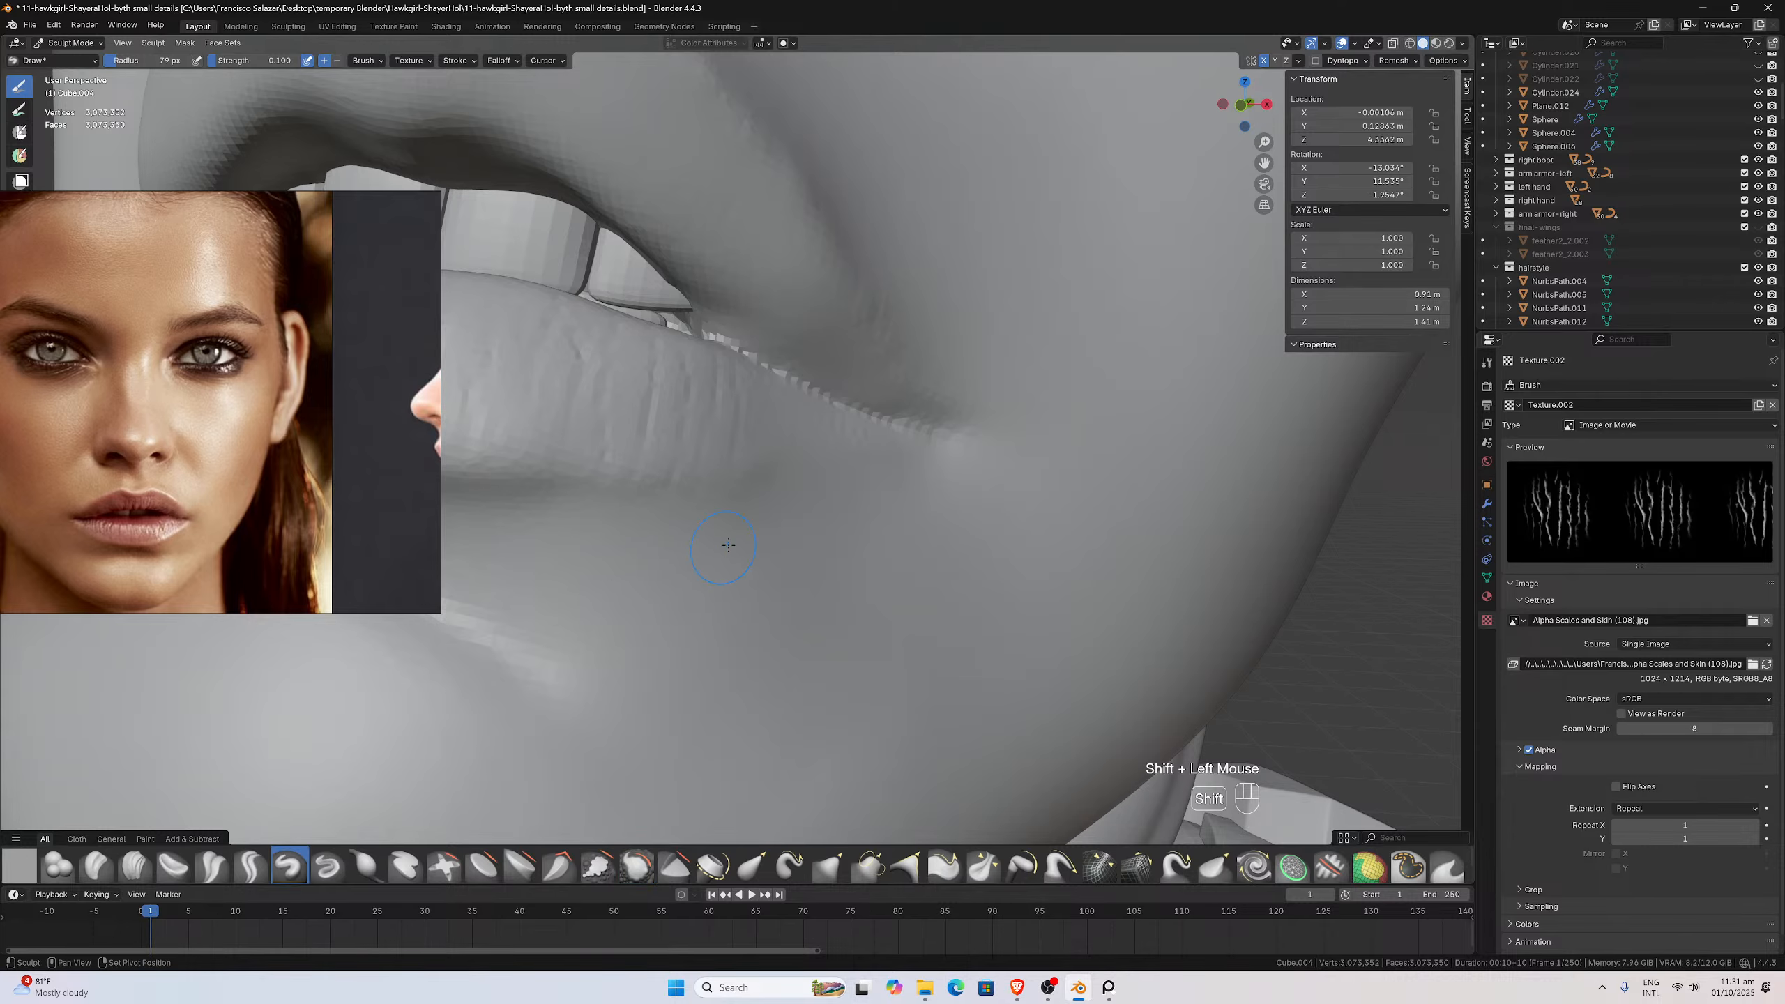
Carve short vertical creases into the inner edge of the upper lip using the Crease Polish brush at 49 px radius
scroll(728, 542, "down", 4)
mouse_move(829, 509)
middle_mouse_down()
mouse_move(859, 521)
mouse_move(821, 467)
mouse_move(864, 369)
mouse_move(852, 394)
middle_mouse_up()
scroll(850, 387, "up", 2)
left_click(211, 864)
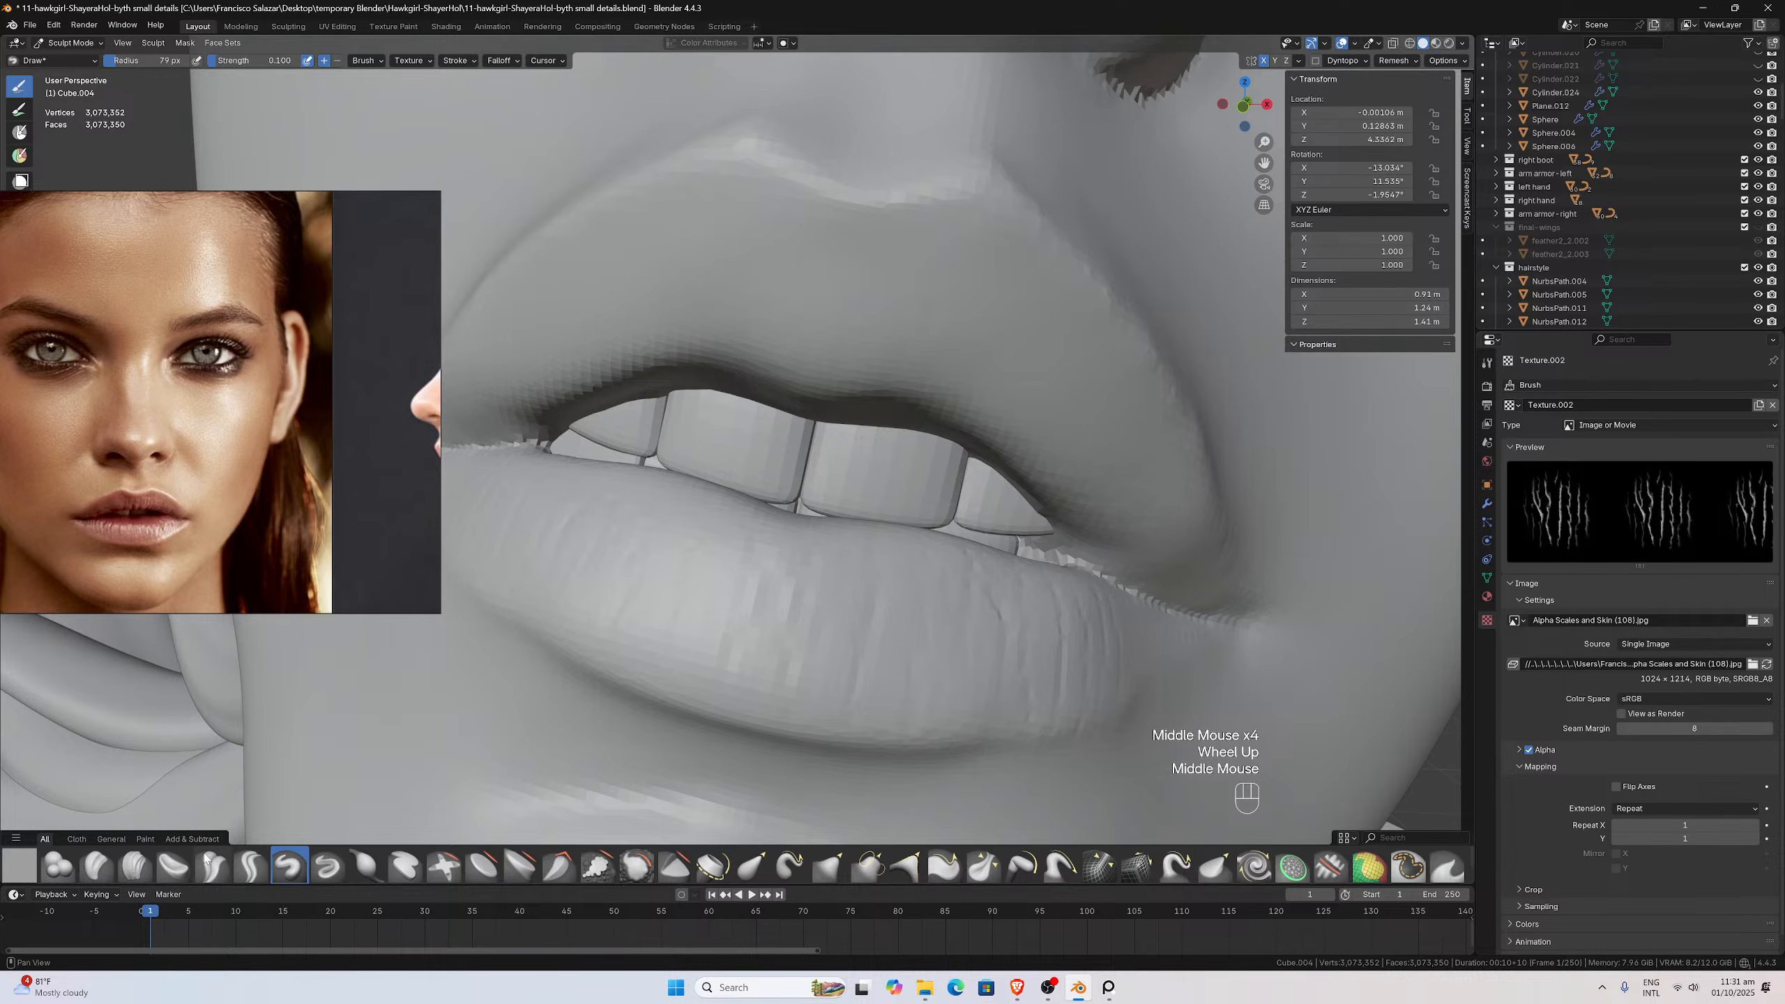
key("f")
left_click(899, 384)
left_click(910, 372)
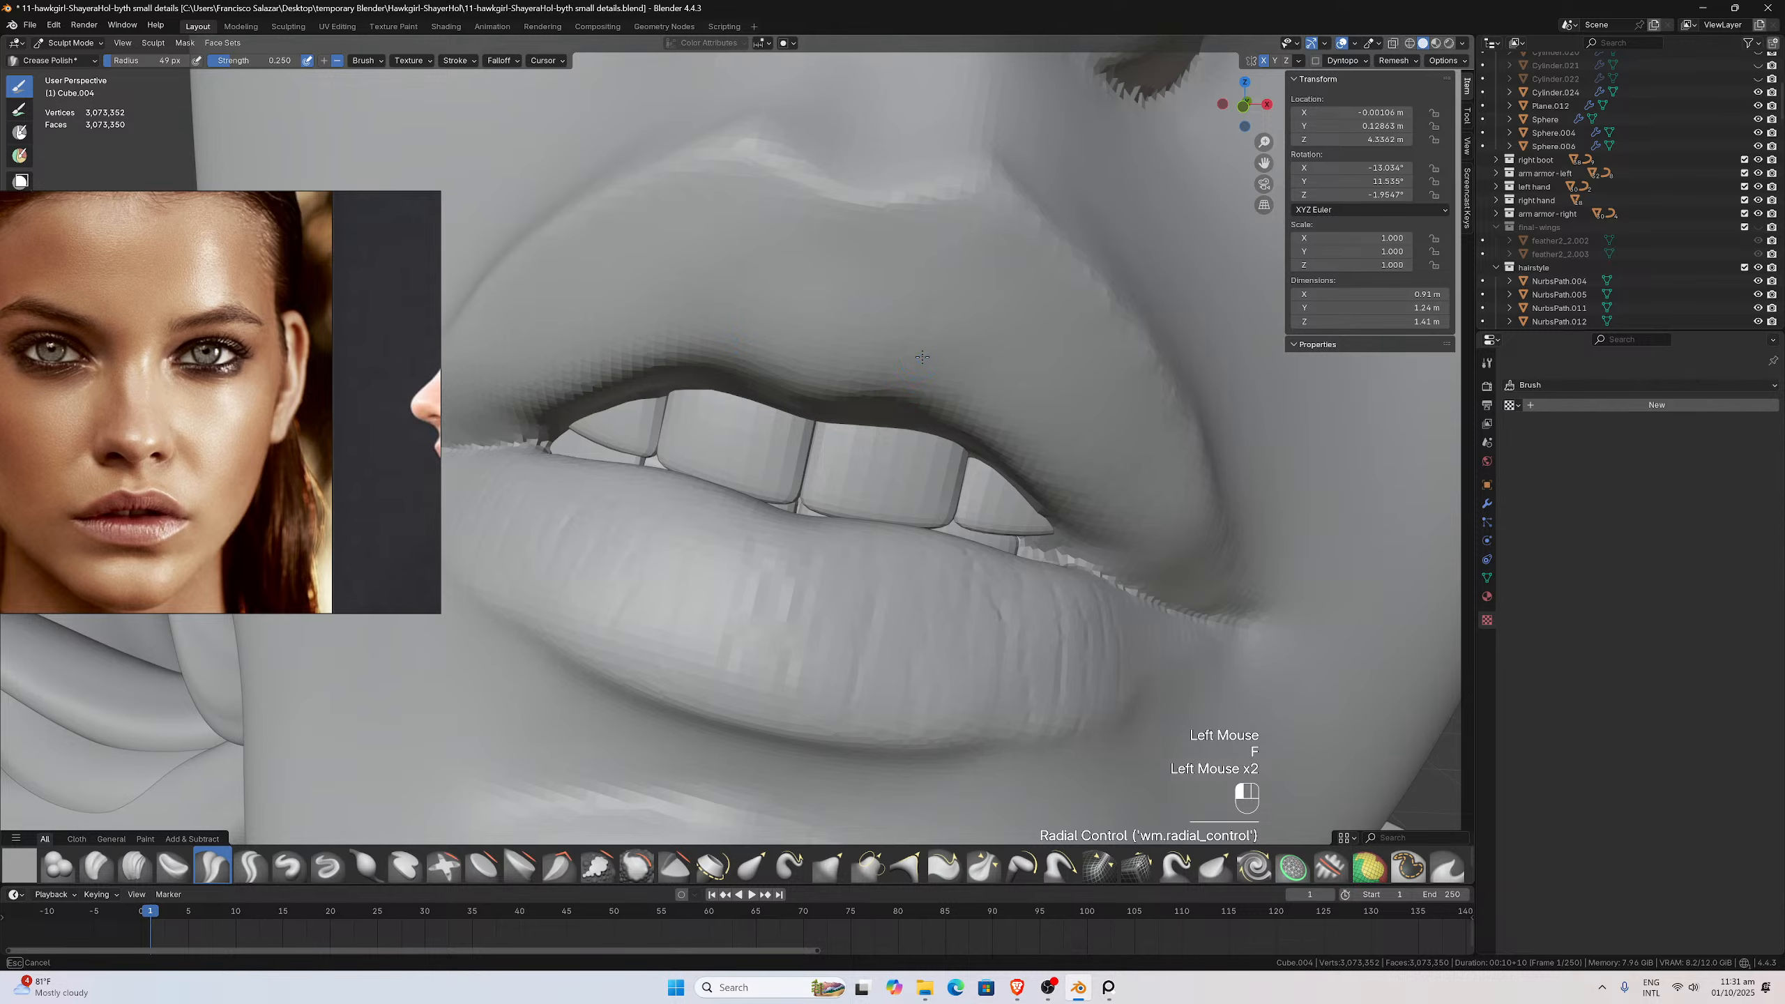
left_click(891, 456)
left_click(889, 461)
left_click_drag(888, 463, 876, 496)
left_click_drag(985, 383, 904, 502)
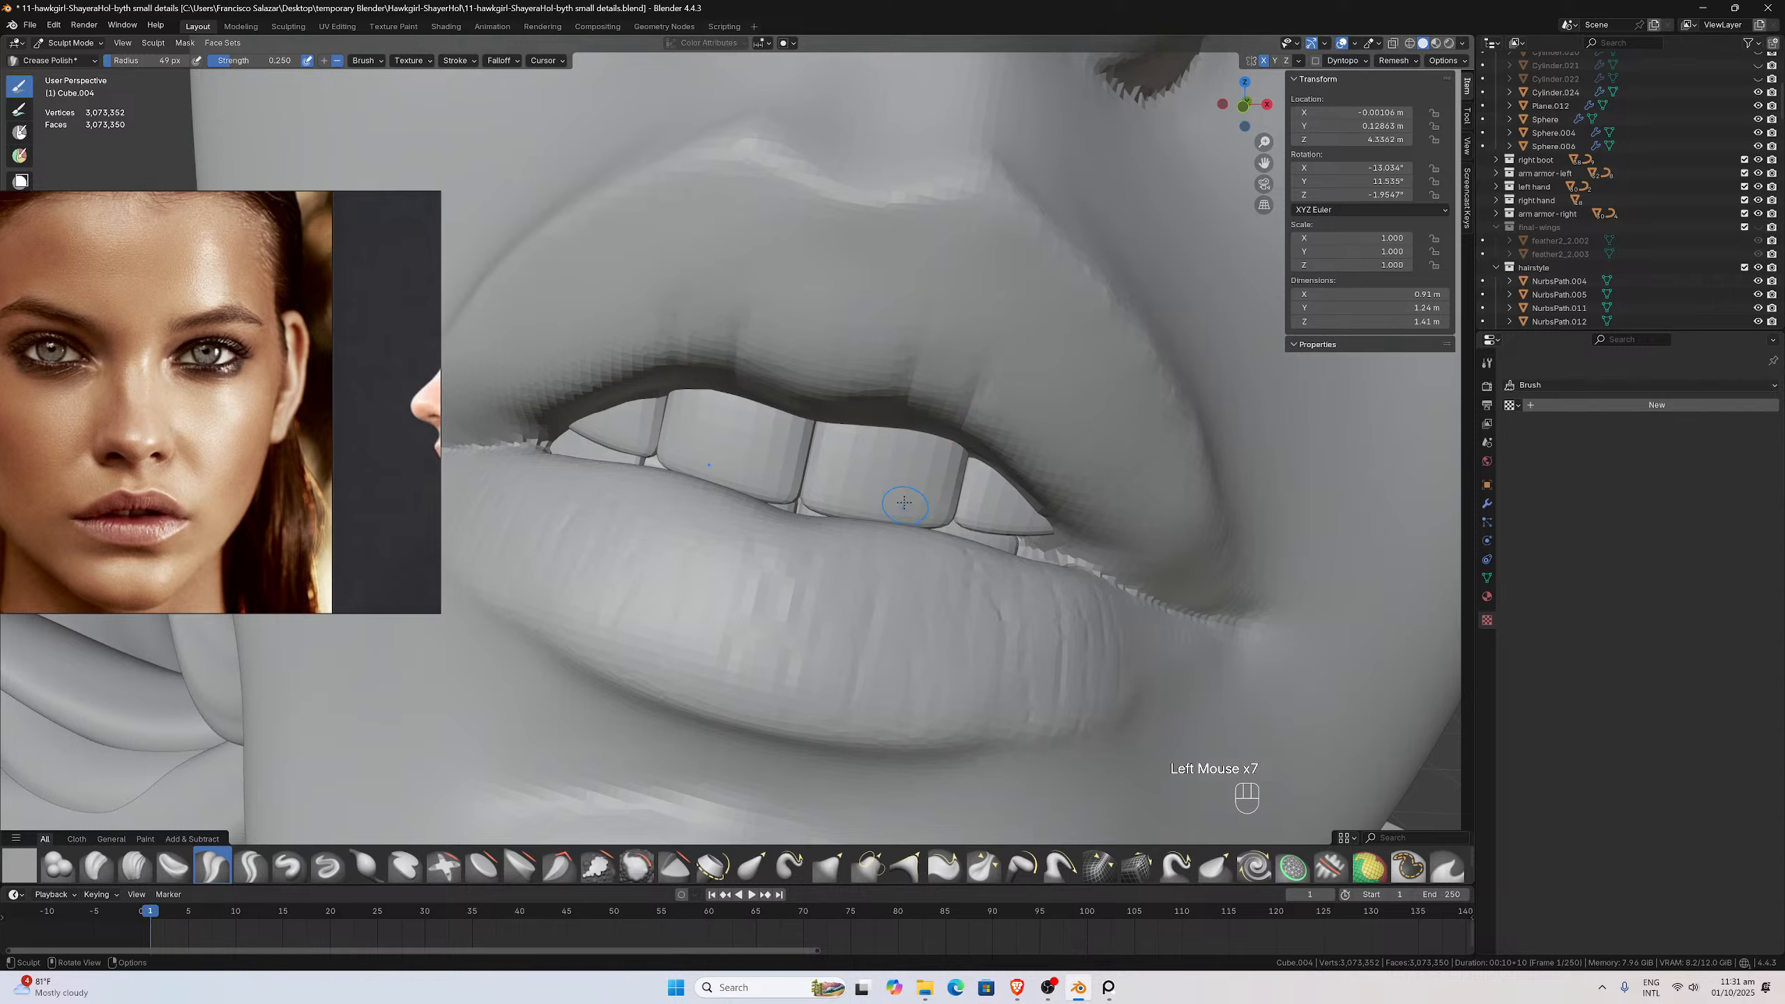
Build up the upper lip around the new creases with the Clay brush, and smooth the added volume
left_click(97, 864)
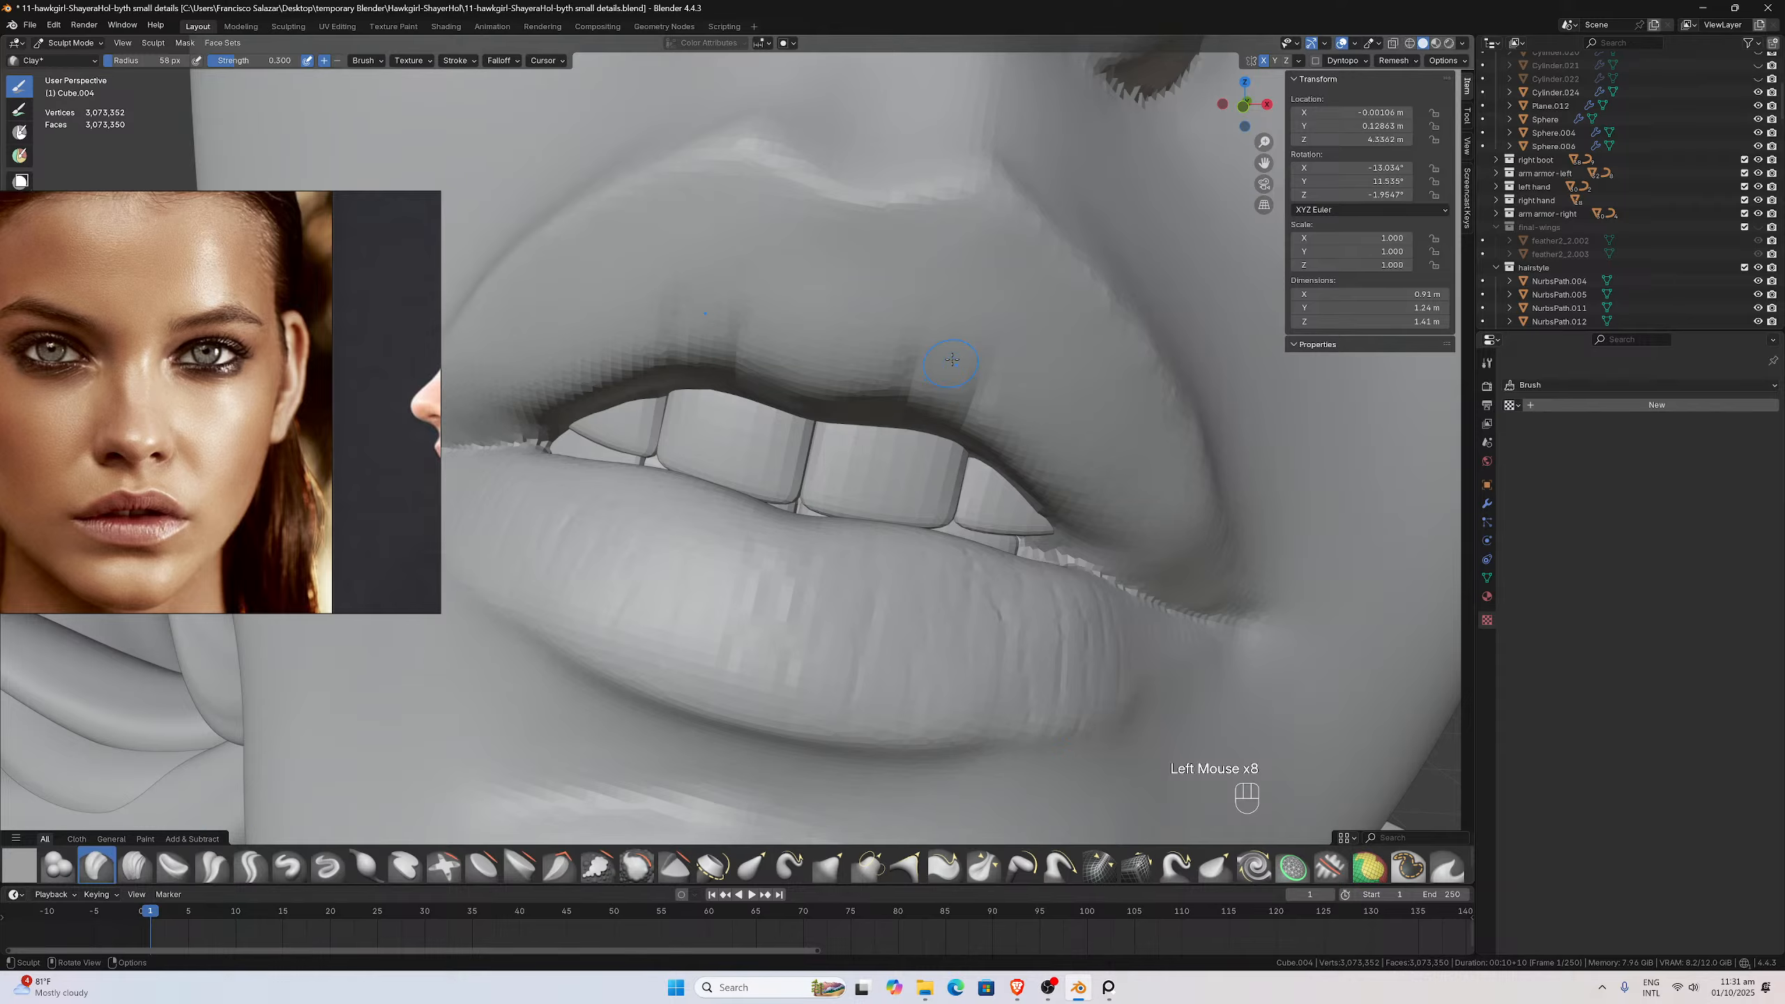
left_click(941, 384)
mouse_move(945, 370)
left_mouse_down()
mouse_move(932, 406)
mouse_move(863, 386)
mouse_move(808, 323)
left_mouse_up()
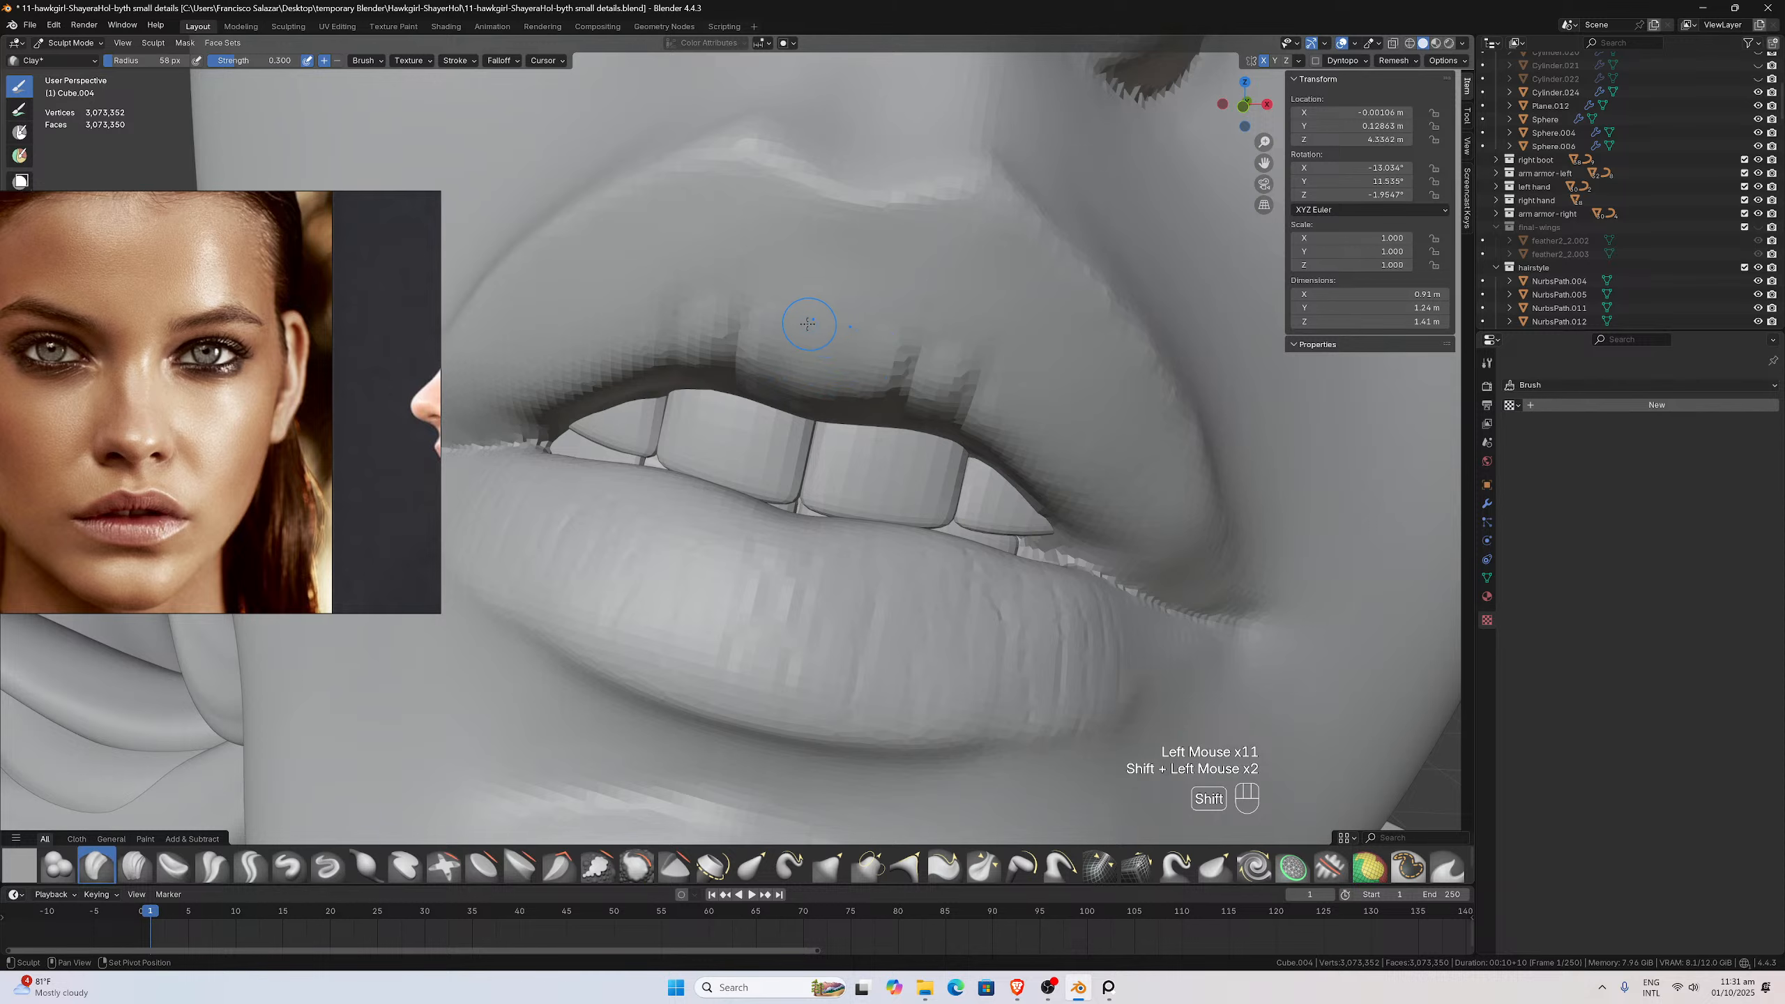
left_click_drag(955, 338, 957, 397, "shift")
left_click_drag(917, 355, 907, 394, "shift")
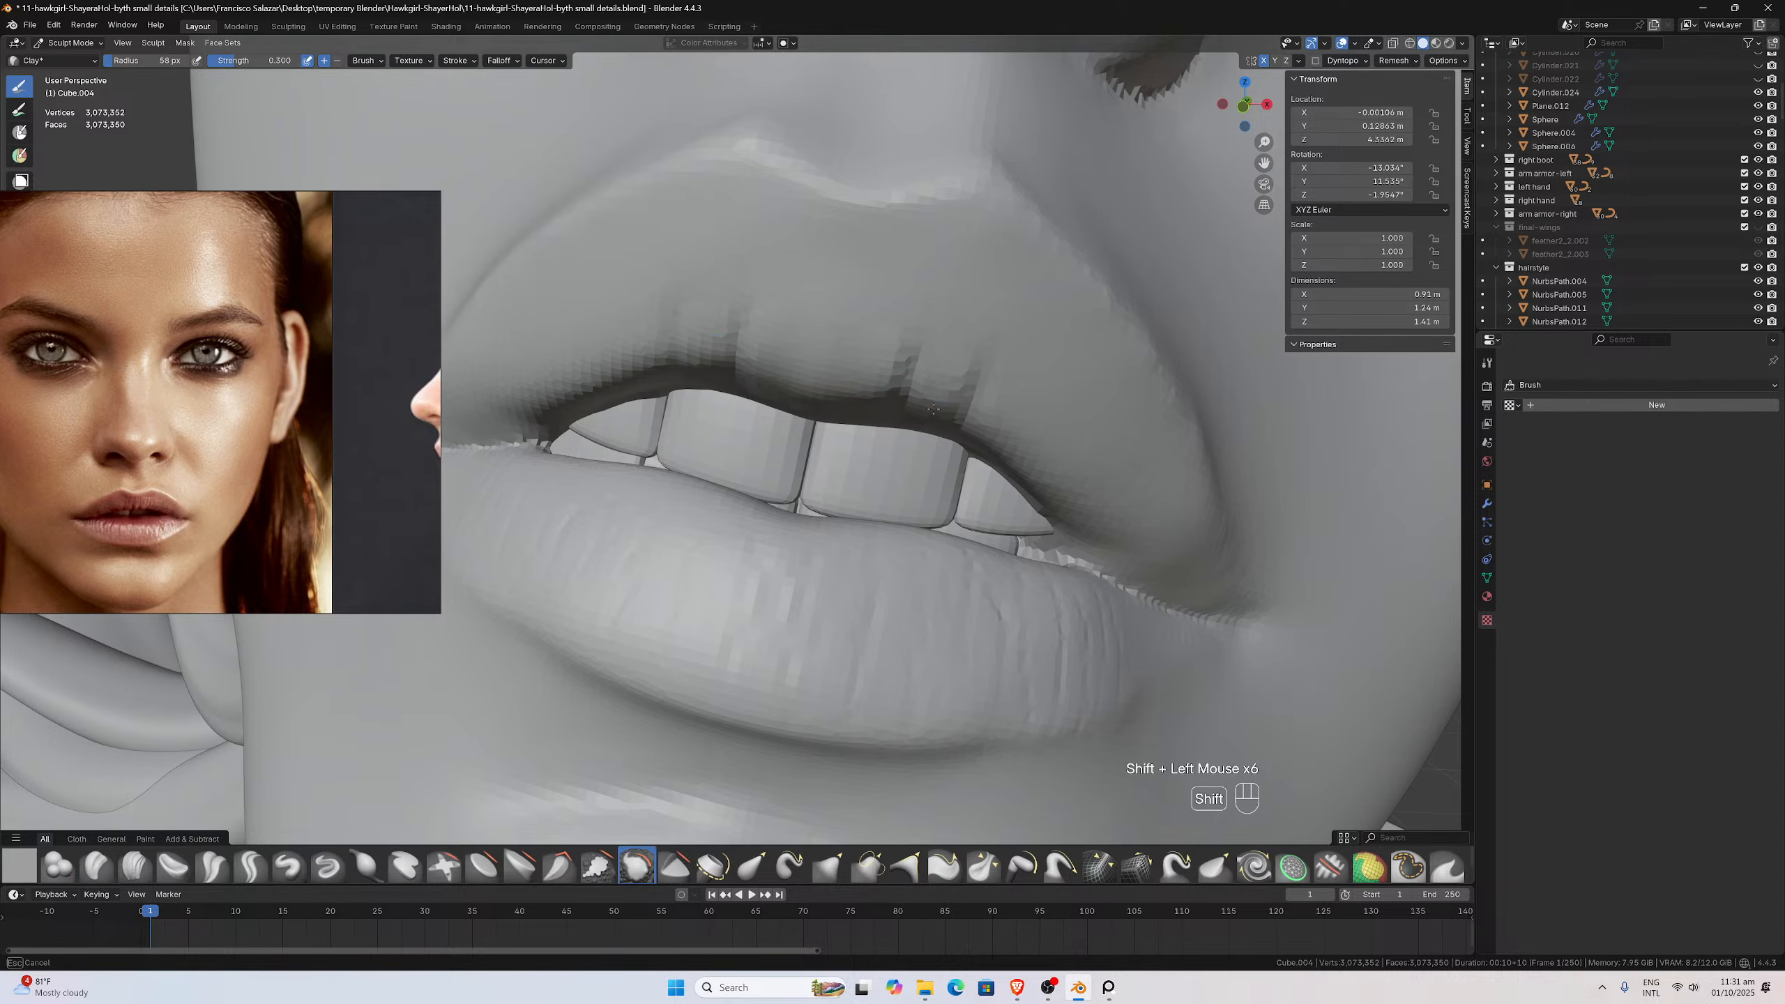
Tighten the vertical creases of the upper lip with Pinch/Magnify strokes
scroll(906, 455, "down", 2)
scroll(895, 451, "up", 1)
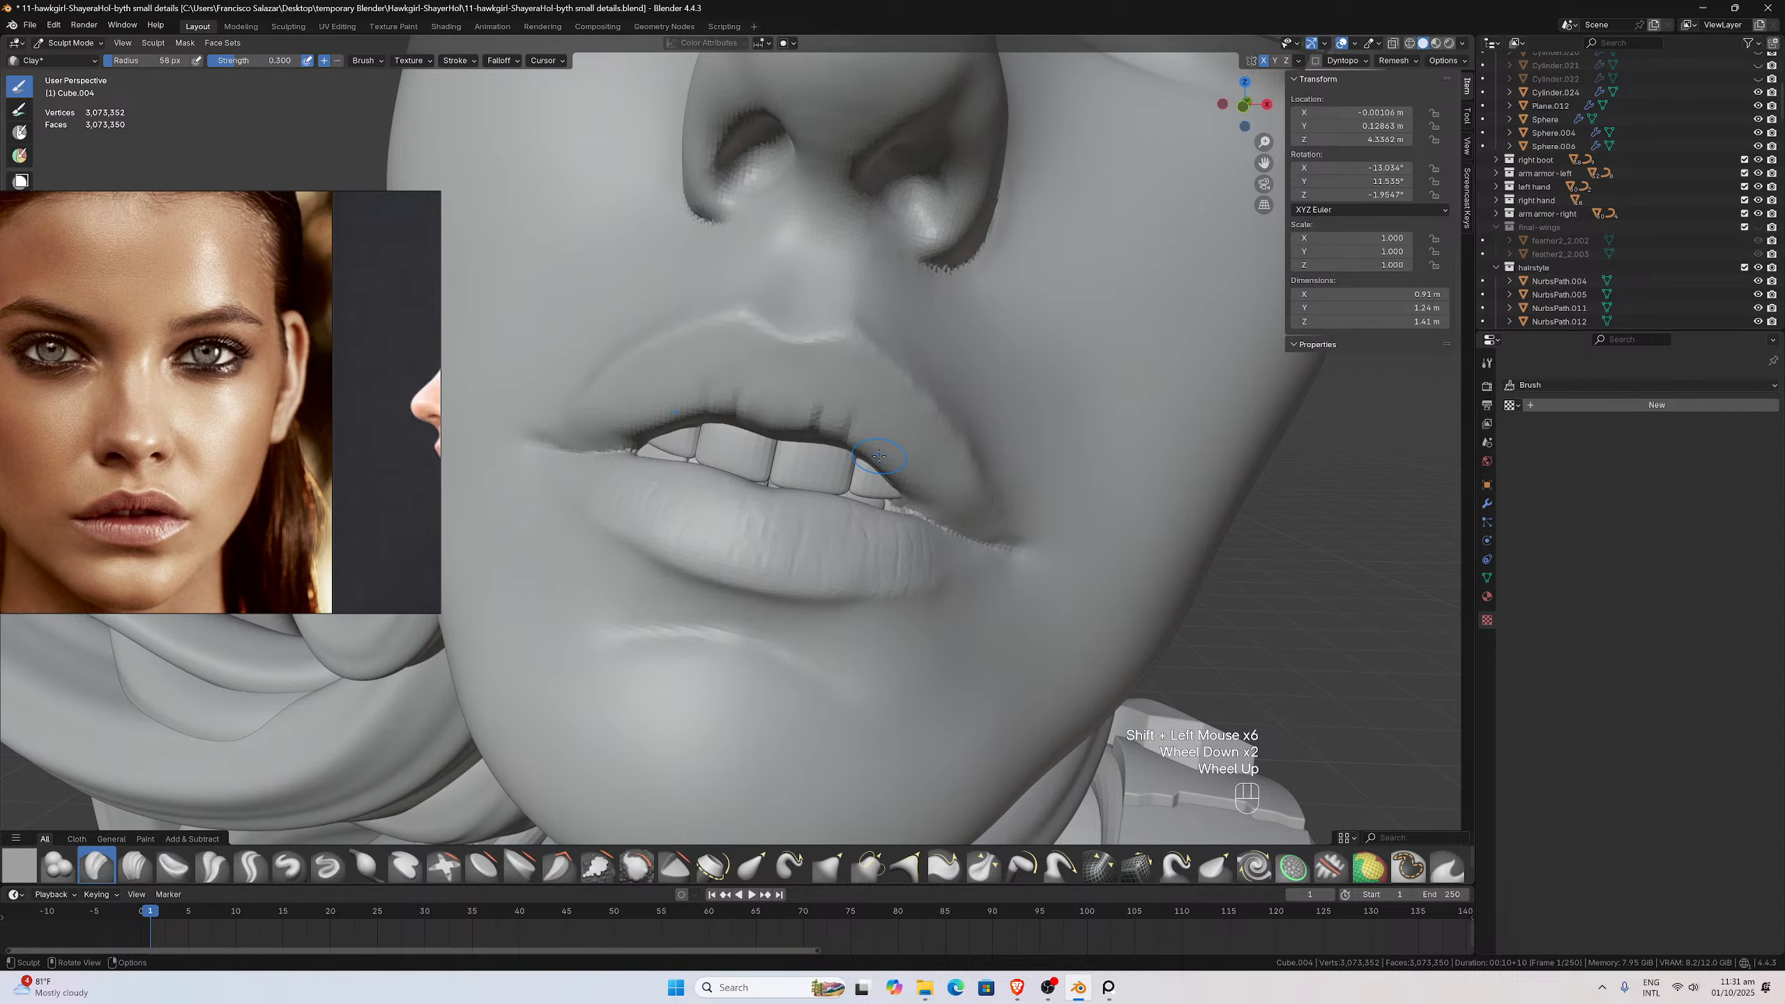
scroll(879, 456, "up", 1)
scroll(877, 453, "down", 1)
scroll(784, 452, "up", 1)
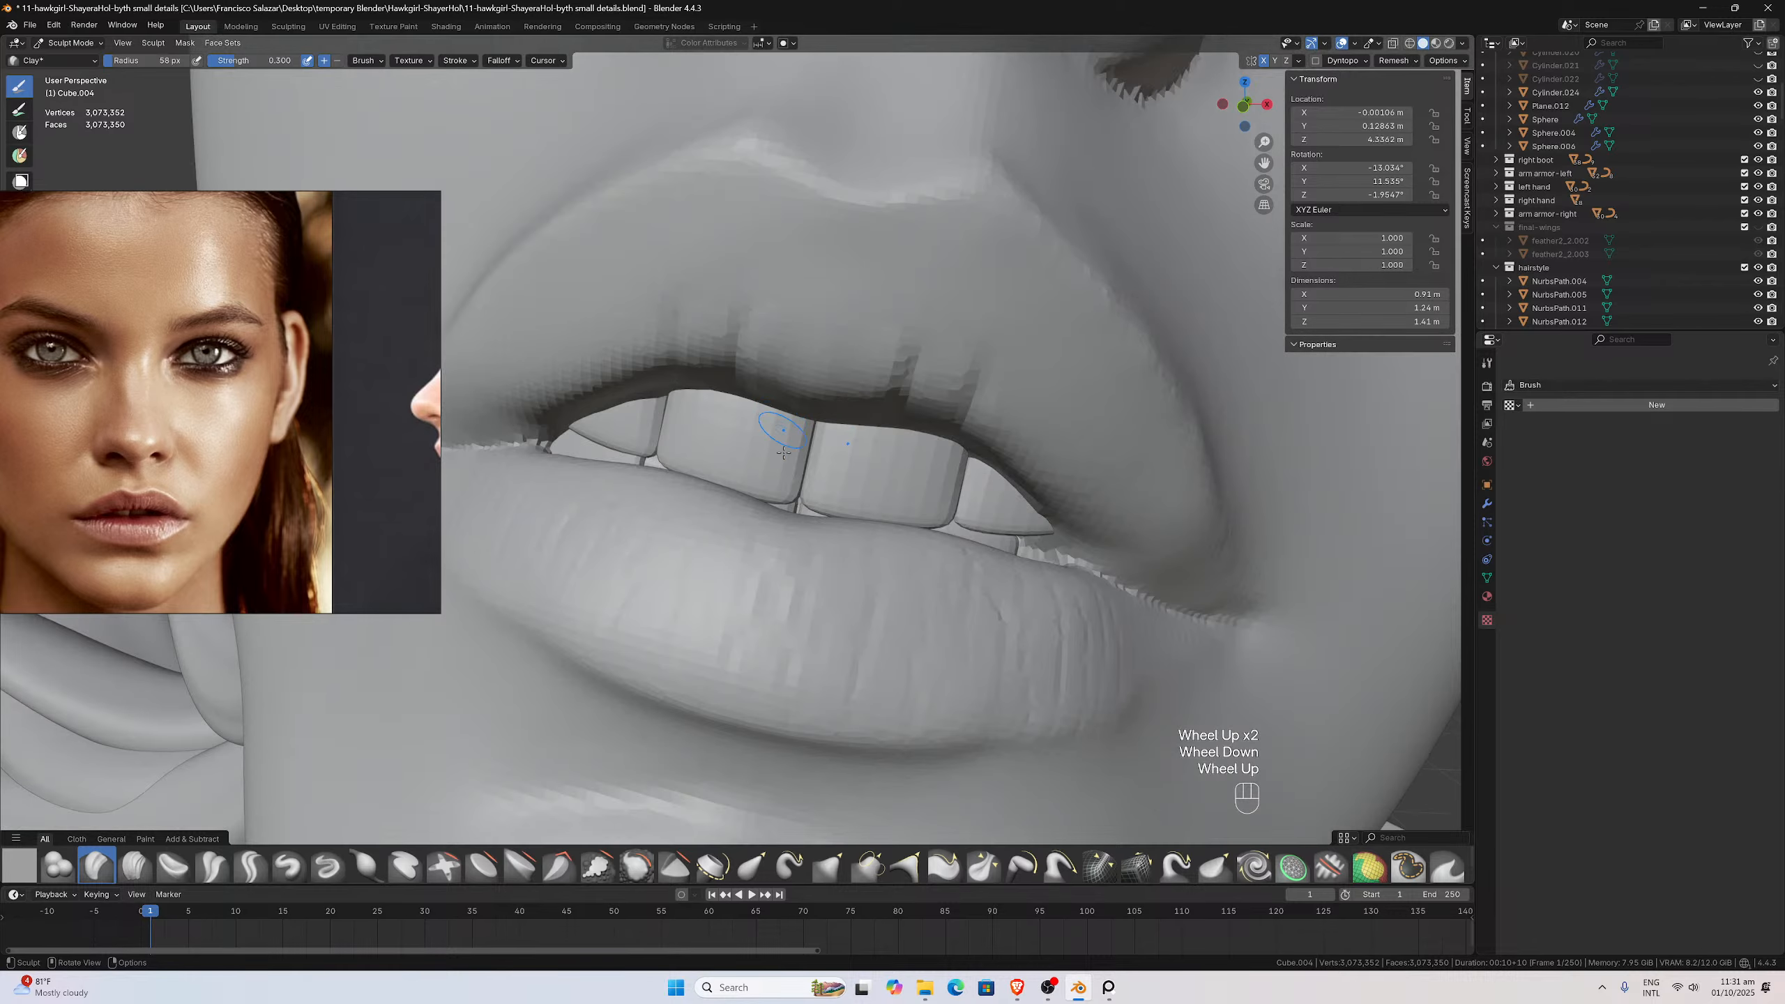
left_click(983, 867)
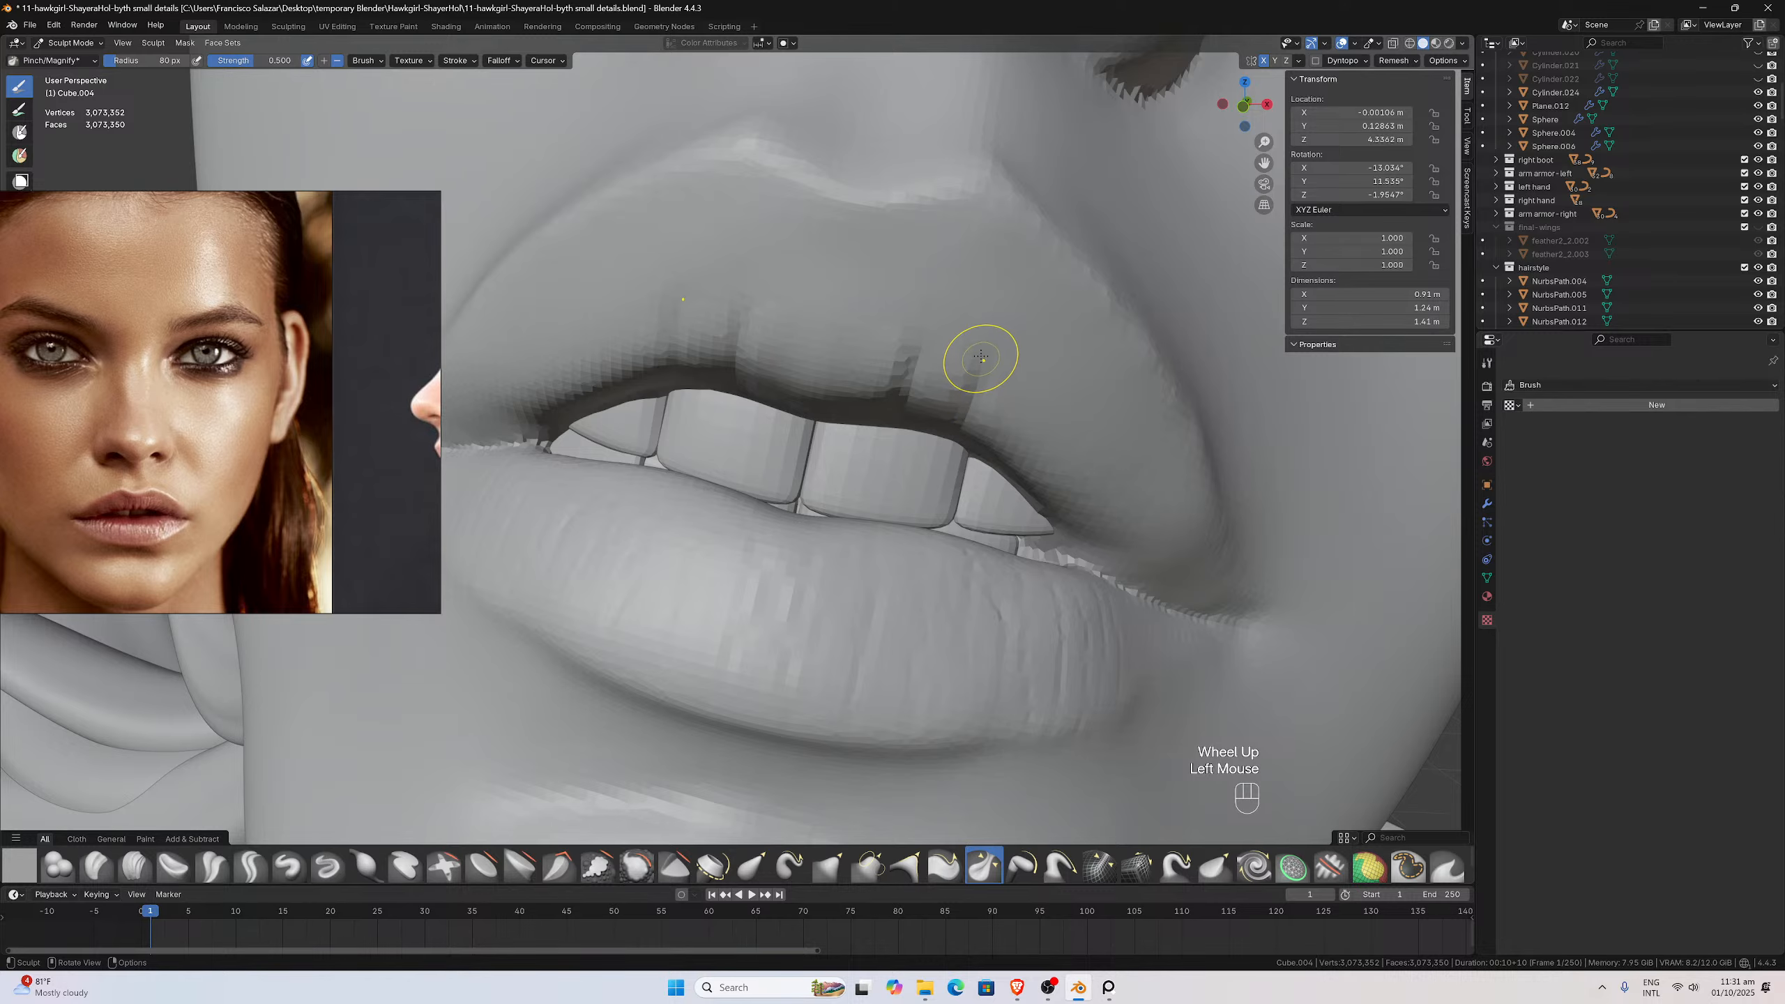
left_click_drag(981, 356, 945, 482)
left_click_drag(900, 329, 875, 471)
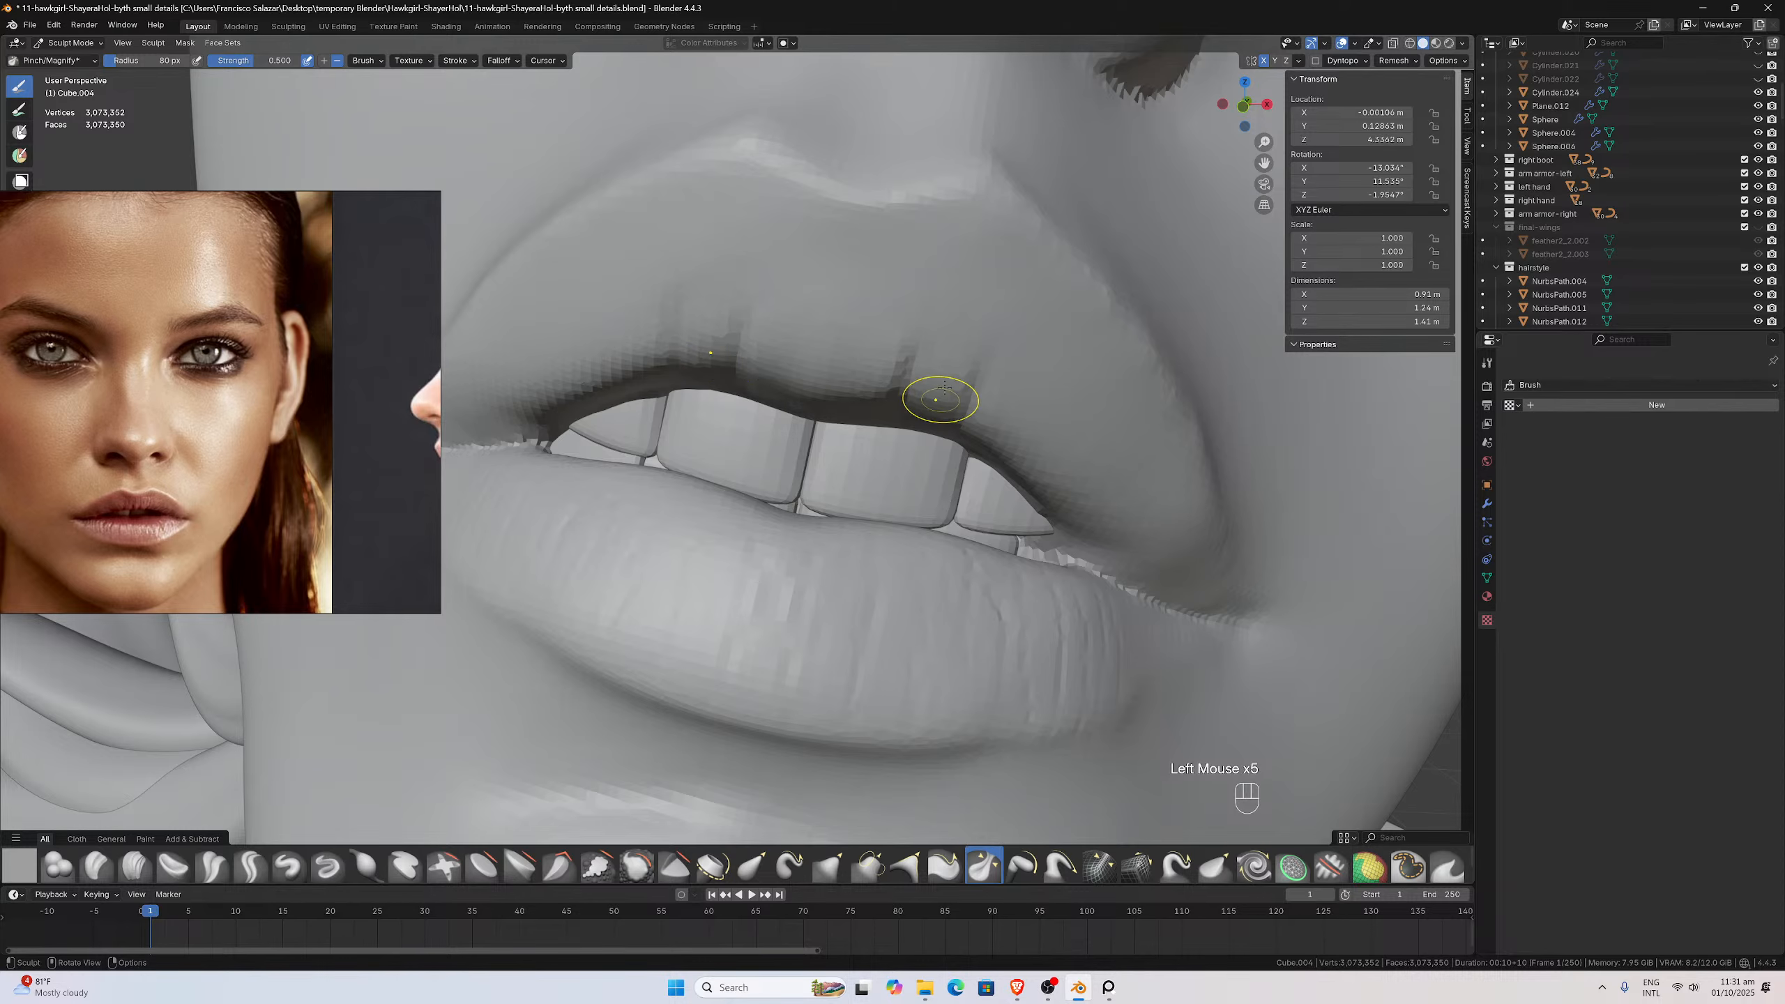
left_click_drag(944, 387, 976, 379)
left_click_drag(924, 519, 908, 506)
Smooth the upper lip creases and the surface around them until they blend into the lip
scroll(882, 499, "down", 2)
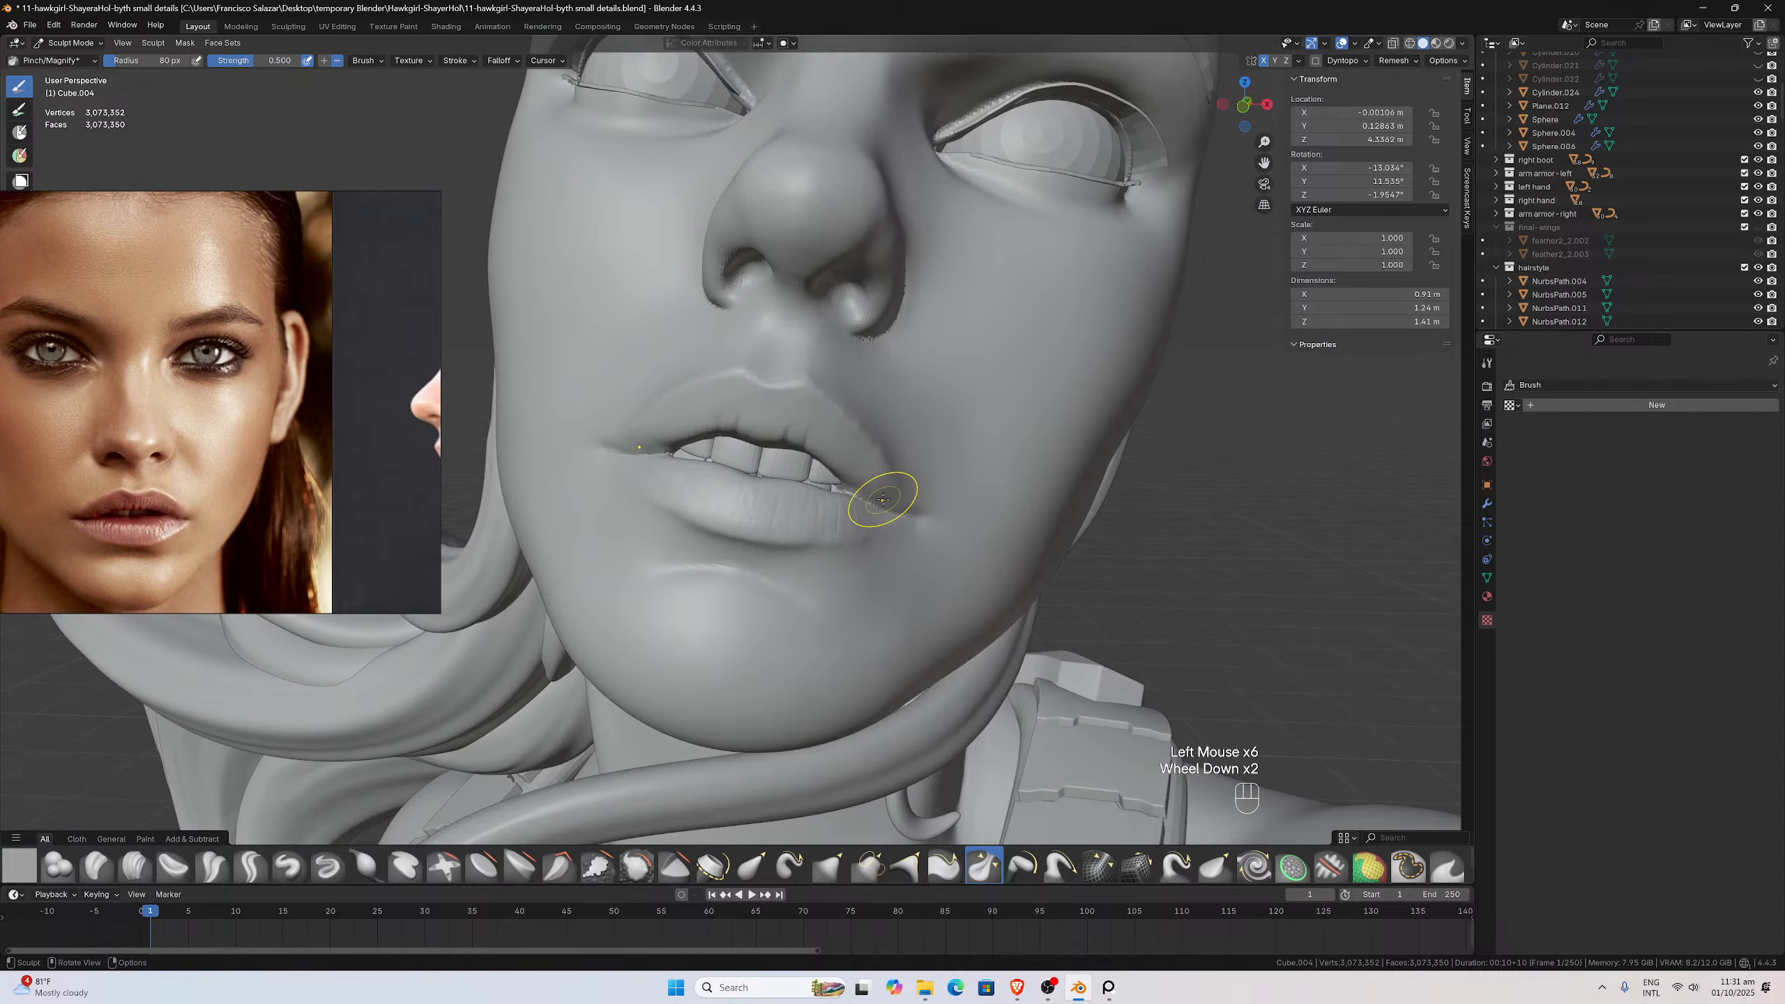
scroll(884, 499, "up", 2)
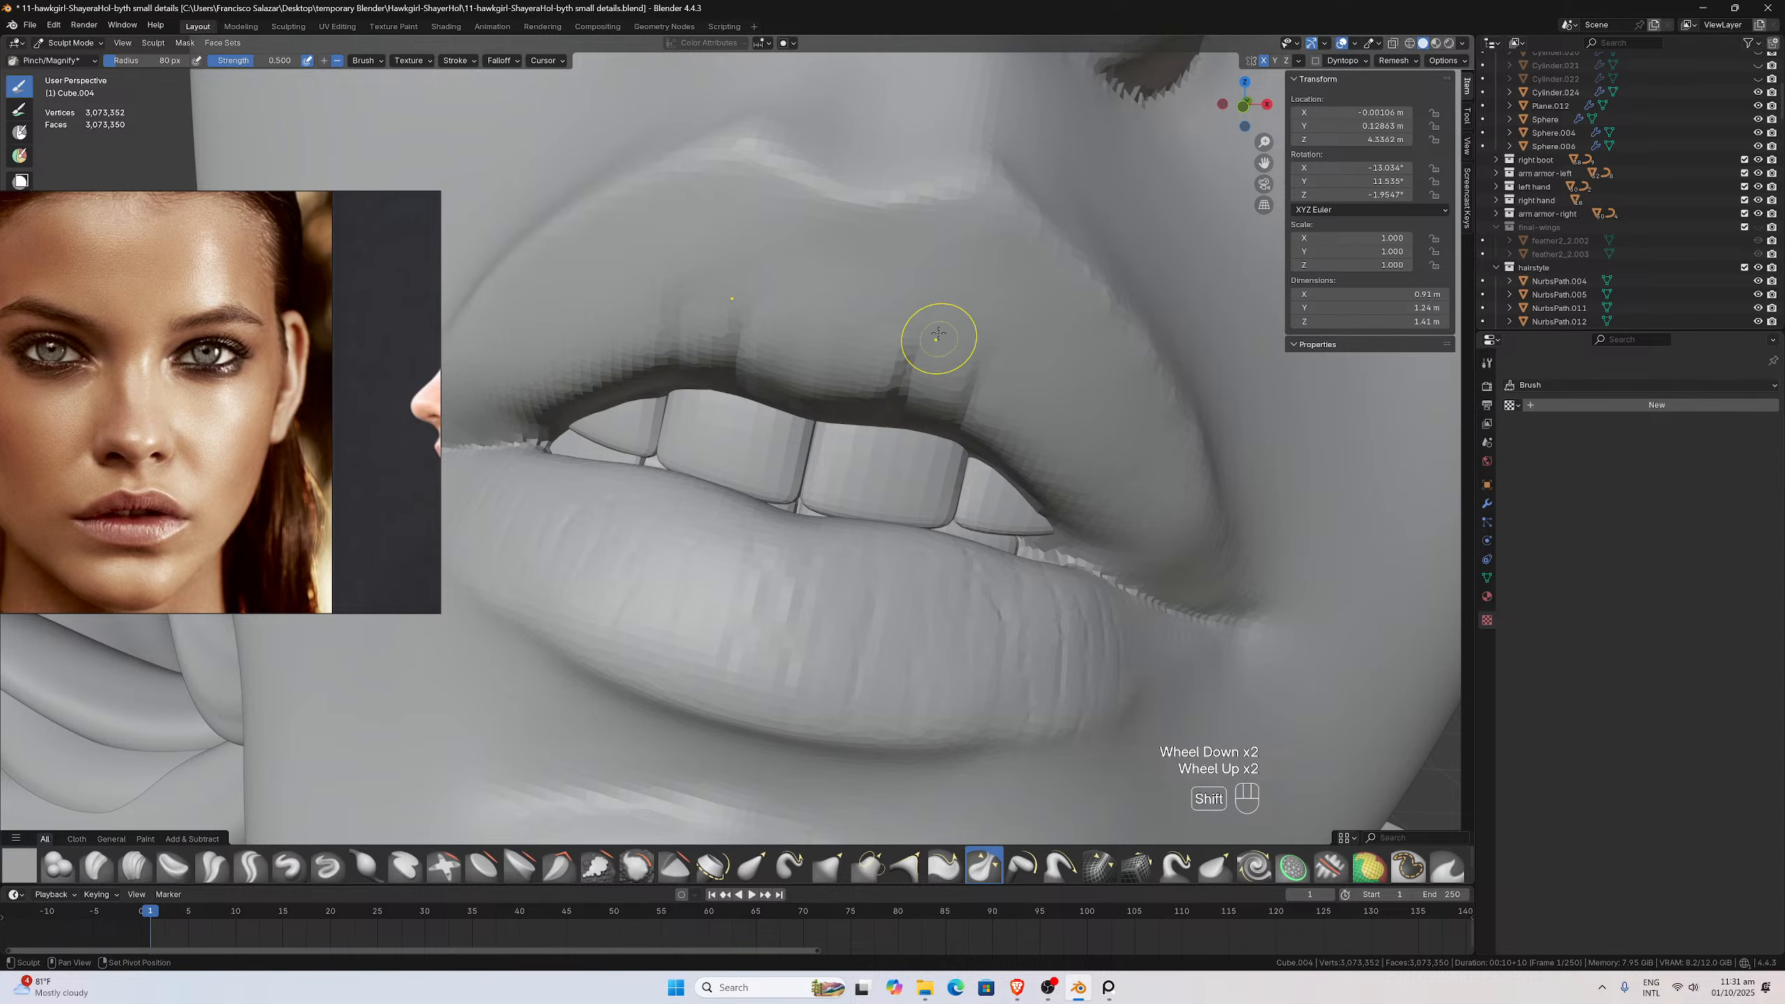
left_click_drag(925, 336, 907, 365, "shift")
left_click_drag(916, 334, 891, 365, "shift")
left_click_drag(886, 330, 861, 401, "shift")
left_click_drag(959, 357, 962, 394, "shift")
left_click_drag(983, 337, 998, 373, "shift")
mouse_move(1008, 349)
left_mouse_down("shift")
mouse_move(1018, 362)
mouse_move(956, 325)
mouse_move(956, 343)
left_mouse_up("shift")
left_click_drag(956, 343, 952, 379, "shift")
left_click_drag(950, 383, 945, 413, "shift")
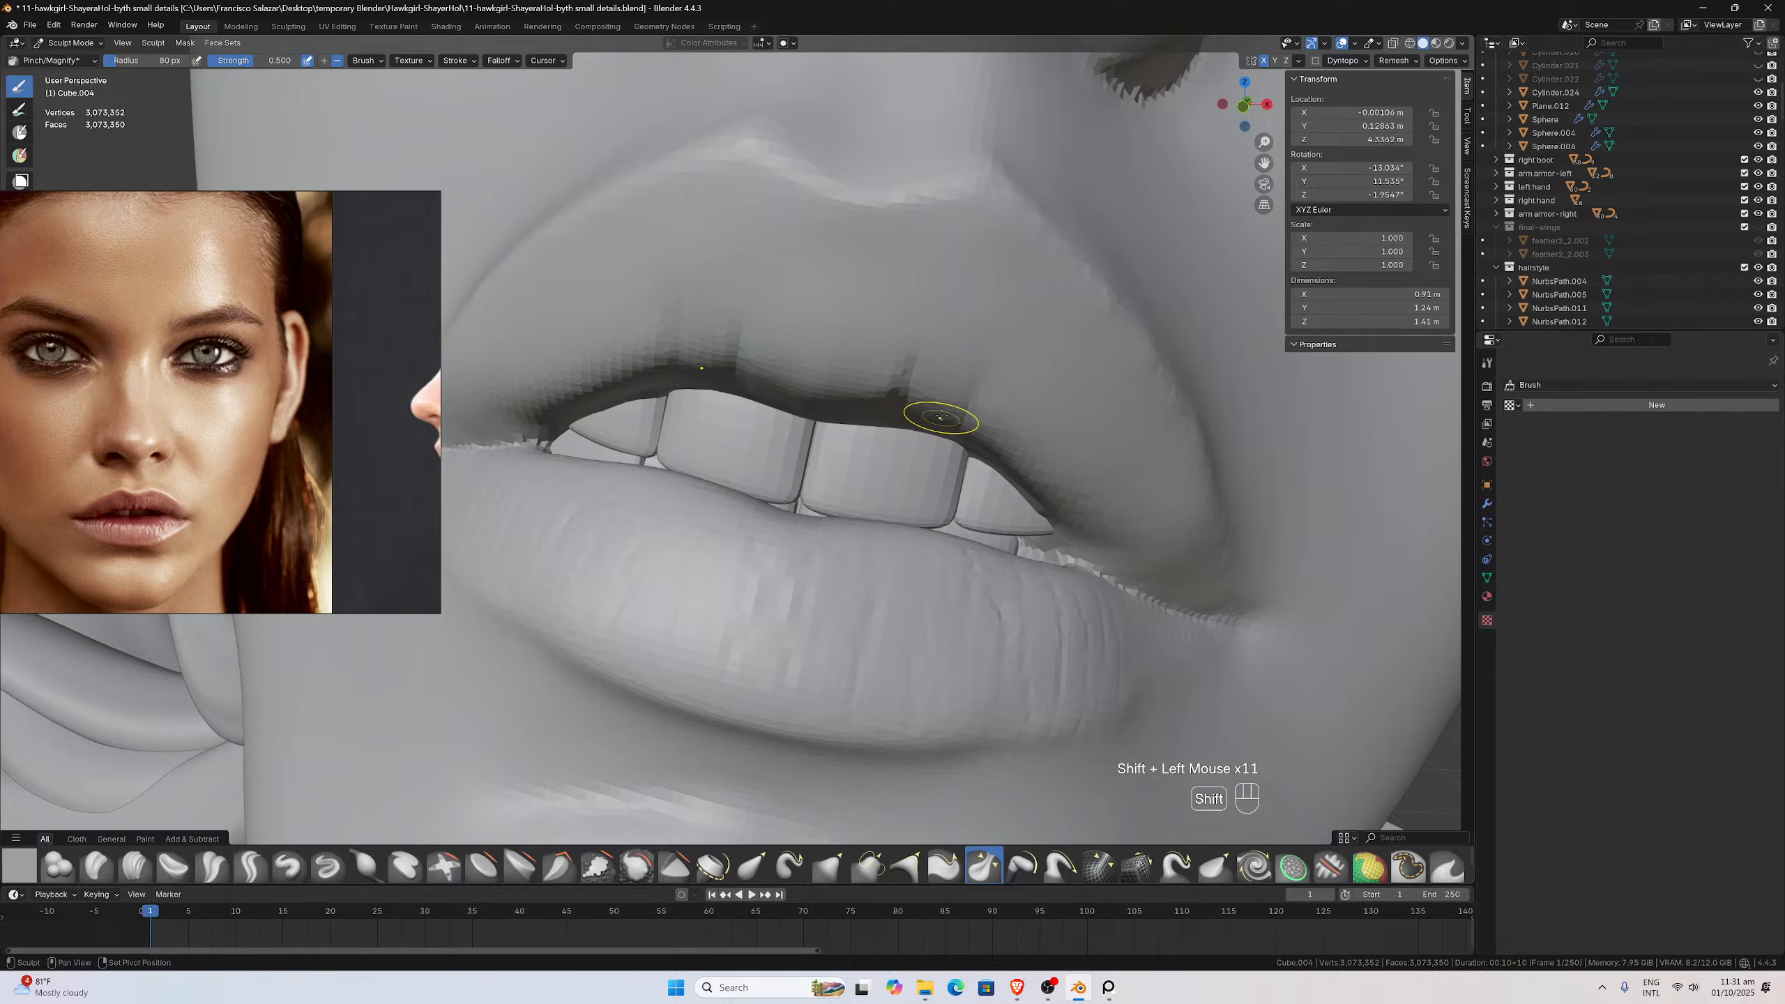
left_click_drag(880, 351, 872, 373, "shift")
left_click_drag(870, 369, 886, 387, "shift")
left_click_drag(892, 351, 882, 383, "shift")
left_click_drag(879, 380, 863, 409, "shift")
left_click_drag(947, 361, 963, 383, "shift")
left_click_drag(970, 351, 1029, 439, "shift")
Carve fine wrinkles into the lips with the Draw brush and its Alpha Scales and Skin (108) texture, undoing unsuitable strokes
scroll(1022, 464, "down", 3)
middle_click_drag(1015, 497, 858, 562)
scroll(1016, 503, "up", 2)
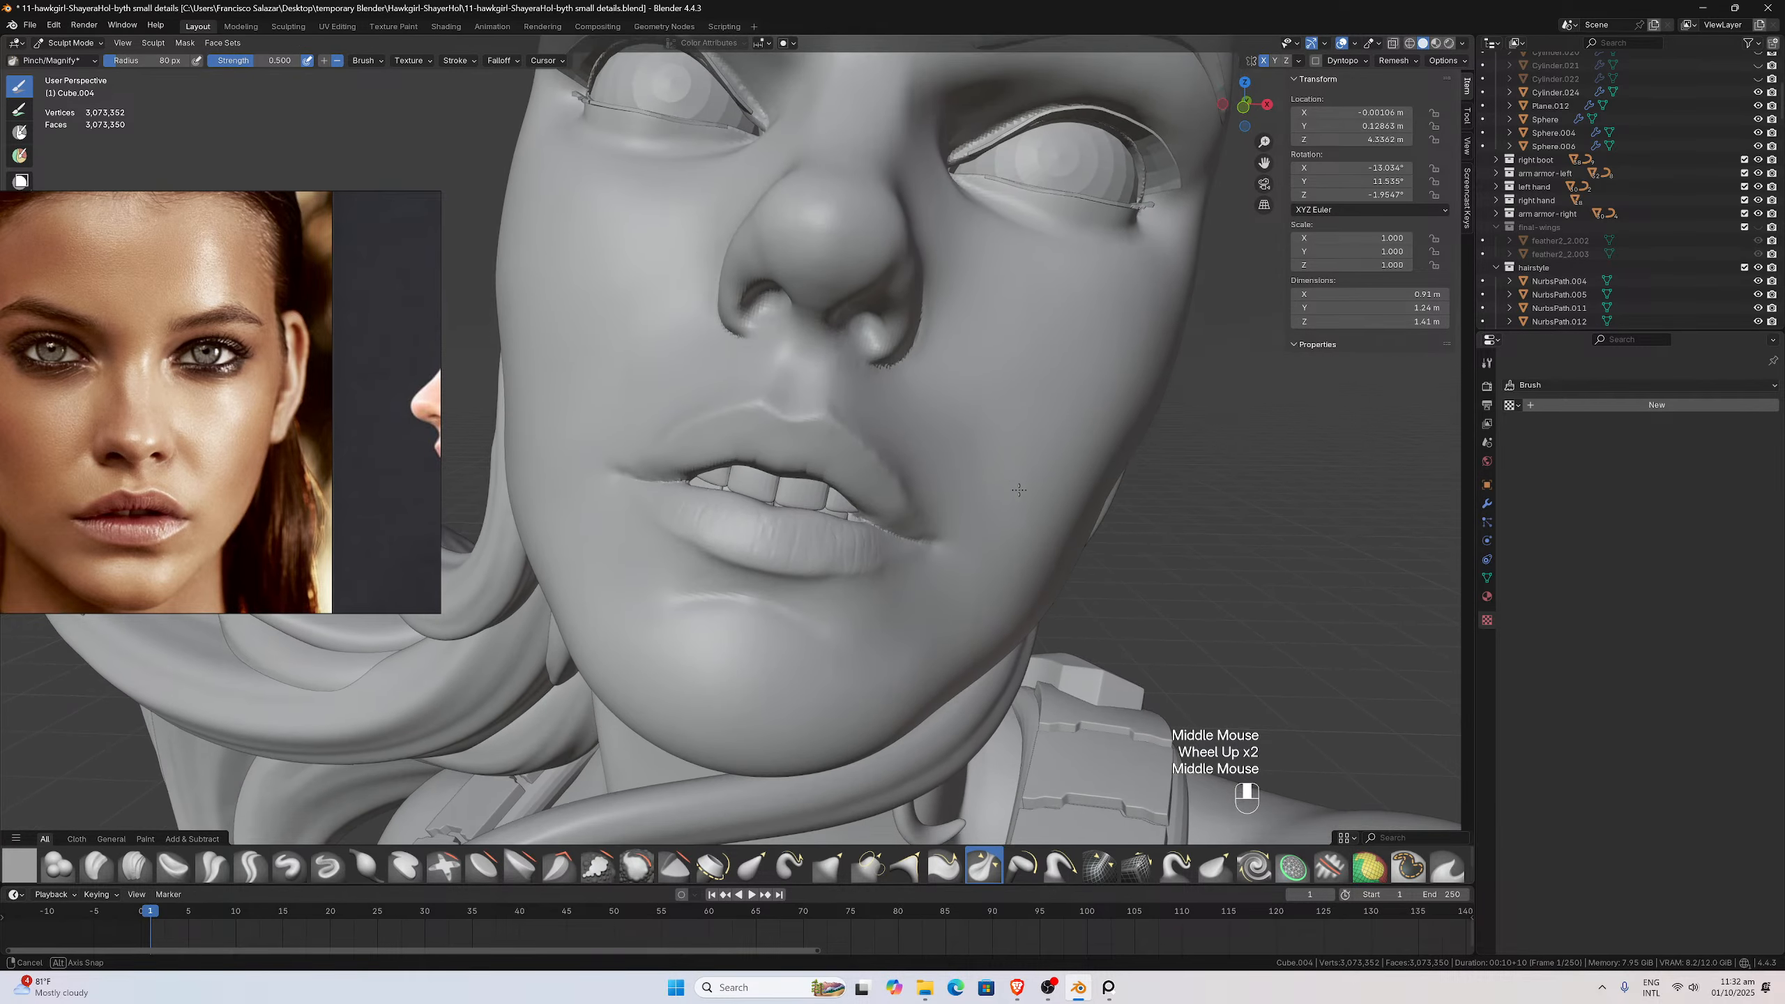
scroll(853, 566, "up", 1)
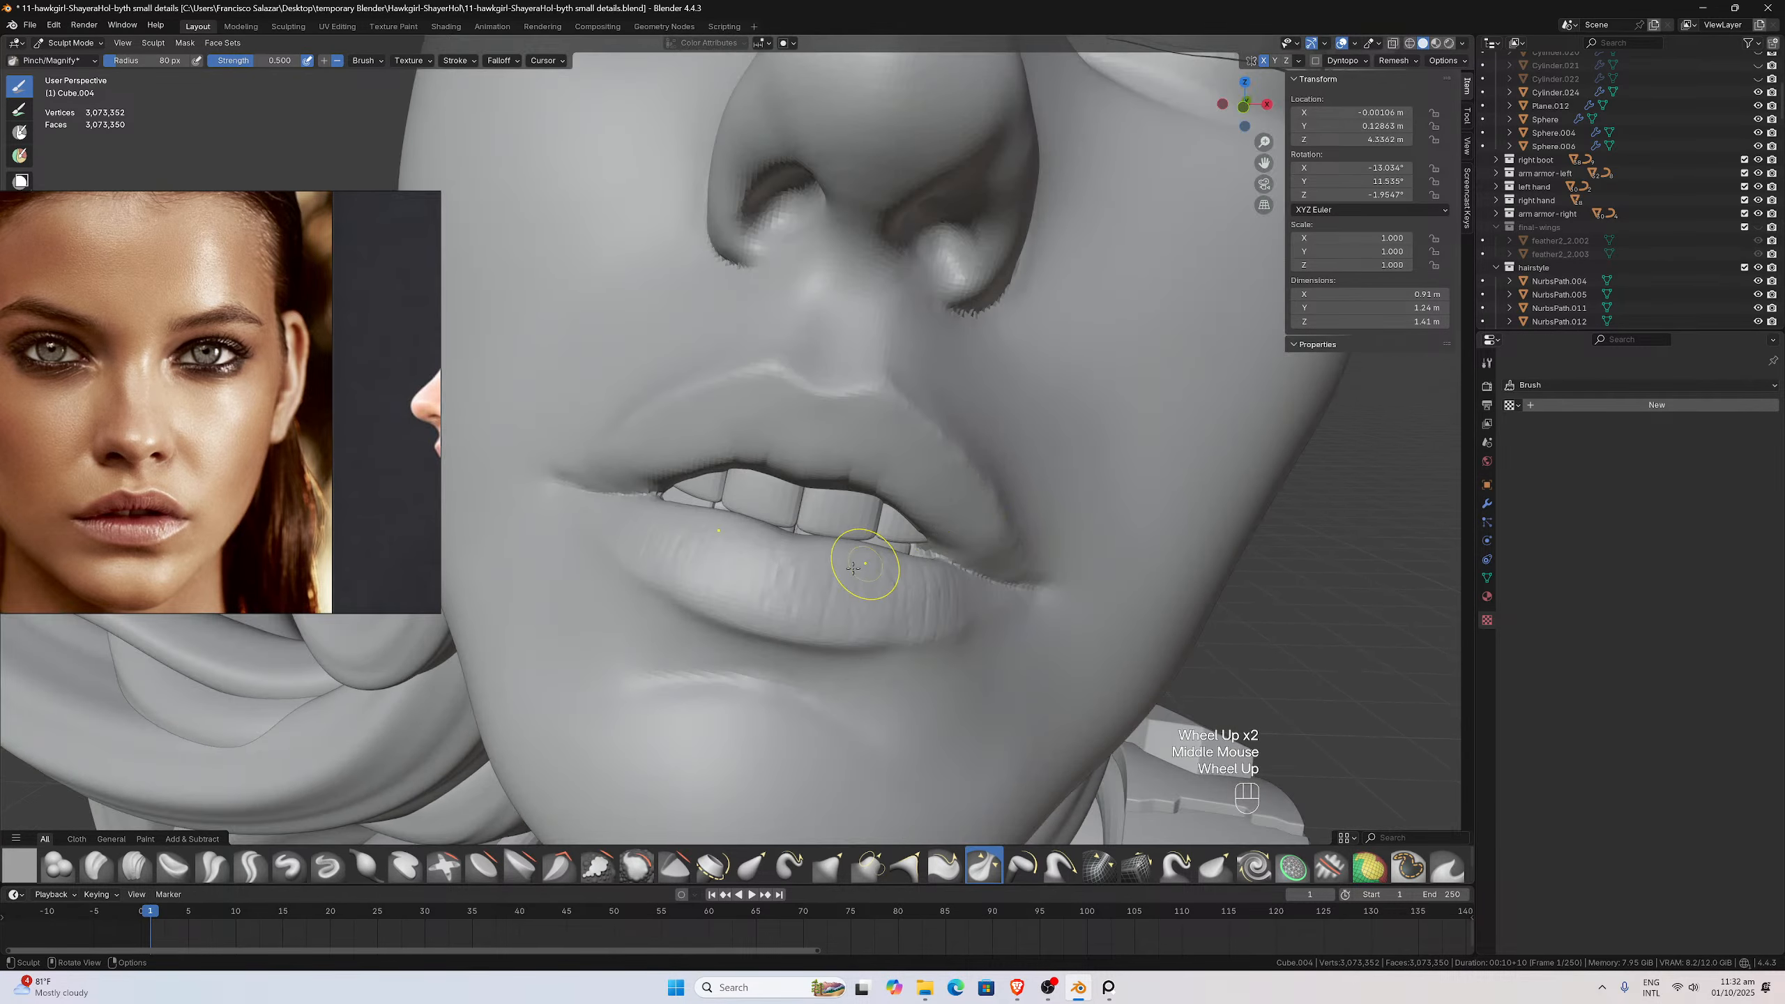
left_click(288, 866)
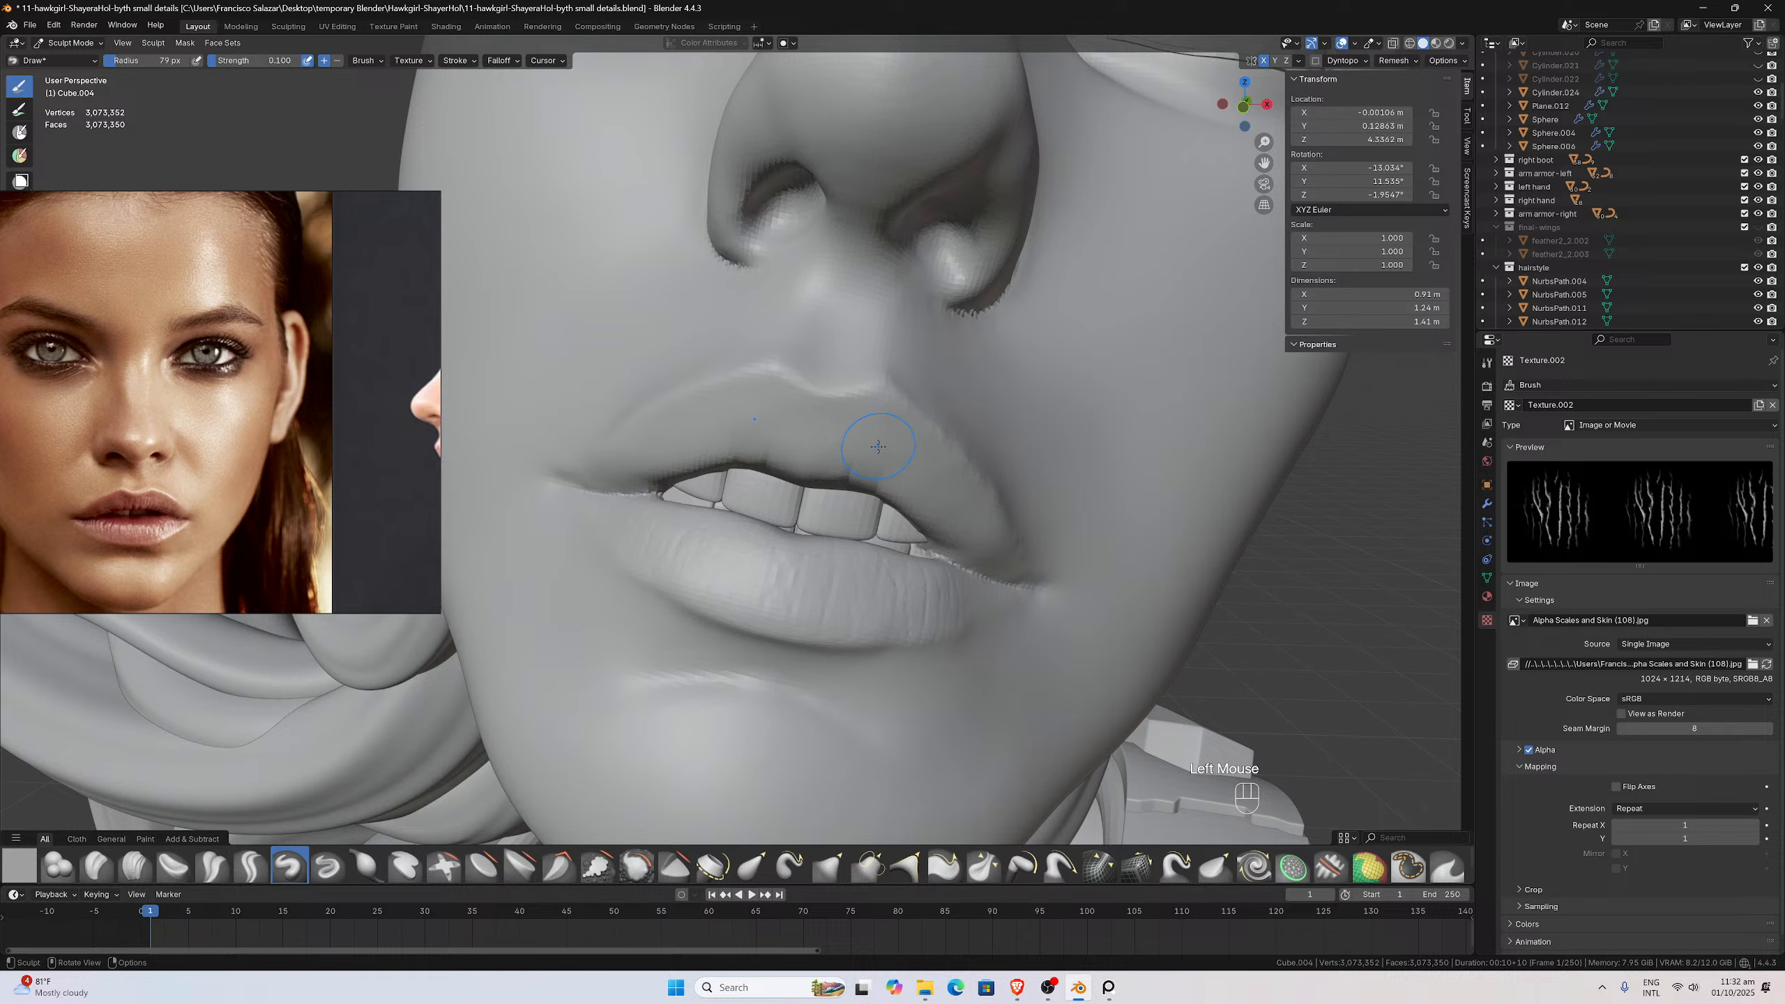
left_click_drag(865, 486, 844, 549, "ctrl")
key("ctrl+z")
mouse_move(850, 470)
left_mouse_down("ctrl")
mouse_move(840, 552)
mouse_move(812, 566)
left_mouse_up("ctrl")
left_click_drag(815, 565, 817, 562, "ctrl")
key("ctrl+z")
mouse_move(846, 459)
left_mouse_down("ctrl")
mouse_move(814, 576)
mouse_move(808, 560)
left_mouse_up("ctrl")
left_click_drag(915, 497, 910, 508, "ctrl")
left_click_drag(855, 561, 853, 561, "ctrl")
Try further carved wrinkle strokes across the lips from closer and lower angles, and undo them
middle_click_drag(853, 561, 855, 501)
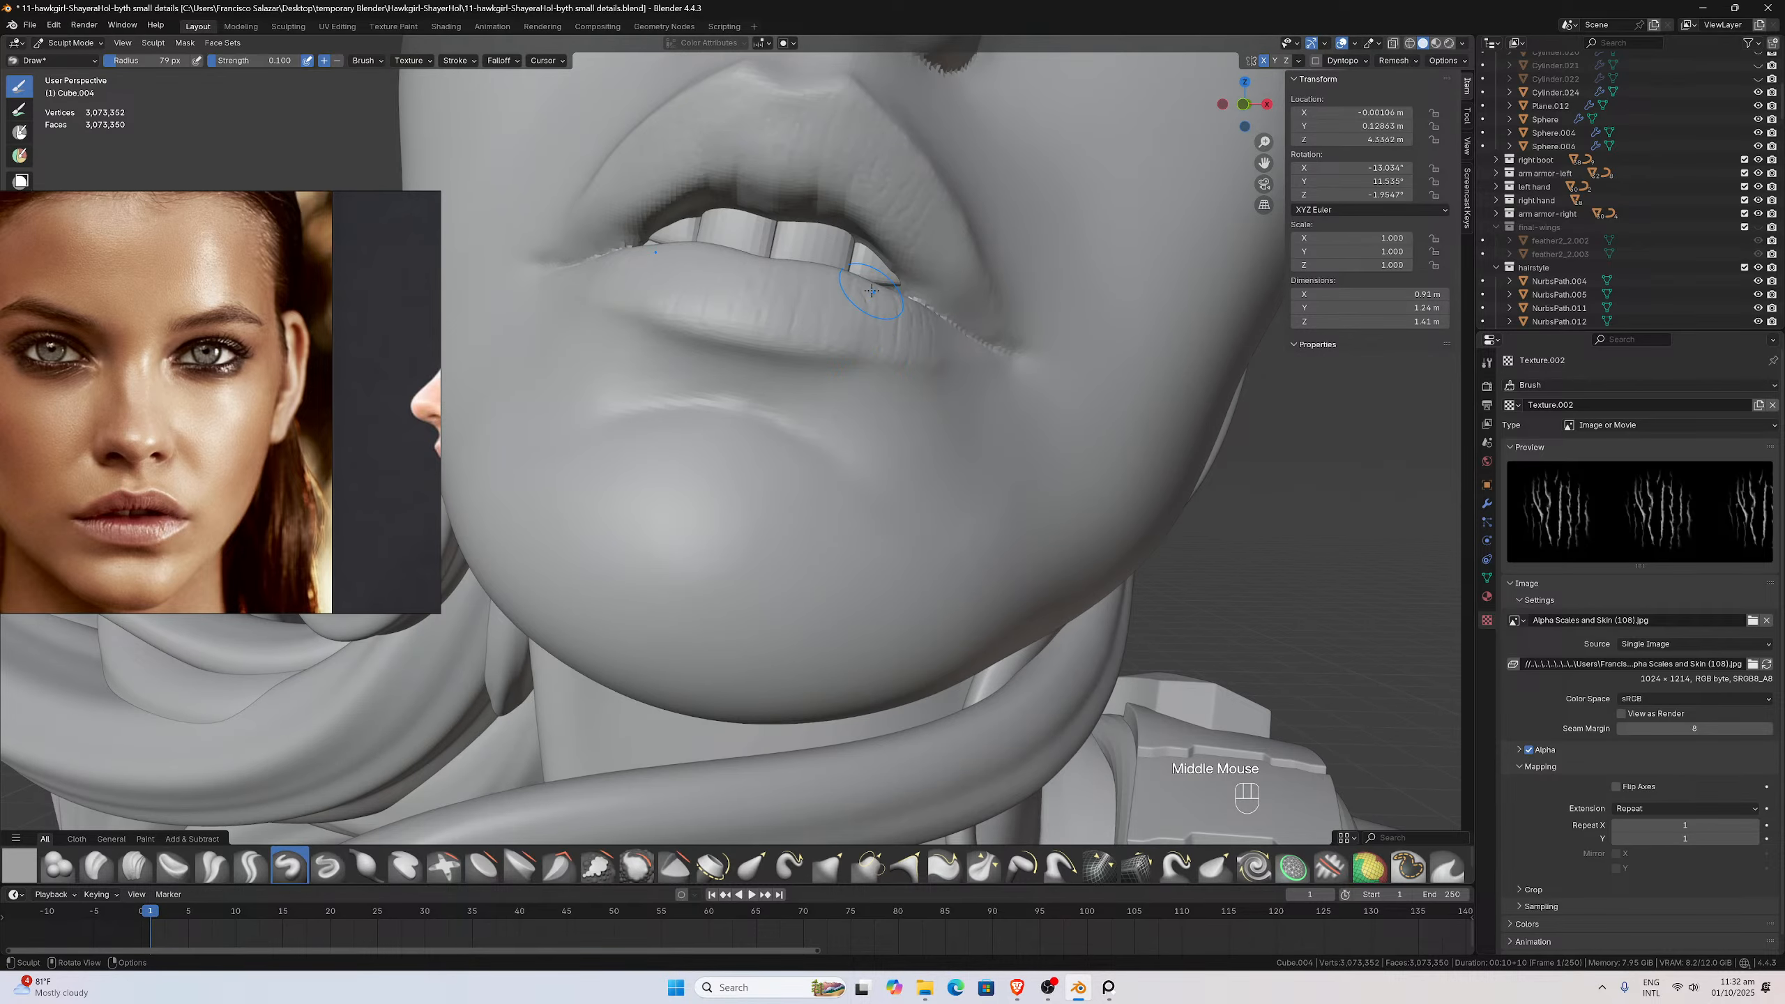
left_click_drag(1263, 163, 1080, 325)
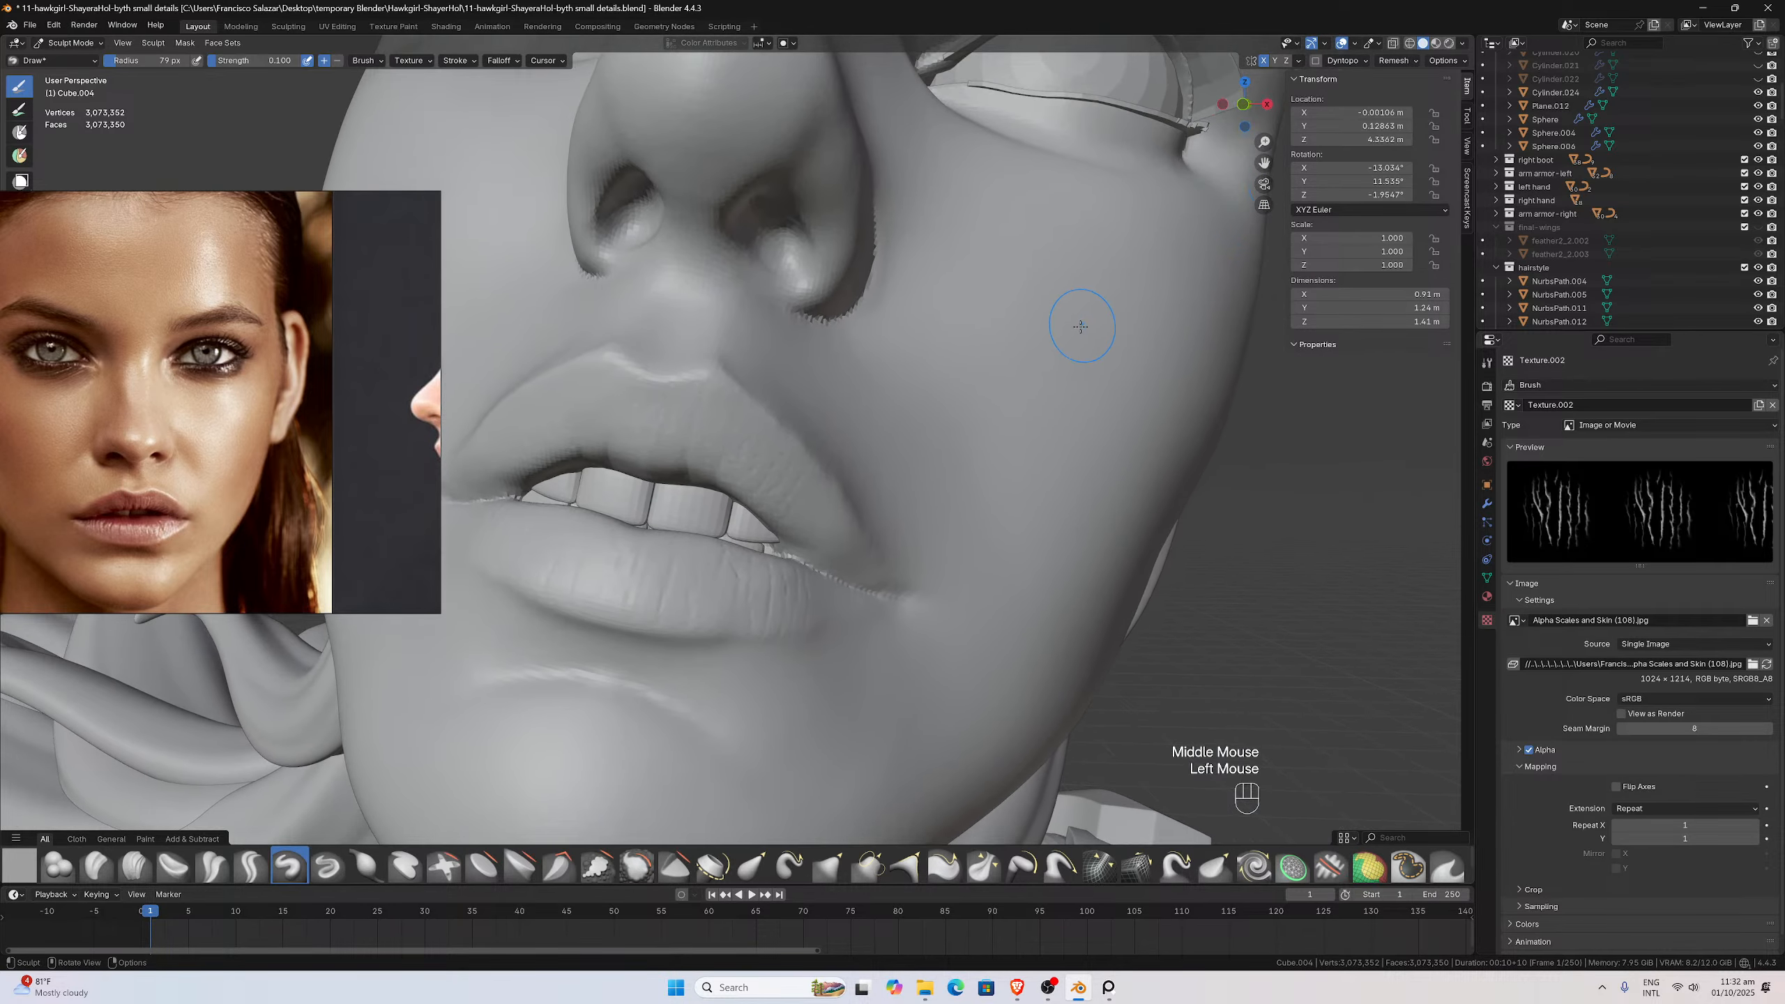
scroll(1080, 324, "up", 1)
middle_click_drag(1081, 326, 991, 516)
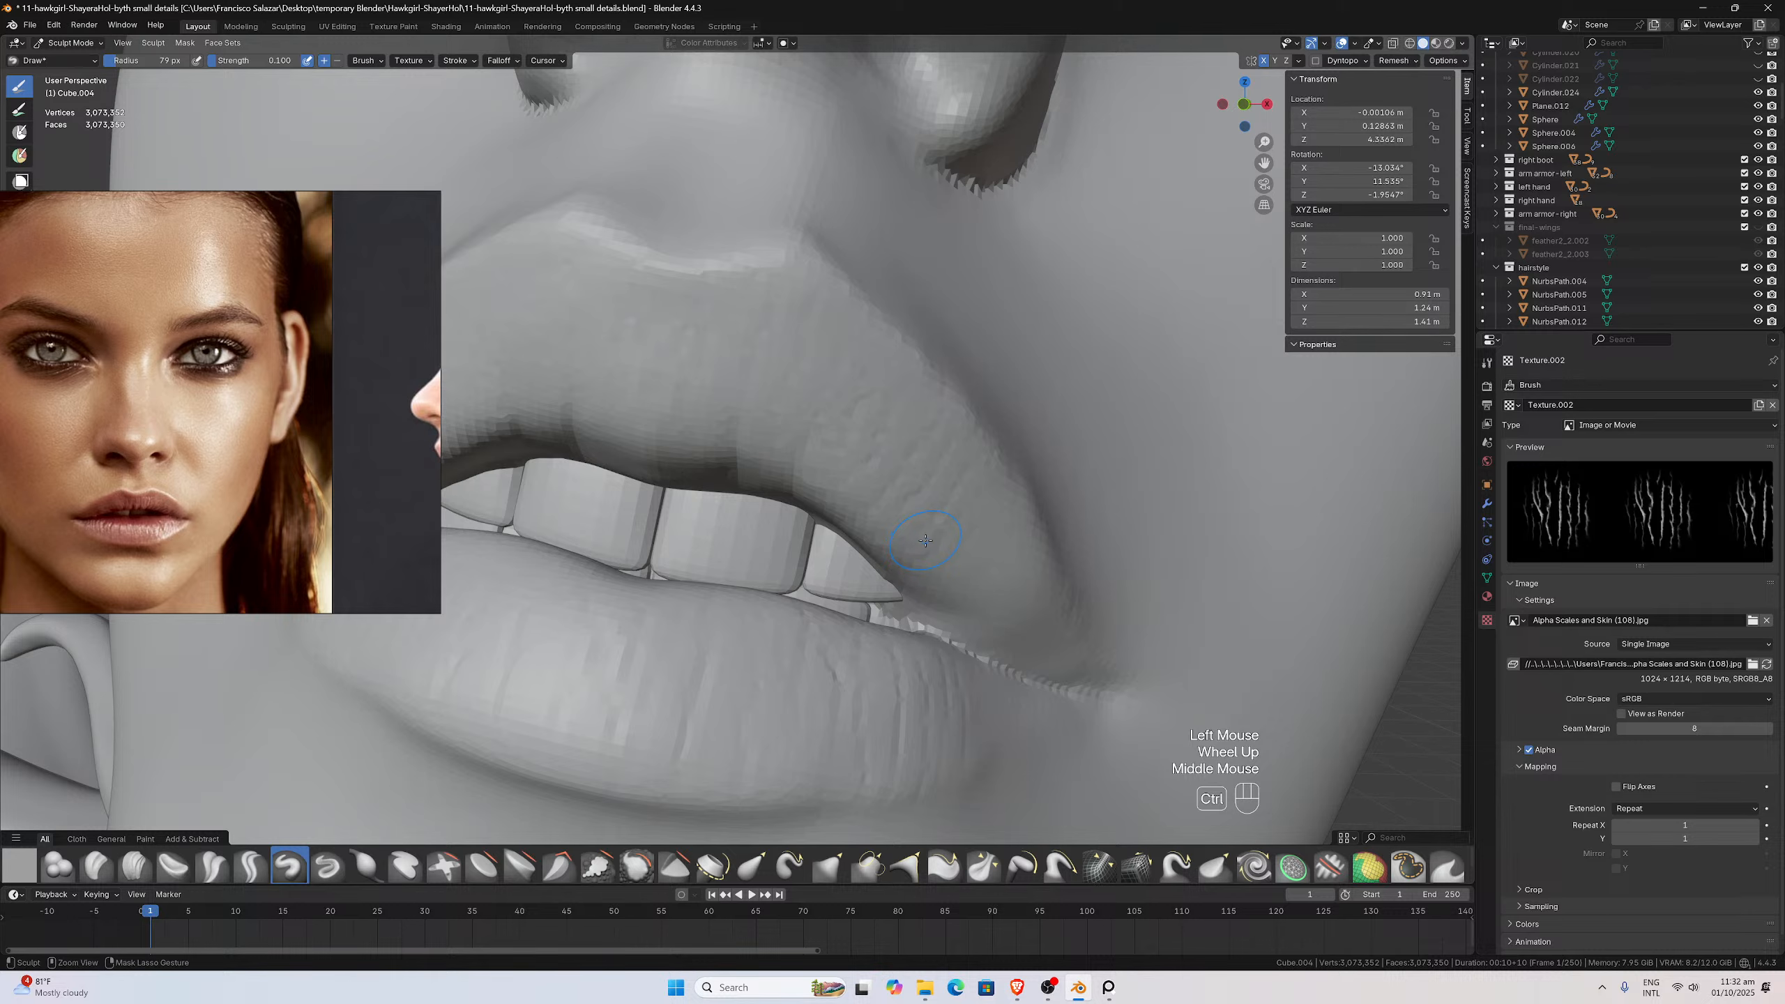
key("ctrl+z")
left_click_drag(894, 509, 835, 576, "ctrl")
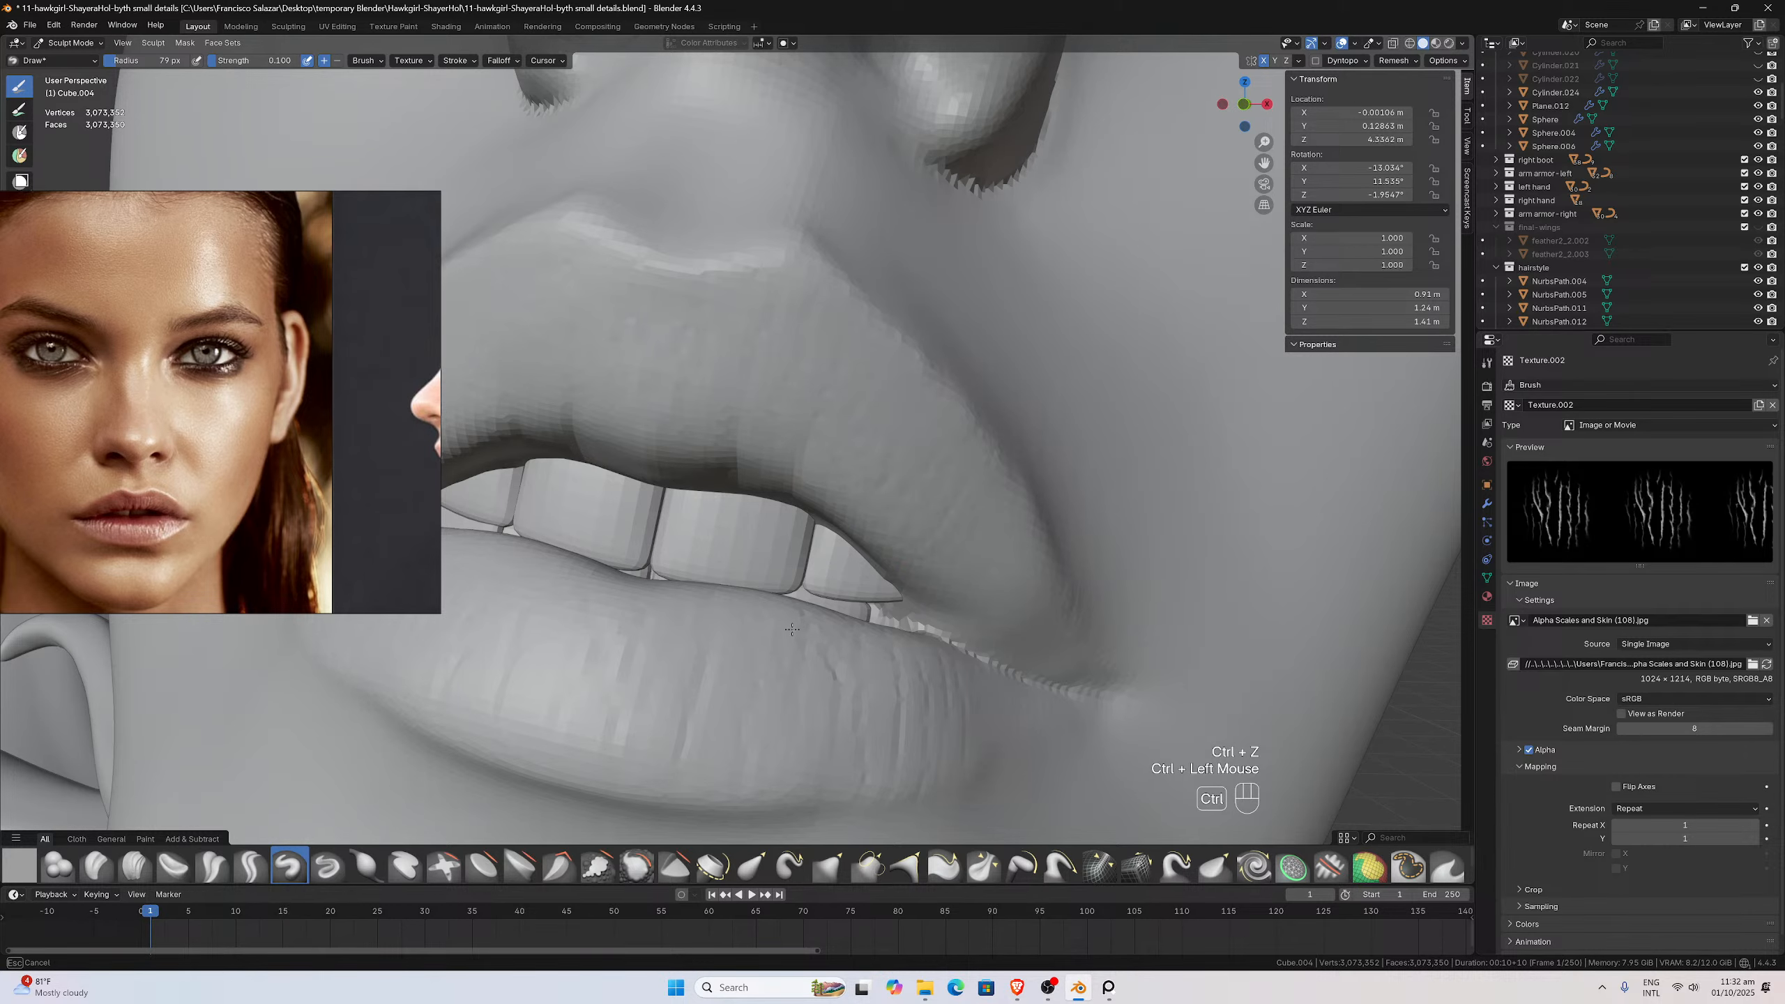
left_click_drag(773, 650, 777, 646, "ctrl")
middle_click_drag(777, 646, 777, 518)
left_click_drag(807, 384, 805, 398, "ctrl")
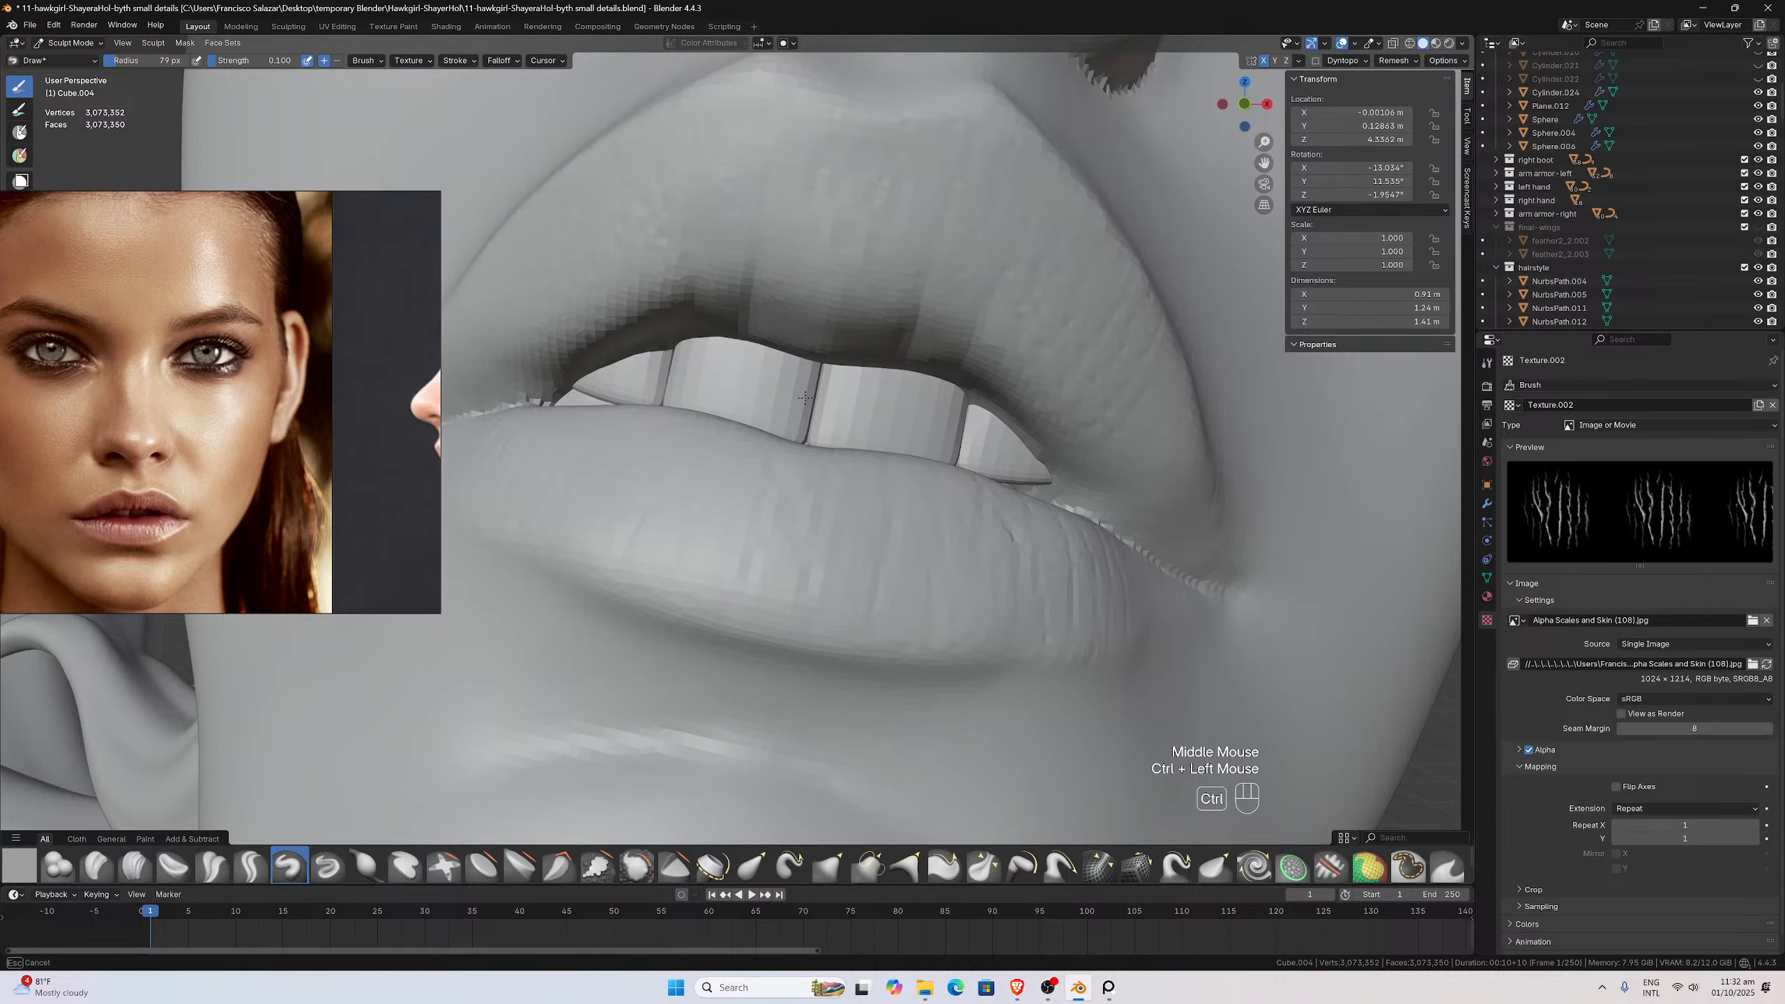
mouse_move(783, 482)
left_mouse_down("ctrl")
mouse_move(761, 524)
mouse_move(825, 547)
left_mouse_up("ctrl")
left_click_drag(829, 465, 836, 466, "ctrl")
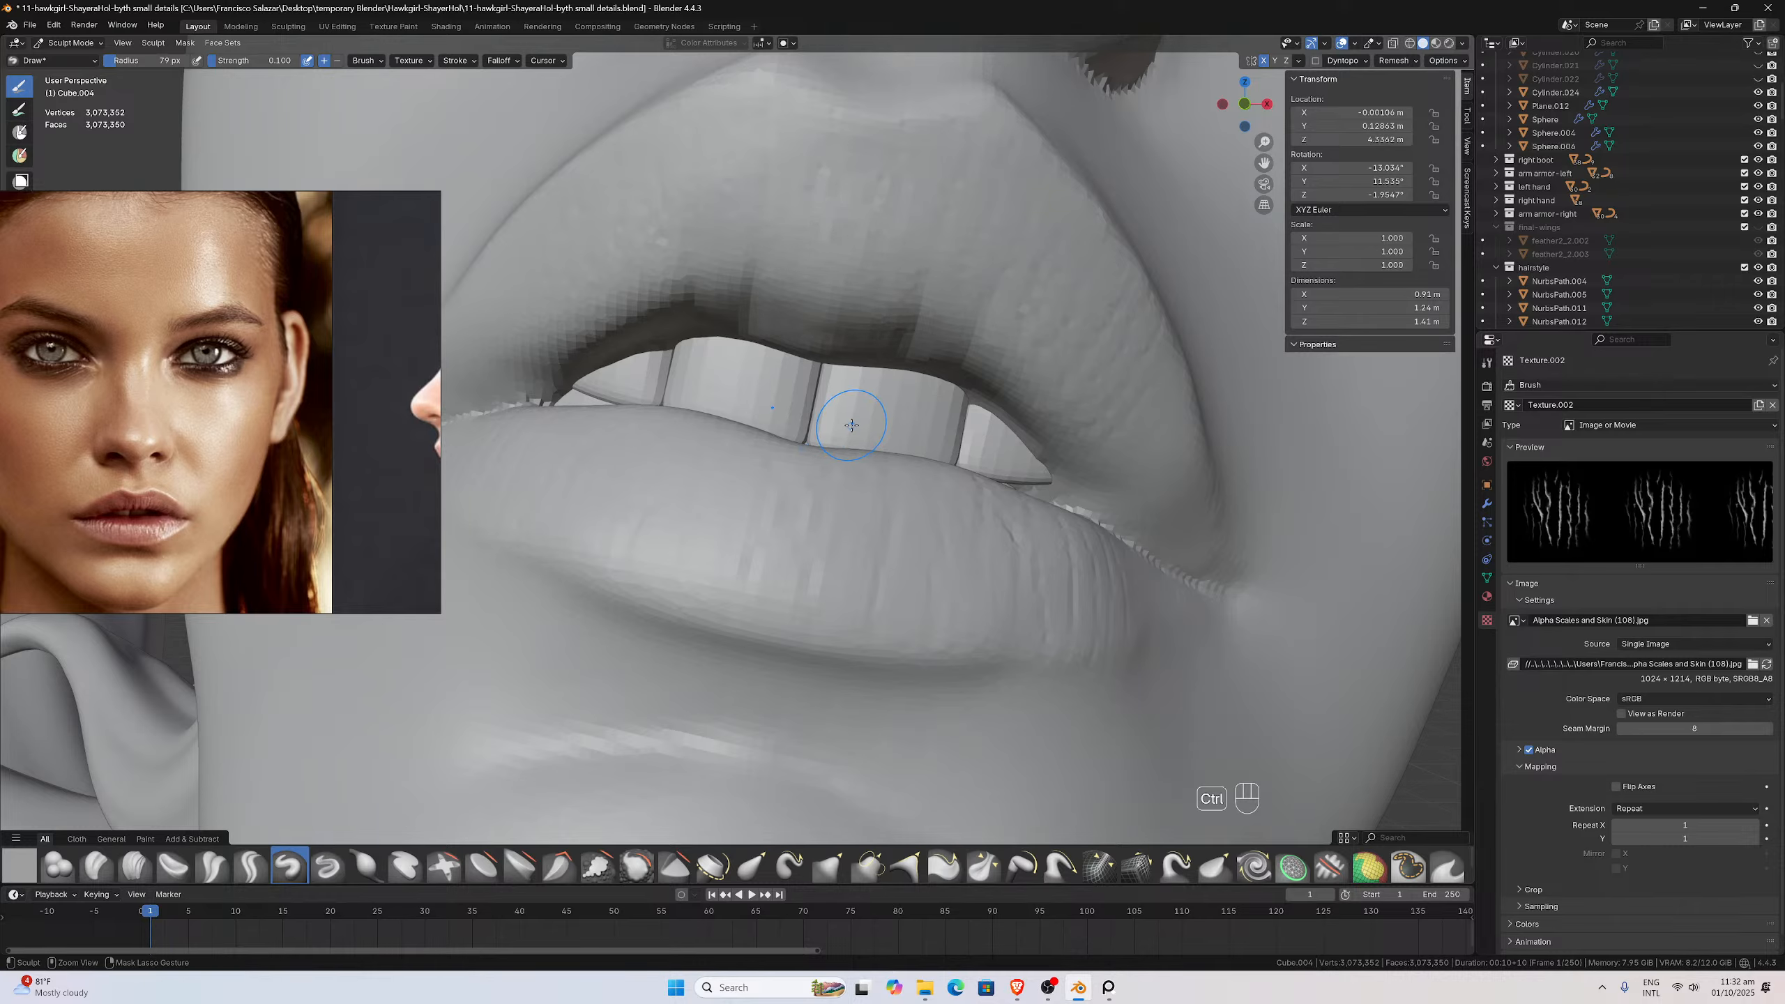
key("ctrl+z")
key("ctrl+z")
key("ctrl+z")
key("ctrl+z")
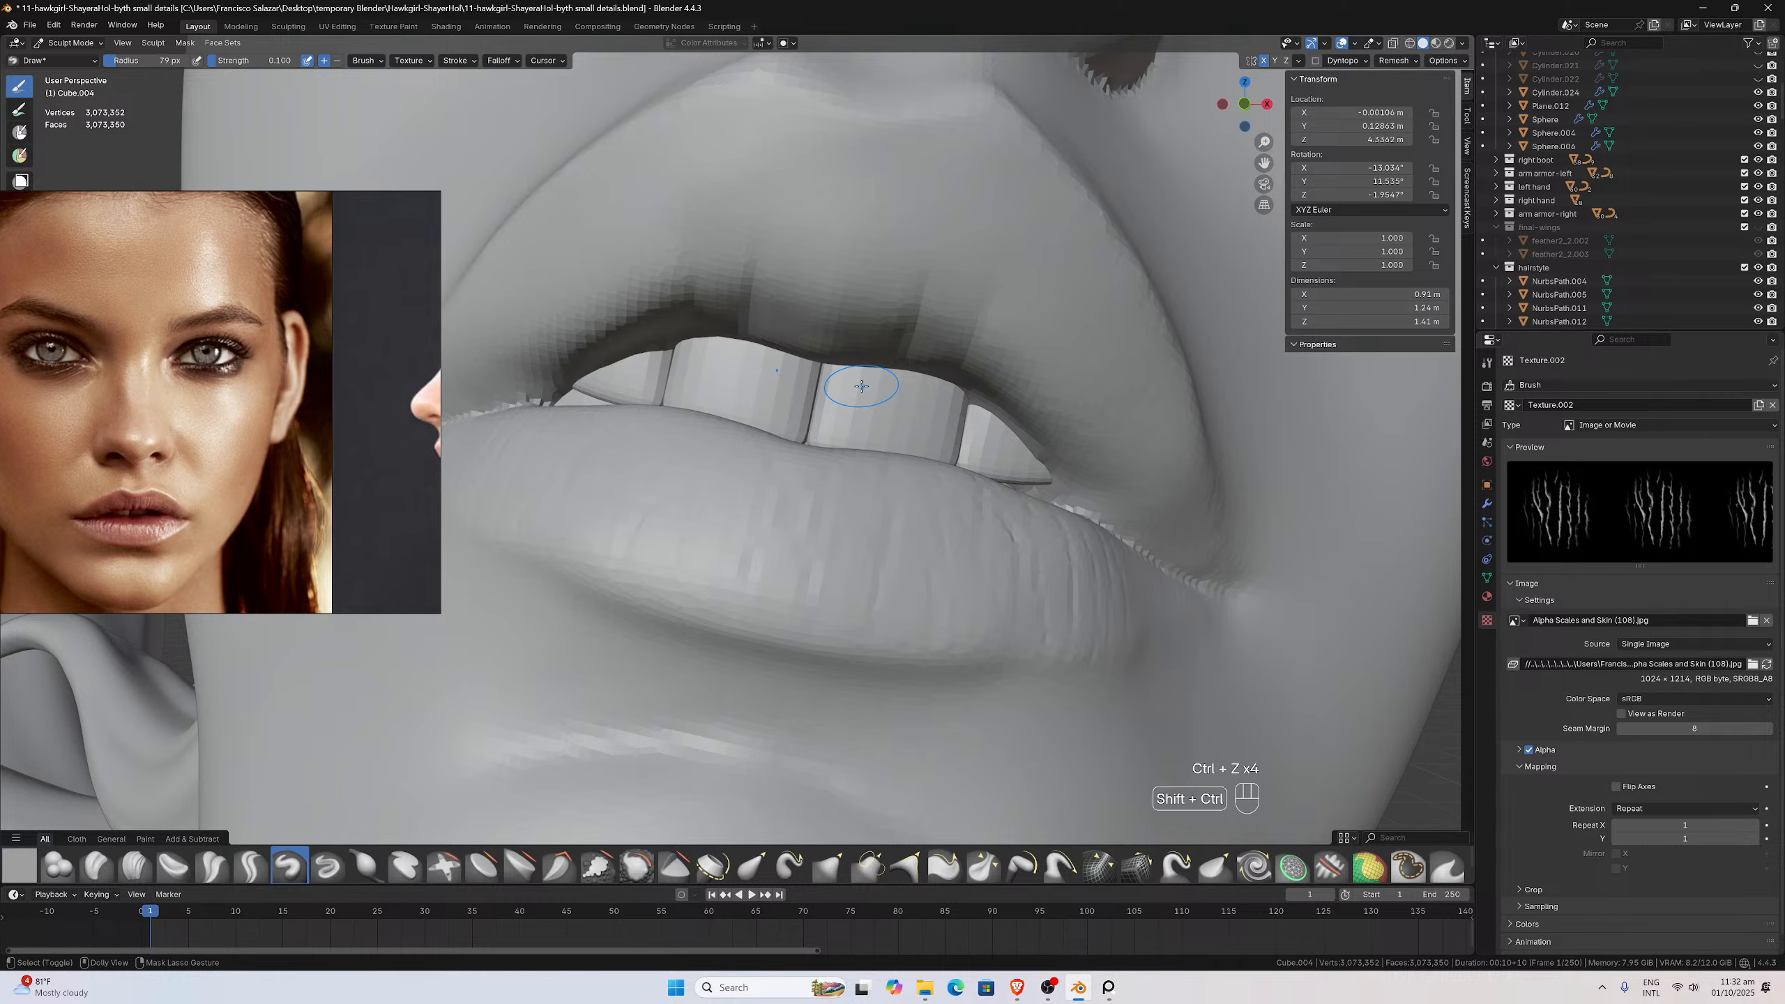
Redo one undone stroke and carve subtle vertical wrinkles across the middle and outer part of the lips
key("ctrl+shift+z")
left_click_drag(851, 412, 821, 497, "ctrl")
left_click_drag(798, 559, 770, 595, "ctrl")
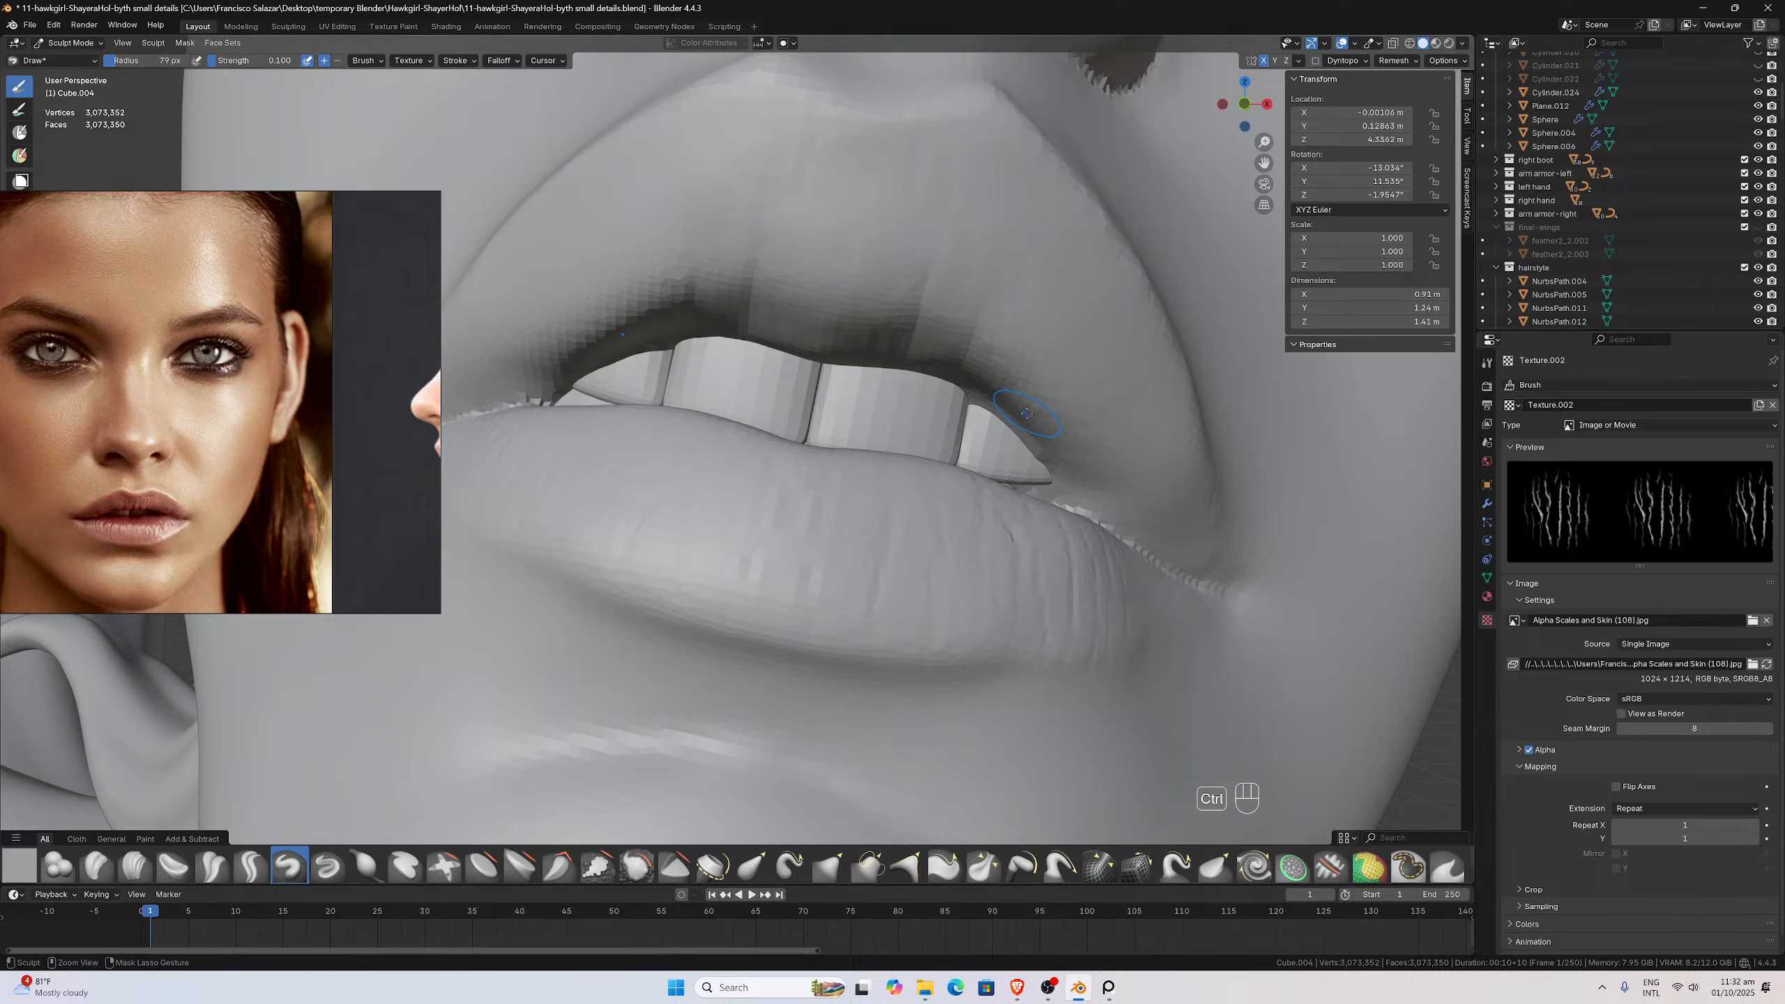
left_click_drag(1027, 413, 956, 511, "ctrl")
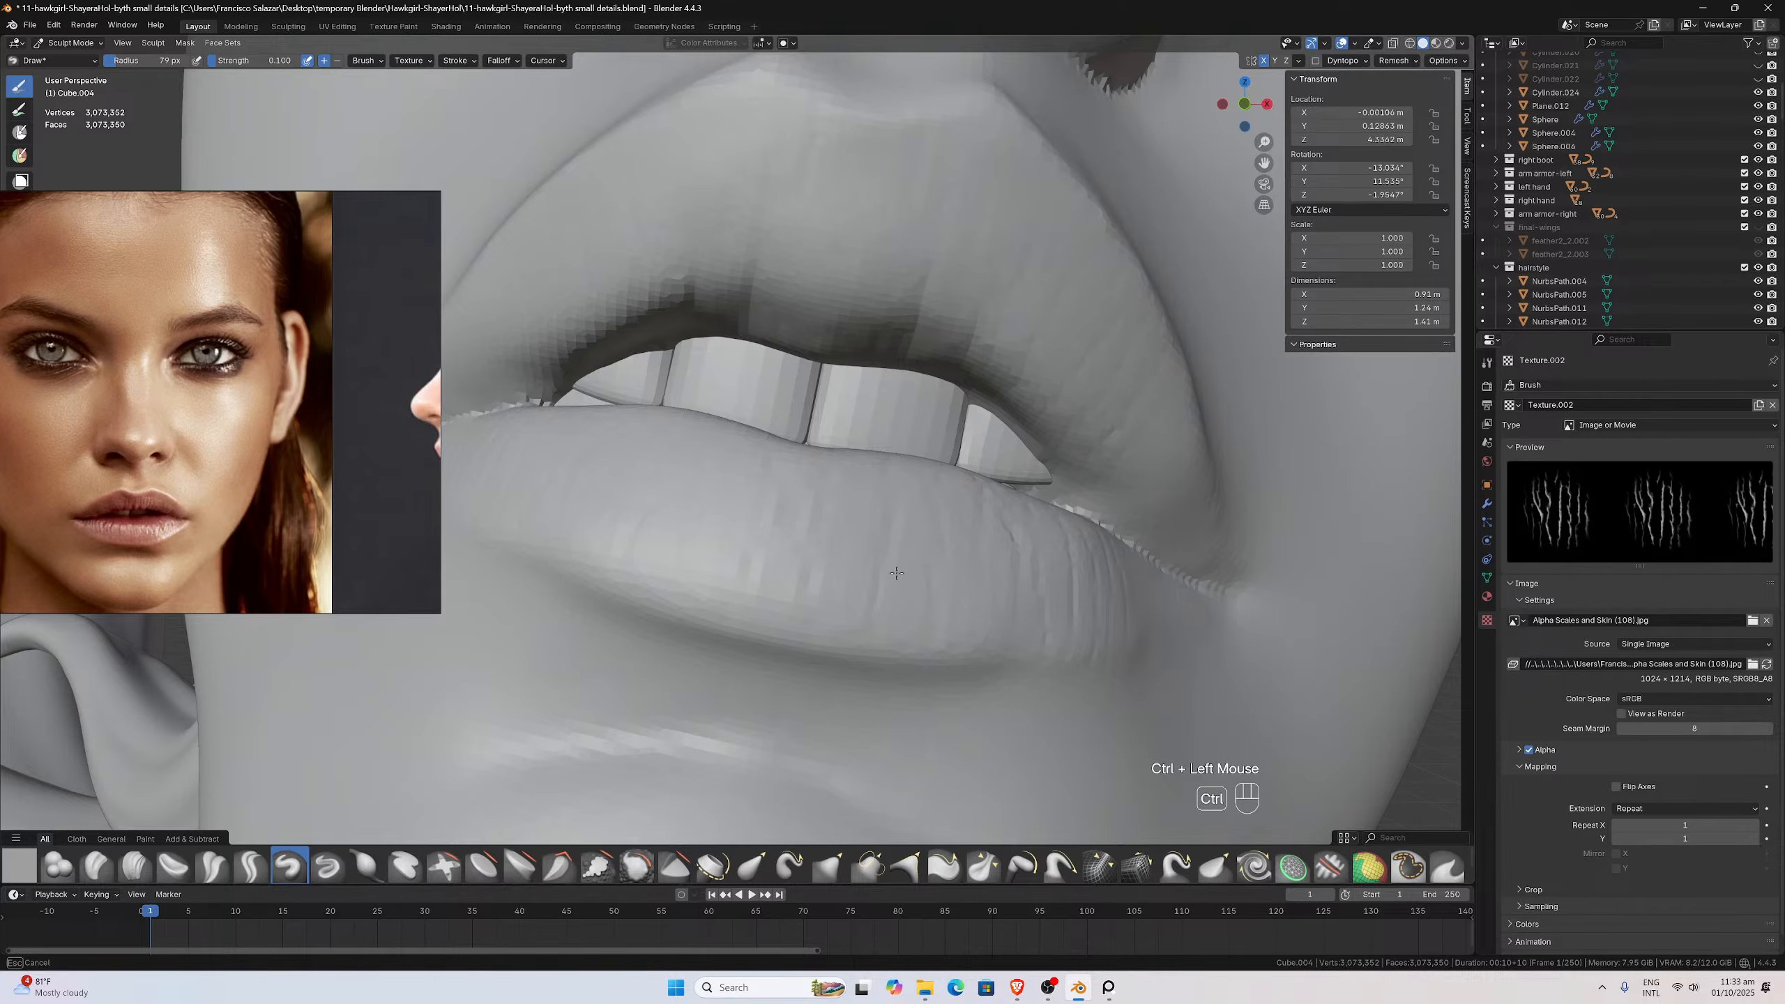
left_click_drag(884, 557, 883, 556, "ctrl")
Examine the wrinkled lips and the rest of the face from different angles and distances
mouse_move(883, 555)
middle_mouse_down()
mouse_move(881, 529)
mouse_move(905, 534)
mouse_move(887, 511)
mouse_move(918, 536)
mouse_move(868, 513)
mouse_move(865, 549)
mouse_move(766, 543)
mouse_move(775, 530)
middle_mouse_up()
scroll(885, 526, "down", 3)
scroll(905, 535, "up", 2)
scroll(888, 511, "up", 1)
scroll(866, 537, "down", 4)
scroll(865, 549, "up", 1)
scroll(865, 549, "up", 1)
scroll(787, 546, "up", 1)
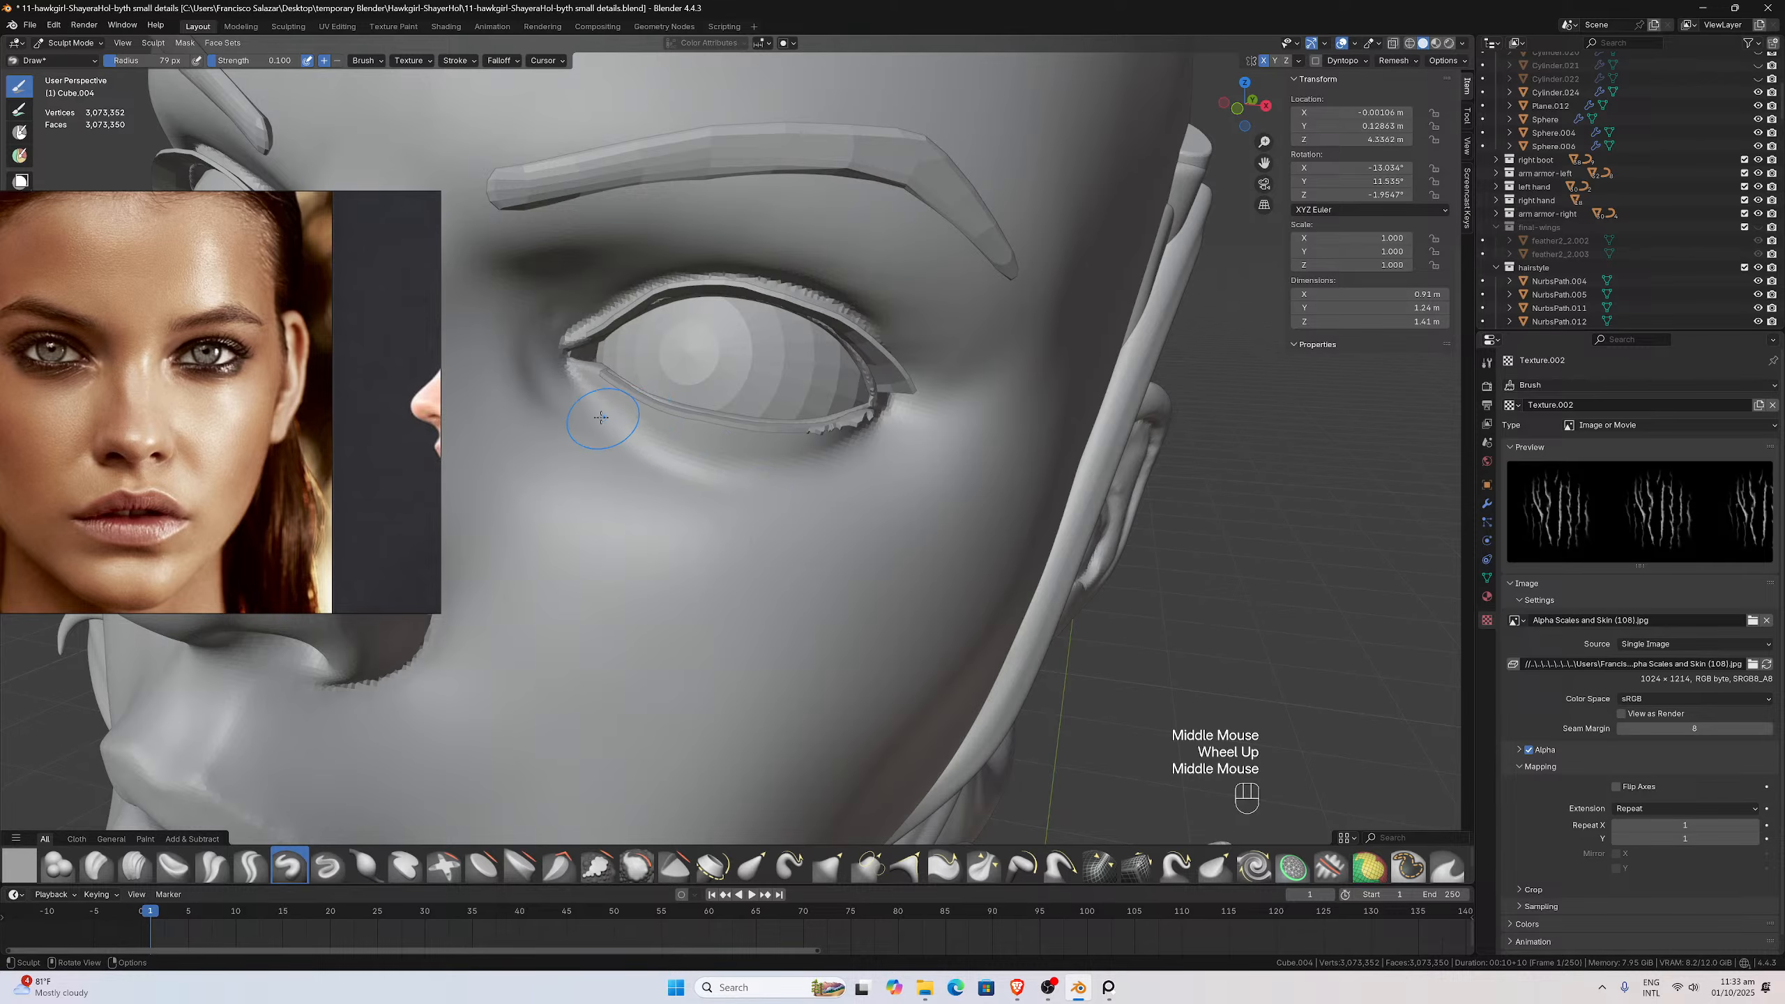
Browse the skin alphas for the under-eye area and load Alpha Scales and Skin (47).jpg as the Draw brush's texture image
left_click_drag(1263, 163, 1468, 82)
scroll(1076, 287, "up", 1)
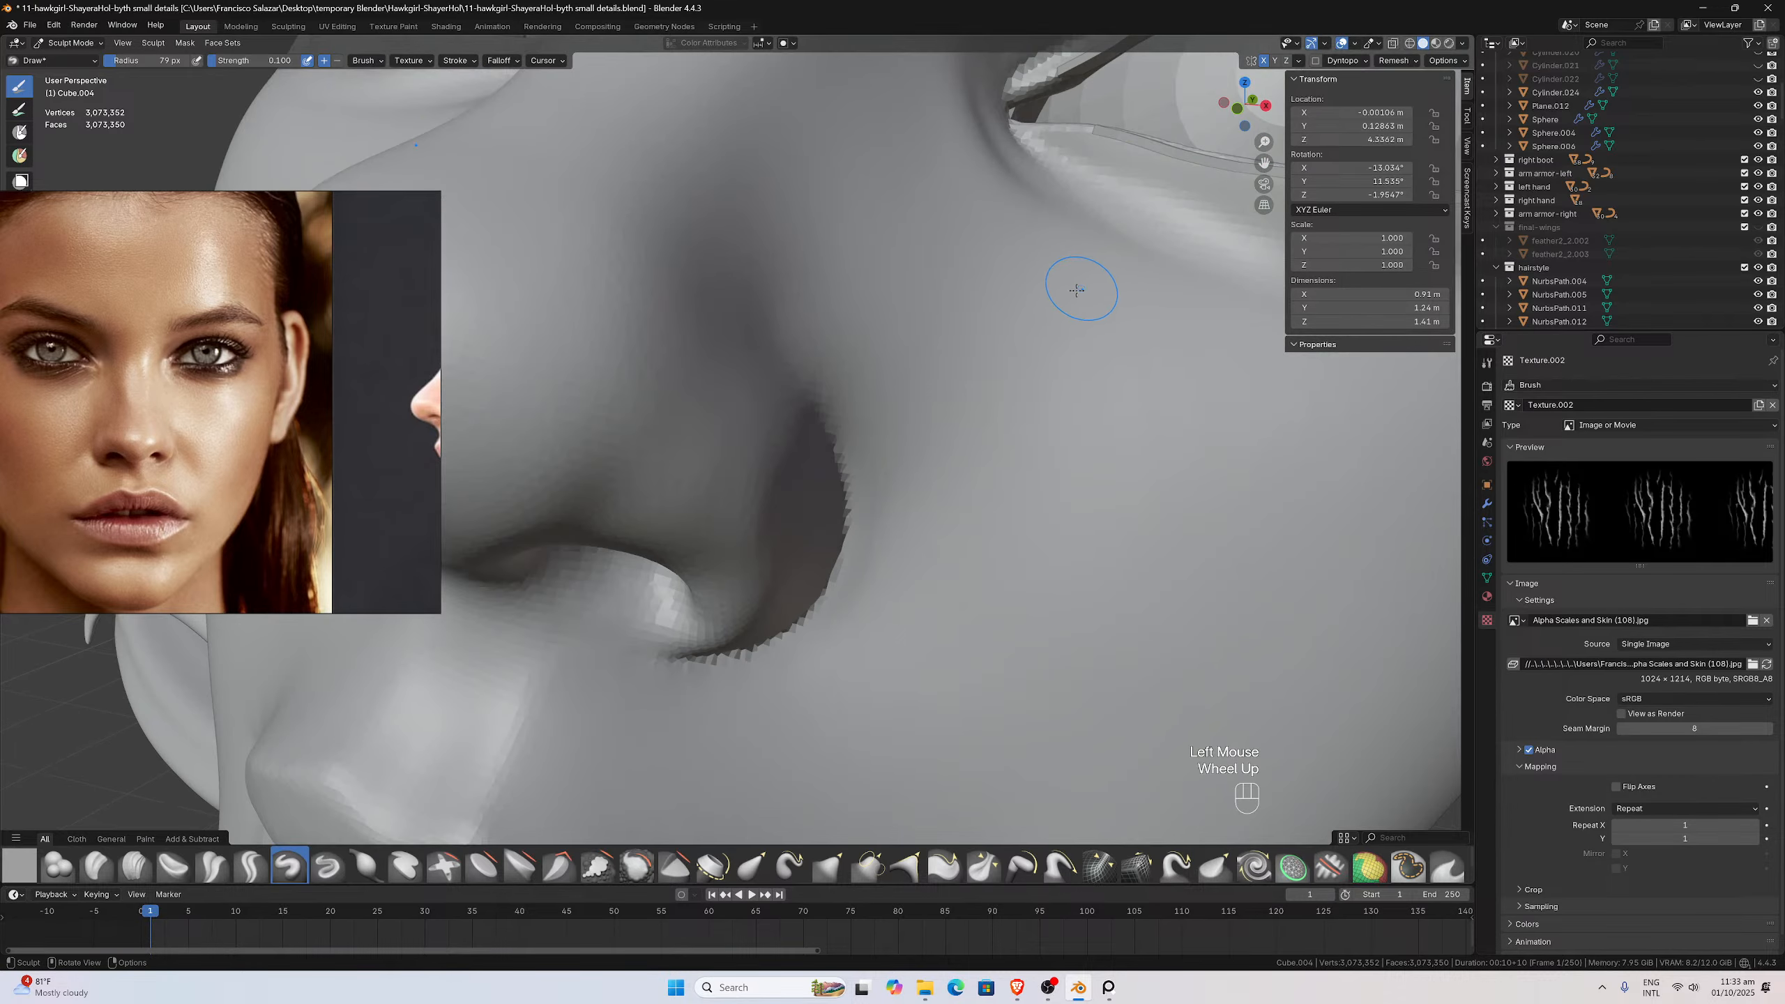
middle_click_drag(1076, 286, 1058, 295)
left_click(1753, 620)
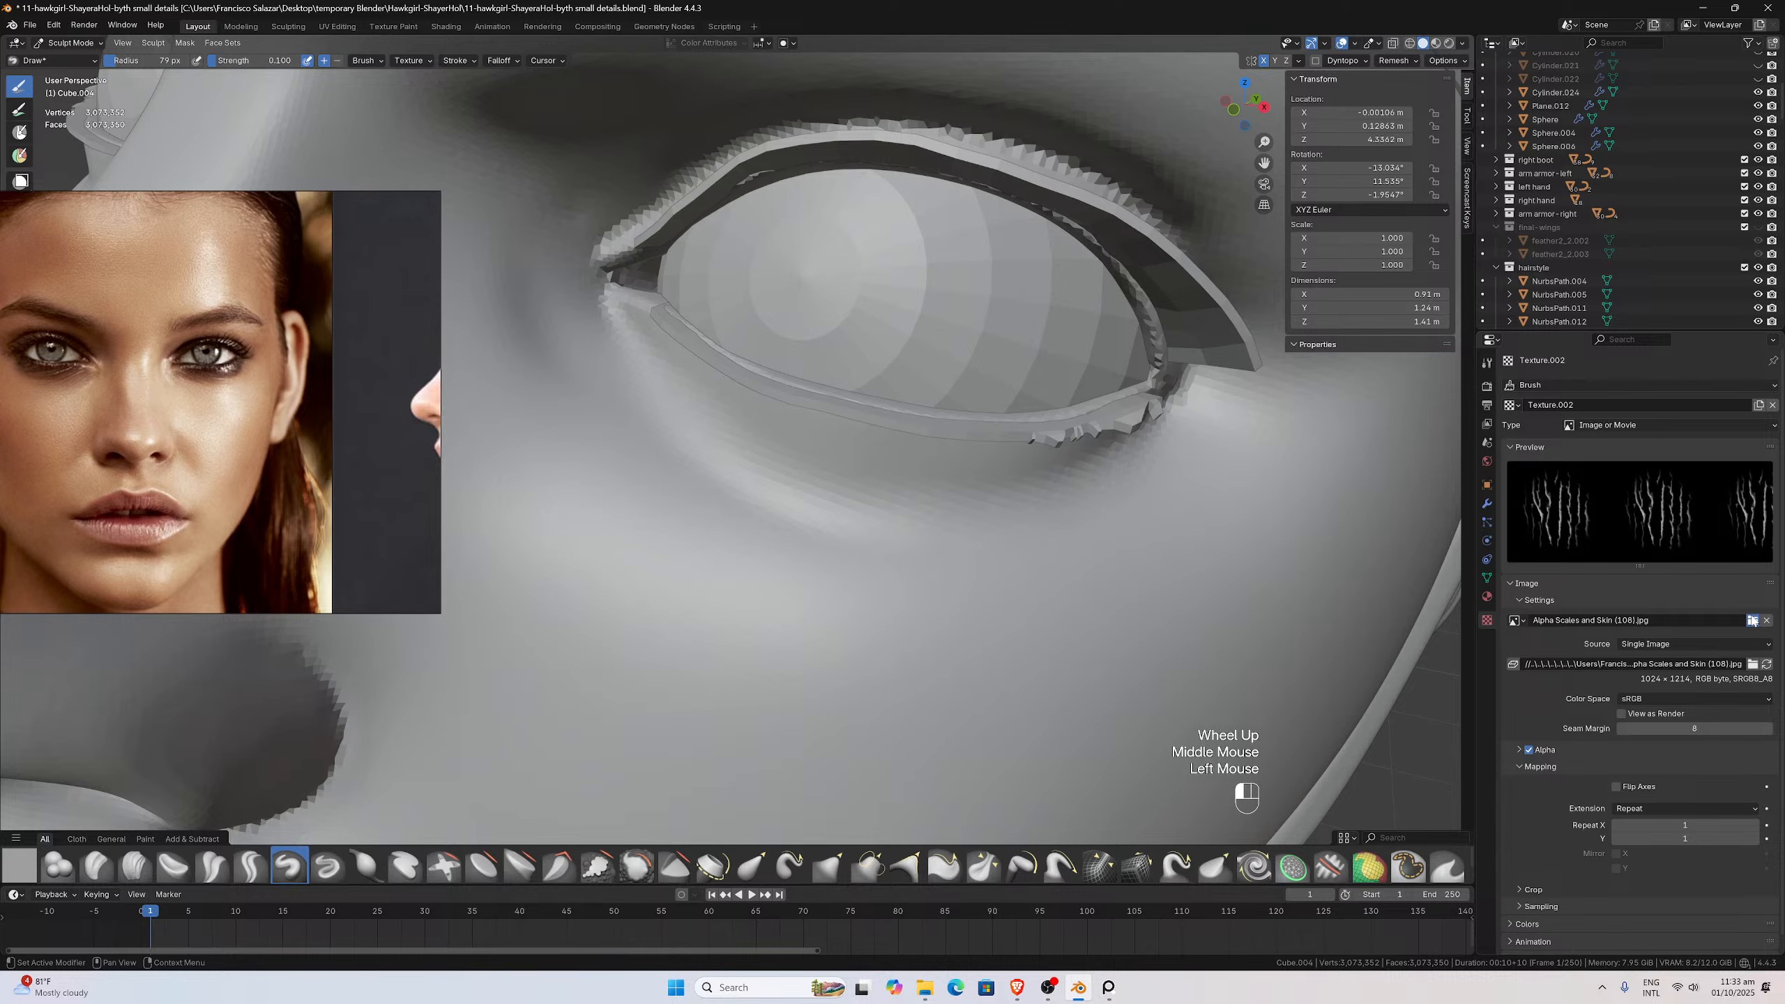
scroll(1120, 500, "down", 5)
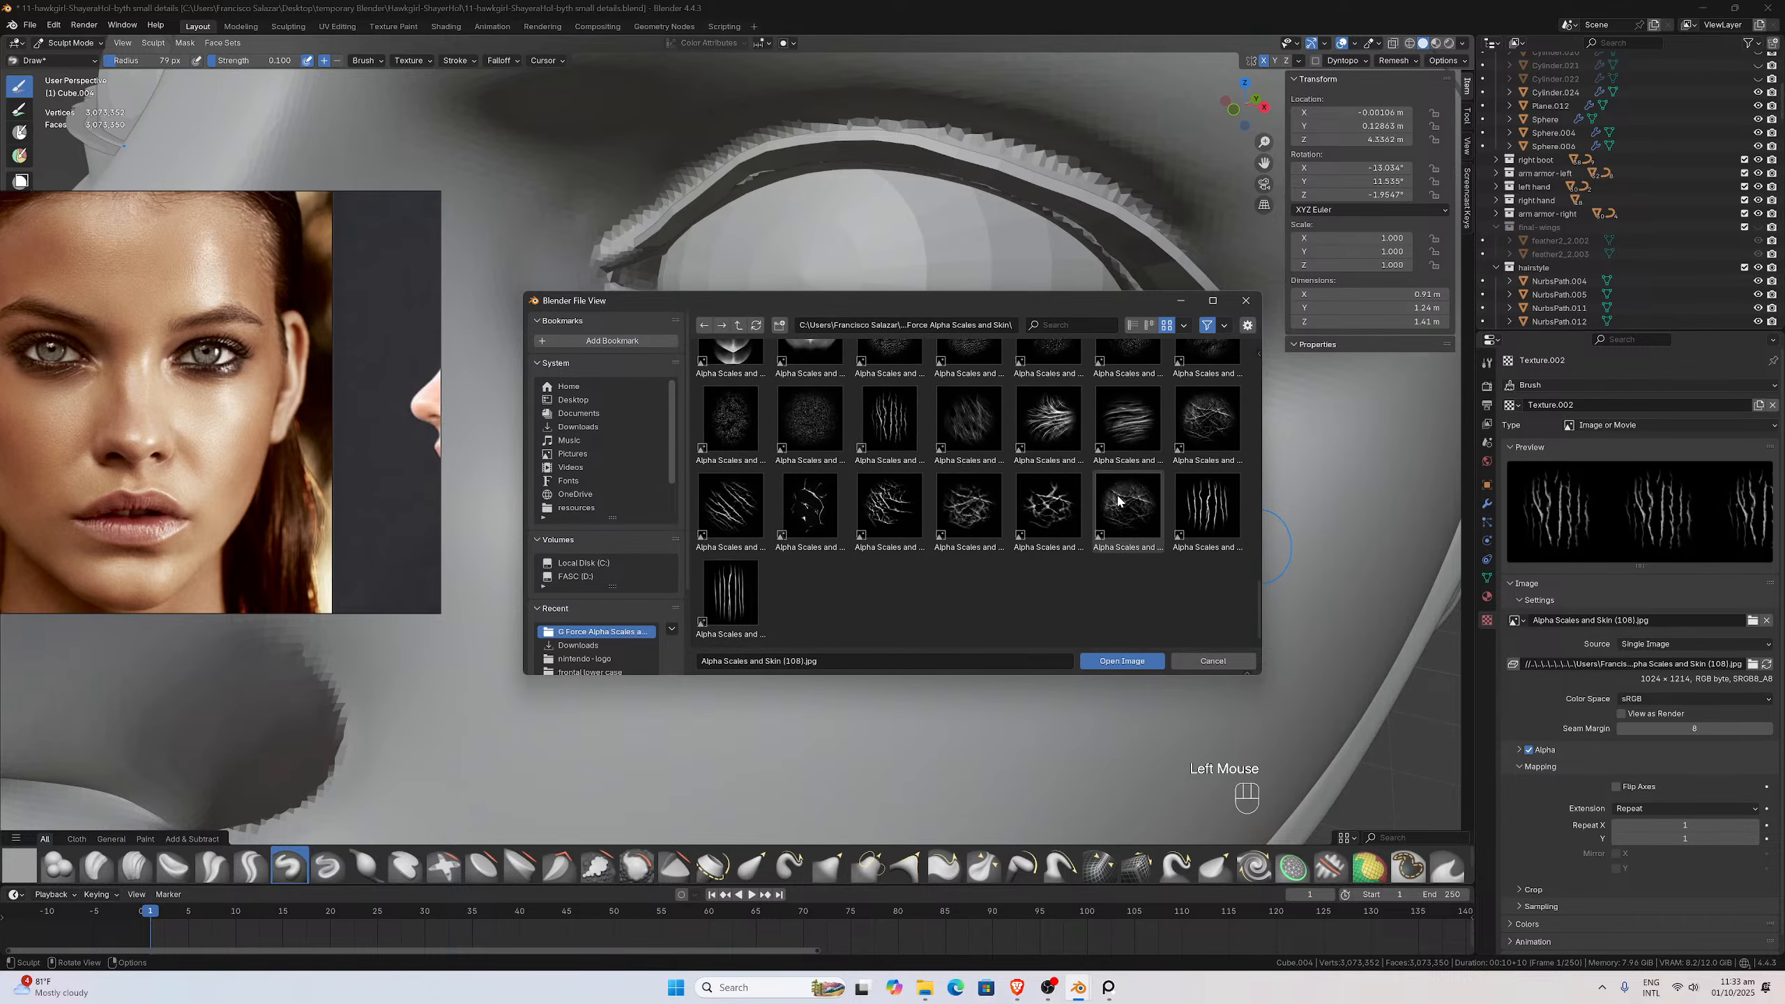
scroll(1111, 527, "down", 1)
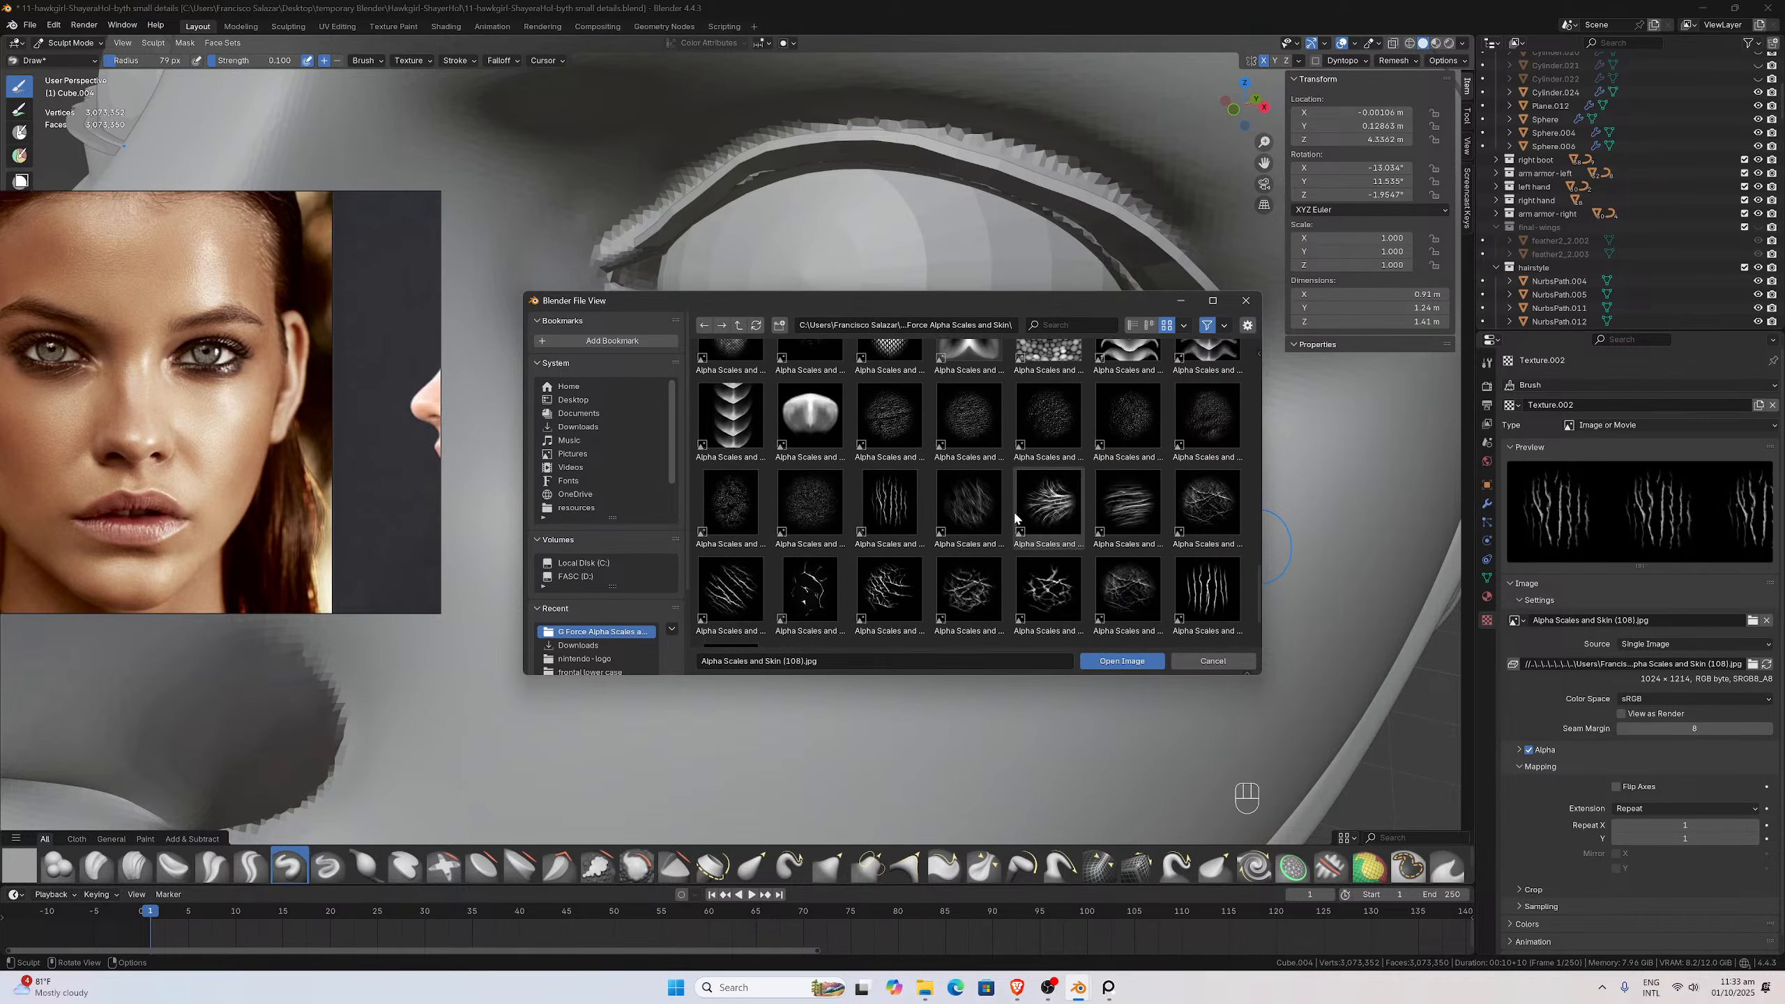
scroll(1017, 518, "up", 15)
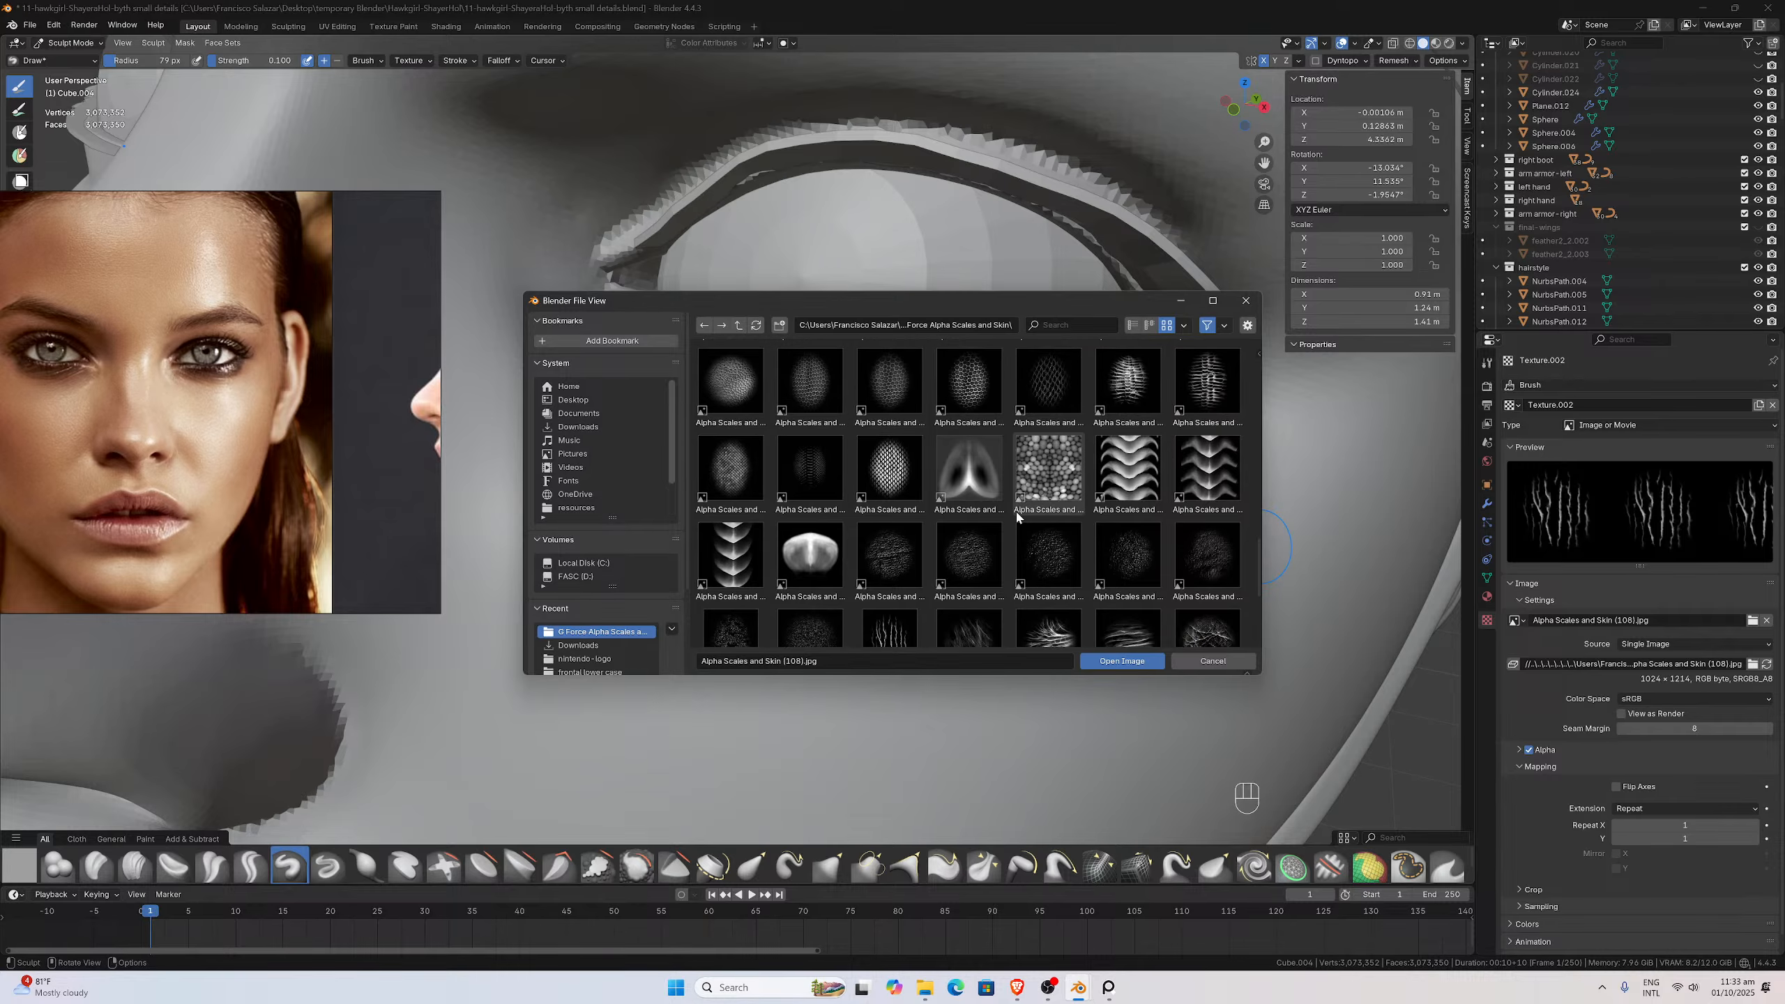
scroll(1016, 517, "up", 10)
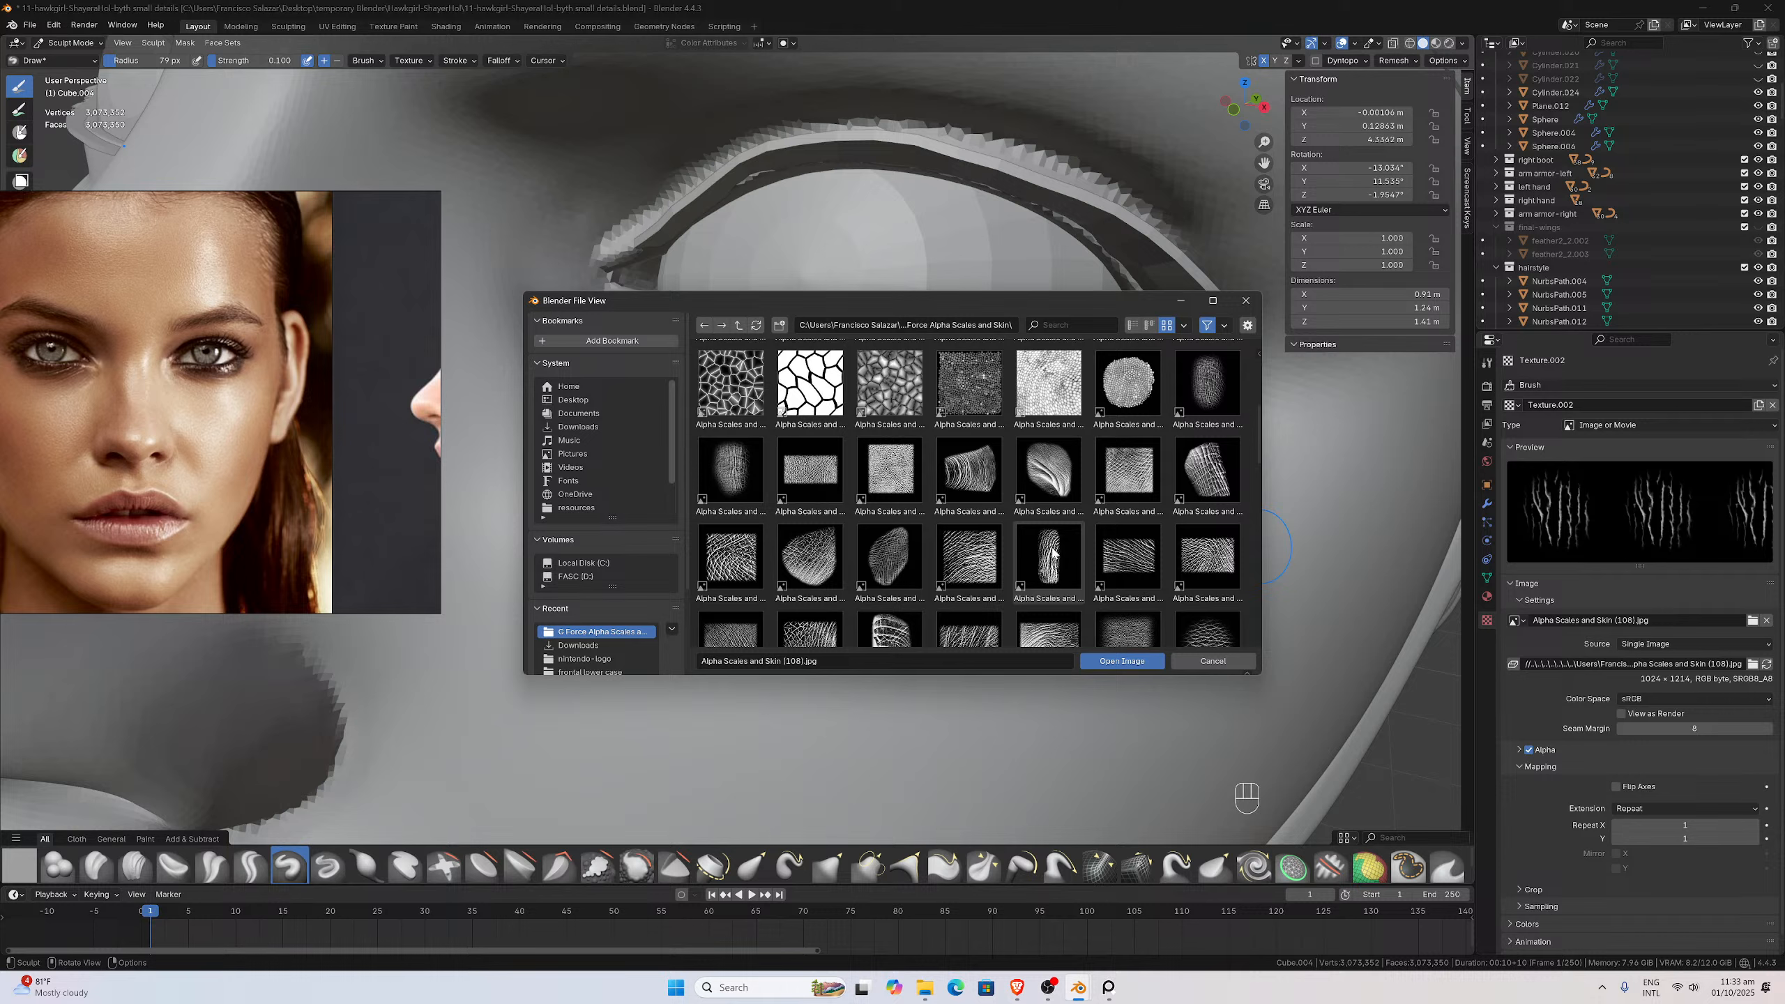
scroll(1045, 562, "up", 5)
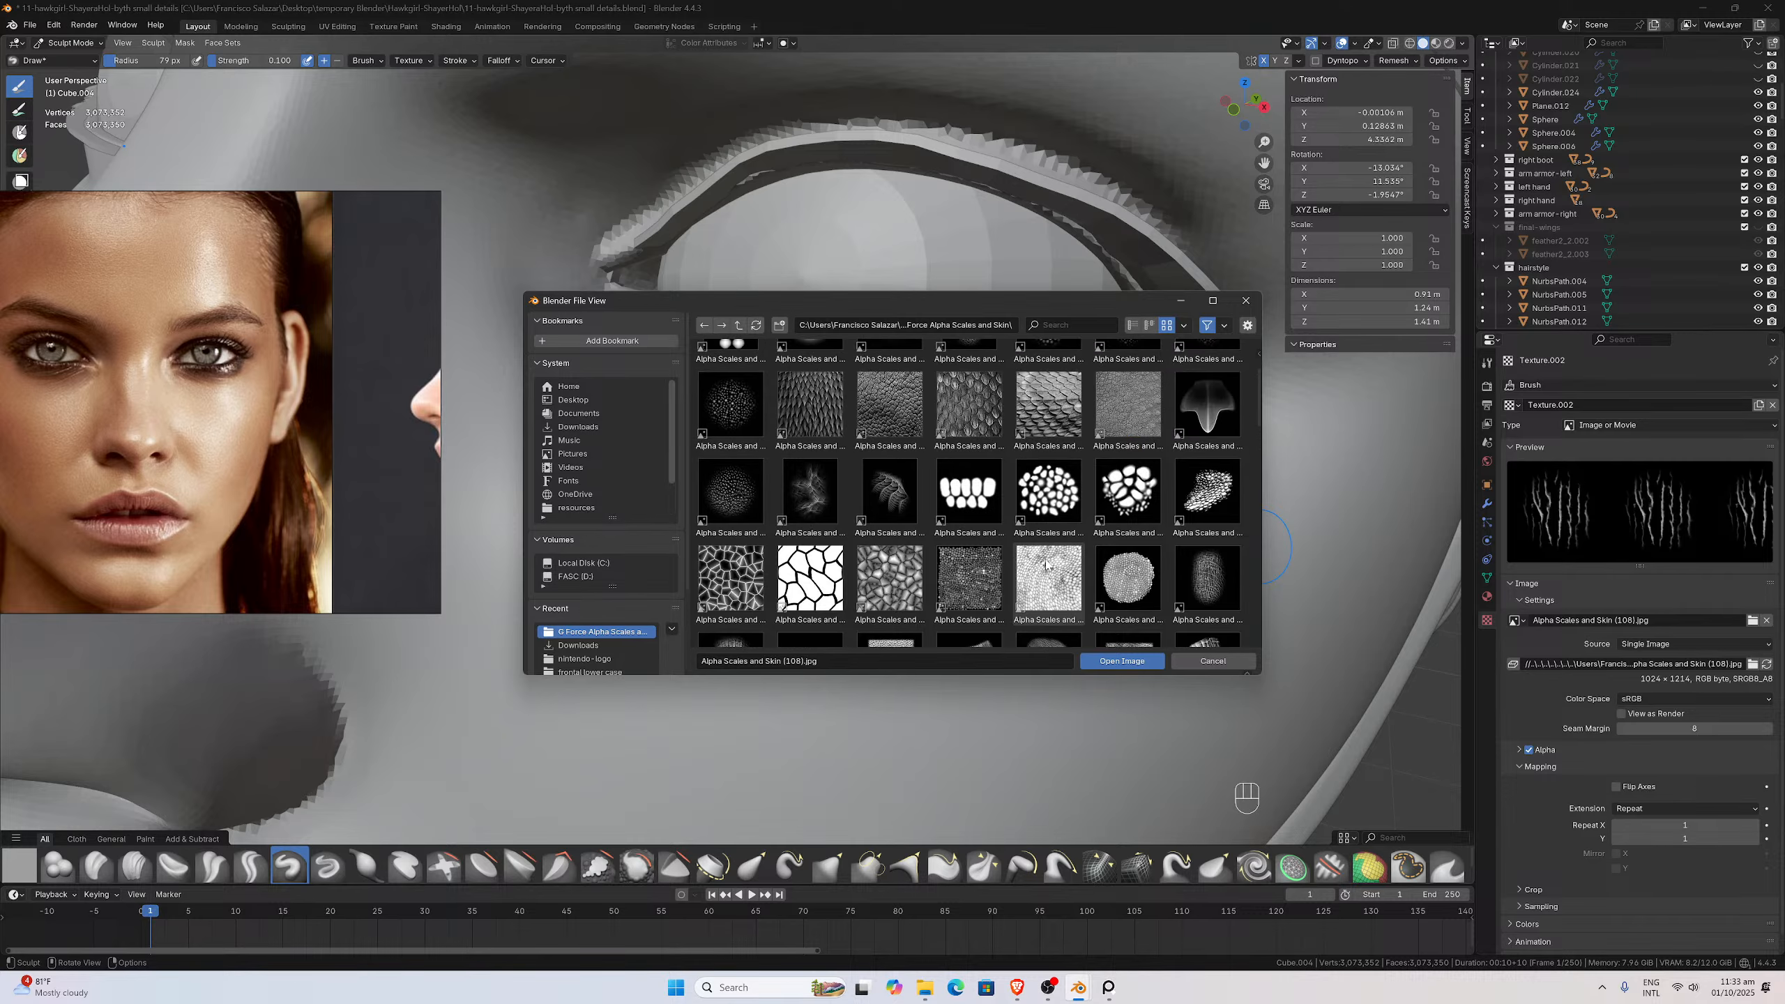
scroll(1047, 557, "down", 10)
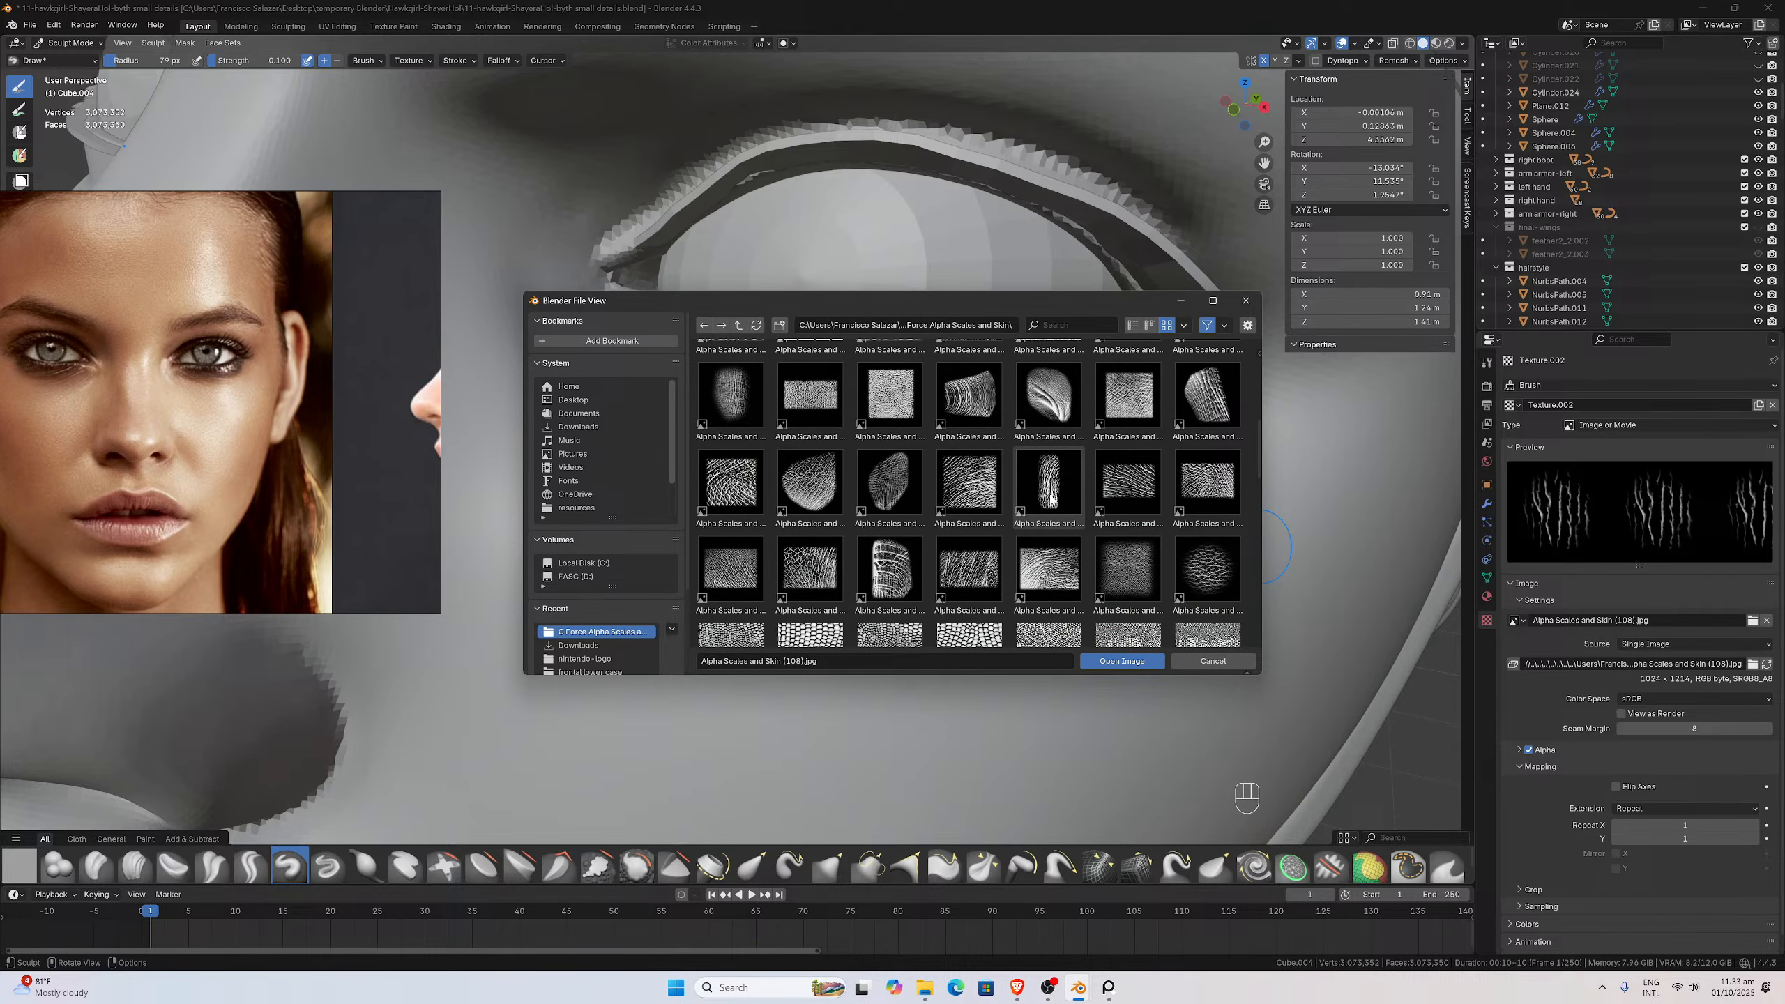
left_click(1049, 485)
left_click(1122, 661)
Try the skin texture in raised strokes below the inner corner of the eye, and undo it
middle_click_drag(940, 577, 713, 554)
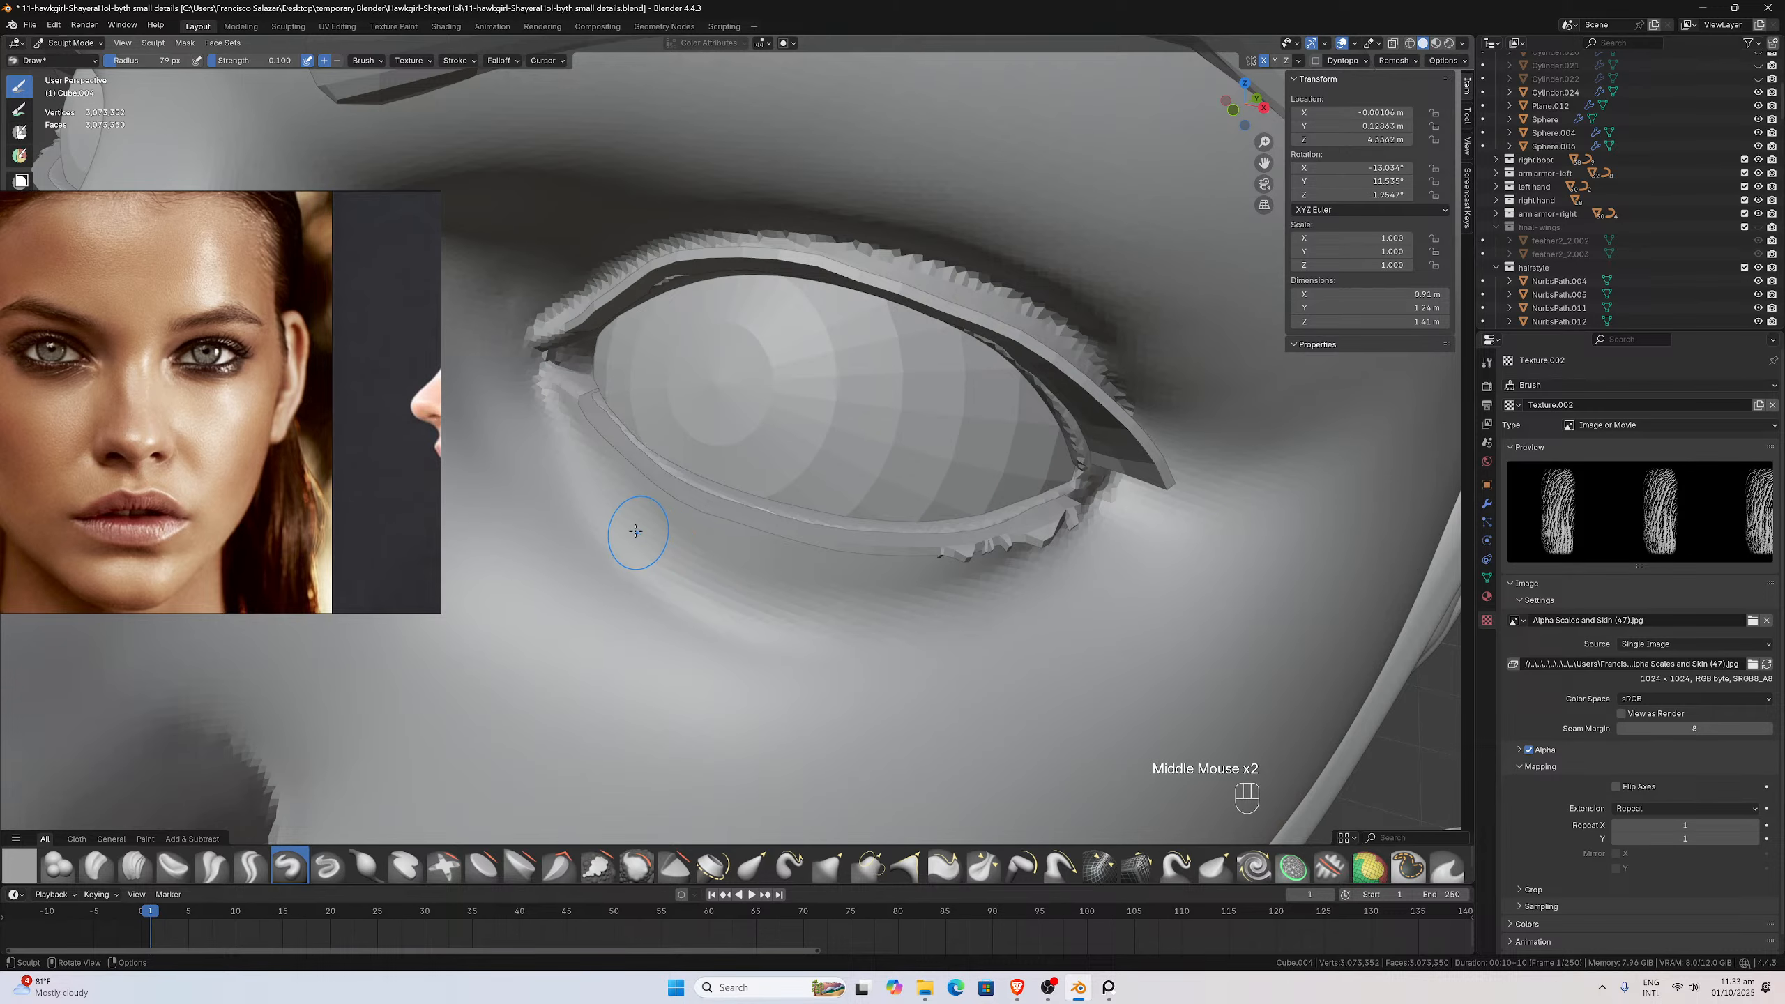
left_click_drag(610, 510, 693, 587)
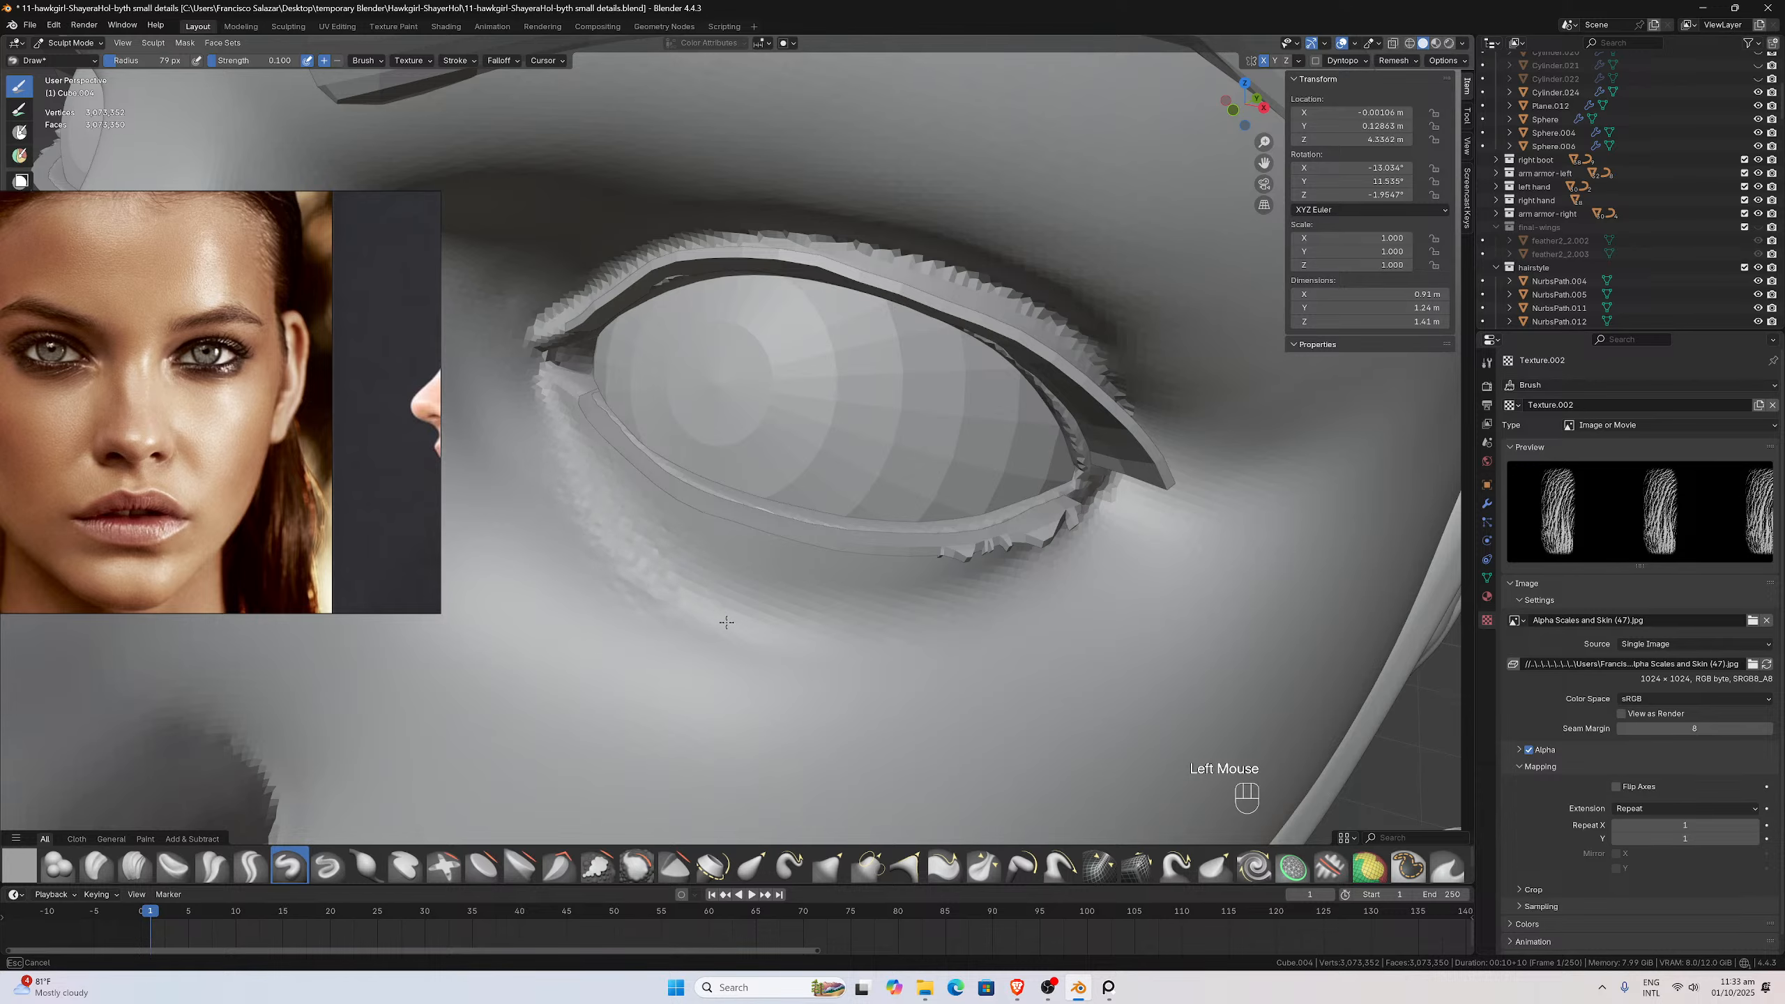
left_click_drag(752, 649, 792, 631)
scroll(792, 631, "down", 2)
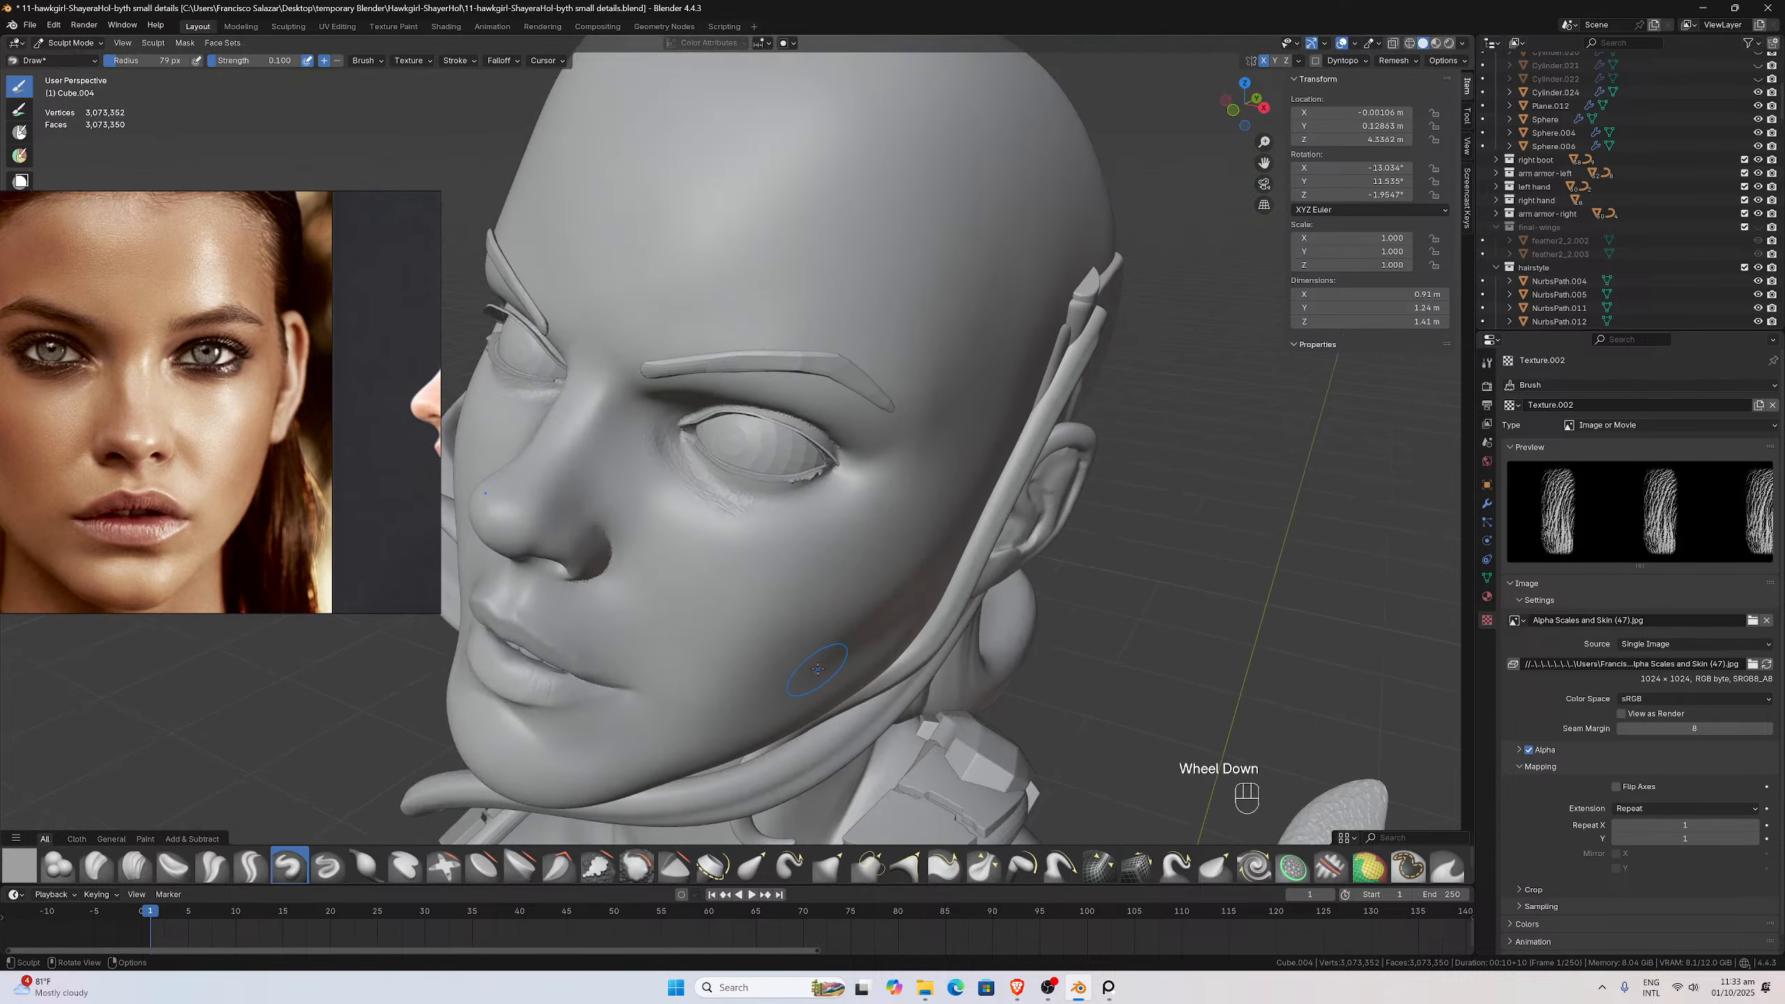
scroll(816, 566, "up", 2)
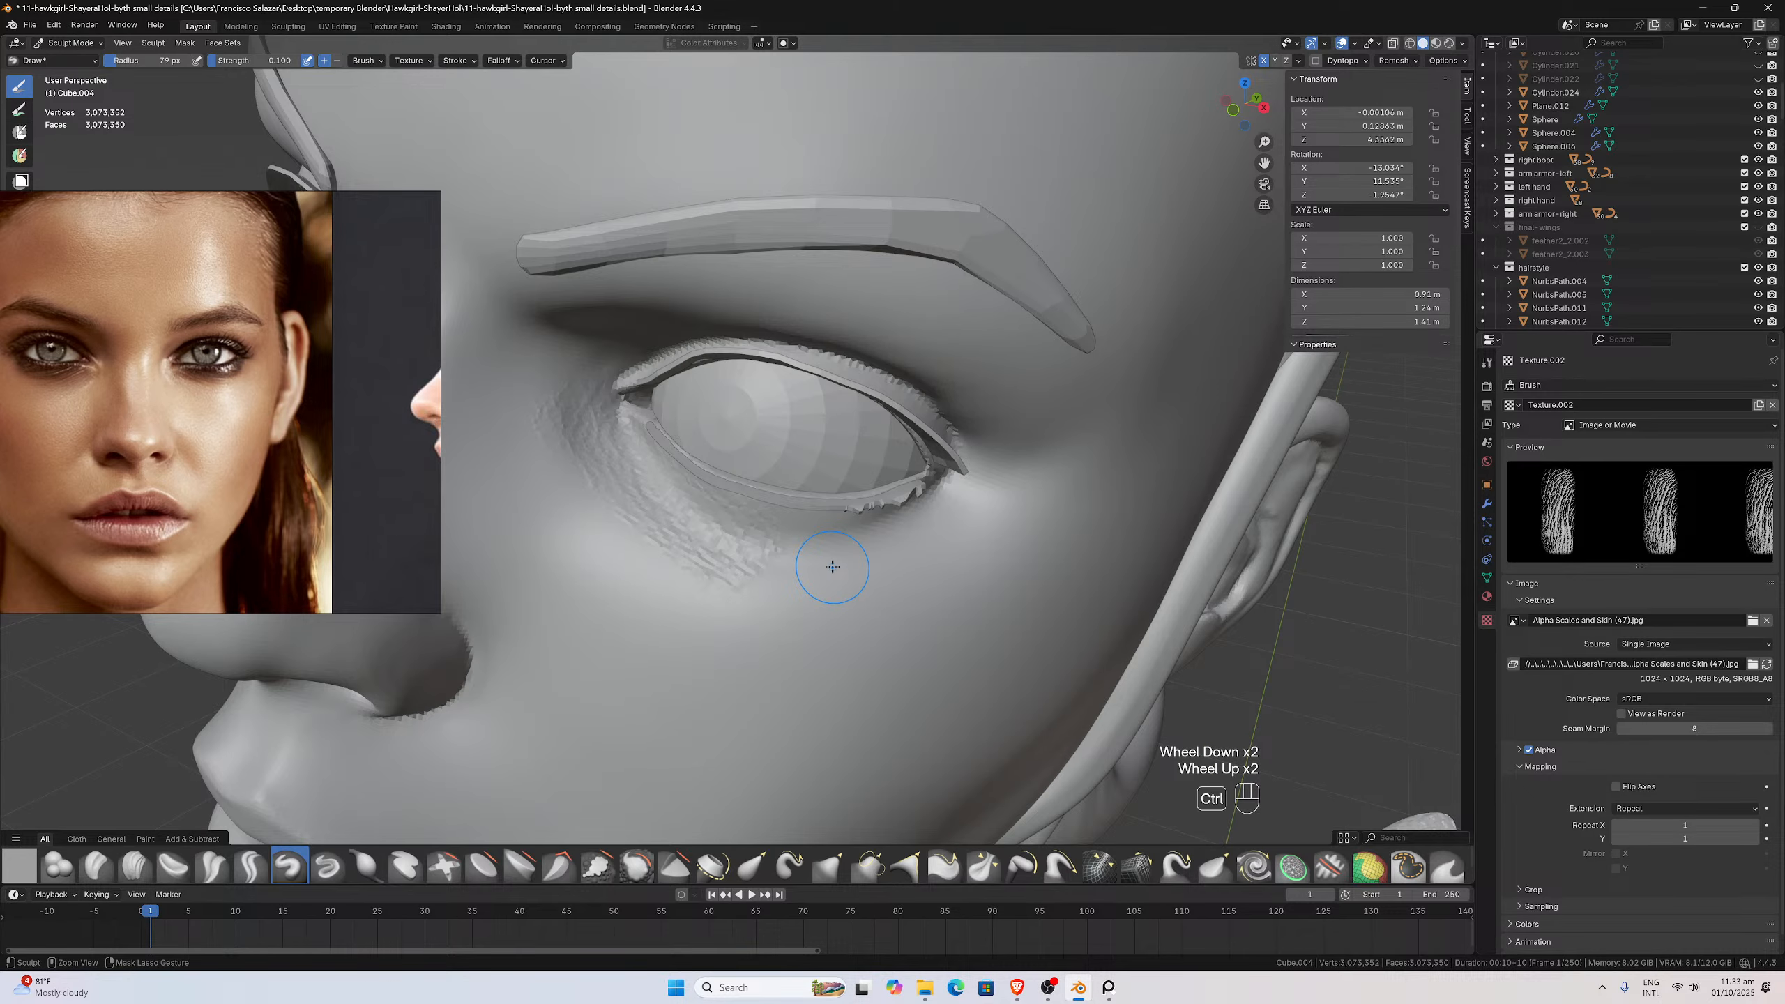
key("ctrl+z")
Replace the Draw brush's texture image with the vertical wrinkle alpha Alpha Scales and Skin (120).jpg
left_click(1752, 620)
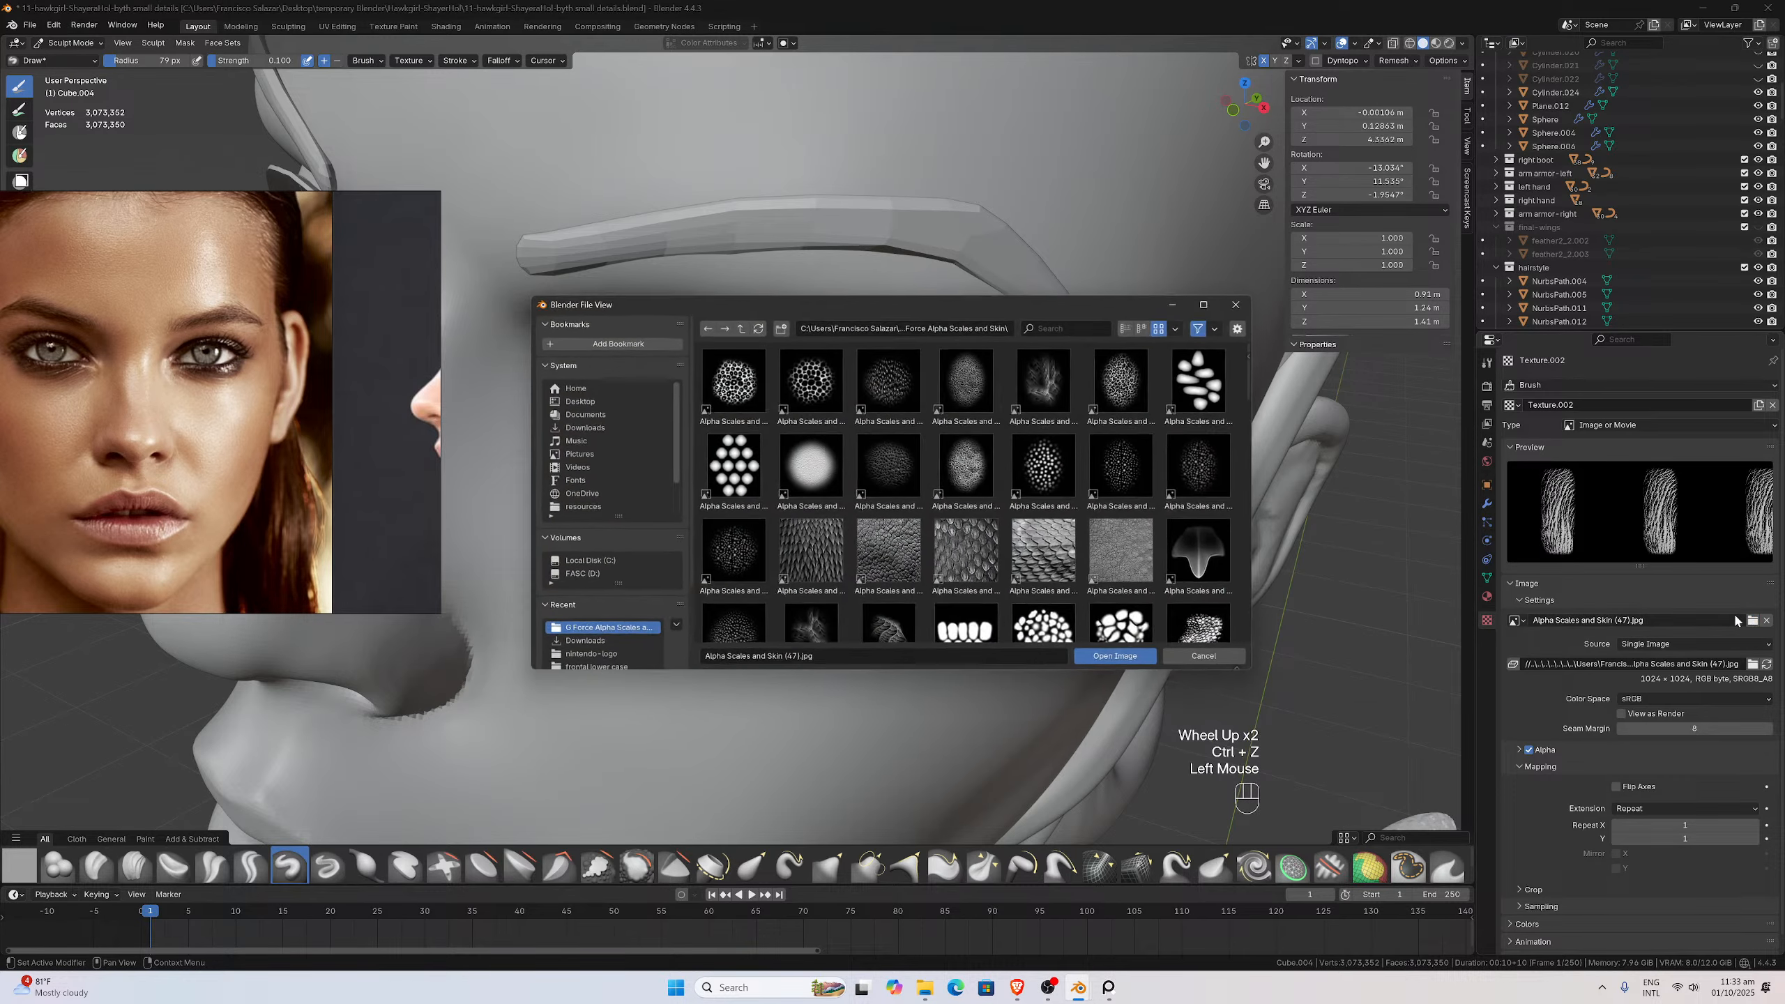
scroll(1096, 546, "down", 5)
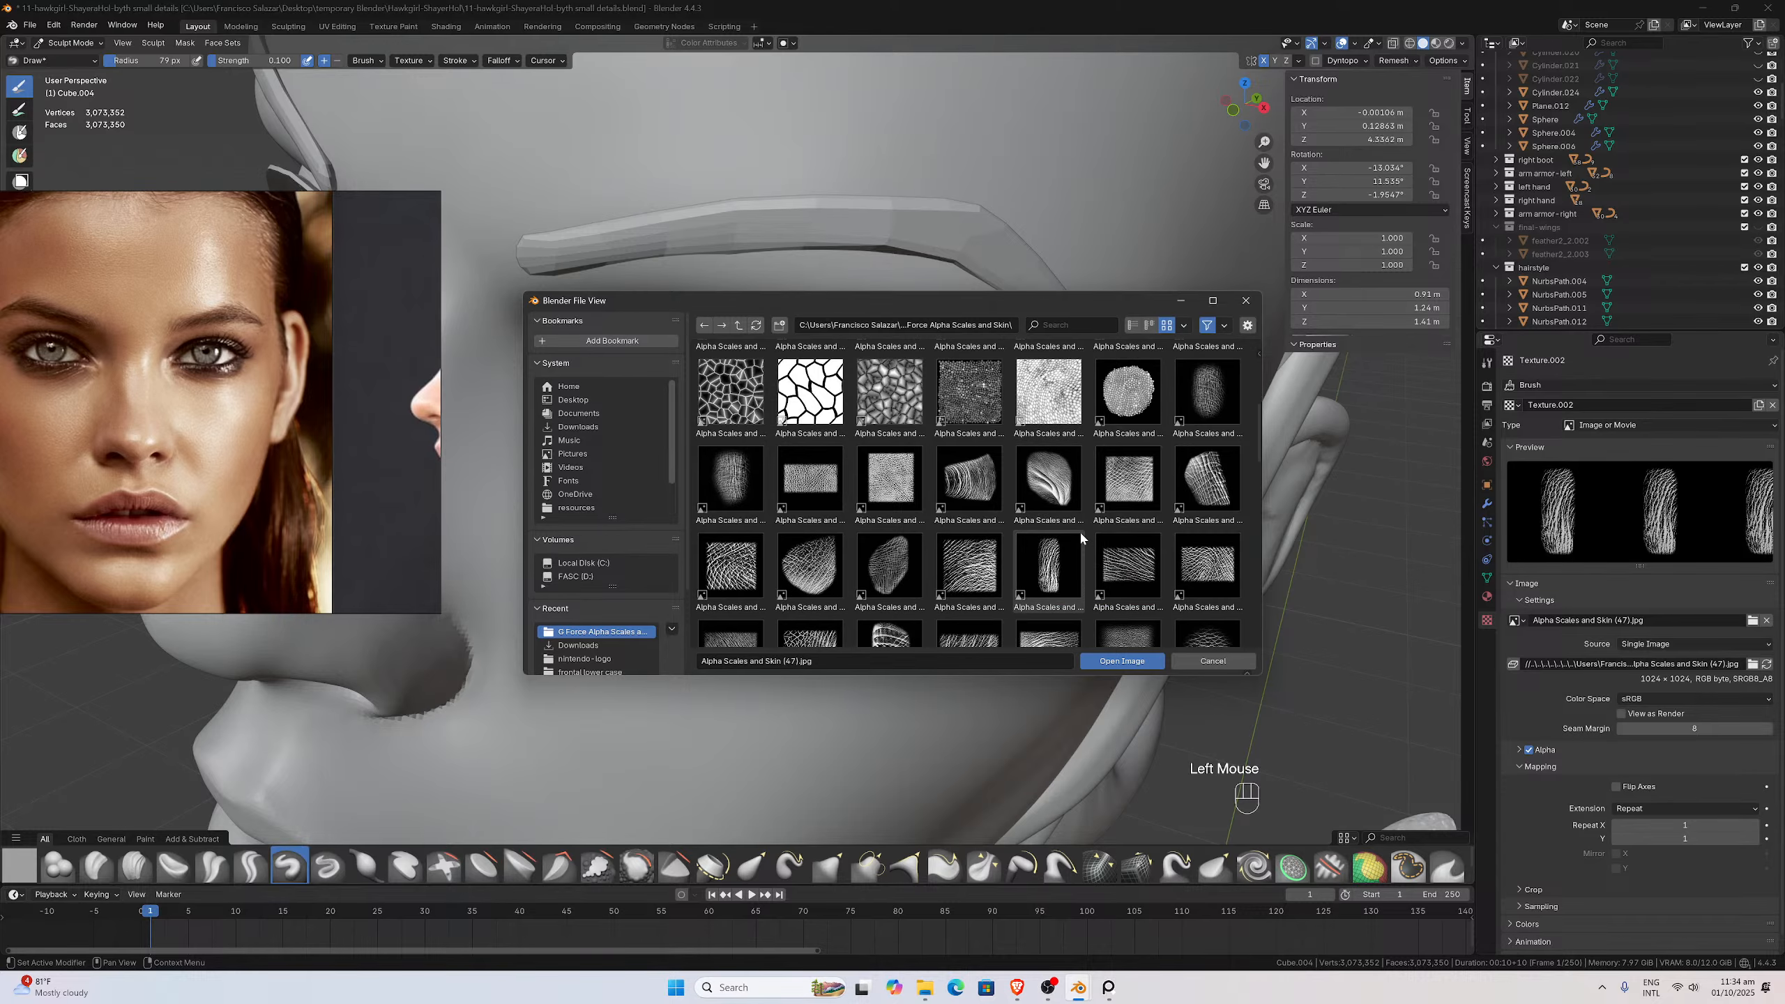
scroll(1079, 529, "up", 1)
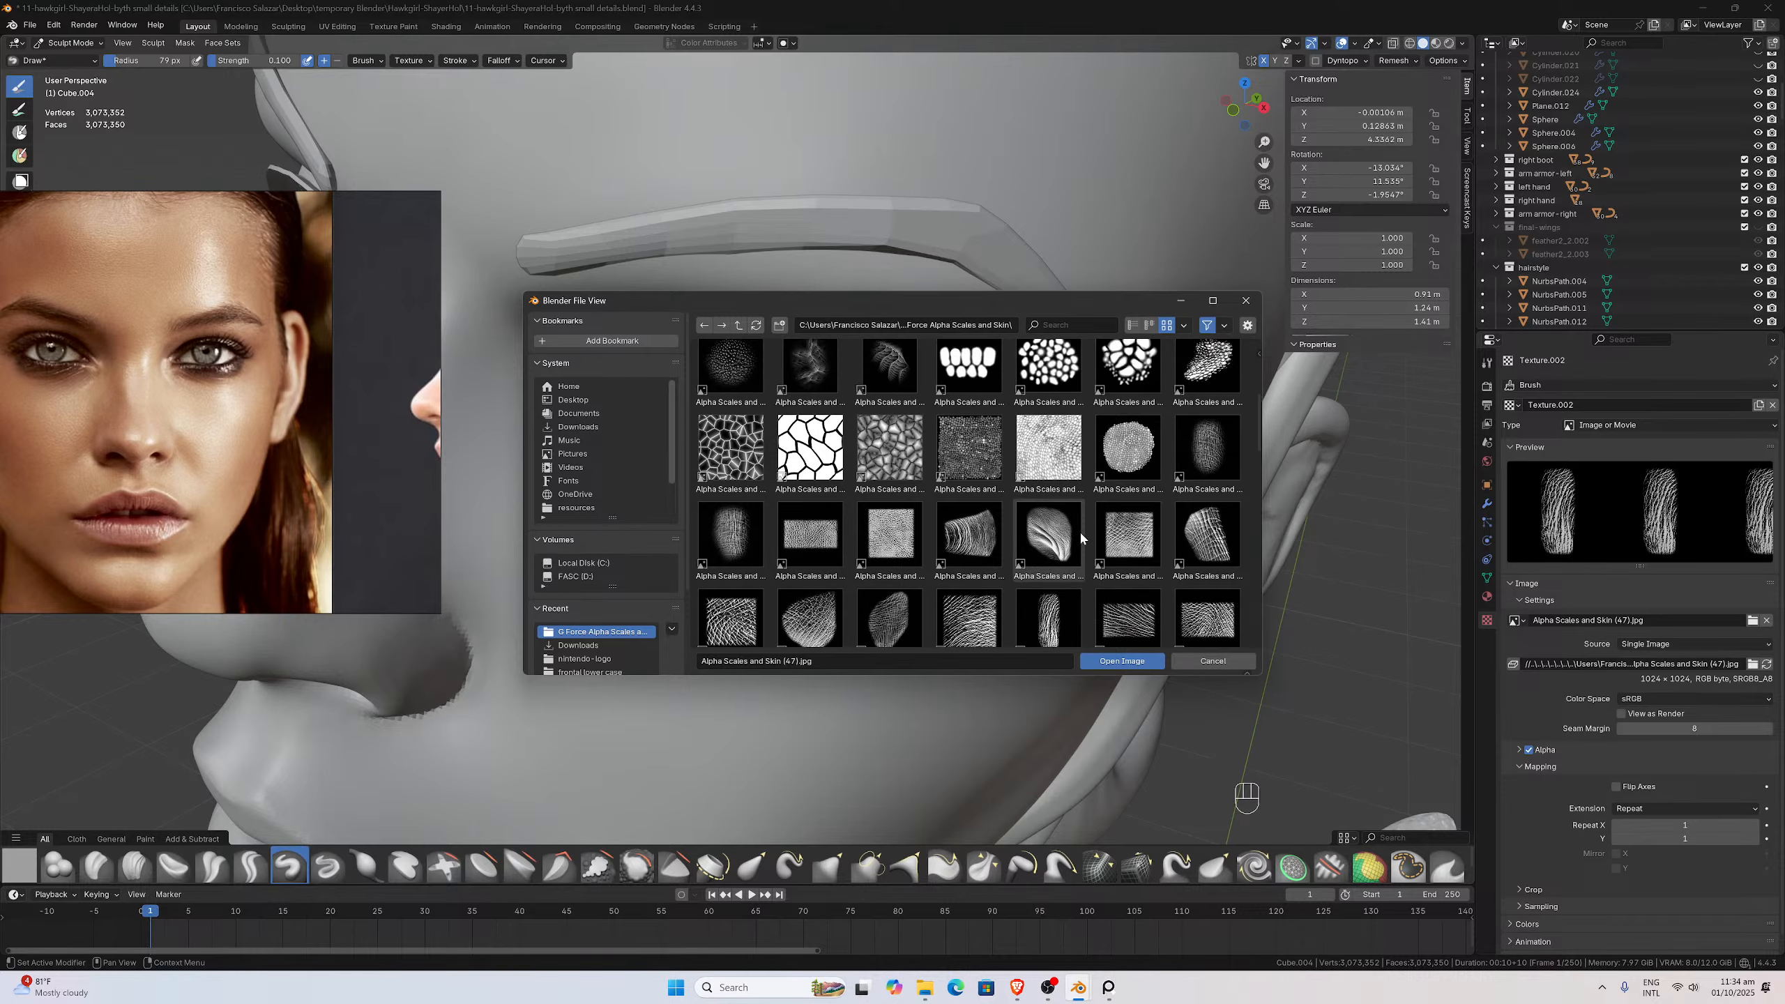
scroll(1079, 530, "down", 2)
scroll(1079, 530, "down", 10)
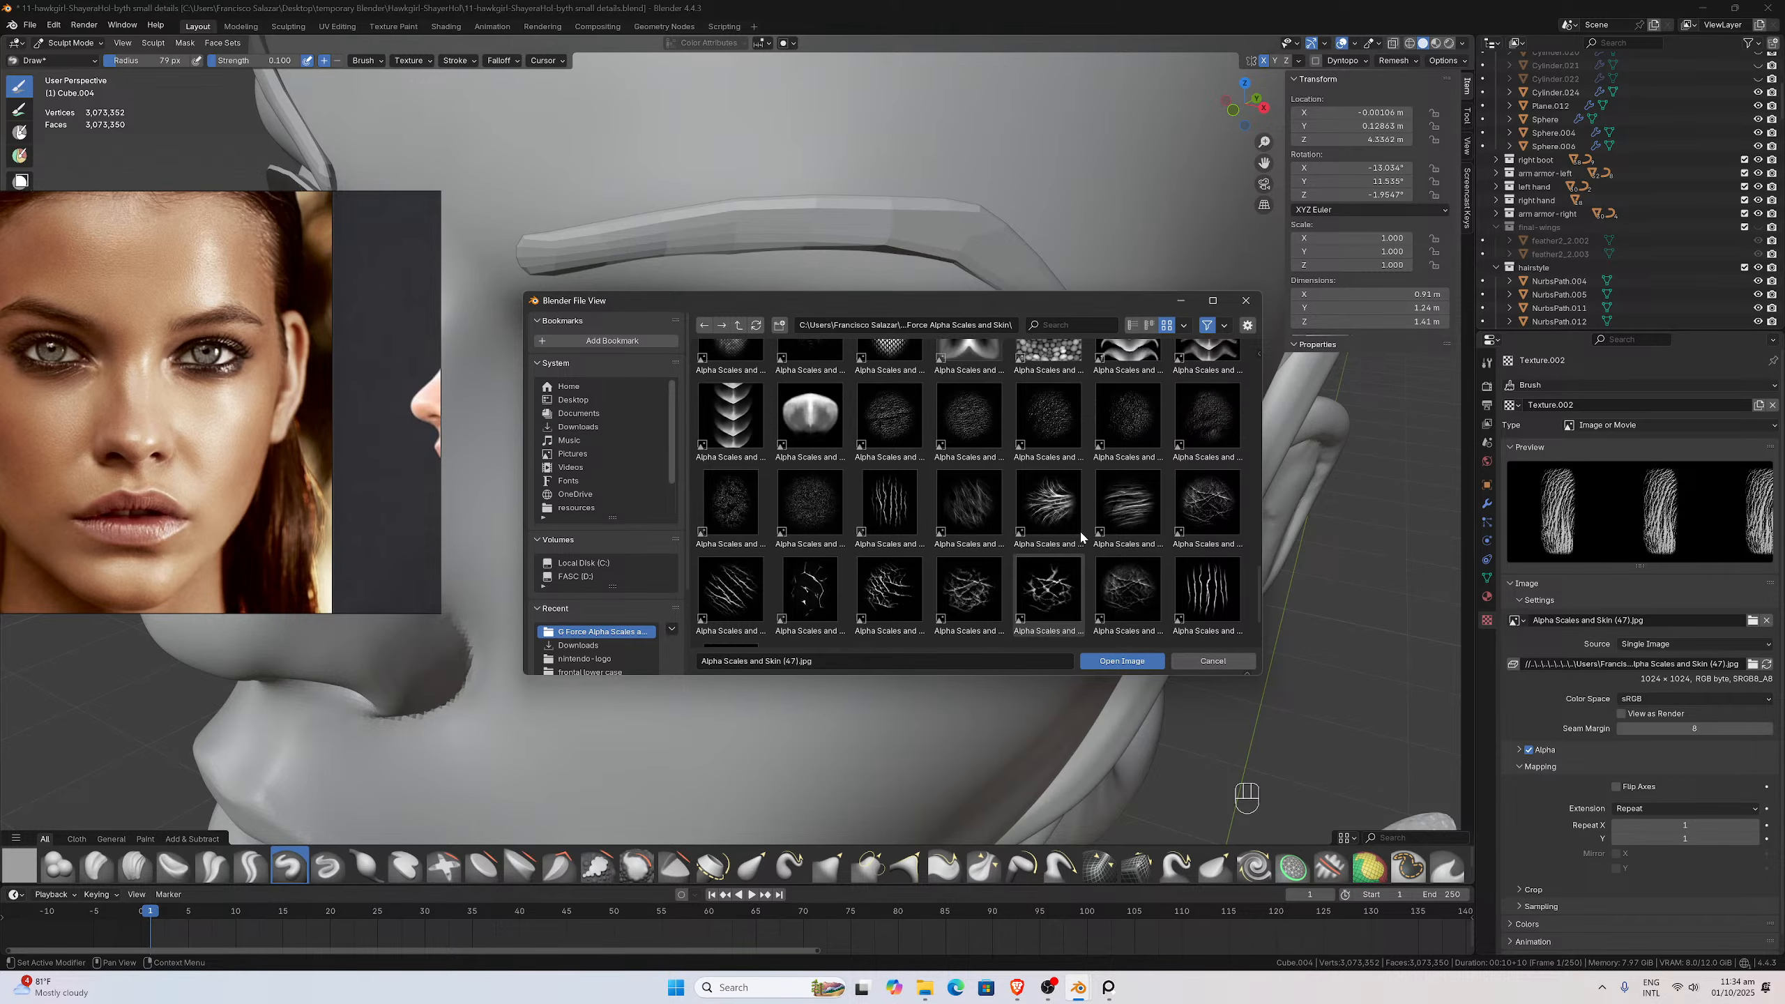
scroll(1079, 534, "up", 2)
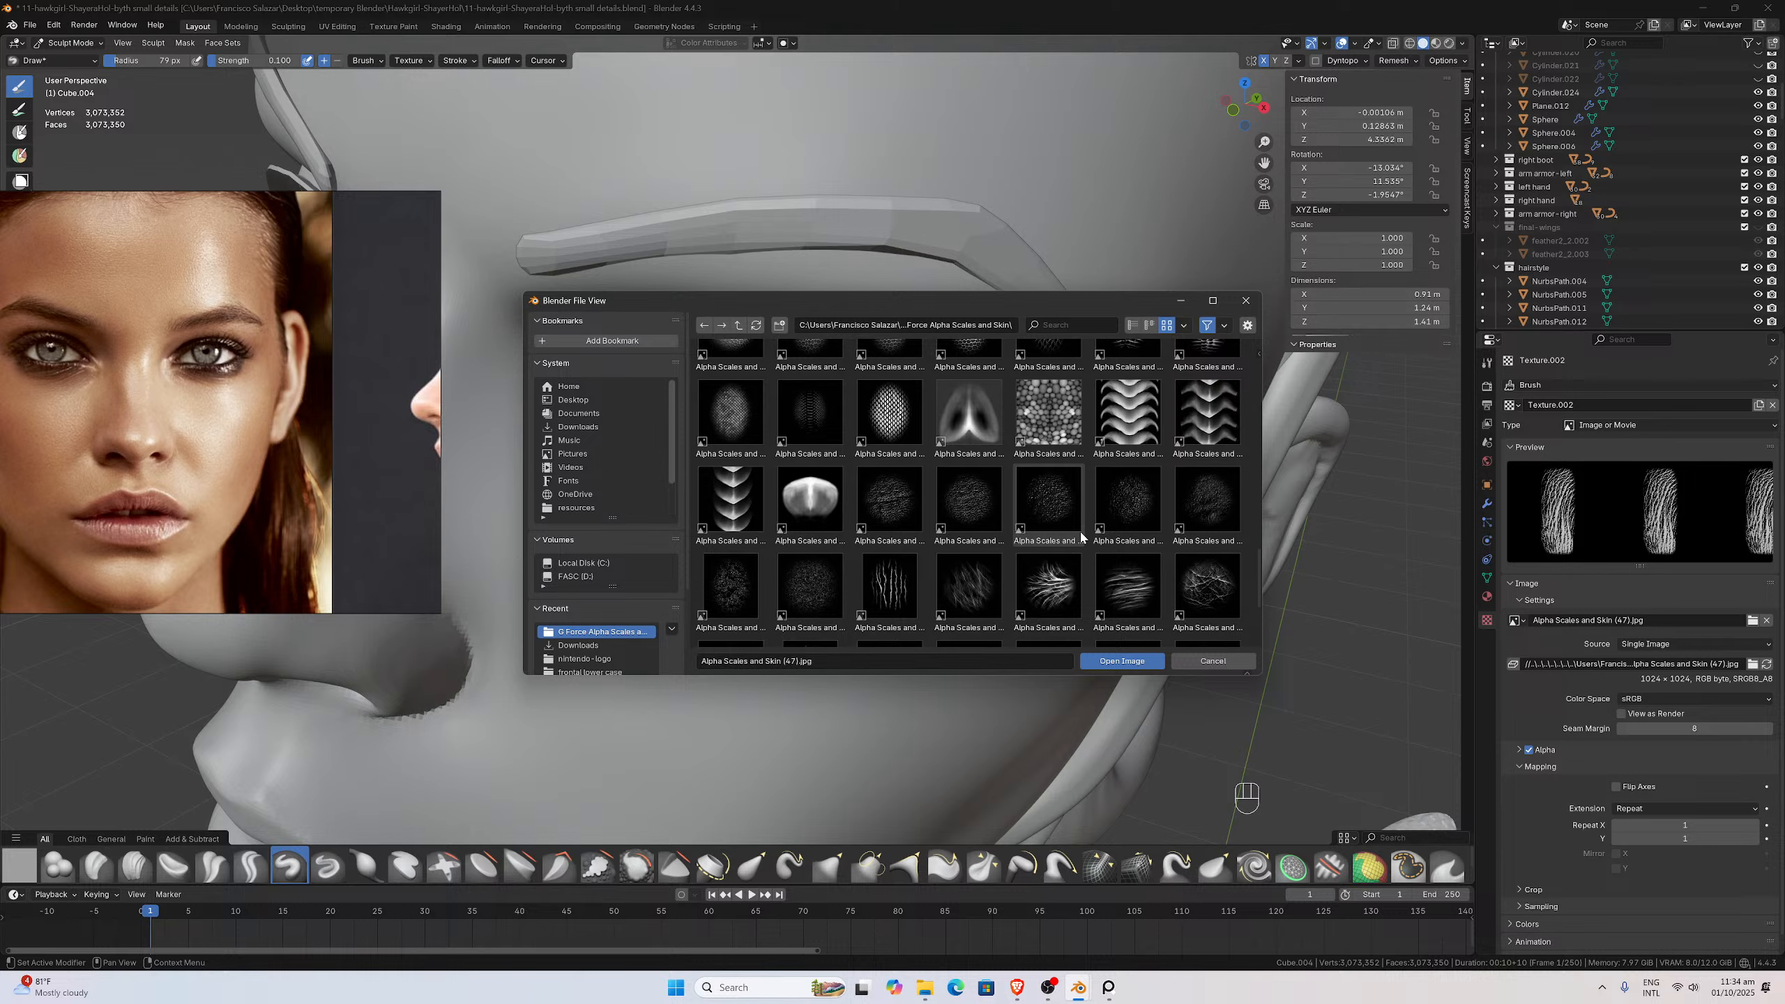
scroll(1079, 536, "down", 1)
scroll(1083, 532, "down", 1)
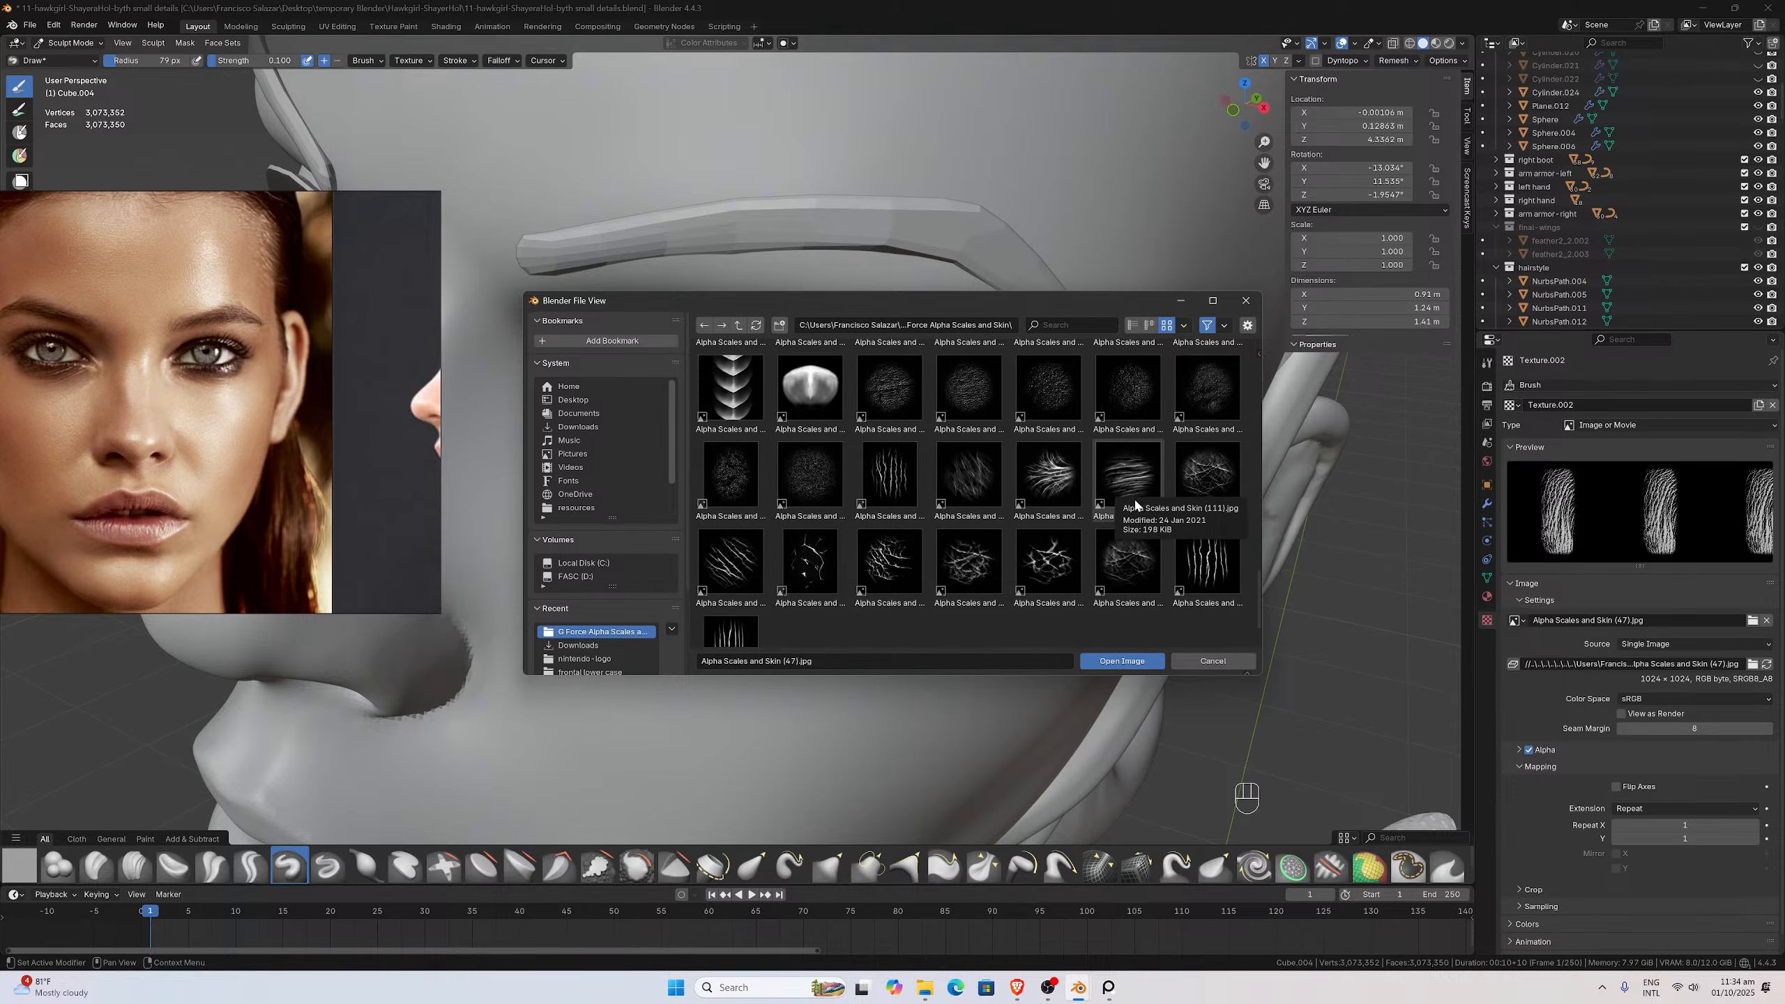
scroll(1127, 500, "down", 1)
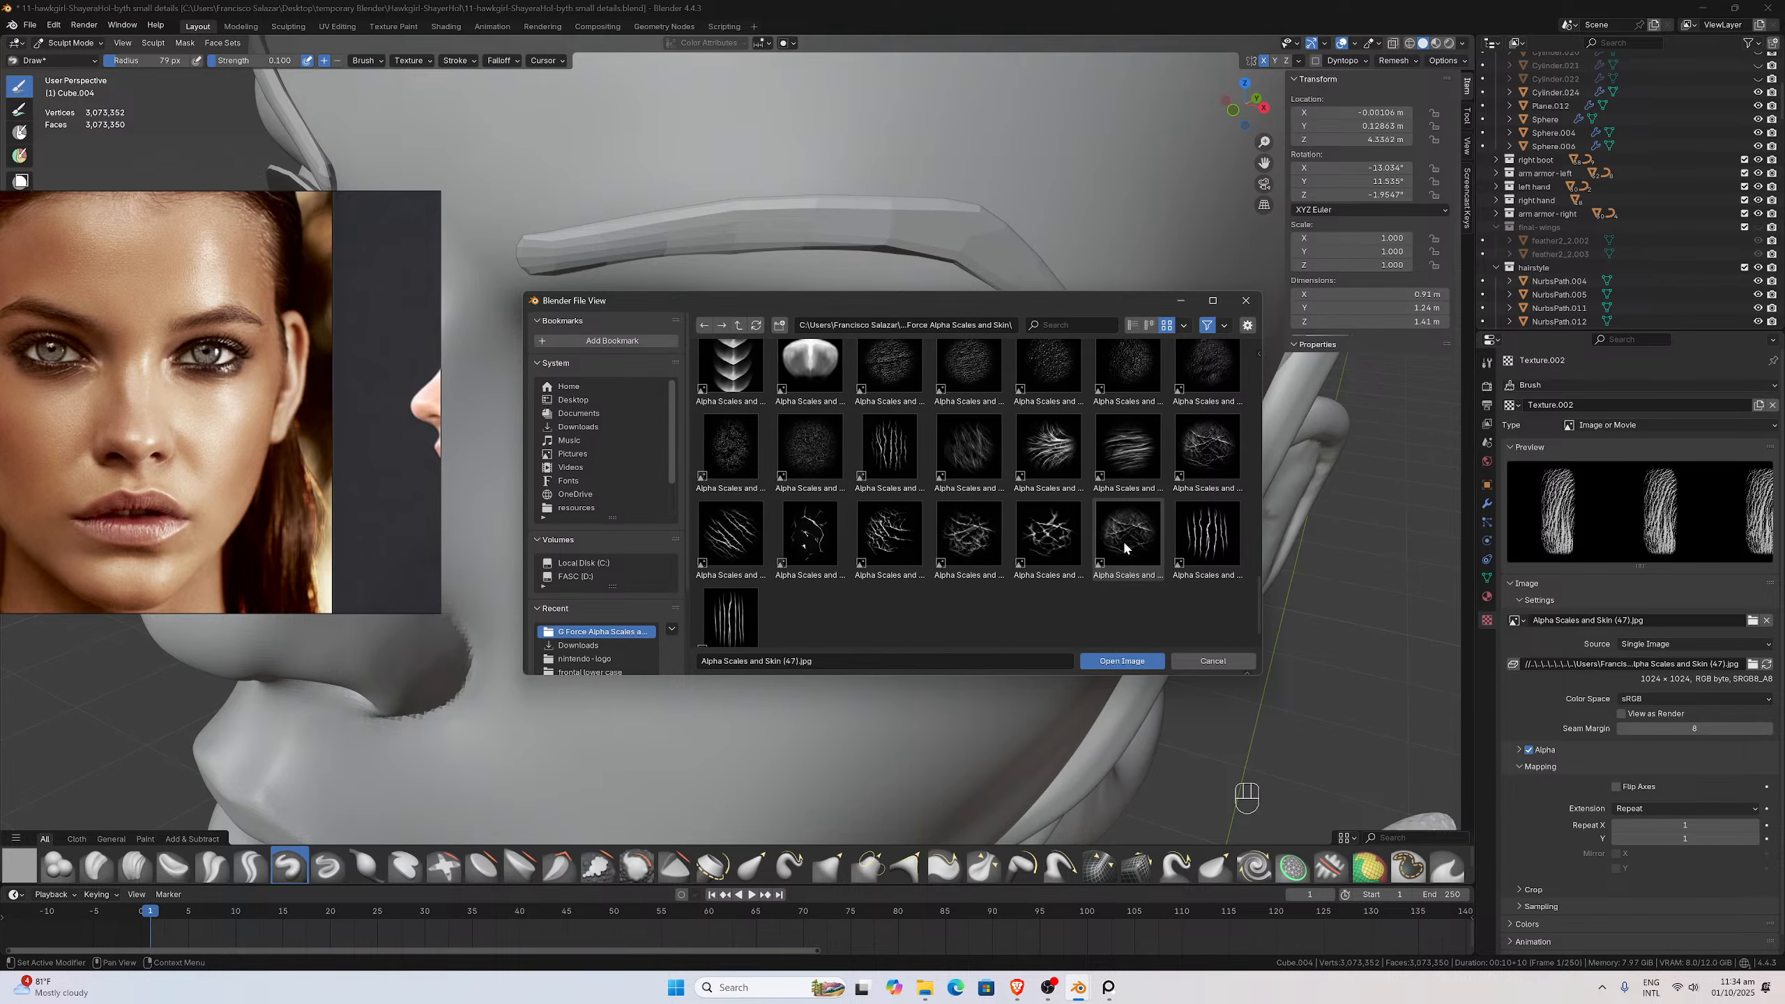
scroll(750, 602, "down", 1)
left_click(750, 603)
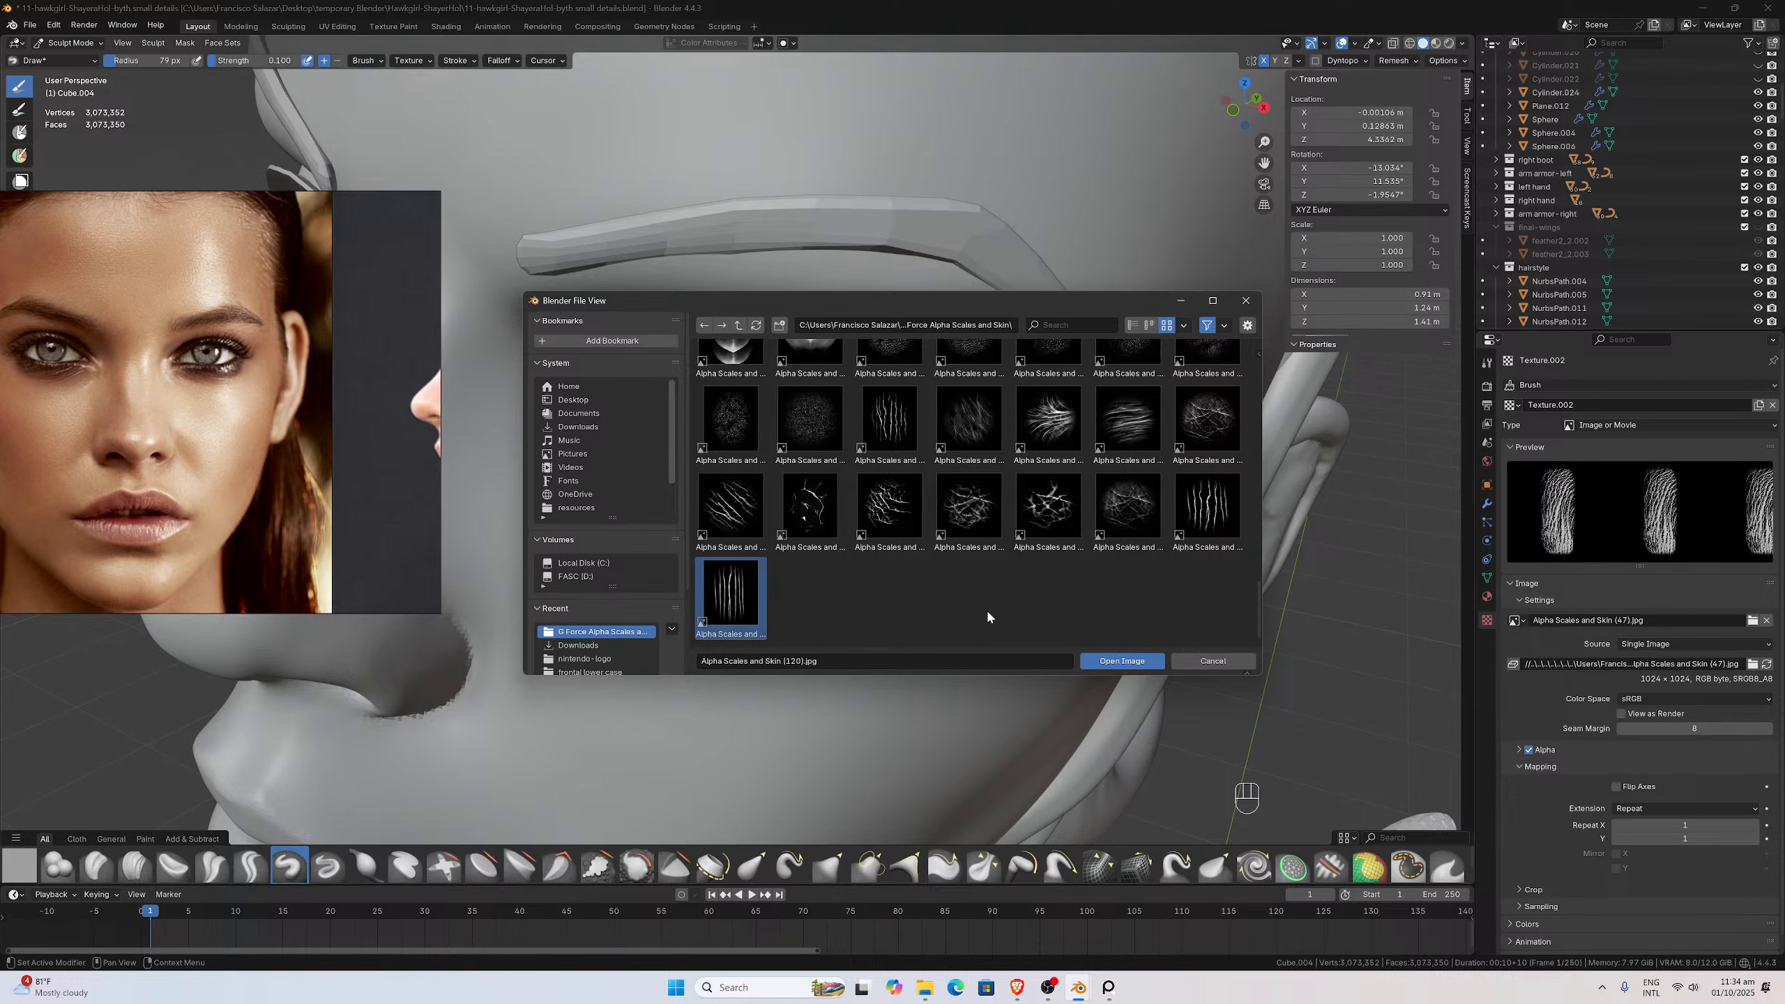
left_click(1122, 660)
Change the Draw brush's stroke method to Space
middle_click_drag(1040, 618, 841, 518)
scroll(841, 518, "up", 3)
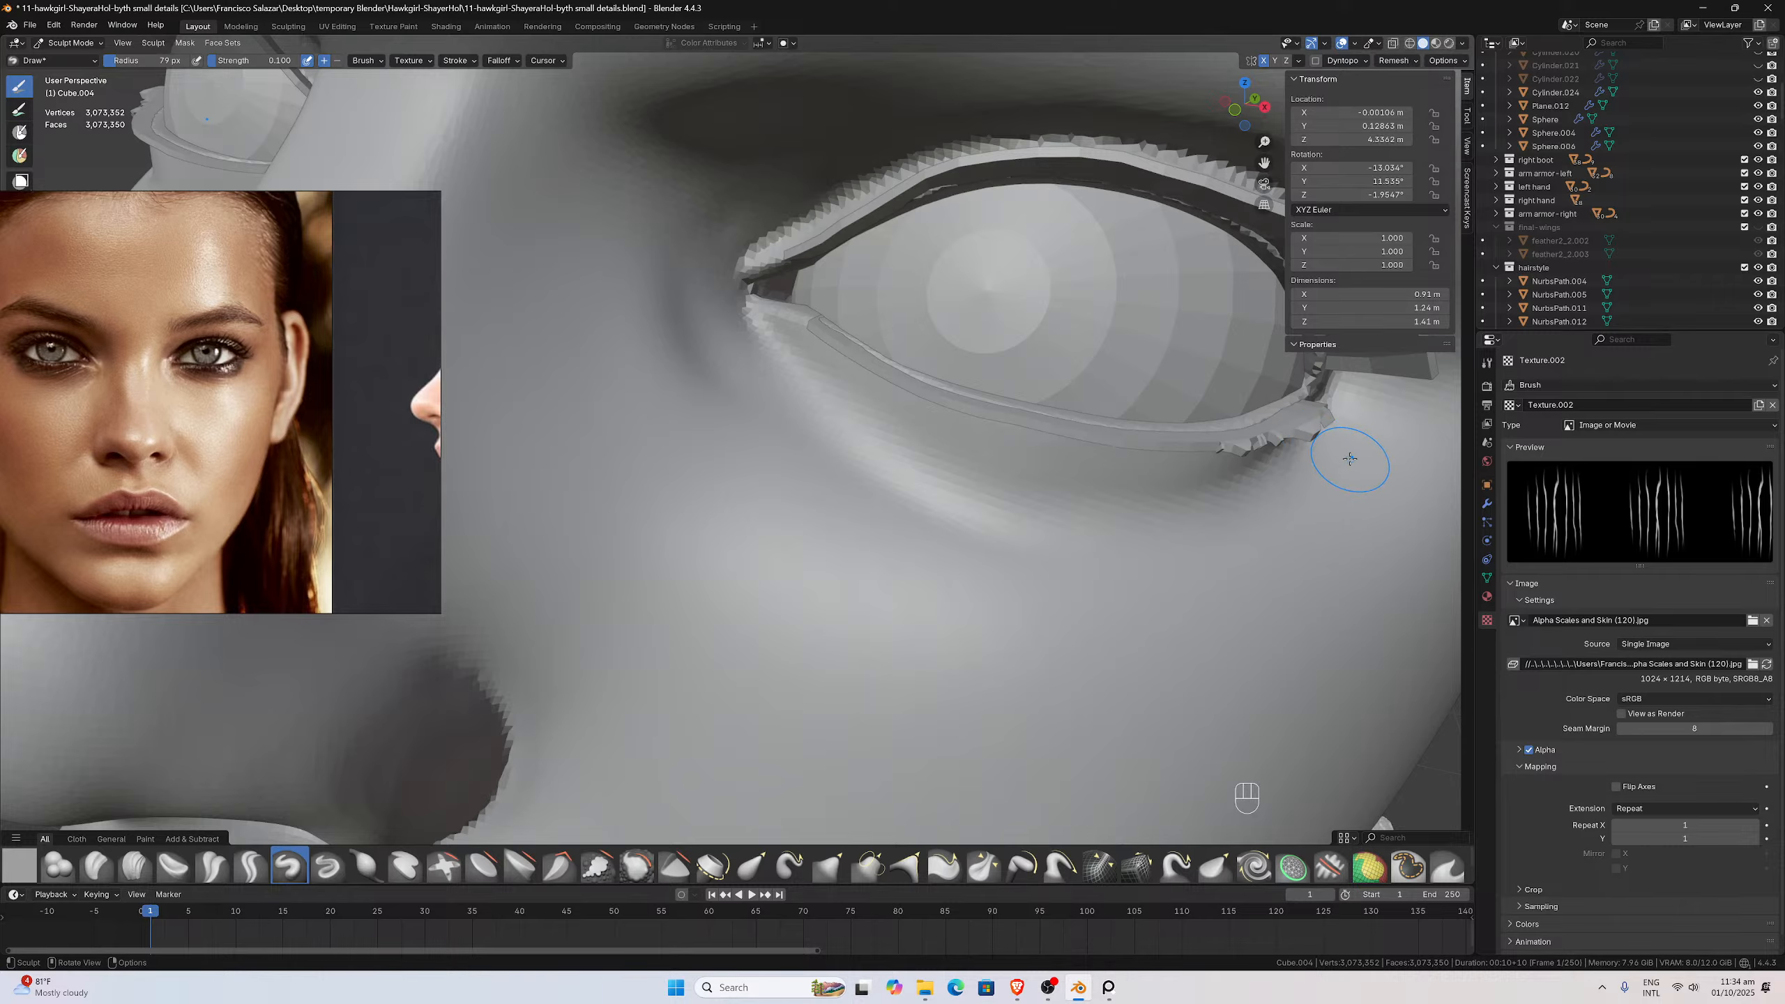
key("n")
key("n")
left_click(1467, 116)
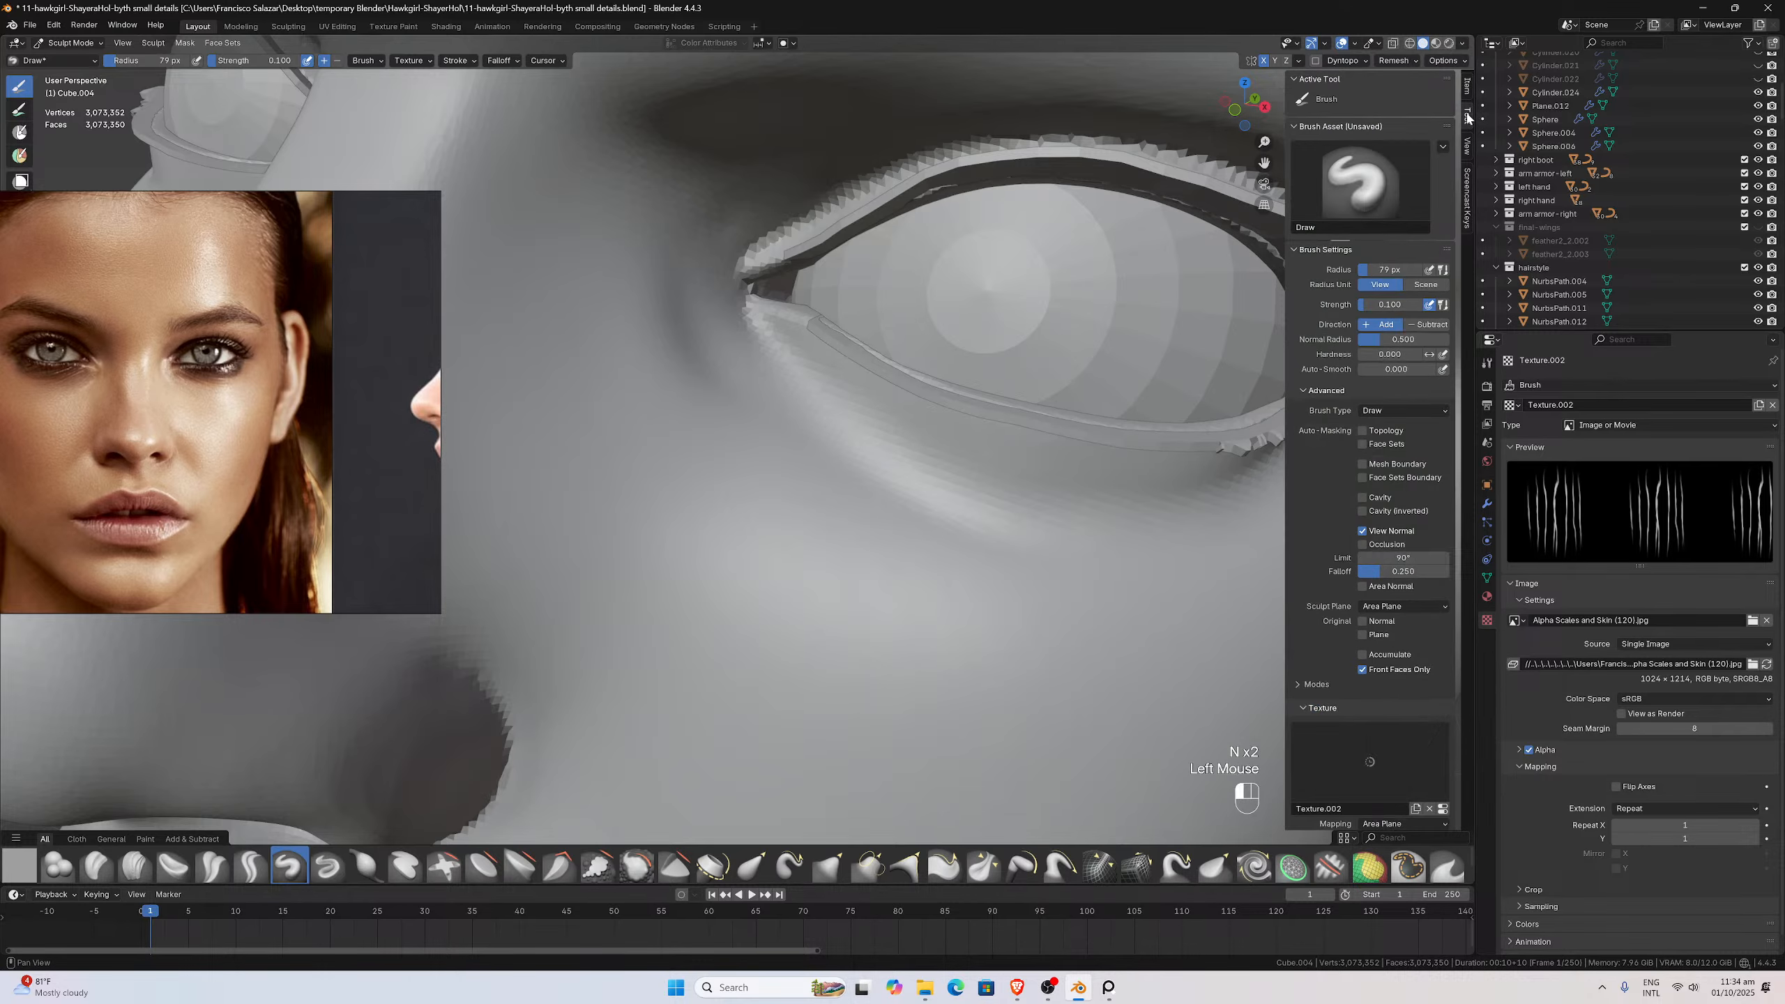
scroll(1345, 647, "down", 8)
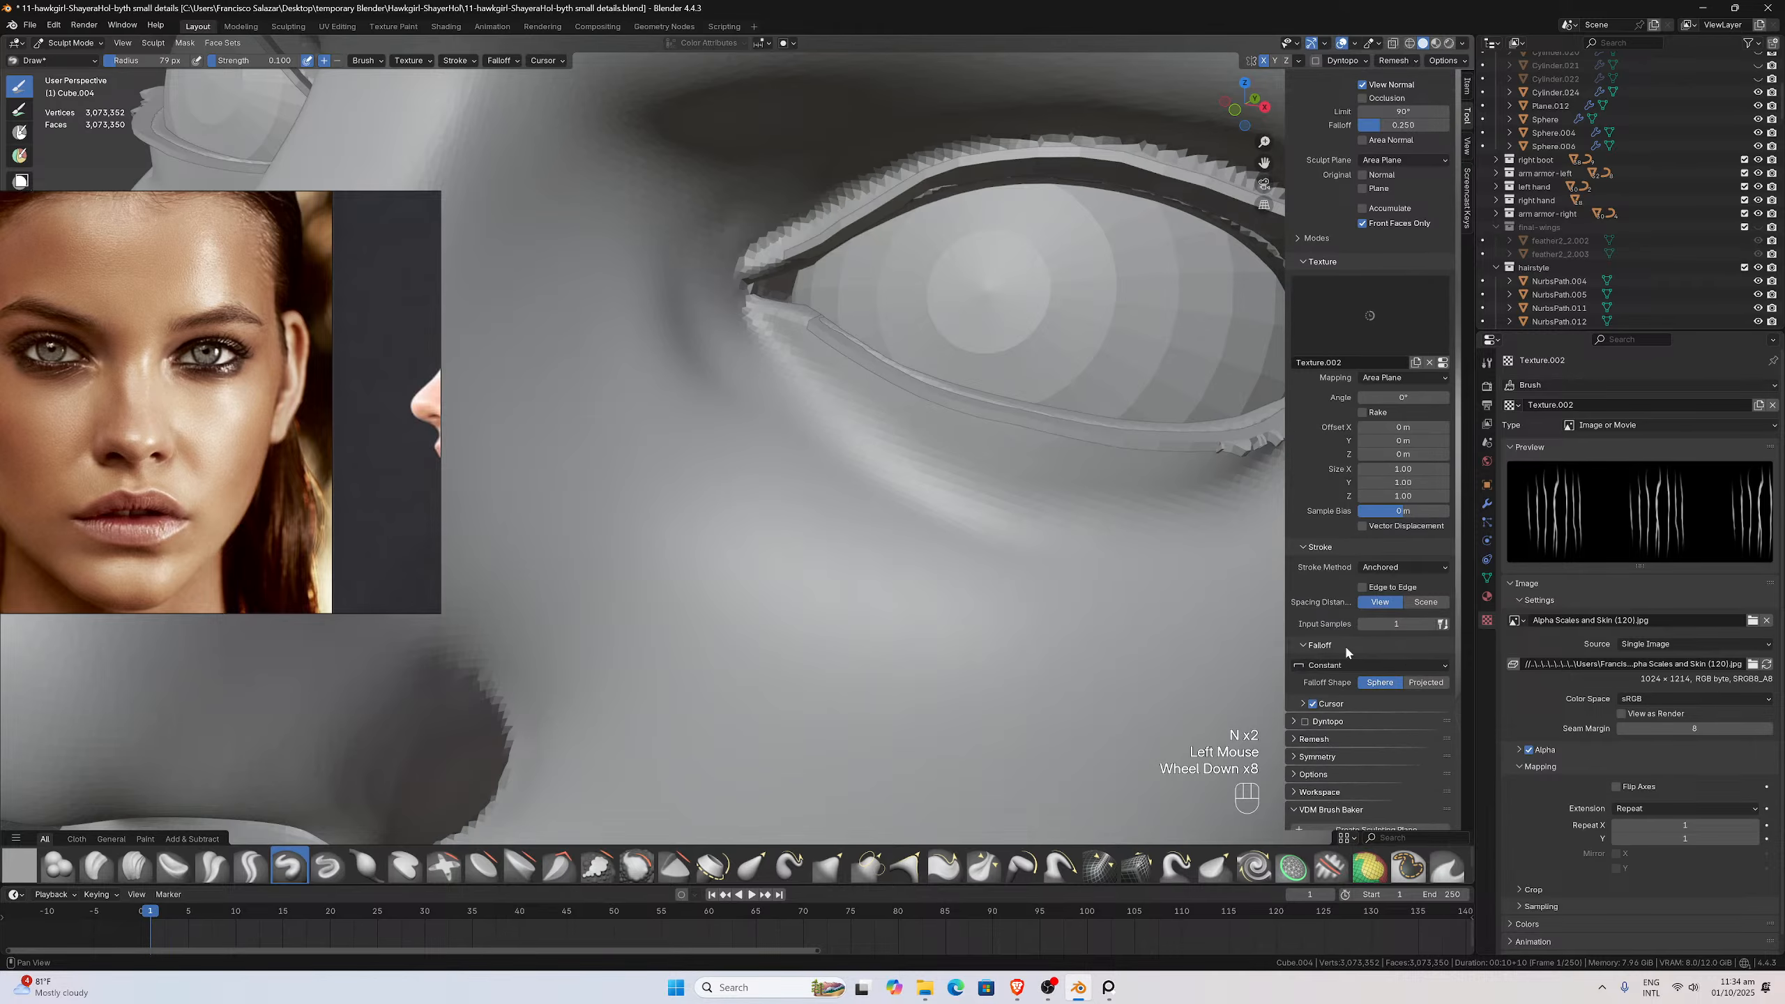
scroll(1357, 663, "down", 1)
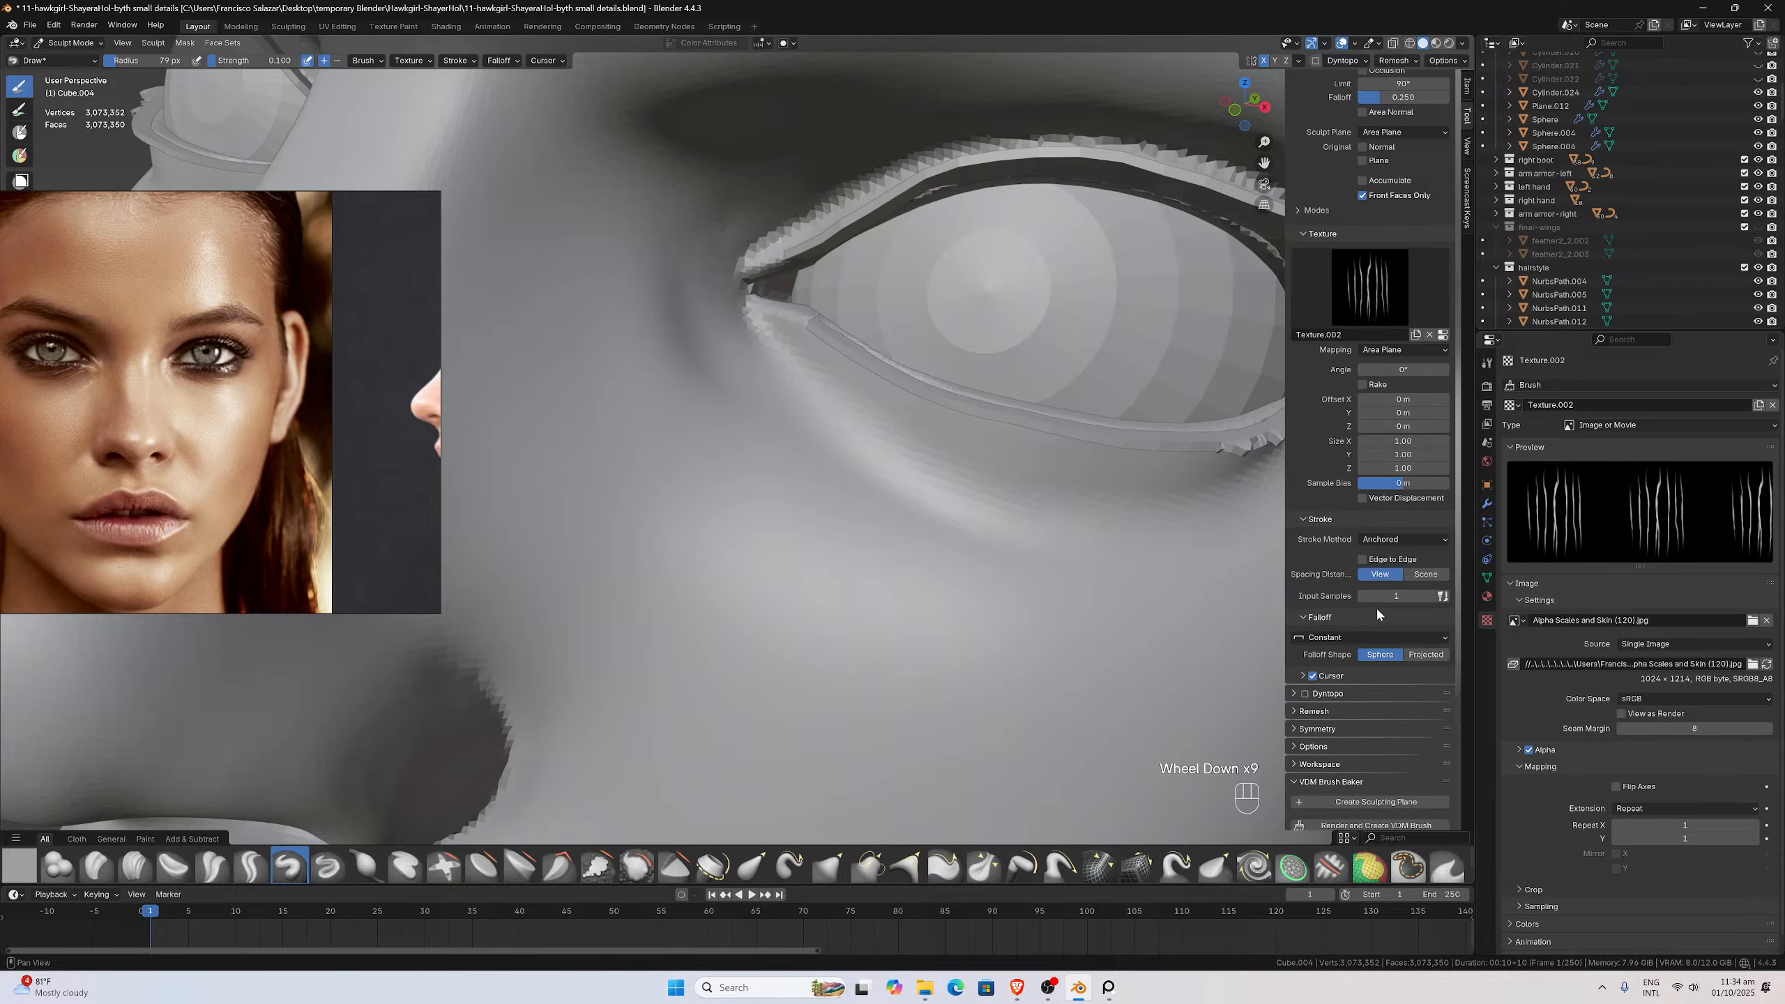
left_click(1381, 540)
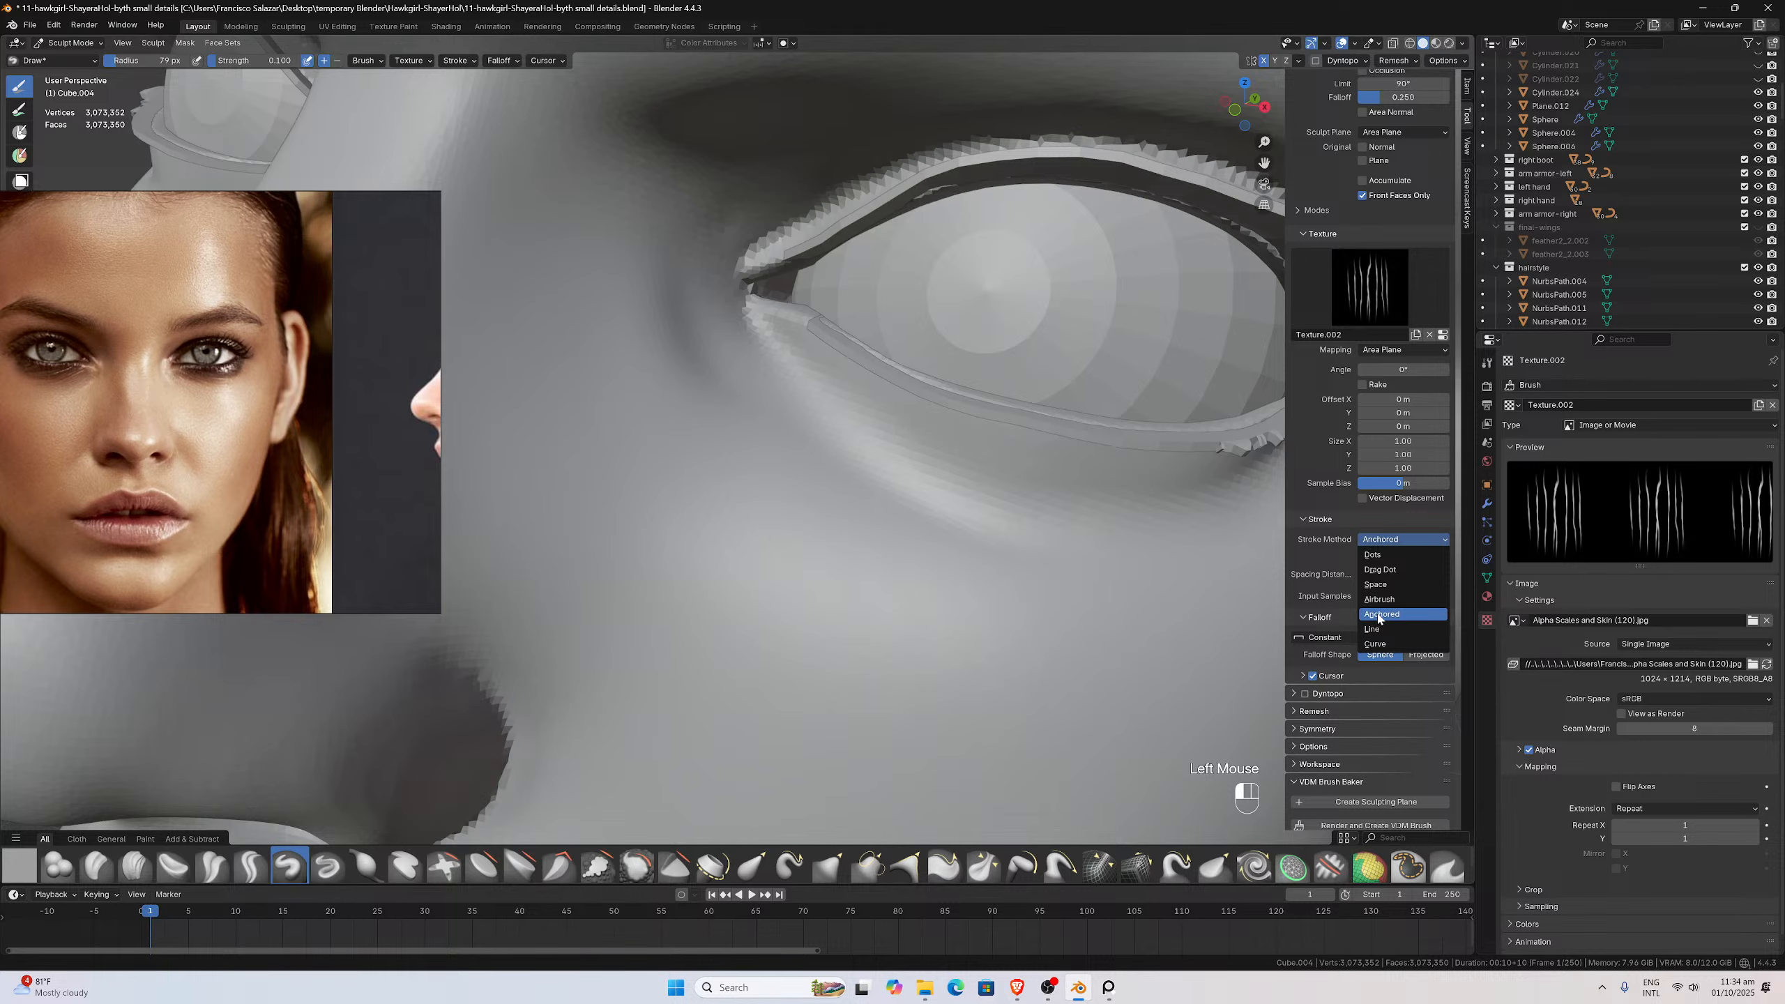
left_click(1377, 587)
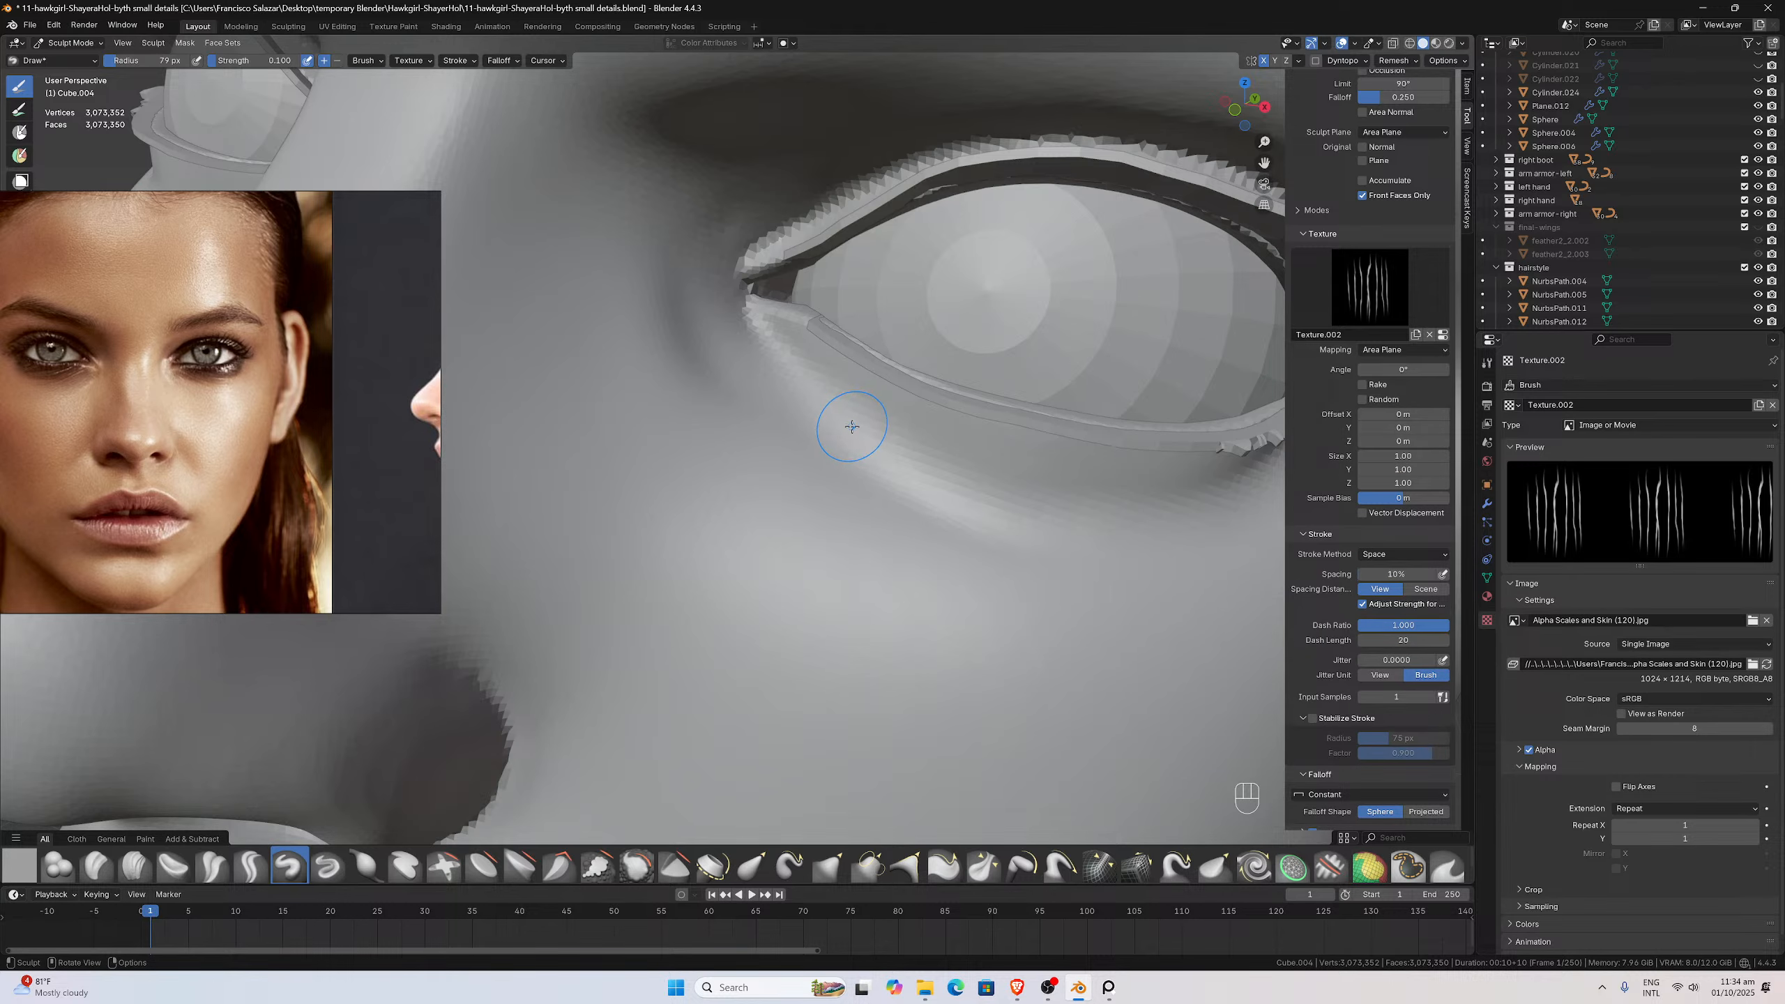
Set the brush radius to 121 px, try the wrinkle texture in a continuous stroke under the eye, and undo it
middle_click_drag(850, 424, 845, 430)
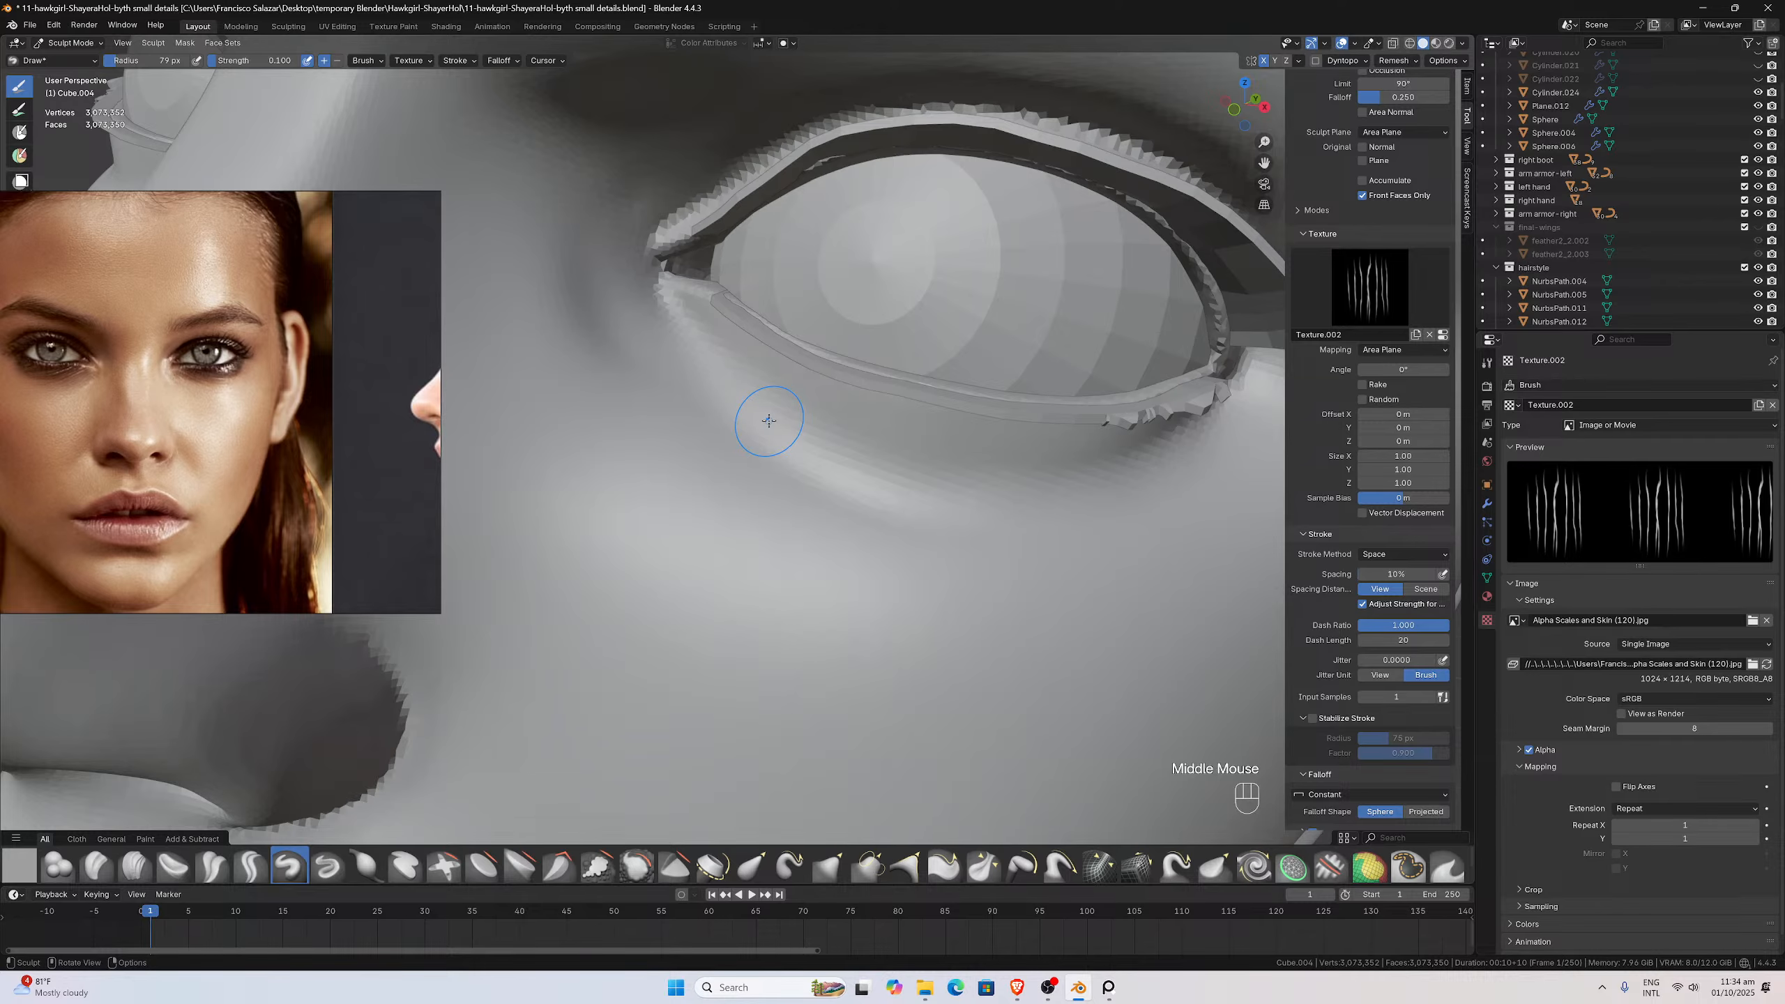
key("f")
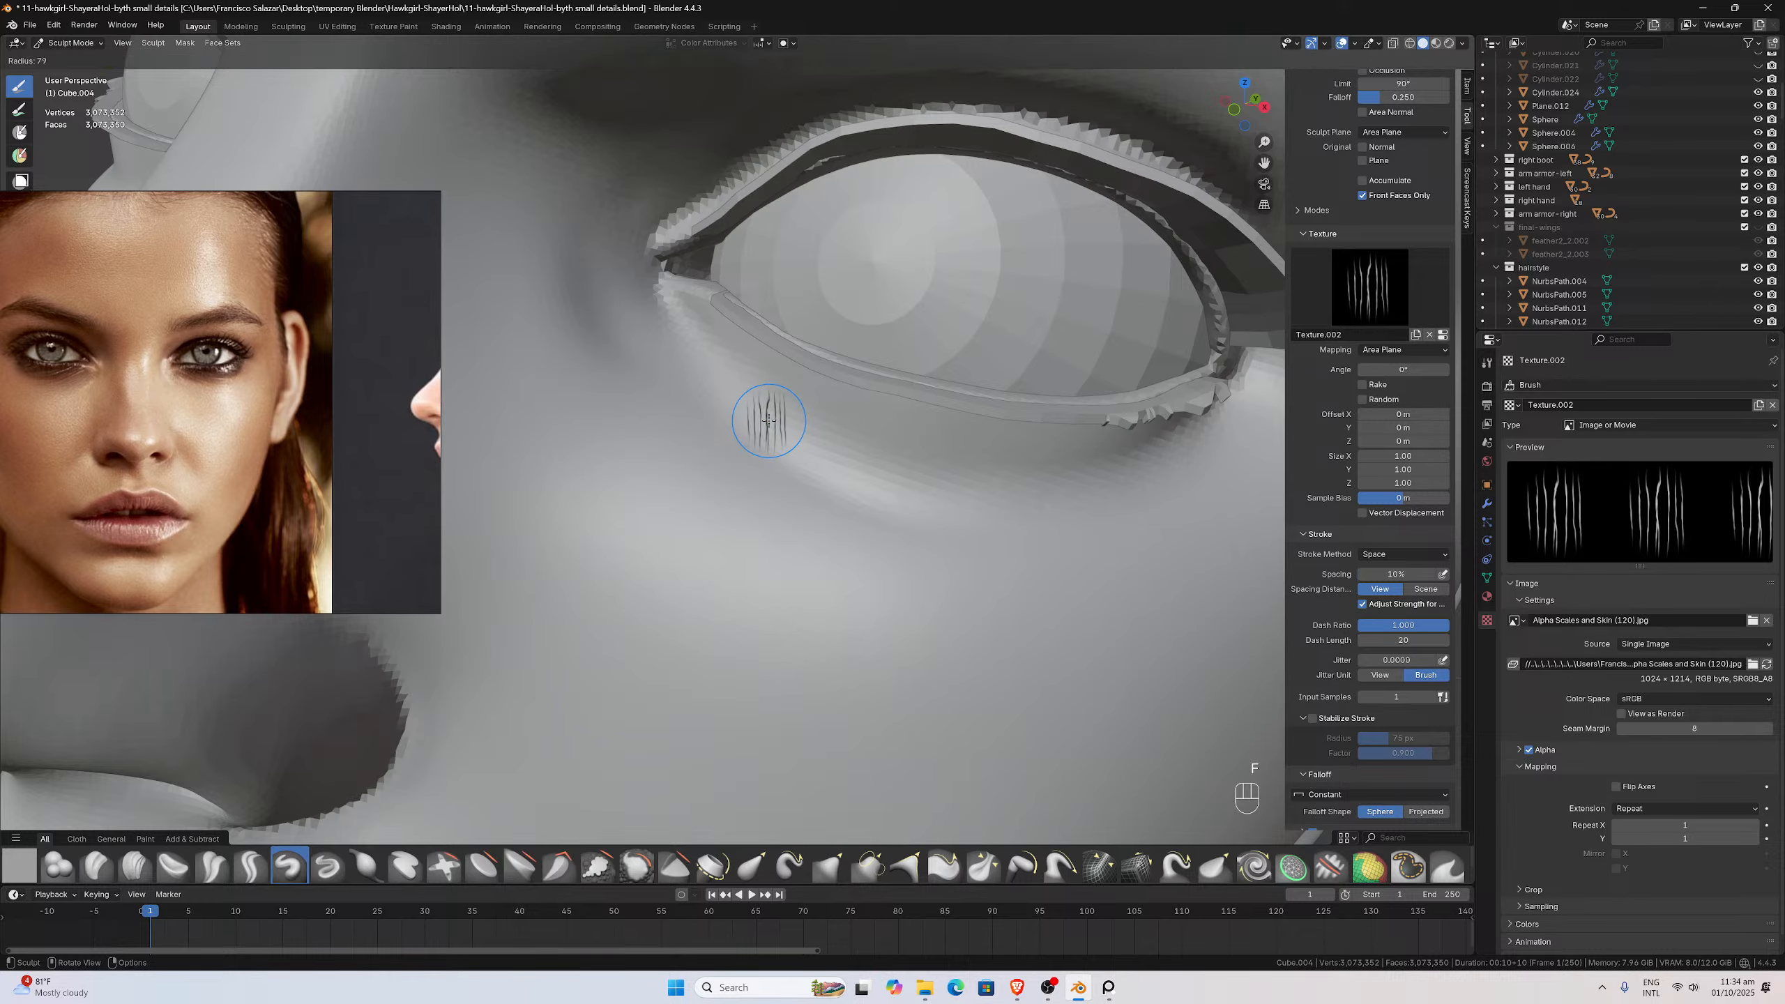
left_click(773, 434)
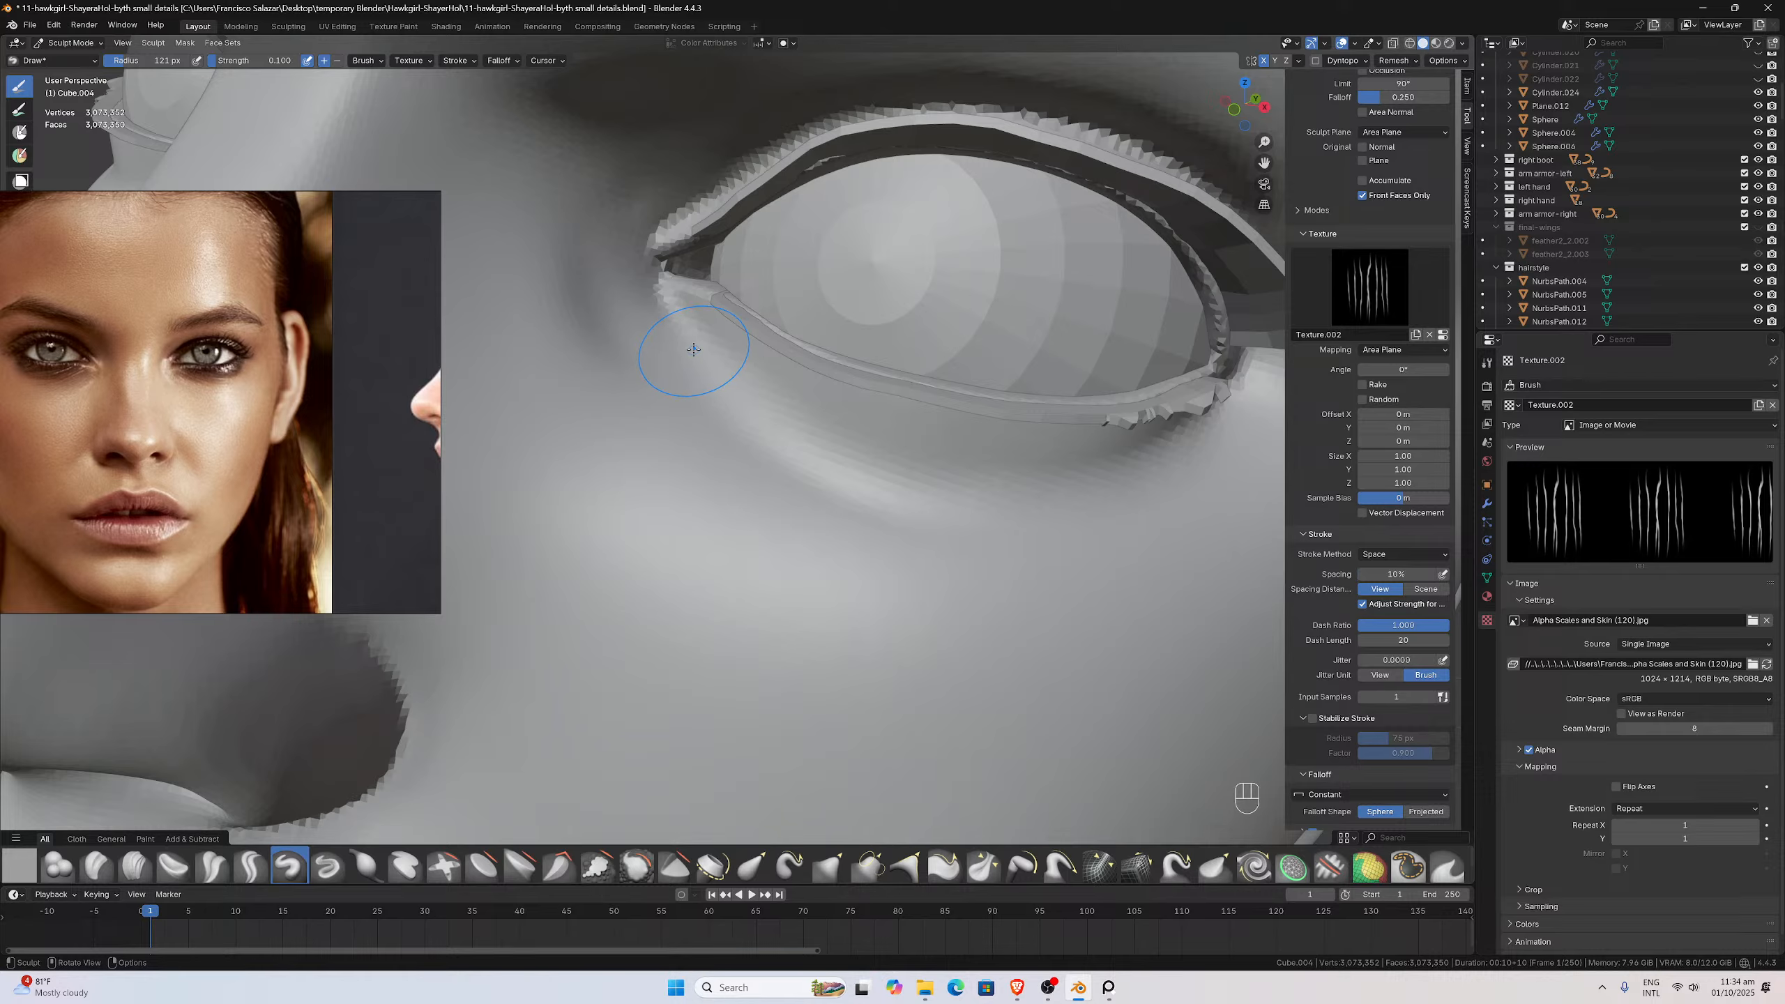
left_click_drag(694, 351, 712, 369)
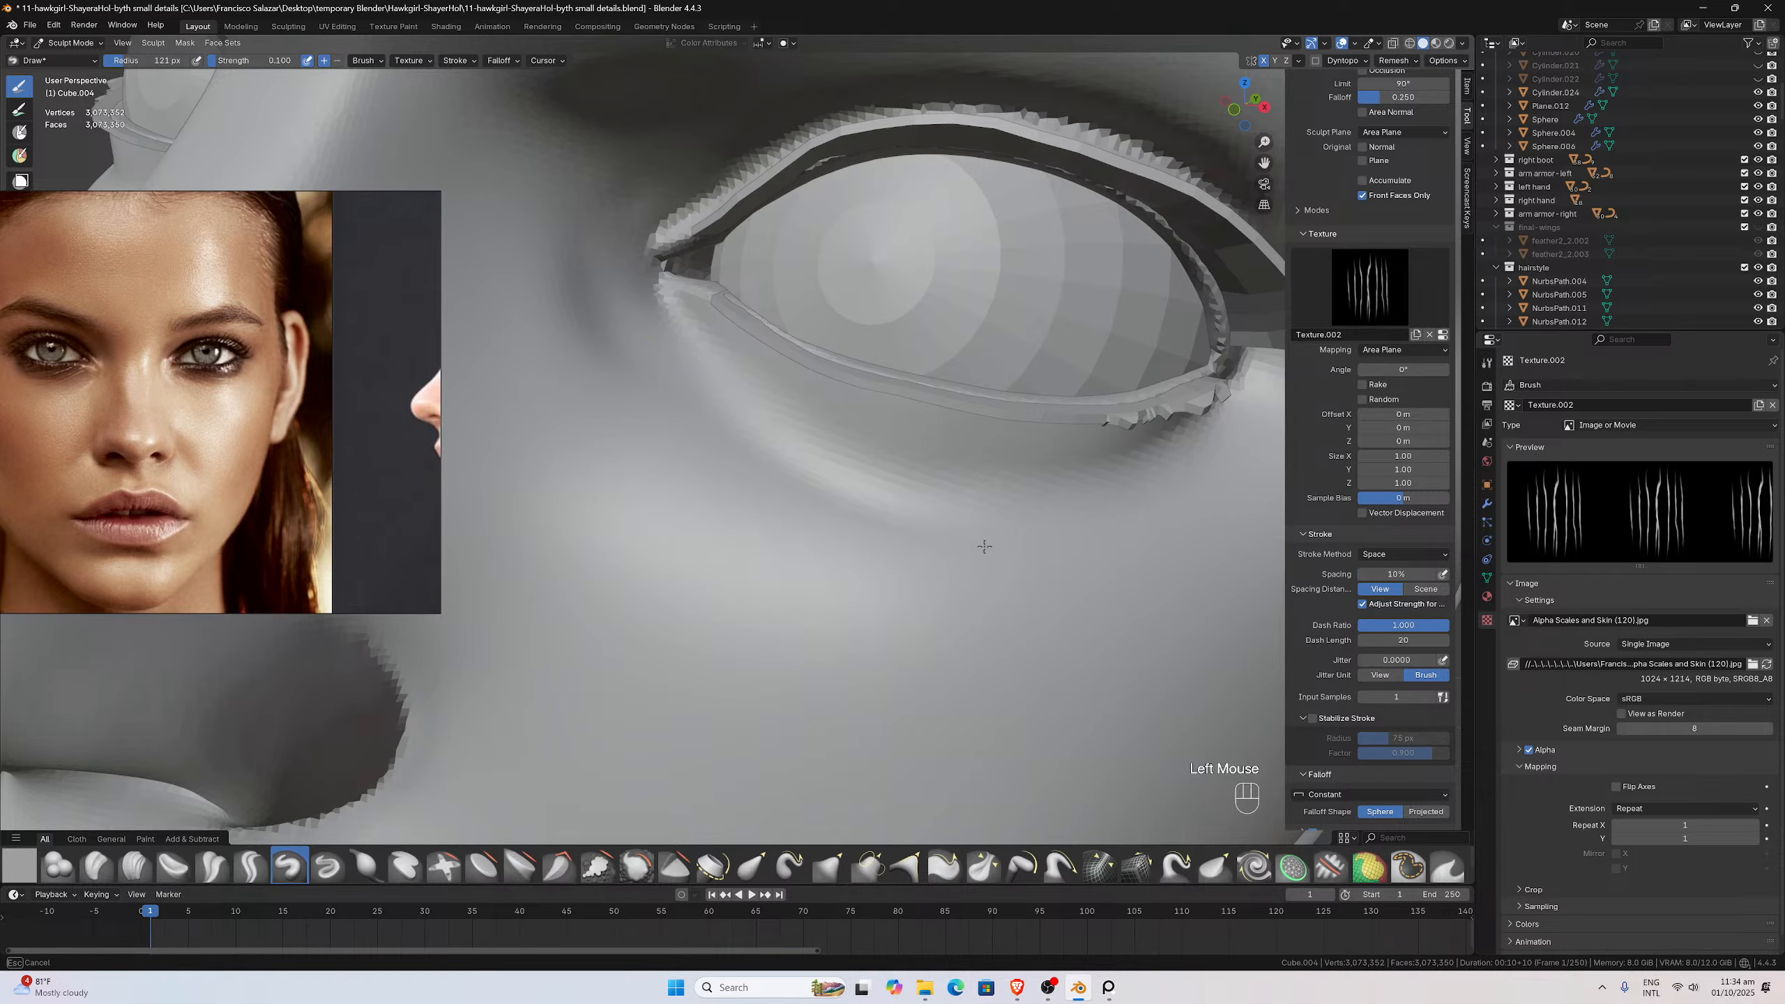
left_click_drag(1092, 581, 1088, 578)
scroll(1088, 578, "down", 3)
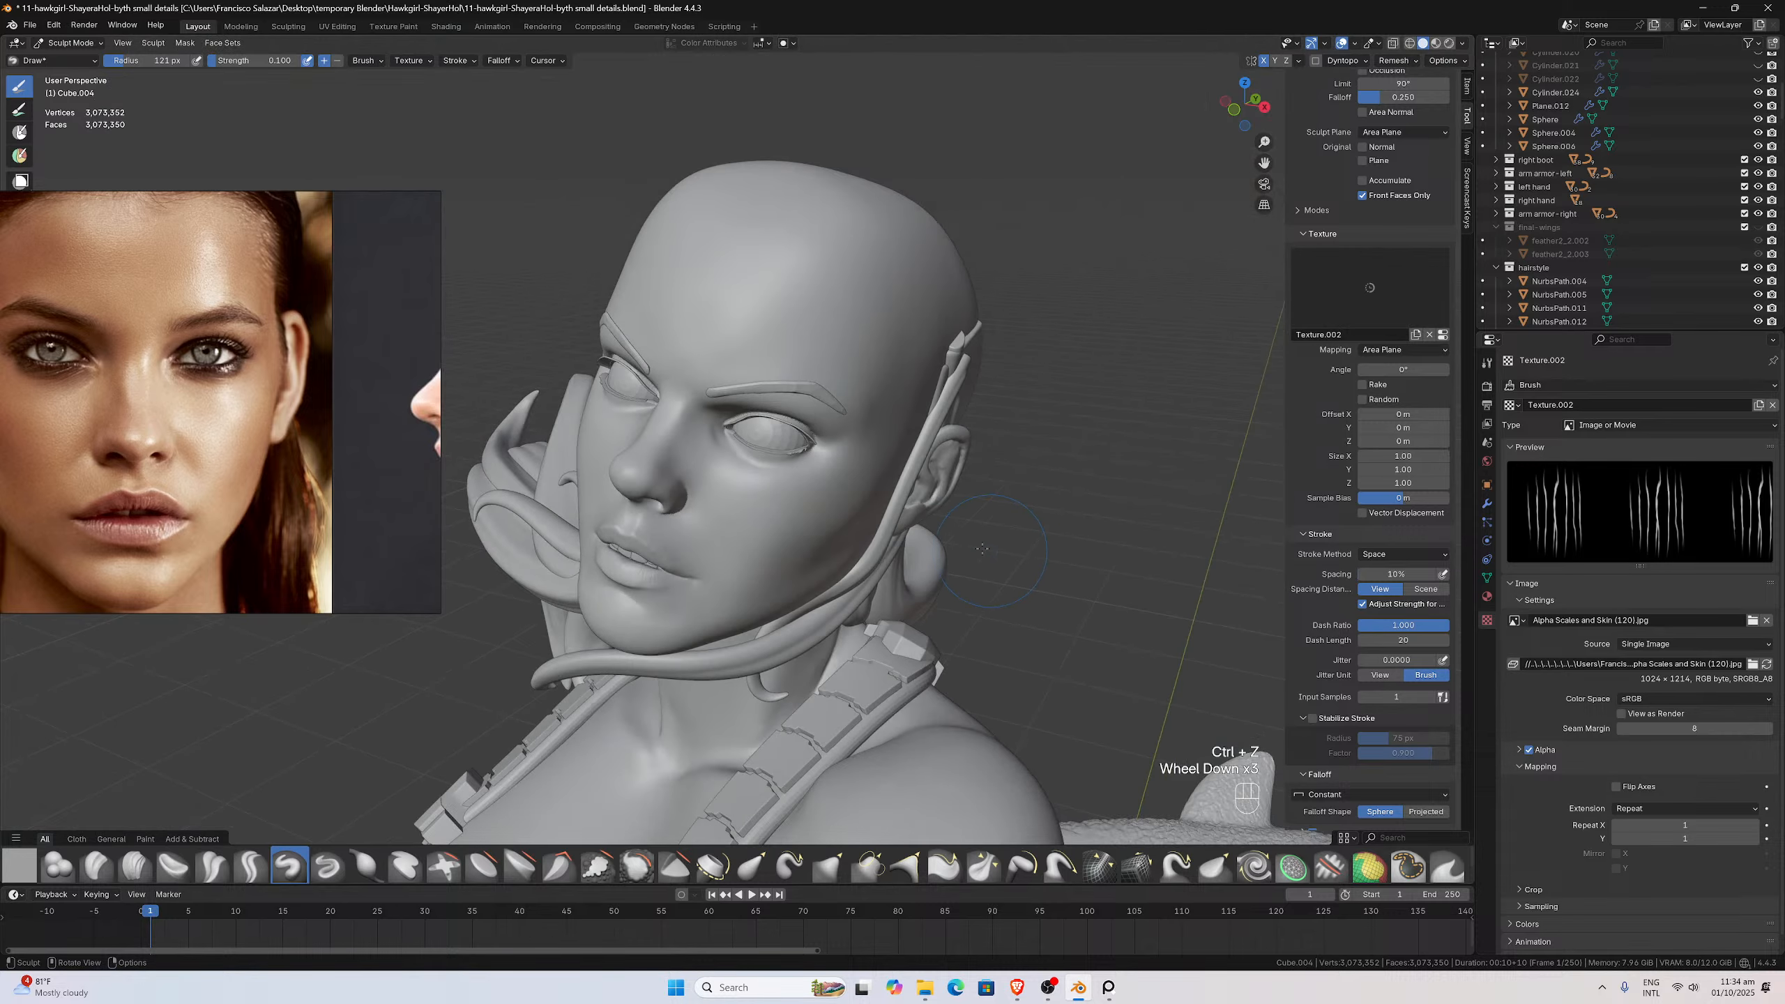
Try the wrinkle texture in a continuous stroke across the cheek, and undo it
middle_click_drag(1088, 578, 809, 492)
scroll(810, 491, "up", 1)
left_click_drag(712, 440, 720, 436)
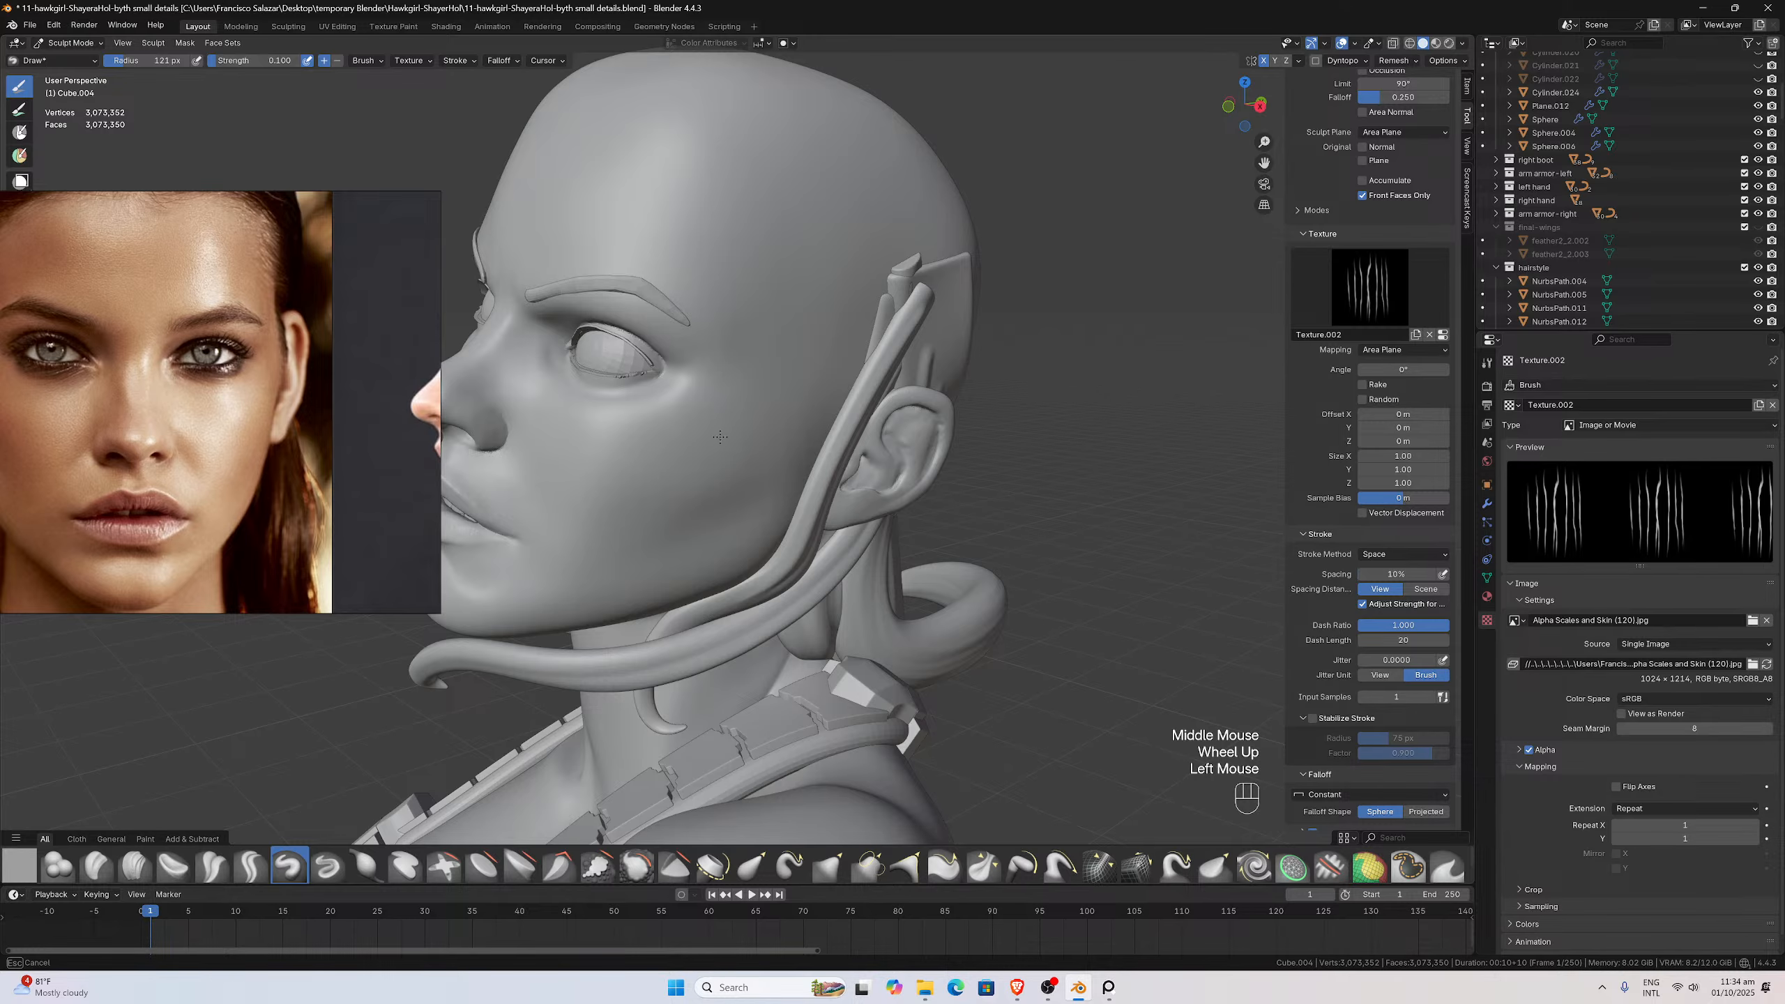
left_click_drag(668, 538, 668, 538)
key("ctrl+z")
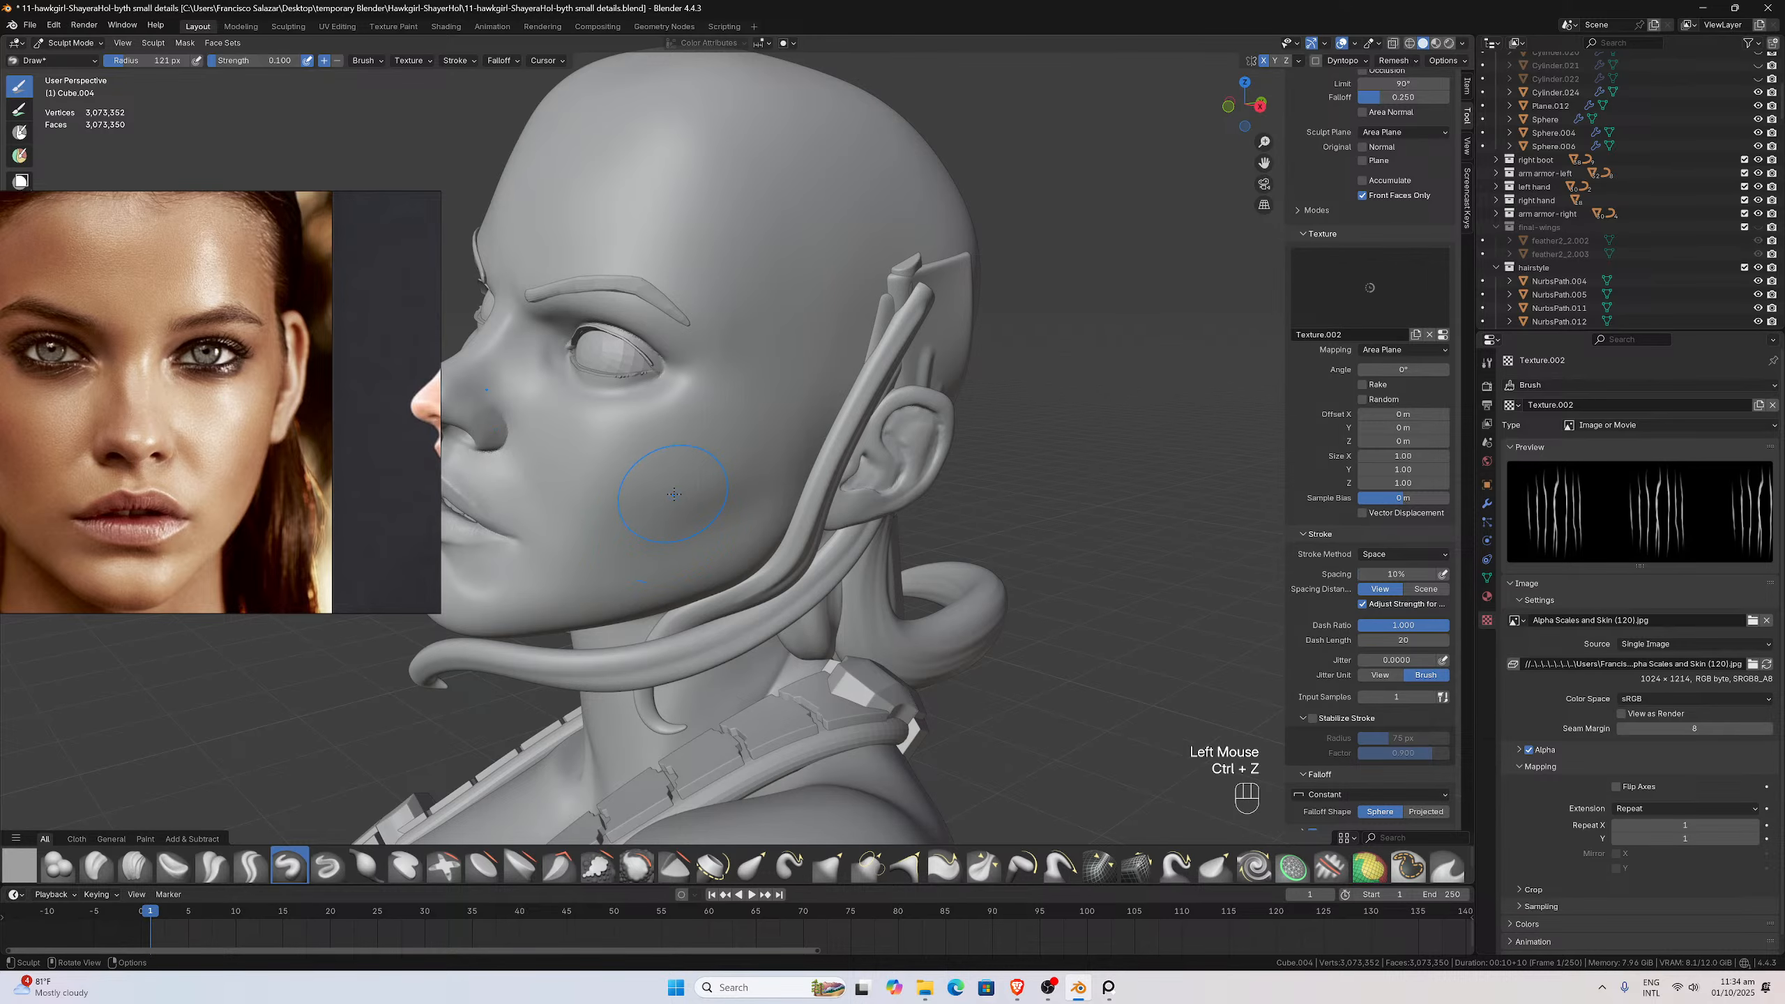
Set the Draw brush's stroke method back to Anchored
scroll(675, 523, "up", 1)
middle_click_drag(675, 524, 716, 506)
scroll(709, 499, "up", 2)
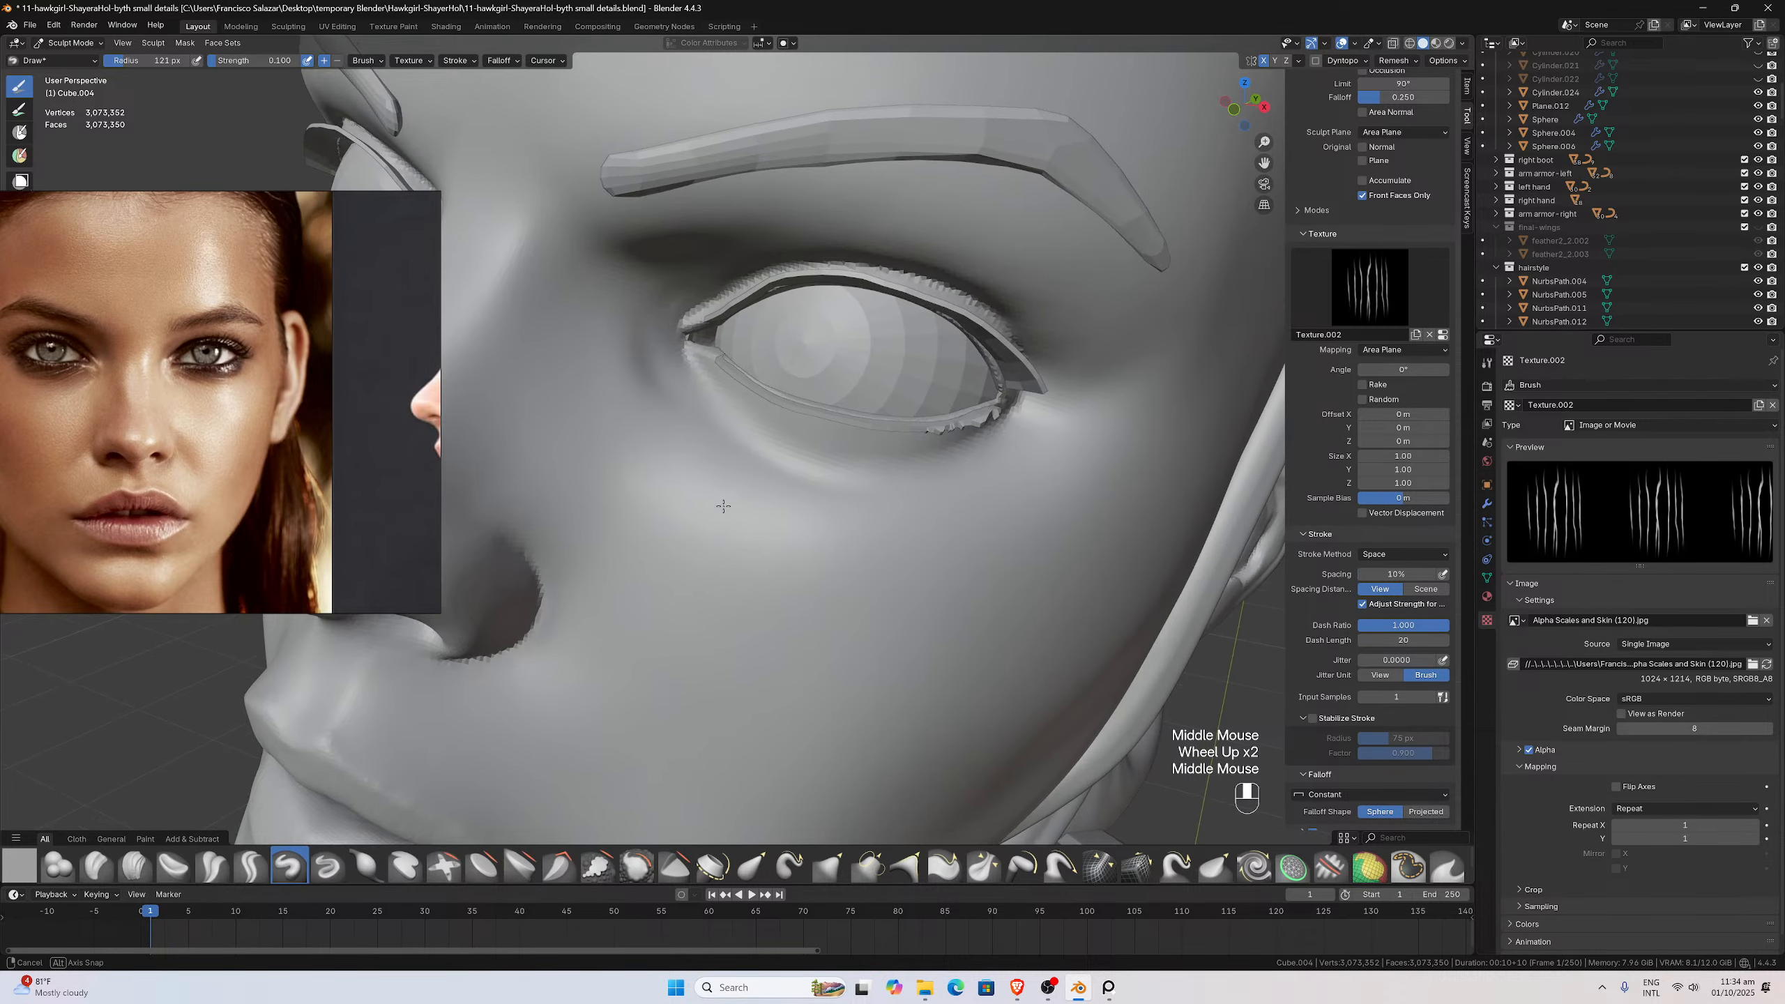
scroll(708, 499, "up", 1)
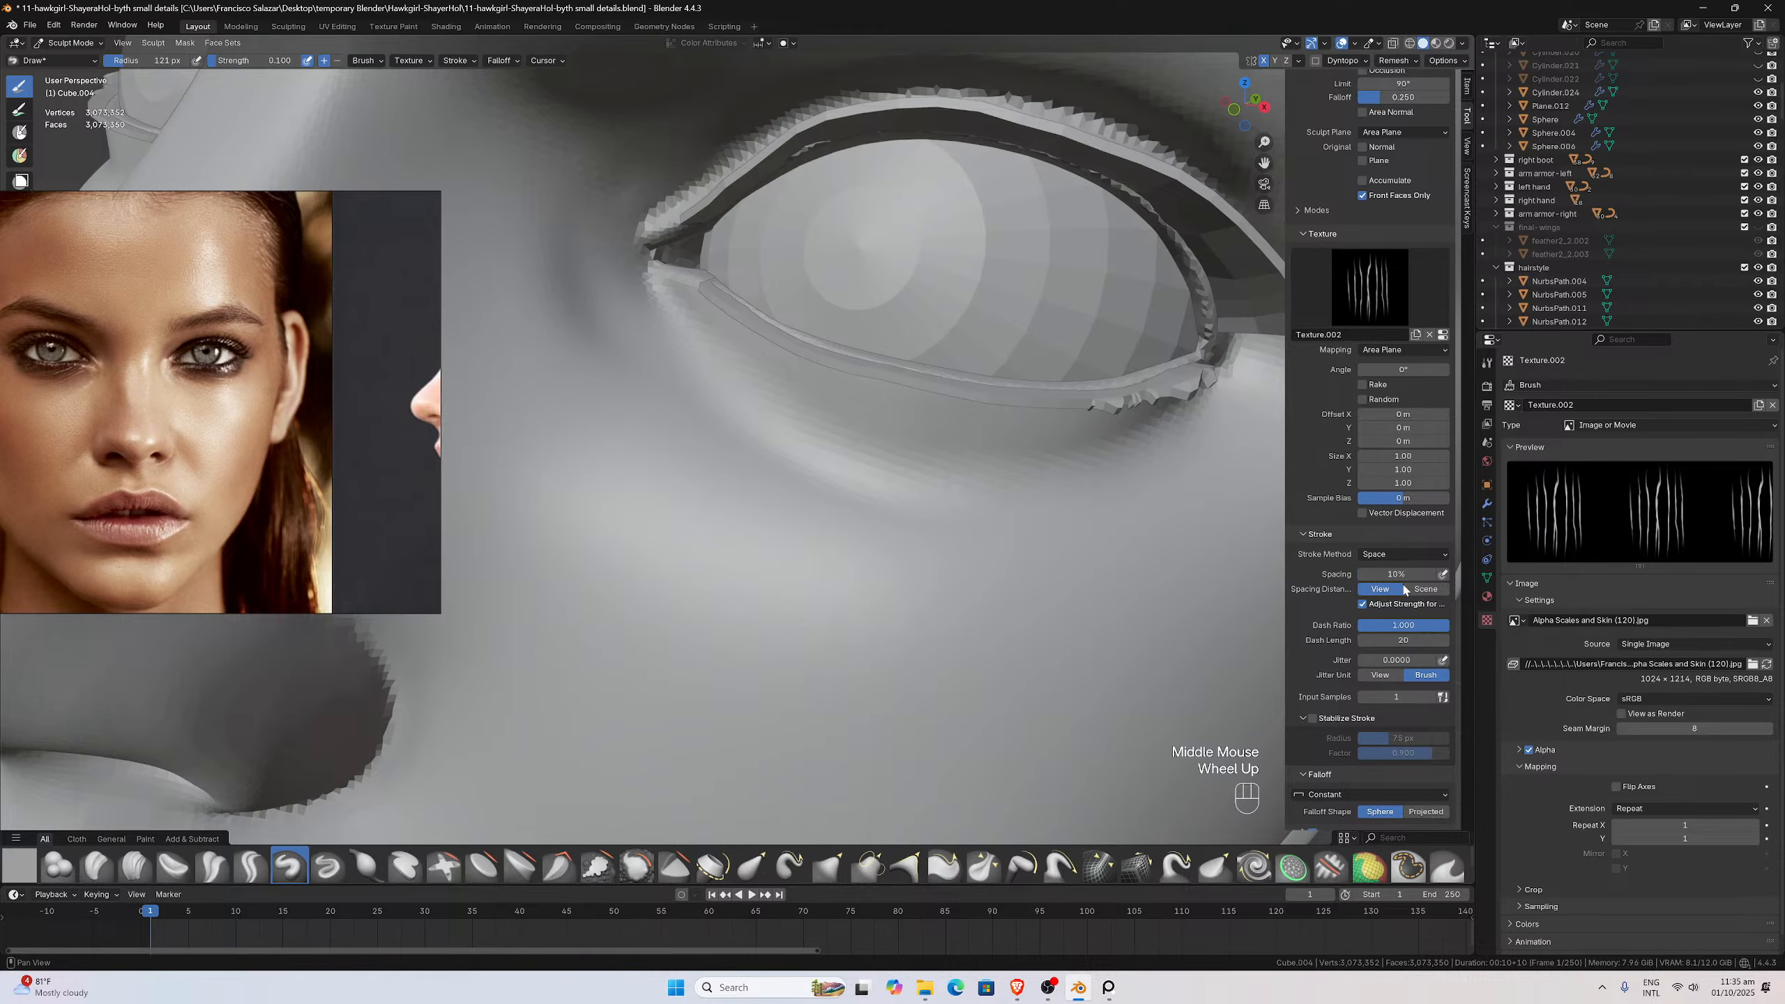
scroll(1361, 740, "down", 1)
scroll(1359, 735, "down", 3)
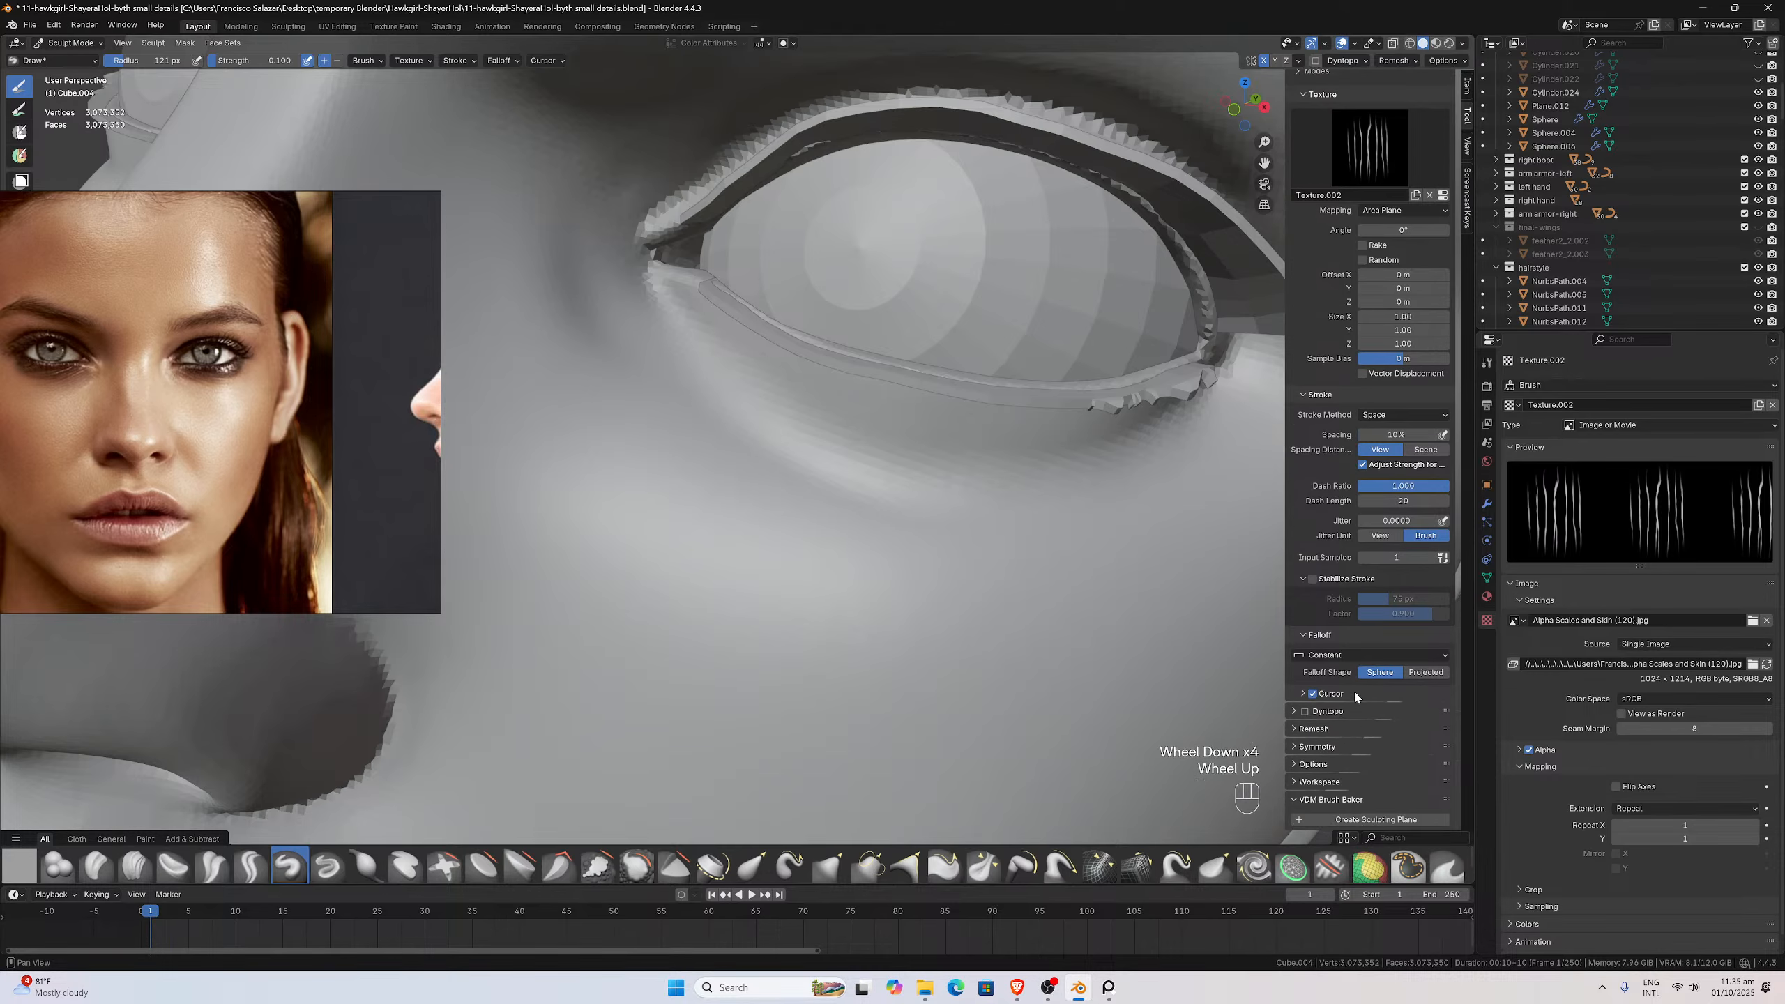
scroll(1367, 647, "up", 2)
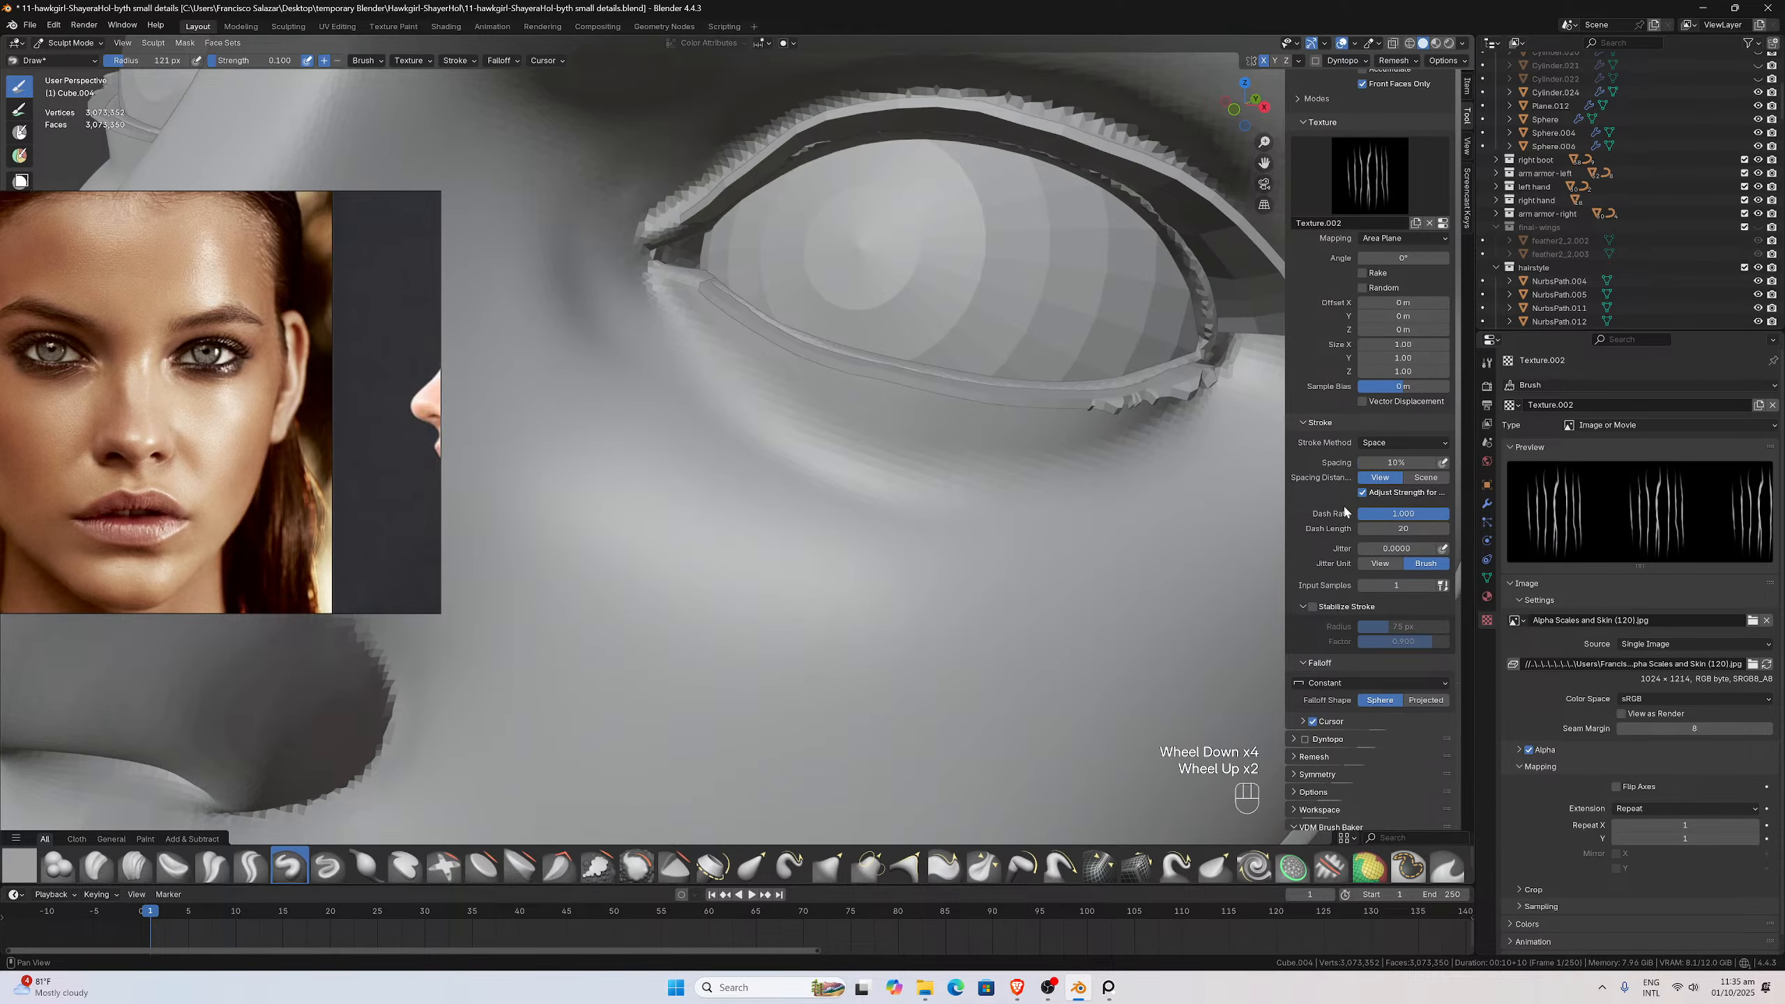
left_click(1389, 444)
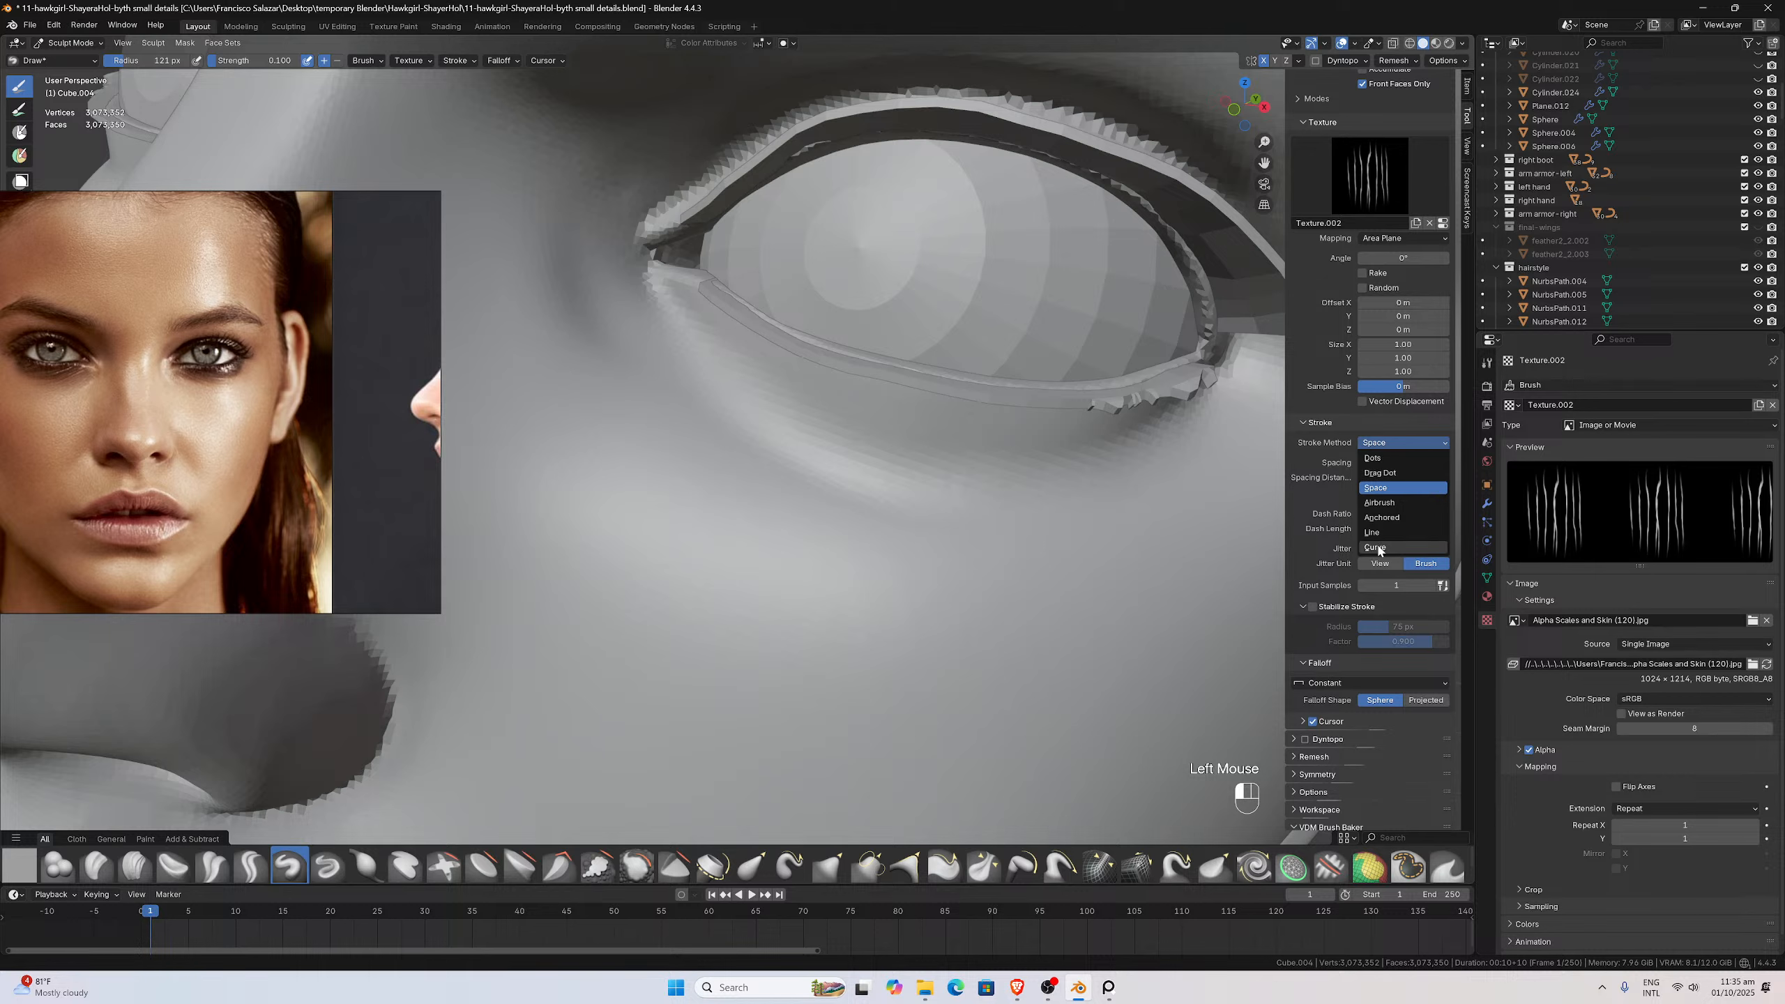
left_click(1381, 517)
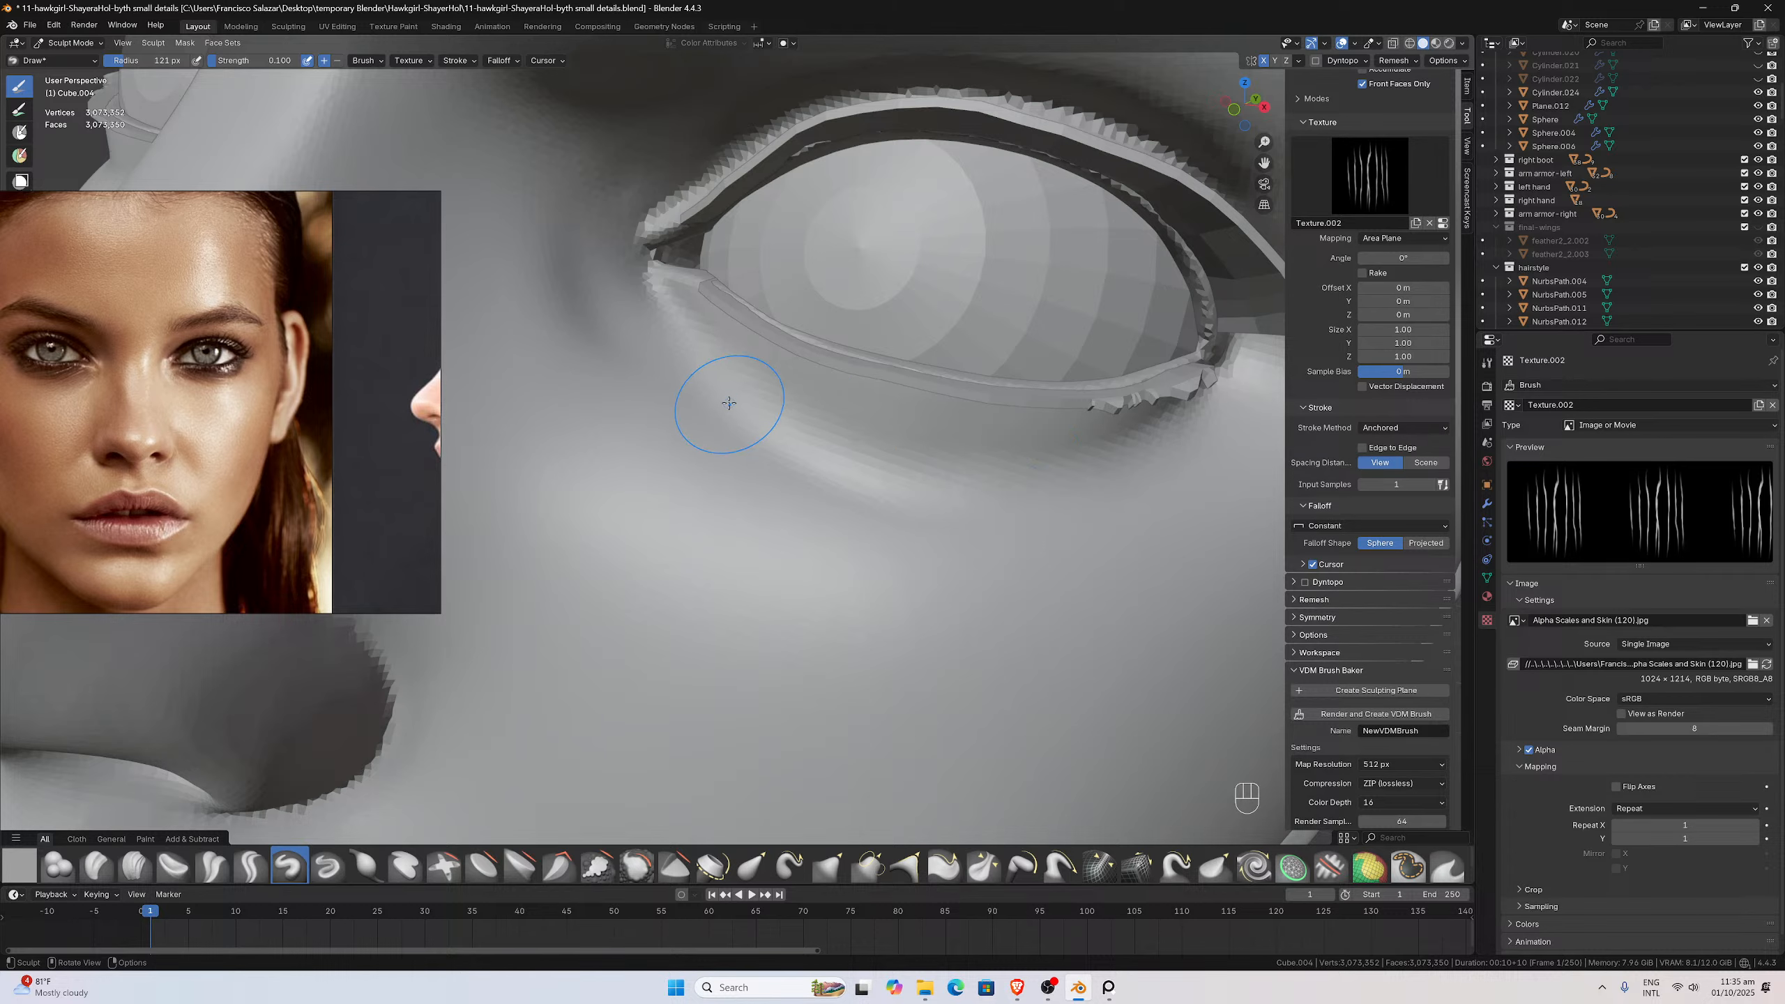
Try anchored wrinkle stamps below the inner corner of the eye, first raised and then carved in, and undo them
left_click_drag(707, 362, 728, 390)
left_click_drag(806, 481, 809, 471)
key("ctrl+z")
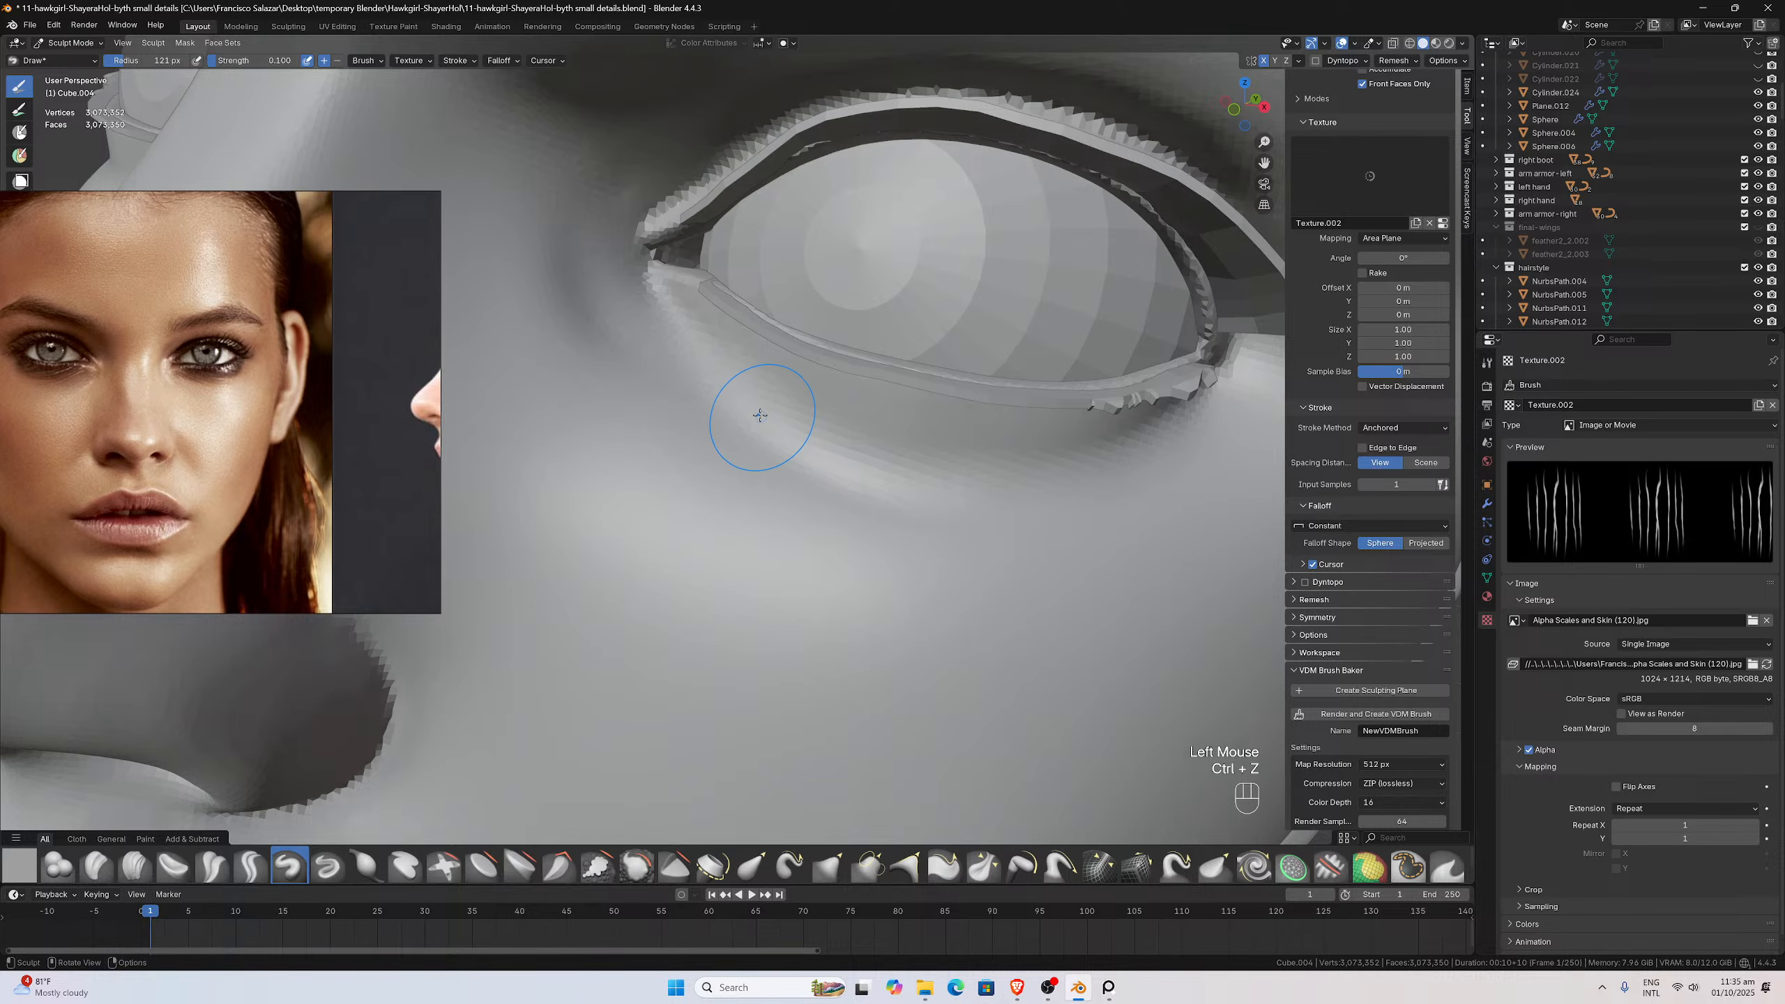
mouse_move(733, 395)
left_mouse_down("ctrl")
mouse_move(877, 499)
mouse_move(891, 488)
left_mouse_up("ctrl")
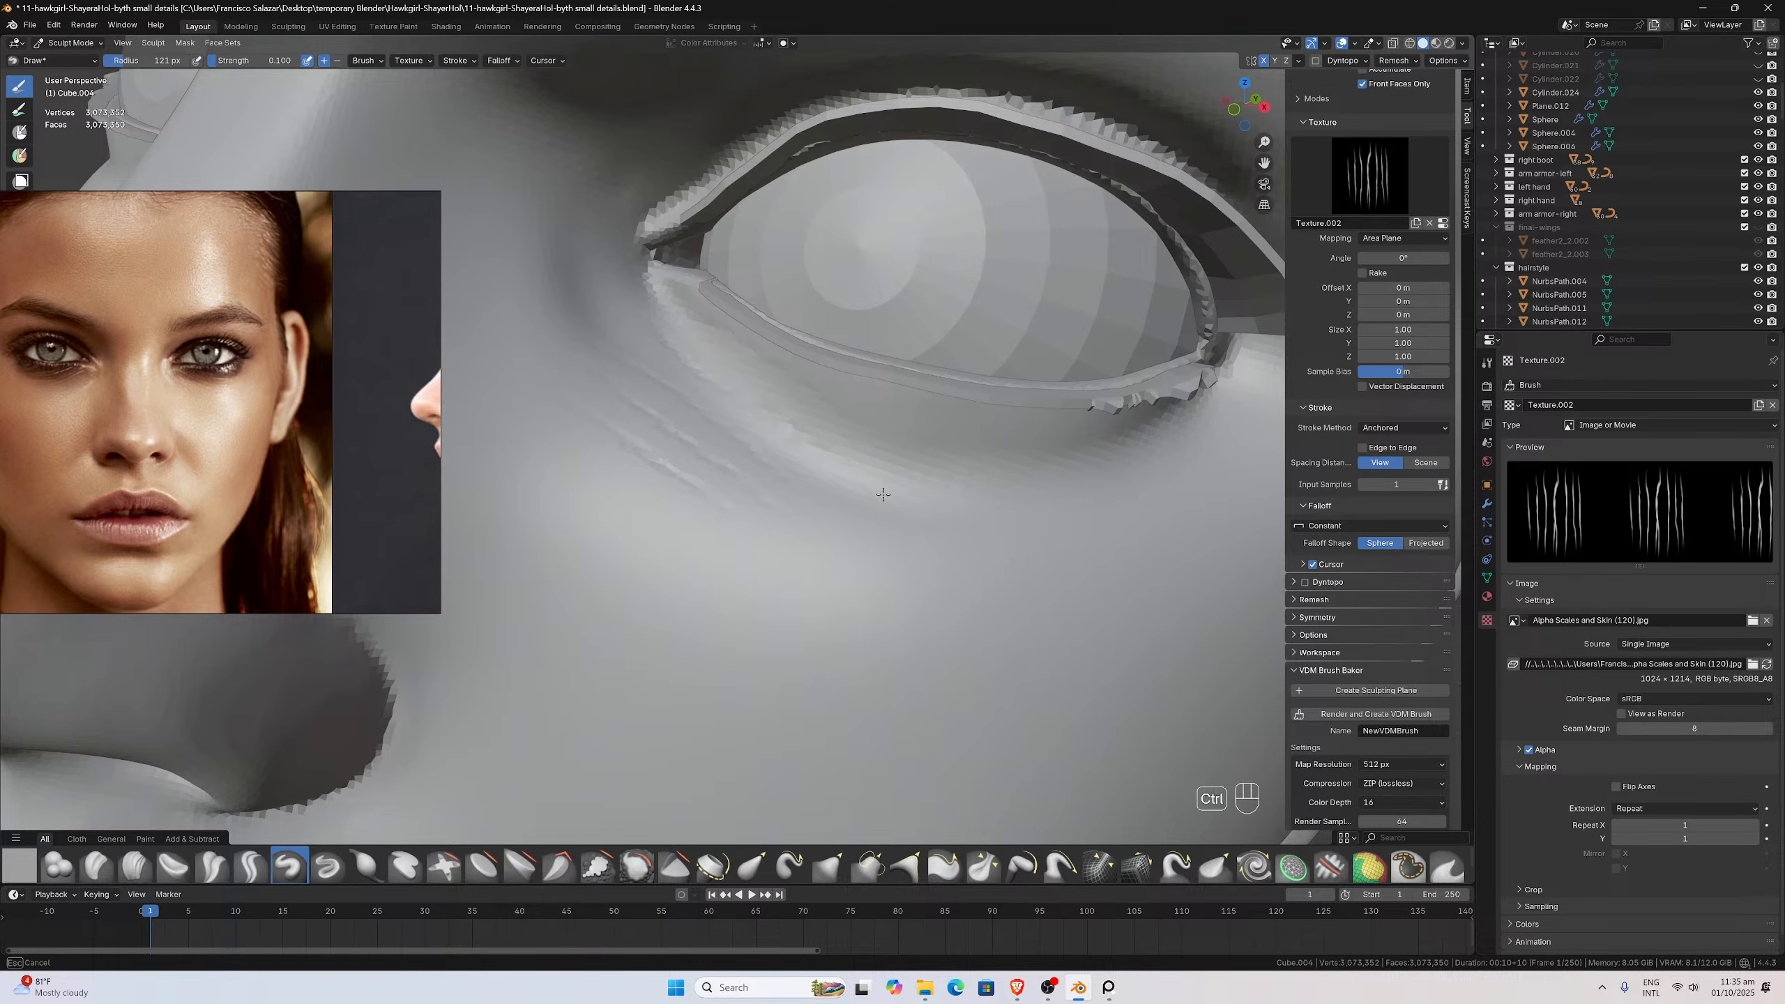
scroll(879, 488, "down", 3)
scroll(883, 495, "up", 2)
scroll(883, 494, "up", 1)
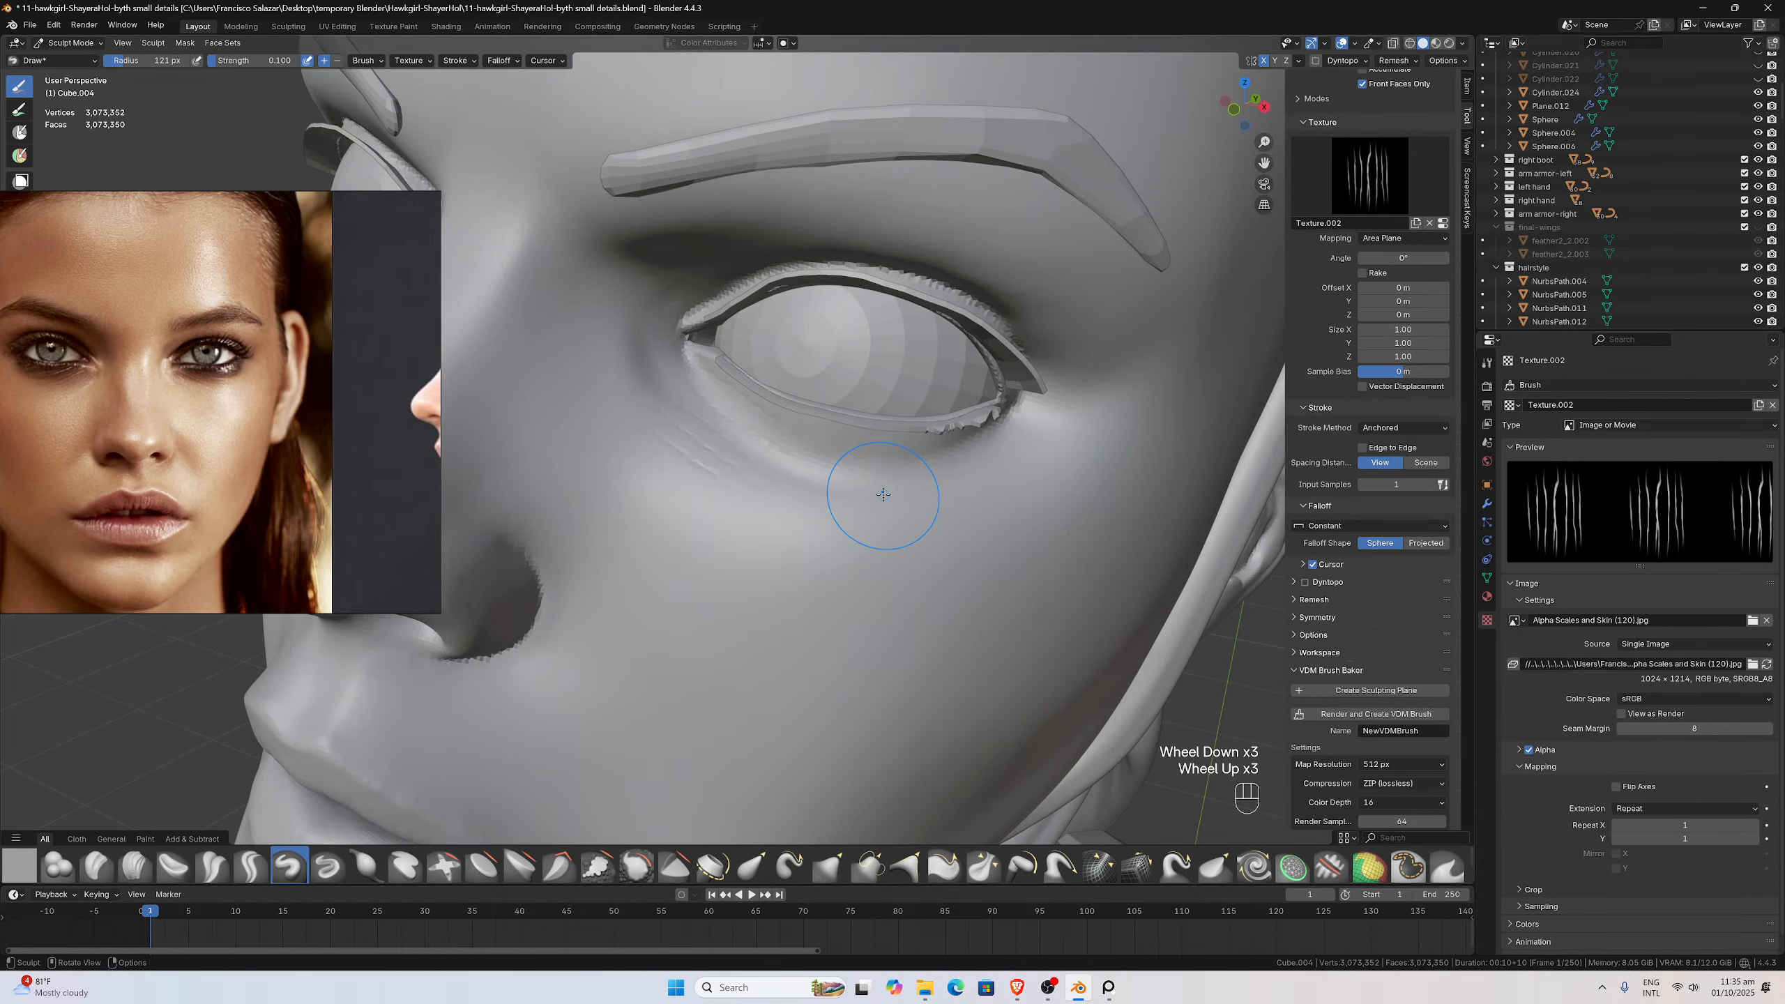
key("ctrl+z")
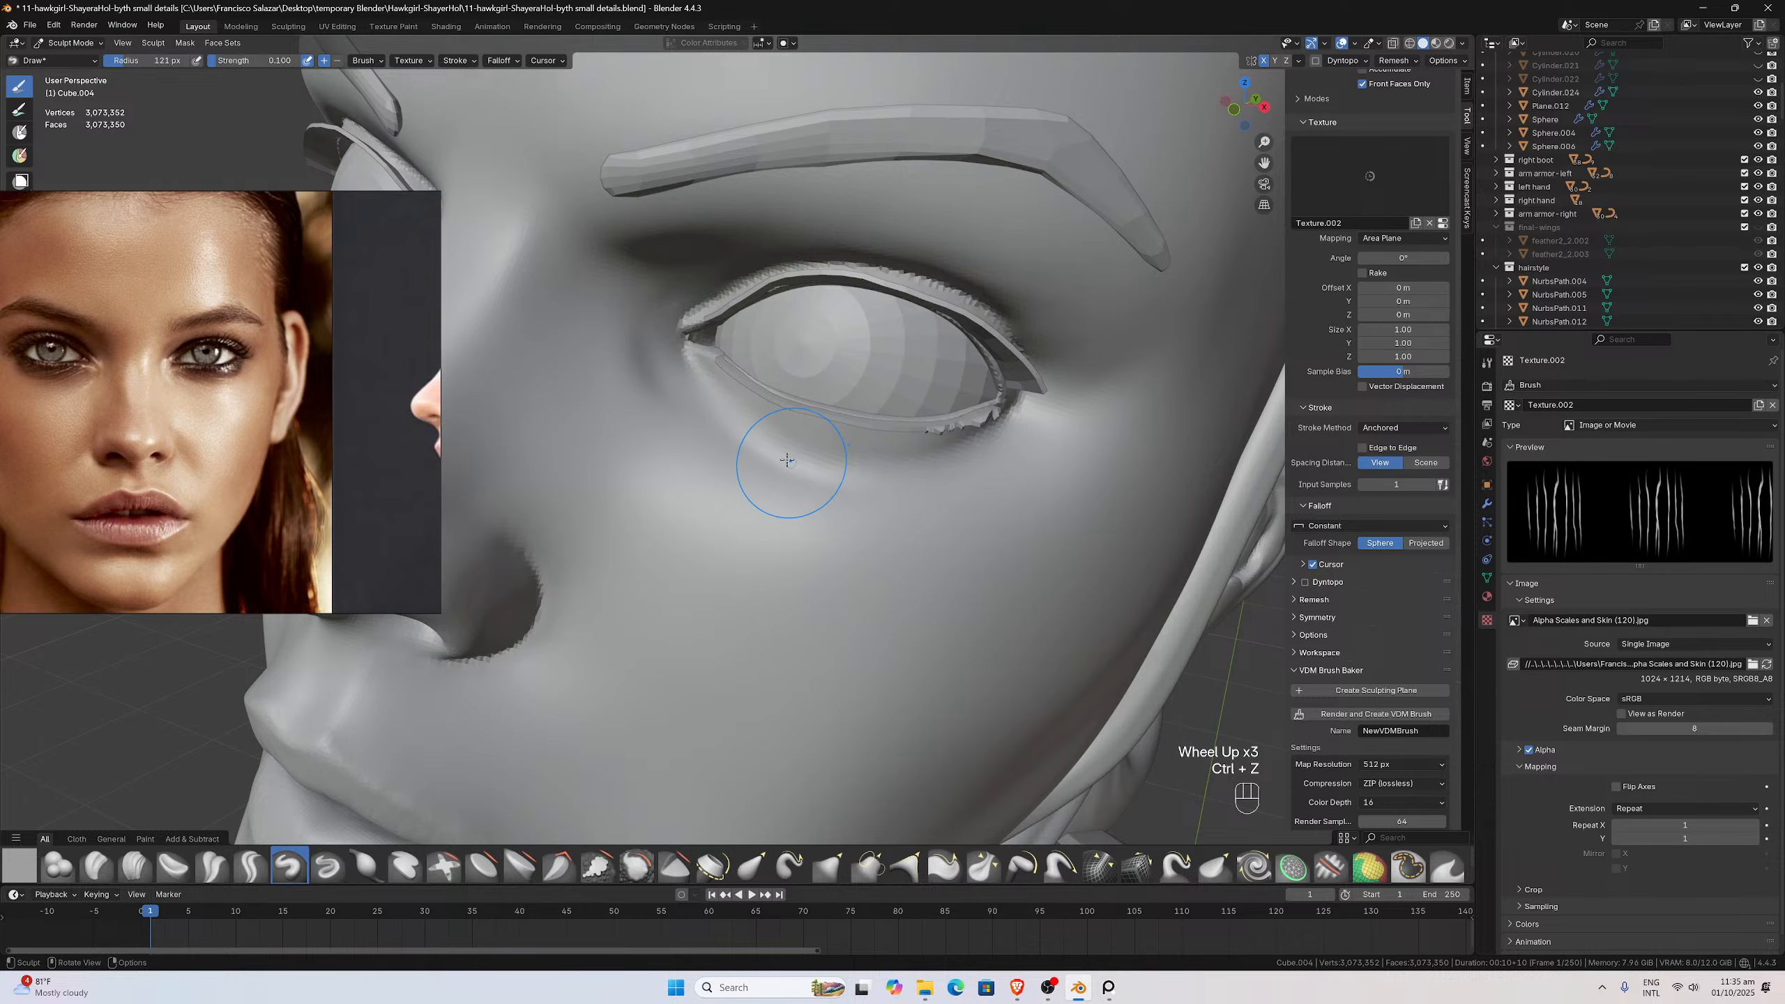
Switch to the Crease Polish brush and set its strength to 0.1
middle_click_drag(757, 446, 769, 450)
scroll(769, 450, "up", 2)
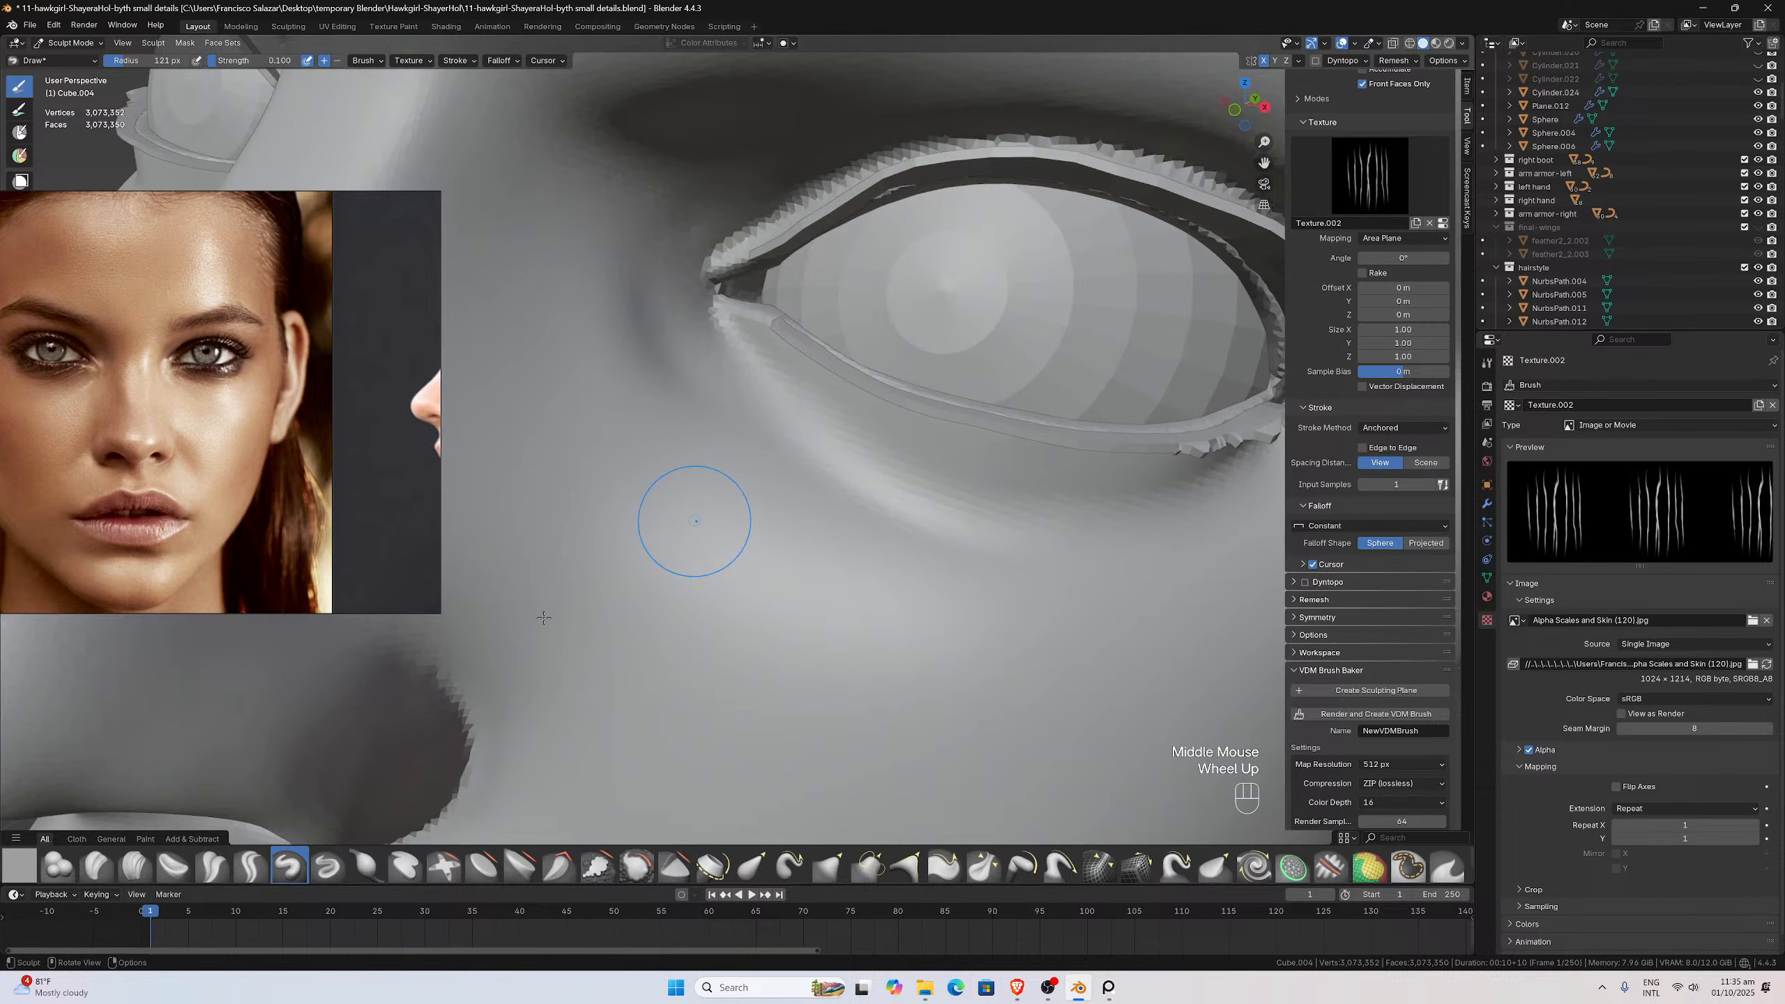
left_click(211, 864)
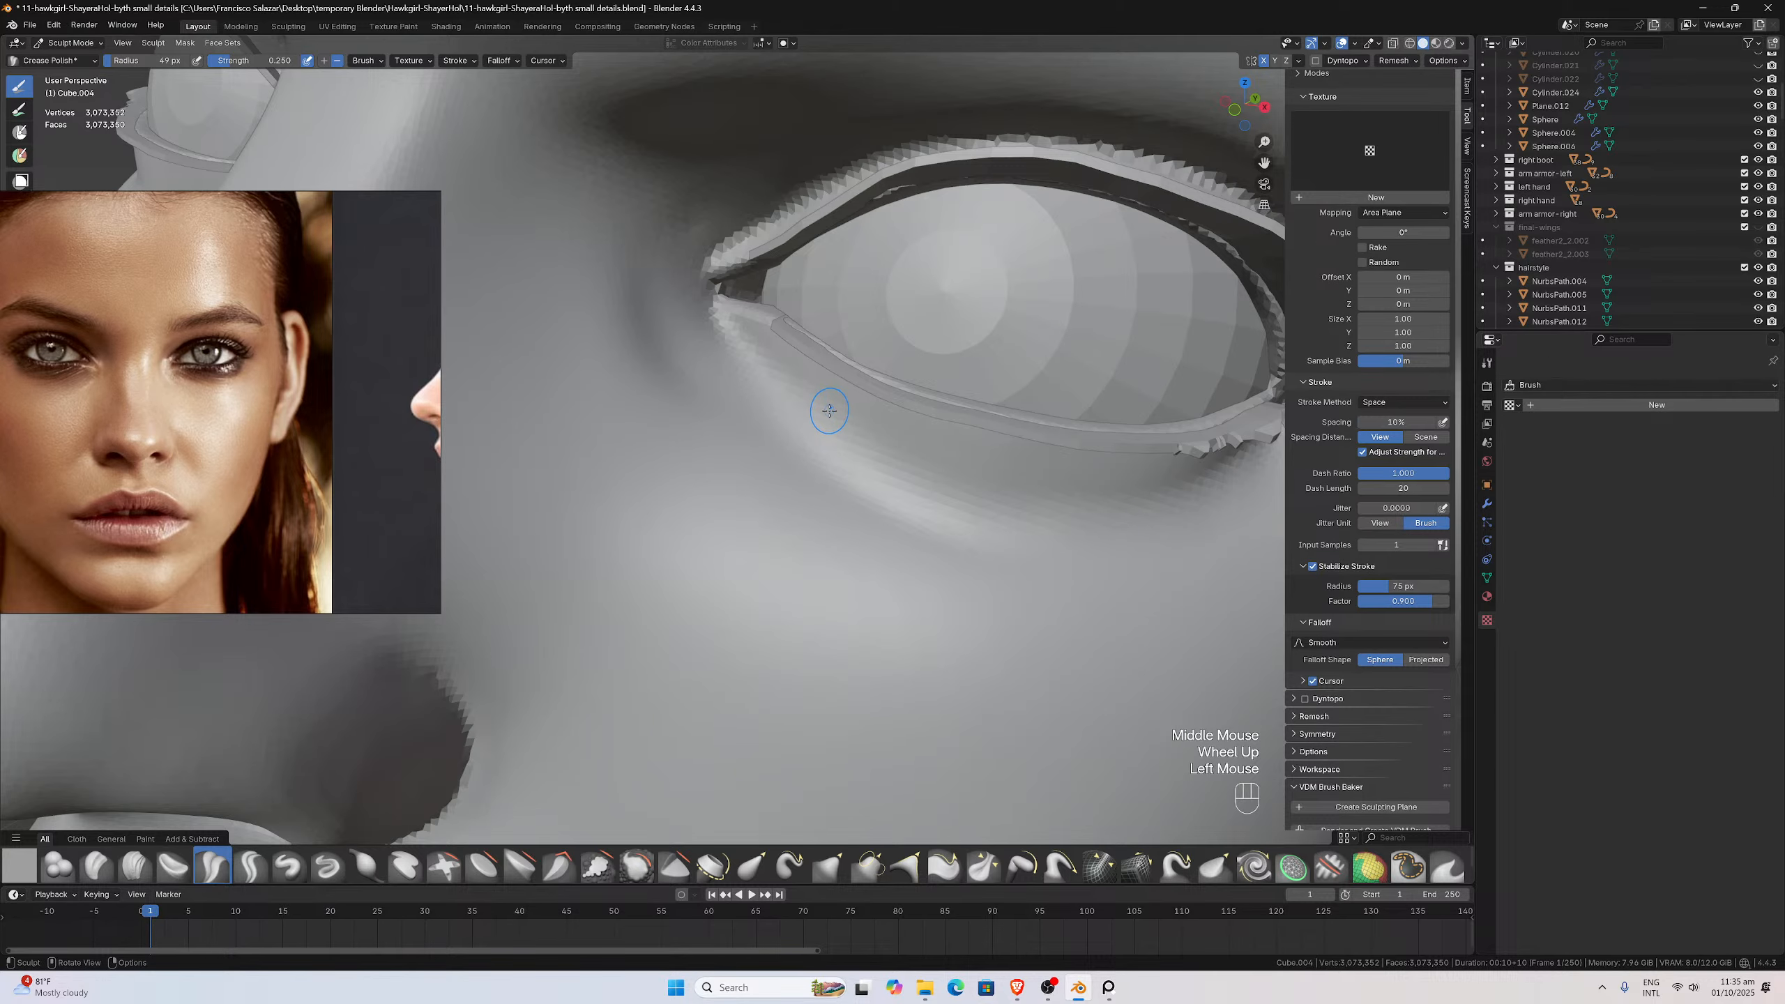
double_click(280, 61)
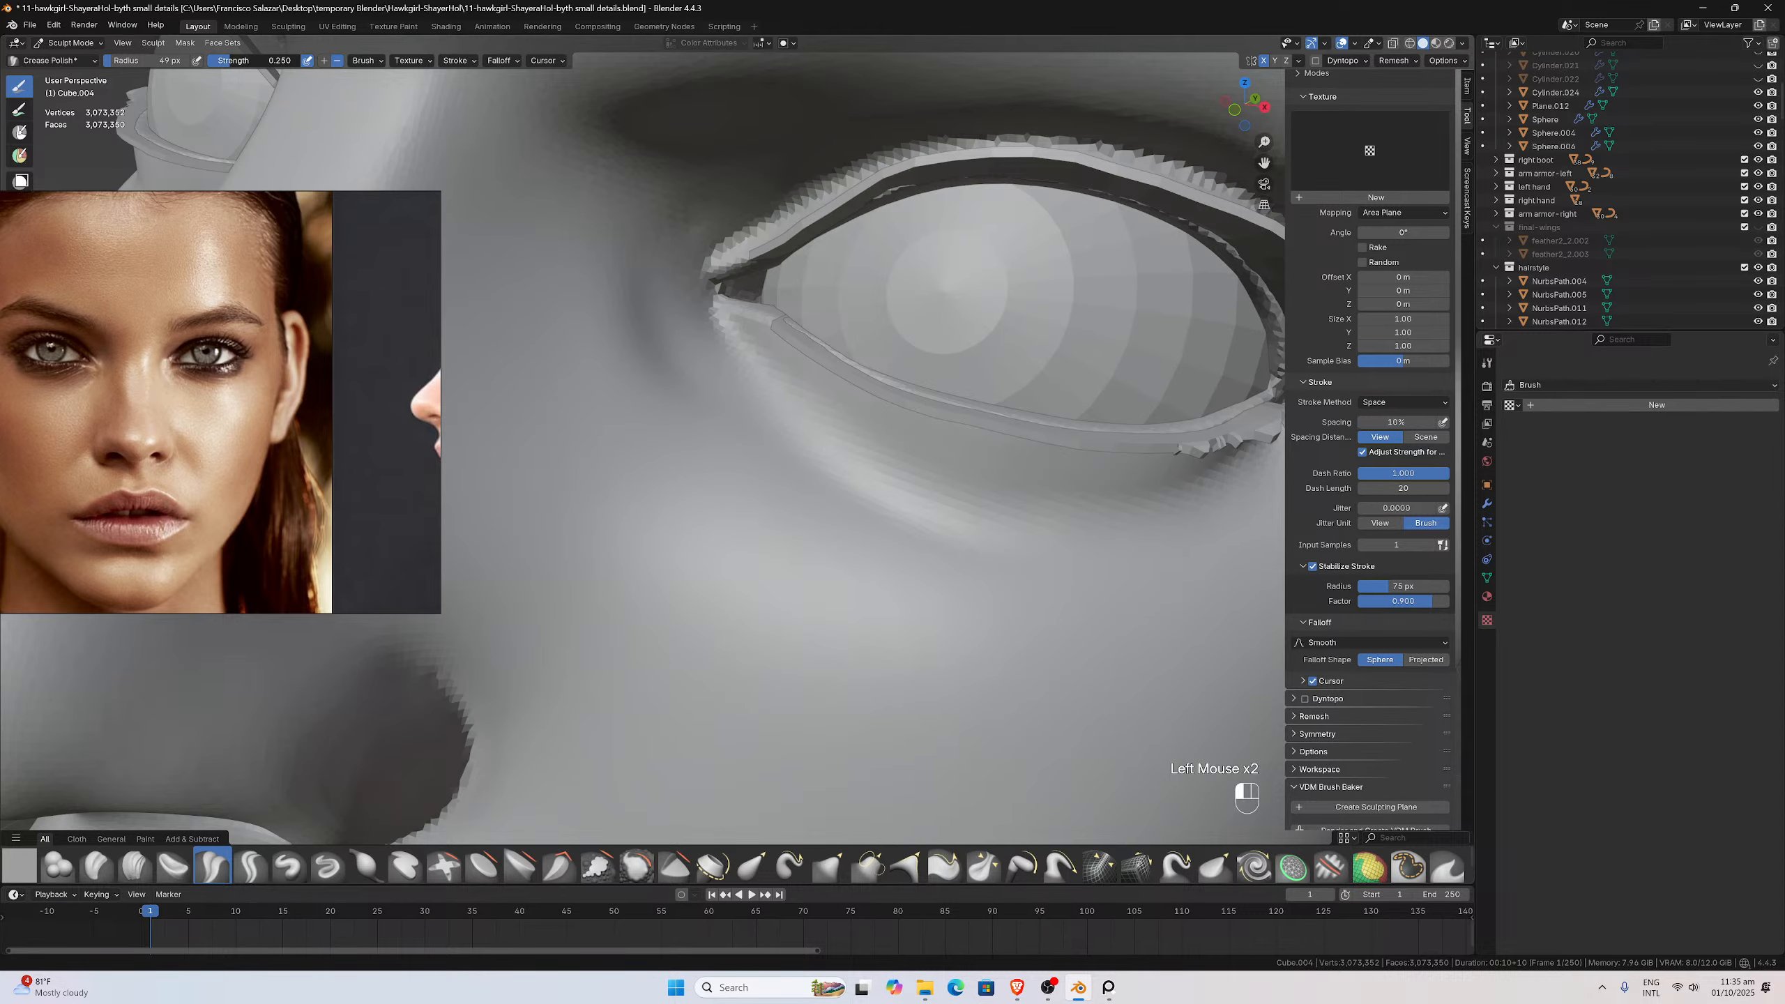
key("BackSpace")
key("BackSpace")
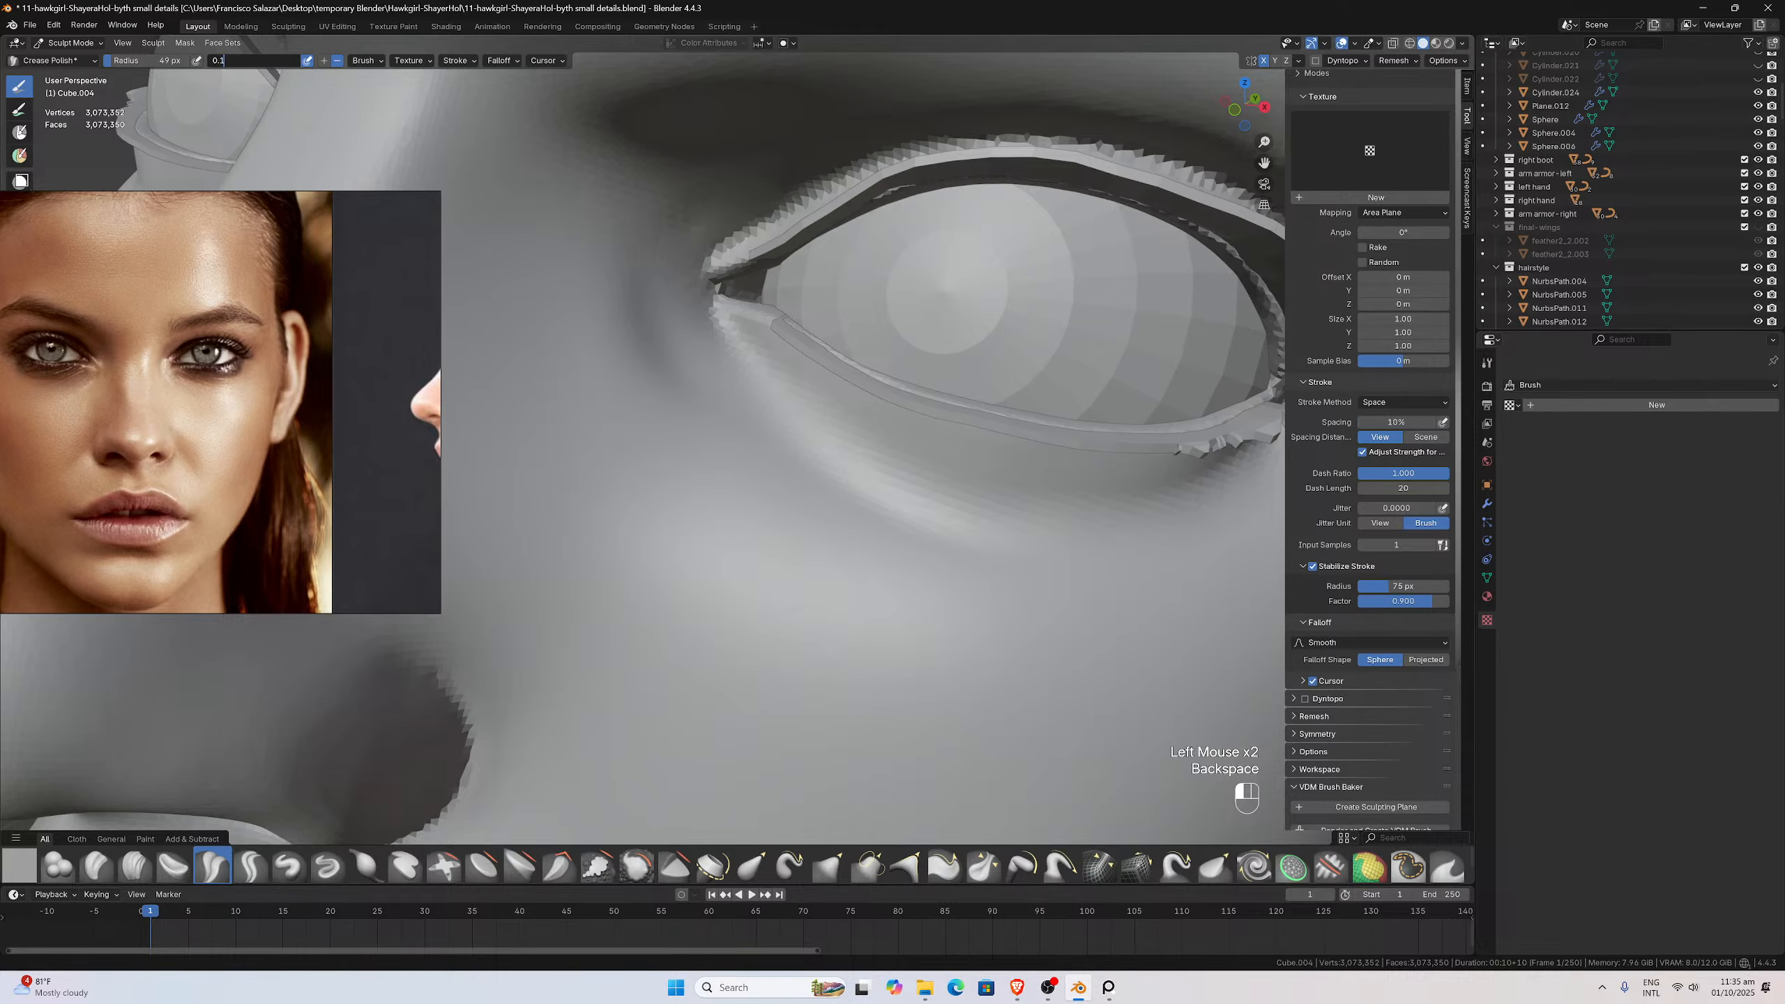
type("1")
key("Return")
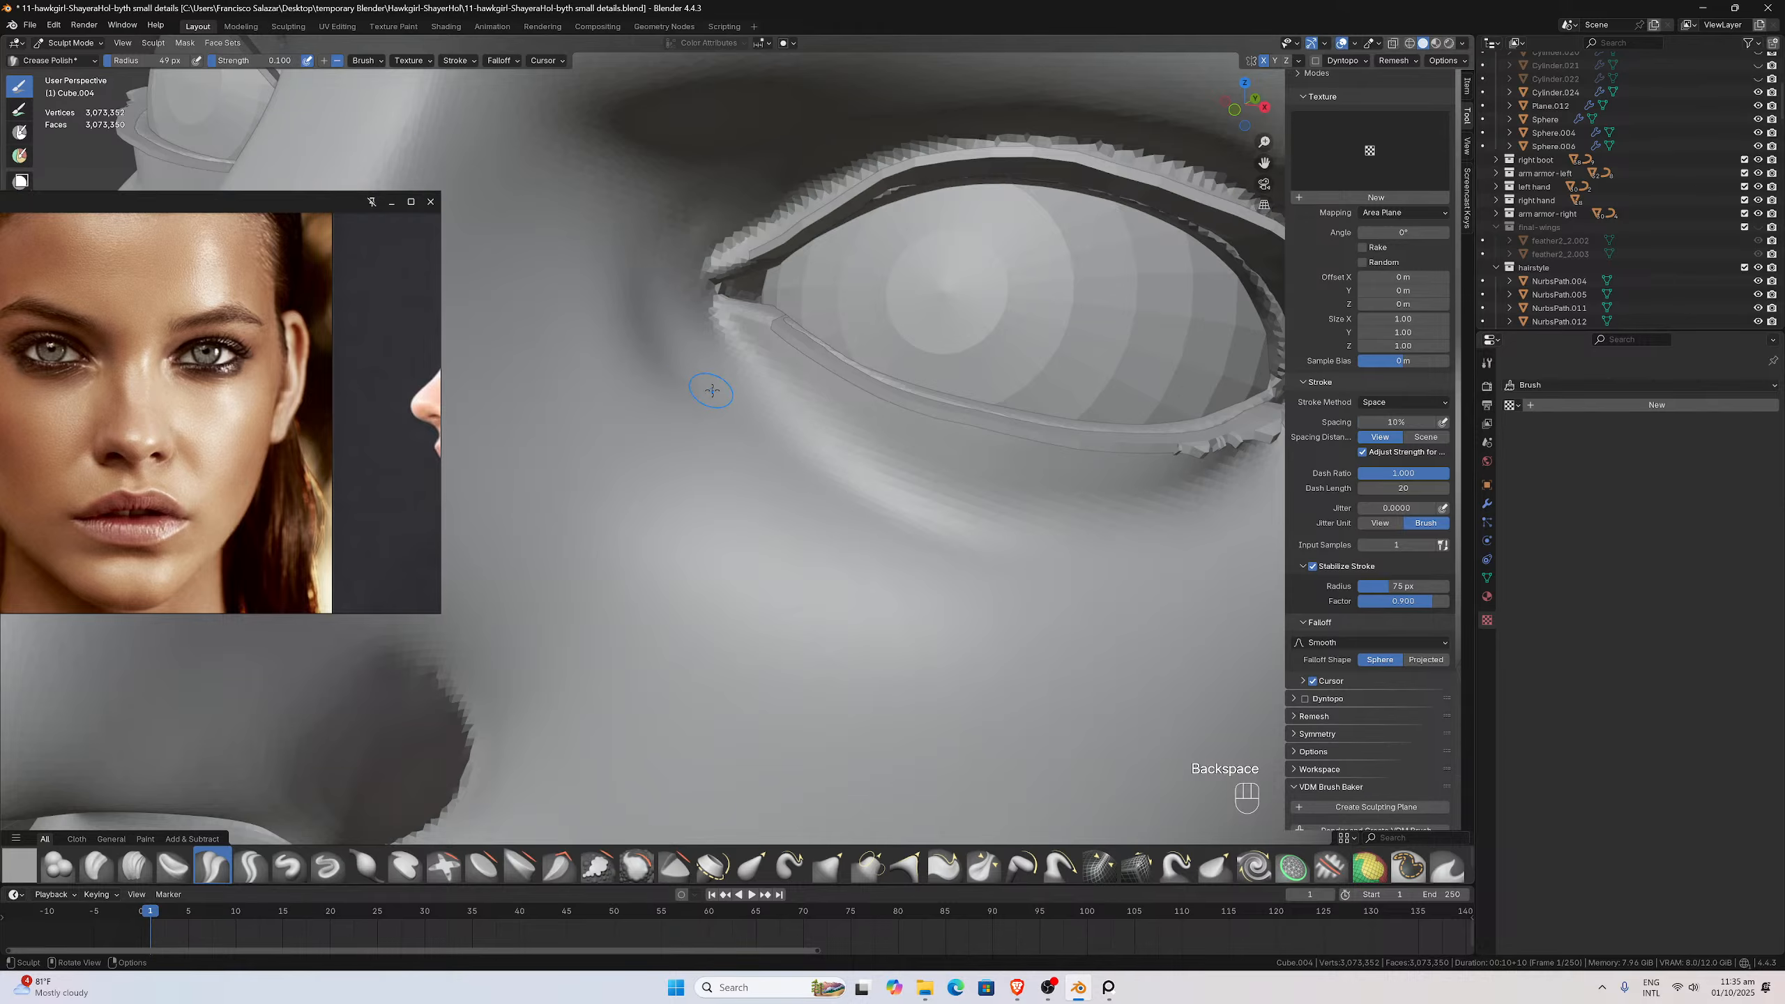
Enlarge the eye in the reference photo and carve fine creases along the under-eye area with the brush radius reduced to 26 px
scroll(175, 353, "up", 5)
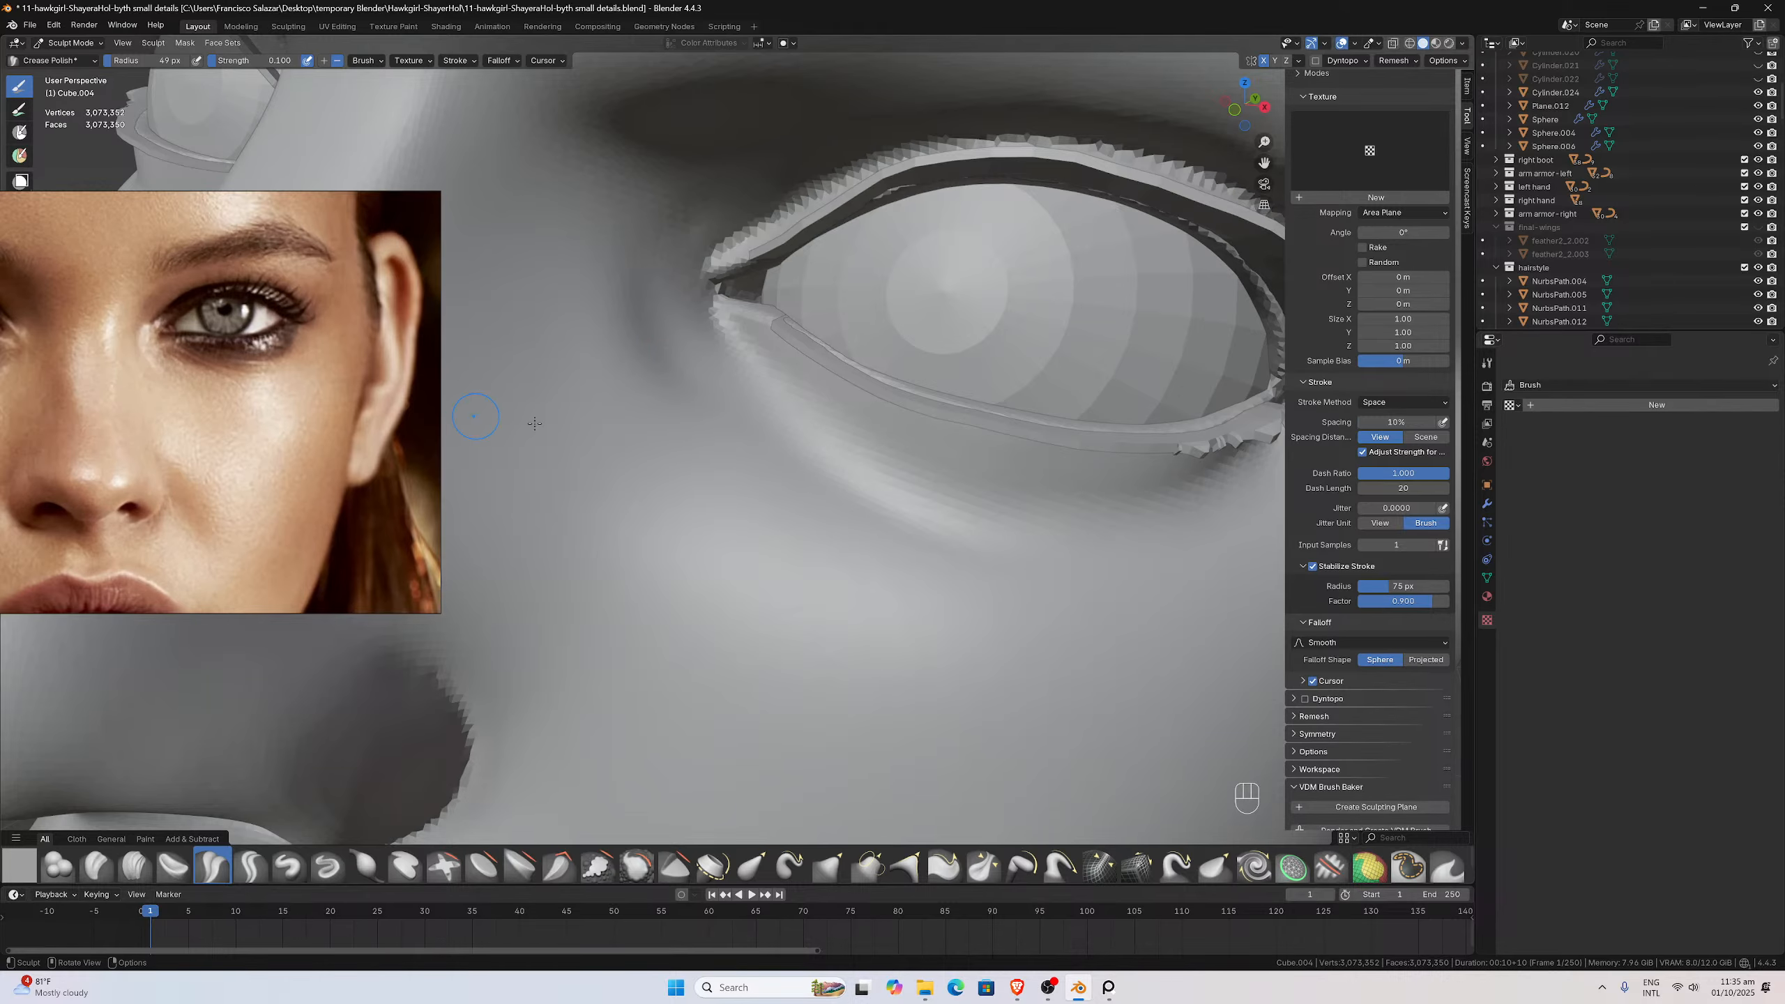
middle_click_drag(731, 374, 725, 379)
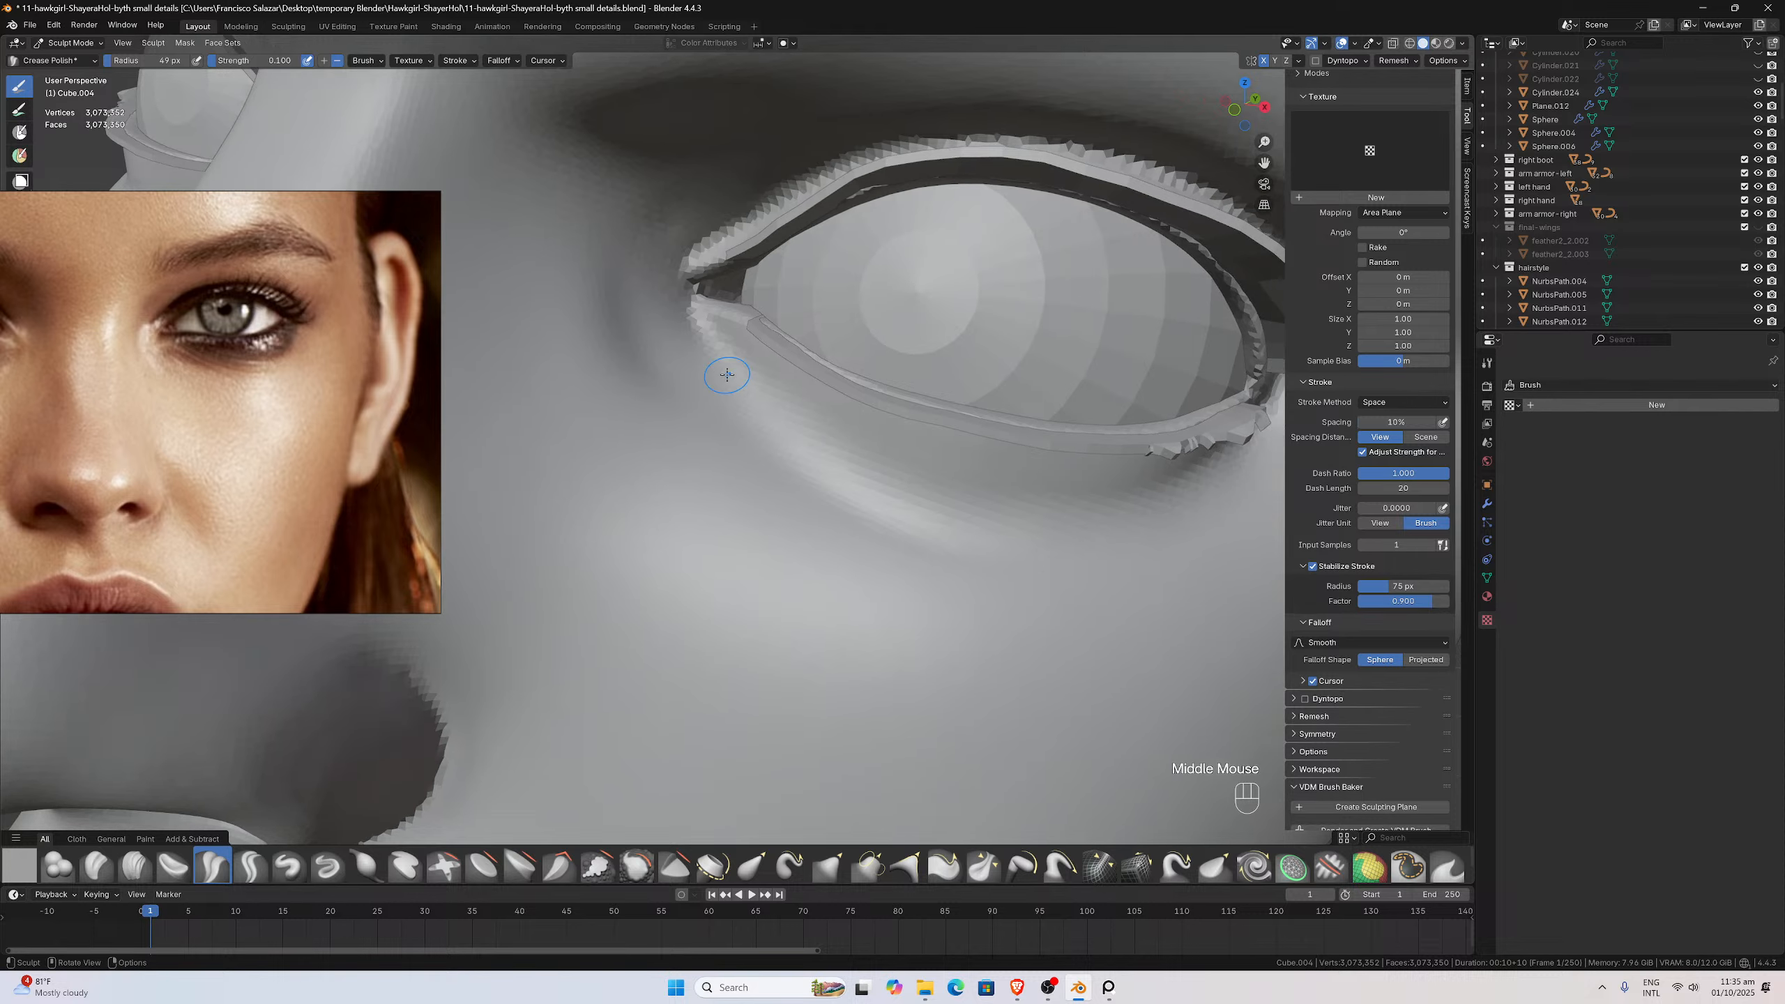
key("f")
left_click(716, 362)
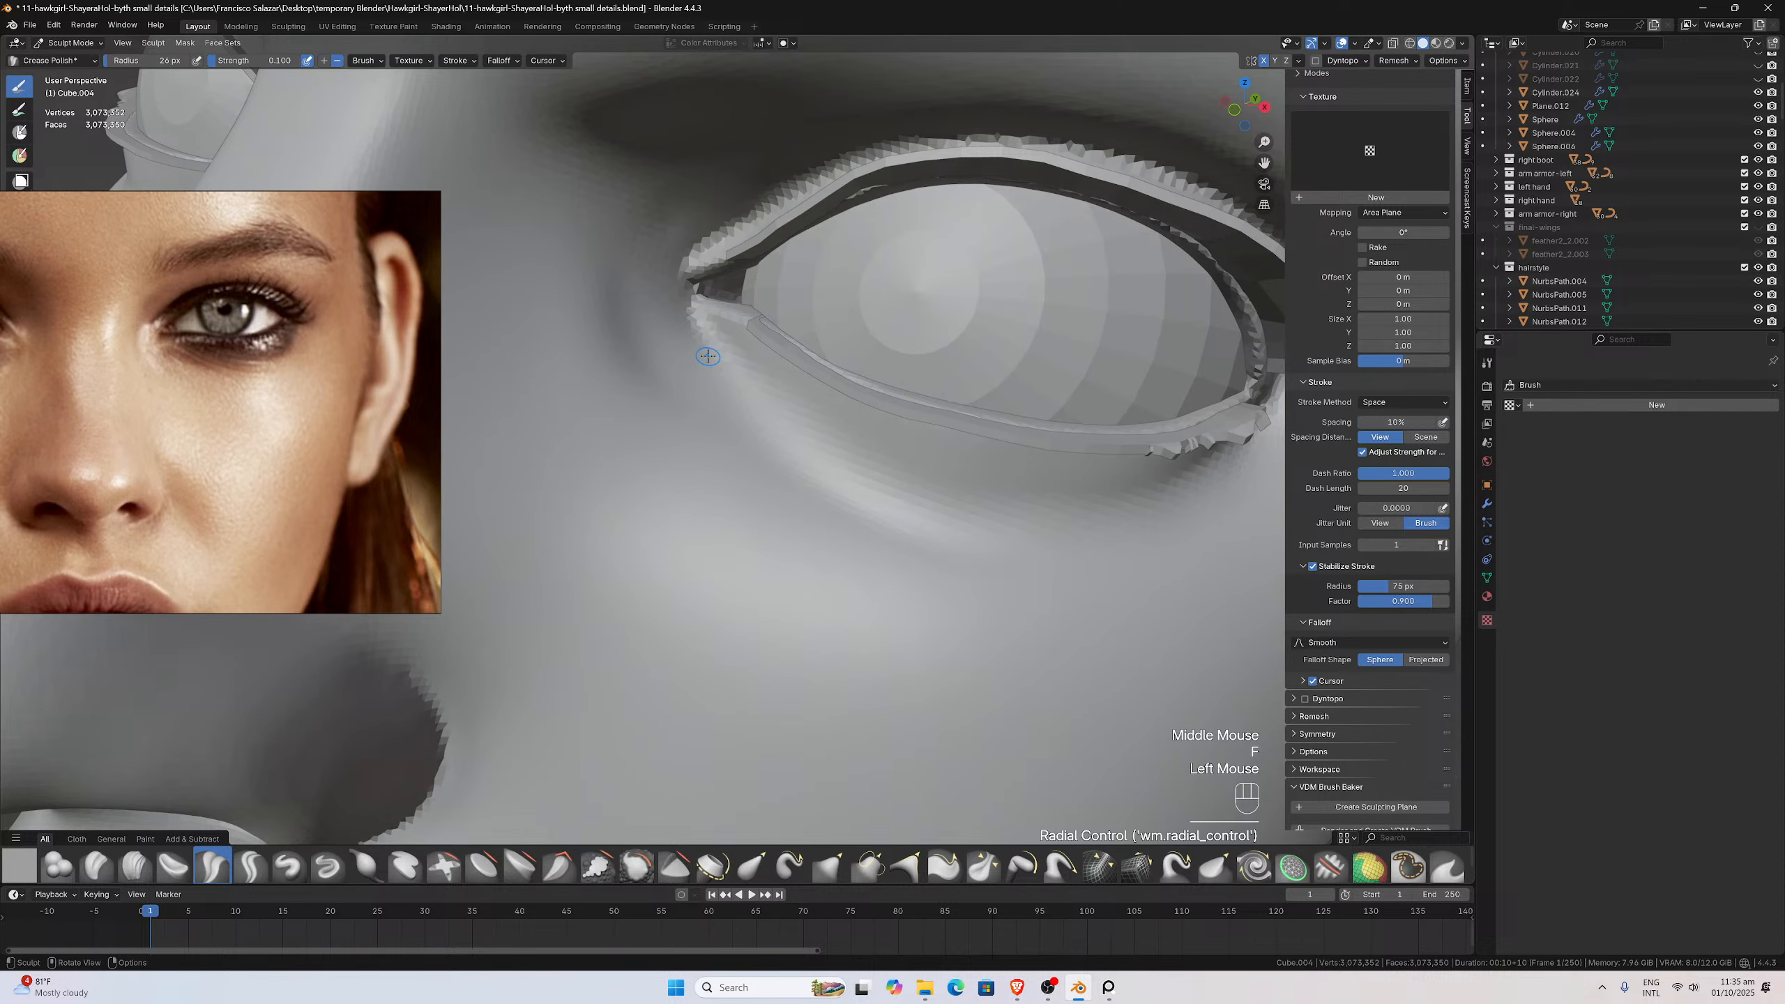
mouse_move(707, 348)
left_mouse_down()
mouse_move(731, 393)
mouse_move(746, 357)
mouse_move(760, 380)
left_mouse_up()
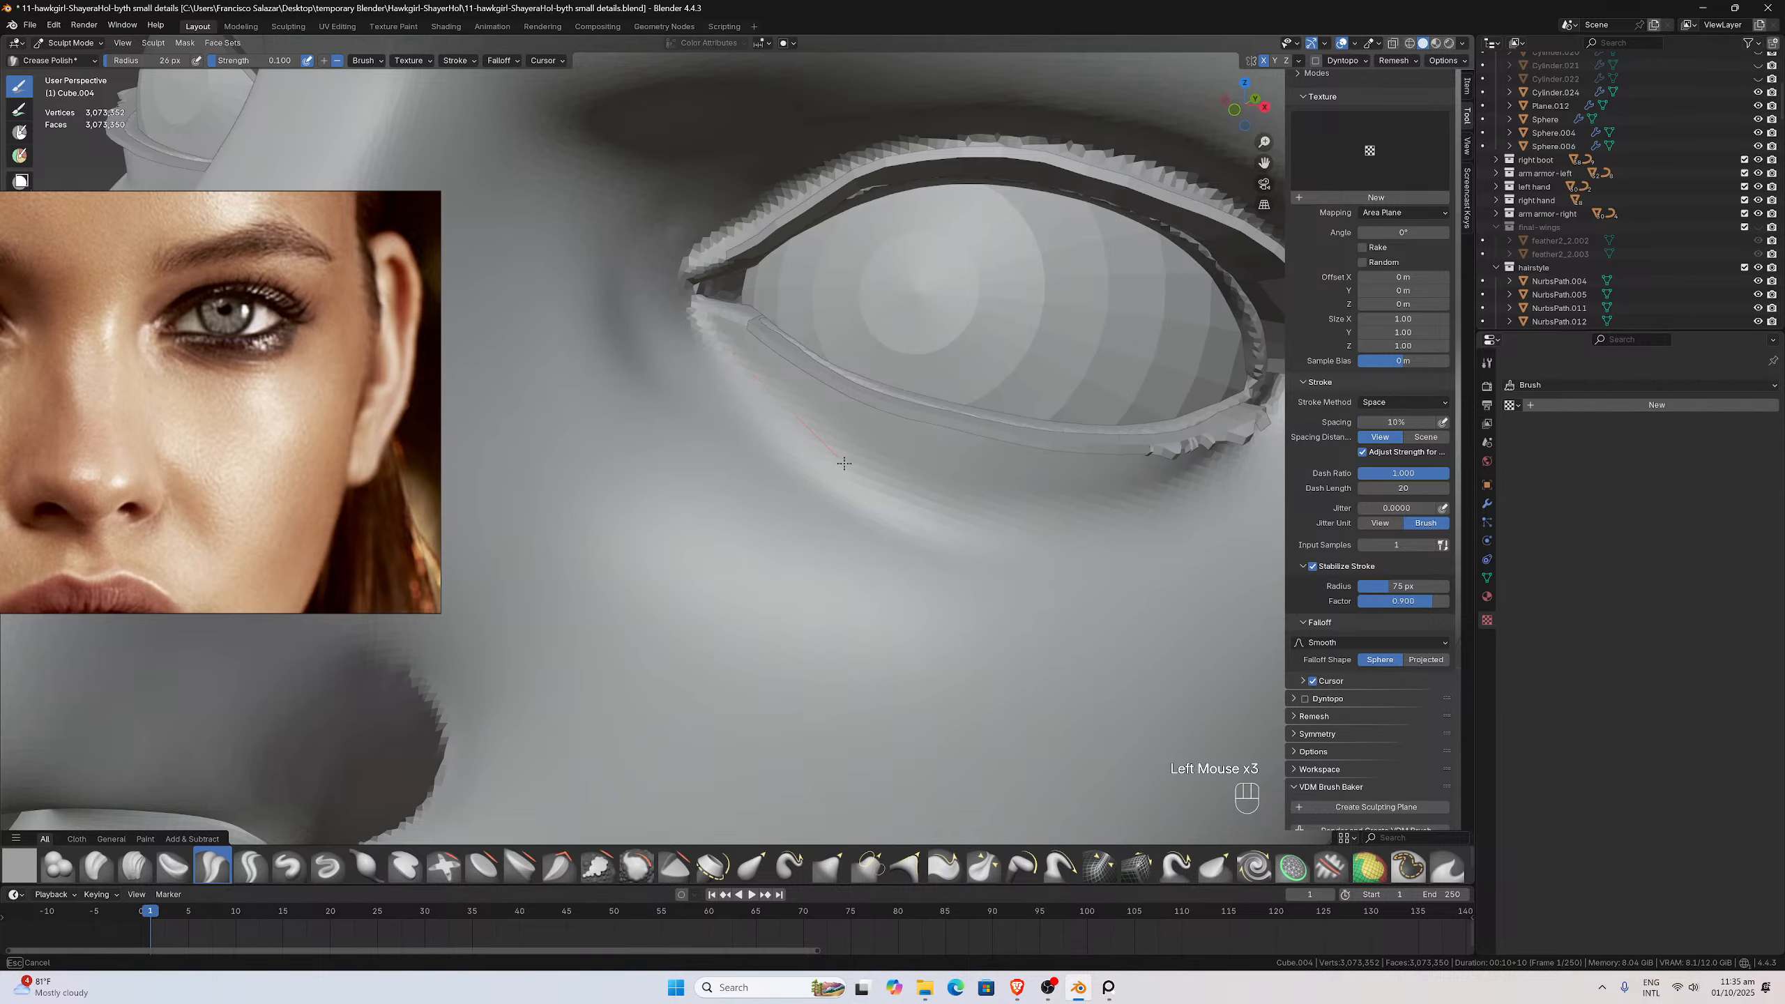
left_click_drag(982, 539, 886, 471)
left_click_drag(799, 396, 851, 425)
left_click_drag(1145, 501, 1146, 490)
left_click_drag(795, 413, 755, 364)
left_click_drag(1145, 509, 1005, 467)
left_click_drag(1145, 487, 1152, 485)
left_click_drag(994, 459, 994, 458)
left_click_drag(1179, 486, 1136, 520)
left_click_drag(740, 381, 739, 377)
left_click_drag(1037, 574, 1011, 563)
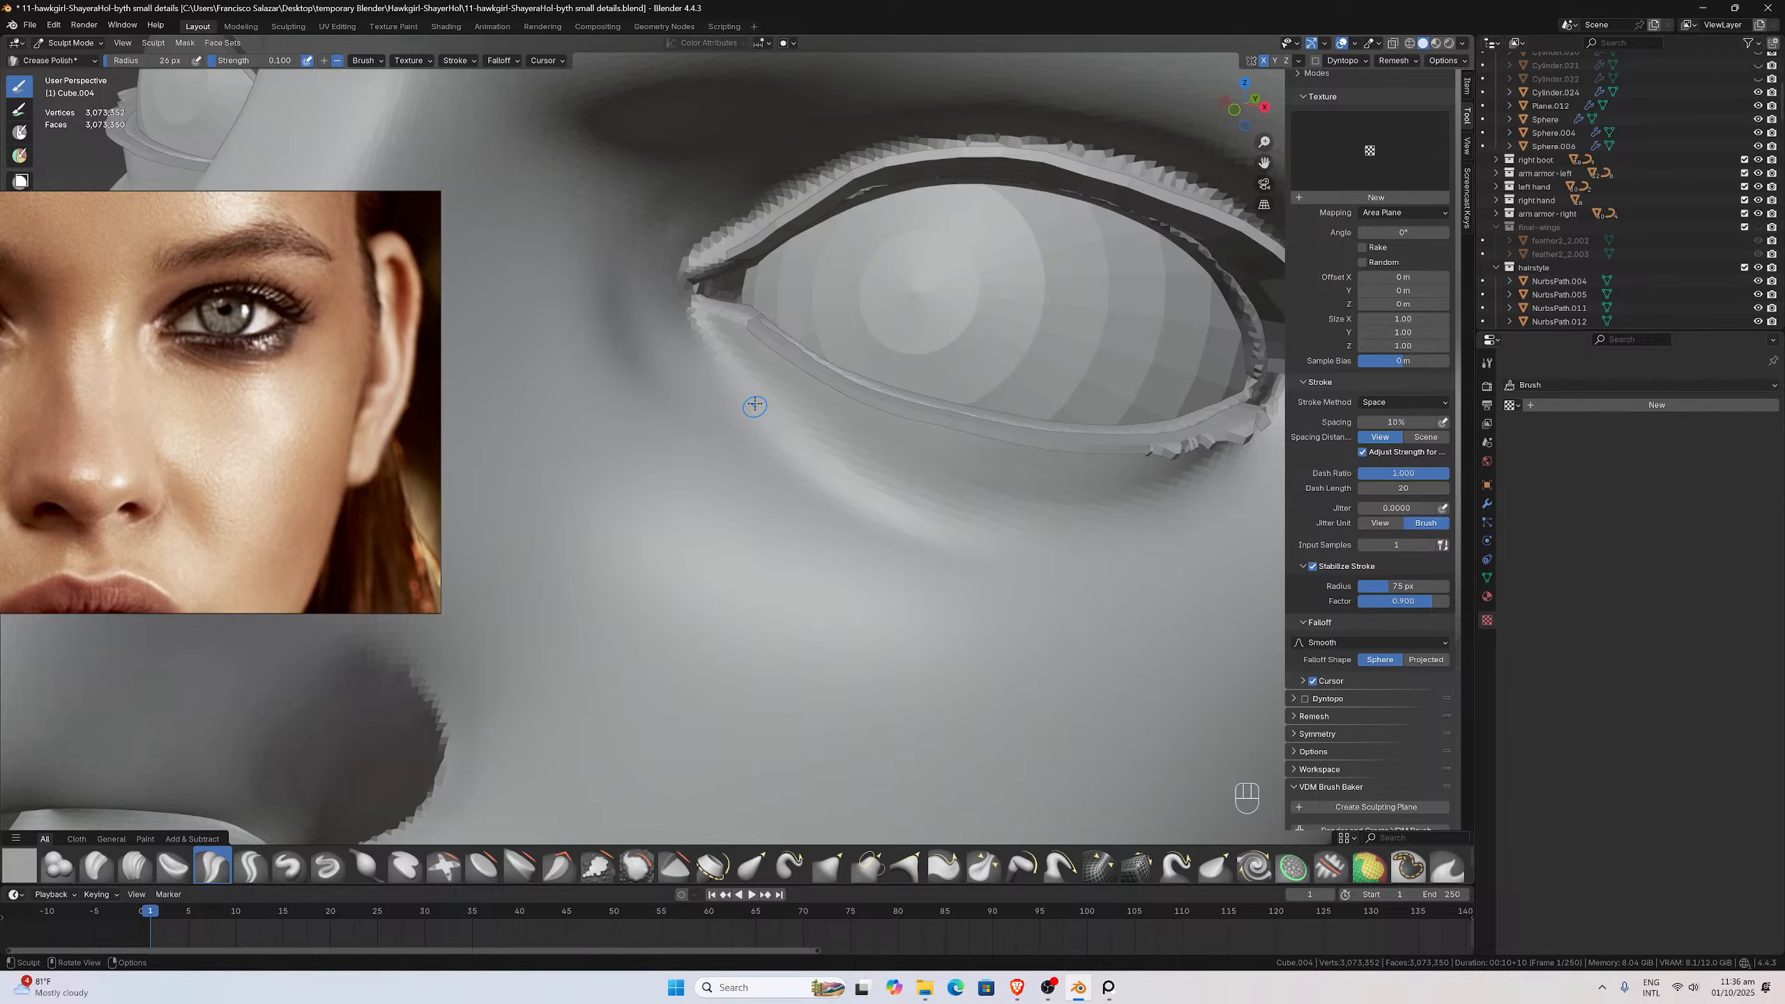
left_click_drag(763, 414, 839, 499)
left_click_drag(1049, 568, 1047, 567)
scroll(993, 541, "down", 5)
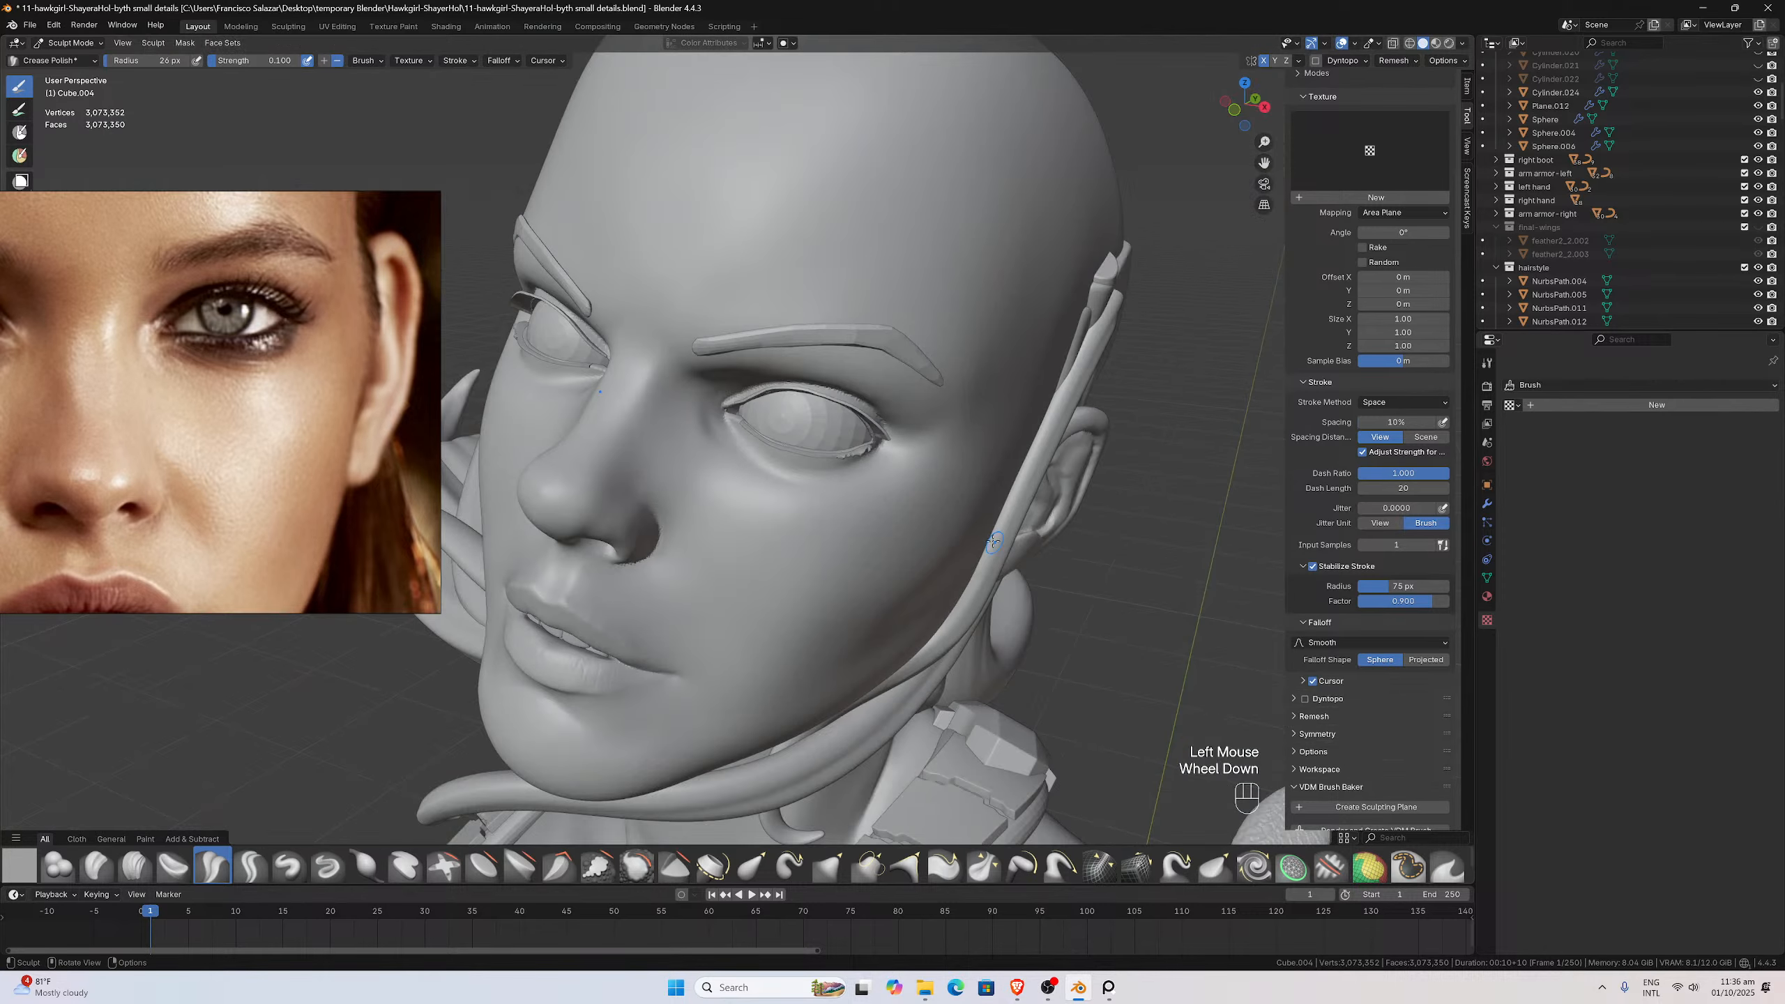
scroll(906, 514, "up", 4)
scroll(907, 510, "down", 3)
scroll(908, 507, "up", 3)
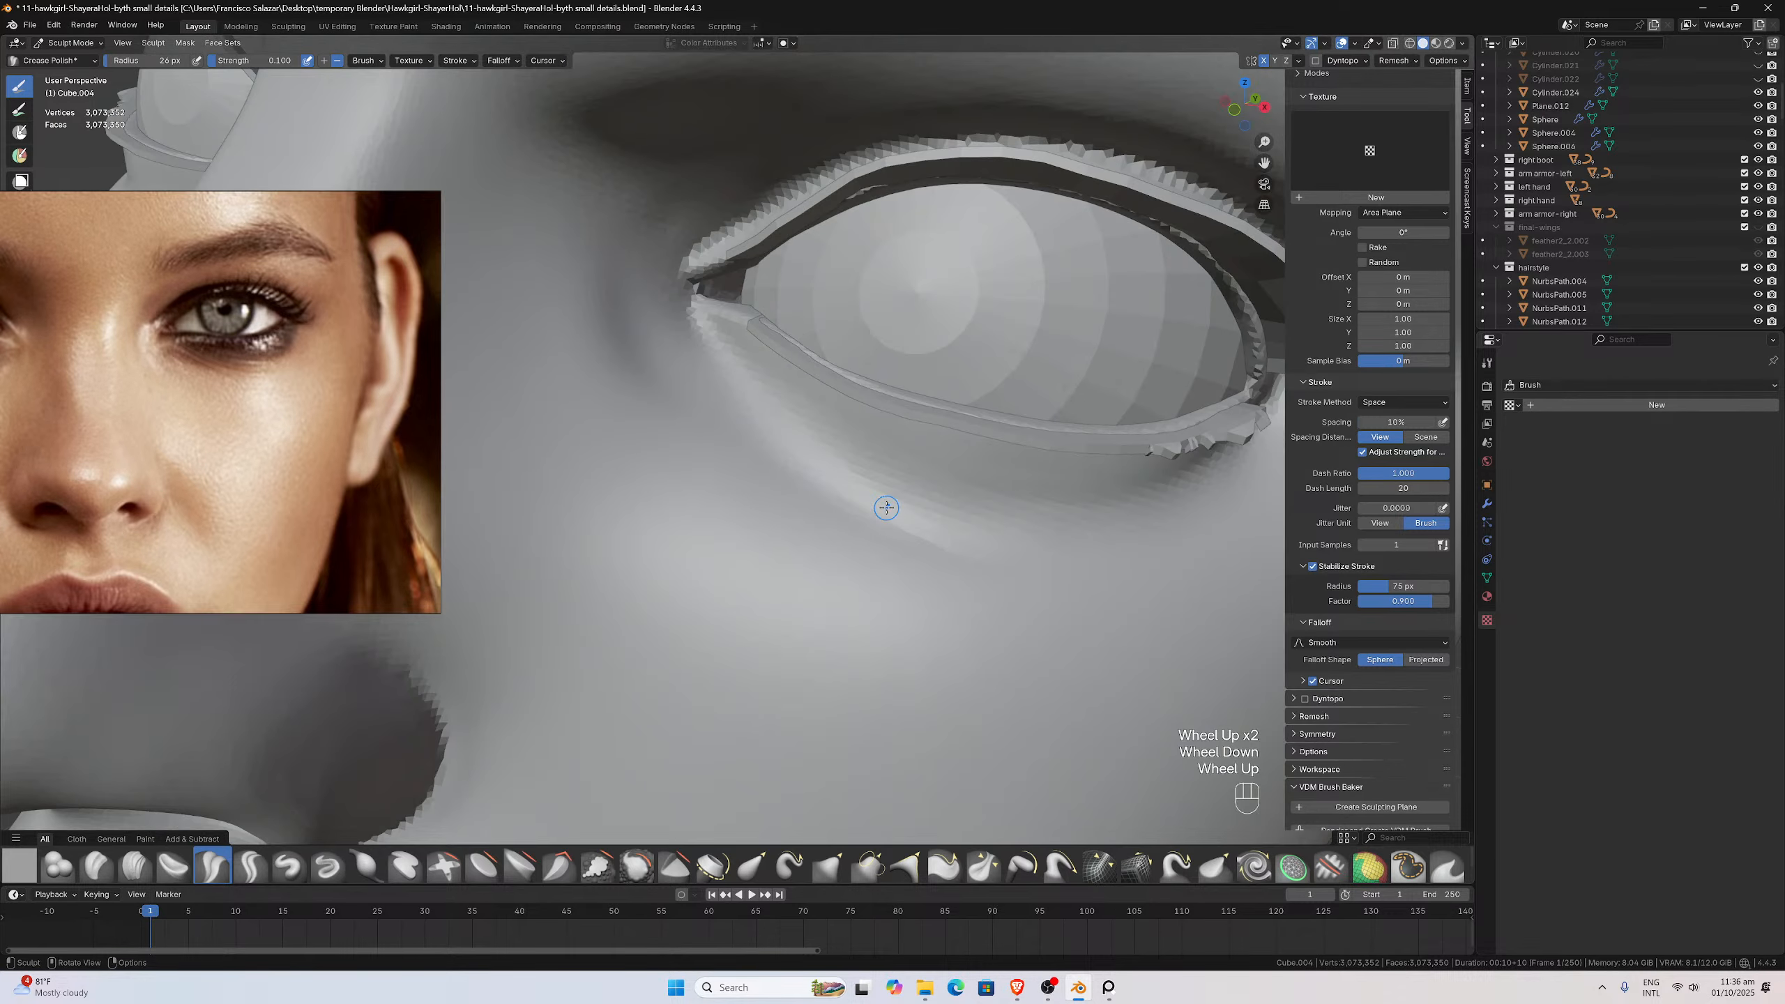
Undo the last under-eye crease strokes, stepping back and forth through the history to compare them
key("ctrl+z")
key("ctrl+z")
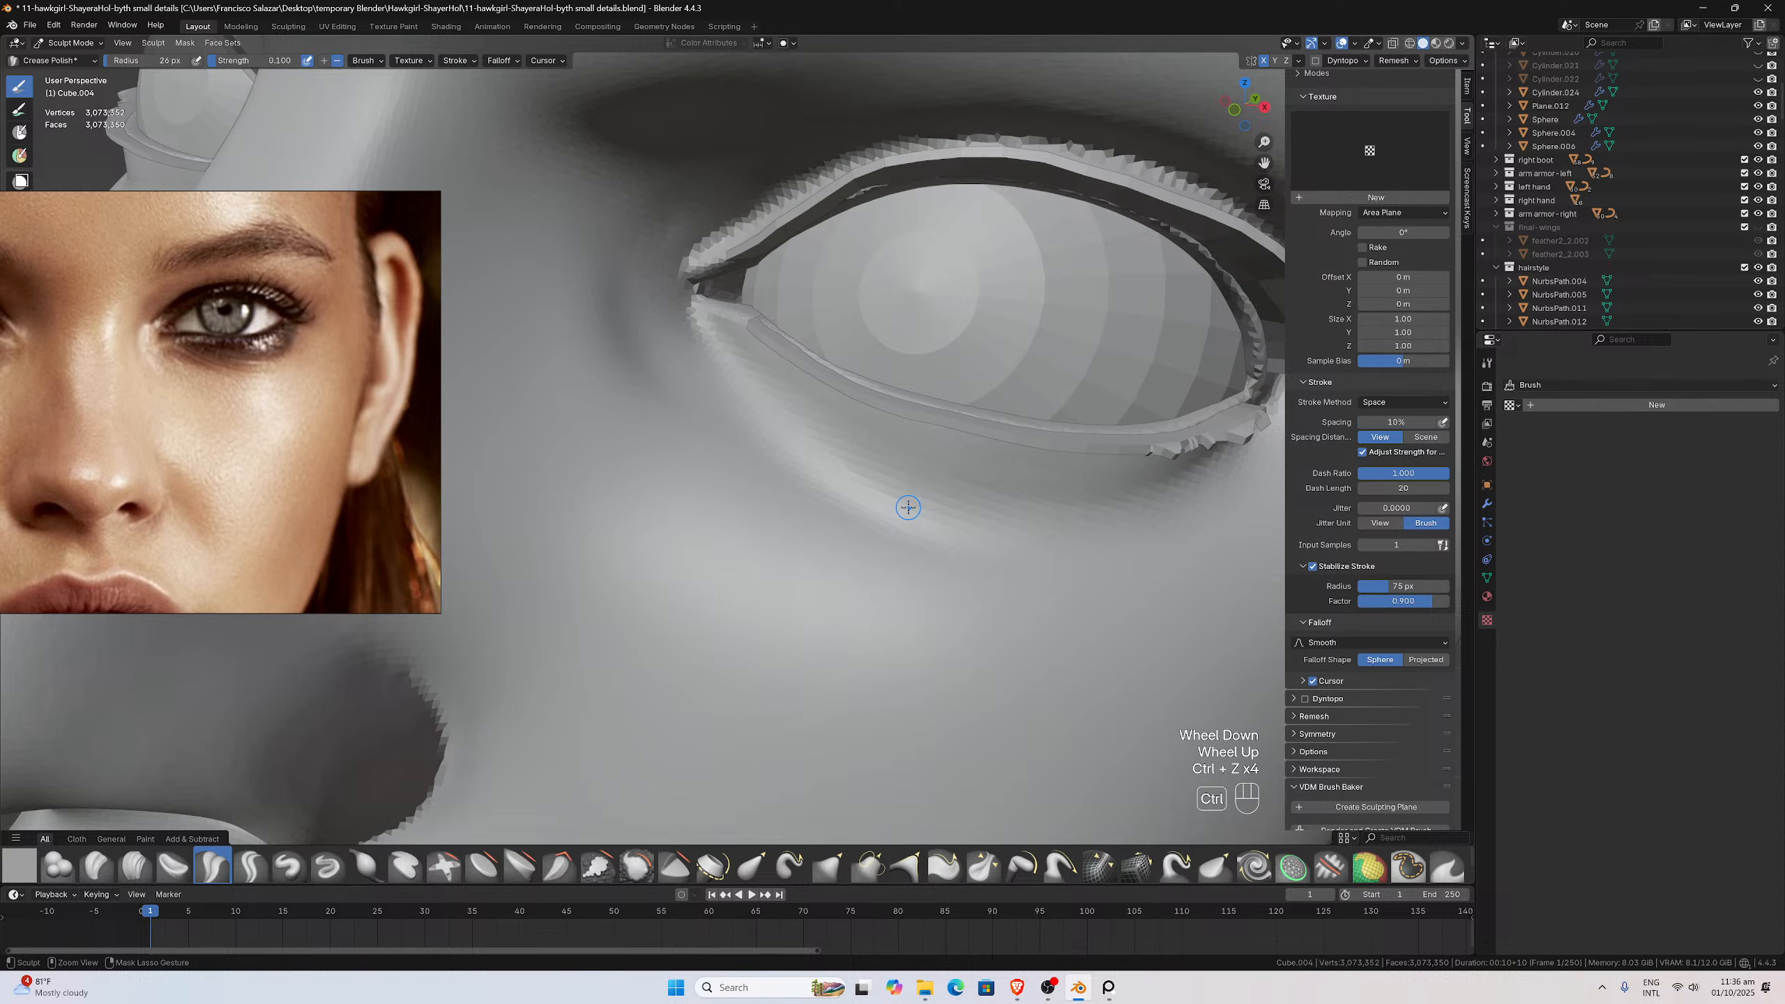
key("ctrl+z")
key("ctrl+z")
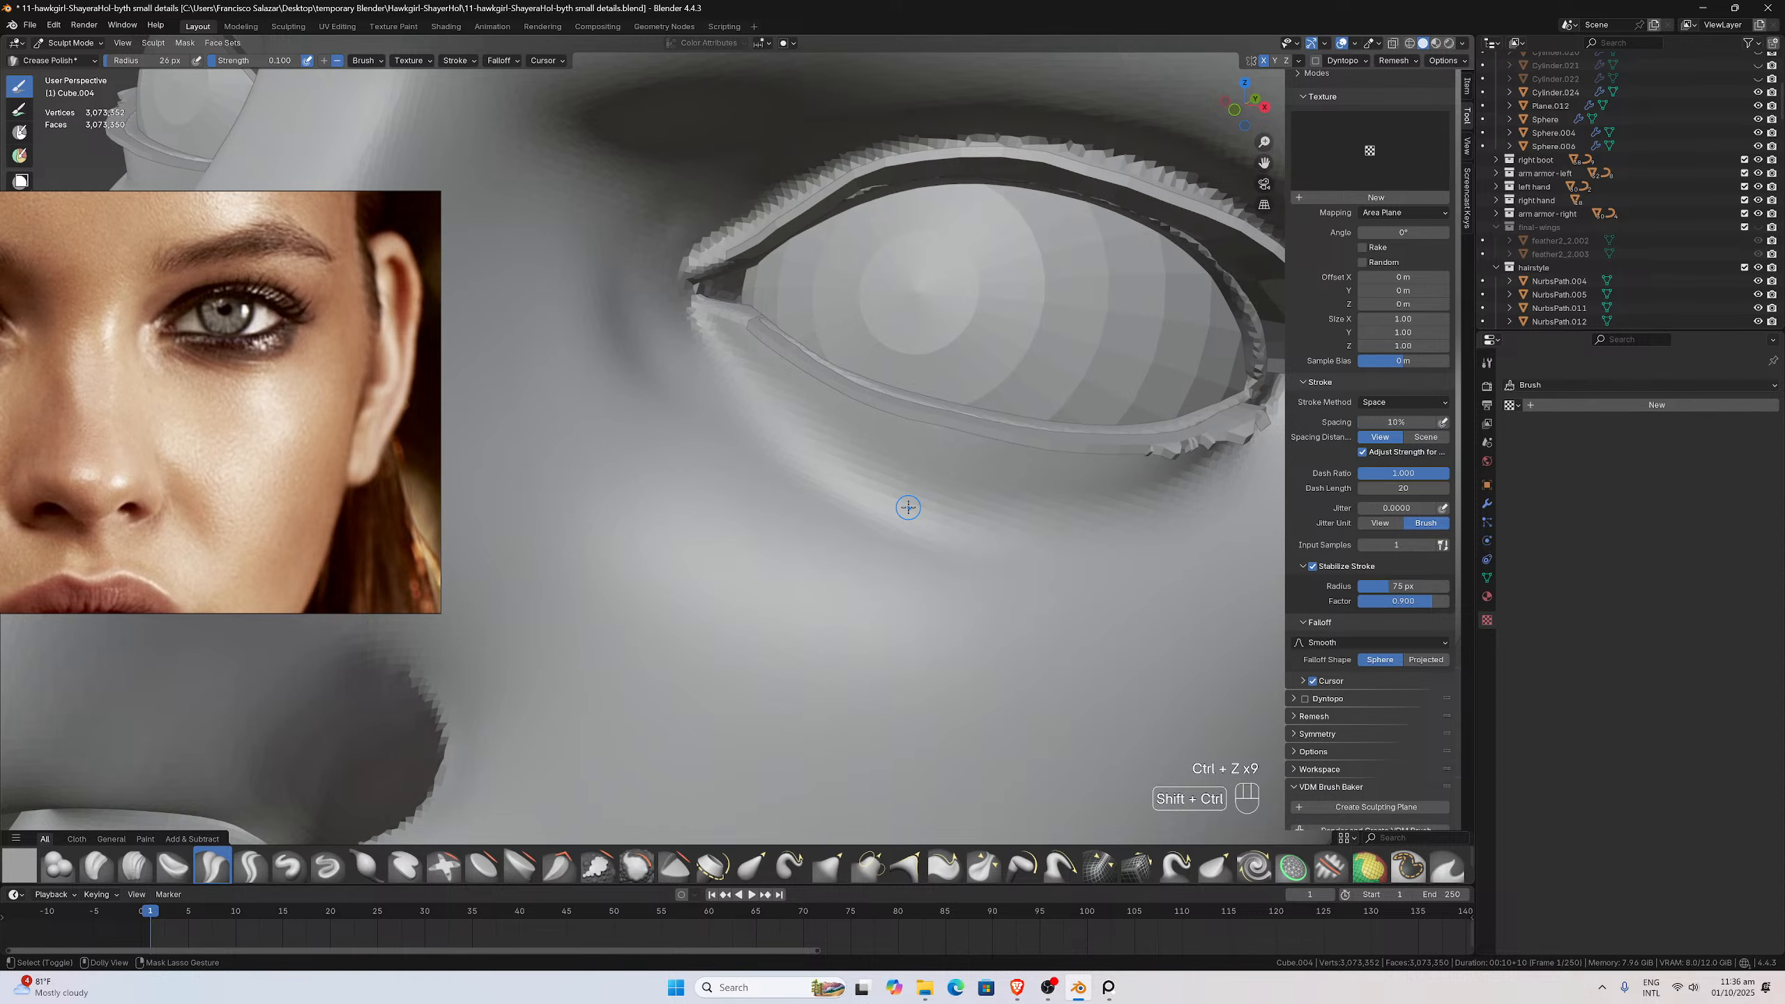
key("ctrl+shift+z")
key("ctrl+shift+z")
key("ctrl+z")
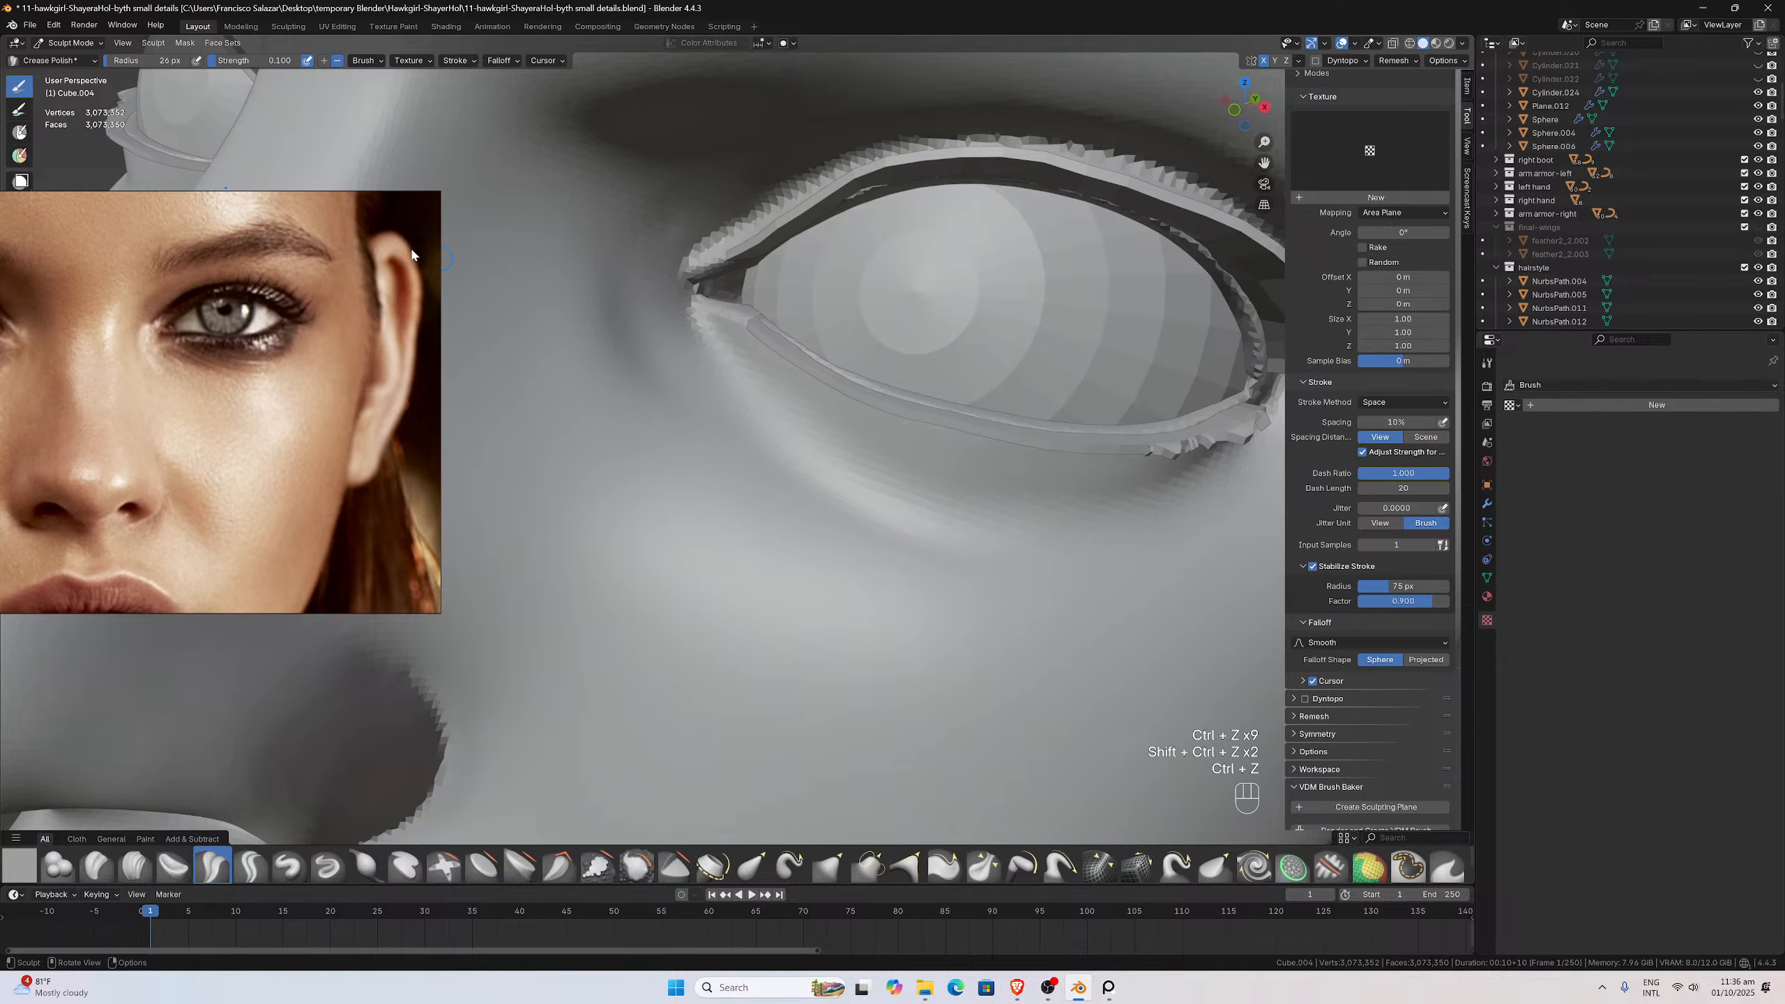
scroll(835, 473, "down", 2)
middle_click_drag(752, 480, 697, 415)
scroll(667, 408, "up", 1)
scroll(677, 403, "up", 1)
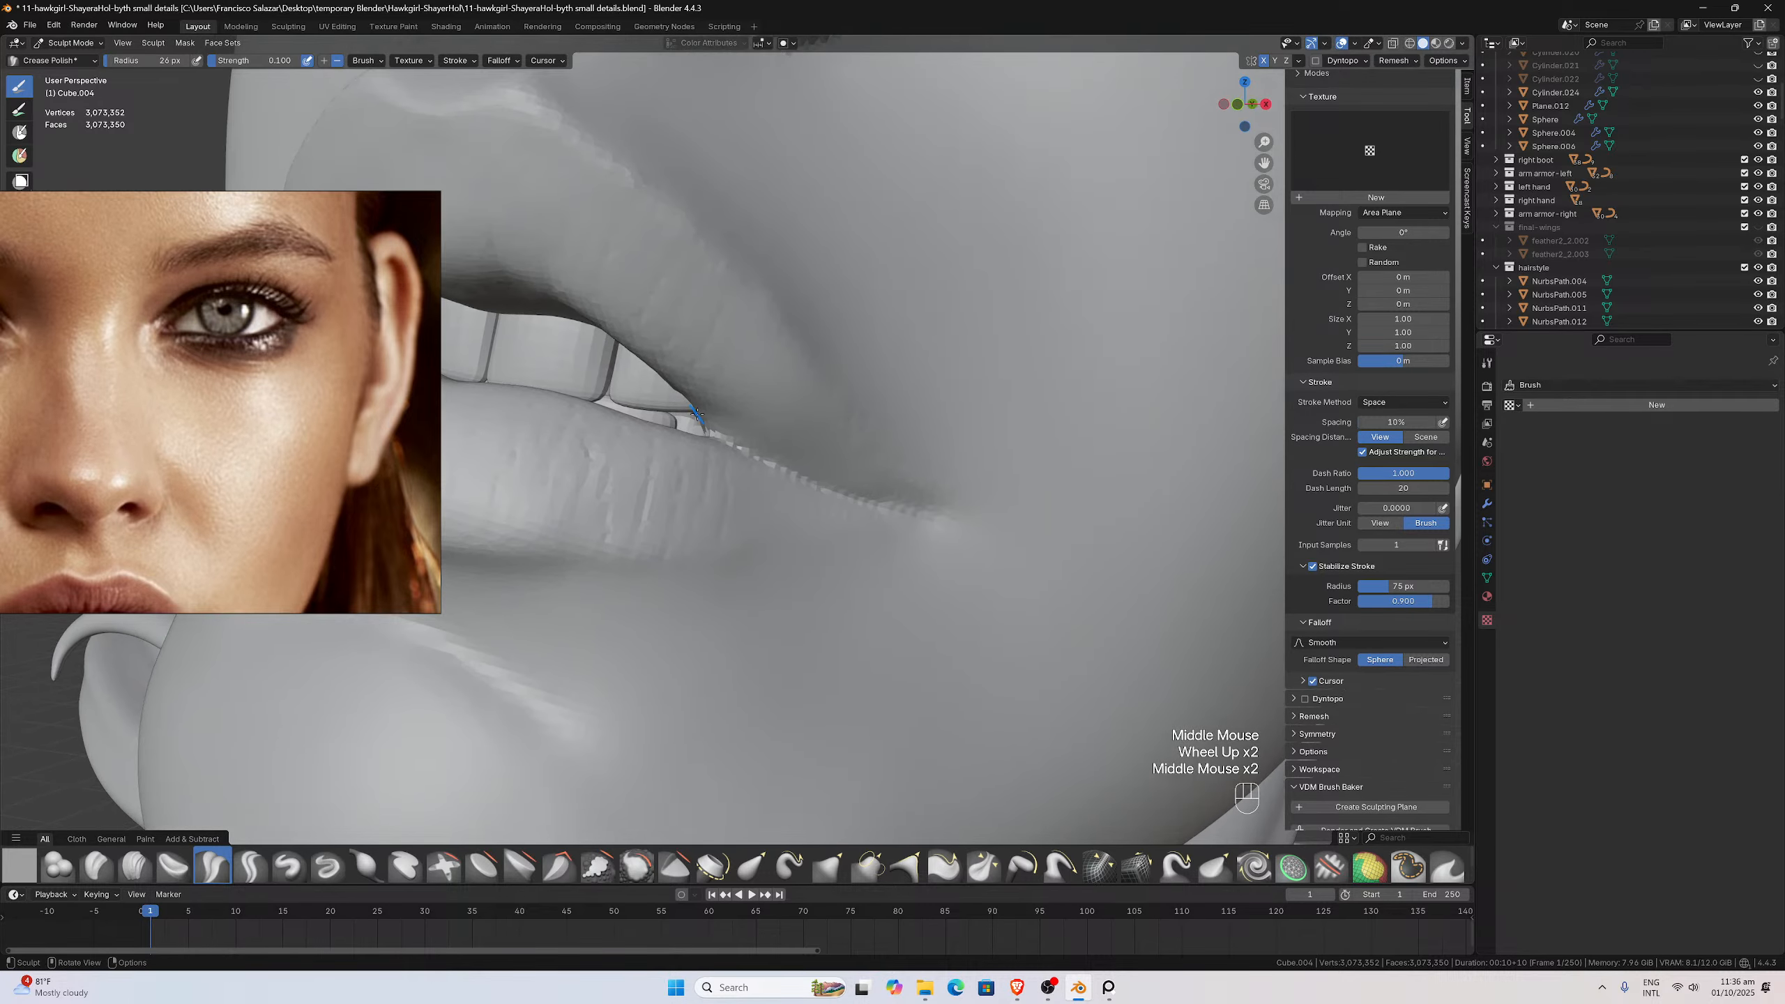
key("ctrl+shift+z")
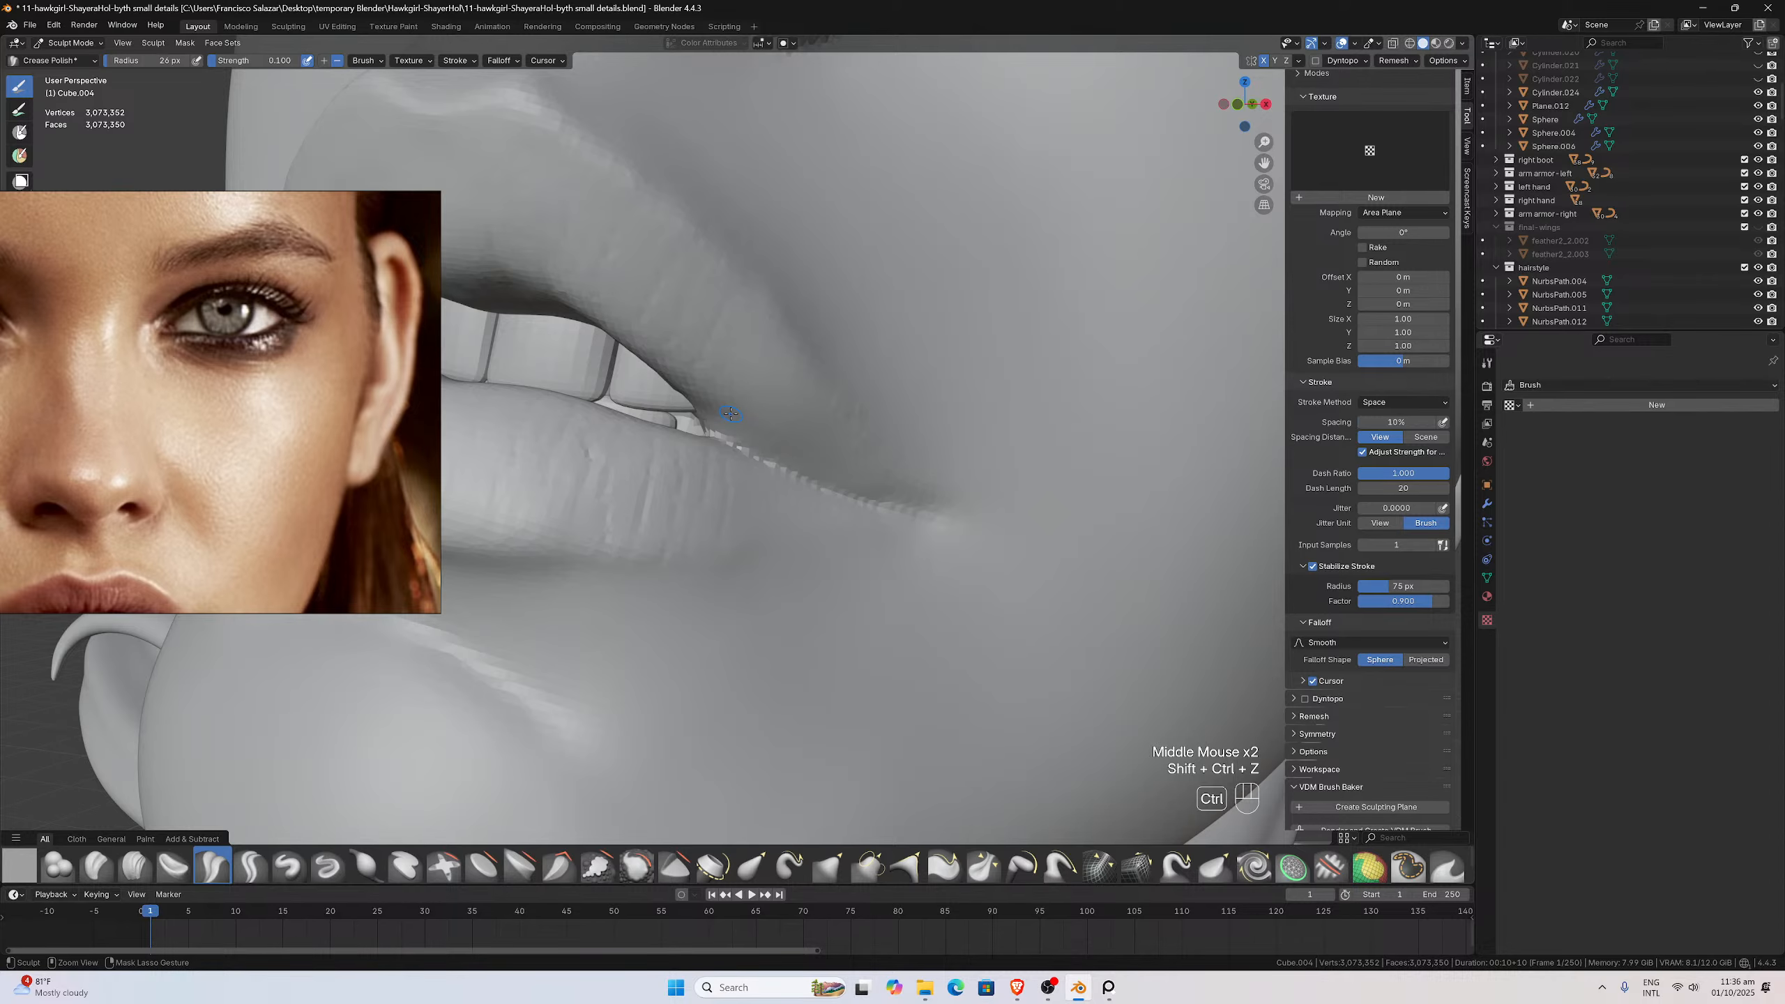
key("ctrl+z")
scroll(771, 404, "down", 1)
mouse_move(770, 403)
middle_mouse_down()
mouse_move(742, 406)
mouse_move(762, 391)
middle_mouse_up()
scroll(757, 381, "up", 2)
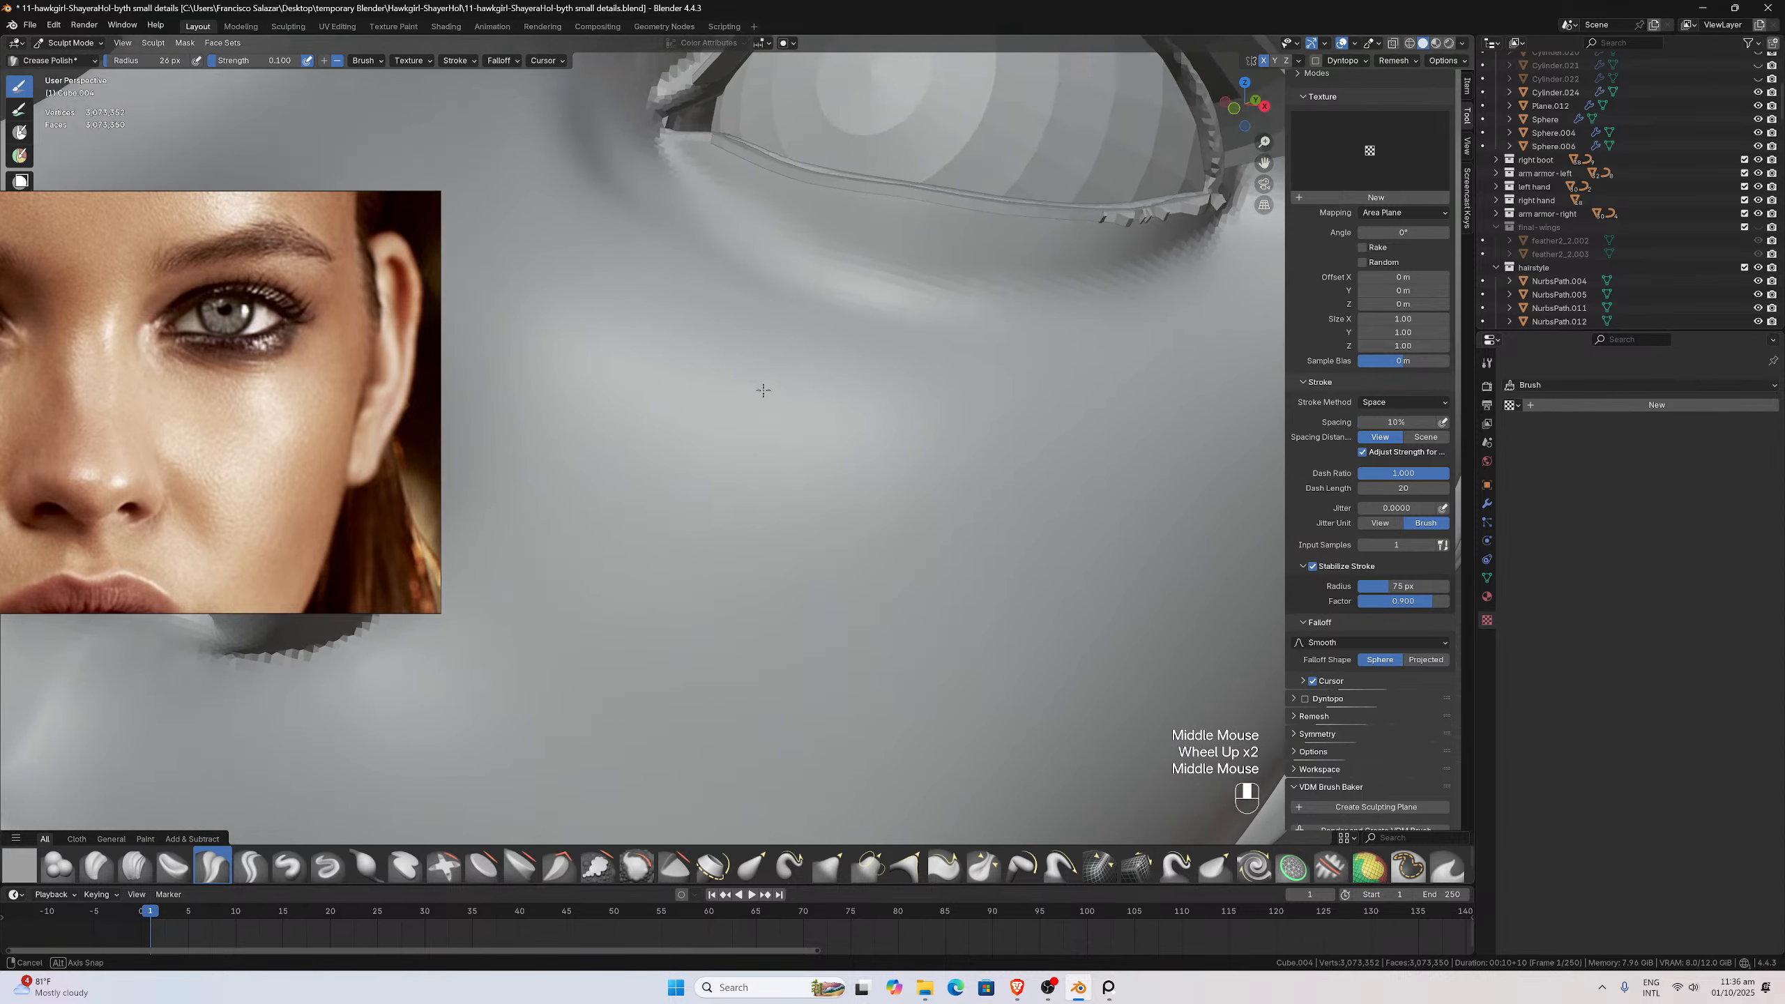
Set the Crease Polish brush strength to 0.15 and carve fine creases below the inner corner of the eye
scroll(764, 392, "down", 1)
left_click(289, 61)
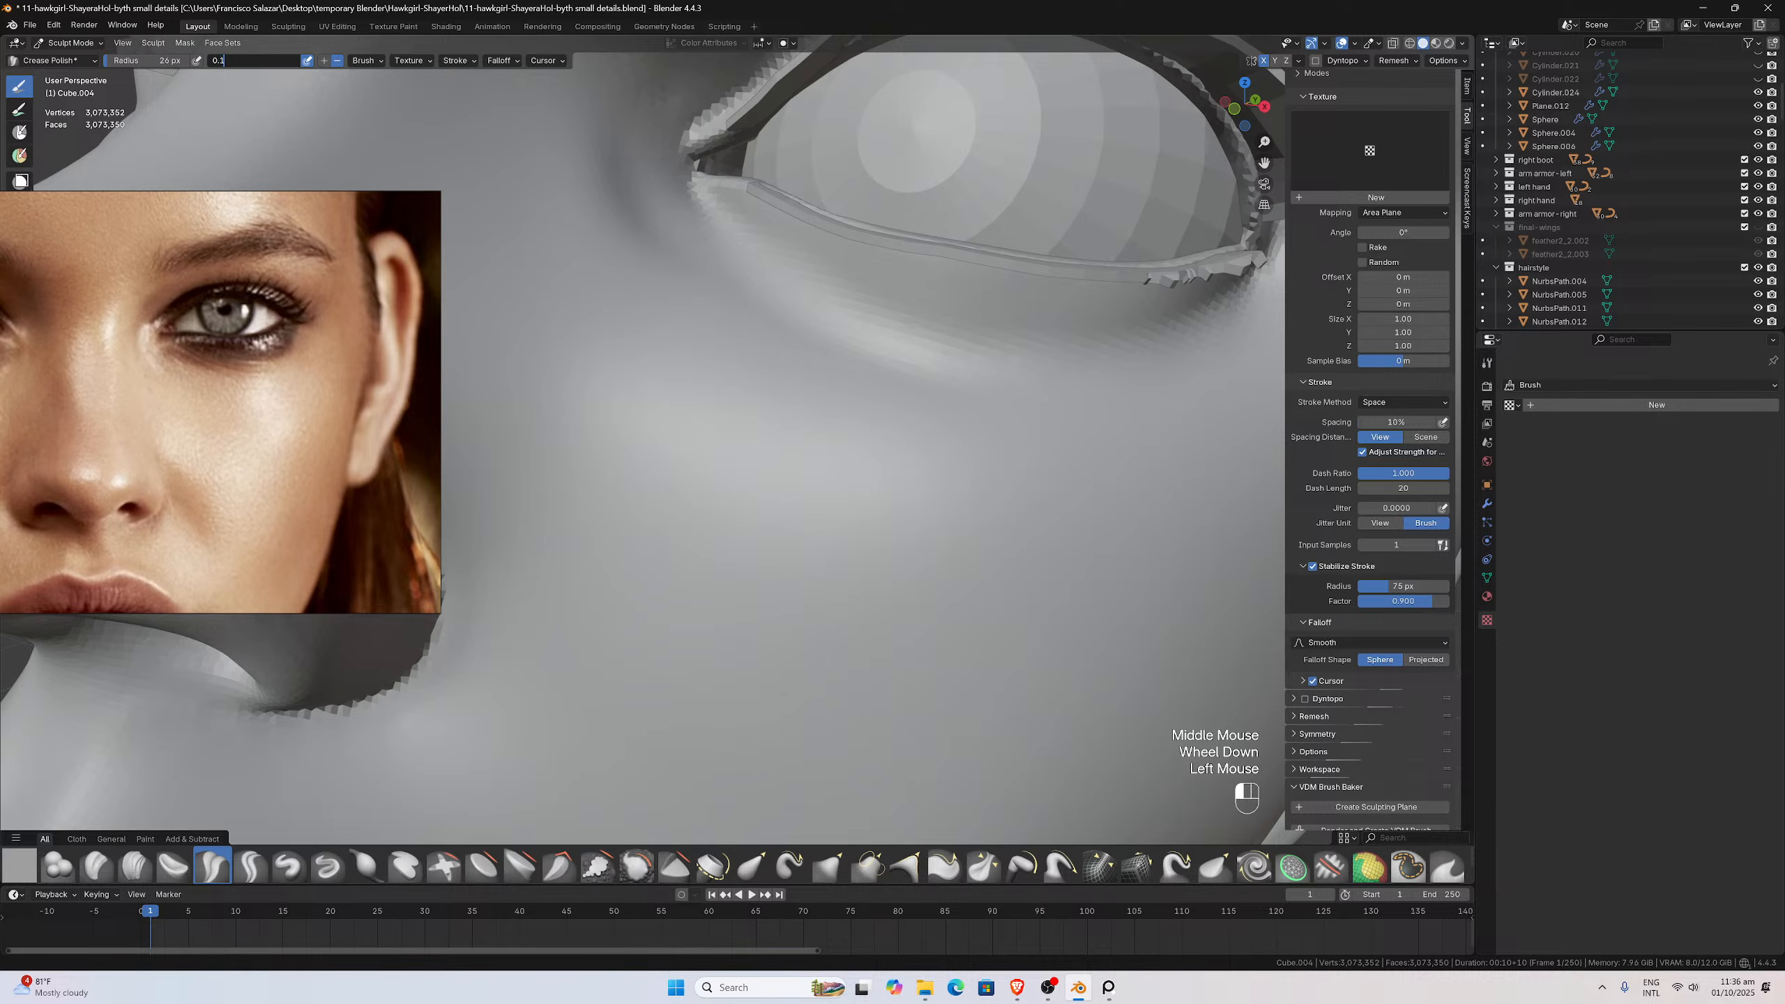
type("5")
key("Return")
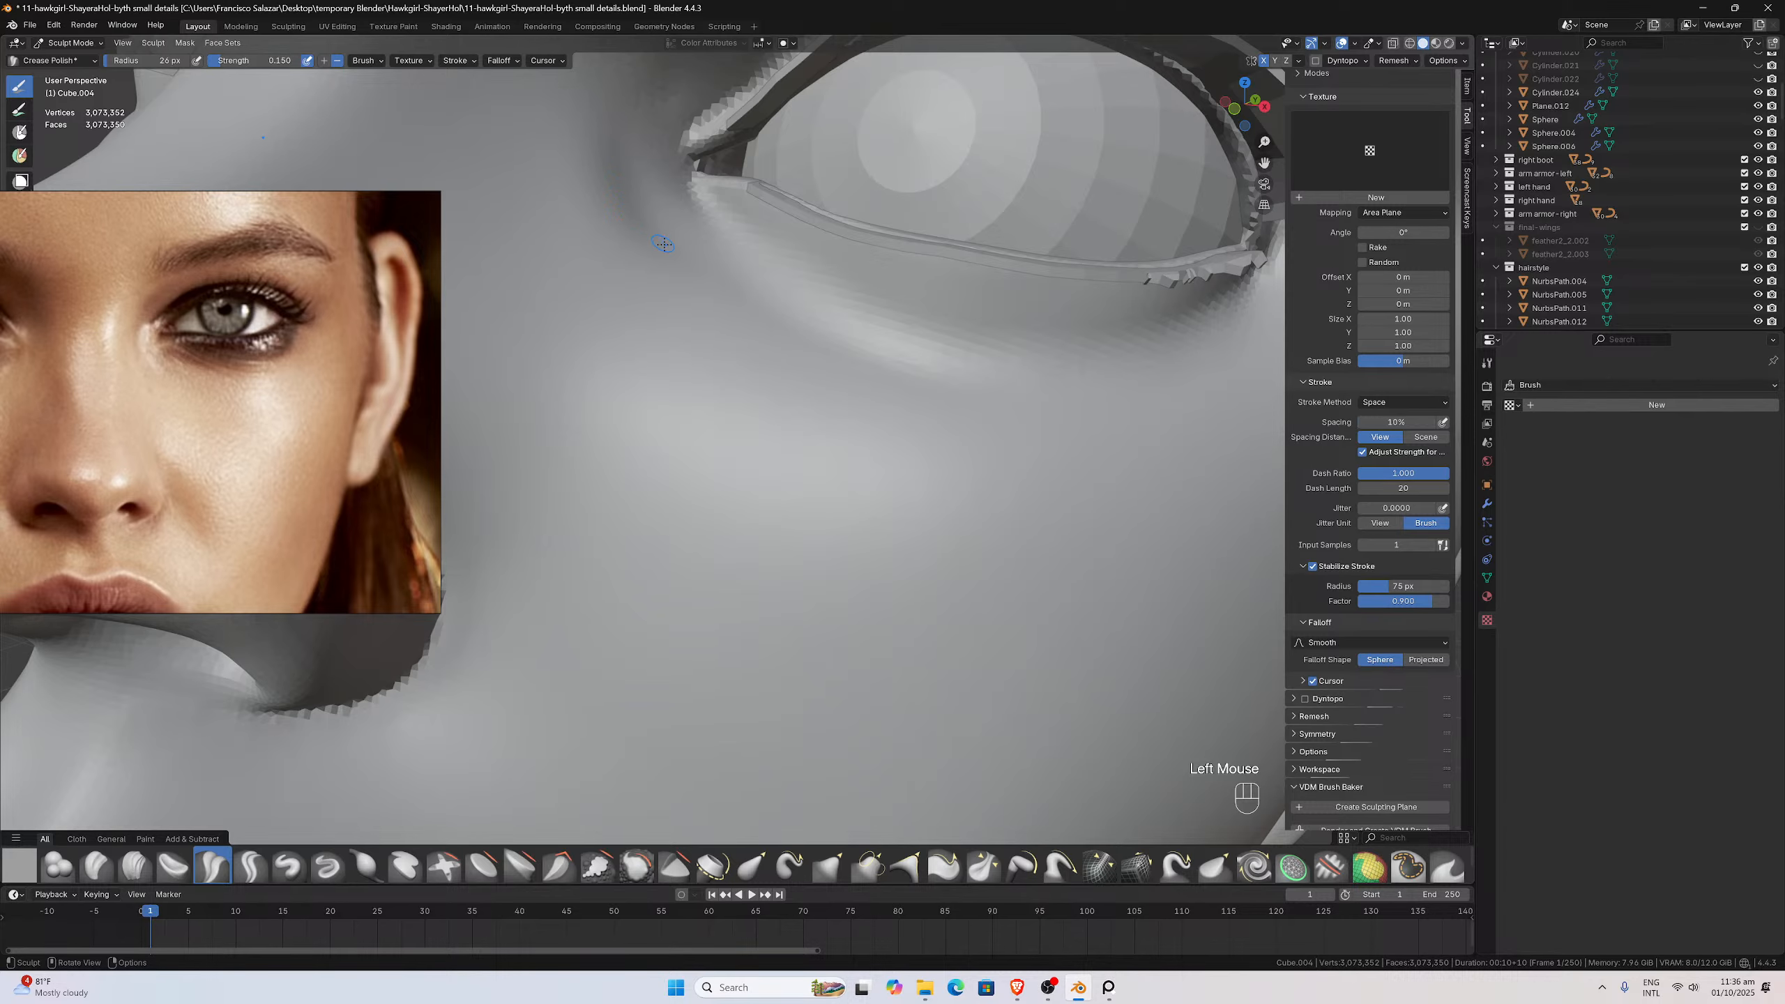
middle_click_drag(664, 236, 611, 382)
scroll(611, 382, "down", 2)
scroll(611, 383, "up", 2)
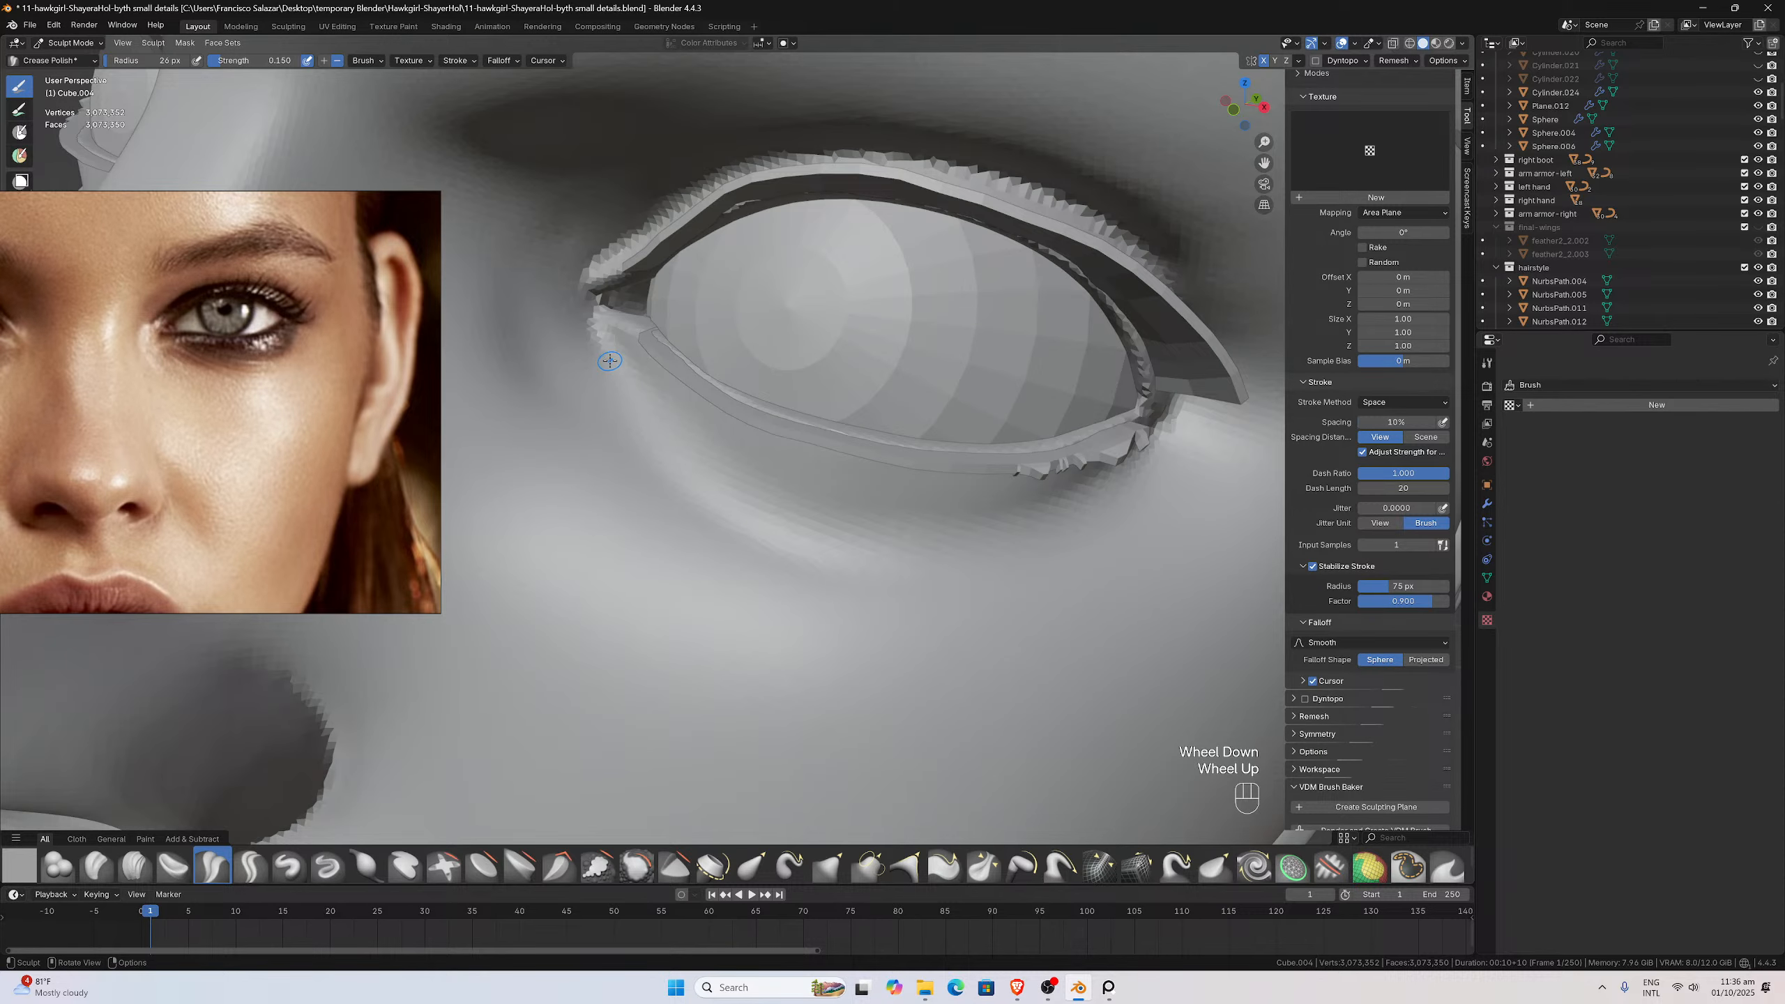
left_click_drag(611, 364, 649, 467)
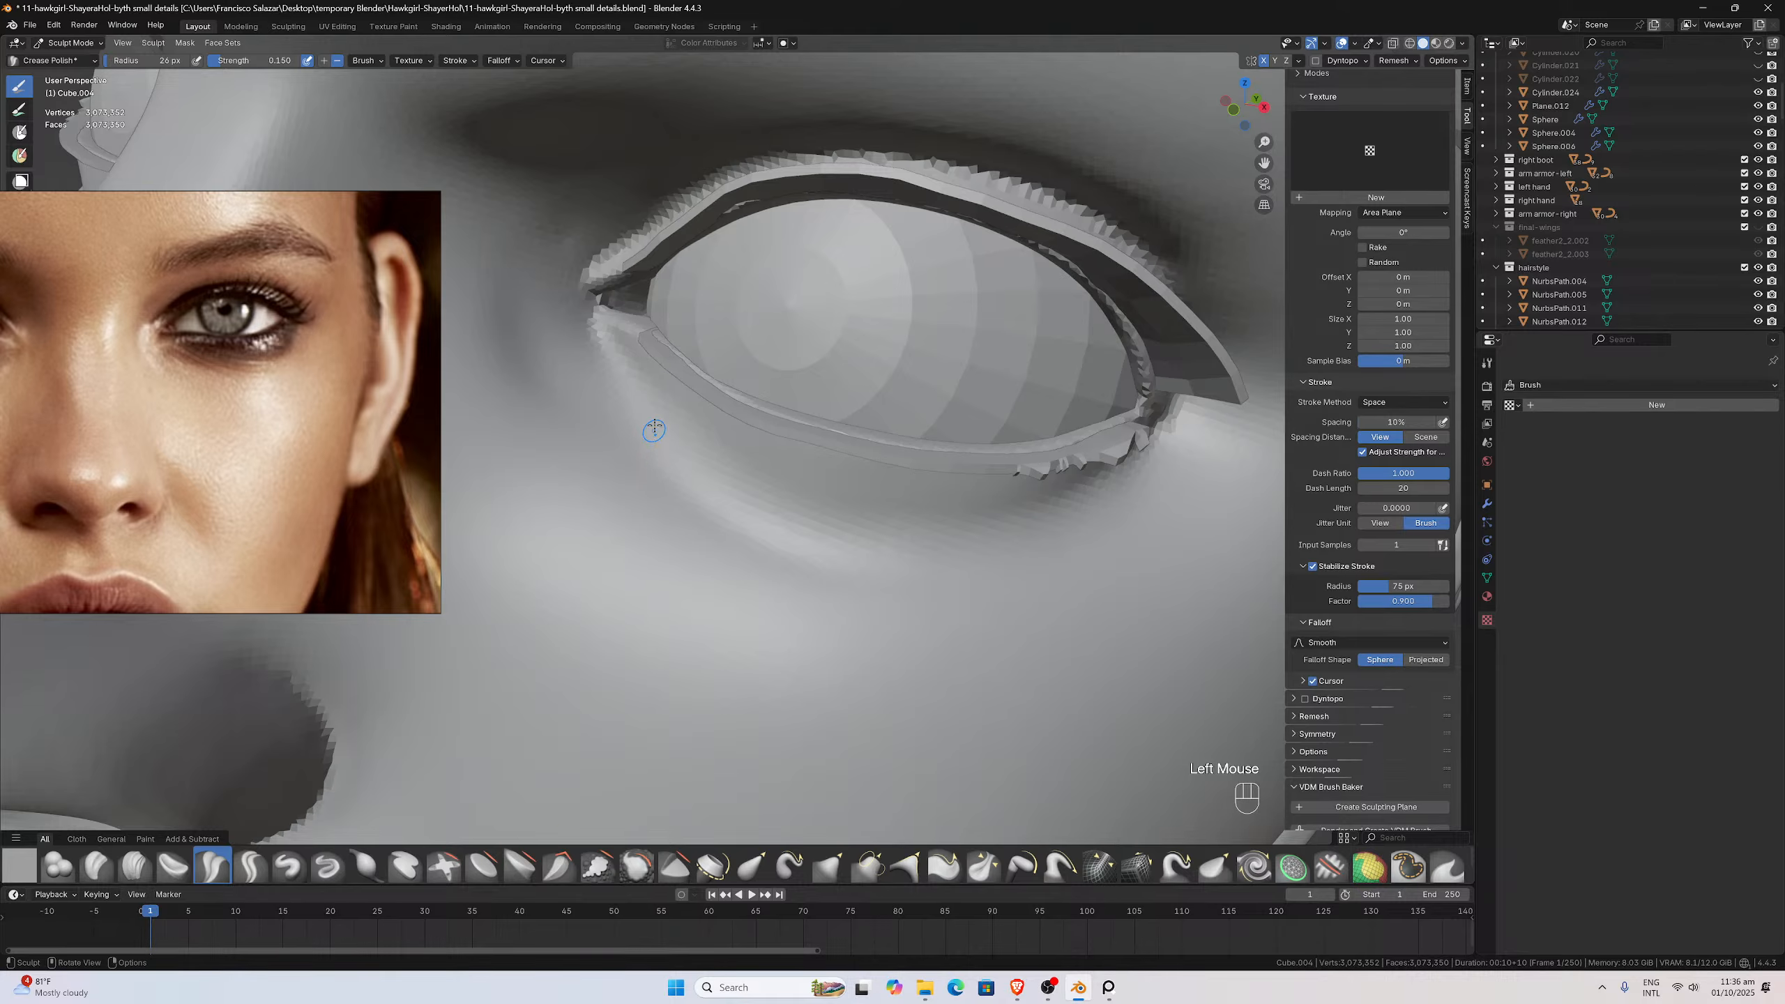
left_click_drag(637, 377, 682, 442)
left_click_drag(831, 573, 808, 549)
left_click_drag(656, 383, 700, 424)
Carve short creases under the middle and outer part of the lower eyelid
left_click_drag(903, 536, 1033, 543)
left_click_drag(838, 497, 910, 507)
left_click_drag(1062, 507, 1063, 508)
left_click_drag(873, 498, 880, 500)
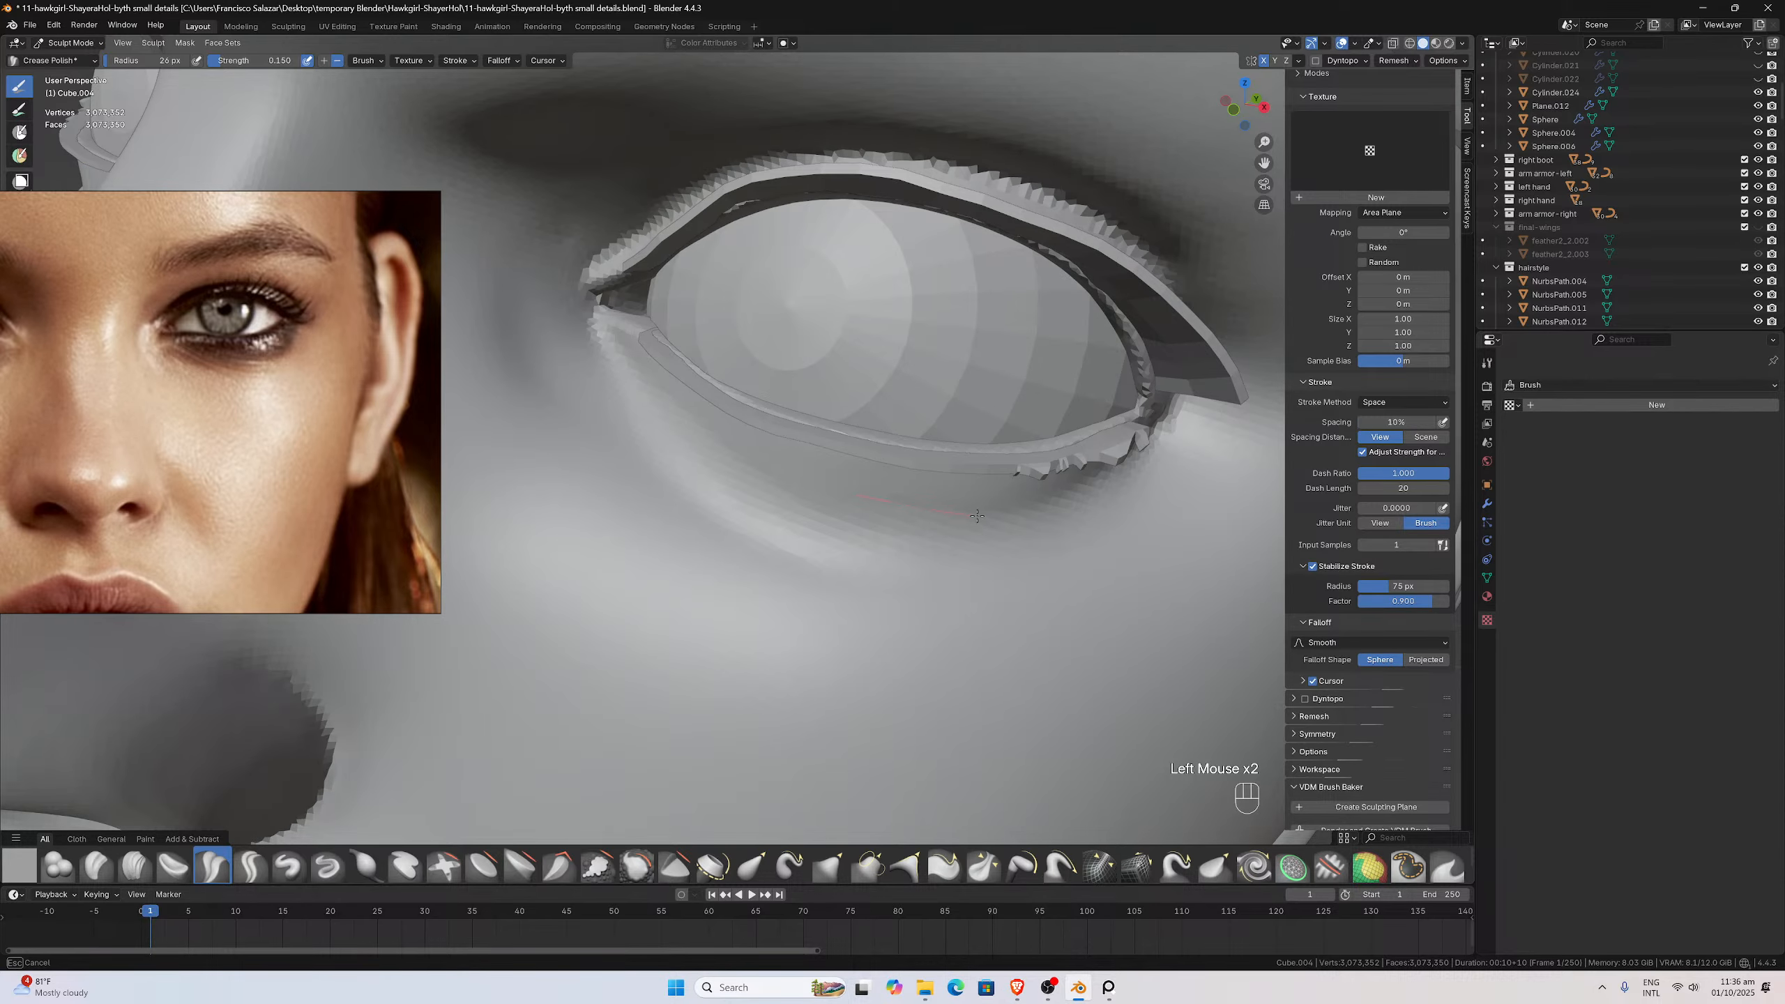
left_click_drag(1101, 491, 1101, 491)
Try a long crease stroke along the lower edge of the under-eye fold and undo it
scroll(1040, 478, "down", 2)
mouse_move(1040, 478)
middle_mouse_down()
mouse_move(967, 450)
mouse_move(908, 463)
middle_mouse_up()
scroll(968, 450, "up", 3)
scroll(899, 470, "up", 2)
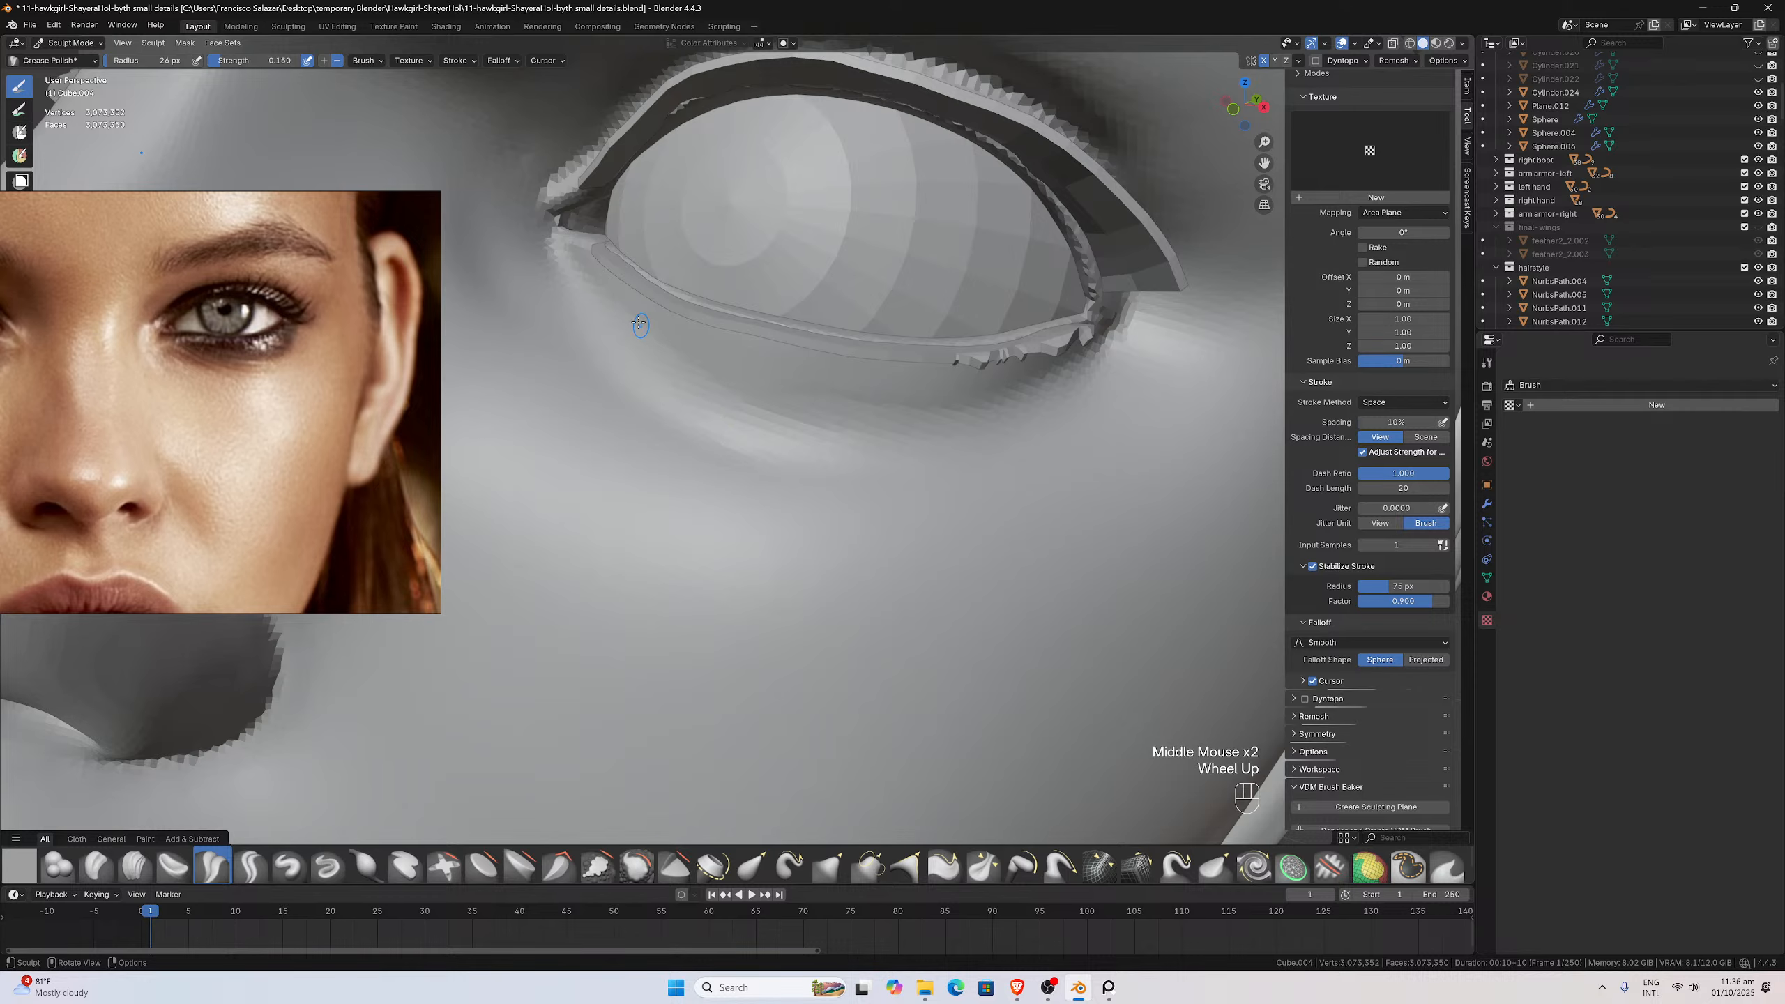
left_click_drag(724, 408, 837, 465)
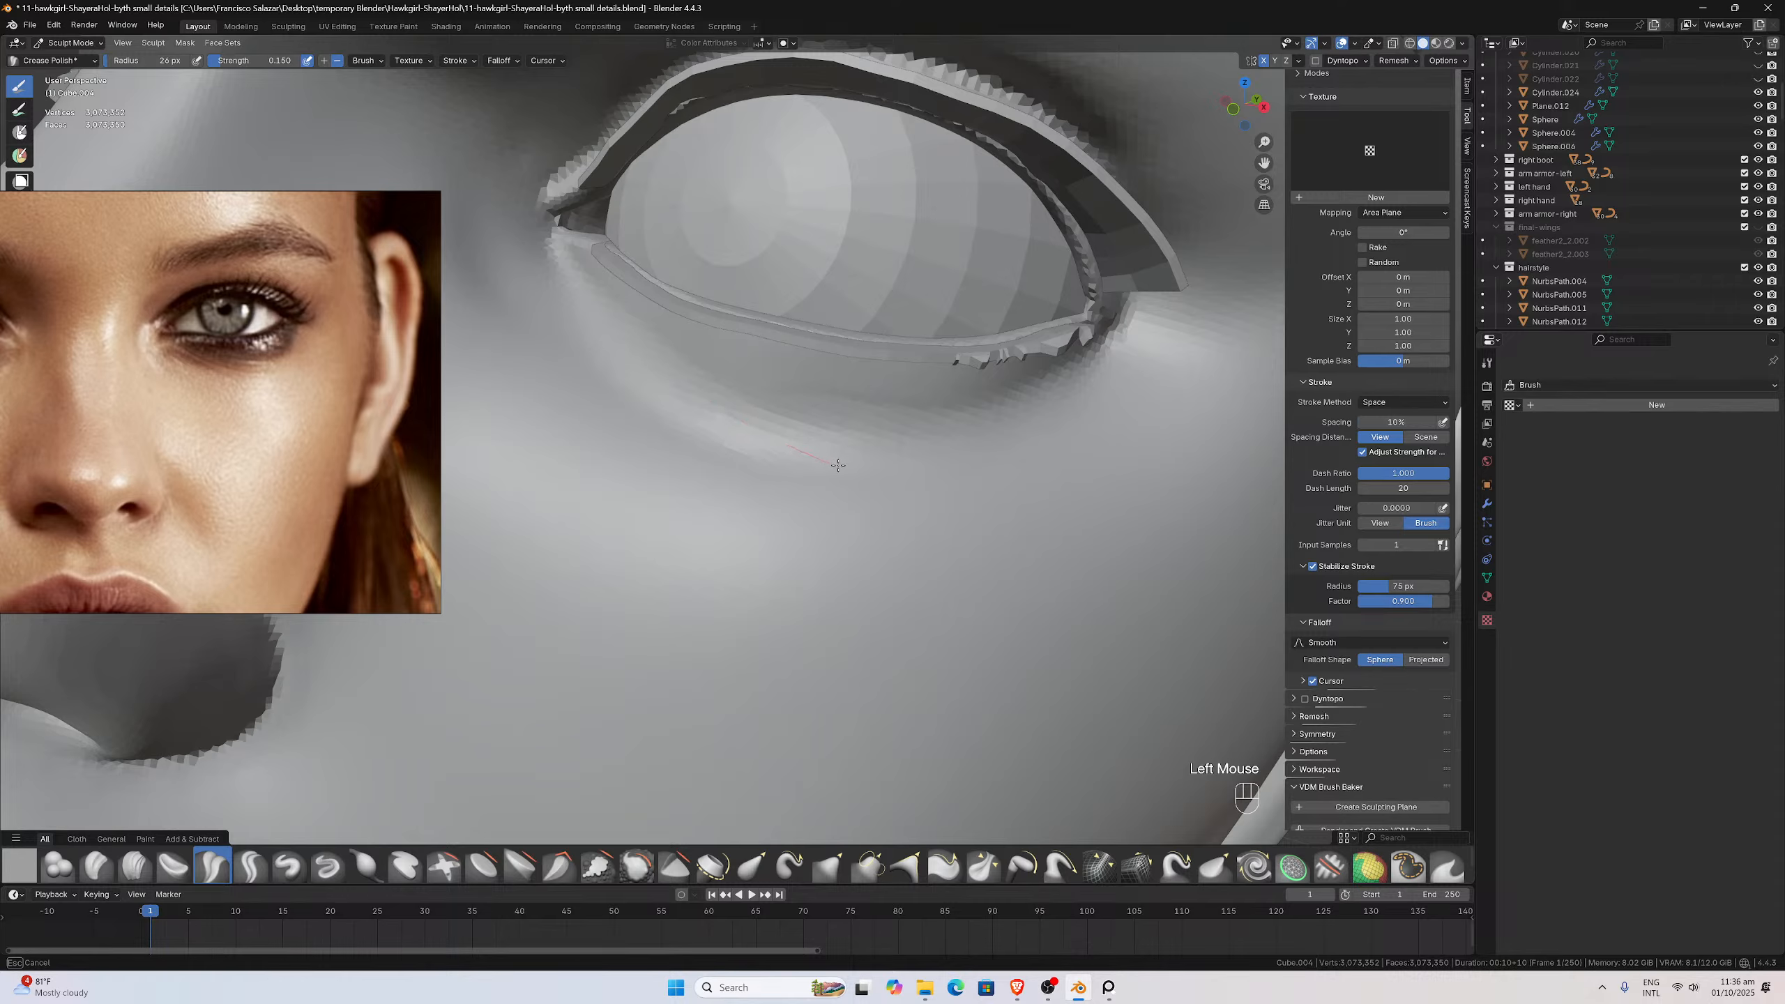
left_click_drag(973, 488, 971, 488)
key("ctrl+z")
Carve several curved creases beneath the lower eyelid, from the inner corner toward the outer side
left_click_drag(672, 384, 701, 399)
left_click_drag(899, 476, 906, 479)
left_click_drag(625, 306, 702, 367)
left_click_drag(897, 451, 913, 437)
mouse_move(785, 382)
left_mouse_down()
mouse_move(910, 419)
mouse_move(950, 407)
left_mouse_up()
left_click_drag(562, 301, 610, 392)
Deepen the under-eye fold with crease strokes sweeping from the inner corner down toward the cheek
middle_click_drag(610, 391, 660, 553)
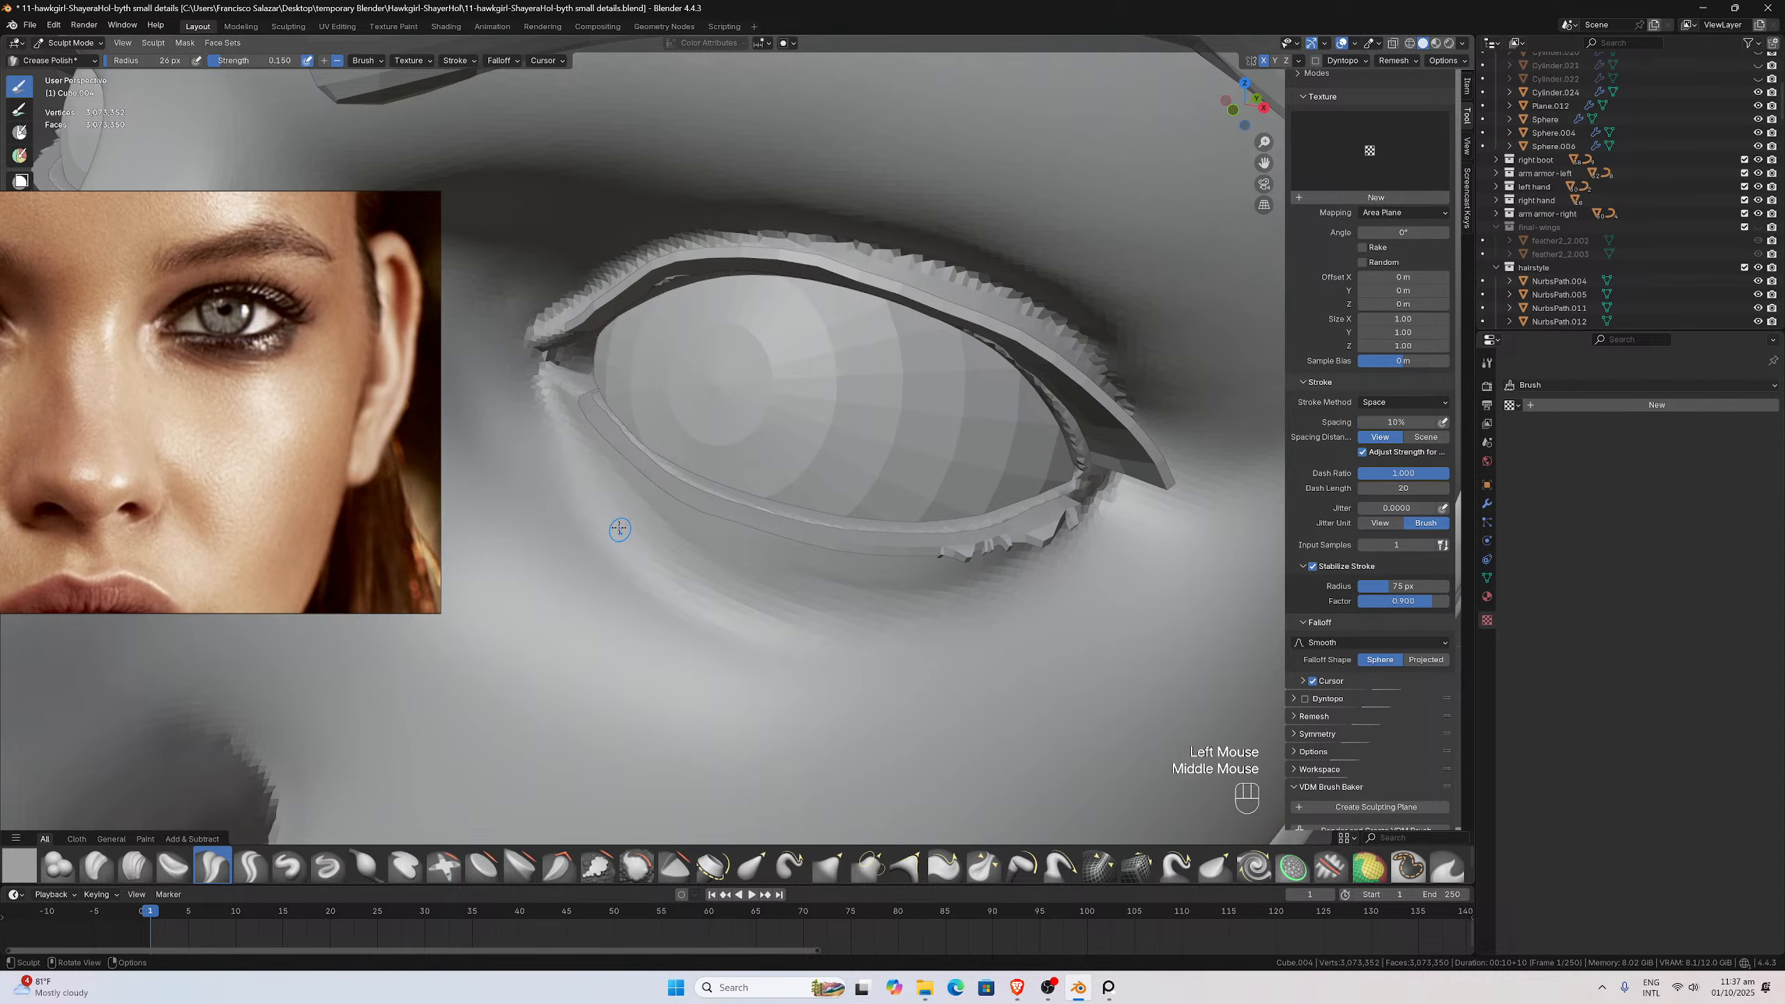
mouse_move(604, 484)
left_mouse_down()
mouse_move(680, 564)
mouse_move(871, 653)
left_mouse_up()
left_click_drag(597, 497, 689, 611)
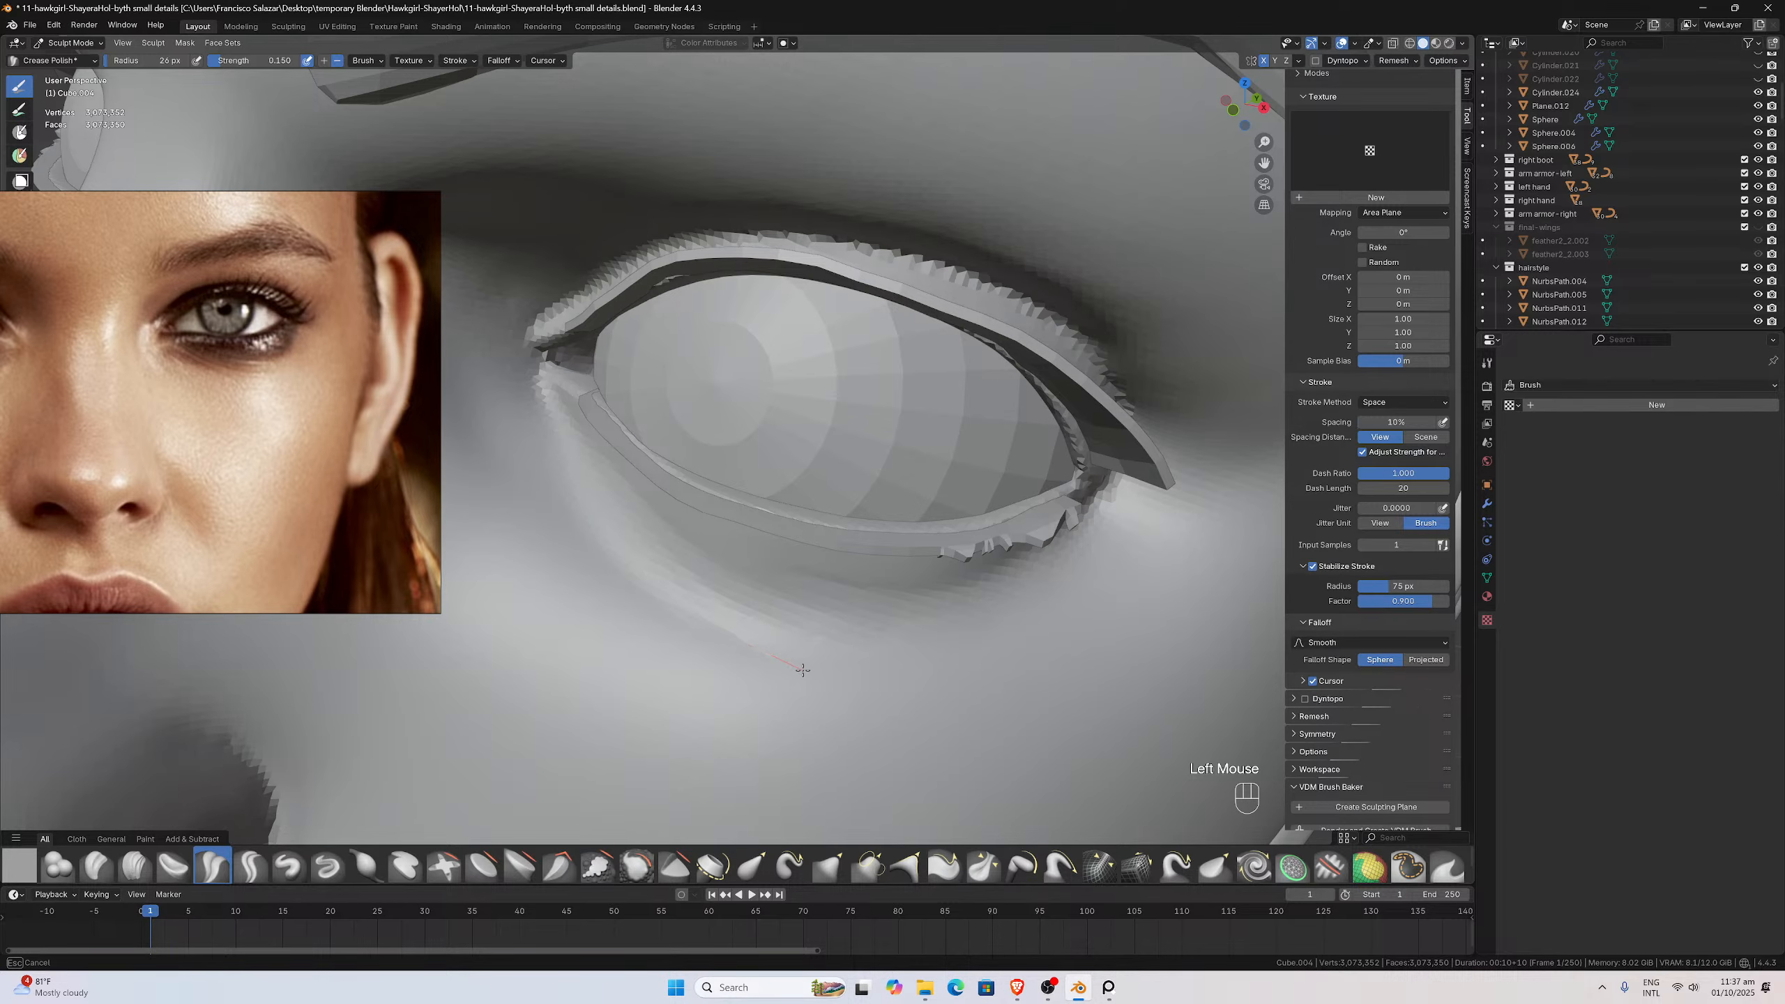
left_click_drag(802, 669, 785, 638)
Examine the under-eye creases on the whole face from the front and from three-quarter angles
scroll(785, 638, "down", 5)
mouse_move(785, 638)
middle_mouse_down()
mouse_move(847, 551)
mouse_move(877, 549)
mouse_move(873, 524)
mouse_move(838, 520)
mouse_move(890, 514)
middle_mouse_up()
scroll(851, 517, "up", 2)
scroll(862, 522, "down", 2)
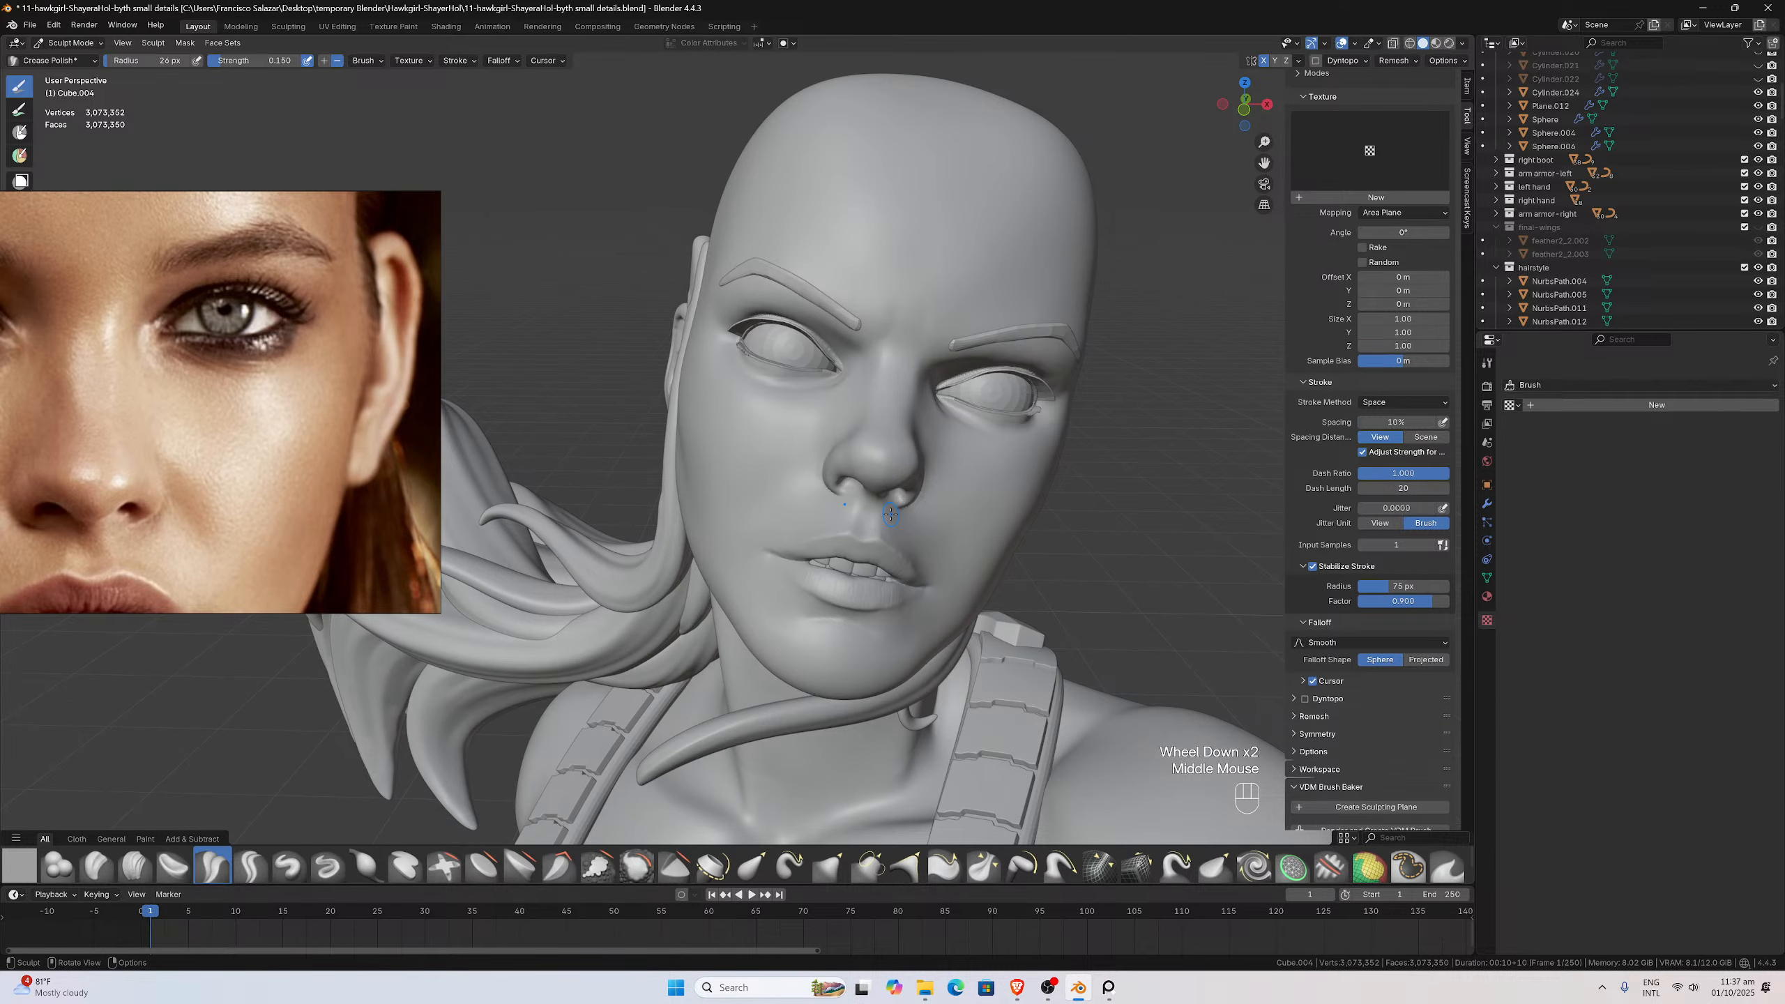
middle_click_drag(890, 514, 850, 512)
scroll(850, 512, "up", 2)
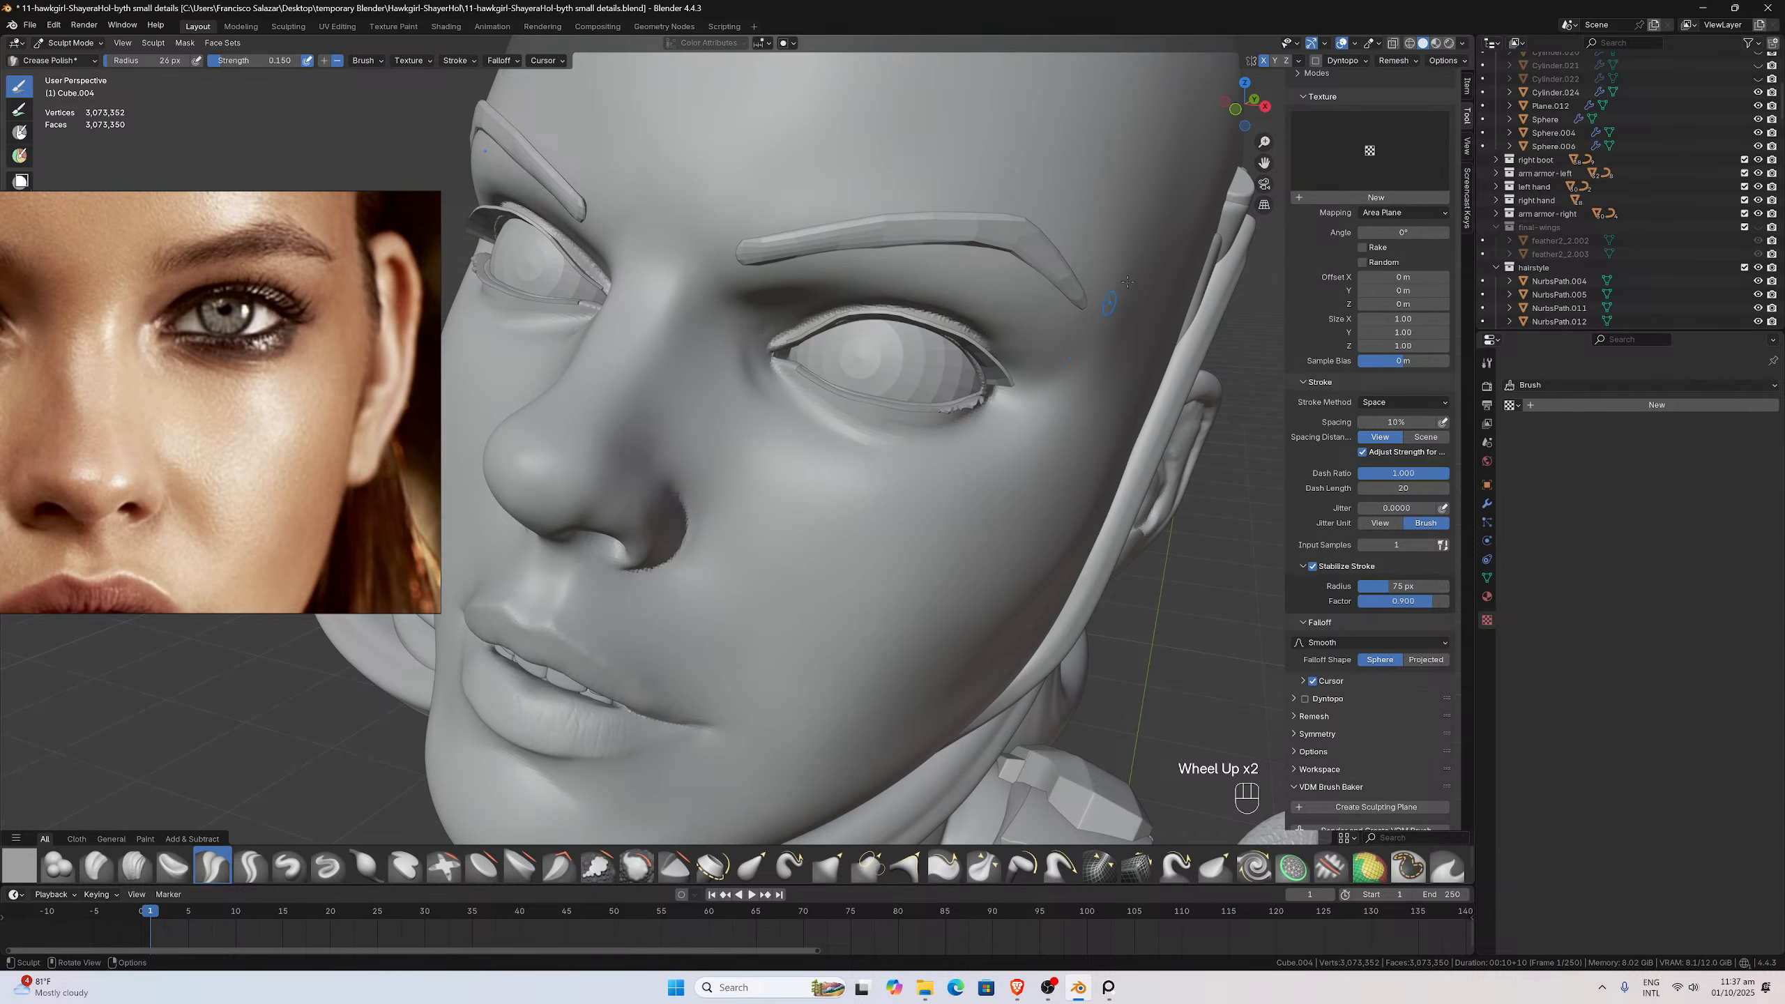
left_click_drag(1263, 163, 994, 168)
scroll(906, 415, "up", 1)
middle_click_drag(907, 415, 927, 418)
scroll(928, 419, "up", 1)
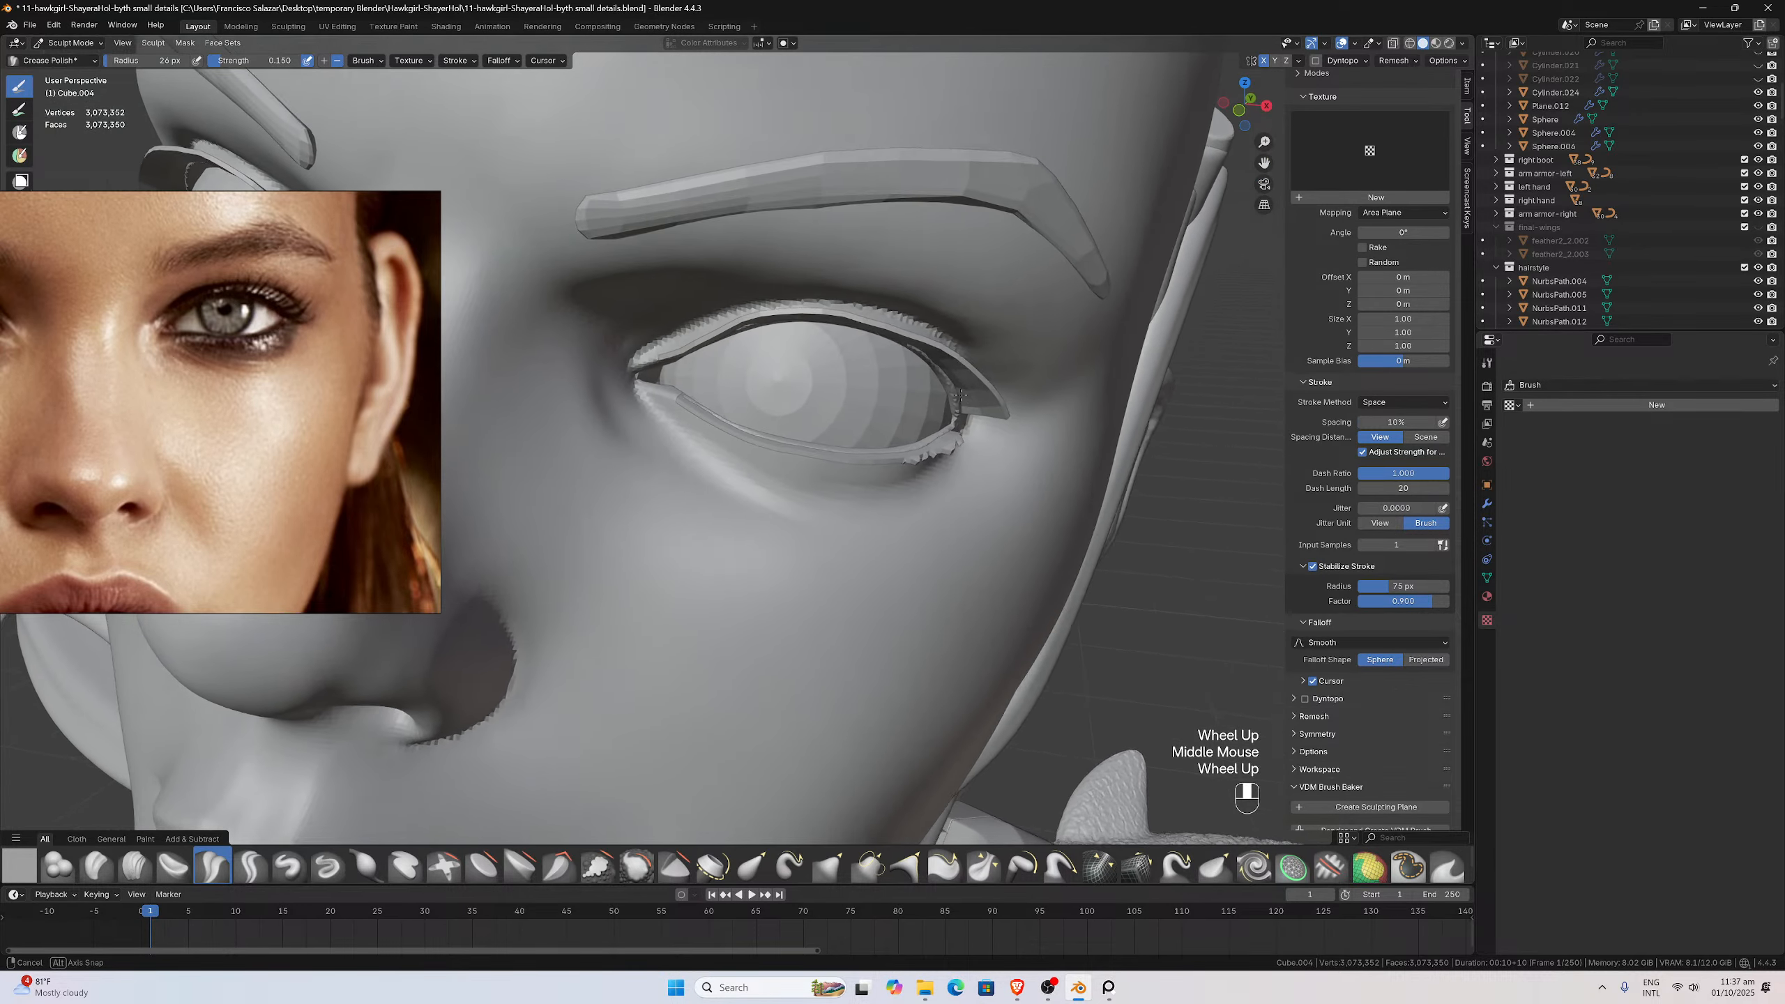
scroll(913, 450, "down", 1)
Switch to the Pinch/Magnify brush and pinch the fold beneath the outer part of the lower eyelid
left_click(983, 866)
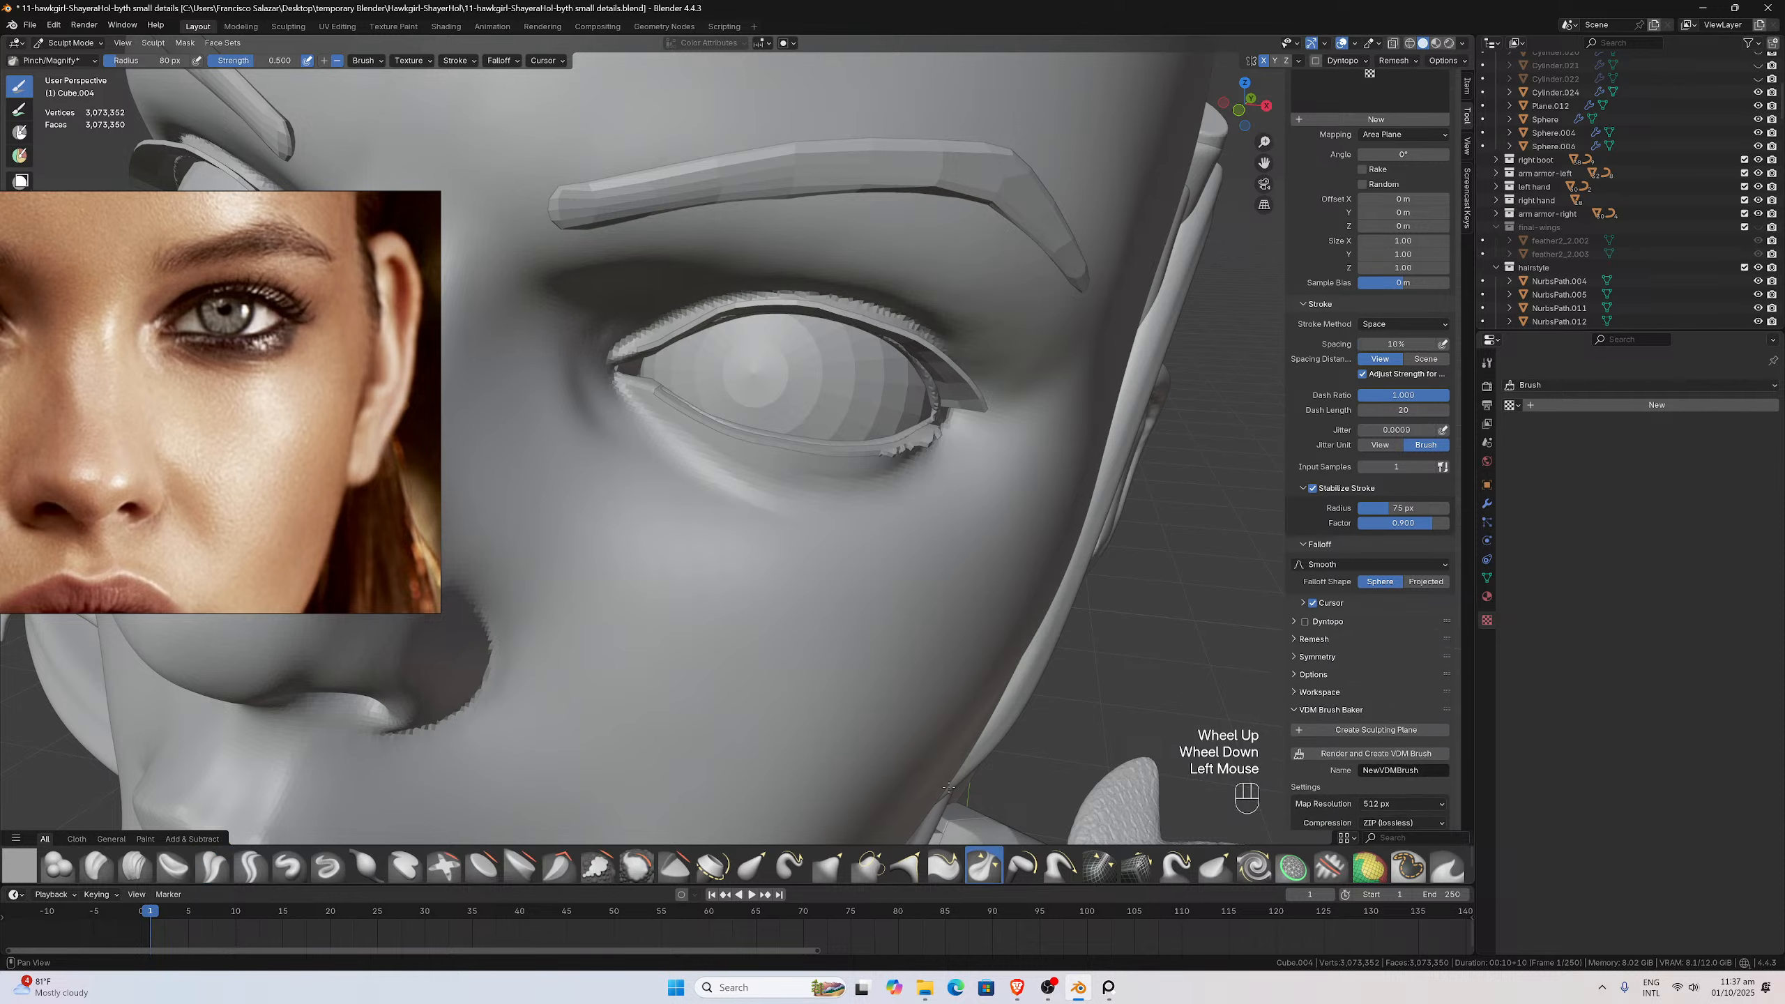
scroll(820, 490, "up", 2)
scroll(819, 490, "down", 1)
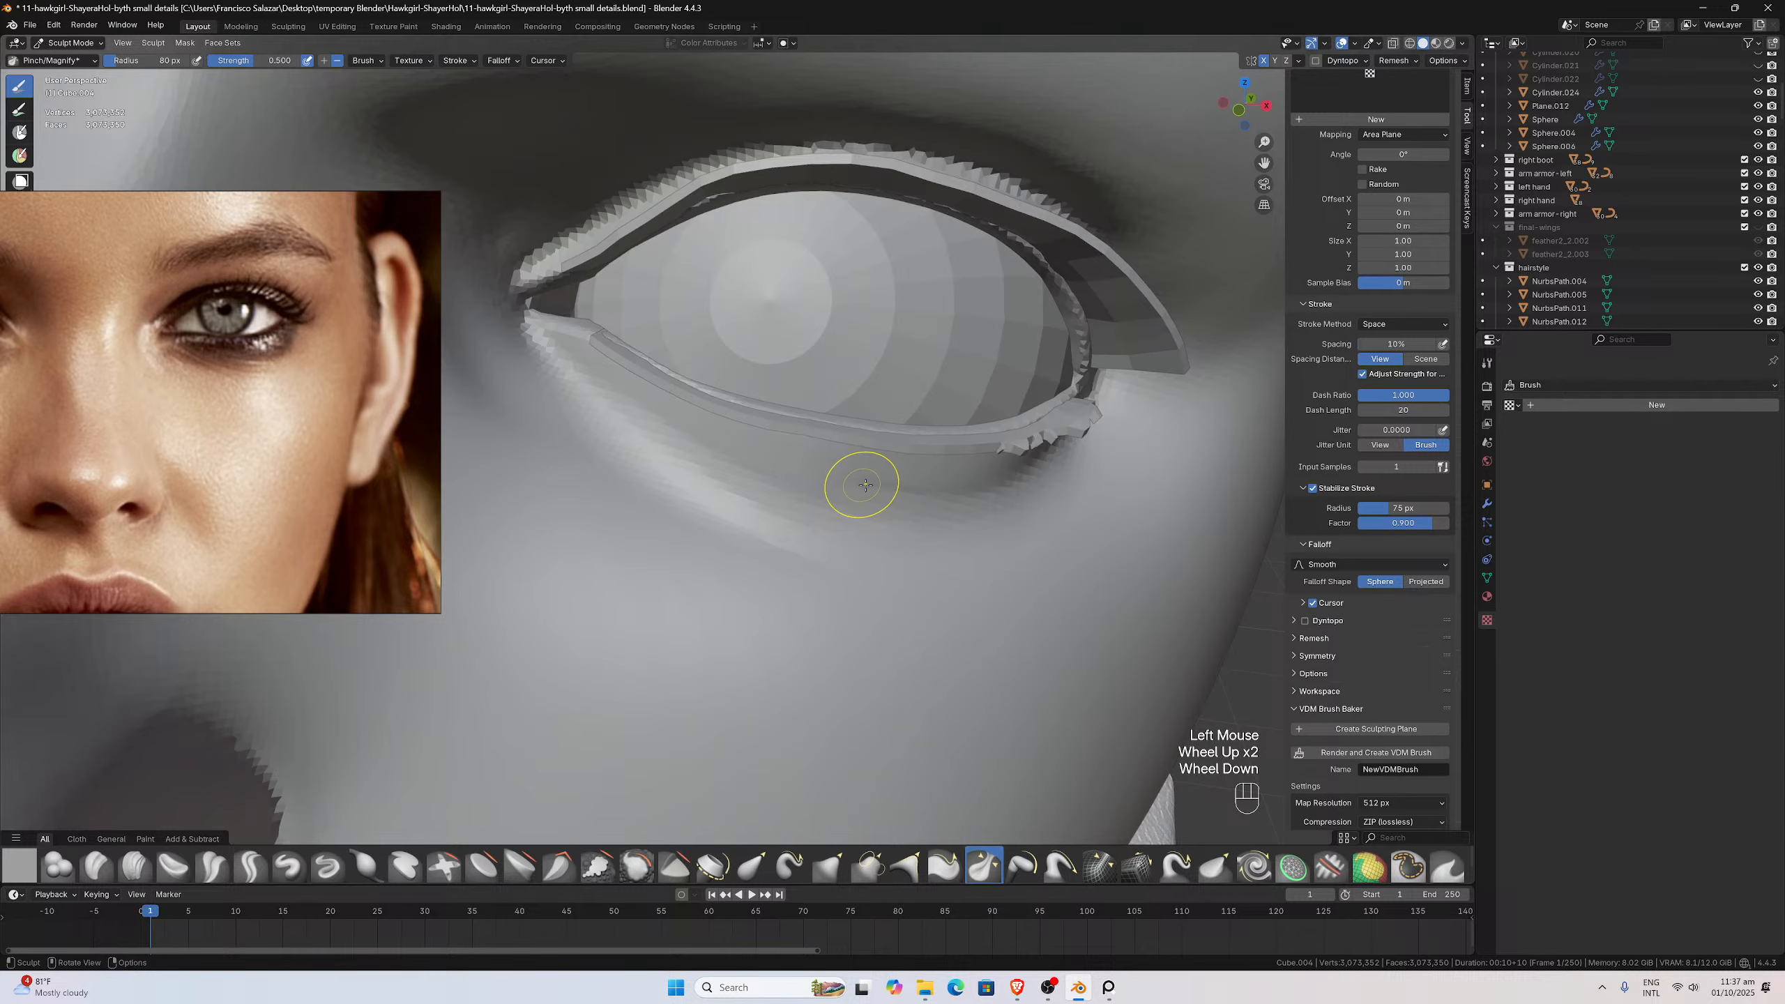
left_click_drag(870, 487, 1043, 484)
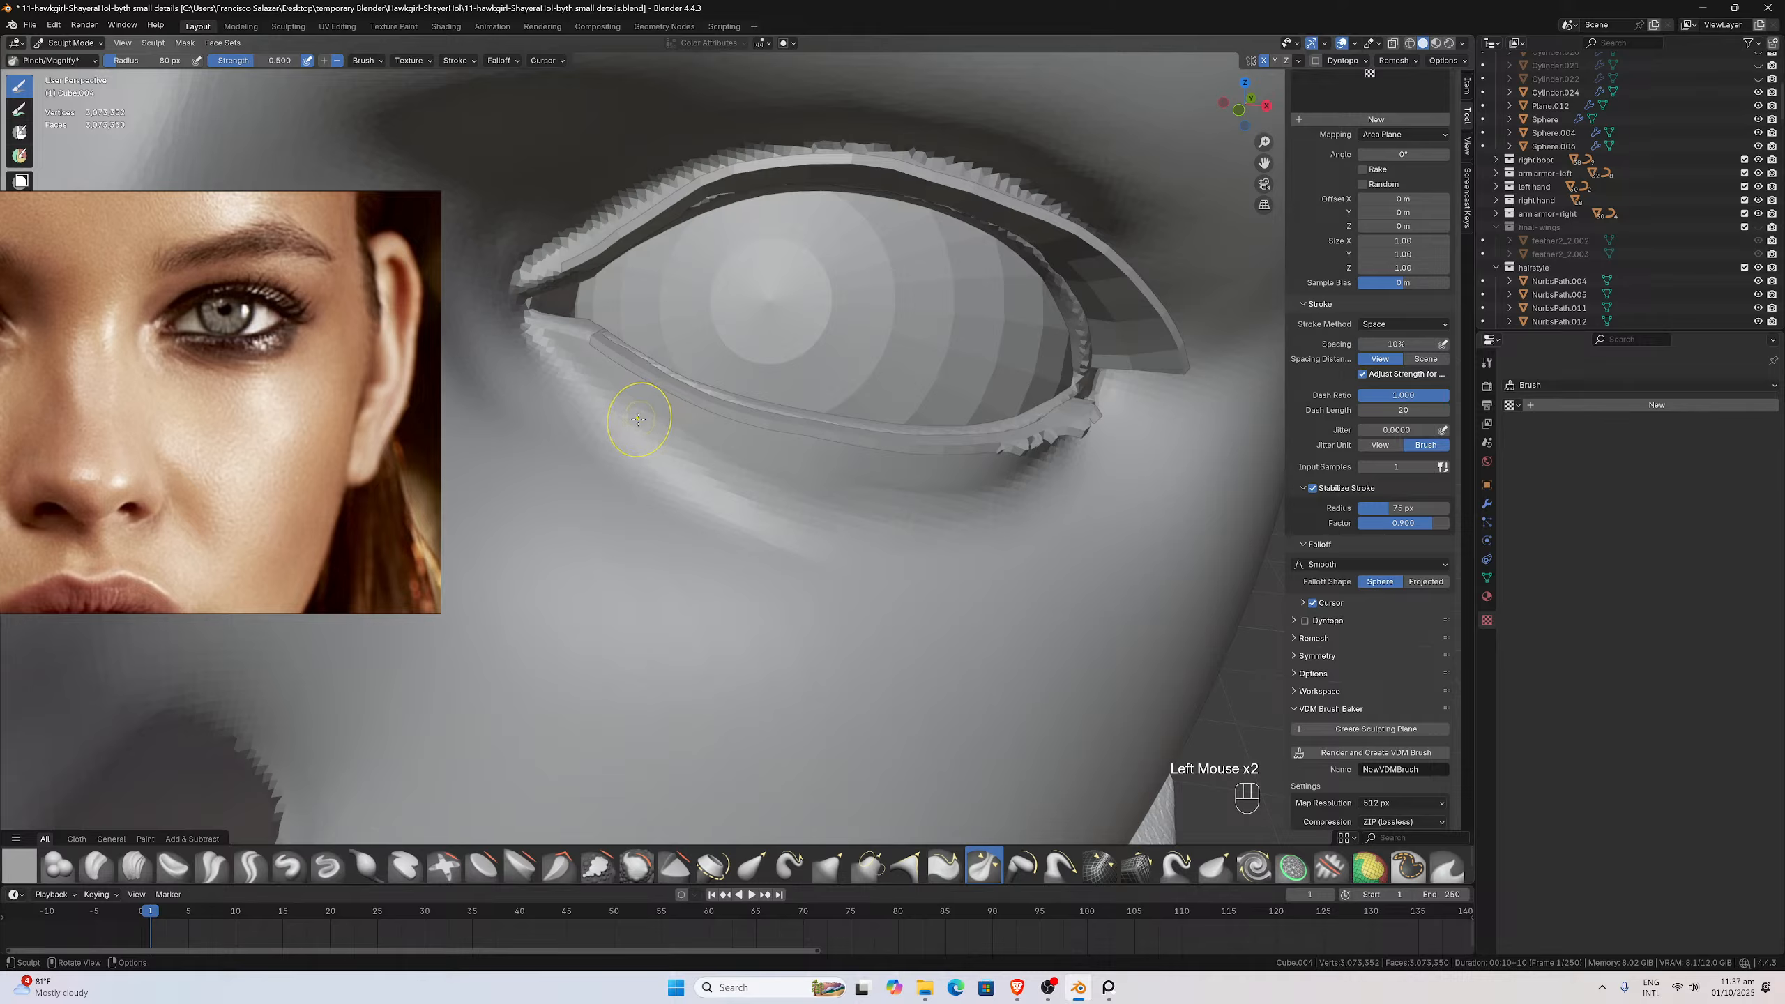
Reduce the Pinch/Magnify brush radius to 50 px and tighten the creases along the under-eye fold
key("f")
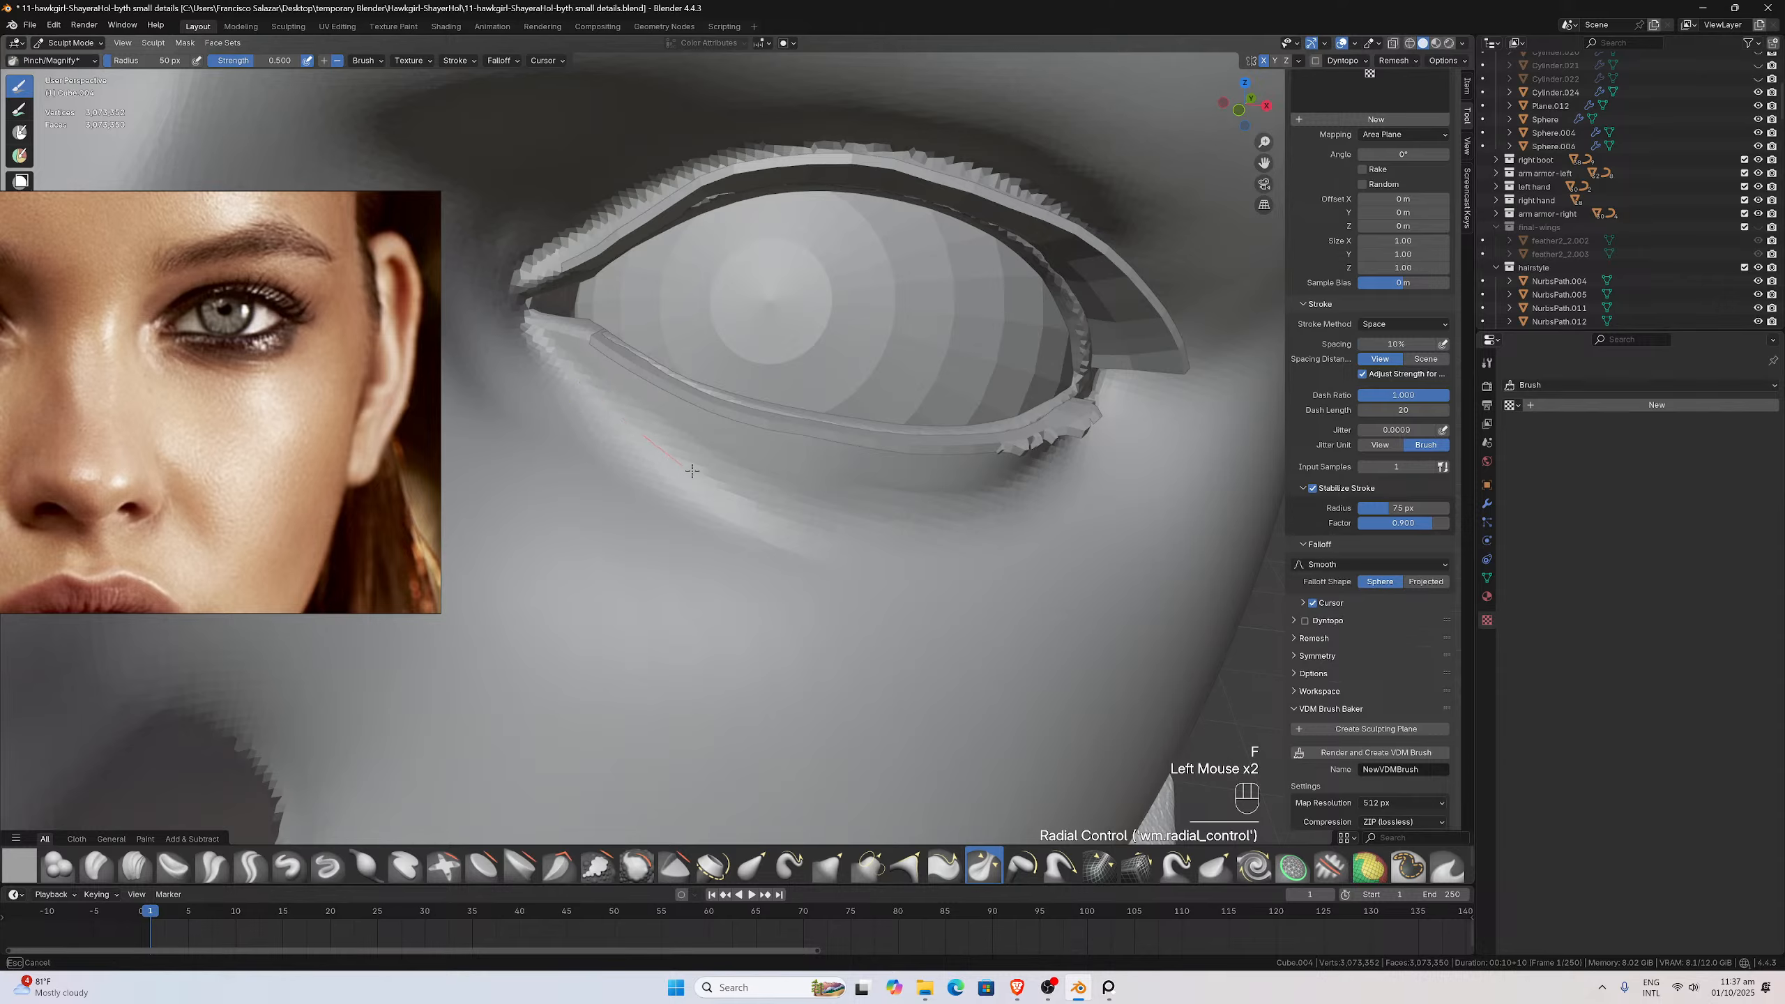
left_click_drag(803, 527, 870, 549)
left_click_drag(638, 407, 887, 536)
mouse_move(560, 401)
left_mouse_down()
mouse_move(626, 487)
mouse_move(889, 600)
left_mouse_up()
left_click_drag(686, 456, 866, 555)
Switch to the Smooth brush and lower its strength to 0.1
scroll(952, 560, "down", 3)
scroll(884, 471, "up", 2)
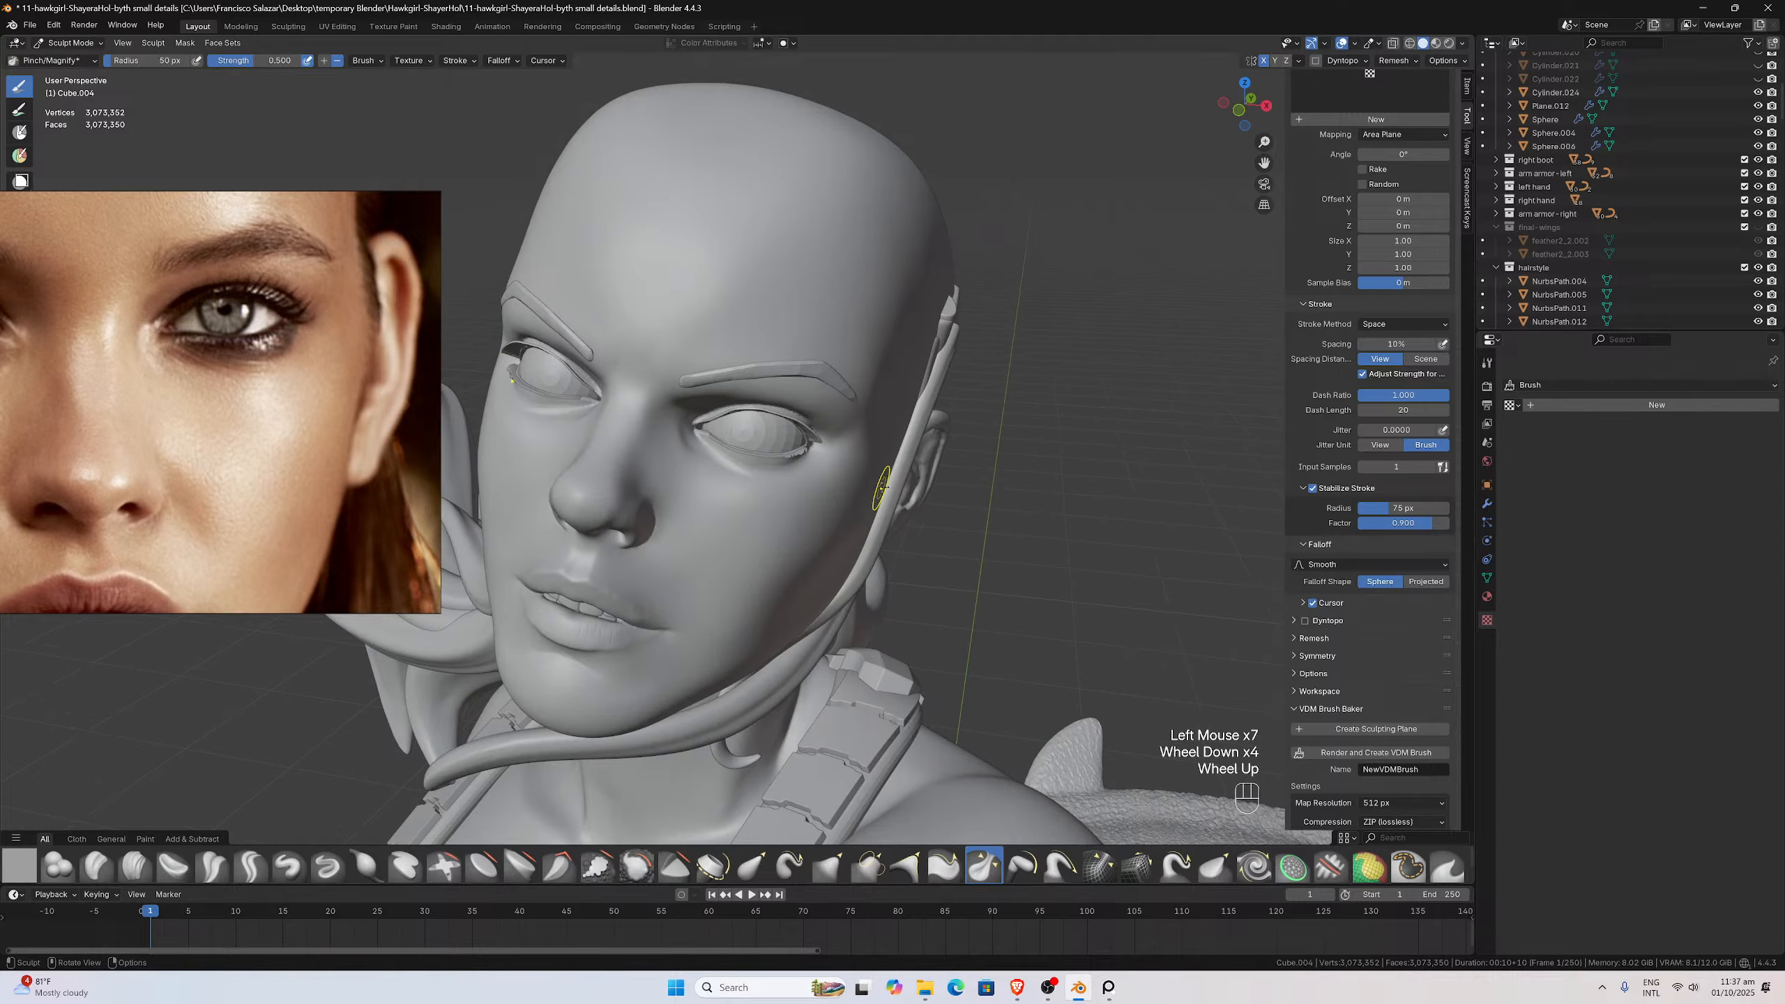
middle_click_drag(884, 470, 704, 570)
scroll(920, 477, "down", 1)
scroll(932, 473, "up", 1)
scroll(936, 470, "up", 2)
left_click(637, 865)
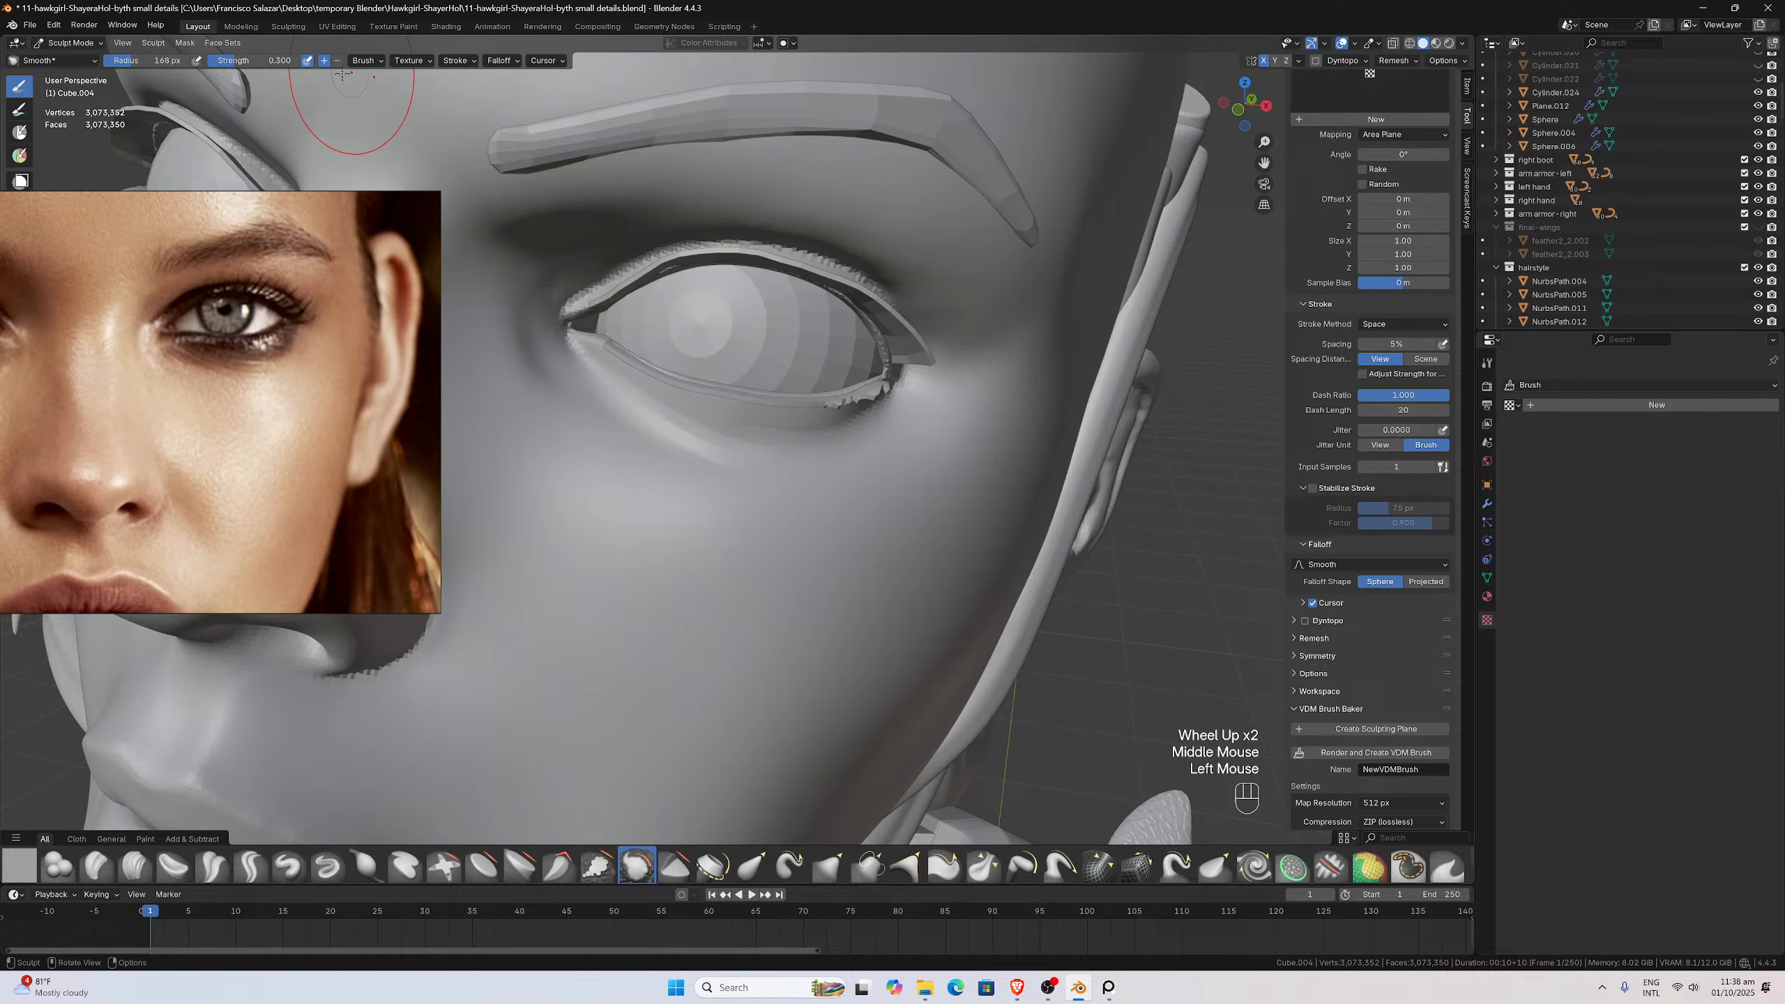
left_click_drag(293, 62, 275, 62)
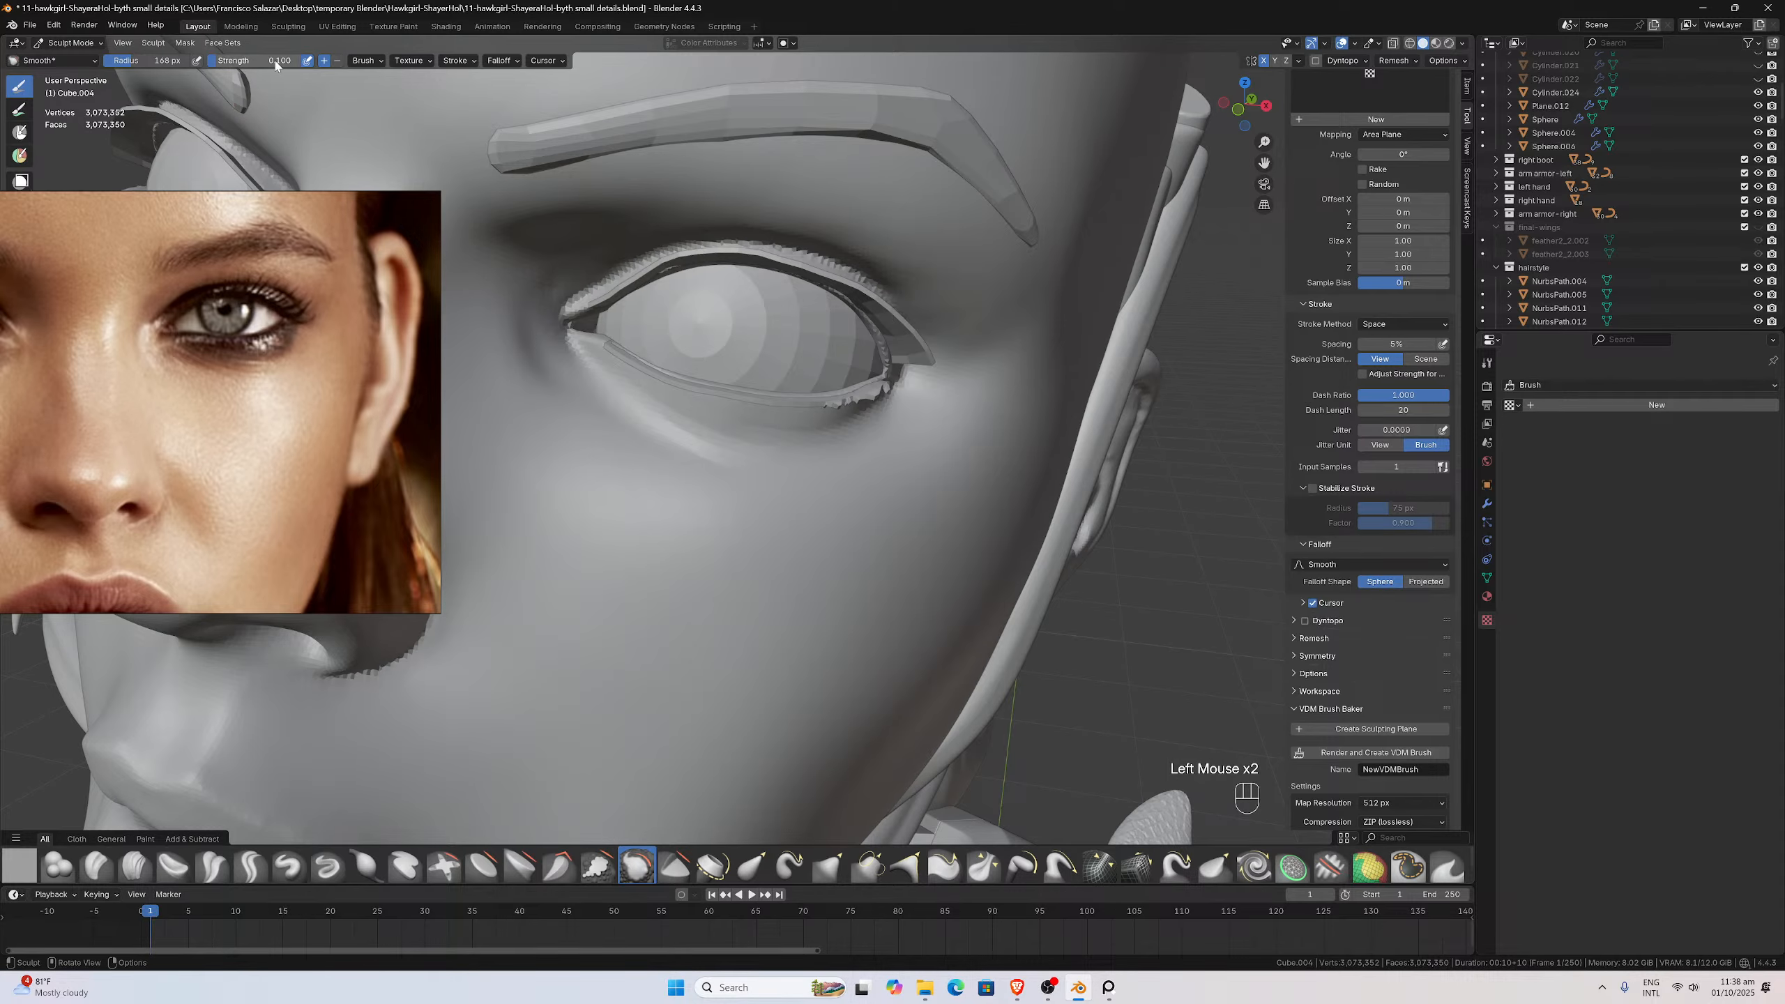
Reduce the Smooth brush radius to 109 px and soften the under-eye creases, undoing an unwanted stroke
scroll(649, 408, "up", 2)
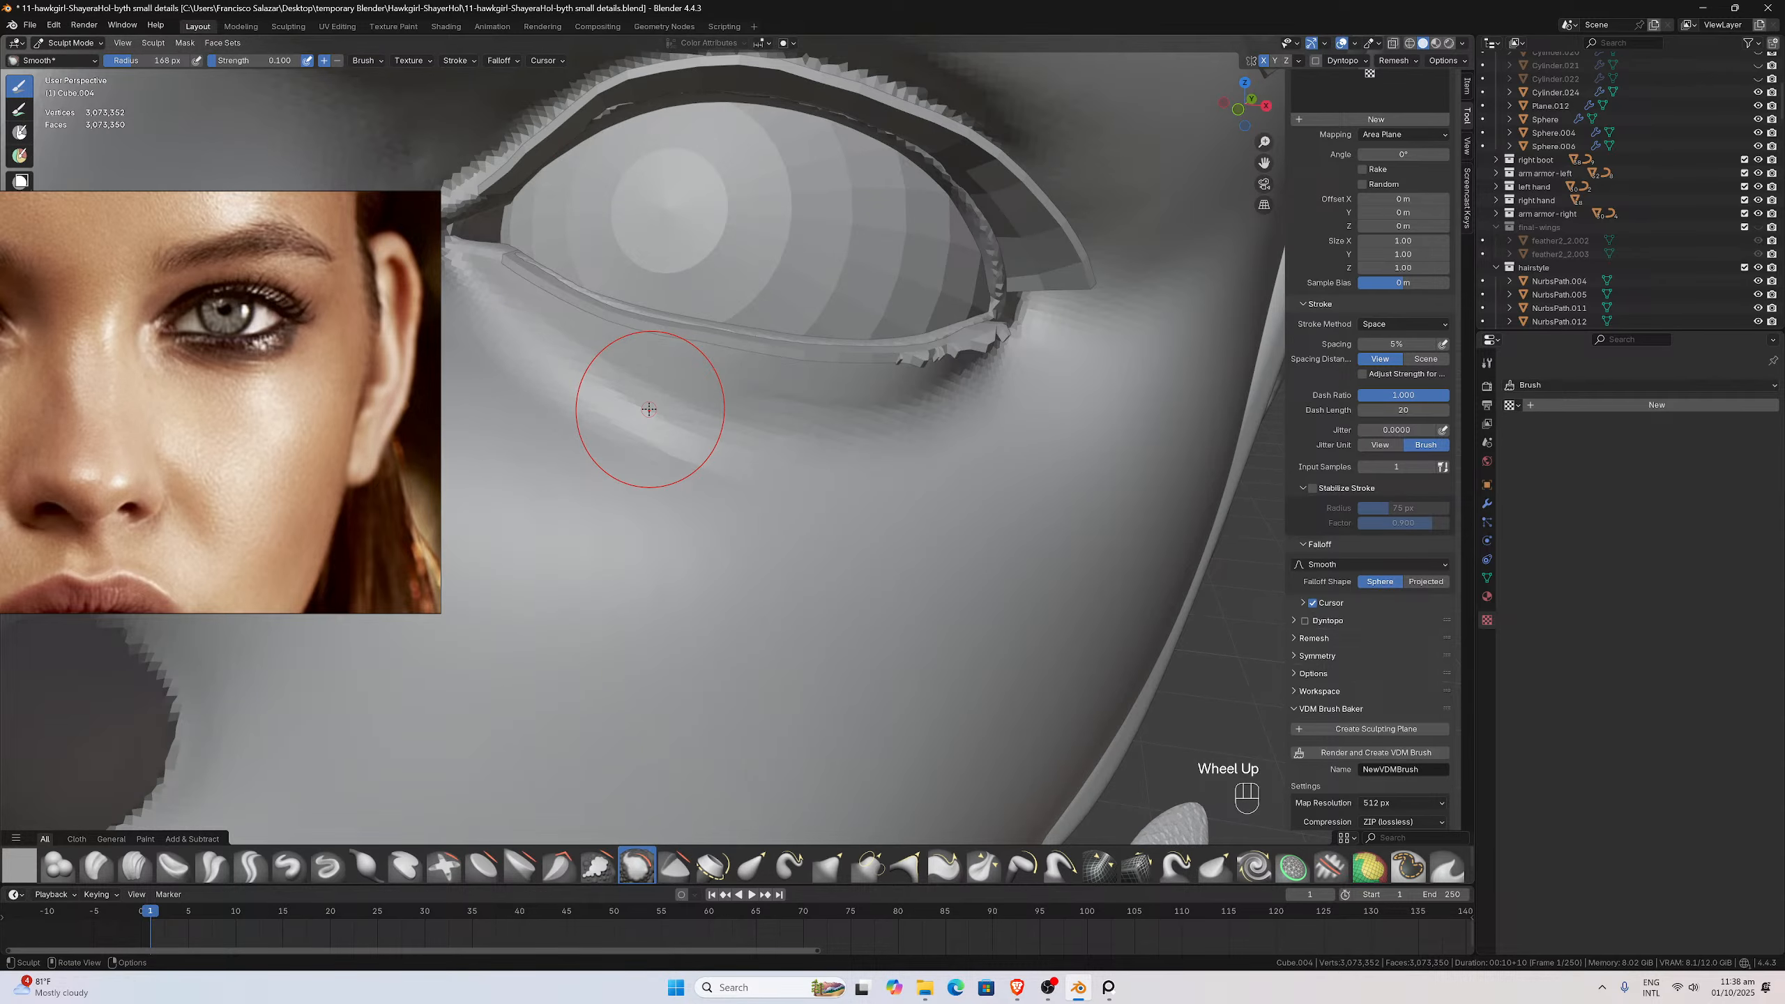
key("f")
left_click(613, 366)
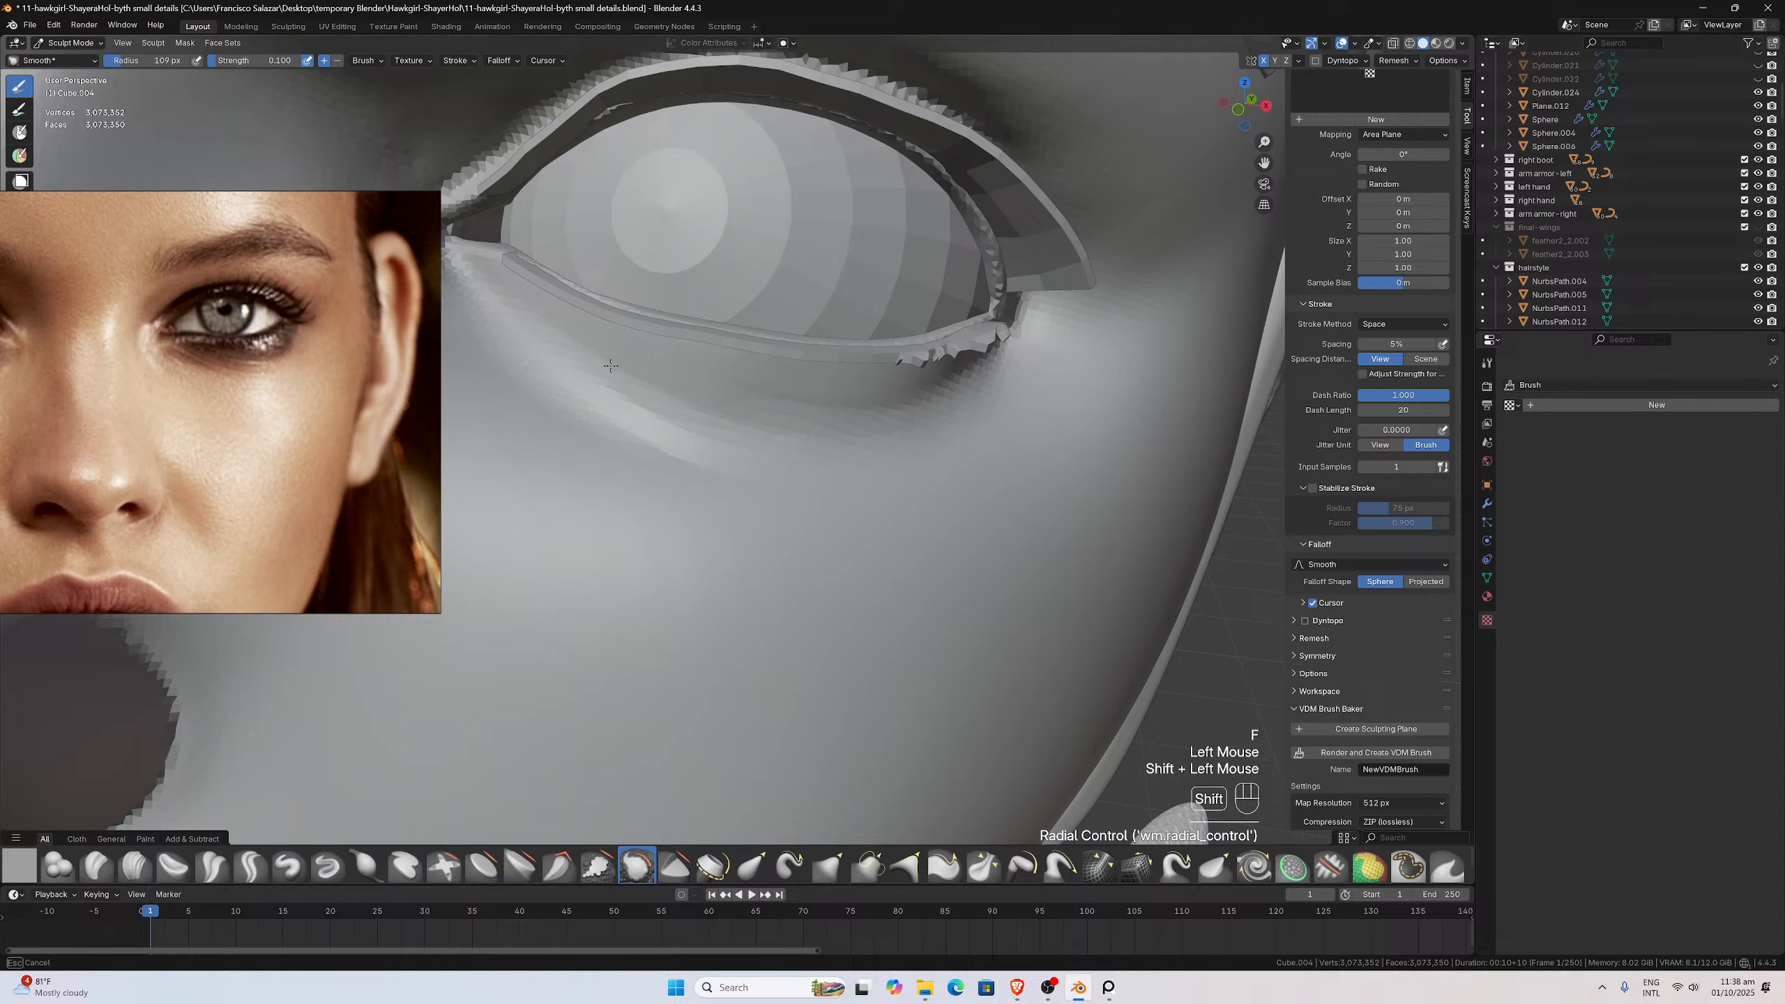
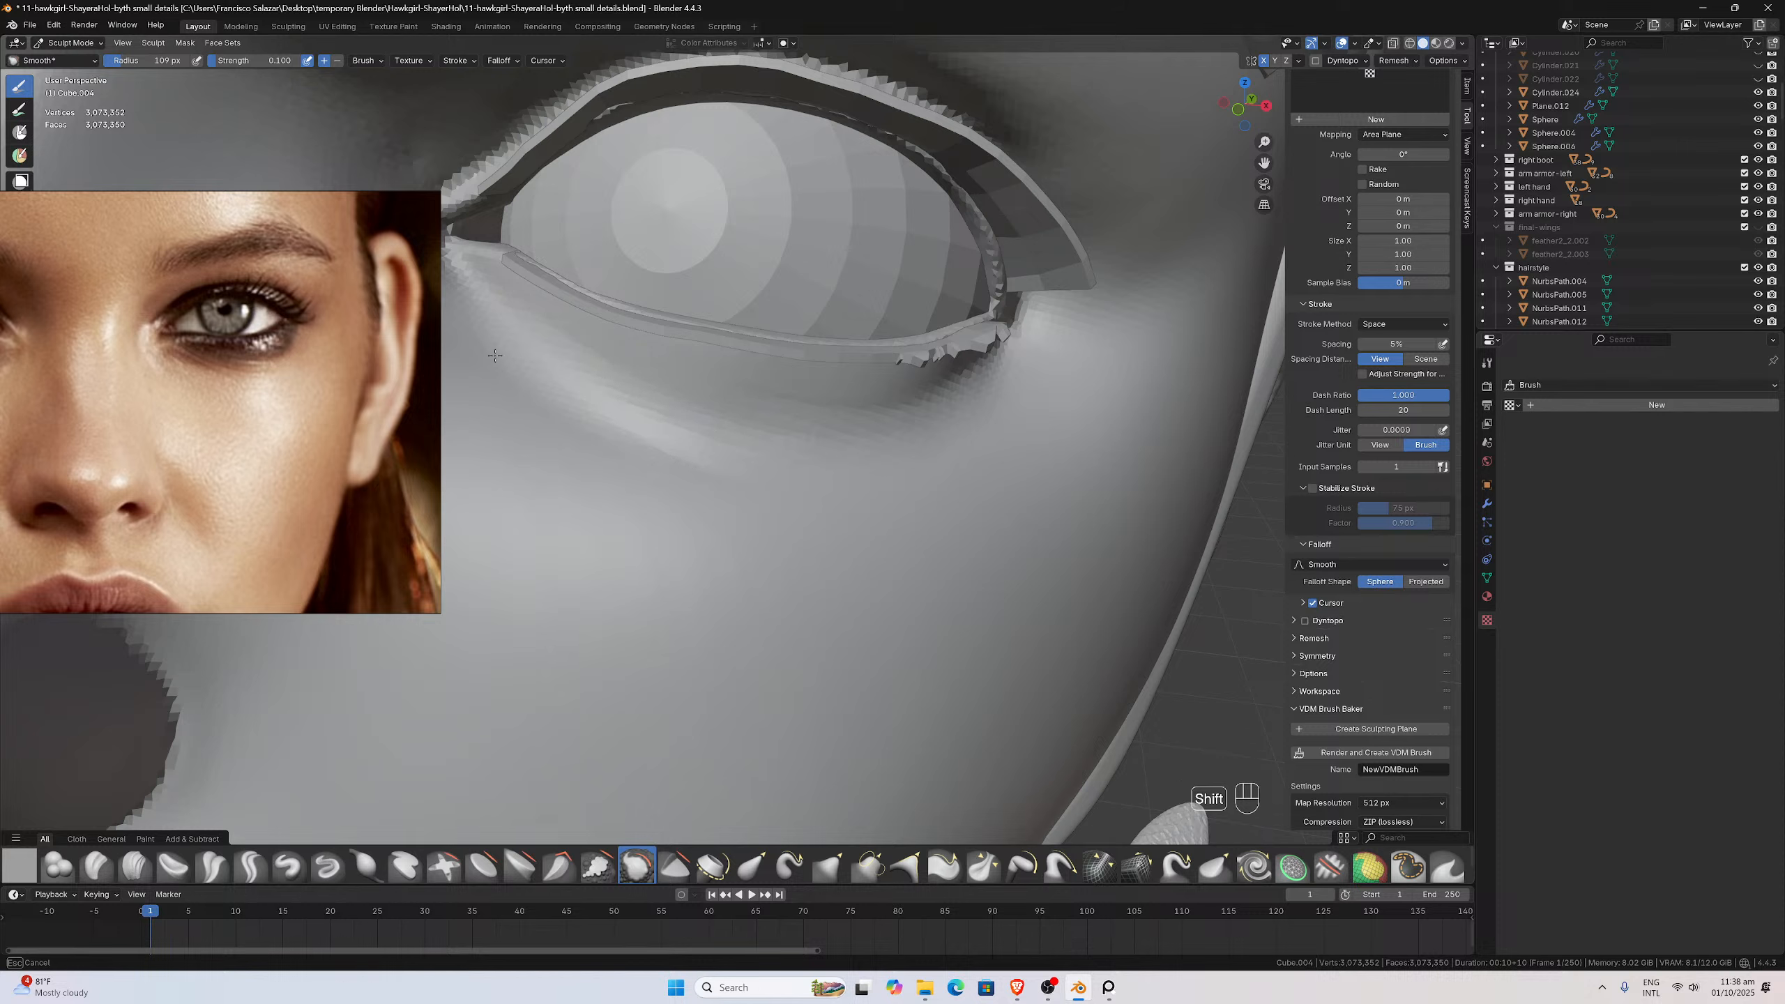
left_click_drag(573, 362, 864, 420, "shift")
mouse_move(741, 385)
left_mouse_down("shift")
mouse_move(709, 438)
mouse_move(884, 415)
left_mouse_up("shift")
key("ctrl+z")
Examine the softened under-eye area from the front and from three-quarter angles
scroll(870, 453, "down", 2)
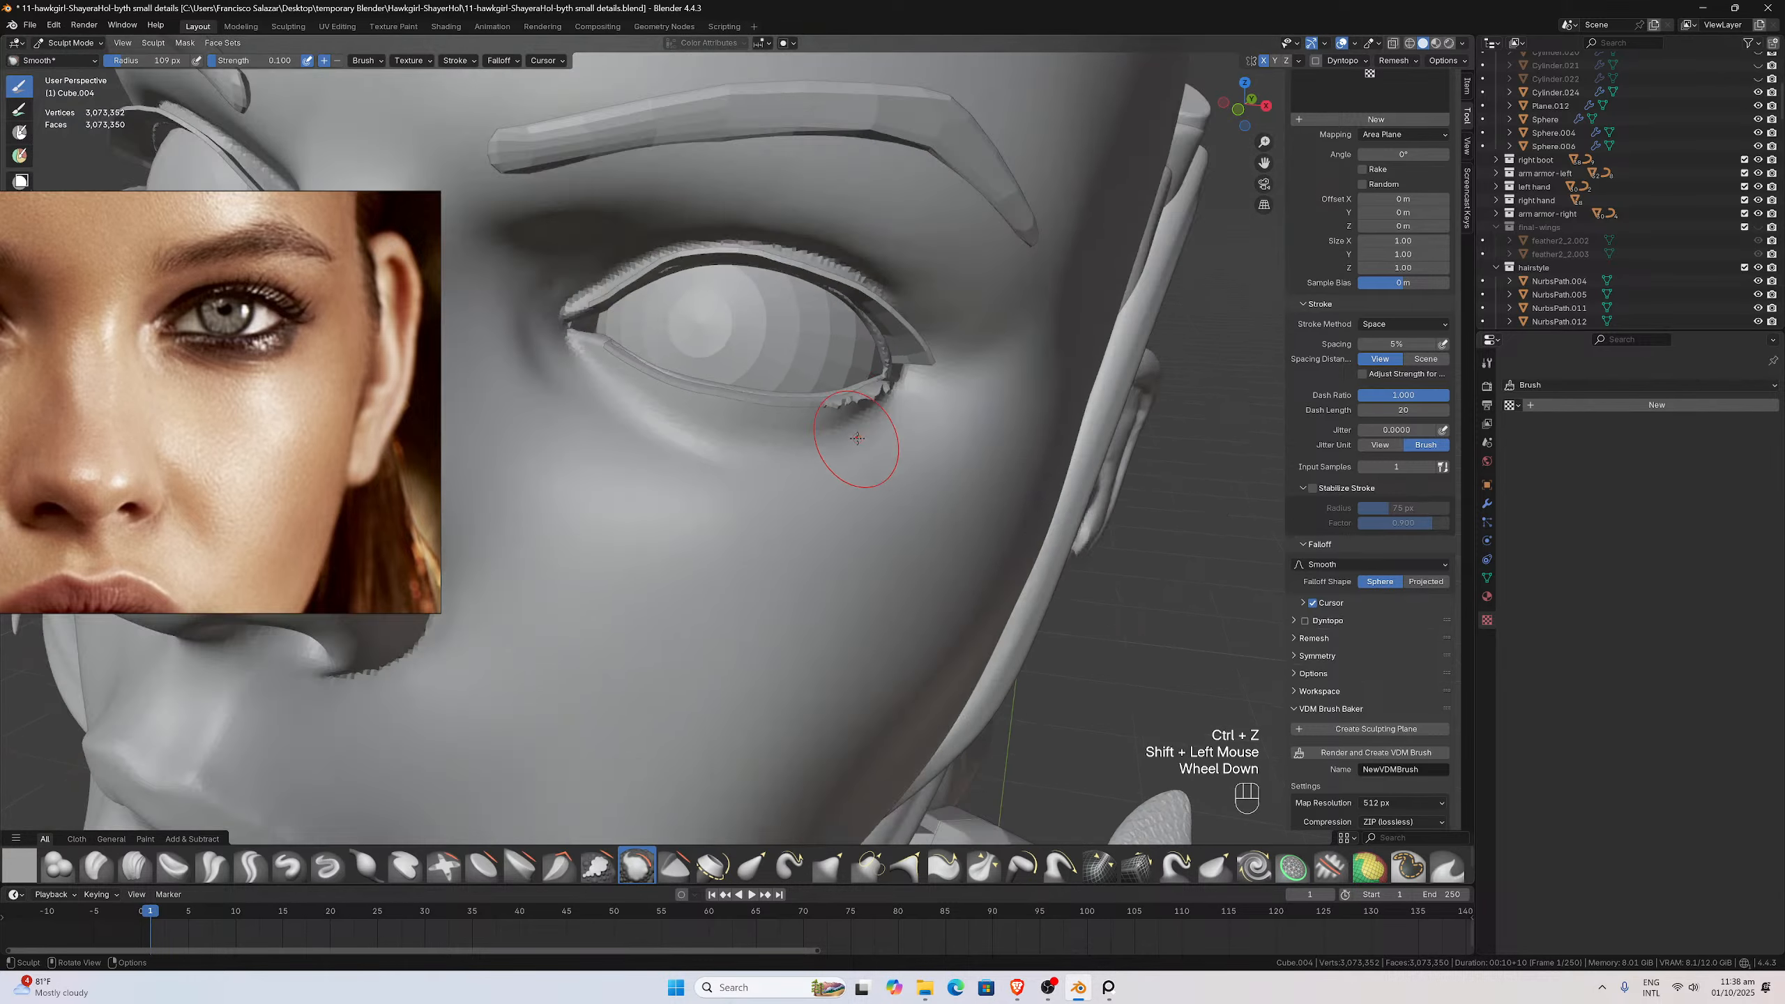
middle_click_drag(869, 457, 889, 434)
scroll(888, 434, "up", 1)
middle_click_drag(888, 435, 890, 434)
scroll(890, 434, "up", 1)
scroll(890, 433, "up", 1)
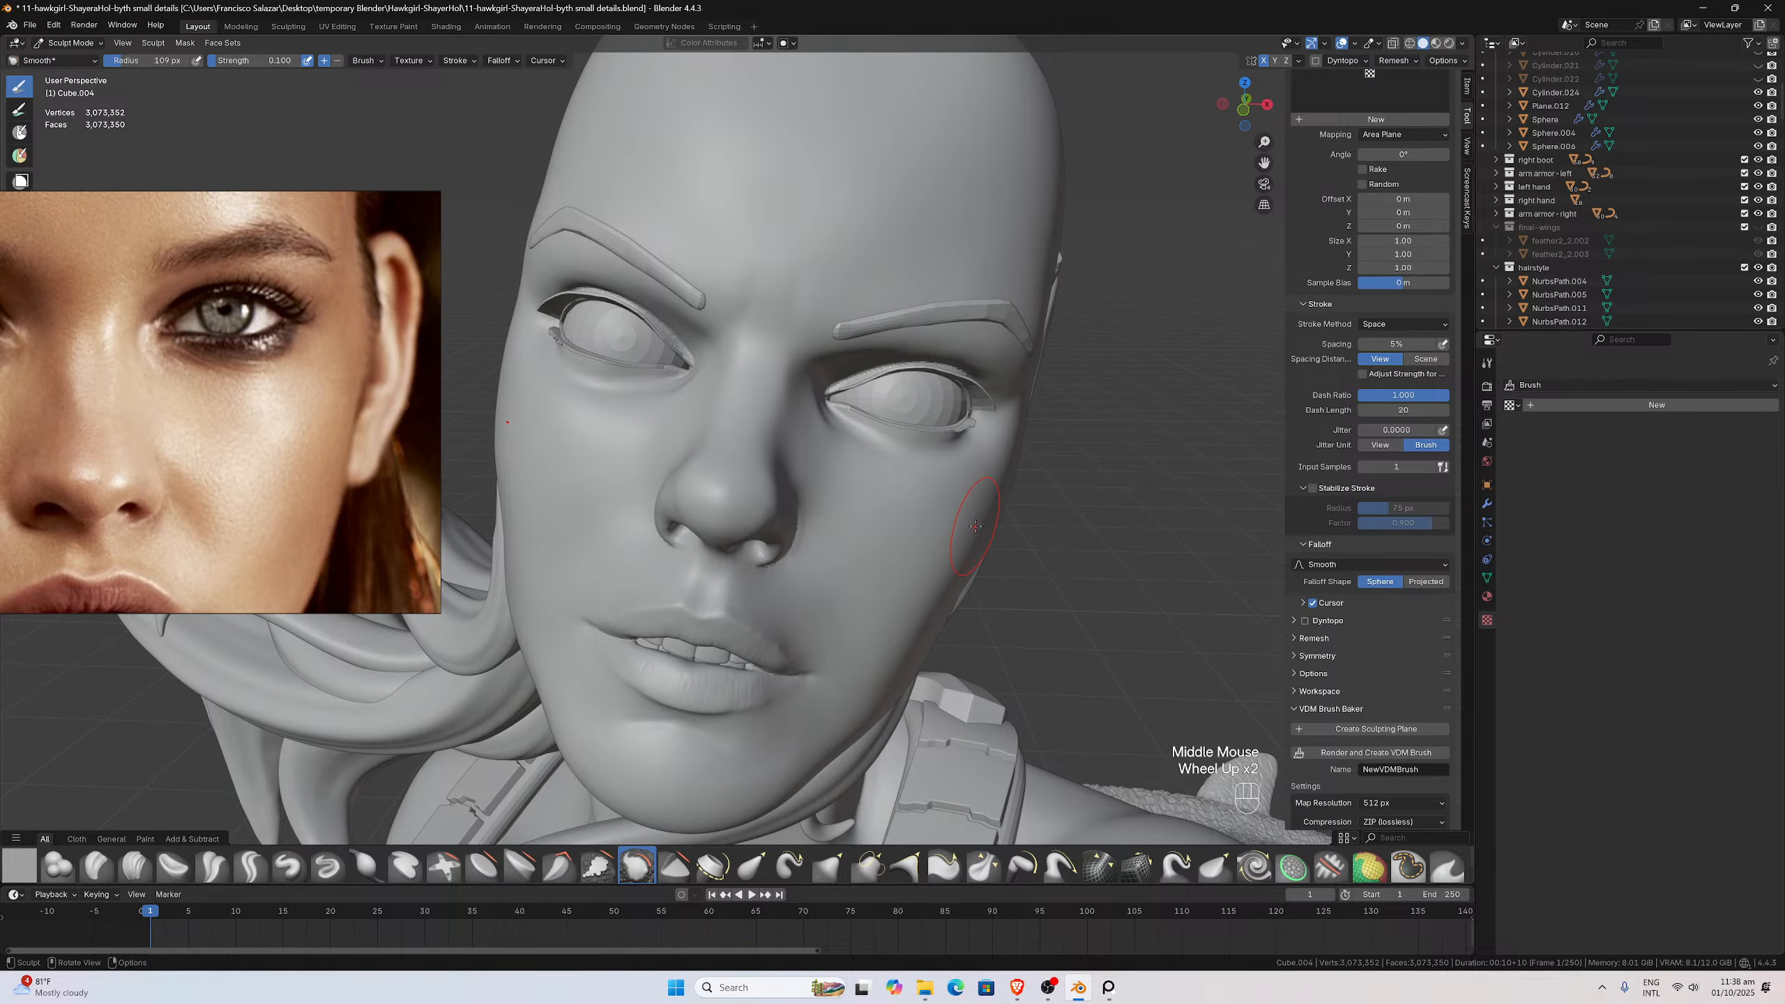
scroll(976, 526, "up", 1)
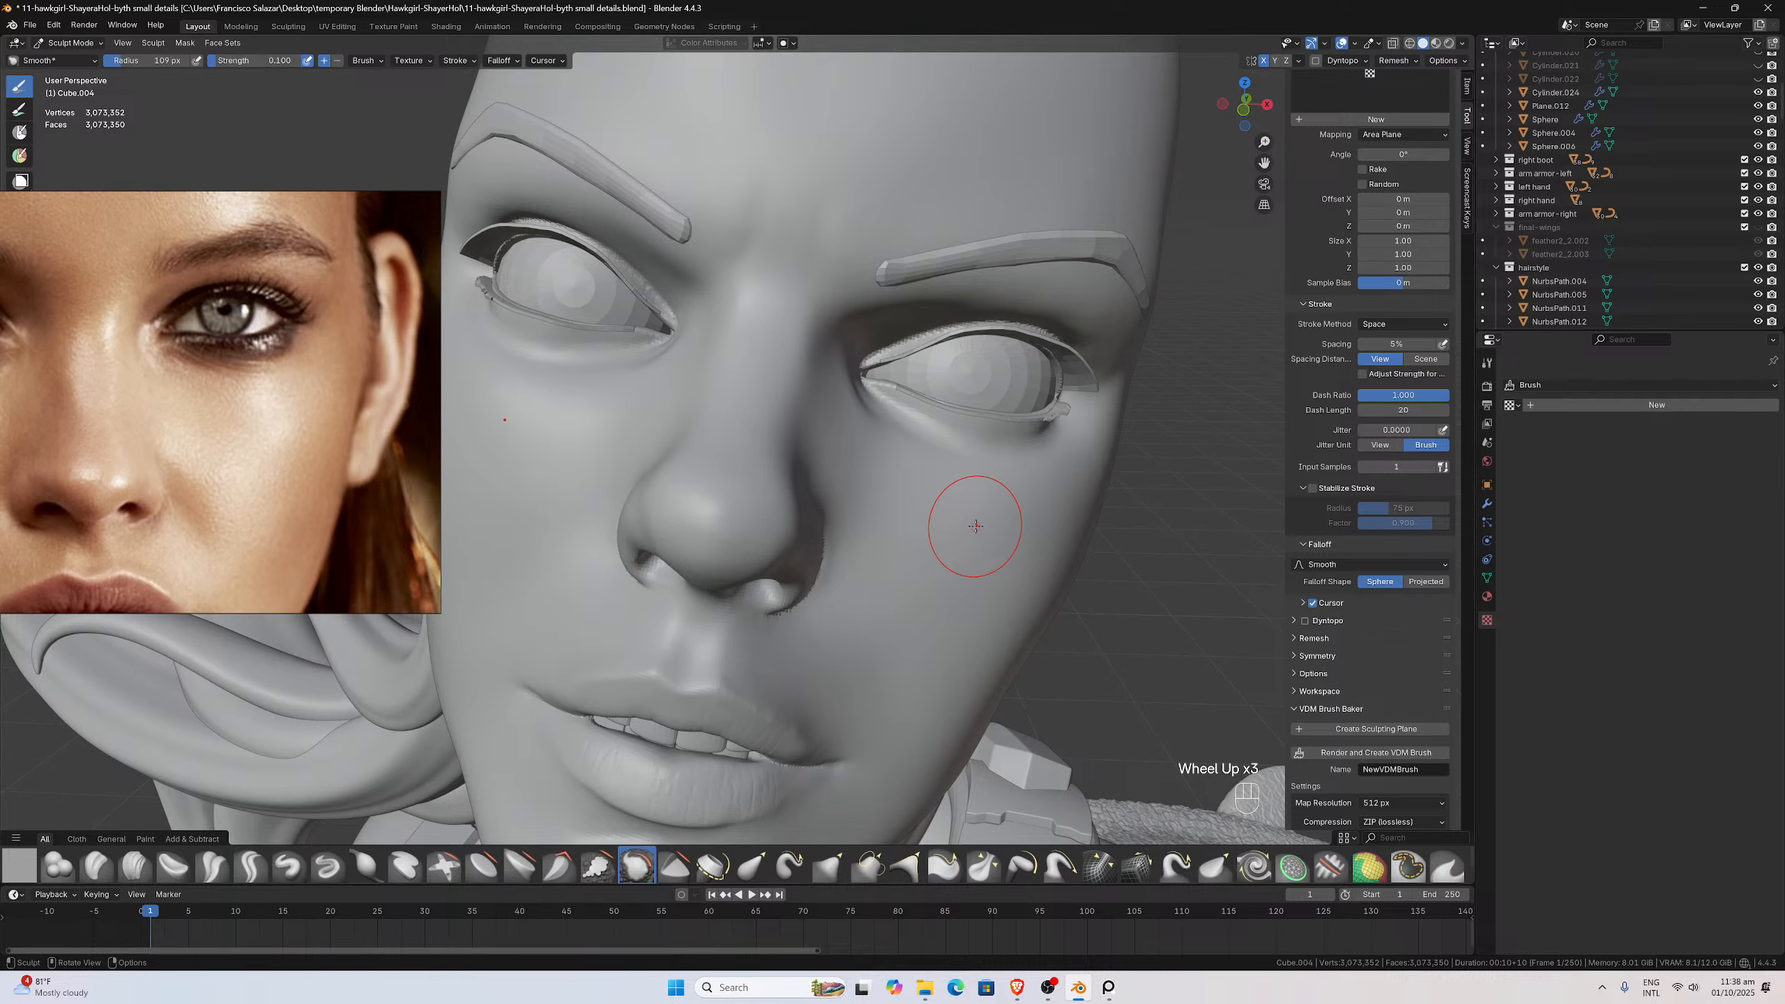
middle_click_drag(975, 526, 952, 522)
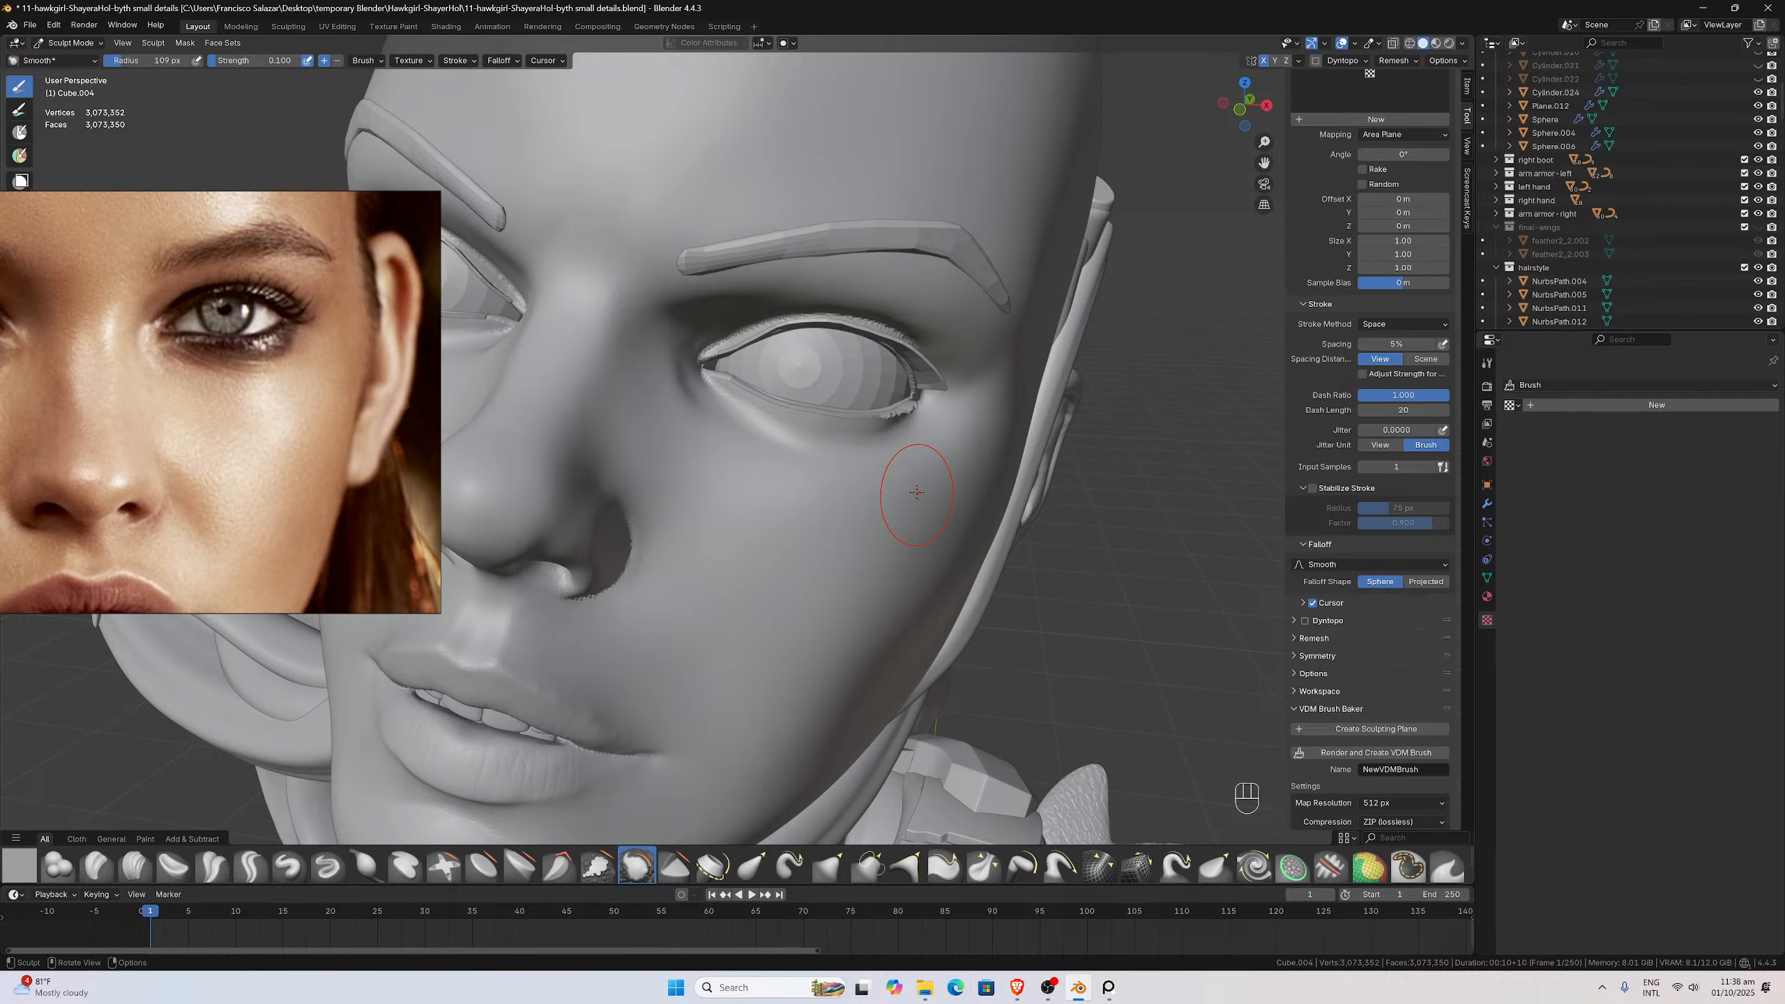
Switch to the Crease Polish brush for the eye on the reference-matched side and set its strength to 0.25
scroll(849, 398, "up", 2)
middle_click_drag(818, 335, 820, 338)
scroll(817, 342, "up", 3)
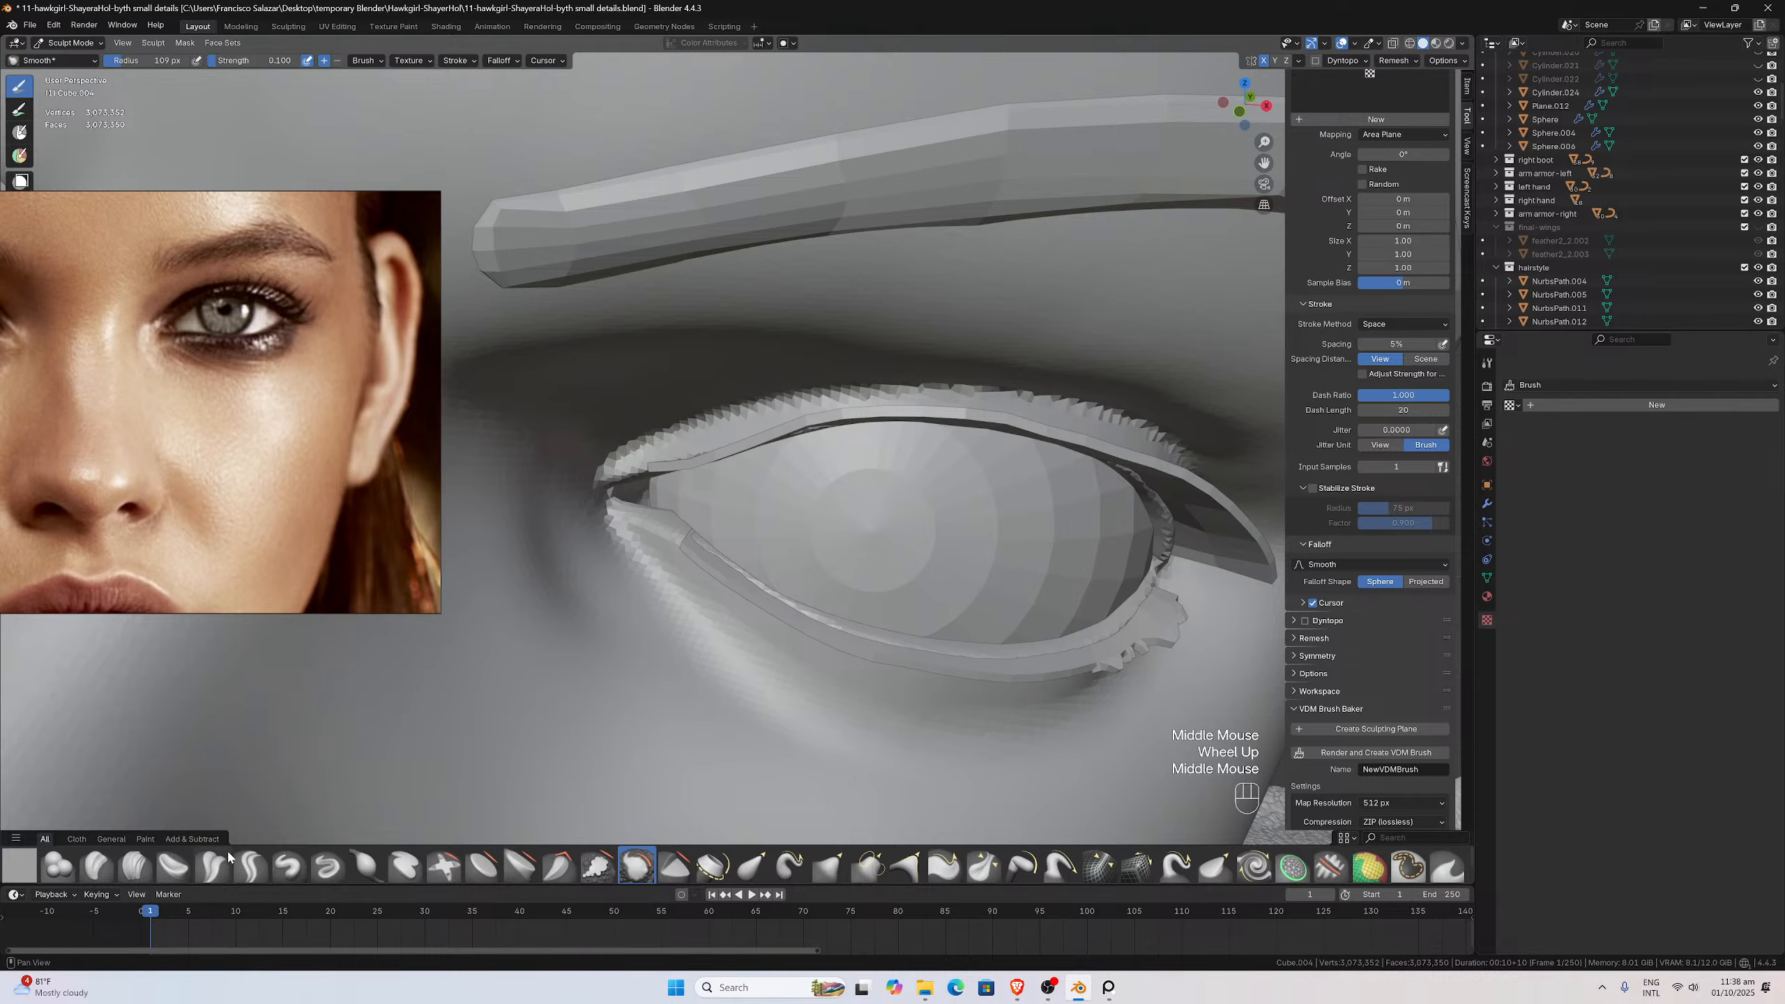
left_click(243, 870)
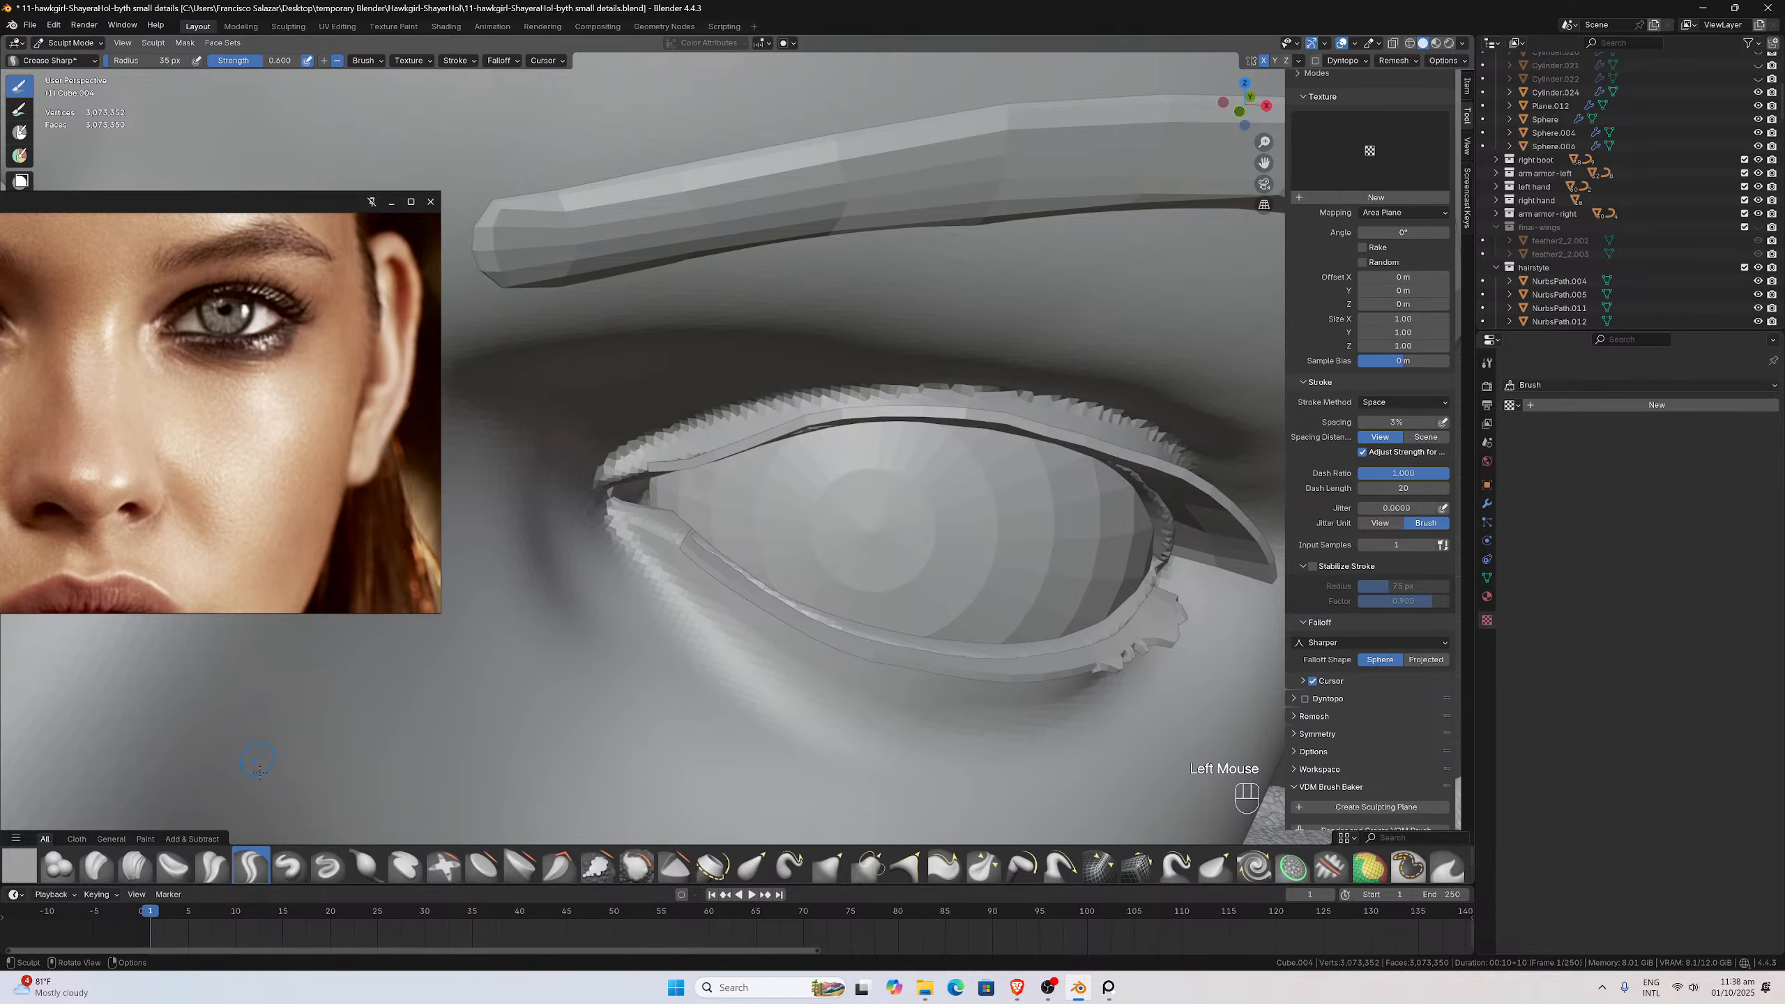
left_click(212, 865)
double_click(253, 61)
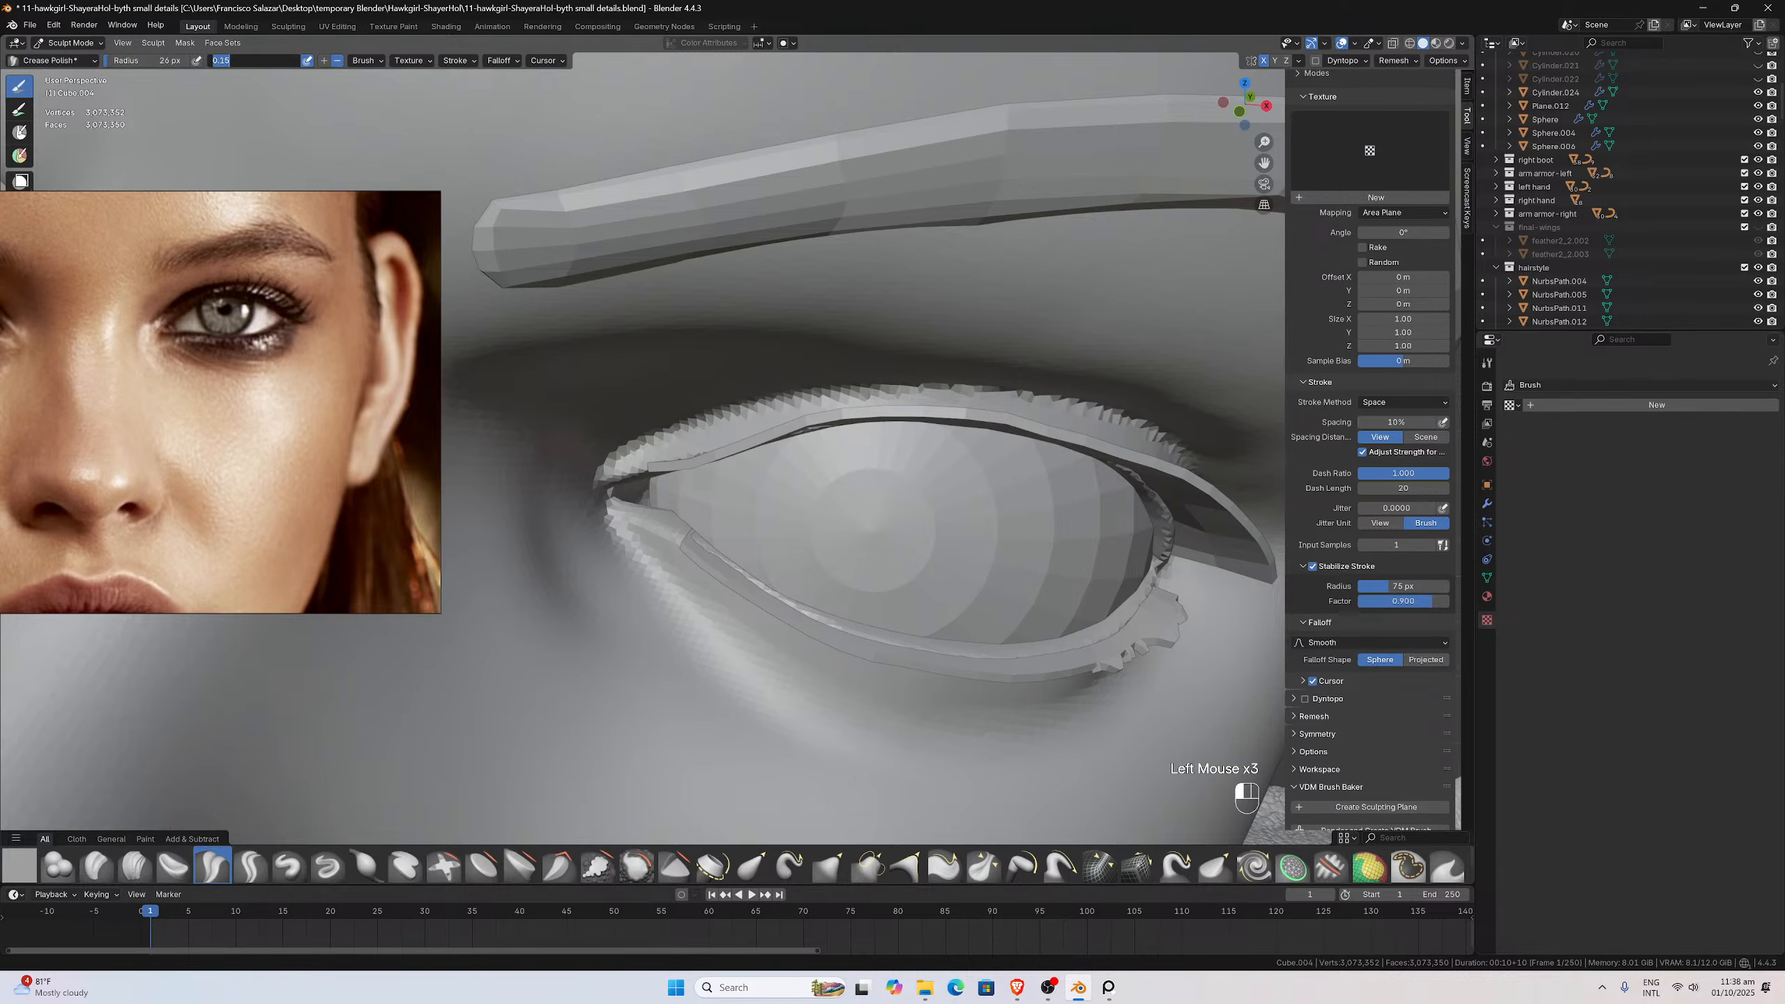
type("0.25")
key("Return")
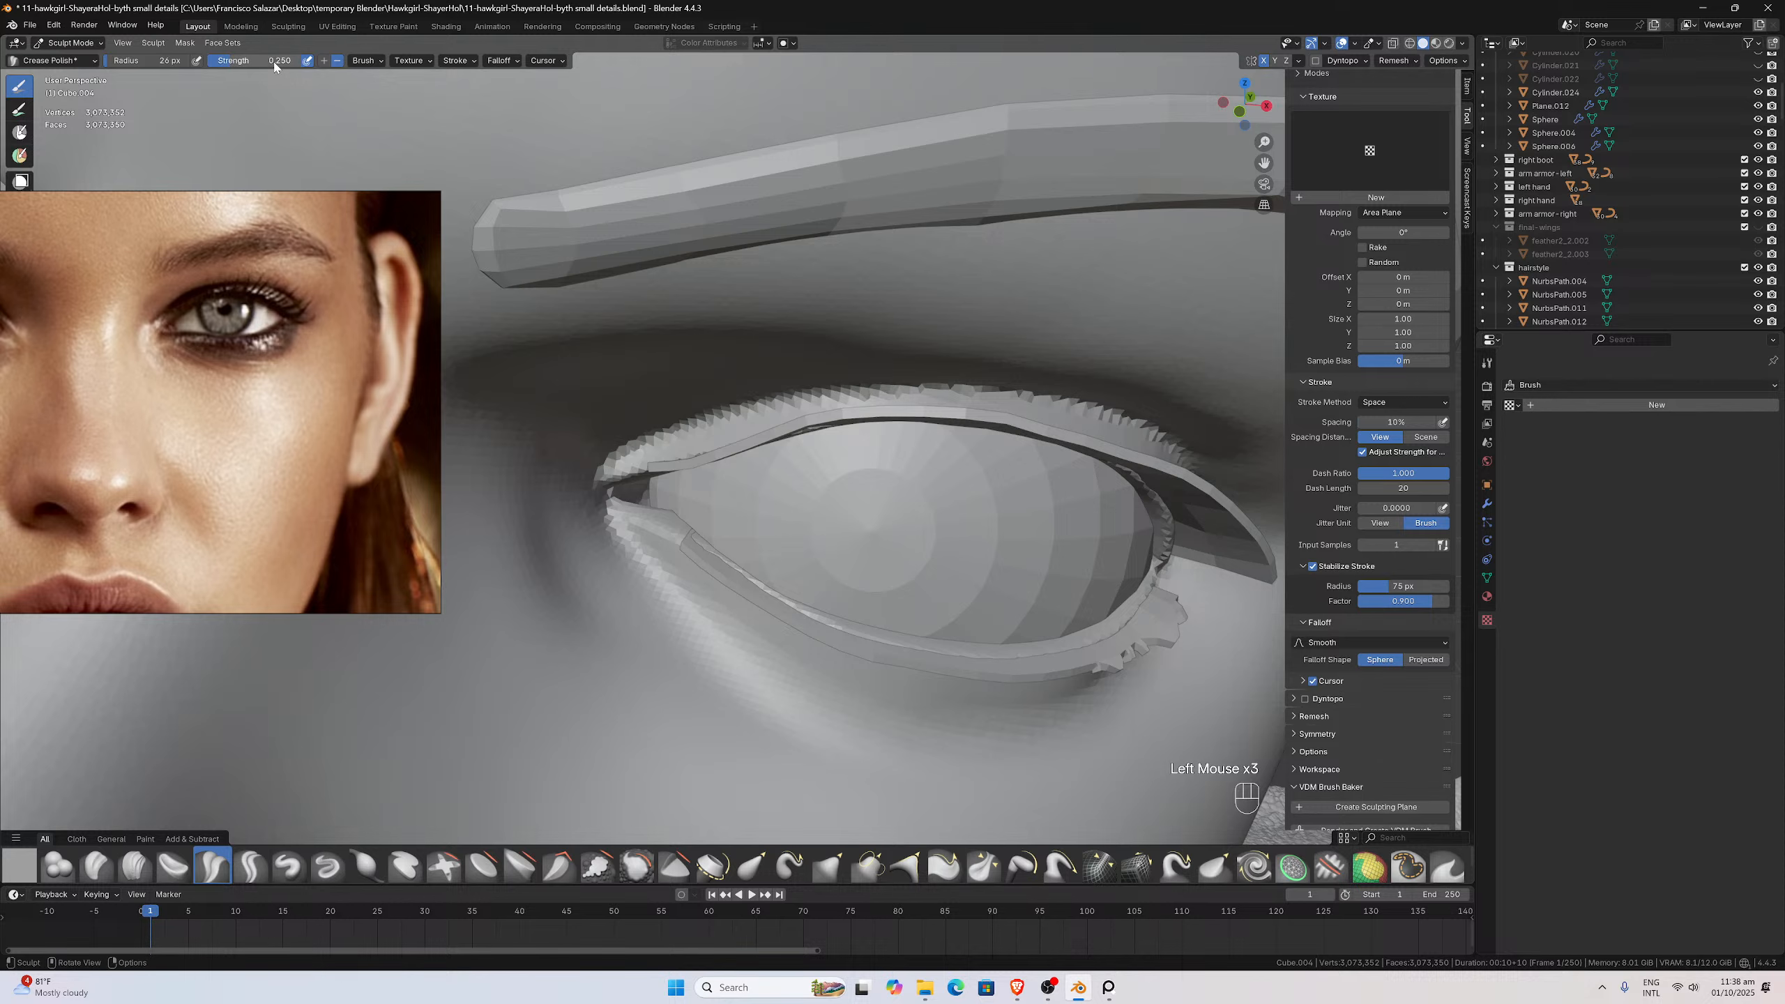
Set the Crease Polish brush radius to 42 px and carve a crease along the upper eyelid's edge
middle_click_drag(829, 339, 746, 332)
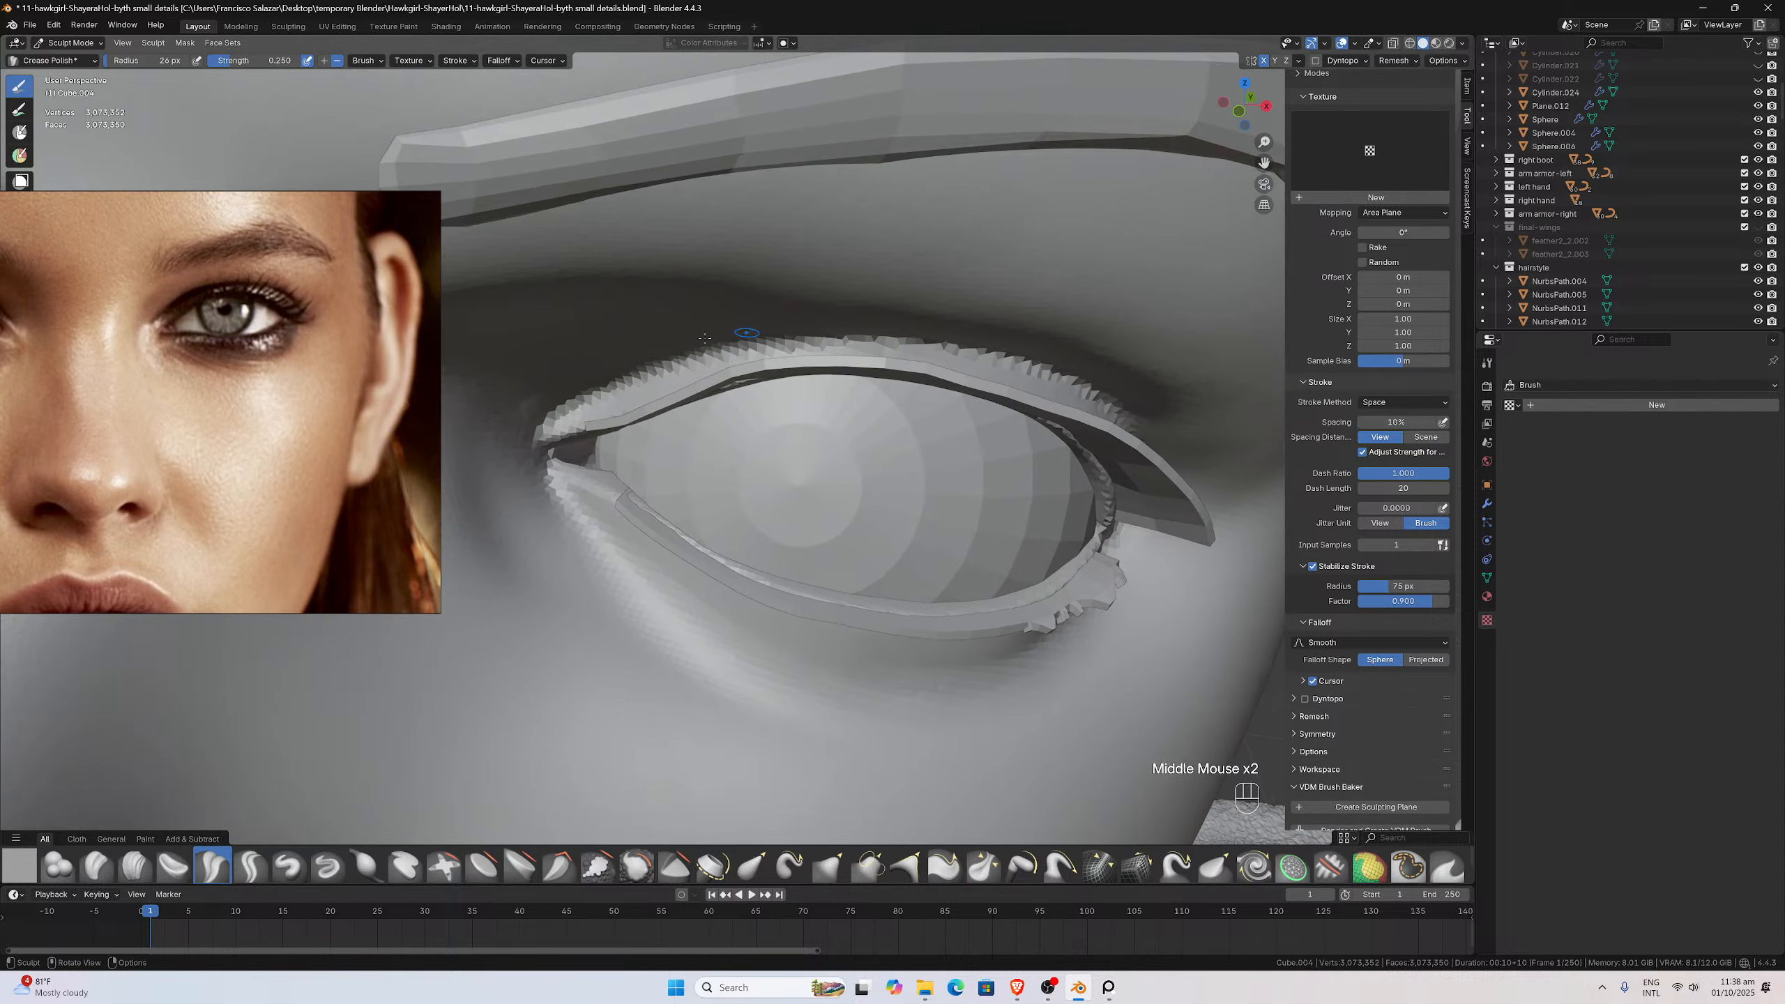
key("f")
left_click(597, 389)
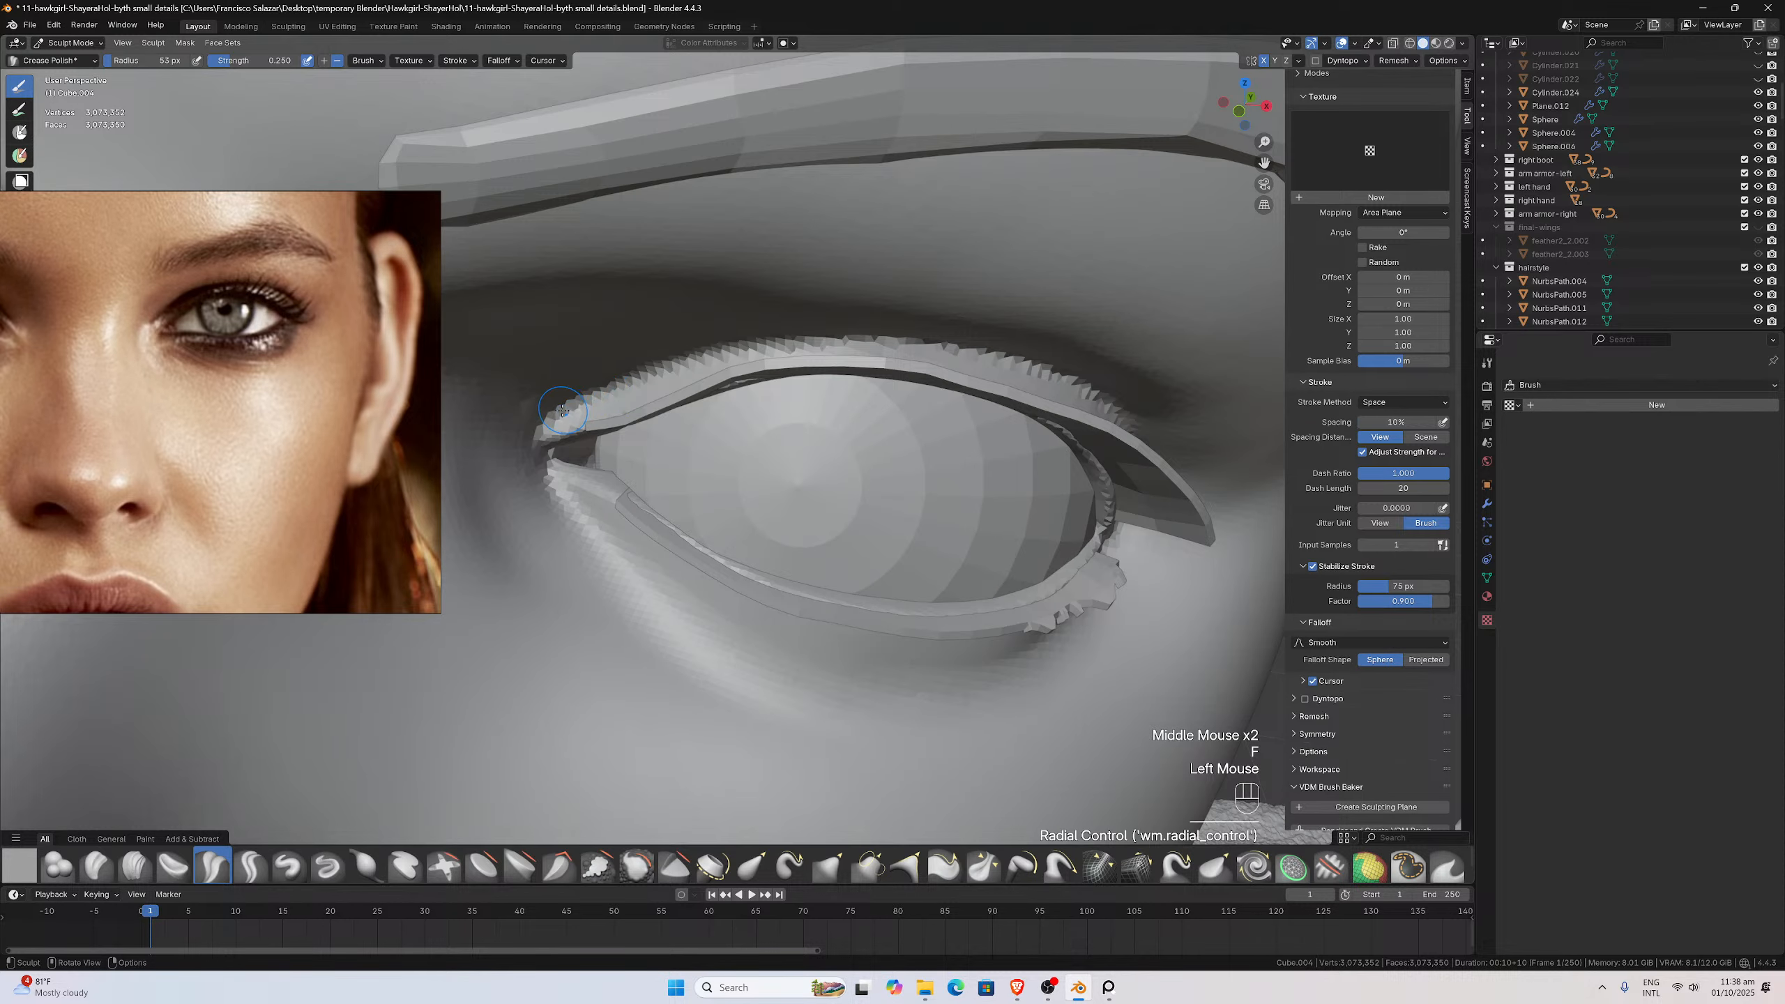
key("f")
left_click(553, 412)
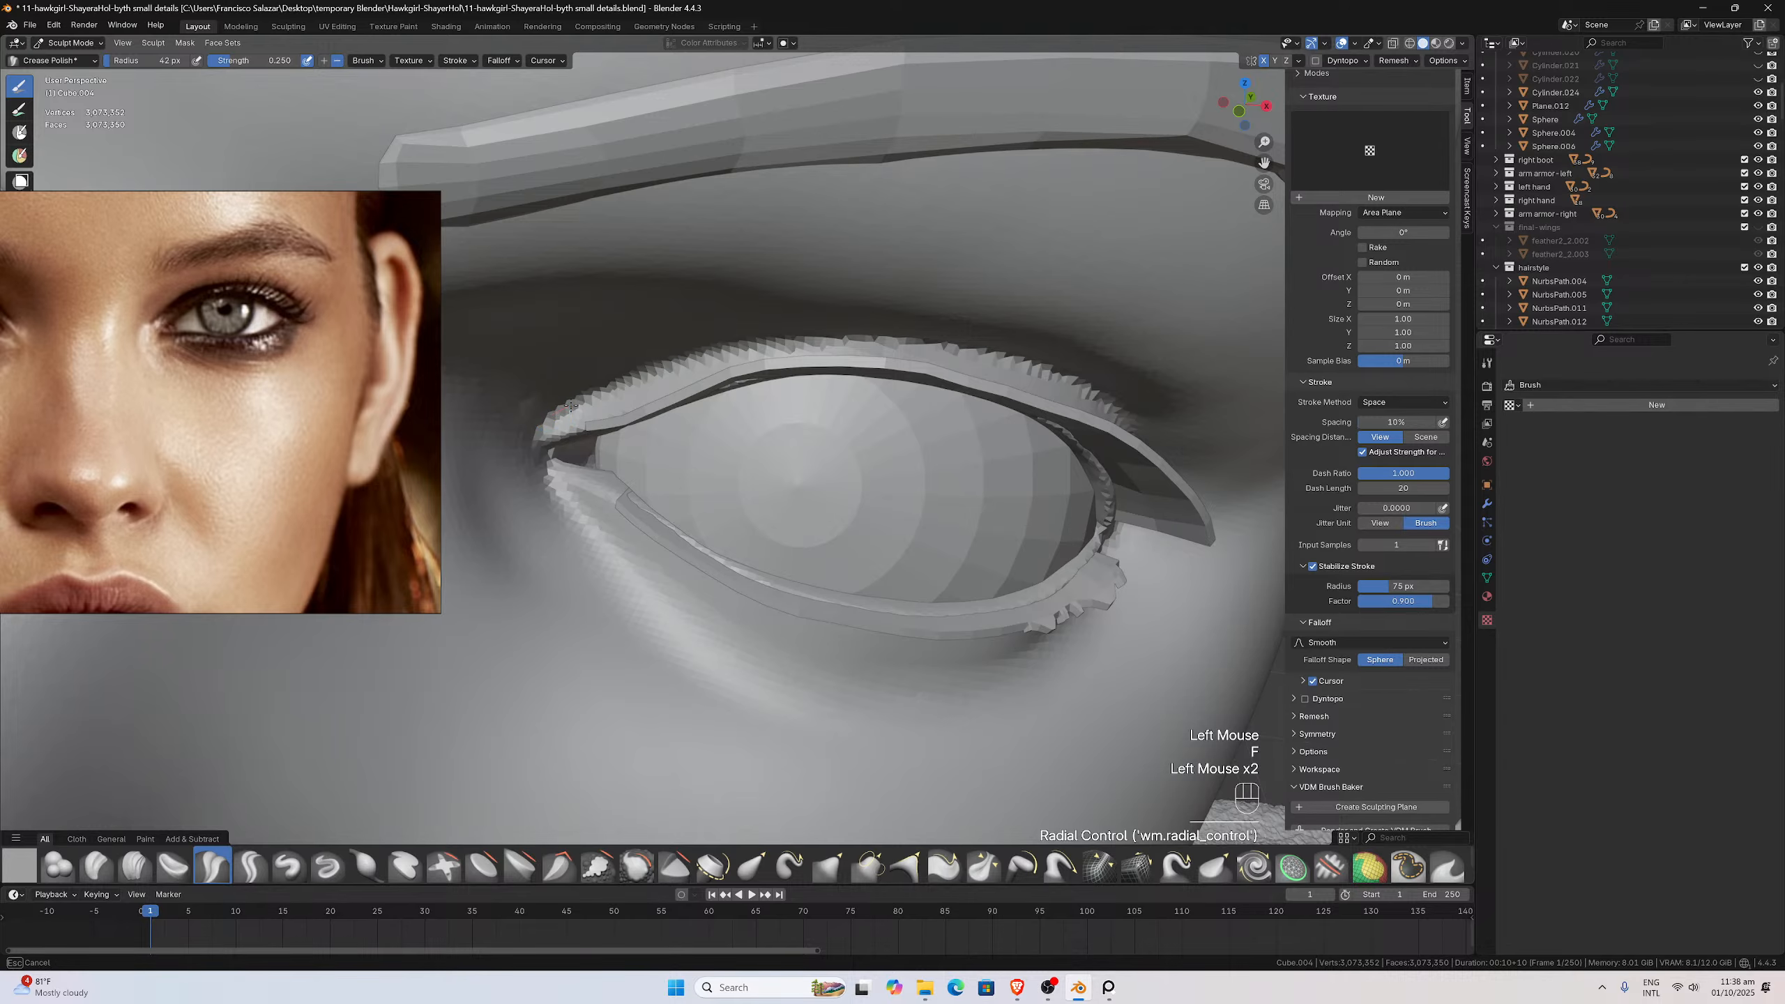
mouse_move(666, 365)
left_mouse_down()
mouse_move(872, 334)
mouse_move(1030, 363)
left_mouse_up()
left_click_drag(1119, 409, 1149, 435)
Deepen the upper eyelid crease around the outer corner of the eye with short strokes from the side
middle_click_drag(1149, 435, 1104, 422)
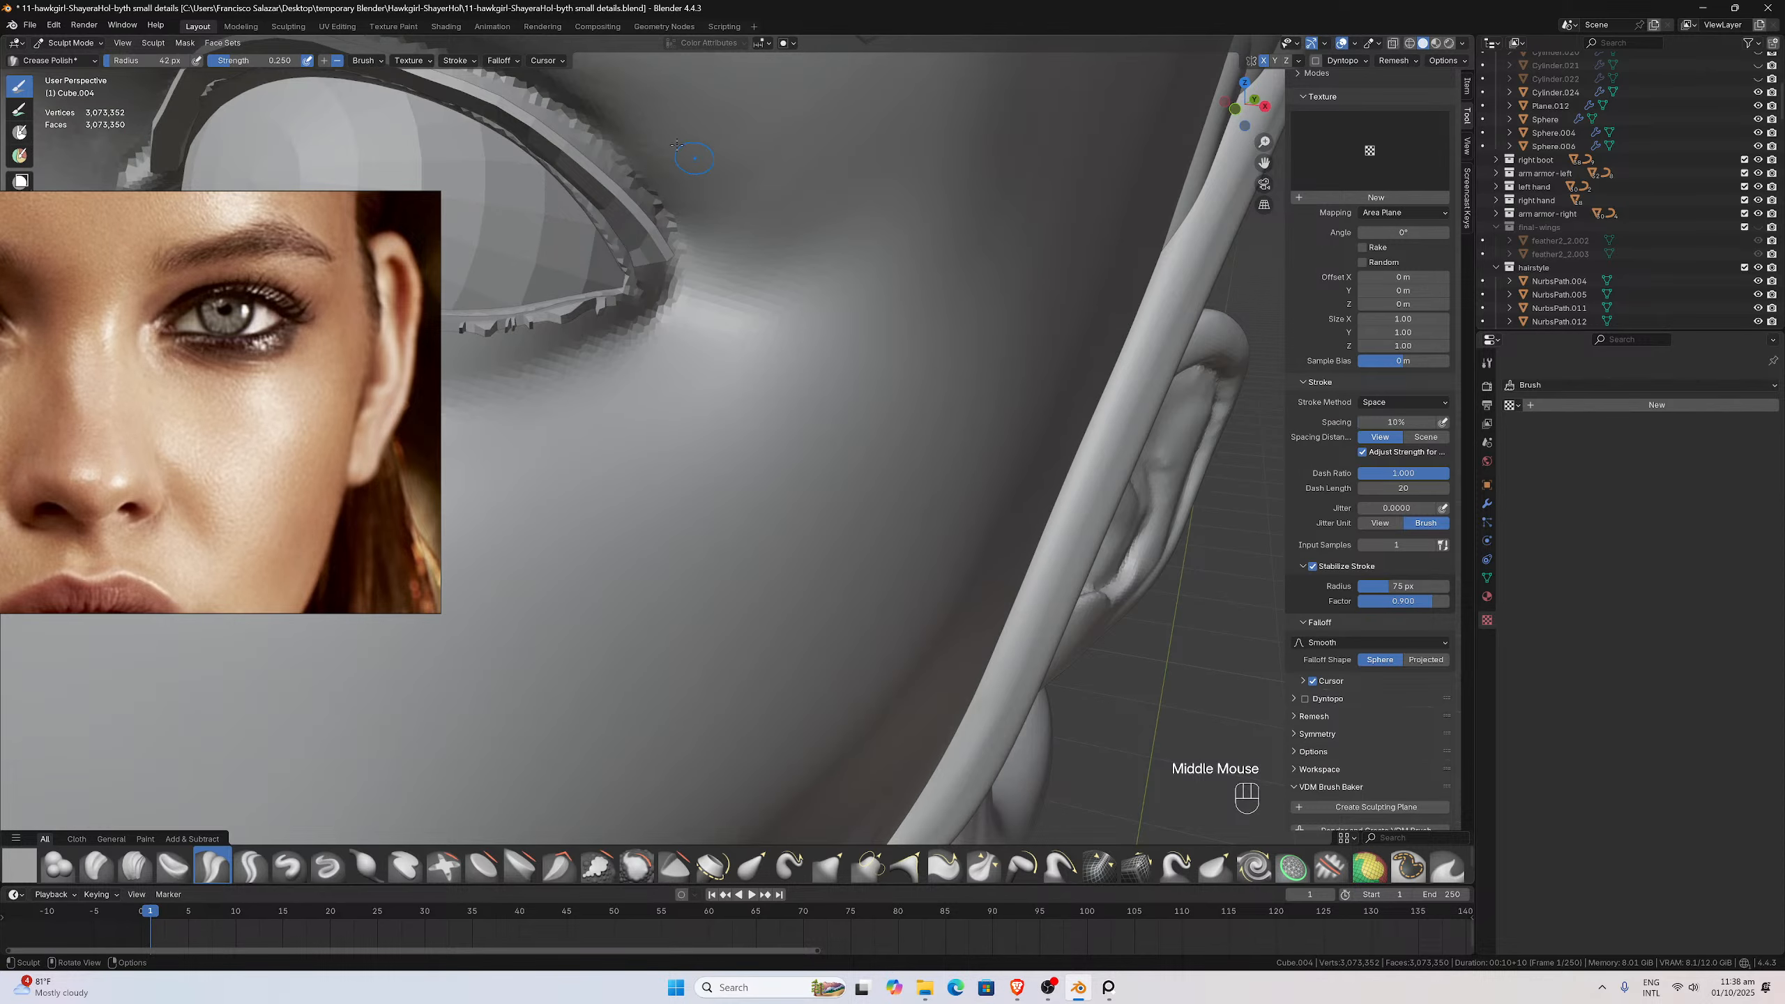
left_click_drag(593, 124, 661, 197)
left_click_drag(558, 109, 627, 182)
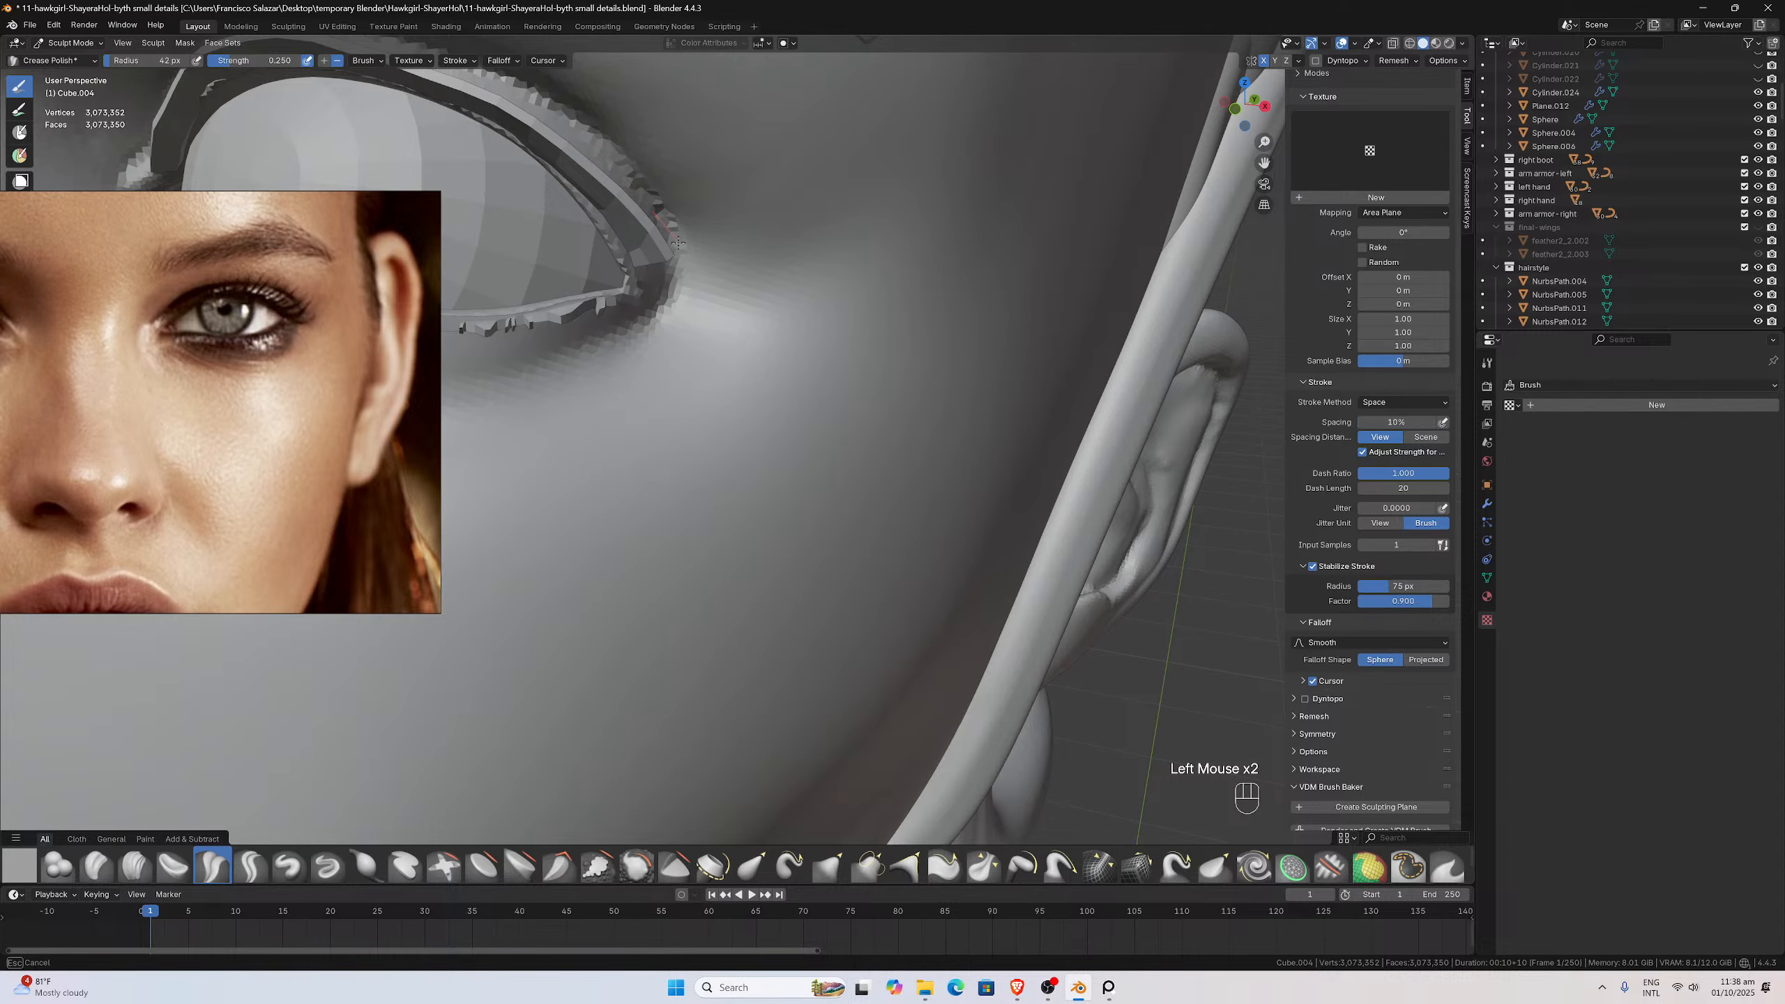
left_click_drag(678, 243, 679, 244)
Smooth the jagged rim above the upper eyelid's outer half with short strokes
middle_click_drag(679, 244, 696, 281)
scroll(681, 253, "up", 3)
left_click_drag(707, 287, 709, 271, "shift")
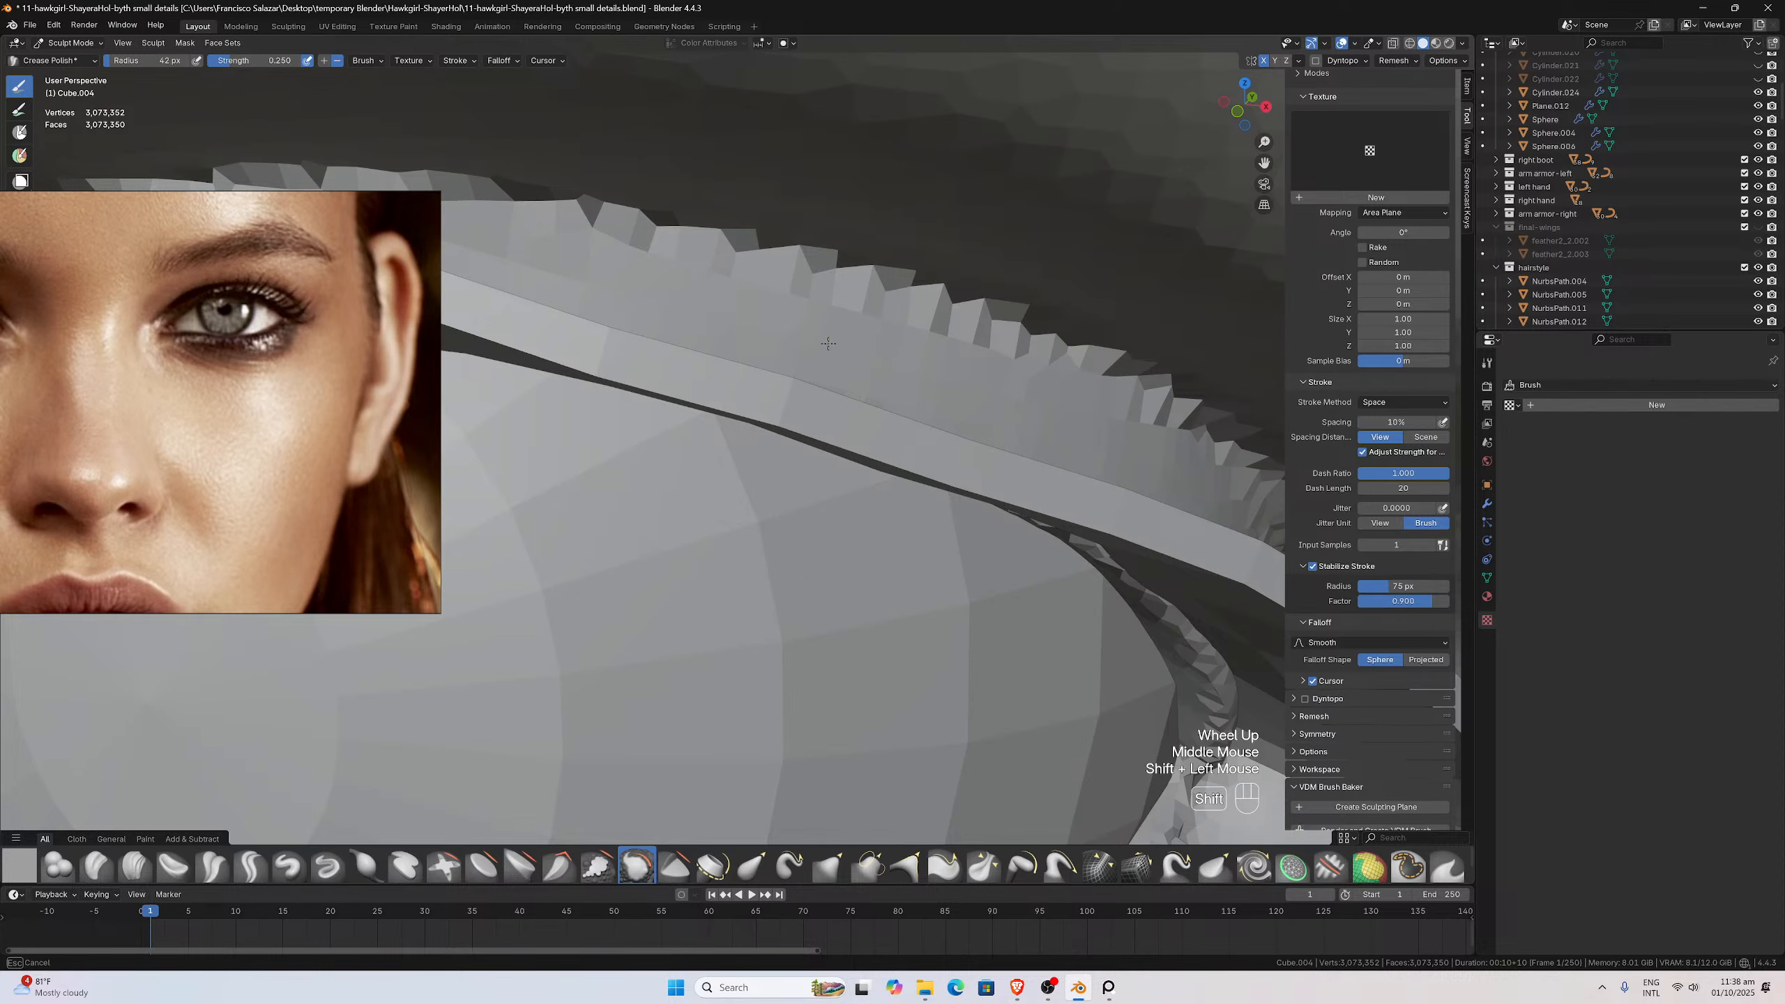
mouse_move(935, 375)
left_mouse_down("shift")
mouse_move(931, 355)
mouse_move(982, 385)
left_mouse_up("shift")
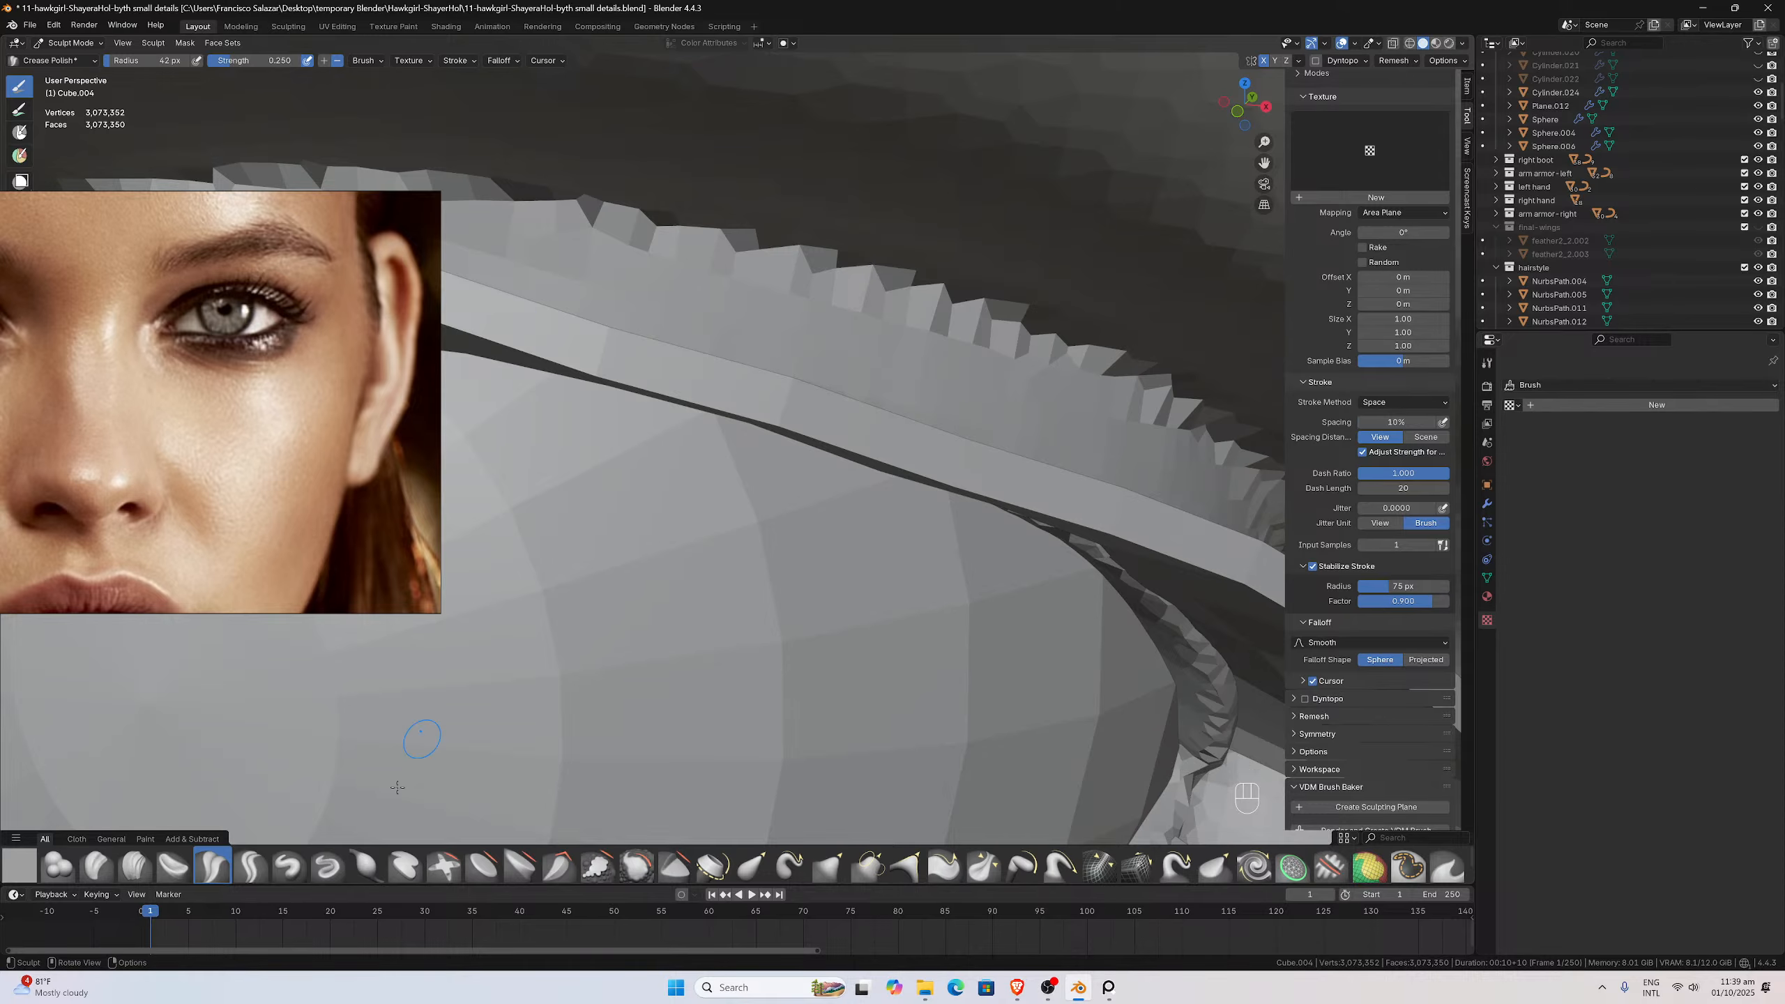
Switch to the Smooth brush and raise its strength to 0.3
left_click(635, 866)
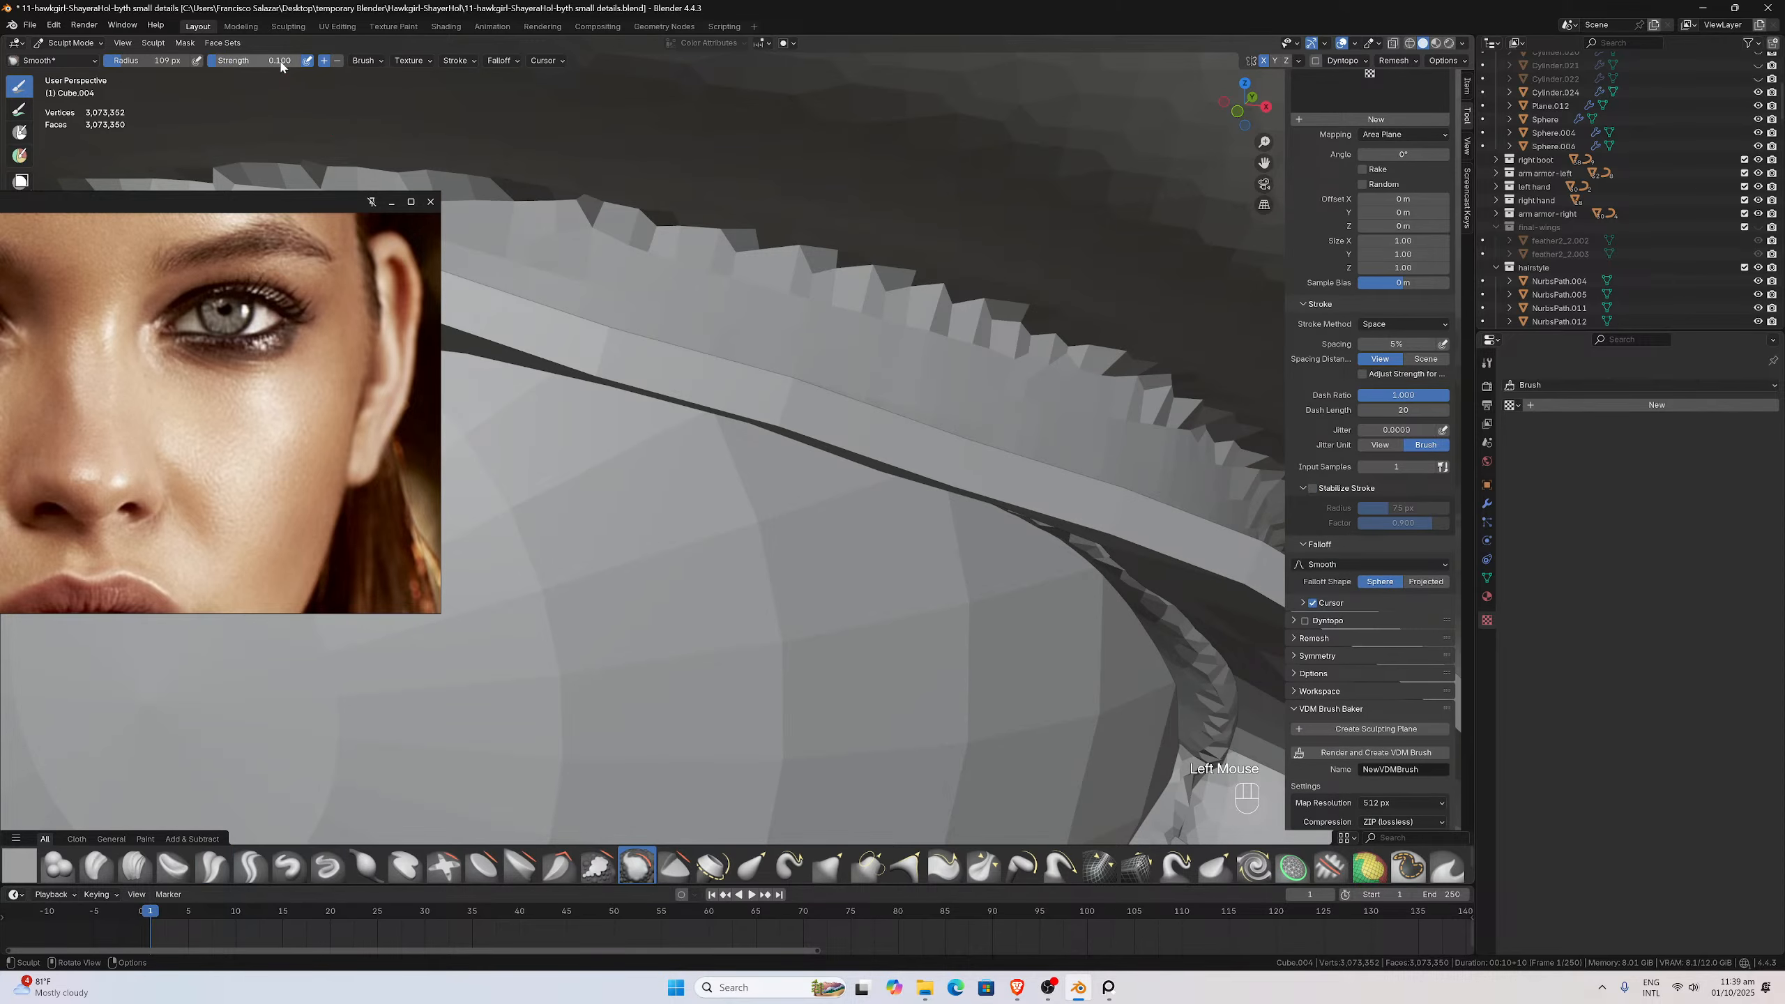
double_click(240, 61)
type("0.3")
key("Return")
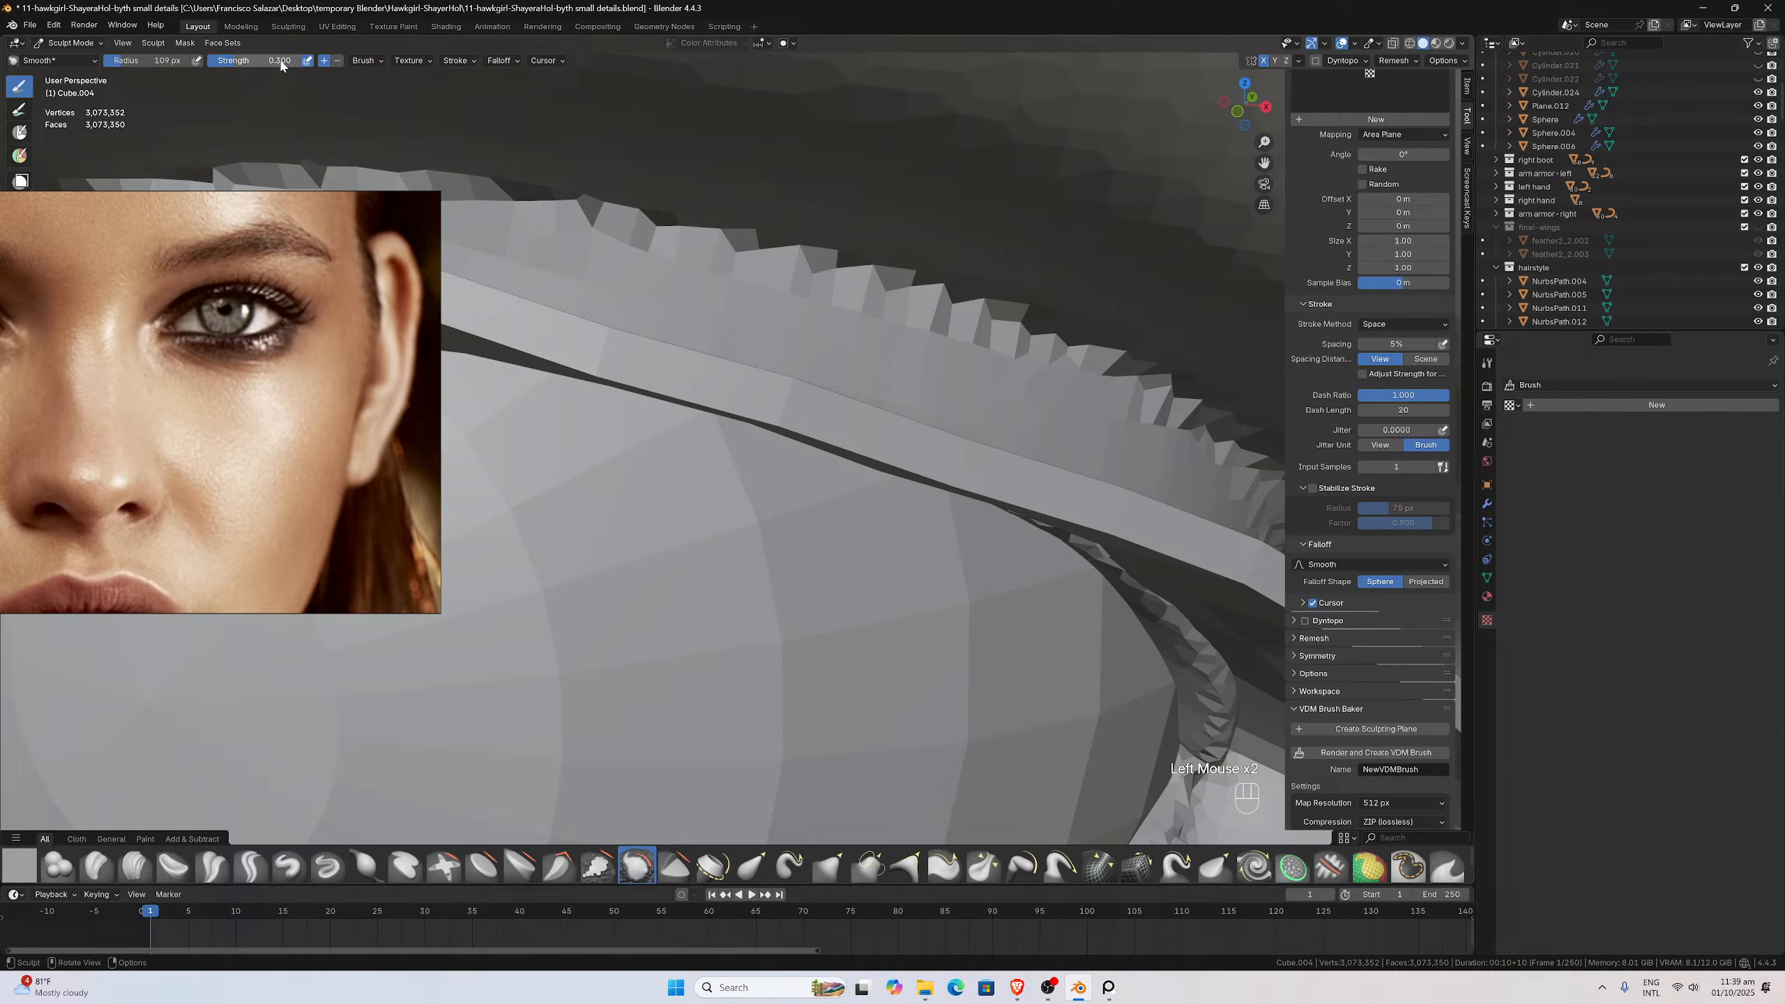
Soften the serrated faces along the upper eyelid toward the outer corner using the stronger Smooth brush
scroll(643, 142, "down", 2)
mouse_move(643, 143)
middle_mouse_down()
mouse_move(671, 116)
mouse_move(673, 163)
middle_mouse_up()
scroll(674, 134, "up", 1)
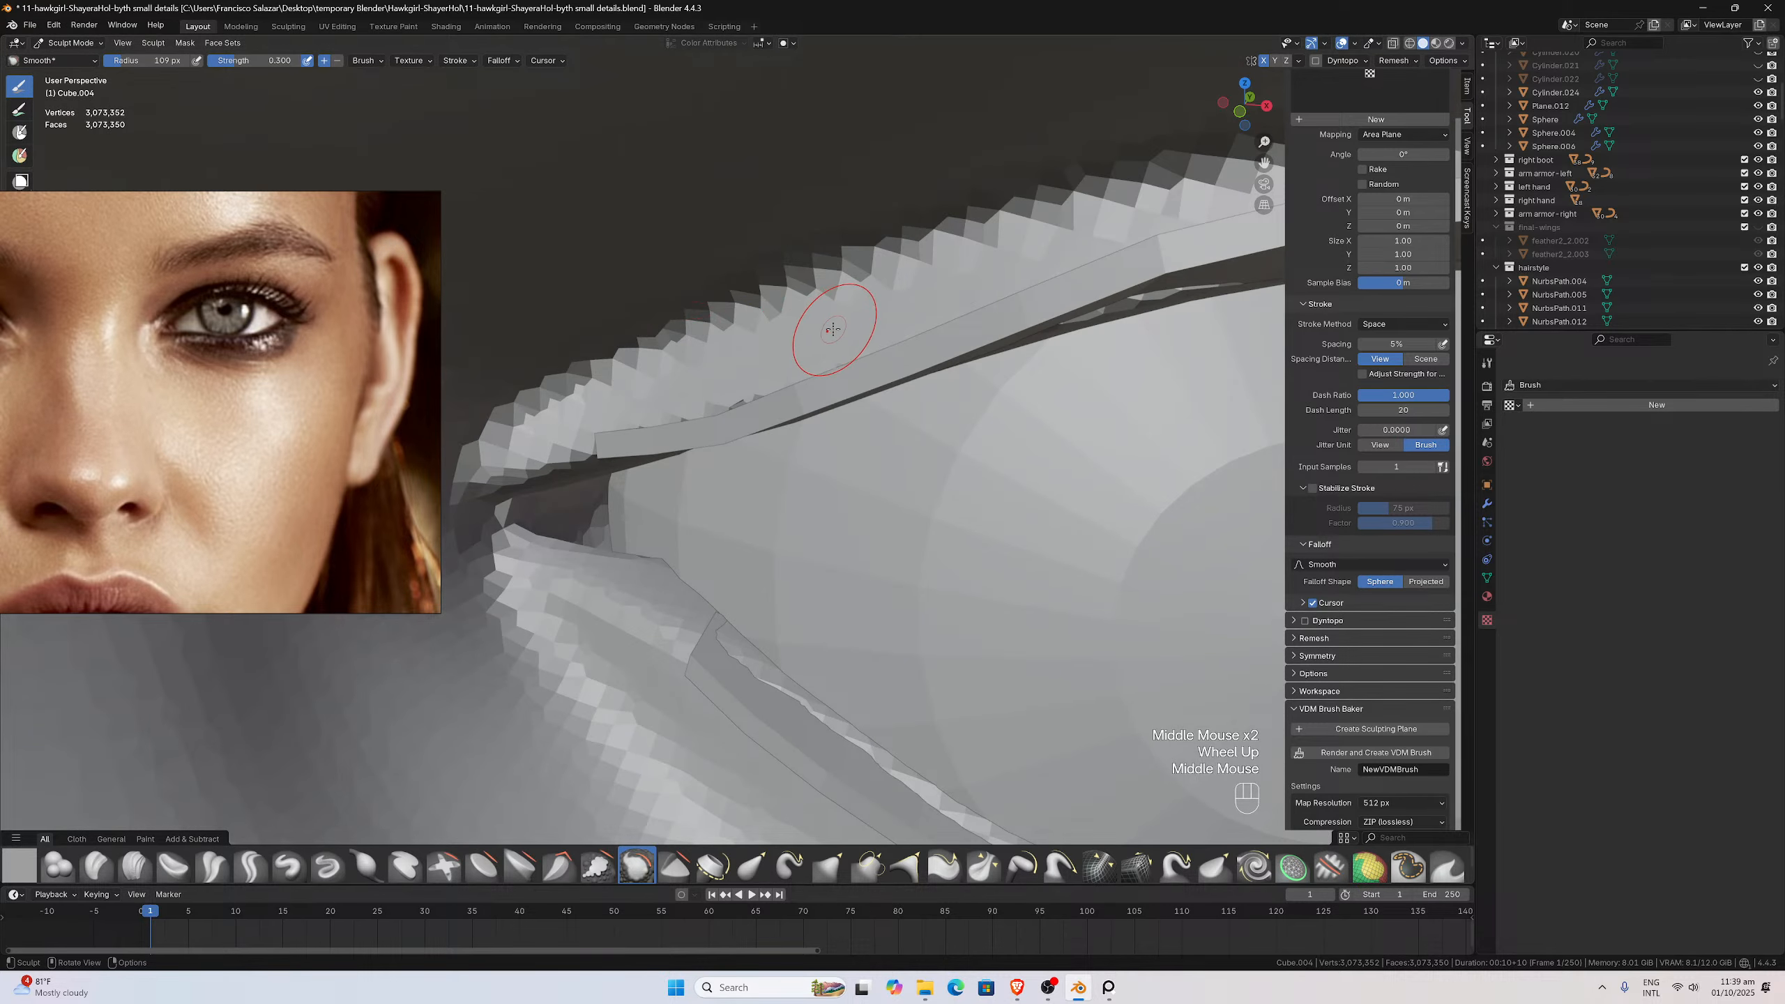
mouse_move(828, 328)
middle_mouse_down()
mouse_move(804, 341)
mouse_move(818, 373)
middle_mouse_up()
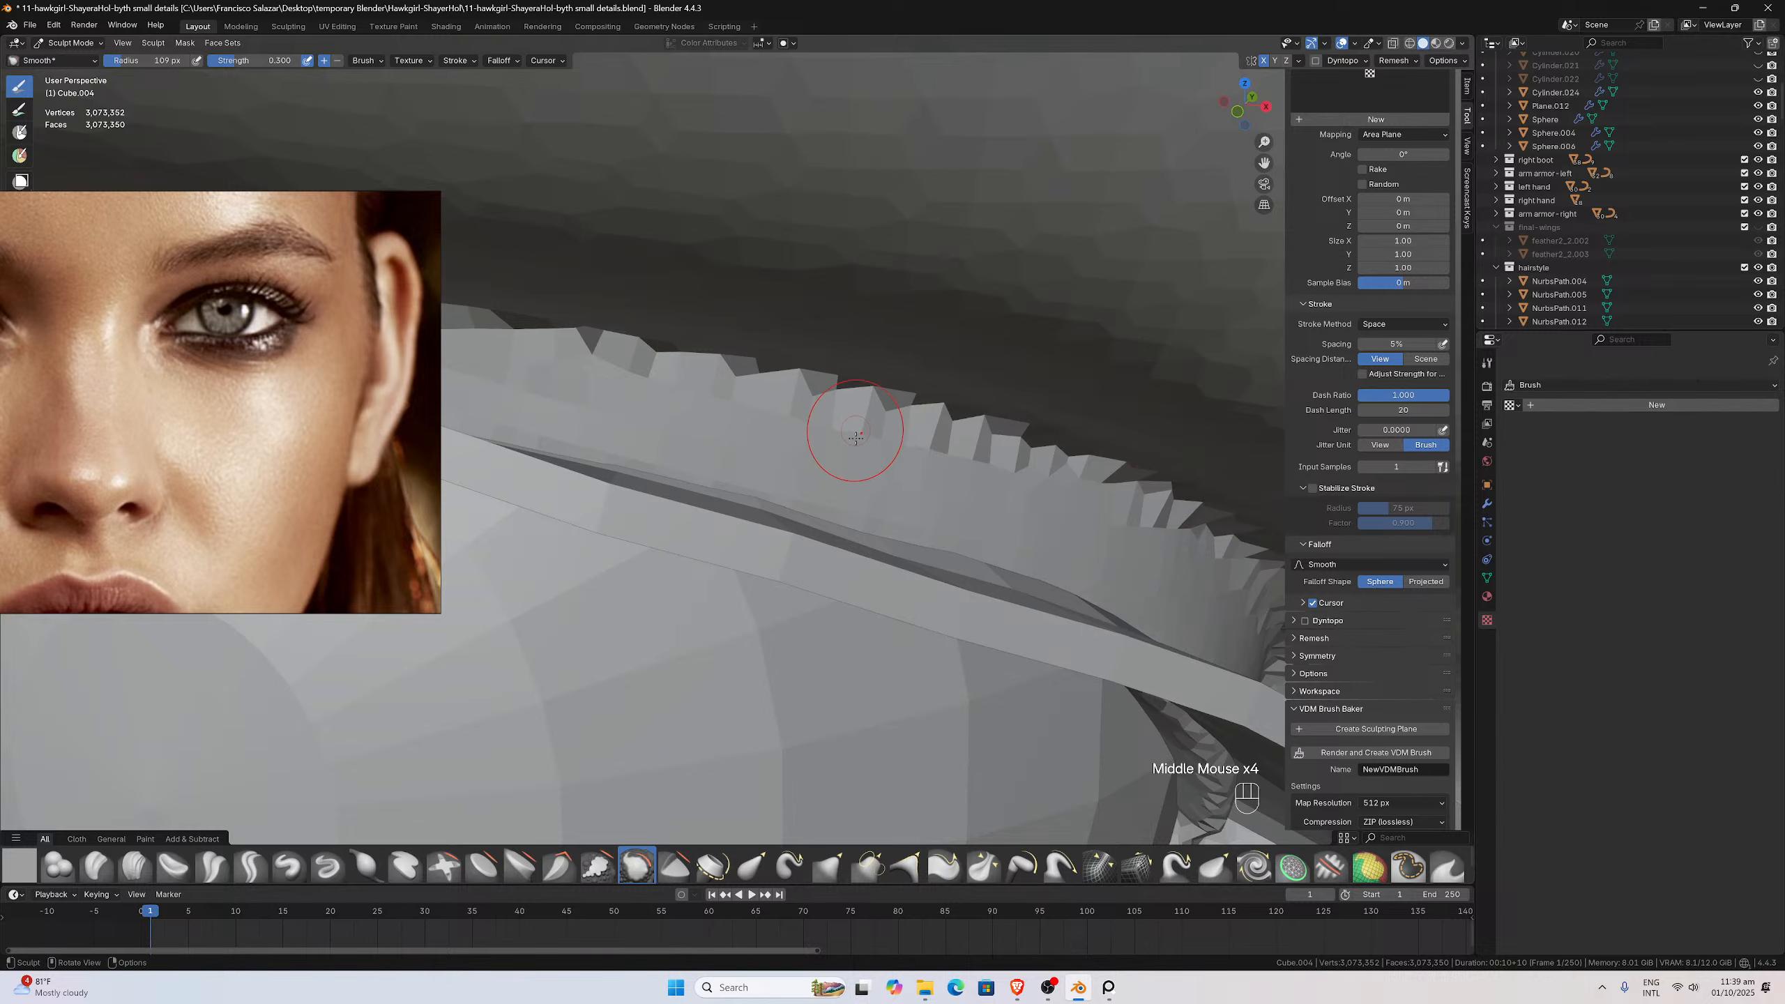
mouse_move(850, 418)
left_mouse_down("shift")
mouse_move(872, 484)
mouse_move(900, 482)
left_mouse_up("shift")
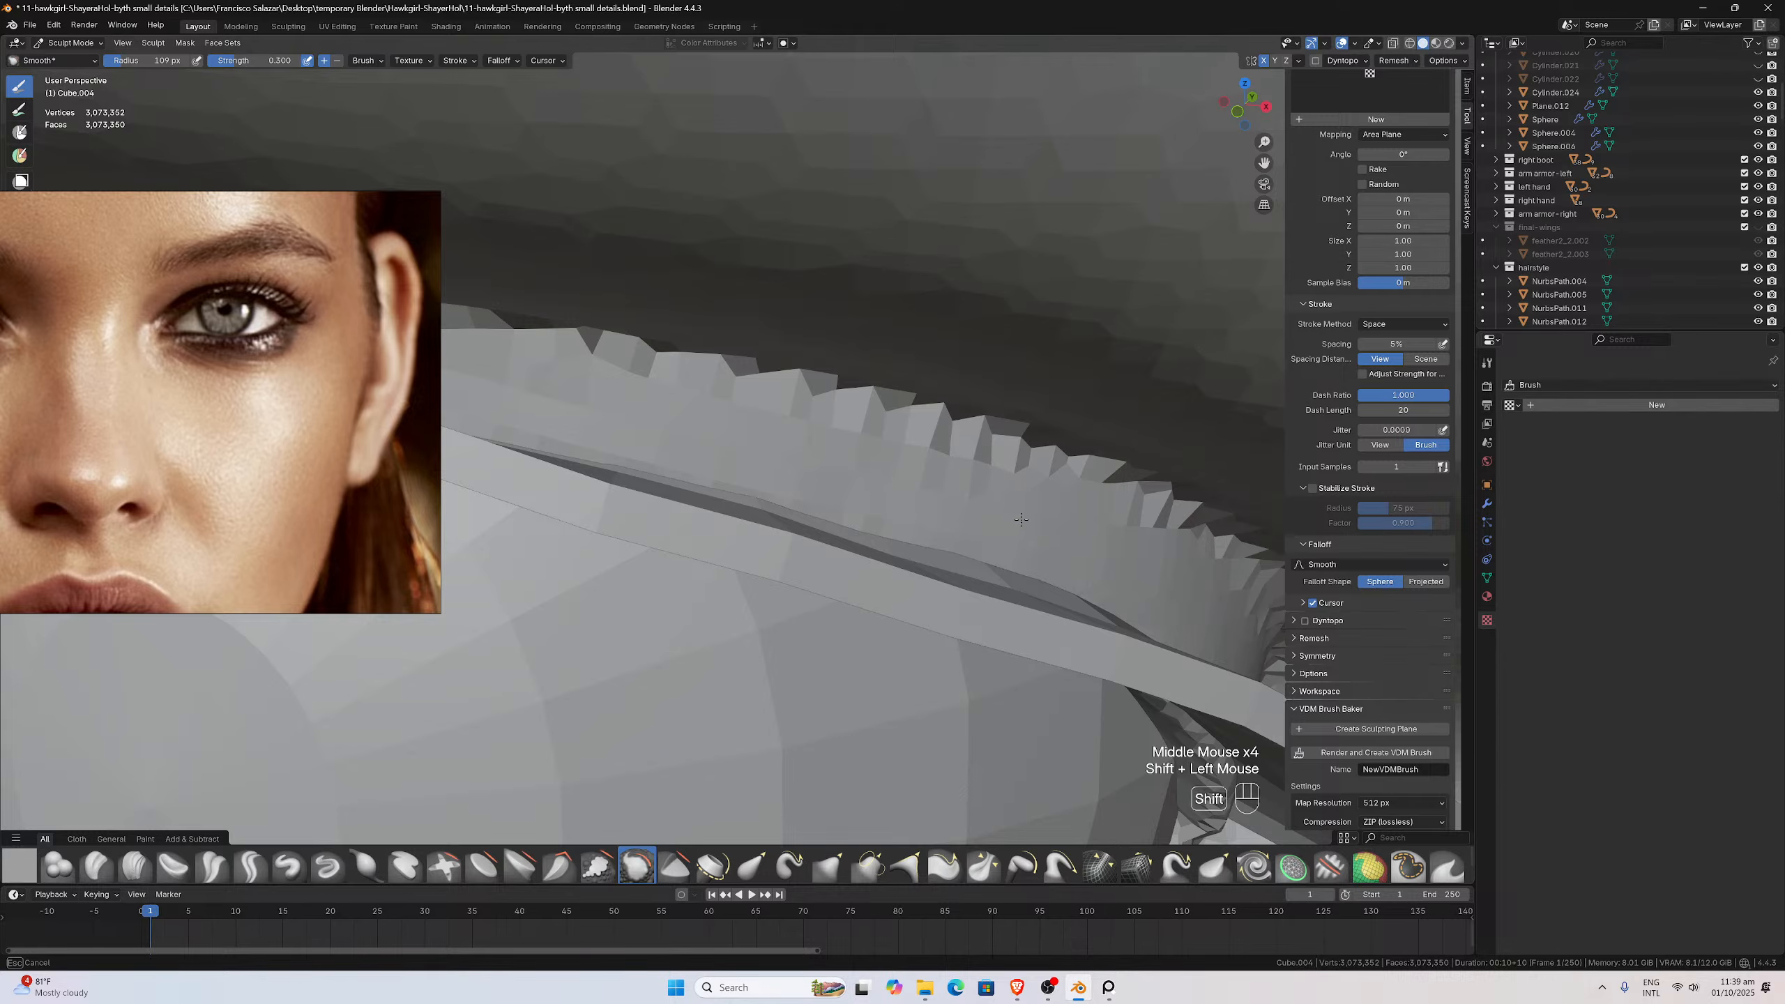
mouse_move(1020, 520)
left_mouse_down("shift")
mouse_move(996, 492)
mouse_move(1020, 512)
left_mouse_up("shift")
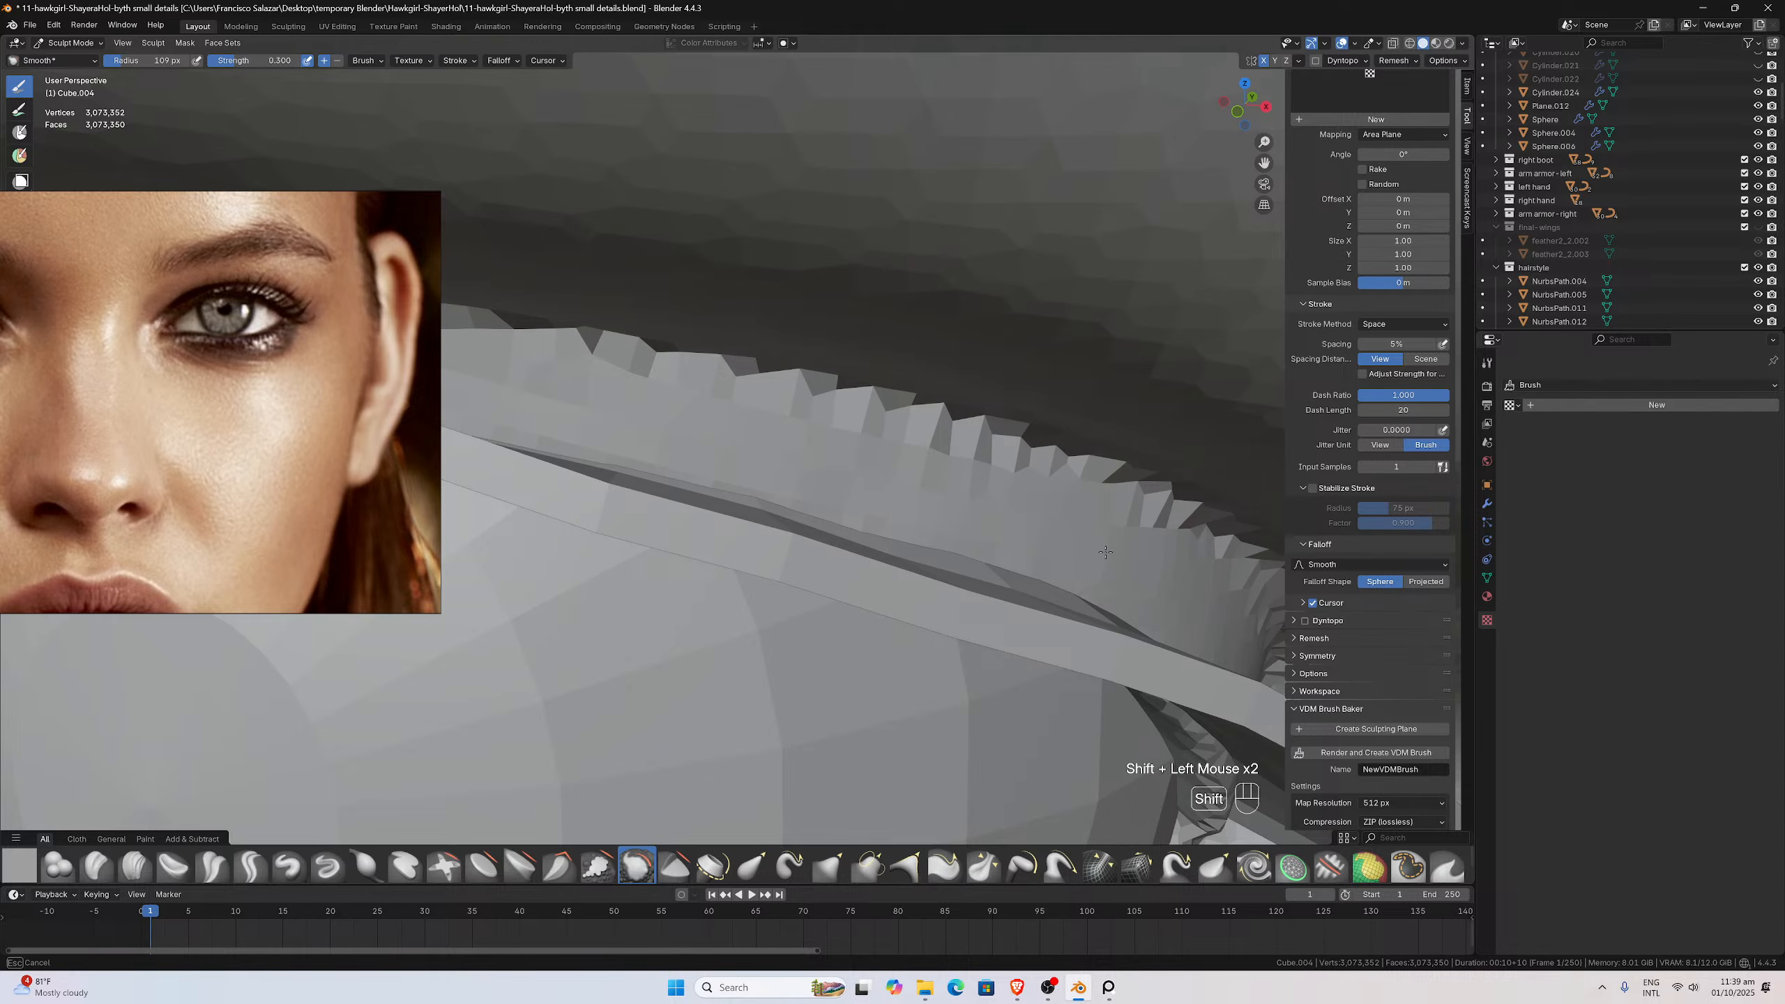
left_click_drag(1104, 552, 1119, 541, "shift")
Check the whole face from the front and save the Blender file
scroll(1183, 594, "down", 3)
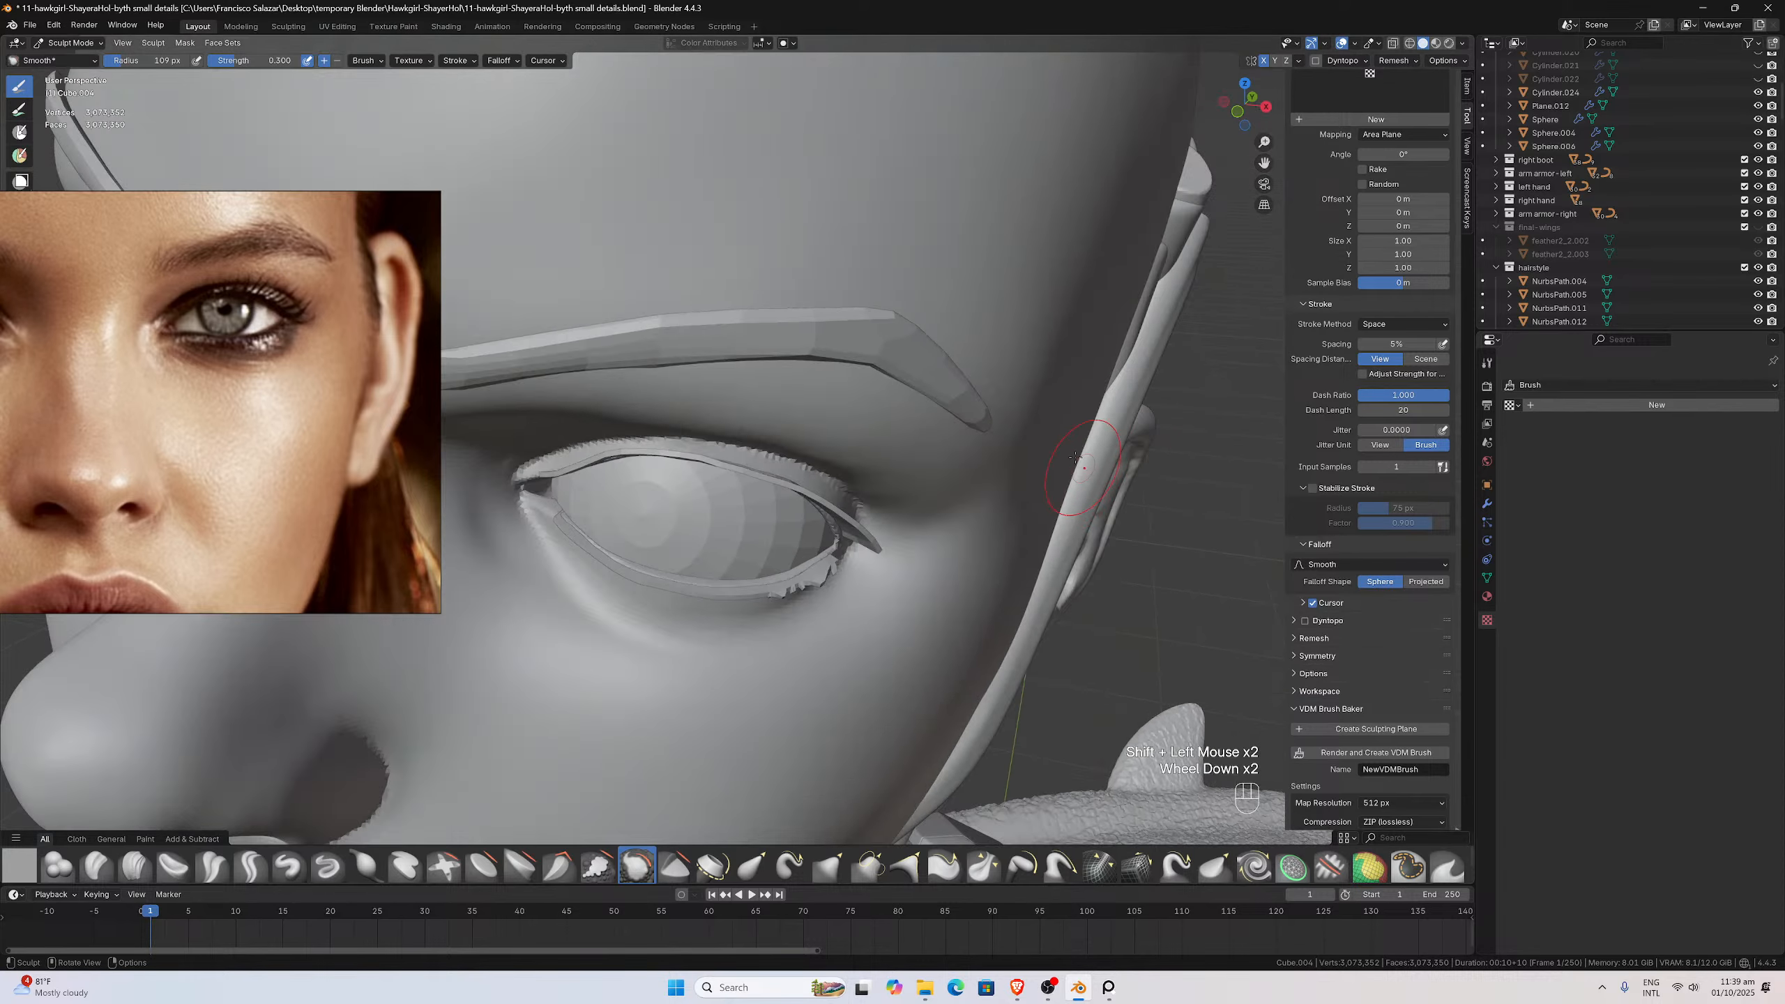
middle_click_drag(1183, 594, 923, 355)
scroll(926, 372, "down", 2)
scroll(923, 355, "up", 1)
scroll(923, 355, "down", 1)
scroll(923, 355, "up", 1)
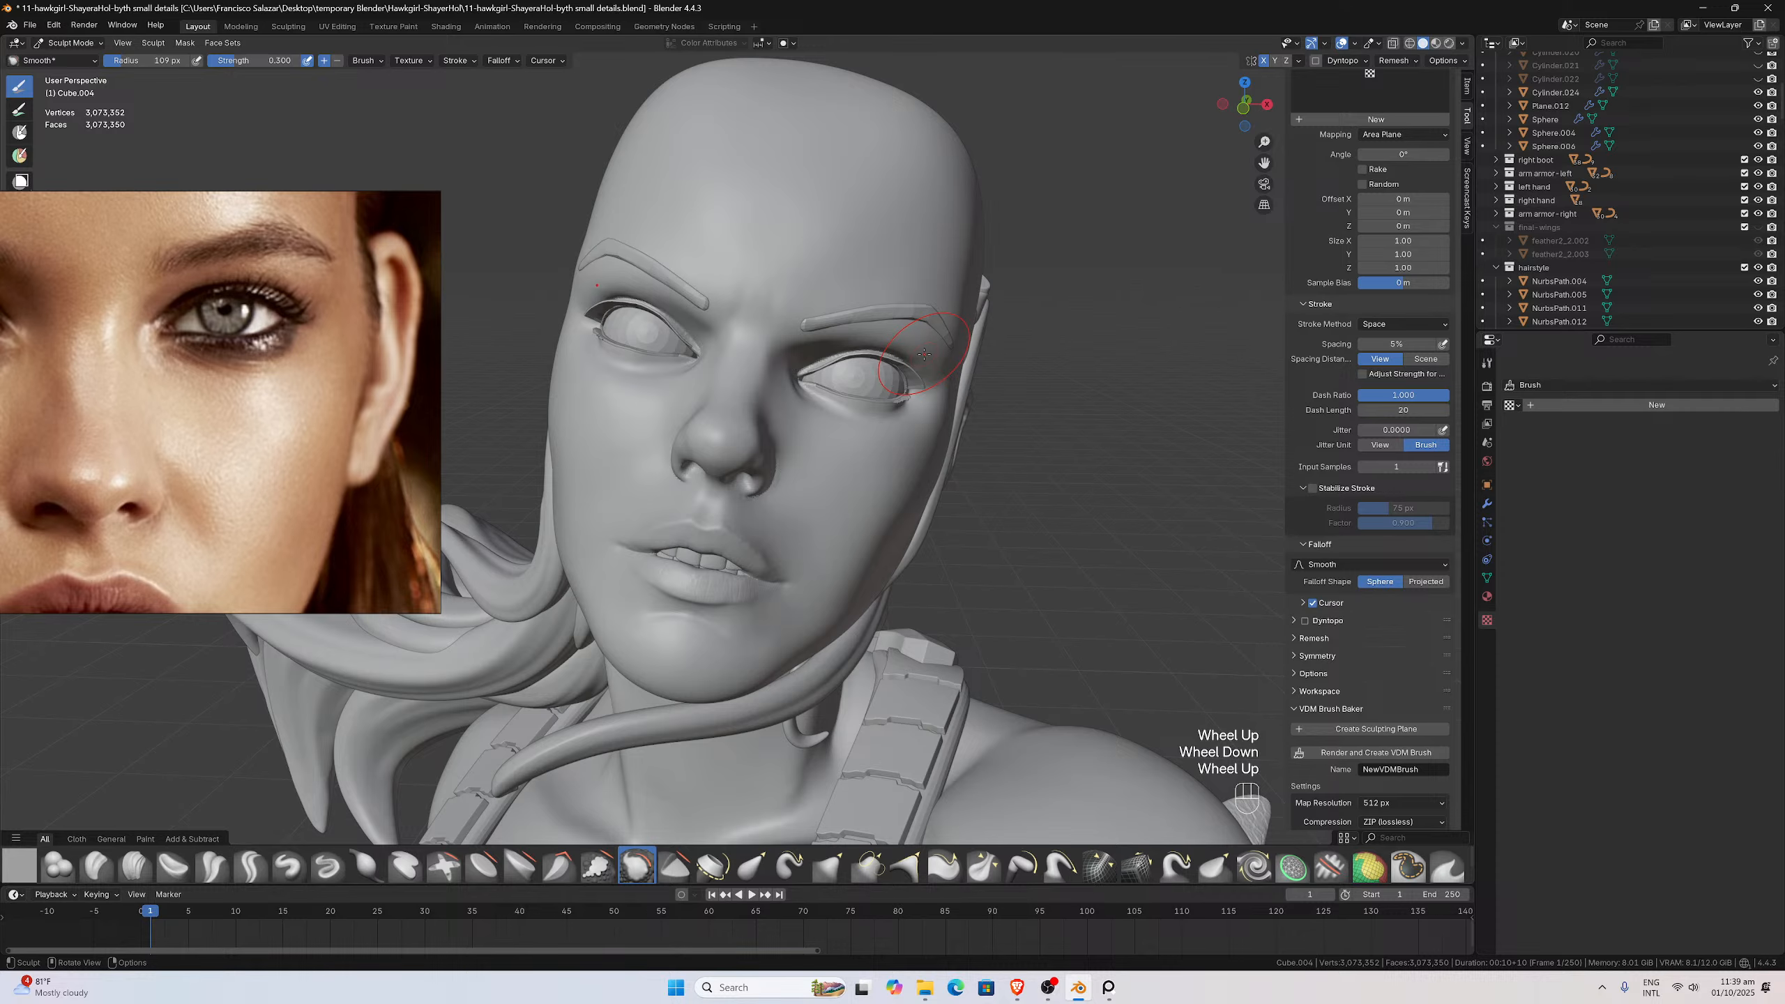
key("ctrl")
key("ctrl+s")
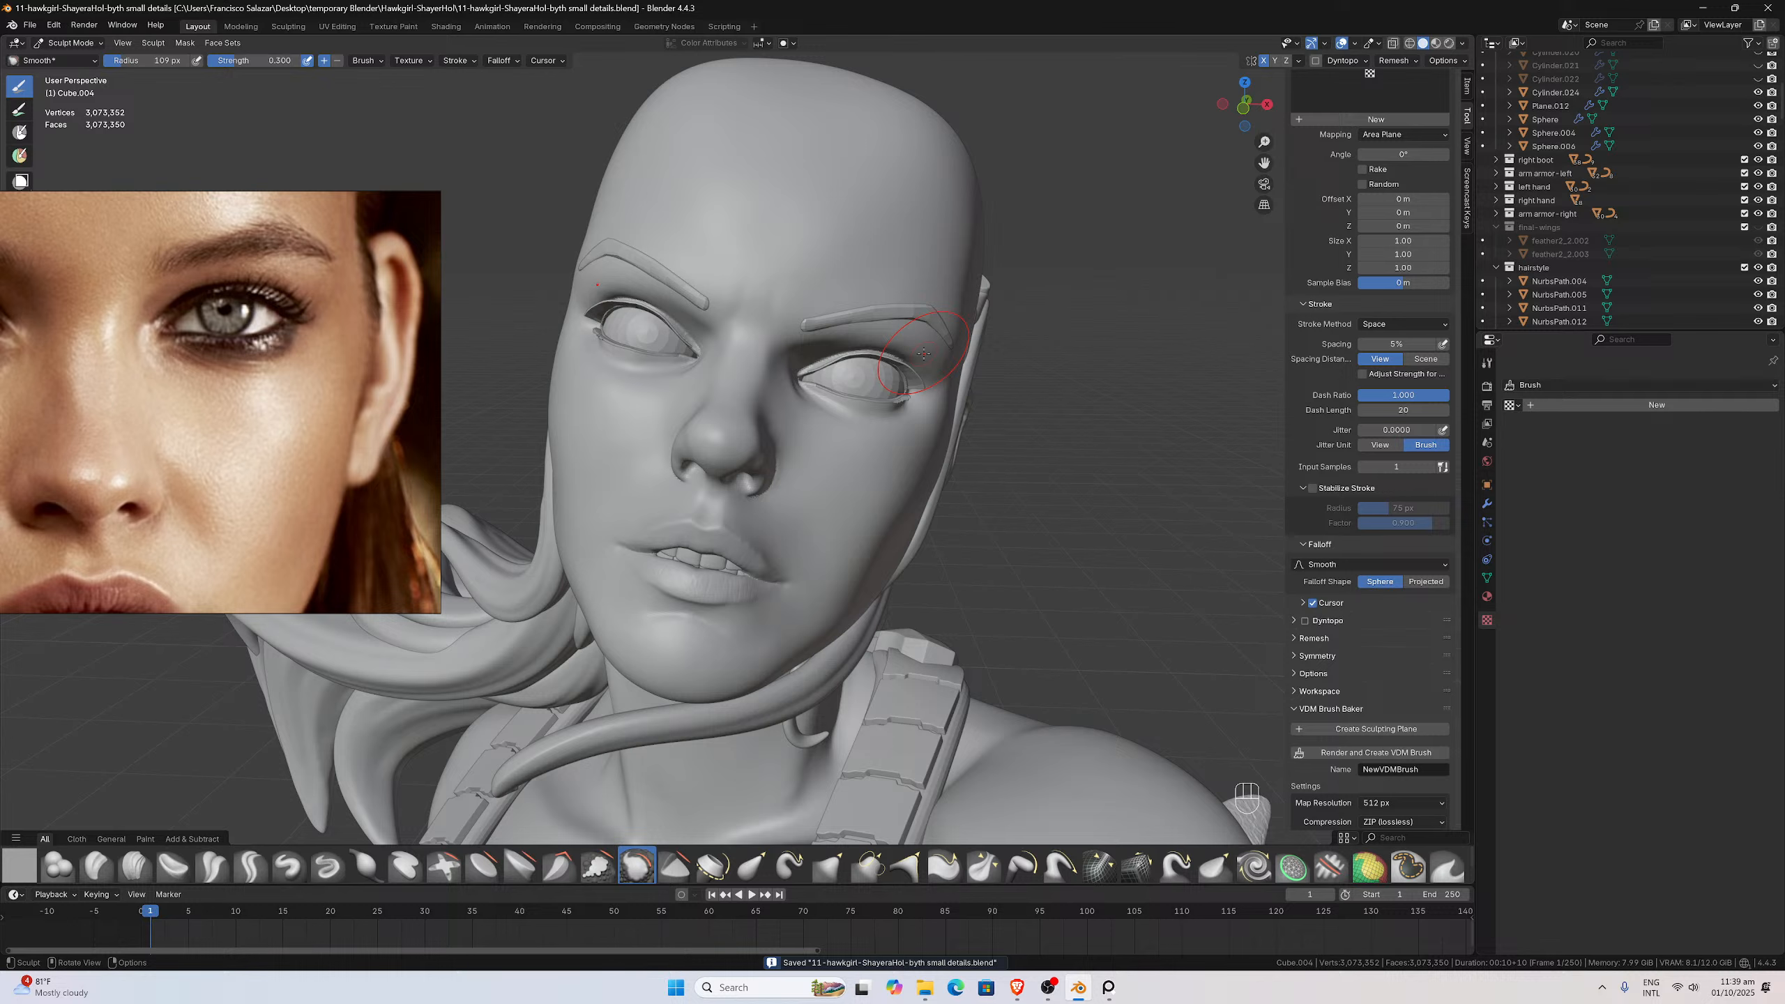
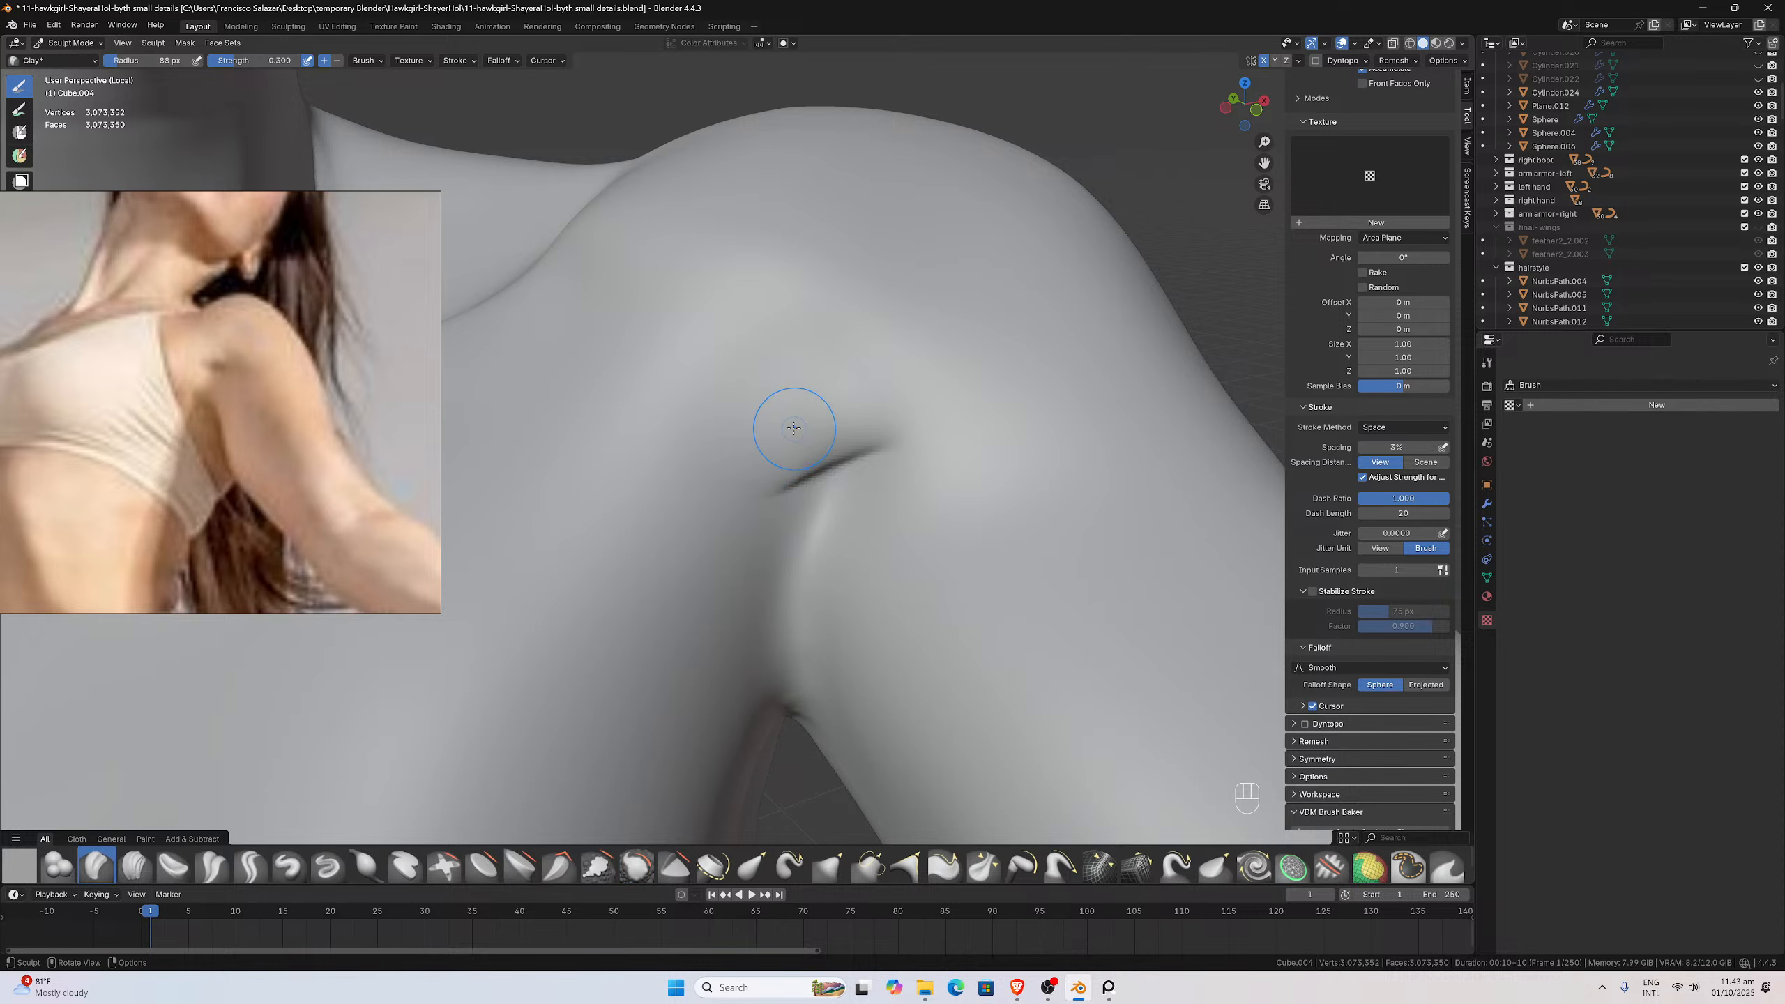
Smooth the lower part of the armpit fold and check its shape from several angles
mouse_move(789, 415)
middle_mouse_down()
mouse_move(705, 506)
mouse_move(707, 570)
middle_mouse_up()
scroll(742, 458, "up", 2)
mouse_move(707, 570)
left_mouse_down("shift")
mouse_move(657, 559)
mouse_move(700, 617)
mouse_move(672, 616)
mouse_move(711, 620)
left_mouse_up("shift")
scroll(711, 620, "down", 1)
mouse_move(711, 619)
middle_mouse_down()
mouse_move(821, 397)
mouse_move(821, 307)
mouse_move(802, 359)
middle_mouse_up()
scroll(791, 478, "down", 2)
scroll(822, 397, "up", 1)
scroll(821, 396, "up", 3)
scroll(802, 362, "up", 1)
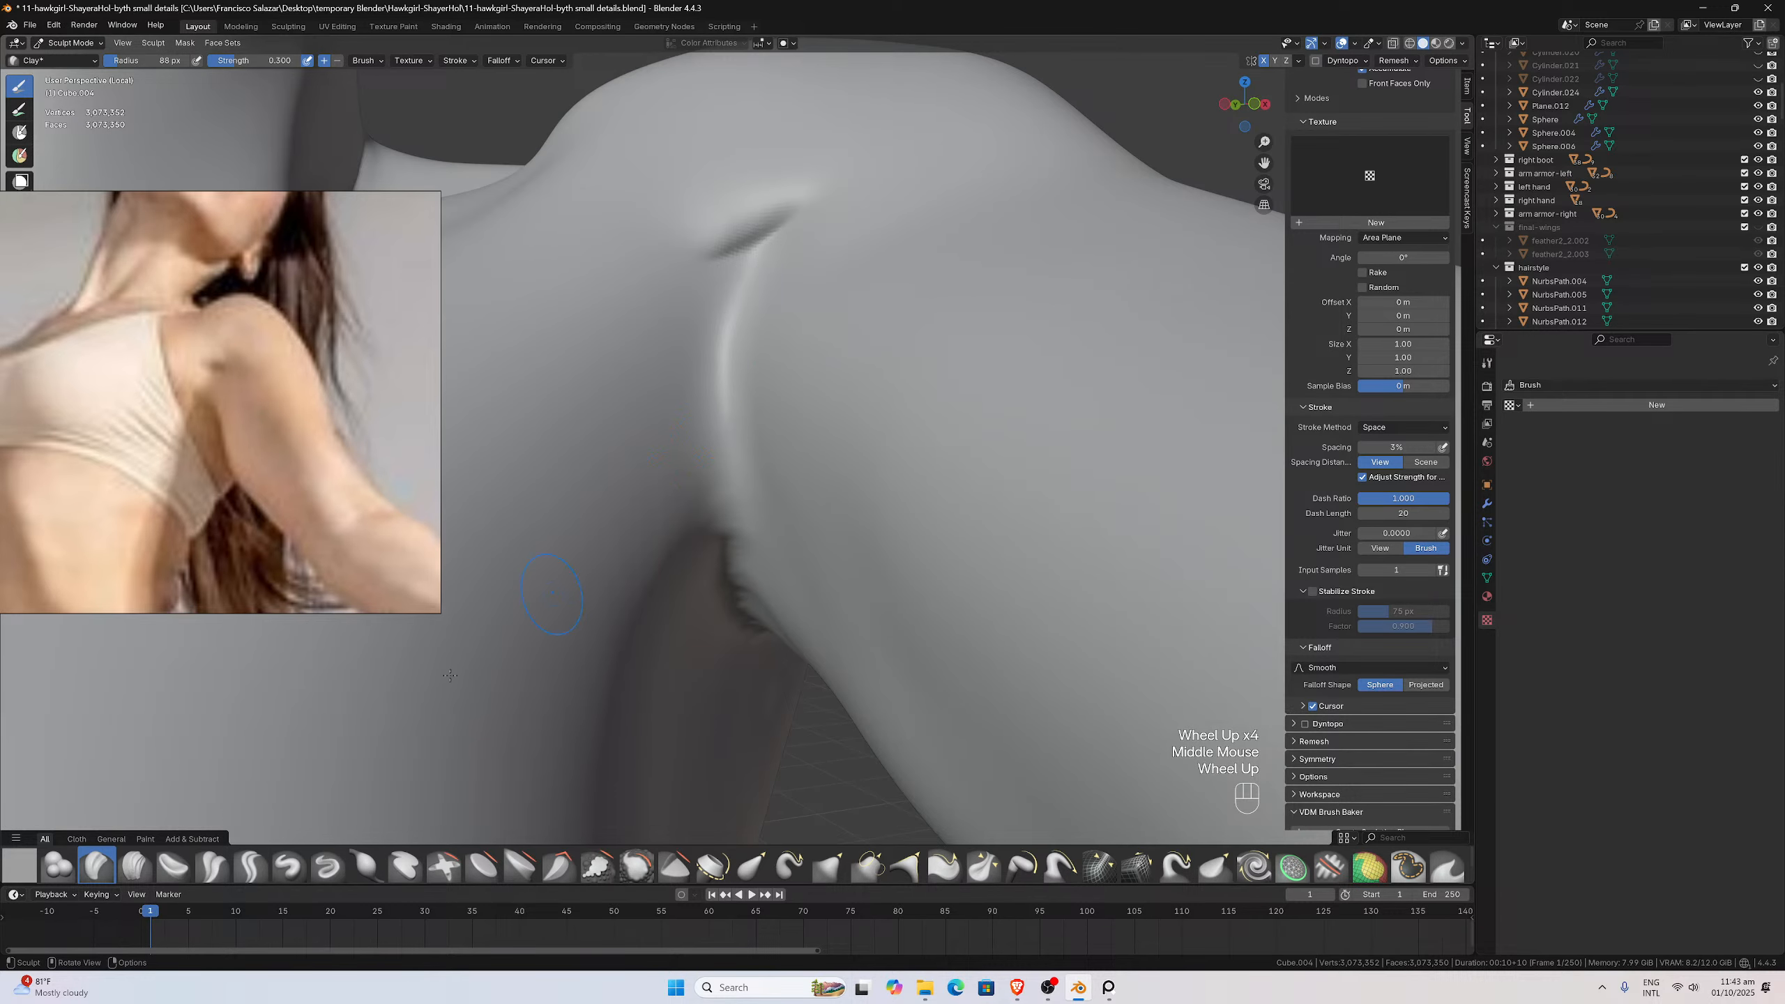
Carve the vertical armpit fold with the Crease Polish brush and enlarge the brush radius to 54 px
left_click(212, 866)
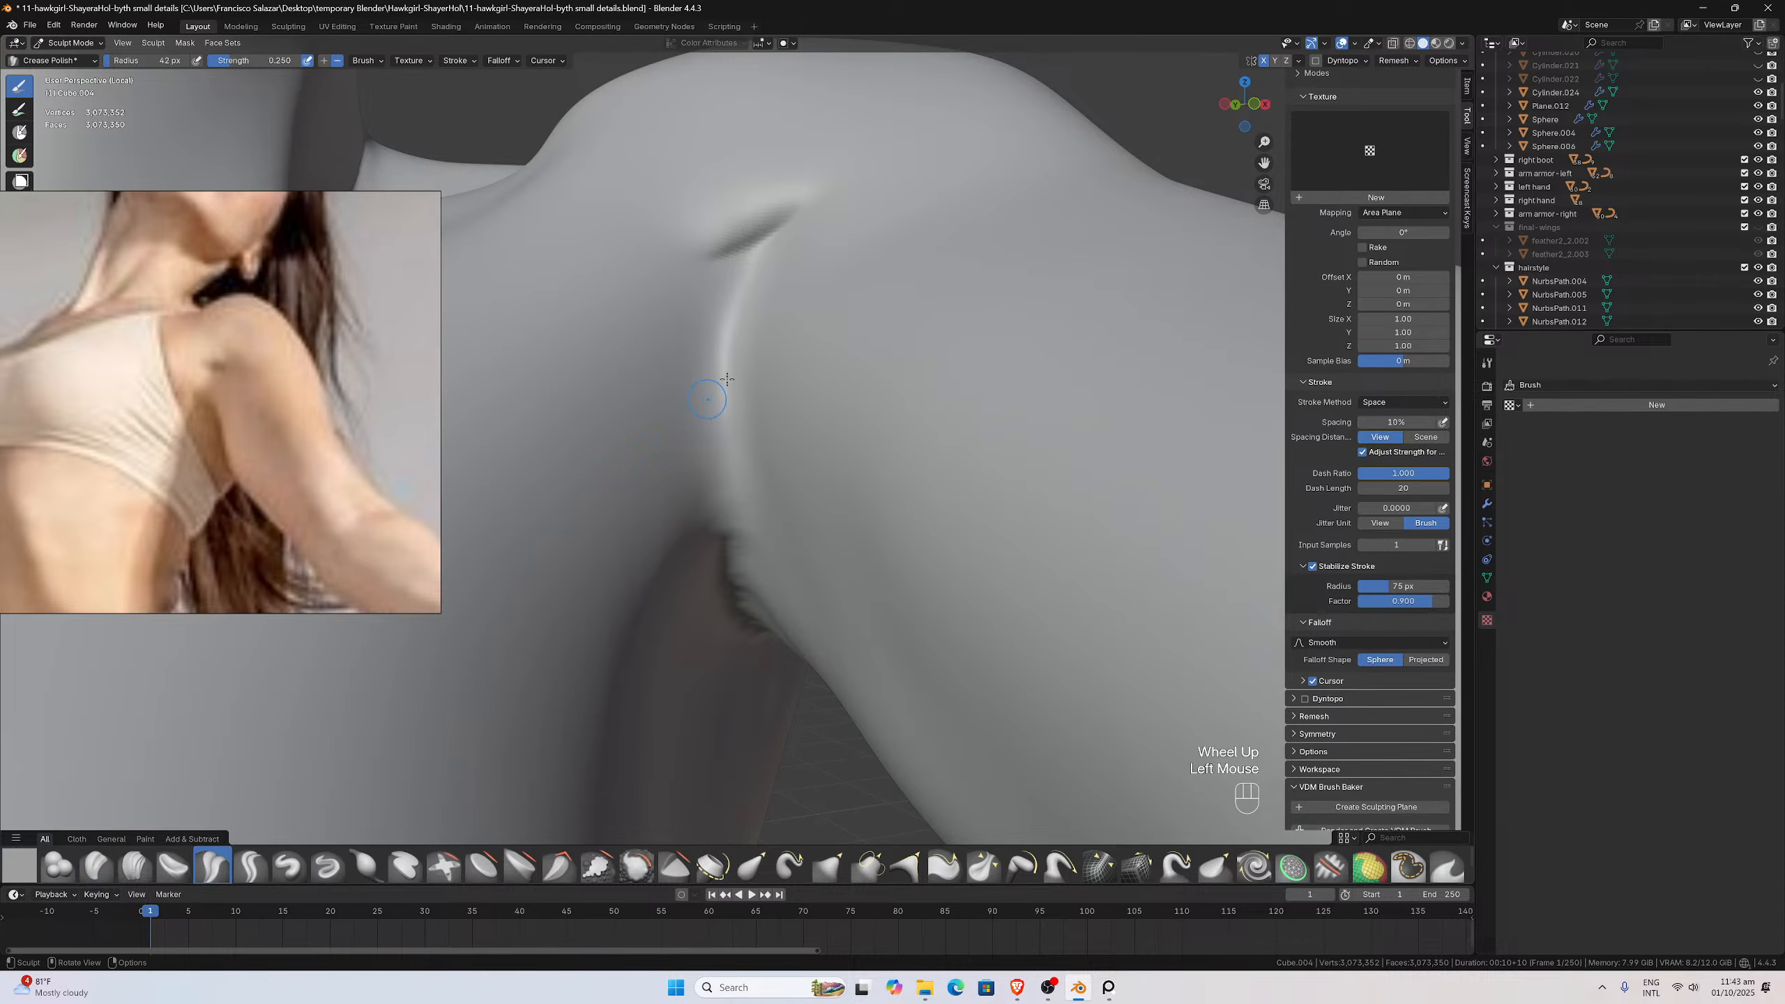
middle_click_drag(727, 380, 737, 351)
mouse_move(737, 351)
left_mouse_down()
mouse_move(725, 267)
mouse_move(737, 529)
left_mouse_up()
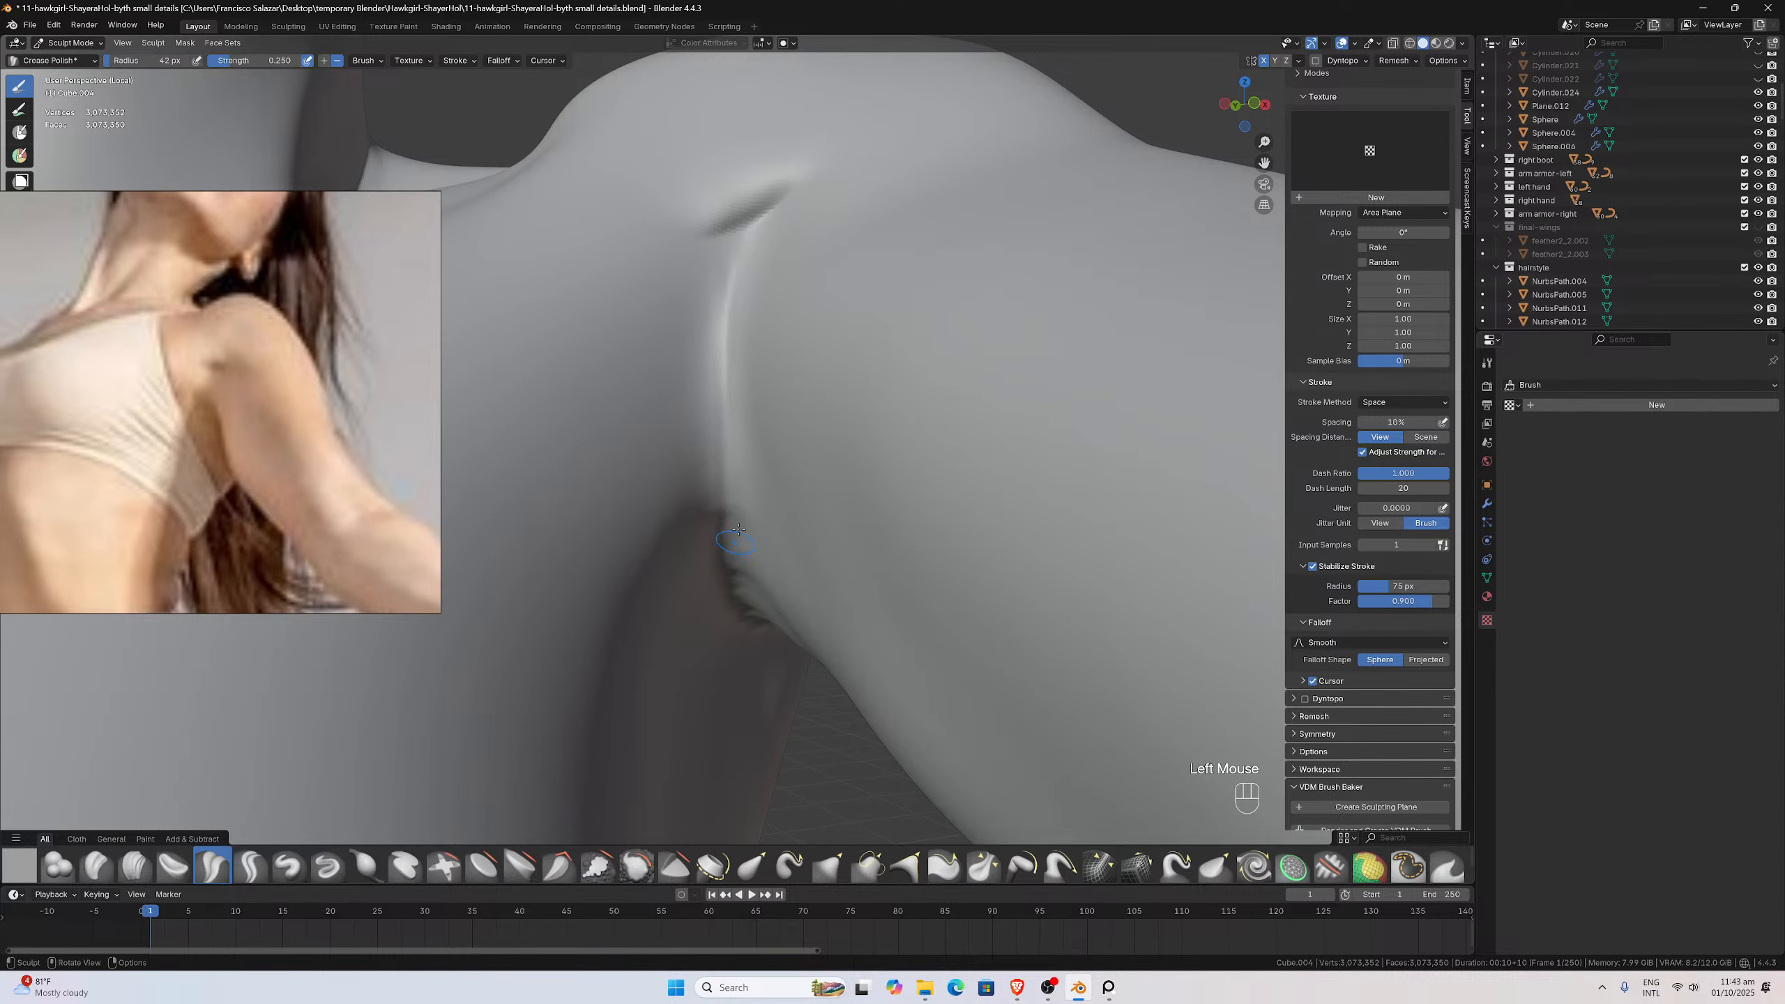
left_click(744, 479)
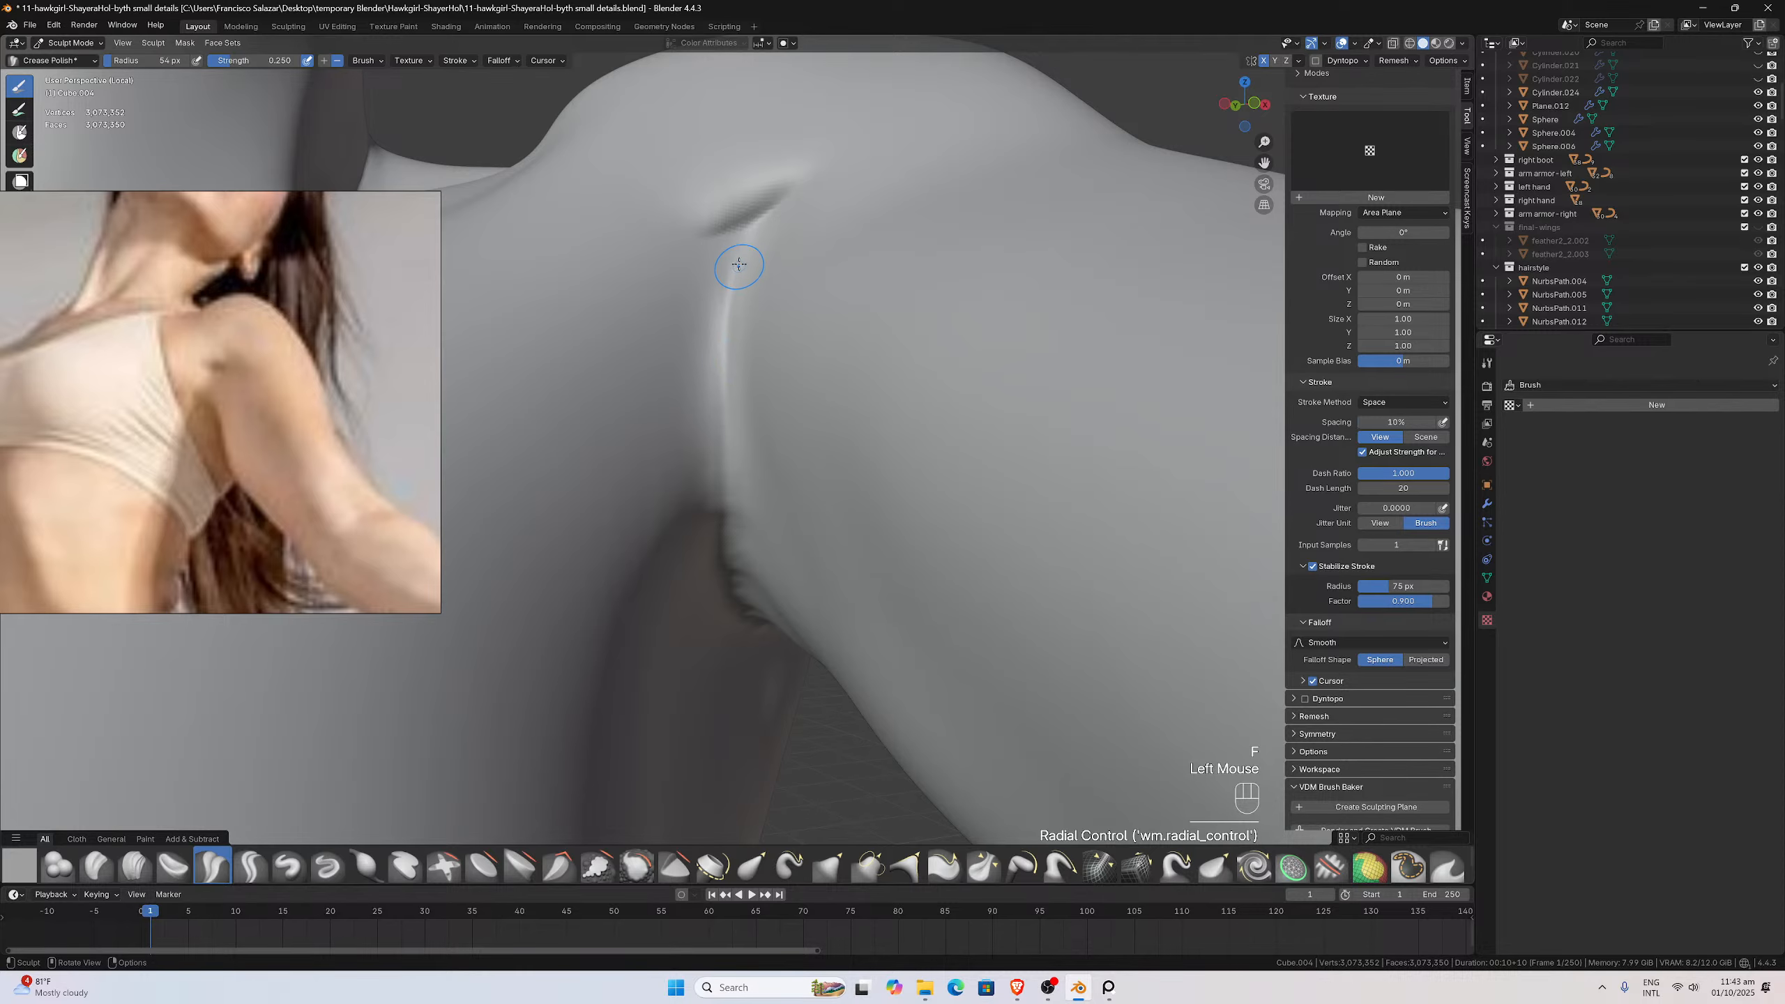
key("f")
left_click_drag(735, 257, 733, 460)
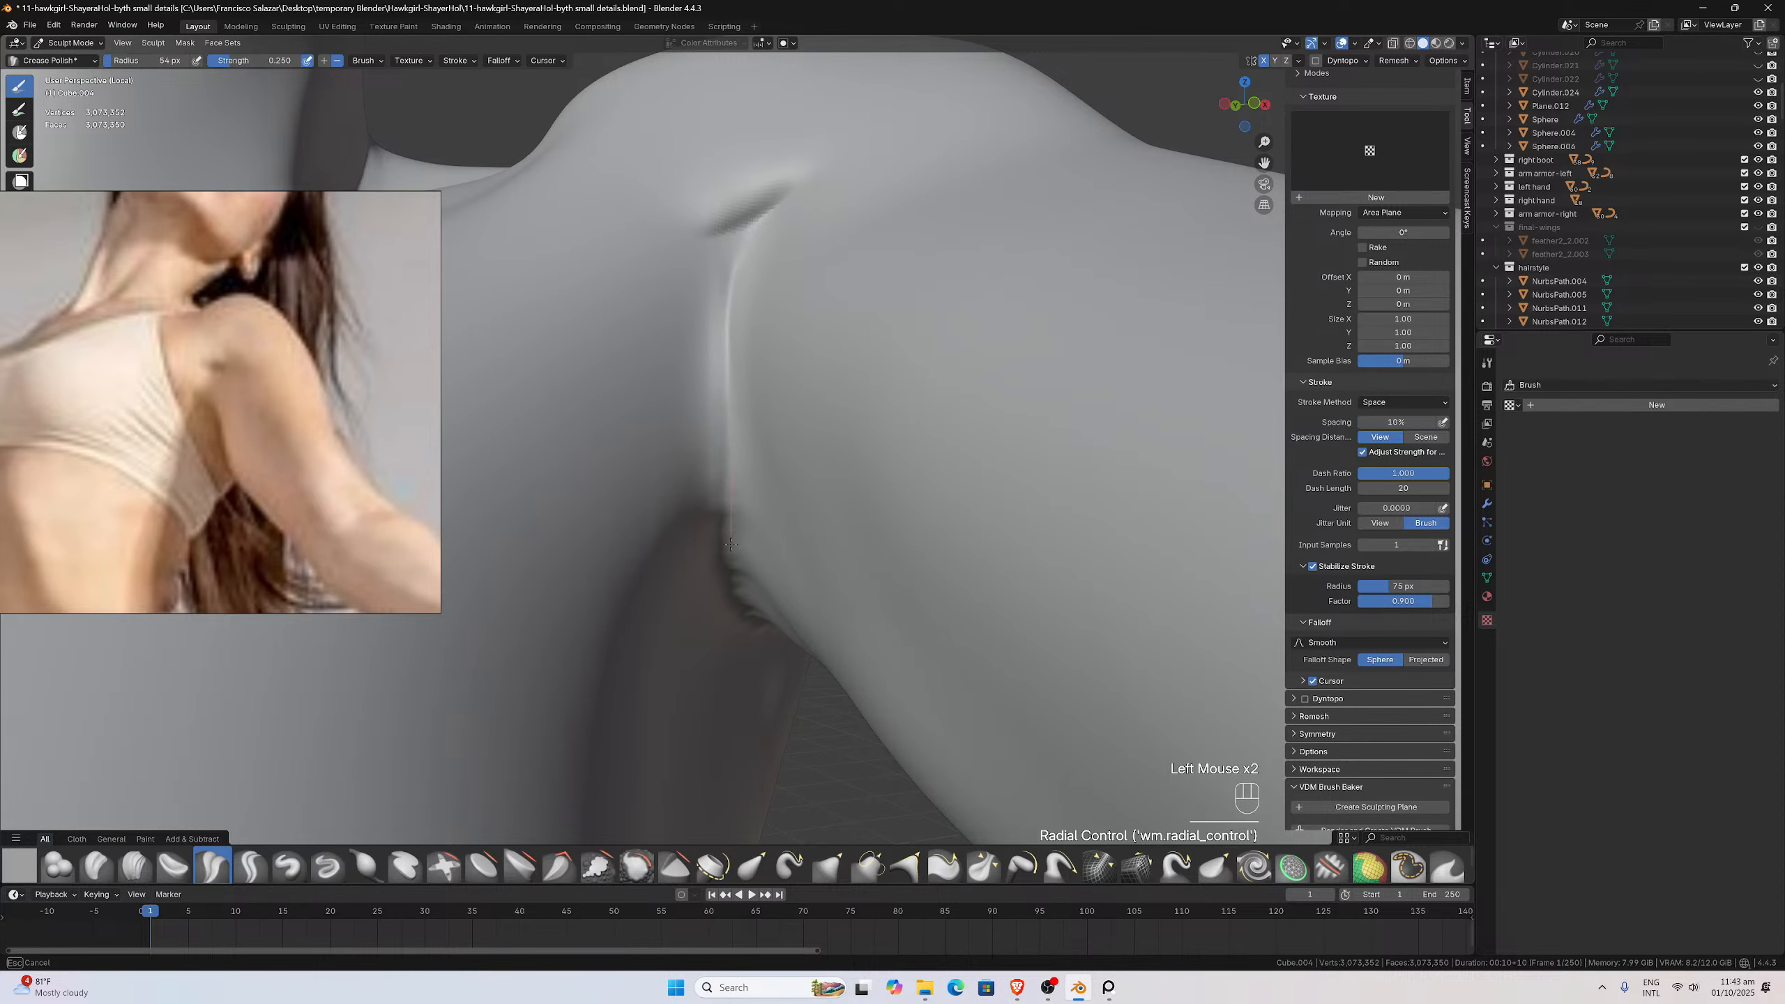
left_click_drag(731, 543, 733, 562)
middle_click_drag(725, 291, 791, 262)
key("ctrl+z")
key("ctrl+z")
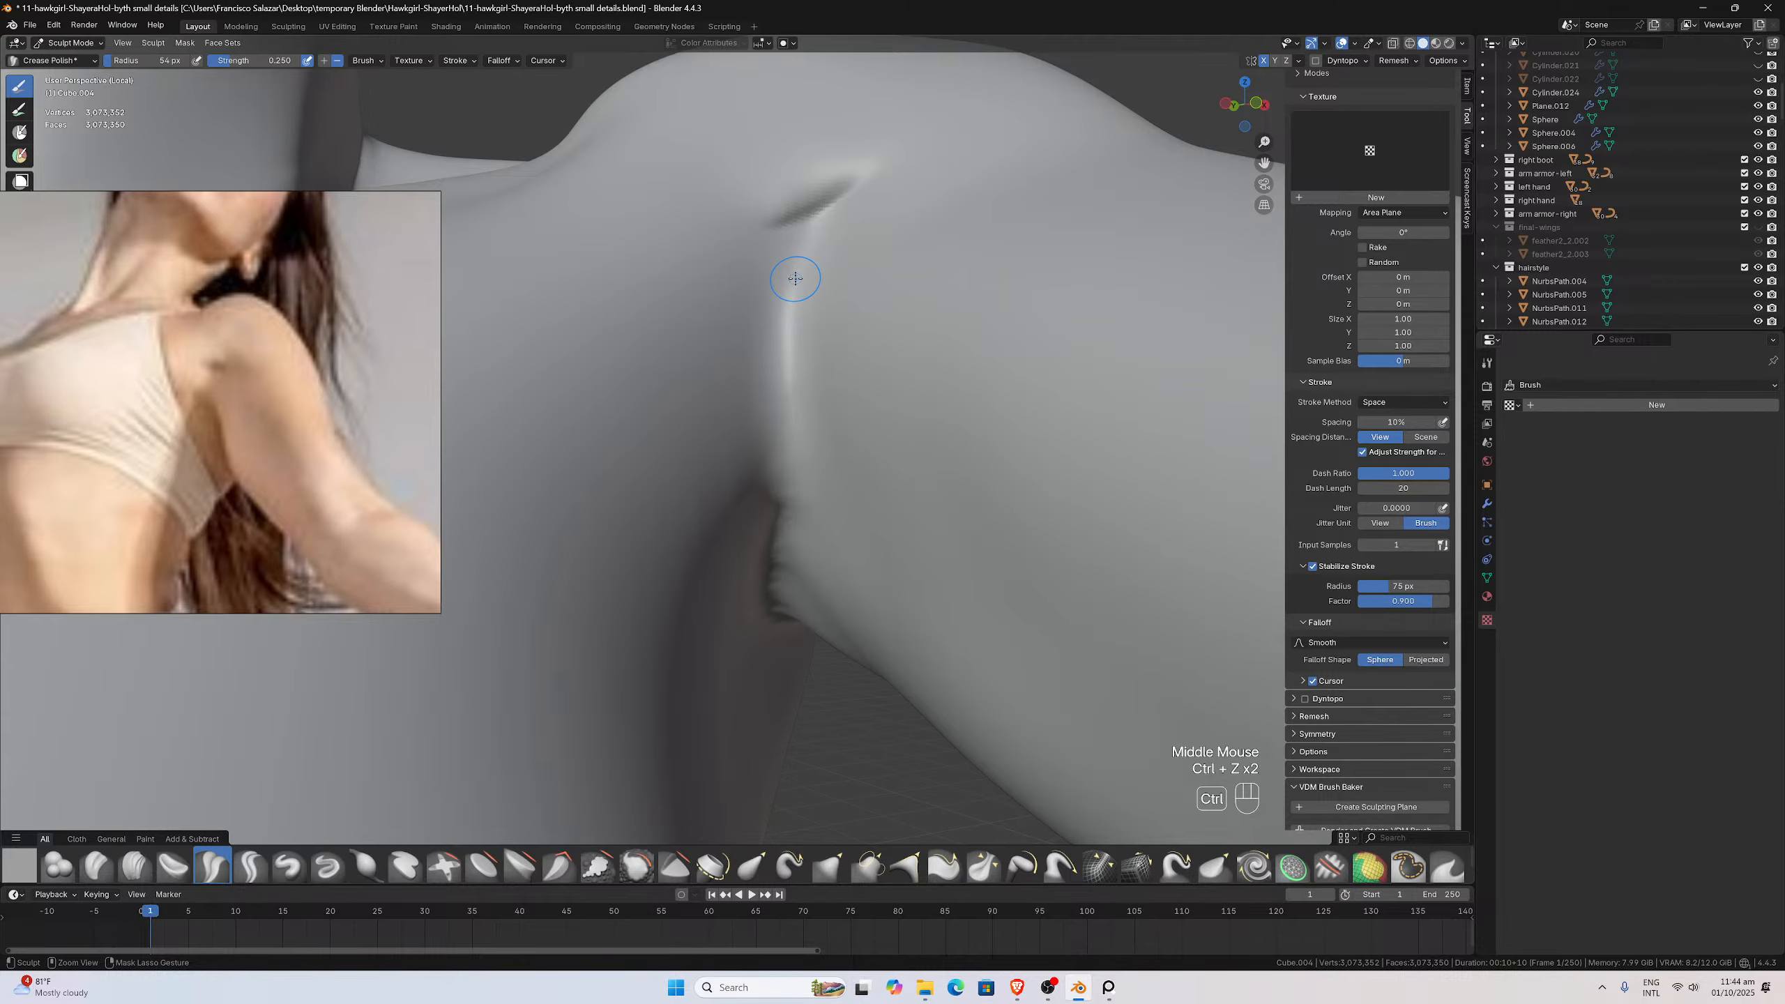
Deepen the front armpit fold of the character's left arm with Crease Polish strokes running down the fold
left_click_drag(799, 257, 774, 465, "shift")
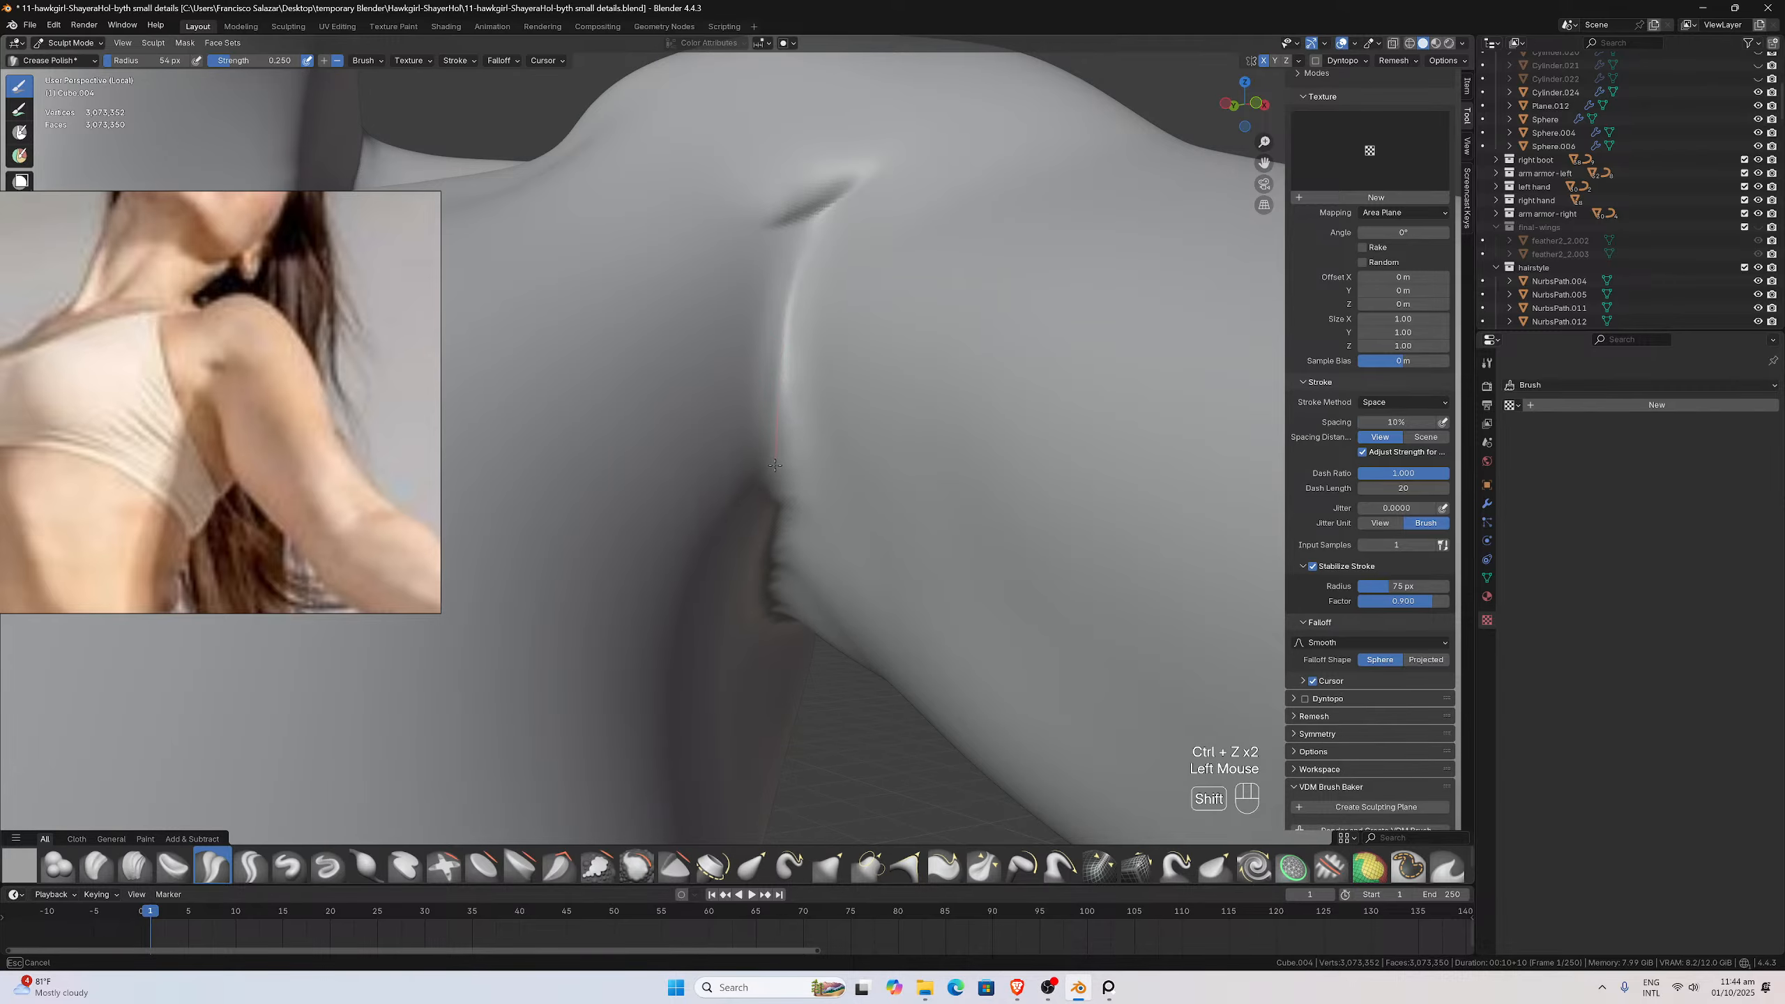
mouse_move(775, 461)
middle_mouse_down()
mouse_move(783, 424)
mouse_move(737, 351)
middle_mouse_up()
left_click_drag(737, 351, 736, 329)
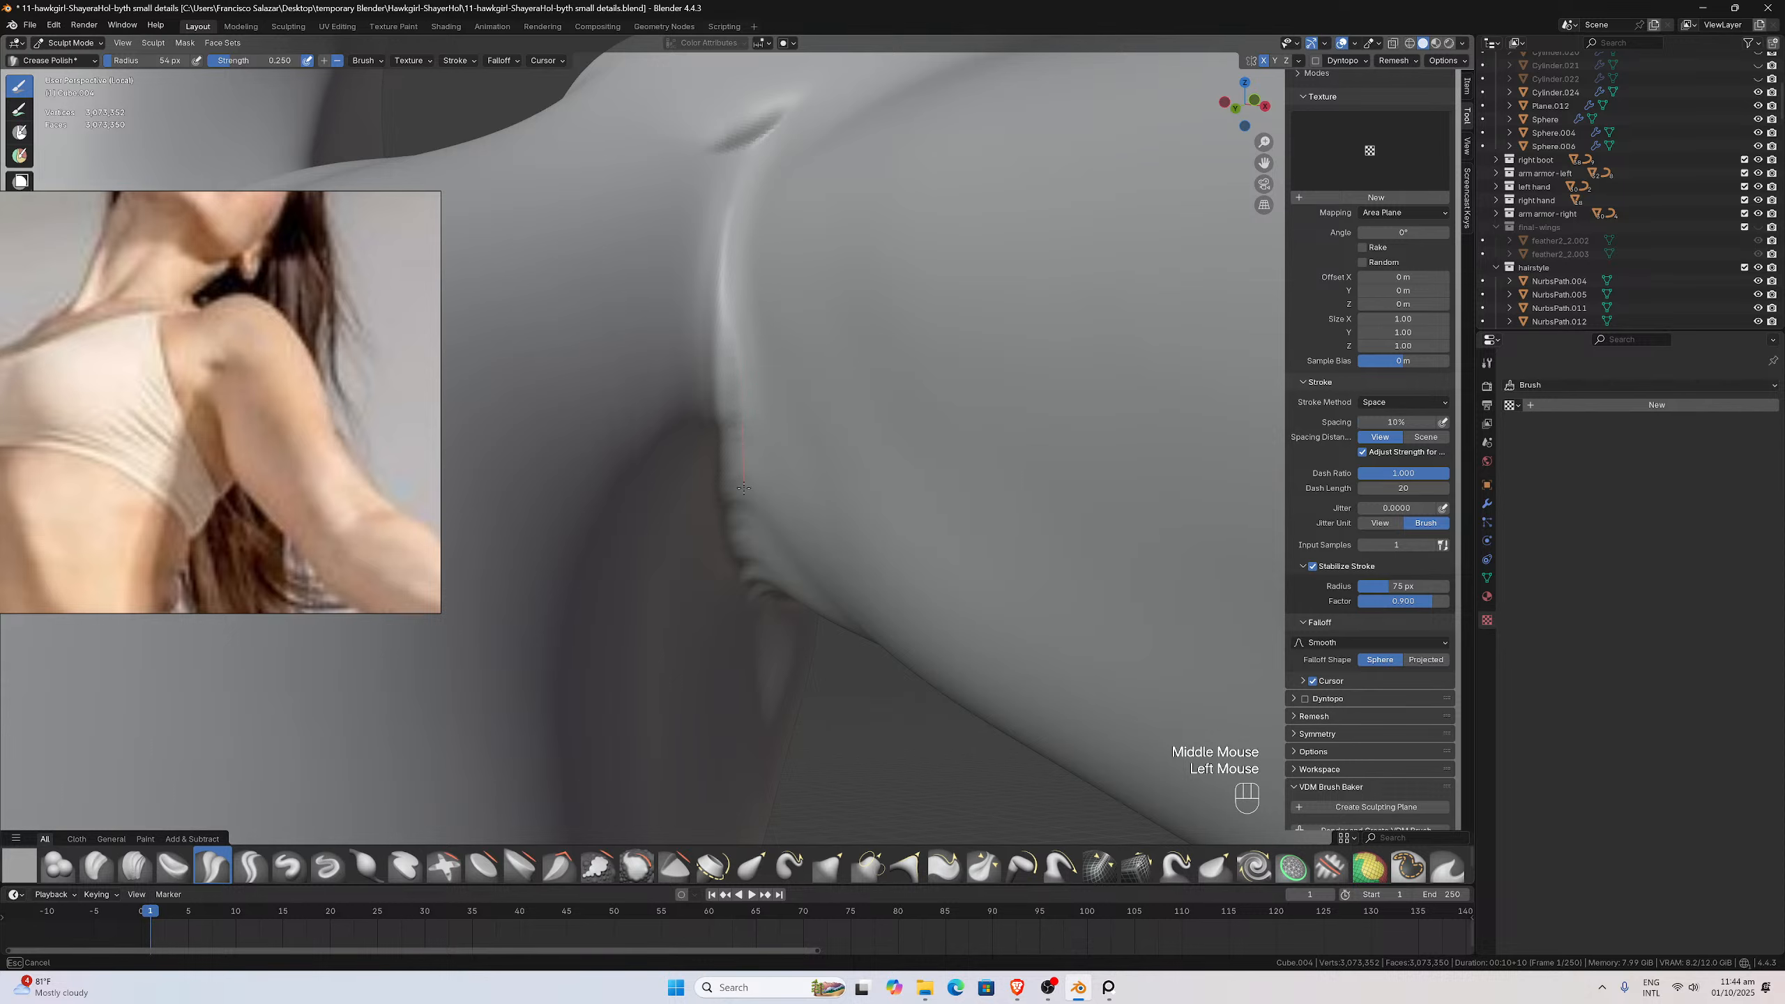
middle_click_drag(734, 299, 785, 295)
left_click_drag(800, 299, 800, 294)
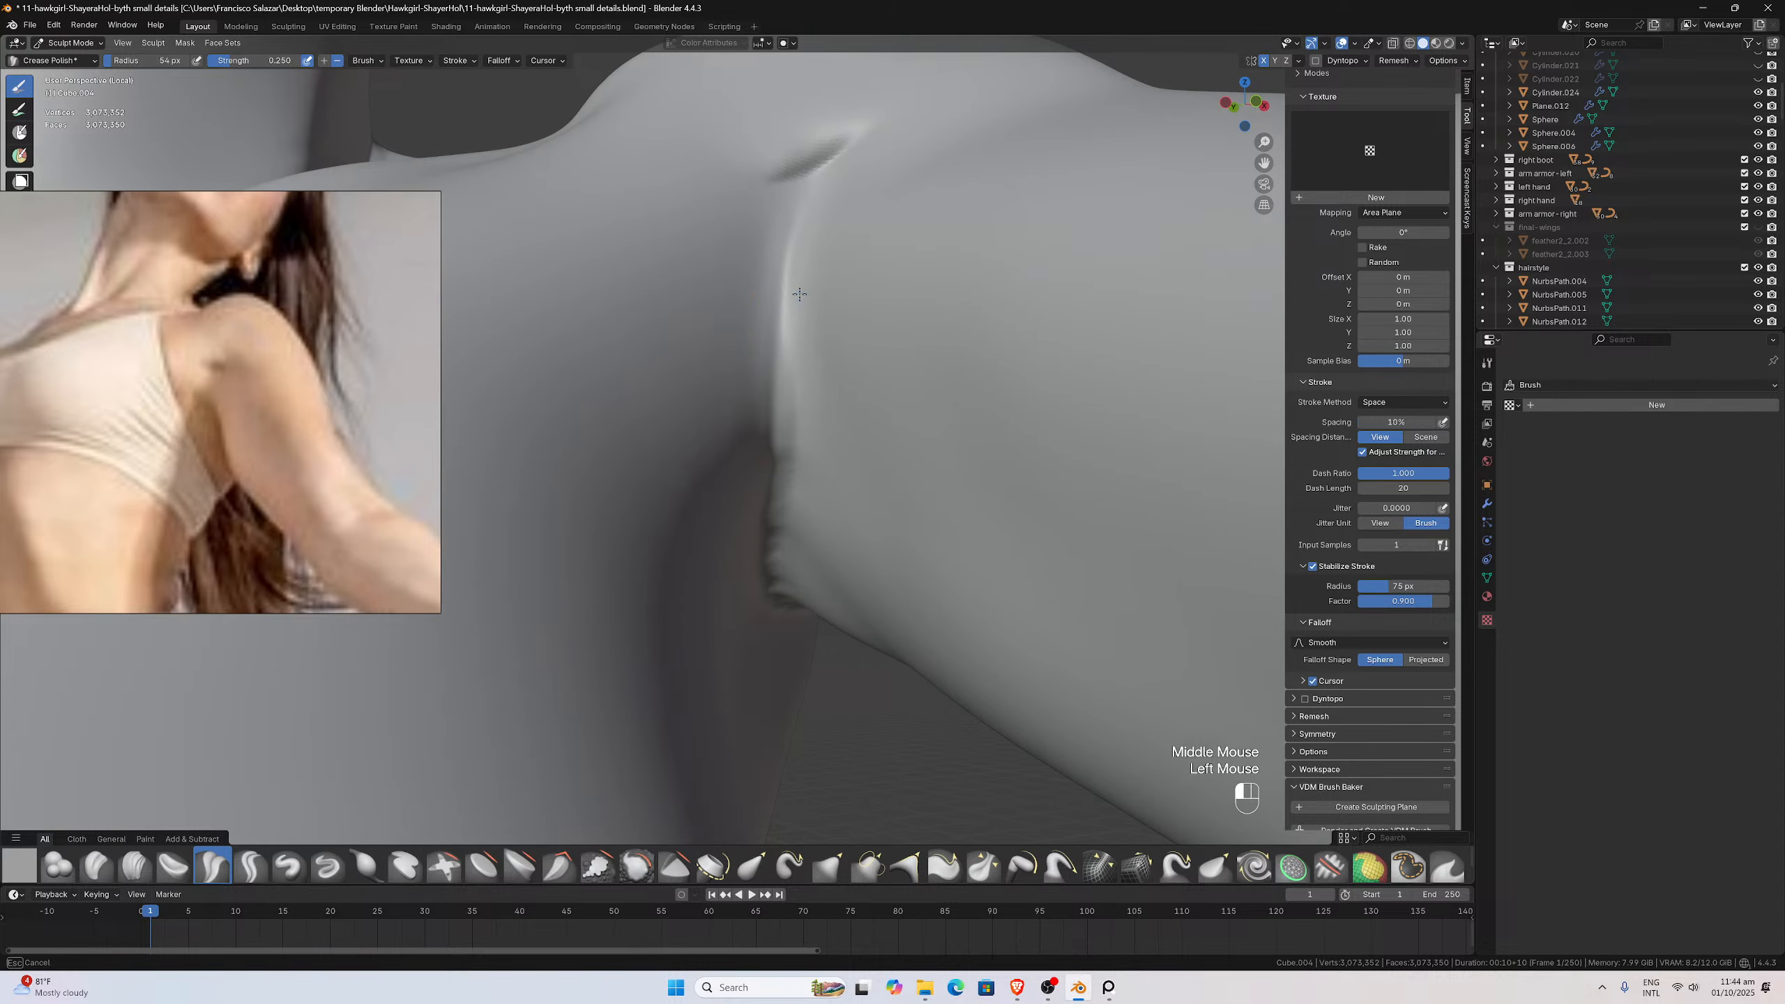
left_click_drag(783, 526, 781, 539)
left_click_drag(799, 229, 767, 475)
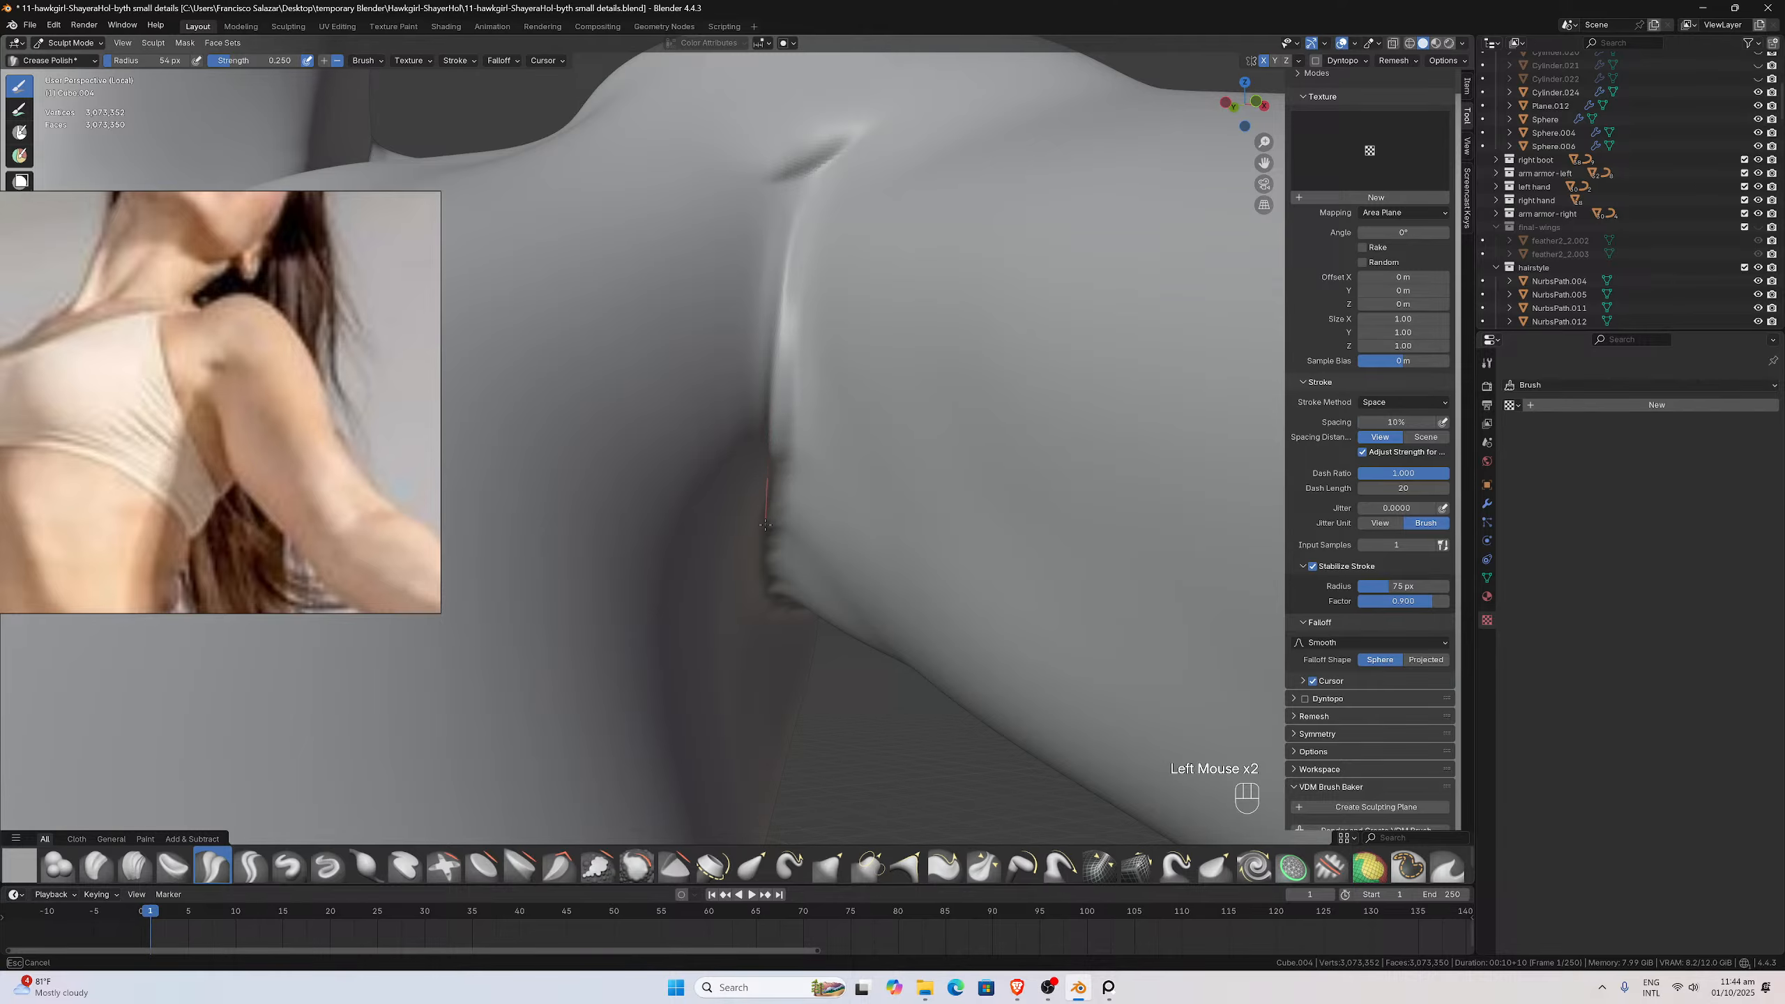
Continue the crease into the underside of the left armpit with Crease Polish strokes
mouse_move(766, 475)
middle_mouse_down()
mouse_move(741, 361)
mouse_move(622, 158)
mouse_move(744, 139)
middle_mouse_up()
left_click_drag(744, 139, 748, 308)
left_click_drag(751, 405, 753, 420)
Smooth the bumpy creased edge along the underside of the left armpit
middle_click_drag(752, 420, 671, 415)
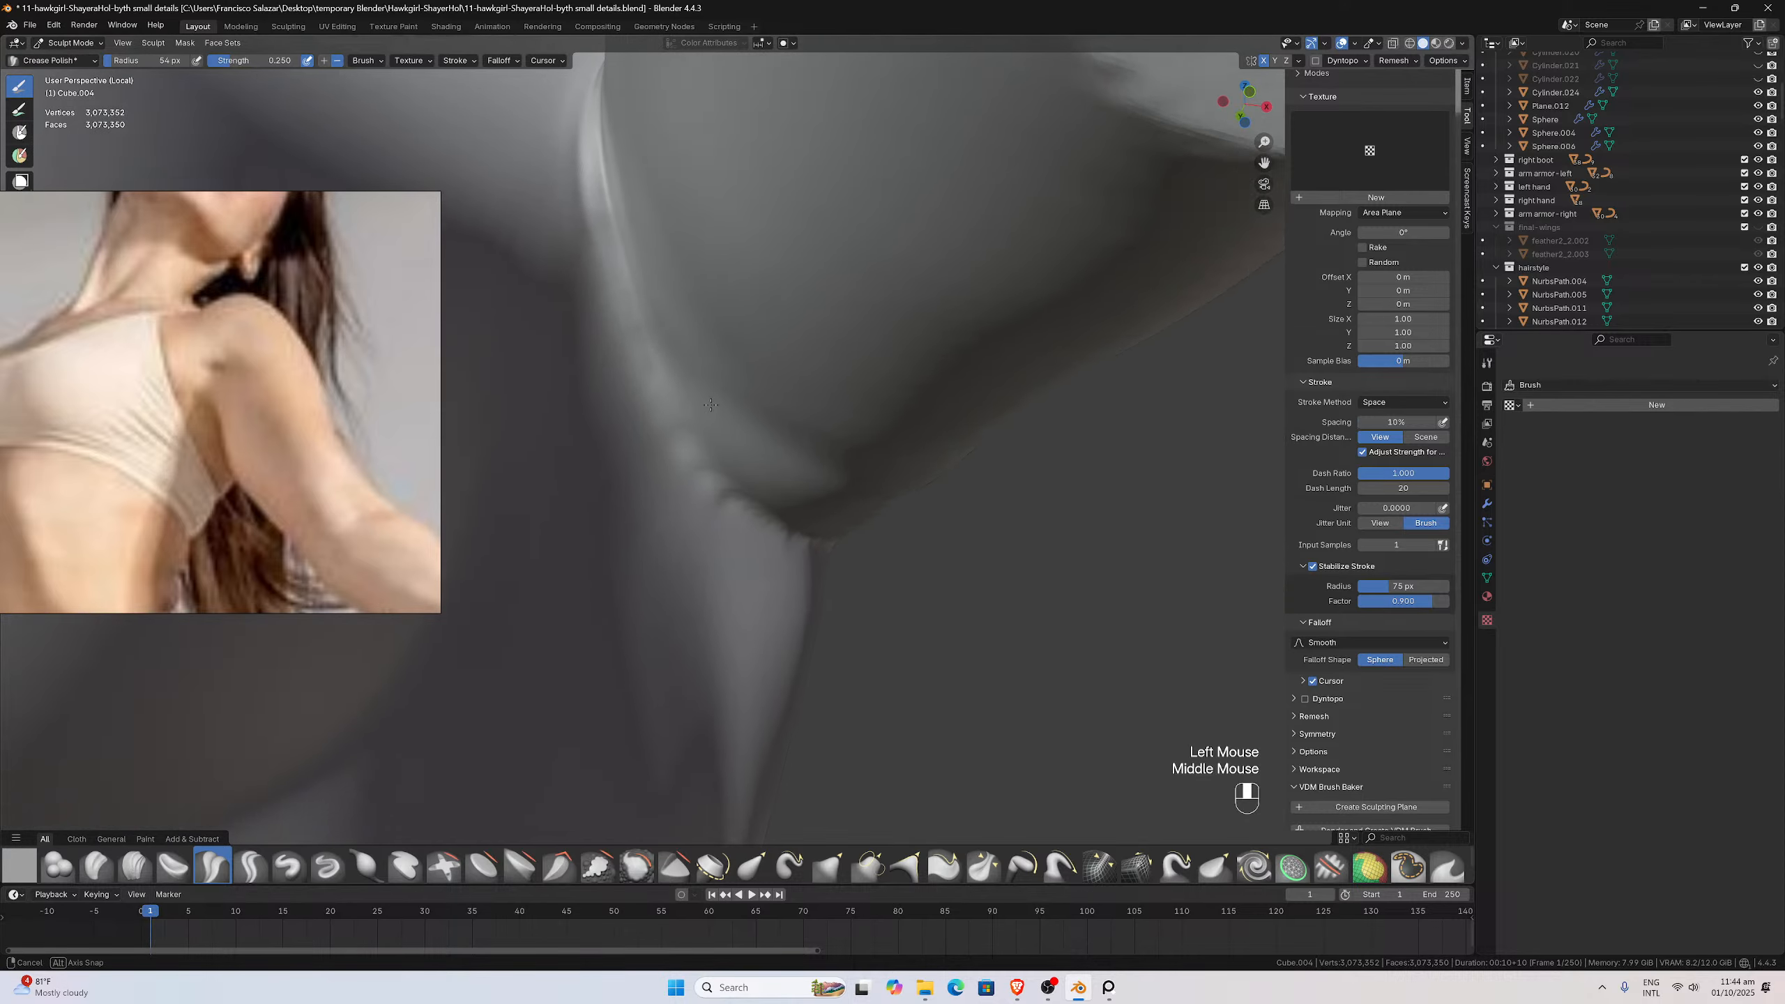
scroll(672, 414, "up", 1)
left_click_drag(669, 411, 667, 412, "shift")
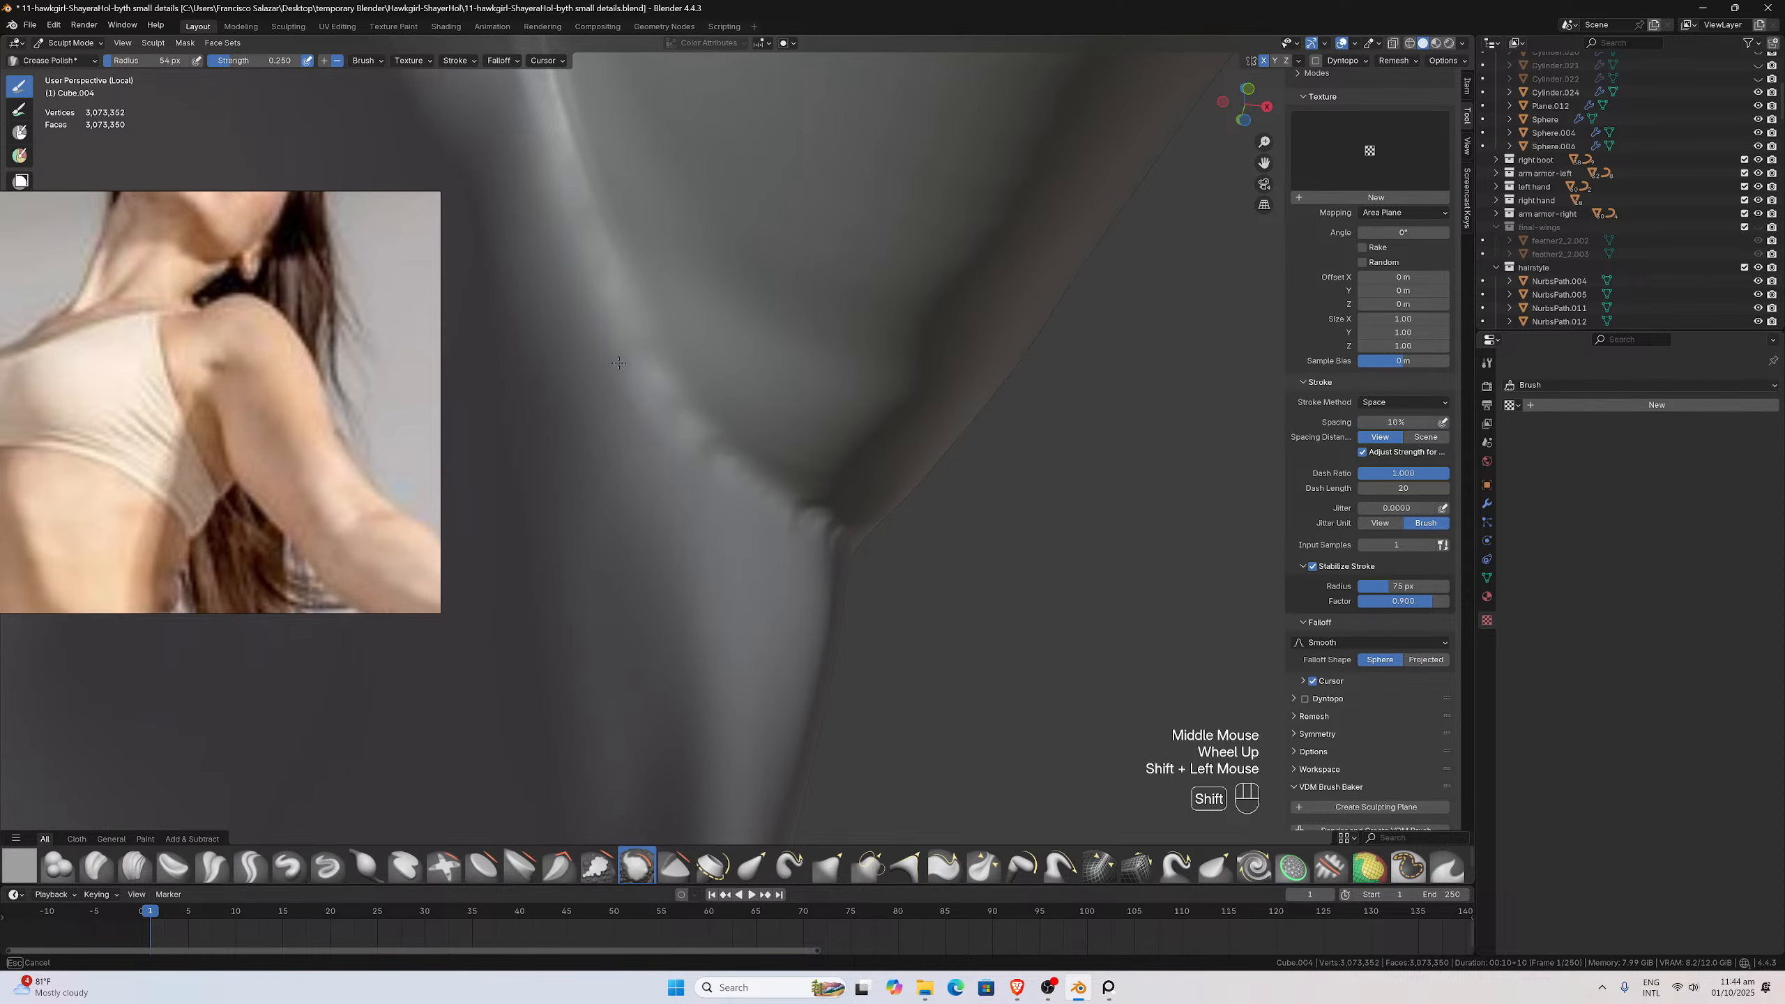
mouse_move(548, 197)
left_mouse_down("shift")
mouse_move(660, 383)
mouse_move(808, 509)
mouse_move(714, 465)
mouse_move(738, 485)
left_mouse_up("shift")
Smooth the back end of the left armpit fold where it fades into the shoulder blade
middle_click_drag(738, 485, 522, 427)
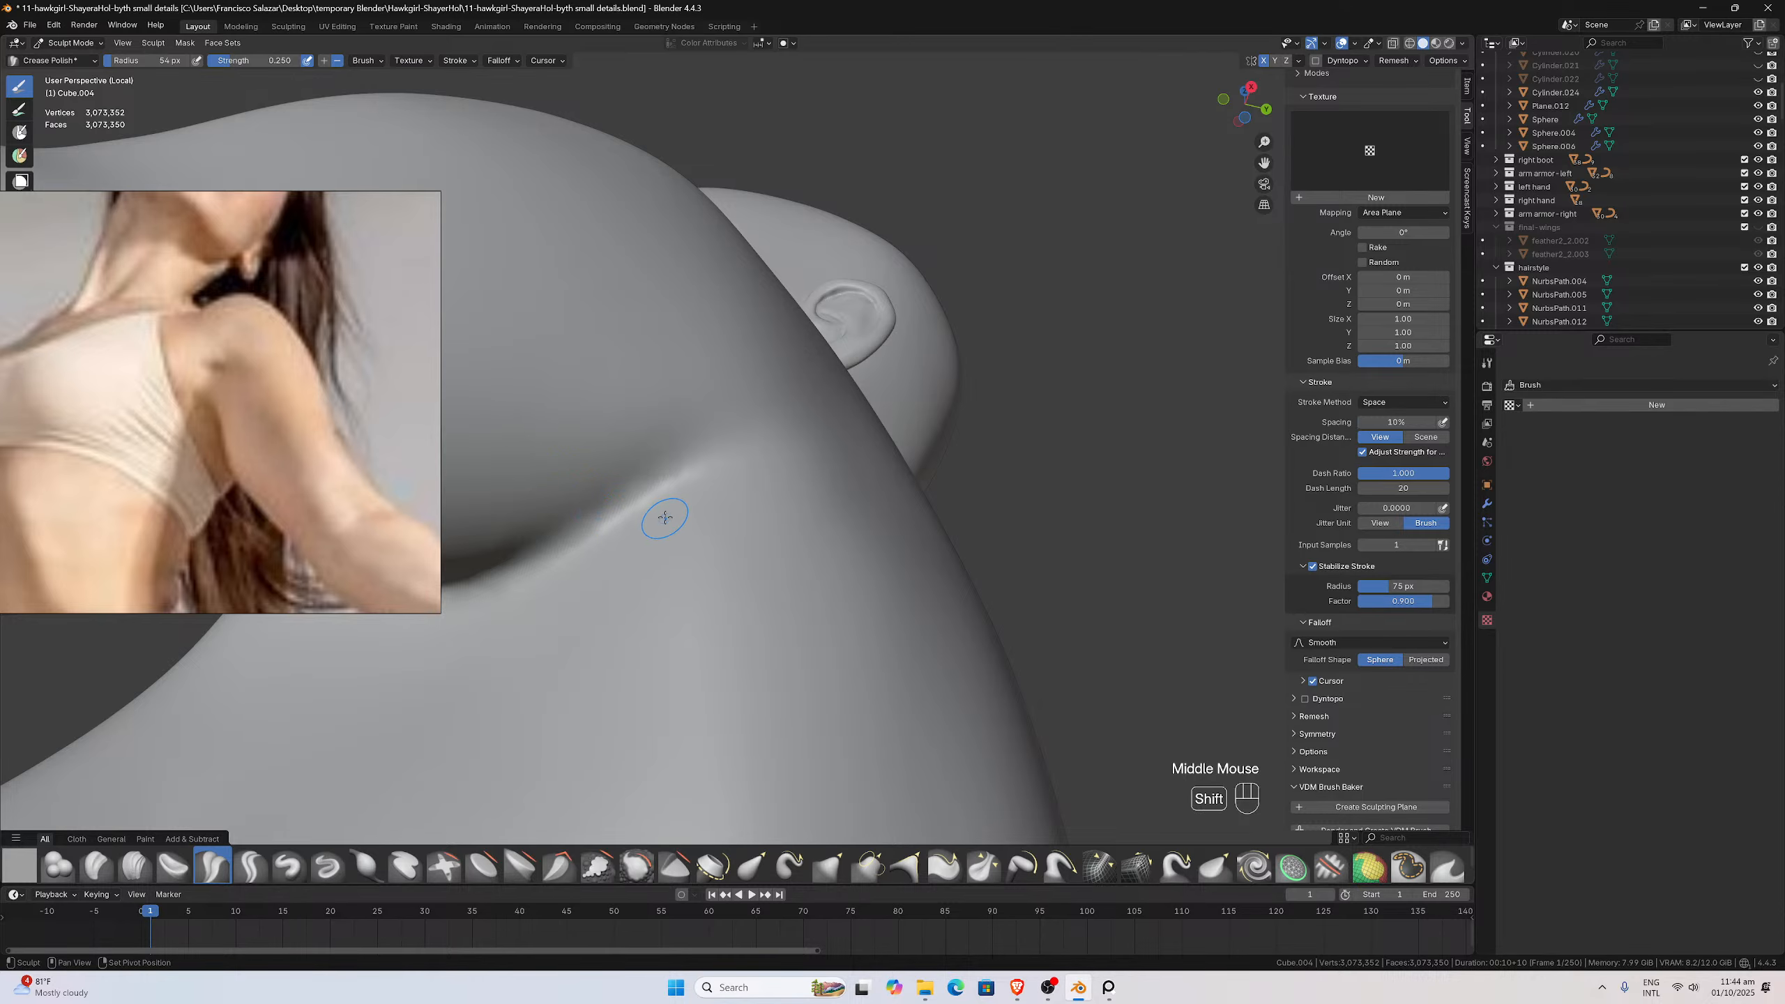
left_click_drag(664, 516, 535, 585, "shift")
left_click_drag(676, 486, 701, 484, "shift")
middle_click_drag(696, 484, 658, 511)
scroll(658, 511, "down", 3)
mouse_move(734, 471)
left_mouse_down("shift")
mouse_move(781, 422)
mouse_move(722, 403)
mouse_move(732, 375)
mouse_move(757, 422)
left_mouse_up("shift")
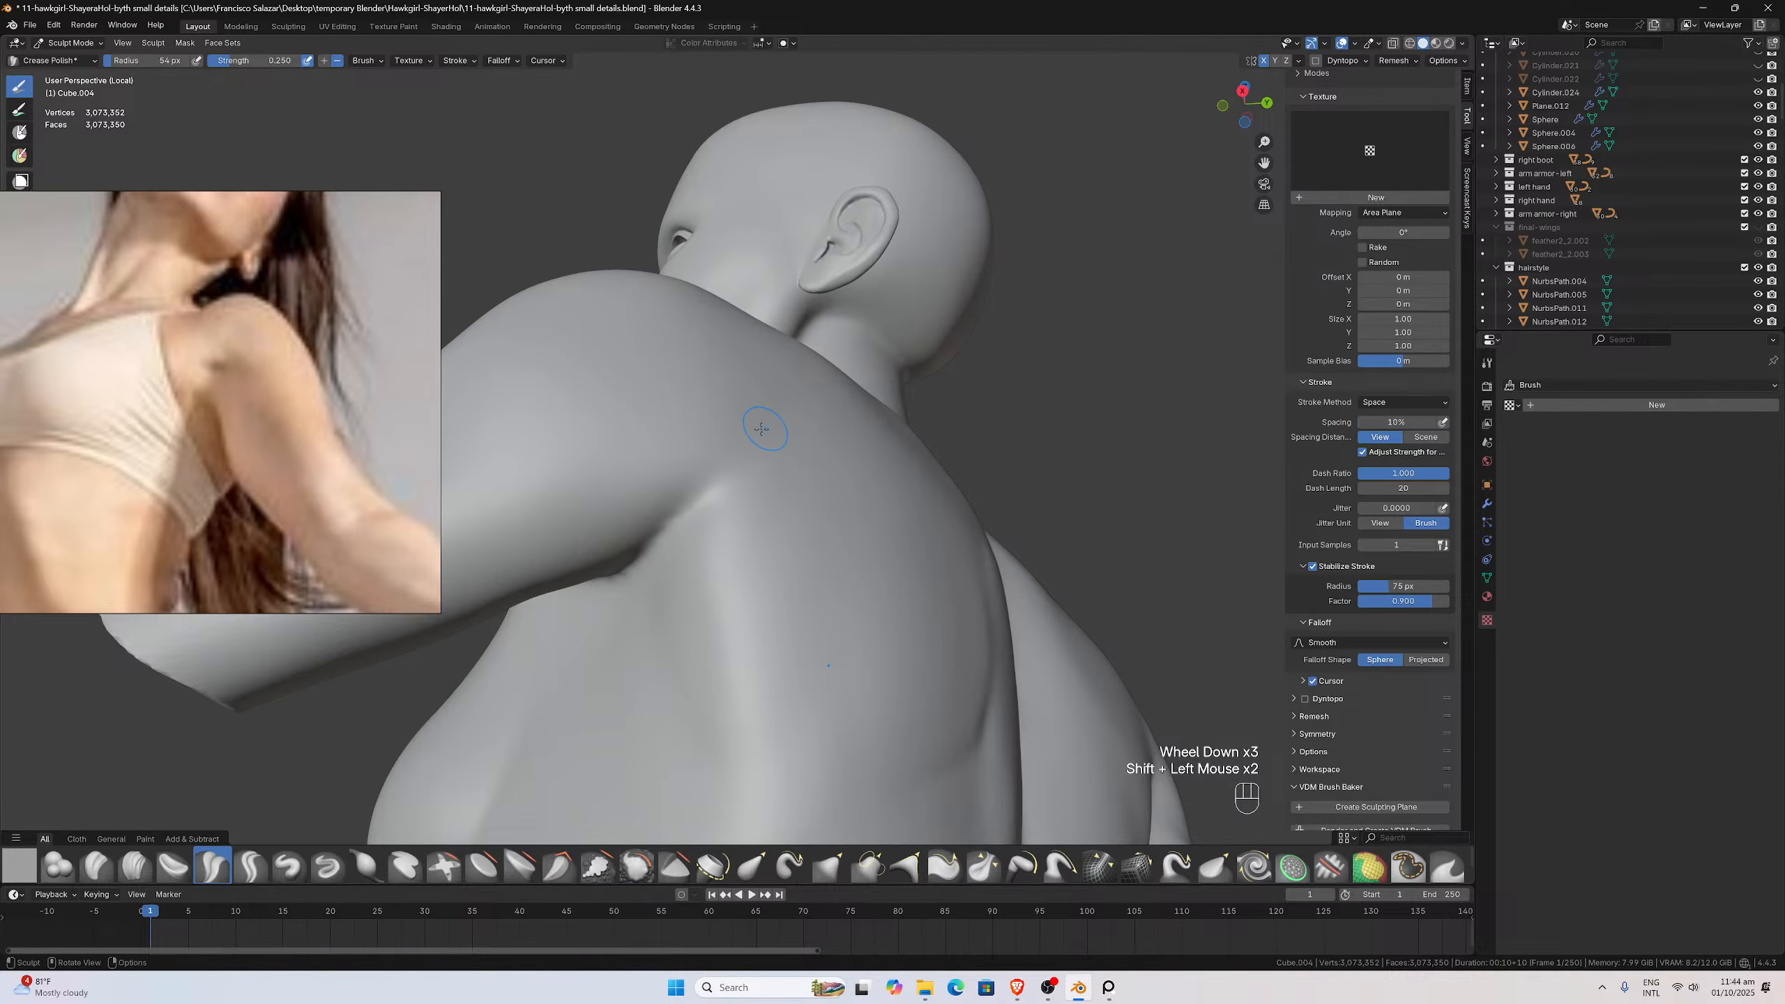
Examine the shoulder and armpit folds from the back, front and side of the bust
middle_click_drag(762, 428, 695, 471)
scroll(729, 411, "up", 2)
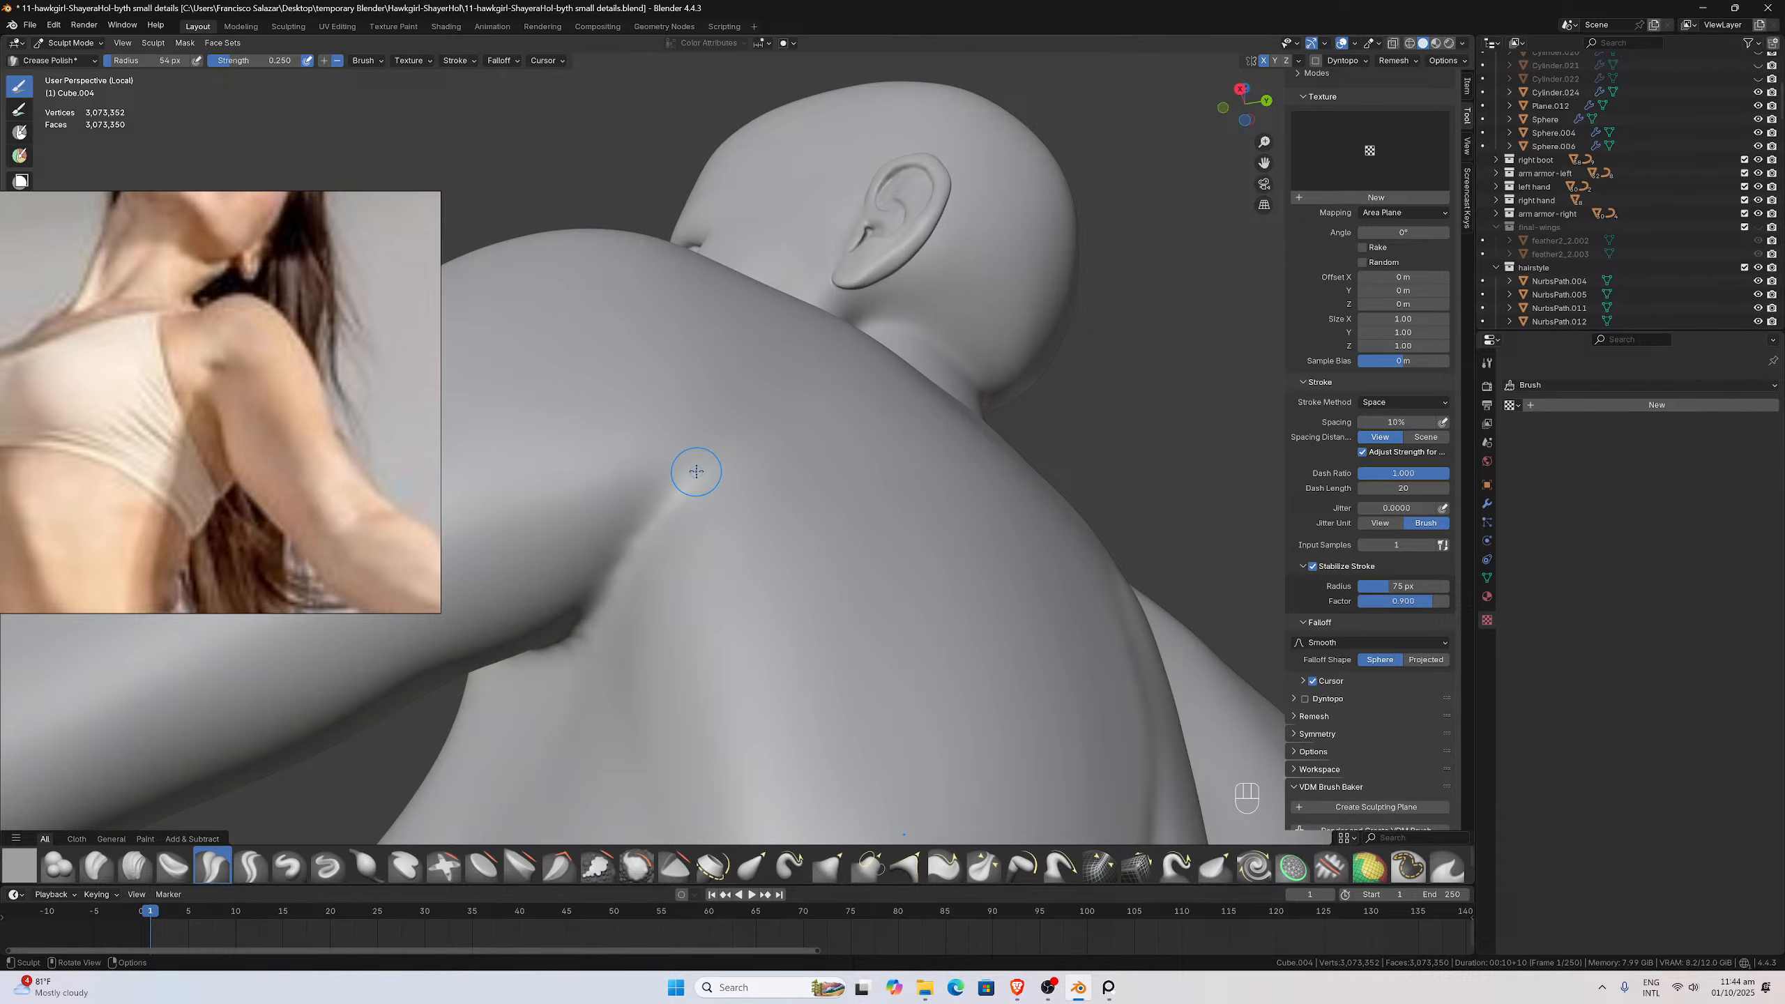
scroll(844, 502, "down", 2)
mouse_move(844, 502)
middle_mouse_down()
mouse_move(847, 545)
mouse_move(799, 537)
mouse_move(959, 587)
mouse_move(888, 647)
middle_mouse_up()
scroll(847, 545, "down", 1)
scroll(813, 600, "down", 2)
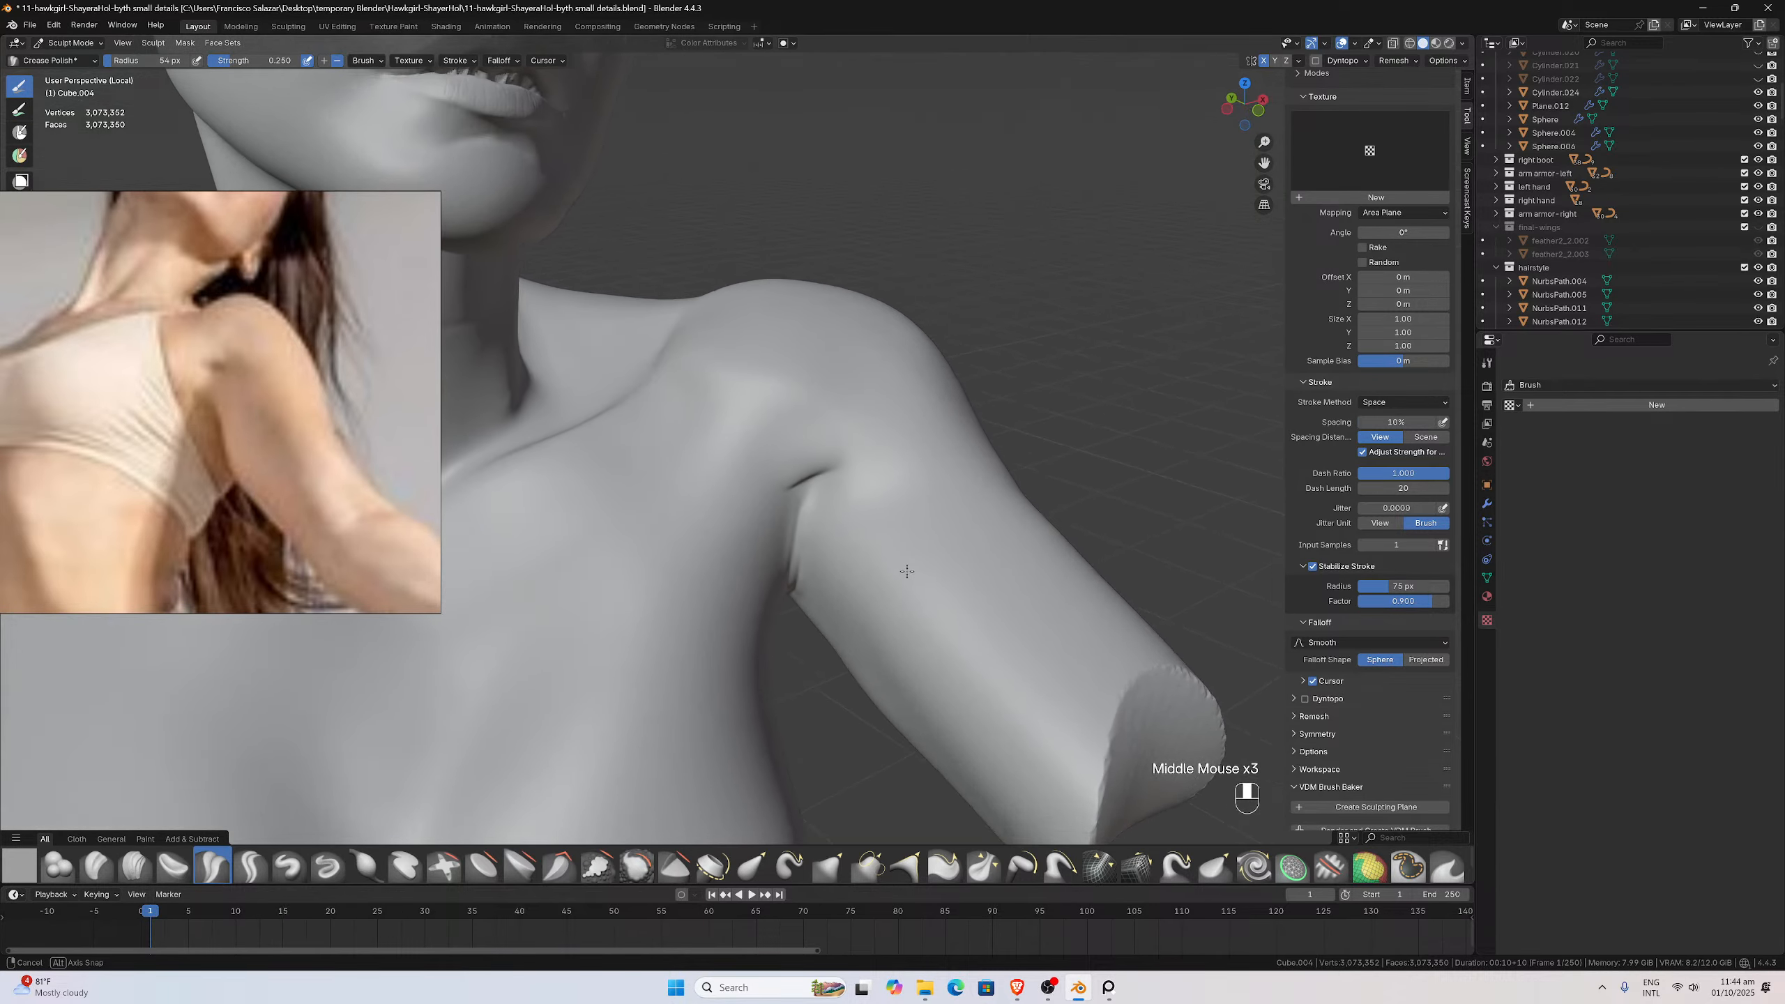
middle_click_drag(813, 600, 919, 502)
scroll(927, 558, "down", 4)
scroll(882, 545, "up", 1)
scroll(919, 501, "down", 1)
scroll(919, 501, "up", 1)
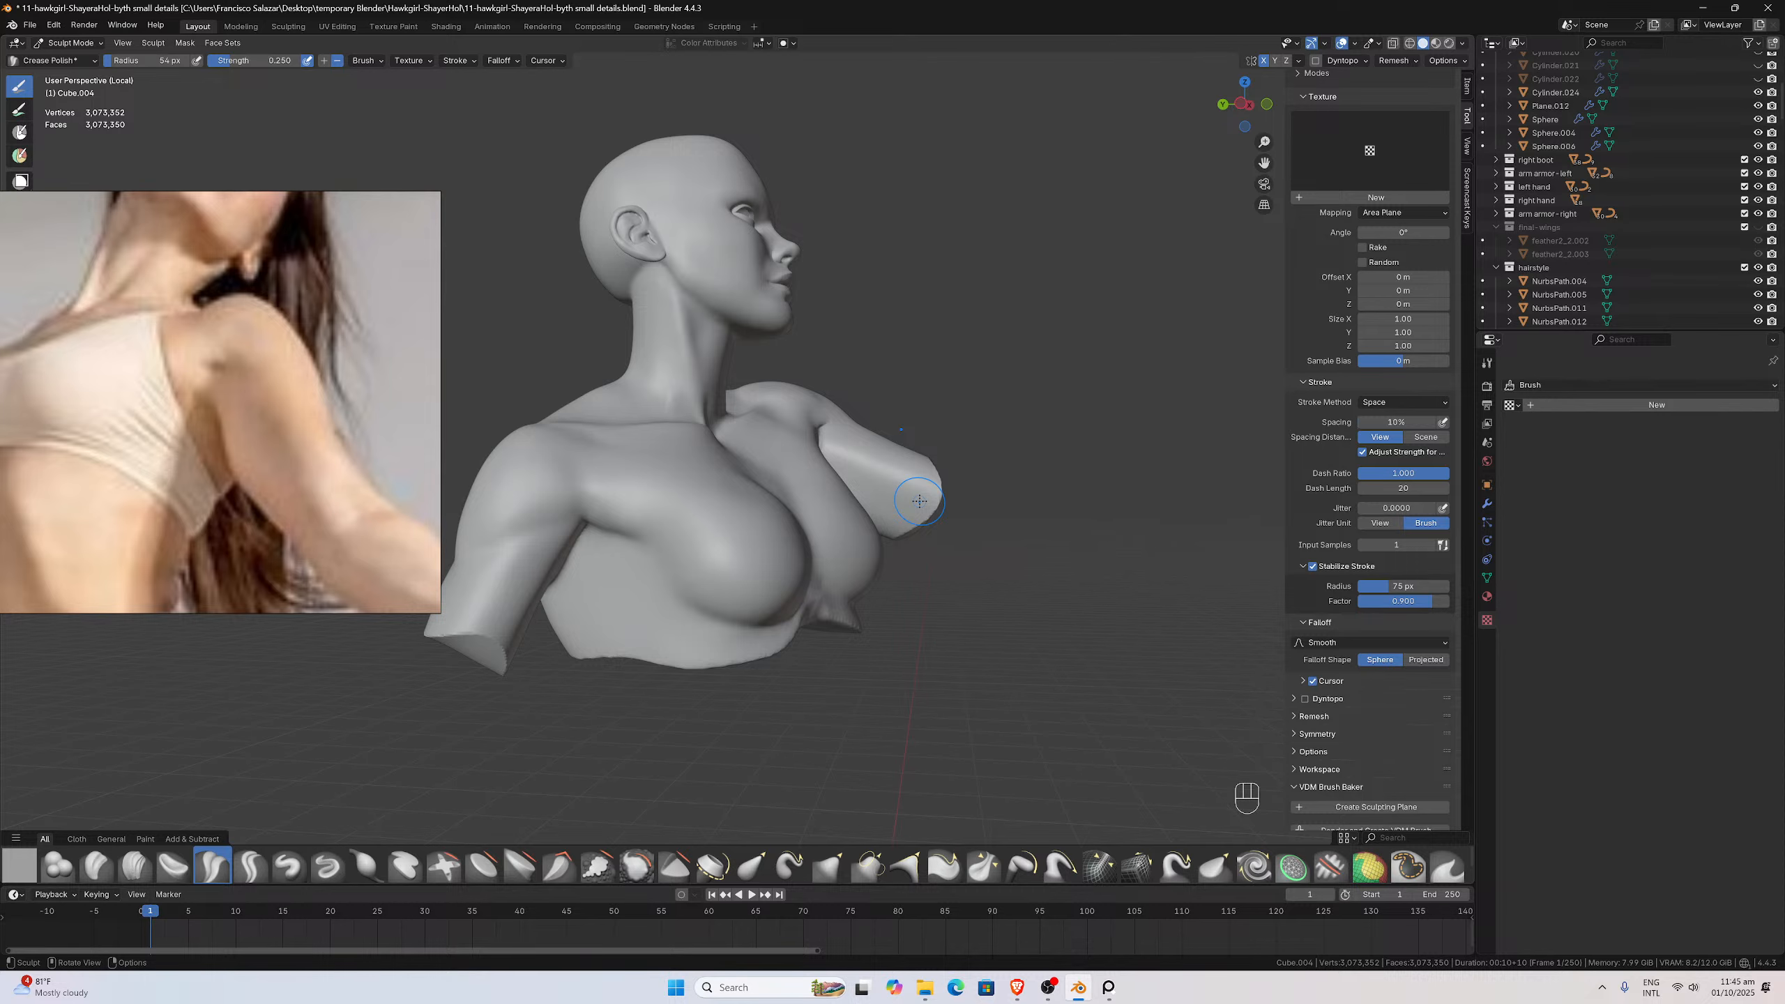
Add a short raised fold above the character's right armpit with the Clay brush at a 53 px radius
scroll(914, 500, "up", 2)
middle_click_drag(913, 501, 709, 507)
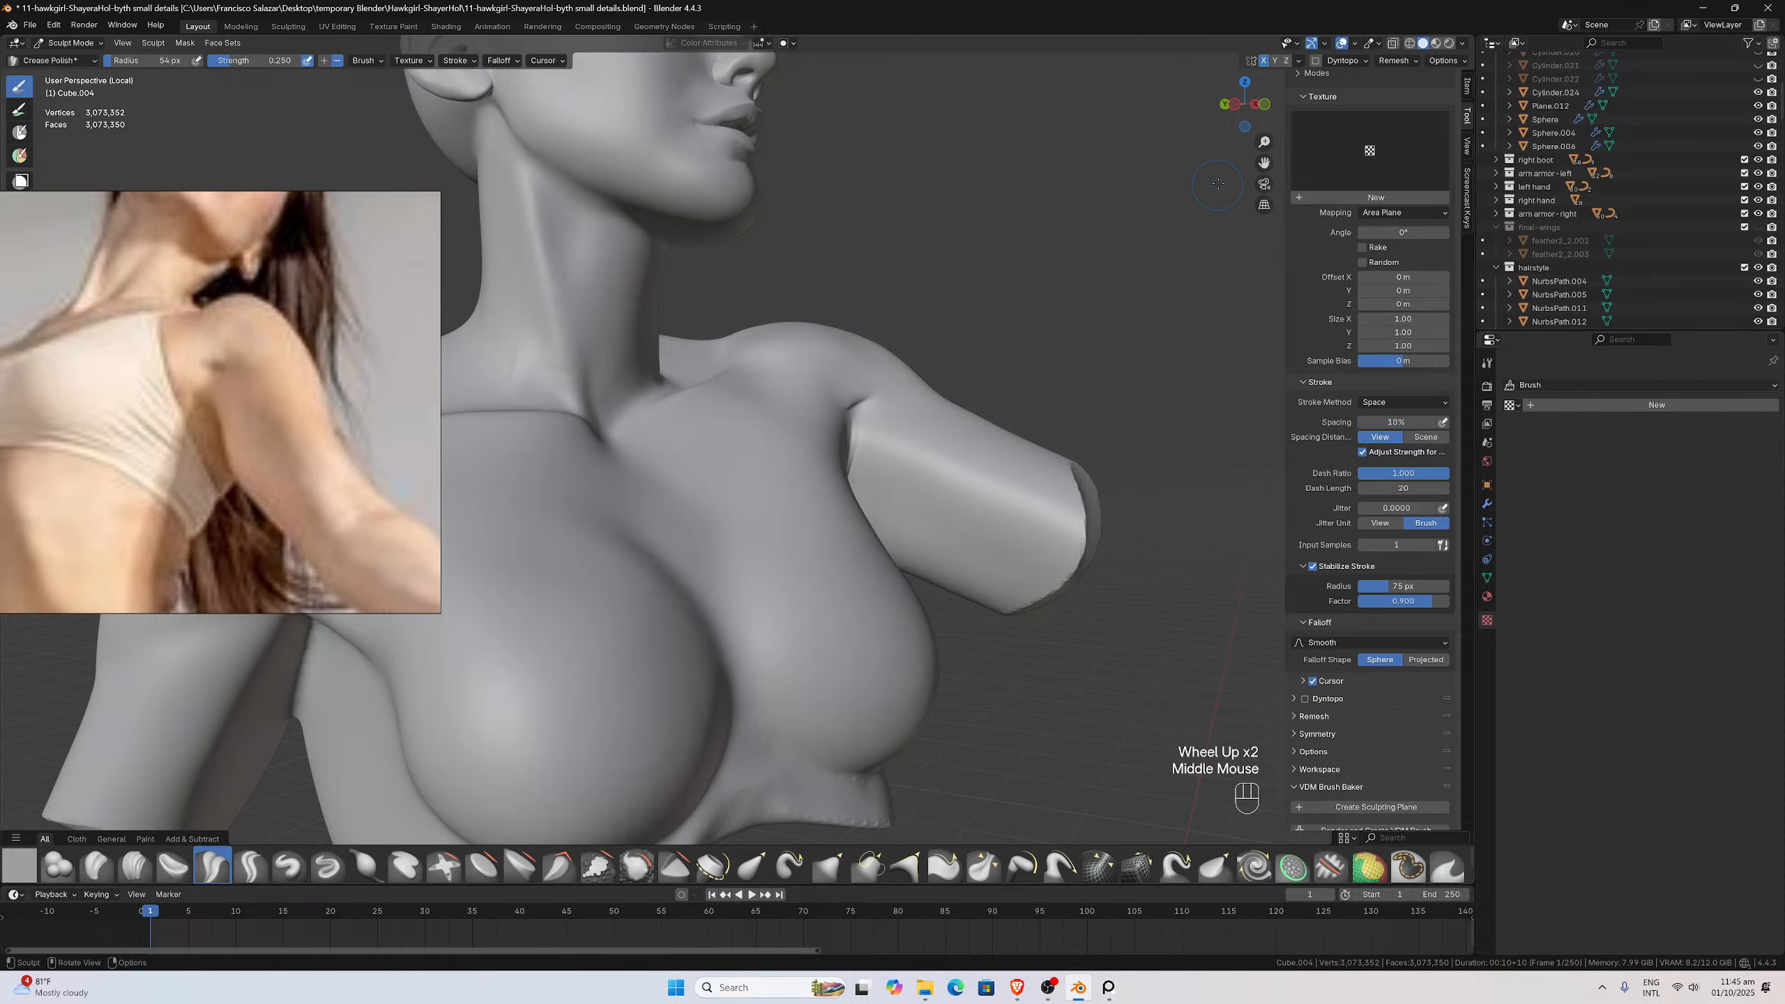
left_click_drag(1264, 163, 1700, 81)
scroll(837, 411, "up", 2)
middle_click_drag(801, 409, 773, 403)
scroll(773, 403, "up", 1)
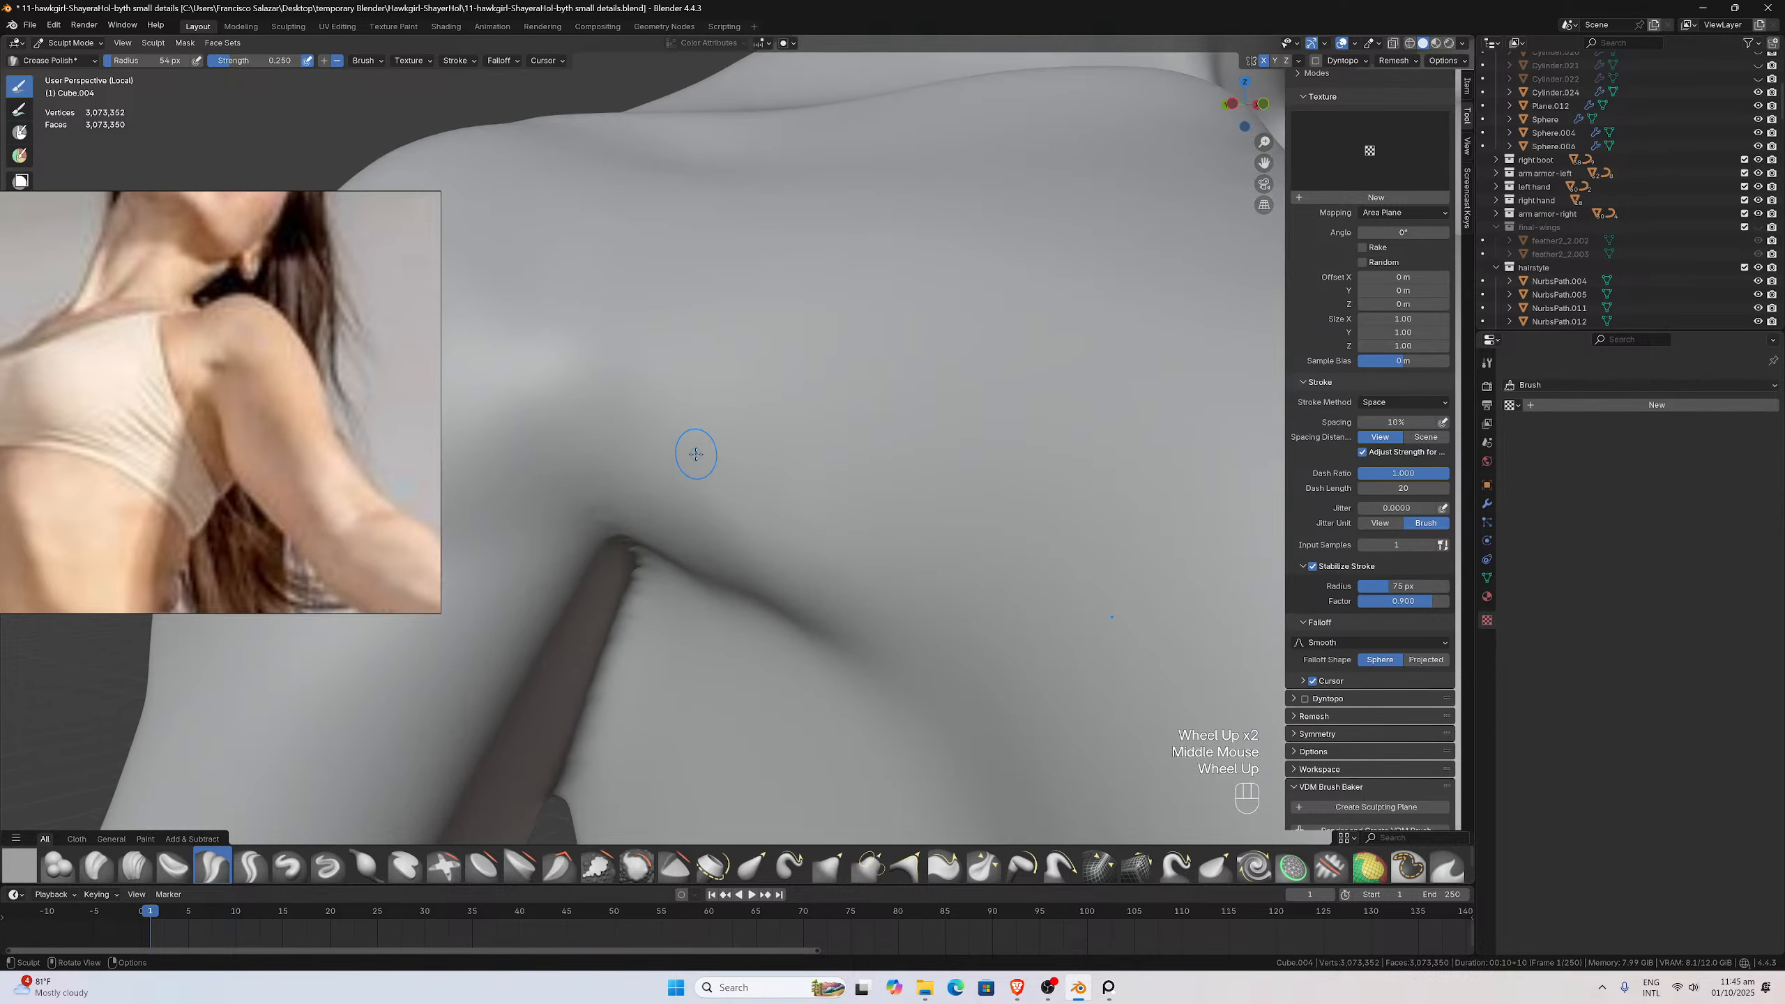
left_click(88, 869)
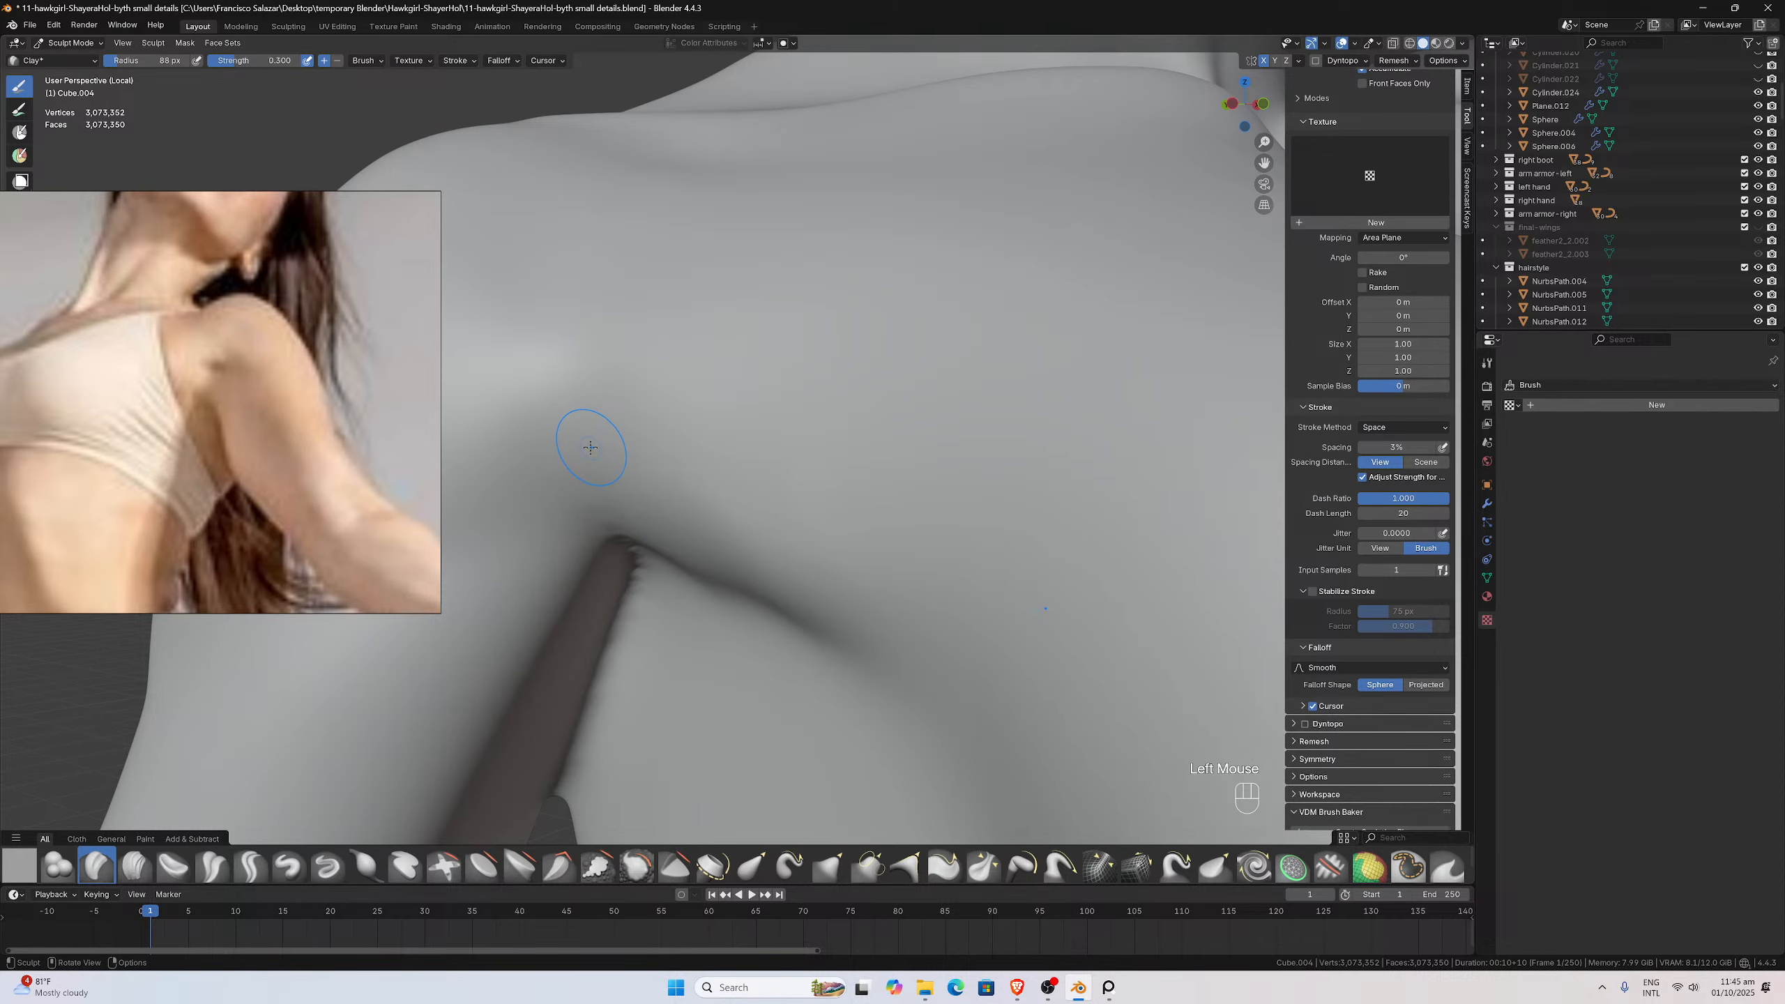
key("f")
left_click(570, 439)
middle_click_drag(576, 451, 610, 462)
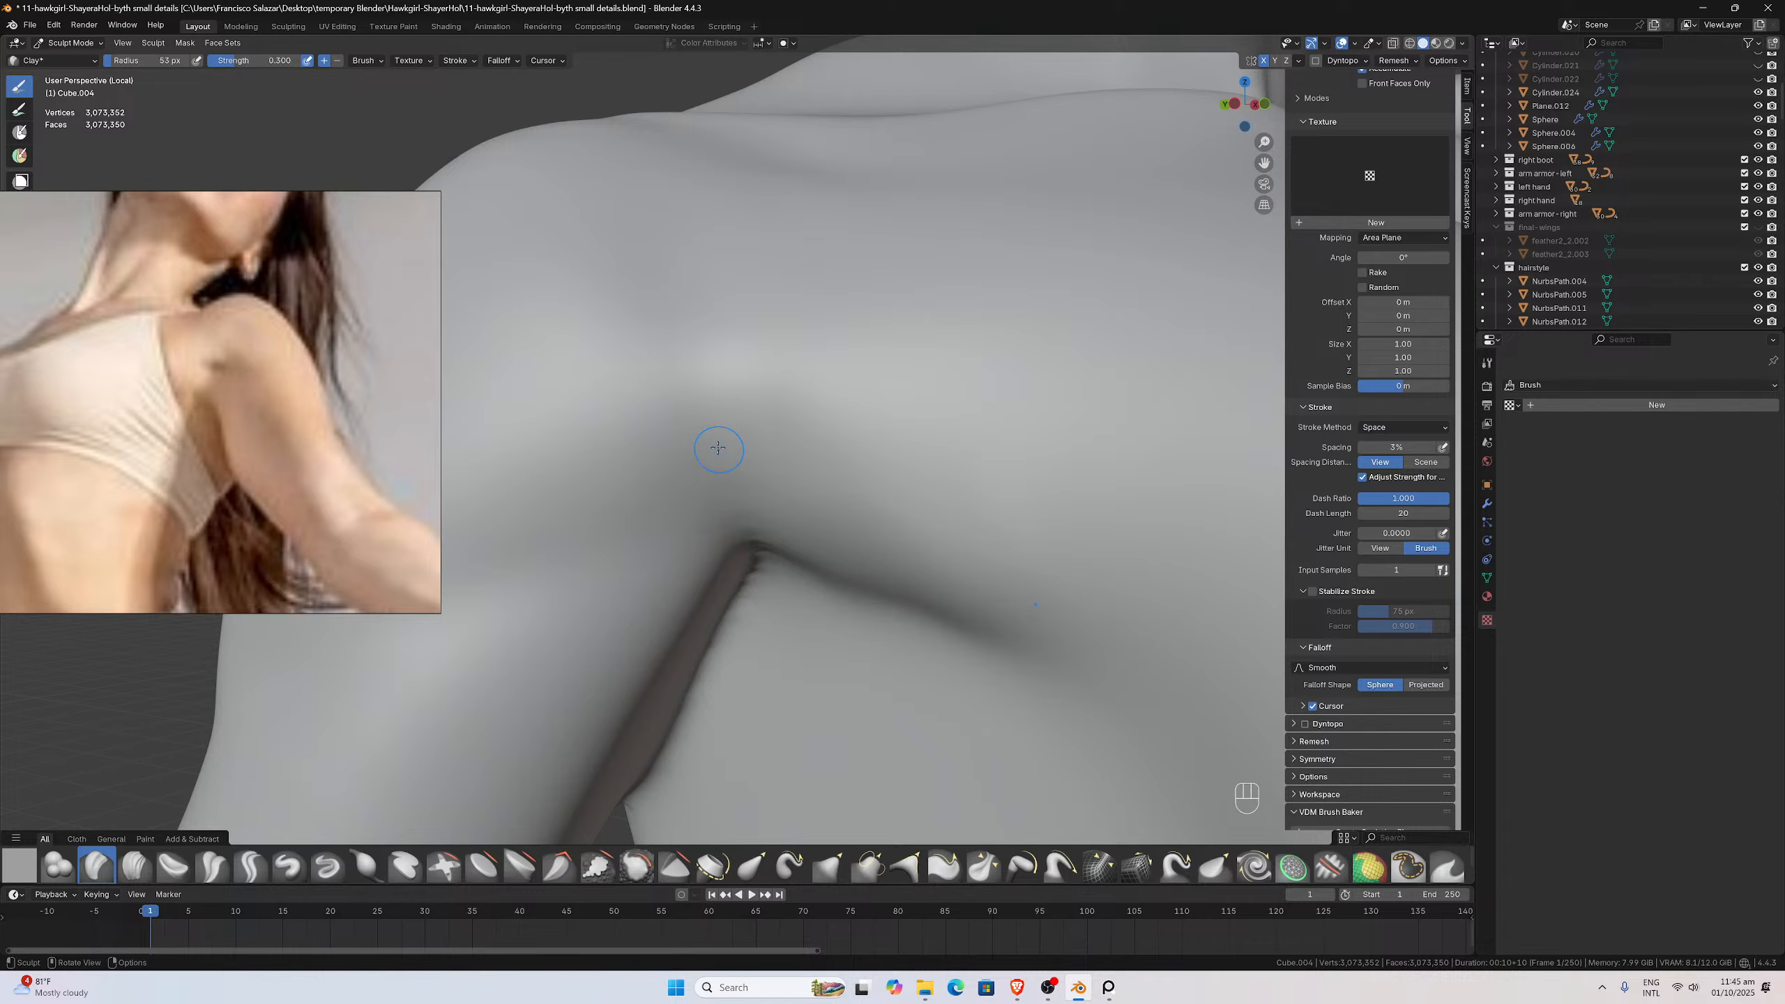
left_click_drag(717, 447, 737, 512)
middle_click_drag(716, 456, 711, 474)
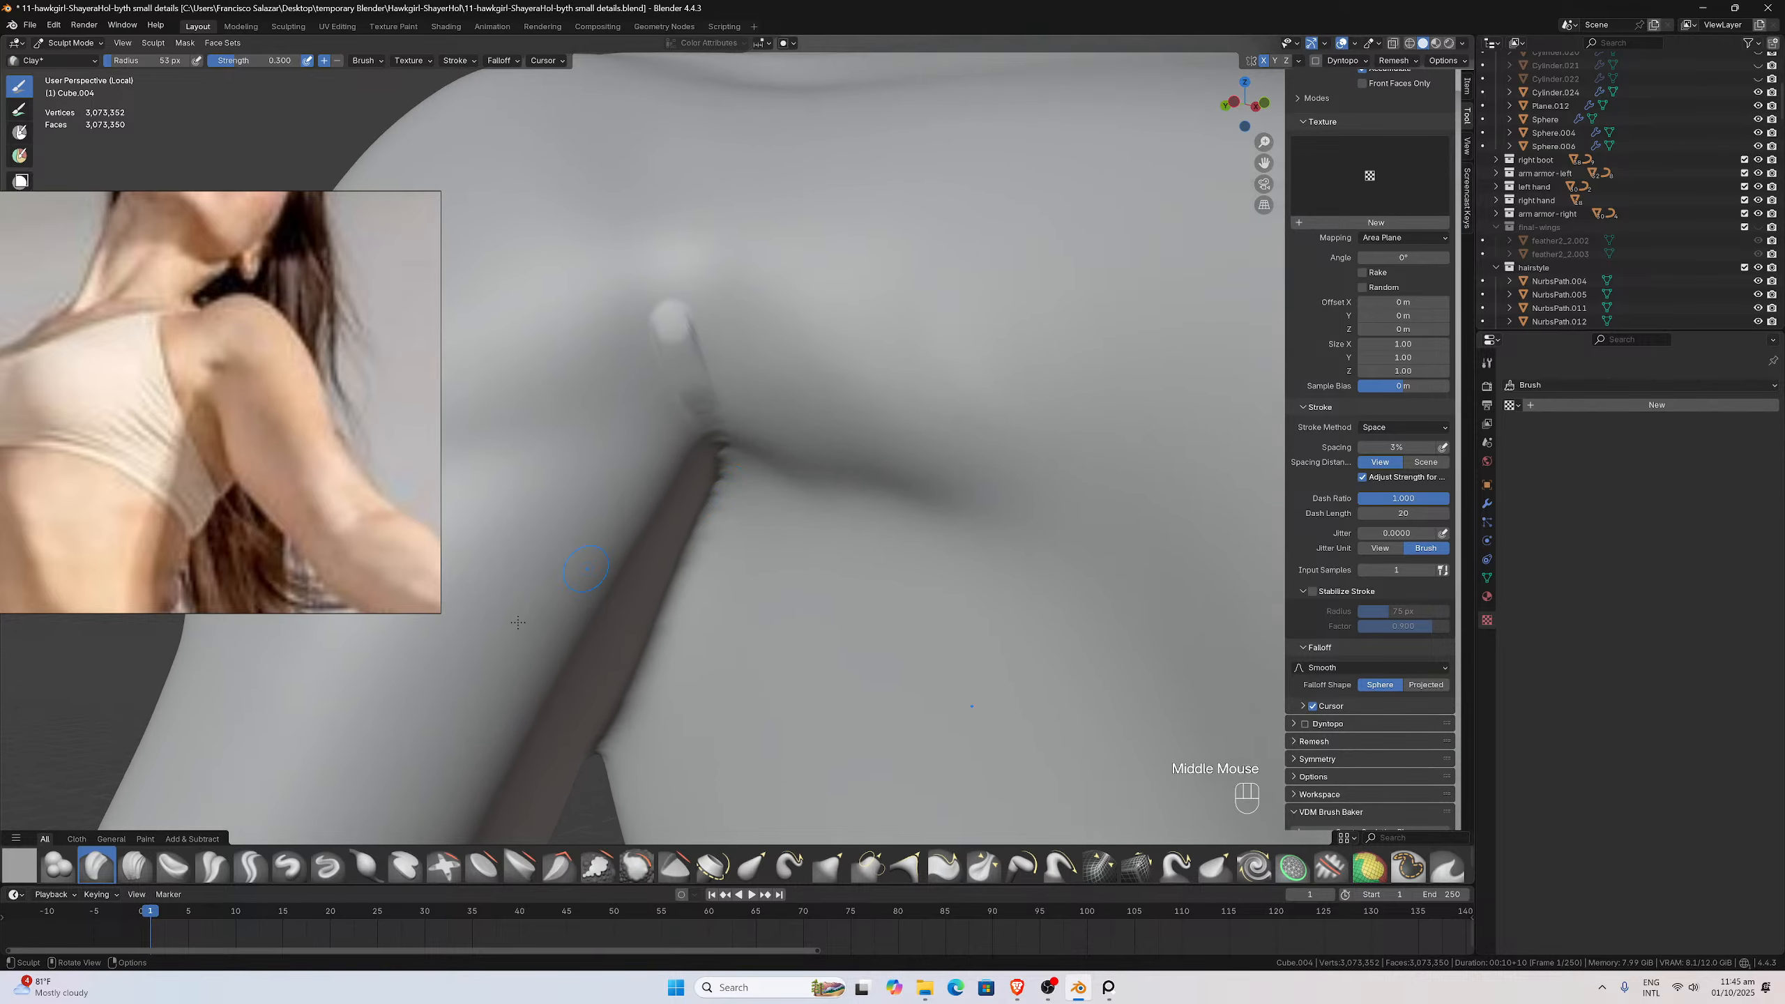
Outline both sides of the clay fold above the right armpit with Crease Polish strokes
left_click(212, 865)
scroll(650, 393, "up", 2)
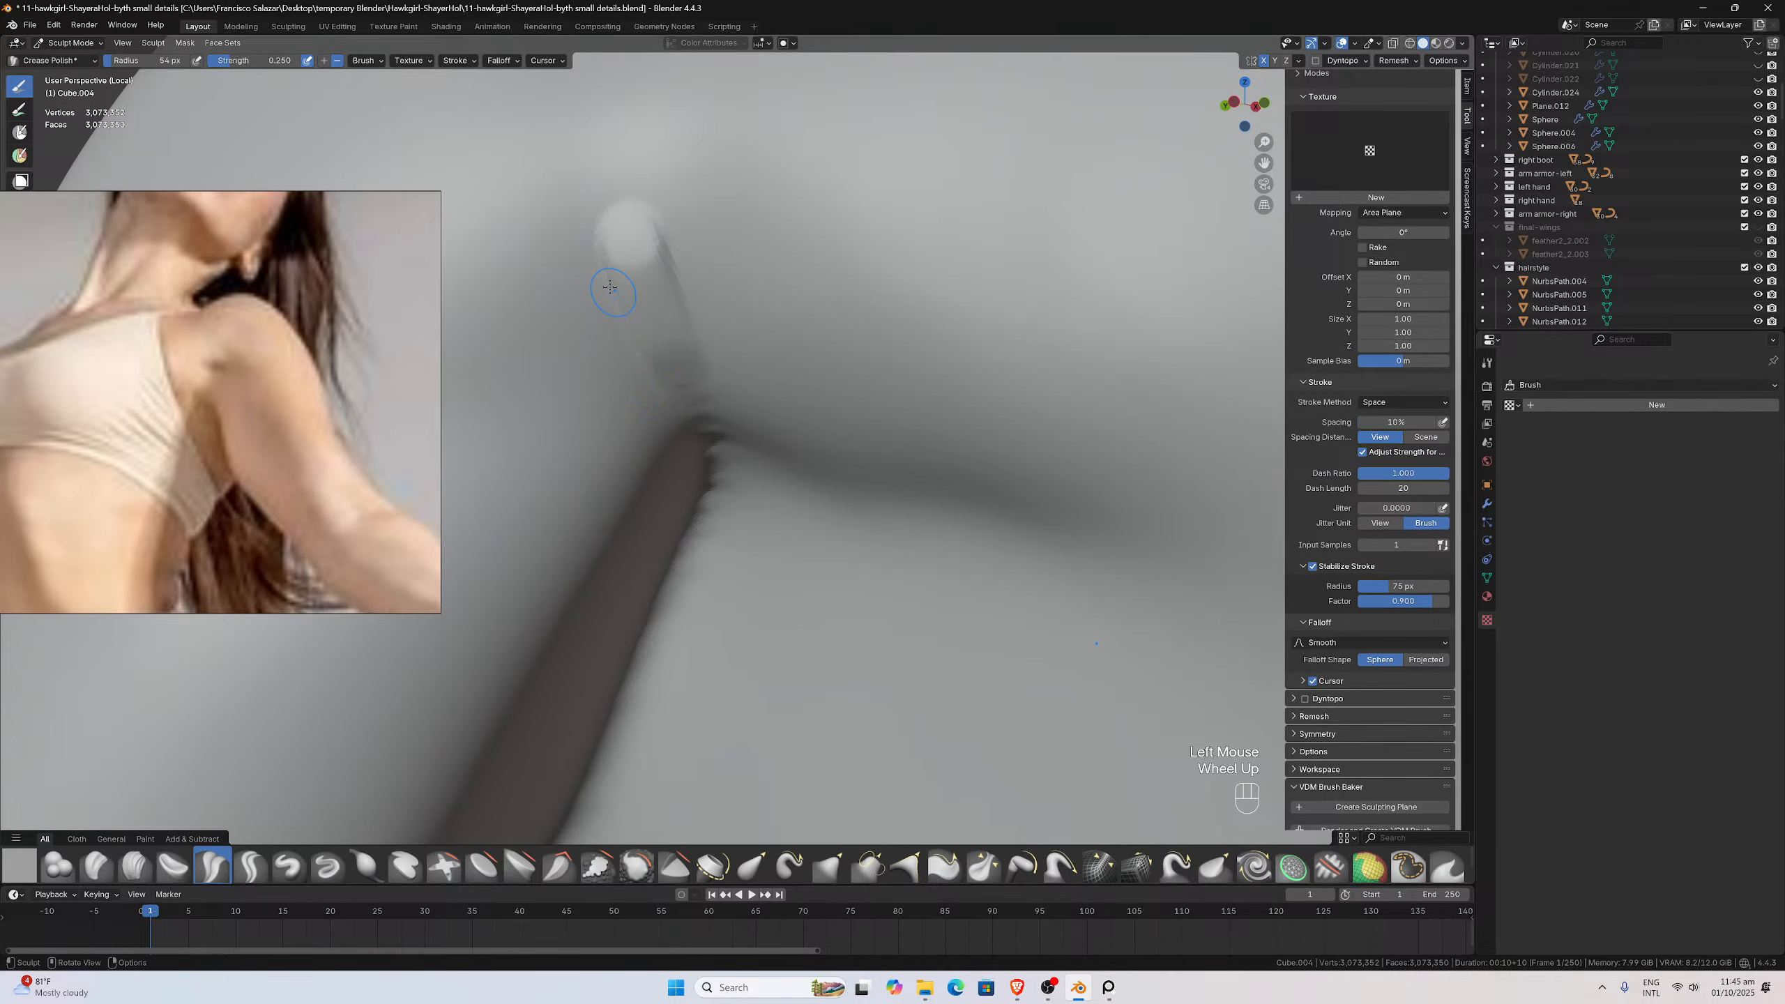
left_click_drag(610, 287, 605, 294)
left_click_drag(664, 399, 703, 439)
left_click_drag(658, 229, 703, 339)
left_click_drag(720, 449, 684, 391)
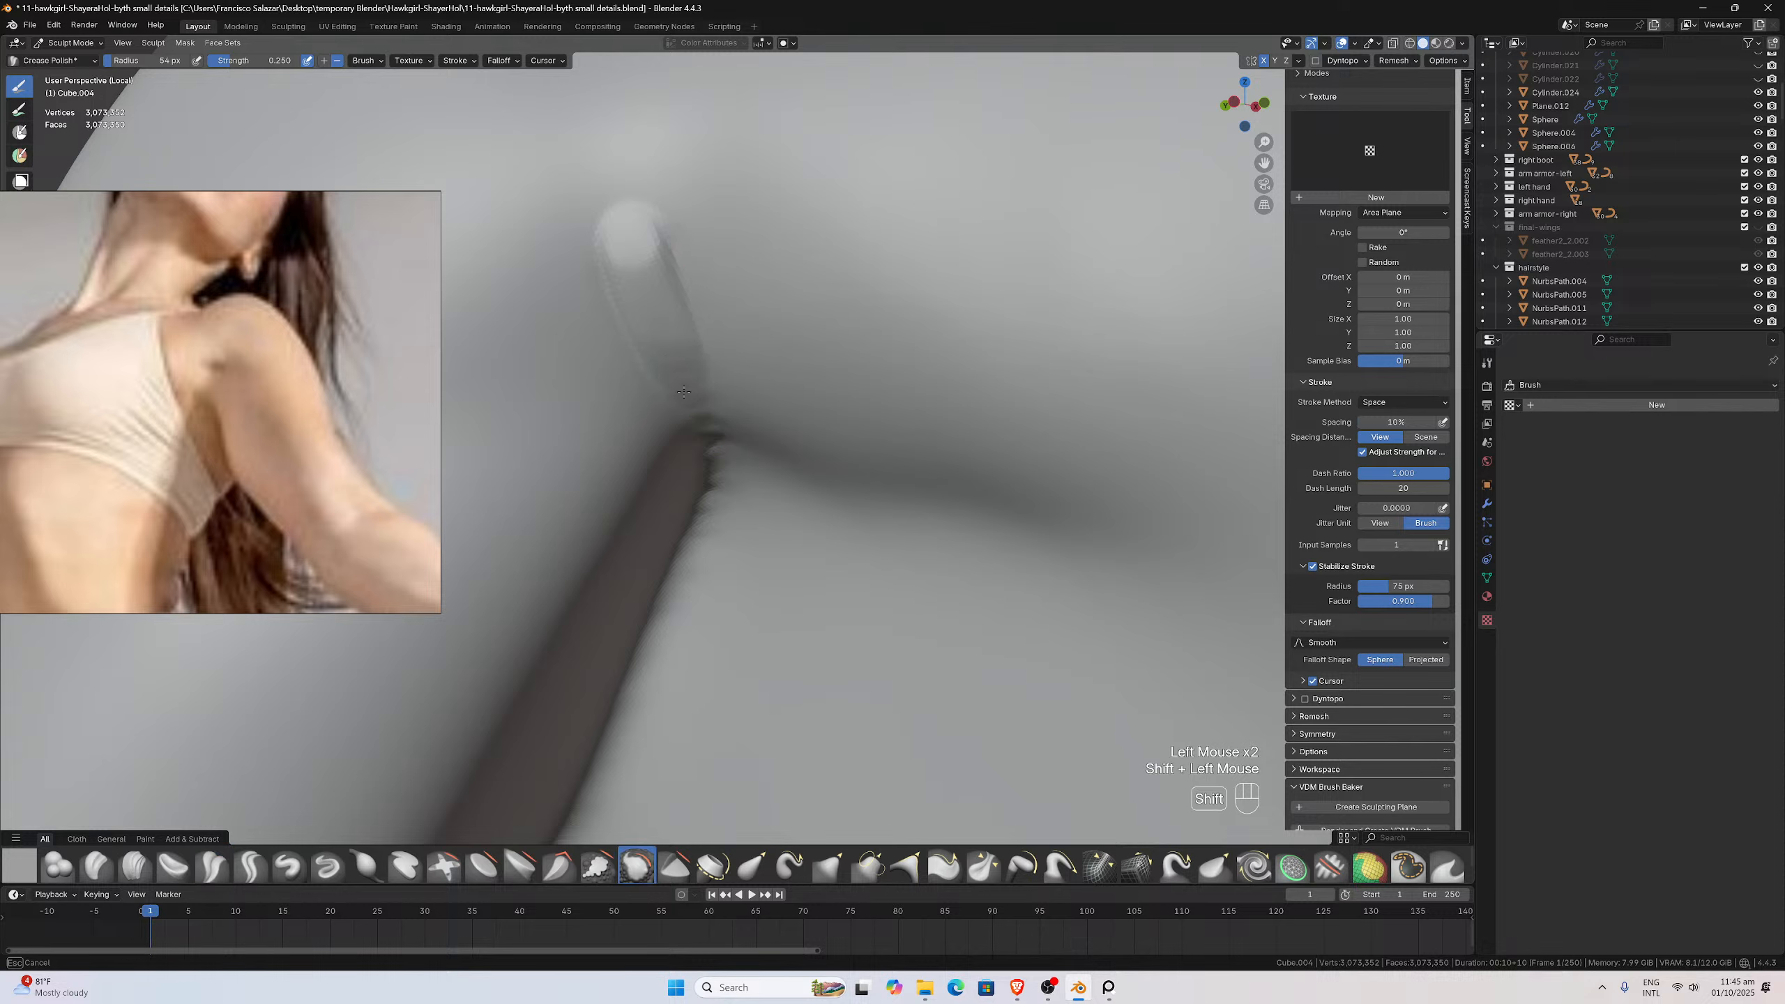
Smooth the clay fold and its creased sides so they blend into the right shoulder
left_click_drag(648, 312, 608, 179, "shift")
left_click_drag(629, 254, 639, 238, "shift")
mouse_move(653, 306)
left_mouse_down("shift")
mouse_move(604, 221)
mouse_move(625, 236)
left_mouse_up("shift")
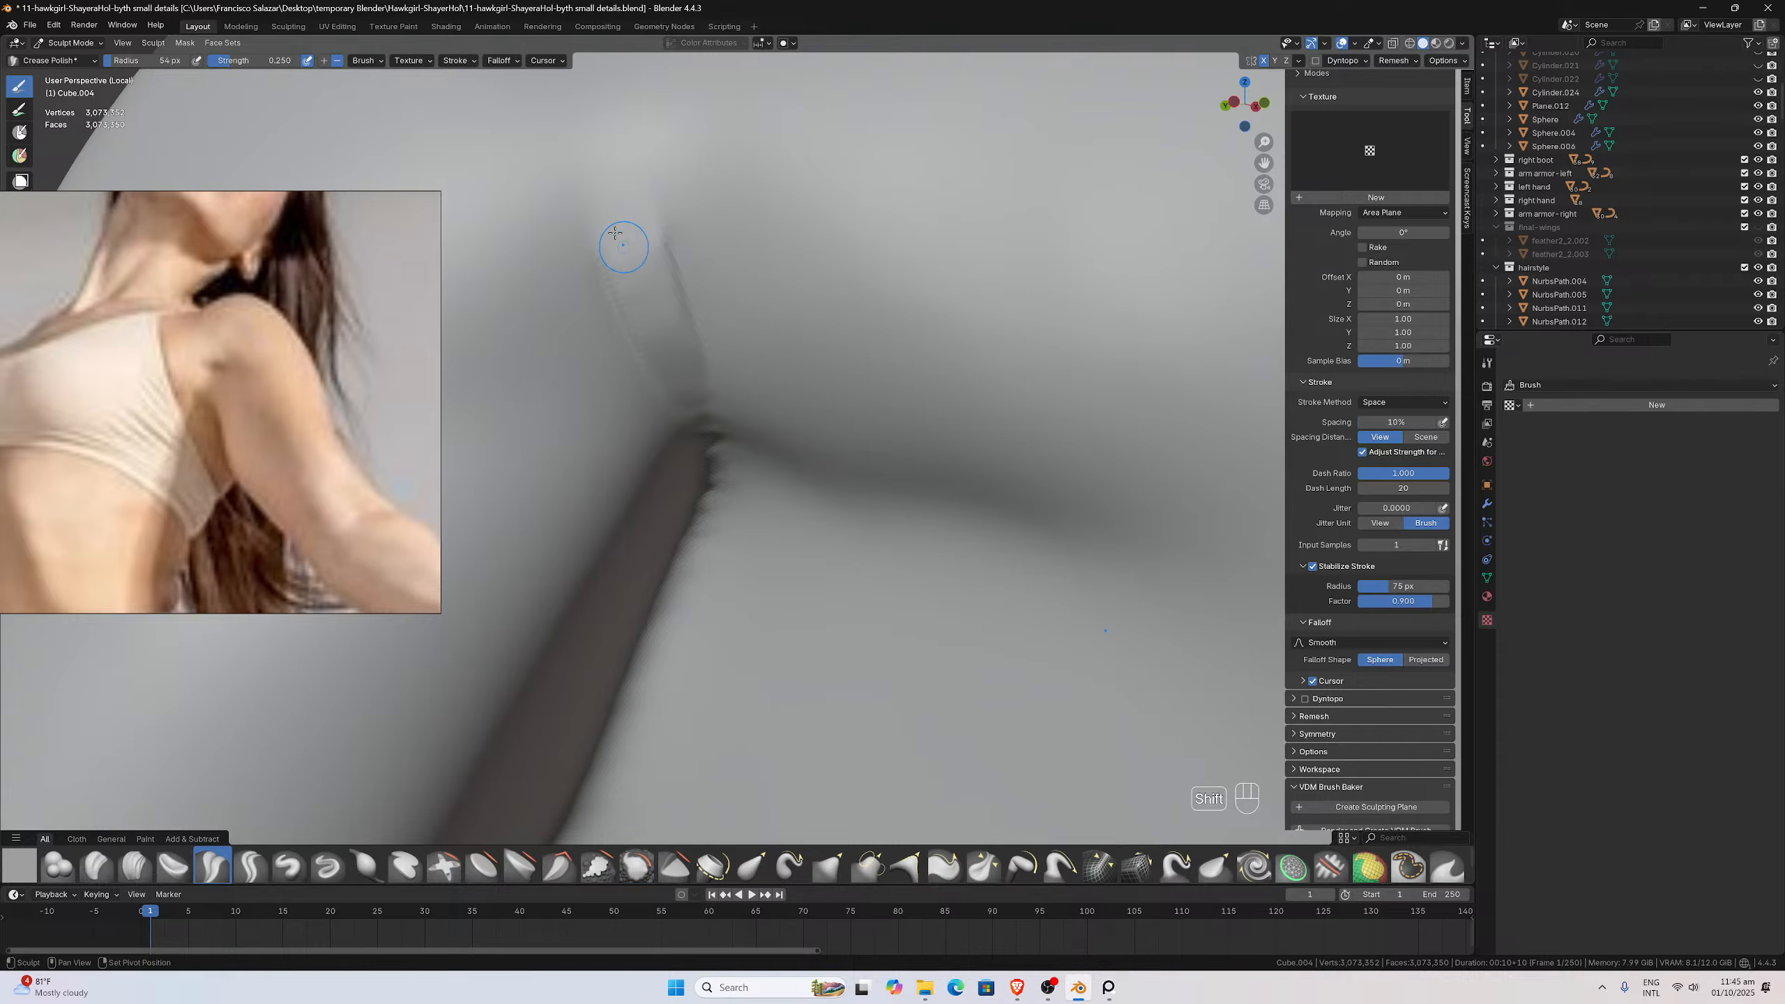
left_click_drag(610, 308, 634, 414, "shift")
mouse_move(697, 250)
left_mouse_down("shift")
mouse_move(727, 307)
mouse_move(707, 415)
left_mouse_up("shift")
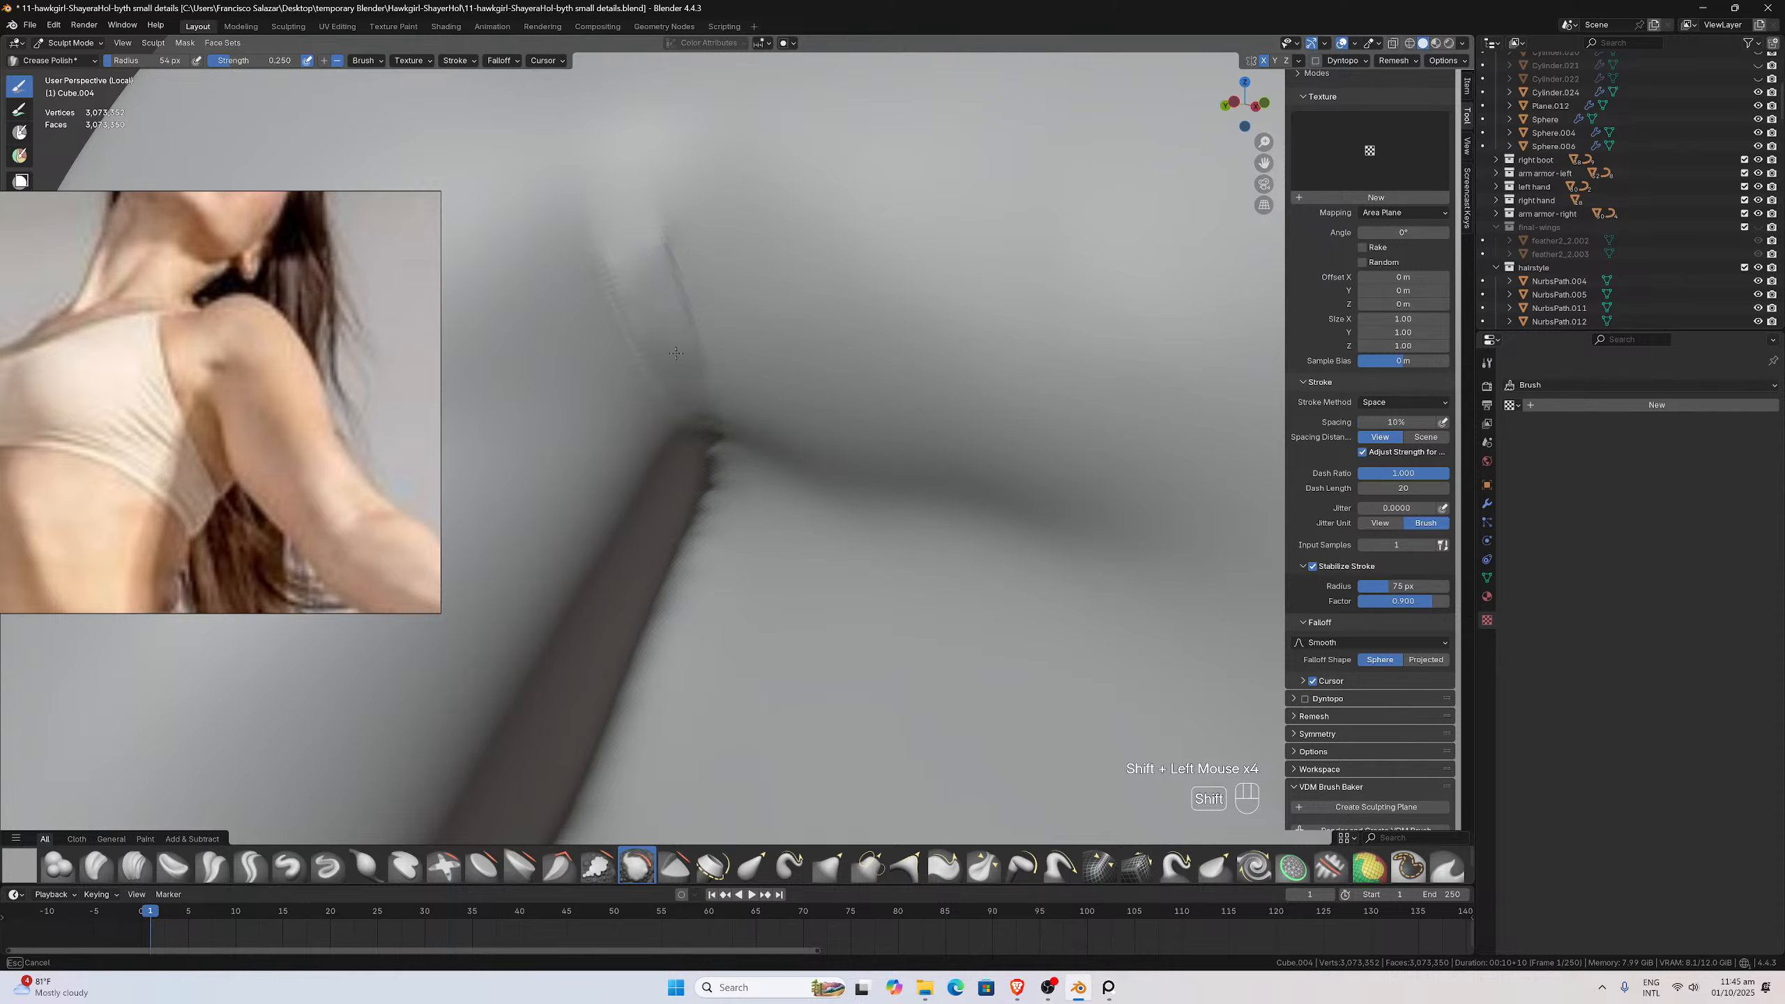
left_click_drag(635, 265, 597, 212, "shift")
left_click_drag(673, 368, 675, 371, "shift")
Redefine the two thin creases running down into the right armpit with repeated Crease Polish strokes
scroll(697, 399, "down", 3)
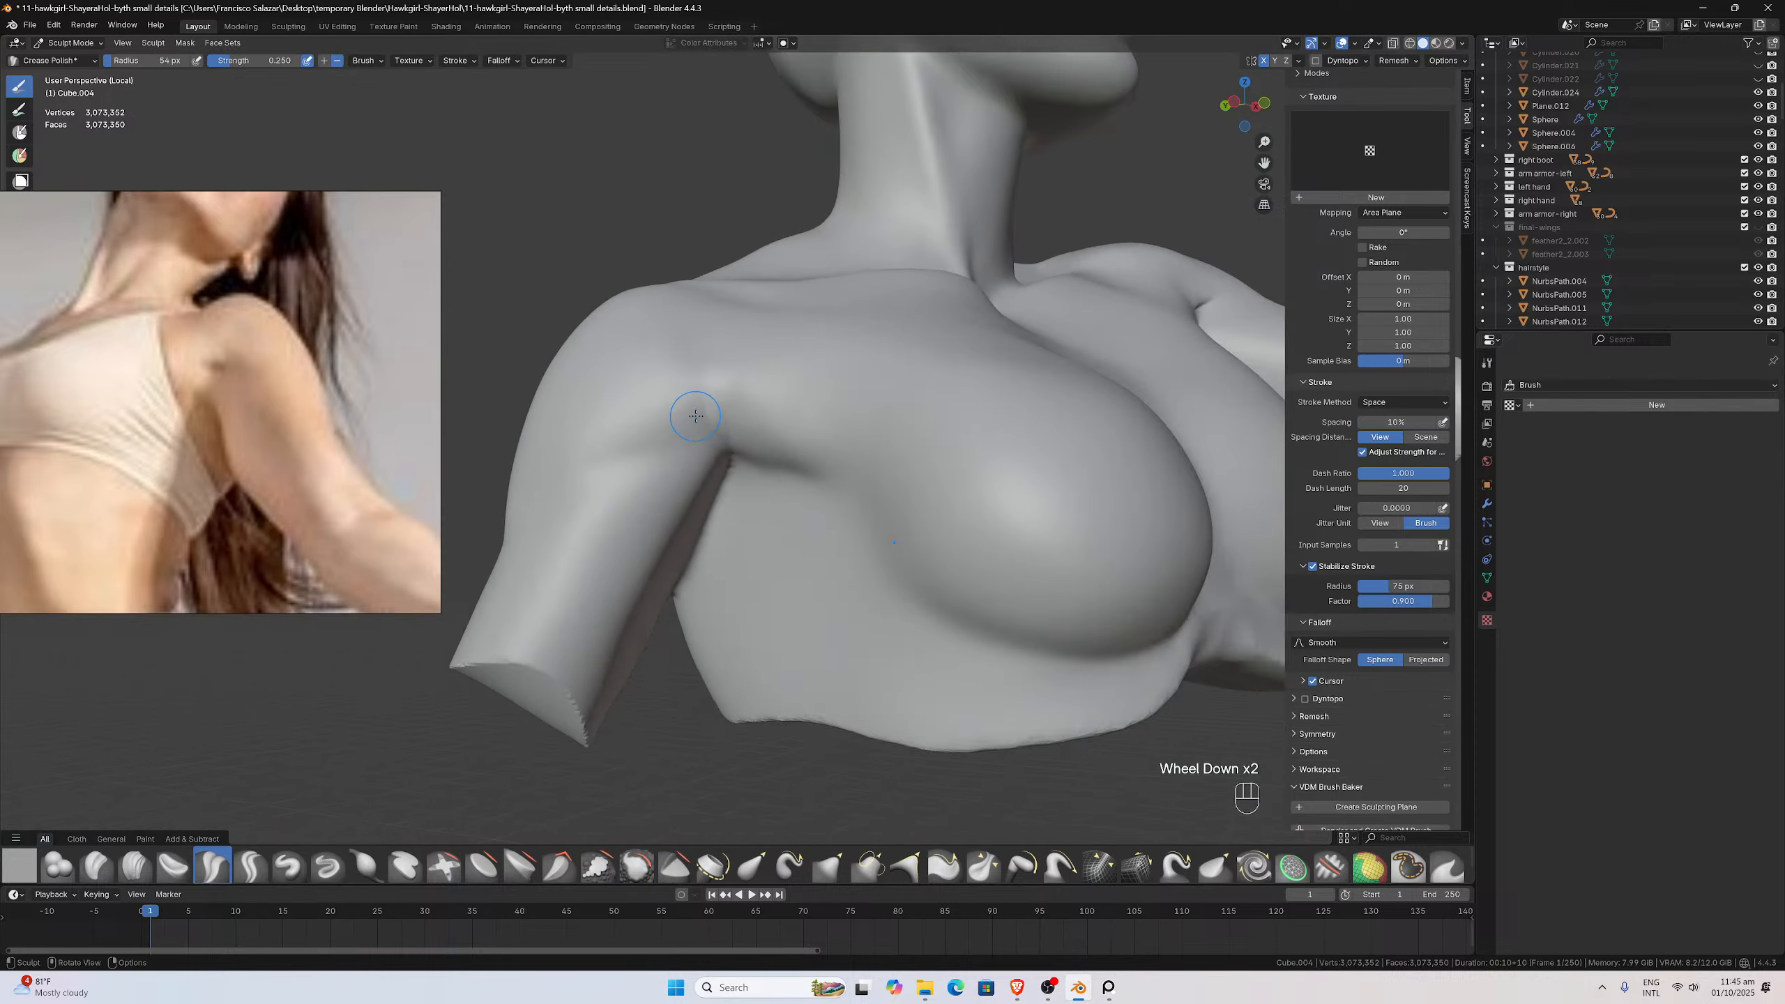
mouse_move(698, 399)
middle_mouse_down()
mouse_move(737, 451)
mouse_move(717, 457)
mouse_move(697, 410)
middle_mouse_up()
scroll(736, 450, "up", 3)
scroll(641, 386, "up", 1)
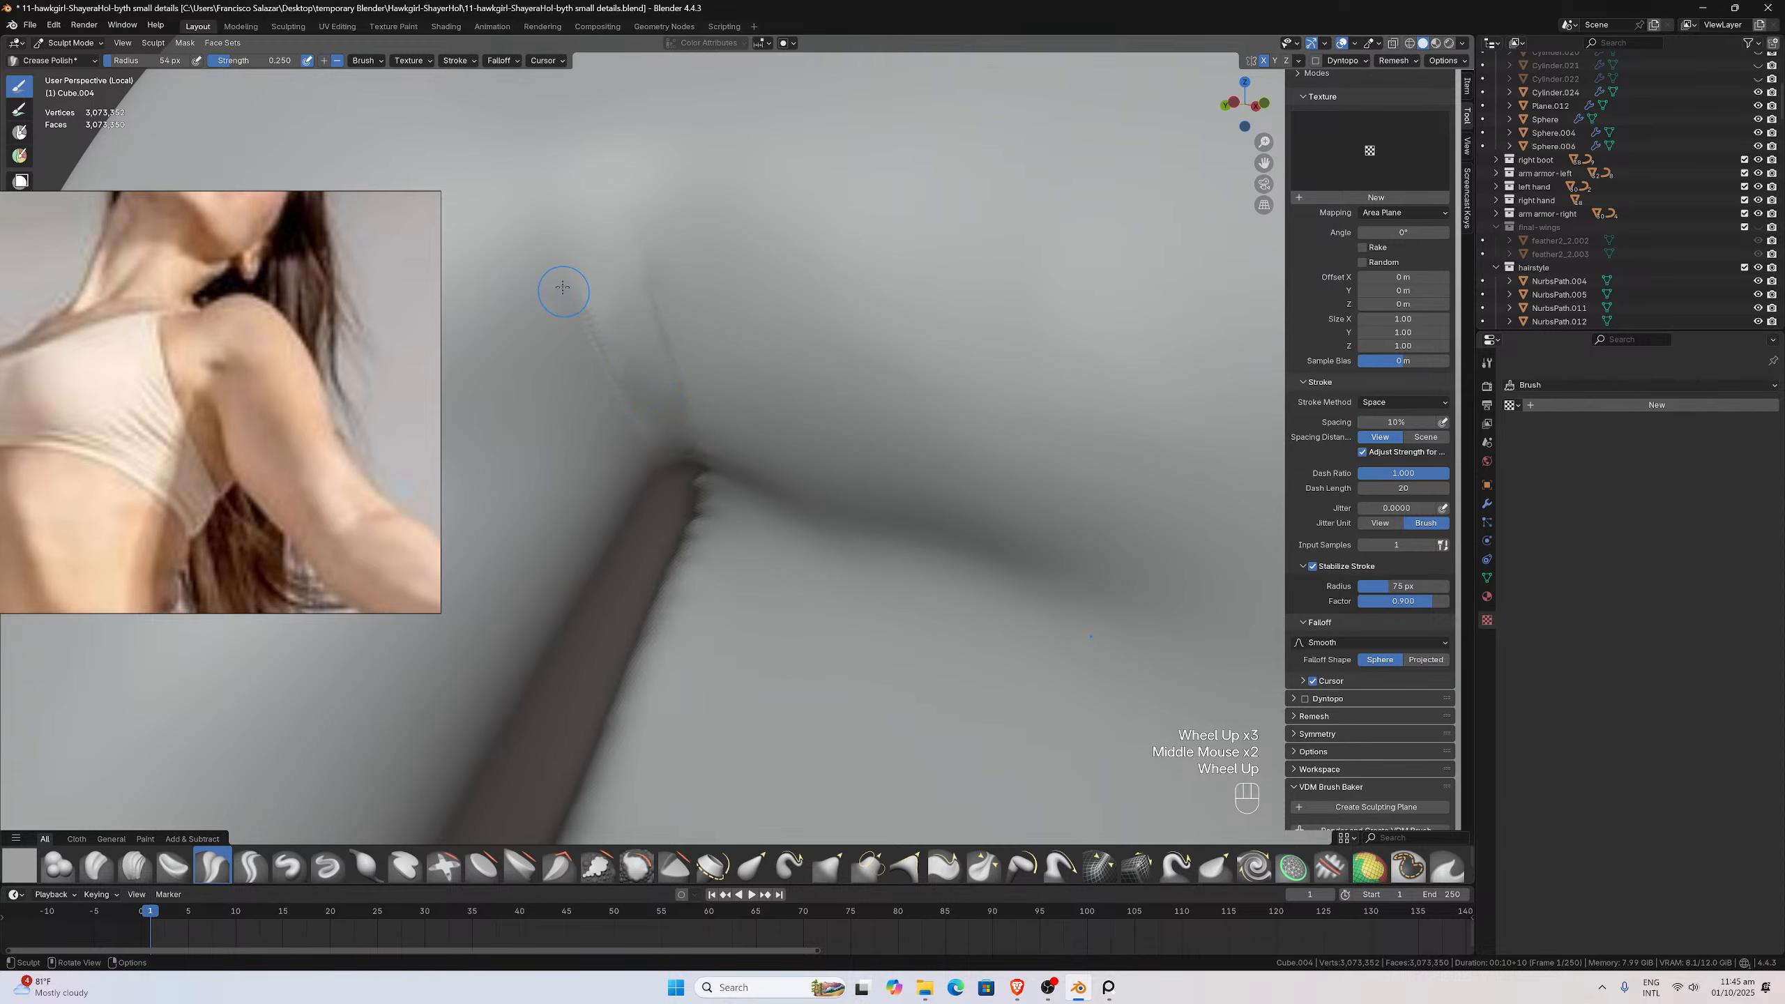
left_click_drag(564, 288, 594, 354)
left_click_drag(683, 489, 682, 485)
left_click_drag(641, 239, 676, 326)
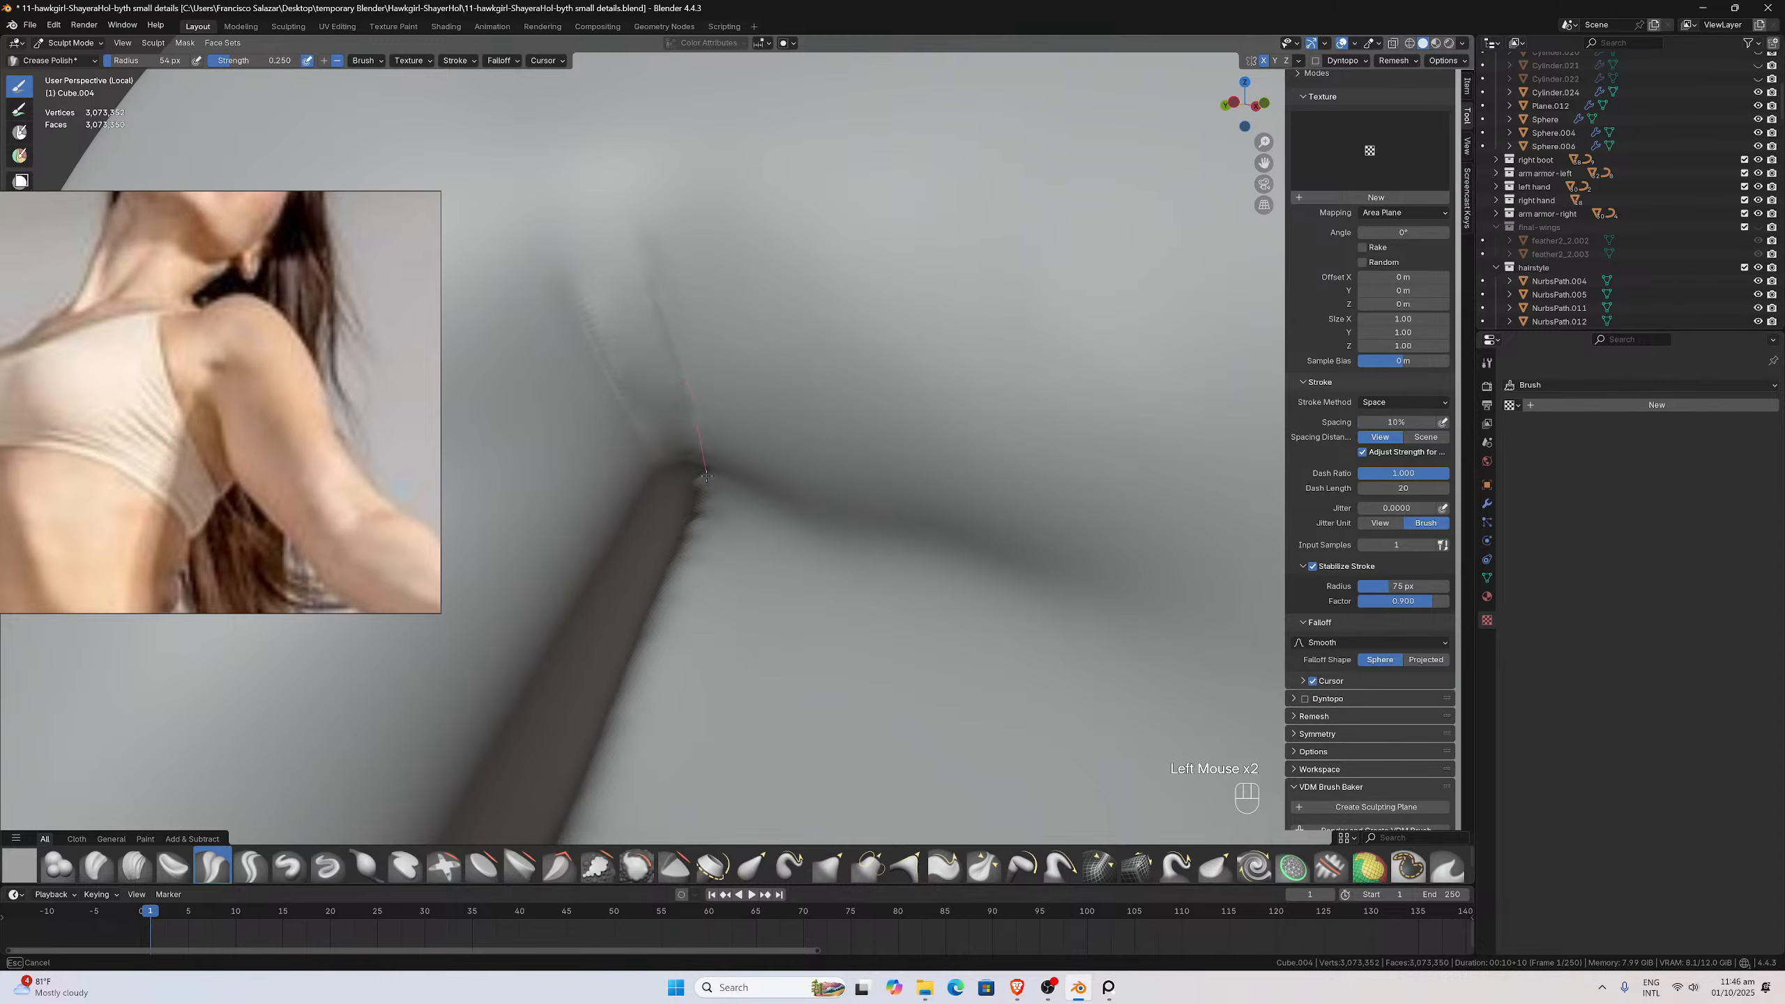
left_click_drag(706, 476, 703, 485)
left_click_drag(578, 308, 606, 395)
left_click_drag(686, 483, 682, 478)
Soften the upper ends and surroundings of the two right armpit creases by smoothing
middle_click_drag(677, 470, 727, 380)
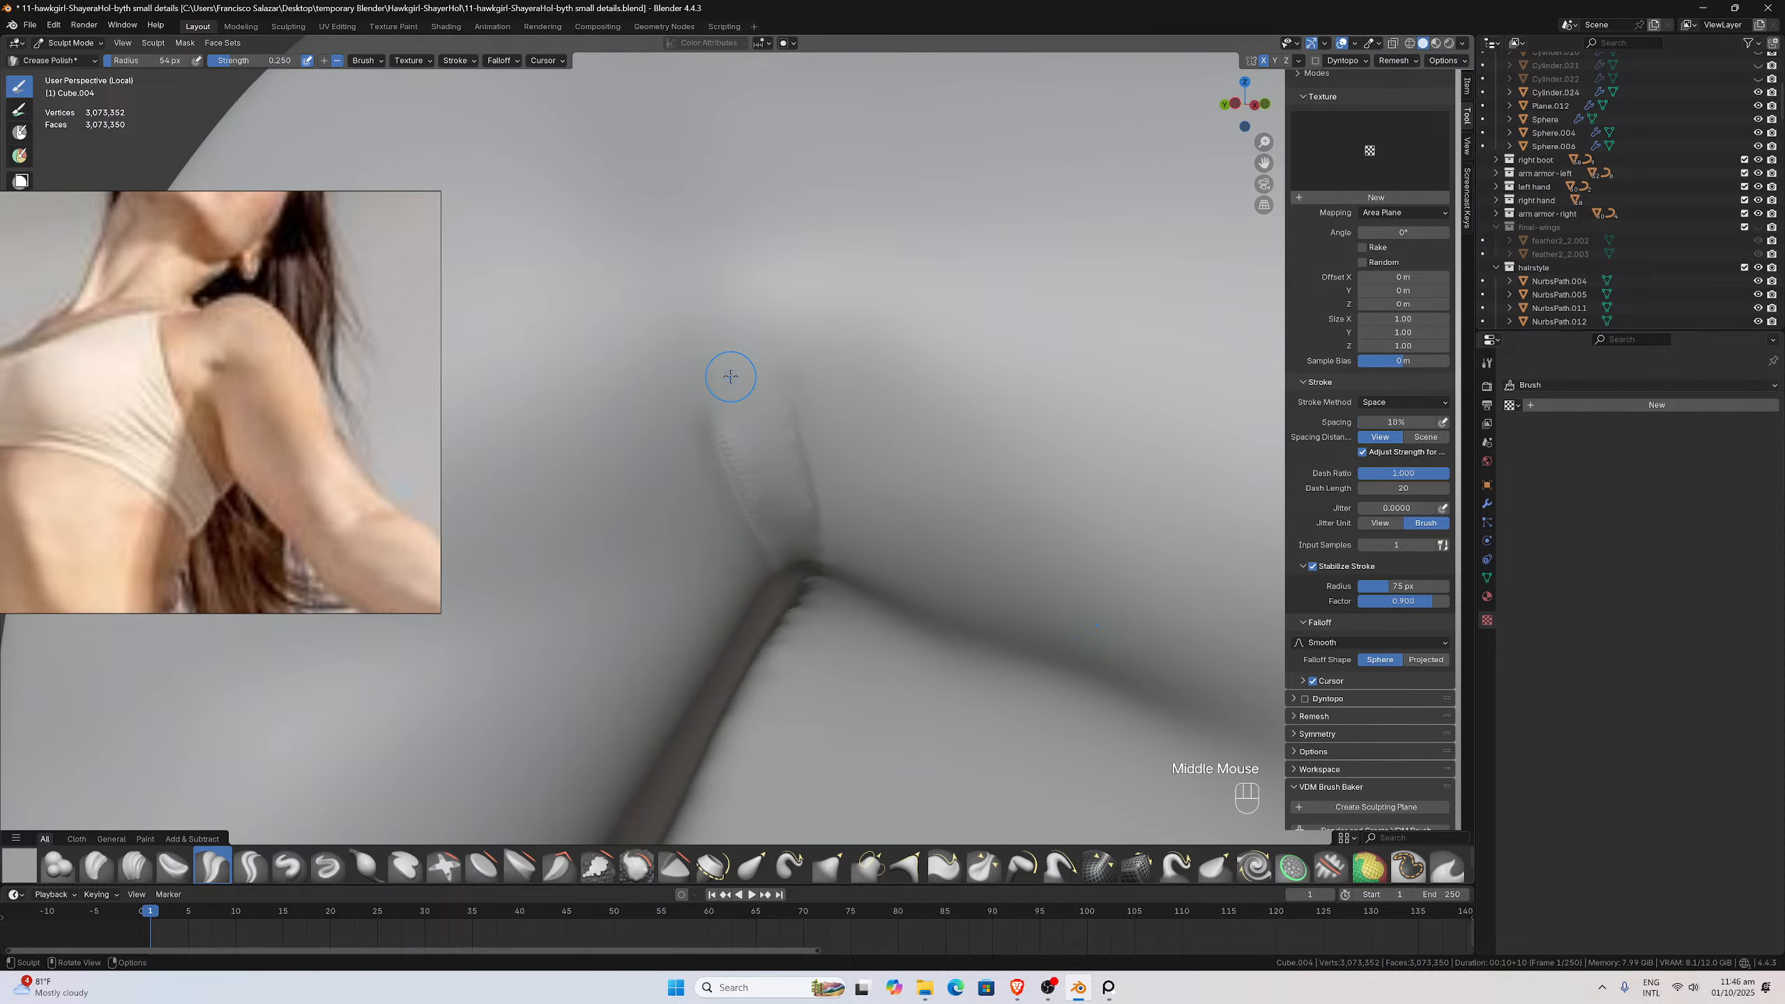
left_click_drag(709, 339, 729, 328, "shift")
left_click_drag(779, 470, 687, 440, "shift")
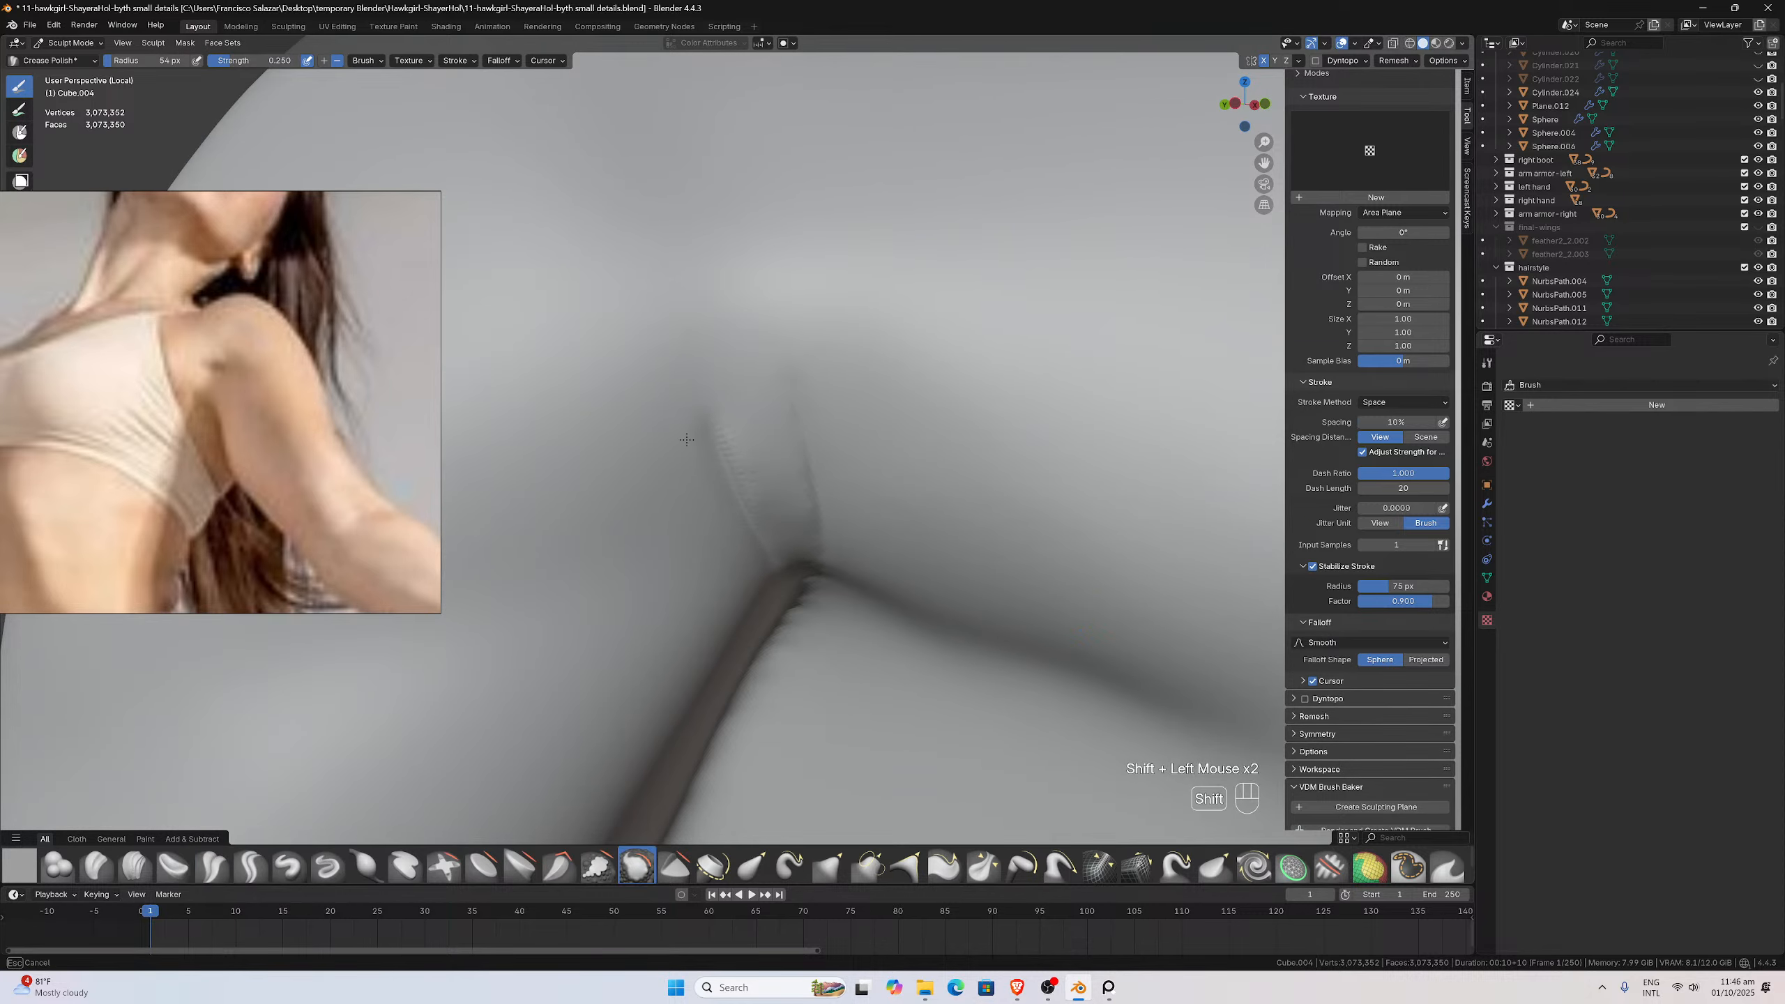
left_click_drag(846, 380, 724, 408, "shift")
mouse_move(777, 482)
left_mouse_down("shift")
mouse_move(739, 355)
mouse_move(829, 420)
mouse_move(854, 515)
left_mouse_up("shift")
middle_click_drag(815, 493, 801, 479)
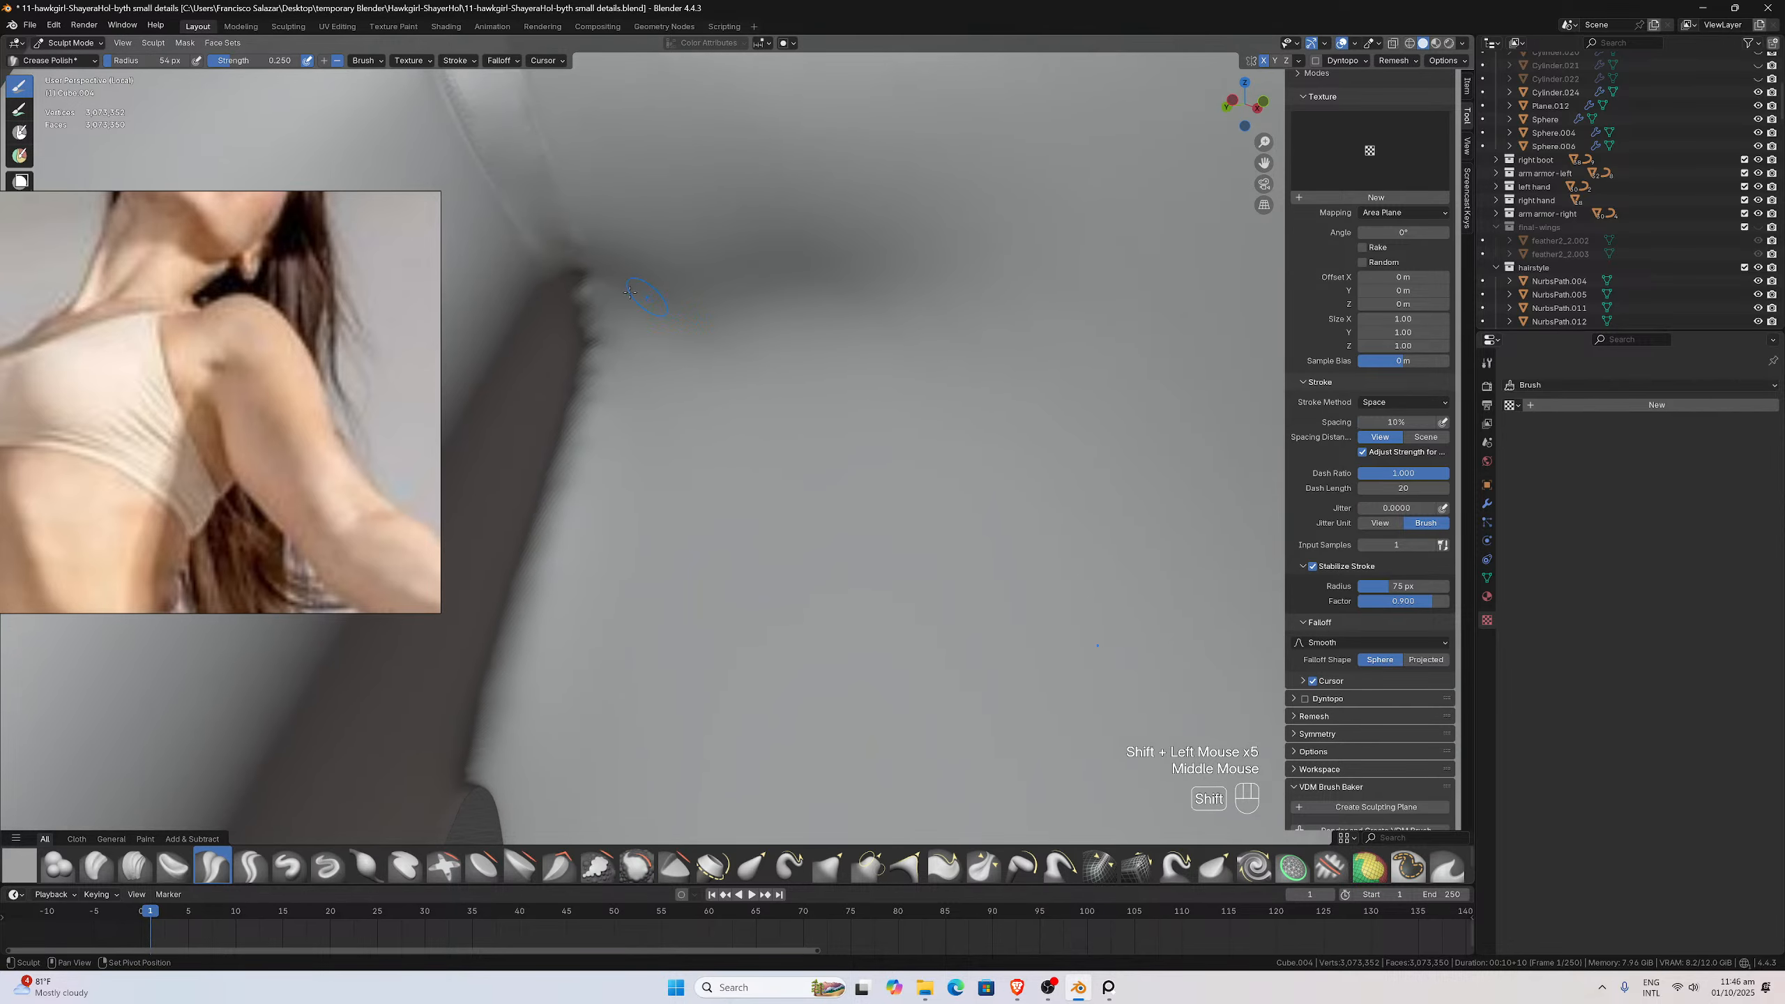
left_click_drag(598, 288, 530, 190, "shift")
Sharpen the torso edge running down from the right armpit with long Crease Polish strokes
scroll(621, 364, "down", 2)
middle_click_drag(621, 364, 675, 406)
scroll(638, 485, "down", 2)
scroll(649, 470, "up", 2)
scroll(675, 406, "down", 1)
scroll(706, 288, "up", 1)
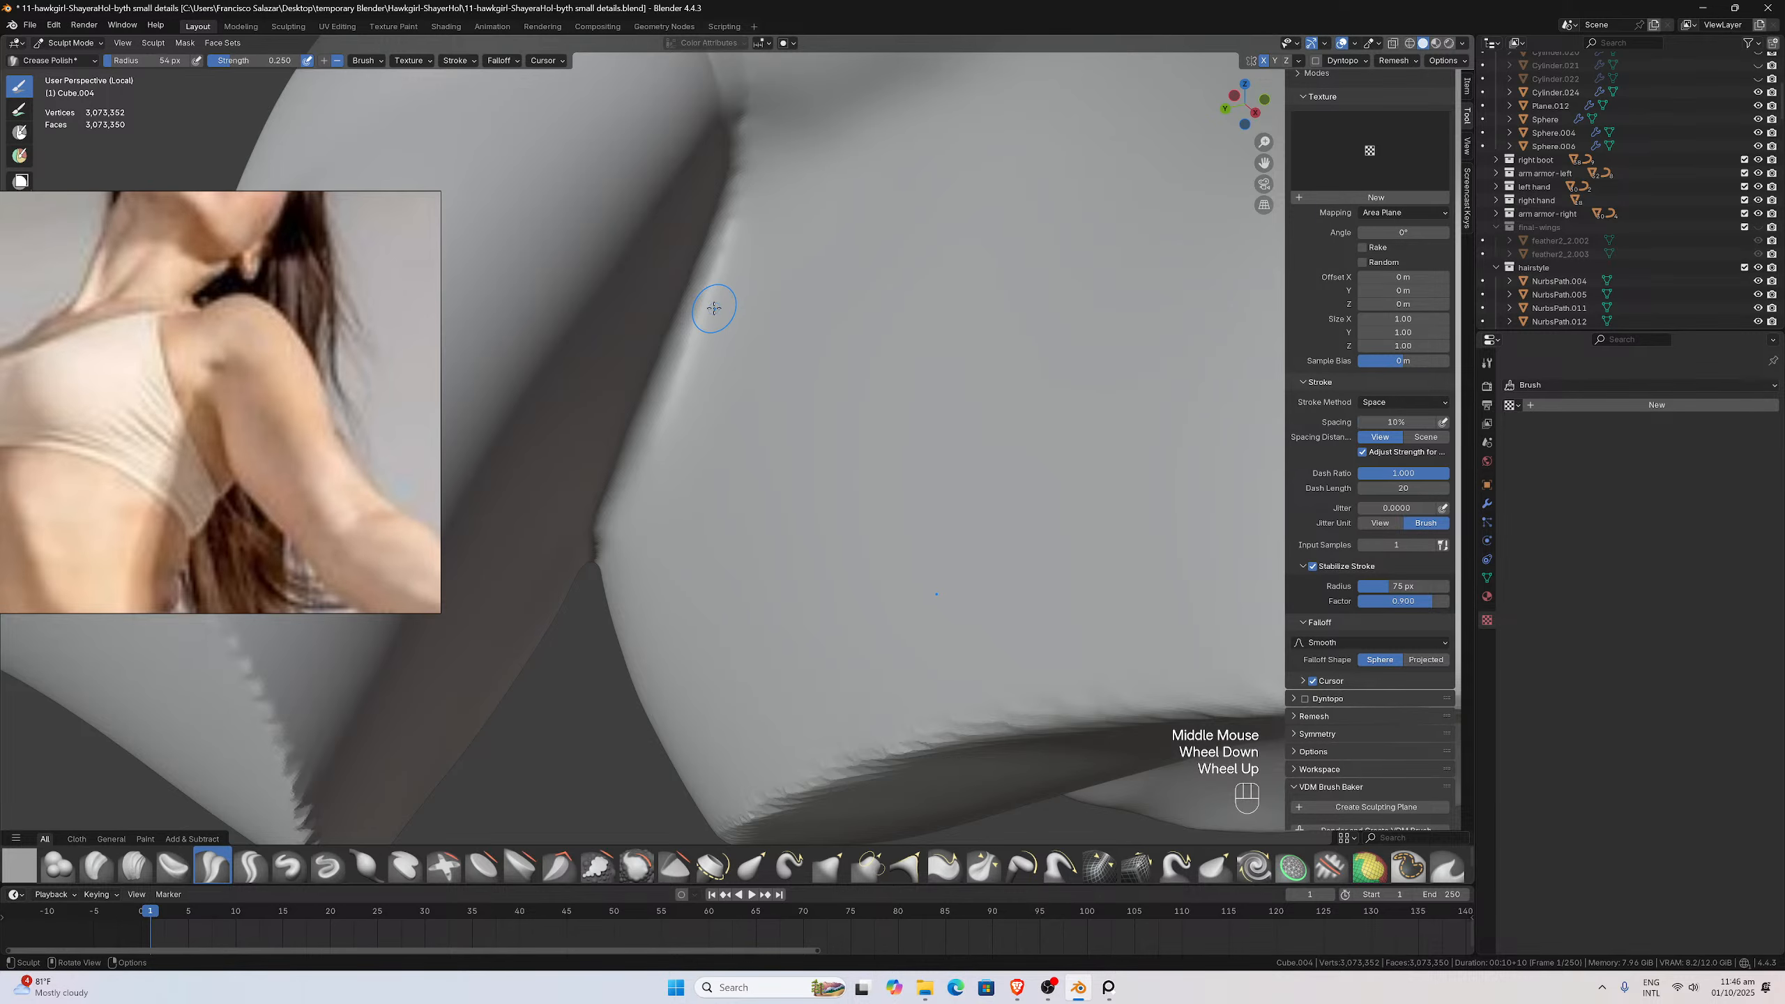
left_click_drag(733, 203, 633, 477)
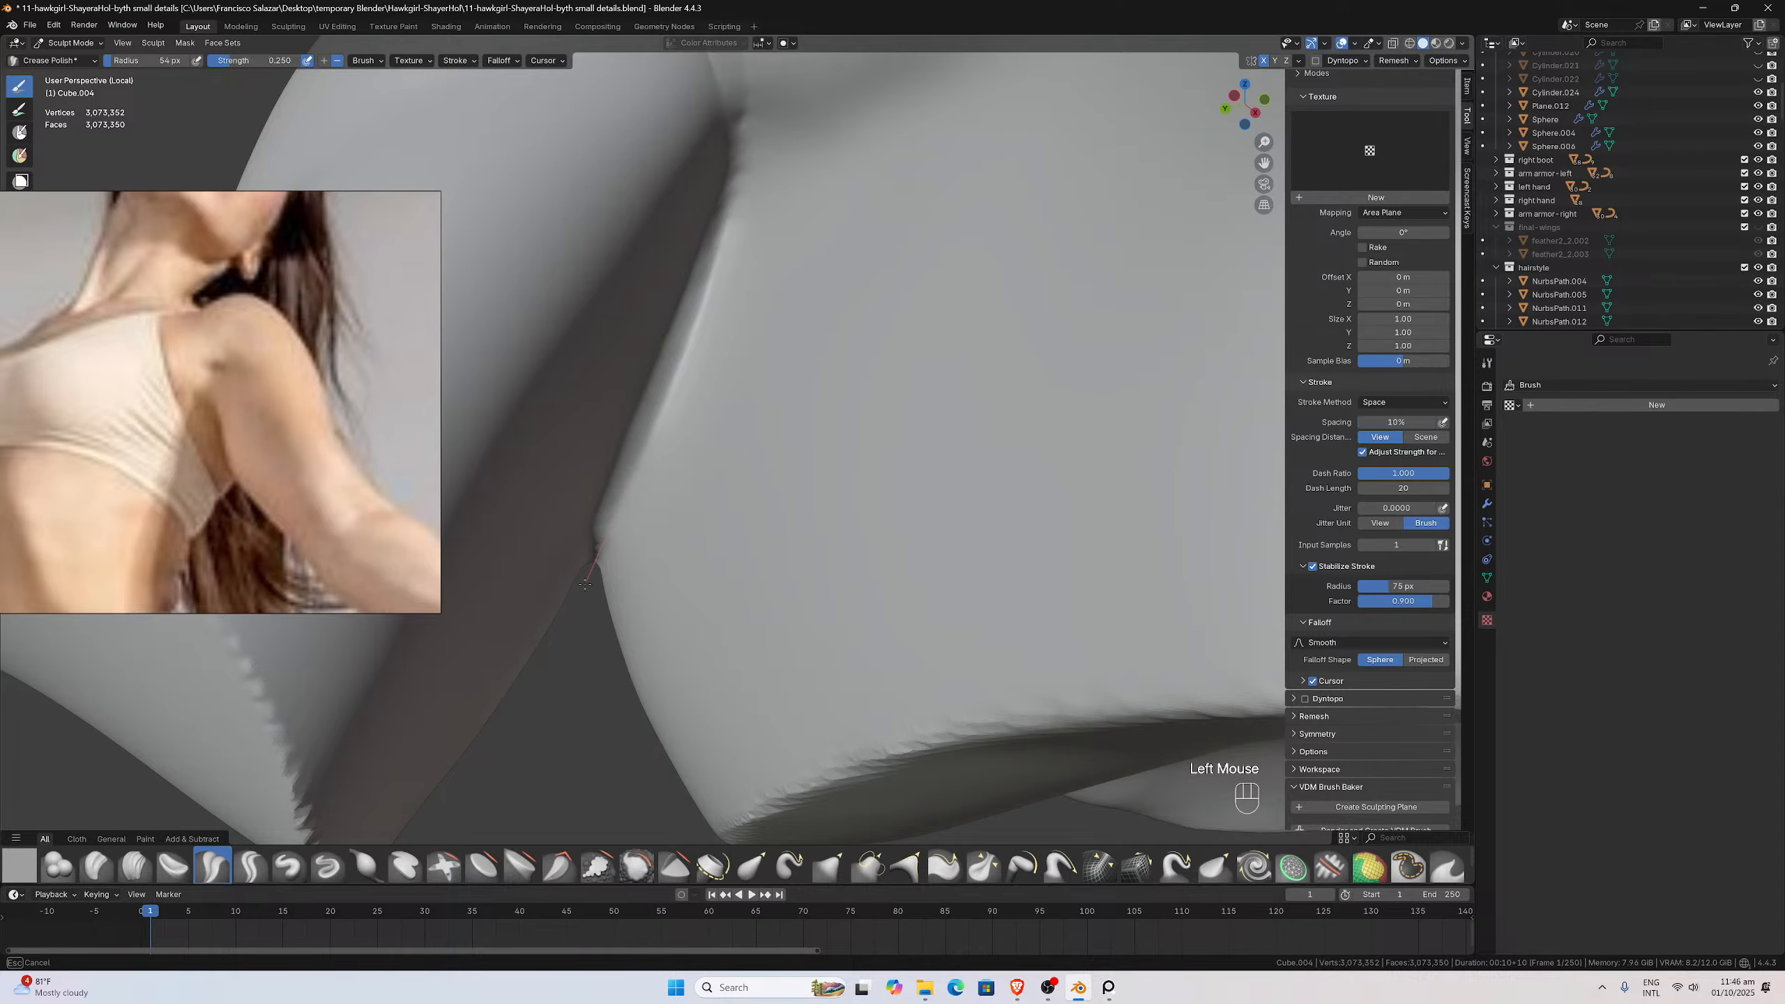
left_click_drag(585, 585, 589, 574)
left_click_drag(734, 219, 618, 499)
Smooth the creased torso edge below the right armpit along its full length
mouse_move(618, 499)
middle_mouse_down()
mouse_move(653, 235)
mouse_move(599, 343)
middle_mouse_up()
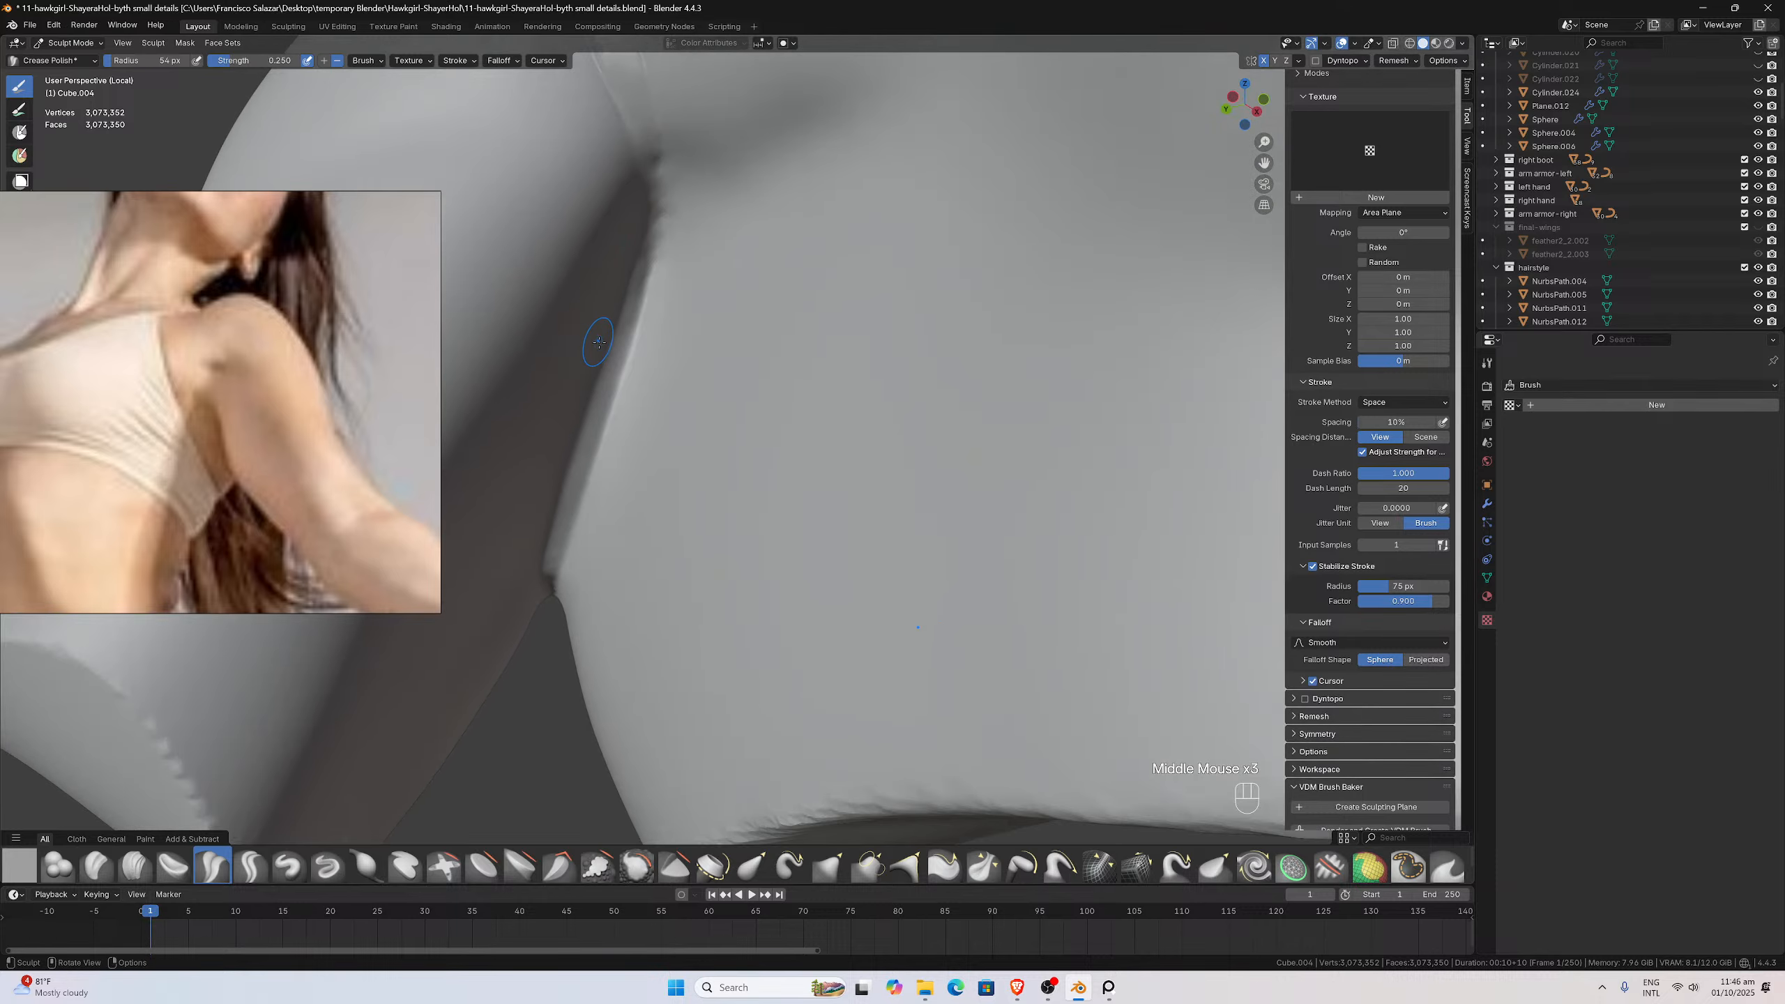
left_click_drag(599, 343, 597, 382, "shift")
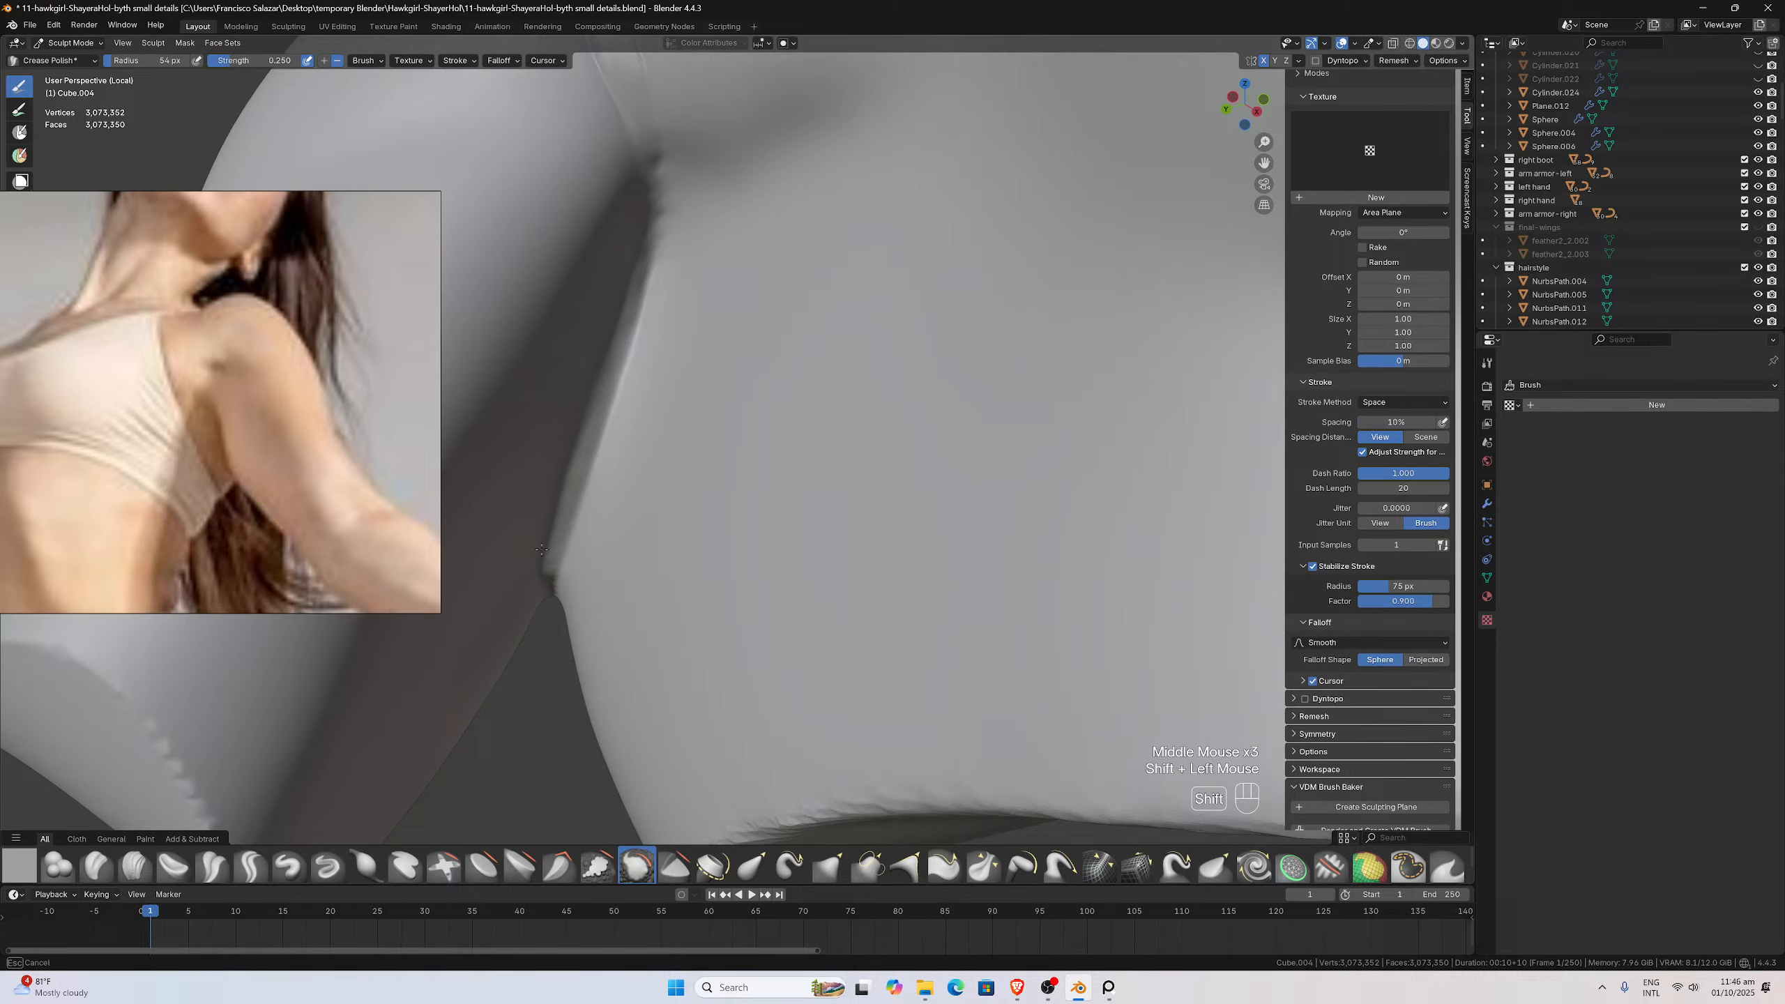
left_click_drag(542, 550, 554, 526, "shift")
left_click_drag(577, 428, 553, 525, "shift")
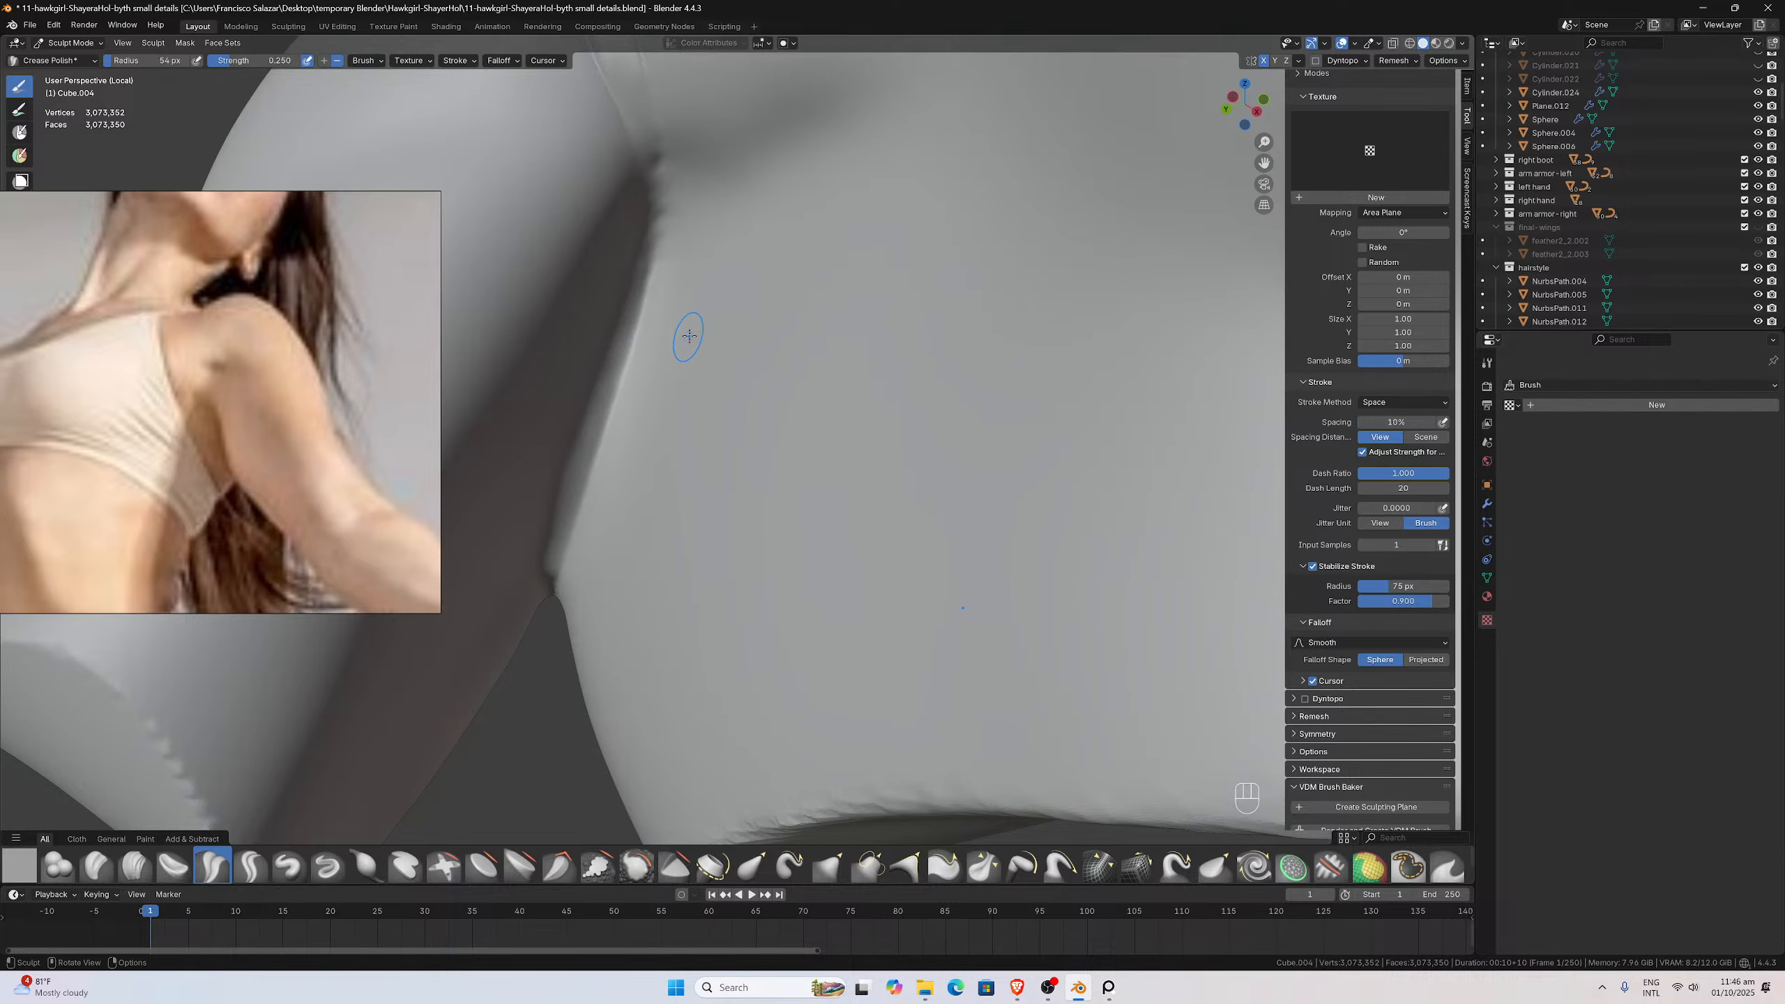
middle_click_drag(685, 339, 745, 330, "shift")
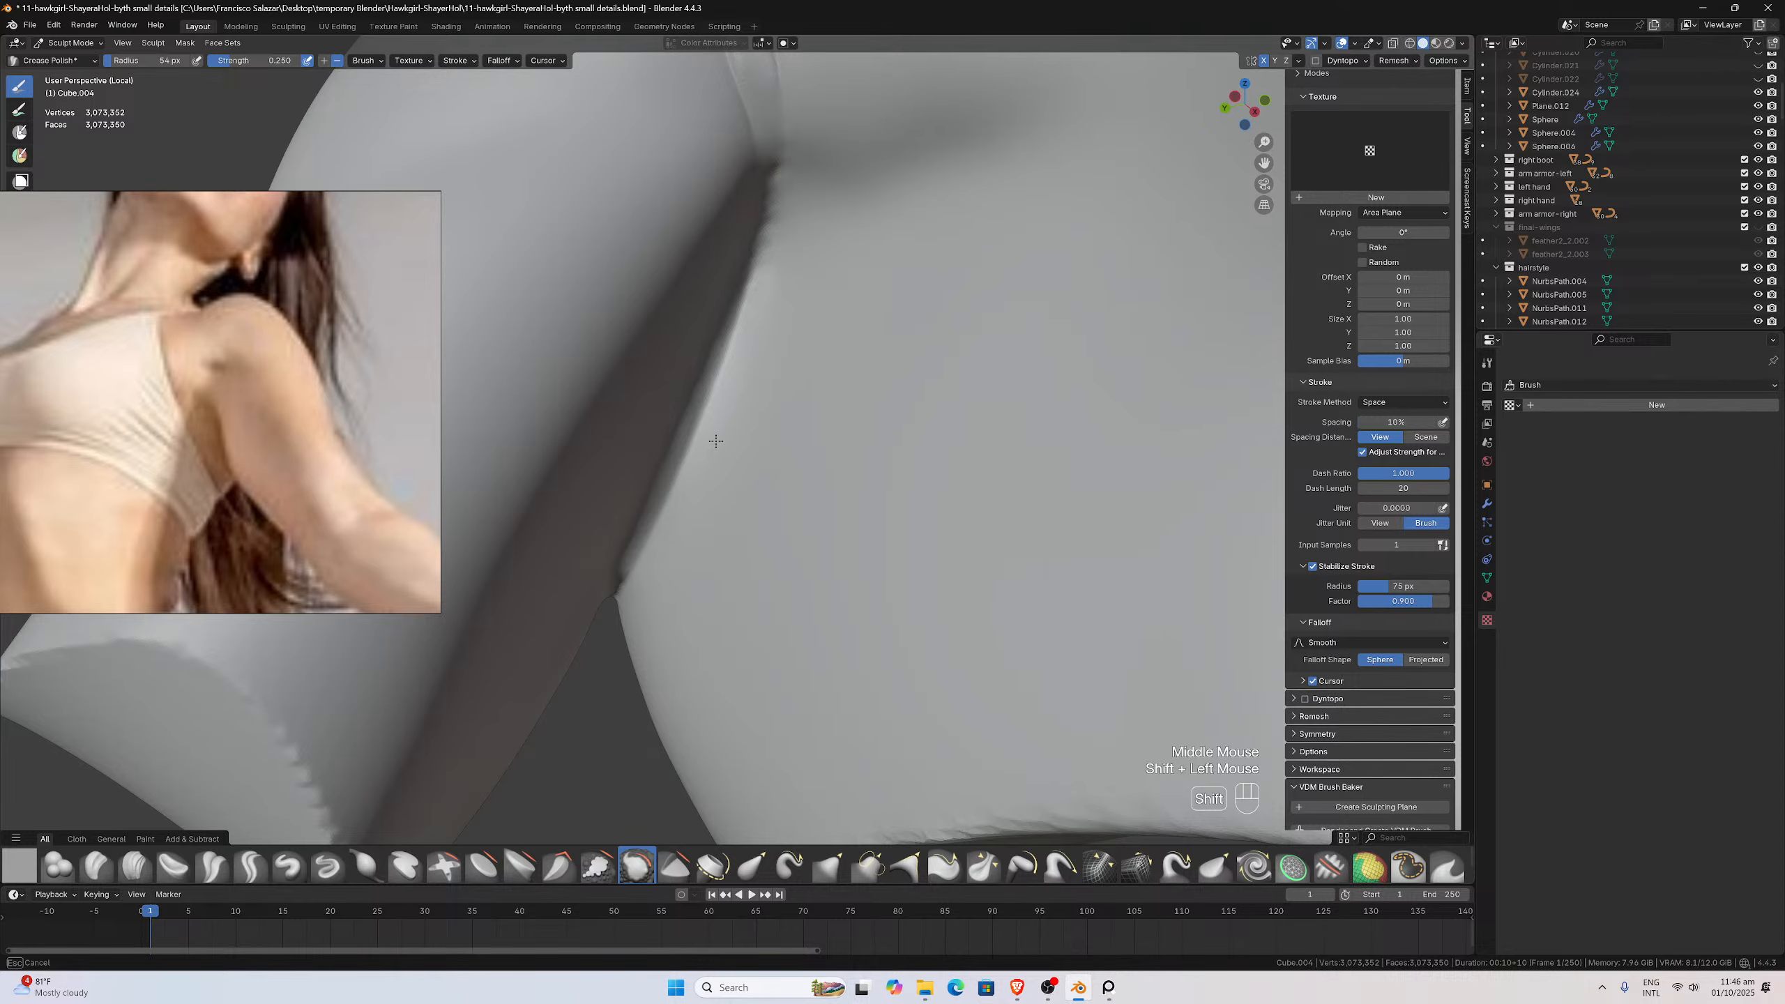
mouse_move(627, 602)
left_mouse_down("shift")
mouse_move(736, 377)
mouse_move(791, 197)
left_mouse_up("shift")
middle_click_drag(791, 196, 840, 100)
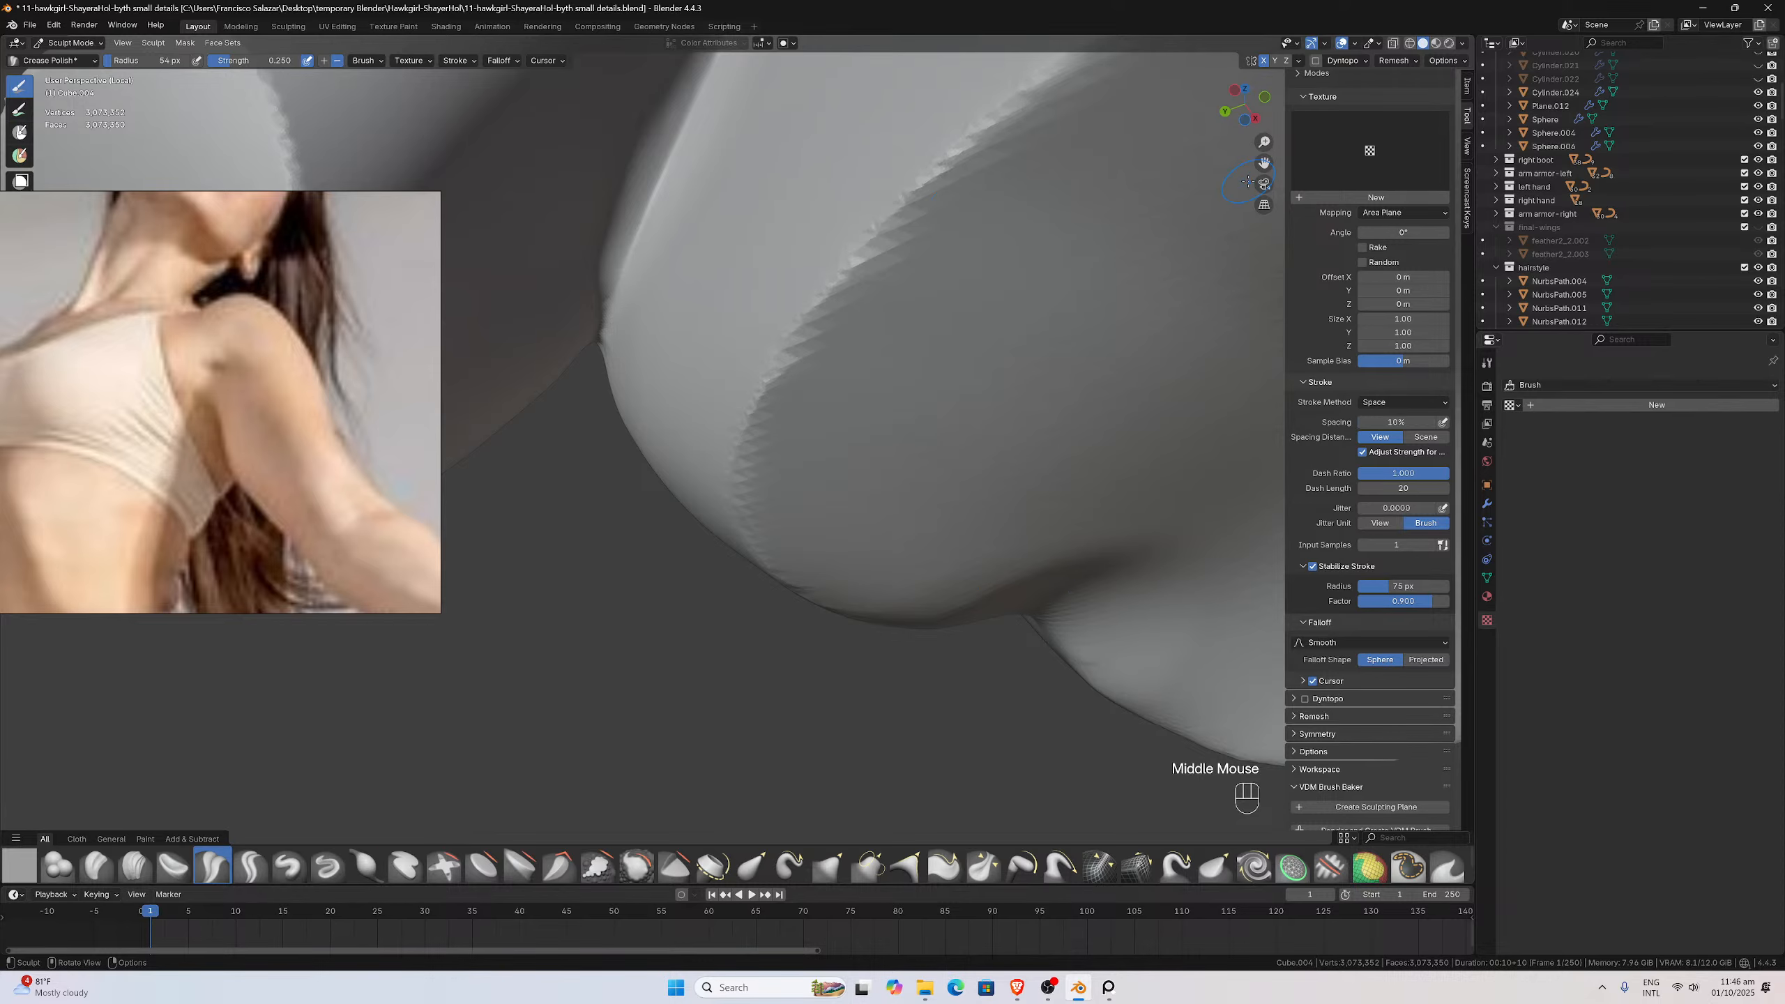
Smooth the junction below the two right armpit creases and redefine it with short Crease Polish strokes
left_click_drag(1263, 163, 1202, 654)
scroll(998, 243, "up", 1)
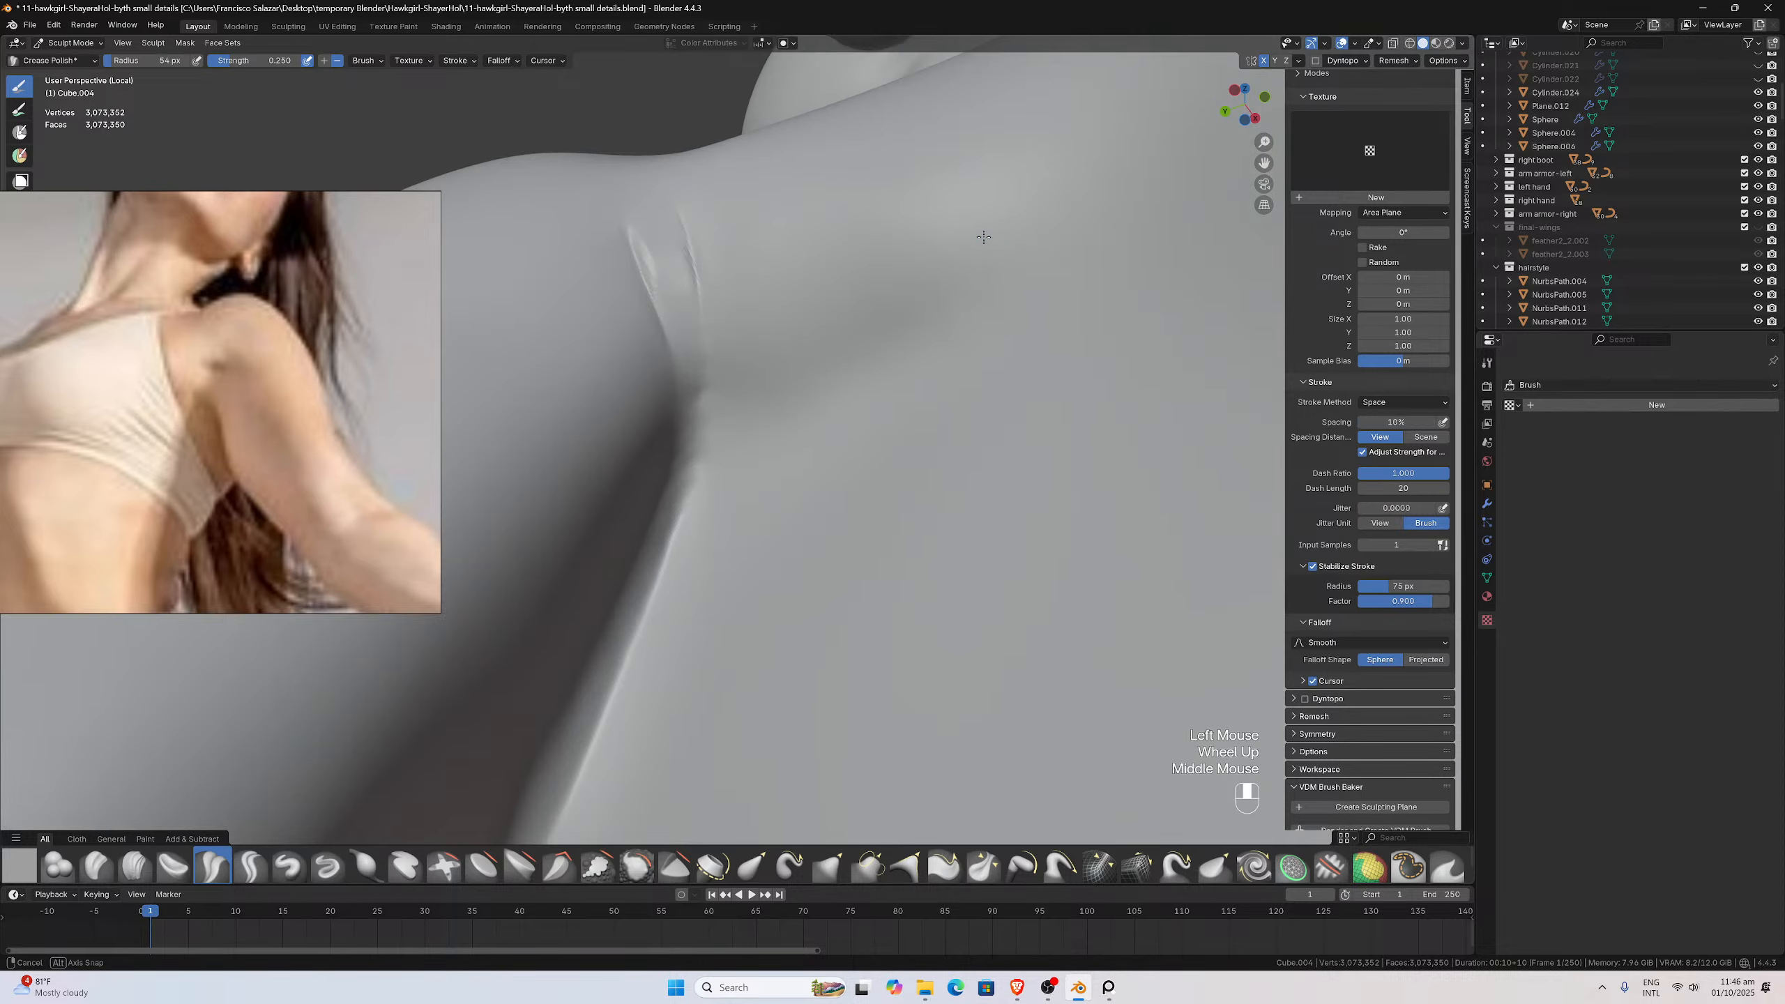
middle_click_drag(984, 235, 973, 254)
scroll(763, 273, "up", 1)
mouse_move(717, 211)
left_mouse_down("shift")
mouse_move(709, 246)
mouse_move(717, 93)
left_mouse_up("shift")
left_click_drag(723, 163, 718, 264)
left_click_drag(665, 102, 686, 168)
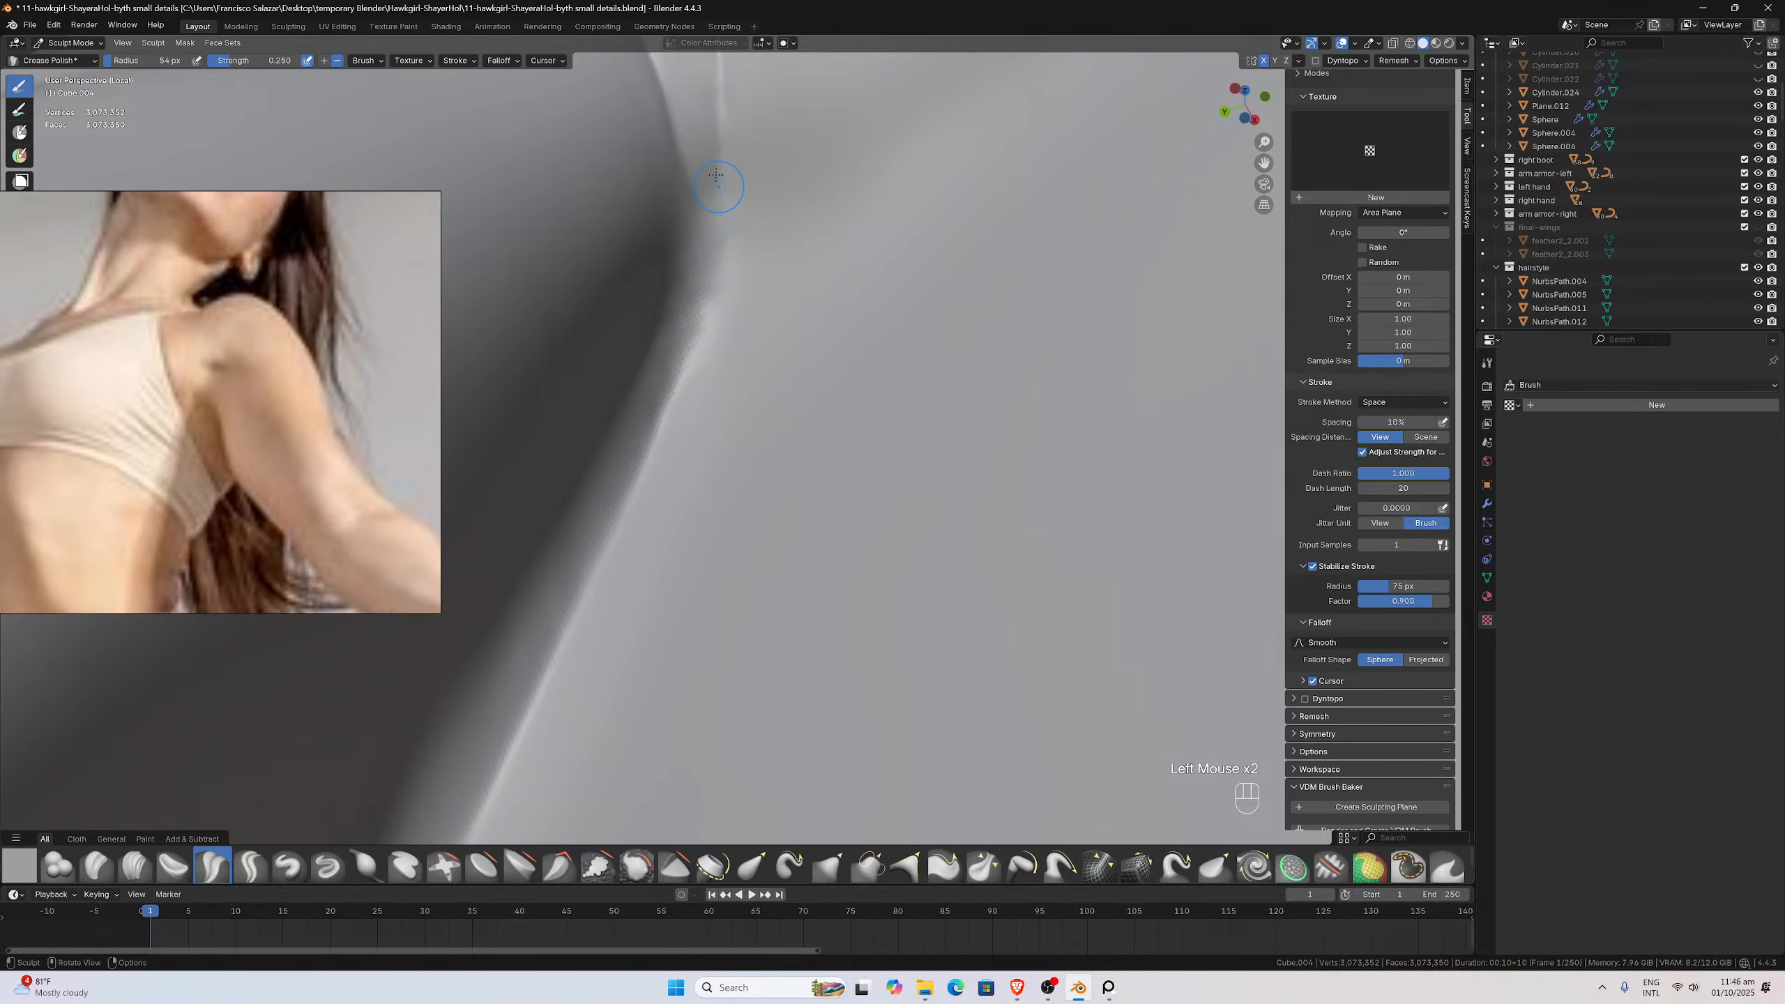
Soften the torso surface beside the crease junction below the right armpit by smoothing
middle_click_drag(653, 439, 857, 391)
scroll(857, 391, "up", 3)
left_click_drag(857, 391, 803, 516, "shift")
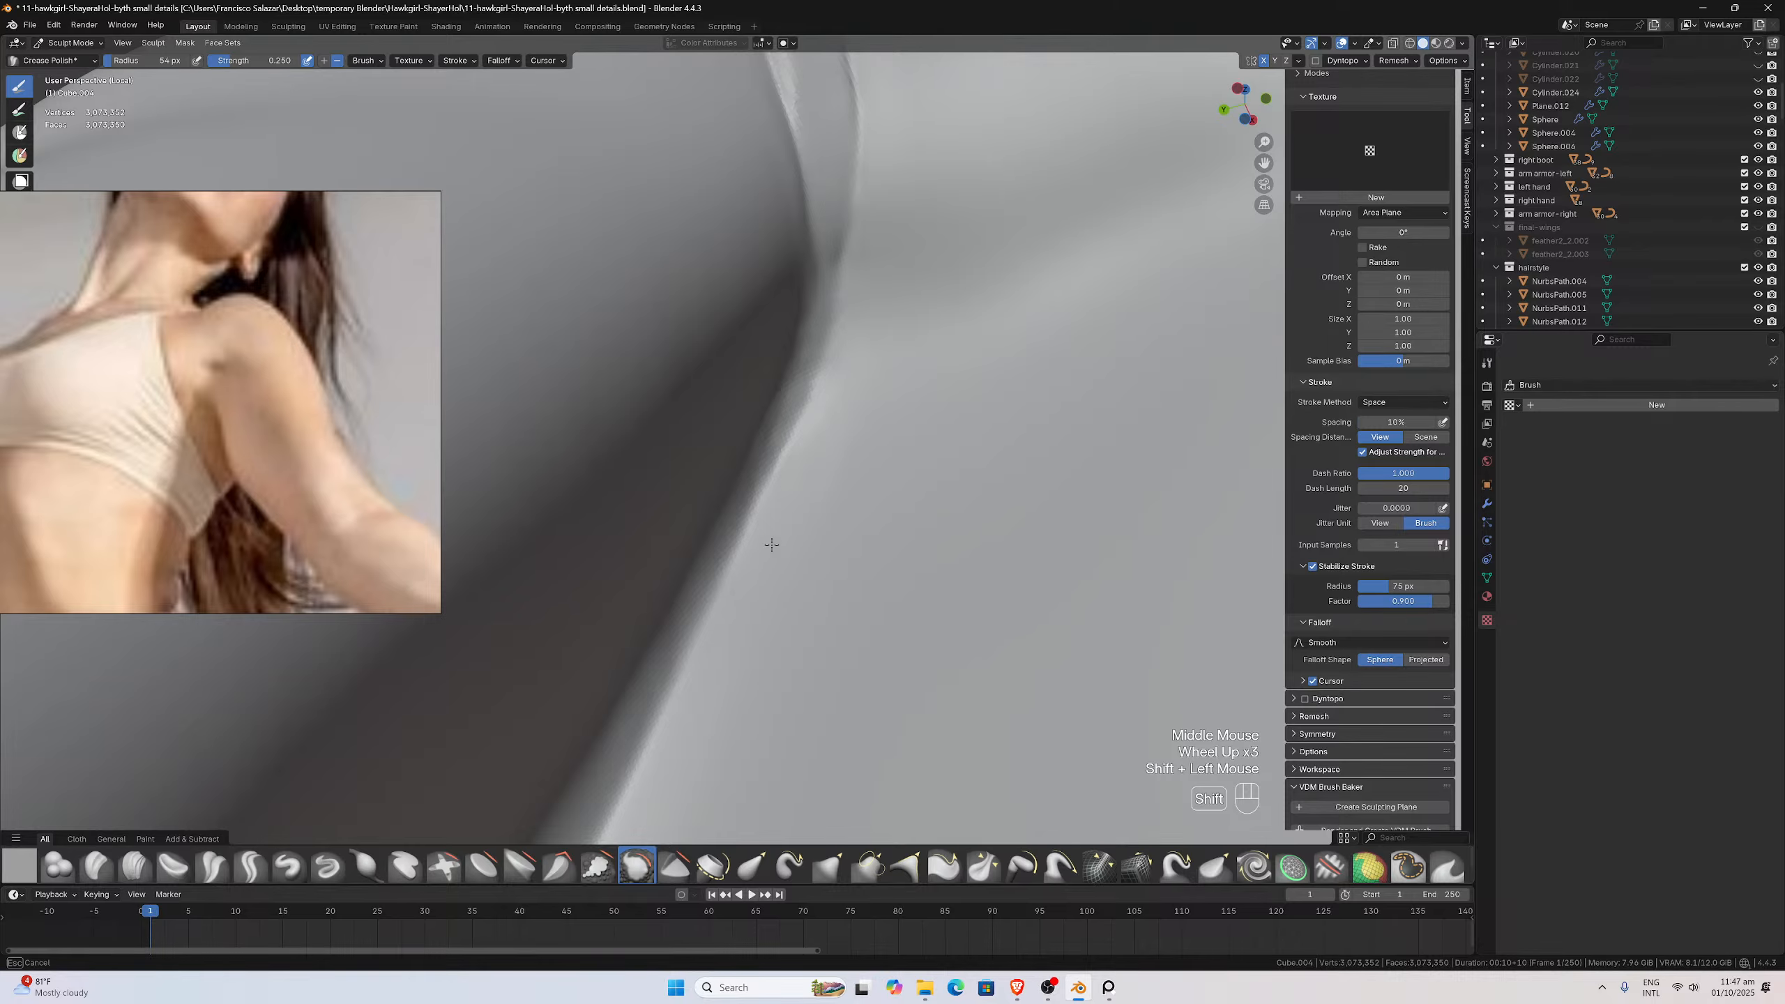
scroll(772, 545, "down", 2)
middle_click_drag(729, 550, 597, 478)
scroll(585, 465, "up", 3)
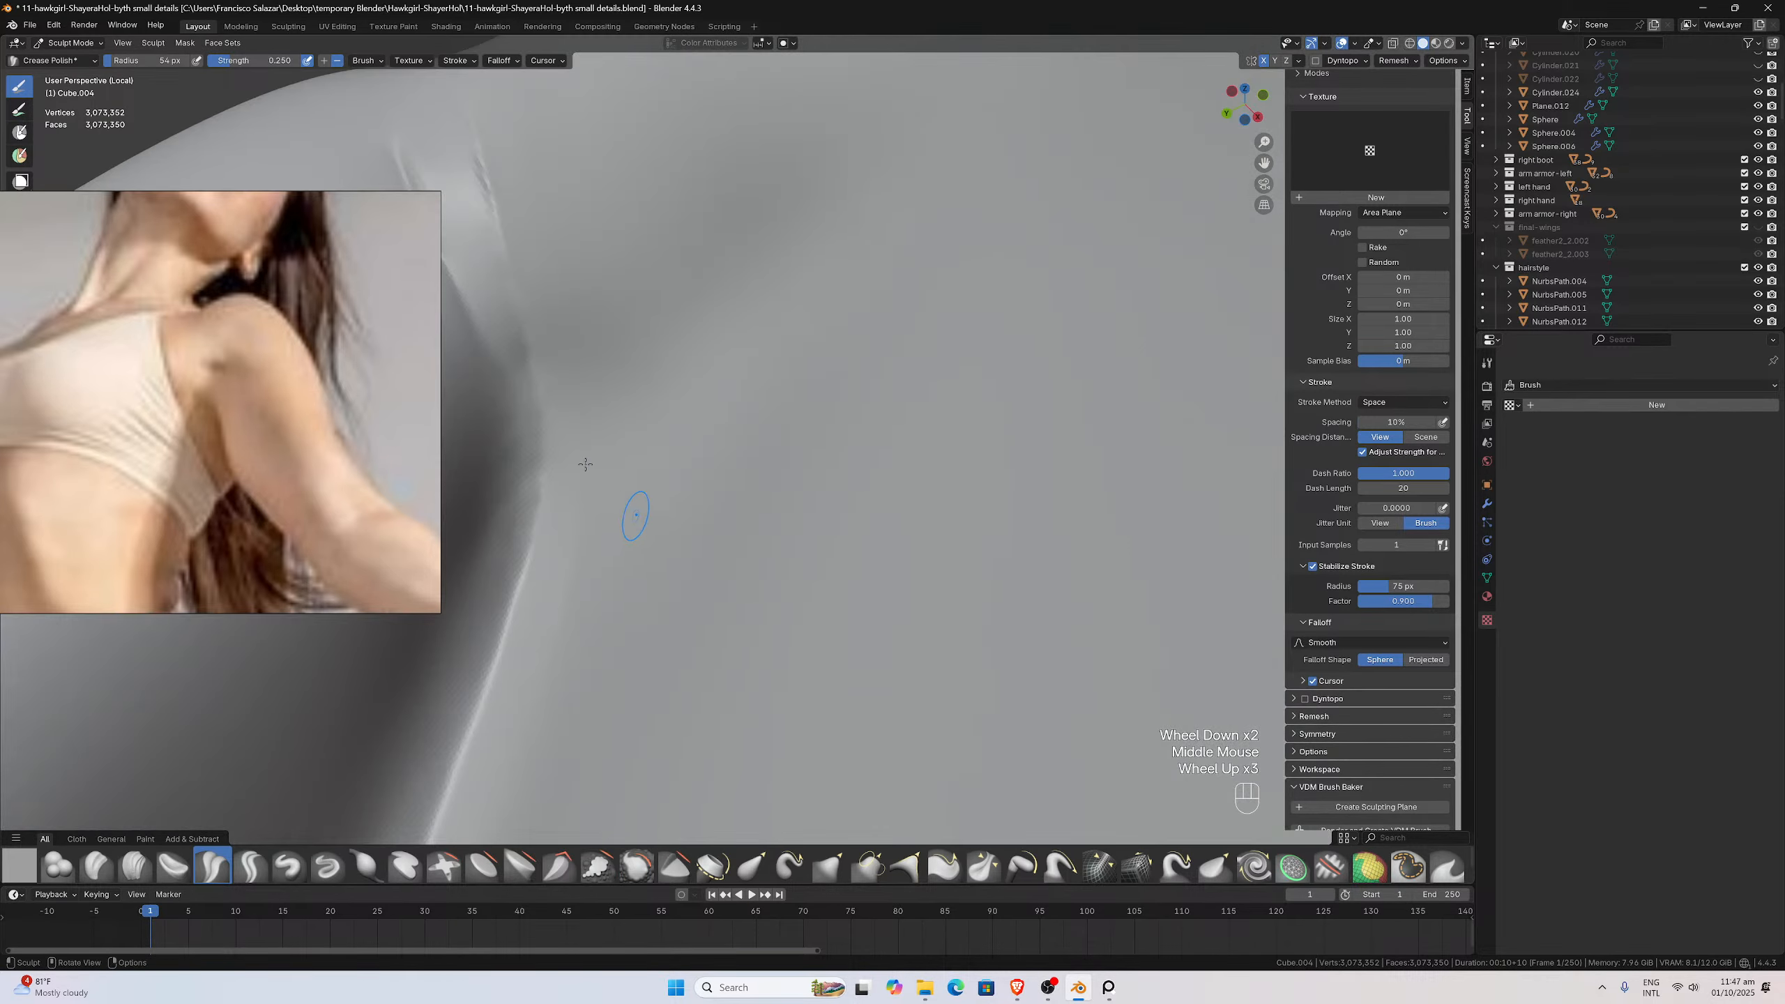
scroll(584, 464, "down", 1)
left_click_drag(585, 464, 566, 493, "shift")
Smooth the back surface between the spine and the right rear armpit fold
scroll(566, 492, "down", 2)
mouse_move(566, 492)
middle_mouse_down()
mouse_move(836, 449)
mouse_move(787, 534)
mouse_move(729, 737)
middle_mouse_up()
scroll(728, 737, "up", 2)
left_click_drag(728, 738, 733, 792, "shift")
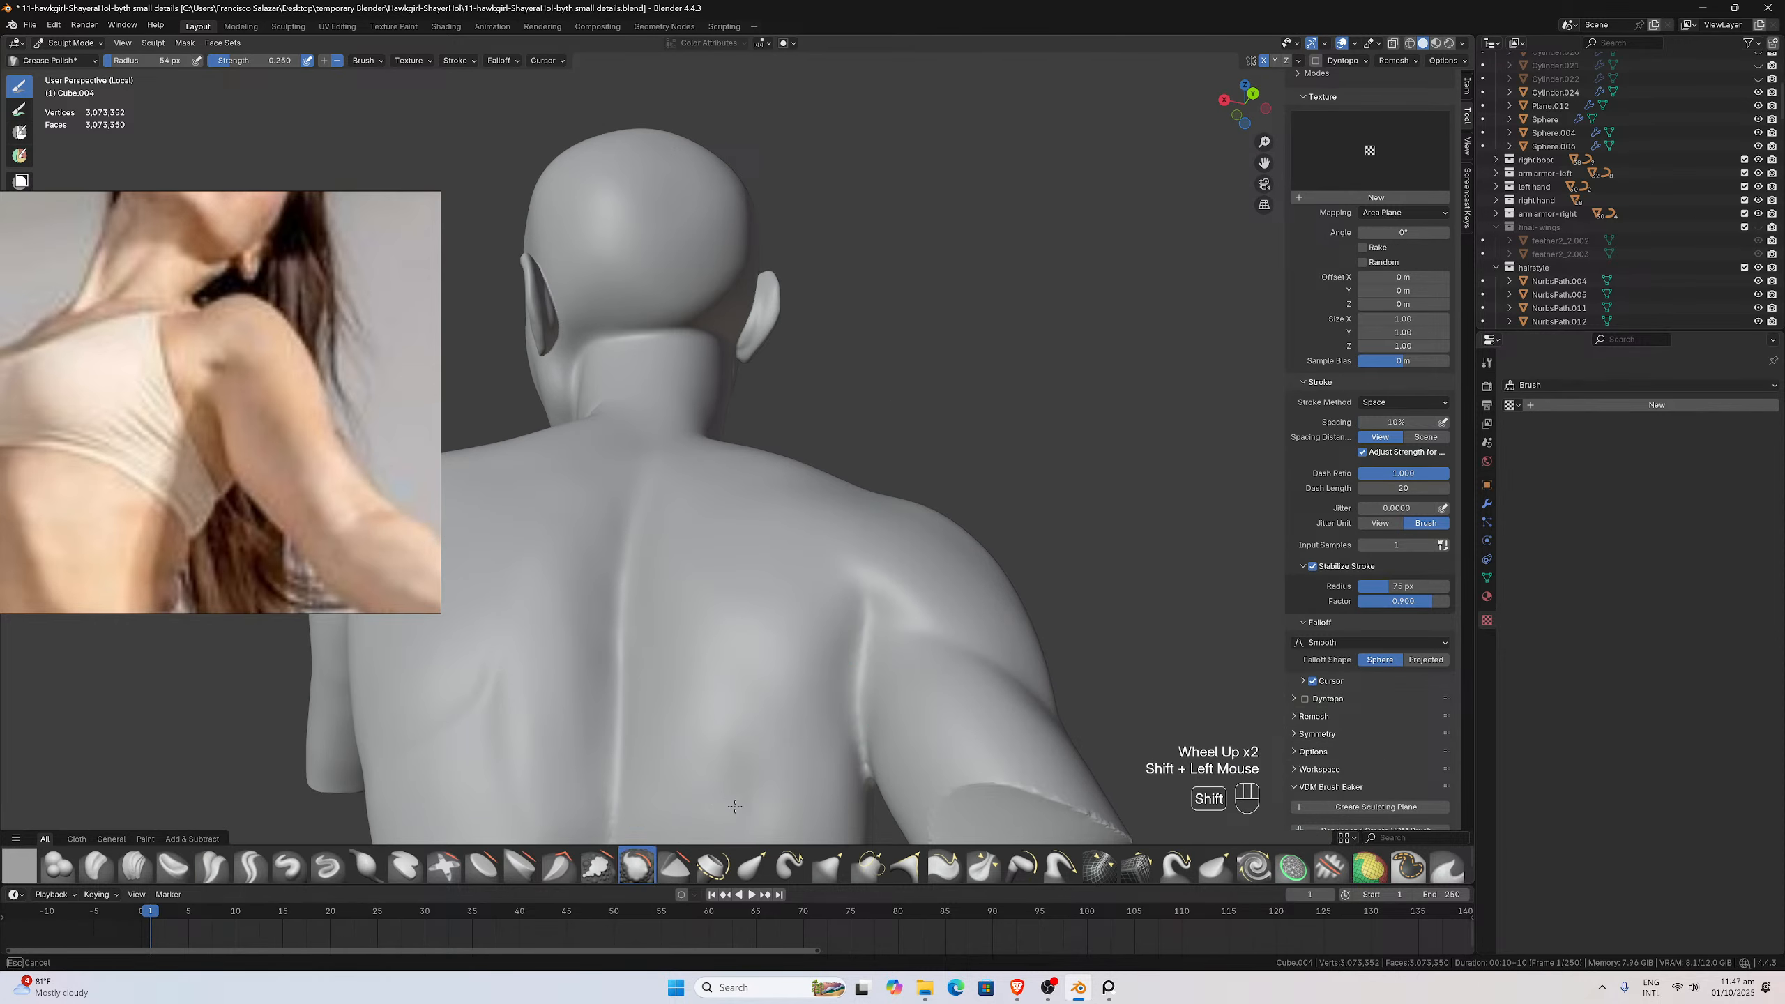
left_click_drag(733, 808, 733, 808, "shift")
middle_click_drag(733, 808, 769, 714)
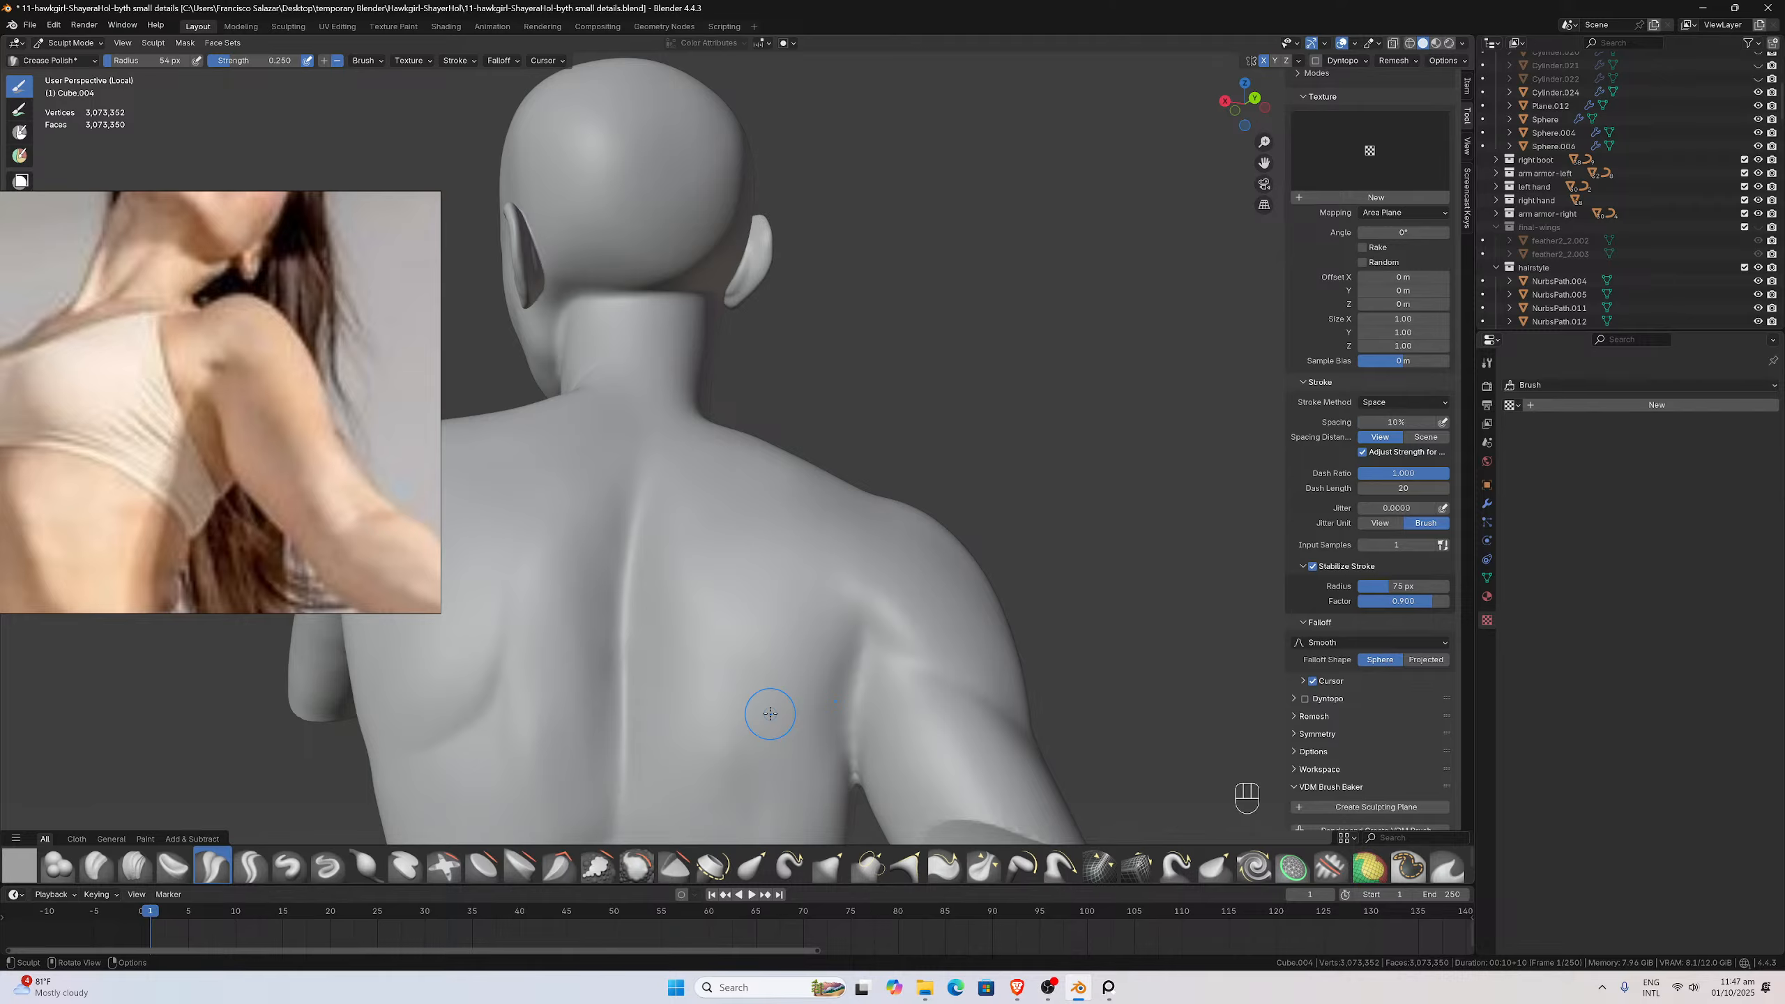
Examine the right shoulder blade and rear armpit fold from behind, comparing with the shoulder from the front
middle_click_drag(878, 719, 852, 705)
left_click_drag(1263, 163, 1254, 105)
scroll(1025, 446, "up", 2)
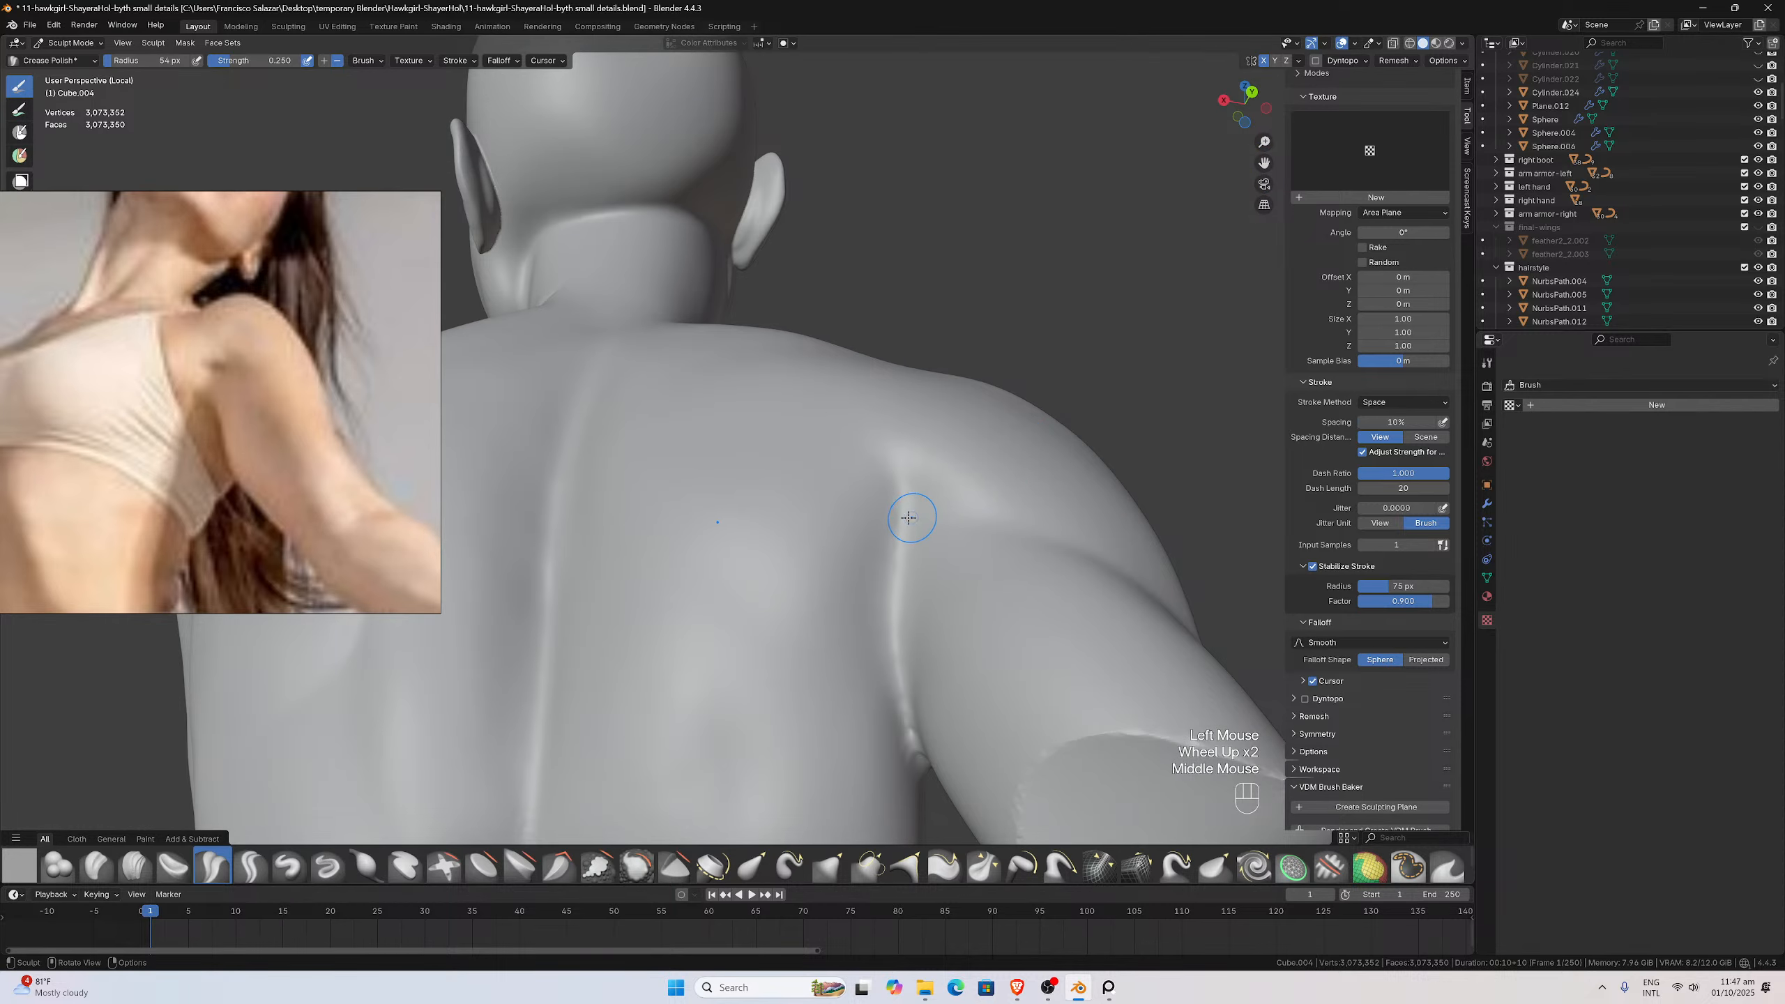
scroll(905, 515, "down", 2)
mouse_move(905, 515)
middle_mouse_down()
mouse_move(639, 573)
mouse_move(688, 542)
mouse_move(673, 517)
mouse_move(695, 518)
mouse_move(663, 520)
middle_mouse_up()
scroll(639, 573, "up", 3)
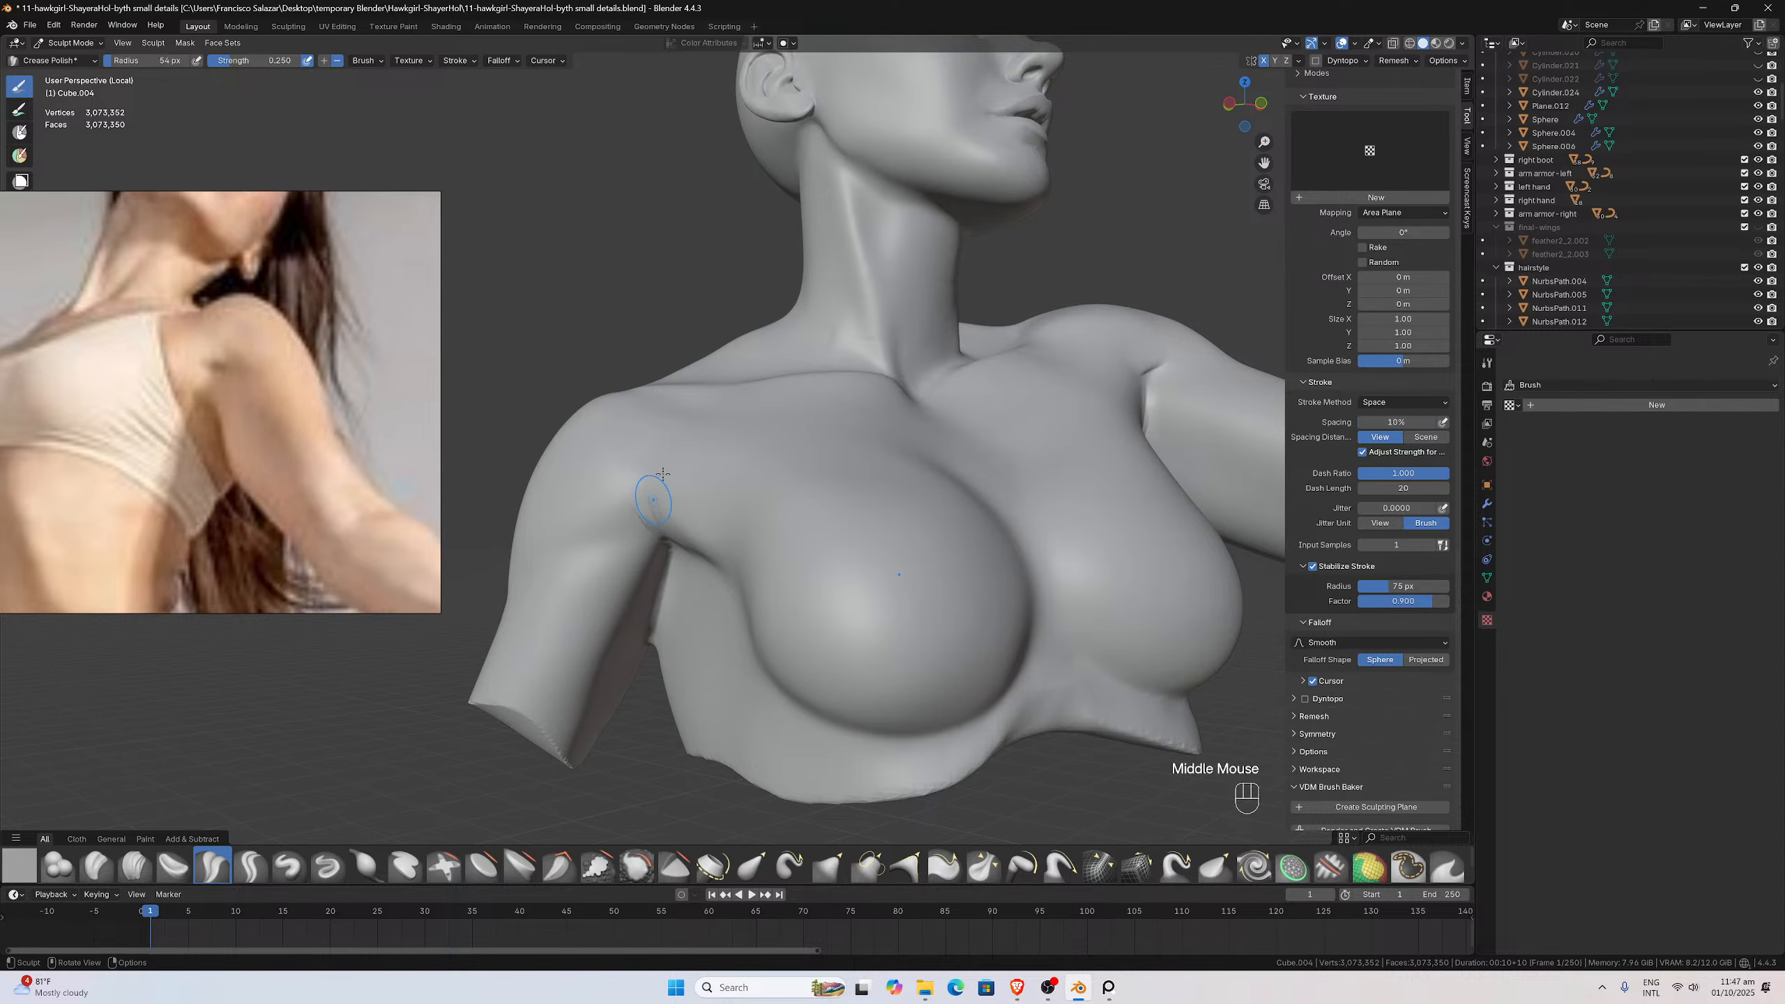
scroll(1079, 232, "down", 1)
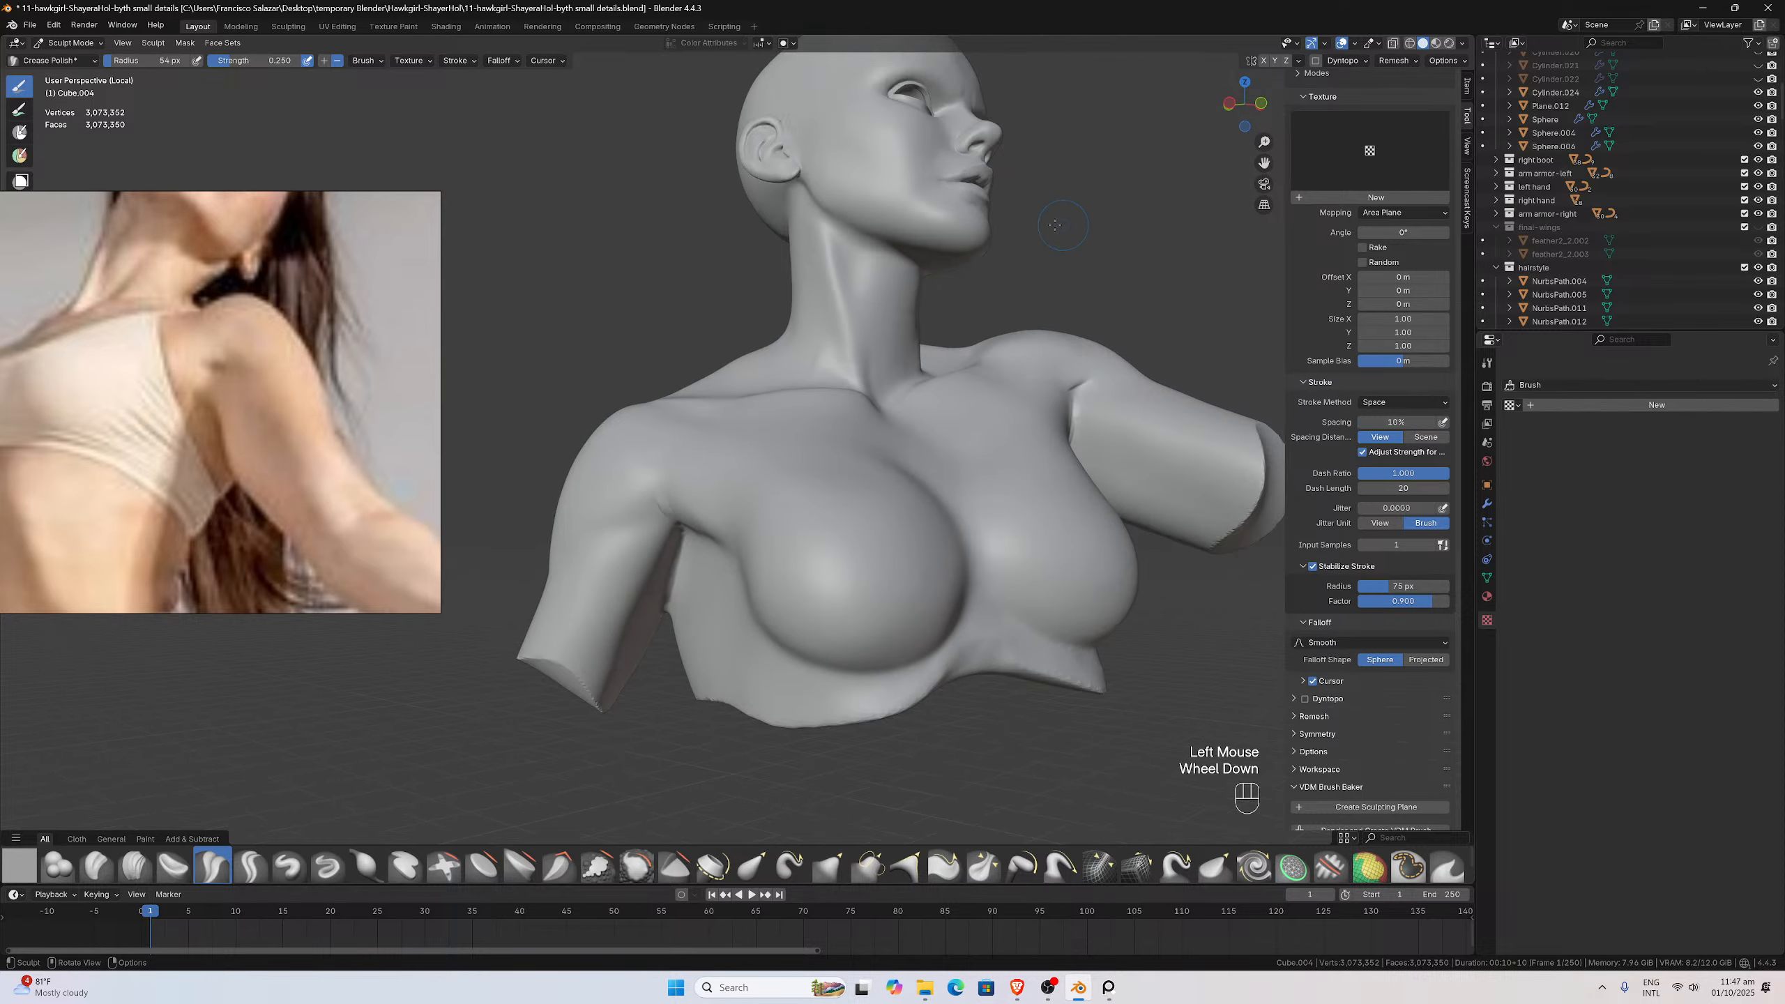
middle_click_drag(1065, 239, 793, 739)
scroll(1079, 244, "up", 1)
scroll(970, 488, "up", 2)
scroll(794, 739, "down", 1)
scroll(794, 739, "up", 1)
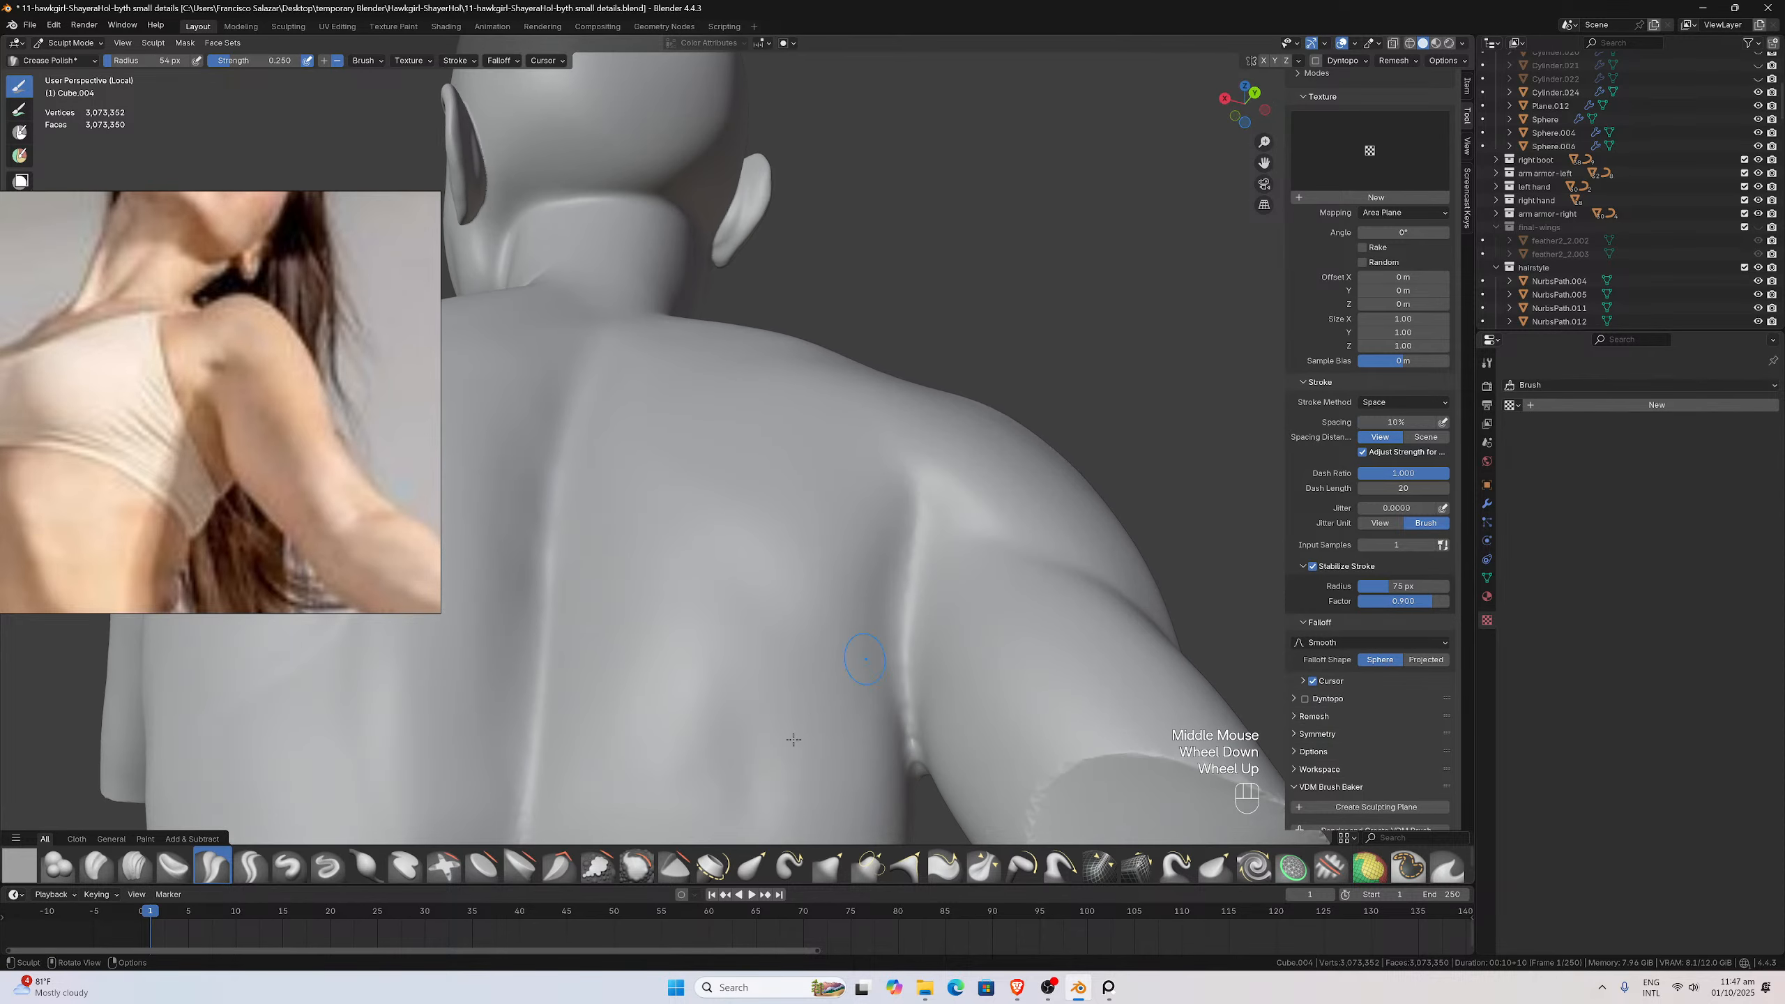
scroll(715, 672, "down", 2)
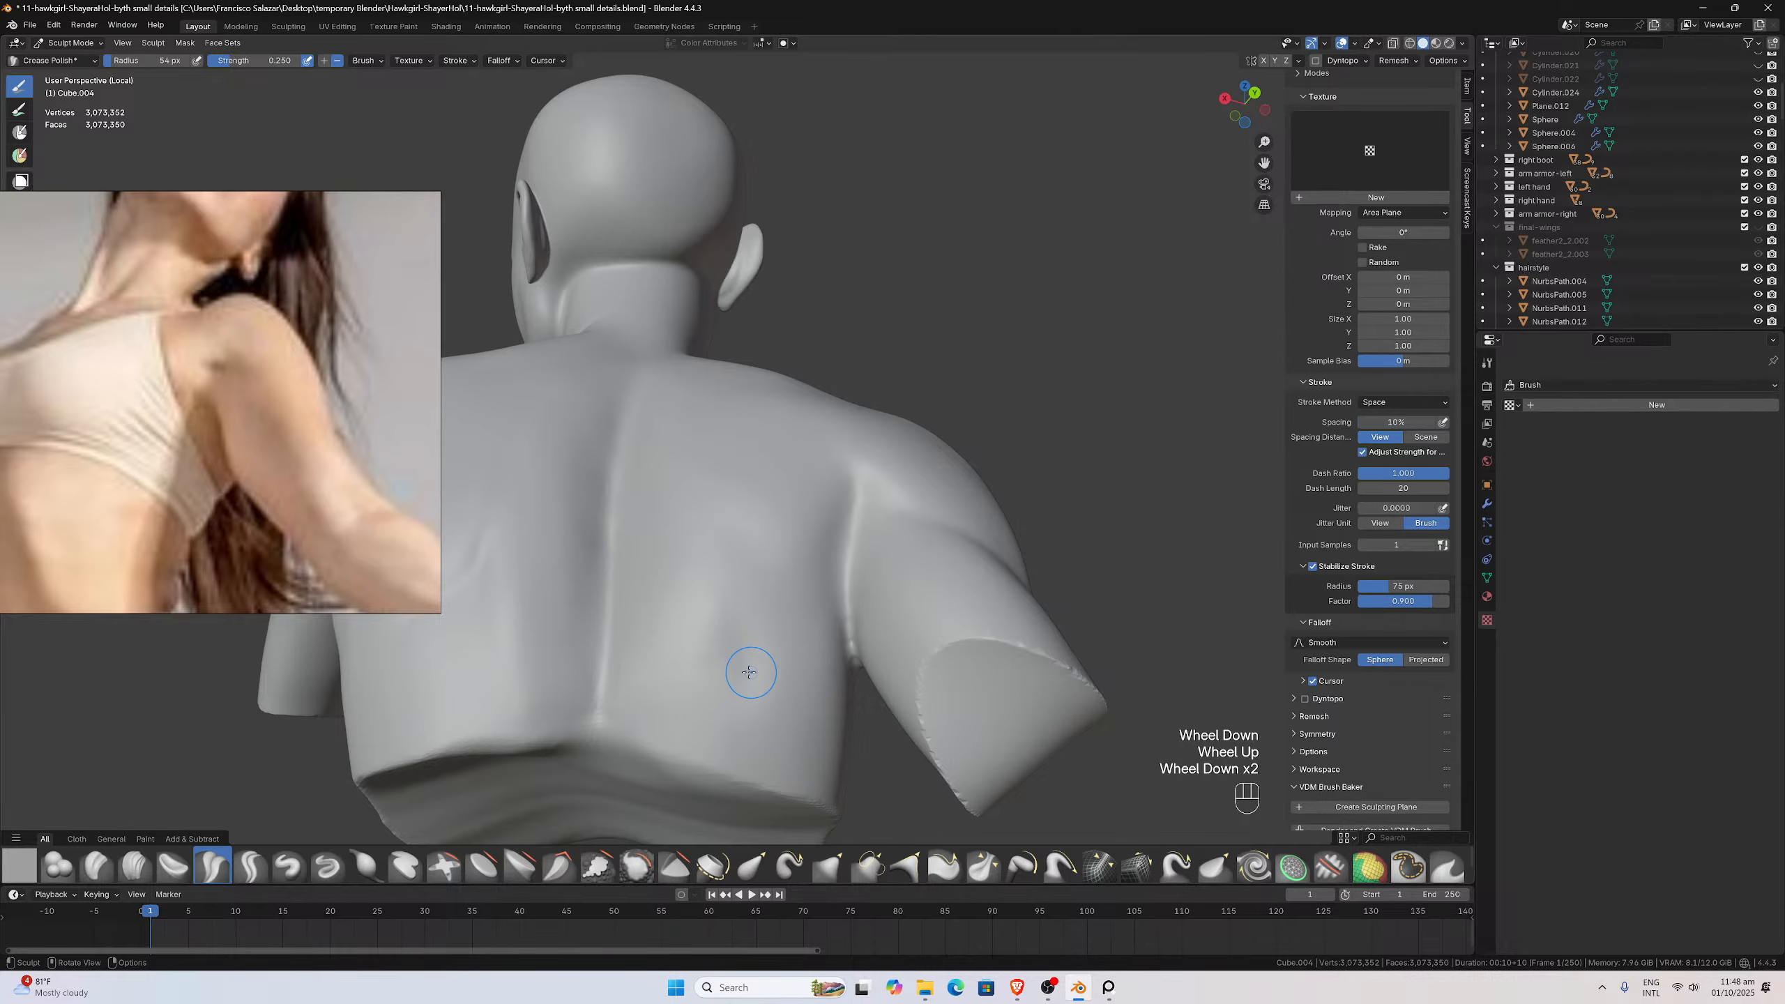
mouse_move(750, 671)
middle_mouse_down()
mouse_move(788, 718)
mouse_move(733, 688)
middle_mouse_up()
scroll(757, 697, "up", 1)
scroll(756, 717, "down", 1)
scroll(789, 718, "up", 1)
scroll(720, 667, "up", 1)
scroll(734, 686, "down", 1)
scroll(734, 685, "up", 2)
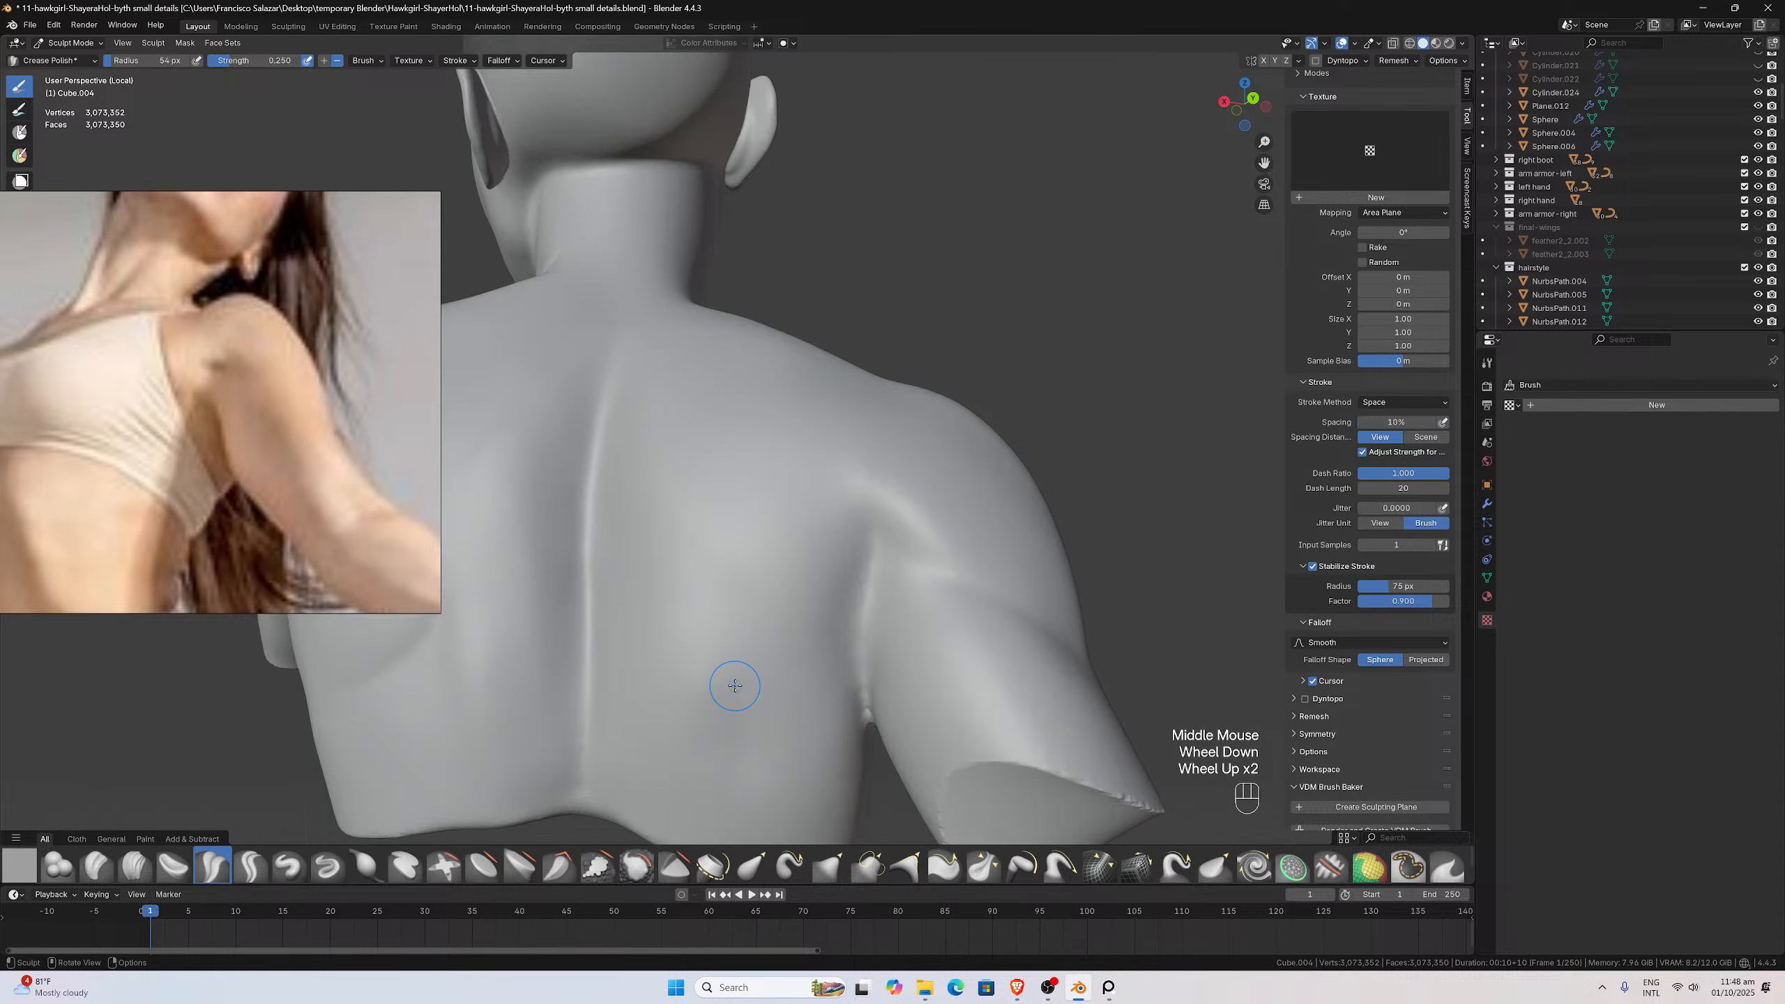
scroll(736, 685, "up", 1)
scroll(748, 688, "down", 1)
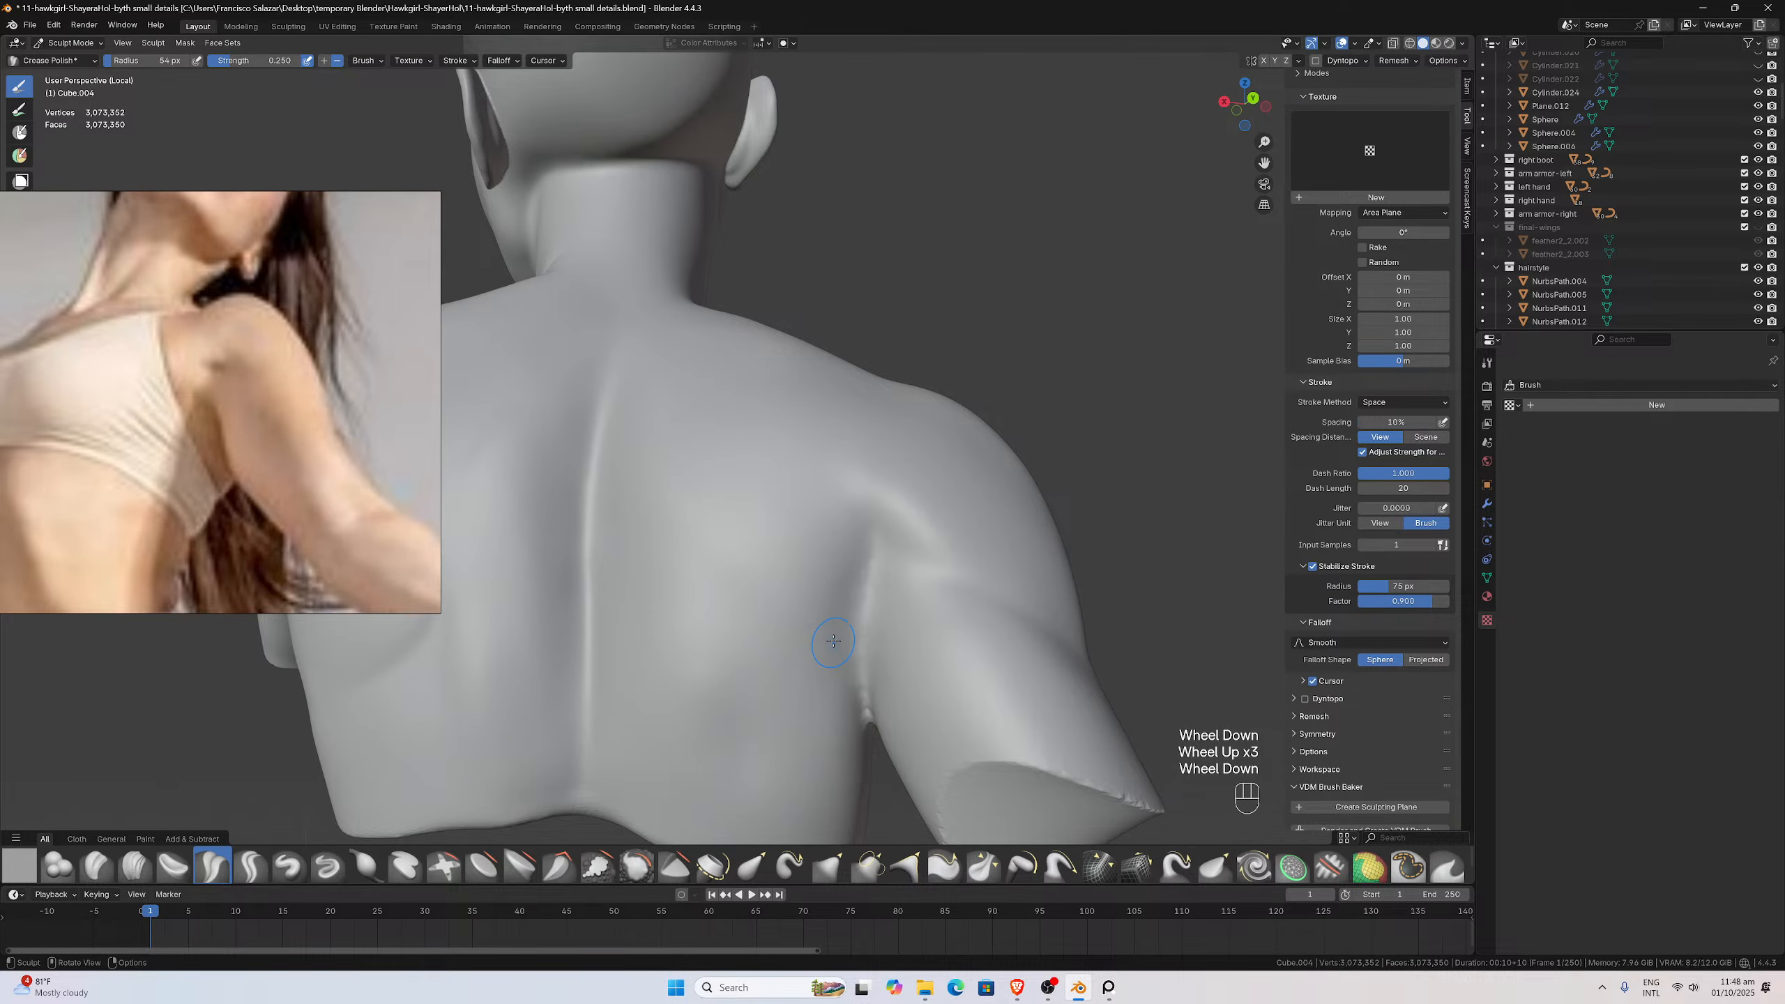
scroll(836, 636, "down", 1)
scroll(822, 610, "up", 3)
Deepen the crease between the back and the right upper arm with a long Crease Polish stroke
middle_click_drag(840, 631, 907, 560)
scroll(948, 620, "down", 1)
left_click_drag(904, 523, 906, 609)
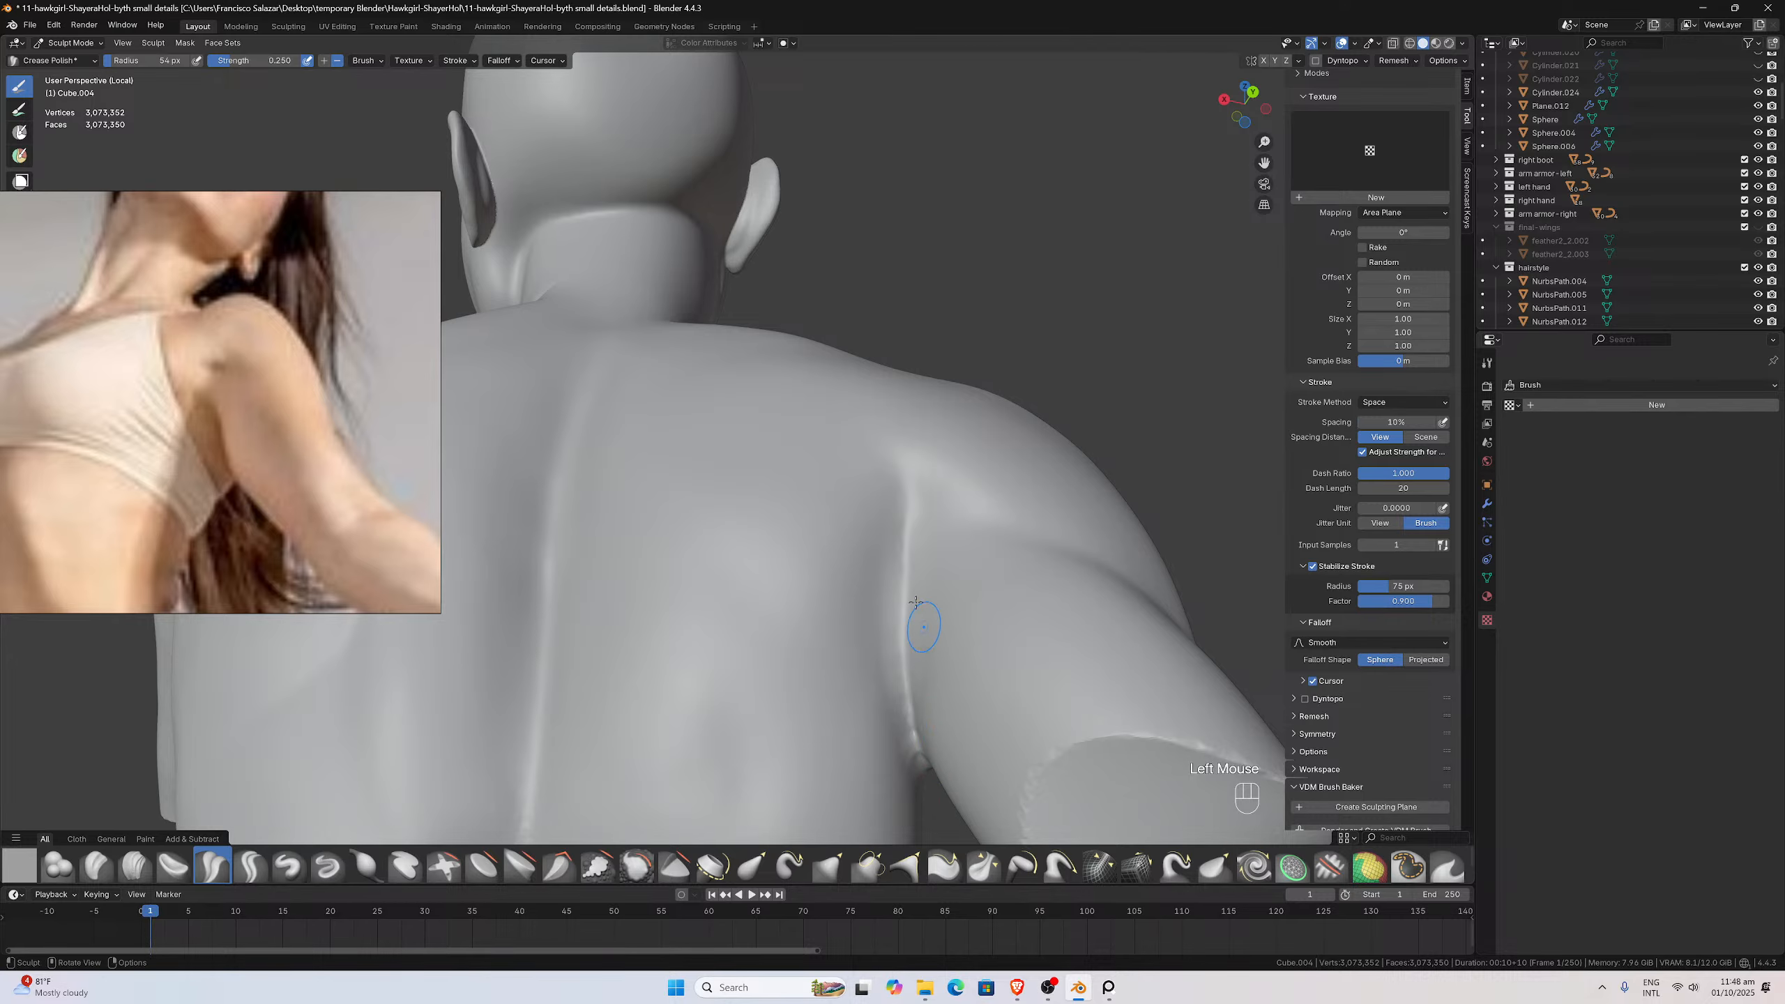
Smooth the back and upper arm surfaces on either side of the right rear armpit crease
middle_click_drag(915, 602, 902, 563)
scroll(902, 555, "up", 1)
left_click_drag(906, 563, 919, 588, "shift")
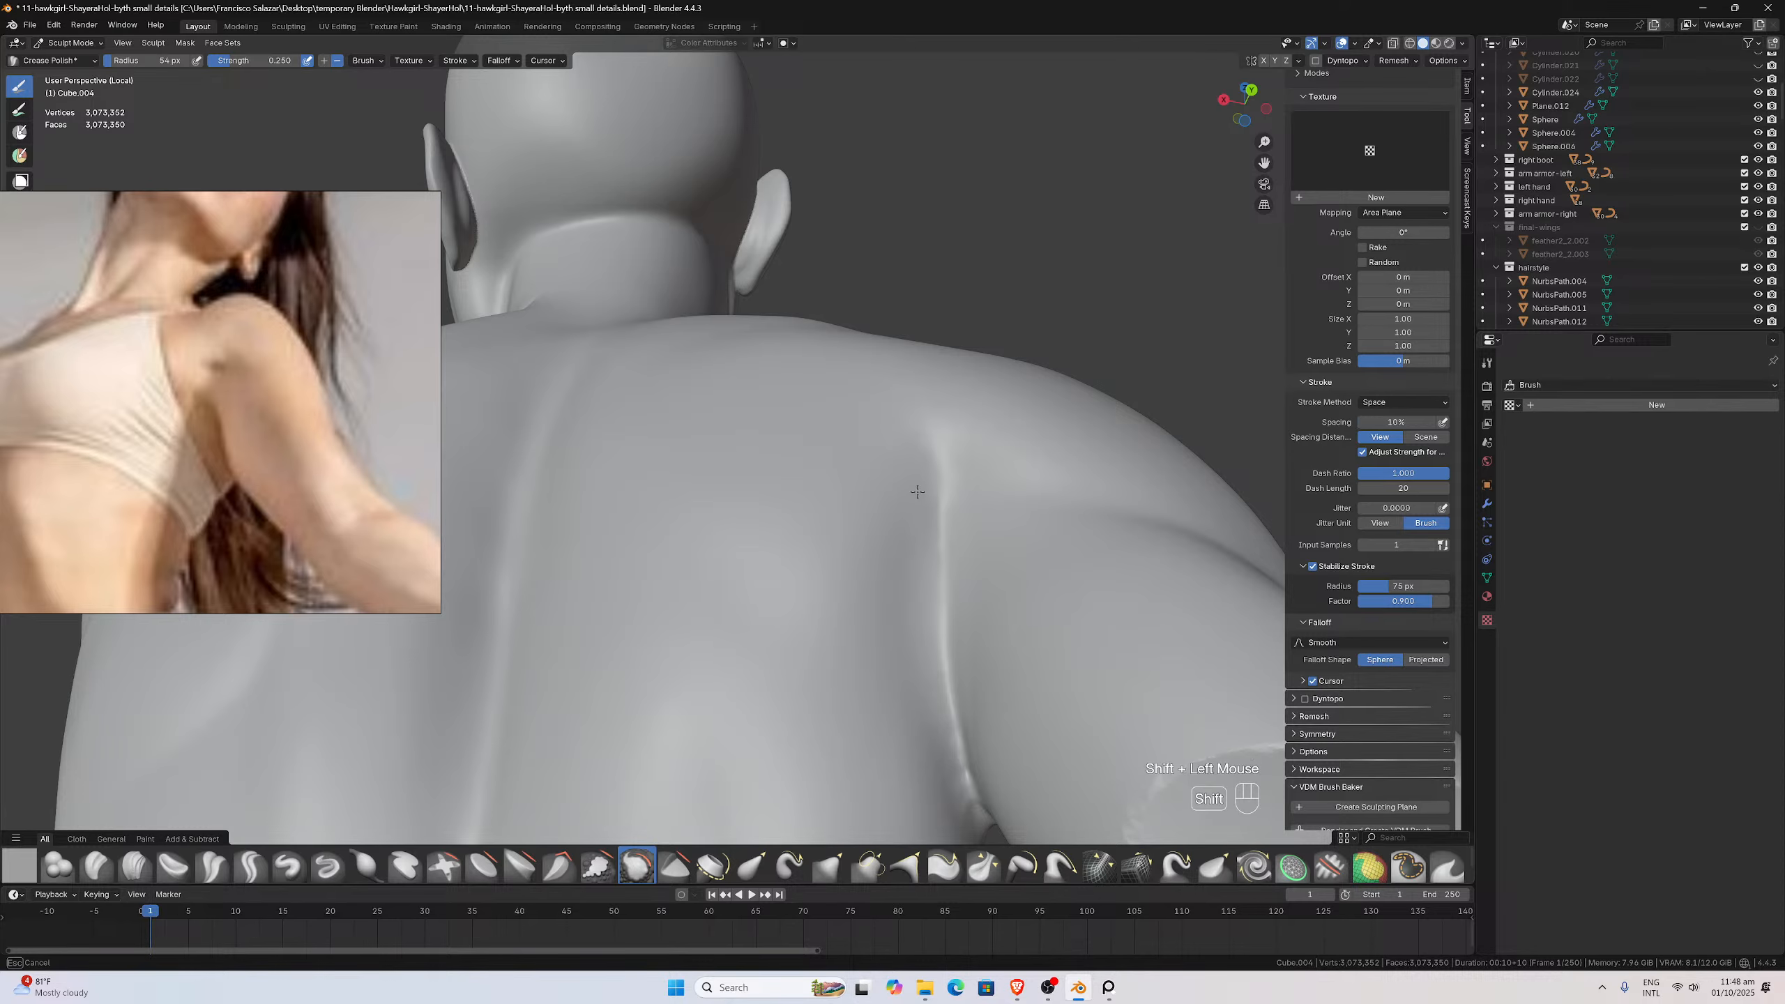
left_click_drag(918, 603, 938, 619, "shift")
middle_click_drag(969, 606, 1008, 638)
left_click_drag(1004, 643, 992, 742, "shift")
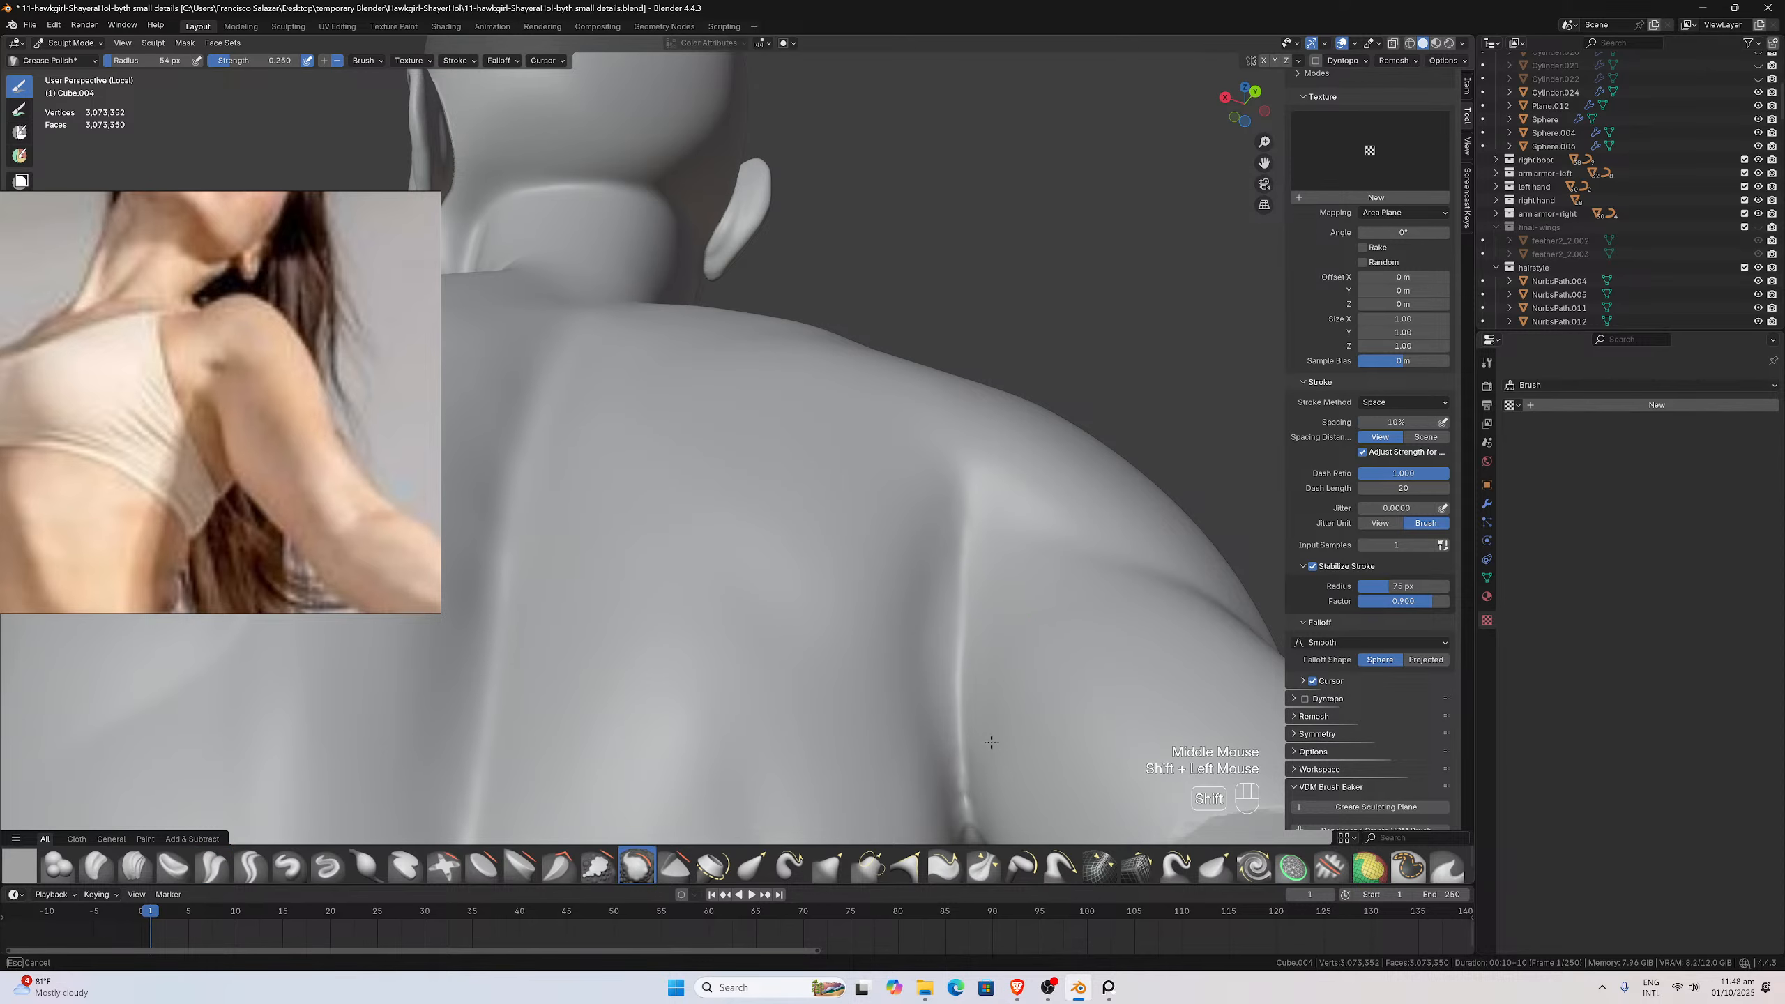
left_click_drag(982, 596, 976, 598, "shift")
Tighten the right rear armpit crease along its length with the Pinch/Magnify brush, enlarging the radius to 100 px
scroll(977, 598, "down", 1)
mouse_move(957, 642)
middle_mouse_down()
mouse_move(953, 664)
mouse_move(892, 625)
mouse_move(881, 584)
middle_mouse_up()
left_click(981, 870)
scroll(907, 668, "down", 1)
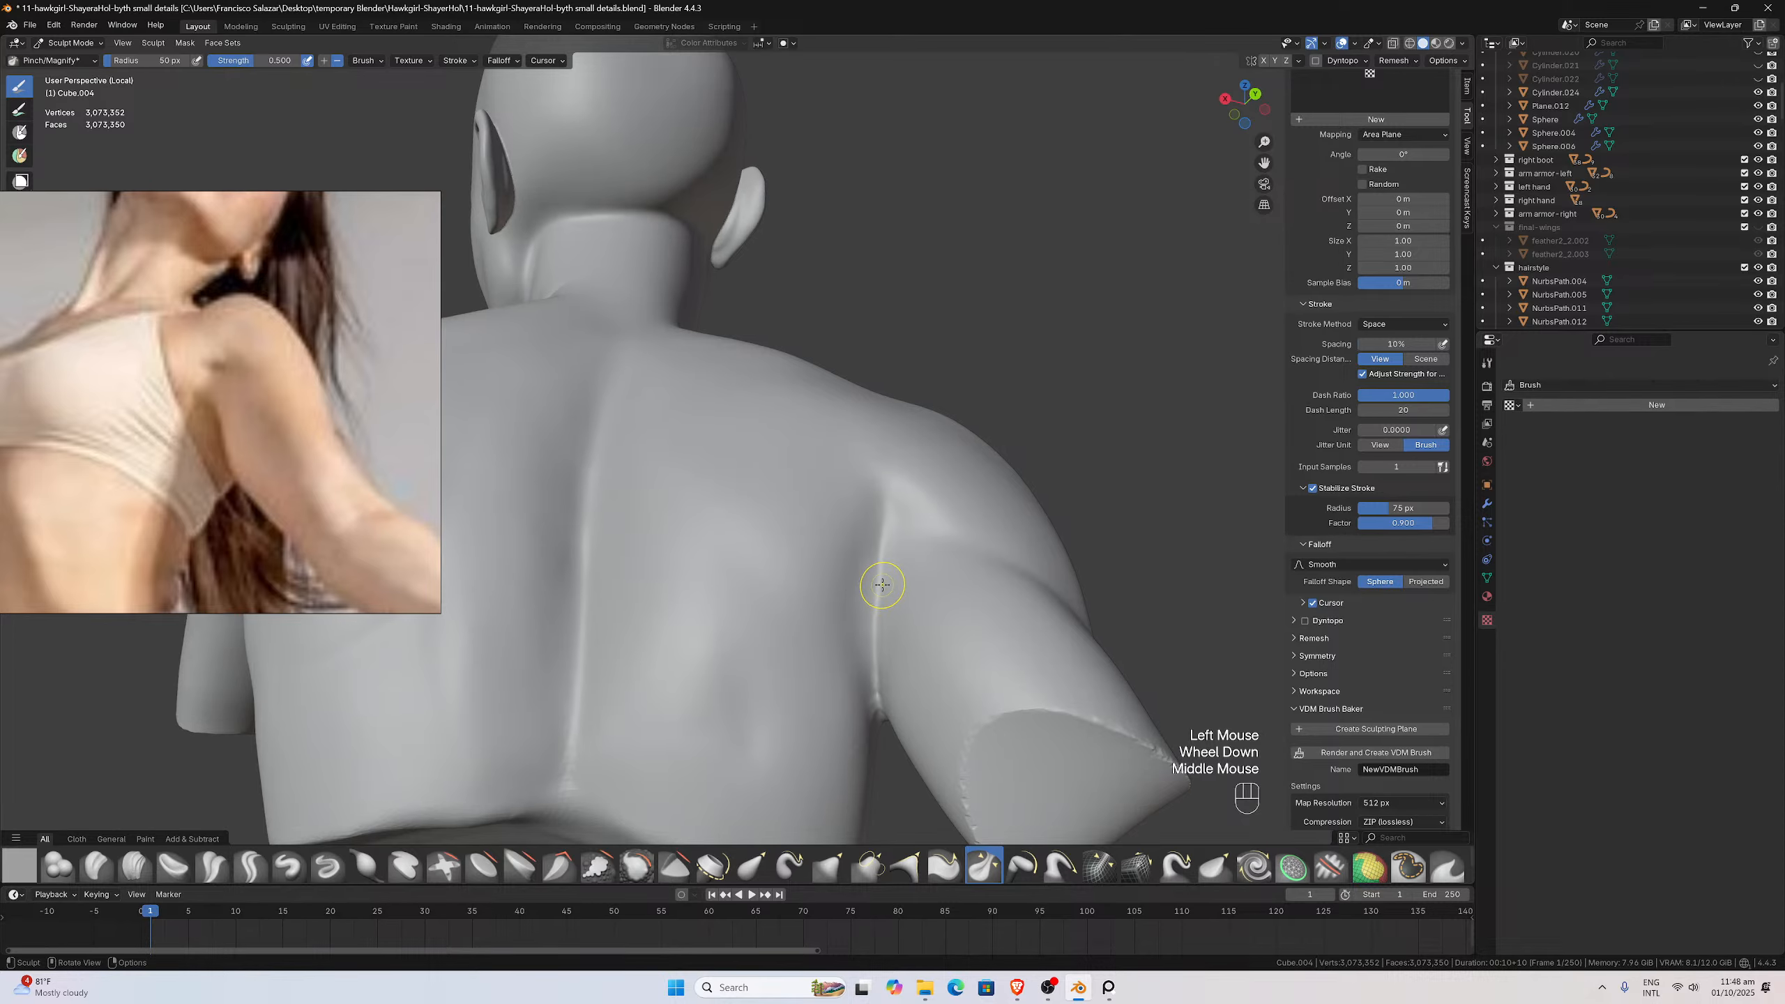
key("f")
left_click(885, 547)
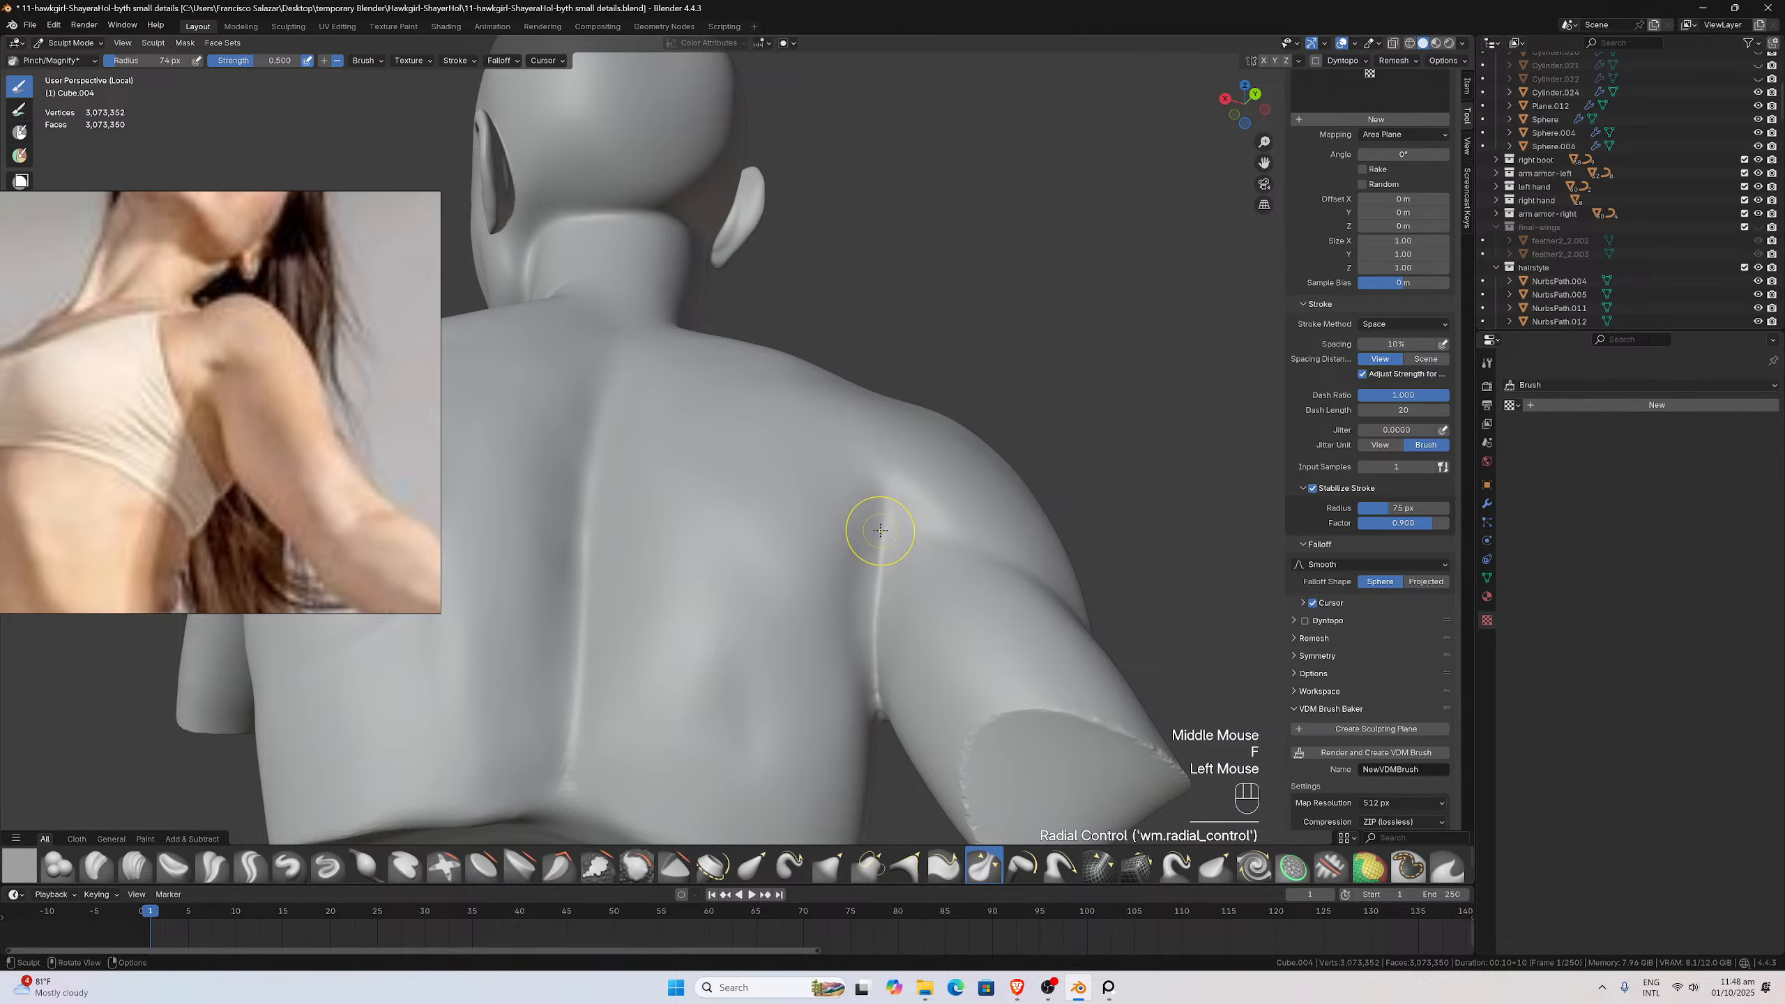
left_click_drag(880, 530, 878, 587)
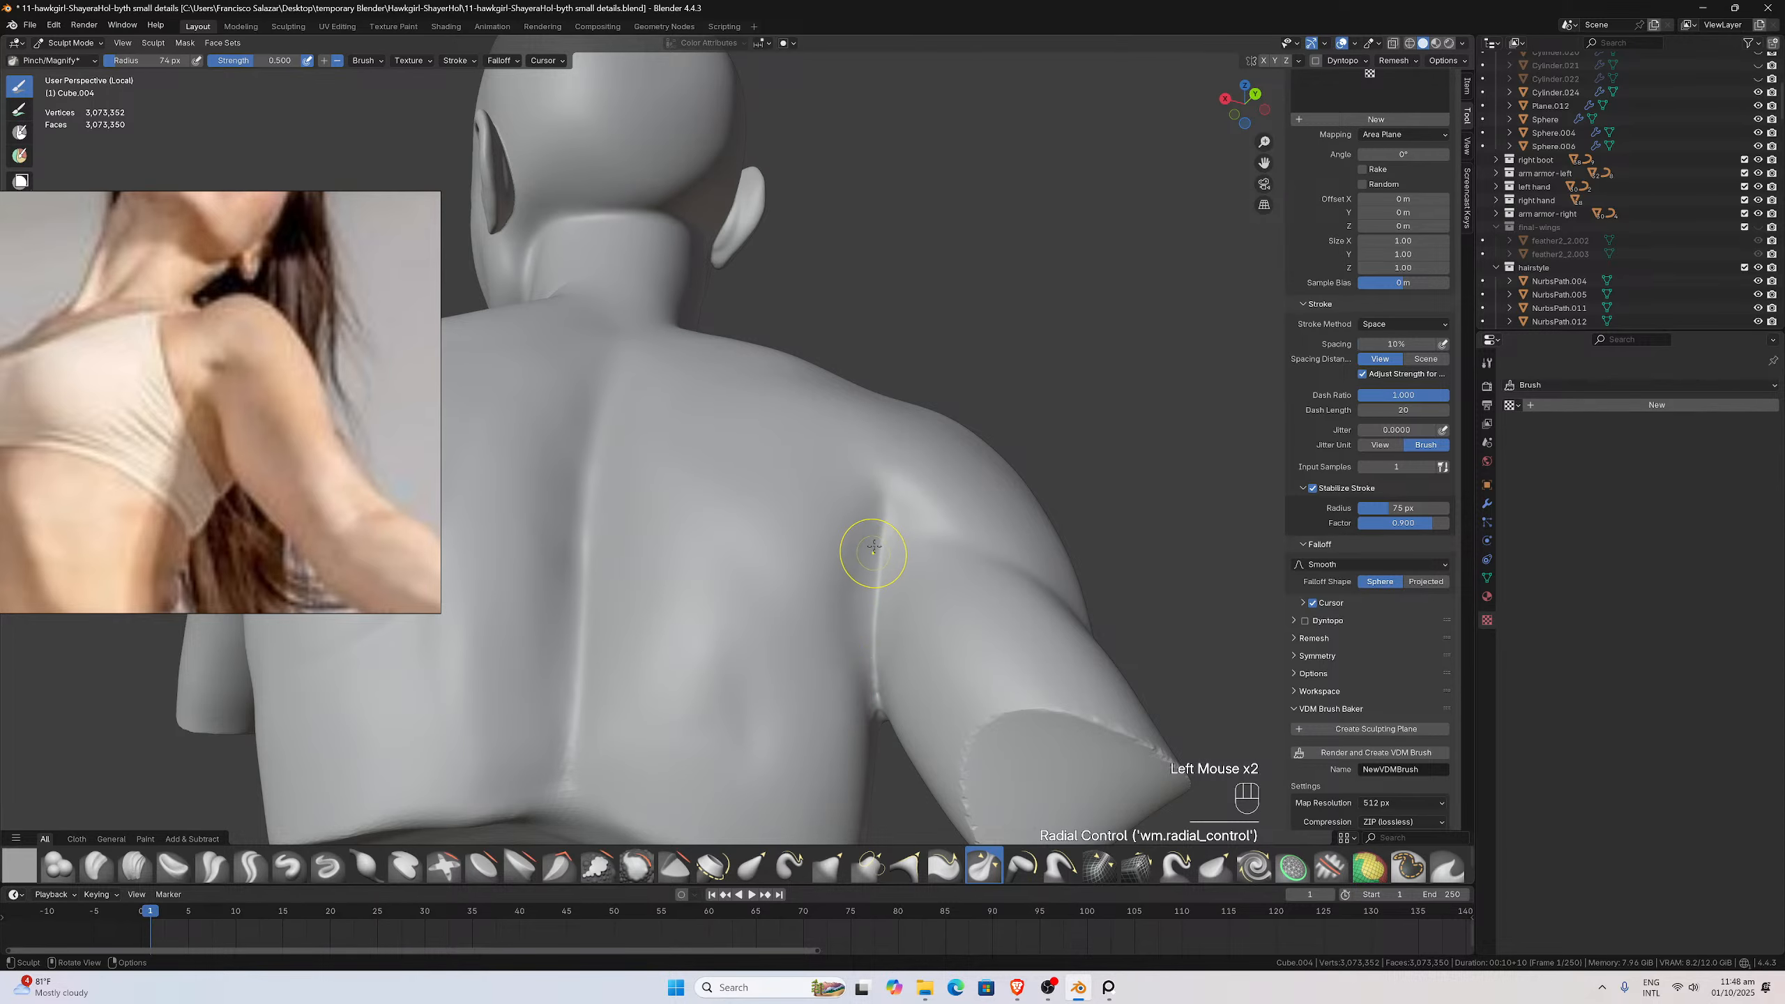
key("f")
left_click_drag(875, 531, 878, 714)
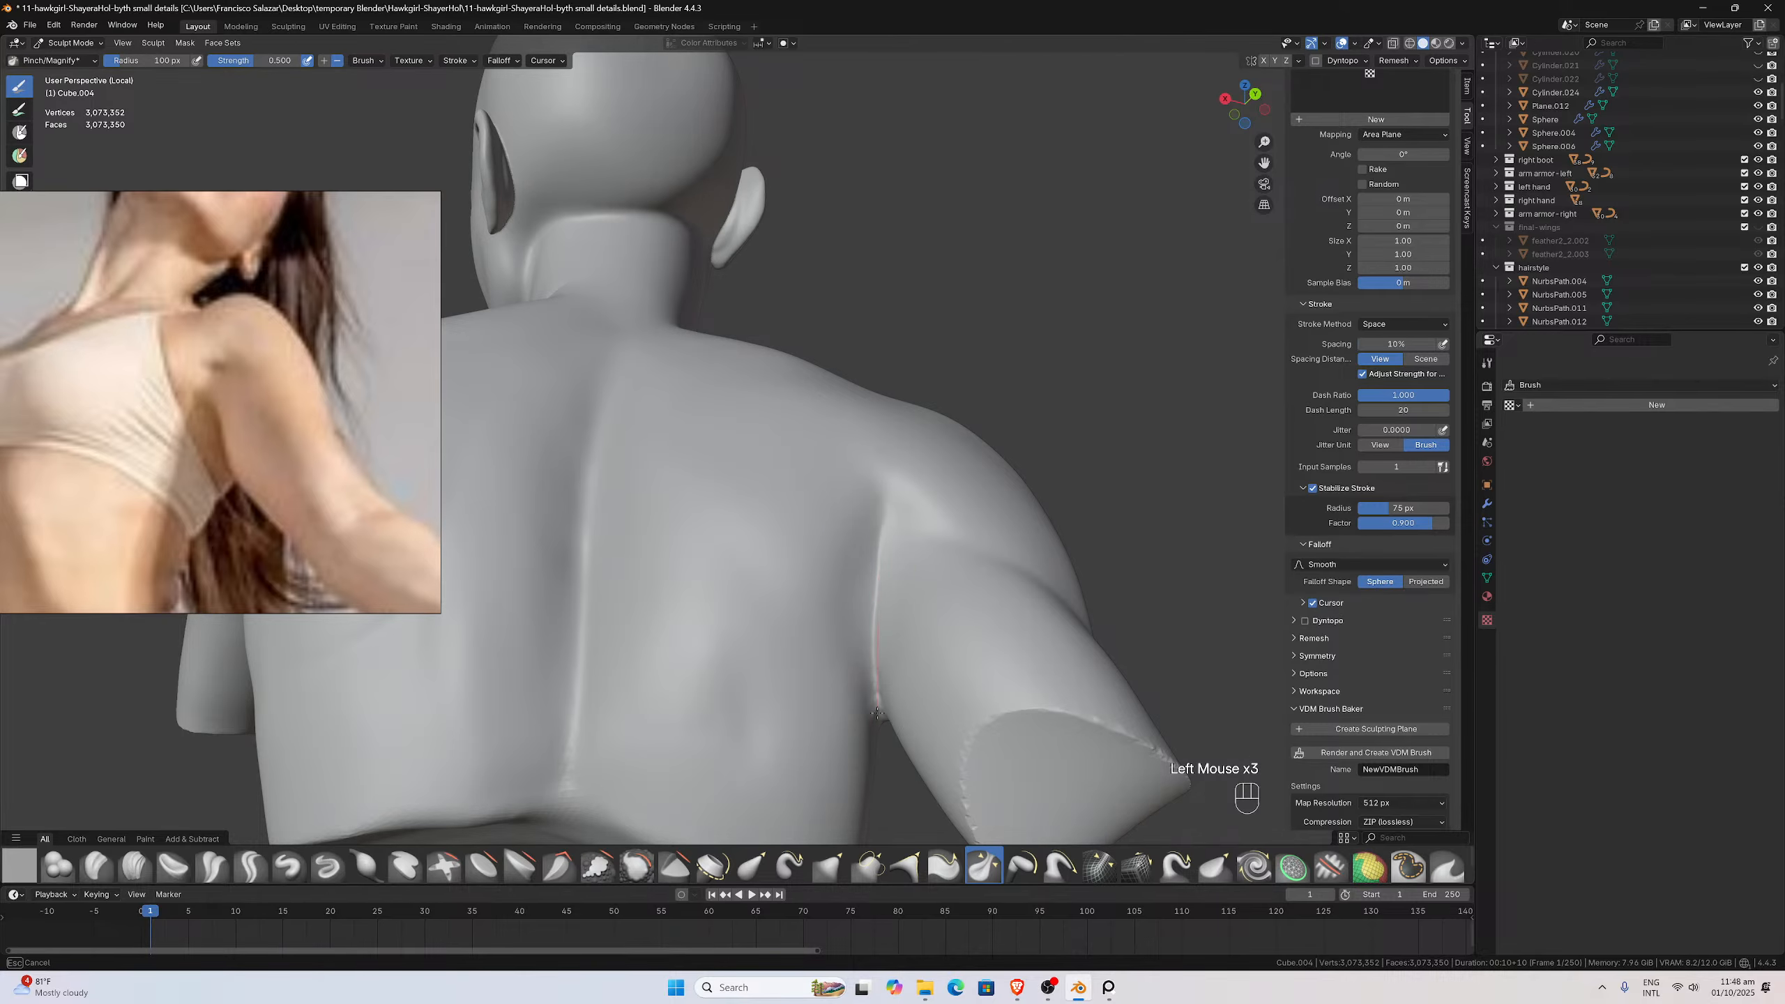
left_click_drag(891, 796, 887, 787)
Reshape the shoulder blade area beside the right rear armpit crease using the Grab brush at a 157 px radius
mouse_move(877, 638)
middle_mouse_down()
mouse_move(867, 524)
mouse_move(770, 576)
mouse_move(789, 568)
middle_mouse_up()
scroll(868, 590, "down", 1)
key("g")
key("f")
left_click(878, 526)
scroll(785, 567, "up", 2)
scroll(785, 567, "down", 1)
left_click(795, 568)
mouse_move(796, 570)
left_mouse_down()
mouse_move(795, 589)
mouse_move(785, 508)
left_mouse_up()
Smooth the back of the right upper arm and the upper part of the rear armpit crease
mouse_move(785, 516)
middle_mouse_down()
mouse_move(836, 521)
mouse_move(829, 545)
middle_mouse_up()
scroll(825, 525, "up", 1)
scroll(822, 542, "down", 1)
scroll(836, 537, "up", 1)
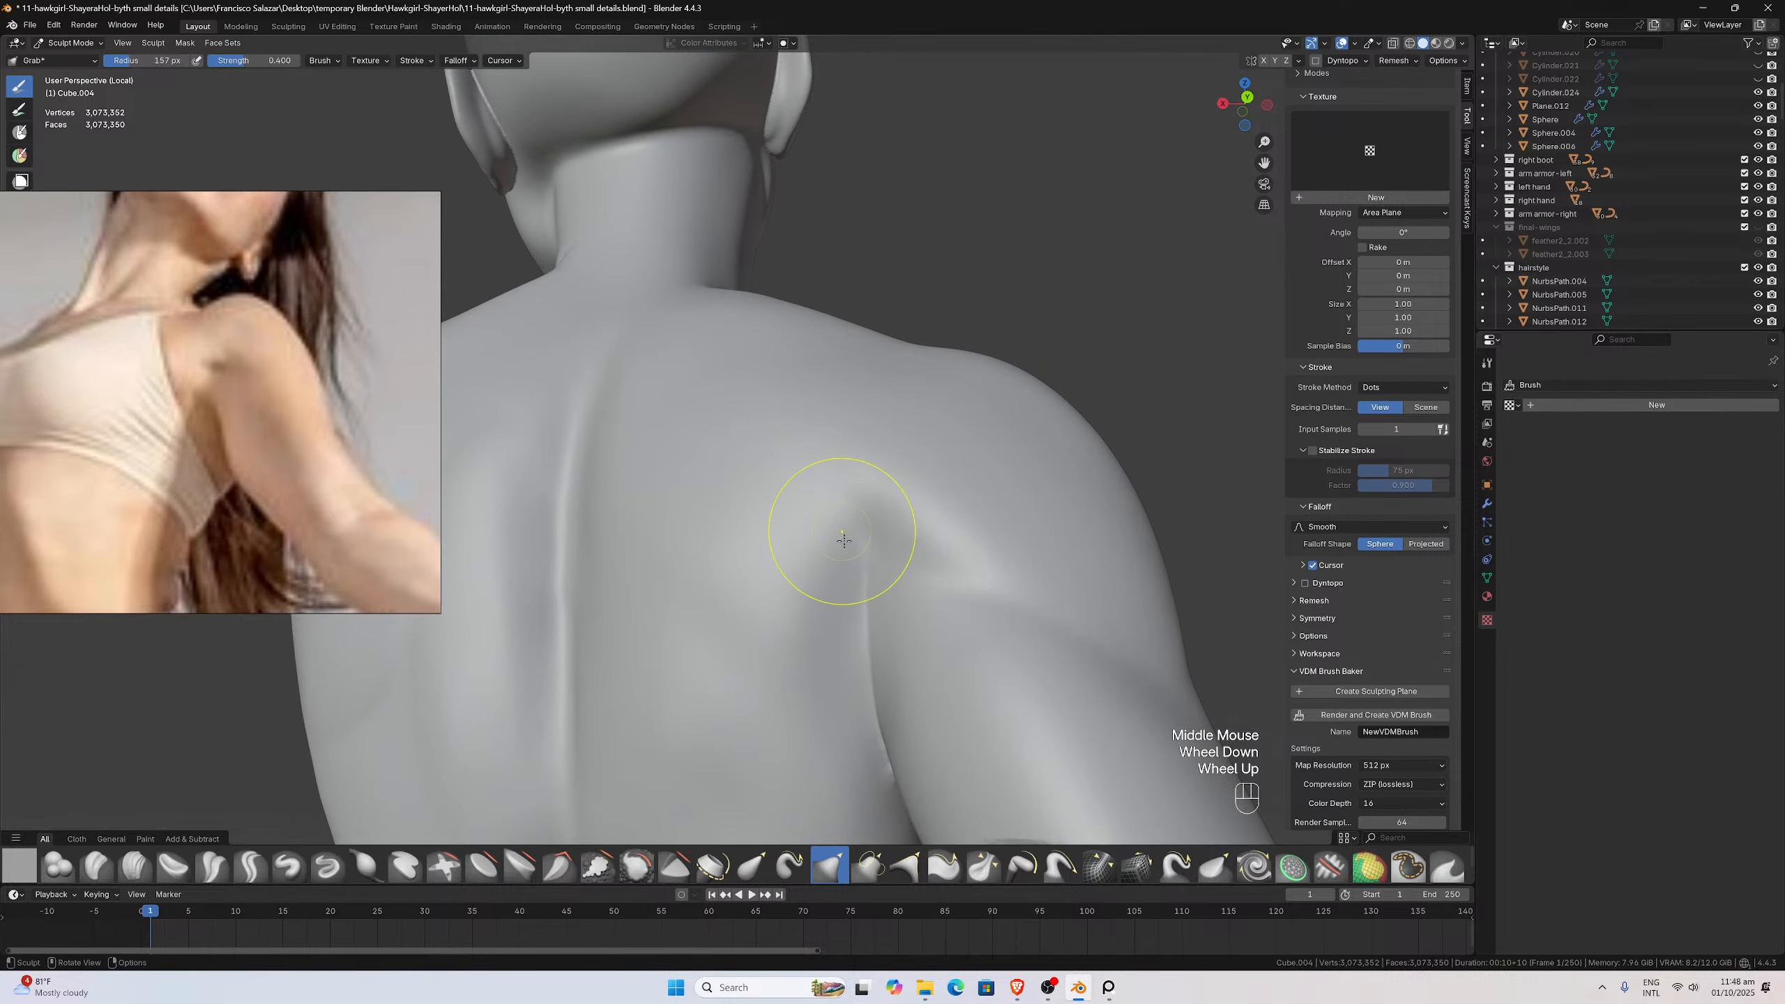
left_click_drag(916, 650, 934, 735, "shift")
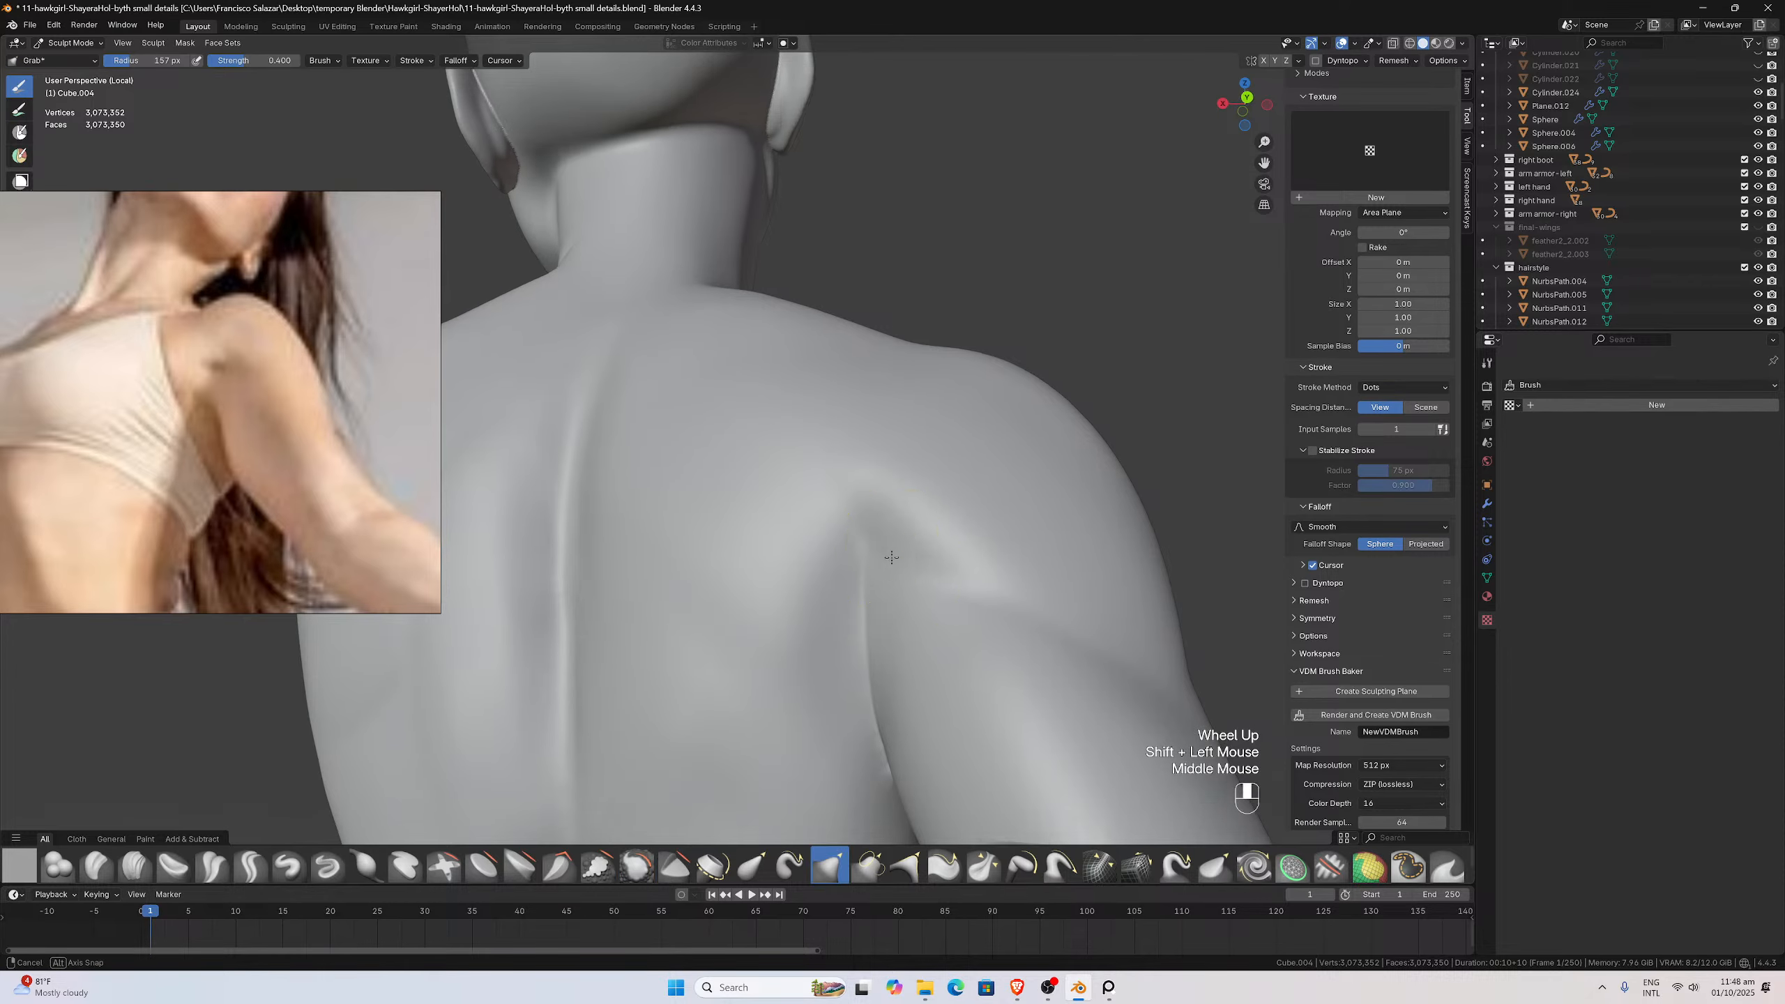
mouse_move(885, 550)
middle_mouse_down()
mouse_move(812, 570)
mouse_move(817, 590)
mouse_move(848, 576)
mouse_move(897, 458)
middle_mouse_up()
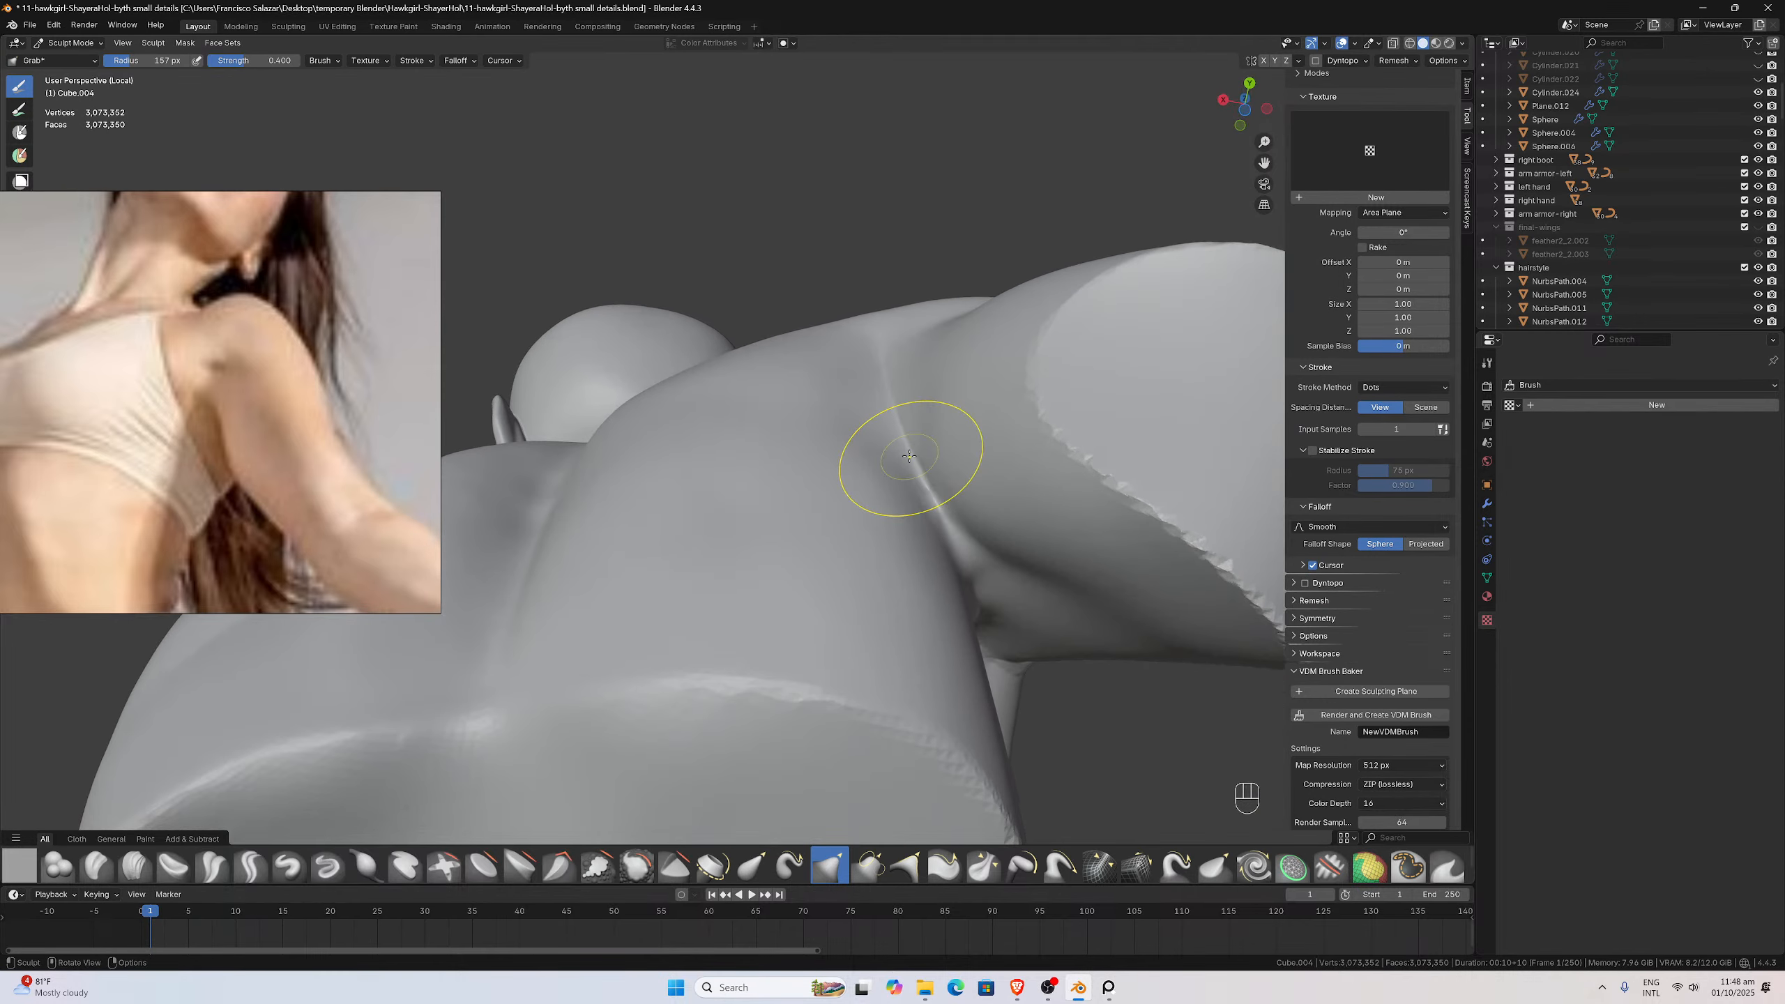
mouse_move(897, 458)
left_mouse_down("shift")
mouse_move(938, 391)
mouse_move(962, 434)
left_mouse_up("shift")
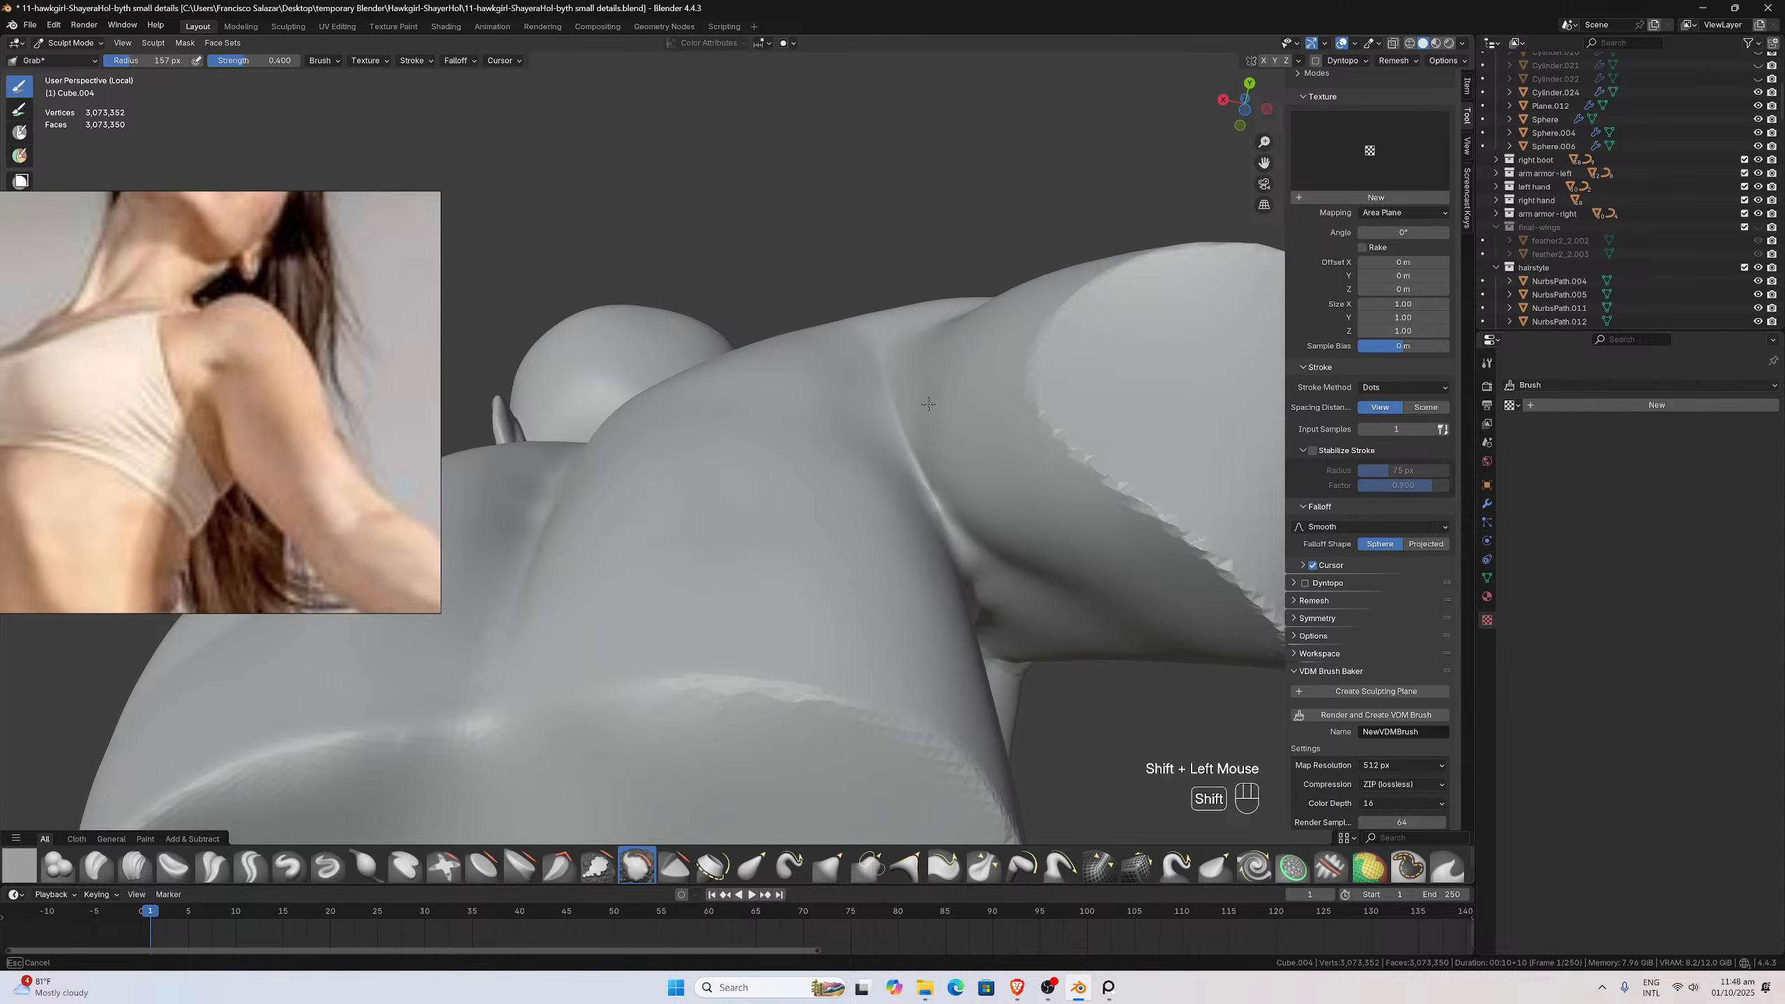
Nudge the back surface beside the upper rear armpit crease with Grab and smooth the shoulder blade area
middle_click_drag(928, 404, 868, 373)
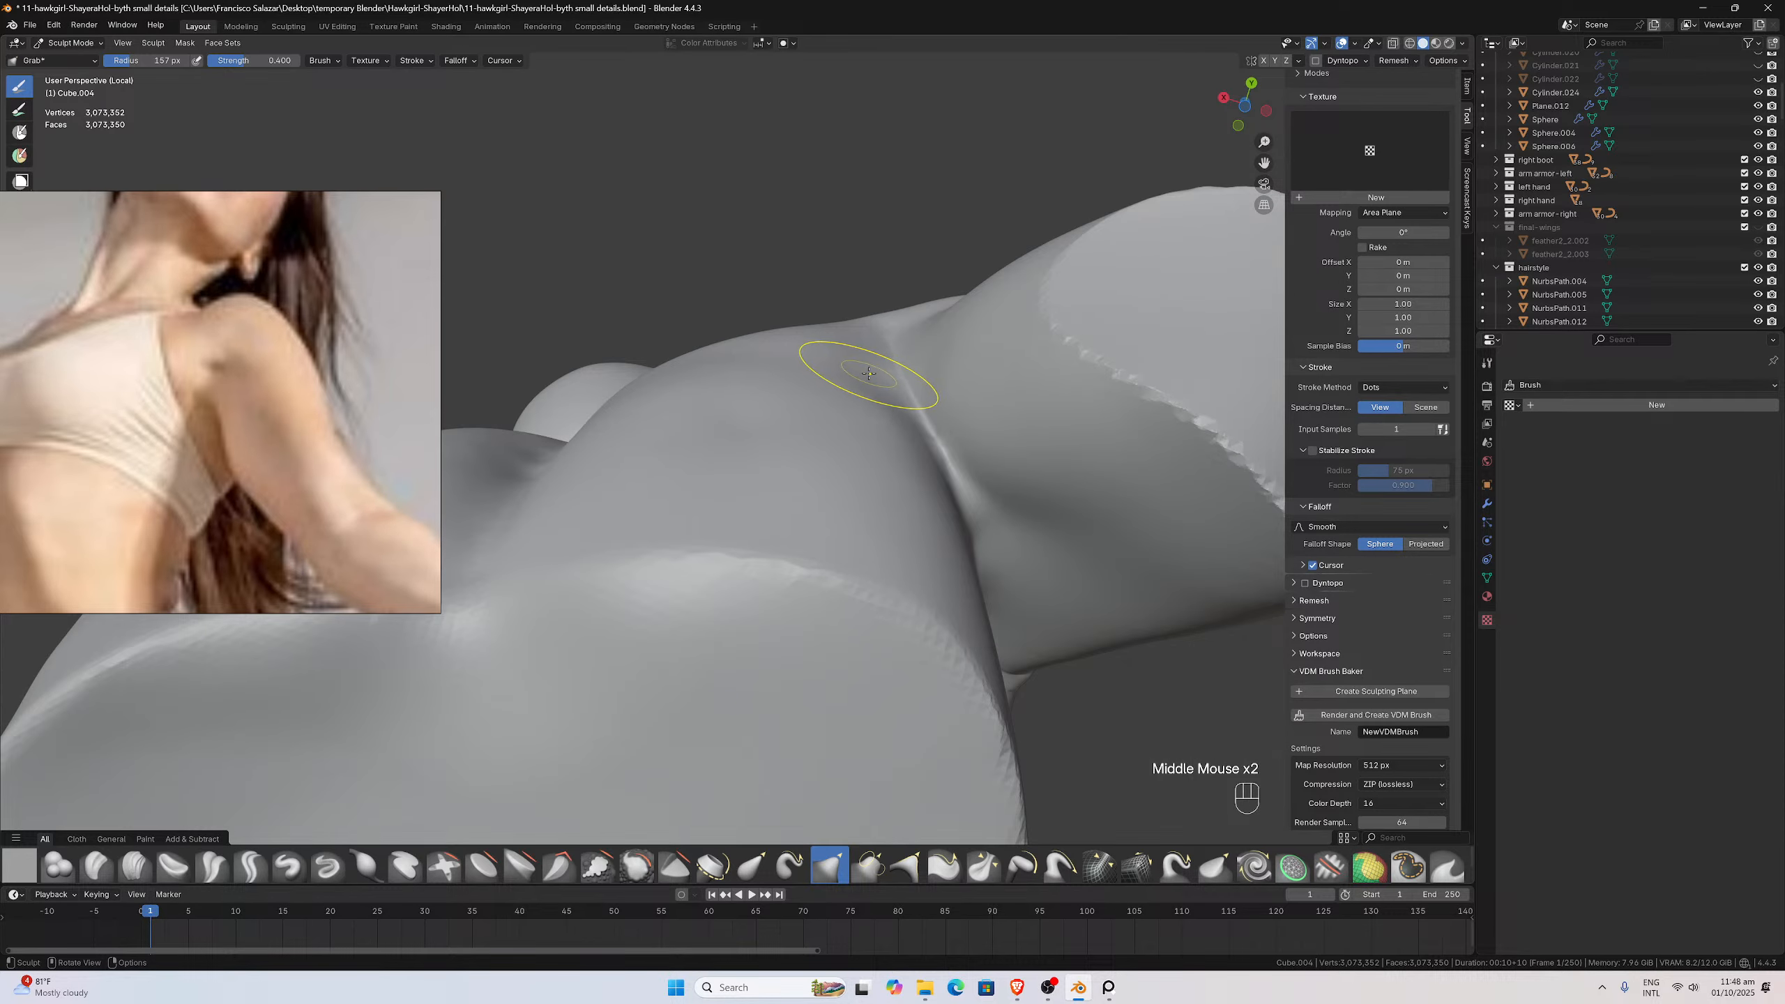
mouse_move(869, 373)
left_mouse_down()
mouse_move(862, 360)
mouse_move(860, 379)
left_mouse_up()
left_click(860, 379)
middle_click_drag(860, 379, 869, 415)
left_click_drag(869, 415, 857, 564, "shift")
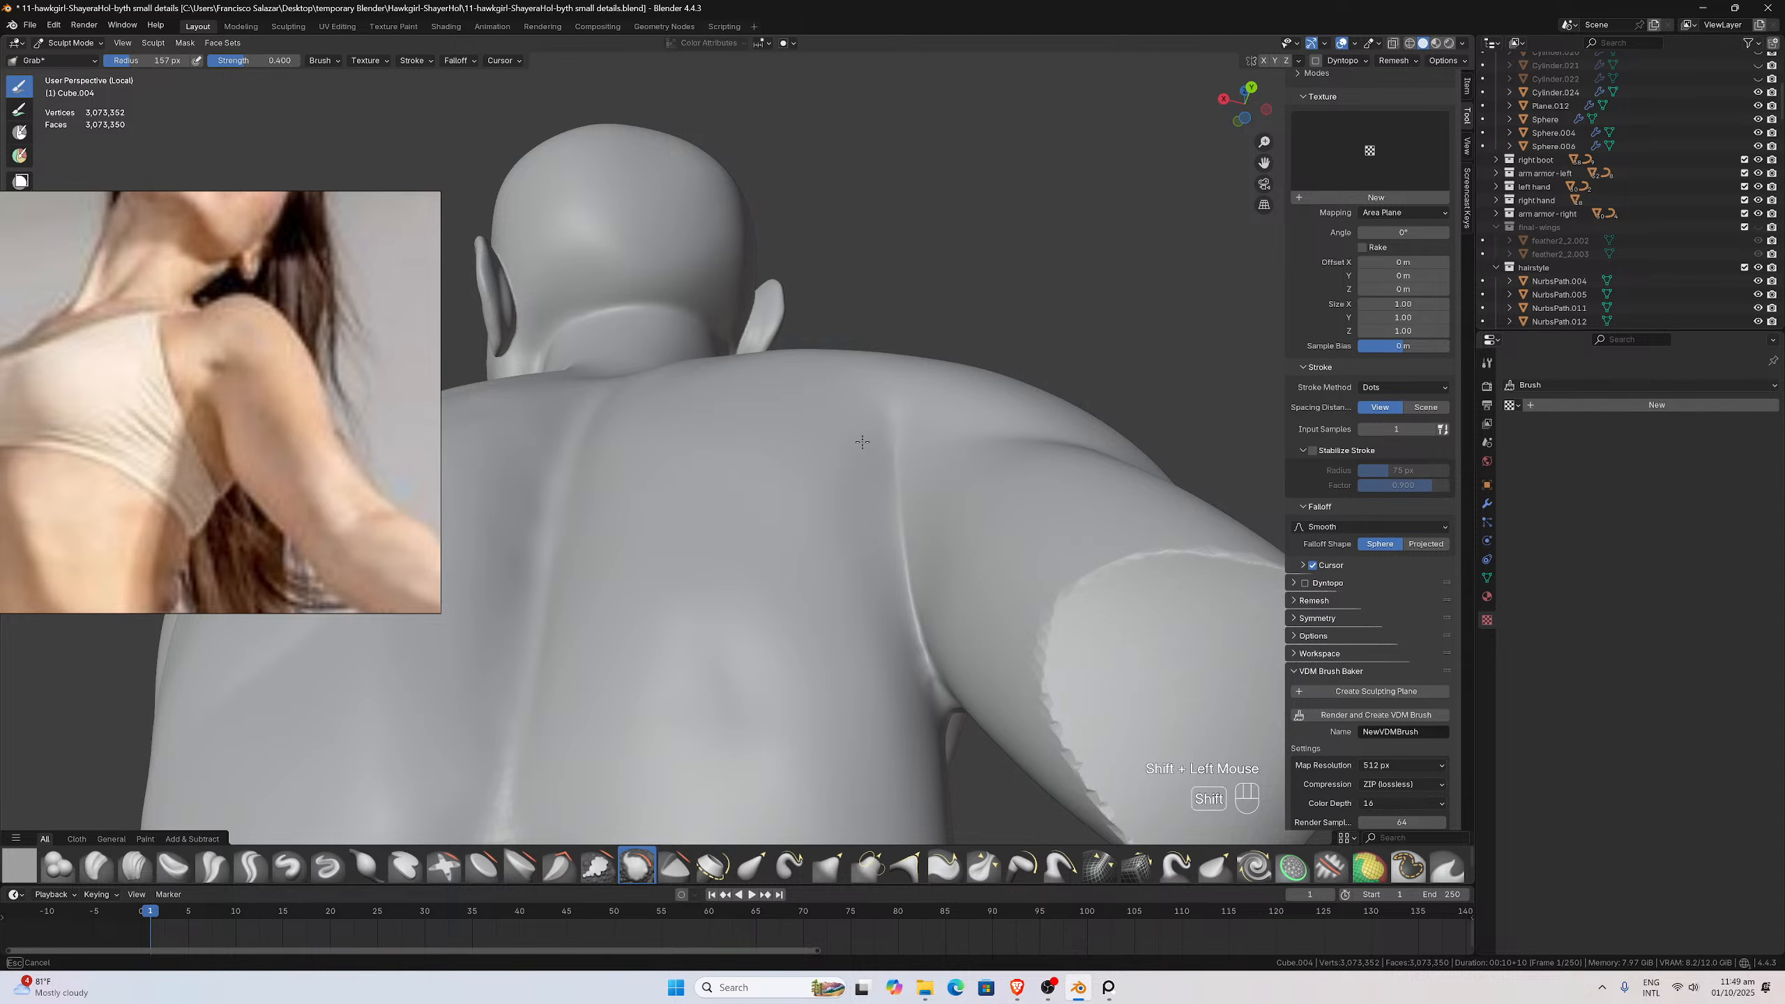
left_click_drag(839, 499, 841, 502, "shift")
Reposition the upper end of the right rear armpit crease and the surrounding flesh with small Grab strokes
scroll(841, 502, "down", 1)
mouse_move(841, 502)
middle_mouse_down()
mouse_move(849, 558)
mouse_move(843, 451)
middle_mouse_up()
scroll(850, 562, "down", 2)
scroll(845, 558, "up", 4)
left_click_drag(845, 428, 844, 454)
mouse_move(844, 454)
middle_mouse_down()
mouse_move(855, 497)
mouse_move(868, 476)
mouse_move(849, 471)
middle_mouse_up()
left_click_drag(849, 471, 840, 465)
scroll(852, 472, "up", 1)
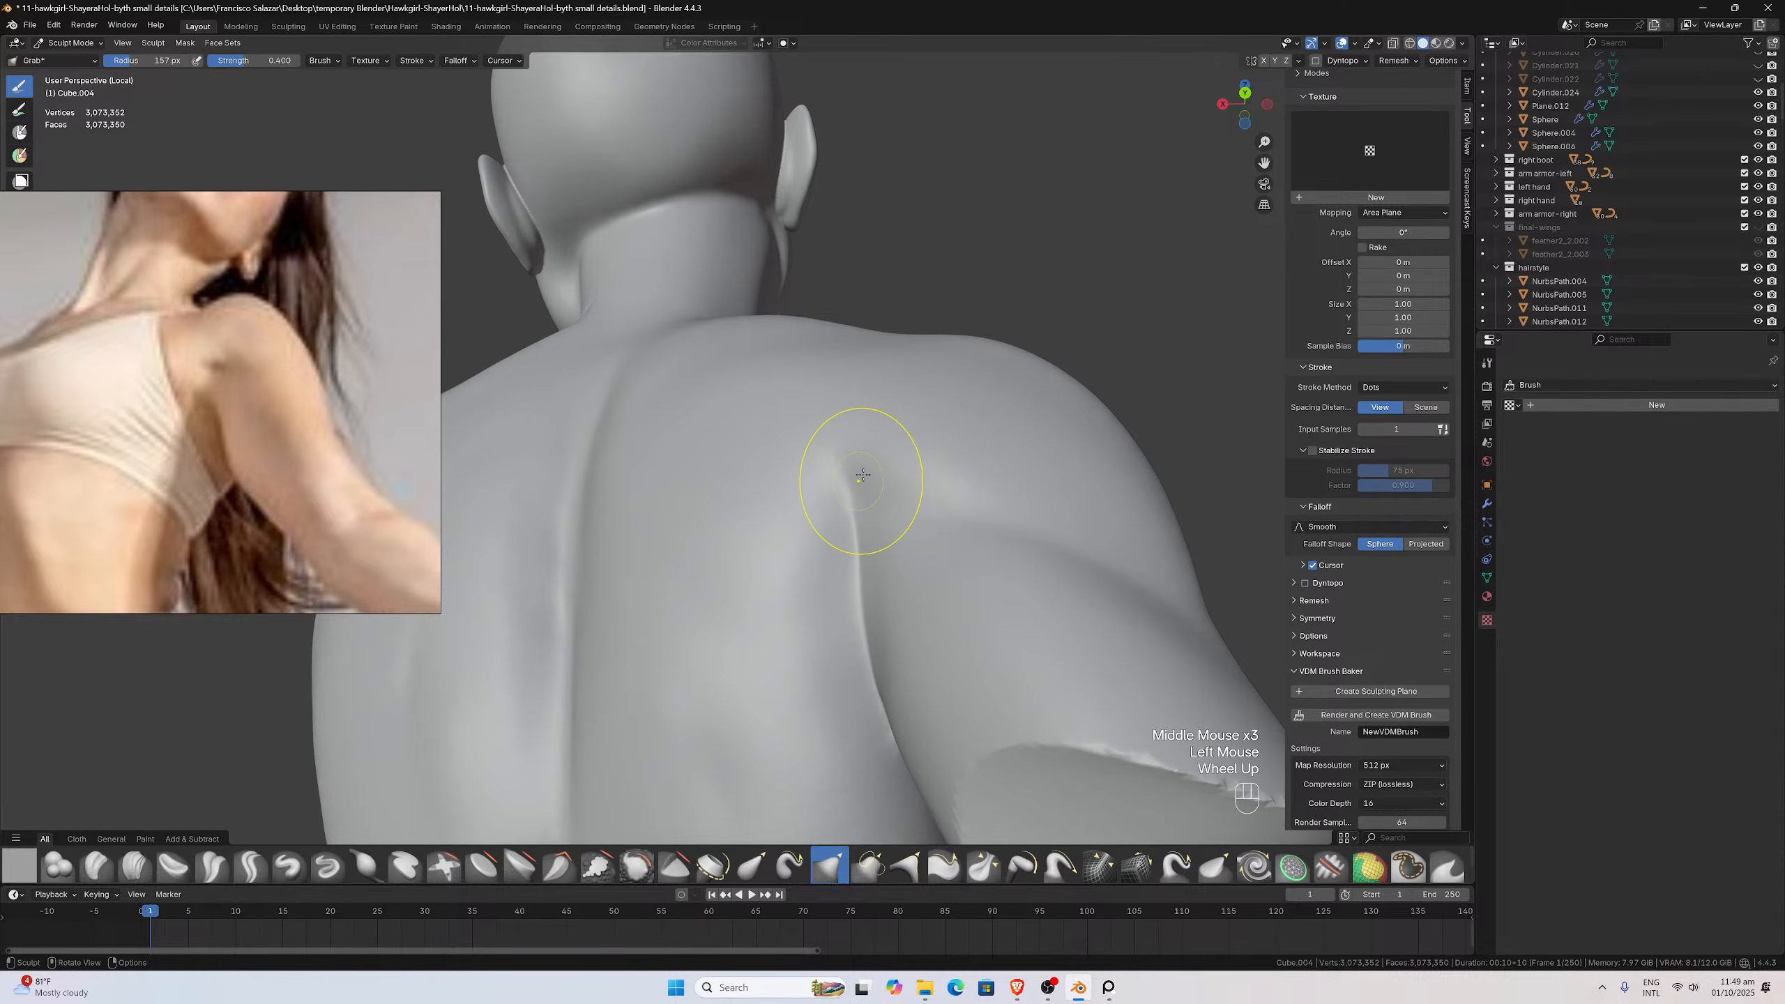
middle_click_drag(862, 470, 834, 486)
left_click_drag(828, 494, 865, 512)
middle_click_drag(865, 511, 906, 566)
left_click_drag(892, 572, 893, 569)
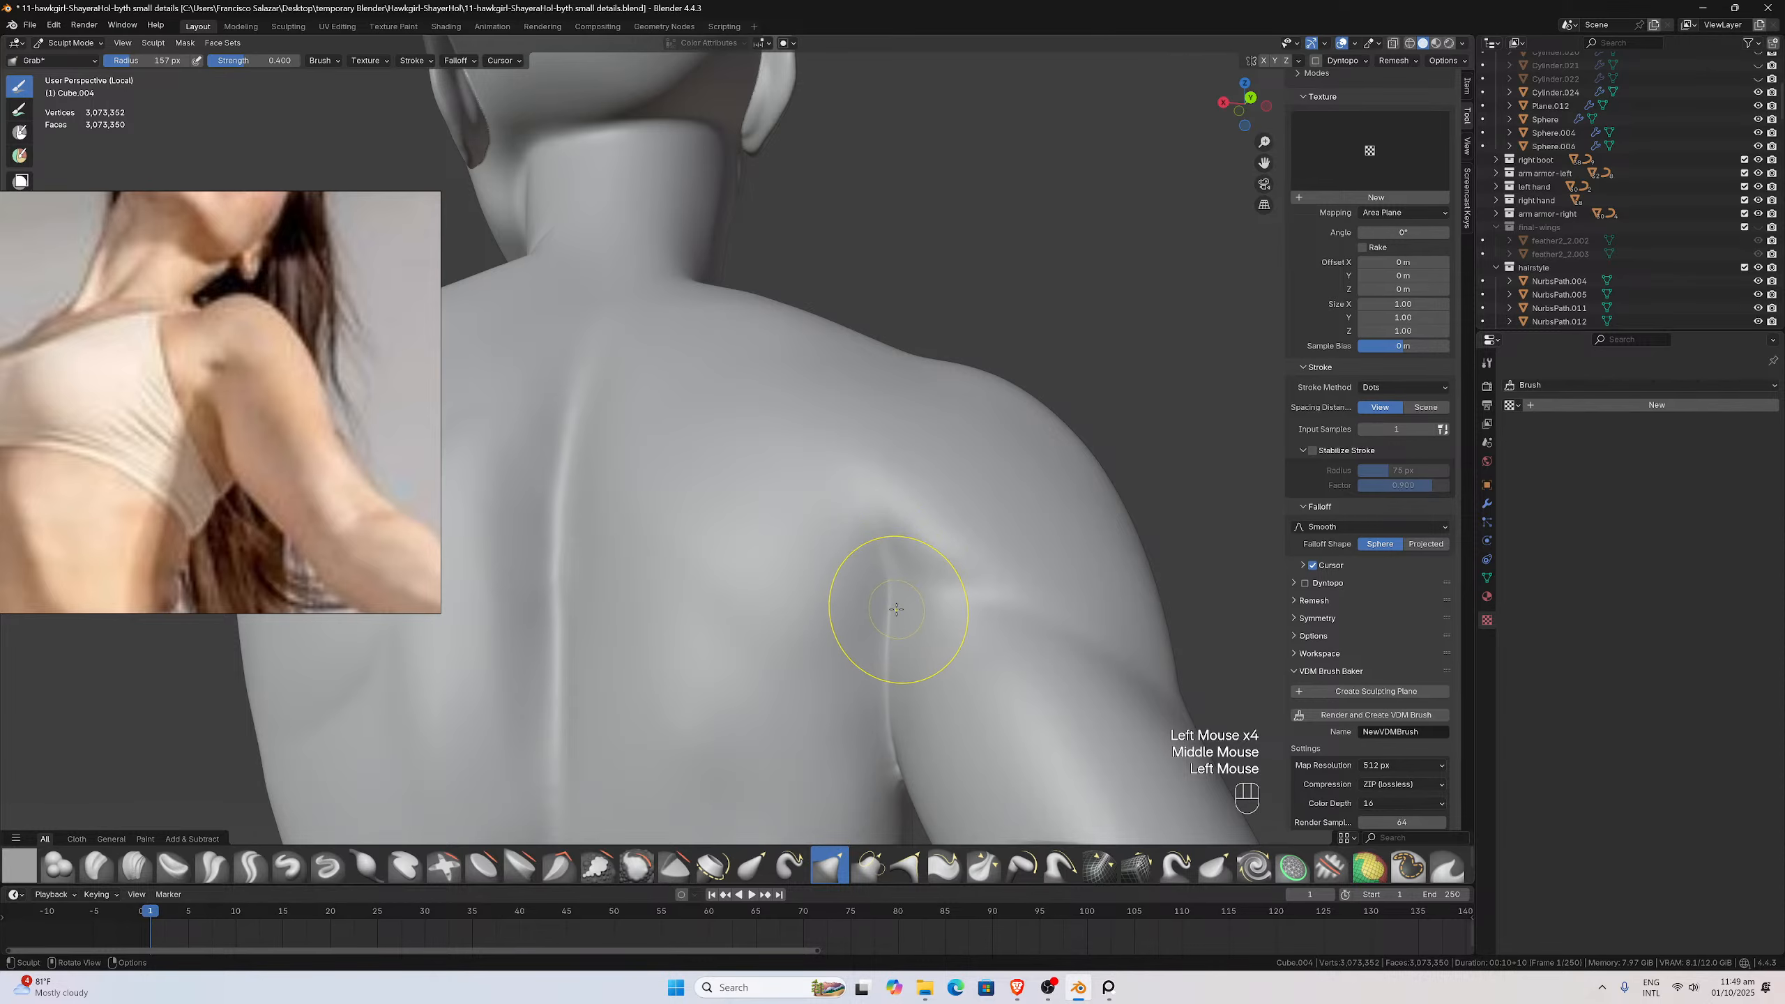
Smooth the rear of the right shoulder above the crease and the back below the shoulder blade
middle_click_drag(895, 609, 878, 597)
scroll(906, 580, "up", 2)
mouse_move(924, 570)
left_mouse_down("shift")
mouse_move(844, 537)
mouse_move(1103, 621)
mouse_move(1073, 593)
left_mouse_up("shift")
scroll(988, 558, "down", 3)
mouse_move(996, 757)
middle_mouse_down()
mouse_move(923, 567)
mouse_move(894, 571)
mouse_move(927, 563)
middle_mouse_up()
scroll(932, 556, "up", 2)
middle_click_drag(753, 693, 776, 642)
left_click_drag(719, 705, 686, 771, "shift")
Even out the lower right back between the spine and the armpit by smoothing
scroll(672, 703, "down", 2)
mouse_move(674, 703)
middle_mouse_down()
mouse_move(687, 732)
mouse_move(731, 685)
mouse_move(737, 718)
mouse_move(741, 685)
middle_mouse_up()
scroll(688, 733, "up", 3)
scroll(734, 683, "down", 2)
scroll(734, 682, "down", 1)
scroll(733, 710, "down", 1)
scroll(737, 718, "up", 3)
scroll(737, 718, "up", 1)
left_click_drag(1264, 163, 1280, 114)
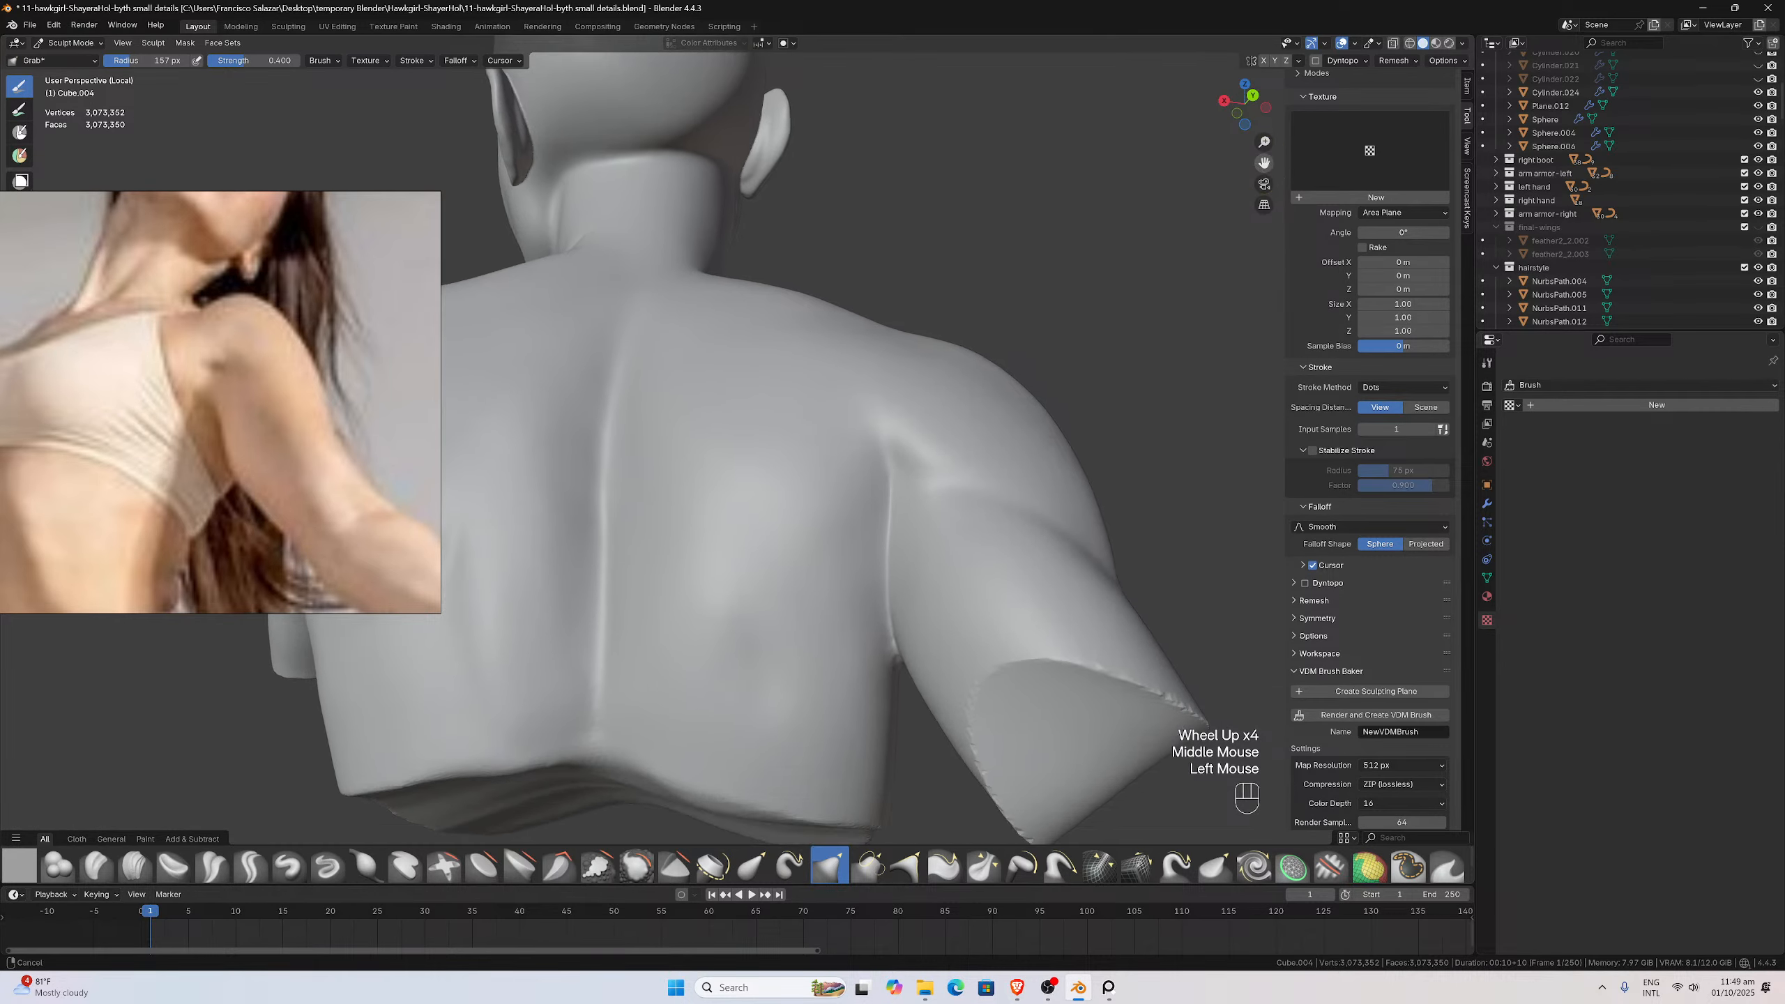
middle_click_drag(970, 347, 976, 339)
scroll(896, 394, "up", 2)
left_click_drag(842, 532, 820, 580, "shift")
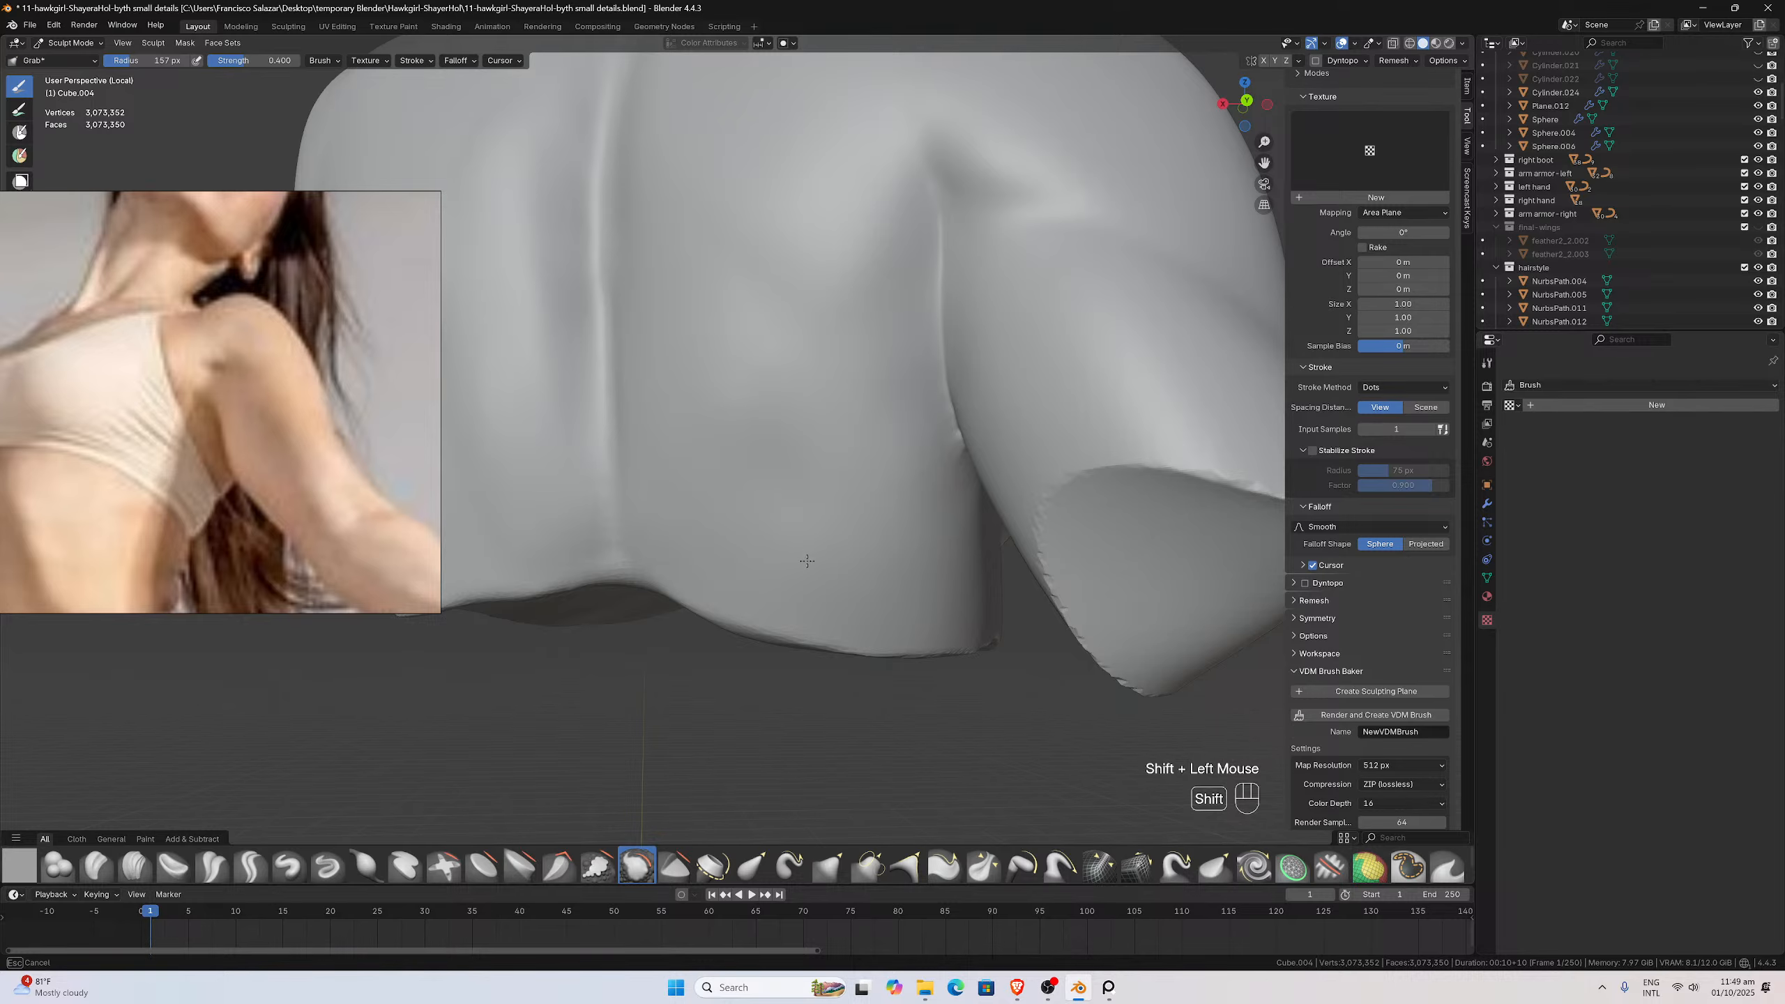
middle_click_drag(807, 561, 817, 458)
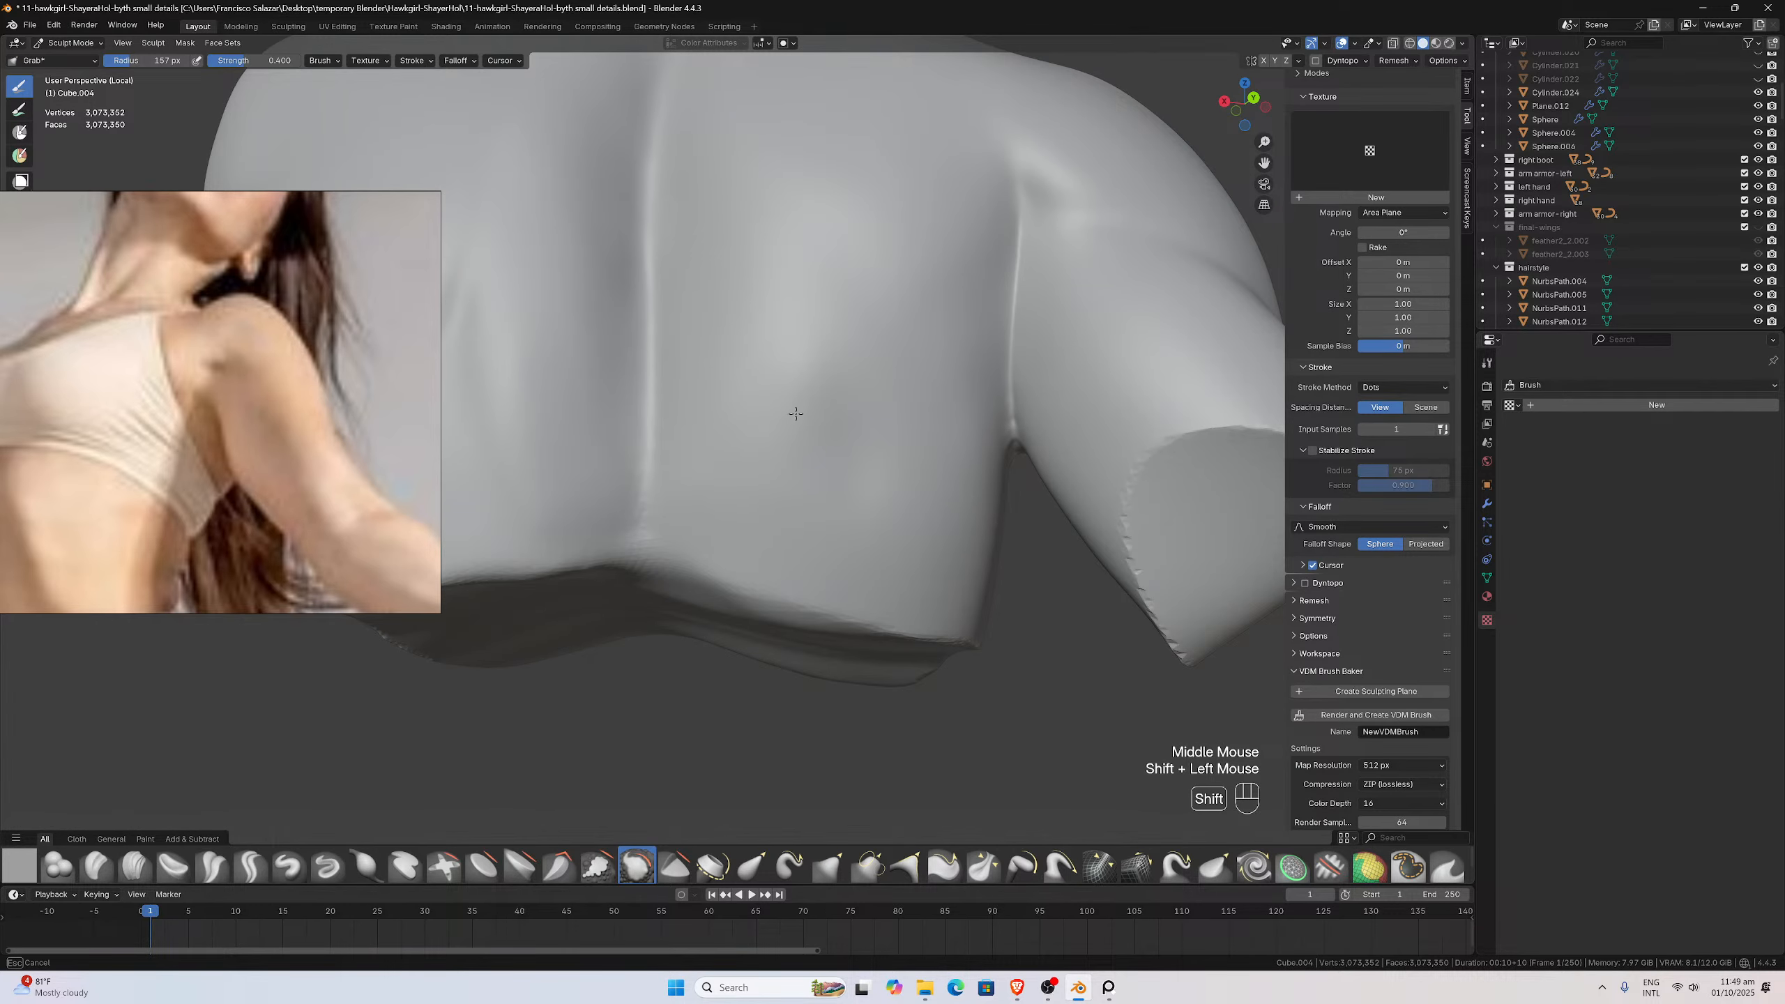
left_click_drag(785, 383, 782, 431, "shift")
Exit local view to restore the full figure and check the head, shoulders and armpits from the front
scroll(781, 434, "down", 3)
middle_click_drag(843, 440, 675, 520)
key("slash")
scroll(808, 468, "down", 1)
mouse_move(839, 548)
middle_mouse_down()
mouse_move(808, 543)
mouse_move(978, 545)
mouse_move(1076, 578)
middle_mouse_up()
scroll(806, 543, "down", 2)
scroll(1076, 577, "up", 1)
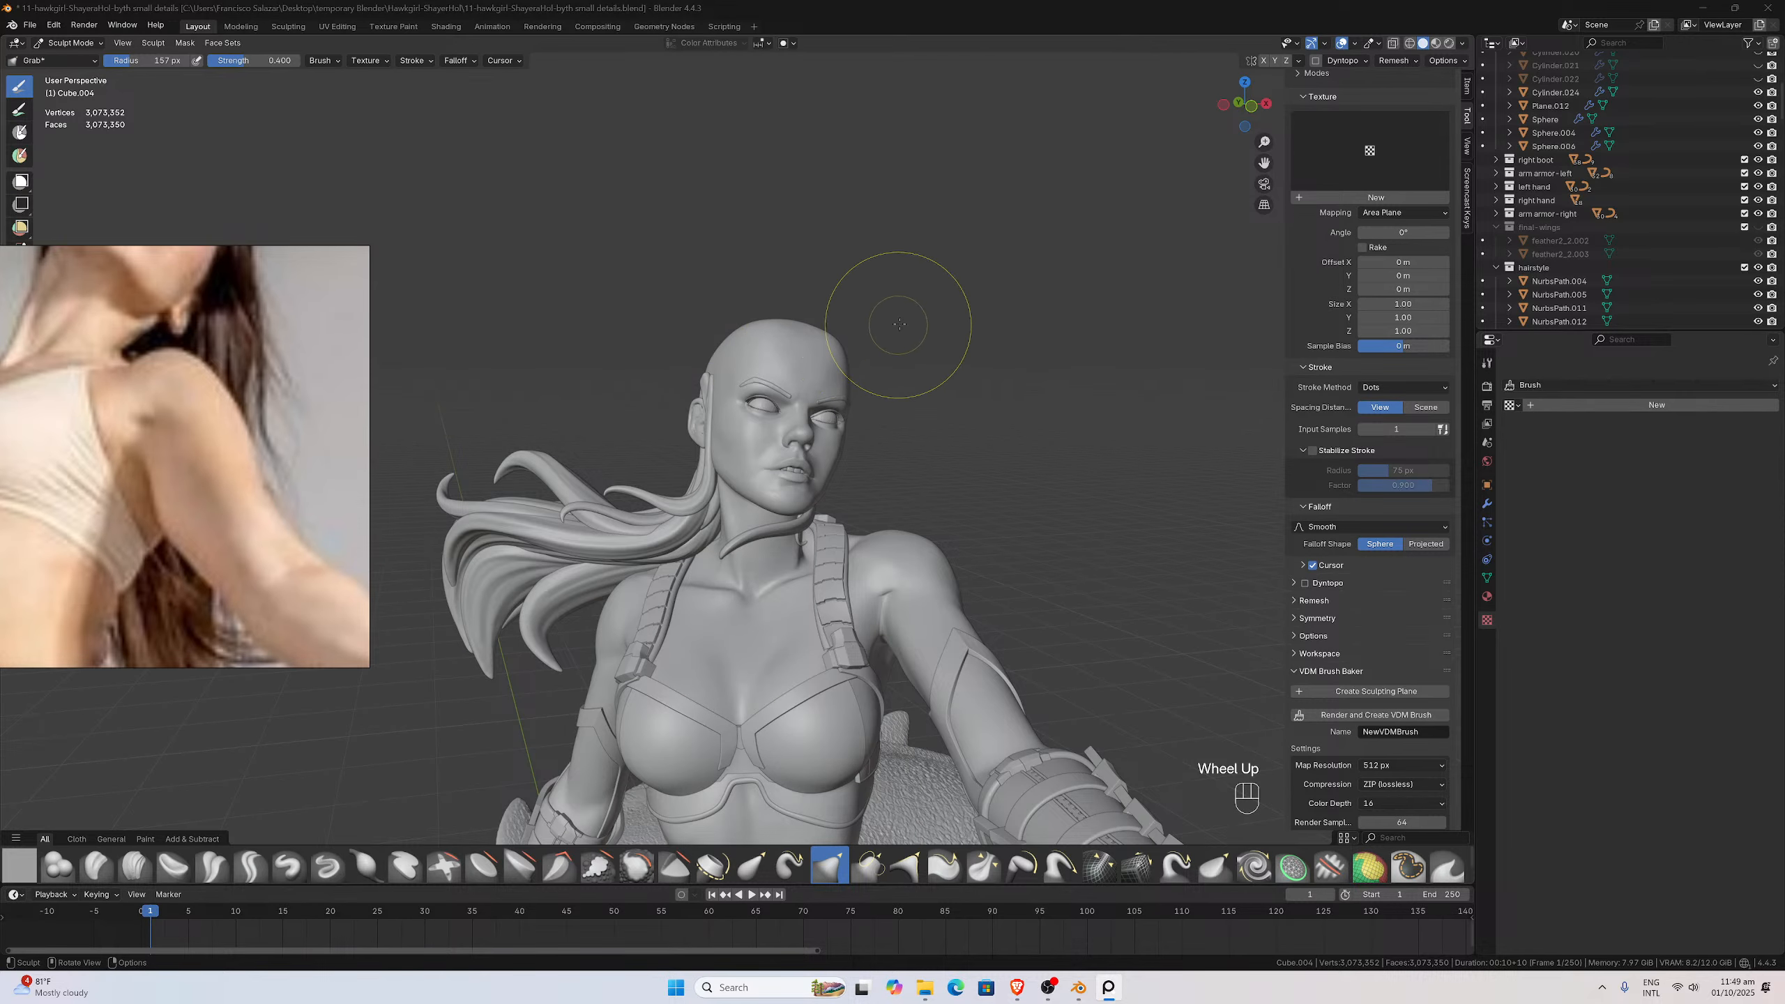
middle_click_drag(908, 311, 913, 338)
scroll(944, 472, "up", 2)
scroll(943, 475, "down", 1)
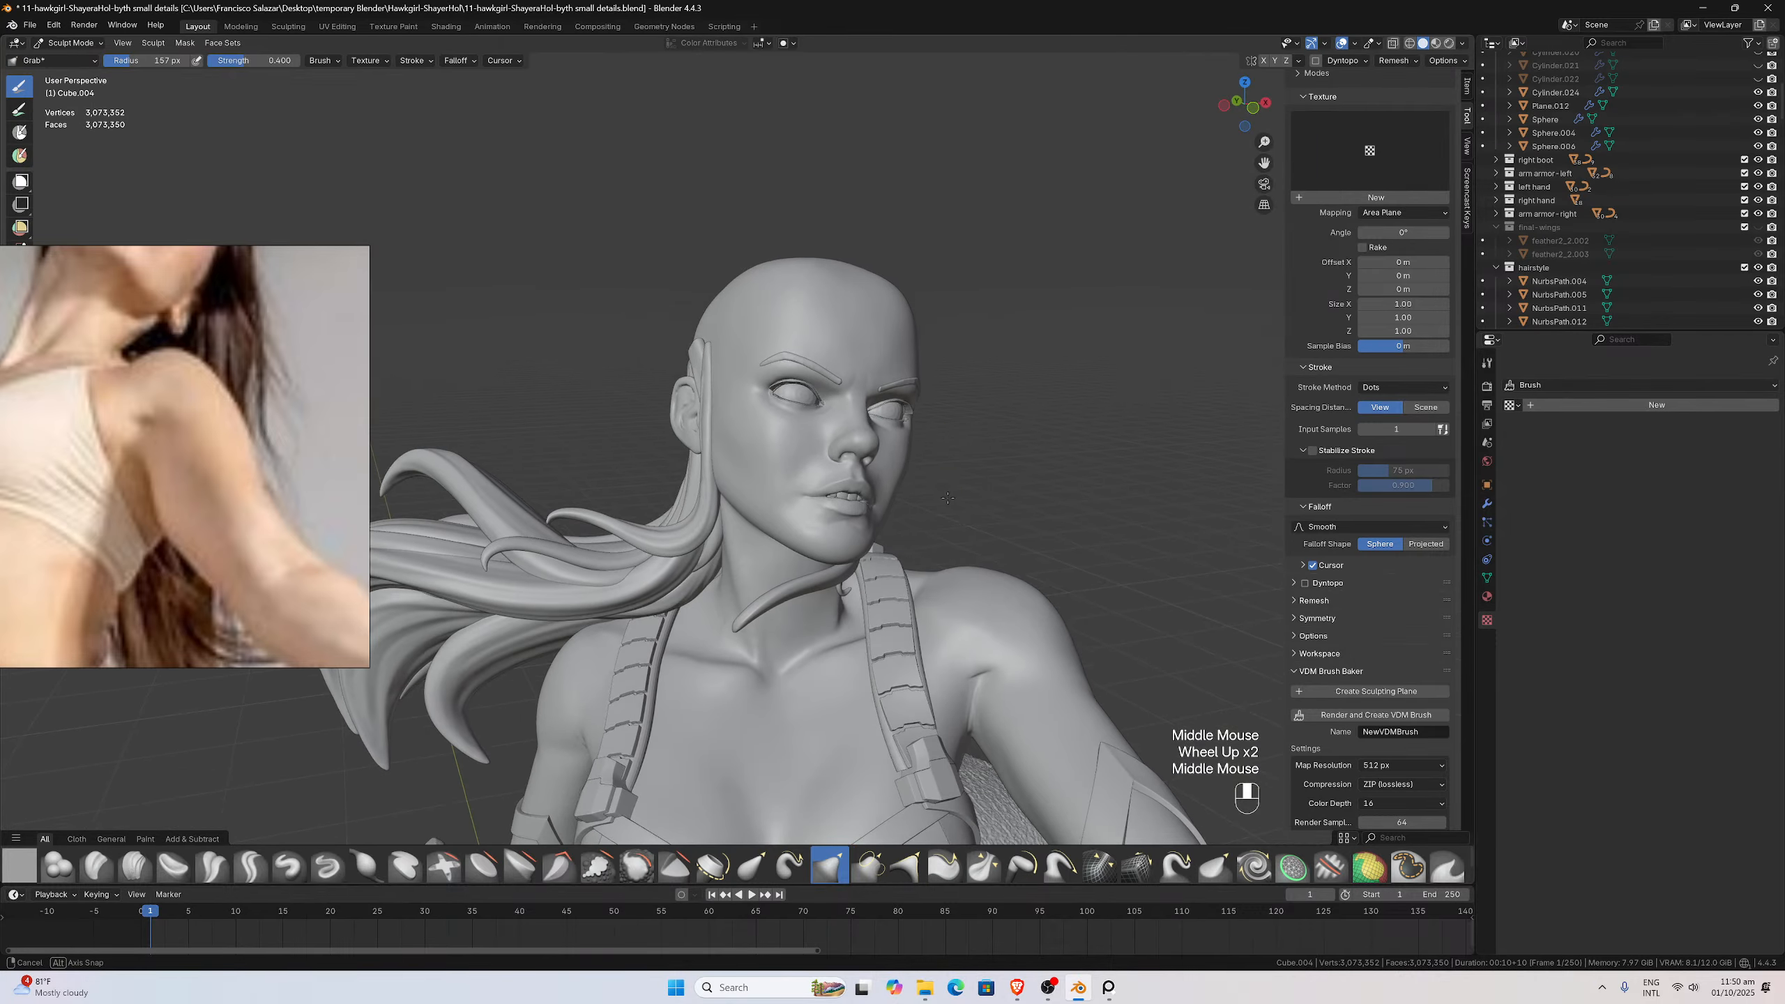
mouse_move(943, 474)
middle_mouse_down()
mouse_move(946, 536)
mouse_move(951, 487)
middle_mouse_up()
Look over the whole reference board for photos that show the chest and upper torso
scroll(228, 435, "down", 8)
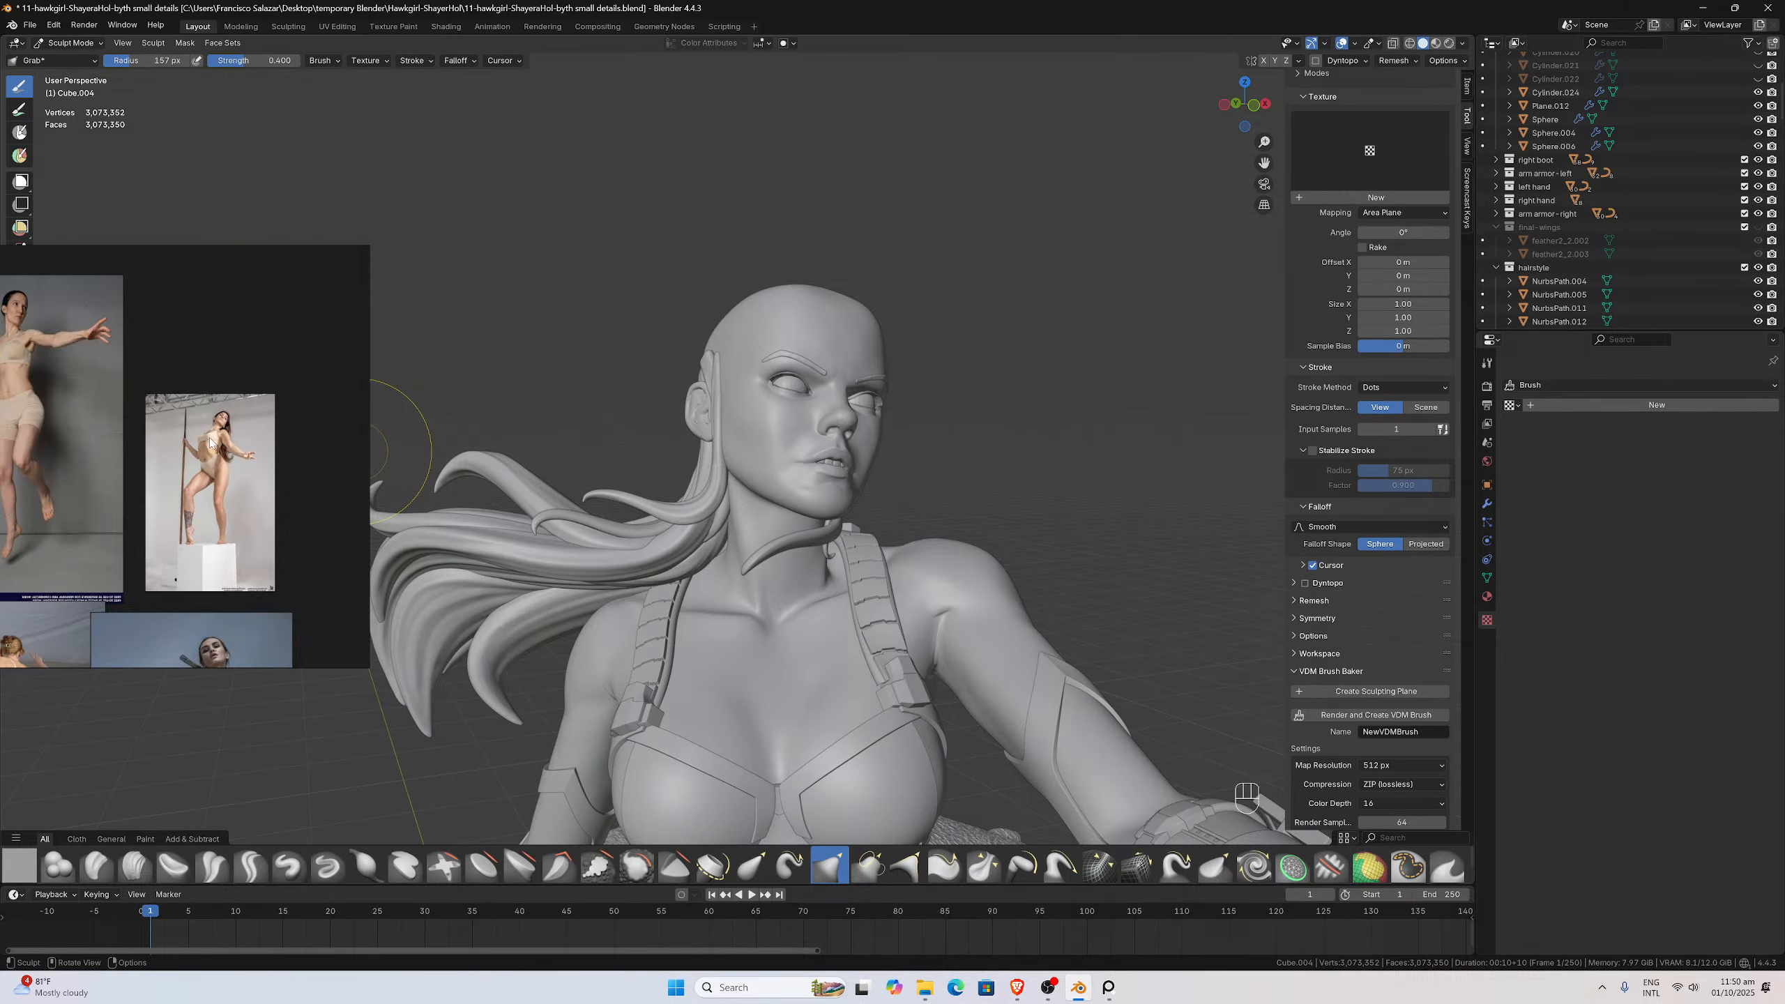
middle_click_drag(223, 525, 340, 427)
middle_click_drag(147, 515, 241, 479)
scroll(182, 500, "down", 2)
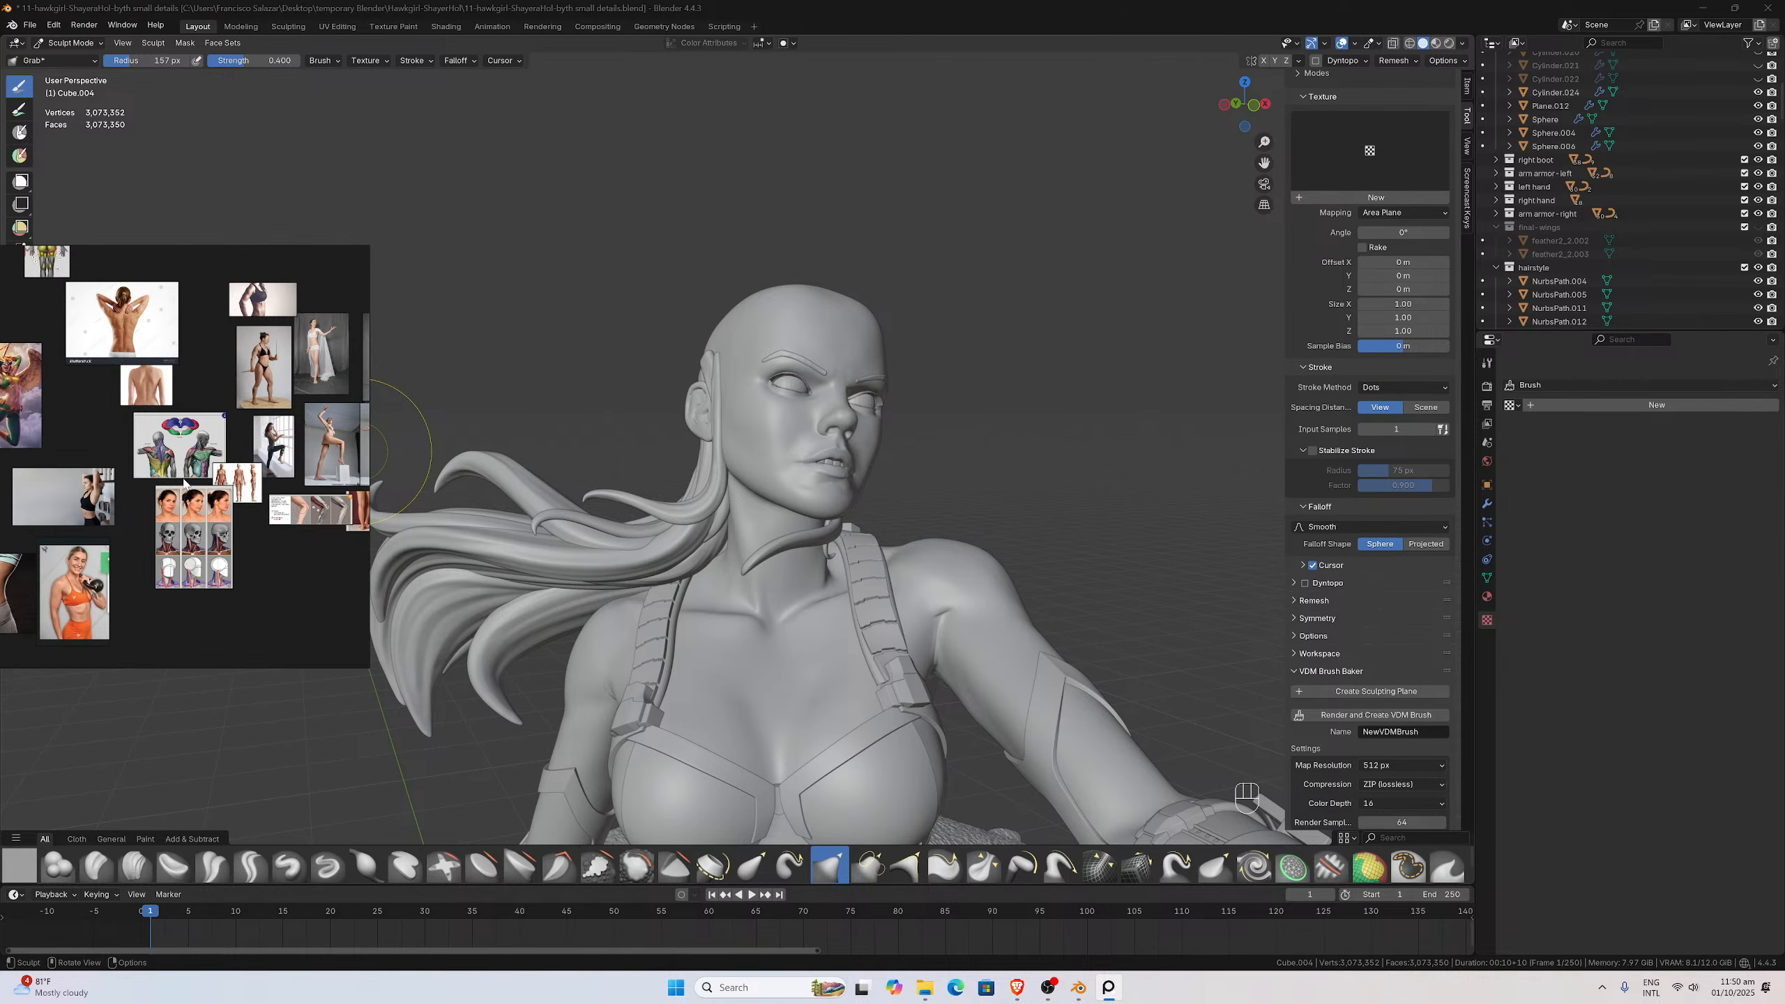
middle_click_drag(178, 493, 205, 456)
scroll(187, 513, "down", 3)
scroll(205, 455, "up", 3)
scroll(205, 453, "up", 2)
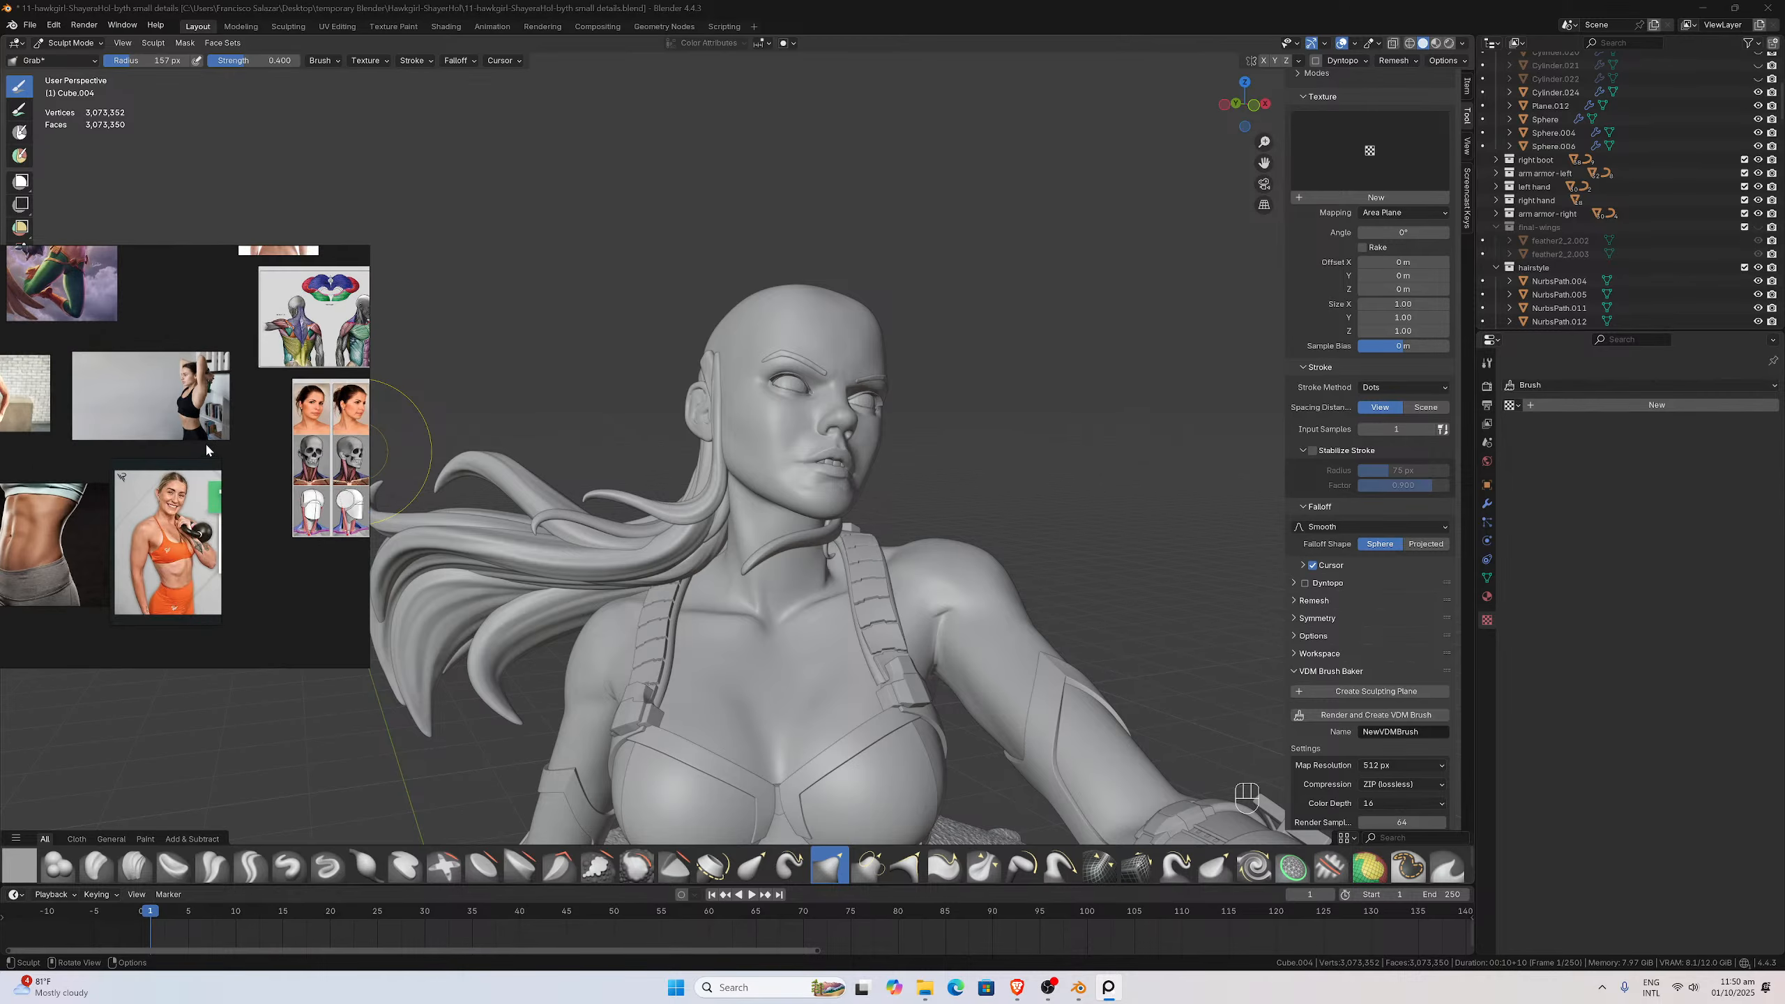
scroll(239, 457, "down", 2)
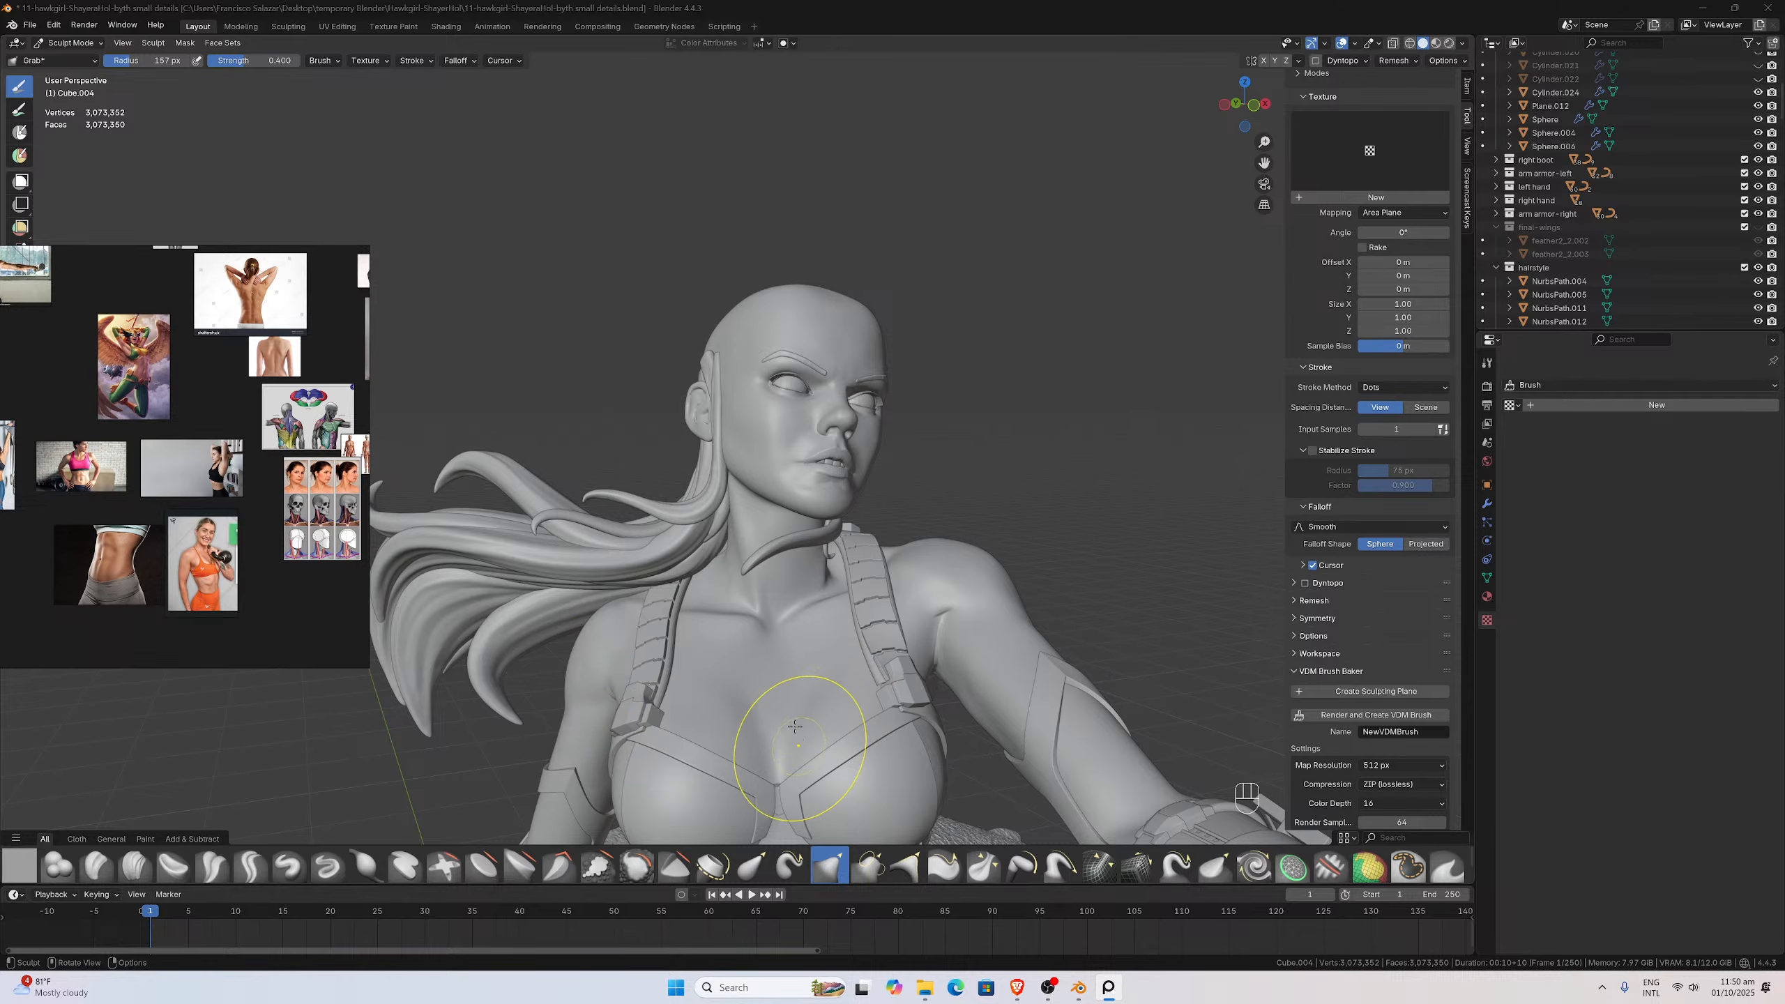
Frame the figure's chest up close and find the sword-pose bikini photo on the reference board, examining its torso
left_click_drag(1260, 164, 1242, 42)
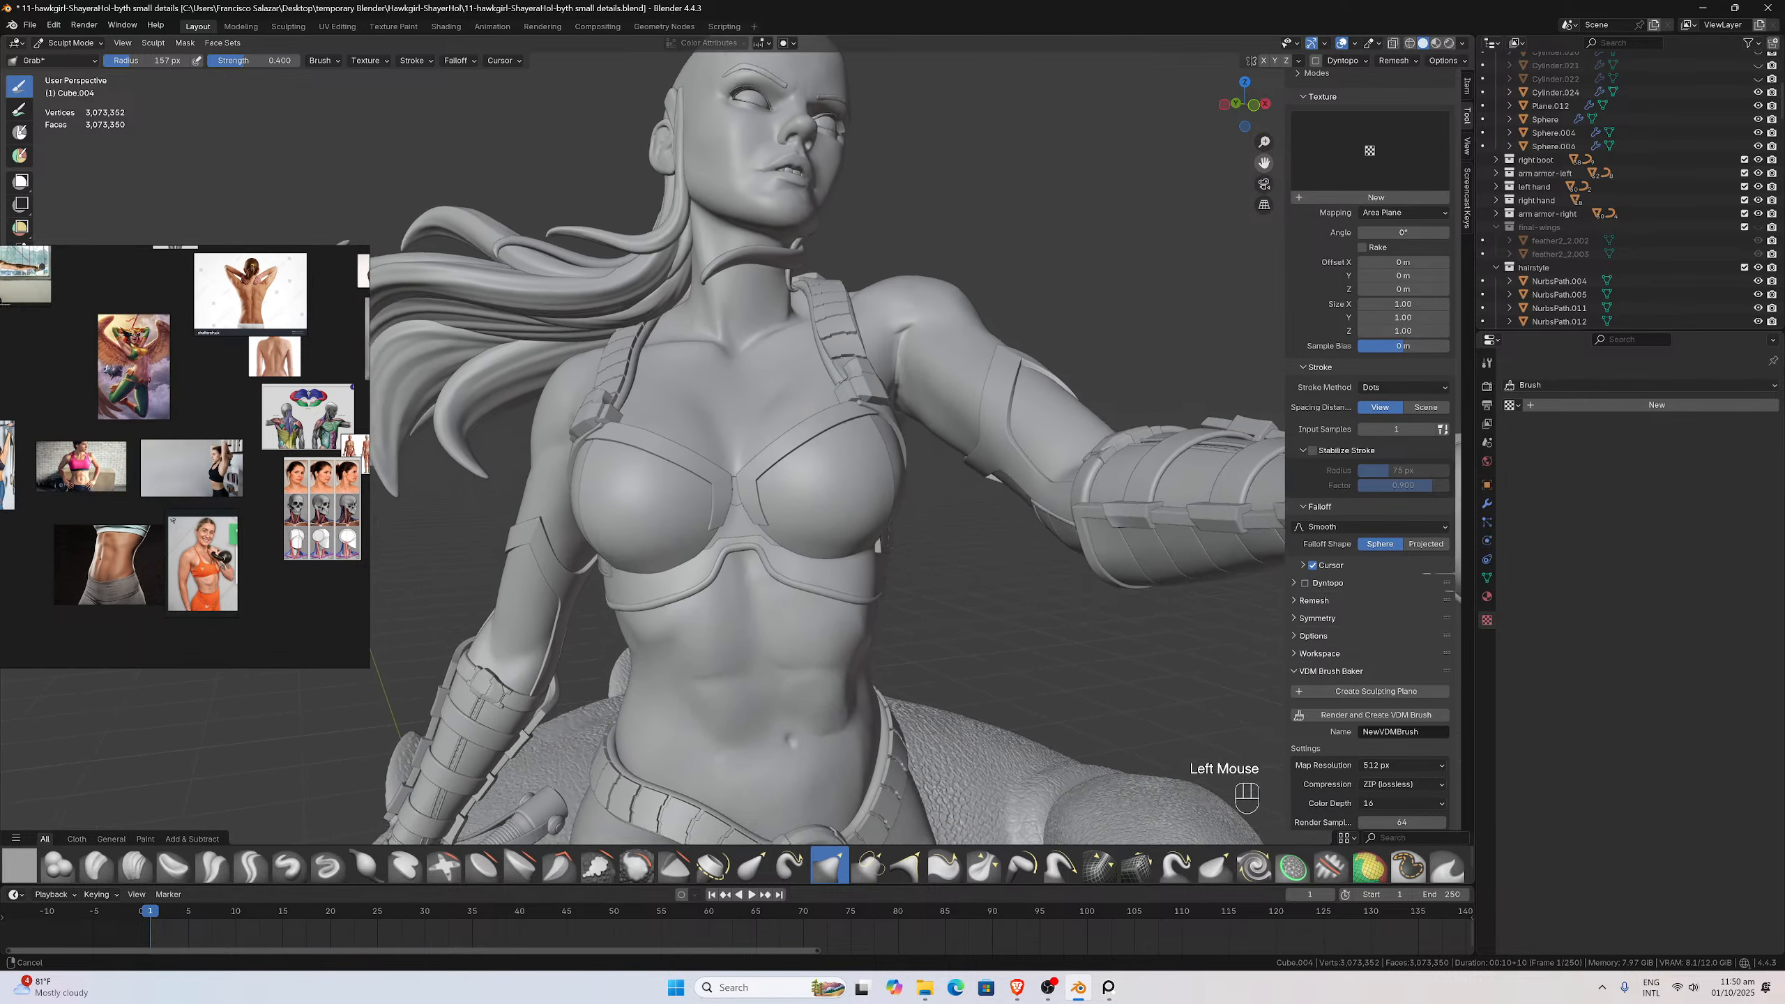
scroll(901, 303, "up", 2)
middle_click_drag(840, 380, 820, 459)
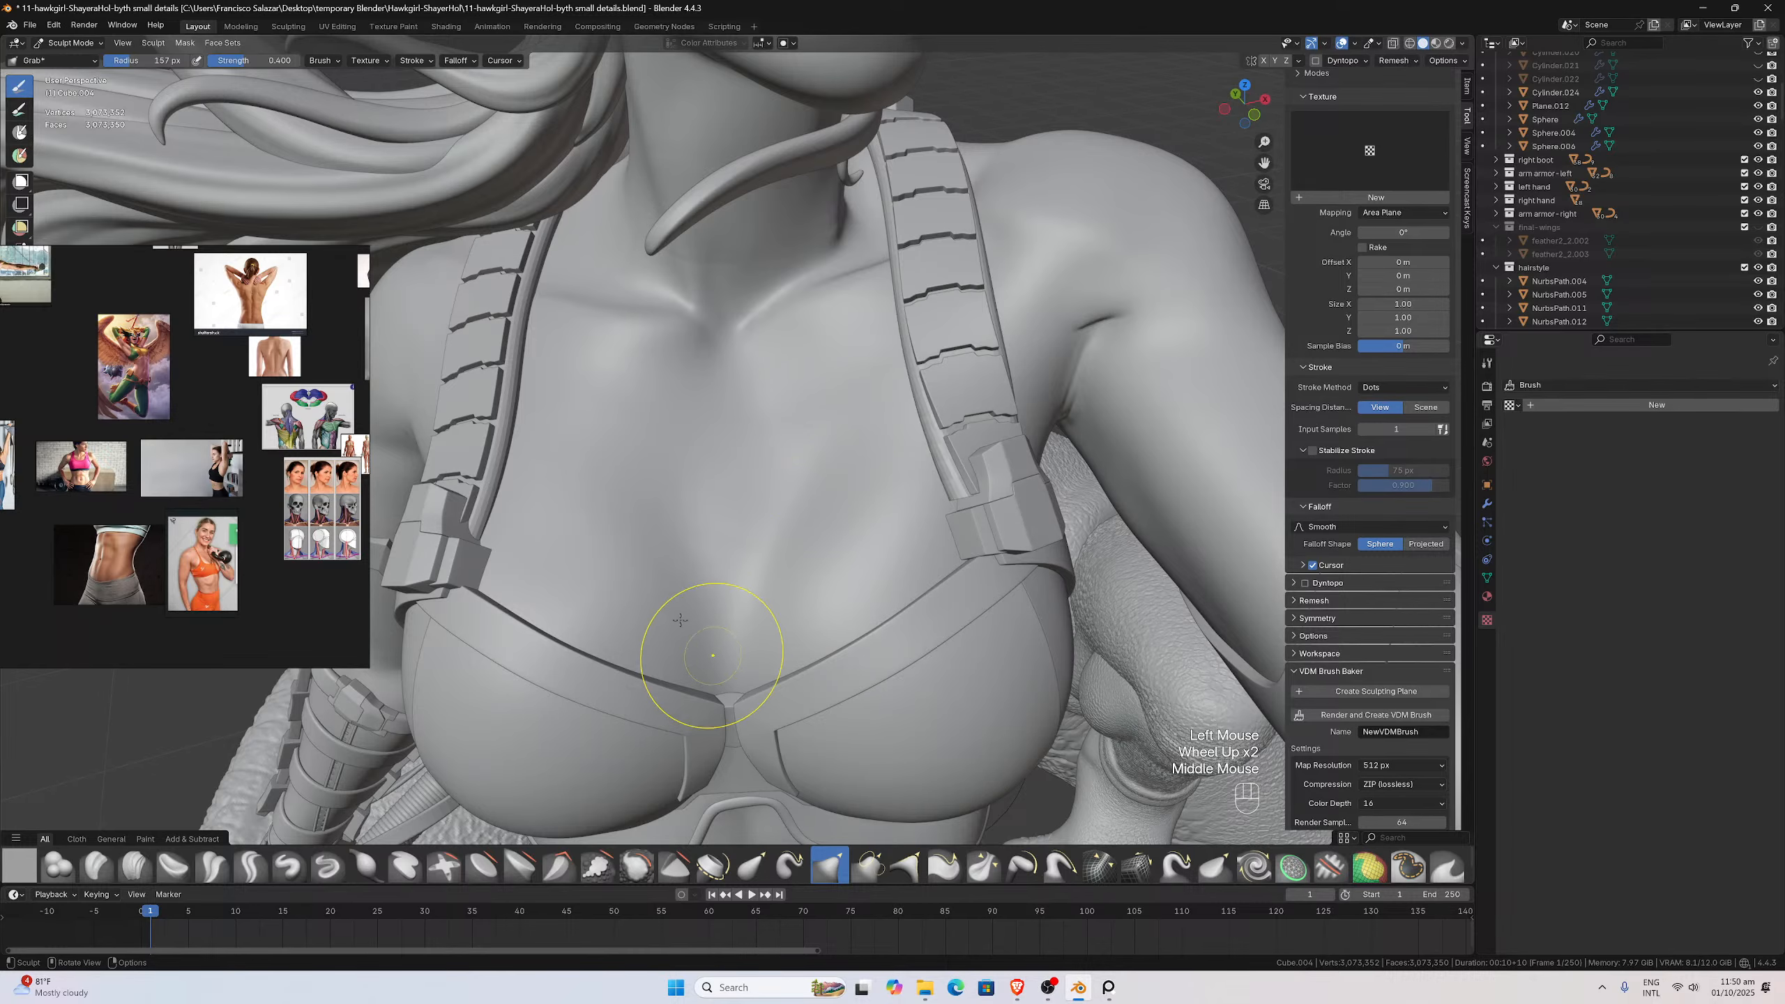
left_click_drag(148, 497, 457, 548)
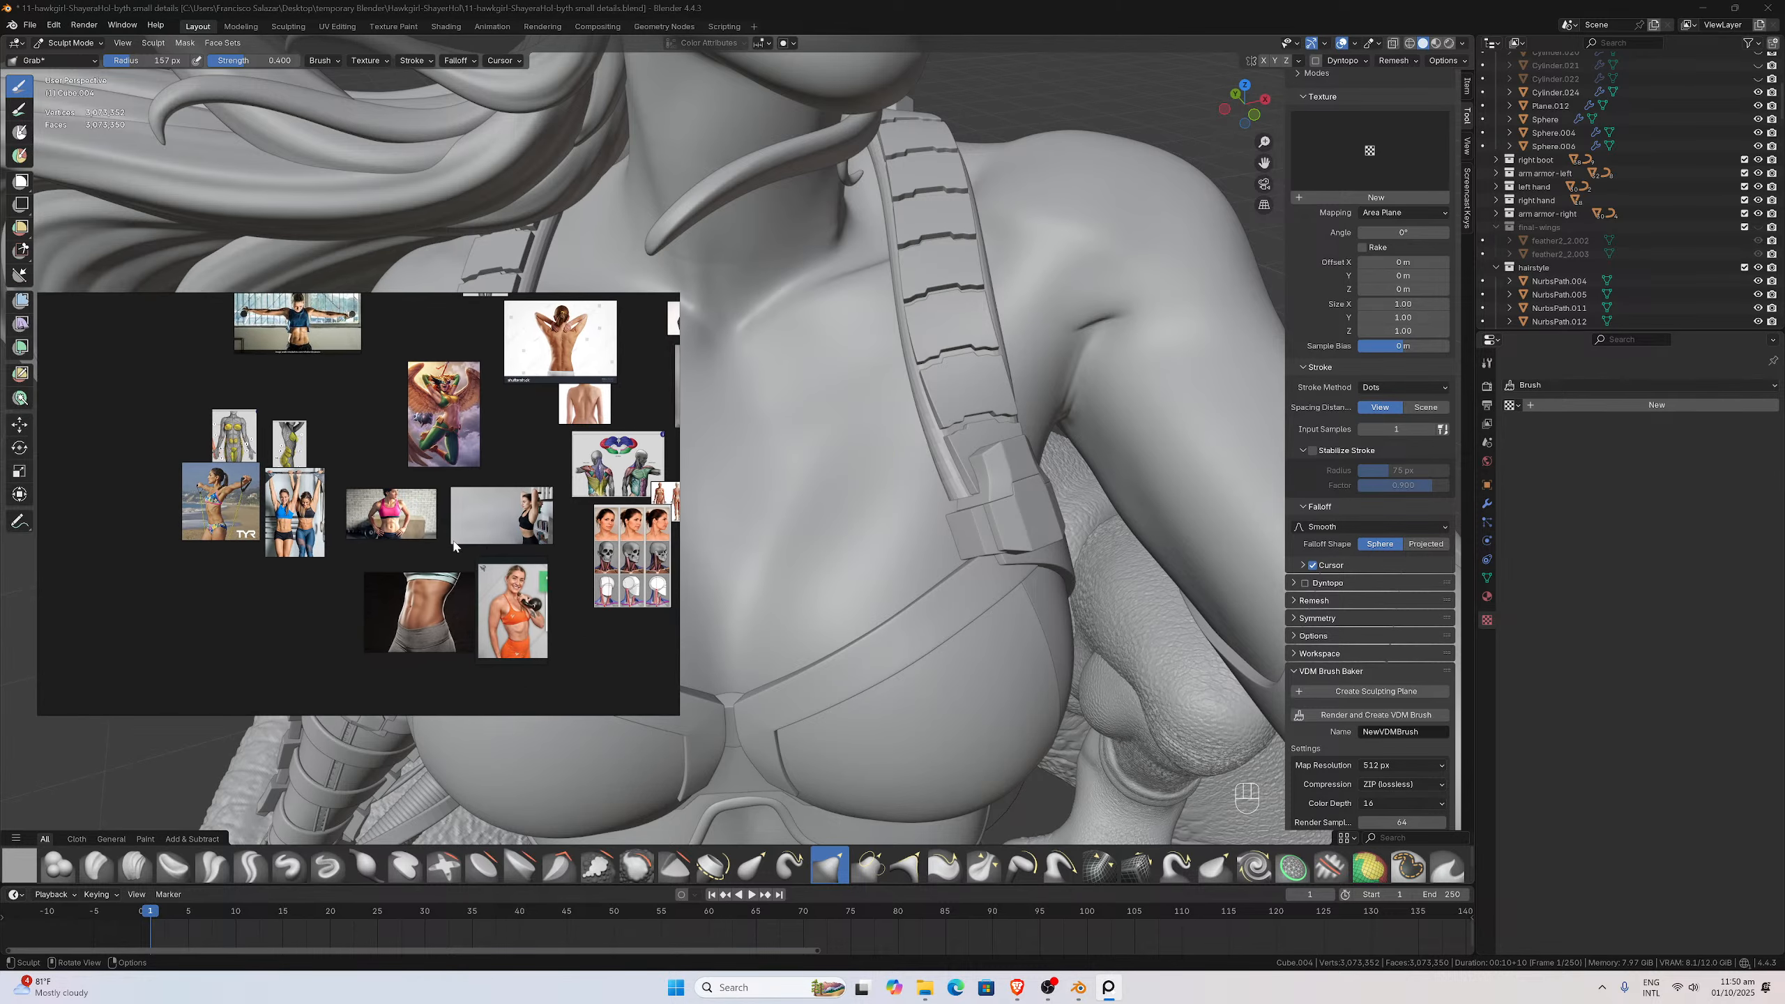
scroll(422, 527, "up", 3)
scroll(412, 524, "down", 5)
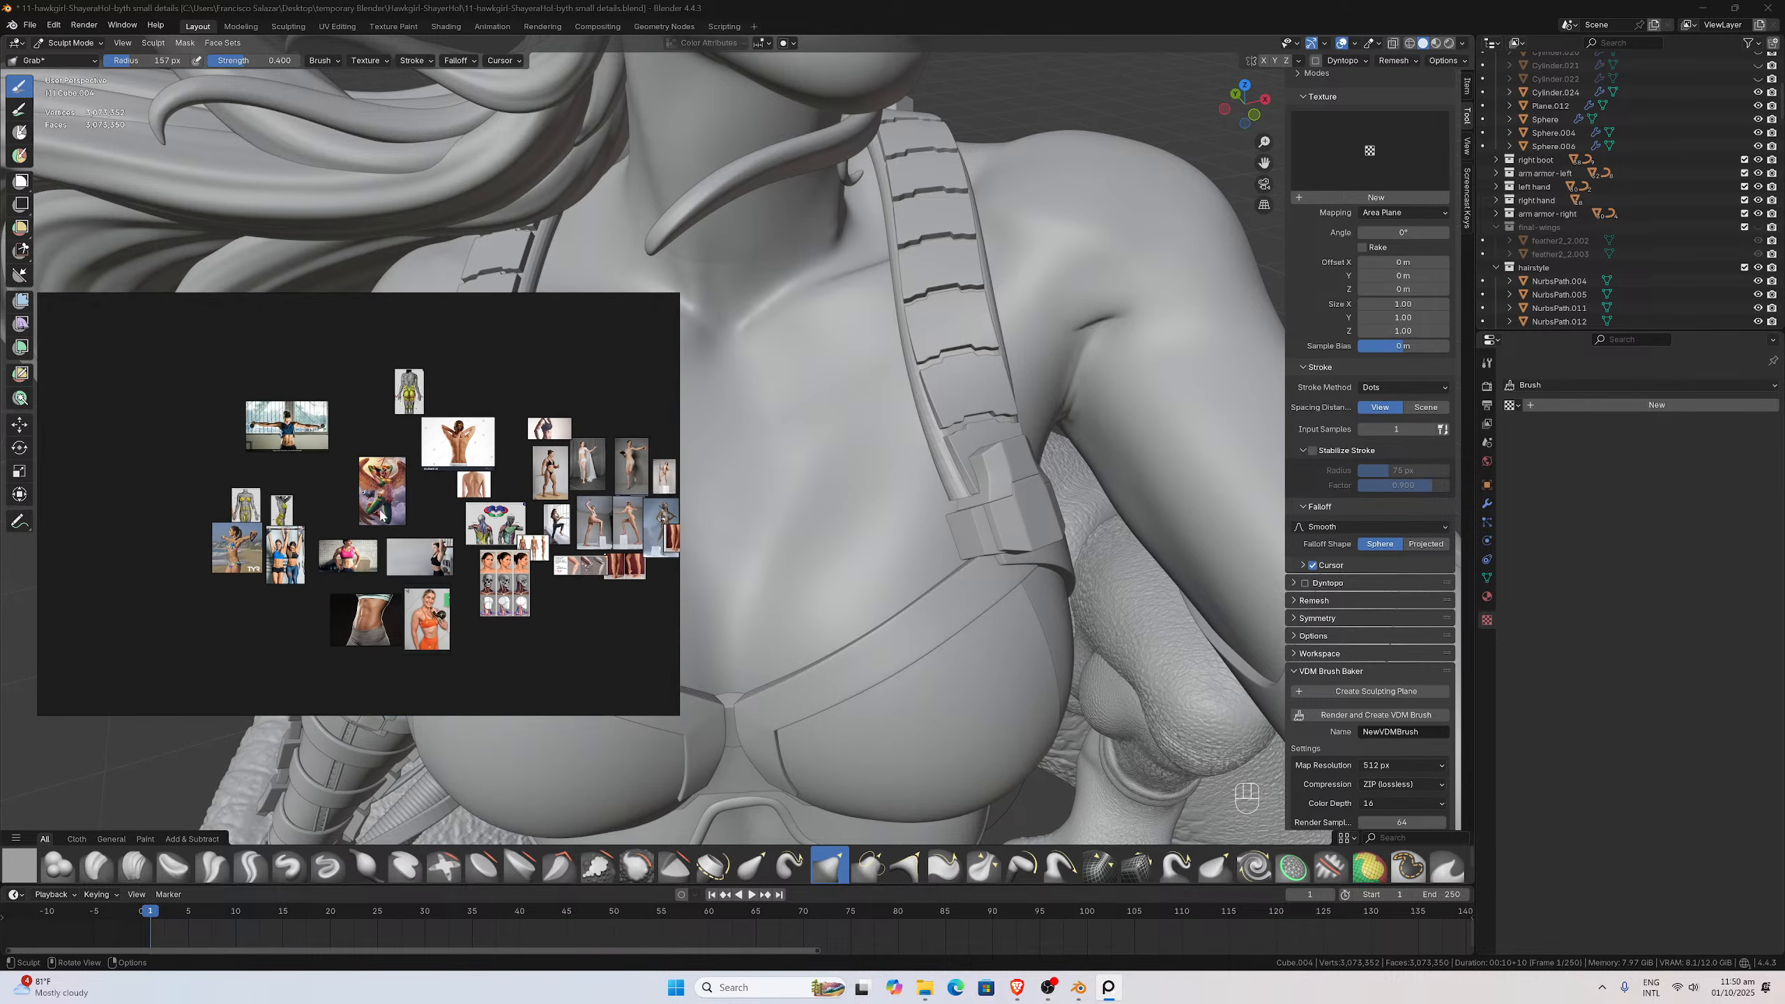
middle_click_drag(396, 475, 333, 542)
scroll(351, 568, "up", 5)
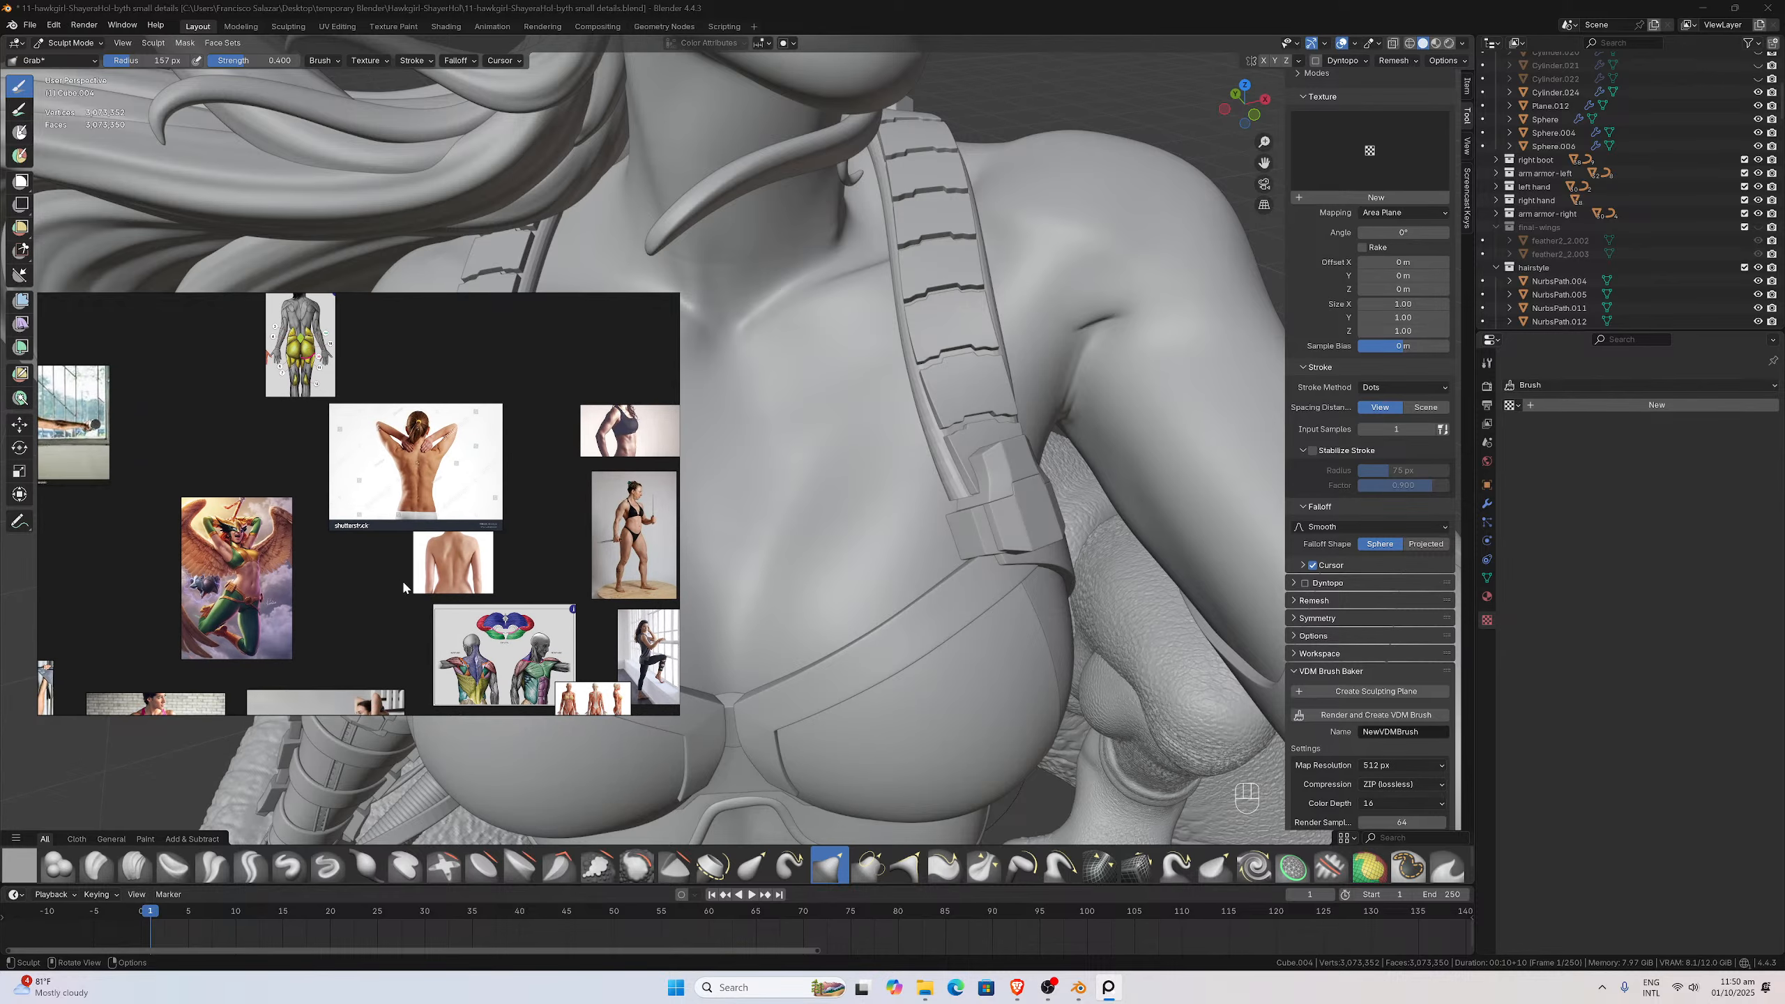
scroll(421, 589, "down", 1)
middle_click_drag(511, 633, 420, 501)
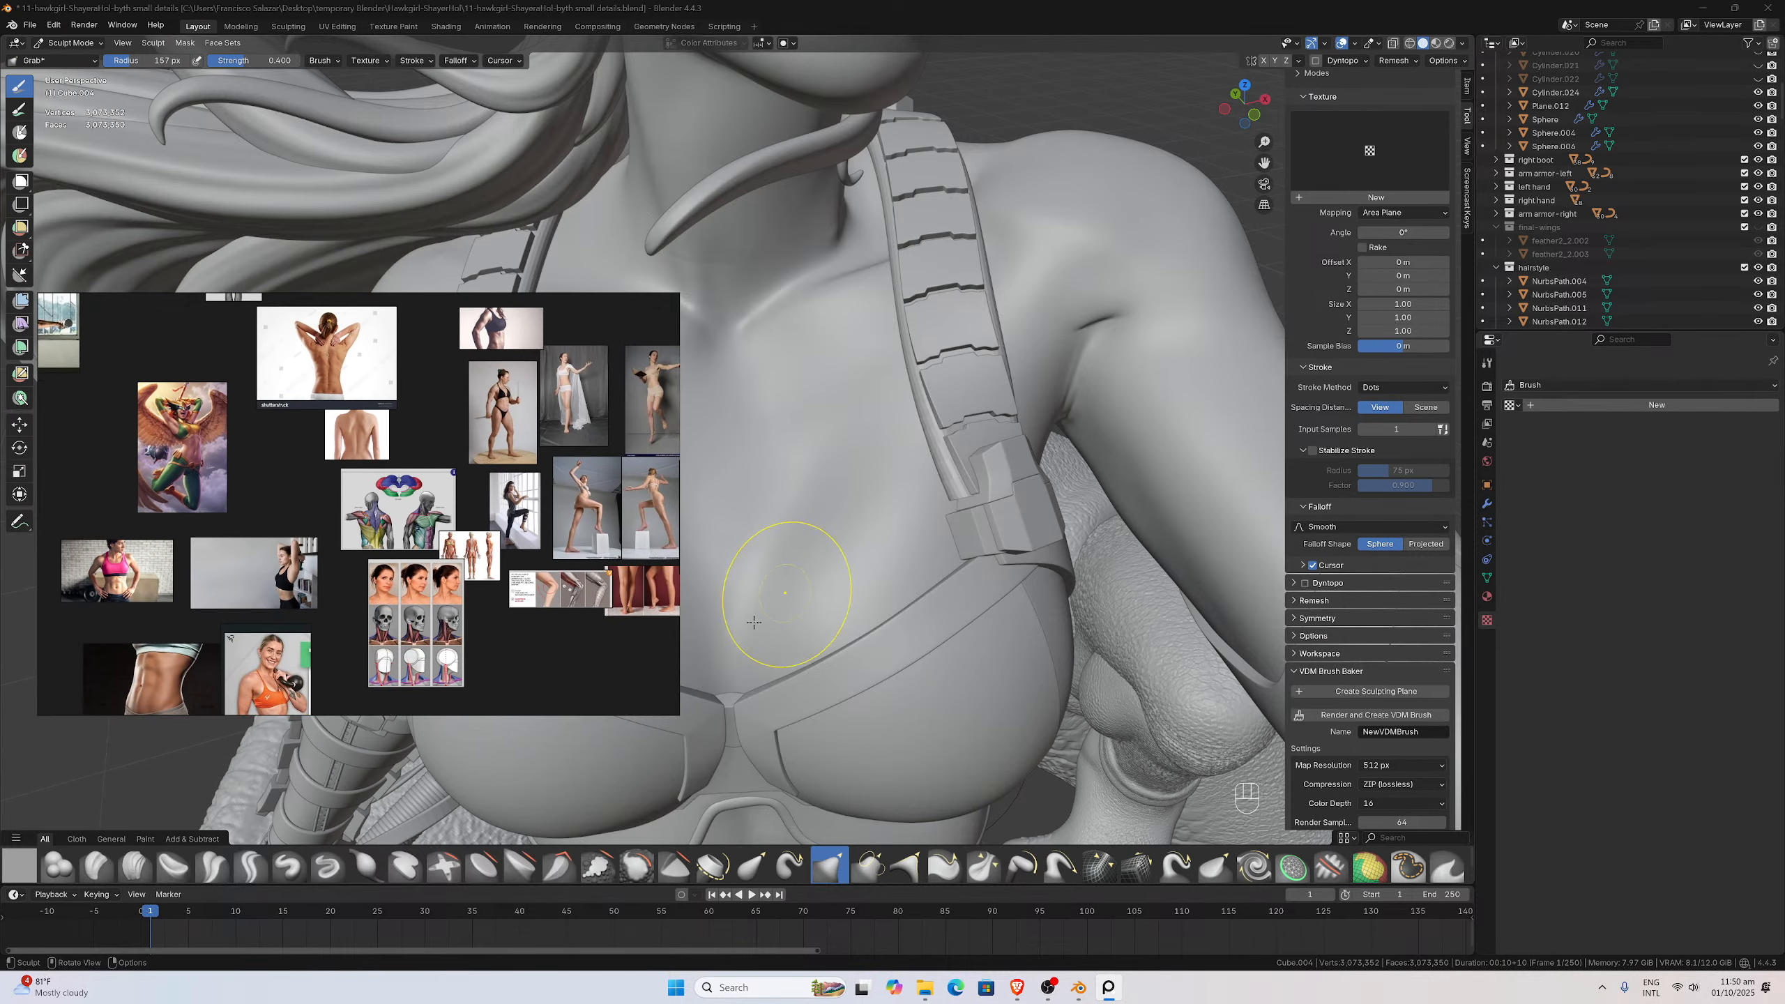
scroll(493, 434, "up", 8)
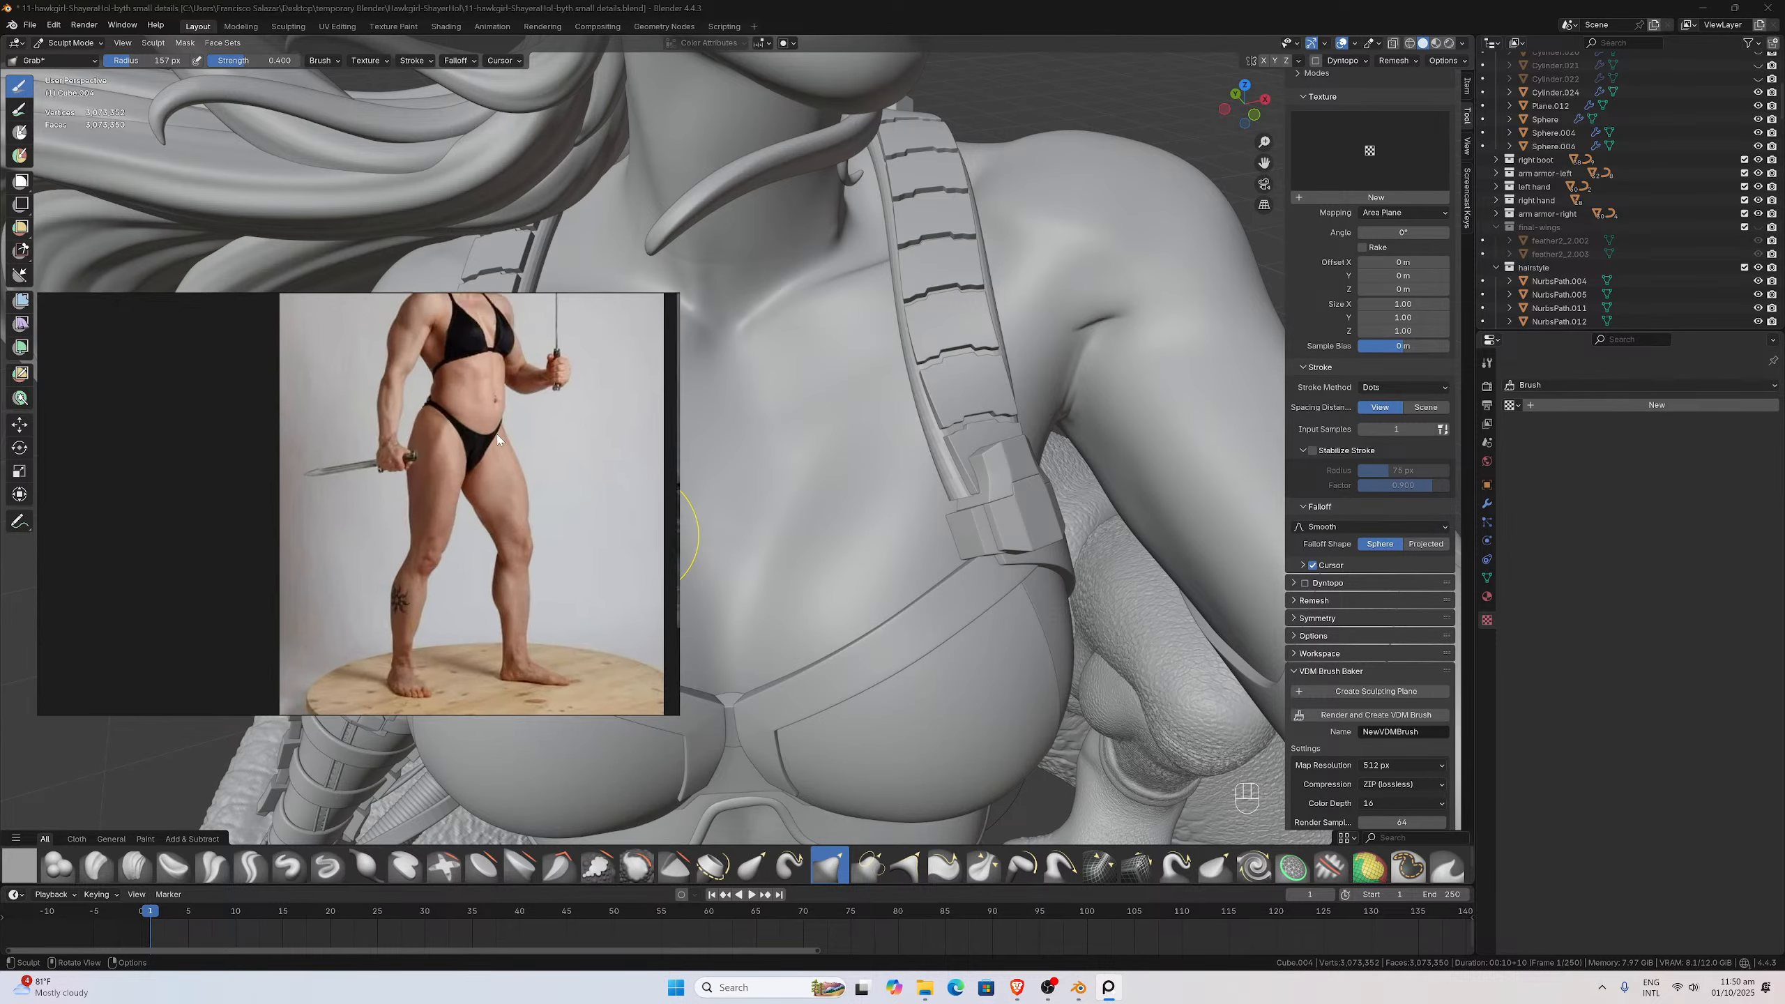
scroll(456, 489, "up", 3)
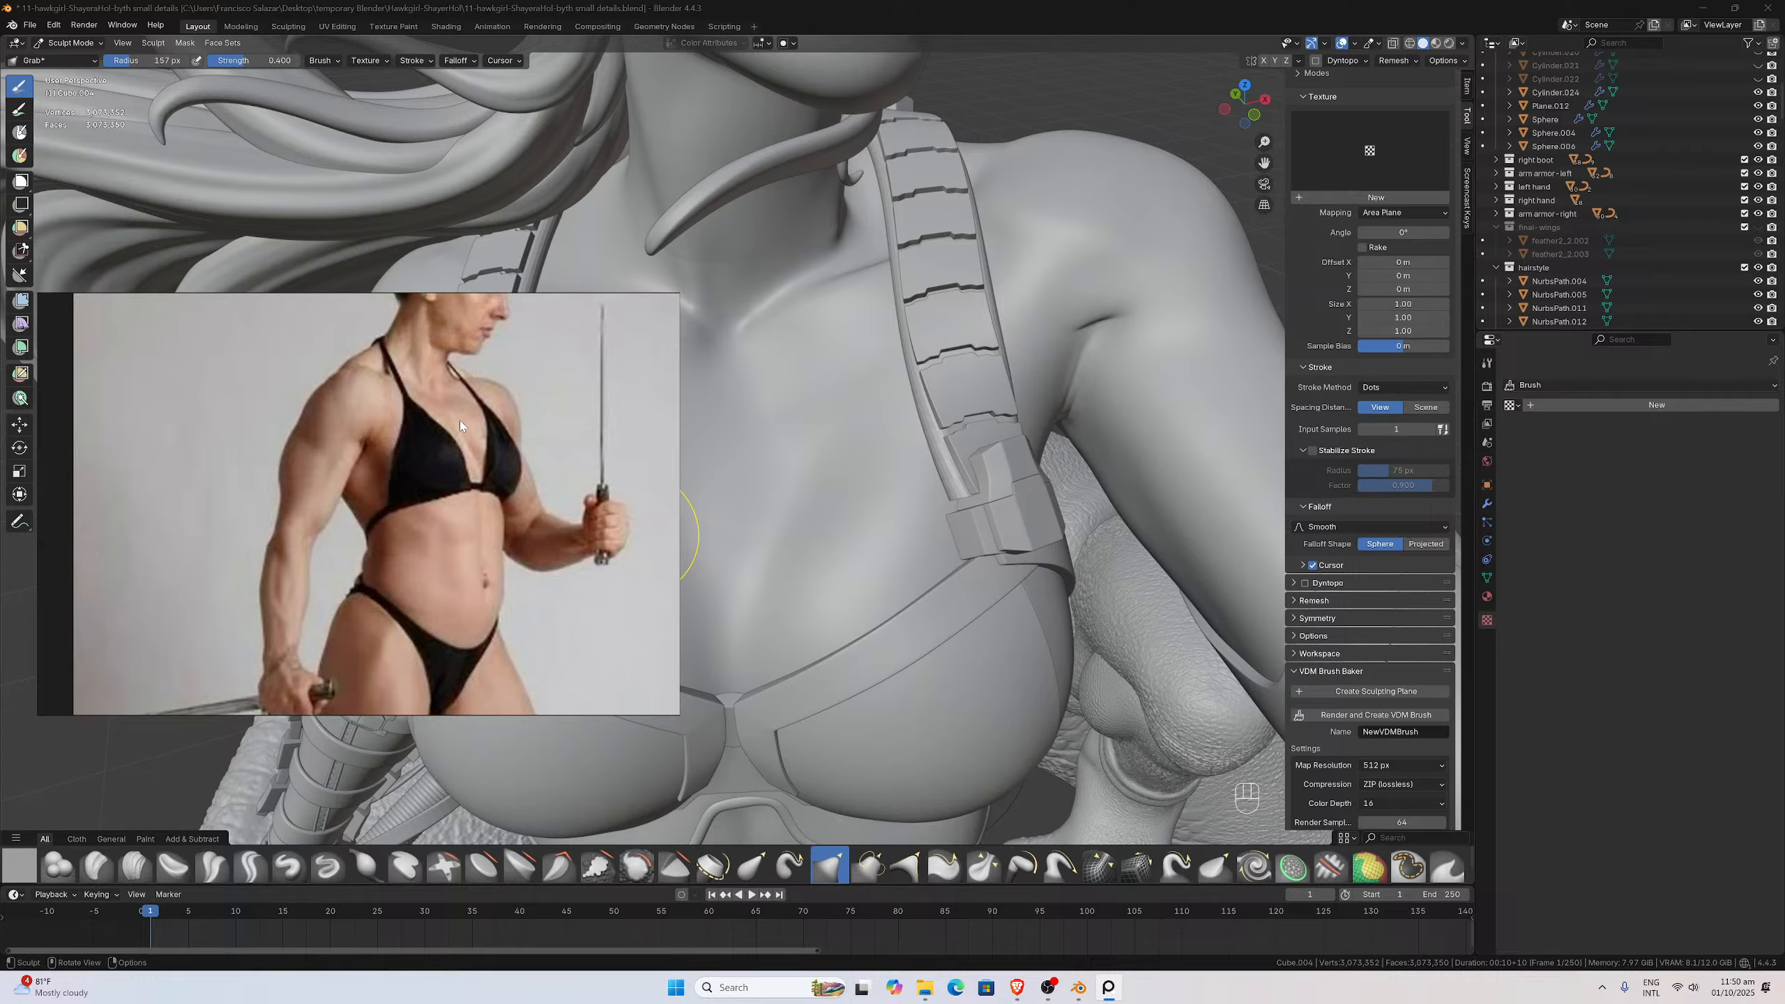
Search the other pose photos on the reference board and examine the chest of the woman holding a book
scroll(460, 424, "down", 10)
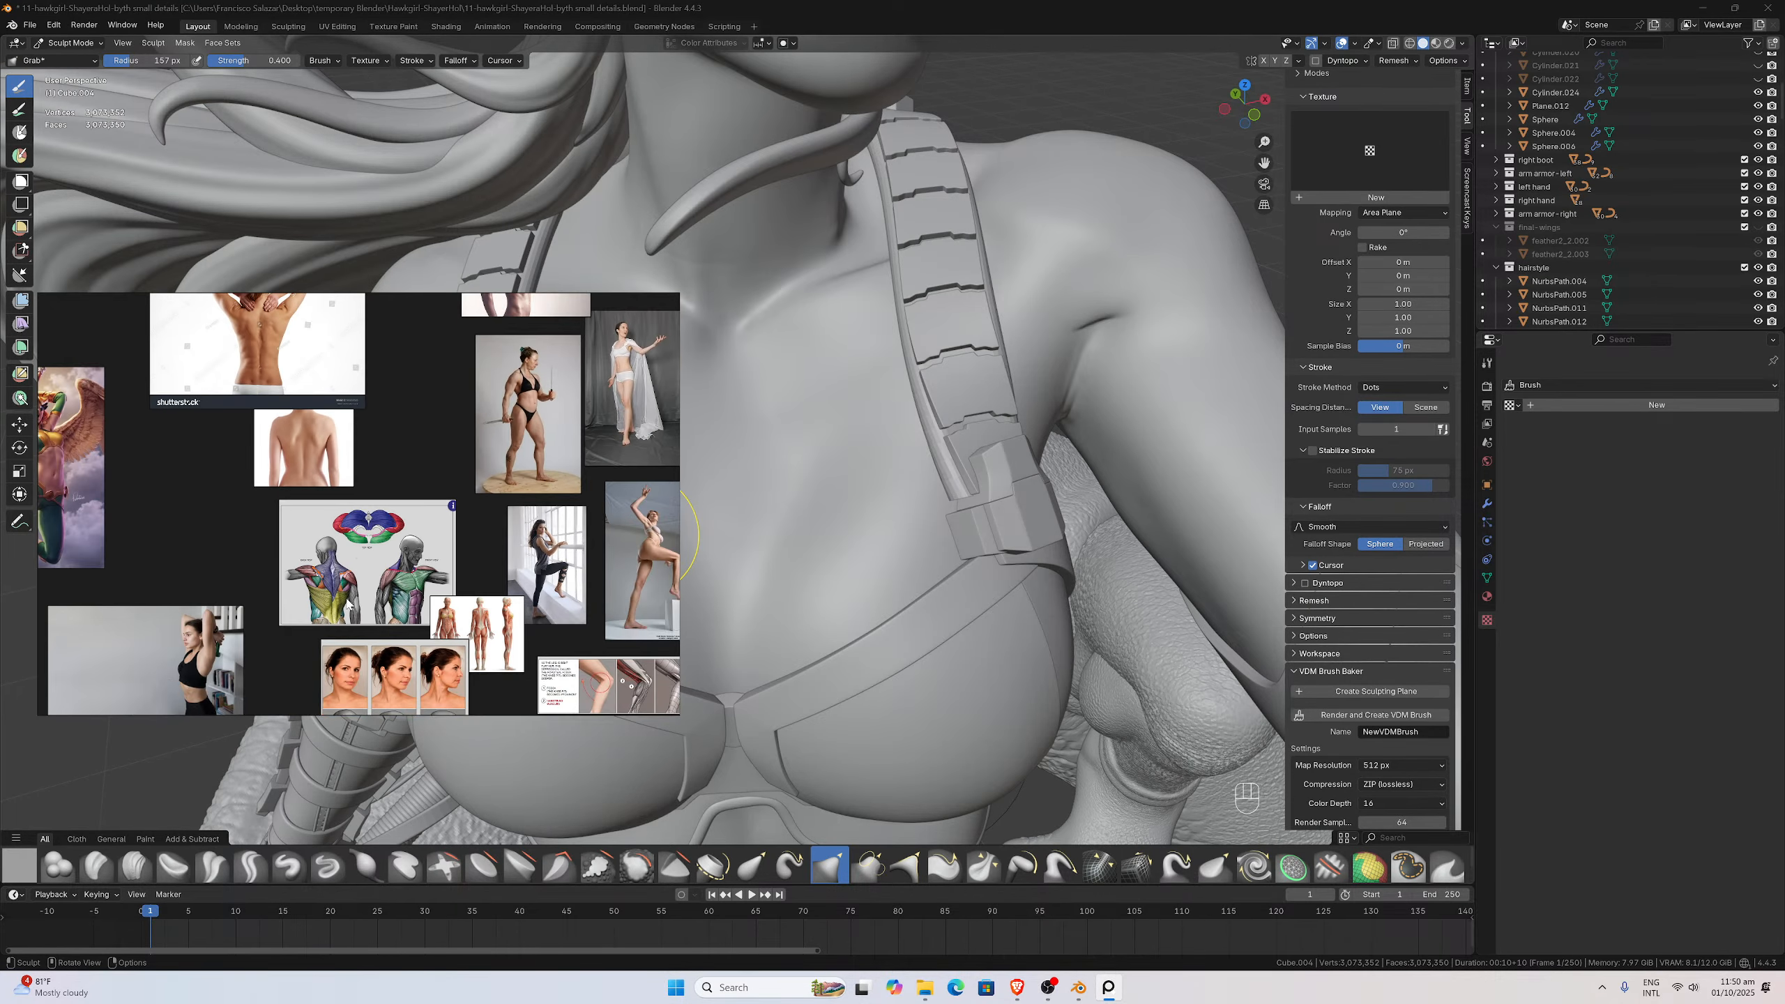
scroll(348, 604, "down", 10)
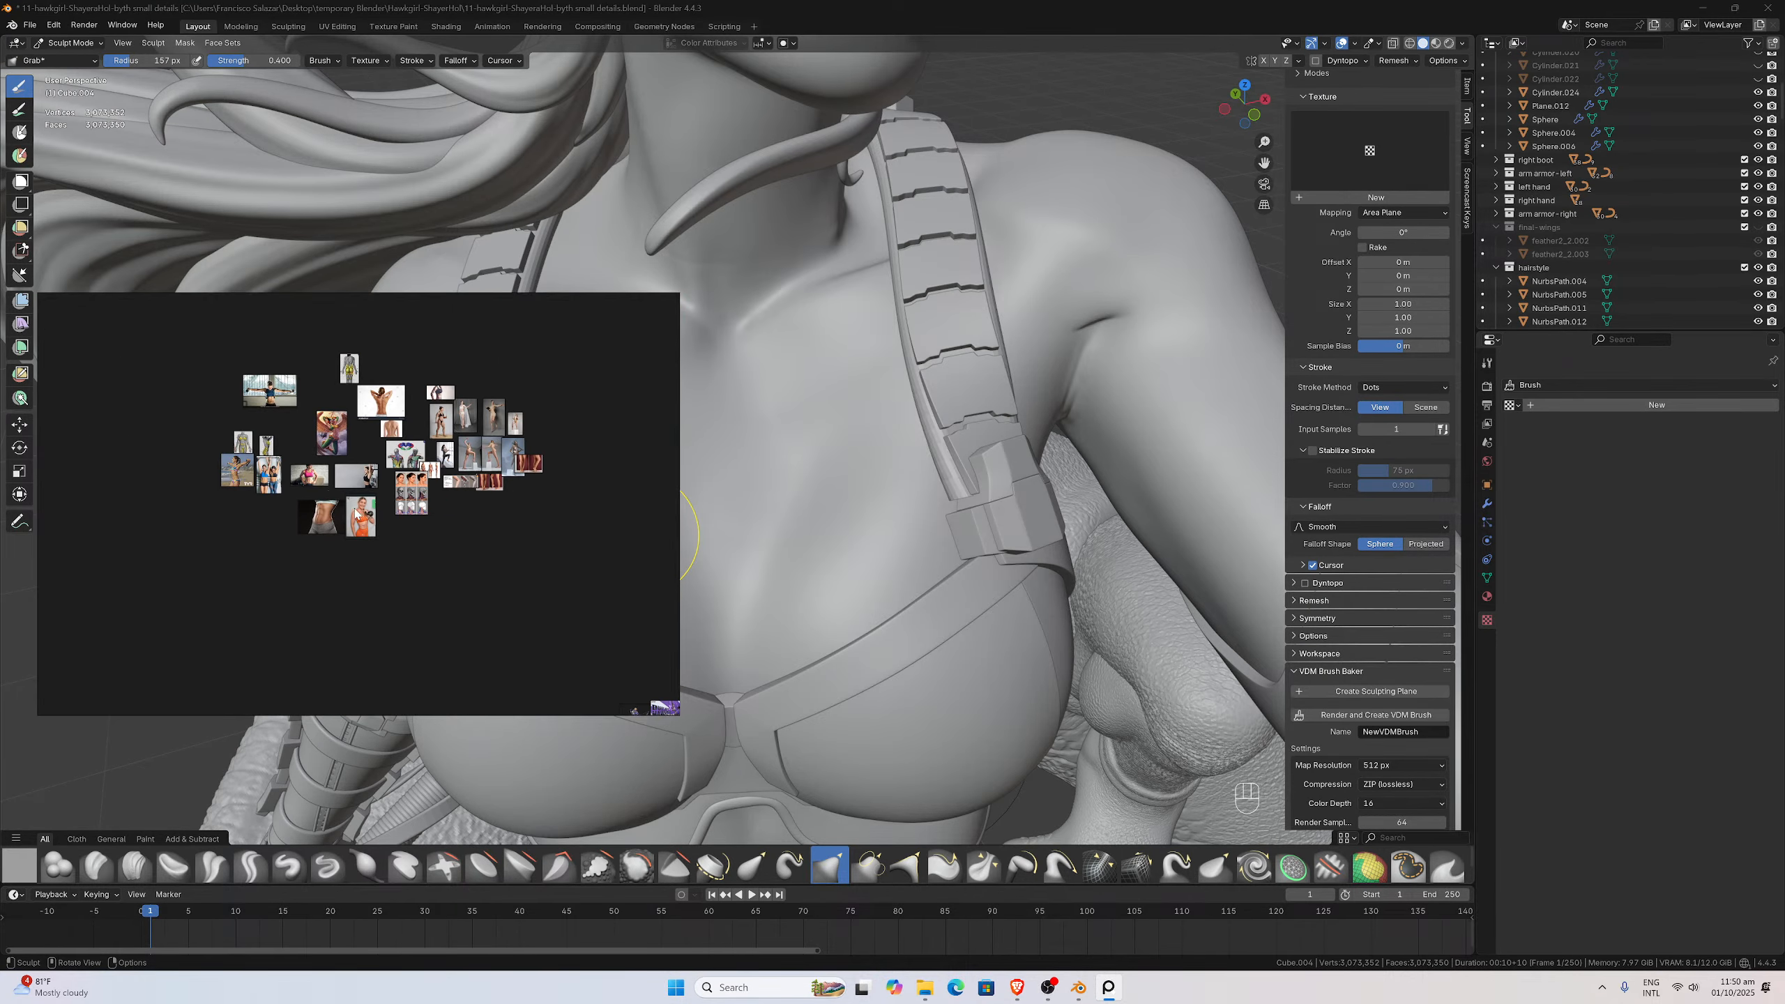
scroll(357, 515, "up", 10)
scroll(260, 553, "down", 5)
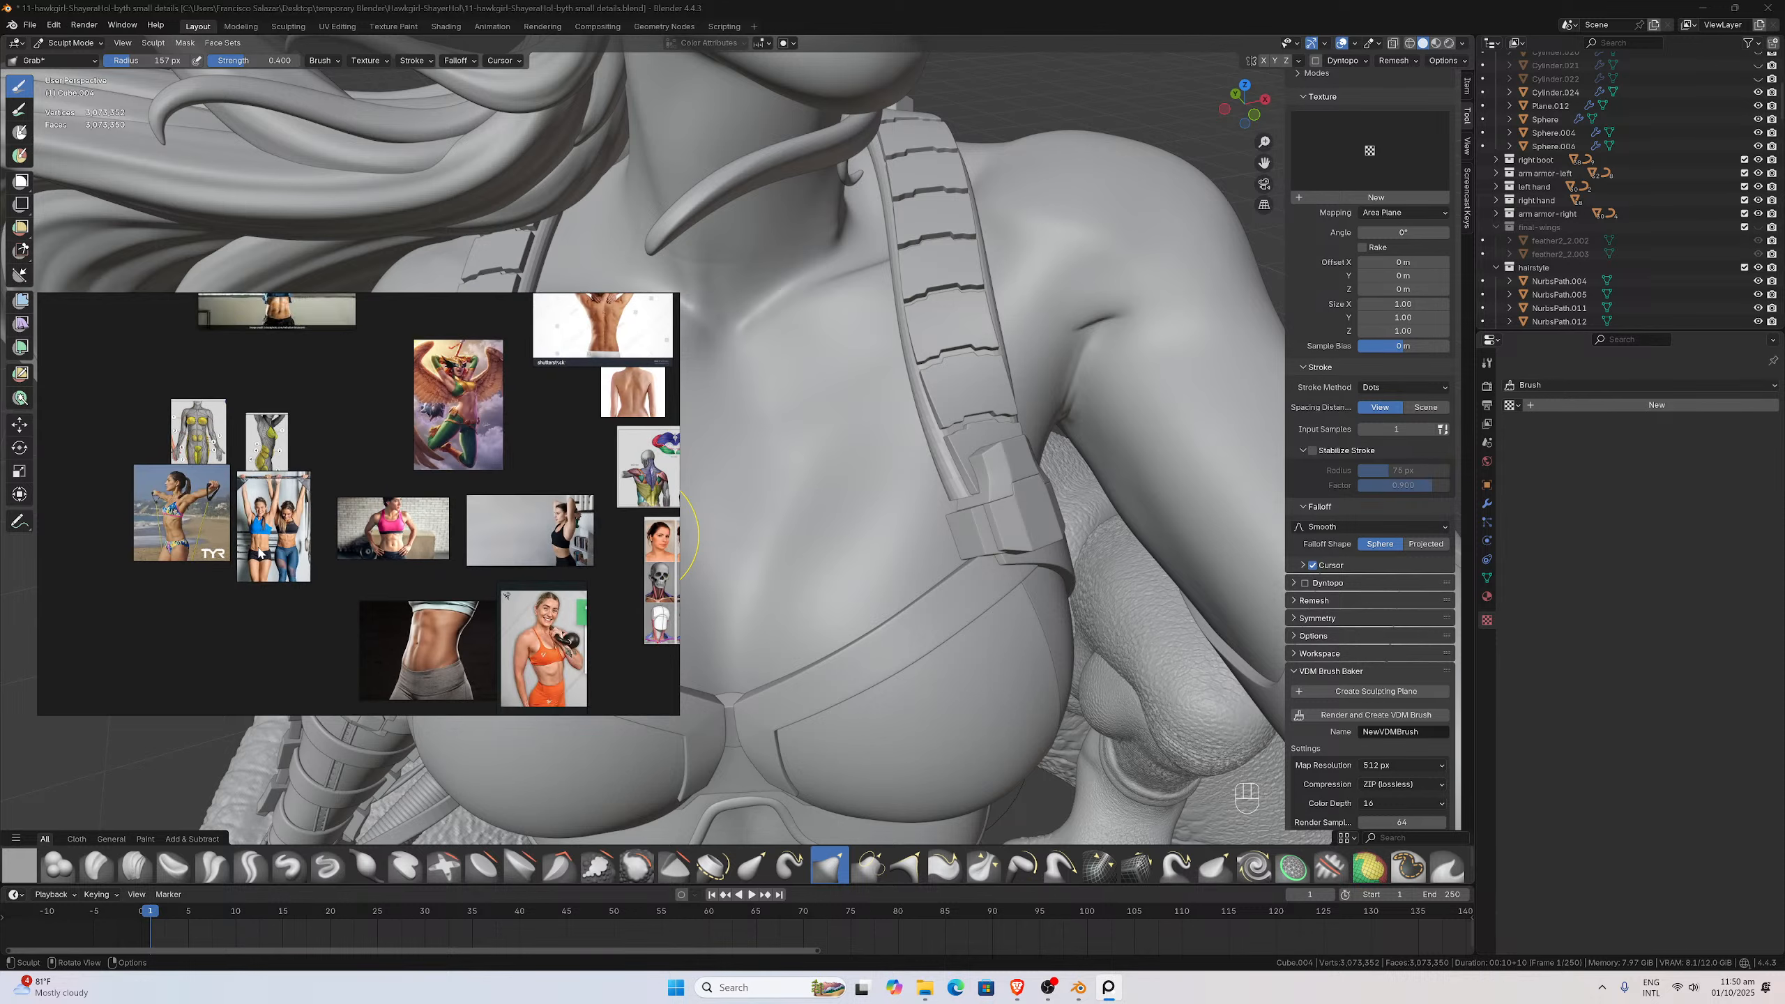
scroll(260, 554, "up", 5)
scroll(260, 553, "down", 8)
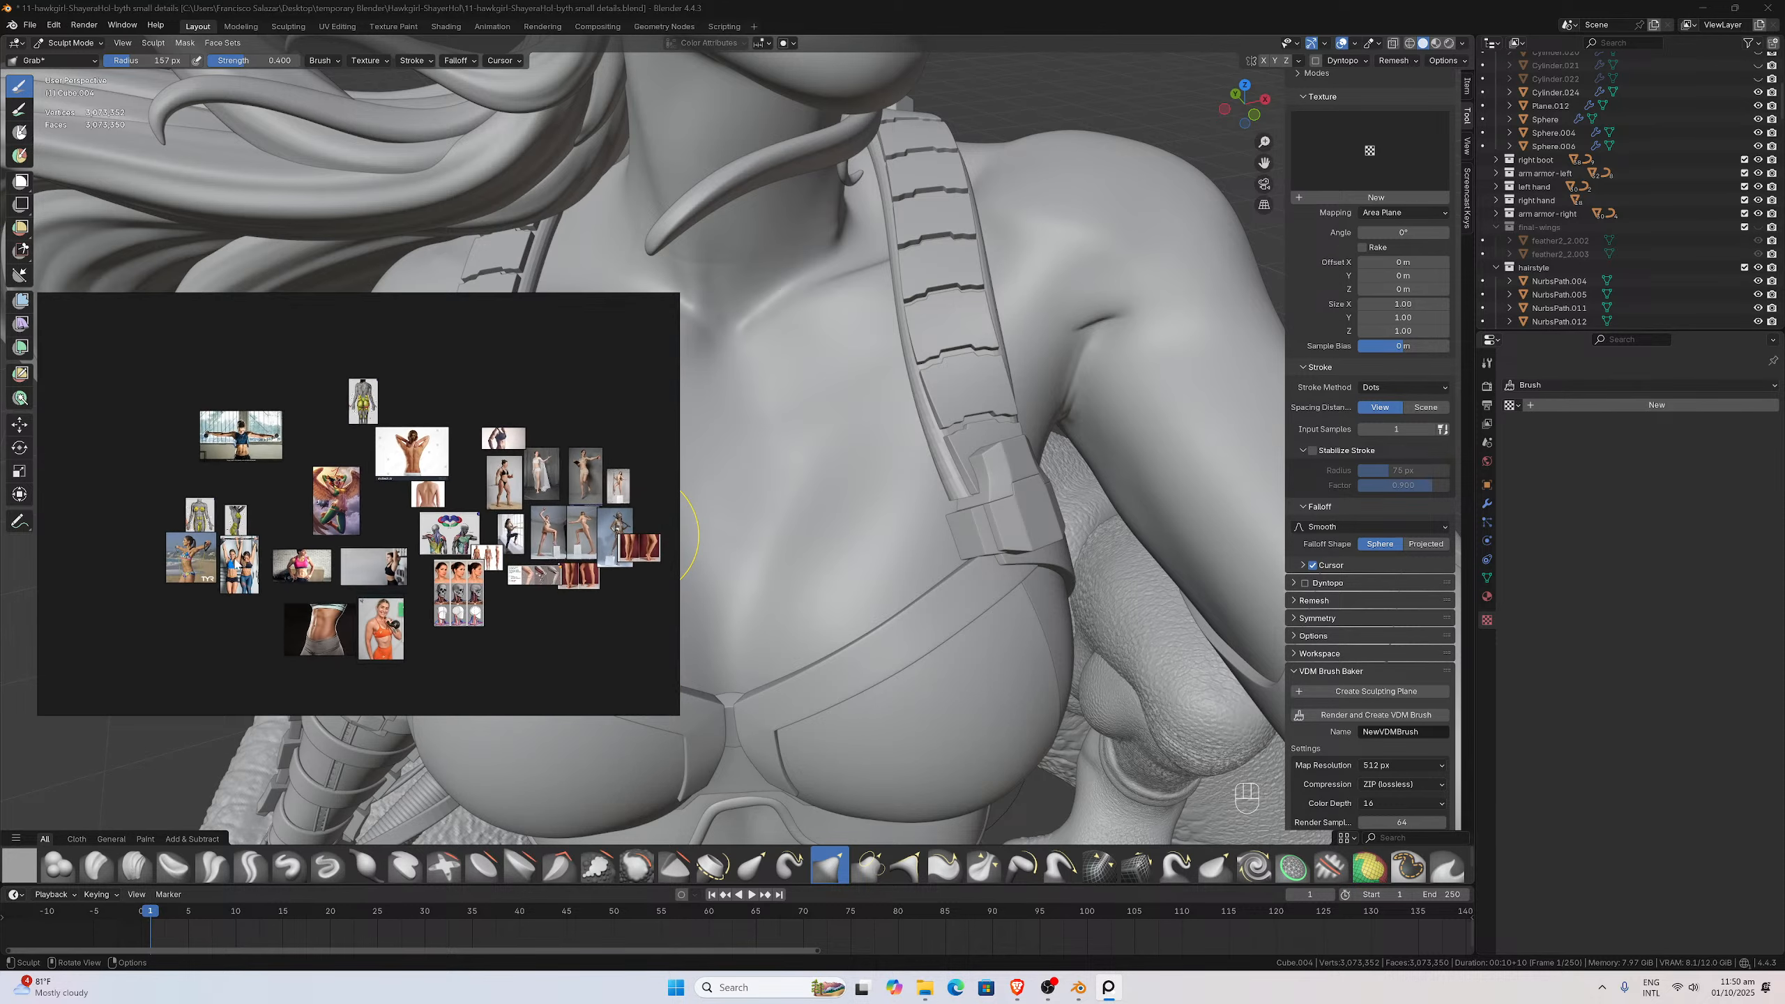
scroll(386, 470, "down", 2)
scroll(386, 470, "up", 8)
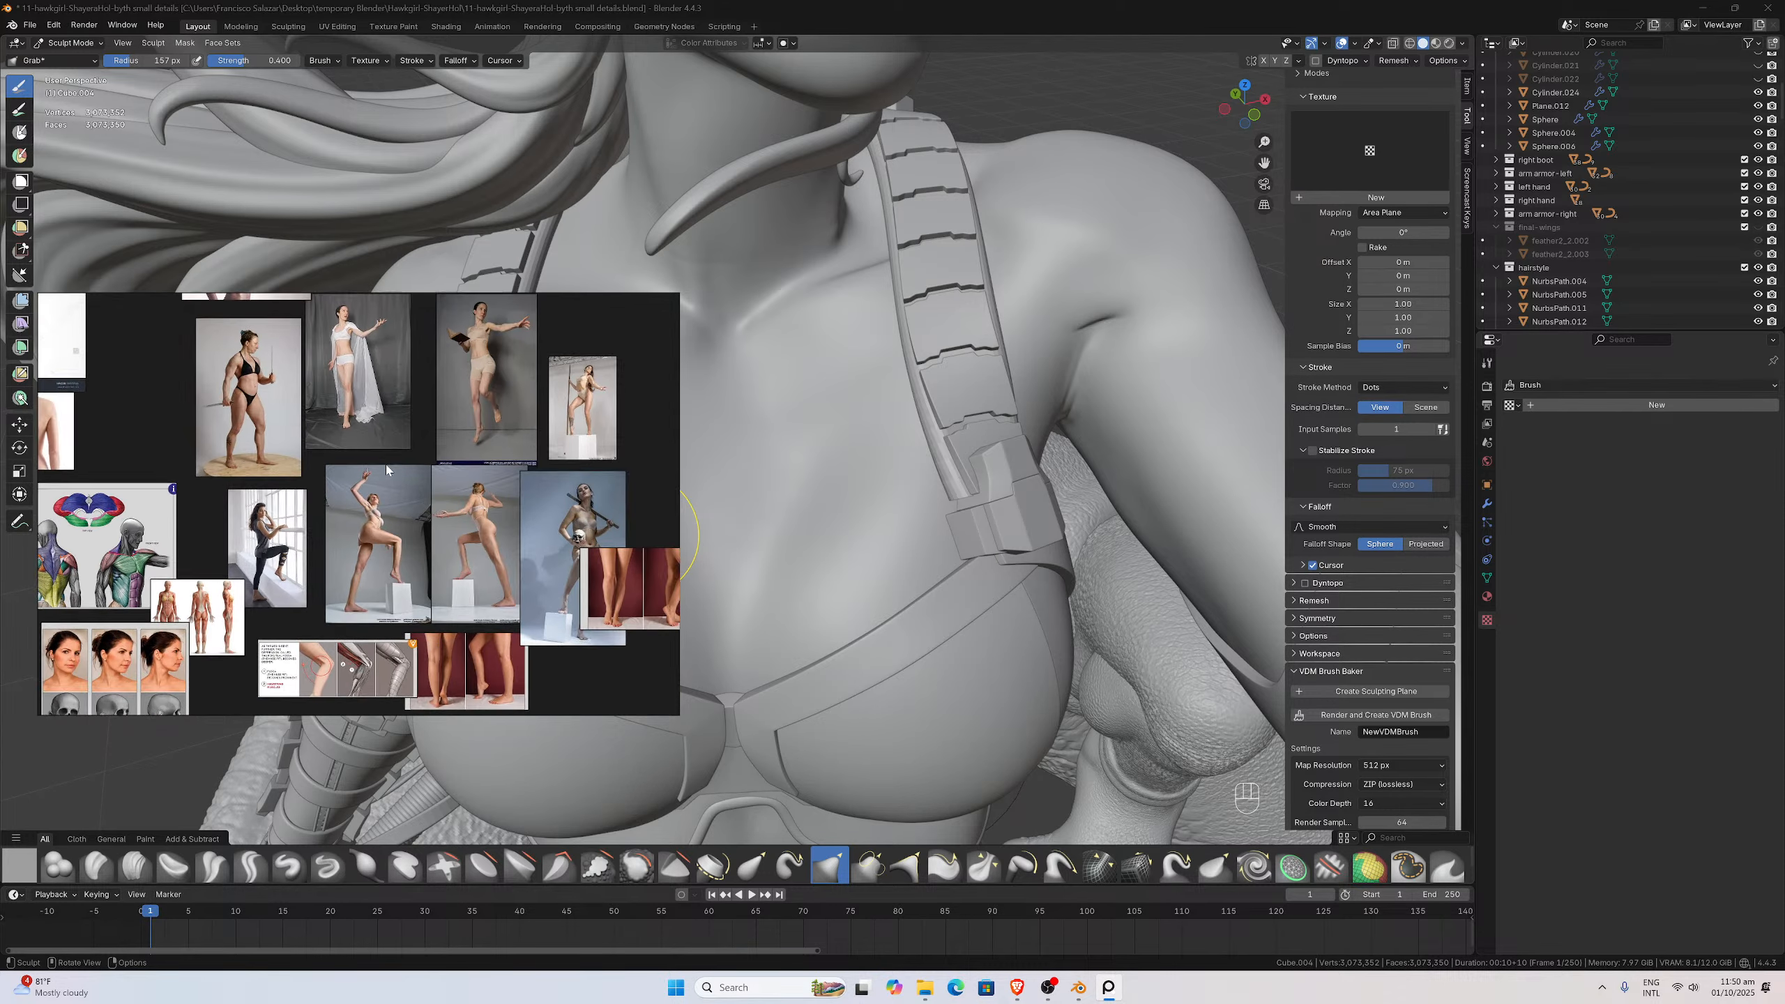
scroll(386, 470, "down", 2)
scroll(425, 553, "up", 6)
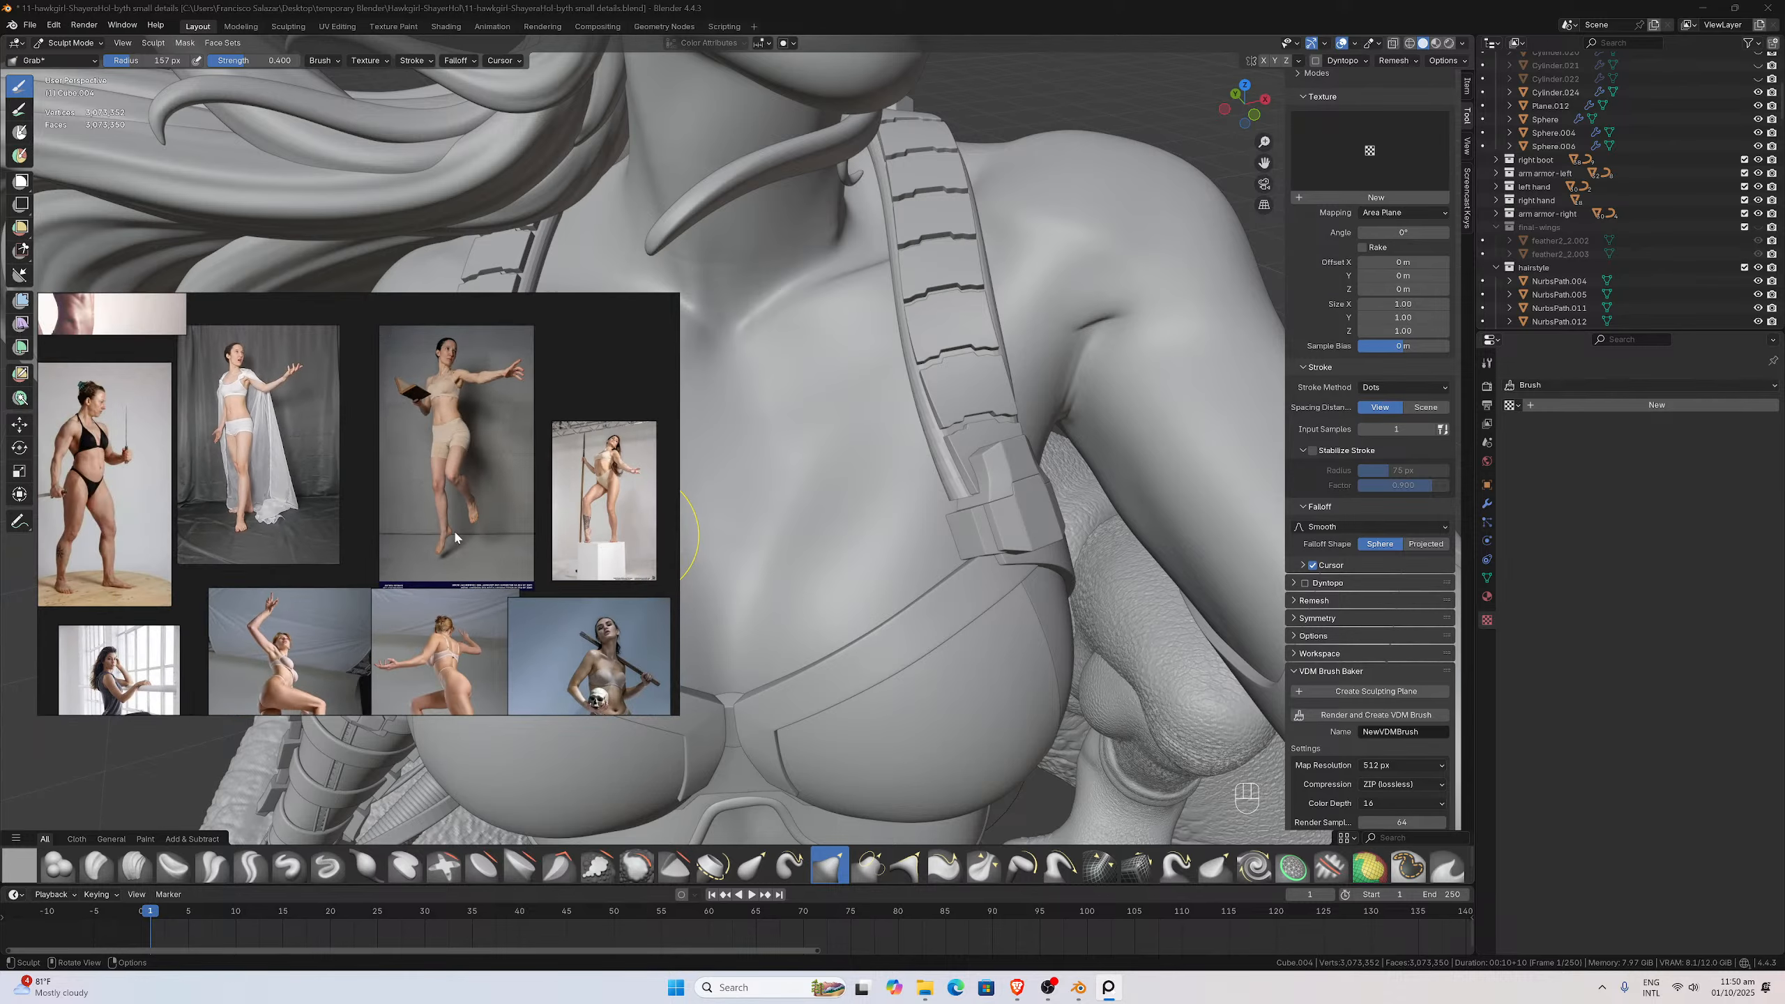
scroll(454, 535, "up", 6)
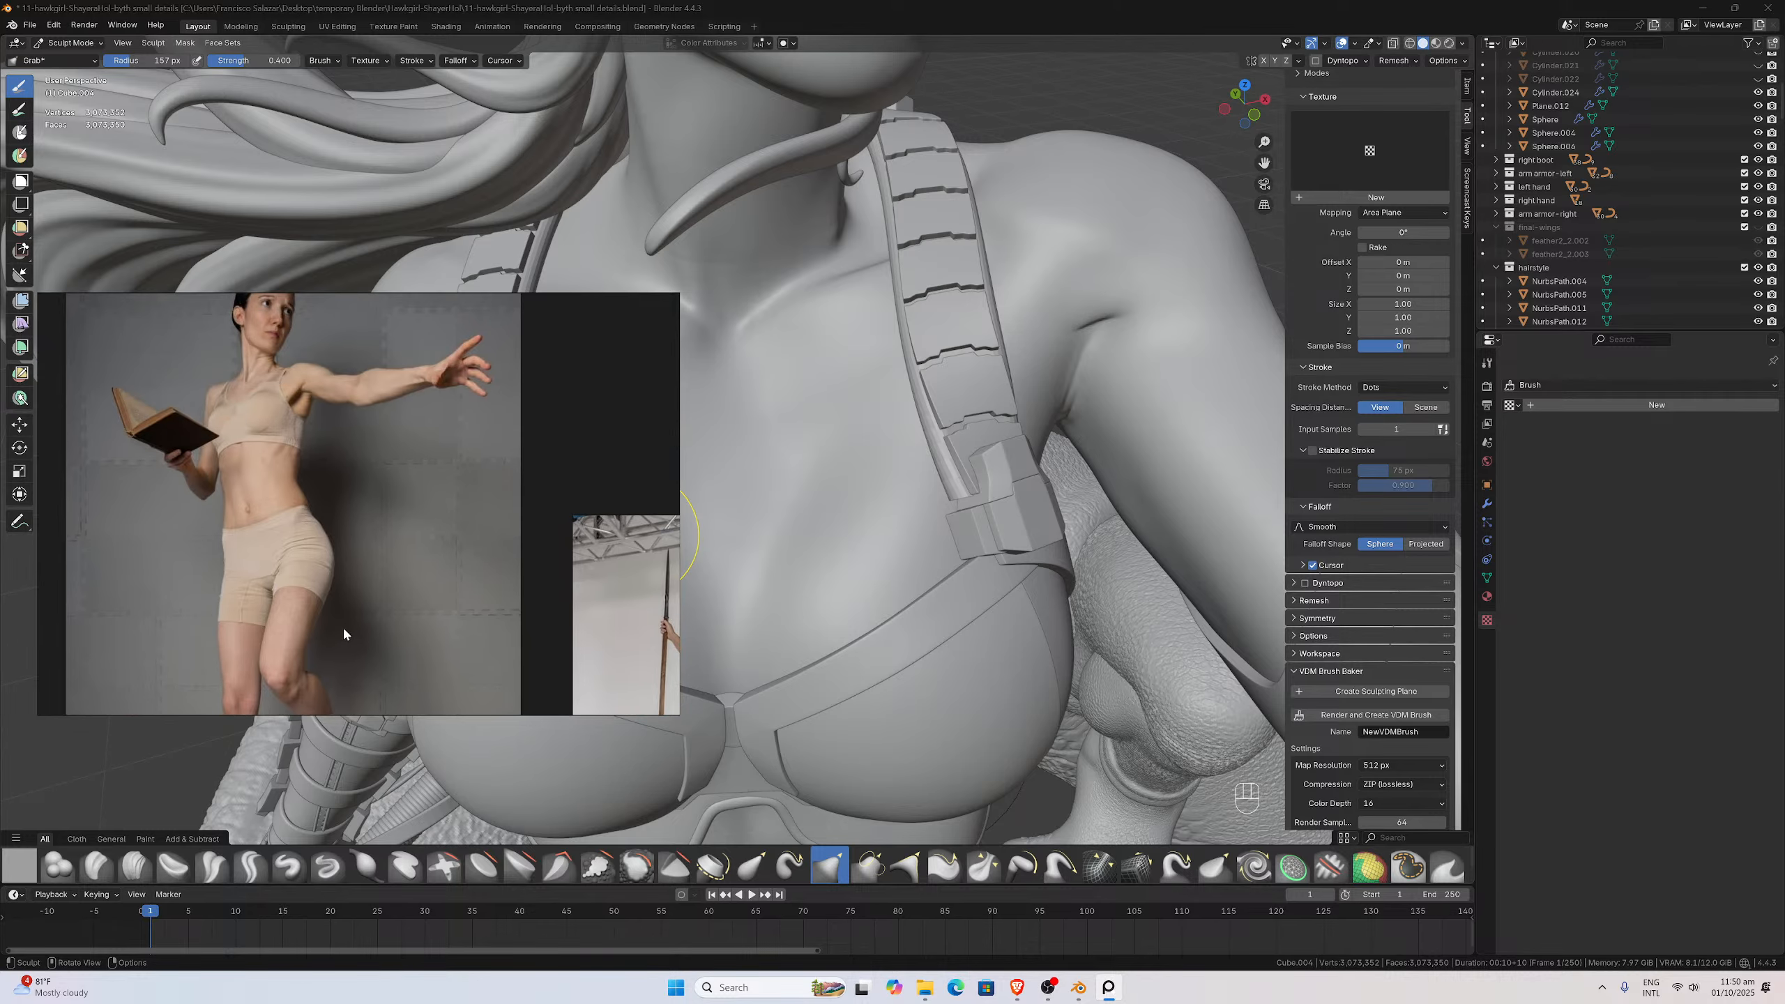
Enlarge the torso of the sword-pose photo and move the reference window clear of the figure's chest
scroll(380, 600, "down", 7)
scroll(368, 591, "up", 2)
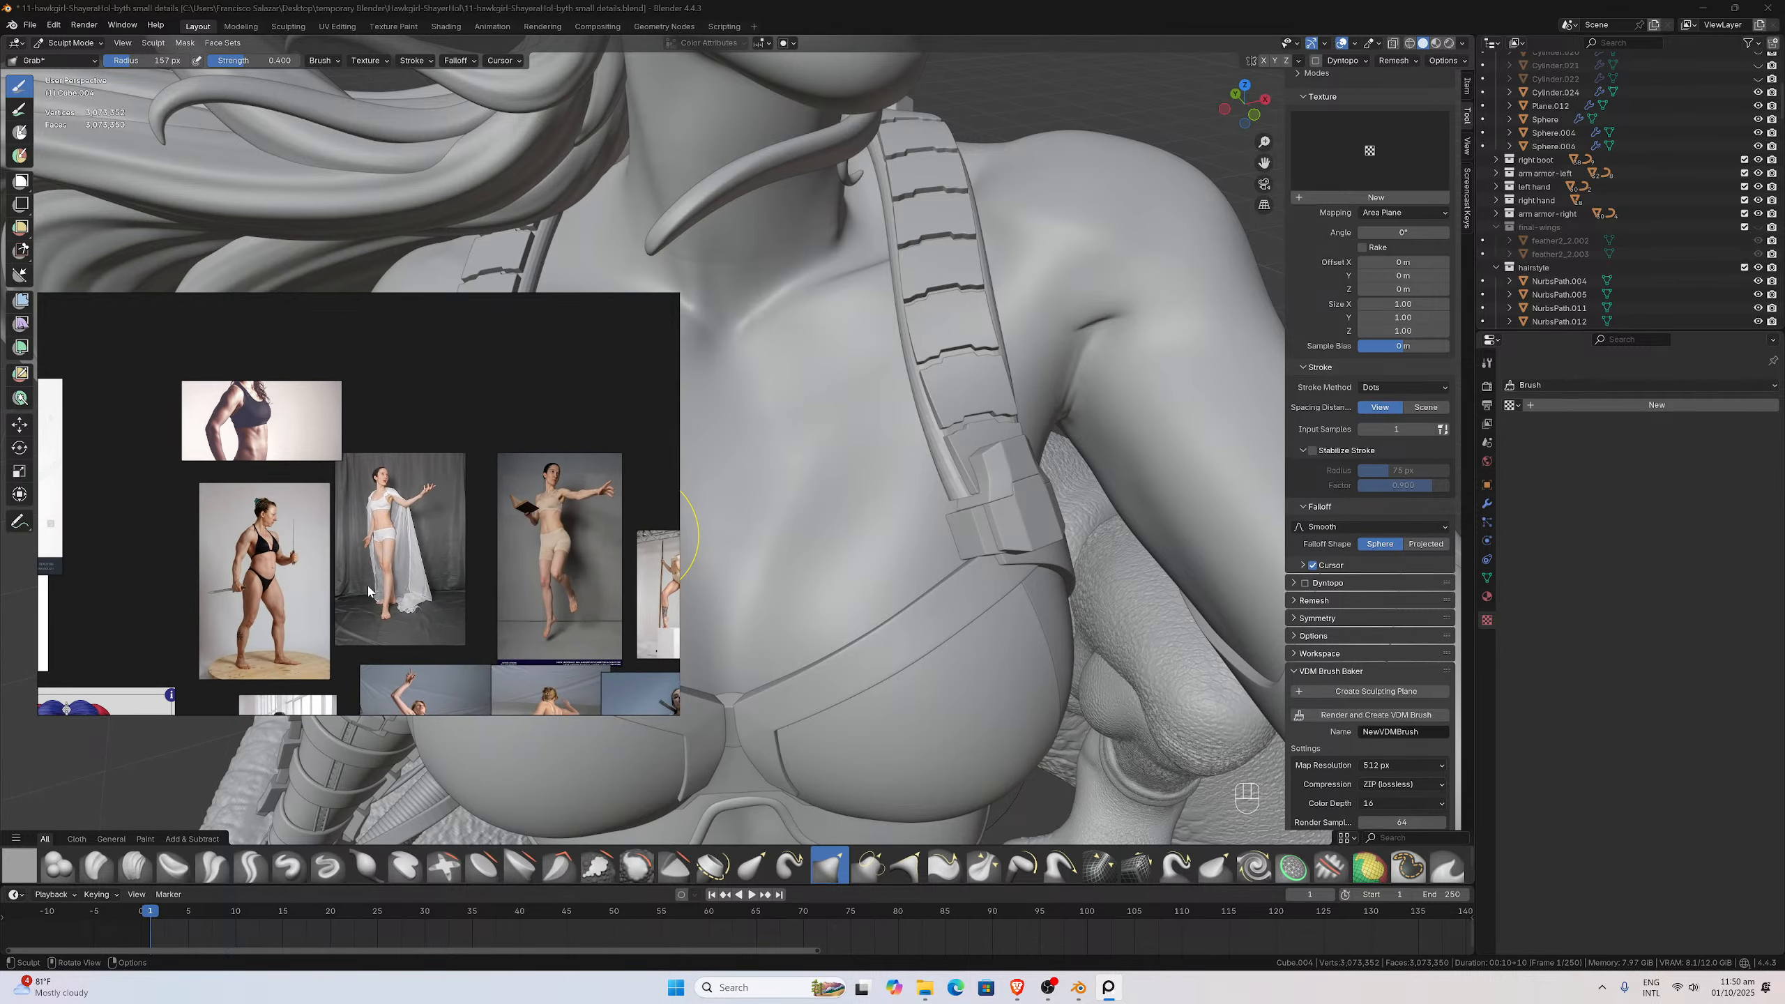
middle_click_drag(326, 605, 337, 544)
scroll(340, 535, "up", 6)
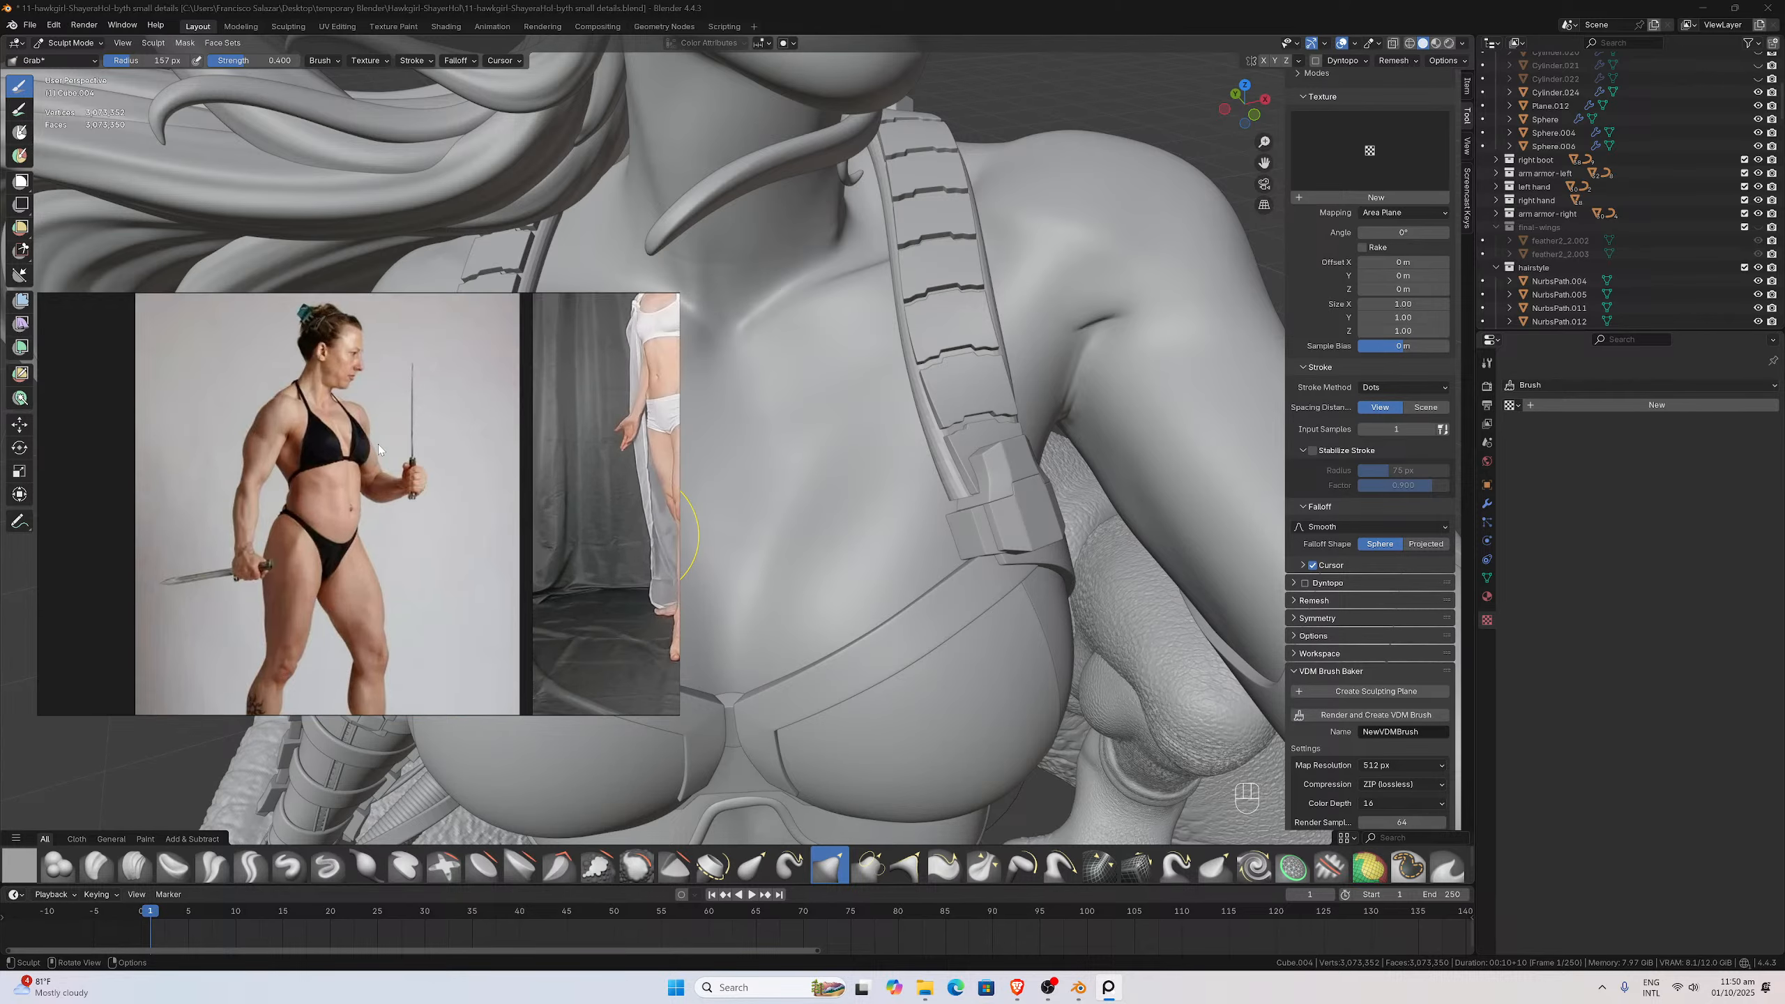
scroll(344, 484, "up", 4)
right_click_drag(343, 484, 111, 353)
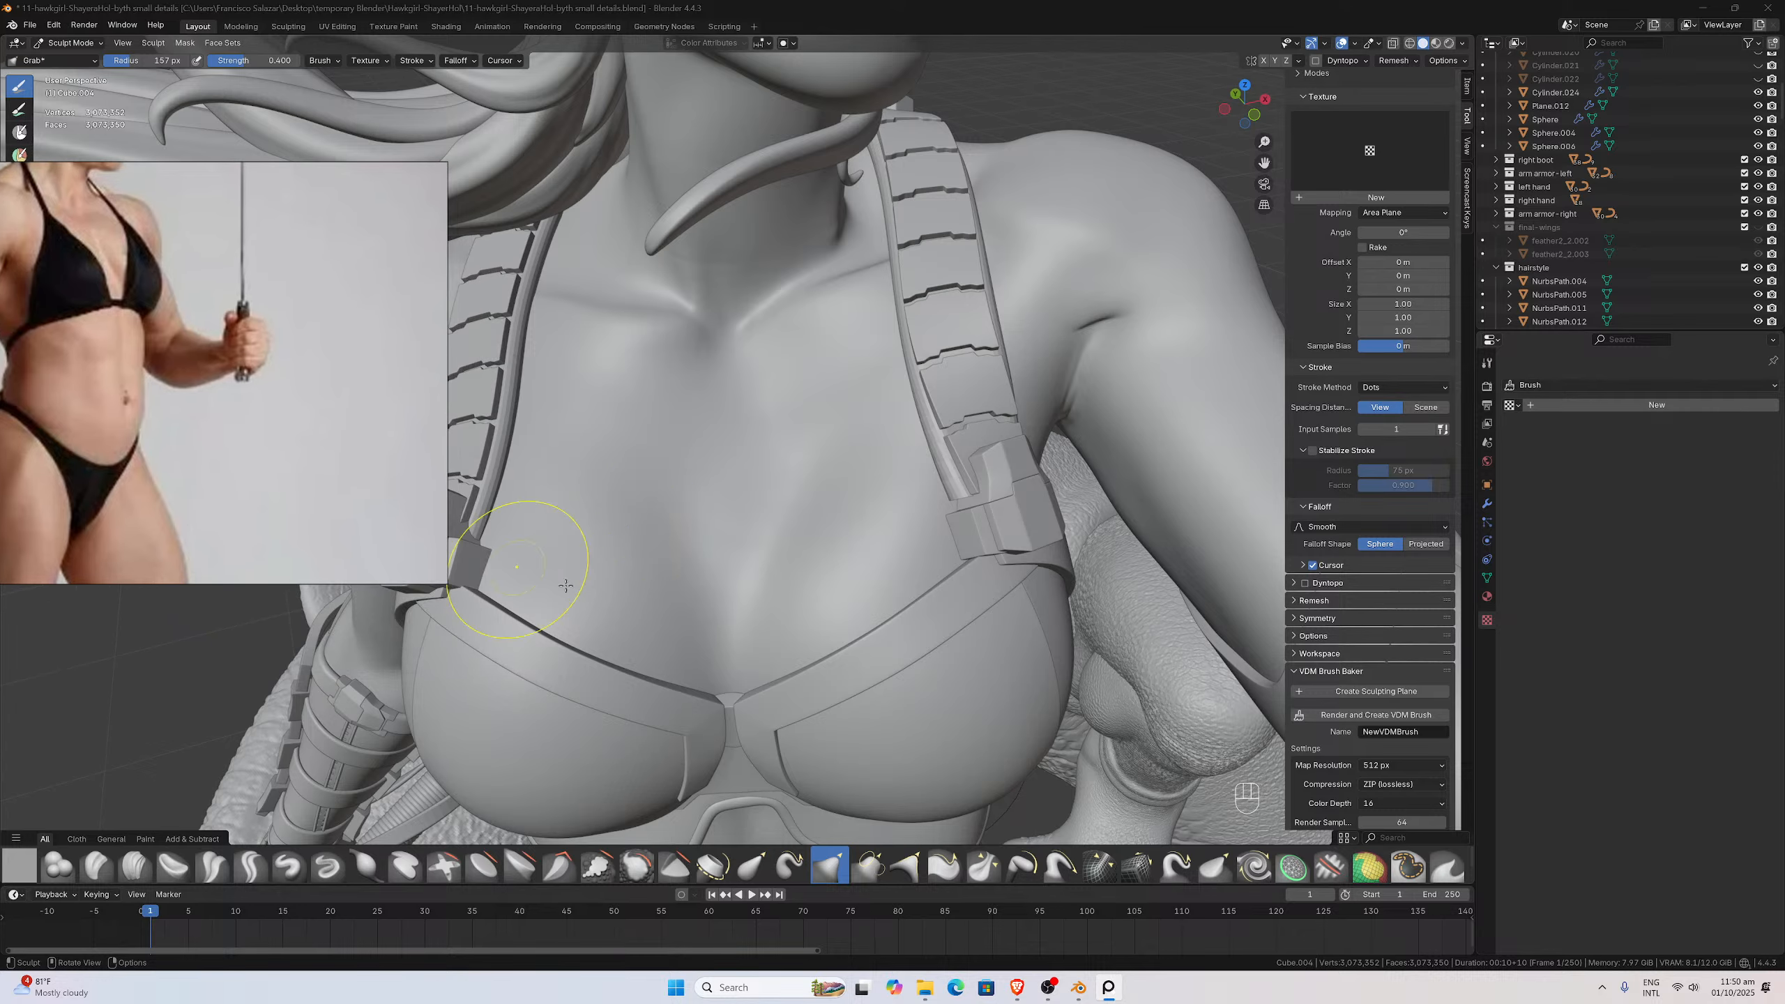
mouse_move(606, 589)
middle_mouse_down()
mouse_move(609, 543)
mouse_move(617, 558)
middle_mouse_up()
scroll(737, 478, "up", 2)
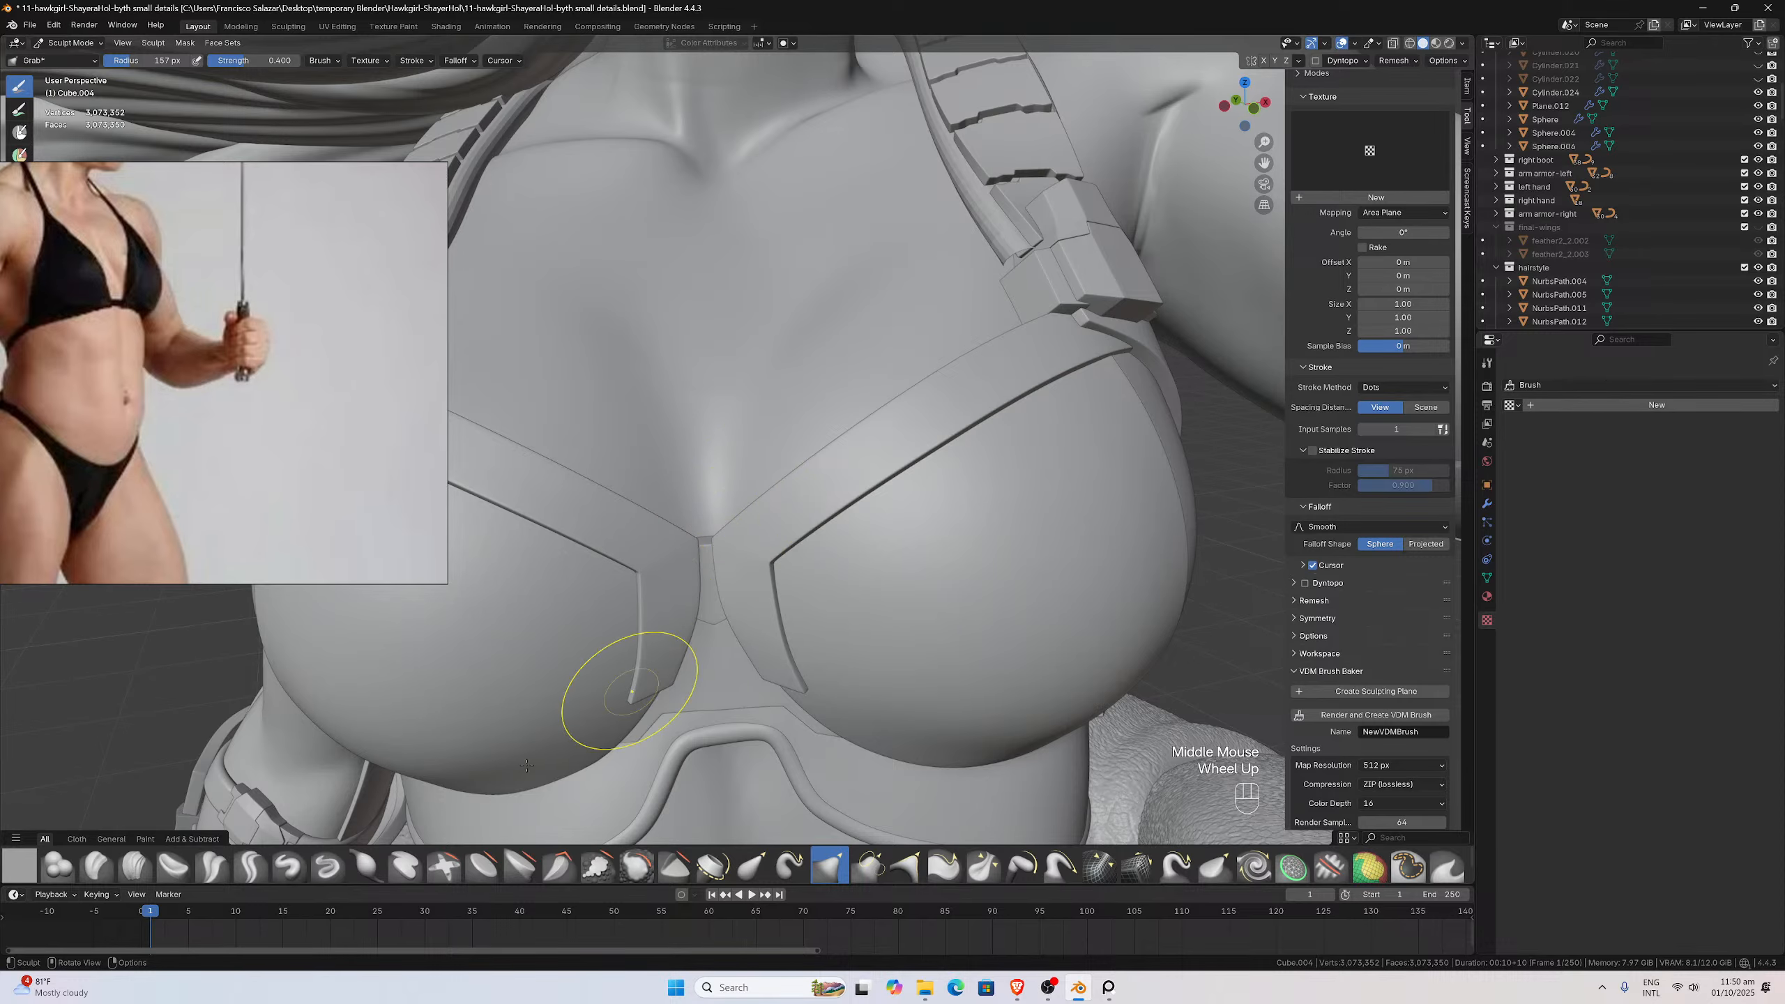
Try a short Crease Sharp stroke down the cleavage just above the bra's centre, and undo it
left_click(243, 866)
middle_click_drag(731, 457, 766, 433)
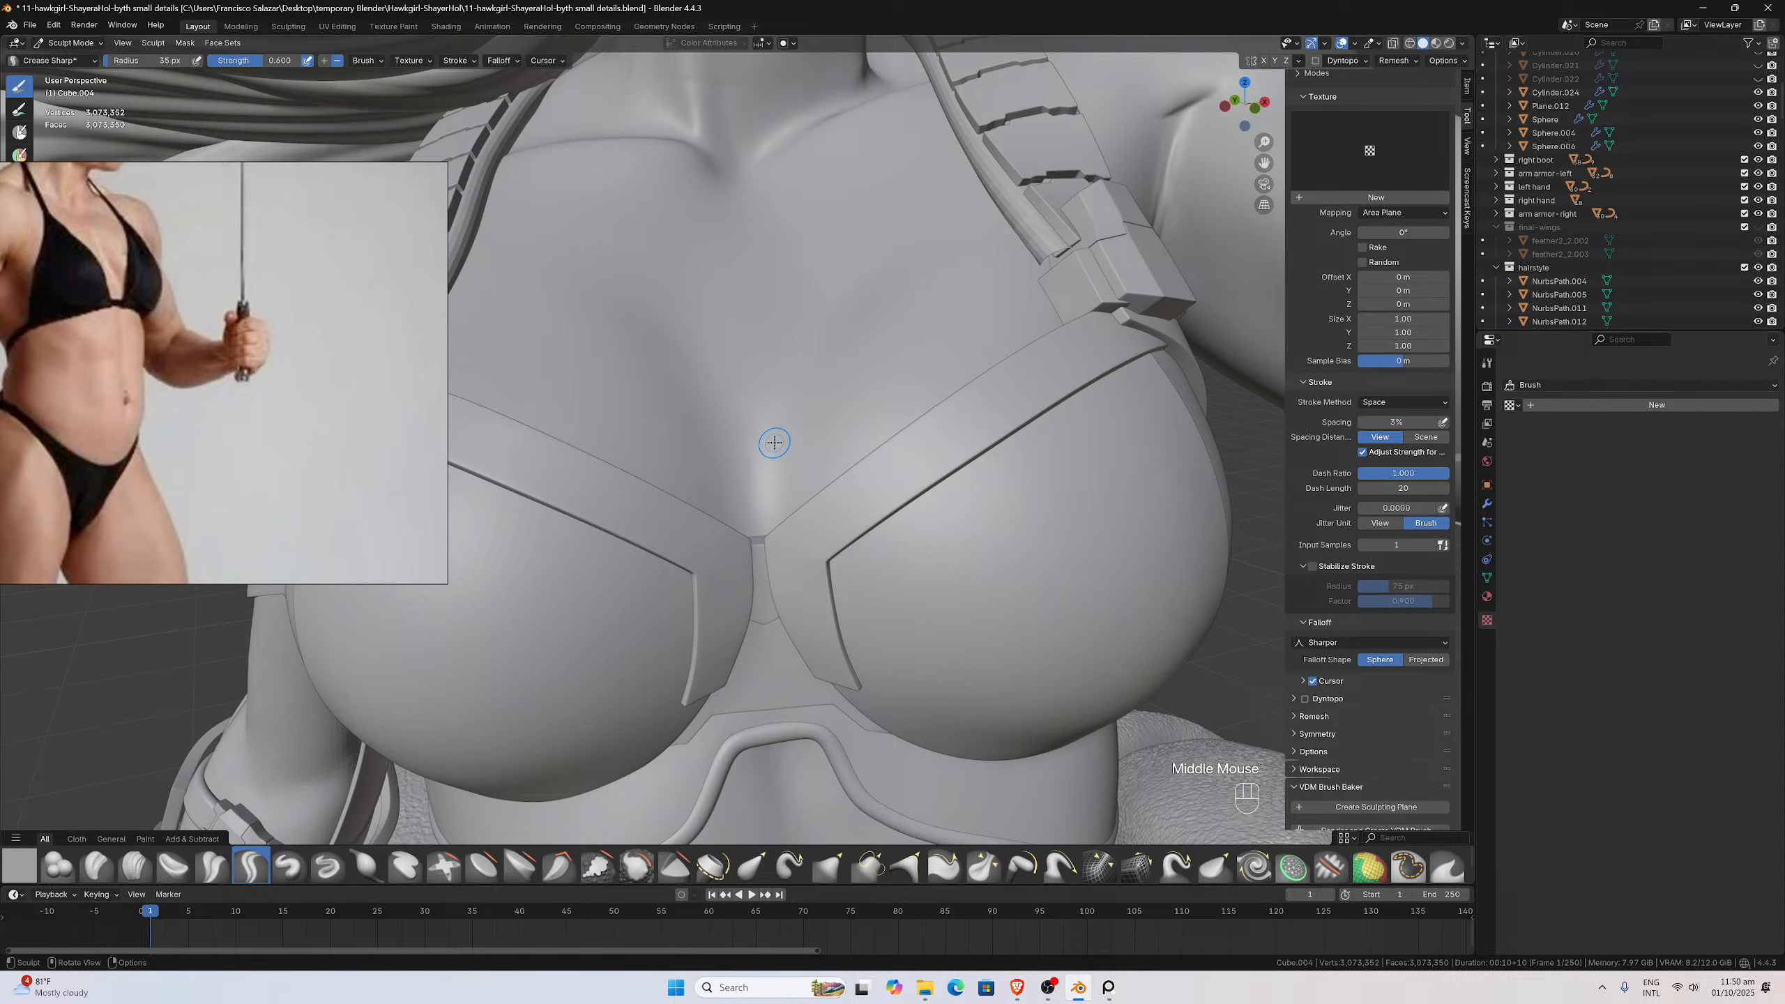
middle_click_drag(774, 442, 770, 478)
left_click_drag(771, 500, 763, 537)
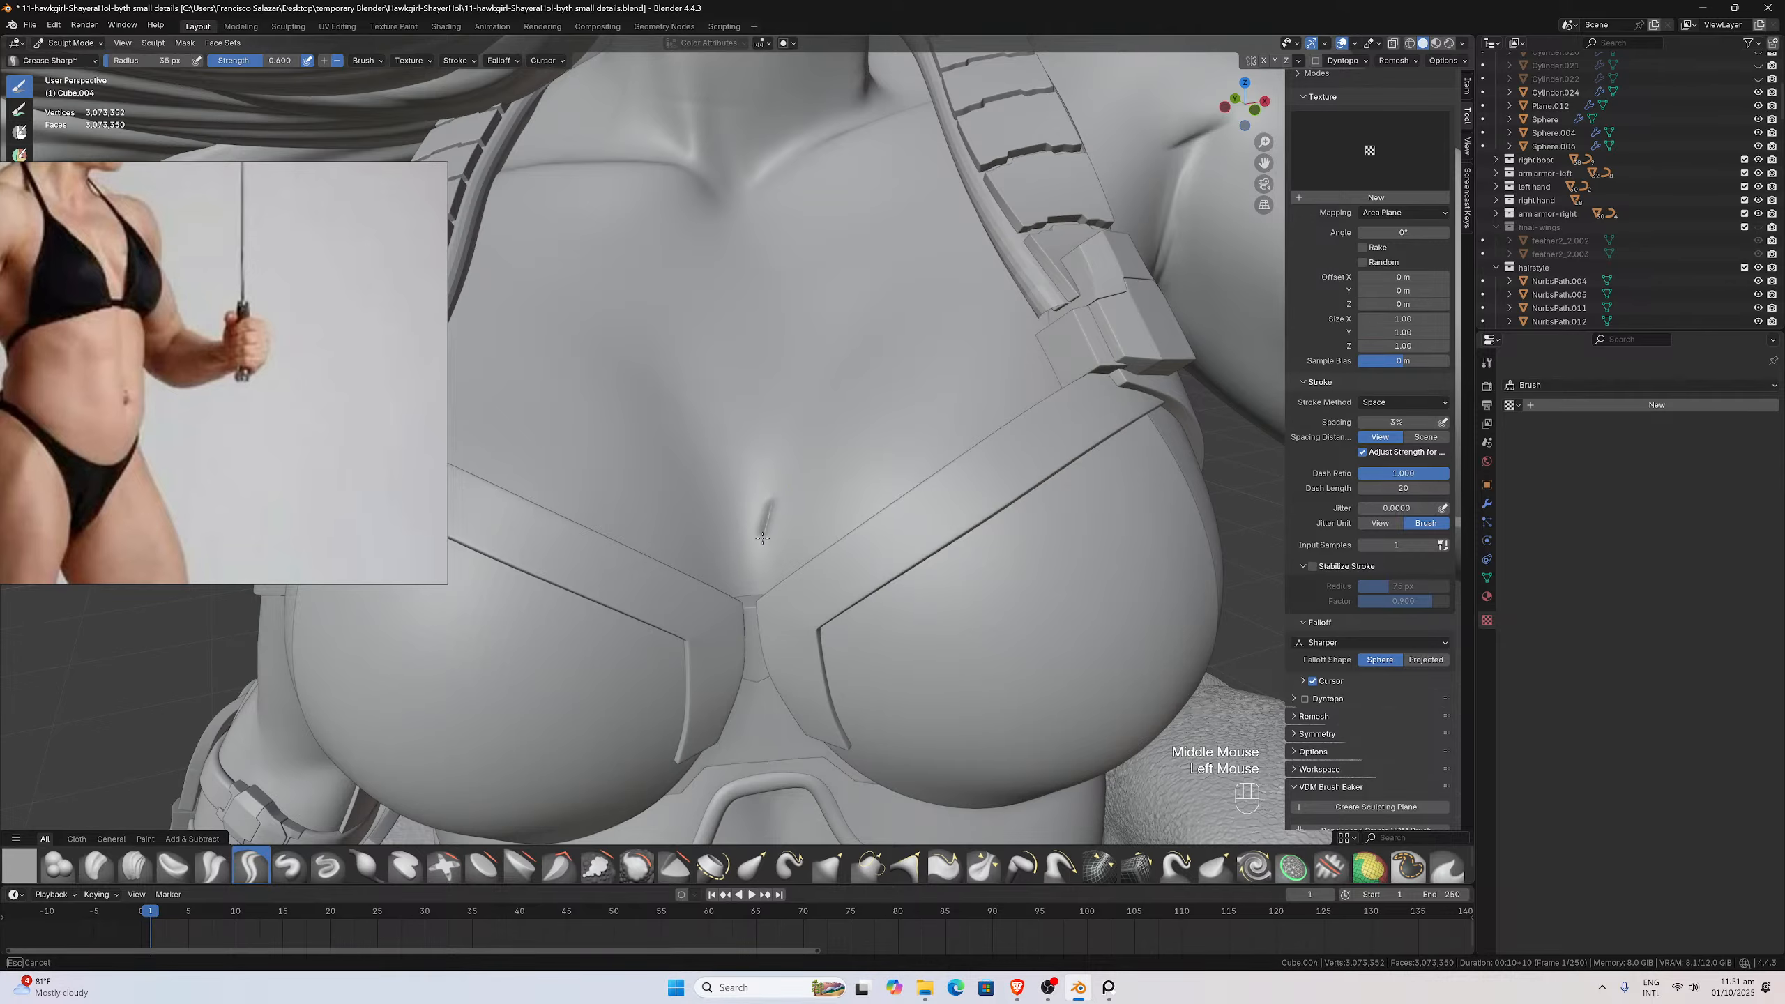
key("ctrl+z")
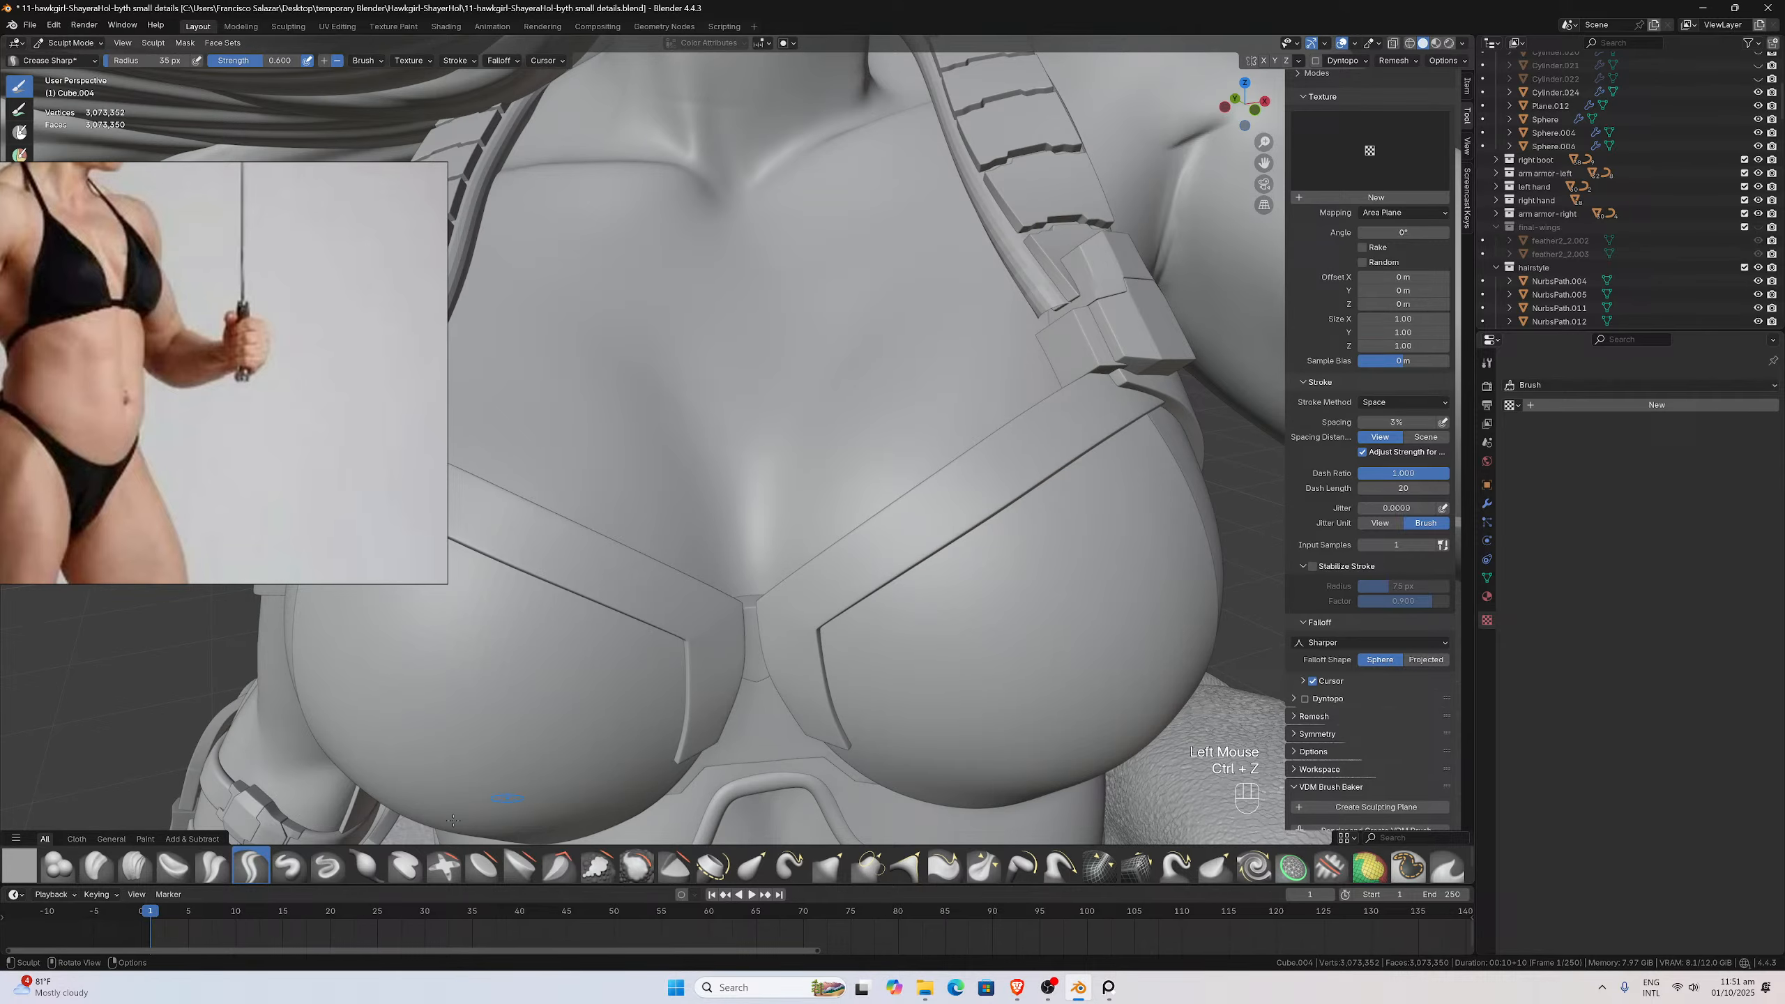
Try to carve a soft fold along the inner edge of the figure's left breast using the Crease Polish brush
left_click(211, 869)
middle_click_drag(758, 524, 763, 517)
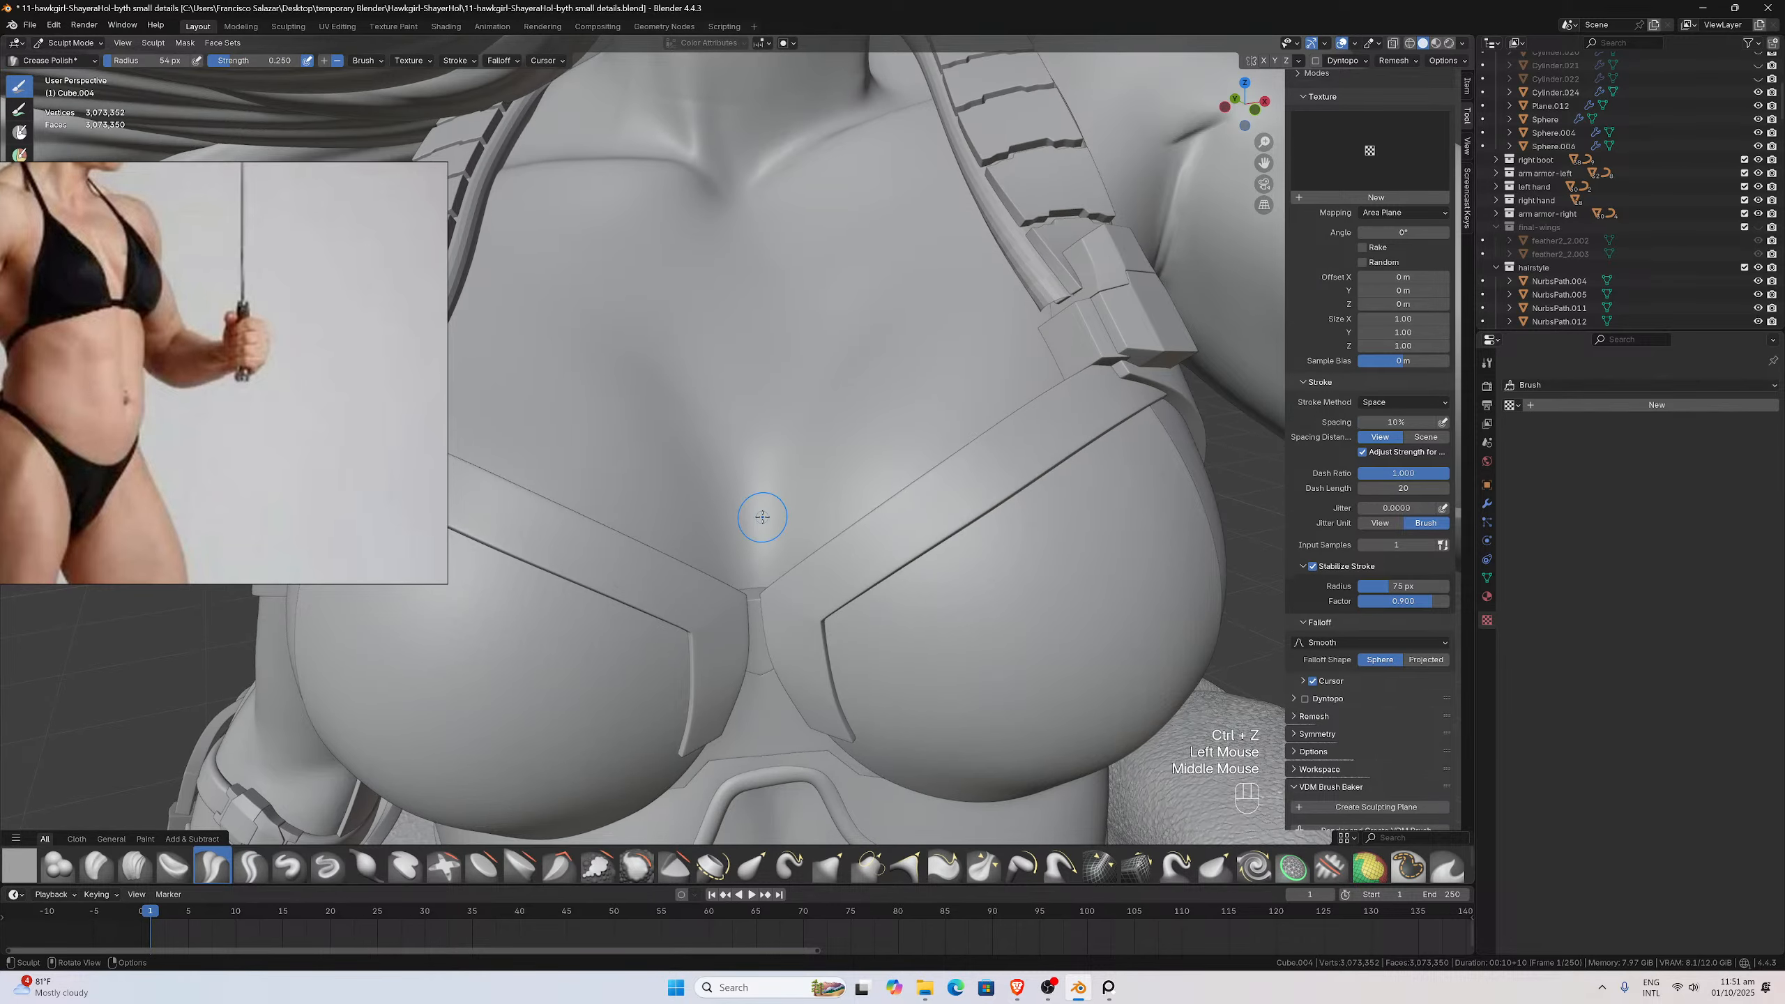
left_click_drag(774, 484, 769, 499)
left_click_drag(770, 523, 770, 513)
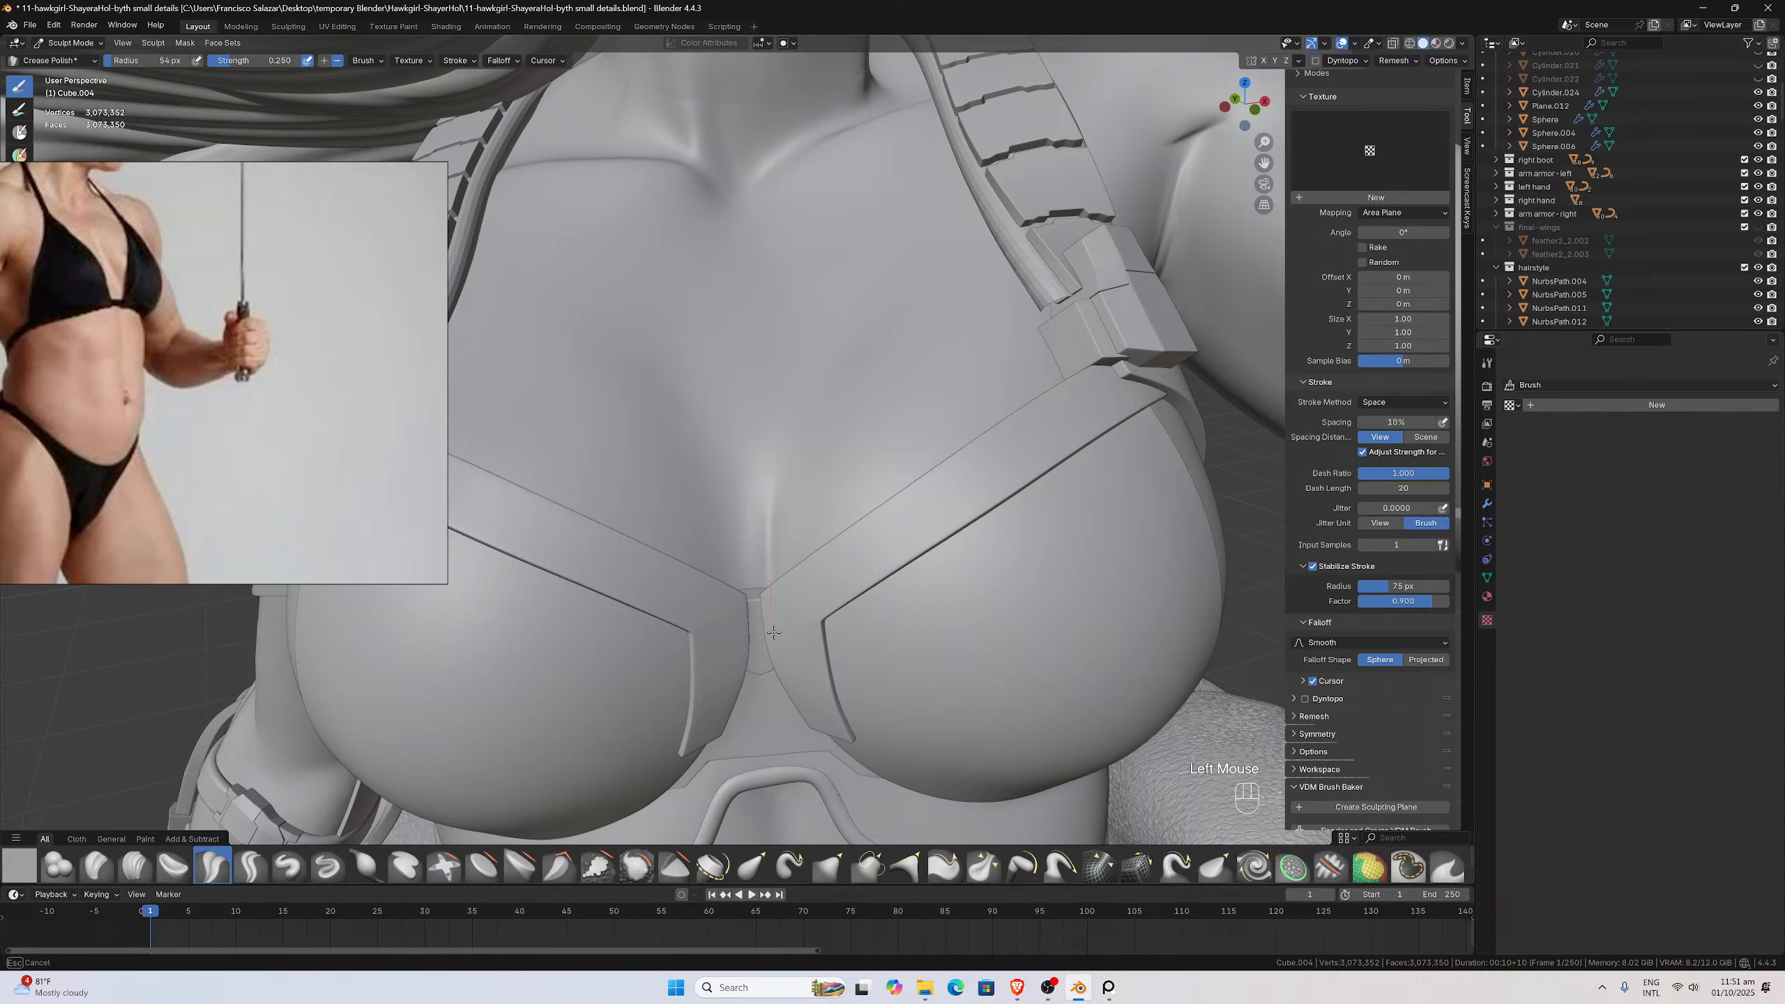
middle_click_drag(755, 600, 679, 527)
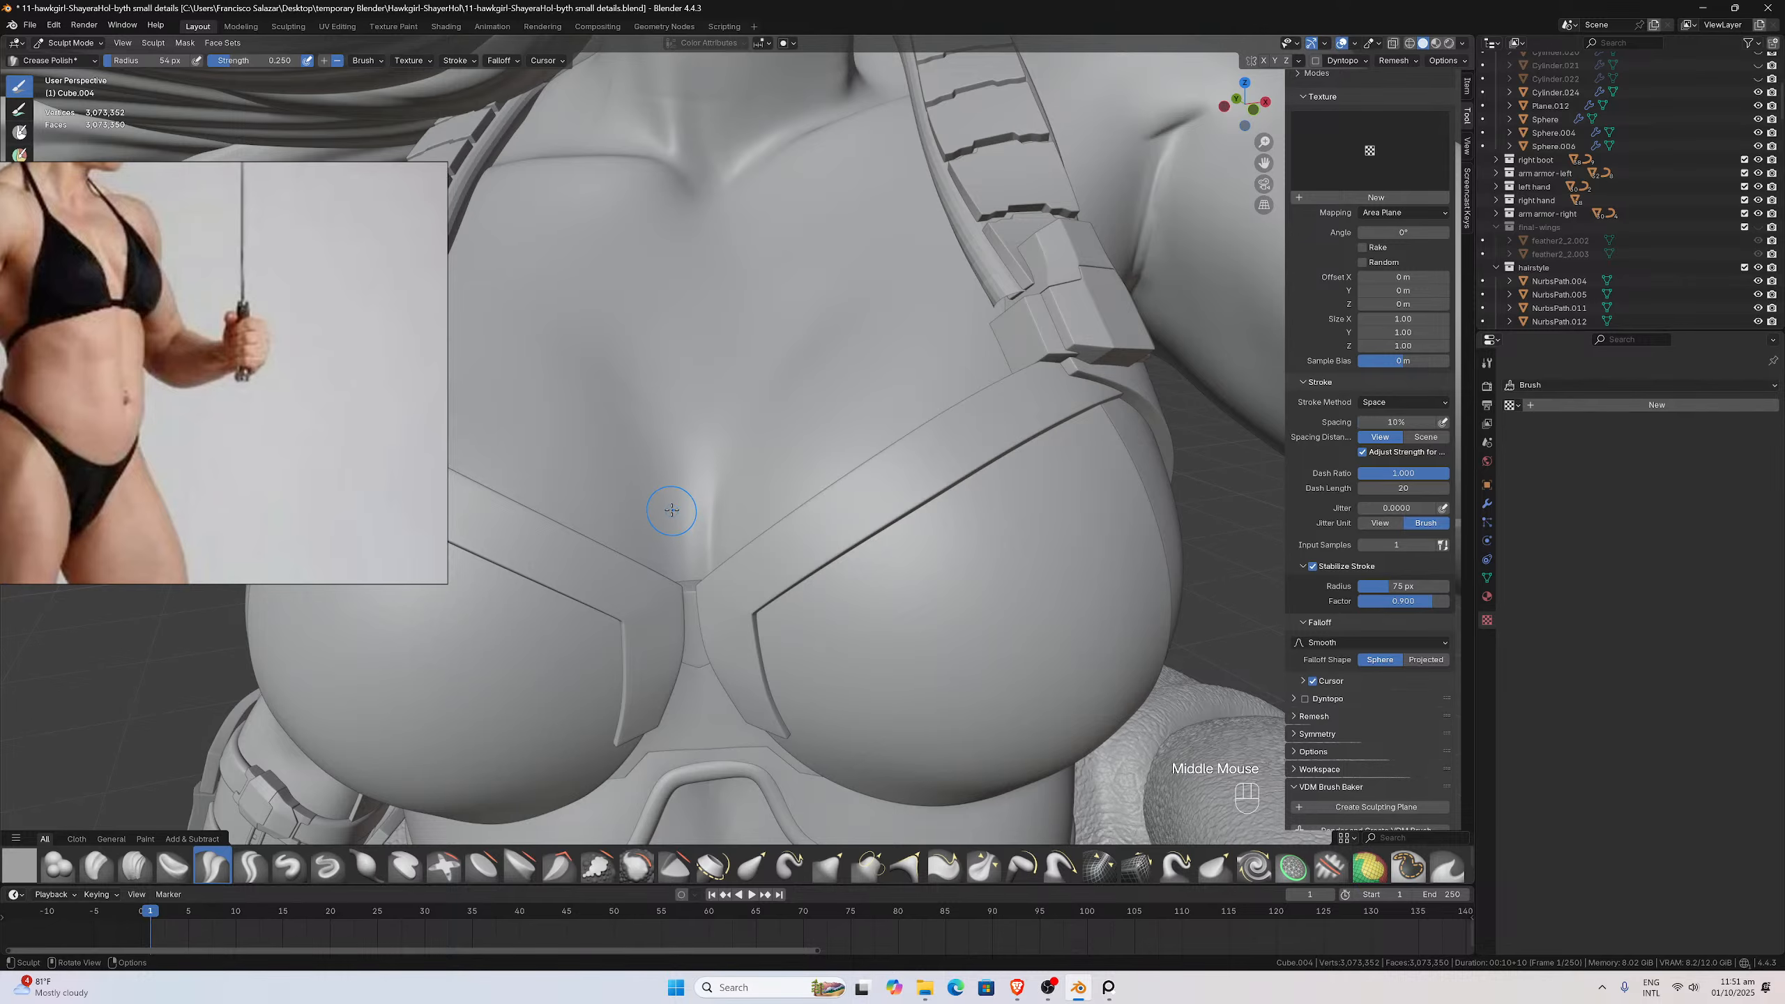
Try to carve a matching Crease Polish fold along the inner edge of the figure's right breast, above the bra's centre
left_click_drag(671, 510, 685, 559)
key("ctrl+z")
scroll(683, 576, "up", 2)
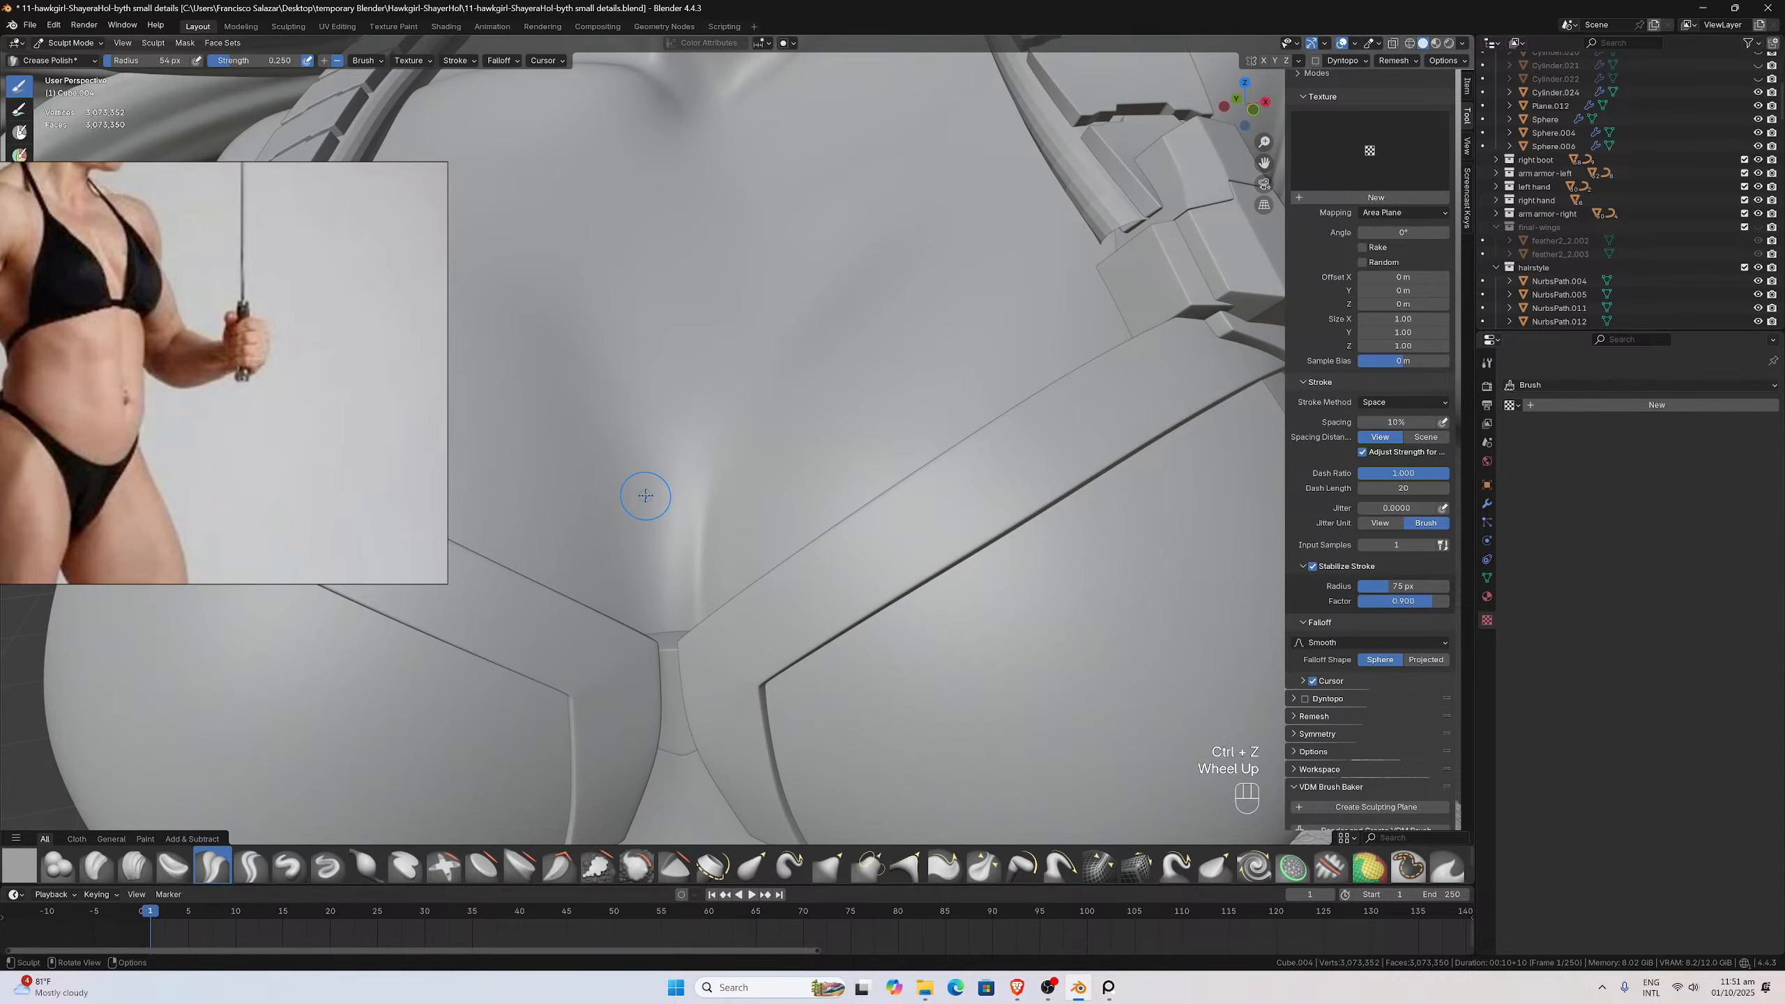
left_click_drag(645, 495, 646, 495)
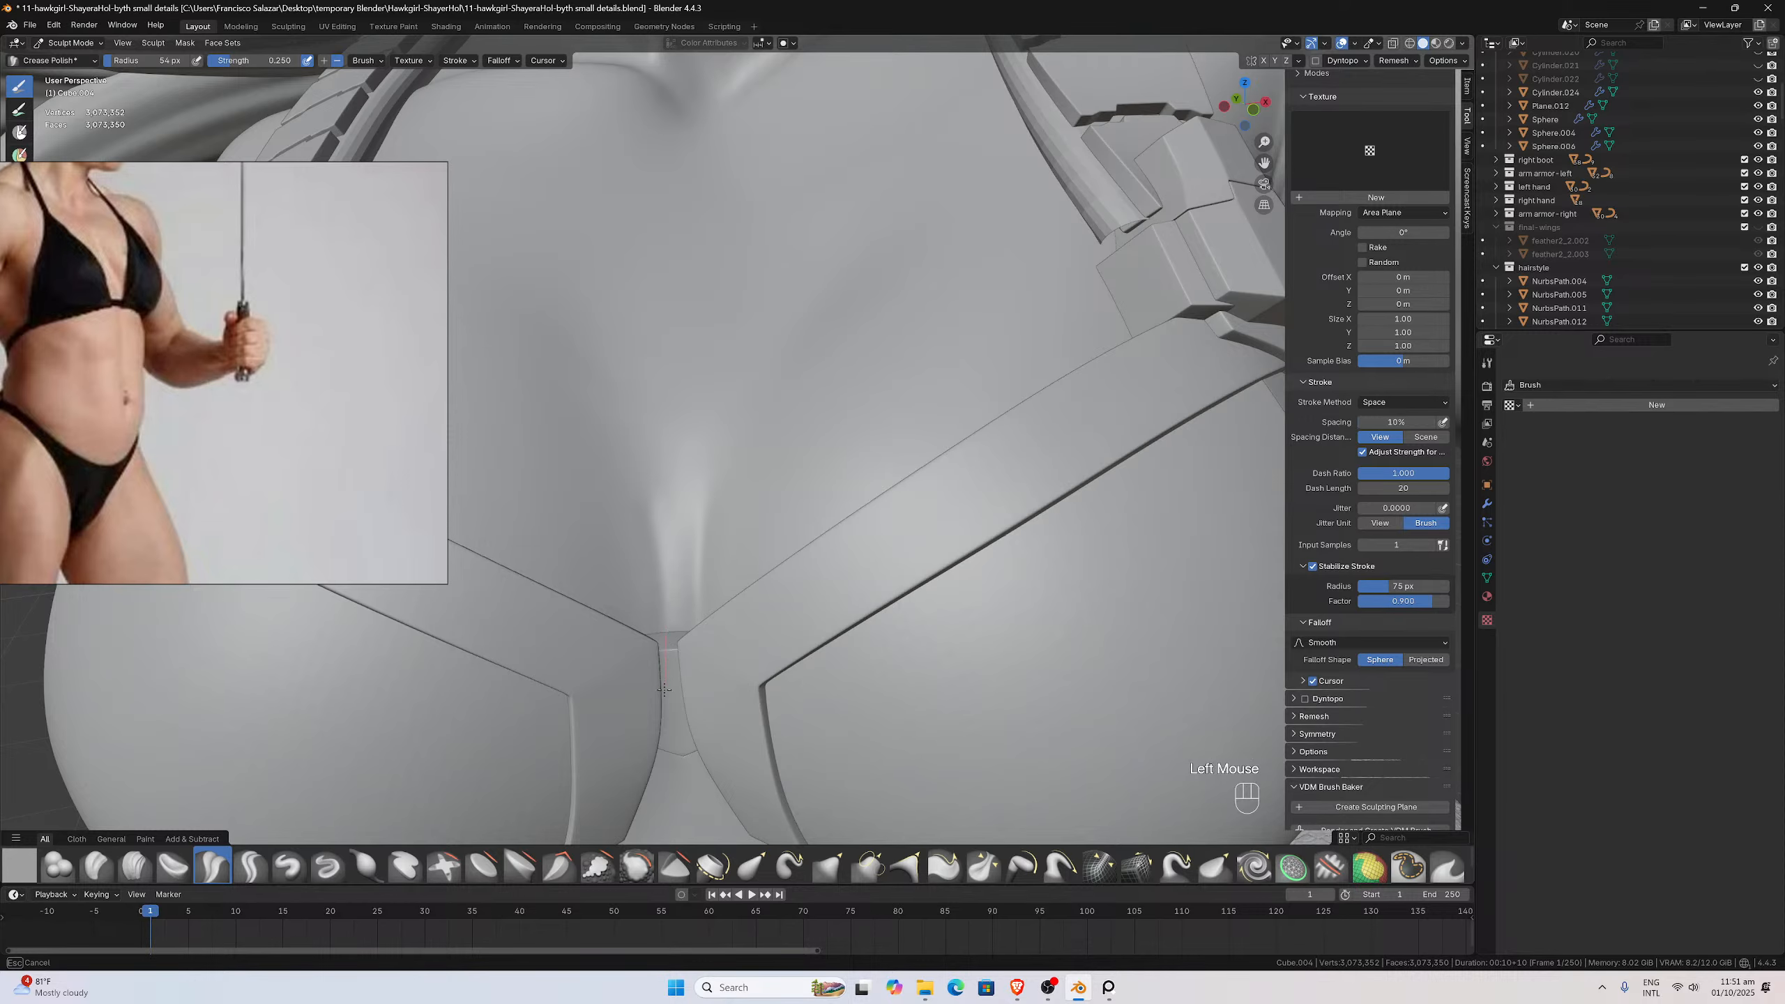
left_click_drag(657, 536, 647, 504)
left_click_drag(650, 724, 650, 726)
middle_click_drag(718, 609, 760, 556)
scroll(762, 536, "down", 2)
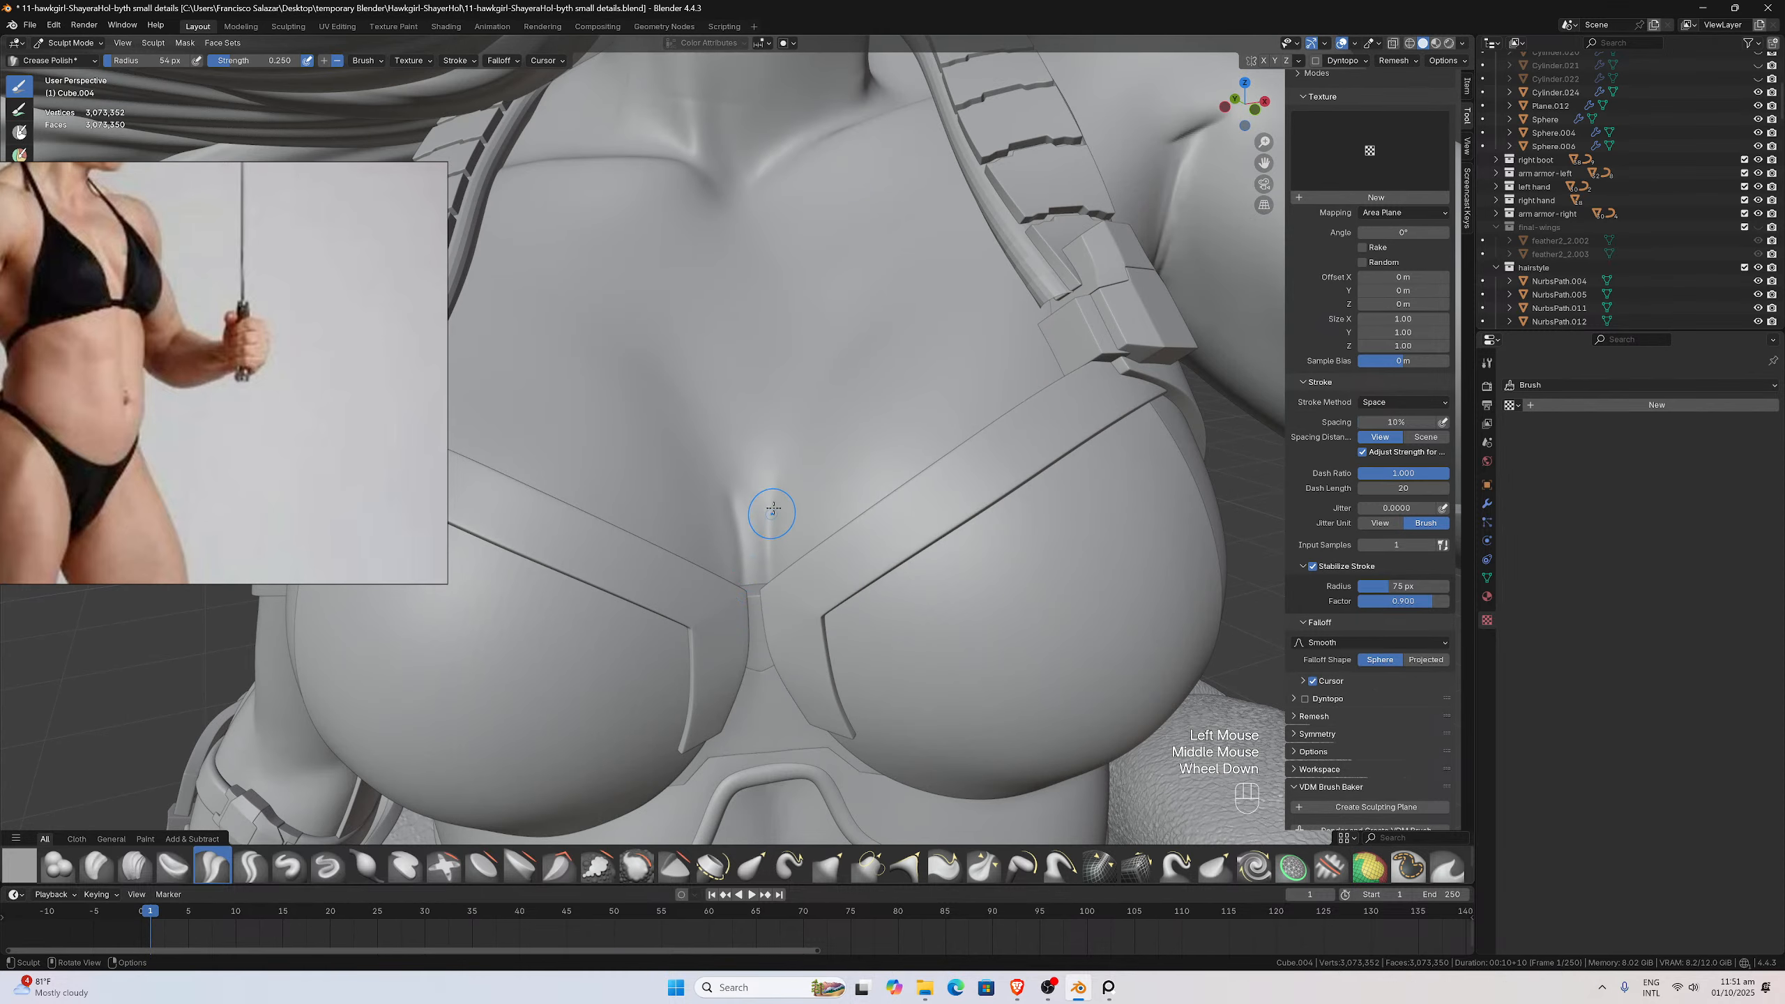
Undo the cleavage folds, briefly redoing them to compare the chest with and without the creases
scroll(787, 496, "up", 1)
middle_click_drag(784, 496, 773, 506)
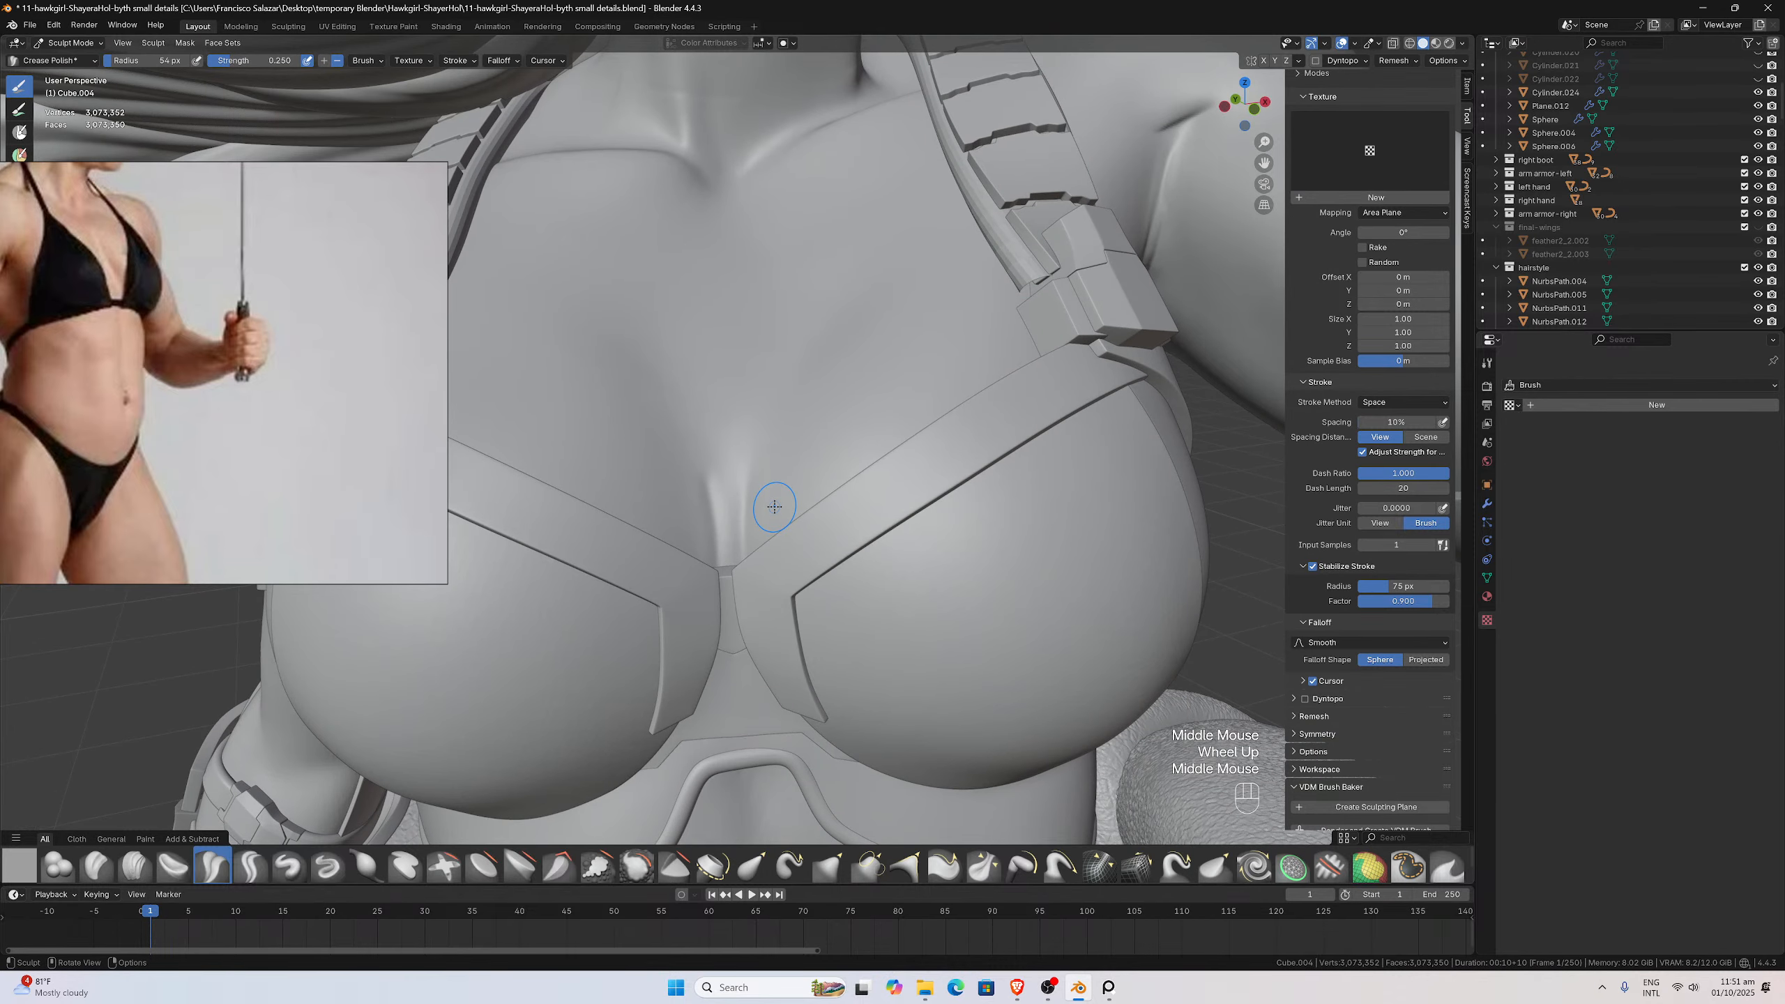
key("ctrl+z")
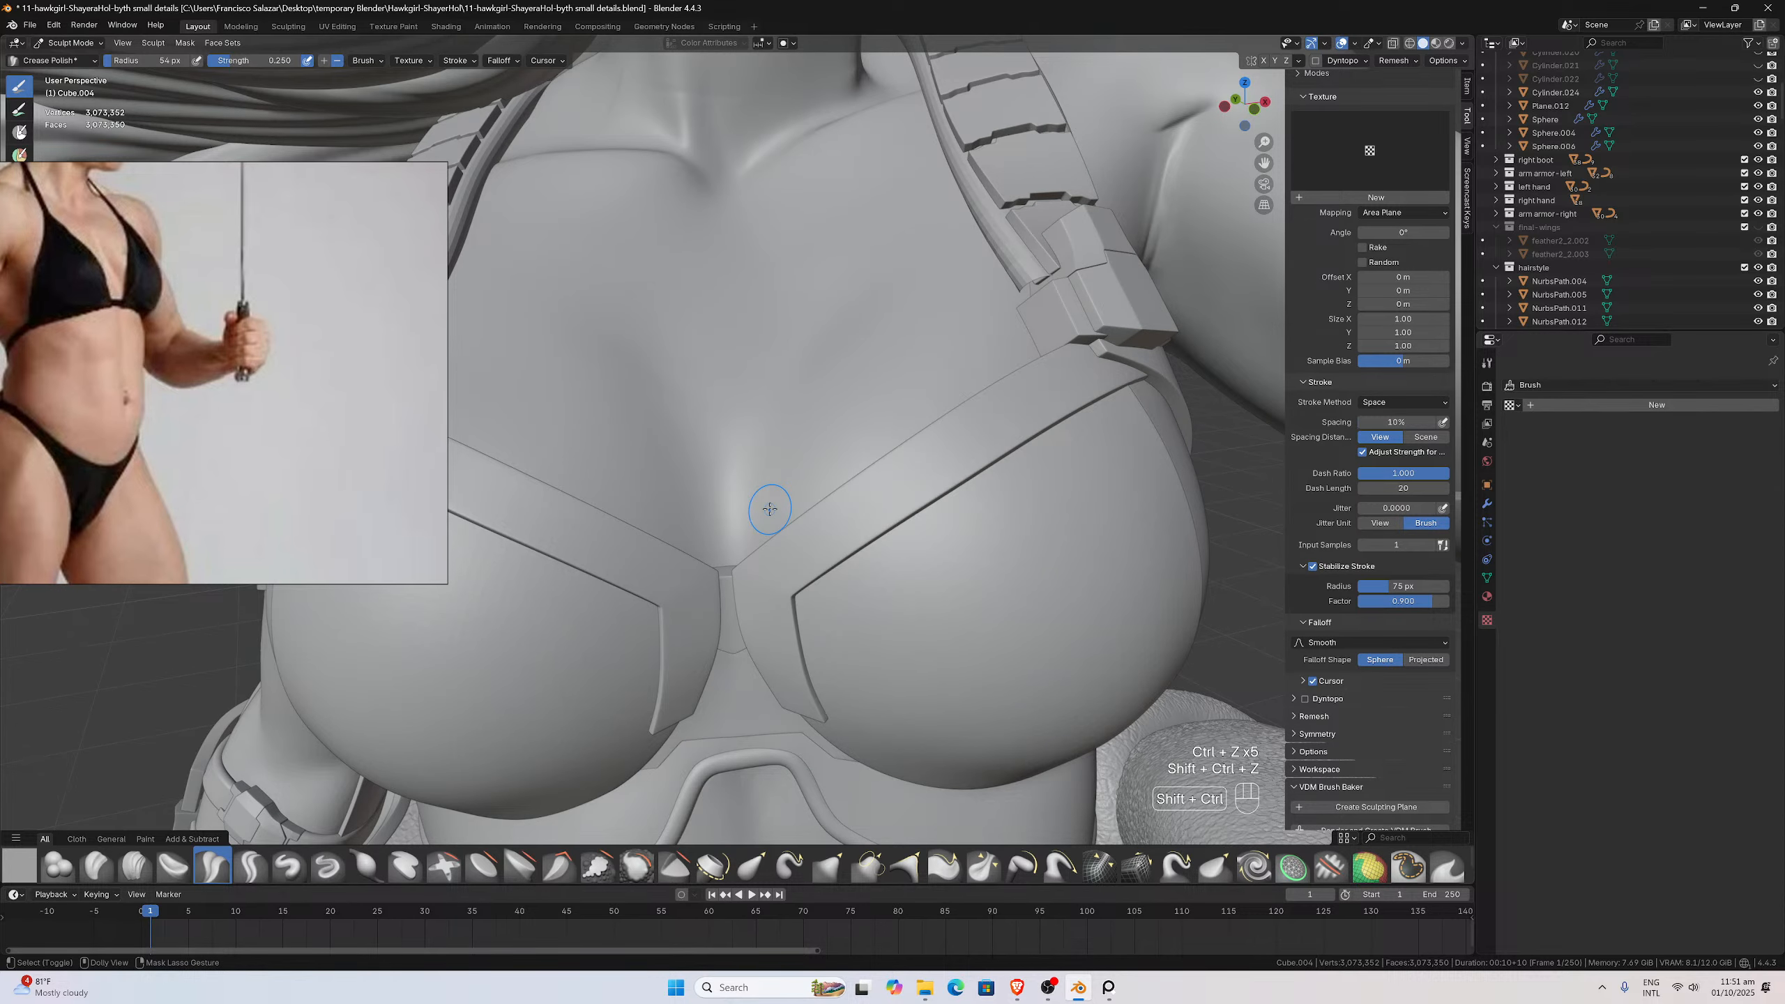
key("ctrl+shift+z")
key("ctrl+z")
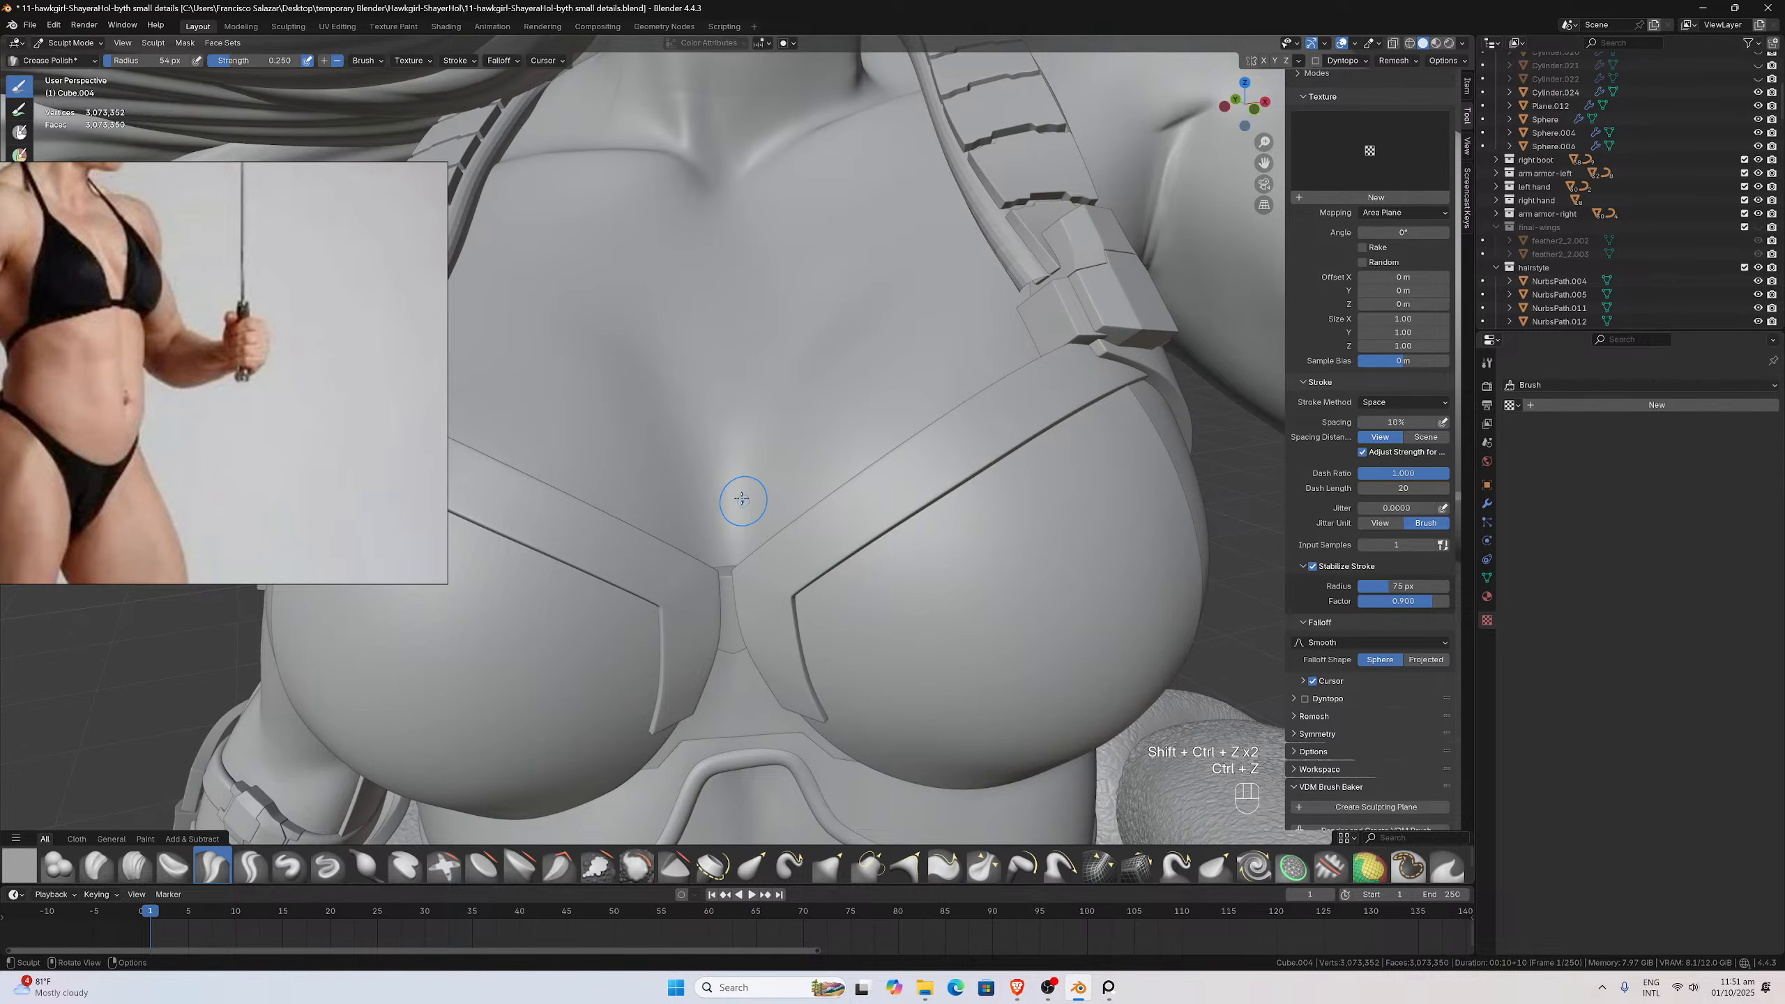
Carve a soft Crease Polish fold along the inner edge of the figure's left breast, down to the bra's centre
middle_click_drag(738, 496, 741, 489)
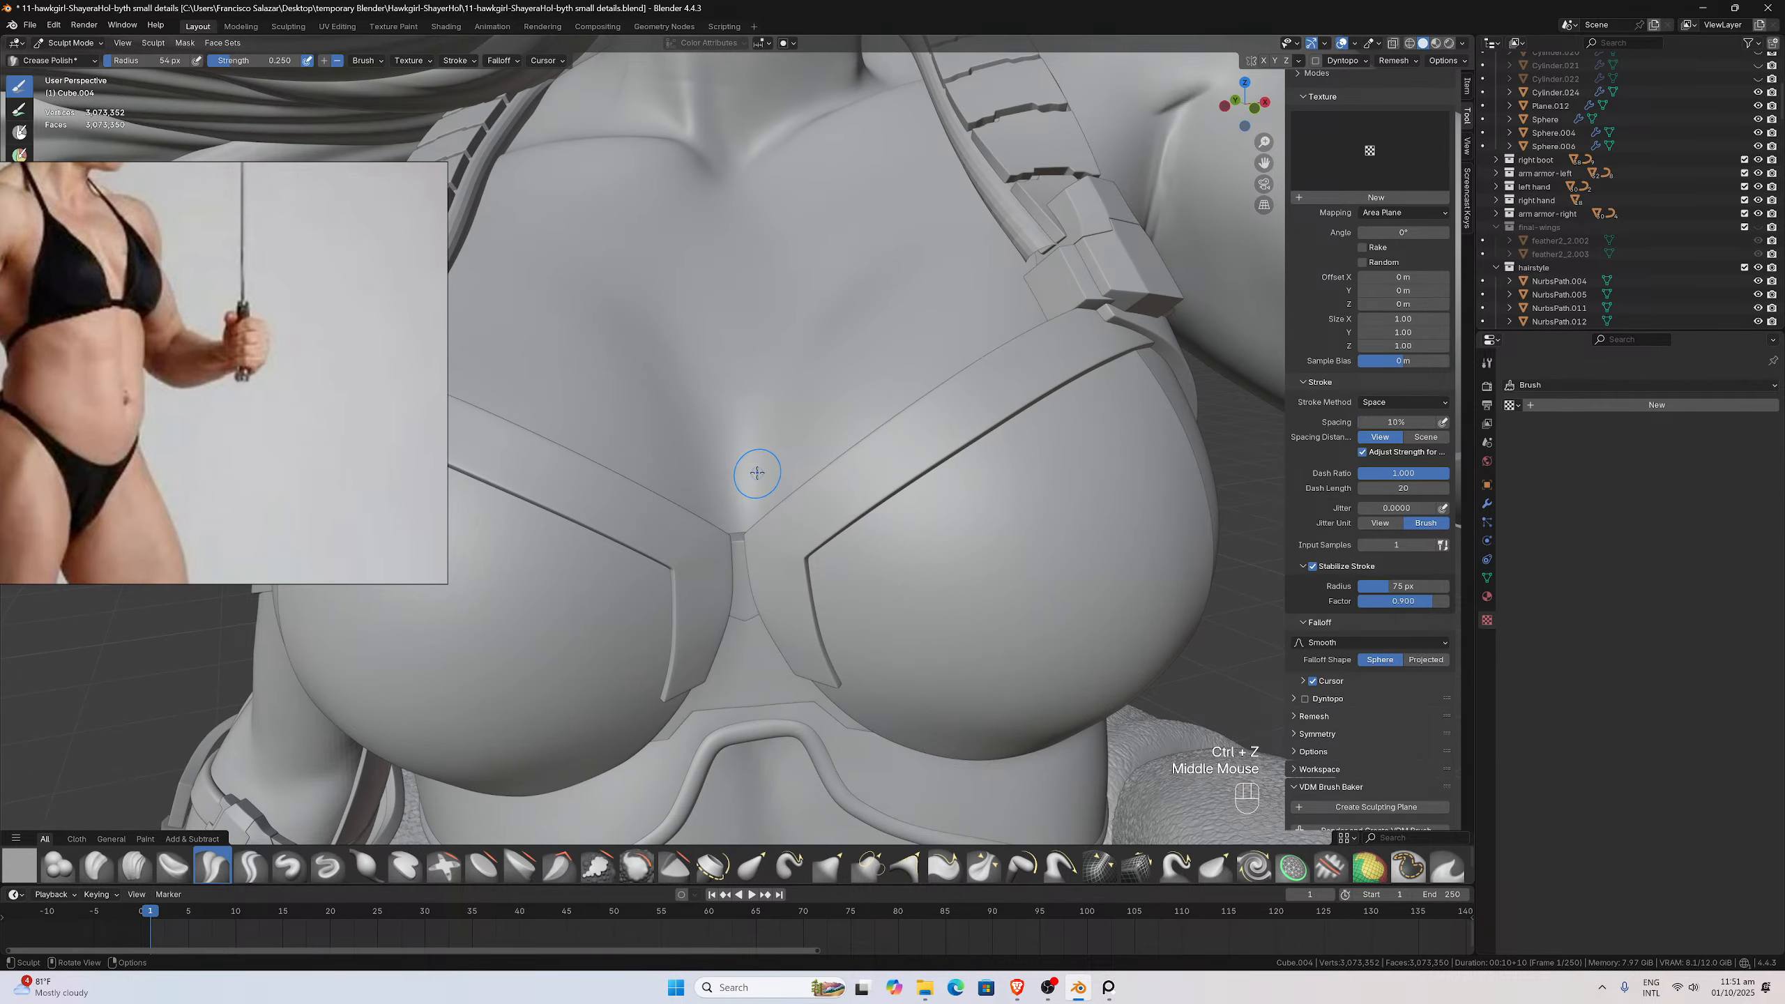
scroll(756, 459, "up", 2)
left_click_drag(771, 428, 769, 441)
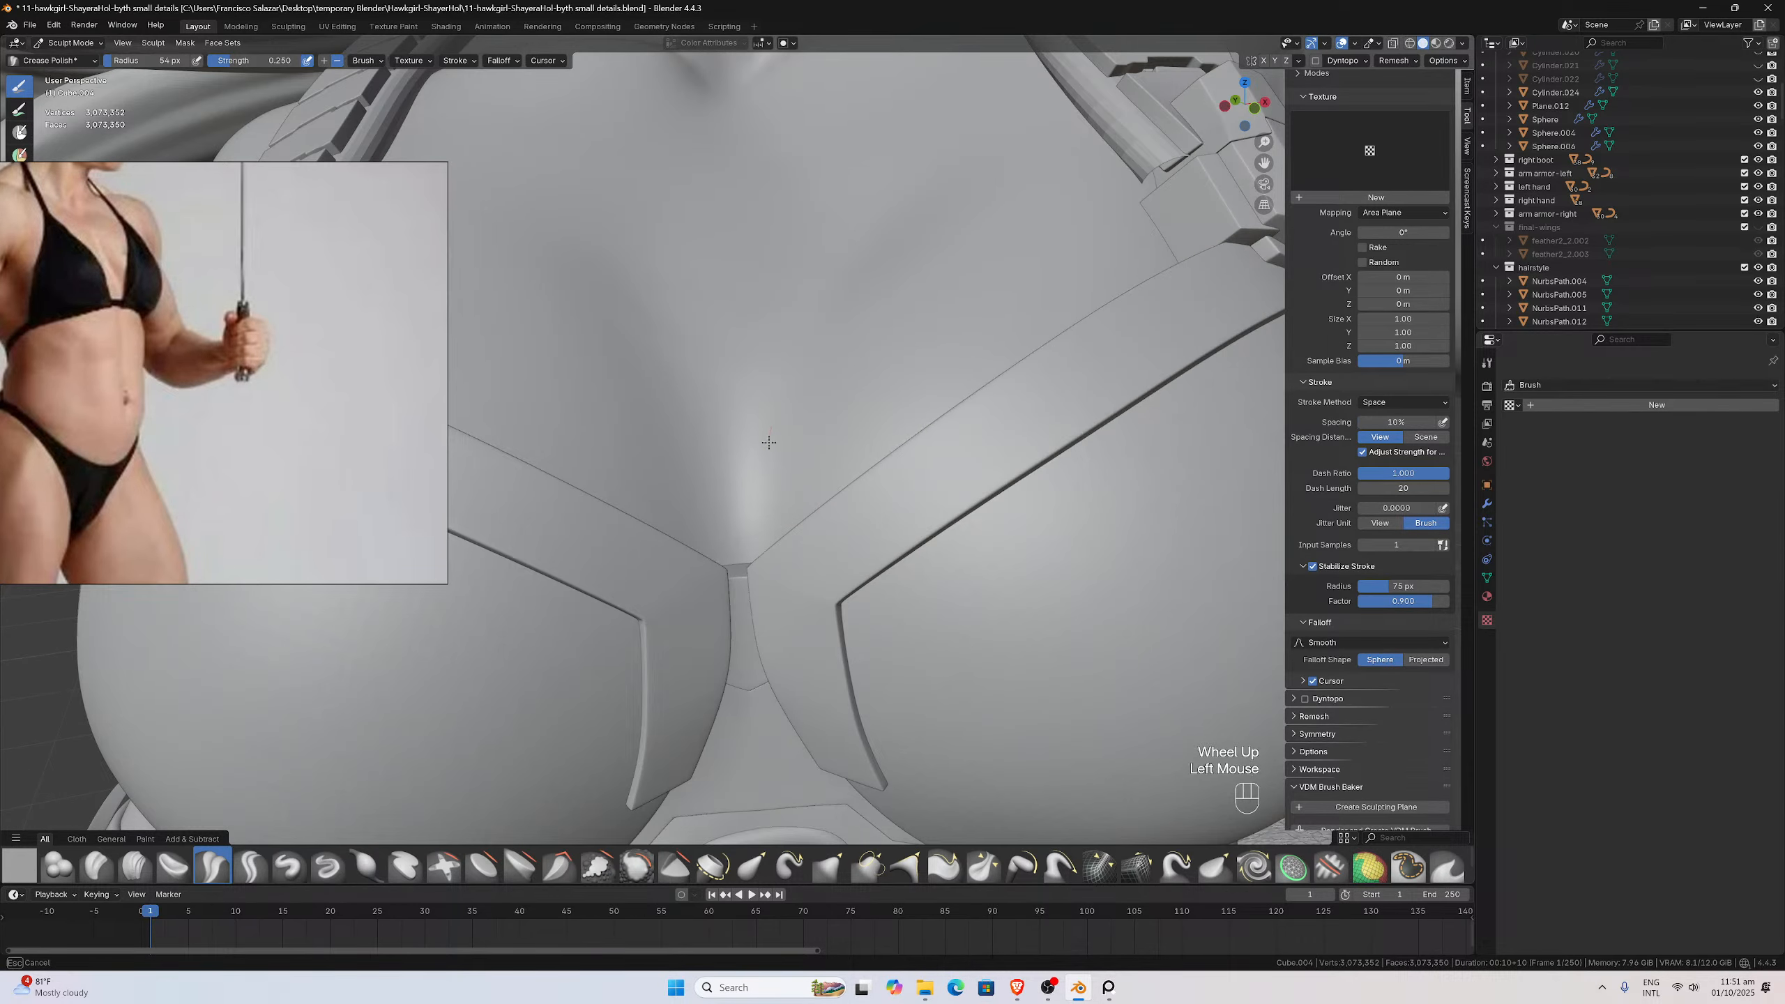
left_click_drag(759, 631, 743, 522)
Try several matching Crease Polish strokes along the inner edge of the figure's right breast, undoing each attempt
left_click_drag(697, 436, 702, 455)
left_click_drag(721, 642, 721, 611)
middle_click_drag(720, 612, 719, 589)
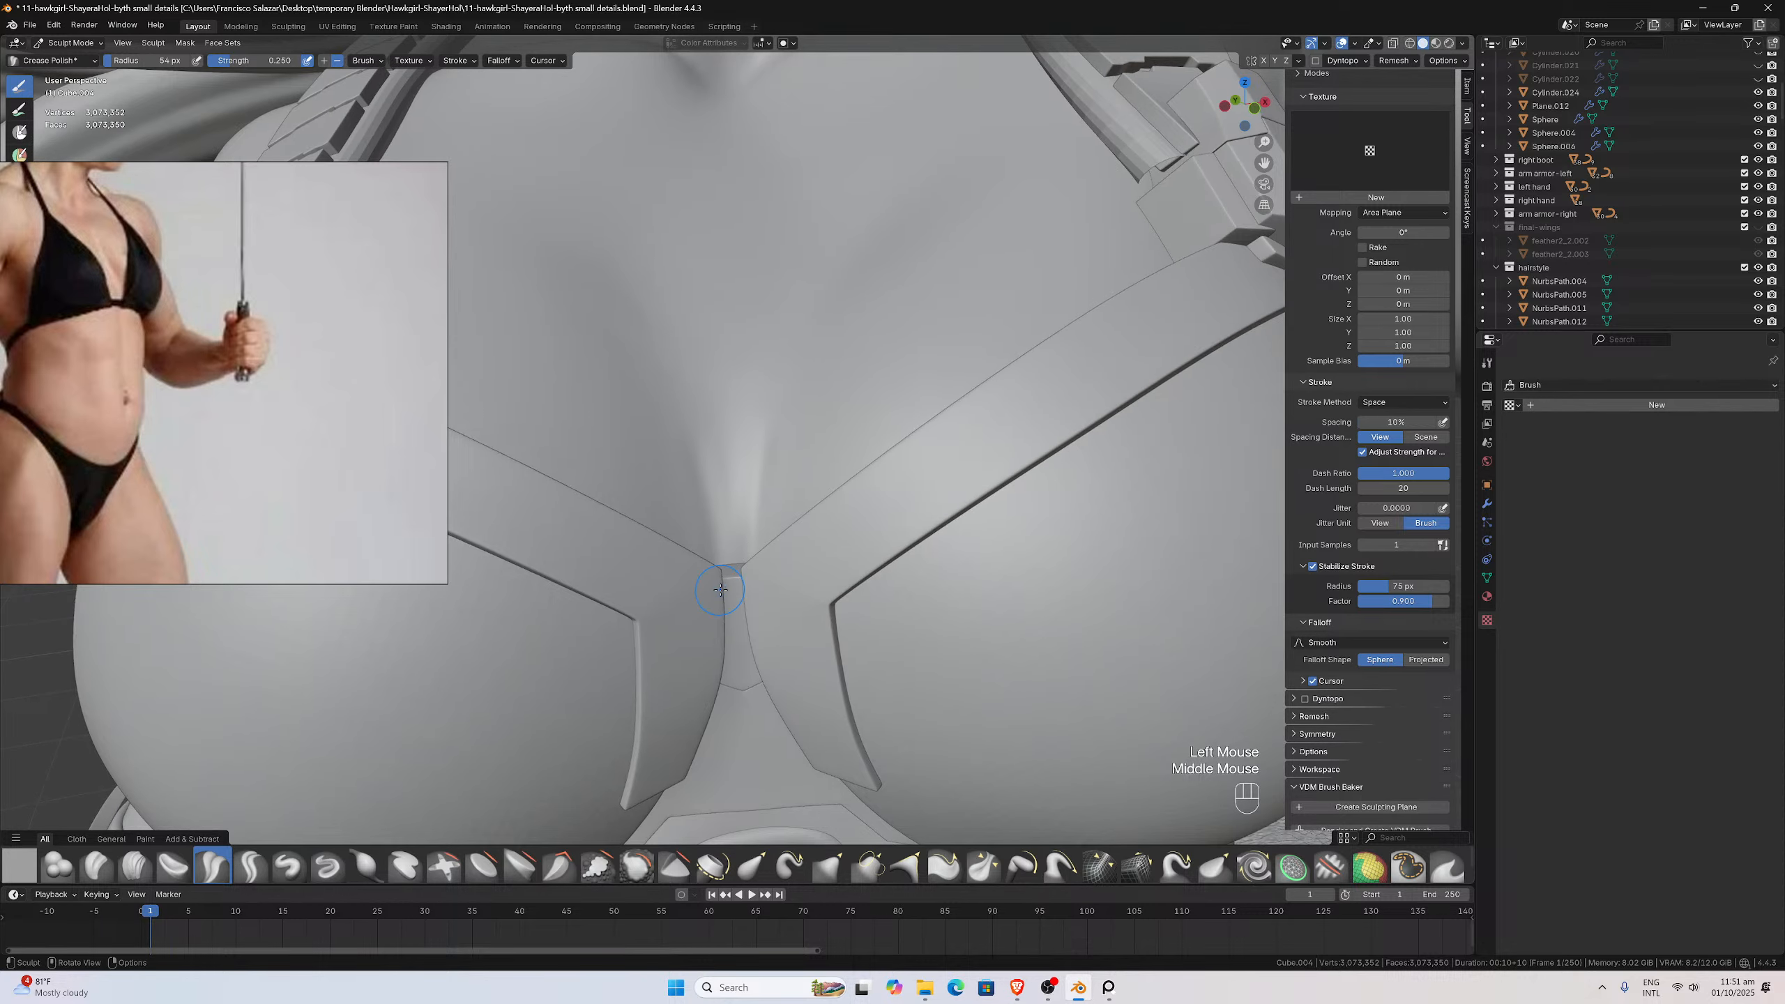
key("ctrl+z")
mouse_move(709, 471)
left_mouse_down()
mouse_move(697, 439)
mouse_move(713, 499)
left_mouse_up()
left_click_drag(717, 659, 716, 647)
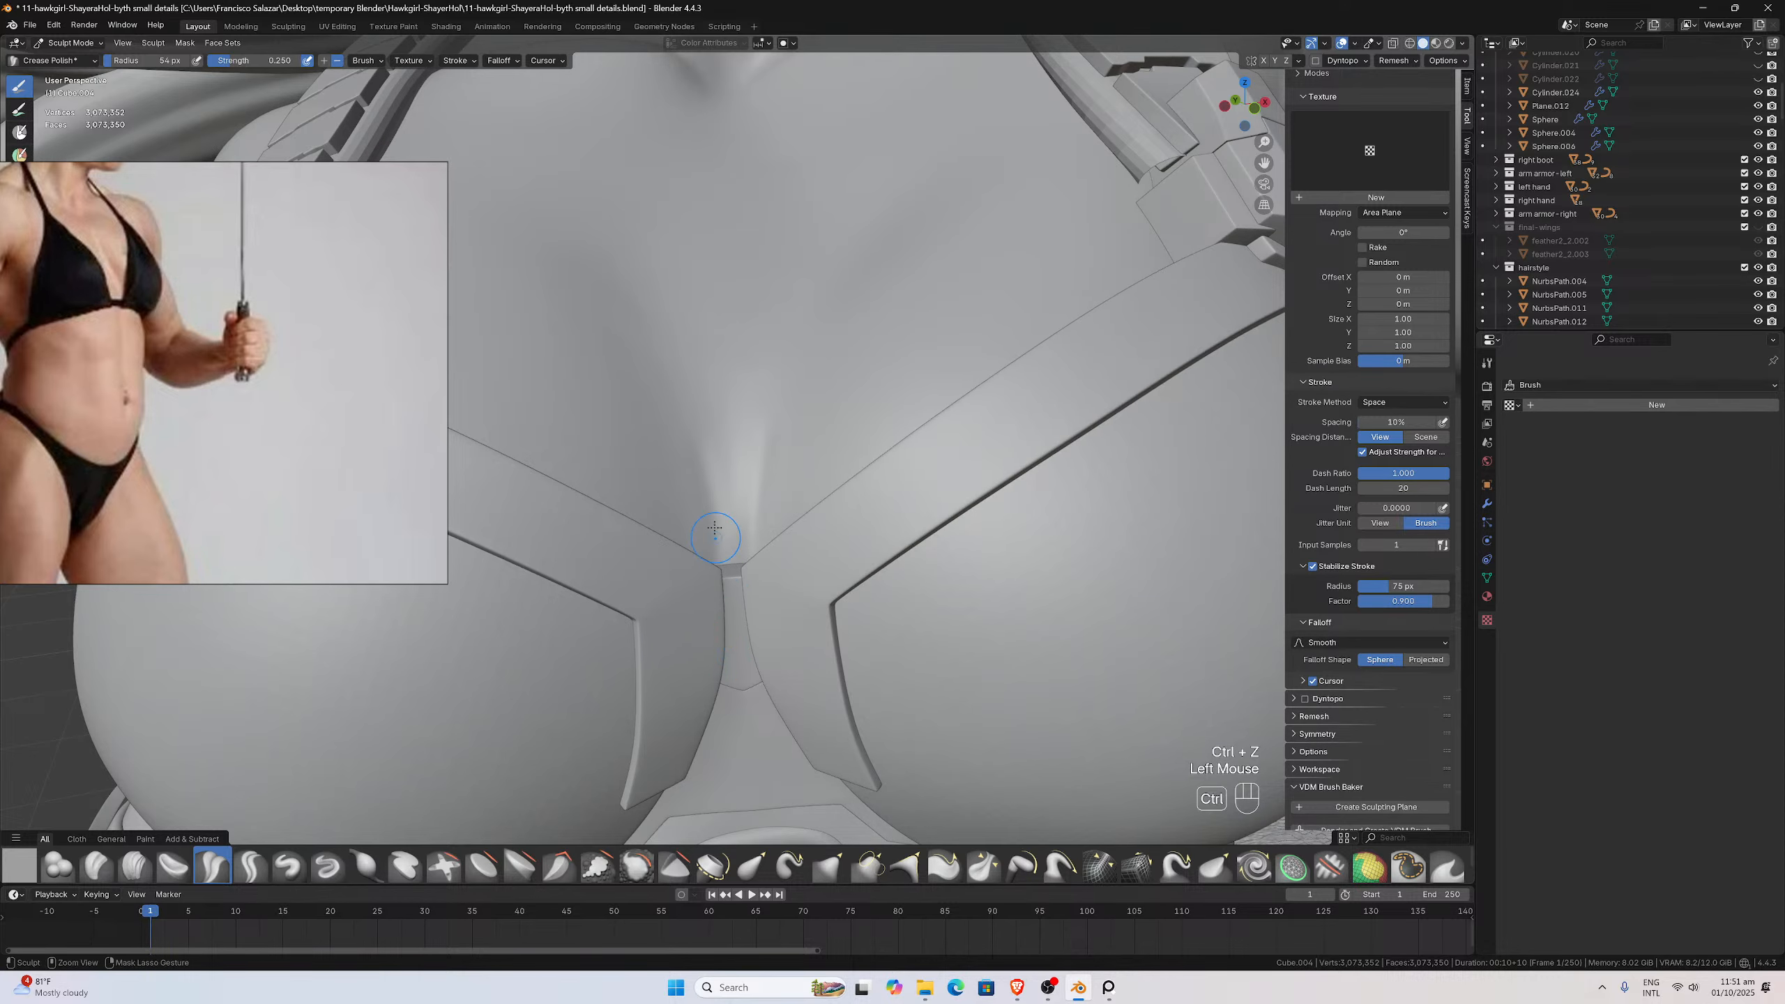
left_click_drag(700, 458, 714, 518)
key("ctrl+z")
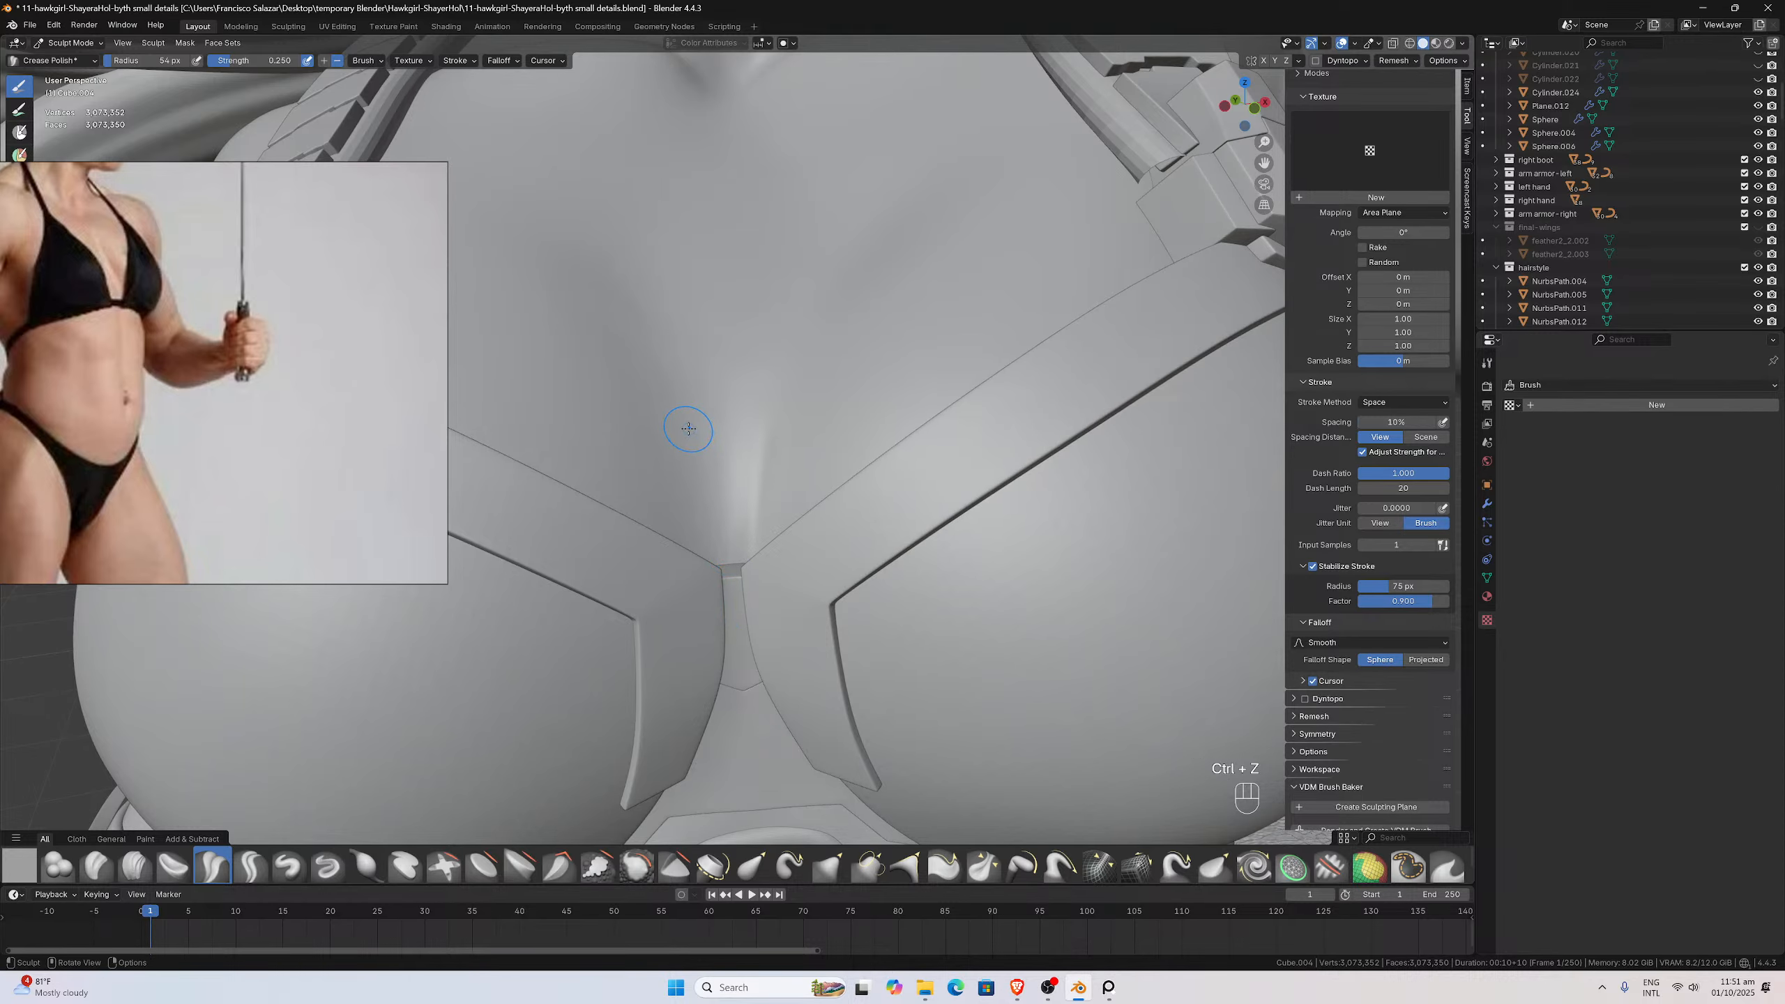
Carve the matching fold along the figure's right breast and smooth the skin between both folds above the bra's centre
left_click_drag(688, 428, 709, 491)
middle_click_drag(738, 615, 735, 611)
scroll(734, 590, "up", 2)
left_click_drag(733, 570, 730, 595, "shift")
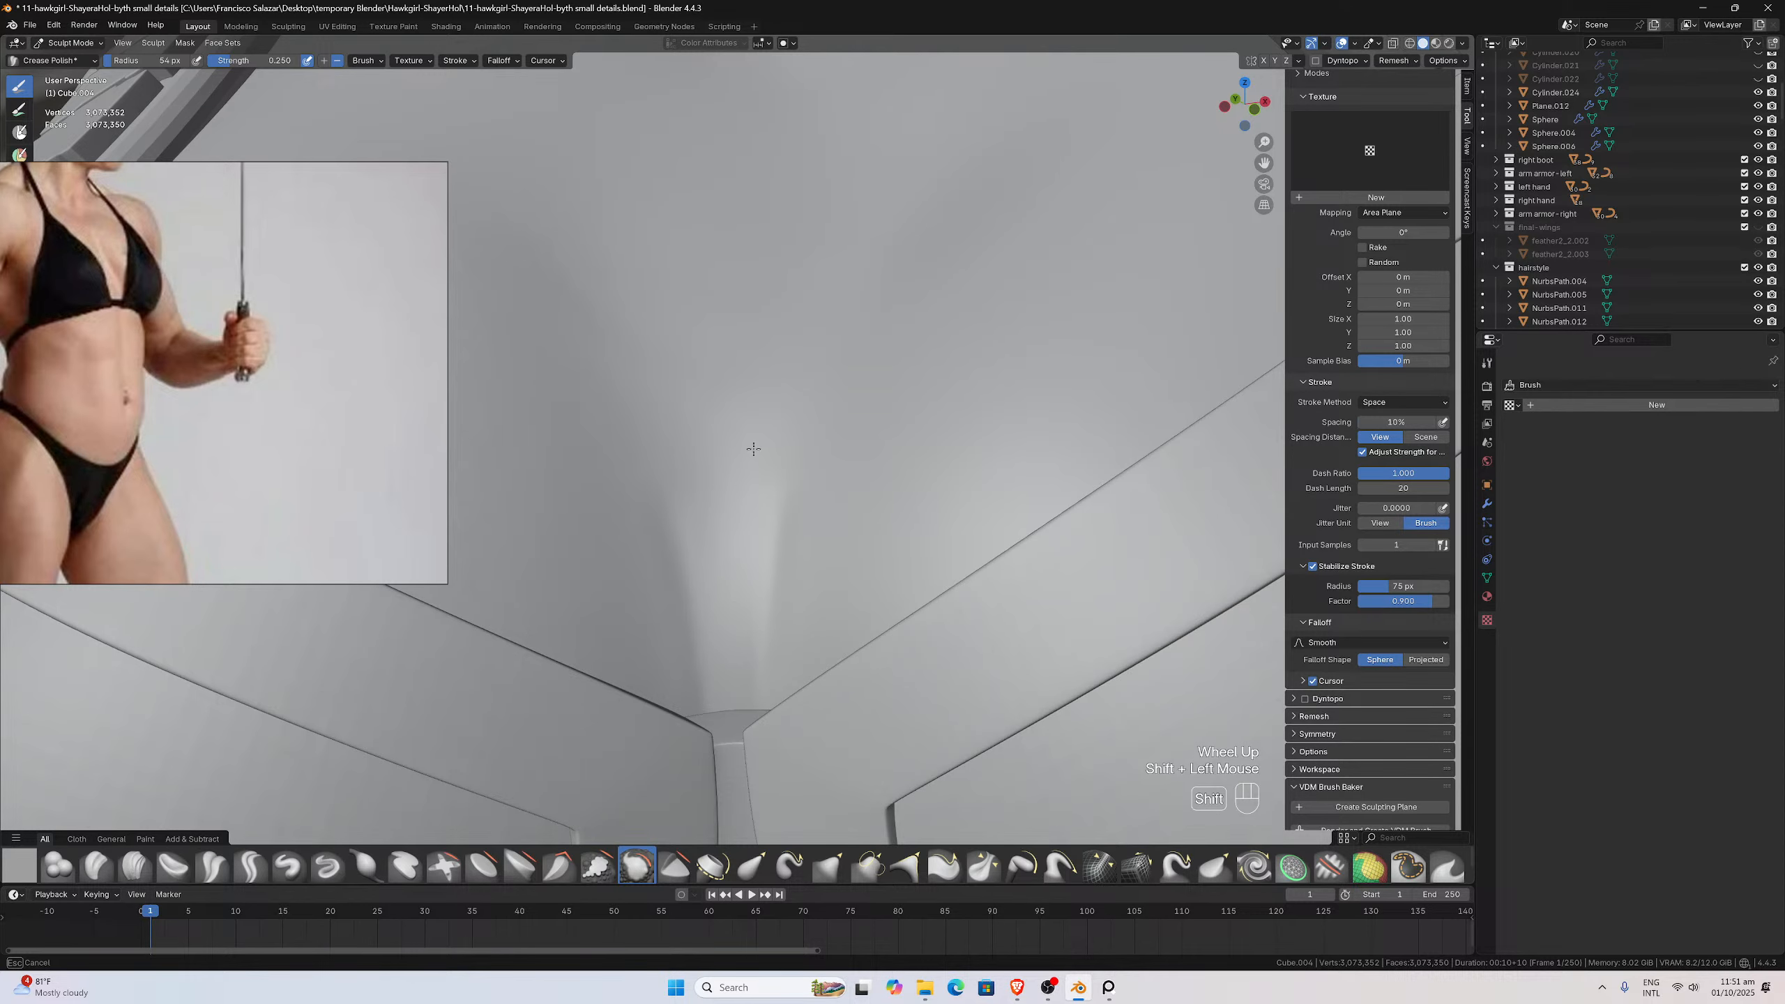
left_click_drag(712, 710, 720, 704, "shift")
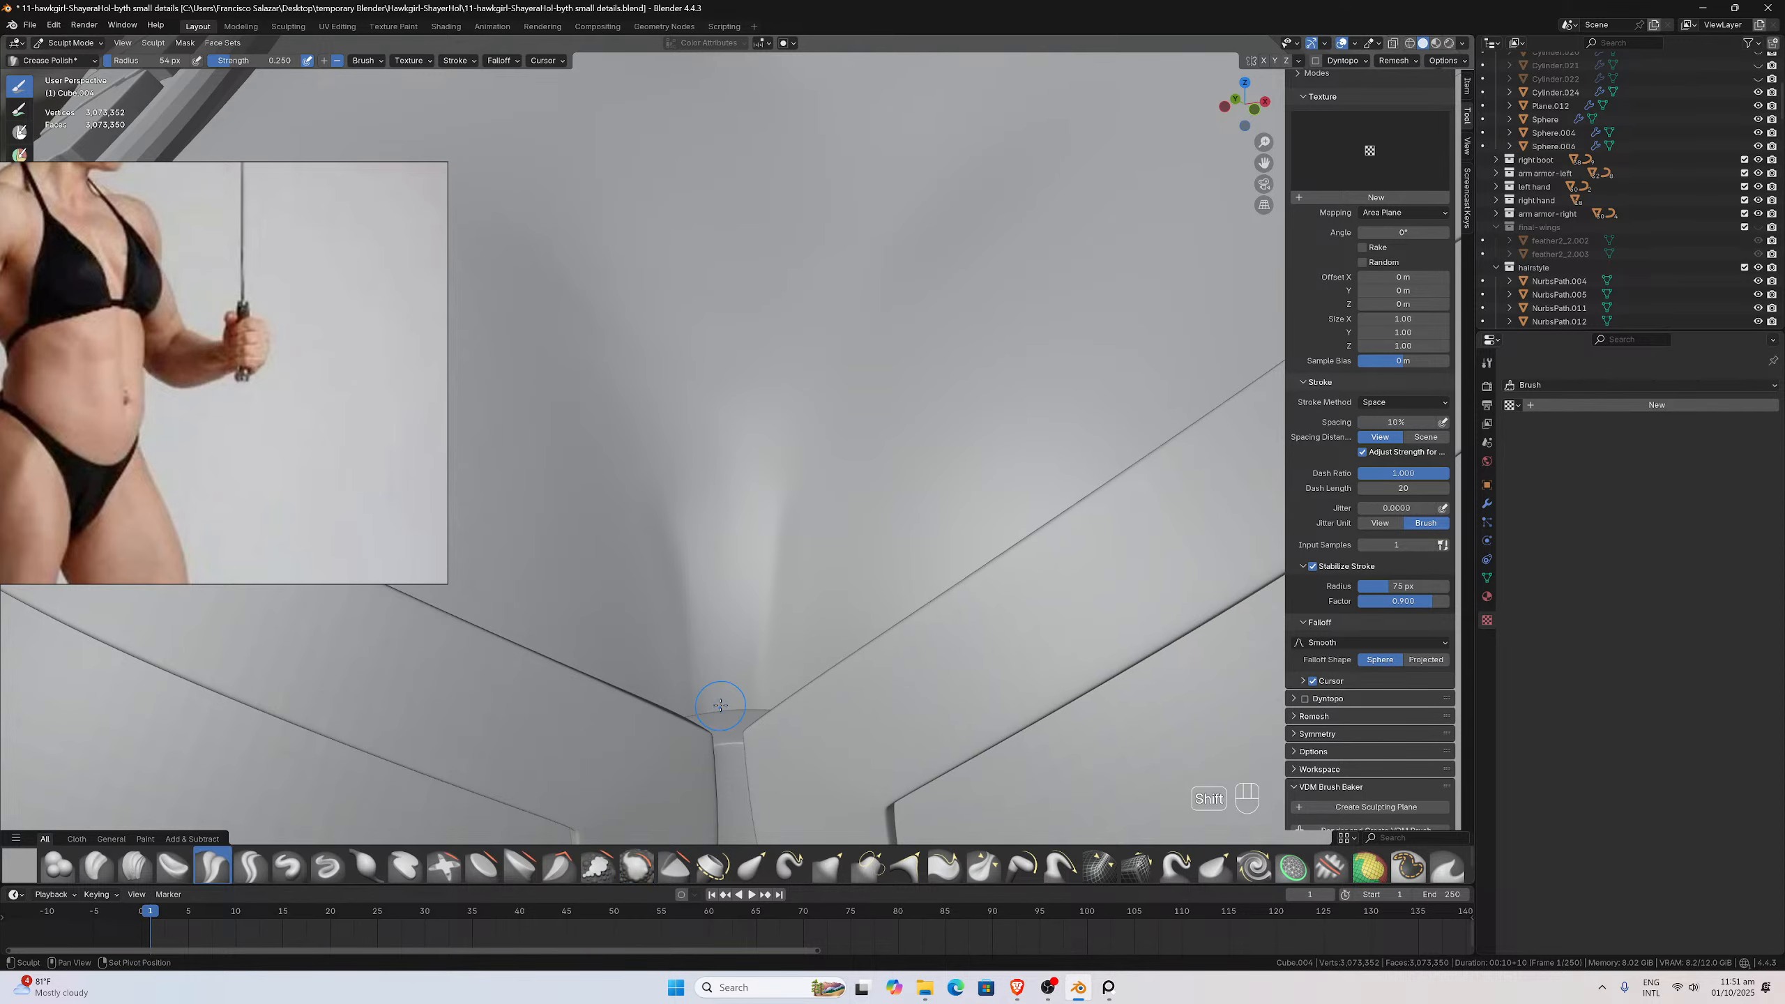
mouse_move(721, 556)
left_mouse_down("shift")
mouse_move(722, 510)
mouse_move(809, 559)
mouse_move(787, 725)
left_mouse_up("shift")
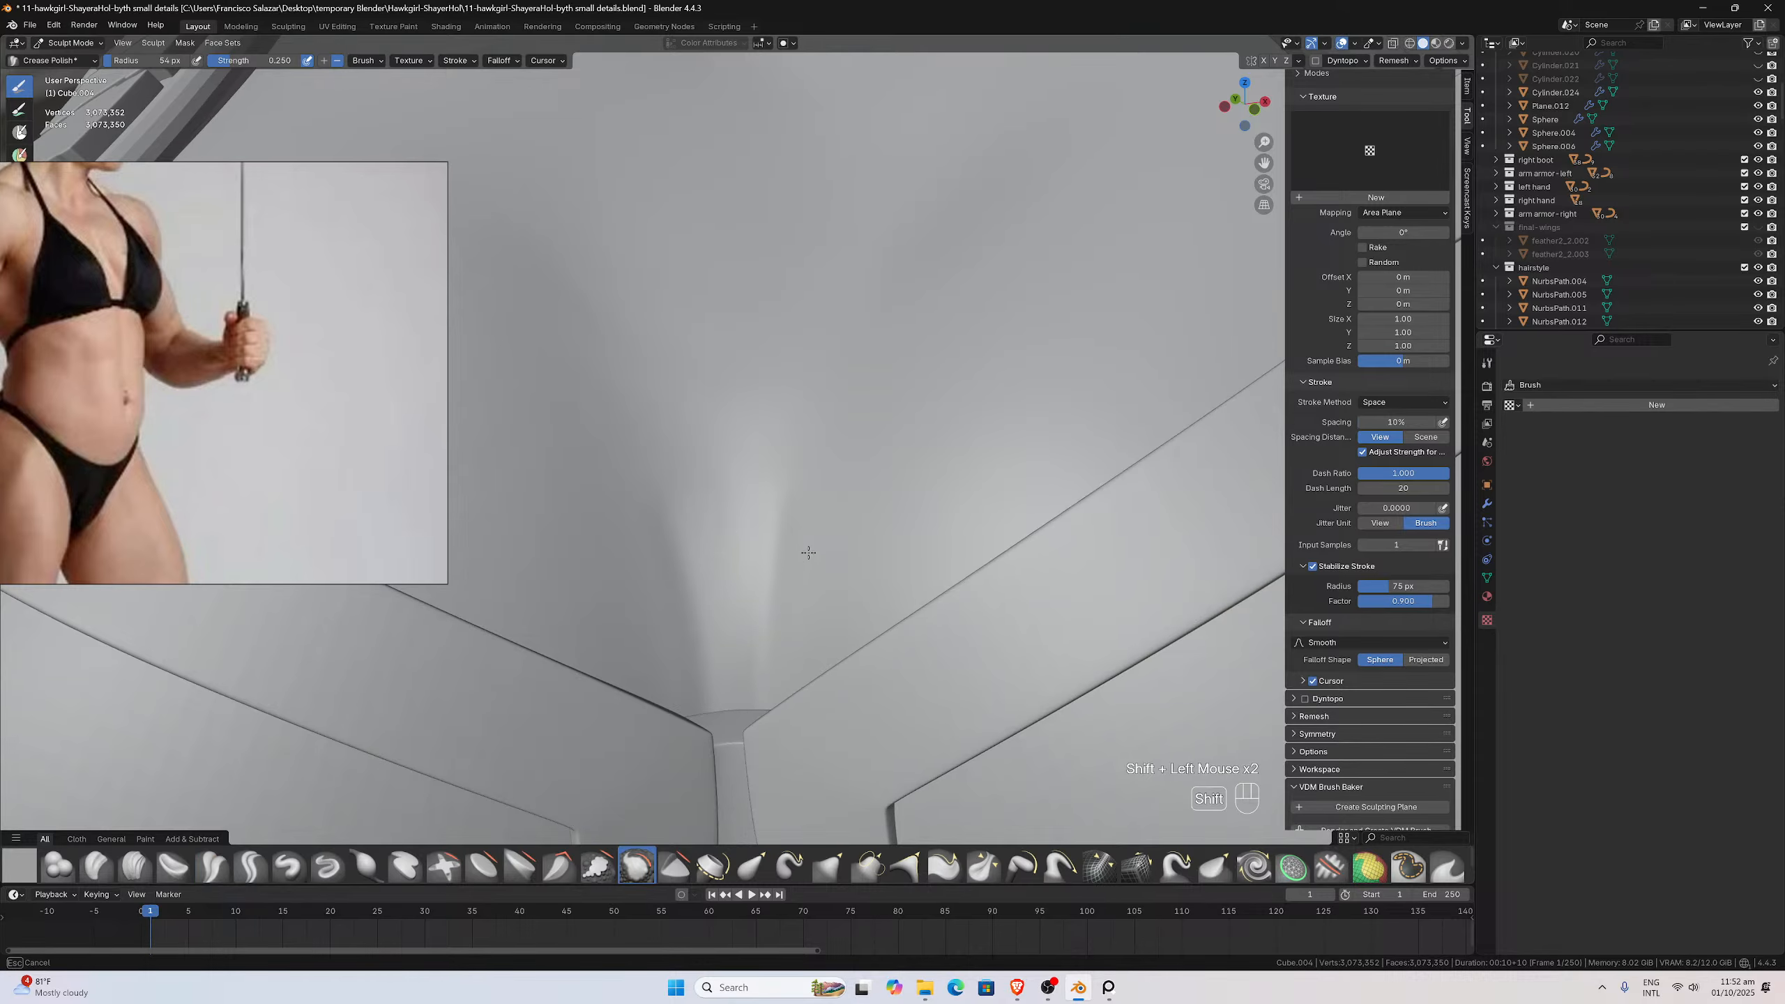
Smooth the outer sides and upper ends of both cleavage folds so they fade into the chest
mouse_move(825, 611)
left_mouse_down("shift")
mouse_move(686, 578)
mouse_move(659, 614)
left_mouse_up("shift")
mouse_move(659, 577)
left_mouse_down("shift")
mouse_move(792, 554)
mouse_move(732, 539)
mouse_move(734, 582)
left_mouse_up("shift")
scroll(791, 548, "down", 3)
scroll(784, 537, "up", 3)
left_click_drag(734, 582, 743, 634, "shift")
mouse_move(726, 546)
left_mouse_down("shift")
mouse_move(809, 526)
mouse_move(805, 699)
left_mouse_up("shift")
left_click_drag(843, 468, 836, 478, "shift")
left_click_drag(713, 522, 706, 587, "shift")
left_click_drag(630, 471, 695, 718, "shift")
Tighten both cleavage folds with Pinch/Magnify strokes running down to the bra's centre
left_click(982, 866)
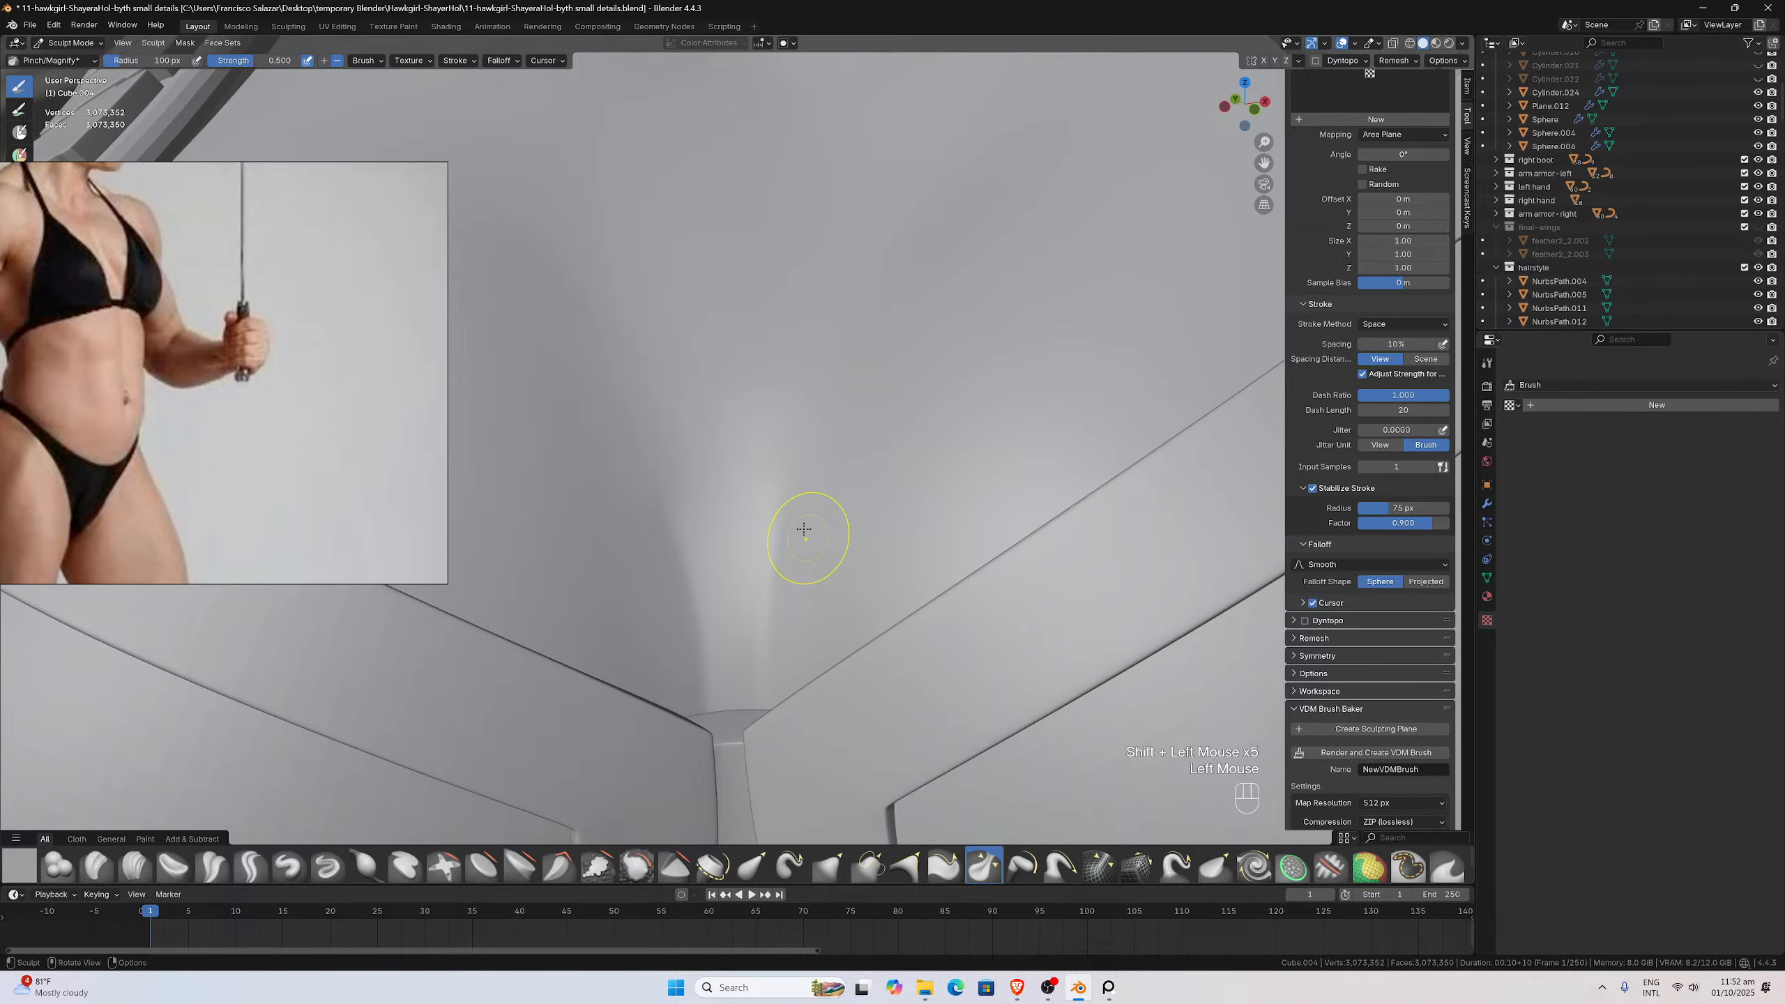
left_click_drag(780, 491, 763, 591)
left_click_drag(750, 721, 745, 716)
left_click_drag(657, 505, 690, 609)
left_click_drag(712, 774, 715, 802)
Set the Smooth brush's strength to 0.3, and switch to the Grab brush with an adjusted radius
double_click(622, 876)
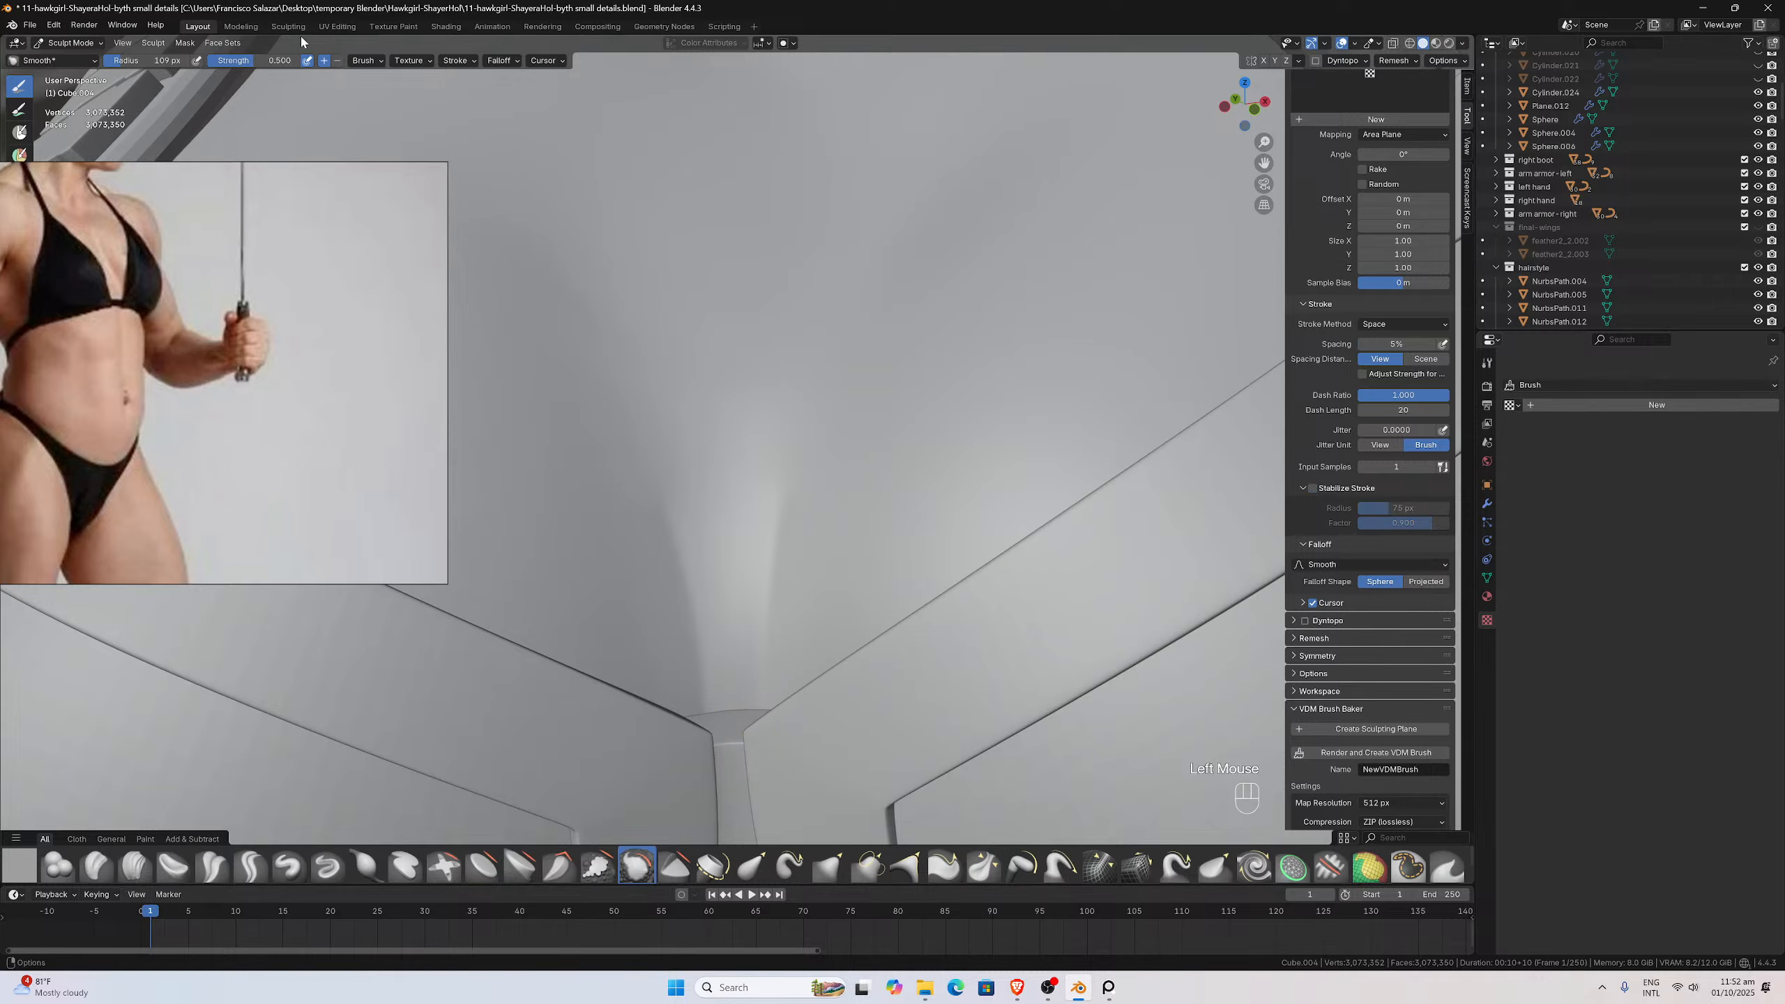
type("0.3")
key("Return")
key("g")
key("f")
left_click(712, 532)
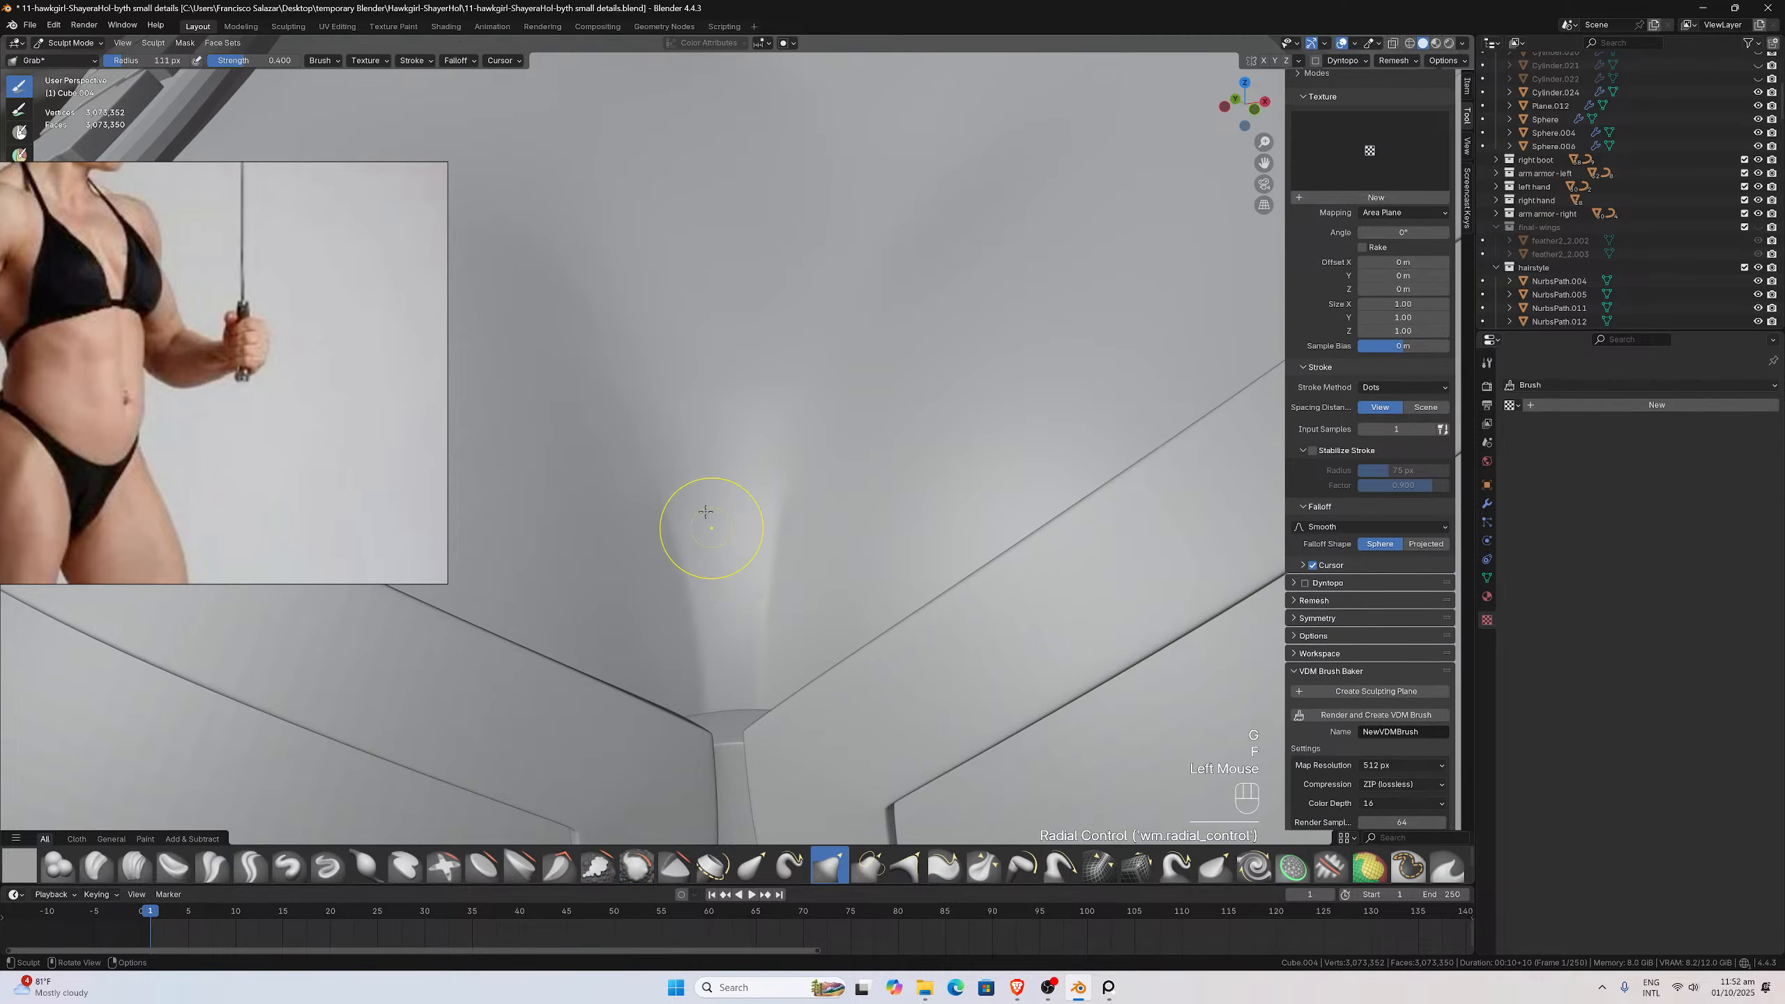
Soften the pinched folds on both sides of the cleavage with light smoothing strokes
left_click_drag(691, 468, 692, 427, "shift")
left_click_drag(595, 536, 653, 608, "shift")
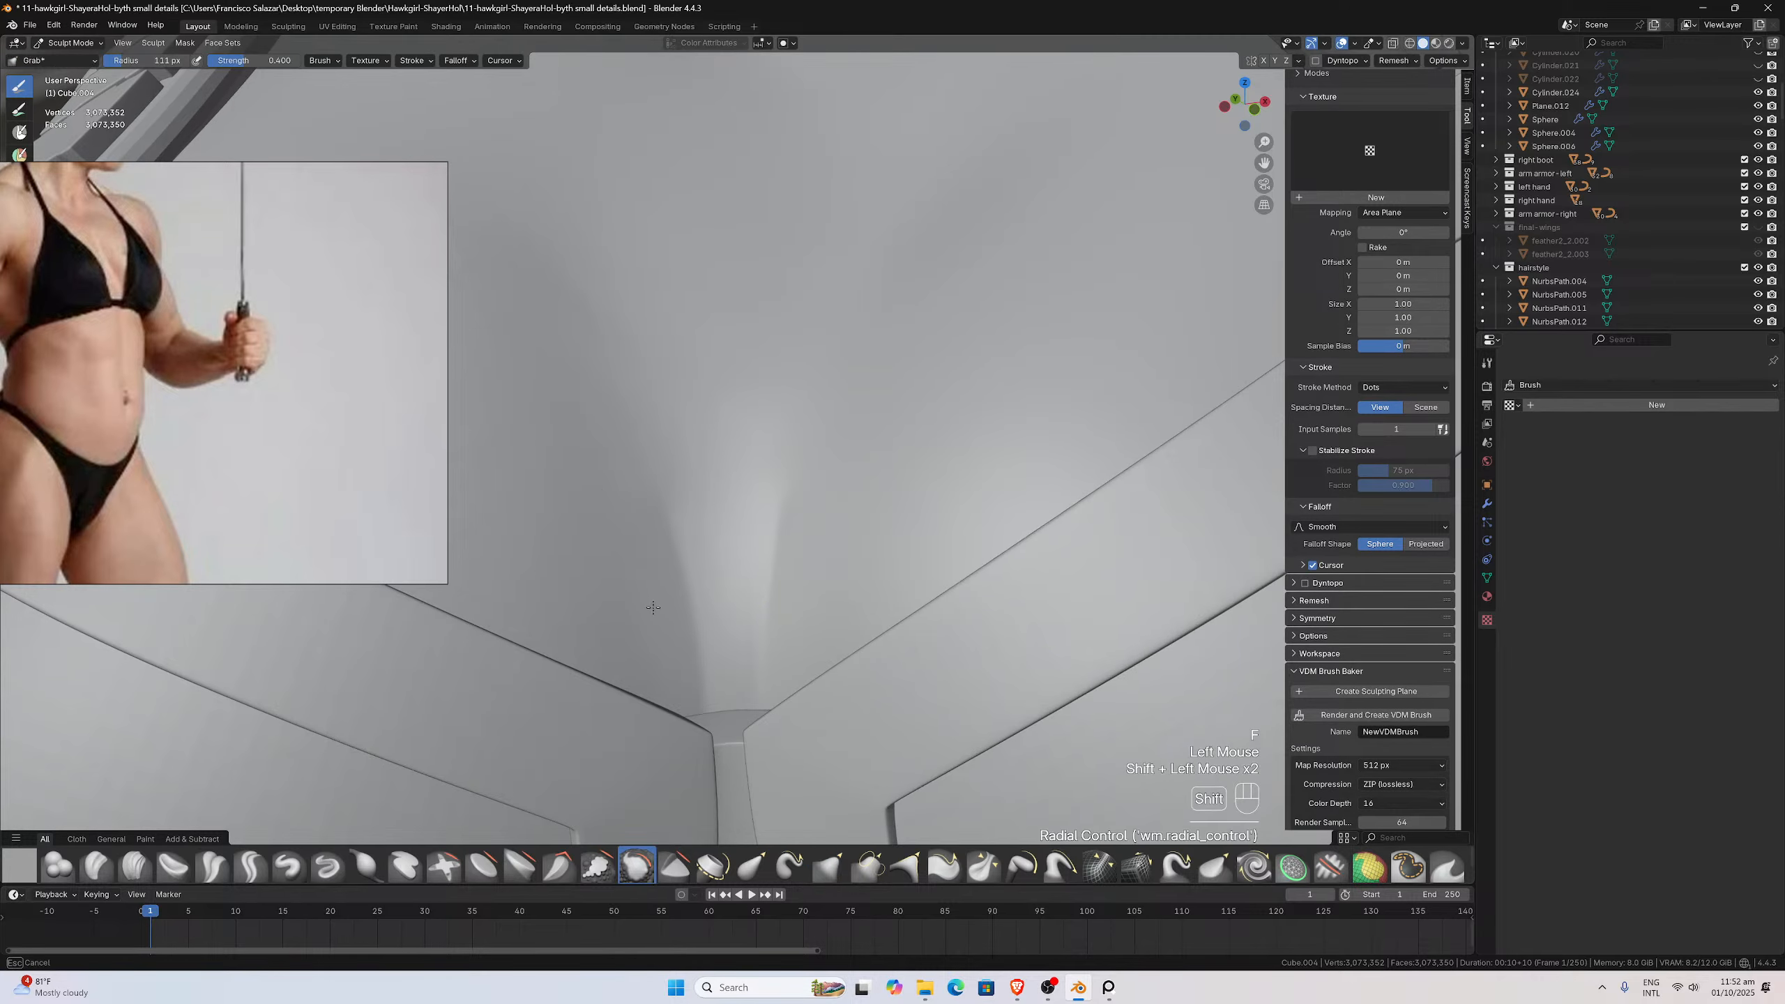
left_click_drag(642, 541, 628, 517, "shift")
left_click_drag(670, 700, 772, 619, "shift")
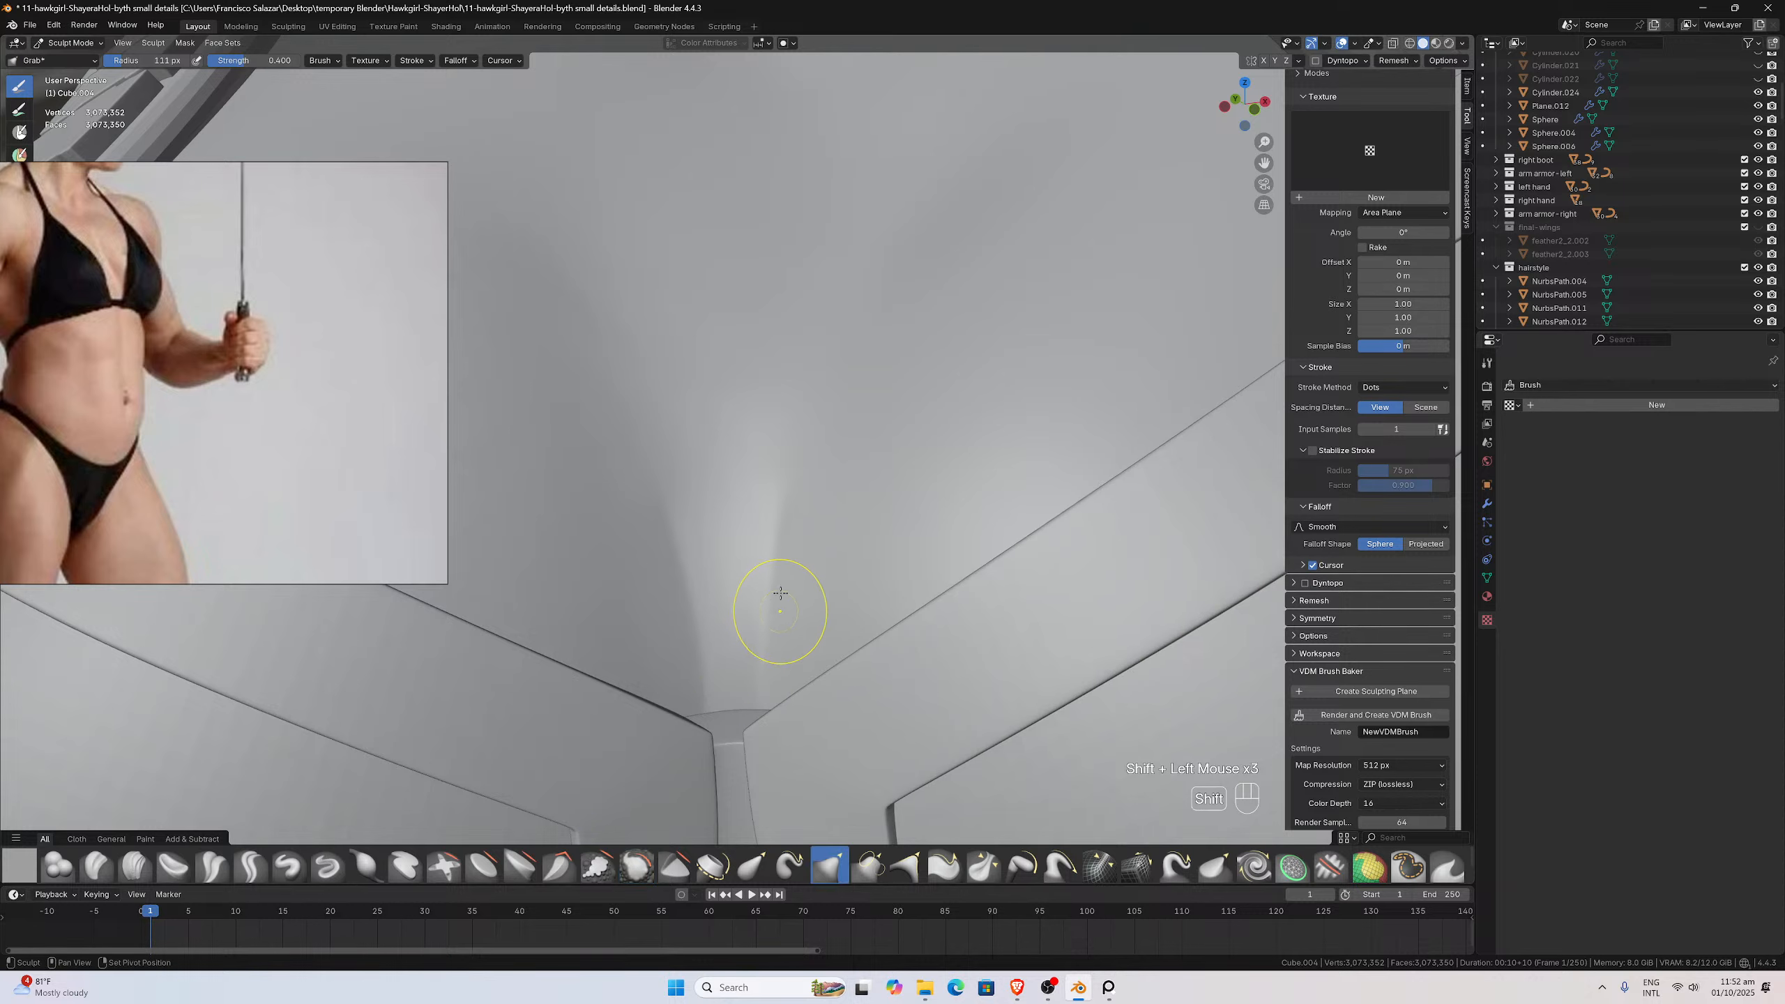
mouse_move(833, 483)
left_mouse_down("shift")
mouse_move(804, 700)
mouse_move(749, 628)
left_mouse_up("shift")
Smooth the lower end of the cleavage where it meets the bra's centre piece
scroll(747, 623, "up", 1)
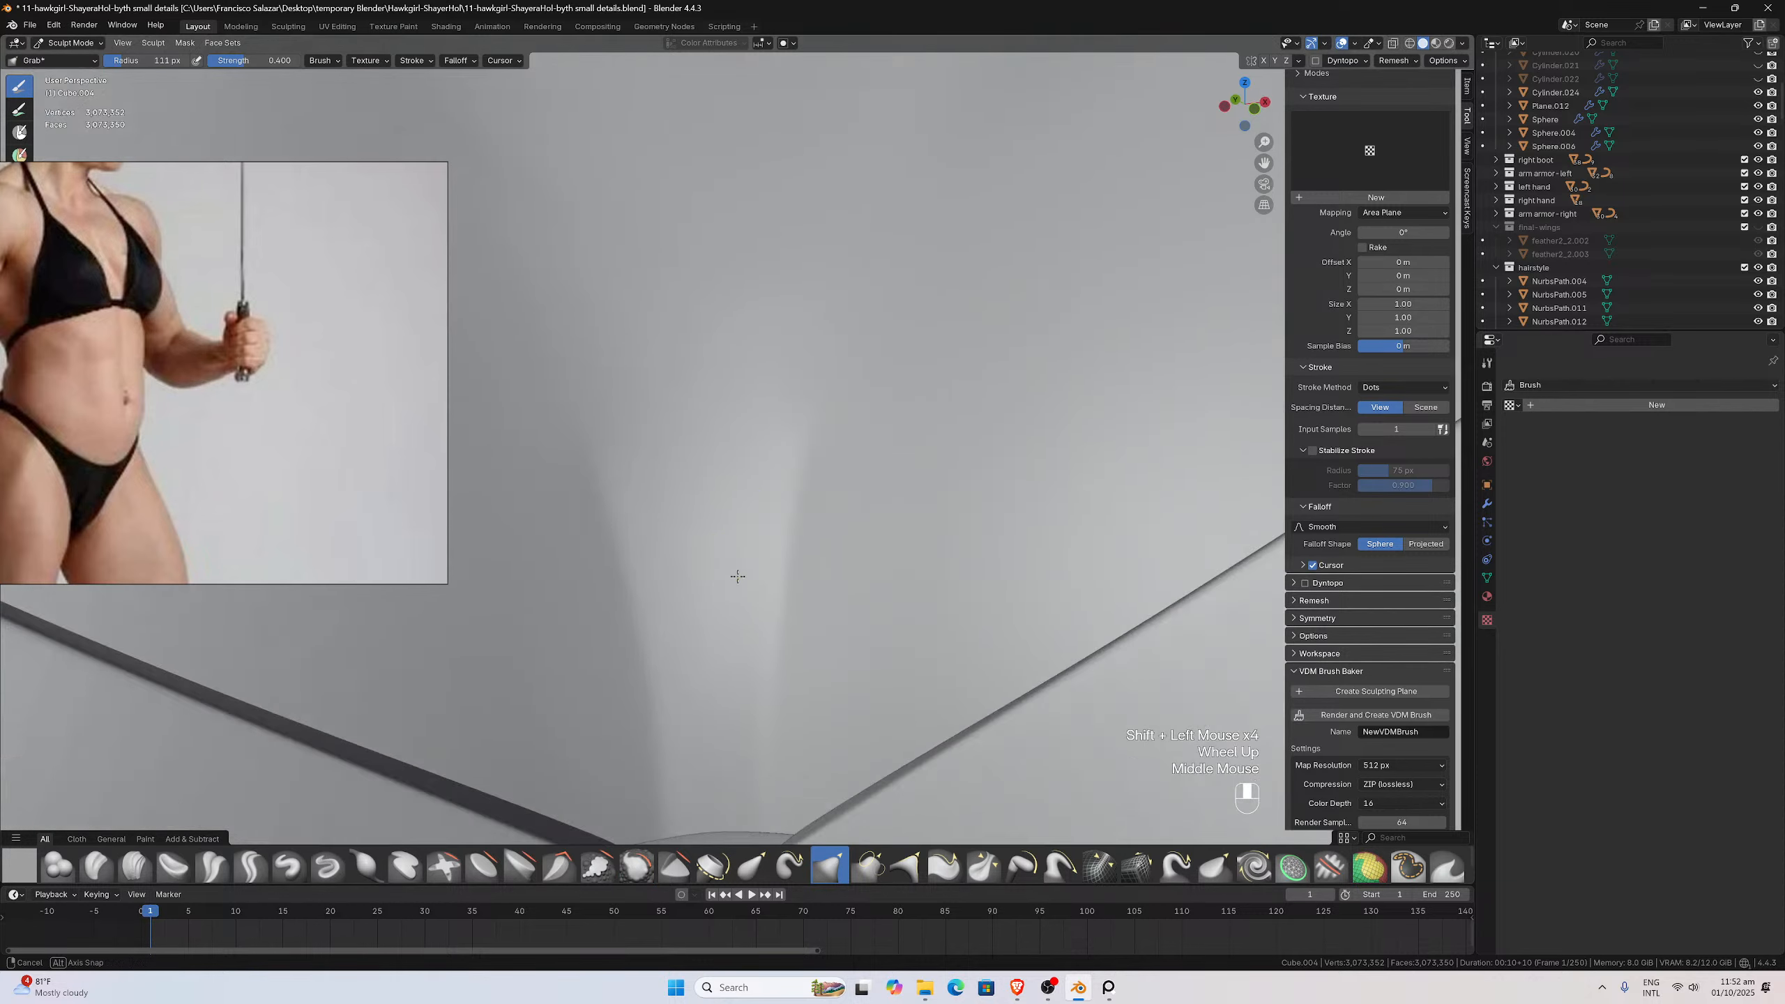
middle_click_drag(732, 578, 719, 481)
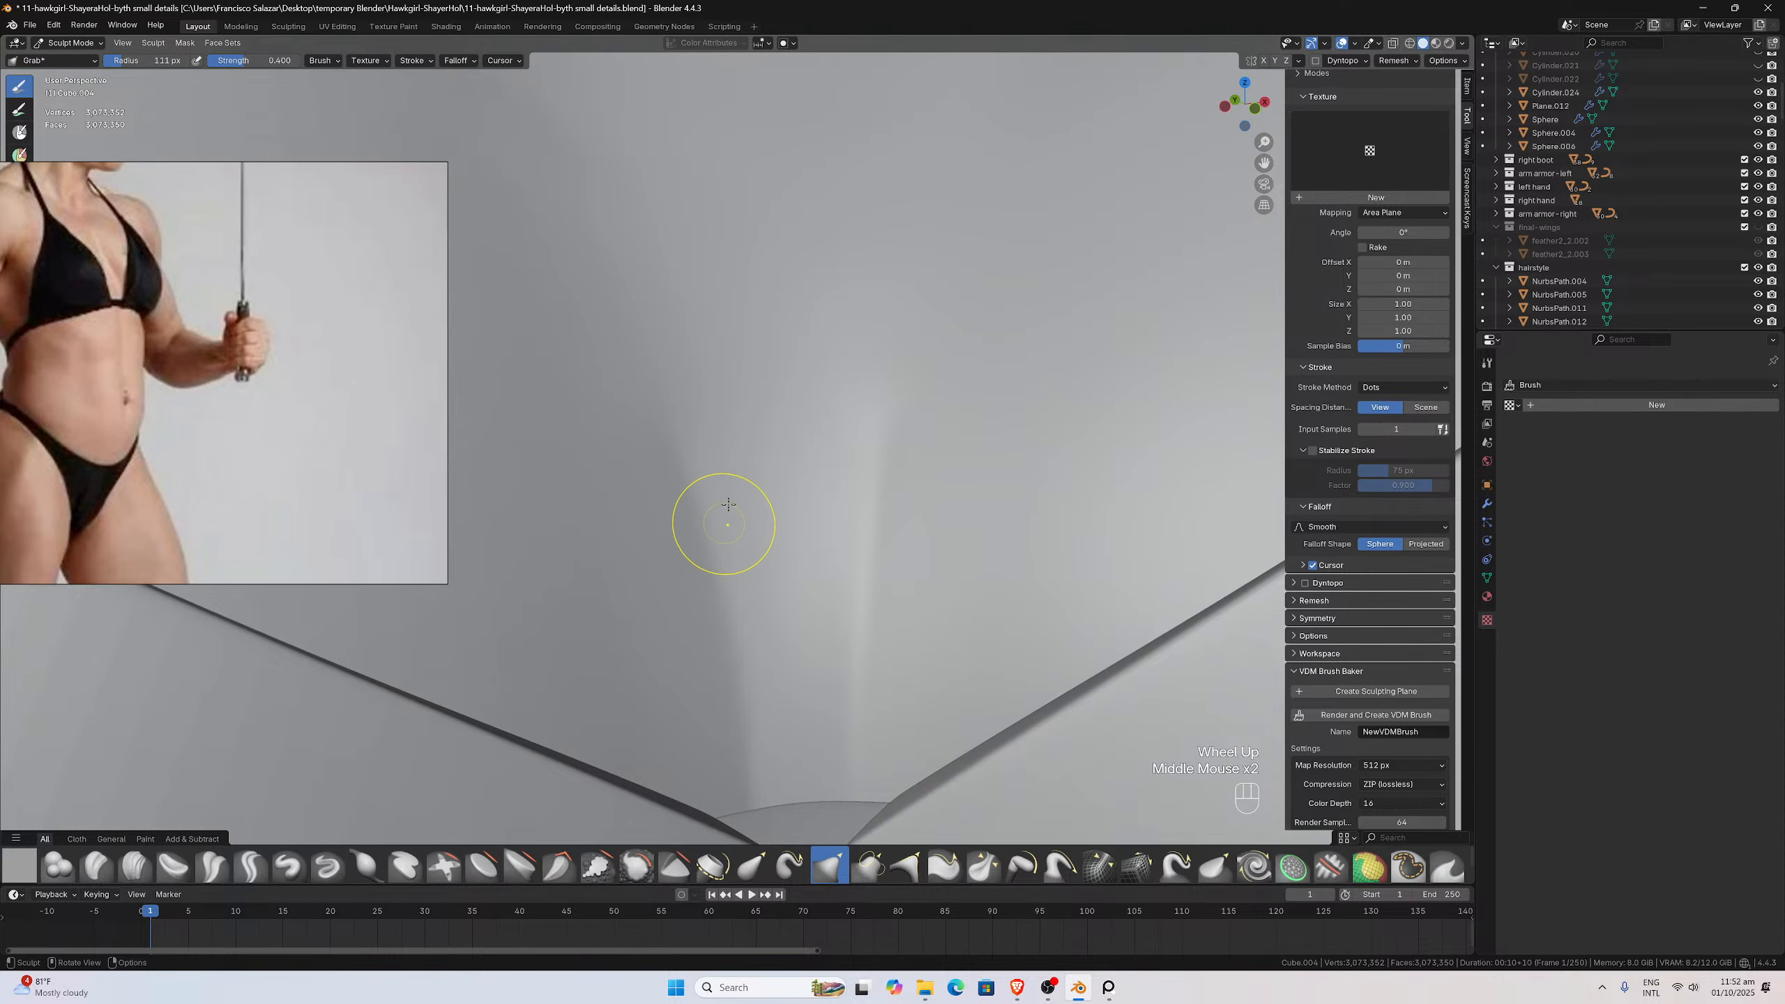
left_click_drag(784, 680, 785, 682, "shift")
left_click_drag(788, 826, 793, 721, "shift")
Smooth along the full length of both folds to blend their edges into the inner breast surfaces
scroll(785, 638, "down", 2)
middle_click_drag(785, 638, 793, 628)
scroll(792, 629, "up", 4)
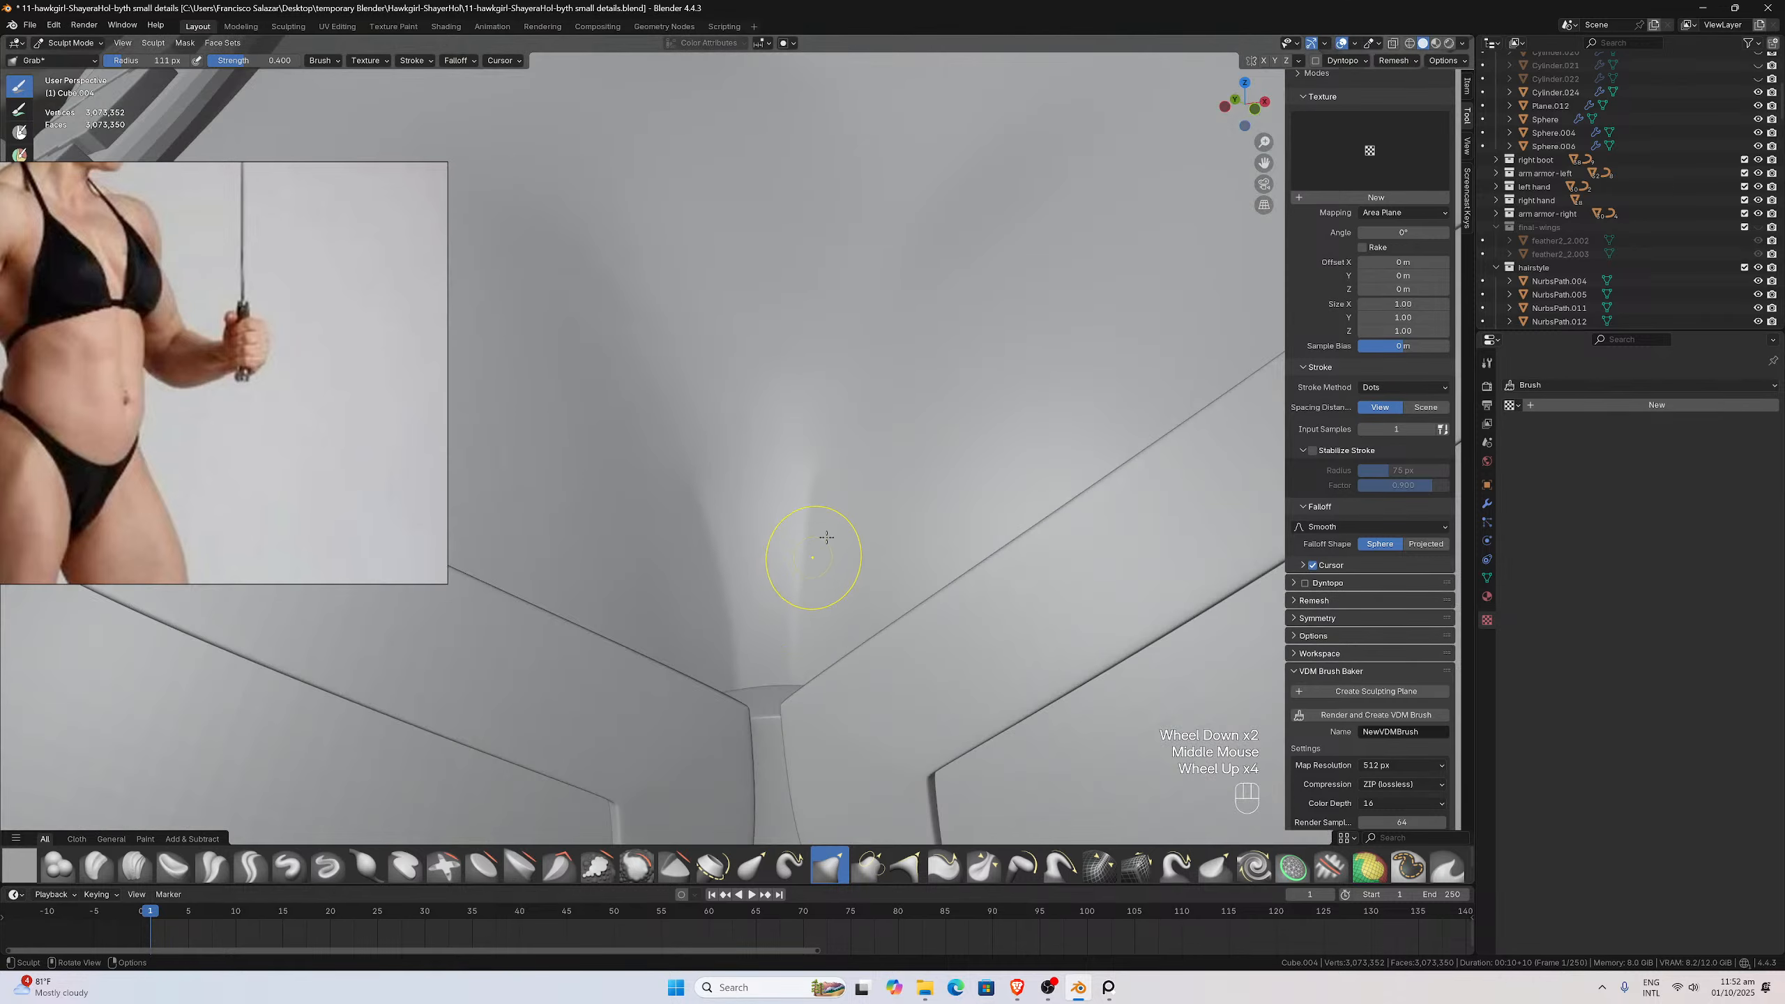
middle_click_drag(817, 547, 895, 439)
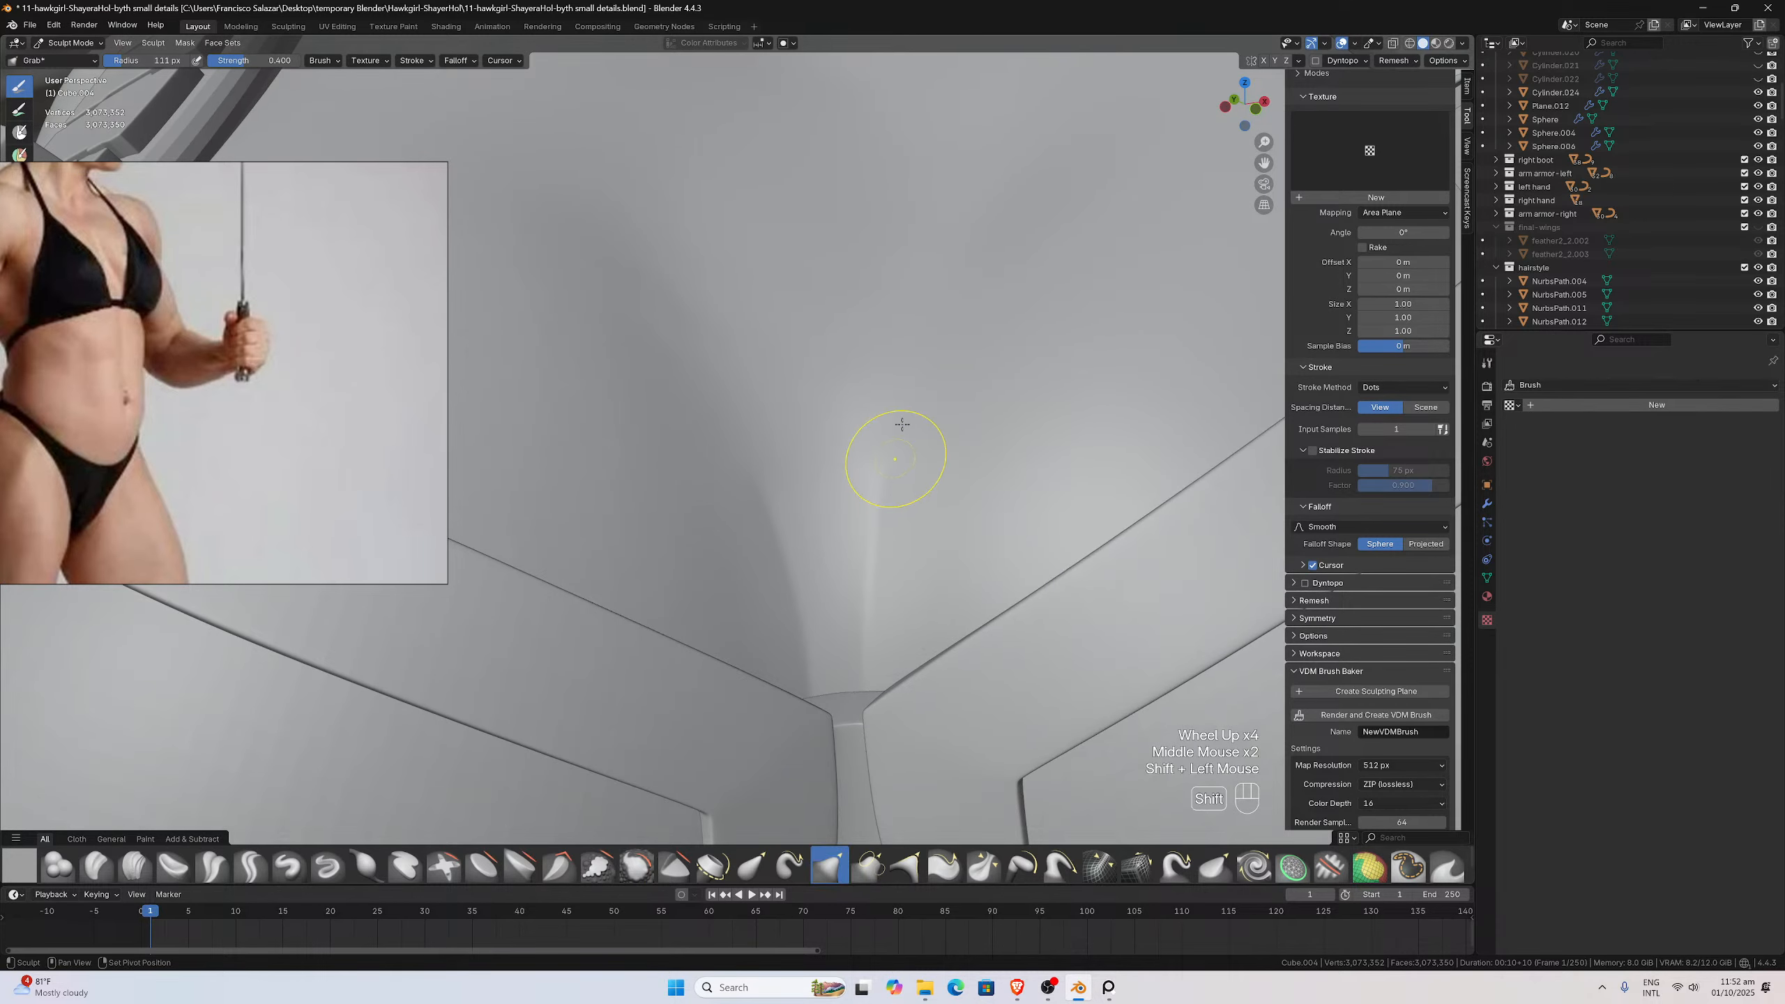
left_click_drag(884, 458, 877, 526, "shift")
mouse_move(863, 623)
left_mouse_down("shift")
mouse_move(869, 666)
mouse_move(761, 492)
left_mouse_up("shift")
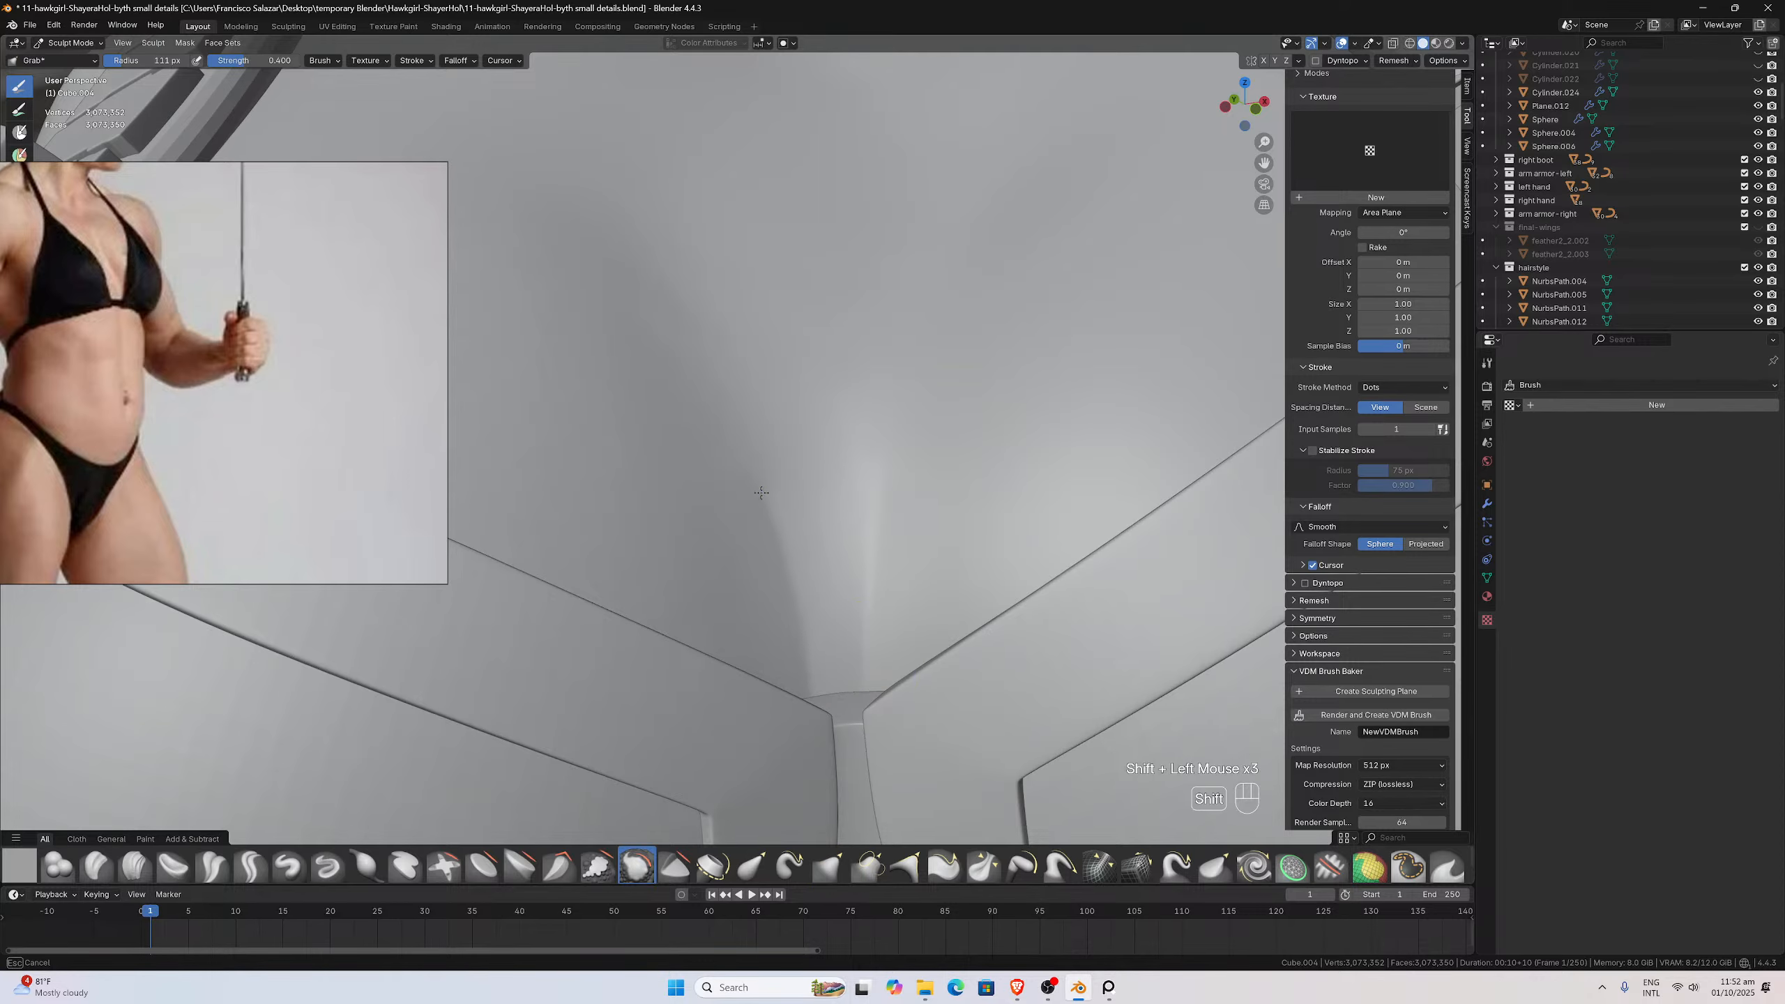
left_click_drag(796, 721, 798, 710, "shift")
left_click_drag(690, 409, 859, 644, "shift")
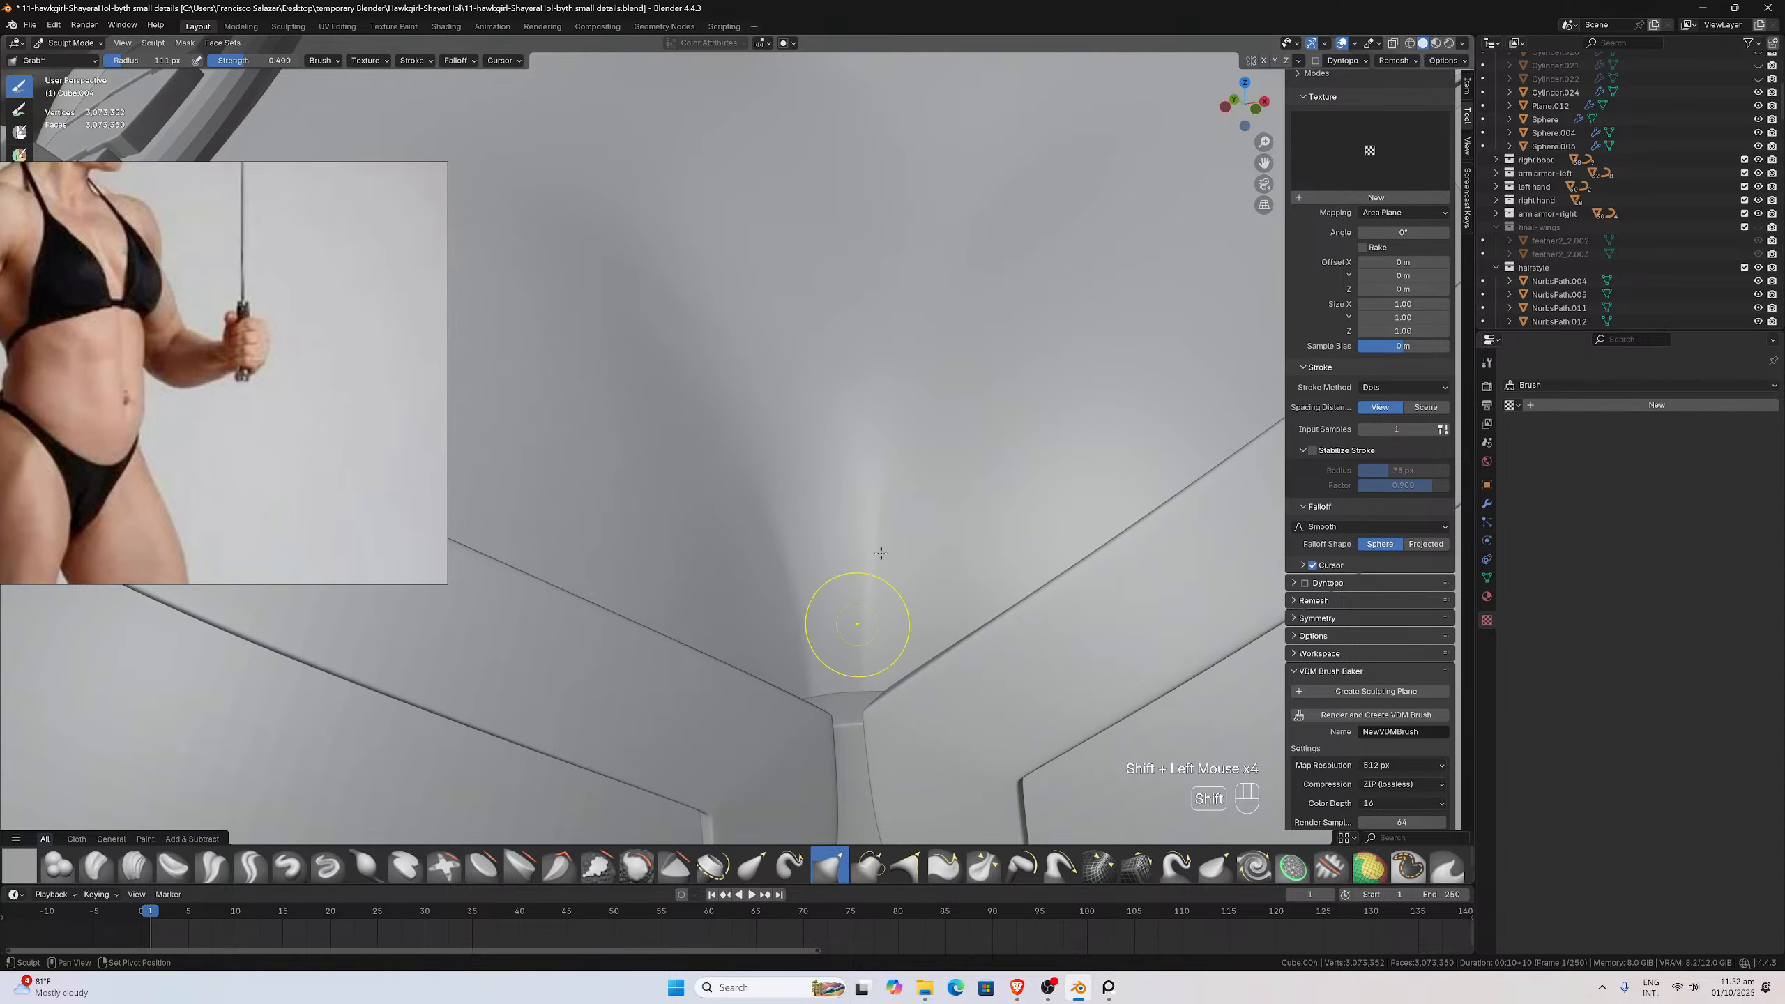
left_click_drag(885, 464, 870, 633, "shift")
Even out the skin on both breasts beside the cleavage with broad smoothing strokes above the bra edges
scroll(868, 625, "down", 10)
mouse_move(829, 629)
middle_mouse_down()
mouse_move(834, 671)
mouse_move(724, 584)
mouse_move(614, 550)
middle_mouse_up()
scroll(825, 646, "up", 4)
scroll(751, 597, "up", 1)
scroll(667, 580, "up", 2)
scroll(629, 561, "up", 2)
left_click_drag(655, 560, 653, 558, "shift")
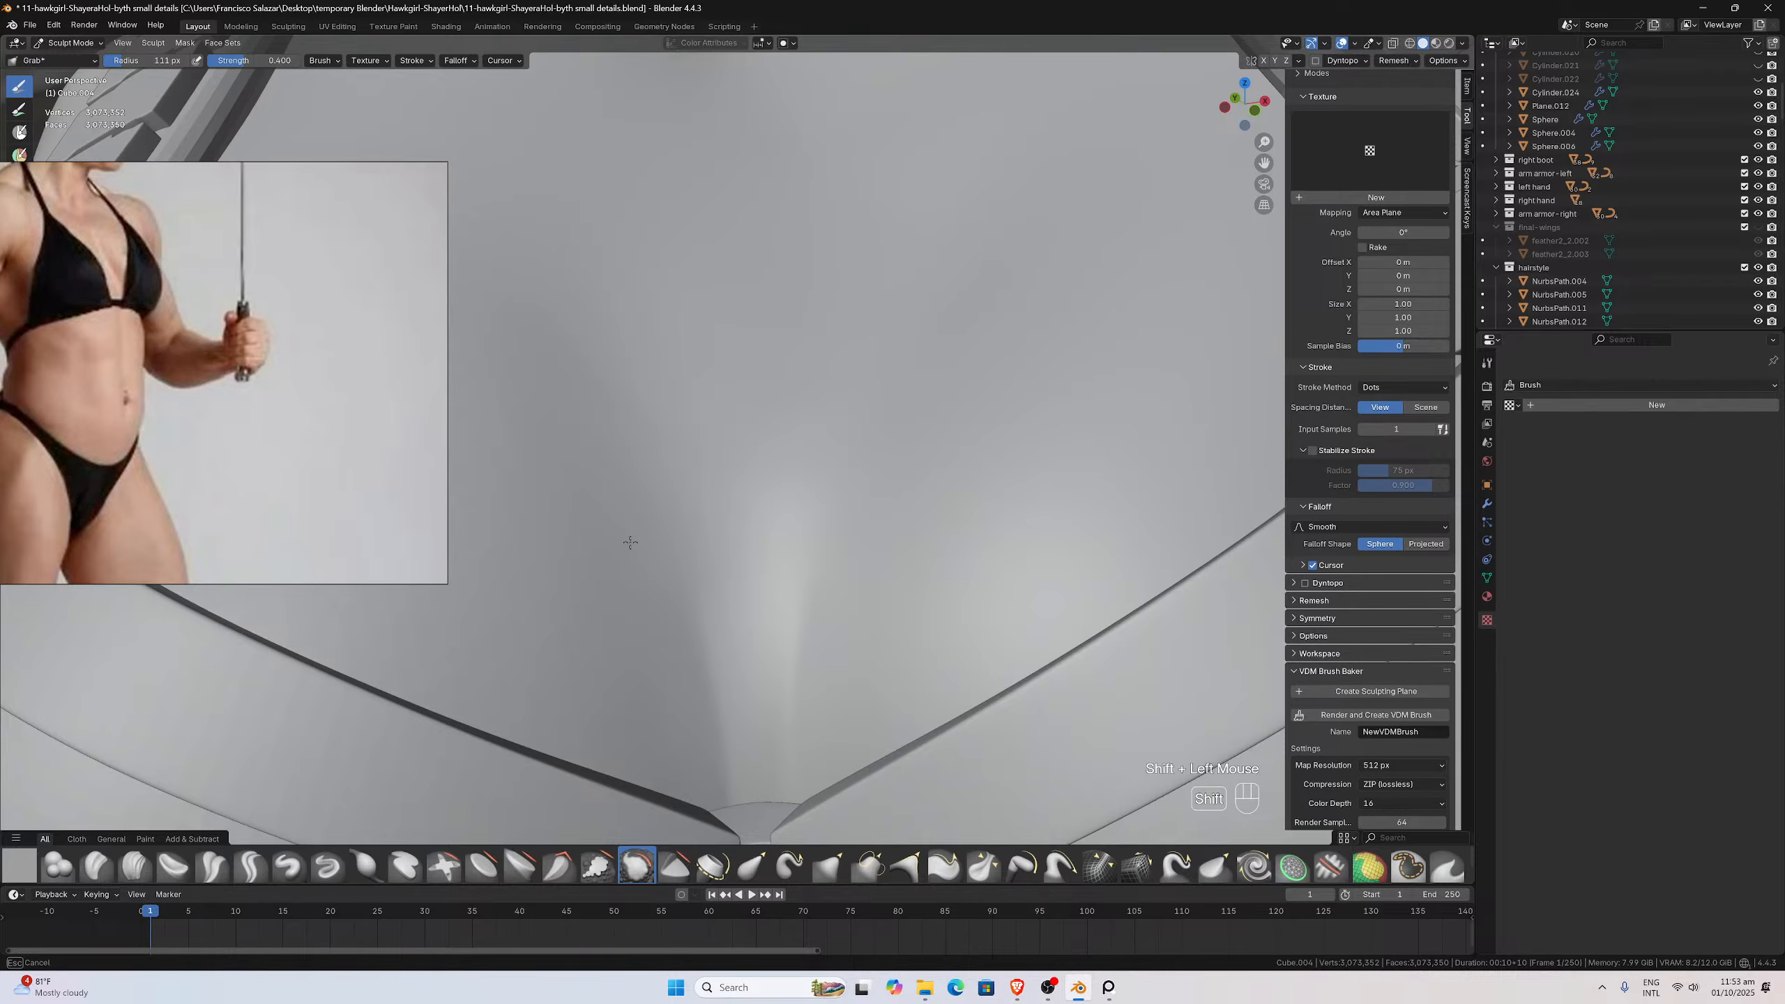
left_click_drag(690, 712, 849, 675, "shift")
left_click_drag(891, 364, 818, 487, "shift")
Check the chest against the whole figure and smooth the remaining unevenness on both breasts around the cleavage
middle_click_drag(805, 475, 812, 471)
scroll(813, 471, "down", 4)
mouse_move(857, 384)
middle_mouse_down()
mouse_move(872, 361)
mouse_move(850, 435)
middle_mouse_up()
scroll(850, 439, "down", 3)
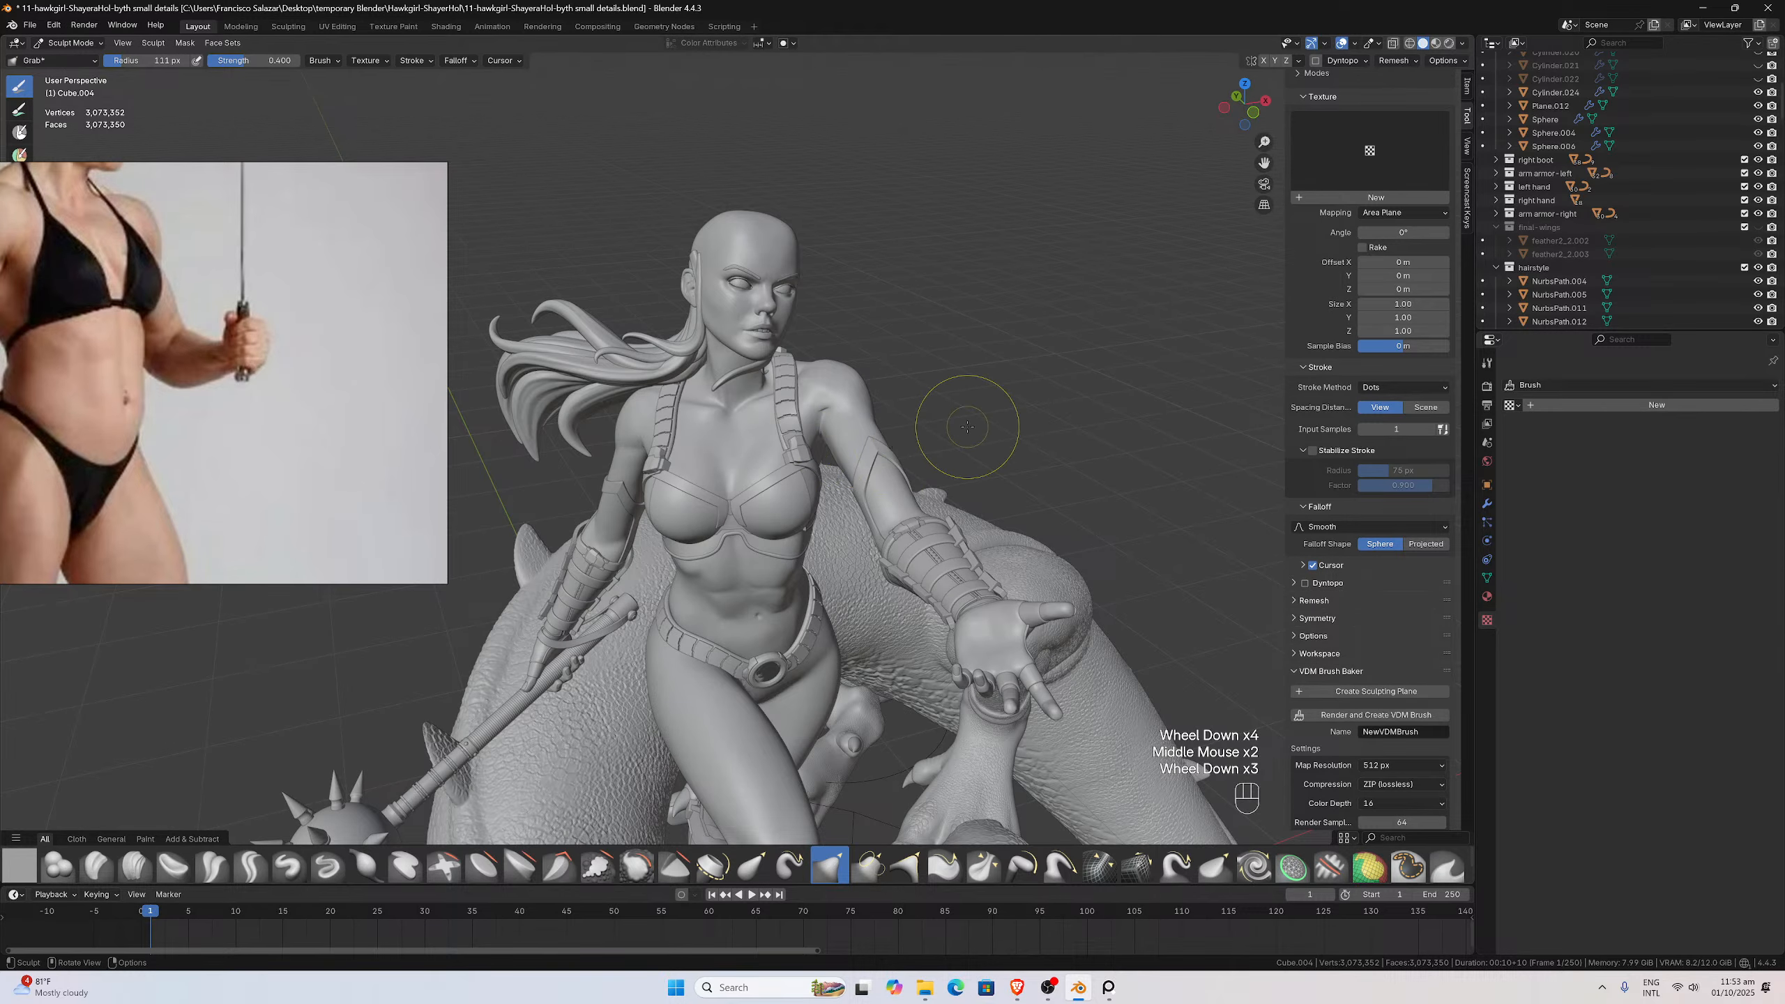
scroll(966, 450, "up", 3)
mouse_move(967, 427)
middle_mouse_down()
mouse_move(995, 507)
mouse_move(976, 506)
middle_mouse_up()
scroll(976, 506, "down", 1)
scroll(934, 474, "up", 1)
left_click_drag(983, 446, 1010, 404, "shift")
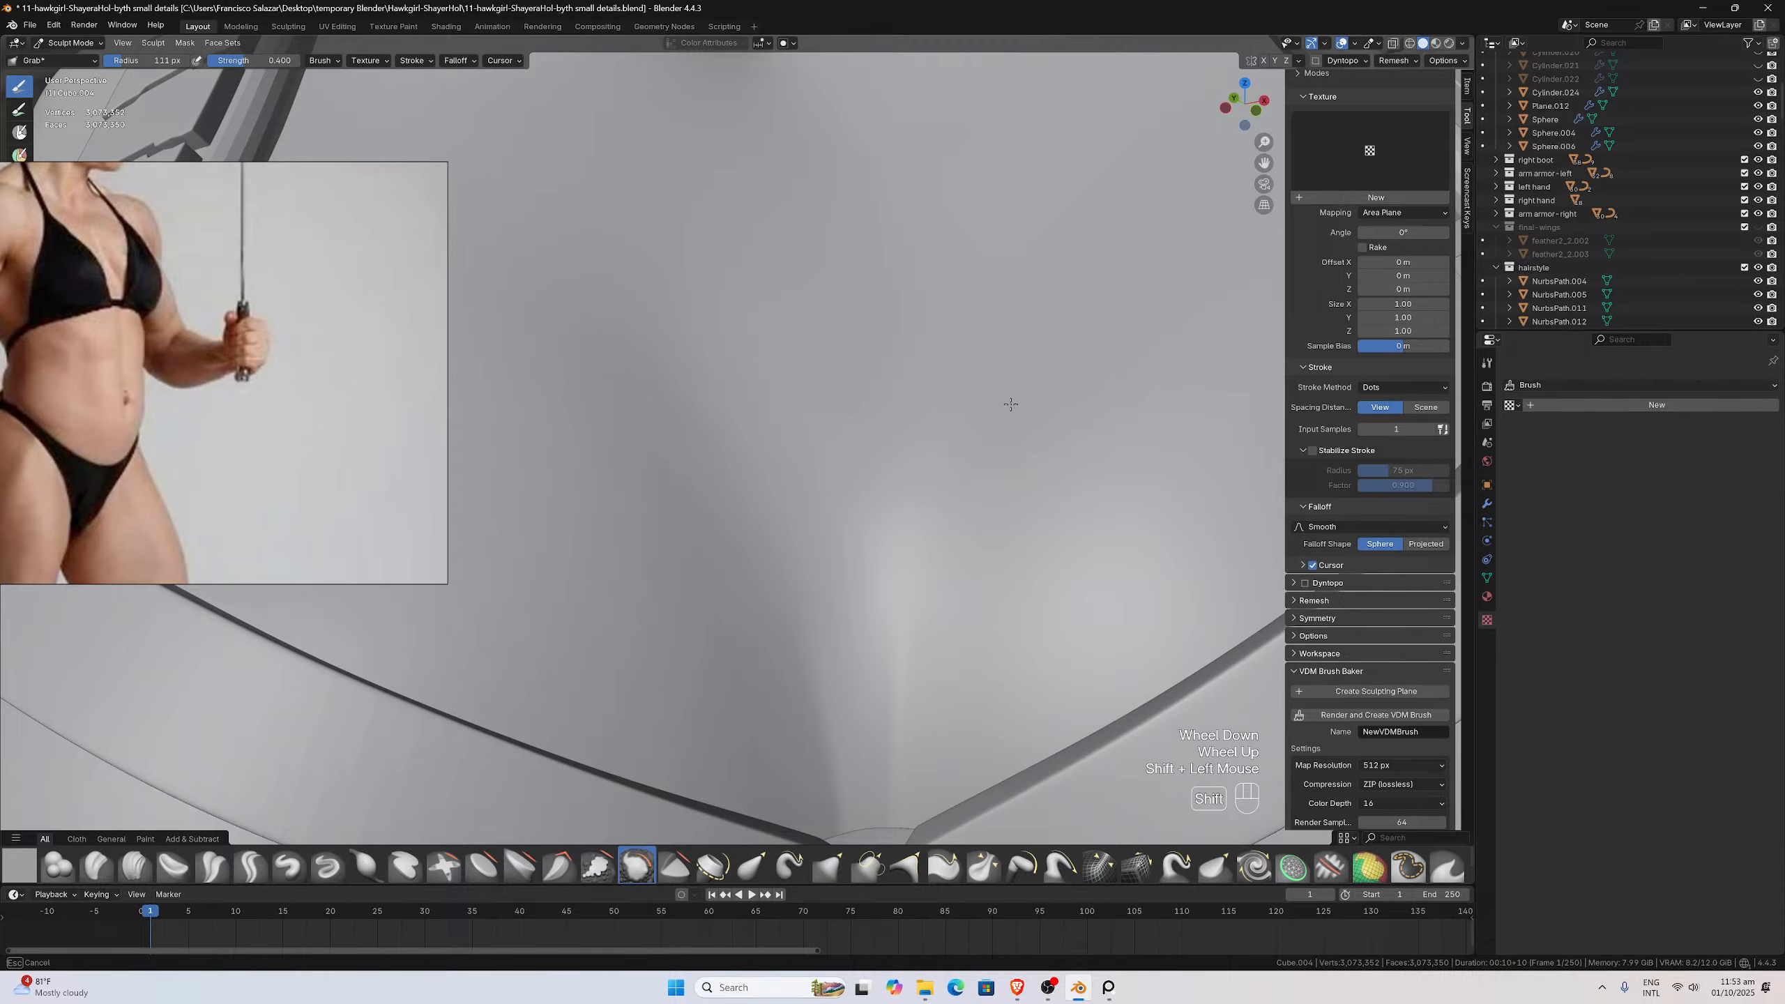
middle_click_drag(809, 670, 741, 647)
middle_click_drag(574, 568, 573, 558)
left_click_drag(562, 452, 612, 571, "shift")
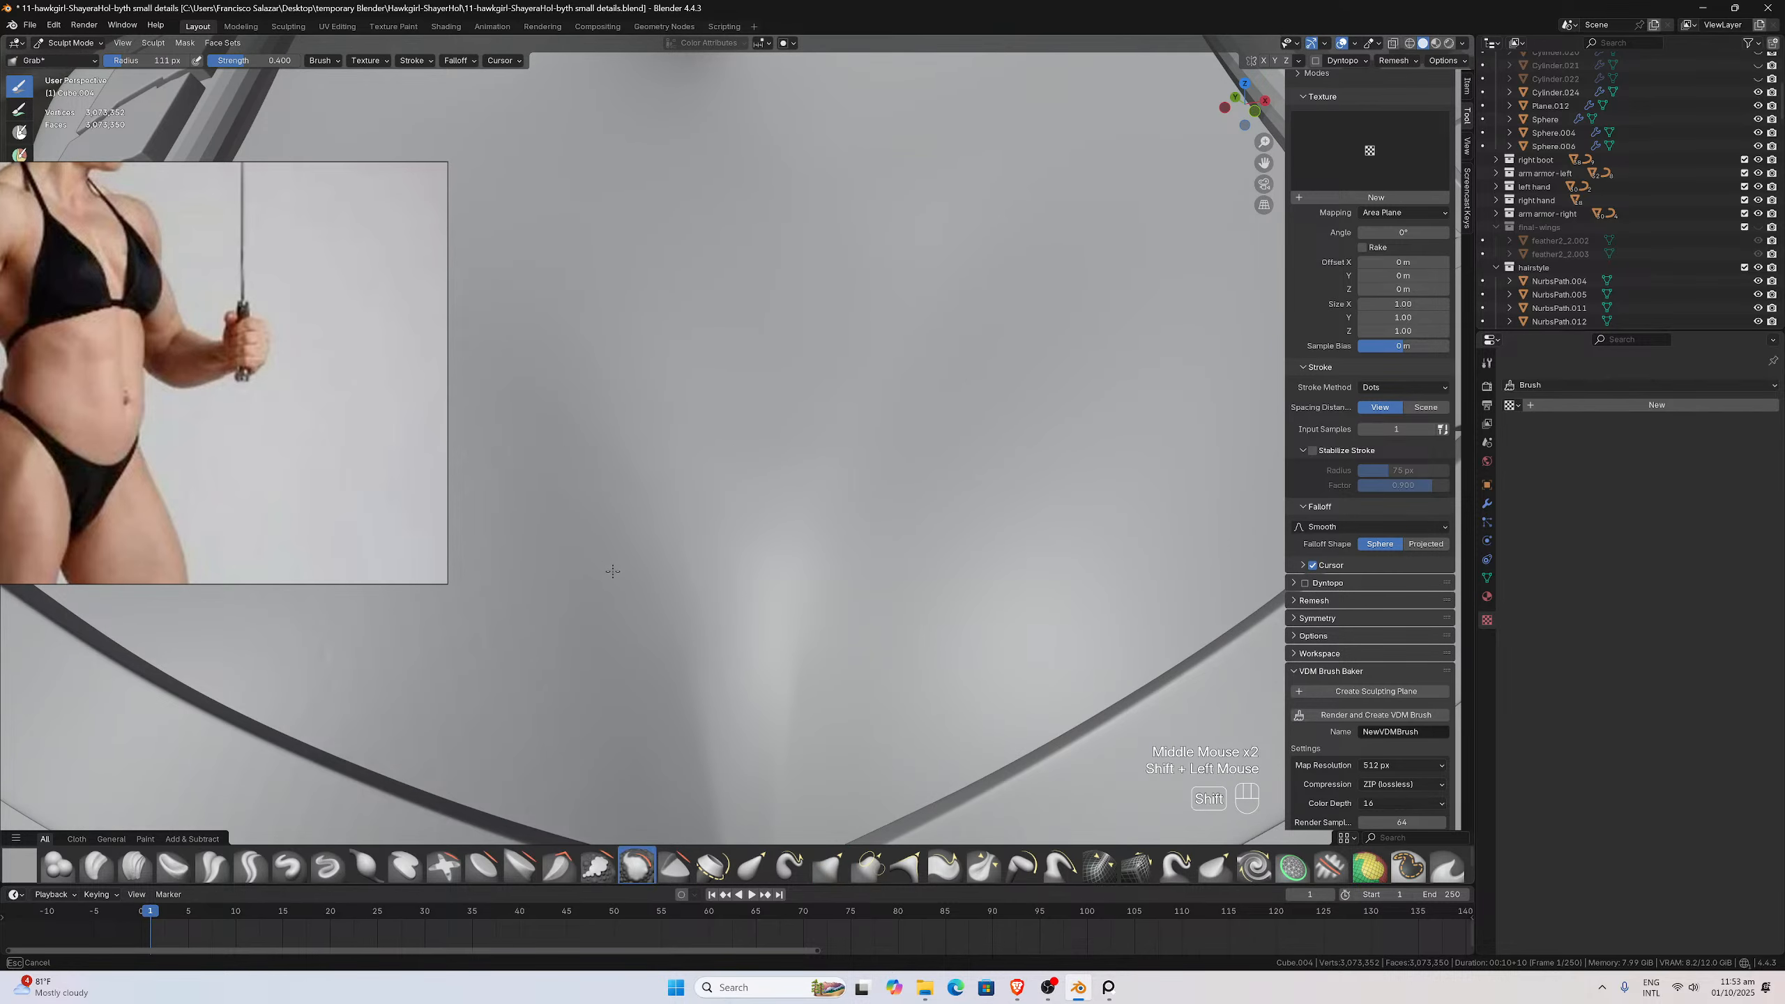
left_click_drag(671, 753, 656, 798, "shift")
Nudge the skin beside the cleavage on the figure's right breast with the Grab brush and smooth it
scroll(657, 650, "down", 1)
middle_click_drag(657, 649, 690, 582)
middle_click_drag(733, 499, 749, 479)
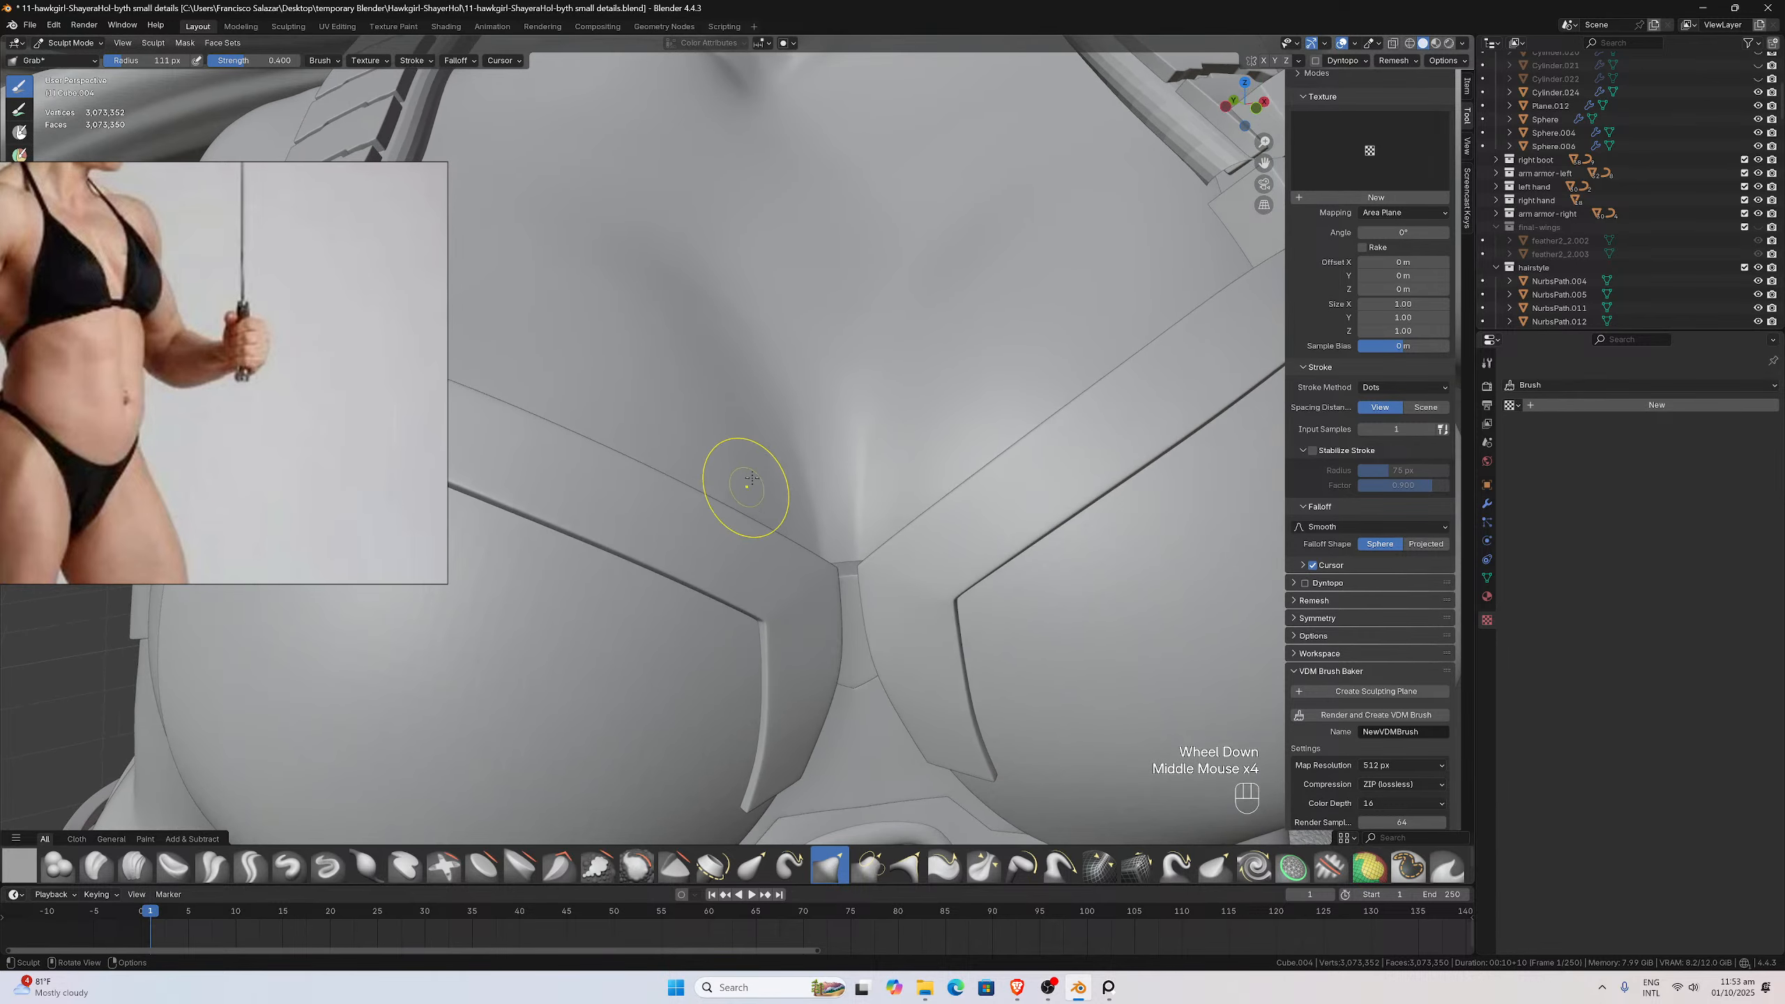
mouse_move(780, 439)
left_mouse_down()
mouse_move(805, 489)
mouse_move(768, 498)
mouse_move(776, 485)
left_mouse_up()
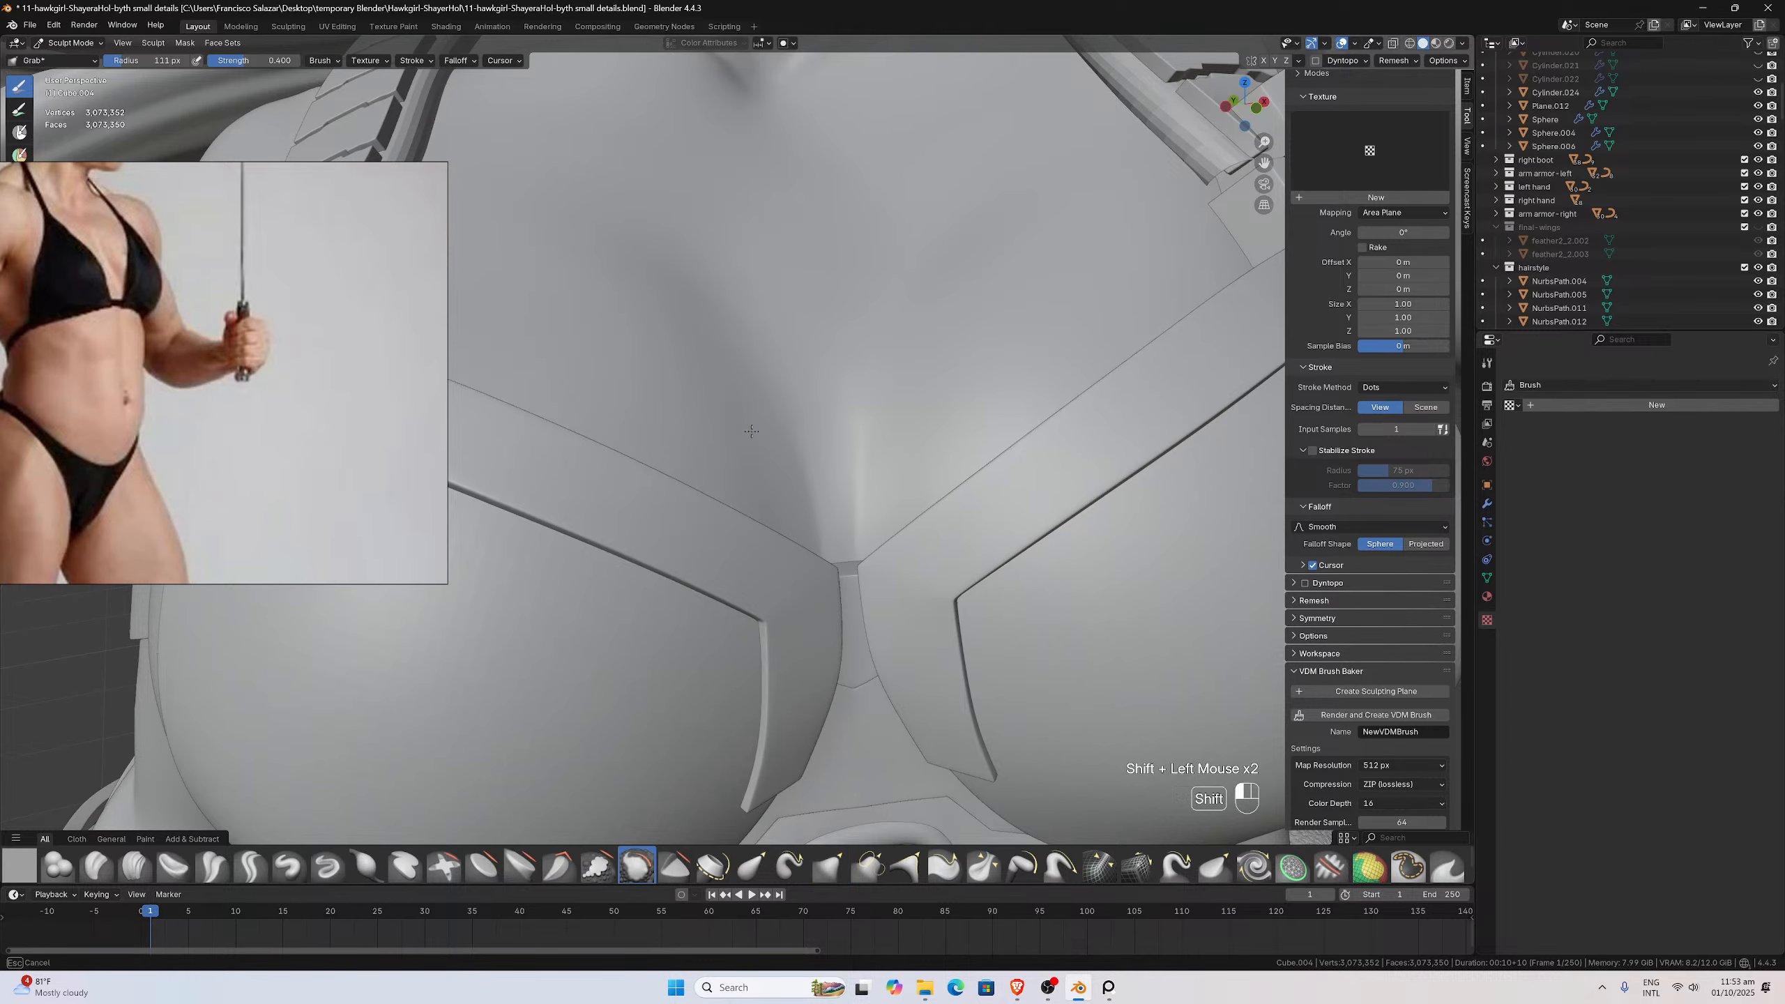
mouse_move(751, 431)
left_mouse_down("shift")
mouse_move(716, 378)
mouse_move(757, 537)
left_mouse_up("shift")
Examine the reworked cleavage and chest from several angles and distances, comparing them with the photo reference
scroll(757, 537, "down", 3)
mouse_move(756, 537)
middle_mouse_down()
mouse_move(750, 619)
mouse_move(683, 637)
middle_mouse_up()
scroll(702, 633, "down", 1)
scroll(683, 637, "up", 1)
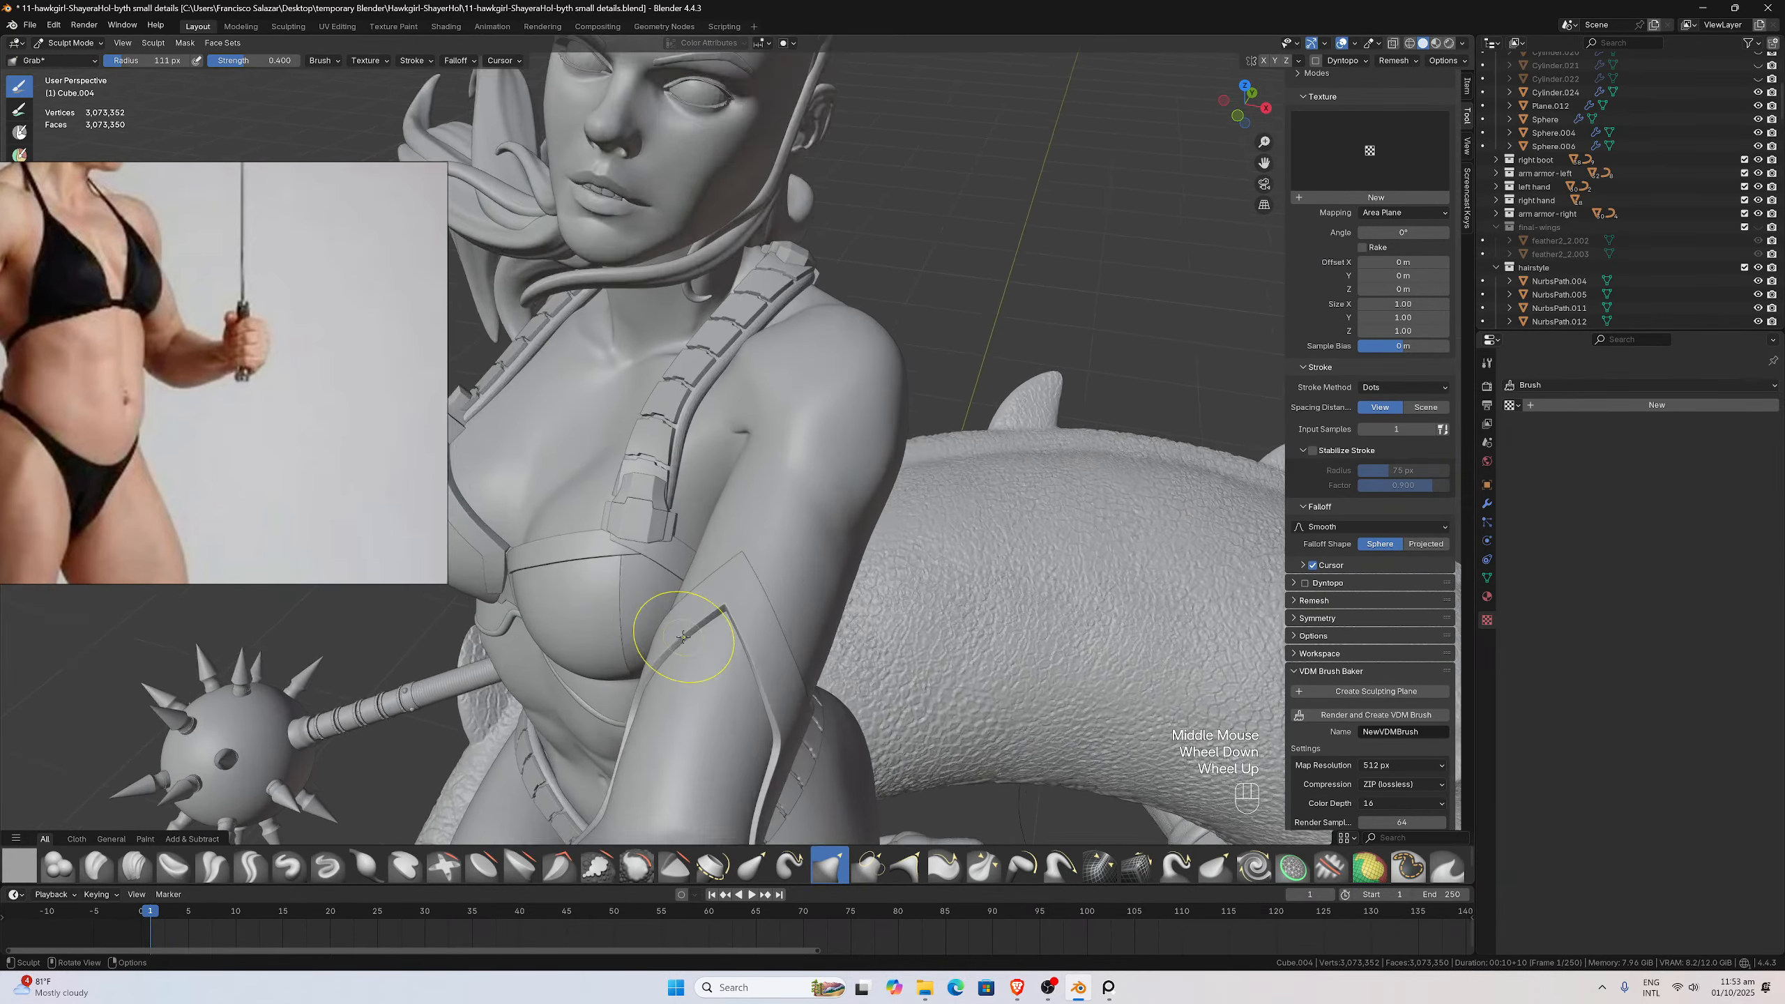
scroll(649, 570, "up", 2)
middle_click_drag(664, 566, 673, 560)
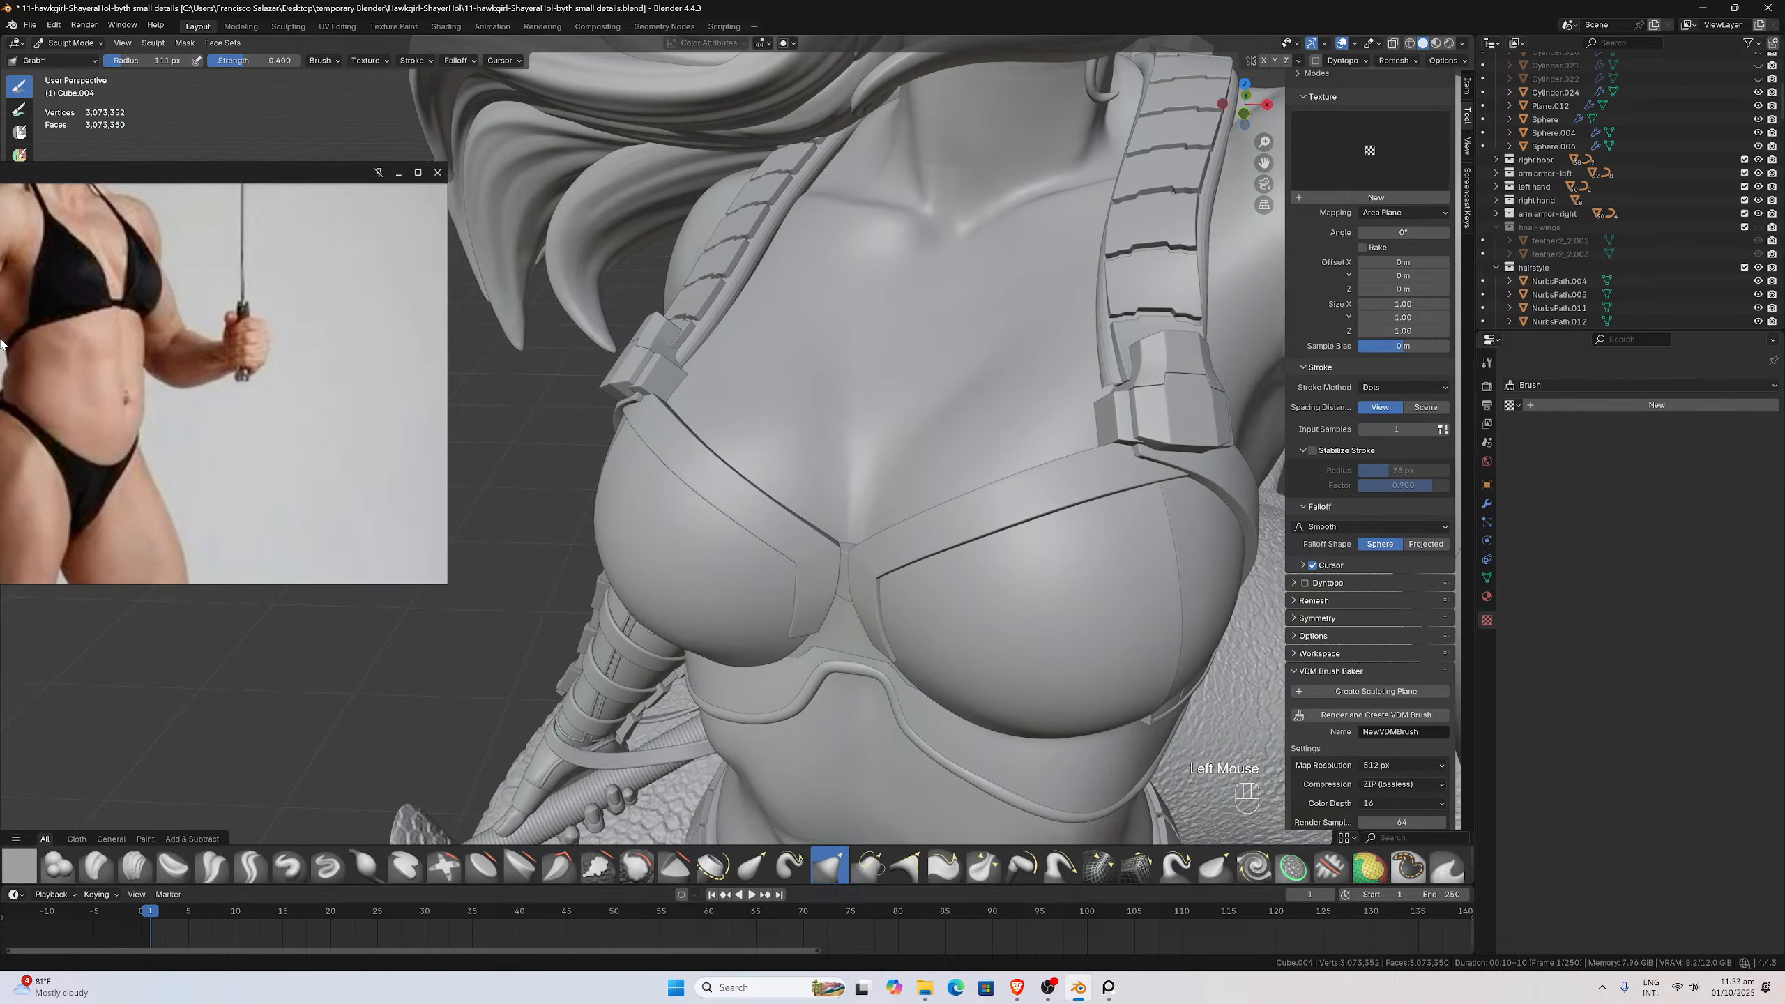
scroll(587, 436, "up", 2)
mouse_move(591, 479)
middle_mouse_down()
mouse_move(597, 558)
mouse_move(656, 636)
mouse_move(656, 597)
mouse_move(664, 617)
mouse_move(714, 613)
mouse_move(644, 664)
mouse_move(666, 596)
mouse_move(855, 547)
middle_mouse_up()
scroll(761, 573, "up", 2)
scroll(766, 568, "down", 2)
scroll(855, 547, "down", 3)
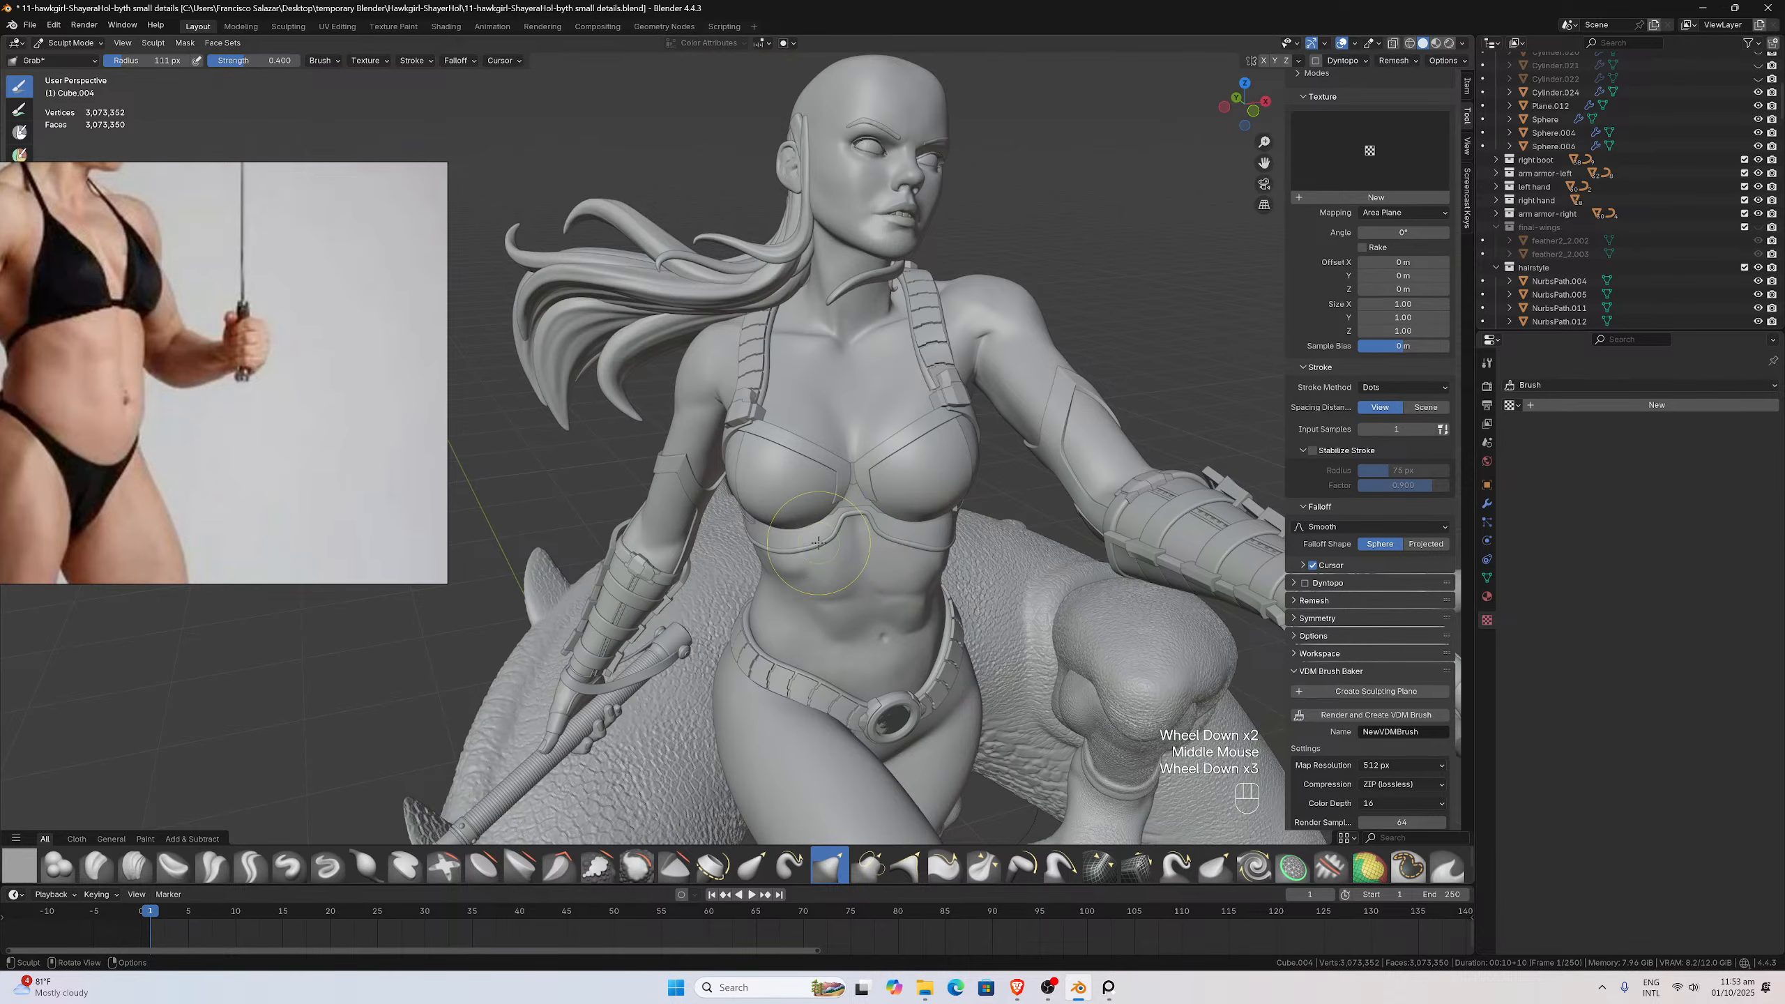
scroll(808, 537, "down", 2)
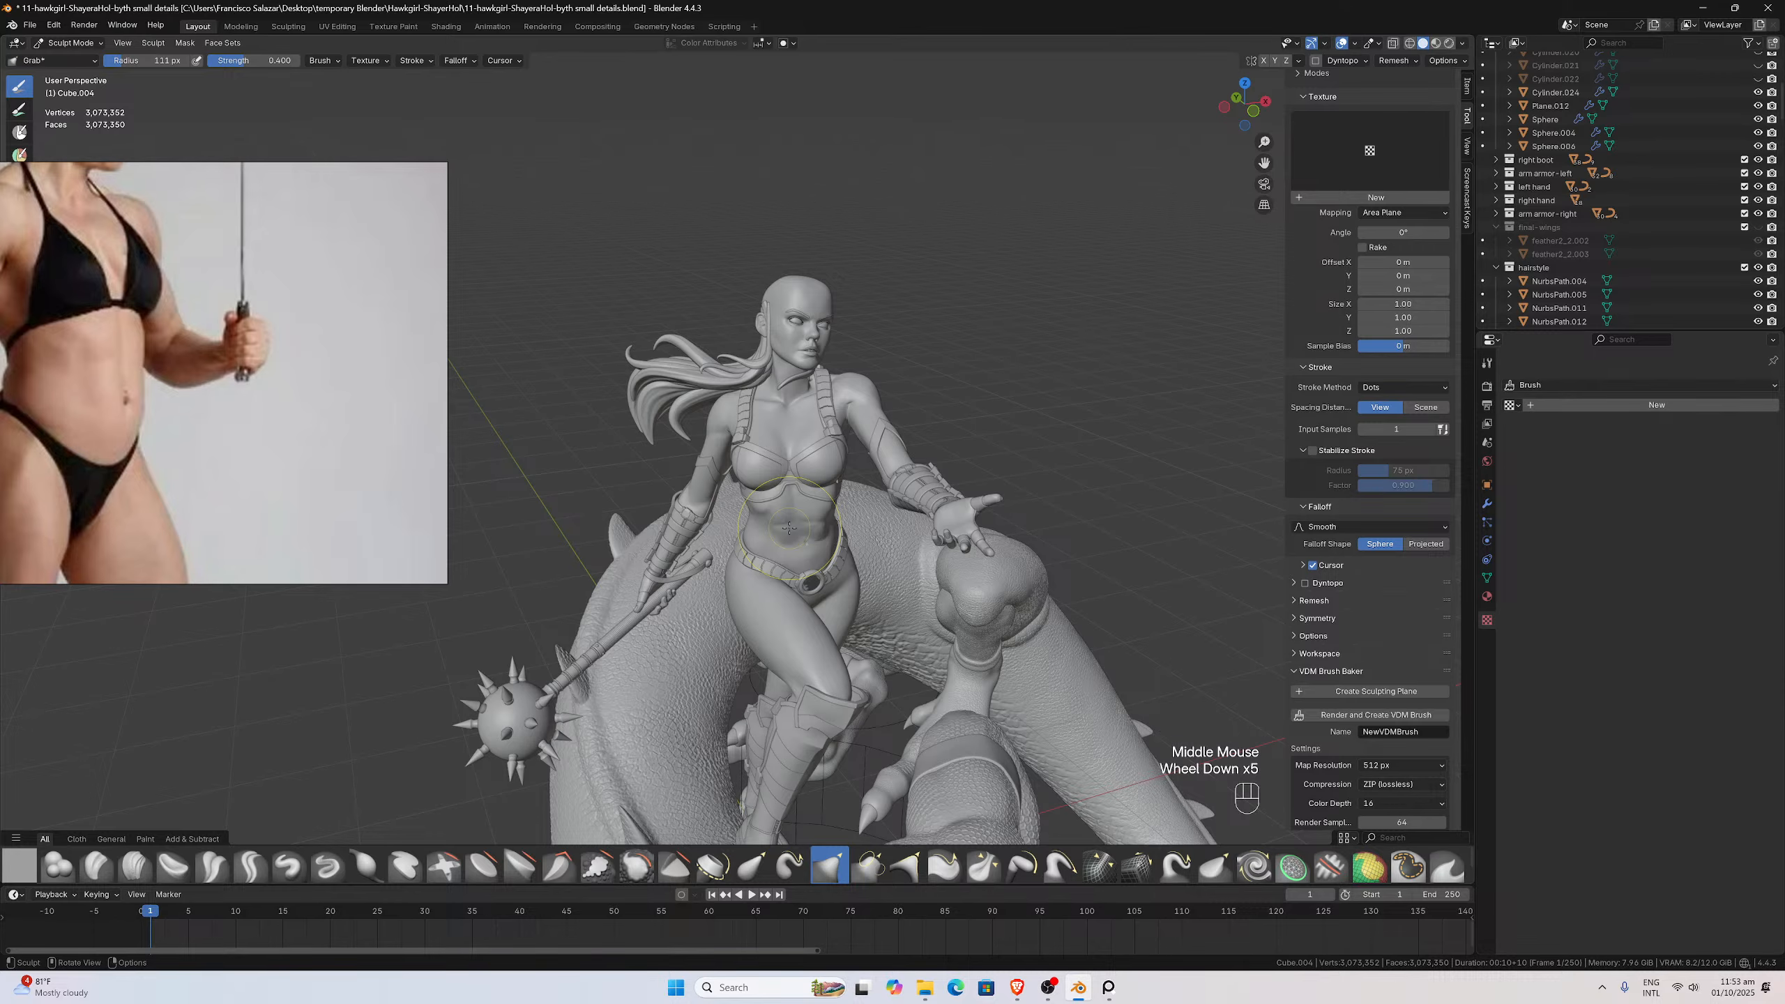
scroll(789, 528, "up", 5)
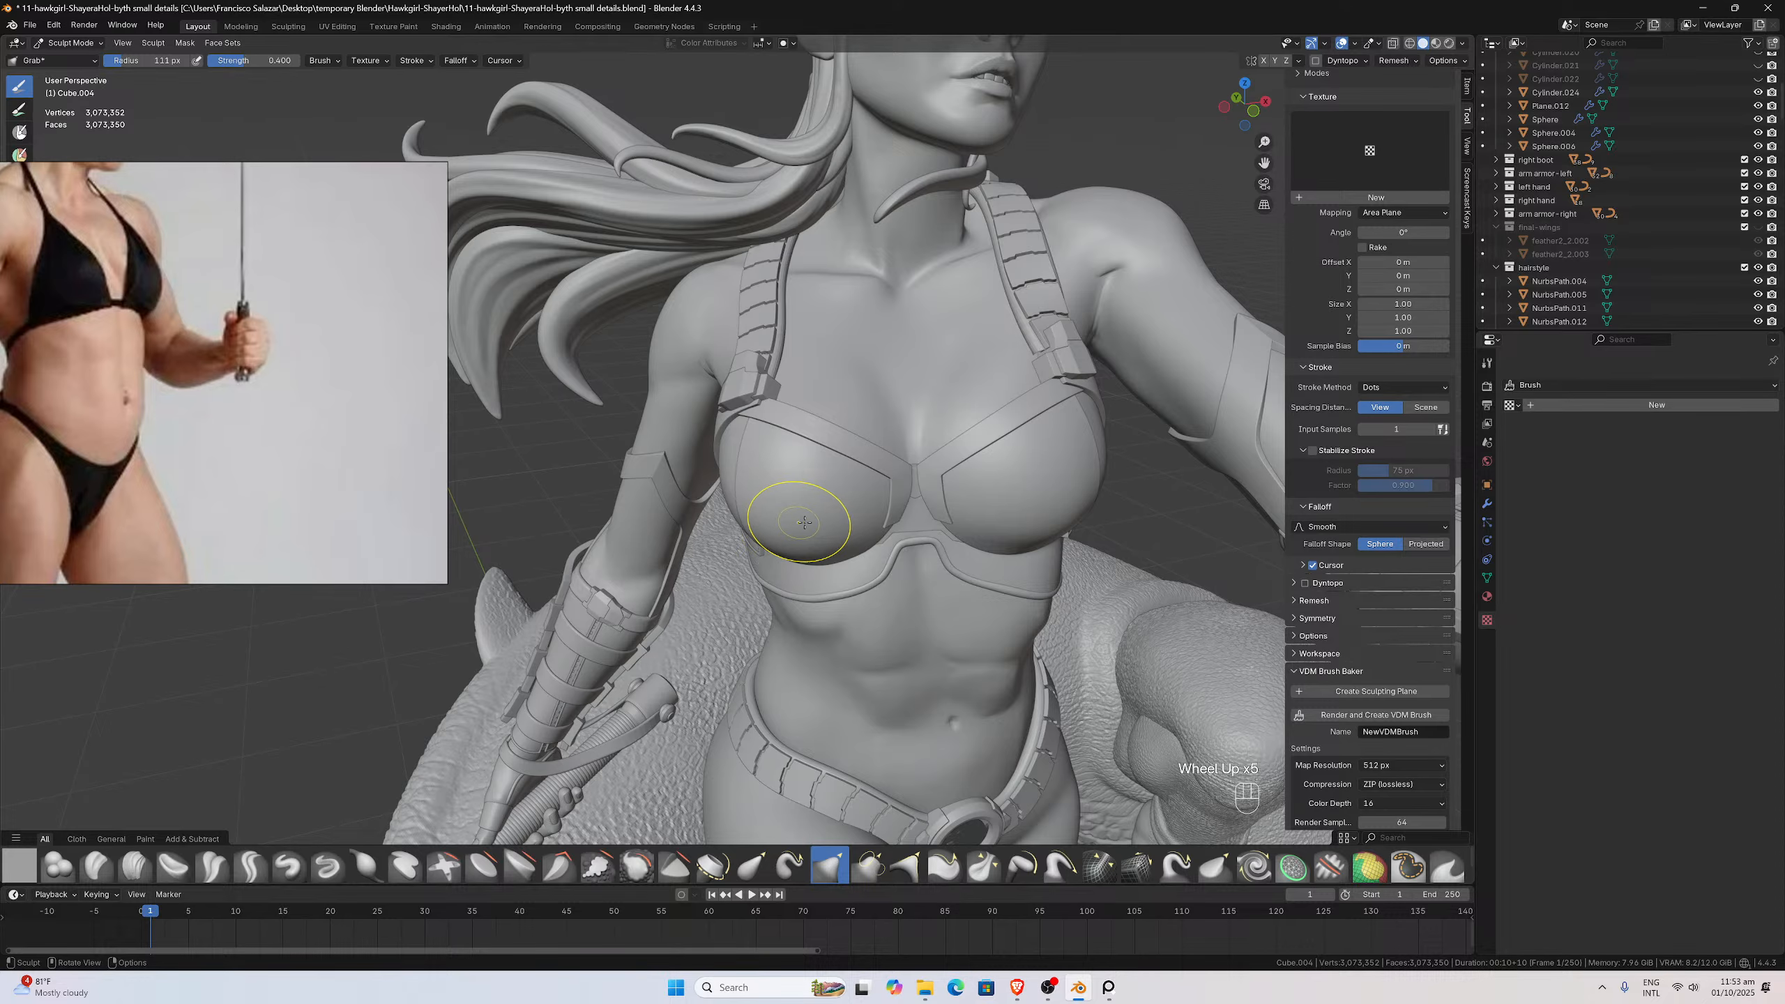
scroll(795, 521, "down", 2)
middle_click_drag(795, 521, 783, 483)
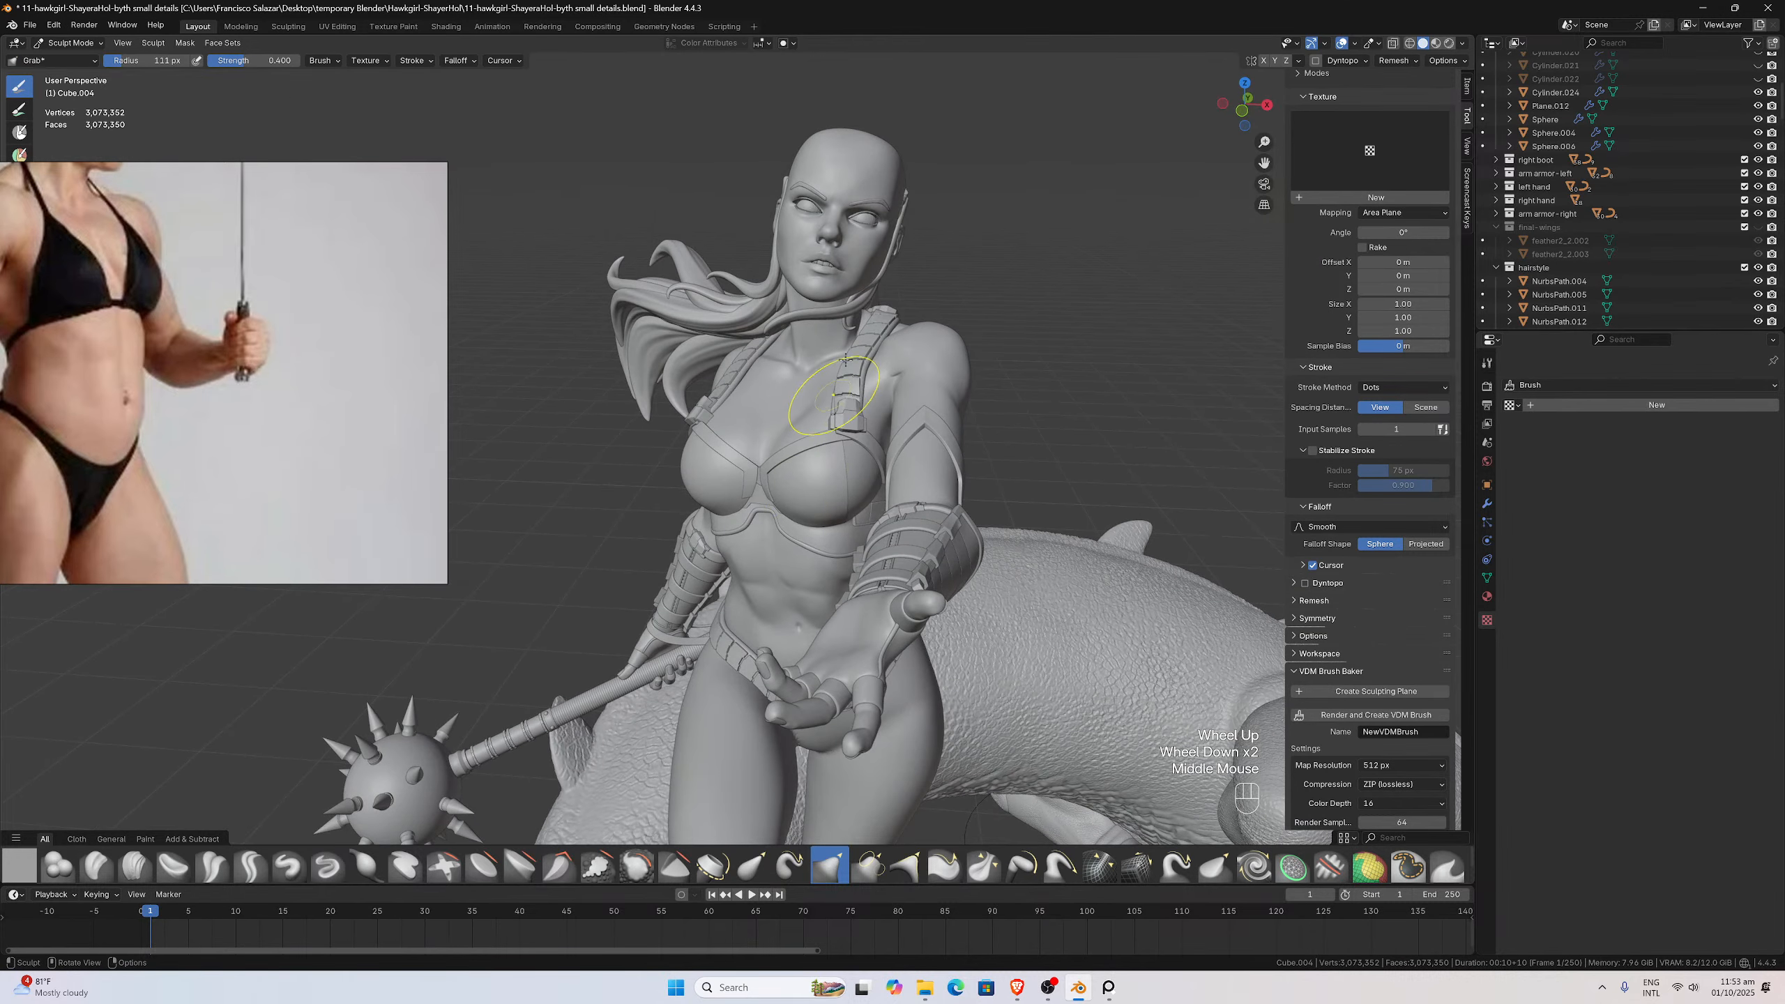
Bring the helmet collection back into view on the figure's head
scroll(843, 394, "up", 2)
left_click_drag(1263, 162, 1263, 163)
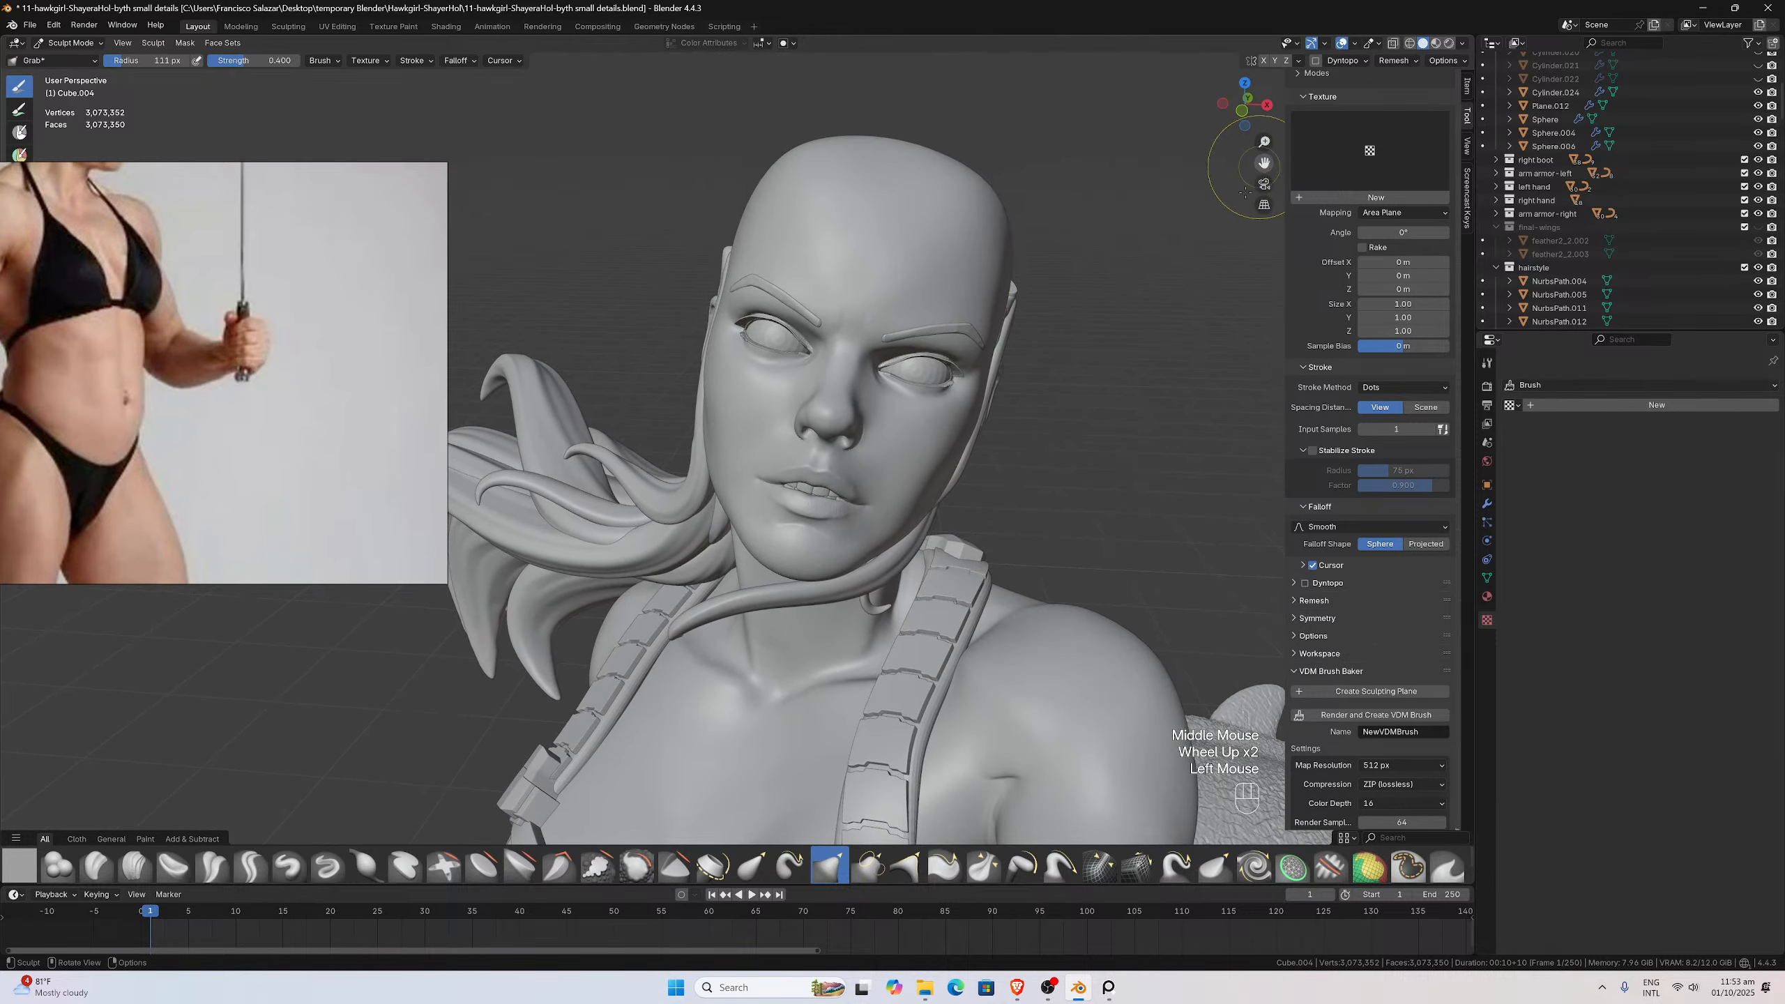
middle_click_drag(1107, 231, 1093, 257)
scroll(1106, 222, "up", 2)
scroll(1106, 222, "down", 2)
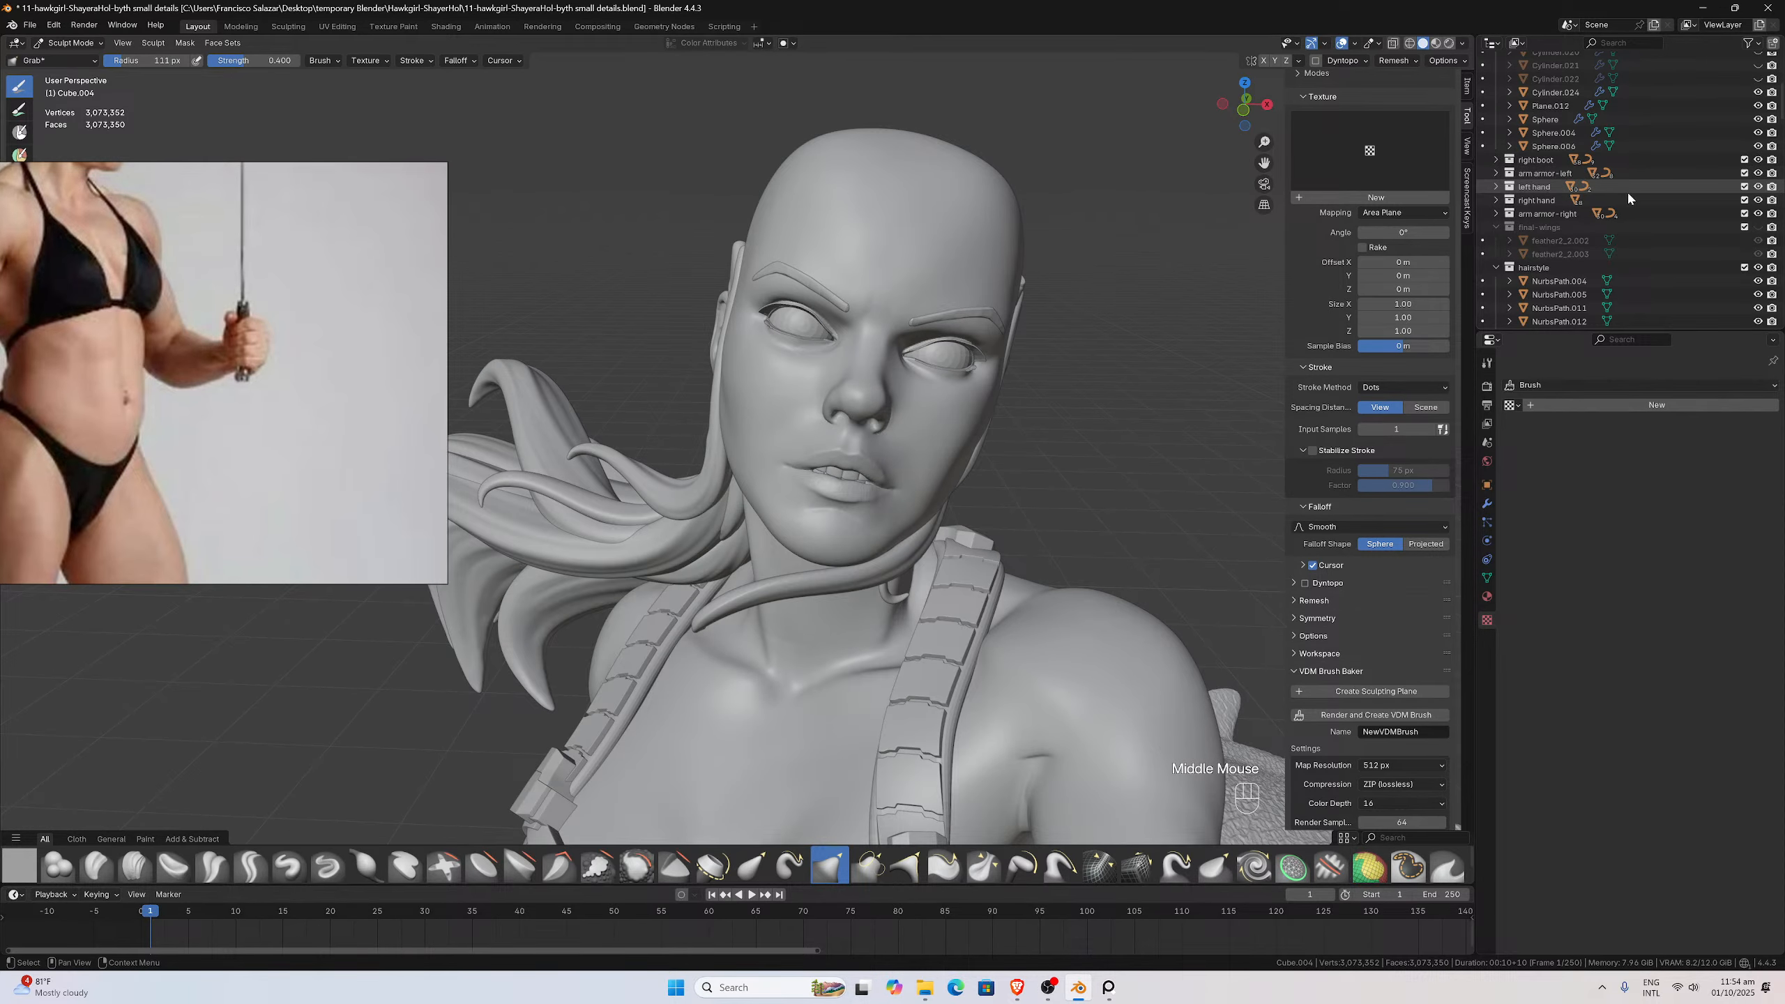
scroll(1634, 187, "up", 3)
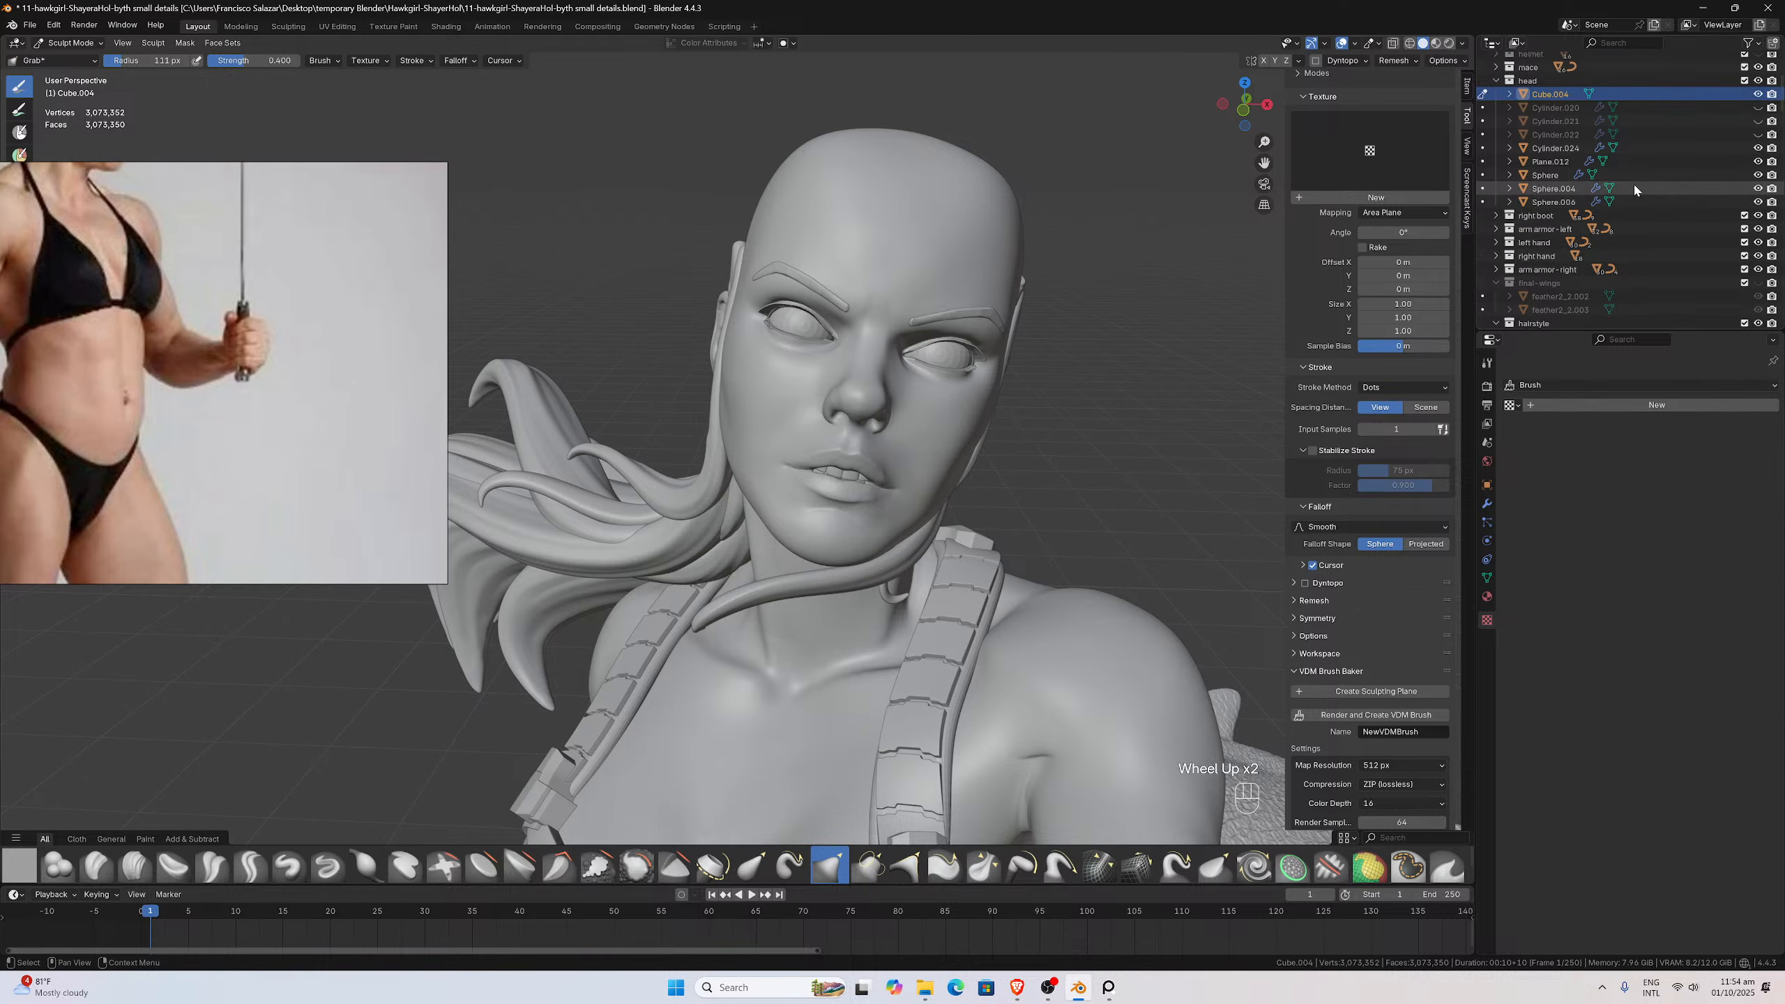
scroll(1634, 187, "down", 3)
scroll(1634, 181, "up", 5)
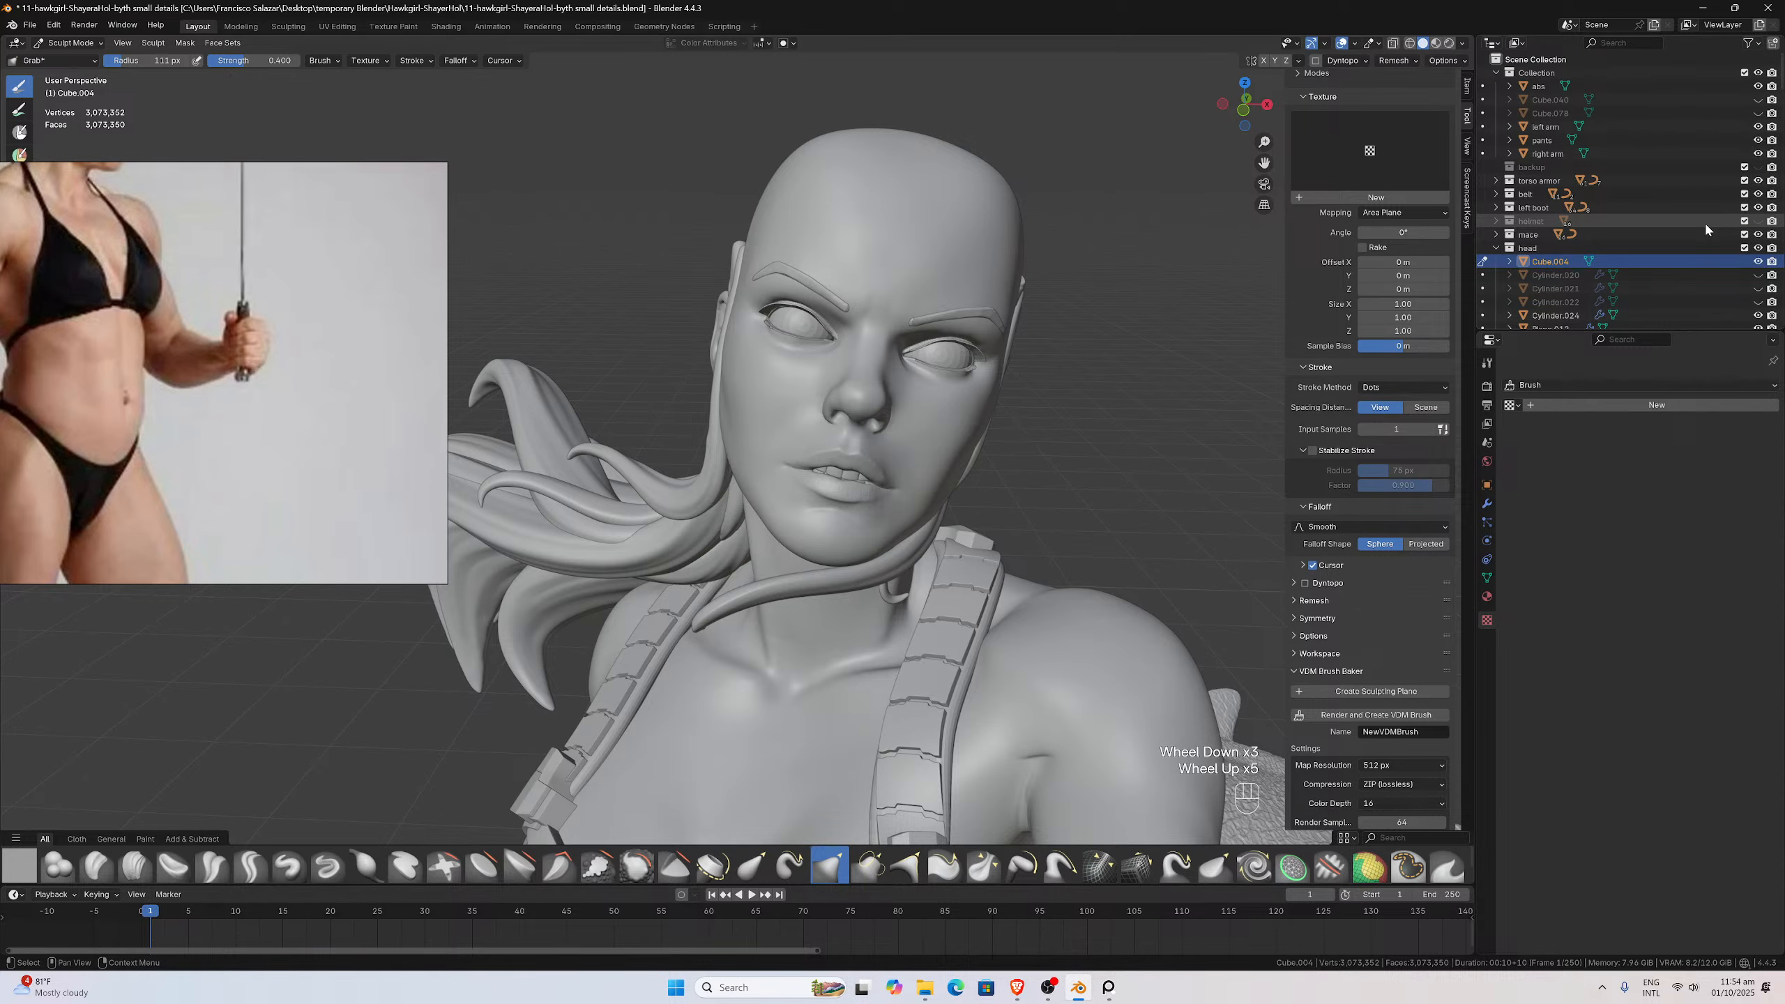
left_click(1757, 221)
middle_click_drag(1224, 240, 1196, 206)
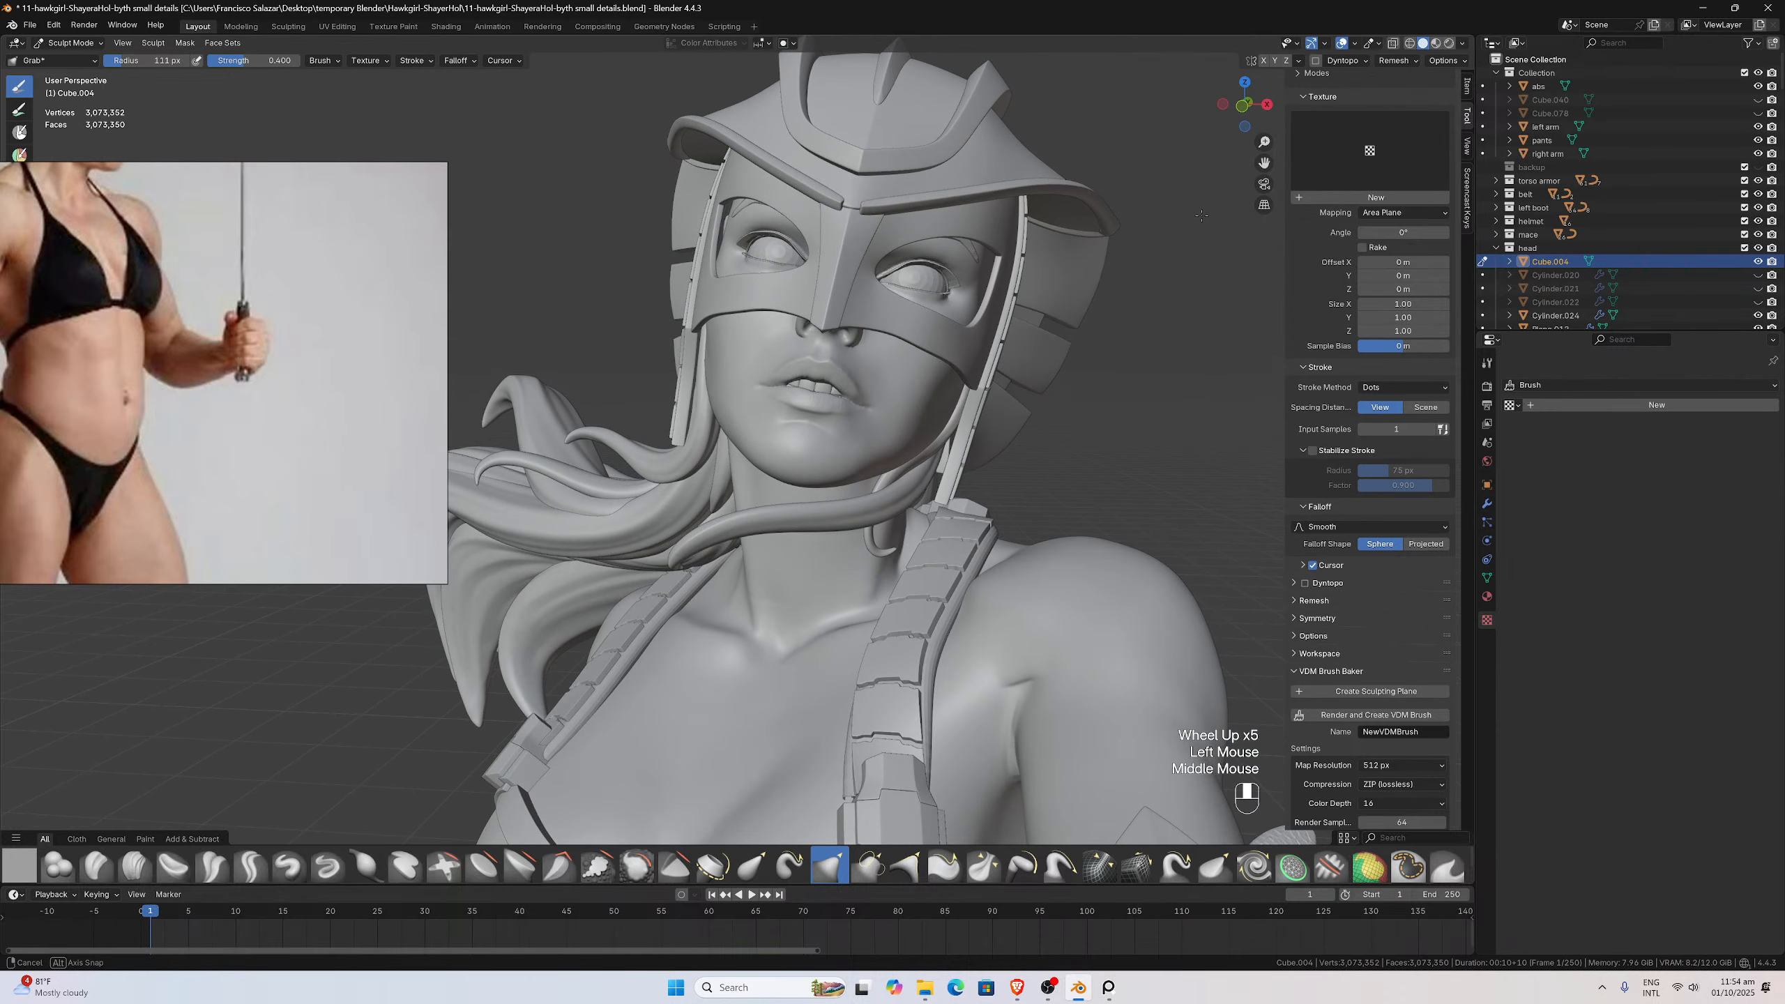
Move the photo reference clear of the mode selector, switch to Object Mode and save the file
right_click_drag(346, 281, 232, 556)
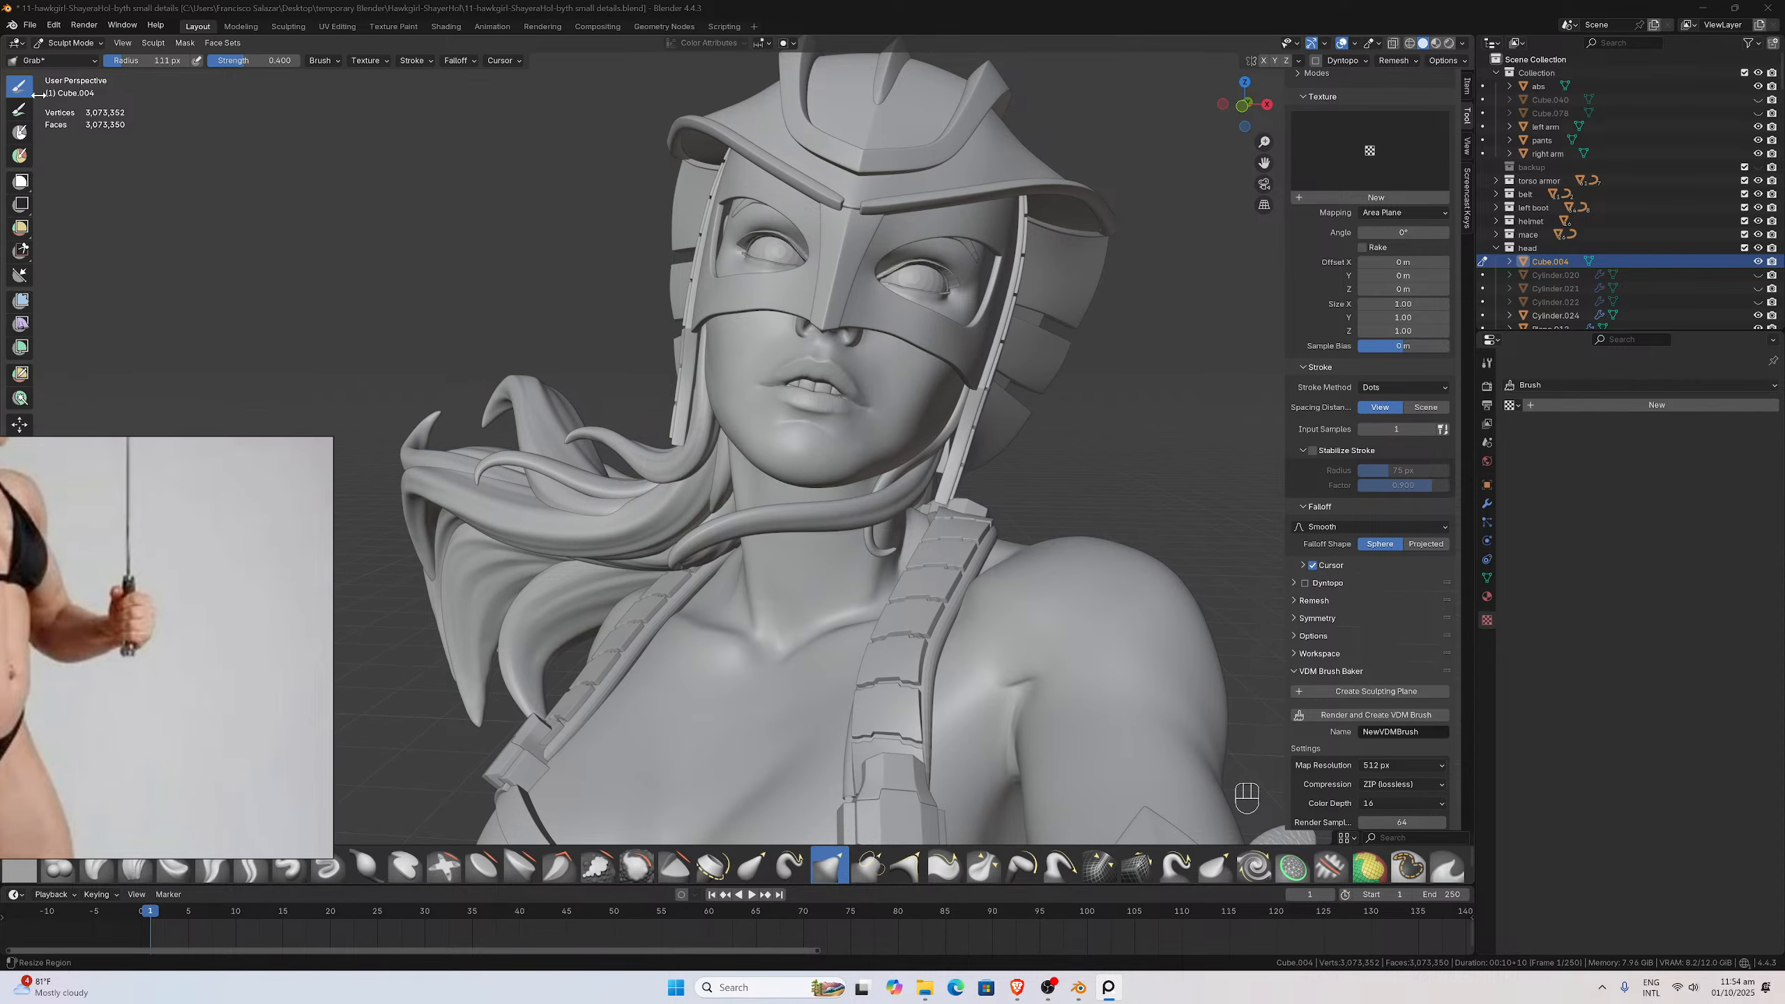
left_click(68, 42)
left_click(68, 62)
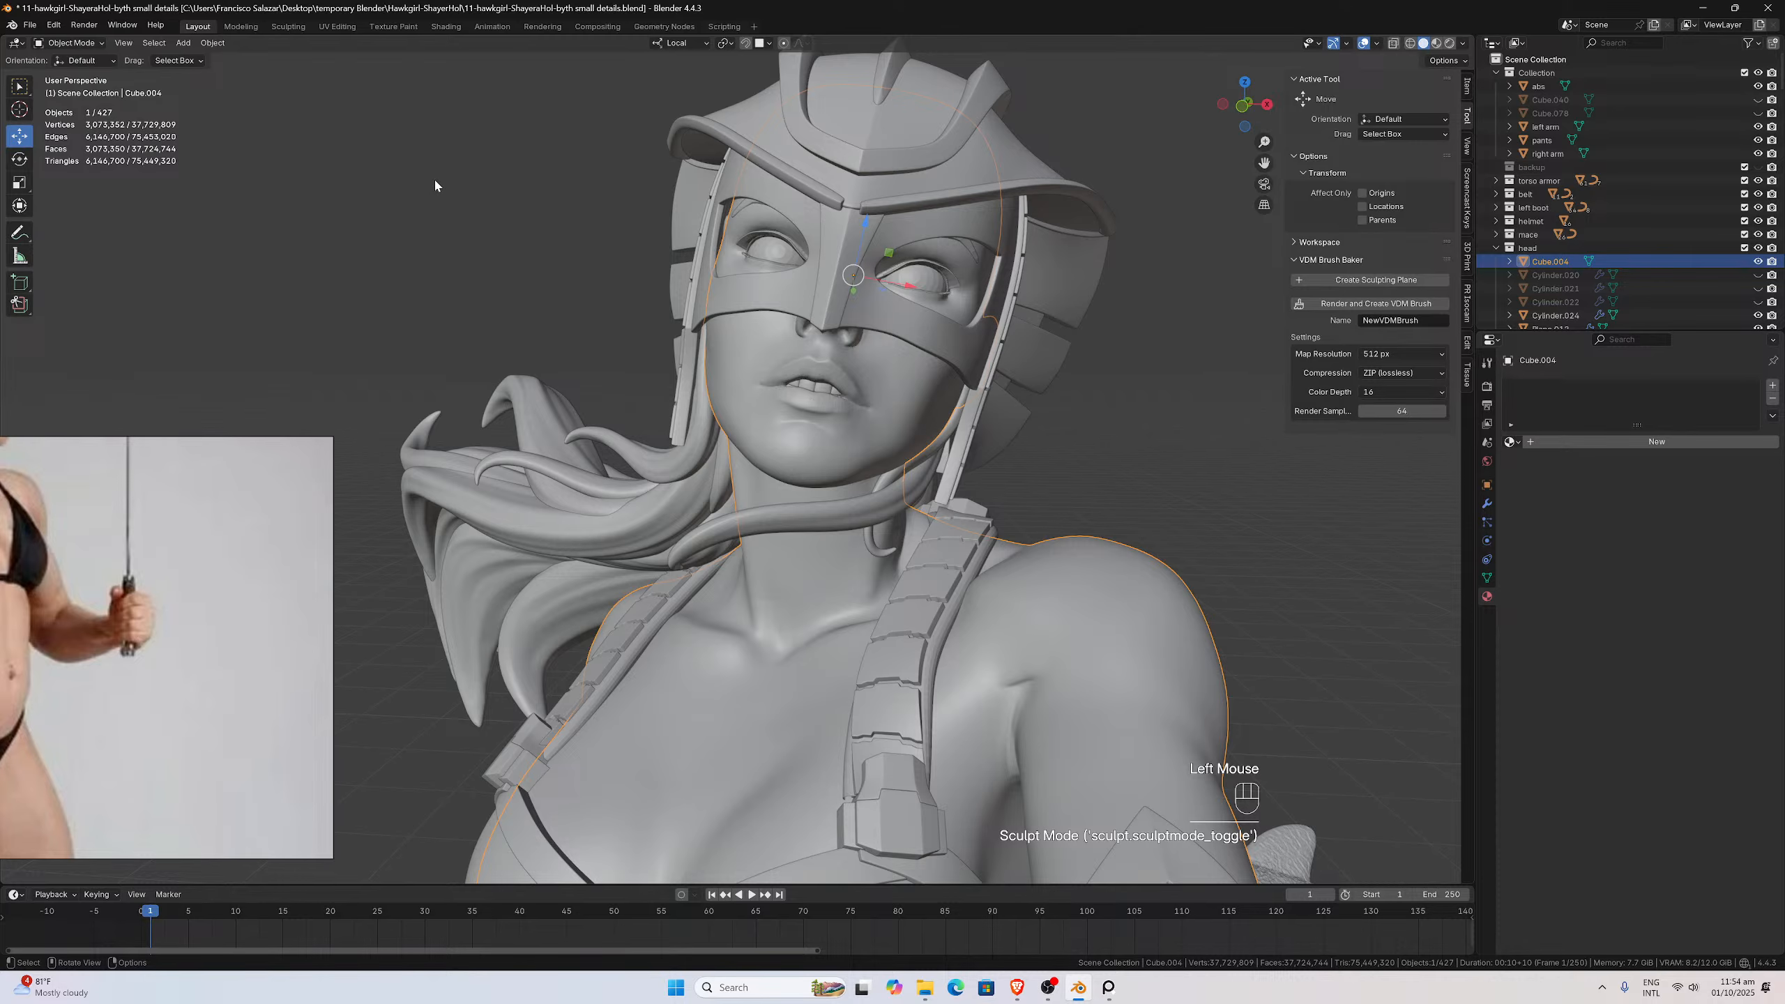
key("ctrl")
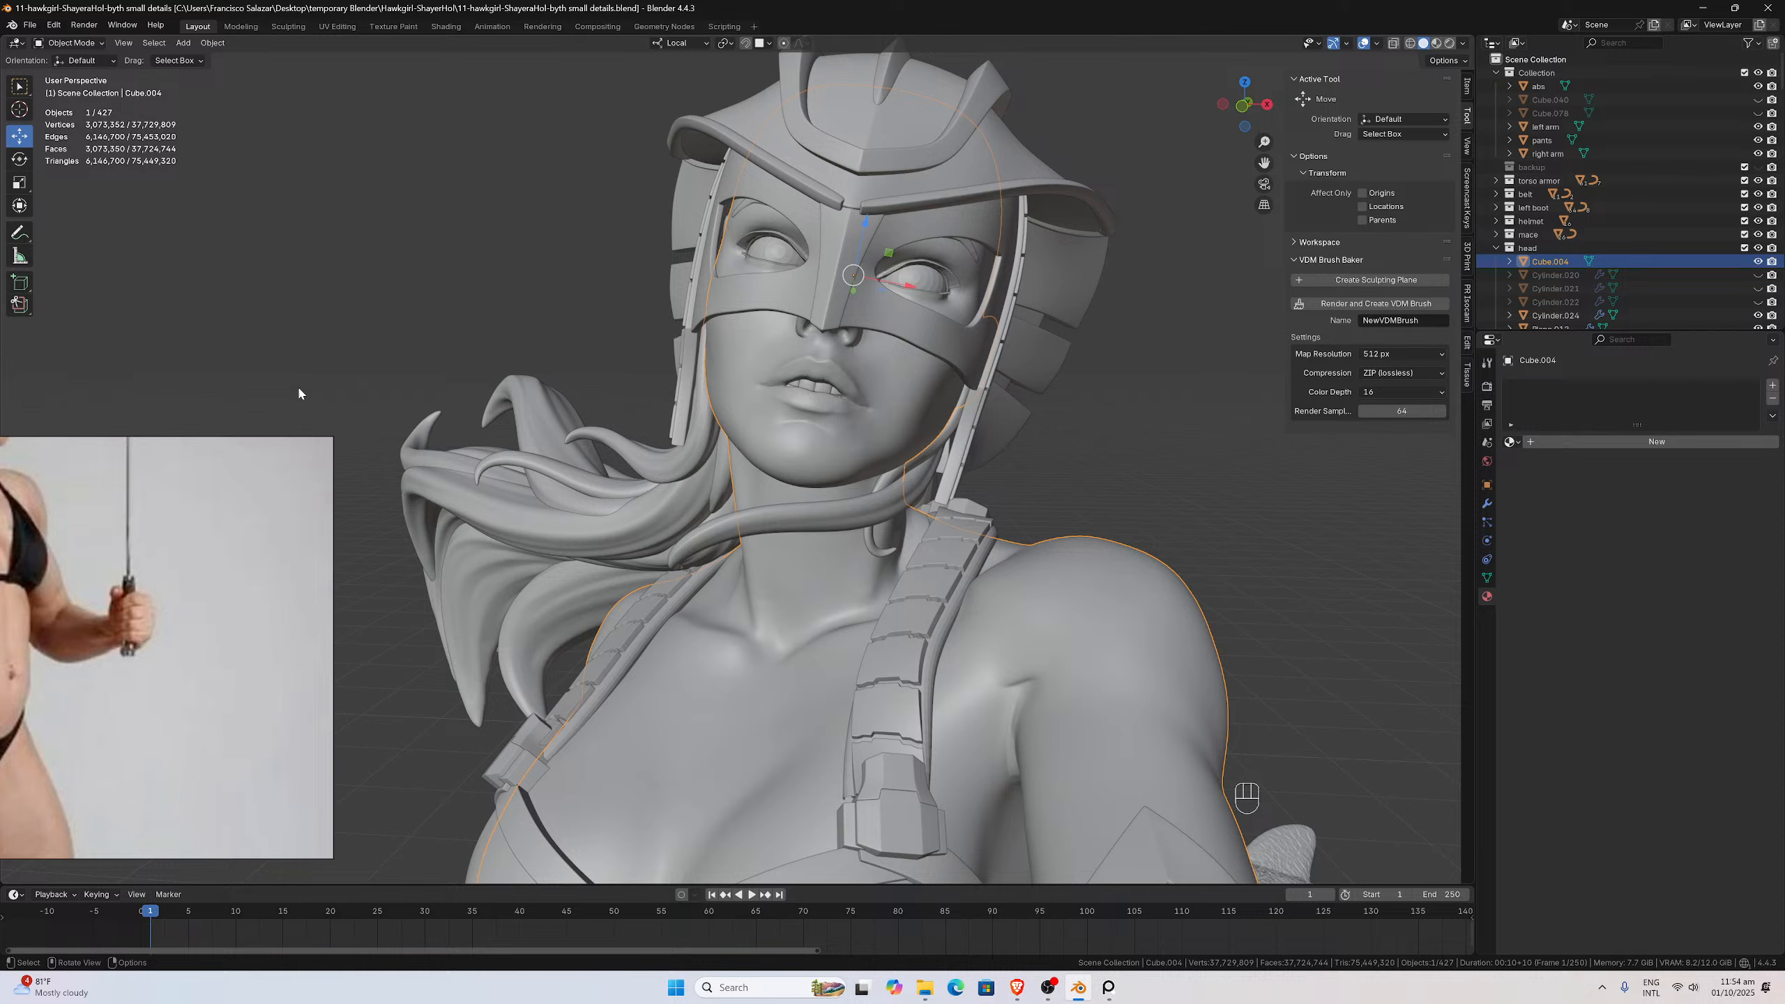
Move the reference board over the model and zoom out from the body photo to survey all image groups
middle_click_drag(166, 530, 251, 570)
right_click_drag(251, 570, 724, 519)
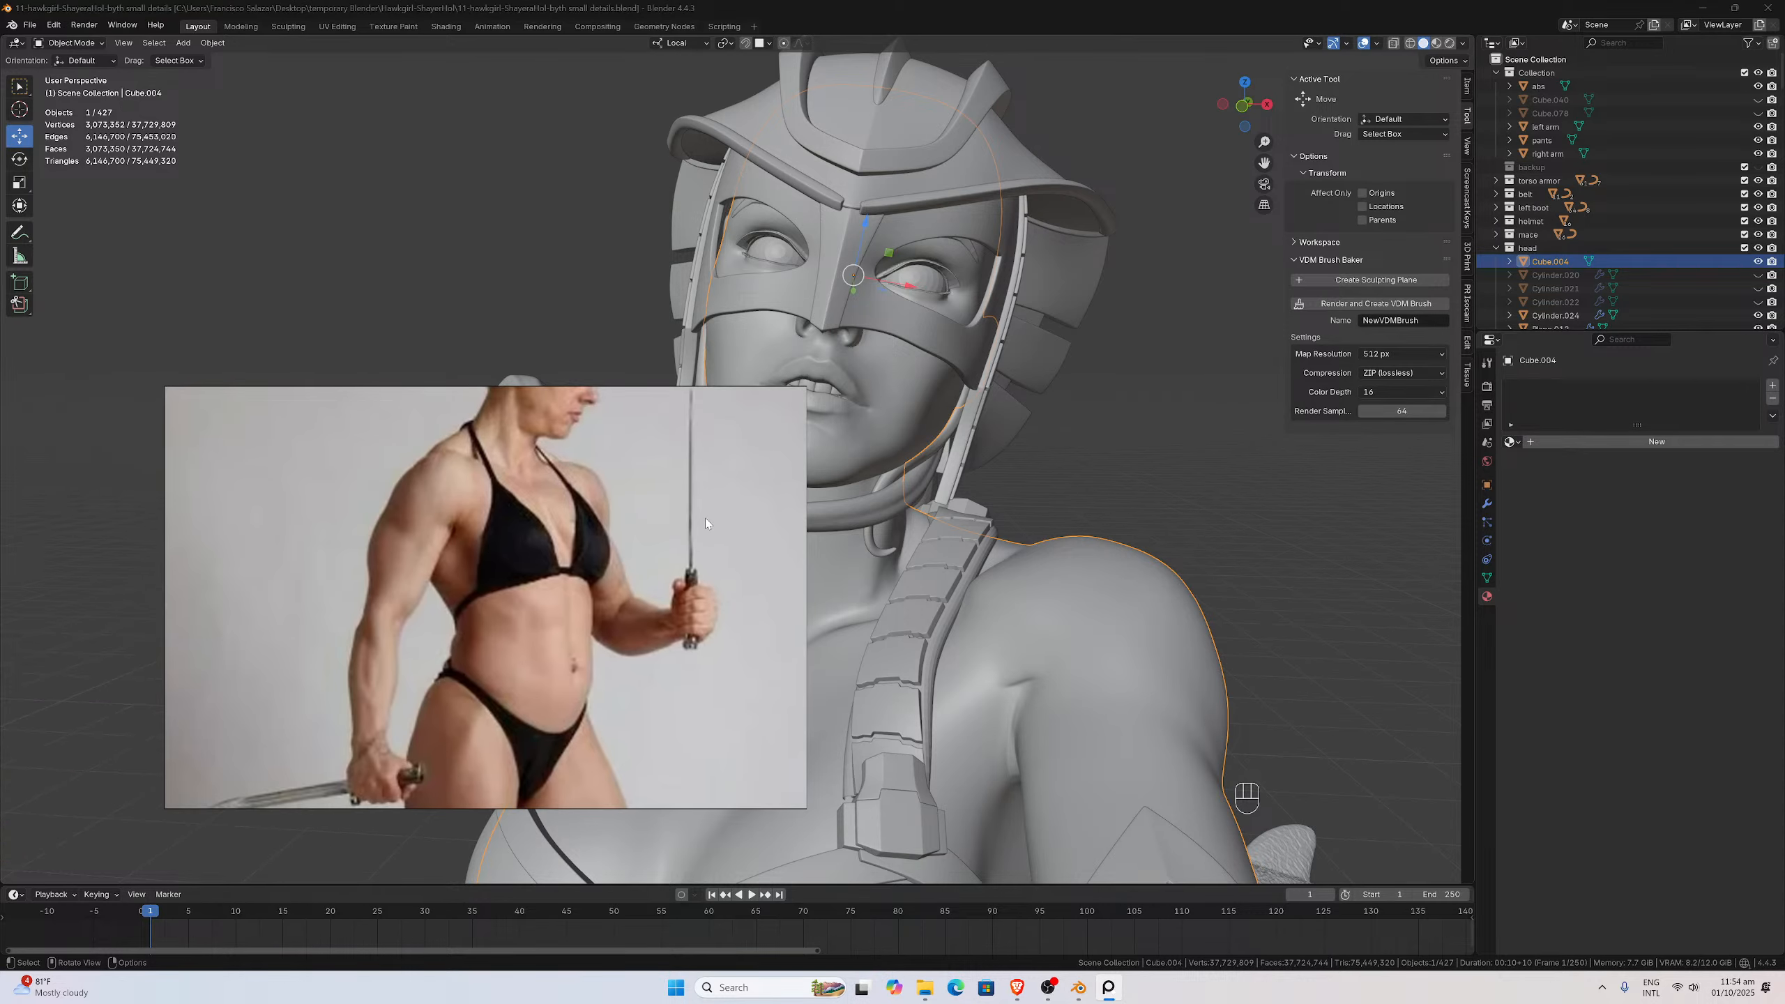
scroll(506, 539, "down", 12)
middle_click_drag(398, 643, 485, 601)
scroll(476, 585, "up", 10)
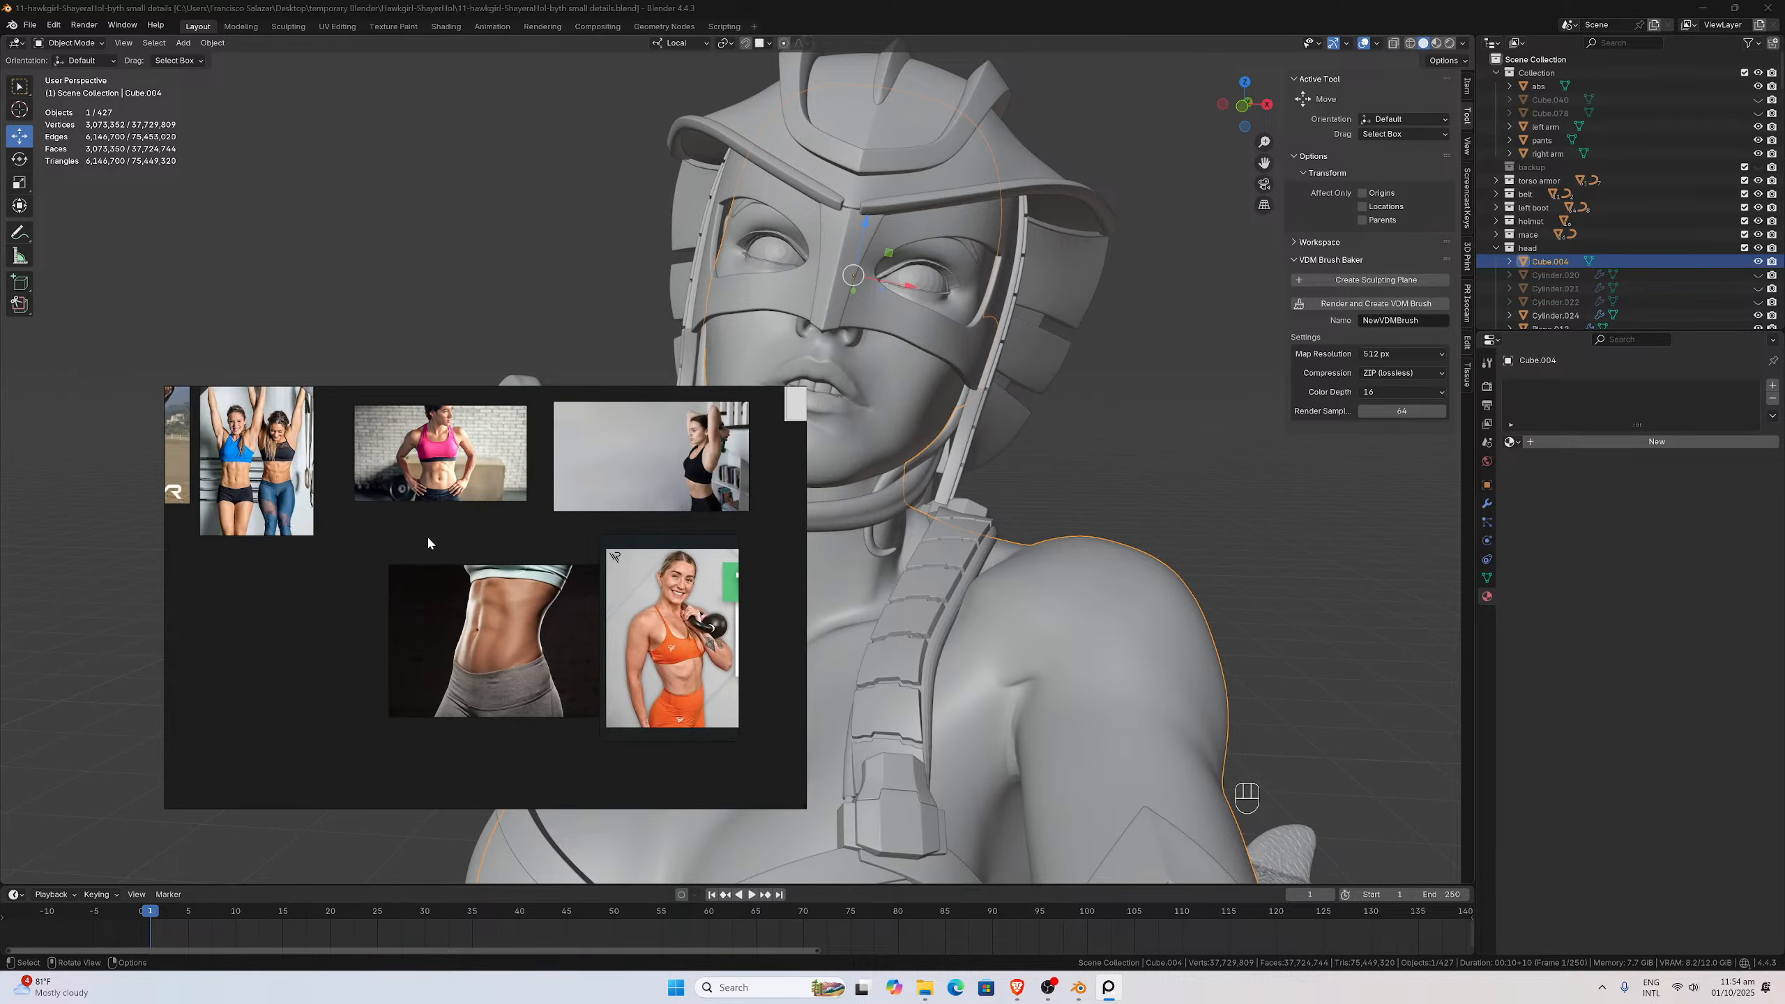
middle_click_drag(398, 519, 496, 604)
scroll(383, 582, "down", 4)
scroll(328, 565, "down", 8)
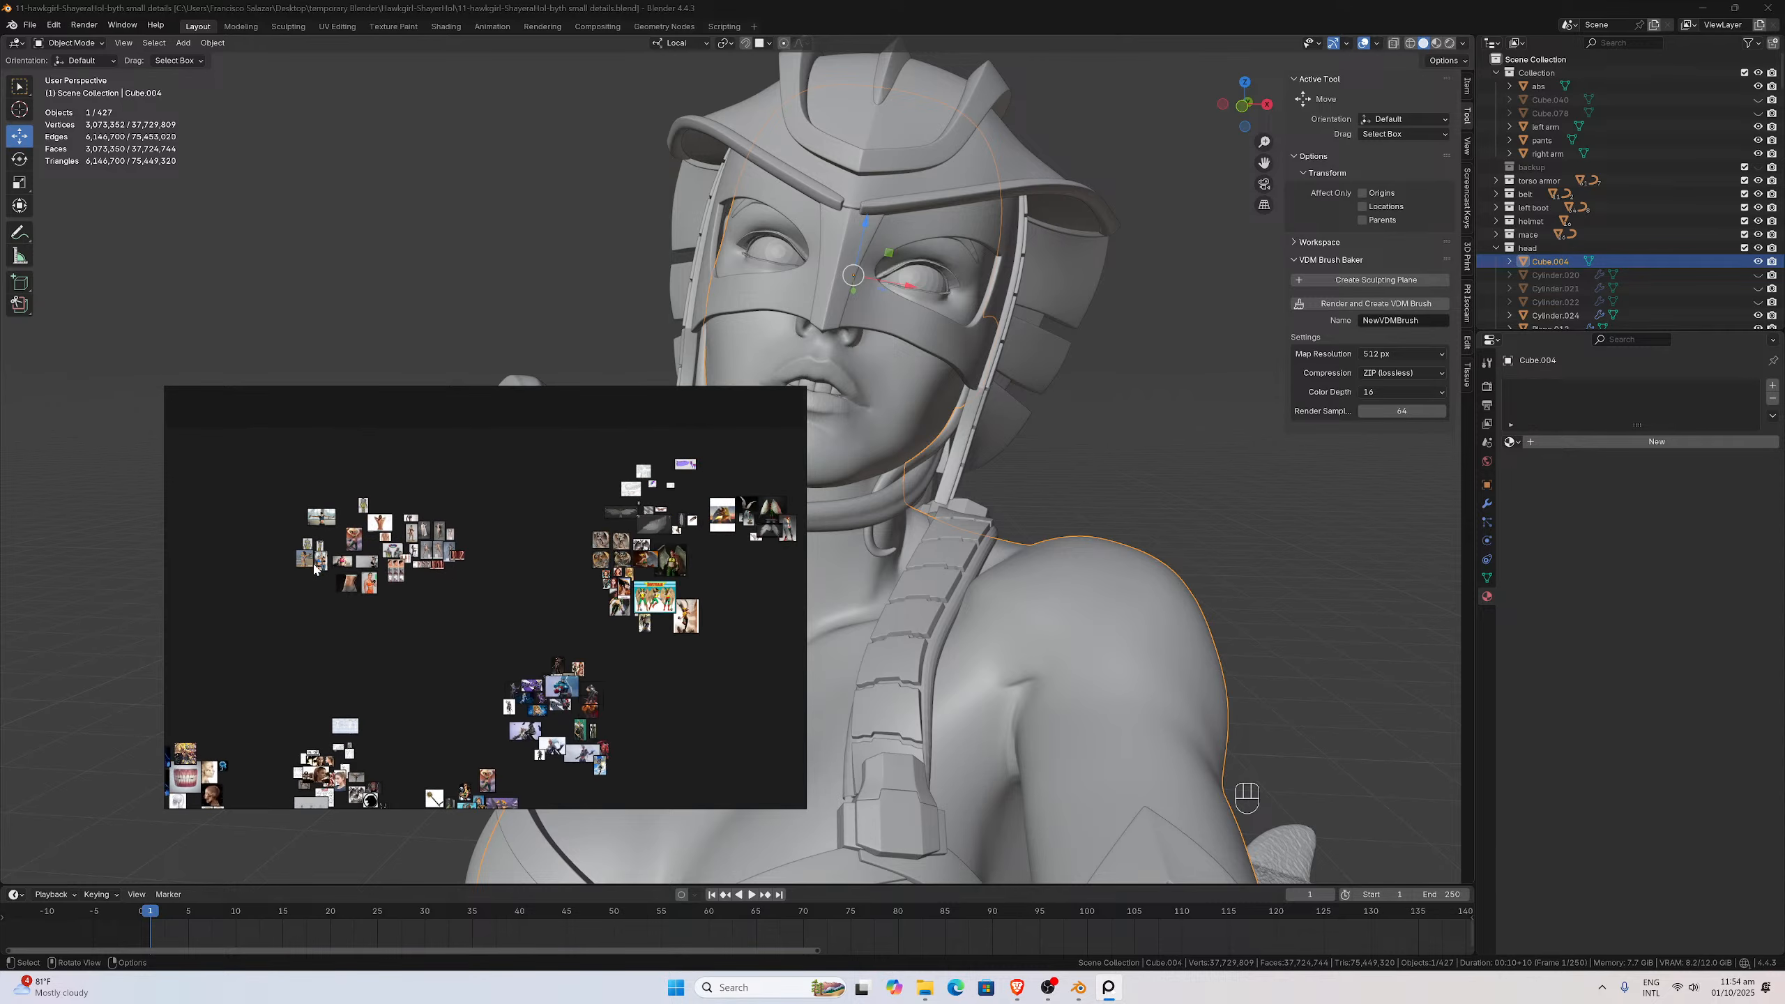
Locate the frontal female face photo on the reference board, enlarge its eye area and place the window beside the sculpted head
middle_click_drag(323, 642, 502, 470)
scroll(415, 617, "up", 5)
scroll(417, 617, "up", 1)
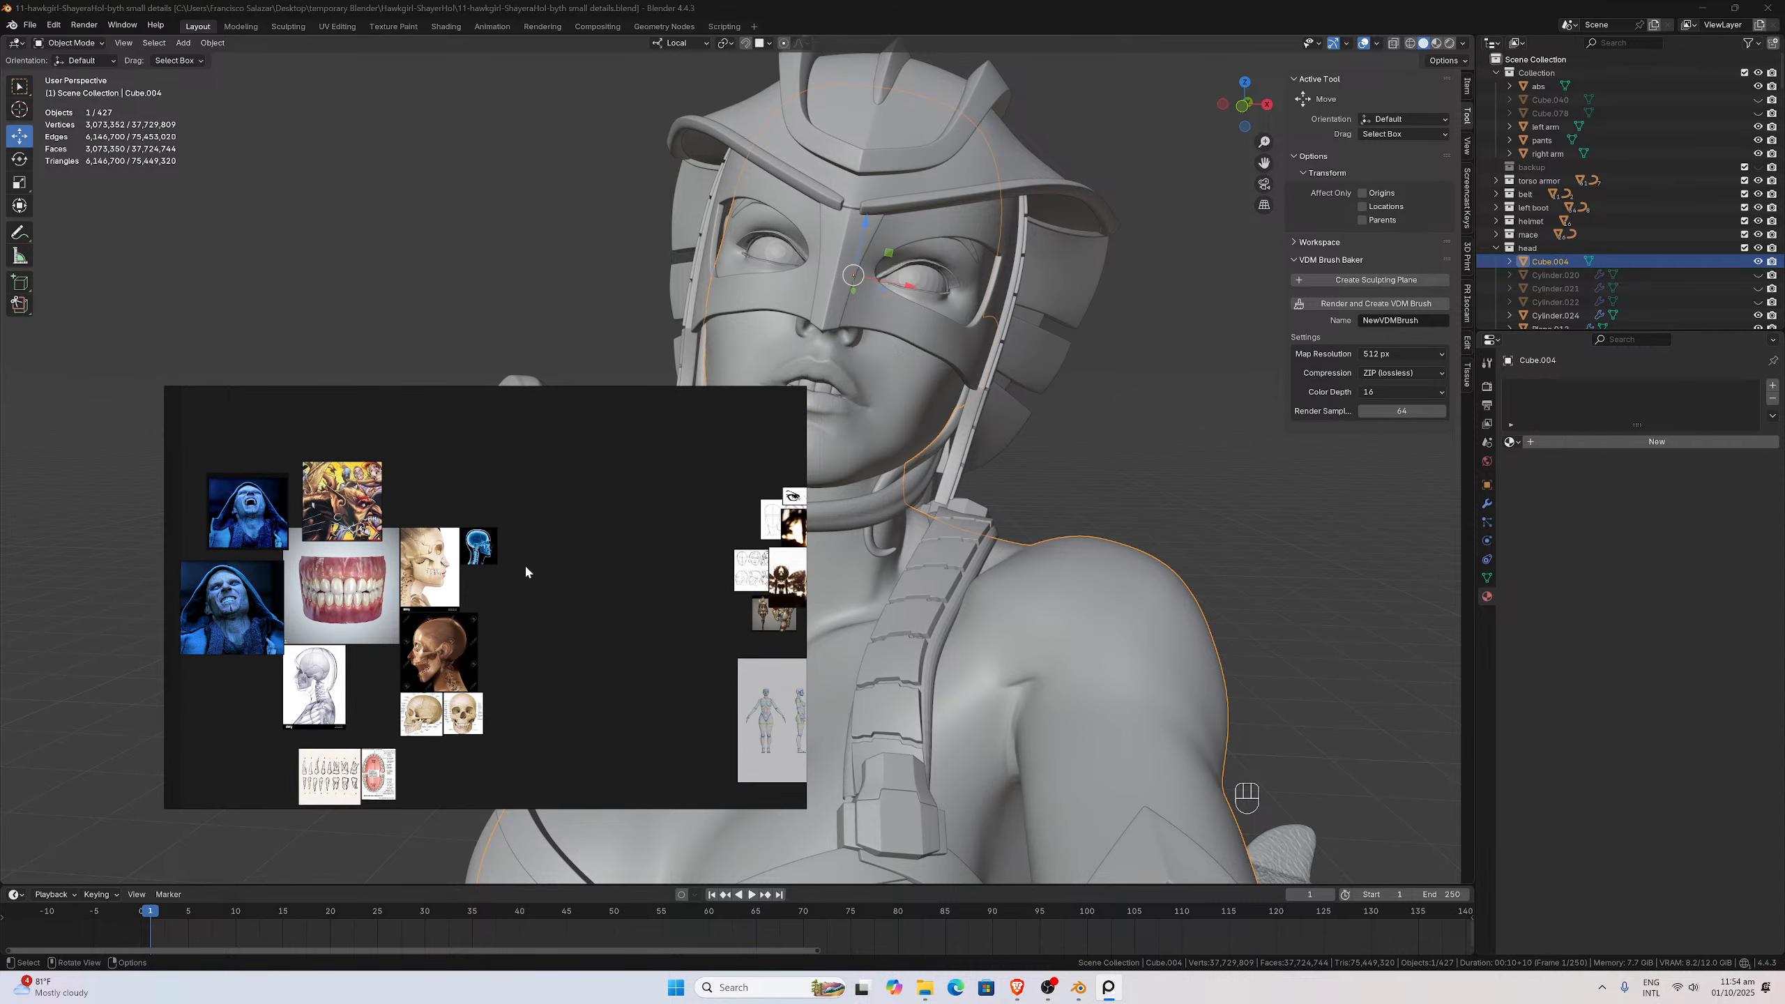
scroll(534, 570, "down", 1)
middle_click_drag(544, 570, 329, 589)
scroll(529, 585, "up", 4)
middle_click_drag(543, 581, 416, 631)
scroll(416, 630, "up", 5)
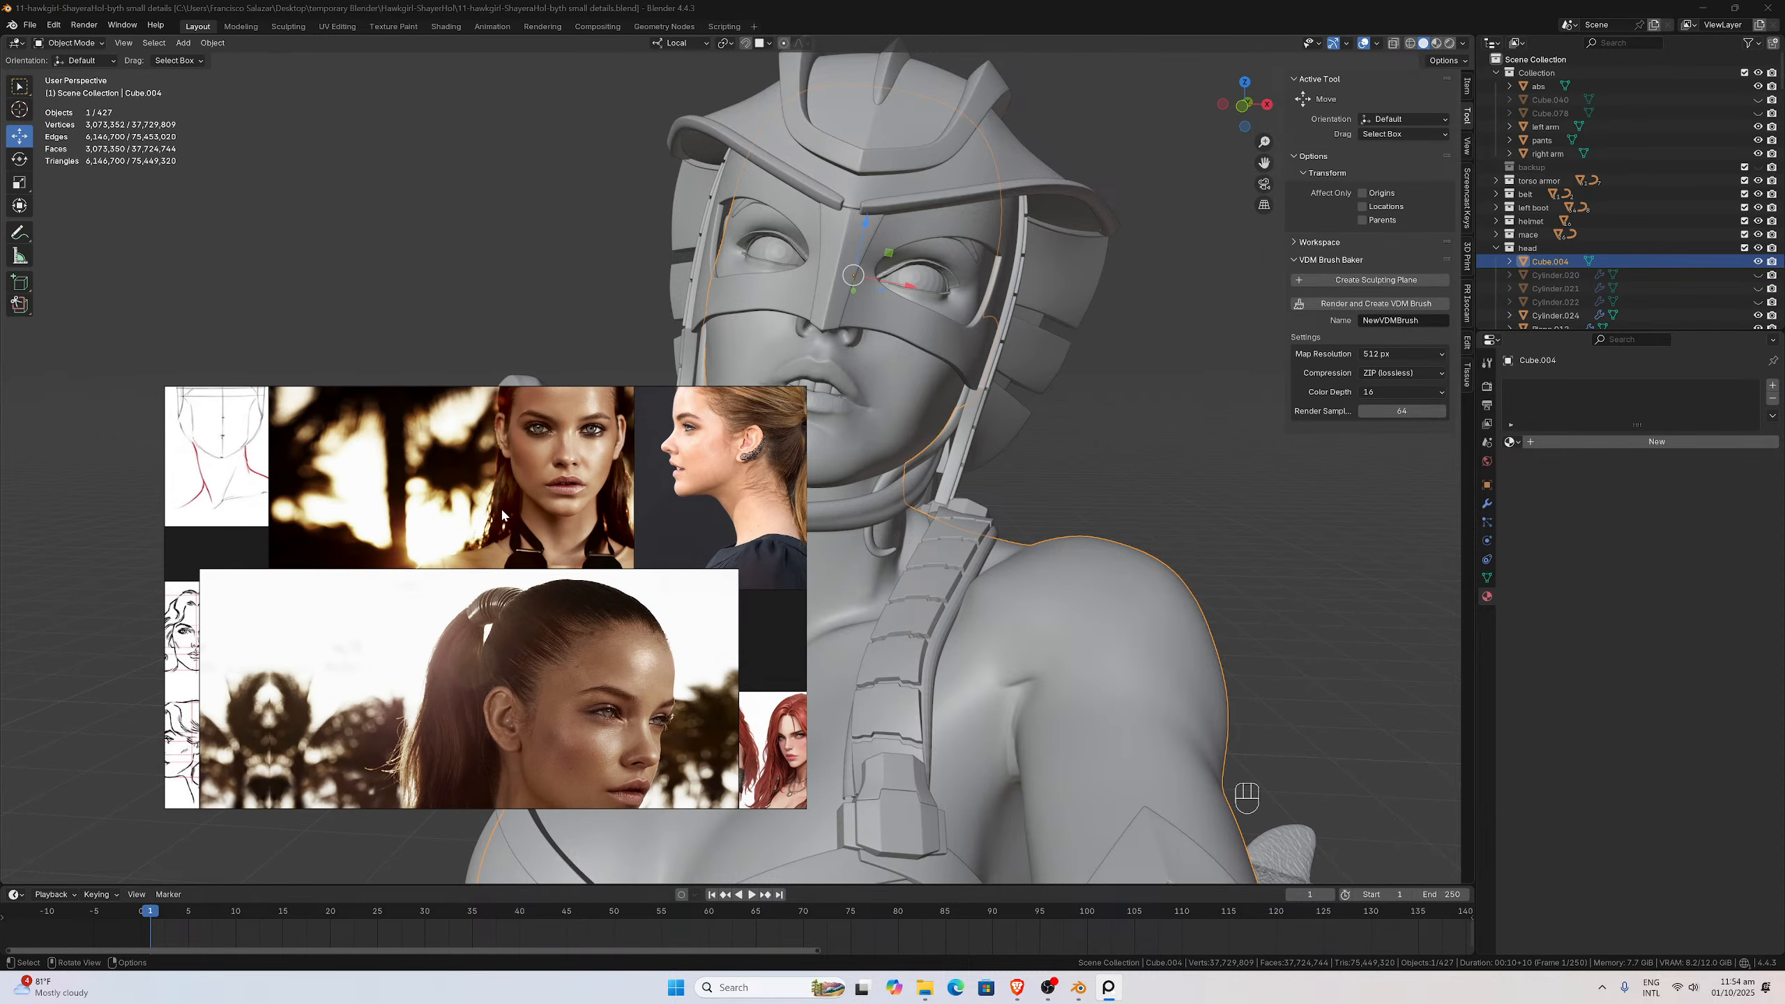
middle_click_drag(530, 477, 417, 656)
scroll(417, 656, "up", 4)
middle_click_drag(494, 564, 460, 648)
scroll(460, 647, "up", 4)
scroll(477, 624, "up", 3)
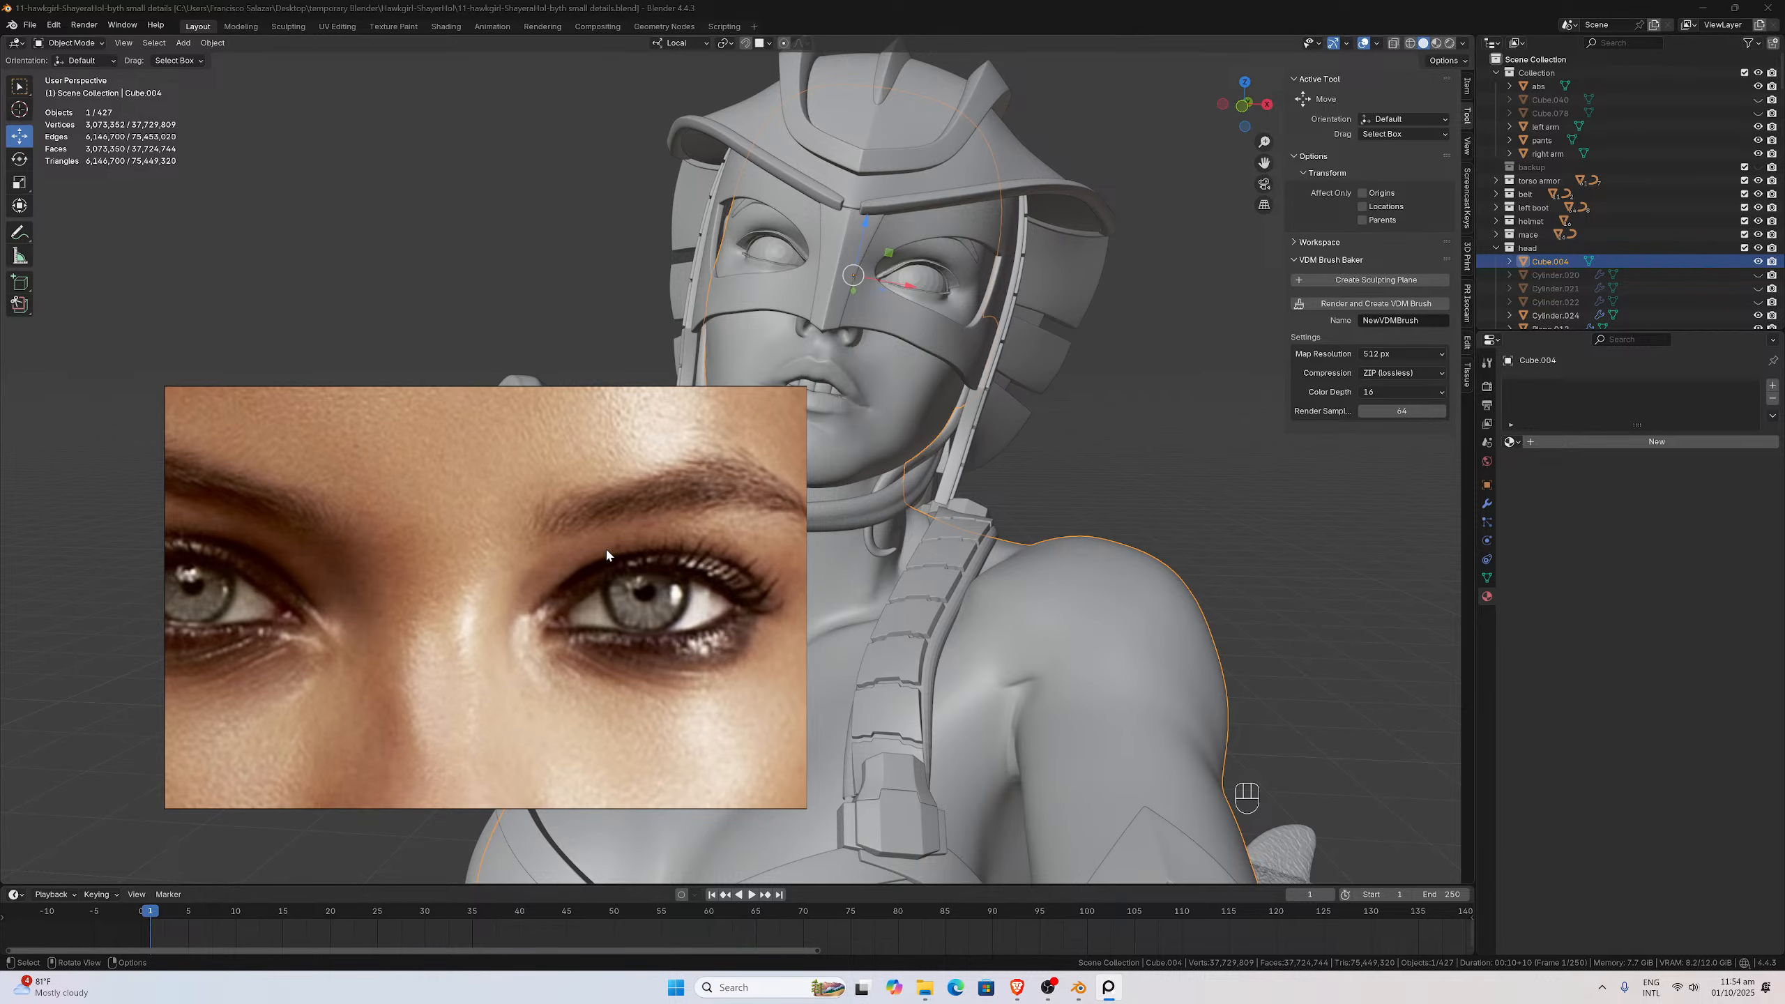
right_click_drag(598, 548, 271, 487)
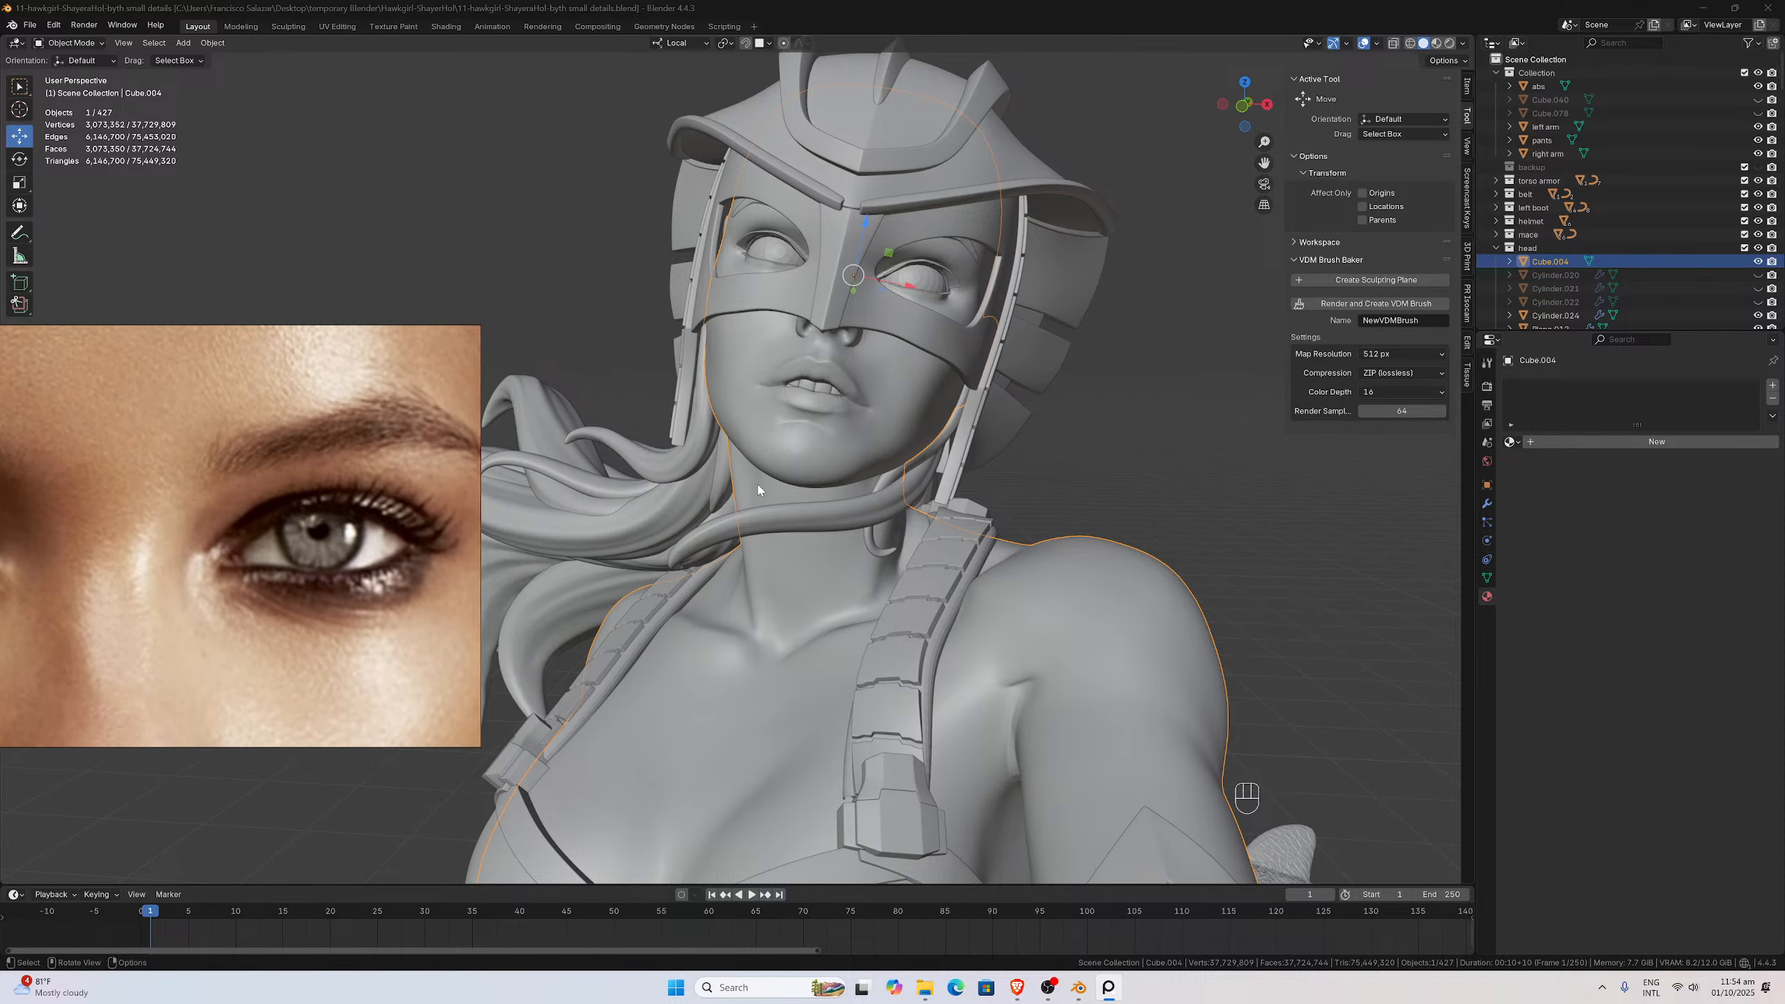
Examine the helmeted head from several angles and distances, checking the face around the mask openings against the eye reference
scroll(756, 483, "down", 2)
middle_click_drag(756, 482, 868, 562)
middle_click_drag(882, 286, 949, 227)
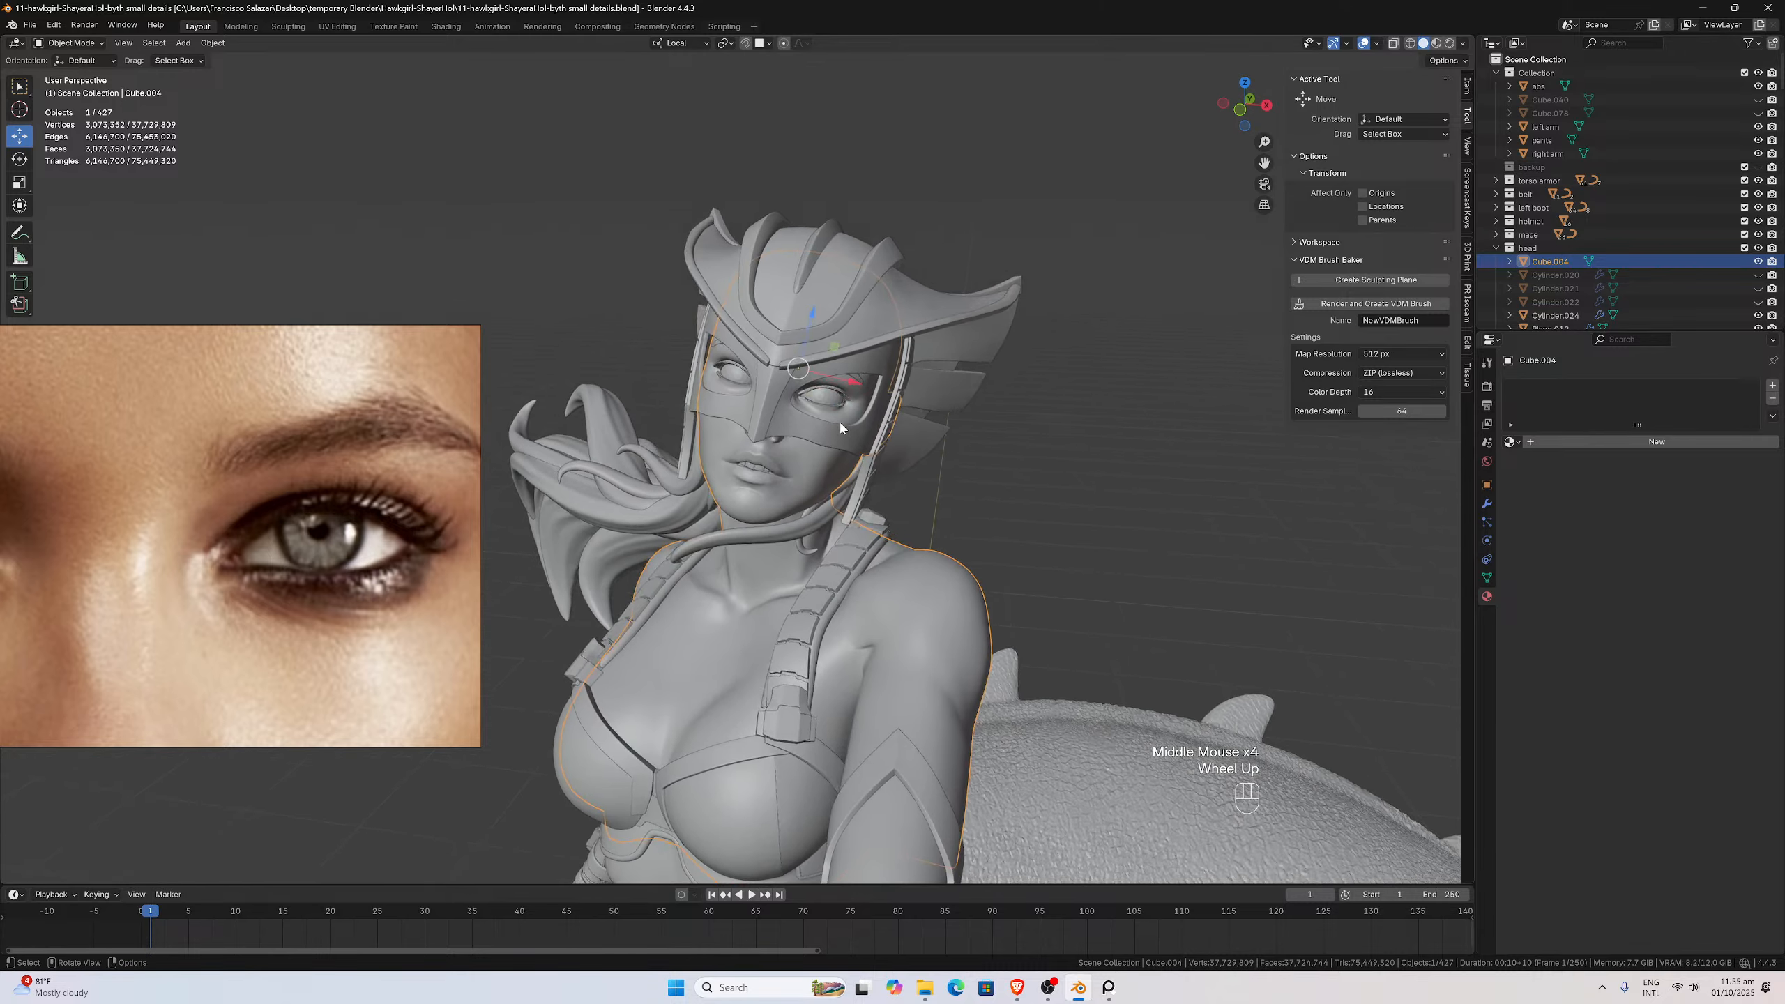
scroll(953, 224, "up", 3)
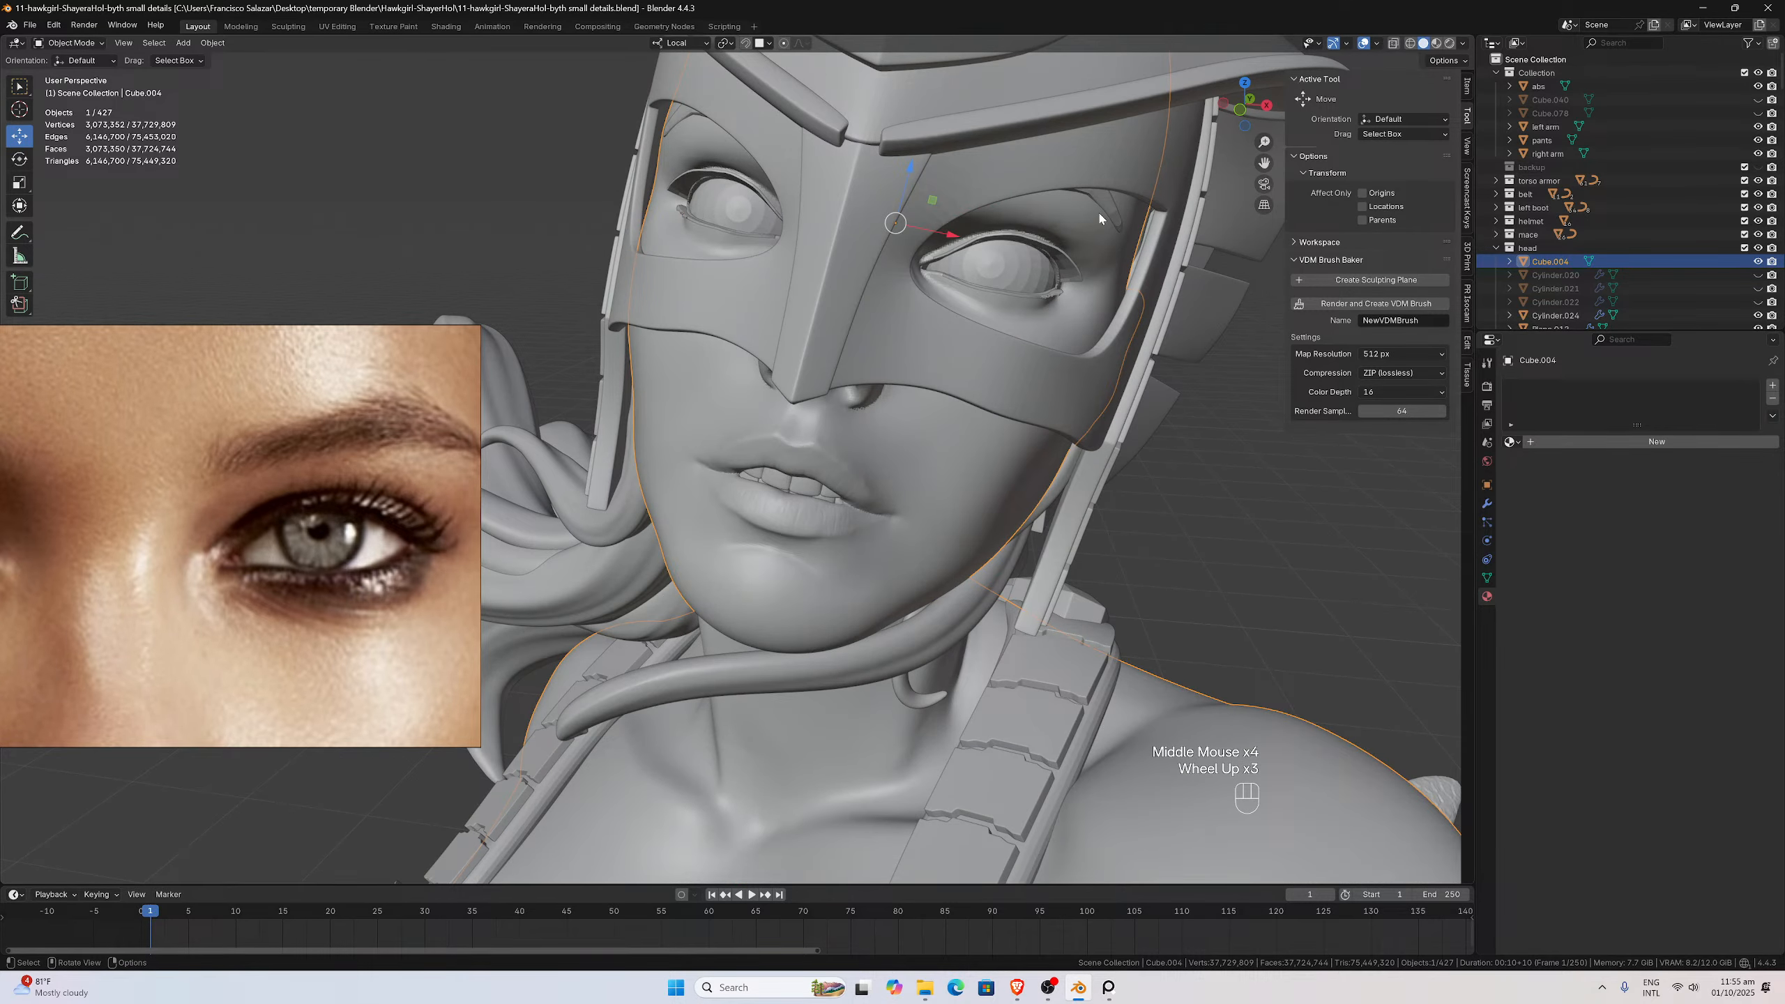
scroll(891, 439, "down", 3)
scroll(923, 454, "down", 1)
middle_click_drag(893, 448, 812, 363)
scroll(922, 452, "down", 1)
scroll(928, 406, "up", 2)
scroll(927, 405, "up", 1)
scroll(923, 397, "down", 2)
scroll(941, 383, "down", 3)
scroll(815, 509, "up", 7)
scroll(892, 371, "up", 4)
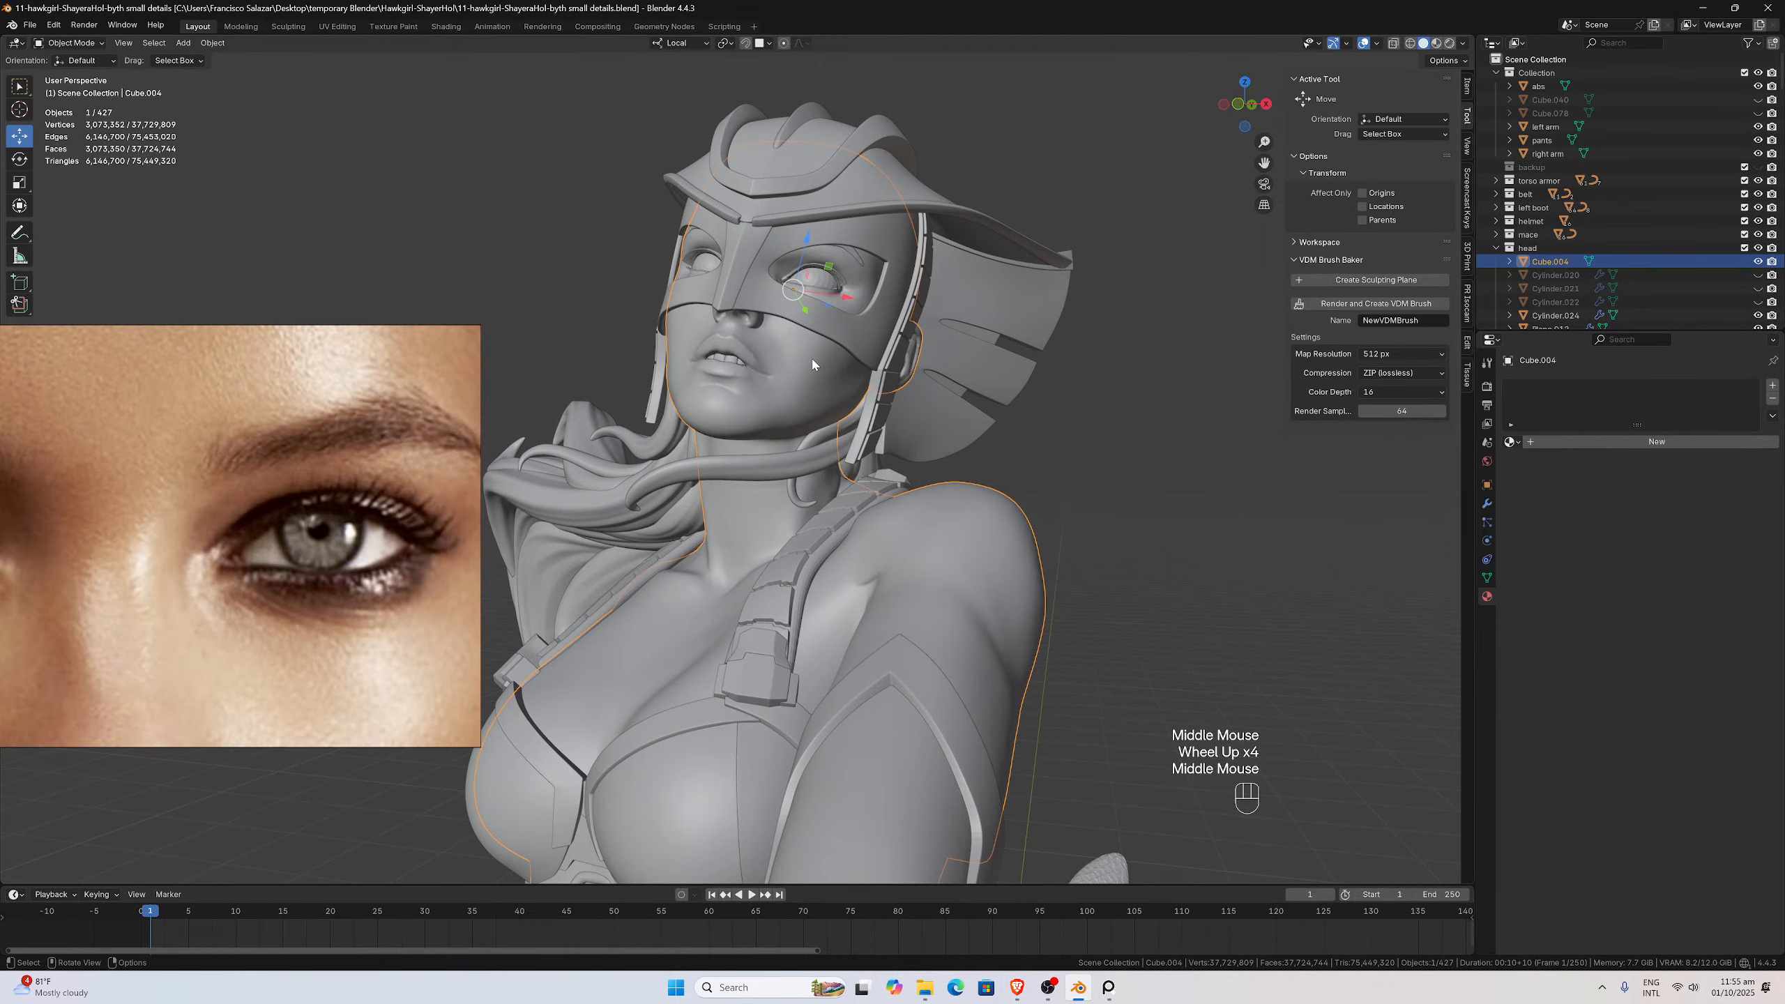
Compare the sculpted face's exposed skin with the reference photo's eyes and cheek close up, and with the full frontal face
scroll(232, 594, "down", 3)
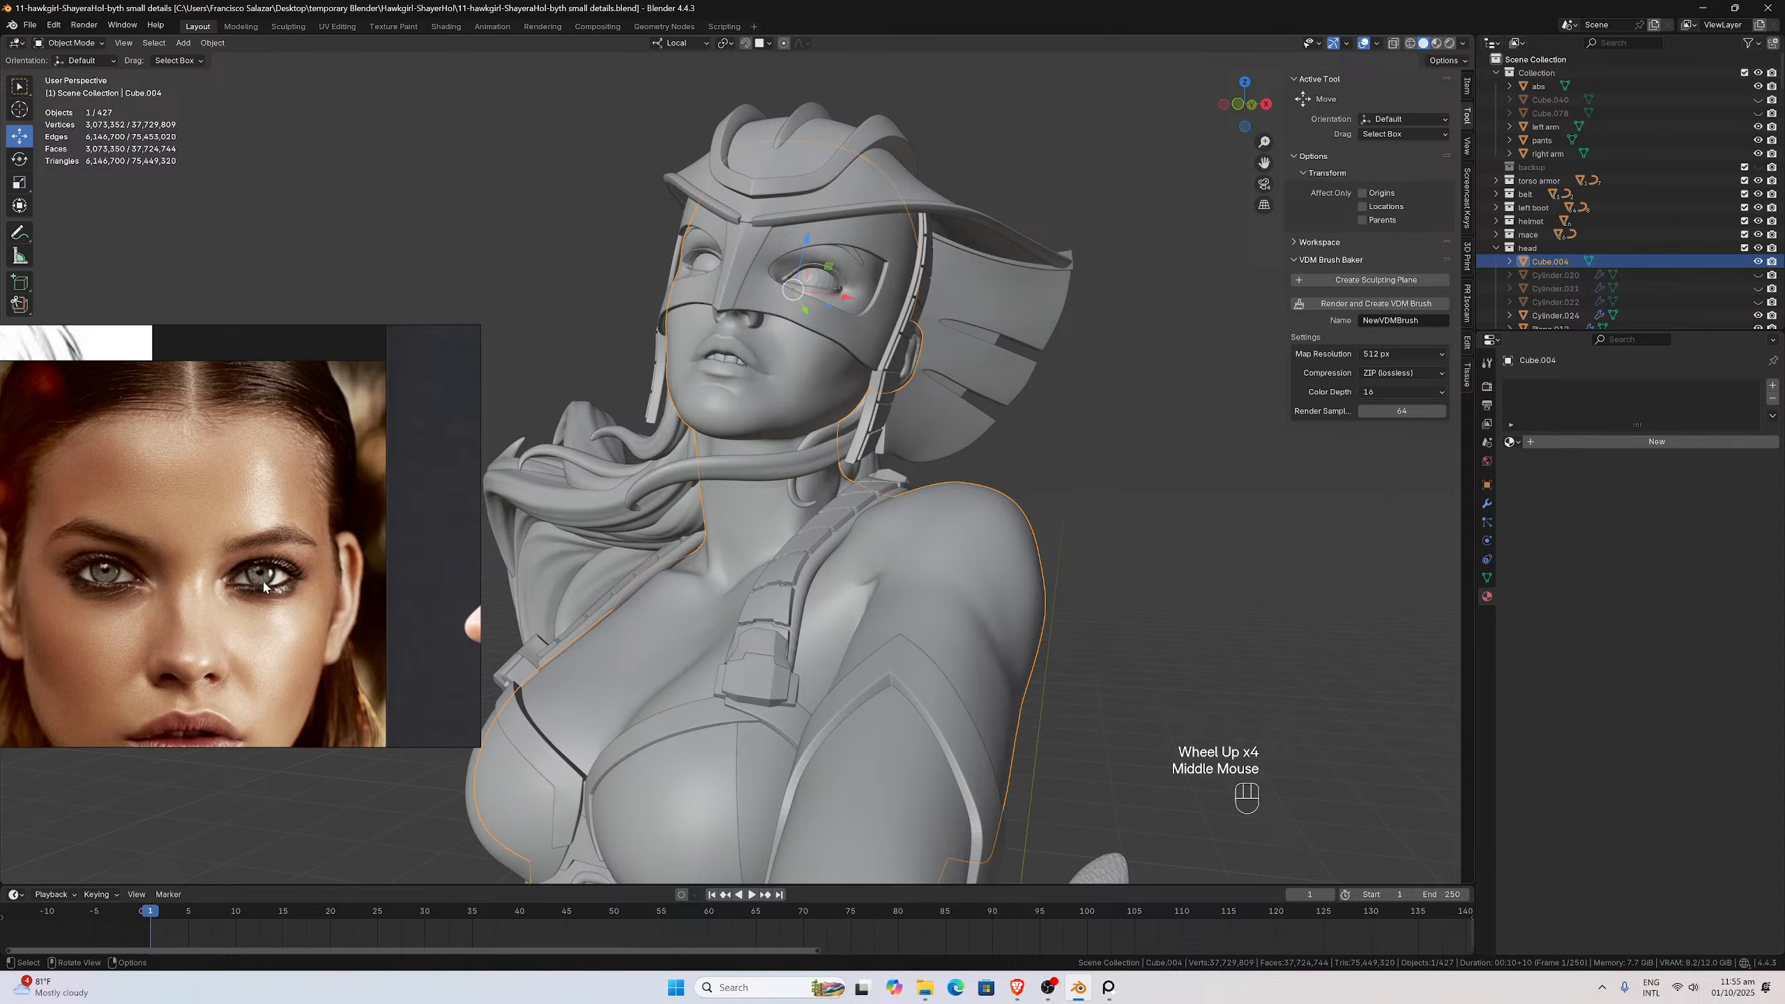
scroll(268, 660, "up", 5)
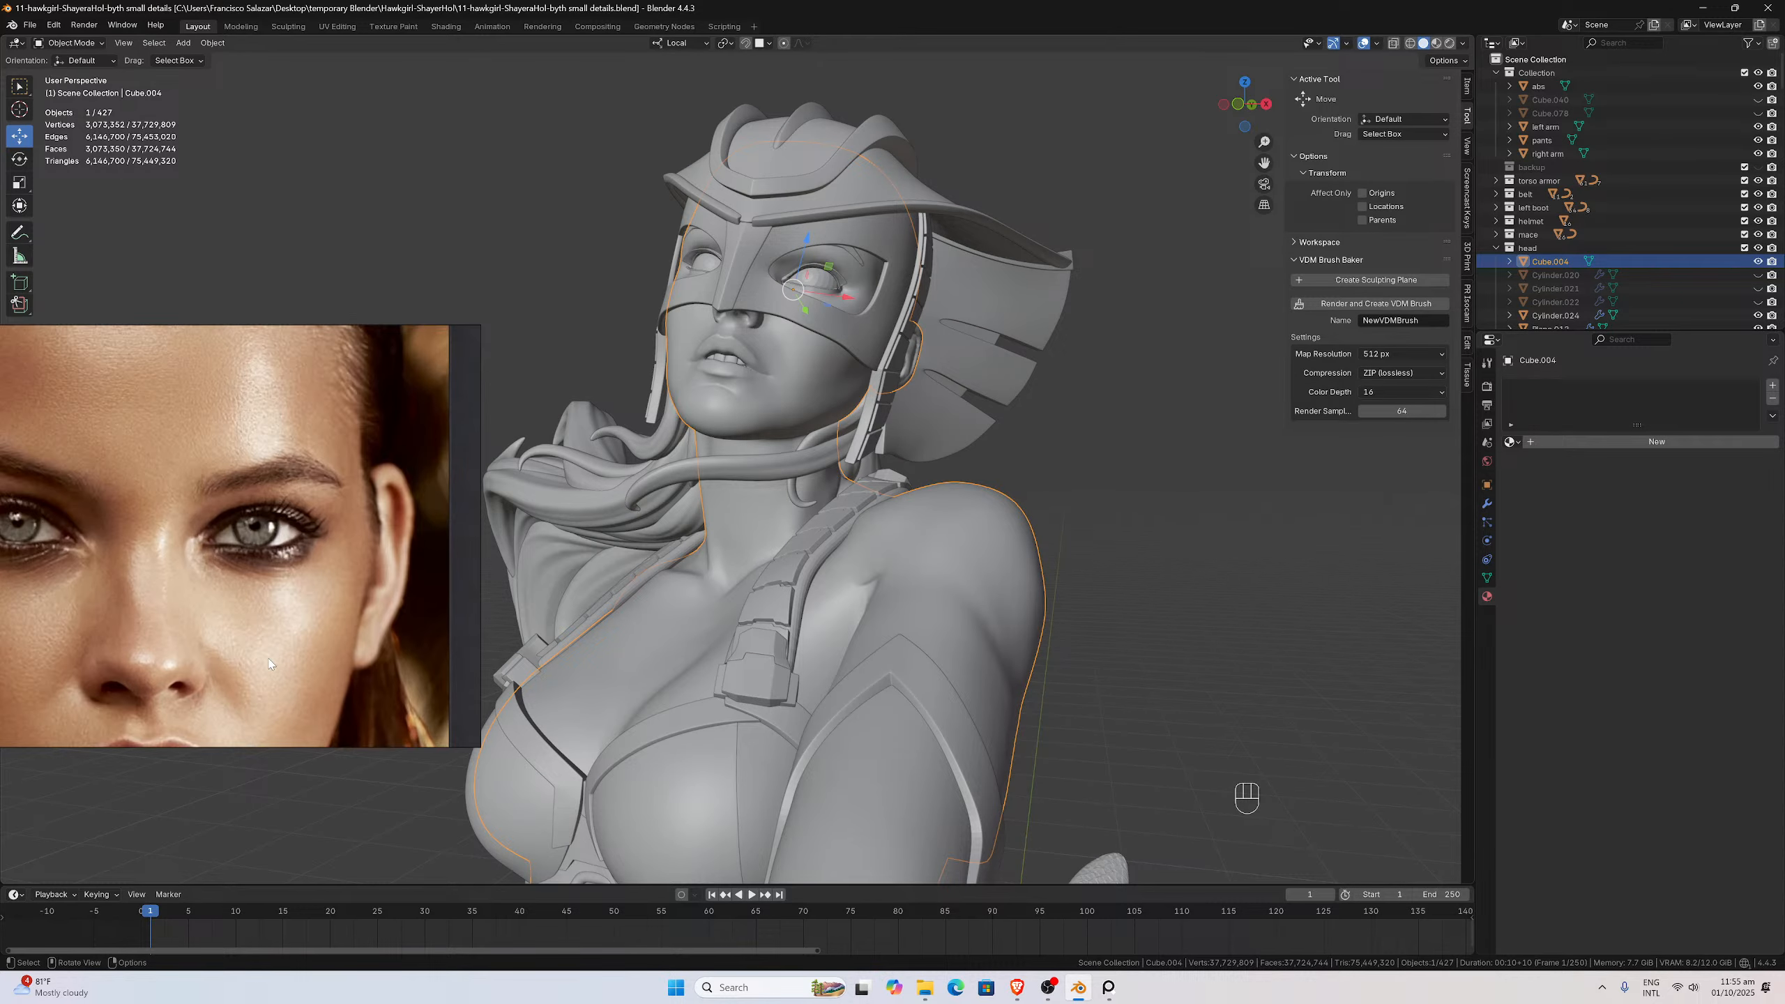
scroll(809, 334, "up", 2)
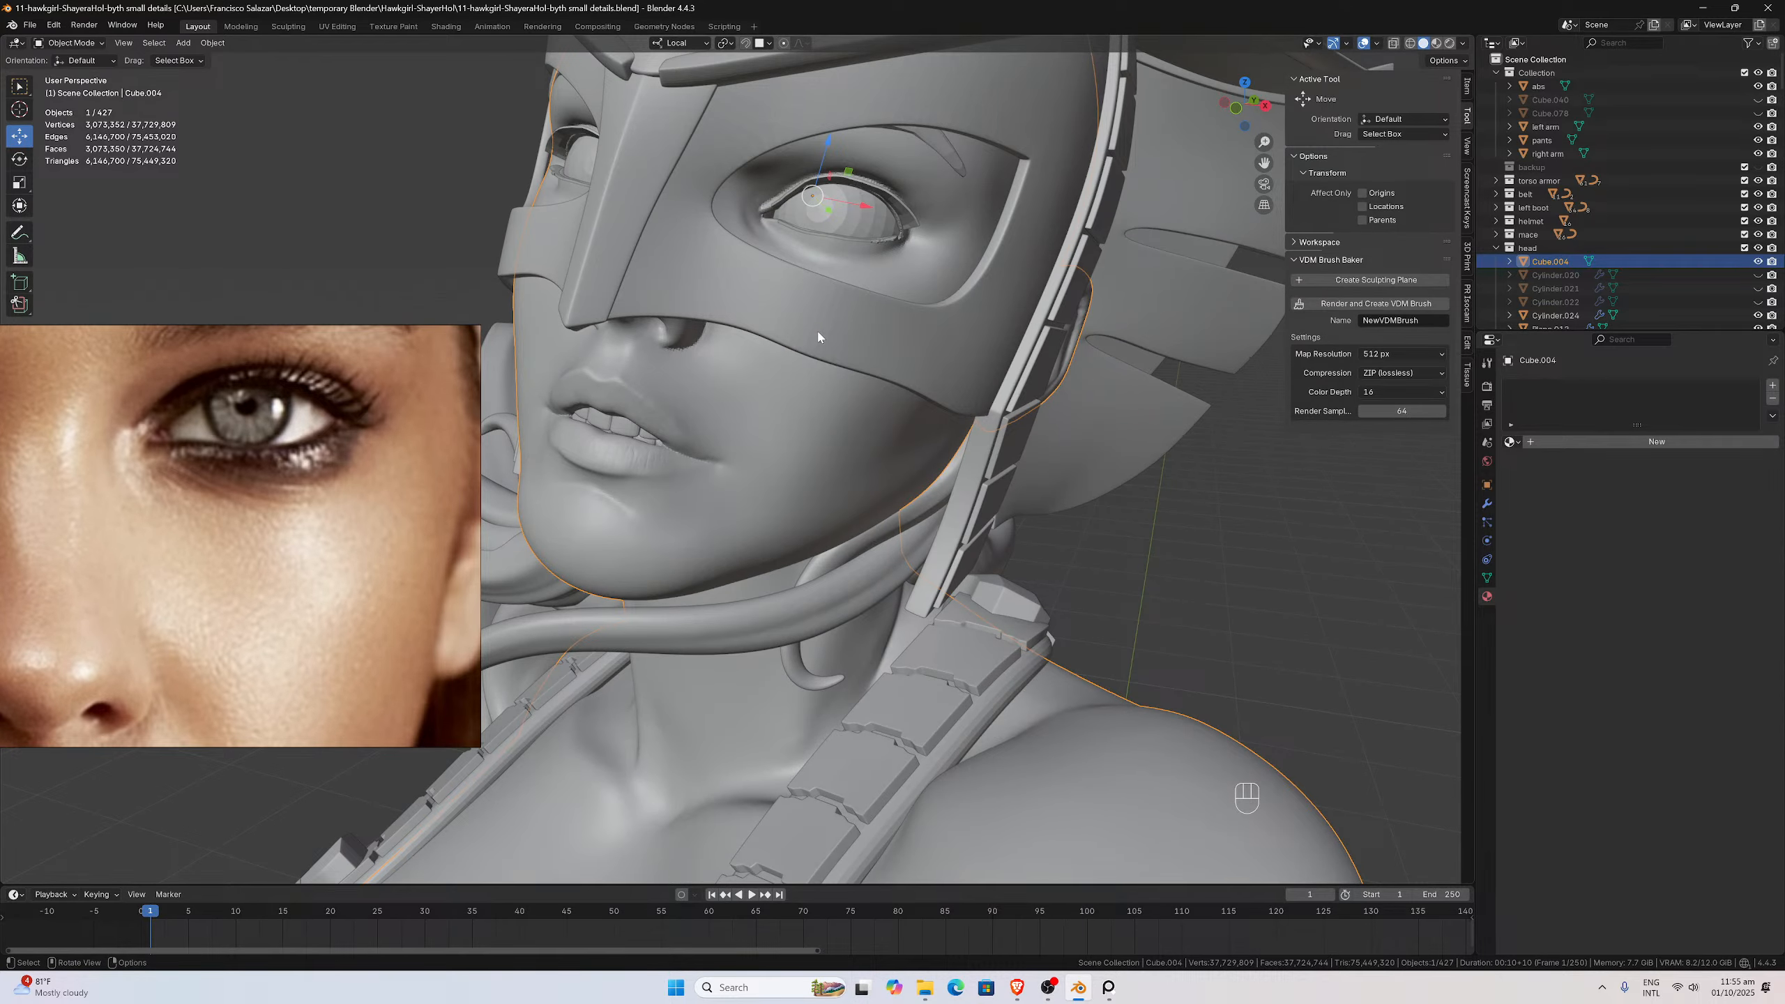
scroll(870, 361, "down", 2)
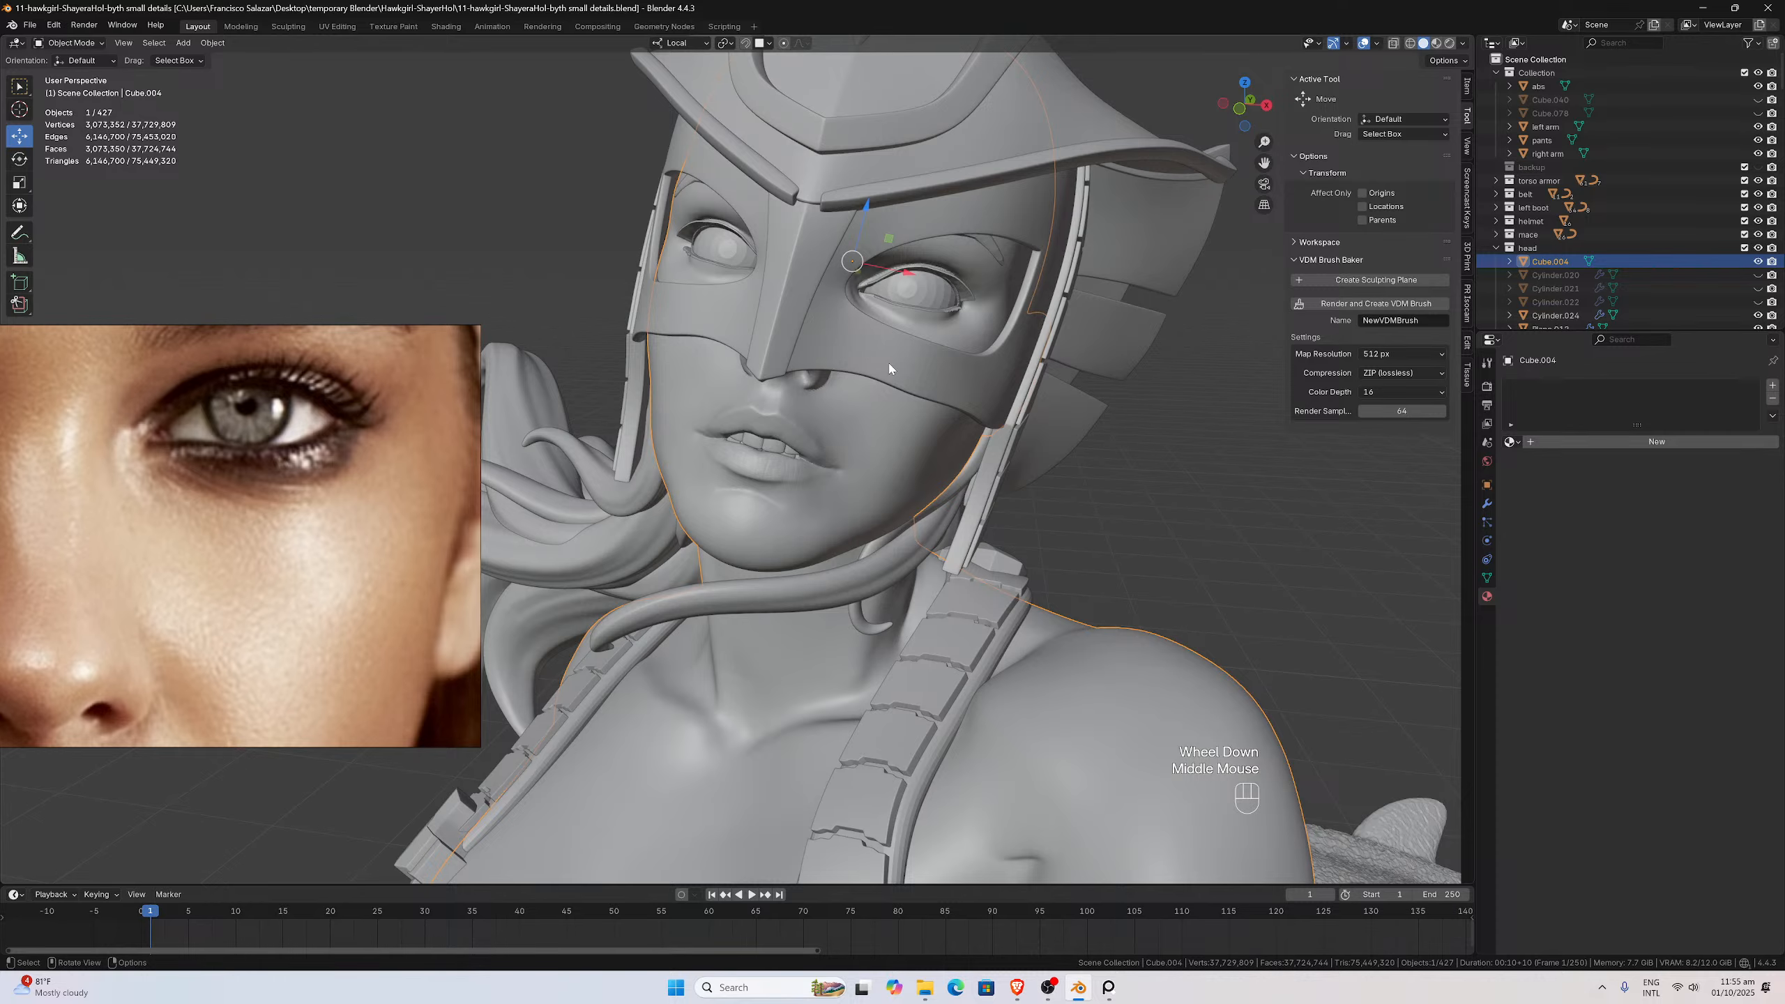
mouse_move(889, 368)
middle_mouse_down()
mouse_move(910, 361)
mouse_move(885, 372)
mouse_move(915, 380)
middle_mouse_up()
scroll(899, 360, "down", 5)
scroll(905, 362, "up", 4)
scroll(917, 380, "up", 1)
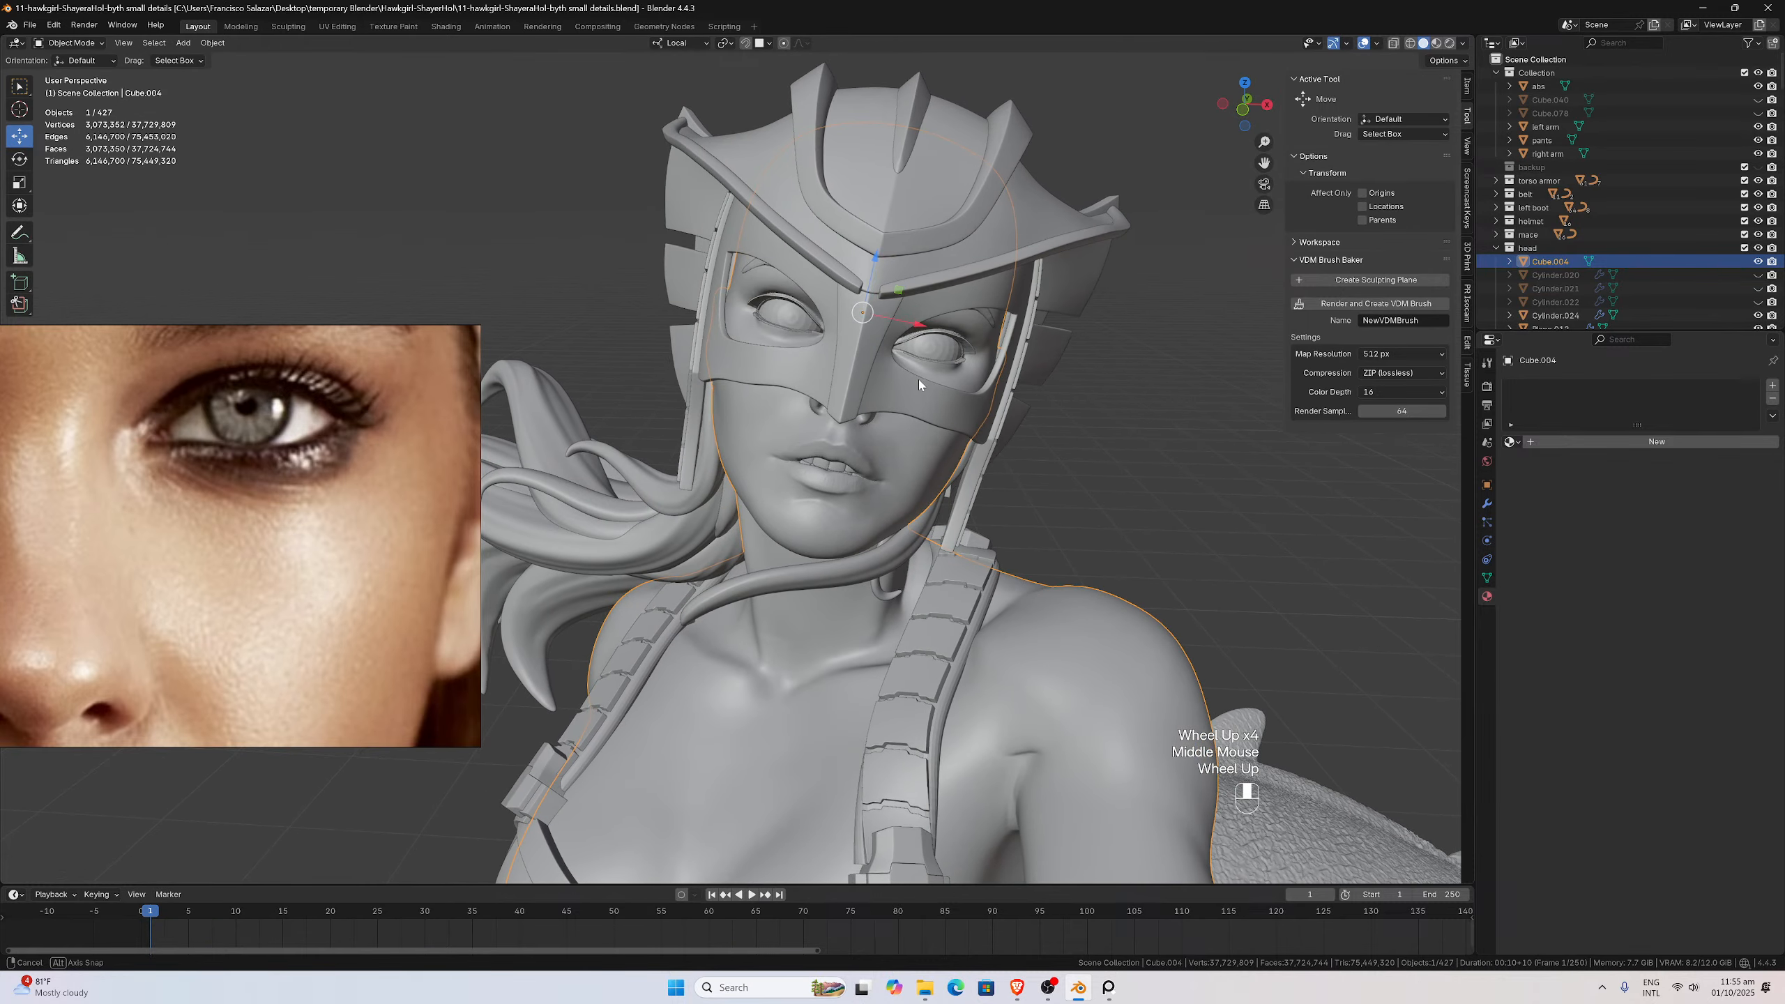
scroll(325, 497, "down", 6)
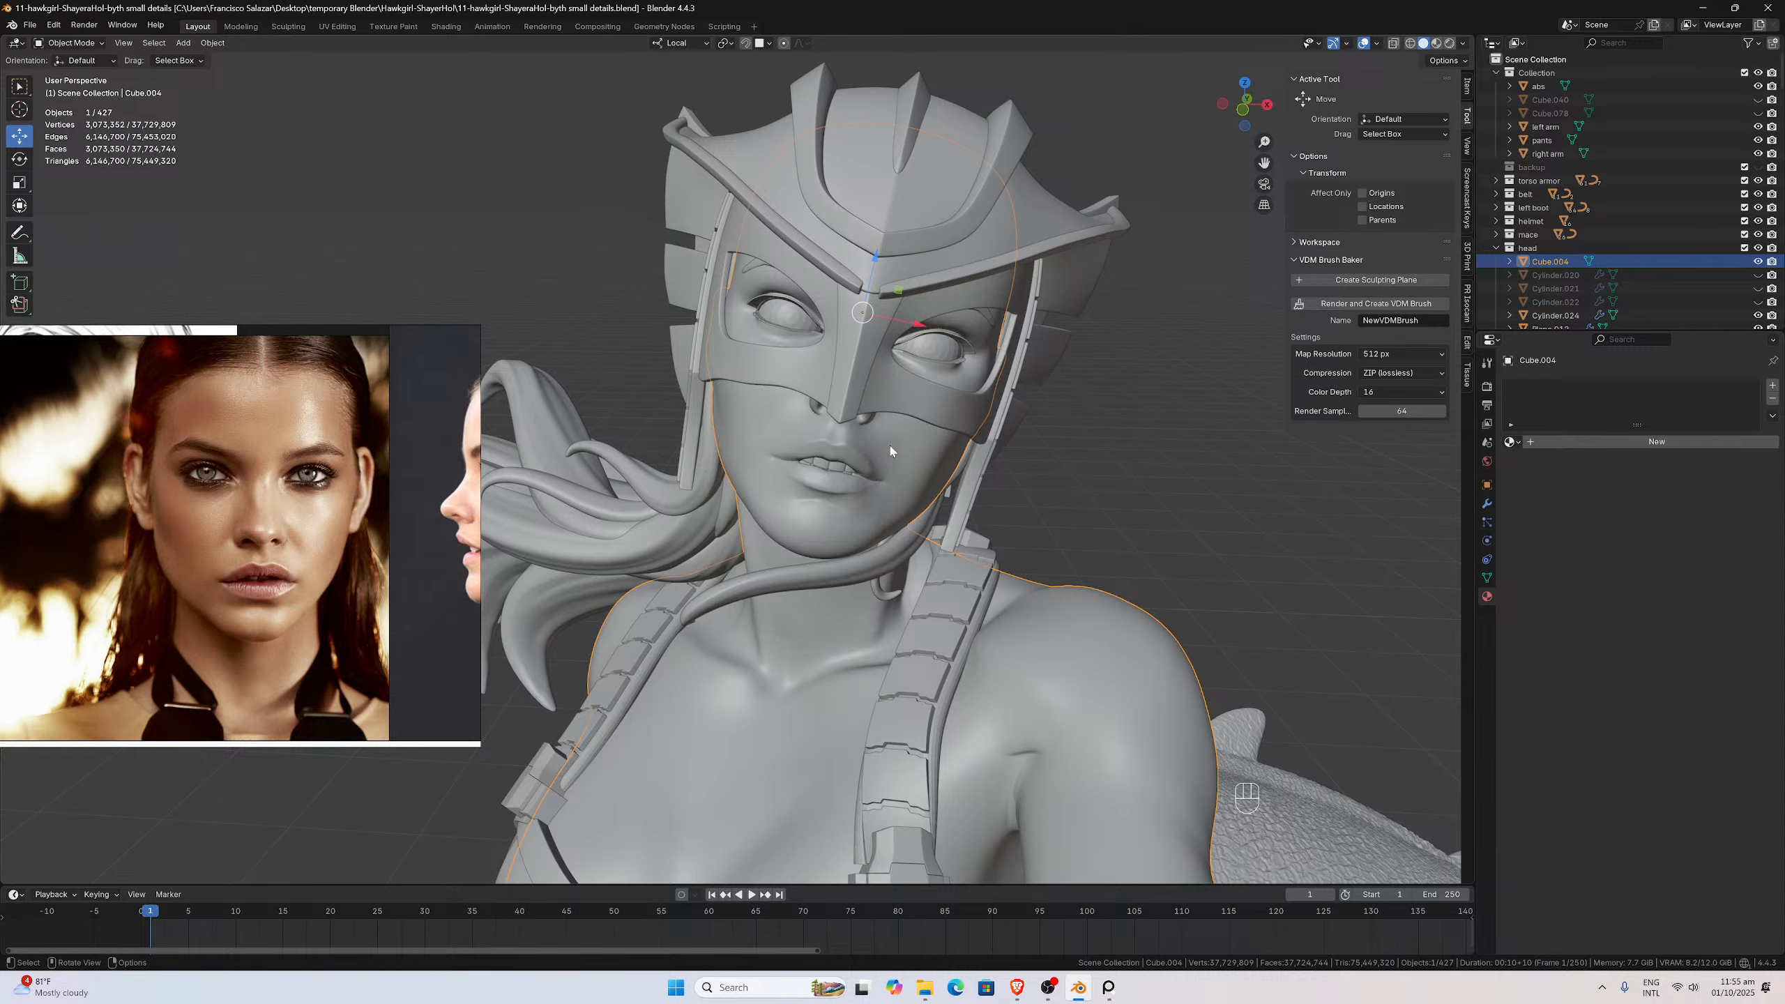
scroll(414, 512, "up", 2)
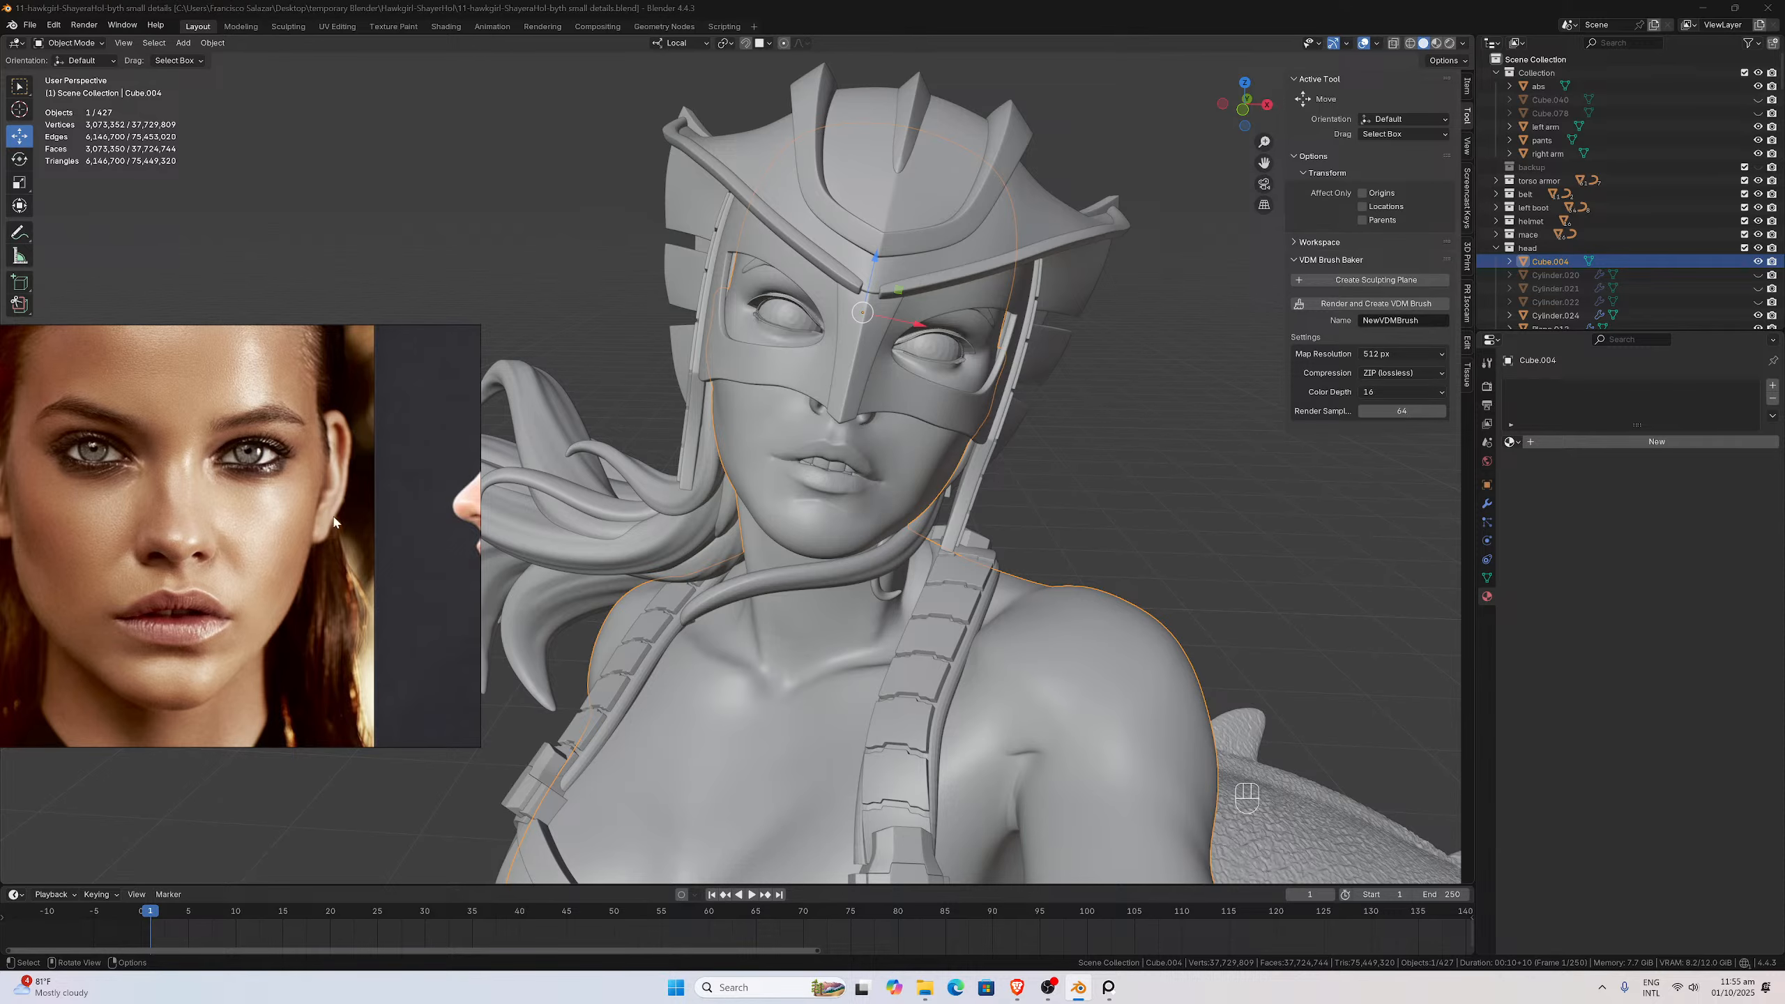
scroll(341, 521, "up", 1)
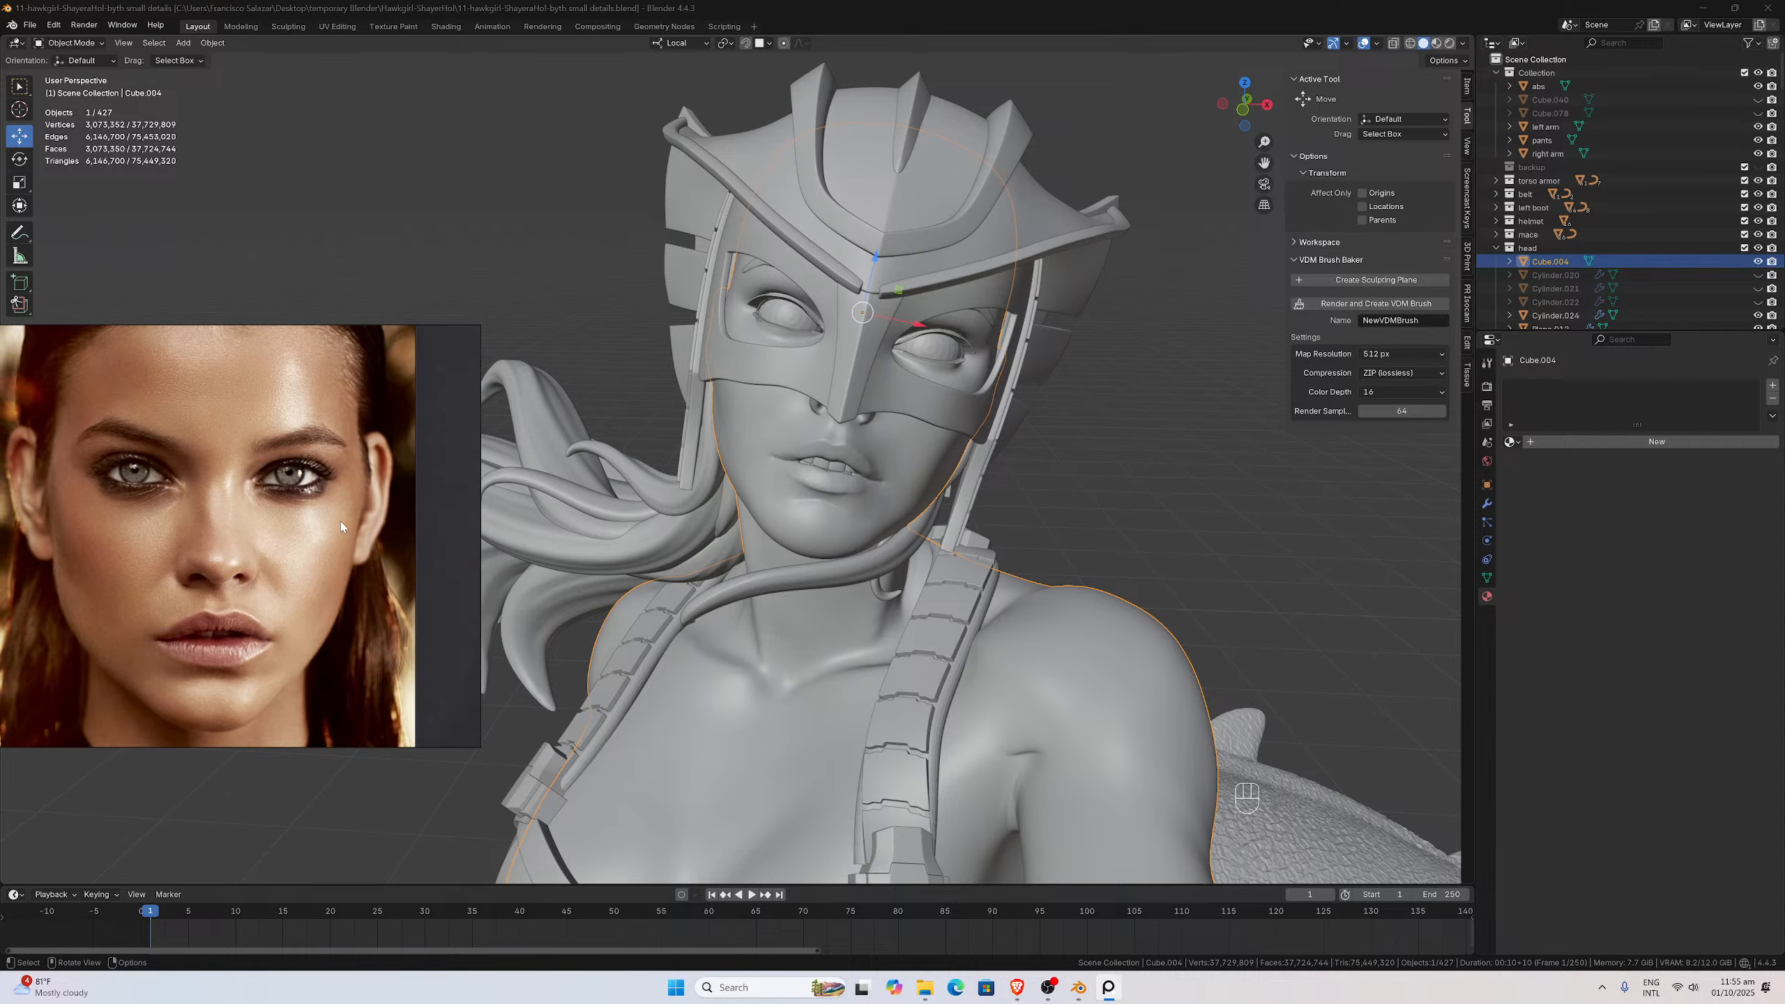
Isolate the head and body mesh in Local View and frame the face
left_click(913, 452)
key("slash")
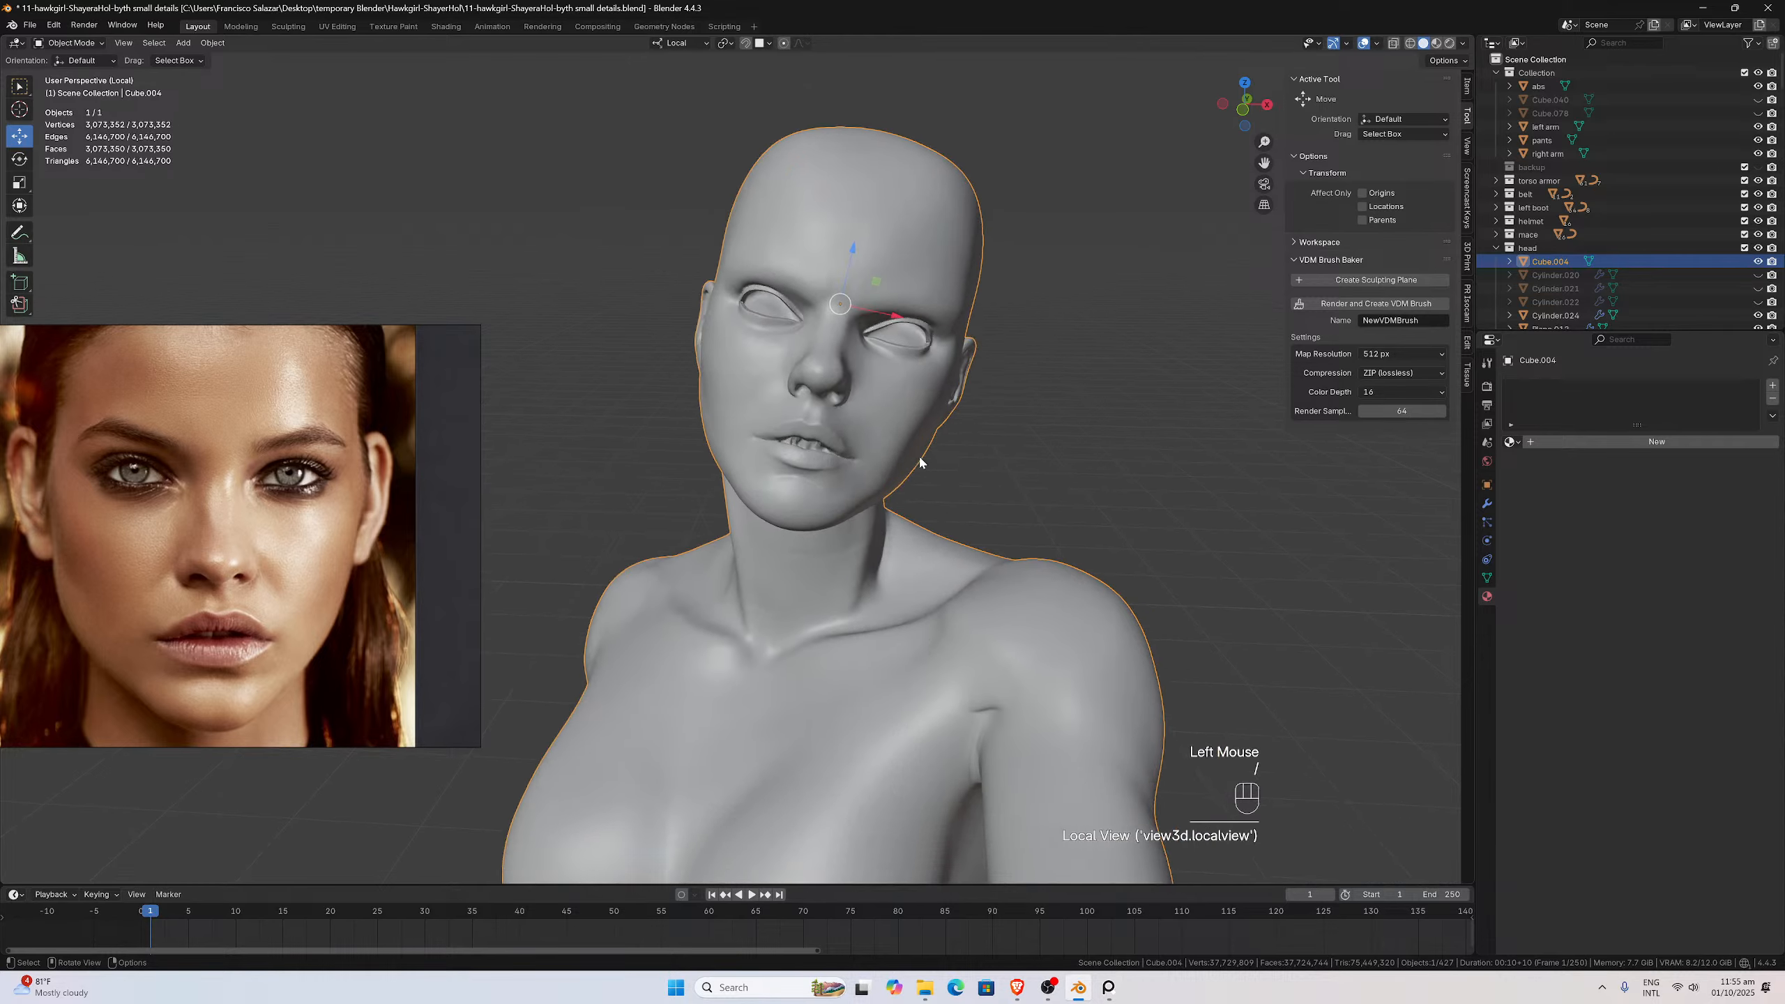
scroll(984, 344, "up", 4)
left_click_drag(1264, 162, 1265, 647)
Put the isolated mesh into Sculpt Mode with X mirroring enabled and the Draw brush active
left_click(69, 43)
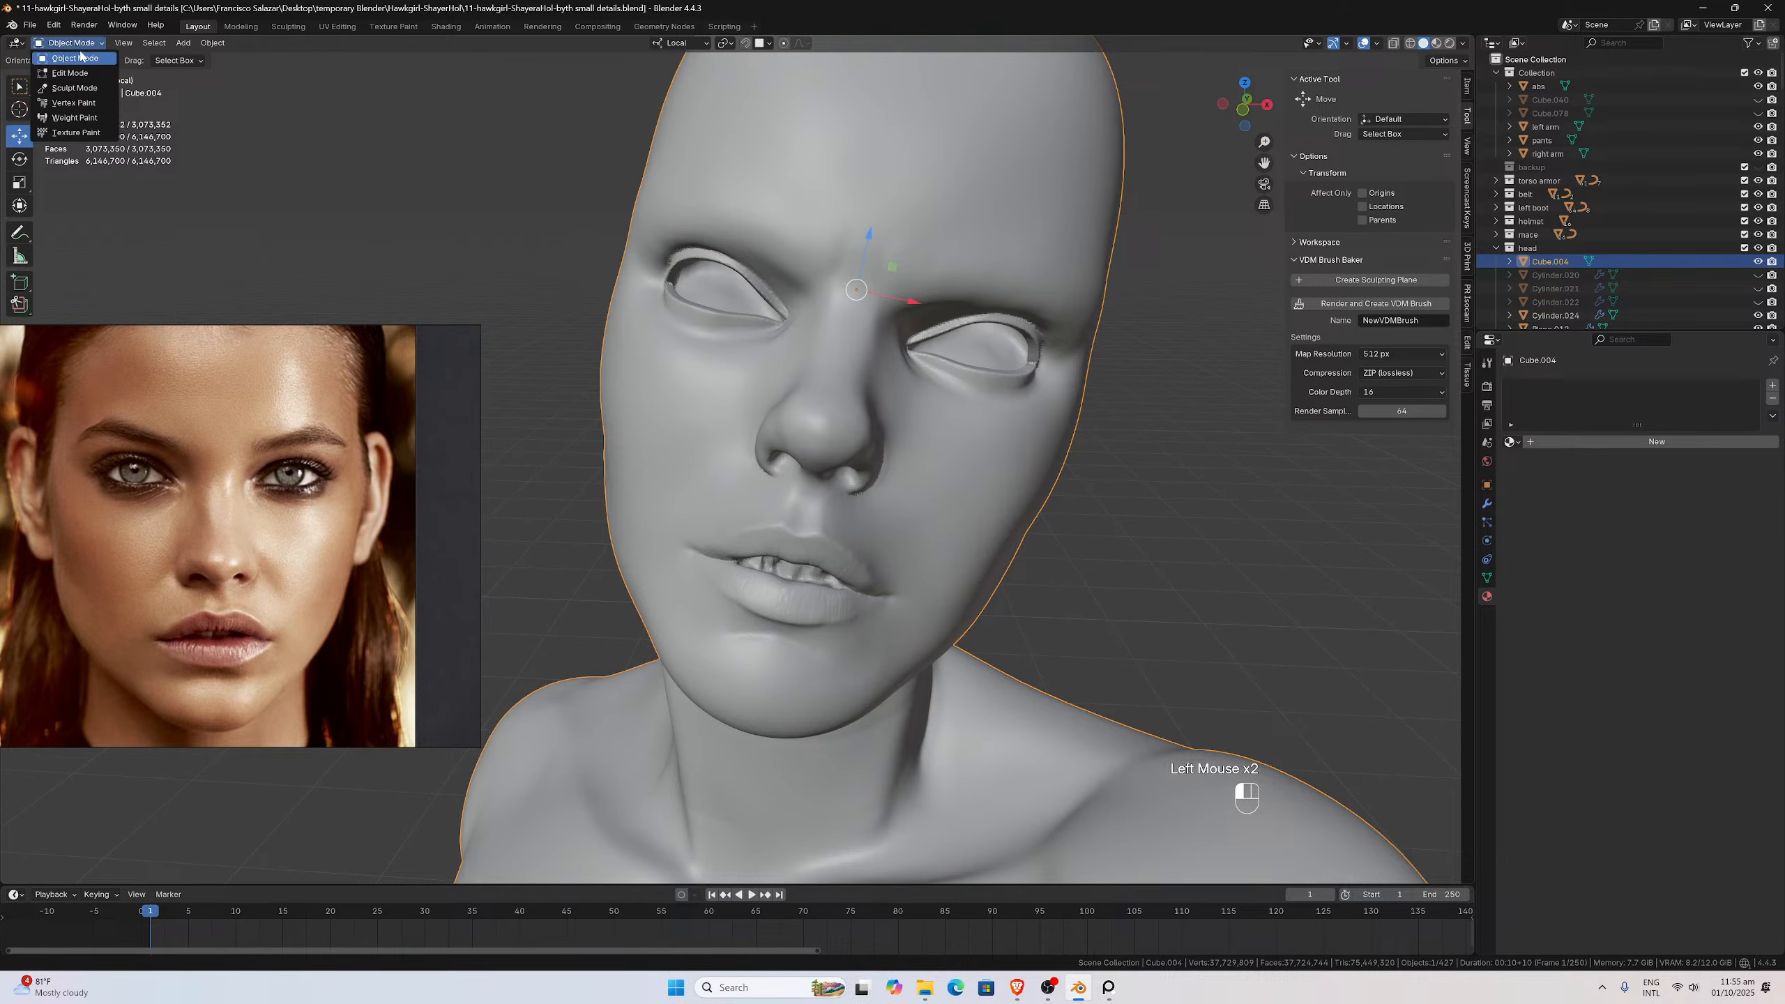
left_click(70, 89)
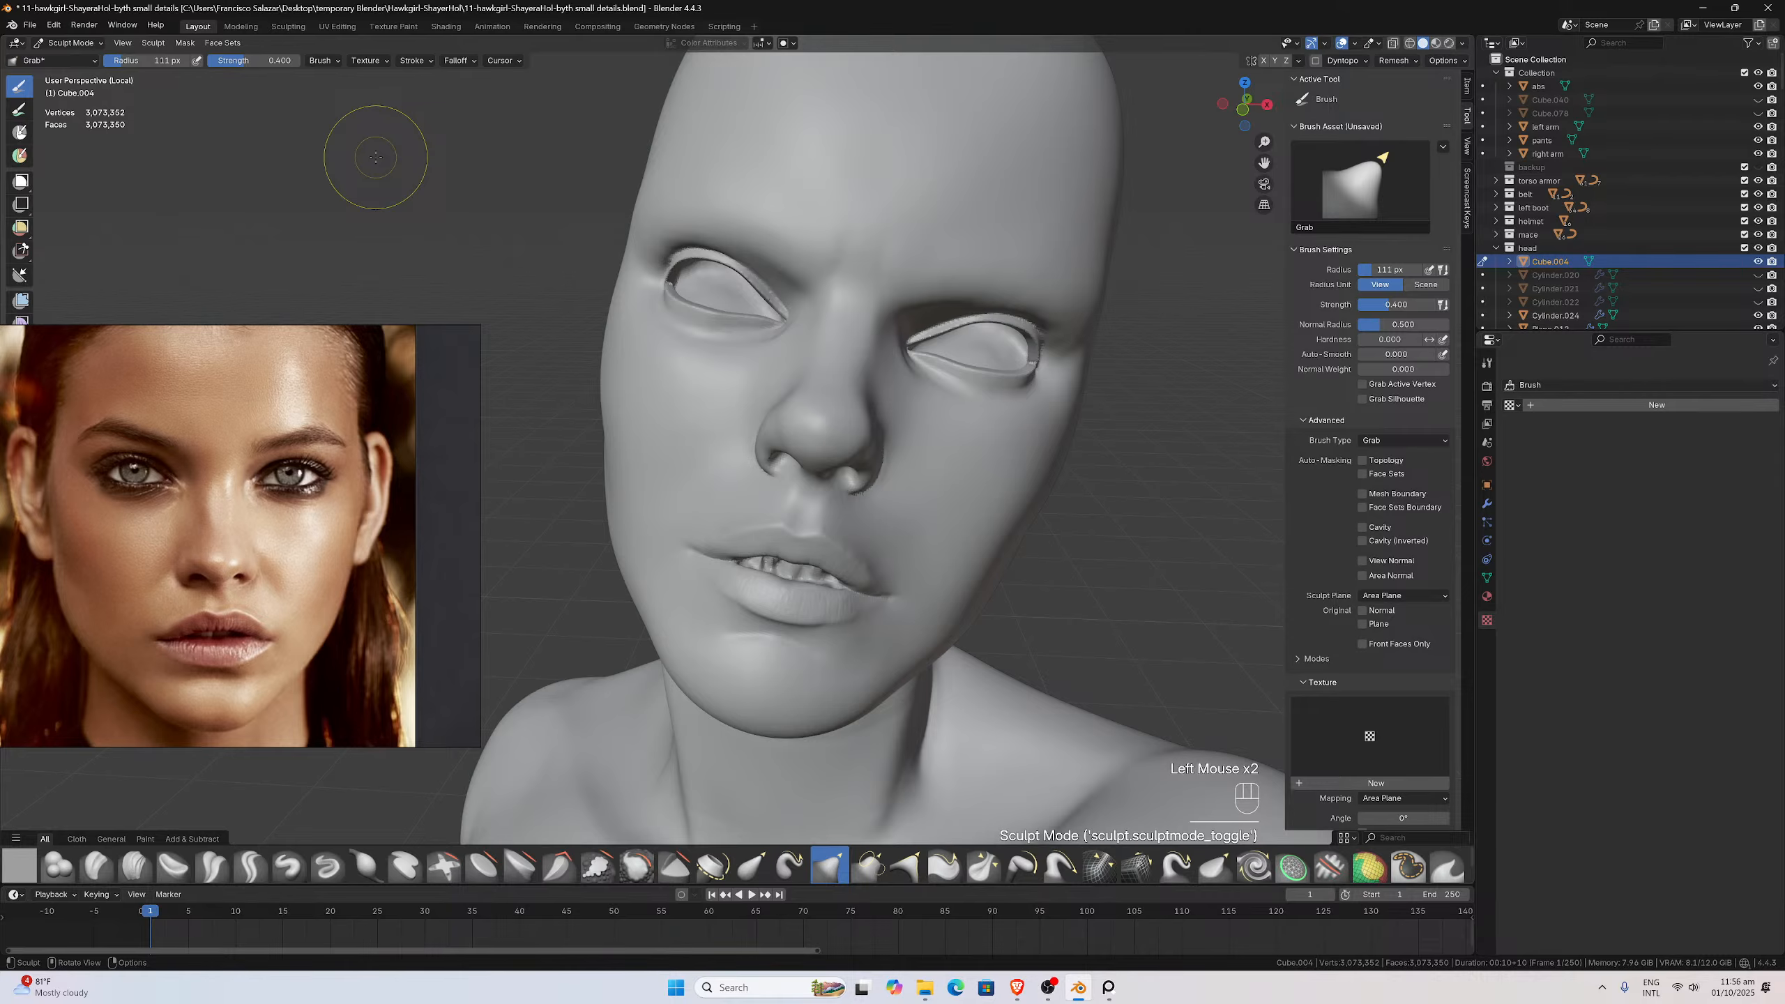
left_click(1262, 60)
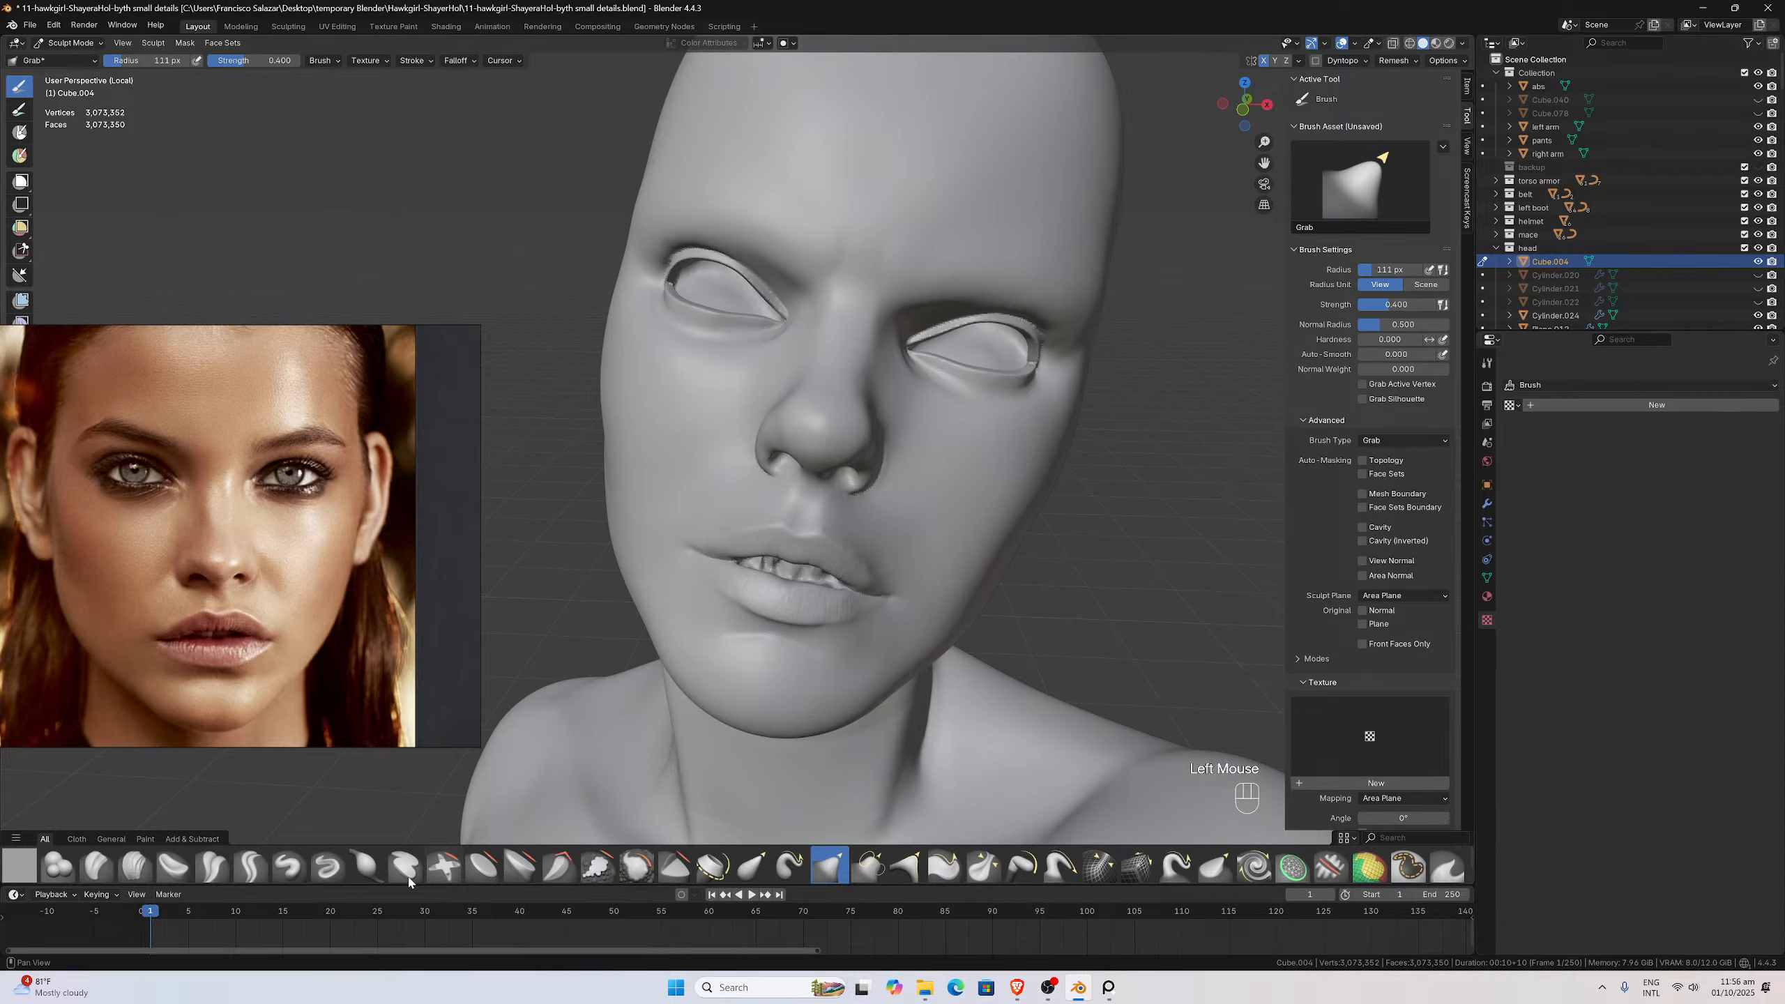
left_click(294, 870)
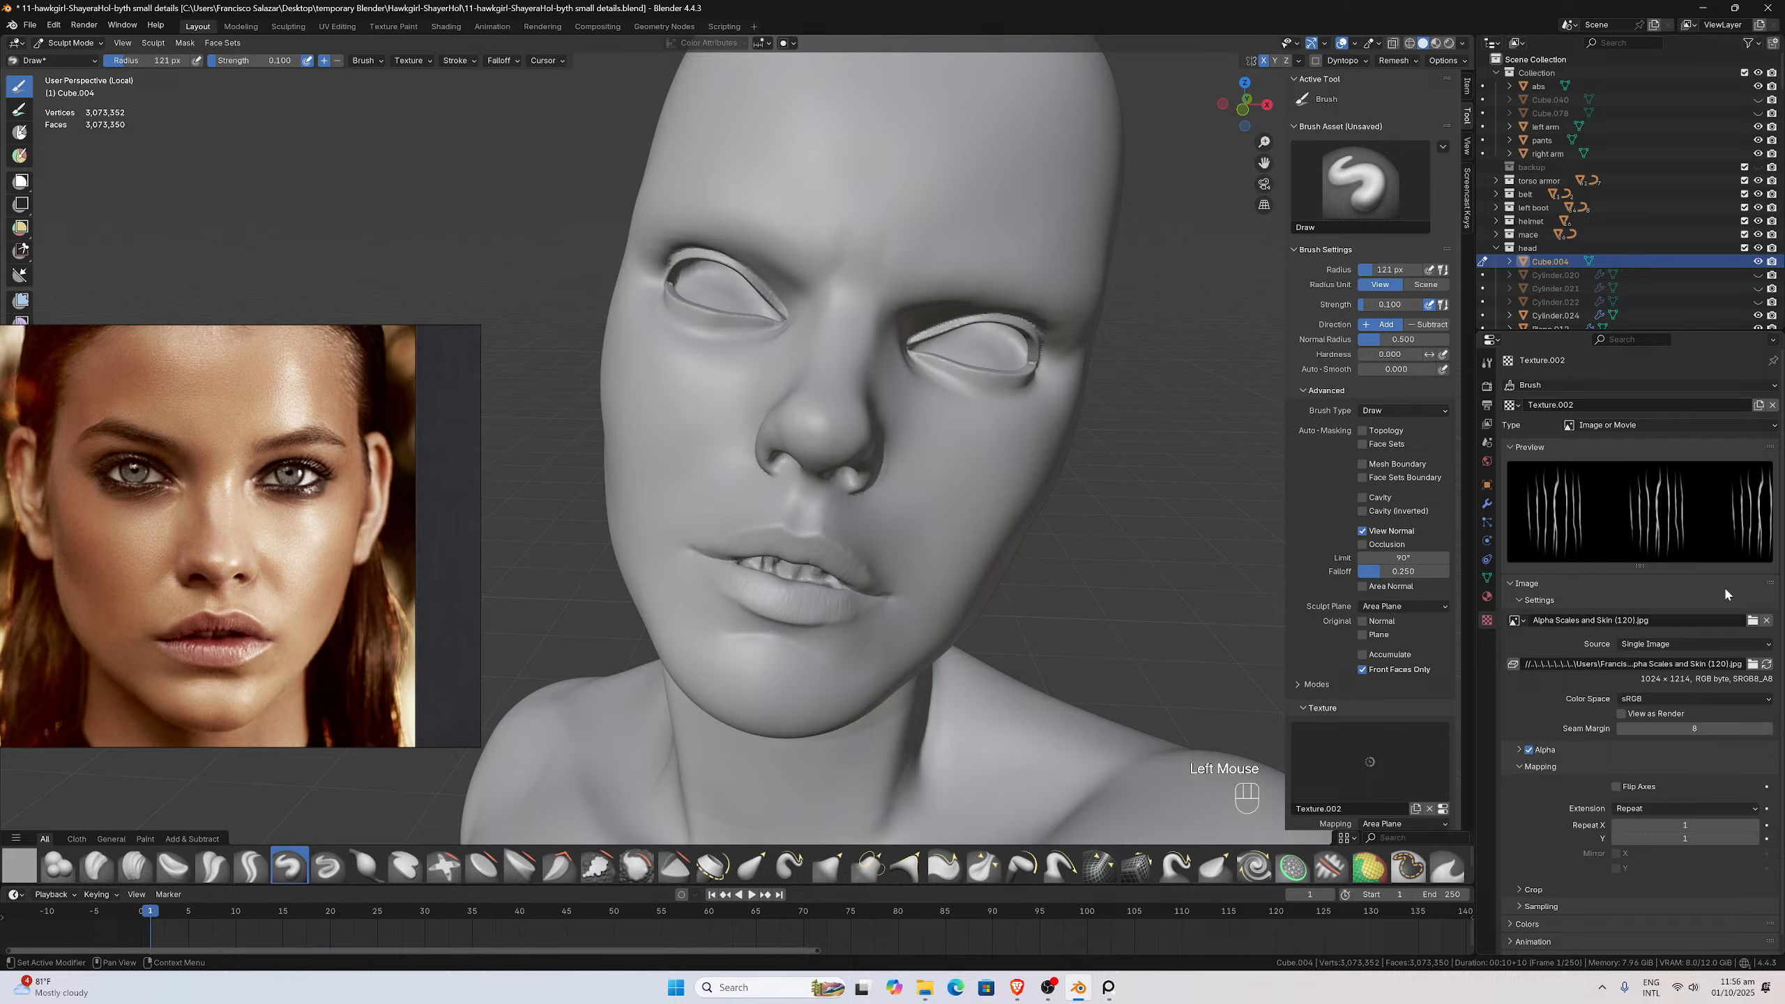
Open the image browser for the brush texture and look through the whole Alpha Scales and Skin collection
left_click(1753, 621)
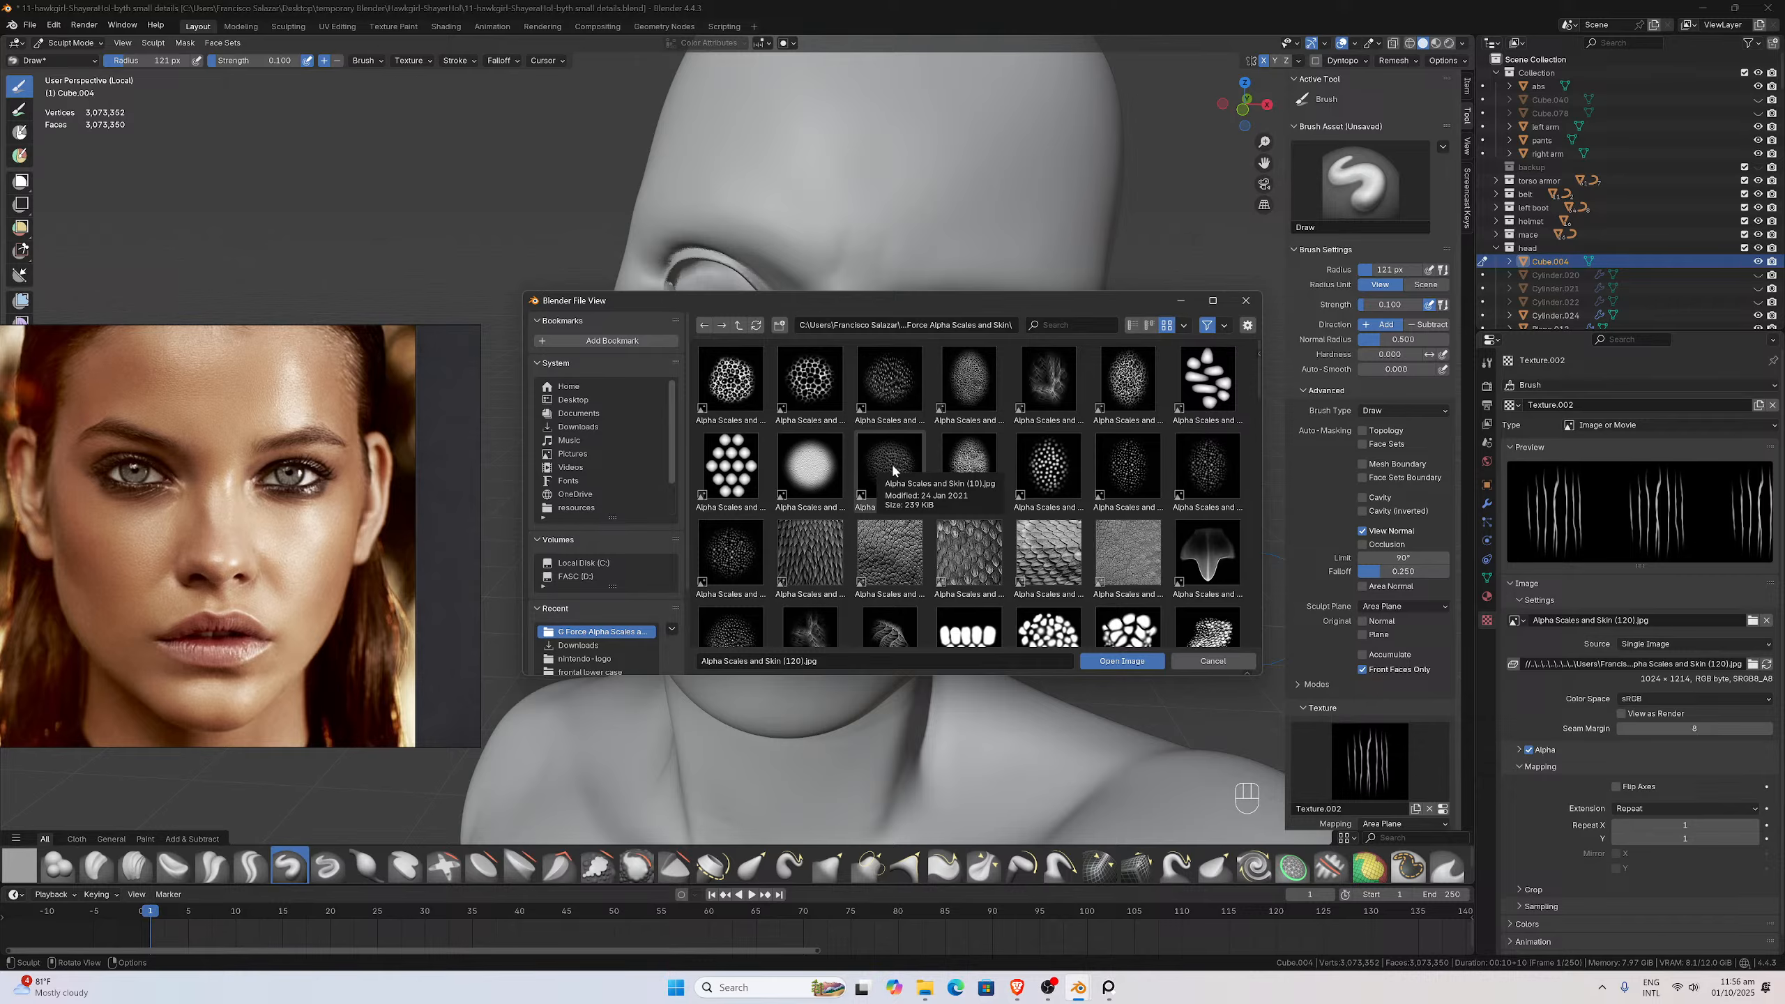
scroll(894, 469, "down", 1)
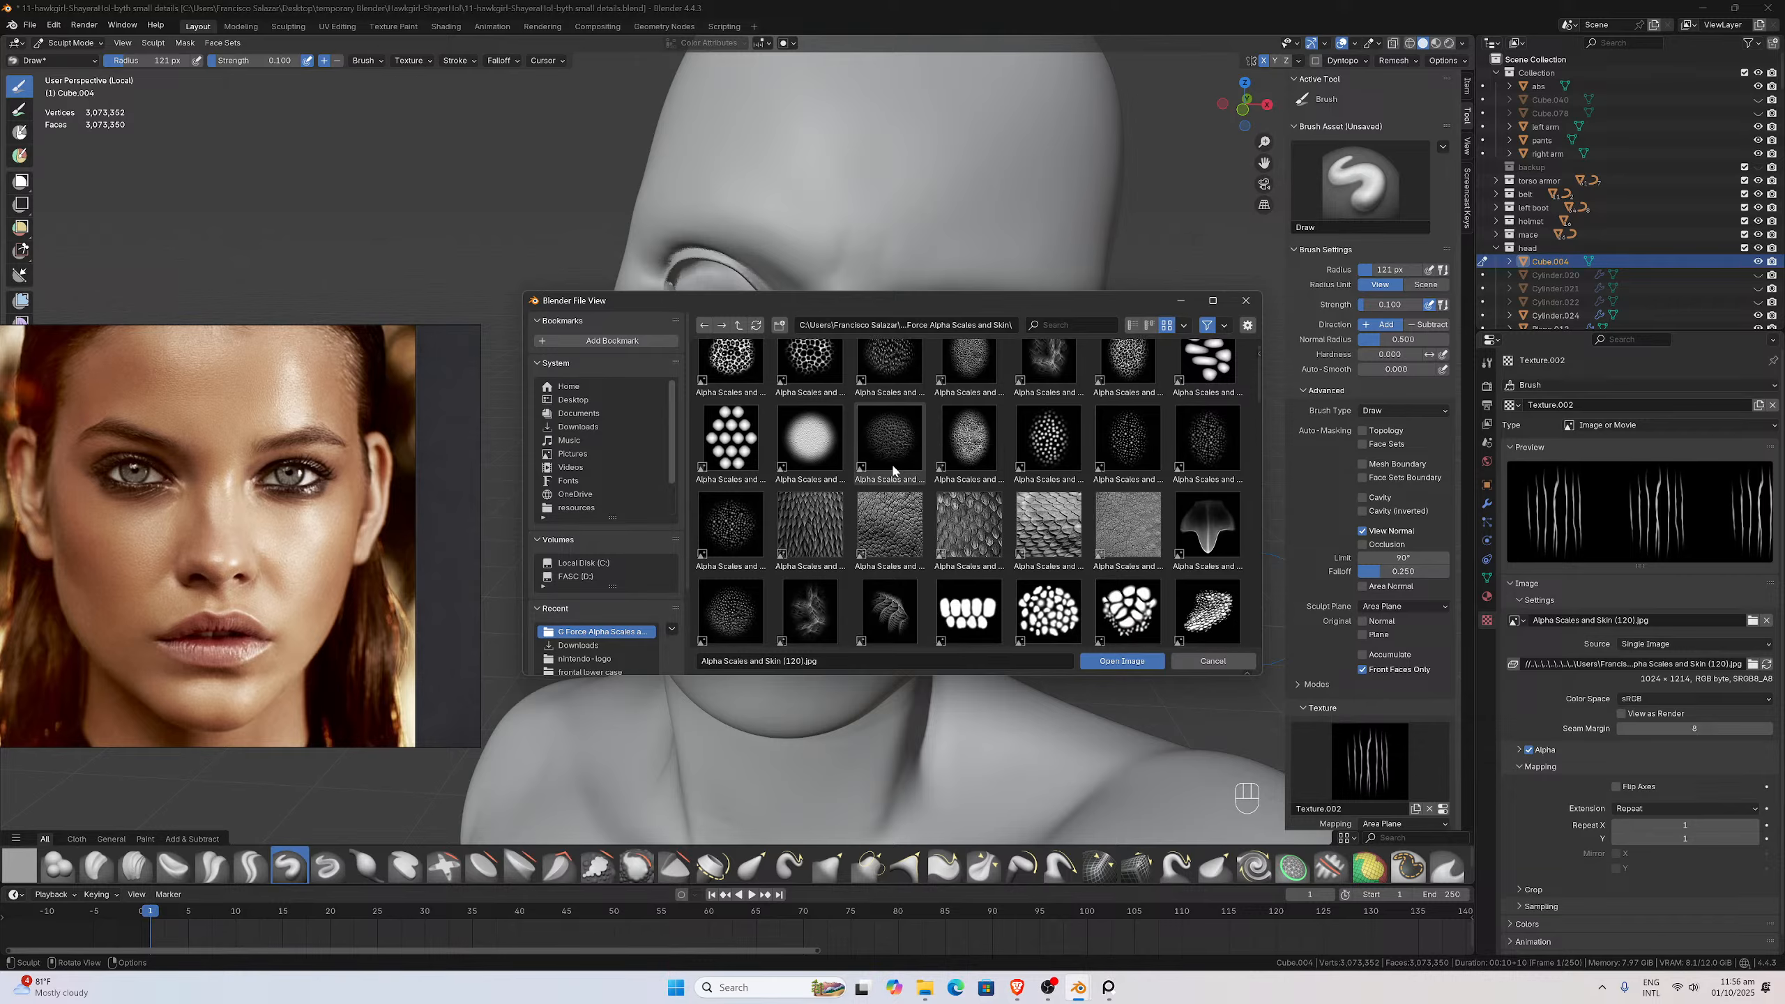
scroll(897, 464, "down", 2)
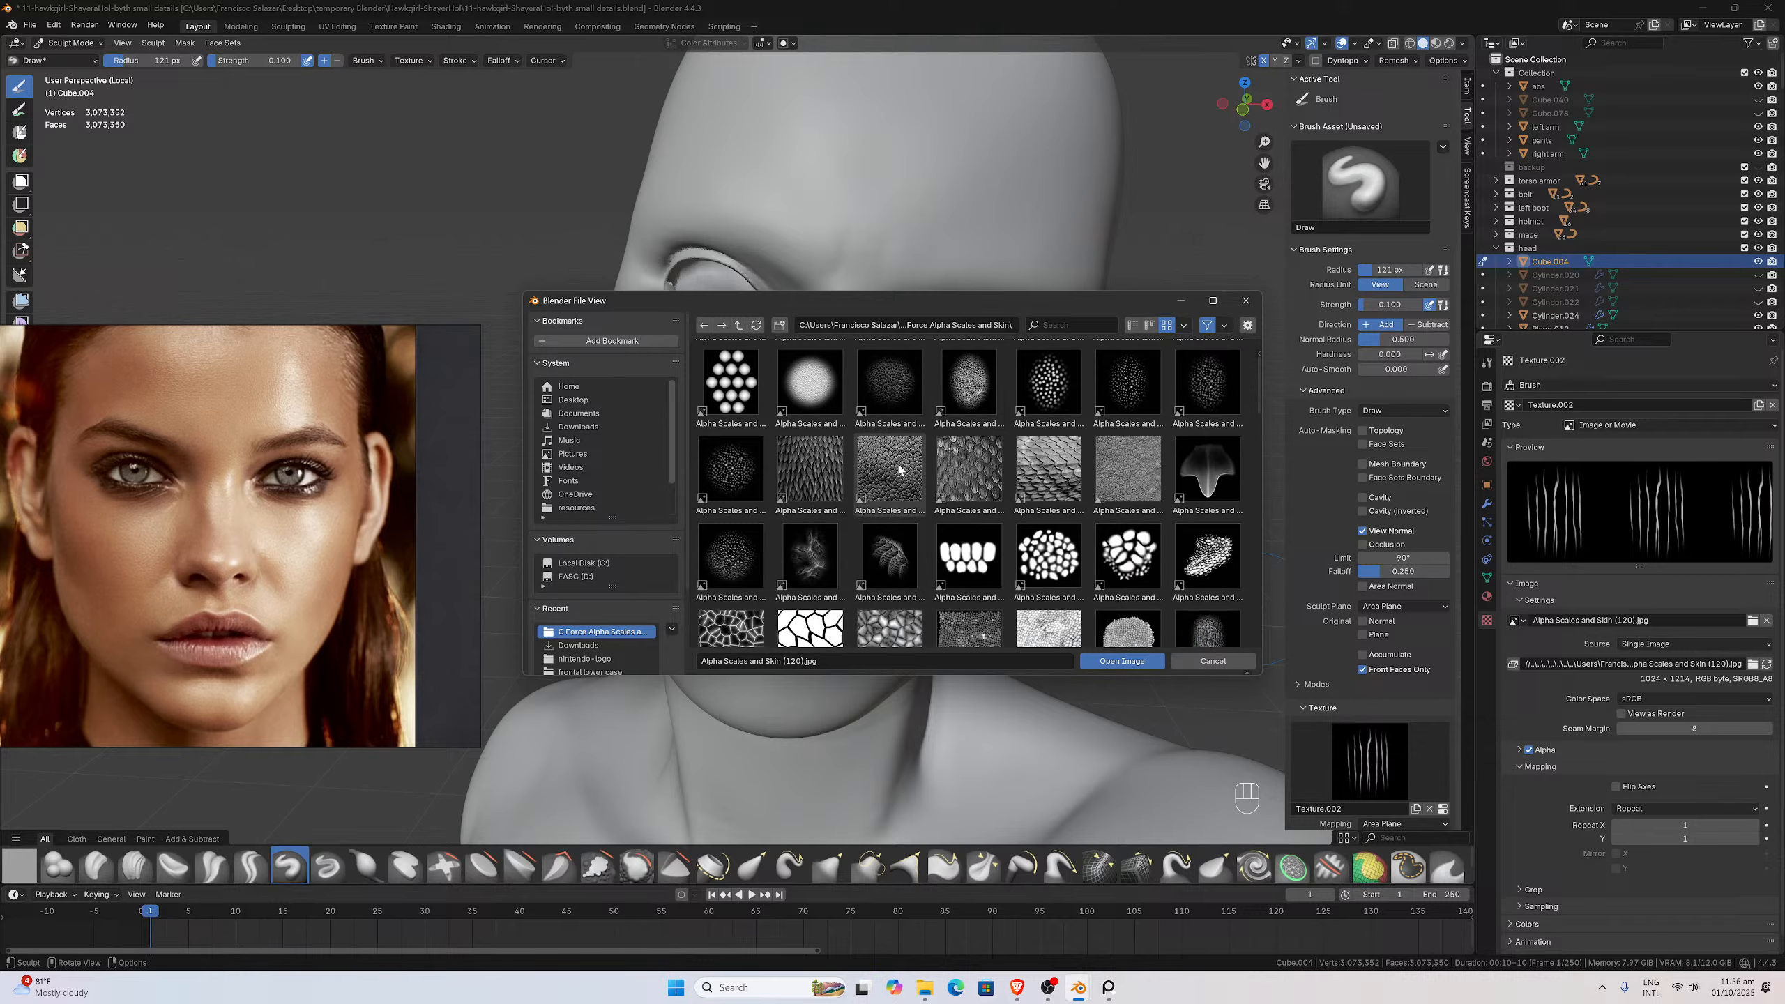
scroll(899, 470, "down", 3)
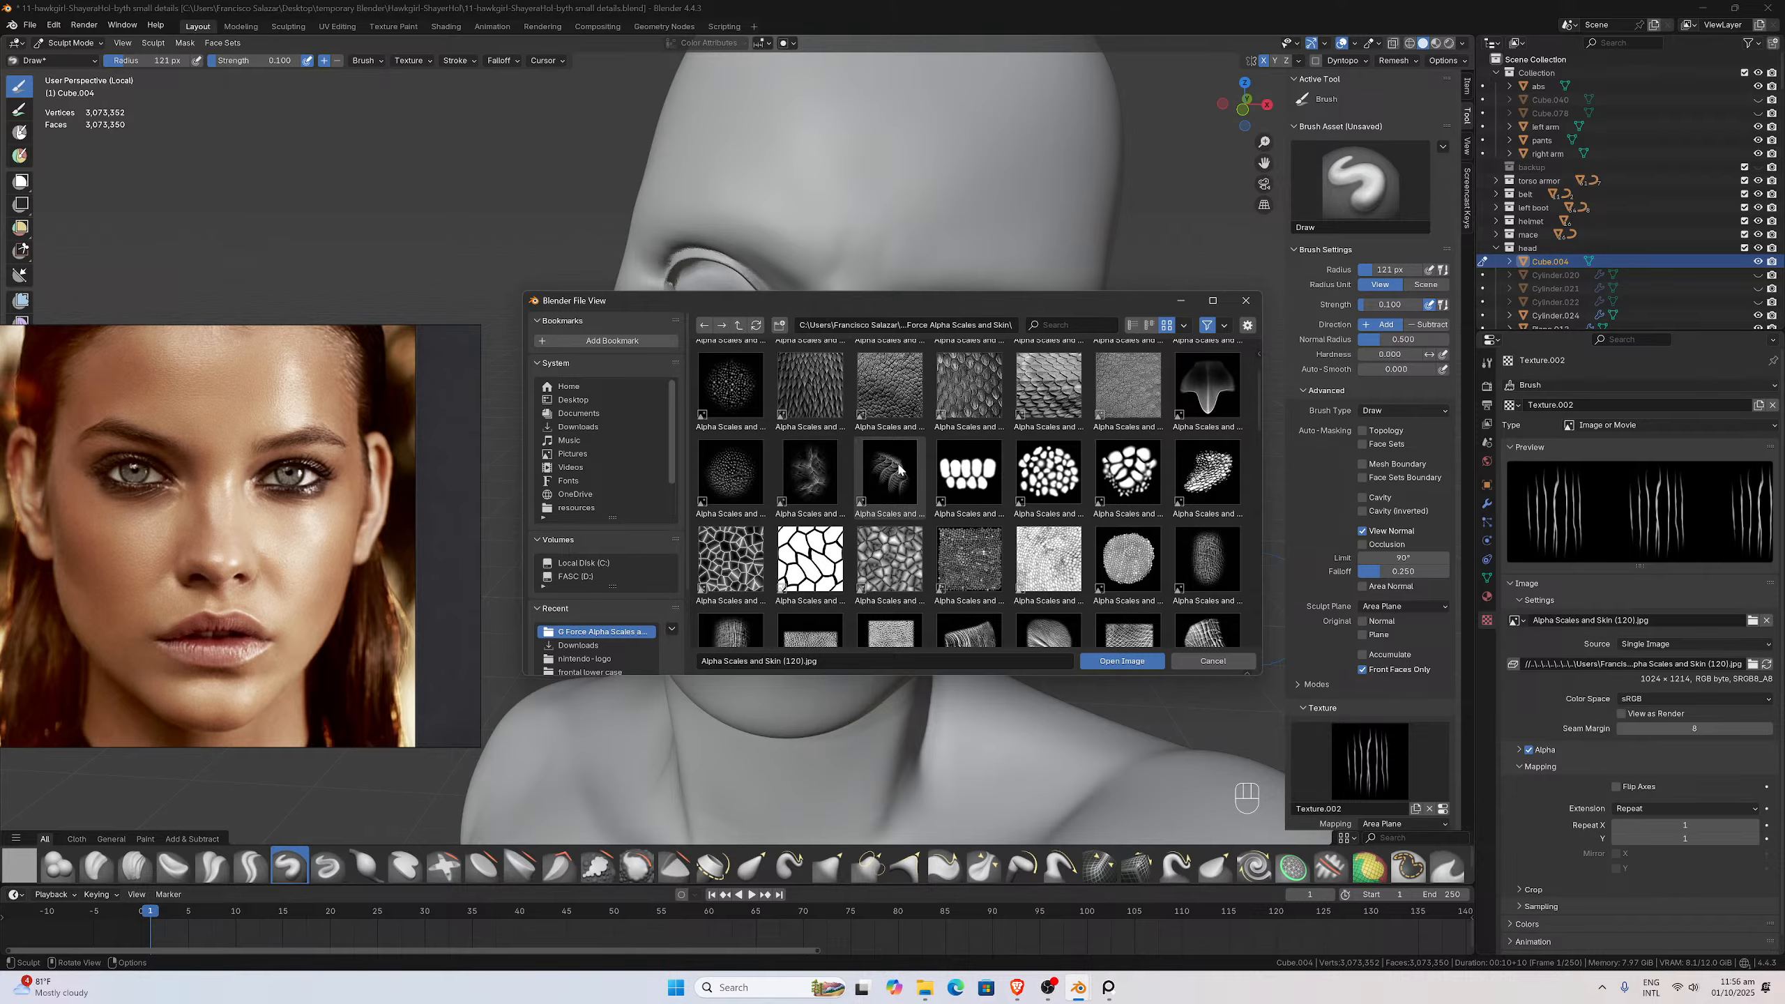
scroll(899, 470, "down", 2)
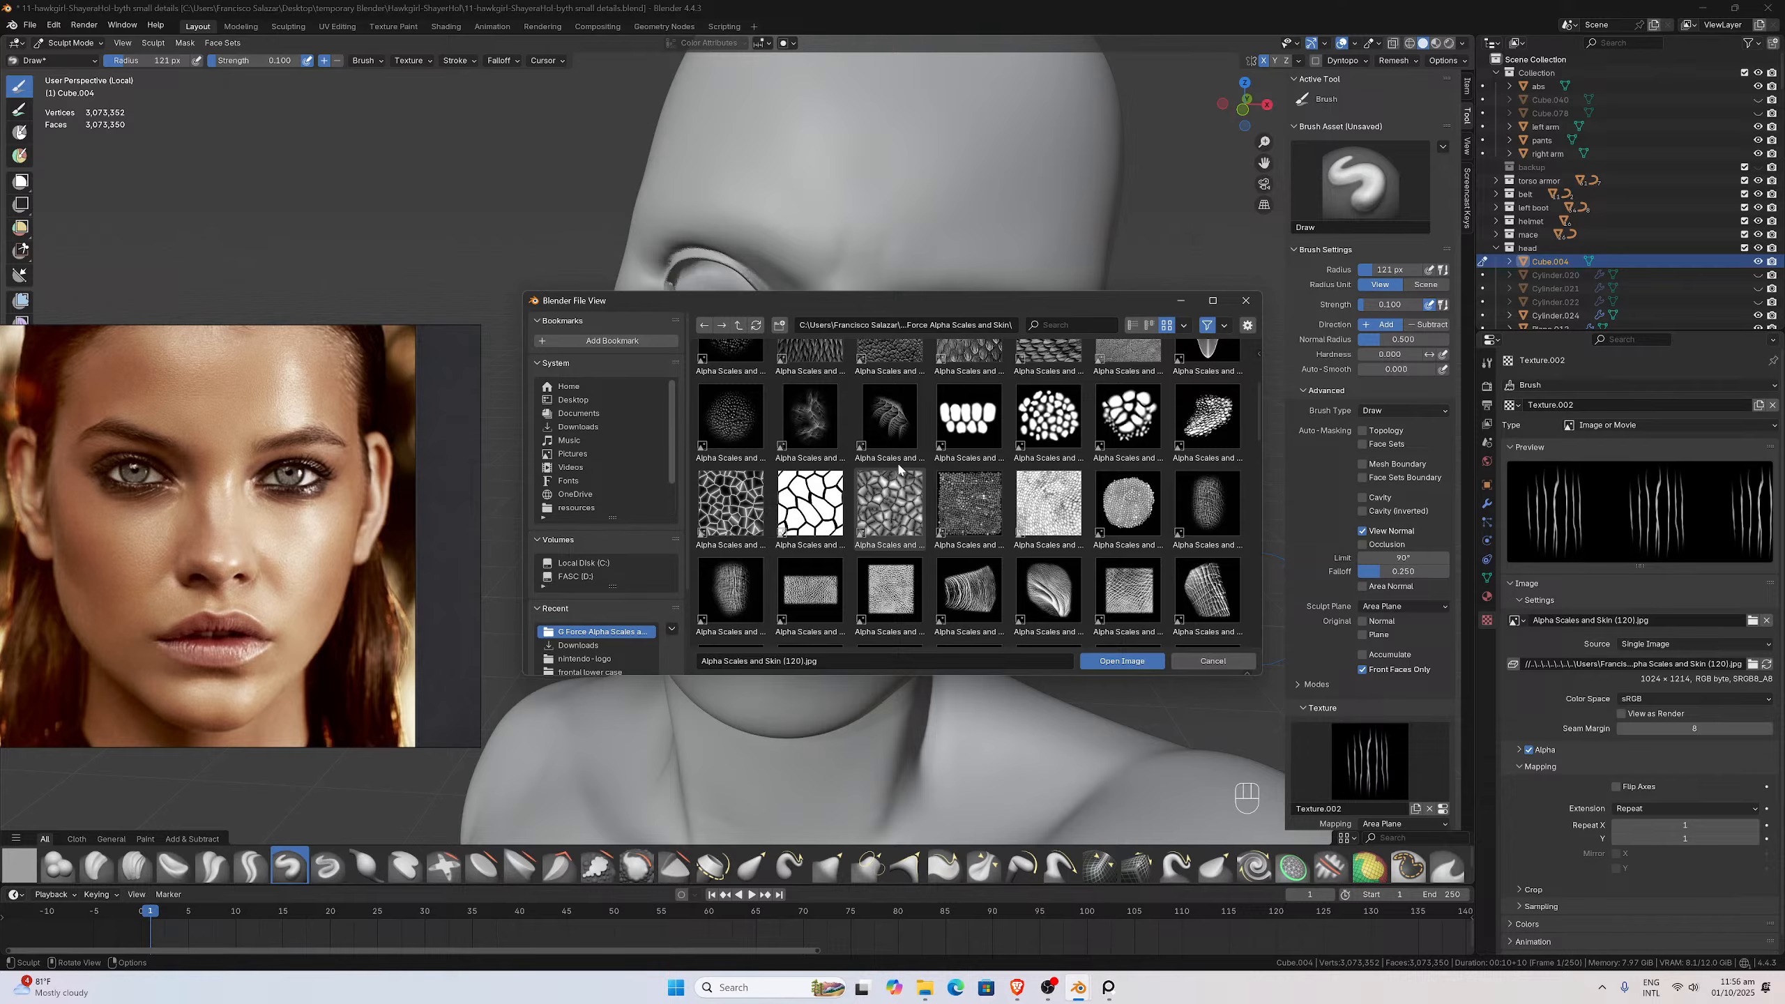
scroll(899, 465, "down", 1)
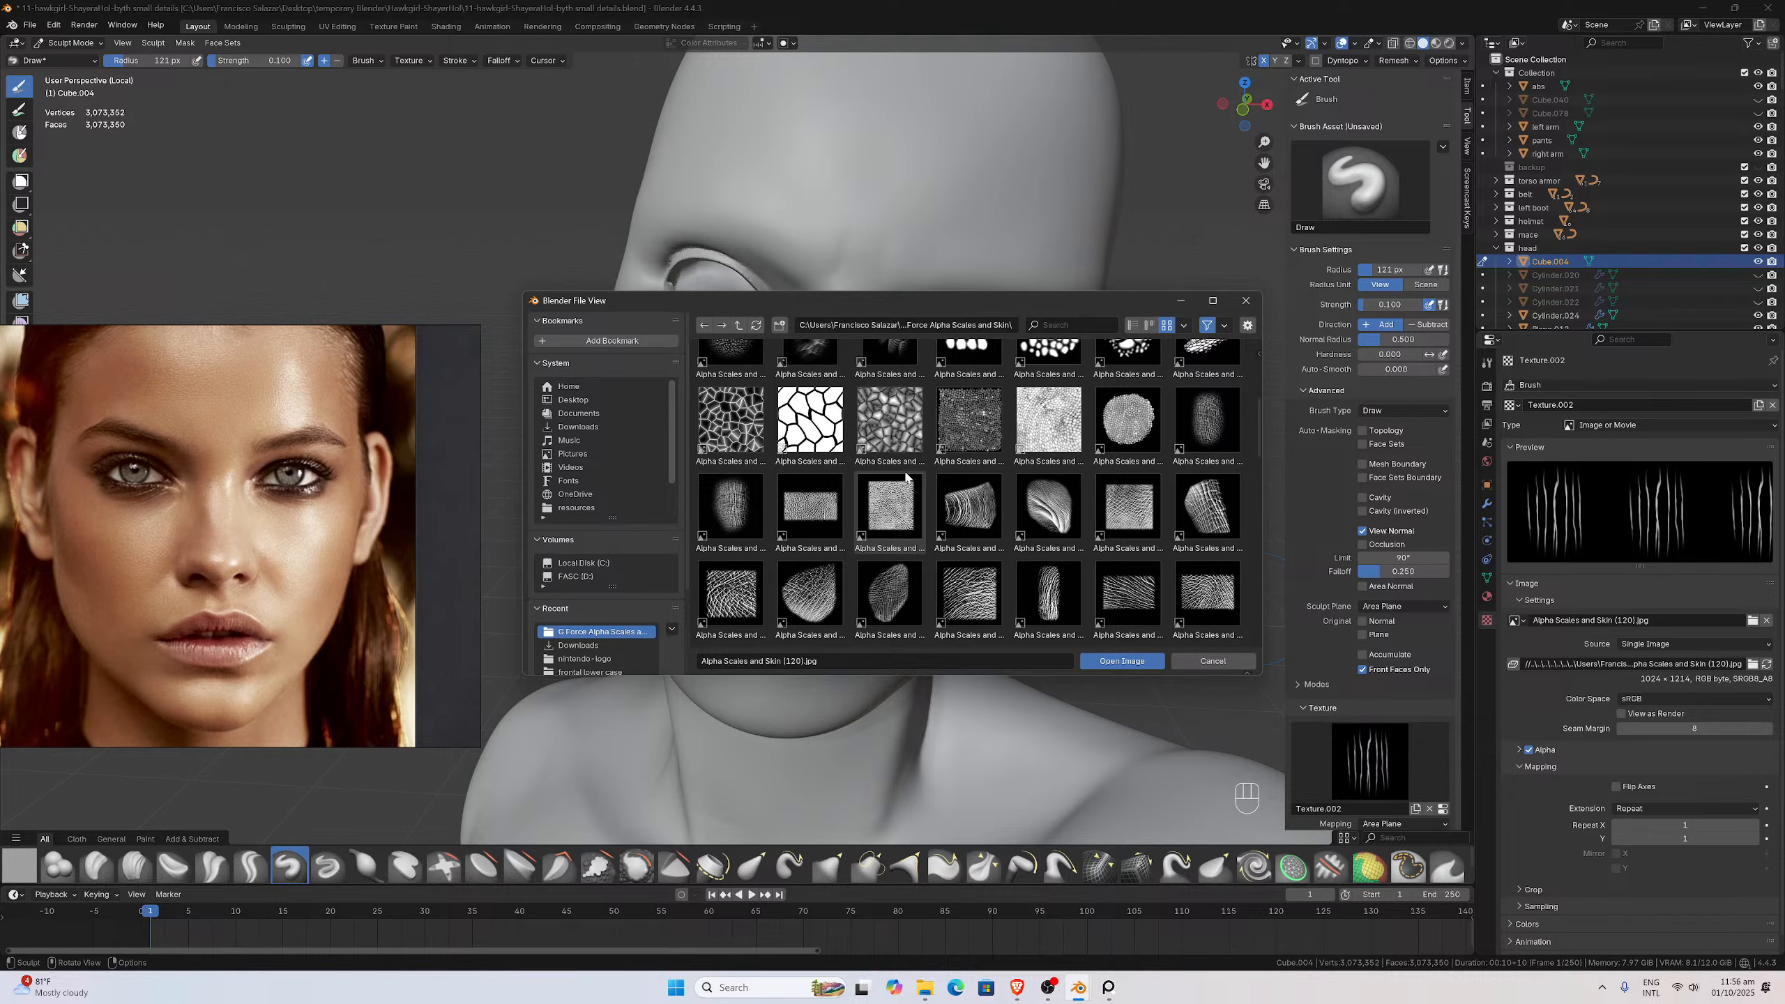
scroll(905, 477, "down", 5)
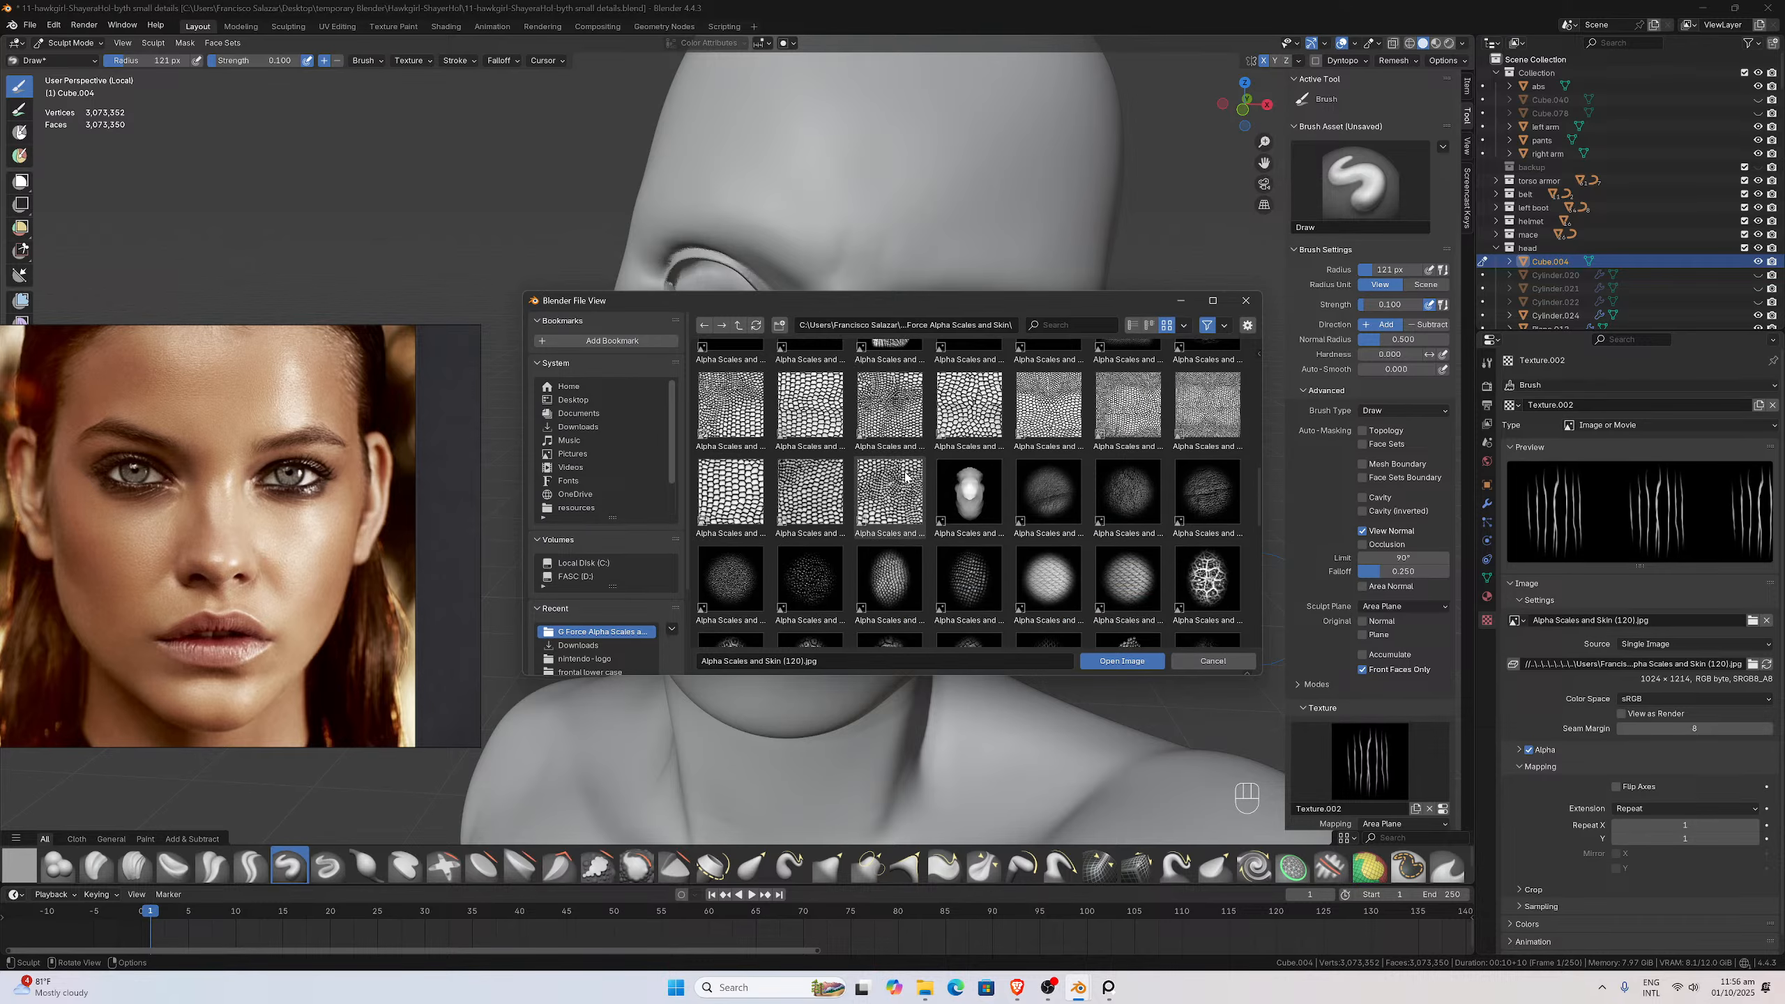
scroll(905, 477, "down", 1)
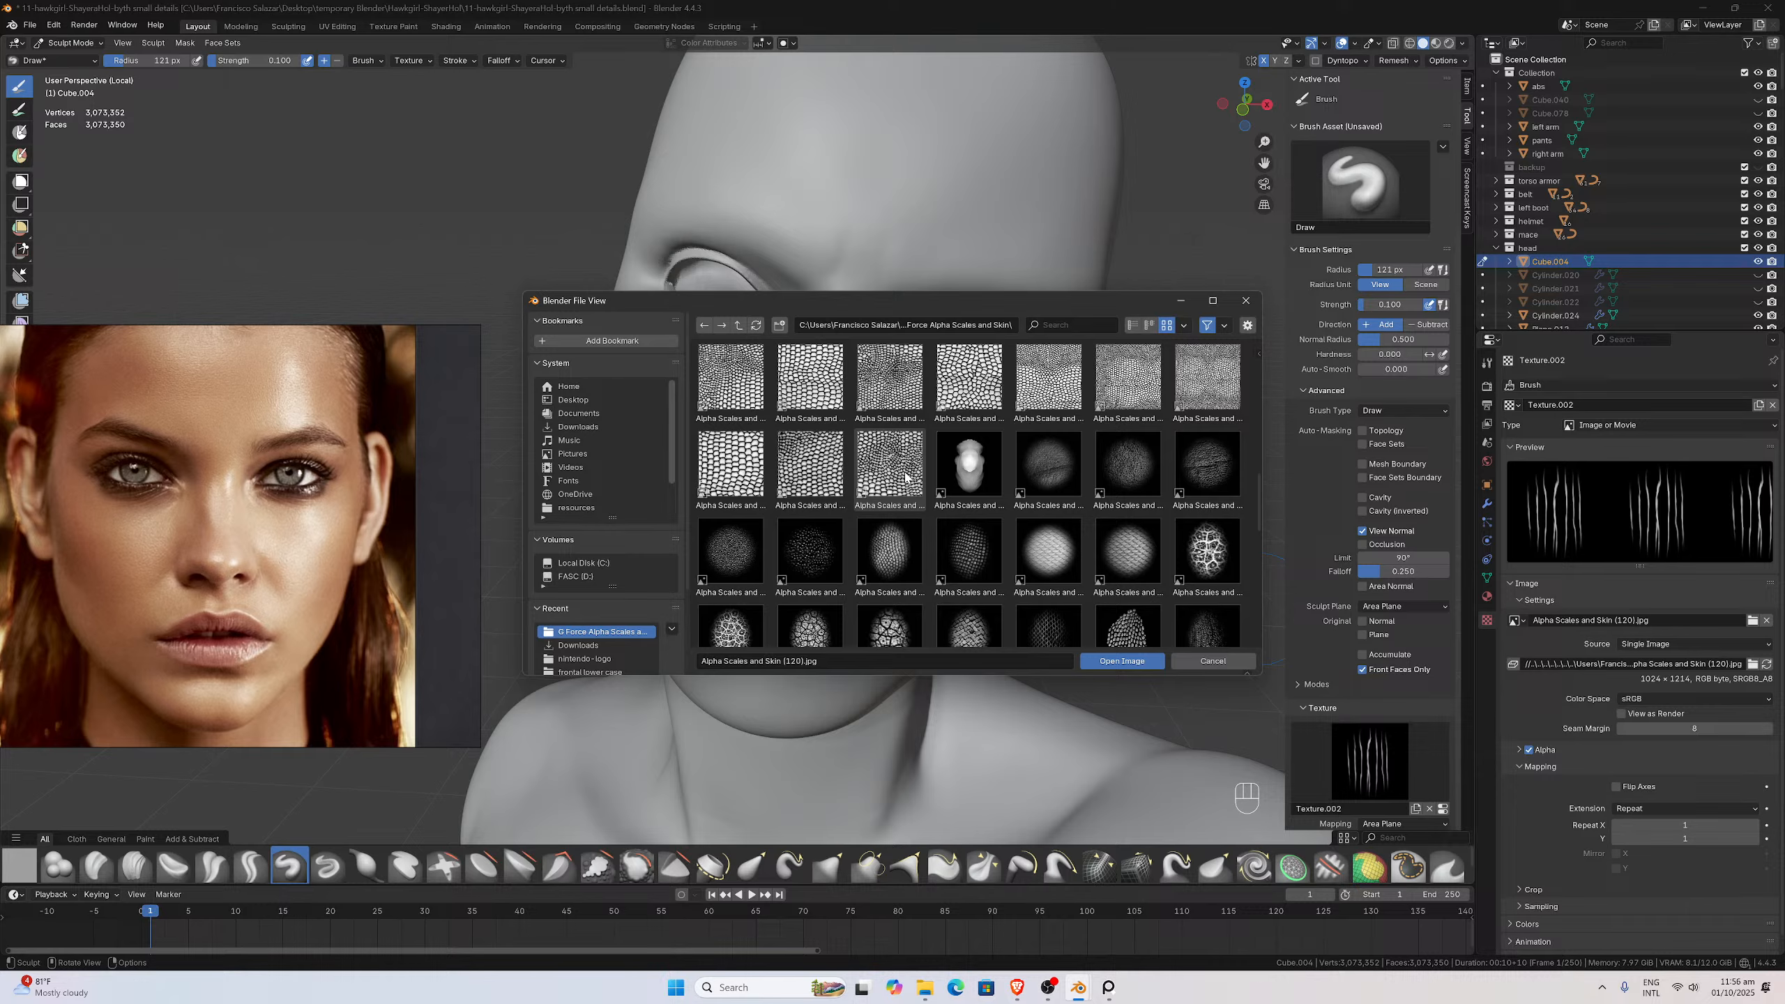
scroll(905, 478, "down", 3)
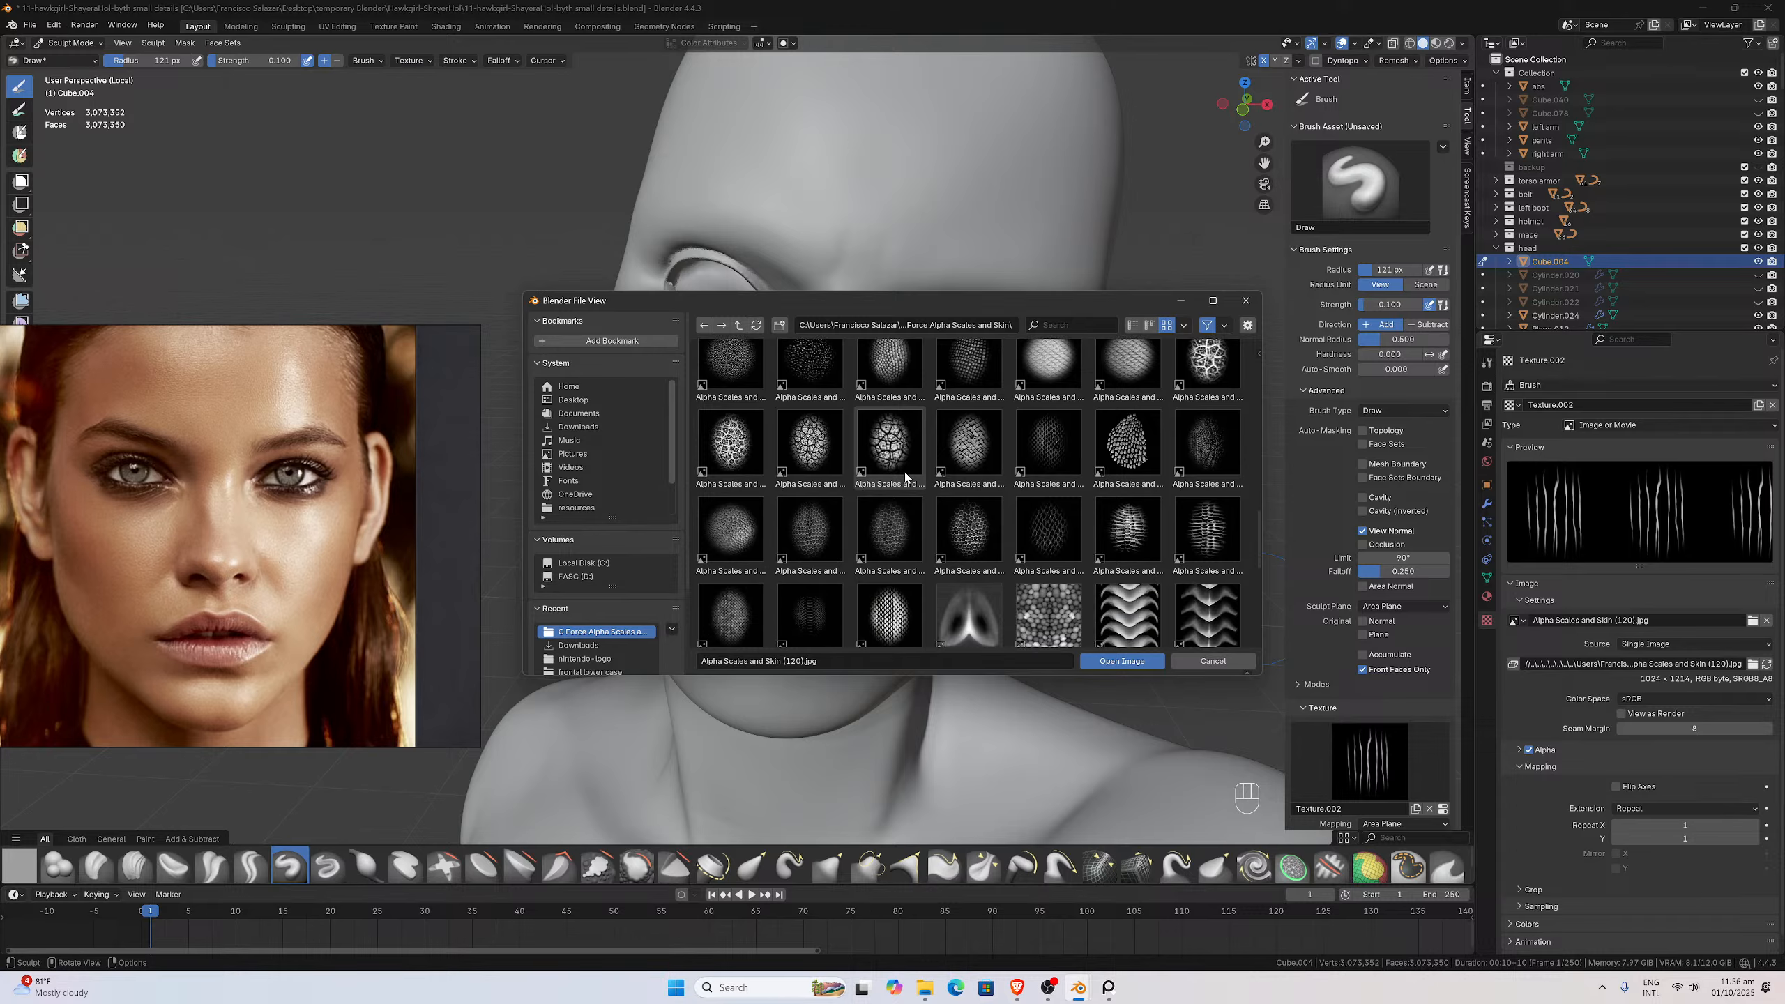
scroll(905, 477, "down", 1)
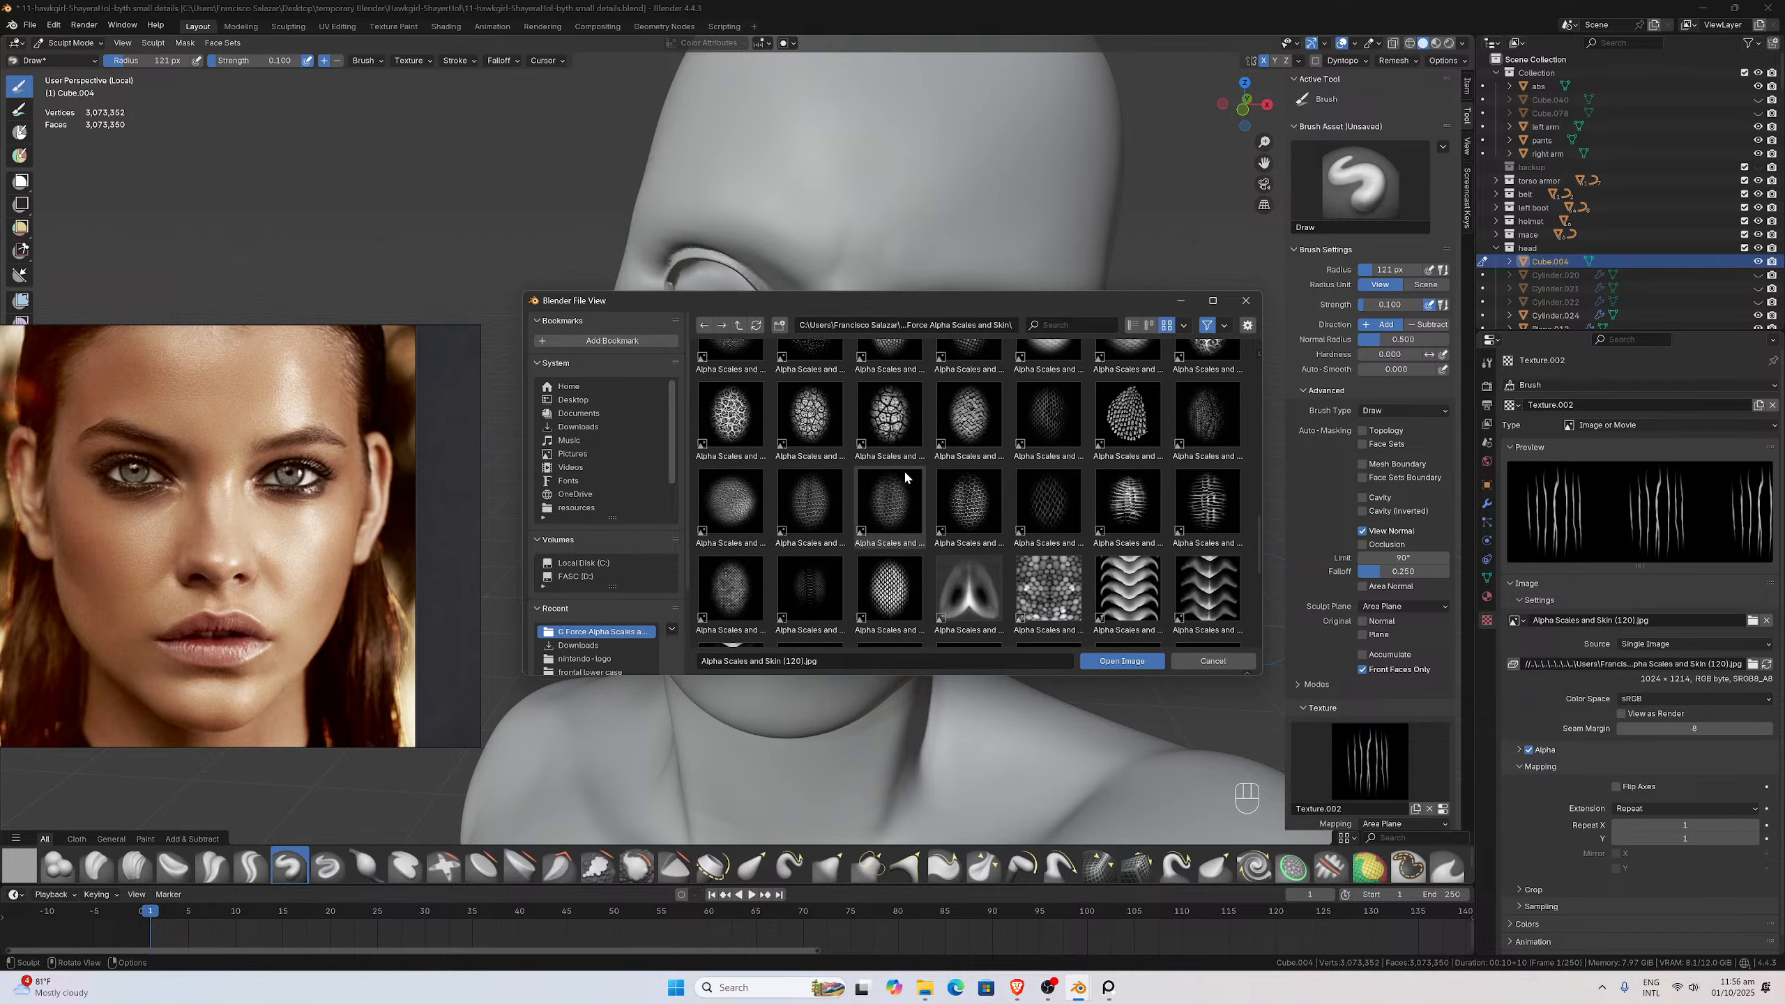
scroll(904, 476, "down", 3)
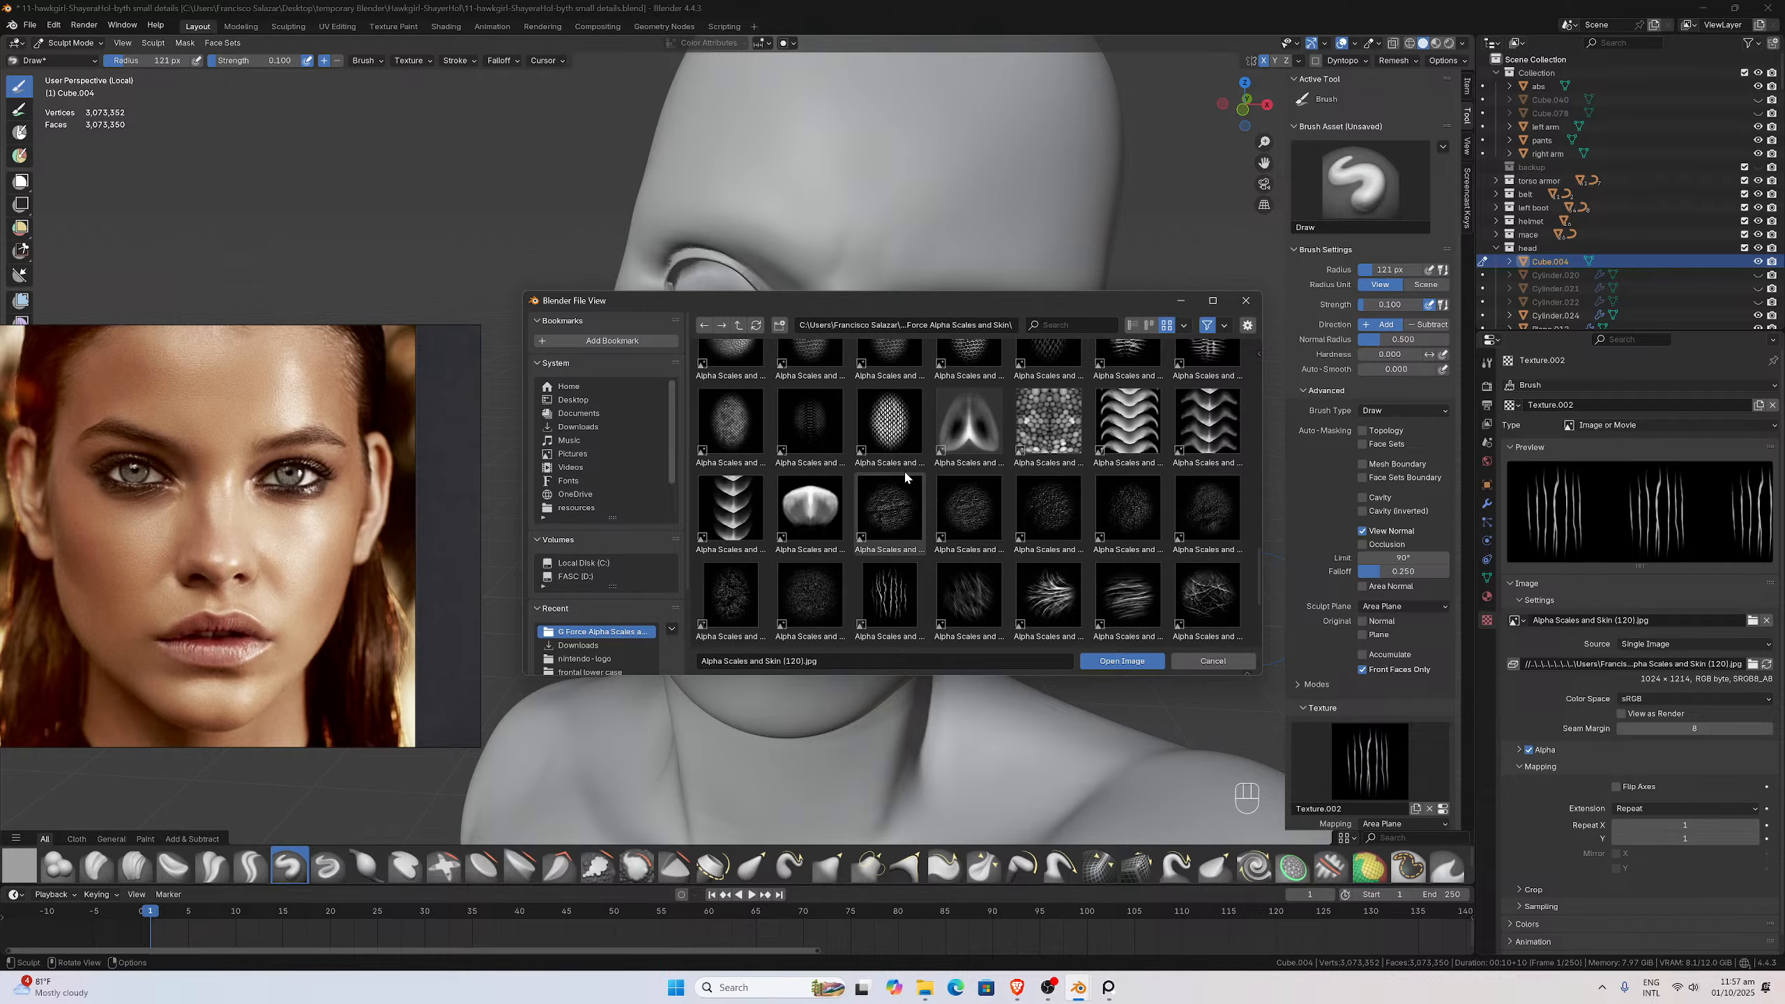
scroll(905, 476, "down", 5)
scroll(905, 476, "up", 5)
scroll(905, 477, "up", 3)
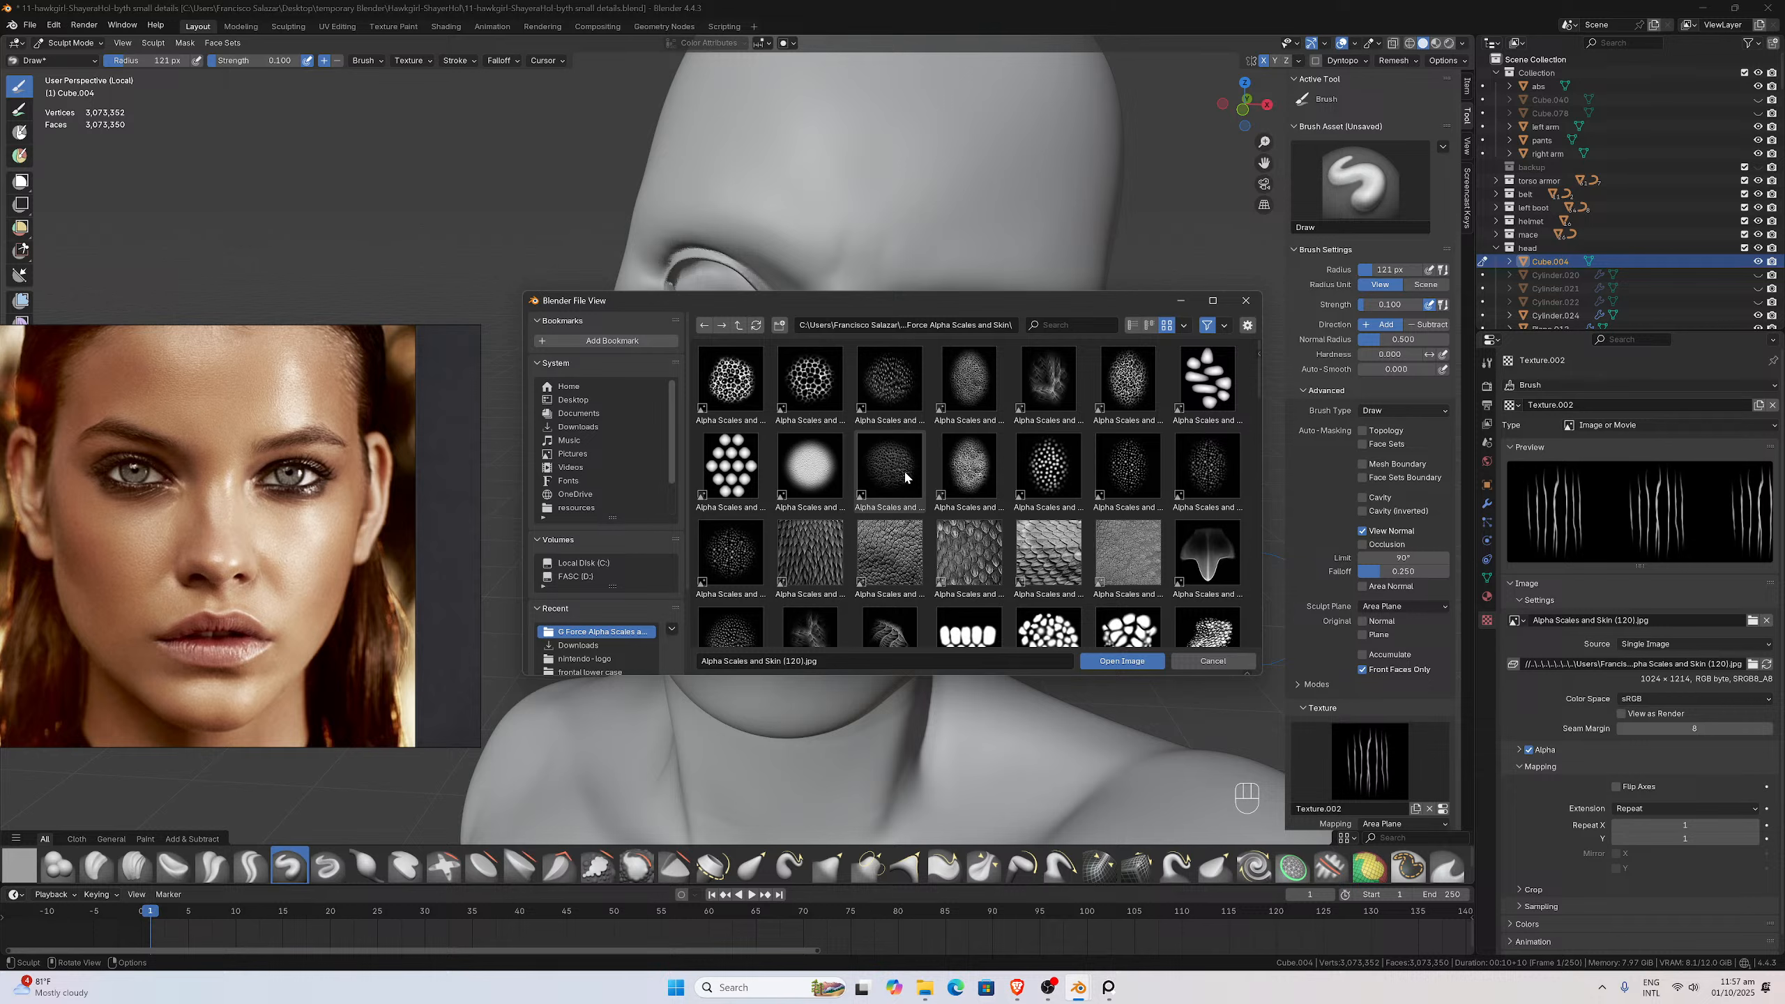
Go through the alpha images once more, comparing the fine pore and wrinkle patterns for one suited to facial skin
scroll(904, 478, "down", 1)
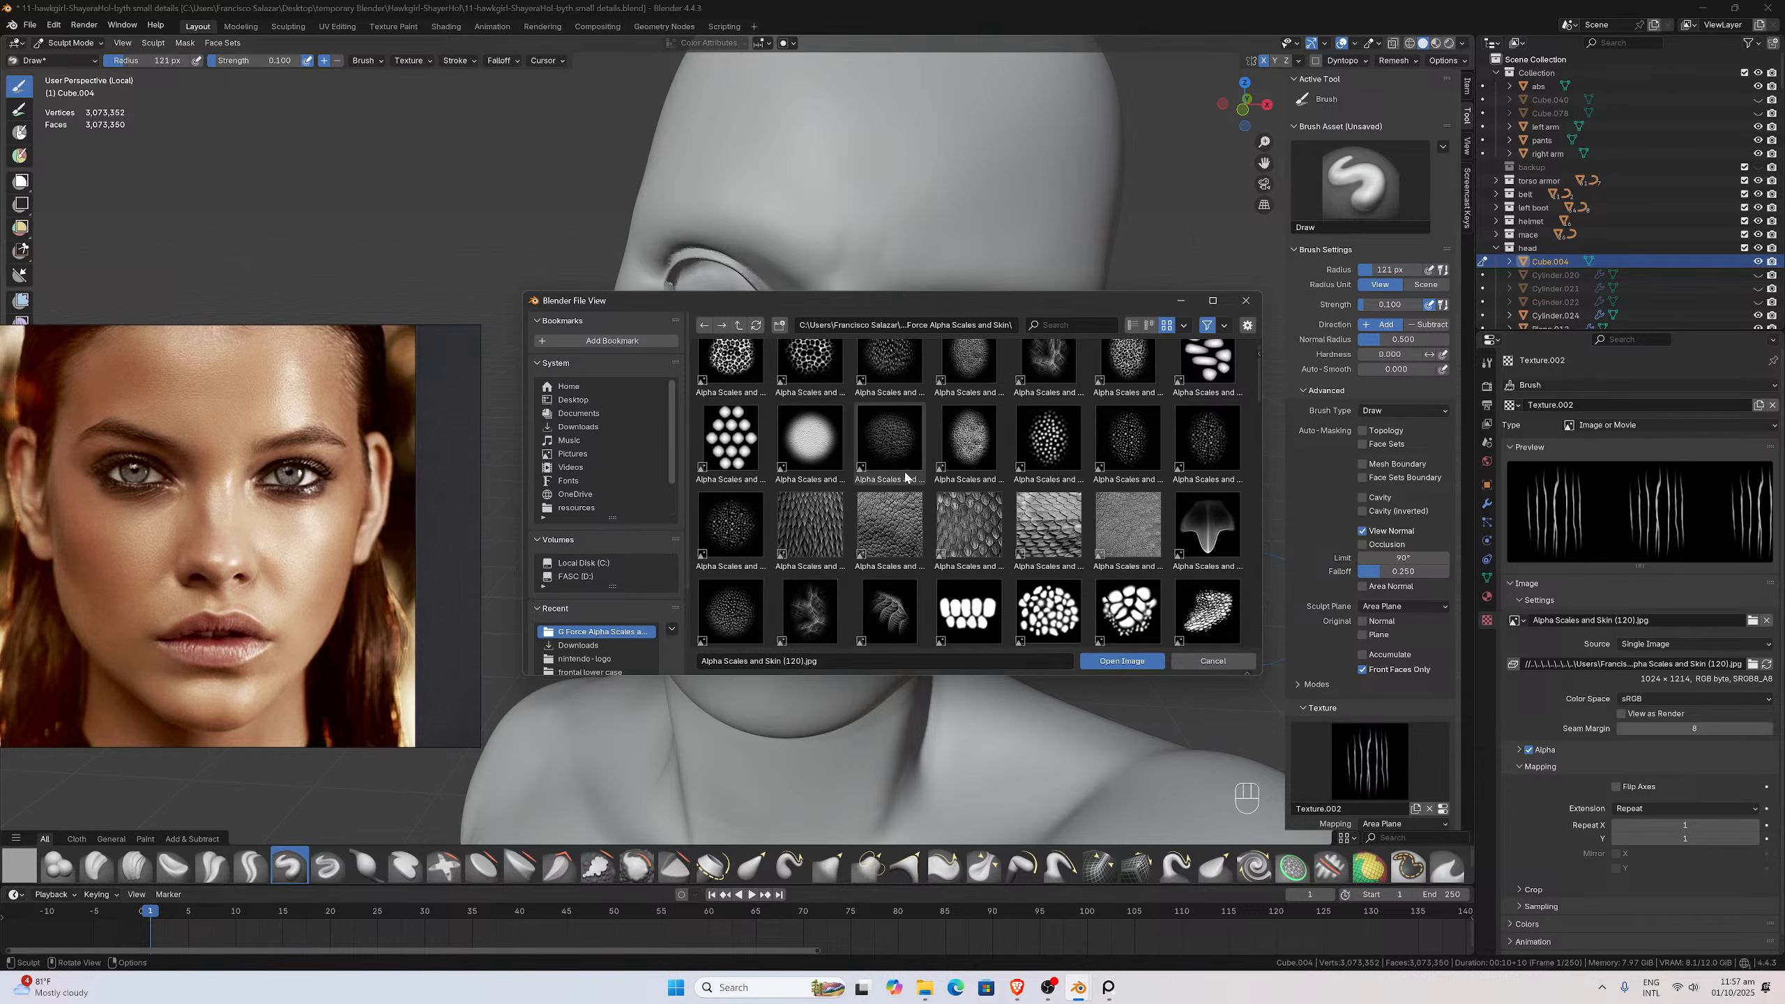
scroll(905, 477, "down", 2)
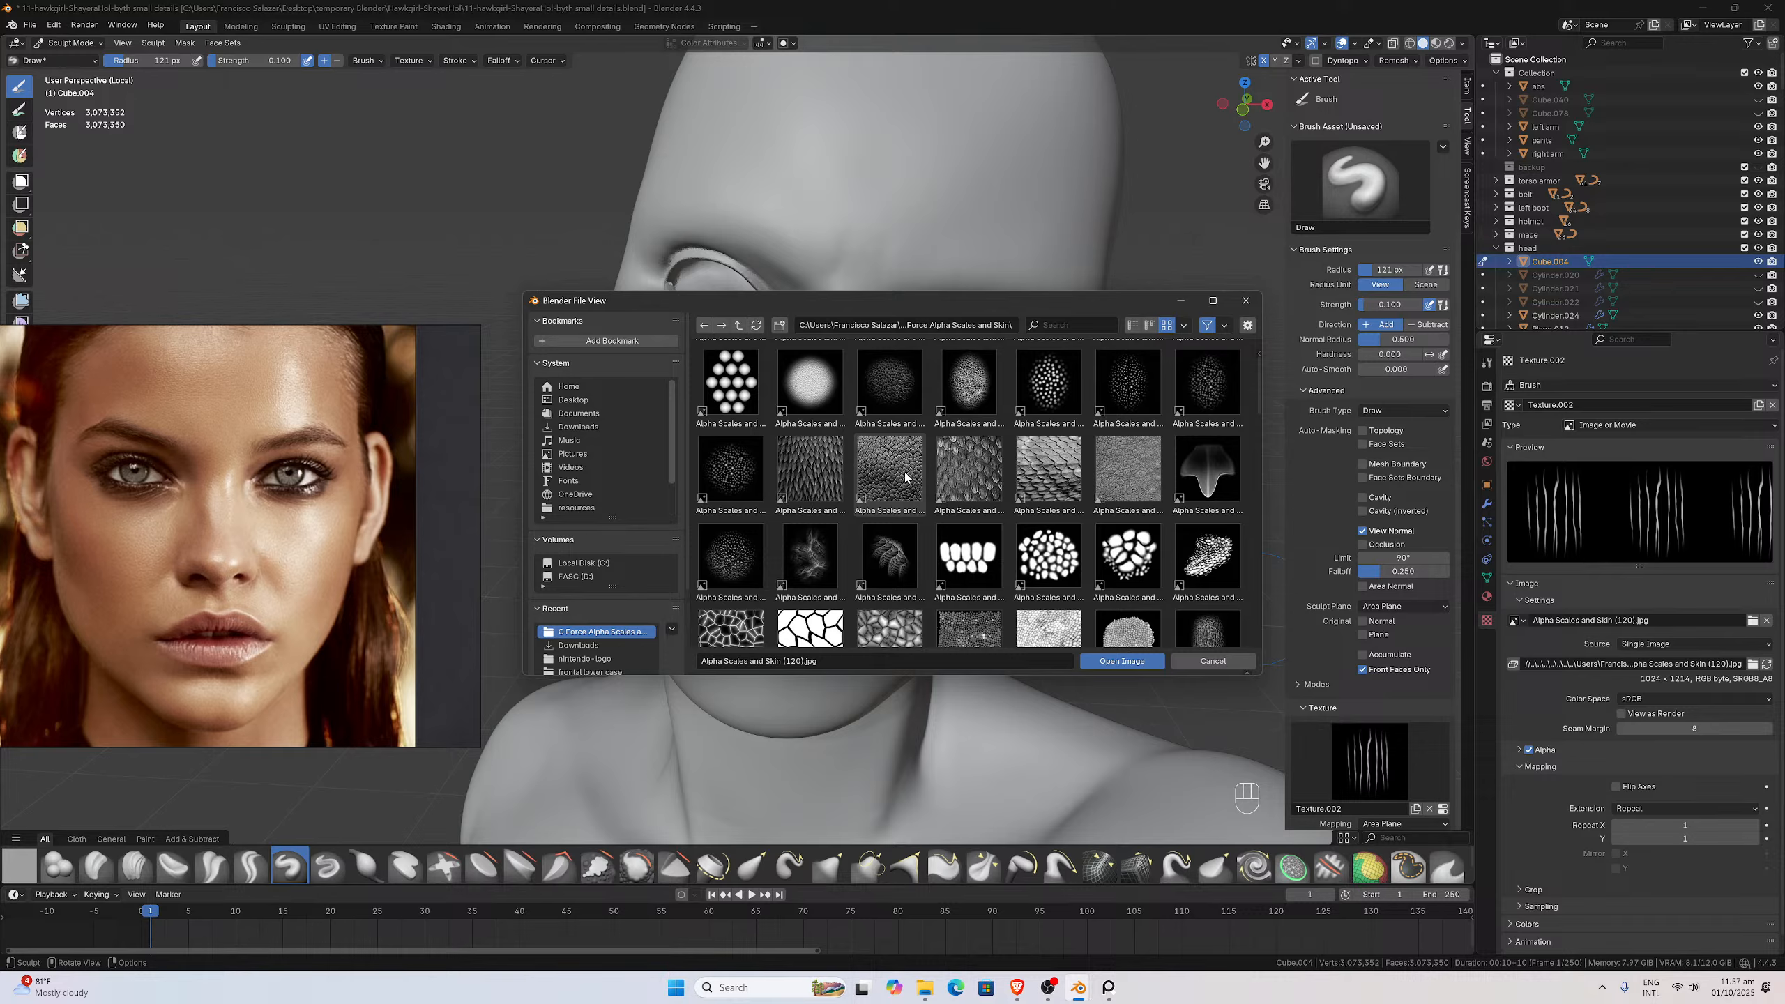
scroll(905, 478, "down", 1)
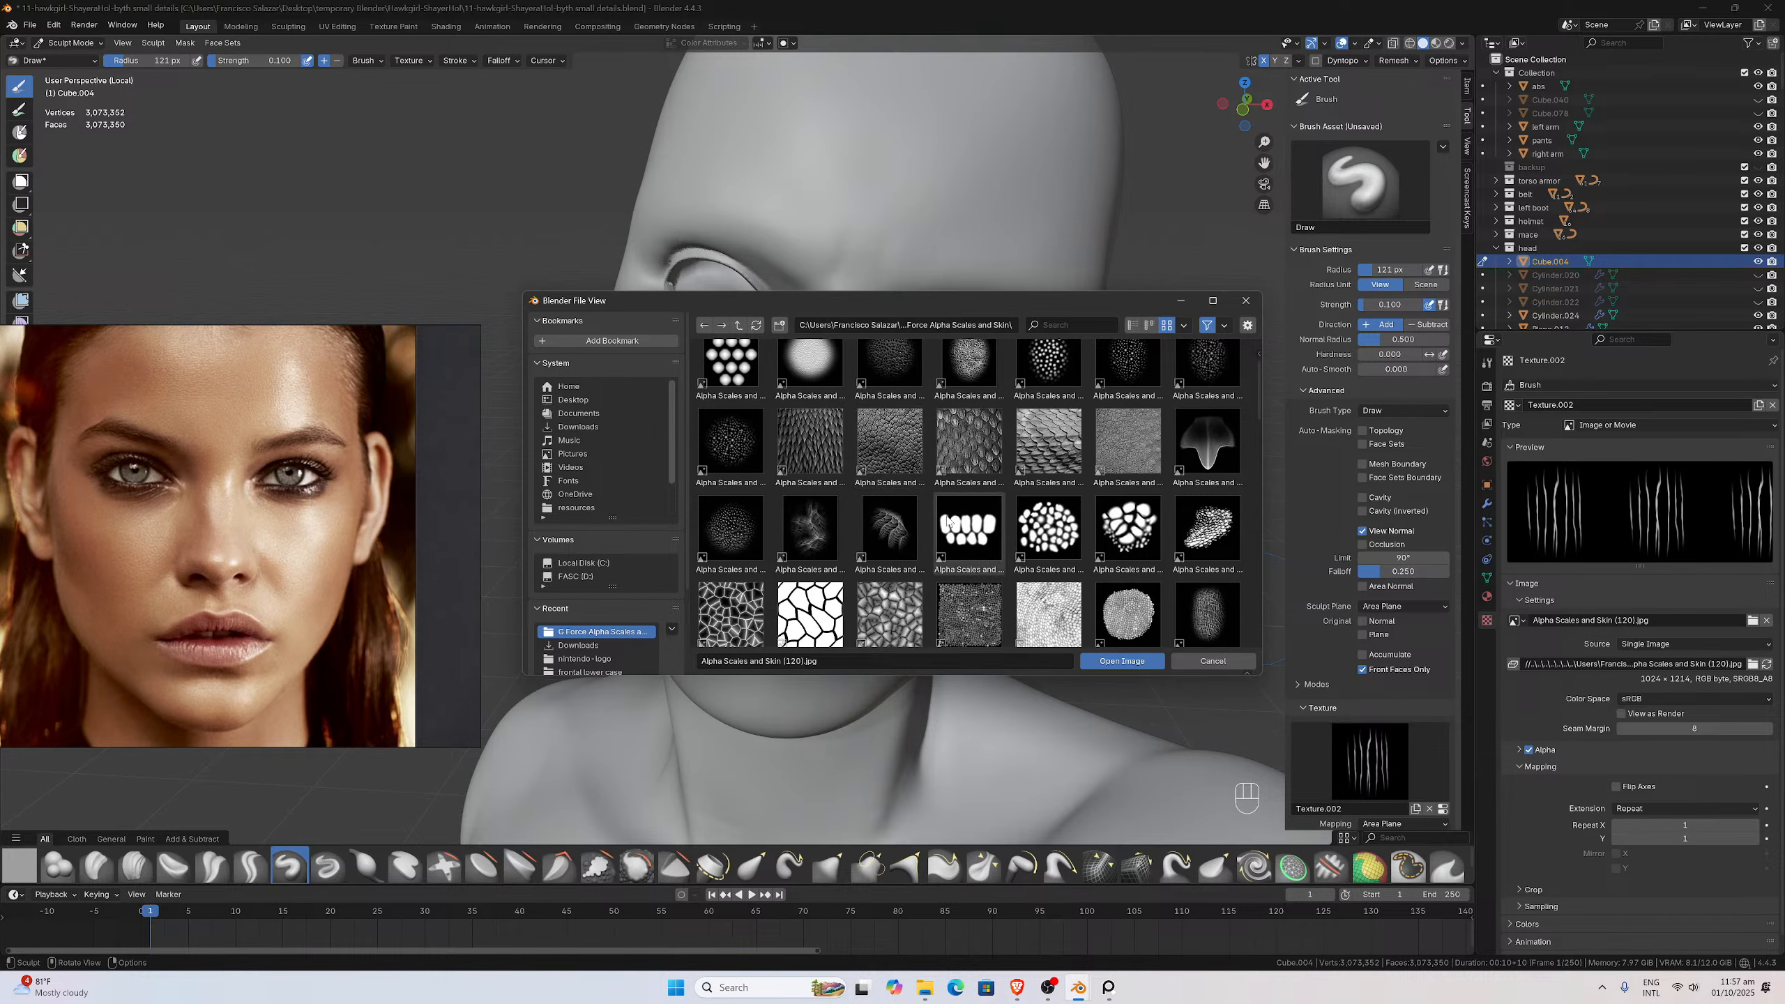
scroll(952, 487, "down", 1)
scroll(952, 487, "down", 7)
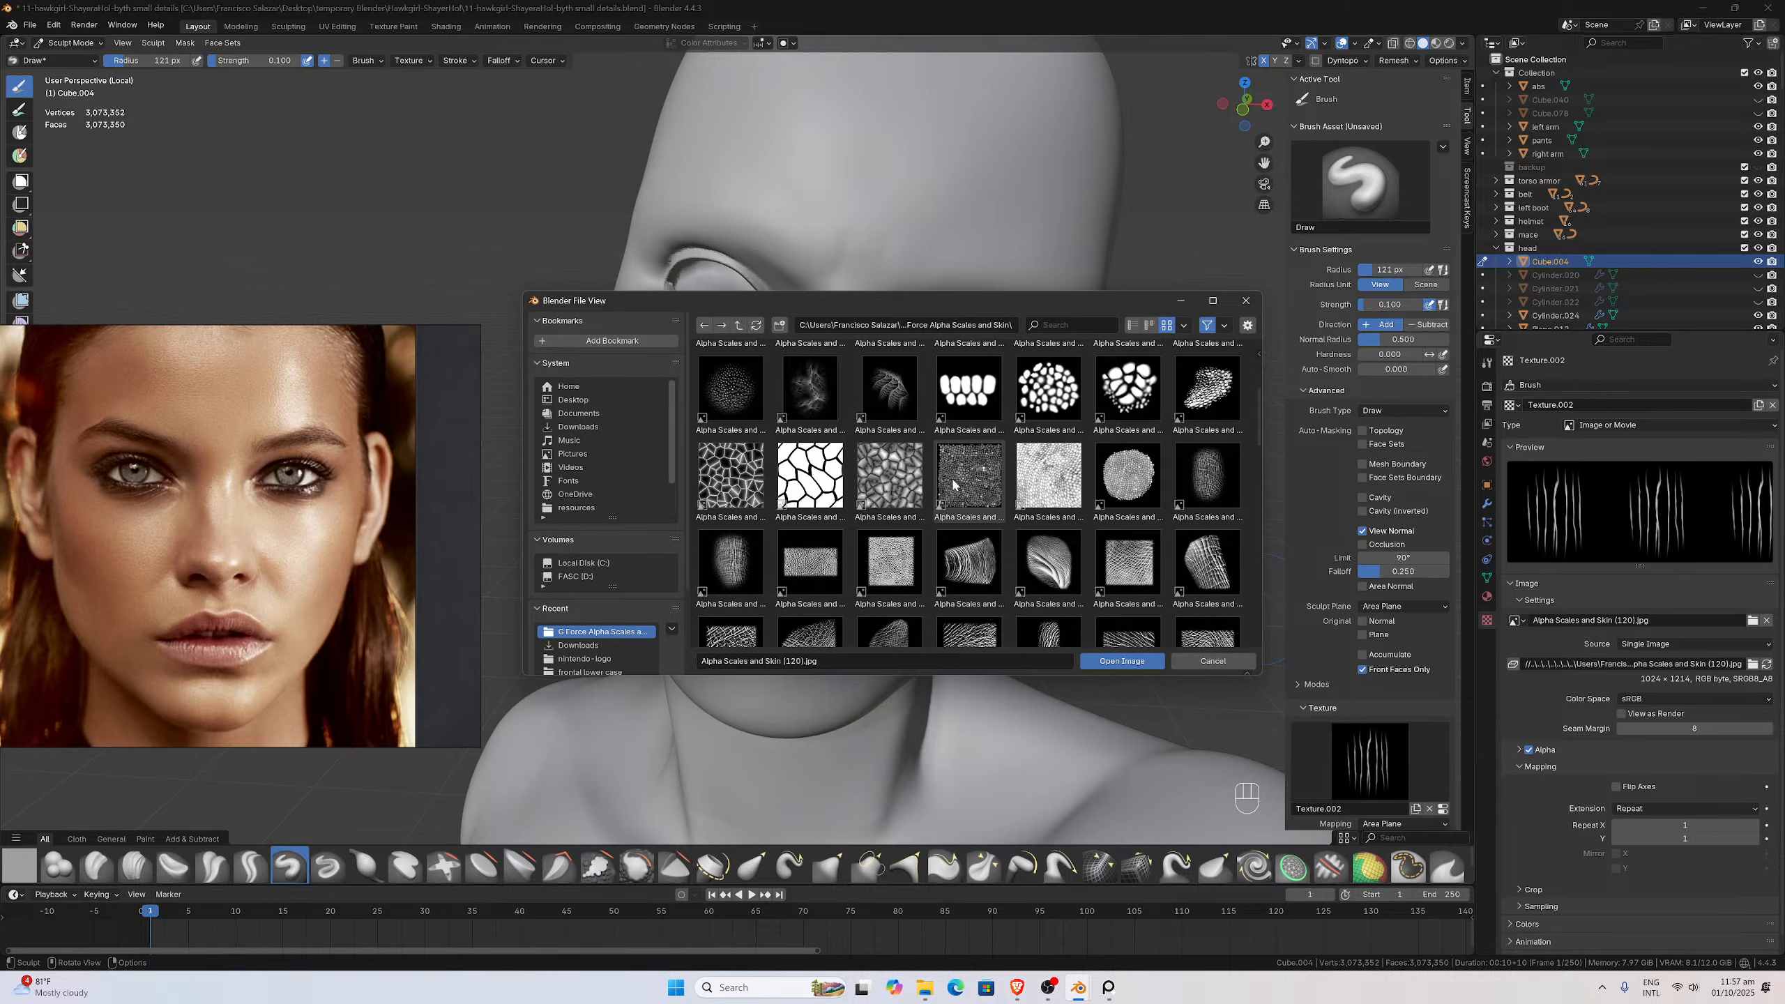
scroll(953, 484, "down", 7)
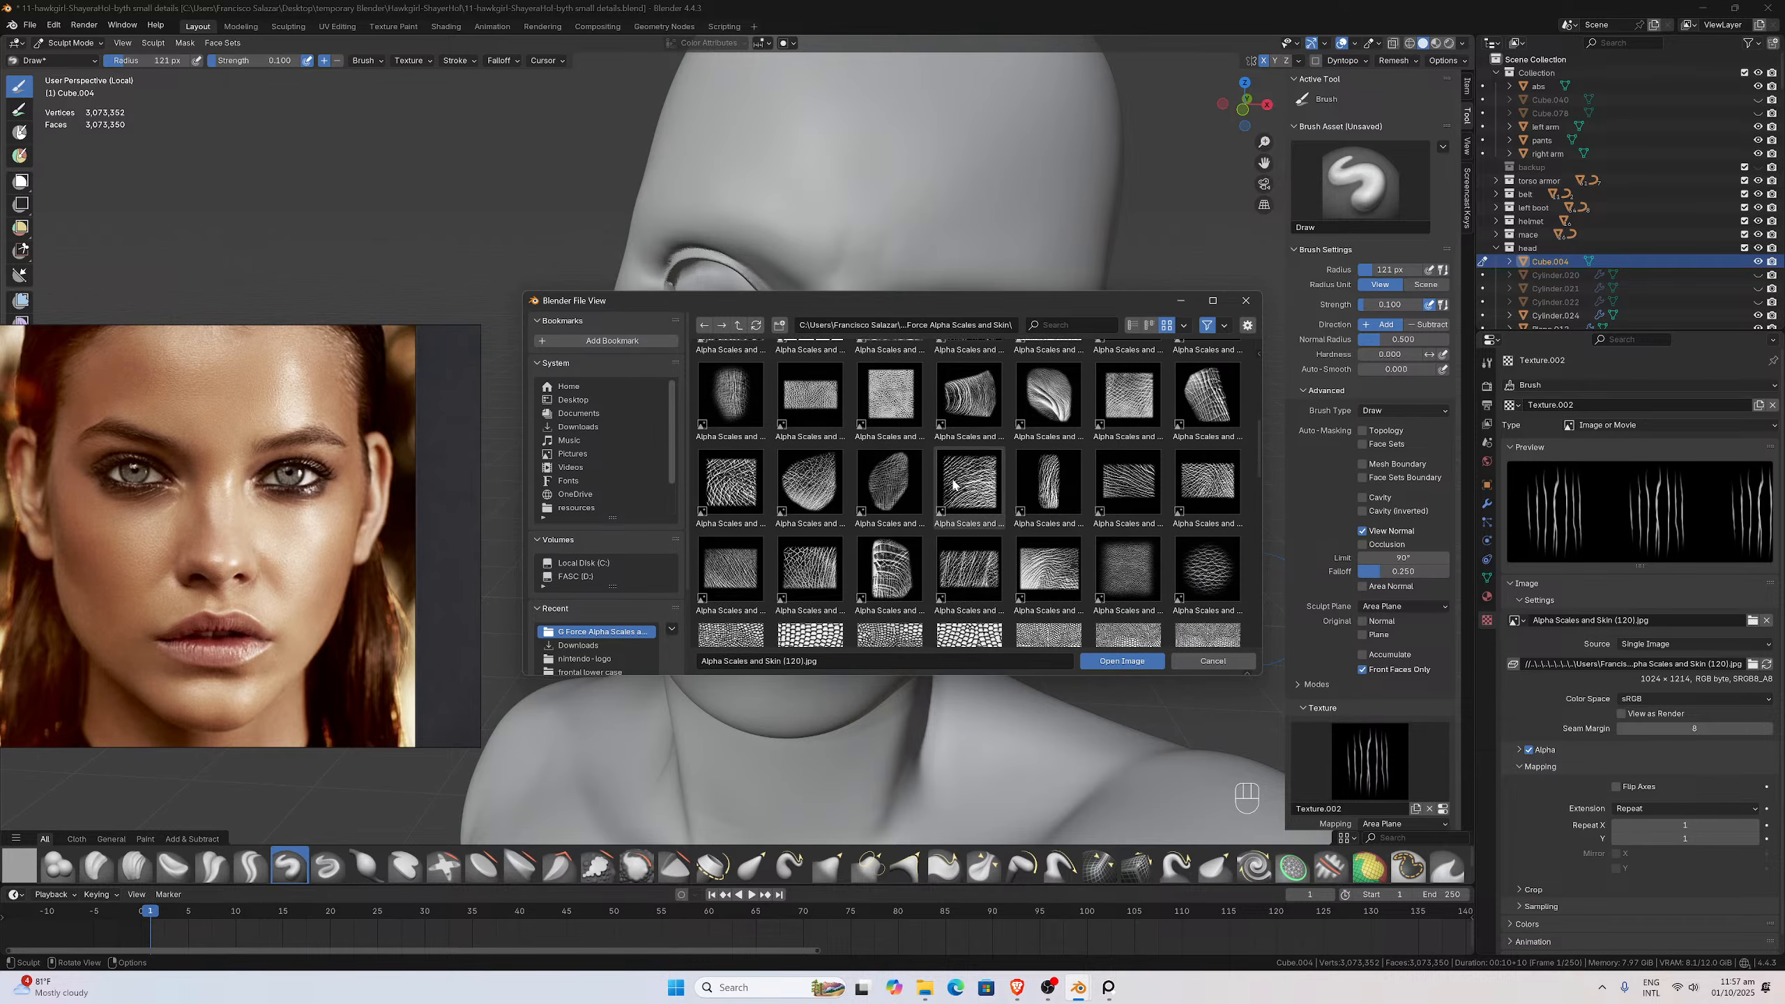
scroll(953, 484, "down", 4)
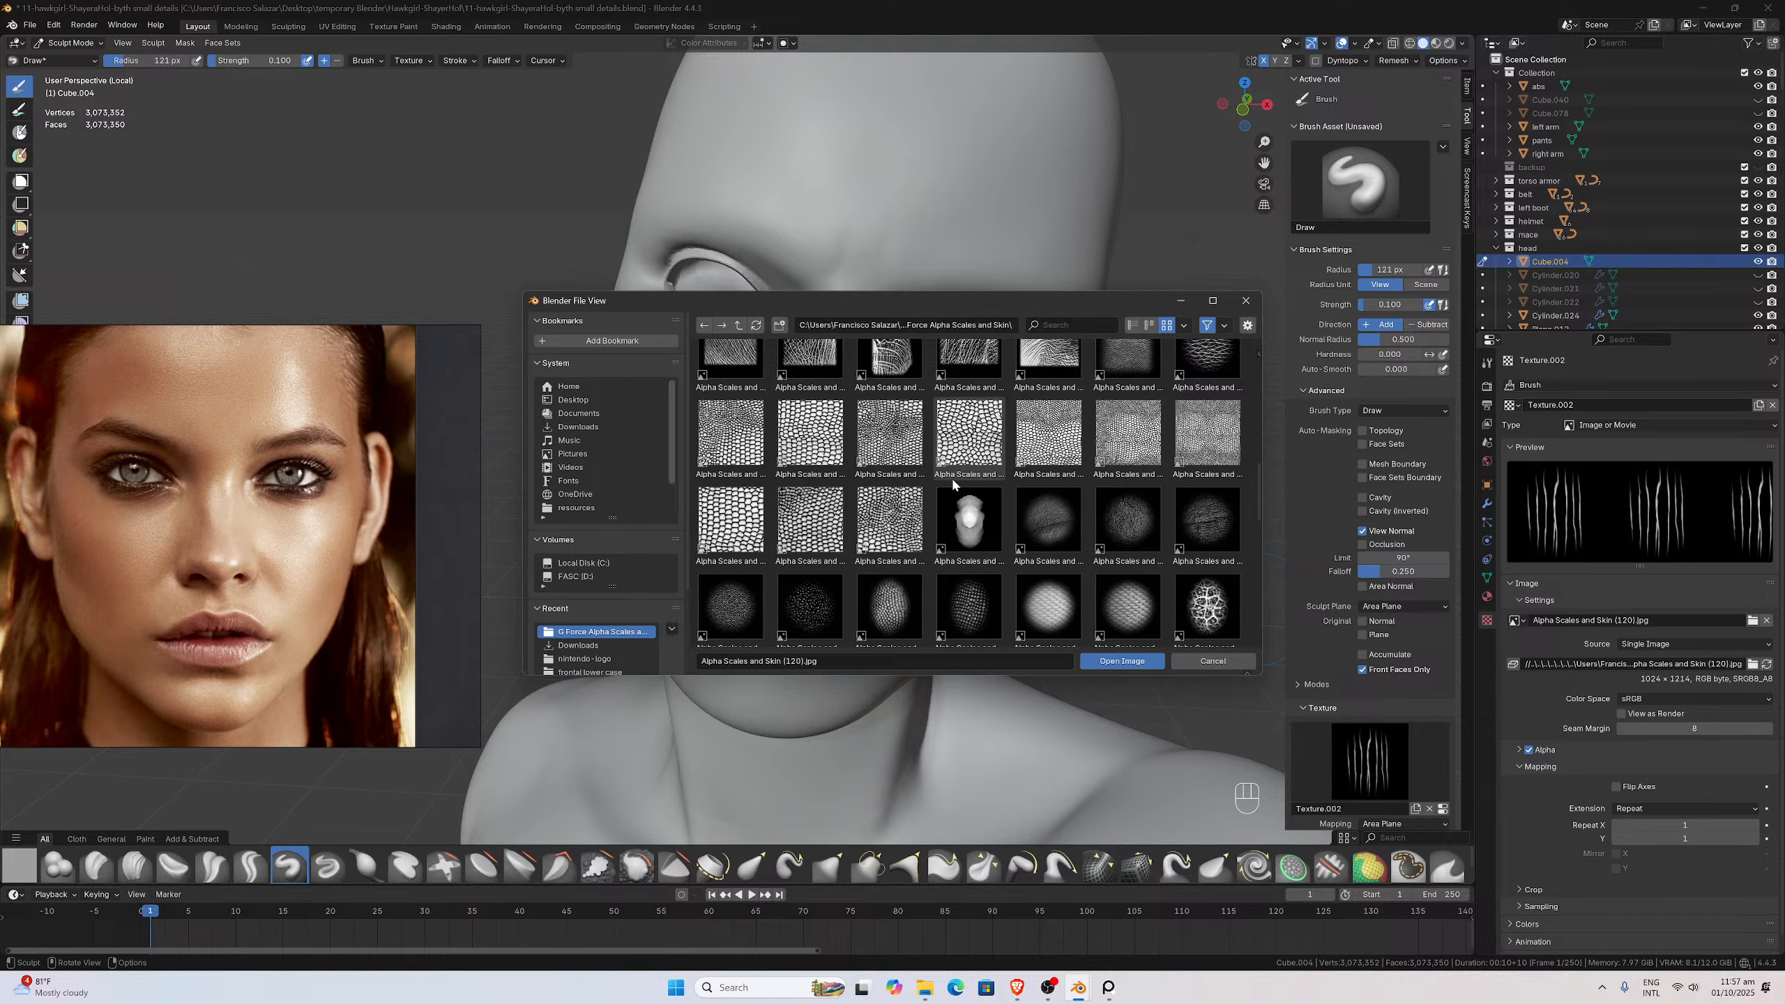
scroll(953, 484, "down", 2)
scroll(954, 483, "down", 2)
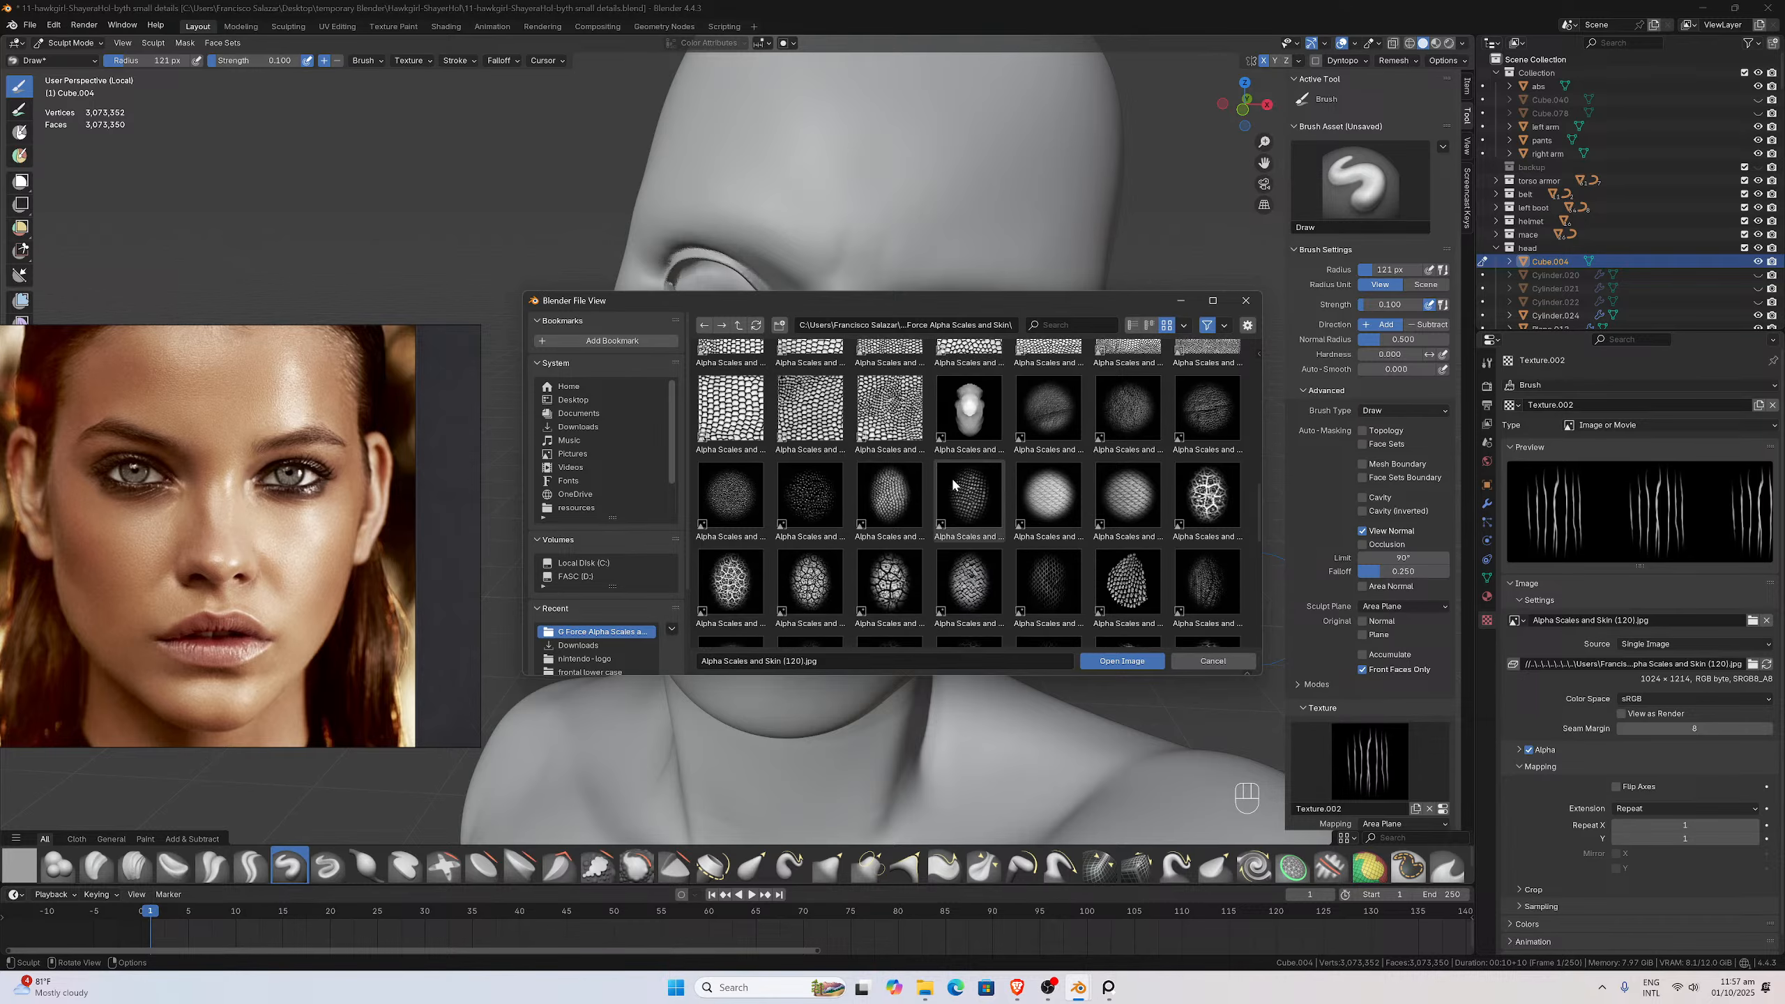
scroll(954, 484, "down", 2)
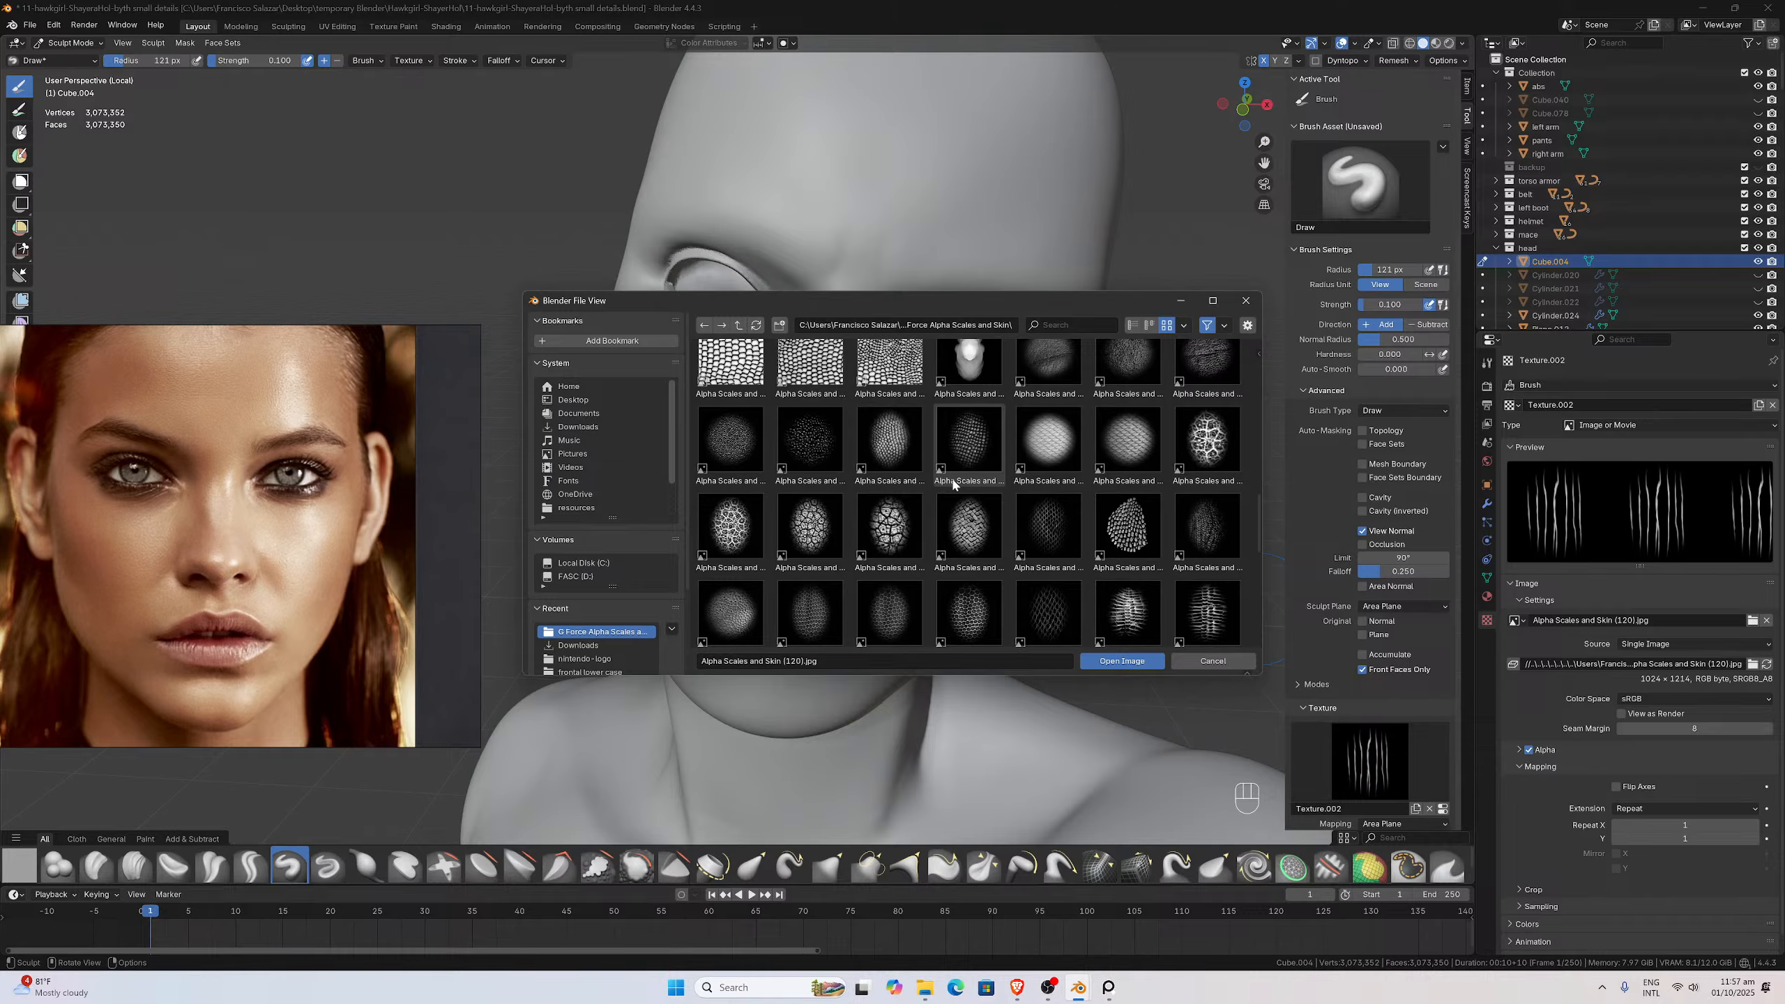
scroll(953, 484, "down", 3)
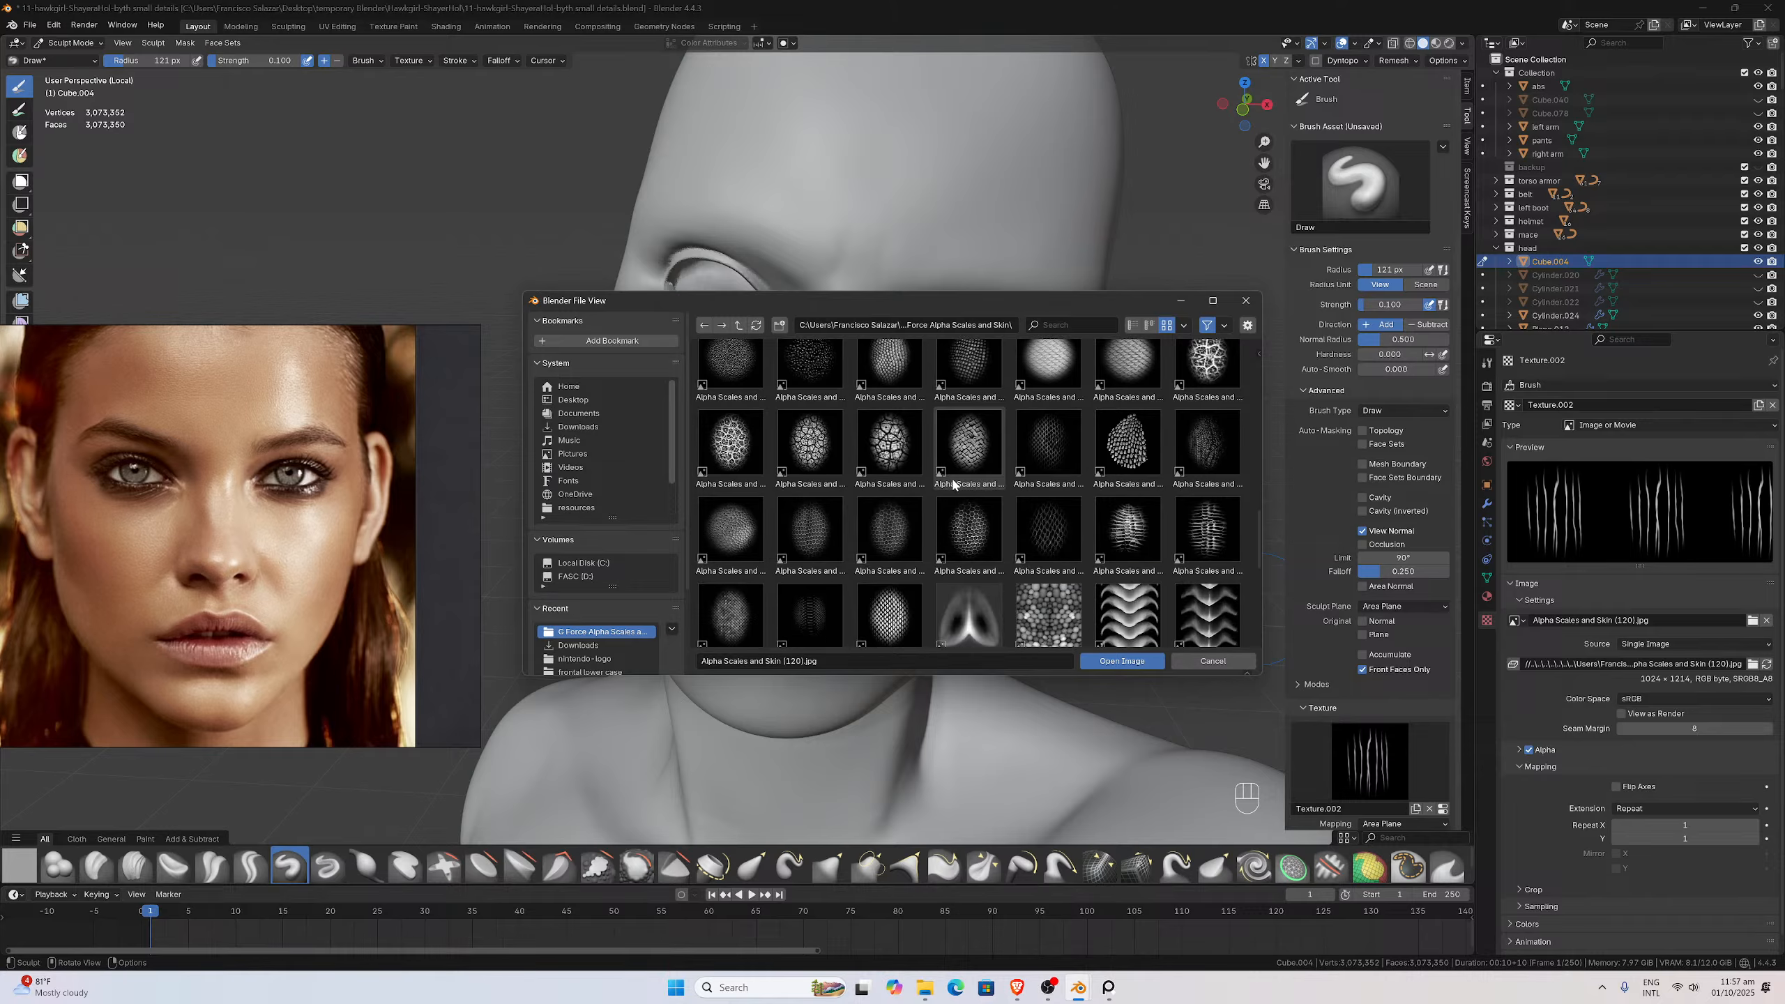
scroll(954, 484, "down", 3)
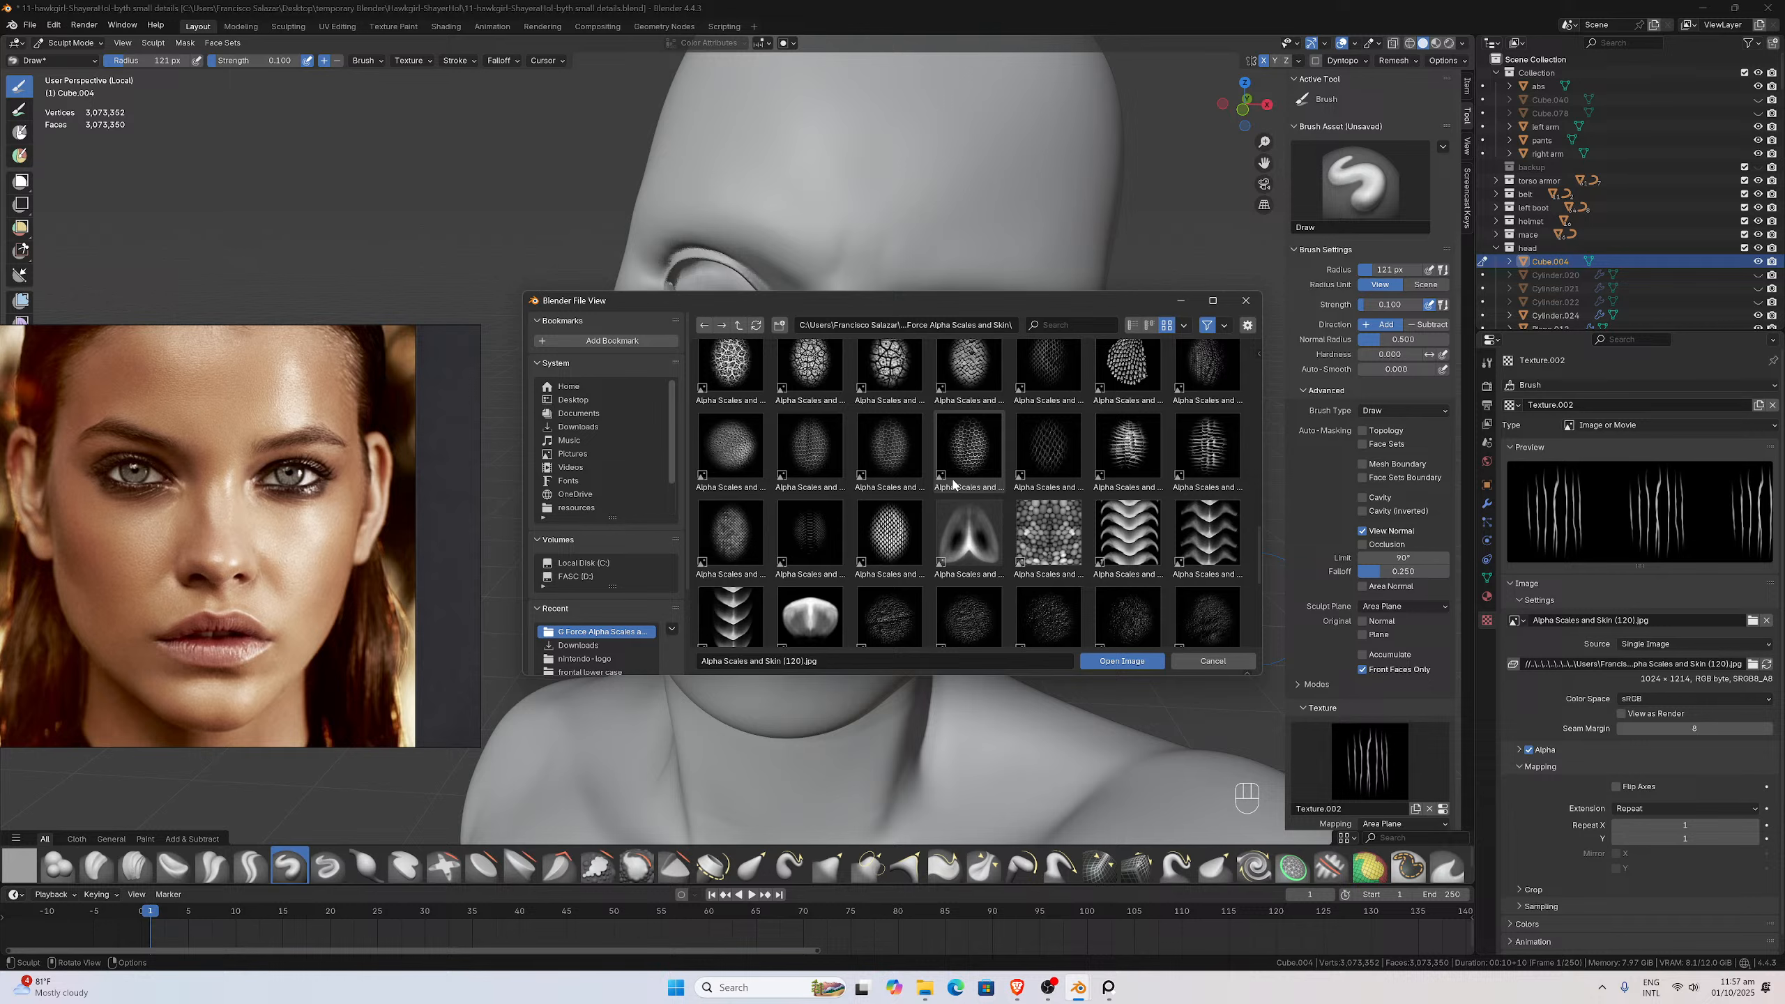
scroll(953, 484, "down", 2)
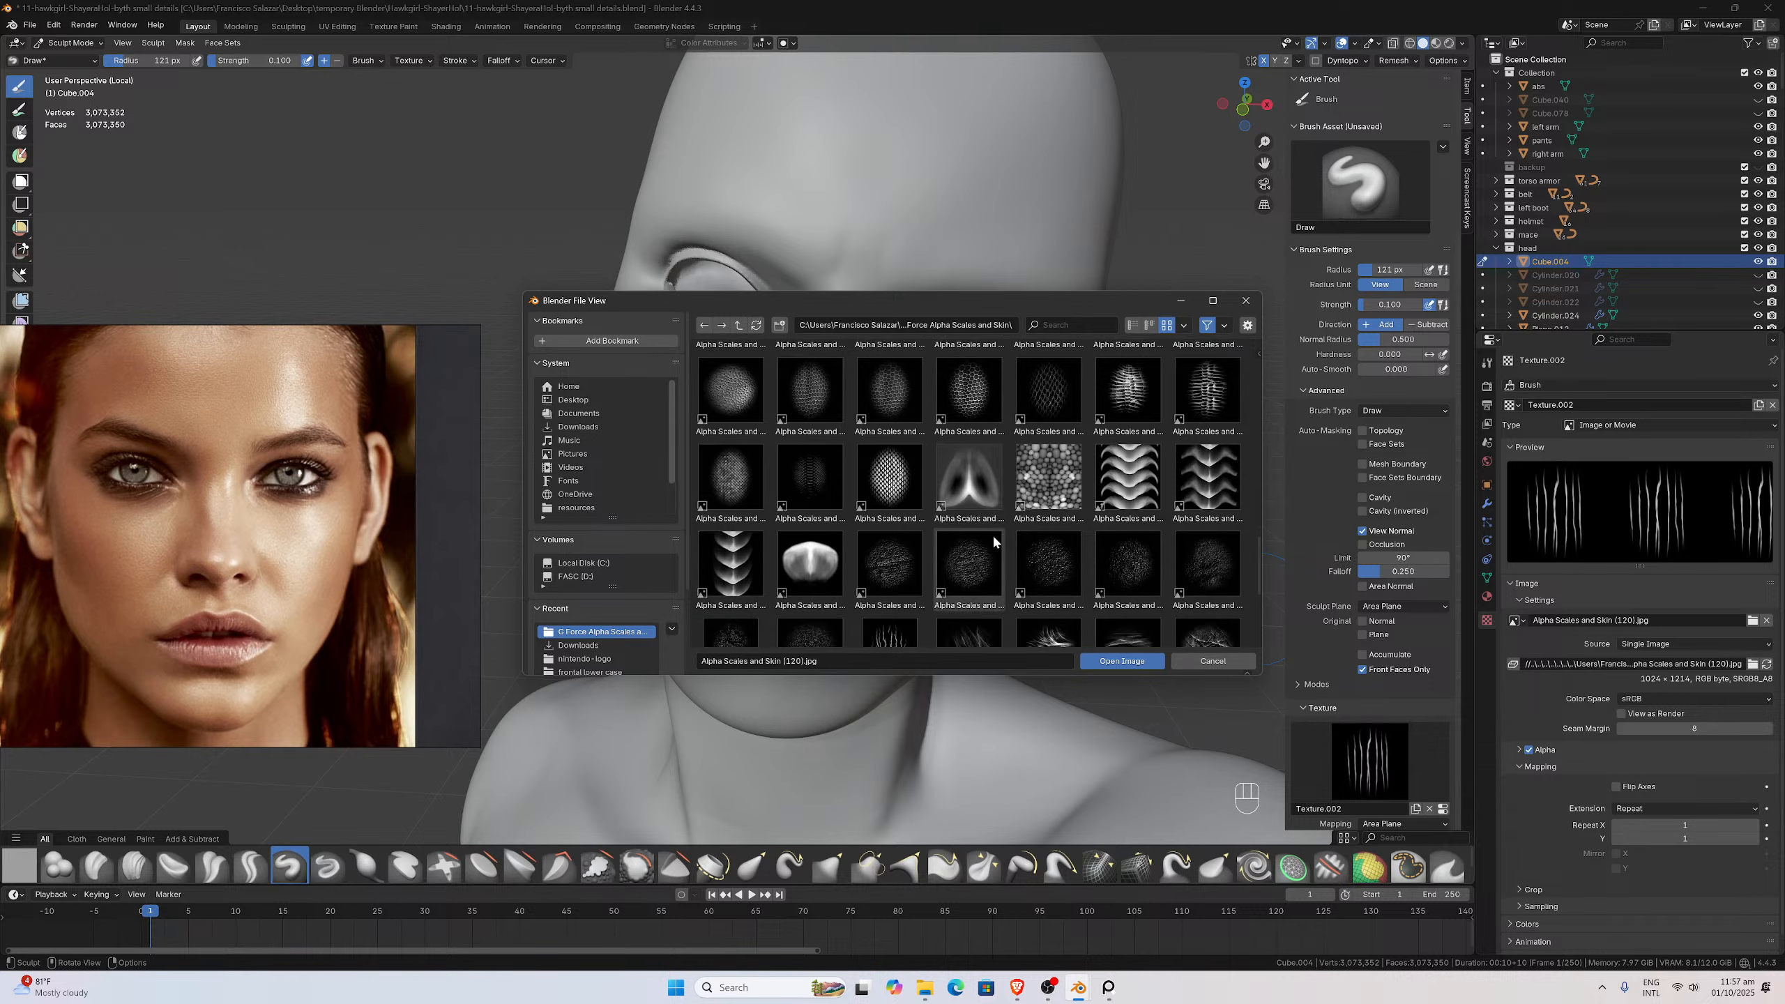
scroll(891, 573, "down", 2)
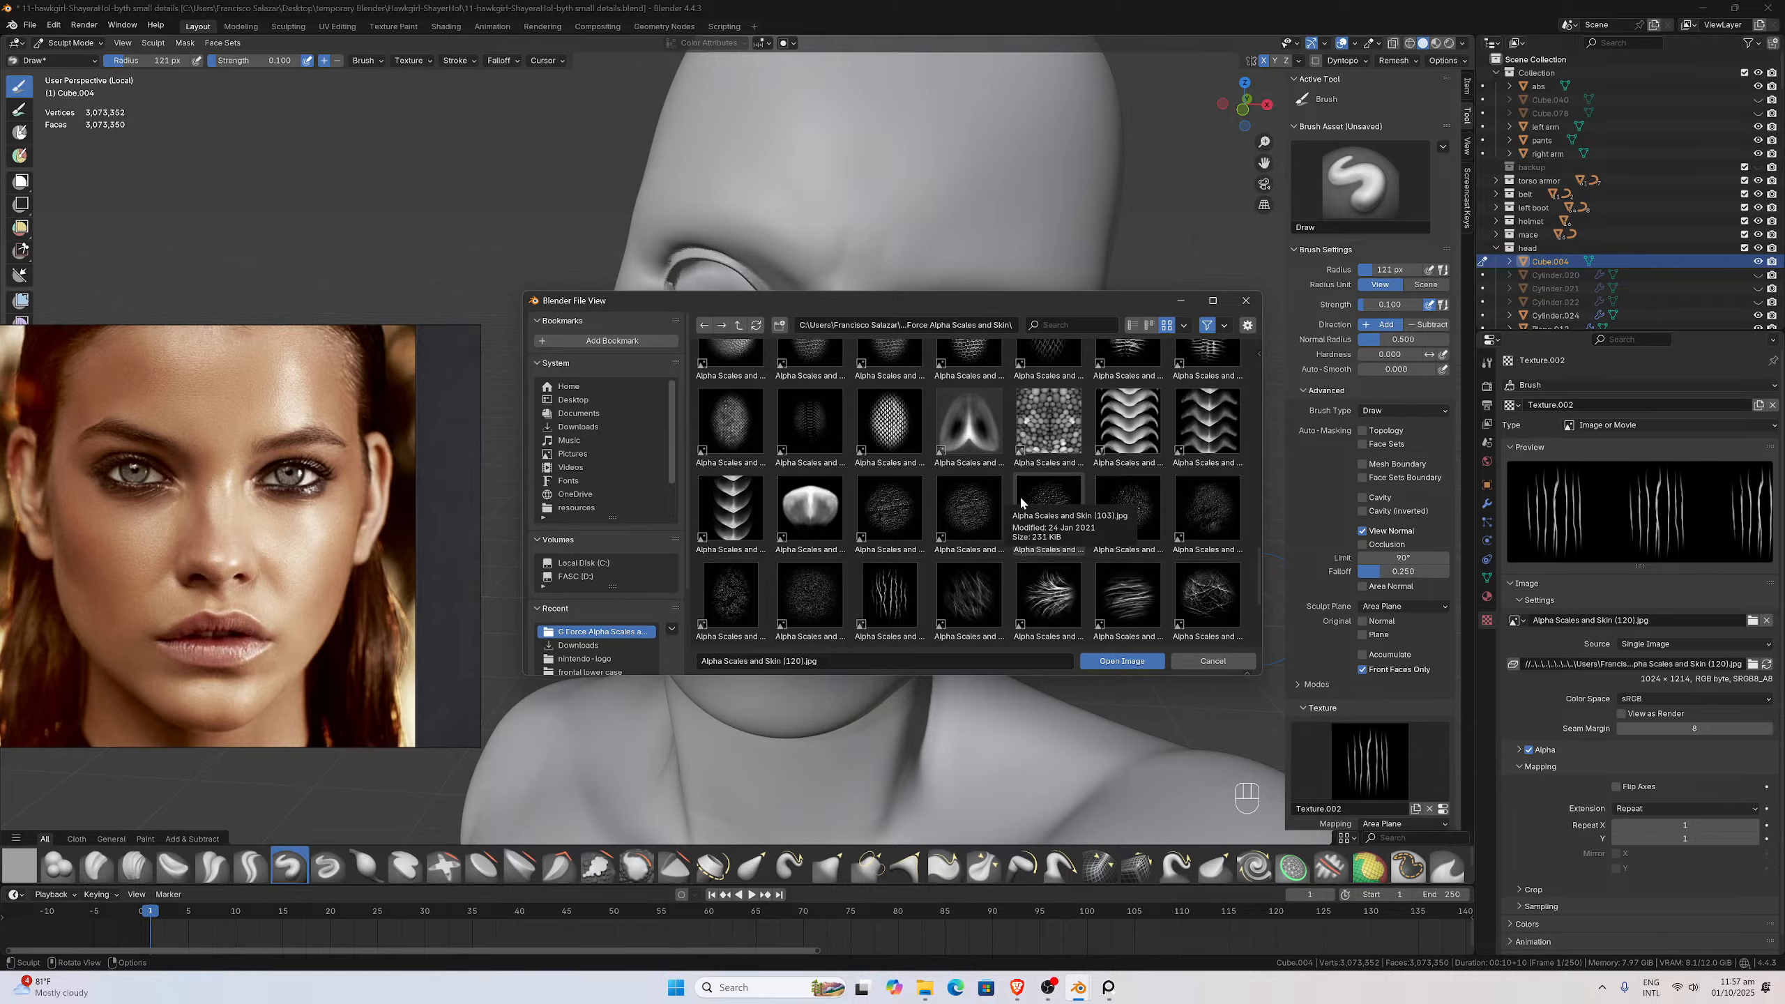
scroll(1020, 501, "up", 5)
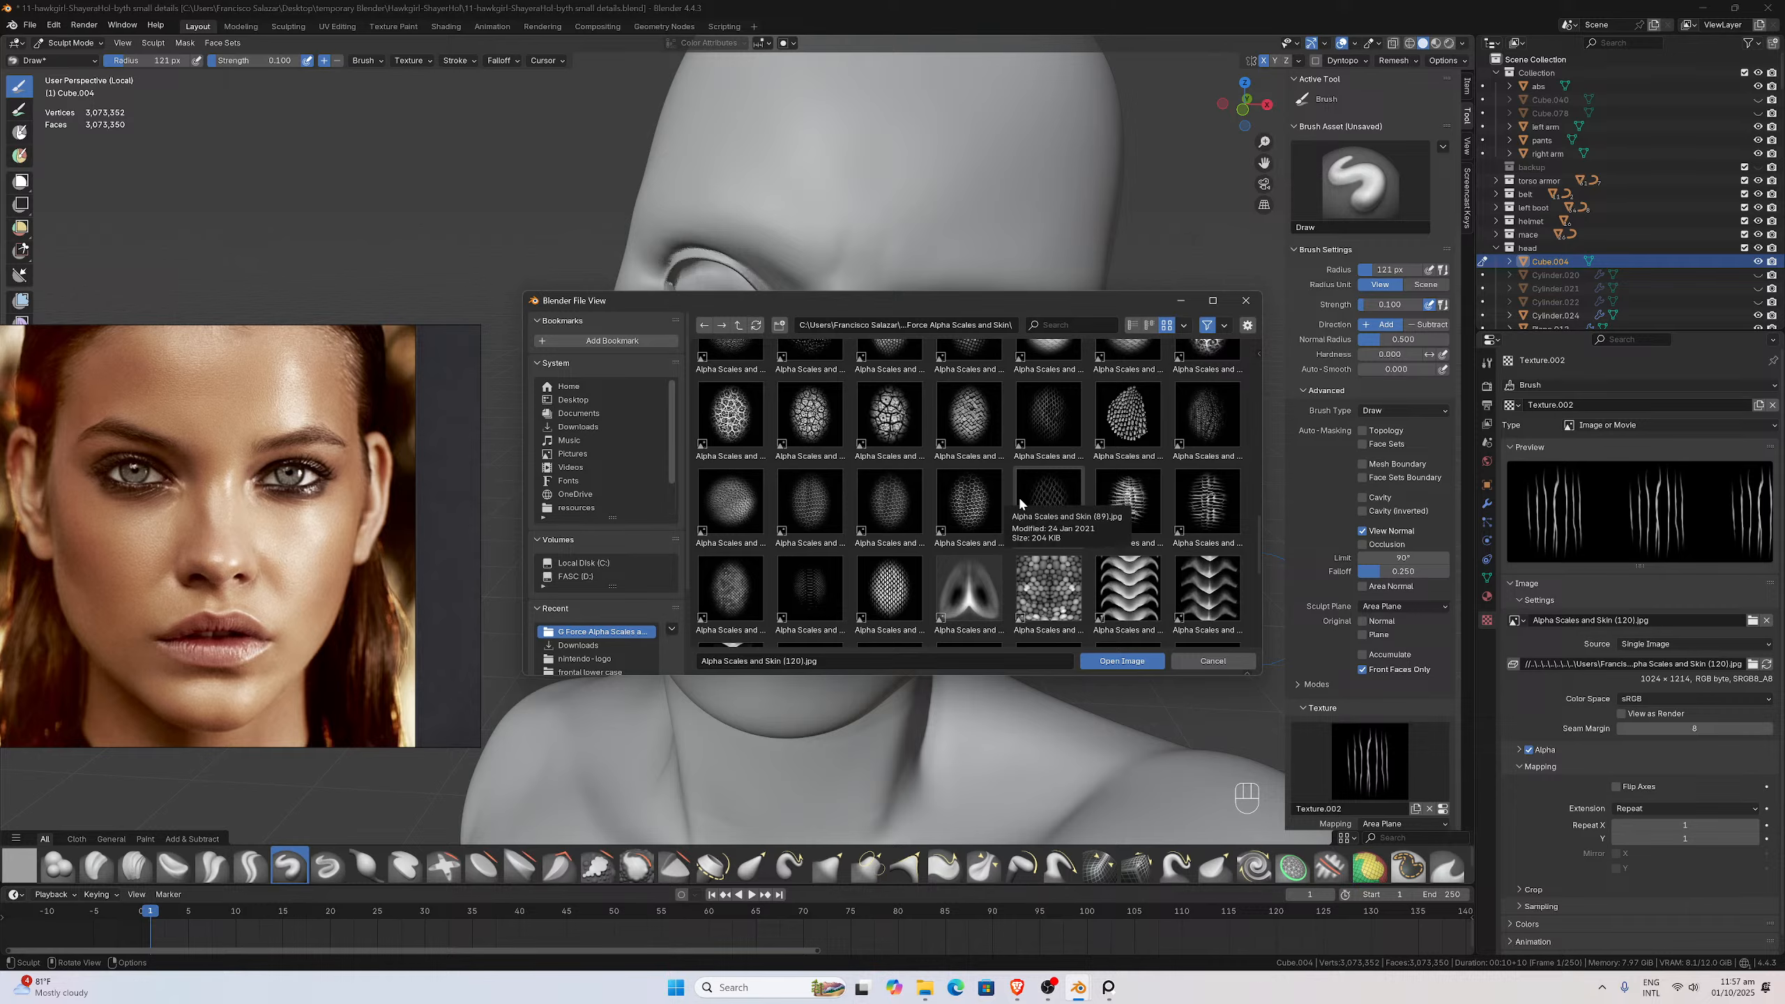
scroll(1020, 501, "up", 2)
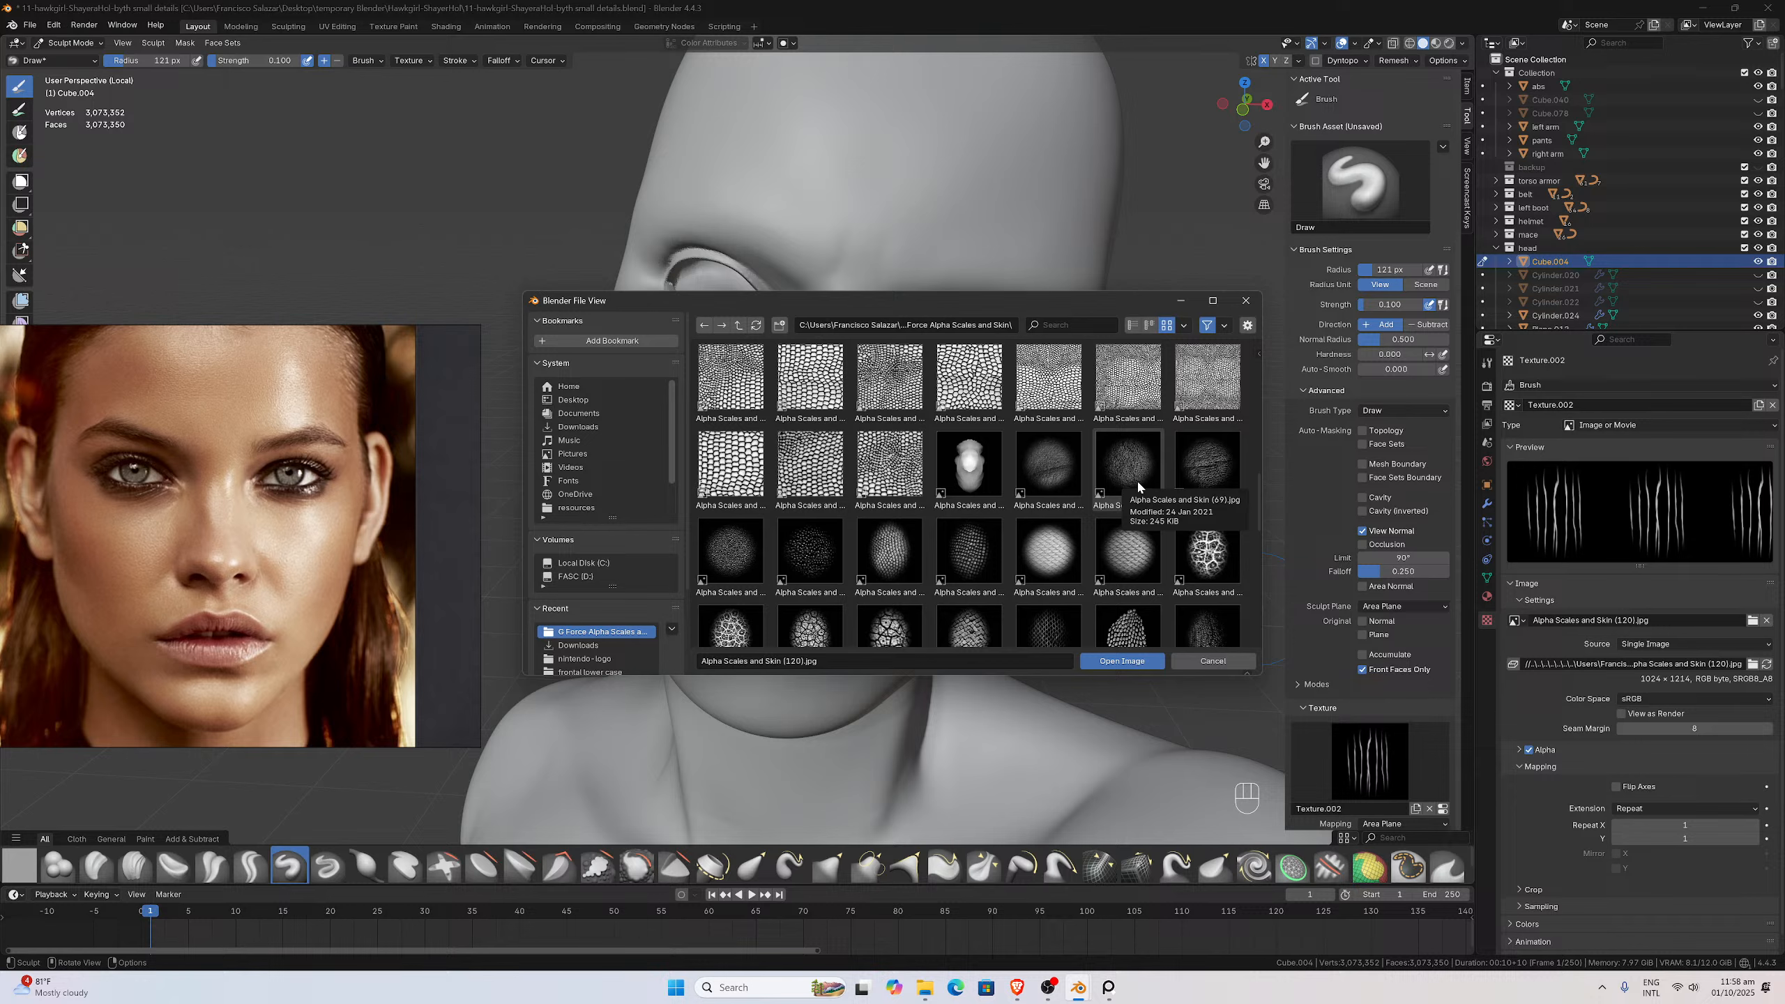
scroll(1138, 486, "up", 3)
scroll(1138, 487, "up", 3)
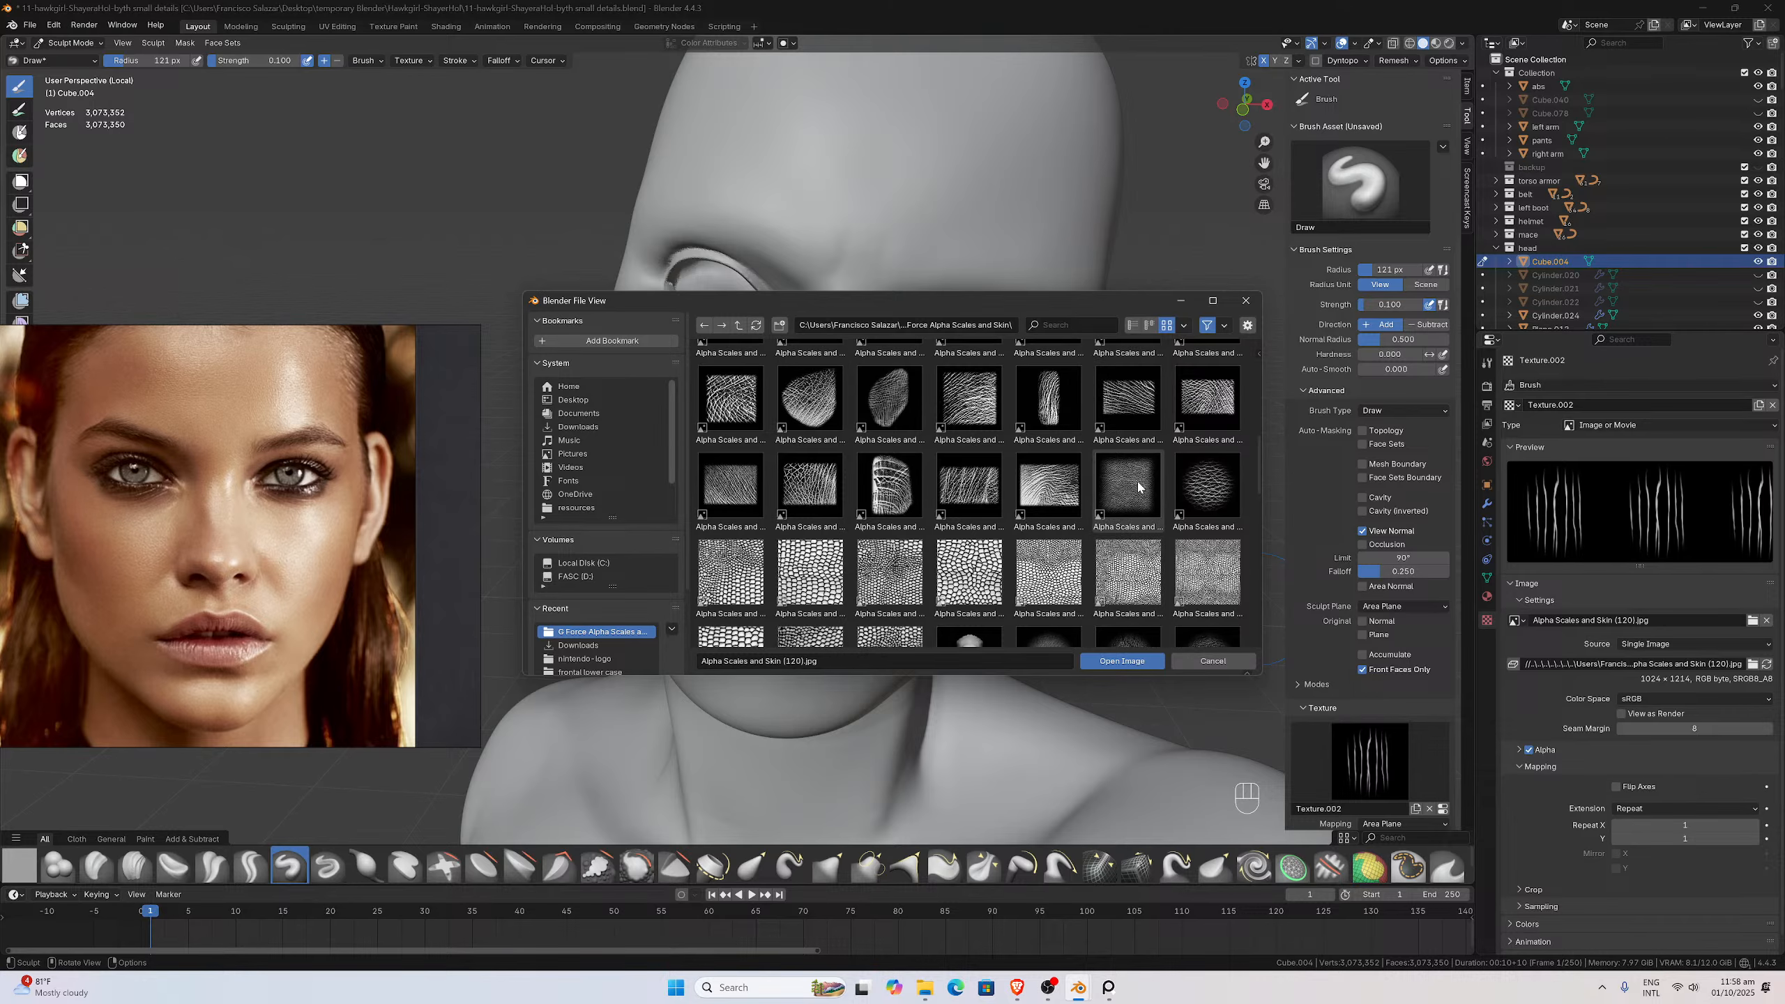
scroll(1138, 486, "up", 3)
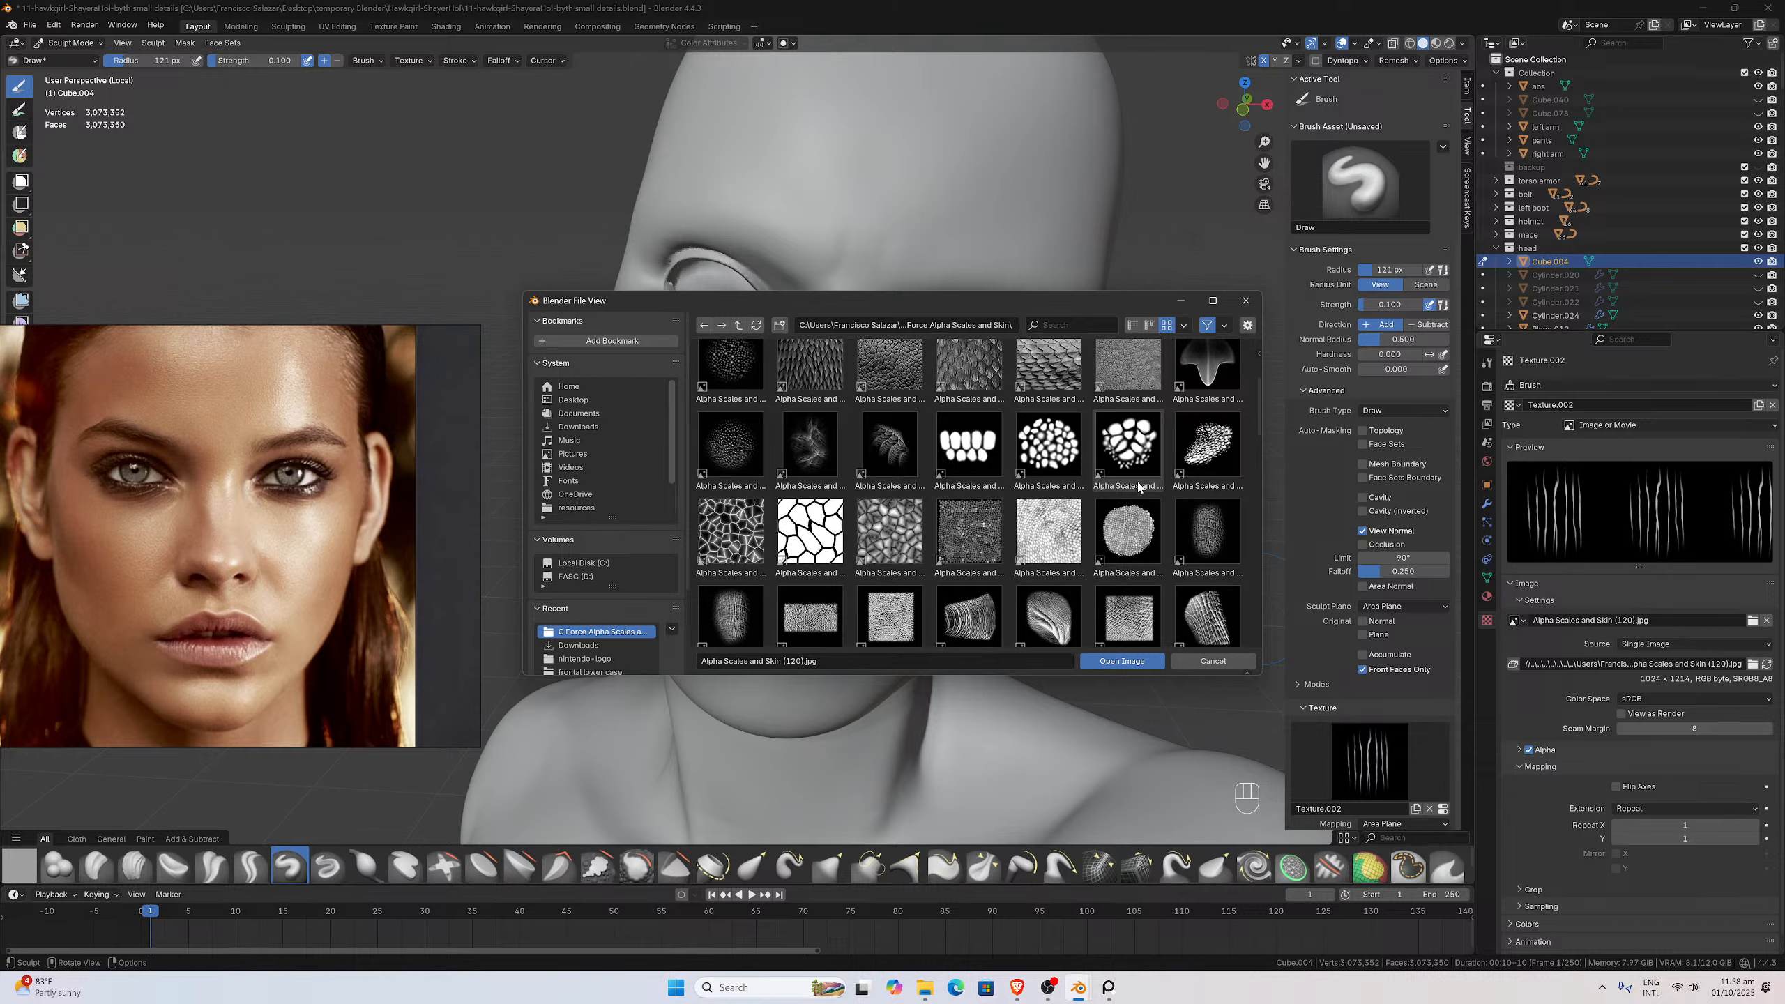
scroll(1138, 487, "up", 1)
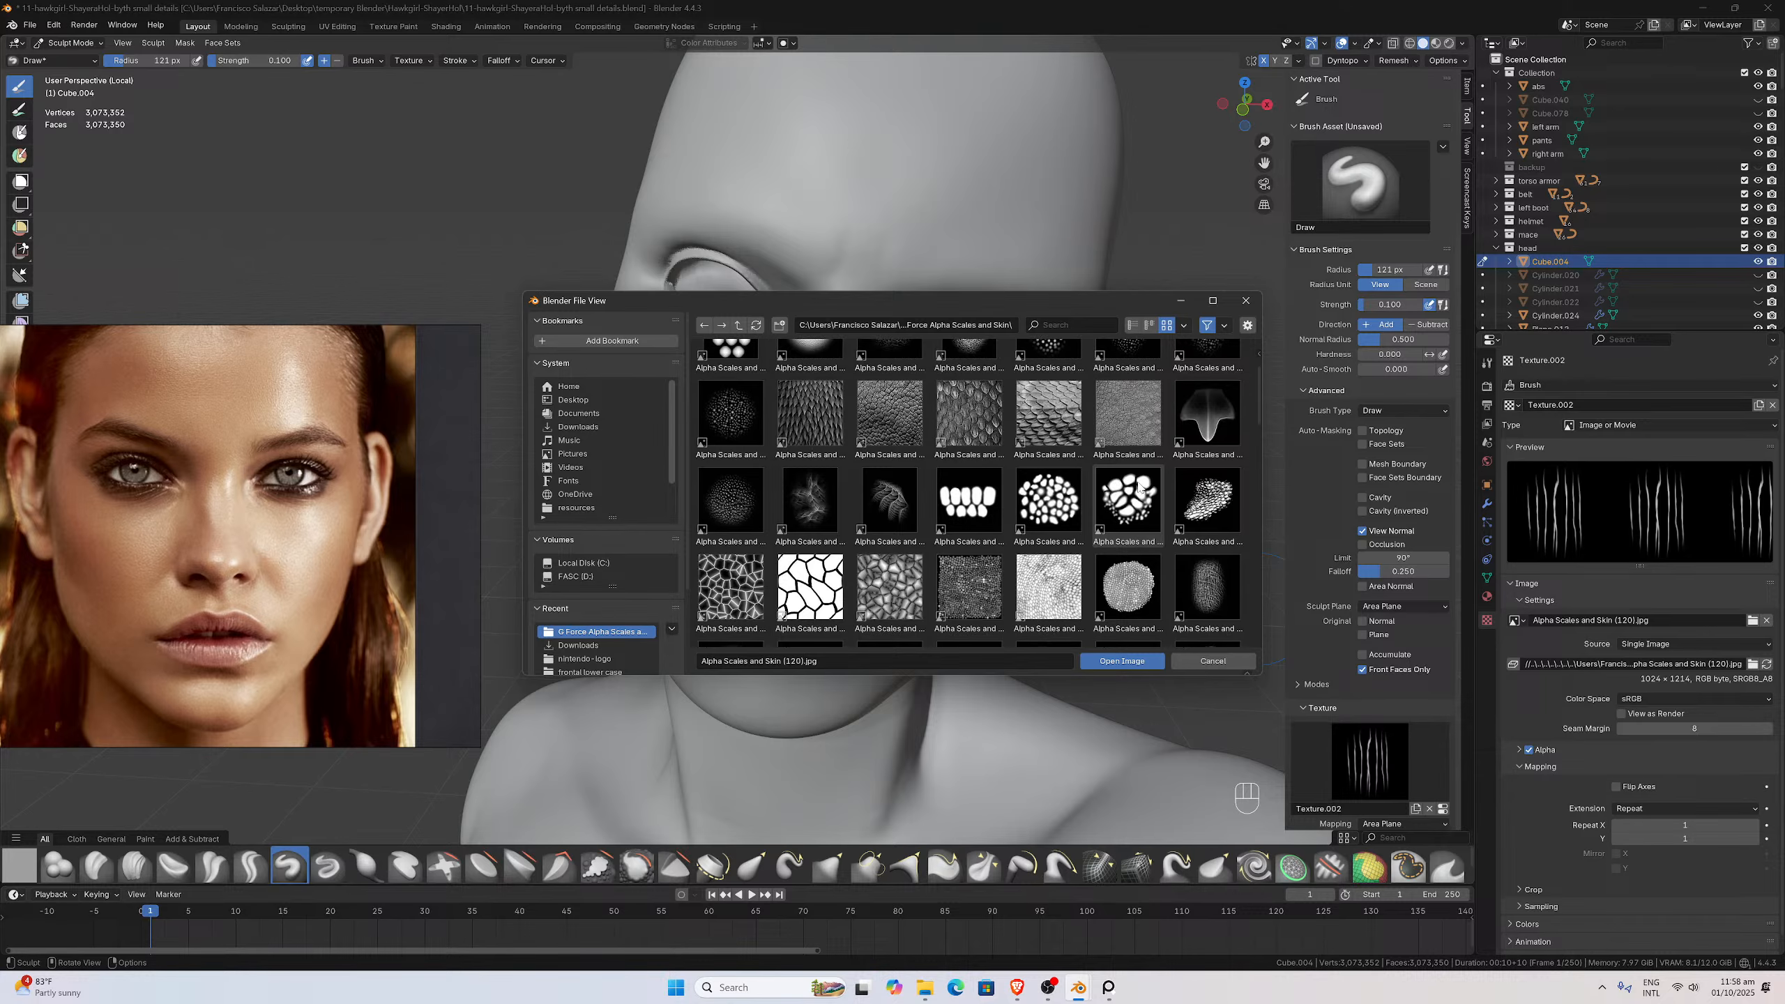
scroll(1137, 486, "up", 3)
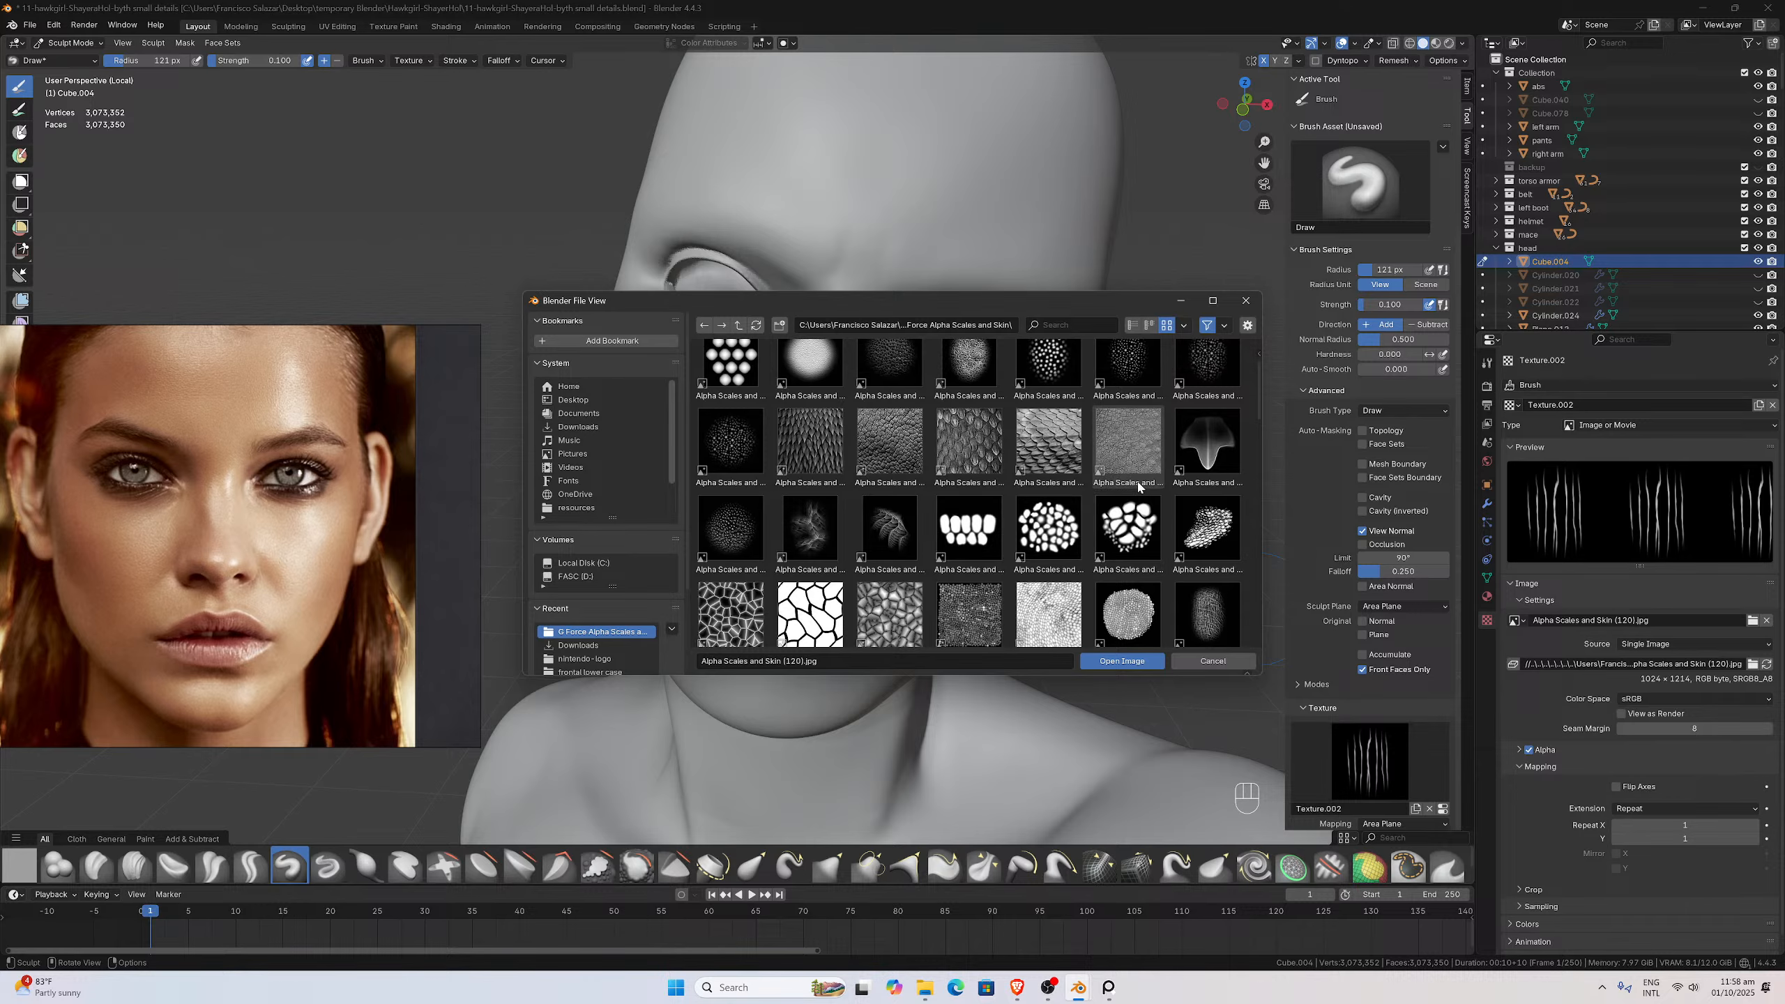
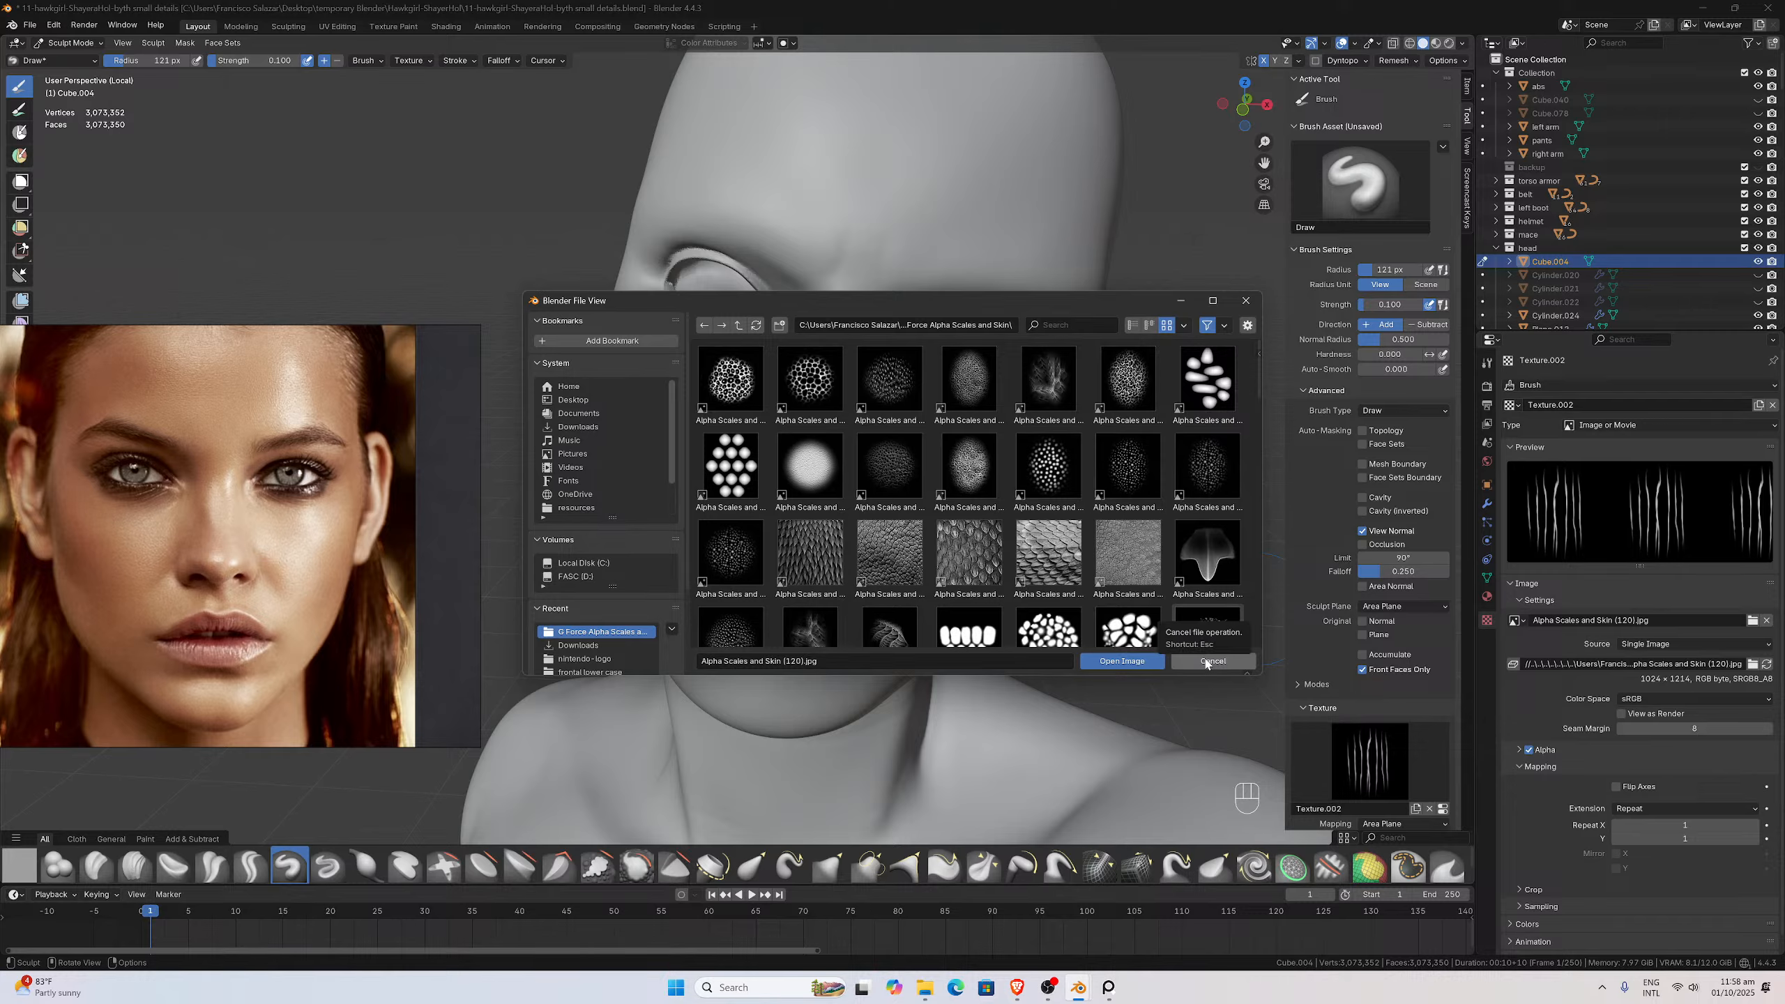
Load "Alpha Scales and Skin (104).jpg" as the Draw brush's texture image
scroll(1086, 558, "down", 10)
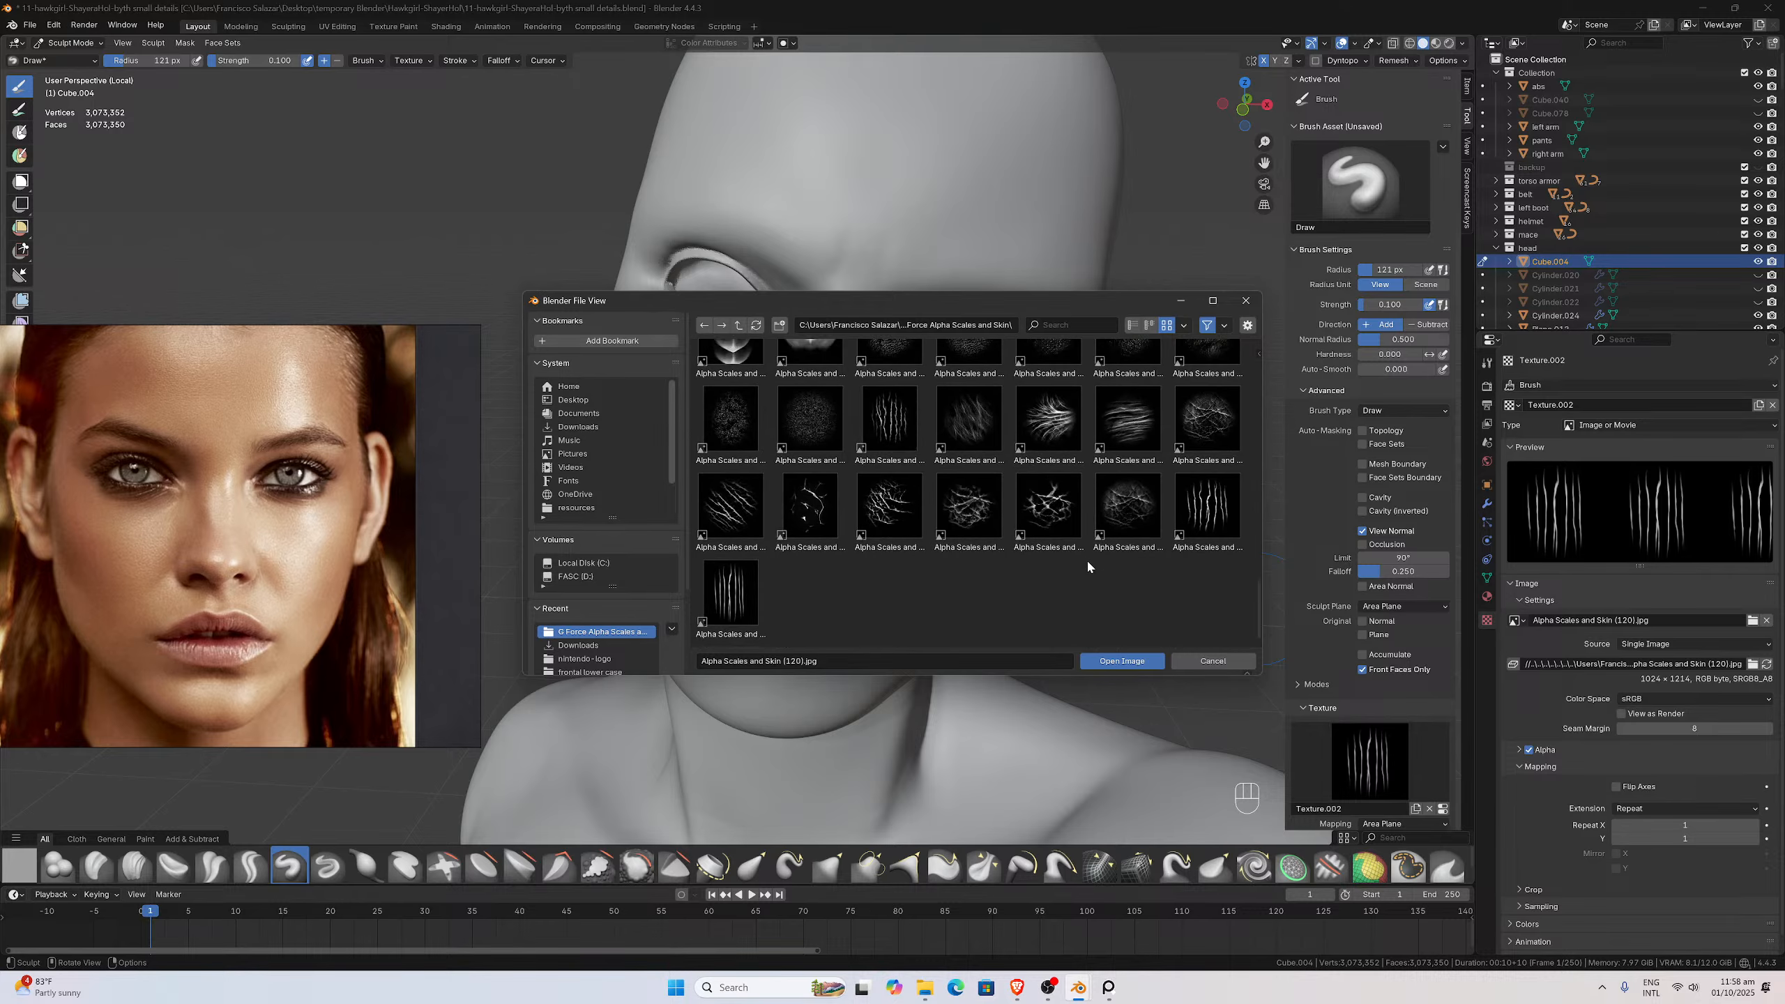
scroll(1086, 558, "up", 5)
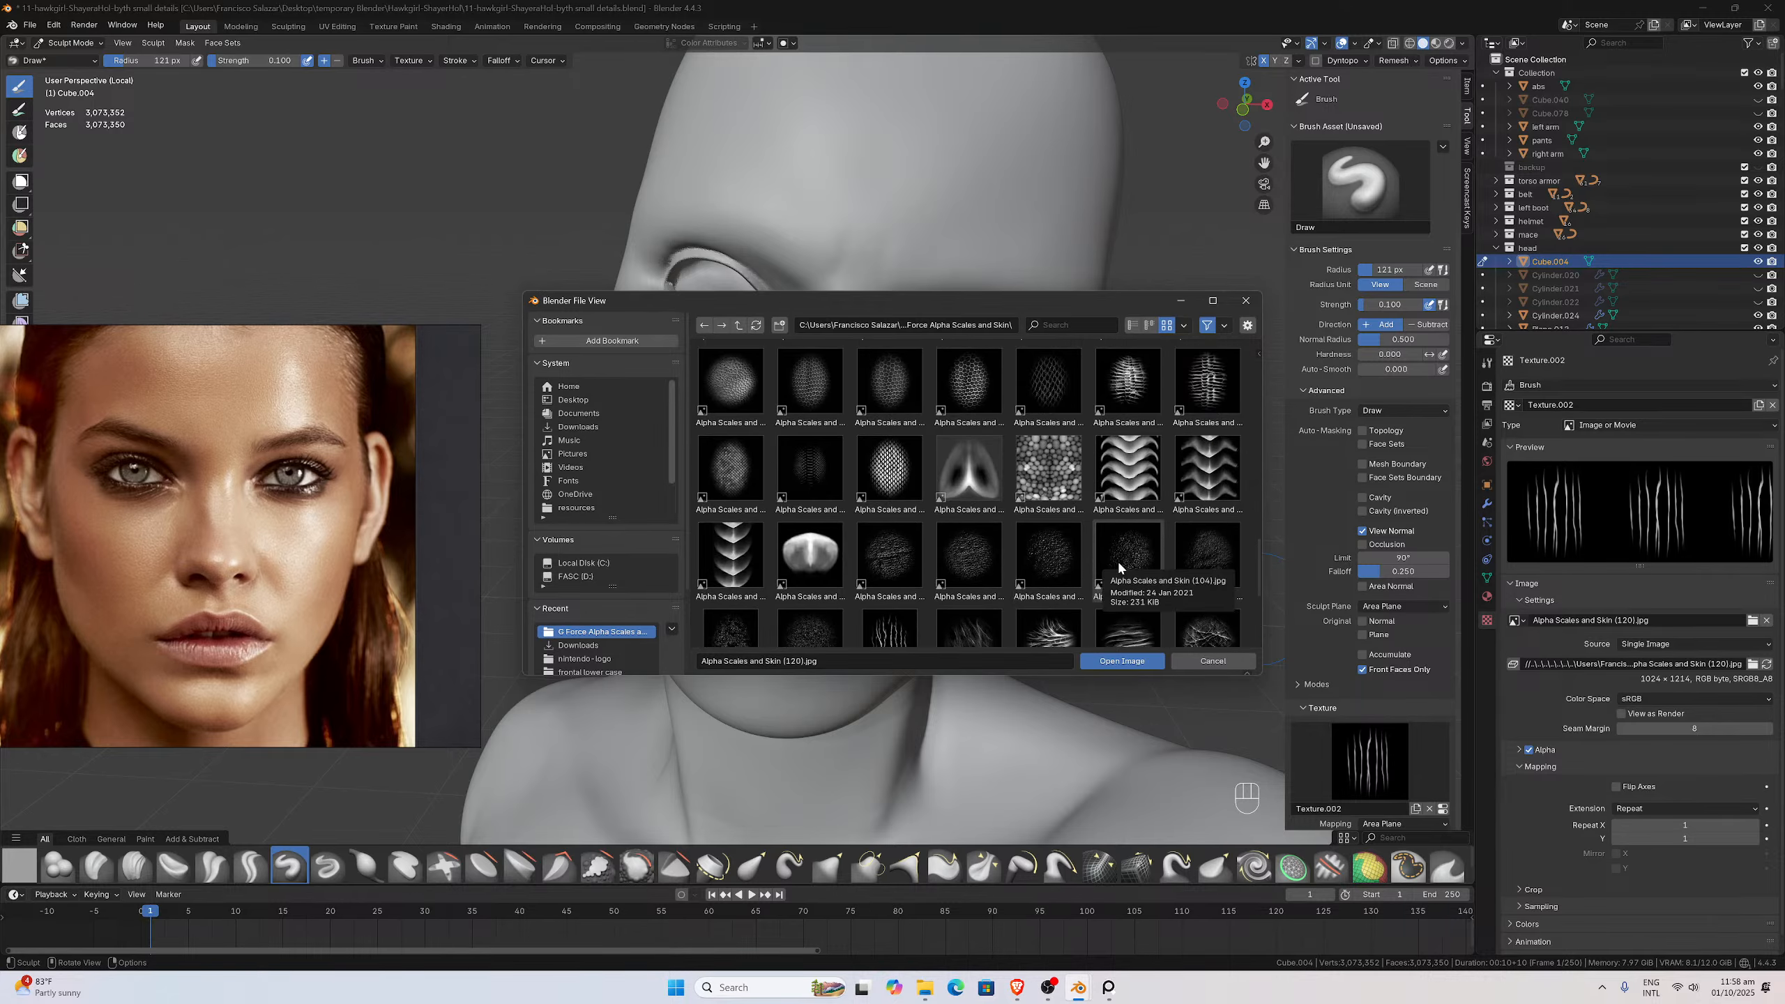
double_click(1118, 562)
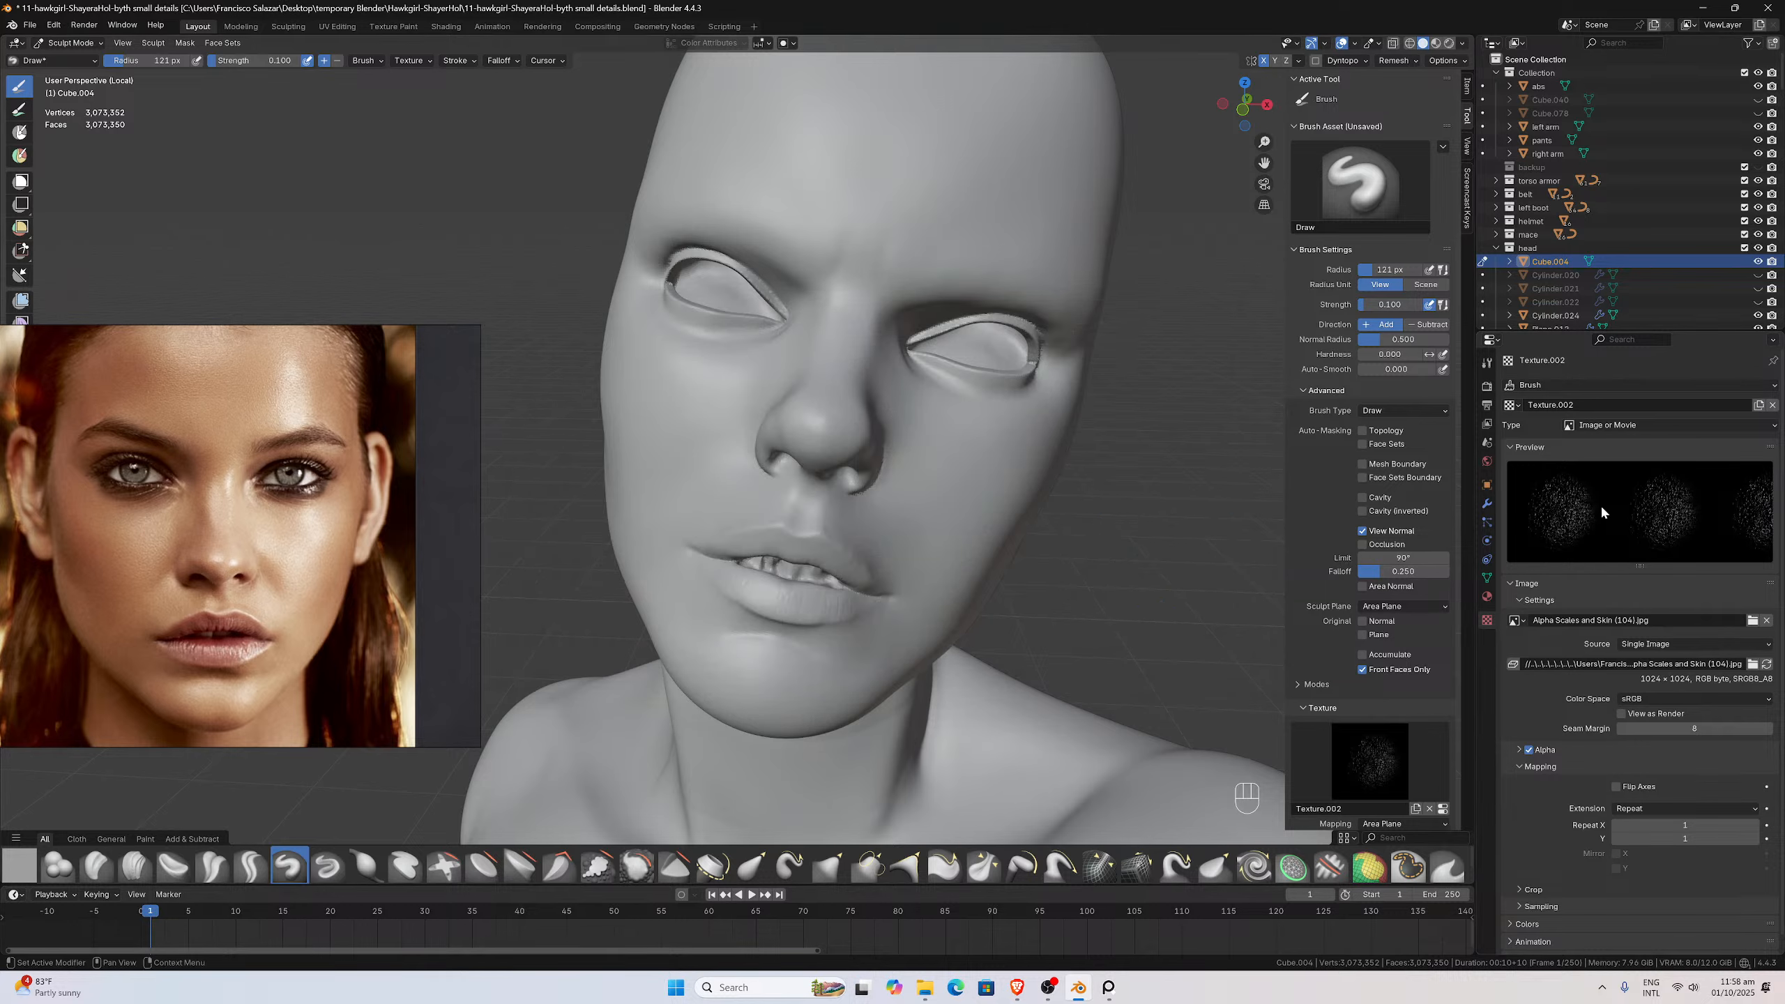
In File Explorer, go to the "G Force Alpha Scales and Skin" folder inside Alphas and open "Alpha Scales and Skin (1).jpg" in the image viewer
left_click(924, 987)
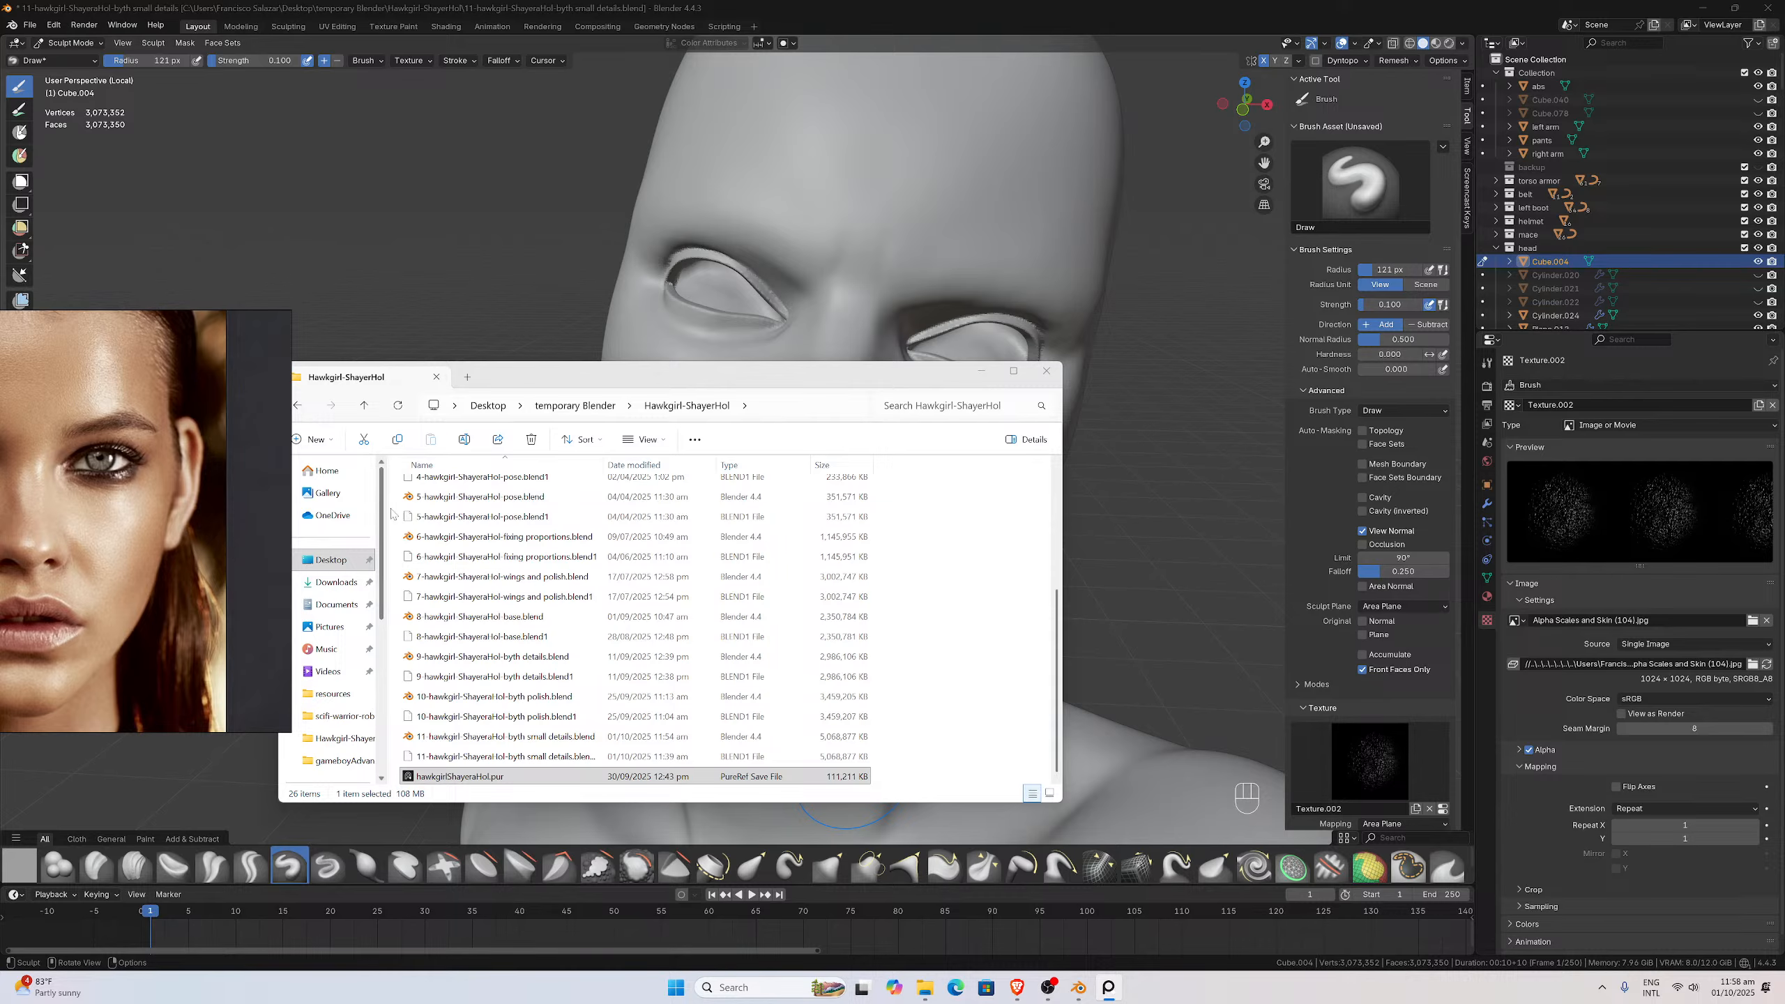
scroll(435, 492, "up", 4)
left_click(365, 405)
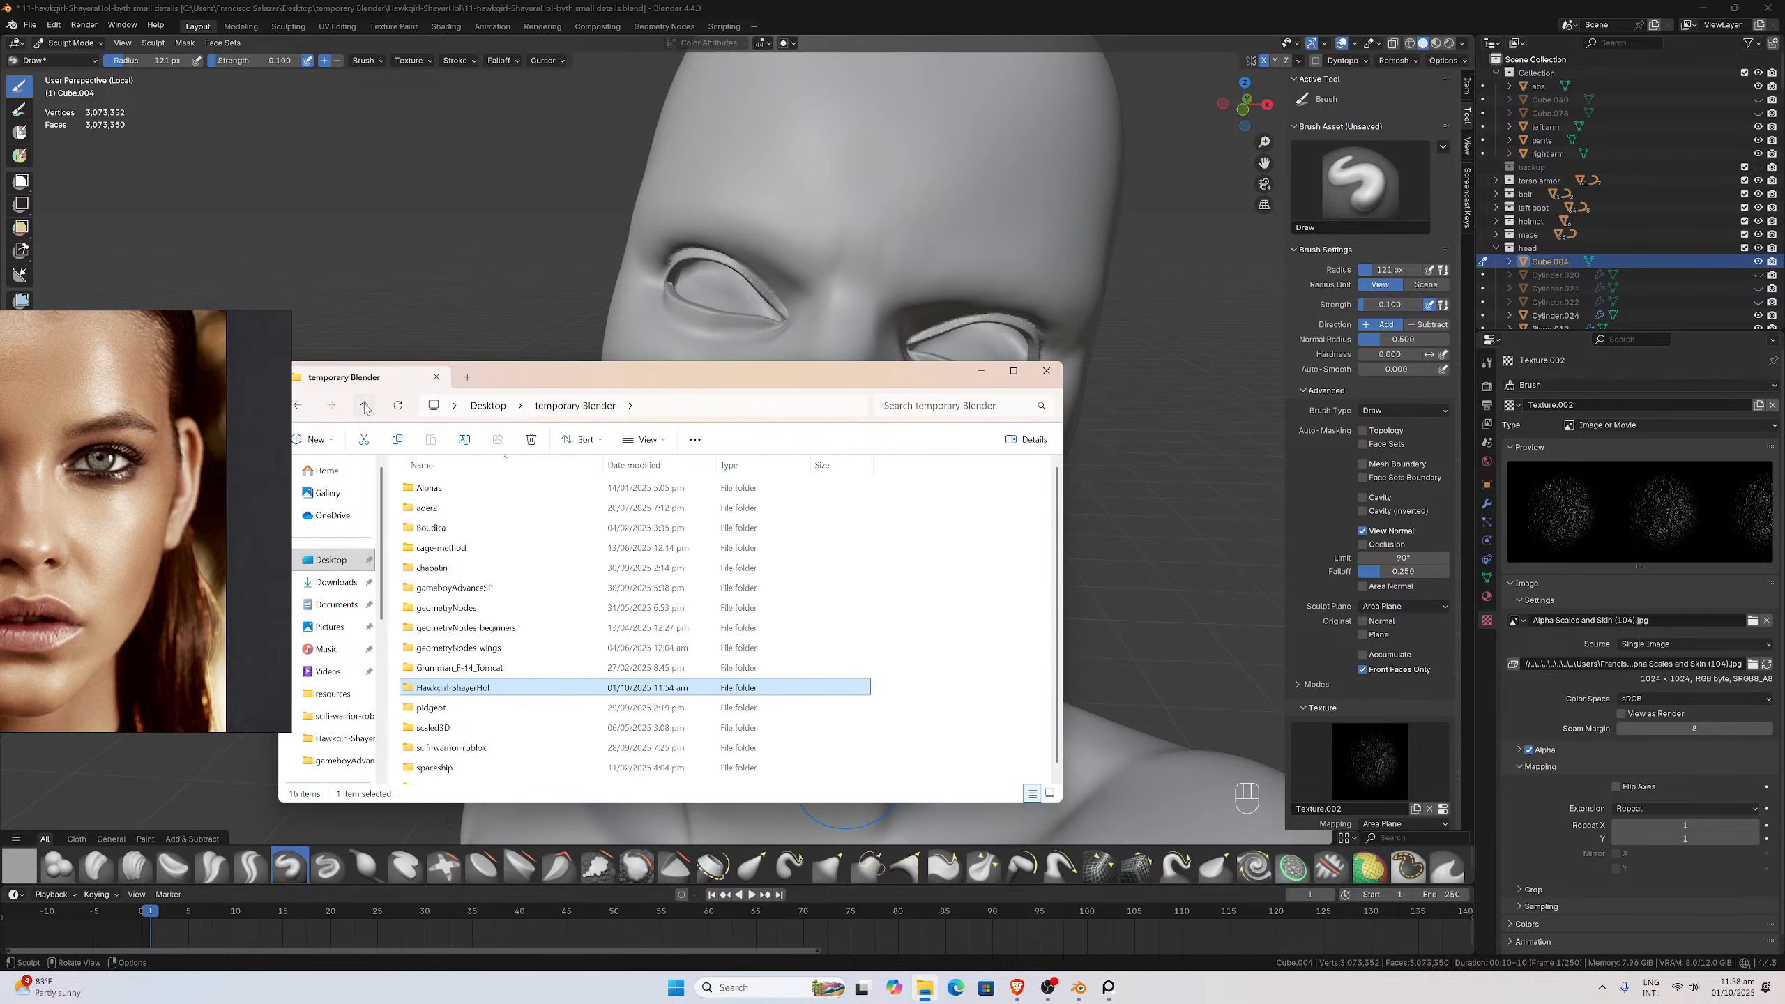
double_click(456, 490)
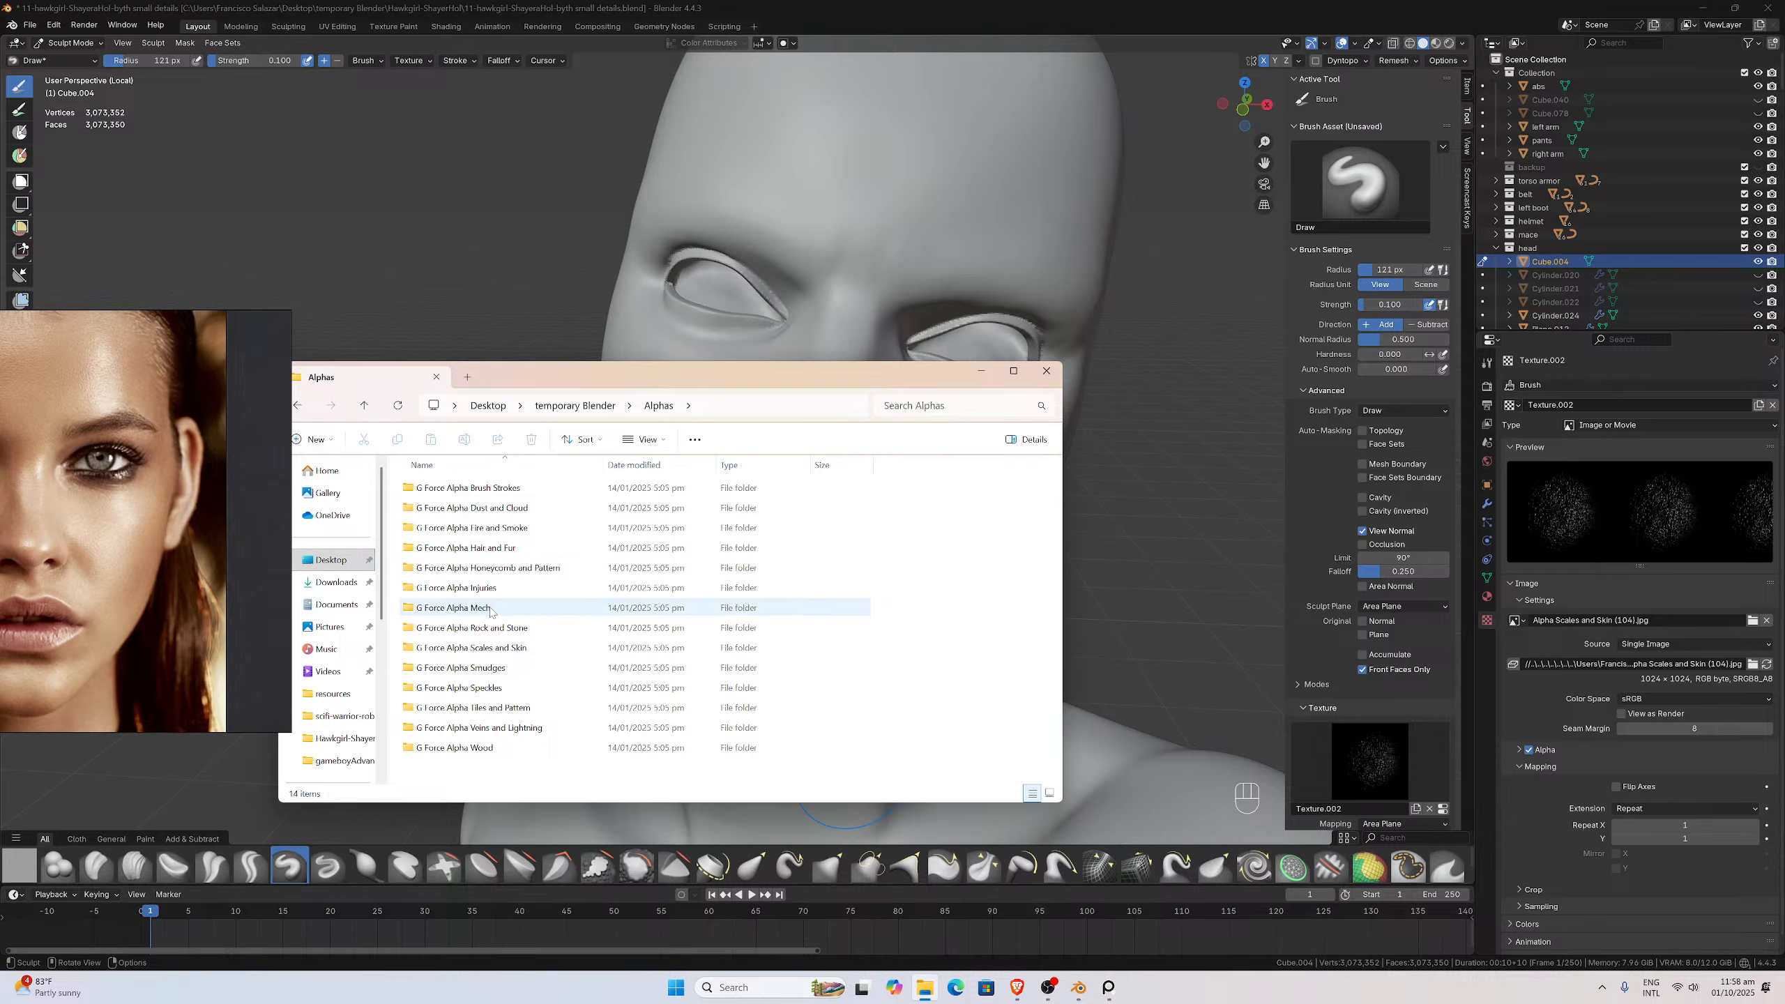
double_click(492, 647)
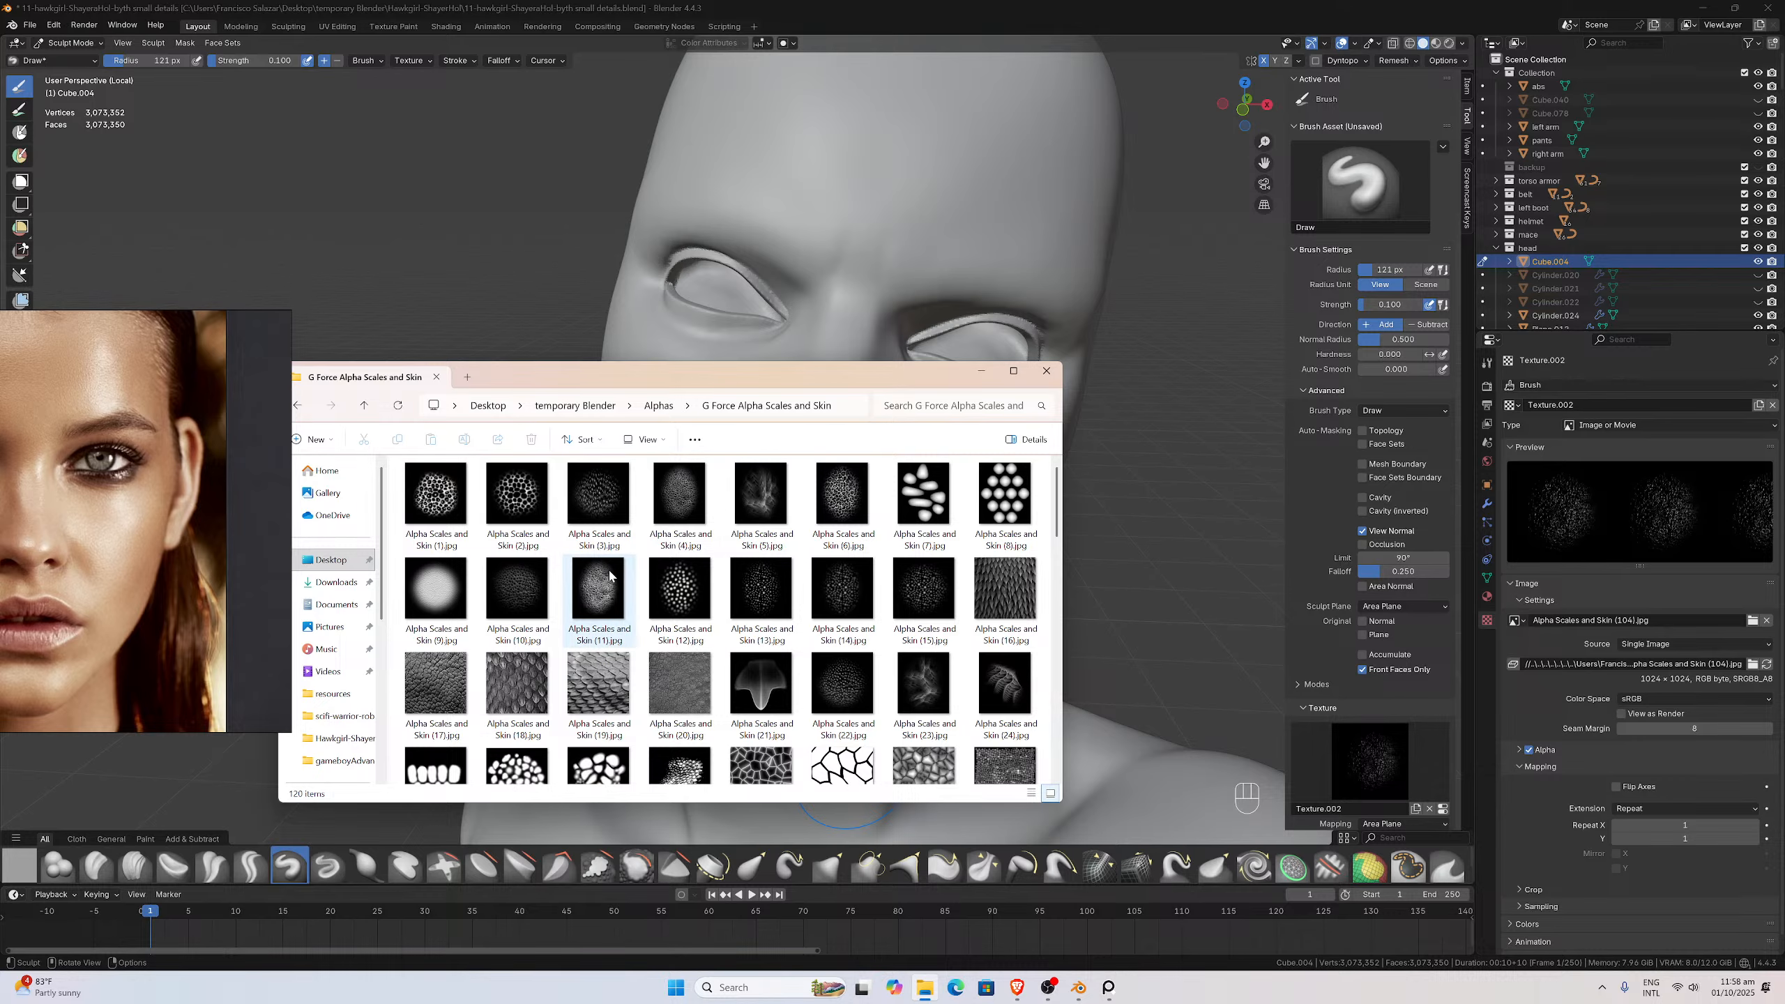
left_click(456, 509)
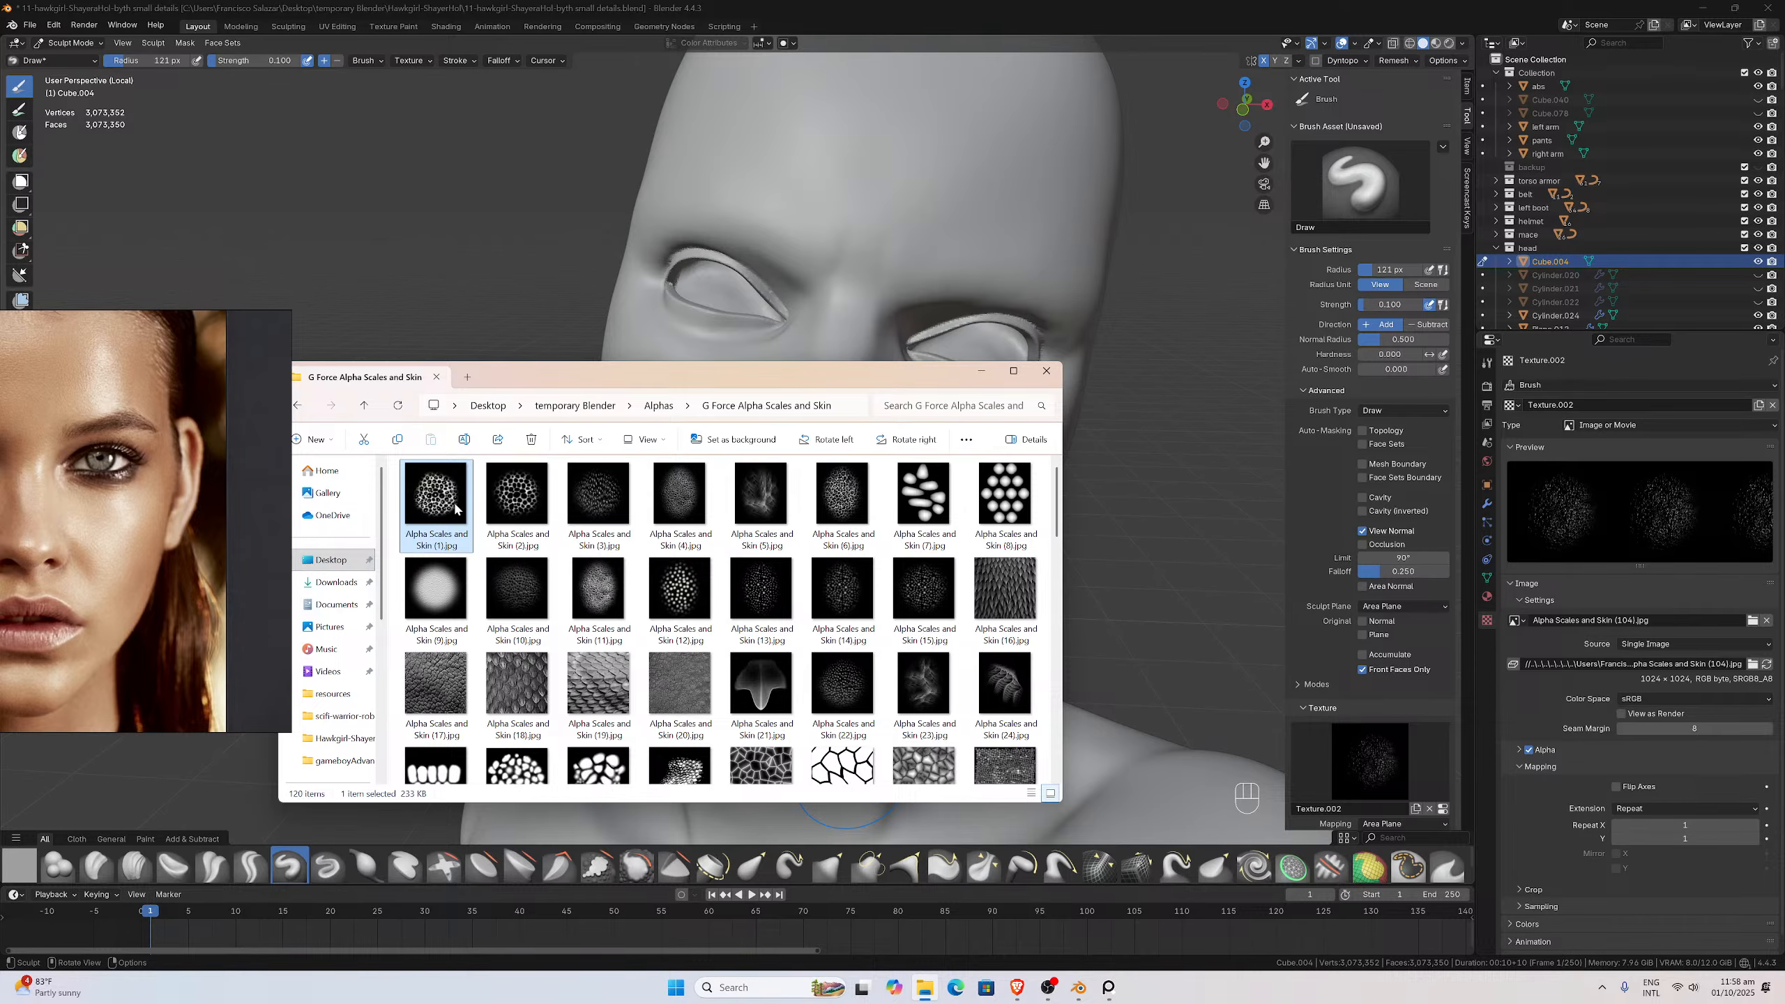
double_click(455, 510)
Look through the Alpha Scales and Skin images one by one at full size, up to number 105, comparing their pore and wrinkle patterns for facial skin
key("Right")
key("Right")
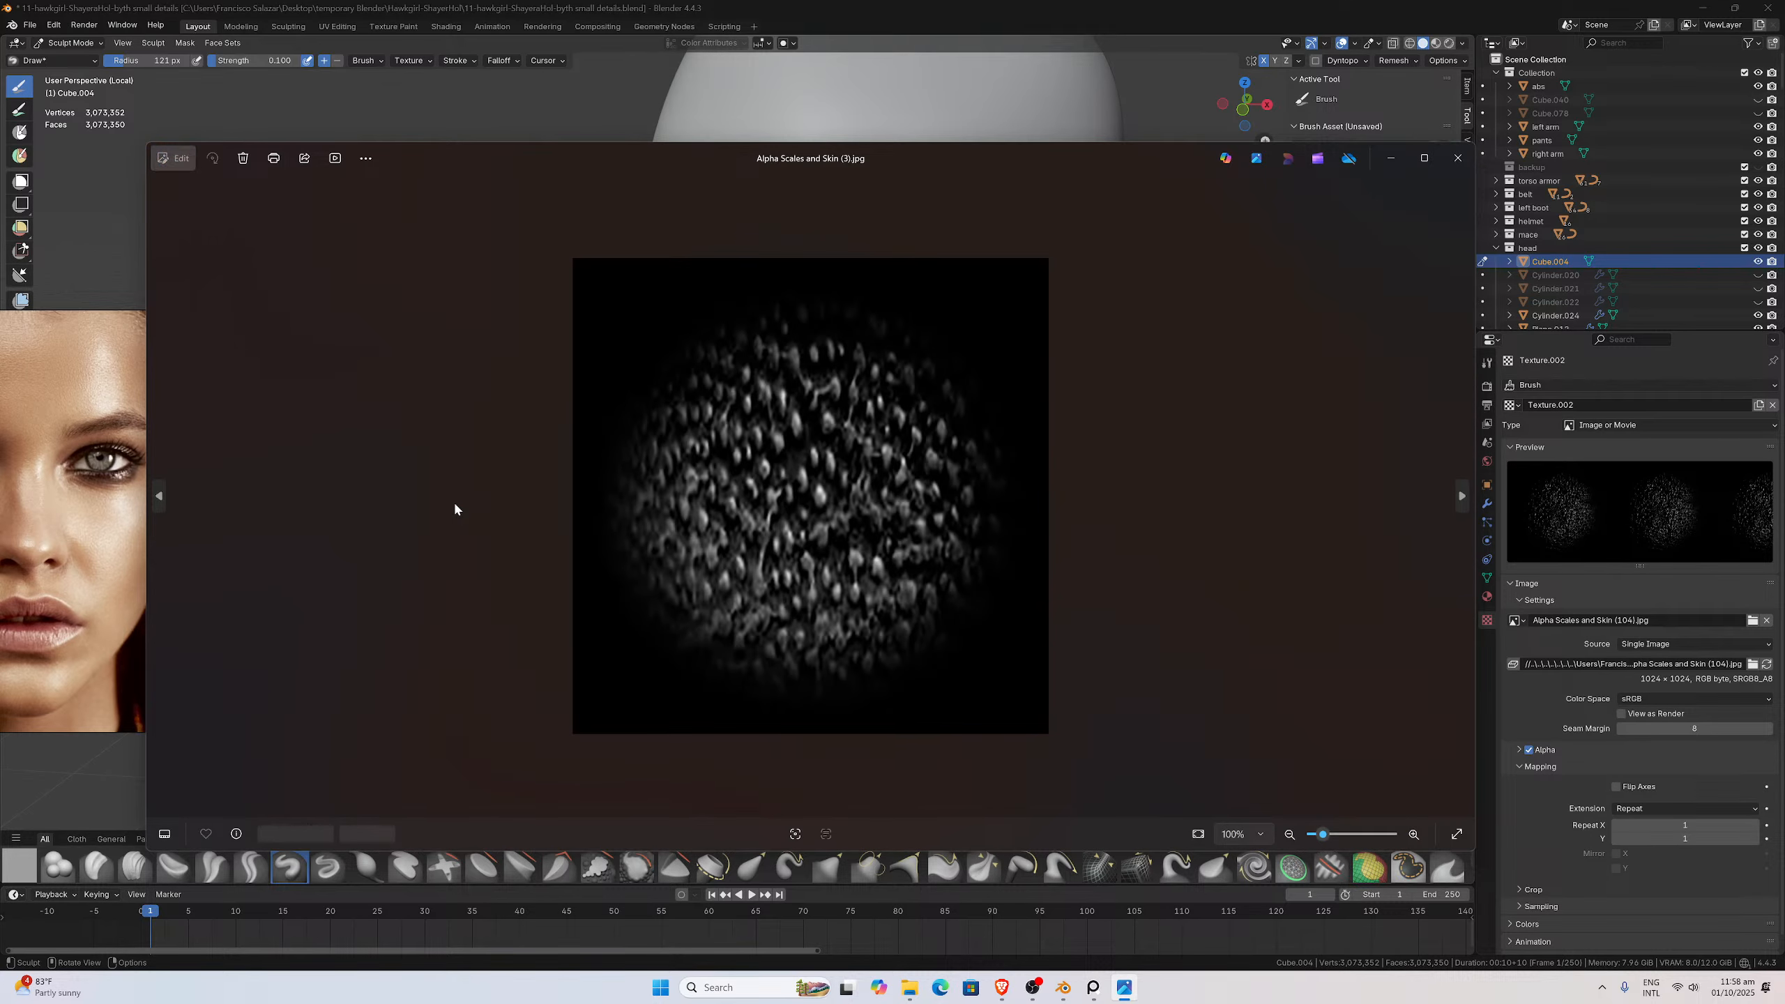
key("Right")
key("Right")
key("Right")
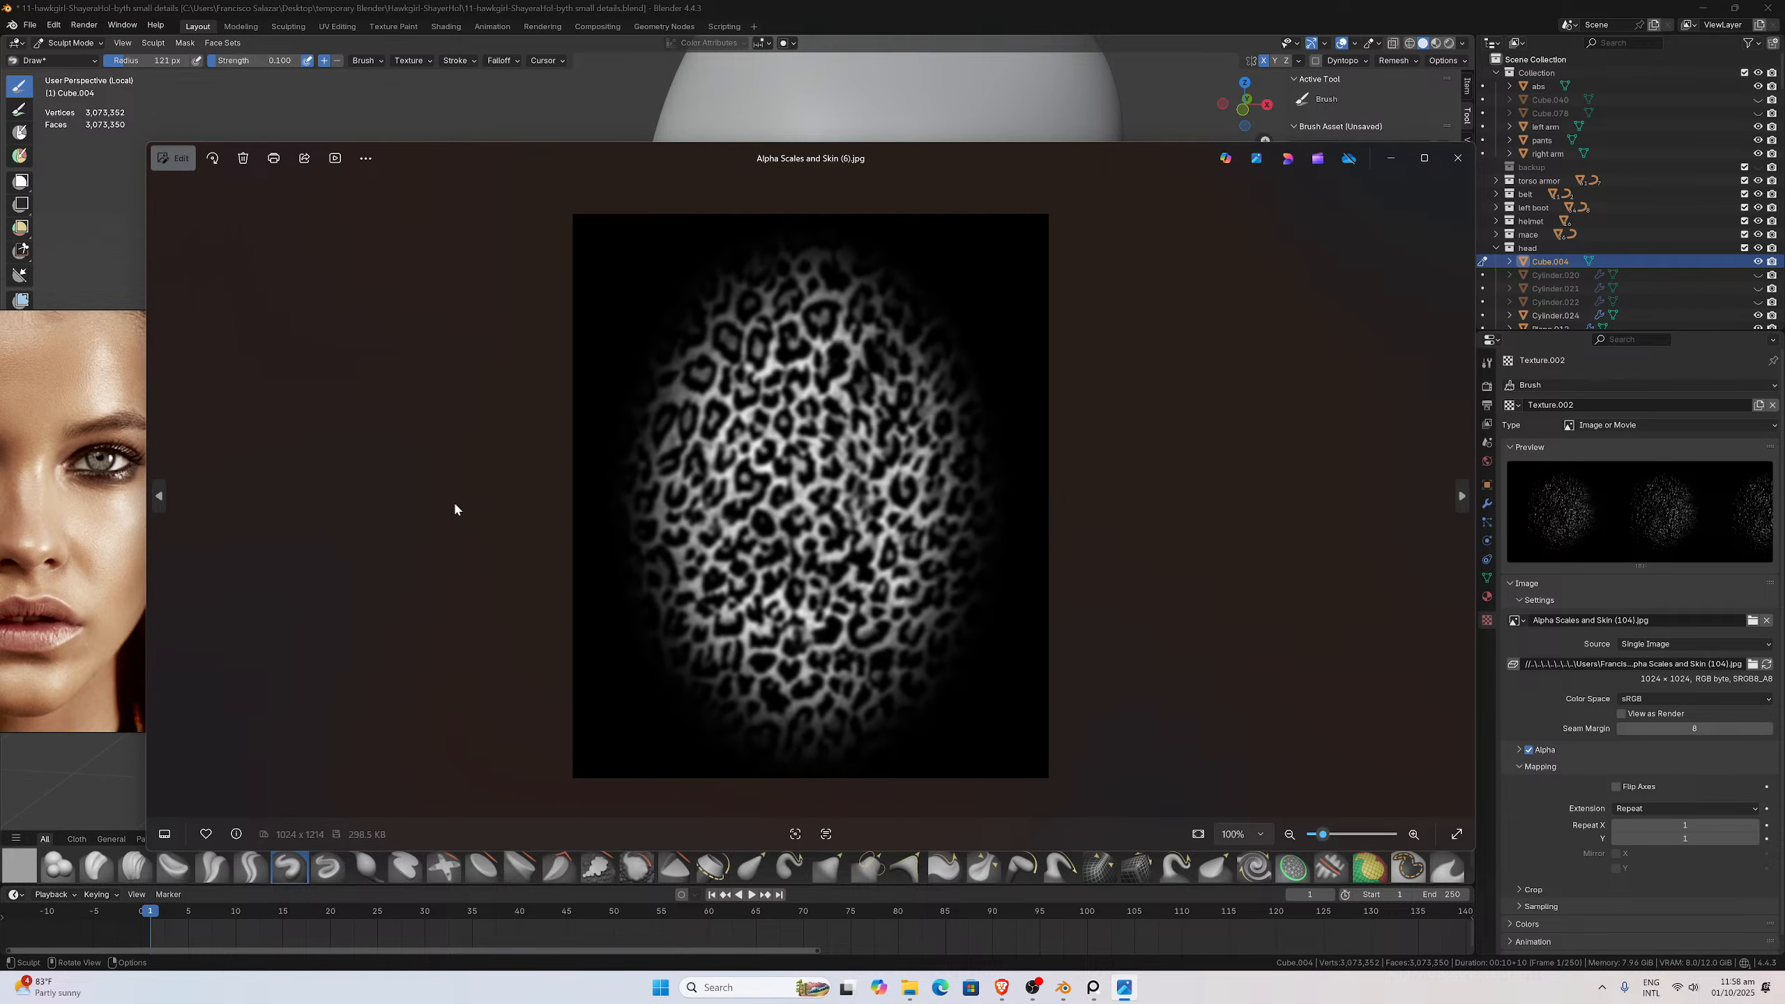
key("Right")
key("Right")
key("Right")
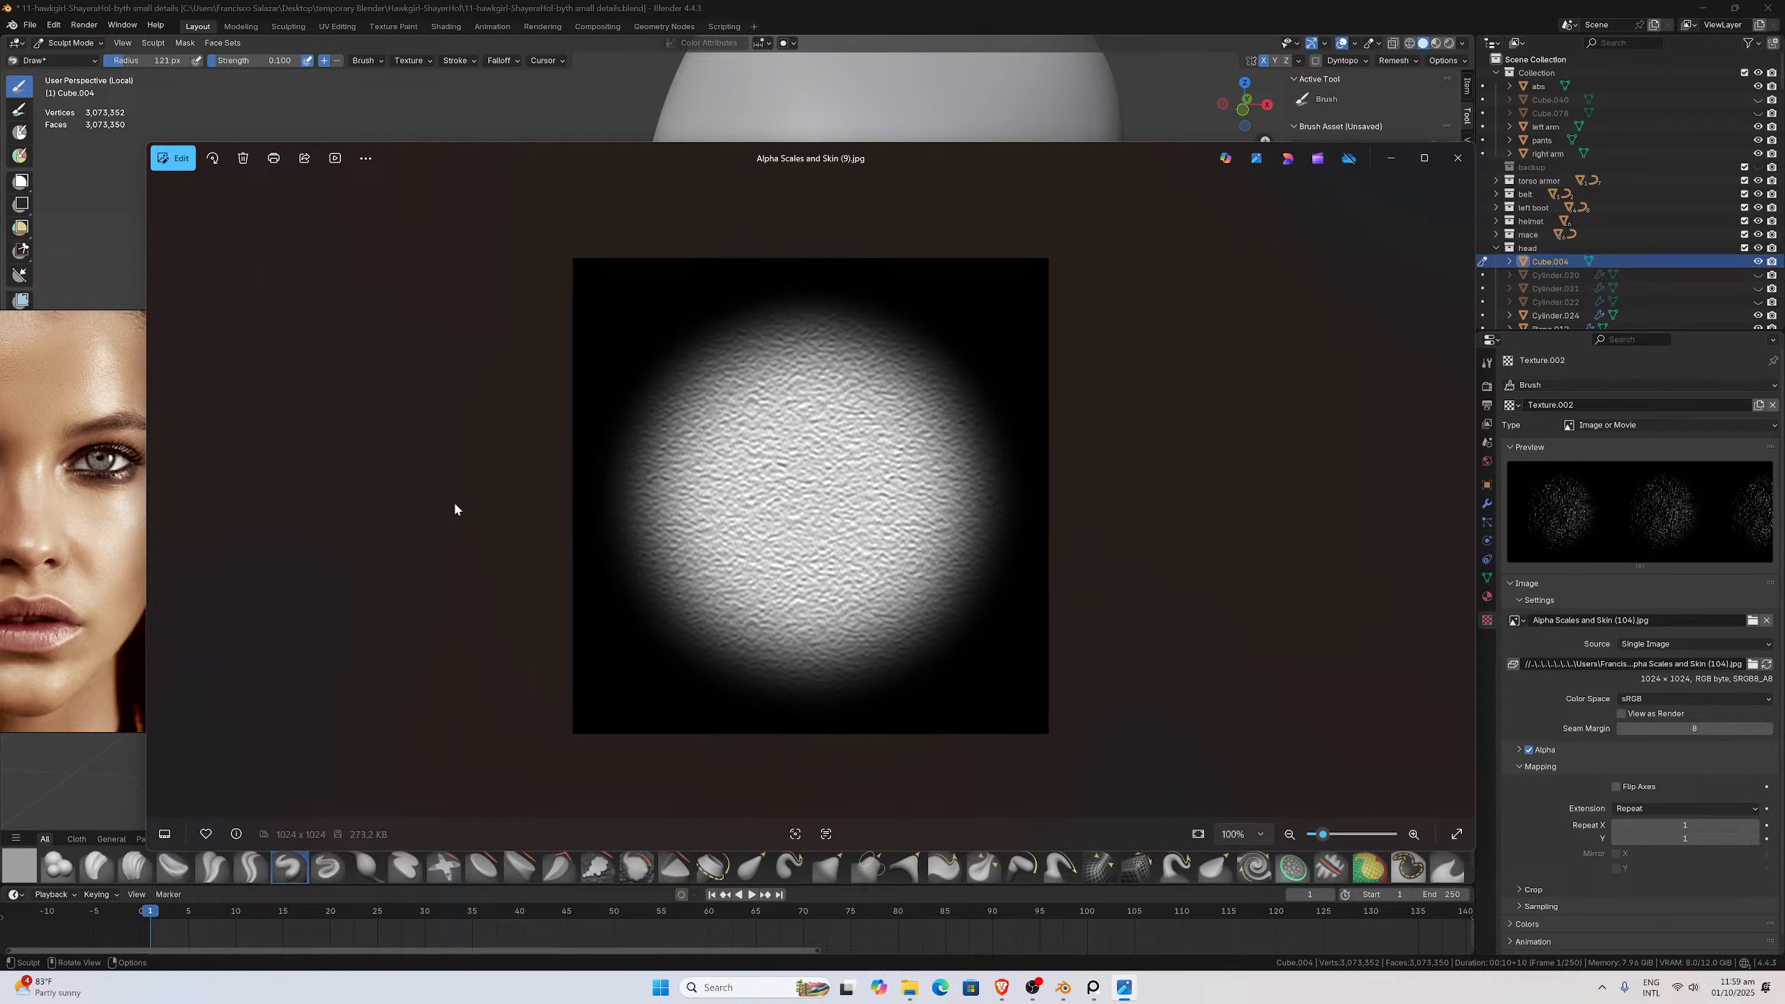
key("Right")
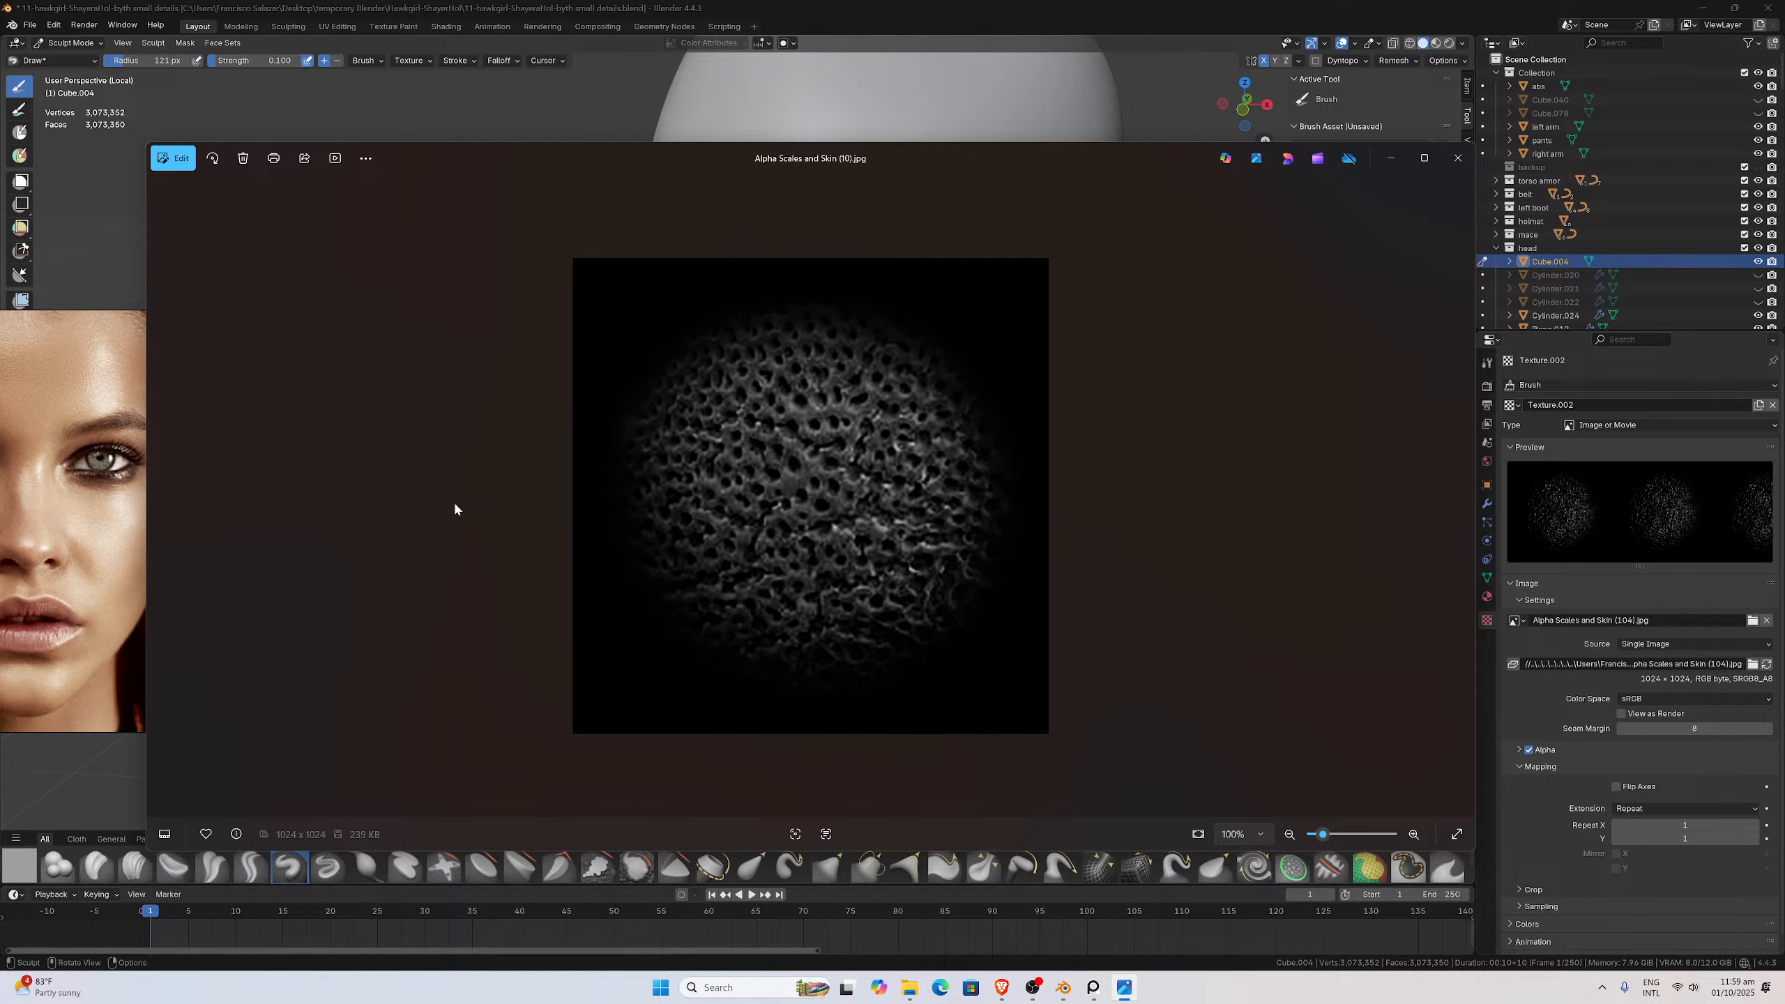
key("Right")
key("Left")
key("Right")
key("Right")
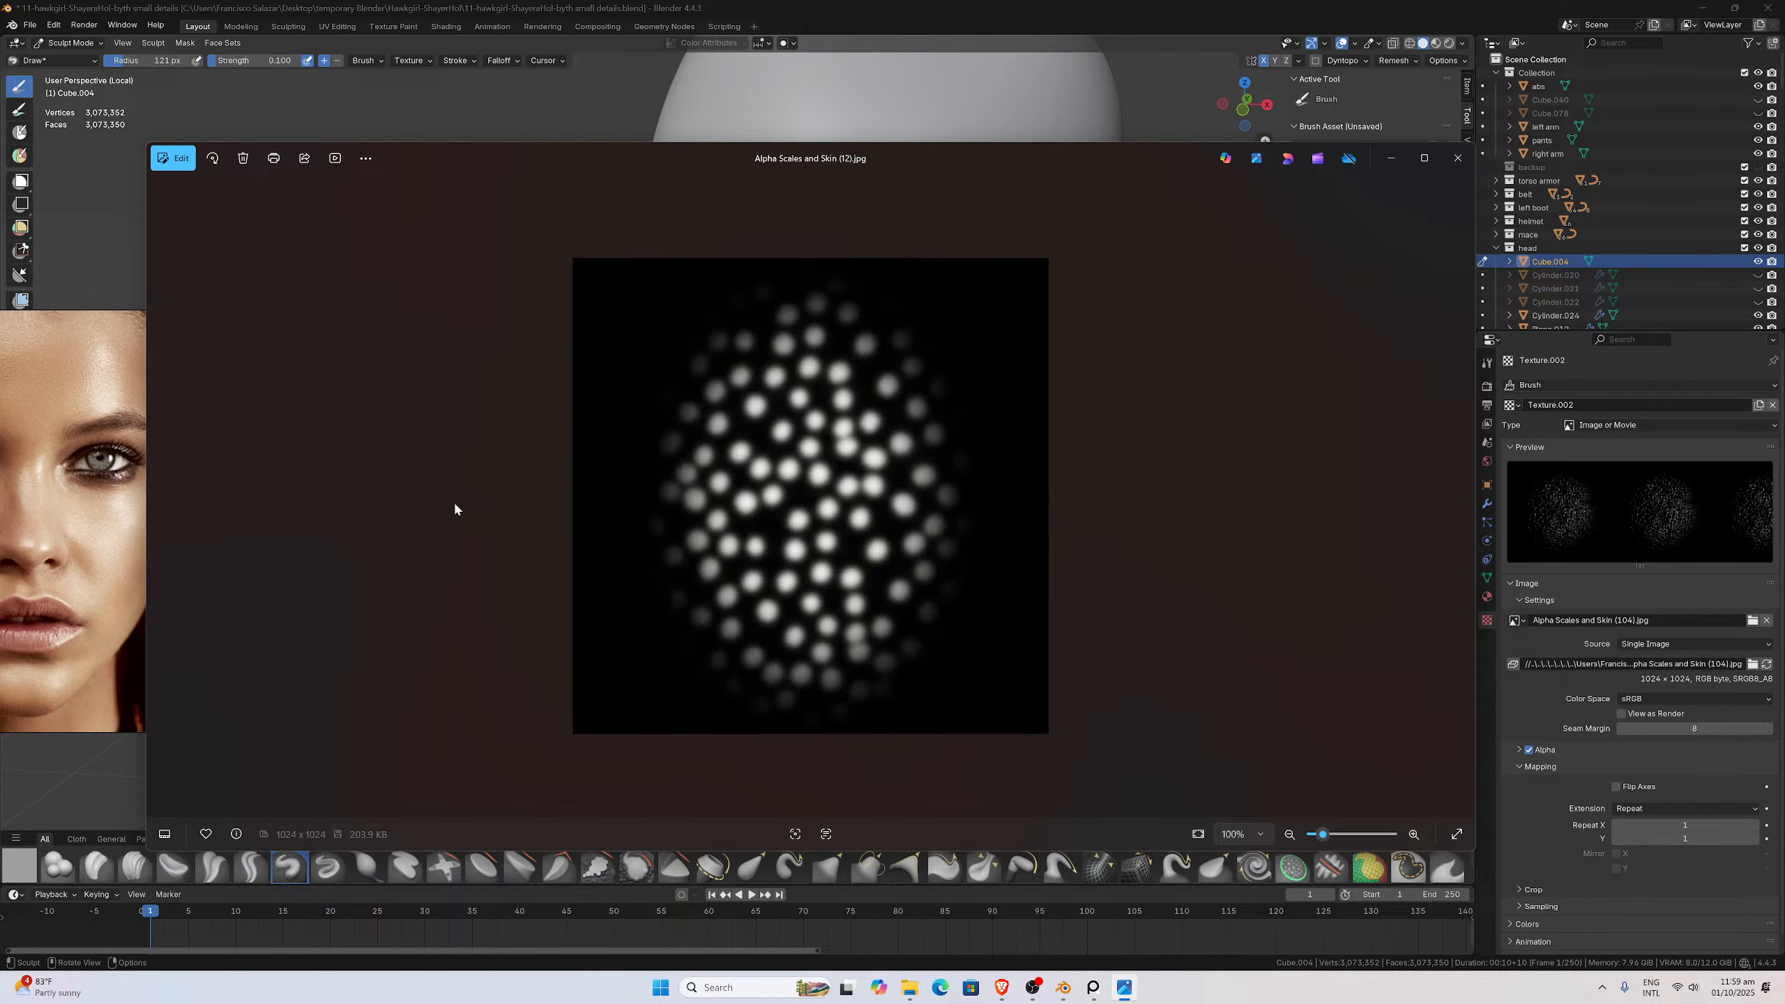
key("Right")
key("Right")
key("Right")
key("Right")
key("Right")
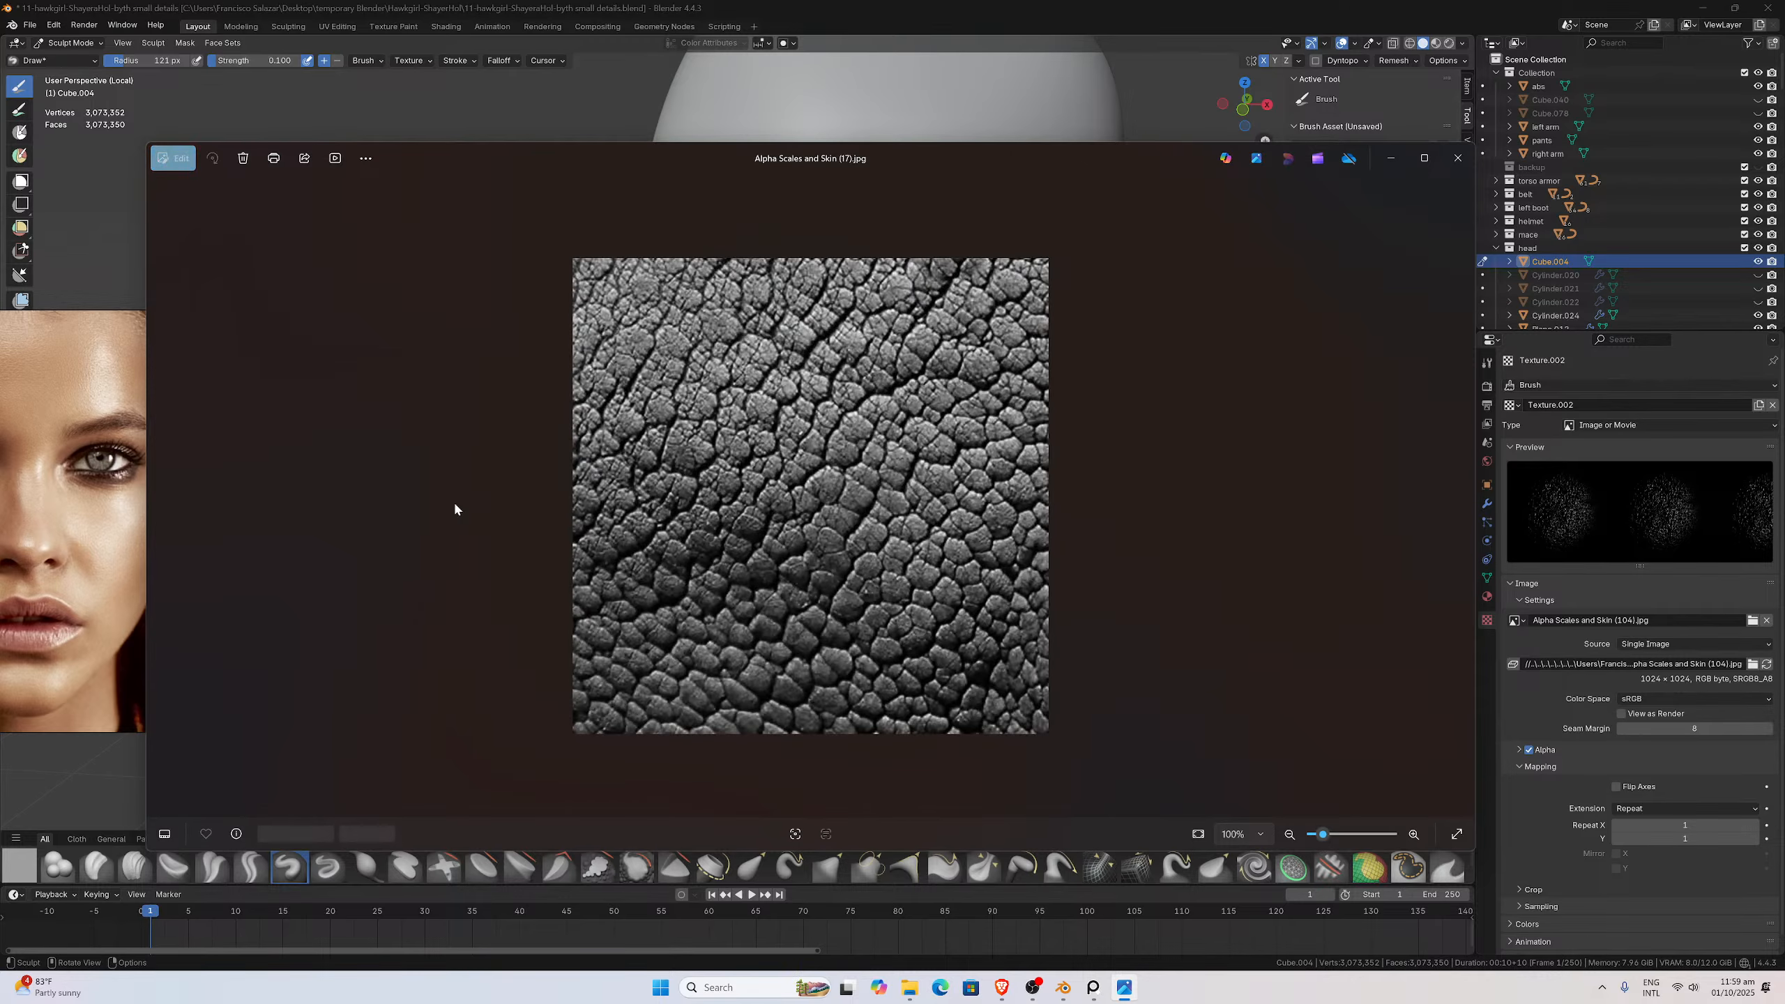
key("Right")
key("Right")
key("Right")
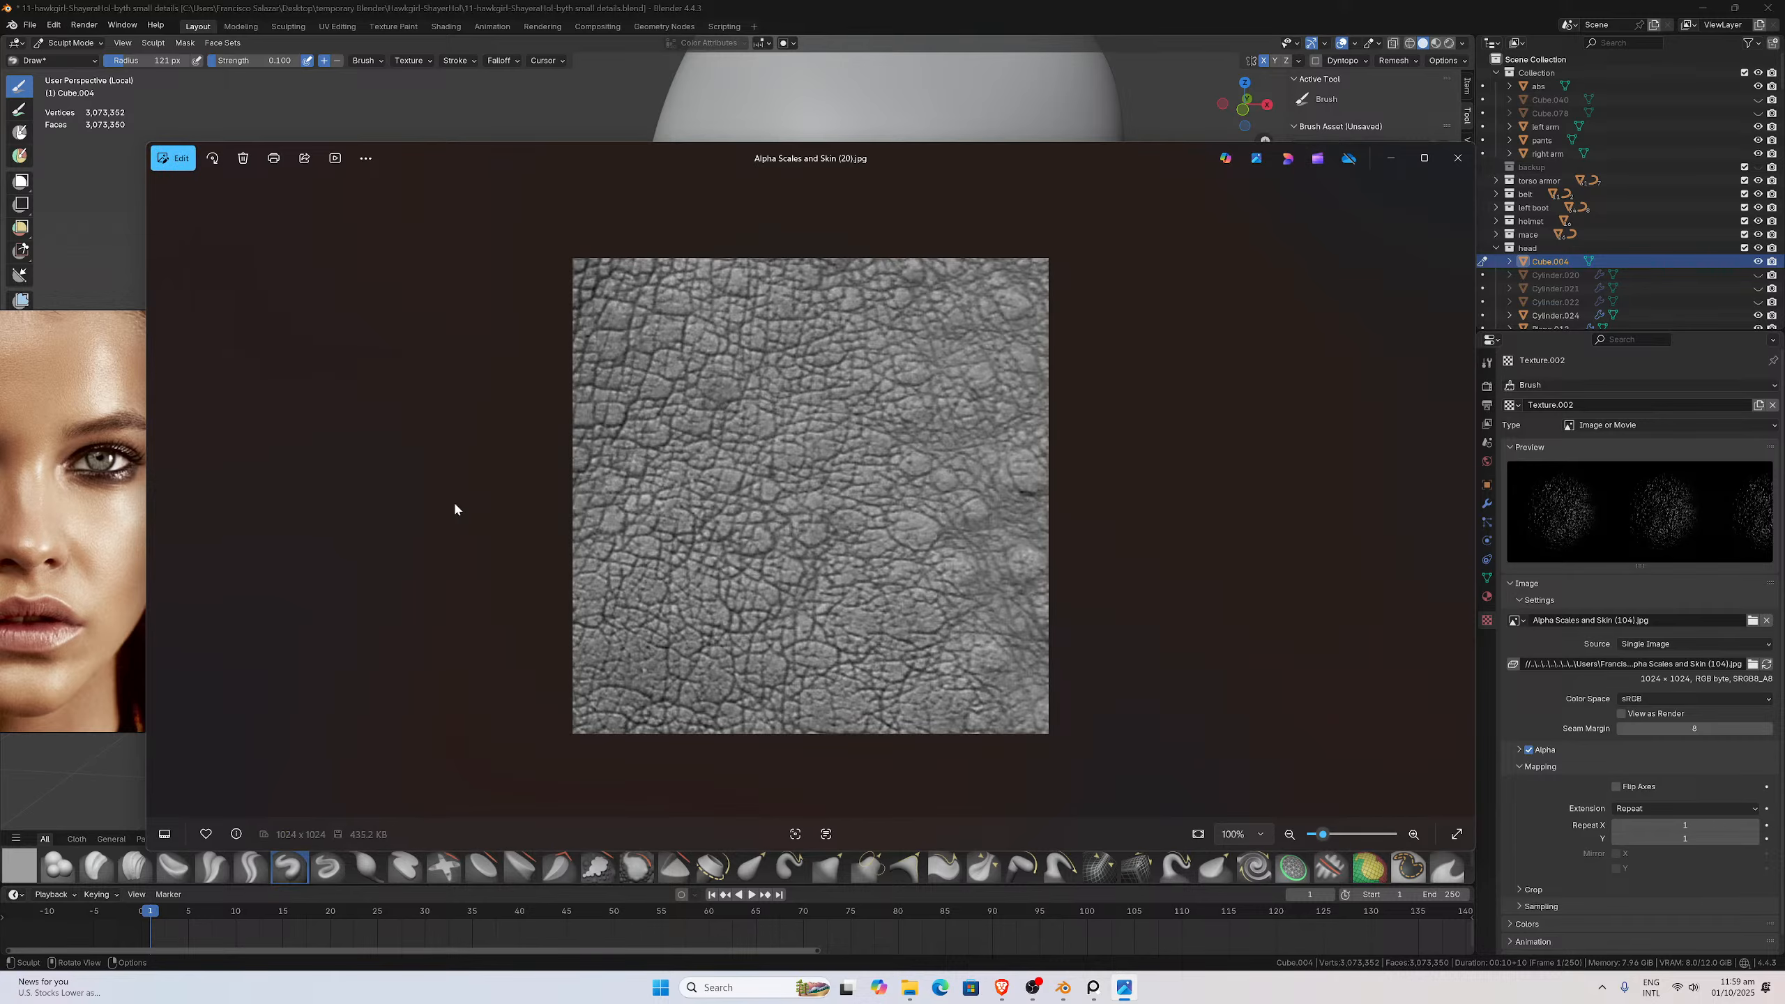
key("Right")
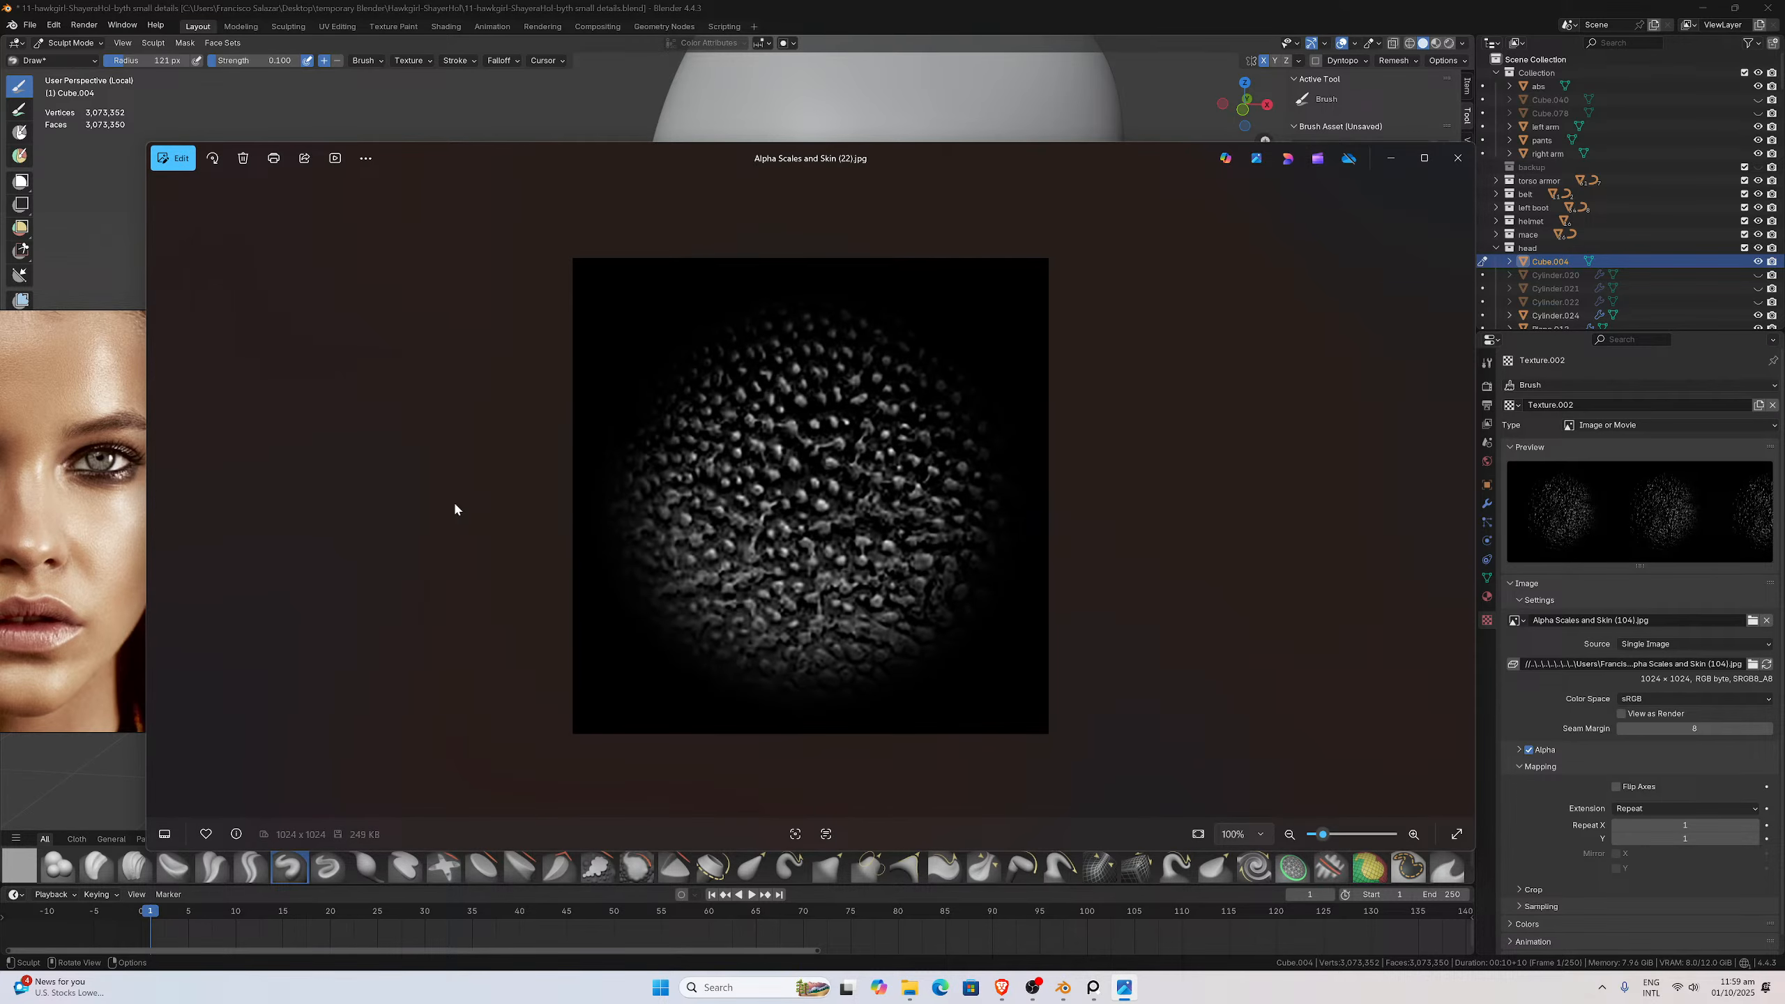
key("Right")
key("Right")
key("Right")
key("Right")
key("Right")
key("Right")
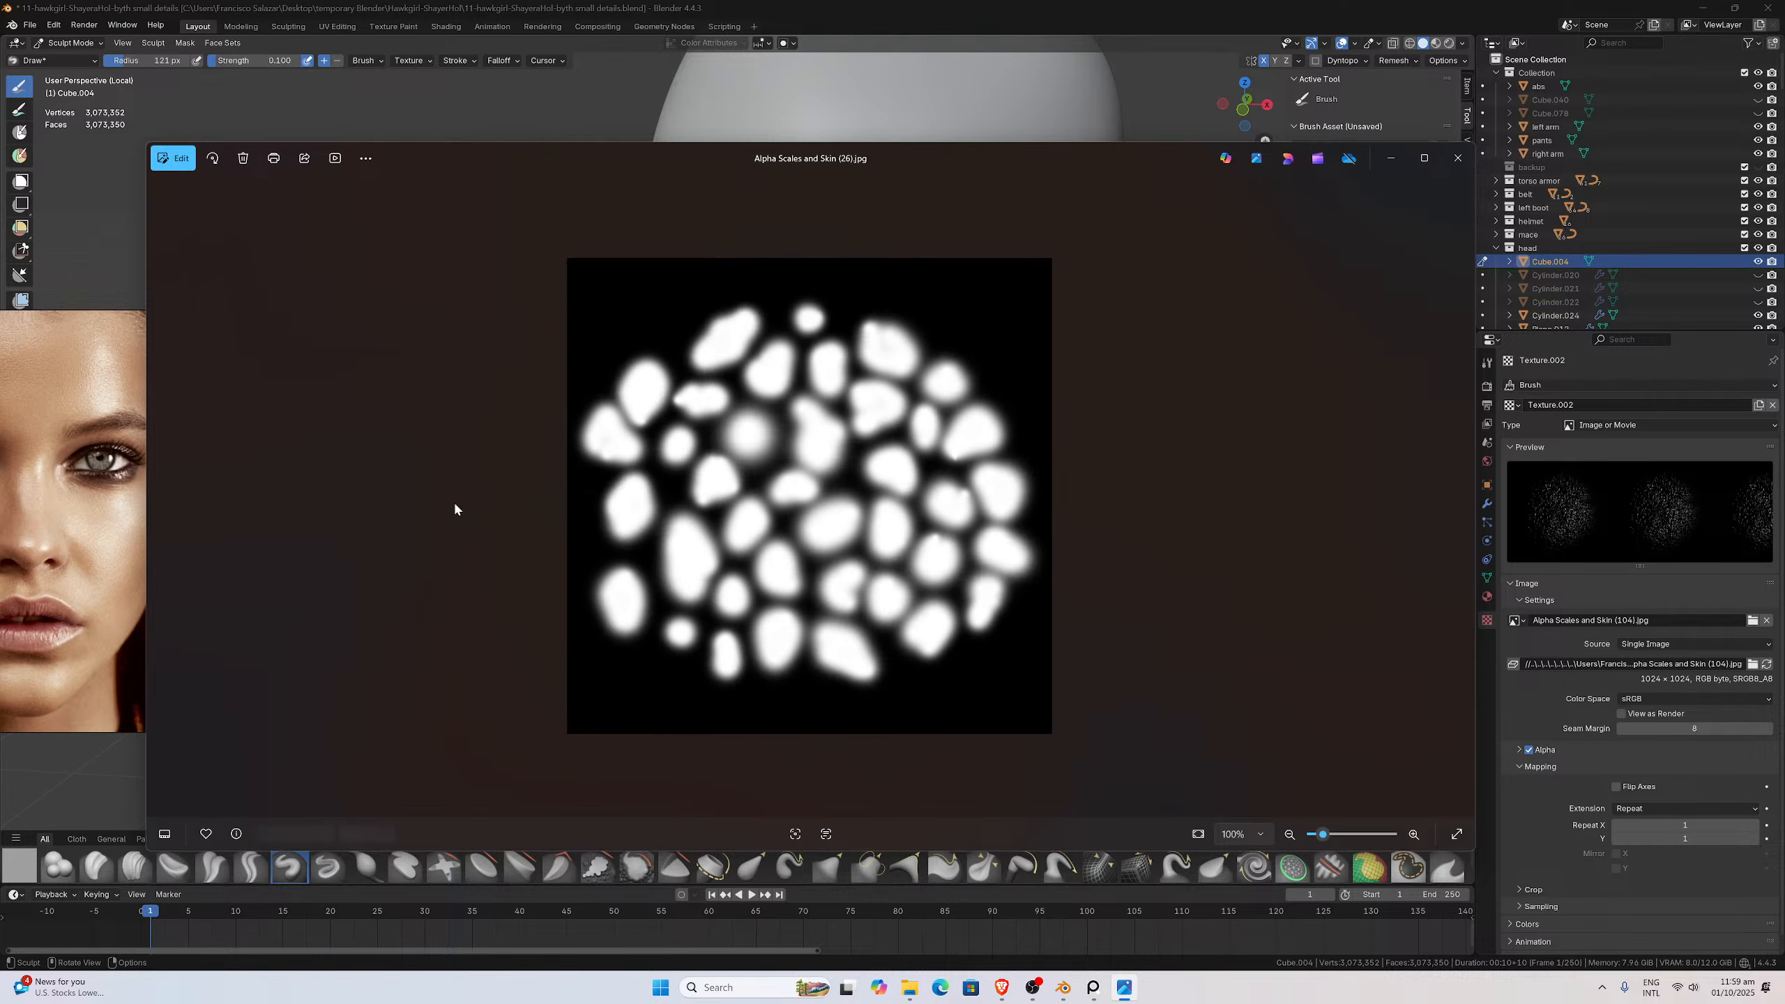
key("Right")
key("Right")
key("Right")
key("Right")
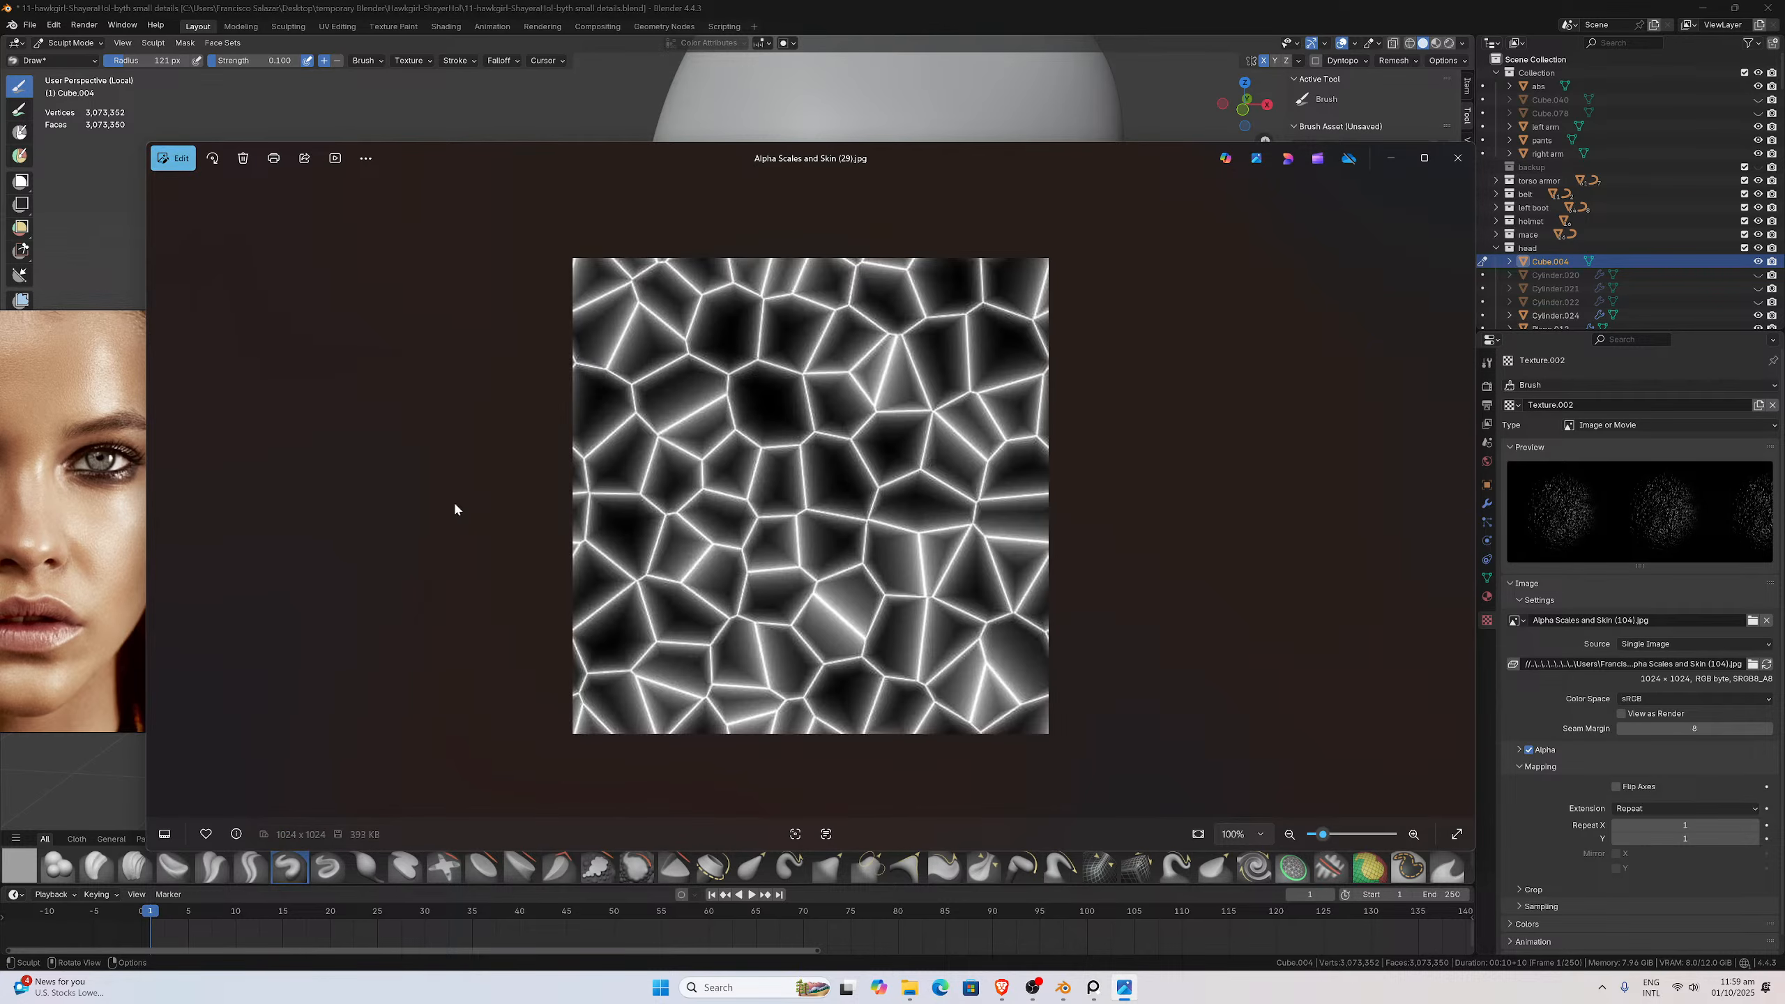
key("Right")
key("Right")
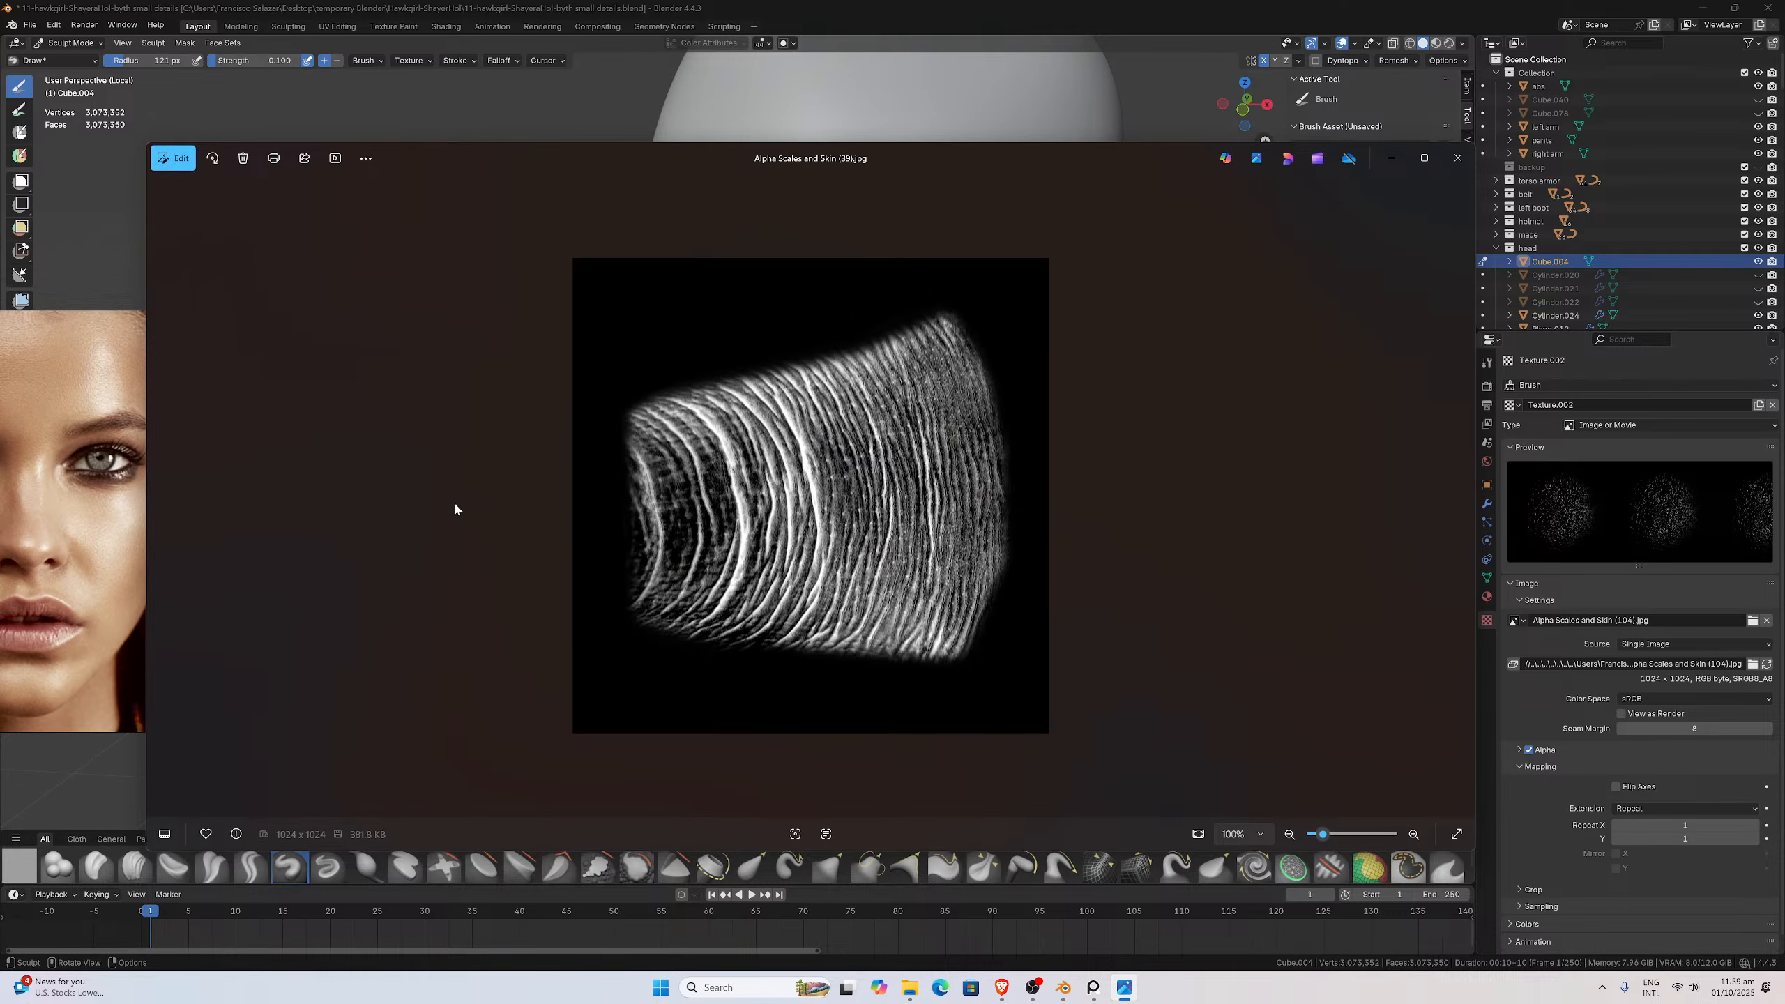
key("Right")
key("Right")
key("Right")
key("Right")
key("Right")
key("Right")
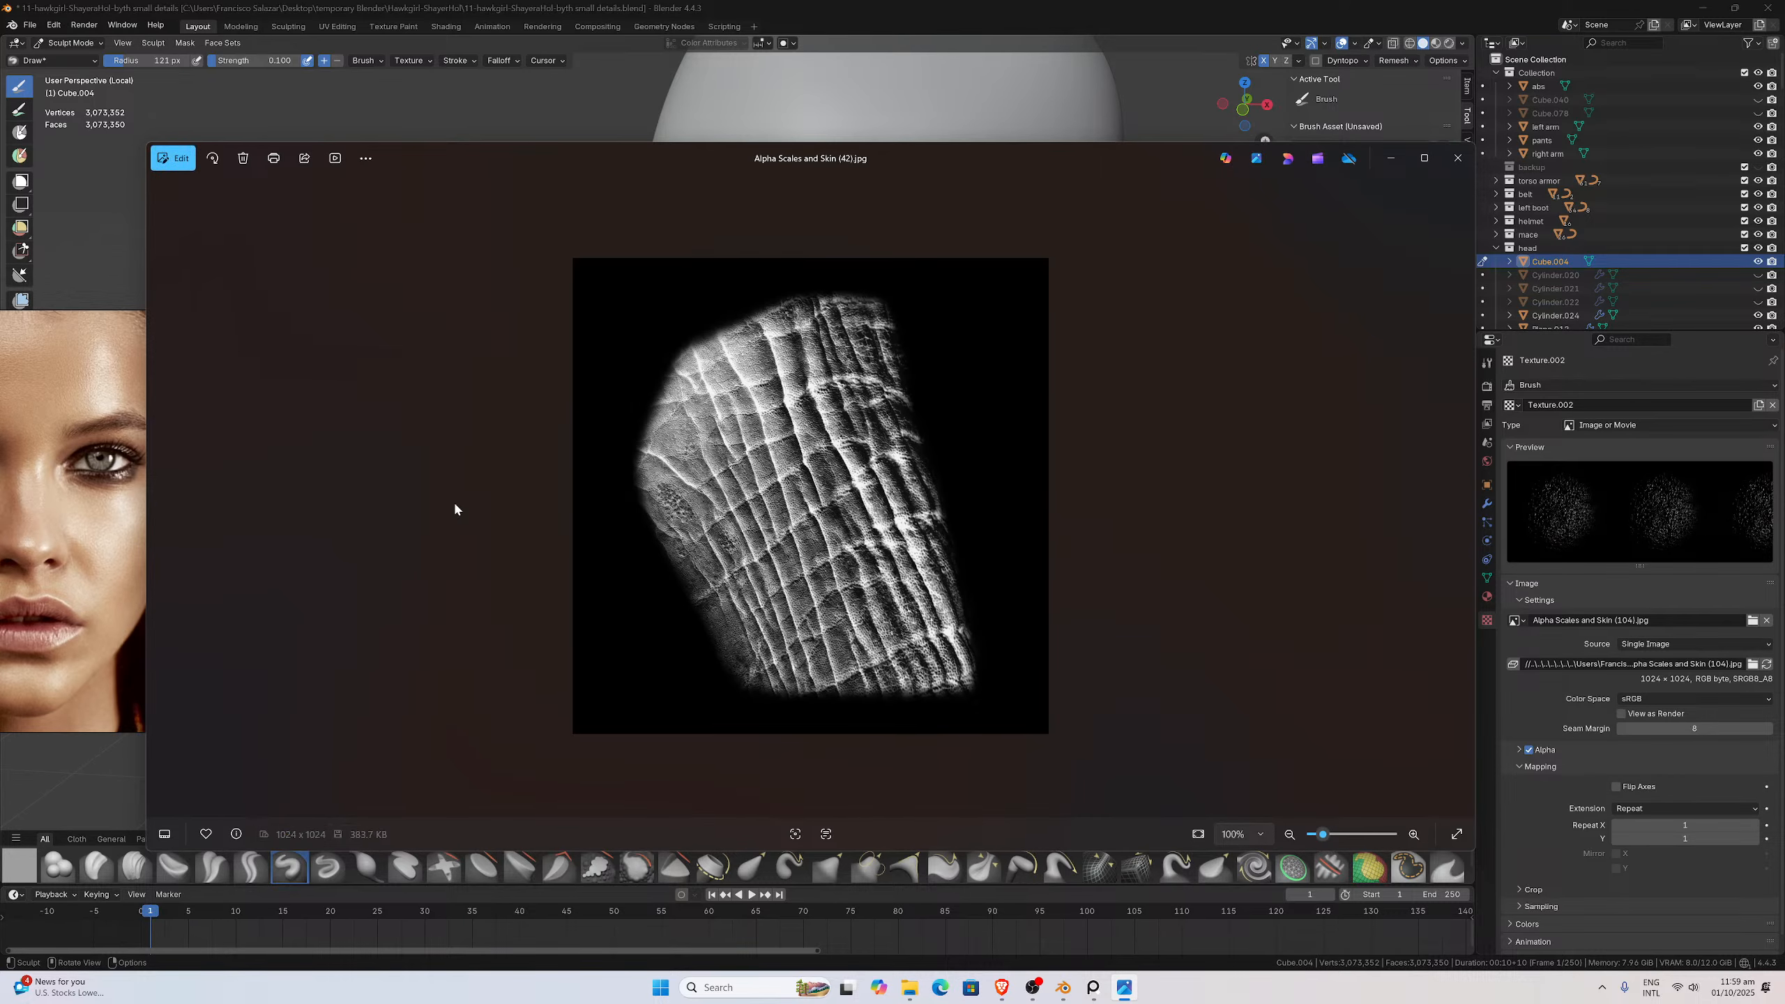
key("Right")
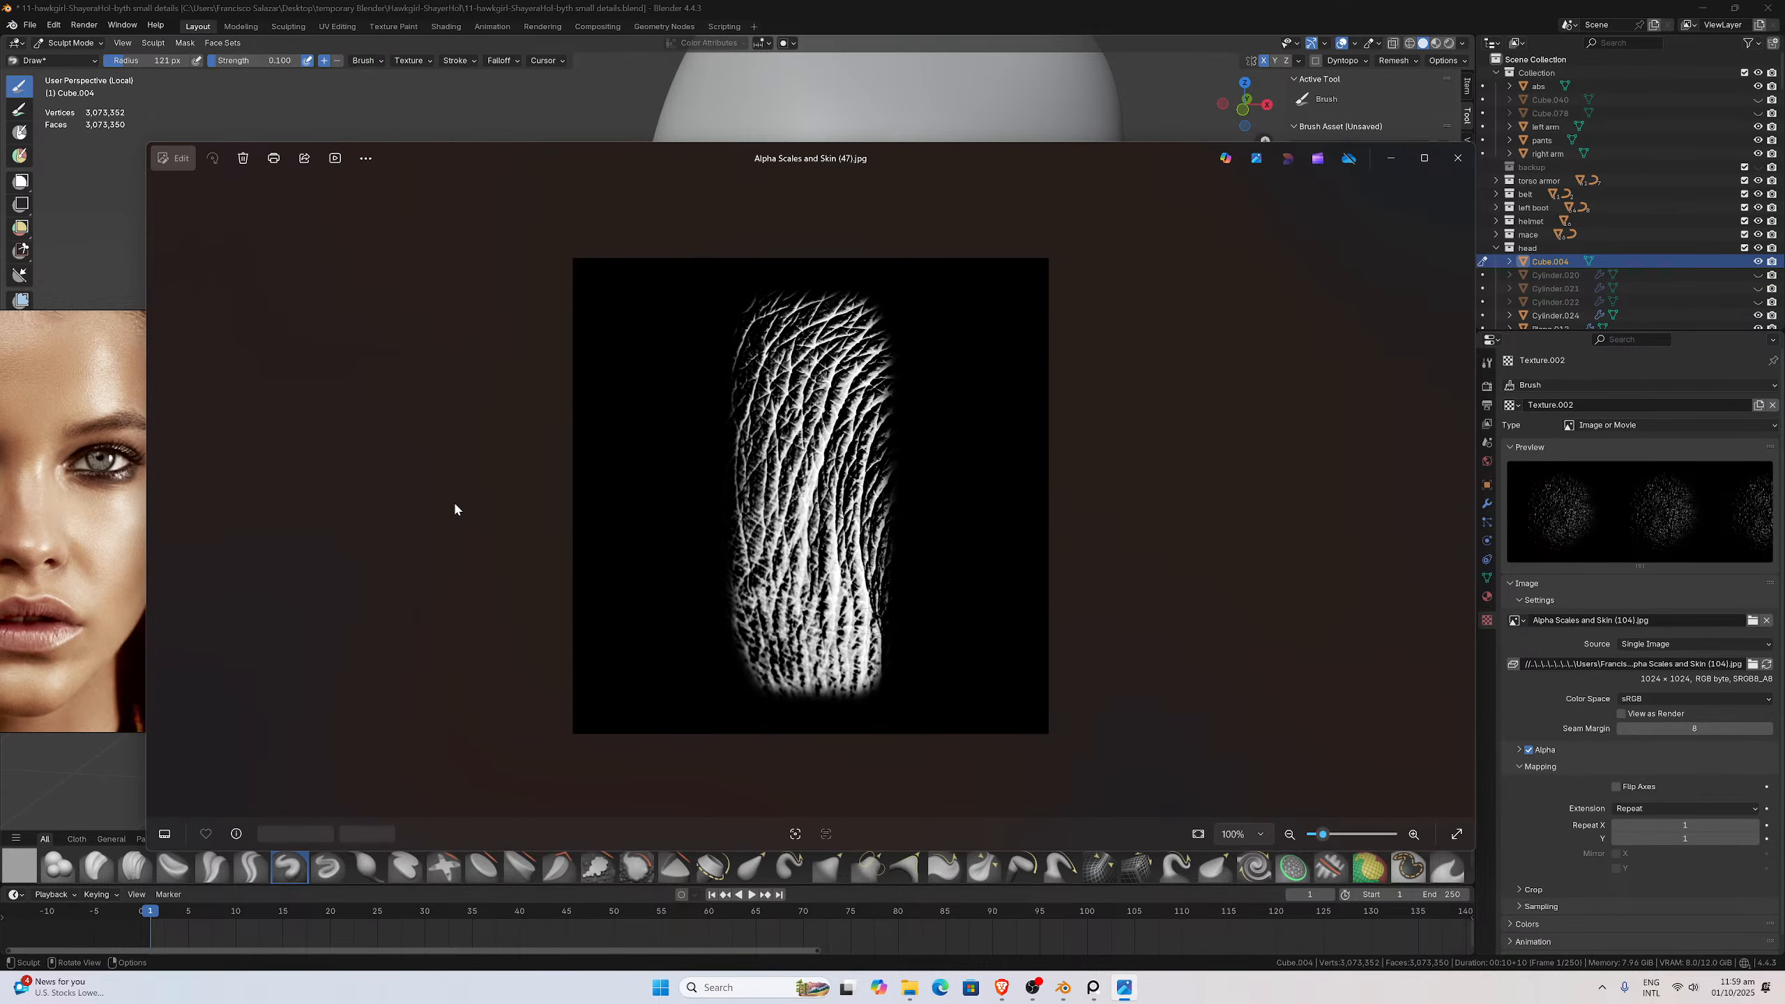
key("Right")
key("Right")
key("Right")
key("Right")
key("Right")
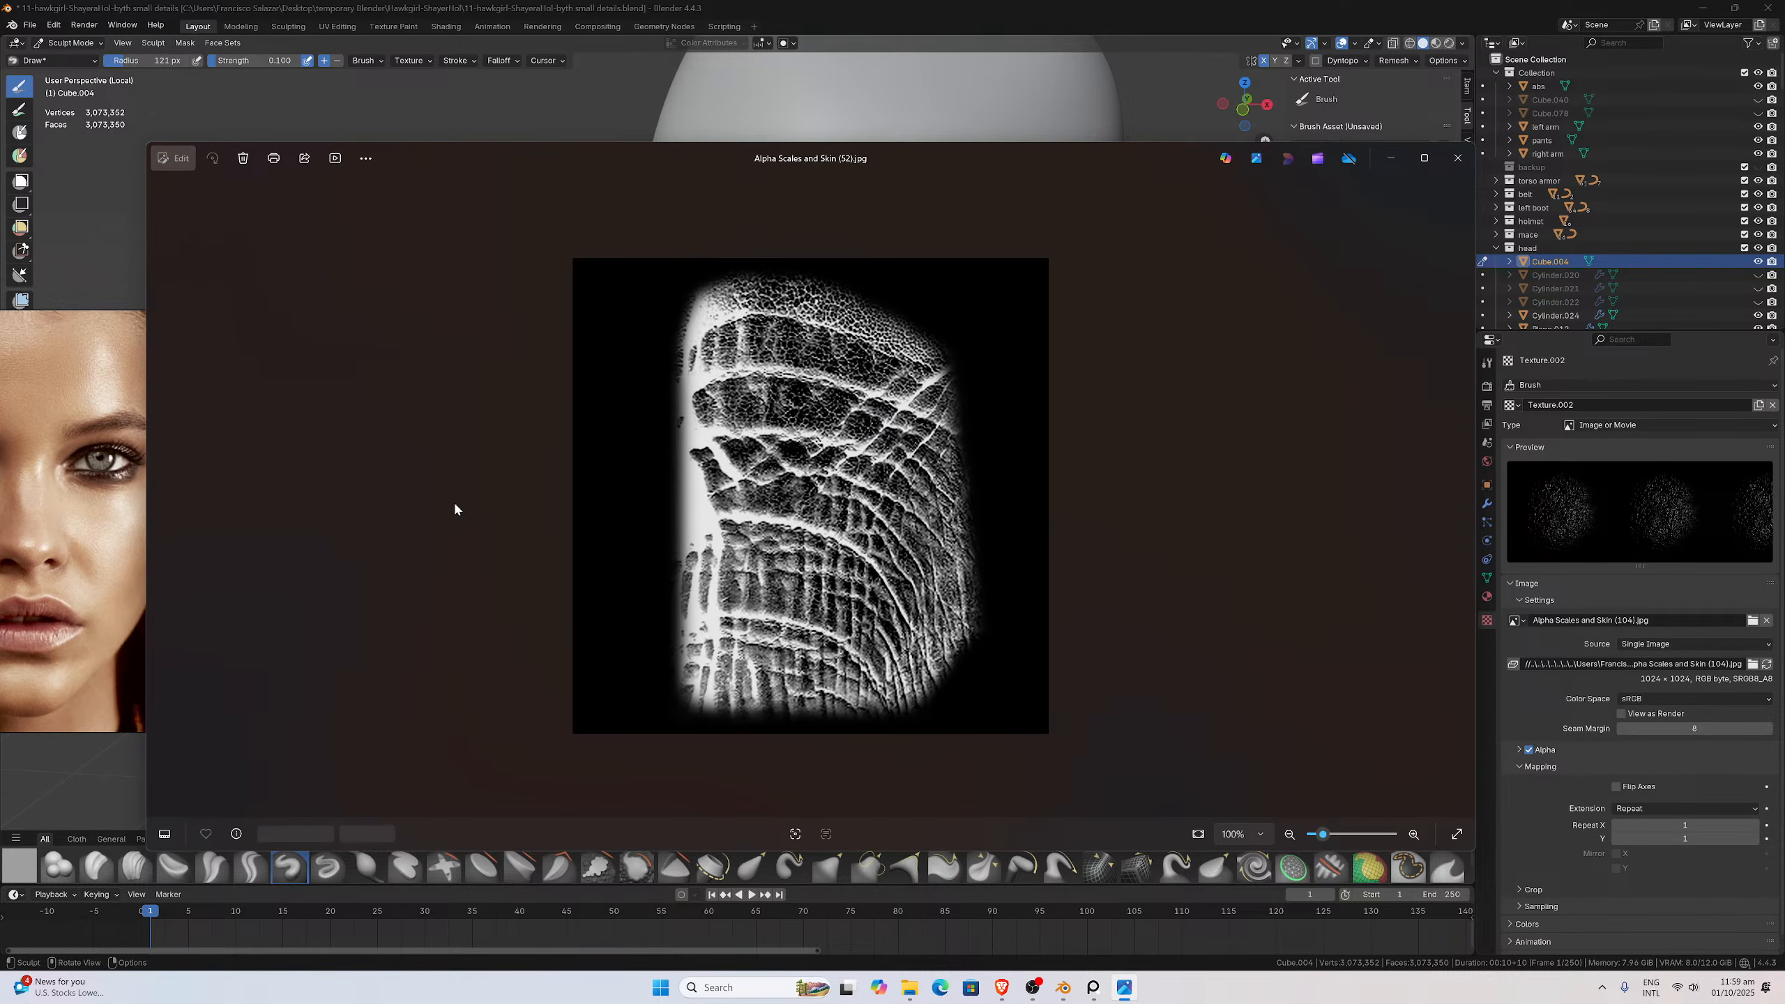
key("Right")
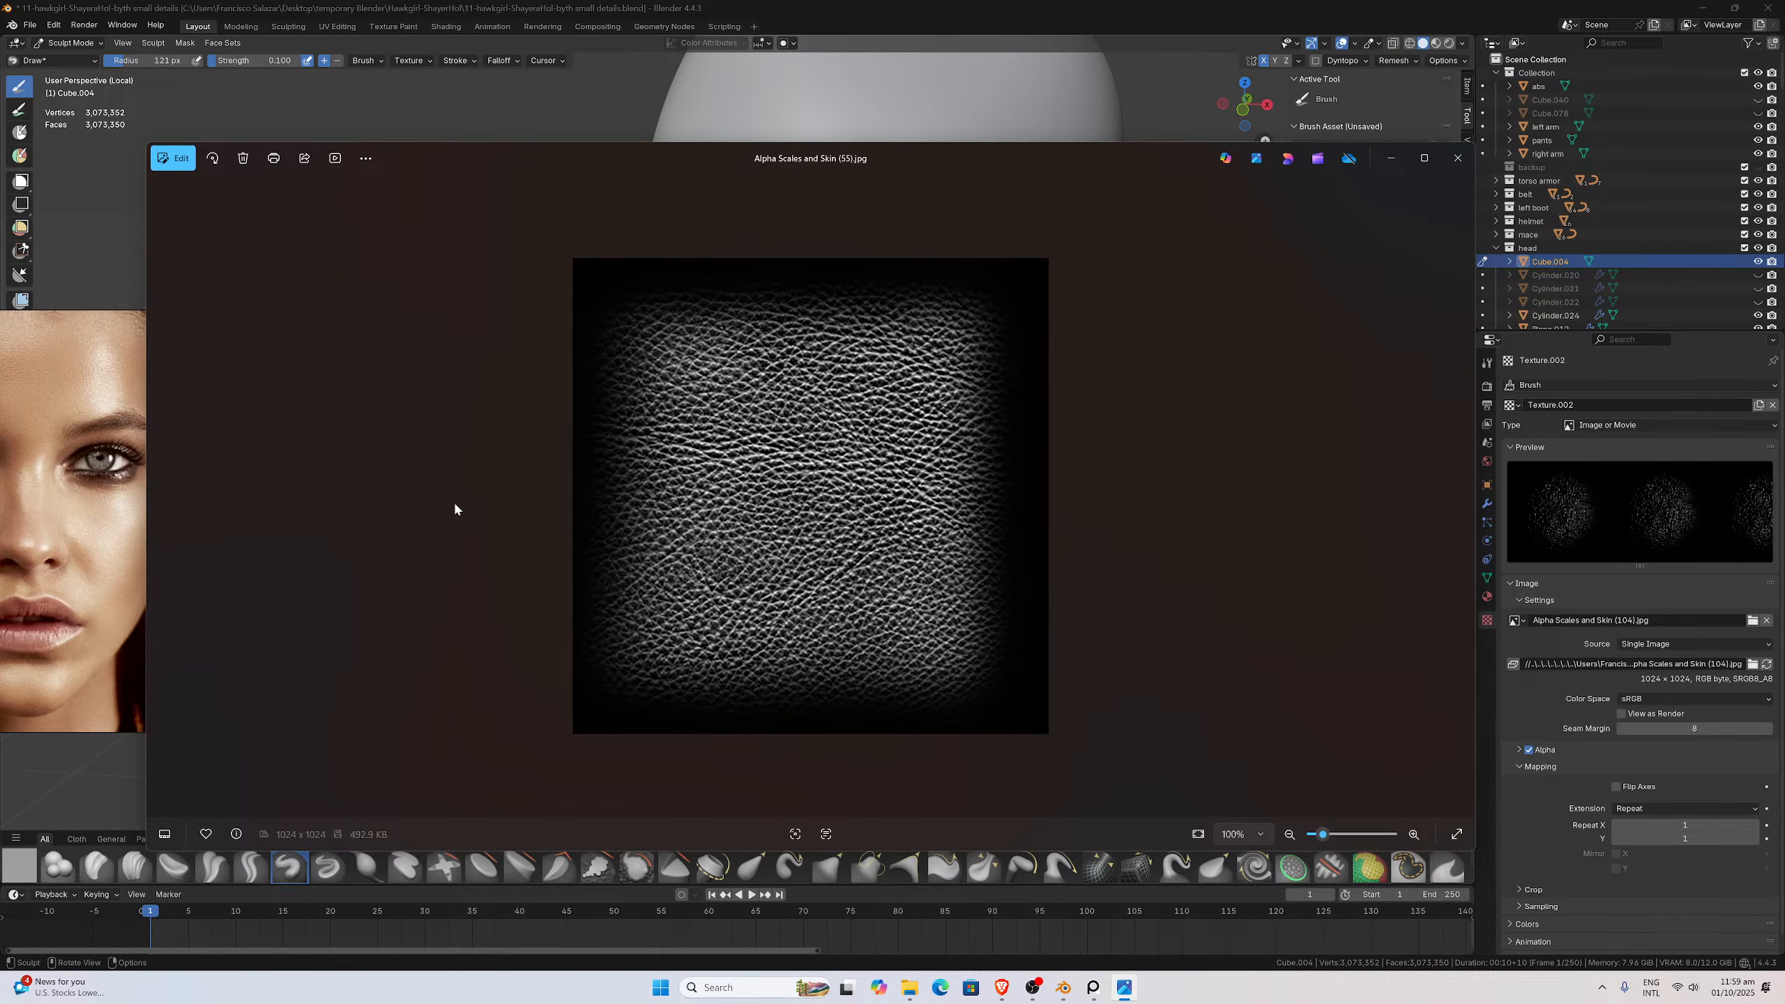
key("Right")
key("Right")
key("Right")
key("Right")
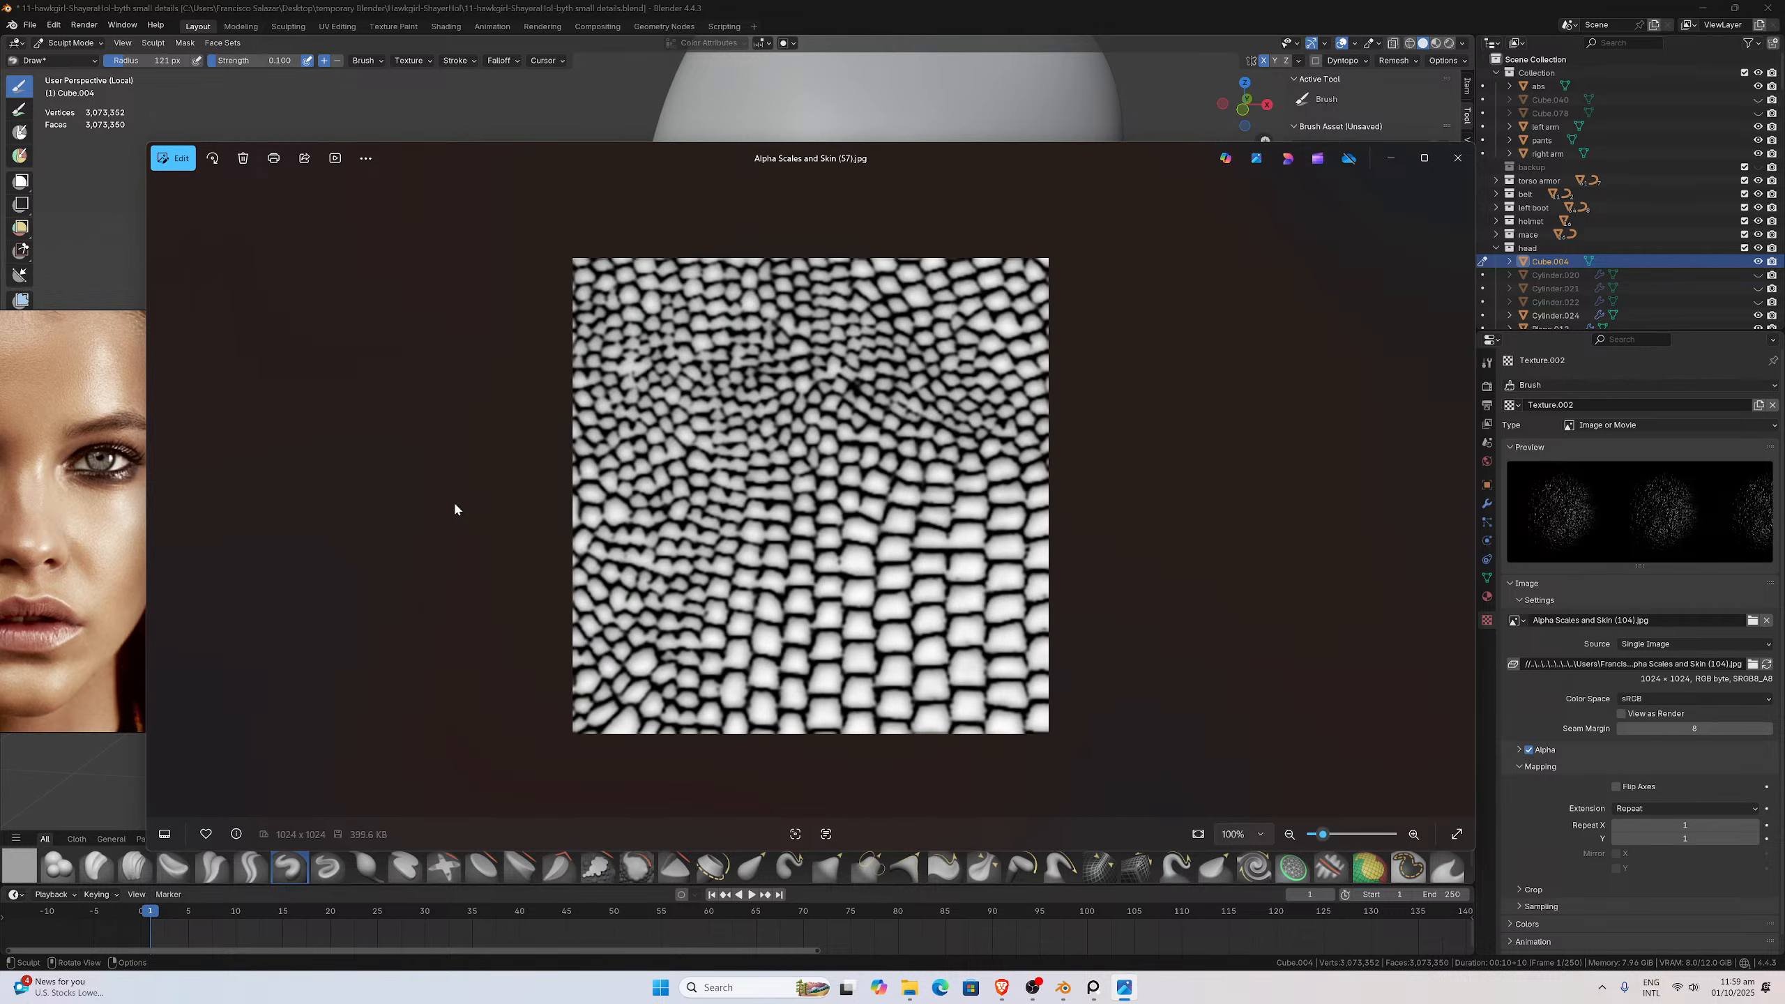
key("Right")
key("Right")
key("Right")
key("Right")
key("Right")
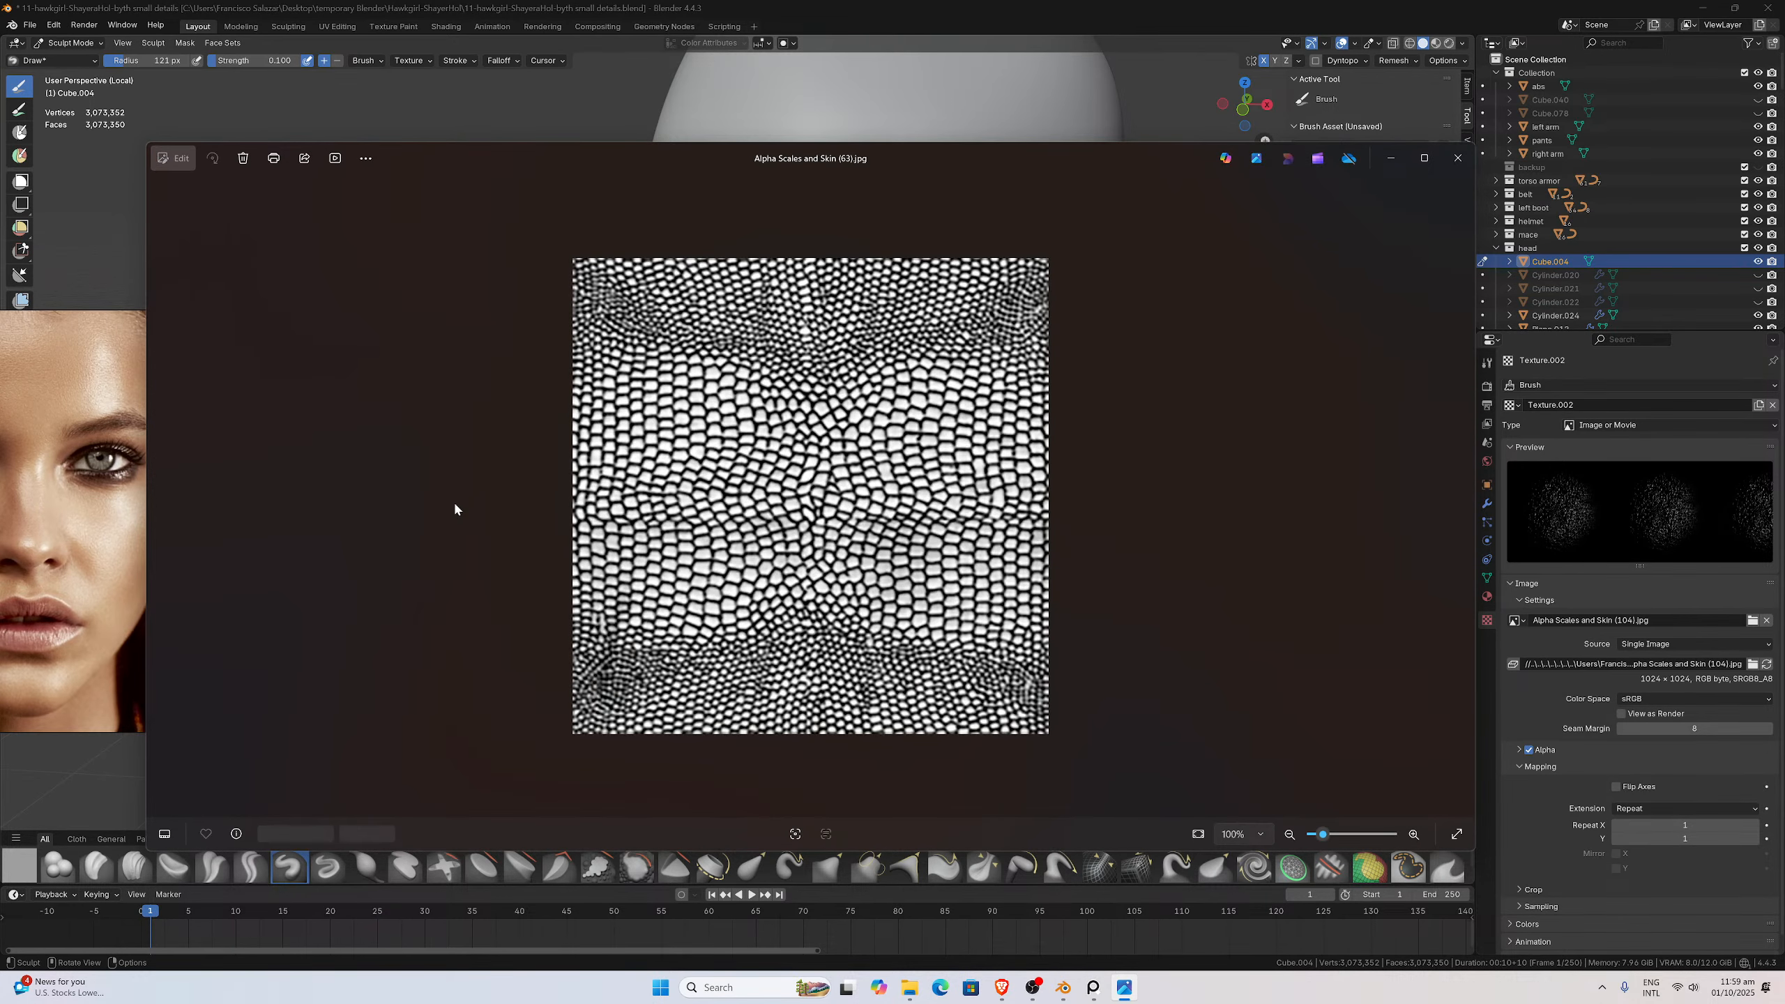
key("Right")
key("Right")
key("Right")
key("Right")
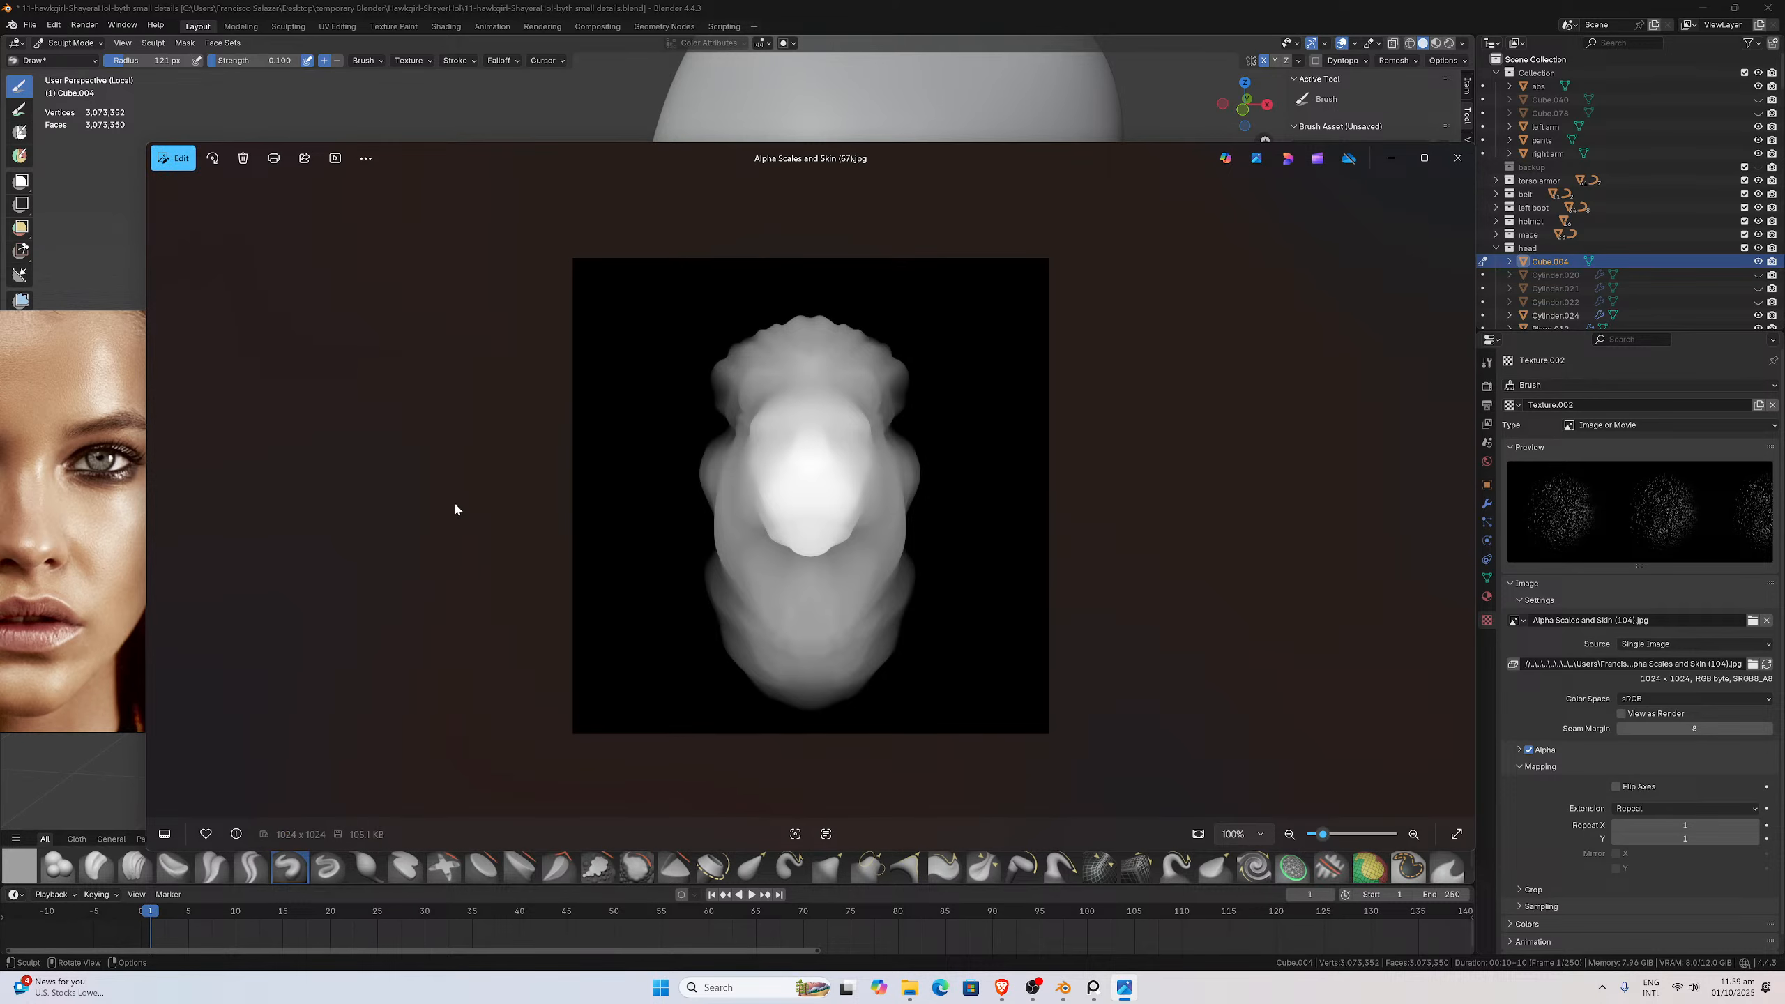
key("Right")
key("Right")
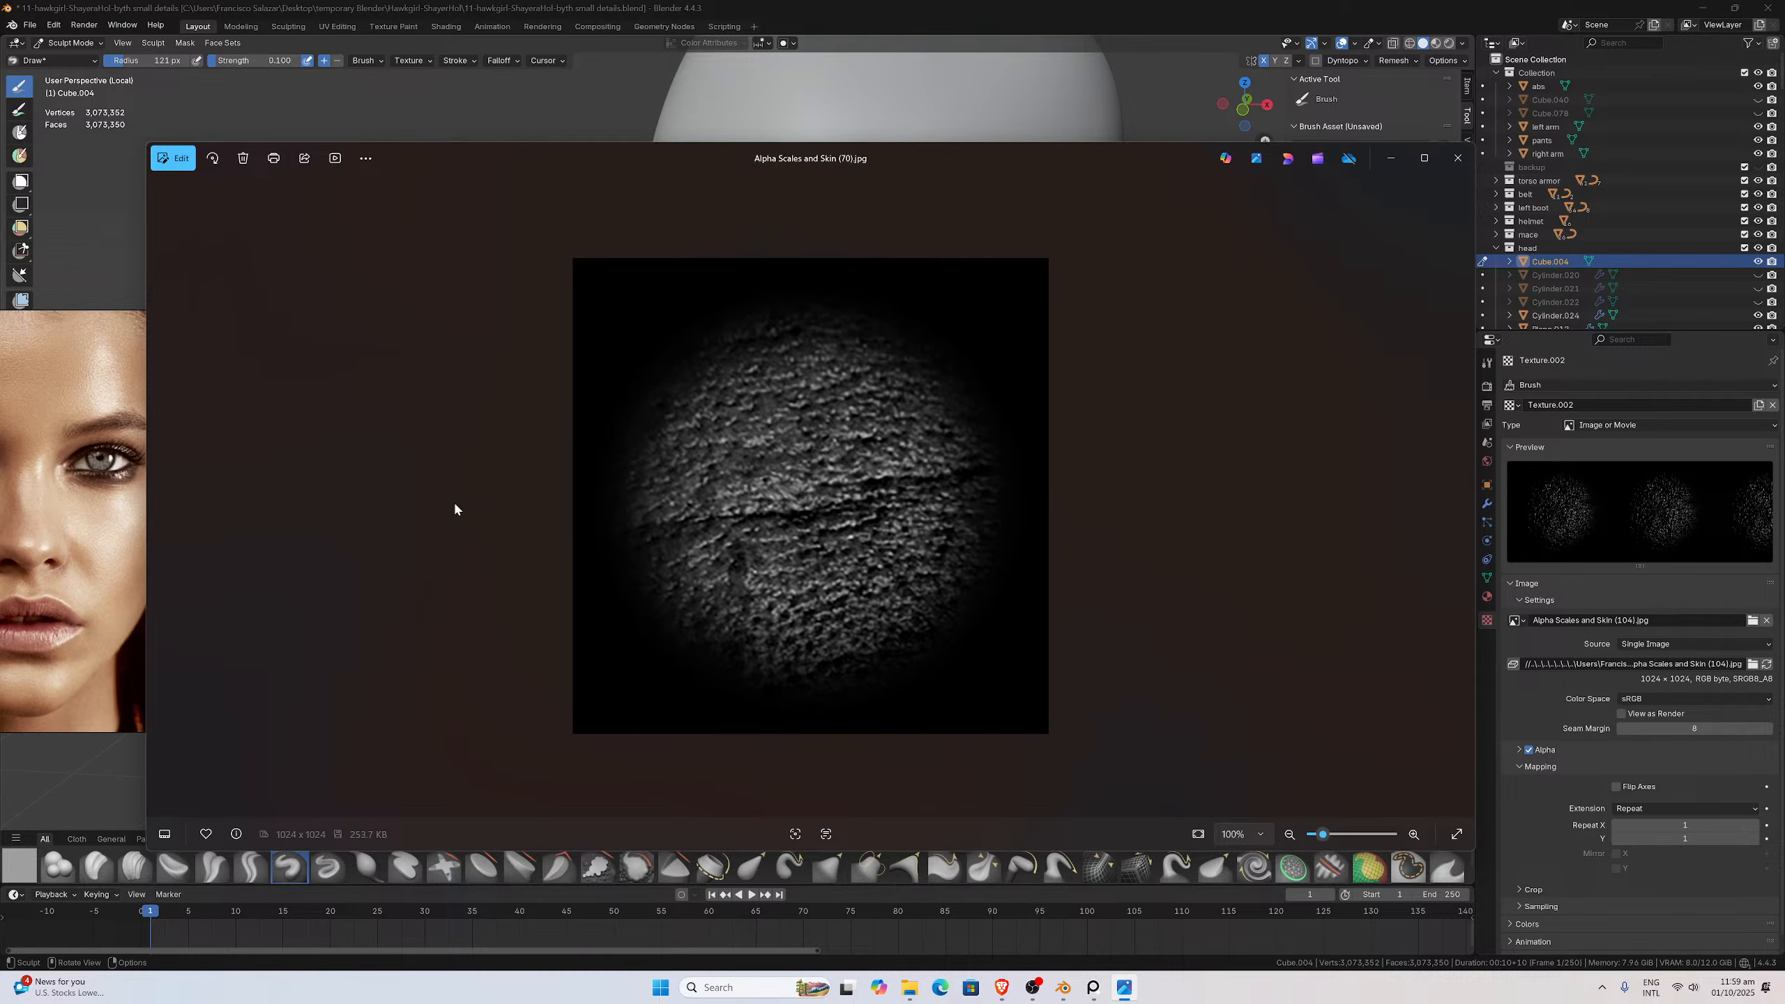
key("Right")
key("Right")
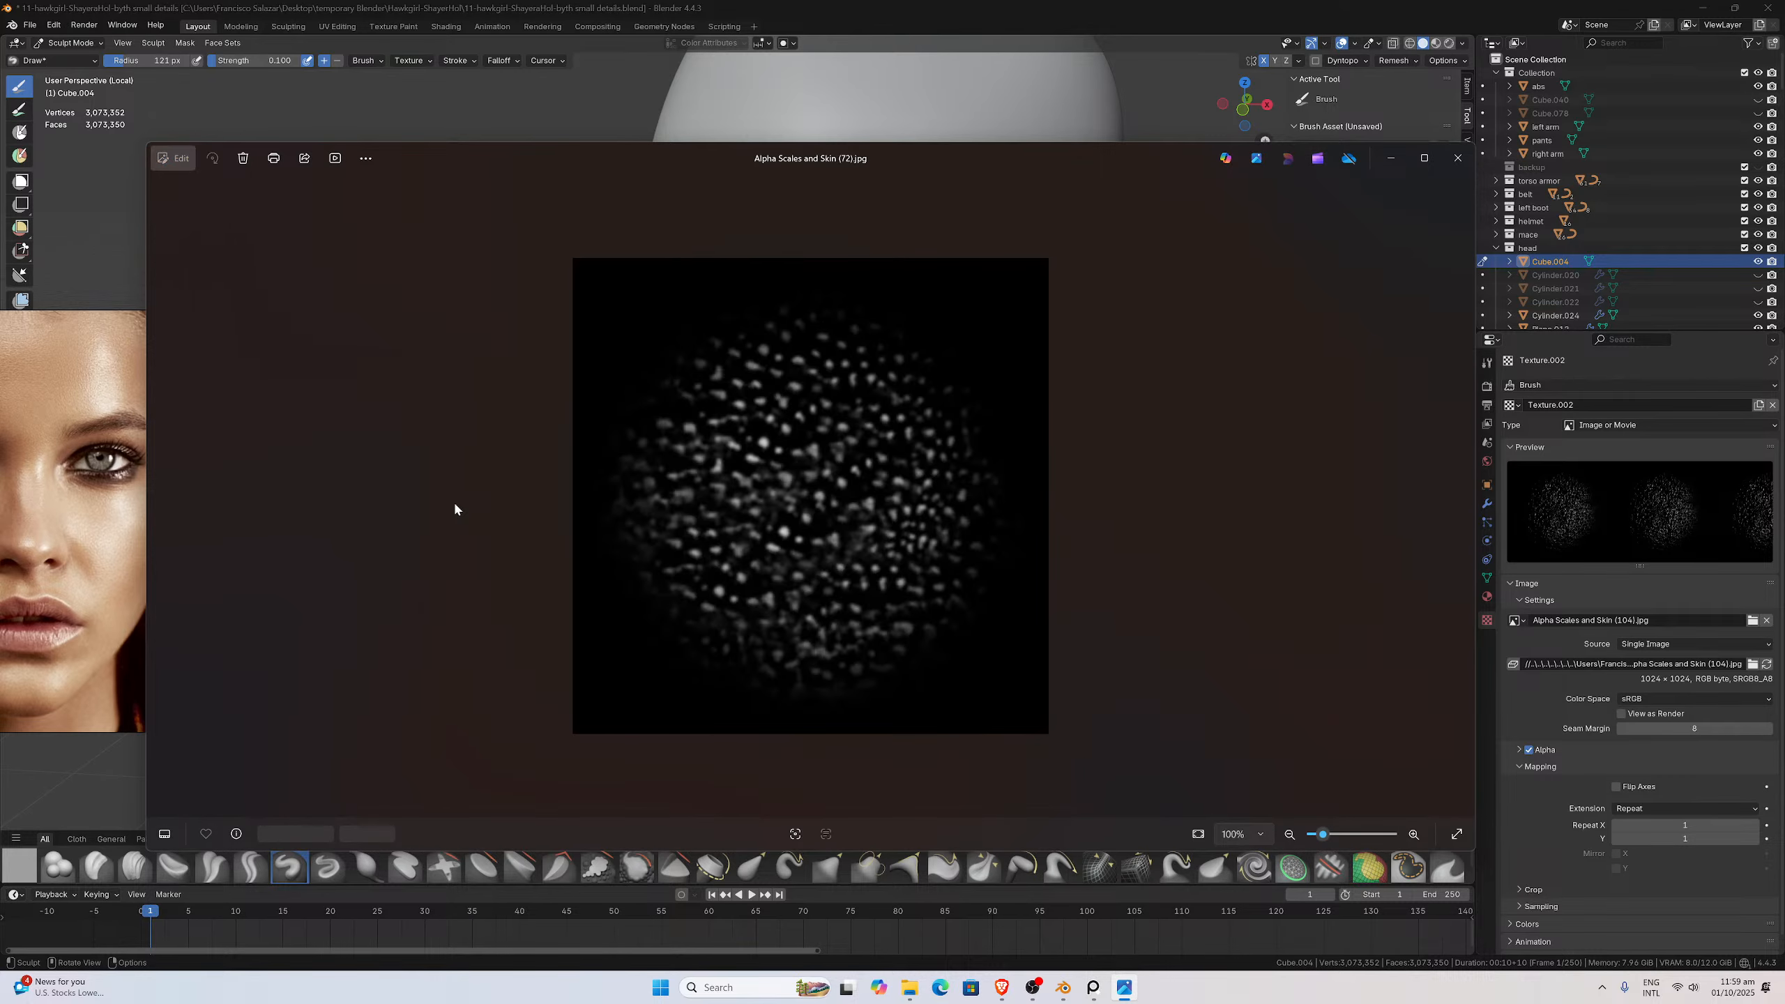
key("Right")
key("Right")
key("Right")
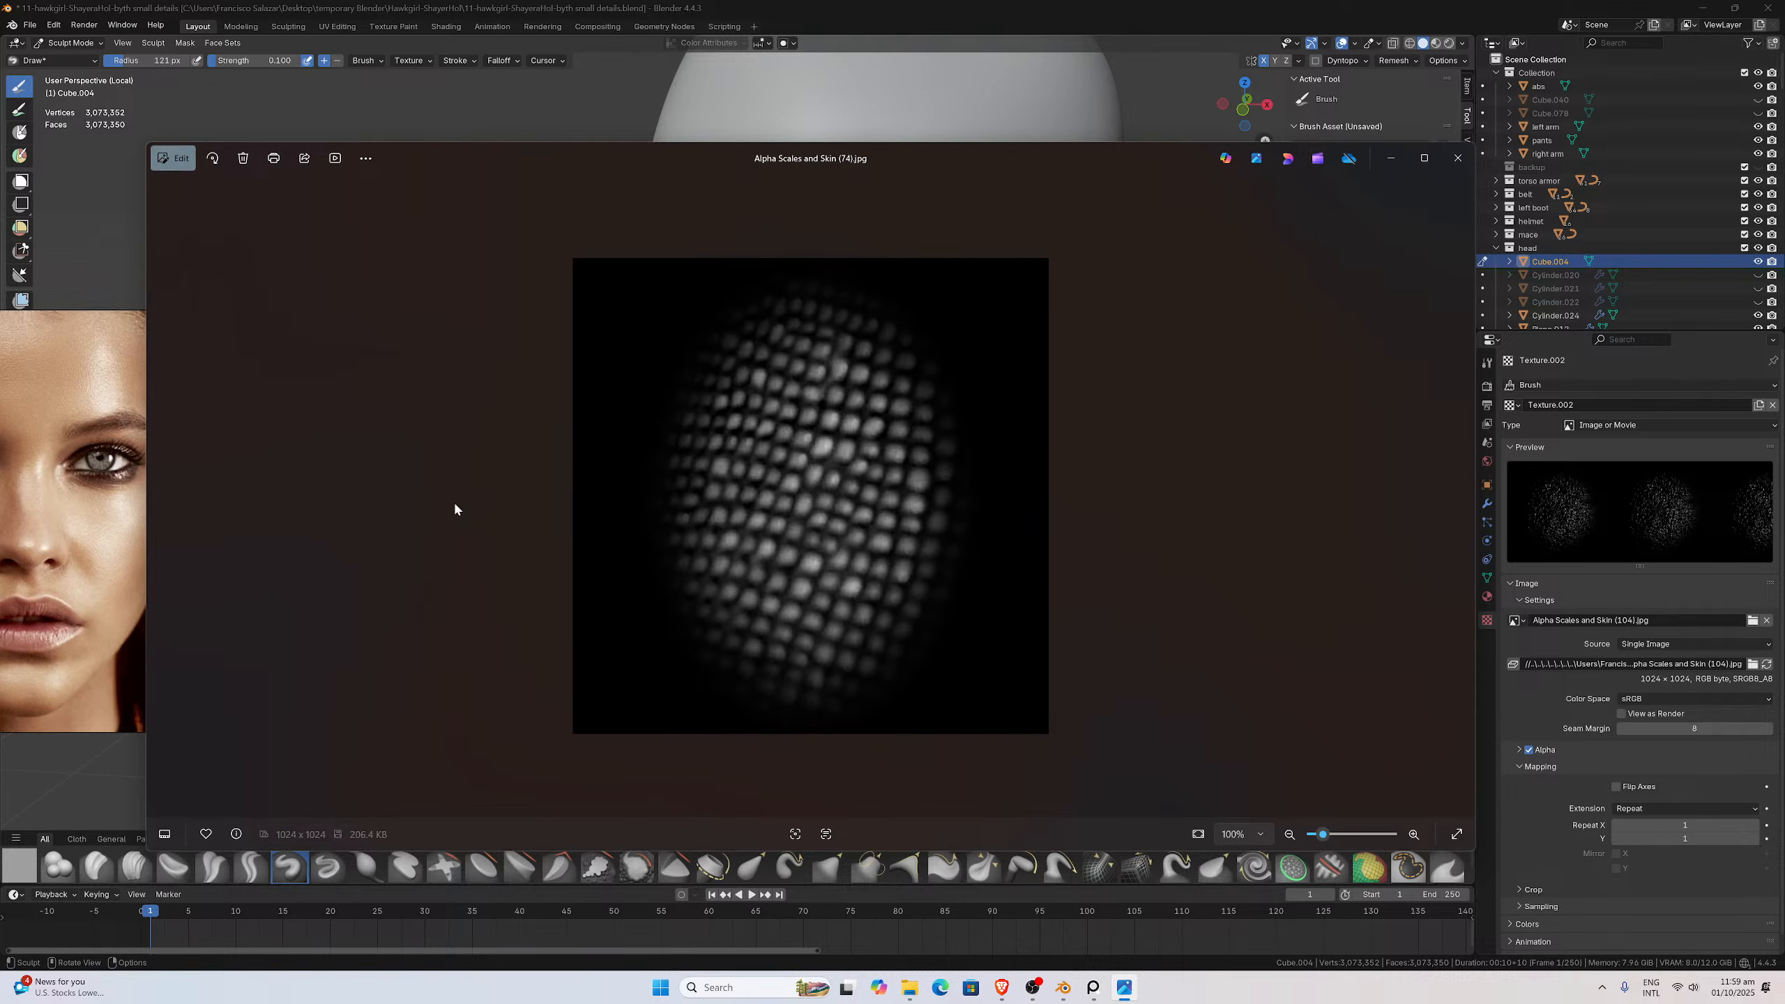
key("Right")
key("Right")
key("Right")
key("Right")
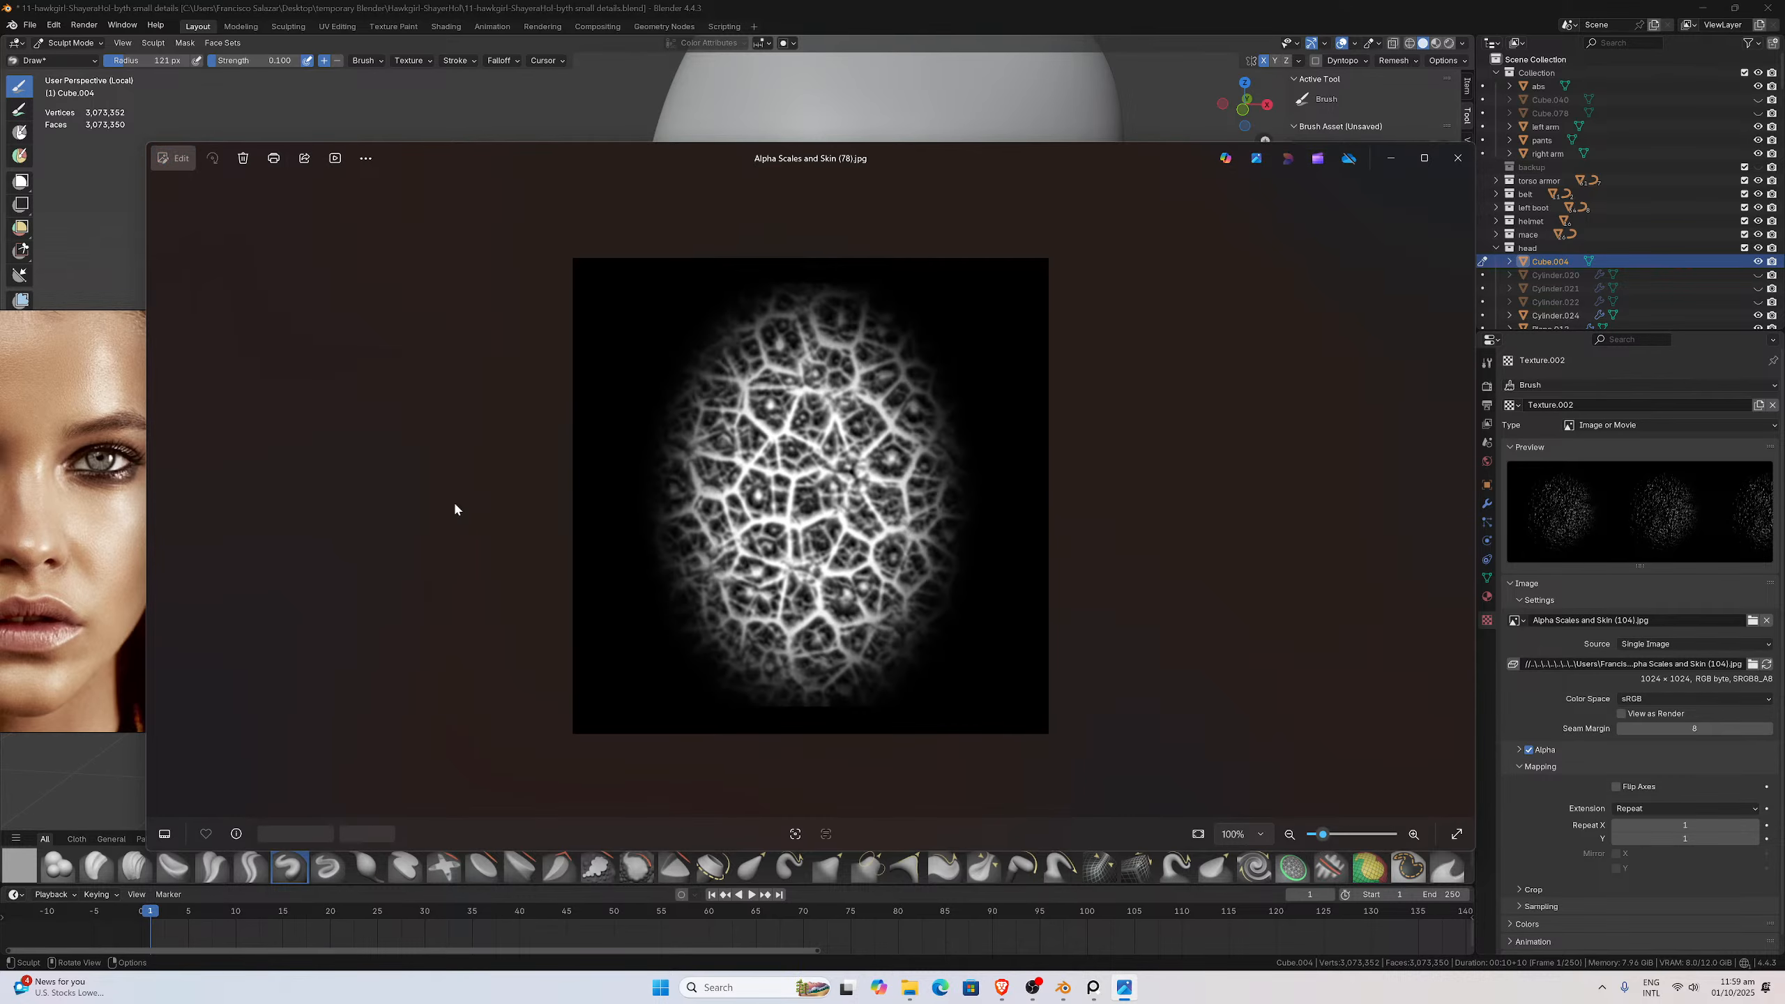
key("Right")
key("Right")
key("Right")
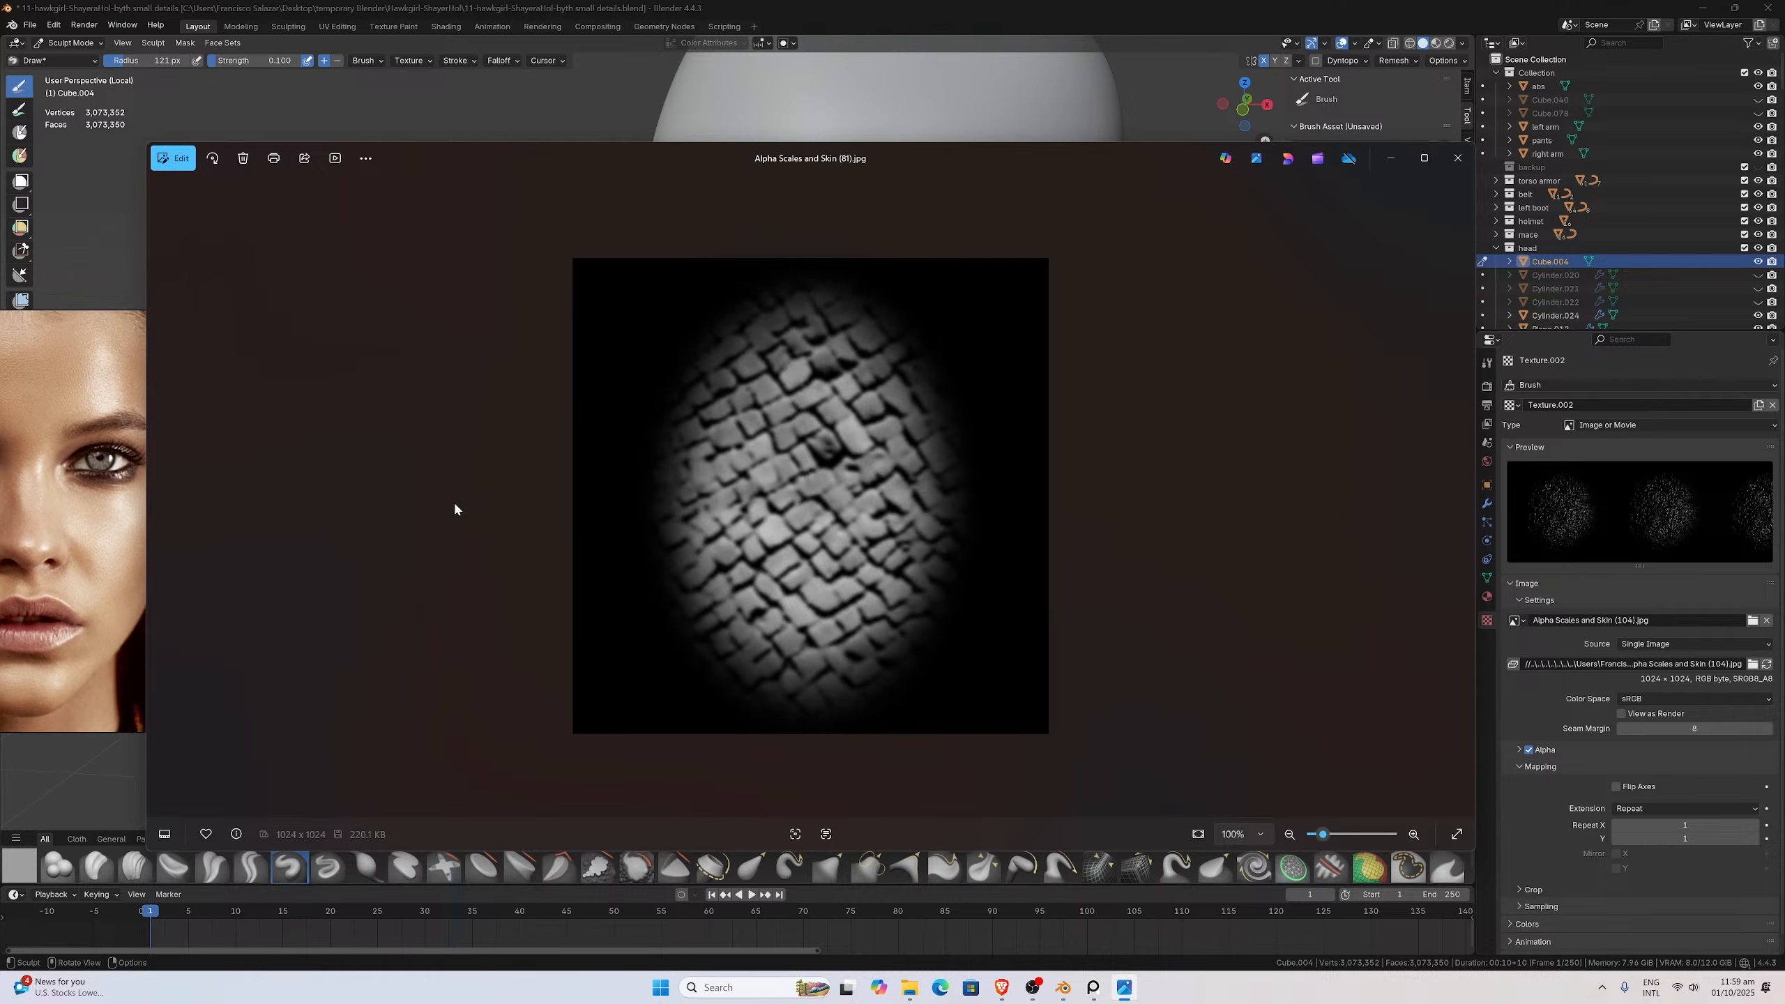
key("Right")
key("Right")
key("Right")
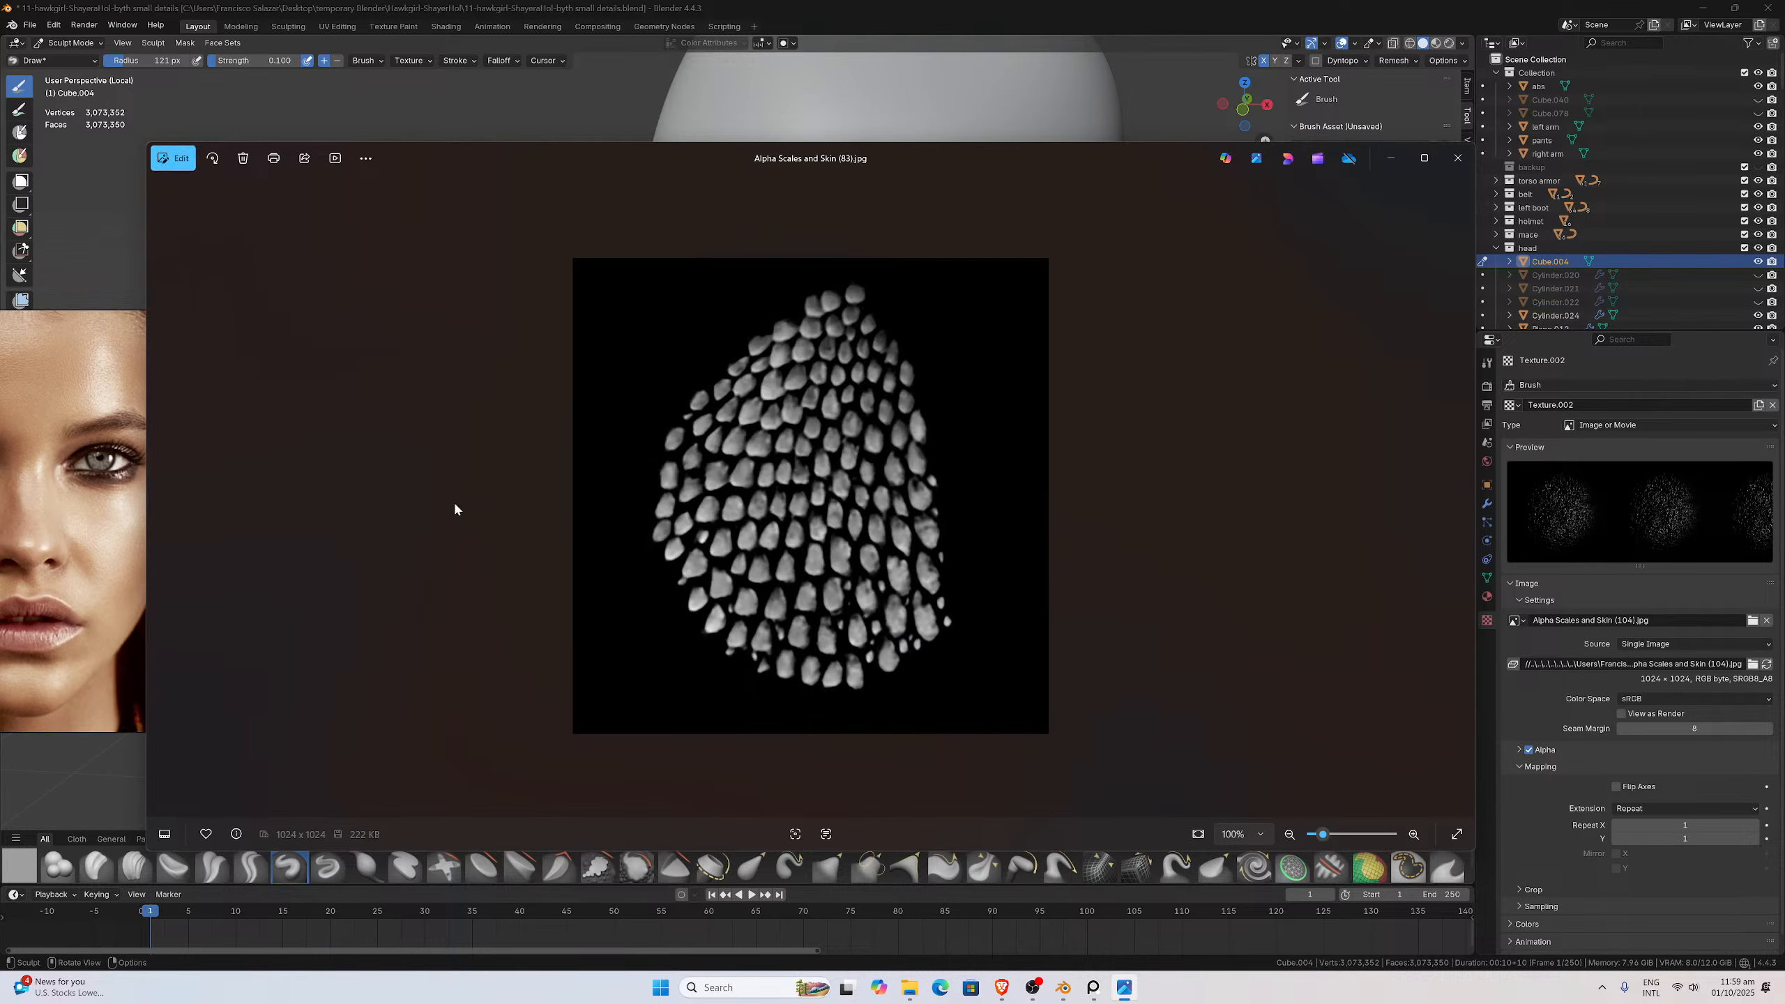
key("Right")
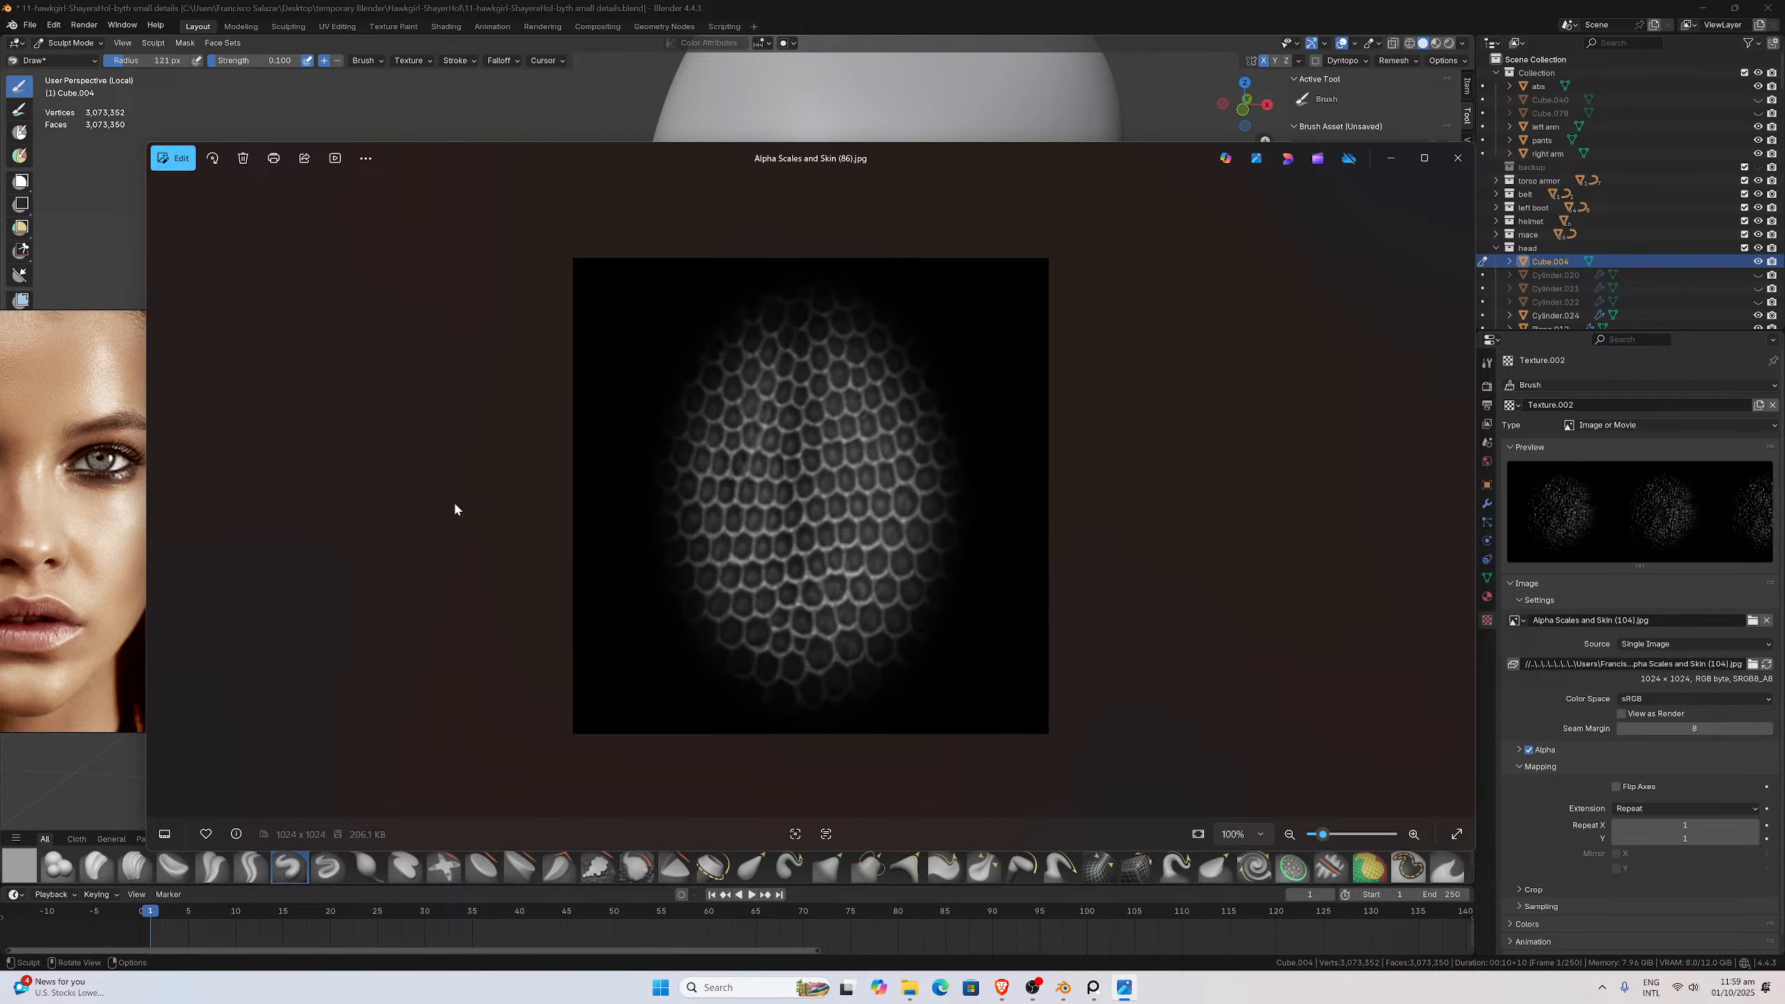
key("Right")
key("Right")
key("Right")
key("Right")
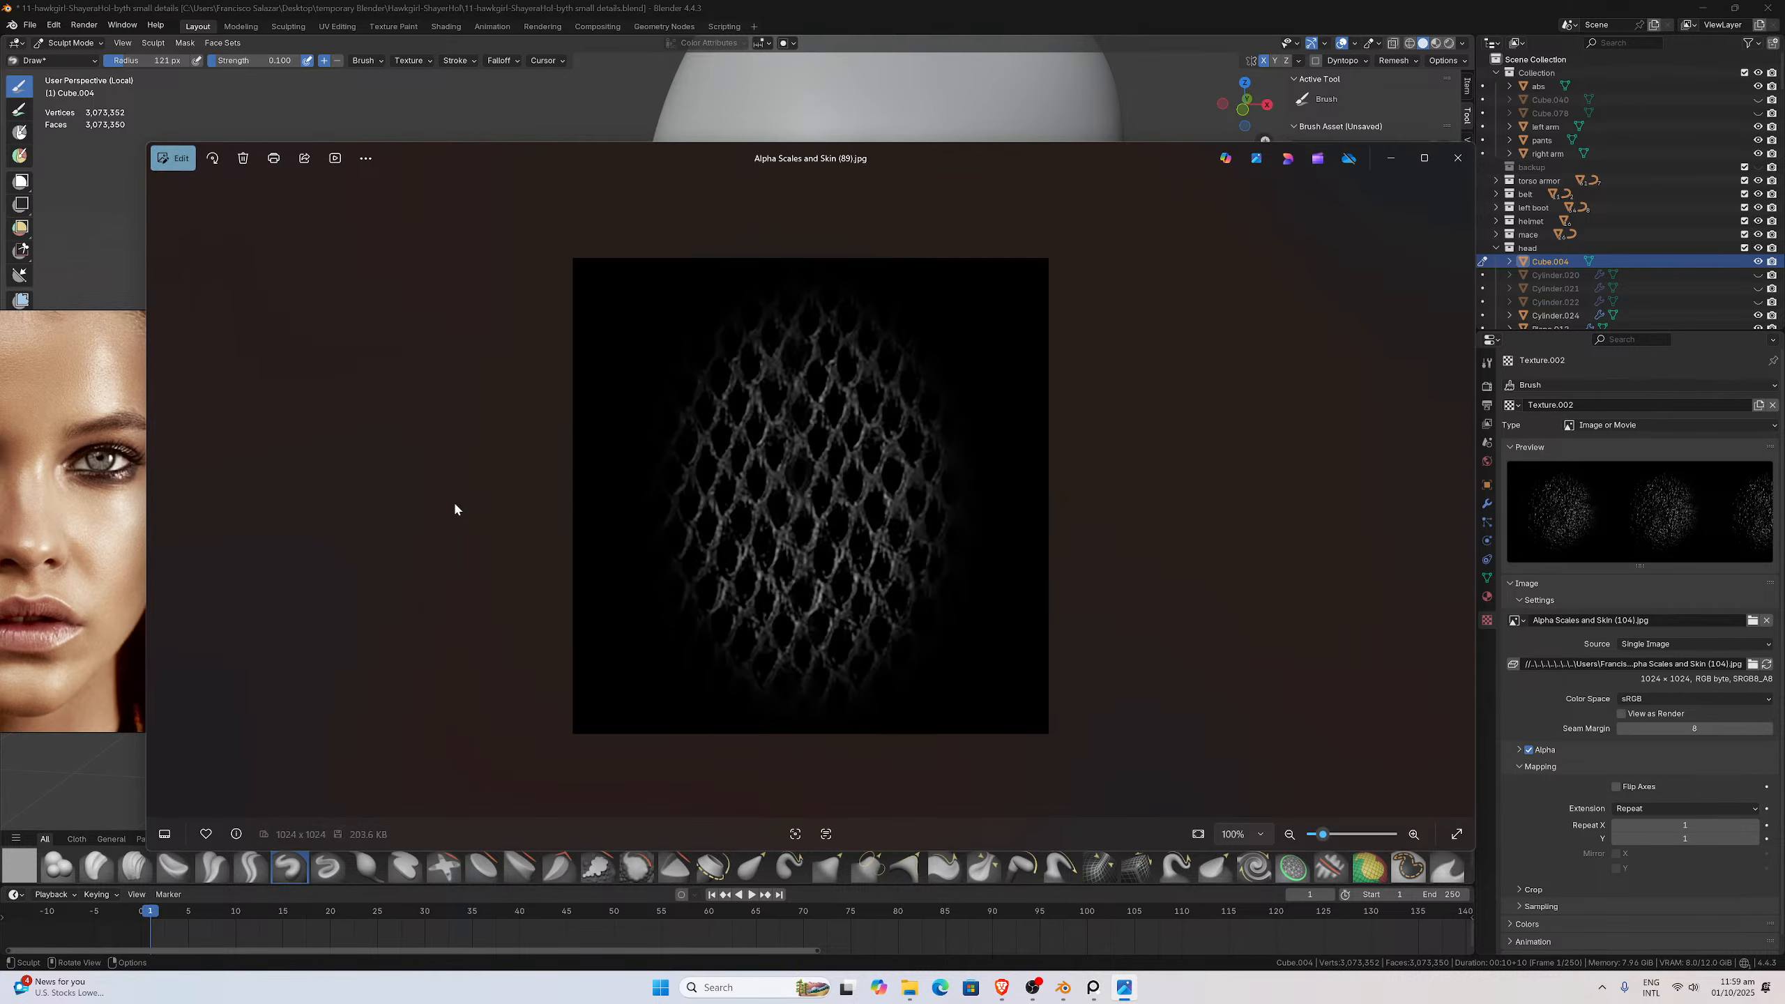
key("Right")
key("Right")
key("Right")
key("Right")
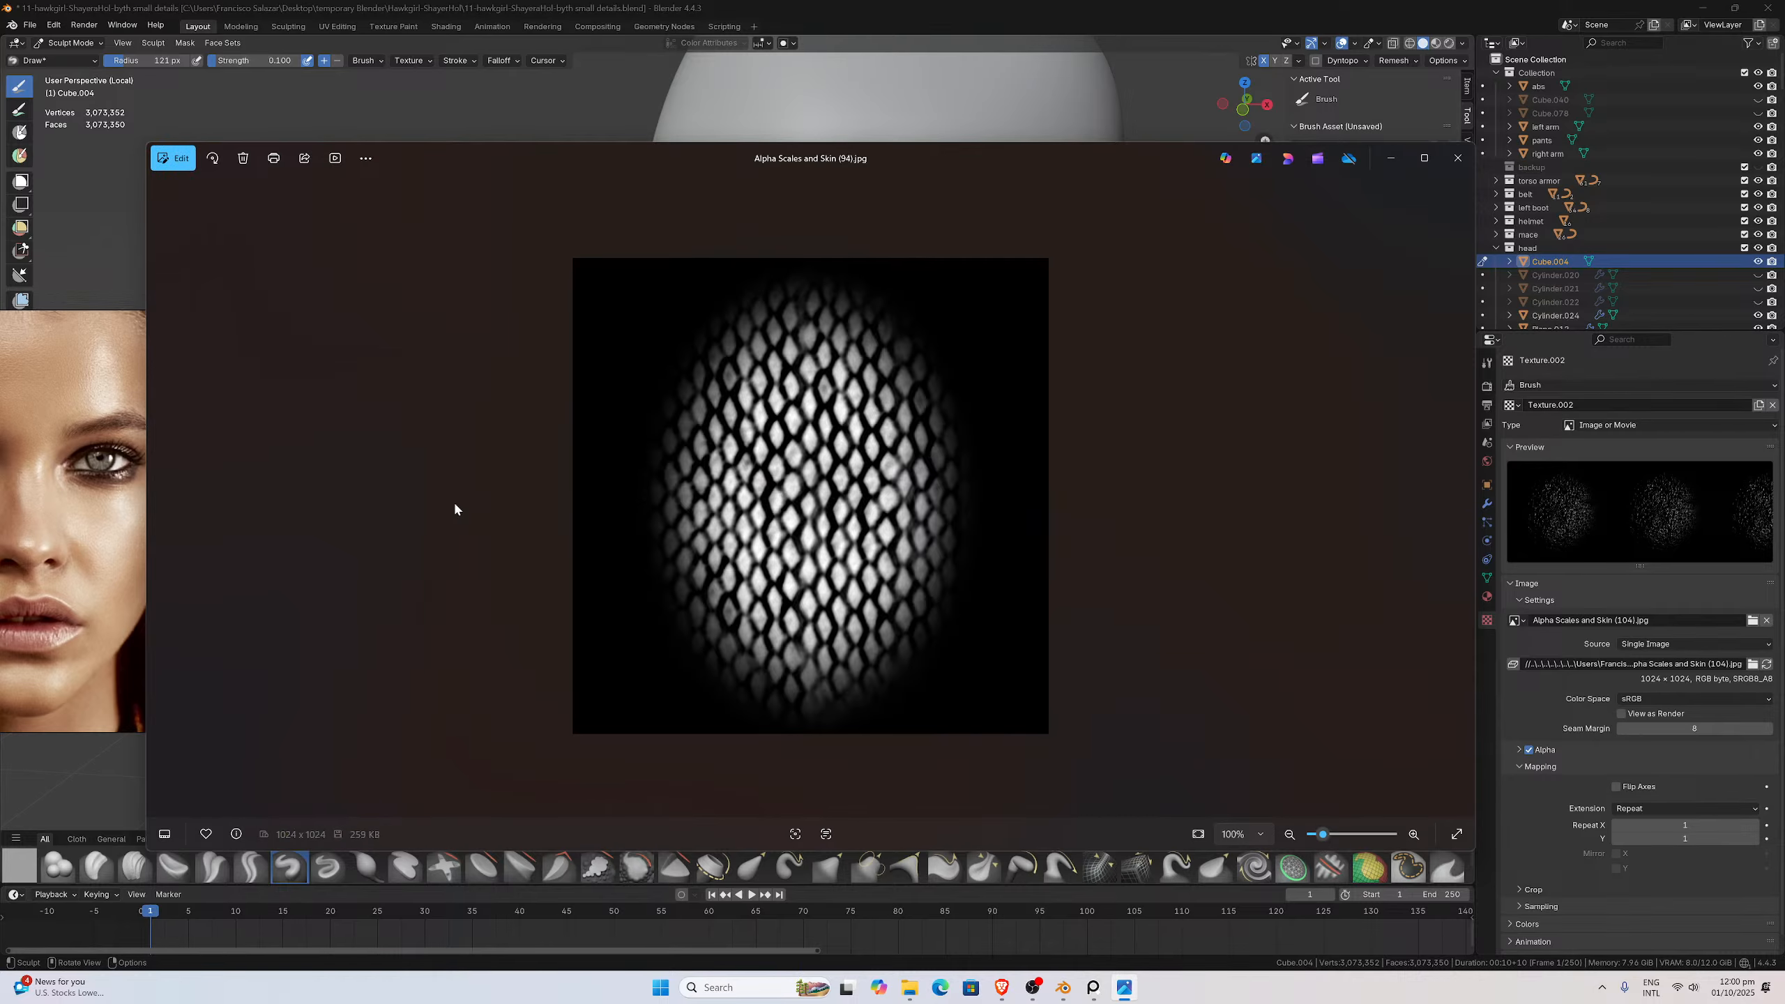
key("Right")
key("Right")
key("Right")
key("Right")
key("Right")
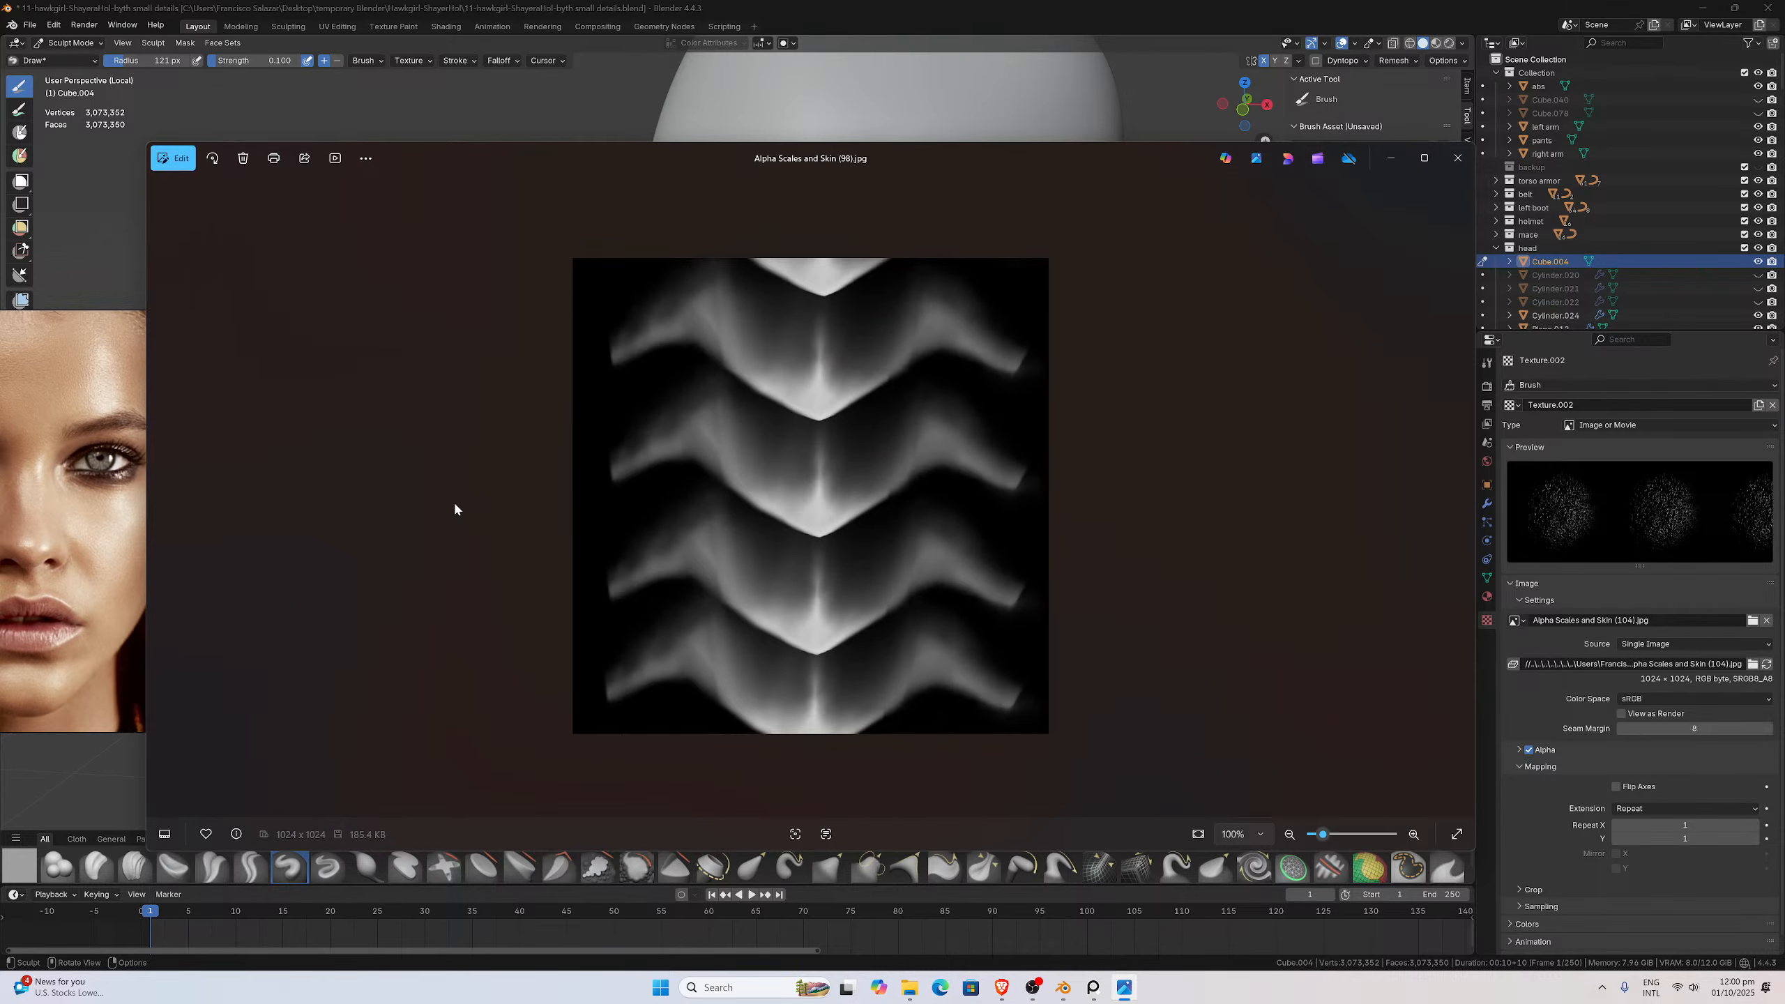
key("Right")
key("Right")
key("Right")
key("Right")
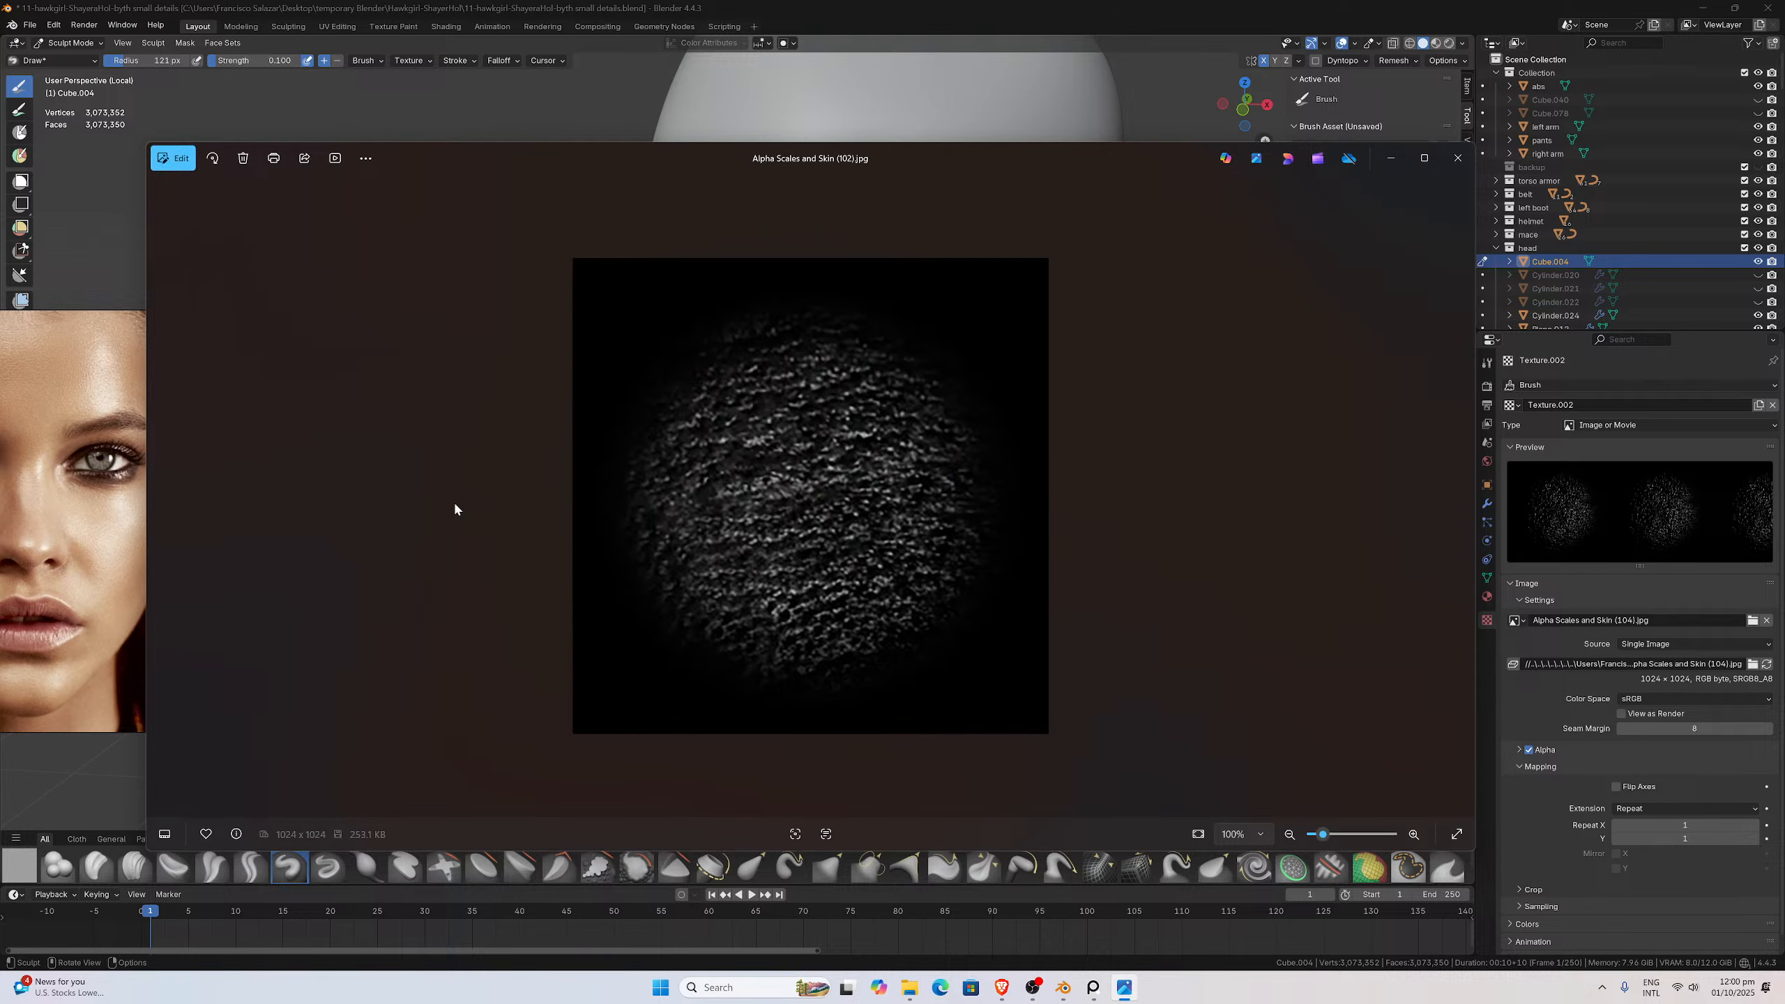
key("Right")
key("Right")
key("Right")
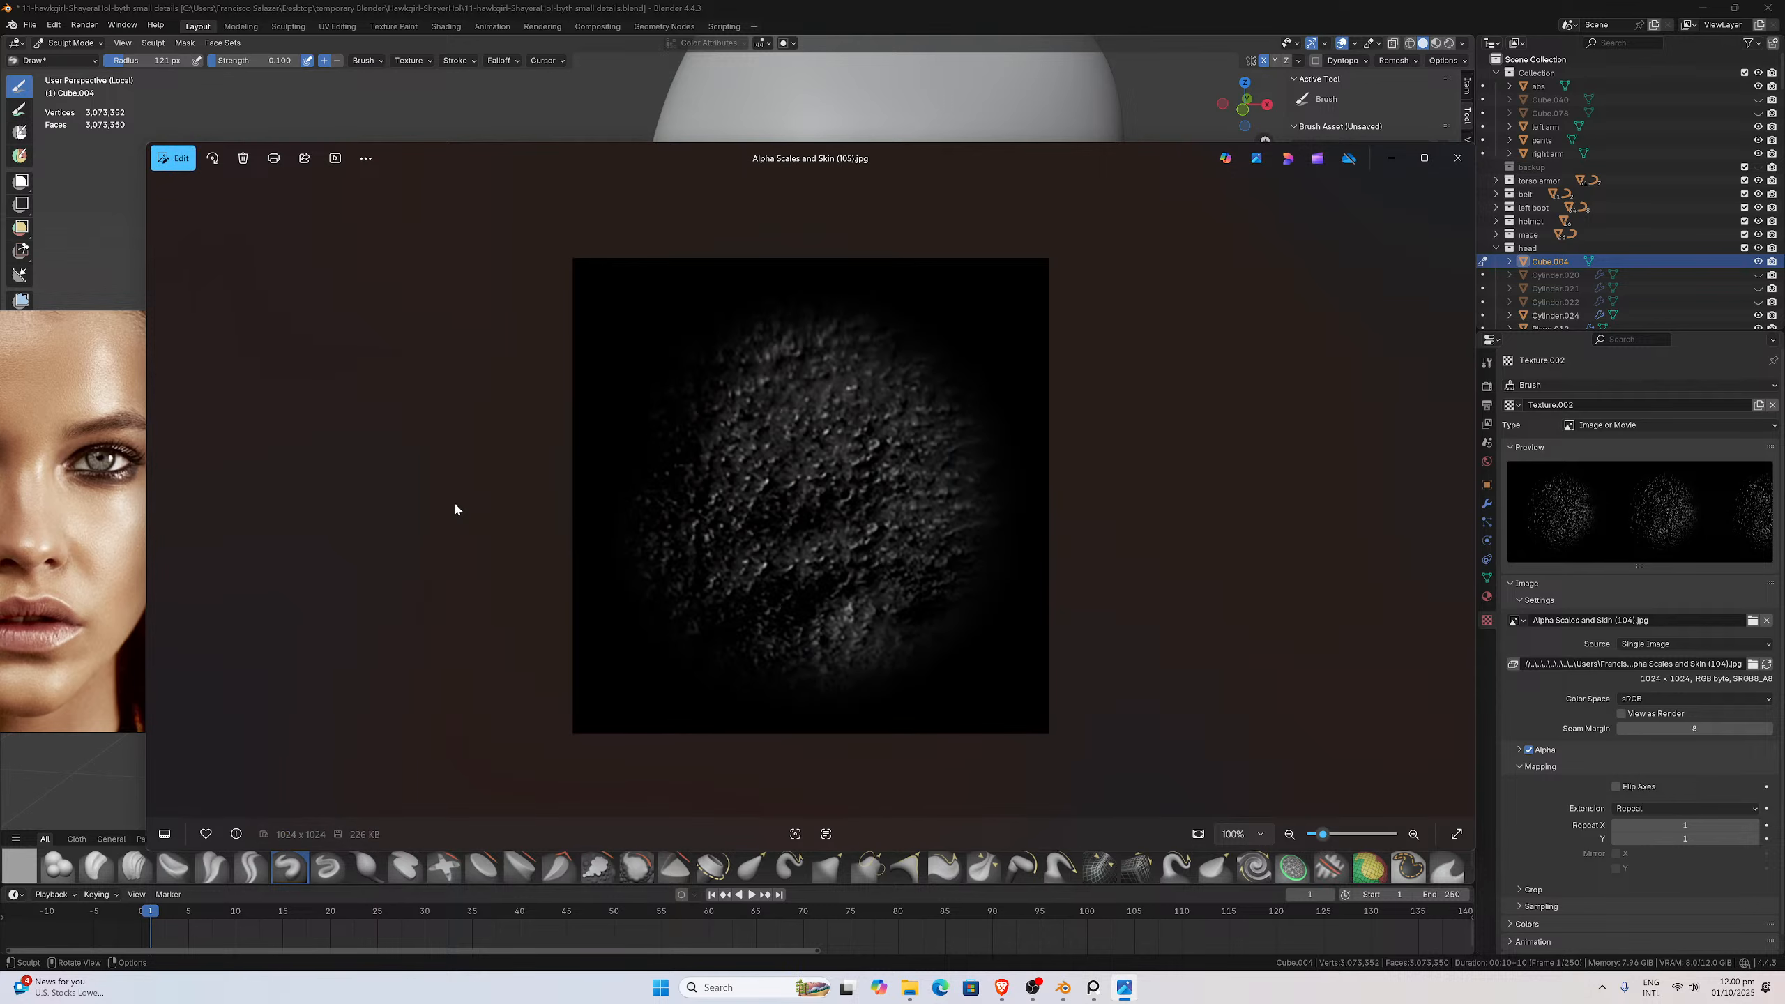
Look through the remaining Alpha Scales and Skin images up to number 109, and close the image viewer
key("Right")
key("Right")
key("Right")
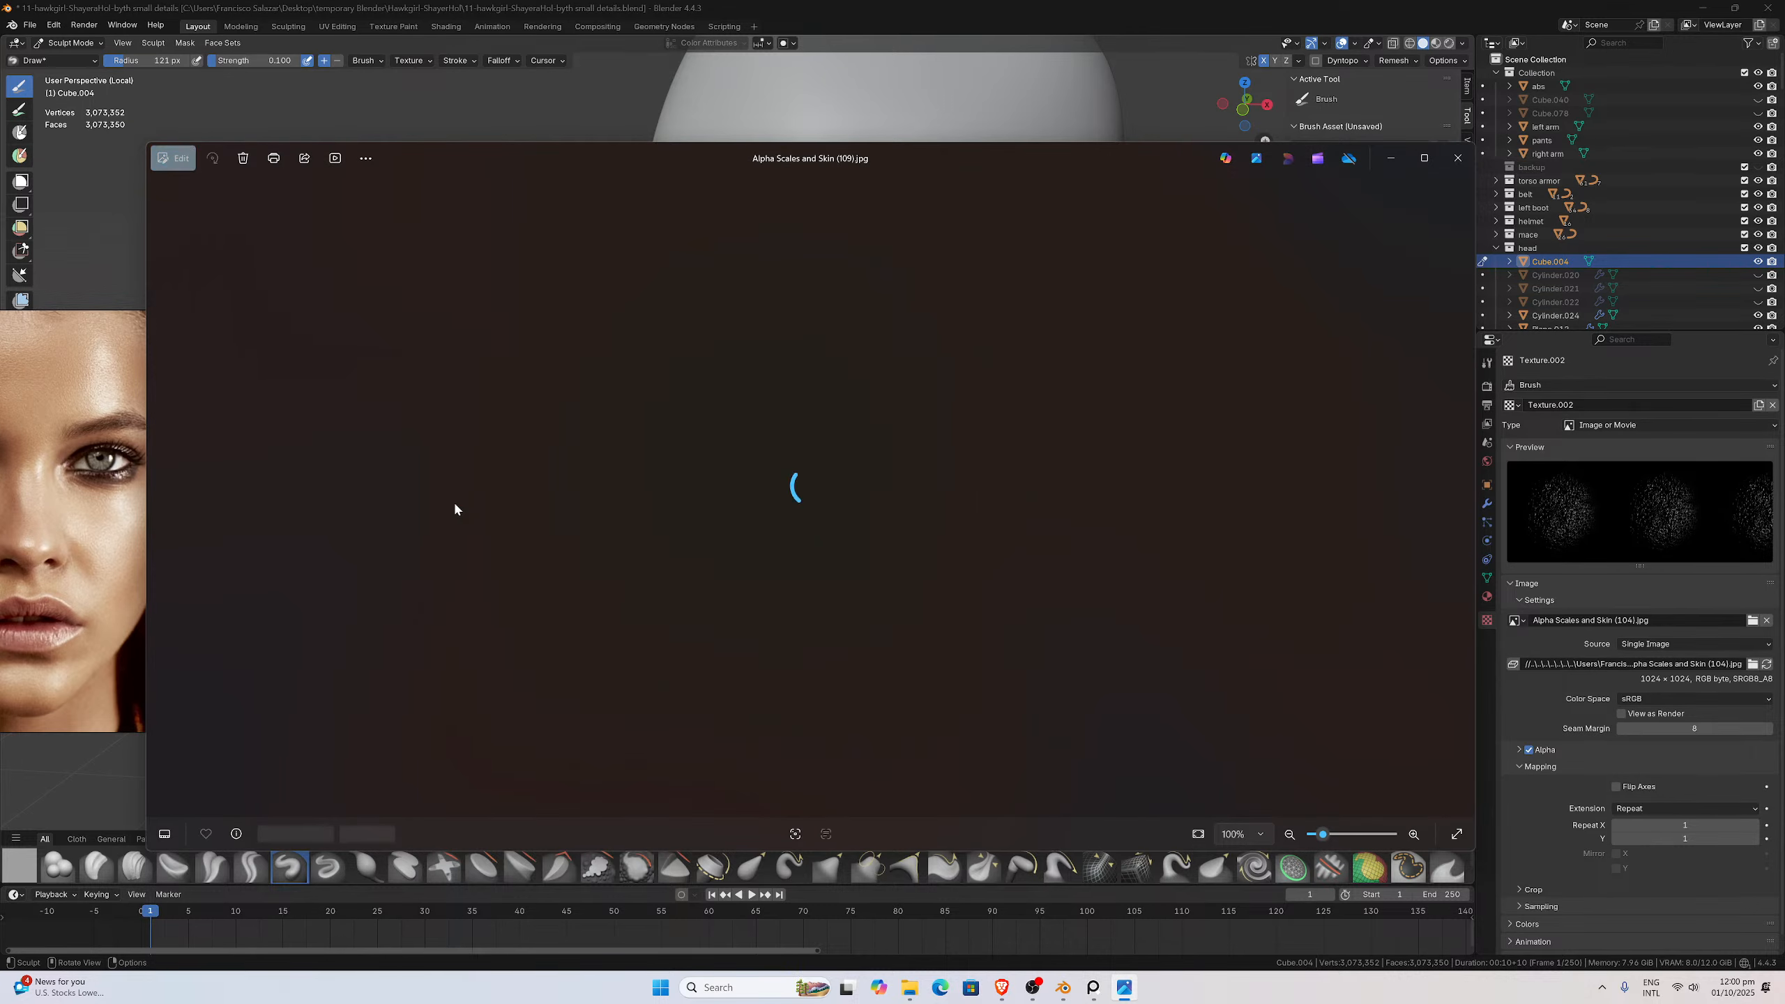
left_click(1457, 157)
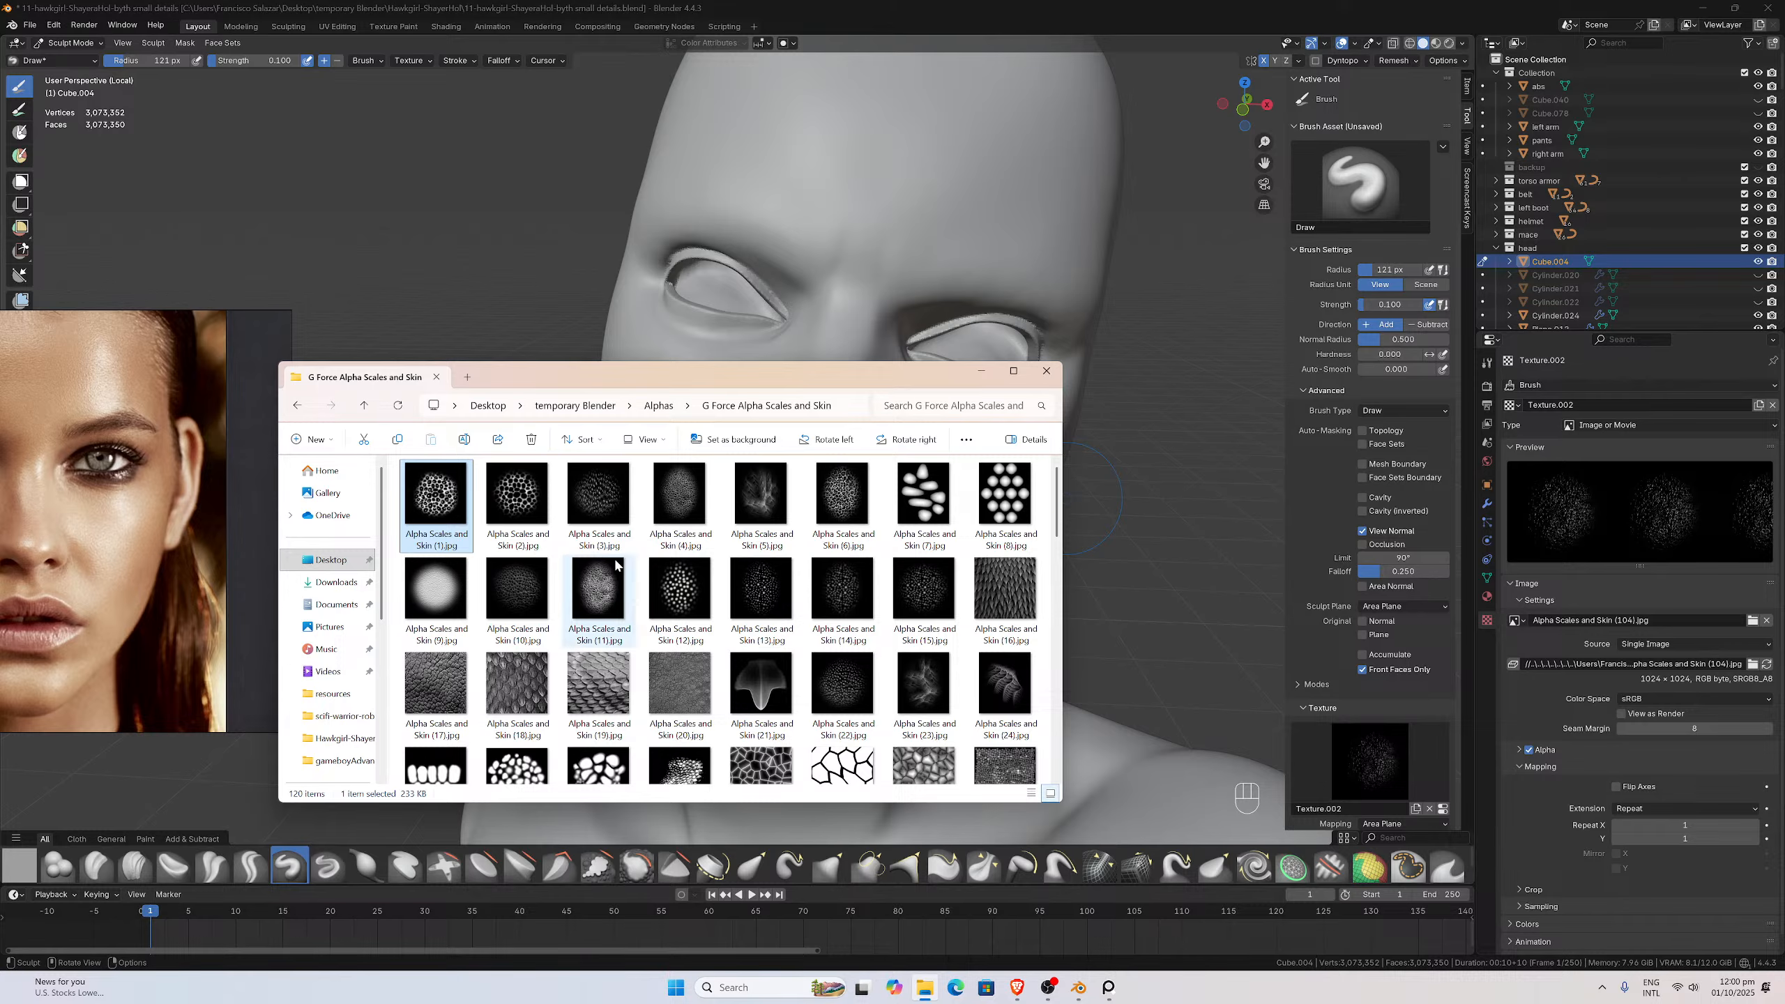
In File Explorer, open the Hawkgirl-ShayerHol folder inside temporary Blender, and return to Blender
left_click(364, 407)
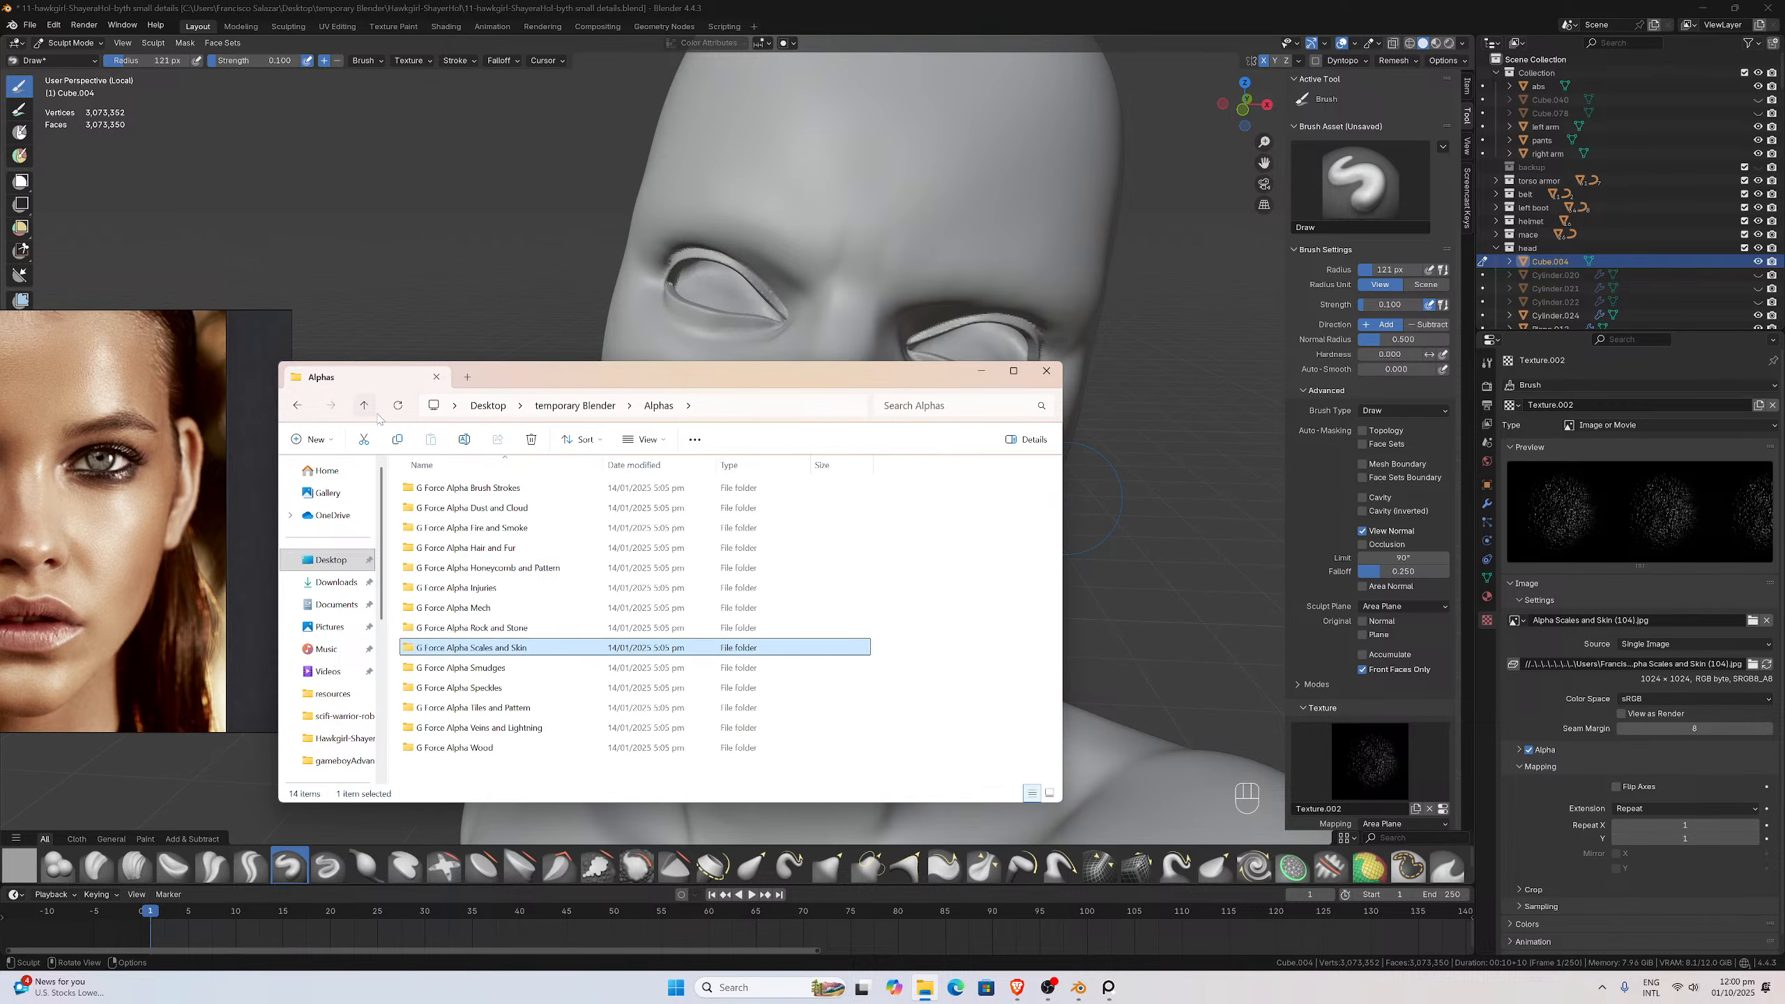
left_click(364, 408)
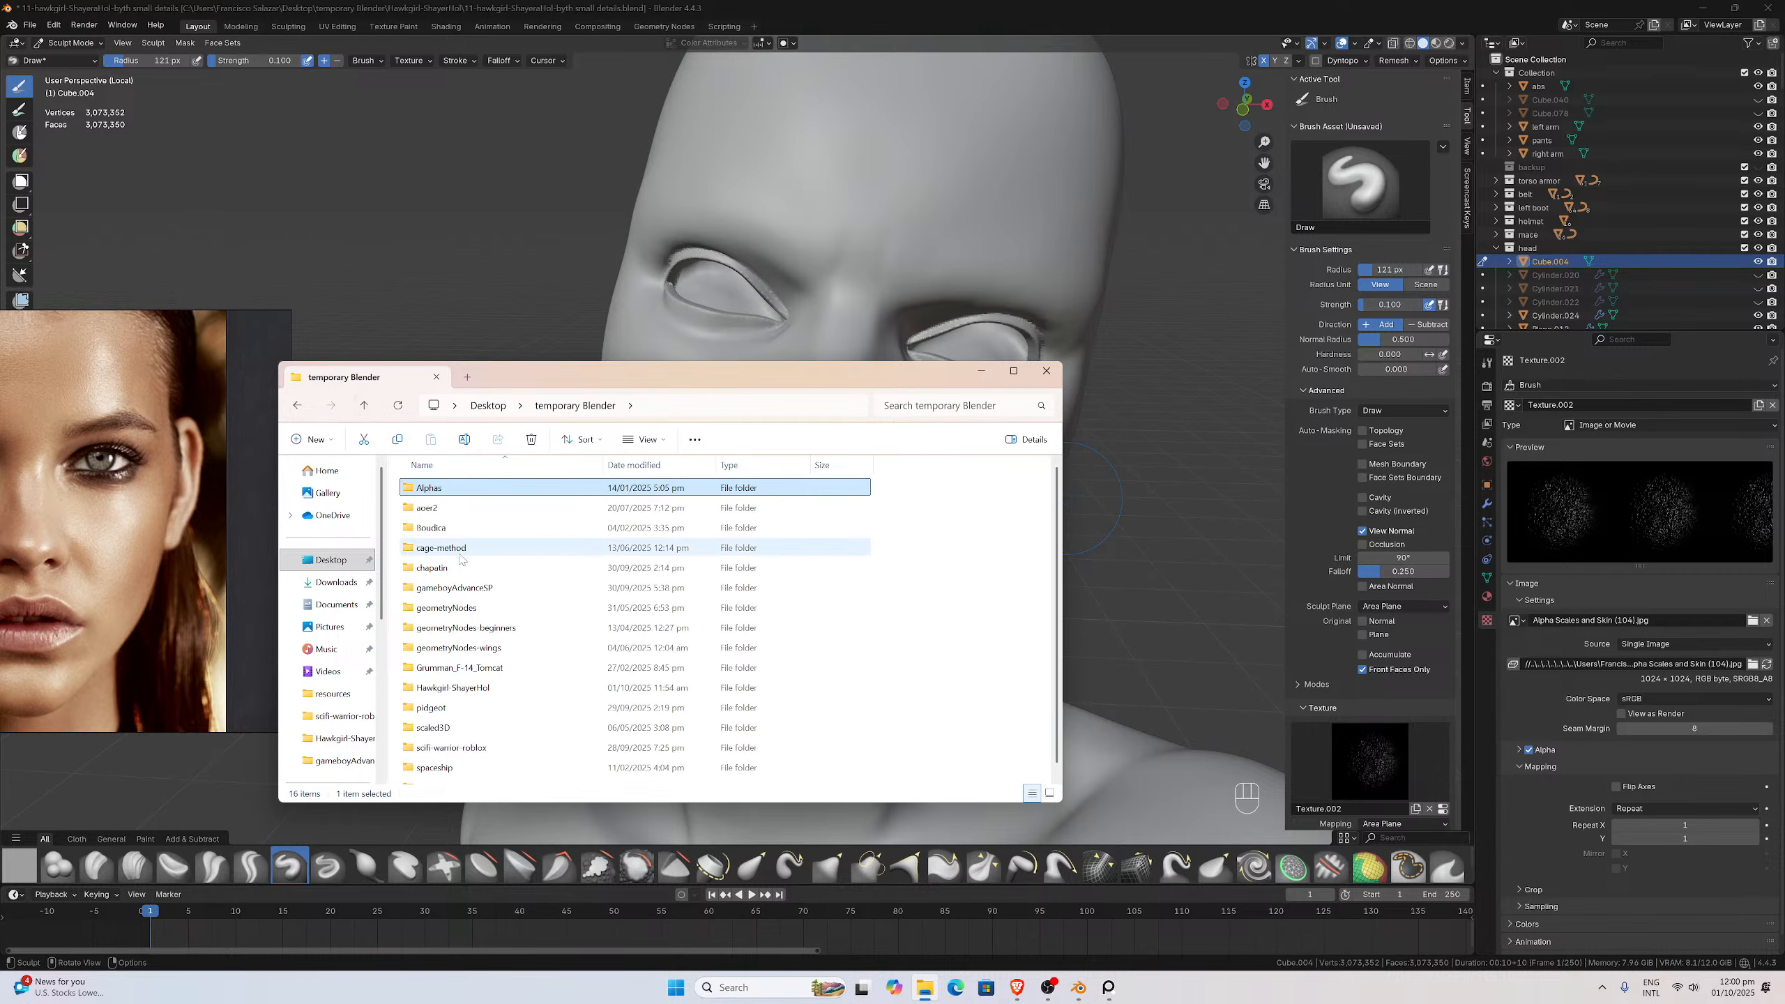
double_click(472, 686)
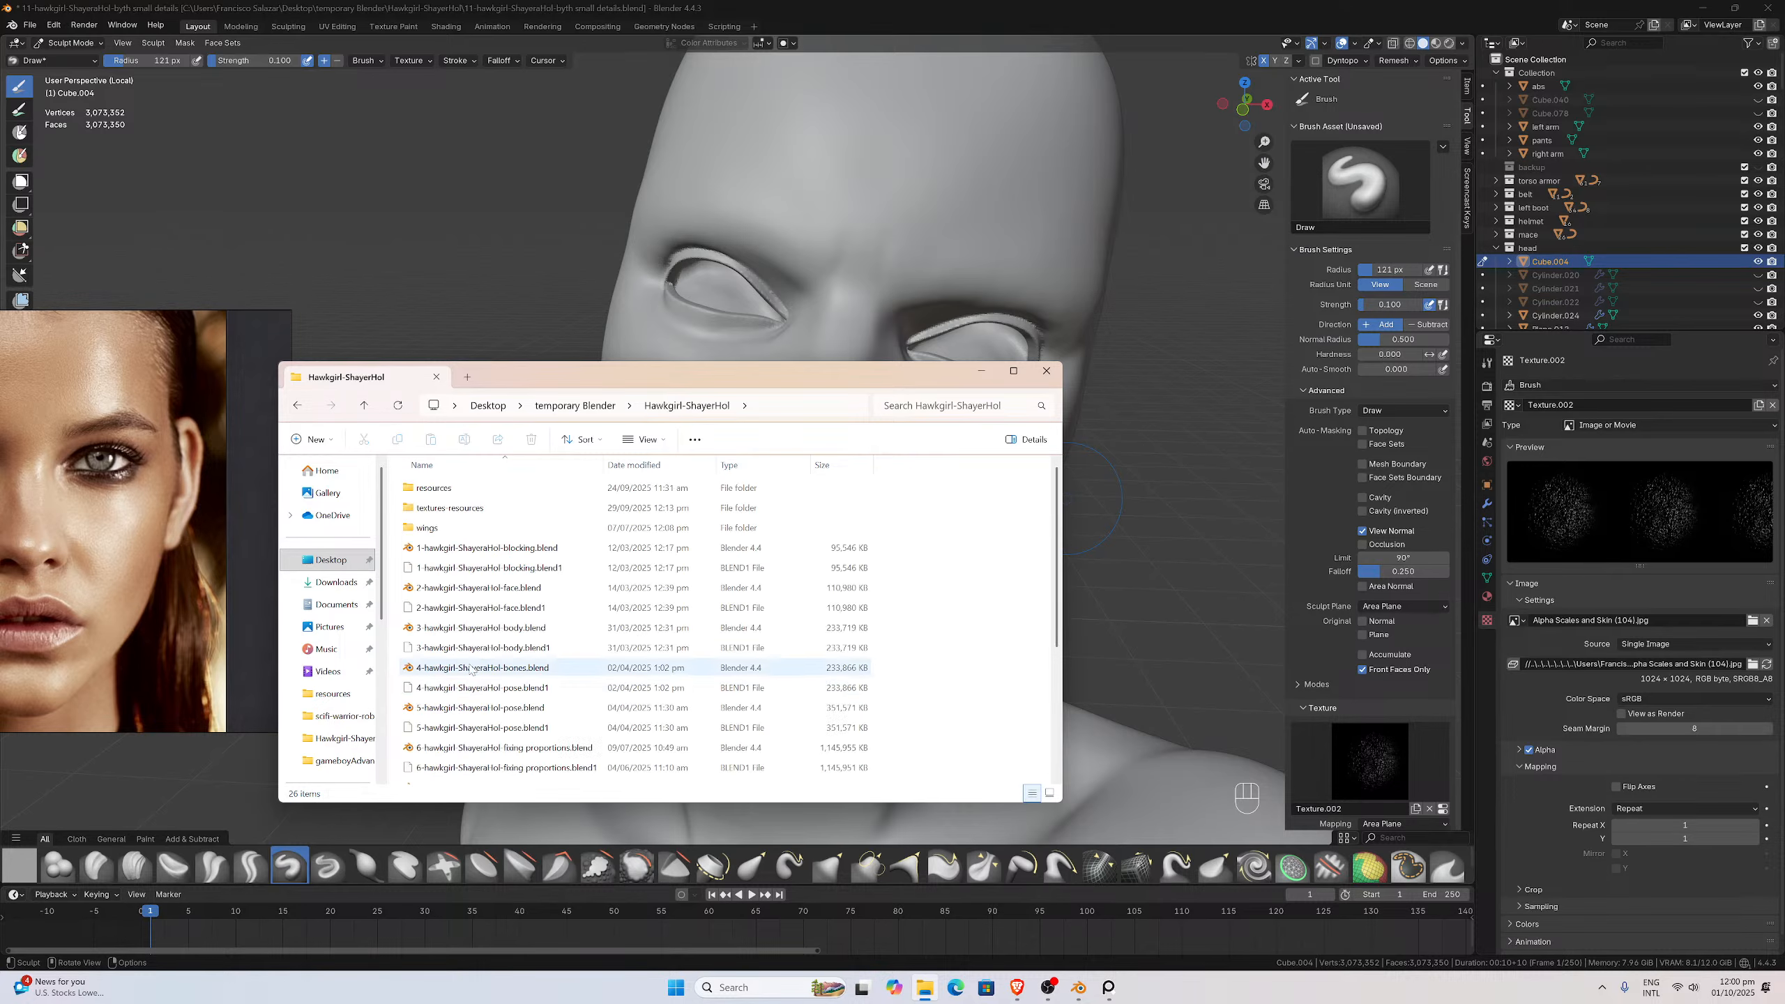
left_click(996, 10)
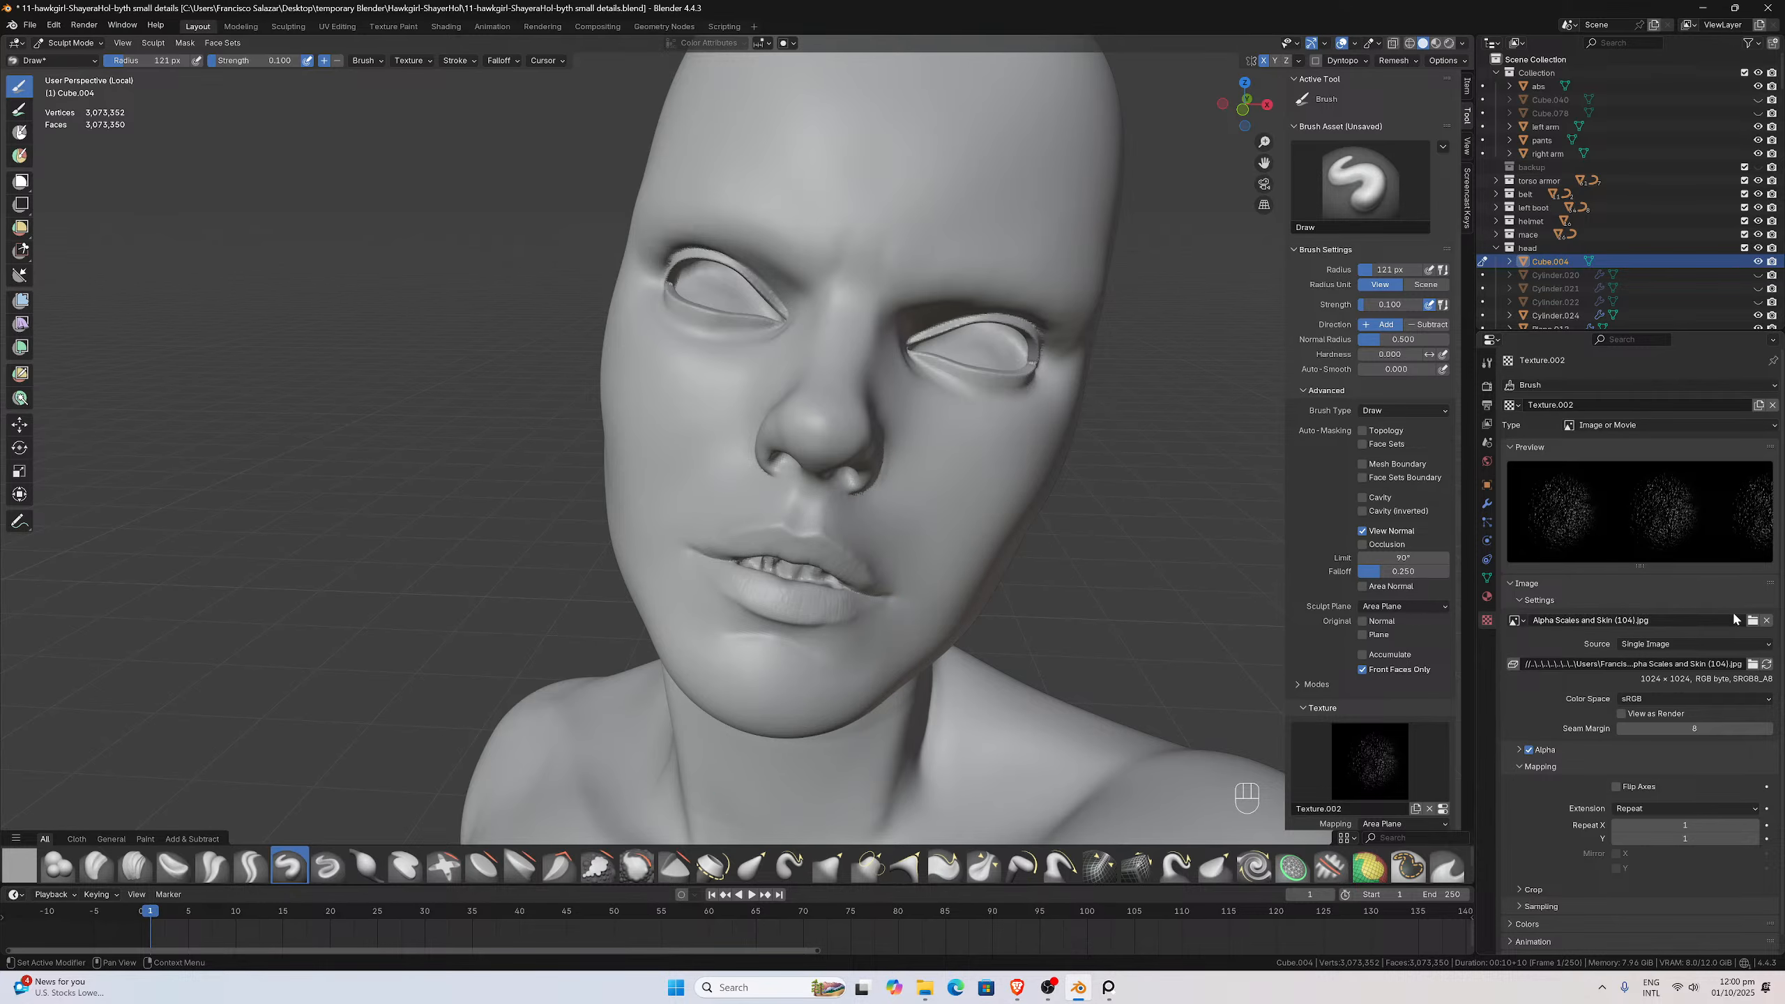
Load "Alpha Scales and Skin (9).jpg" as the Draw brush's texture image and bring the face reference photo to the front
left_click(1751, 624)
double_click(808, 473)
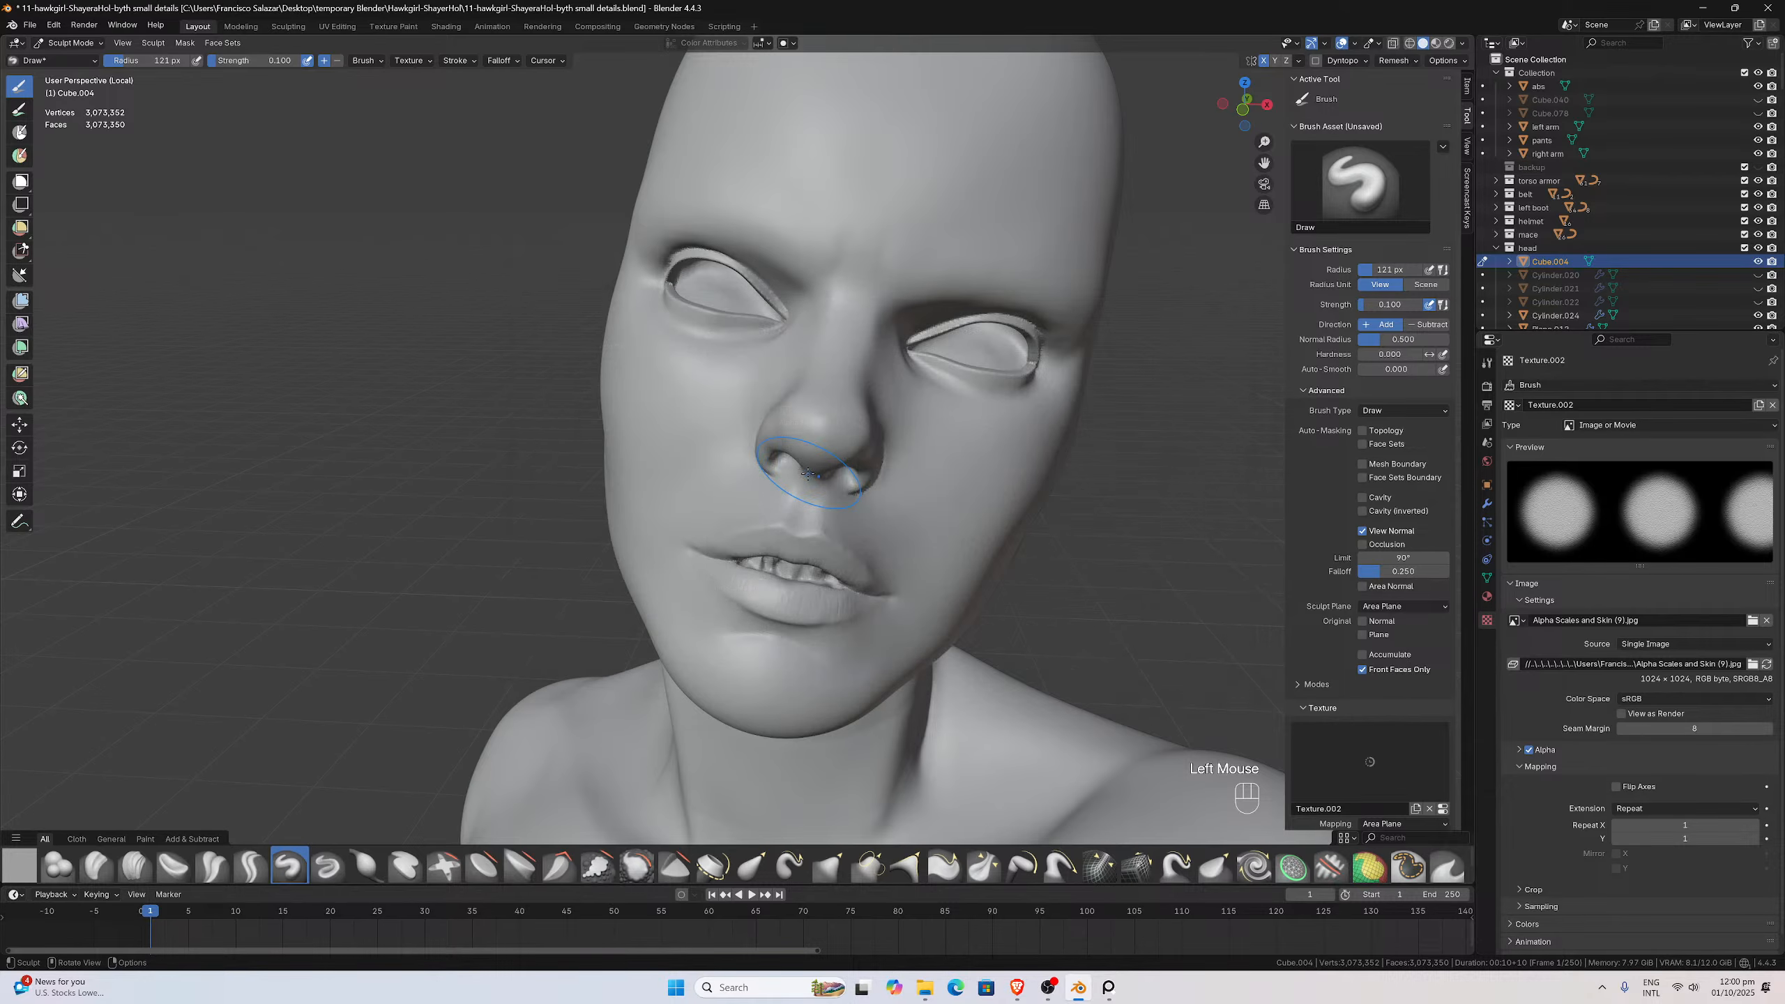
middle_click_drag(965, 472, 728, 407)
scroll(729, 406, "up", 3)
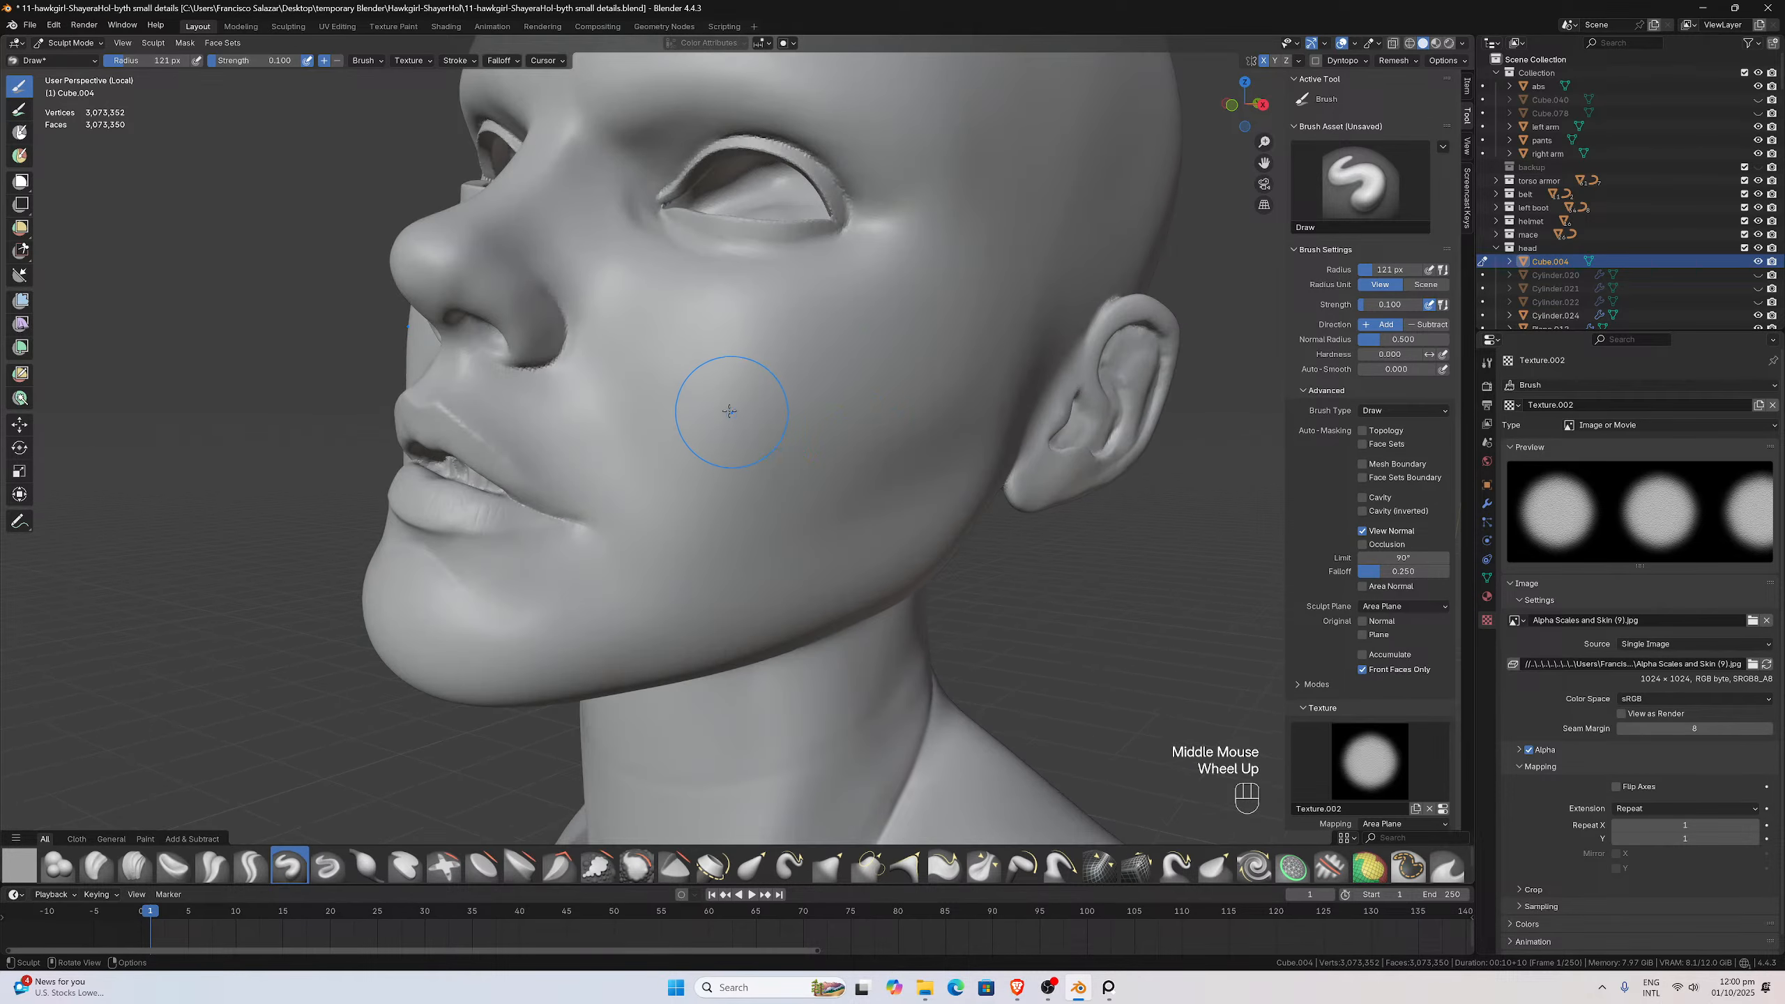
left_click(1108, 987)
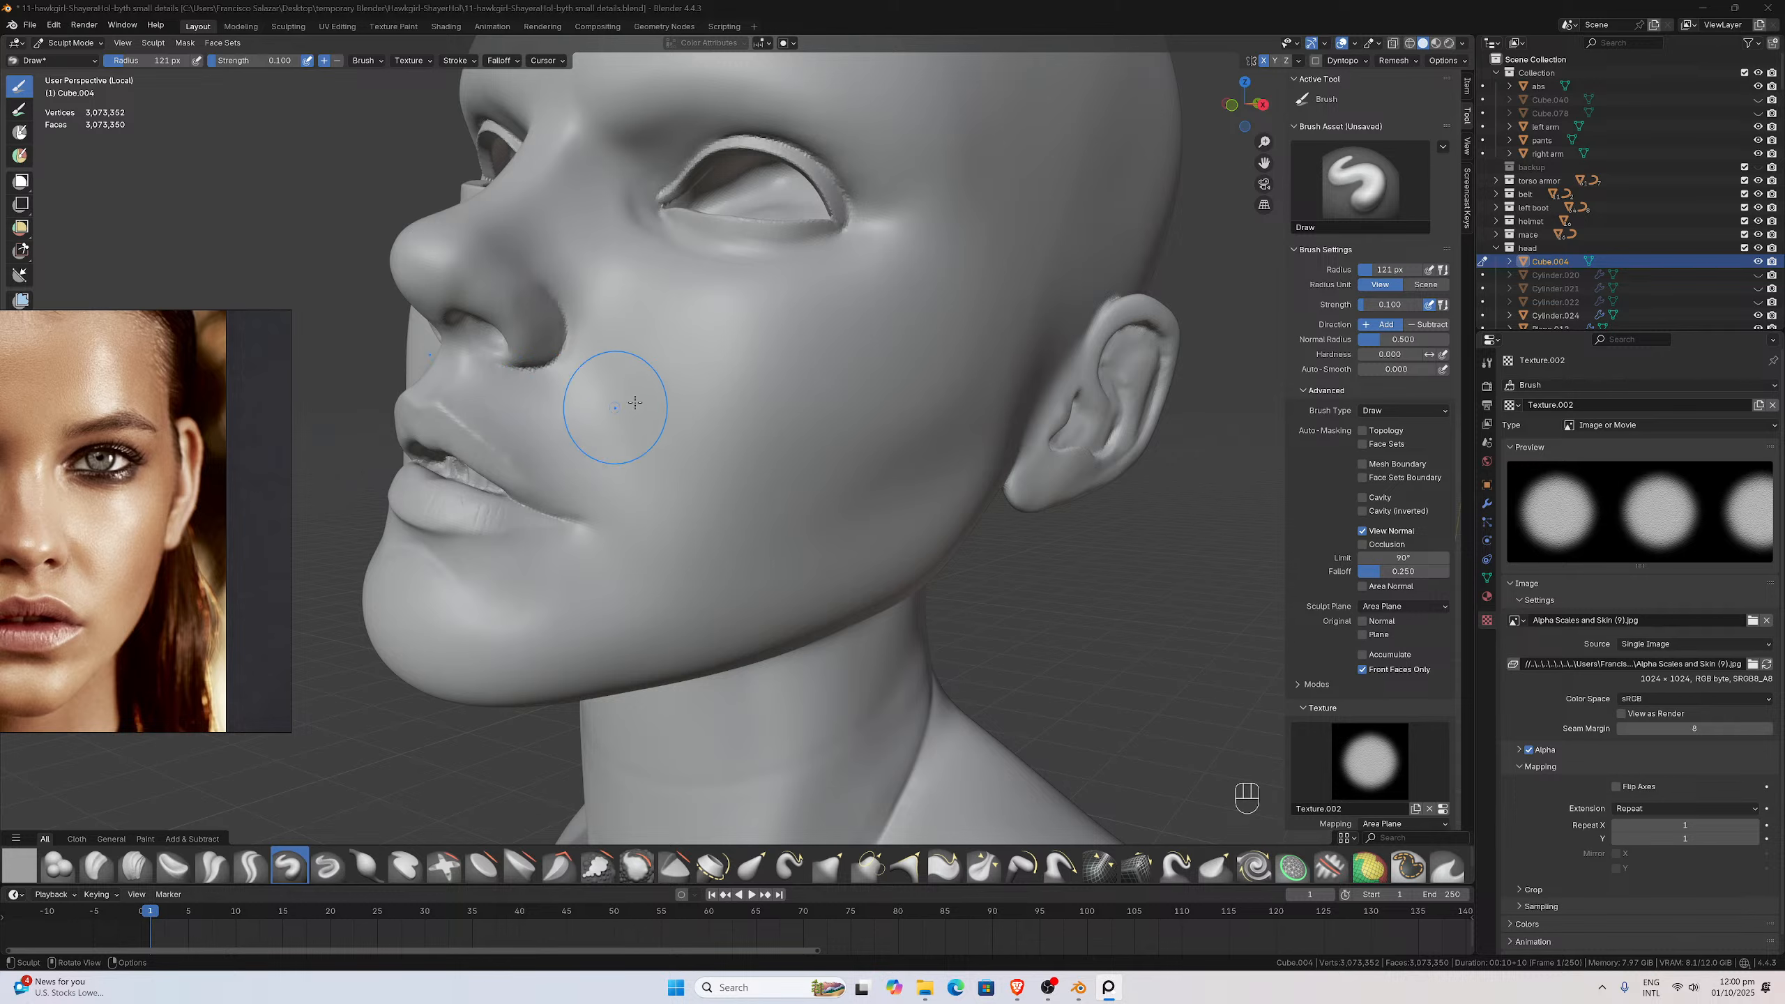
middle_click_drag(617, 398, 709, 450)
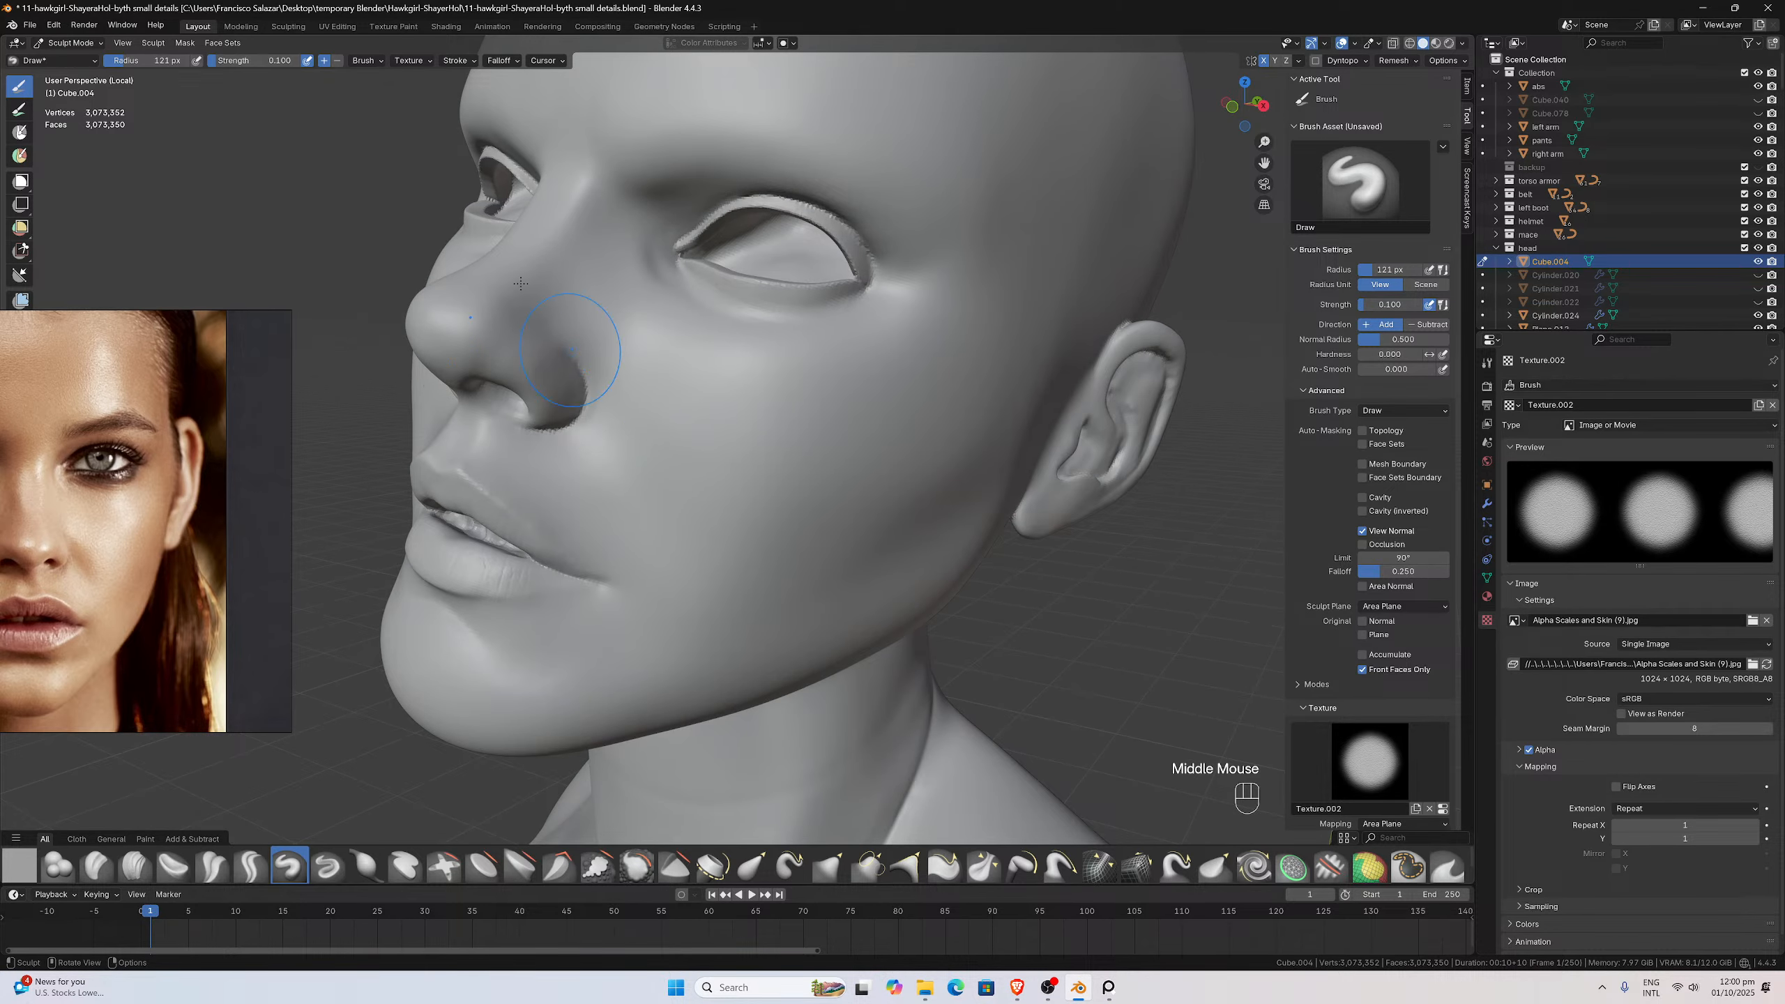
Try a skin-texture stroke from the cheek down to the jaw, and undo it
left_click_drag(717, 458, 723, 457)
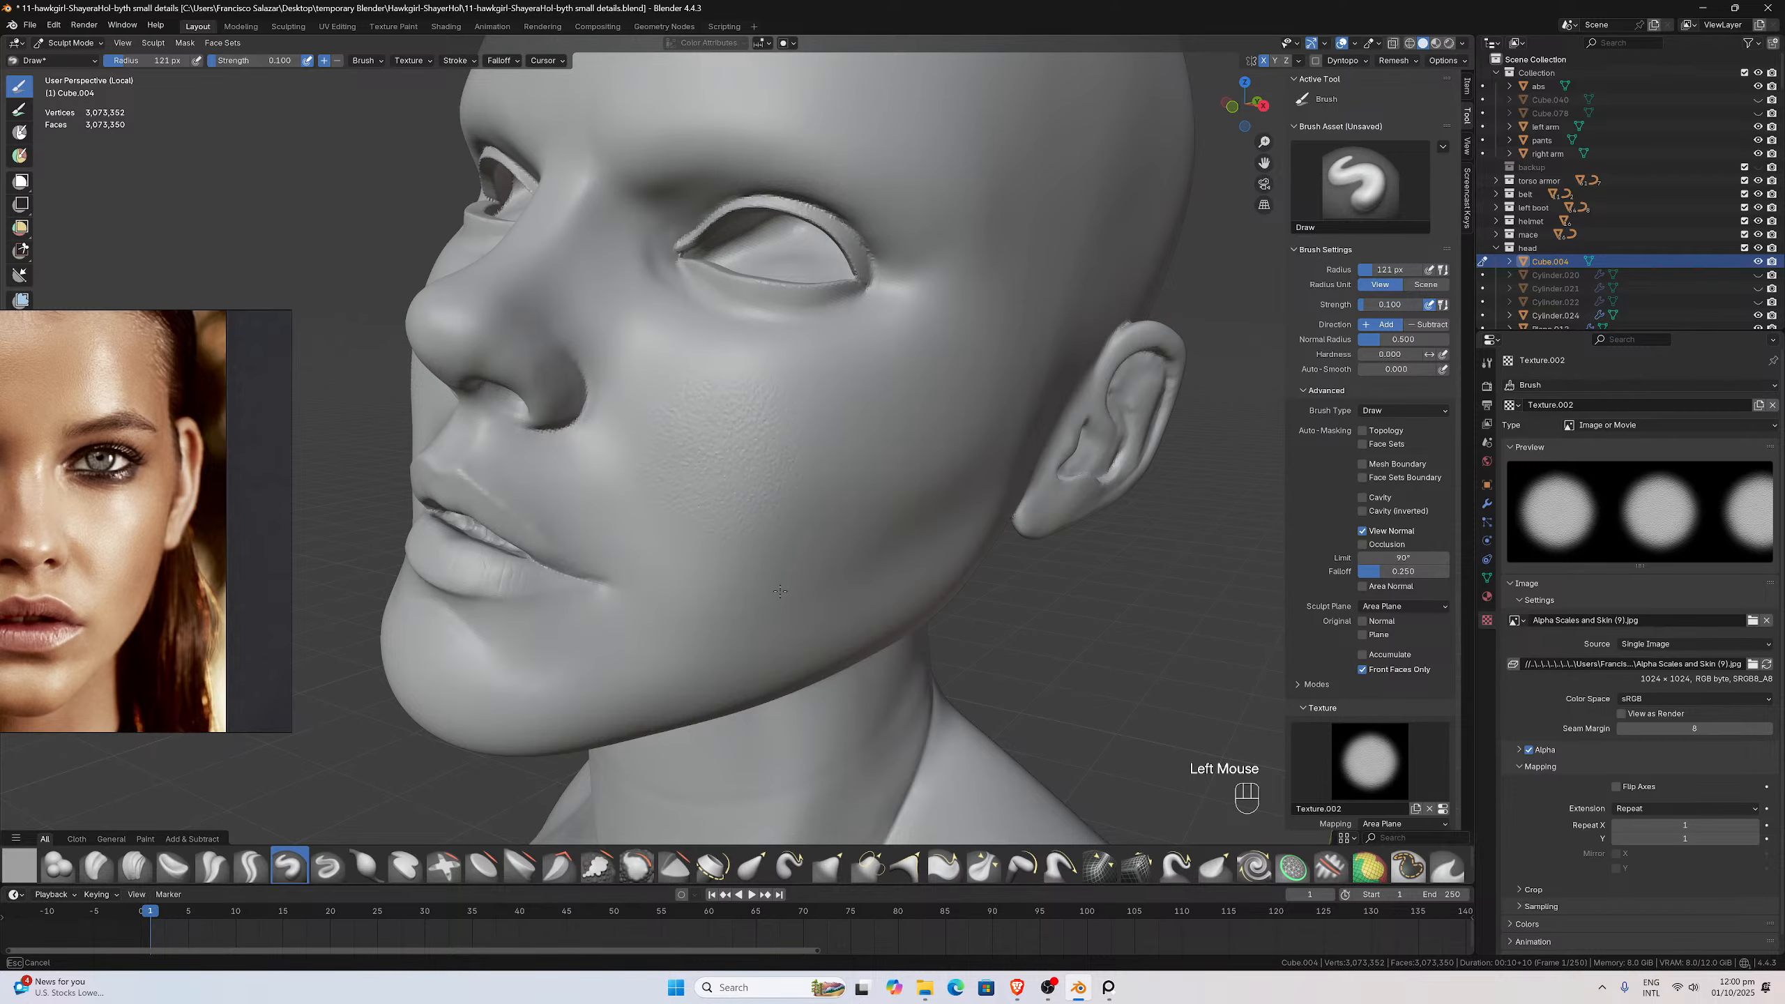
left_click_drag(779, 609, 771, 624)
scroll(771, 625, "down", 2)
mouse_move(771, 624)
middle_mouse_down()
mouse_move(980, 501)
mouse_move(843, 453)
middle_mouse_up()
scroll(952, 492, "up", 2)
key("ctrl+z")
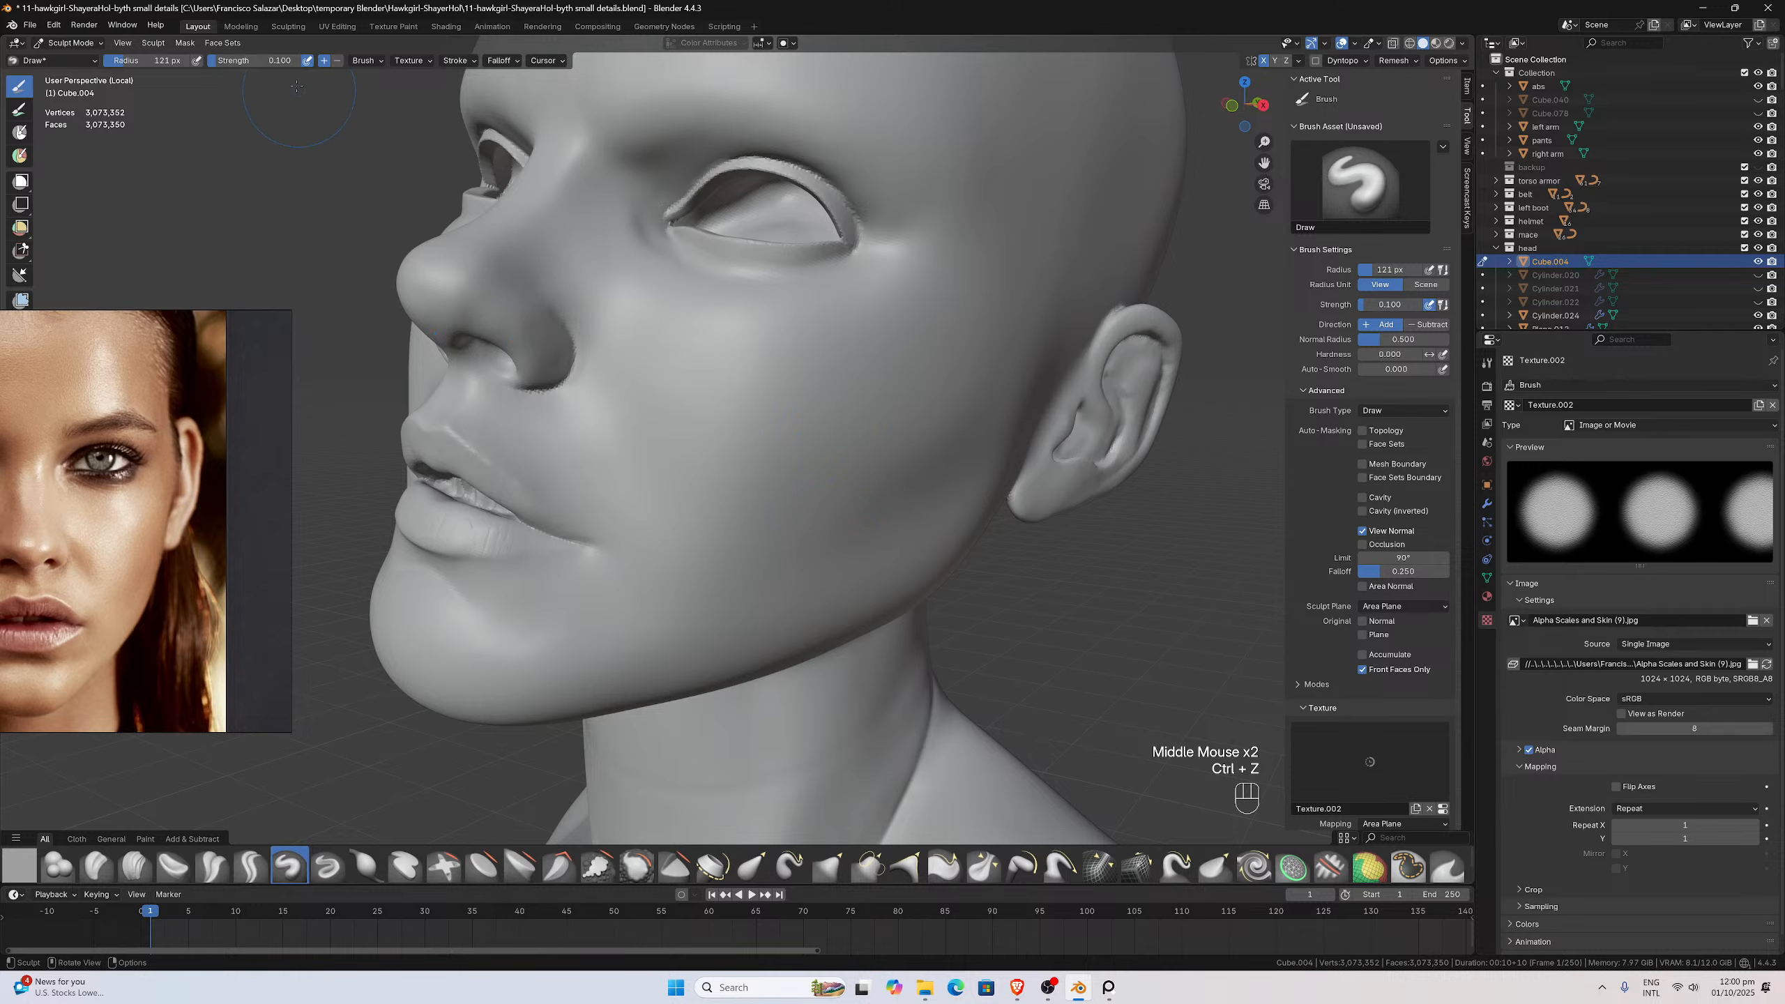
Set the Draw brush strength to 0.05 and brush skin texture over the cheek down towards the jaw
left_click(281, 61)
type("0")
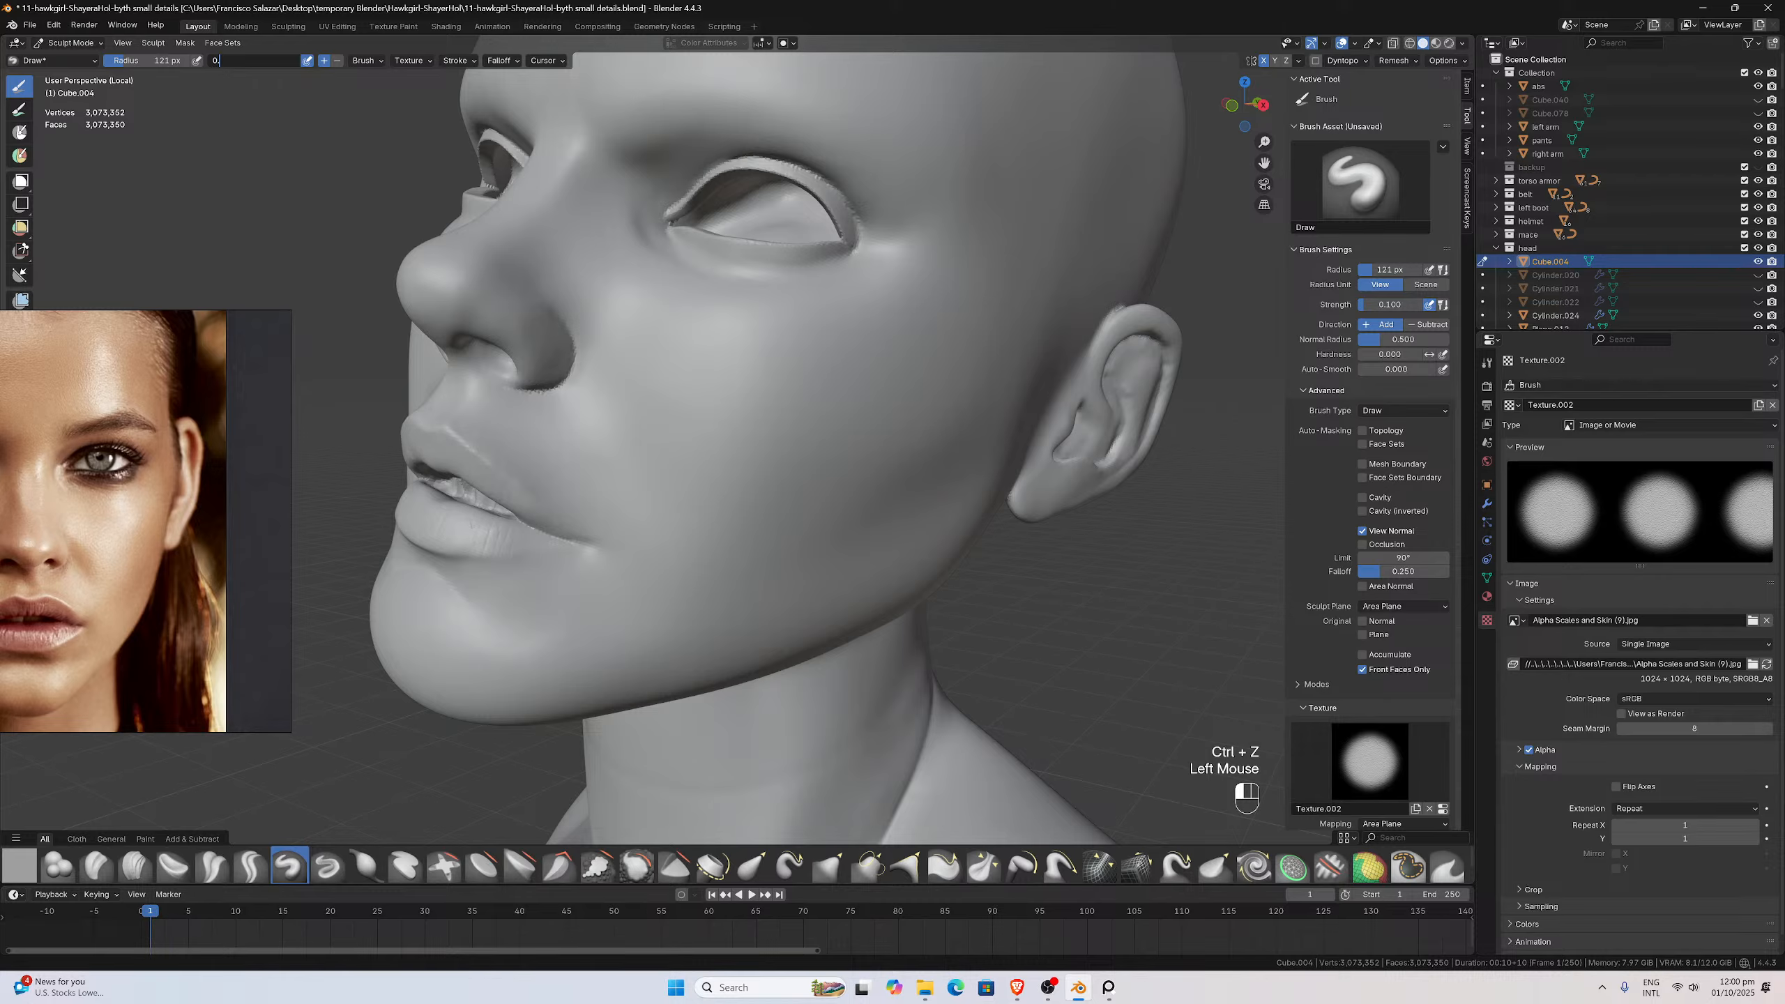
type(".05")
key("Return")
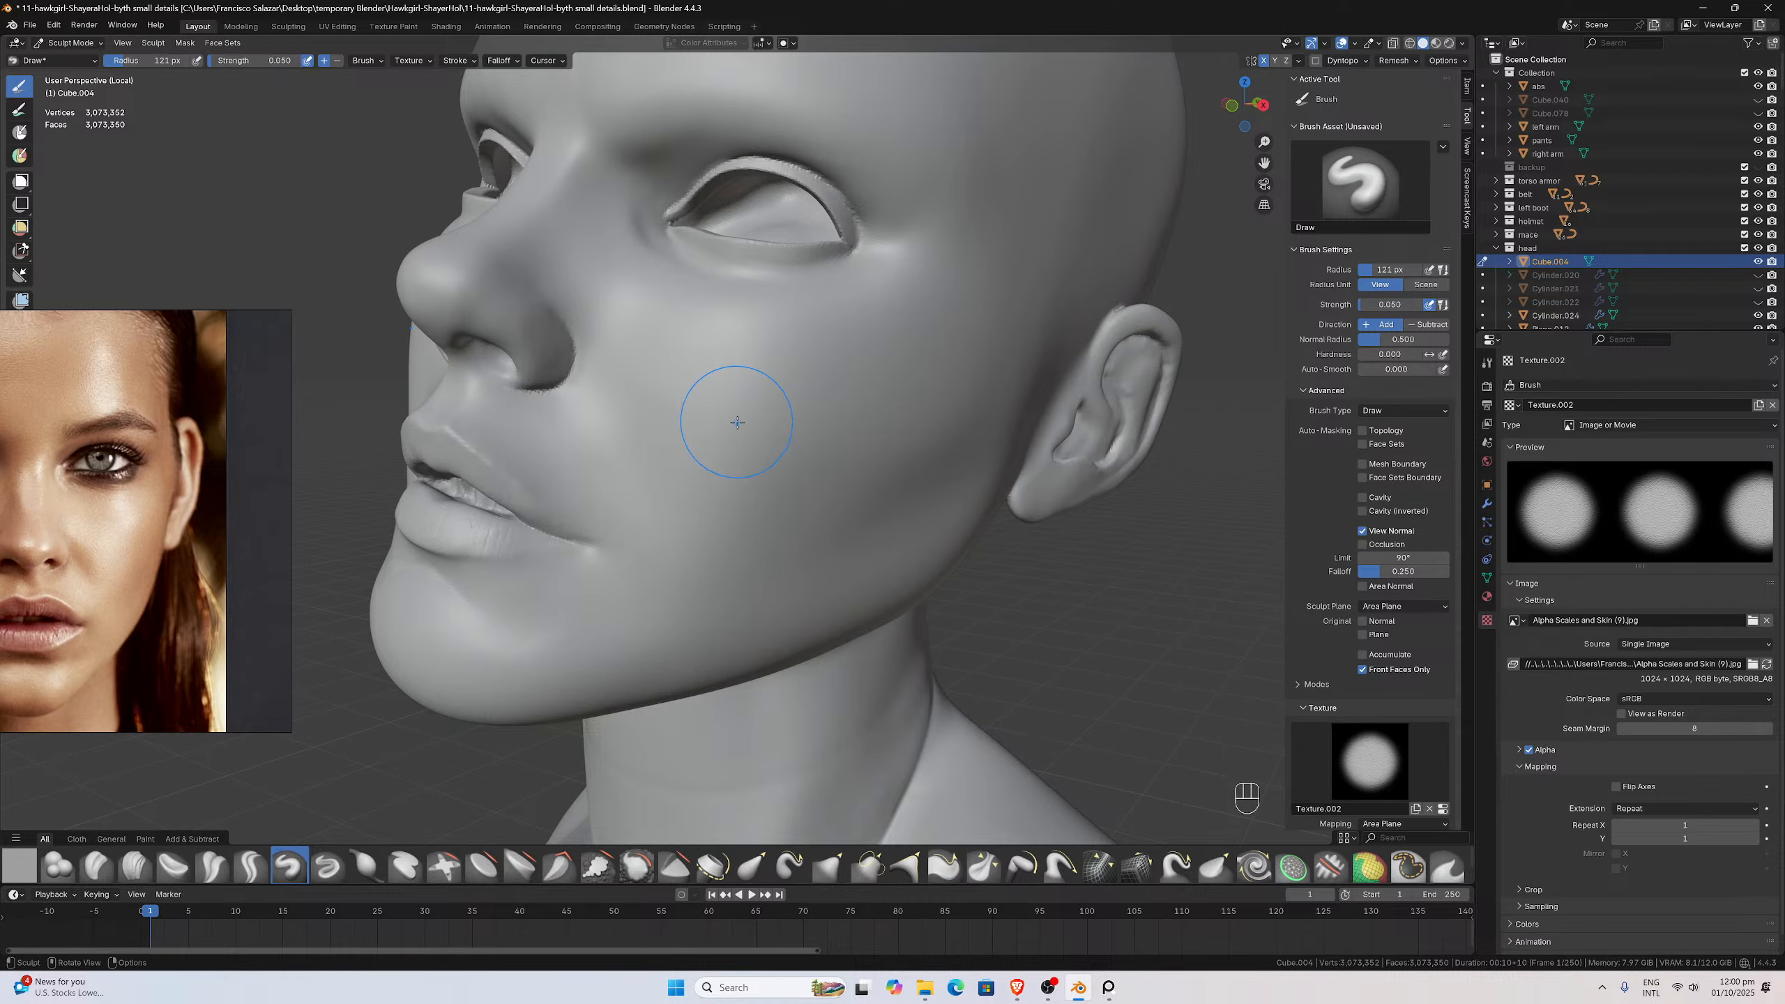
left_click_drag(717, 399, 780, 455)
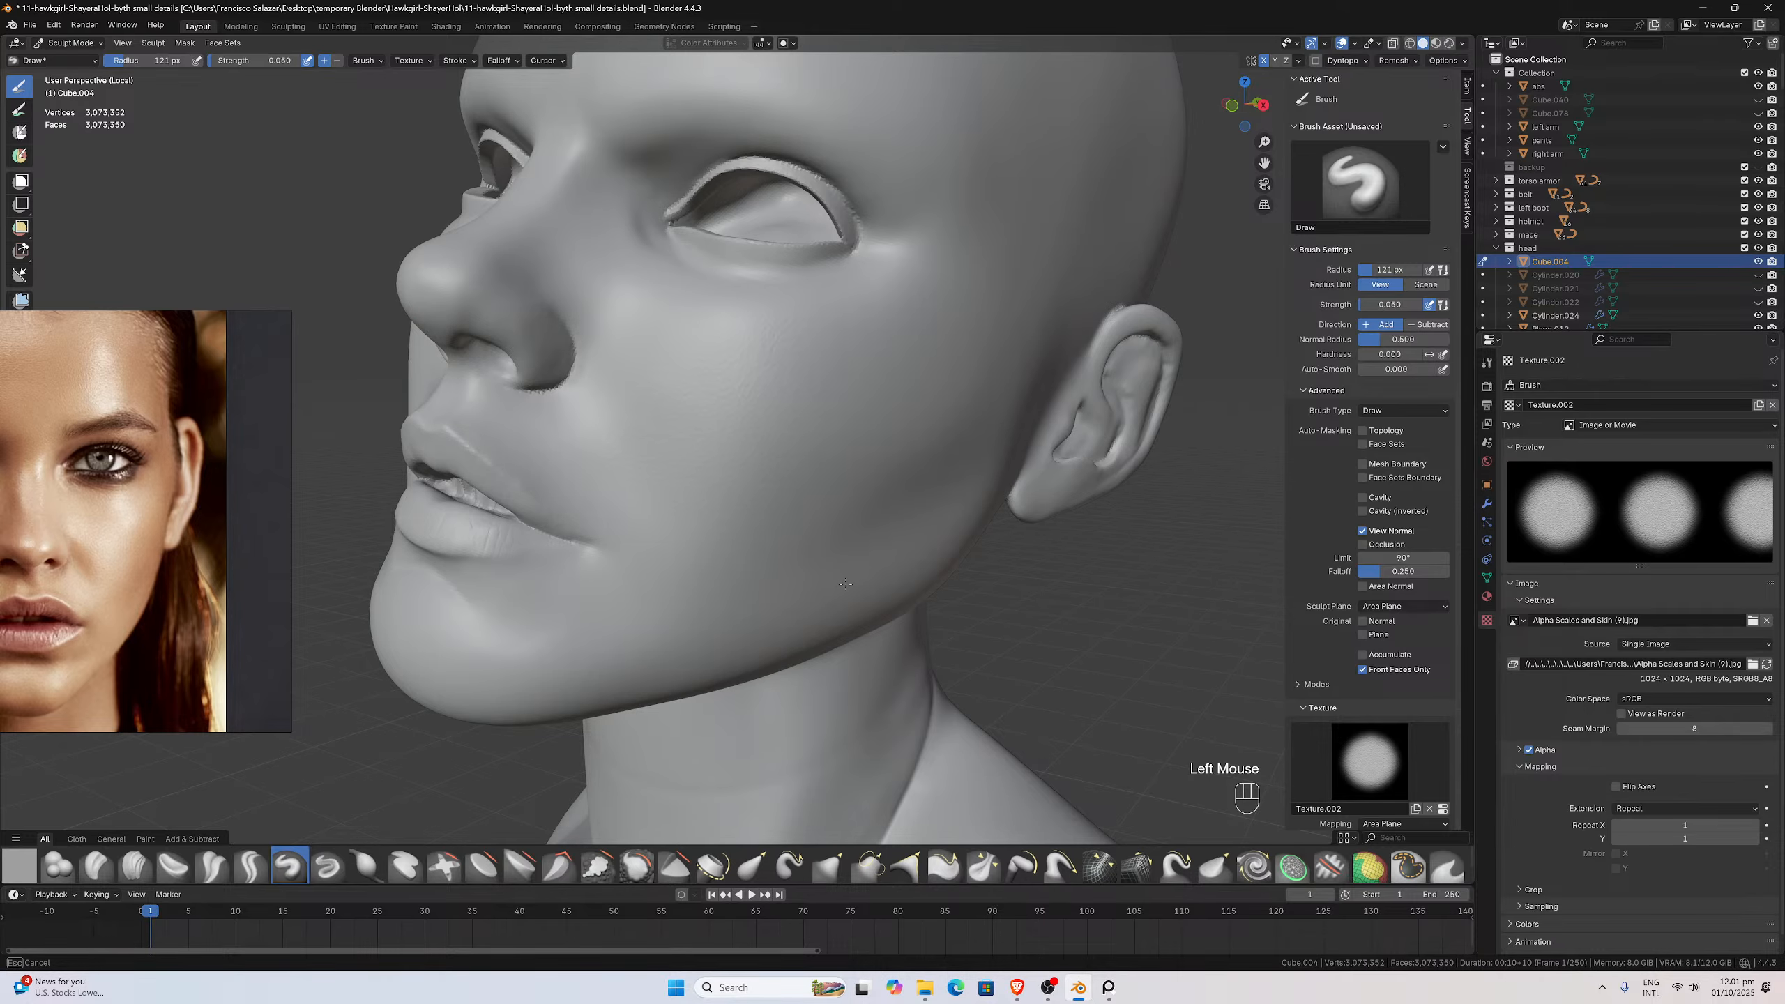
left_click_drag(853, 586, 854, 583)
scroll(855, 584, "down", 2)
middle_click_drag(855, 583, 879, 520)
scroll(884, 524, "up", 2)
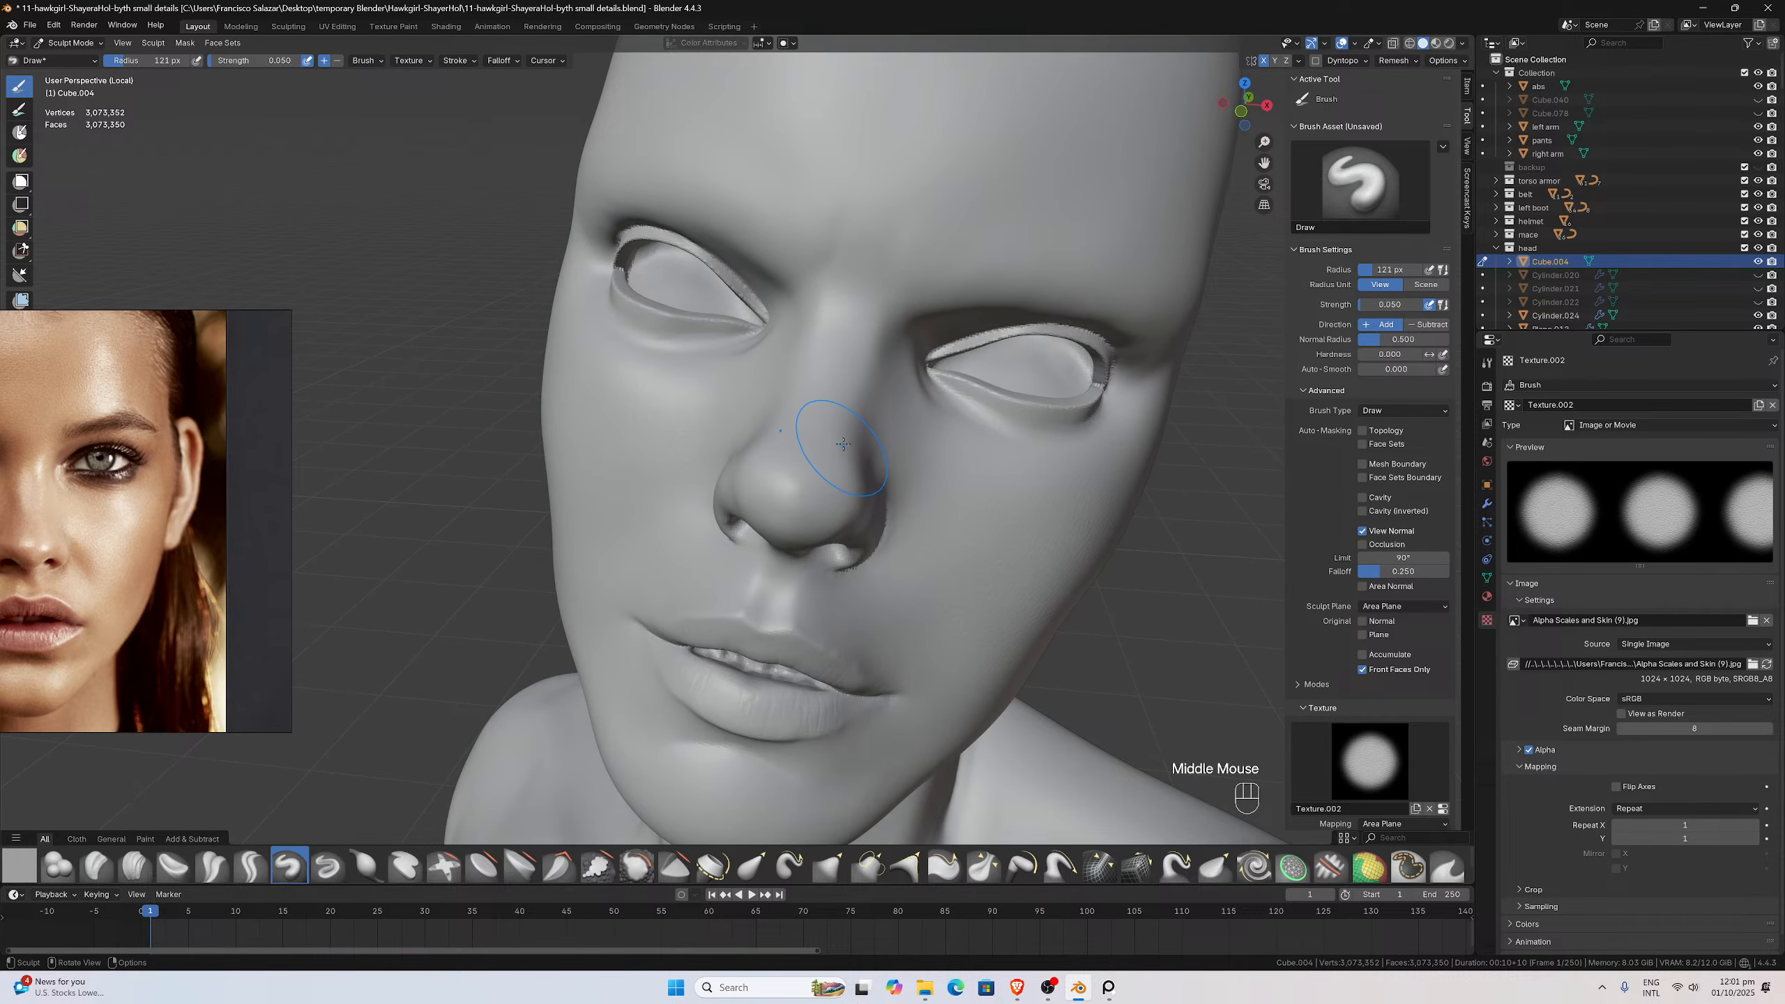
Try brushing skin texture along the bridge and side of the nose, undoing each attempt
left_click_drag(833, 397, 856, 443)
left_click_drag(908, 471, 908, 472)
scroll(909, 471, "up", 2)
middle_click_drag(908, 471, 745, 480)
key("ctrl+z")
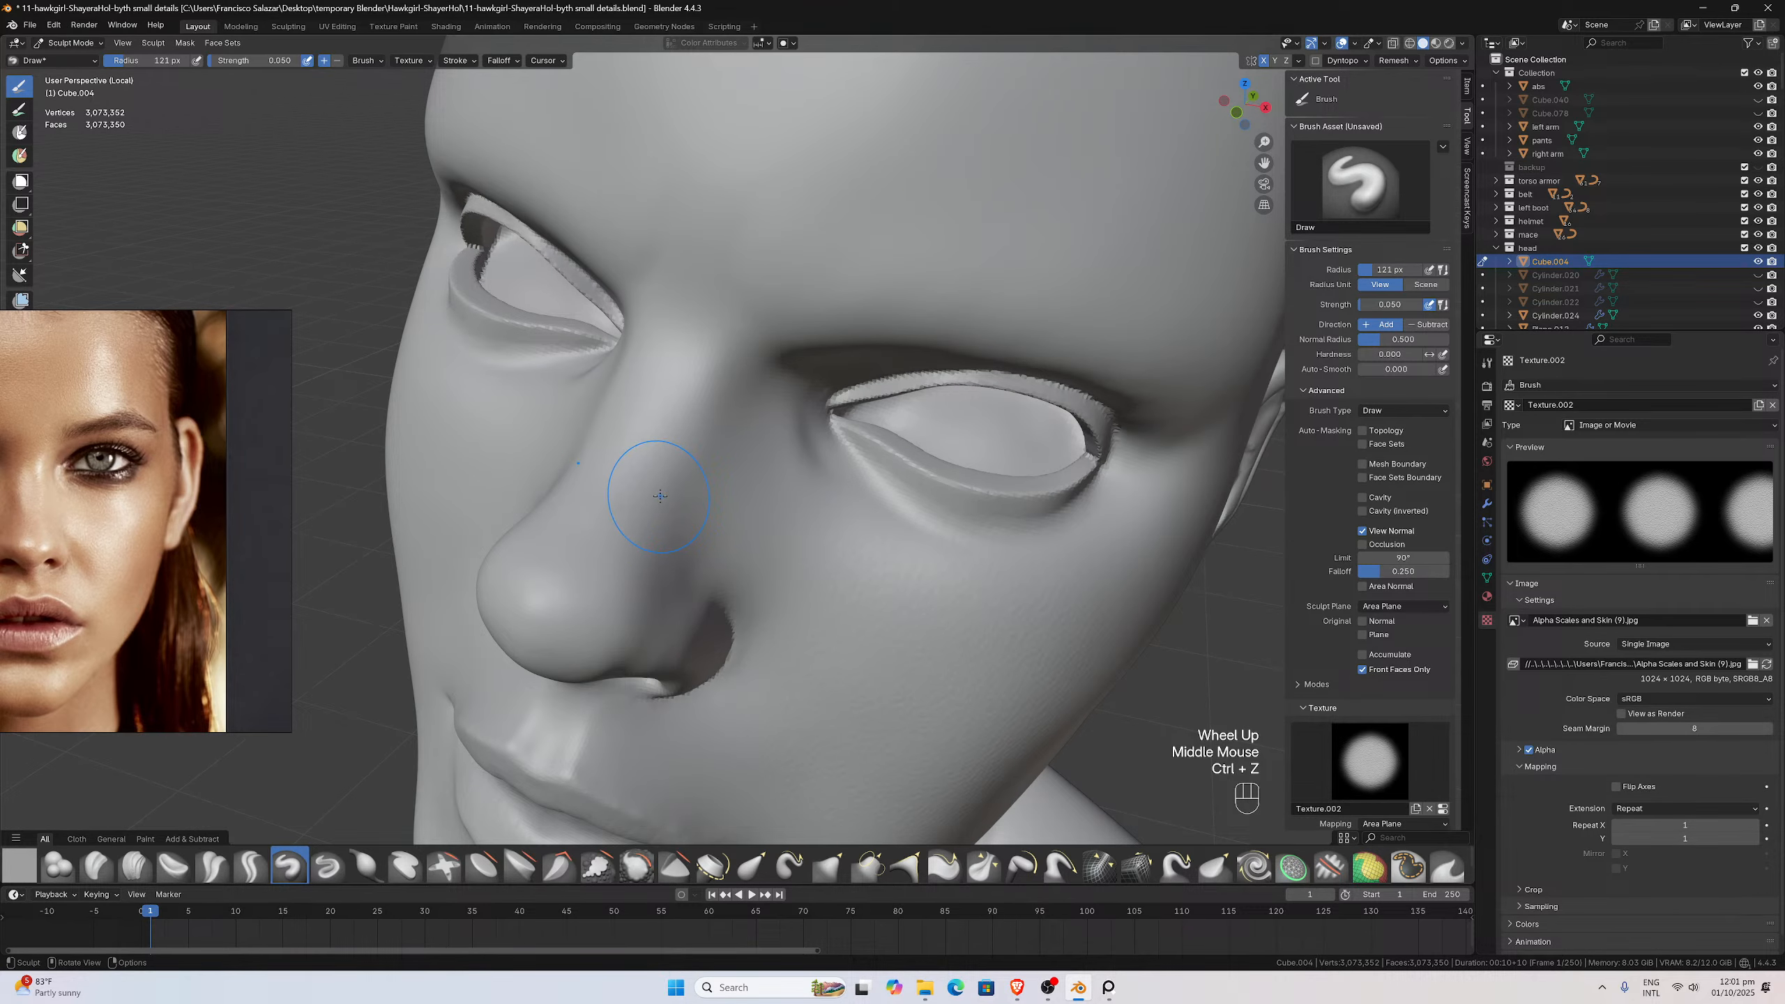
left_click_drag(660, 495, 668, 552)
left_click_drag(675, 612, 692, 669)
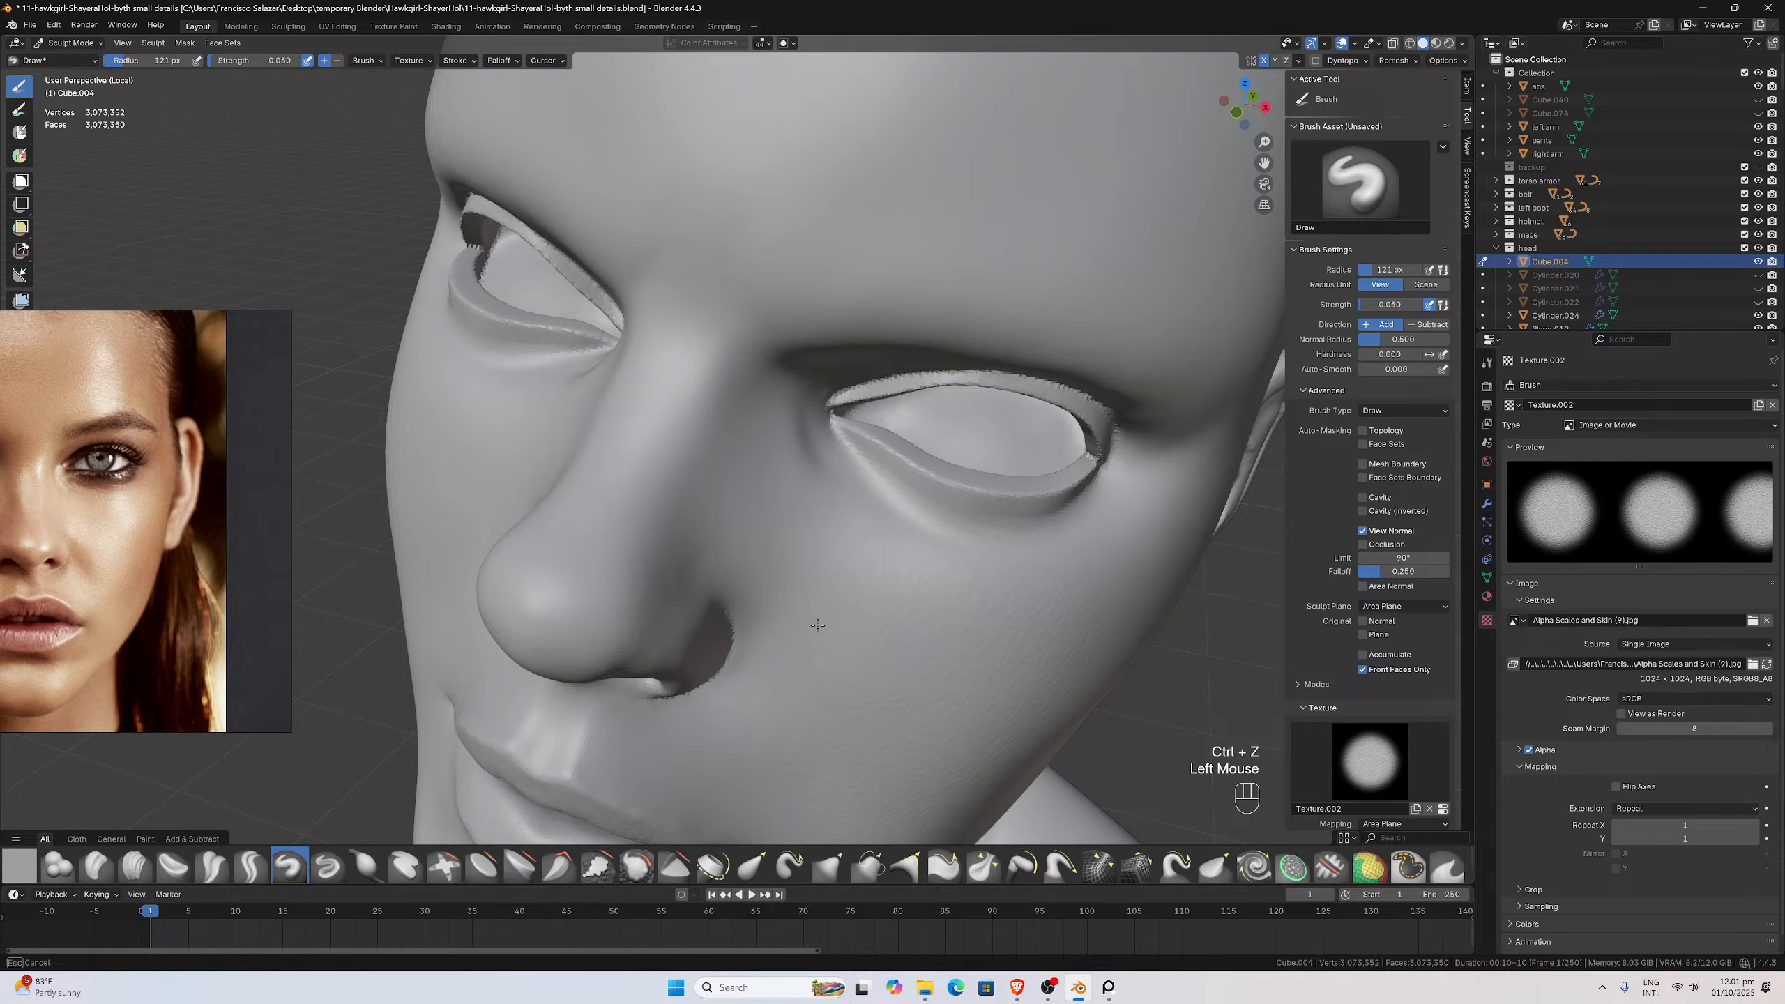
left_click_drag(782, 546, 780, 541)
middle_click_drag(778, 458, 716, 510)
key("ctrl+z")
Brush fine skin texture over the side of the nose, the adjoining cheek and the nose tip
left_click_drag(1264, 163, 1711, 297)
middle_click_drag(1166, 302, 1110, 283)
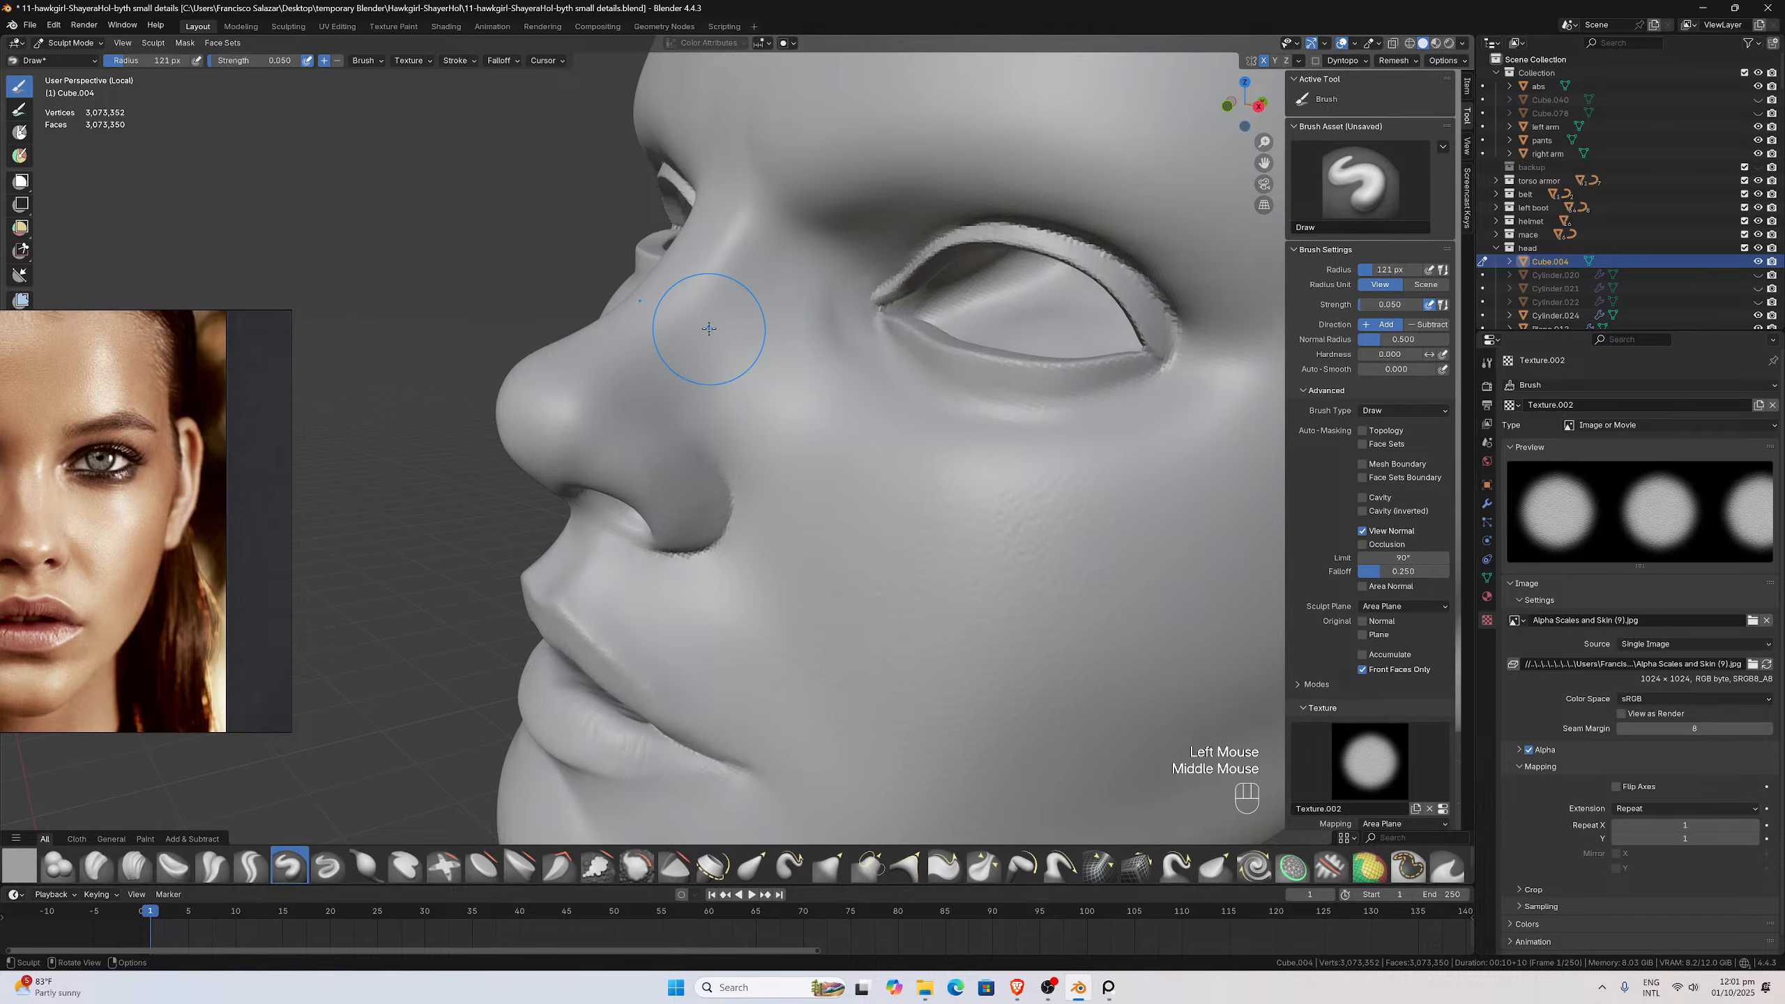
left_click_drag(706, 326, 804, 482)
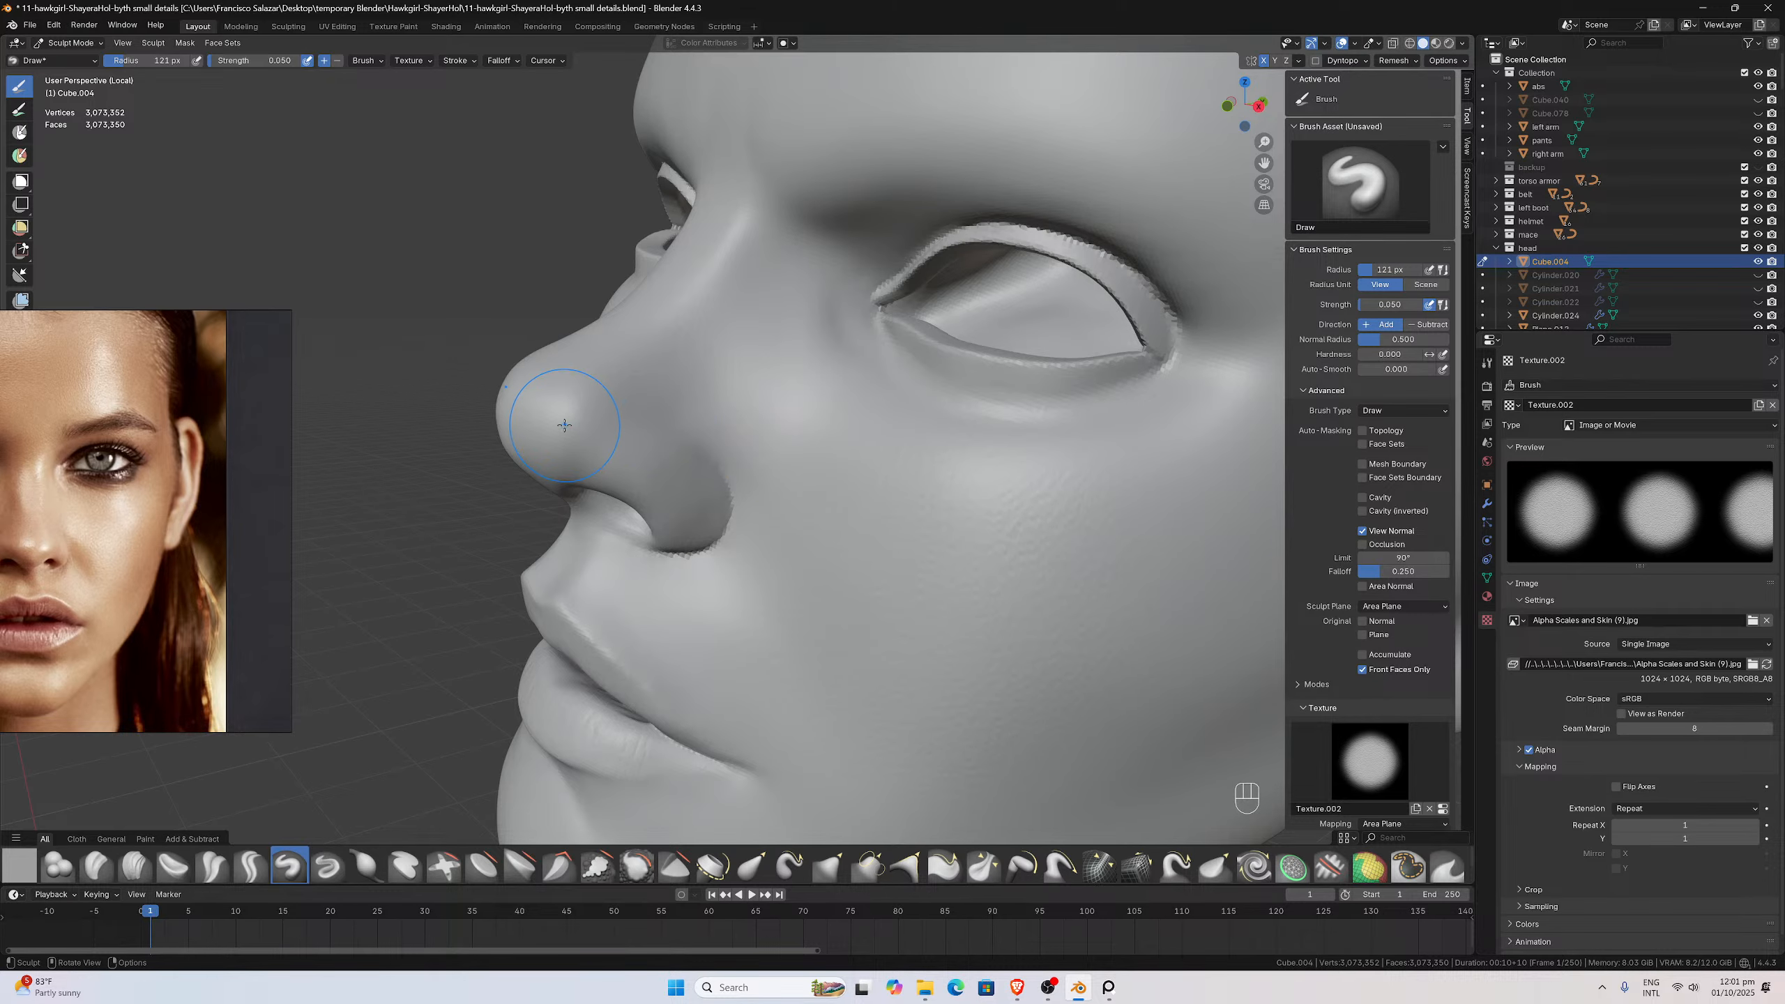
left_click_drag(584, 411, 608, 440)
left_click_drag(686, 527, 692, 515)
scroll(693, 511, "down", 2)
middle_click_drag(724, 475, 822, 458)
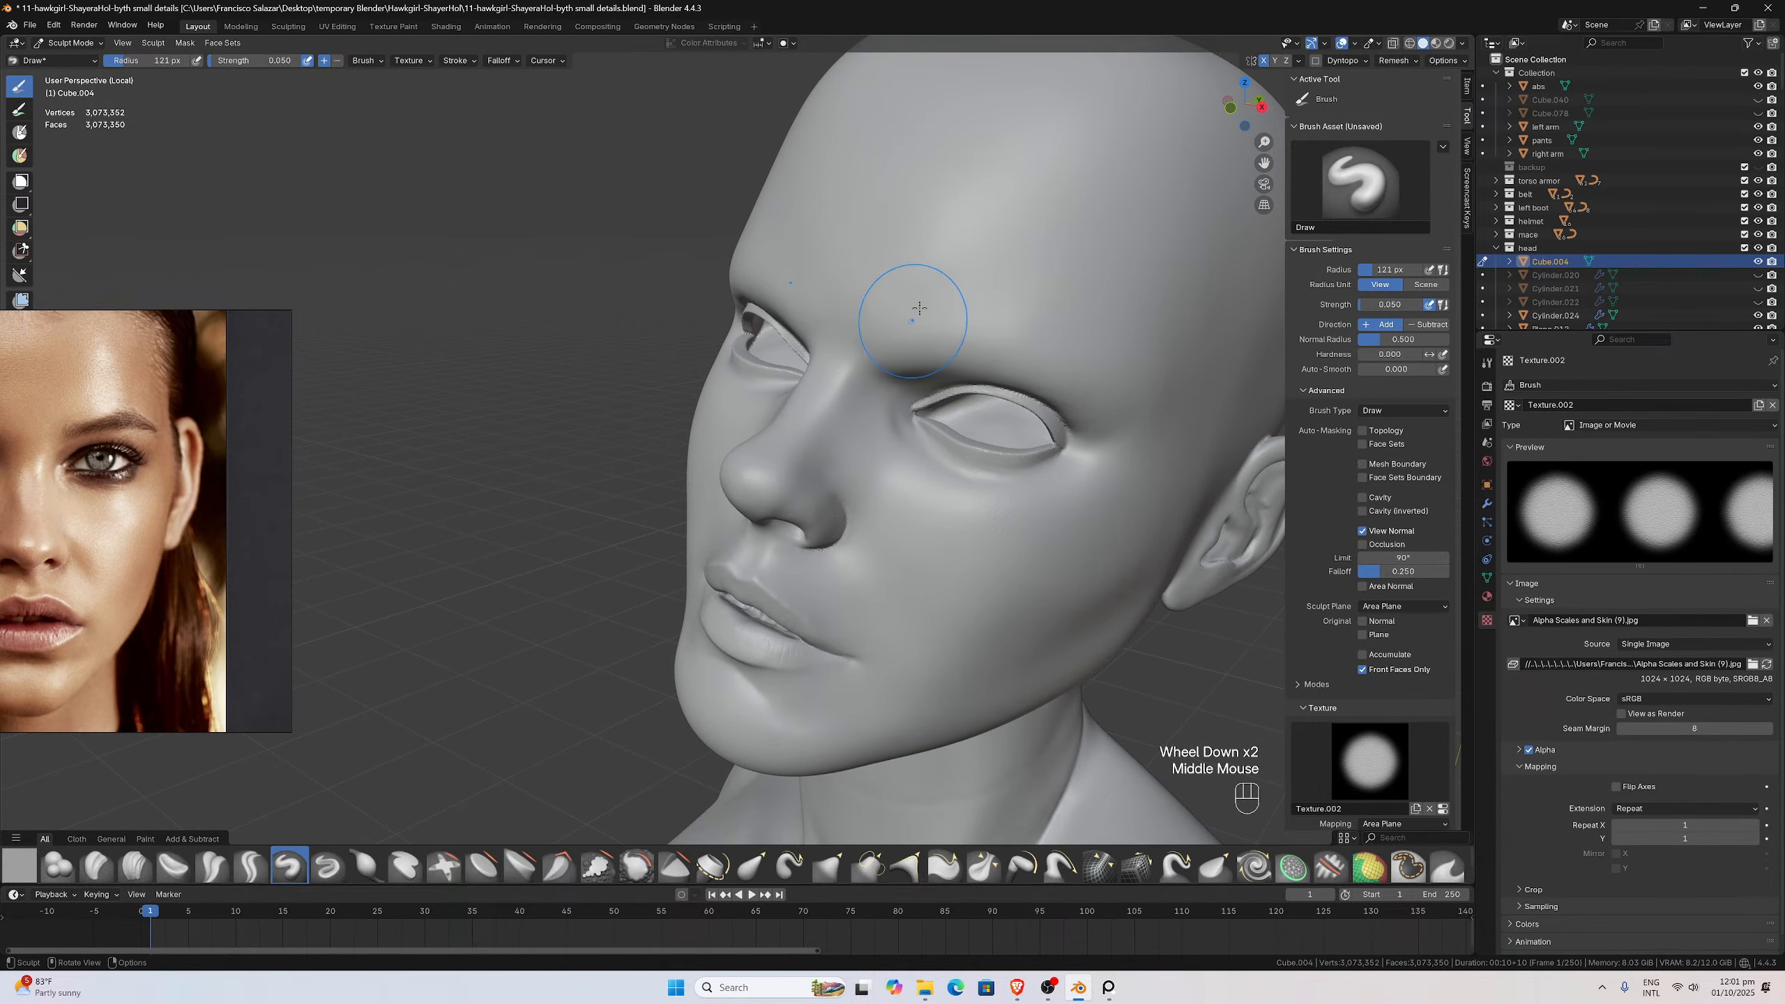
Brush fine skin texture over the forehead above the eye and across the temple
middle_click_drag(916, 307, 966, 323)
left_click_drag(1001, 310, 1127, 357)
middle_click_drag(1126, 357, 1044, 327)
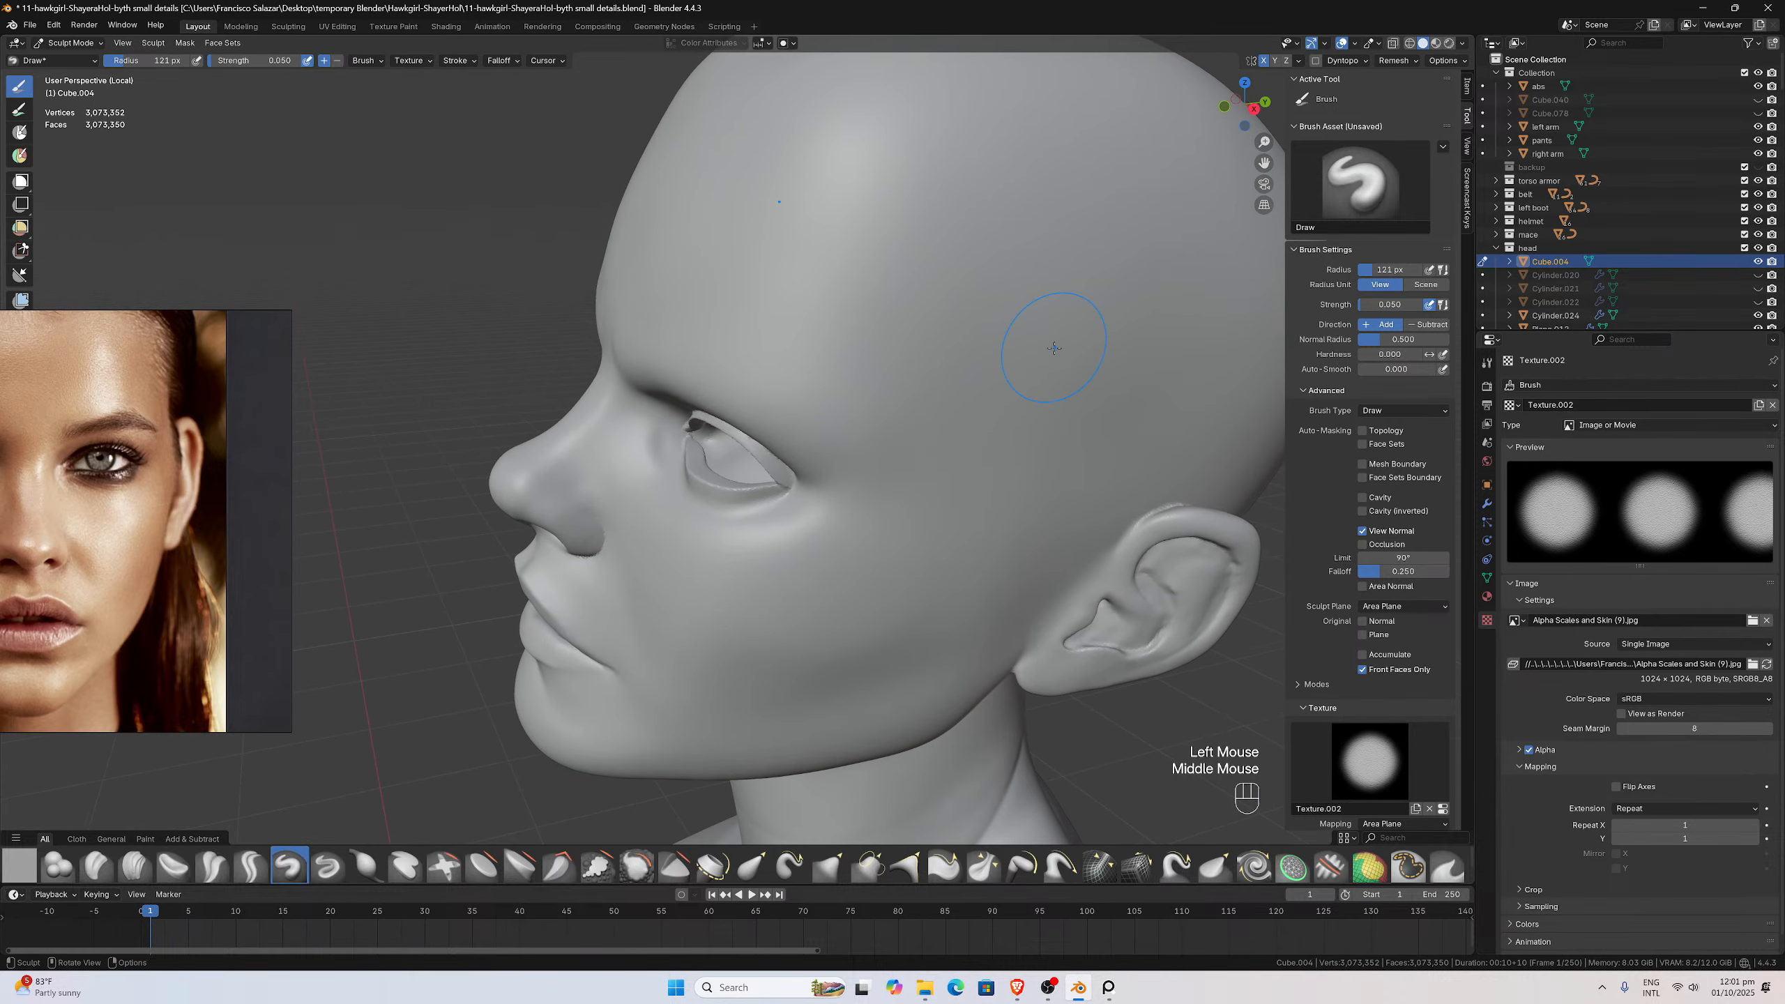
left_click_drag(808, 348, 820, 360)
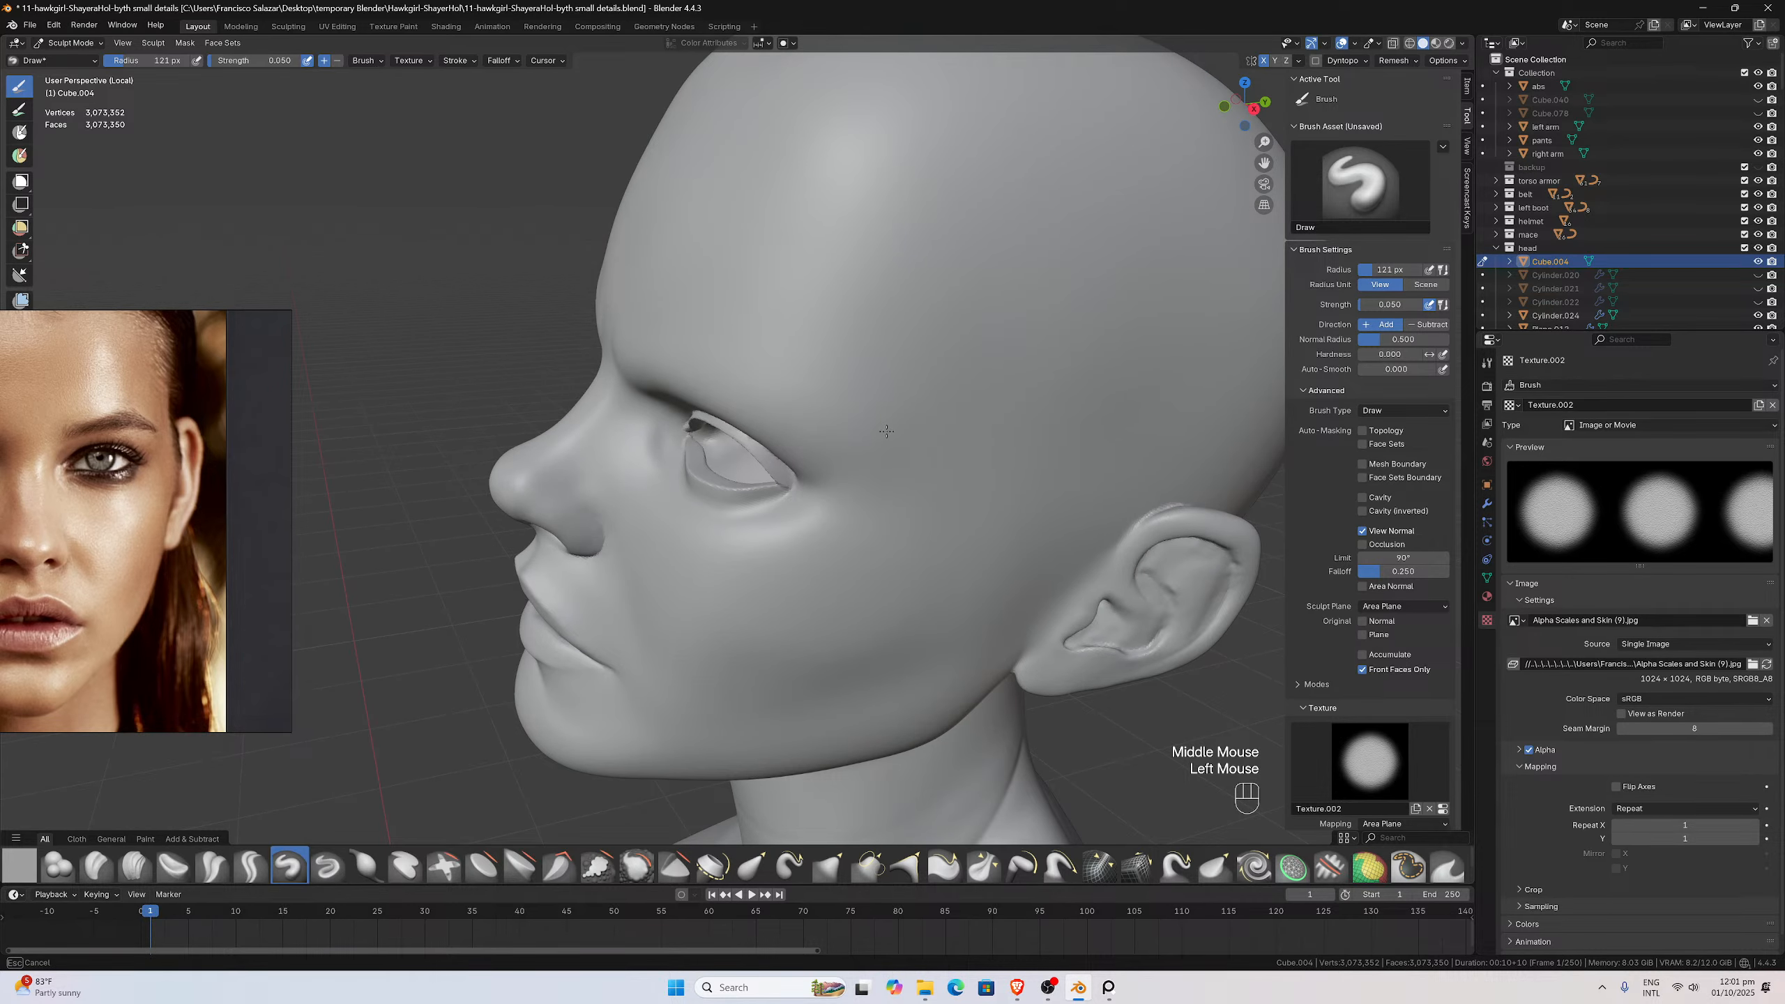
left_click_drag(886, 431, 886, 431)
middle_click_drag(886, 431, 886, 336)
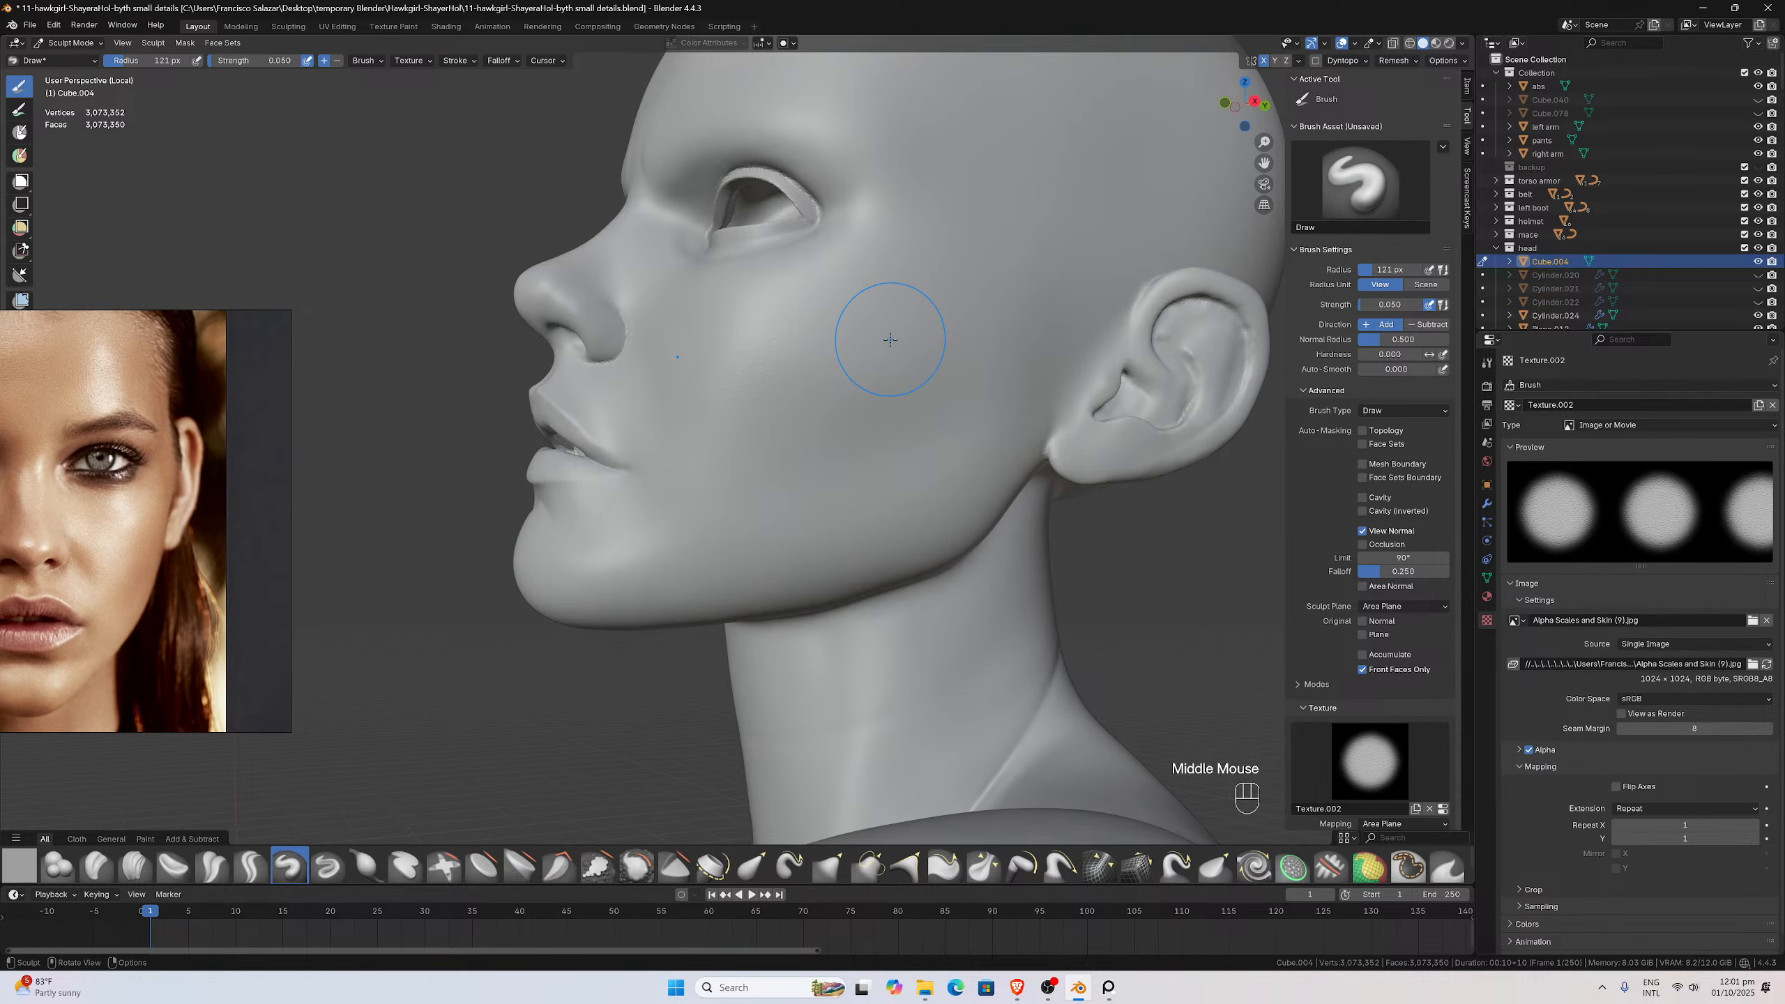
Brush fine skin texture over the side of the cheek and along the jaw below the ear
left_click_drag(889, 339, 949, 443)
middle_click_drag(906, 453, 932, 423)
scroll(932, 423, "up", 1)
mouse_move(840, 467)
left_mouse_down()
mouse_move(1035, 494)
mouse_move(985, 458)
left_mouse_up()
middle_click_drag(985, 458, 885, 471)
left_click_drag(884, 470, 891, 474)
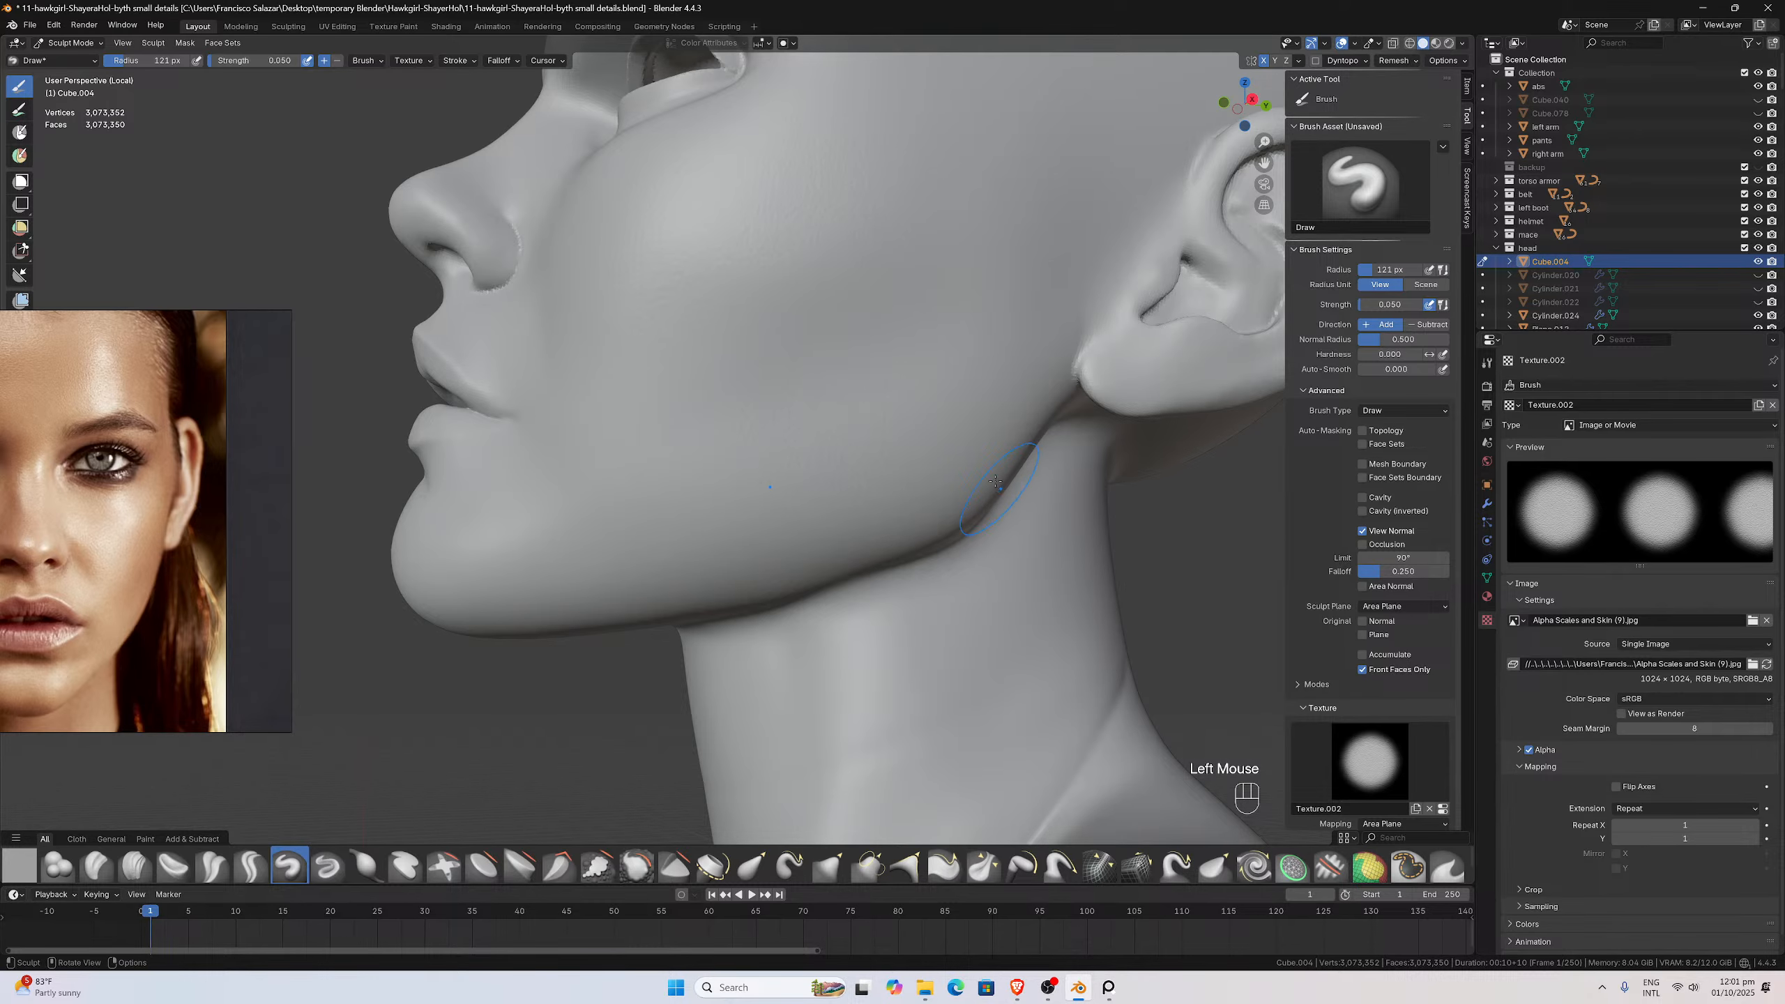
middle_click_drag(1001, 497, 885, 343)
left_click_drag(885, 343, 886, 359)
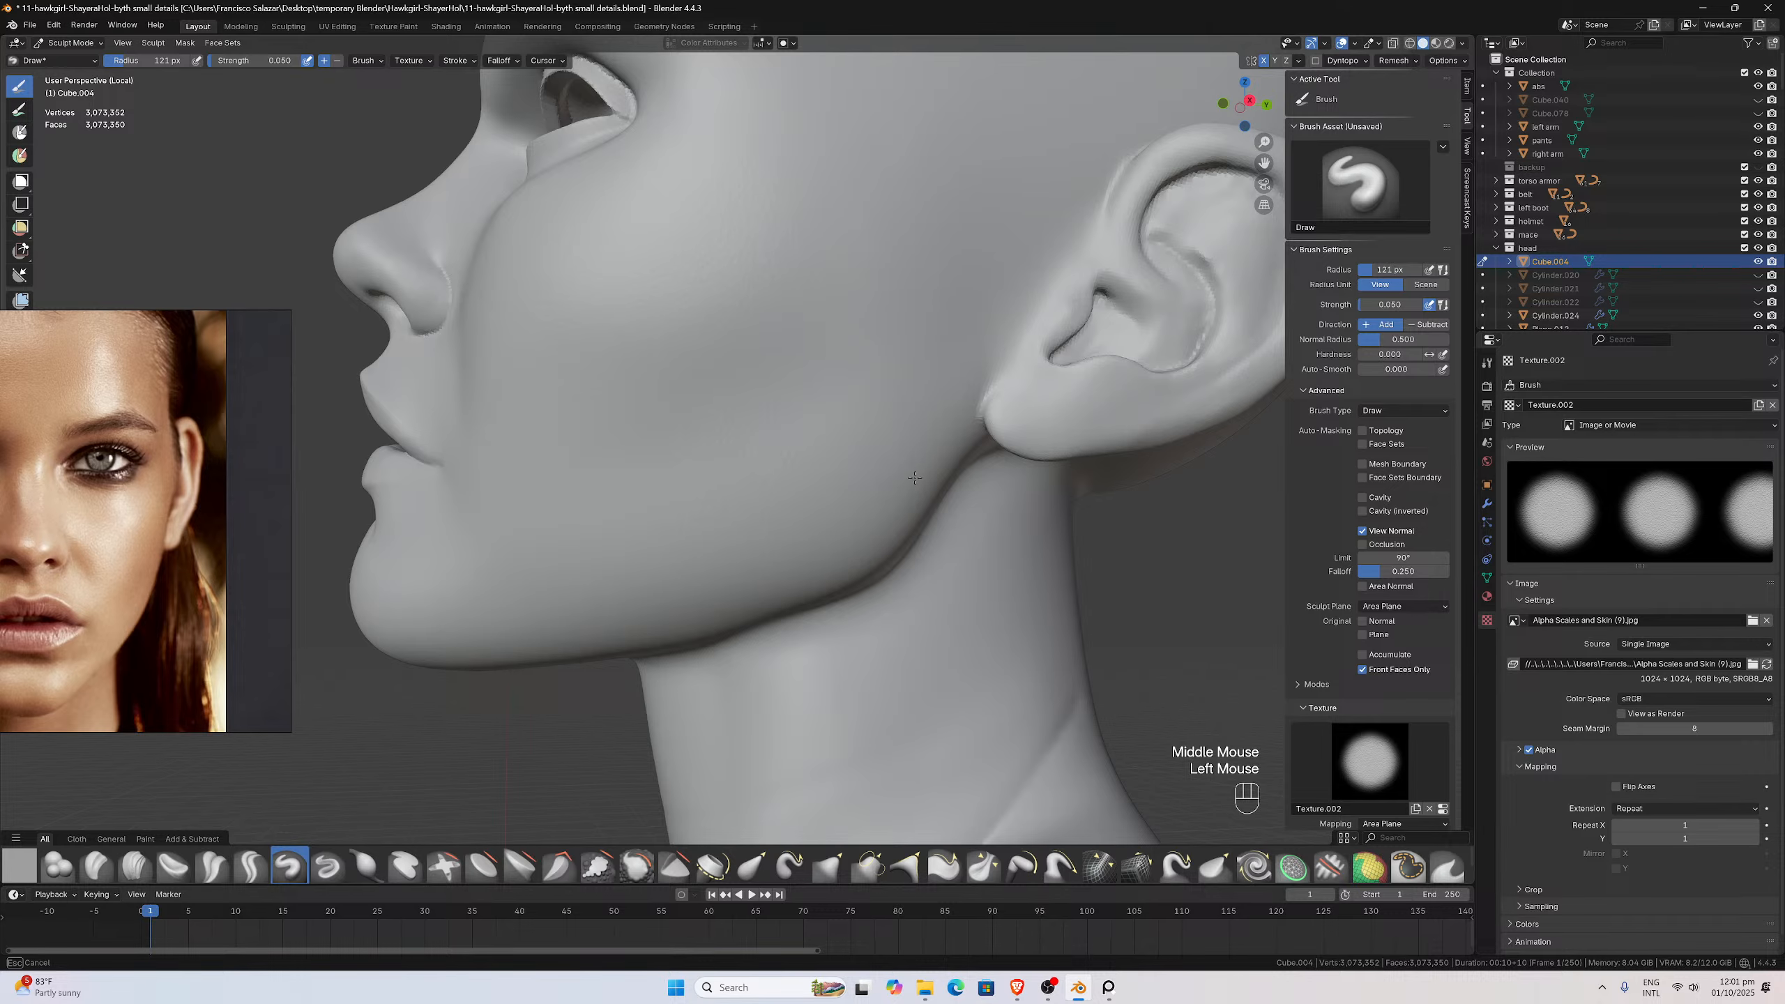
left_click_drag(935, 513, 934, 514)
Brush fine skin texture on the skin around the mouth and across the chin
scroll(934, 514, "down", 2)
mouse_move(934, 514)
middle_mouse_down()
mouse_move(984, 485)
mouse_move(1047, 527)
mouse_move(913, 503)
middle_mouse_up()
scroll(983, 485, "up", 2)
scroll(1033, 520, "down", 1)
scroll(913, 502, "up", 2)
left_click_drag(891, 497, 961, 576)
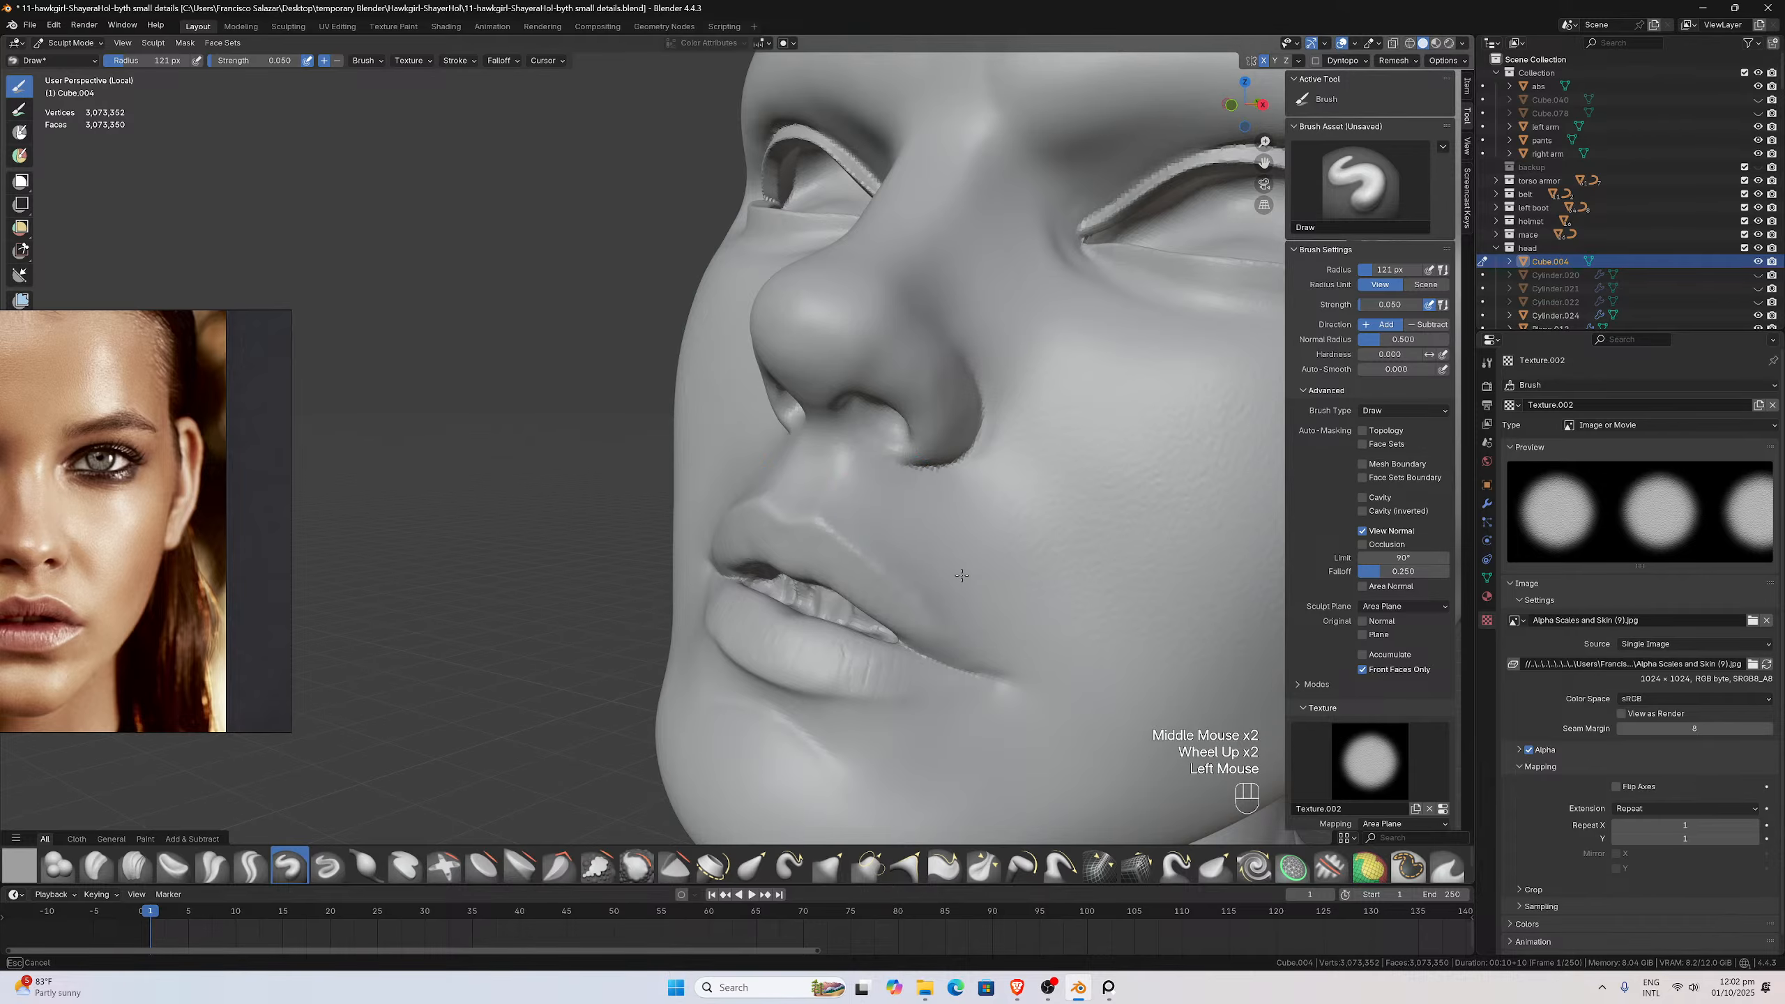
left_click_drag(1073, 616, 1037, 606)
mouse_move(1038, 606)
middle_mouse_down()
mouse_move(1054, 633)
mouse_move(922, 503)
middle_mouse_up()
left_click_drag(922, 504, 1002, 562)
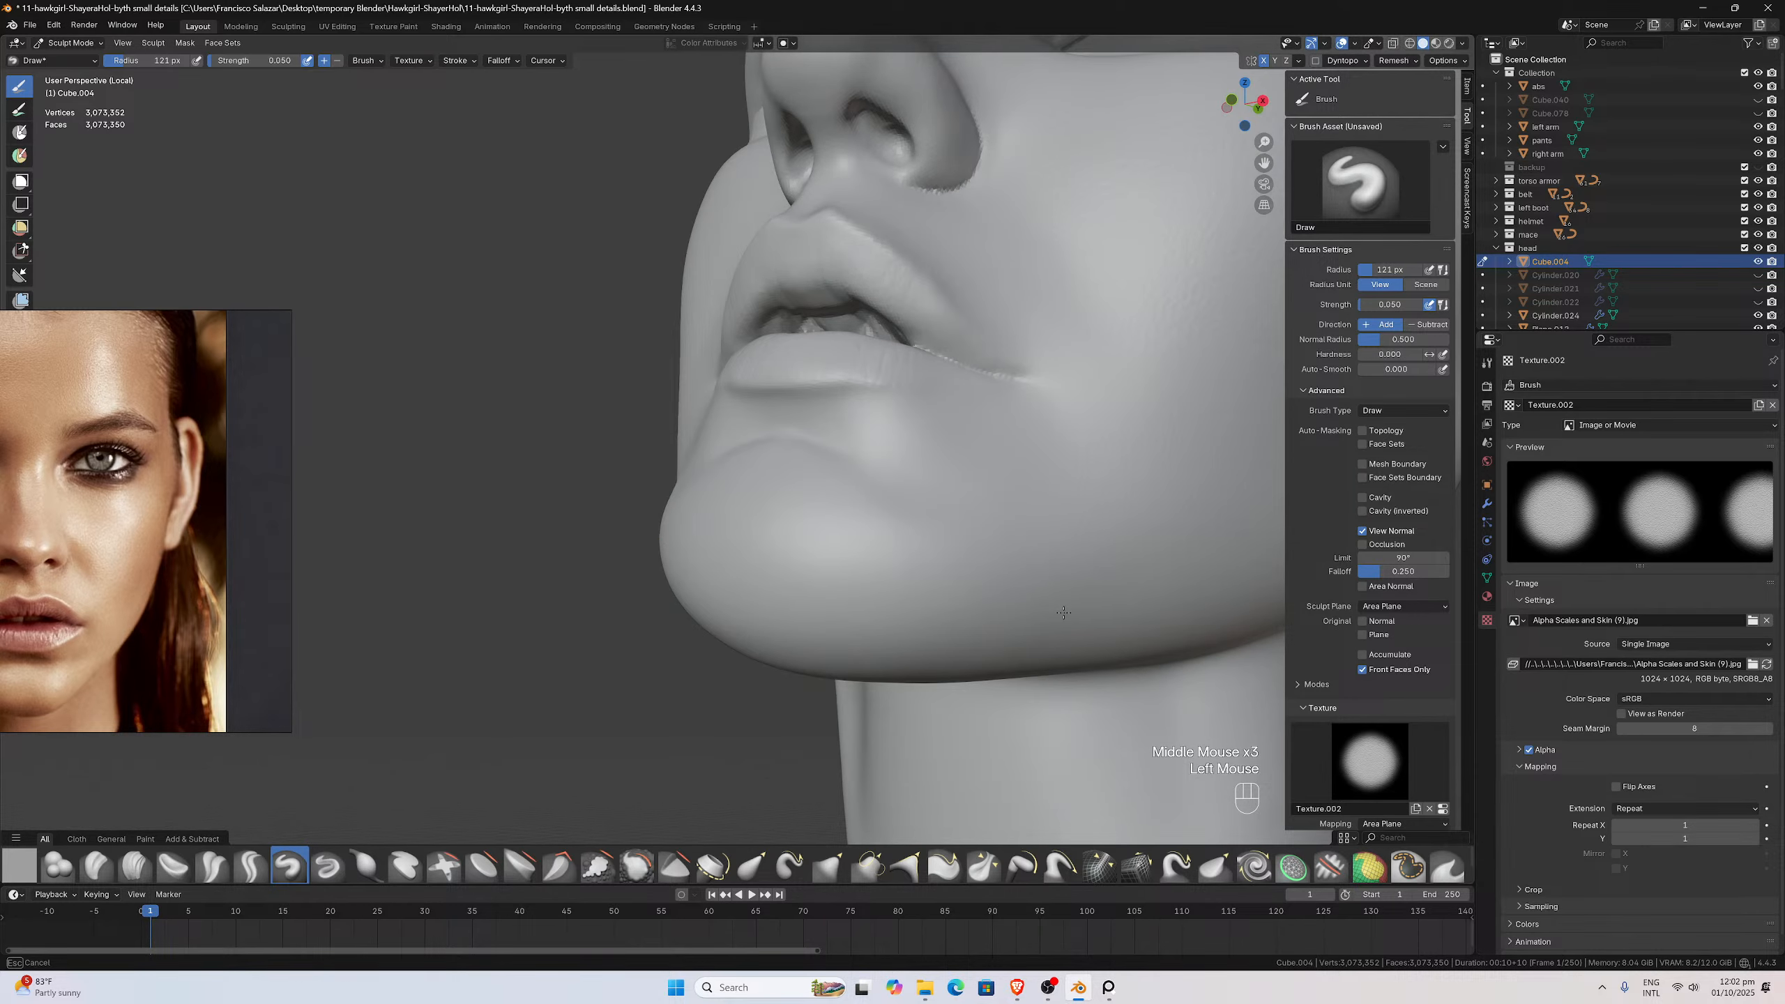
left_click_drag(1063, 612, 1063, 612)
mouse_move(1063, 612)
middle_mouse_down()
mouse_move(1142, 548)
mouse_move(858, 532)
middle_mouse_up()
scroll(1142, 548, "down", 2)
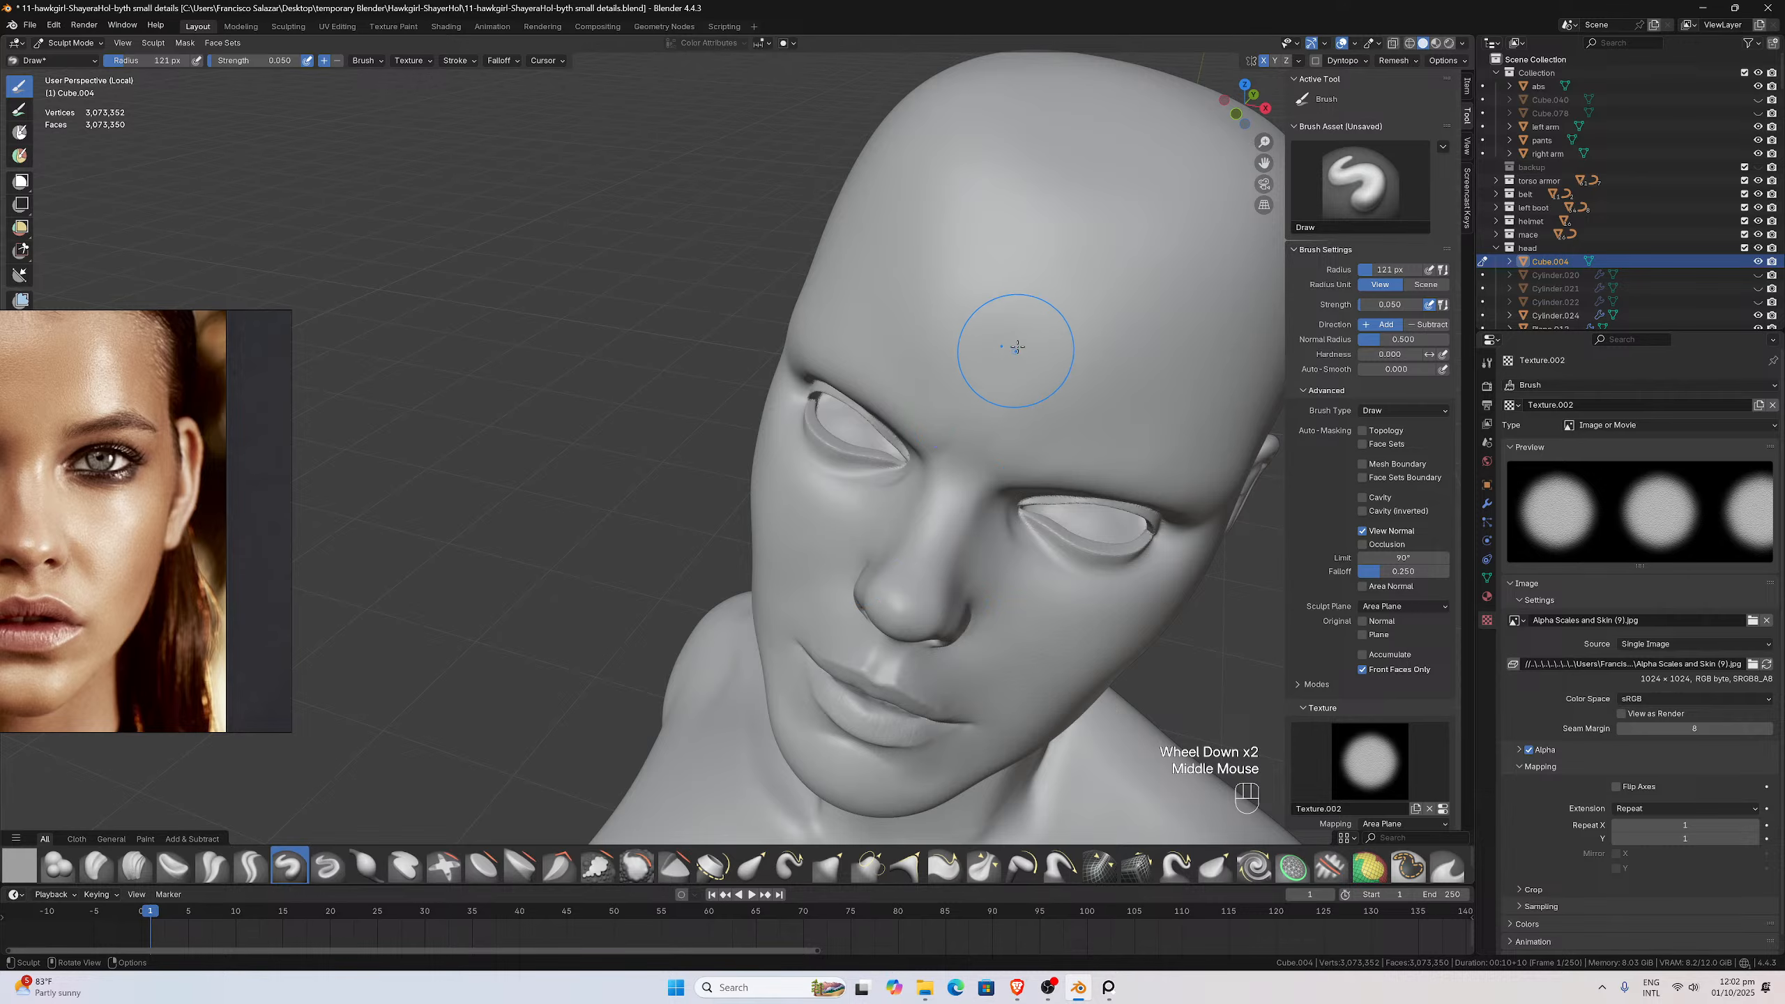
Brush fine skin texture across the upper forehead and between the brows towards the inner eye corner
left_click_drag(1064, 287, 1199, 366)
middle_click_drag(1199, 366, 1167, 329)
scroll(1167, 335, "up", 2)
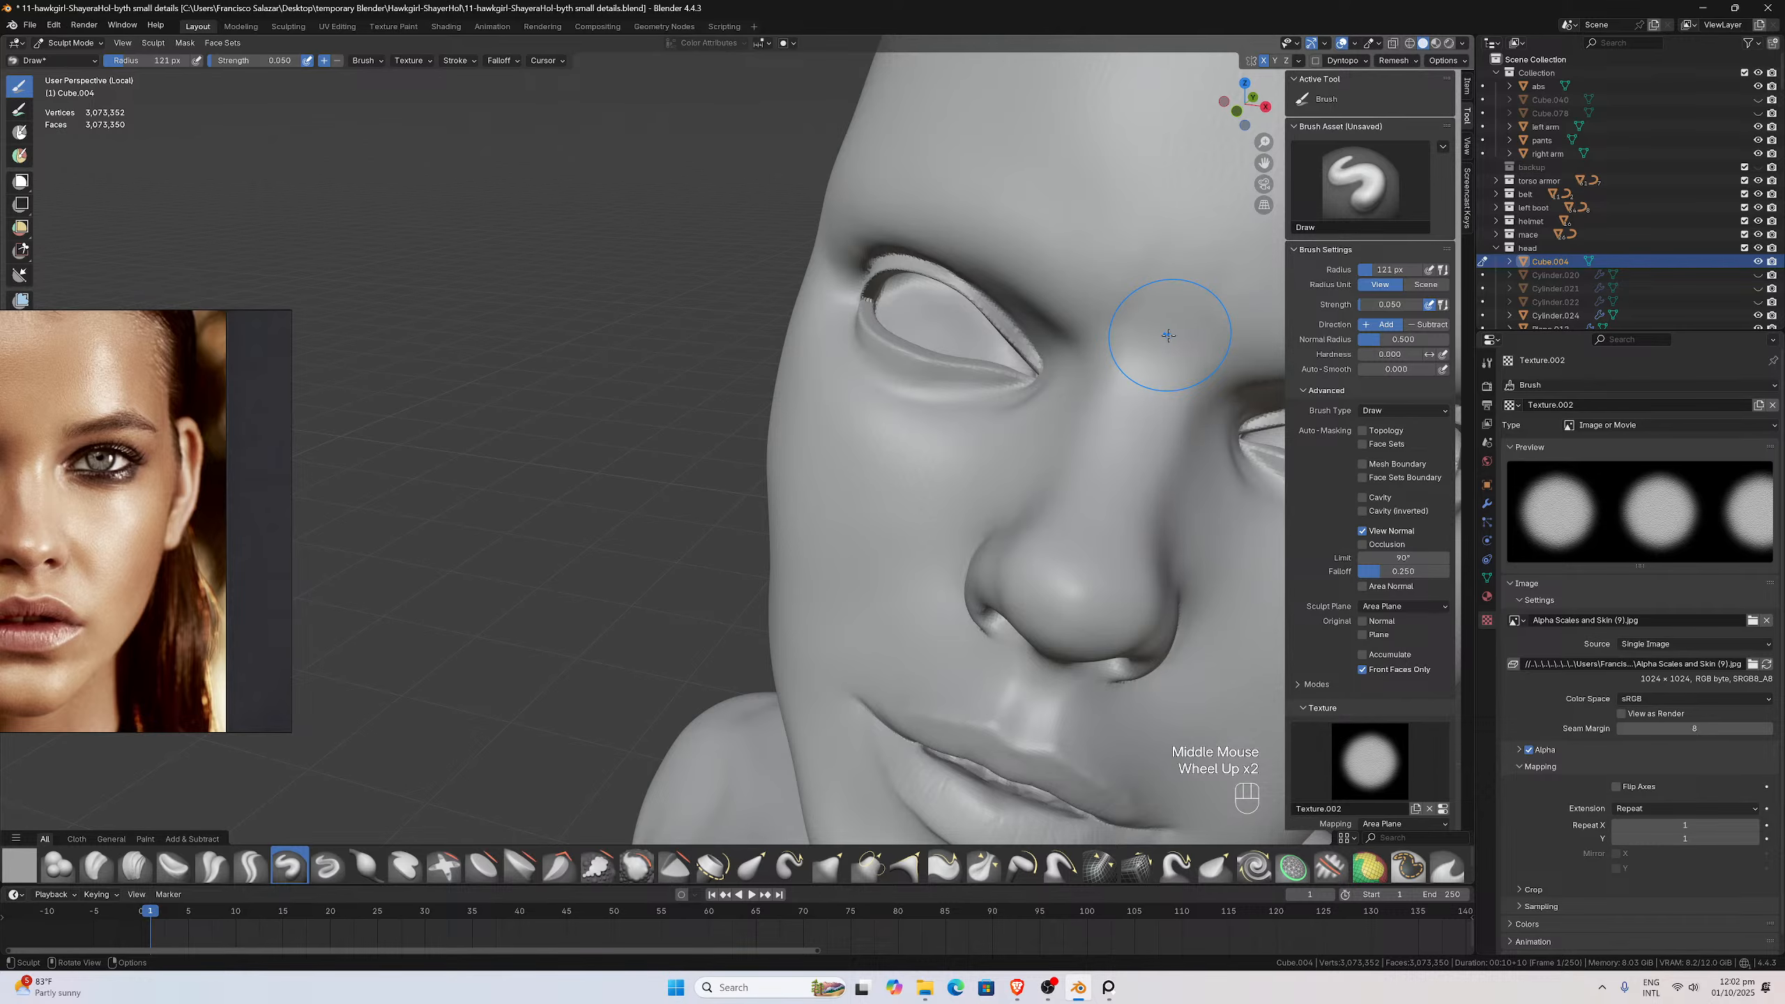
left_click_drag(1150, 351, 1200, 354)
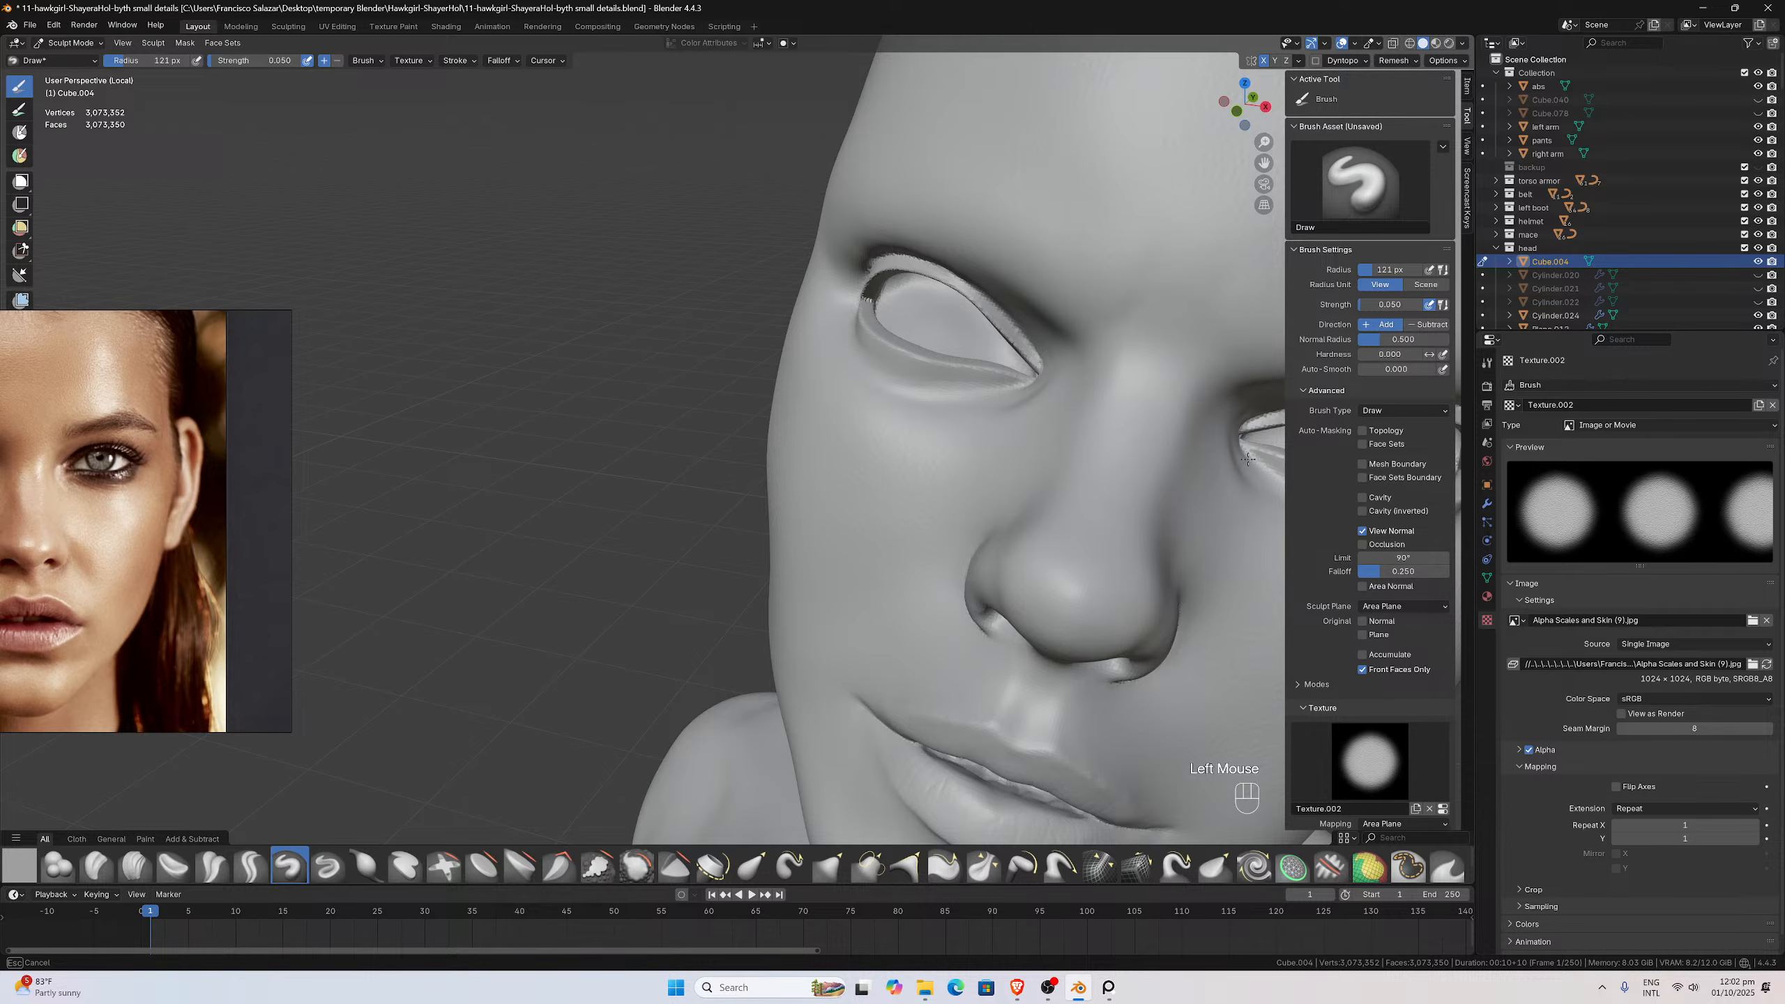
left_click_drag(1247, 458, 1247, 458)
left_click_drag(1261, 167, 839, 175)
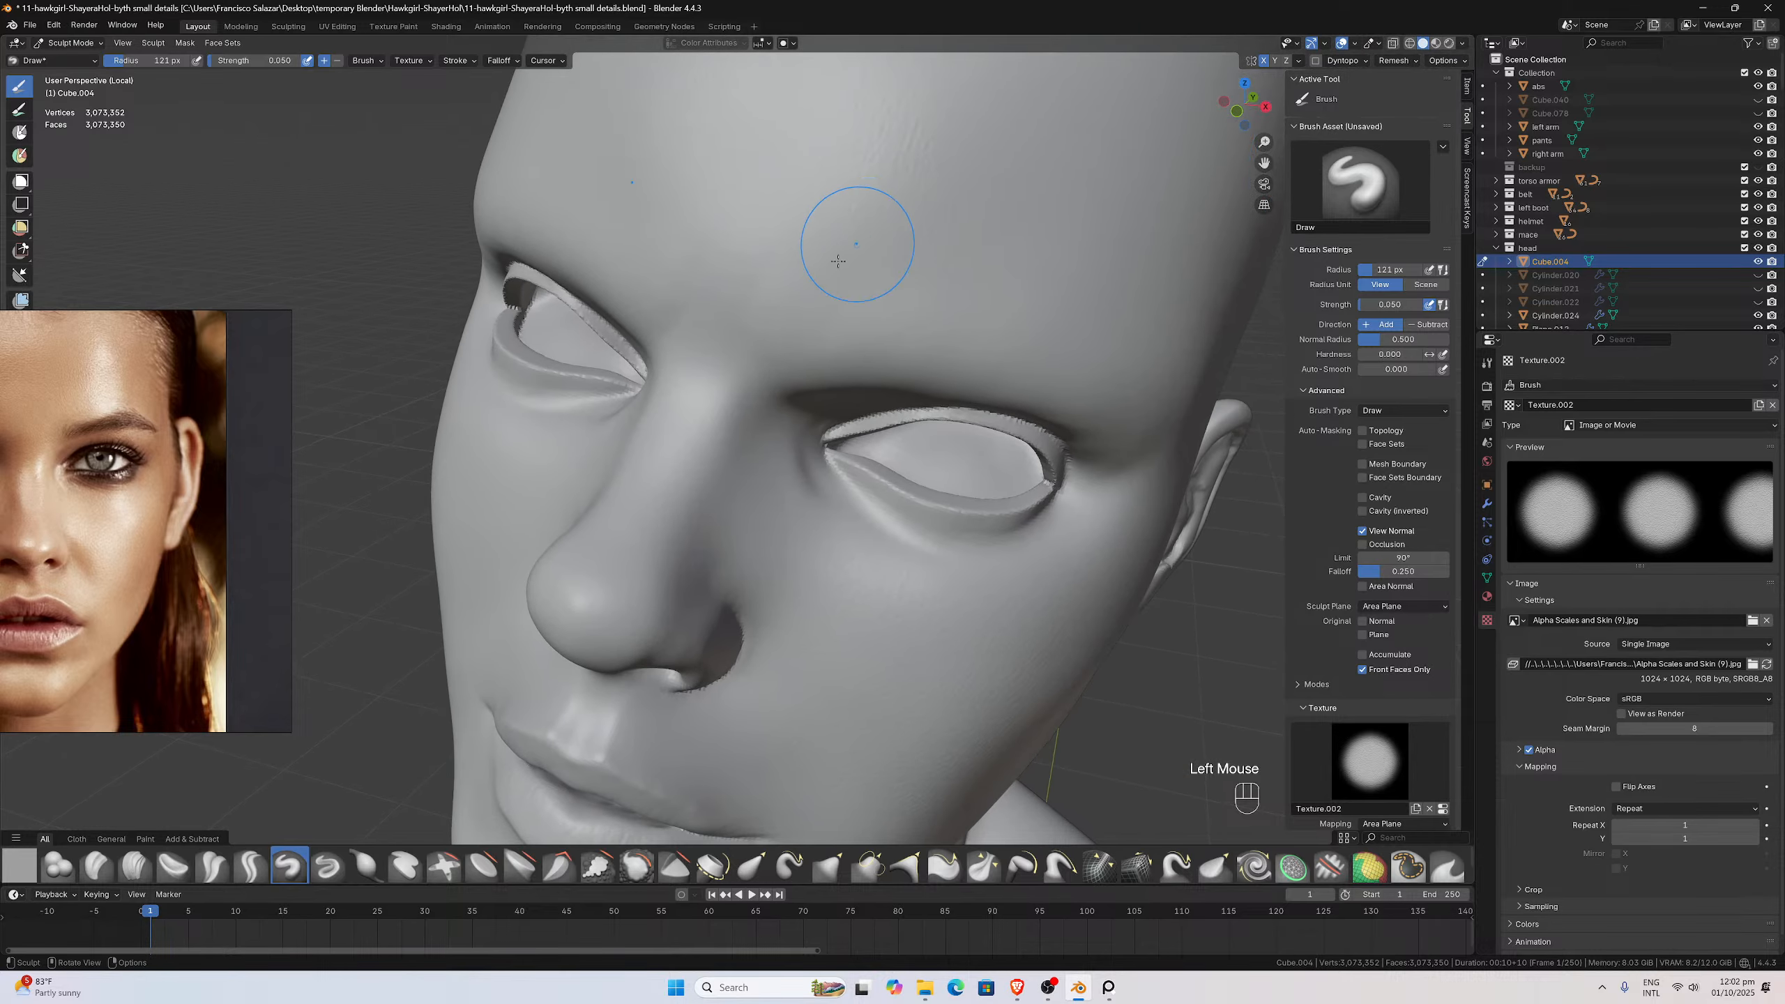
Exit local view to show the textured head together with the helmet, hair and armor
middle_click_drag(838, 260, 1054, 520)
scroll(944, 435, "down", 2)
scroll(1054, 520, "down", 1)
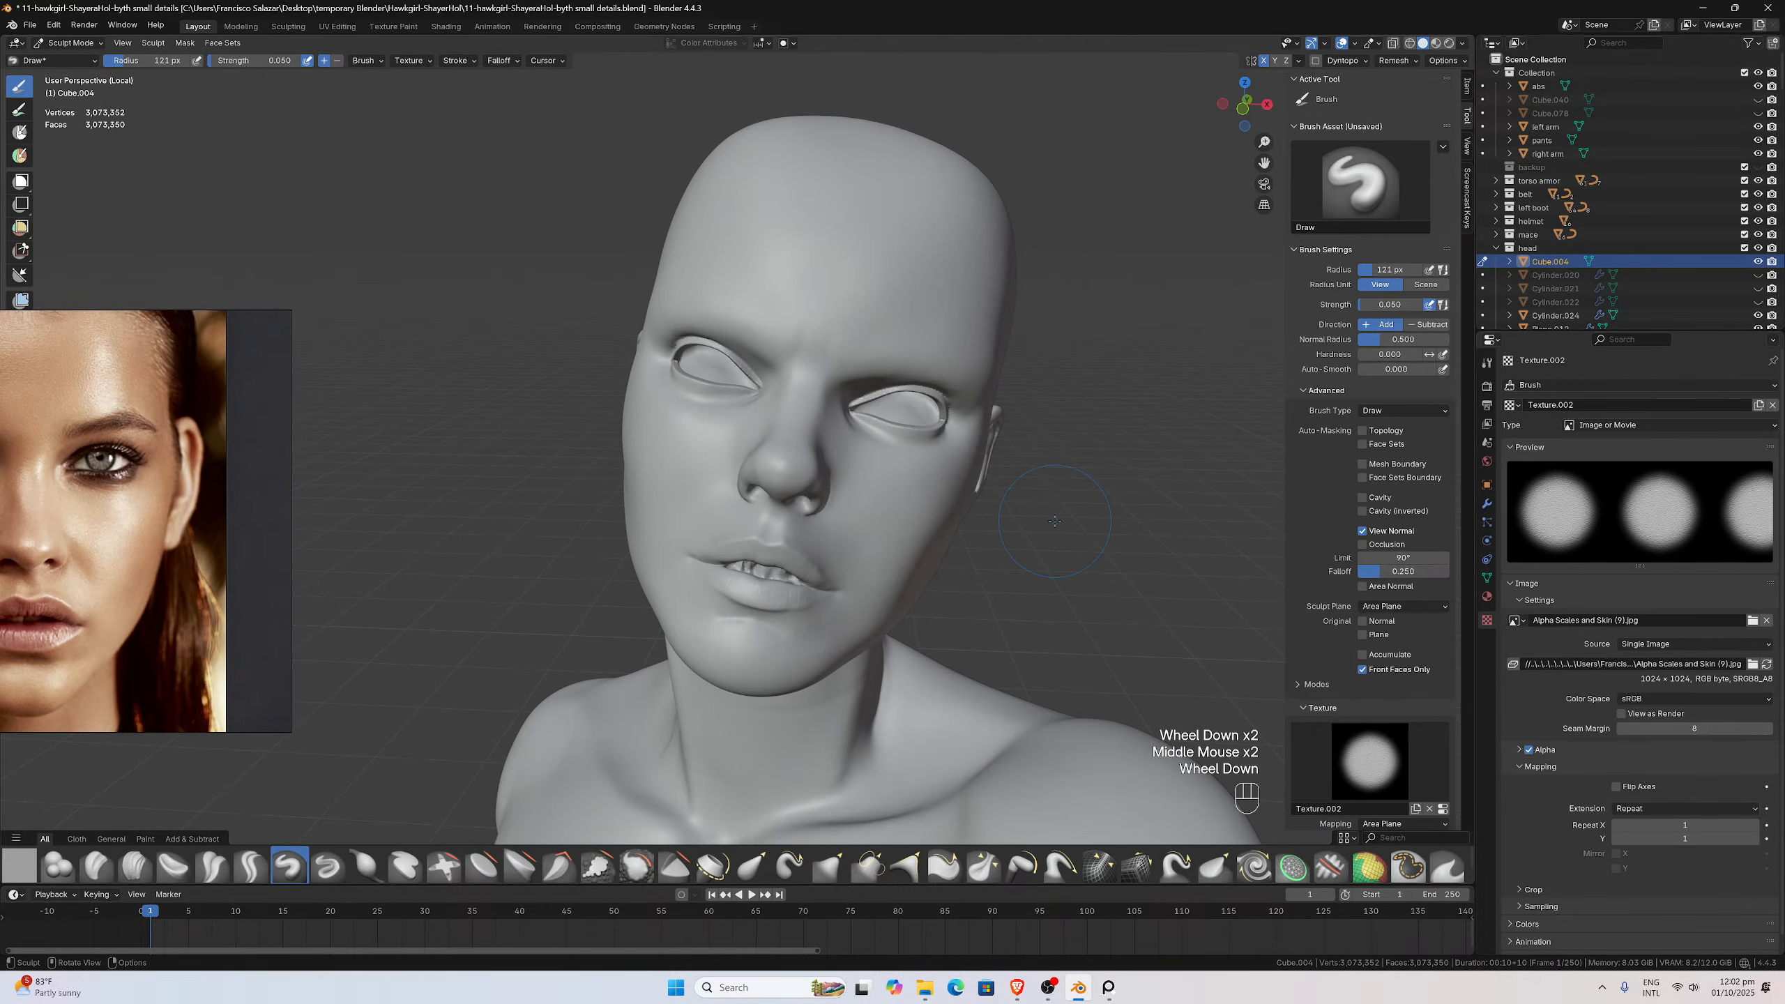
key("slash")
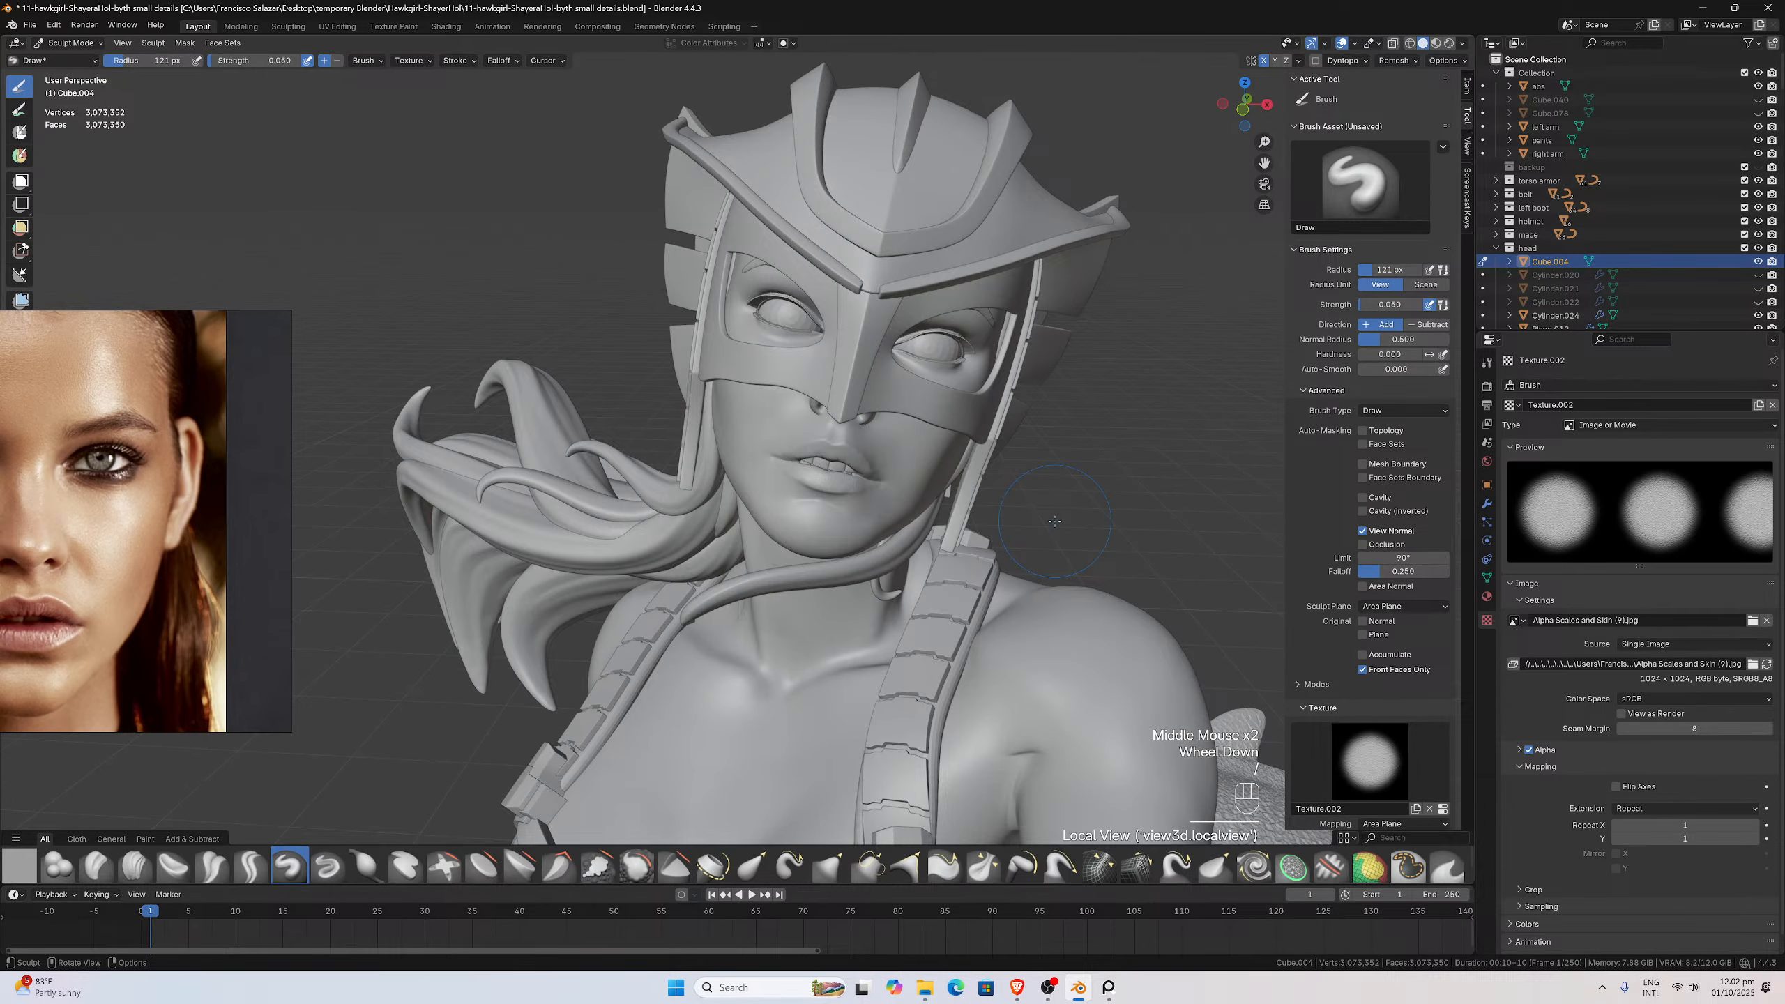
Examine the lower face up close and undo the recent skin-texture strokes
scroll(1054, 520, "up", 3)
middle_click_drag(1059, 522, 1034, 519)
key("ctrl+z")
key("ctrl+z")
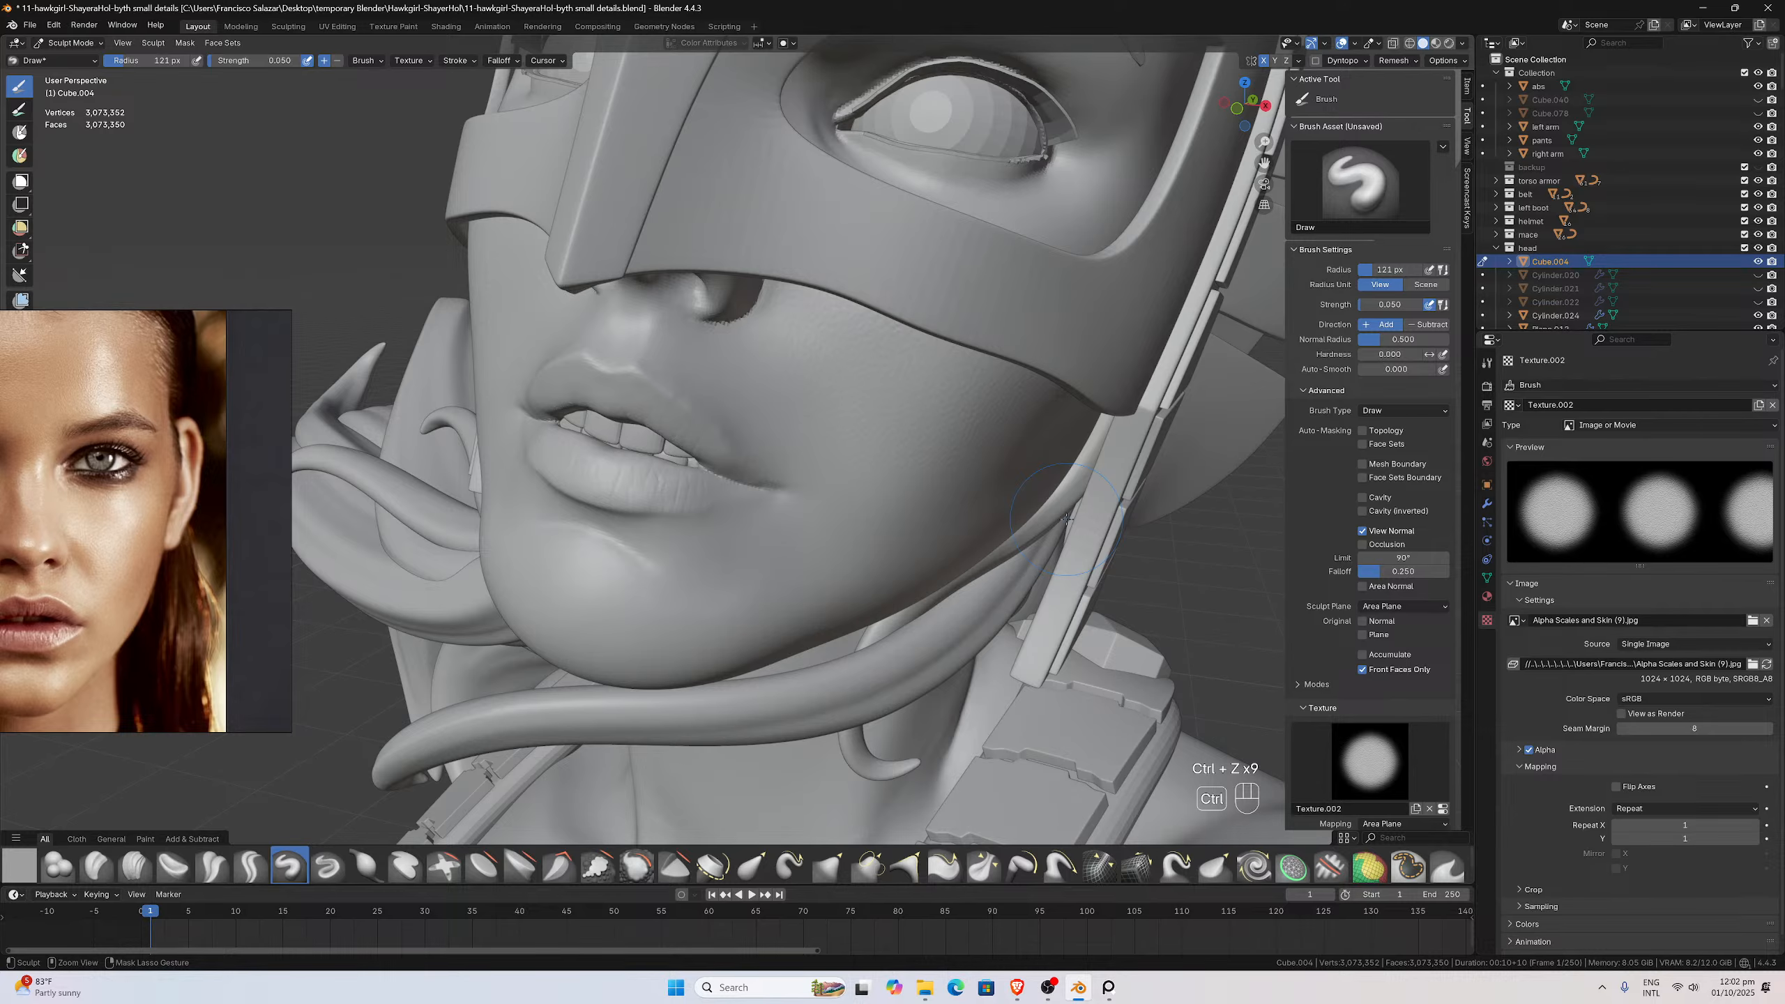
Undo the remaining skin-texture strokes on the lower face, redoing and undoing once more to compare the skin
key("ctrl+z")
key("ctrl+z")
key("ctrl+z")
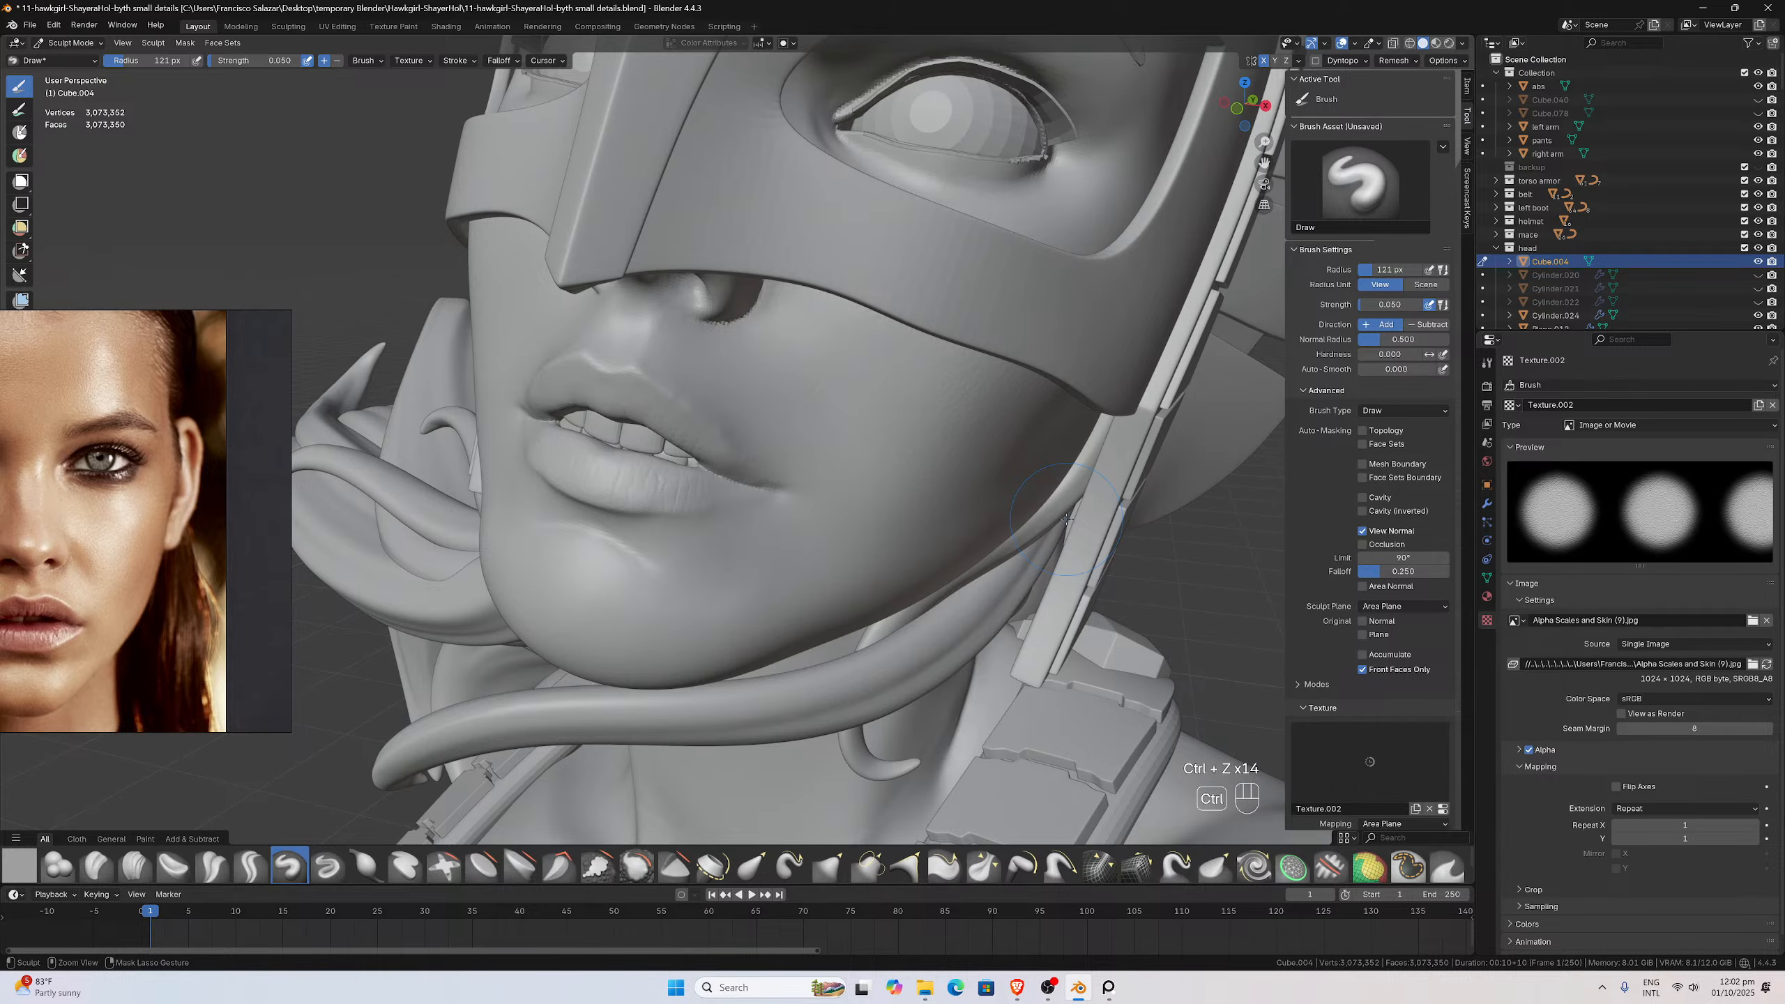
key("ctrl+shift+z")
key("ctrl+shift+z")
key("ctrl+z")
scroll(994, 435, "down", 1)
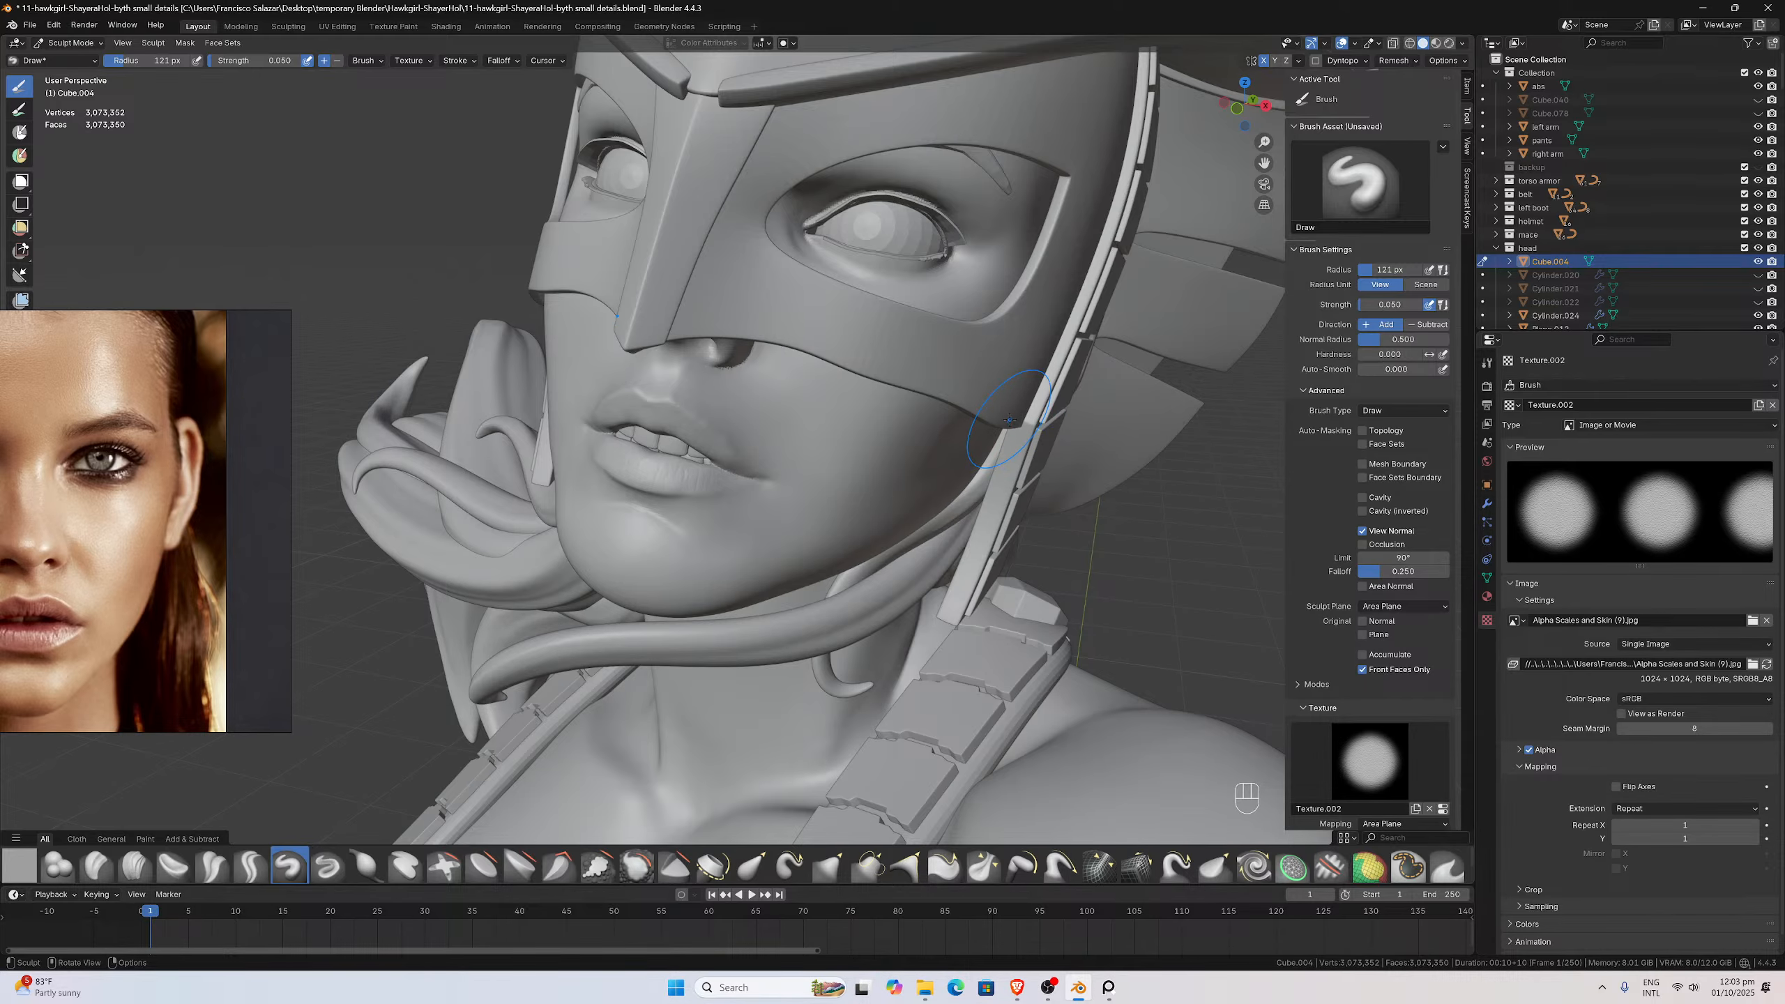
Isolate the head mesh in local view and examine the bare face for leftover skin texture from several angles
key("KP_Divide")
scroll(1008, 419, "up", 4)
middle_click_drag(1009, 419, 908, 370)
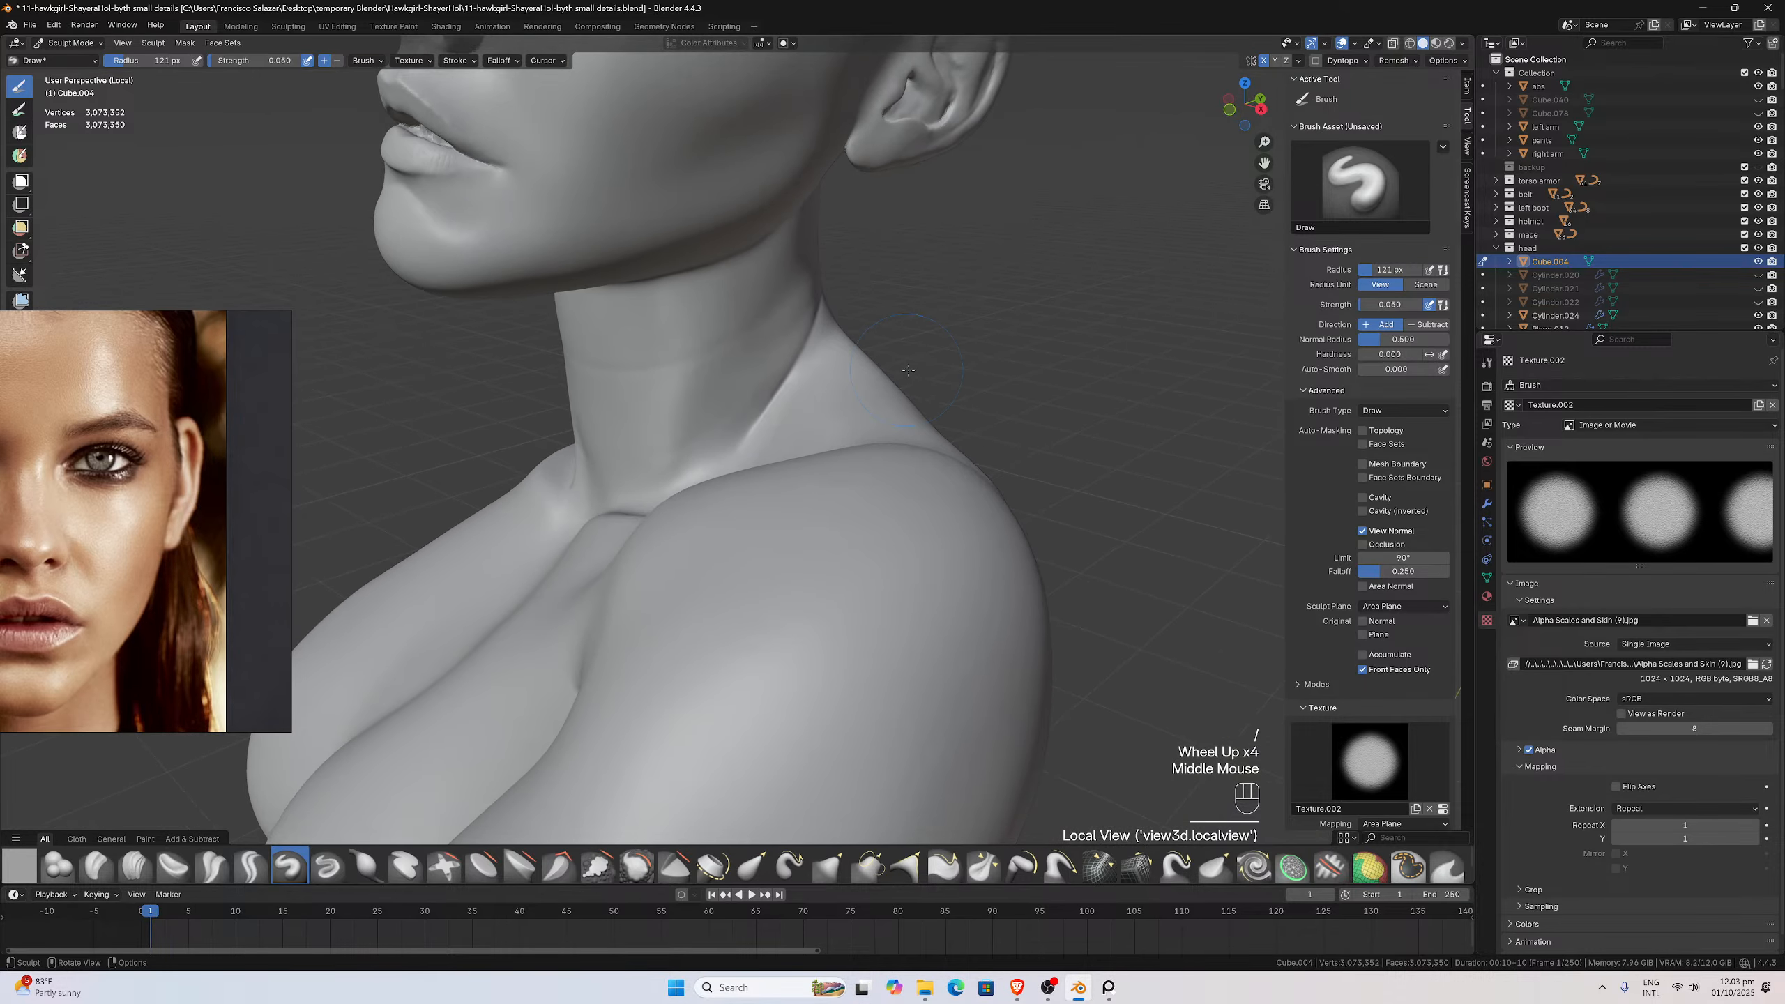
left_click_drag(1264, 162, 1369, 486)
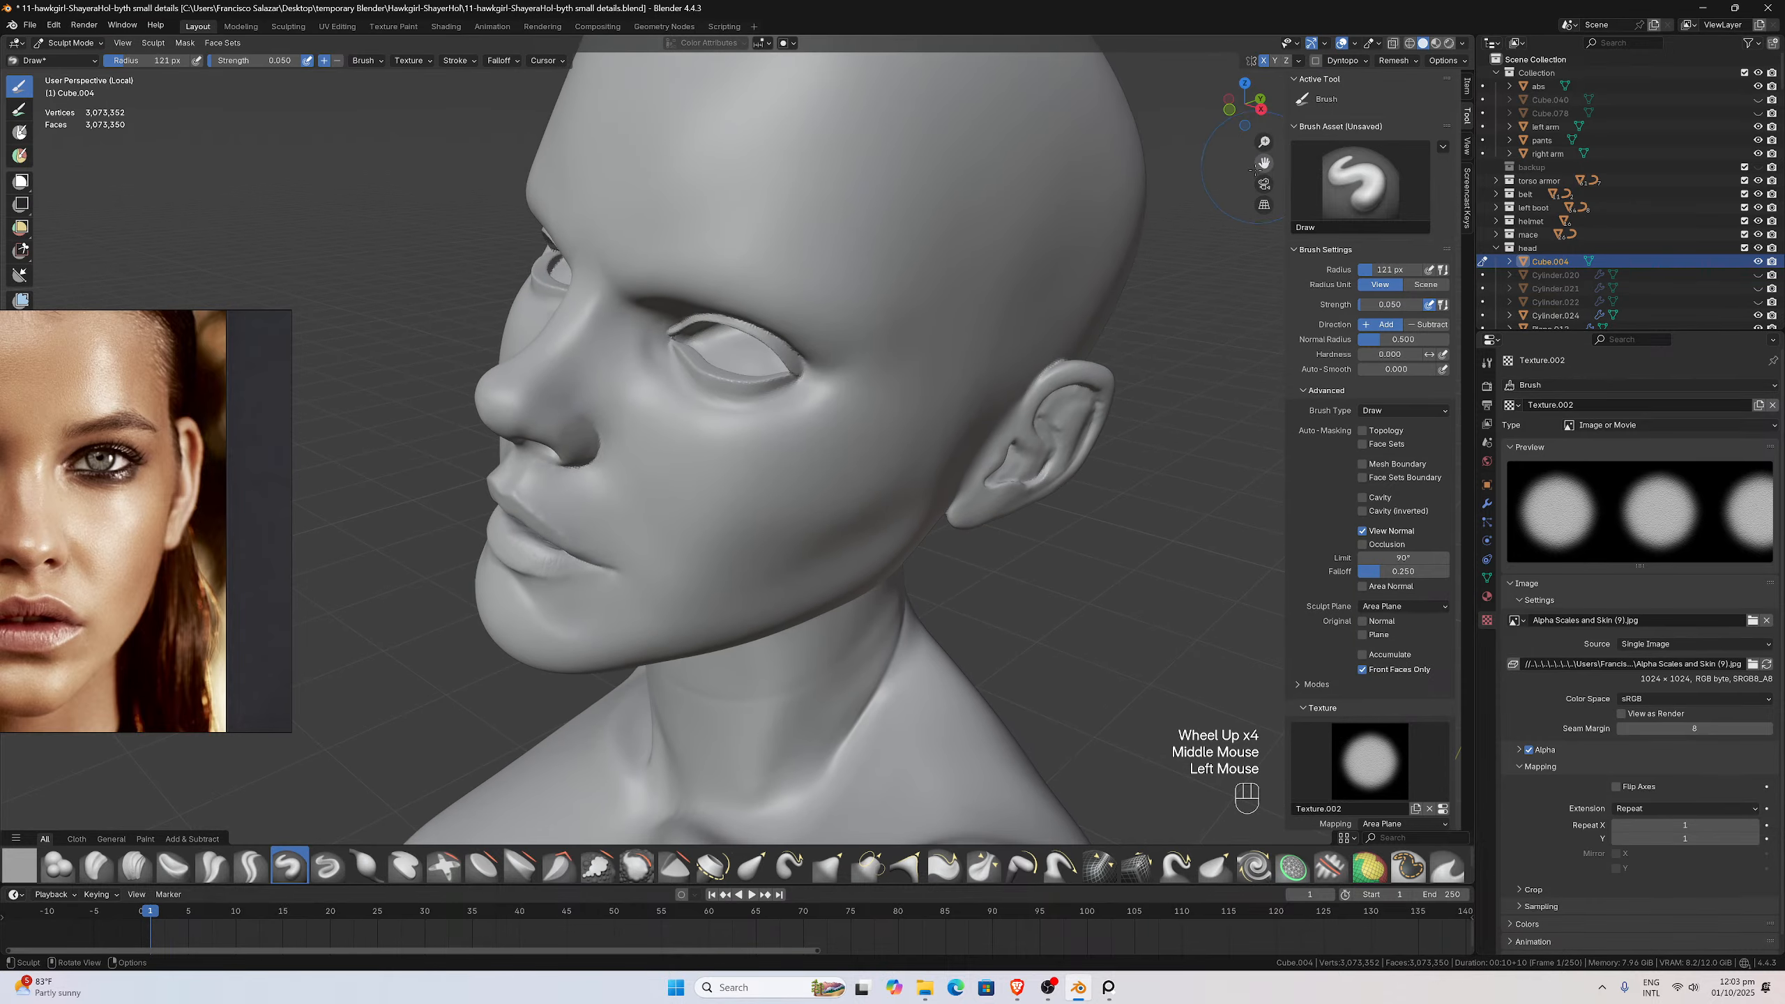
middle_click_drag(991, 303, 962, 276)
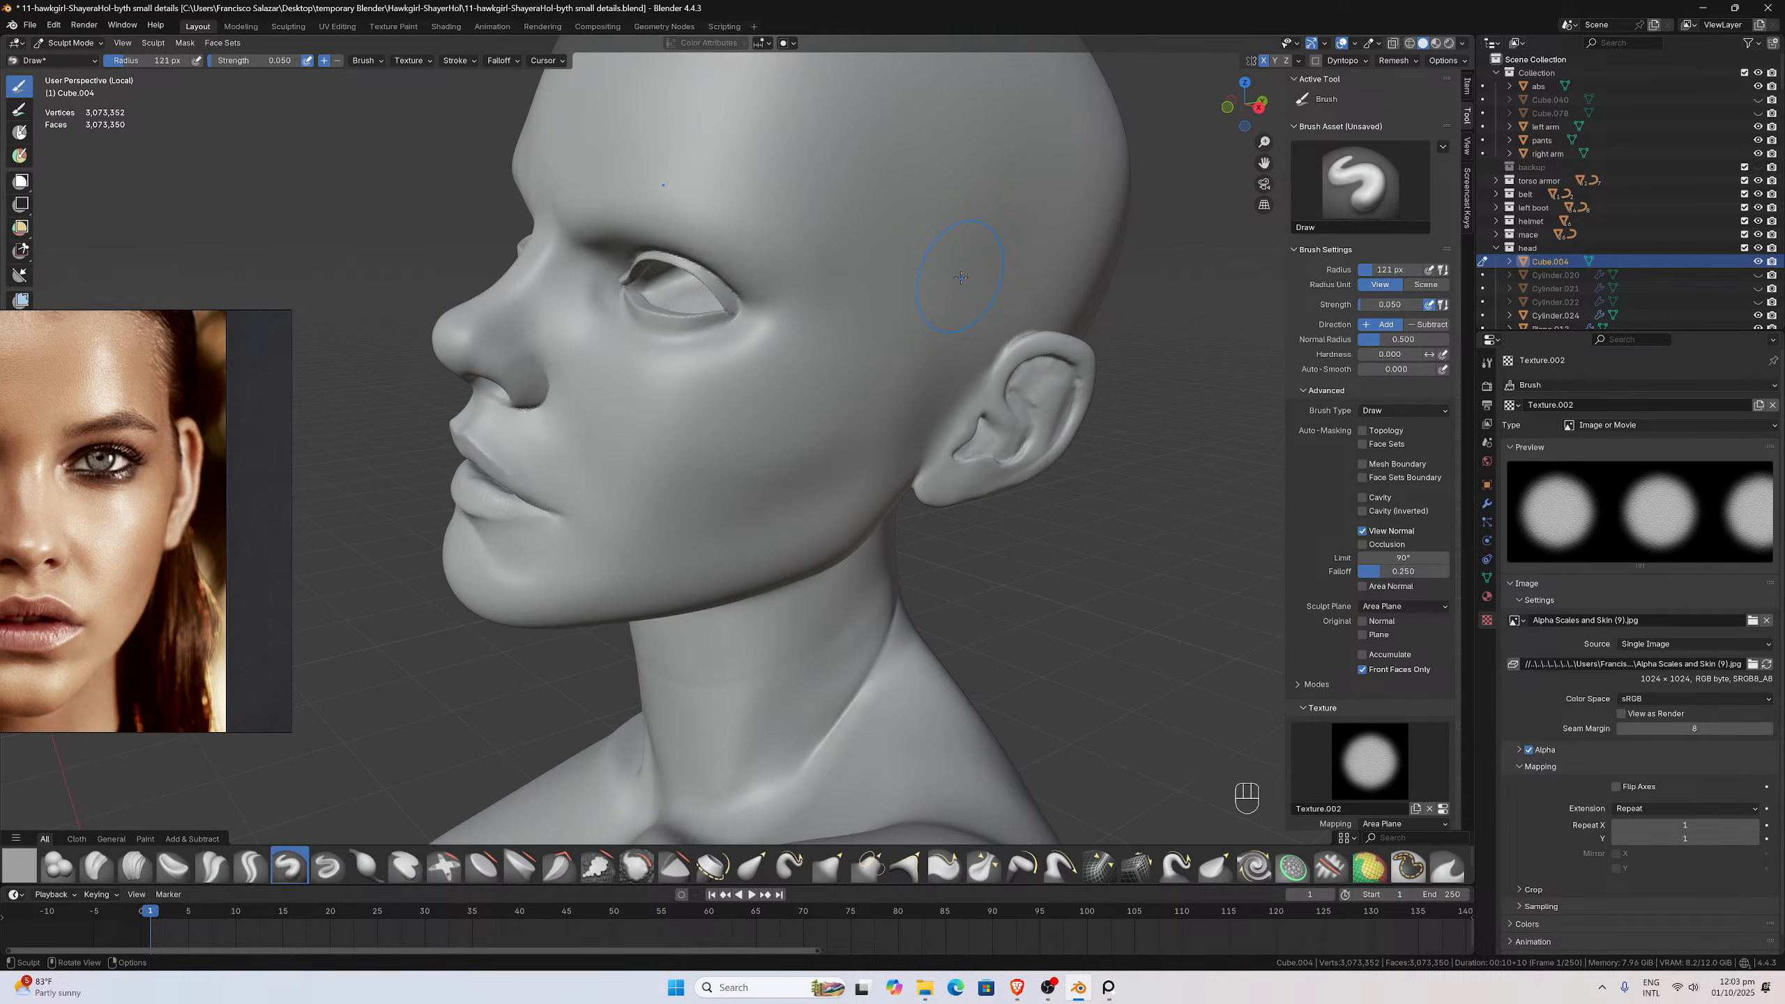
middle_click_drag(954, 306, 888, 436)
scroll(888, 437, "up", 2)
scroll(888, 437, "up", 1)
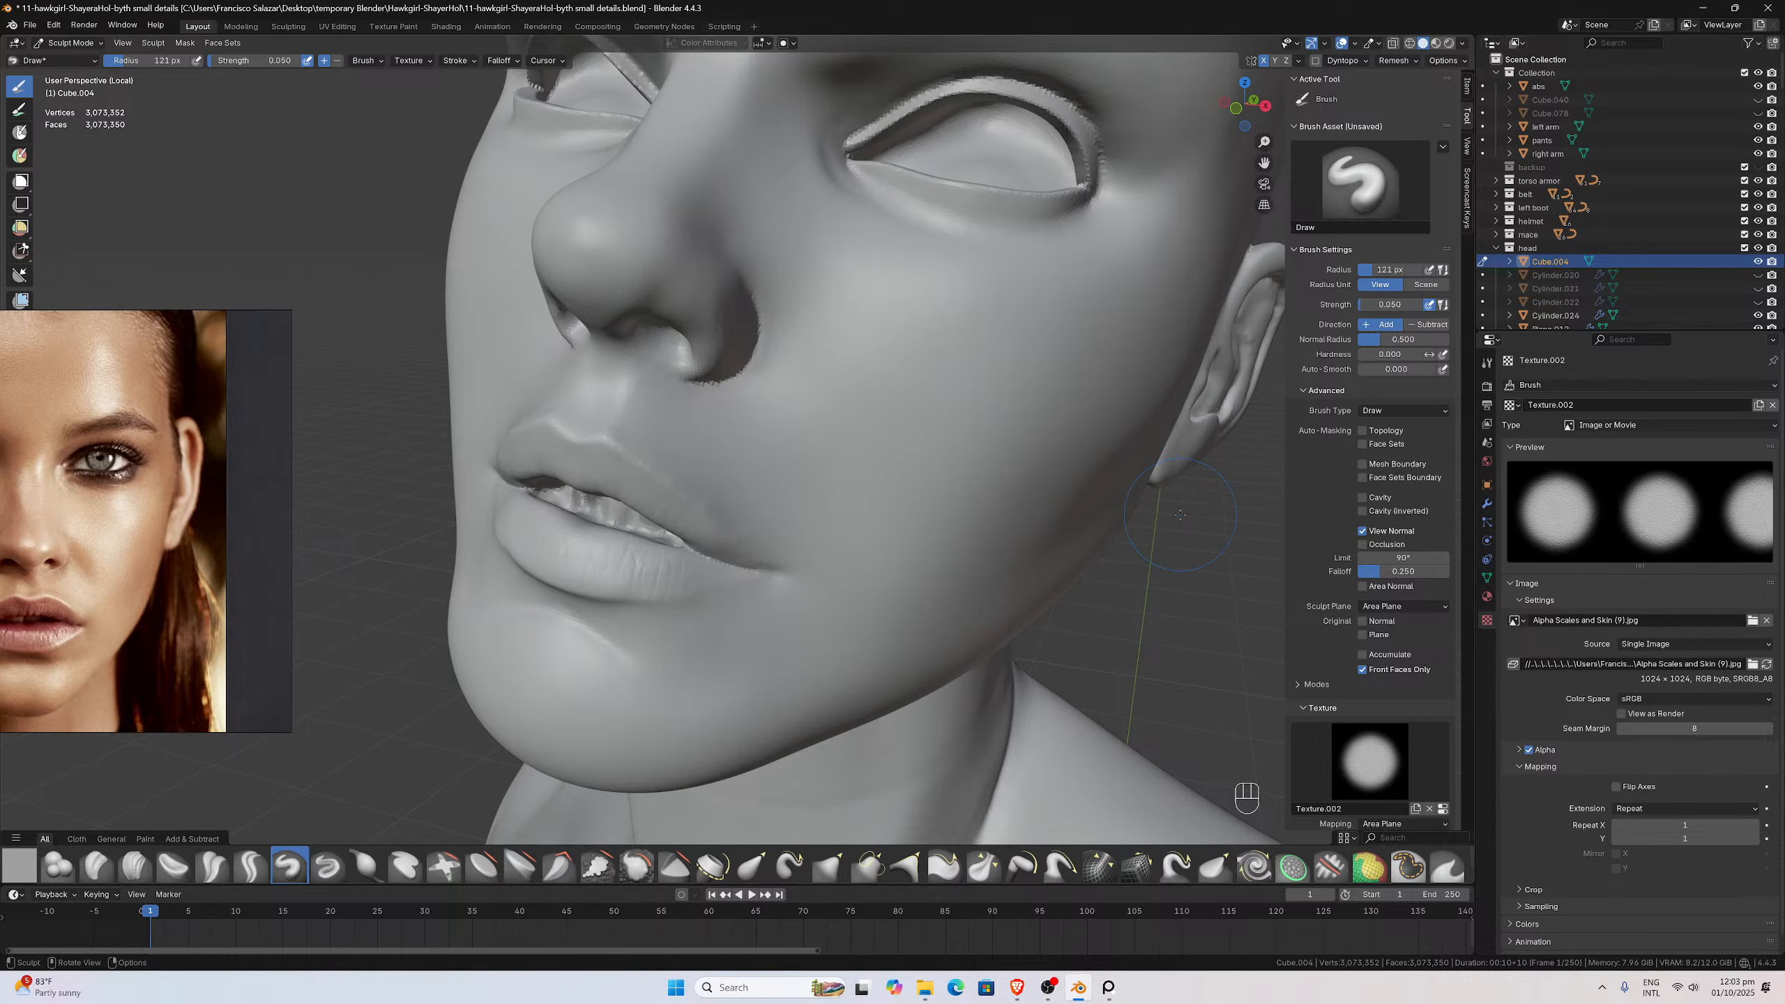
middle_click_drag(1156, 513, 913, 464)
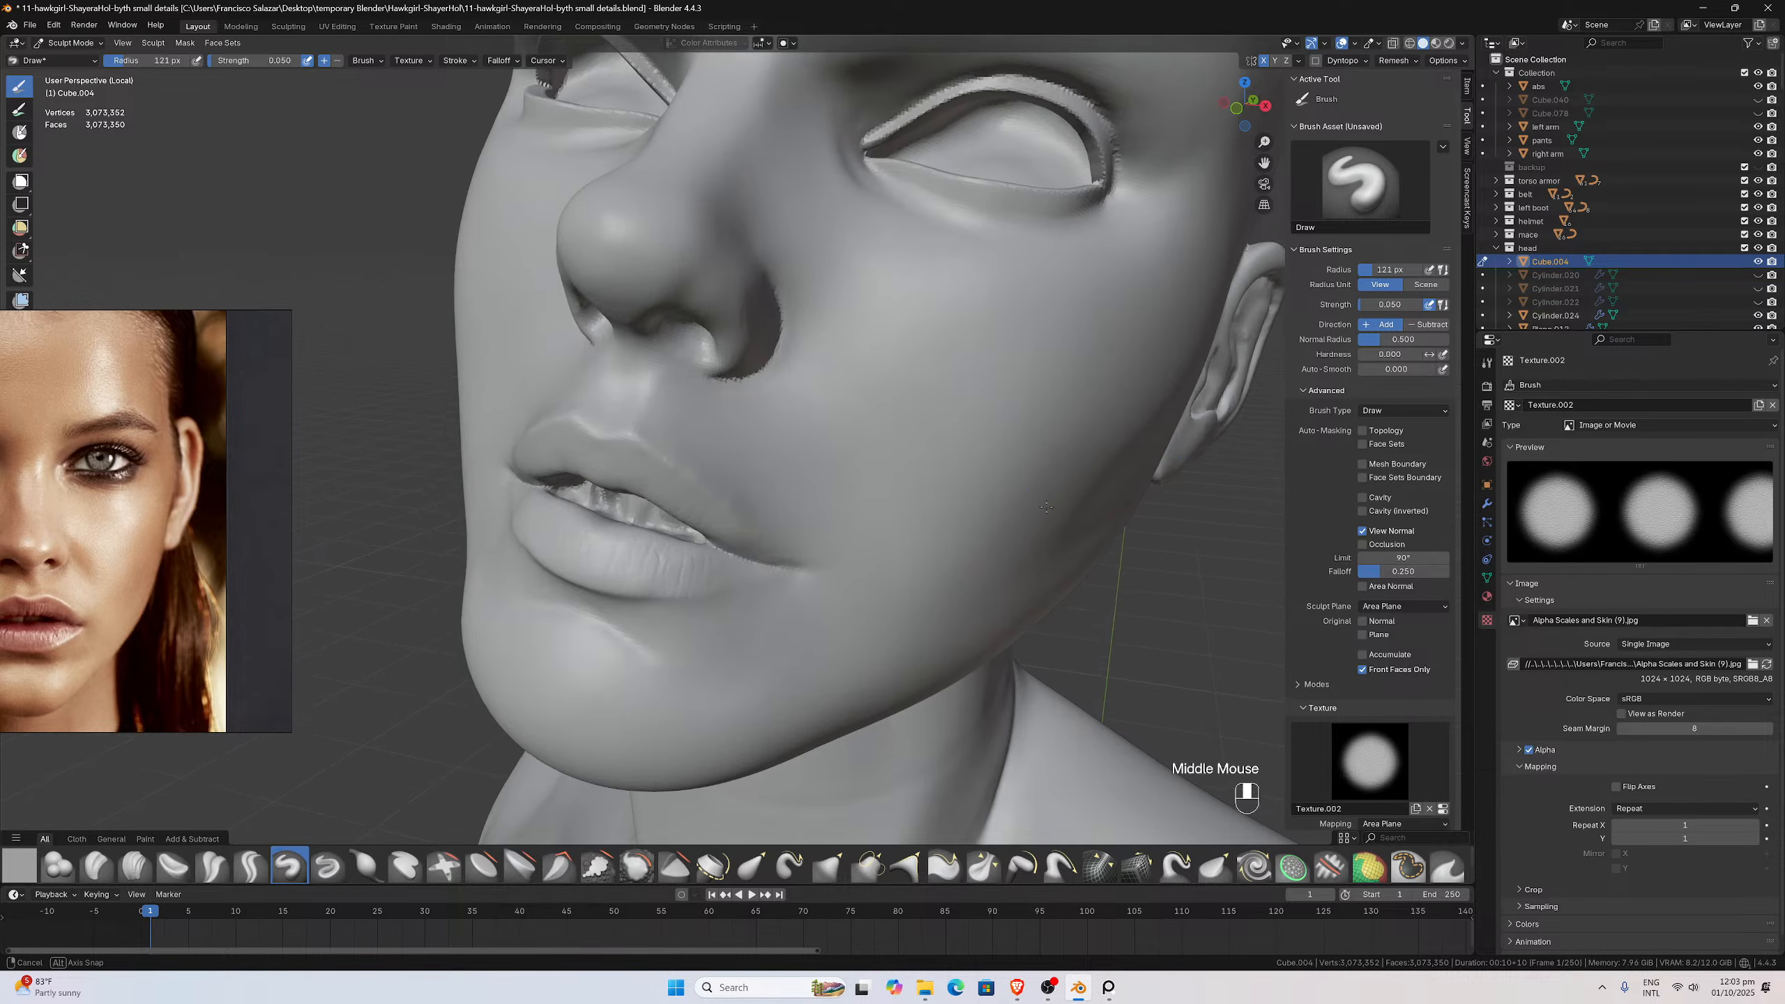
scroll(816, 438, "down", 1)
Switch the head mesh to Object Mode and exit local view to show the whole figure
left_click(70, 43)
left_click(75, 59)
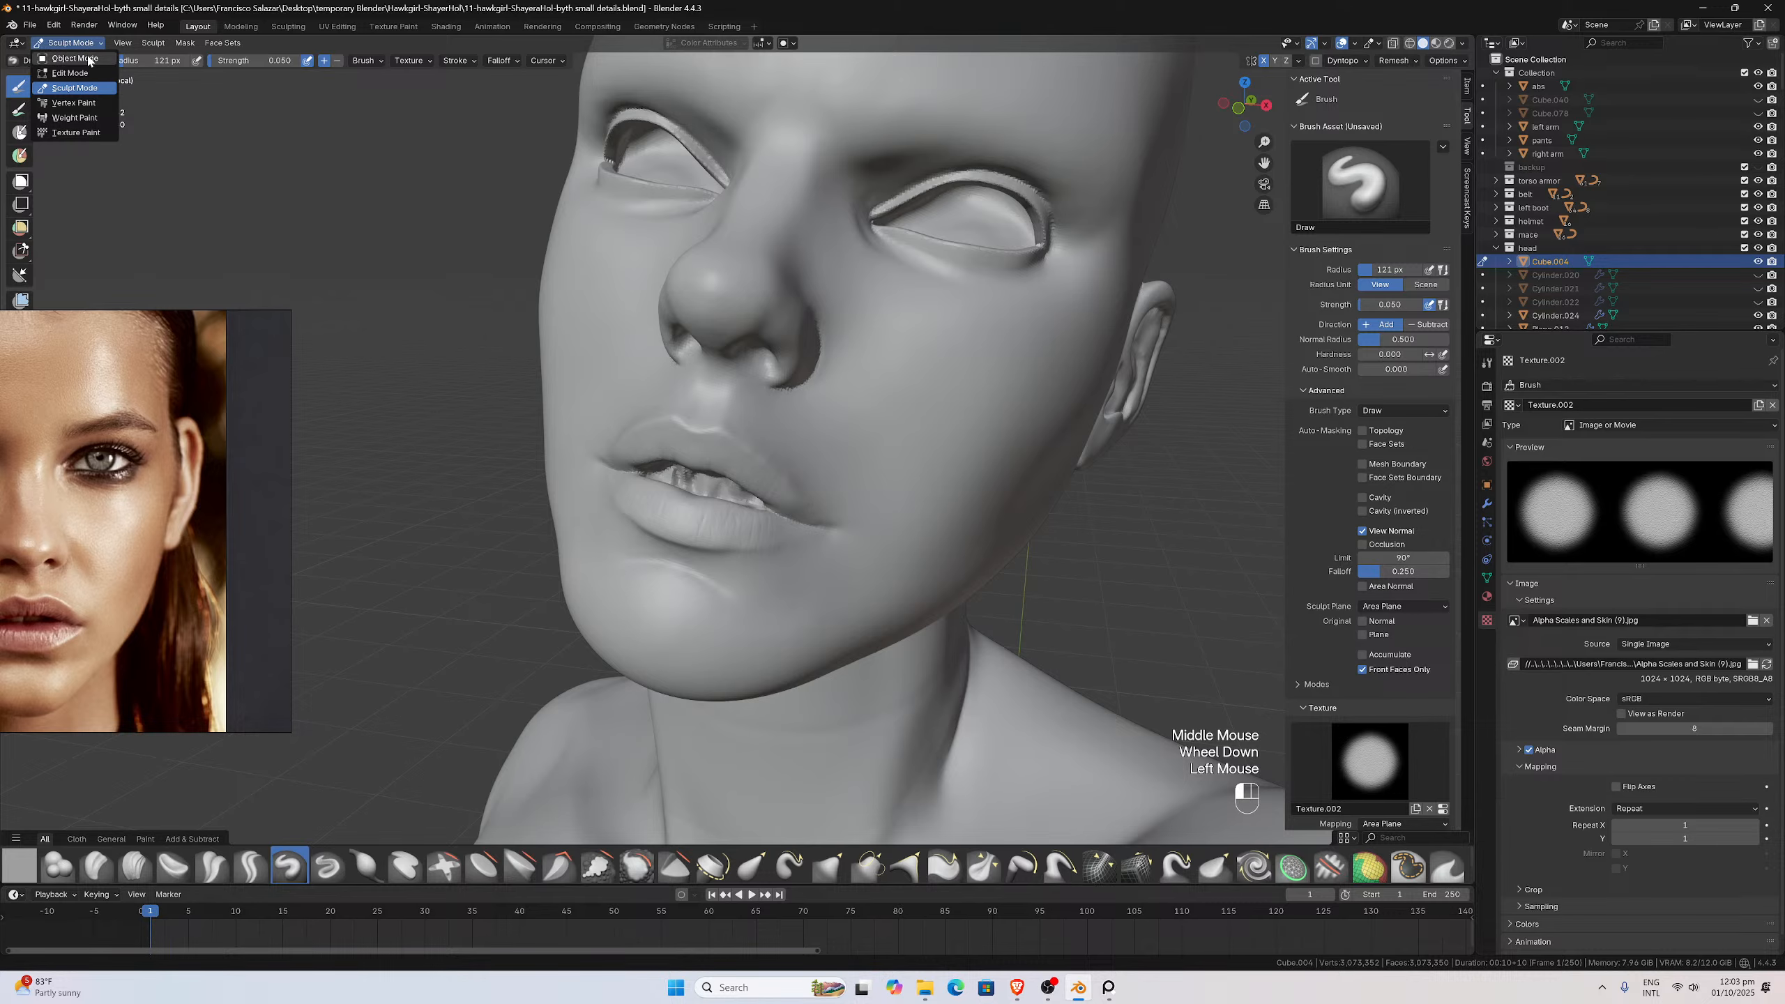
scroll(817, 365, "down", 2)
key("KP_Divide")
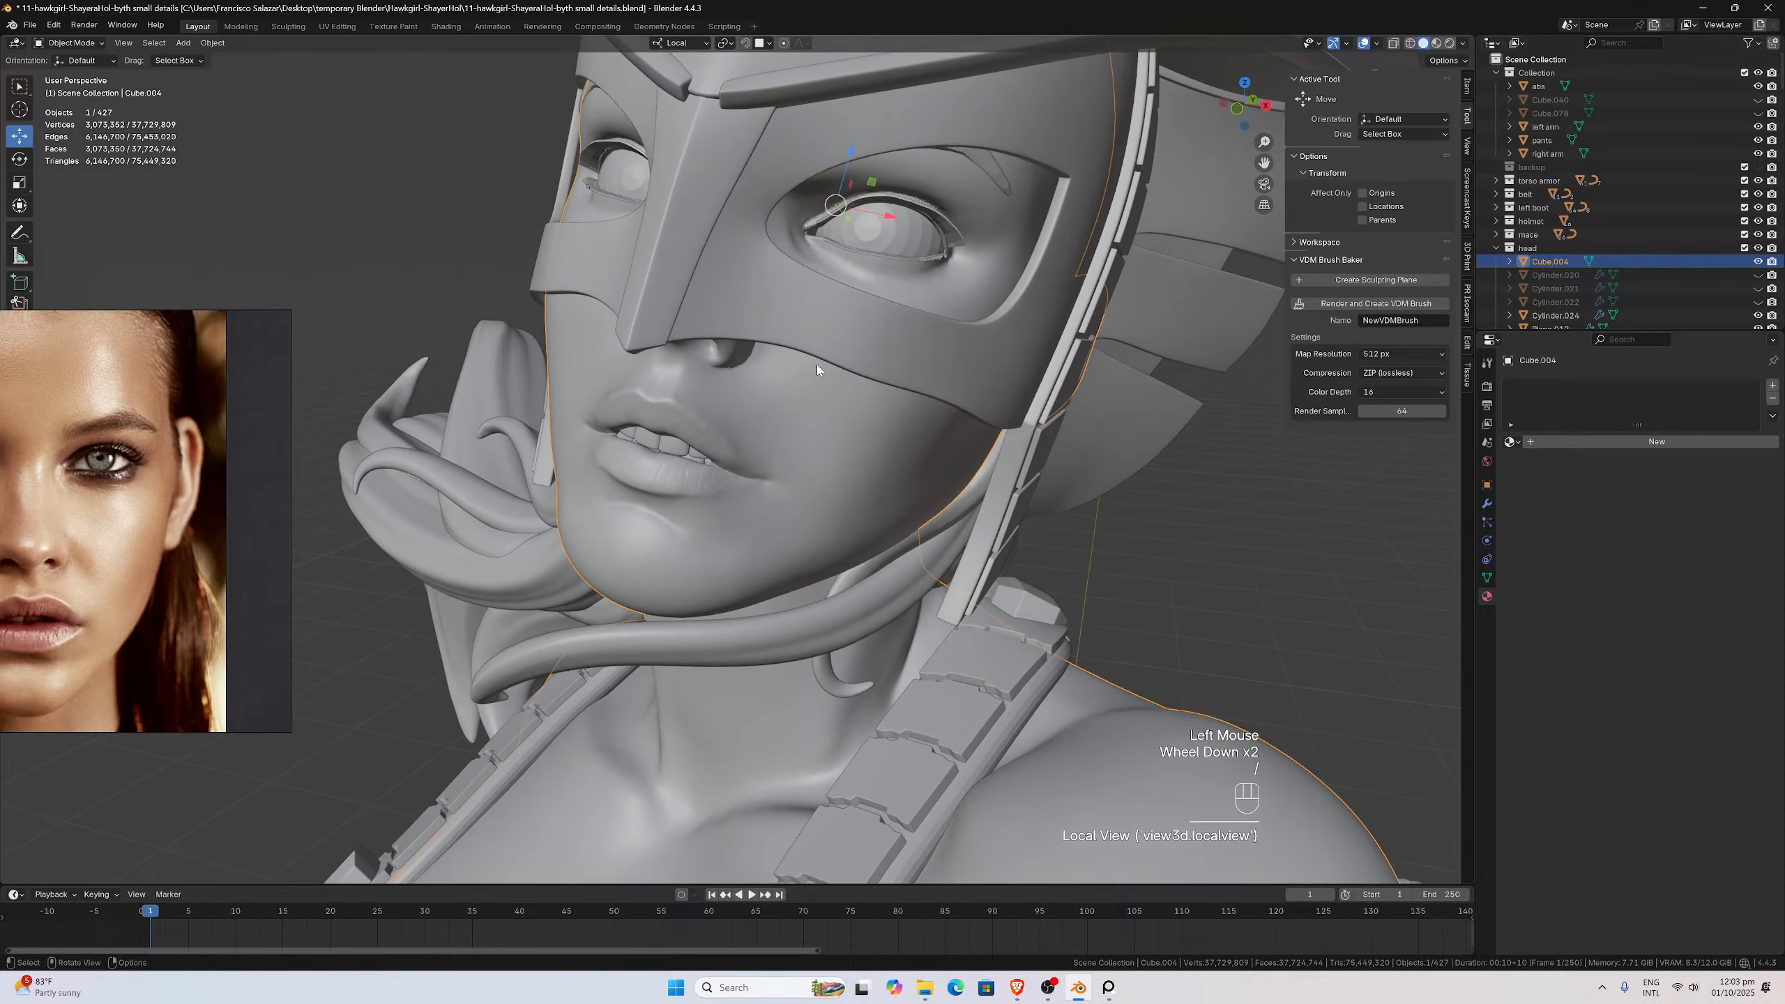
Deselect the head mesh and examine Hawkgirl's face and upper body from near and far
scroll(855, 381, "down", 3)
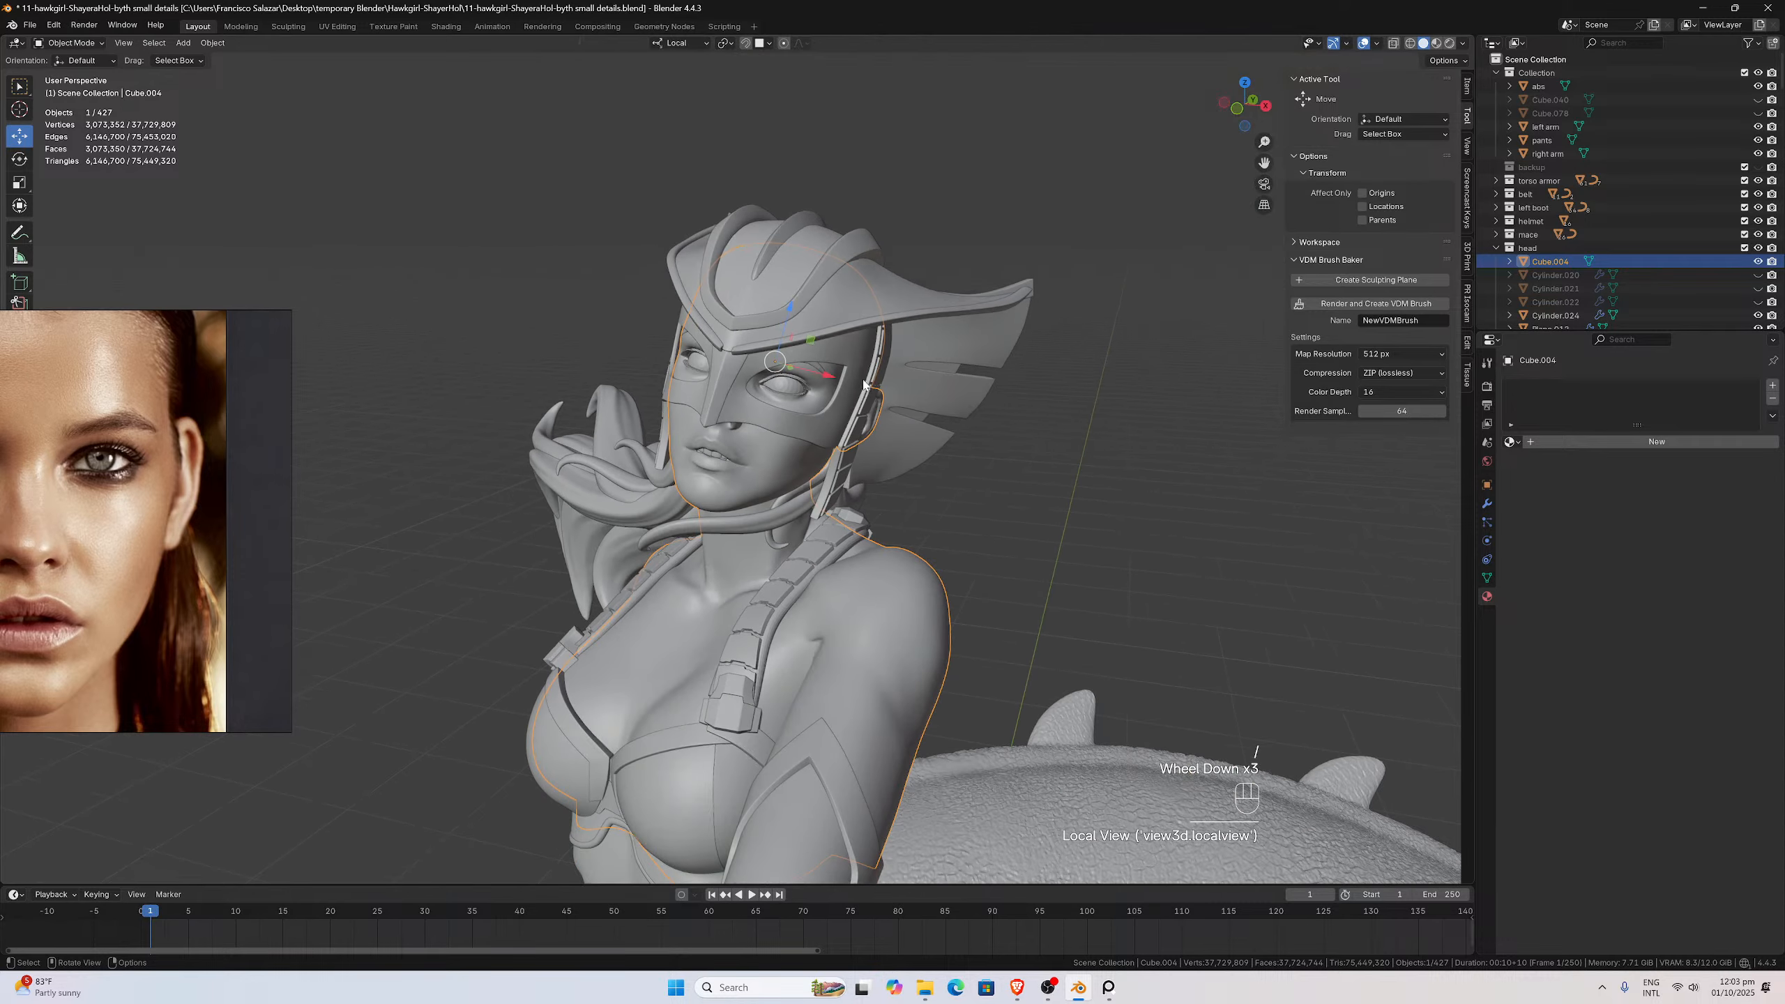
middle_click_drag(855, 381, 862, 475)
scroll(911, 478, "down", 2)
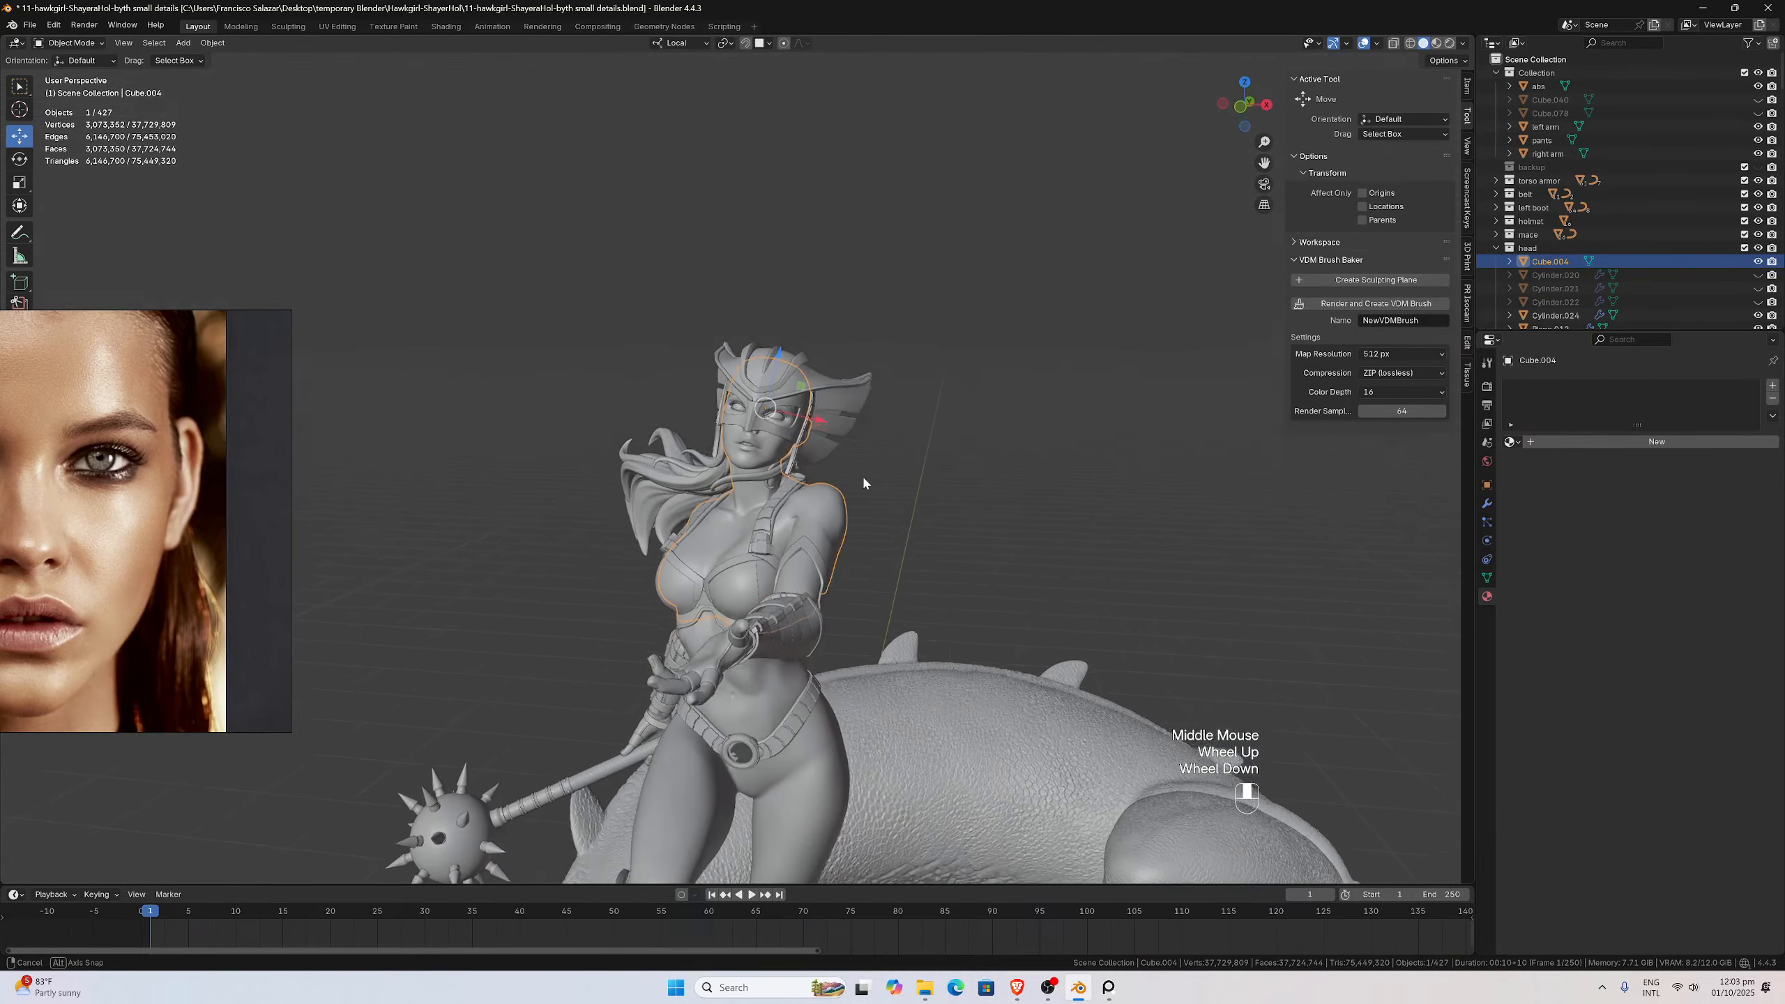
scroll(869, 472, "up", 4)
left_click(969, 445)
scroll(996, 449, "up", 1)
scroll(998, 447, "up", 2)
middle_click_drag(998, 447, 942, 430)
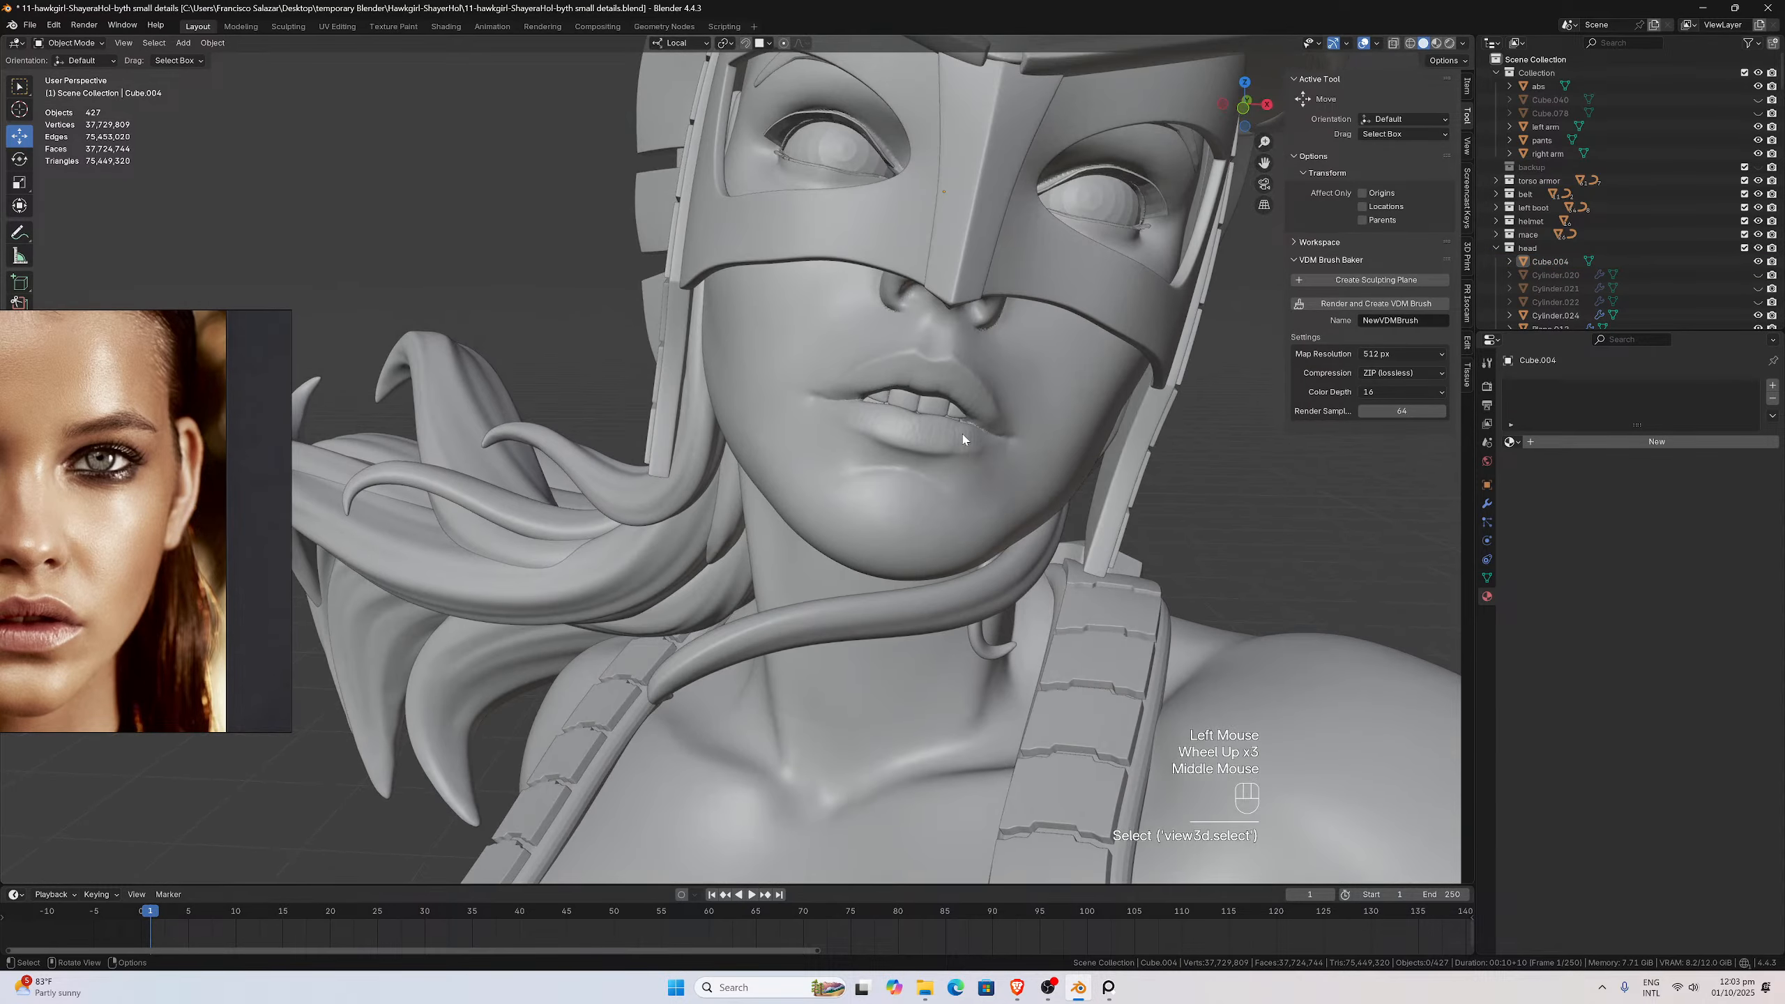
scroll(943, 430, "down", 2)
scroll(917, 424, "down", 5)
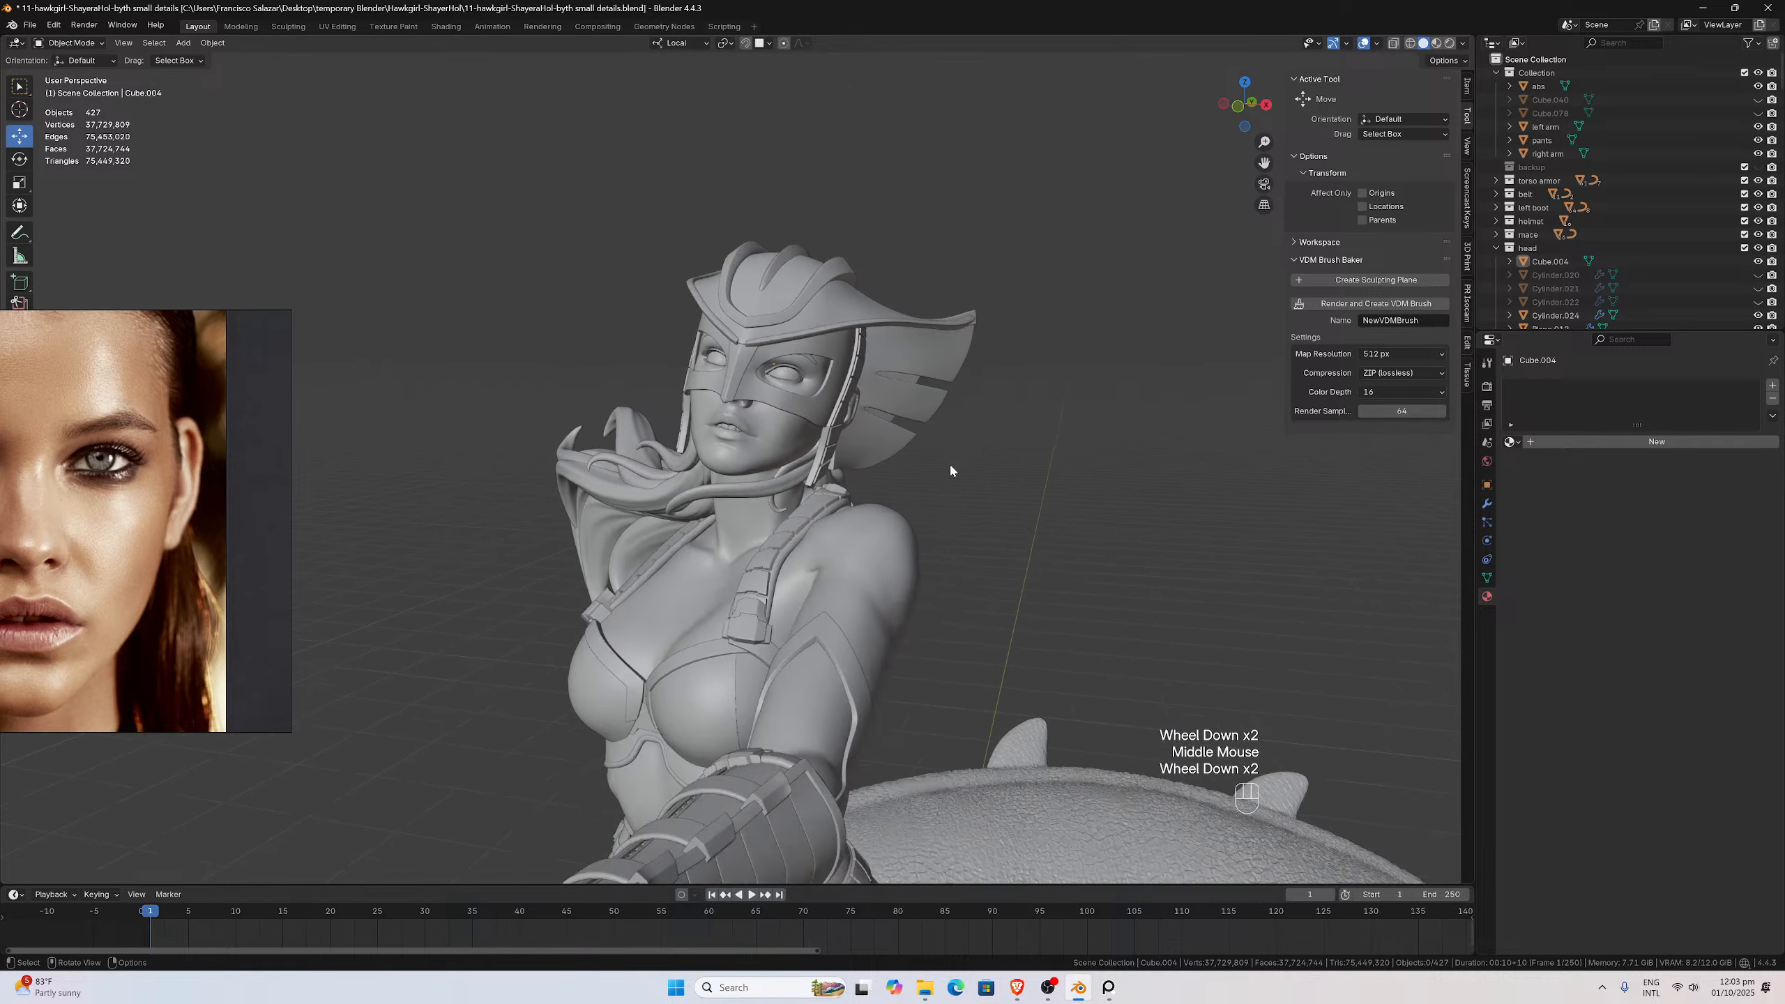
Examine the fallen creature's head and scaly skin, and compare them with Hawkgirl's smooth face and torso
left_click_drag(1263, 163, 1355, 43)
scroll(1005, 245, "up", 1)
scroll(1007, 246, "up", 1)
middle_click_drag(1006, 247, 1023, 262)
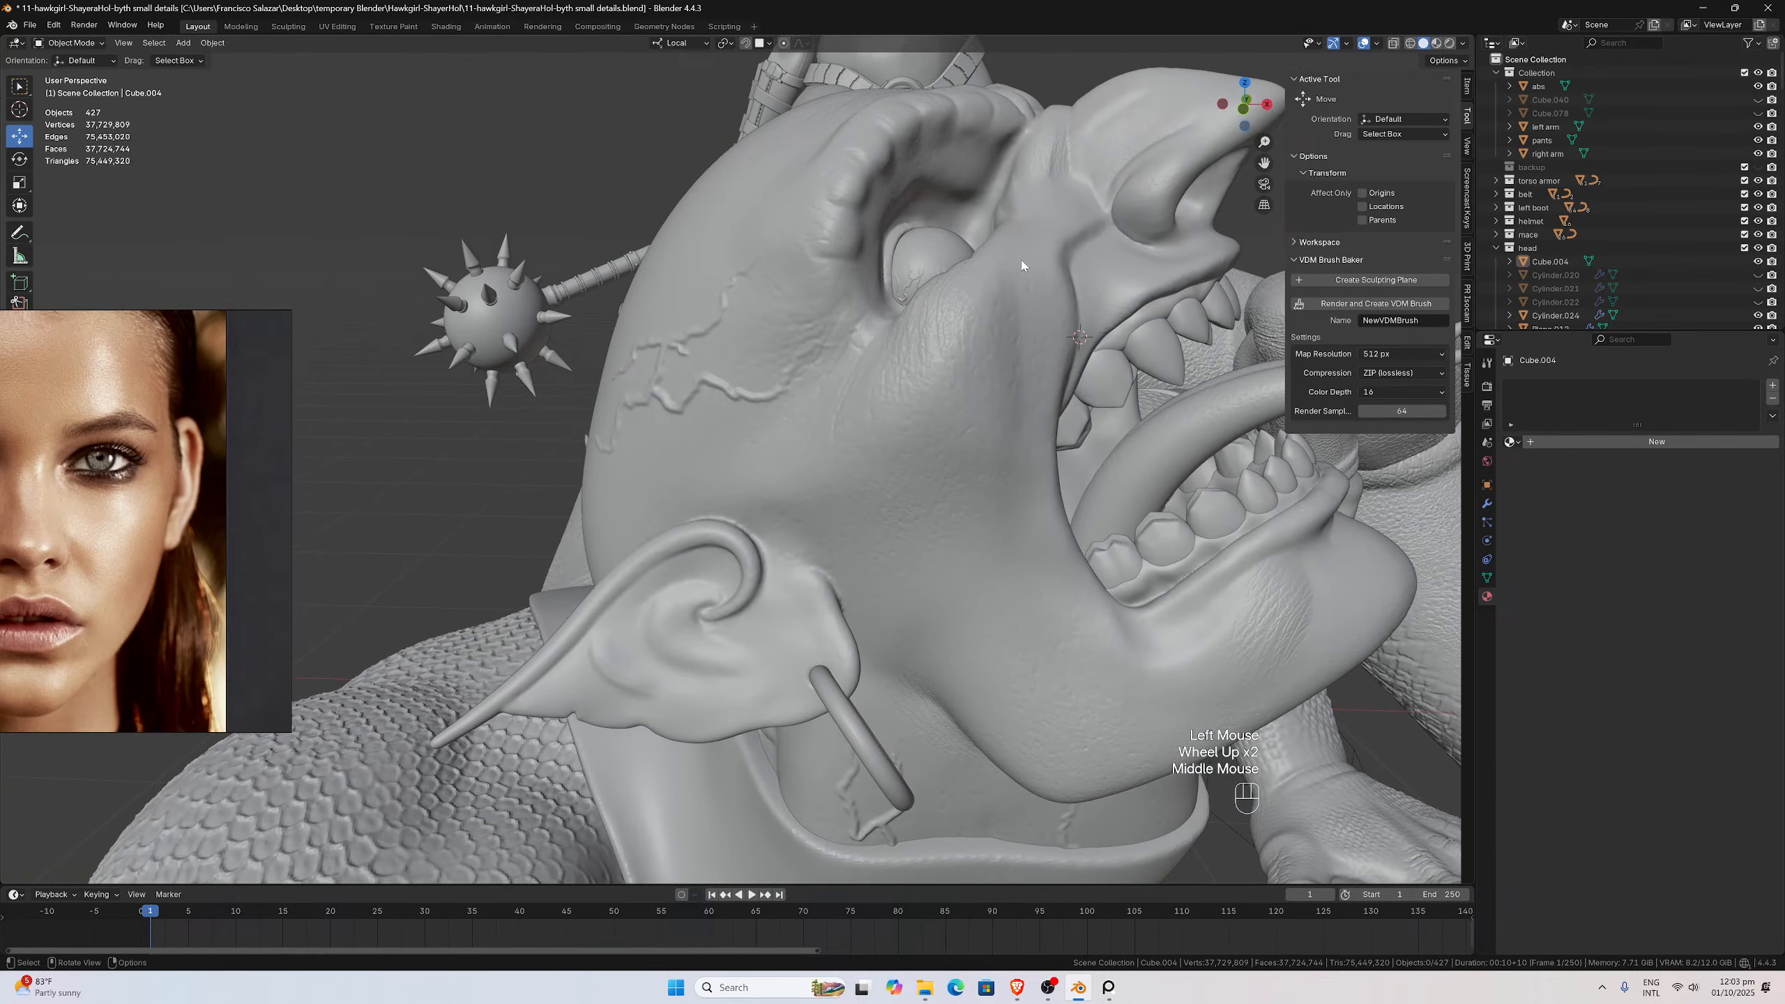
middle_click_drag(900, 495, 1005, 375)
scroll(889, 502, "up", 1)
scroll(889, 505, "down", 2)
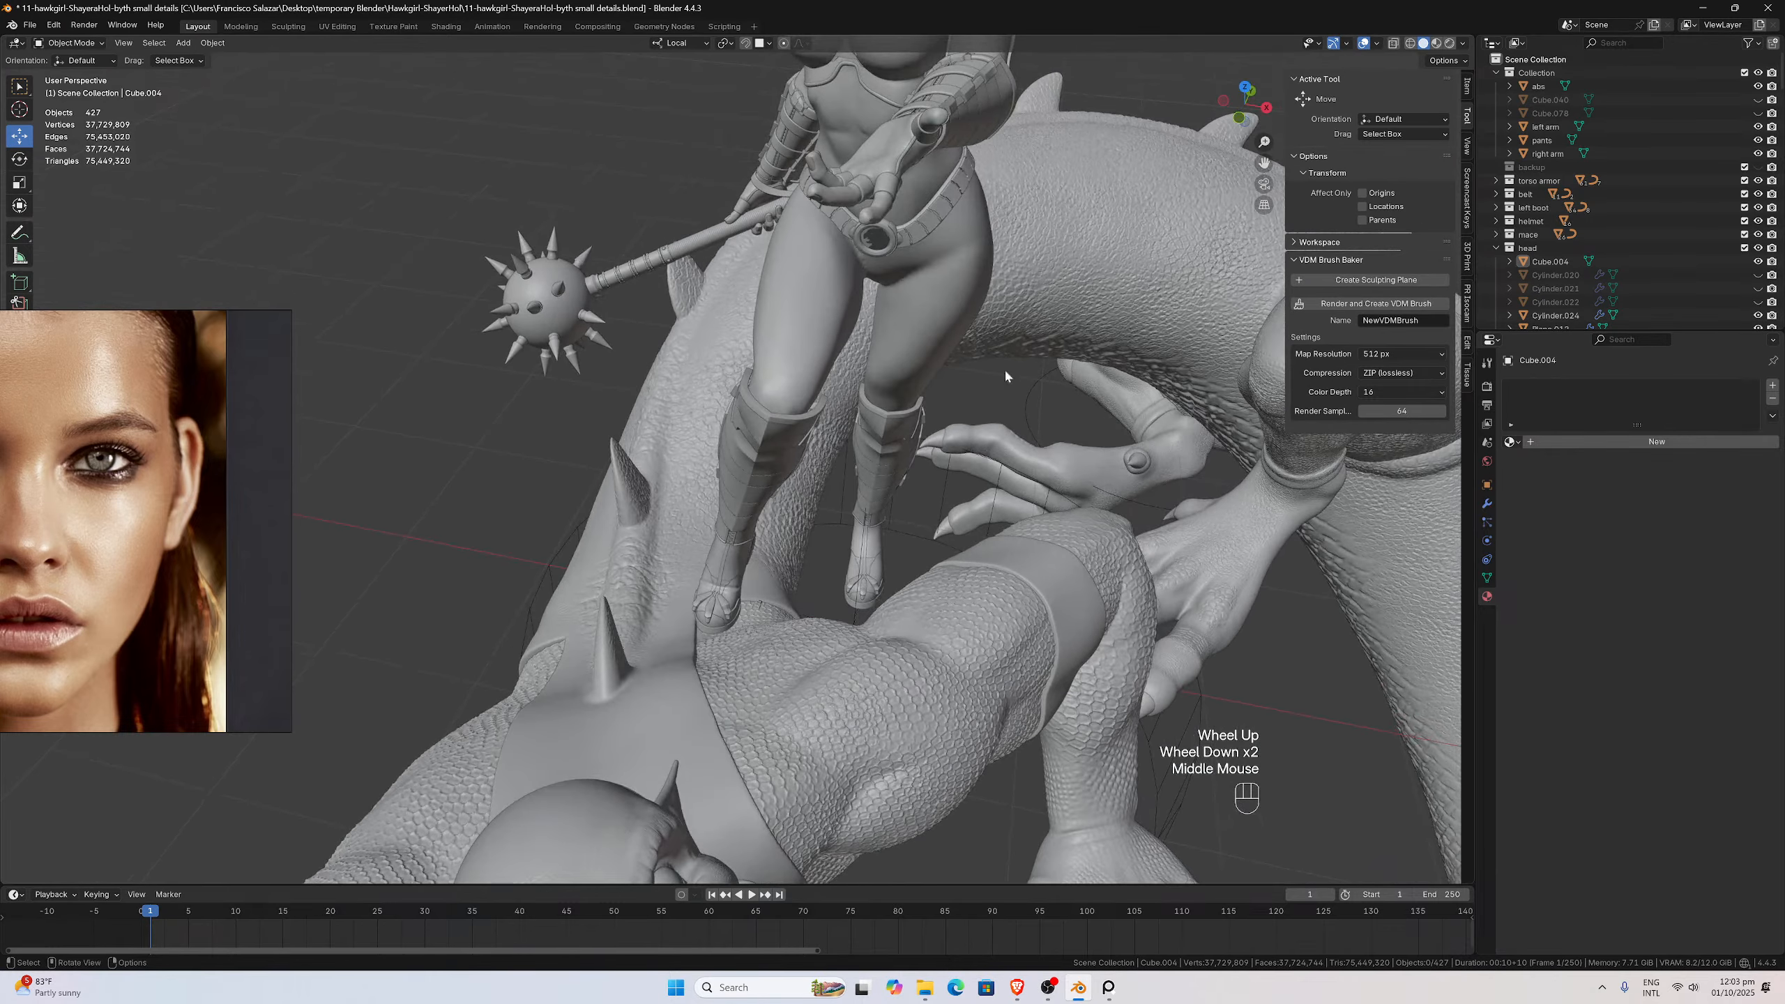
left_click_drag(1263, 164, 1132, 608)
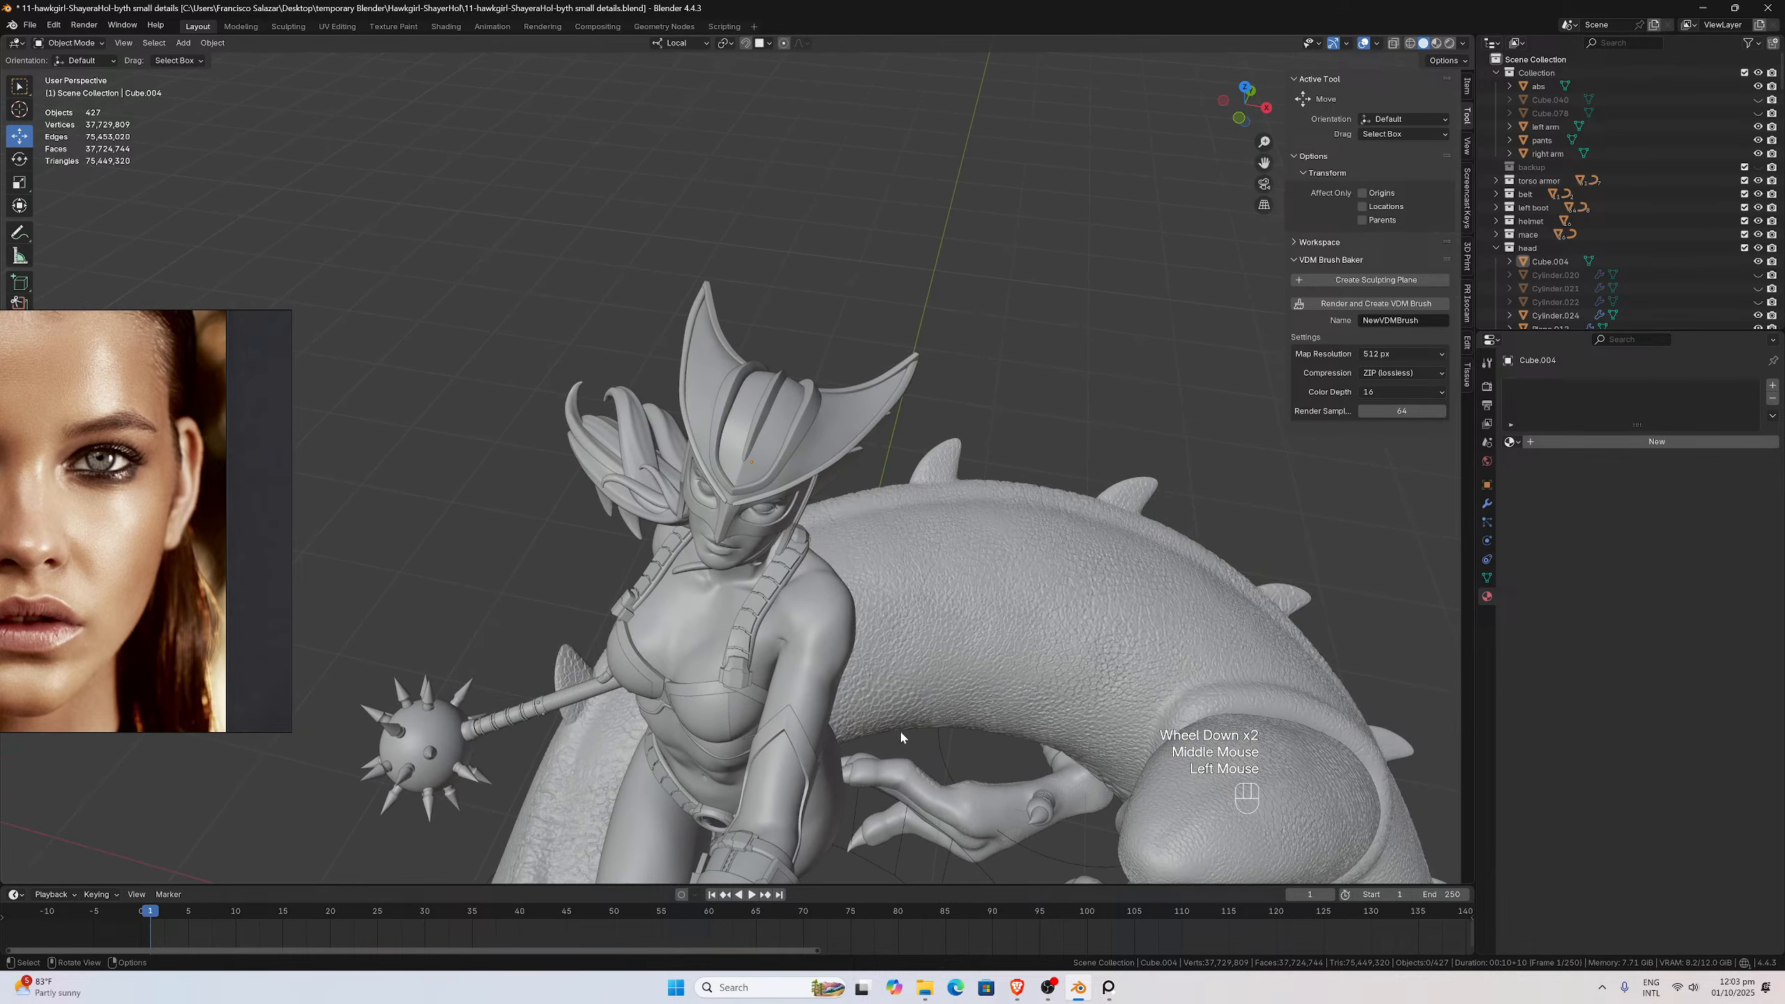
scroll(946, 494, "up", 2)
middle_click_drag(945, 494, 957, 467)
left_click_drag(1263, 163, 1098, 265)
middle_click_drag(1099, 265, 1090, 273)
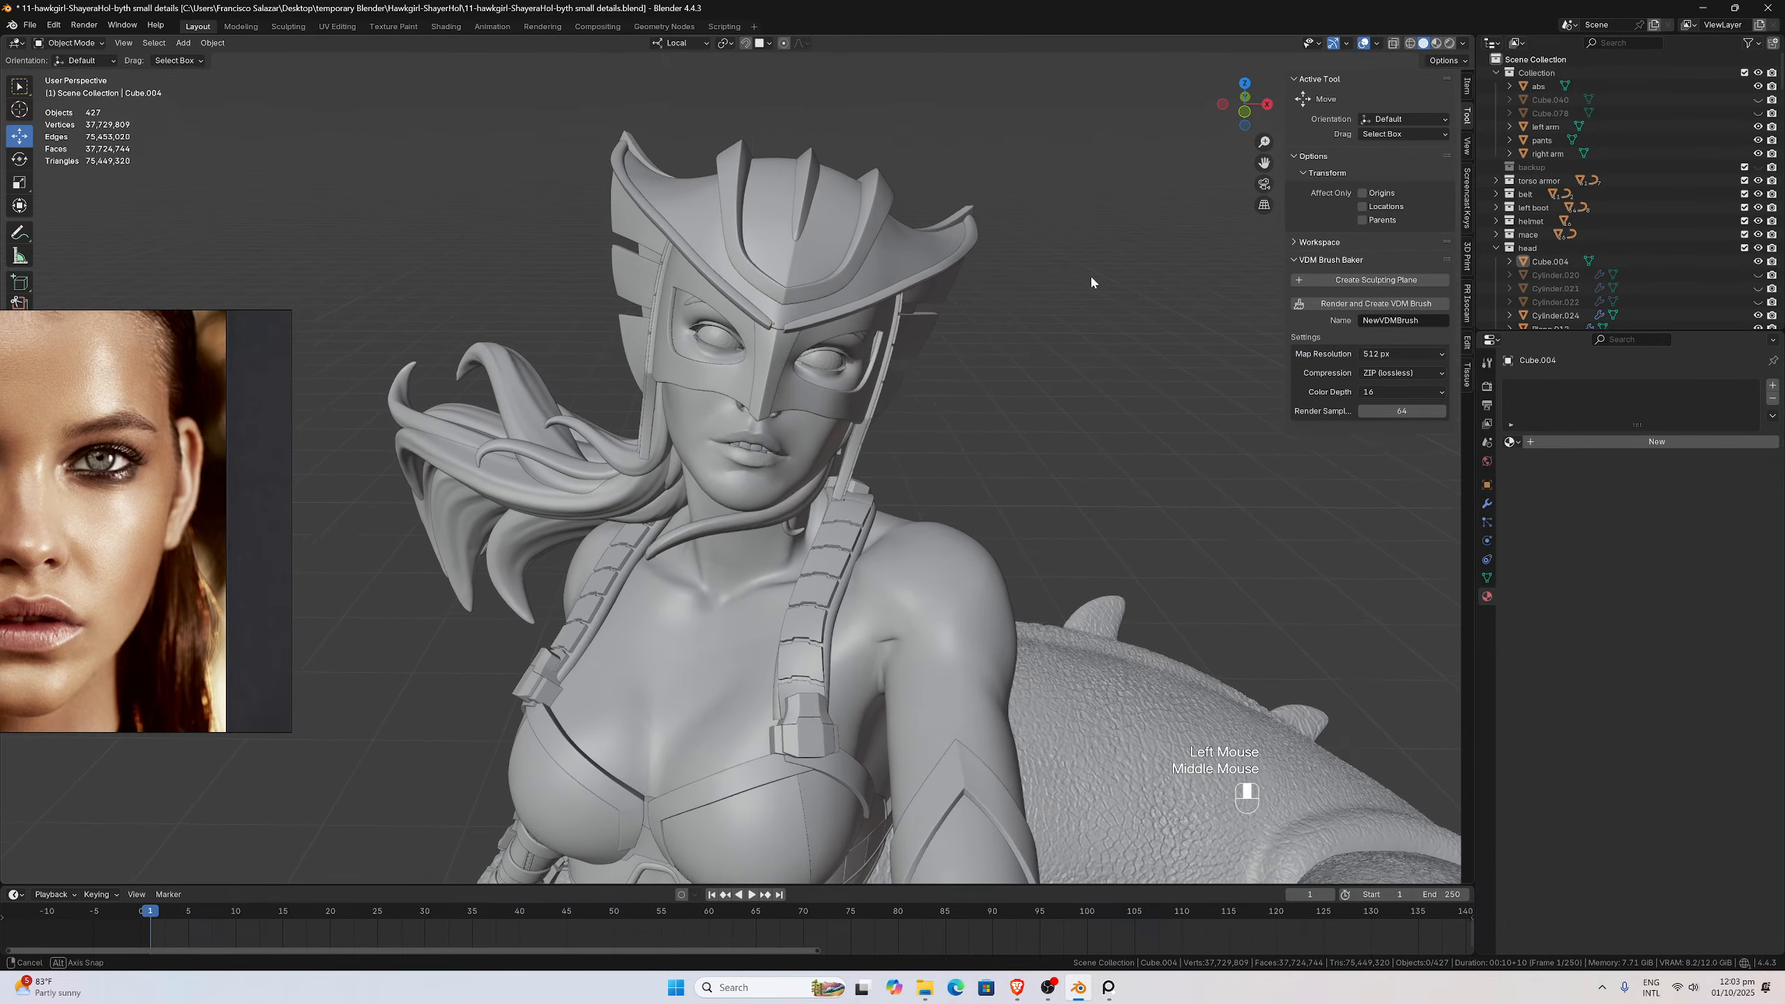
scroll(1090, 273, "up", 1)
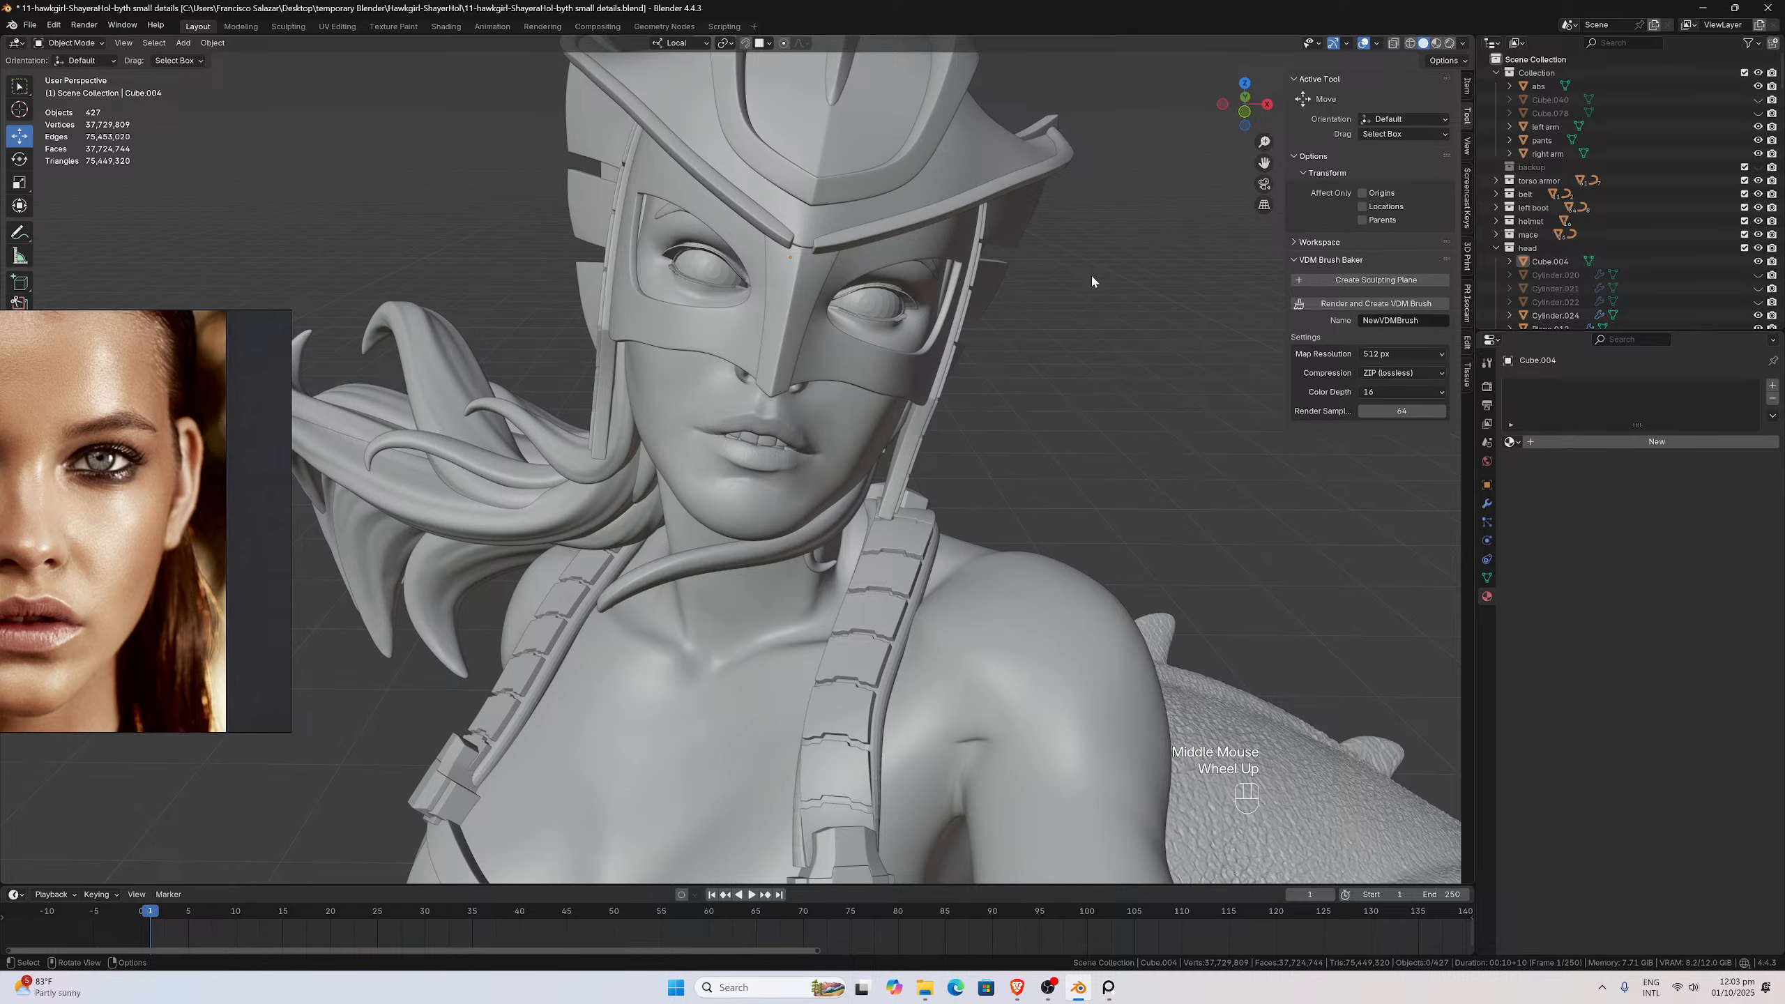
Select the eyebrow mesh and preview it without its mirrored copy by toggling the Mirror modifier's viewport display
key("ctrl")
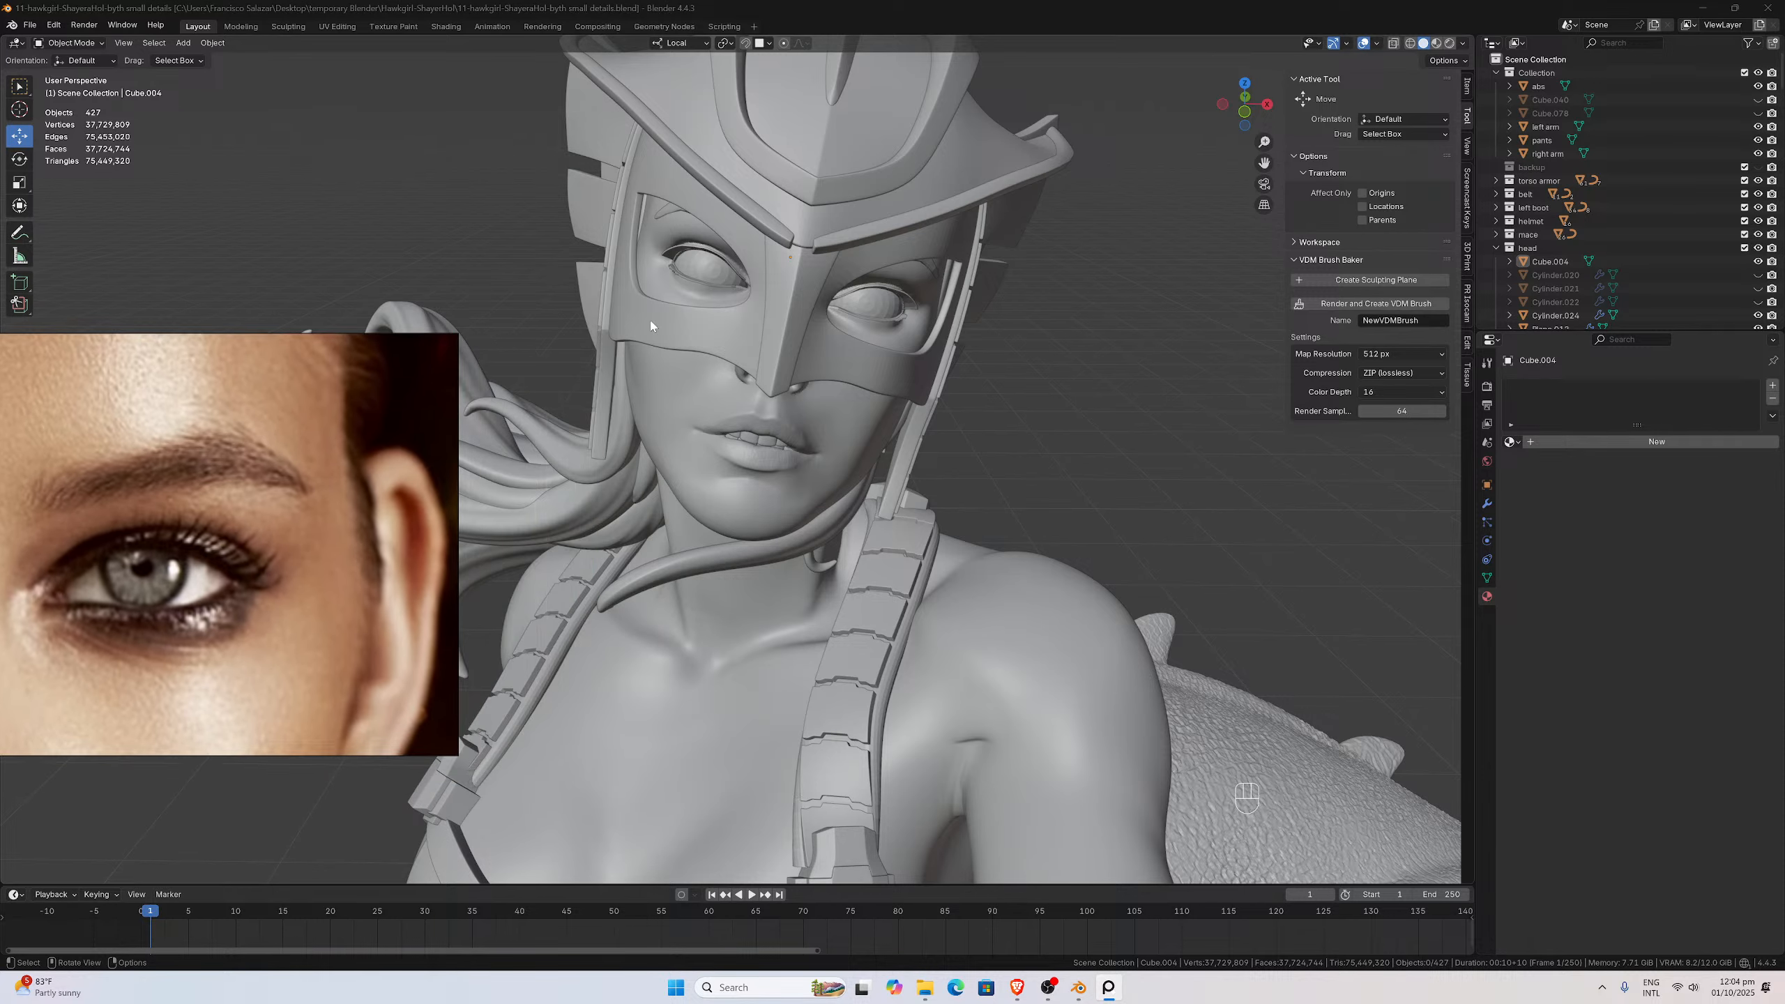
left_click(932, 268)
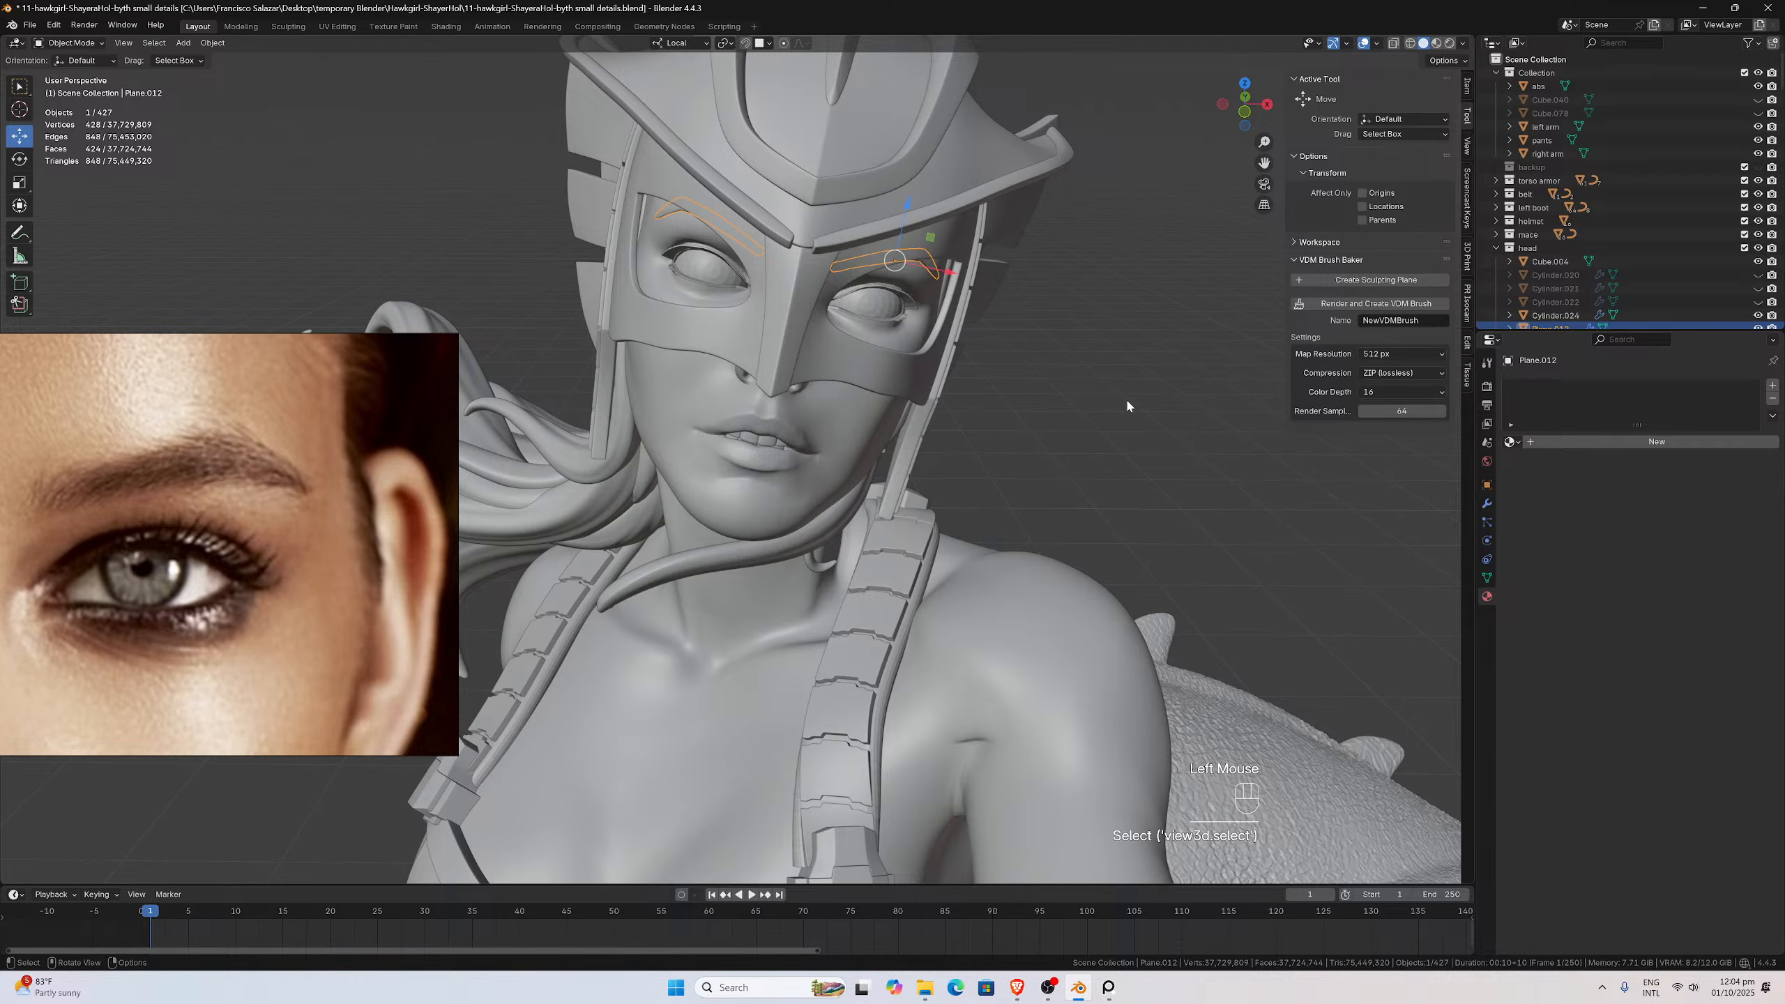
left_click(1486, 503)
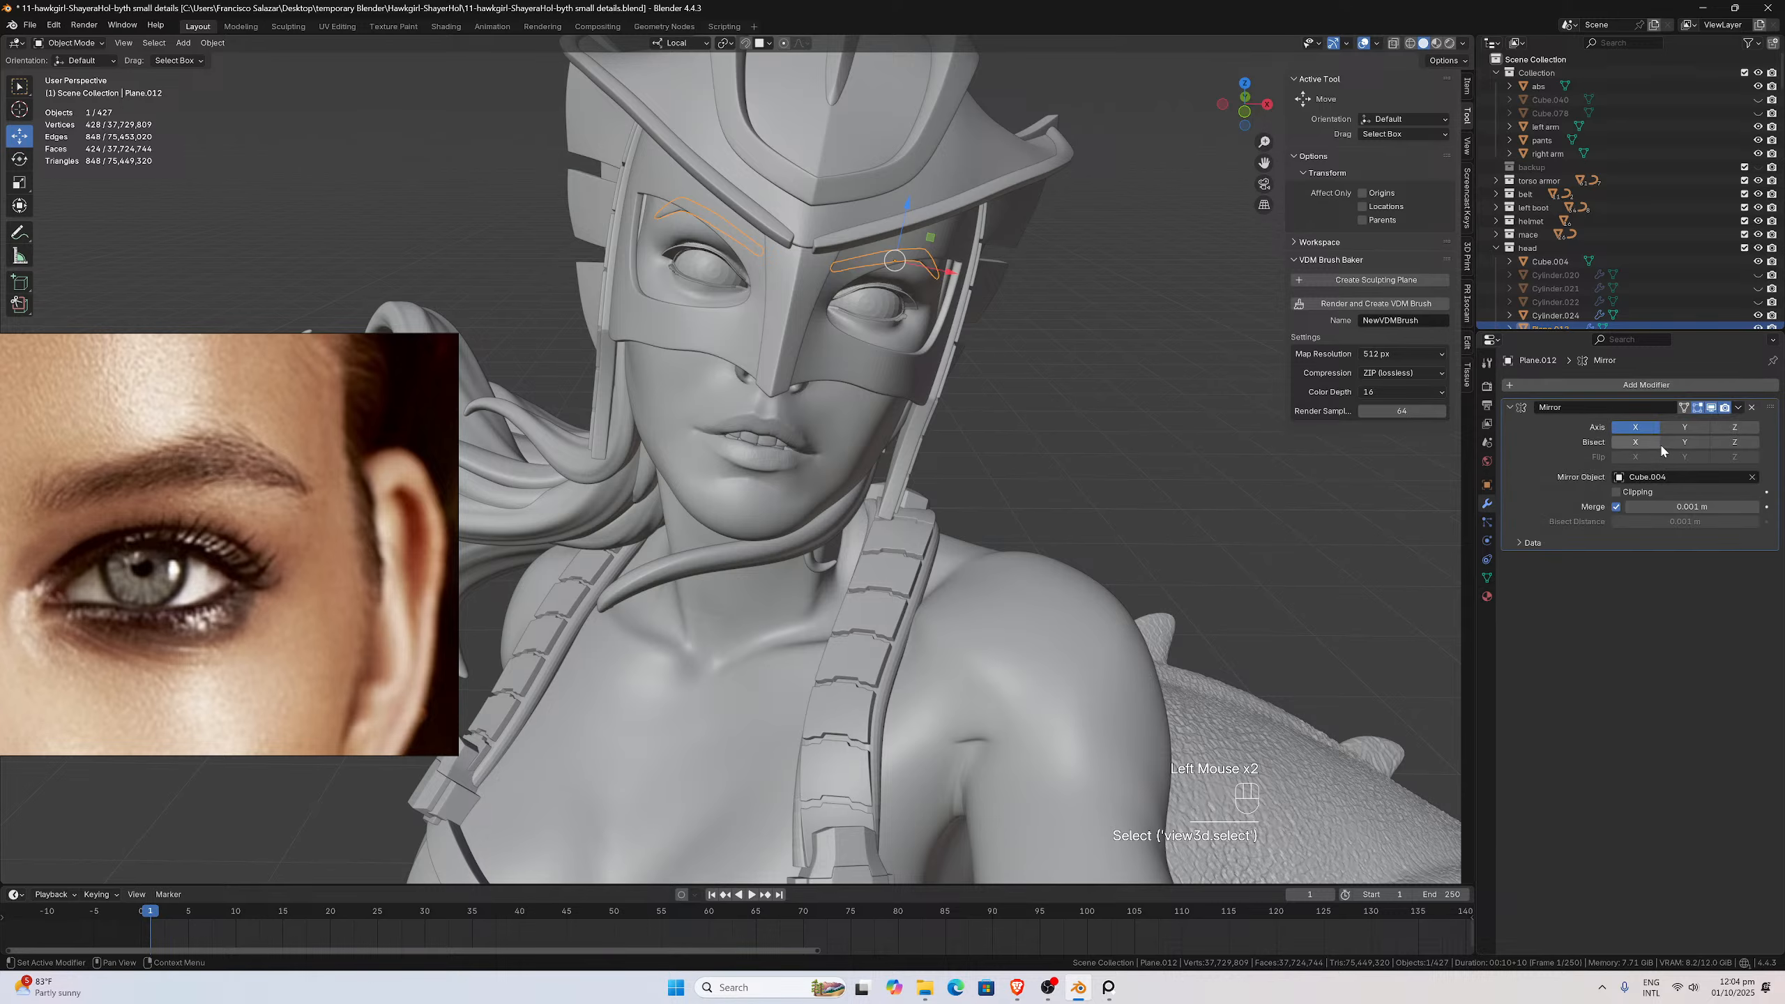
left_click(1709, 407)
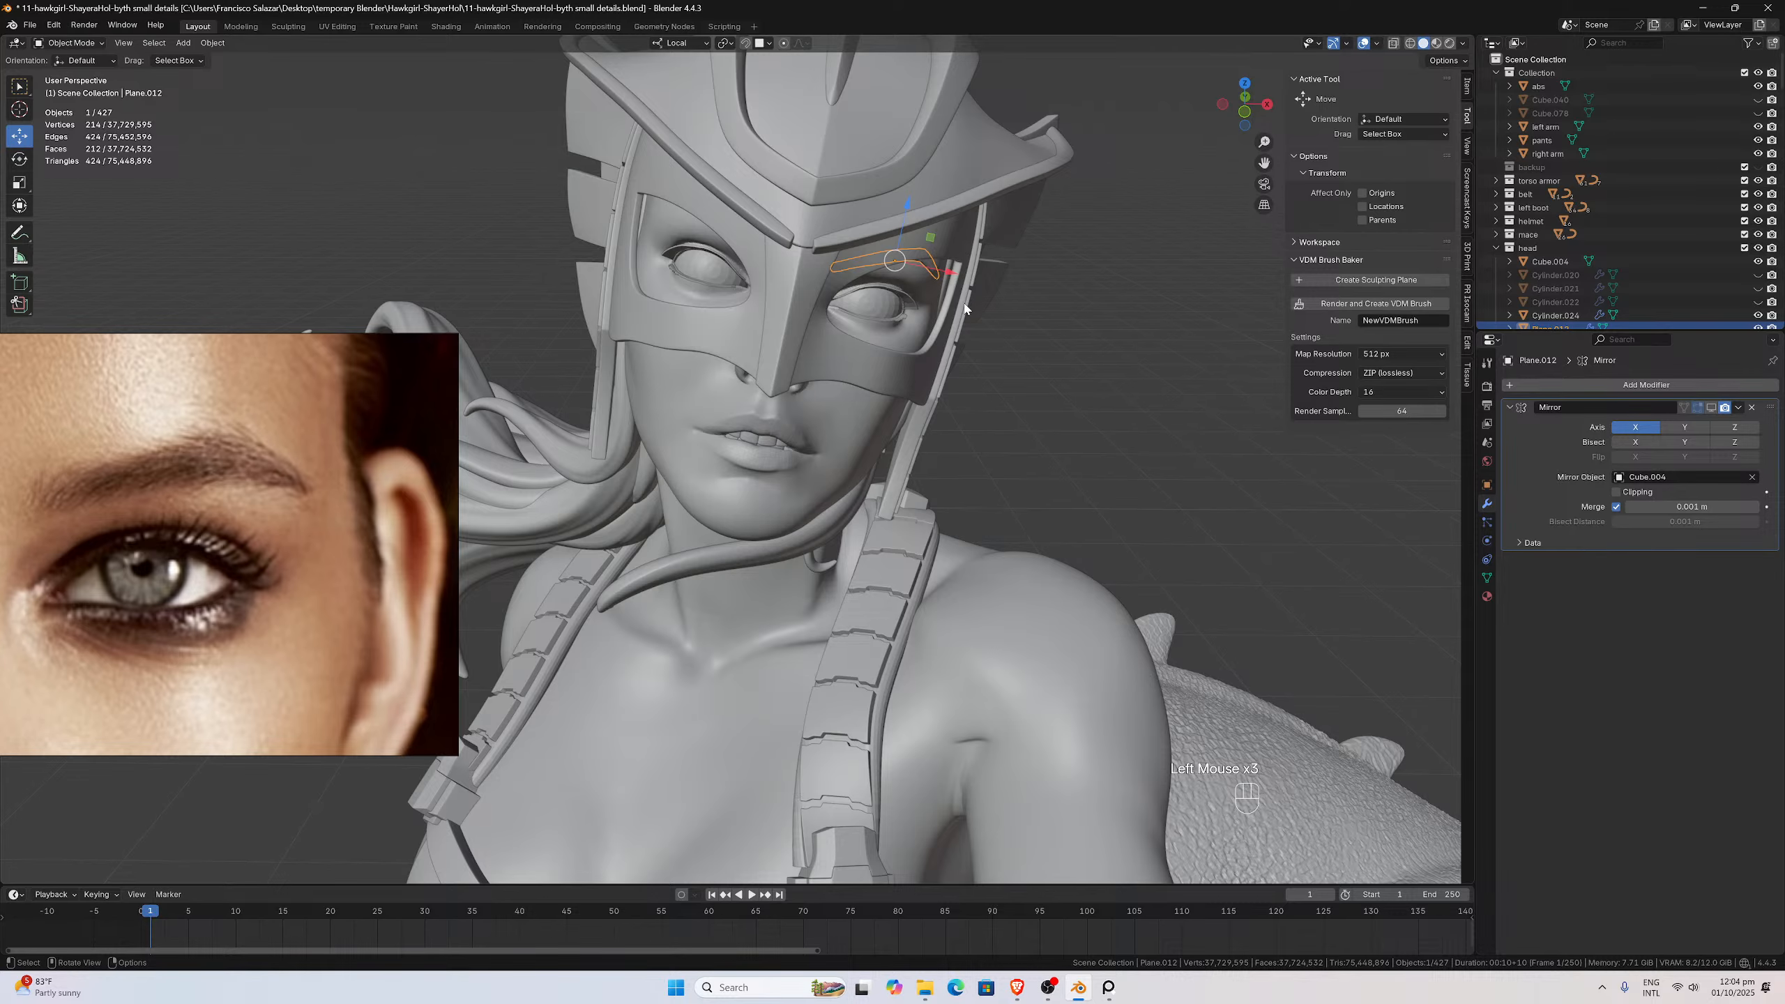
left_click(1711, 408)
Hide the helmet collection to check both eyebrows on the uncovered forehead, and show the helmet again
middle_click_drag(1167, 274, 1223, 270)
left_click(1758, 221)
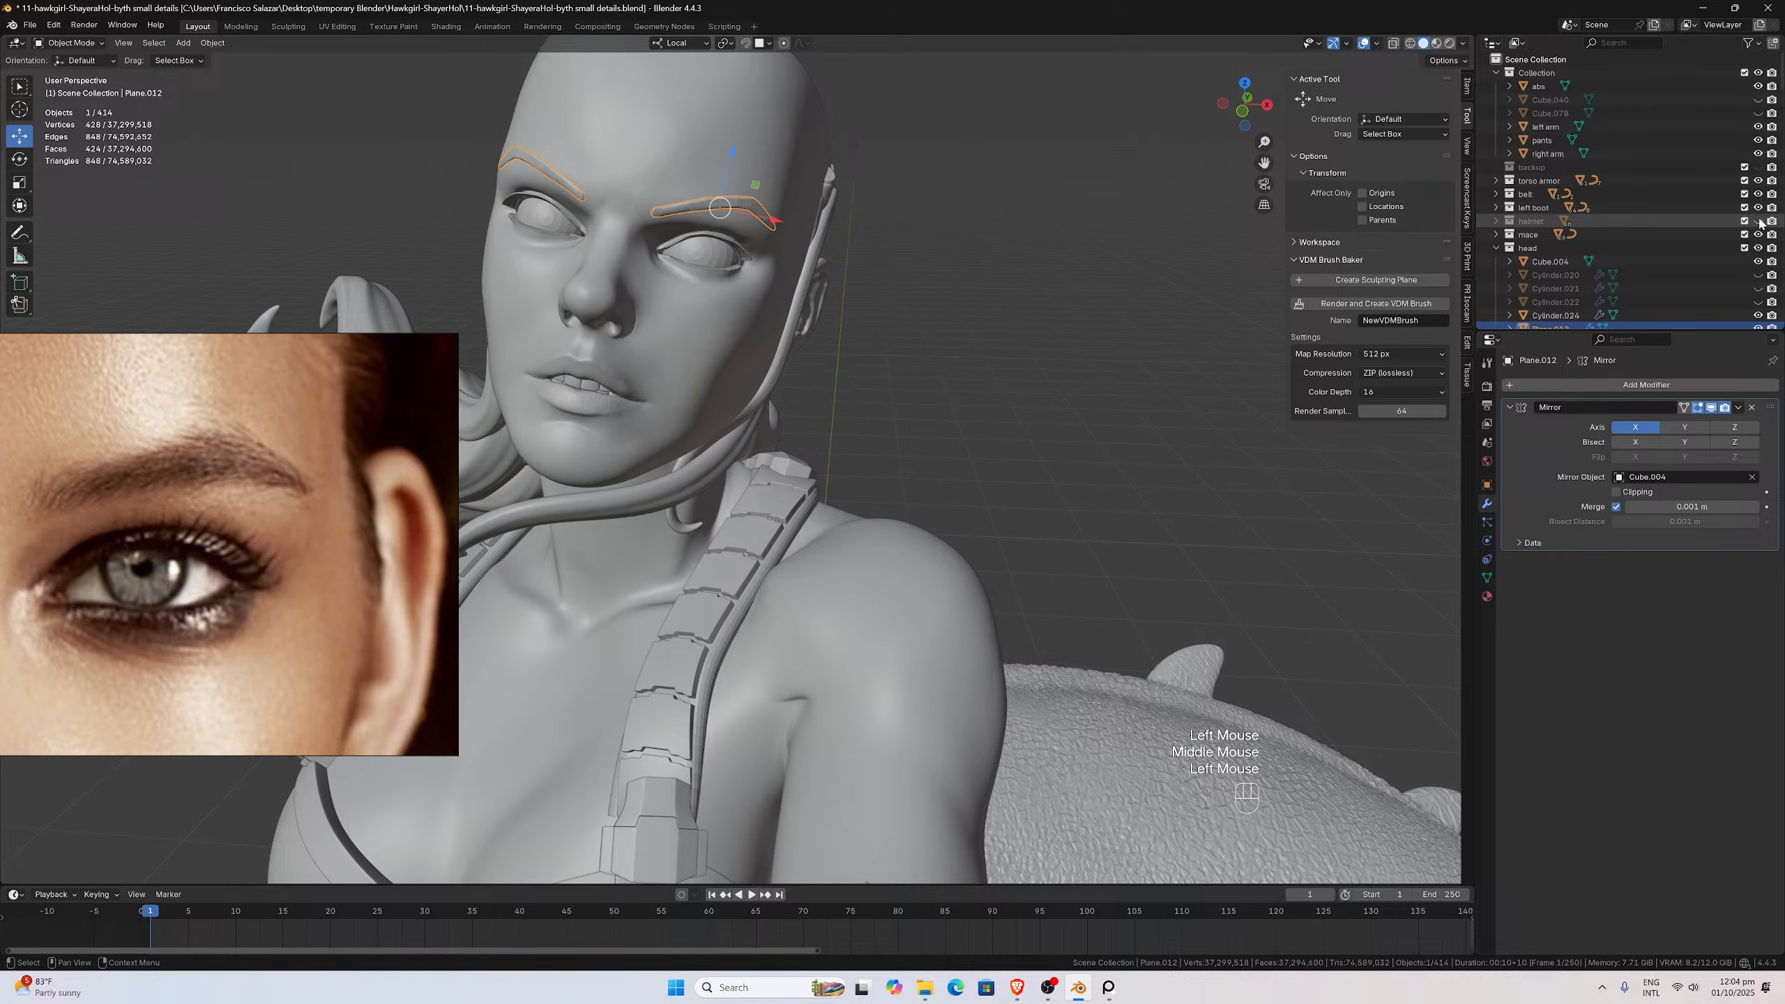
left_click(1758, 221)
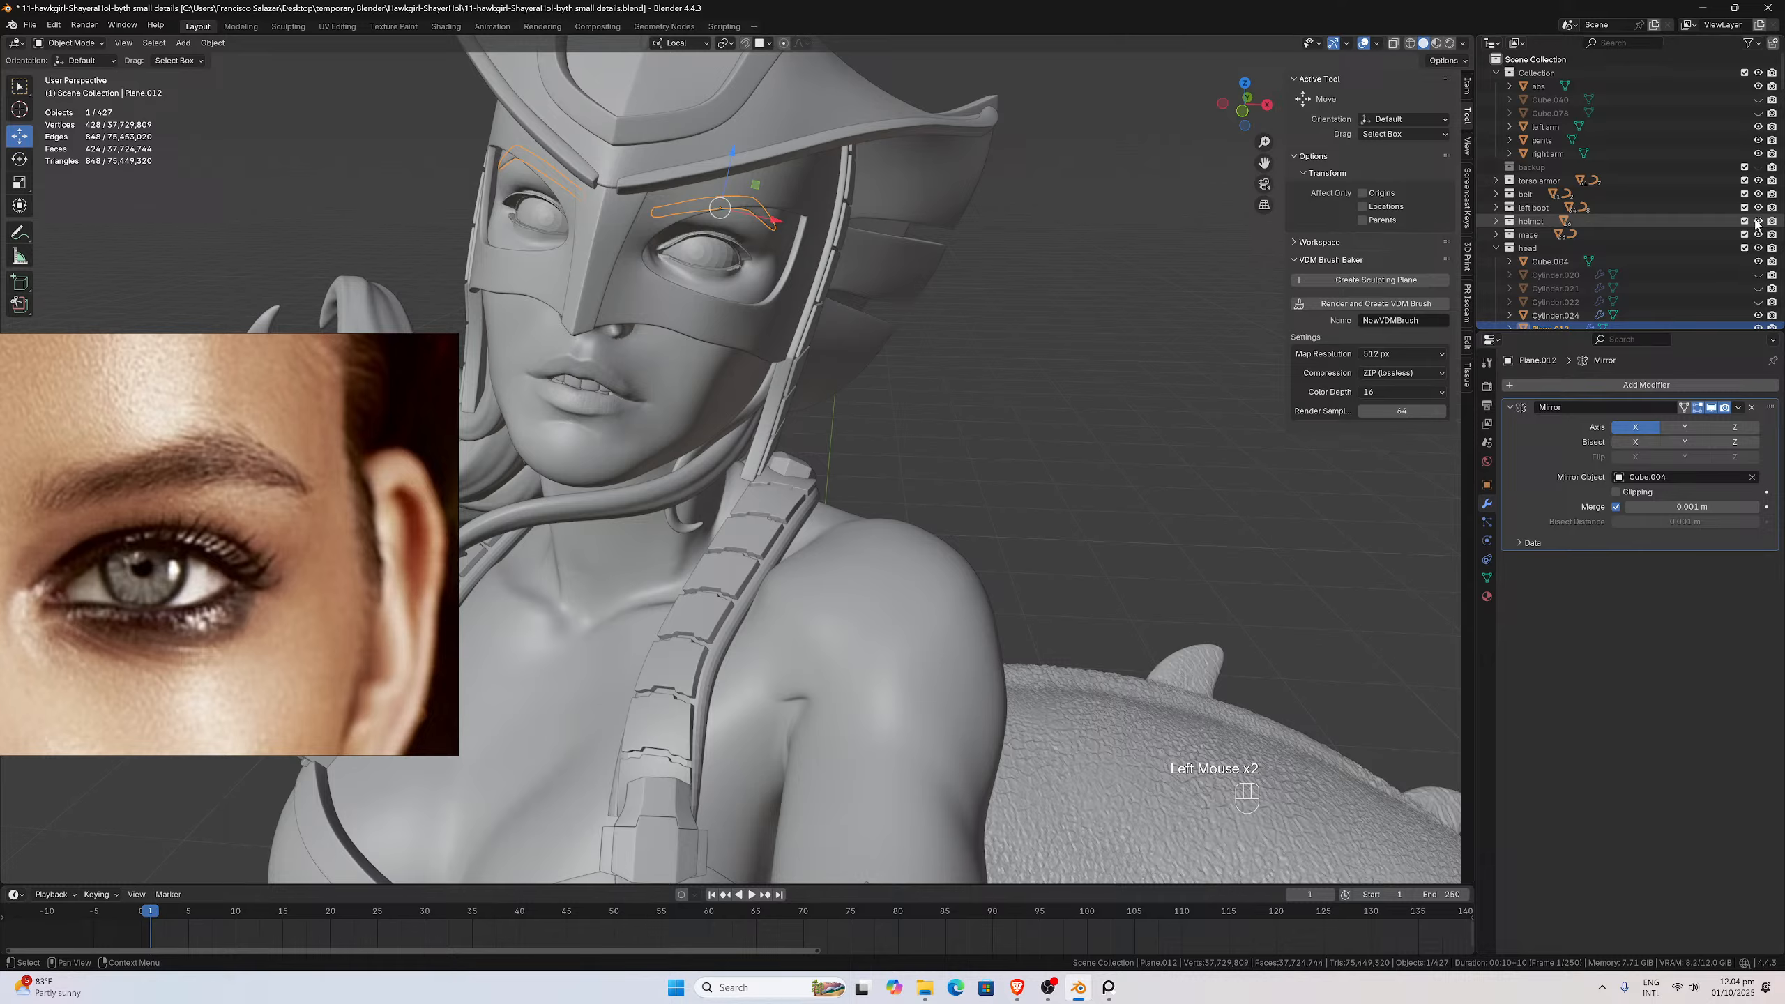
Turn off the viewport display of the eyebrow's Mirror modifier and save the file
left_click(1711, 407)
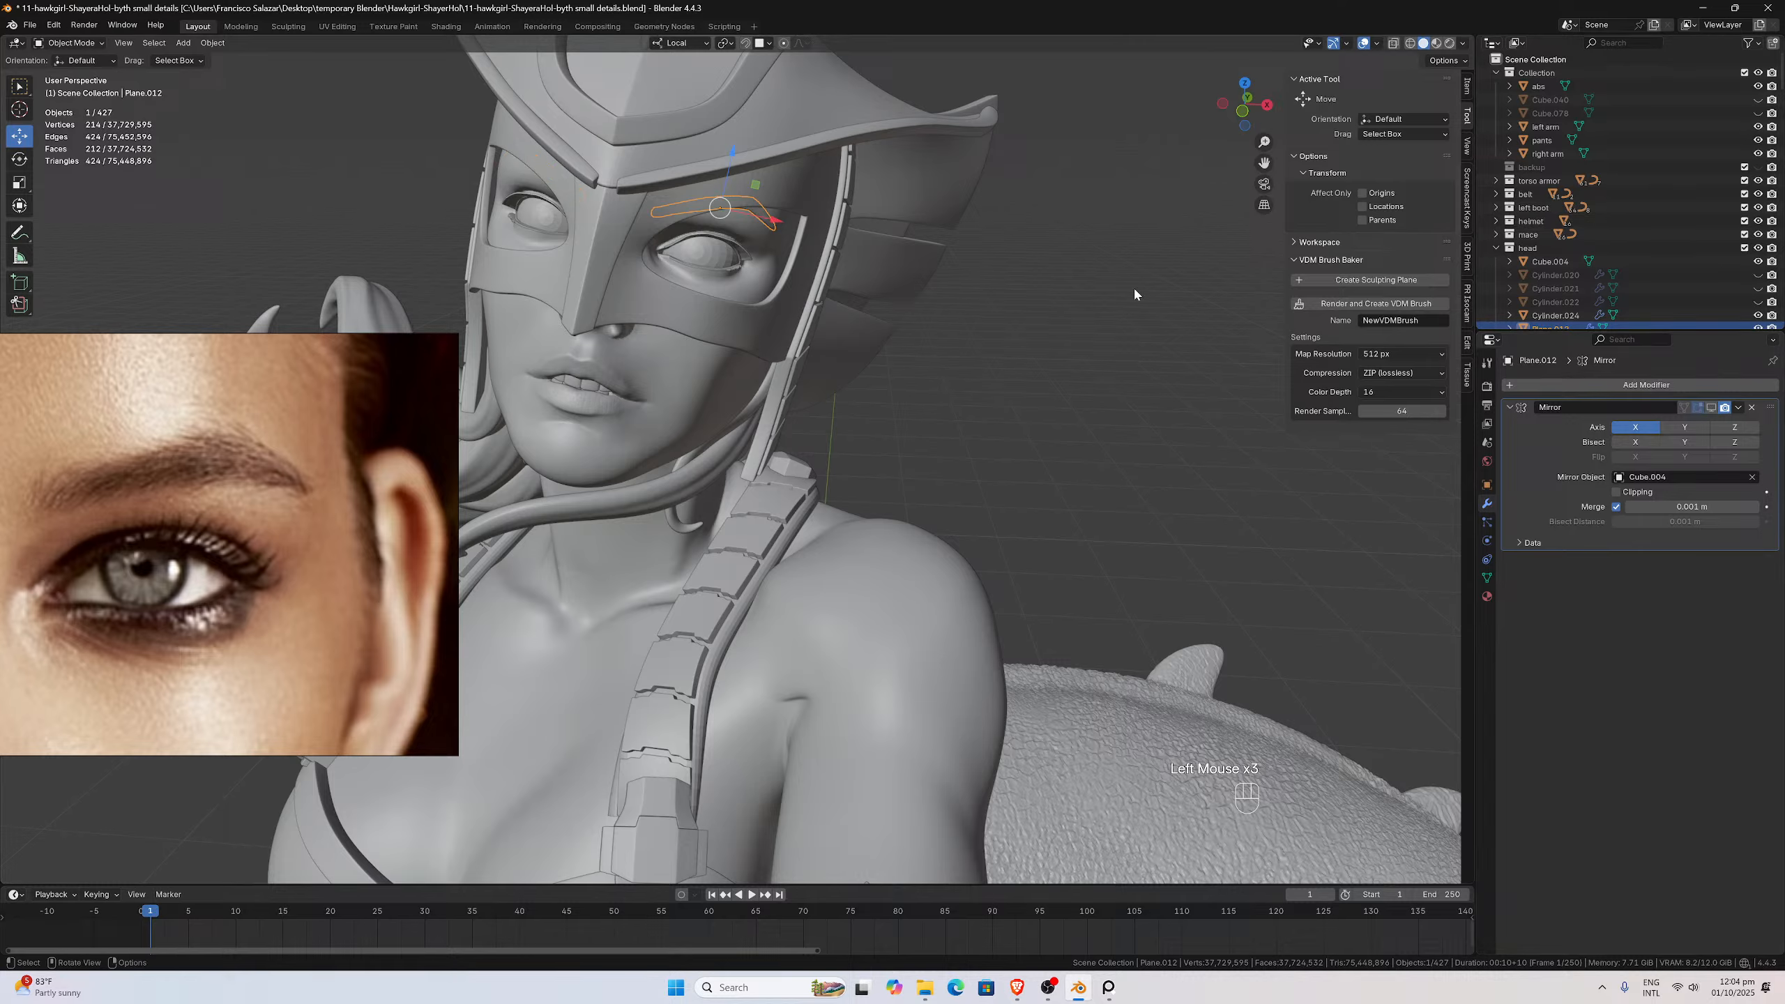
key("ctrl")
key("ctrl+s")
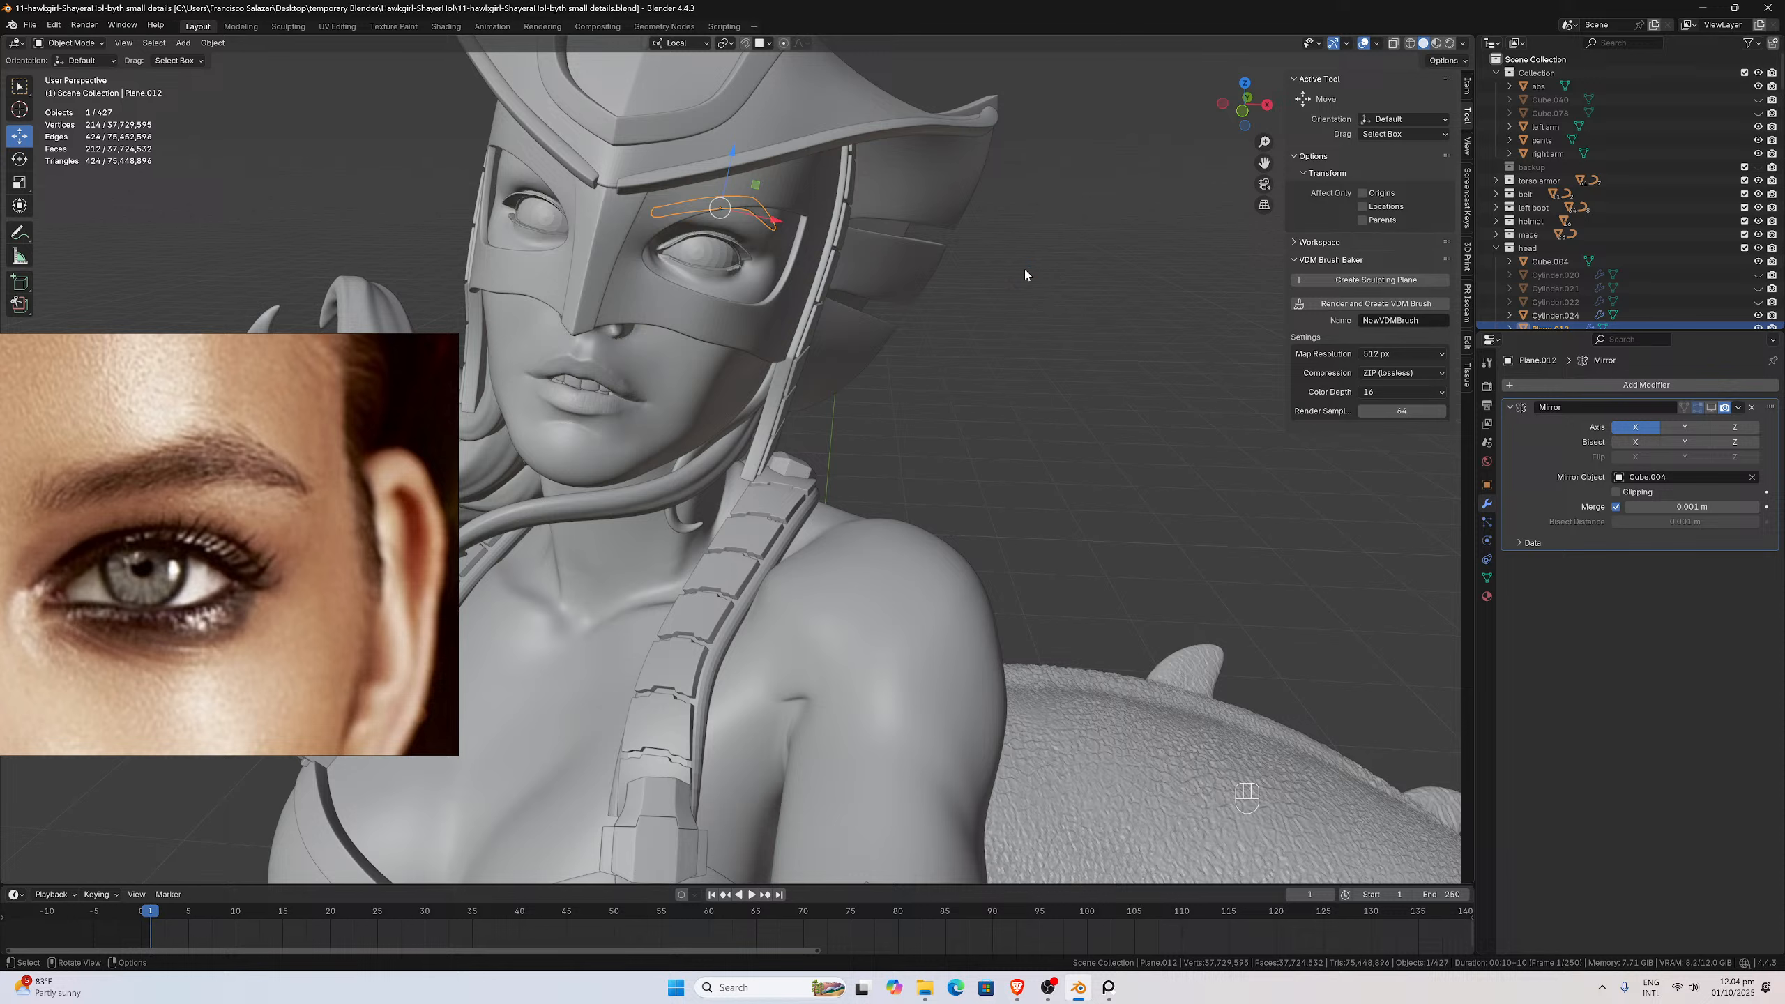
Clear the eyebrow's parent while keeping its transformation, and apply its scale
key("alt+p")
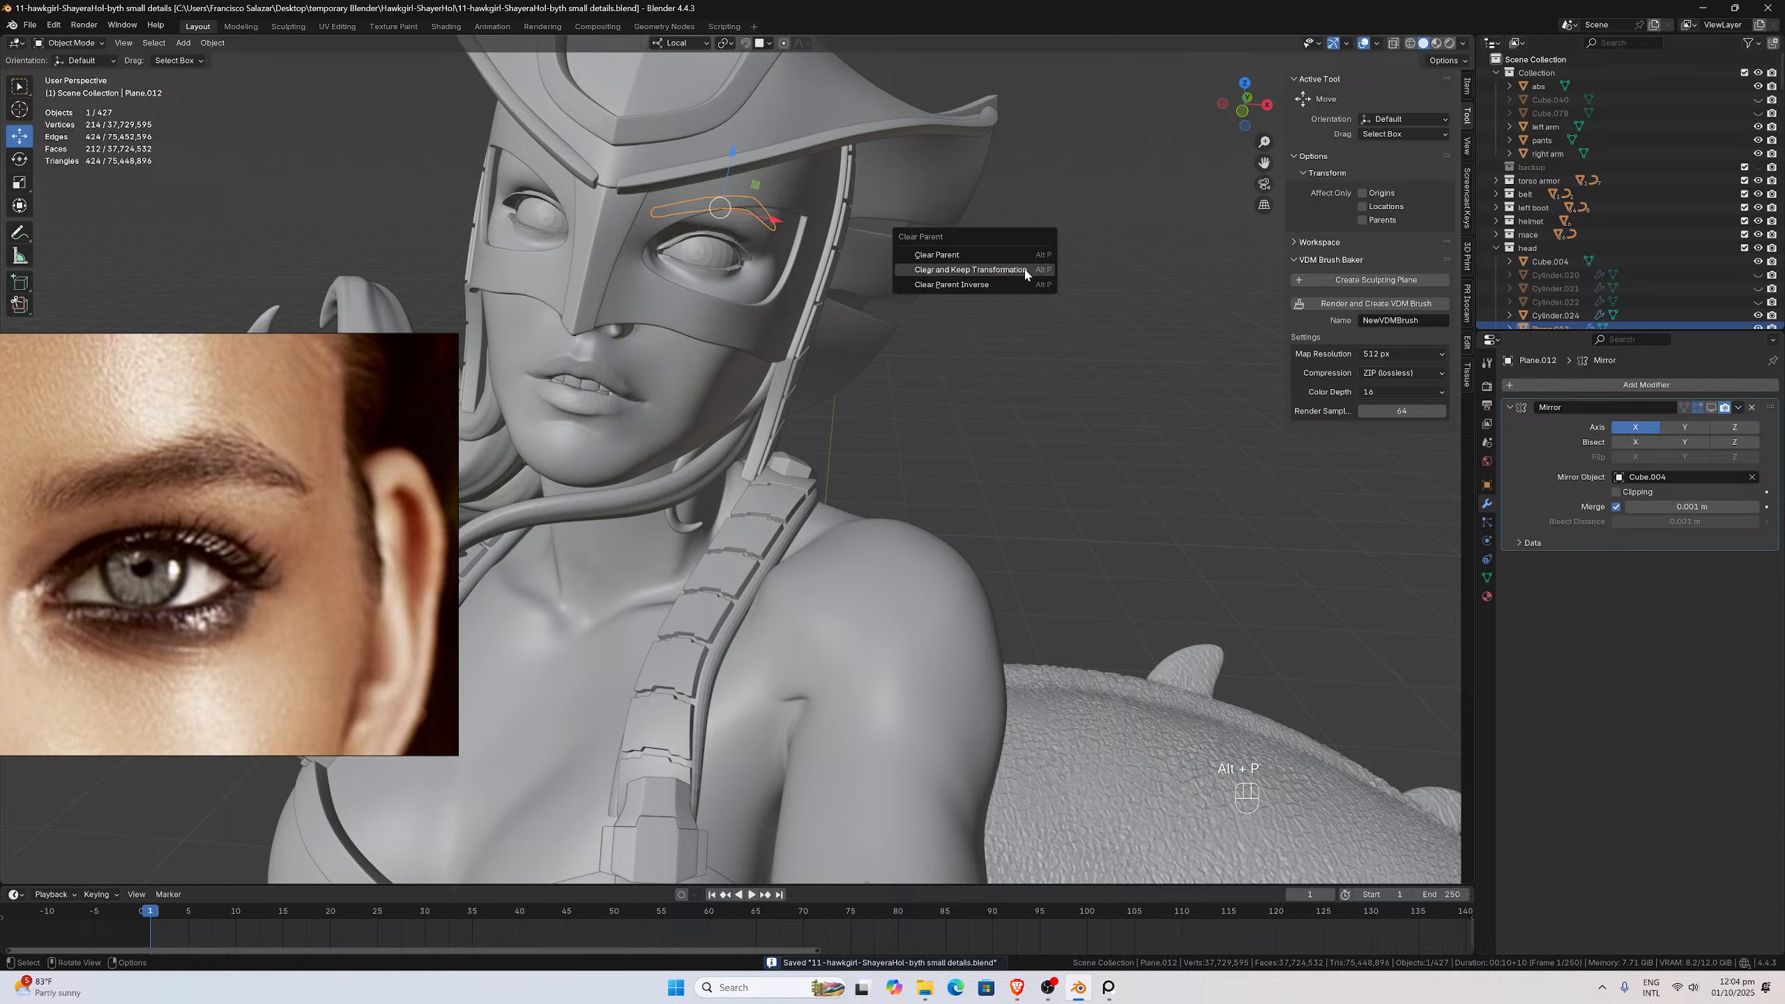
left_click(1025, 270)
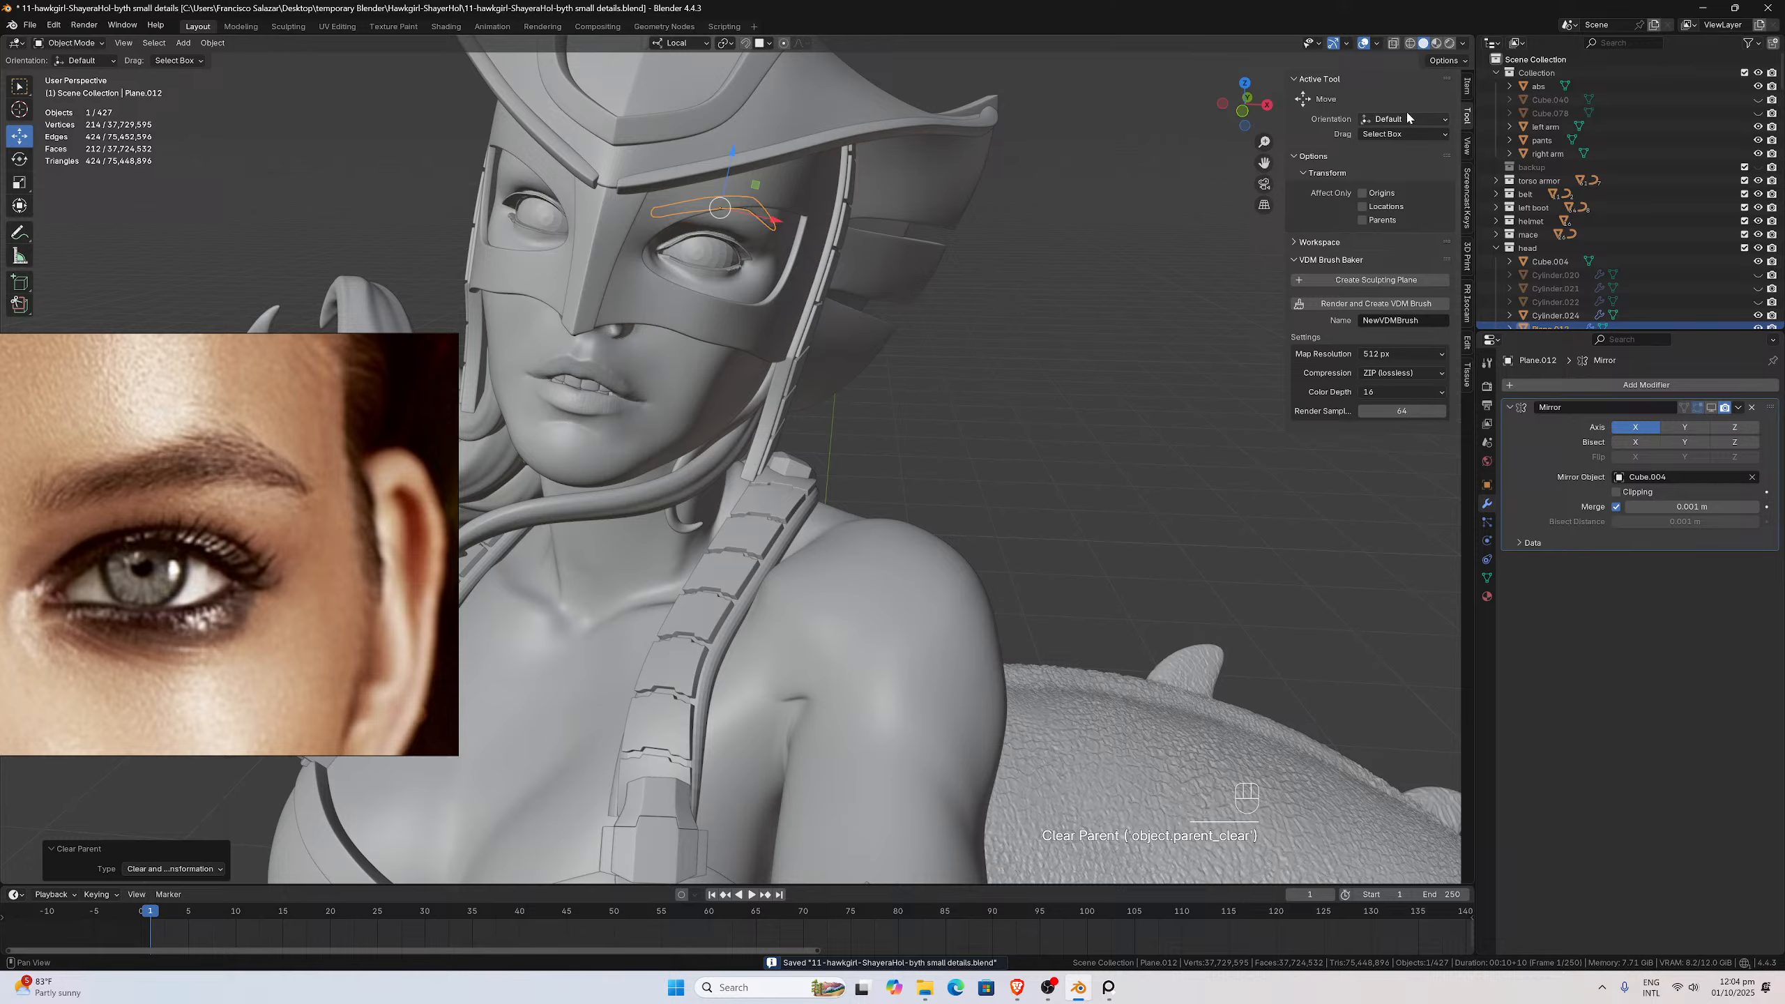
left_click(1466, 92)
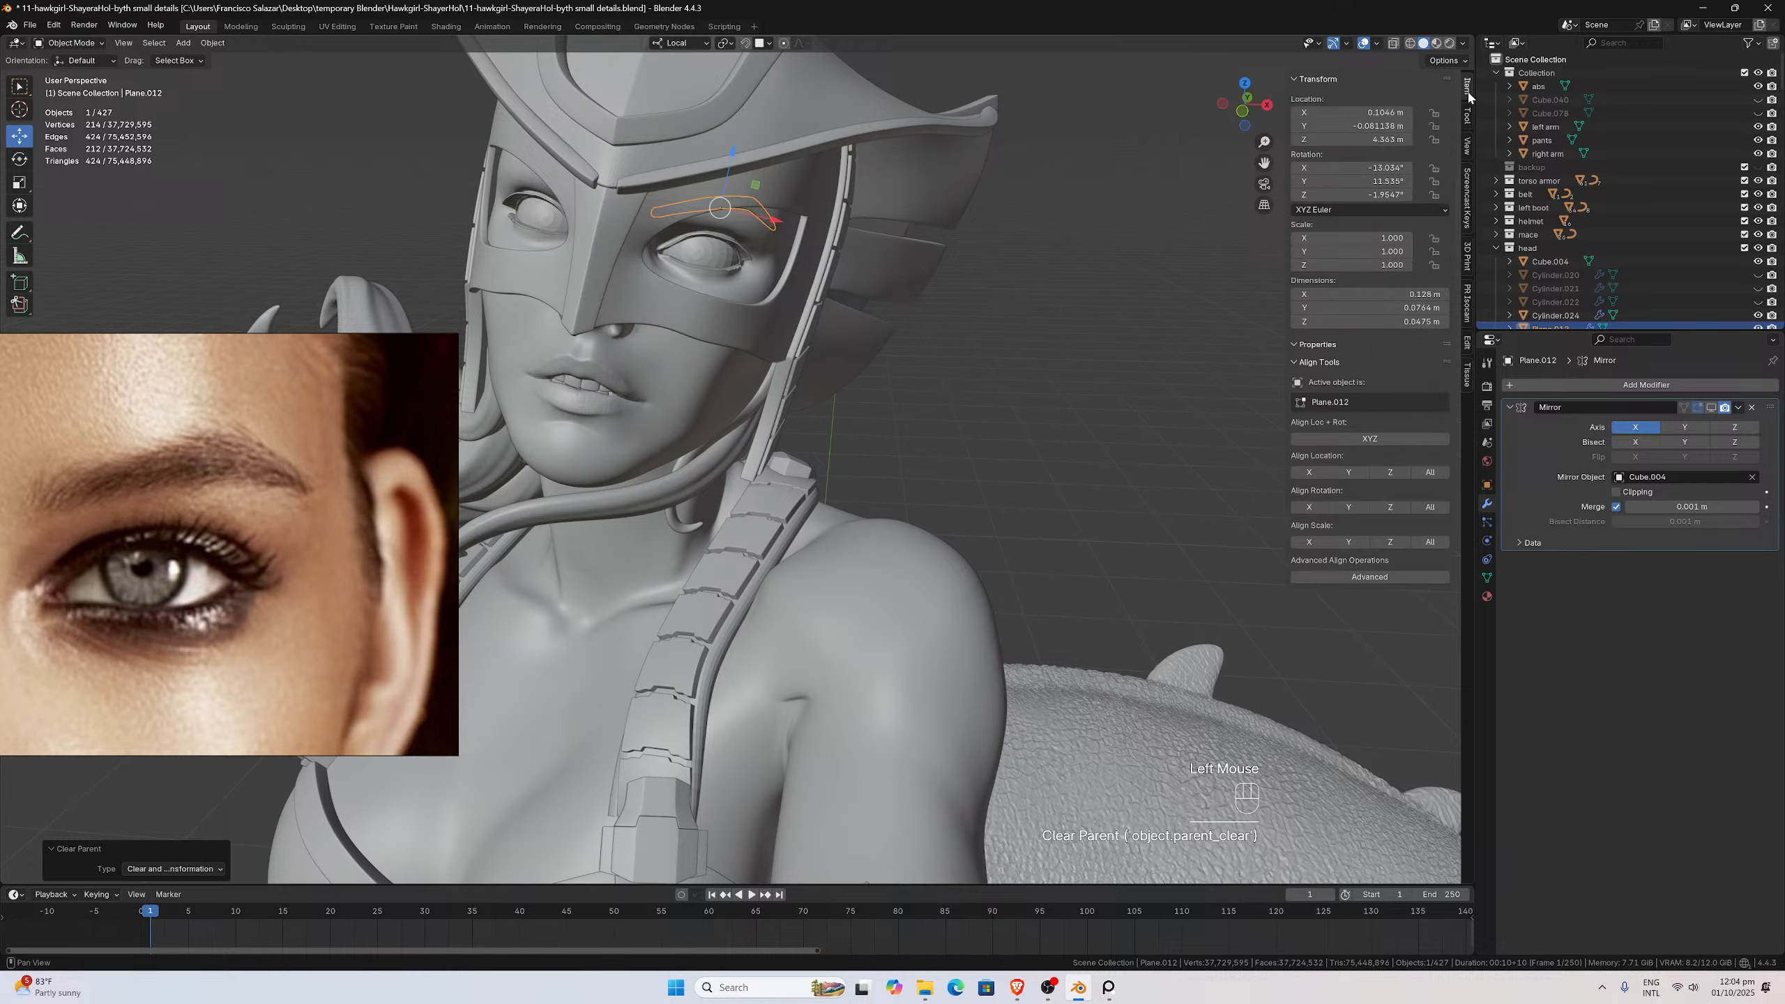
key("ctrl+a")
left_click(993, 270)
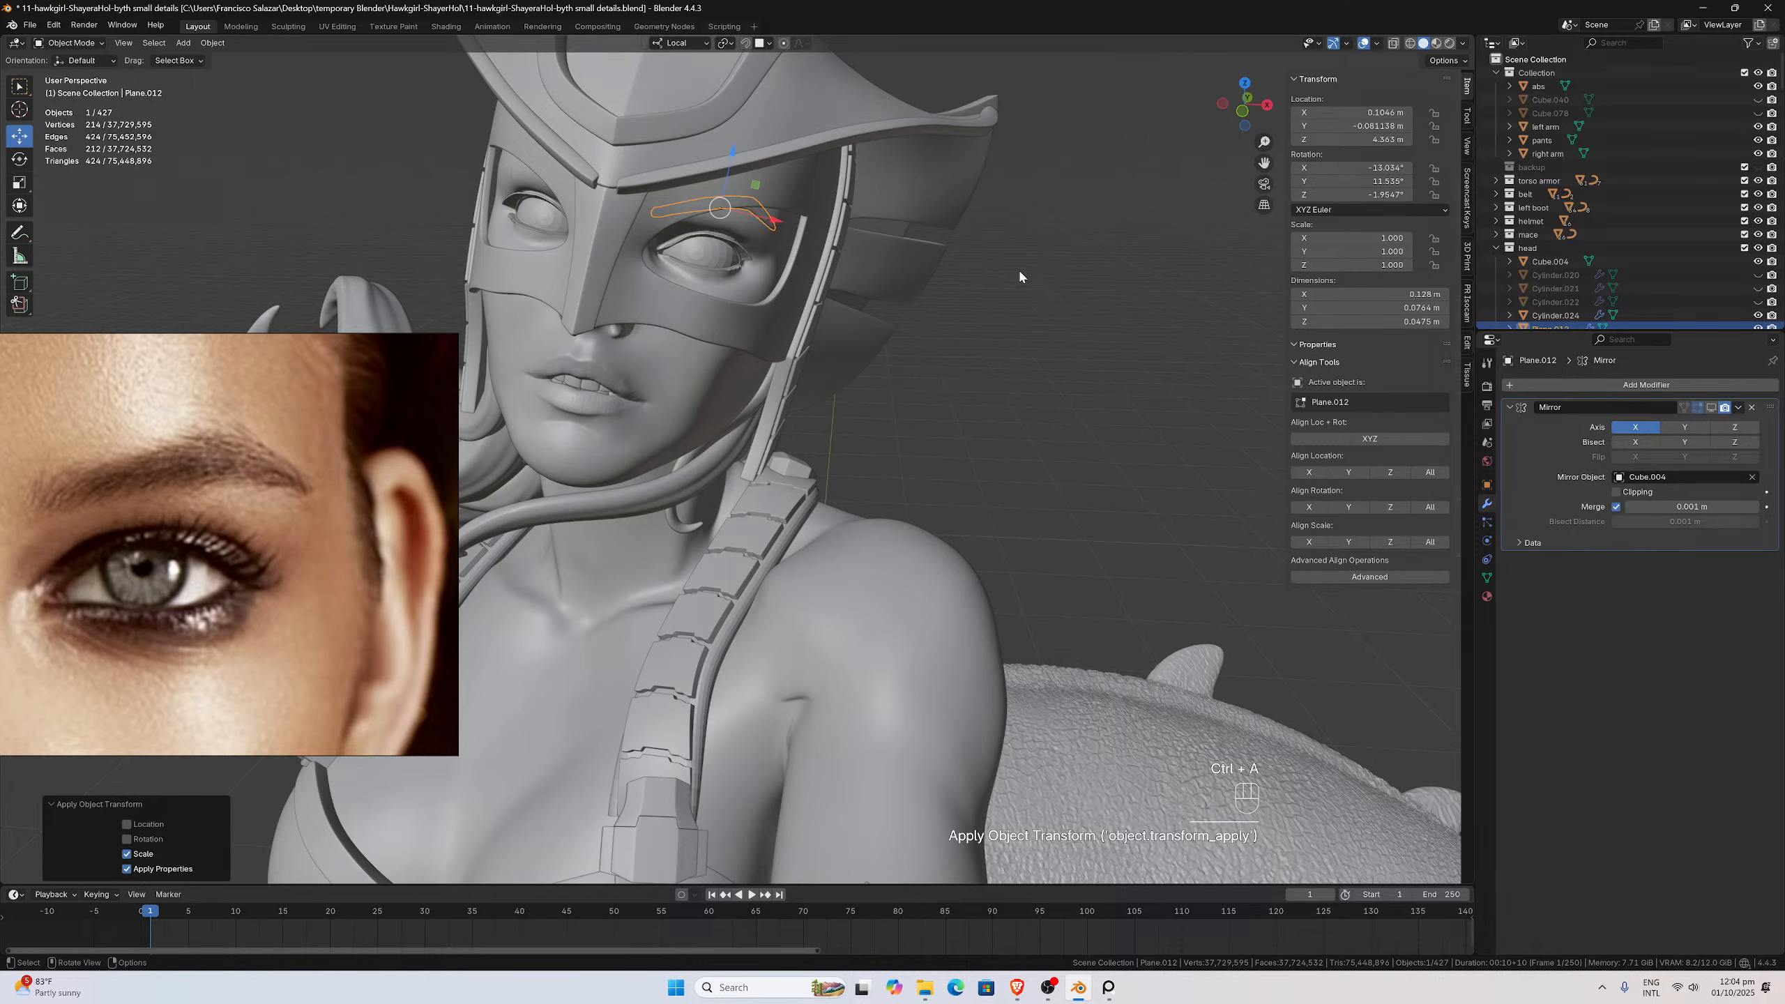
Isolate the eyebrow mesh in local view and move the reference photo clear of it
key("KP_Divide")
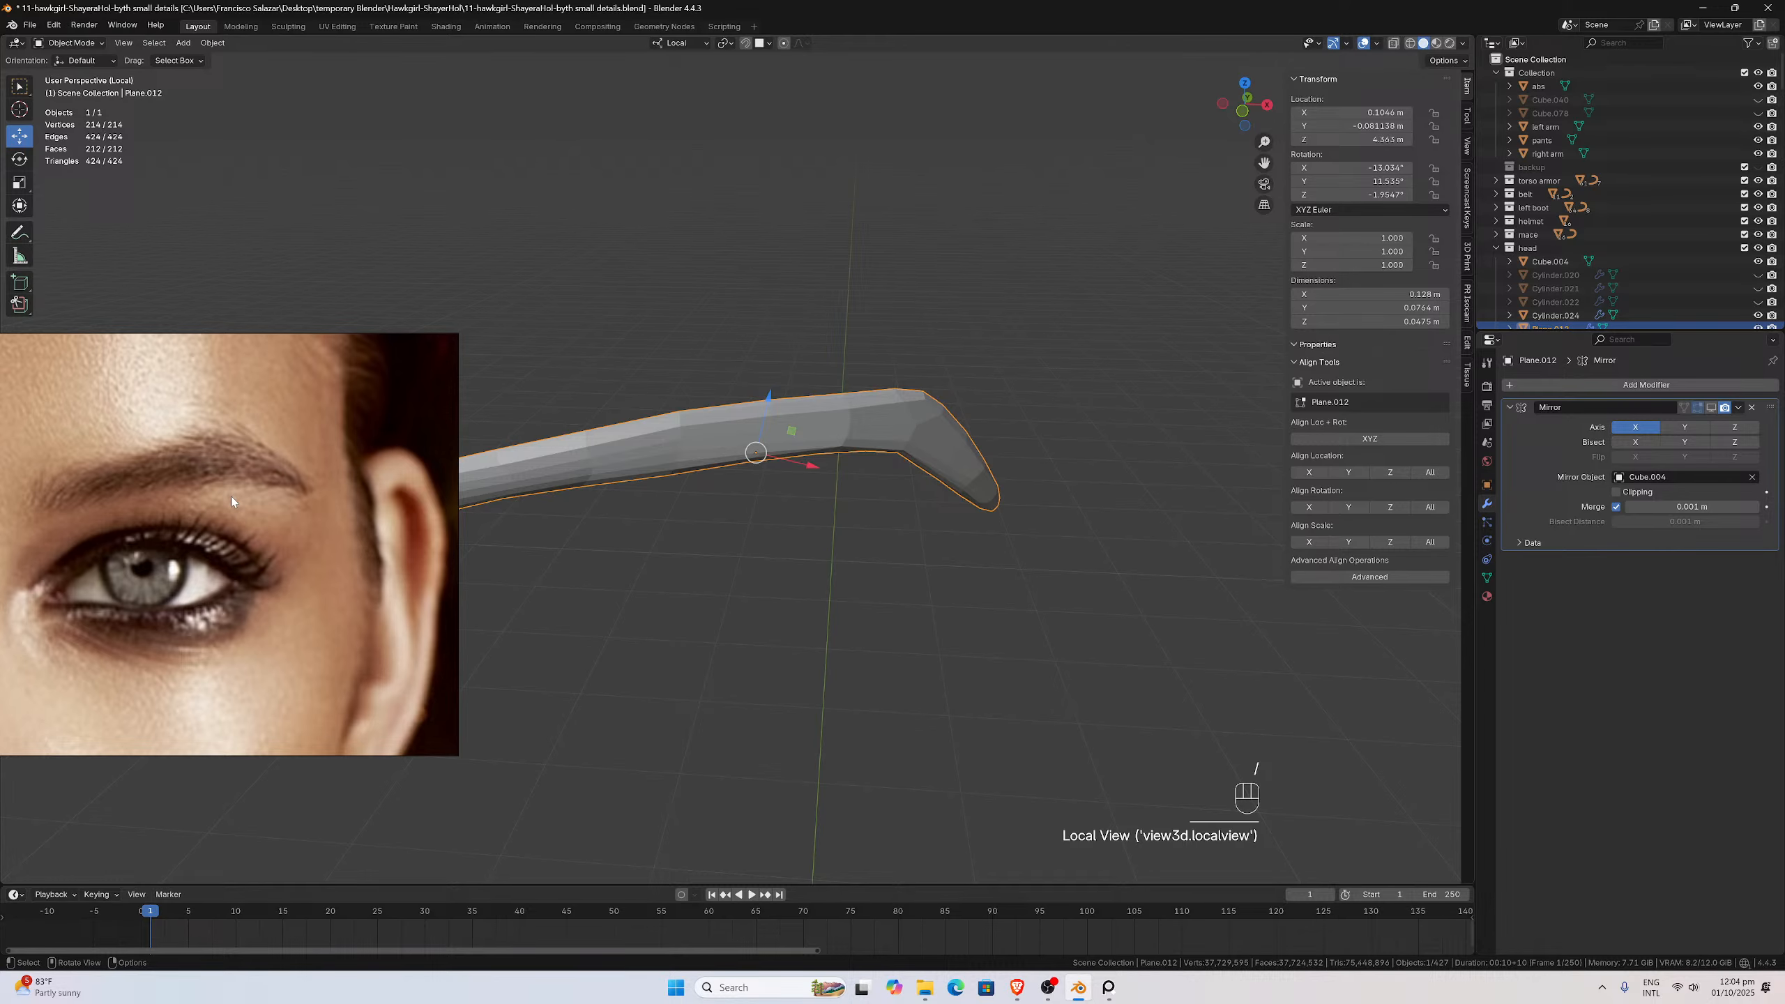
left_click_drag(232, 501, 147, 441)
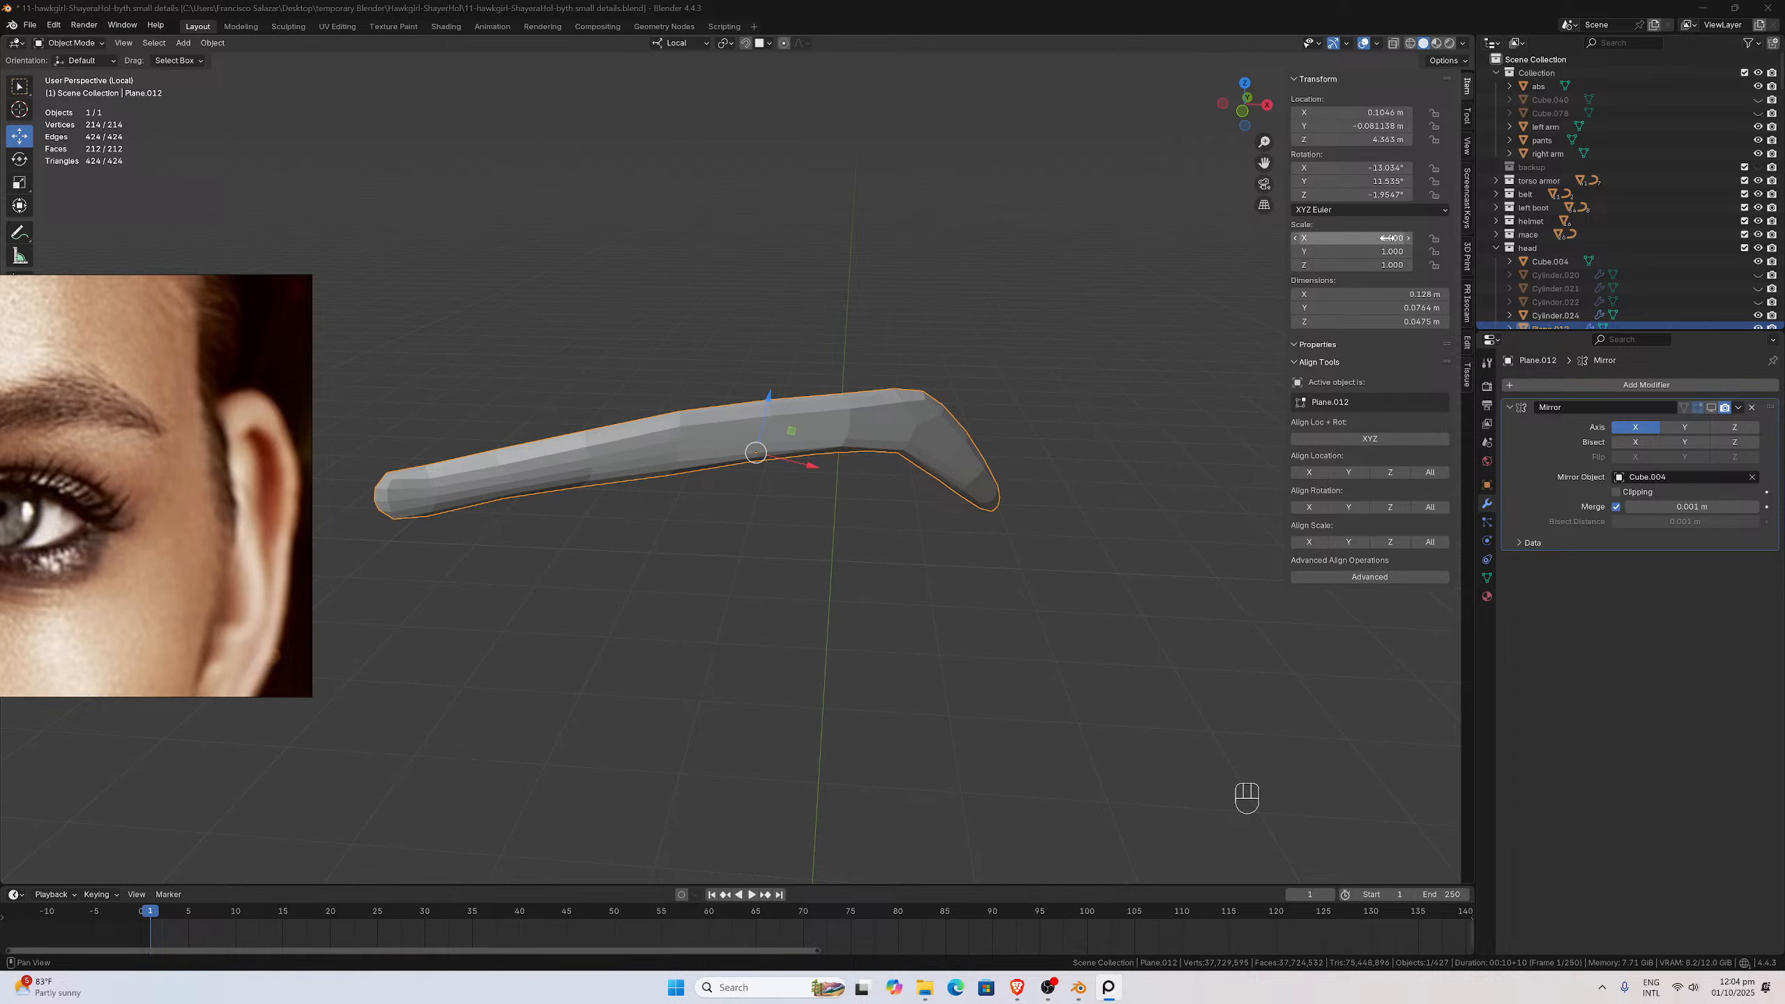
mouse_move(1380, 238)
left_mouse_down()
mouse_move(1380, 265)
mouse_move(1380, 239)
left_mouse_up()
key("Return")
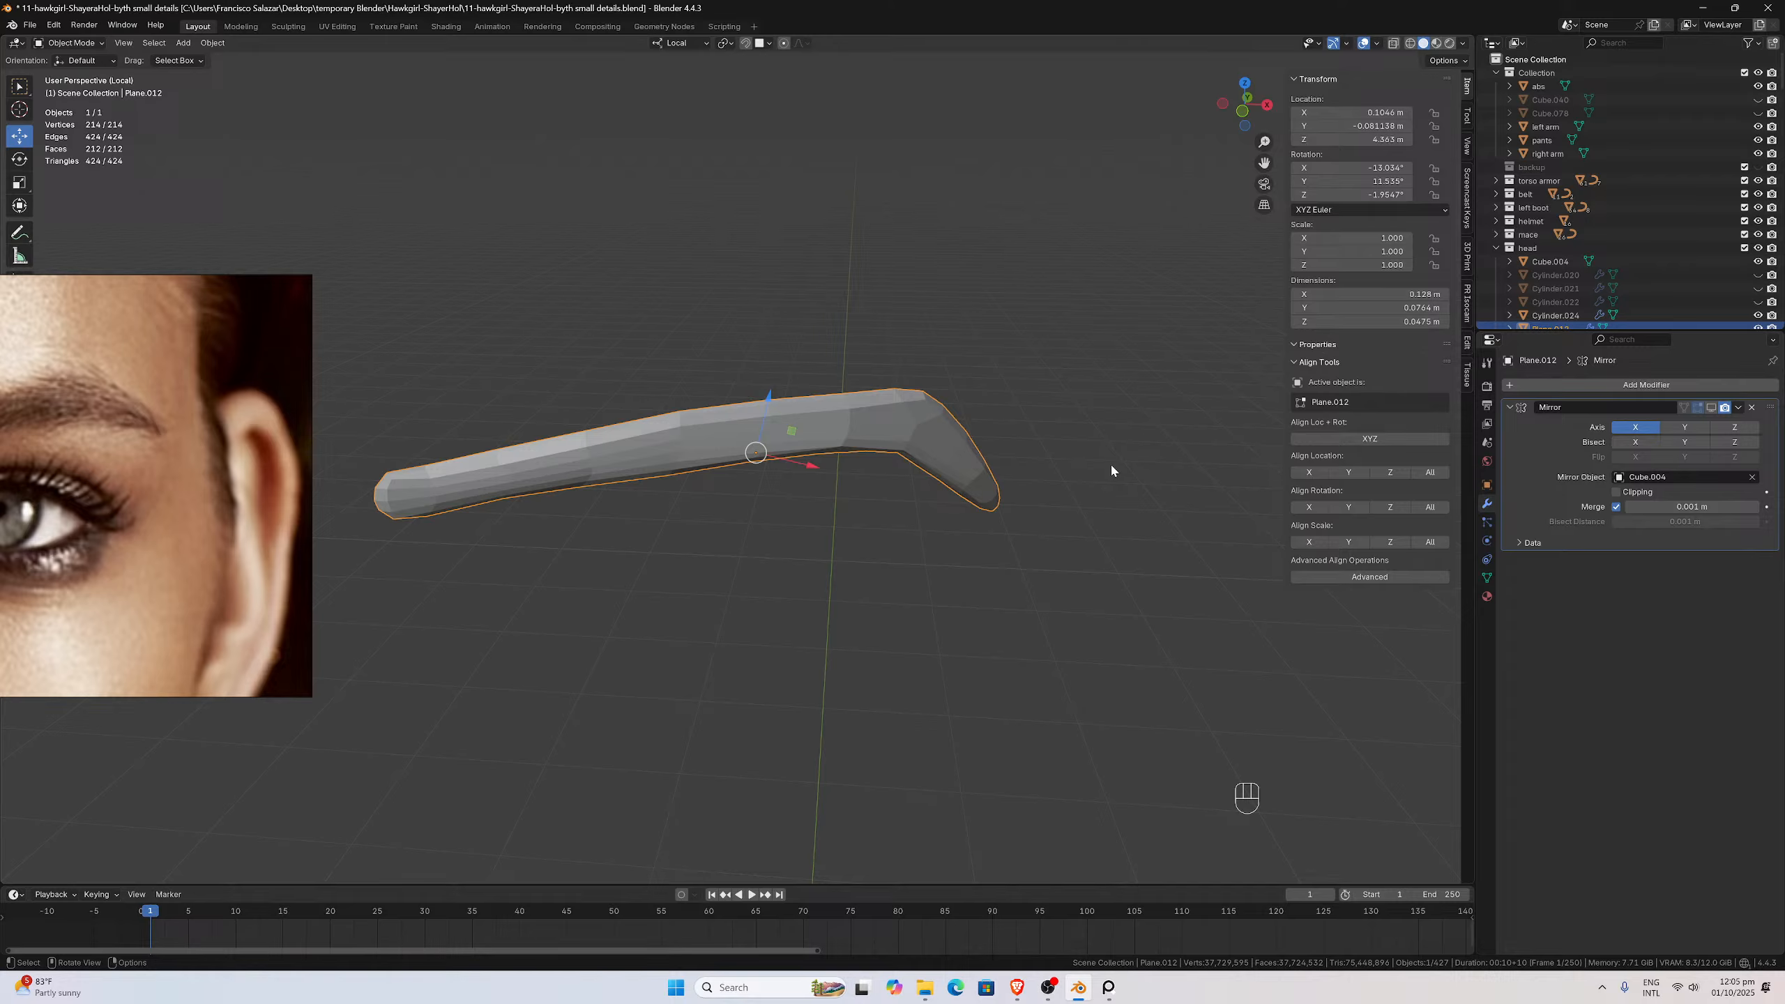
Add a Subdivision Surface modifier to the eyebrow and set its viewport level to 2
left_click(1548, 385)
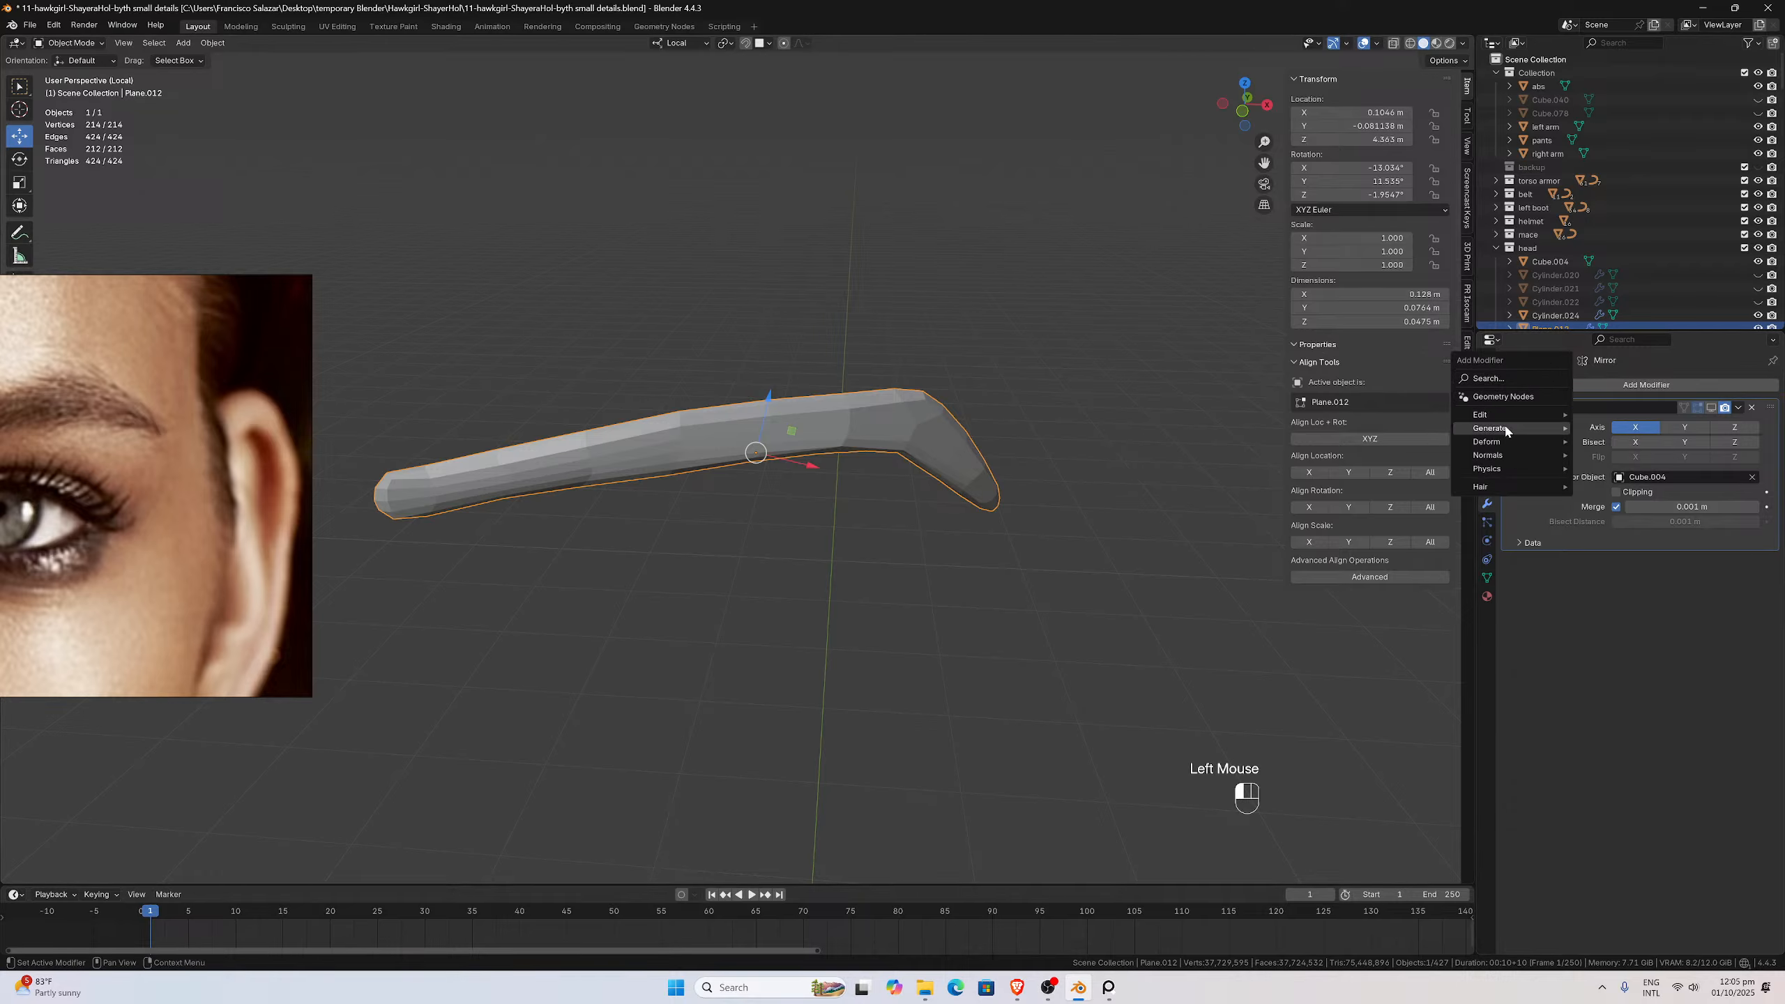
mouse_move(1505, 431)
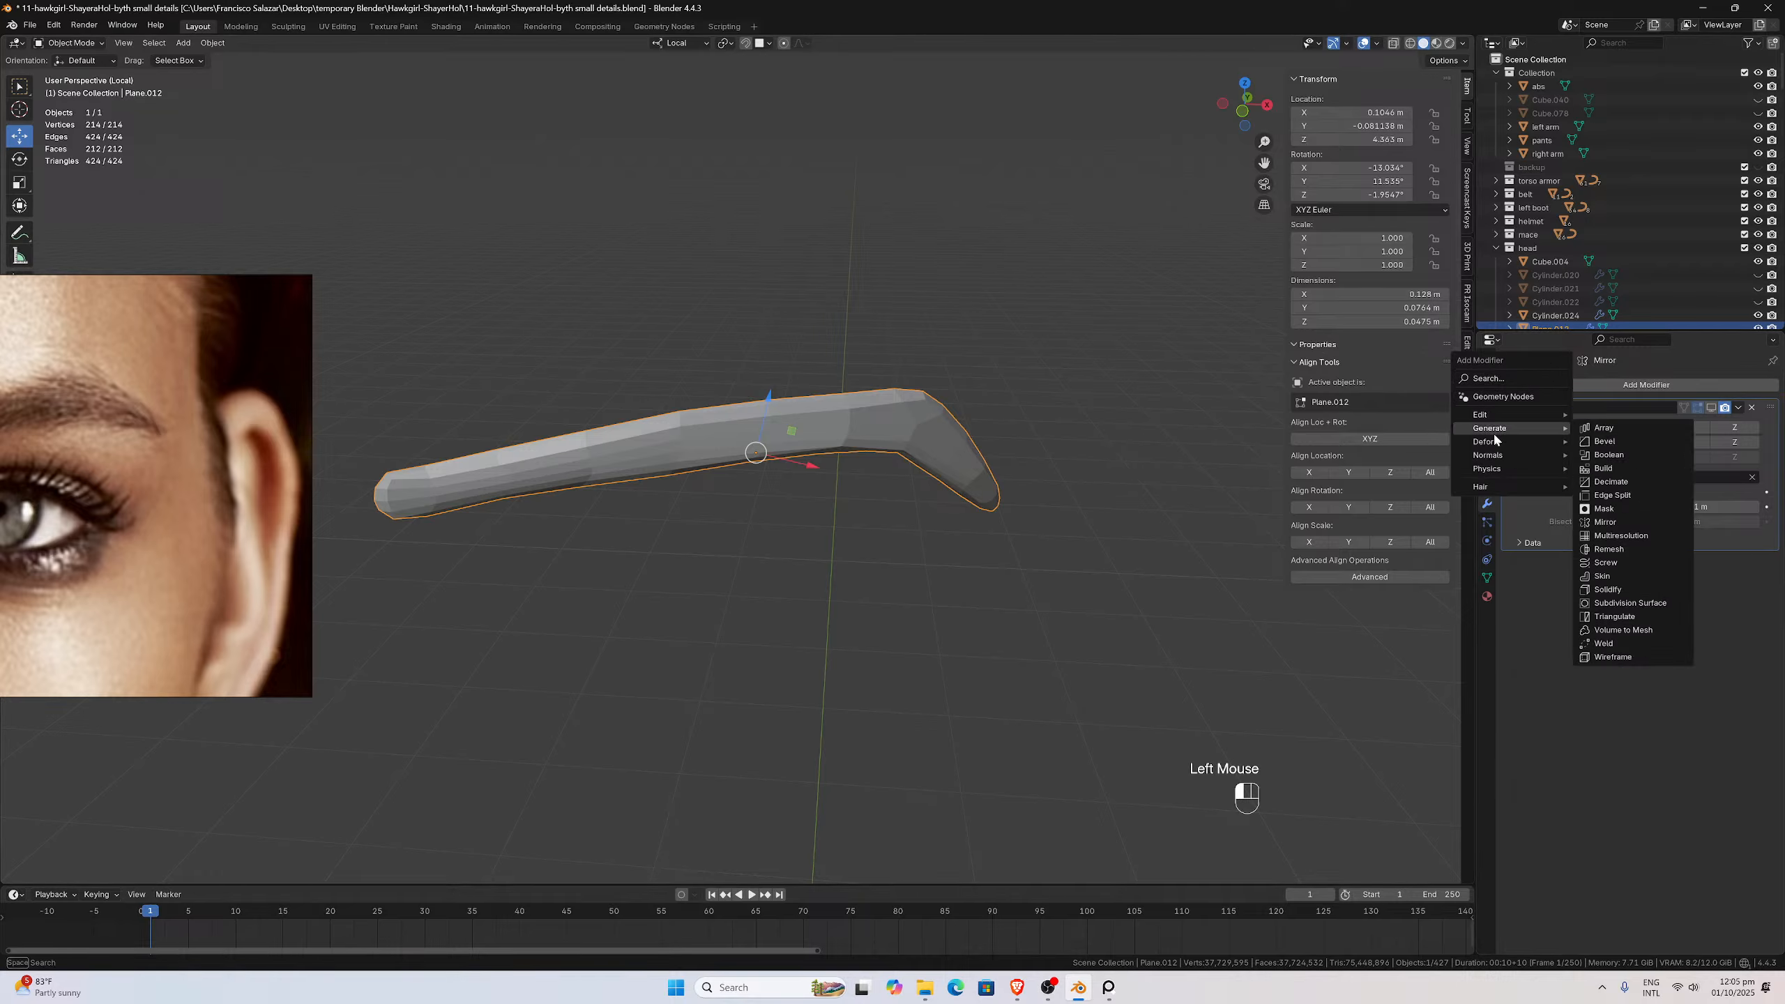
left_click(1630, 603)
middle_click_drag(1171, 383, 1063, 389)
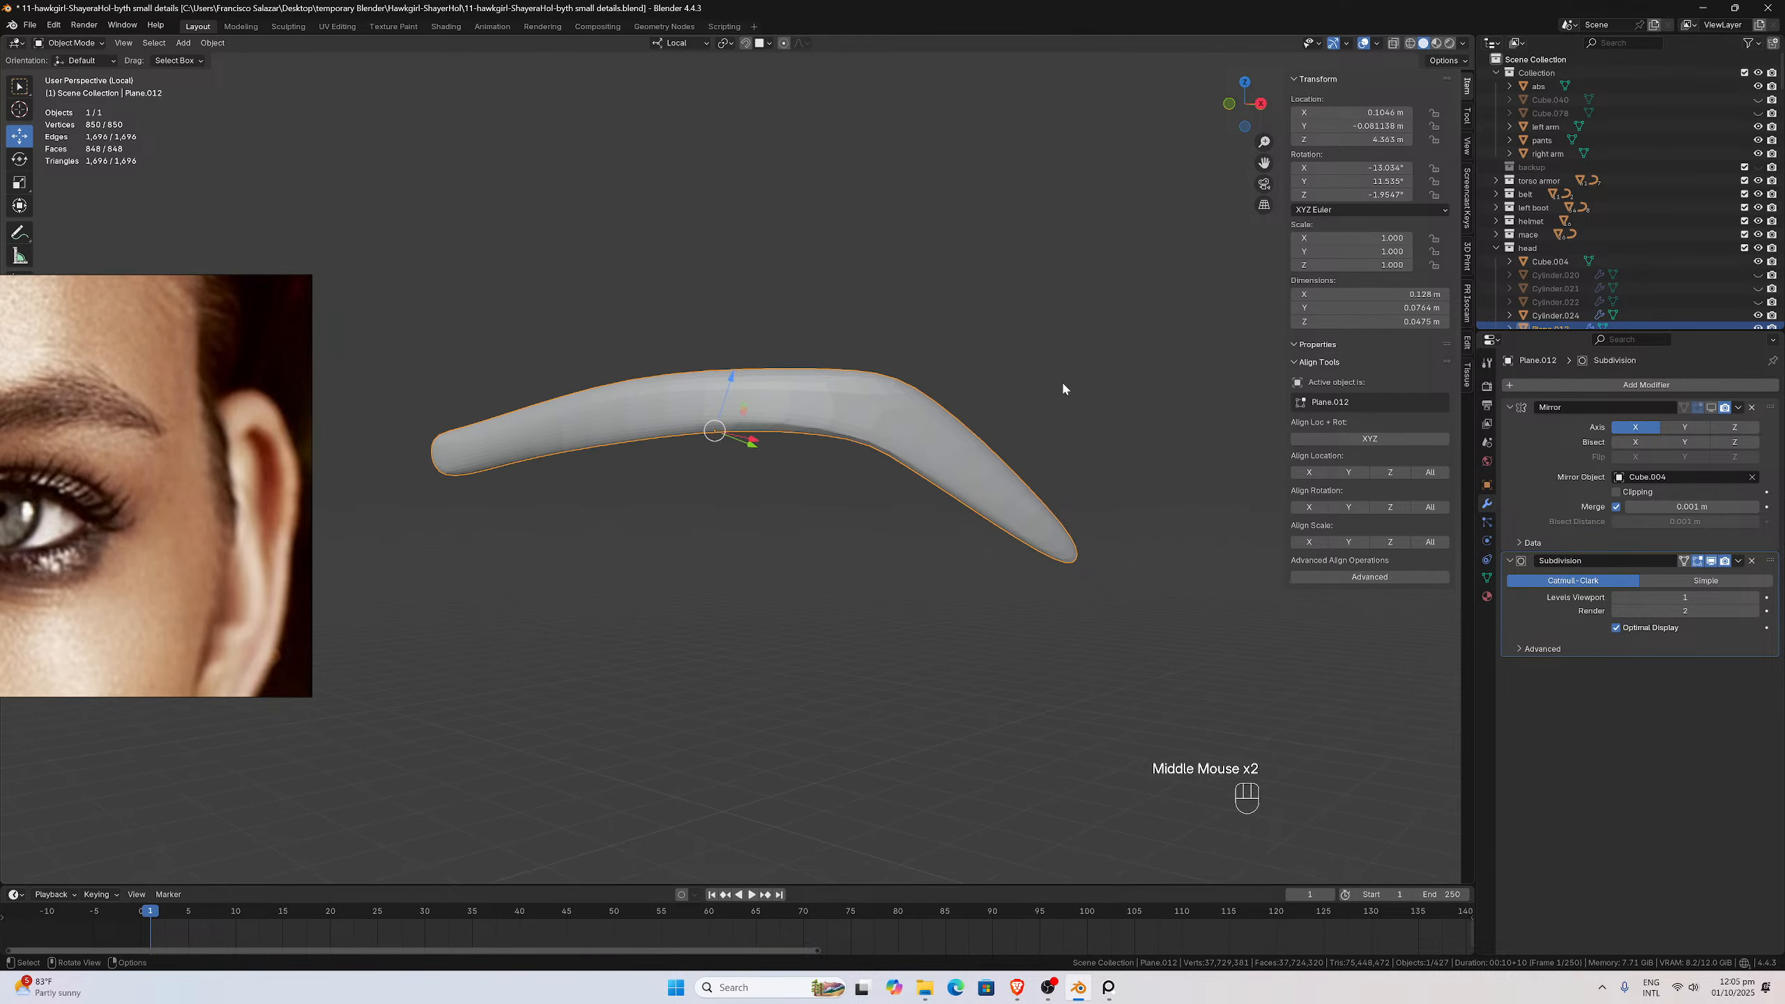
left_click(1756, 597)
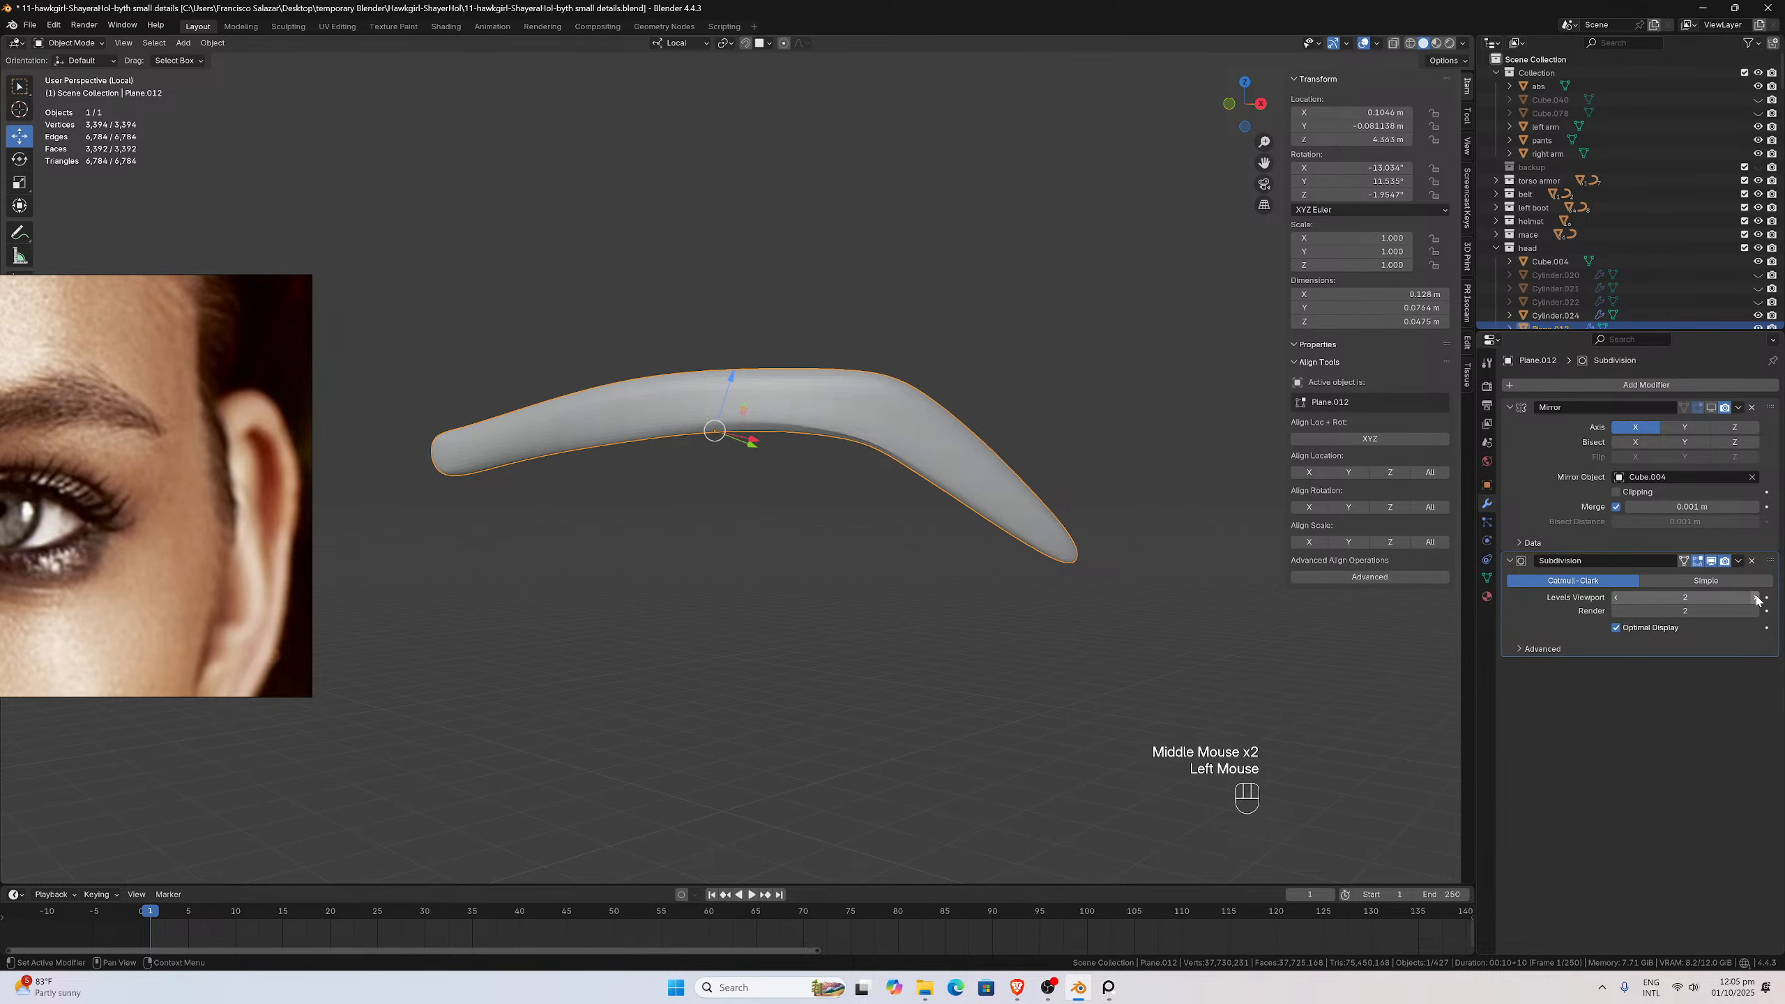
middle_click_drag(1118, 481, 1164, 491)
Leave local view to bring back the whole figure, and hide the helmet collection
key("KP_Divide")
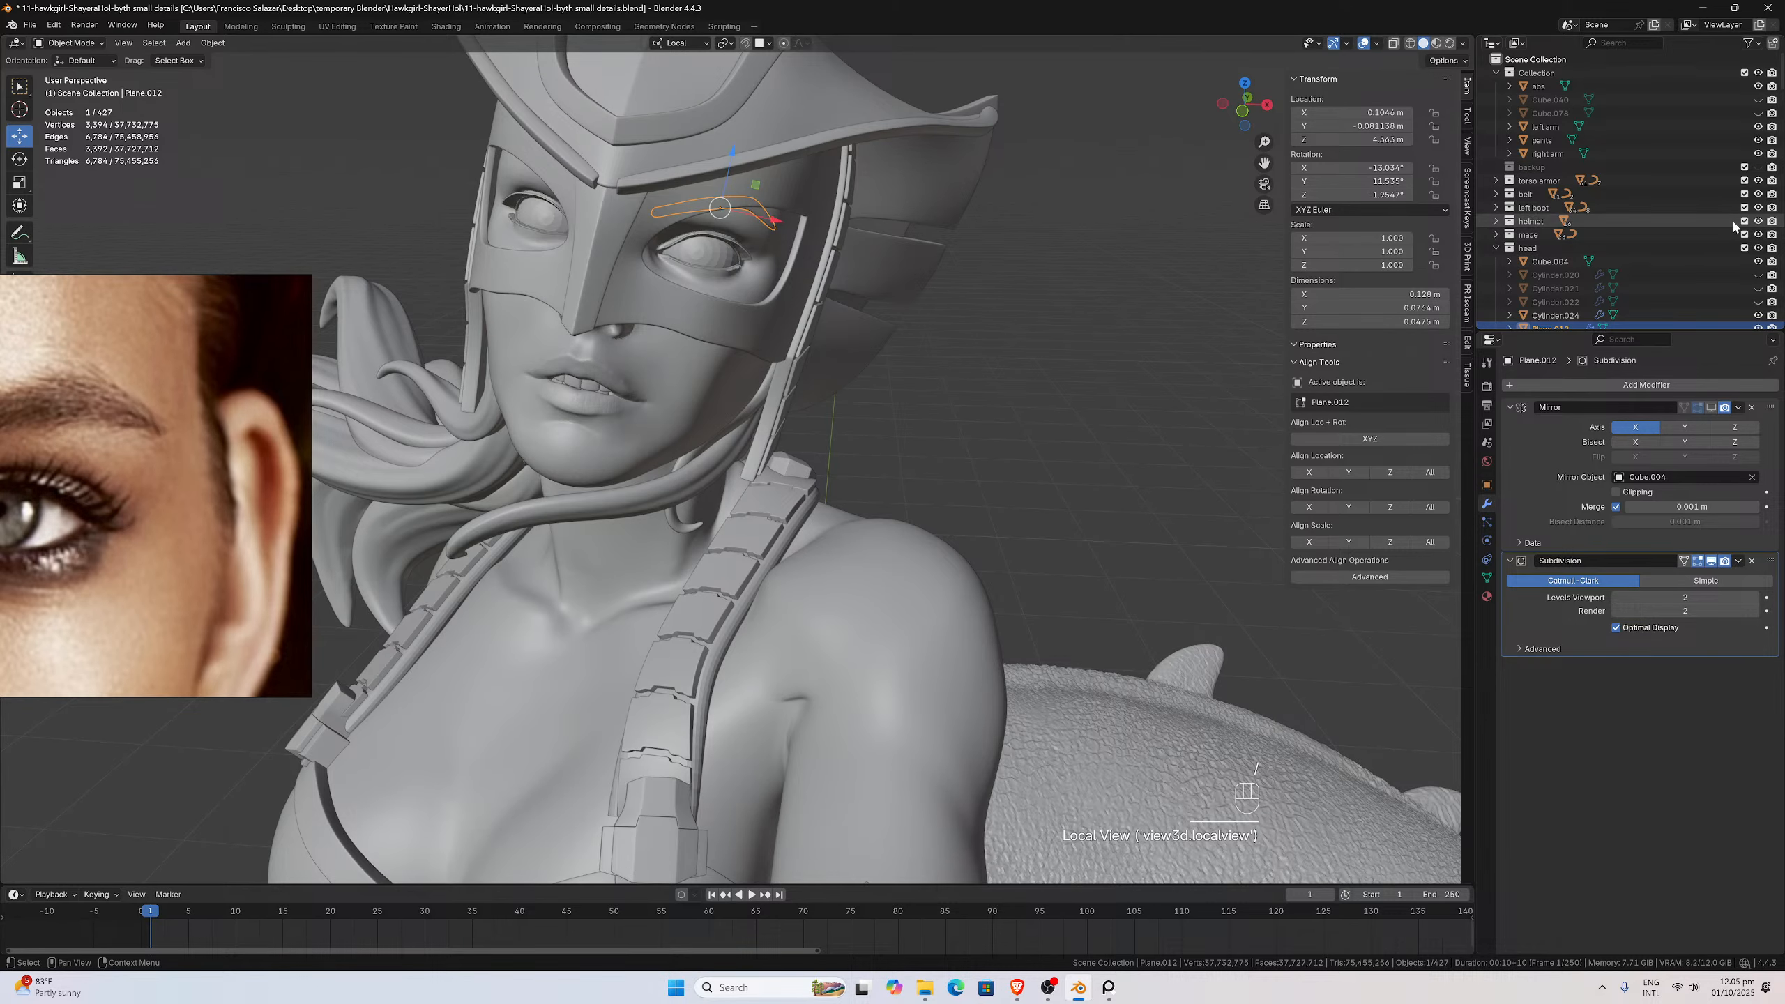
left_click(1758, 221)
scroll(939, 186, "up", 2)
scroll(1195, 184, "down", 2)
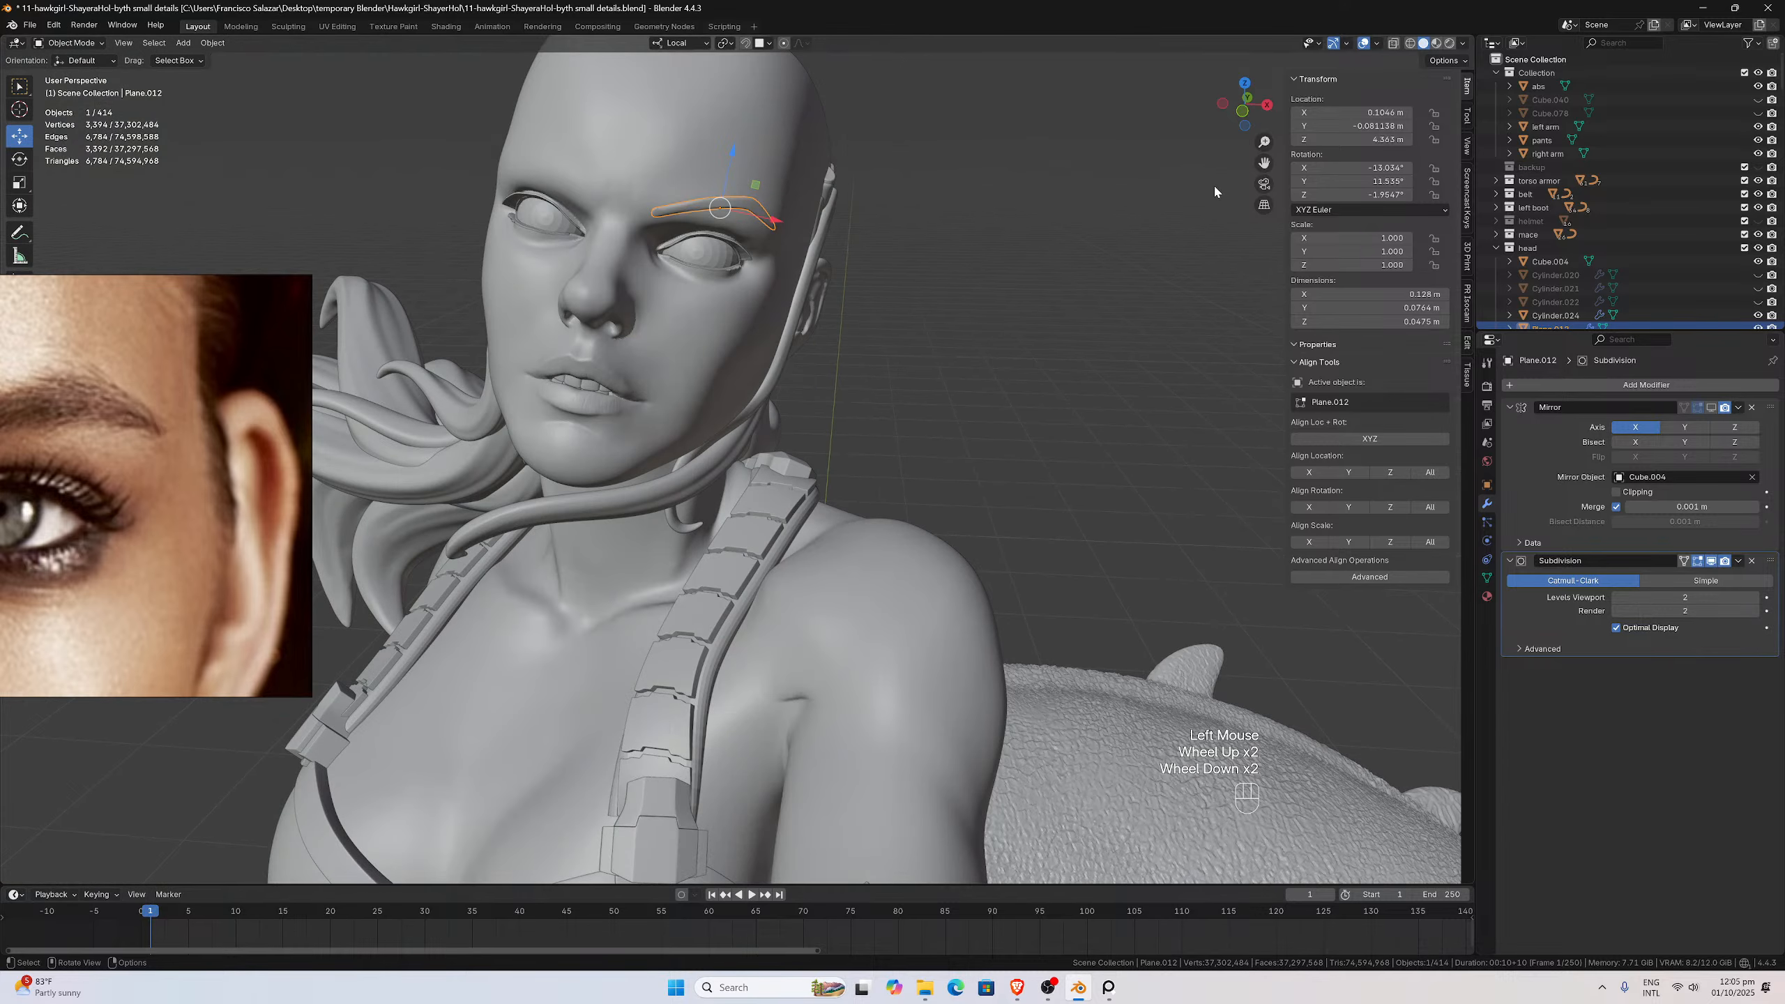
Show the mirrored eyebrow and compare the brows up close with the subdivision's viewport display off and on
left_click(1711, 407)
scroll(1009, 233, "up", 1)
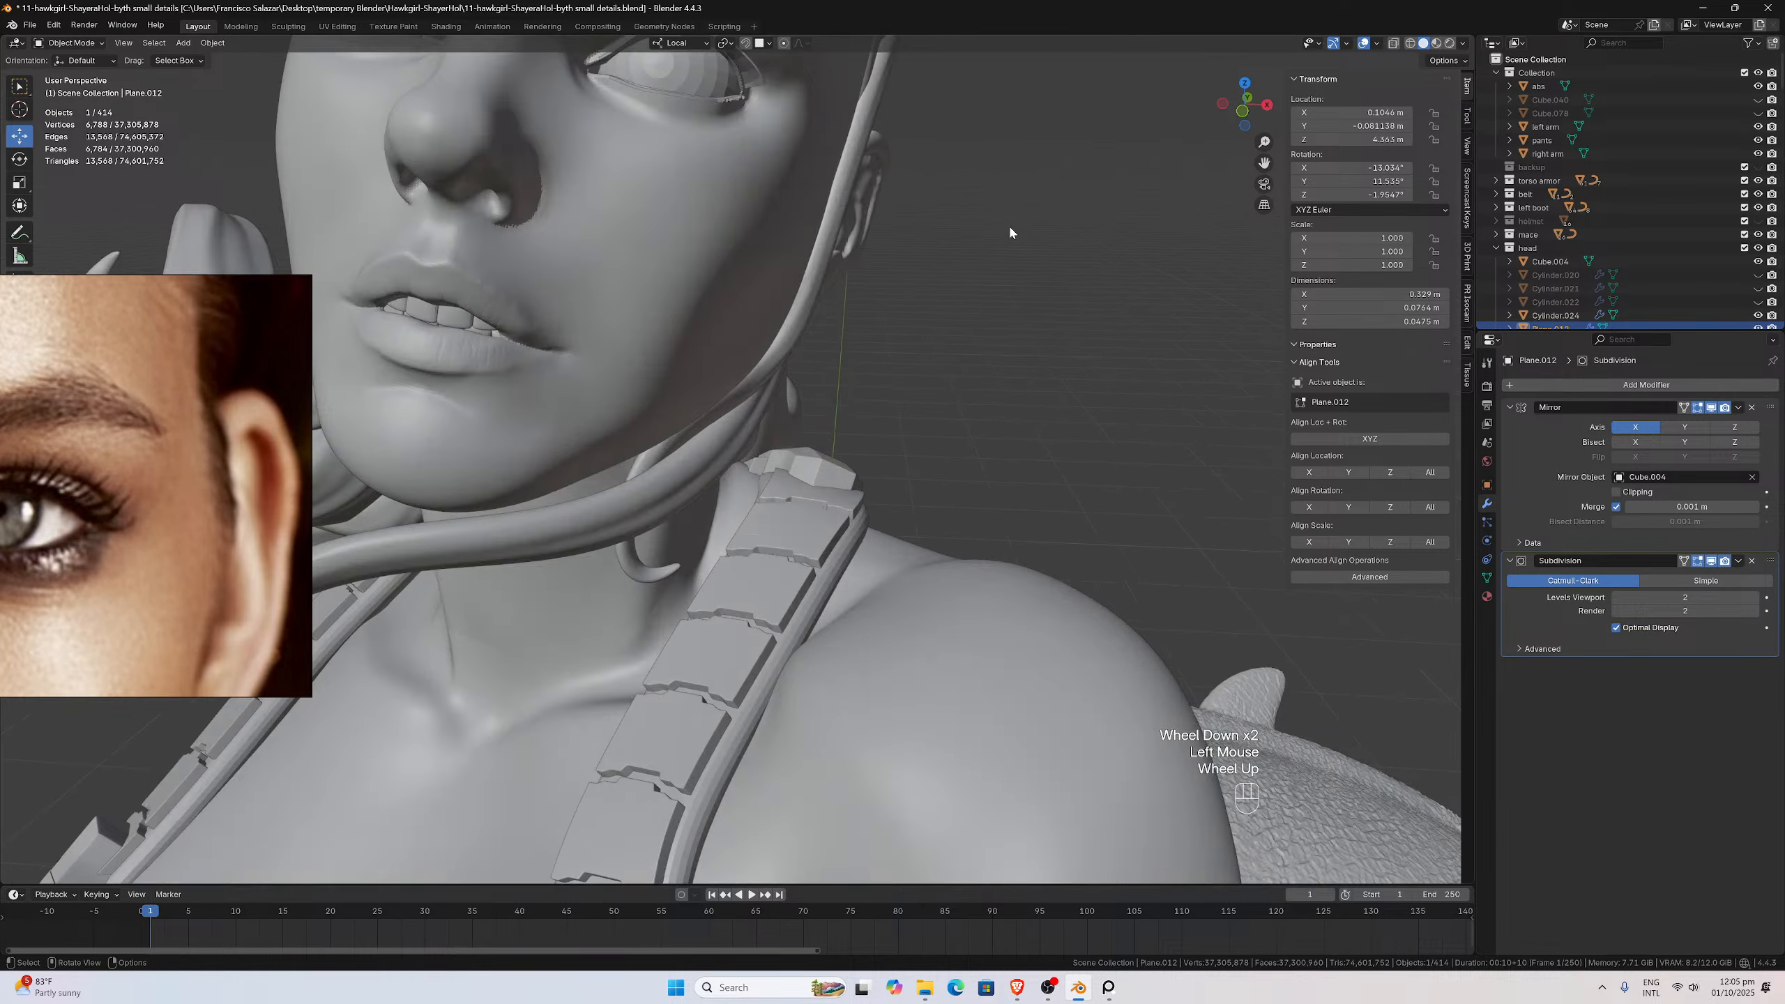
scroll(1010, 232, "up", 1)
scroll(1017, 231, "down", 1)
left_click_drag(1263, 163, 1262, 262)
middle_click_drag(1073, 286, 1081, 278)
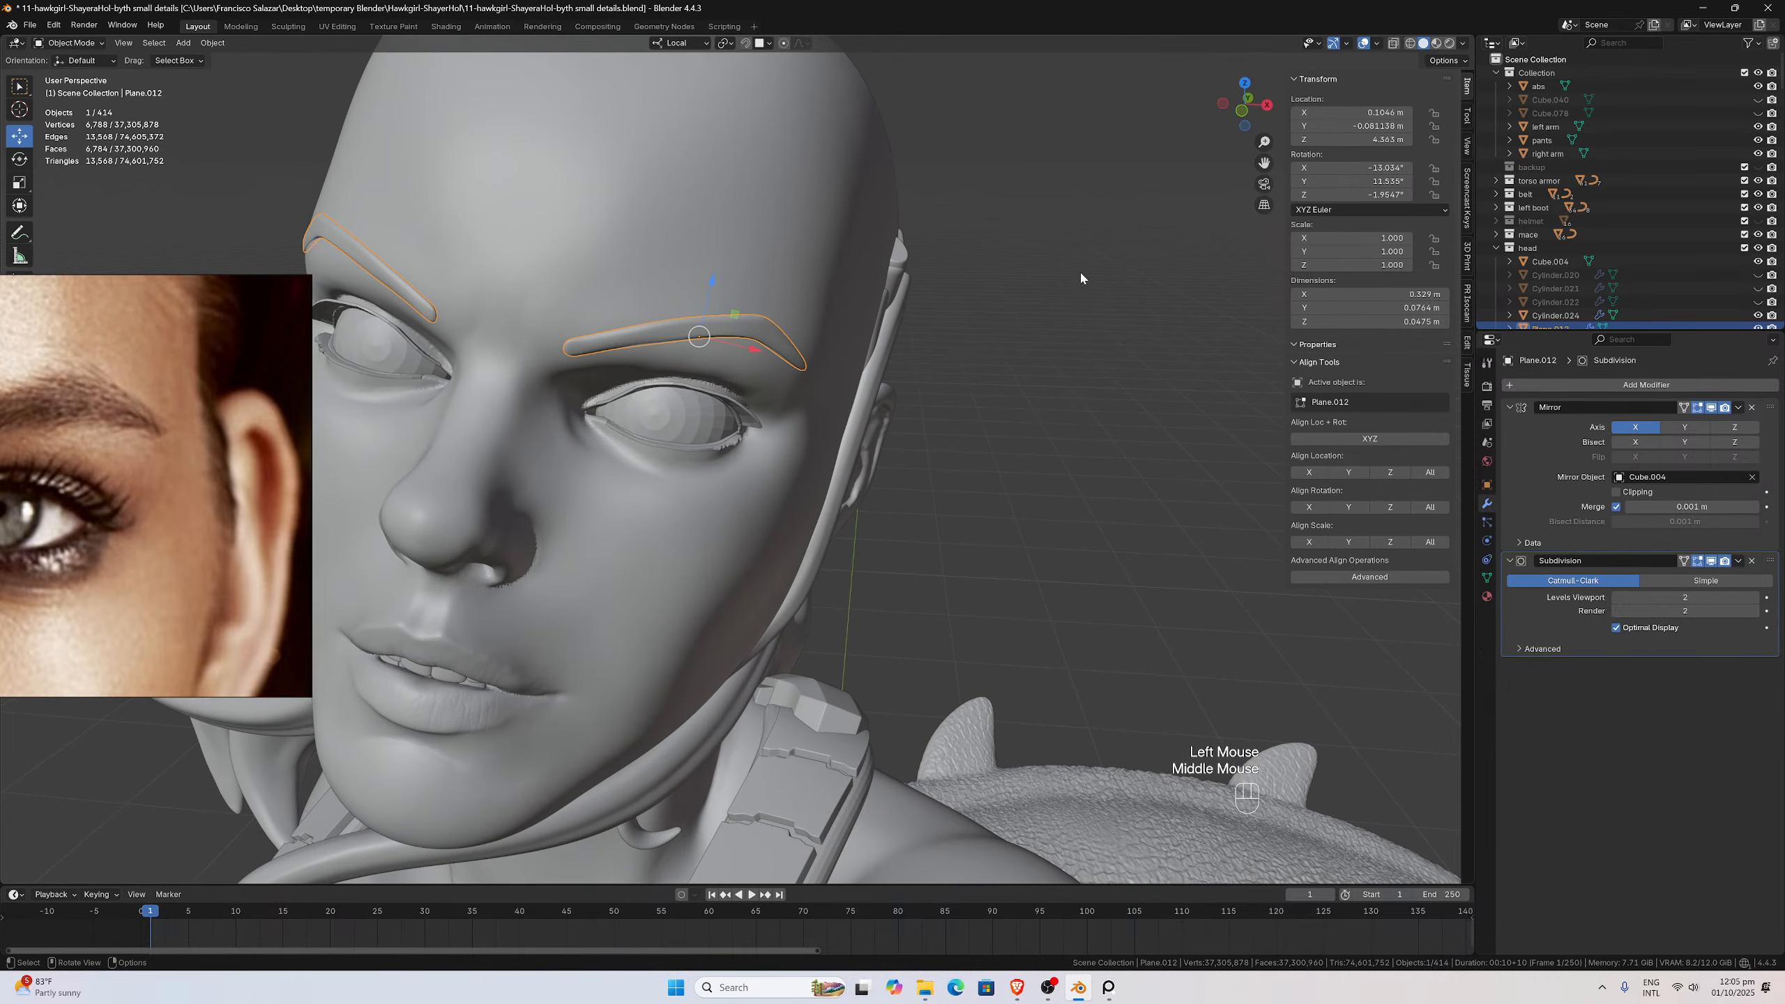
left_click_drag(1263, 143, 1196, 271)
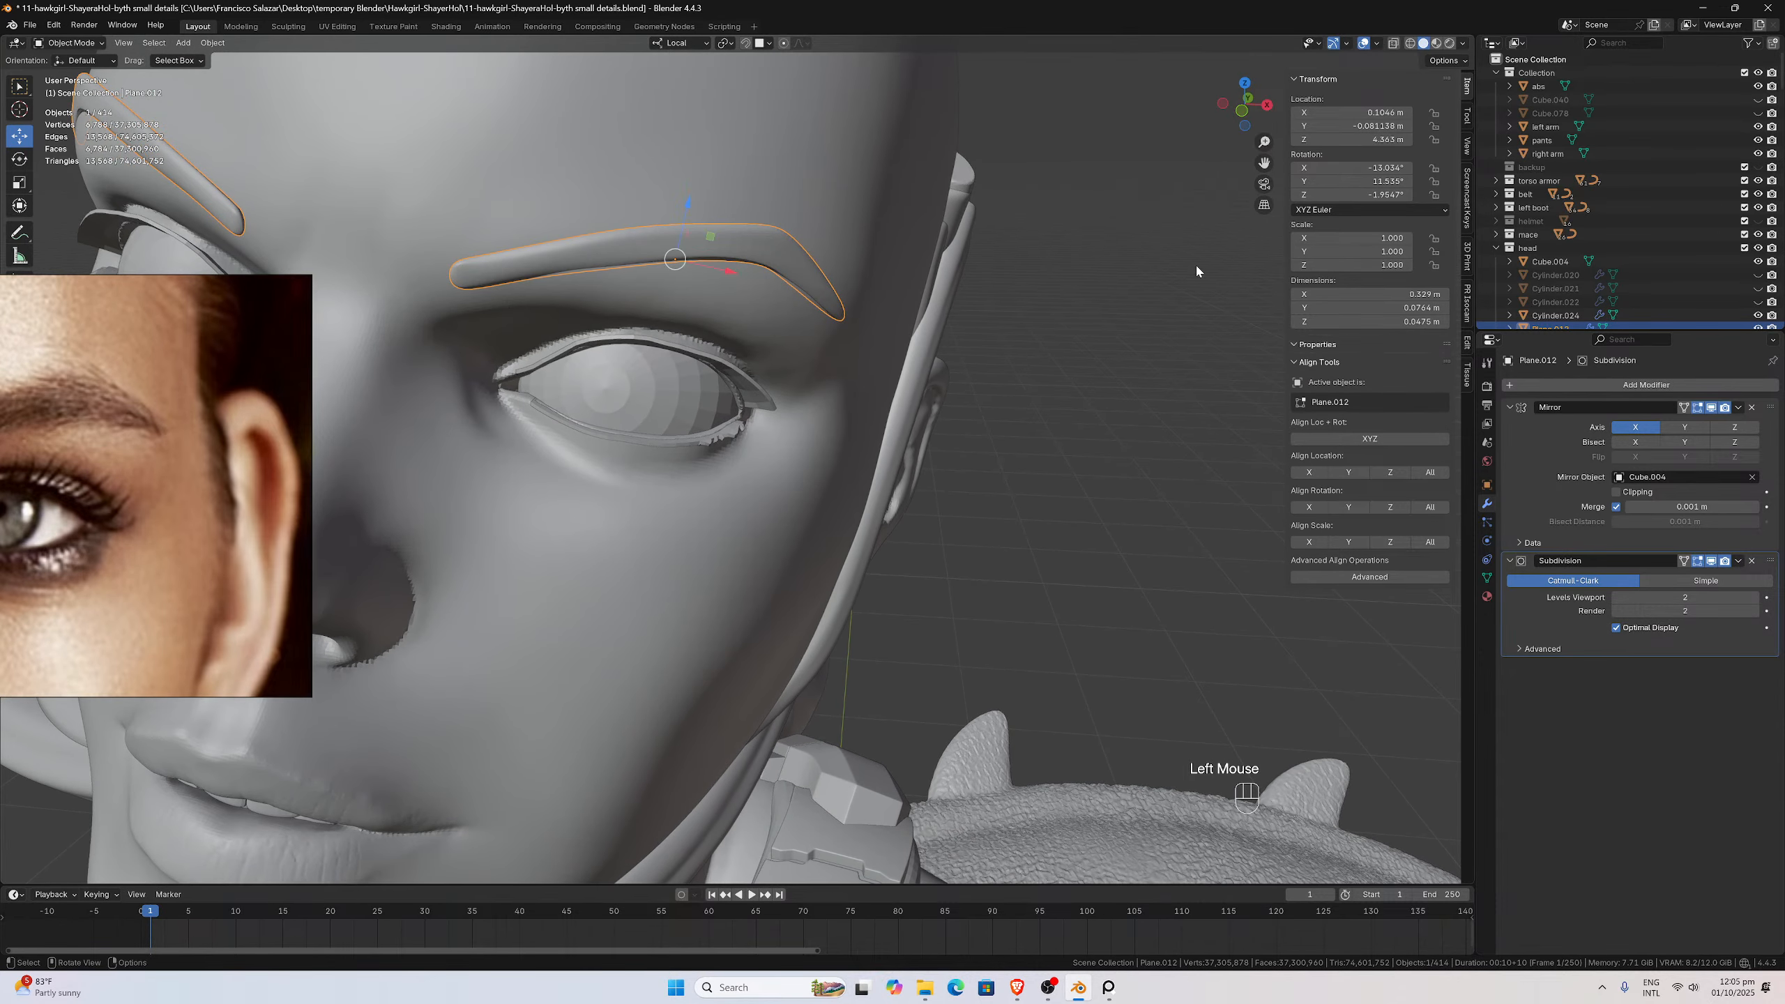
left_click(1711, 562)
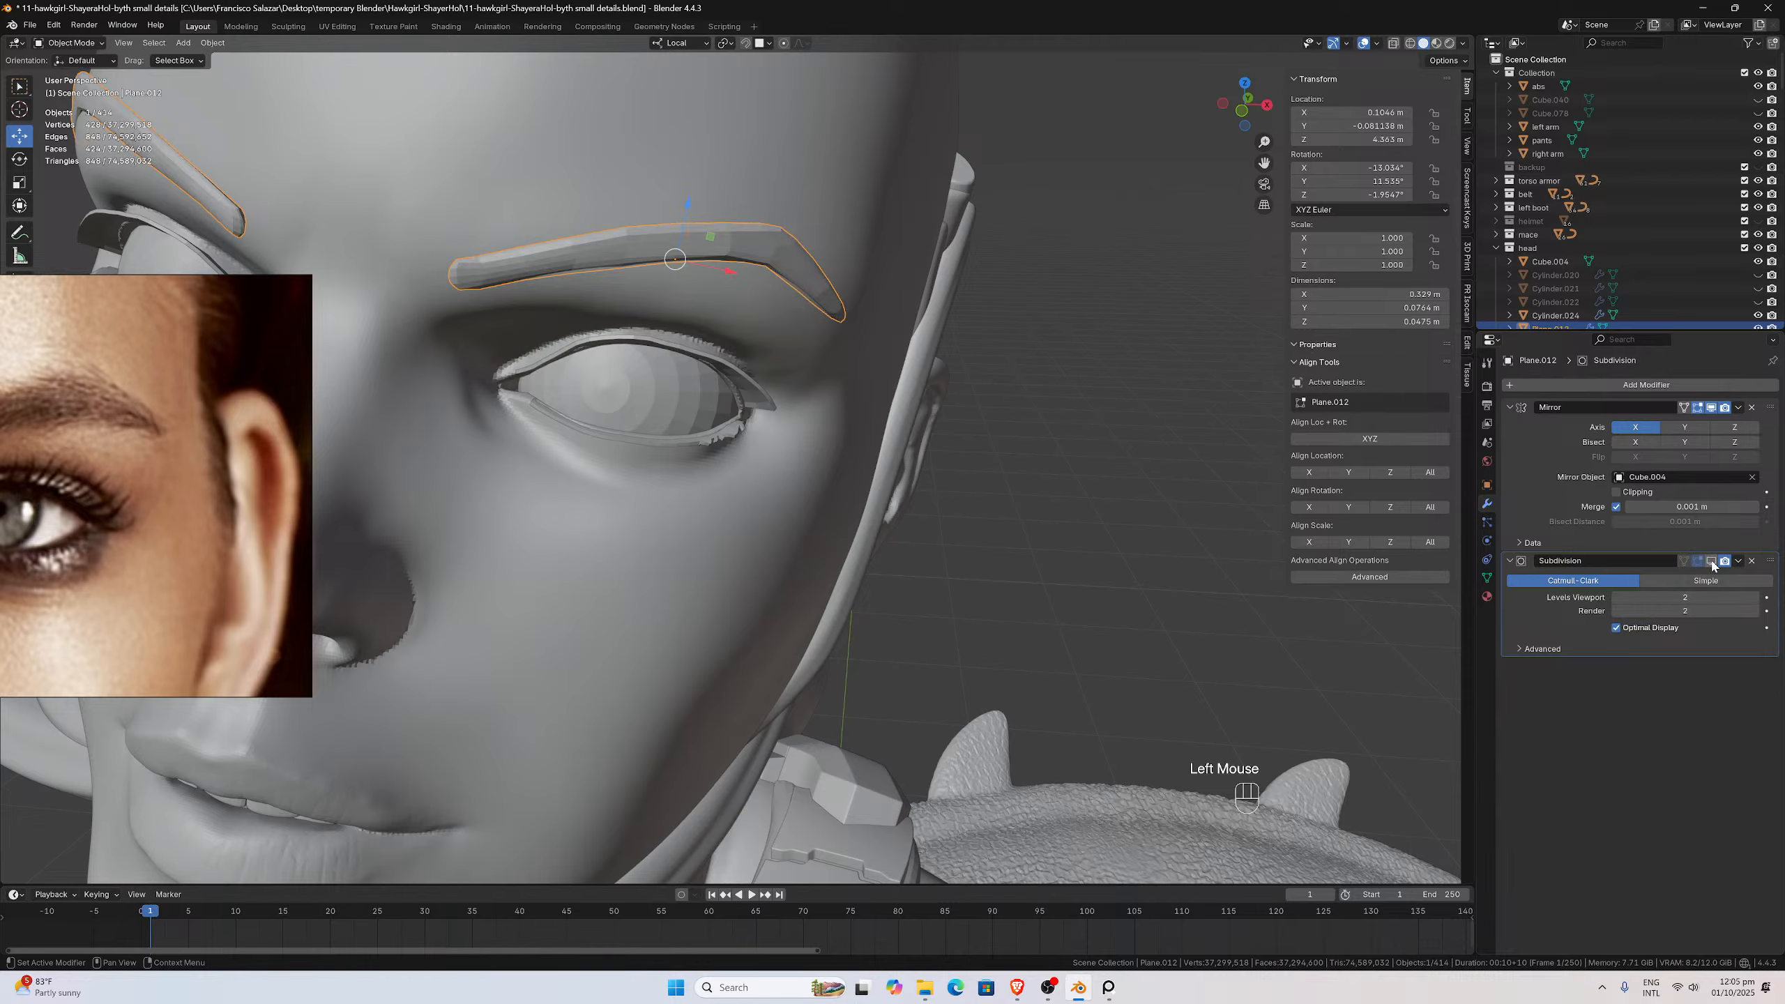
left_click(1711, 562)
left_click(1711, 561)
left_click(1711, 562)
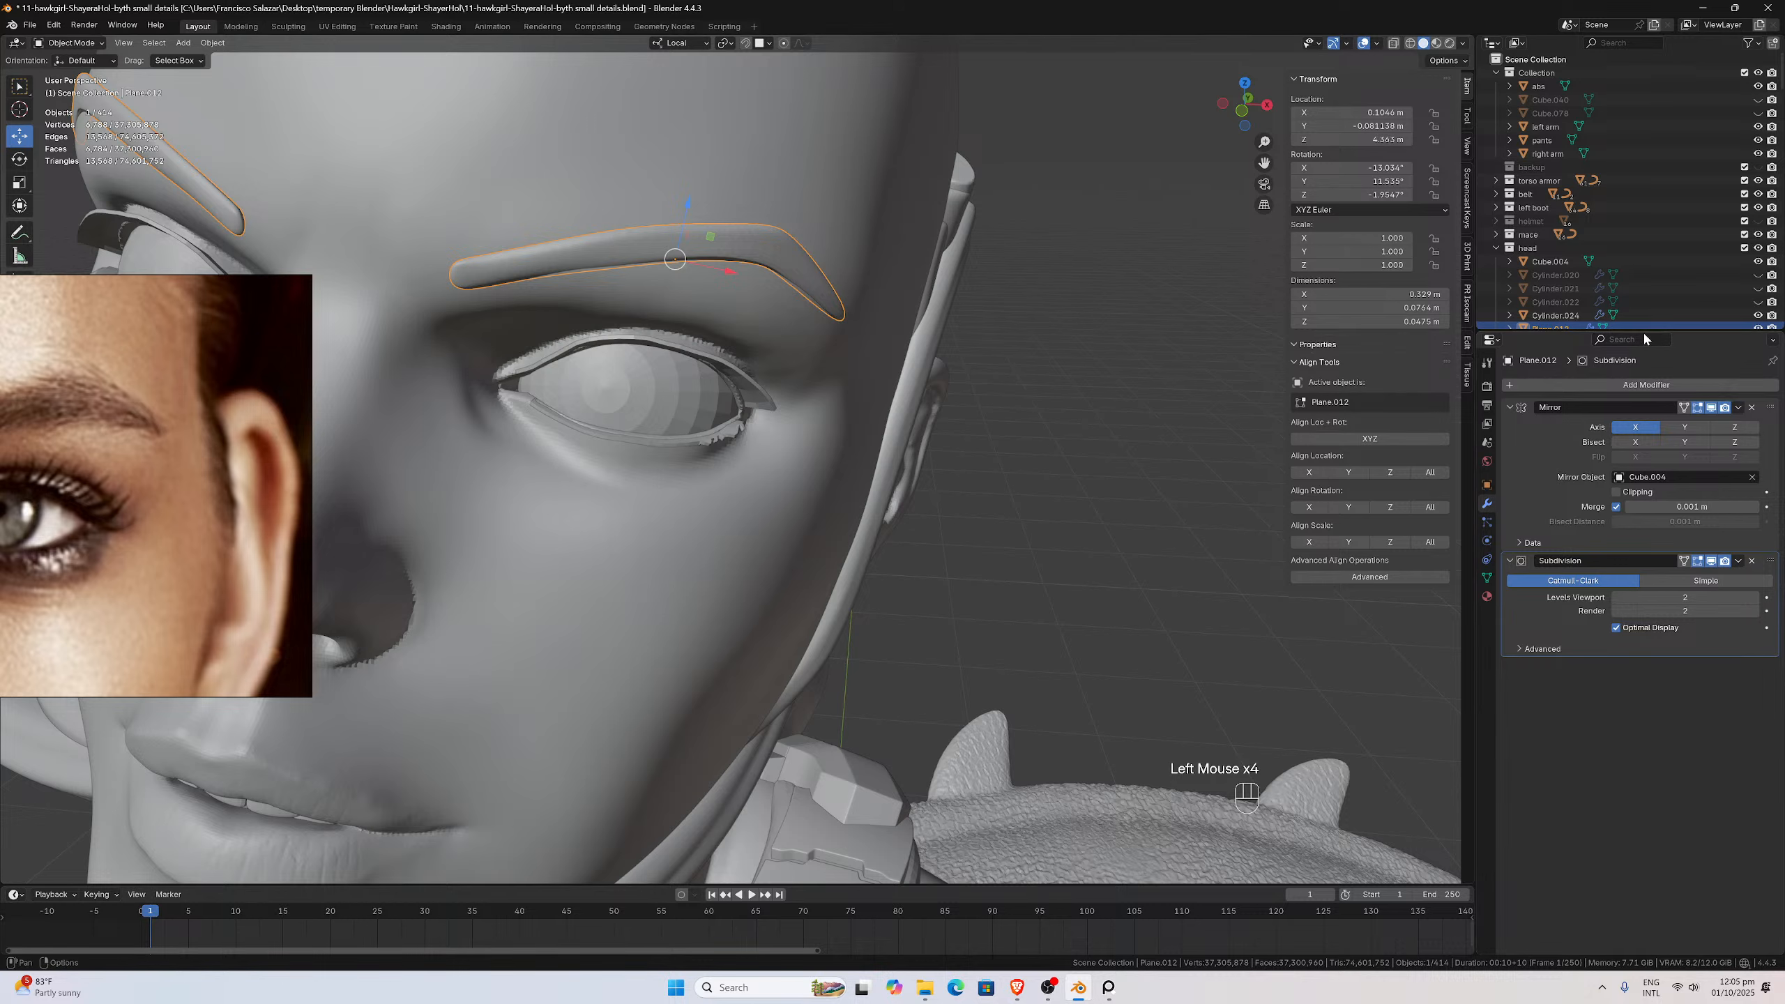
Turn off the viewport display of the Mirror modifier and apply the eyebrow's Subdivision modifier
left_click(1711, 408)
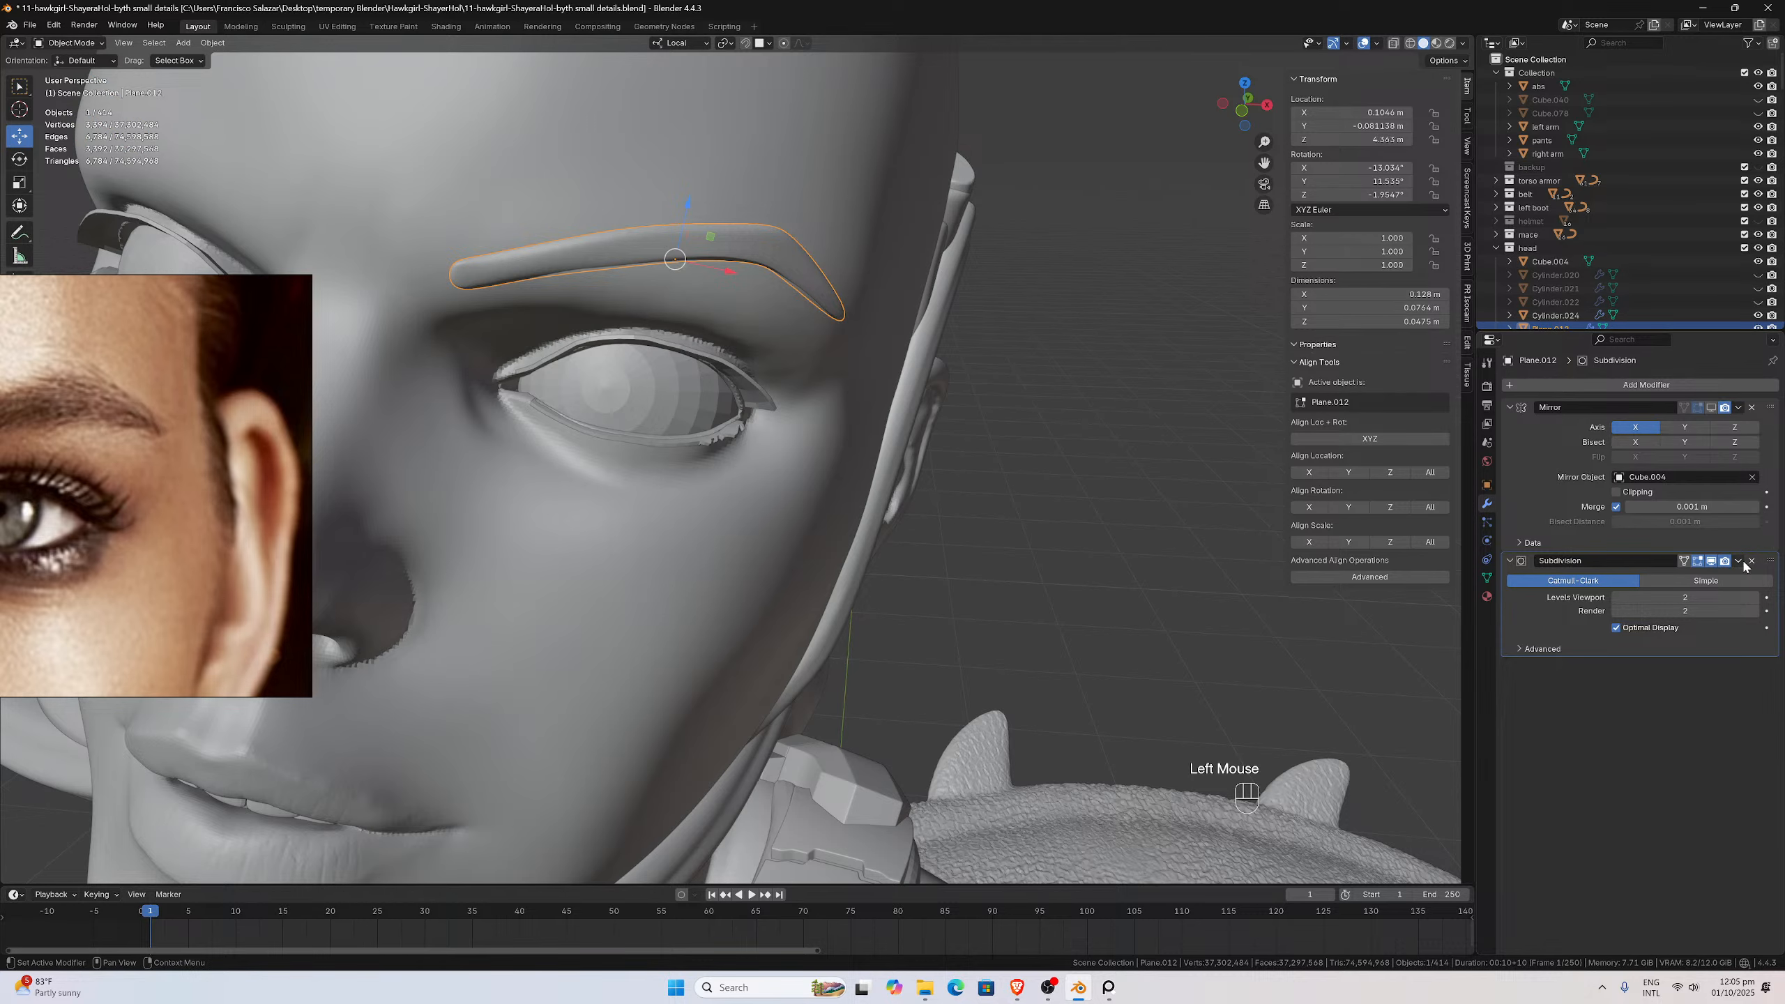
left_click(1738, 561)
left_click(1703, 578)
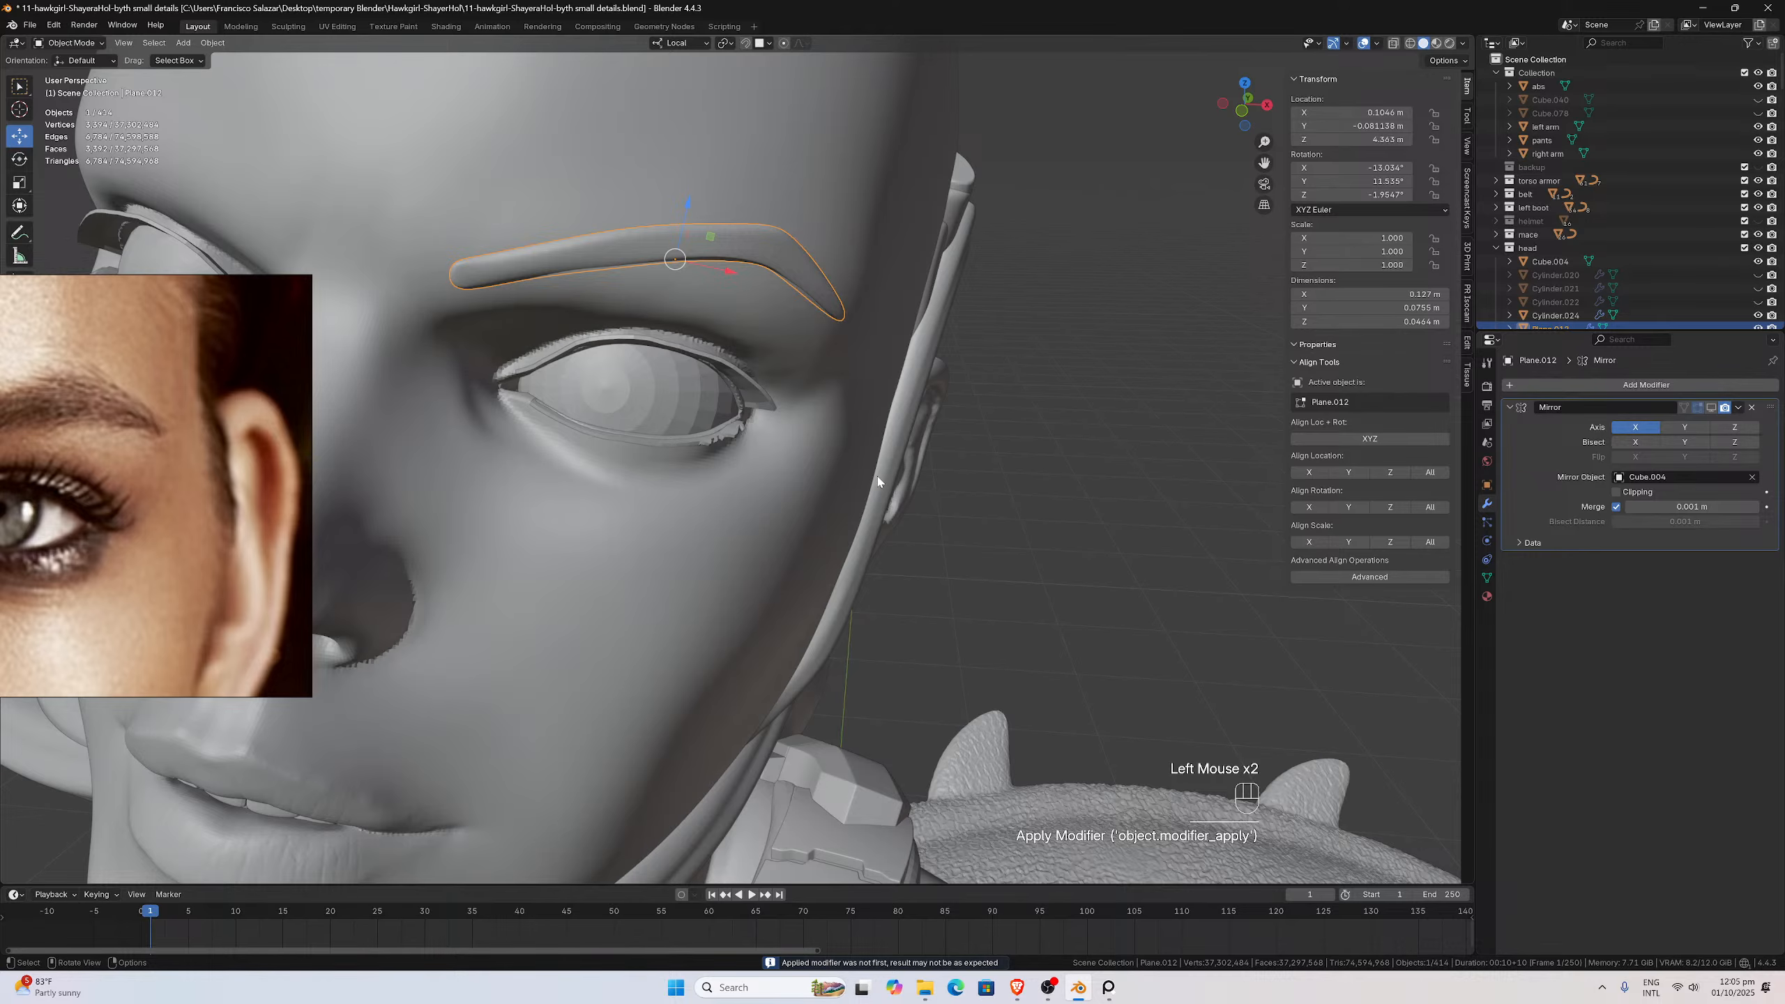
scroll(809, 378, "down", 1)
scroll(809, 378, "up", 1)
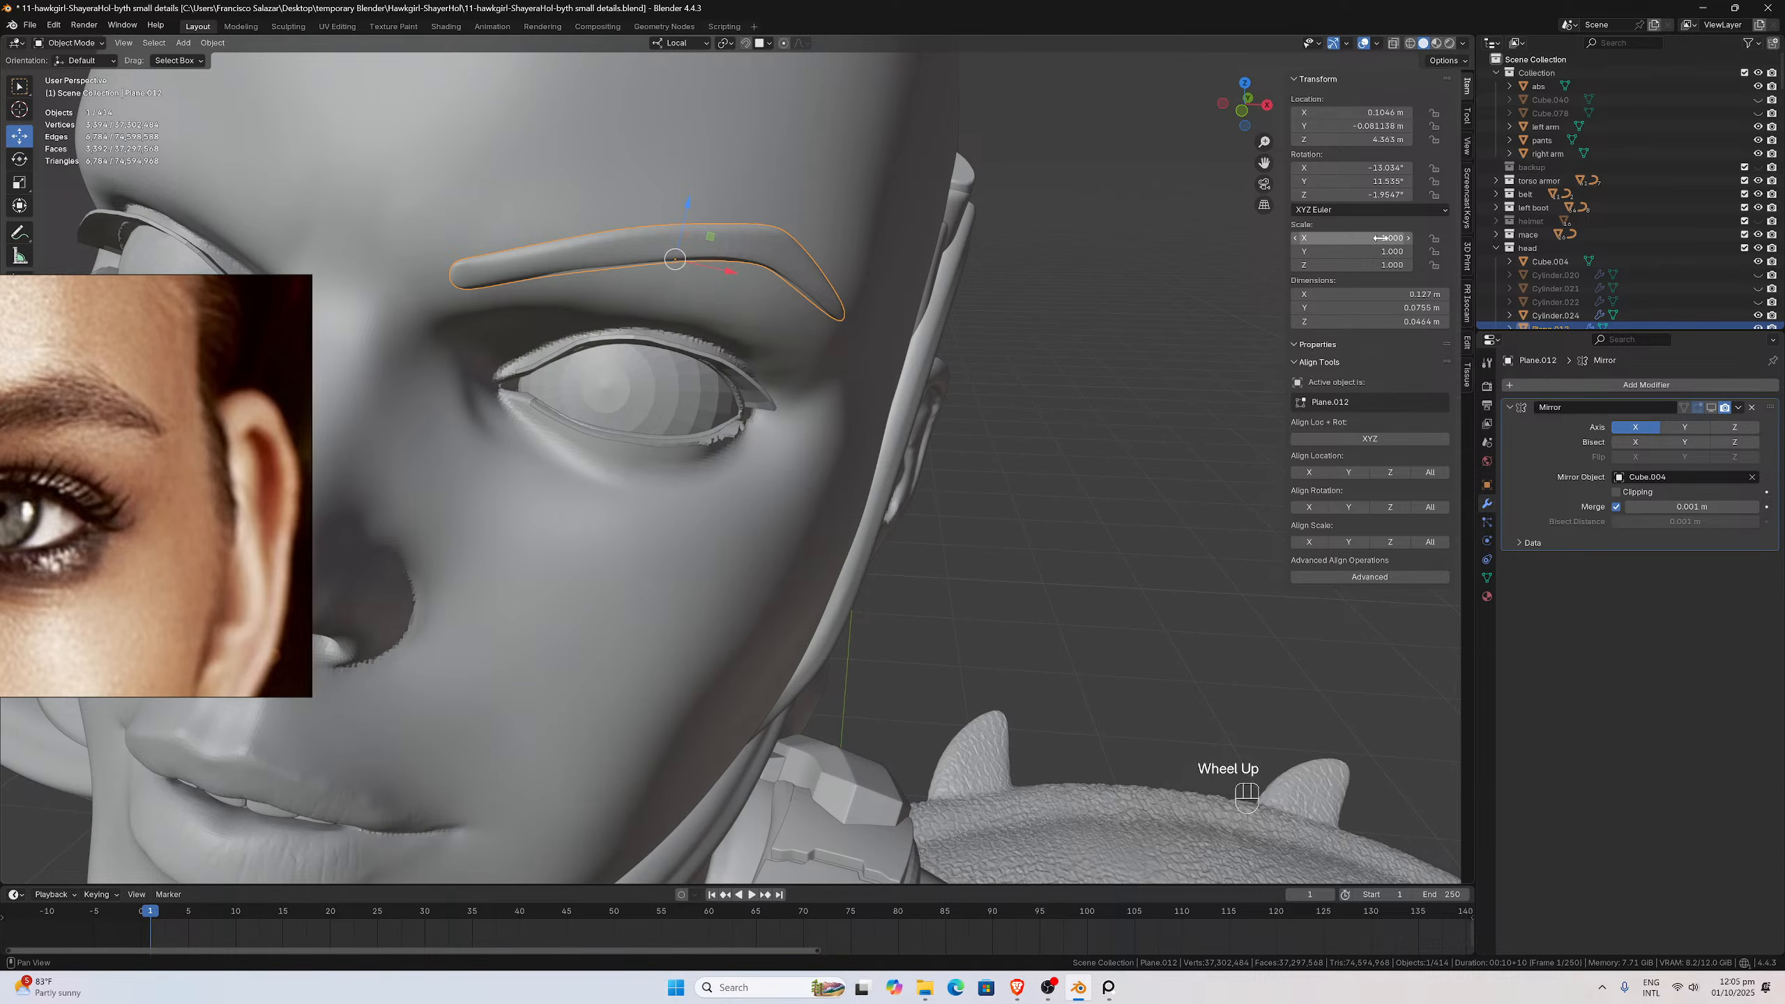
Set the eyebrow's scale to 20 on all three axes and isolate it in local view
left_click_drag(1380, 237, 1381, 265)
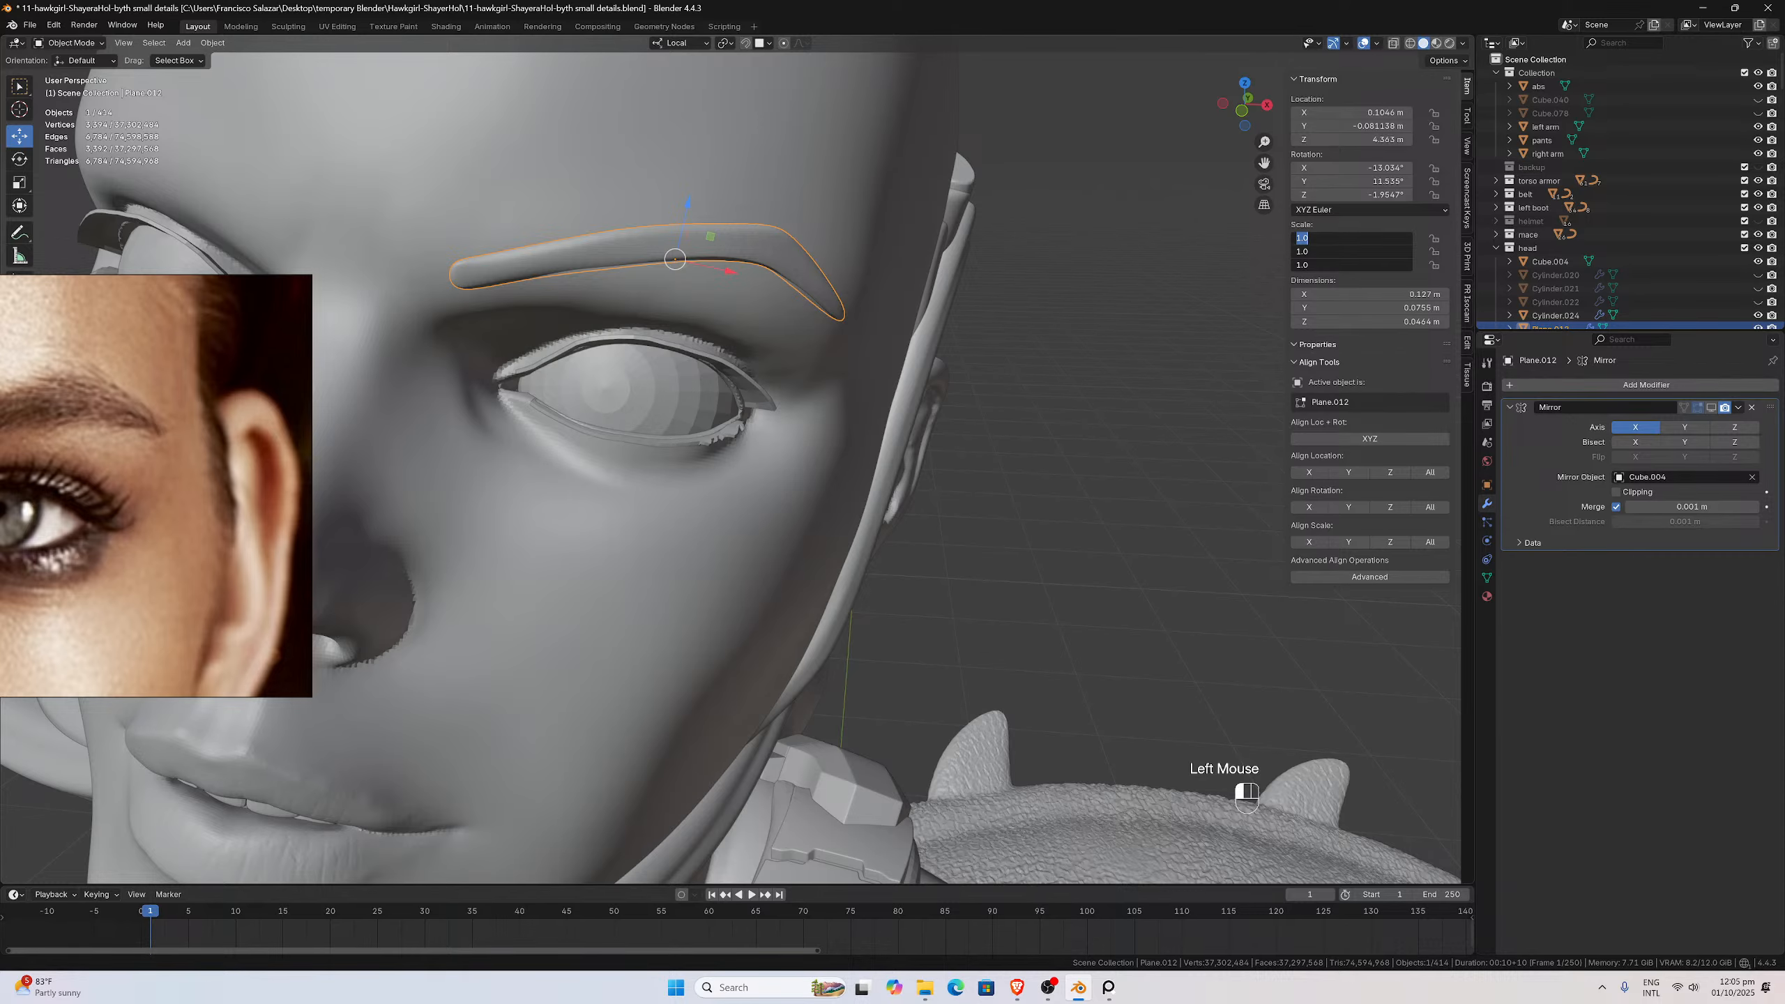
type("20")
key("Return")
scroll(851, 269, "down", 2)
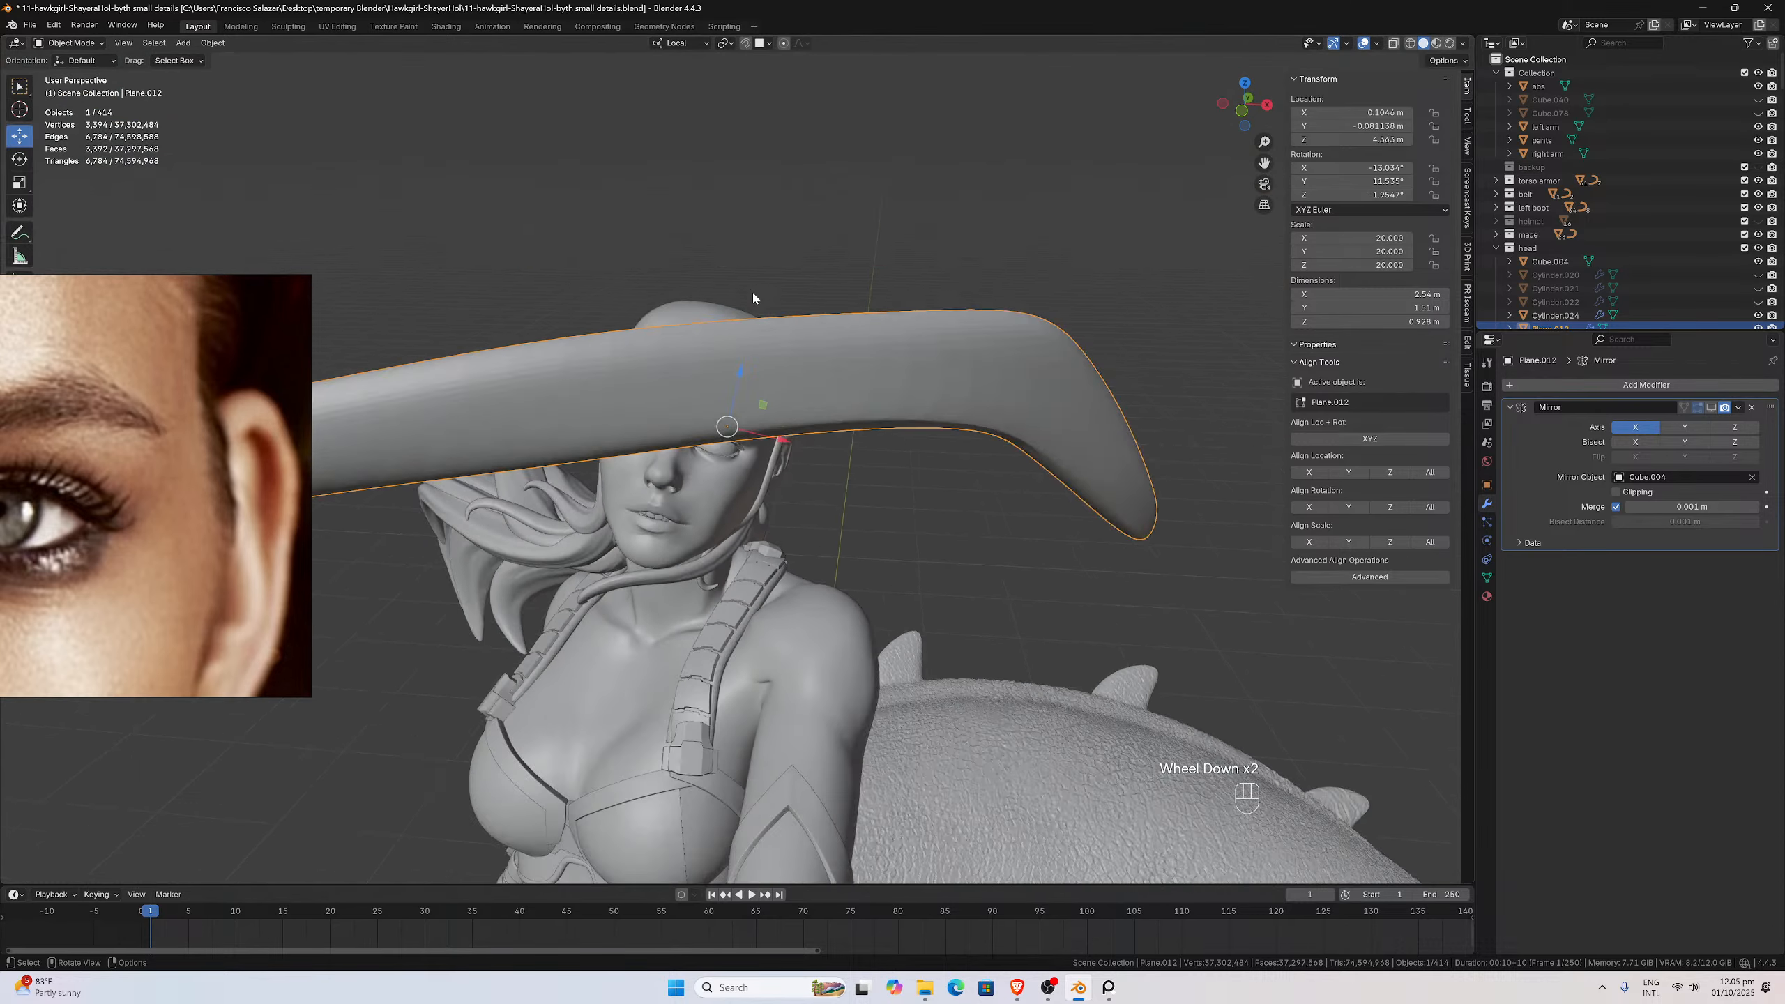
scroll(753, 296, "down", 1)
key("KP_Divide")
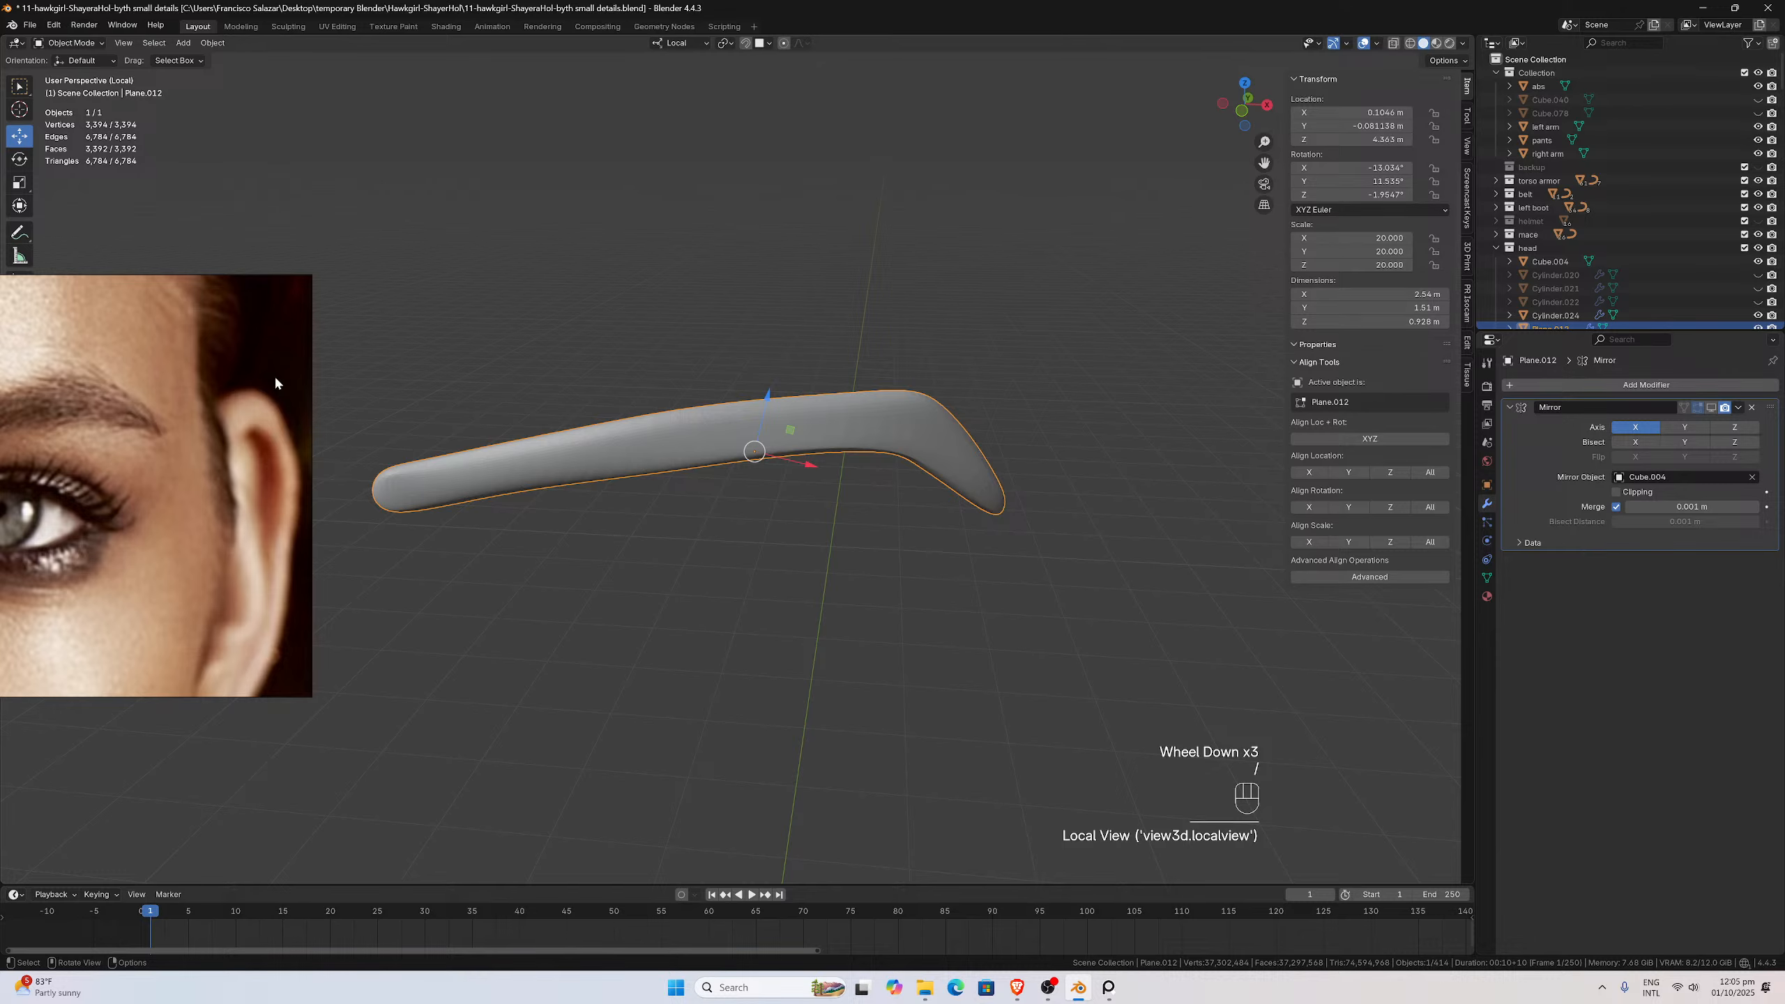
Switch the eyebrow to Sculpt Mode and set the remesh voxel size to 0.05 m
left_click(70, 44)
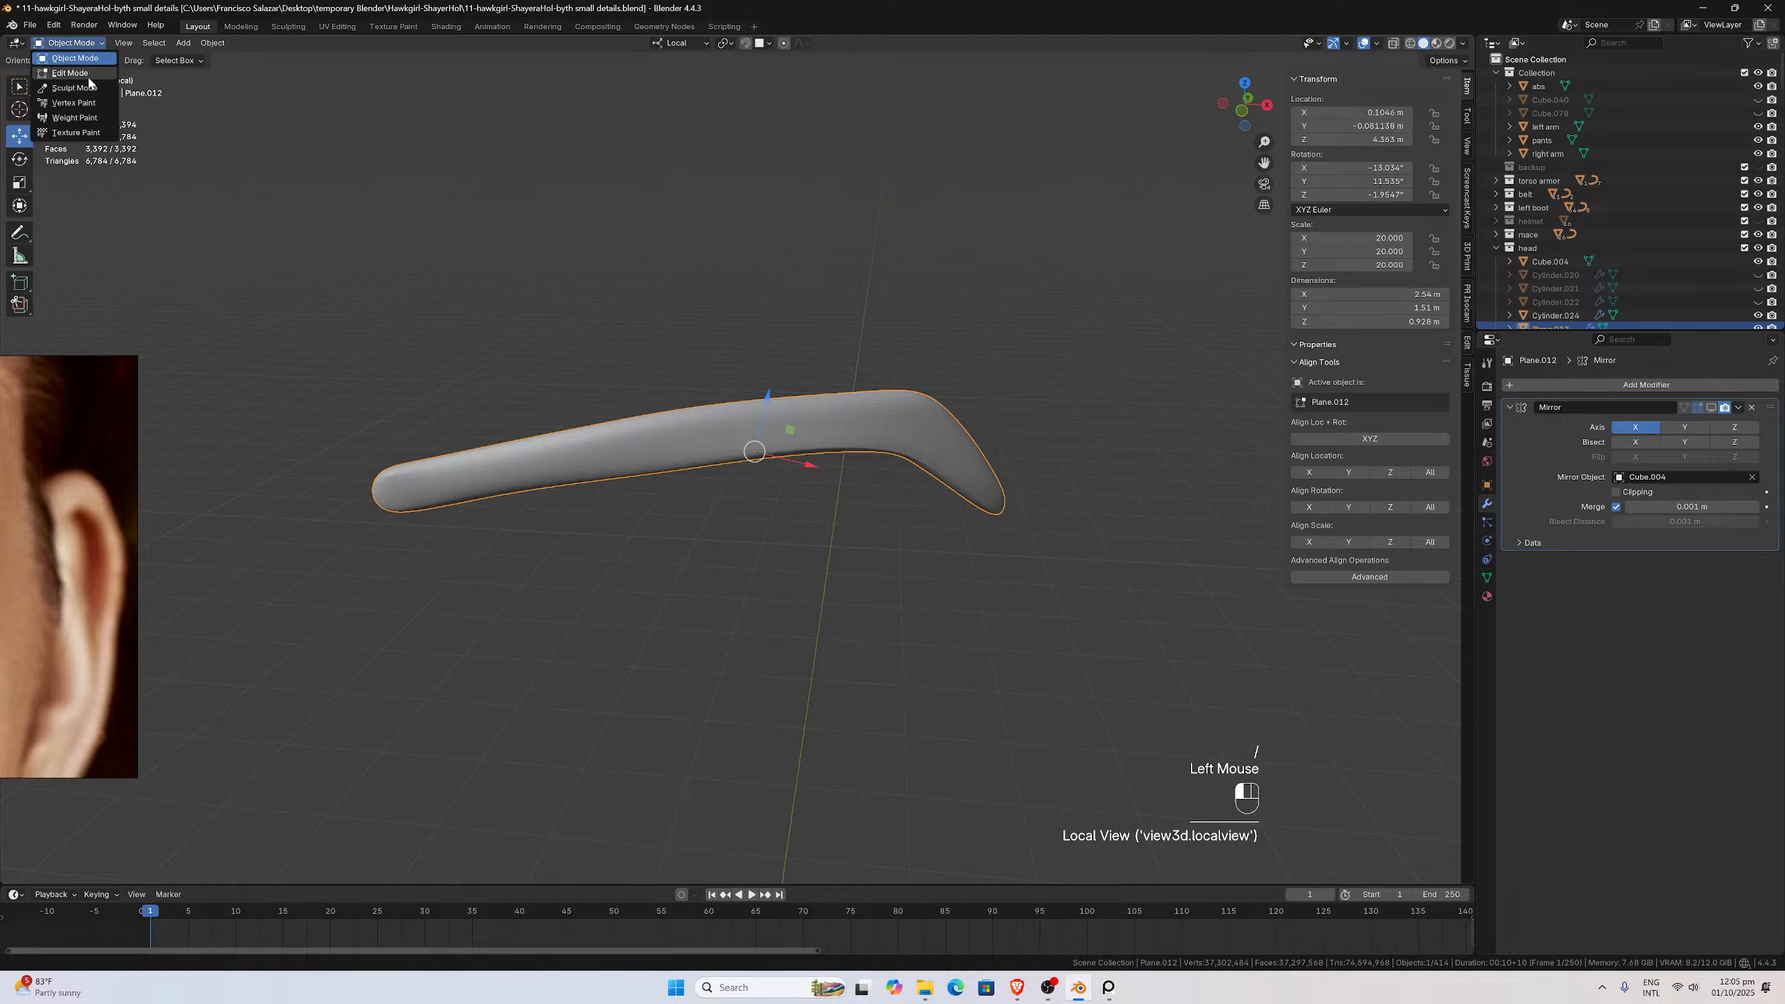
left_click(73, 88)
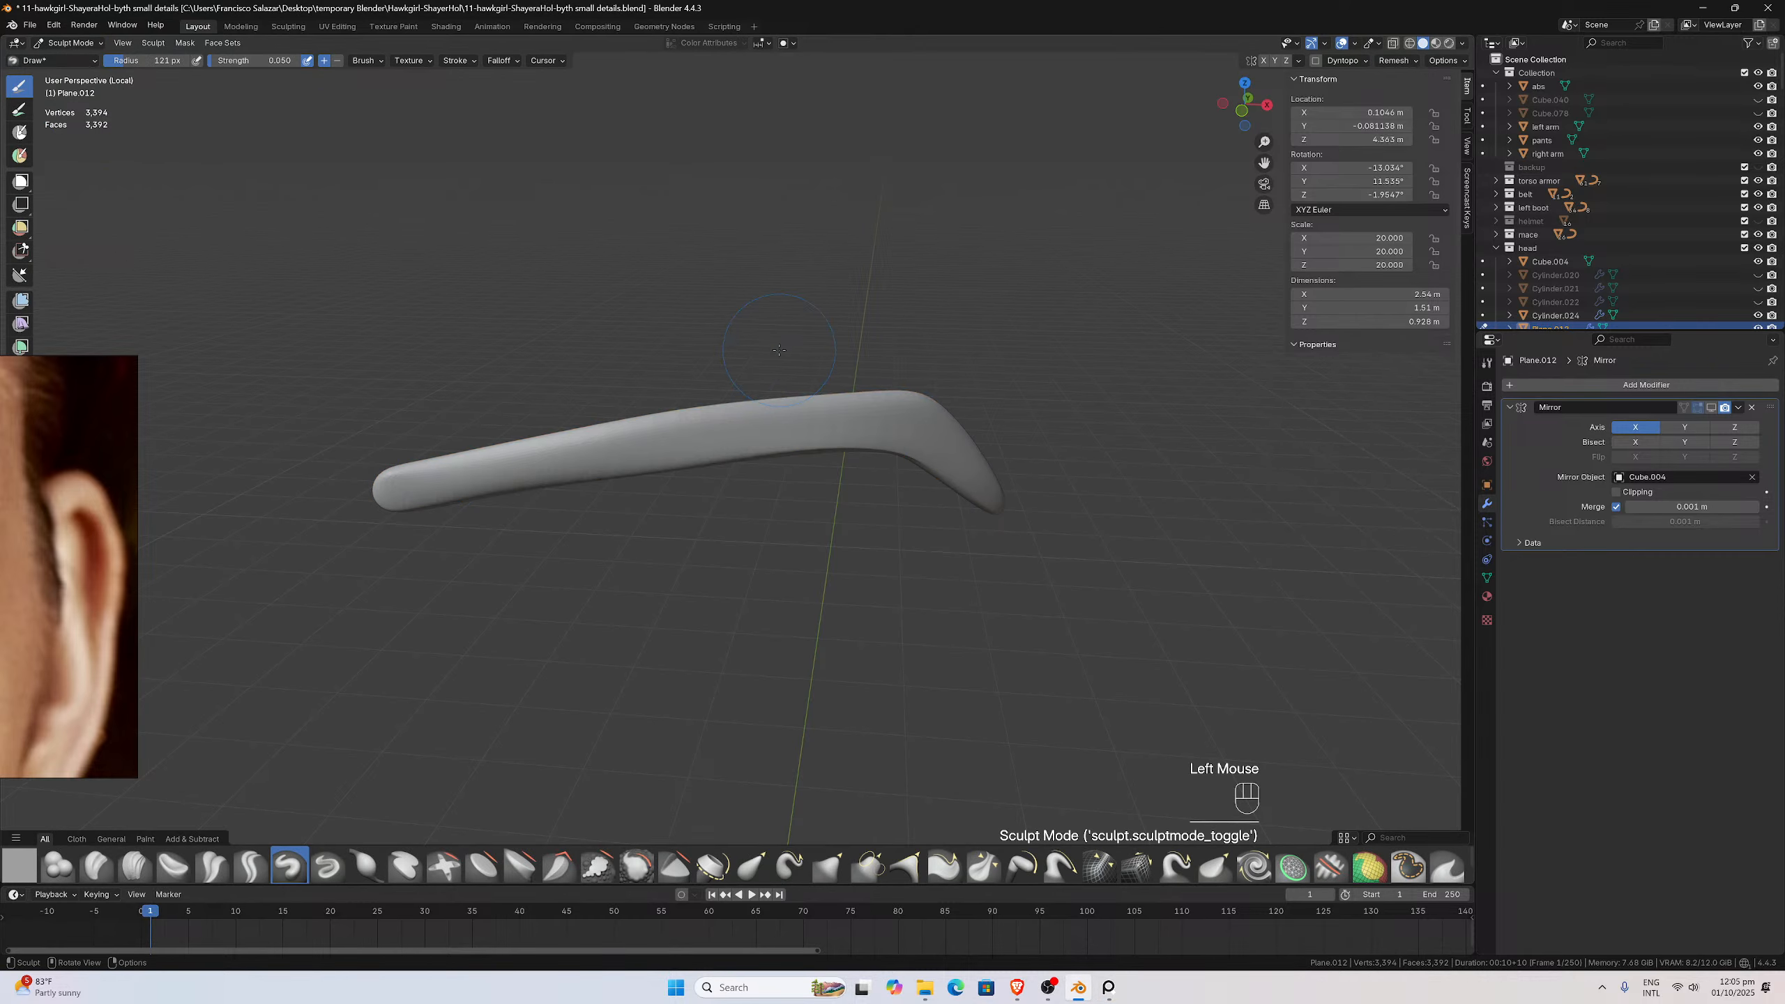
left_click(1396, 61)
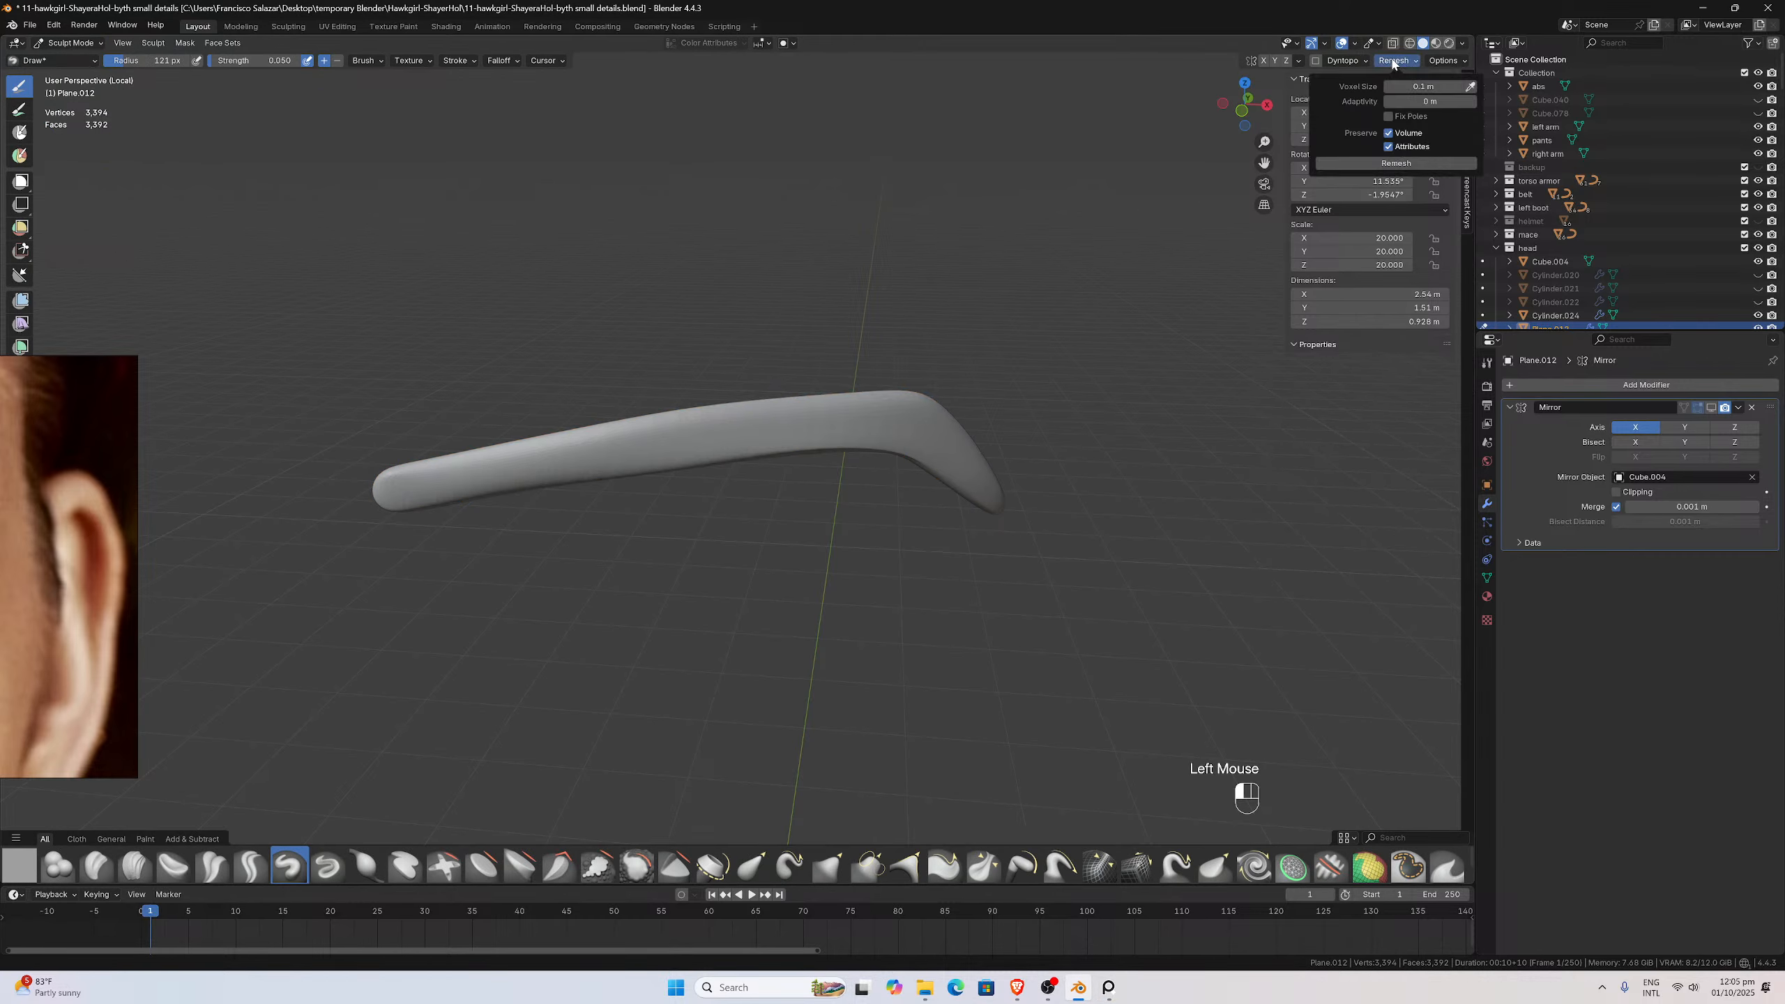
left_click(1401, 87)
left_click(1401, 86)
key("BackSpace")
type("05")
key("Return")
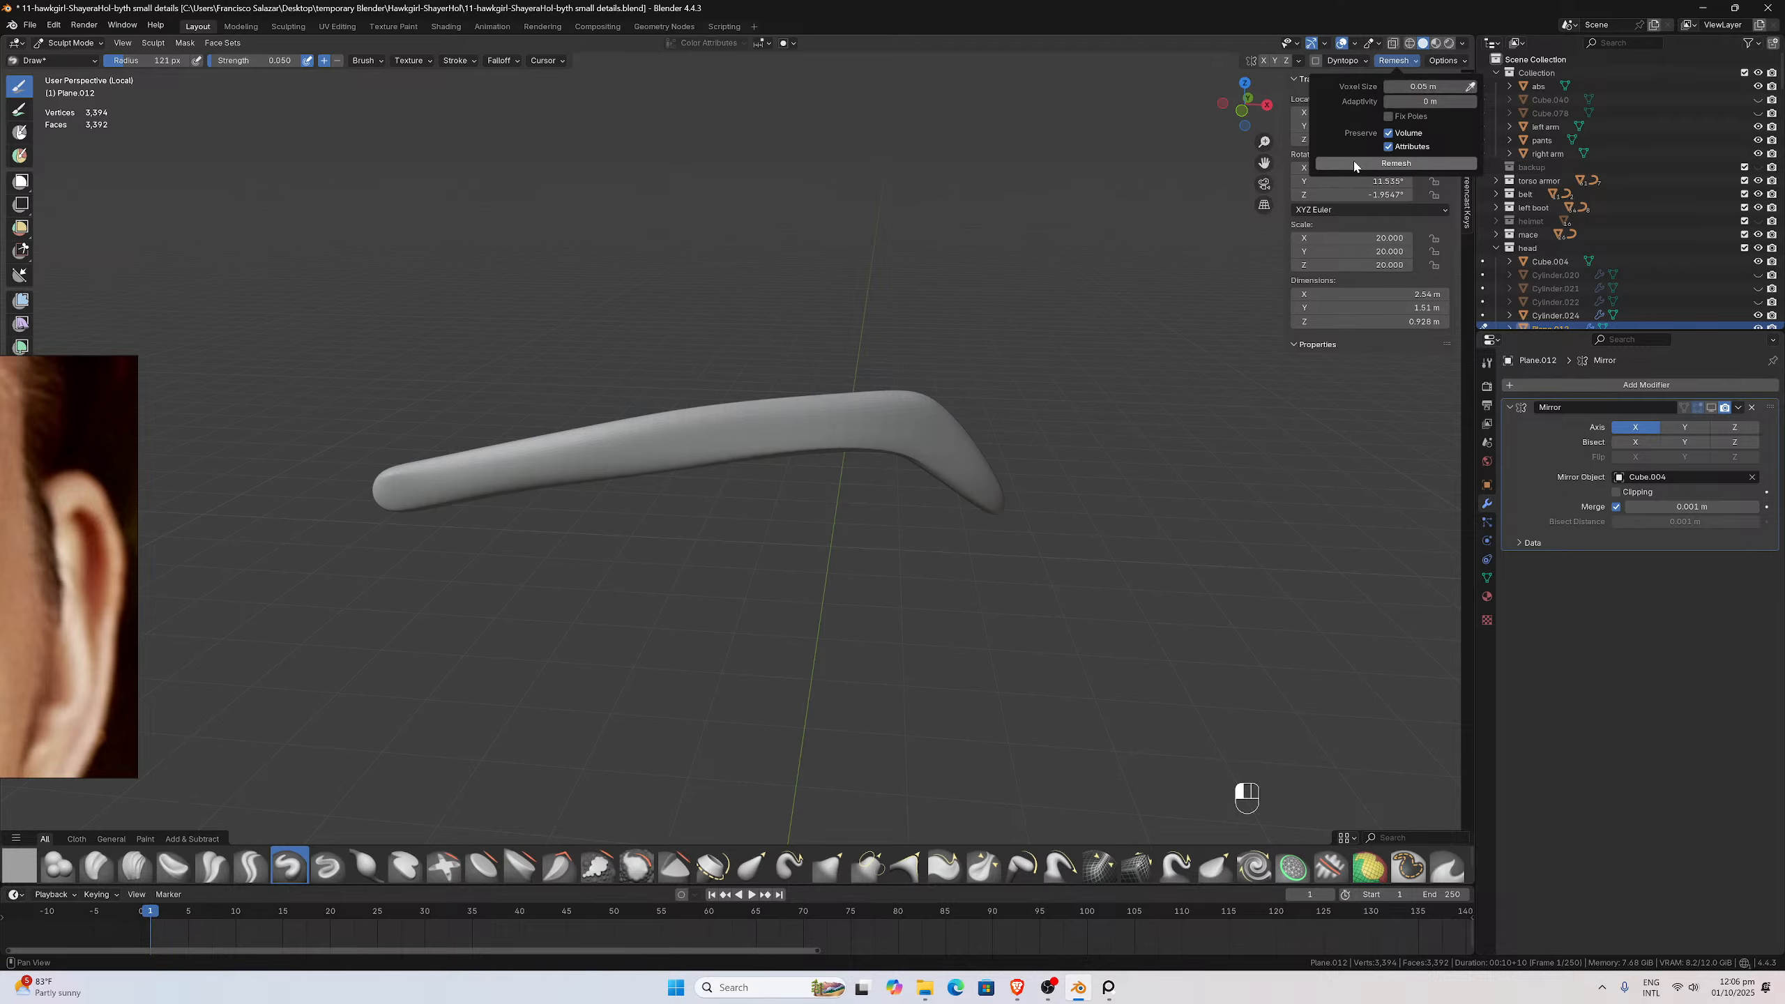
Undo the trial remesh, apply the eyebrow-shaped mesh's scale in Object Mode, and return to Sculpt Mode
left_click(1354, 163)
key("ctrl+z")
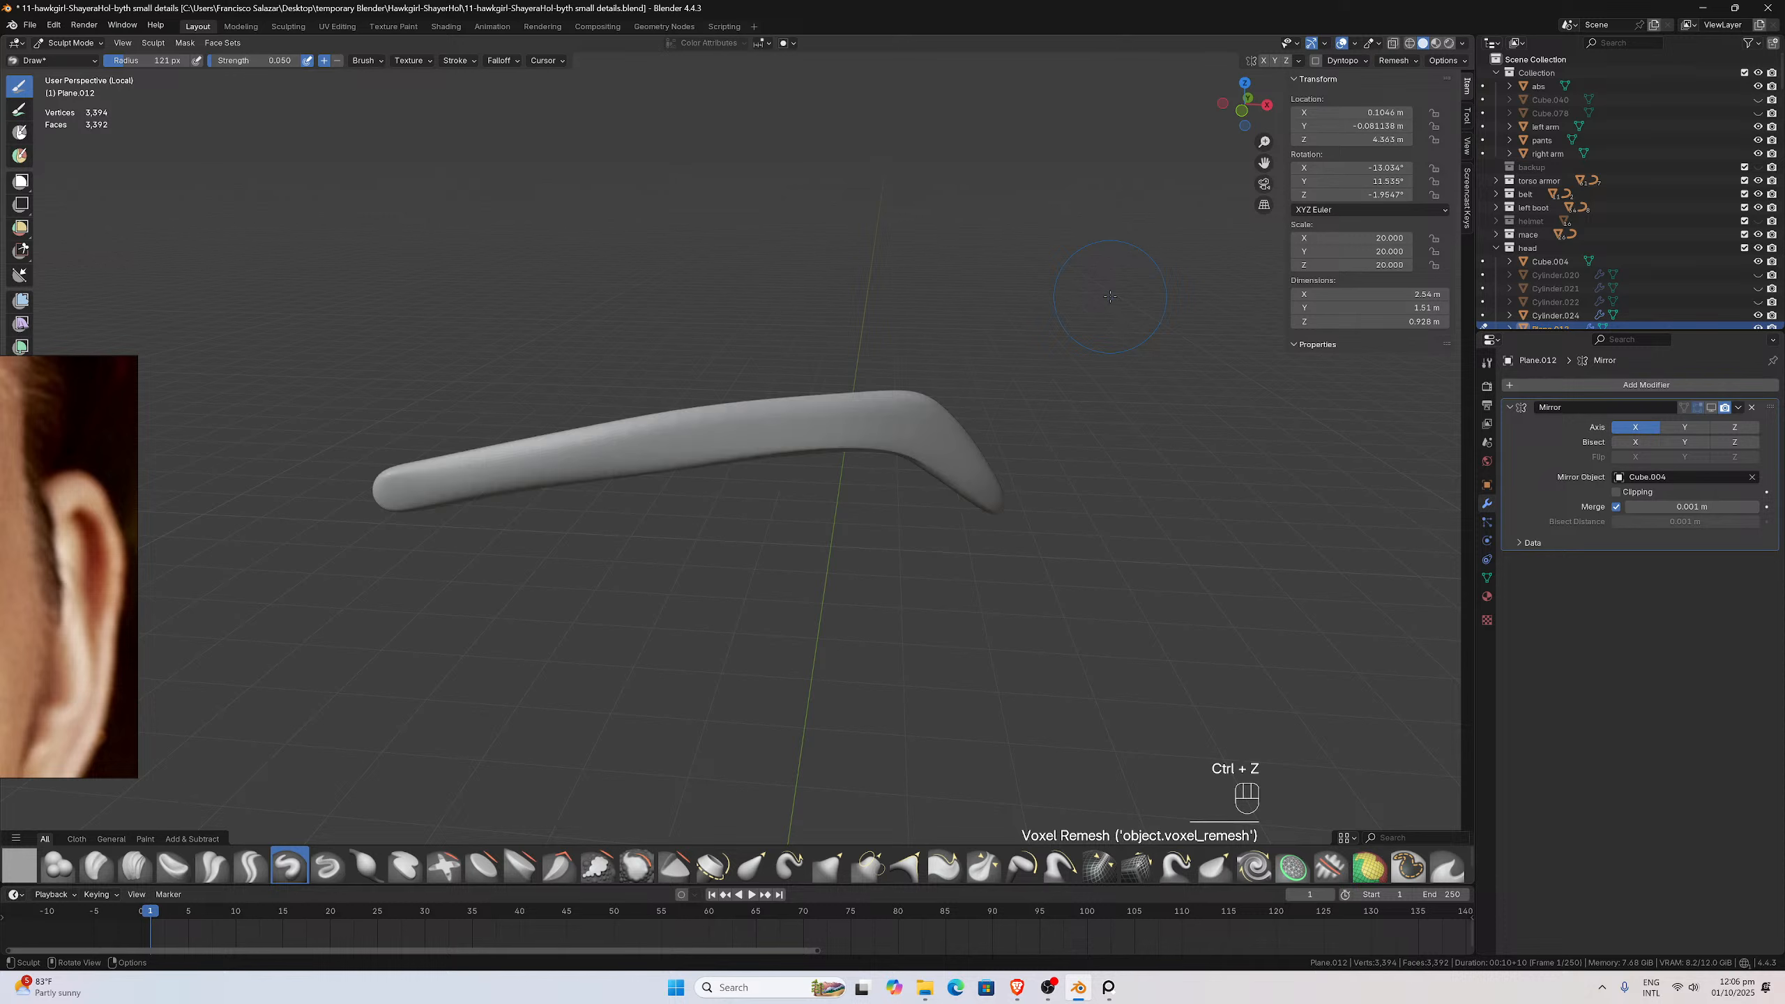
left_click(68, 44)
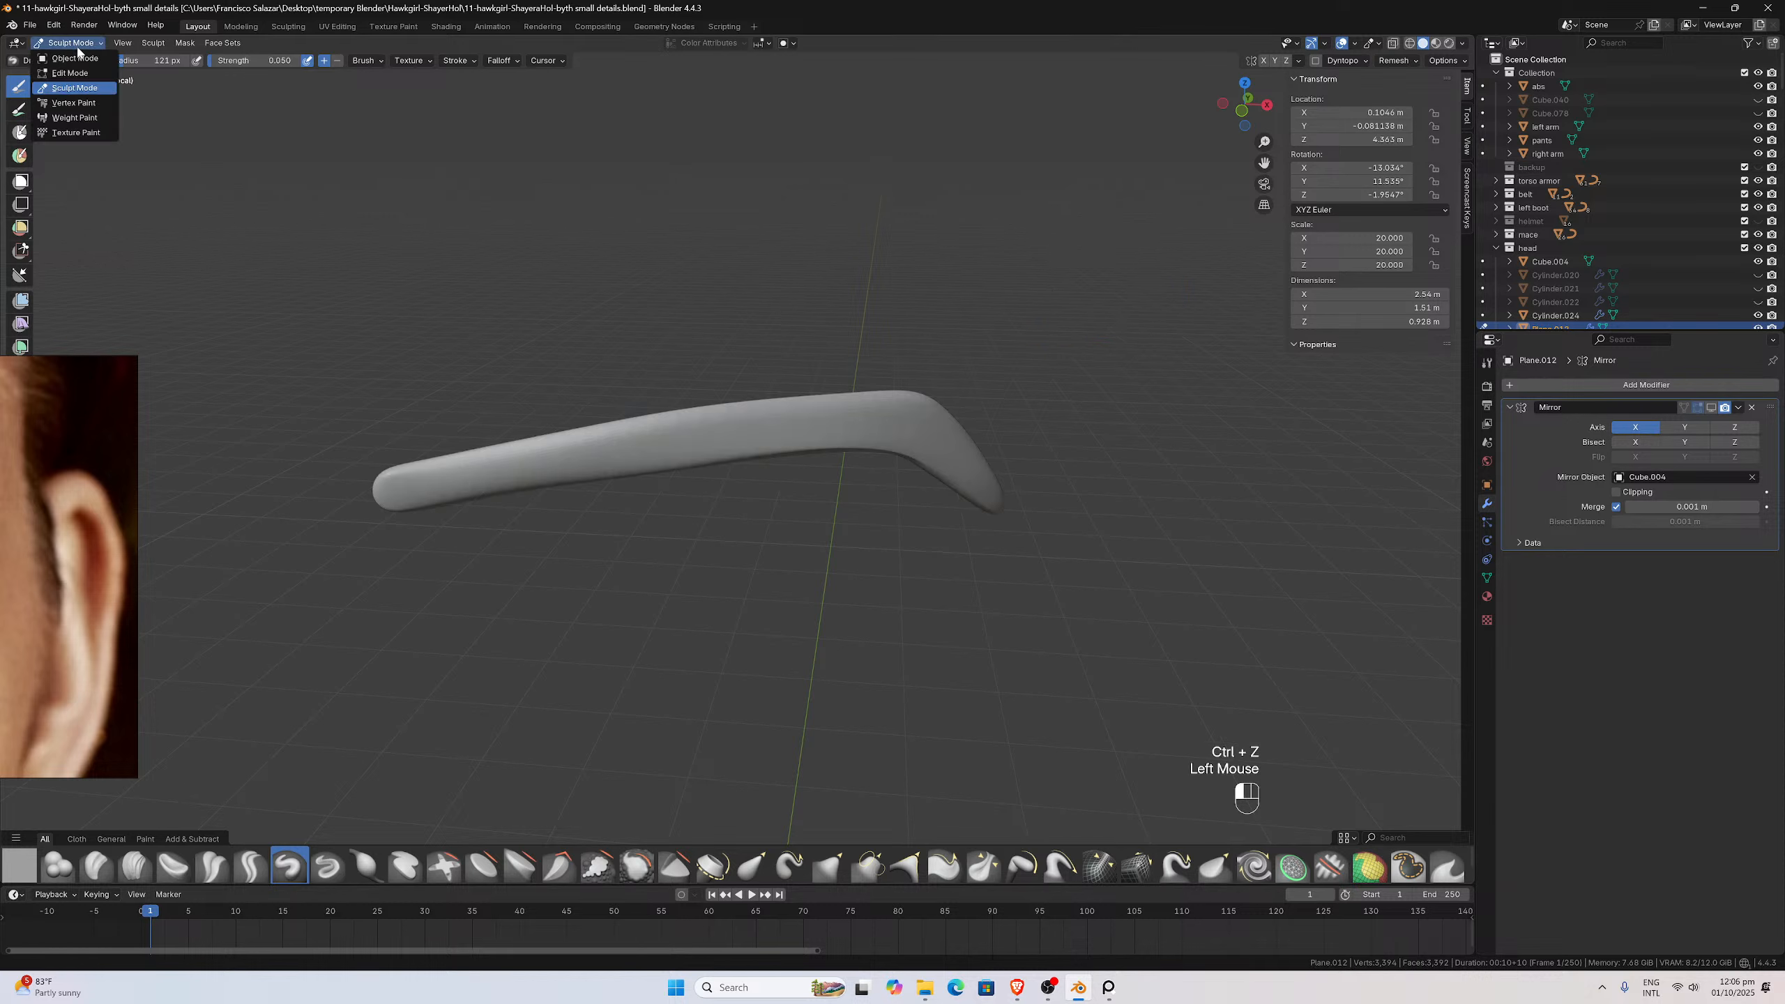
left_click(64, 57)
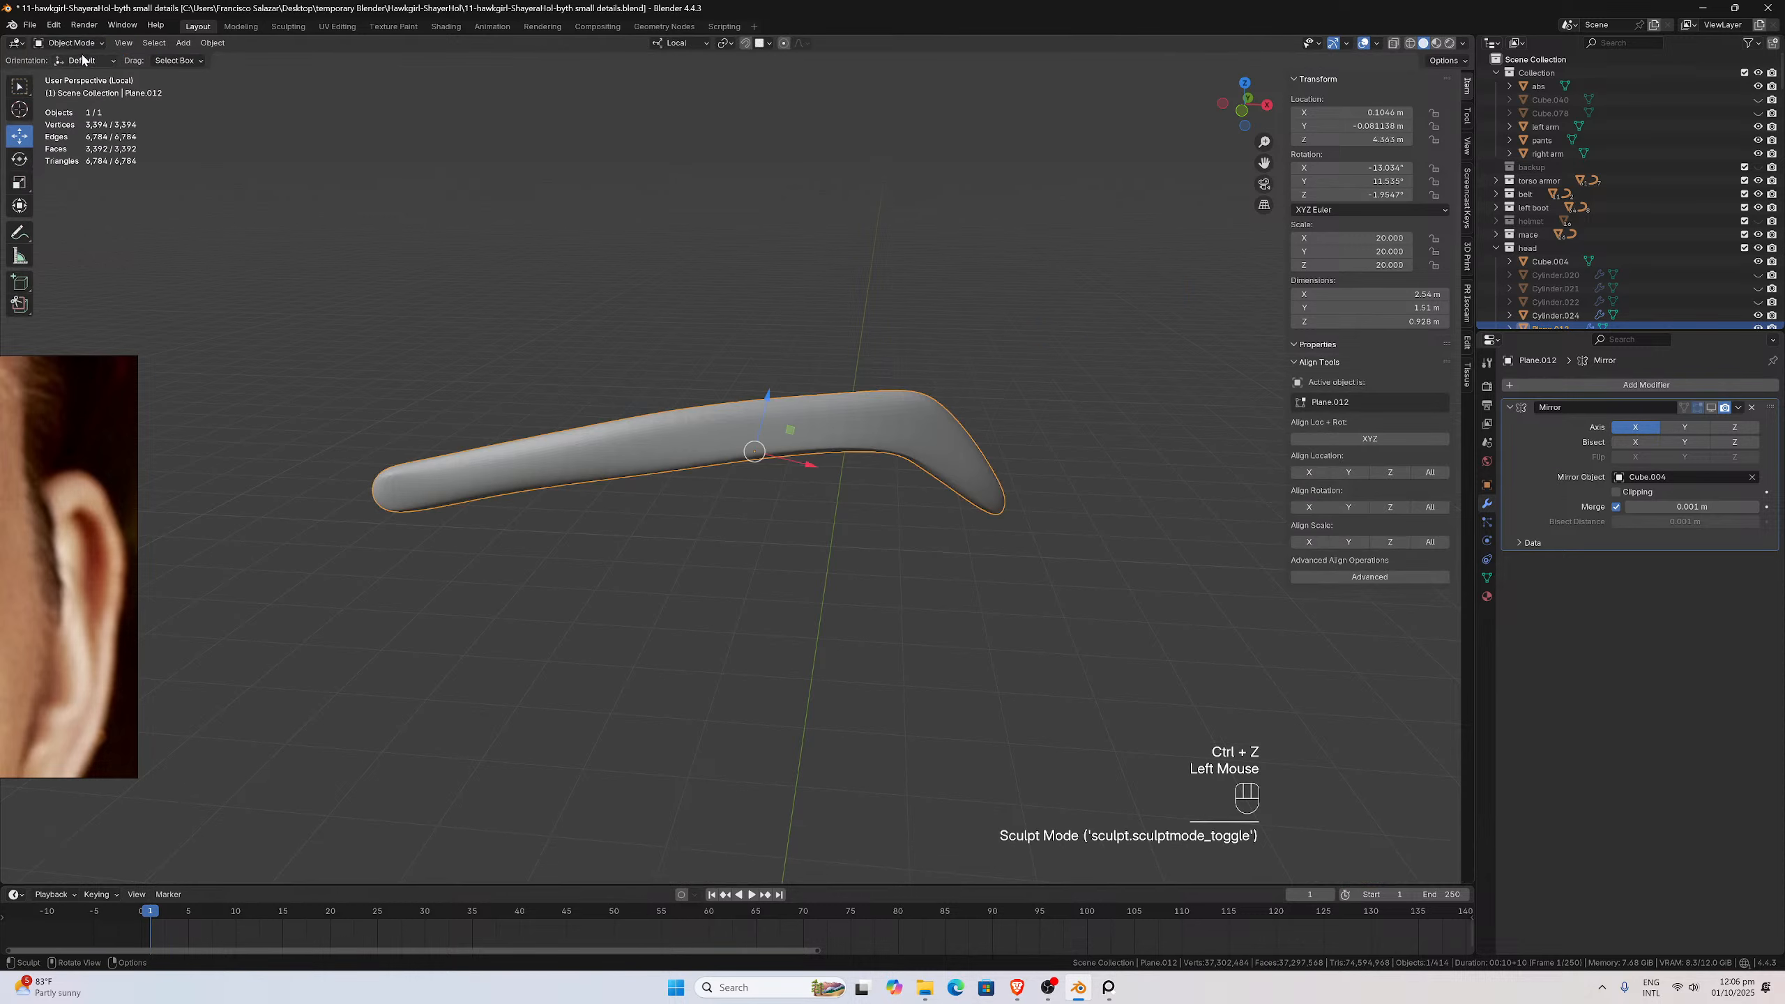
key("ctrl+a")
left_click(1110, 226)
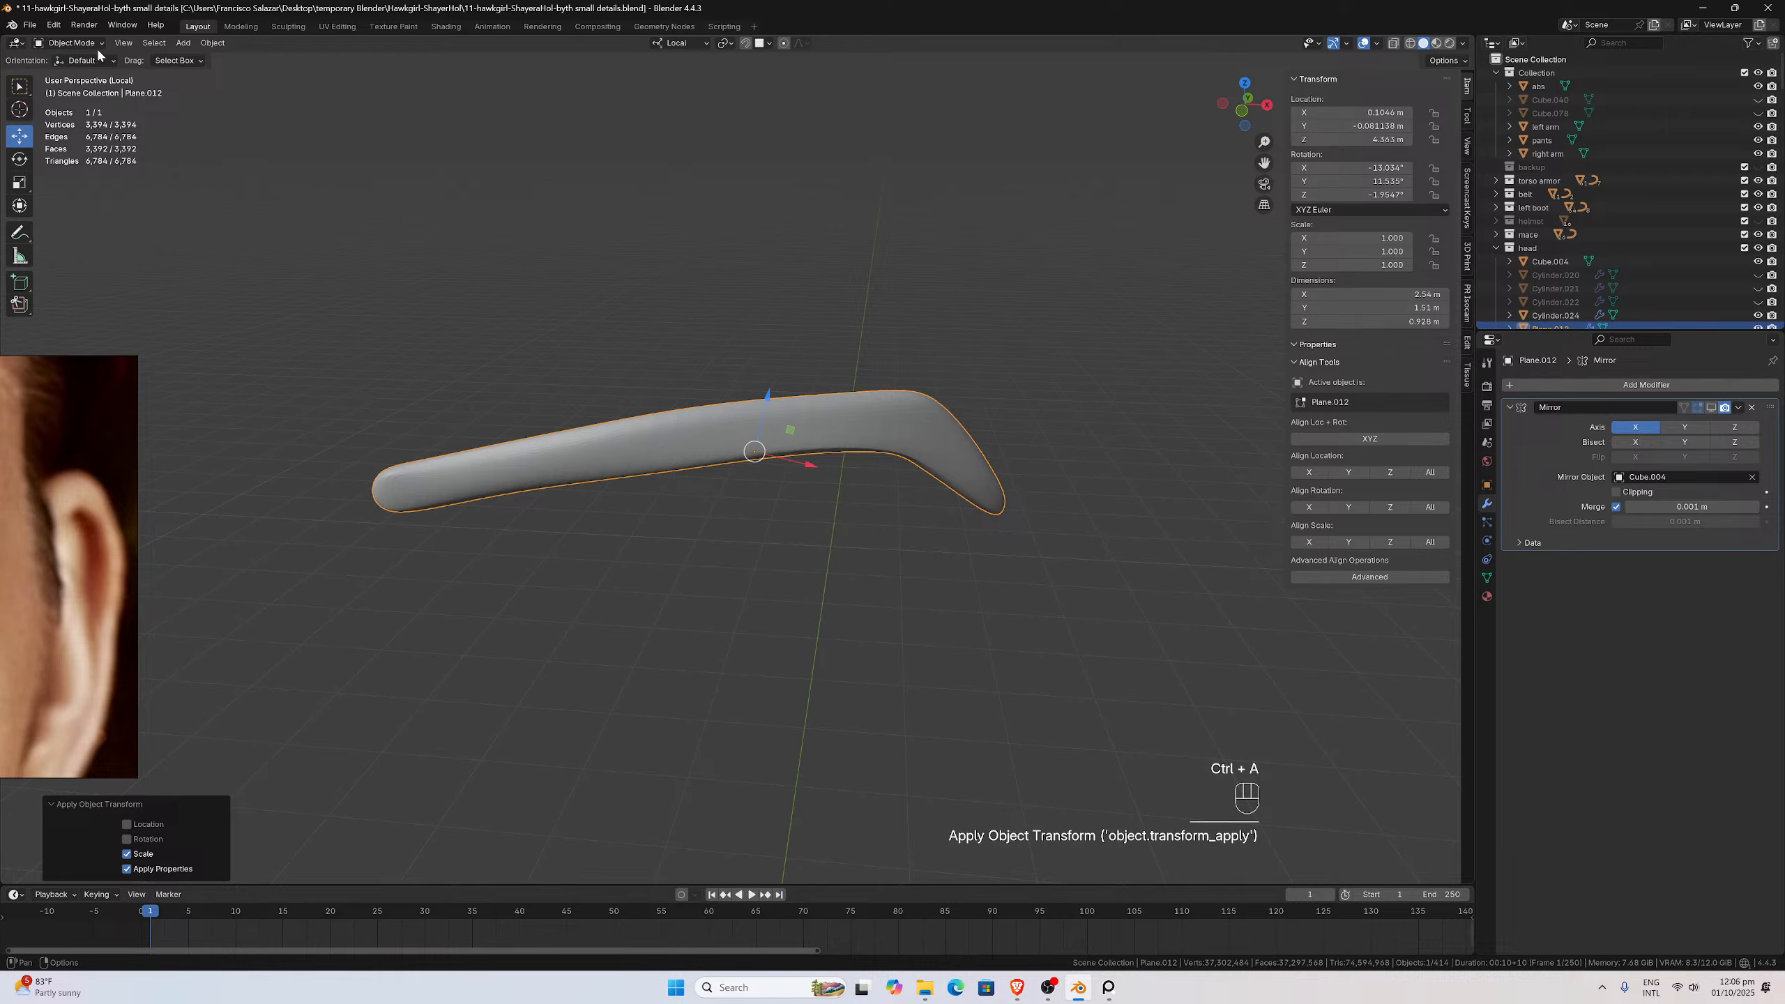
left_click(68, 43)
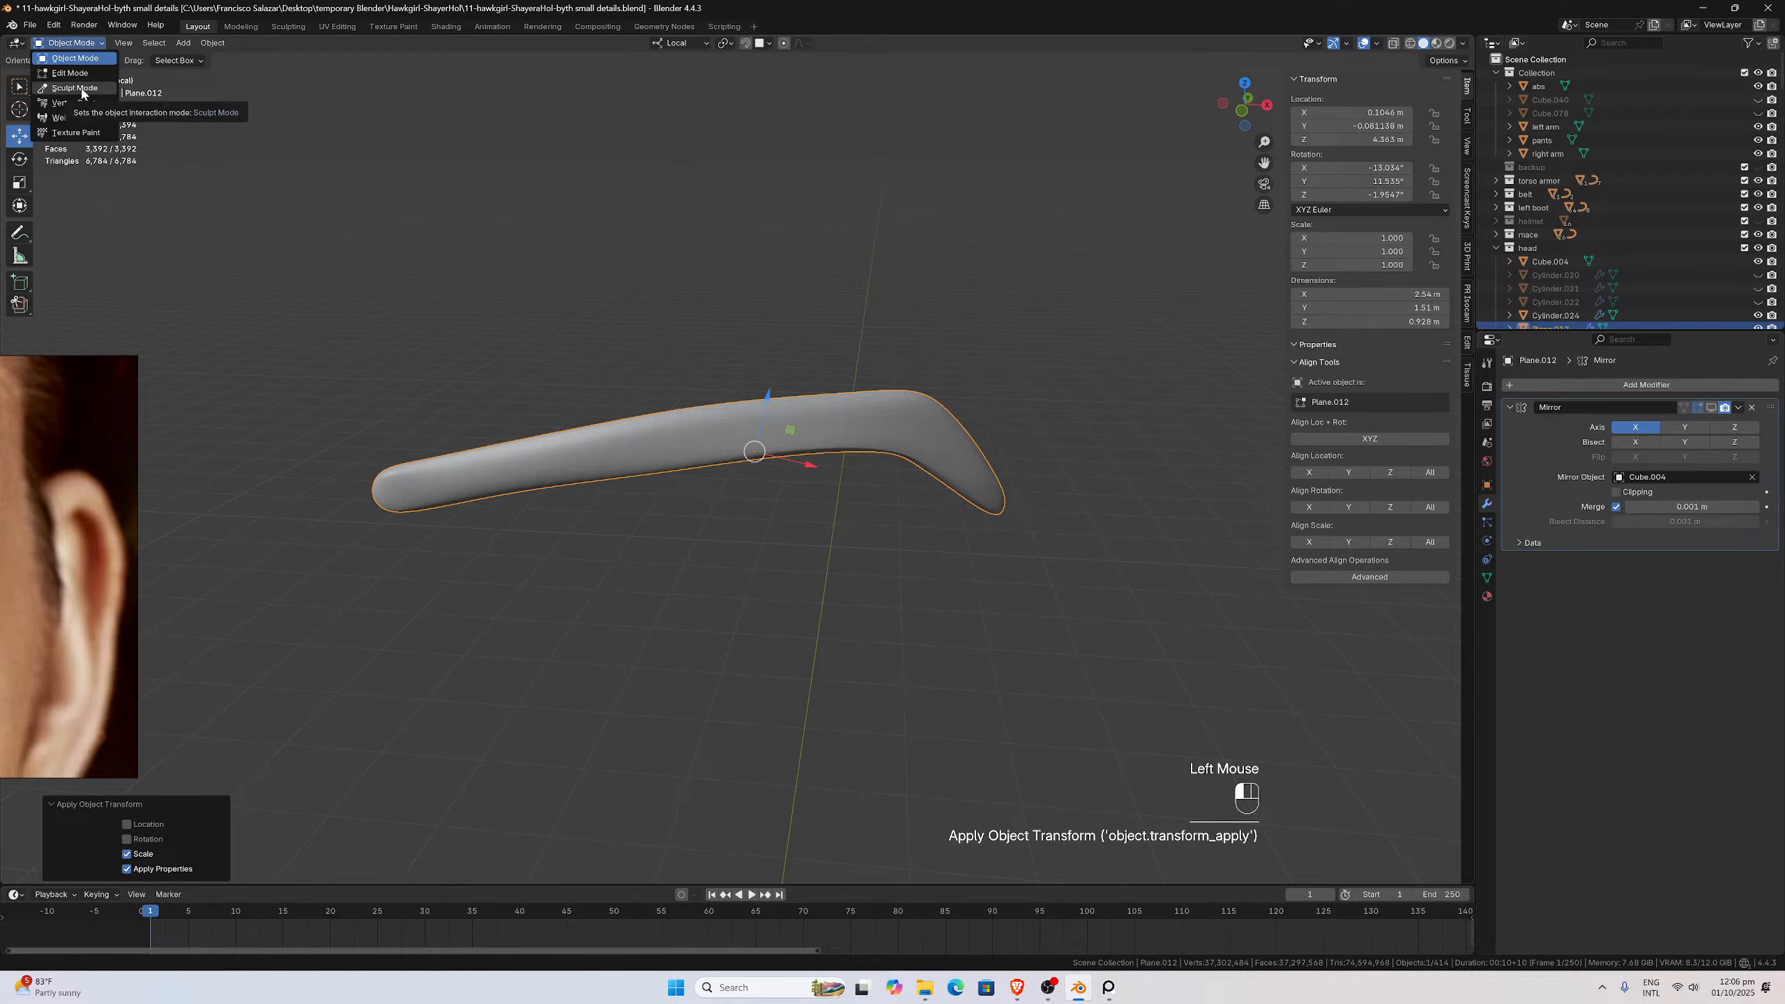
left_click(88, 93)
Try a voxel remesh of the eyebrow-shaped mesh at a voxel size of 0.05 m, and undo it
left_click(1395, 61)
left_click(1413, 85)
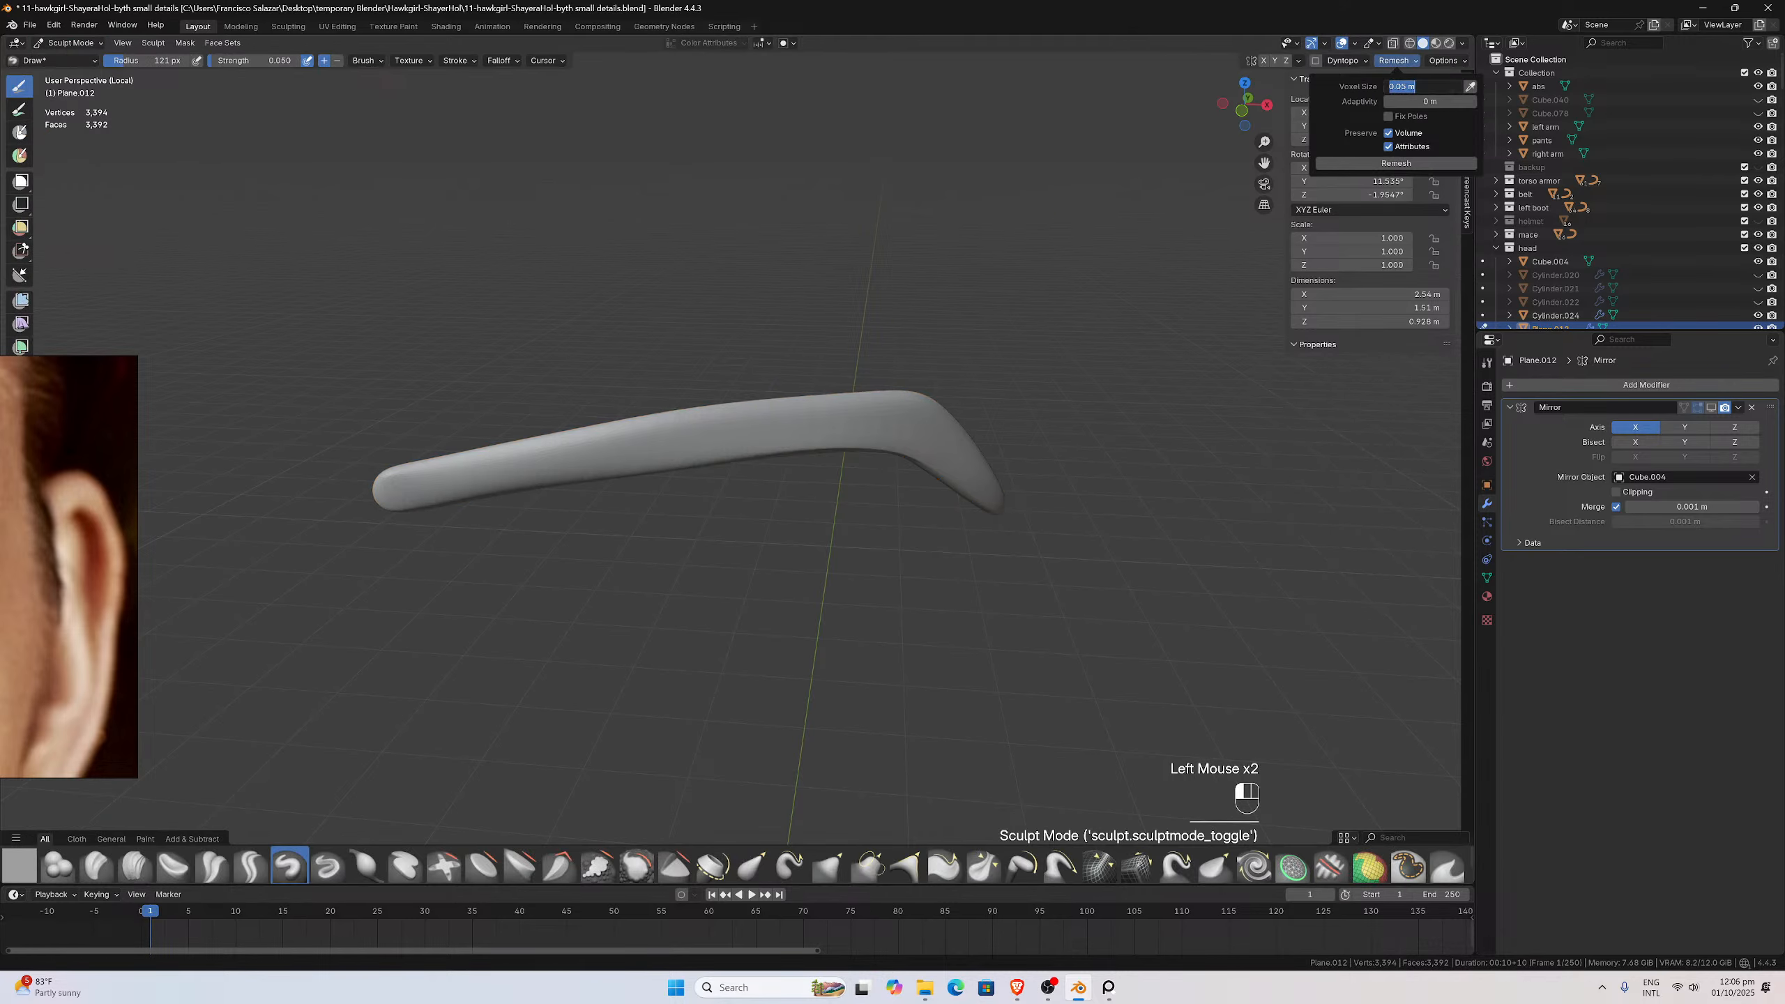
key("Return")
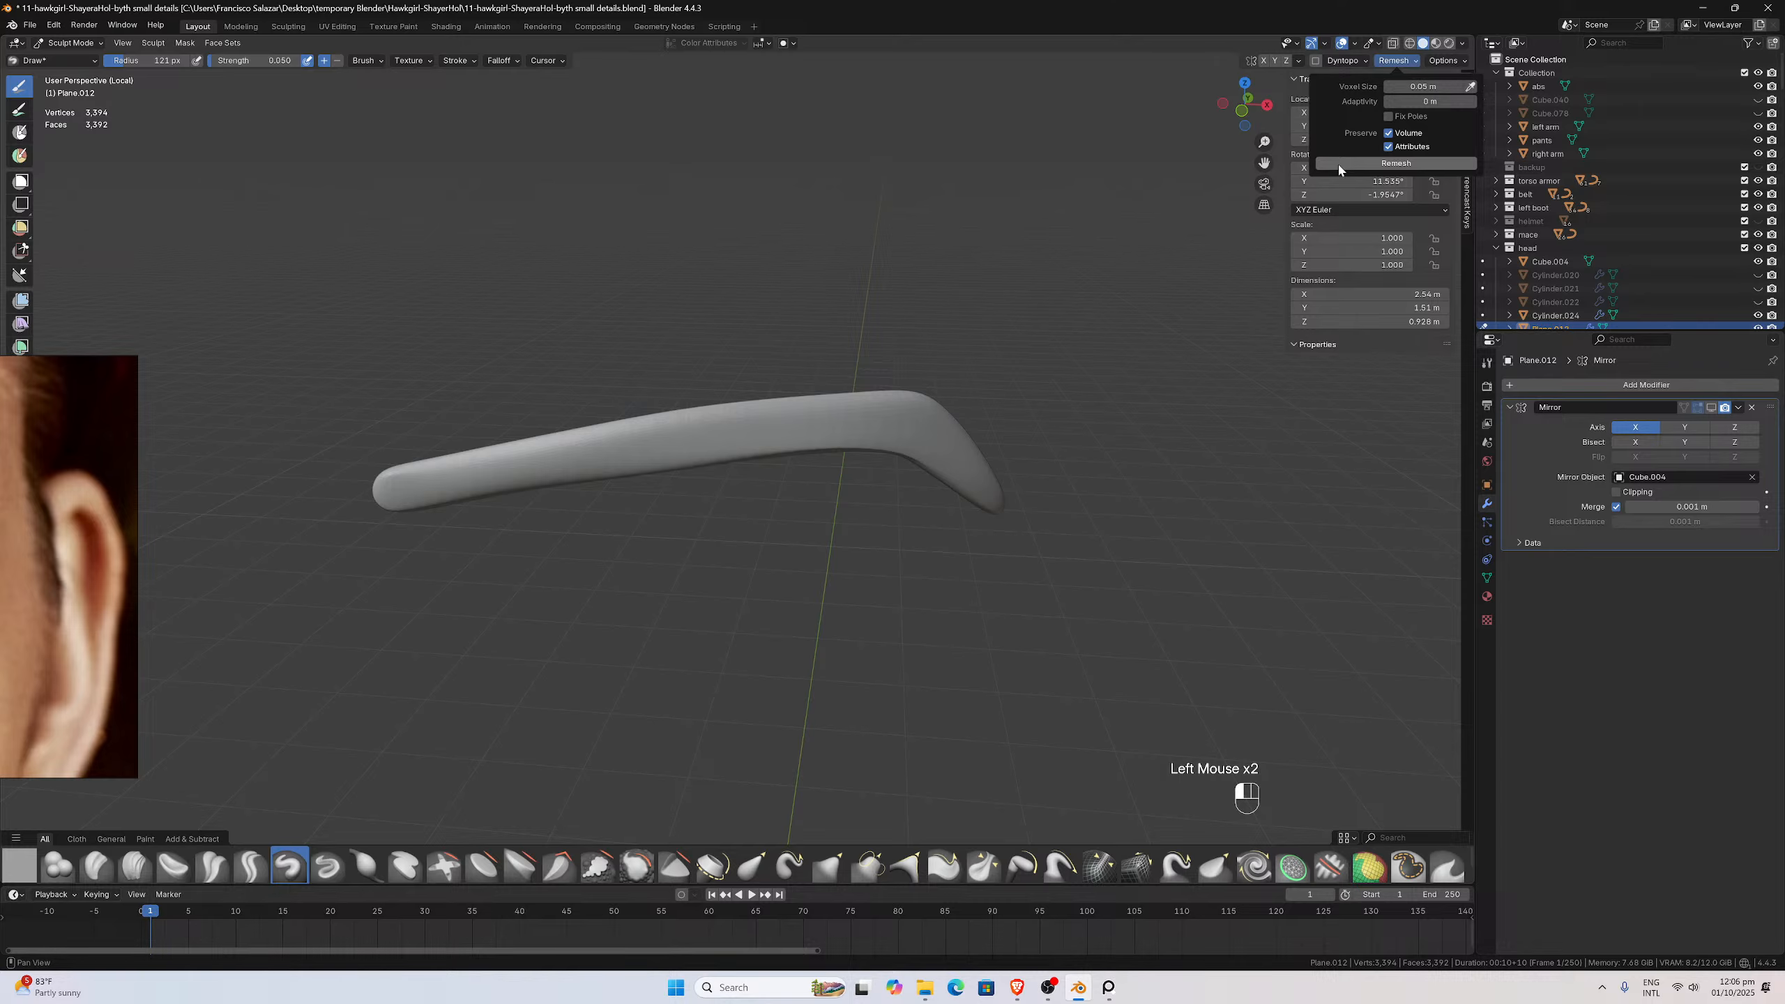
left_click(1396, 163)
key("ctrl+z")
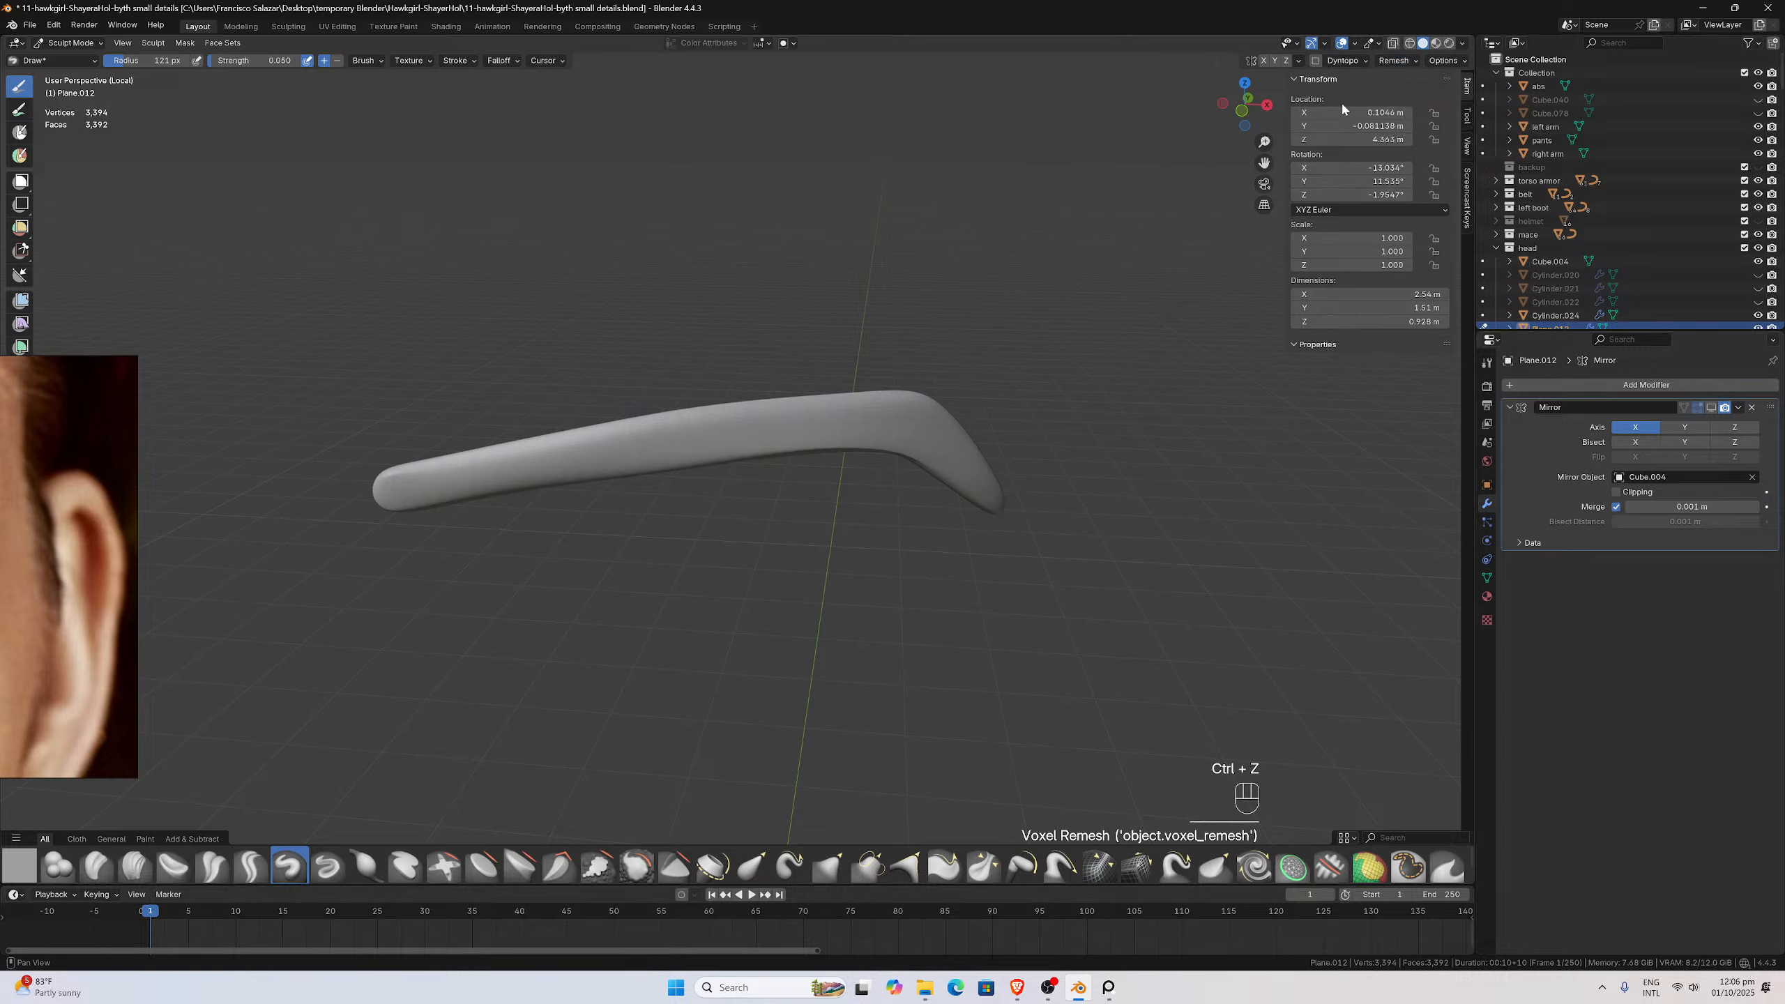
Try a voxel remesh of the eyebrow-shaped mesh with the voxel size set to 0.03 m, and undo it
left_click(1400, 64)
left_click(1408, 87)
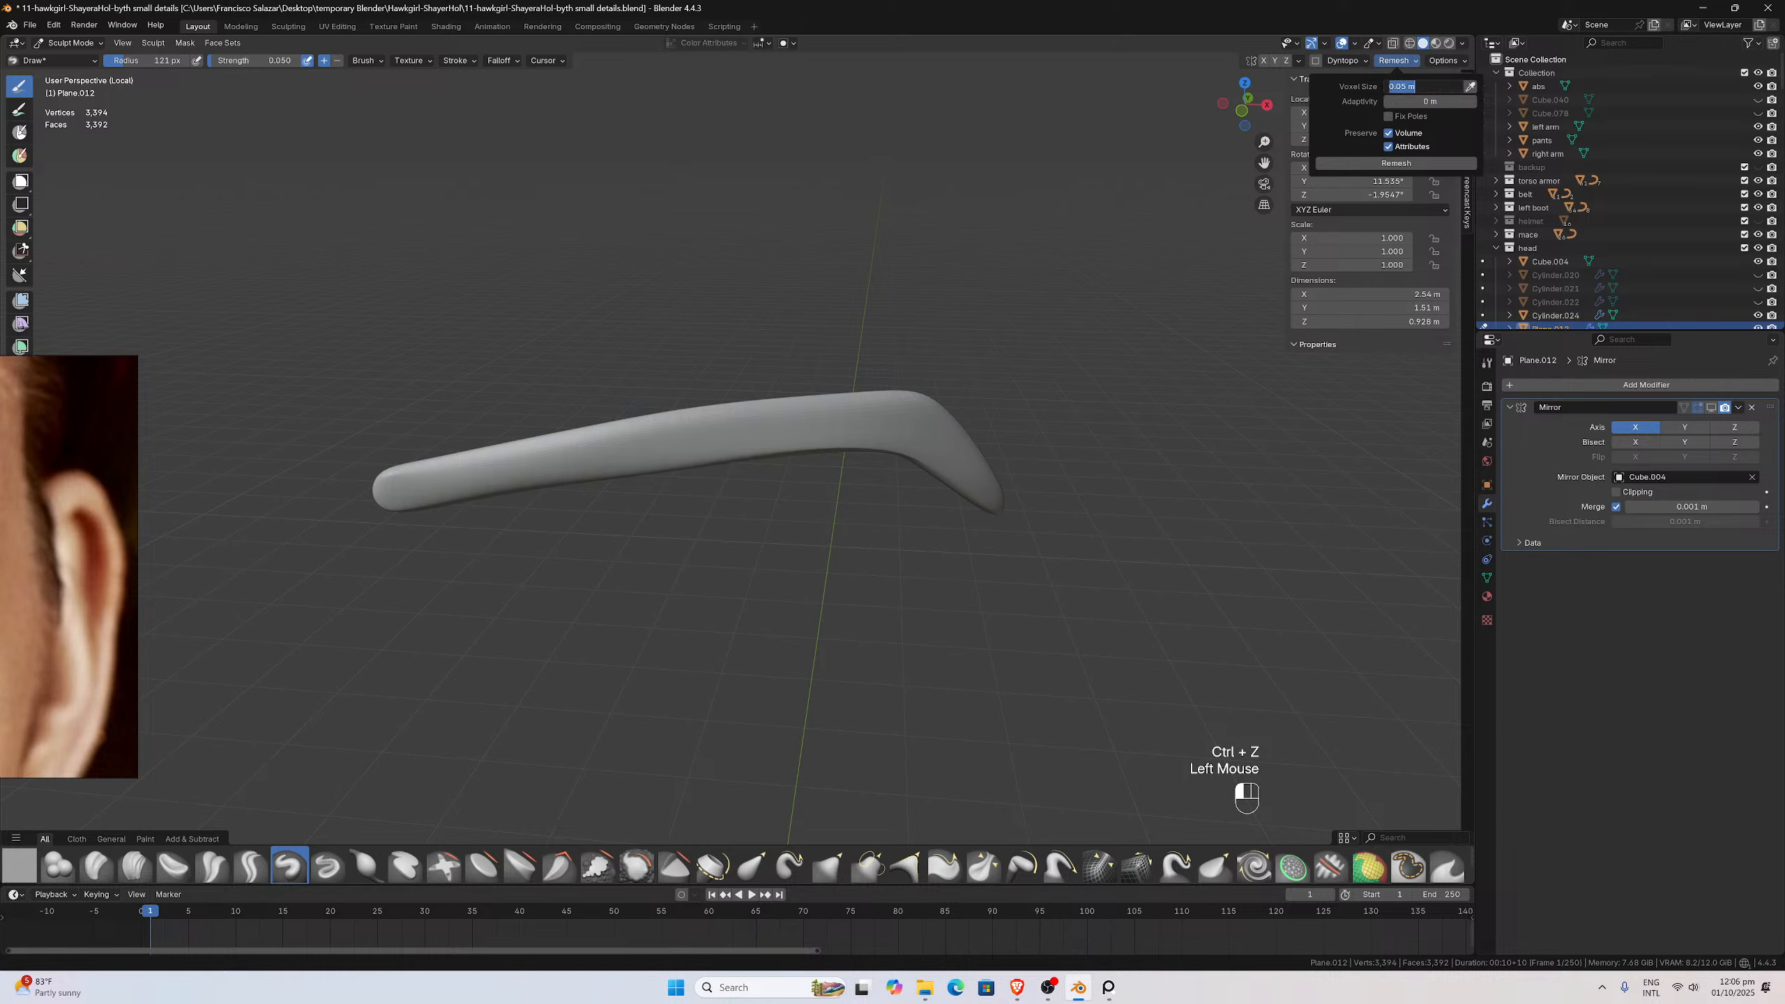
left_click(1406, 87)
key("BackSpace")
type("3")
key("Return")
left_click(1377, 166)
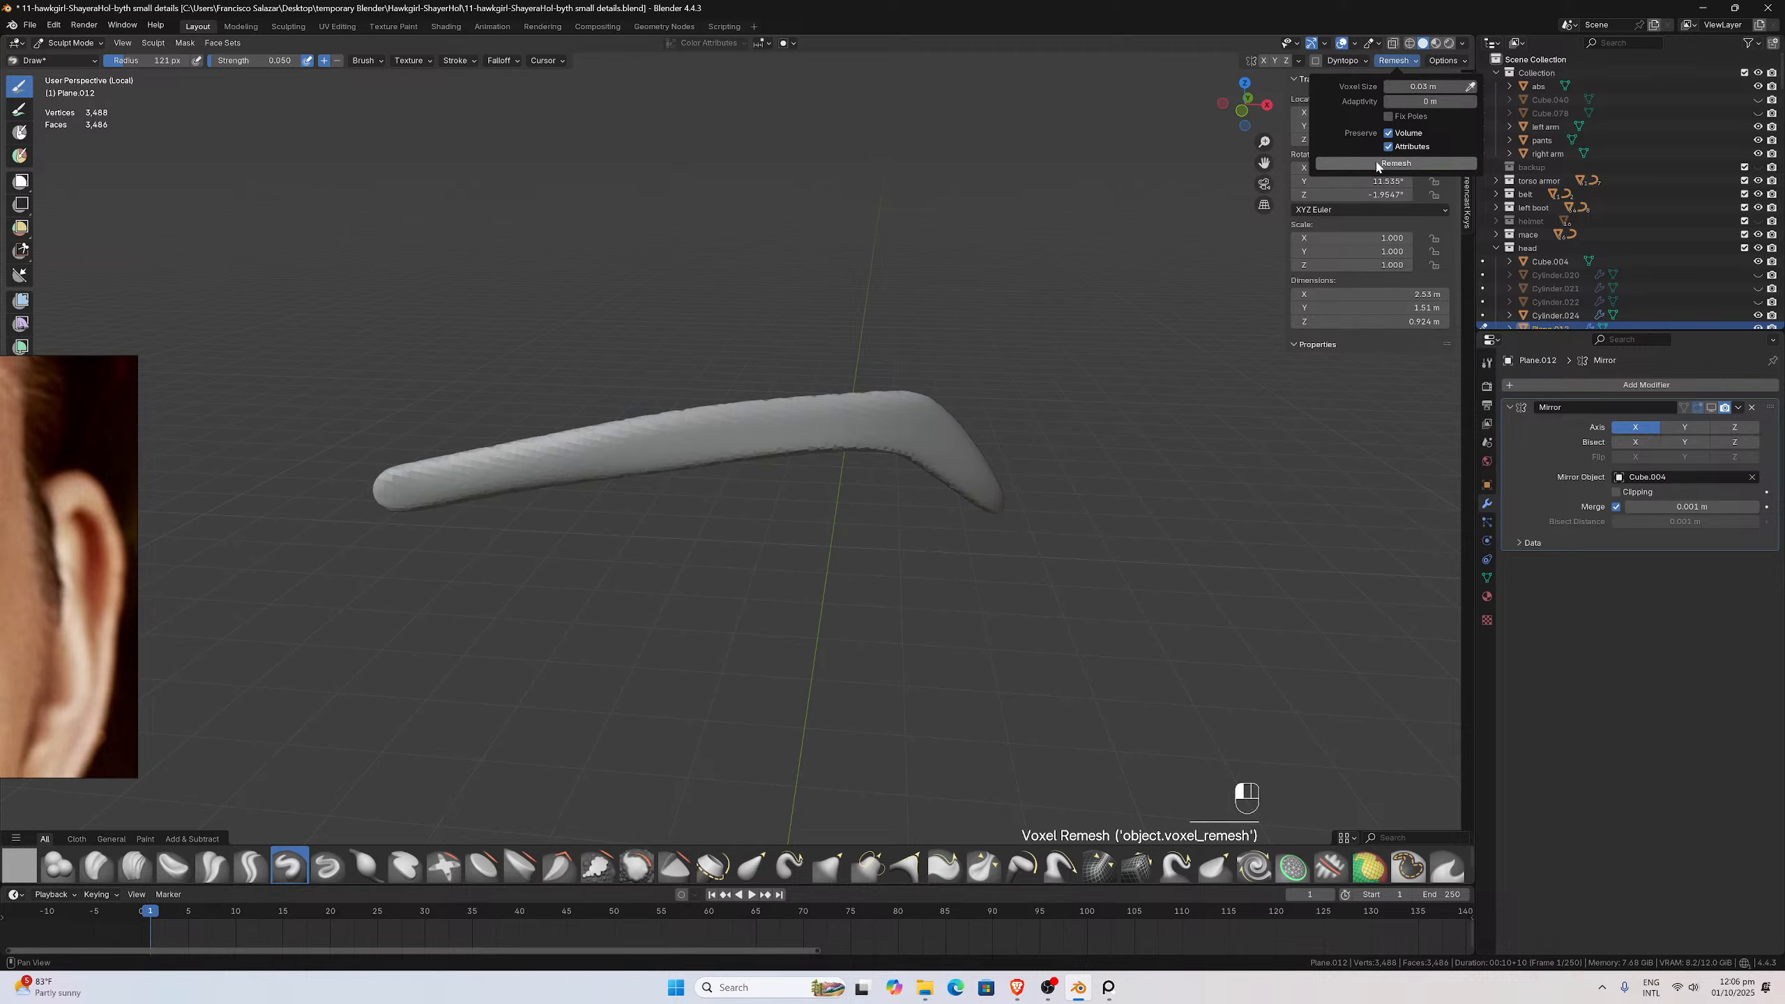
key("ctrl+z")
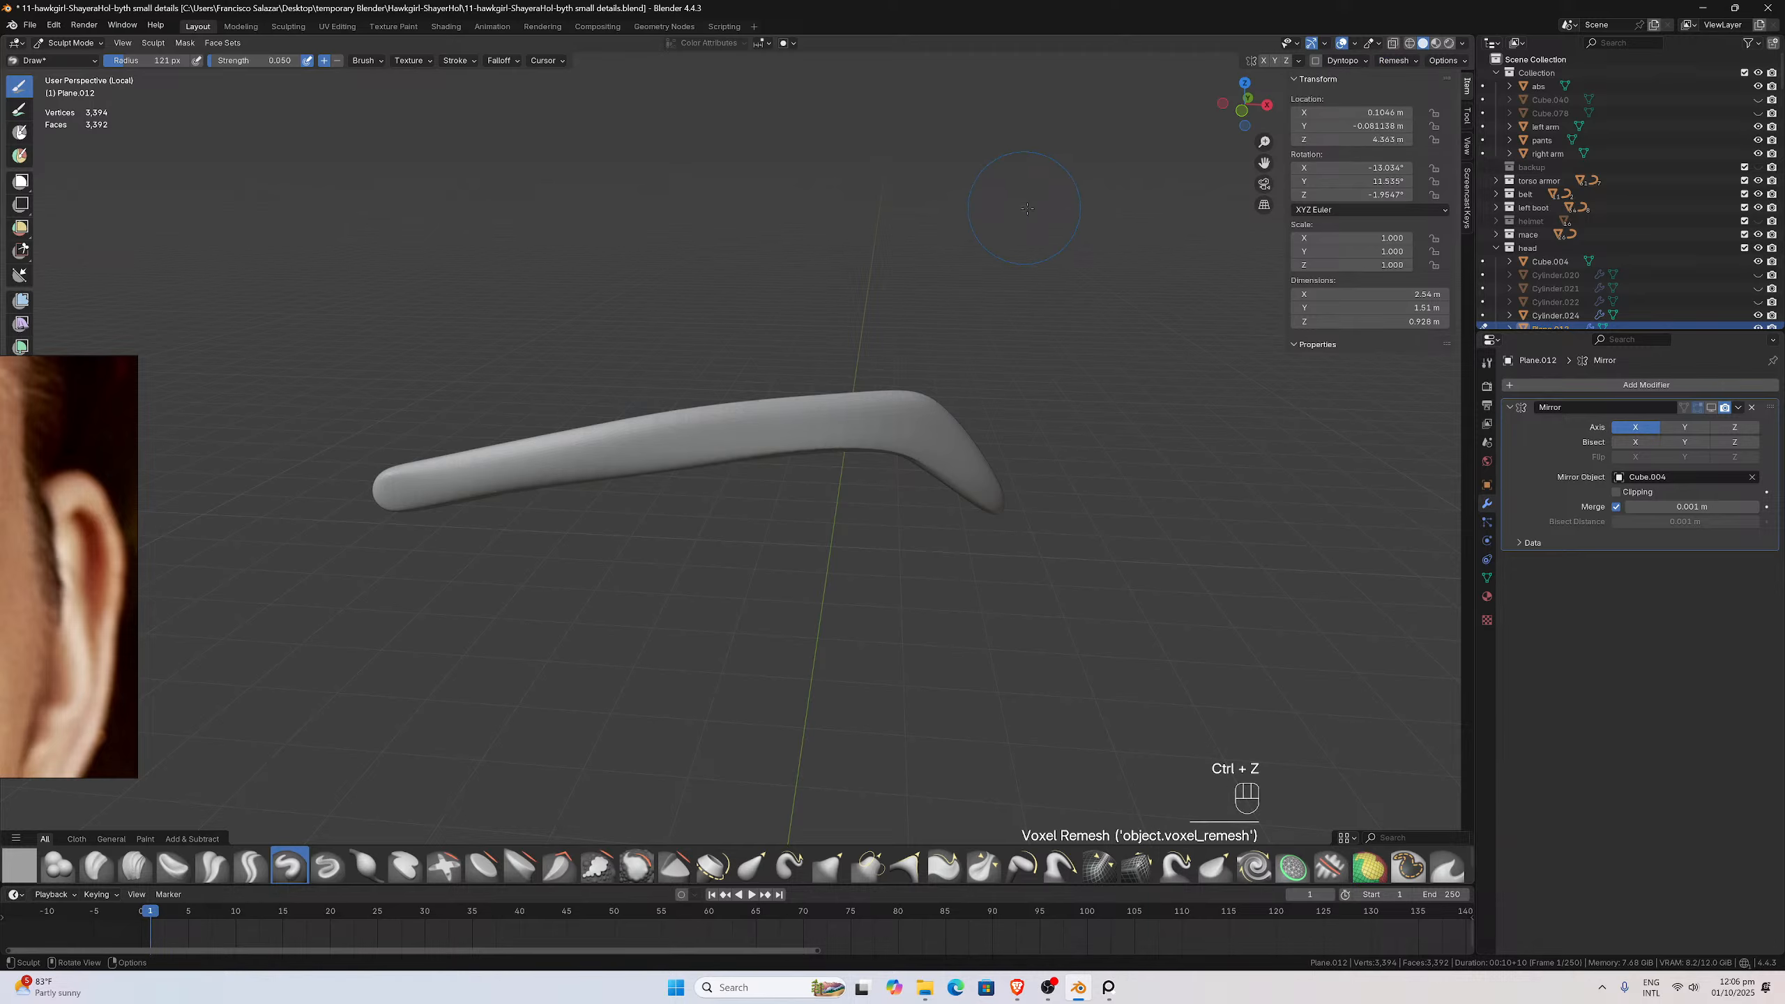
Try a voxel remesh of the eyebrow-shaped mesh with the voxel size set to 0.01 m, and undo it
left_click(1390, 62)
left_click(1395, 85)
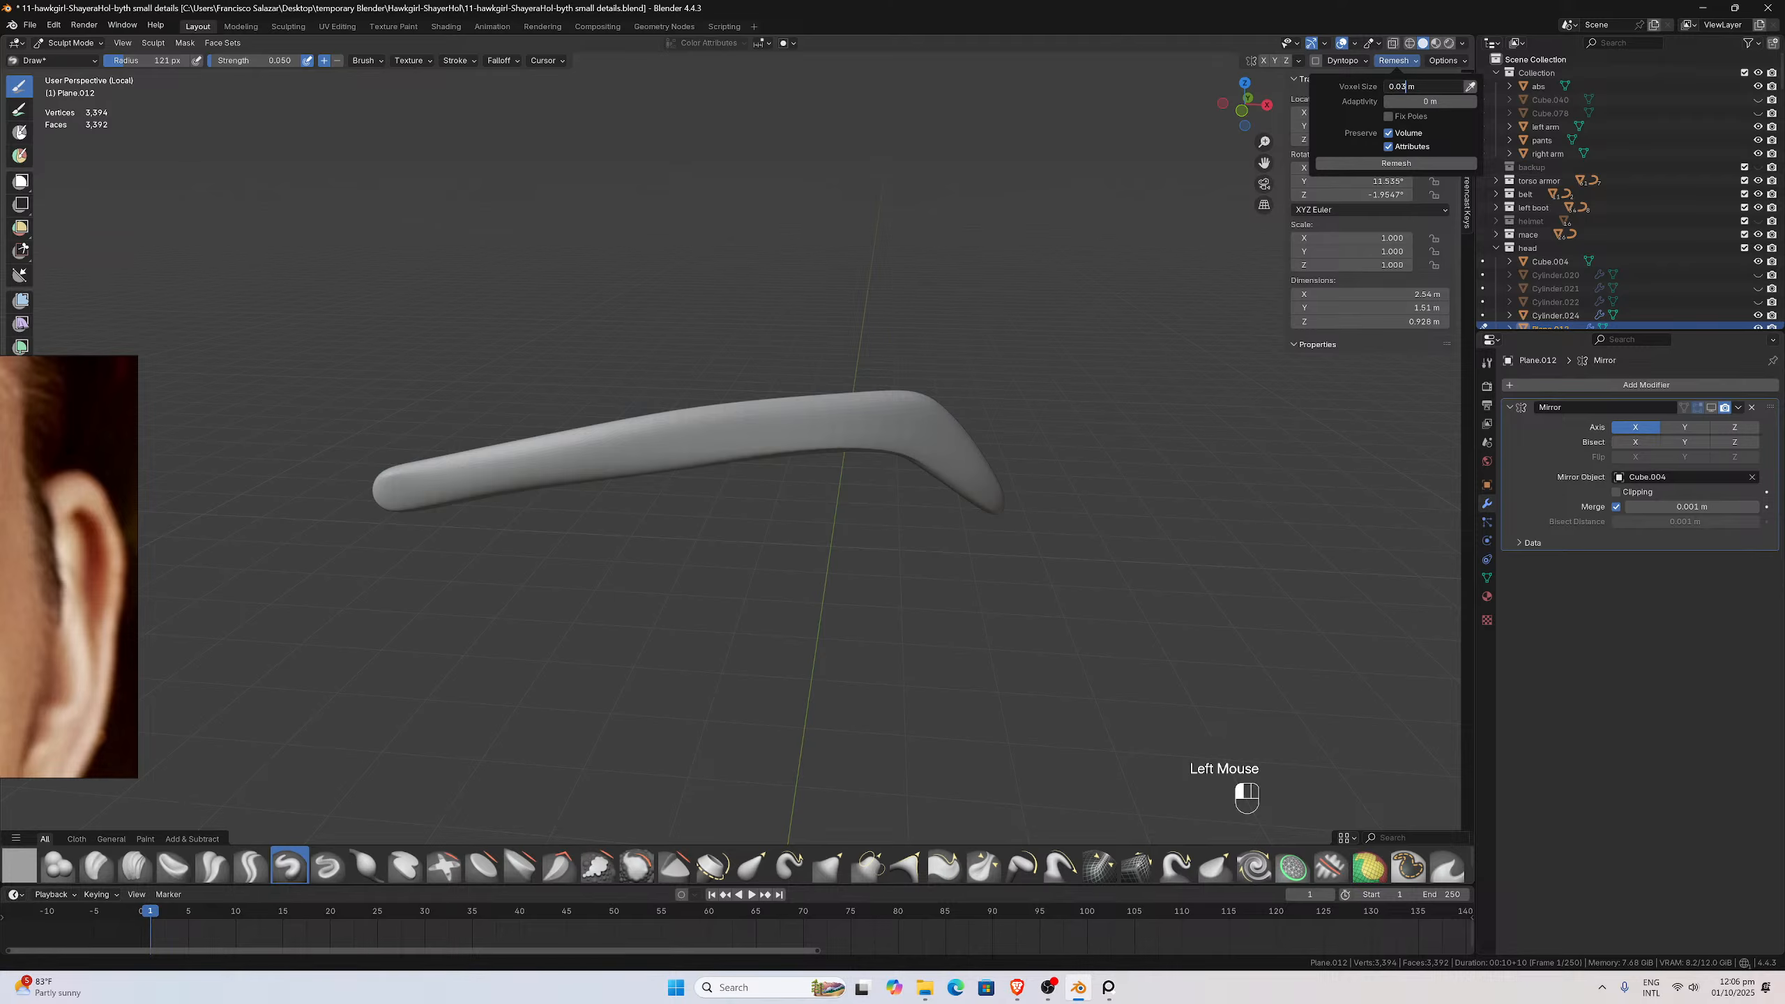
key("BackSpace")
type("1")
key("Return")
left_click(1370, 163)
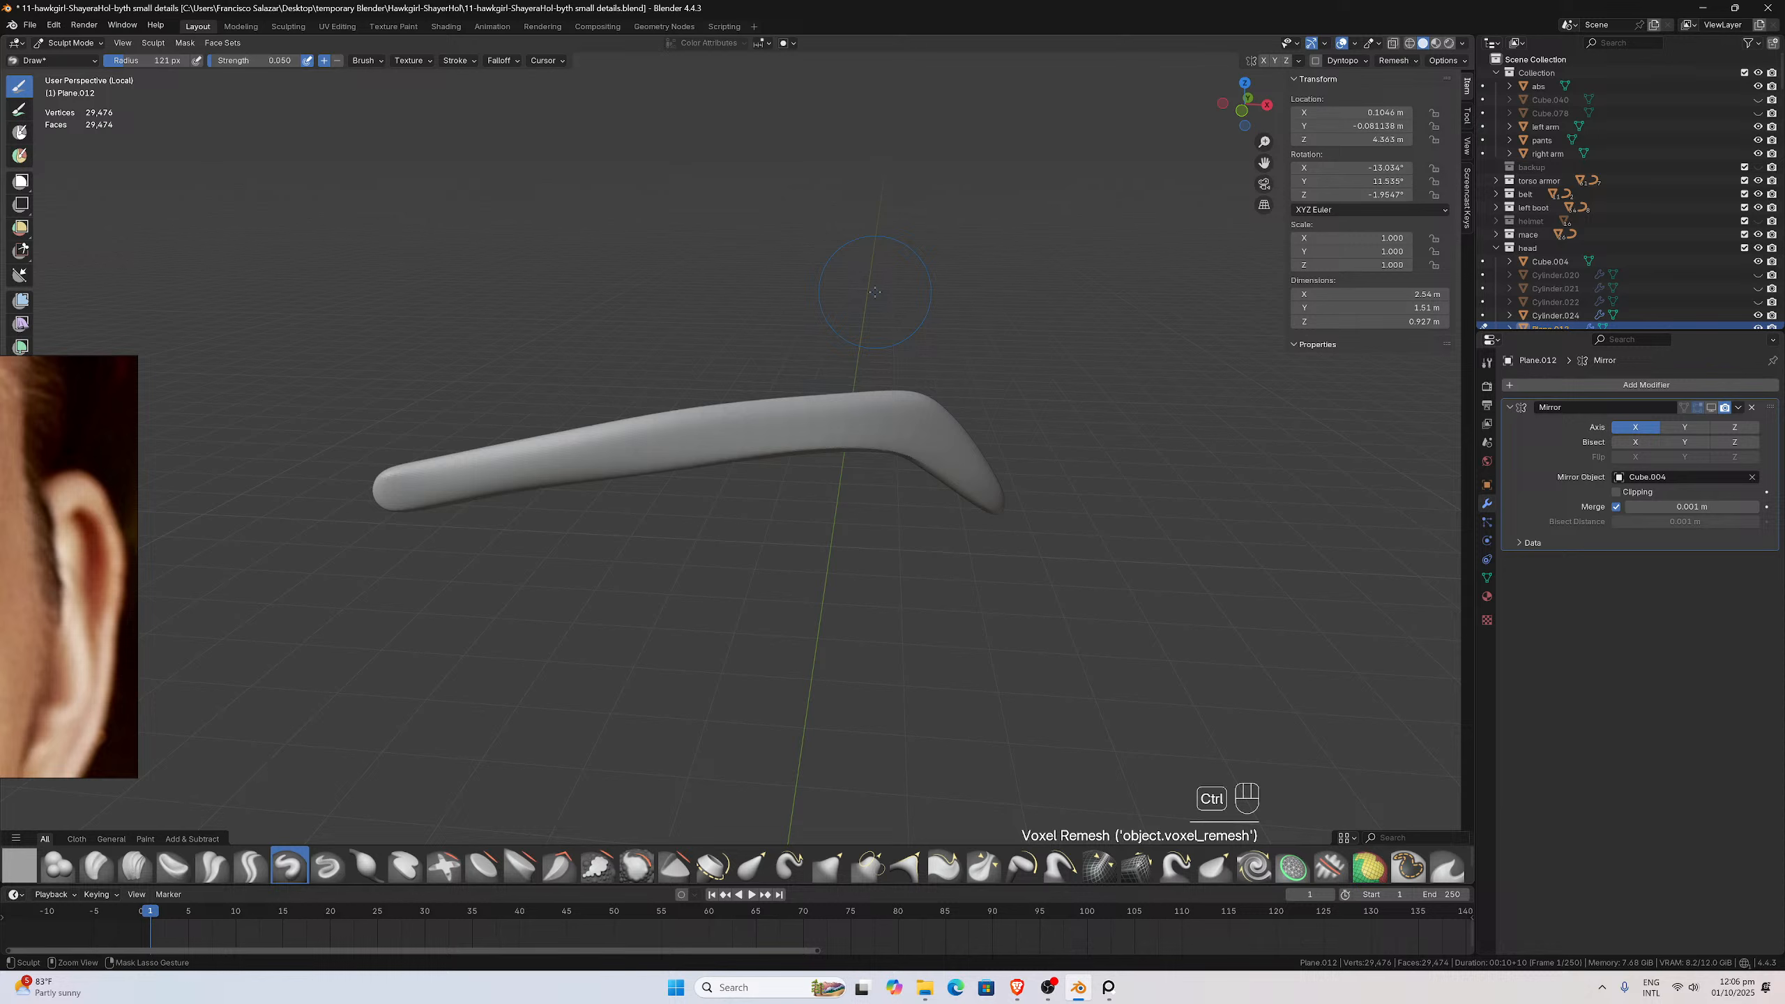
key("ctrl+z")
Set the voxel size to 0.007 m and remesh the eyebrow-shaped mesh
left_click(1396, 61)
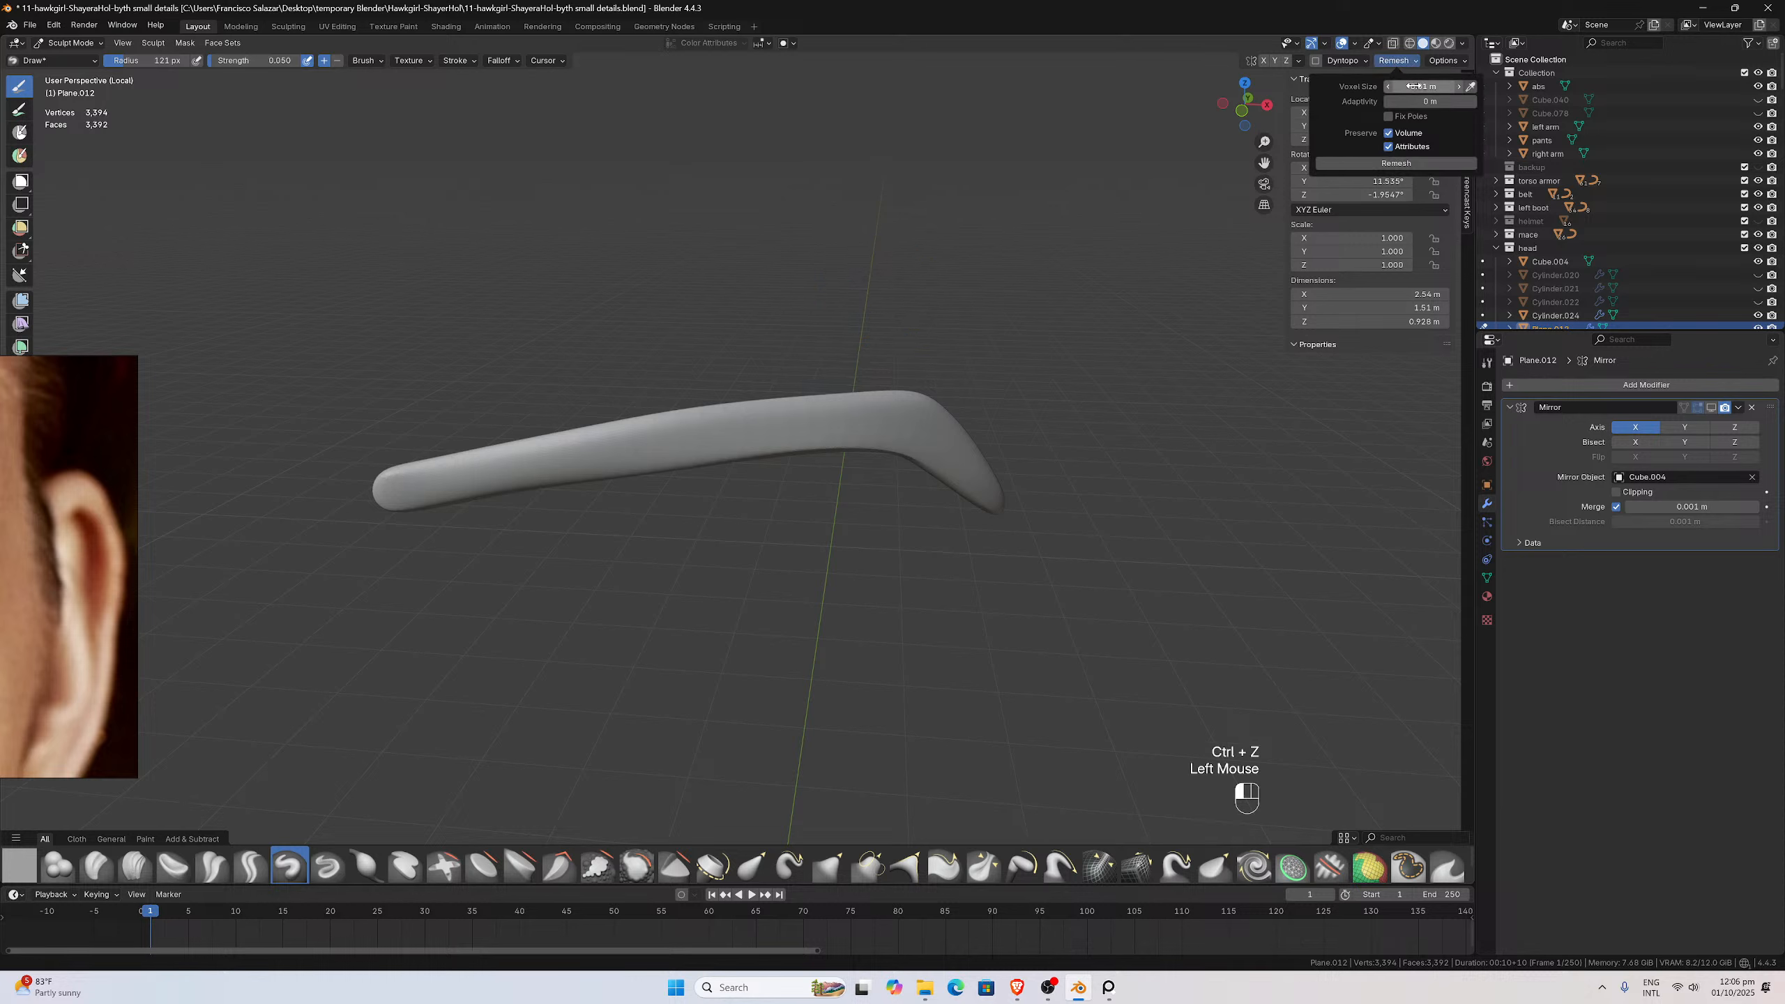
left_click(1404, 85)
left_click(1406, 86)
key("BackSpace")
type("07")
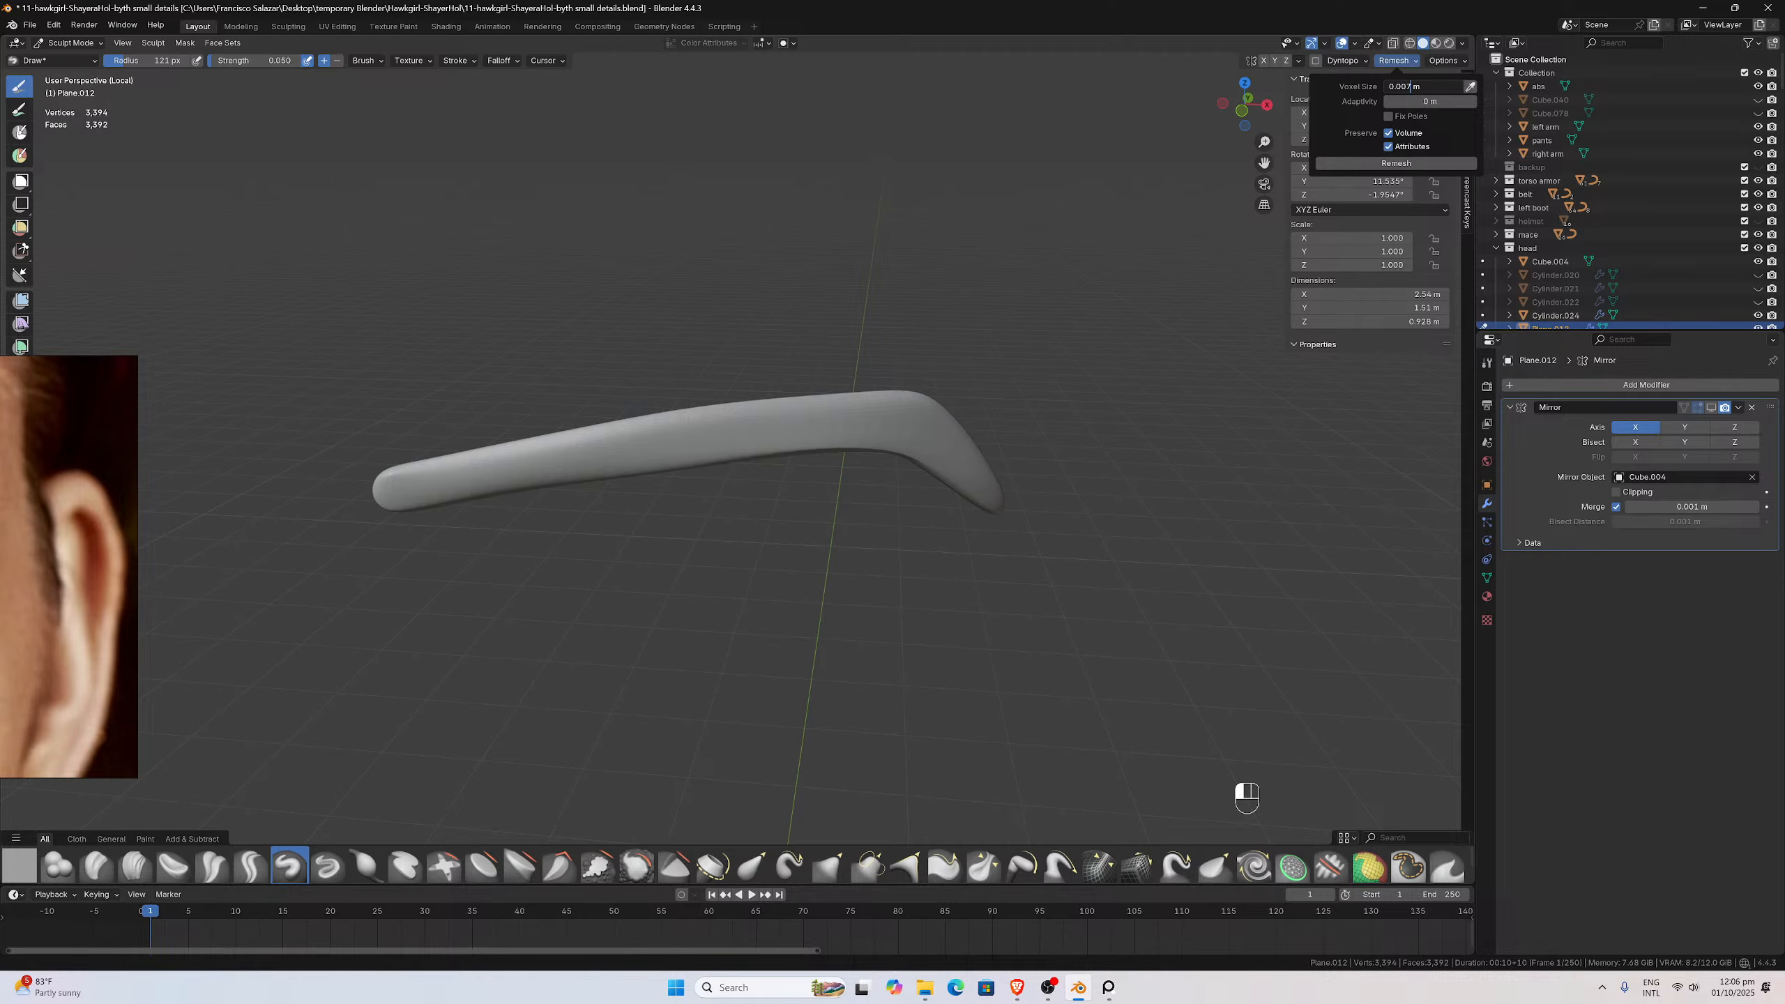
key("Return")
left_click(1360, 165)
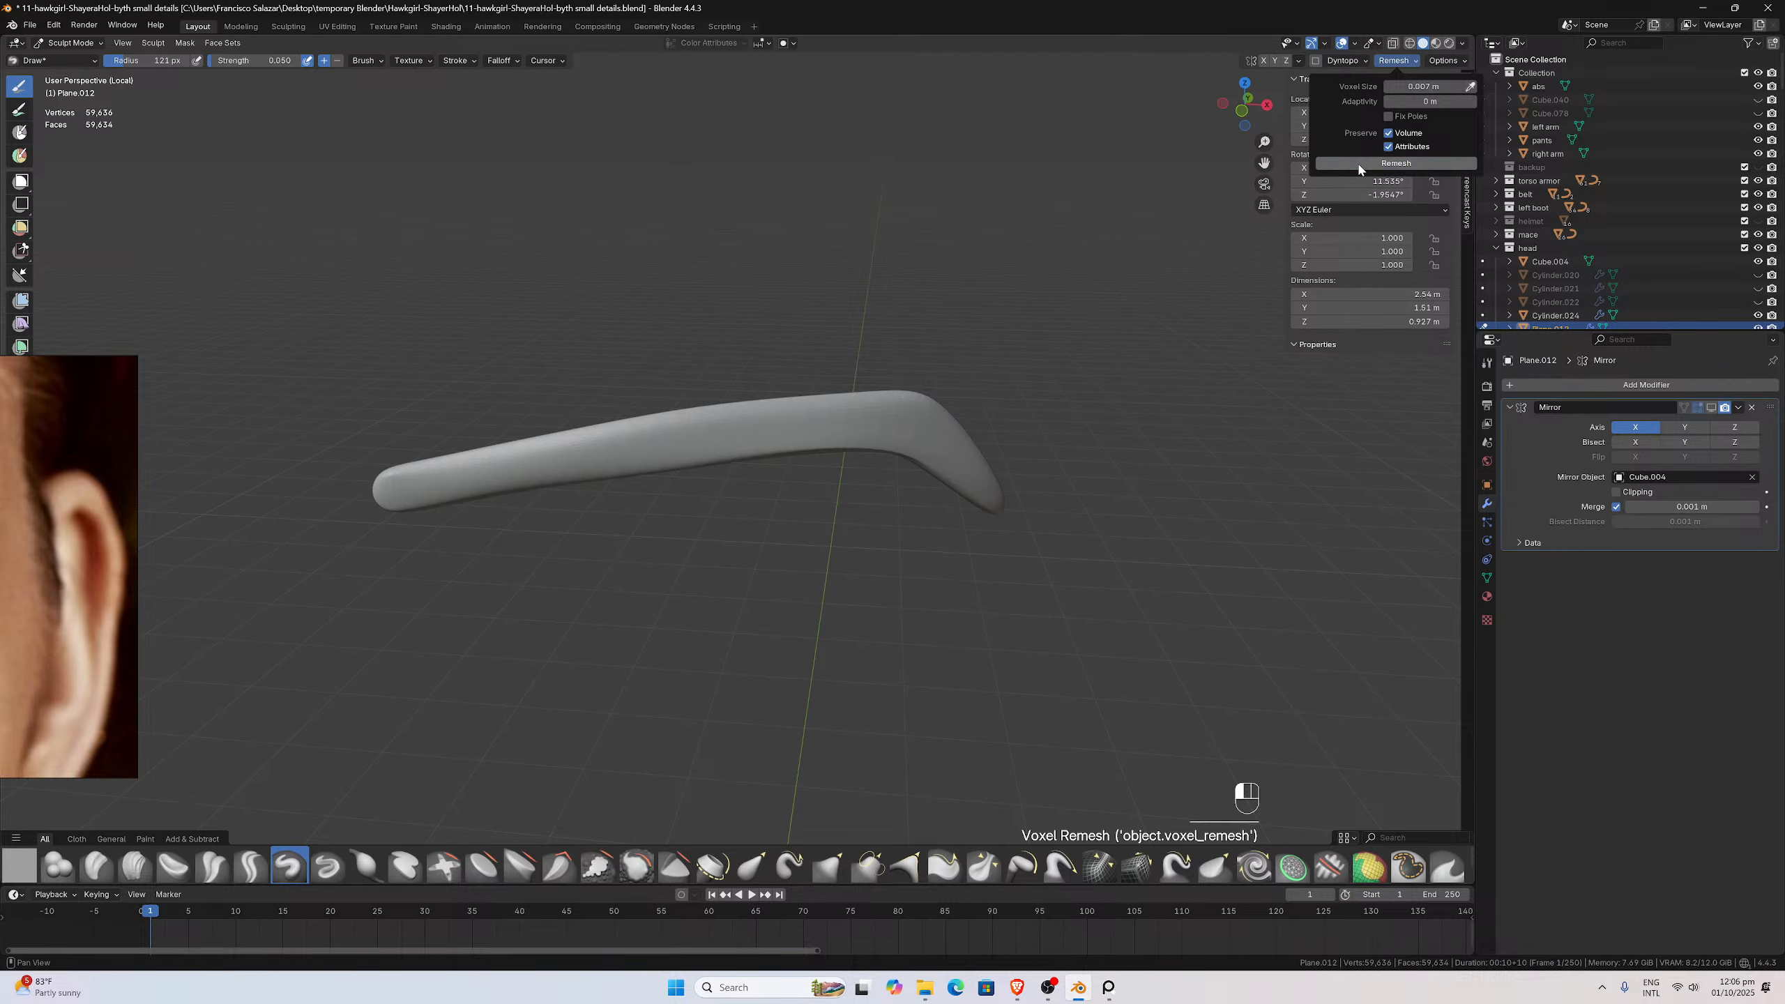
Try a diagonal Crease Polish stroke across the middle of the eyebrow-shaped mesh, and undo it
scroll(713, 401, "up", 1)
middle_click_drag(706, 398, 713, 401)
scroll(713, 401, "up", 1)
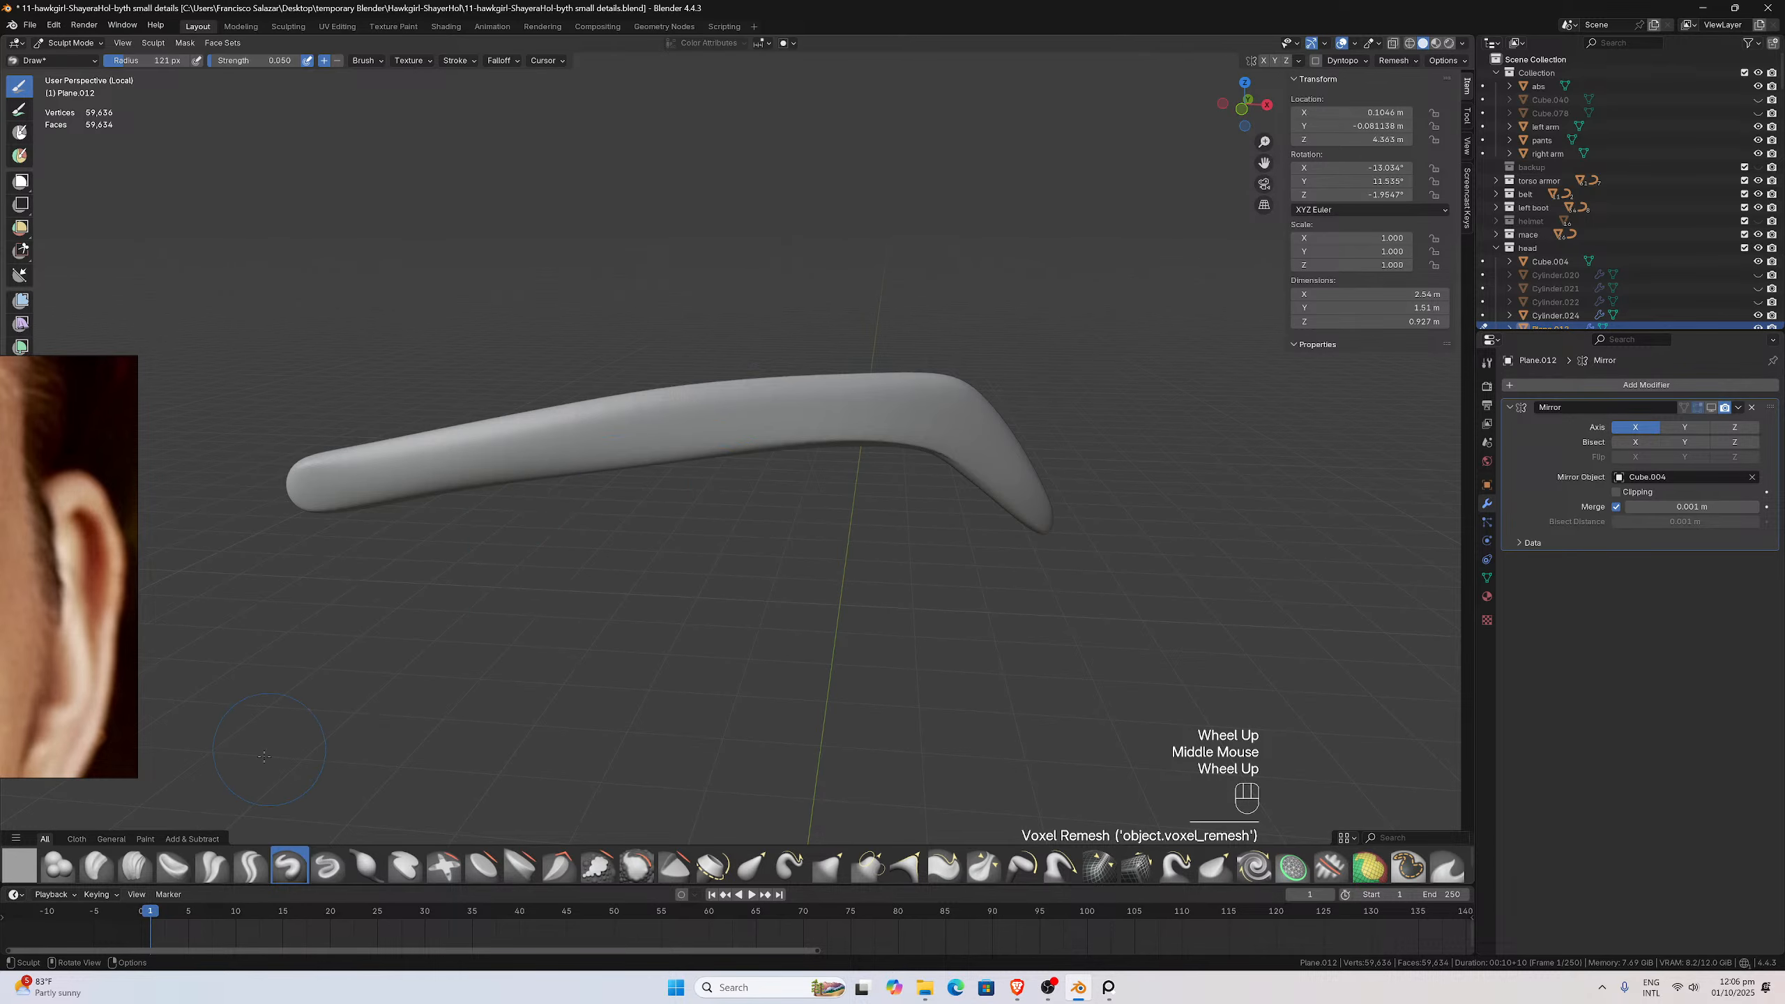
left_click(210, 865)
scroll(534, 409, "up", 3)
scroll(534, 410, "down", 1)
scroll(534, 409, "up", 1)
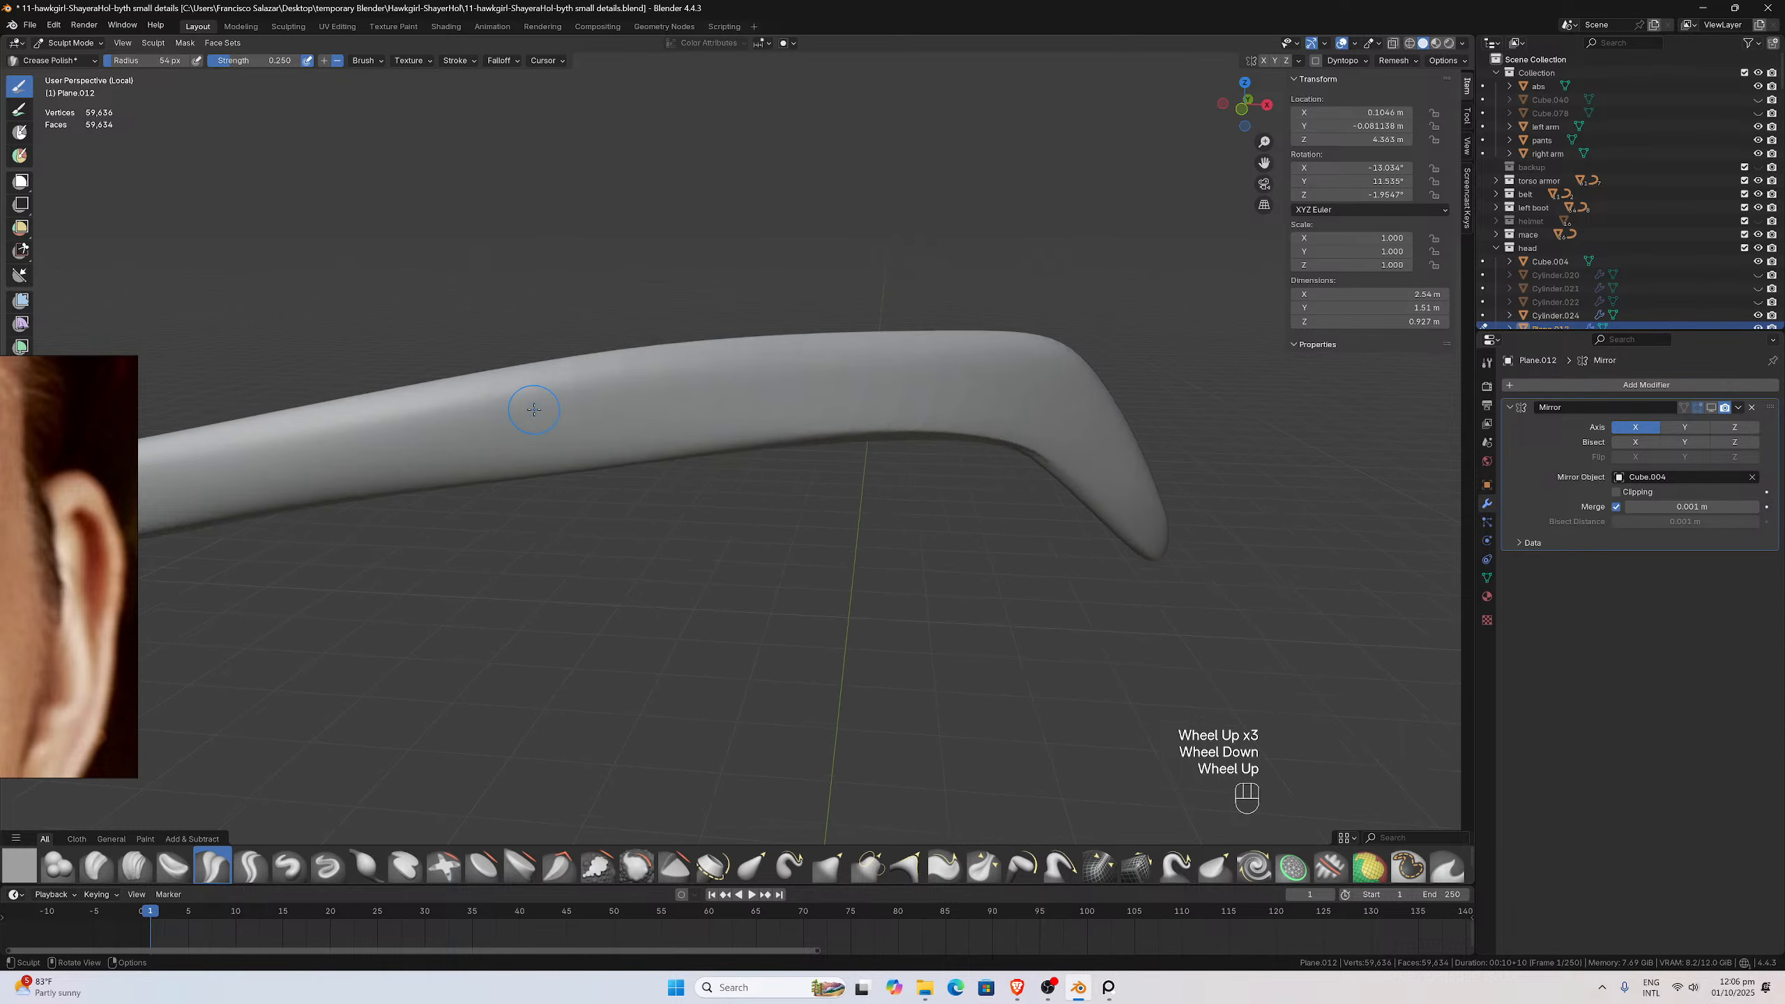
scroll(534, 409, "up", 2)
mouse_move(729, 315)
left_mouse_down()
mouse_move(534, 380)
mouse_move(484, 430)
left_mouse_up()
scroll(485, 431, "down", 1)
middle_click_drag(485, 430, 477, 391)
key("ctrl+z")
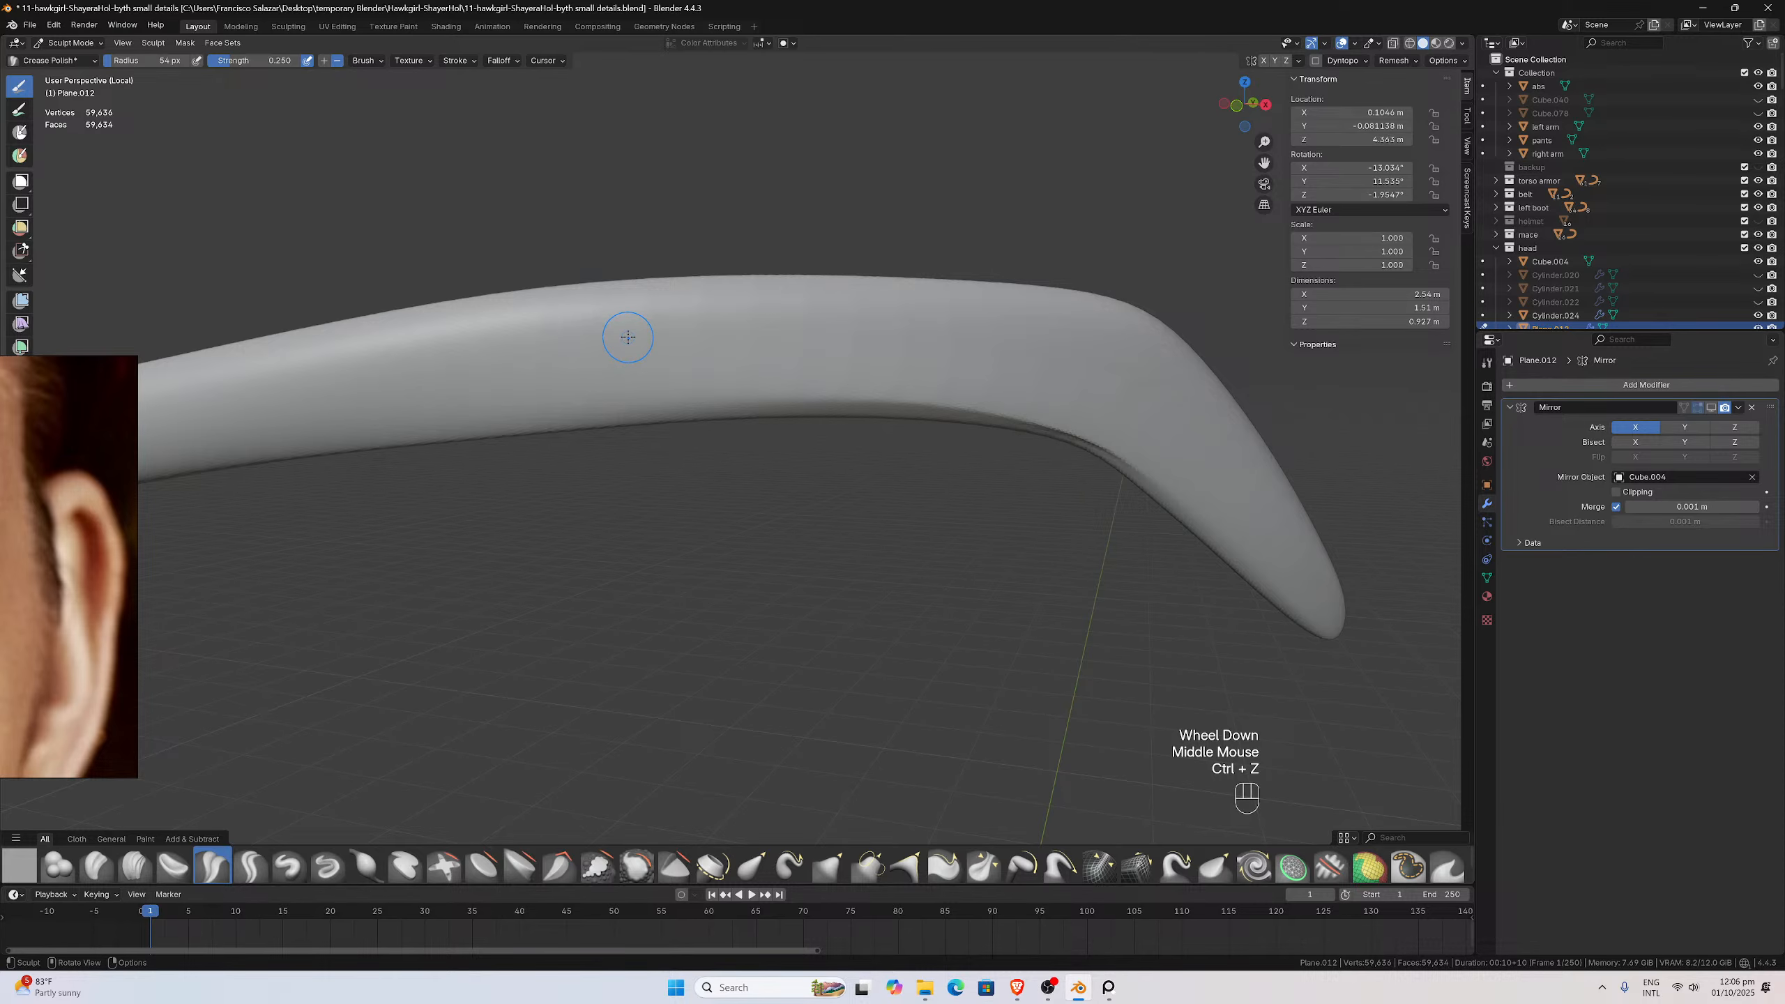
Reduce the Crease Polish brush radius to 23 px, try several diagonal hair strokes across the mesh, and undo them
key("f")
left_click(604, 338)
left_click(607, 339)
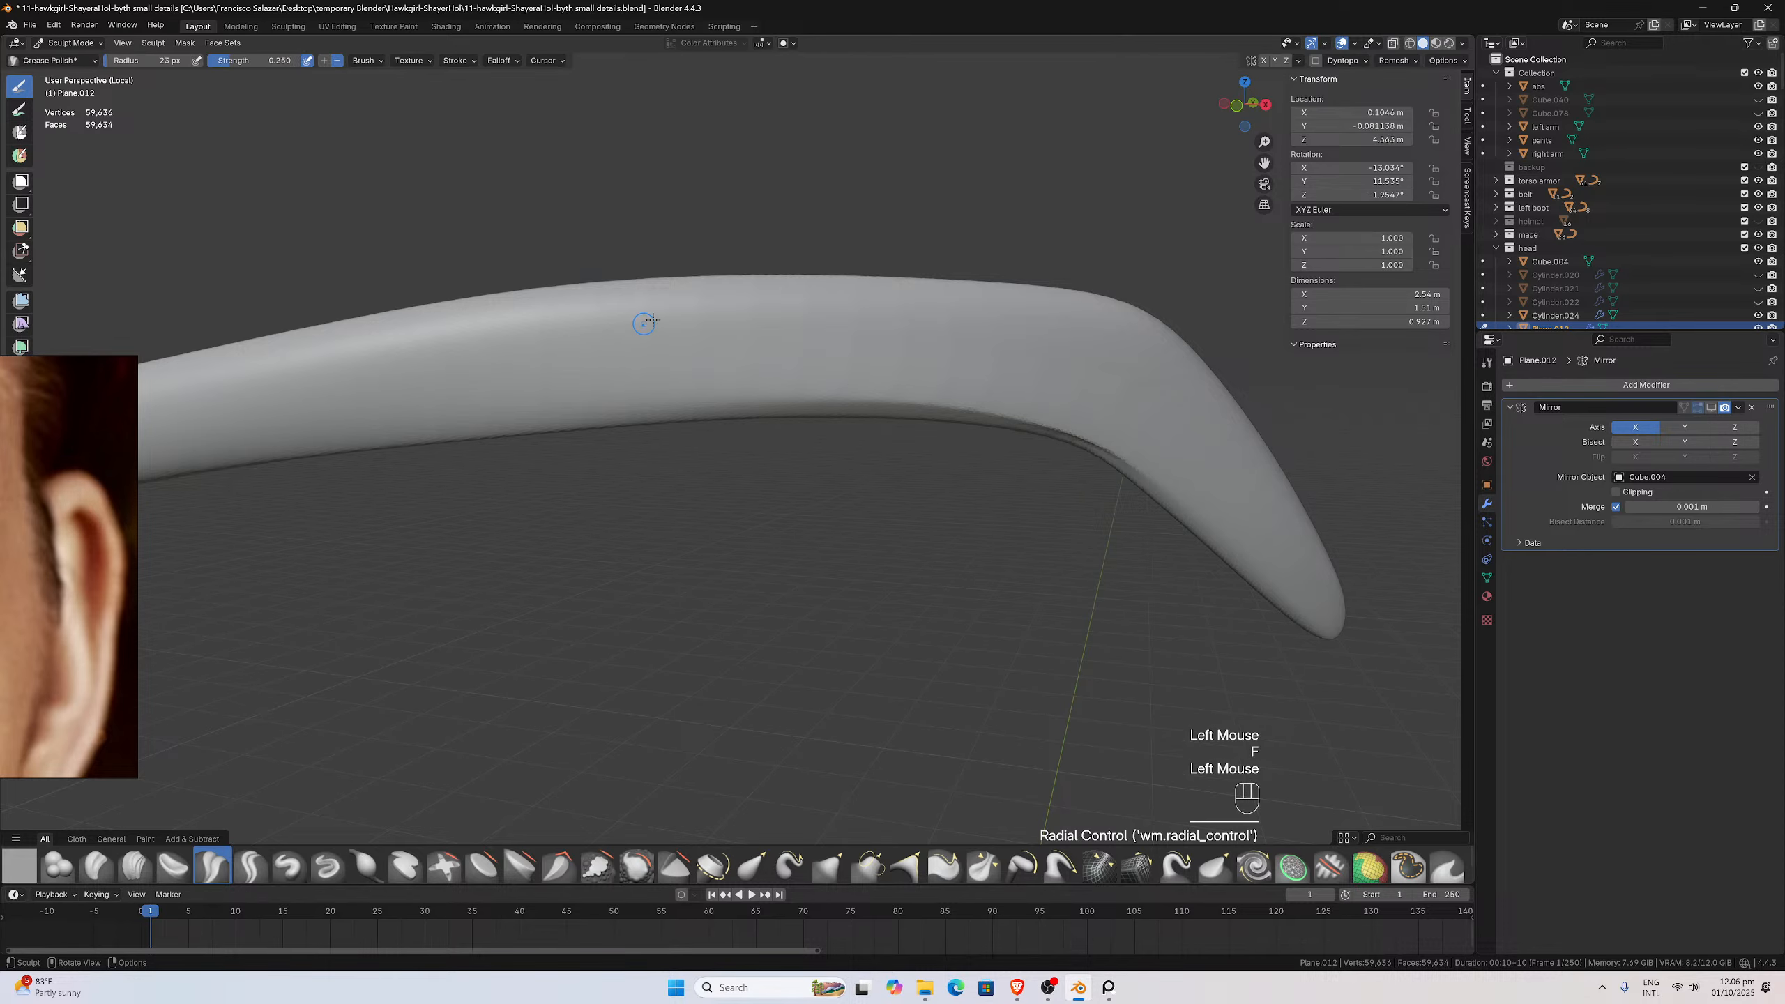
left_click_drag(672, 312, 574, 350)
left_click_drag(785, 306, 565, 411)
left_click_drag(698, 377, 697, 382)
left_click_drag(1015, 398, 1004, 389)
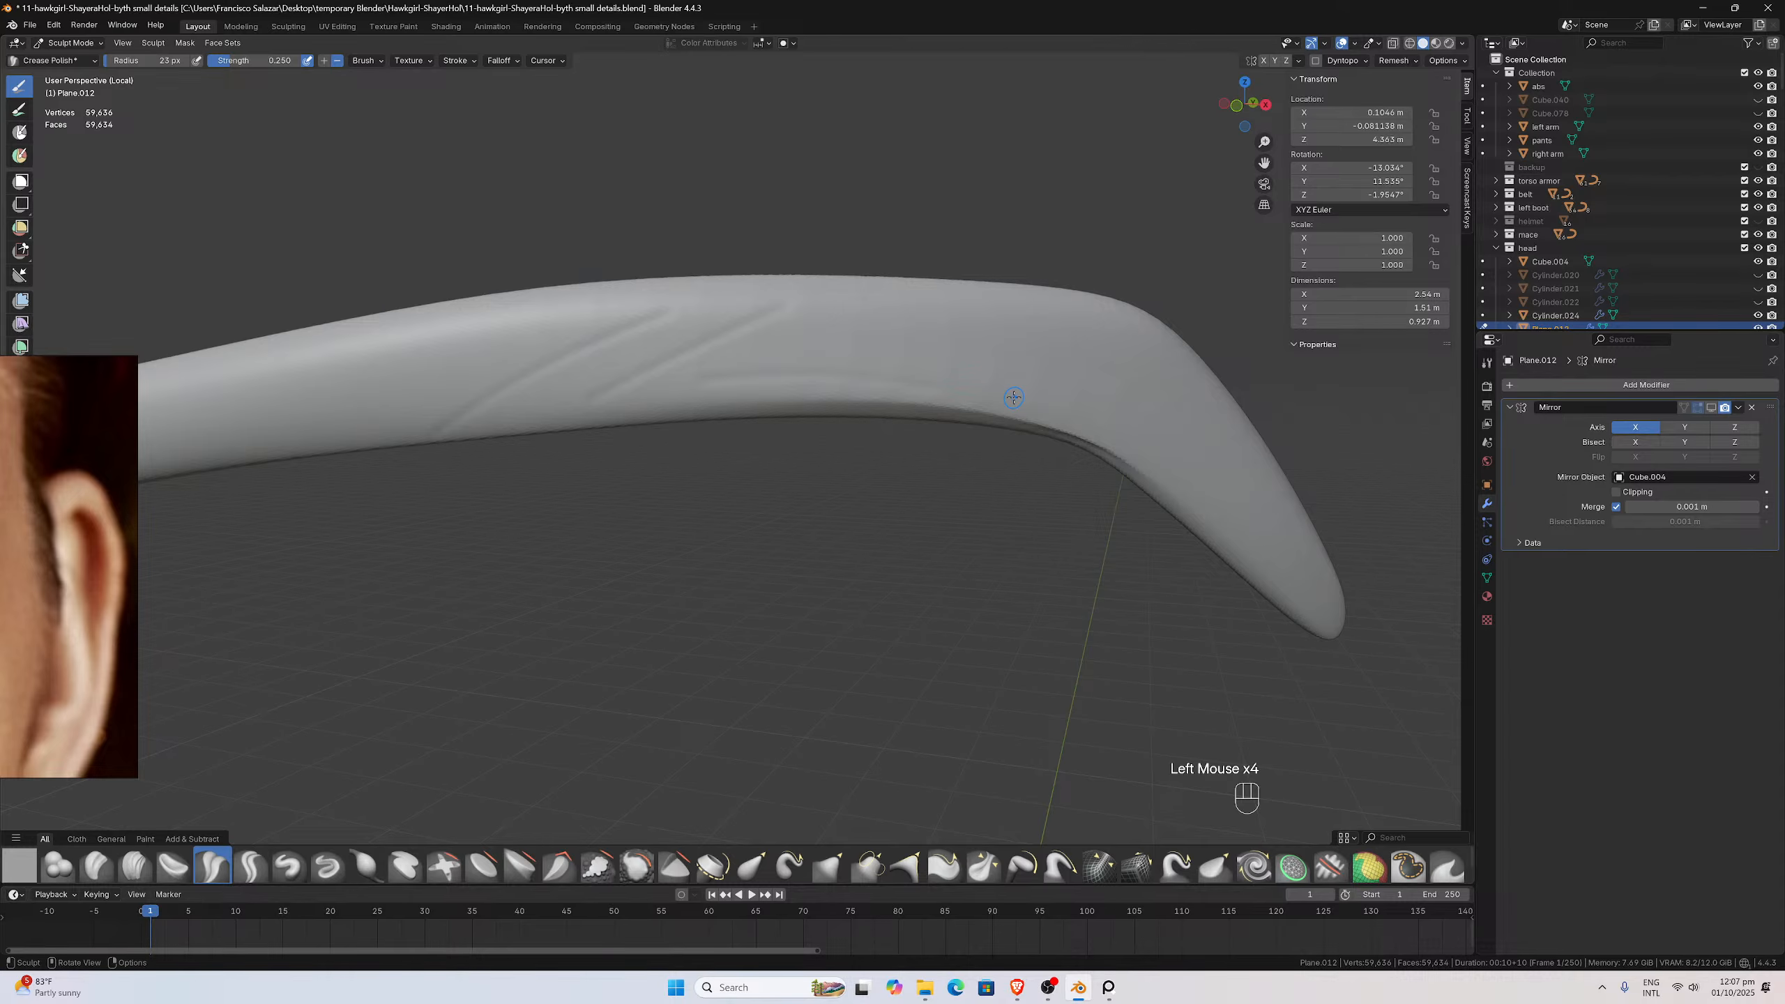
key("ctrl+z")
key("ctrl+z")
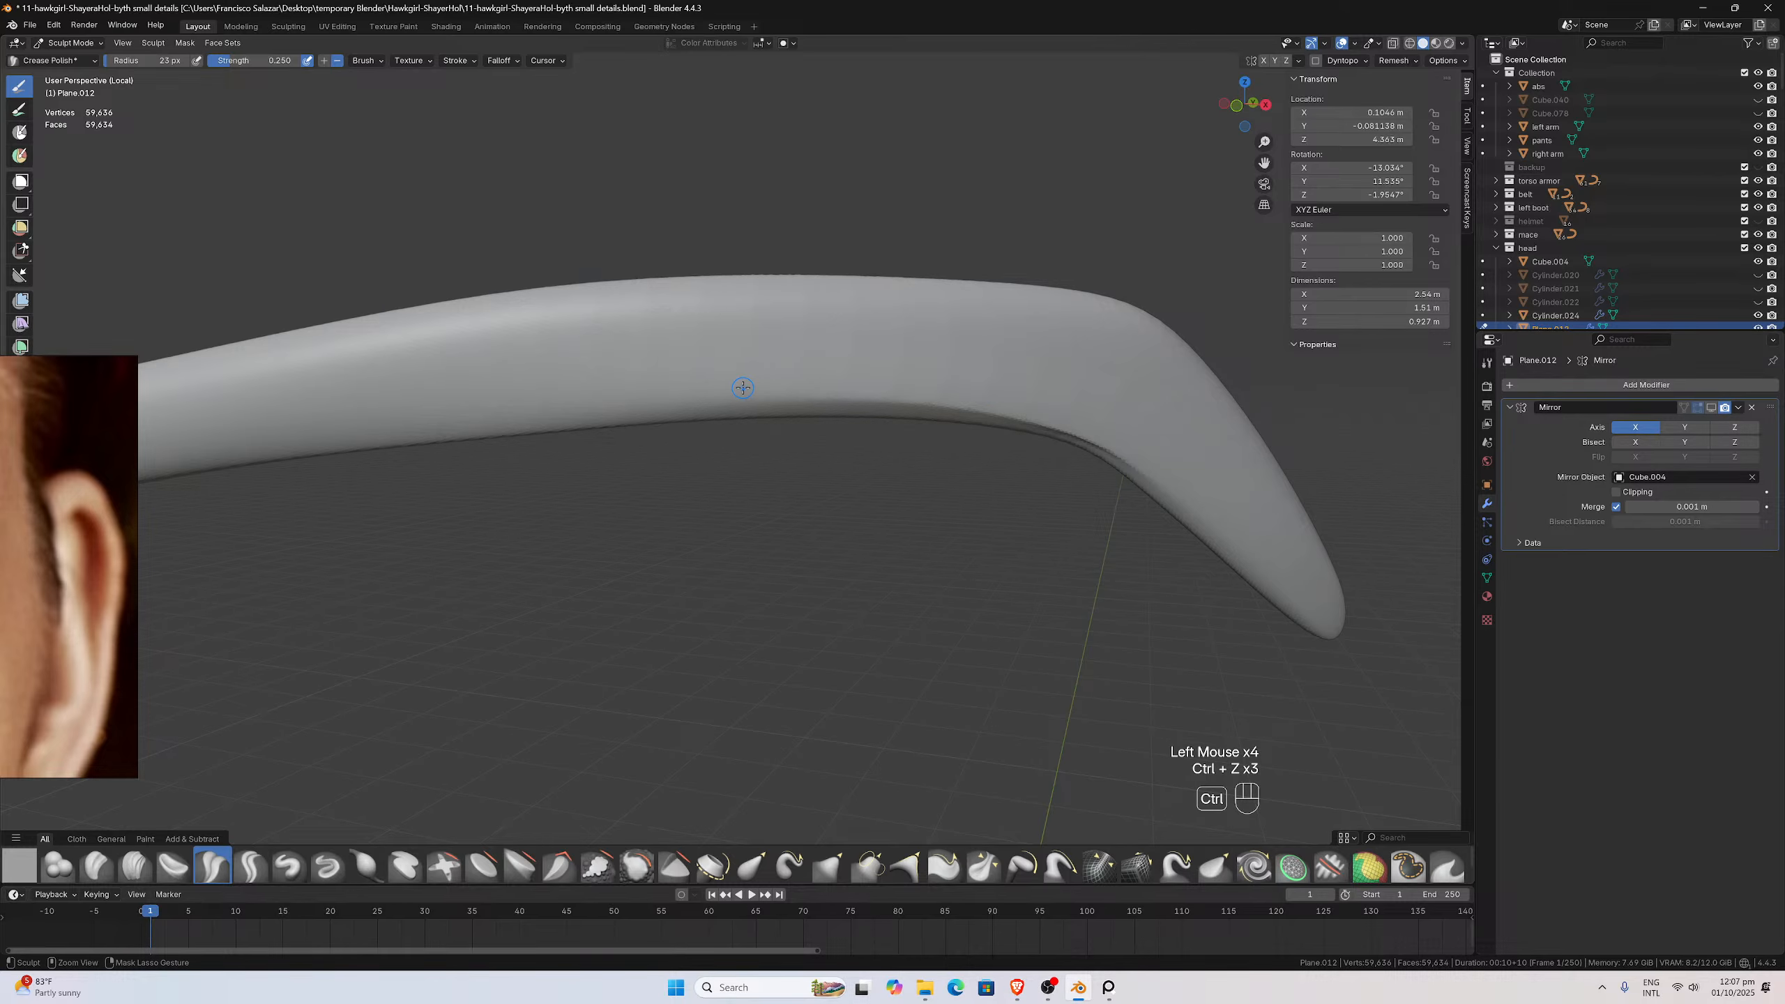
Undo the 0.007 m voxel remesh of the eyebrow-shaped mesh
scroll(742, 387, "down", 1)
middle_click_drag(742, 388, 797, 364)
scroll(741, 357, "down", 1)
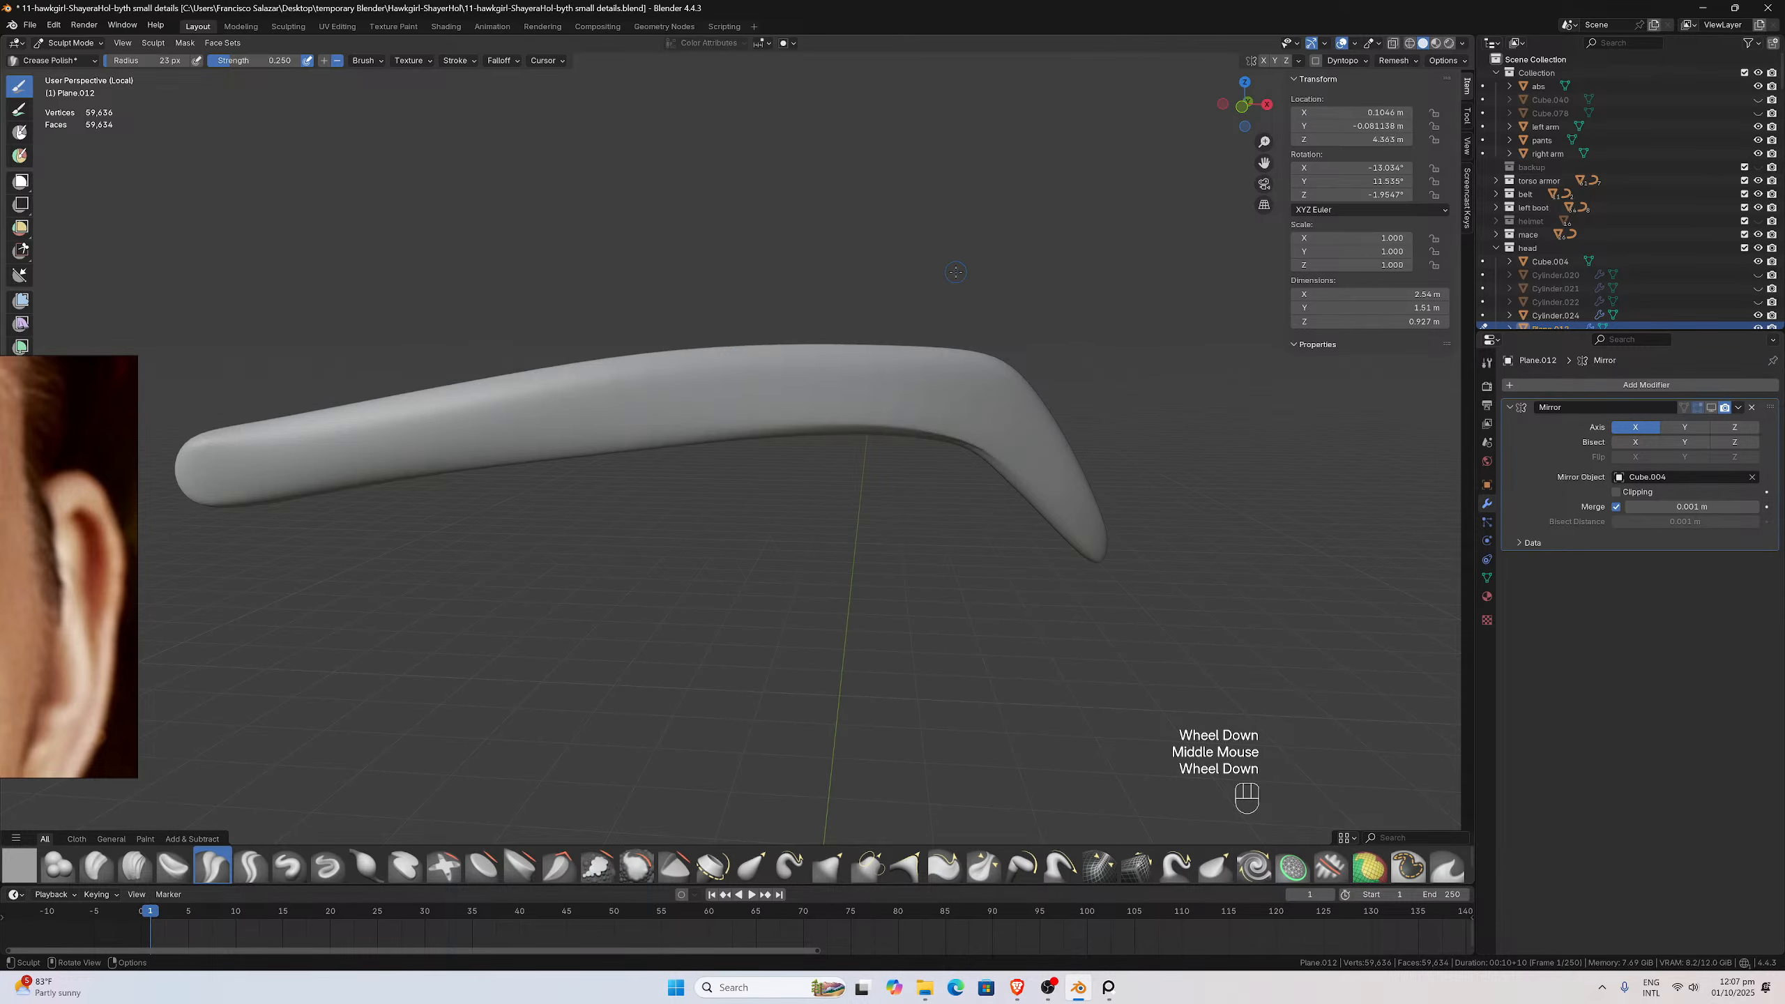
key("ctrl+z")
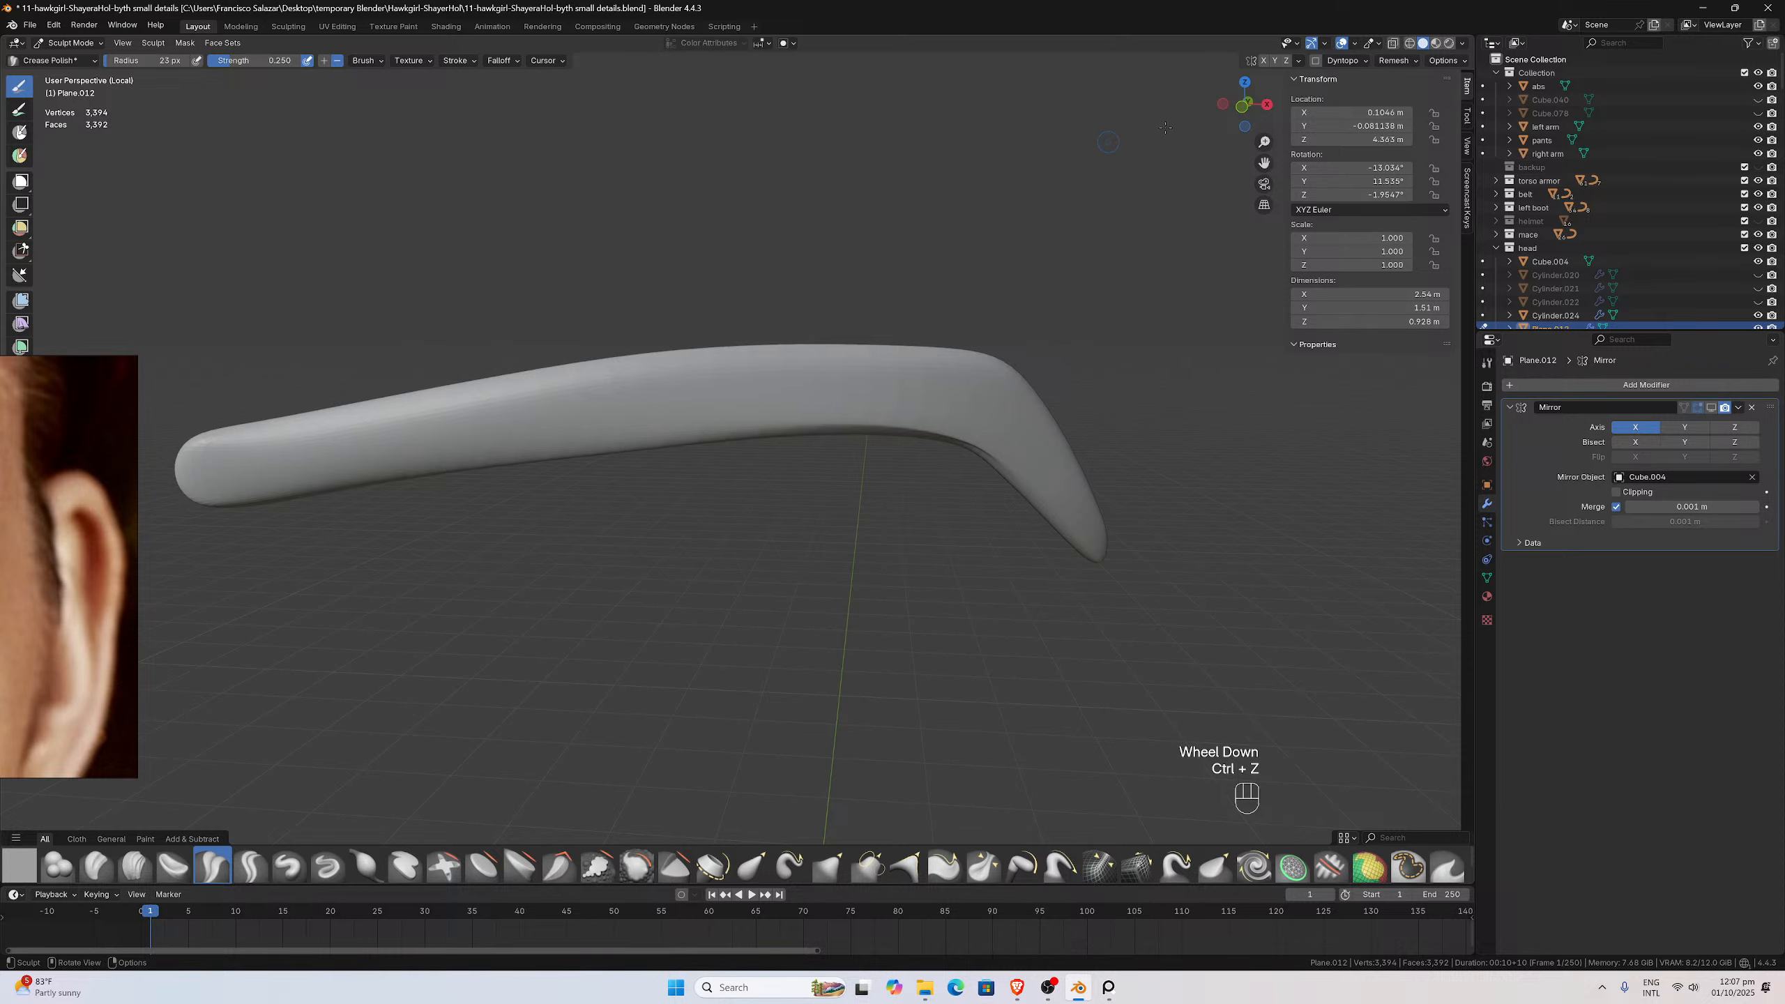
Try a voxel remesh of the eyebrow-shaped mesh with the voxel size set to 0.005 m, and undo it
left_click(1395, 61)
left_click(1419, 86)
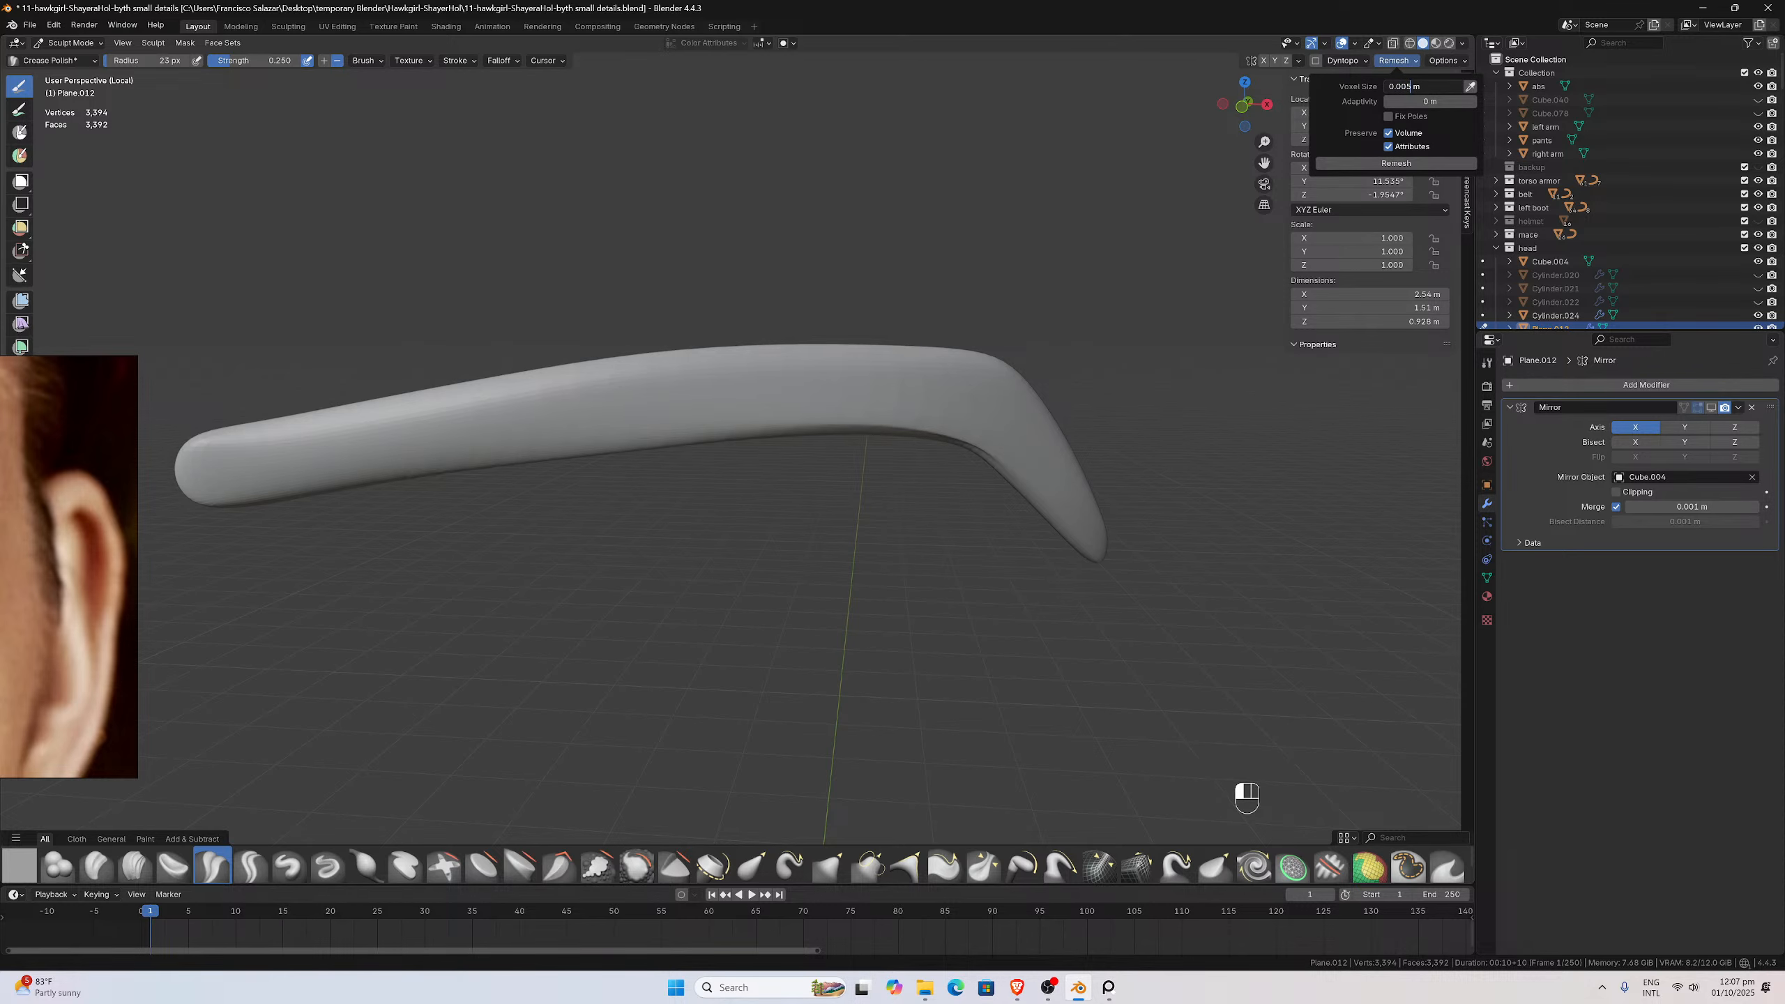
type("0.005")
key("Return")
left_click(1364, 164)
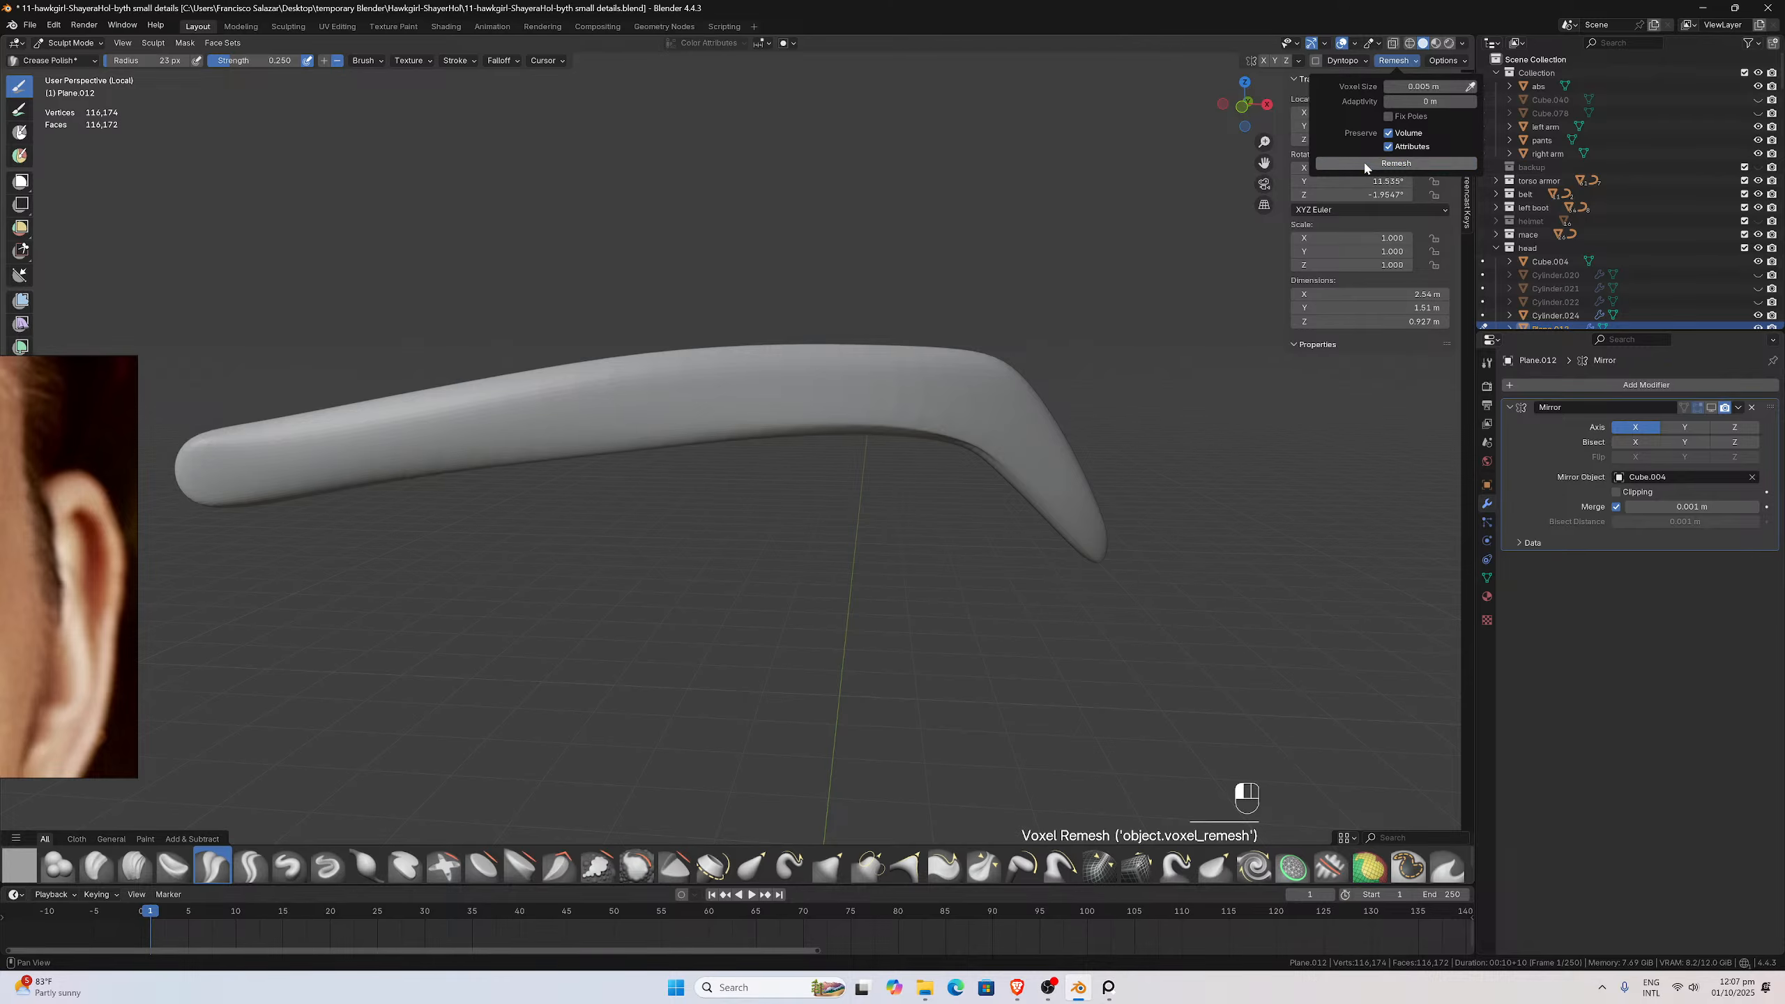
scroll(855, 342, "down", 1)
middle_click_drag(843, 348, 855, 343)
scroll(855, 342, "up", 1)
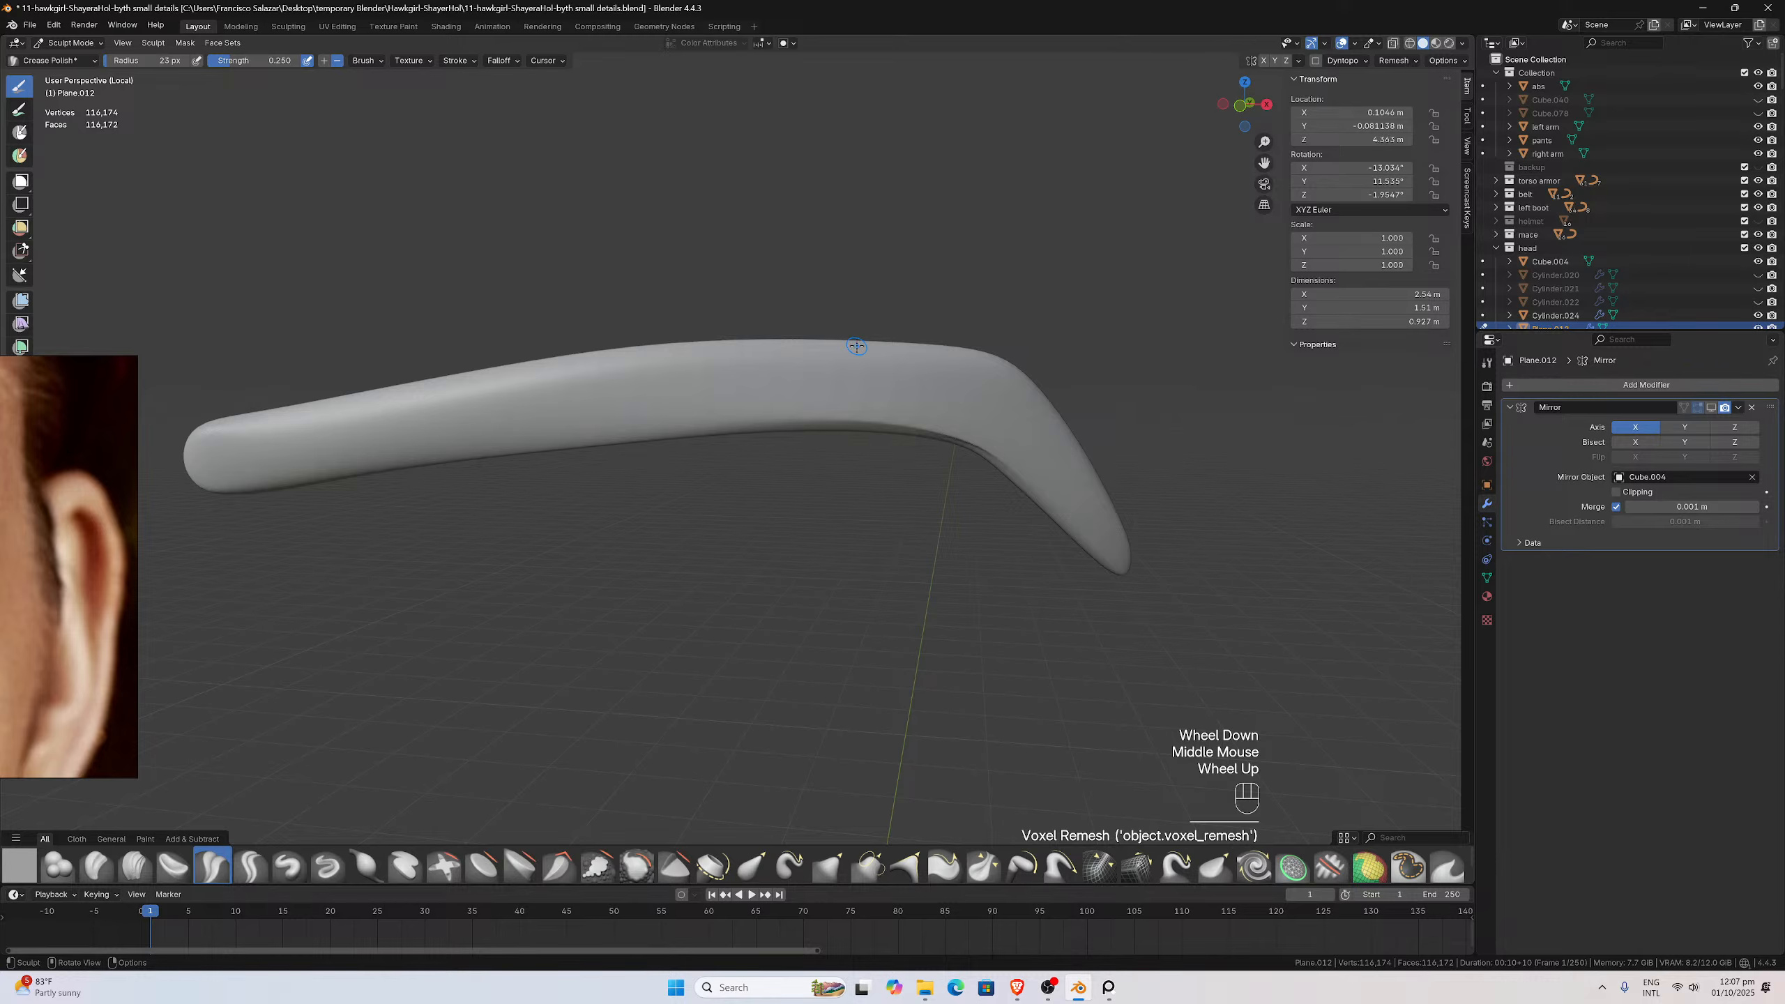
key("ctrl+z")
Set the voxel size to 0.0055 m and remesh the eyebrow-shaped mesh
left_click(1390, 63)
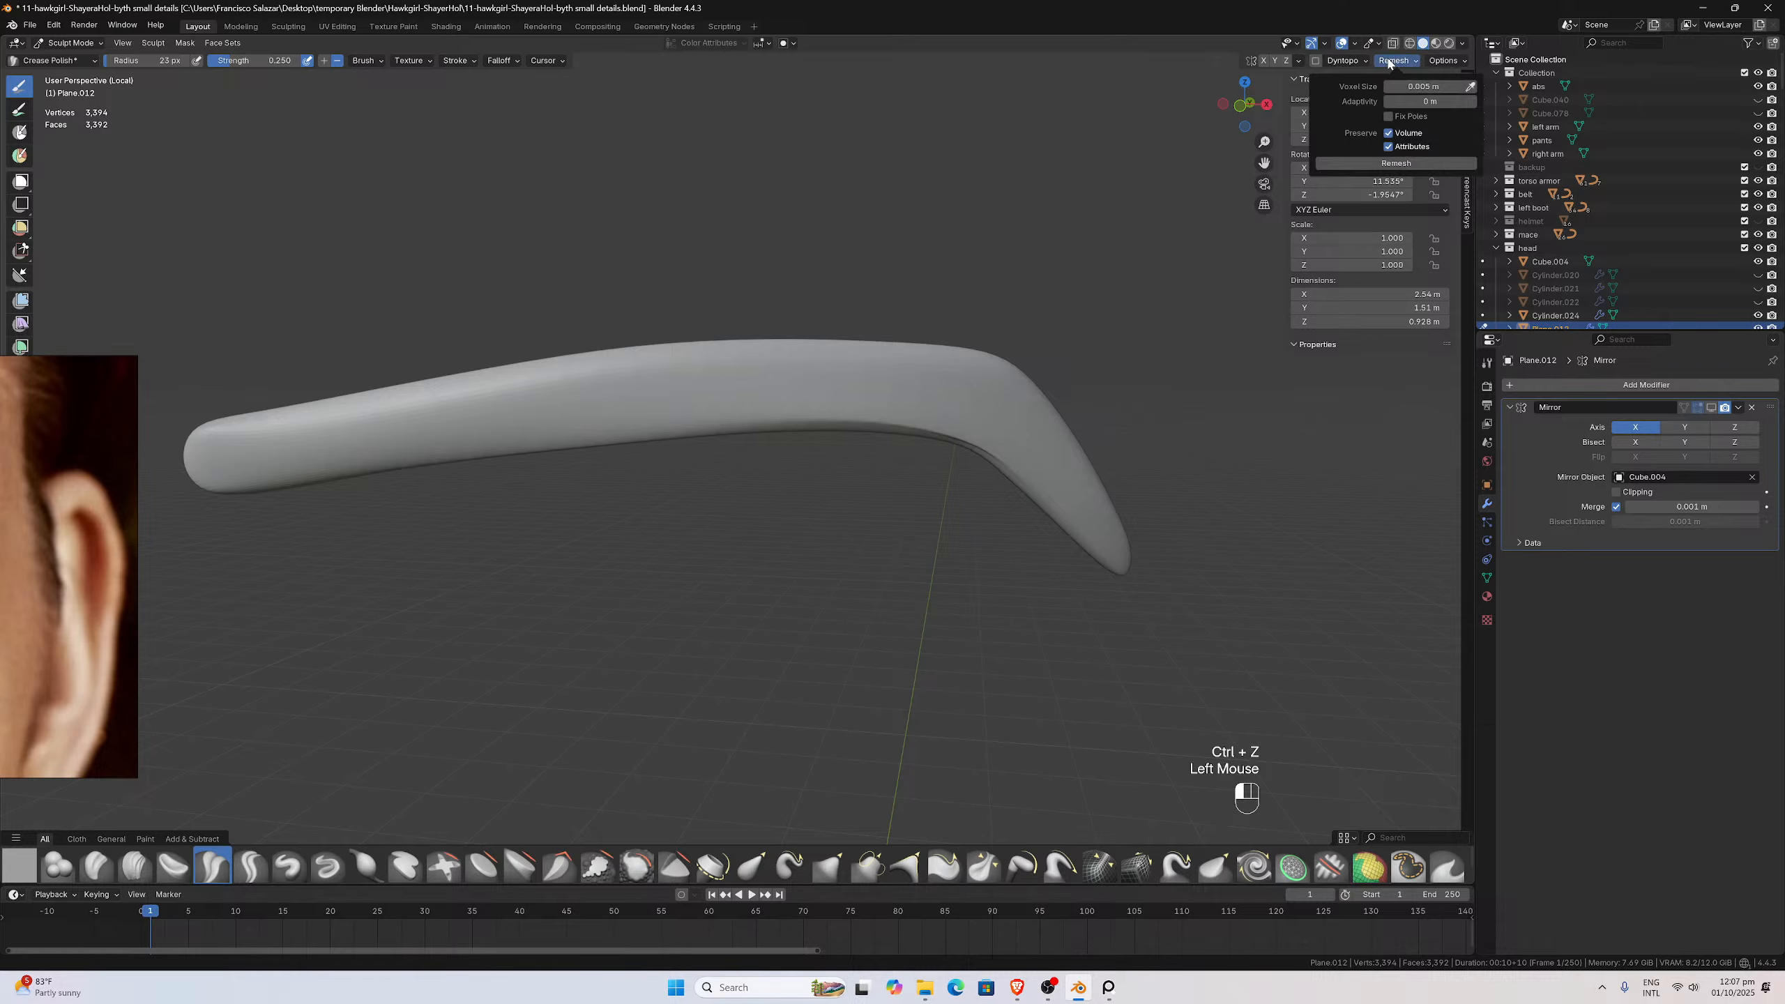
left_click(1420, 87)
key("Return")
left_click(1358, 164)
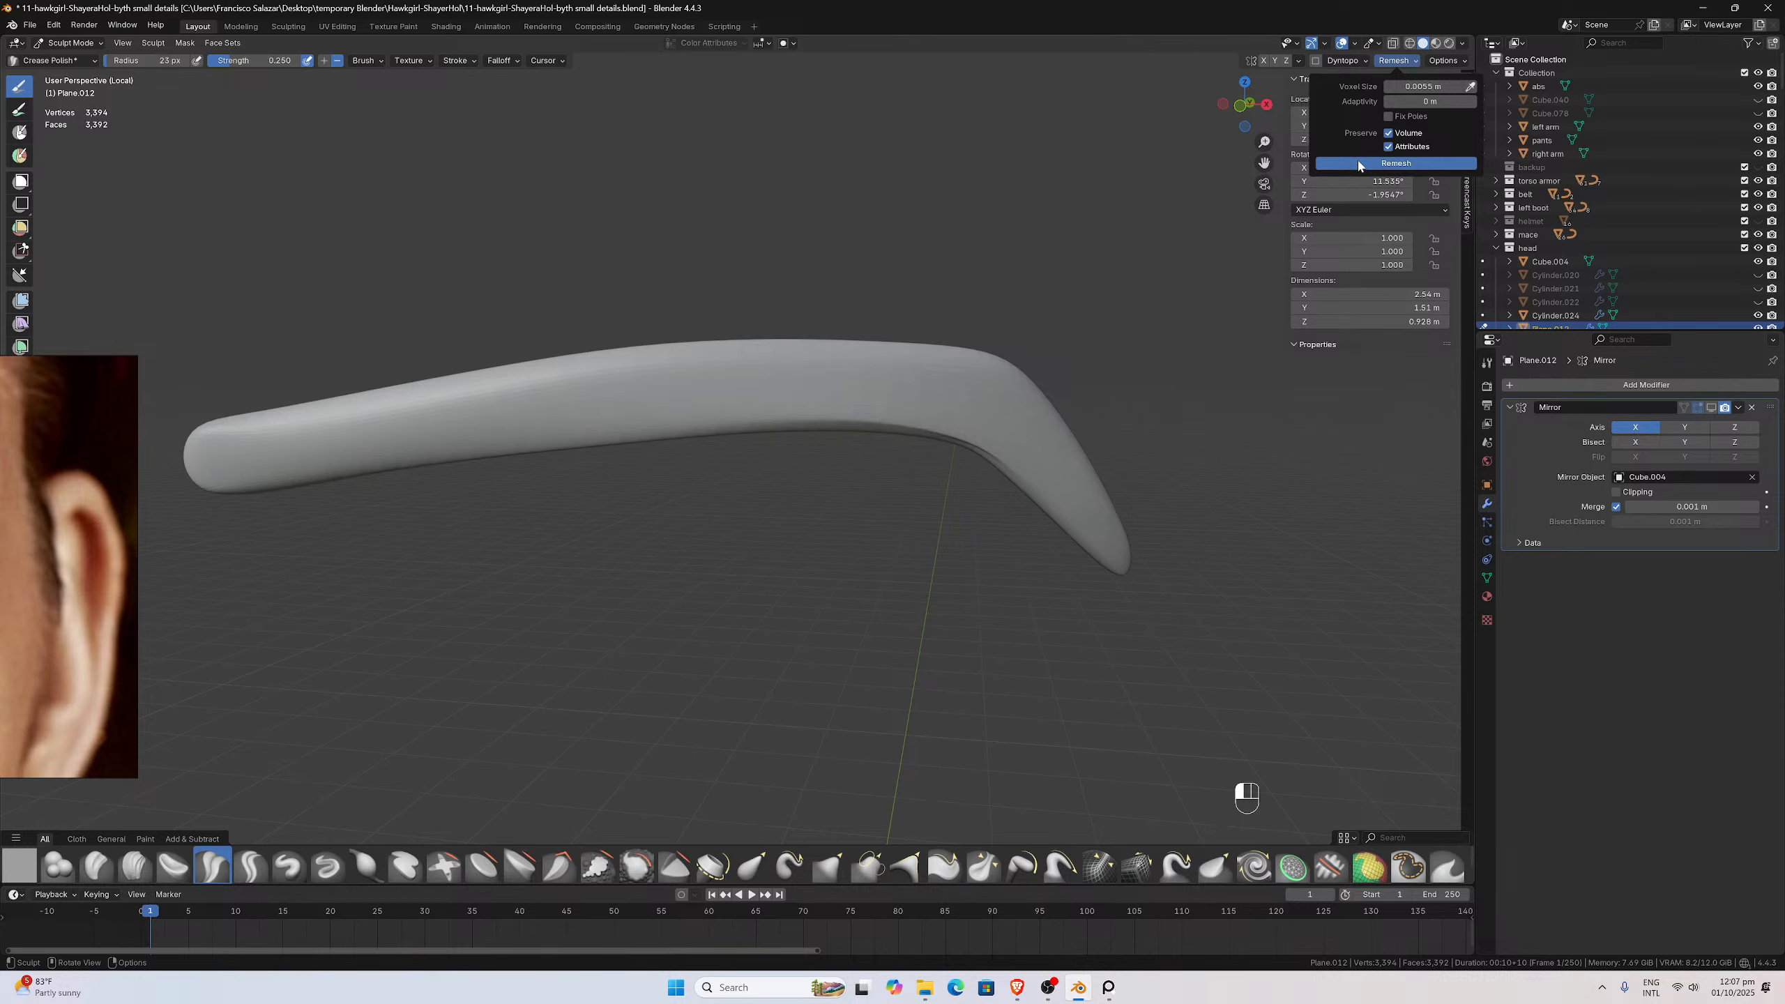
Smooth the remeshed surface along the body and bend of the eyebrow shape with the 109 px Smooth brush
middle_click_drag(572, 625, 590, 623)
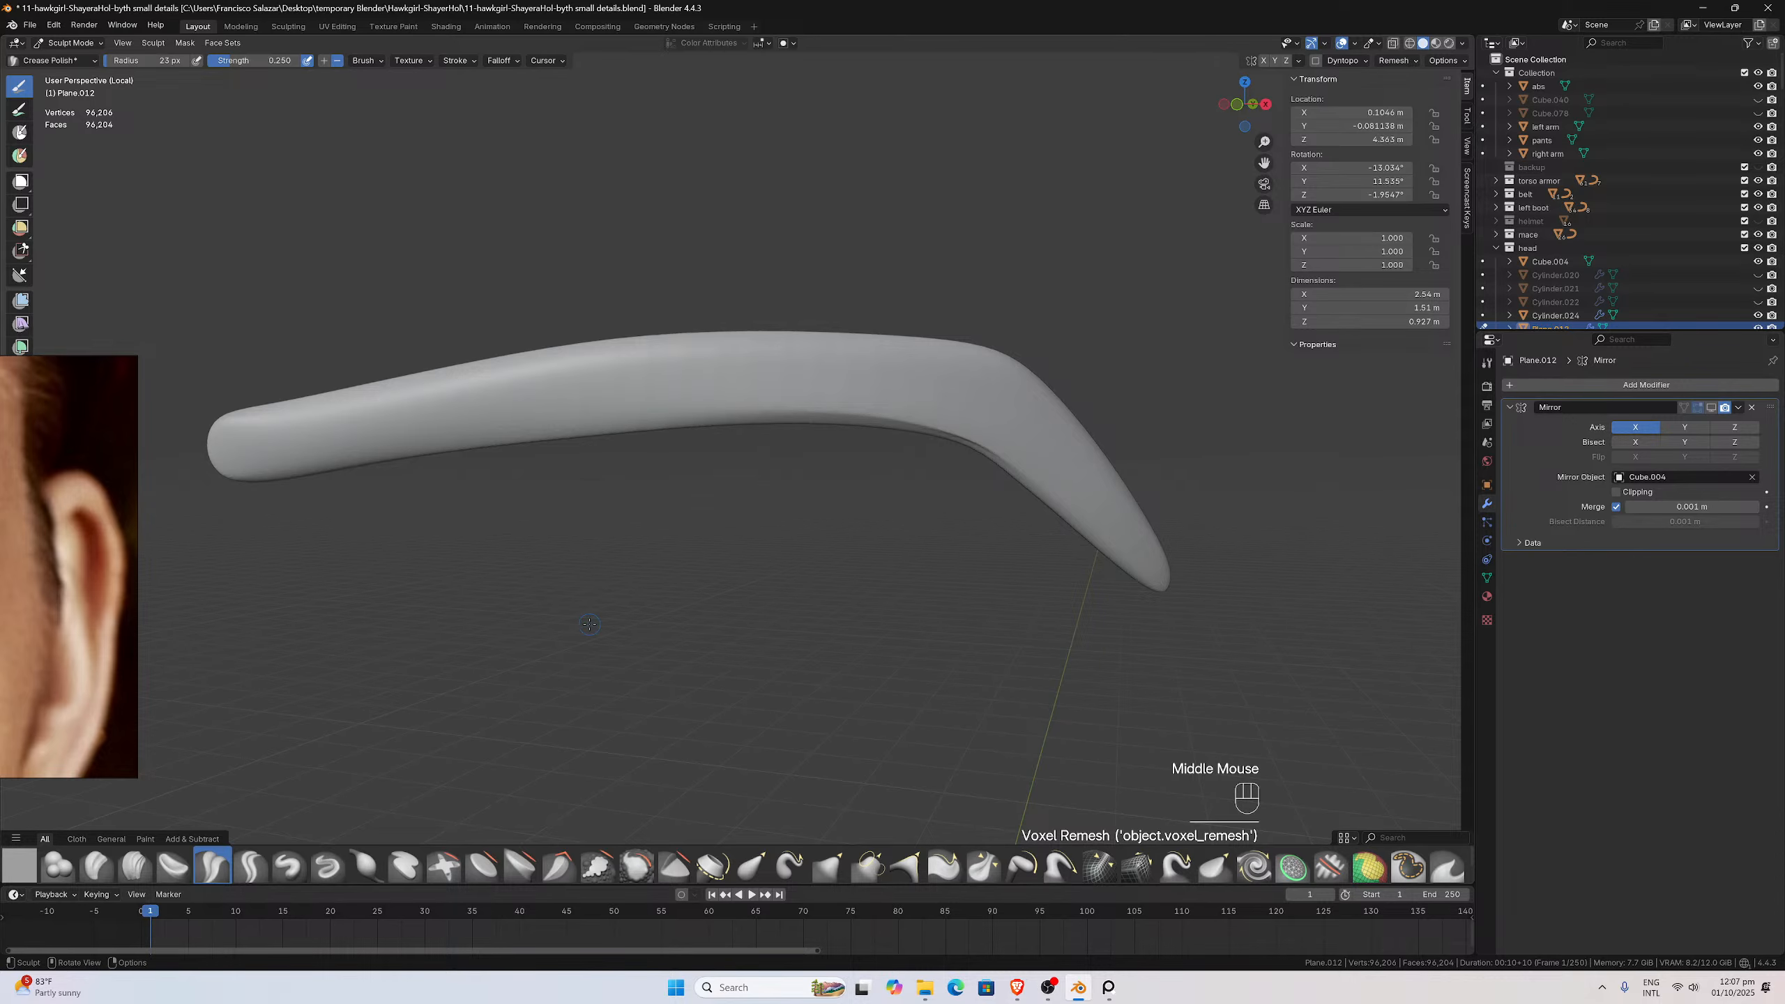
left_click(636, 866)
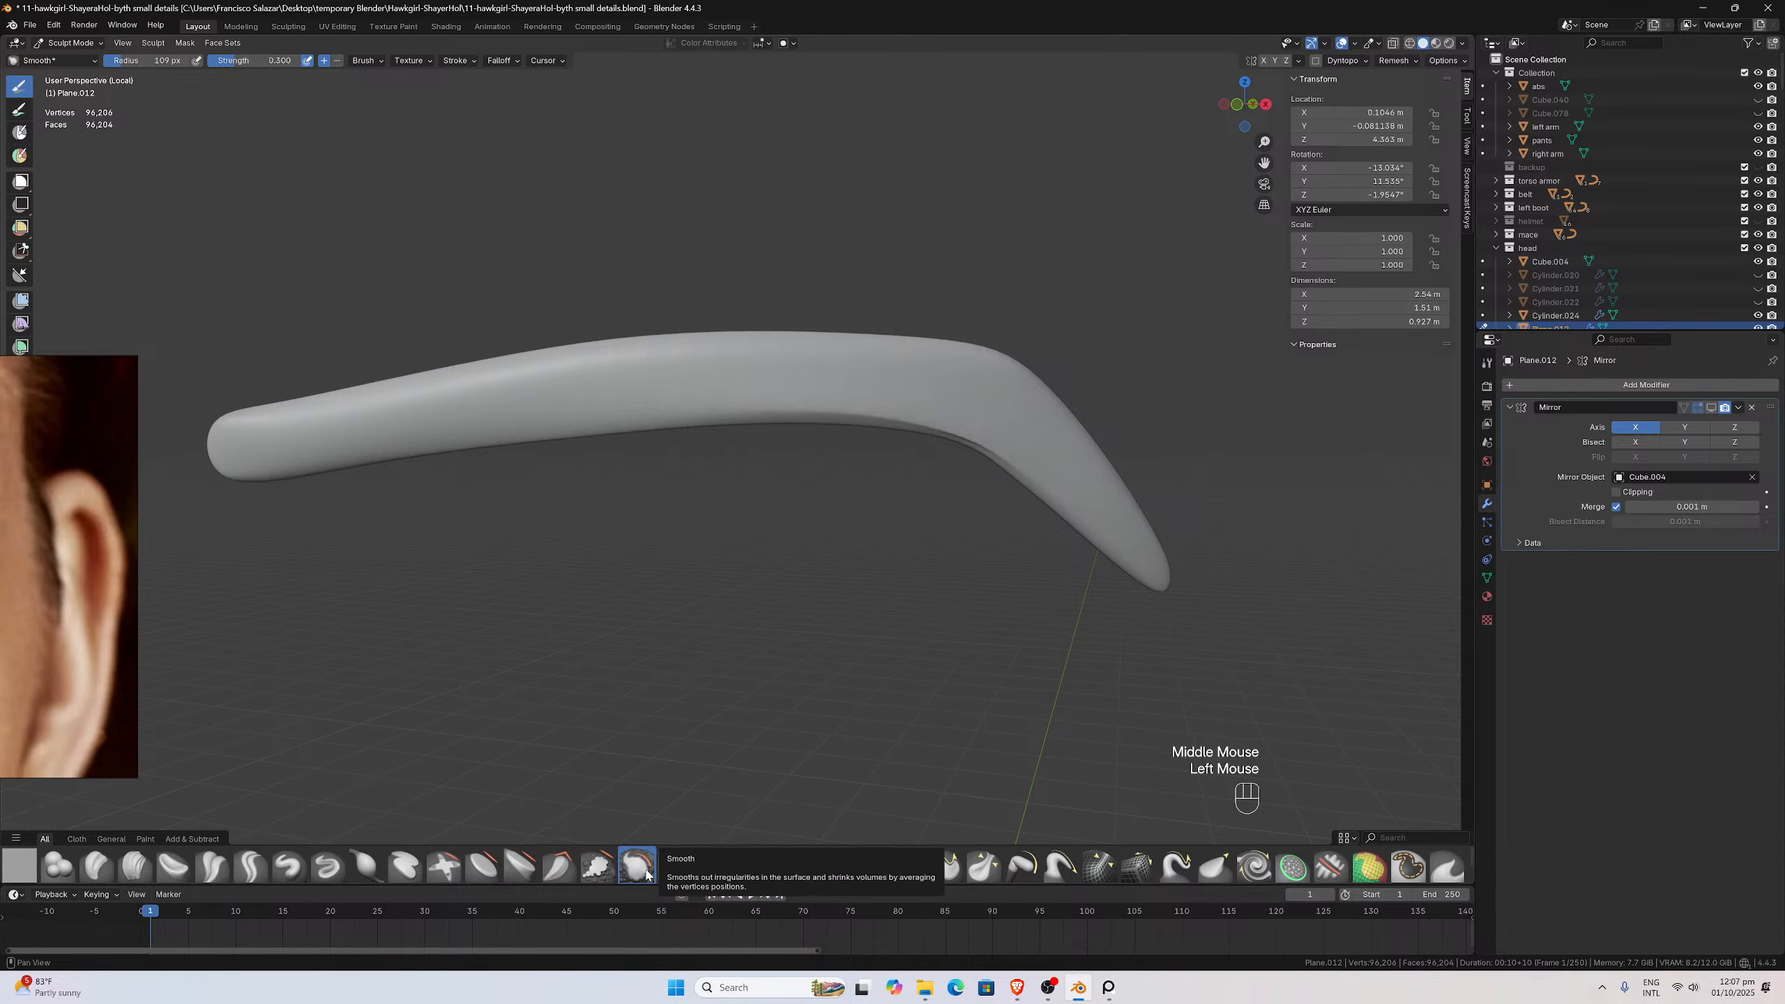
scroll(634, 393, "up", 1)
middle_click_drag(634, 393, 628, 380)
scroll(626, 370, "up", 1)
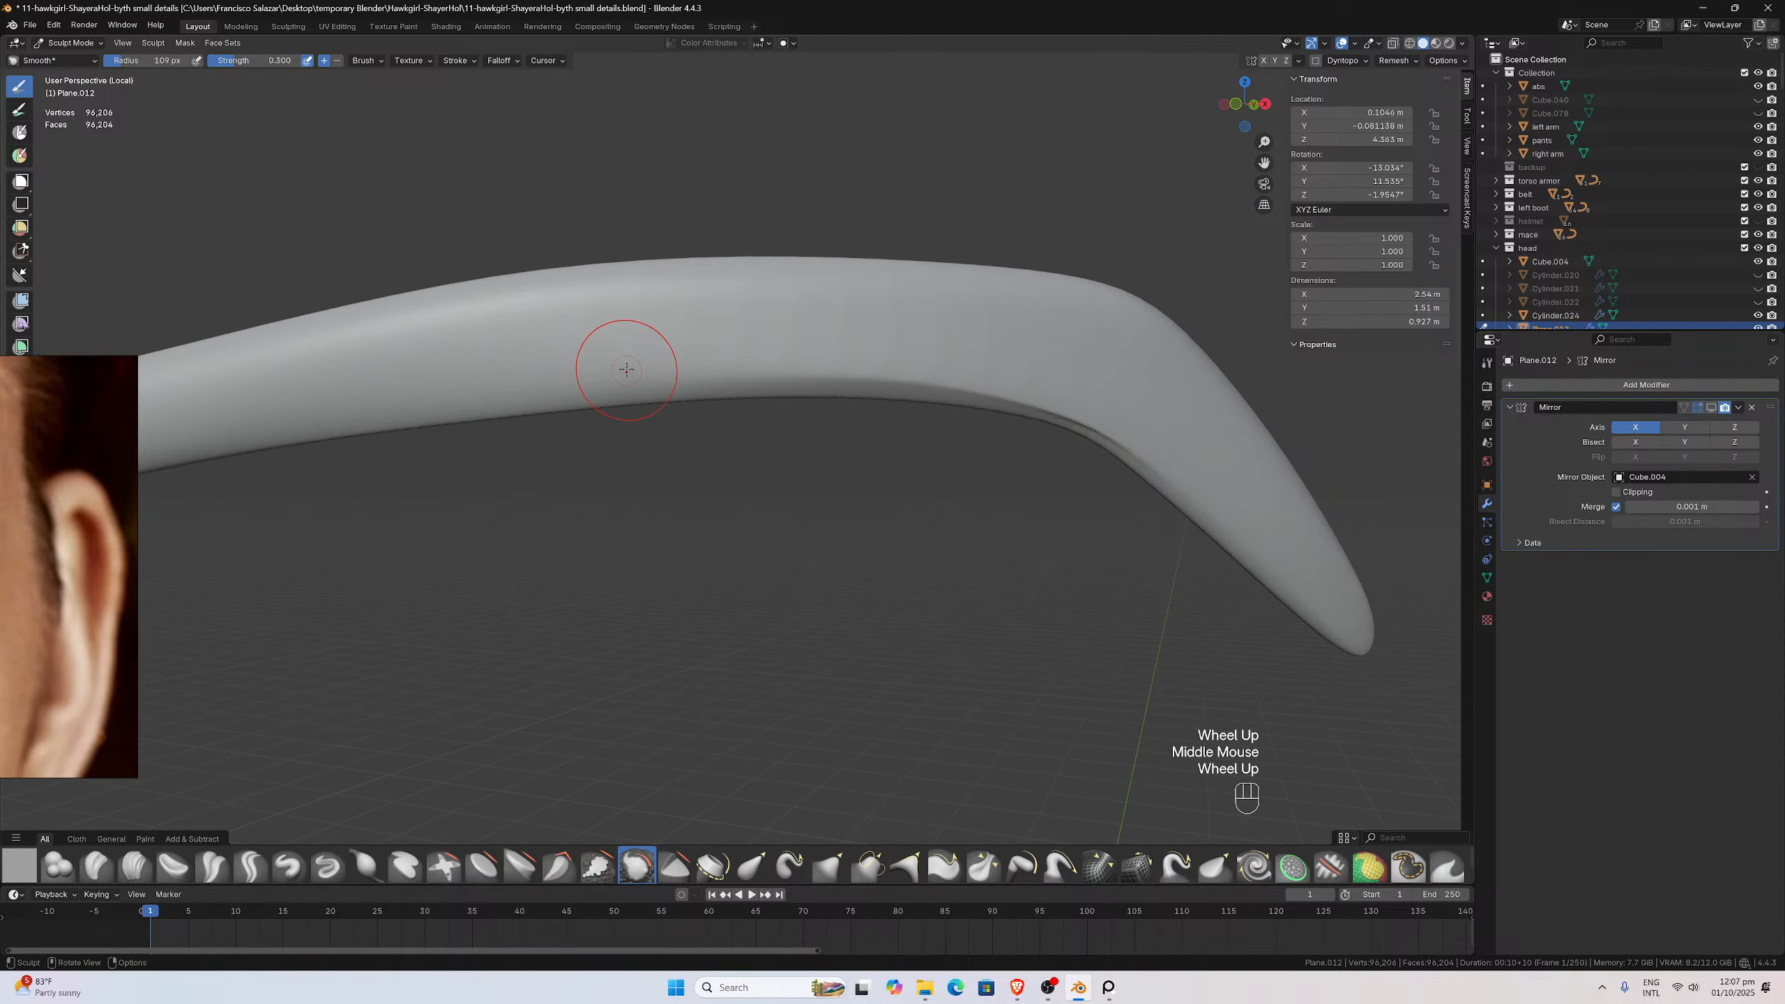
left_click_drag(720, 331, 876, 338, "shift")
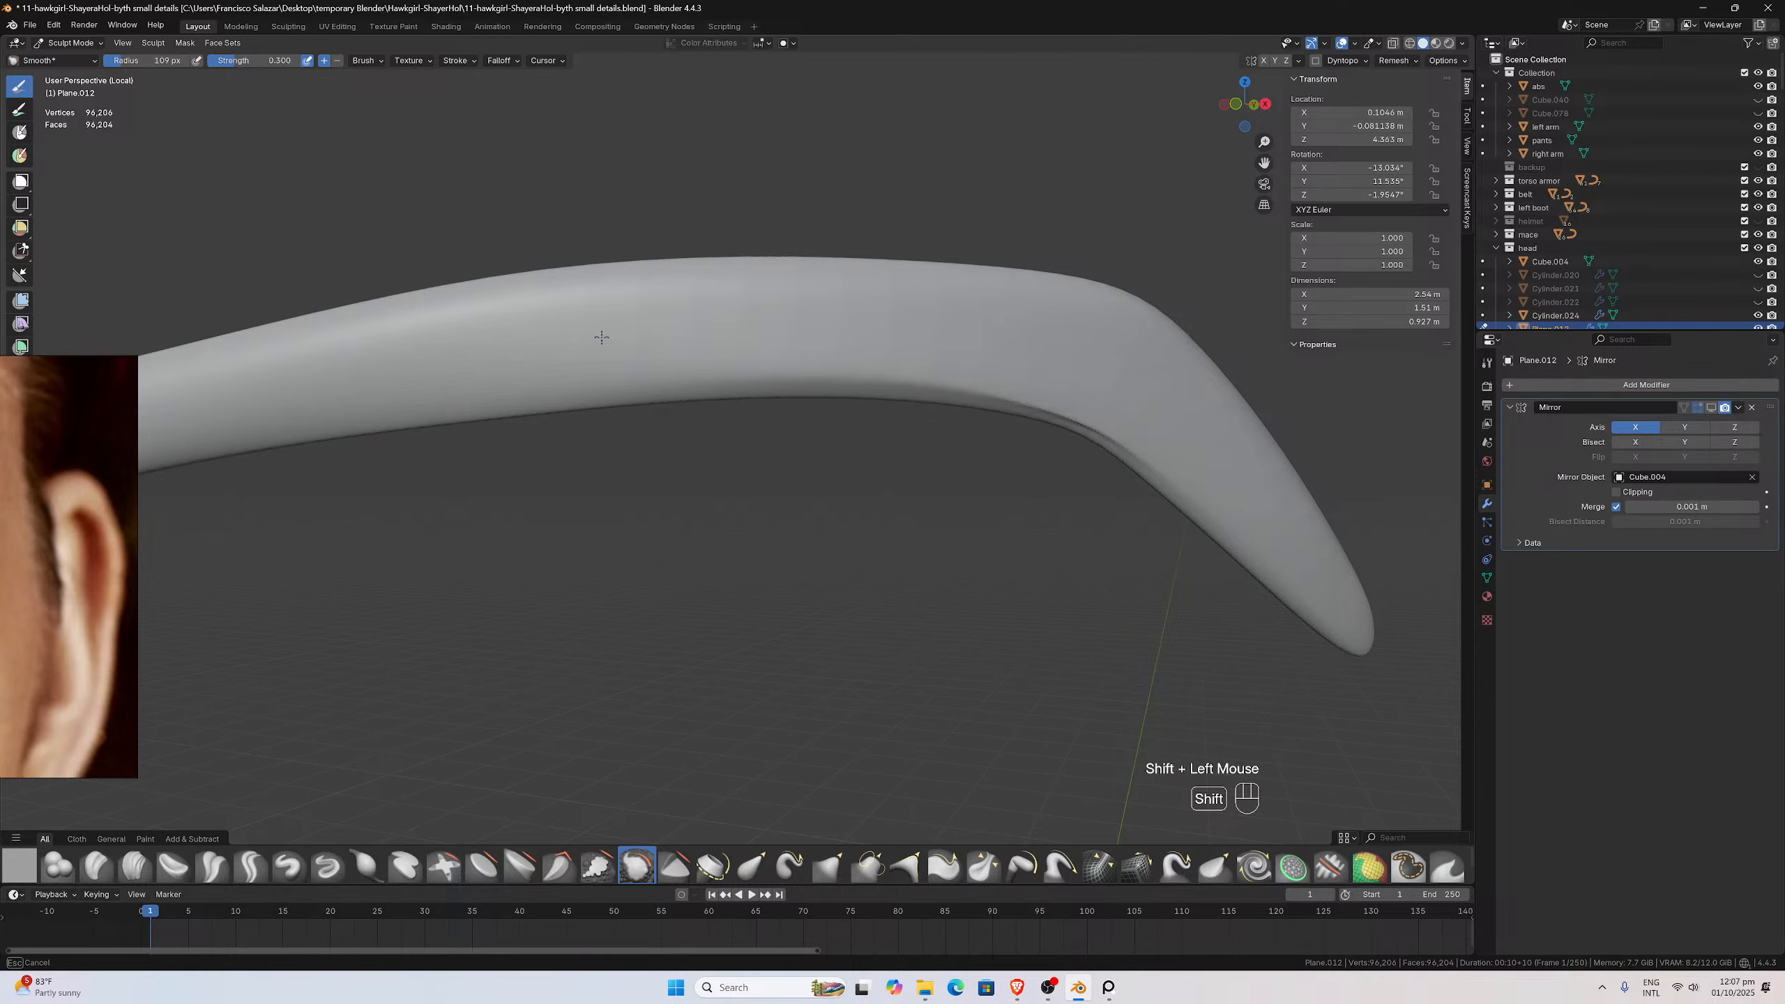
middle_click_drag(639, 301, 855, 344)
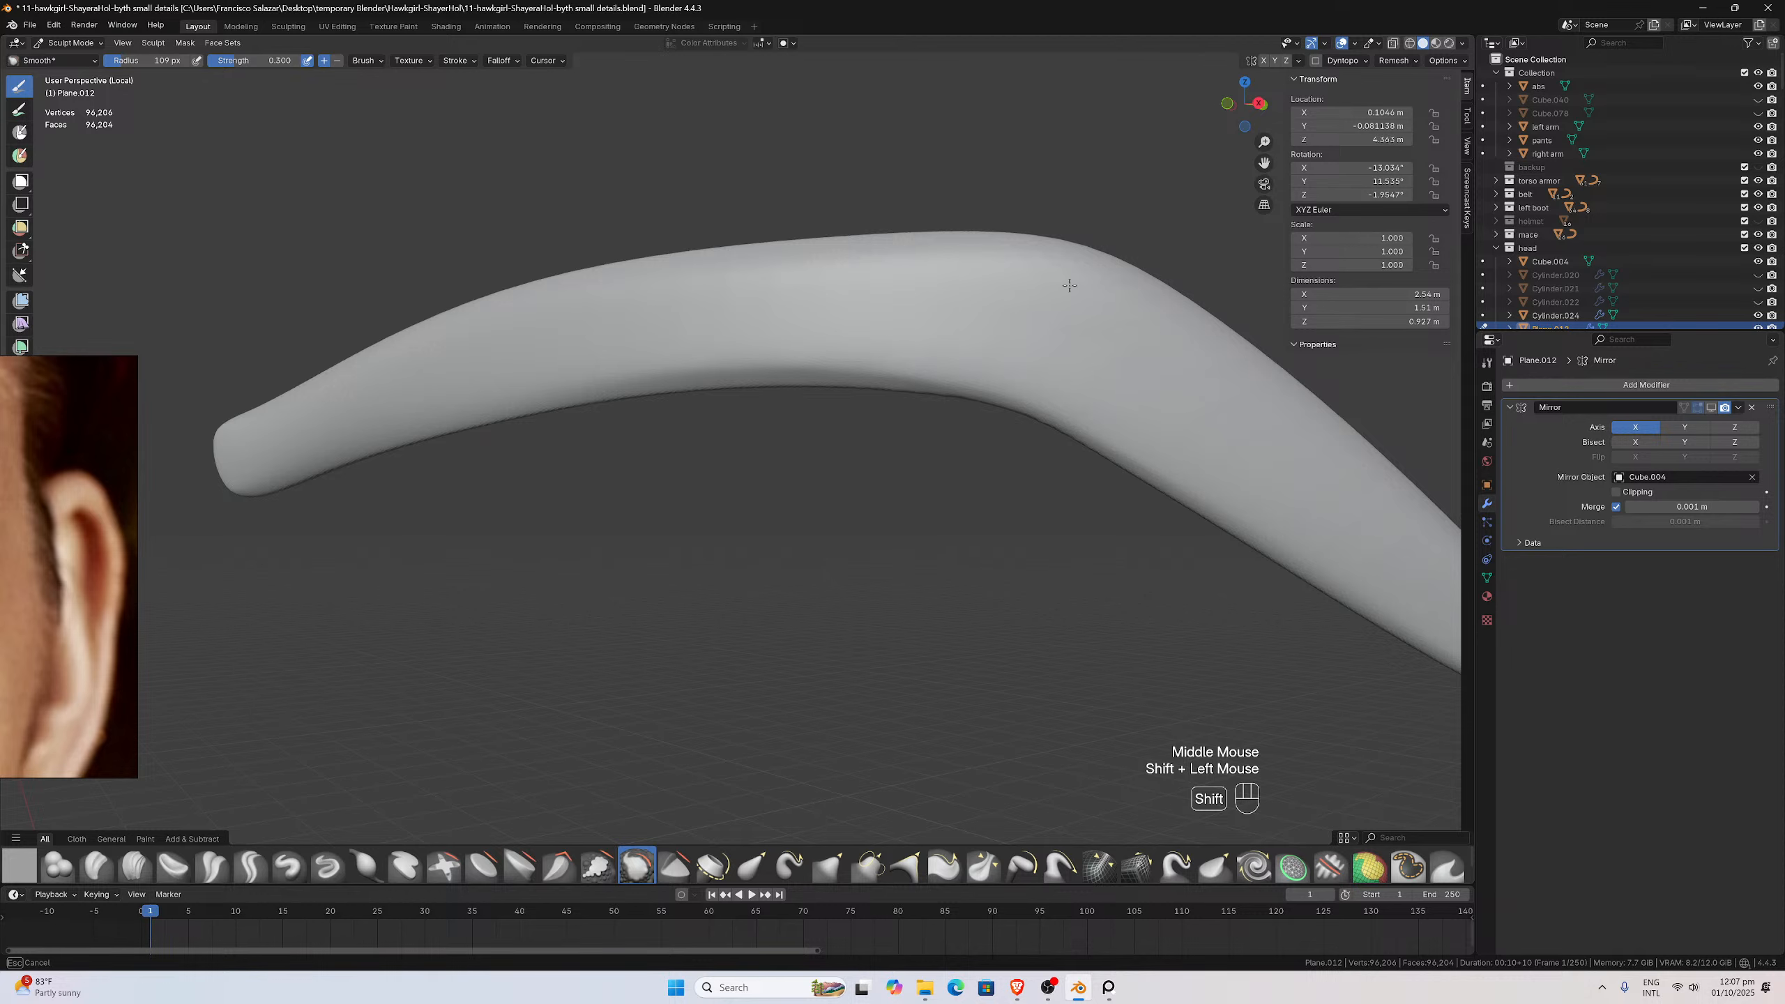
mouse_move(929, 257)
middle_mouse_down()
mouse_move(956, 335)
mouse_move(1179, 470)
mouse_move(1029, 350)
middle_mouse_up()
left_click_drag(1029, 351, 1278, 540, "shift")
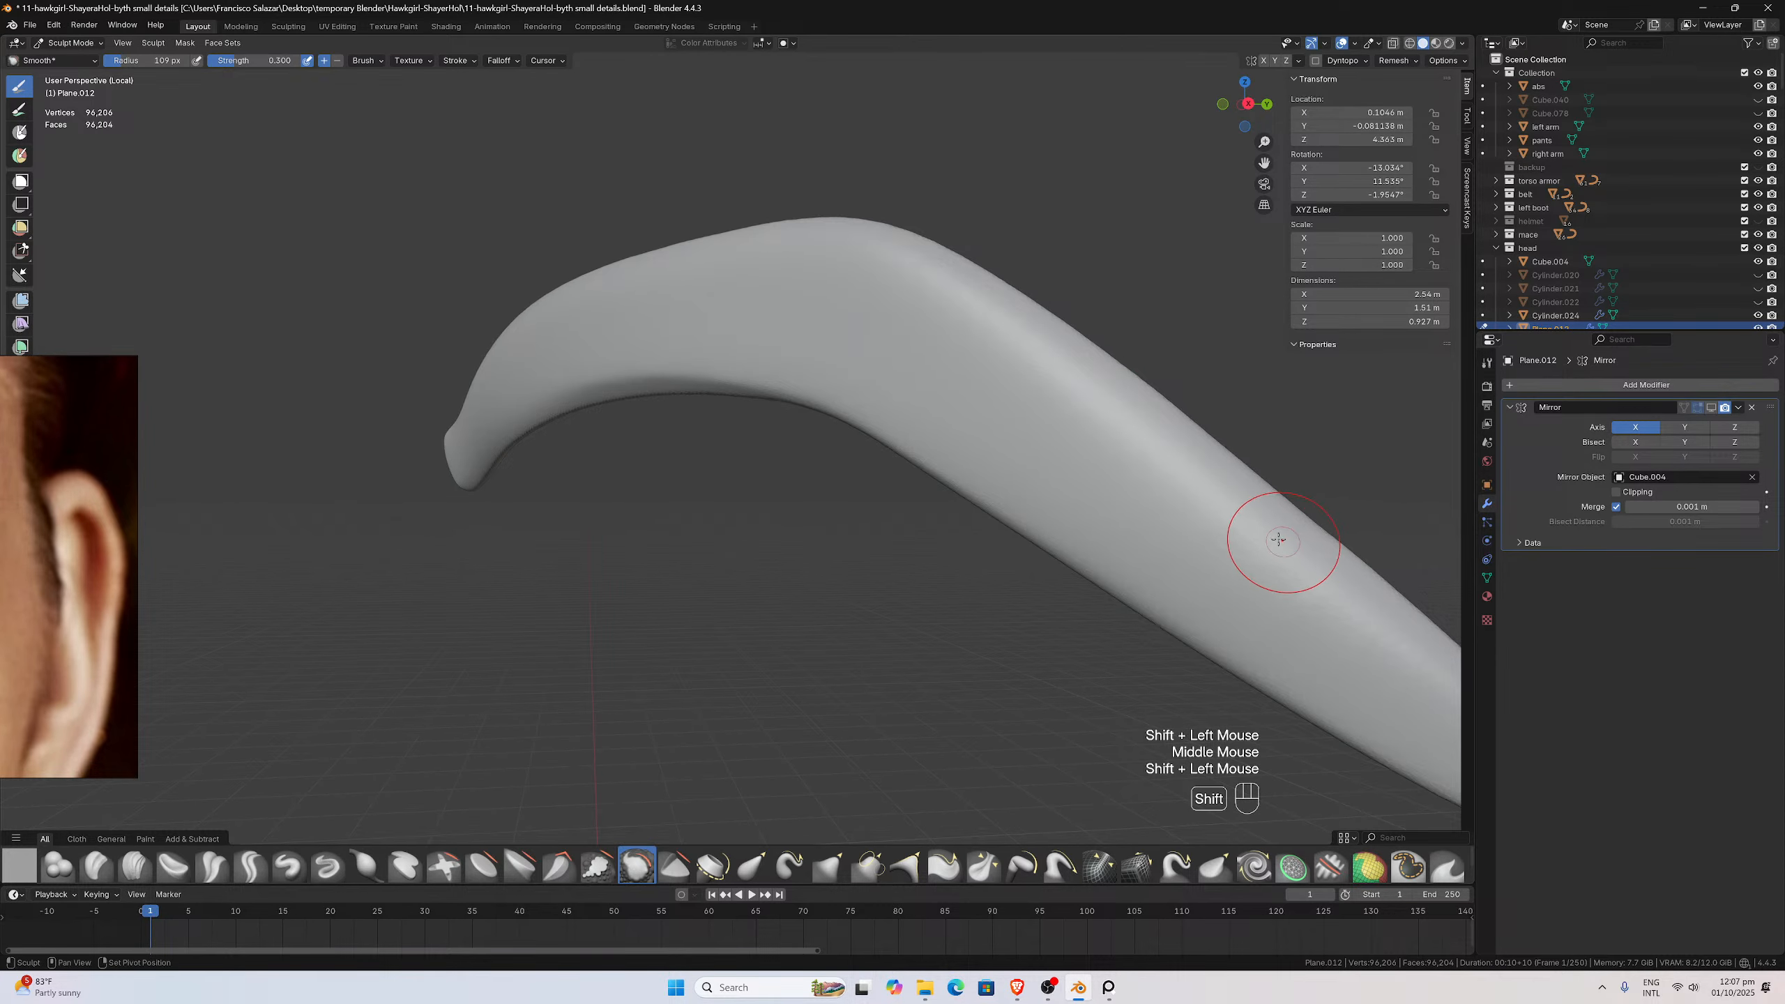
Smooth the front face of the eyebrow shape from the middle of the long body toward its far end
middle_click_drag(1279, 540, 1203, 309)
left_click_drag(1202, 310, 1198, 318, "shift")
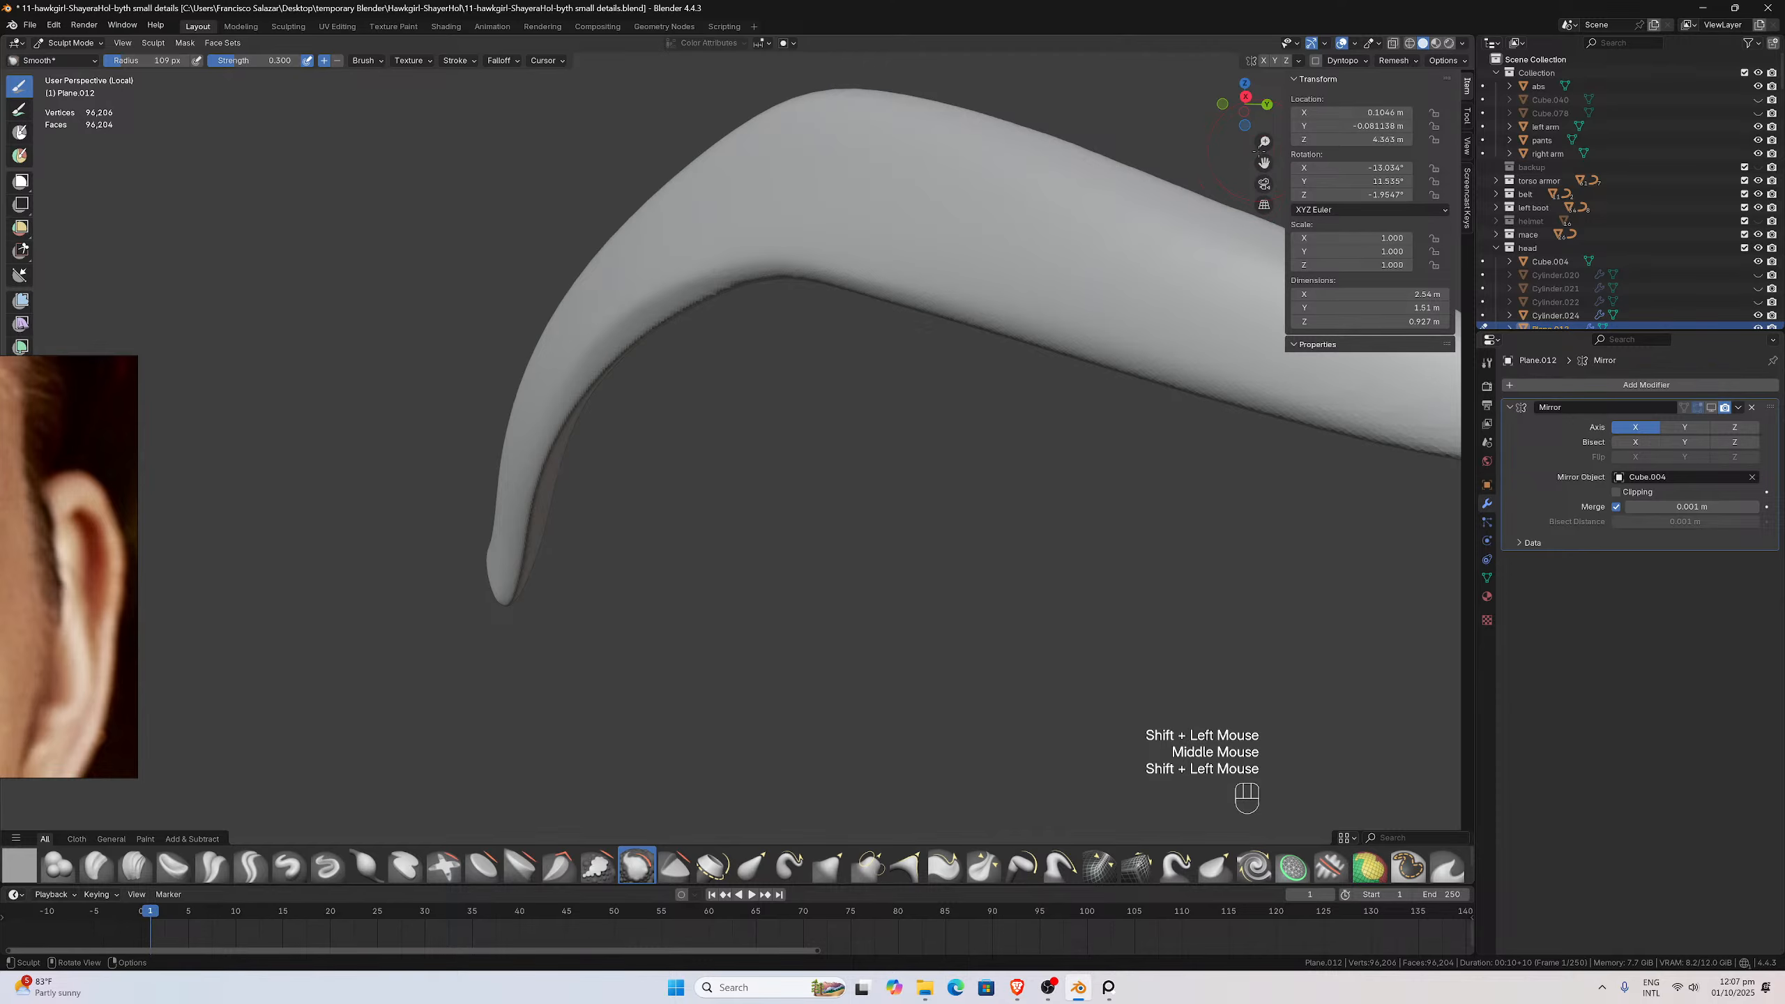
left_click_drag(1263, 162, 751, 127)
middle_click_drag(783, 461, 788, 492)
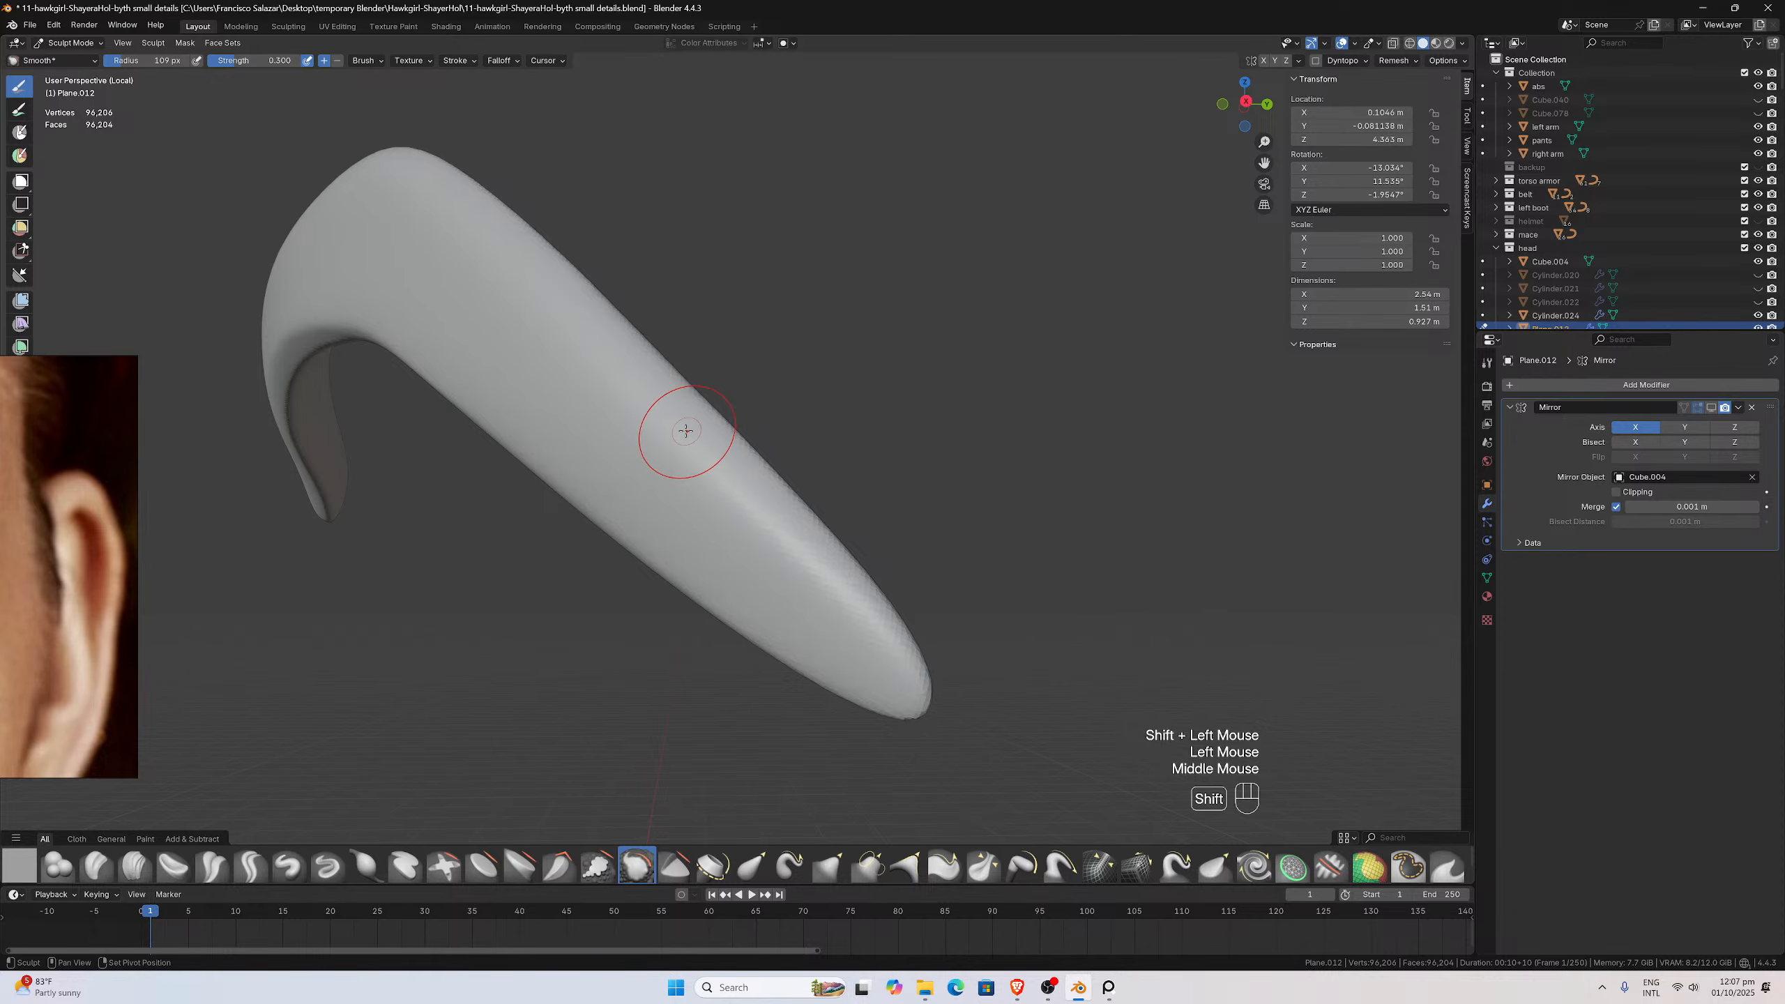
mouse_move(687, 431)
left_mouse_down("shift")
mouse_move(870, 619)
mouse_move(818, 587)
left_mouse_up("shift")
mouse_move(811, 583)
left_mouse_down("shift")
mouse_move(700, 527)
mouse_move(821, 566)
left_mouse_up("shift")
Smooth the back face around the bend, from the body into the tapered arm
middle_click_drag(820, 567, 1180, 258)
left_click_drag(1264, 162, 1033, 380)
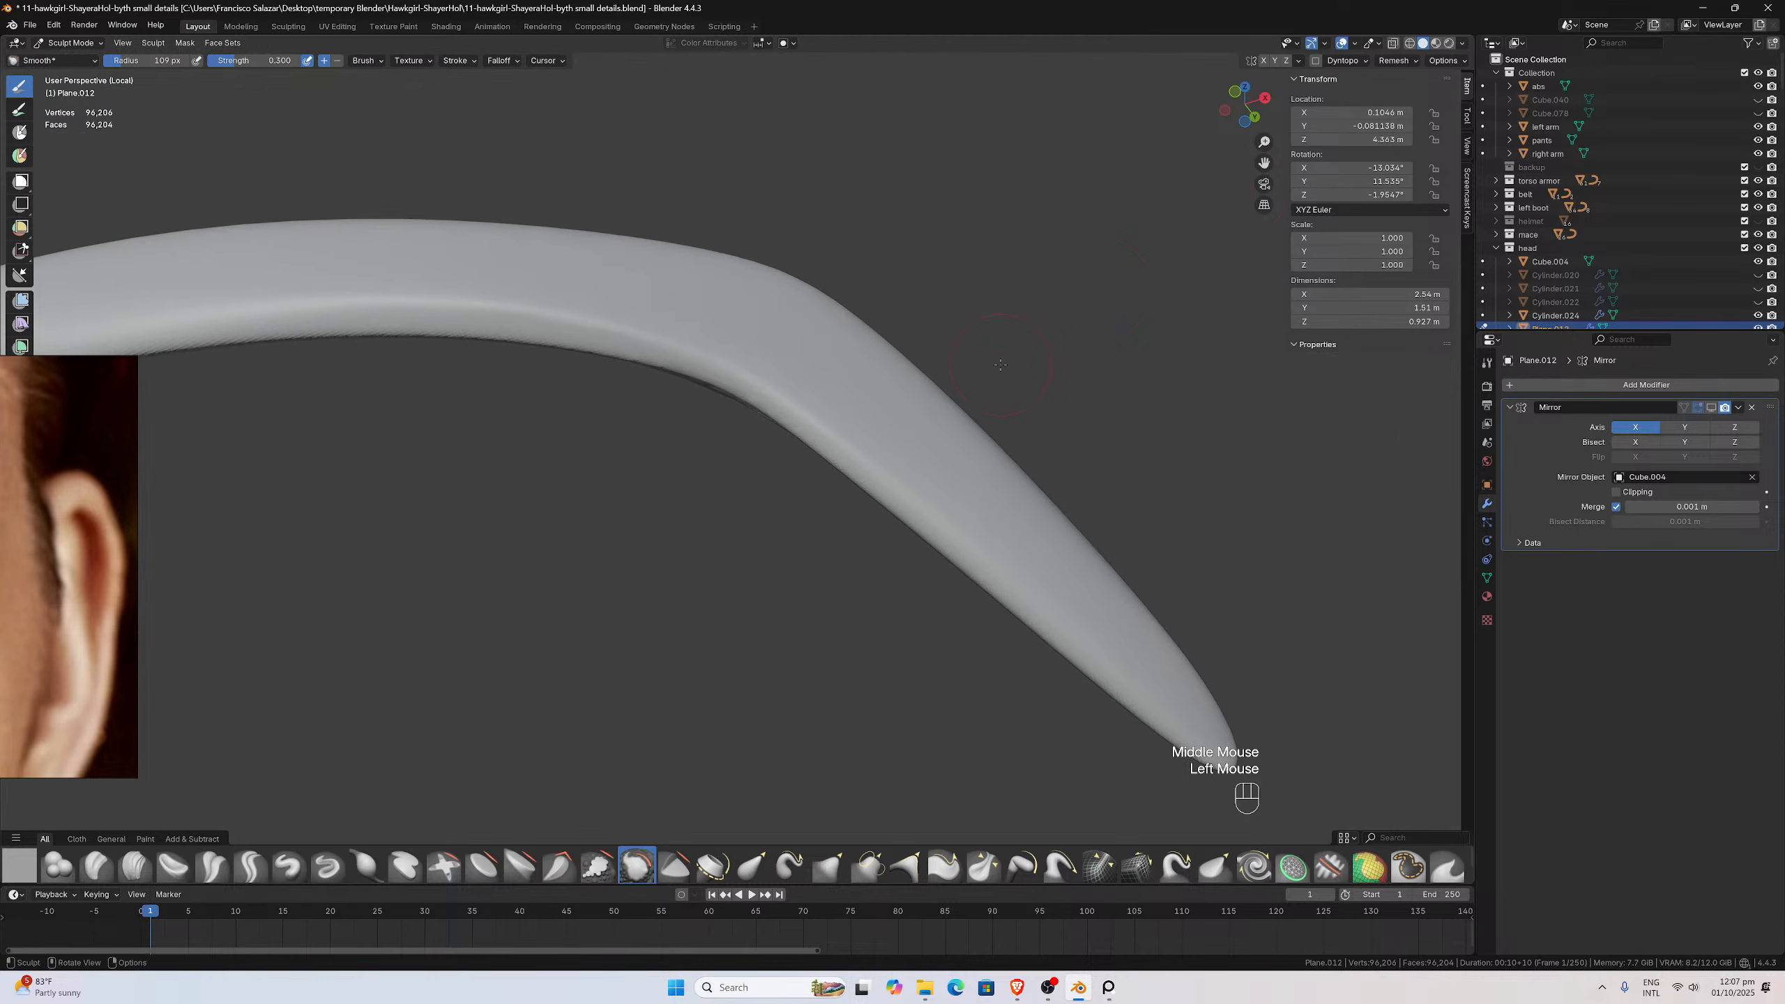
middle_click_drag(1018, 372, 1015, 388)
scroll(878, 338, "up", 1)
mouse_move(718, 315)
left_mouse_down("shift")
mouse_move(865, 401)
mouse_move(851, 389)
left_mouse_up("shift")
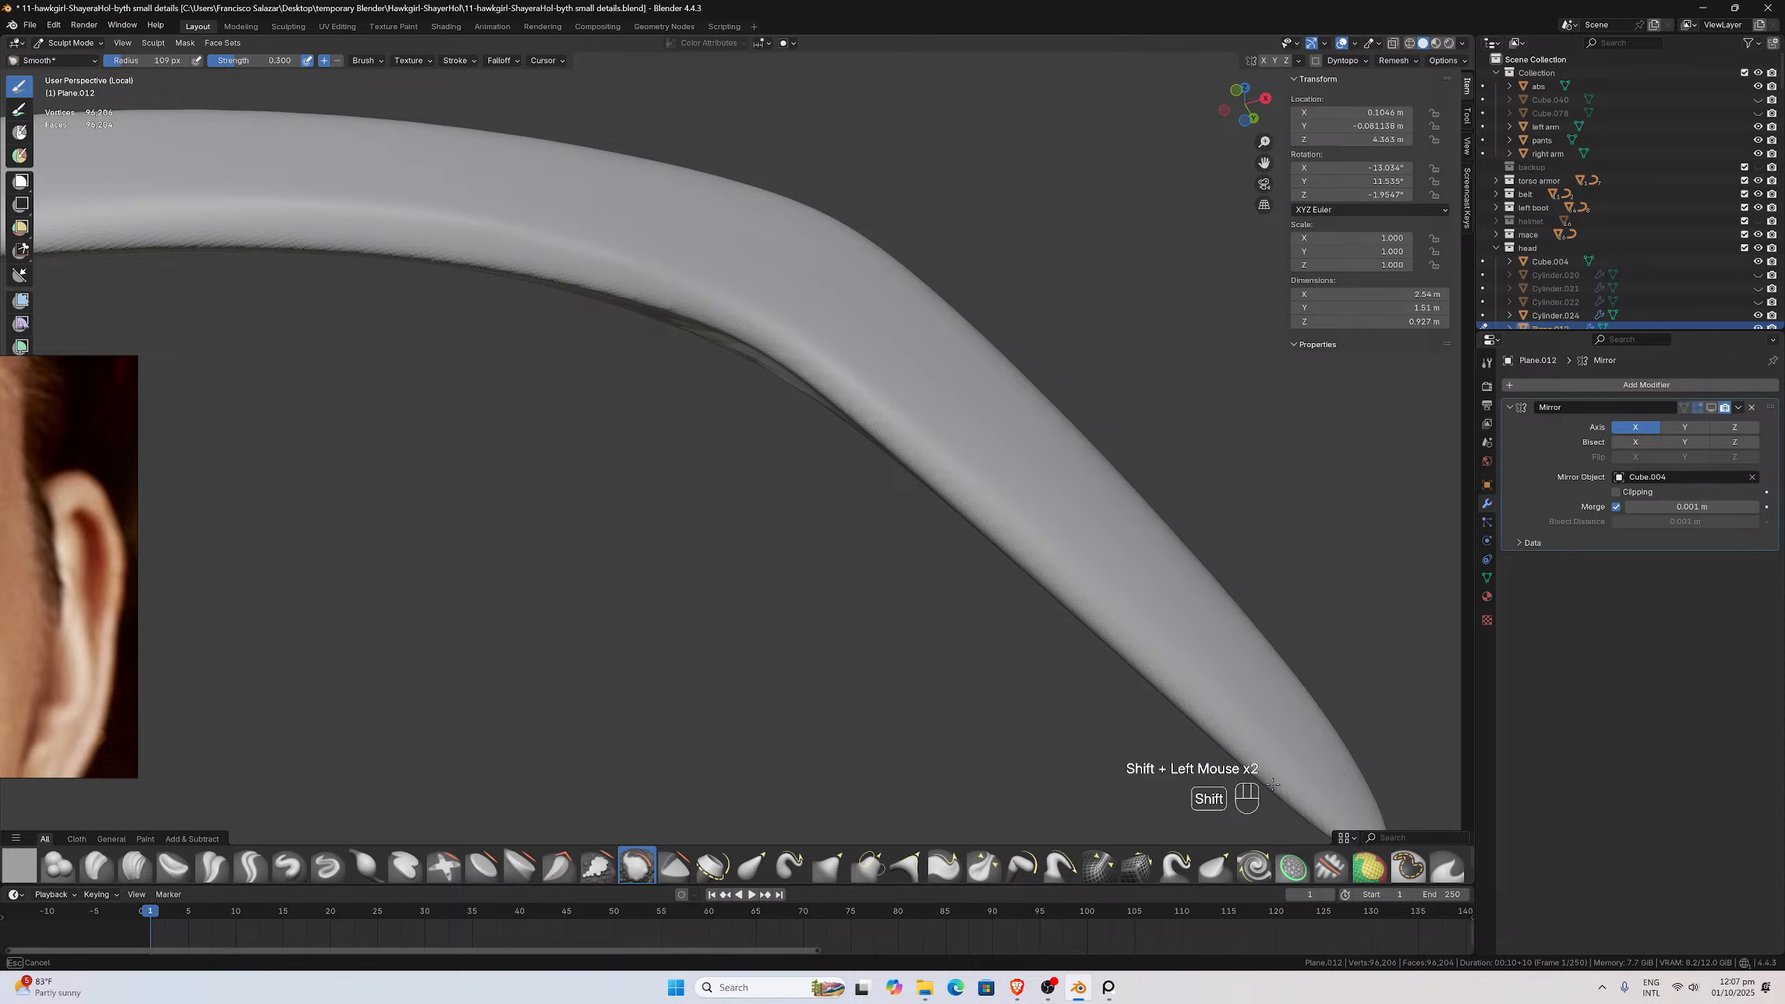
Smooth the narrow edge of the eyebrow shape and the face next to it
middle_click_drag(1272, 784, 980, 382)
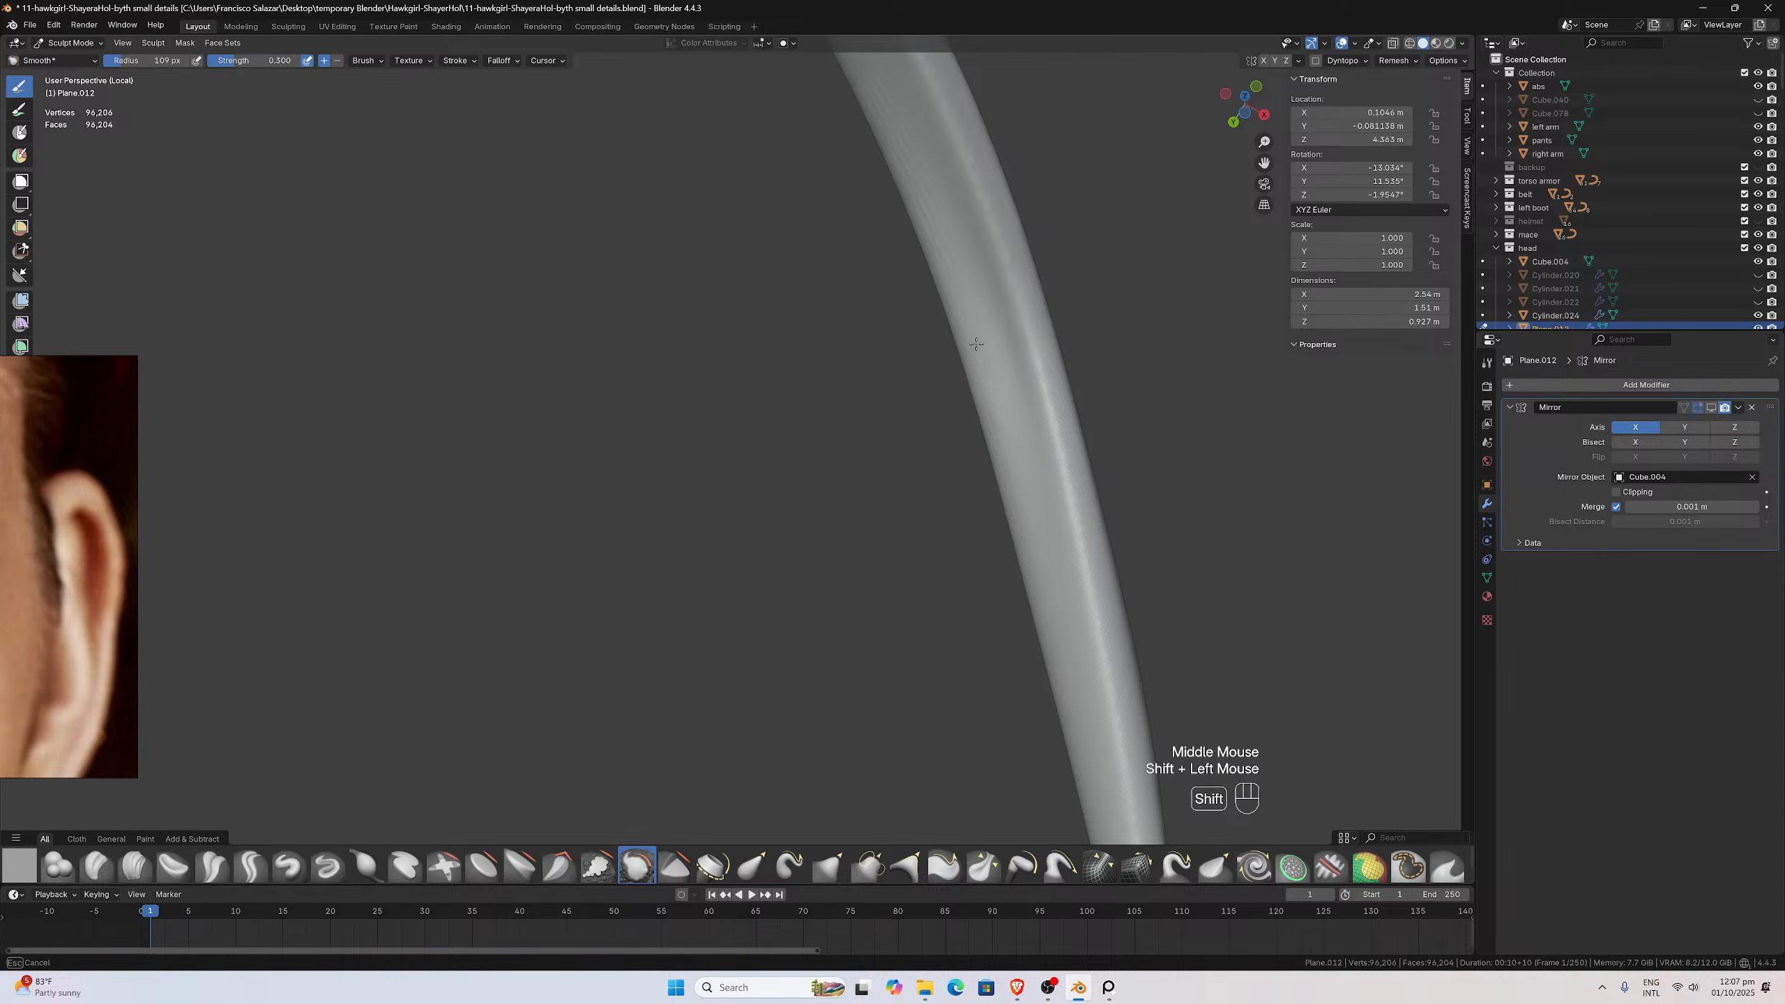
left_click_drag(946, 276, 946, 281, "shift")
middle_click_drag(949, 288, 1036, 421)
scroll(1036, 429, "down", 1)
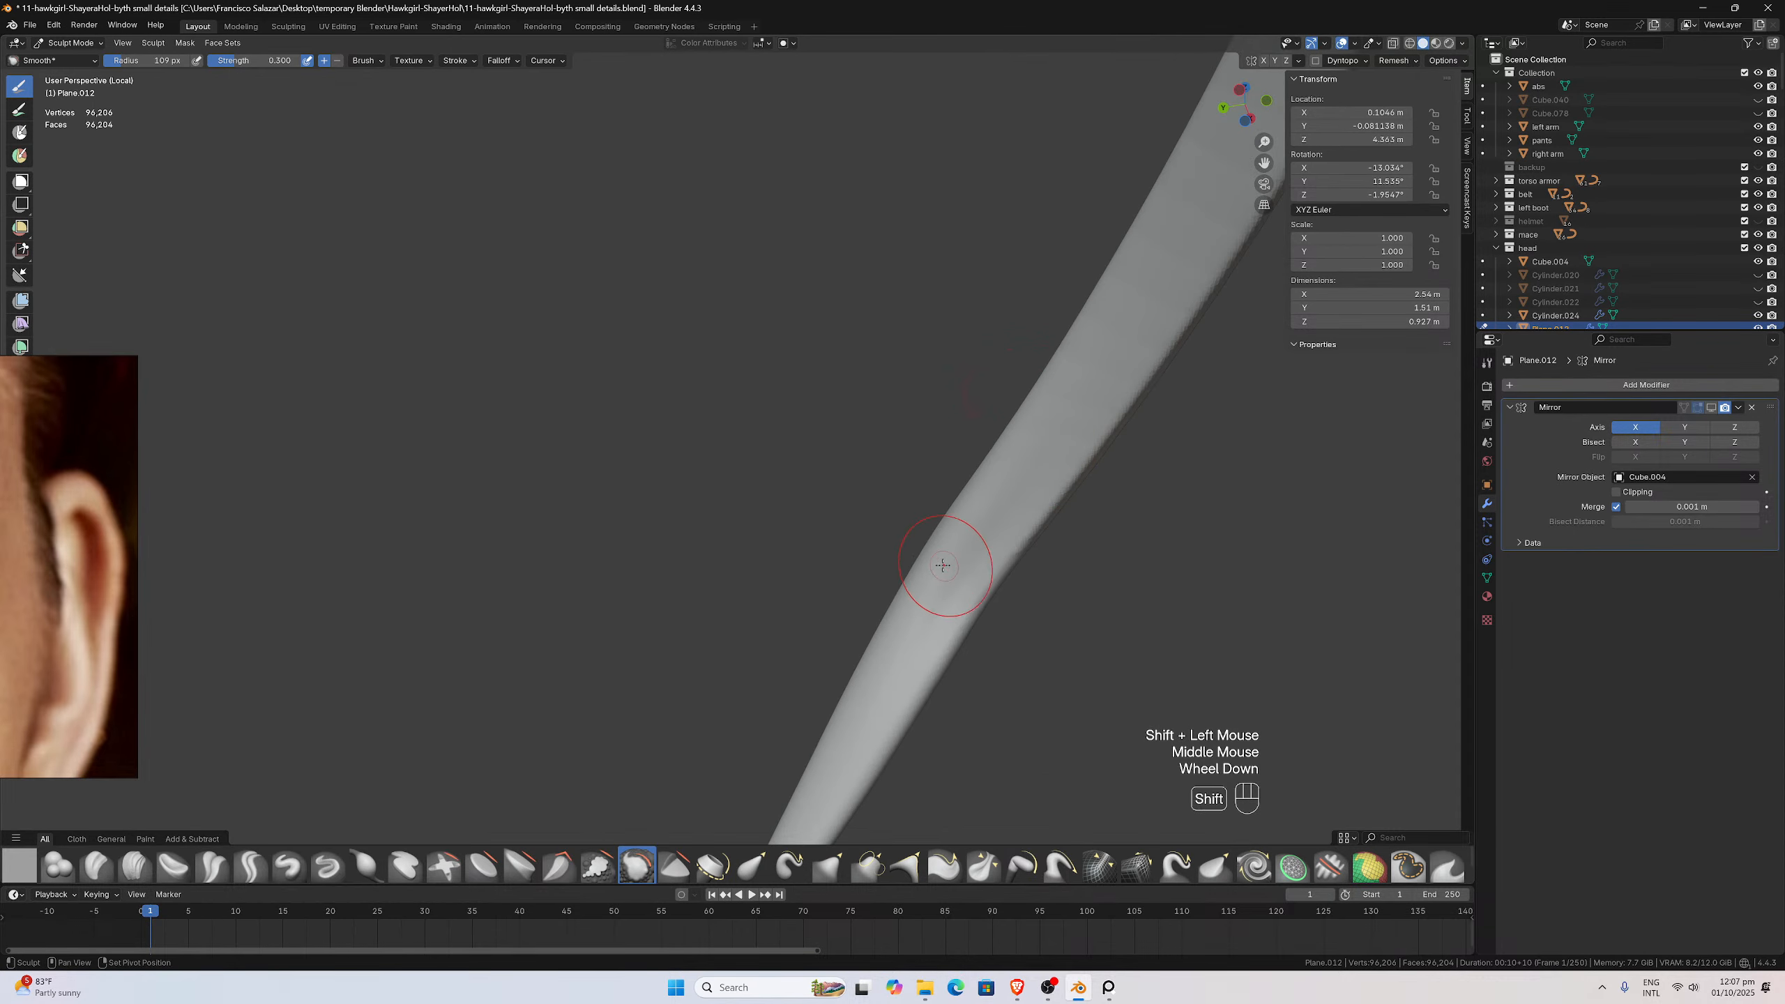
left_click_drag(945, 566, 860, 674, "shift")
Smooth the front face from the body across the bend and down to the tapered tip
middle_click_drag(818, 735, 1072, 493)
left_click_drag(1072, 493, 1040, 511, "shift")
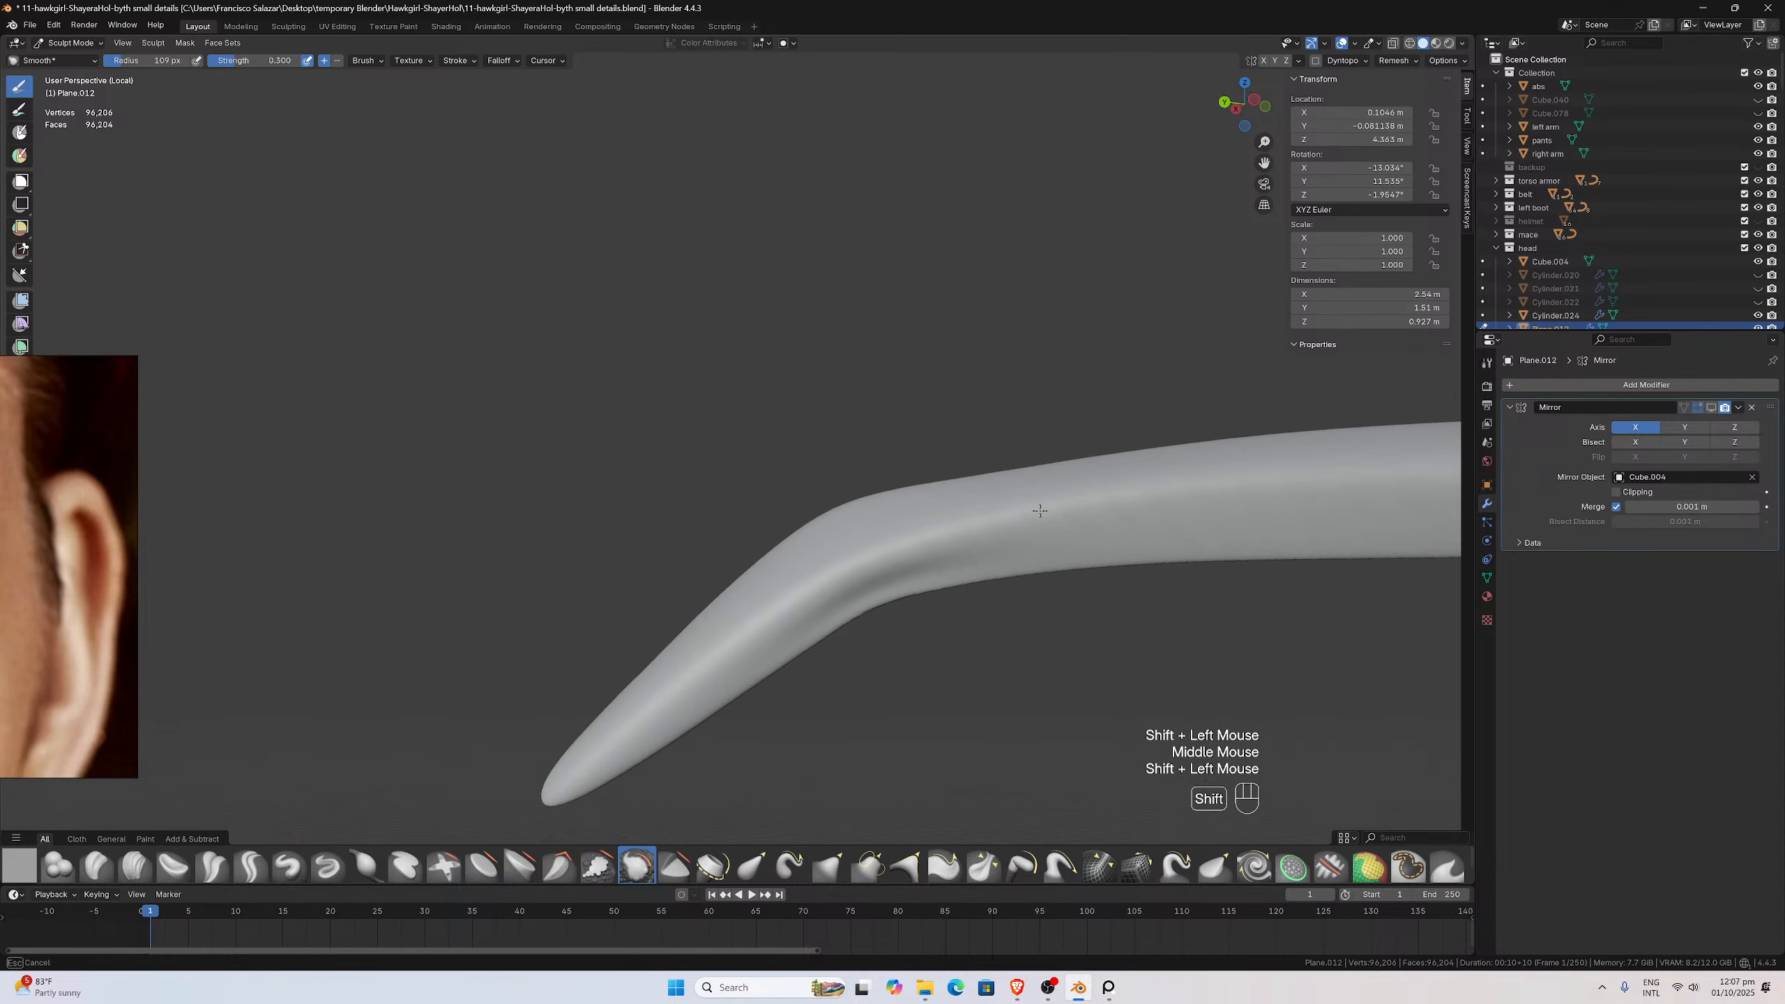
left_click_drag(1161, 478, 837, 535, "shift")
left_click_drag(772, 589, 677, 718, "shift")
Smooth the back face from the bend along the long body toward the blunt end
mouse_move(678, 718)
middle_mouse_down()
mouse_move(780, 404)
mouse_move(757, 442)
middle_mouse_up()
left_click_drag(757, 442, 783, 496, "shift")
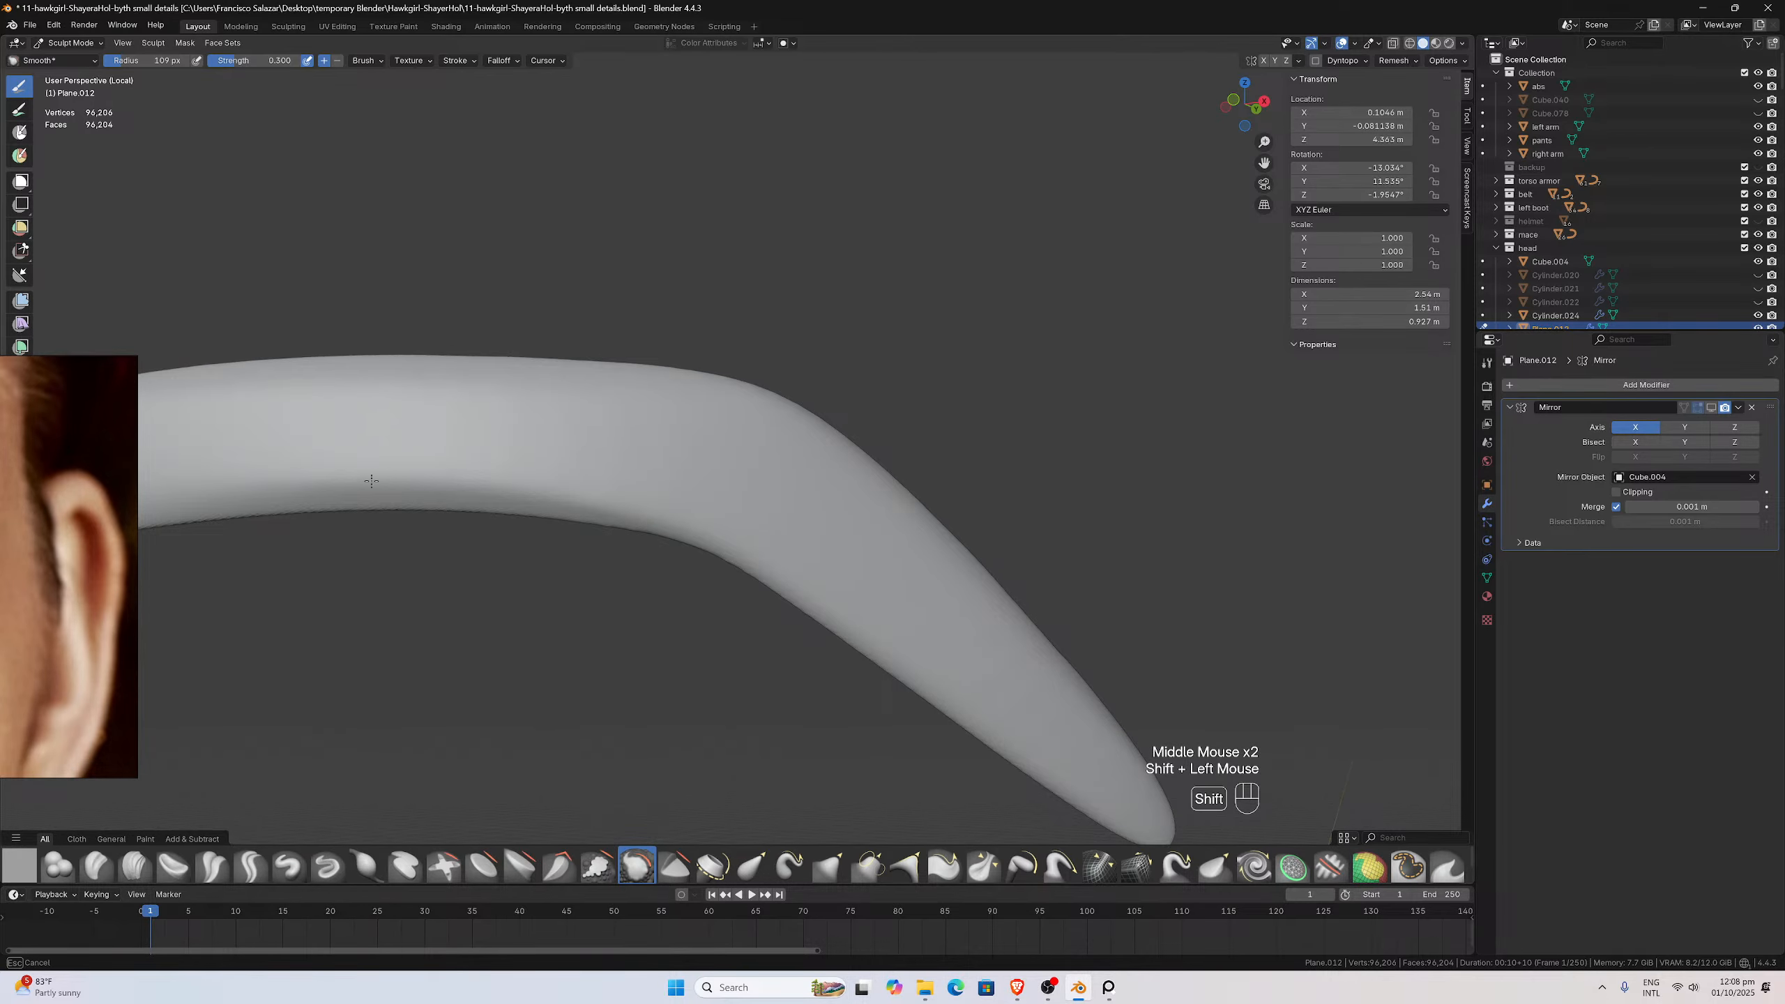
left_click_drag(543, 409, 502, 406, "shift")
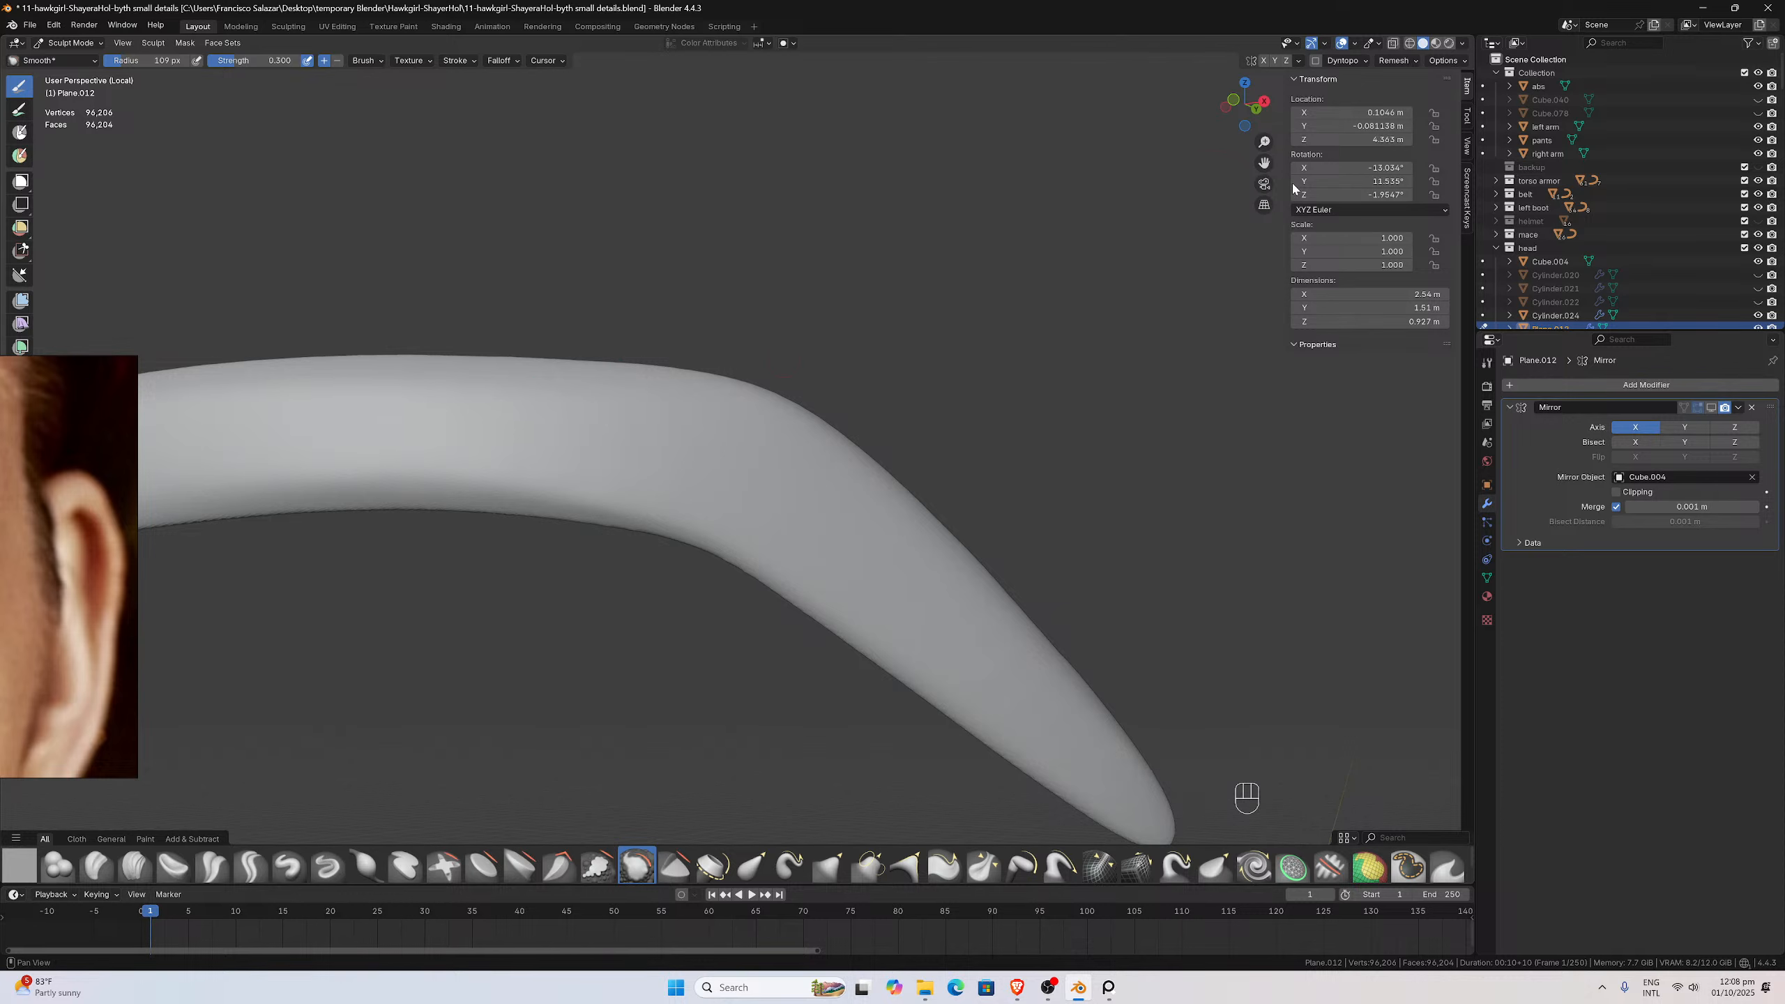
left_click_drag(1264, 163, 1781, 135)
middle_click_drag(754, 408, 735, 380)
left_click_drag(836, 343, 839, 346, "shift")
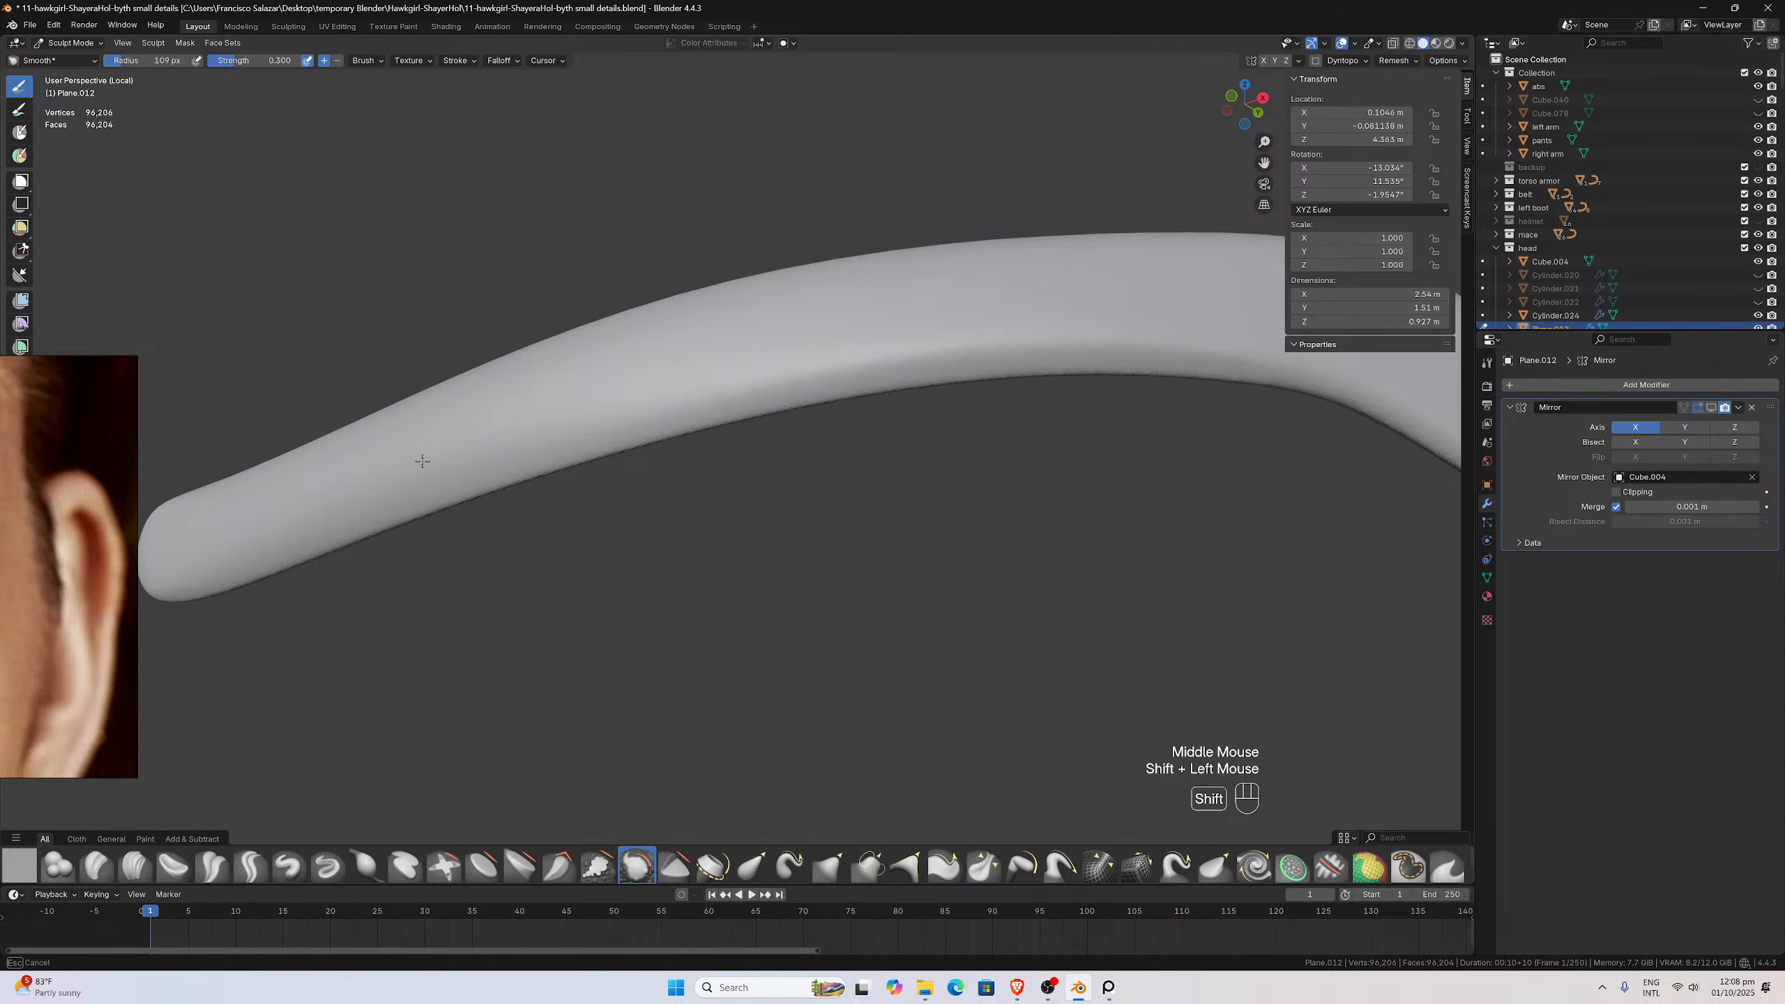
Smooth the faceted blunt end into a rounded cap and even out its transition into the back of the body
middle_click_drag(489, 383, 857, 548)
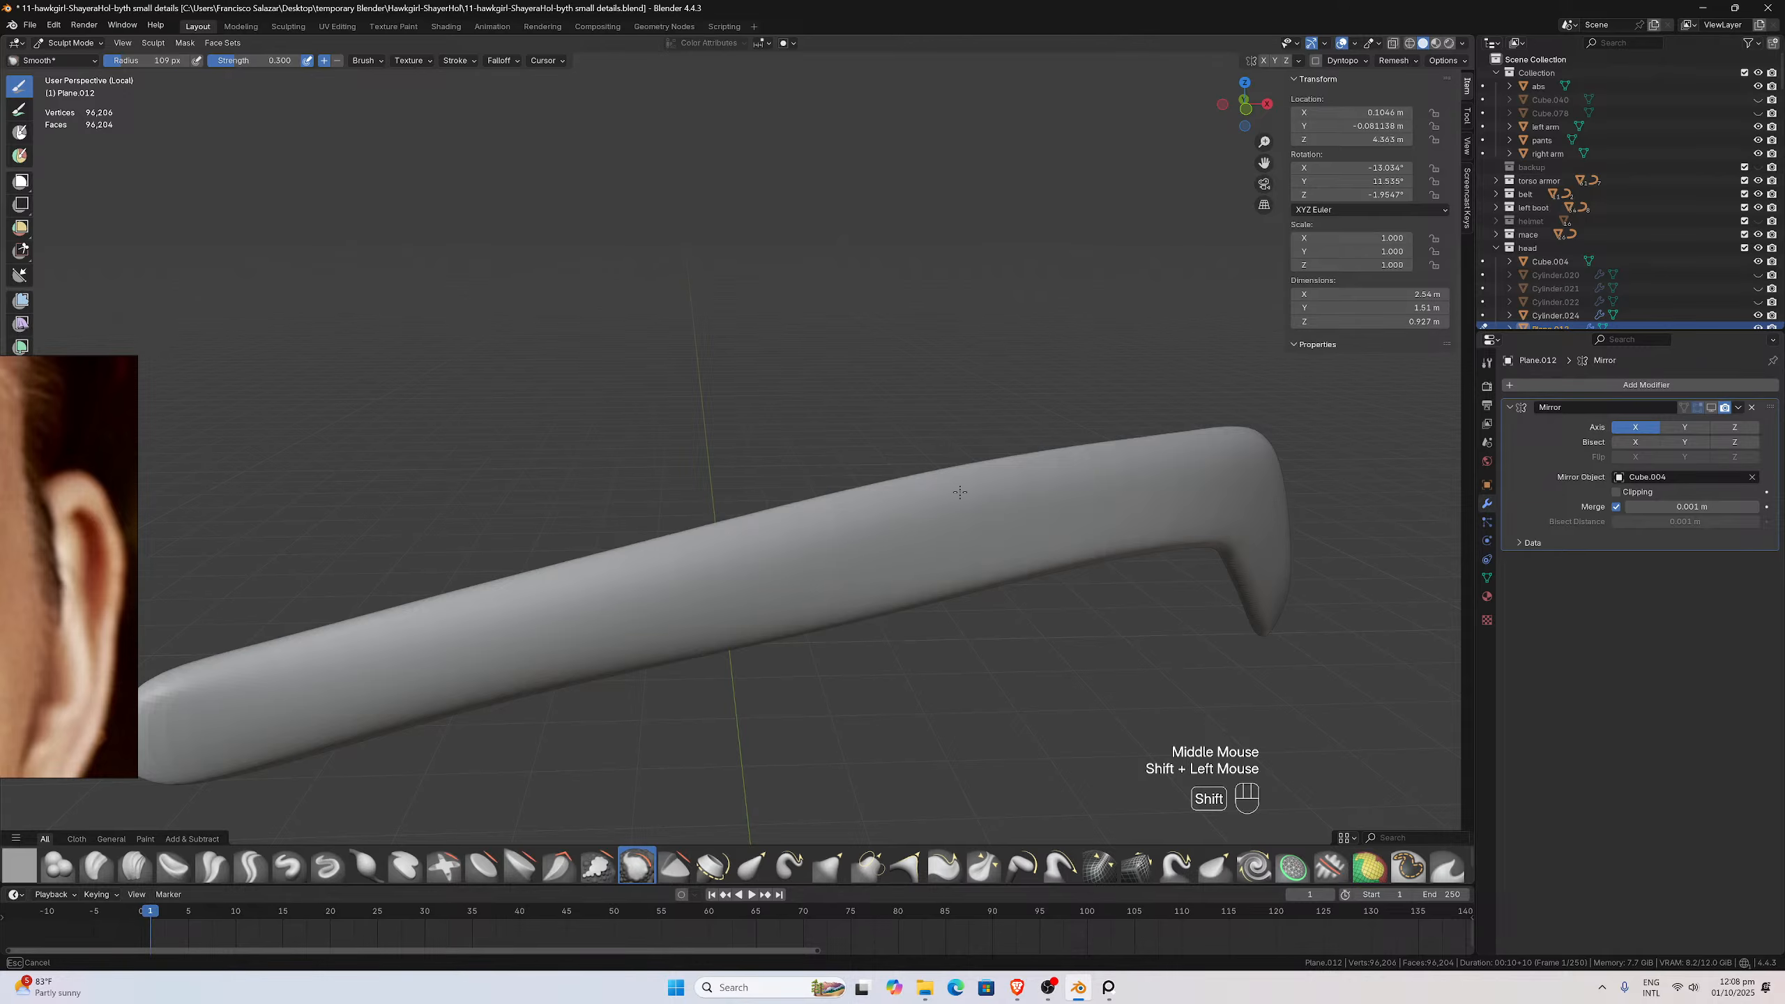
middle_click_drag(455, 629, 459, 549)
scroll(460, 548, "up", 1)
scroll(460, 548, "down", 1)
left_click_drag(1264, 163, 1781, 256)
left_click(140, 372)
middle_click_drag(602, 388, 685, 497)
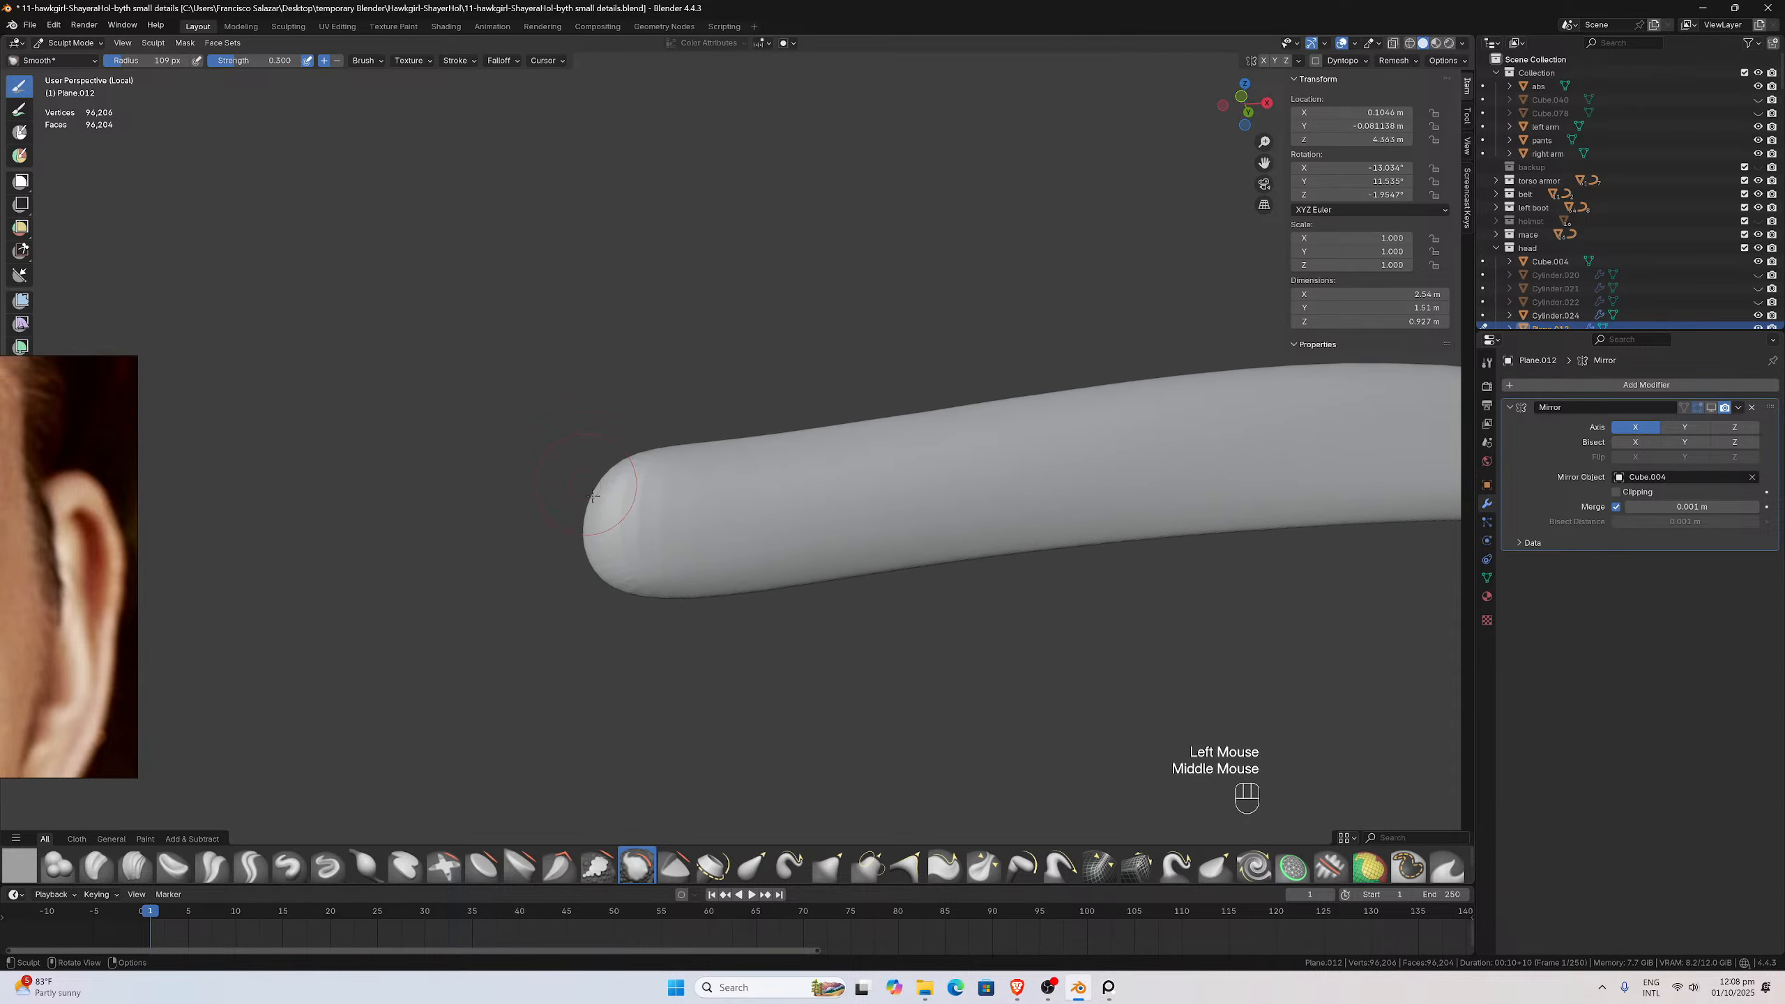
left_click_drag(686, 497, 685, 496, "shift")
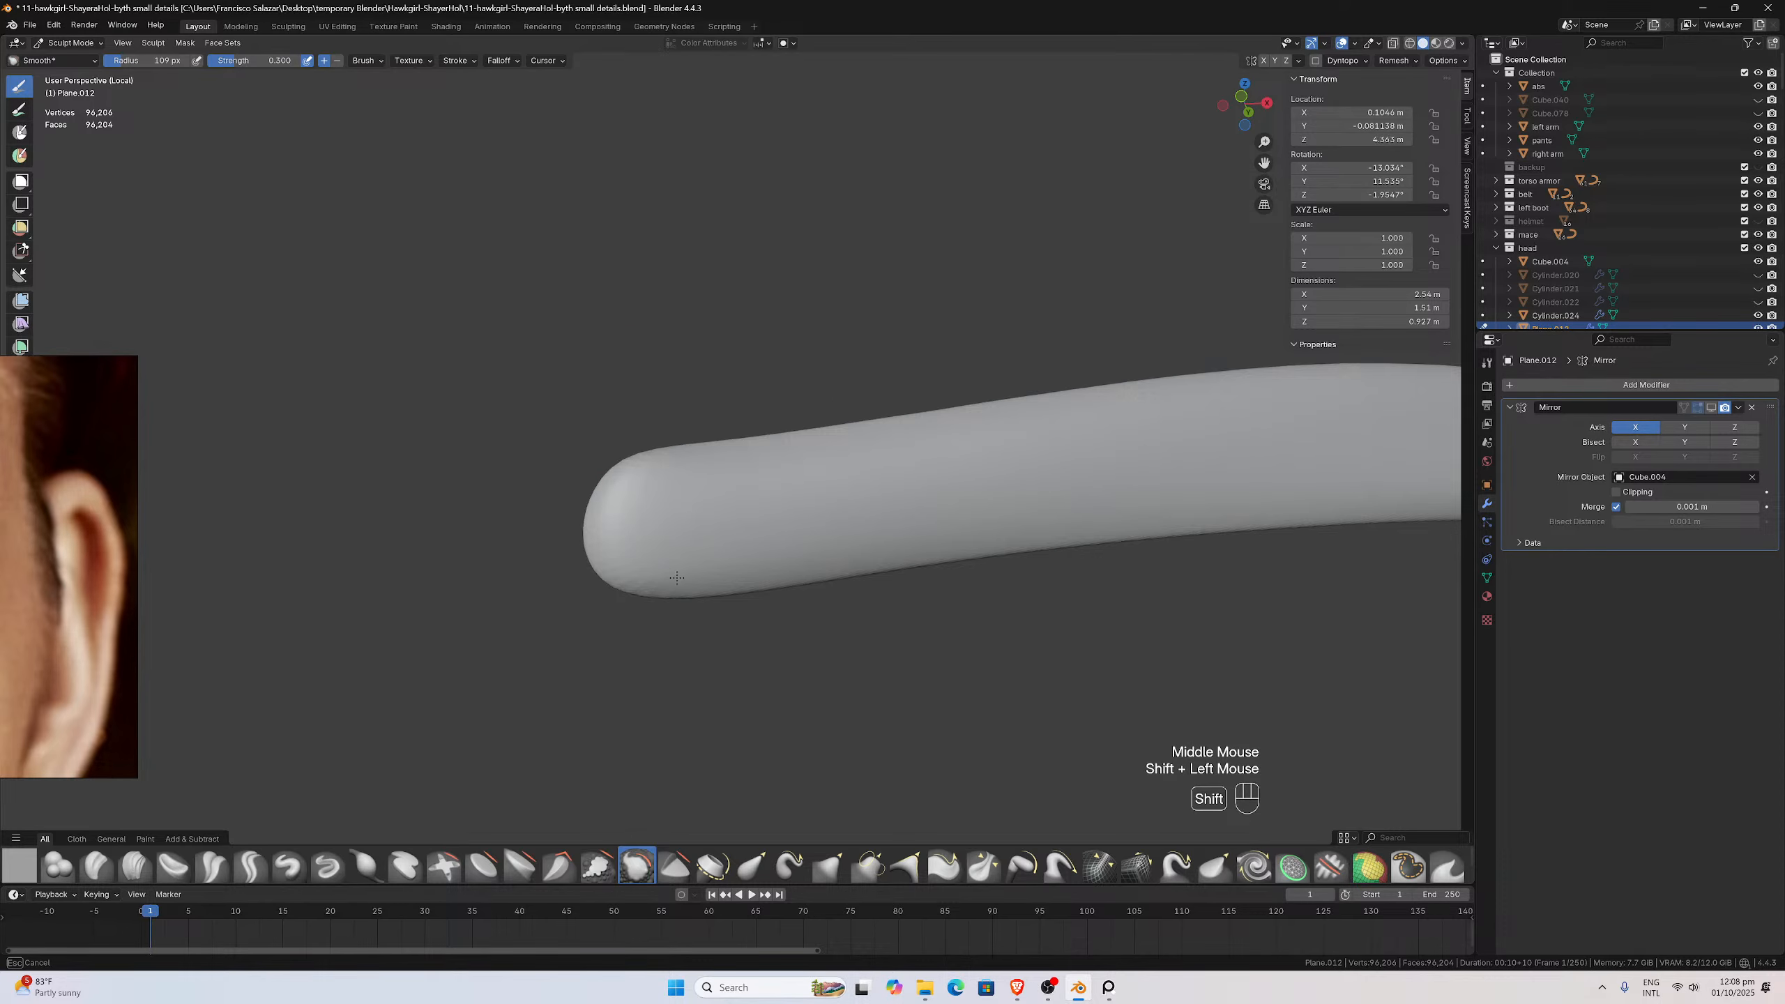
mouse_move(923, 545)
middle_mouse_down()
mouse_move(916, 507)
mouse_move(896, 614)
middle_mouse_up()
left_click_drag(755, 675, 745, 686, "shift")
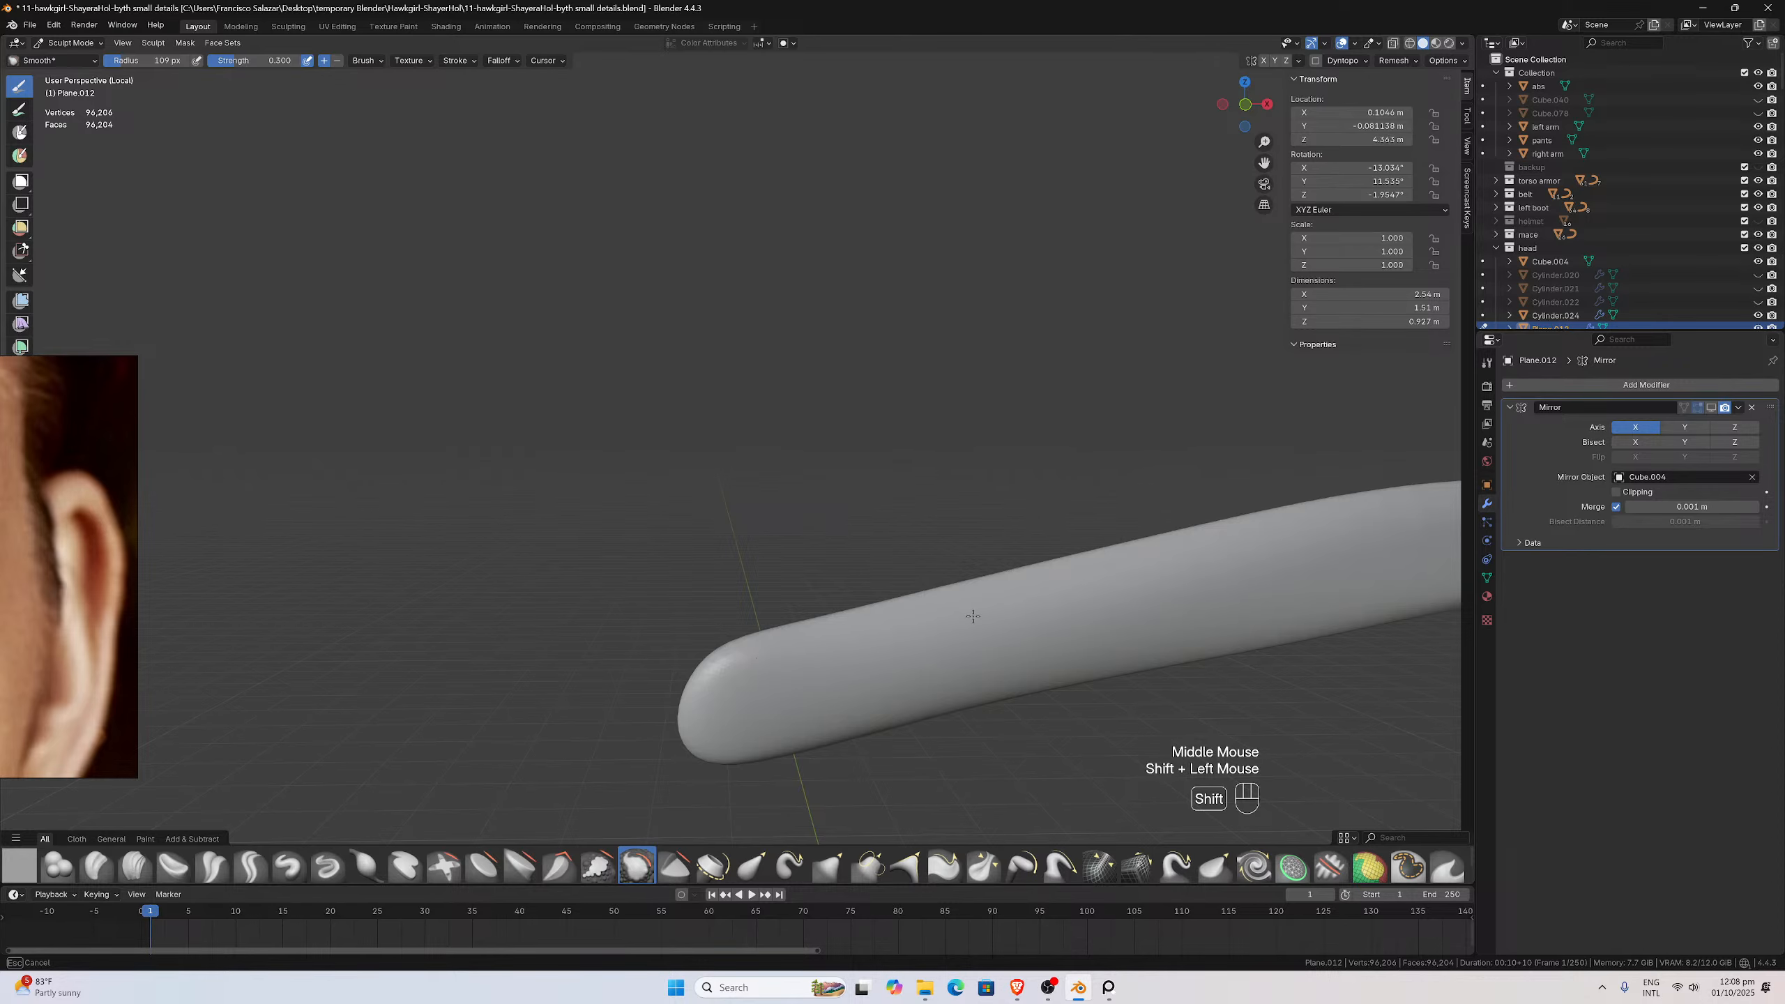
mouse_move(972, 615)
left_mouse_down("shift")
mouse_move(1151, 562)
mouse_move(812, 704)
left_mouse_up("shift")
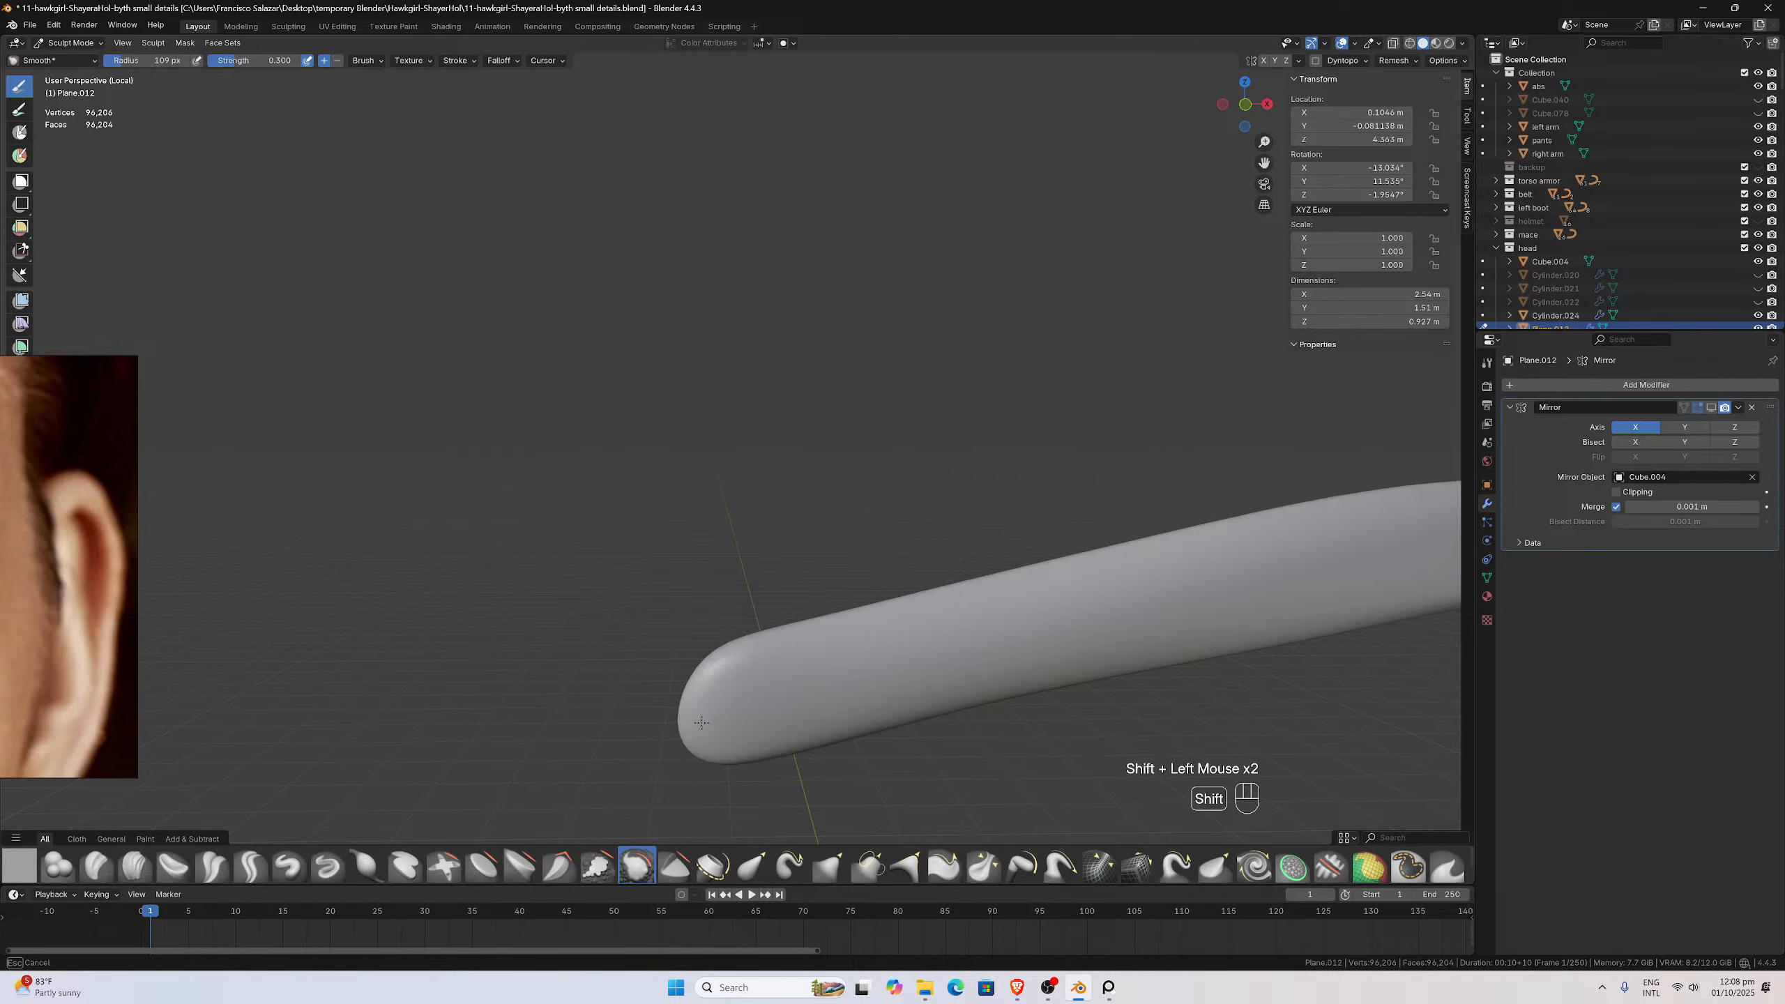
Smooth the front side of the blunt end and the underside of the adjoining body
left_click_drag(1243, 582, 1241, 585, "shift")
mouse_move(1241, 585)
middle_mouse_down()
mouse_move(1223, 633)
mouse_move(1250, 695)
middle_mouse_up()
scroll(1251, 696, "up", 3)
left_click_drag(1254, 700, 1257, 703, "shift")
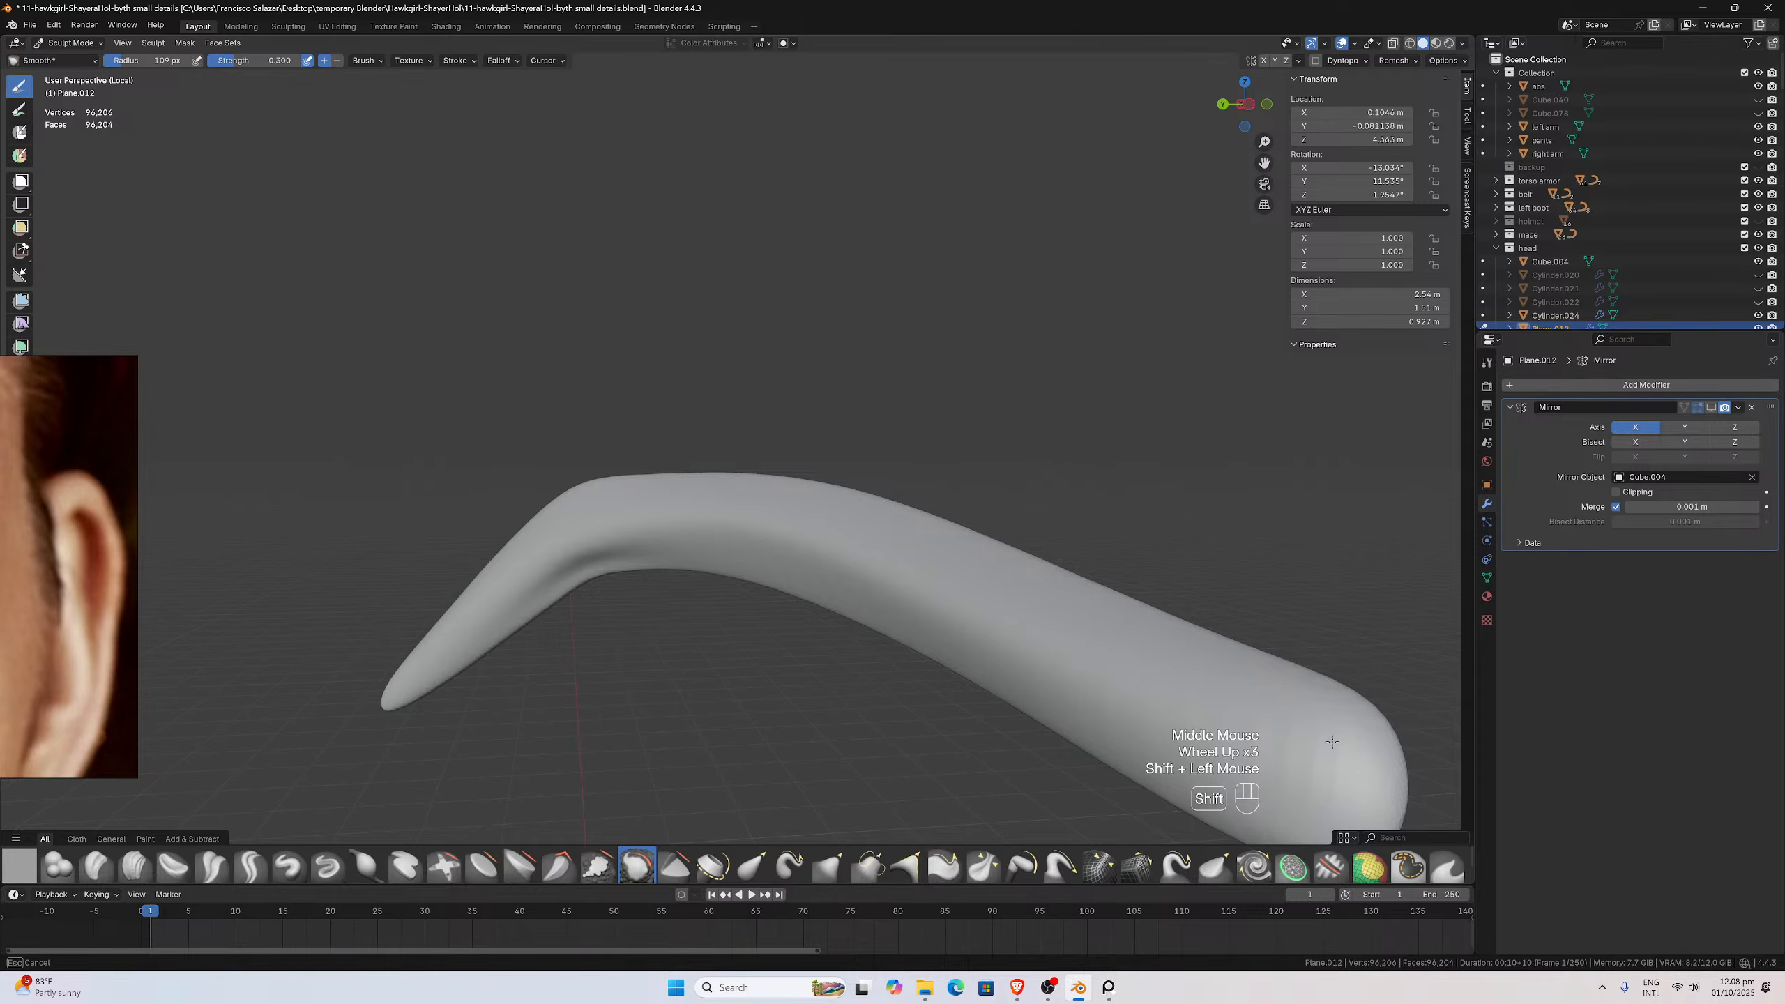
scroll(1356, 765, "down", 2)
middle_click_drag(1243, 780, 1234, 741)
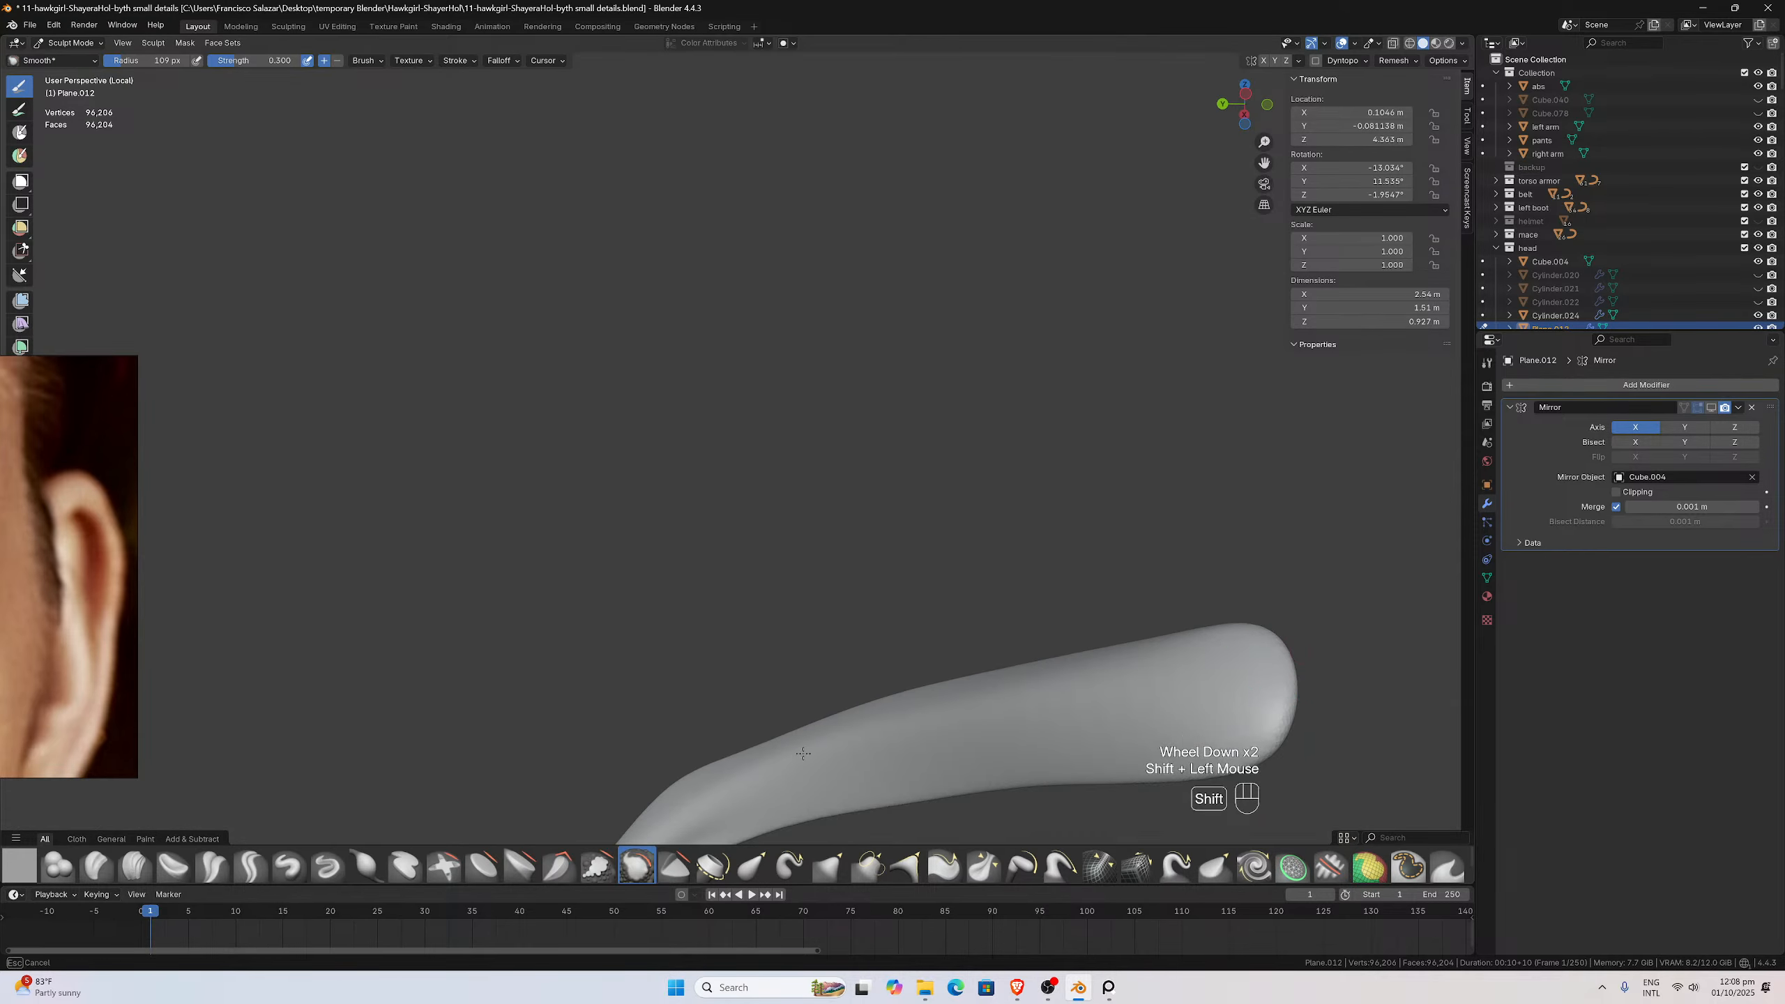
left_click_drag(936, 759, 927, 752, "shift")
middle_click_drag(927, 752, 952, 622)
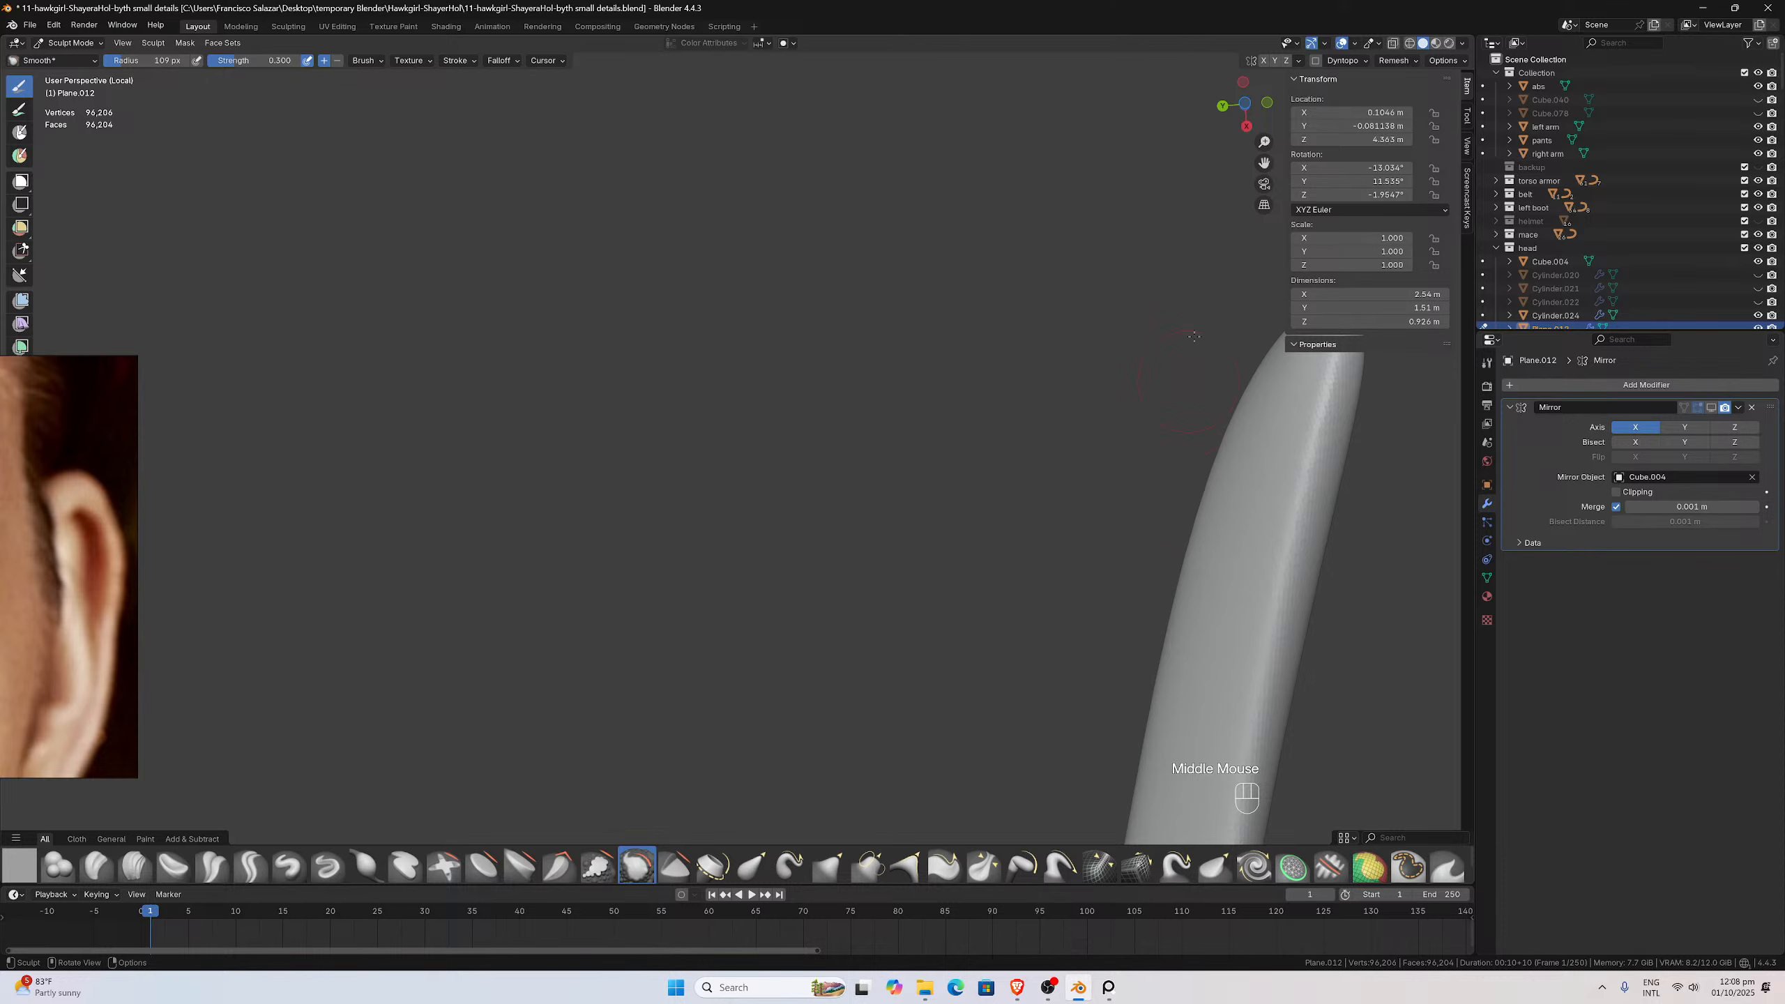
Smooth the underside along the length of the body and through the bend into the tapered arm
left_click_drag(1264, 163, 896, 686)
middle_click_drag(977, 671, 905, 567)
scroll(699, 676, "up", 1)
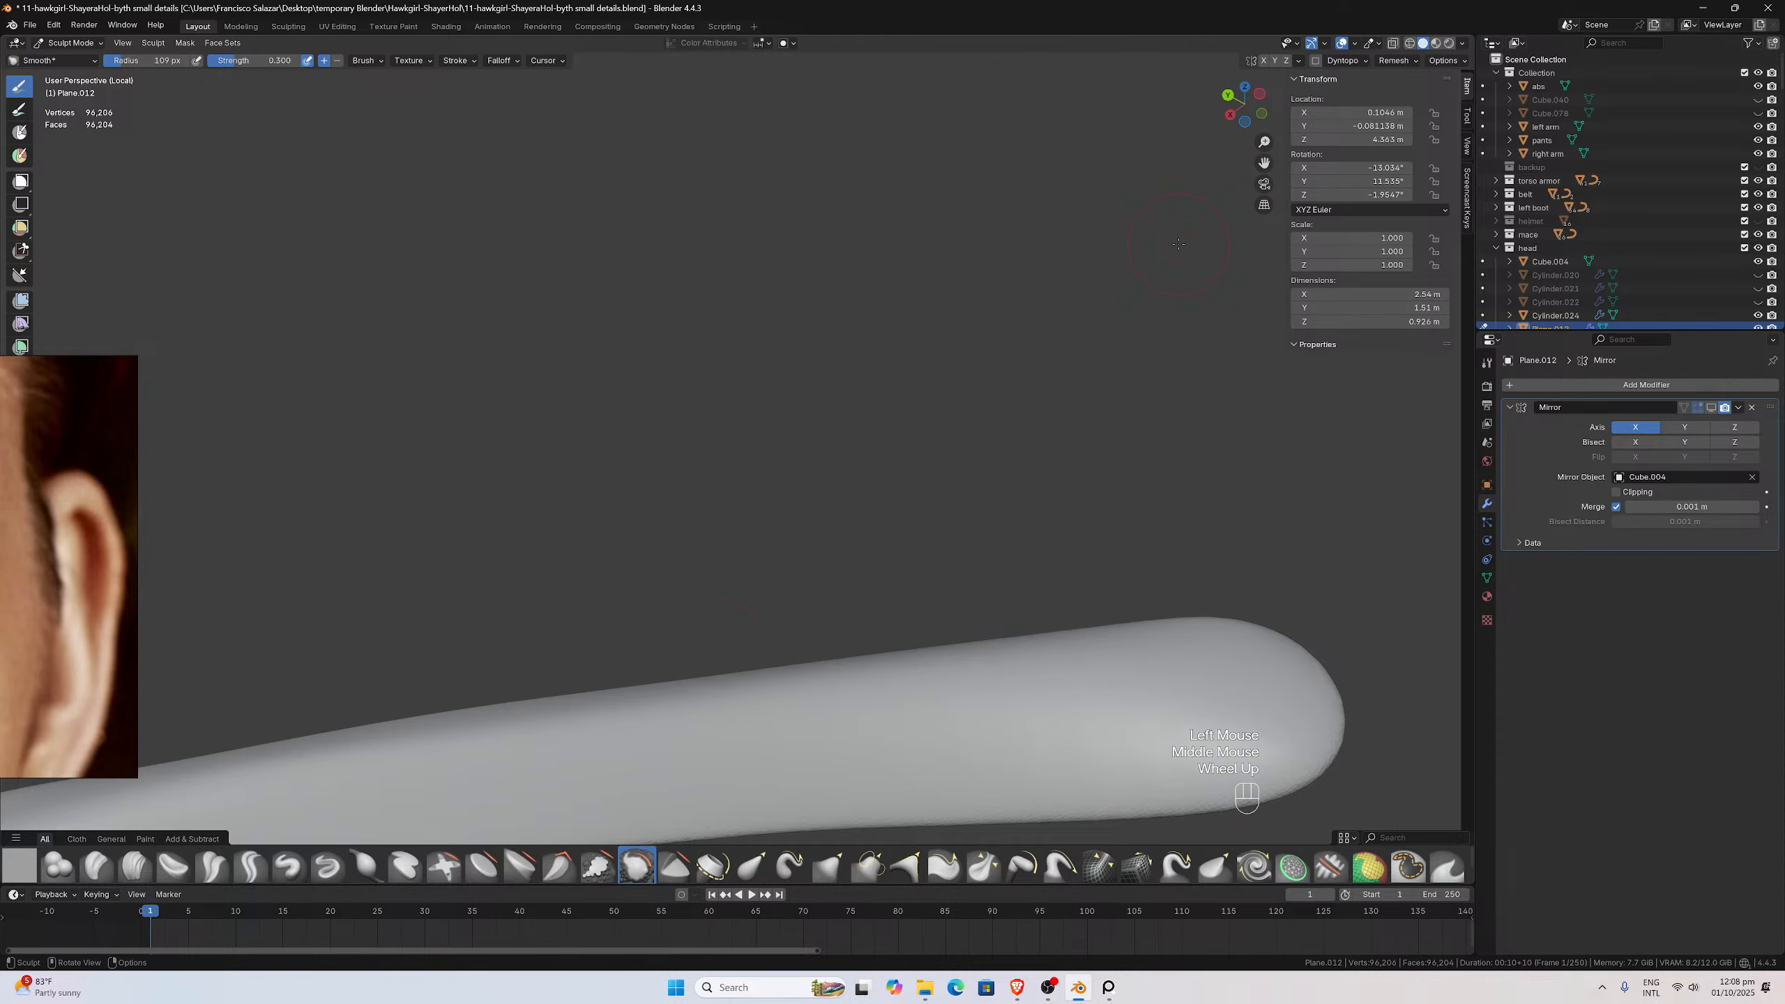
left_click_drag(1264, 163, 973, 499)
middle_click_drag(859, 518, 889, 504)
scroll(872, 519, "up", 1)
left_click_drag(872, 519, 912, 513, "shift")
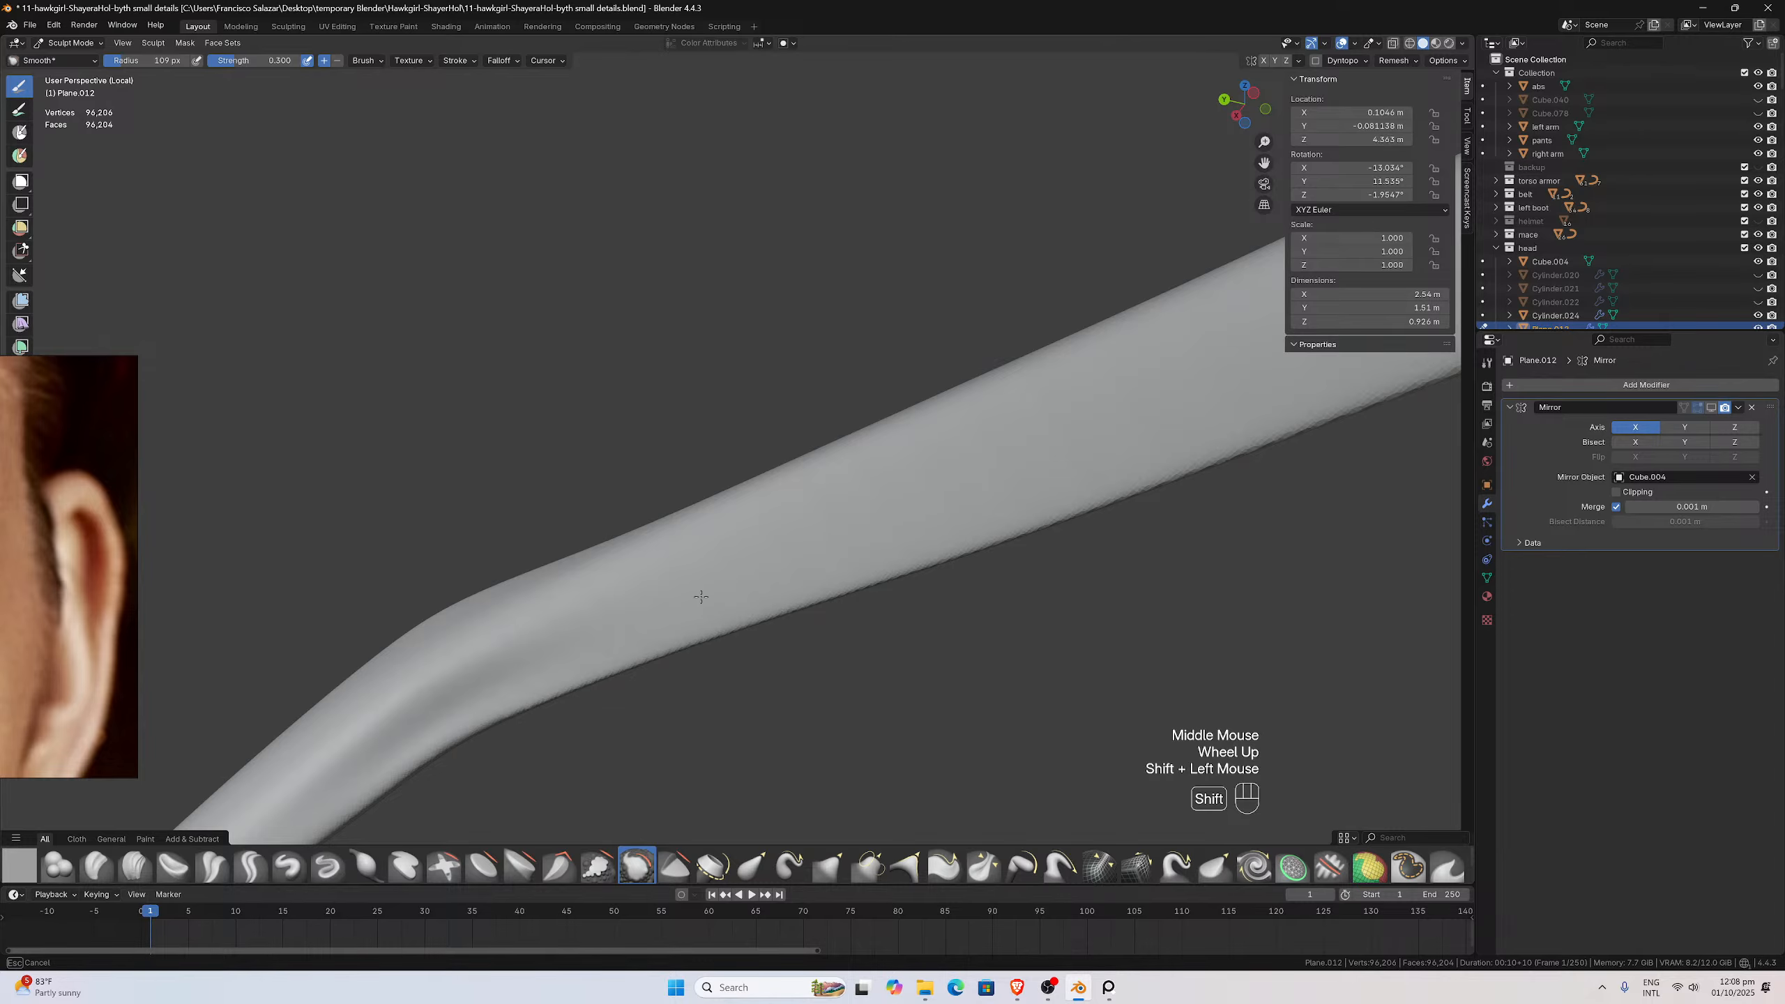
left_click_drag(500, 675, 373, 741, "shift")
left_click_drag(396, 681, 1166, 411, "shift")
Smooth the front face beside the bend and soften the crease on its inner curve
scroll(1167, 412, "down", 2)
middle_click_drag(1166, 411, 1098, 522)
left_click_drag(1097, 521, 988, 391, "shift")
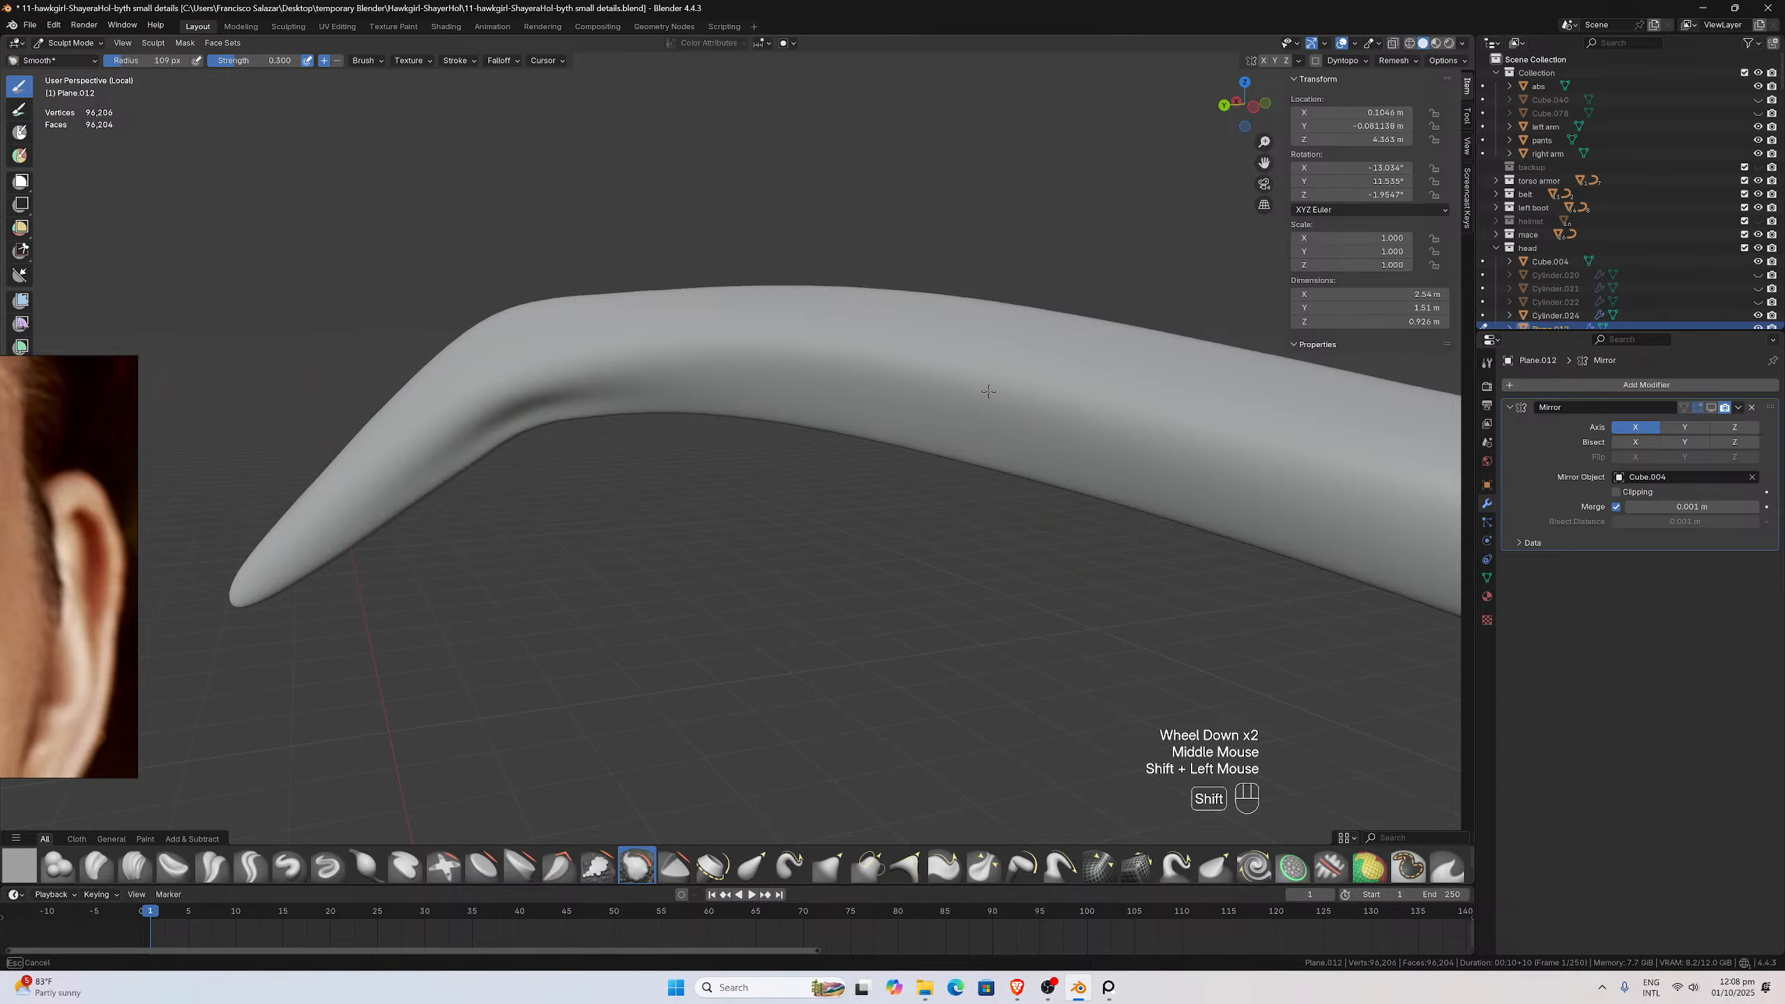
left_click_drag(724, 389, 722, 387, "shift")
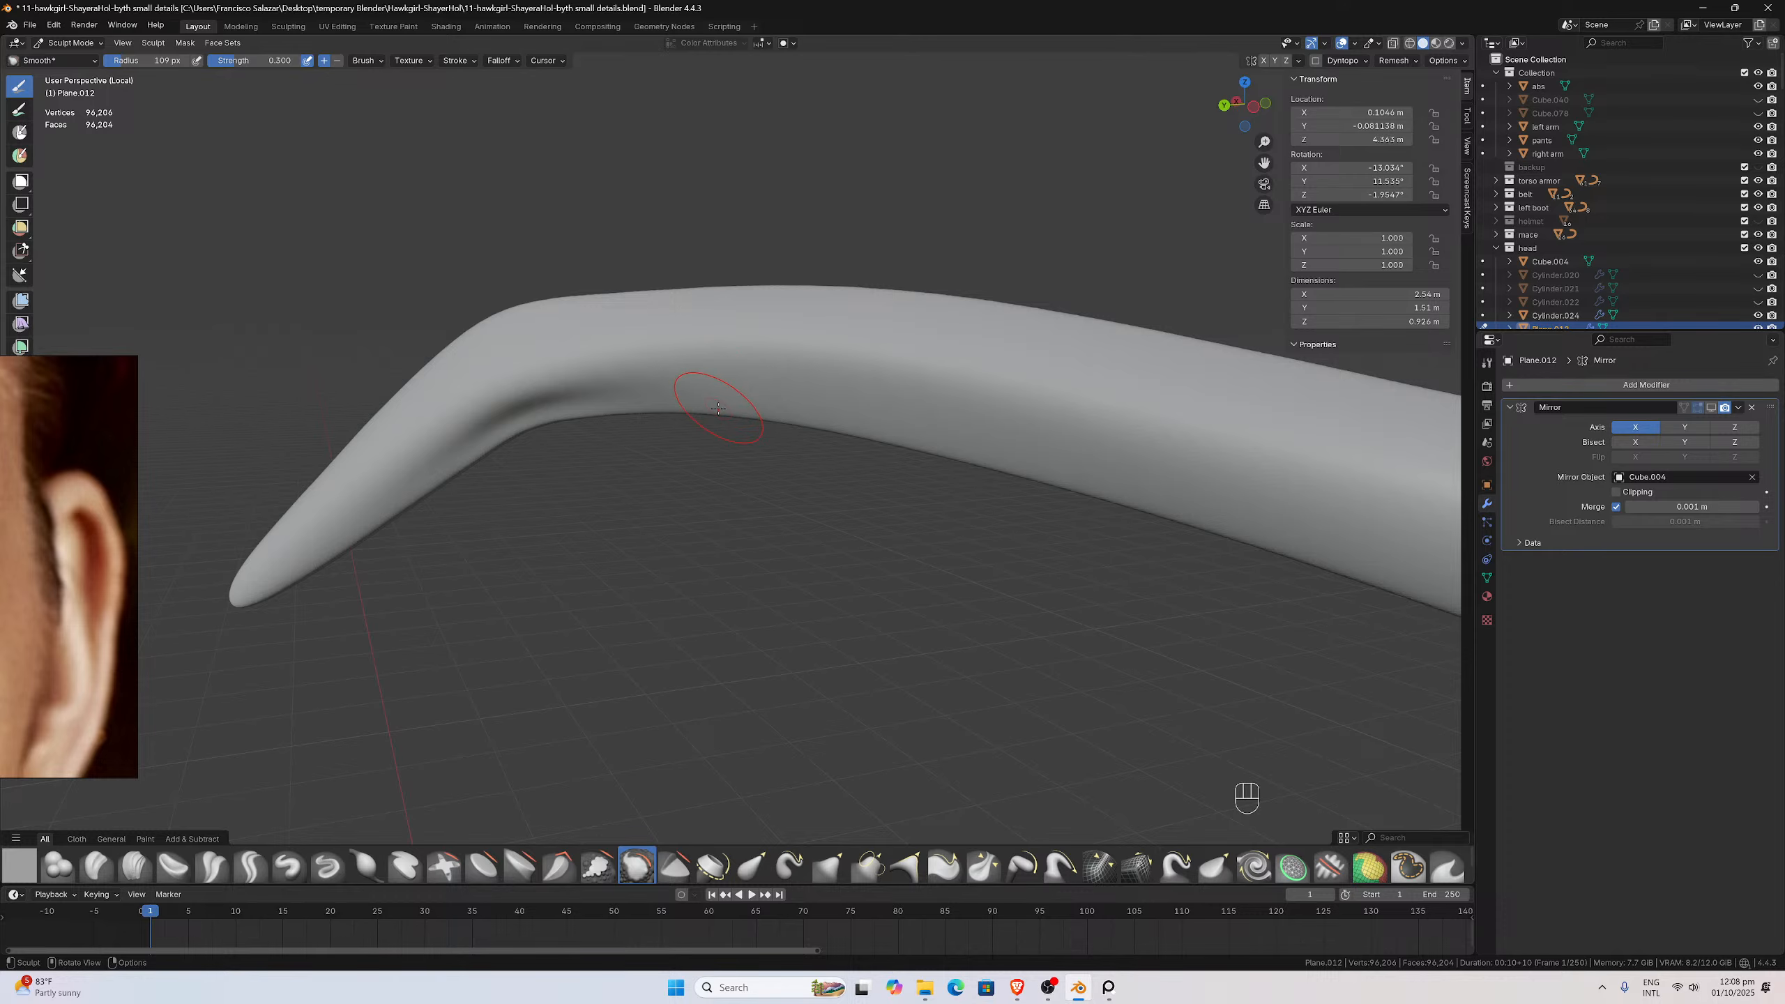
middle_click_drag(710, 384, 422, 500)
scroll(398, 499, "up", 2)
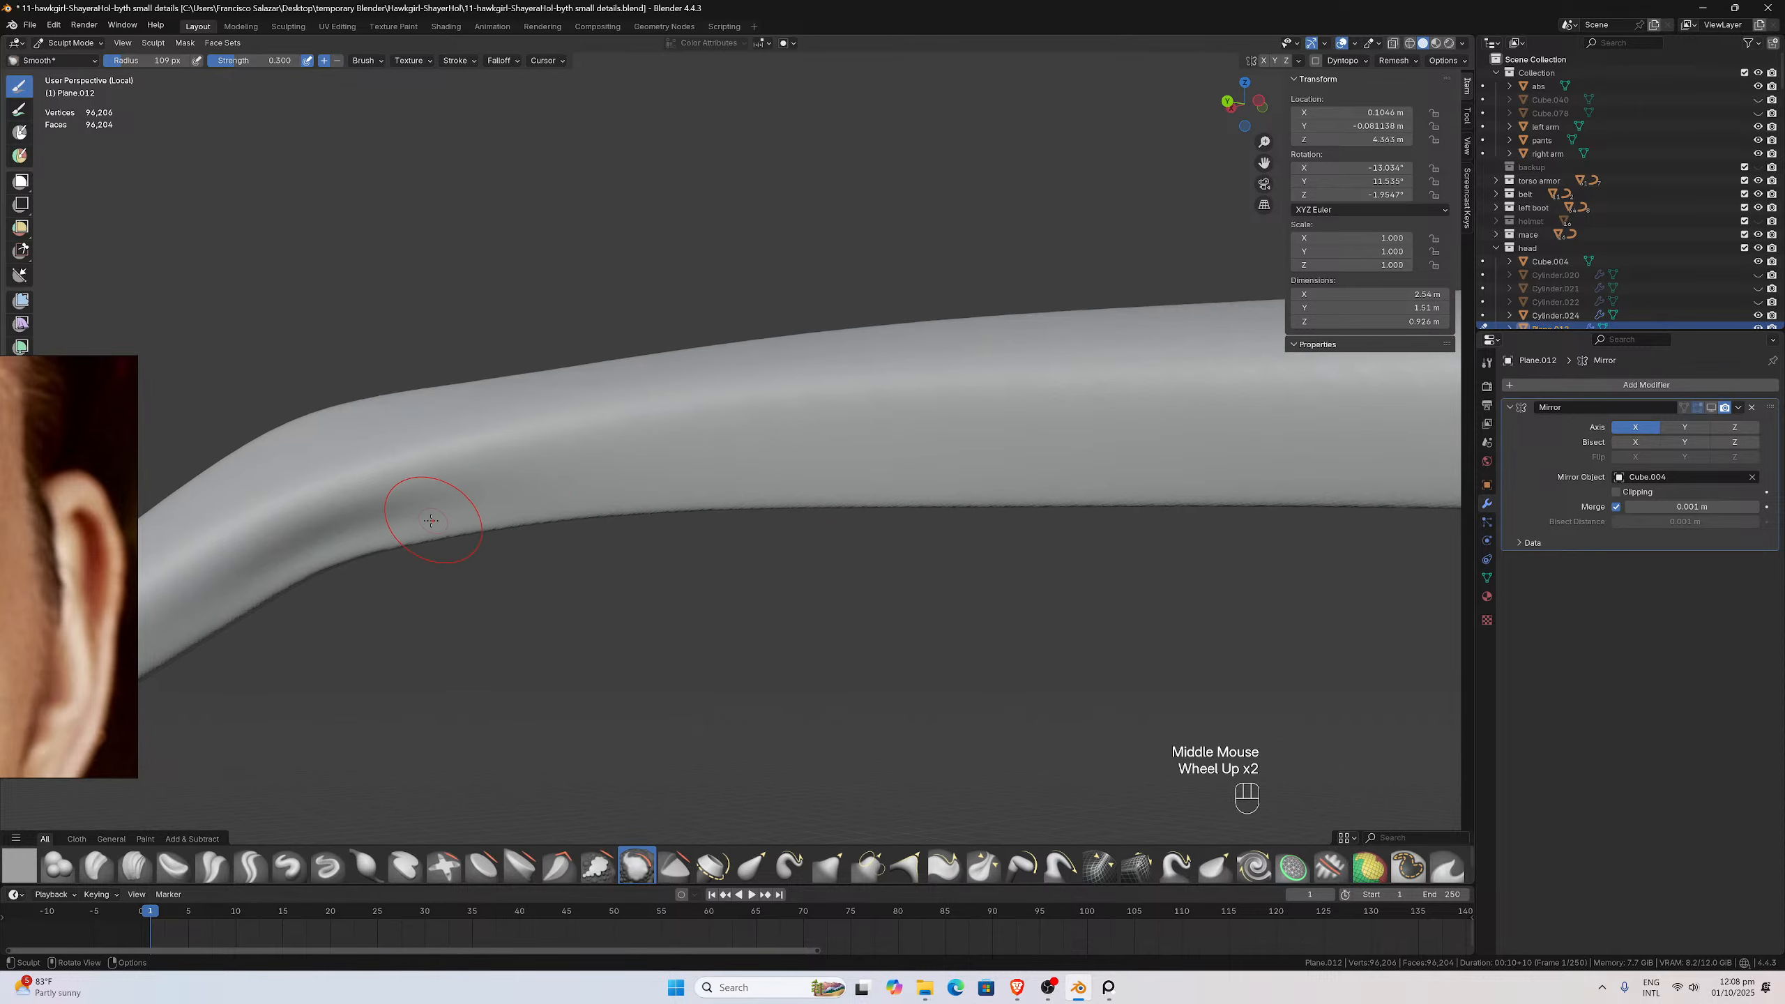
left_click_drag(398, 498, 372, 520, "shift")
left_click_drag(234, 573, 310, 488, "shift")
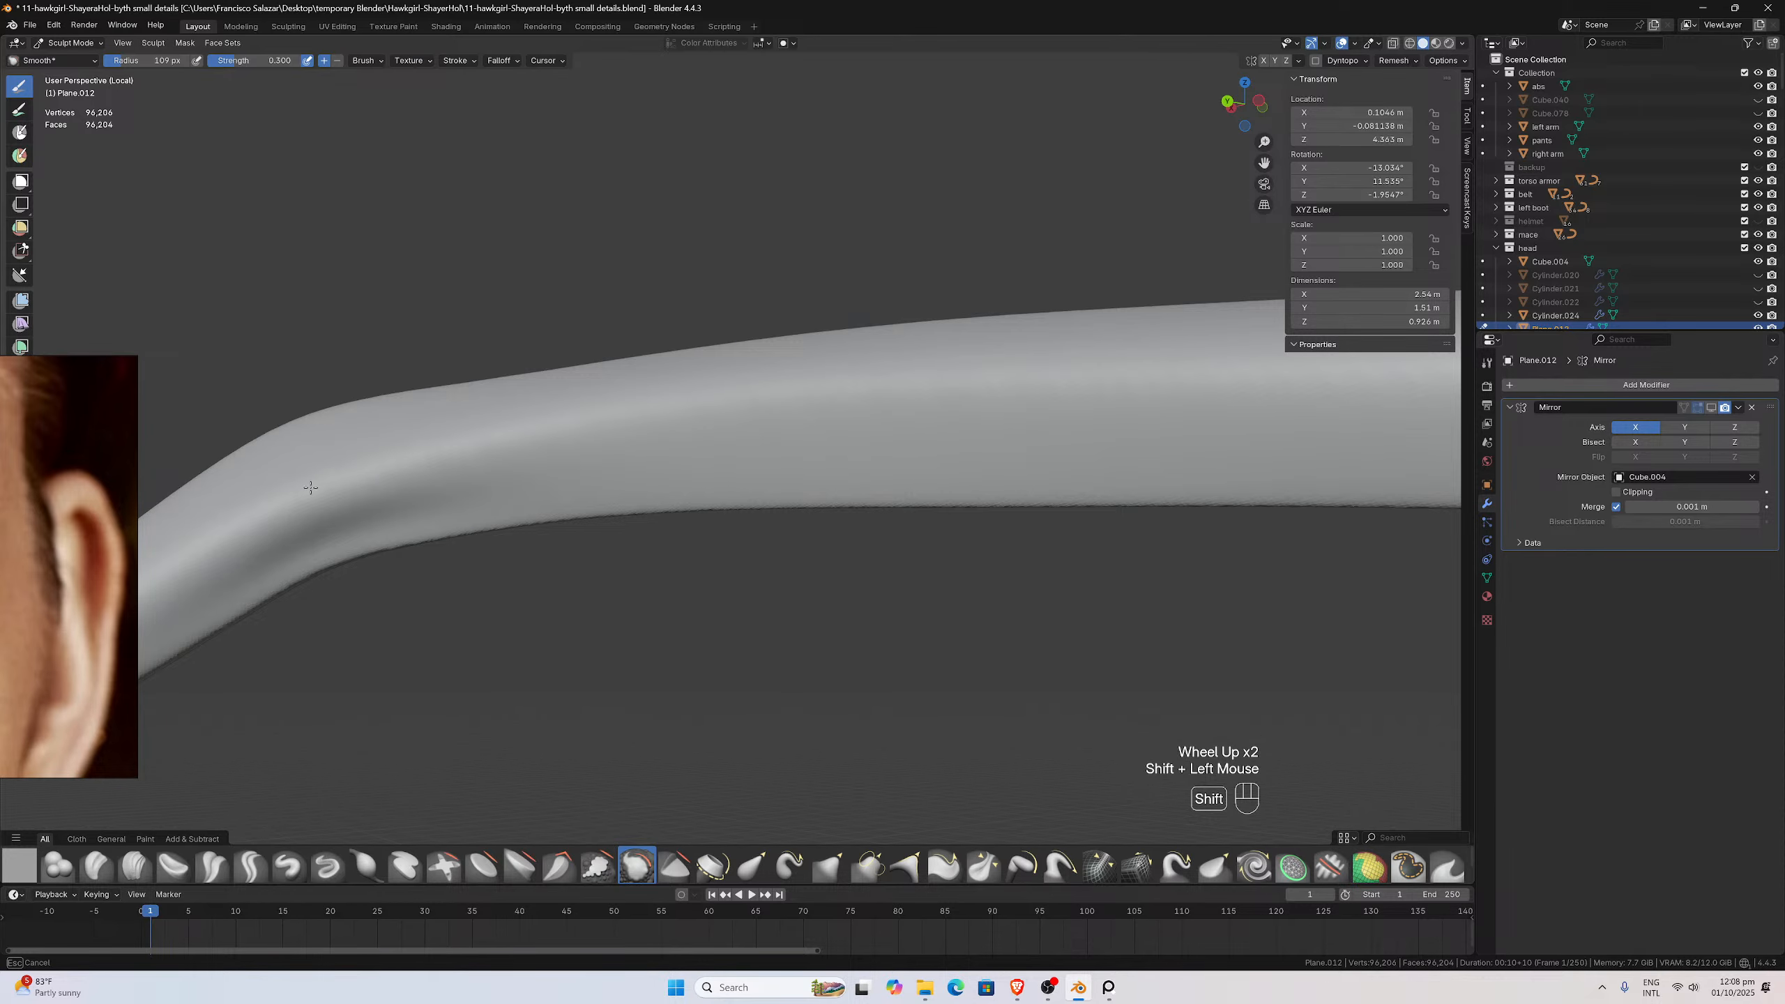
Smooth the faceted surface on the long body below the bend
scroll(1139, 415, "down", 2)
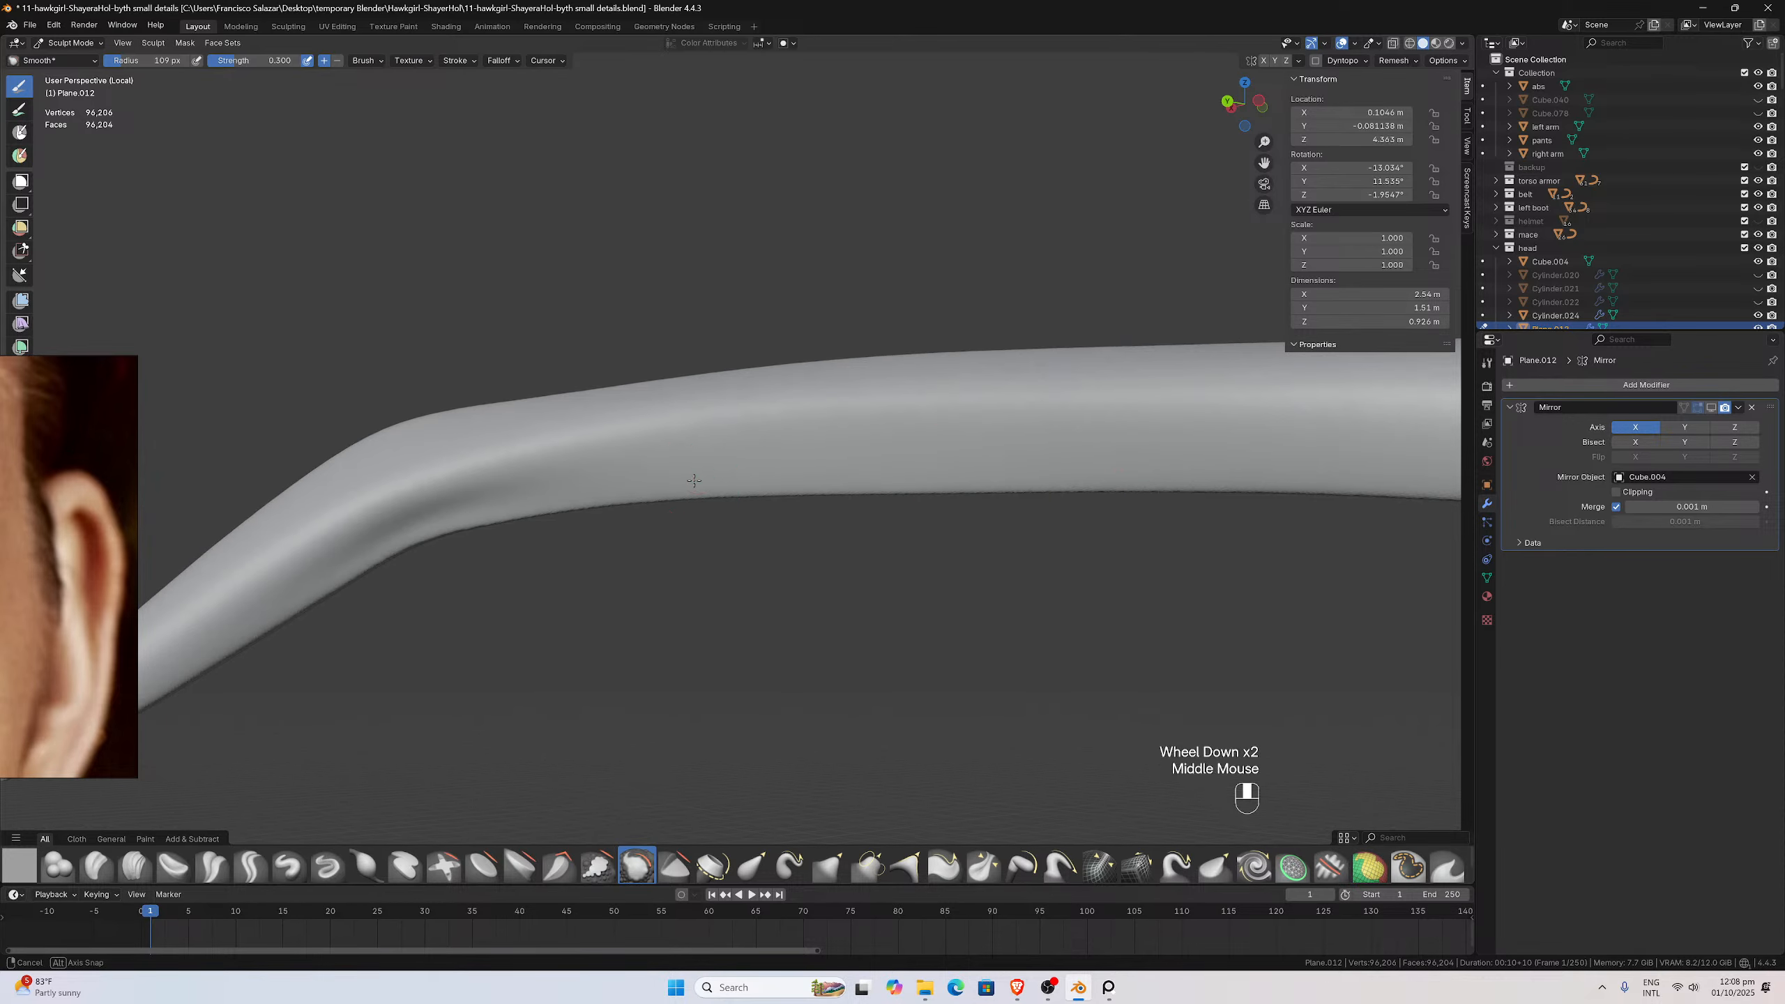
scroll(797, 467, "down", 1)
mouse_move(1139, 415)
middle_mouse_down()
mouse_move(797, 466)
mouse_move(493, 405)
mouse_move(372, 698)
middle_mouse_up()
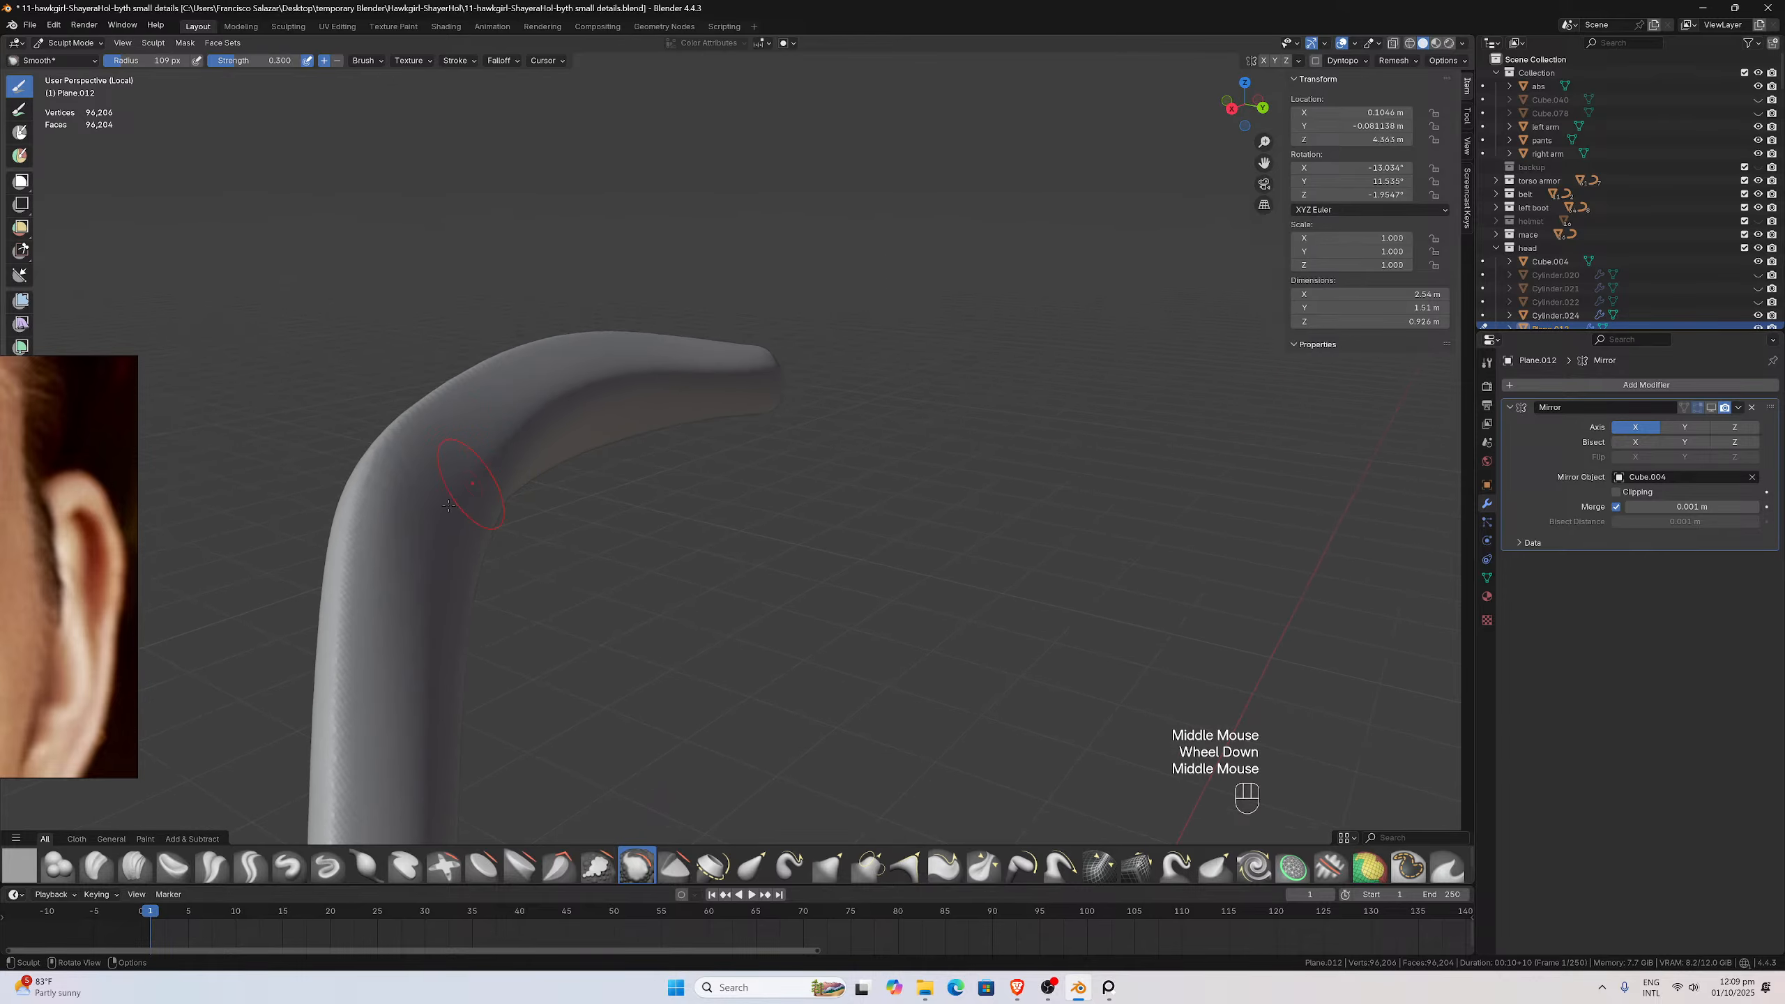
left_click_drag(371, 699, 372, 699, "shift")
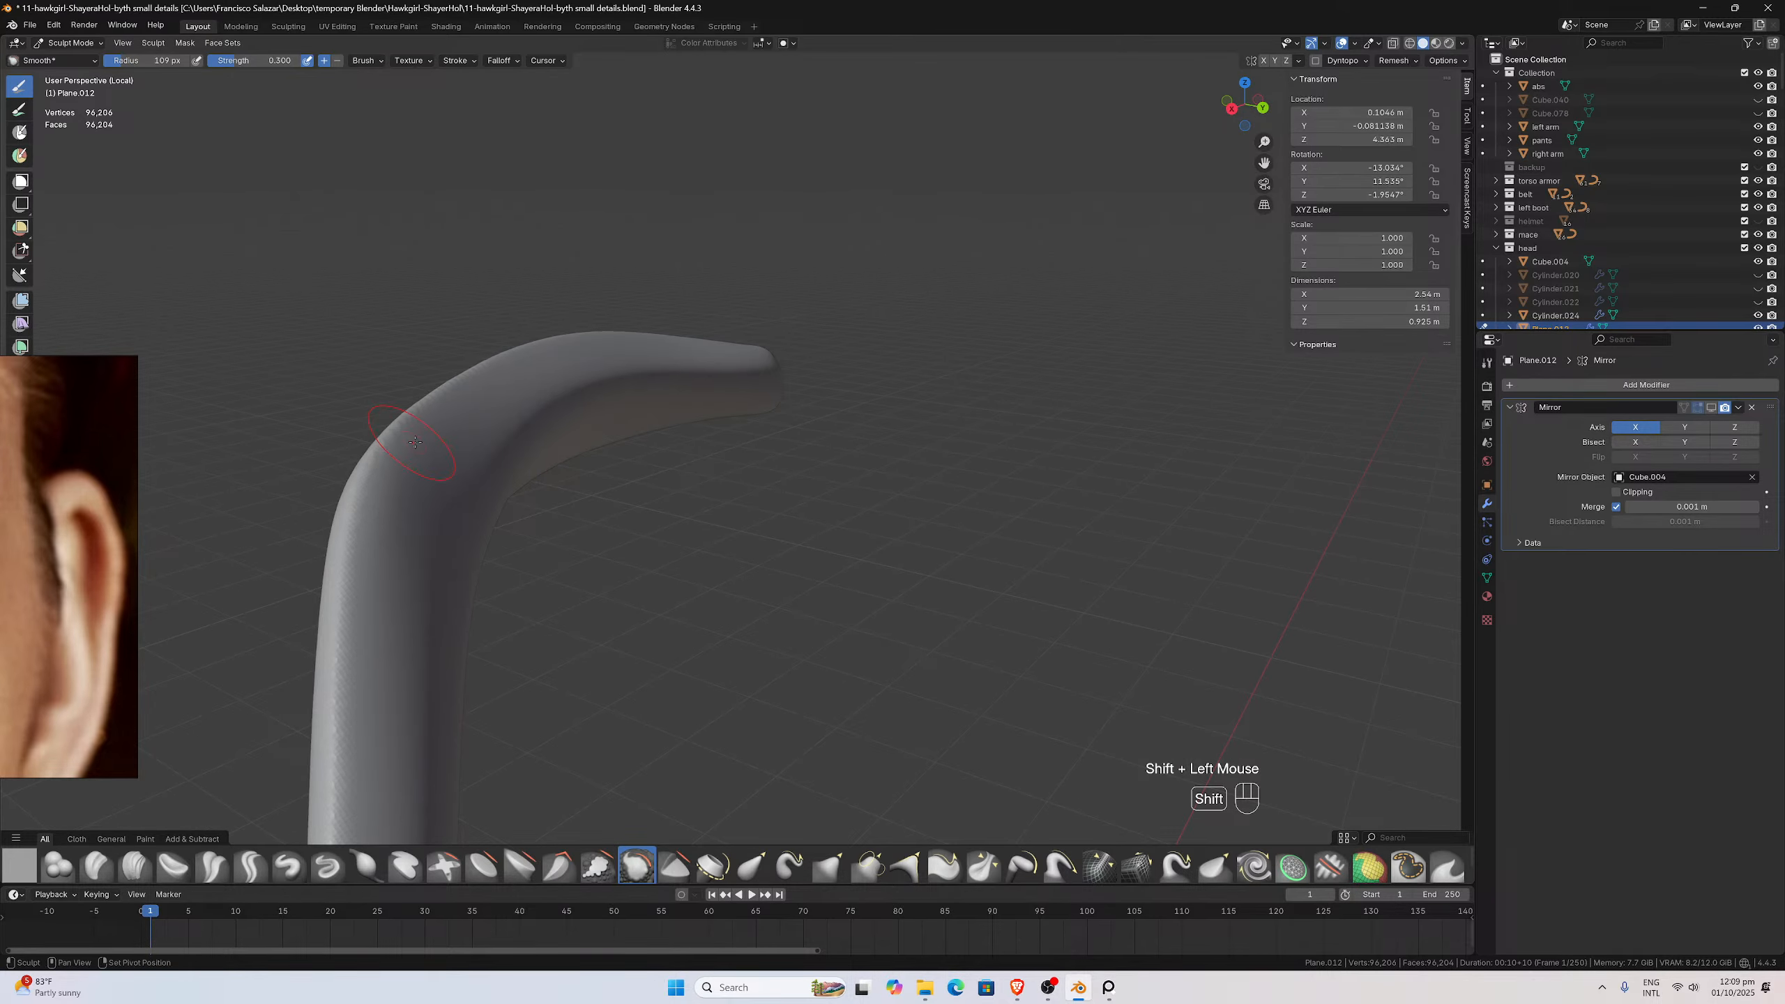
Smooth the middle of the body on the front face, and the back face toward the blunt end
middle_click_drag(423, 439, 774, 422)
scroll(775, 422, "up", 1)
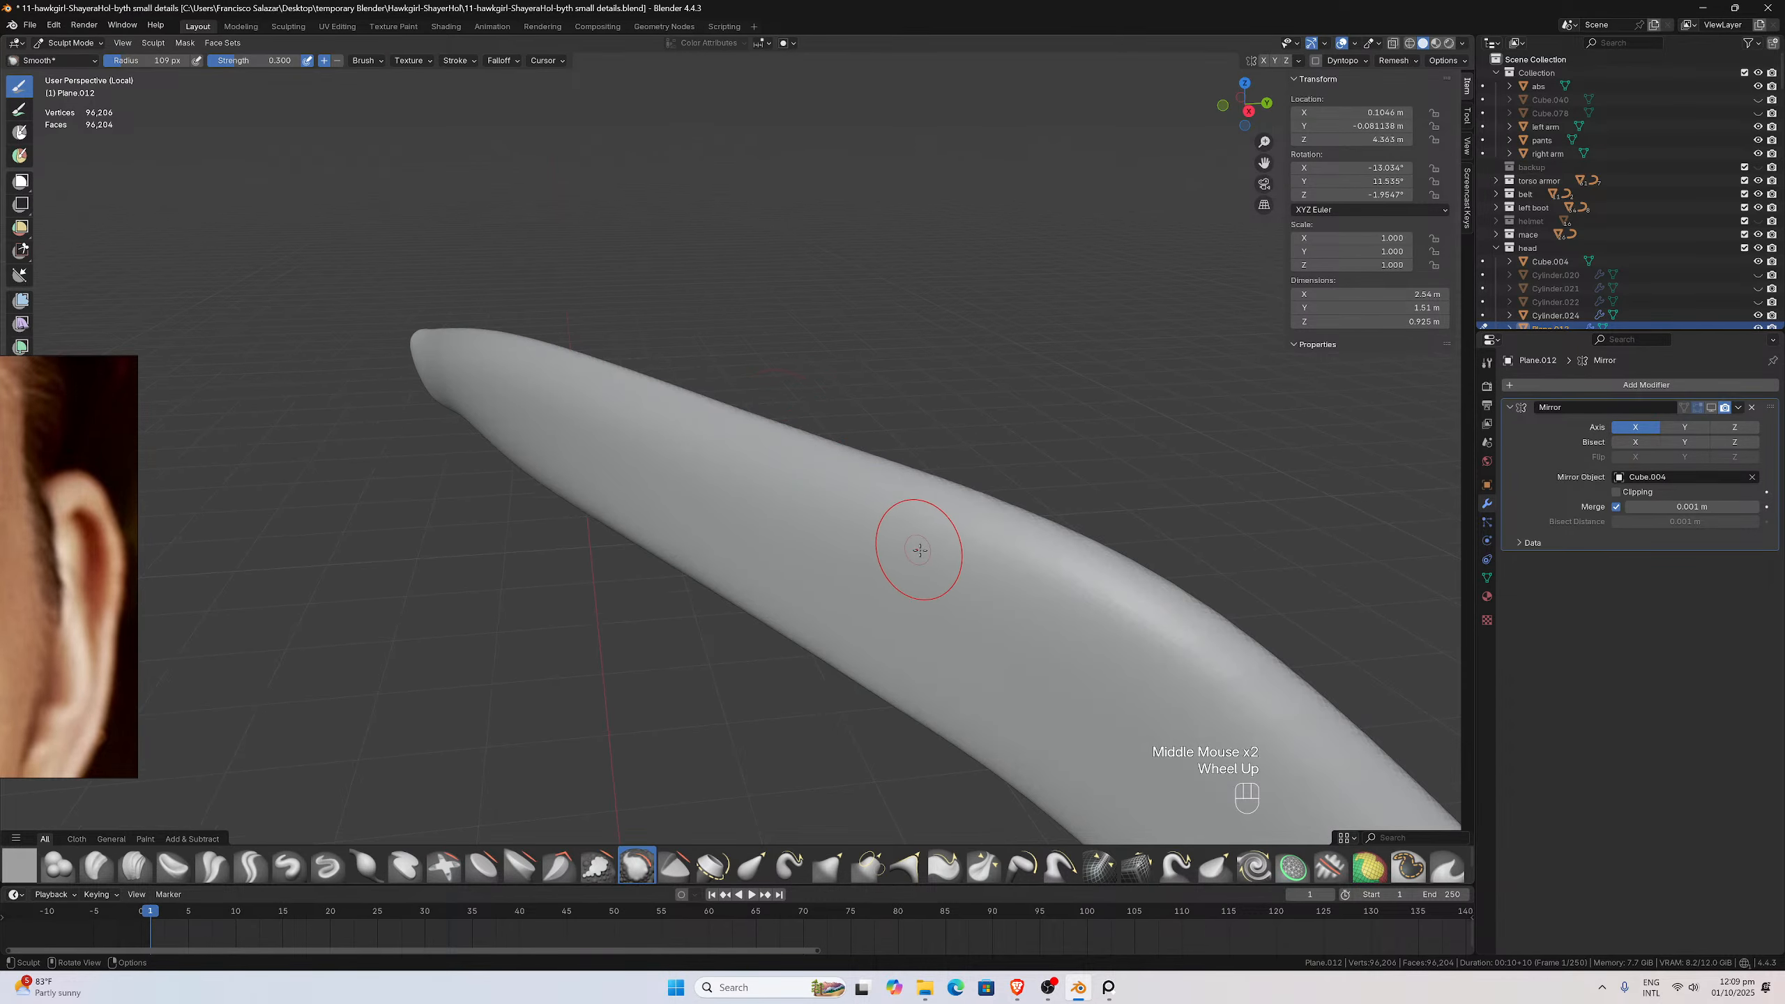
left_click_drag(920, 550, 914, 548, "shift")
mouse_move(682, 457)
middle_mouse_down()
mouse_move(705, 433)
mouse_move(761, 439)
middle_mouse_up()
left_click_drag(761, 441, 749, 417, "shift")
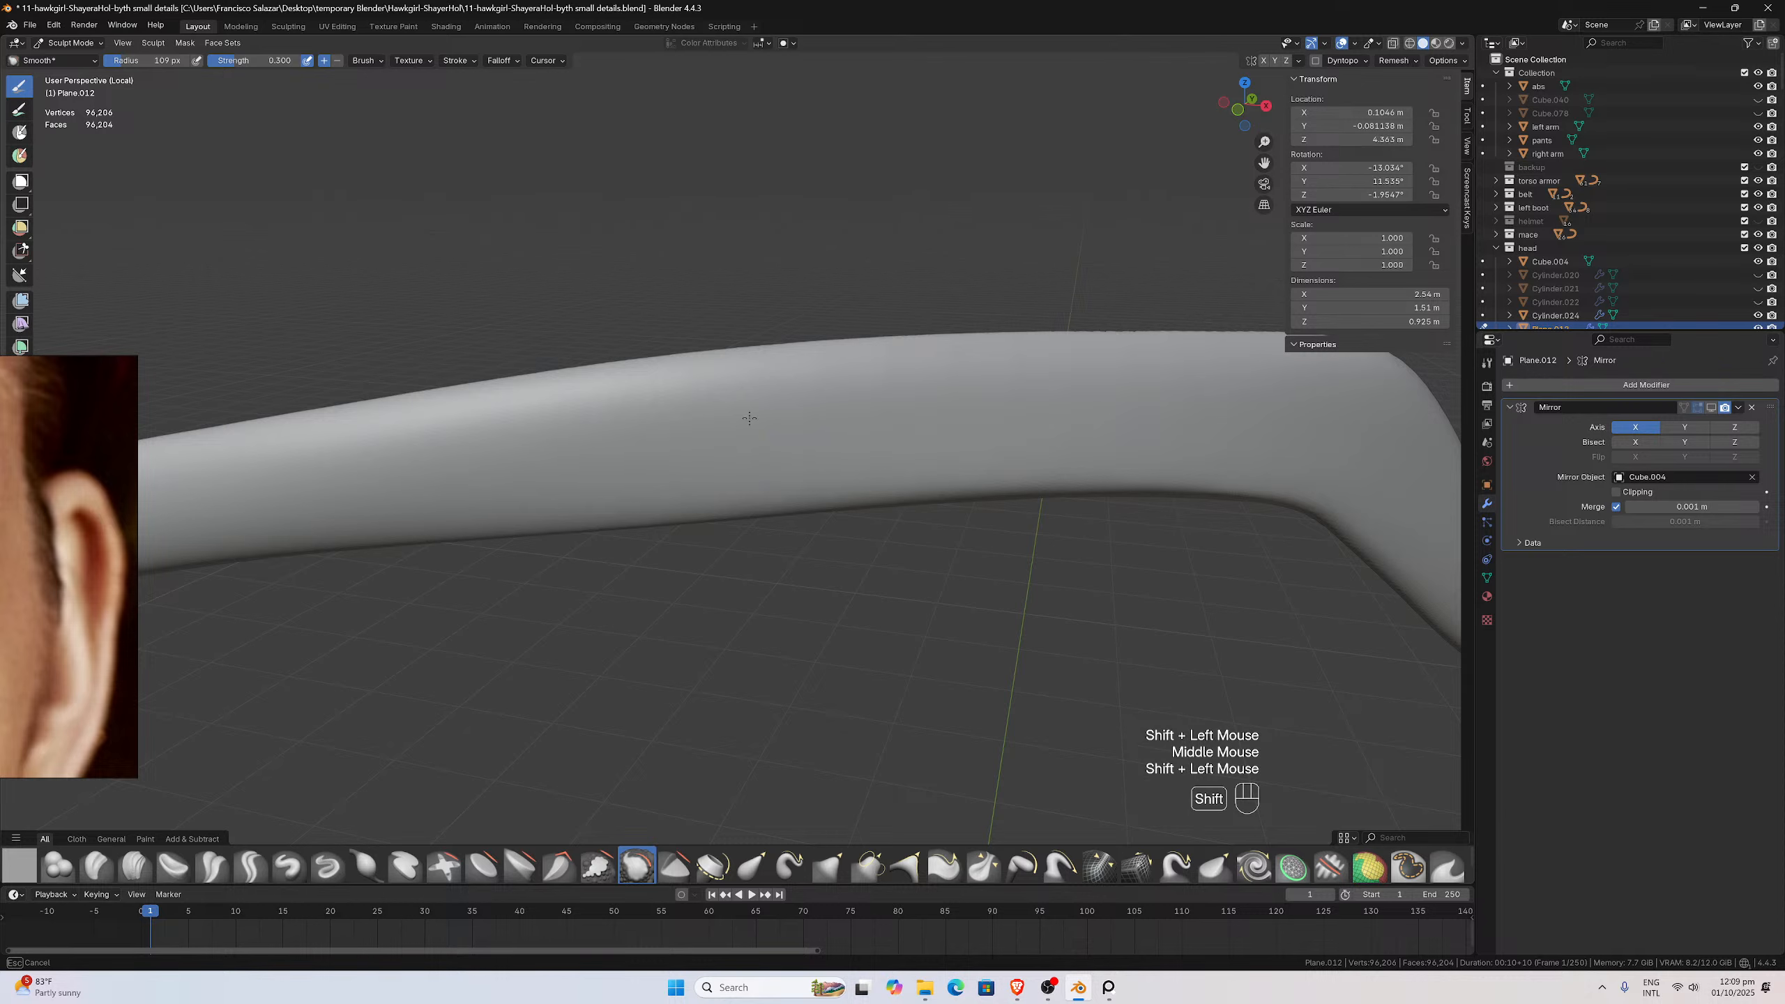
left_click_drag(367, 456, 351, 451, "shift")
Smooth the cap of the blunt end and the back face running from it toward the bend
scroll(350, 451, "down", 2)
middle_click_drag(350, 450, 390, 497)
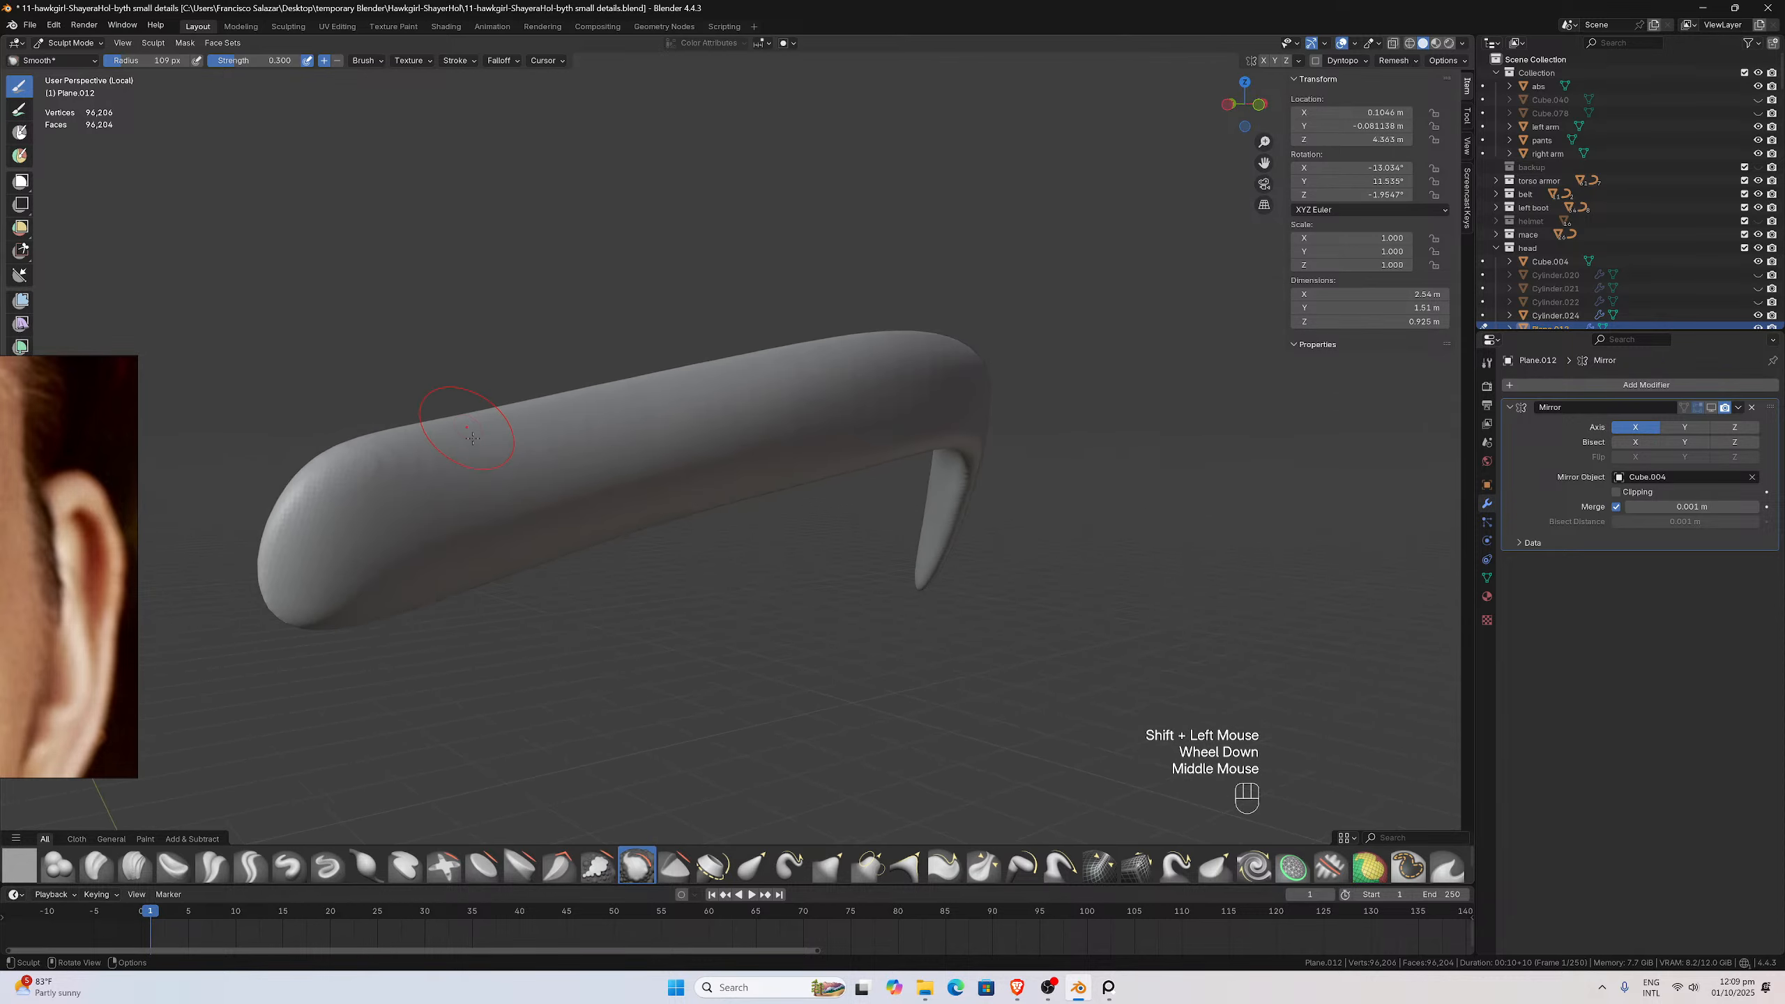
left_click_drag(390, 497, 390, 497, "shift")
left_click_drag(324, 565, 436, 513, "shift")
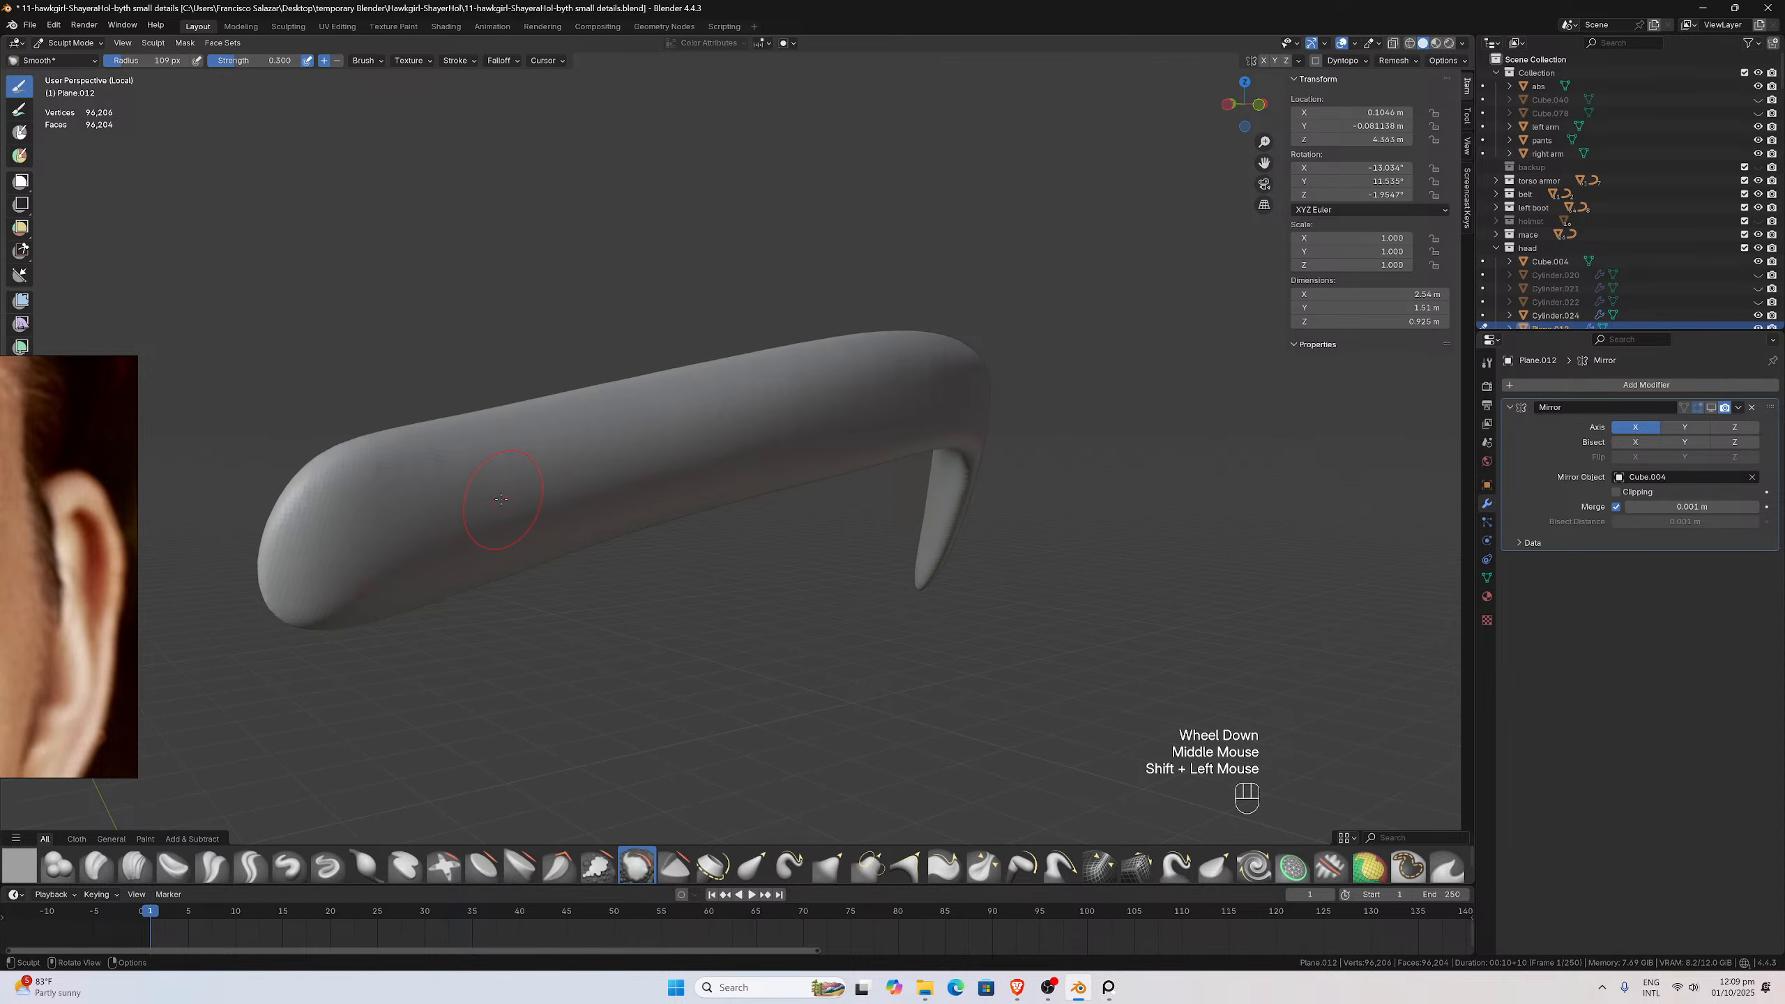
middle_click_drag(478, 495, 428, 437)
left_click_drag(200, 203, 211, 212, "shift")
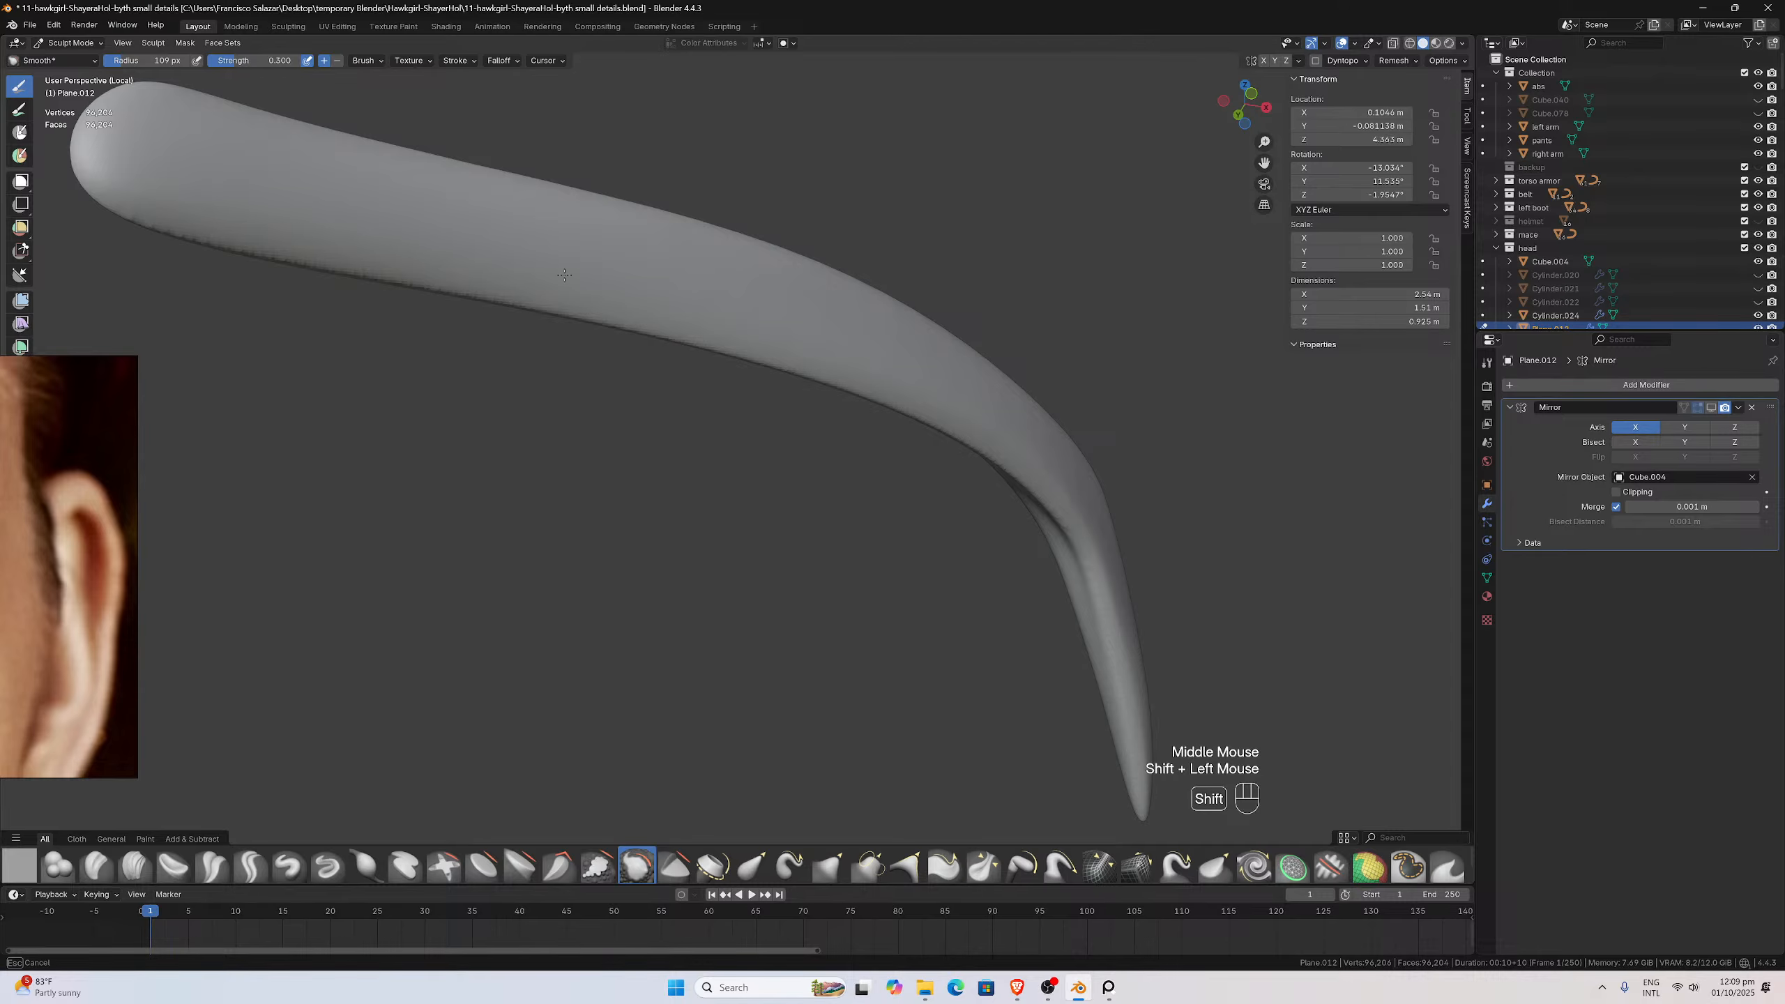
left_click_drag(779, 320, 786, 324, "shift")
Smooth the remaining unevenness along the body, the bend and the tapered arm
middle_click_drag(785, 324, 629, 425)
left_click_drag(625, 426, 1015, 470, "shift")
mouse_move(1015, 470)
middle_mouse_down()
mouse_move(1048, 473)
mouse_move(794, 430)
middle_mouse_up()
mouse_move(777, 425)
left_mouse_down("shift")
mouse_move(932, 637)
mouse_move(921, 619)
left_mouse_up("shift")
mouse_move(896, 582)
middle_mouse_down()
mouse_move(887, 564)
mouse_move(864, 637)
middle_mouse_up()
scroll(737, 399, "down", 2)
mouse_move(745, 415)
left_mouse_down("shift")
mouse_move(836, 521)
mouse_move(818, 471)
left_mouse_up("shift")
Smooth the lower edge of the eyebrow's long body from the middle toward the bend
middle_click_drag(819, 471, 903, 335)
scroll(843, 422, "up", 3)
left_click_drag(903, 335, 854, 235, "shift")
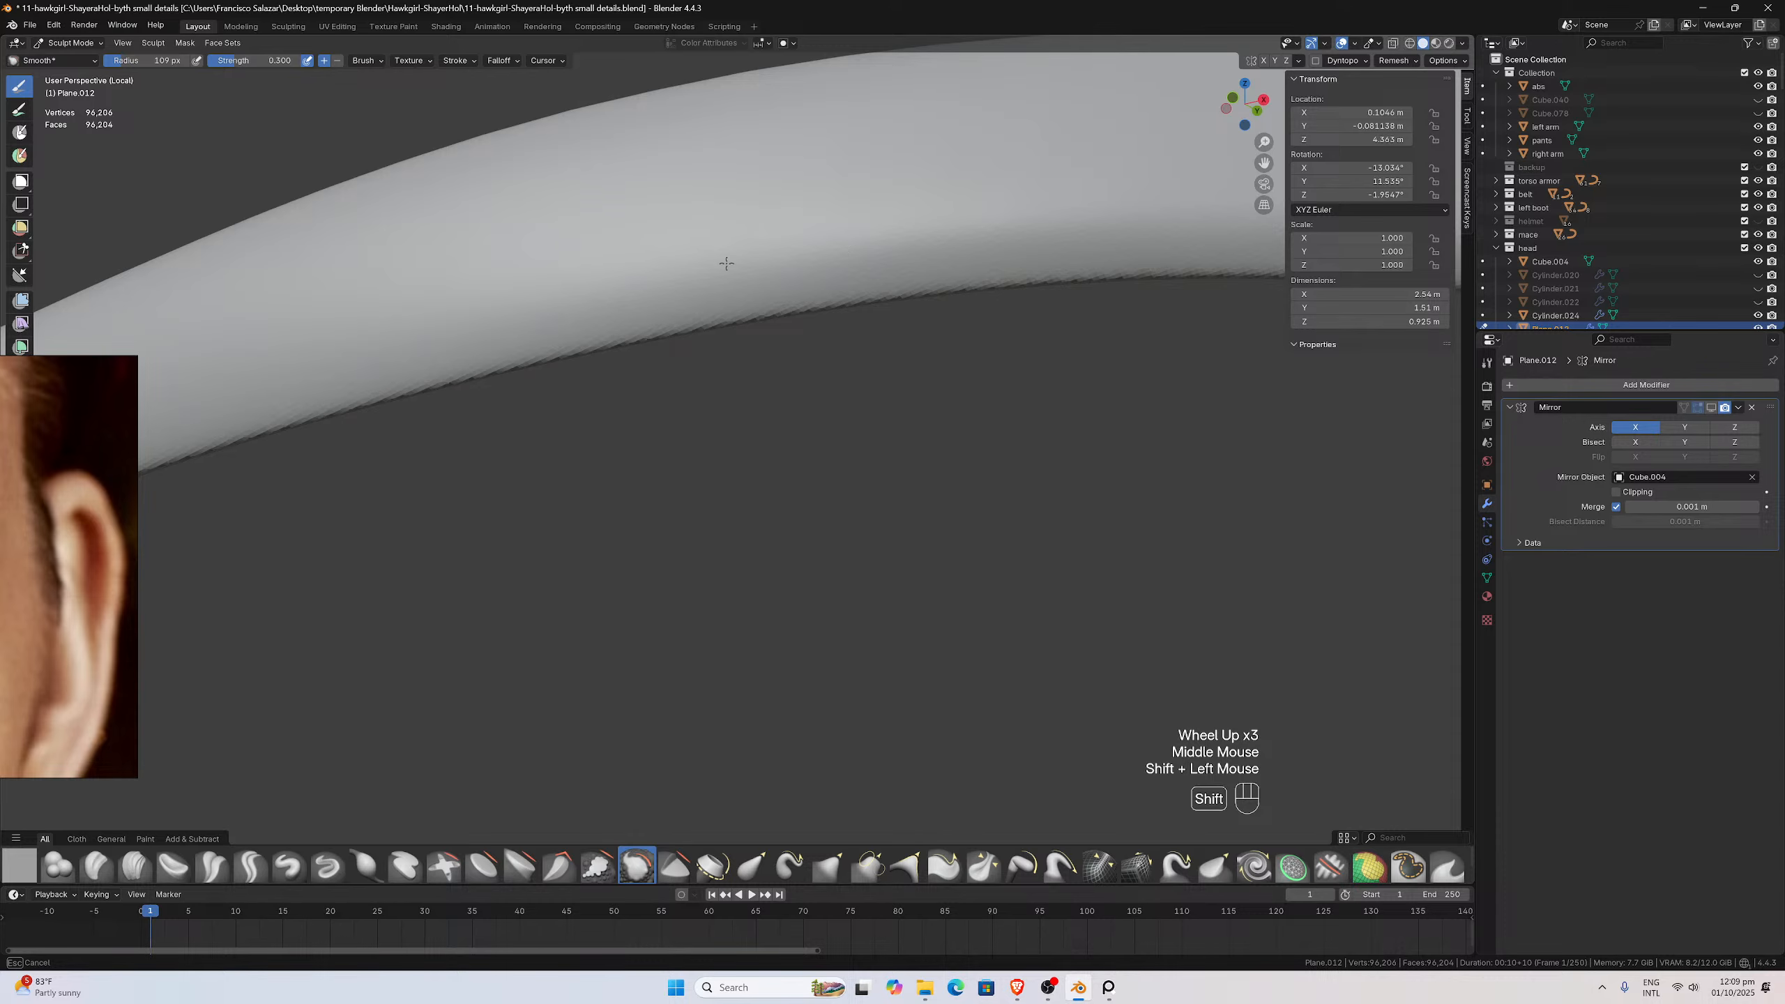
mouse_move(1077, 224)
left_mouse_down("shift")
mouse_move(992, 232)
mouse_move(1019, 228)
left_mouse_up("shift")
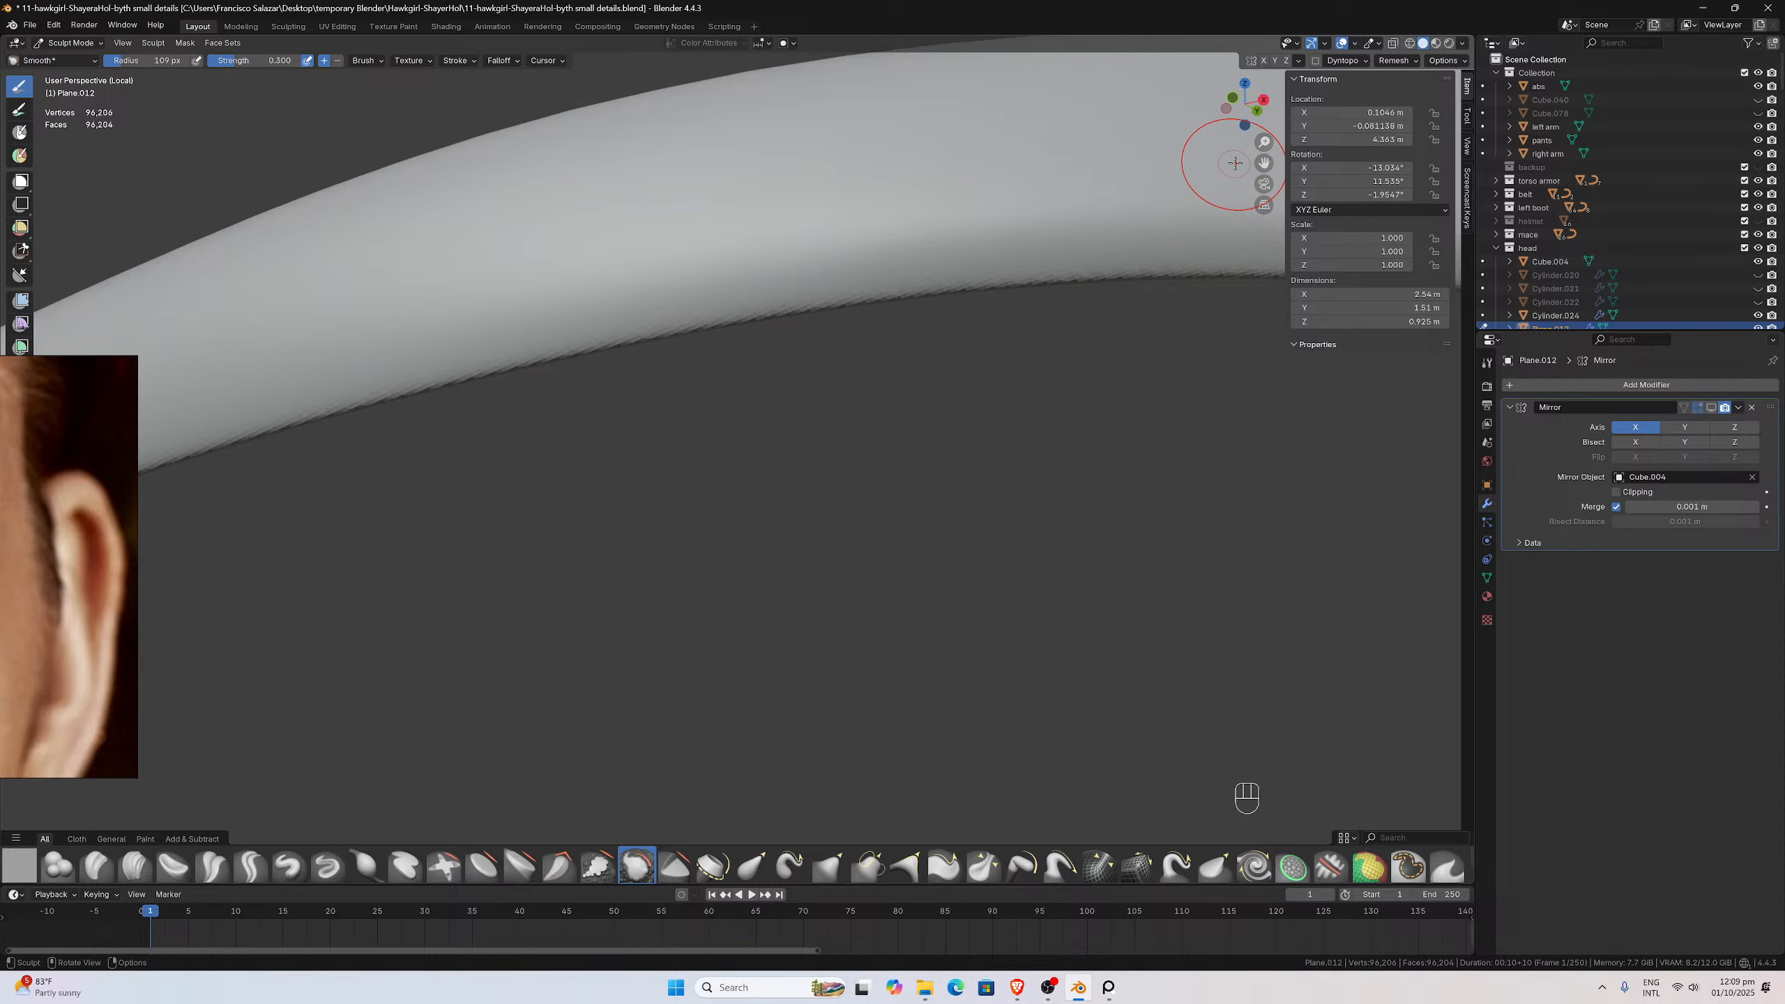
mouse_move(1263, 163)
left_mouse_down()
mouse_move(945, 260)
mouse_move(960, 309)
left_mouse_up()
scroll(960, 316, "up", 1)
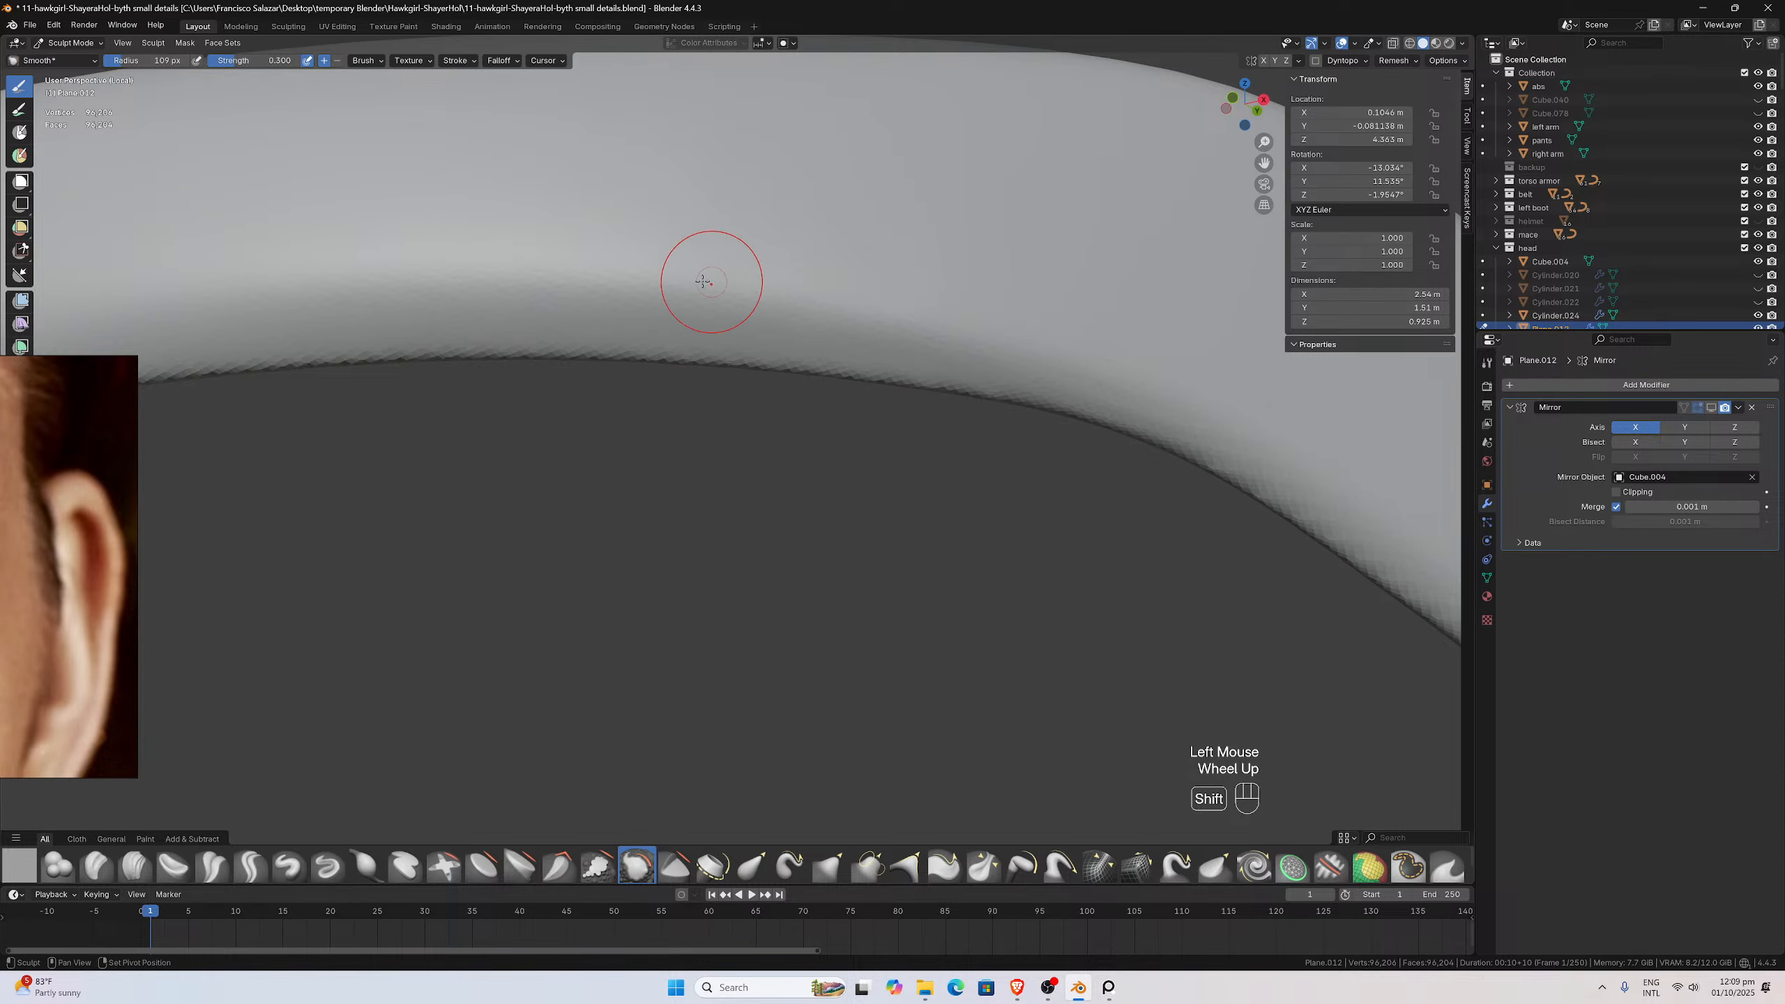
left_click_drag(712, 281, 995, 324, "shift")
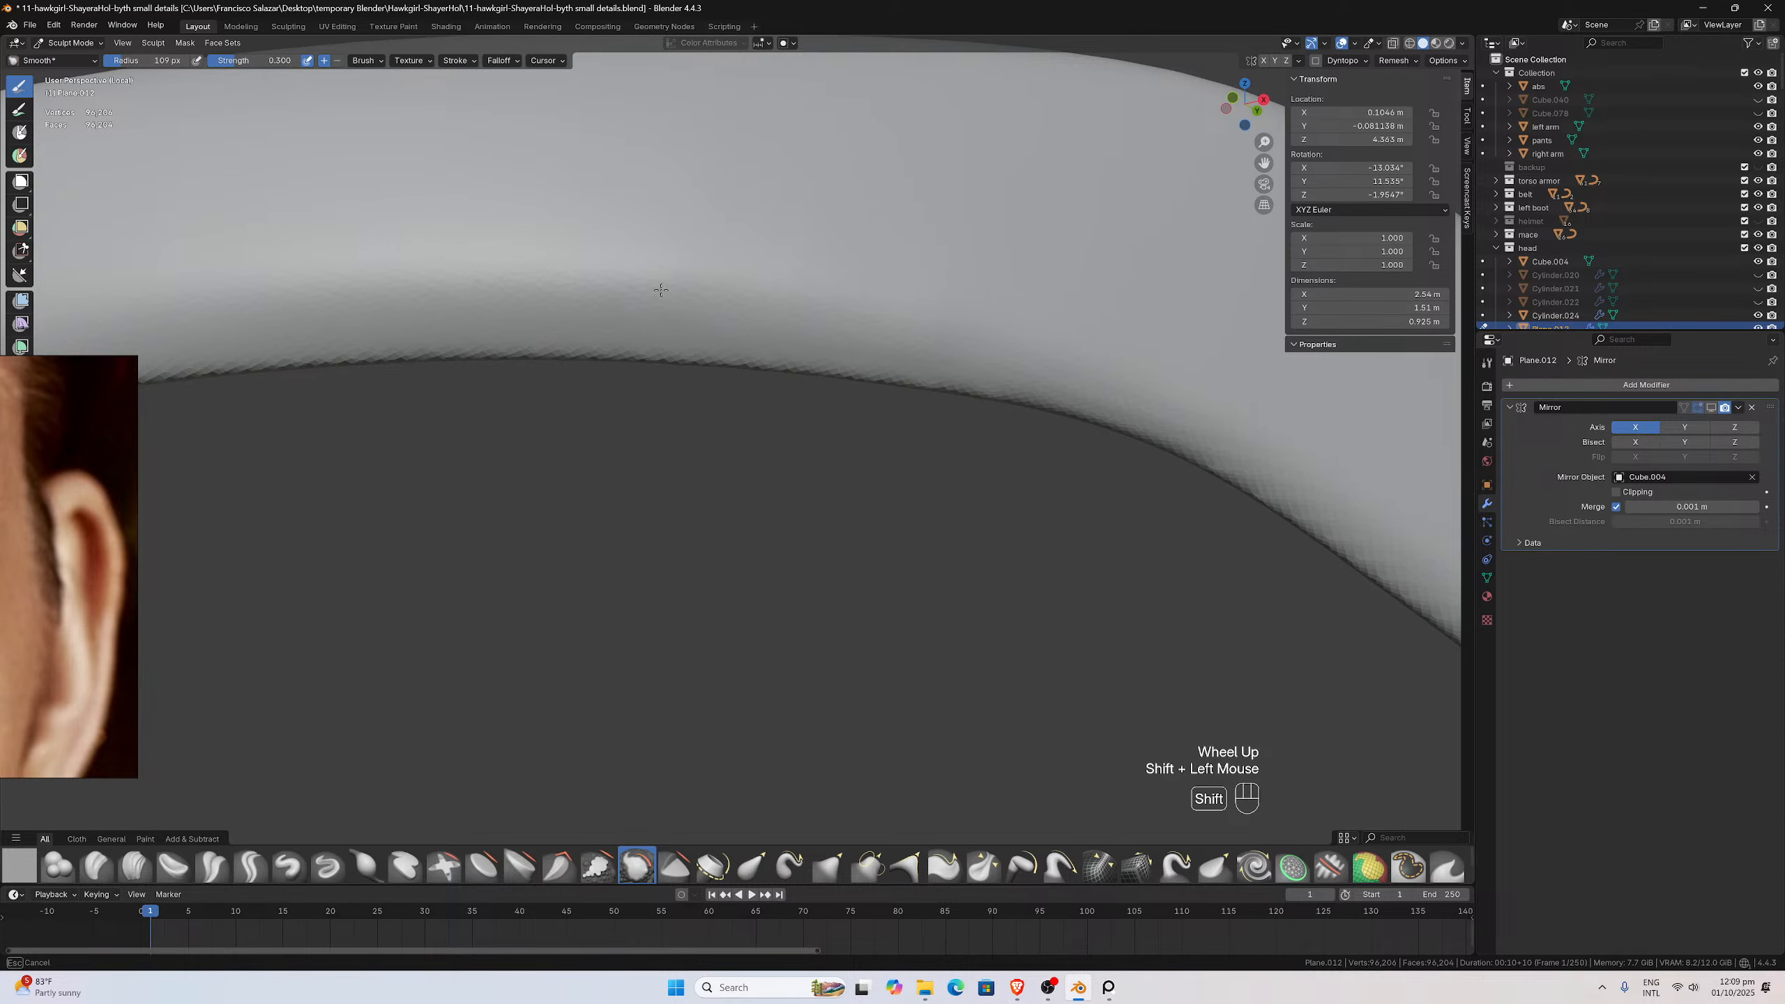
left_click_drag(269, 276, 699, 308, "shift")
Smooth the front face and inner edge around the eyebrow's bend
scroll(808, 330, "down", 1, "shift")
scroll(825, 335, "down", 1)
middle_click_drag(825, 335, 924, 312)
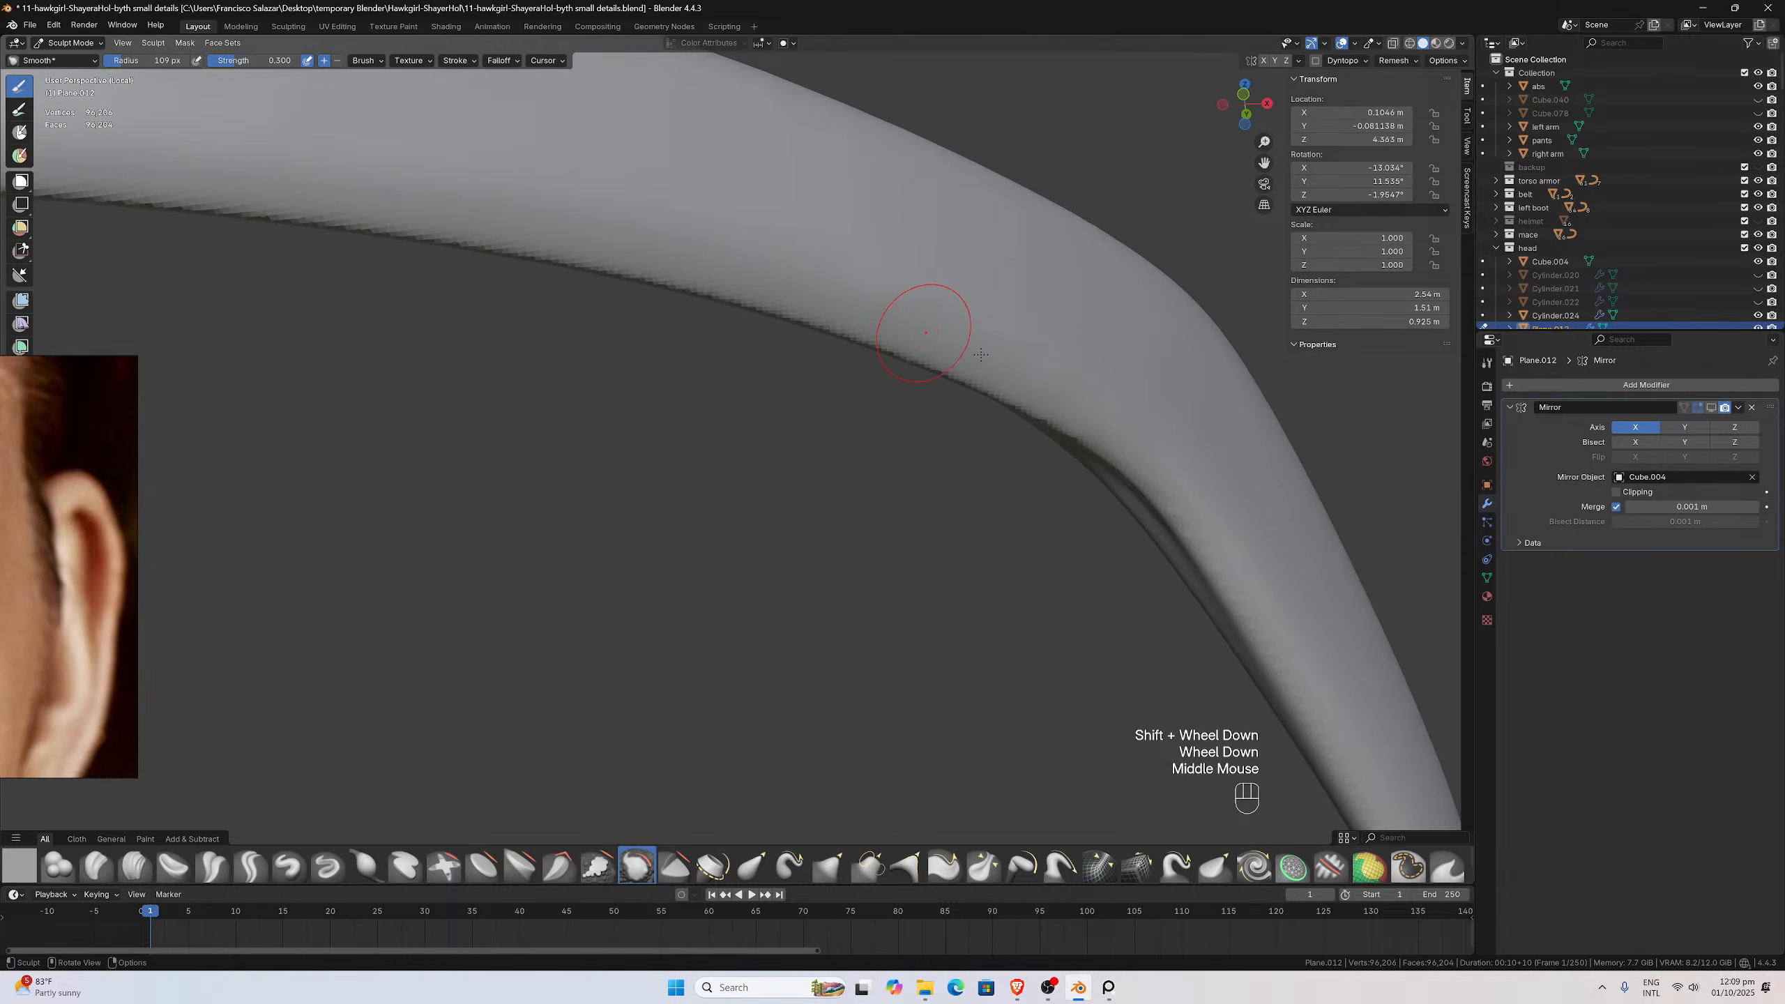
middle_click_drag(1127, 394, 1103, 395)
left_click_drag(1265, 163, 963, 520)
scroll(963, 520, "up", 1)
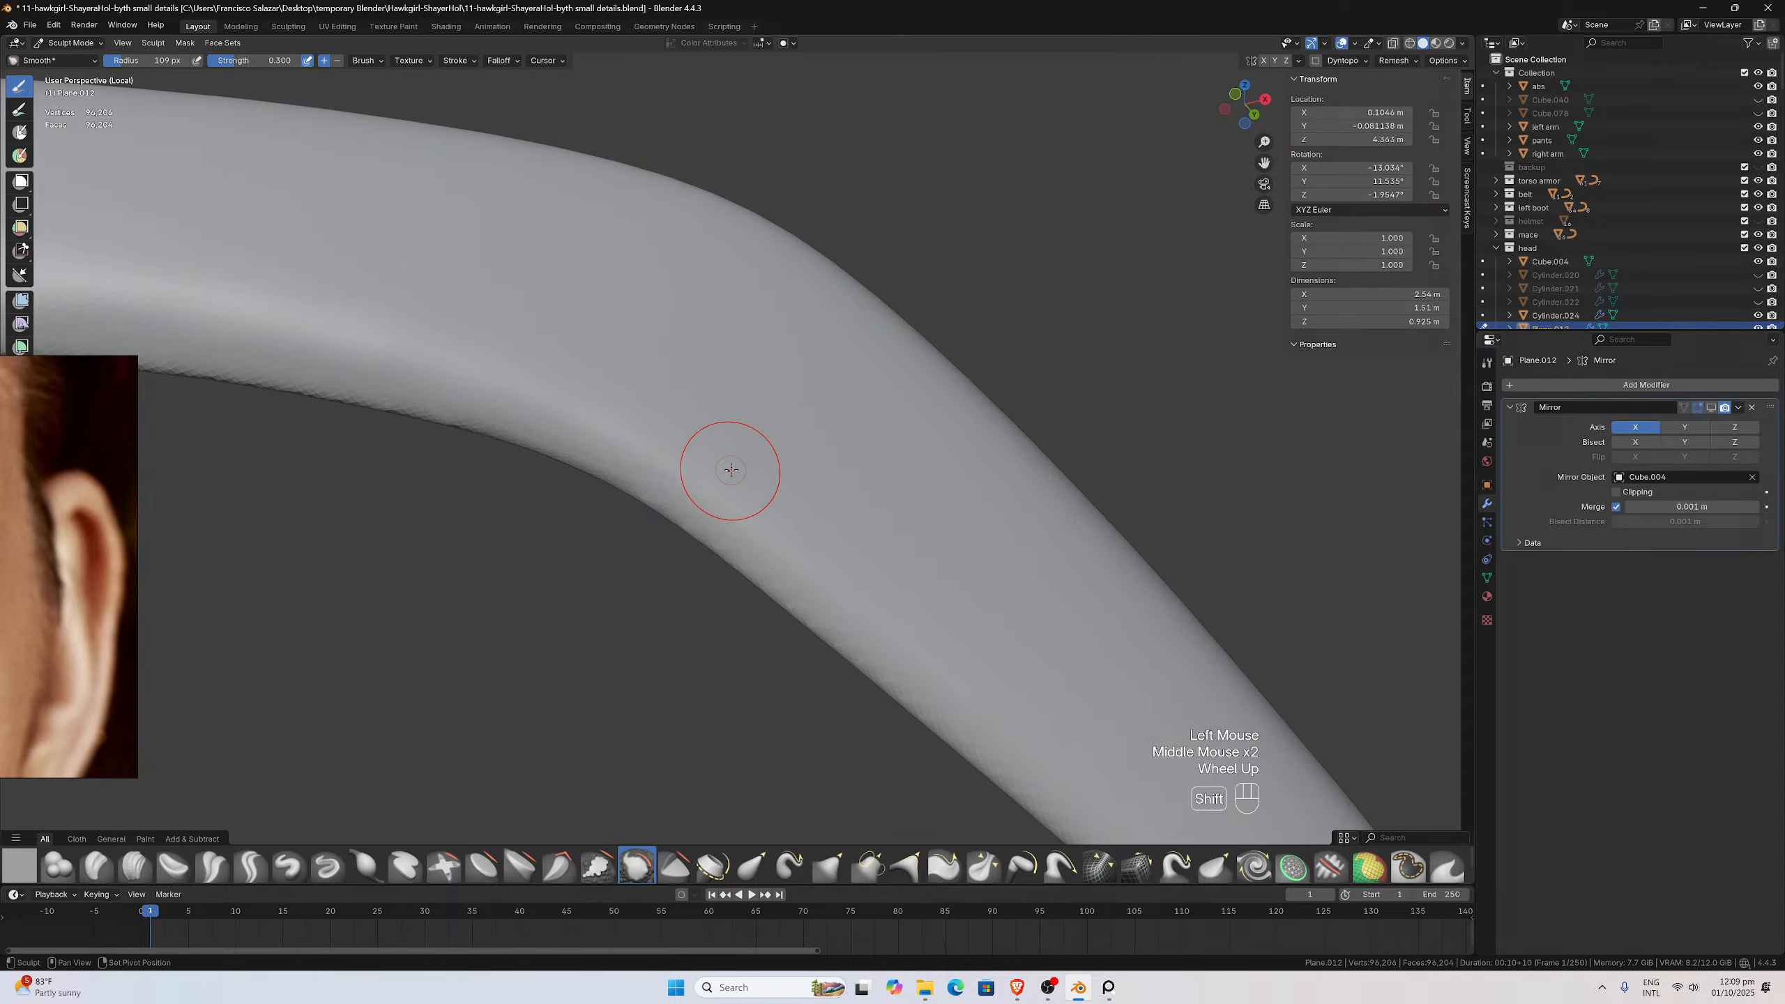
left_click_drag(729, 467, 862, 583, "shift")
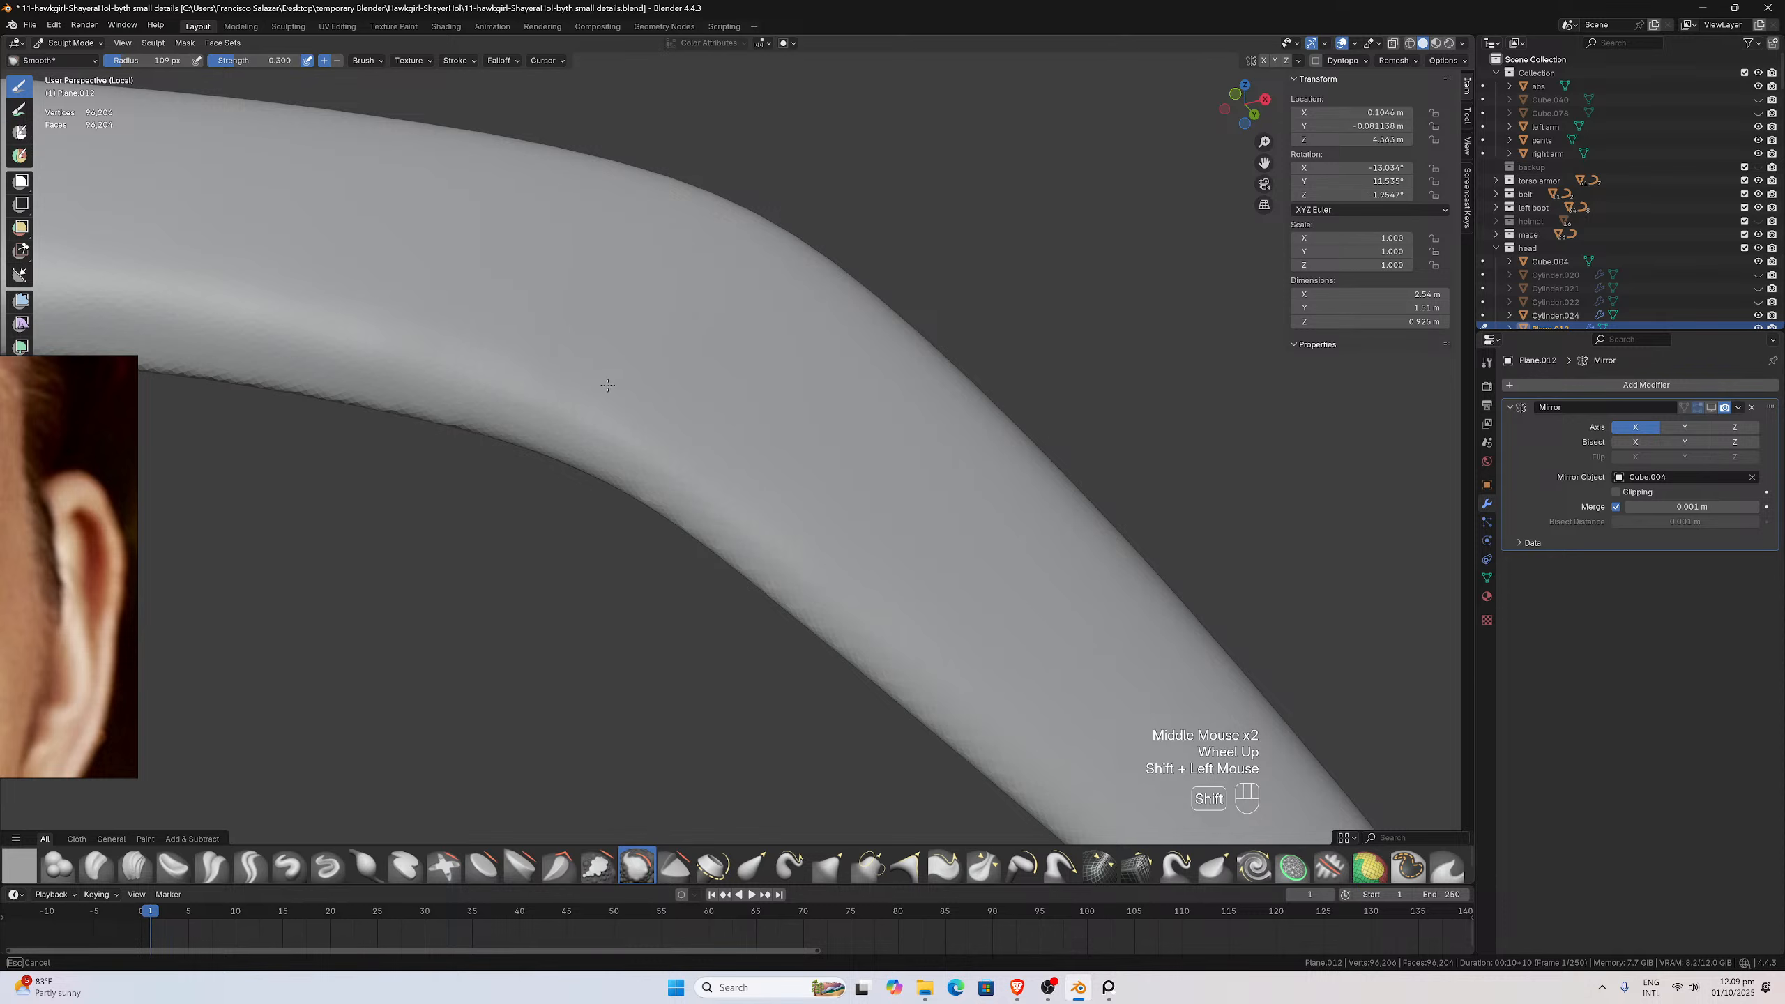
left_click_drag(775, 456, 925, 478, "shift")
Smooth the lower edge of the tapered arm from the bend toward its tip
scroll(932, 492, "down", 2)
mouse_move(815, 496)
middle_mouse_down()
mouse_move(880, 498)
mouse_move(884, 517)
middle_mouse_up()
scroll(885, 532, "up", 1)
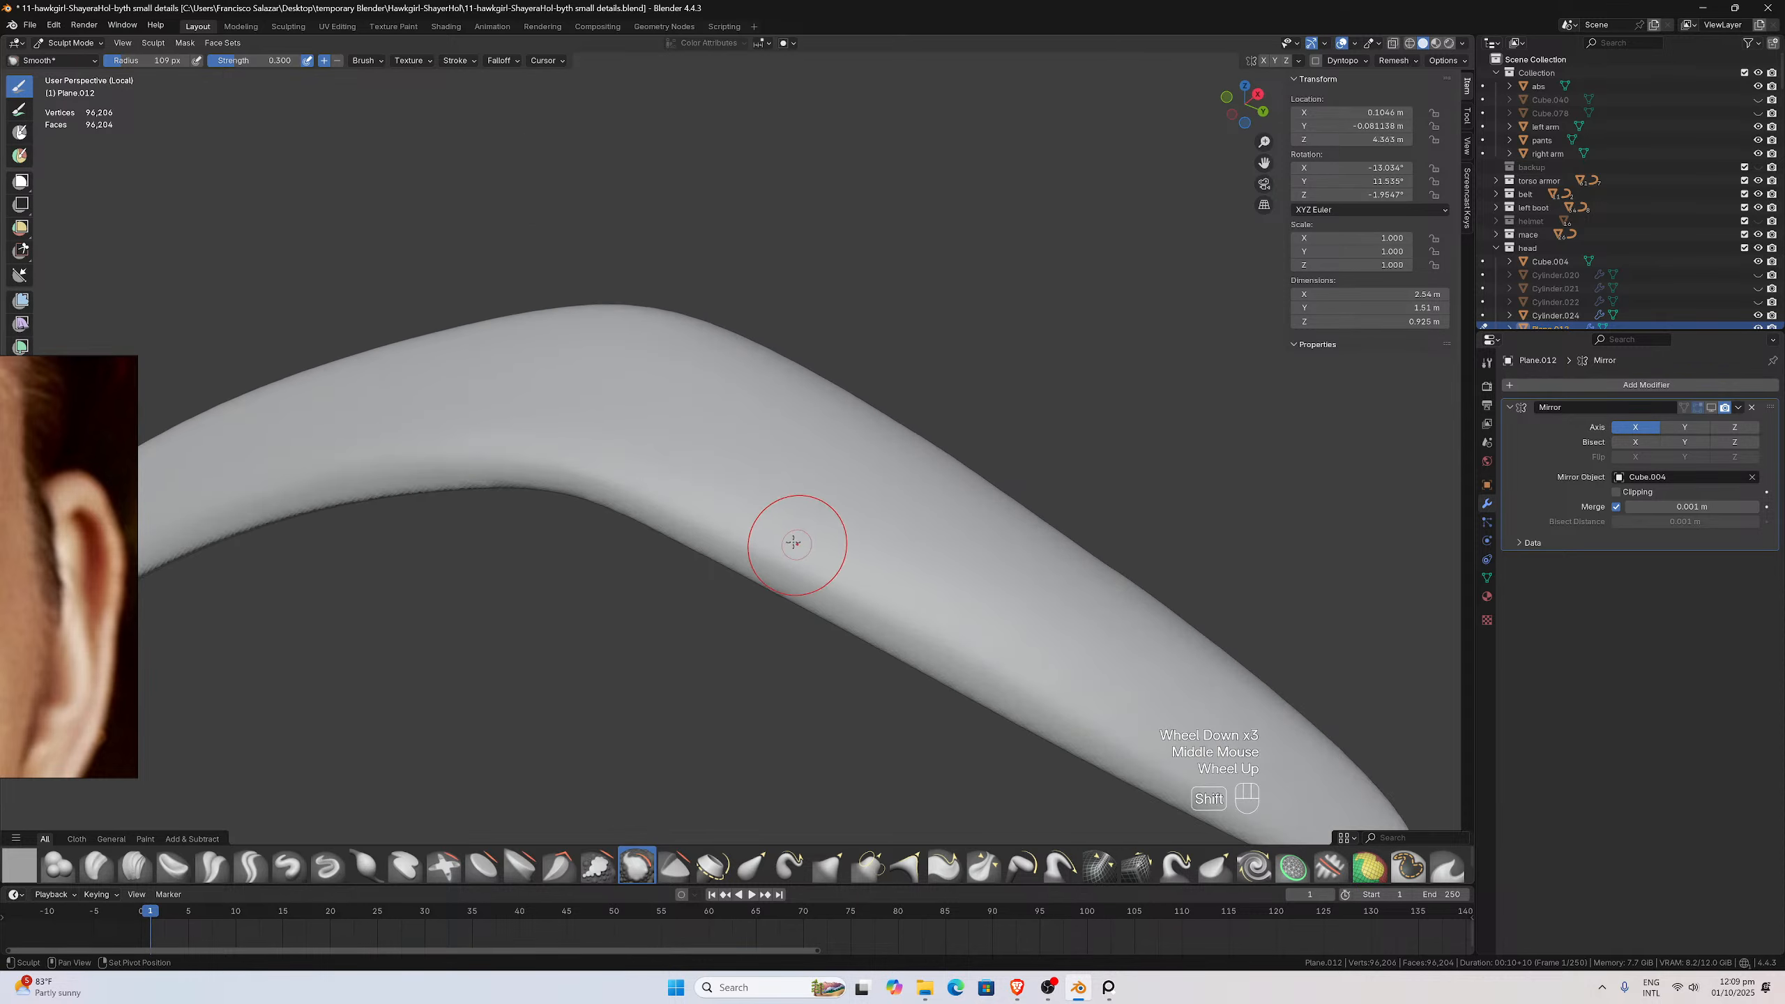
mouse_move(797, 541)
left_mouse_down("shift")
mouse_move(1055, 688)
mouse_move(1075, 677)
left_mouse_up("shift")
scroll(577, 418, "down", 1)
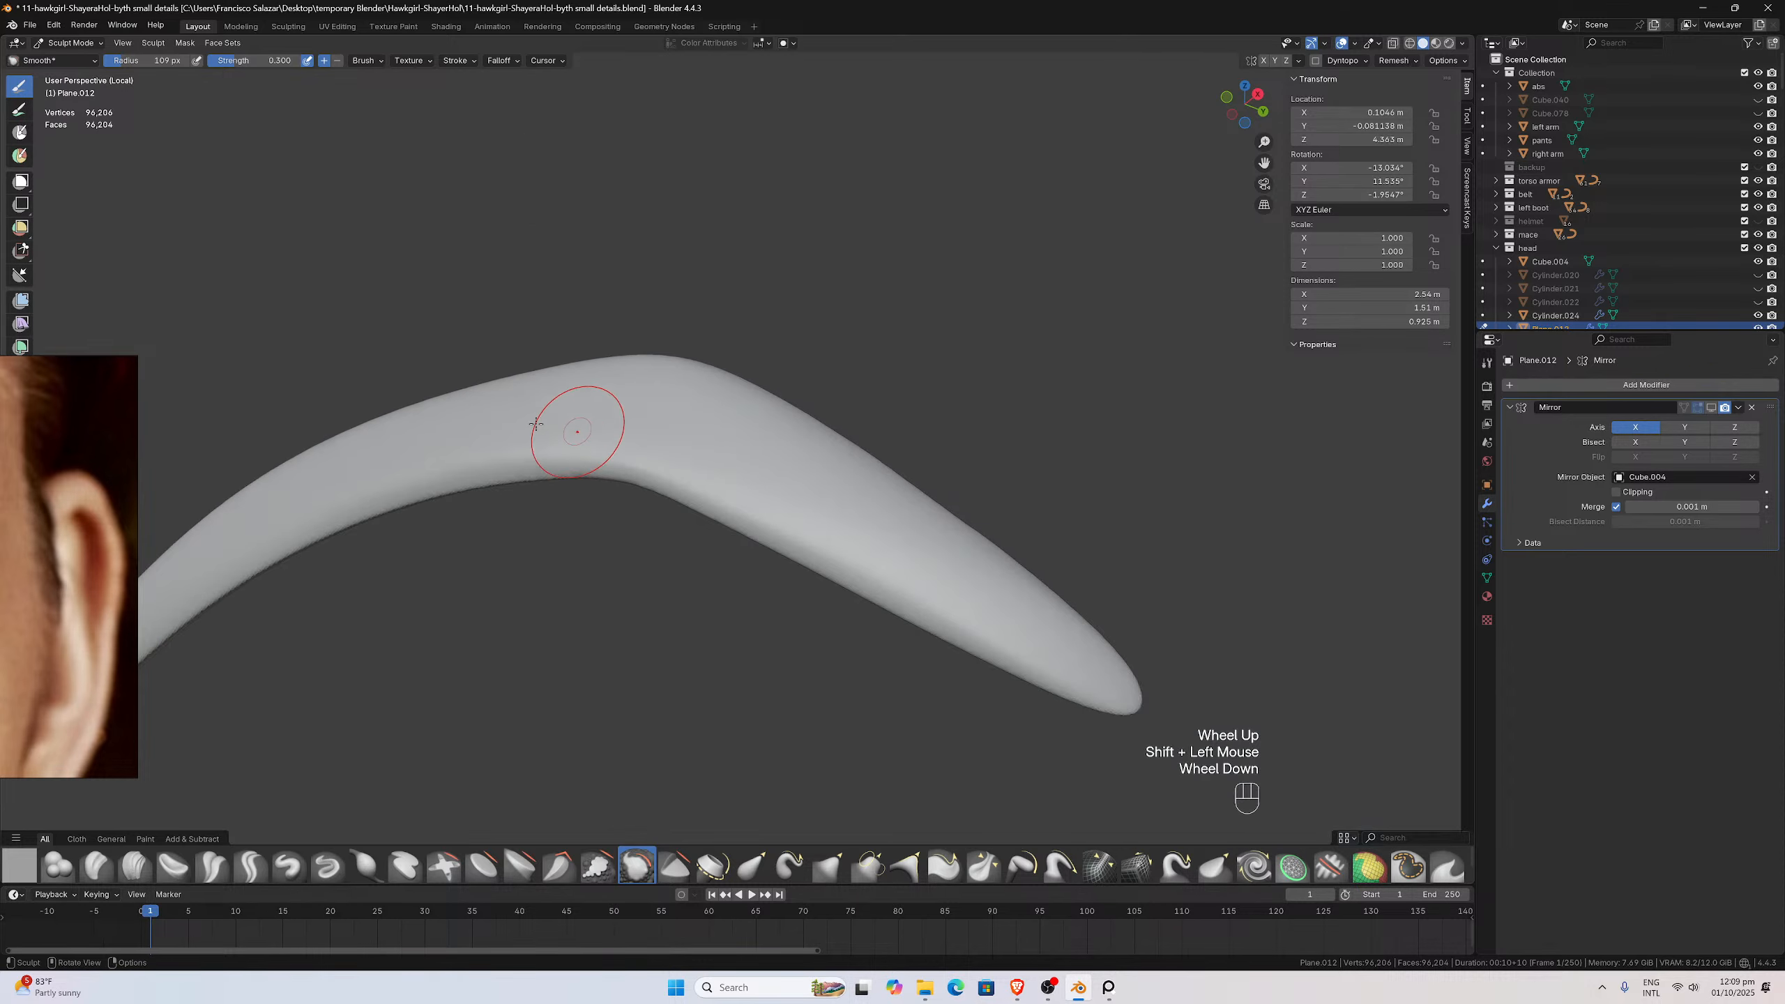
Smooth the front face of the long body from the bend to the narrowing blunt end
middle_click_drag(577, 418, 558, 458)
scroll(558, 458, "up", 3)
left_click_drag(402, 421, 319, 438, "shift")
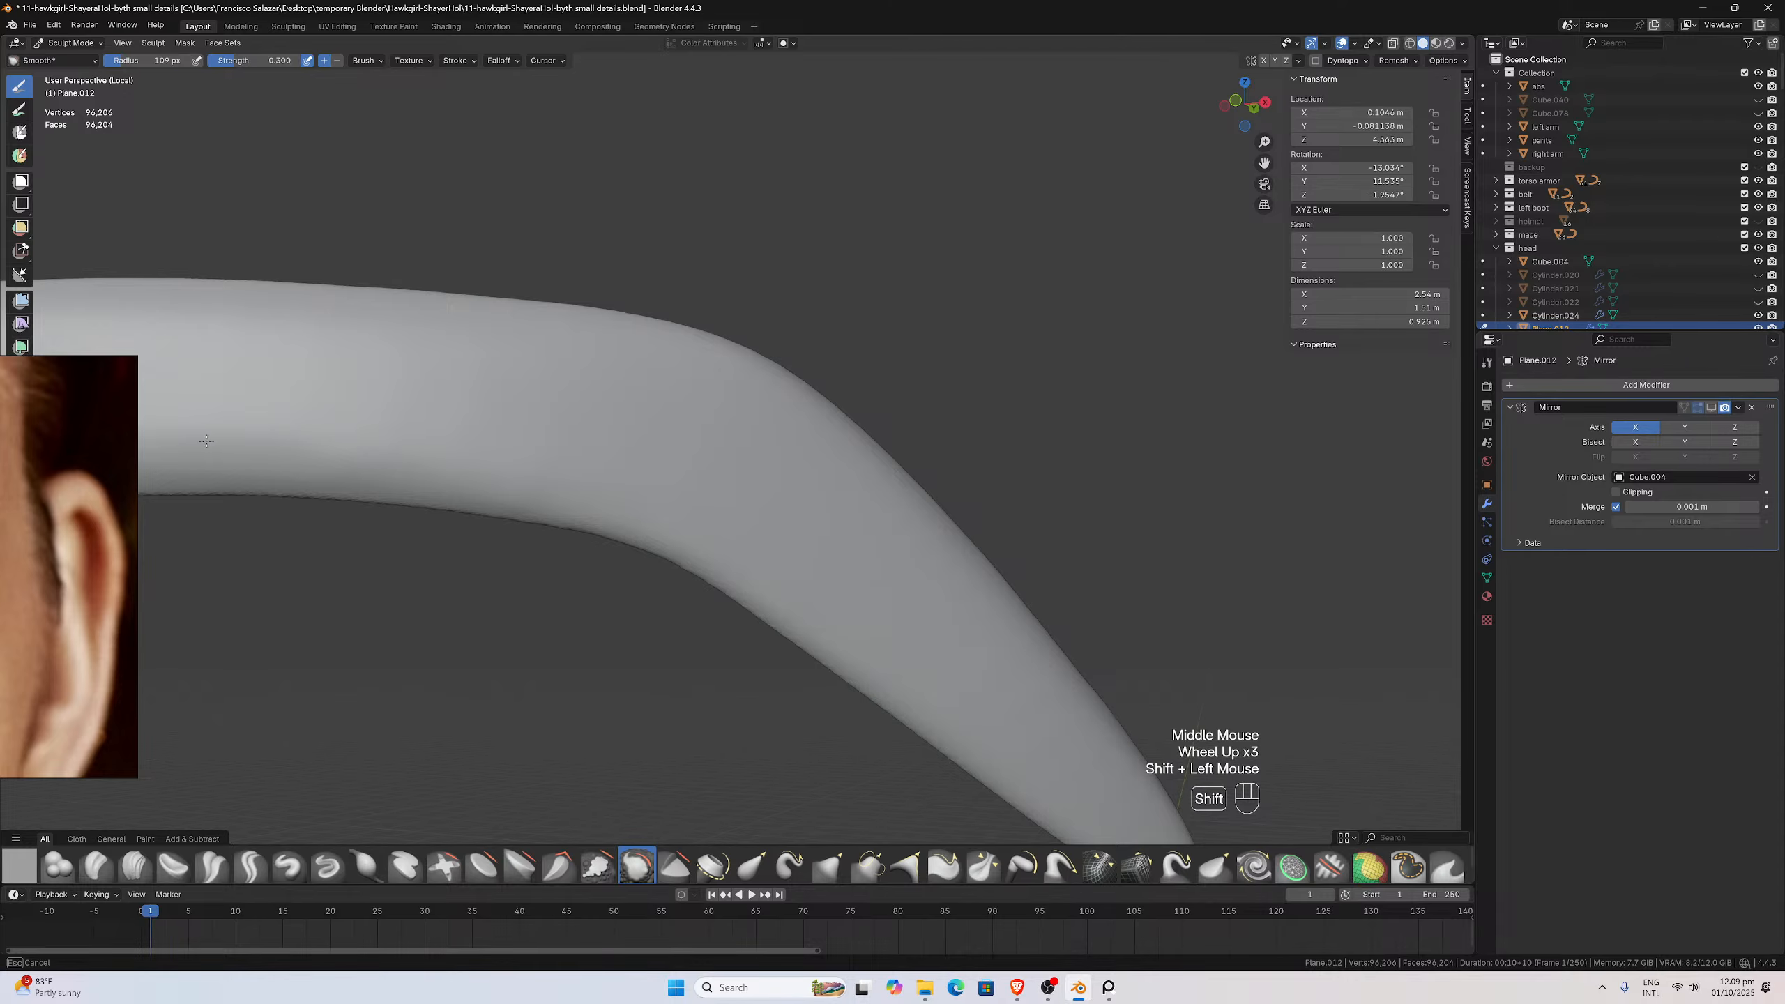
left_click_drag(206, 441, 457, 402, "shift")
left_click_drag(1264, 163, 475, 259)
middle_click_drag(924, 350, 969, 361)
left_click_drag(1019, 465, 824, 495, "shift")
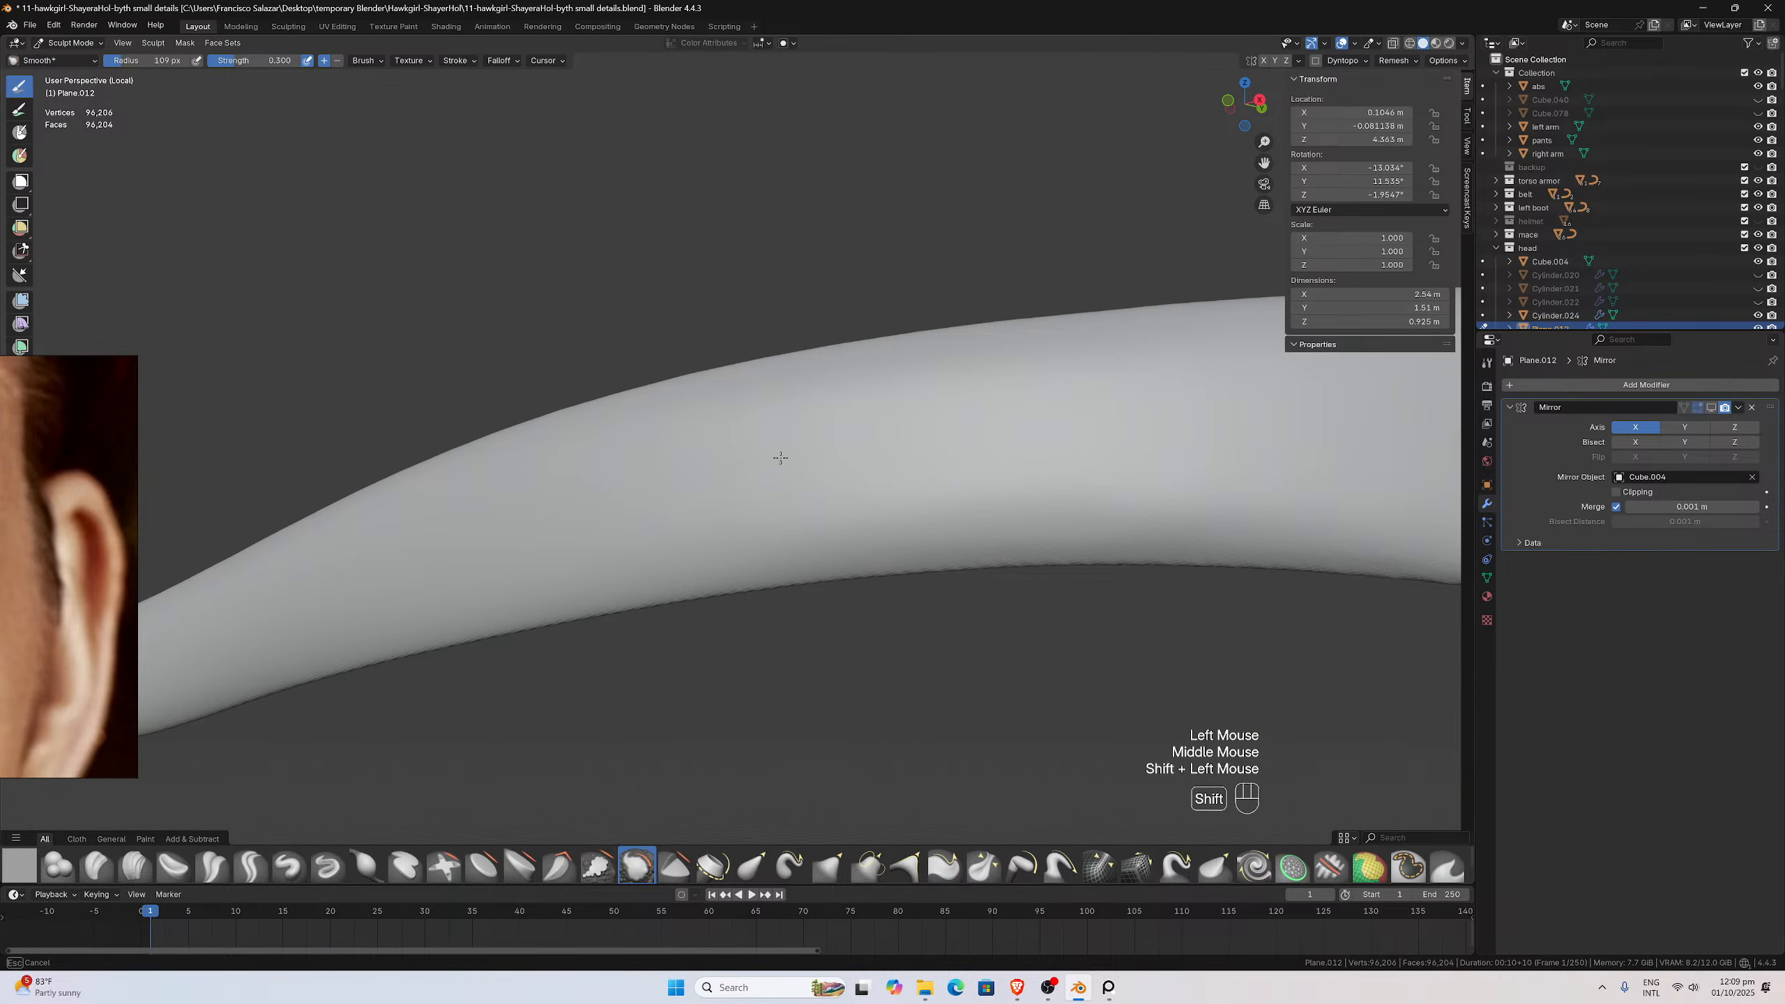
left_click_drag(291, 637, 609, 484, "shift")
Voxel-remesh the smoothed eyebrow mesh with the existing voxel size
scroll(625, 475, "down", 2)
middle_click_drag(660, 456, 705, 455)
scroll(710, 453, "down", 1)
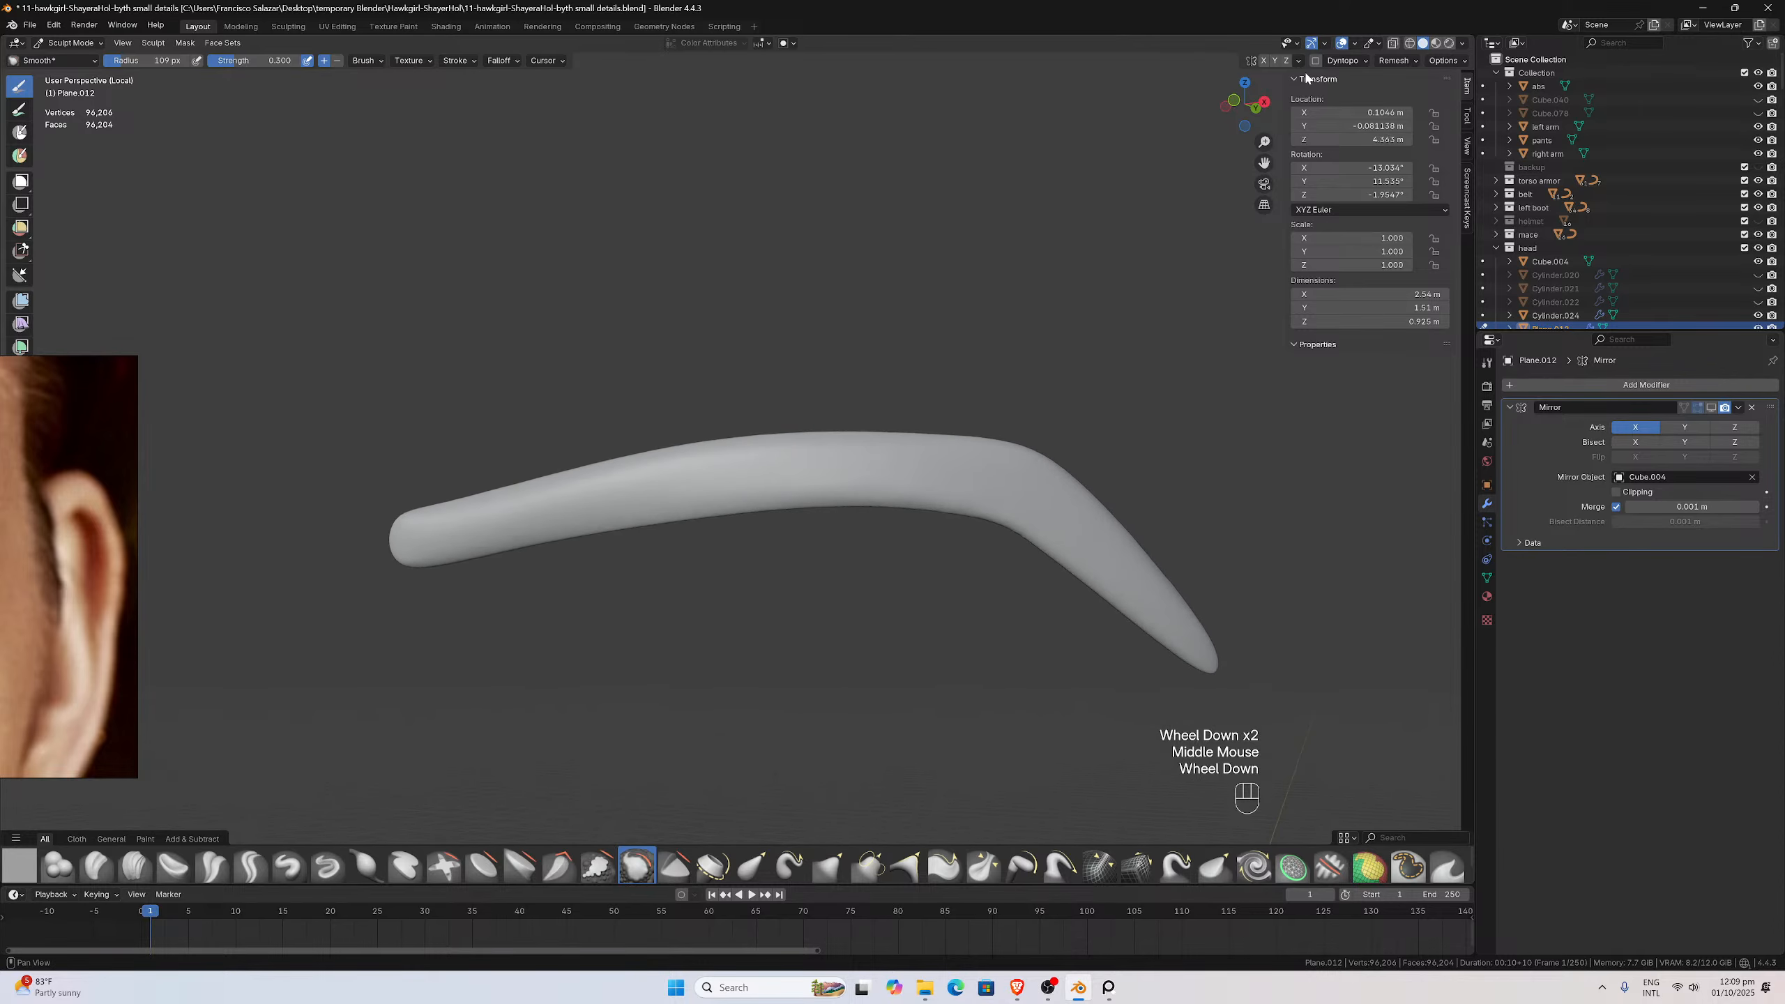
left_click(1393, 61)
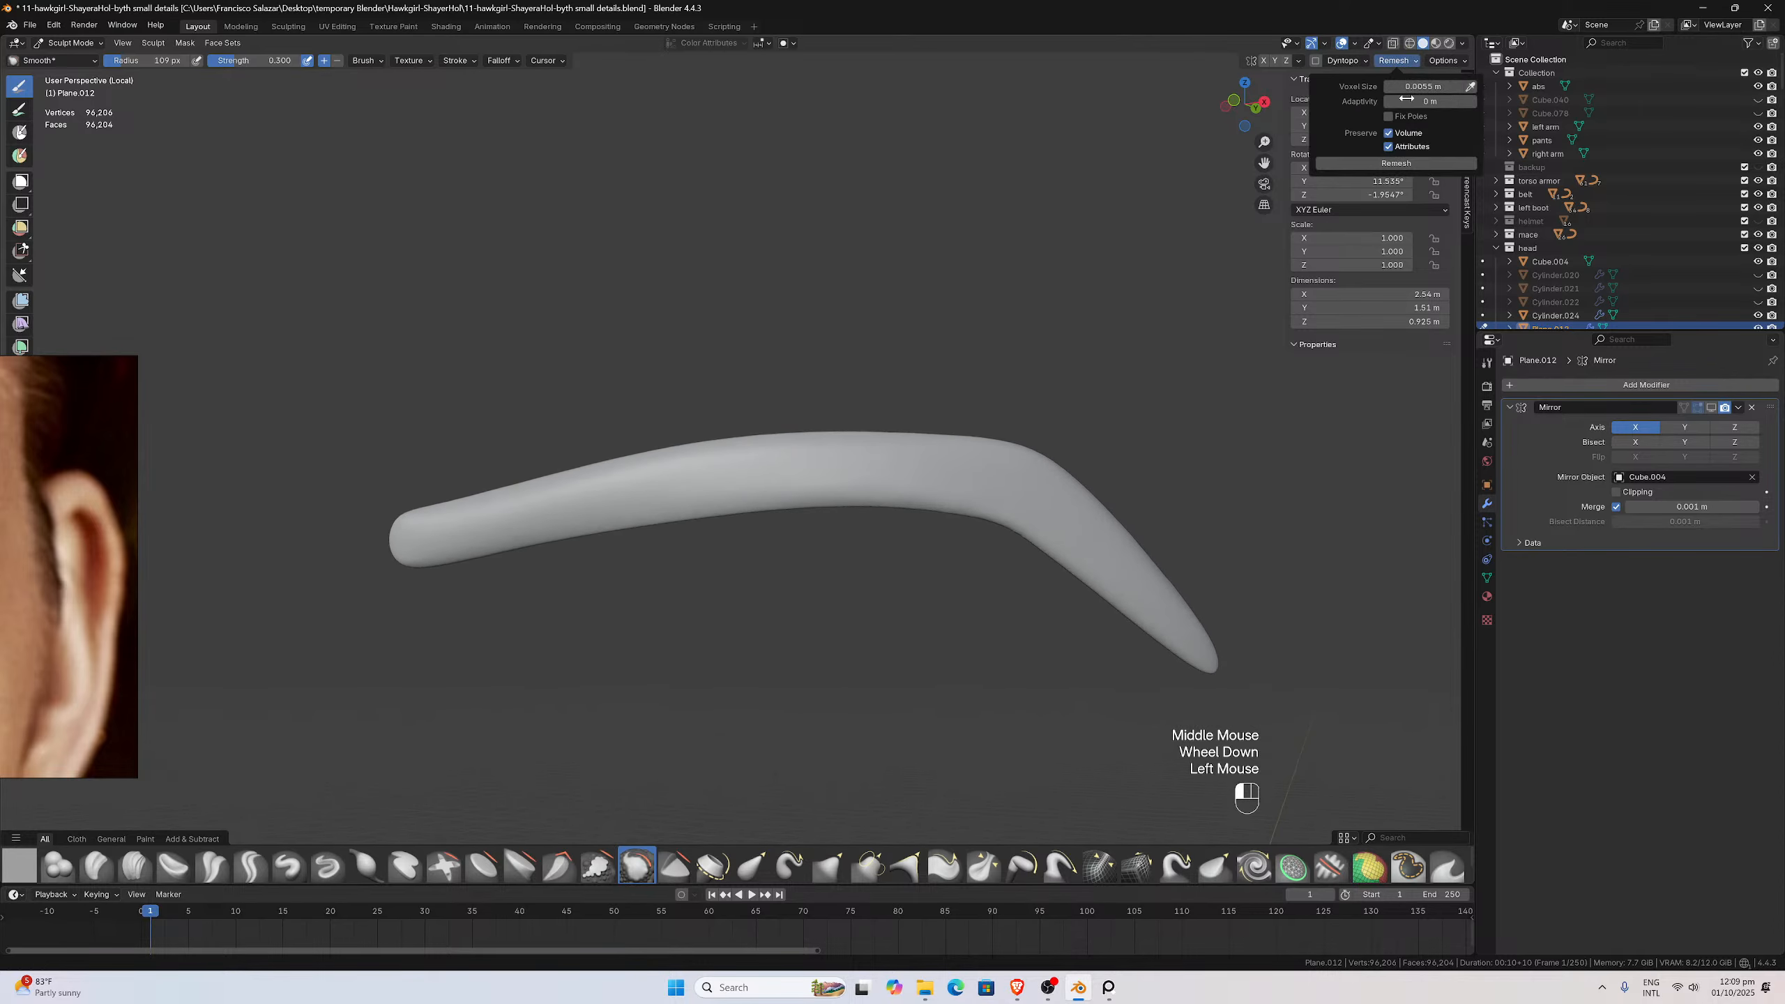
left_click(1399, 162)
scroll(574, 316, "up", 1)
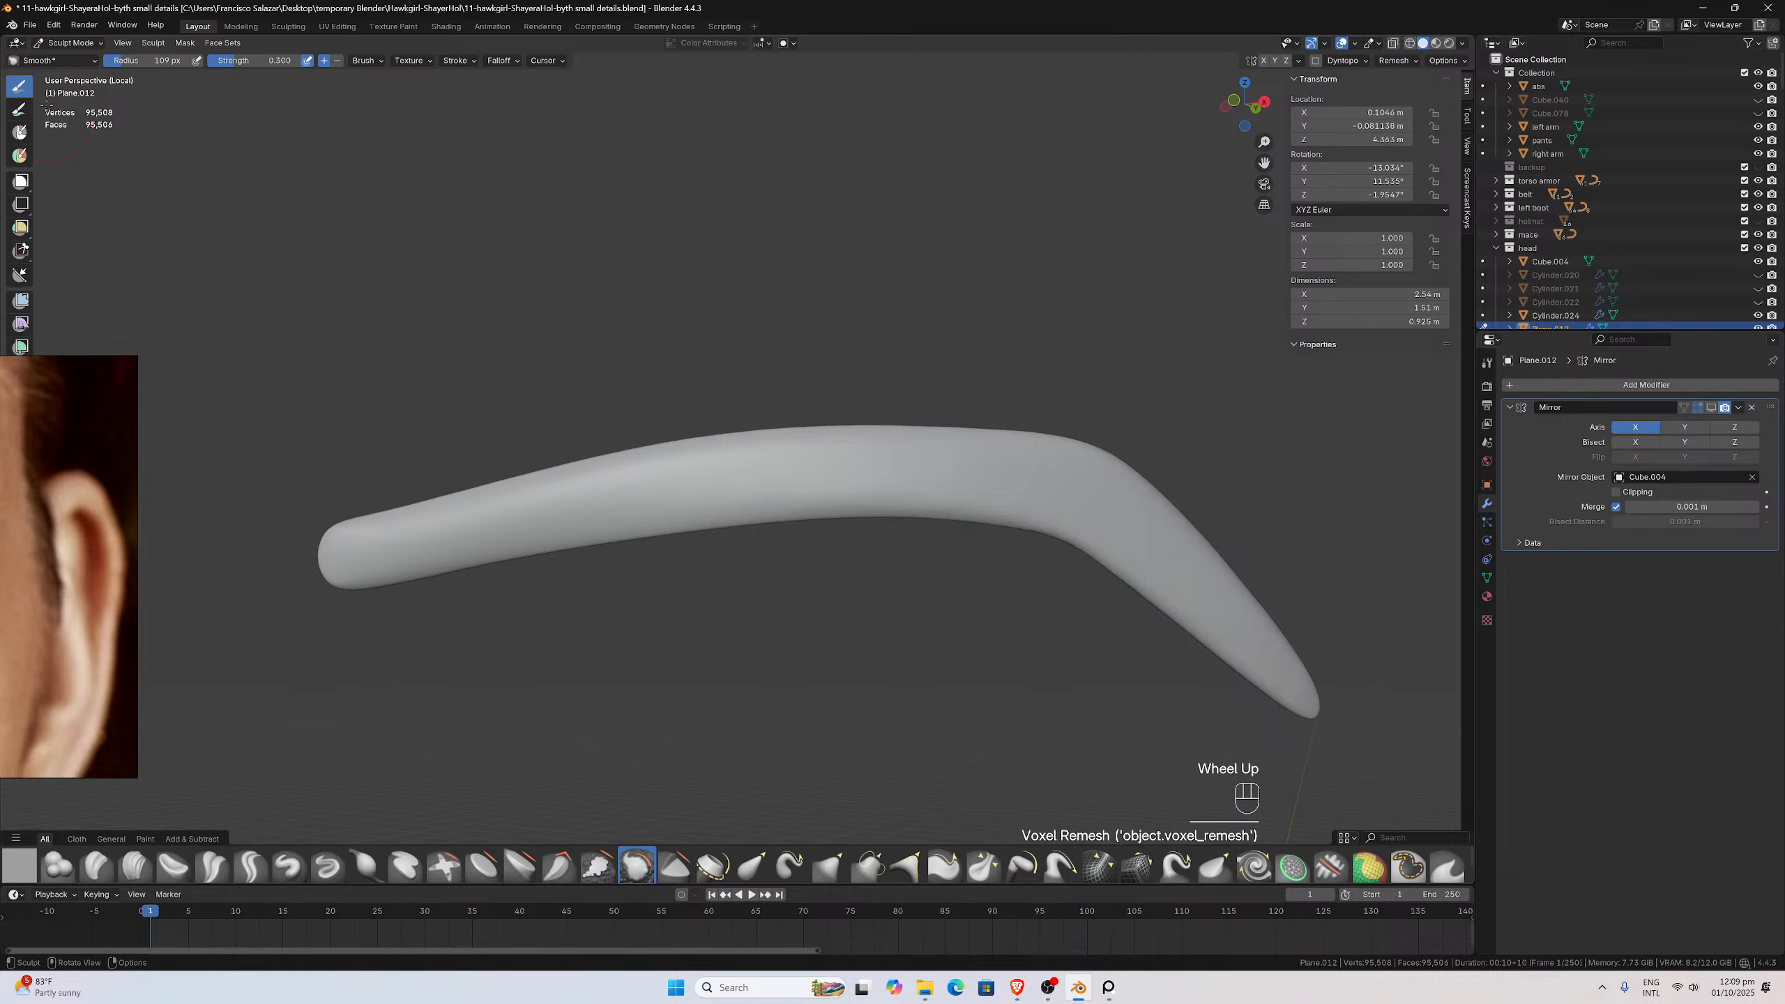
Return to Object Mode, set the eyebrow's scale to 0.05 on all axes and apply the scale
left_click(69, 47)
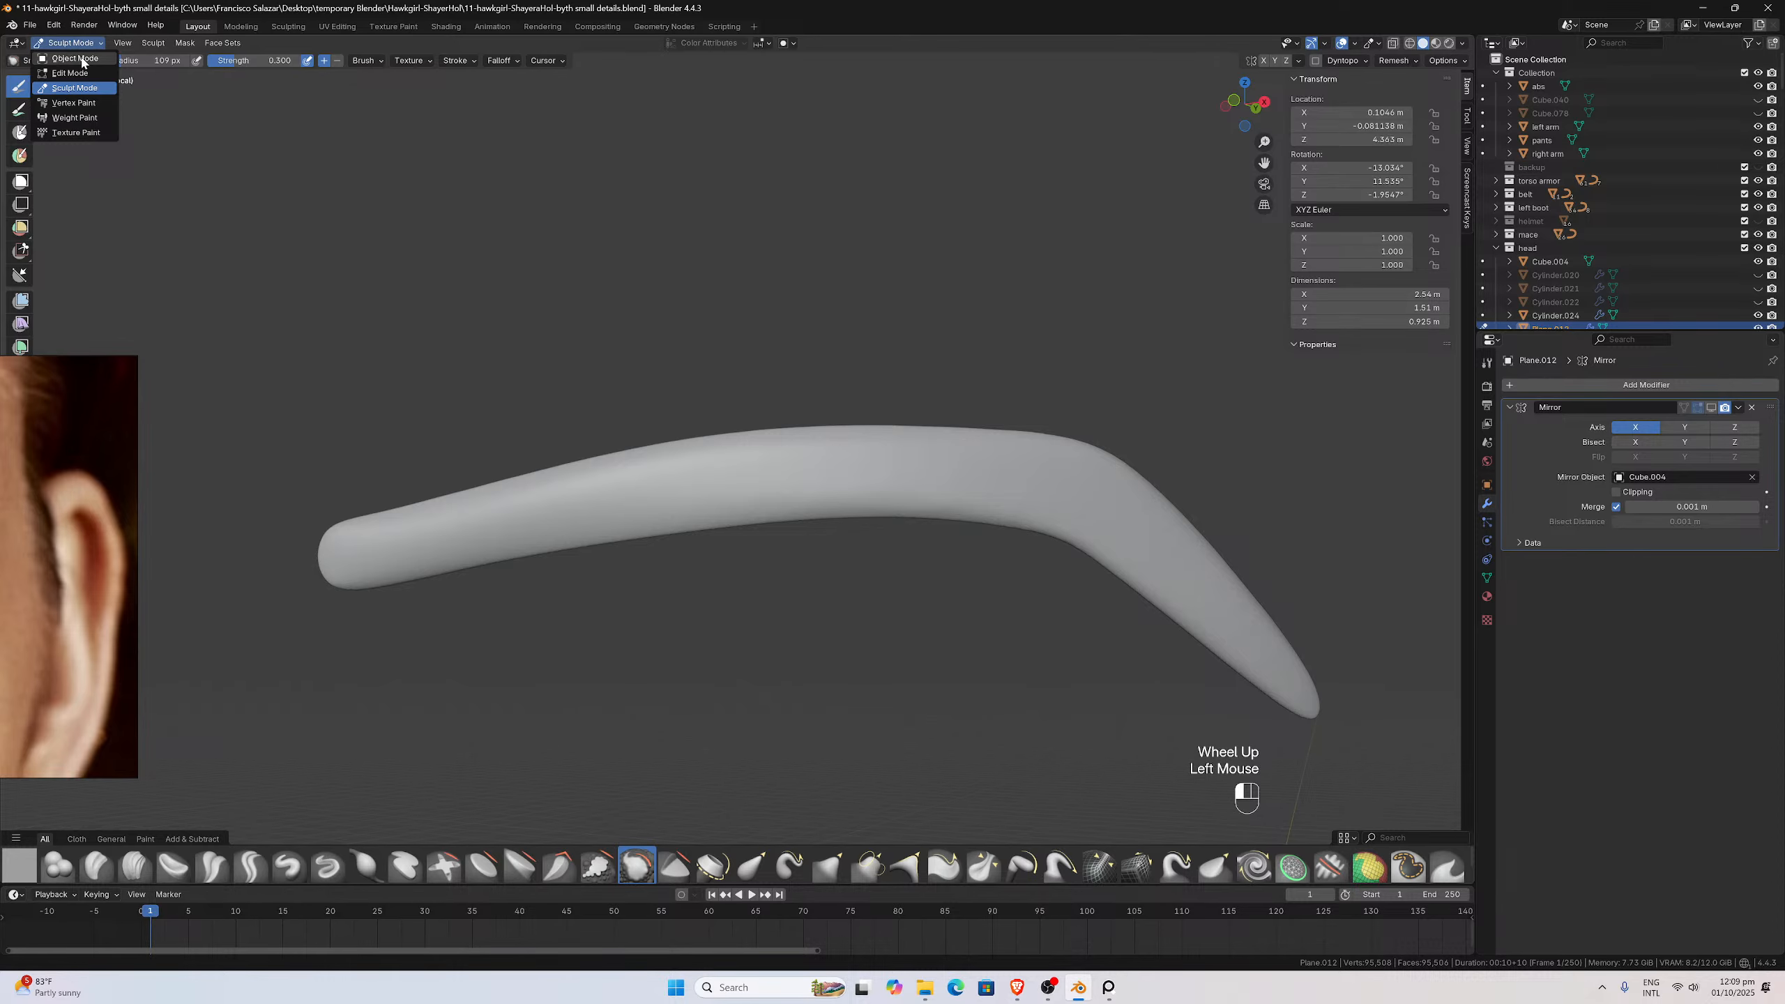
left_click(76, 59)
left_click_drag(1353, 265, 1352, 238)
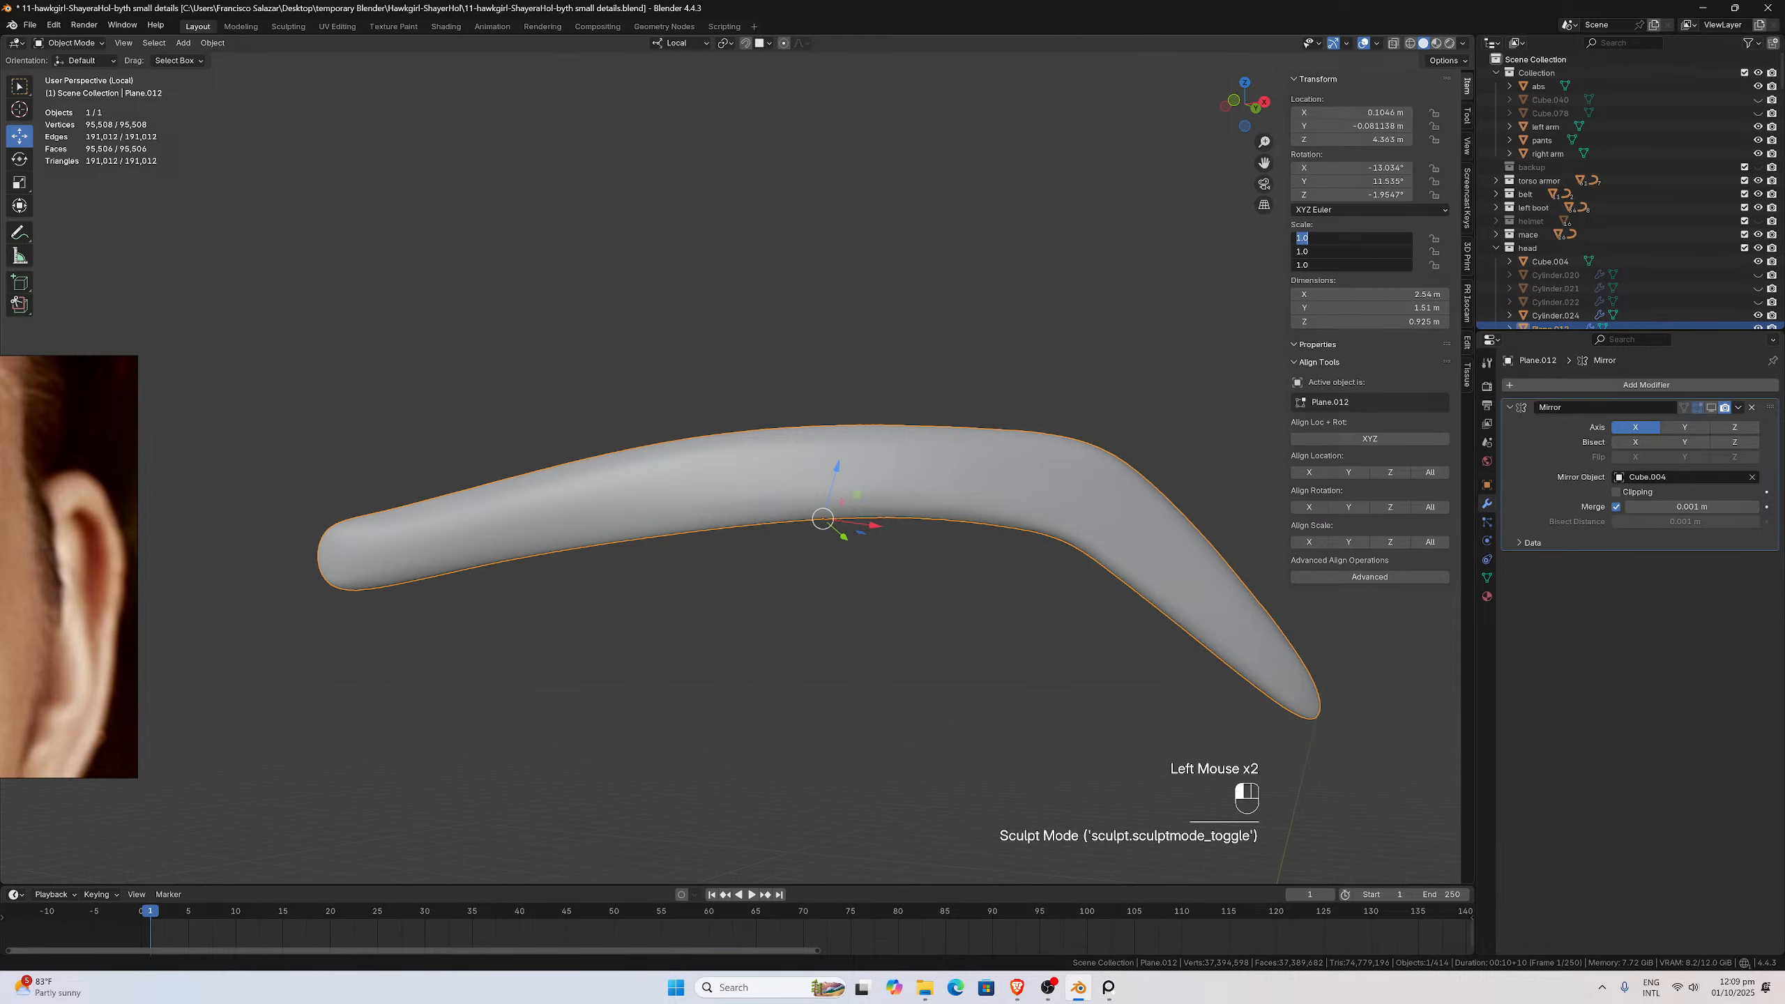
type("0.05")
key("Return")
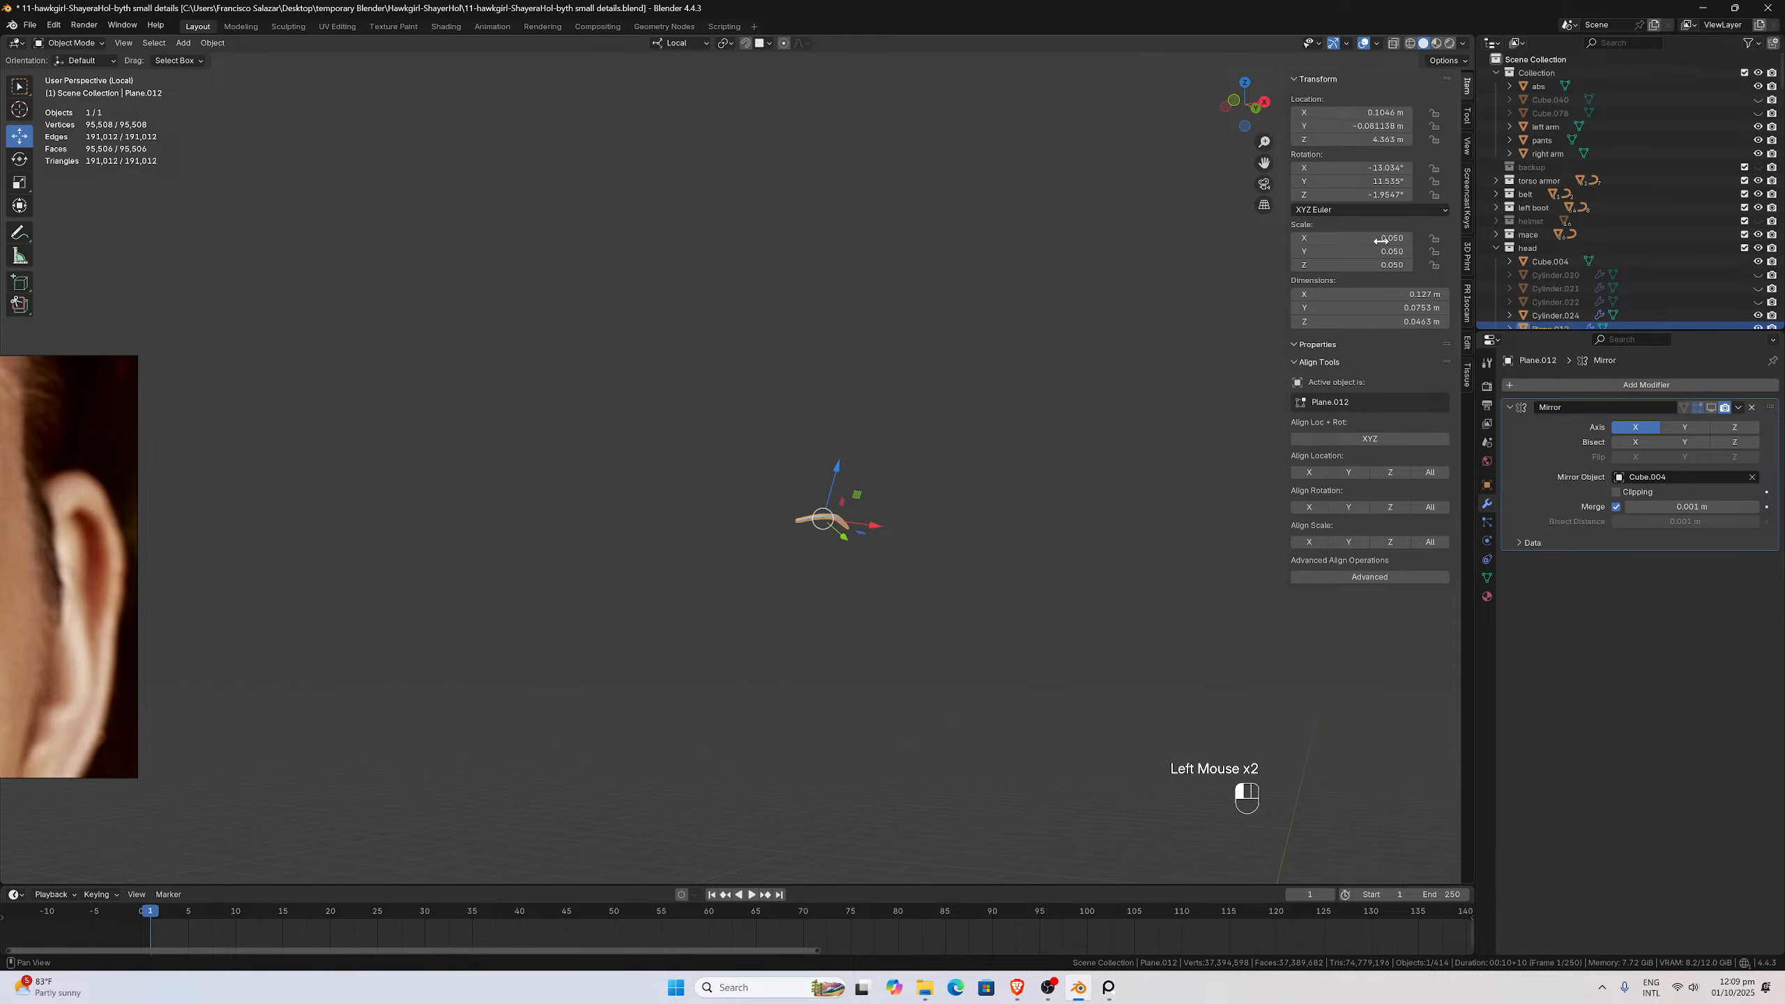
key("ctrl+a")
left_click(941, 487)
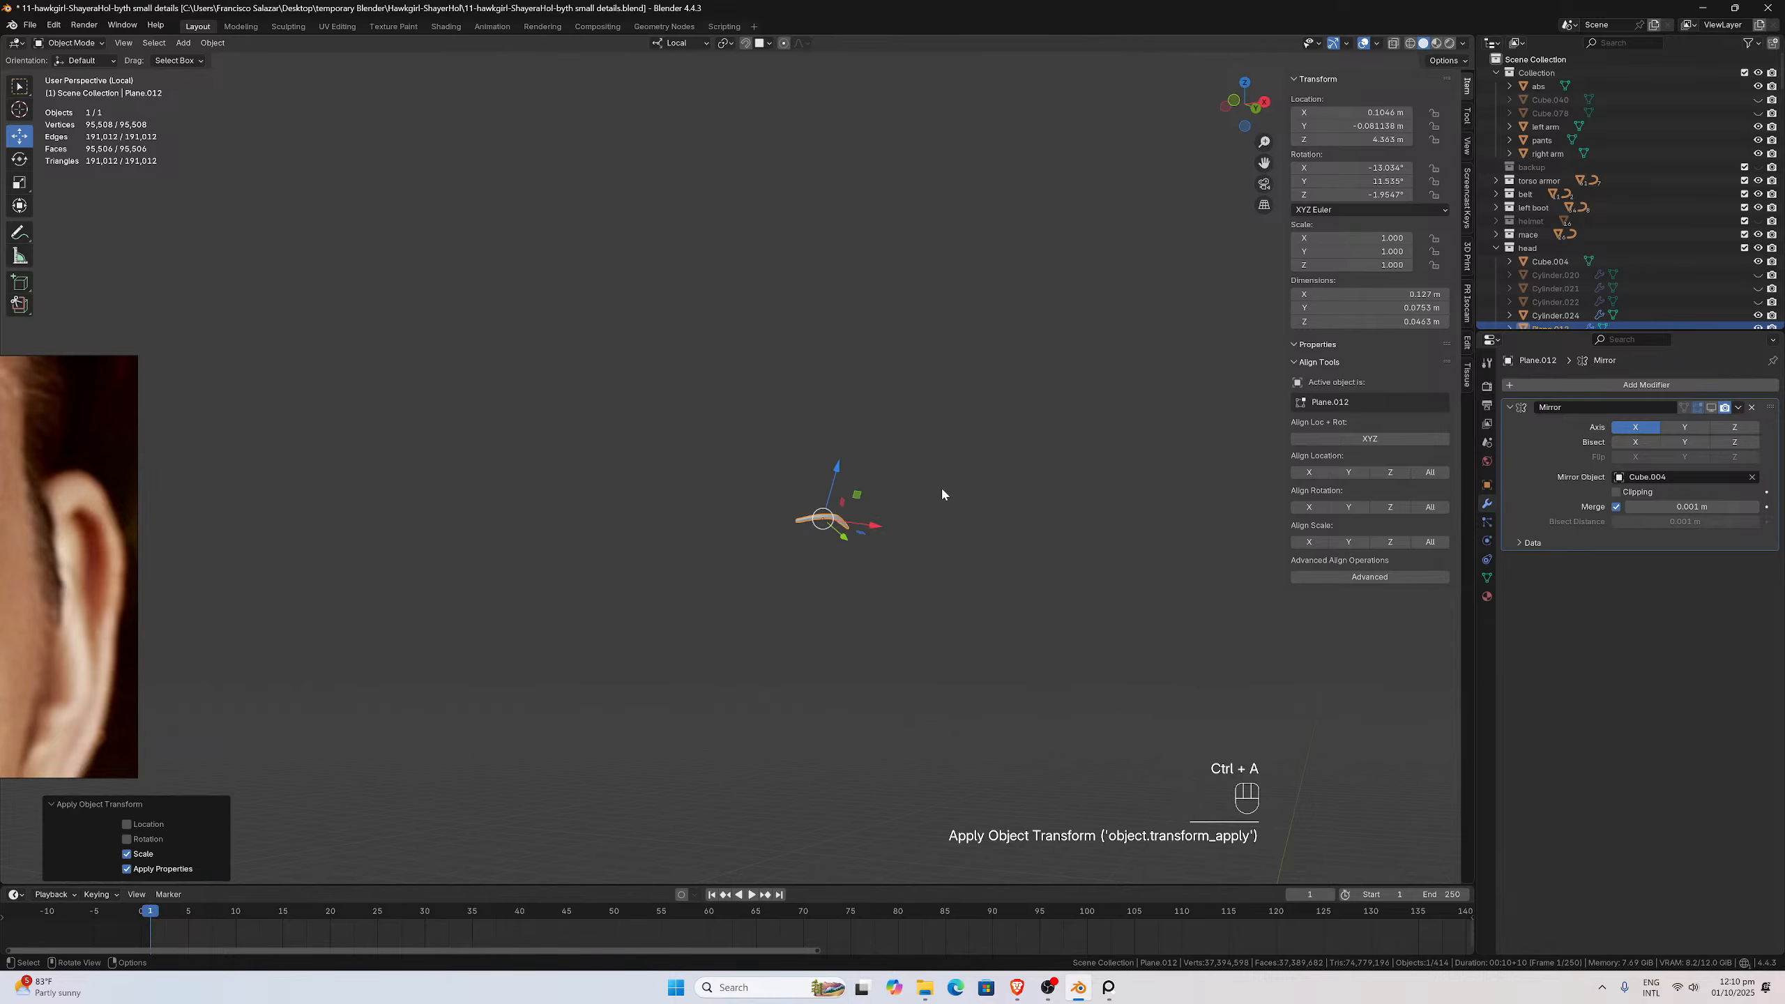
Leave local view and enable the viewport display of the eyebrow's Mirror modifier
key("KP_Divide")
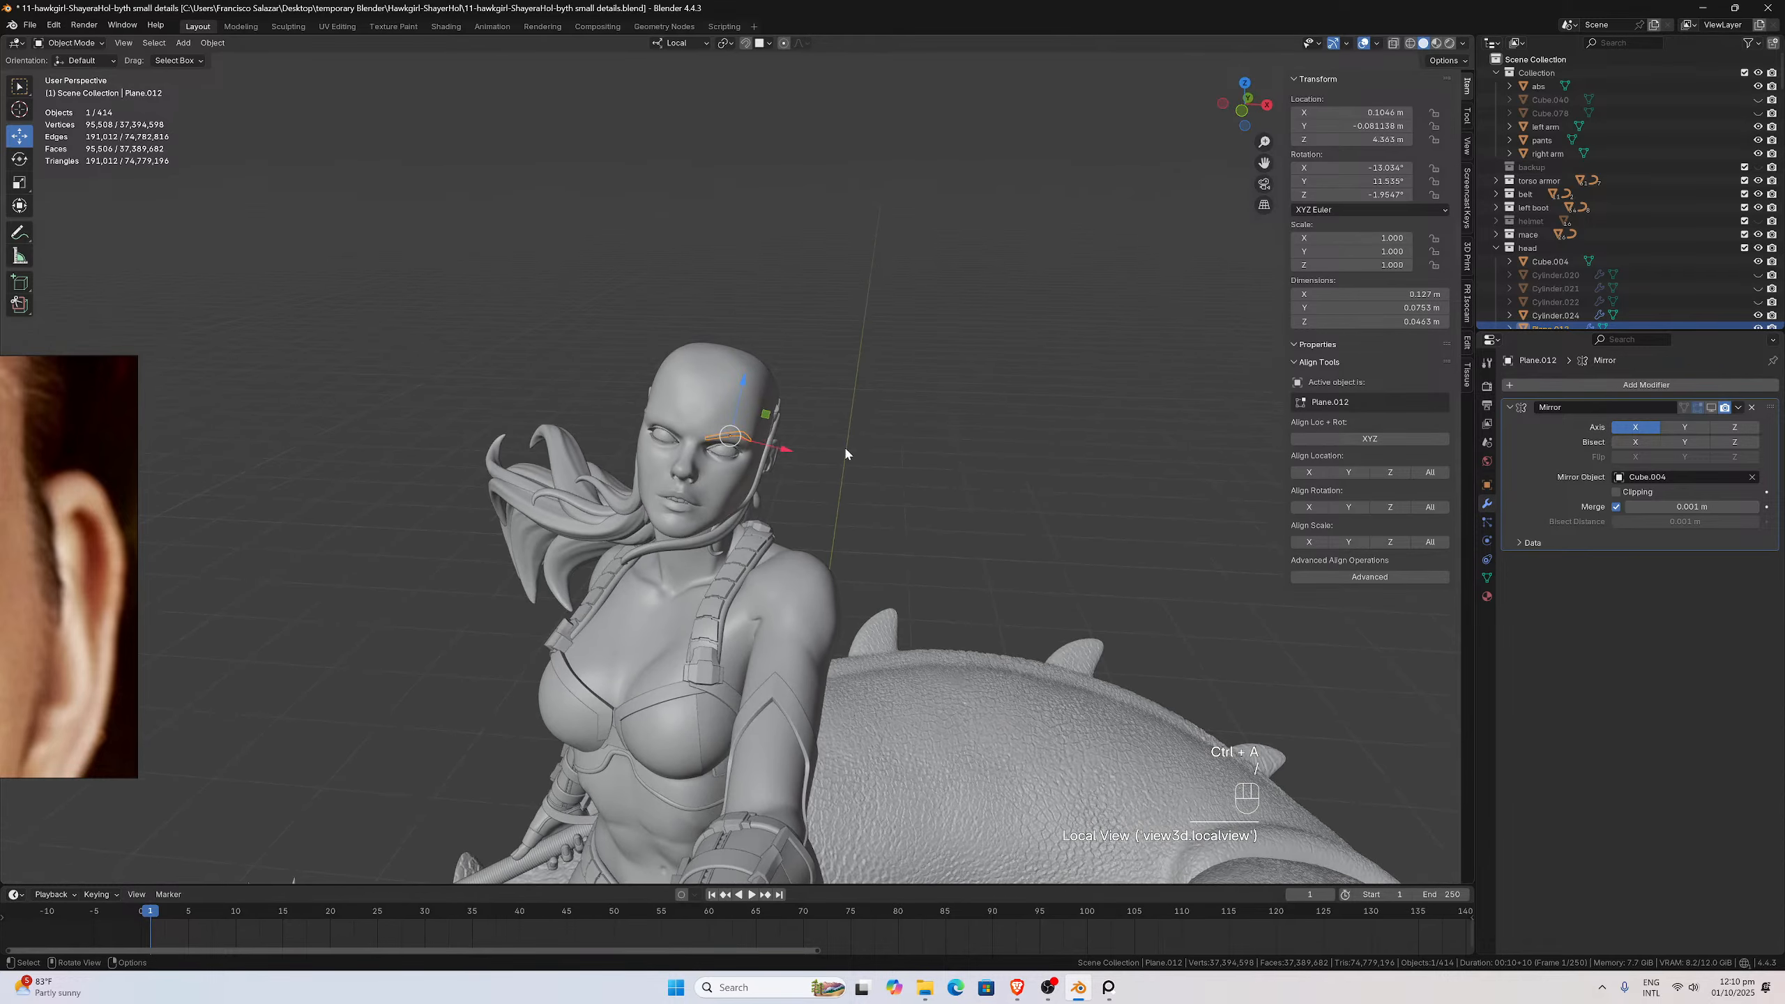
scroll(829, 443, "up", 3)
scroll(817, 422, "down", 1)
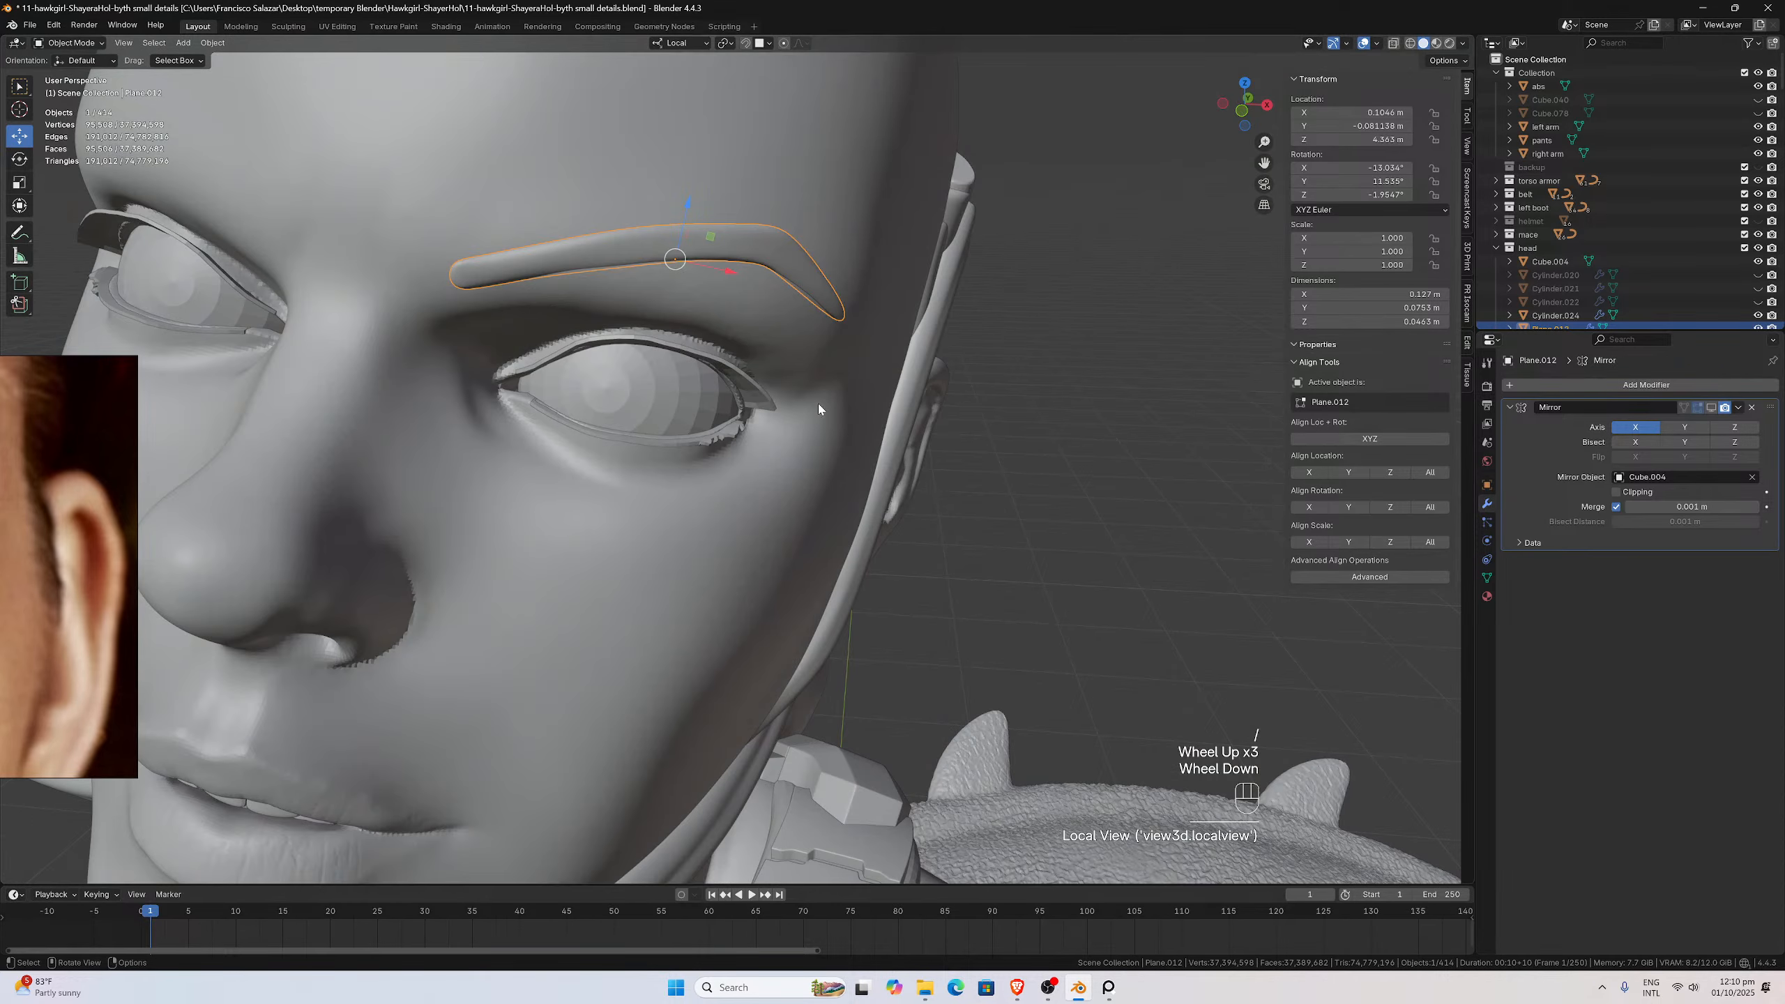
left_click(1711, 408)
scroll(956, 378, "down", 1)
middle_click_drag(950, 375, 931, 383)
scroll(948, 372, "up", 2)
scroll(949, 380, "down", 1)
Isolate the head and eyebrow meshes in local view, with only the eyebrow selected
left_click(601, 370, "shift")
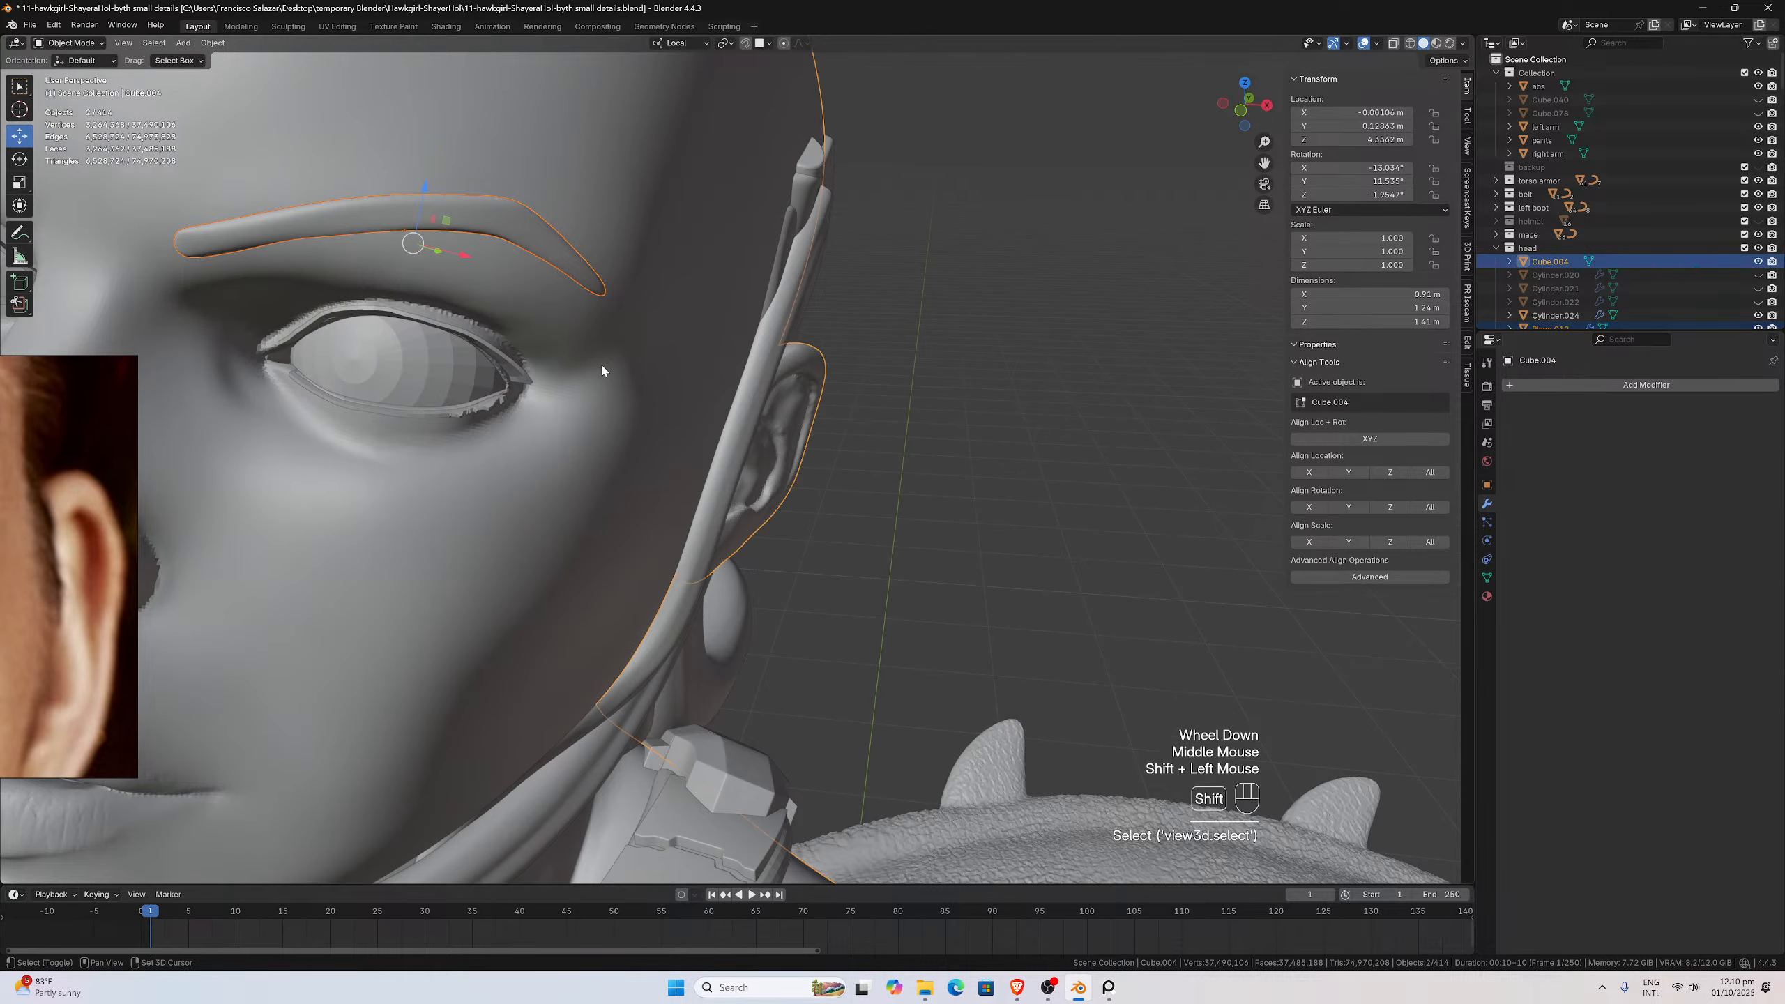
key("slash")
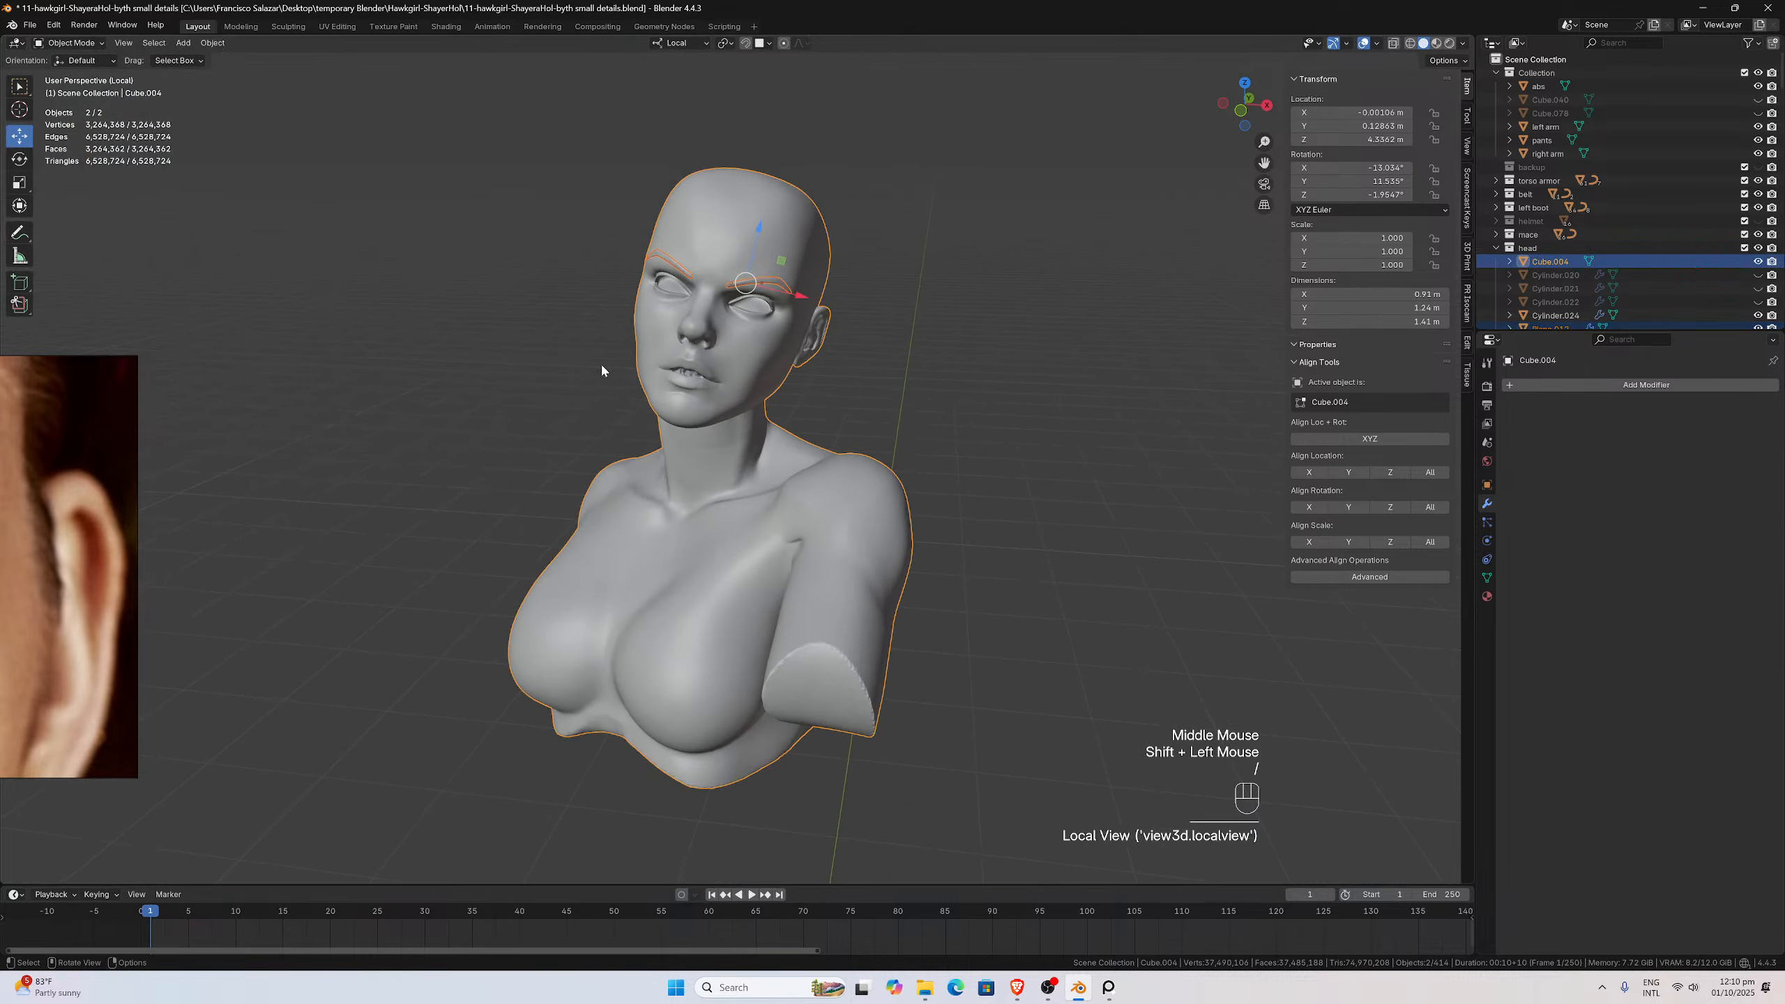
left_click(783, 285)
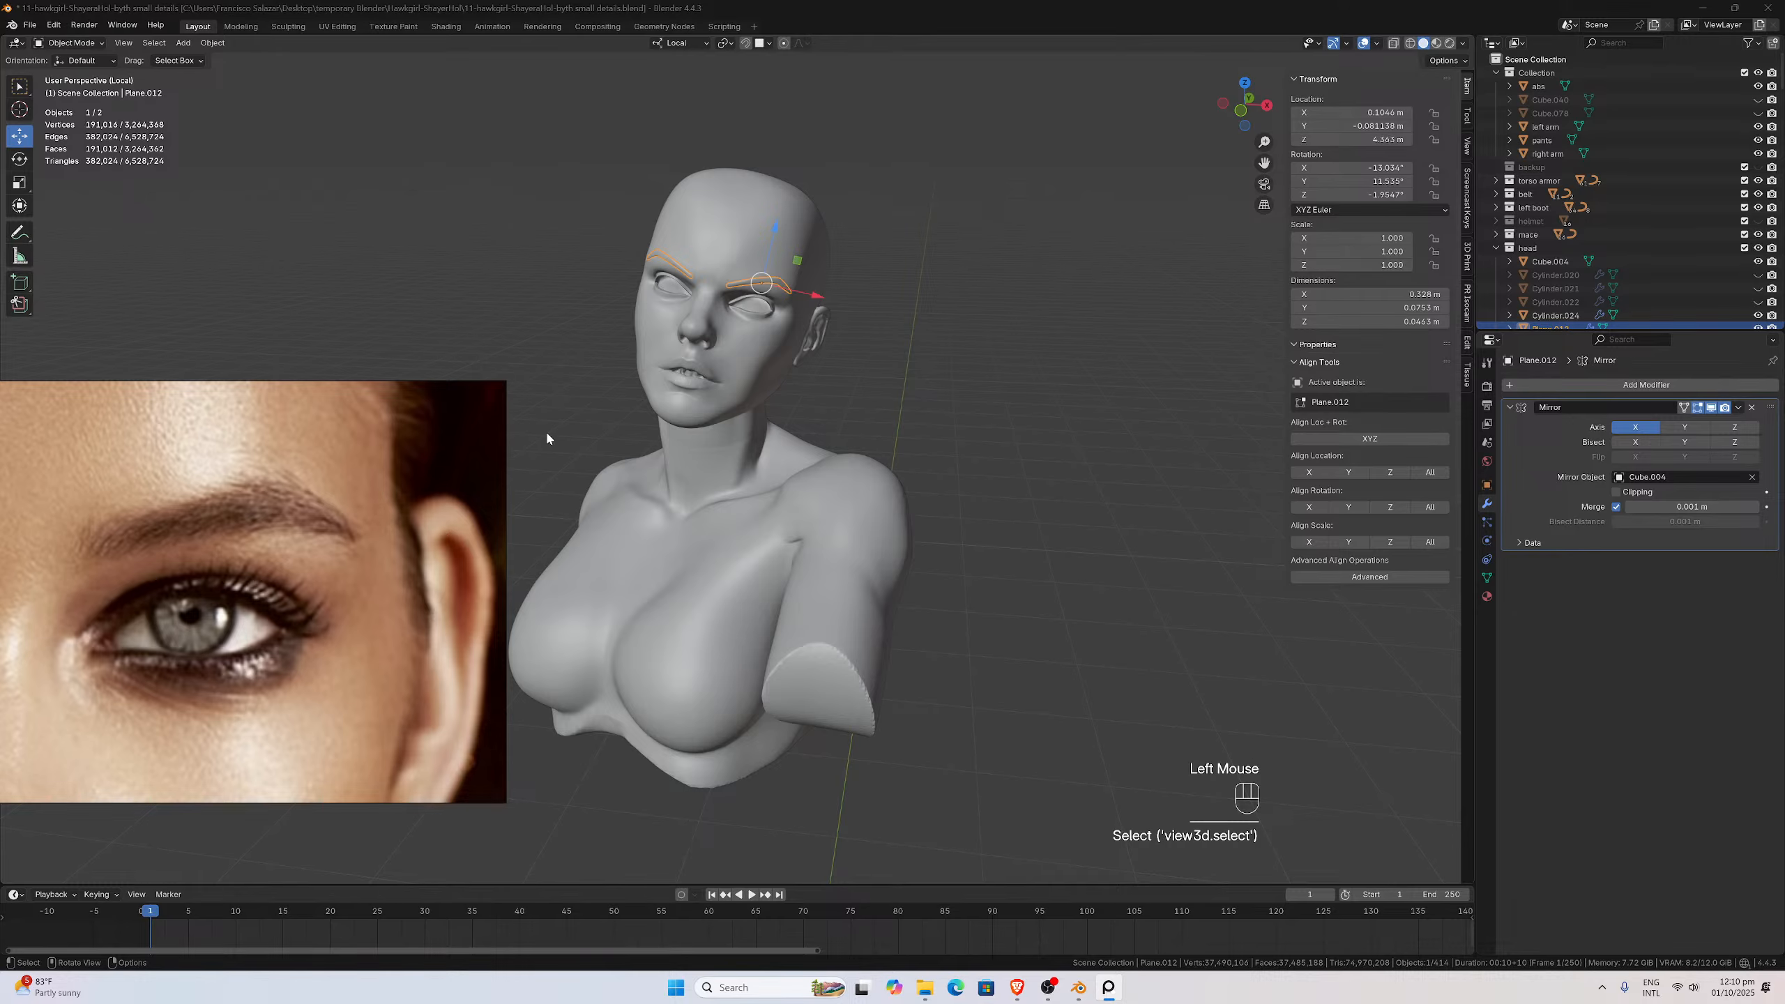
Examine how the eyebrow sits against the forehead from the front and from below
middle_click_drag(546, 438, 617, 340)
scroll(703, 312, "up", 4)
left_click_drag(1264, 164, 1332, 661)
scroll(942, 236, "up", 3)
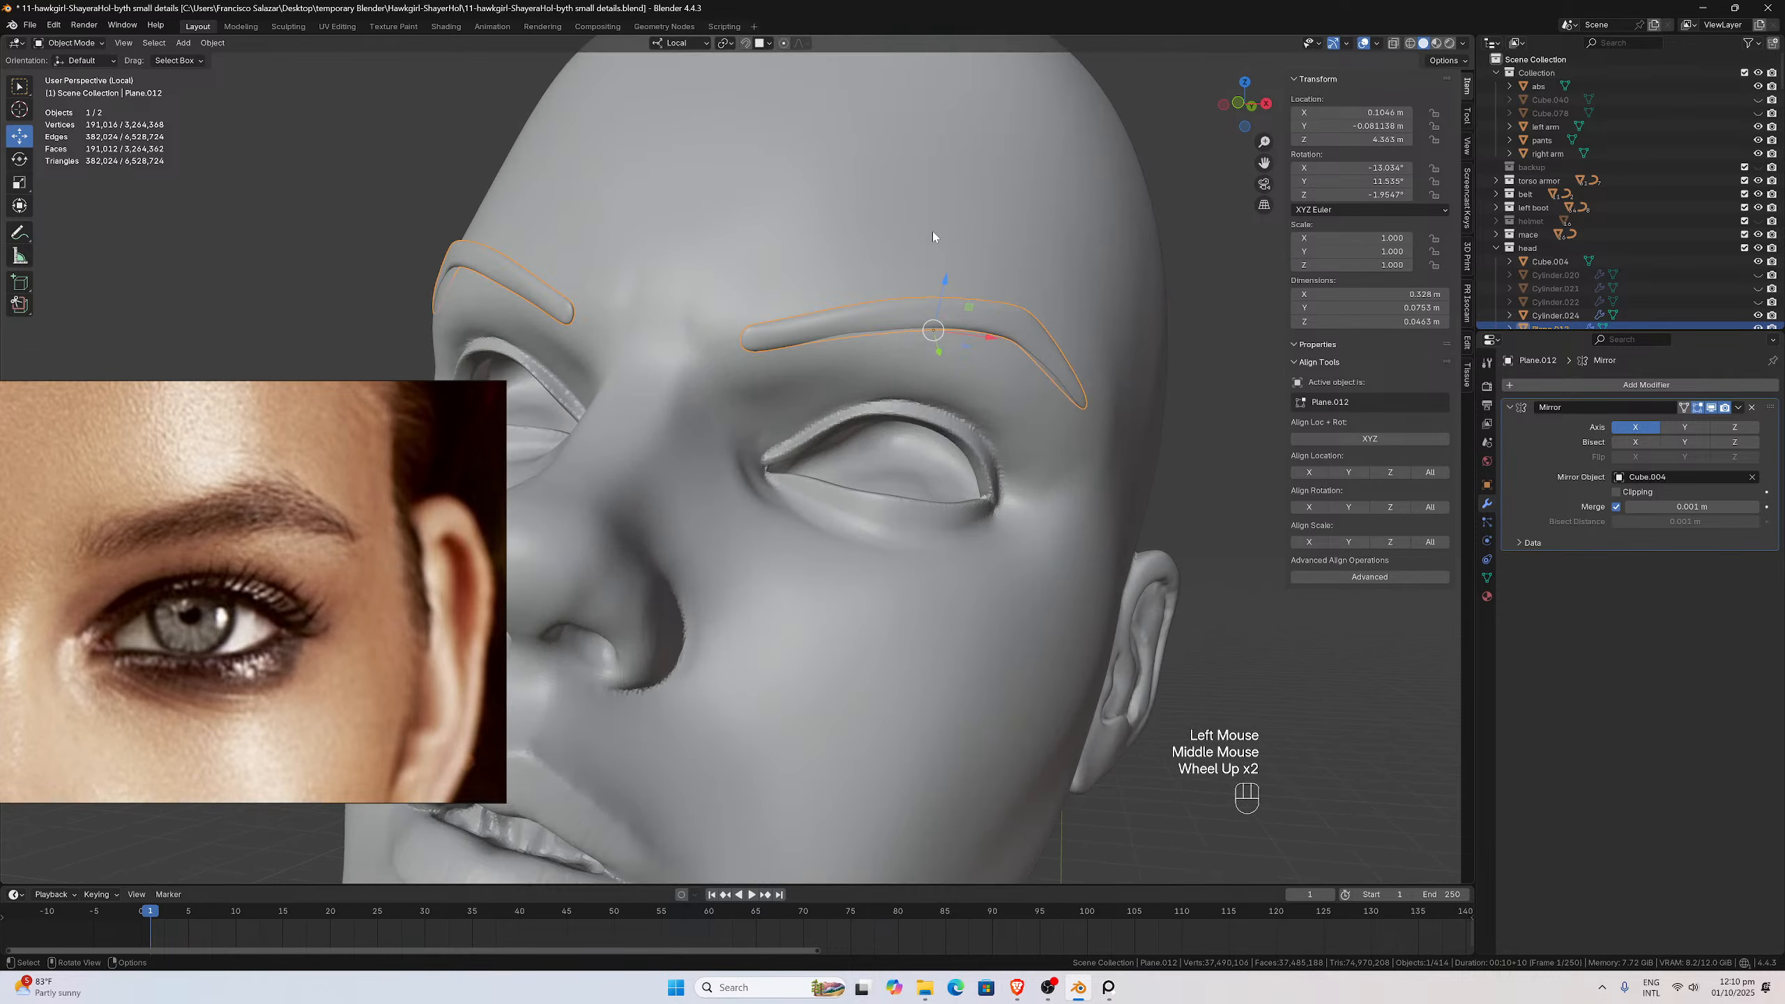
middle_click_drag(923, 227, 933, 178)
scroll(906, 238, "up", 1)
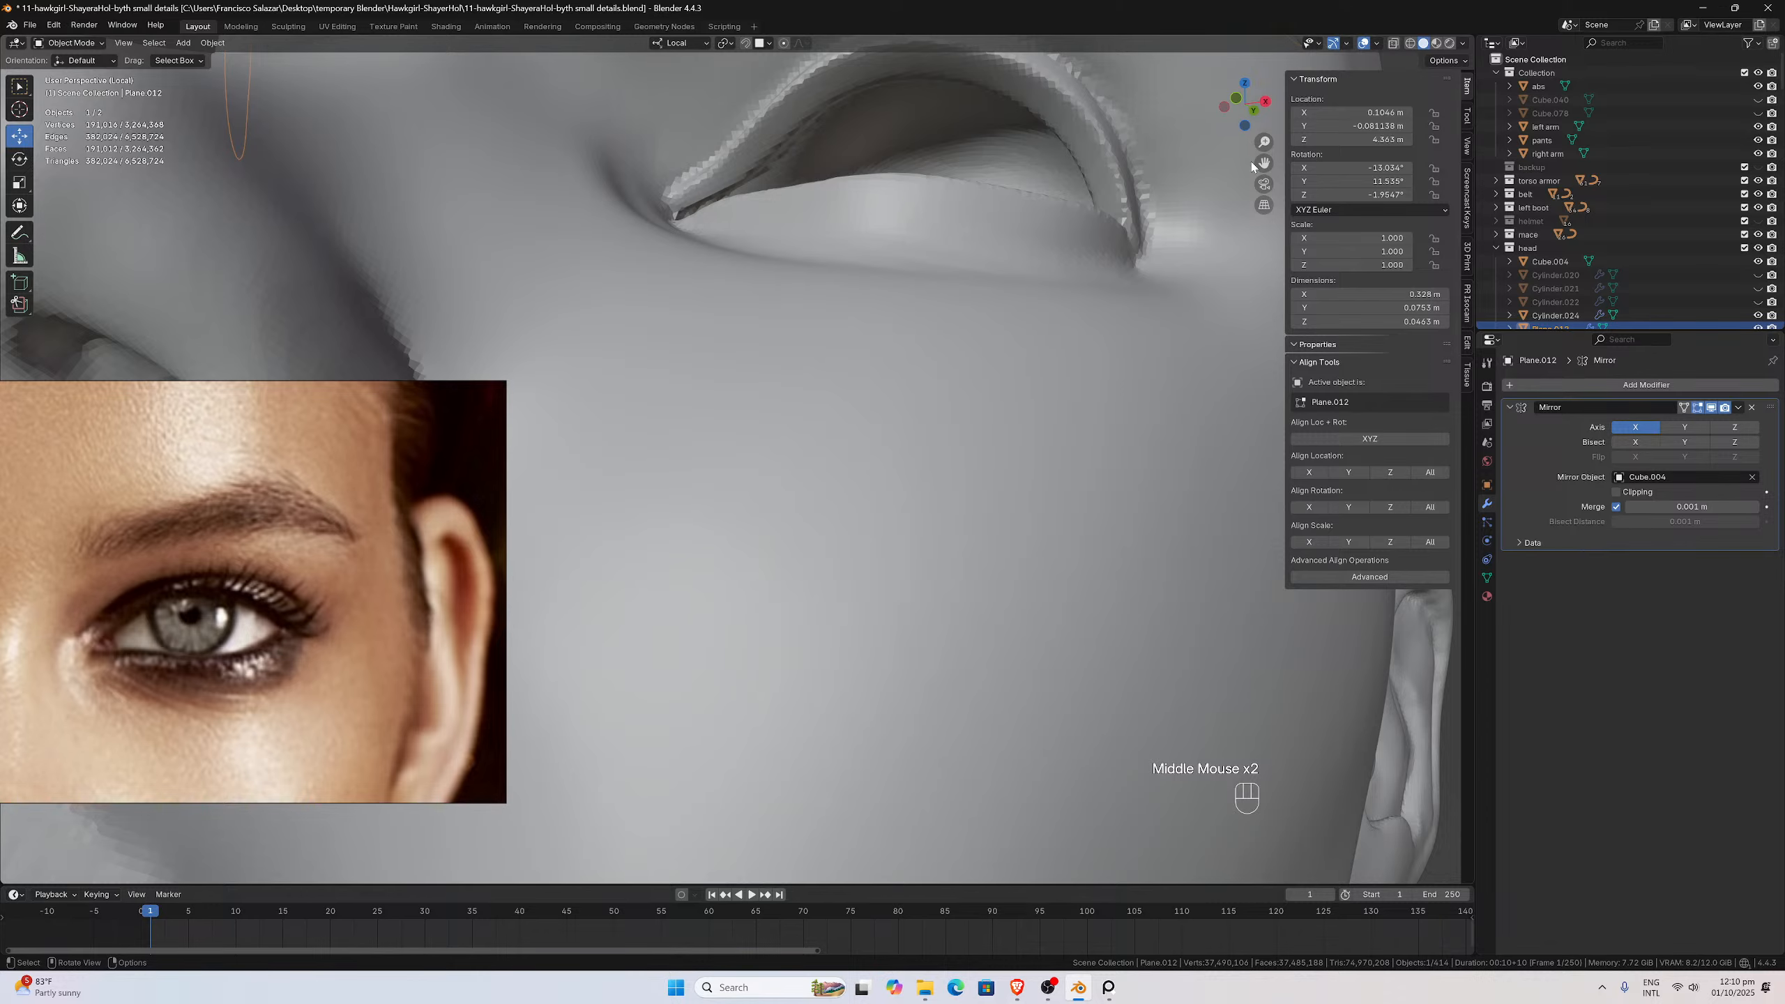
left_click_drag(1262, 163, 1259, 163)
scroll(978, 162, "down", 2)
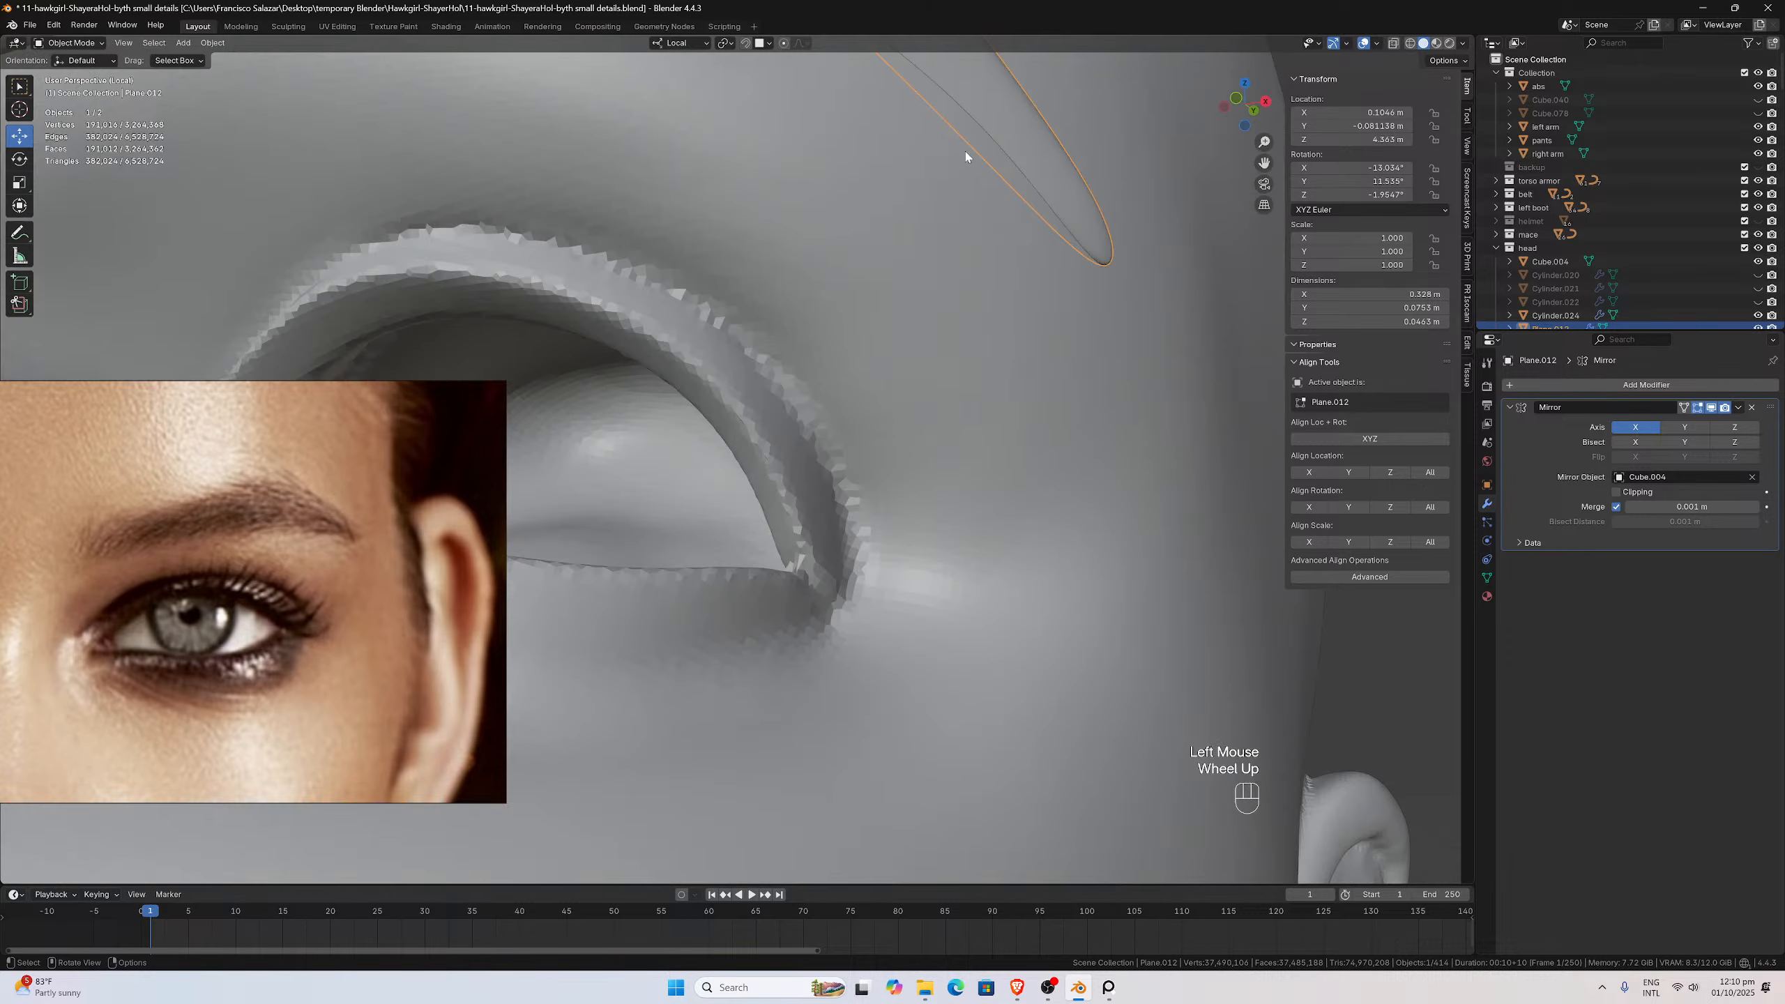
middle_click_drag(988, 163, 1004, 152)
scroll(1055, 133, "up", 4)
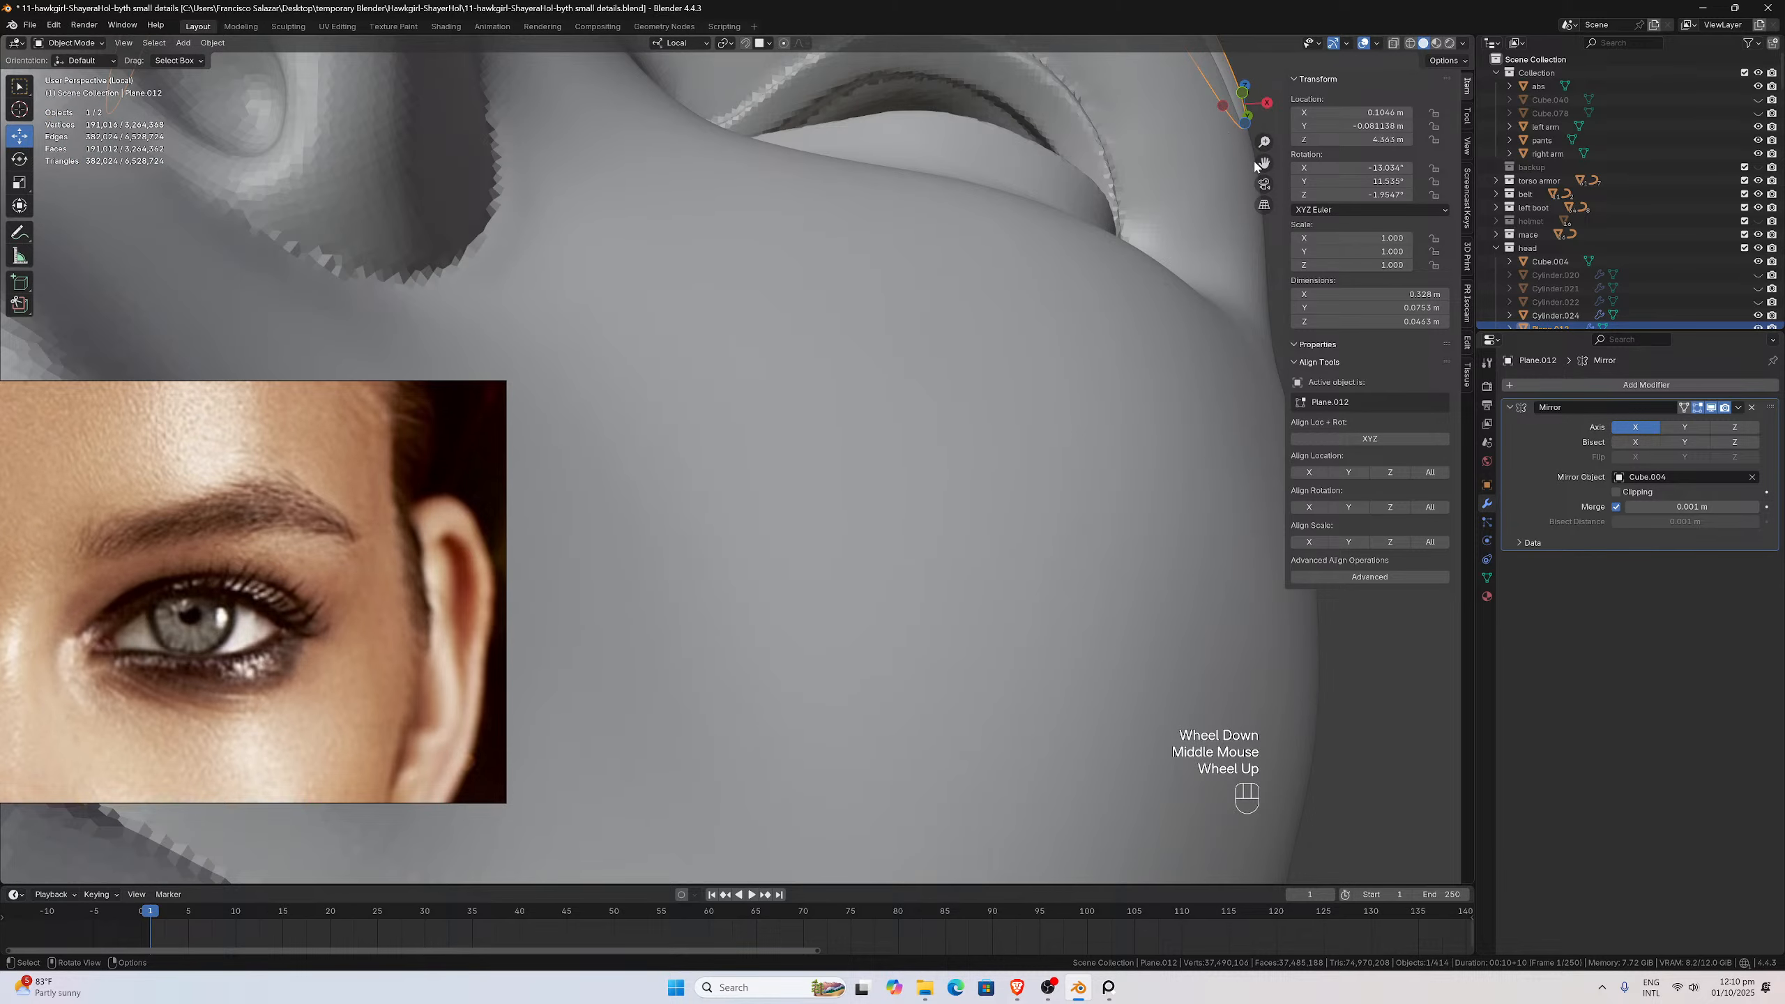
left_click_drag(1264, 163, 1237, 830)
middle_click_drag(1082, 174, 1097, 138)
left_click_drag(1264, 163, 1053, 171)
mouse_move(1053, 171)
middle_mouse_down()
mouse_move(1049, 150)
mouse_move(1024, 156)
middle_mouse_up()
scroll(1028, 153, "up", 2)
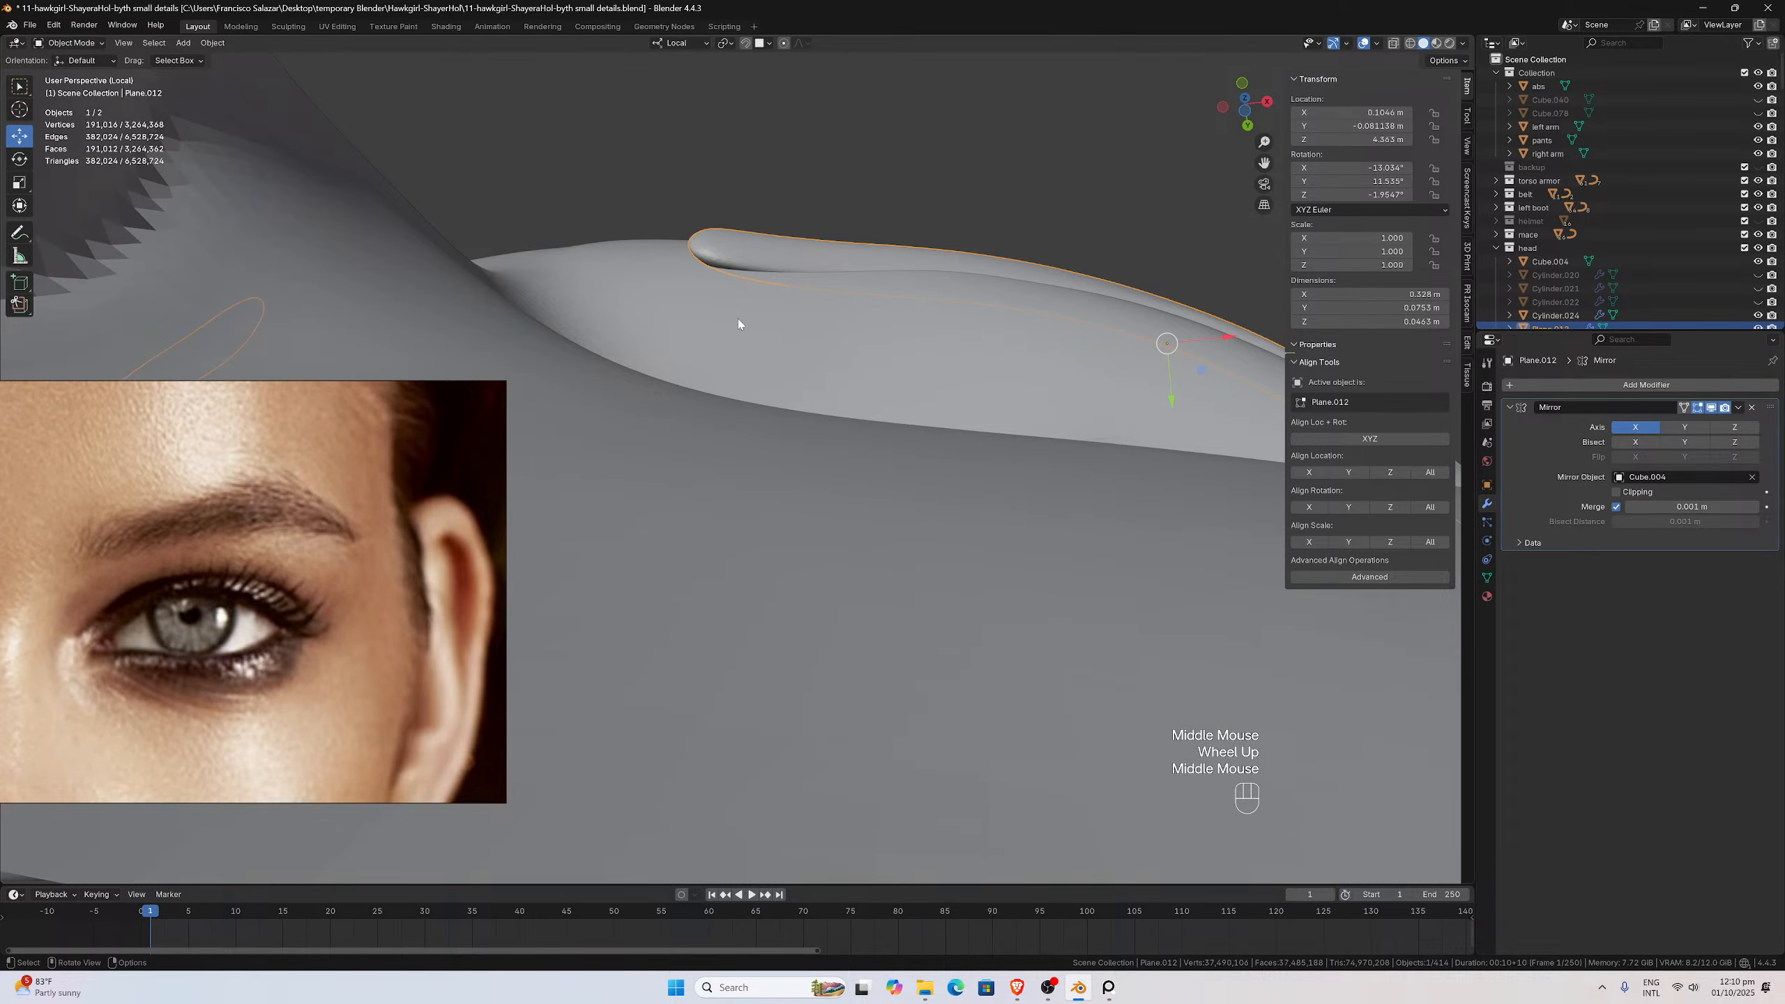
In Sculpt Mode, push the eyebrow's inner end closer to the forehead using the Grab brush with a 259 px radius
left_click(55, 43)
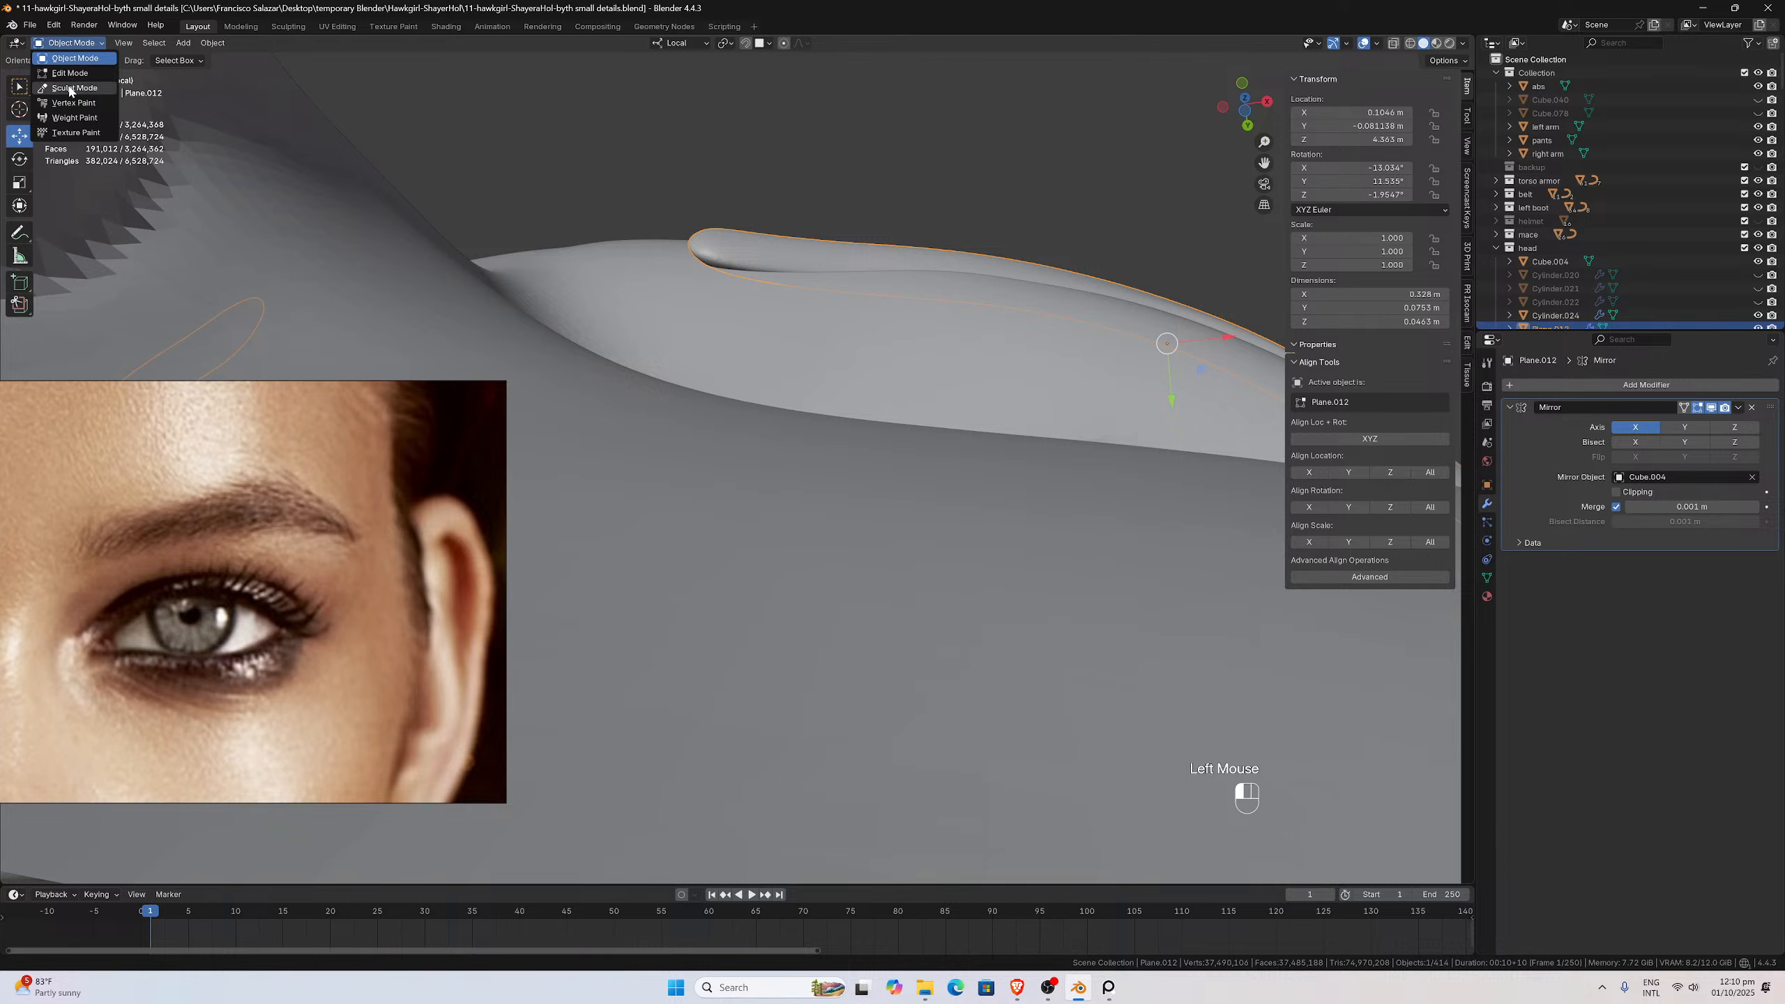
left_click(71, 90)
key("g")
key("f")
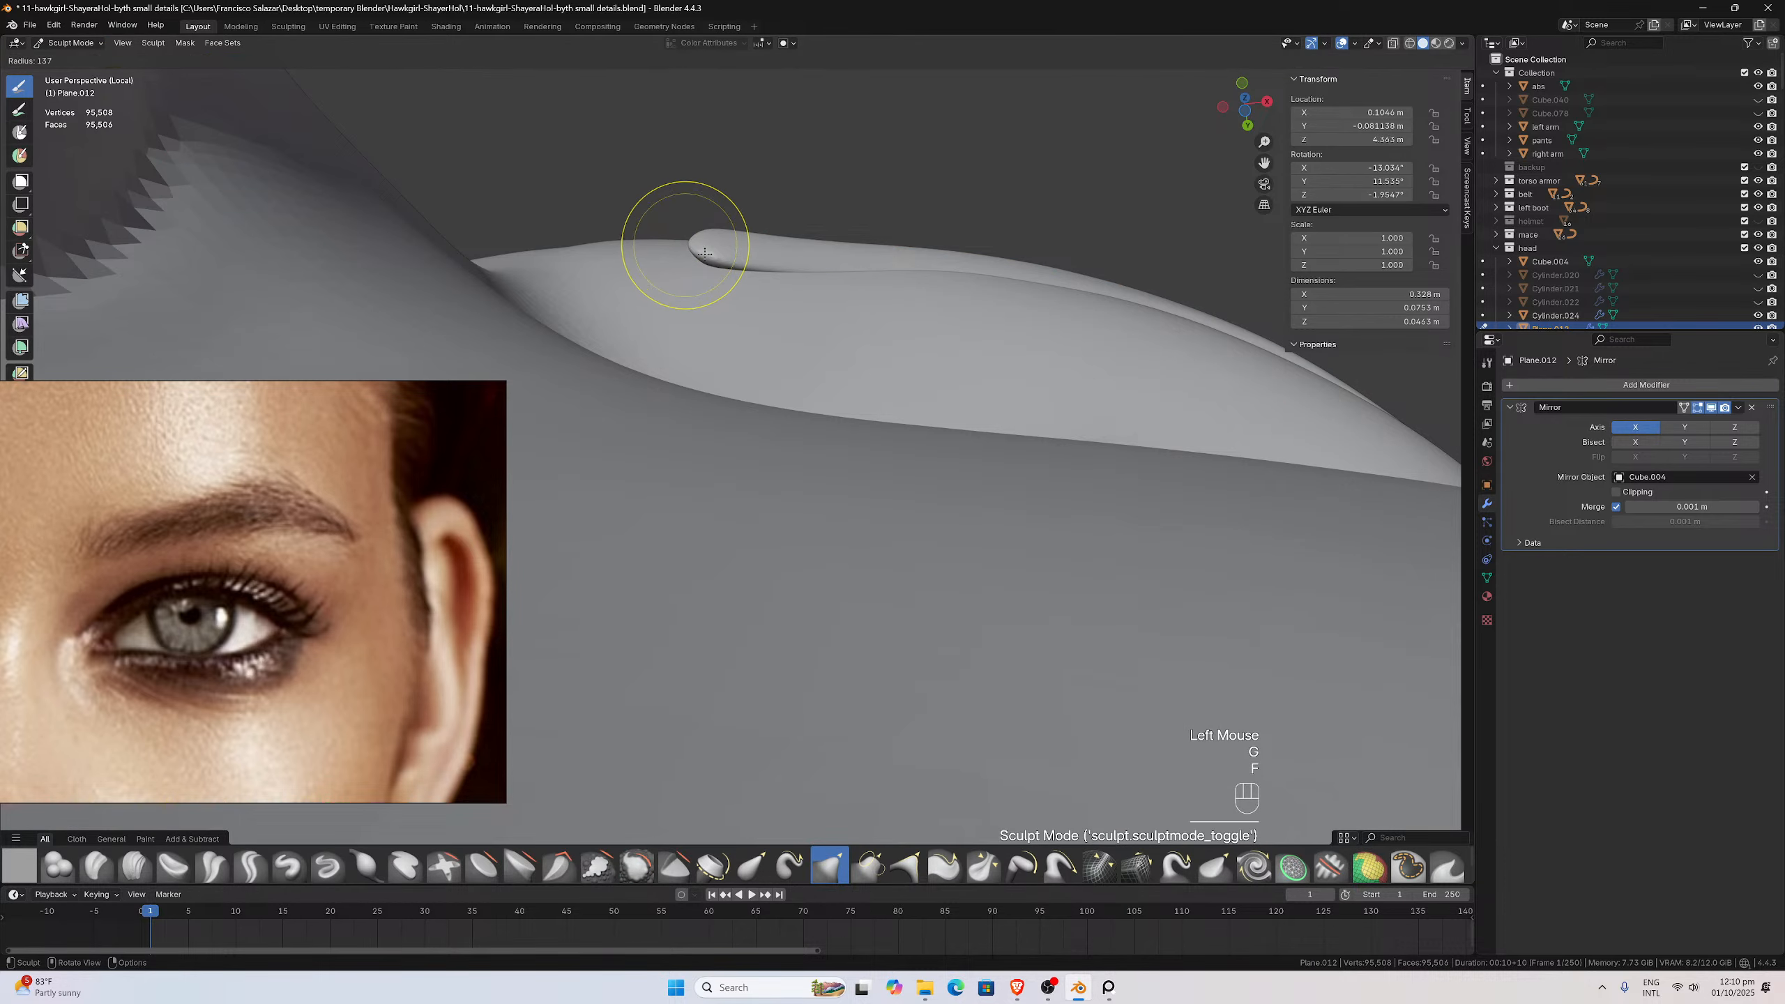
left_click(721, 247)
middle_click_drag(718, 247, 717, 241)
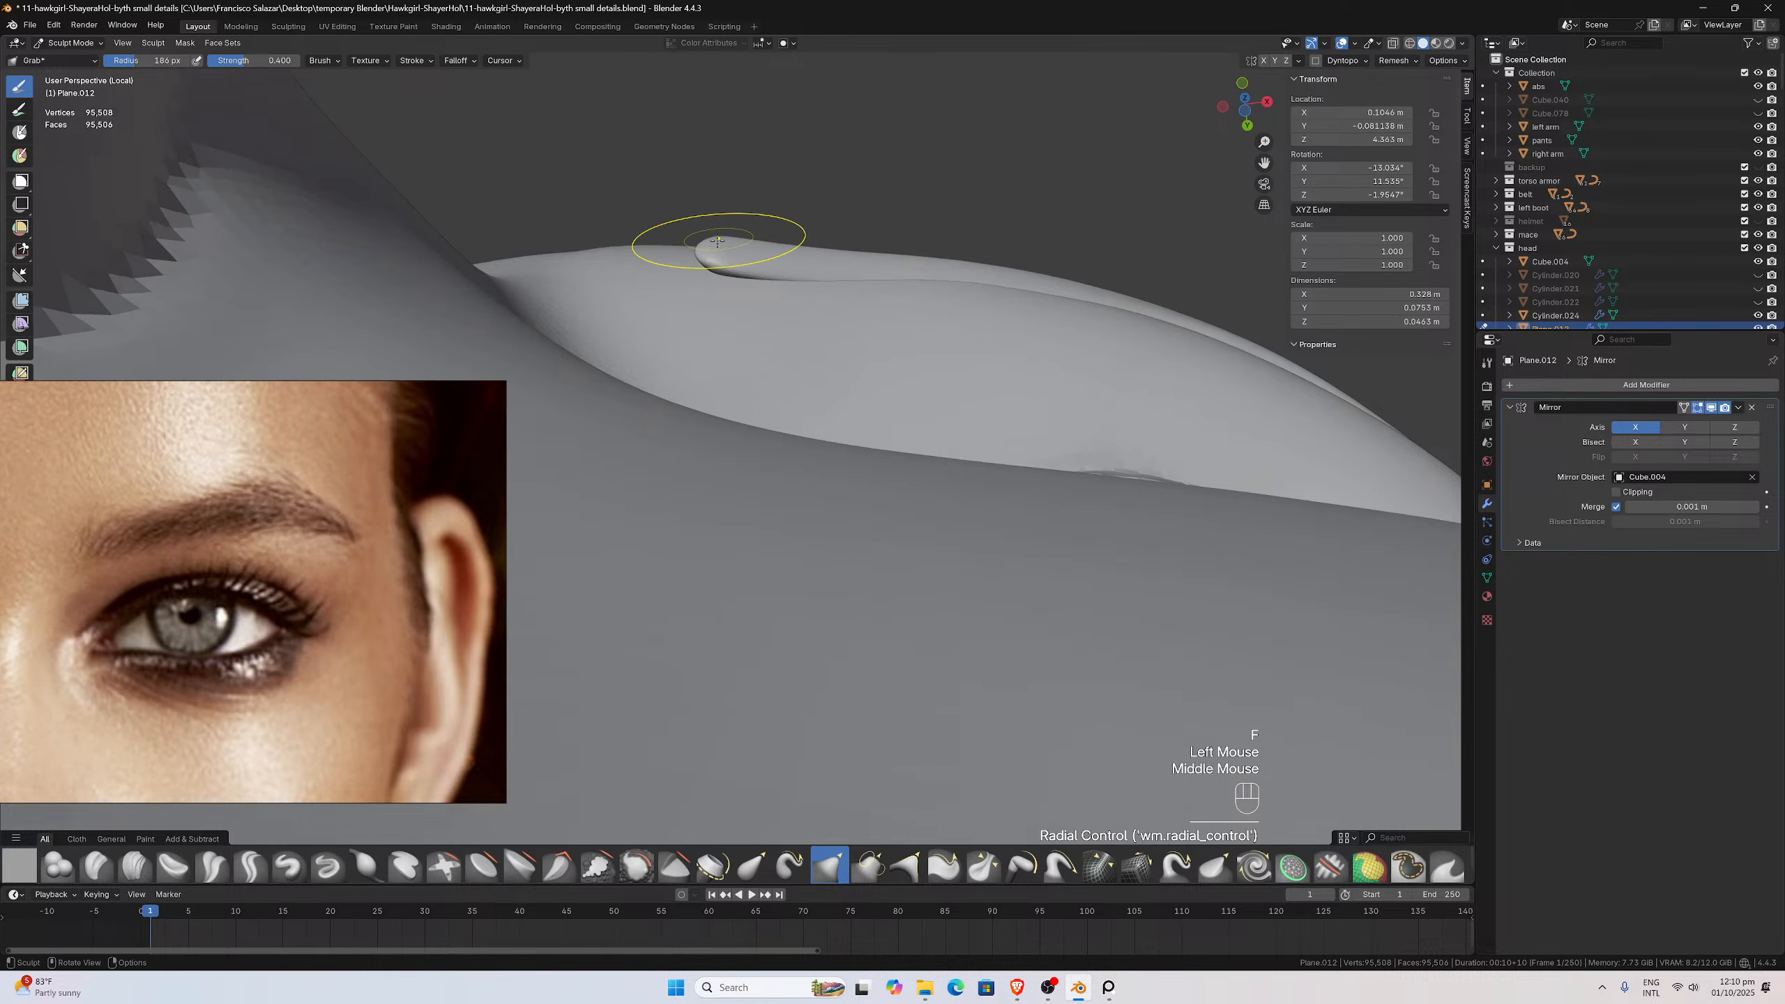
key("f")
left_click(711, 253)
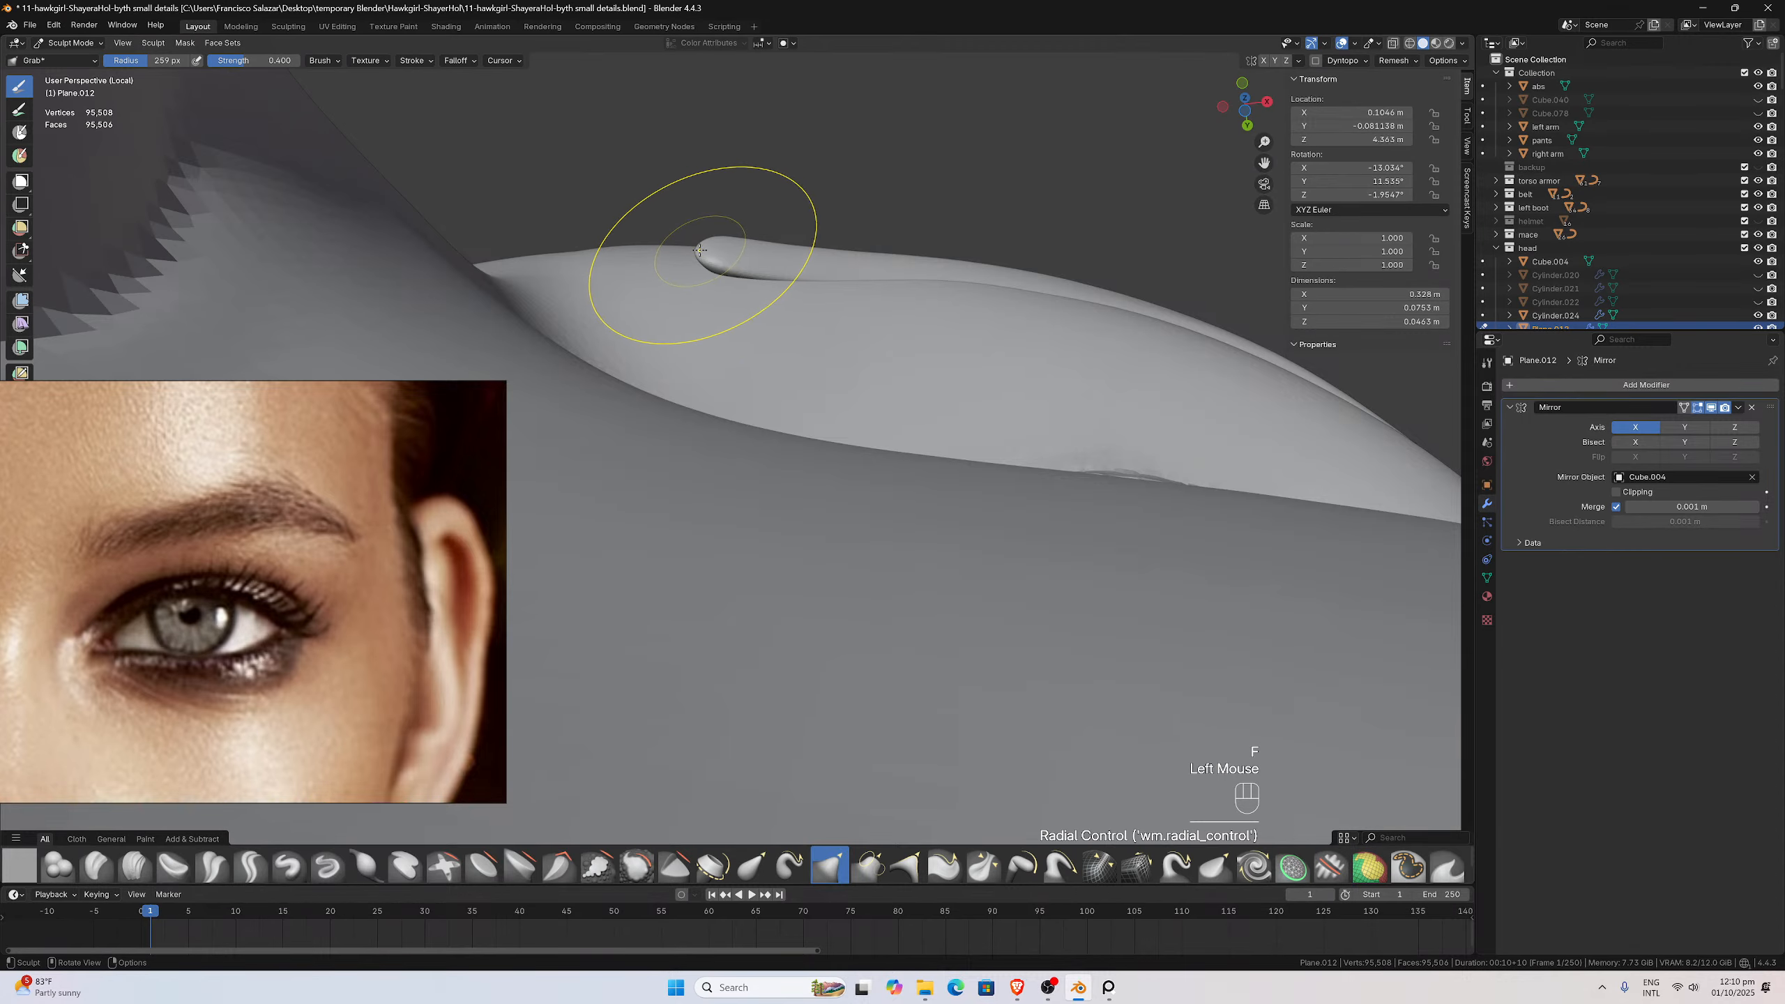
left_click_drag(700, 252, 709, 256)
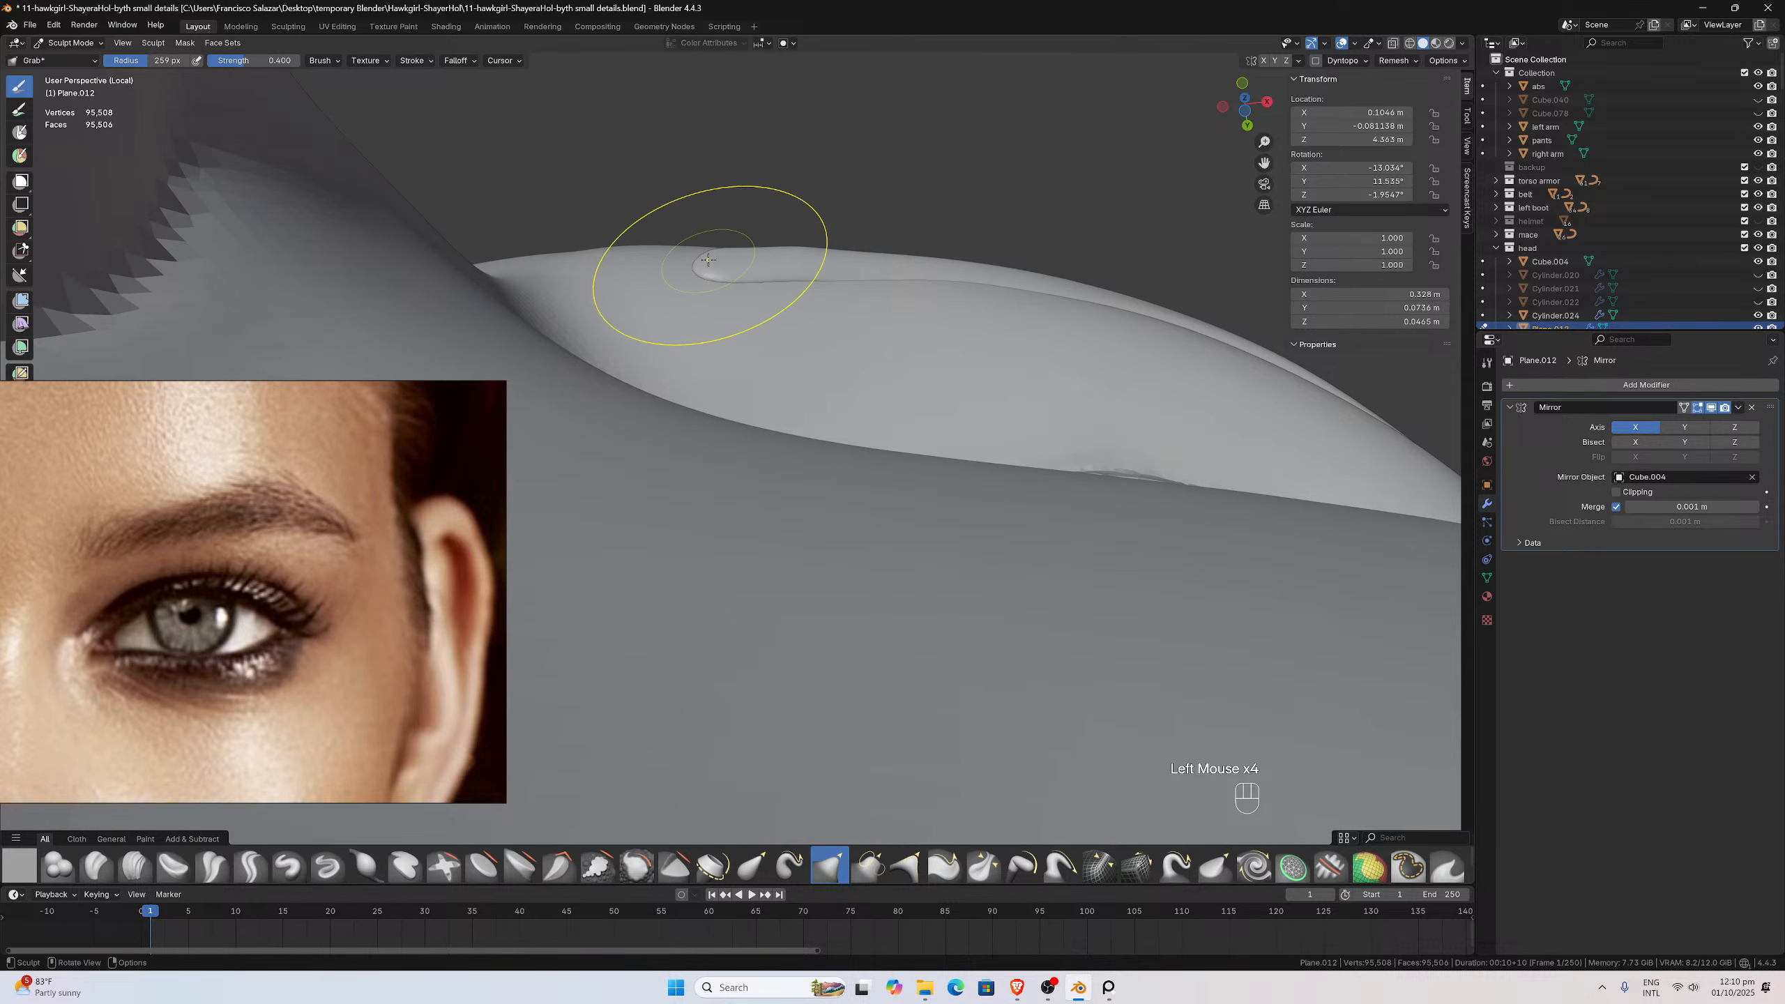
Examine how the eyebrow follows the forehead from above, from below and from the side of the head
middle_click_drag(708, 260, 786, 406)
key("KP_7")
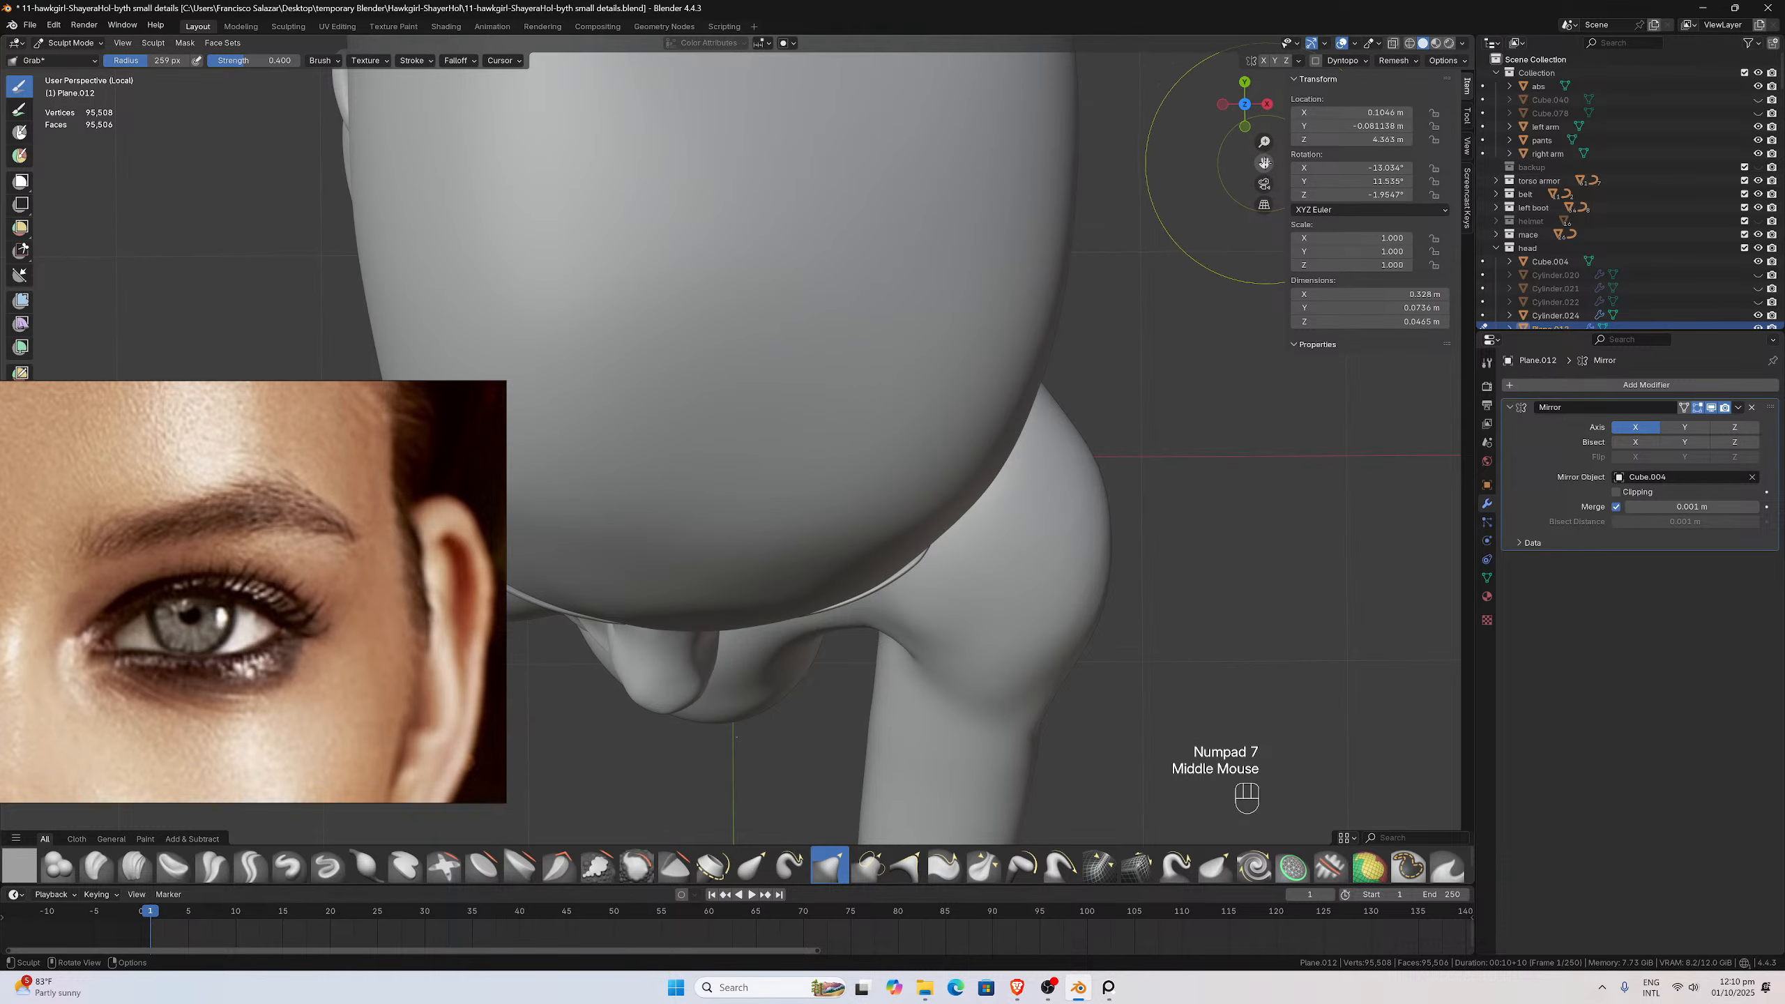
left_click_drag(1263, 162, 1258, 70)
scroll(936, 379, "up", 1)
middle_click_drag(935, 379, 976, 299)
scroll(946, 366, "down", 3)
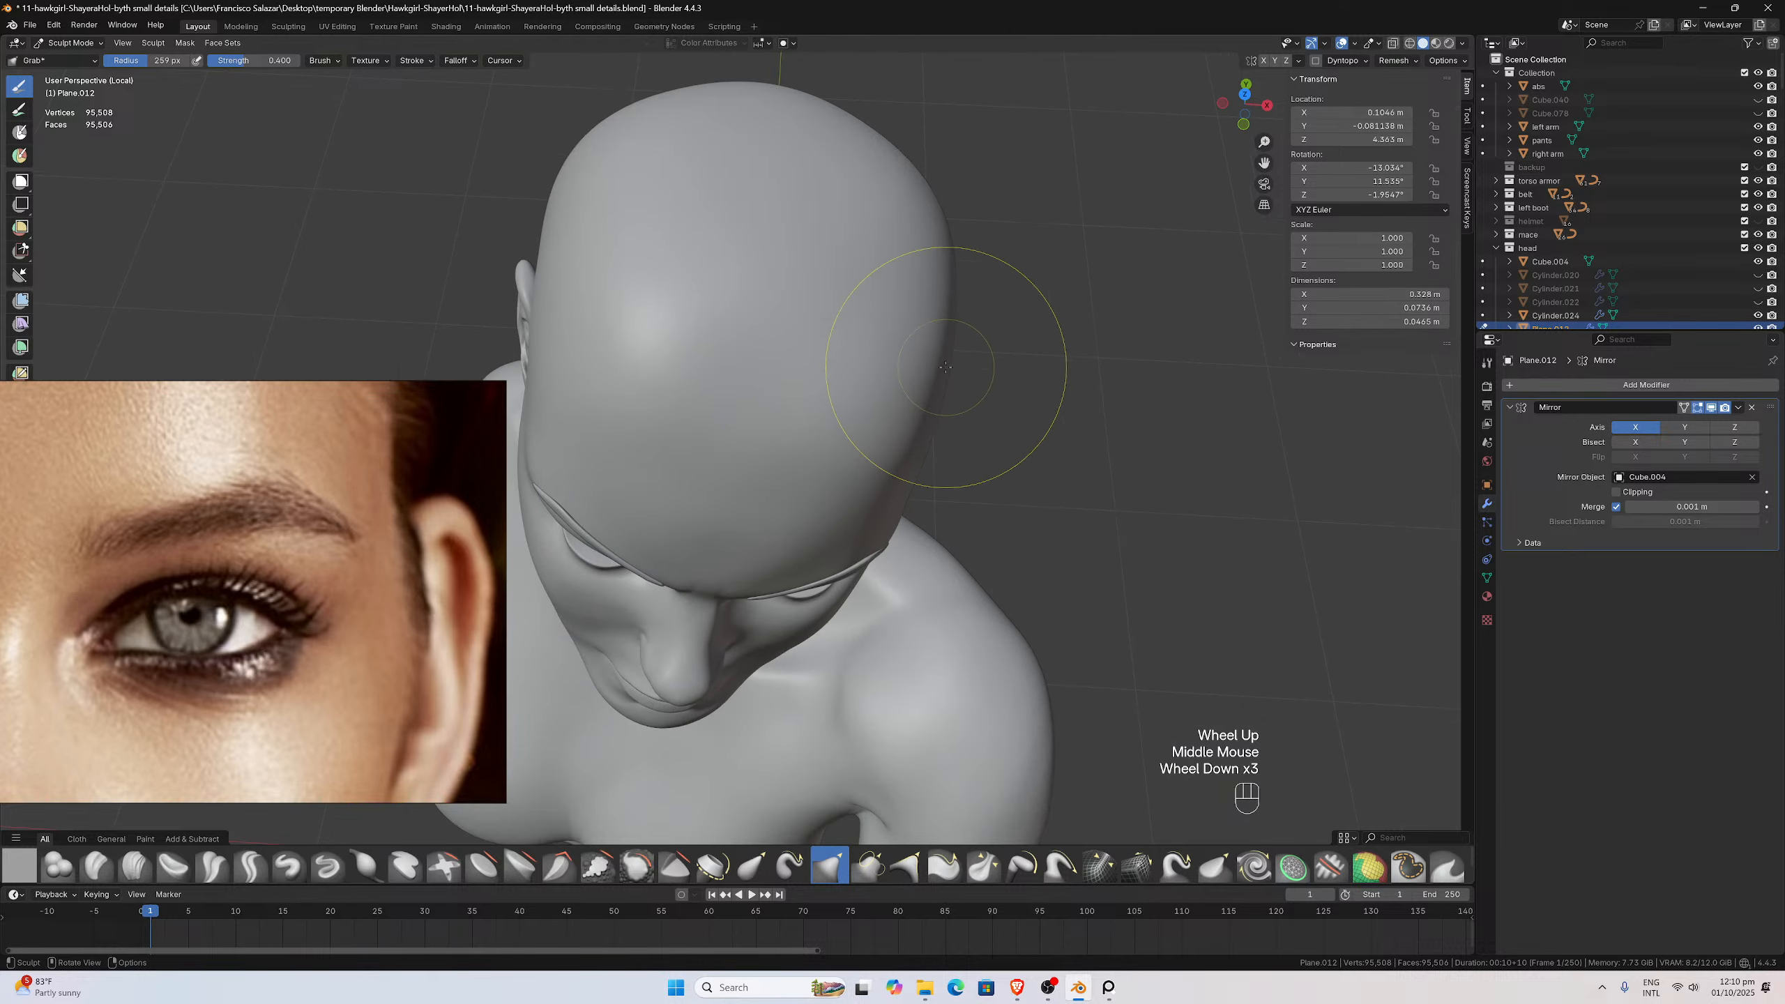
middle_click_drag(945, 366, 913, 251)
scroll(968, 272, "up", 8)
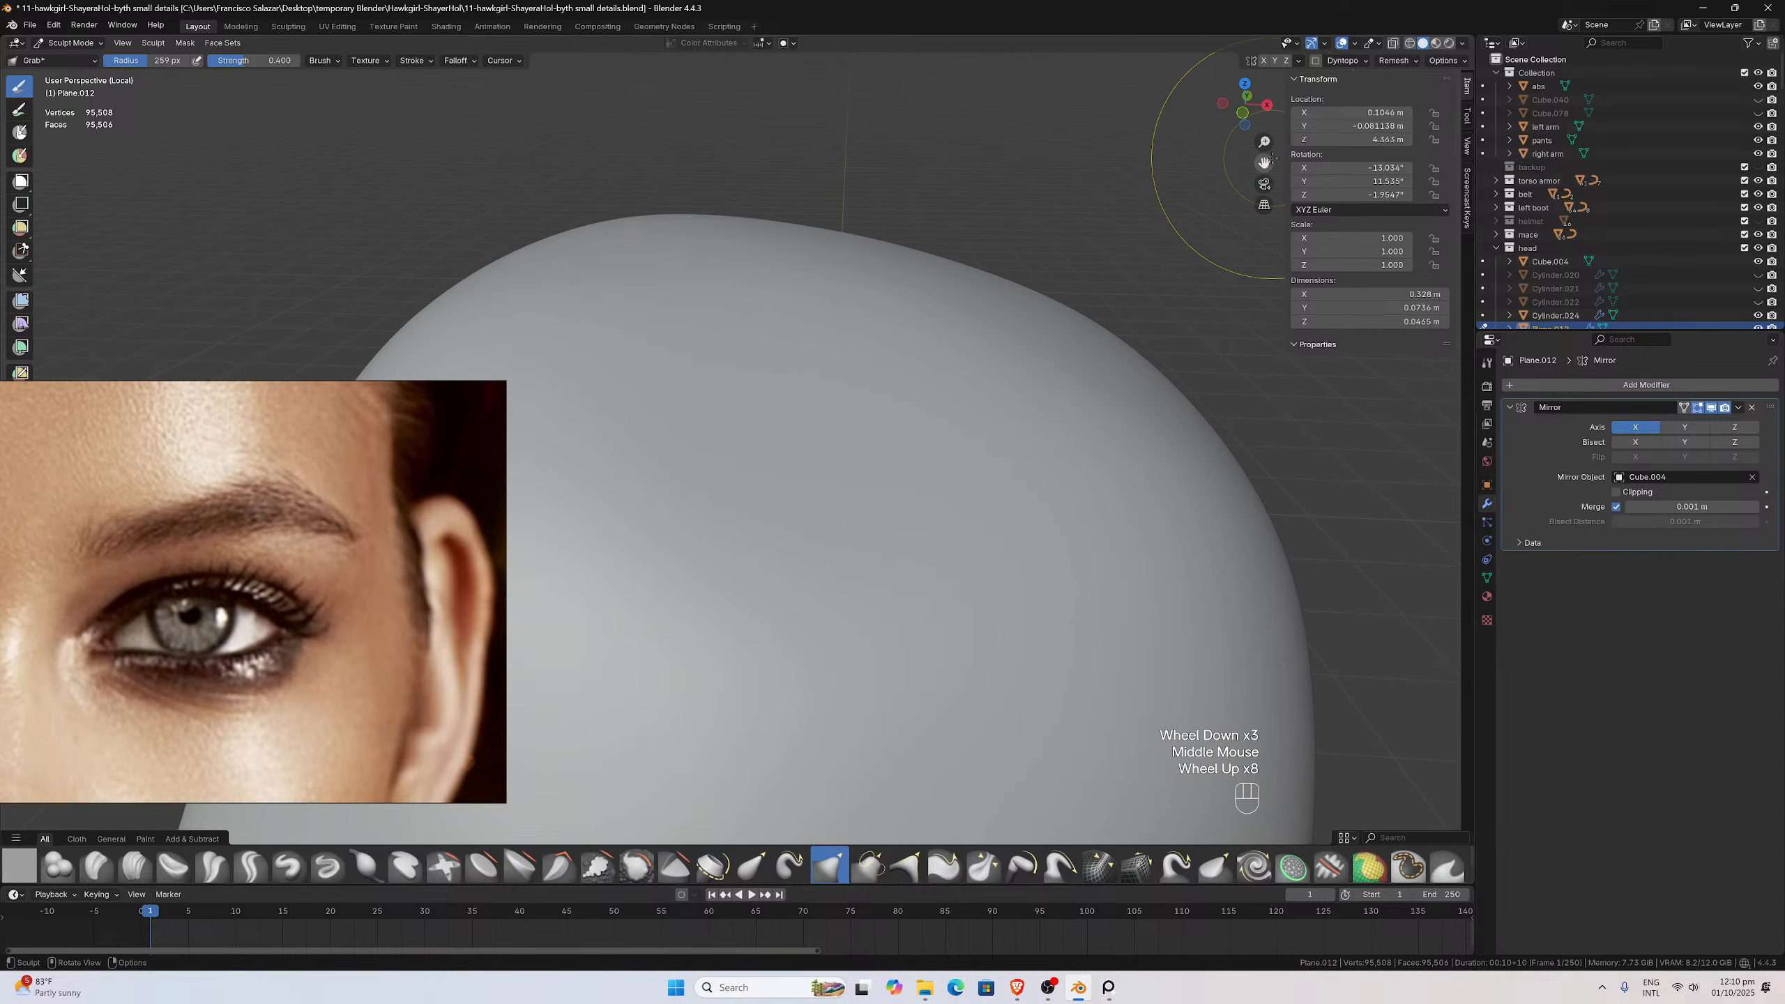
left_click_drag(1263, 163, 1187, 18)
key("f")
scroll(921, 228, "up", 1)
middle_click_drag(921, 229, 983, 520)
scroll(925, 299, "up", 1)
scroll(897, 359, "down", 2)
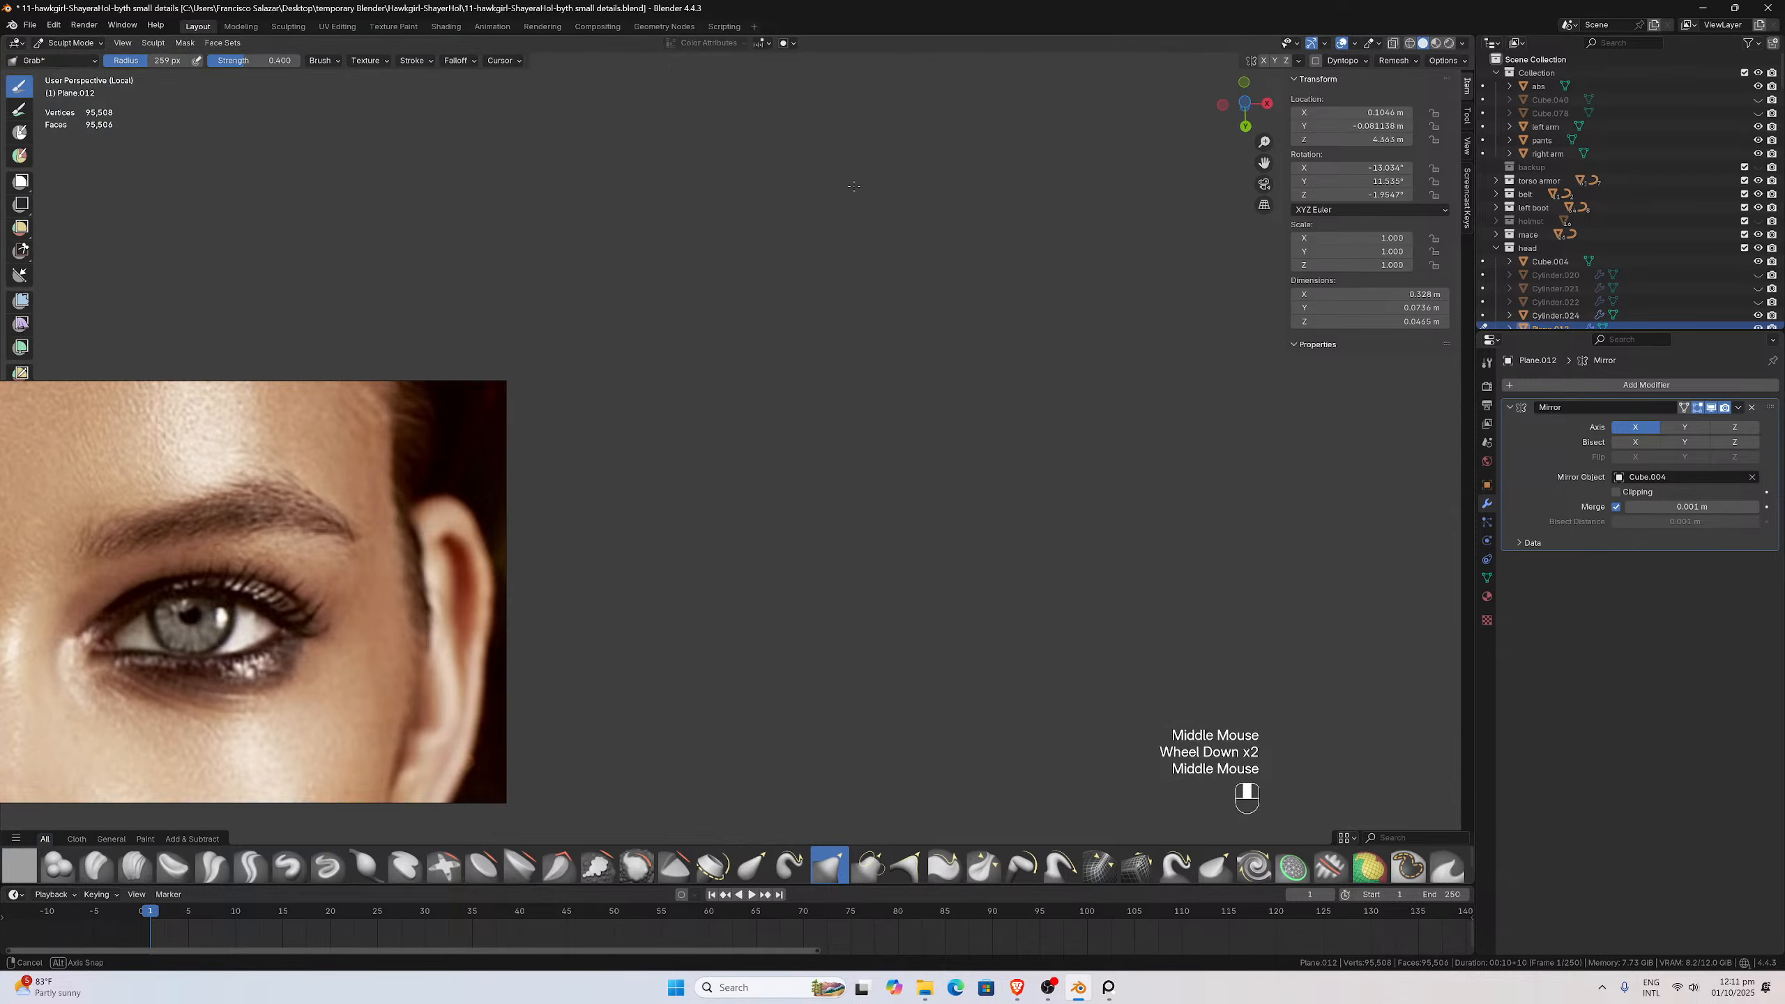
scroll(993, 541, "down", 3)
middle_click_drag(963, 449, 964, 490)
scroll(976, 578, "up", 4)
scroll(909, 621, "down", 1)
scroll(967, 486, "up", 1)
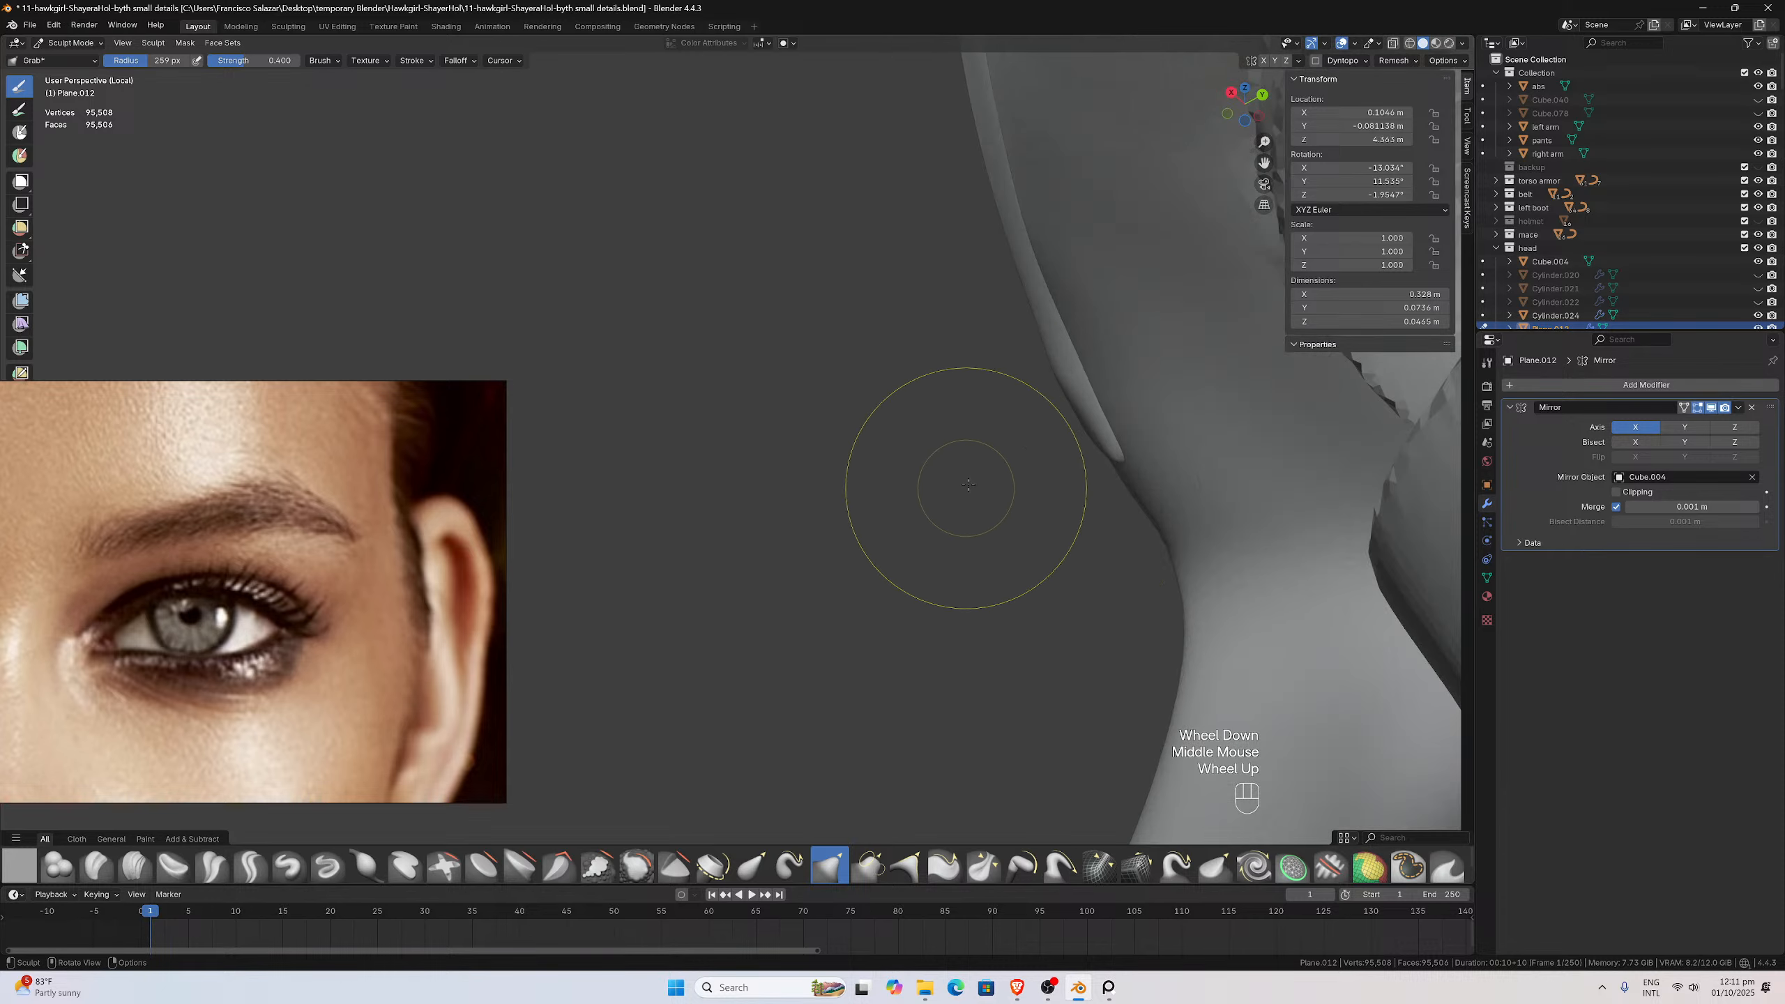
Push the eyebrow's outer tail closer to the temple with the Grab brush, working from the side of the head
middle_click_drag(1041, 406, 1036, 379)
scroll(1040, 369, "up", 2)
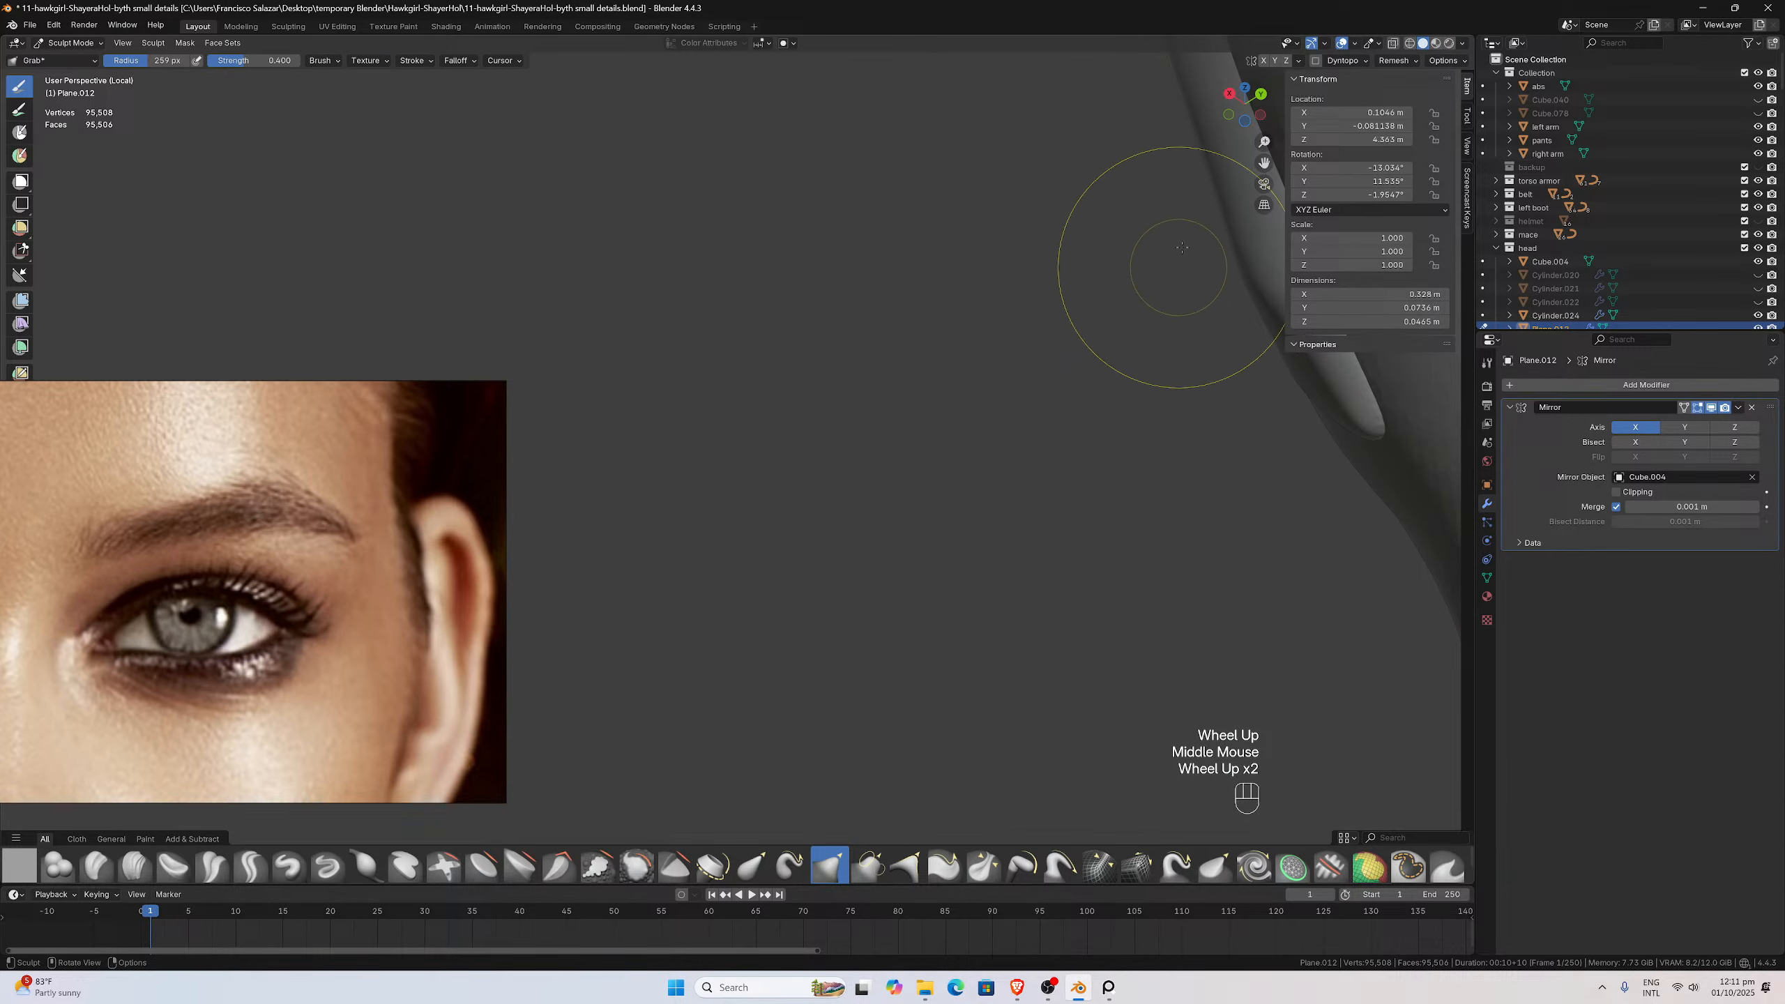
left_click_drag(1263, 162, 862, 303)
middle_click_drag(1074, 341, 1101, 354)
left_click_drag(987, 472, 978, 427)
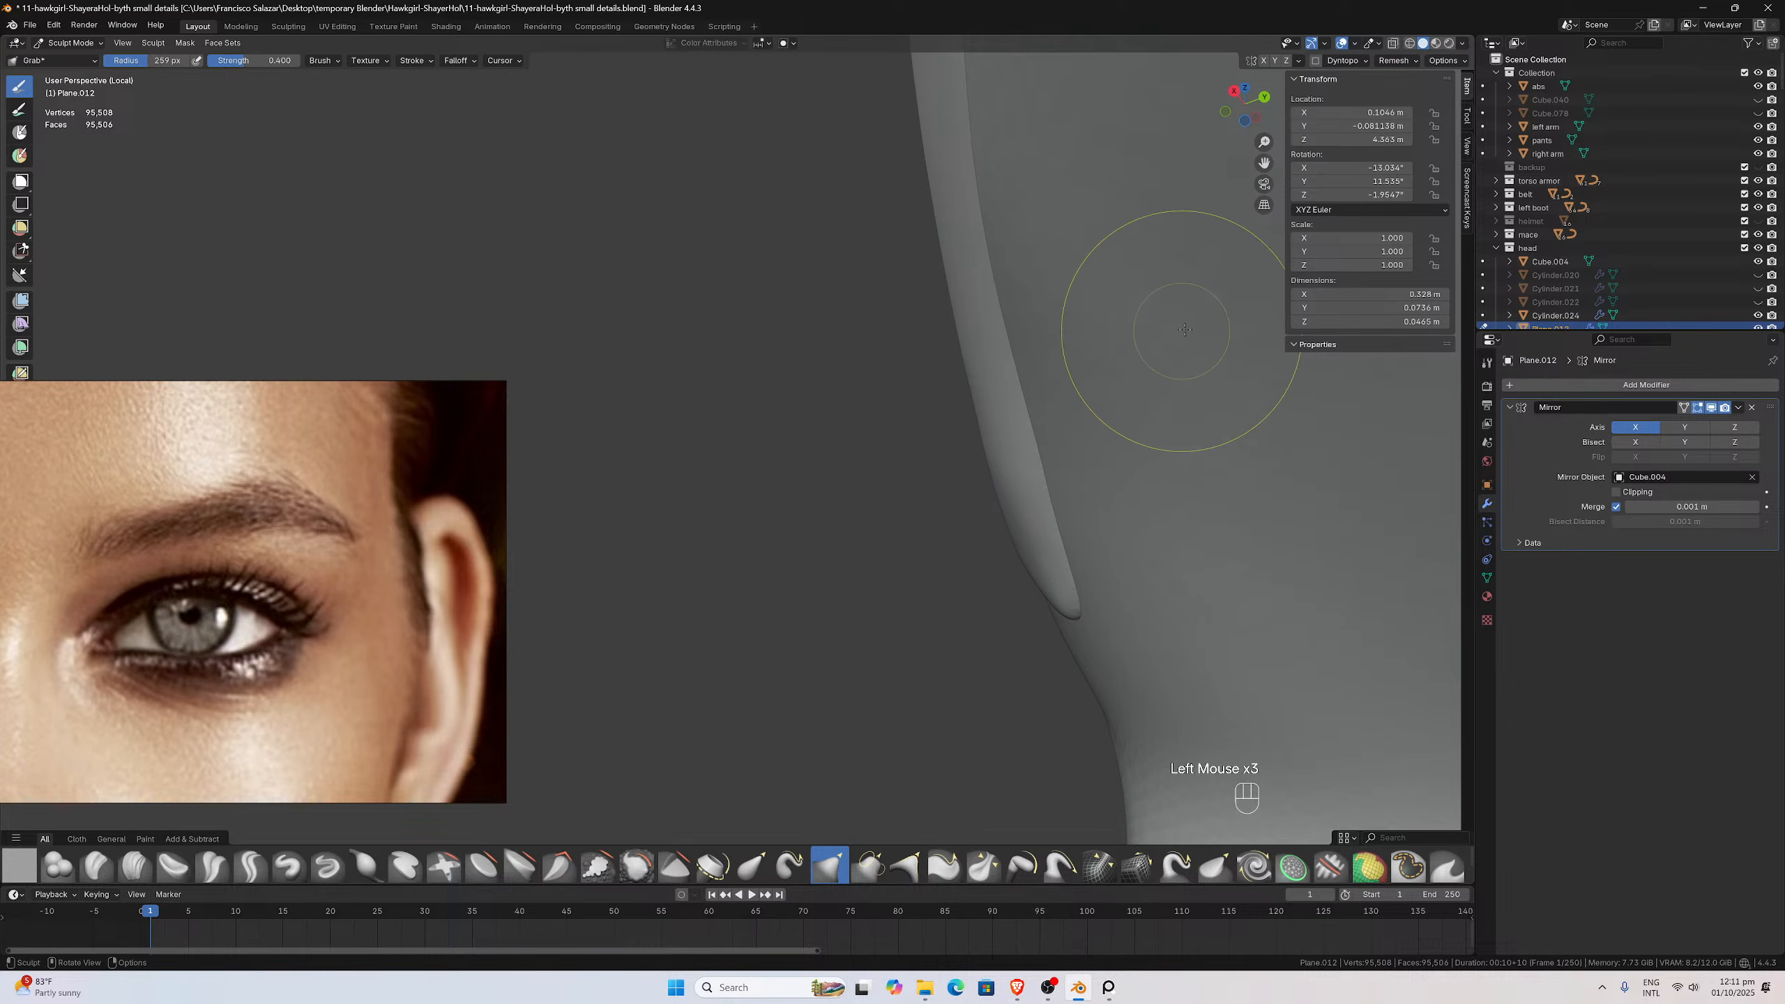
From below, nudge the outer half of the eyebrow against the brow surface with several Grab strokes
middle_click_drag(1155, 271, 1298, 226)
left_click_drag(1262, 162, 450, 42)
middle_click_drag(1158, 302, 1143, 279)
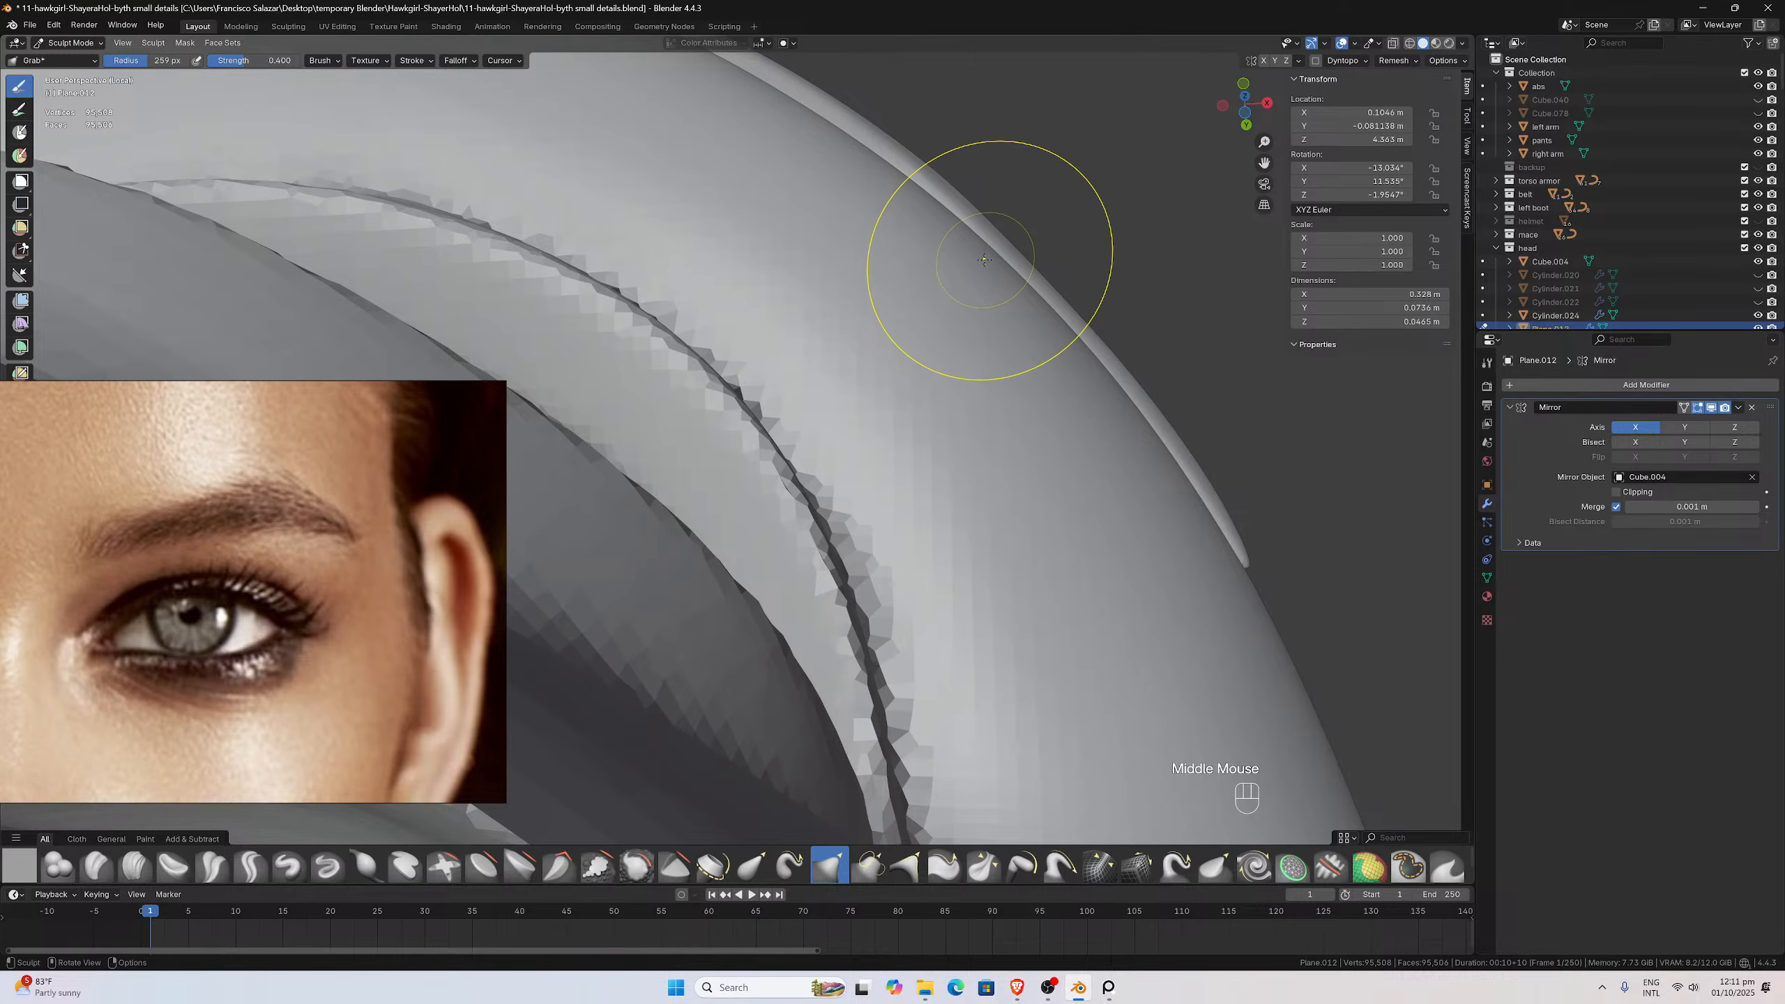
left_click_drag(978, 247, 1001, 245)
left_click_drag(1041, 314, 1158, 442)
mouse_move(1158, 441)
middle_mouse_down()
mouse_move(1060, 426)
mouse_move(1028, 498)
mouse_move(977, 519)
mouse_move(1078, 399)
middle_mouse_up()
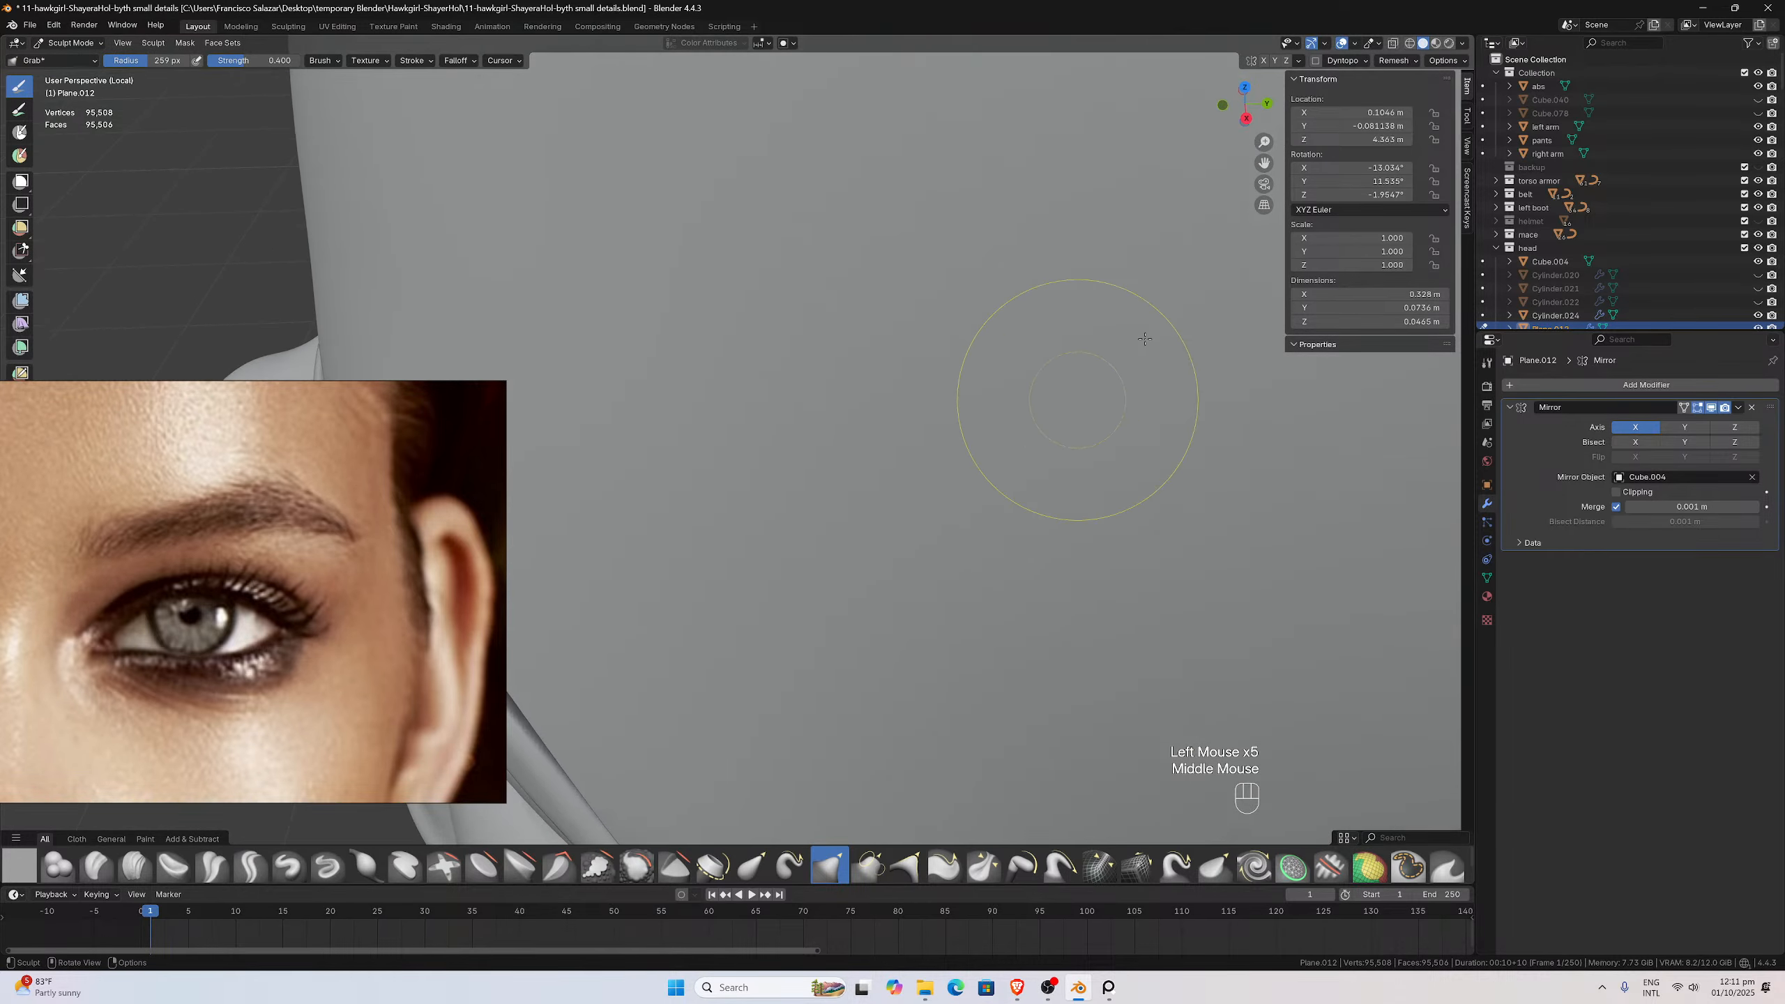
Looking down from above the head, even out the eyebrow's thickness along its length with repeated Grab strokes
left_click_drag(1263, 163, 1419, 42)
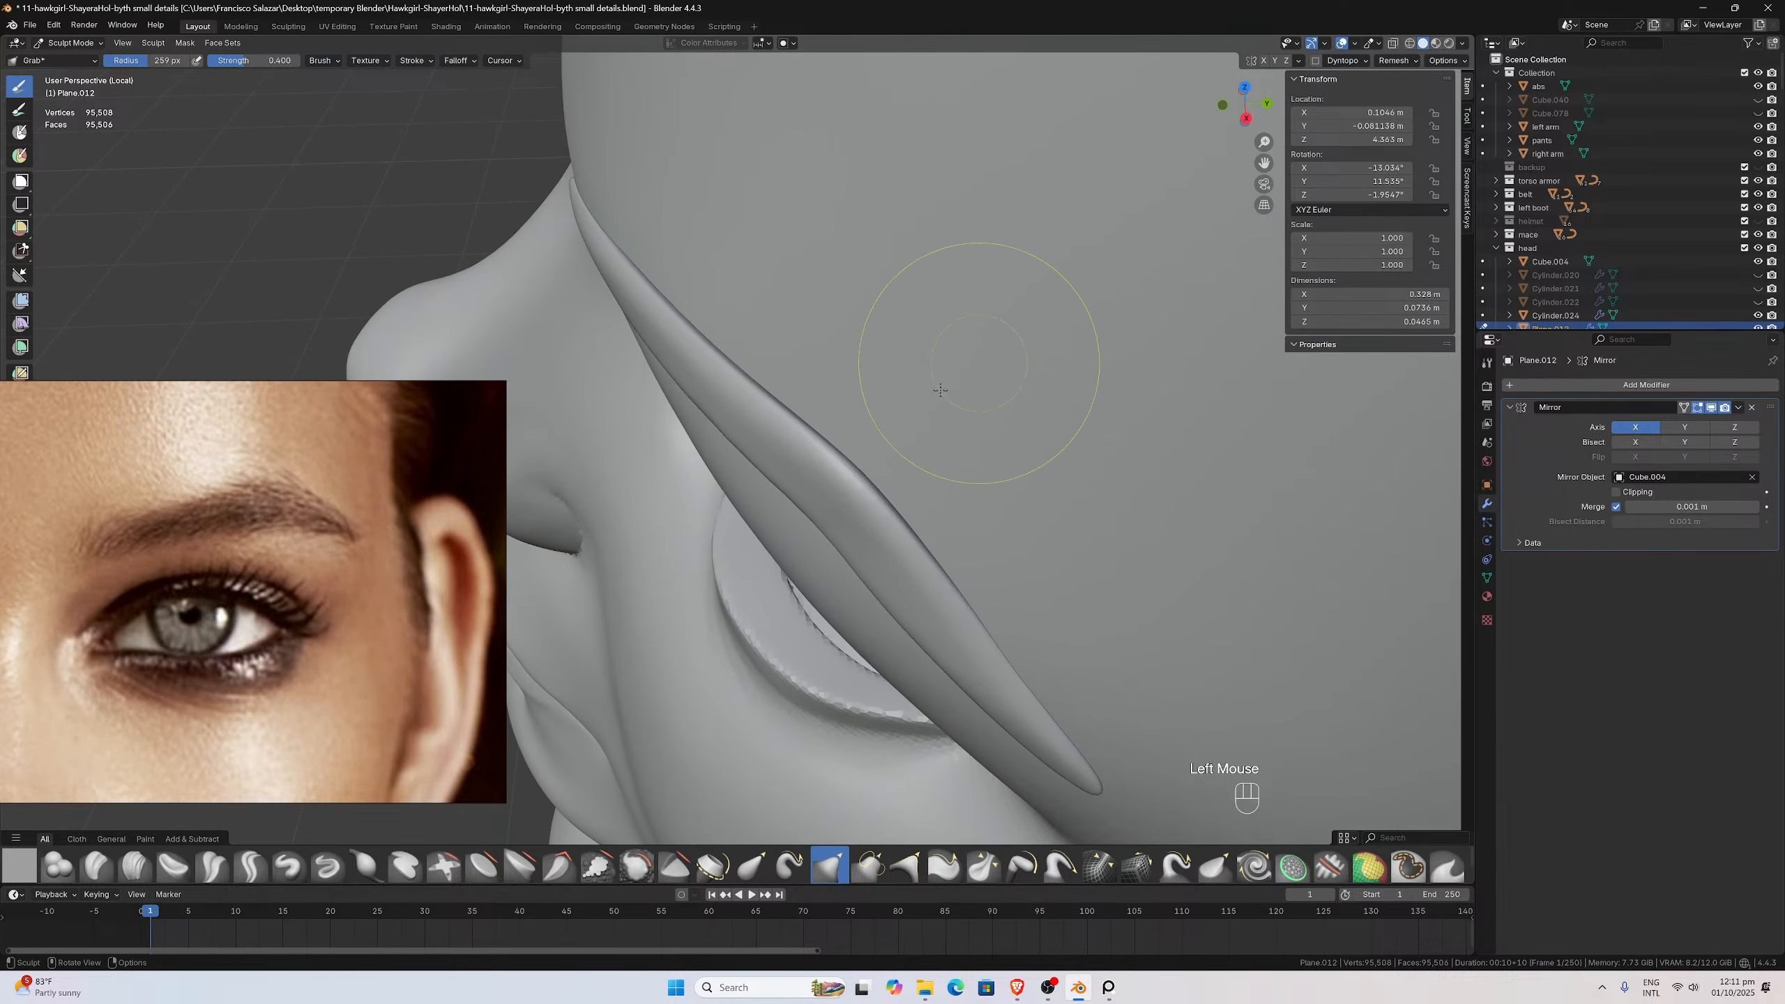
middle_click_drag(940, 391, 745, 518)
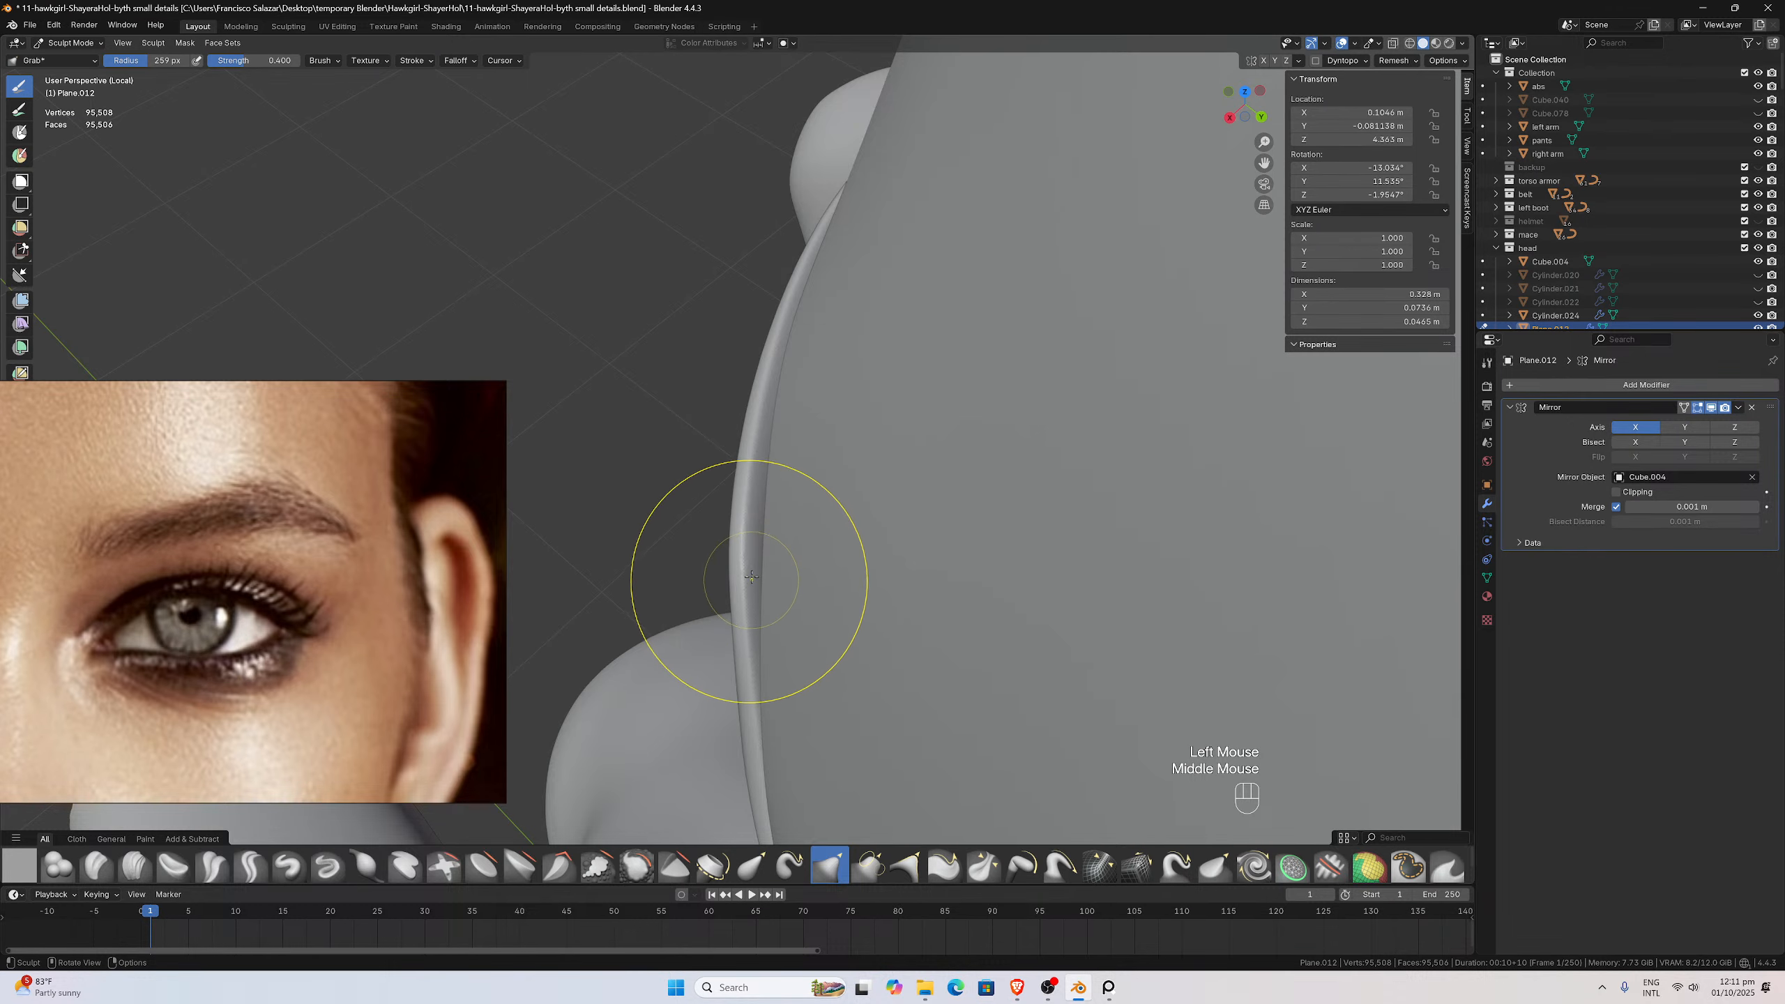
mouse_move(744, 571)
left_mouse_down()
mouse_move(763, 707)
mouse_move(767, 499)
left_mouse_up()
scroll(755, 638, "up", 1)
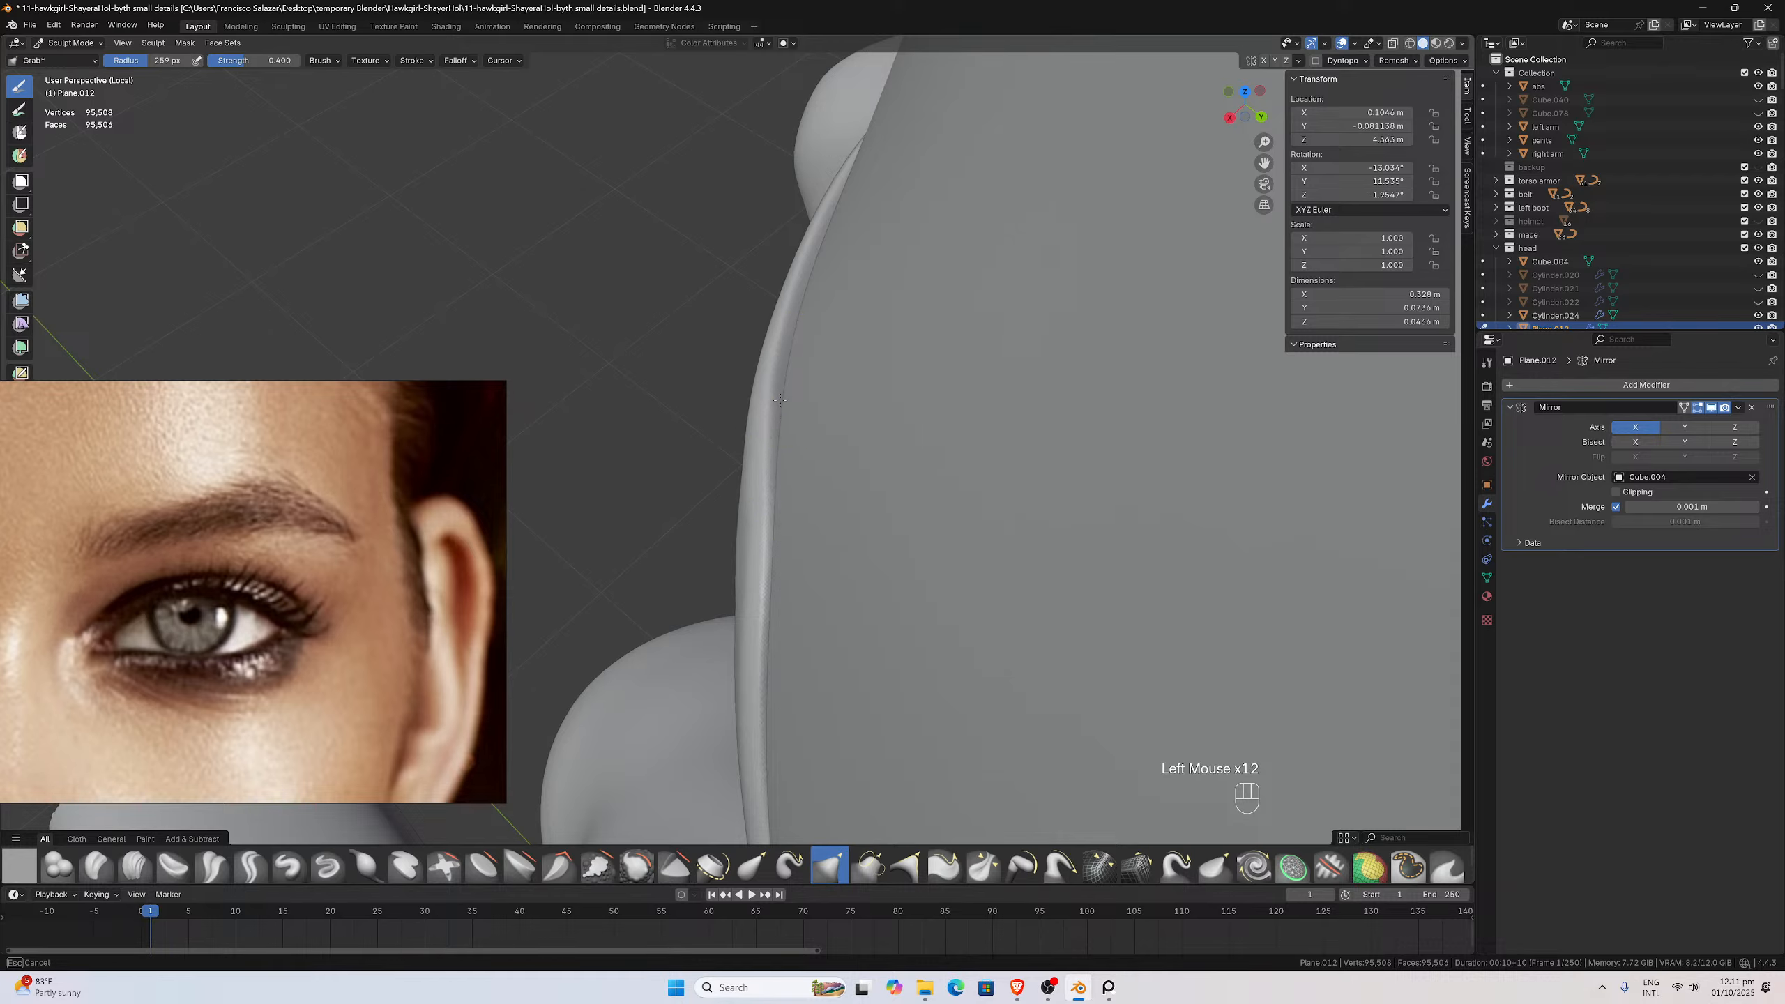
left_click_drag(786, 338, 824, 237)
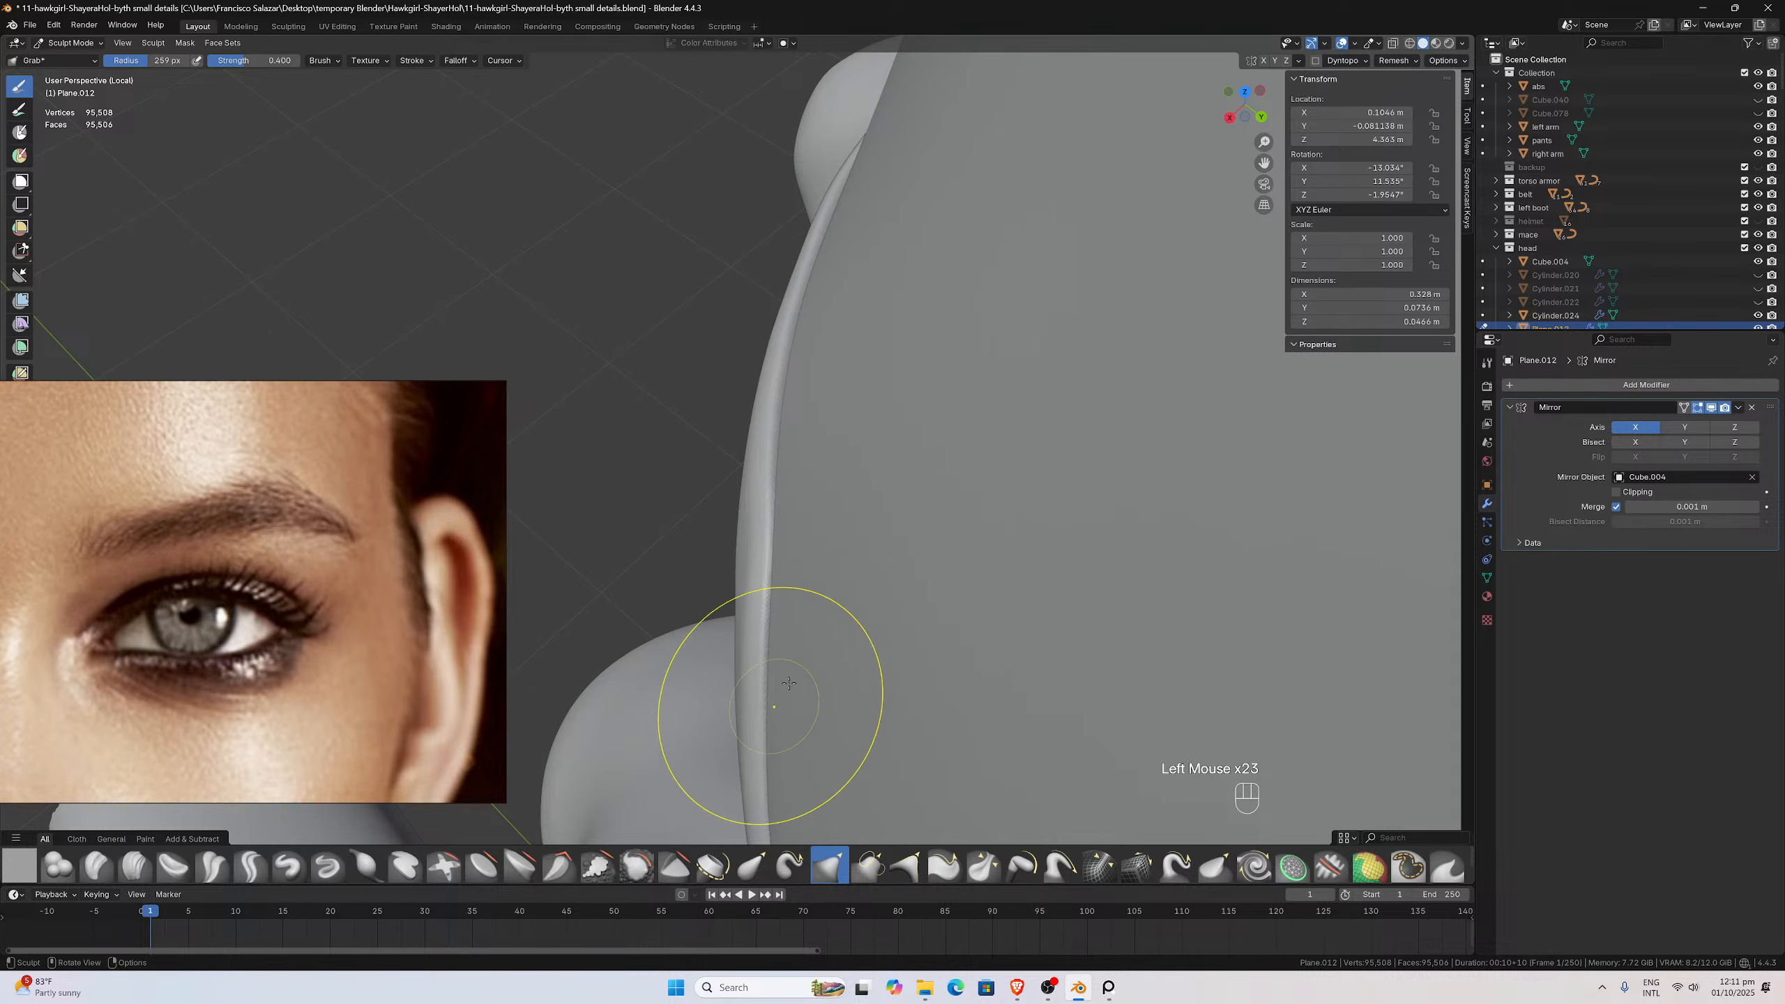
Adjust the eyebrow's upper edge along the forehead curve with Grab strokes from the opposite overhead angle
mouse_move(789, 683)
middle_mouse_down()
mouse_move(816, 618)
mouse_move(960, 530)
mouse_move(956, 410)
mouse_move(785, 450)
mouse_move(857, 499)
mouse_move(816, 630)
mouse_move(746, 610)
mouse_move(717, 657)
mouse_move(800, 520)
mouse_move(701, 625)
mouse_move(685, 555)
mouse_move(717, 478)
mouse_move(711, 520)
middle_mouse_up()
scroll(689, 549, "down", 1)
scroll(711, 520, "up", 1)
scroll(700, 497, "up", 1)
left_click_drag(709, 498, 706, 500)
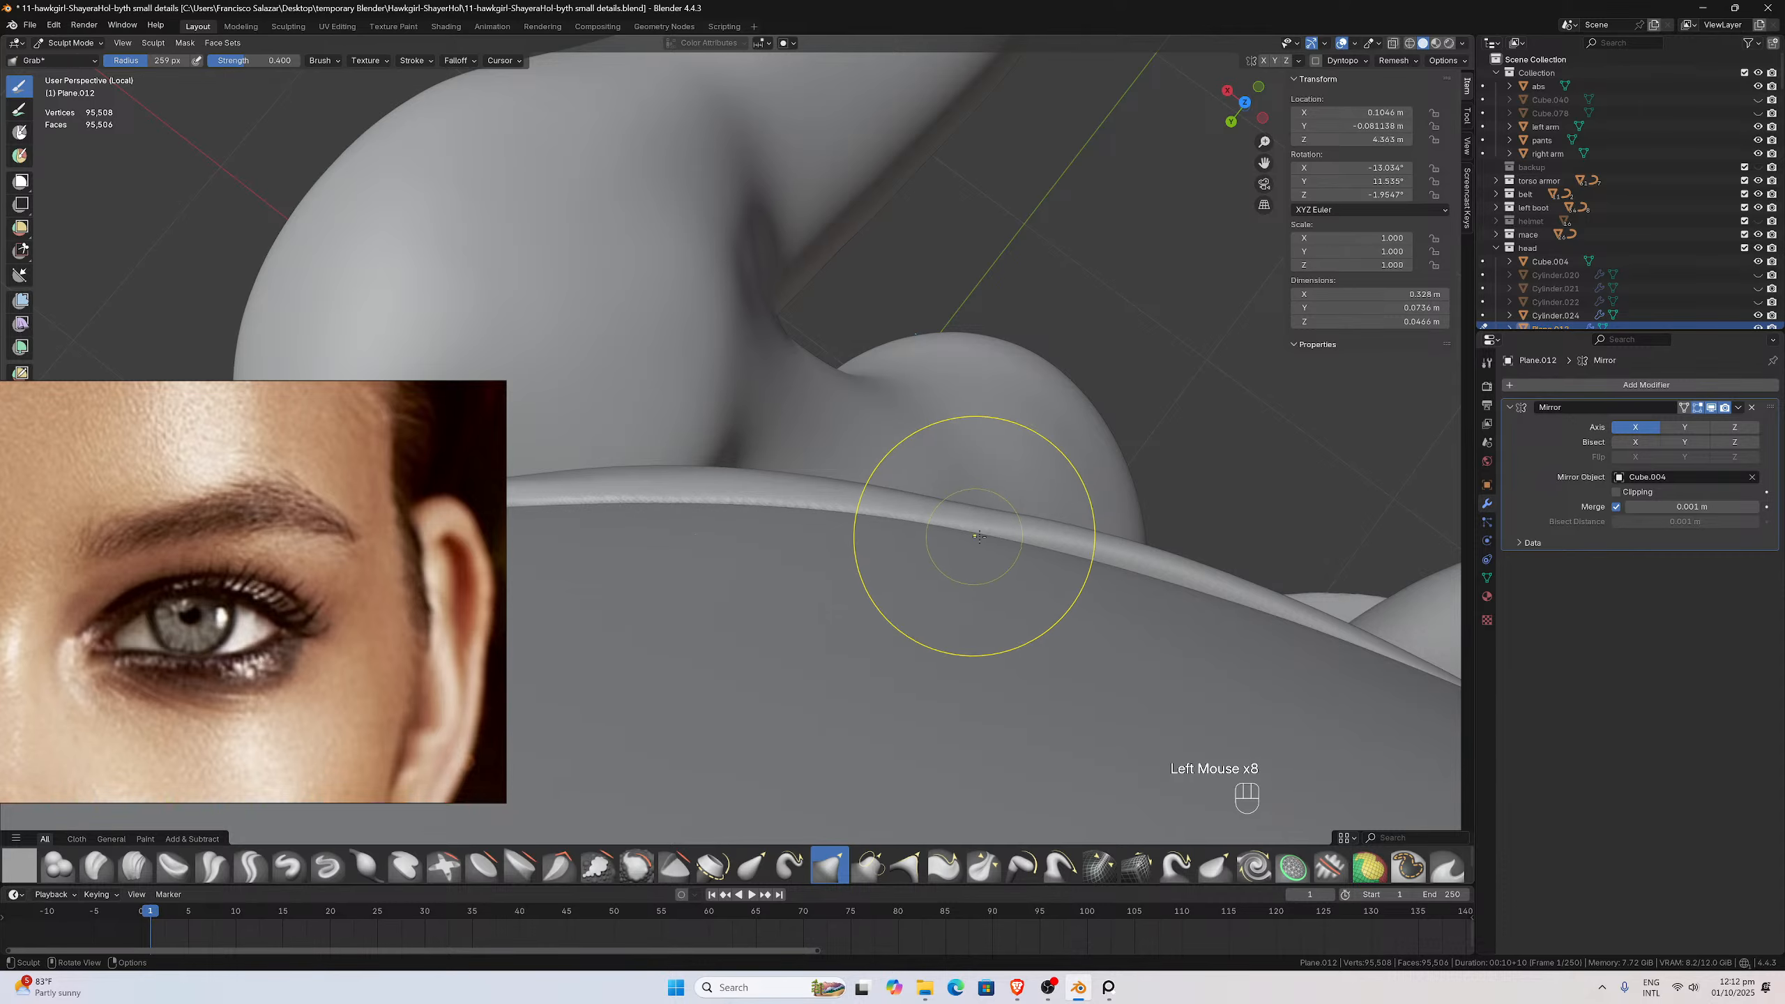
left_click_drag(971, 523, 1305, 624)
Grab the eyebrow's outer section closer to the forehead from below and the side, and undo the last strokes
scroll(1004, 578, "down", 2)
mouse_move(968, 578)
middle_mouse_down()
mouse_move(1168, 497)
mouse_move(1275, 415)
mouse_move(925, 470)
middle_mouse_up()
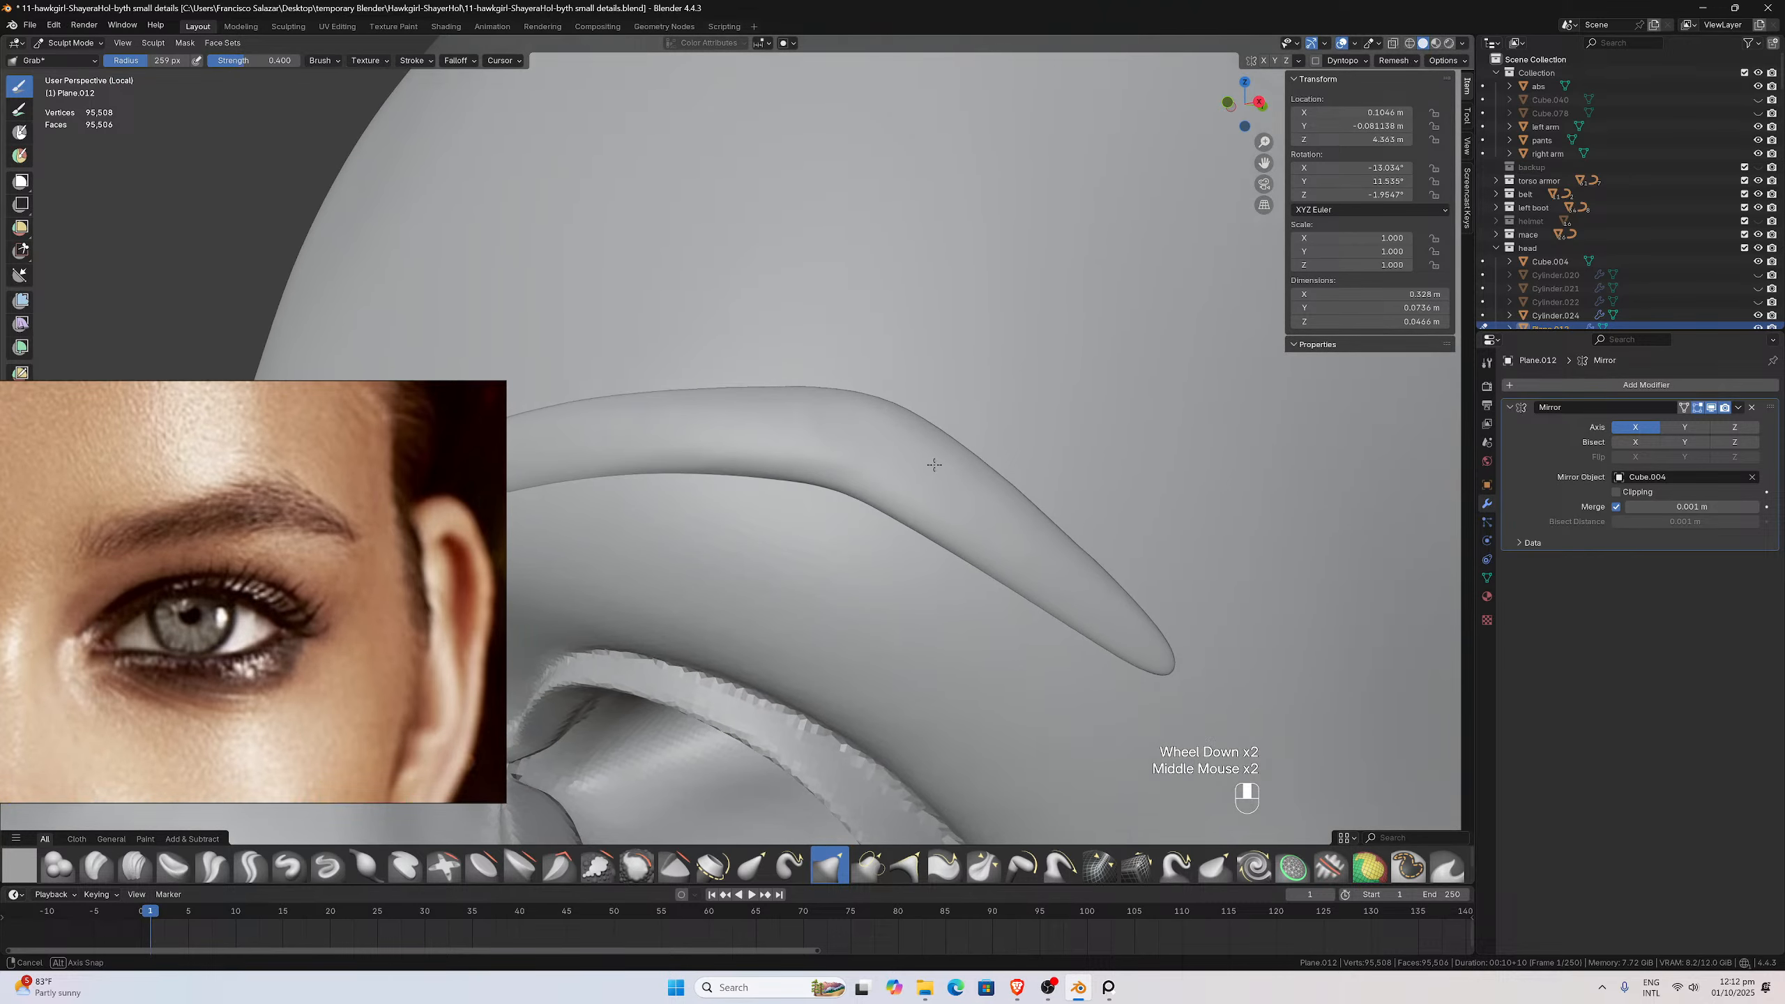
scroll(939, 466, "up", 1)
middle_click_drag(1093, 263, 1229, 156)
left_click_drag(1263, 163, 1447, 137)
middle_click_drag(963, 355, 923, 363)
middle_click_drag(786, 473, 793, 462)
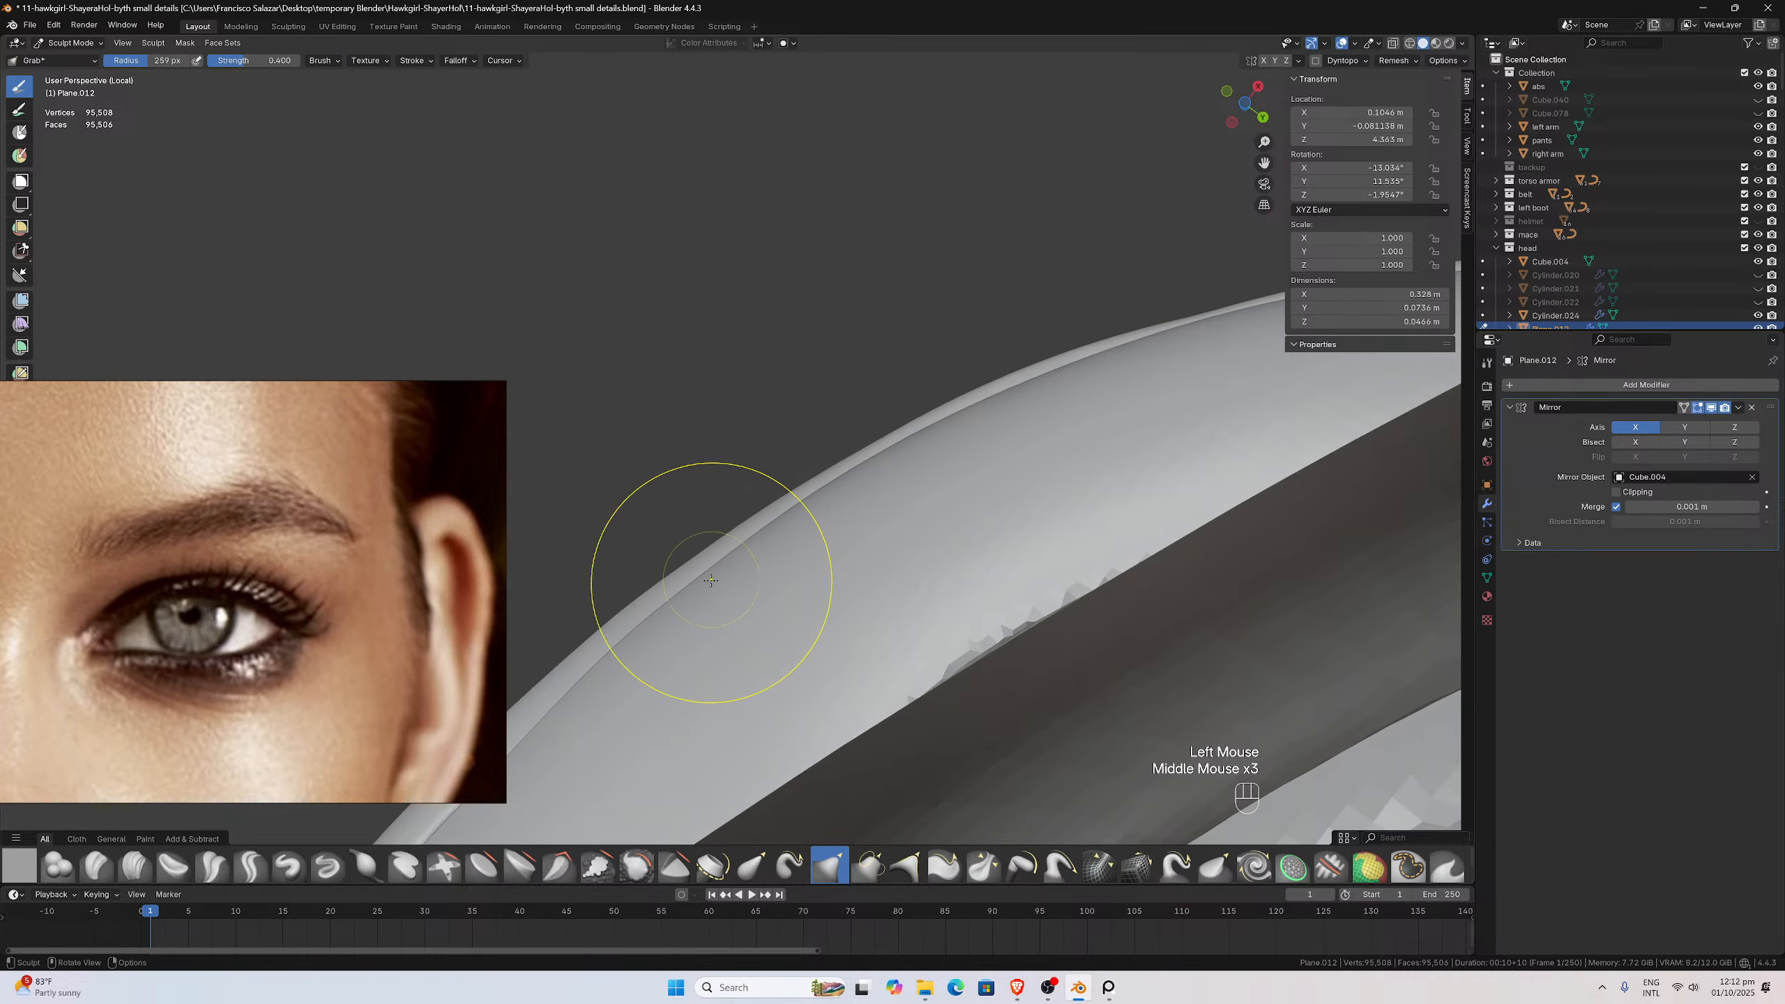
left_click_drag(711, 581, 836, 478)
mouse_move(836, 478)
middle_mouse_down()
mouse_move(866, 614)
mouse_move(832, 518)
middle_mouse_up()
scroll(700, 596, "up", 3)
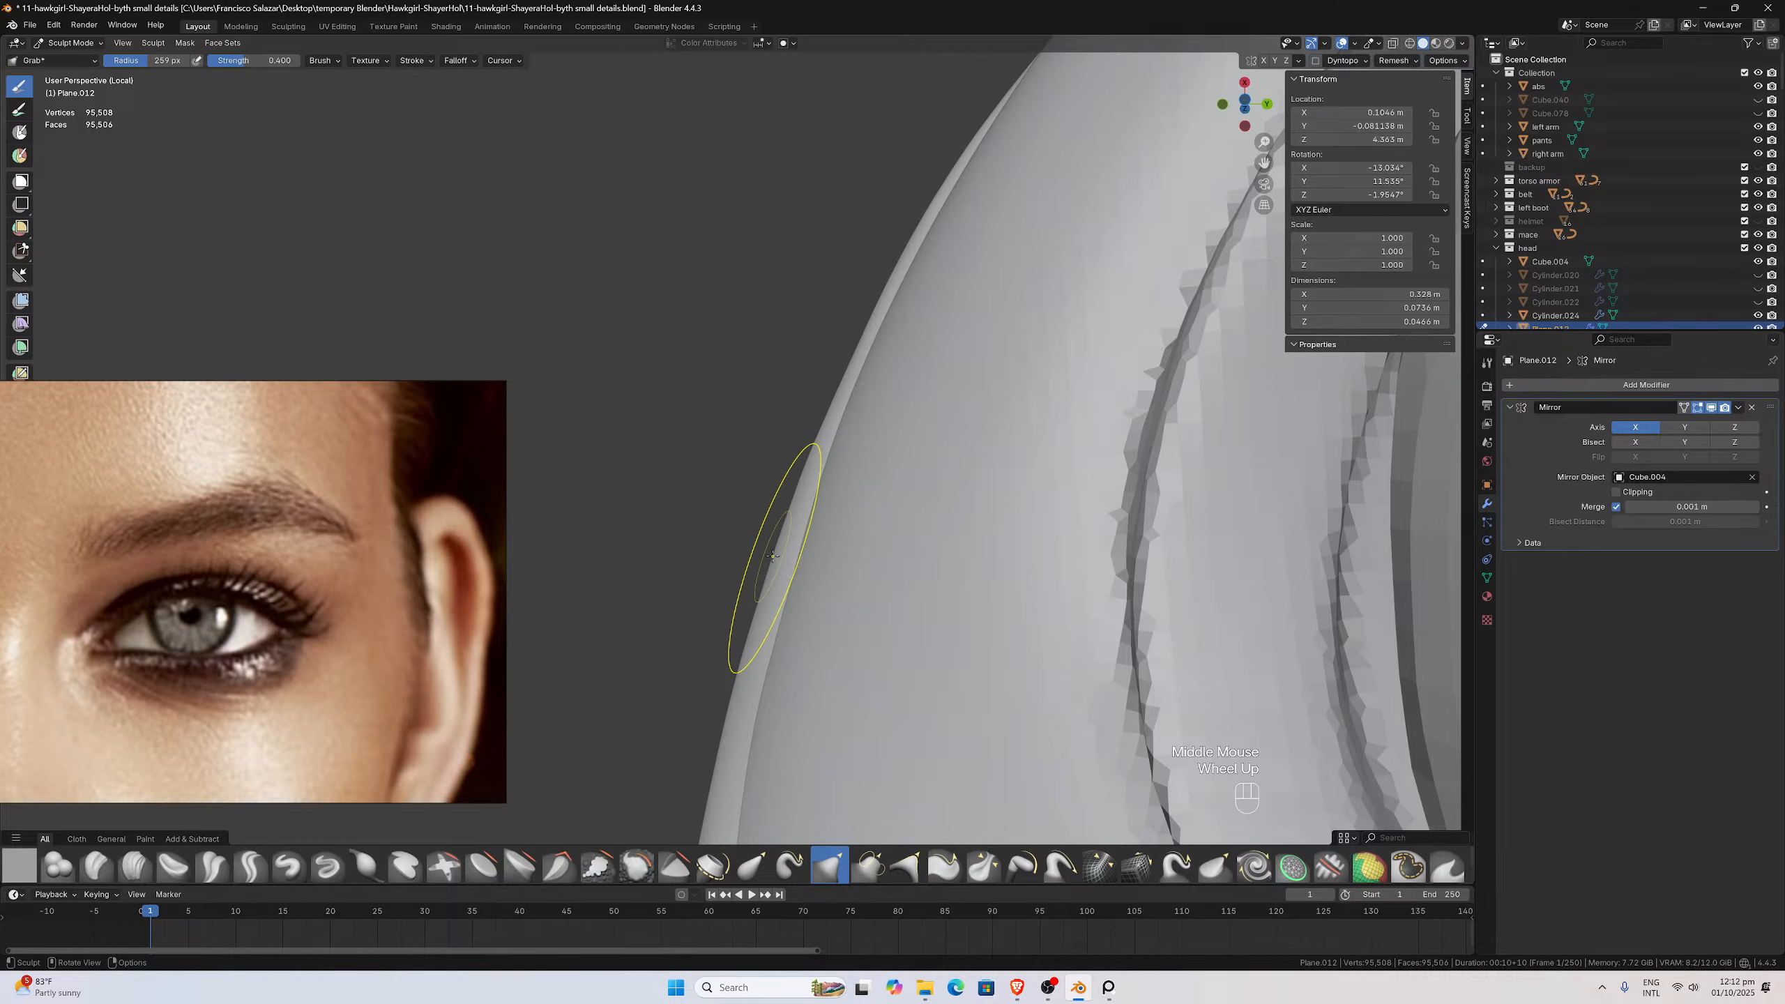
mouse_move(793, 492)
middle_mouse_down()
mouse_move(825, 449)
mouse_move(906, 414)
middle_mouse_up()
scroll(836, 442, "down", 2)
scroll(886, 414, "down", 2)
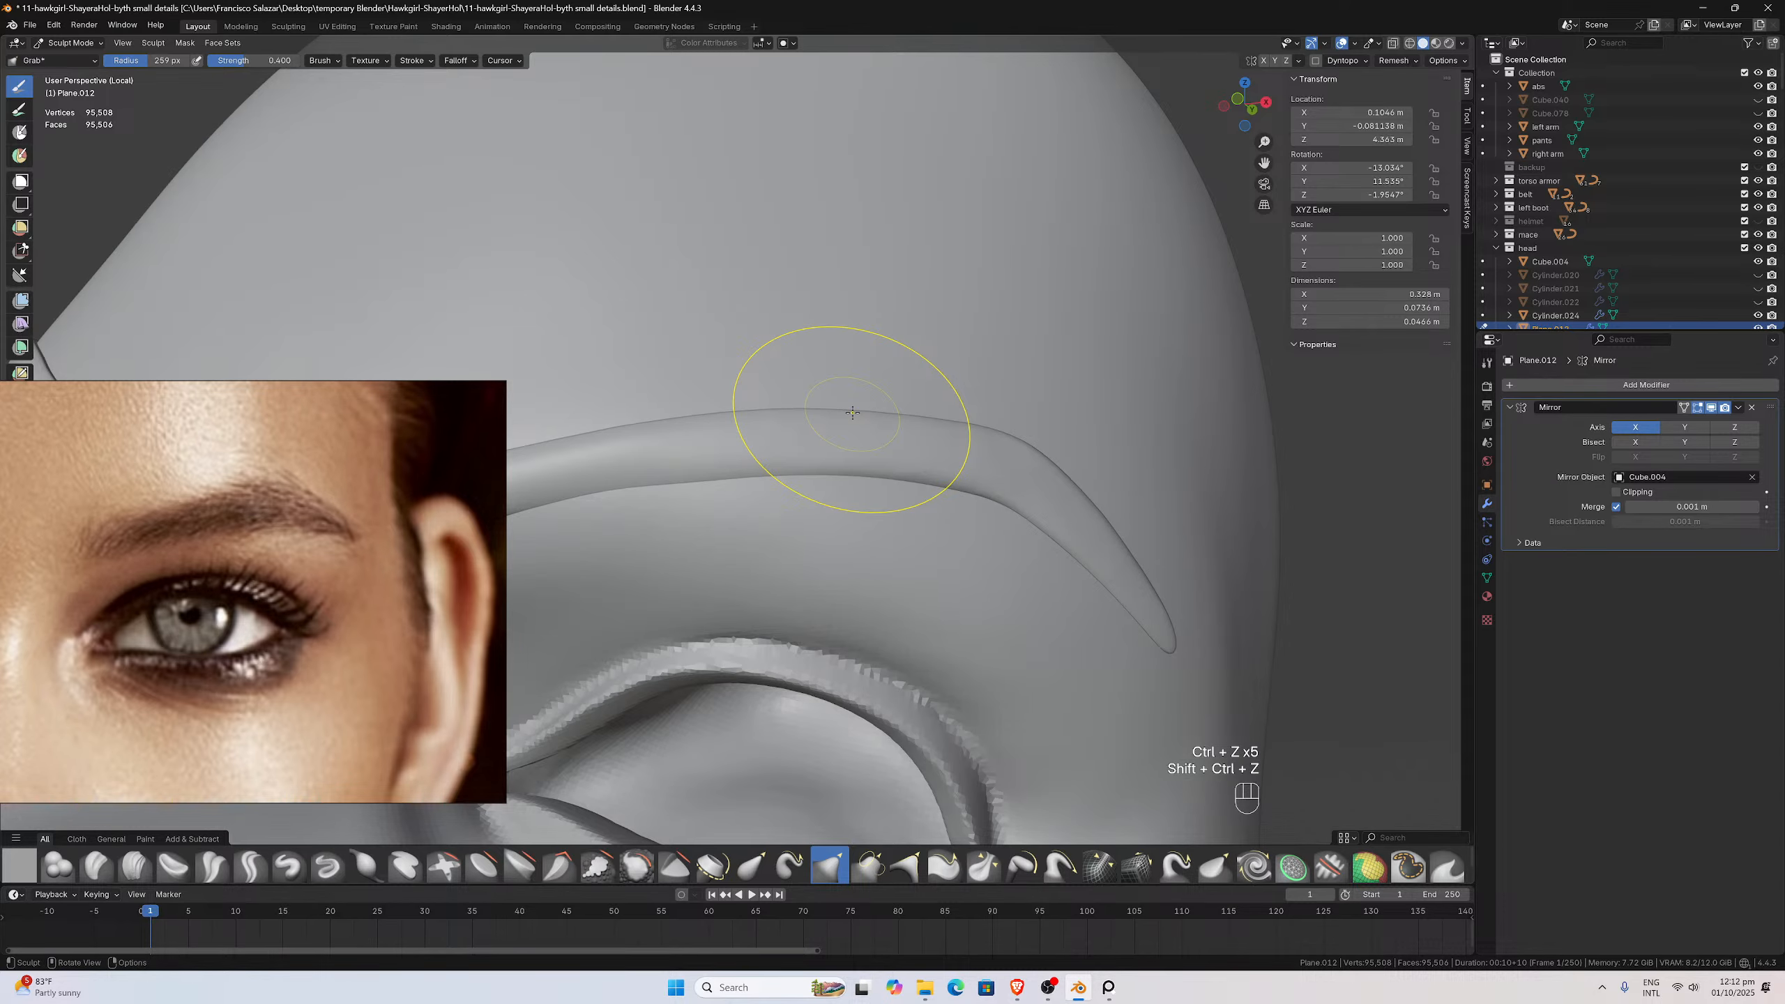
Reshape the inner half of the eyebrow with Grab strokes, working from the front
left_click_drag(1261, 166, 1465, 104)
scroll(988, 327, "up", 2)
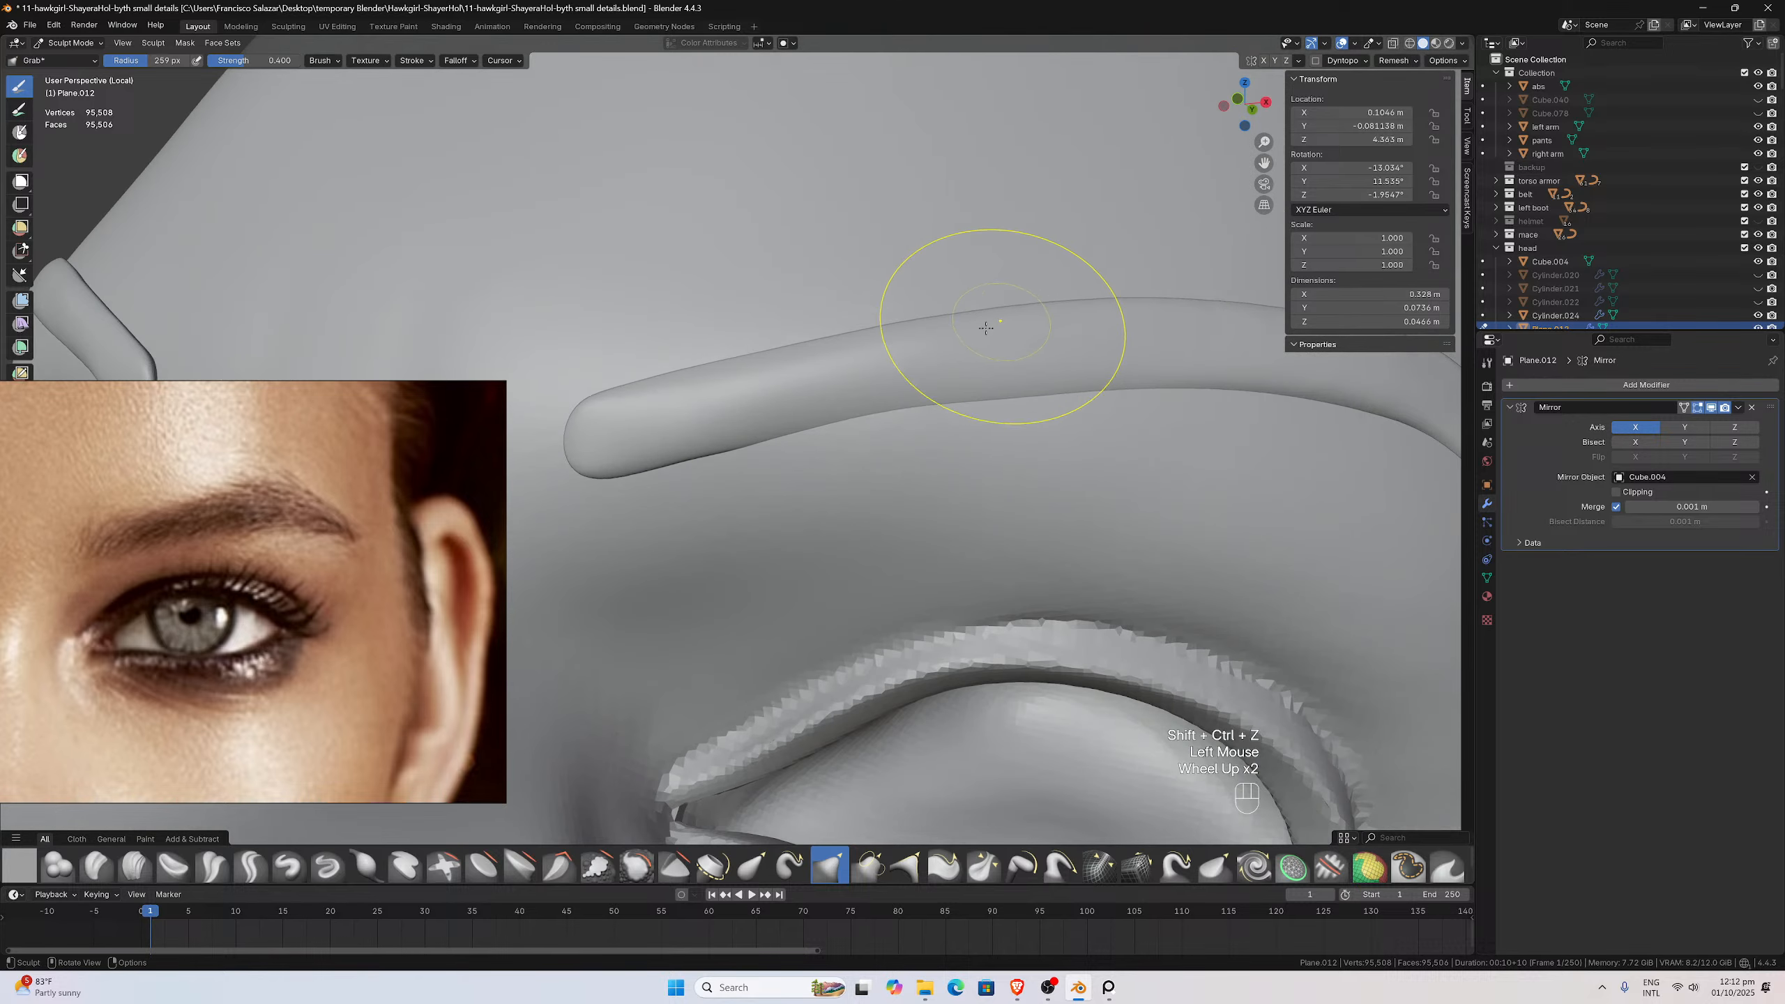
mouse_move(988, 327)
middle_mouse_down()
mouse_move(932, 329)
mouse_move(924, 286)
mouse_move(984, 399)
mouse_move(956, 399)
middle_mouse_up()
left_click_drag(886, 404, 977, 391)
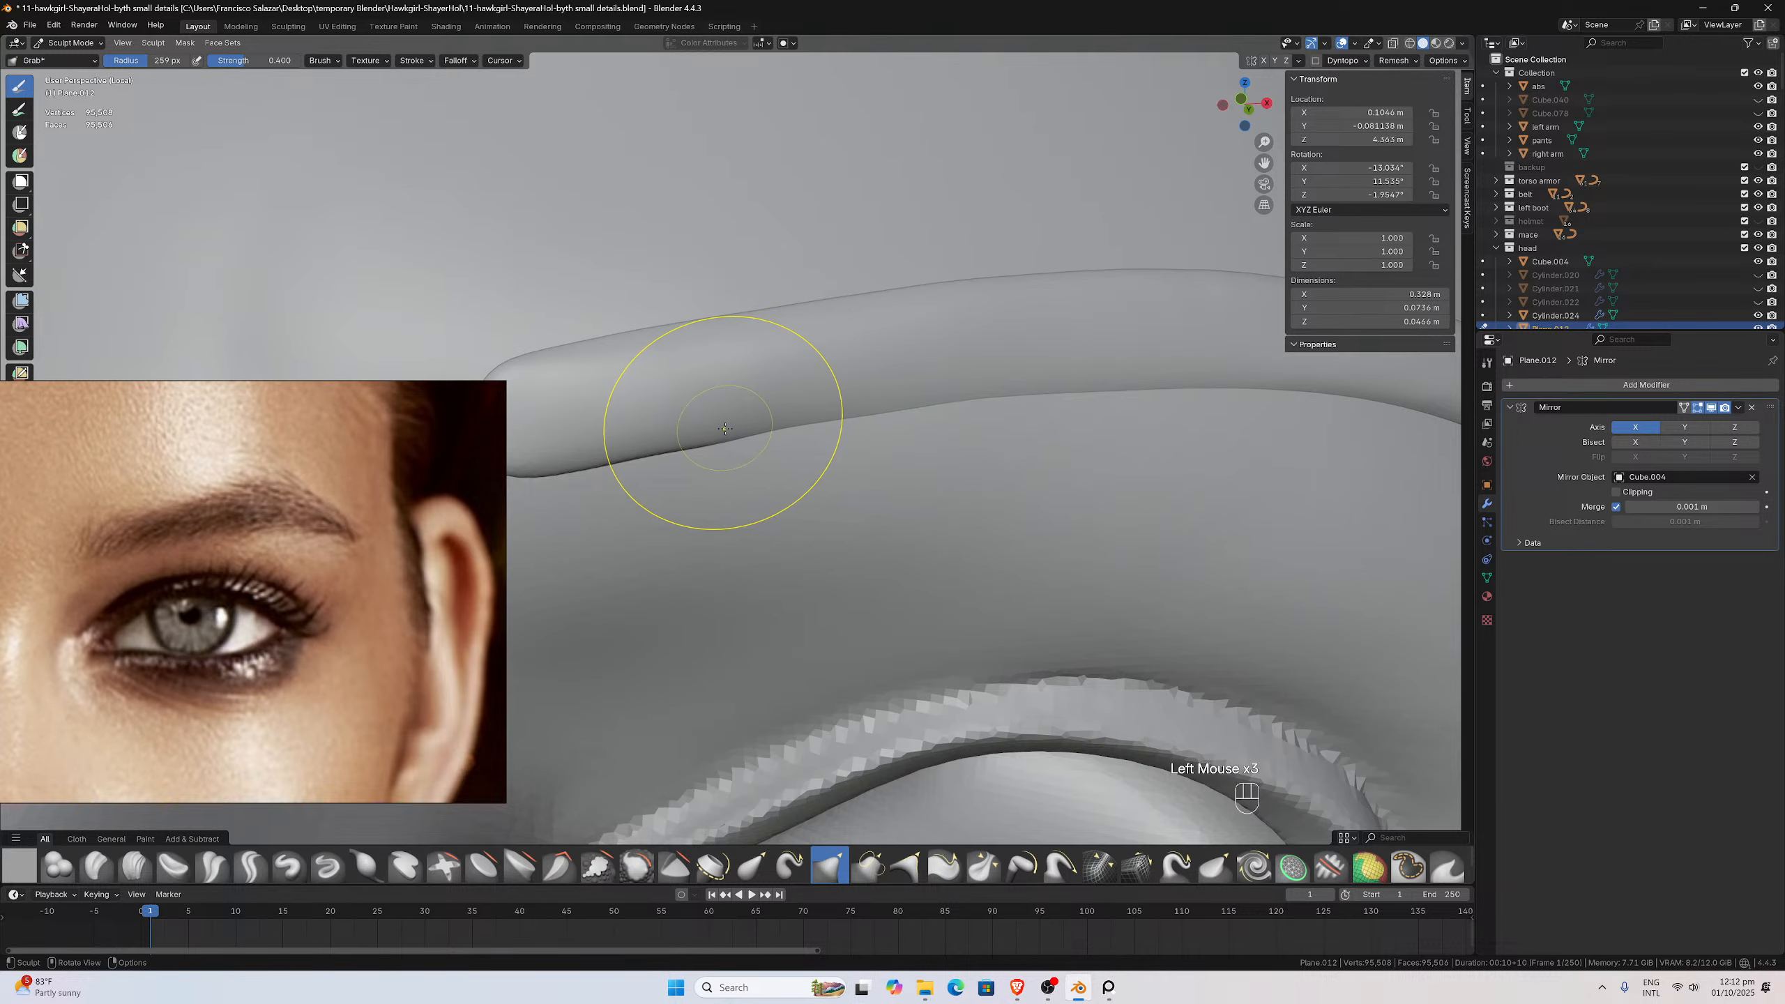
Reduce the Grab brush radius to 135 px and smooth the surface near the eyebrow's inner end
key("f")
left_click(670, 415)
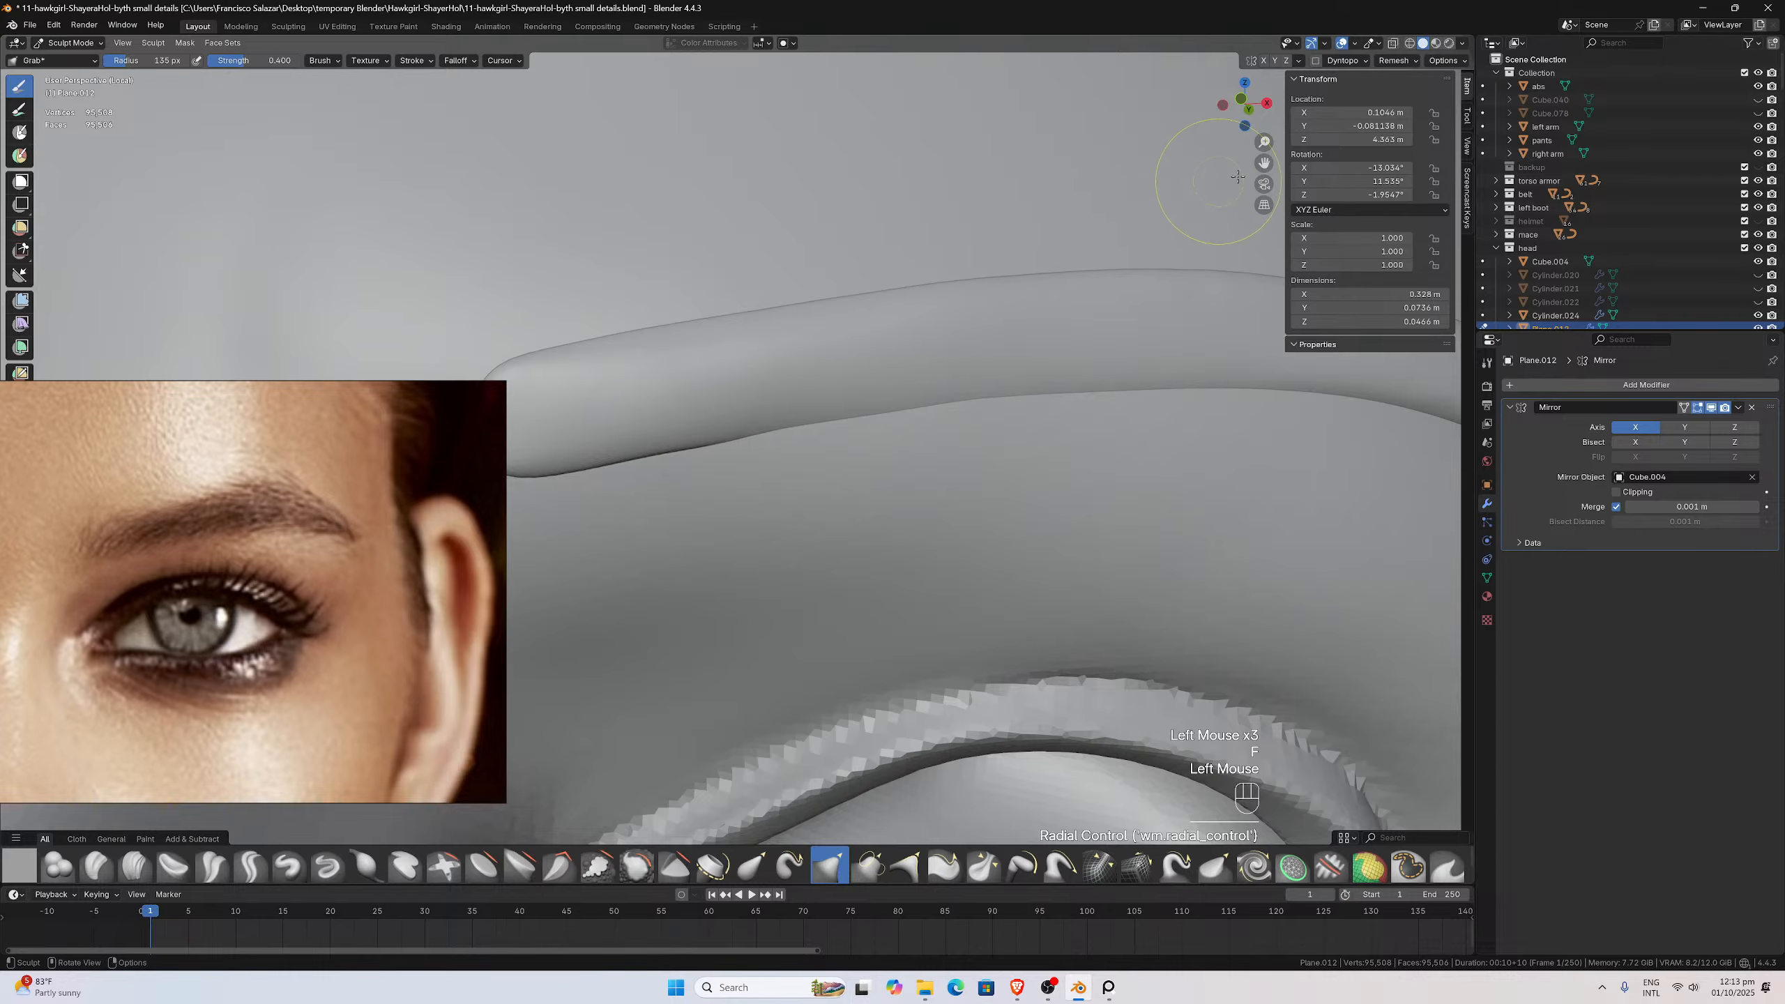
left_click_drag(1263, 162, 1263, 225)
scroll(868, 406, "up", 2)
mouse_move(869, 406)
left_mouse_down("shift")
mouse_move(807, 448)
mouse_move(860, 441)
left_mouse_up("shift")
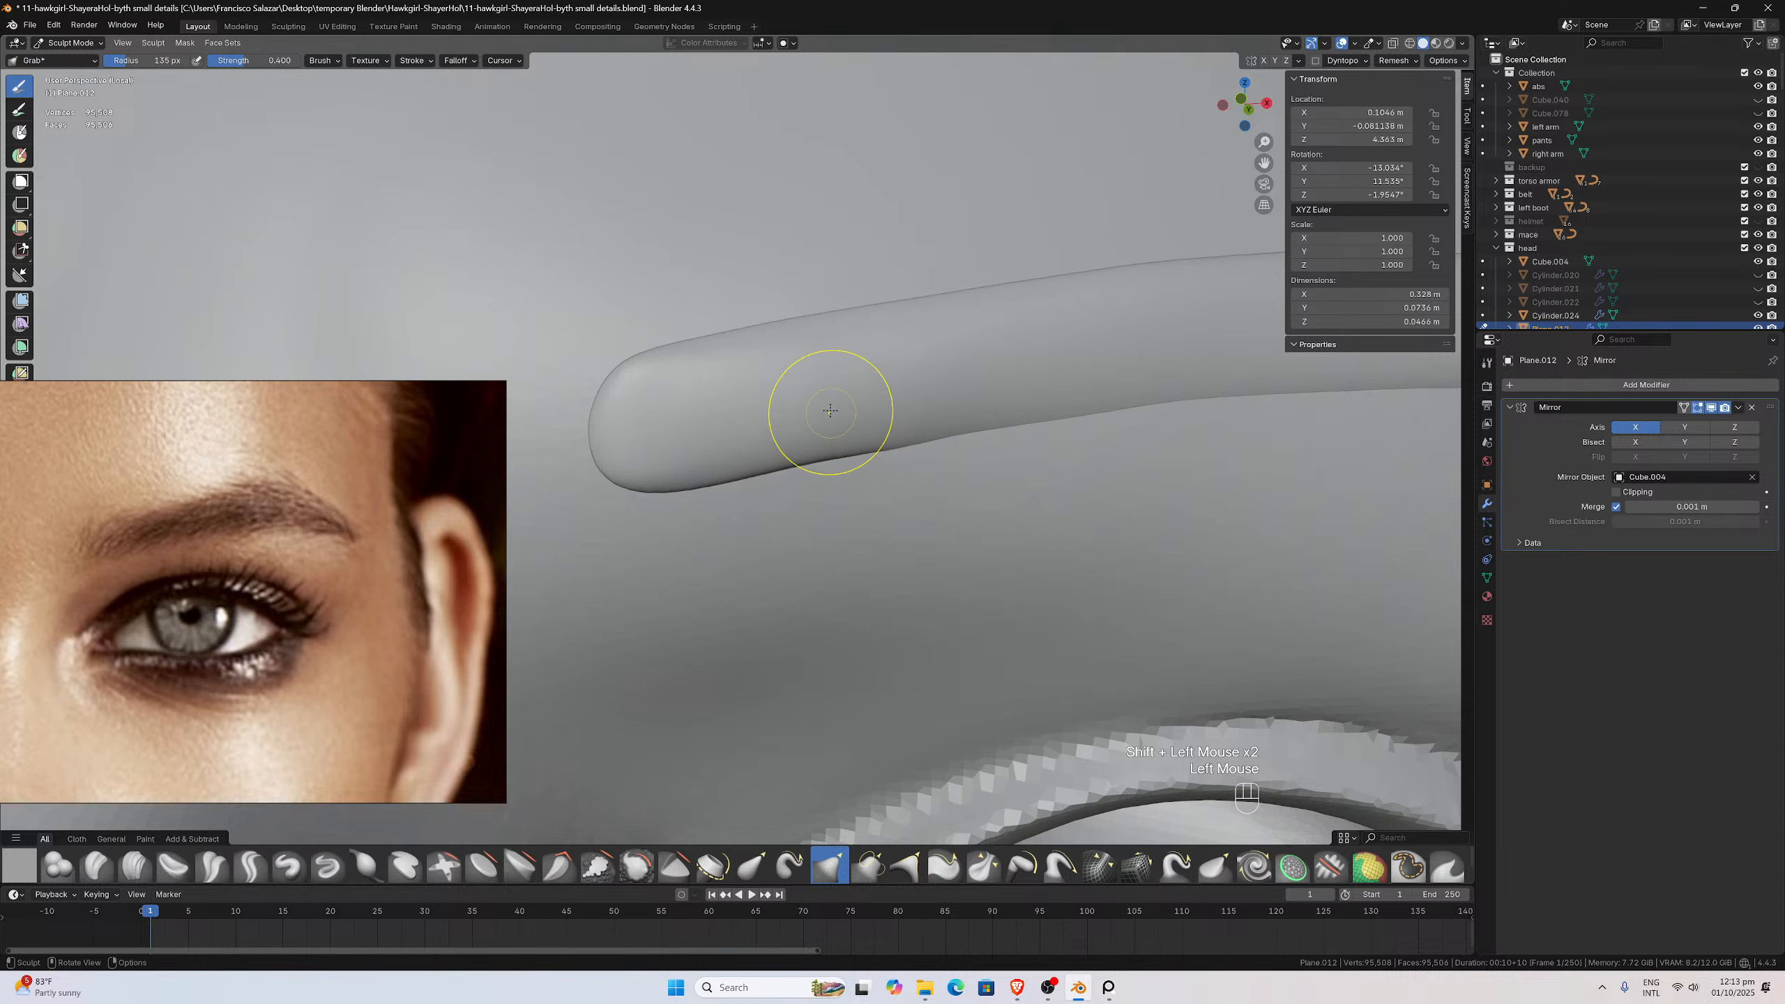
Refine the lower edge of the eyebrow's inner section with small Grab strokes and smooth its surface
middle_click_drag(830, 410, 797, 304)
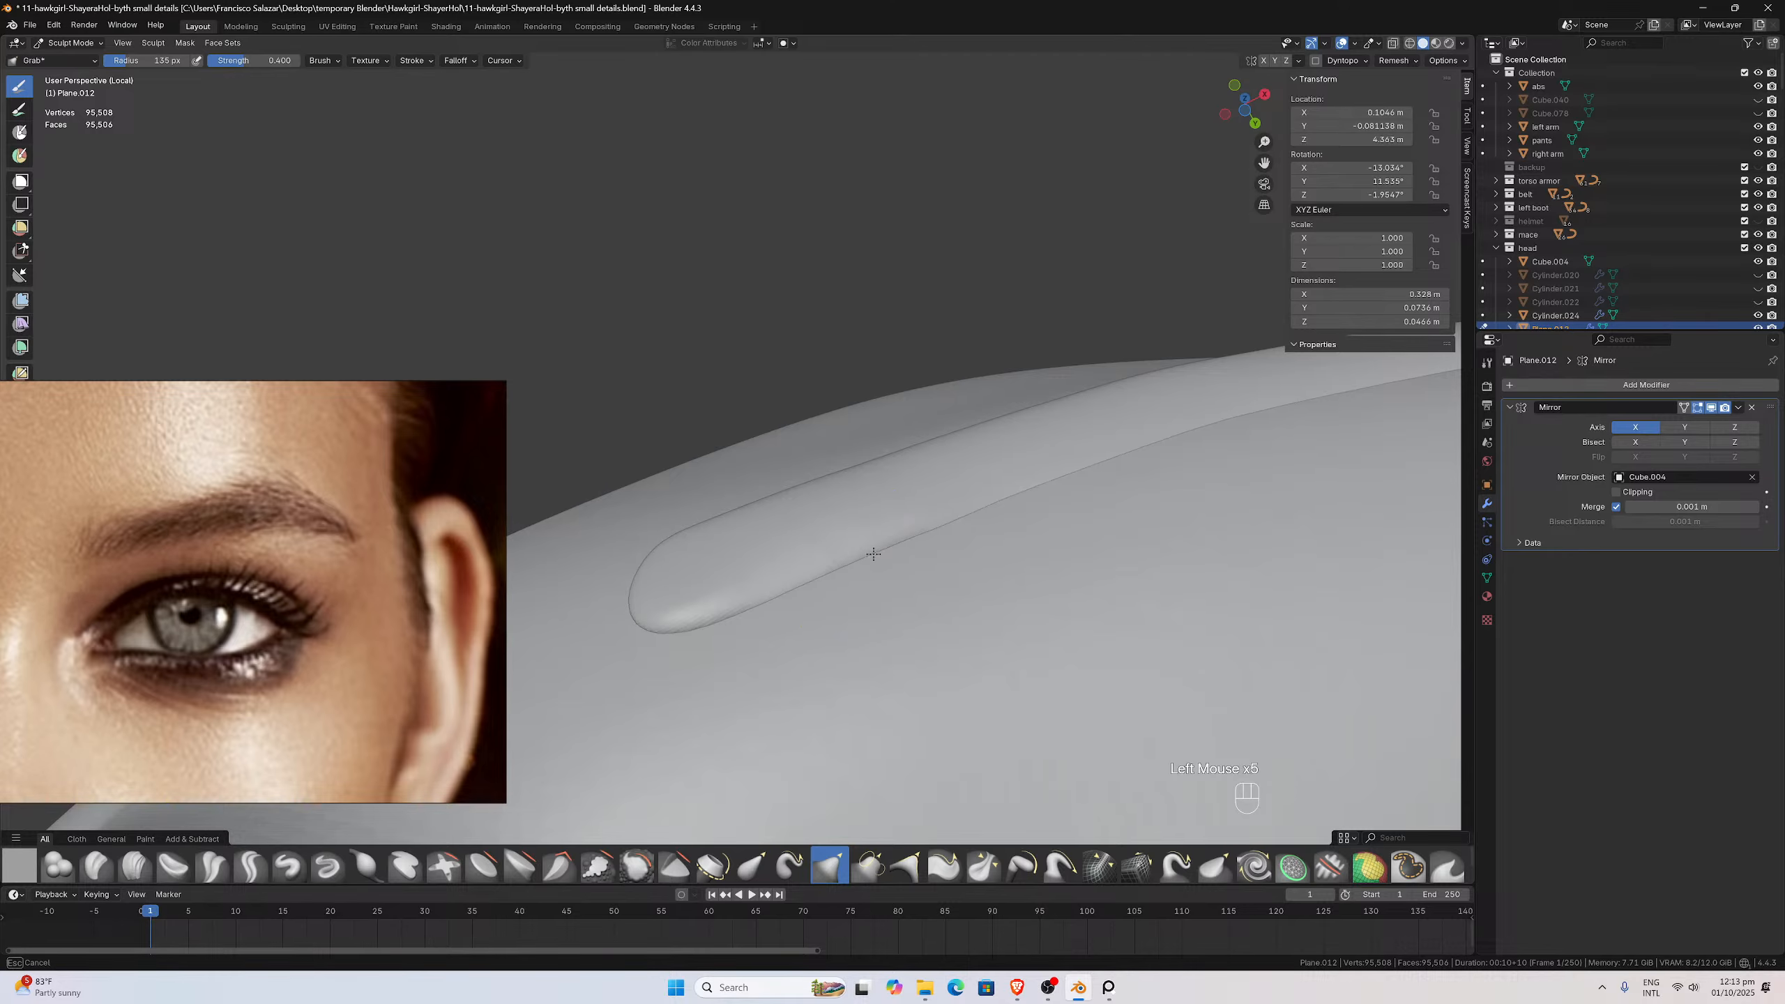
left_click_drag(841, 540, 819, 518, "shift")
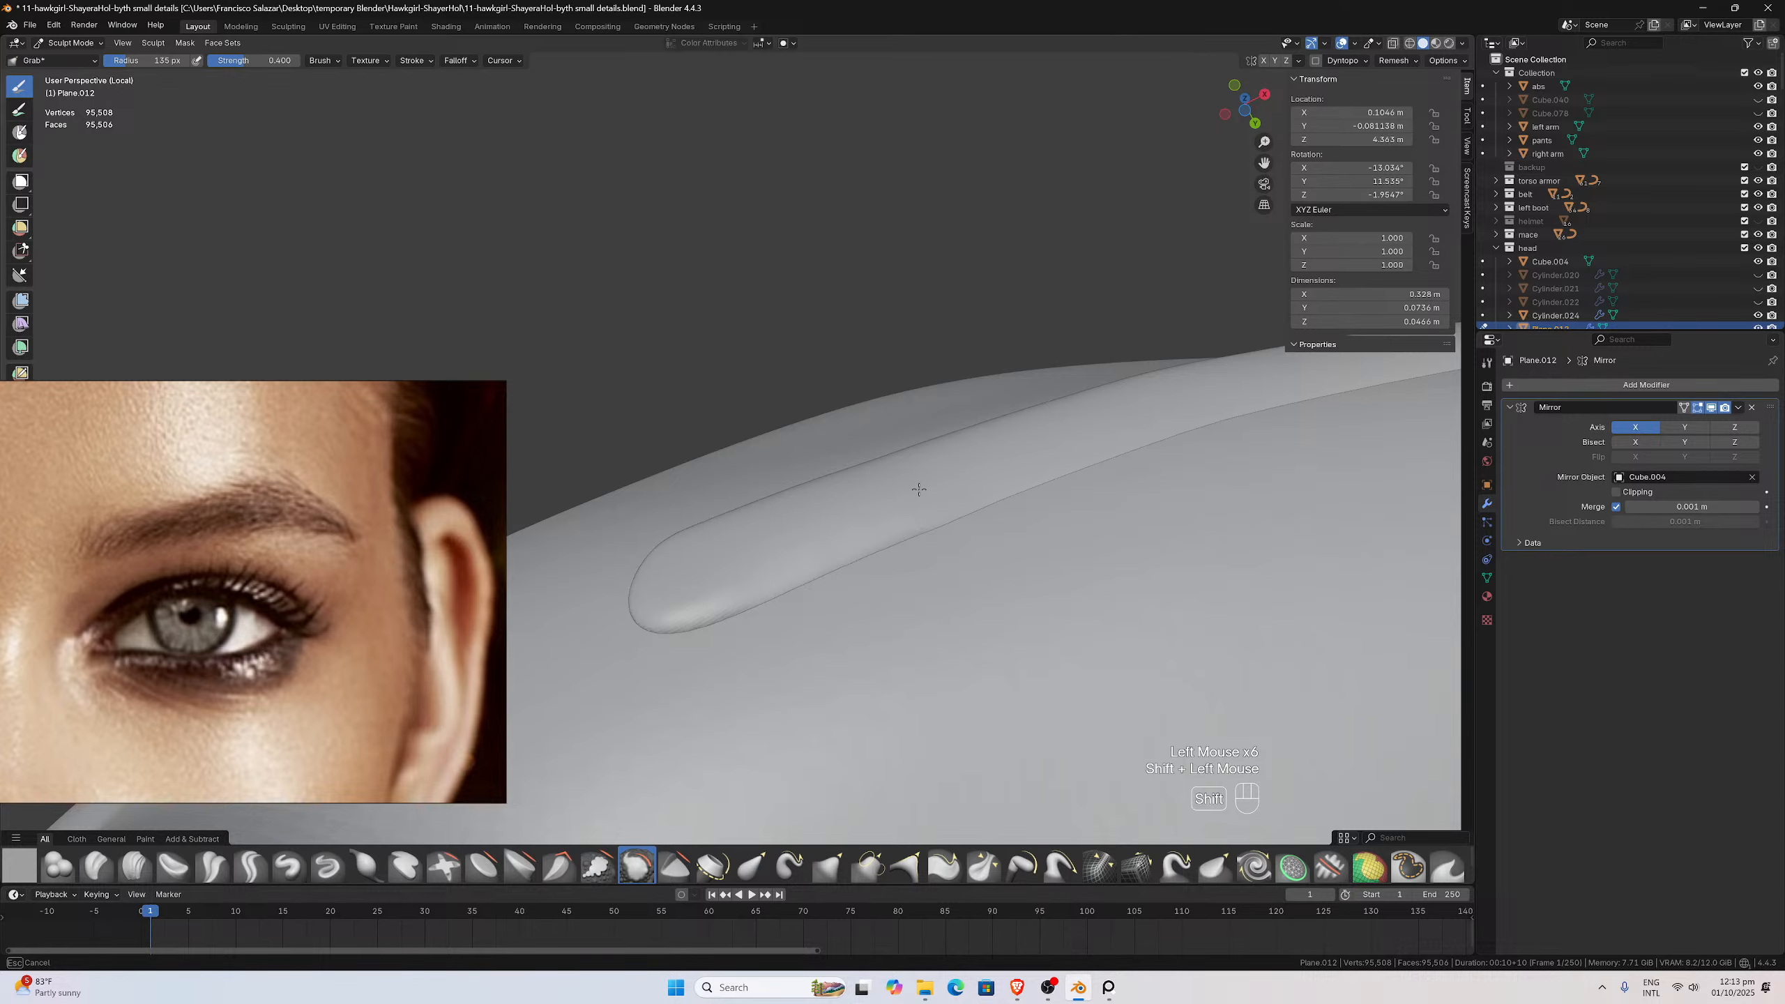
left_click_drag(932, 481, 934, 481, "shift")
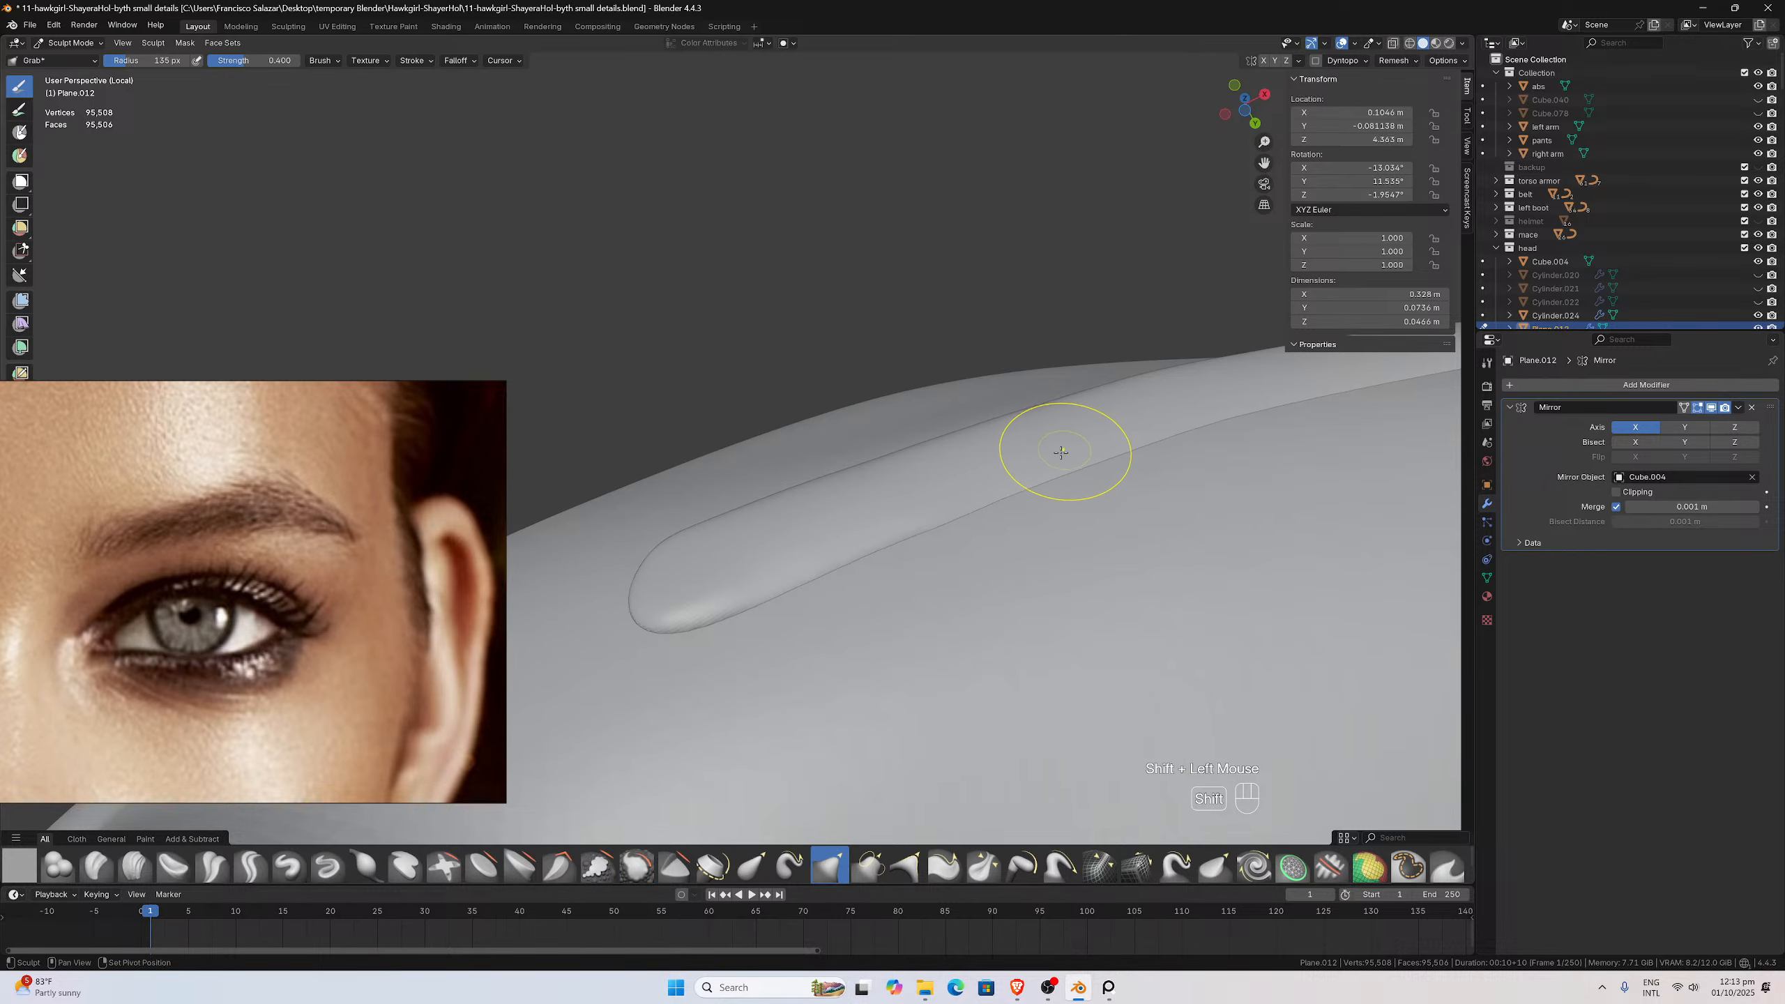
Smooth the rounded tip at the eyebrow's inner end
mouse_move(1045, 450)
middle_mouse_down()
mouse_move(988, 486)
mouse_move(1011, 591)
middle_mouse_up()
scroll(1004, 563, "down", 2)
scroll(819, 493, "up", 2)
mouse_move(818, 493)
middle_mouse_down()
mouse_move(773, 506)
mouse_move(667, 457)
mouse_move(570, 457)
middle_mouse_up()
scroll(597, 418, "up", 1)
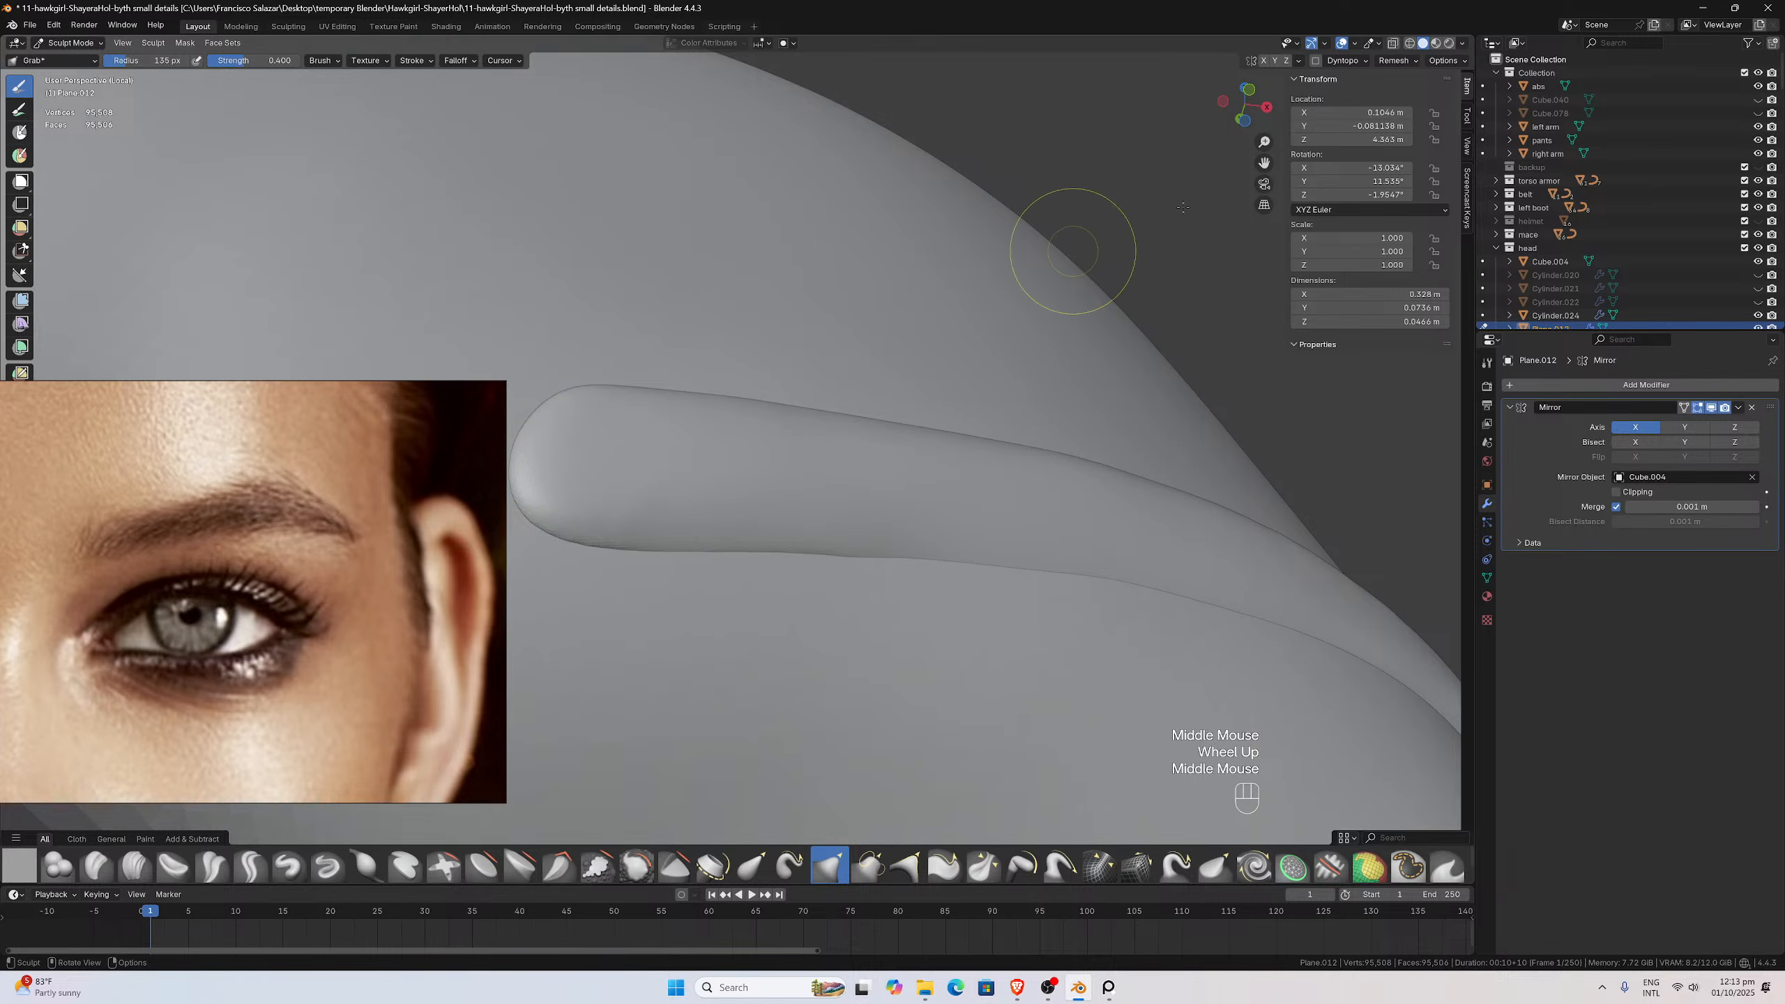
middle_click_drag(943, 249, 1183, 211, "shift")
scroll(945, 345, "up", 1)
mouse_move(930, 352)
middle_mouse_down()
mouse_move(810, 454)
mouse_move(856, 420)
middle_mouse_up()
scroll(857, 419, "down", 1)
left_click_drag(857, 420, 846, 434, "shift")
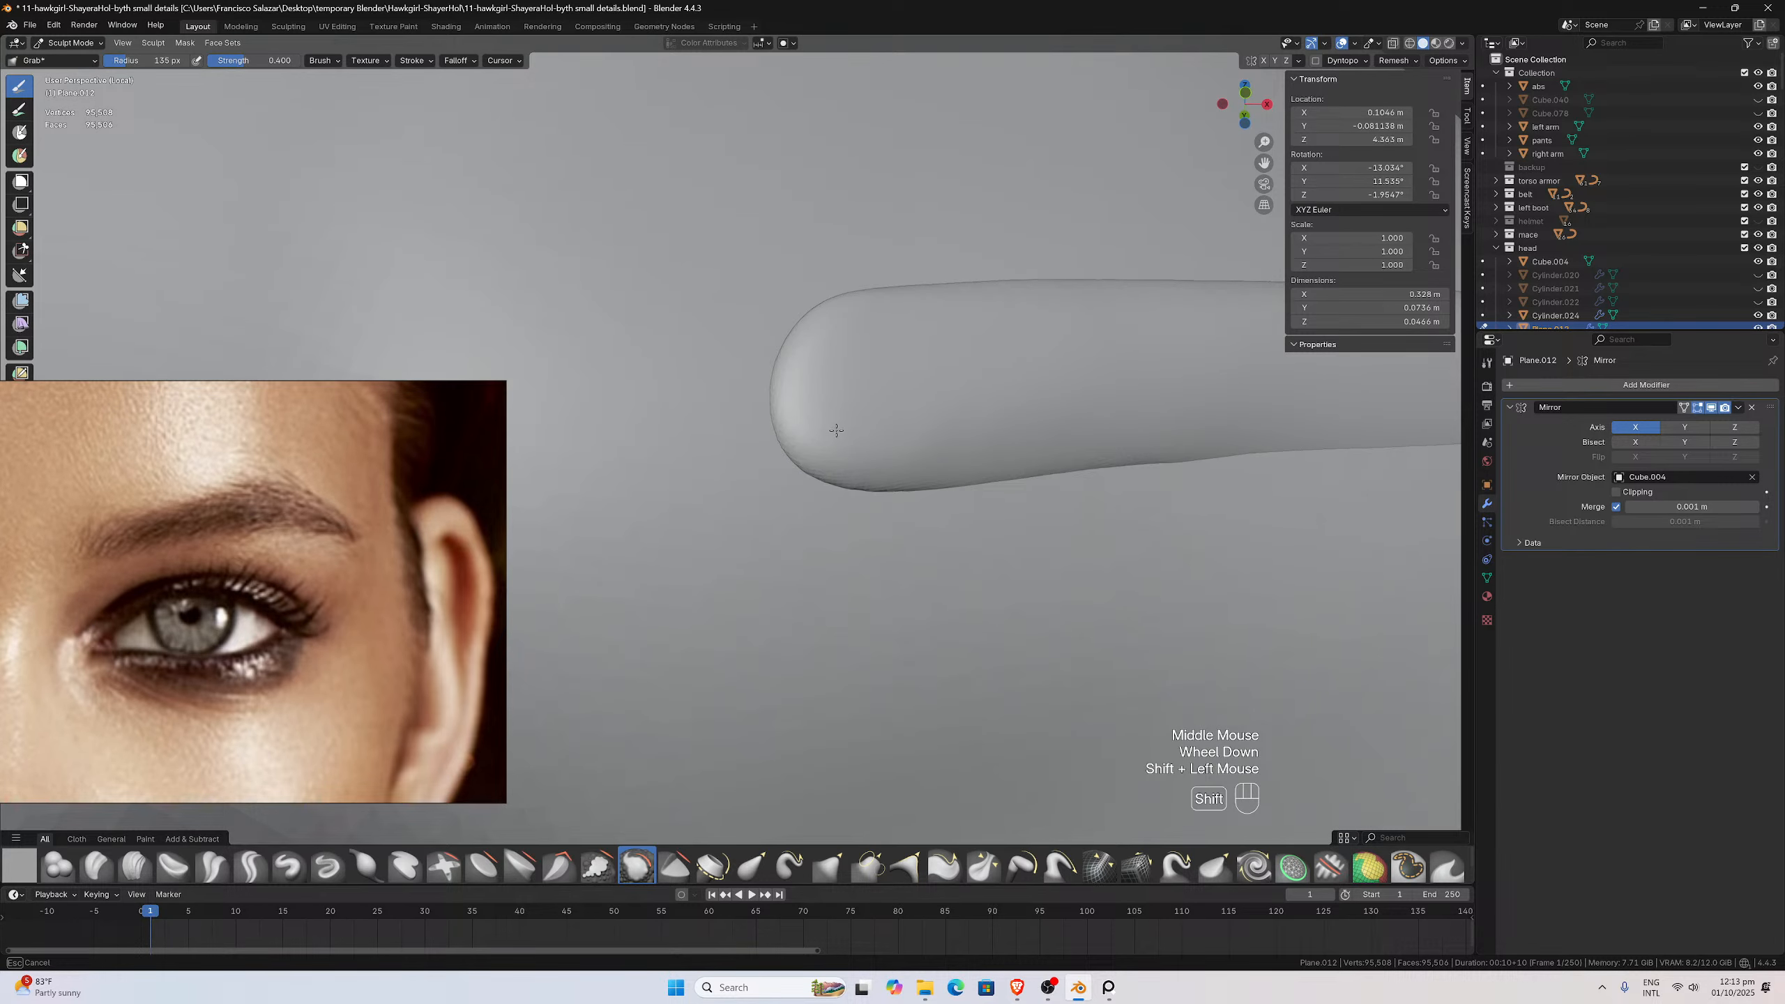
Reshape the lower corner and front face of the eyebrow's inner tip with small Grab strokes
middle_click_drag(801, 381, 870, 444)
scroll(816, 458, "down", 2)
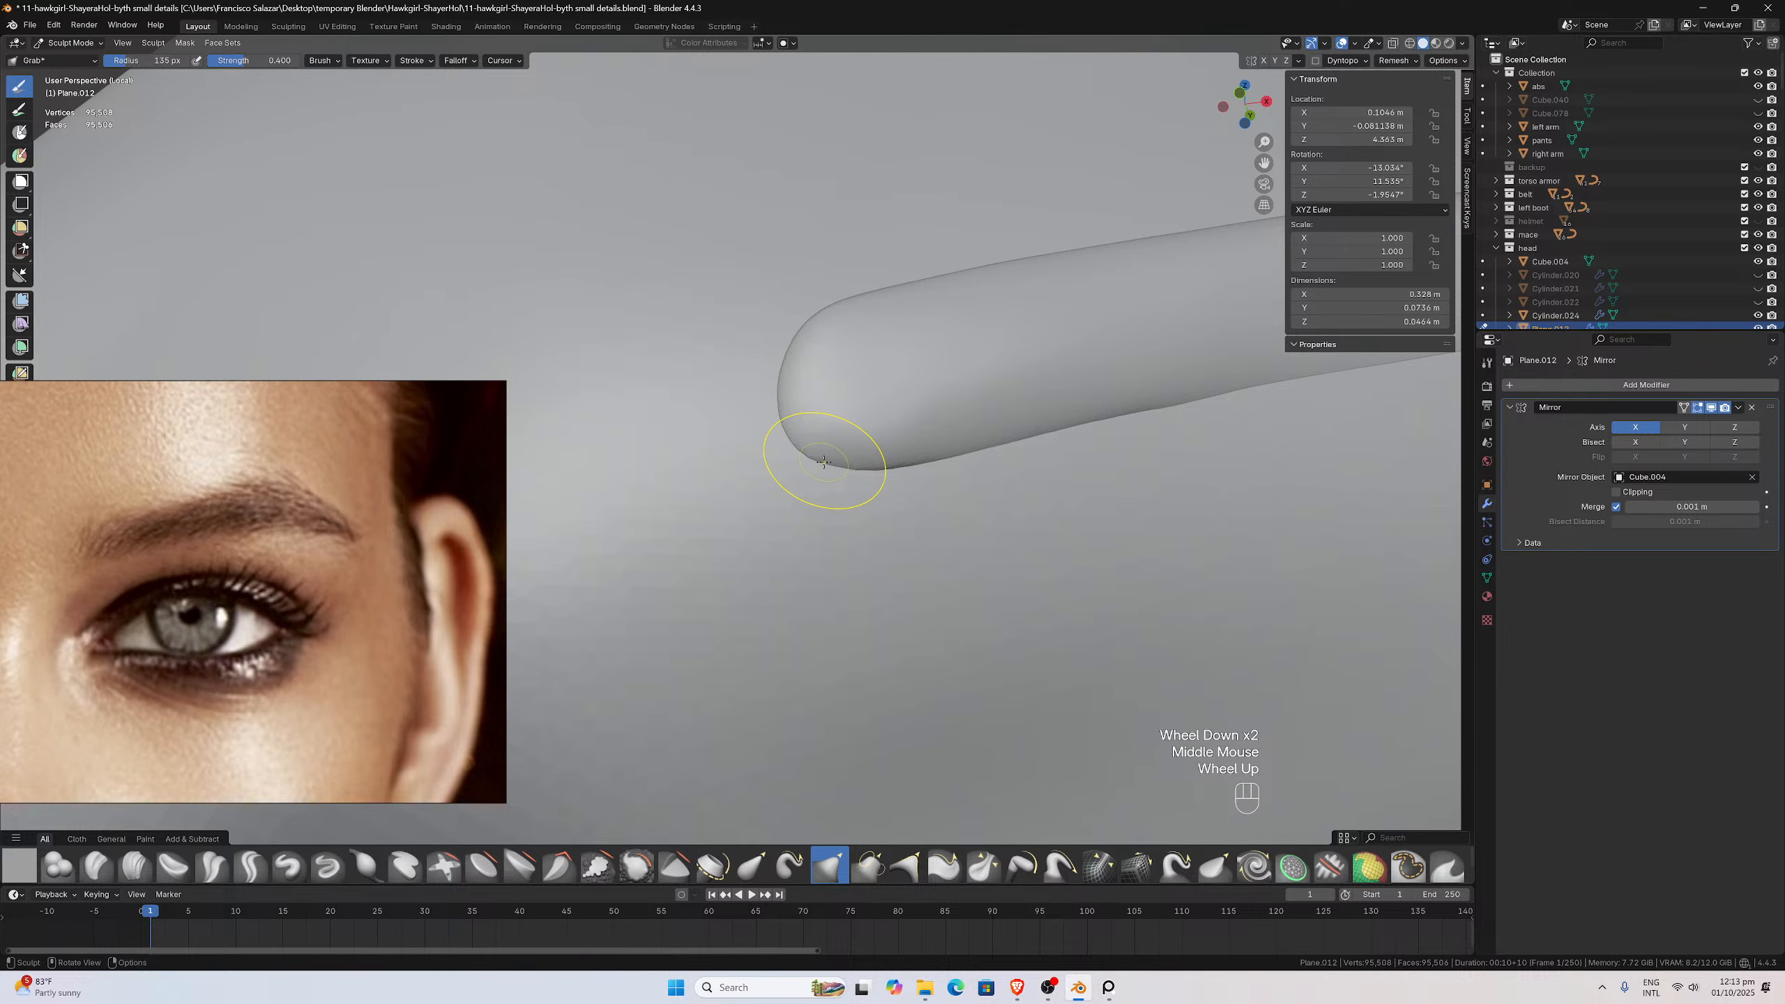
left_click(846, 470)
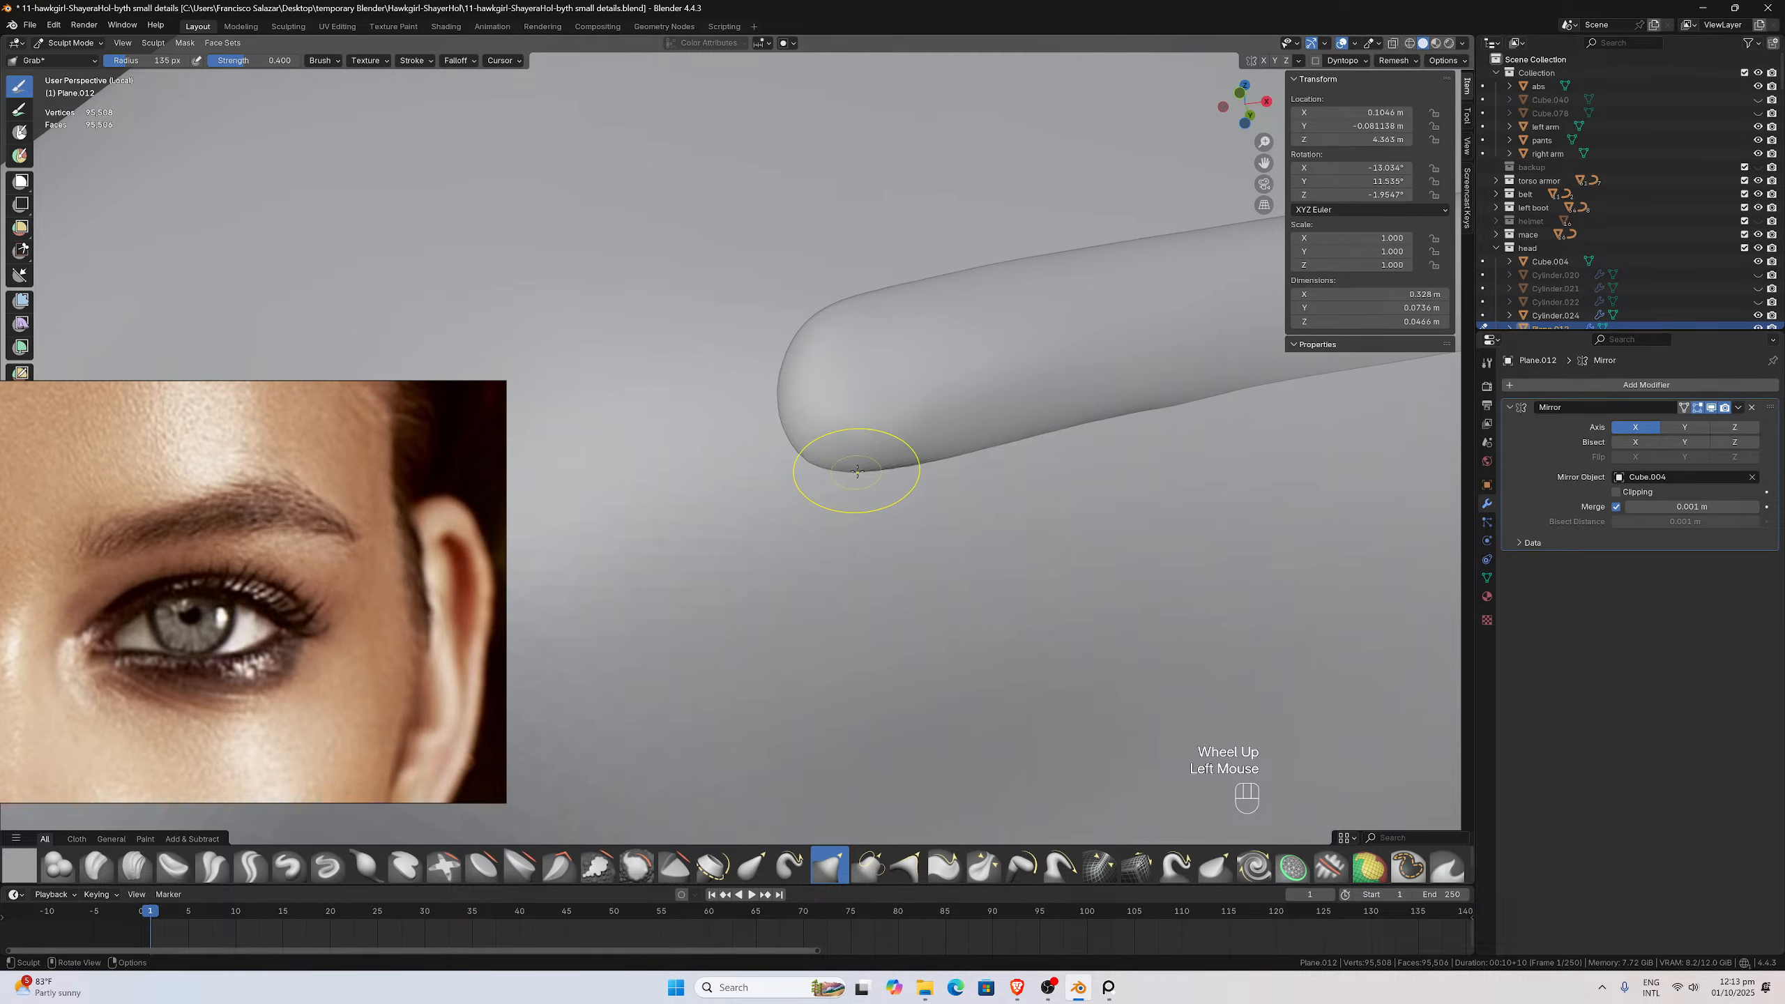
left_click(859, 432)
mouse_move(857, 427)
middle_mouse_down()
mouse_move(980, 399)
mouse_move(897, 378)
middle_mouse_up()
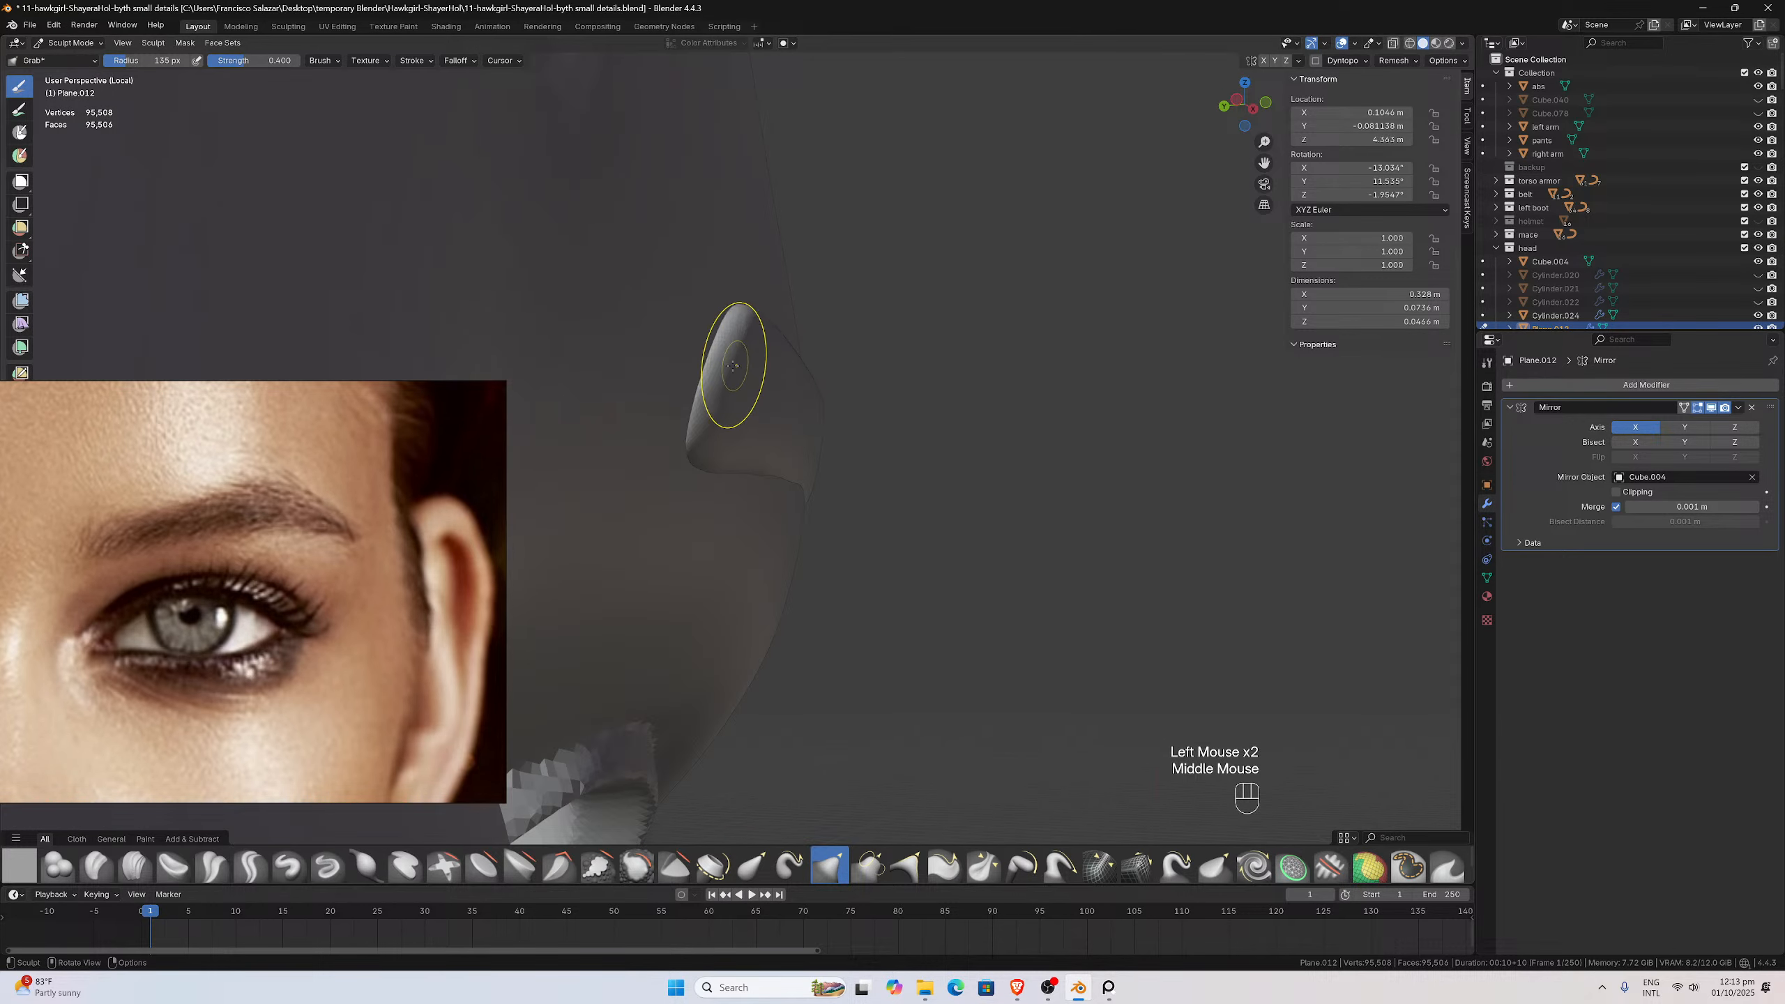
left_click_drag(736, 379, 710, 361)
mouse_move(729, 348)
left_mouse_down()
mouse_move(728, 324)
mouse_move(709, 394)
left_mouse_up()
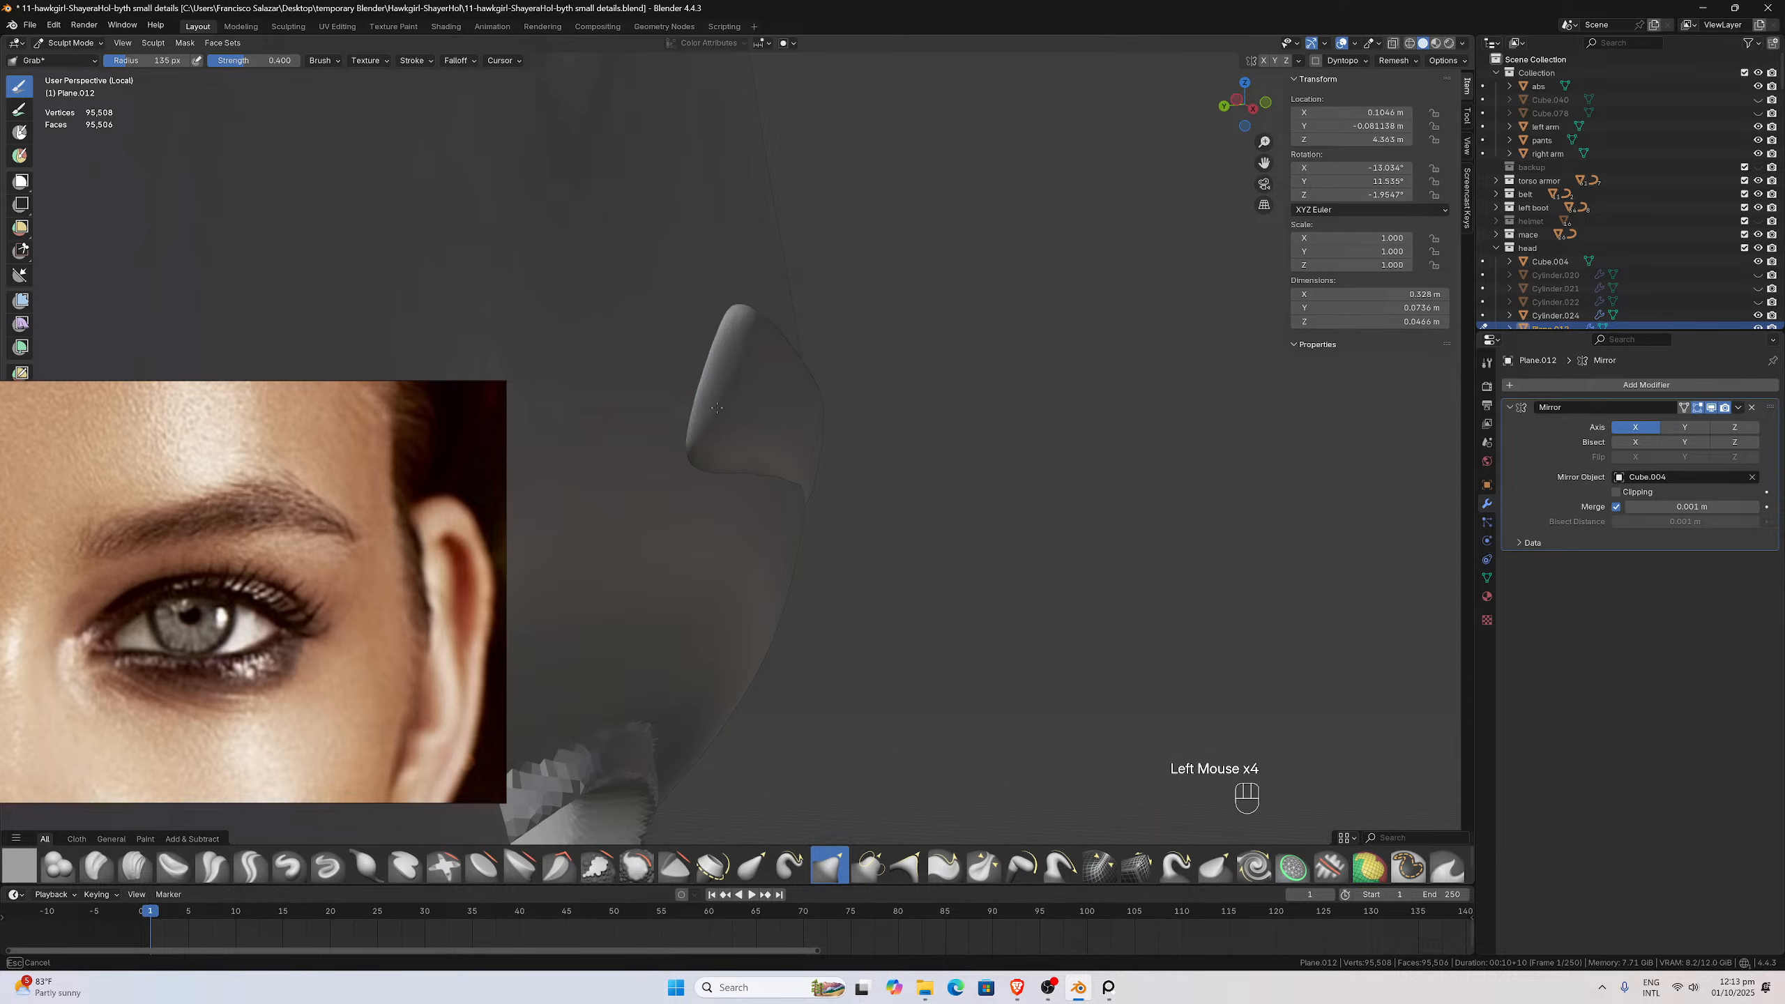
Smooth the reshaped inner tip and continue smoothing outward along the eyebrow's inner section
middle_click_drag(710, 394, 641, 350)
middle_click_drag(815, 395, 763, 471)
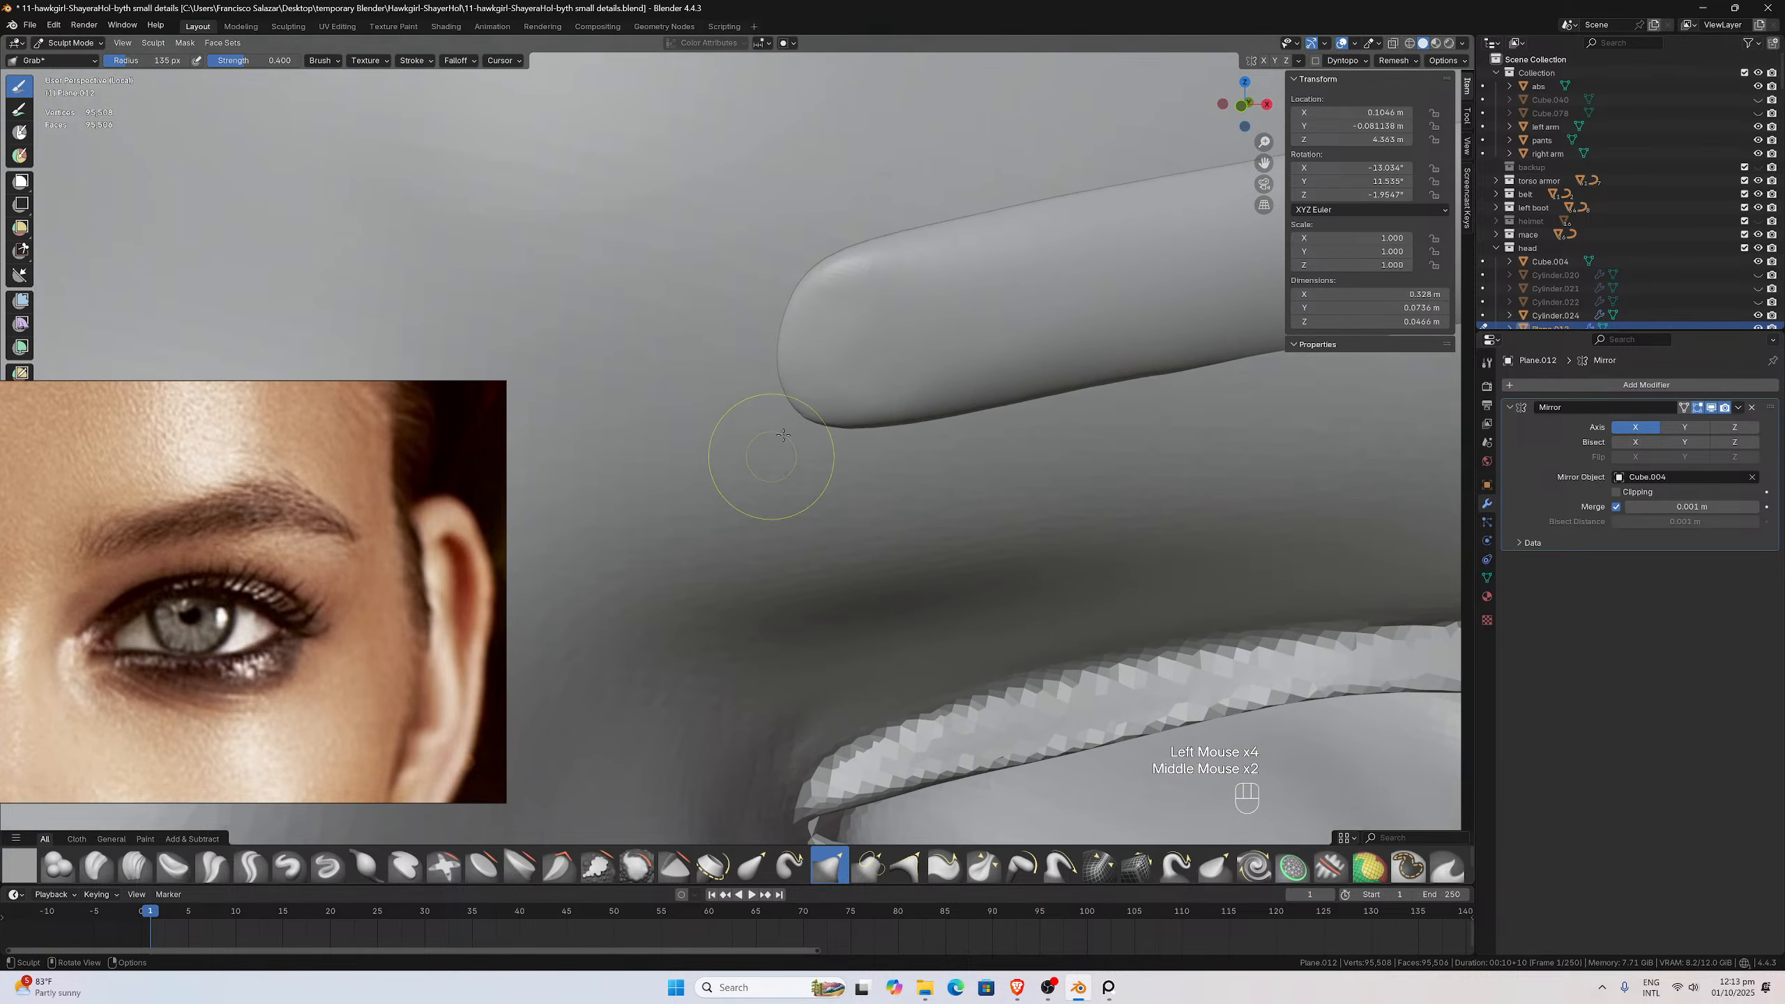
left_click_drag(882, 341, 873, 295, "shift")
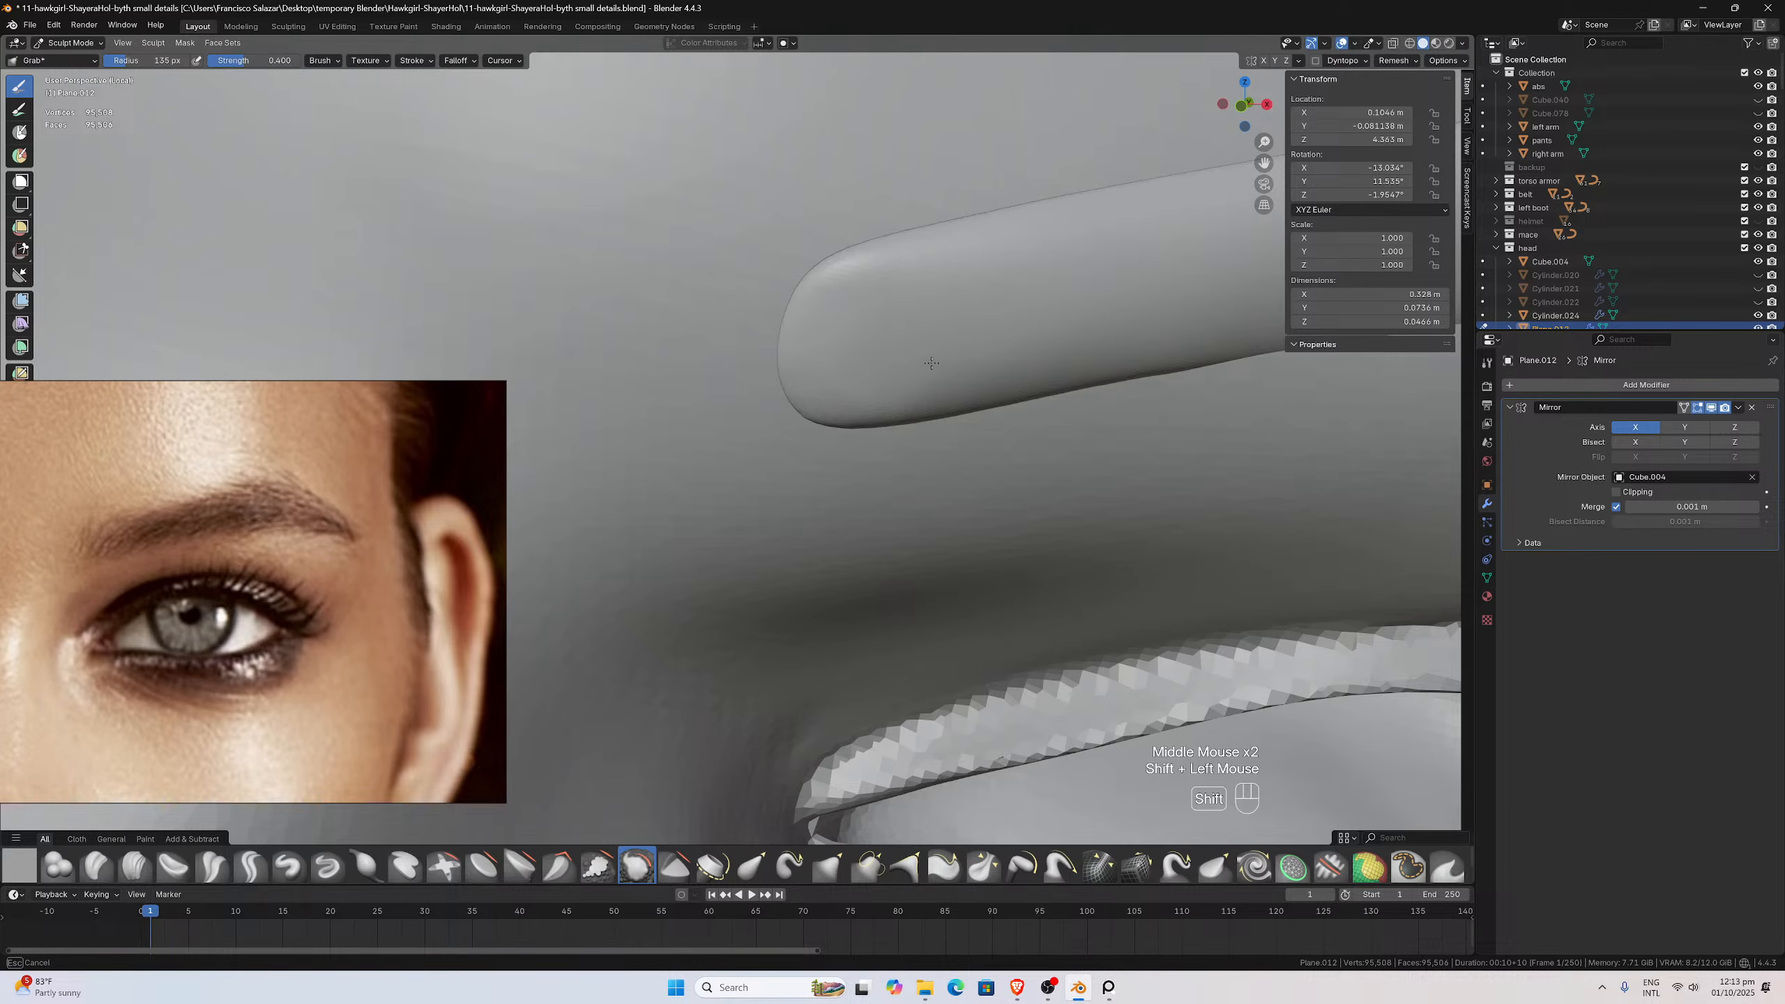
left_click_drag(872, 411, 1148, 313, "shift")
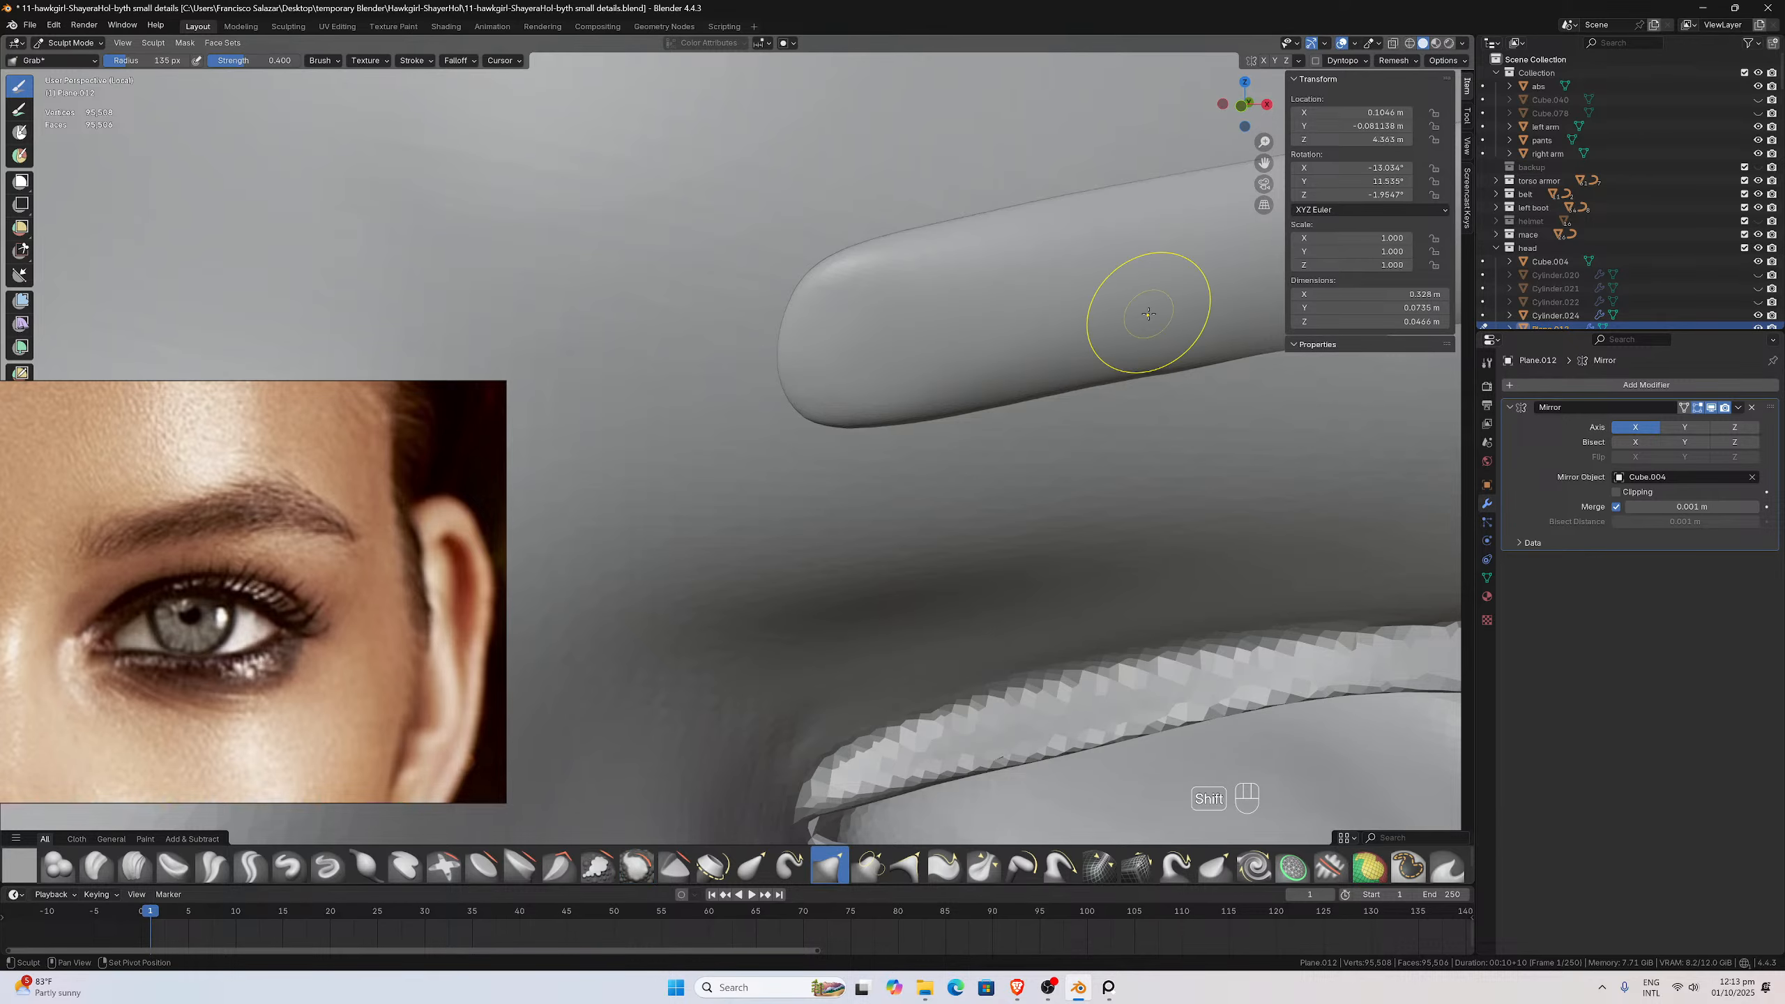
key("ctrl")
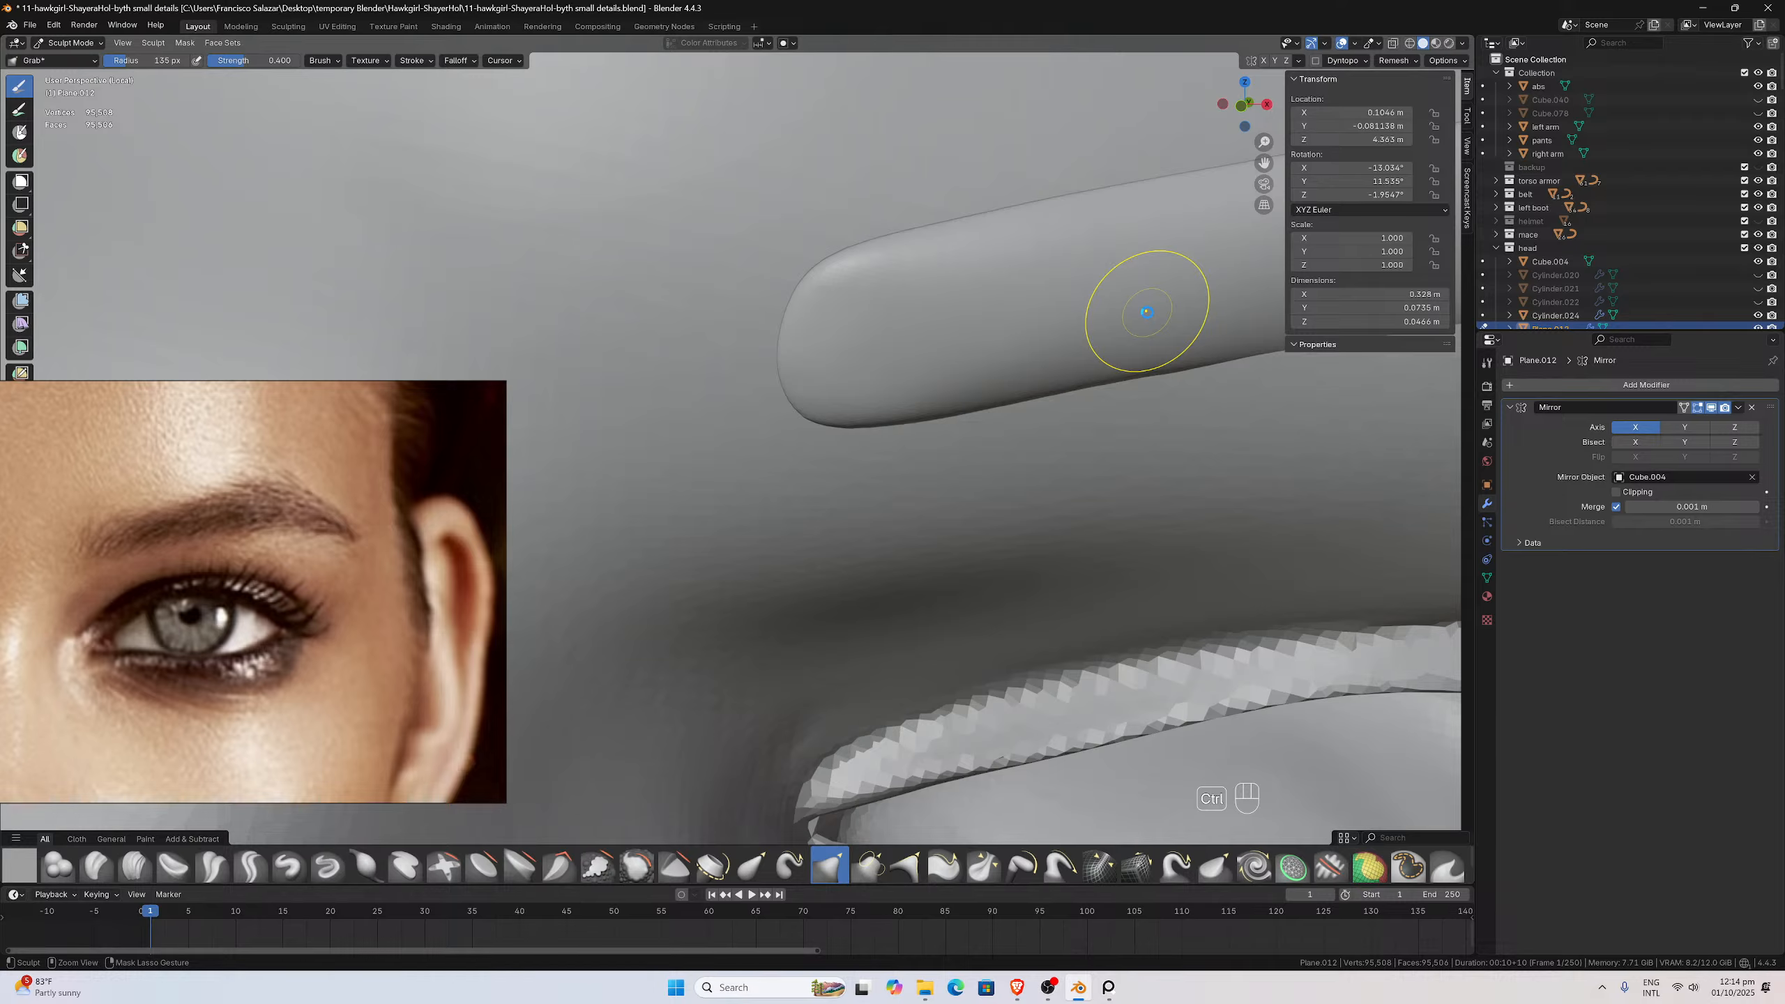
Save the file and adjust the lower edge of the eyebrow's inner section with small Grab strokes
key("ctrl+s")
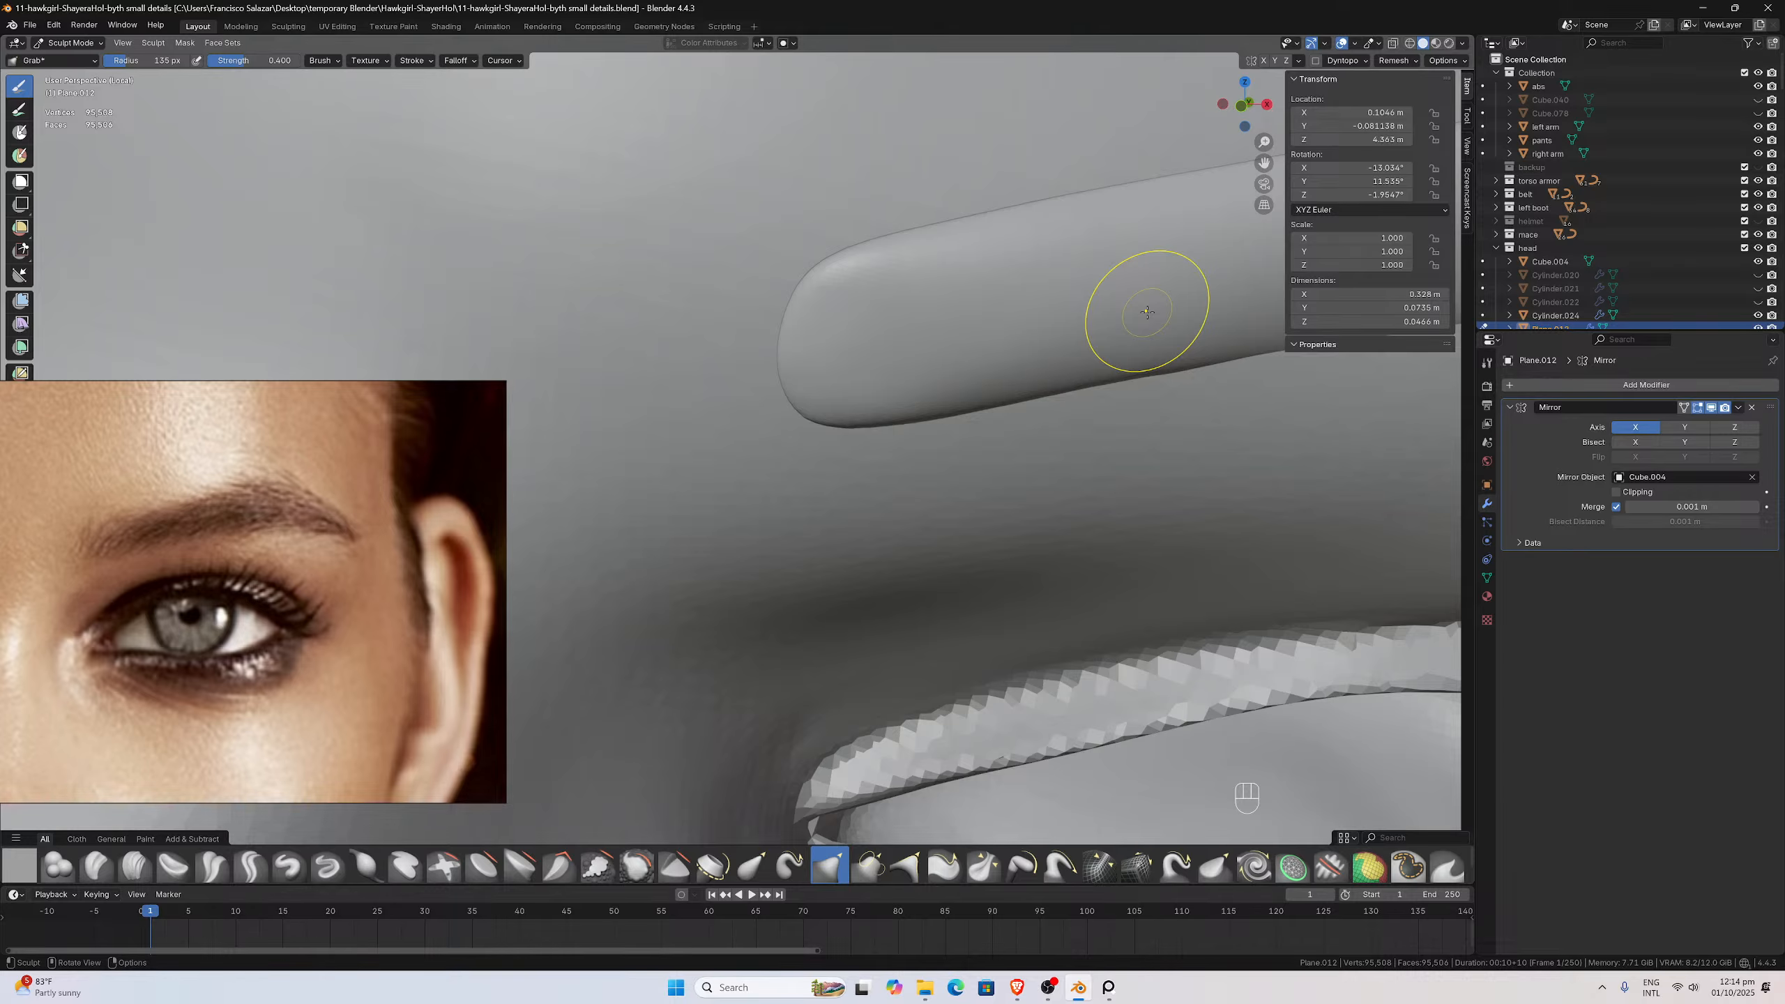
scroll(1096, 324, "down", 5)
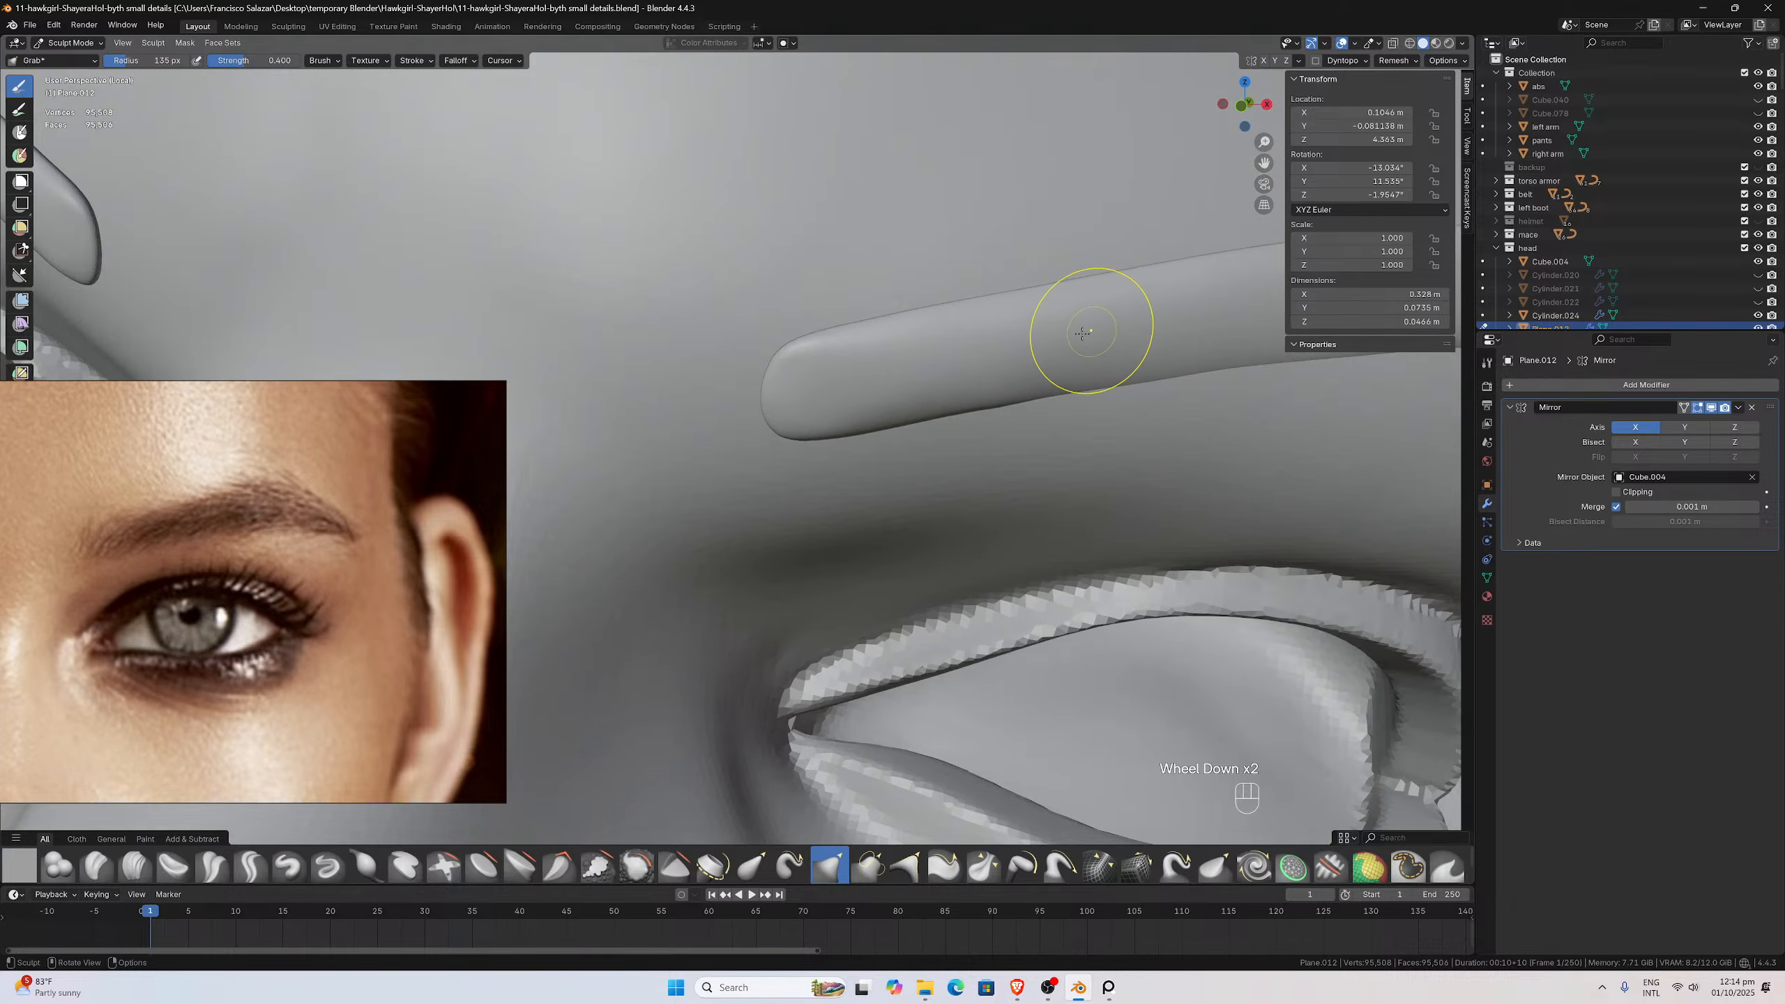
middle_click_drag(1063, 347, 1051, 330)
scroll(1047, 324, "up", 4)
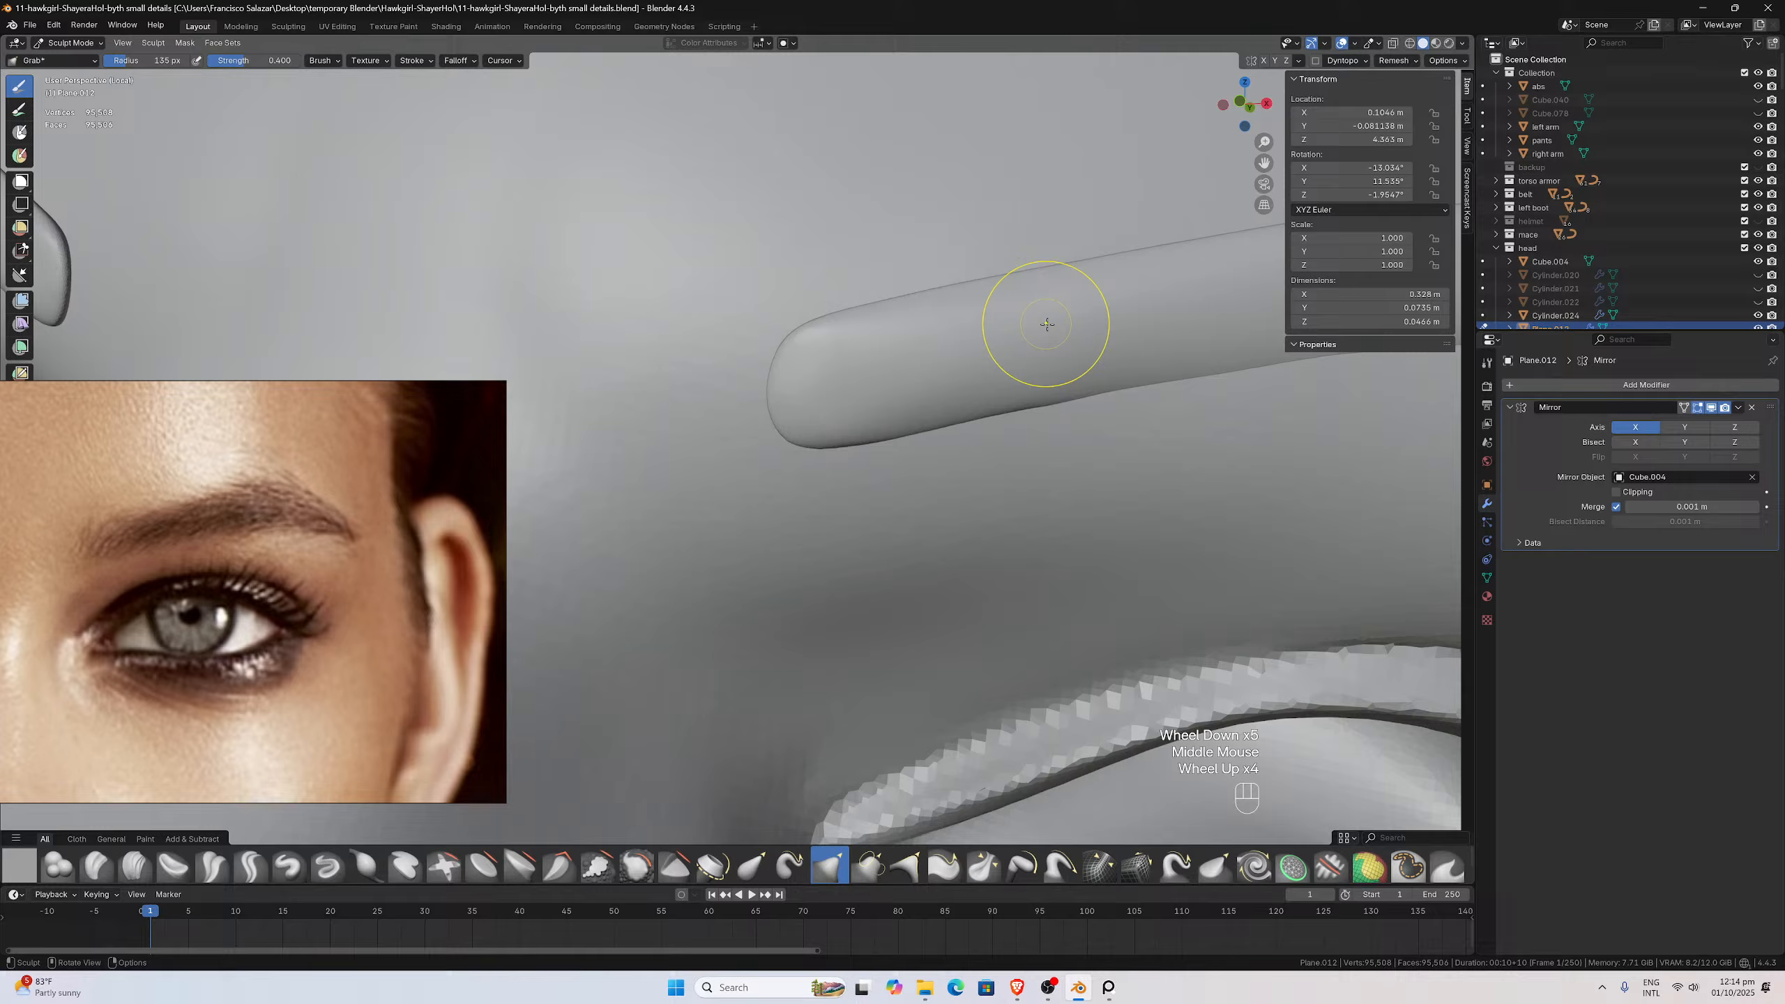
left_click(1080, 387)
left_click_drag(1010, 397, 1003, 403)
middle_click_drag(937, 422, 945, 414)
scroll(945, 415, "up", 1)
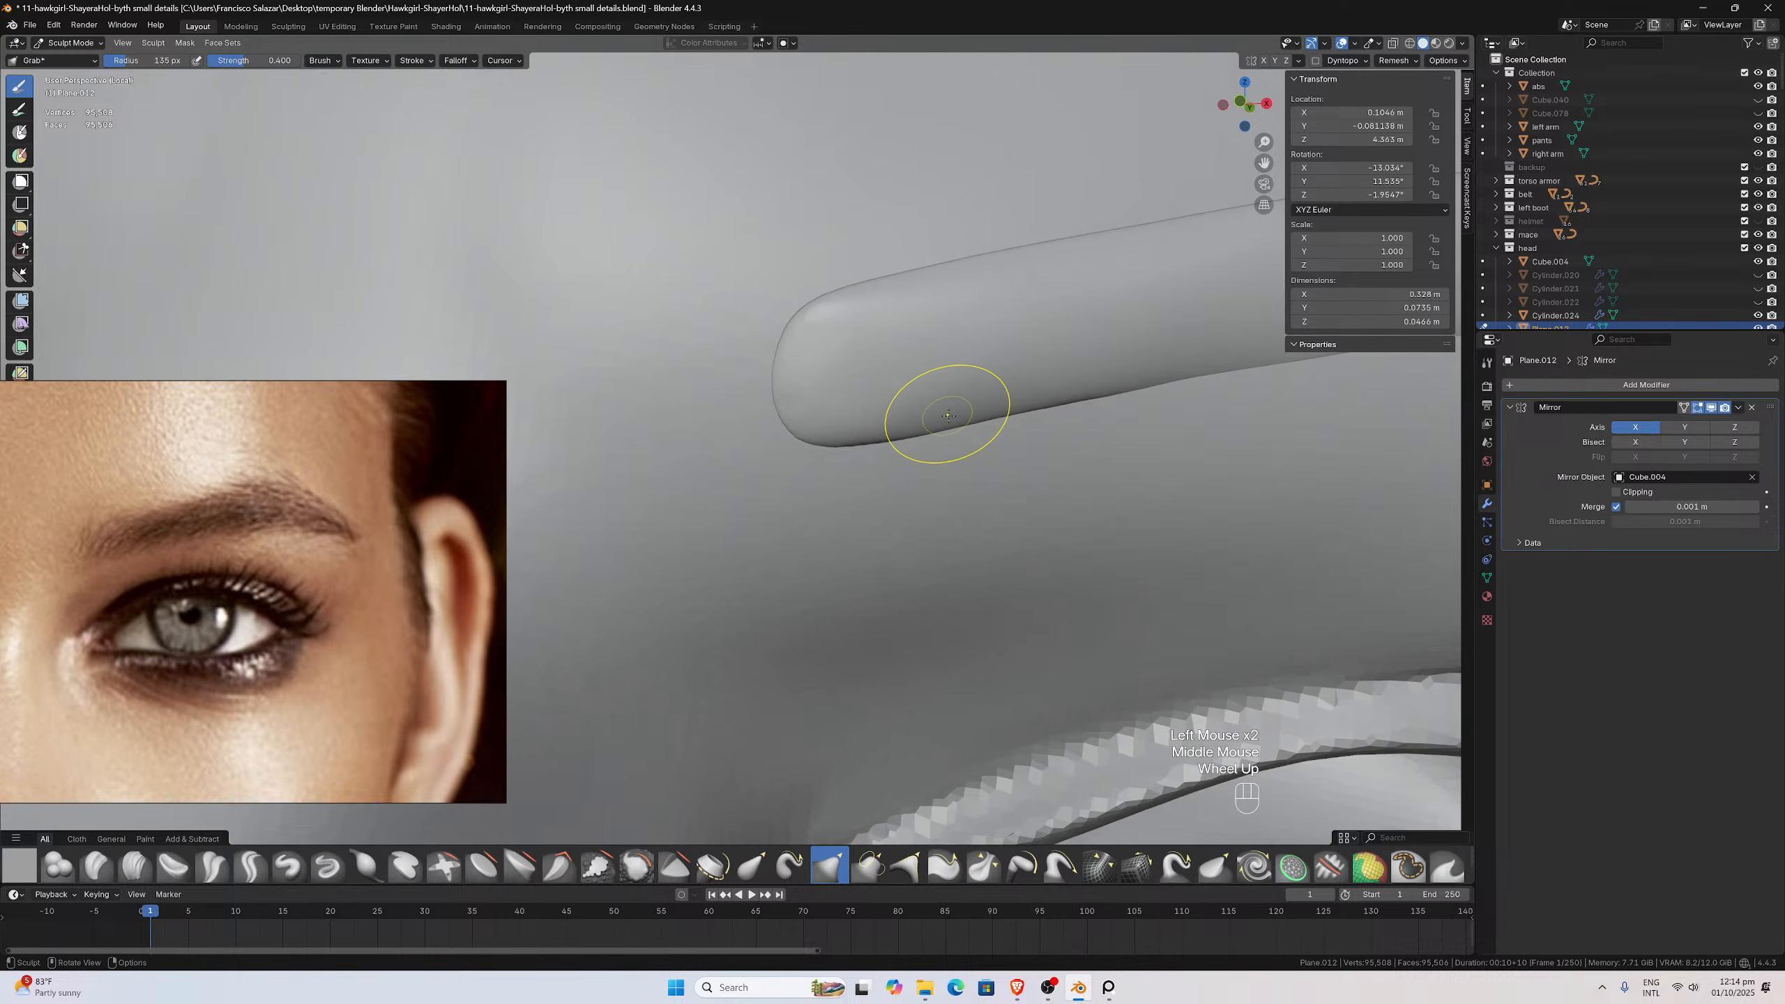
Check the eyebrow's shape from above and along its length, and smooth the surface of its inner section
left_click_drag(1263, 163, 637, 251)
scroll(1183, 291, "down", 1)
mouse_move(1125, 290)
middle_mouse_down()
mouse_move(1140, 317)
mouse_move(1116, 422)
middle_mouse_up()
scroll(1116, 421, "up", 1)
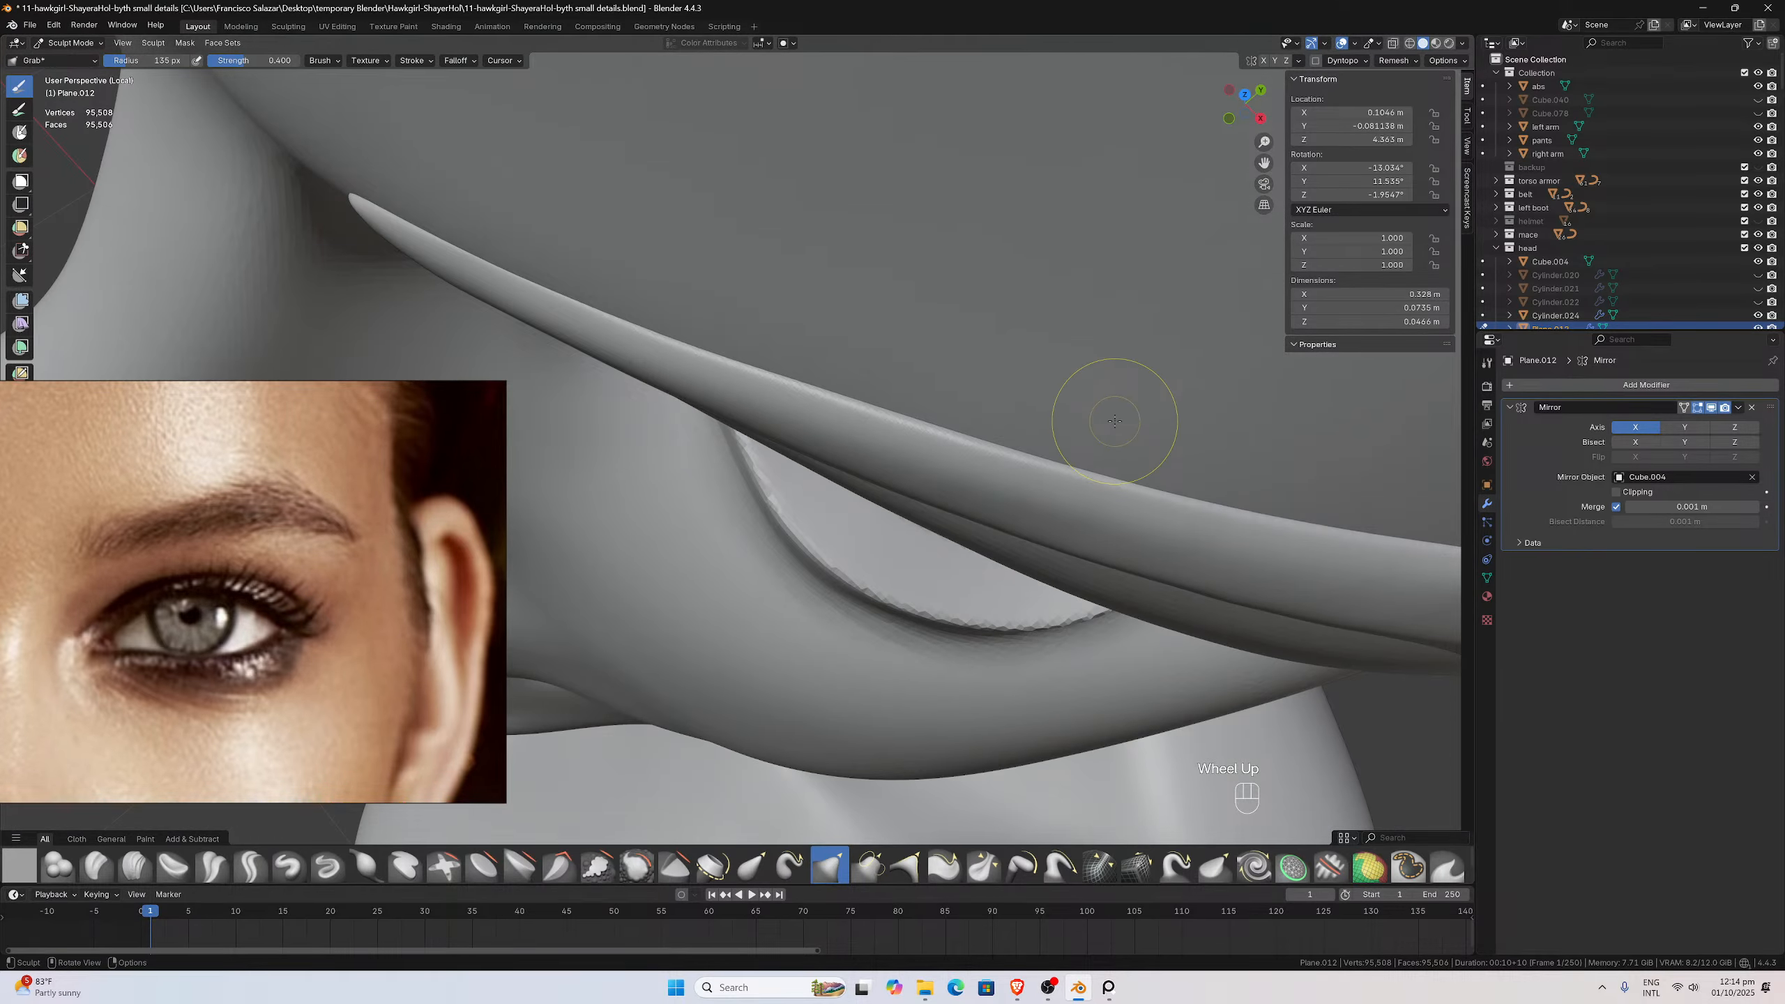
mouse_move(1138, 404)
middle_mouse_down()
mouse_move(1147, 439)
mouse_move(1186, 316)
mouse_move(1155, 411)
mouse_move(1198, 375)
mouse_move(1116, 399)
middle_mouse_up()
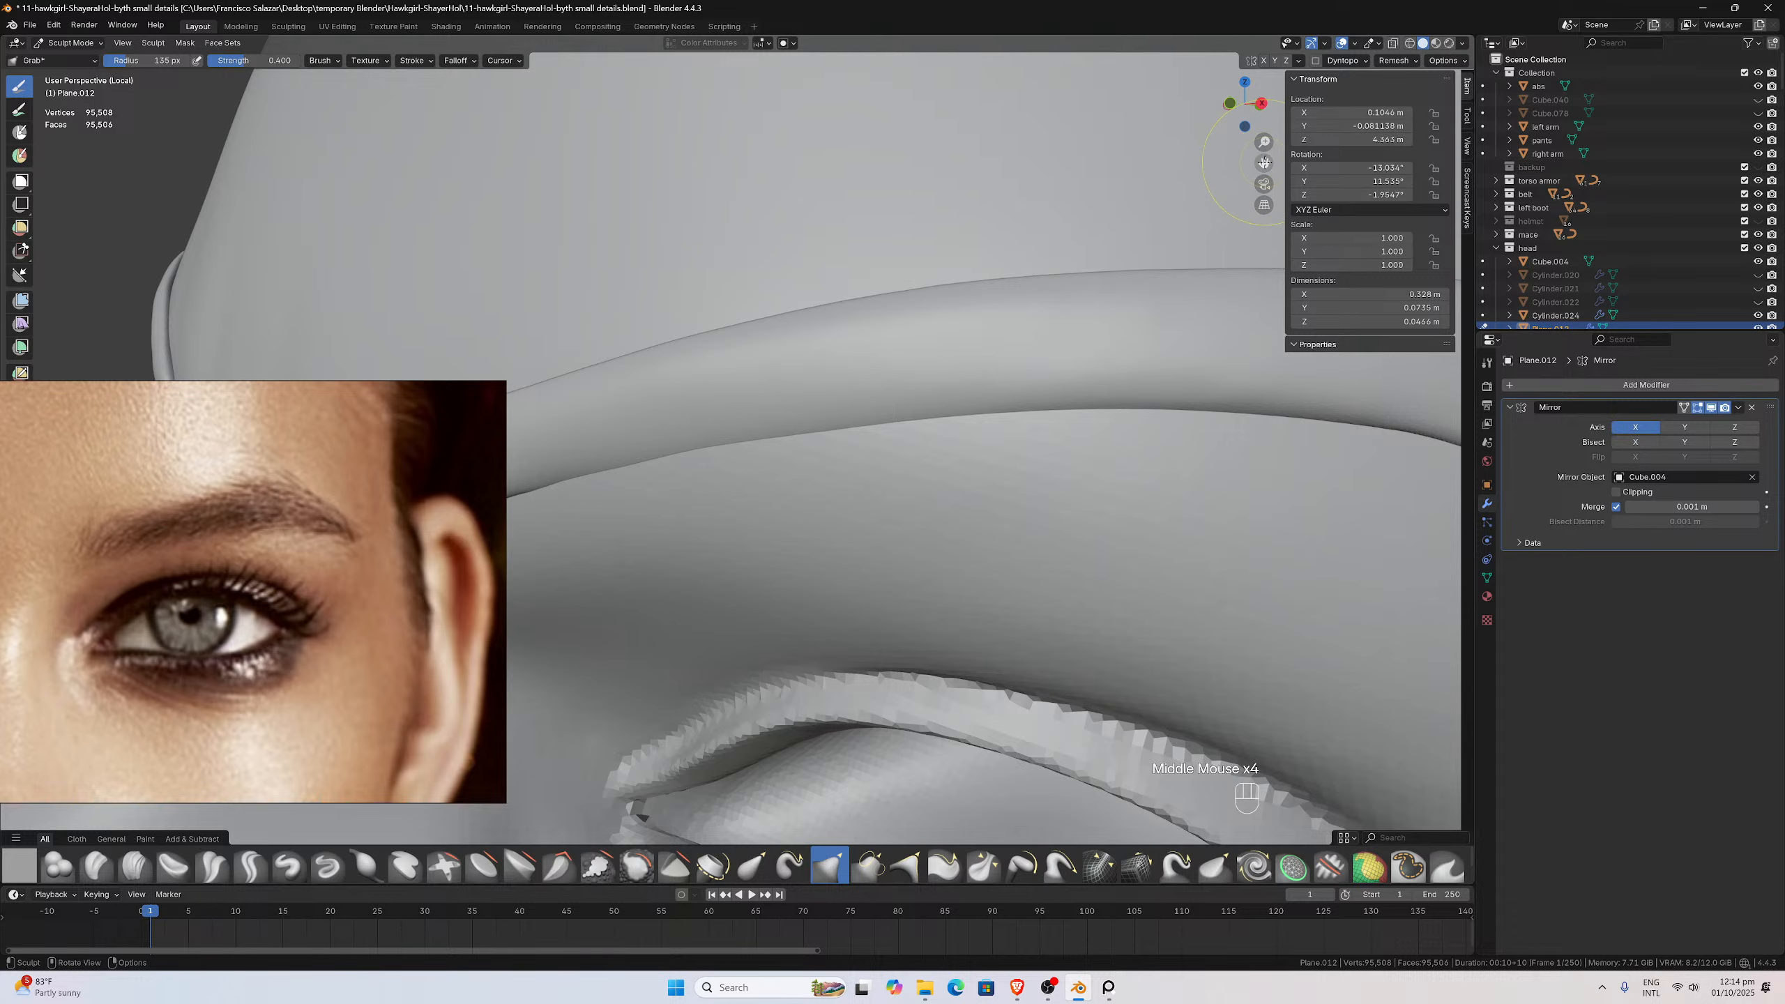
left_click_drag(1264, 163, 1542, 174)
middle_click_drag(1006, 290, 914, 330)
scroll(915, 330, "up", 3)
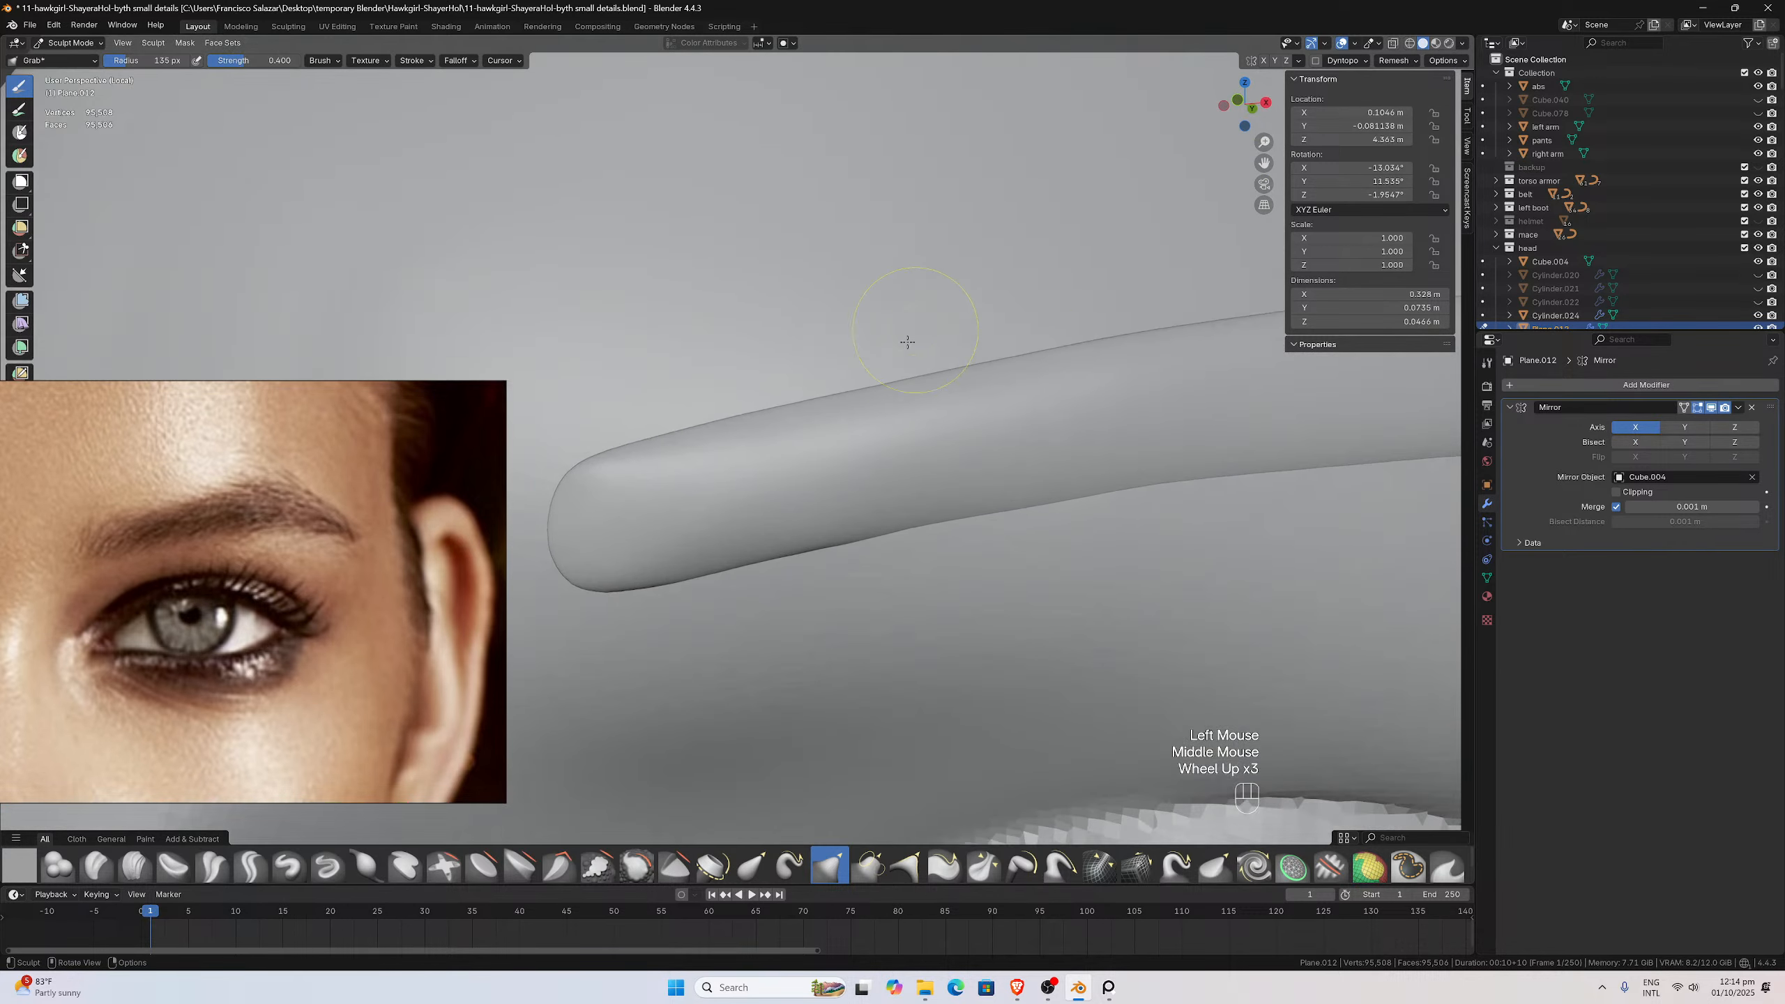
scroll(811, 482, "up", 3)
mouse_move(816, 511)
left_mouse_down("shift")
mouse_move(804, 522)
mouse_move(844, 541)
left_mouse_up("shift")
mouse_move(771, 603)
left_mouse_down("shift")
mouse_move(817, 597)
mouse_move(787, 573)
mouse_move(832, 560)
mouse_move(737, 578)
left_mouse_up("shift")
scroll(816, 597, "down", 2)
middle_click_drag(737, 578, 815, 524)
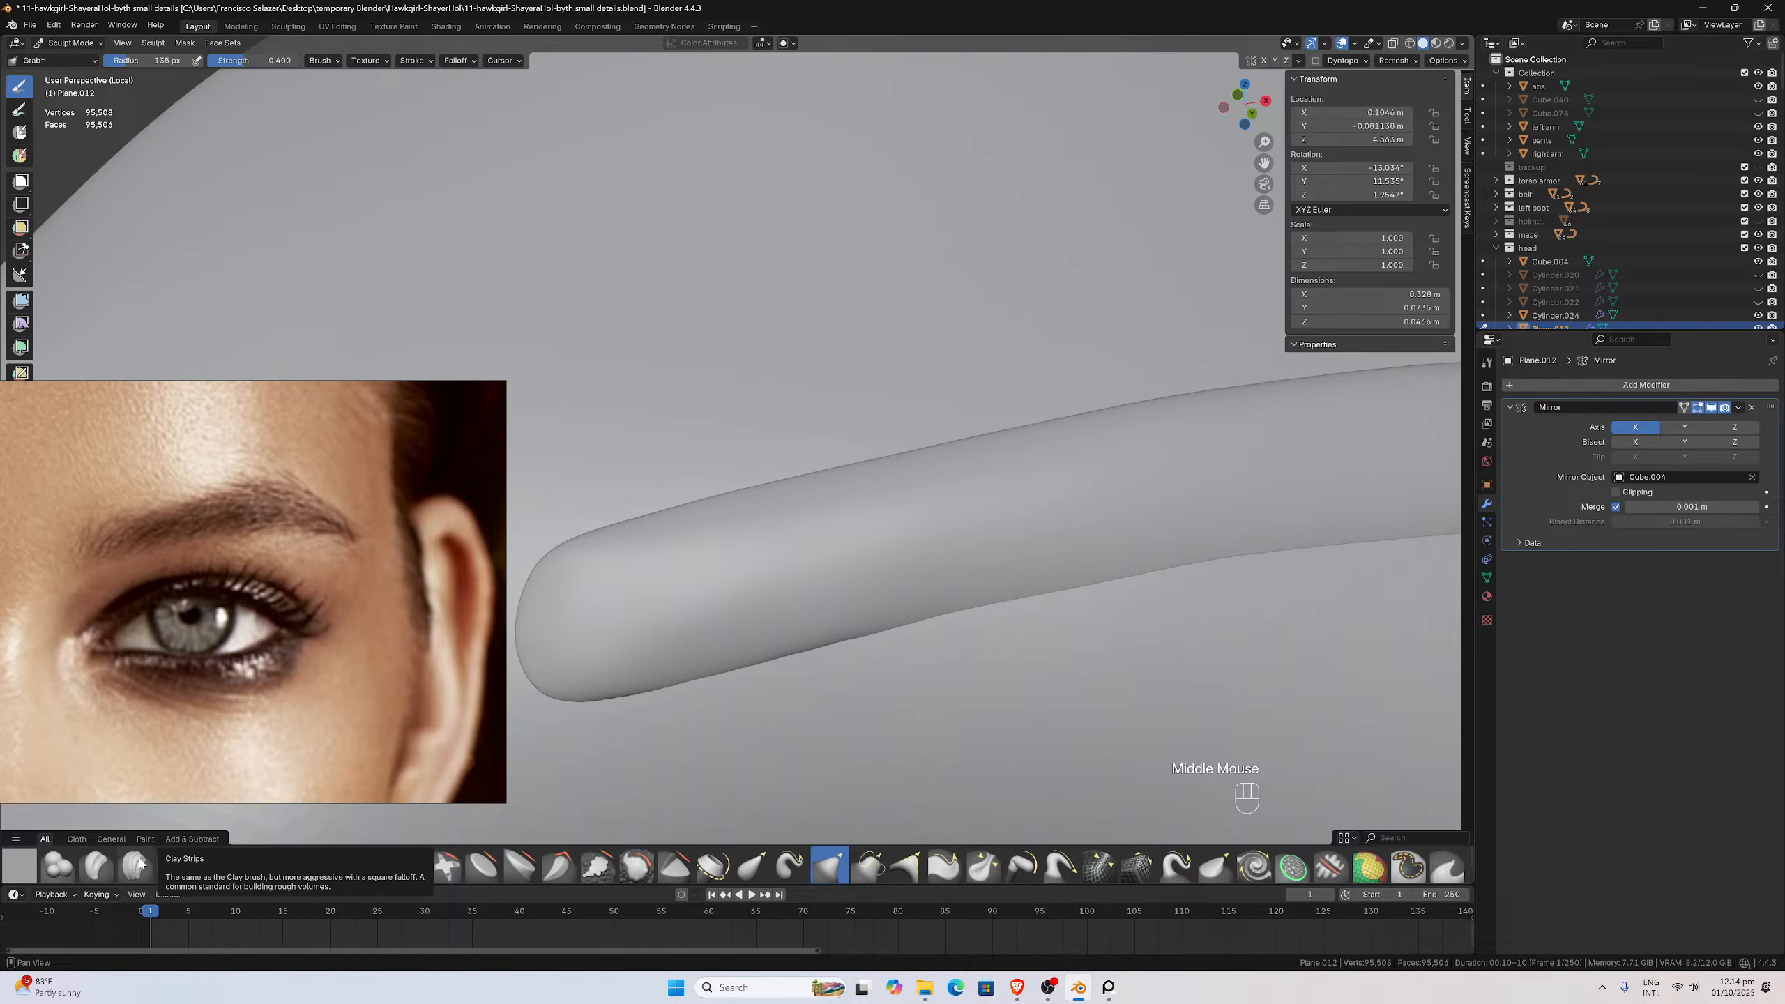
Switch to the Clay brush, undo a 33 px test stroke on the inner tip, and set the radius to 22 px
left_click(97, 866)
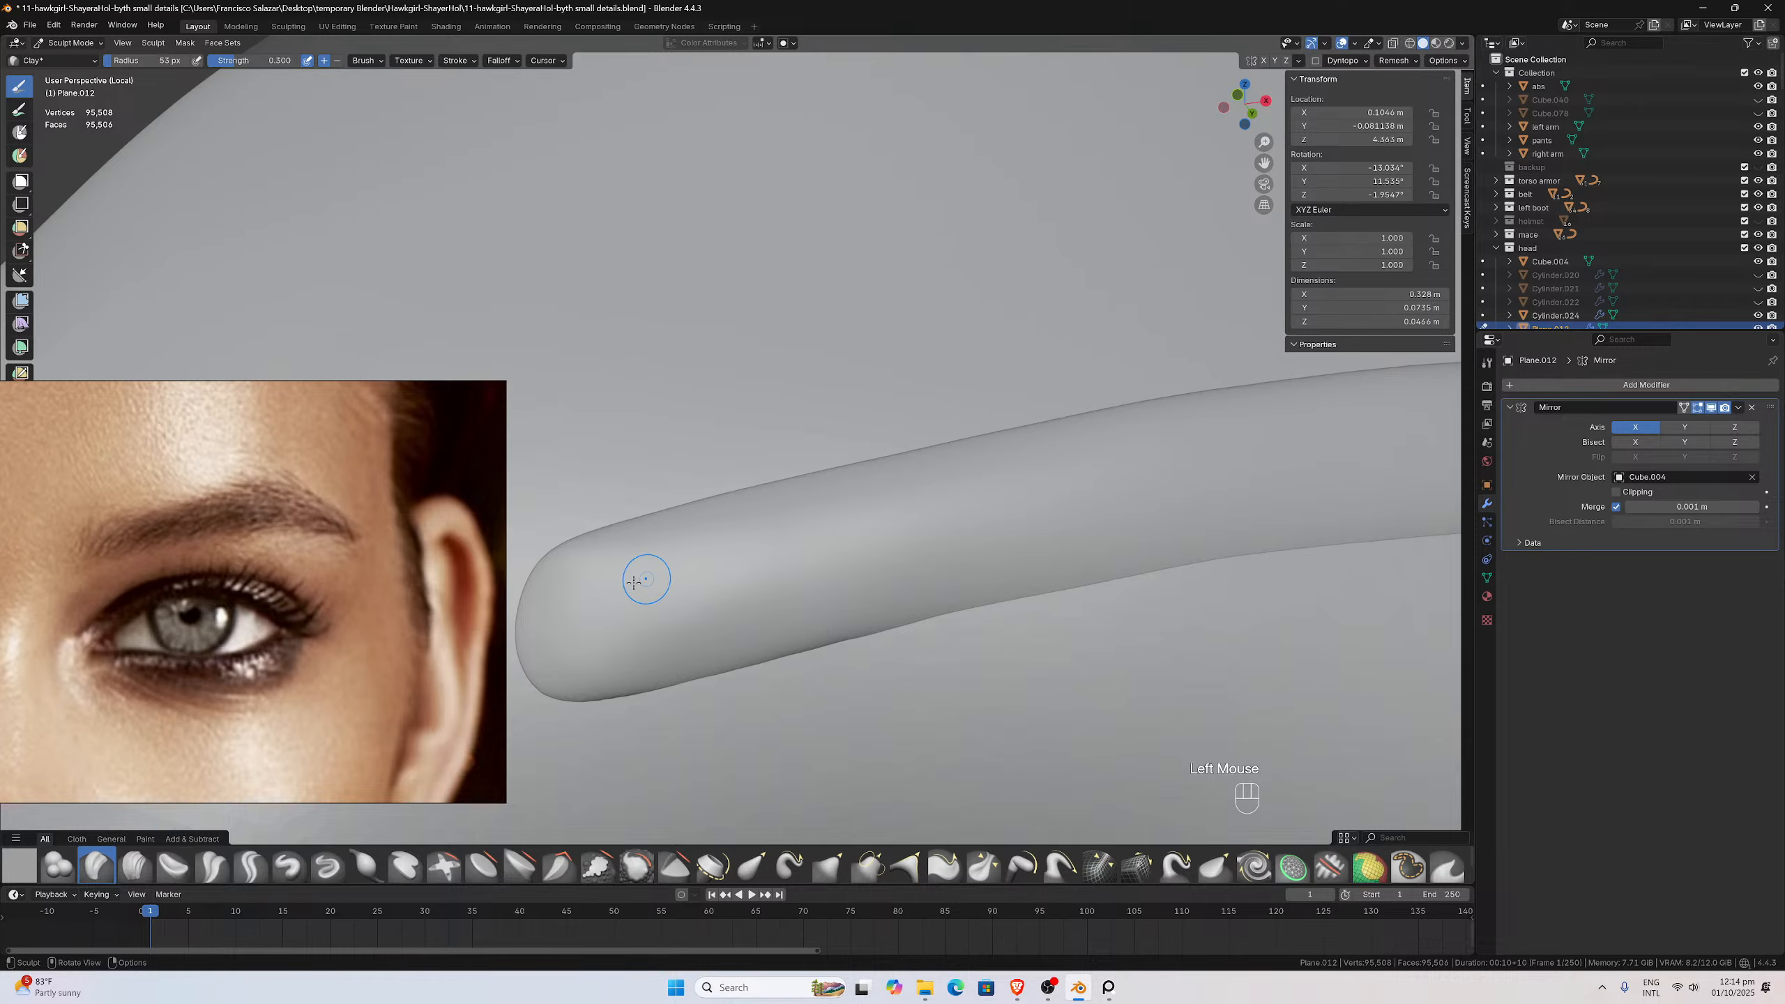
key("f")
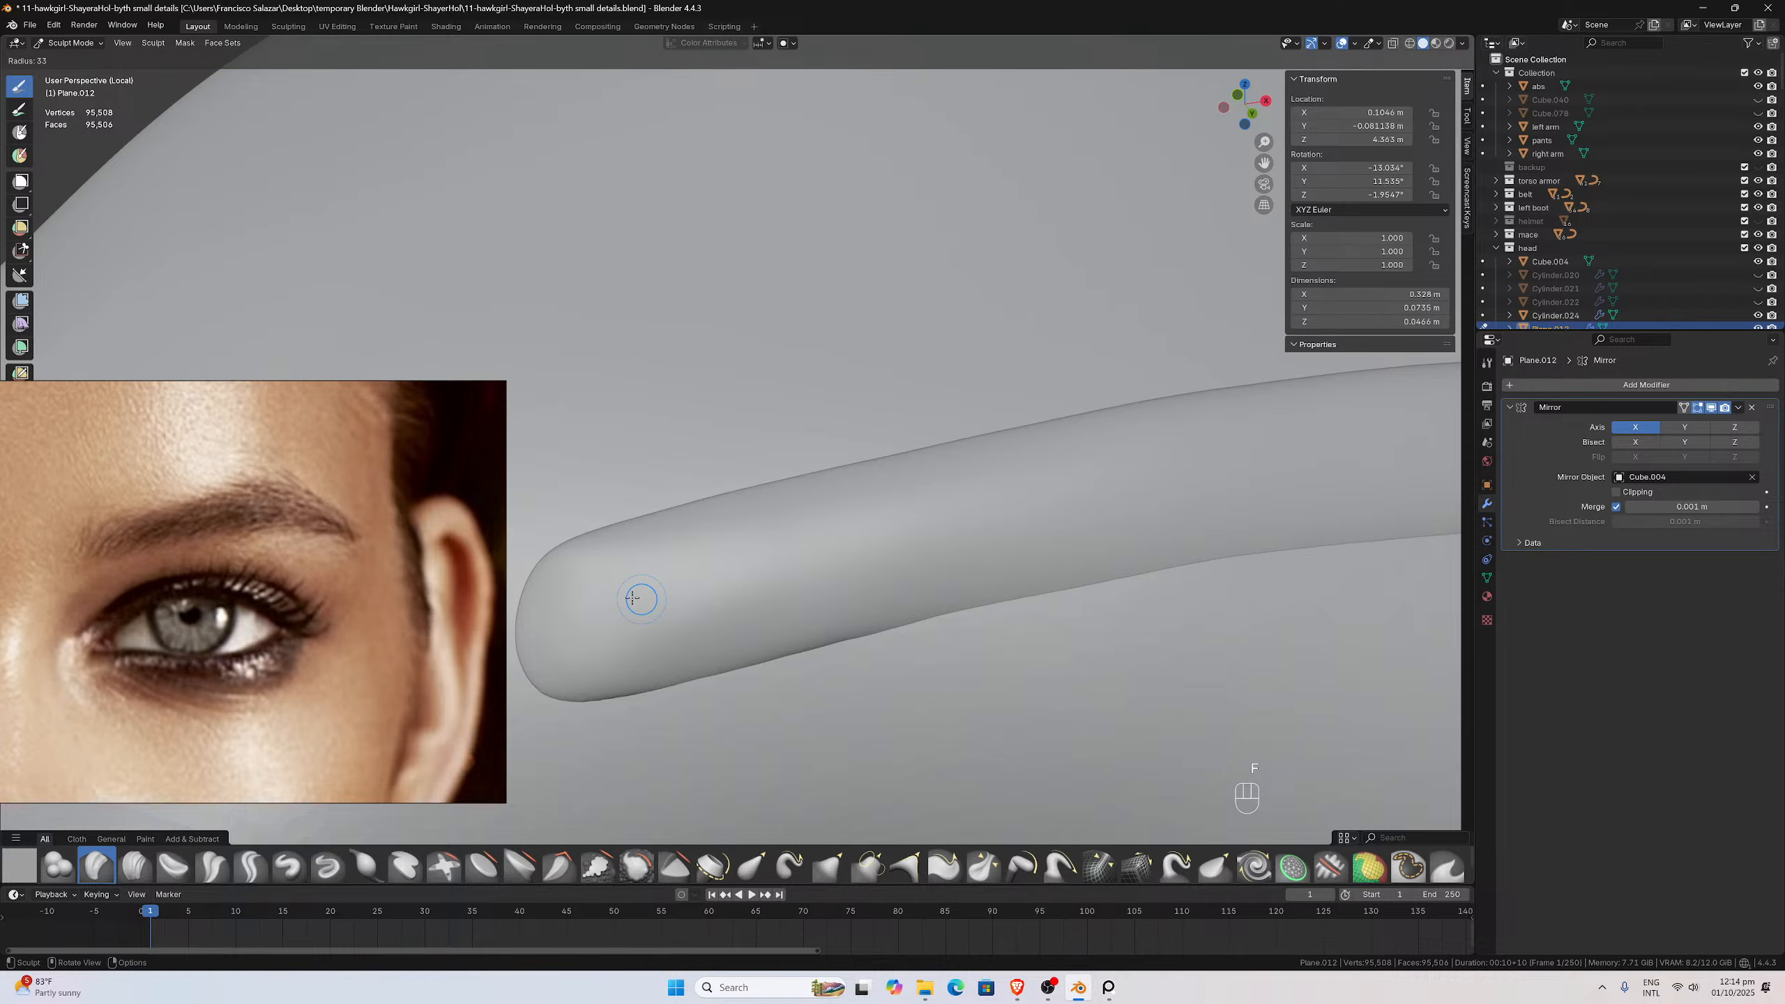
left_click(633, 599)
left_click_drag(642, 578, 569, 669)
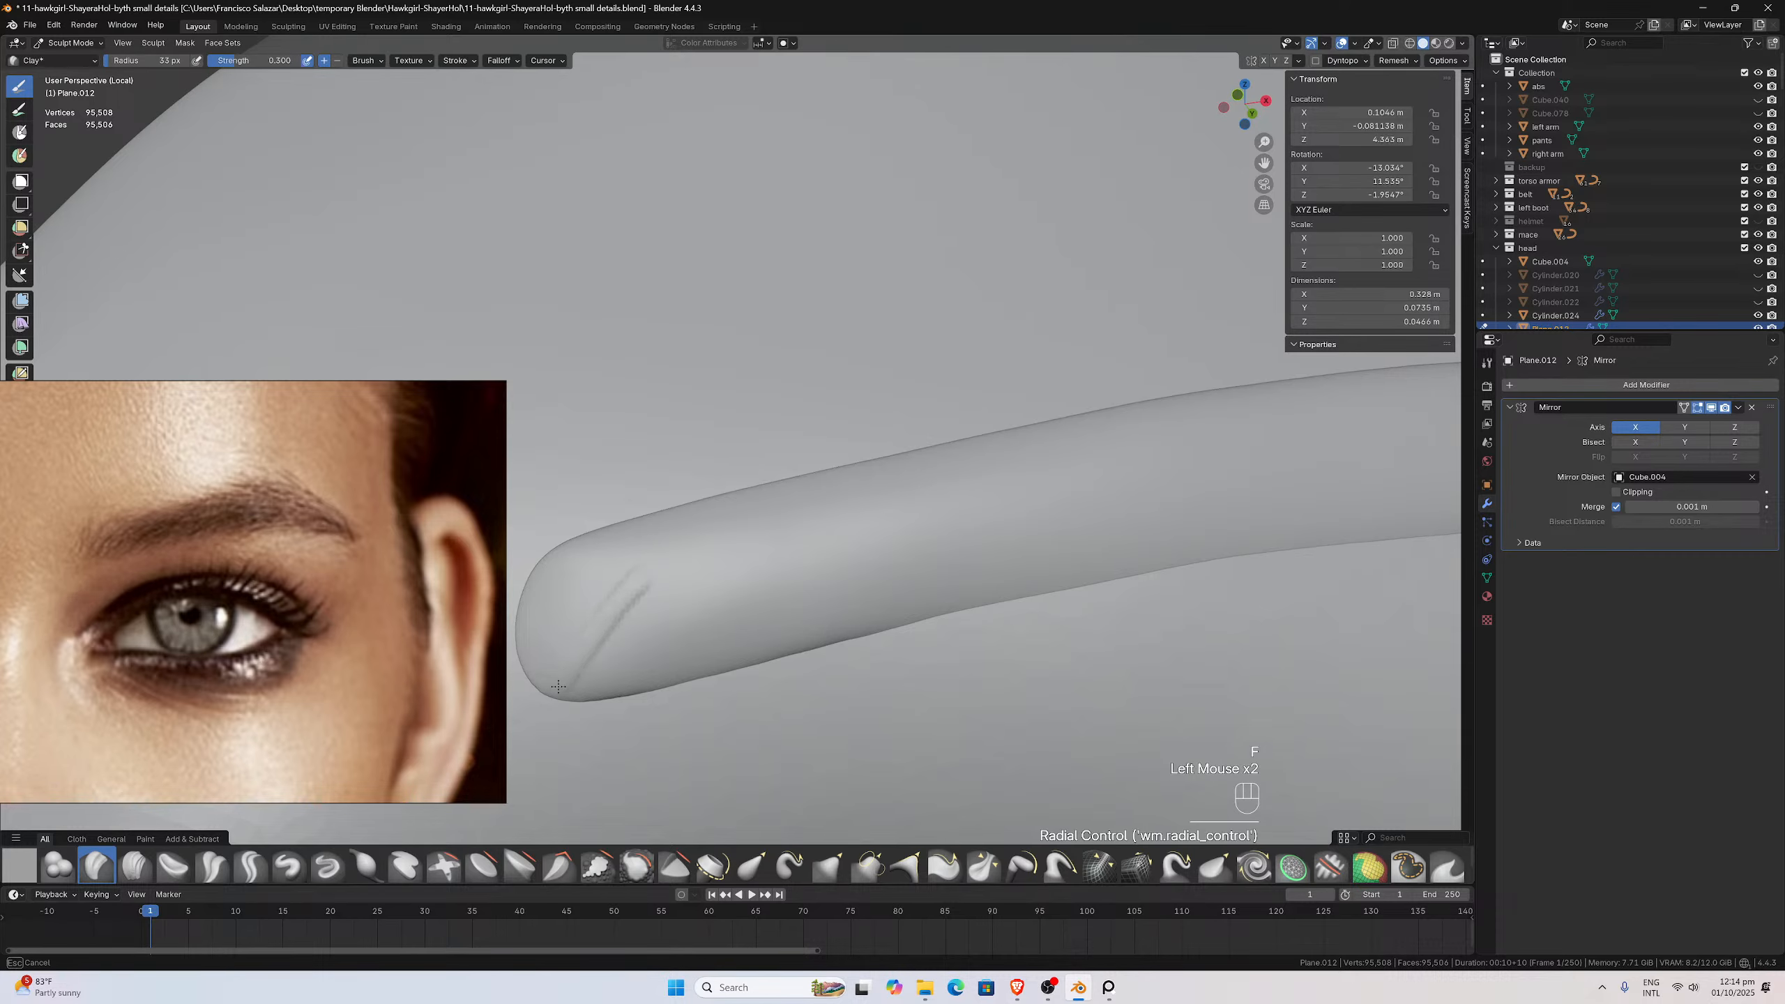
key("ctrl+z")
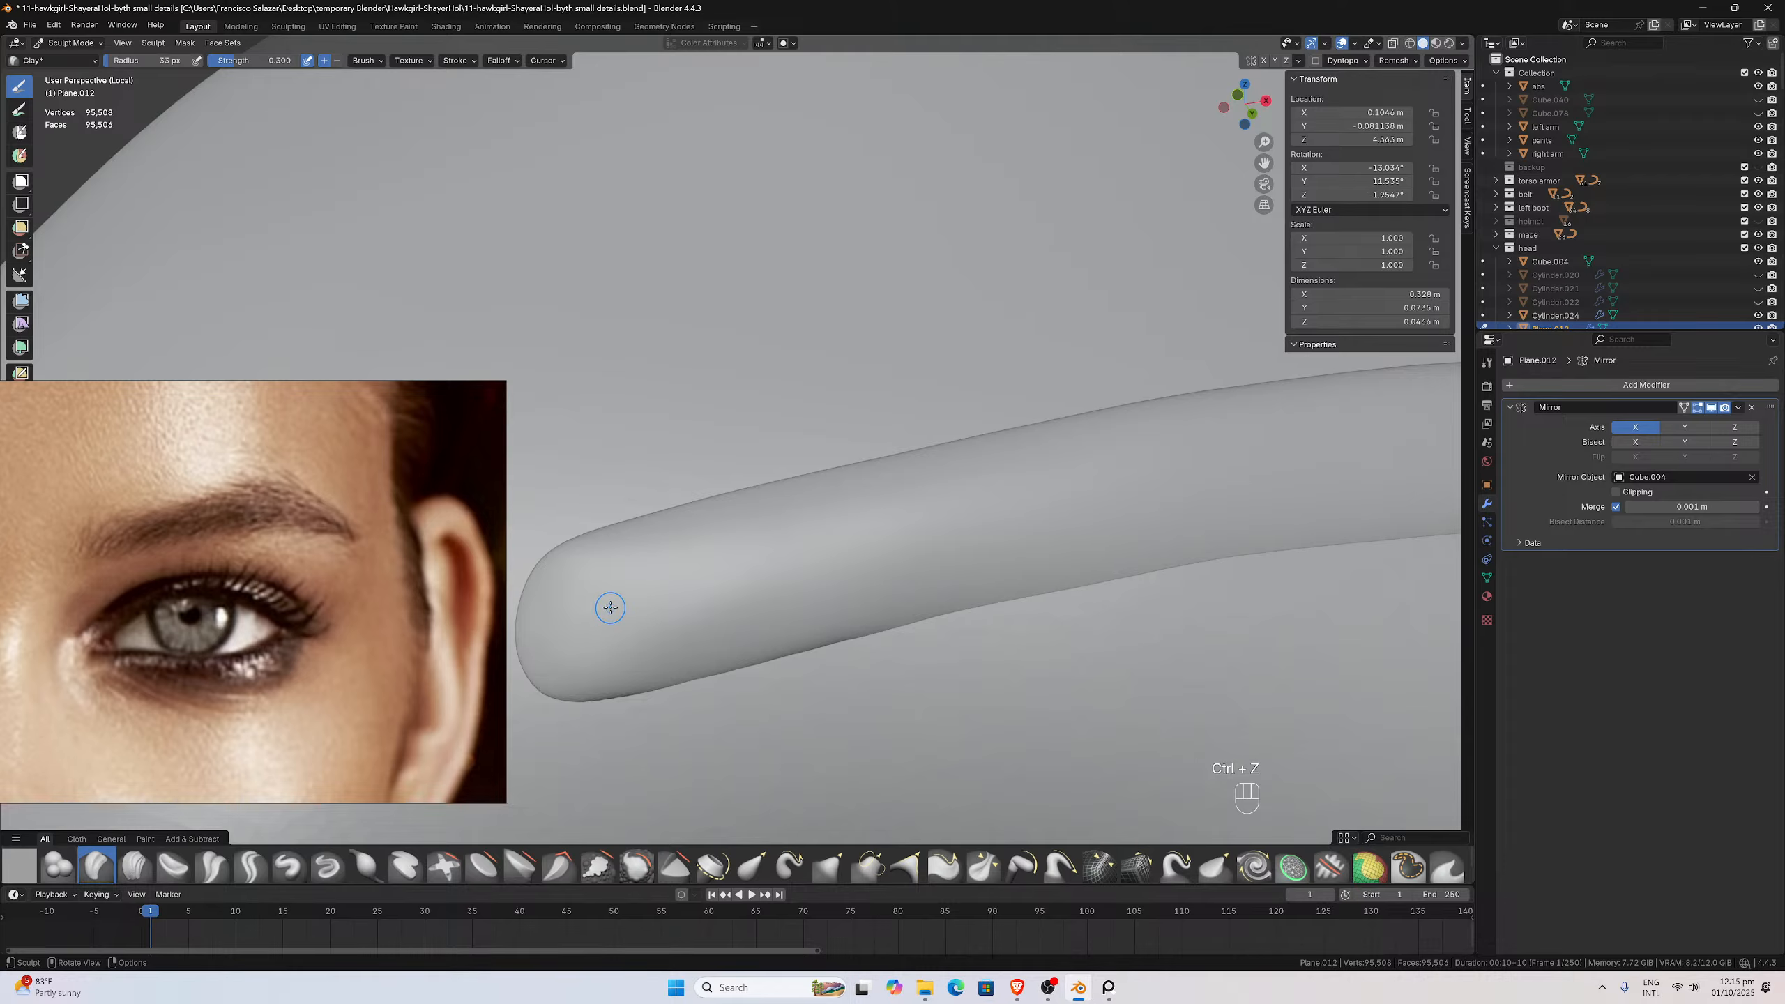
key("f")
left_click(608, 603)
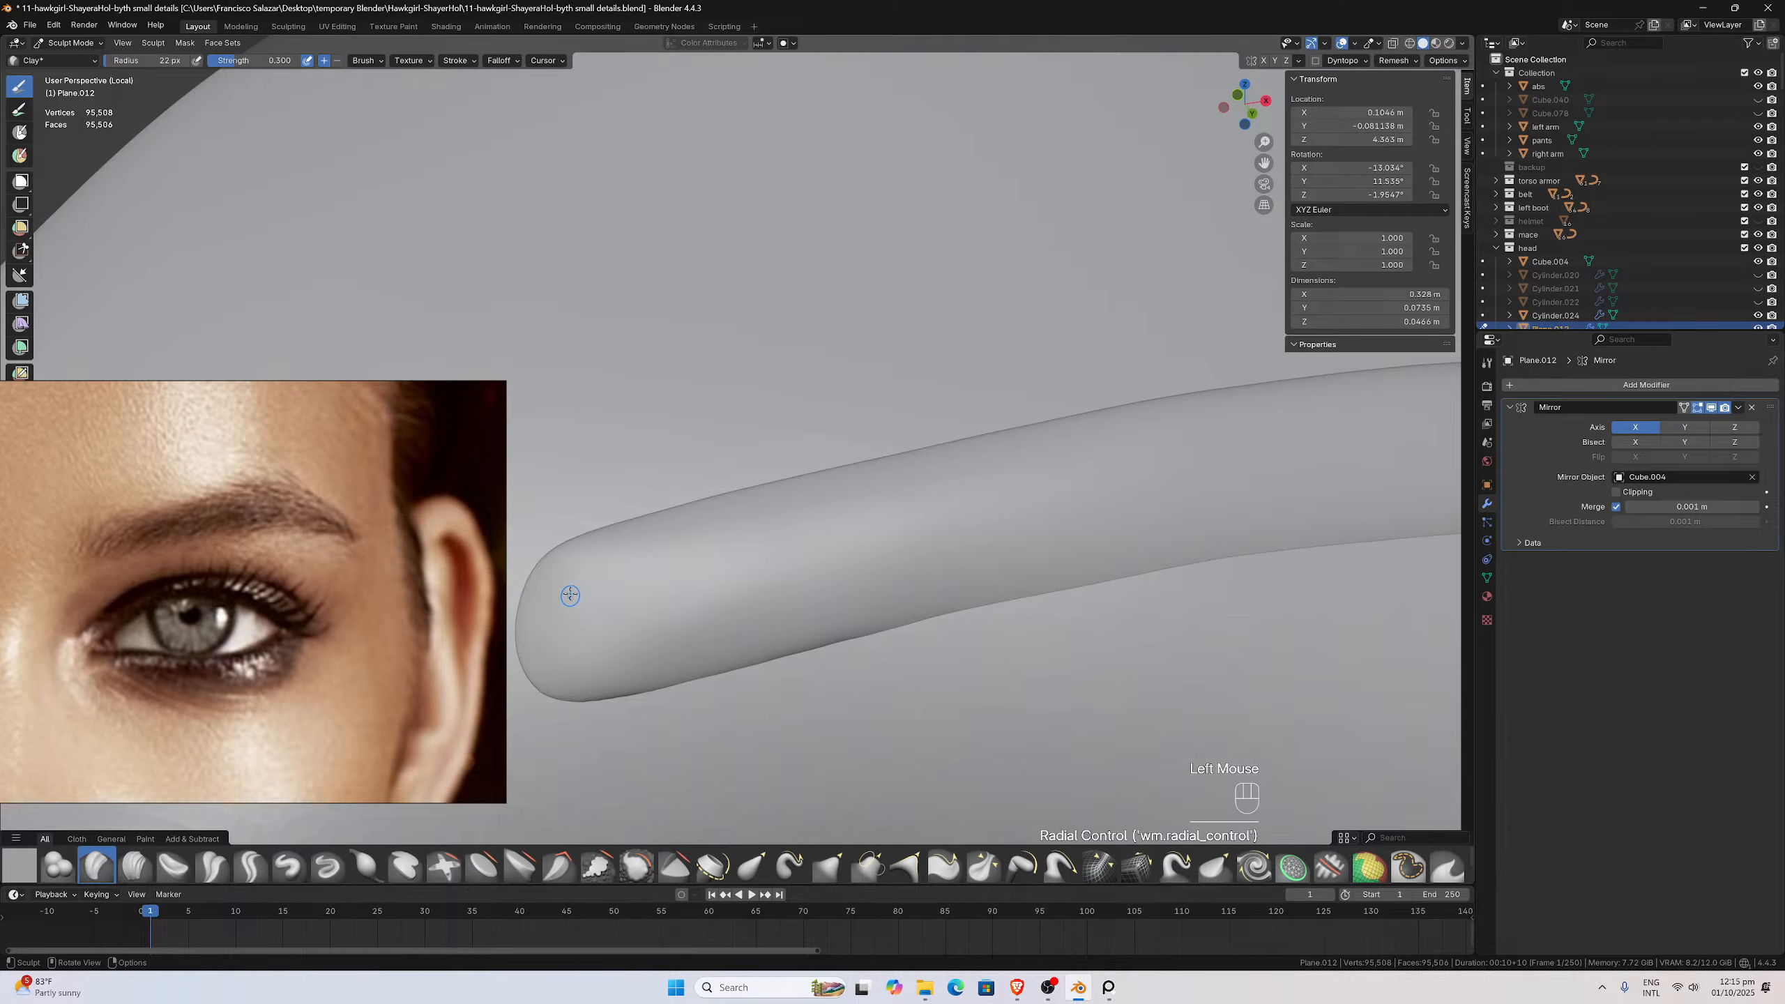
Sculpt the first diagonal hair strands with Clay across the eyebrow's inner tip and just outward of it
mouse_move(534, 596)
left_mouse_down()
mouse_move(523, 633)
mouse_move(548, 621)
mouse_move(533, 681)
left_mouse_up()
key("ctrl+z")
left_click_drag(620, 543, 580, 594)
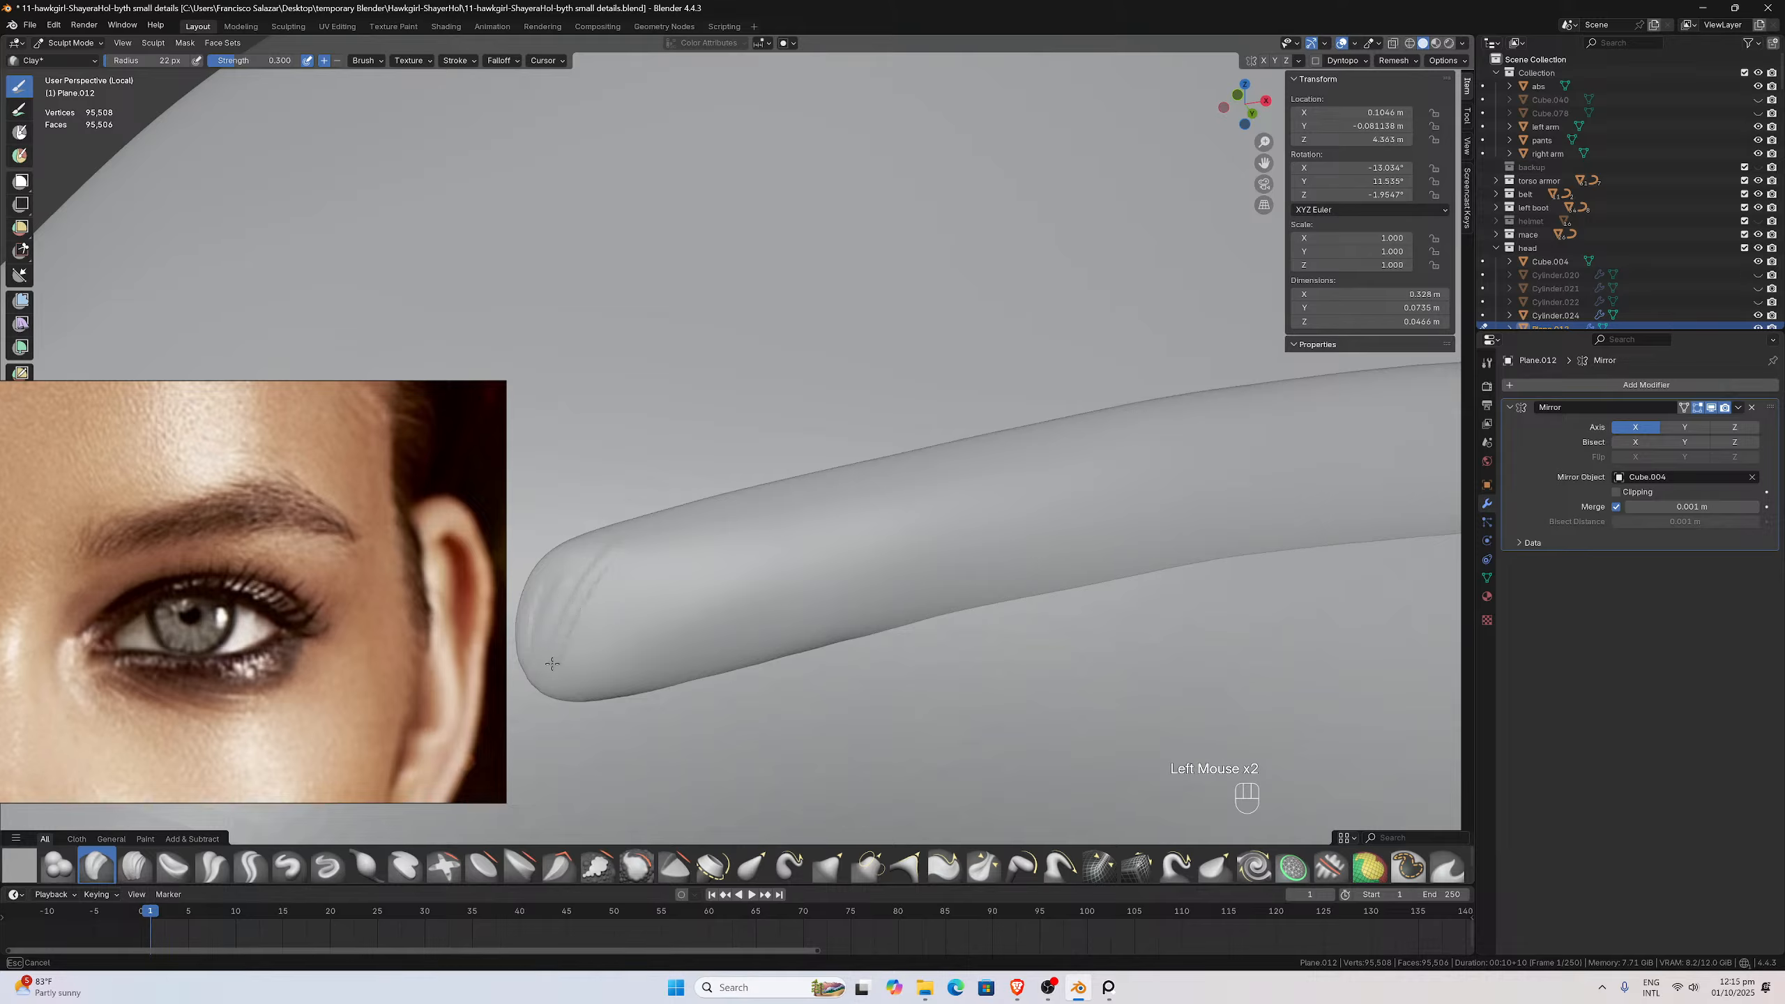
mouse_move(552, 663)
left_mouse_down()
mouse_move(539, 654)
mouse_move(564, 689)
left_mouse_up()
left_click_drag(705, 579, 644, 679)
mouse_move(846, 534)
left_mouse_down()
mouse_move(729, 664)
mouse_move(808, 535)
mouse_move(700, 670)
left_mouse_up()
mouse_move(780, 516)
left_mouse_down()
mouse_move(659, 663)
mouse_move(643, 628)
left_mouse_up()
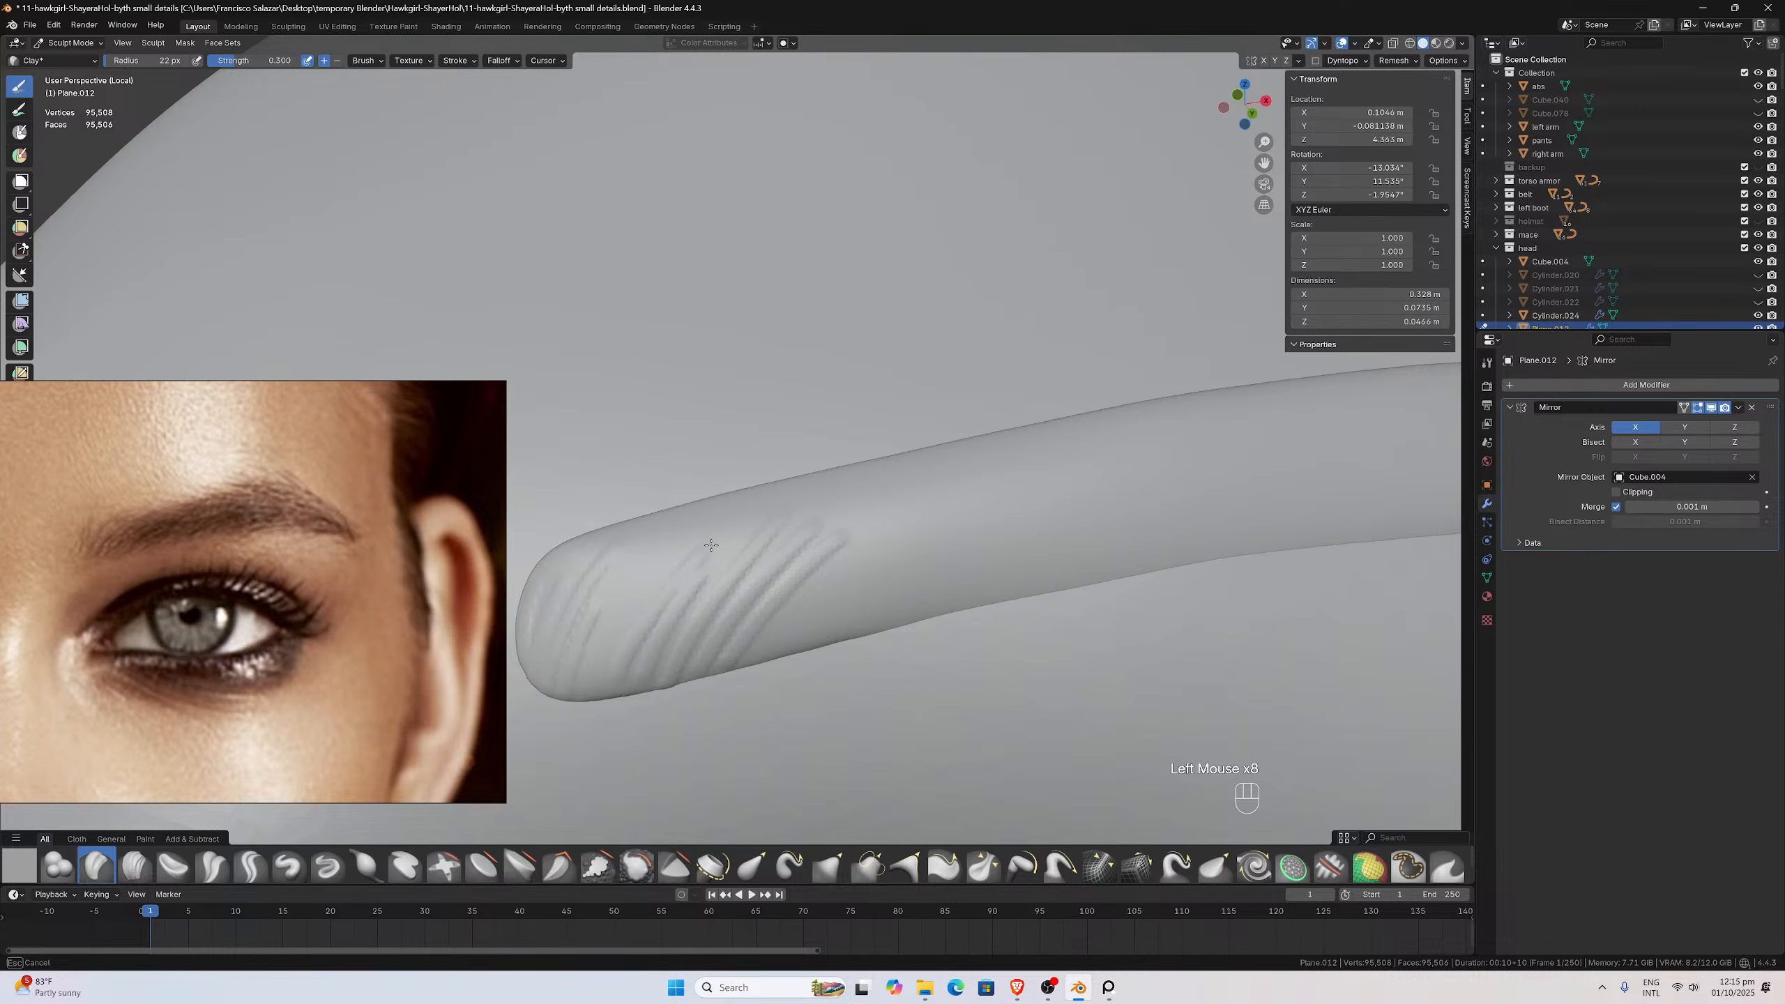
Add diagonal Clay strands to the upper half of the inner section, undoing the strokes that do not fit
left_click_drag(711, 545, 721, 530)
key("ctrl+z")
mouse_move(666, 593)
left_mouse_down()
mouse_move(730, 510)
mouse_move(728, 529)
left_mouse_up()
middle_click_drag(729, 529, 727, 553)
left_click_drag(737, 485, 798, 425)
key("ctrl+z")
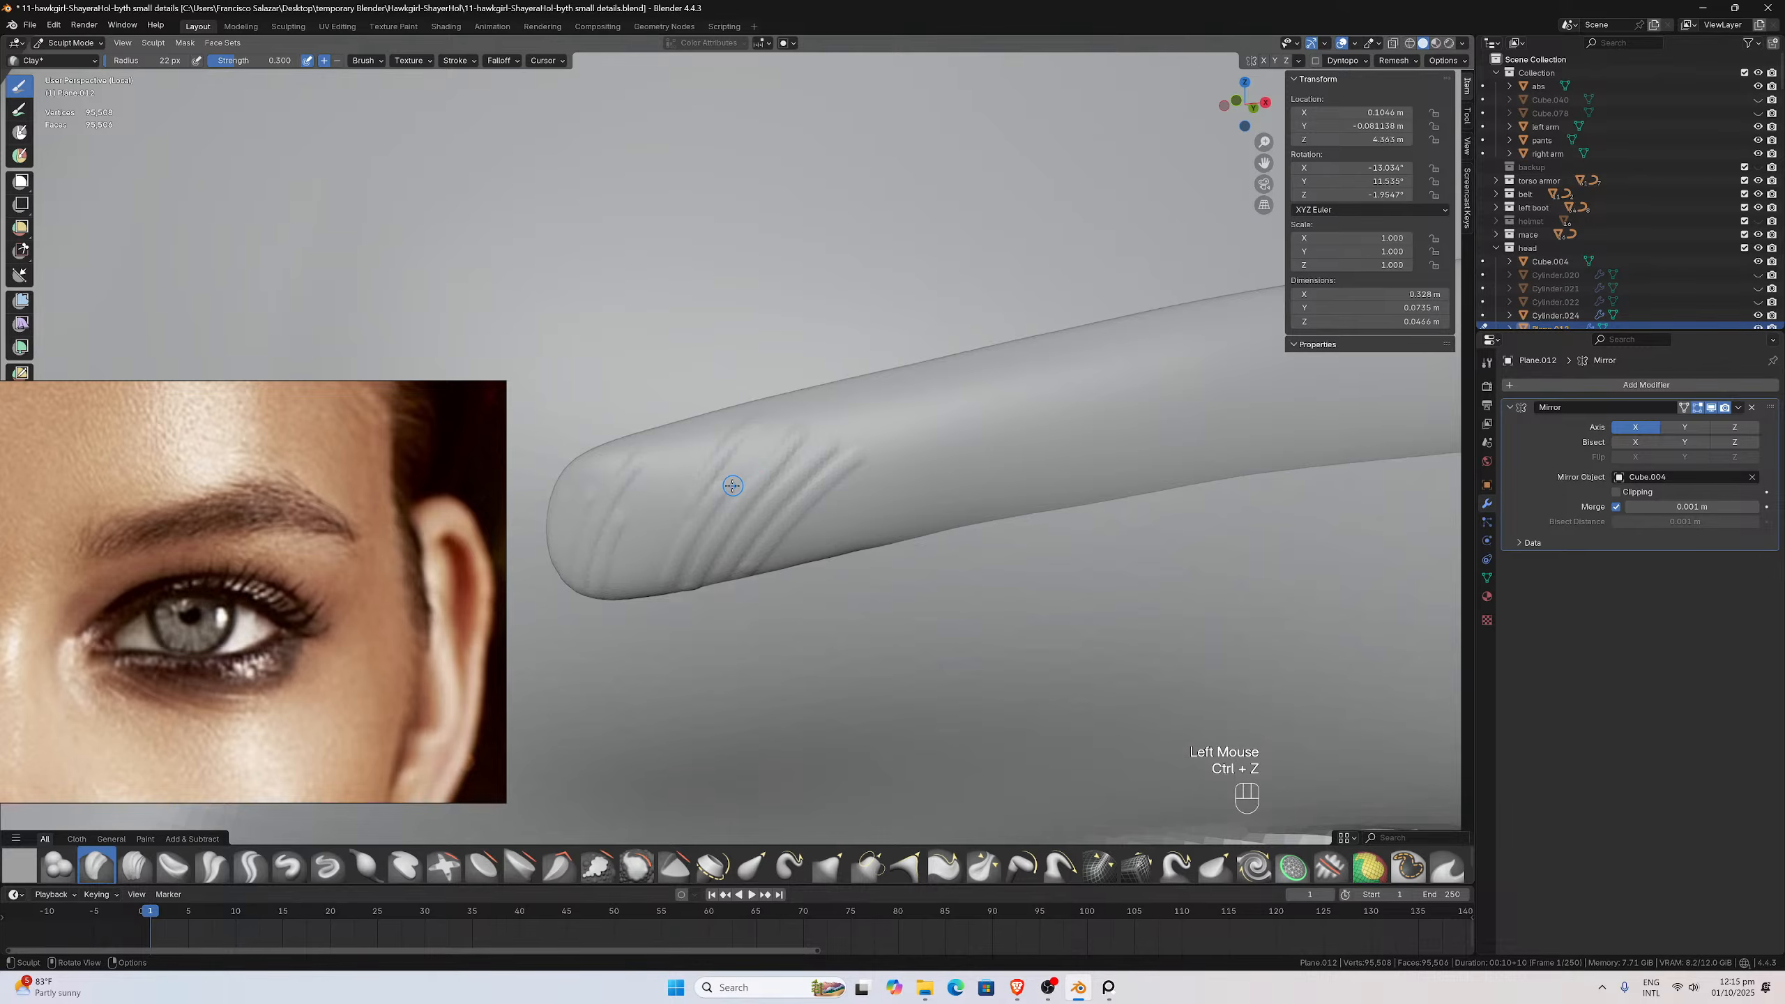
left_click_drag(727, 485, 800, 406)
middle_click_drag(754, 438, 767, 444)
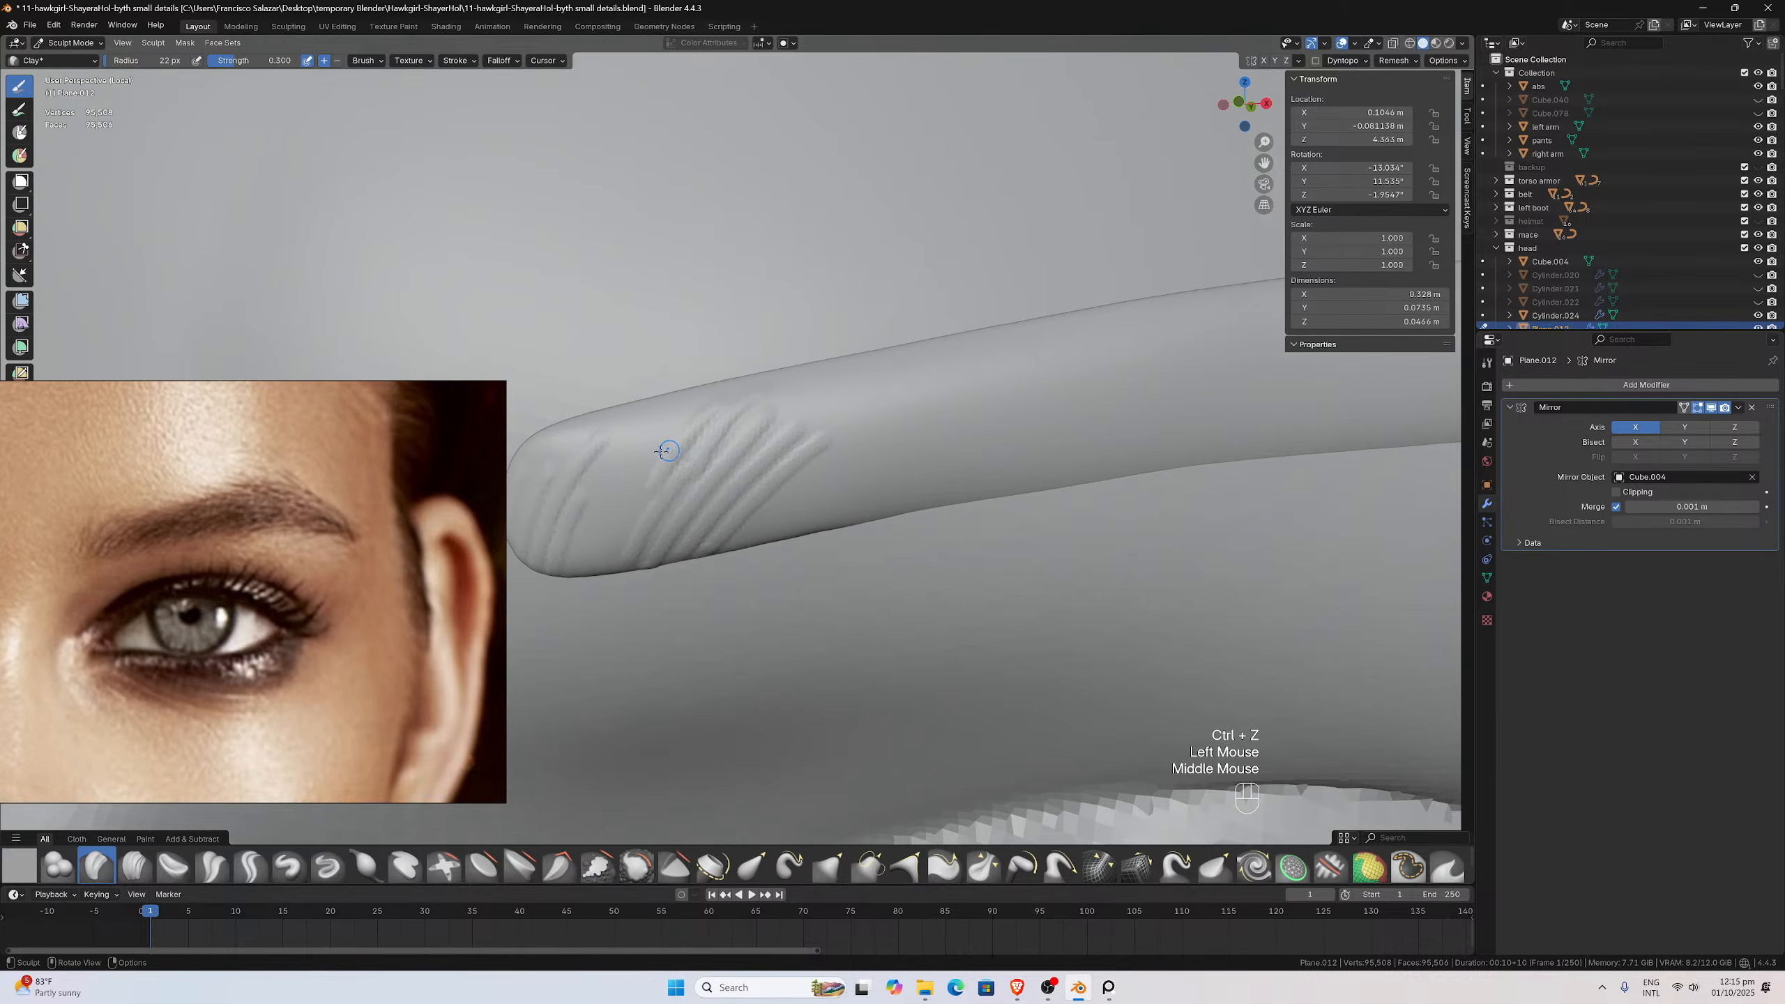
Fill the smooth gap near the inner tip and its upper edge with short diagonal Clay strands
mouse_move(629, 466)
left_mouse_down()
mouse_move(577, 552)
mouse_move(608, 533)
mouse_move(587, 566)
mouse_move(607, 530)
left_mouse_up()
scroll(619, 506, "up", 2)
scroll(638, 464, "down", 1)
left_click_drag(642, 427, 623, 424)
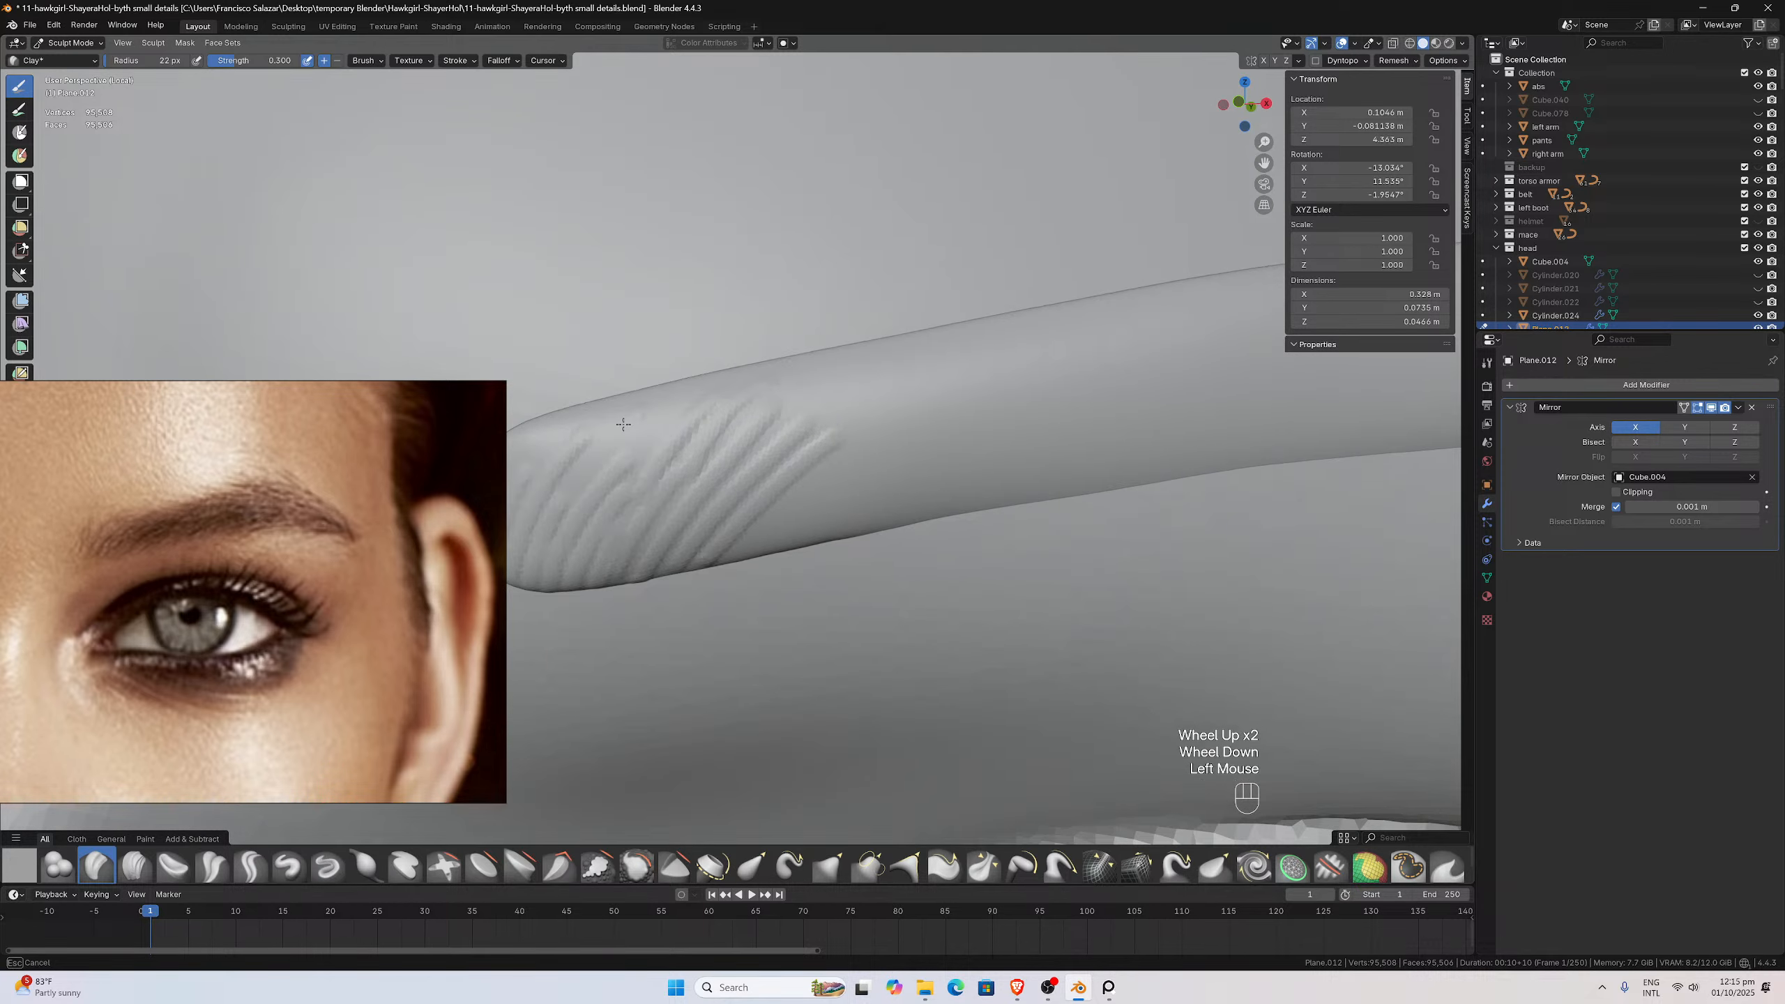
left_click_drag(583, 482, 575, 495)
mouse_move(677, 399)
left_mouse_down()
mouse_move(626, 473)
mouse_move(586, 422)
left_mouse_up()
scroll(621, 449, "down", 1)
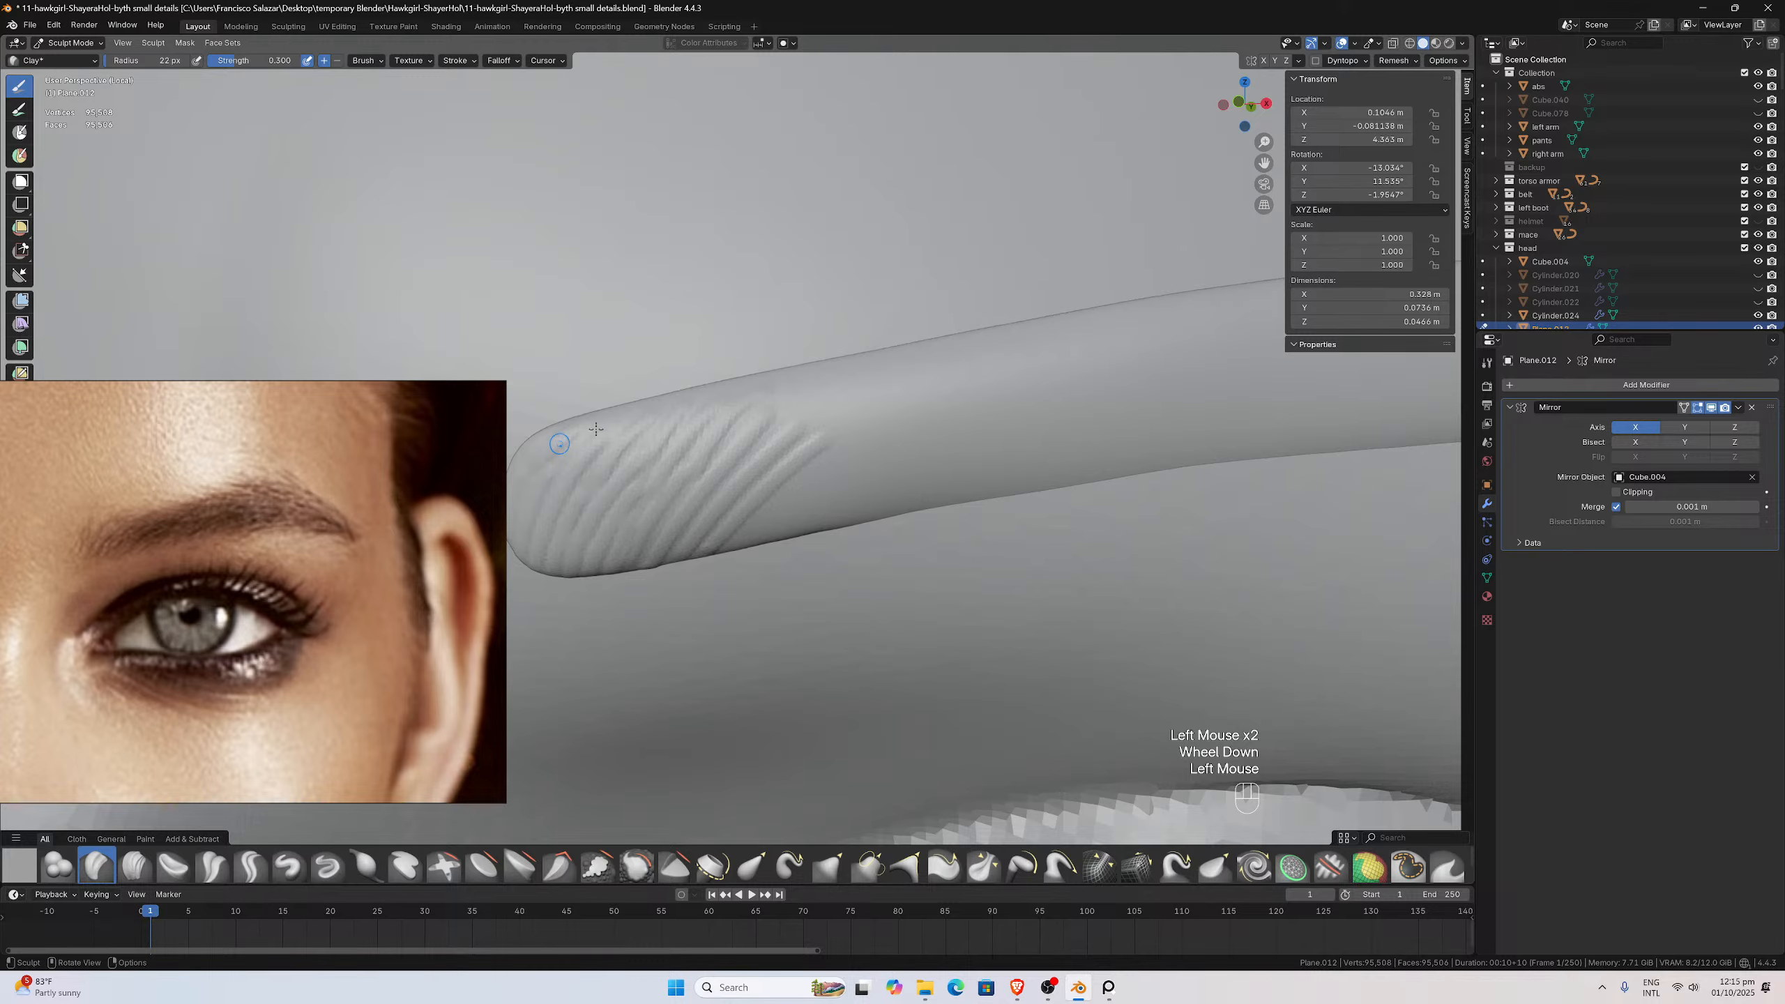
Extend the diagonal Clay strands outward along the lower half of the eyebrow, flattening their angle gradually
scroll(587, 422, "down", 2)
mouse_move(590, 422)
middle_mouse_down()
mouse_move(789, 342)
mouse_move(840, 599)
middle_mouse_up()
scroll(840, 598, "up", 2)
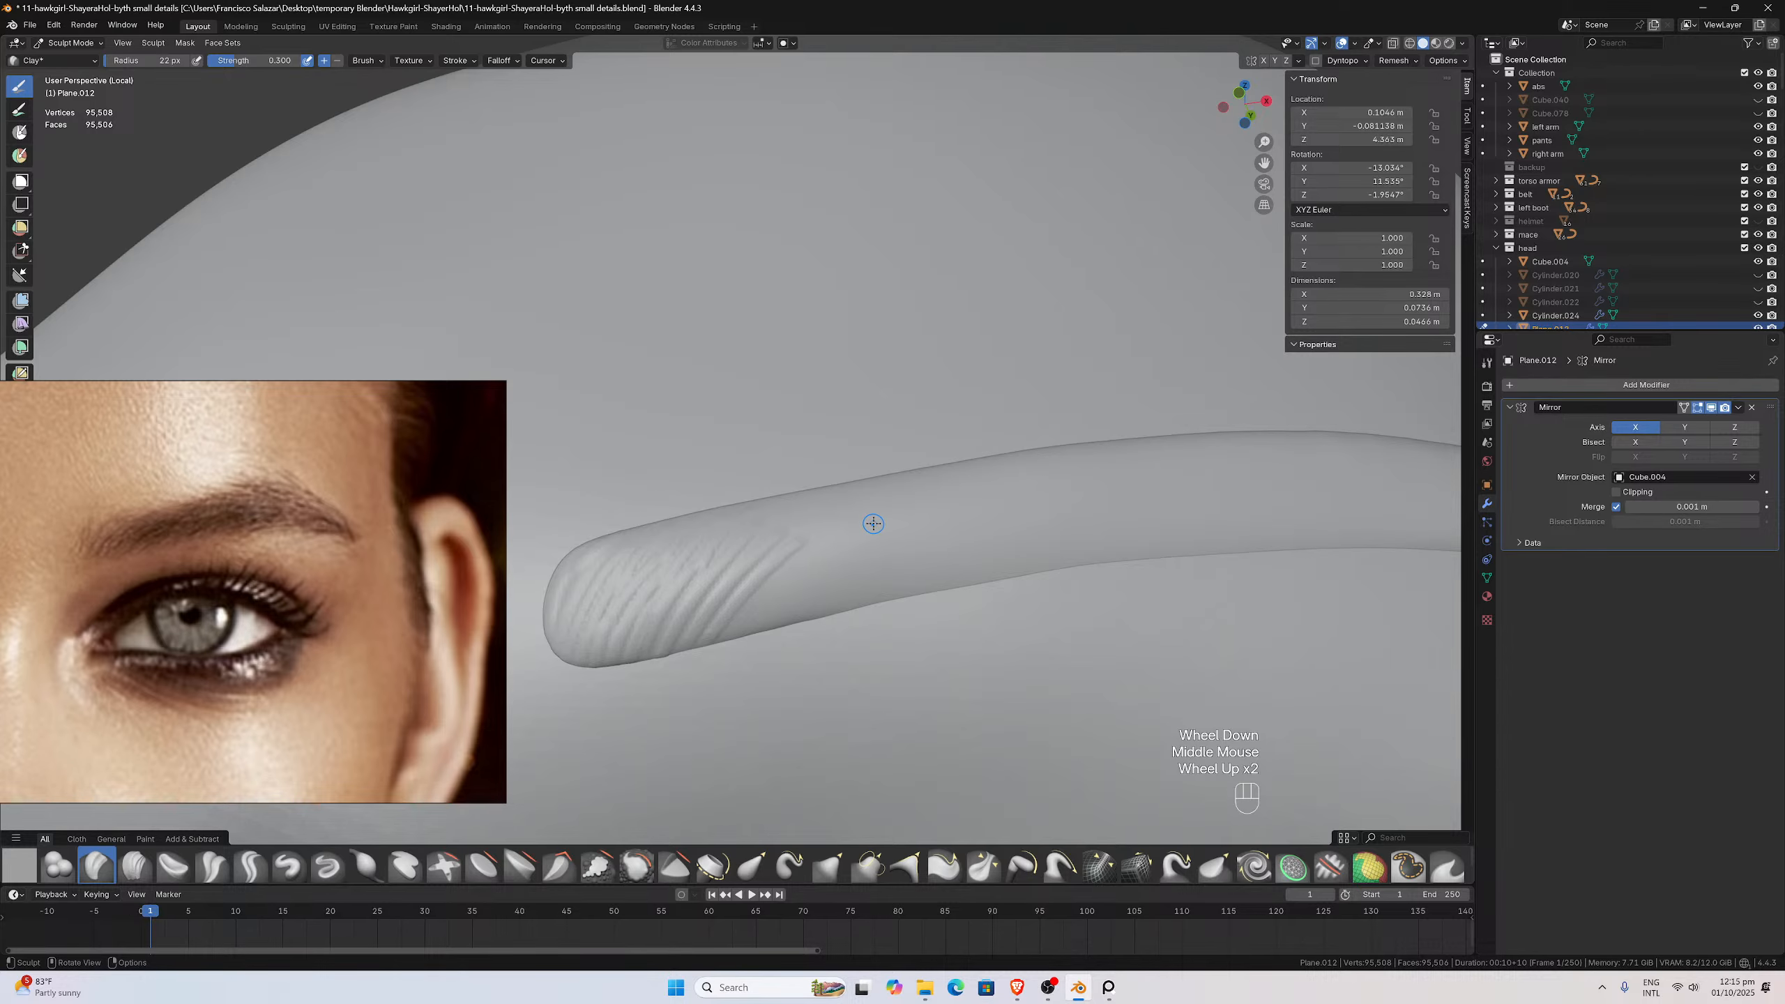
left_click_drag(873, 523, 796, 570)
left_click_drag(741, 621, 743, 620)
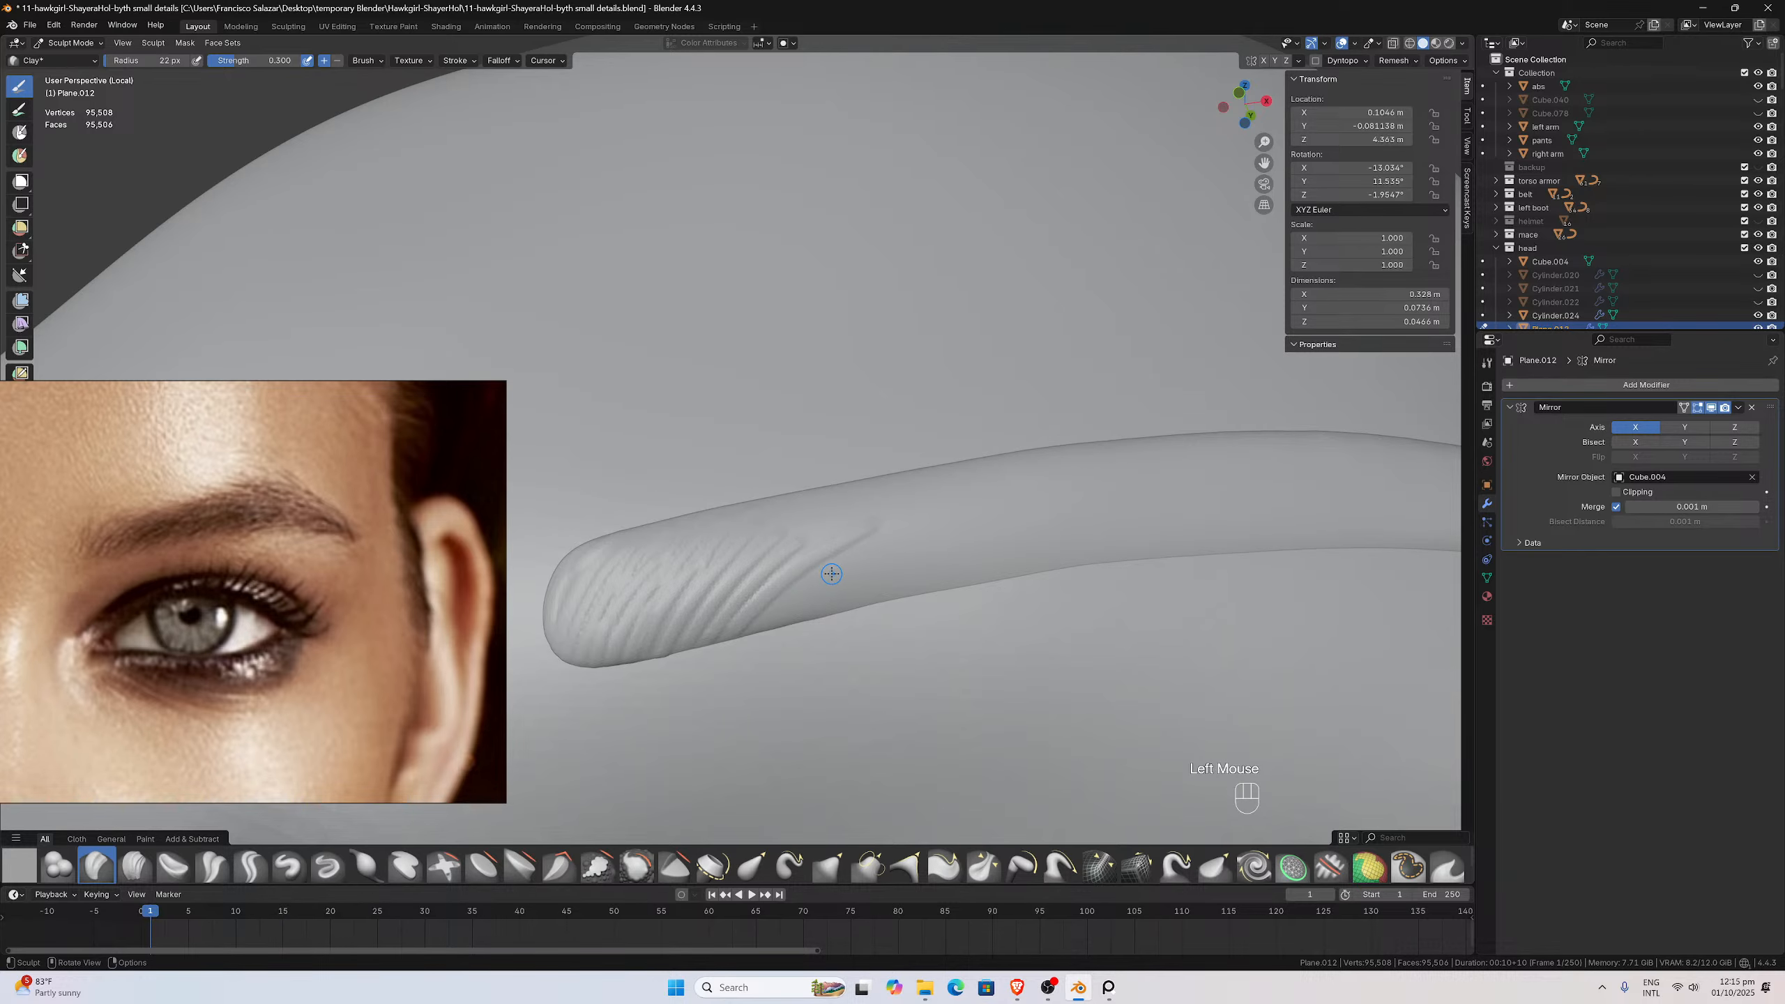
left_click_drag(872, 557, 798, 606)
left_click_drag(861, 553, 800, 609)
left_click_drag(925, 538, 847, 601)
mouse_move(1036, 518)
left_mouse_down()
mouse_move(881, 596)
mouse_move(1007, 538)
mouse_move(911, 603)
mouse_move(962, 524)
mouse_move(918, 550)
mouse_move(940, 508)
mouse_move(884, 540)
left_mouse_up()
Fill the upper half of the newly textured section with Clay strands running up to the eyebrow's upper edge
middle_click_drag(884, 540, 889, 568)
mouse_move(923, 425)
left_mouse_down()
mouse_move(844, 463)
mouse_move(871, 422)
mouse_move(814, 469)
mouse_move(801, 448)
mouse_move(772, 470)
left_mouse_up()
scroll(974, 402, "down", 1)
left_click_drag(985, 400, 951, 400)
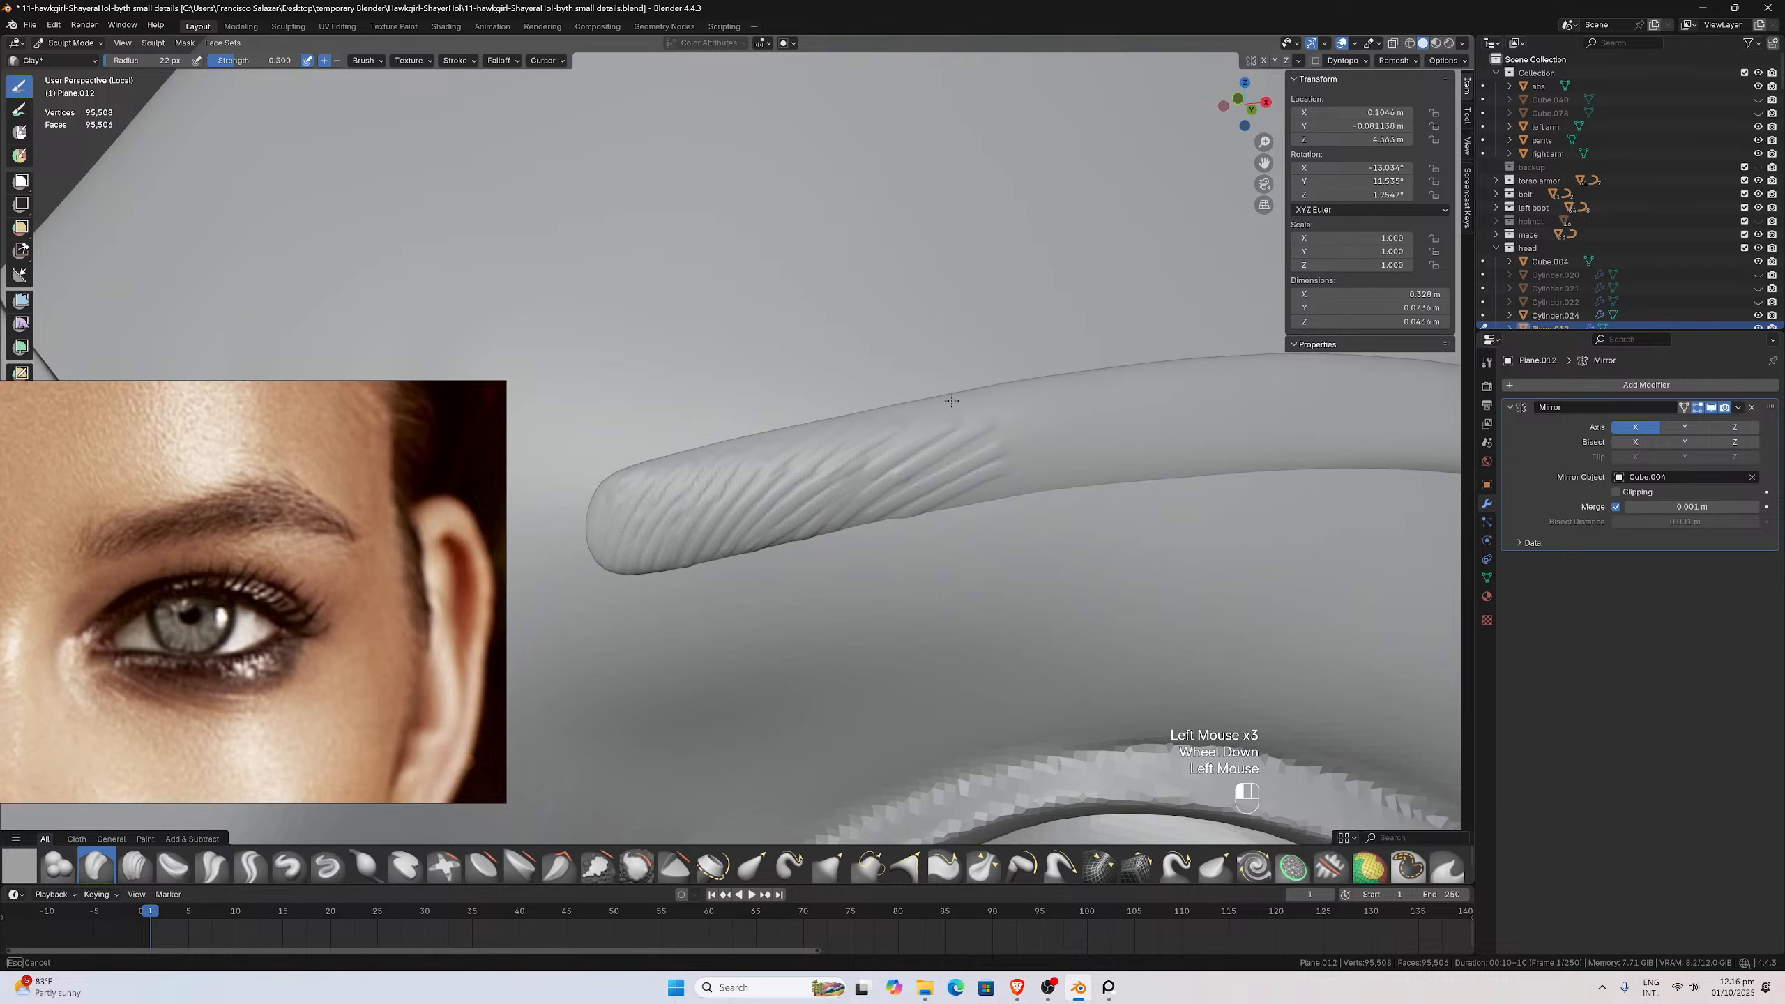
left_click_drag(883, 448, 866, 458)
left_click_drag(919, 401, 856, 438)
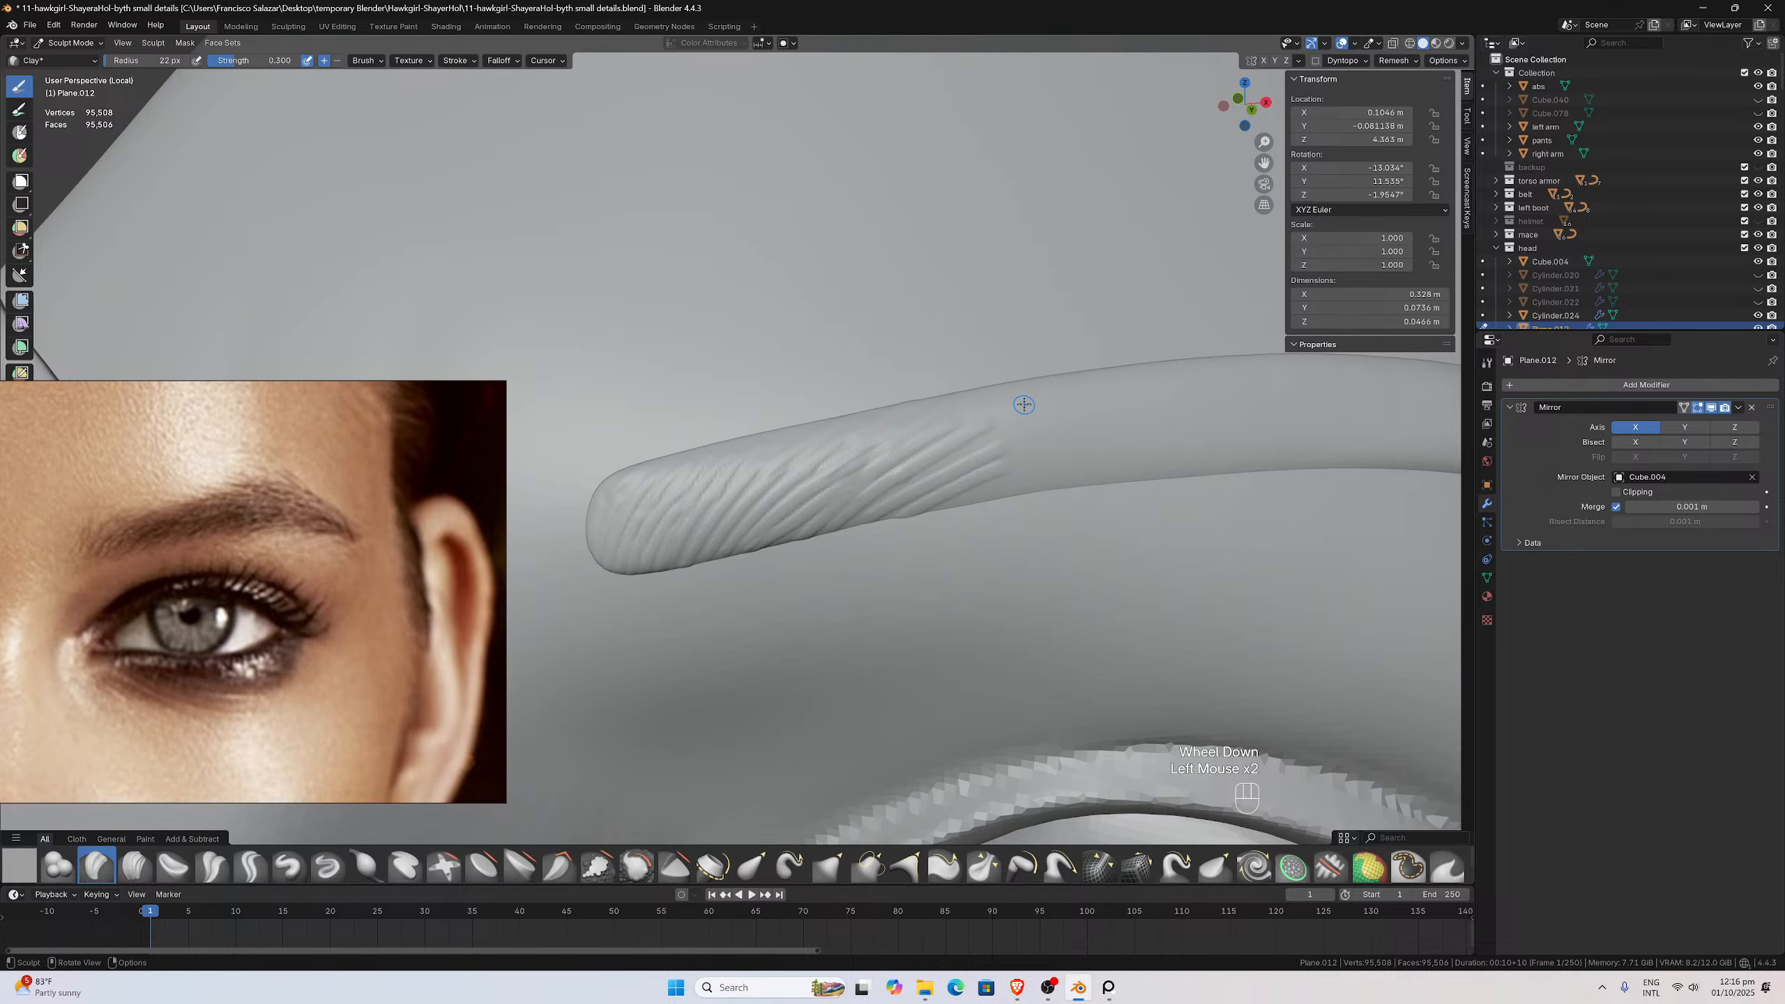
left_click_drag(1023, 404, 1028, 401)
left_click_drag(960, 453, 961, 451)
left_click_drag(1004, 392, 997, 395)
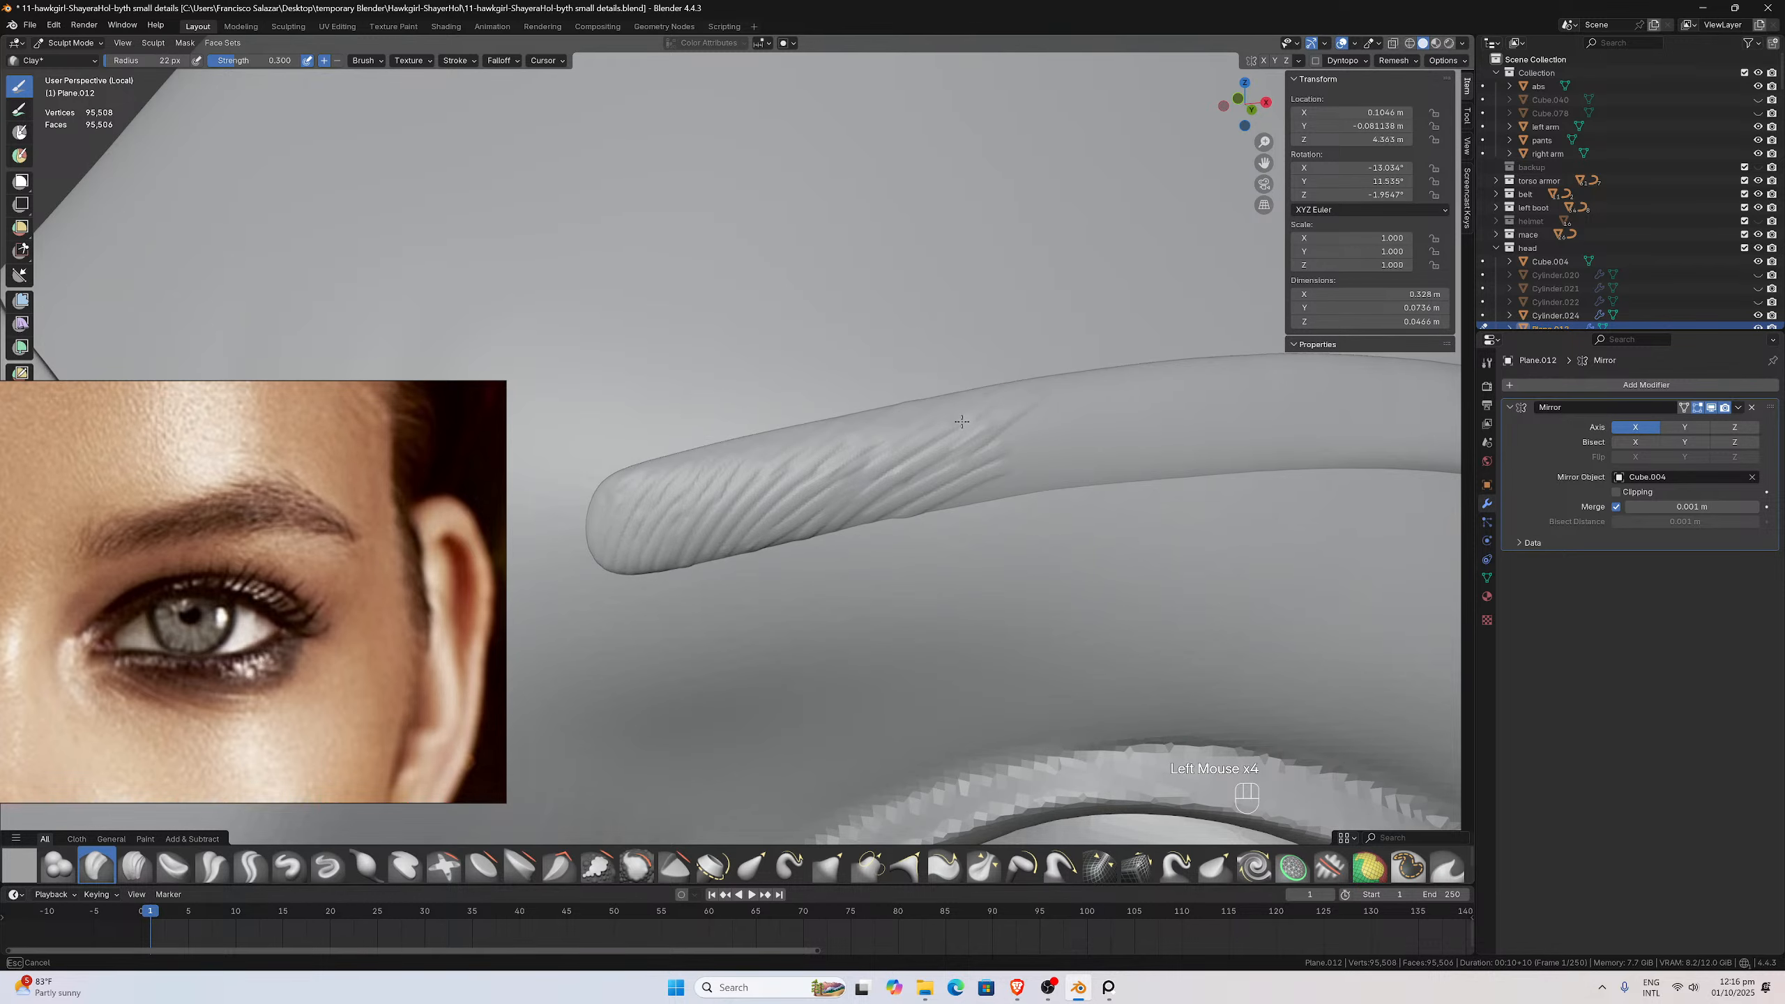
Continue the Clay hair strands outward into the eyebrow's smooth middle section with longer, shallower strokes
scroll(1001, 397, "down", 2)
mouse_move(1004, 402)
middle_mouse_down()
mouse_move(994, 337)
mouse_move(956, 414)
middle_mouse_up()
scroll(957, 415, "up", 2)
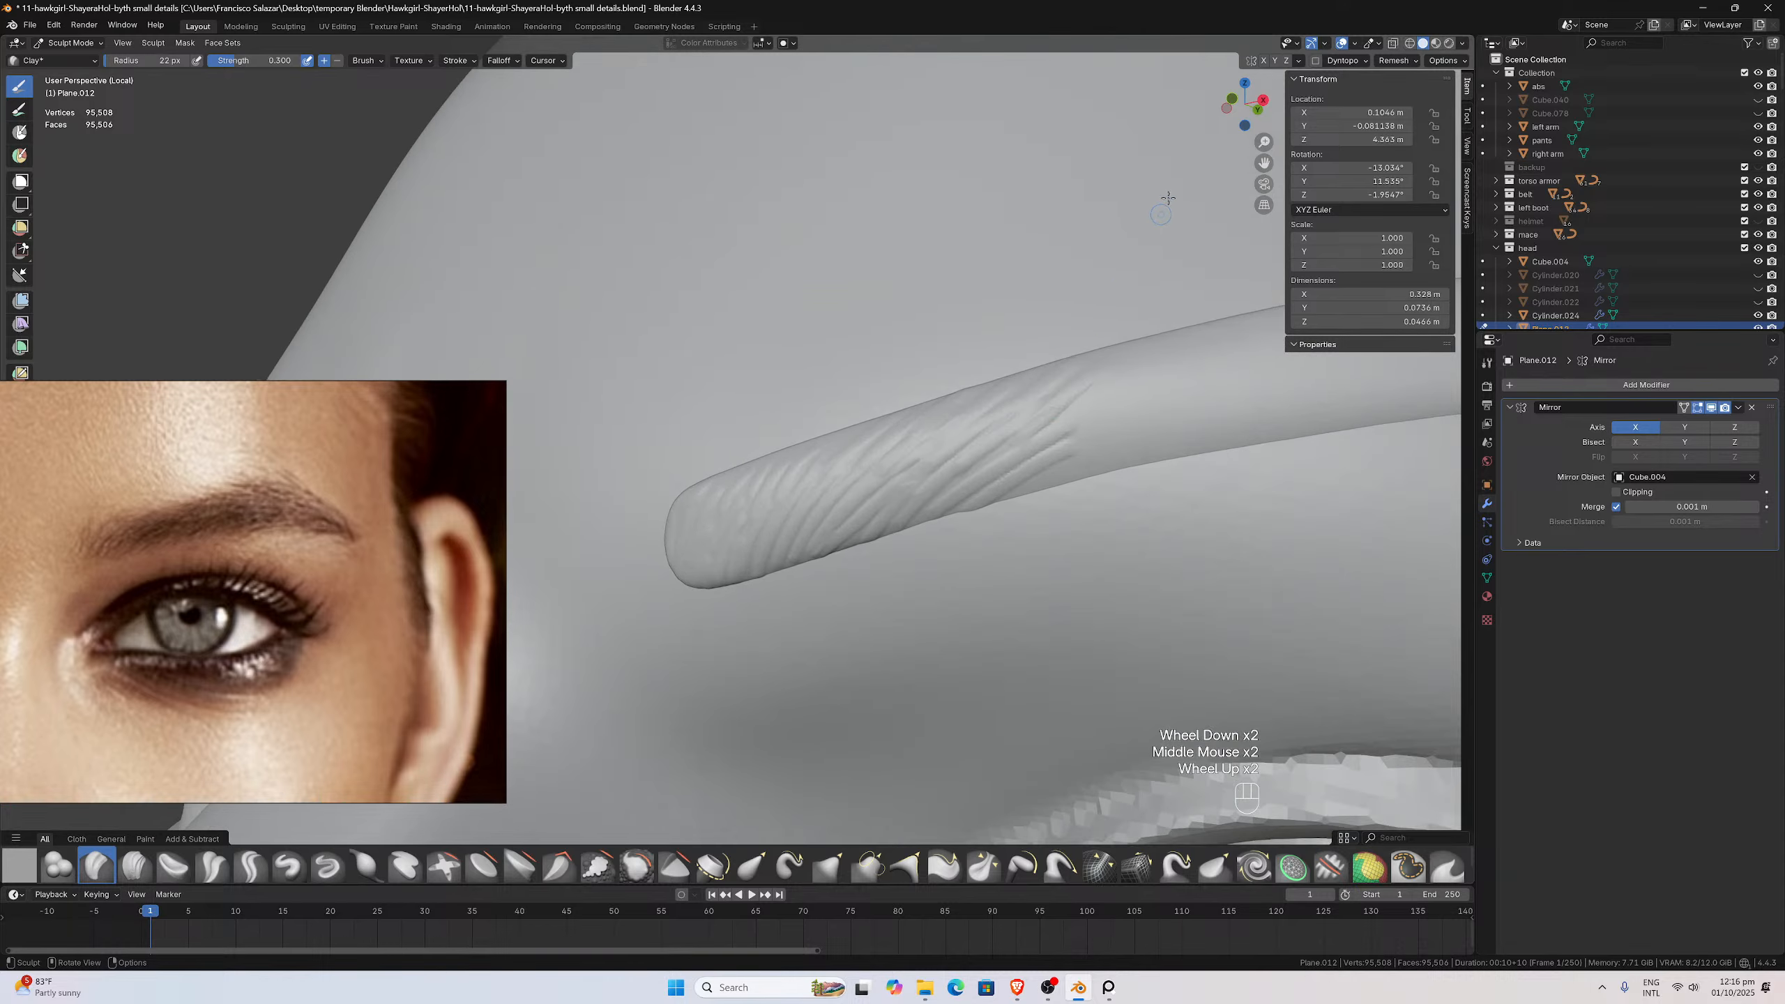
mouse_move(1263, 163)
left_mouse_down()
mouse_move(1258, 211)
mouse_move(1263, 163)
left_mouse_up()
scroll(946, 430, "down", 2)
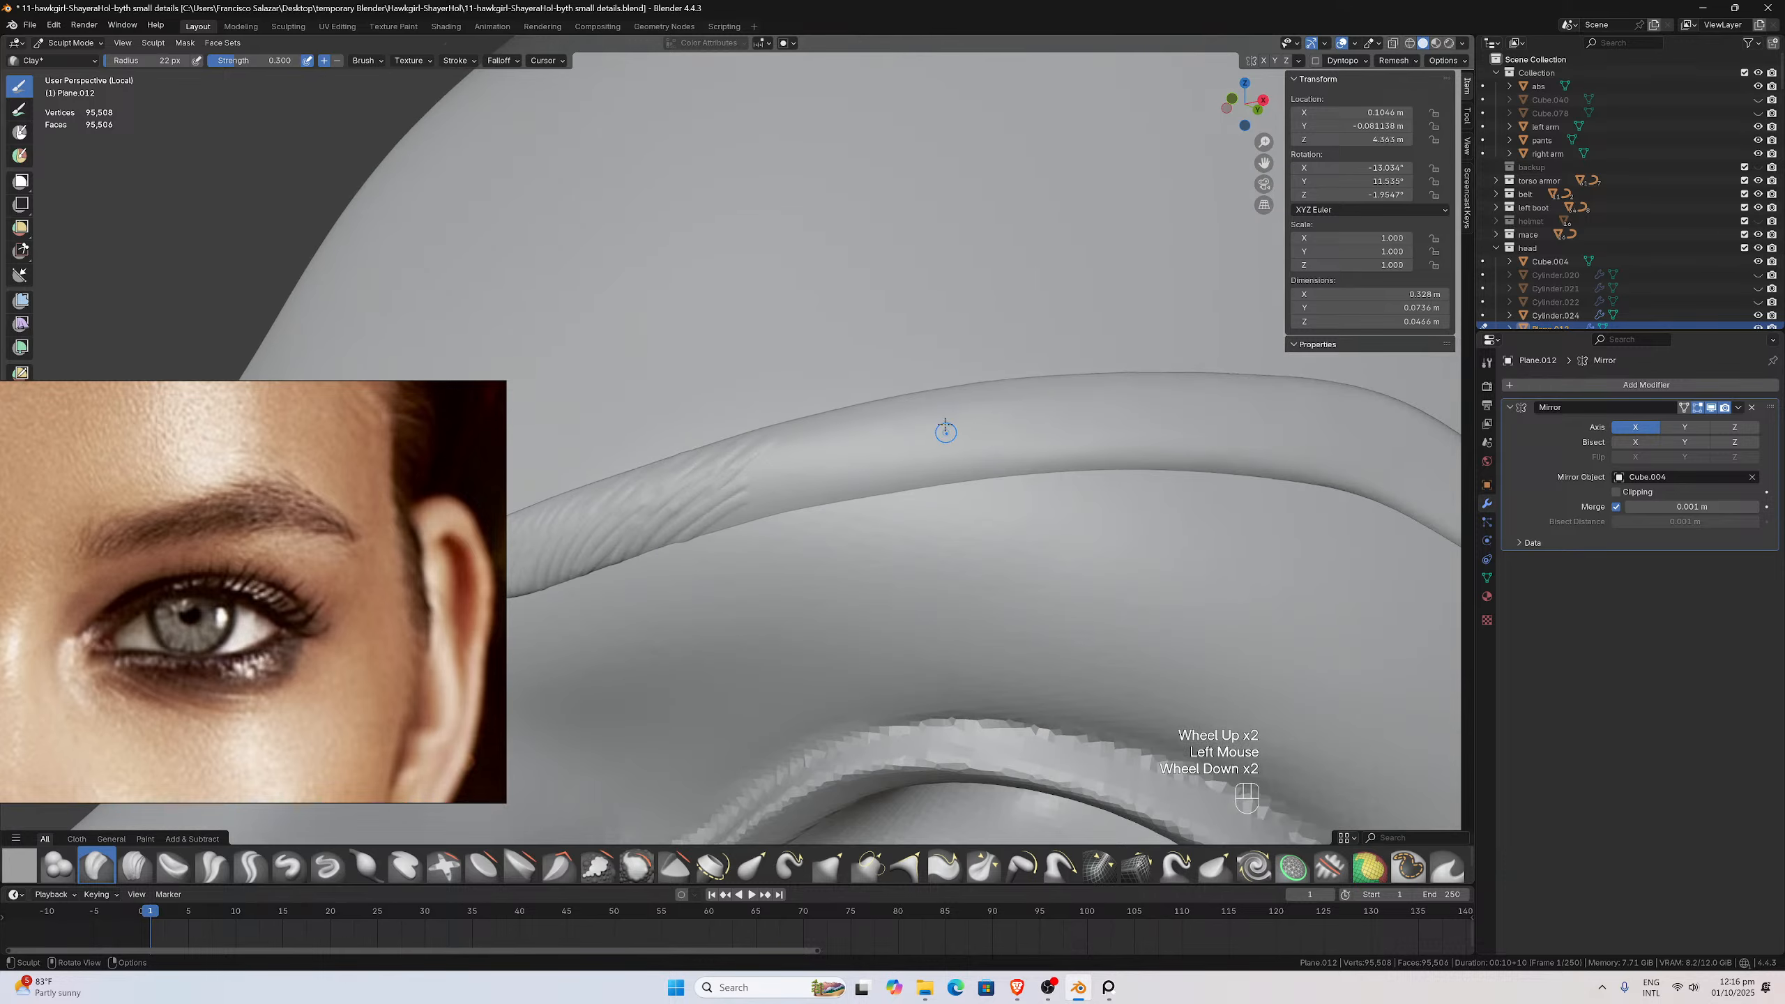
mouse_move(928, 430)
left_mouse_down()
mouse_move(811, 468)
mouse_move(801, 490)
left_mouse_up()
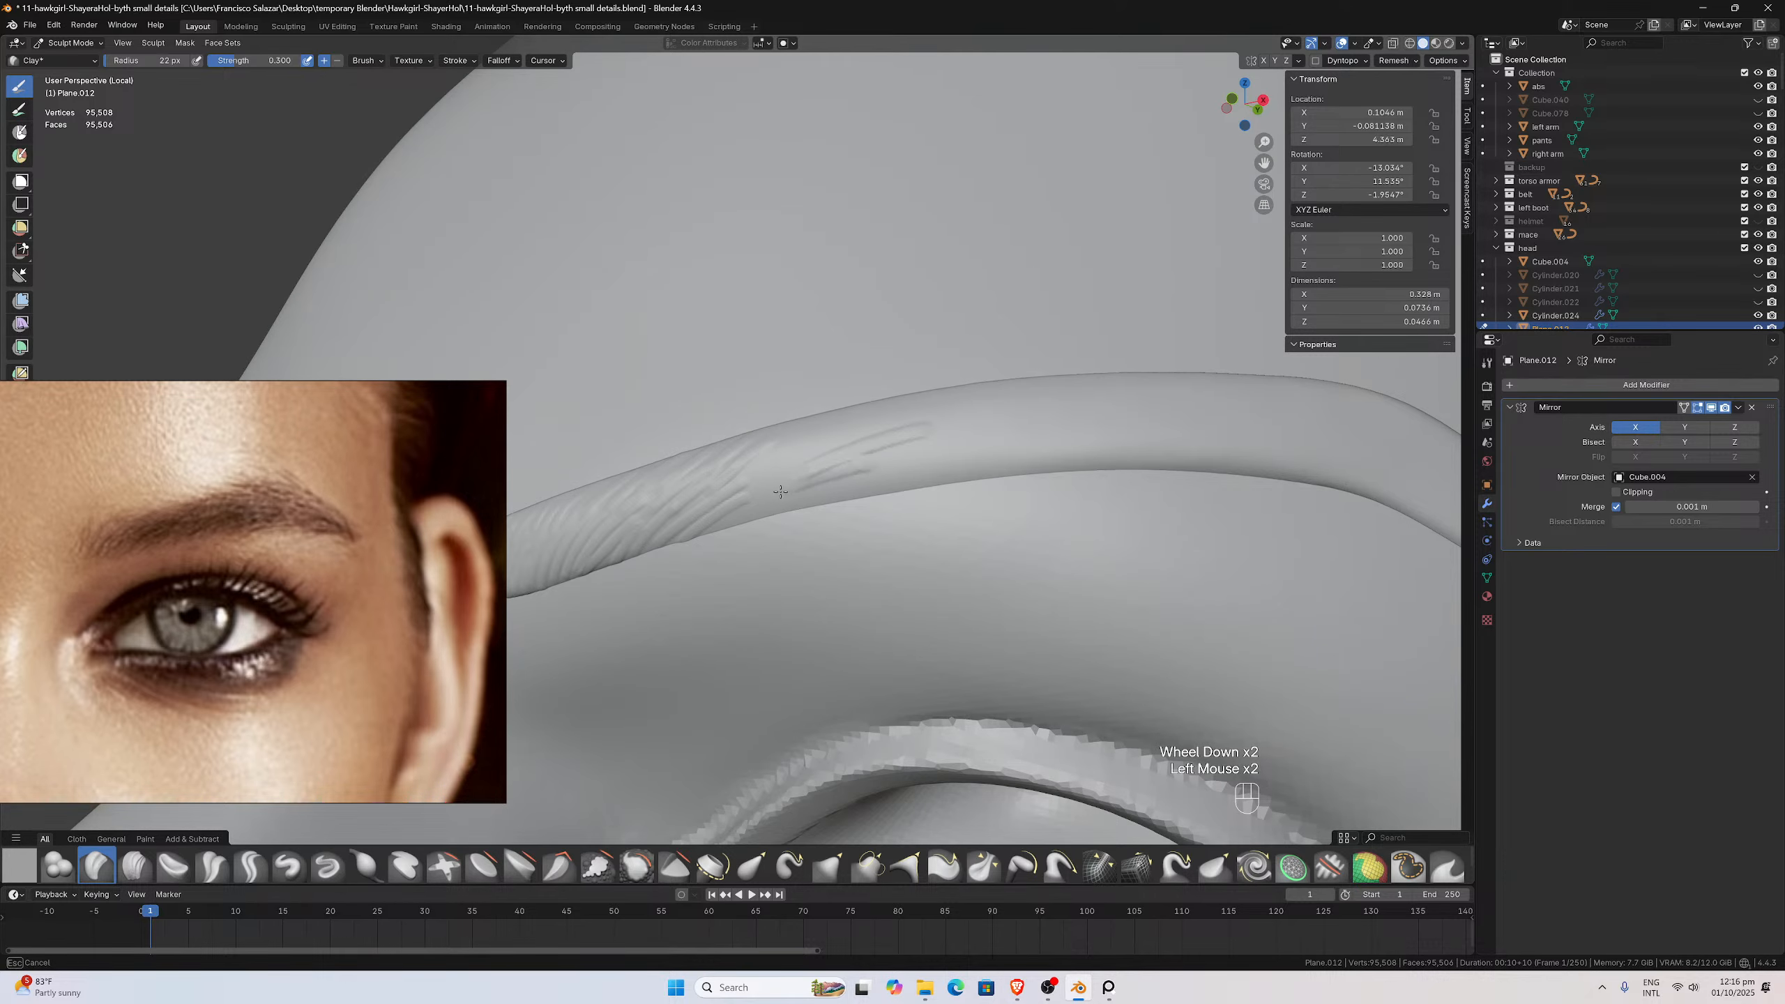
left_click_drag(908, 474, 794, 509)
left_click_drag(876, 423, 873, 424)
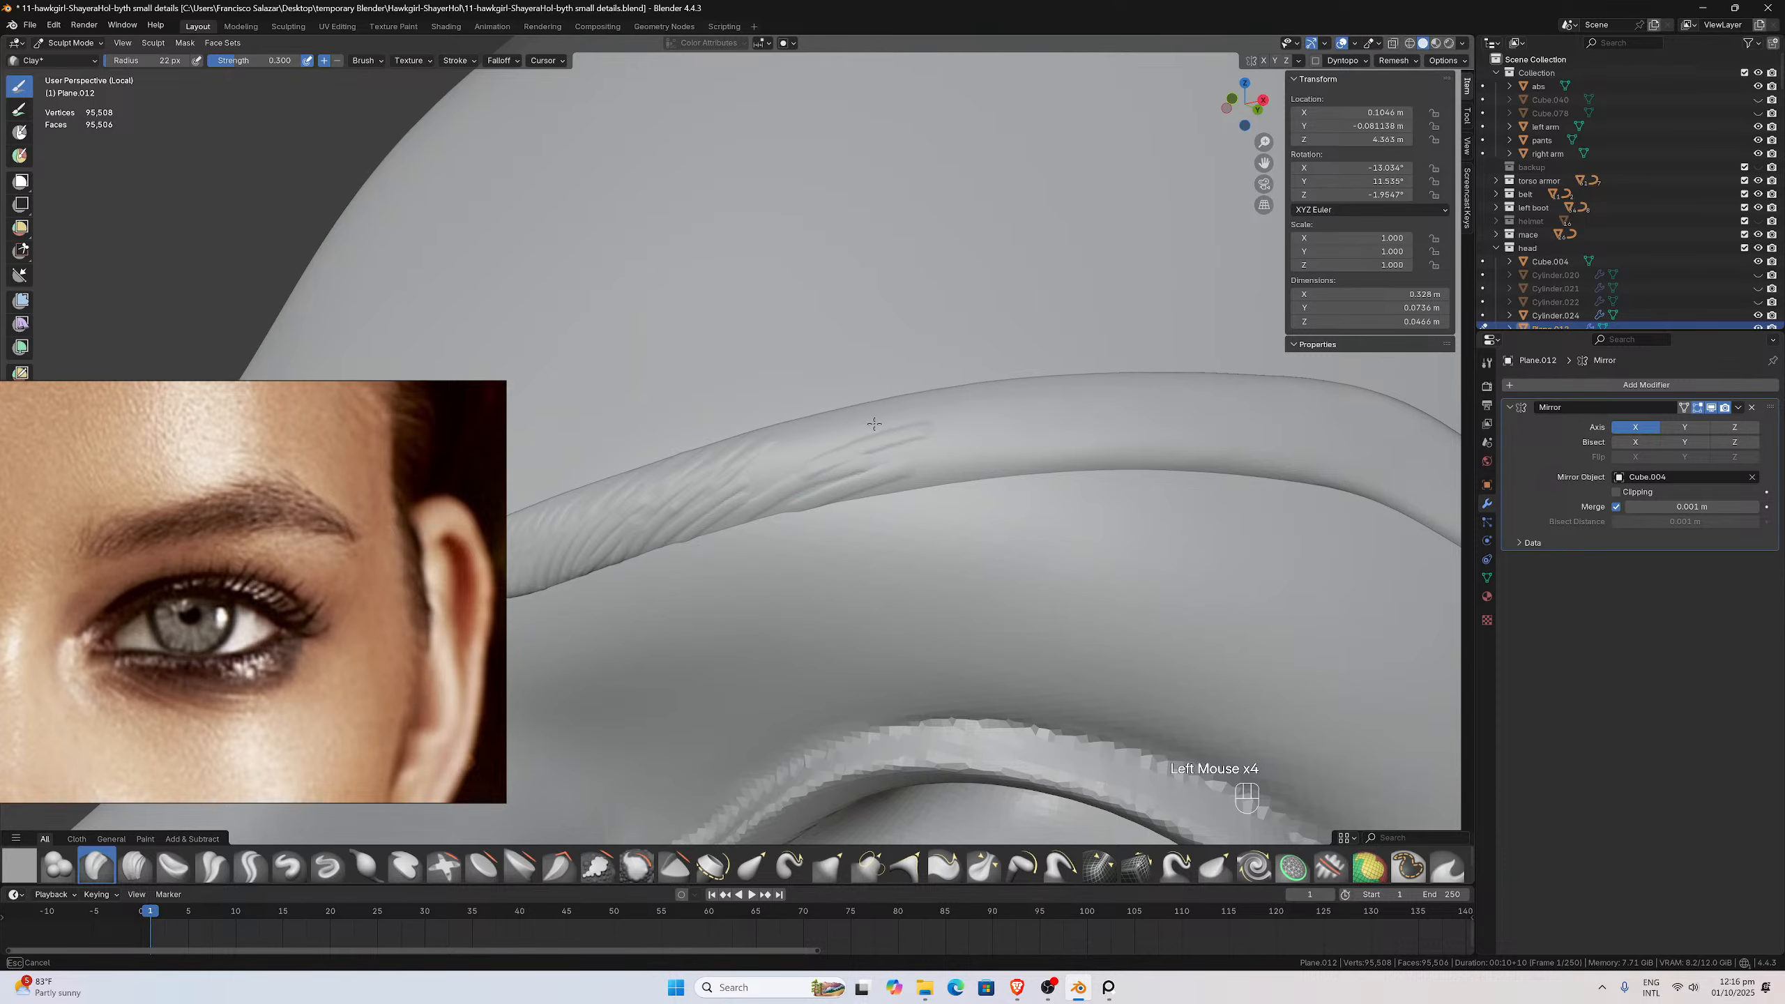
Carry long, nearly horizontal Clay strands from the eyebrow's middle section toward the arch above the eye
middle_click_drag(746, 470, 852, 431)
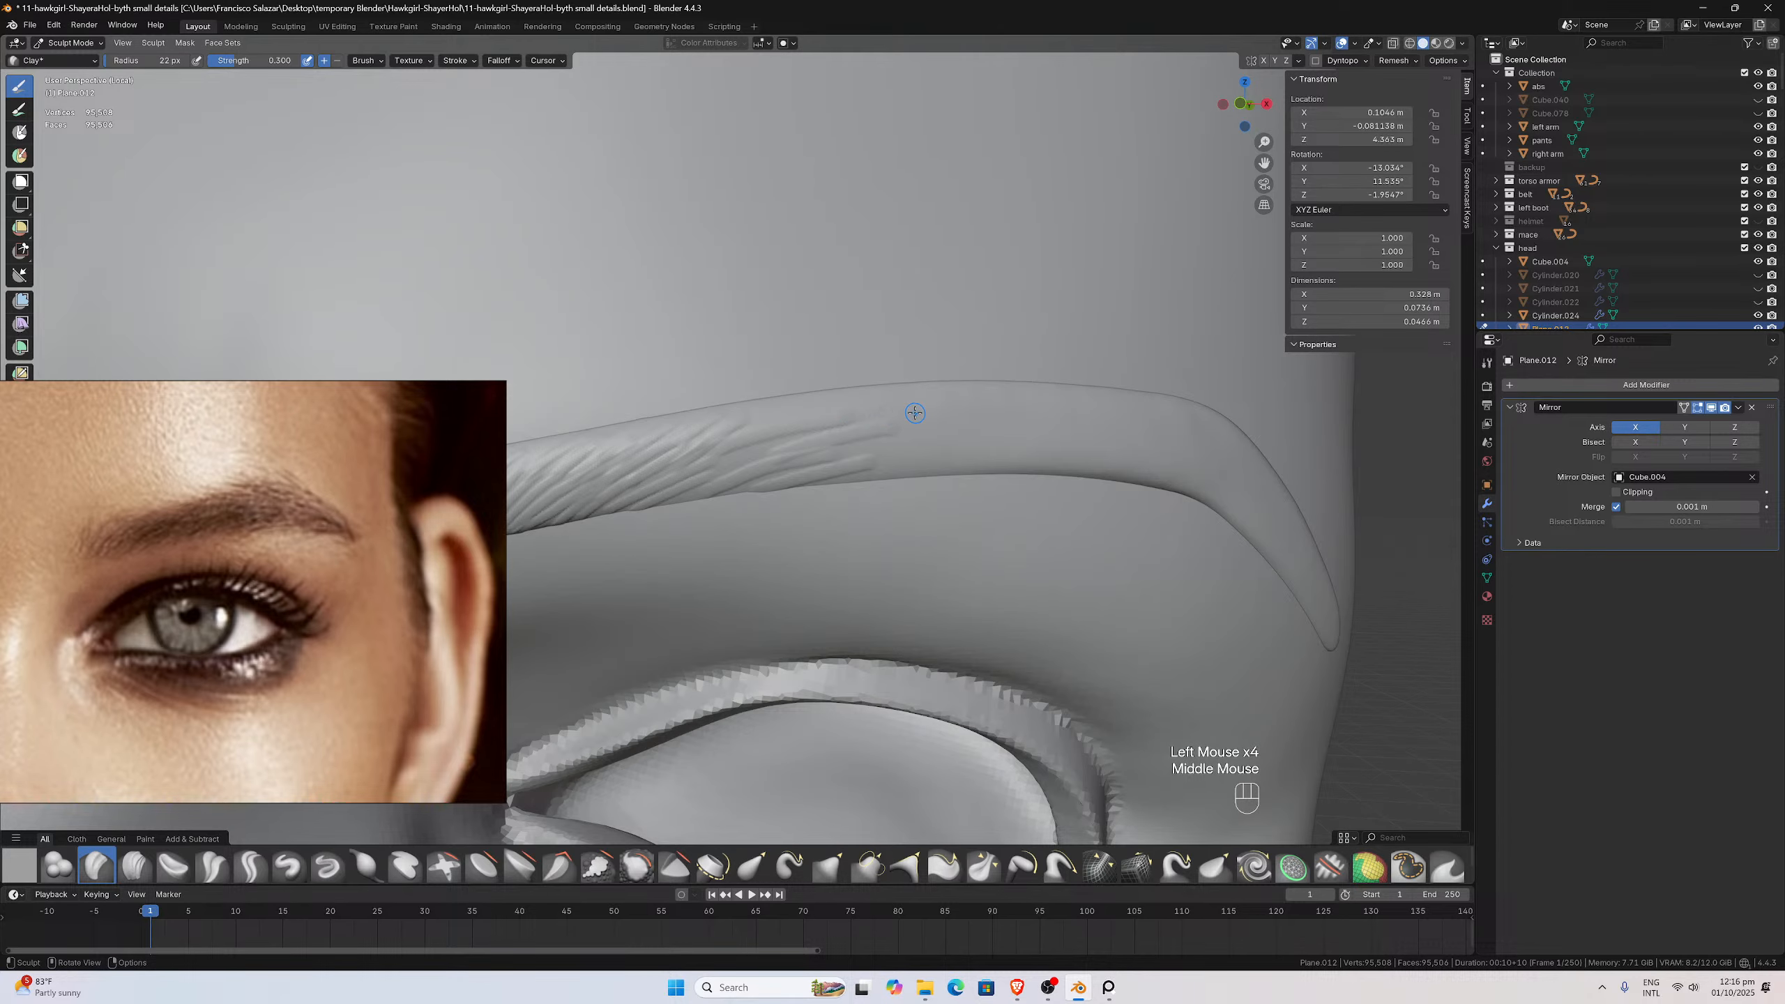
left_click_drag(915, 416, 780, 449)
left_click_drag(839, 427, 682, 497)
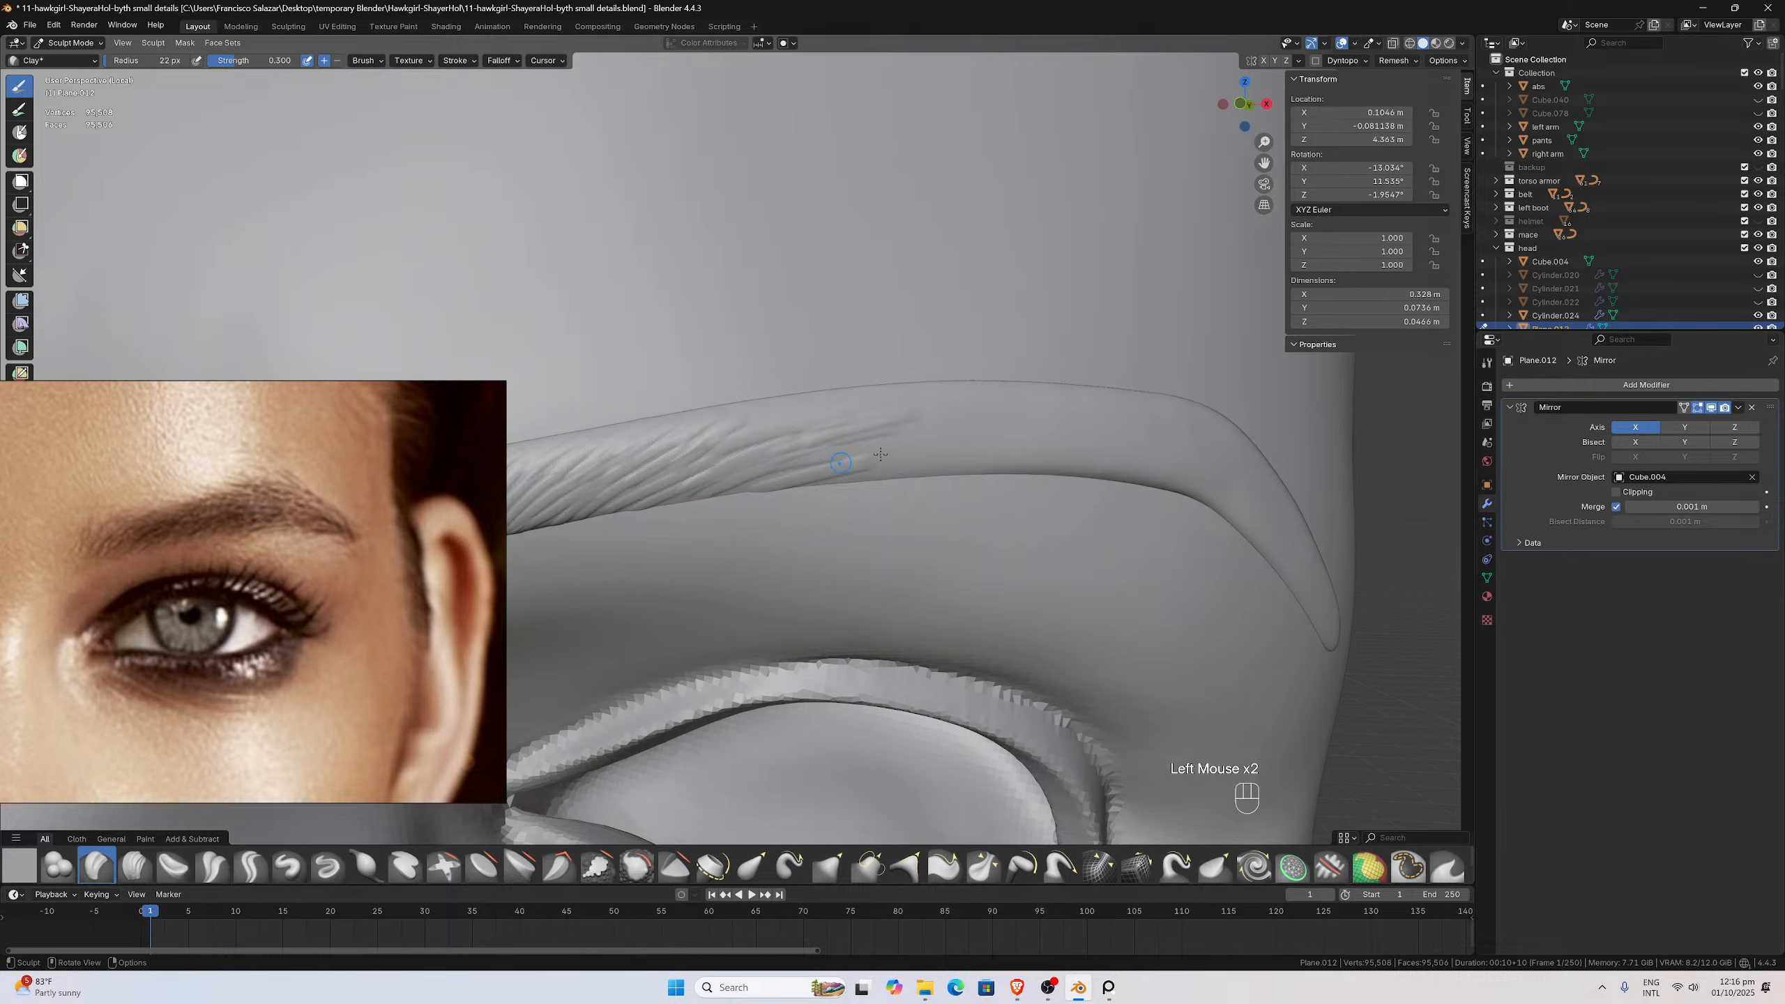
mouse_move(925, 435)
left_mouse_down()
mouse_move(827, 467)
mouse_move(839, 486)
left_mouse_up()
left_click_drag(984, 441, 894, 473)
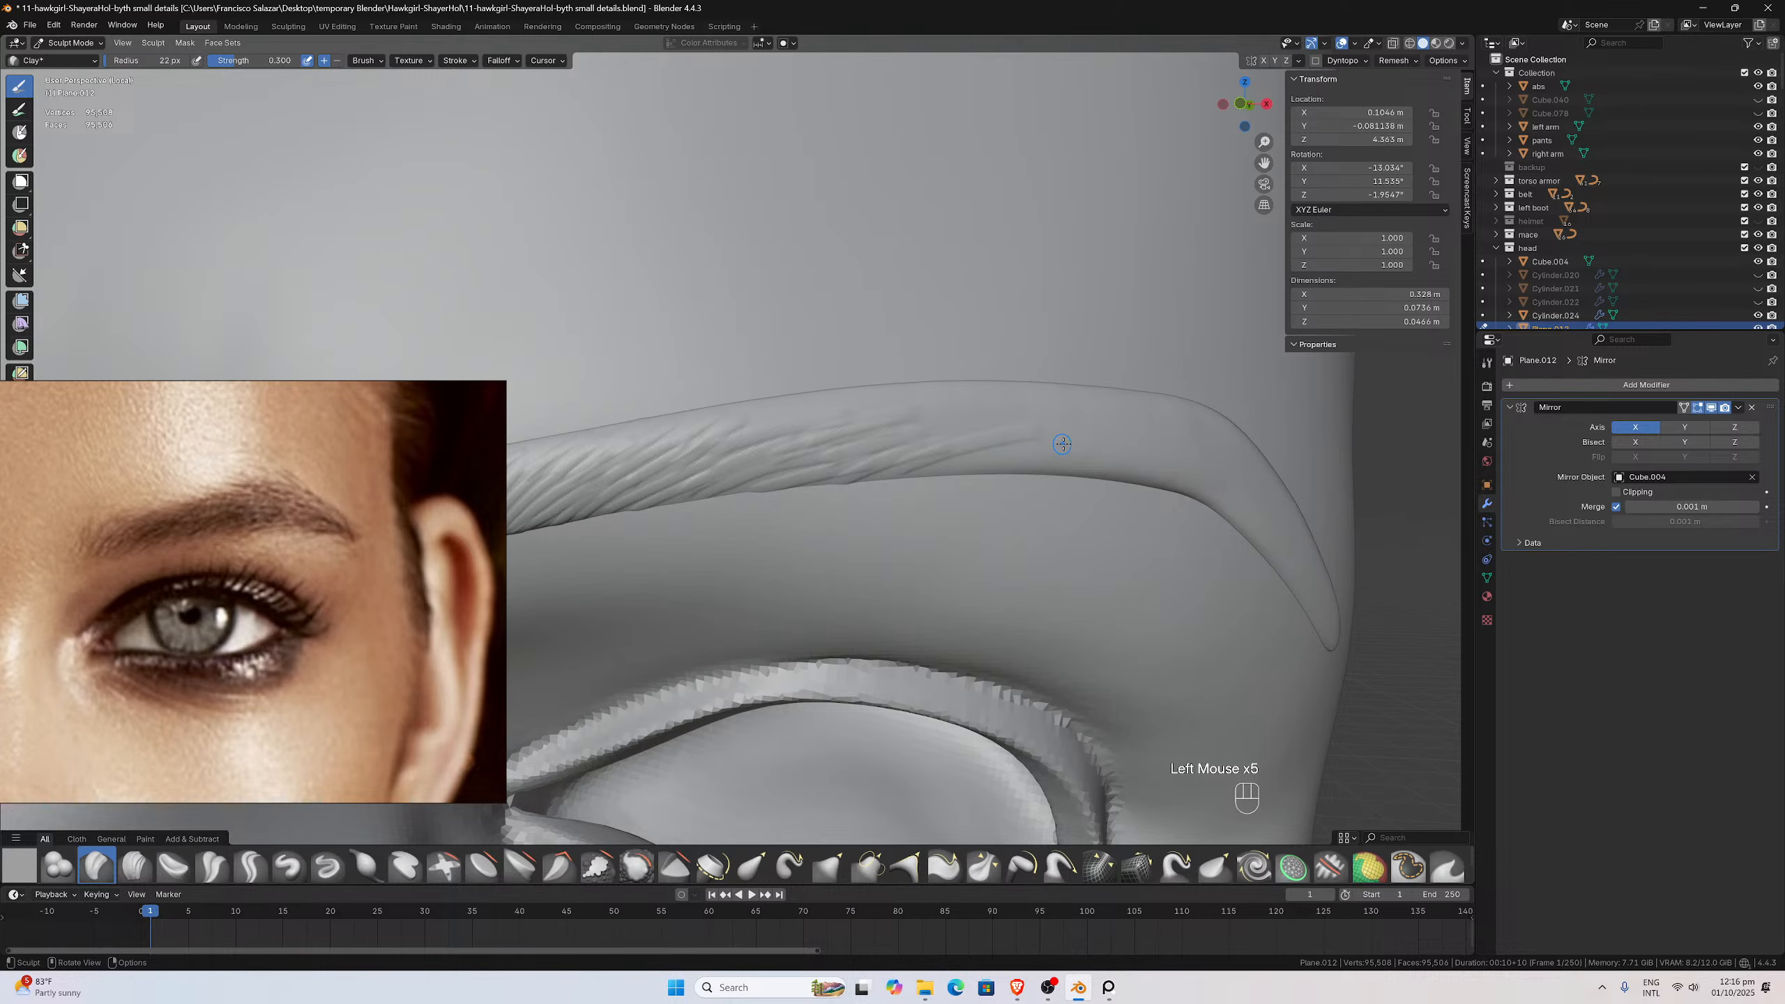
left_click_drag(1065, 449, 922, 470)
mouse_move(1128, 441)
left_mouse_down()
mouse_move(994, 447)
mouse_move(923, 425)
left_mouse_up()
left_click_drag(1036, 401, 742, 417)
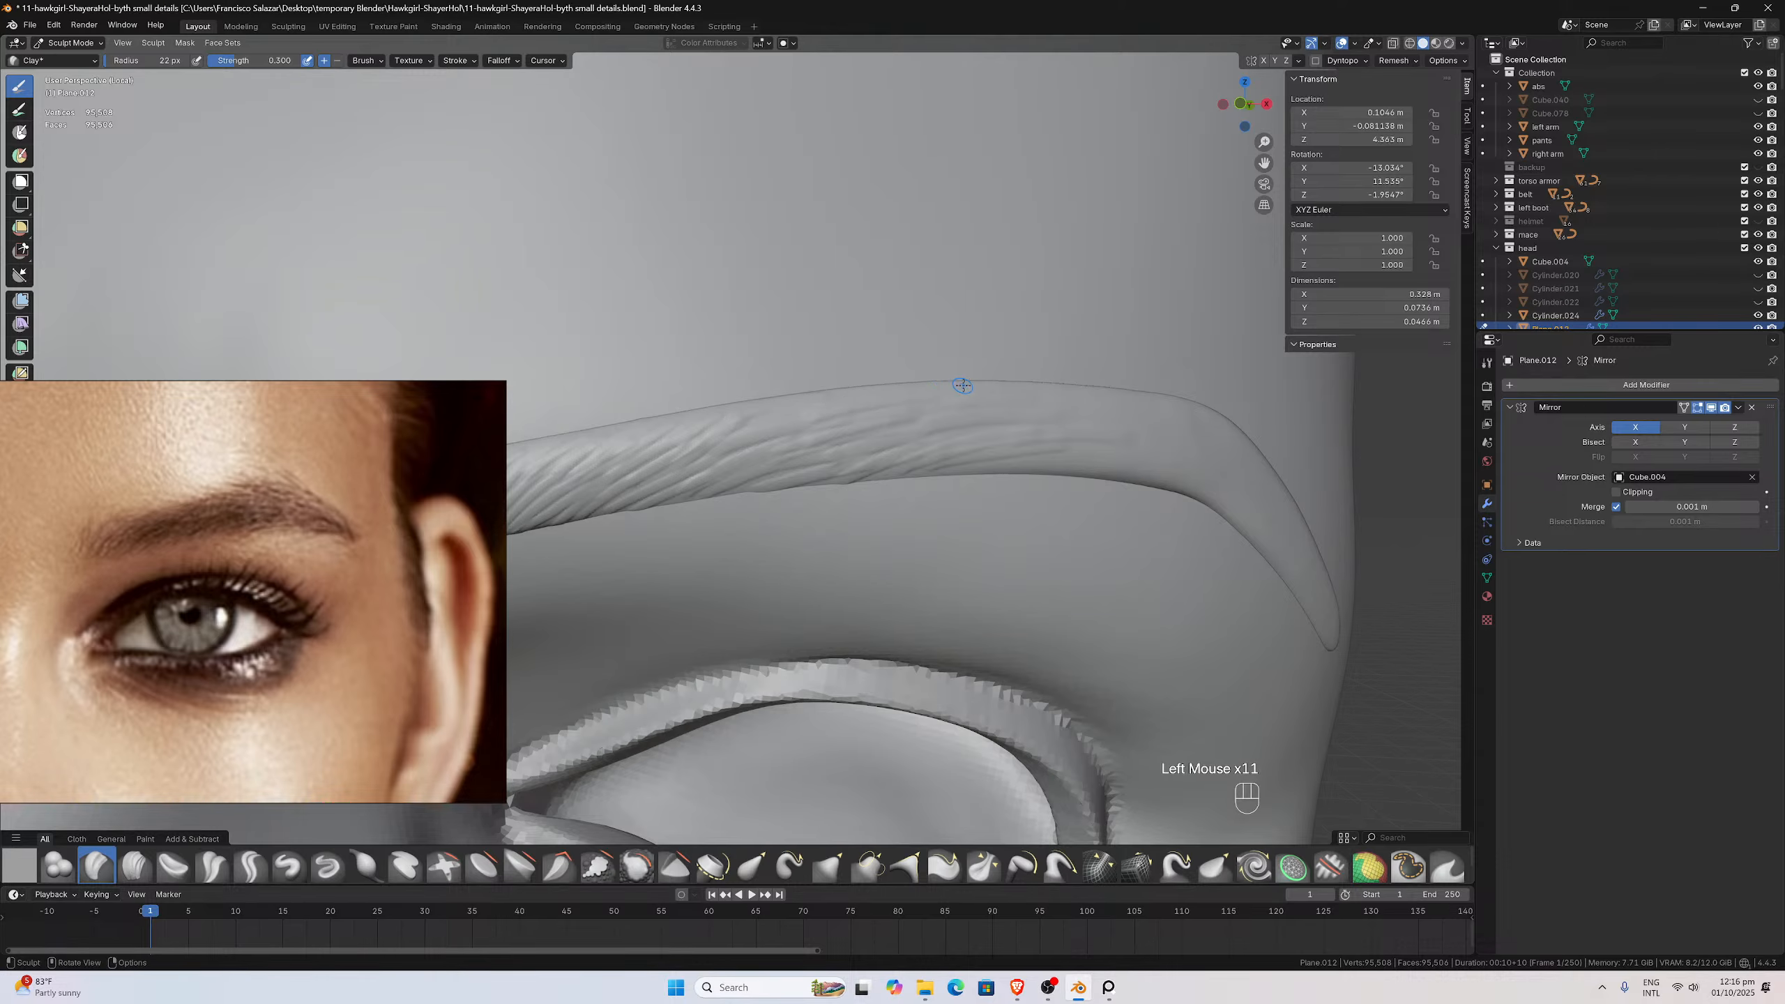
Add Clay strands along the upper edge of the eyebrow's middle section and near the arch
left_click_drag(963, 385, 982, 394)
left_click_drag(1089, 399, 1096, 393)
left_click_drag(814, 397, 750, 421)
Sculpt a Clay strand along the lower half of the eyebrow just before the bend of the arch
scroll(1045, 388, "down", 2)
mouse_move(1046, 388)
middle_mouse_down()
mouse_move(960, 375)
mouse_move(996, 338)
middle_mouse_up()
scroll(1201, 228, "up", 4)
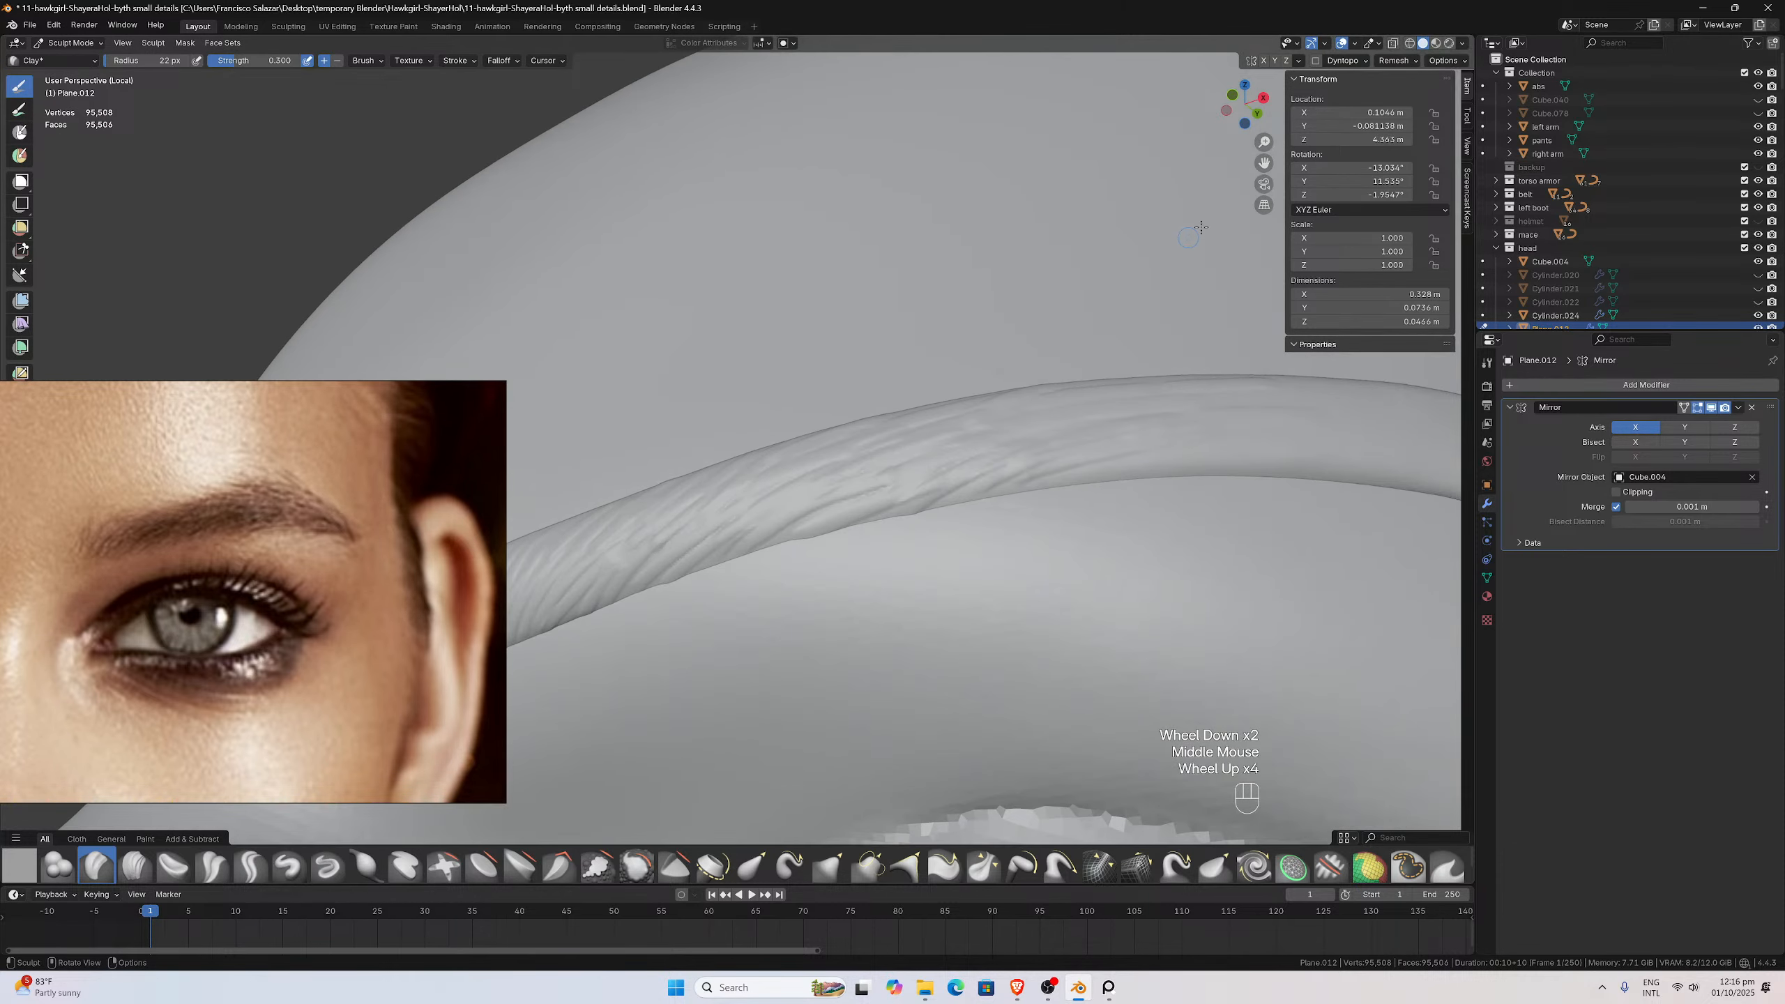
left_click_drag(1266, 162, 898, 241)
middle_click_drag(740, 499, 743, 534)
left_click_drag(880, 529, 680, 534)
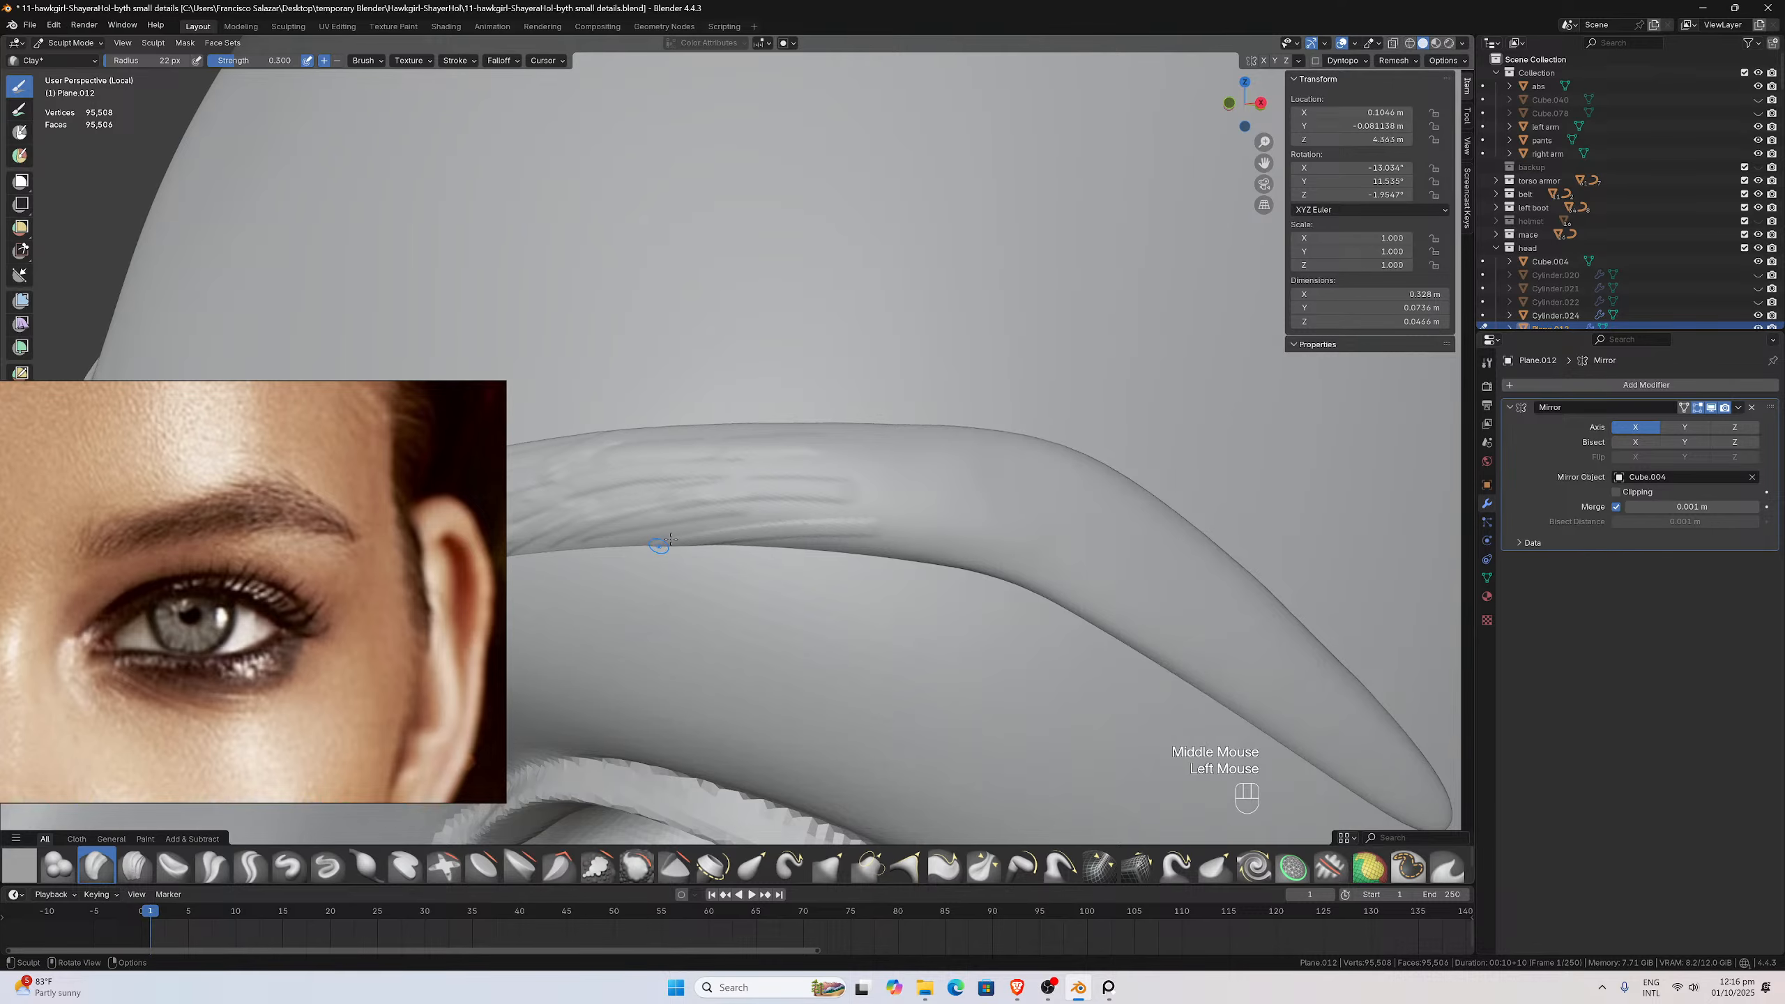
Extend the Clay strands into the bend of the arch, undoing a misplaced stroke and blending back into the textured section
middle_click_drag(883, 485, 908, 508)
scroll(908, 508, "down", 1)
mouse_move(809, 411)
left_mouse_down()
mouse_move(785, 421)
mouse_move(919, 461)
mouse_move(902, 420)
mouse_move(1071, 521)
mouse_move(978, 545)
mouse_move(872, 536)
left_mouse_up()
middle_click_drag(873, 535, 910, 530)
key("ctrl+z")
mouse_move(941, 545)
left_mouse_down()
mouse_move(832, 538)
mouse_move(906, 521)
mouse_move(782, 535)
left_mouse_up()
left_click_drag(815, 507, 611, 531)
middle_click_drag(845, 482, 830, 486)
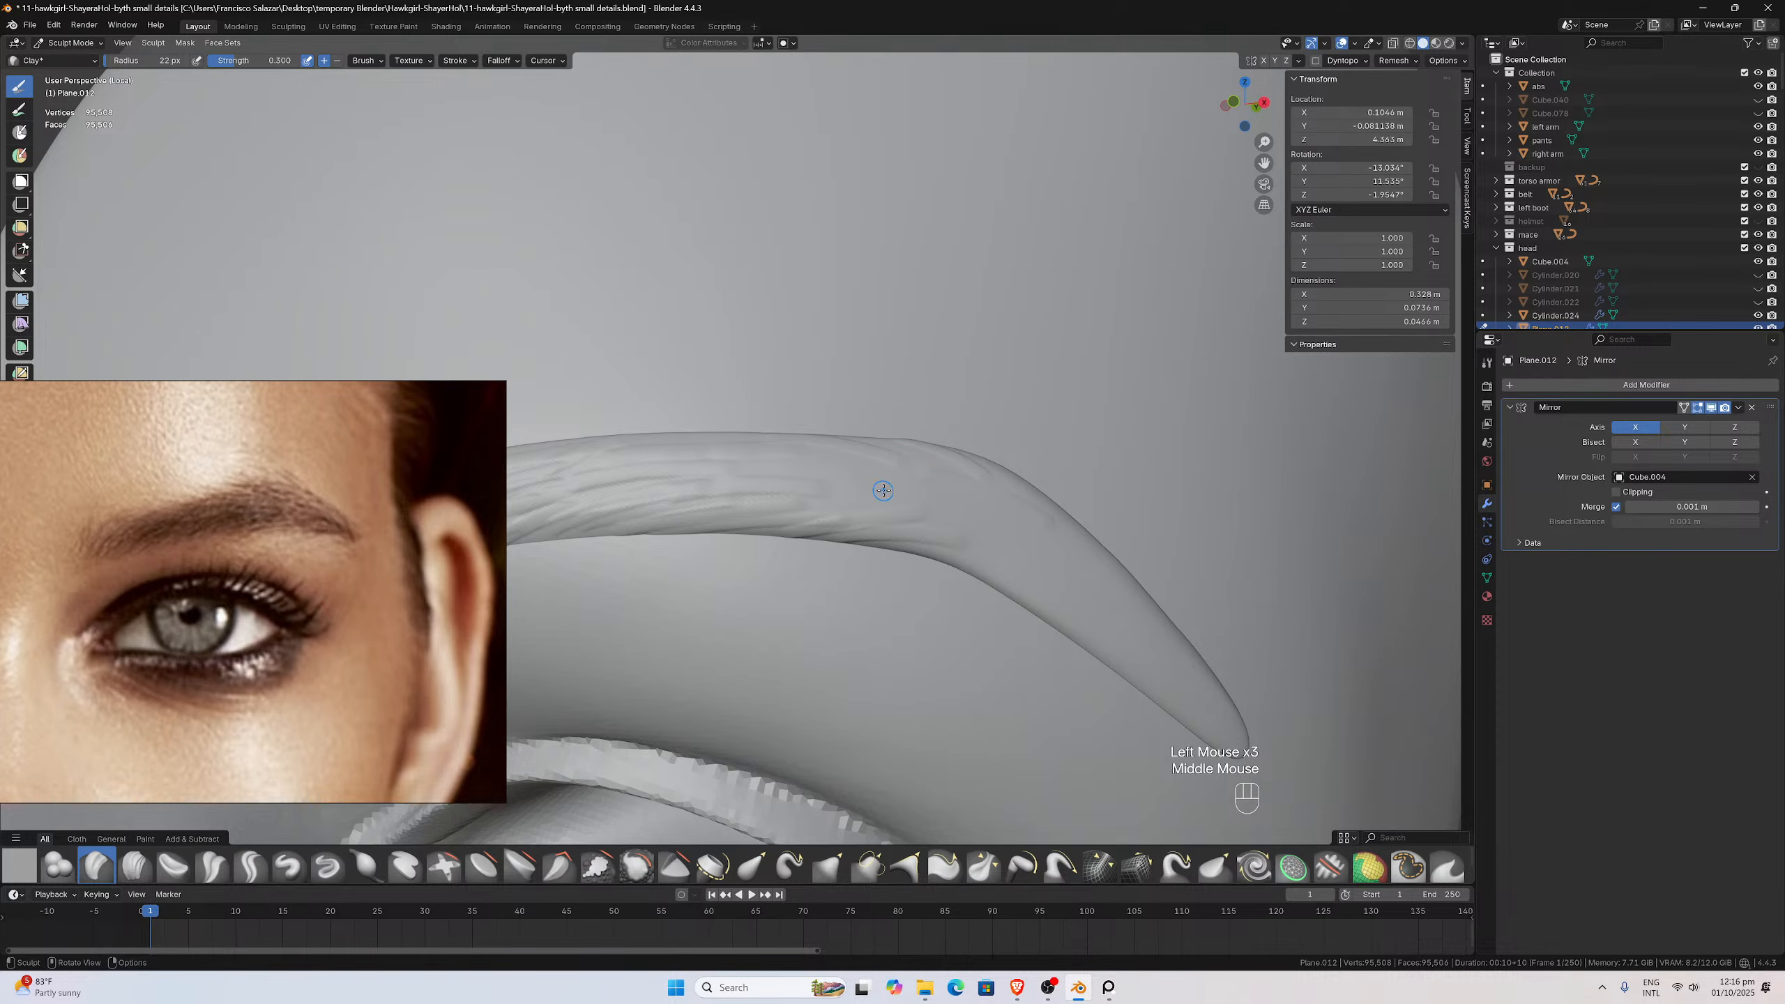
Sculpt Clay strands from the textured middle section of the eyebrow through the bend of the arch
mouse_move(881, 491)
left_mouse_down()
mouse_move(806, 495)
mouse_move(791, 464)
left_mouse_up()
middle_click_drag(924, 494, 920, 501)
left_click_drag(927, 503, 1081, 555)
middle_click_drag(1080, 554, 1123, 558)
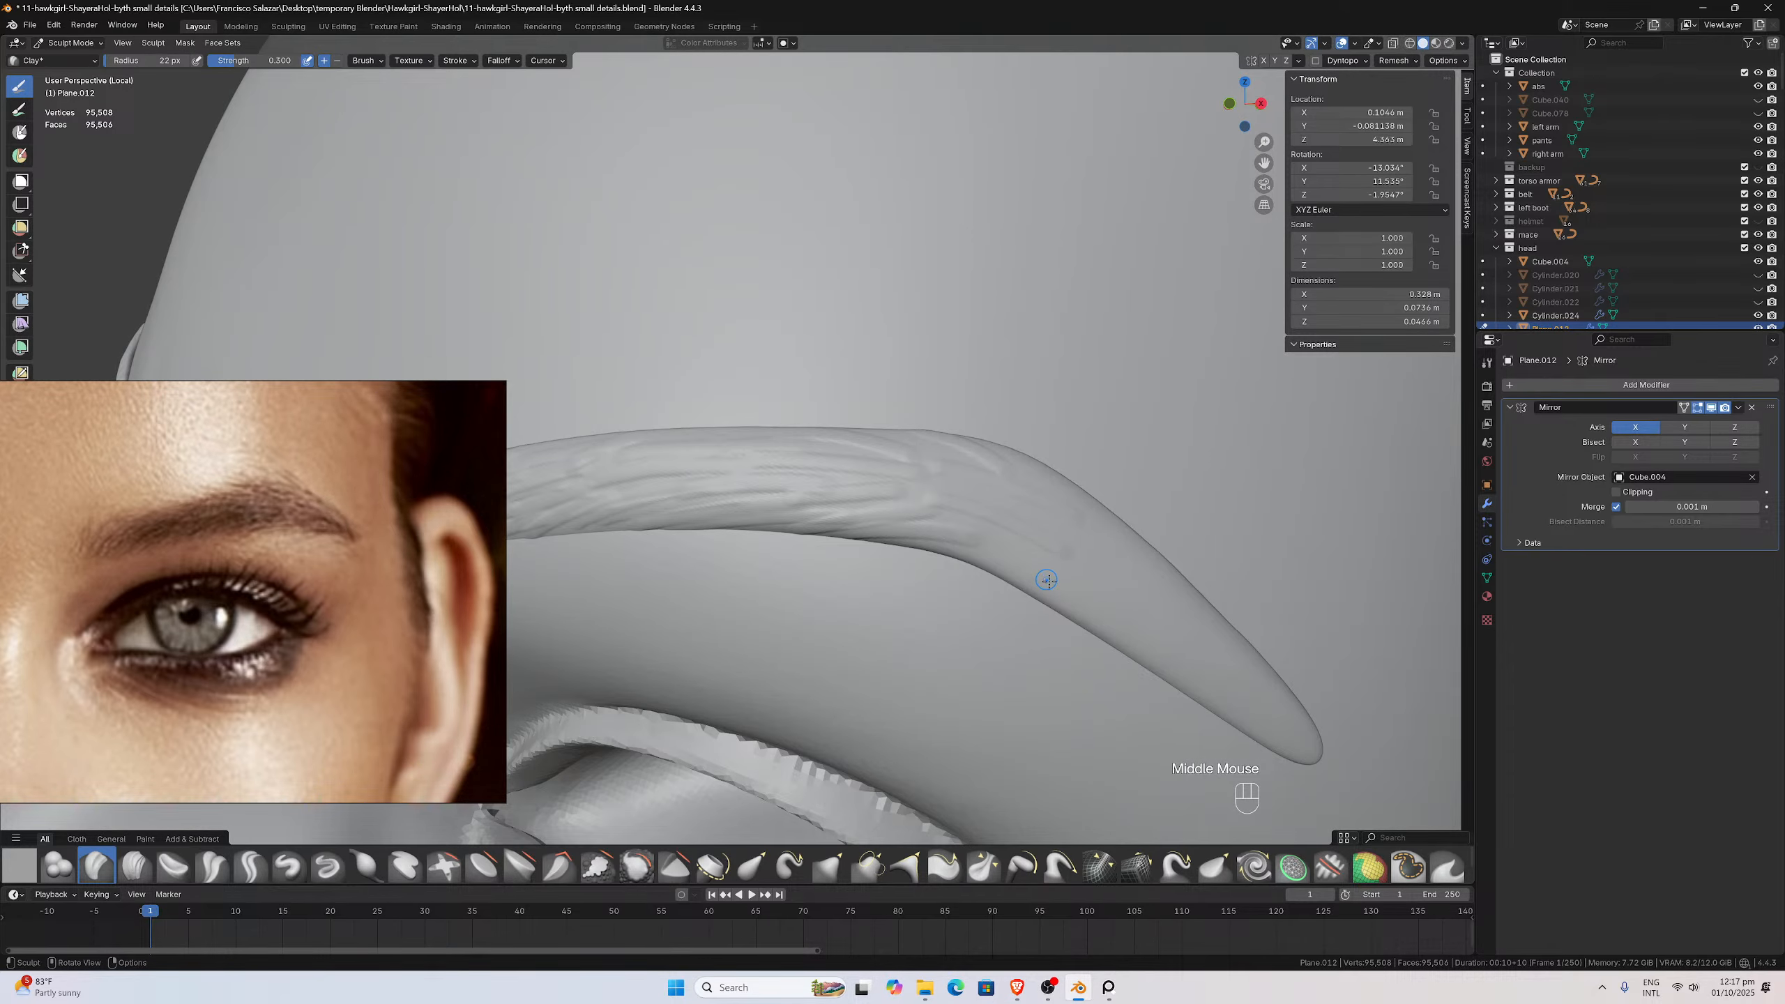
Add Clay strands just past the arch's bend, undoing the overlong stroke along the lower edge
left_click_drag(987, 566, 1142, 640)
key("ctrl+z")
mouse_move(1025, 570)
left_mouse_down()
mouse_move(996, 546)
mouse_move(1028, 551)
left_mouse_up()
mouse_move(924, 517)
left_mouse_down()
mouse_move(939, 487)
mouse_move(1060, 530)
left_mouse_up()
middle_click_drag(1060, 530, 1101, 536)
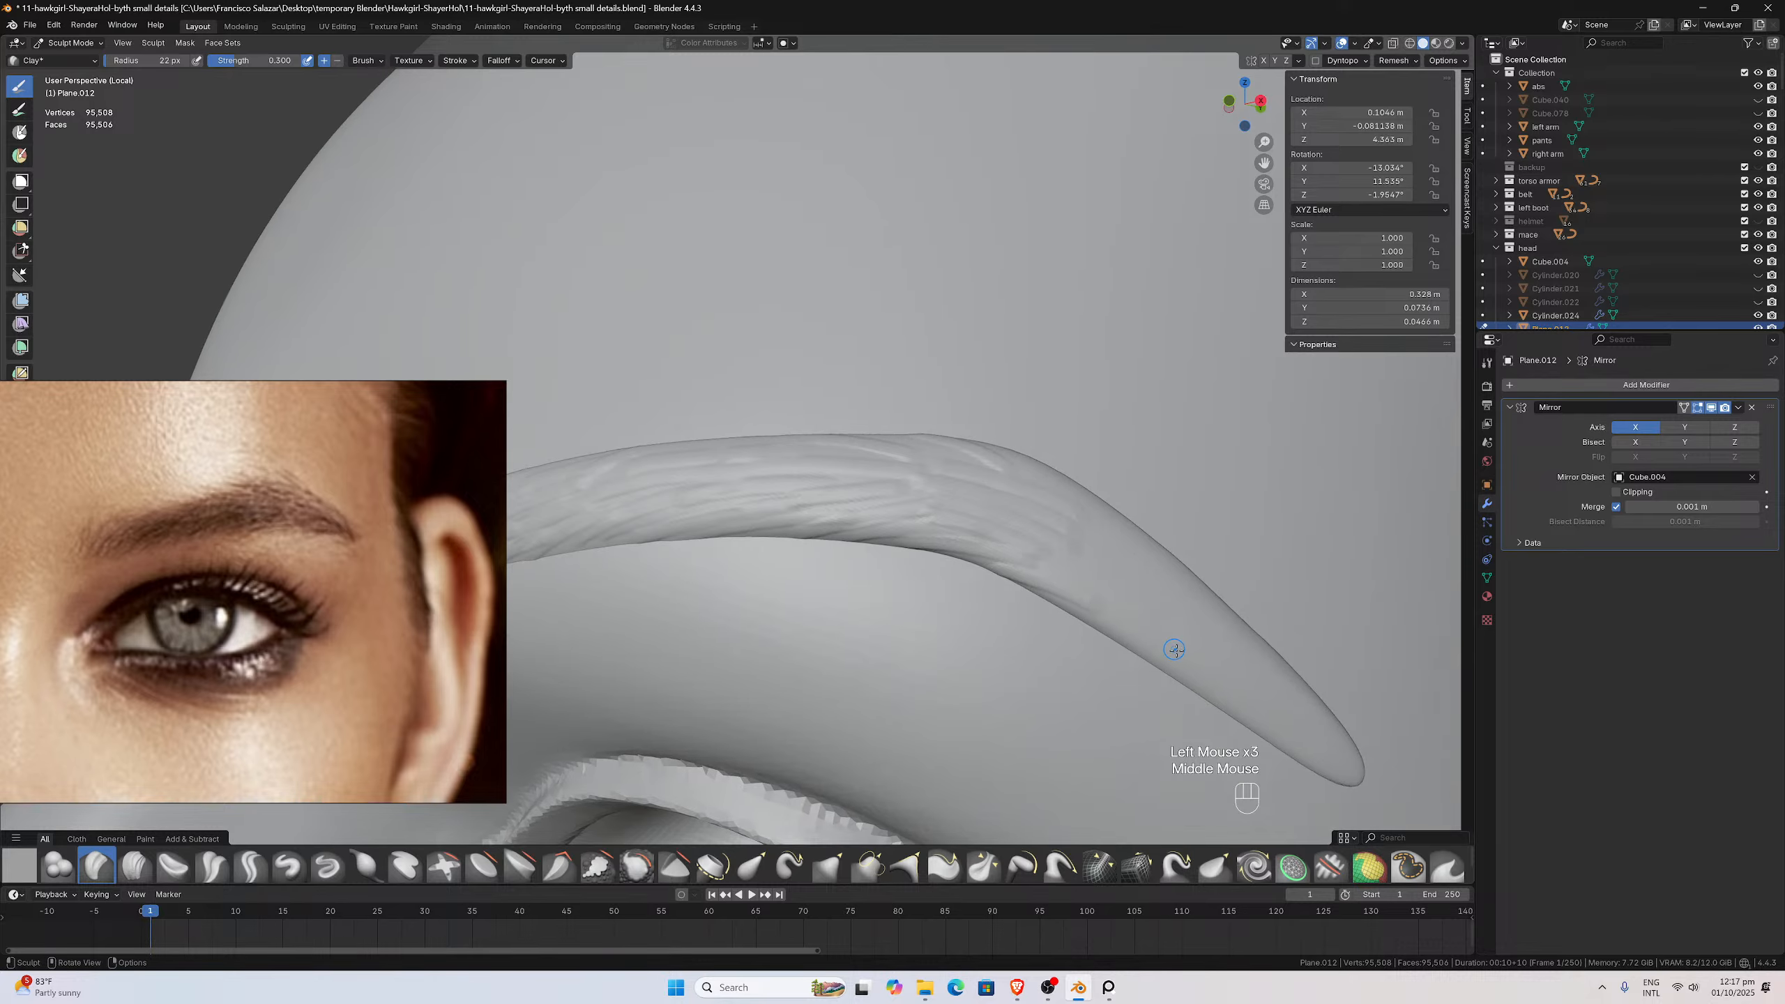
Carry the Clay strands from the arch down into the eyebrow's tapering tail and undo the last misplaced stroke
mouse_move(1196, 663)
left_mouse_down()
mouse_move(1060, 610)
mouse_move(1095, 589)
mouse_move(1236, 657)
left_mouse_up()
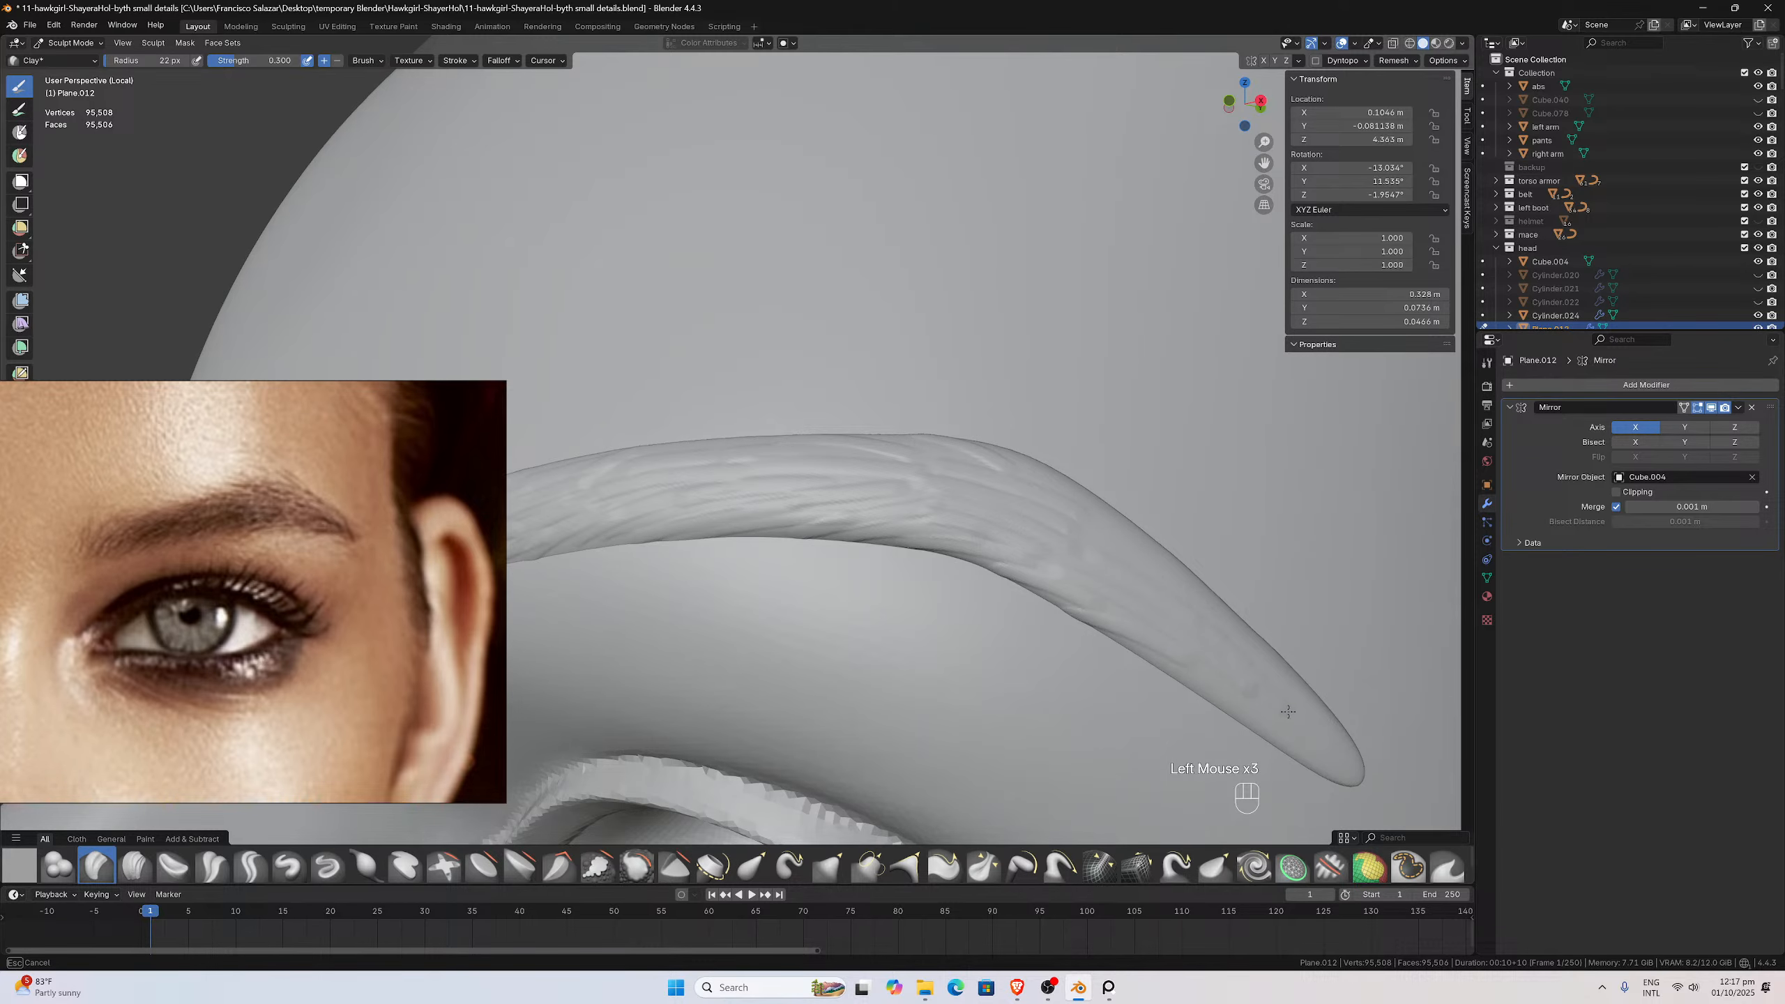
left_click_drag(1099, 538, 1147, 571)
left_click_drag(1273, 676, 1281, 684)
middle_click_drag(1225, 632, 1182, 635)
key("ctrl+z")
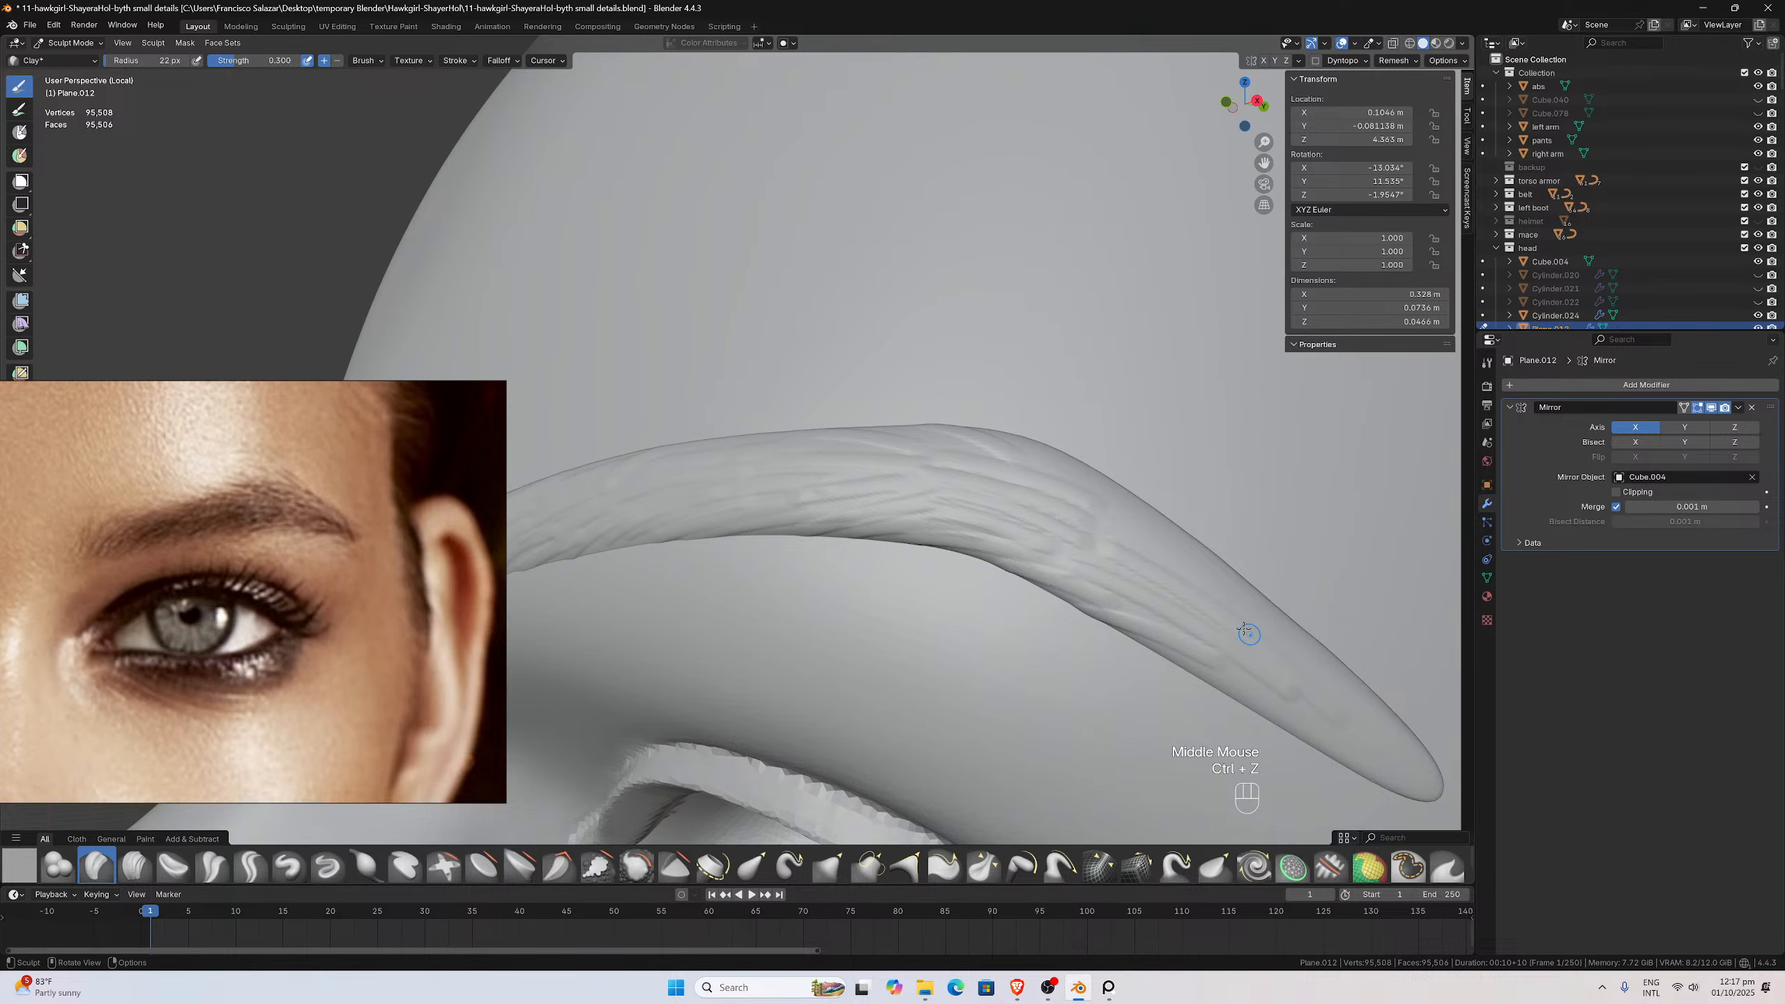
Fill the eyebrow's tail with slanting Clay strands down to its pointed tip, undoing the misplaced strokes
left_click_drag(1070, 523, 1143, 546)
left_click_drag(1221, 594, 1222, 596)
mouse_move(1076, 524)
left_mouse_down()
mouse_move(1233, 596)
mouse_move(1100, 533)
left_mouse_up()
key("ctrl+z")
left_click_drag(1193, 583, 1215, 649)
left_click_drag(1331, 733, 1328, 731)
key("ctrl+z")
left_click_drag(1304, 709, 1433, 791)
Add Clay strands along the tail's upper side from the arch toward the tip, replacing one undone stroke
scroll(1255, 650, "down", 4)
mouse_move(942, 503)
middle_mouse_down()
mouse_move(908, 501)
mouse_move(934, 527)
middle_mouse_up()
scroll(940, 530, "up", 1)
left_click_drag(960, 554, 1047, 606)
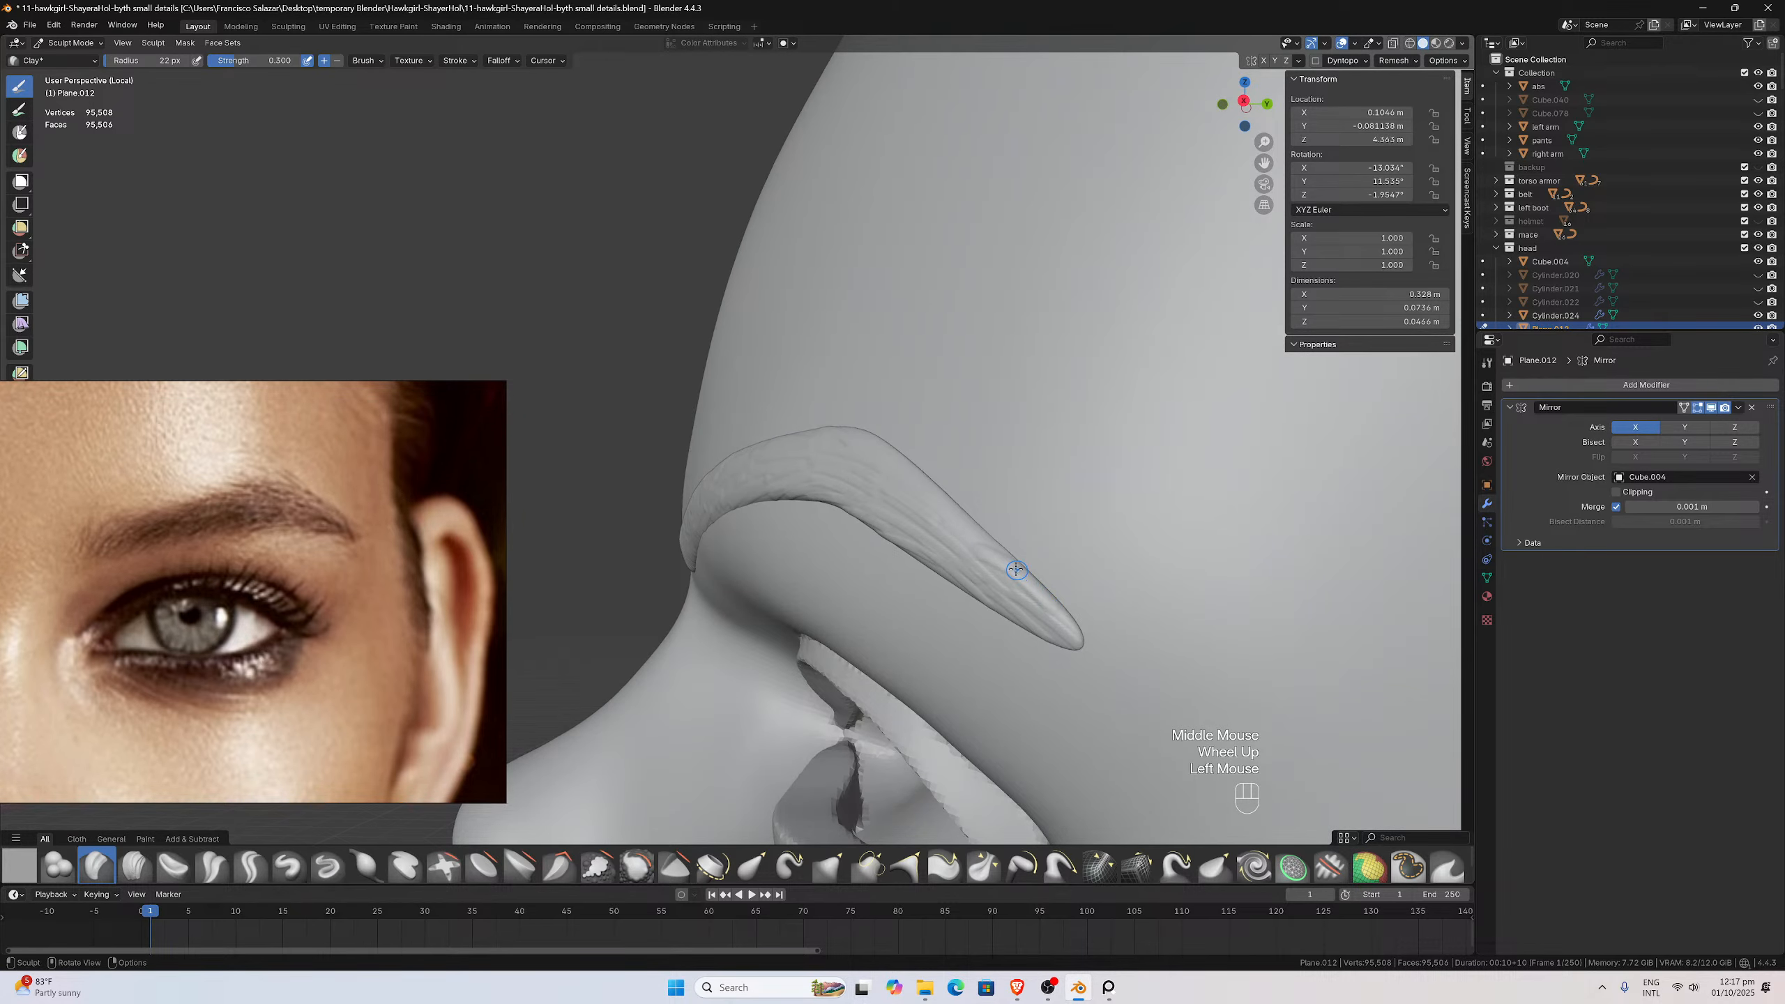
scroll(1015, 569, "up", 2)
key("ctrl+z")
mouse_move(1187, 618)
left_mouse_down()
mouse_move(1202, 651)
mouse_move(1317, 721)
mouse_move(1300, 706)
left_mouse_up()
left_click_drag(1114, 575, 1153, 598)
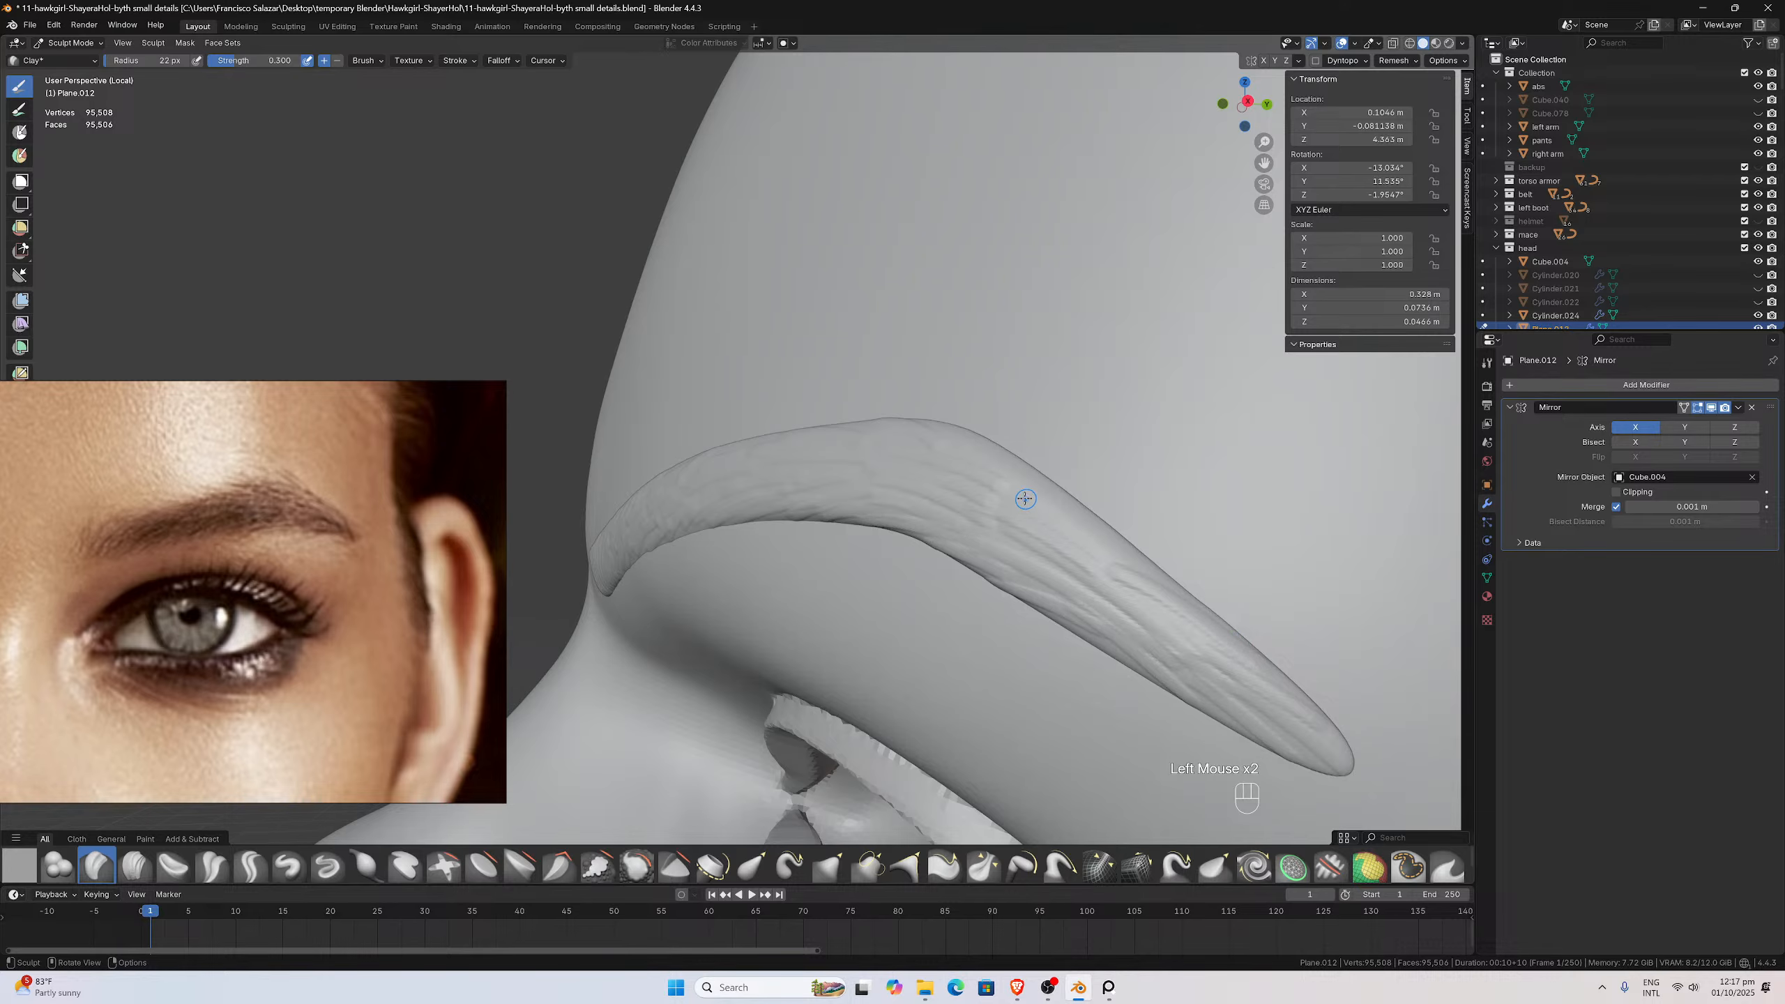
left_click_drag(1024, 499, 1168, 584)
left_click_drag(987, 463, 1127, 554)
Set the Smooth brush strength to 0.1 and lightly soften the strands on the eyebrow's inner end
scroll(1098, 525, "down", 1)
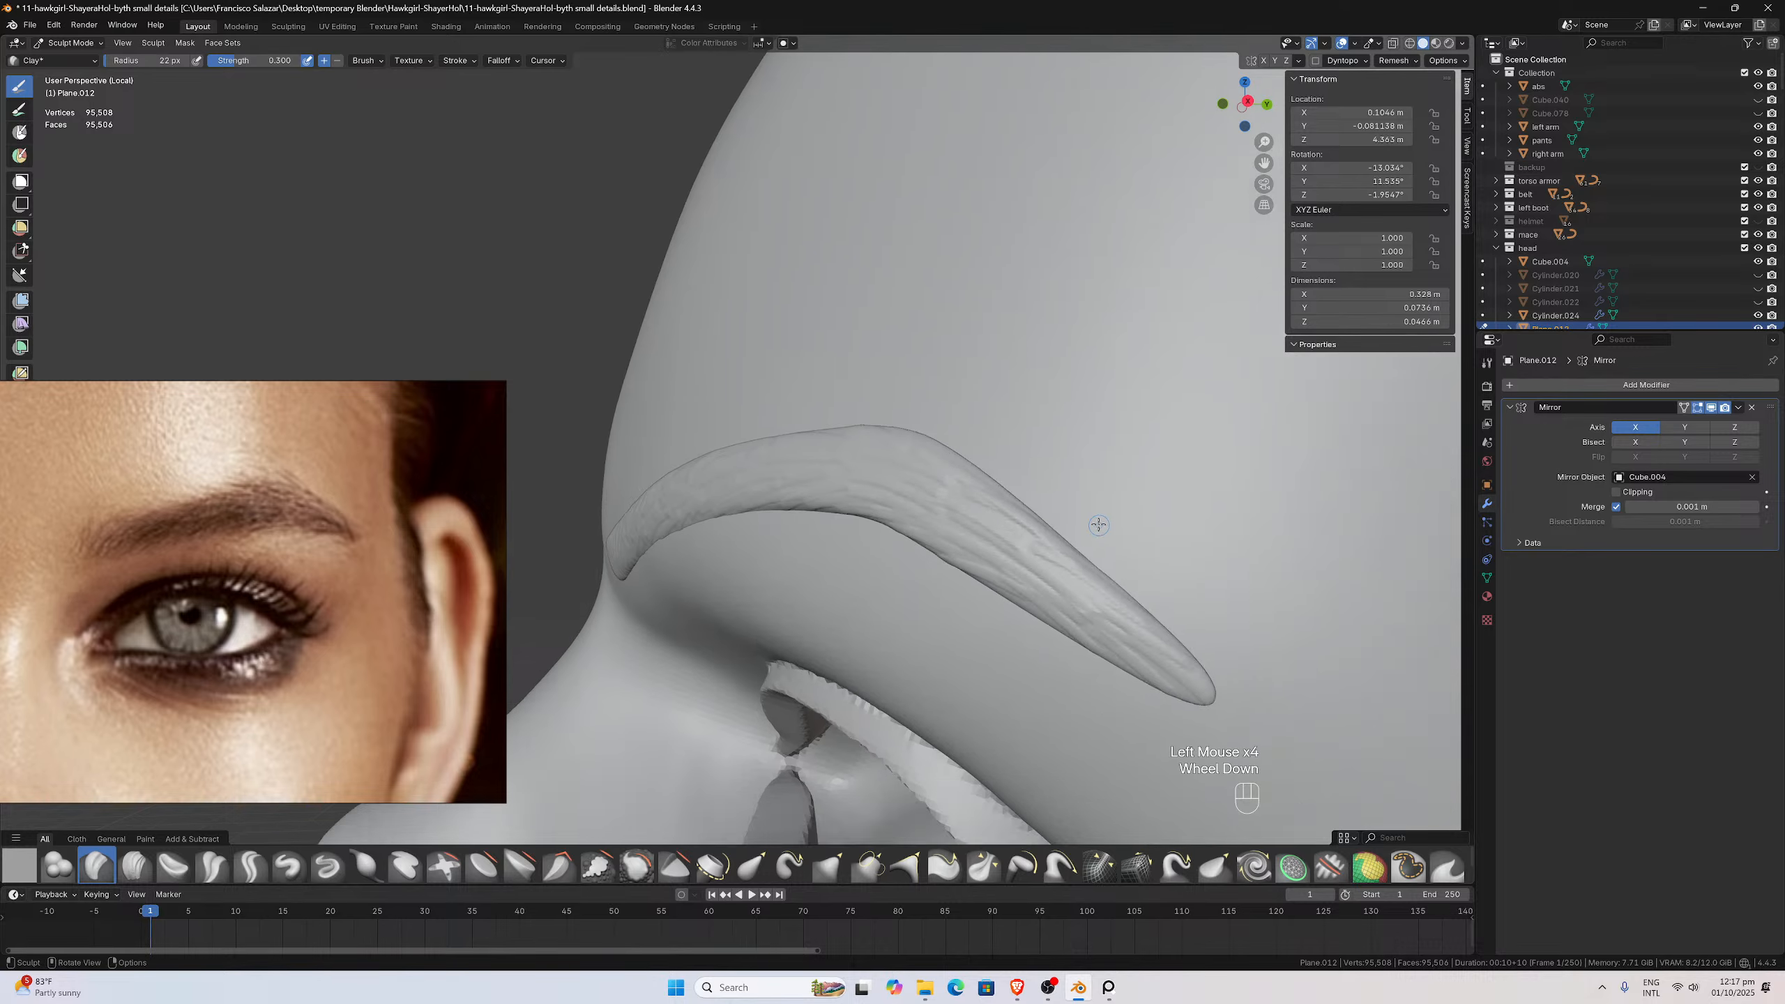
scroll(1098, 524, "down", 1)
middle_click_drag(1098, 525, 1082, 509)
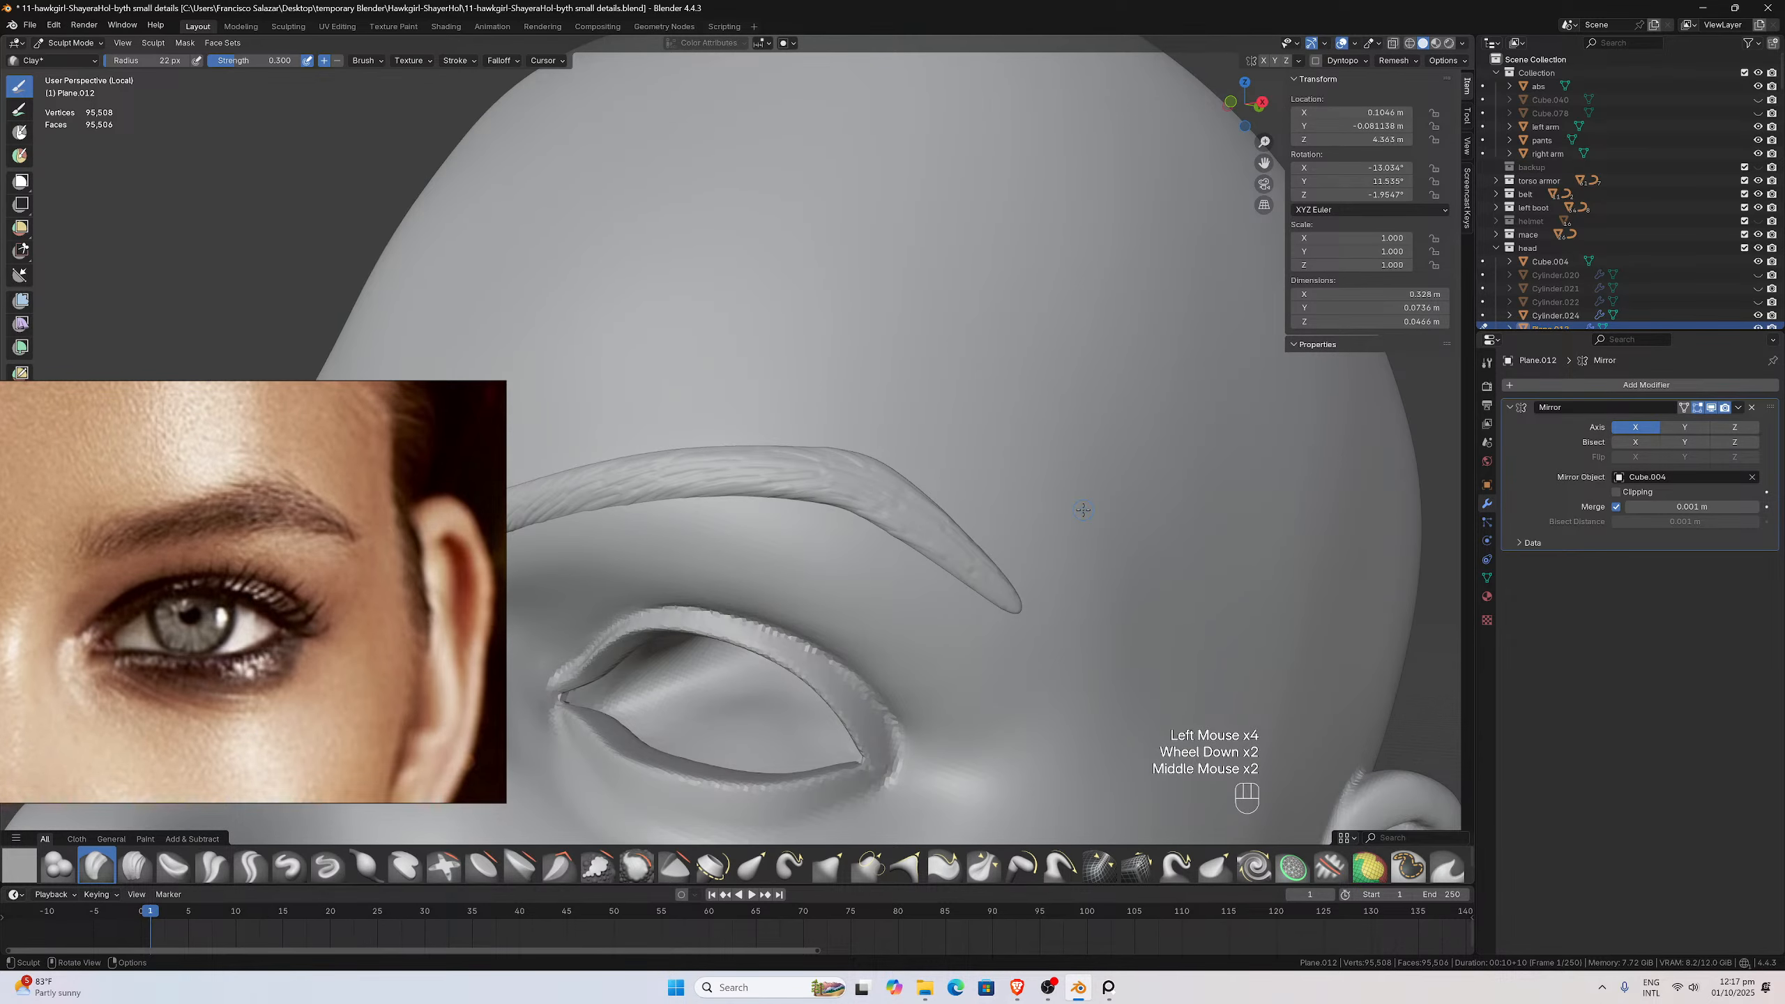
scroll(992, 414, "up", 1)
middle_click_drag(1005, 422, 991, 414)
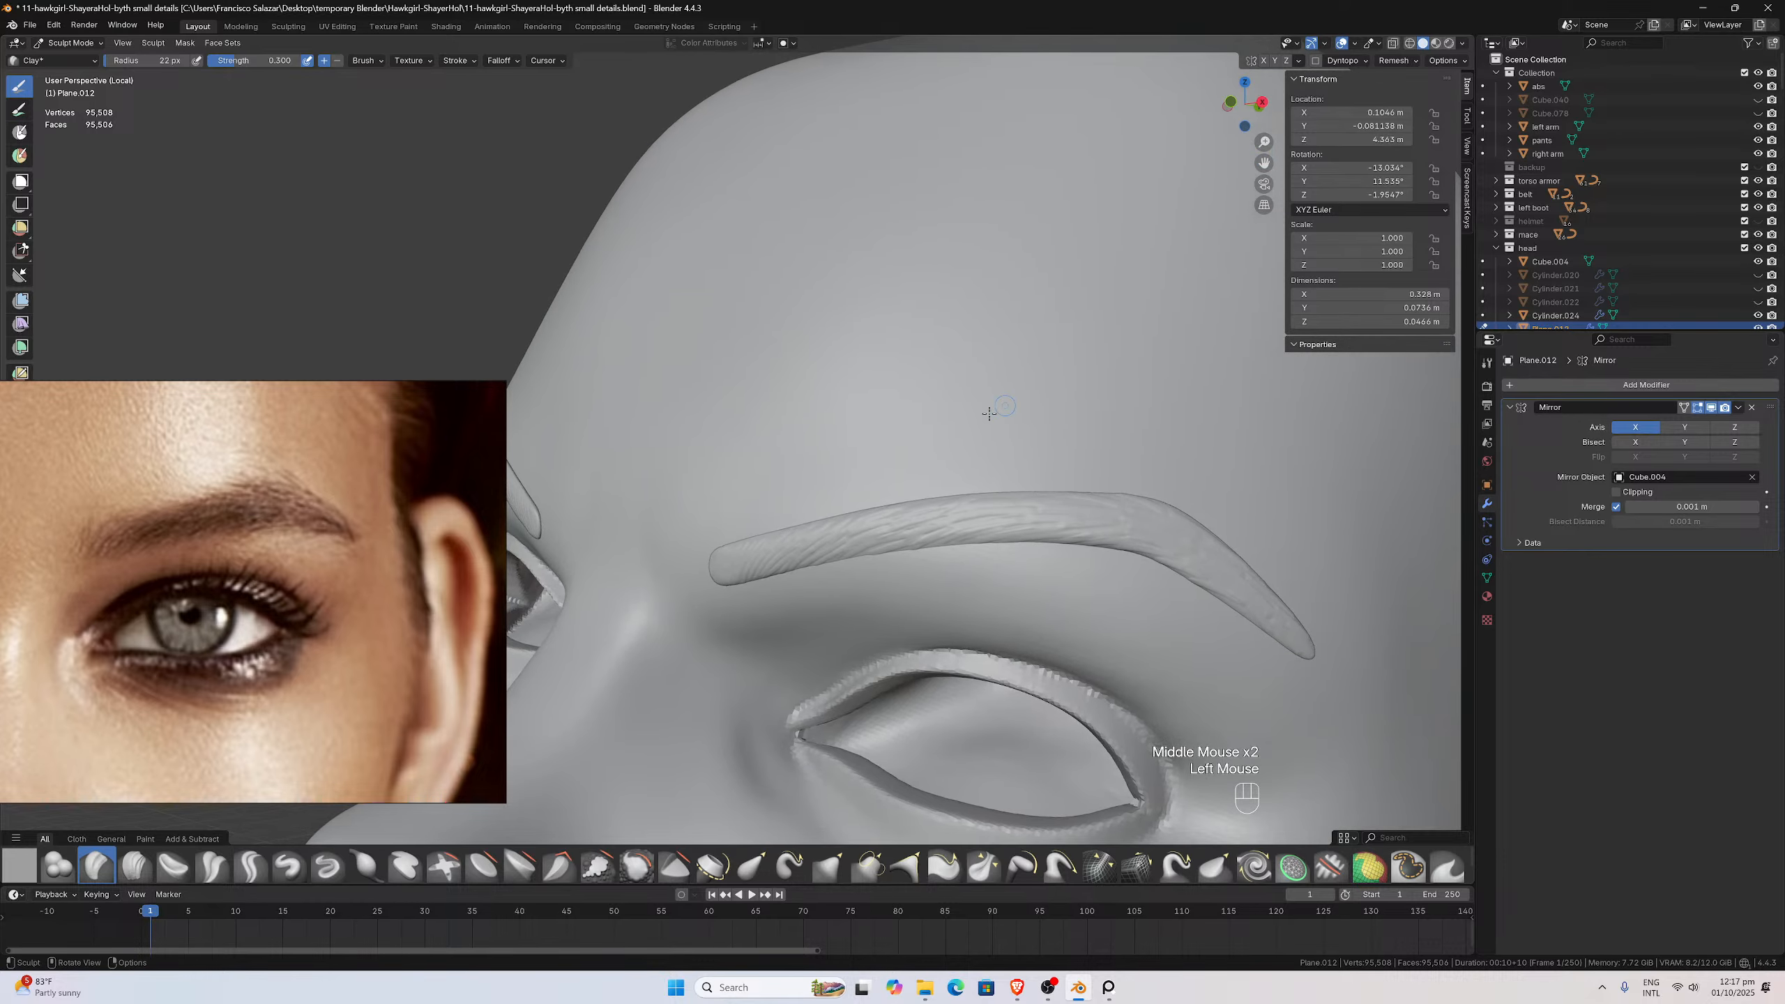
scroll(854, 559, "up", 3)
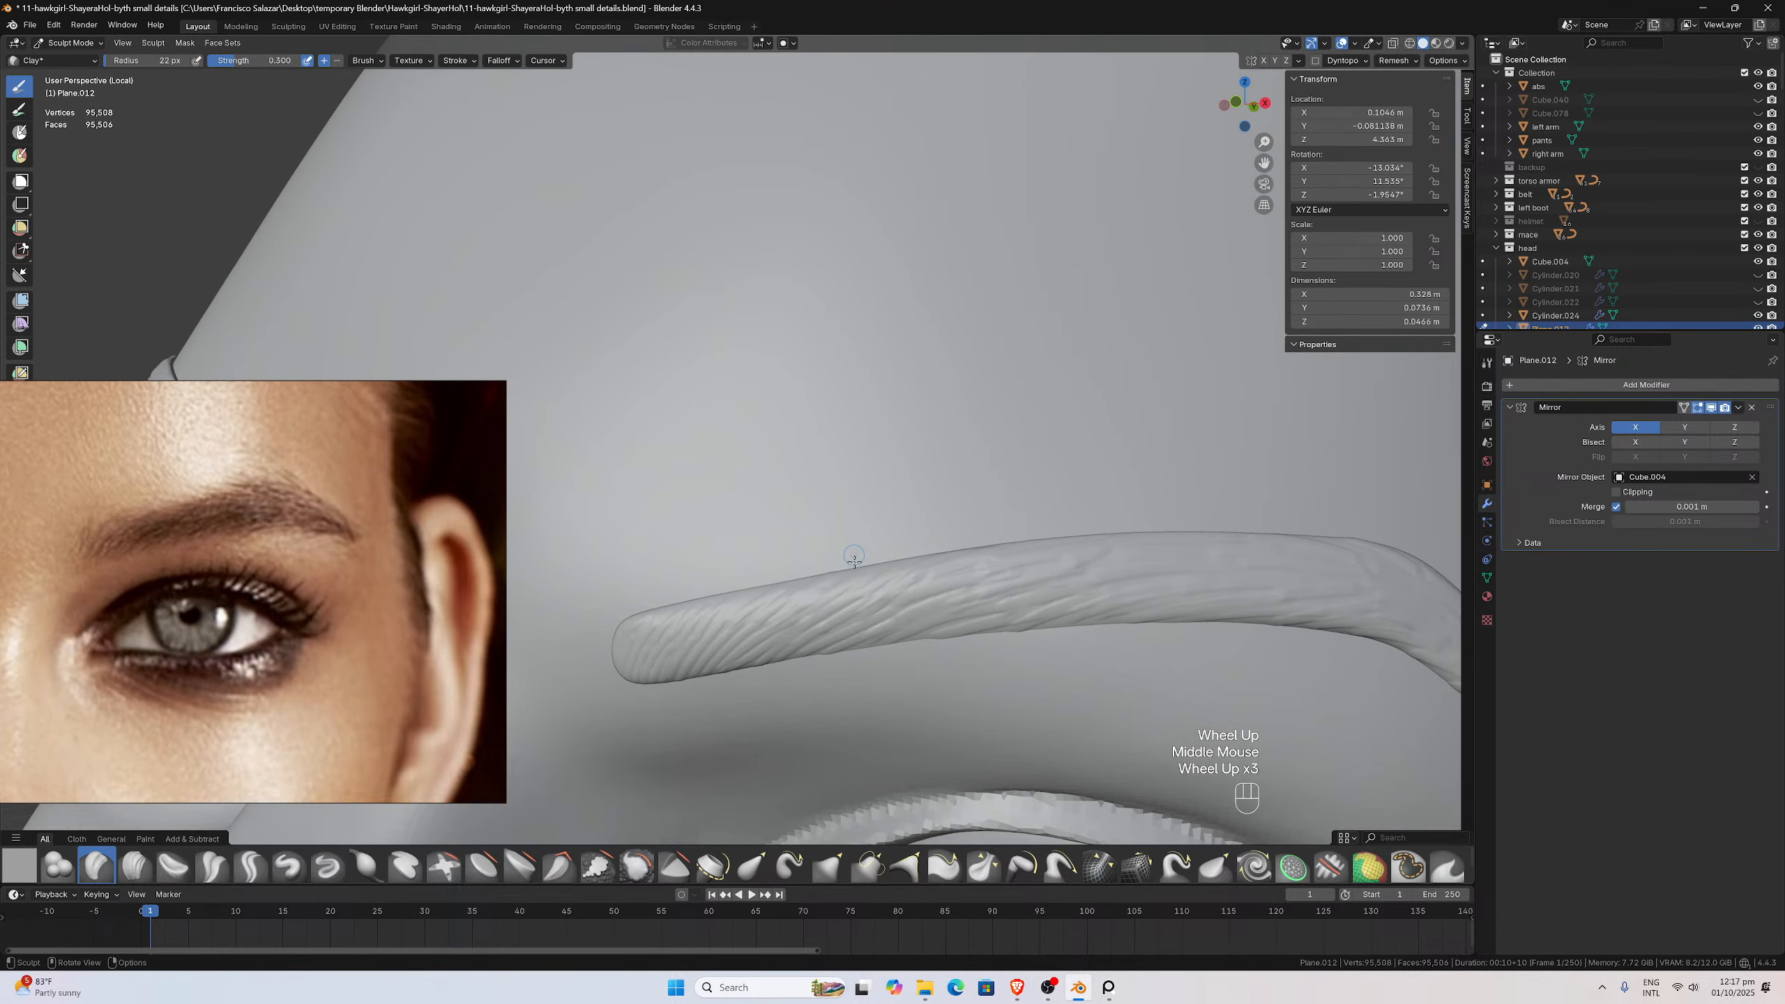
left_click(635, 866)
double_click(267, 62)
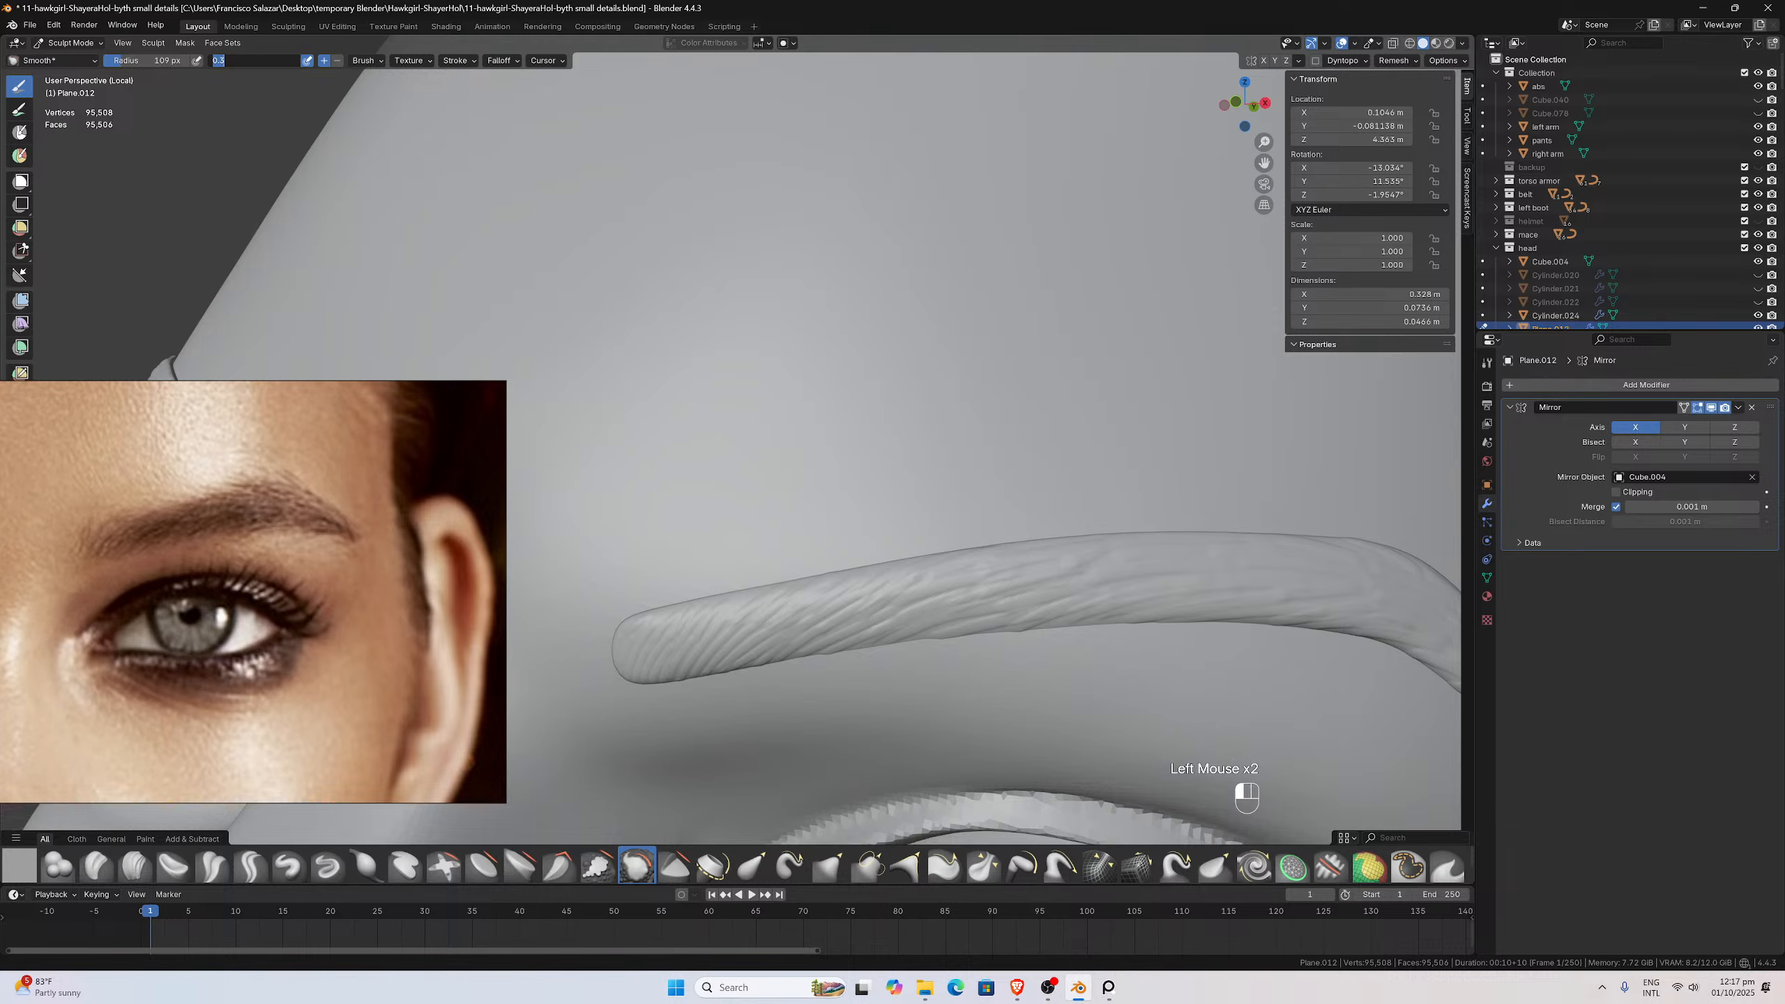
type("0.1")
key("Return")
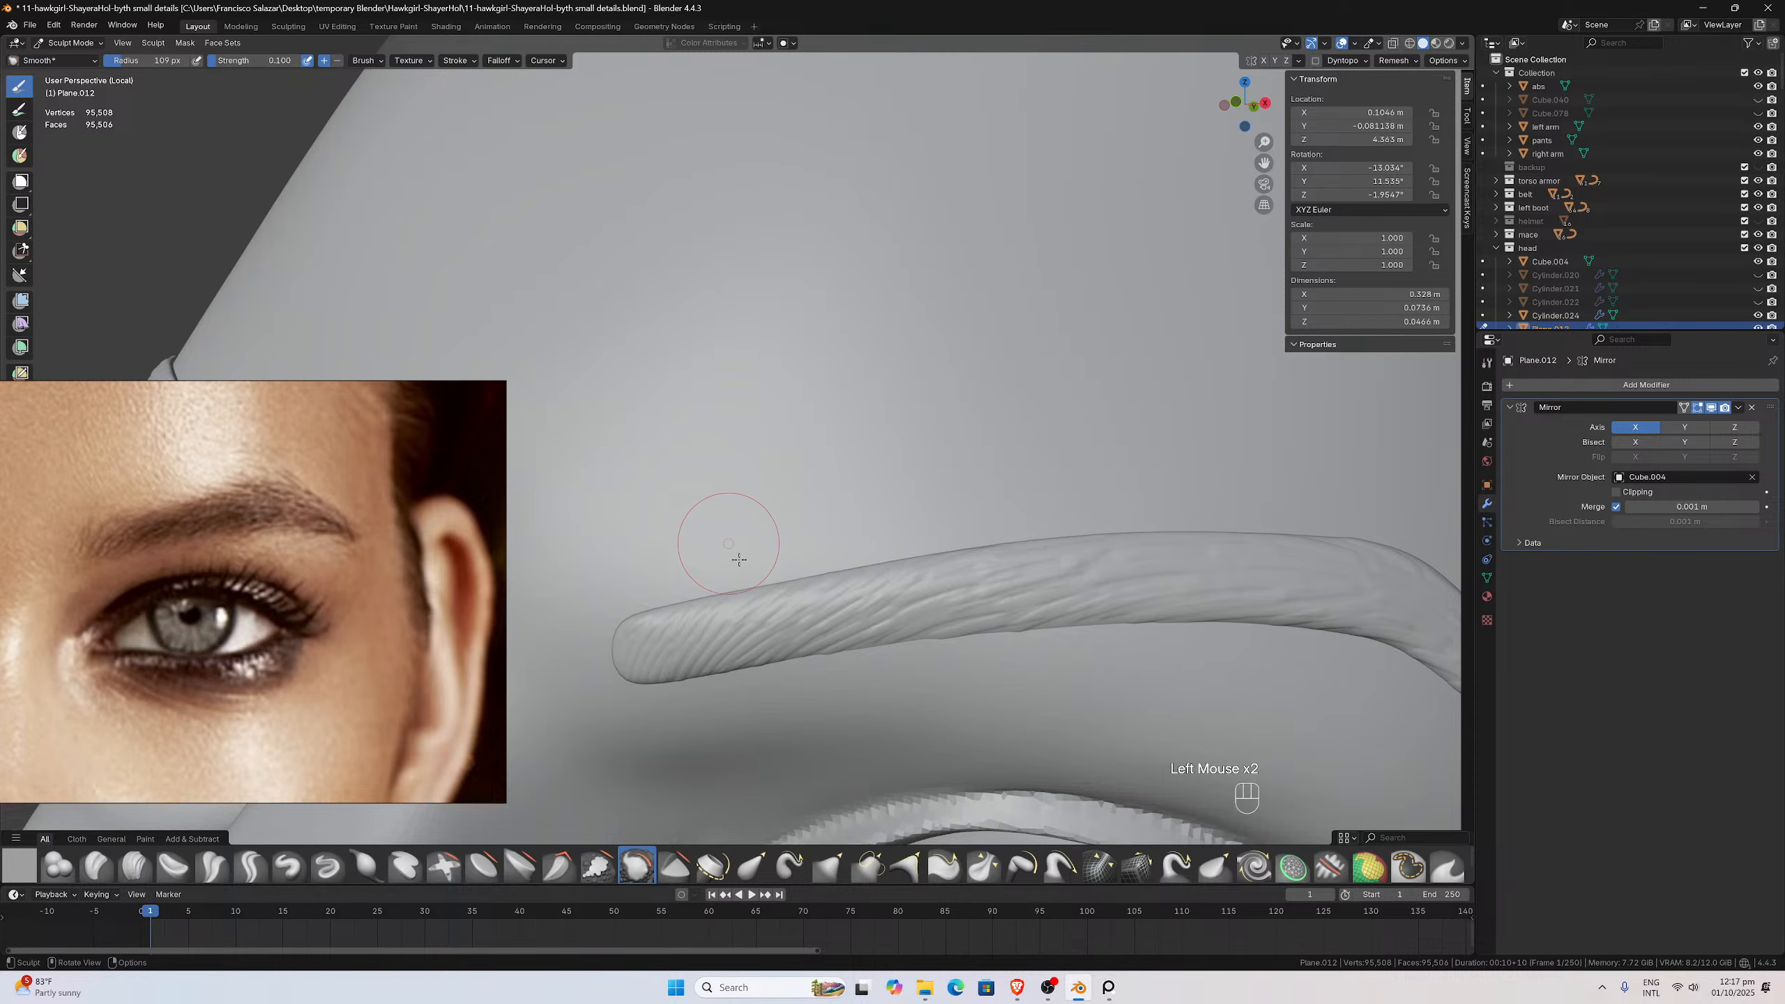
middle_click_drag(709, 525, 740, 526)
mouse_move(745, 604)
left_mouse_down("shift")
mouse_move(757, 638)
mouse_move(728, 673)
mouse_move(1011, 626)
left_mouse_up("shift")
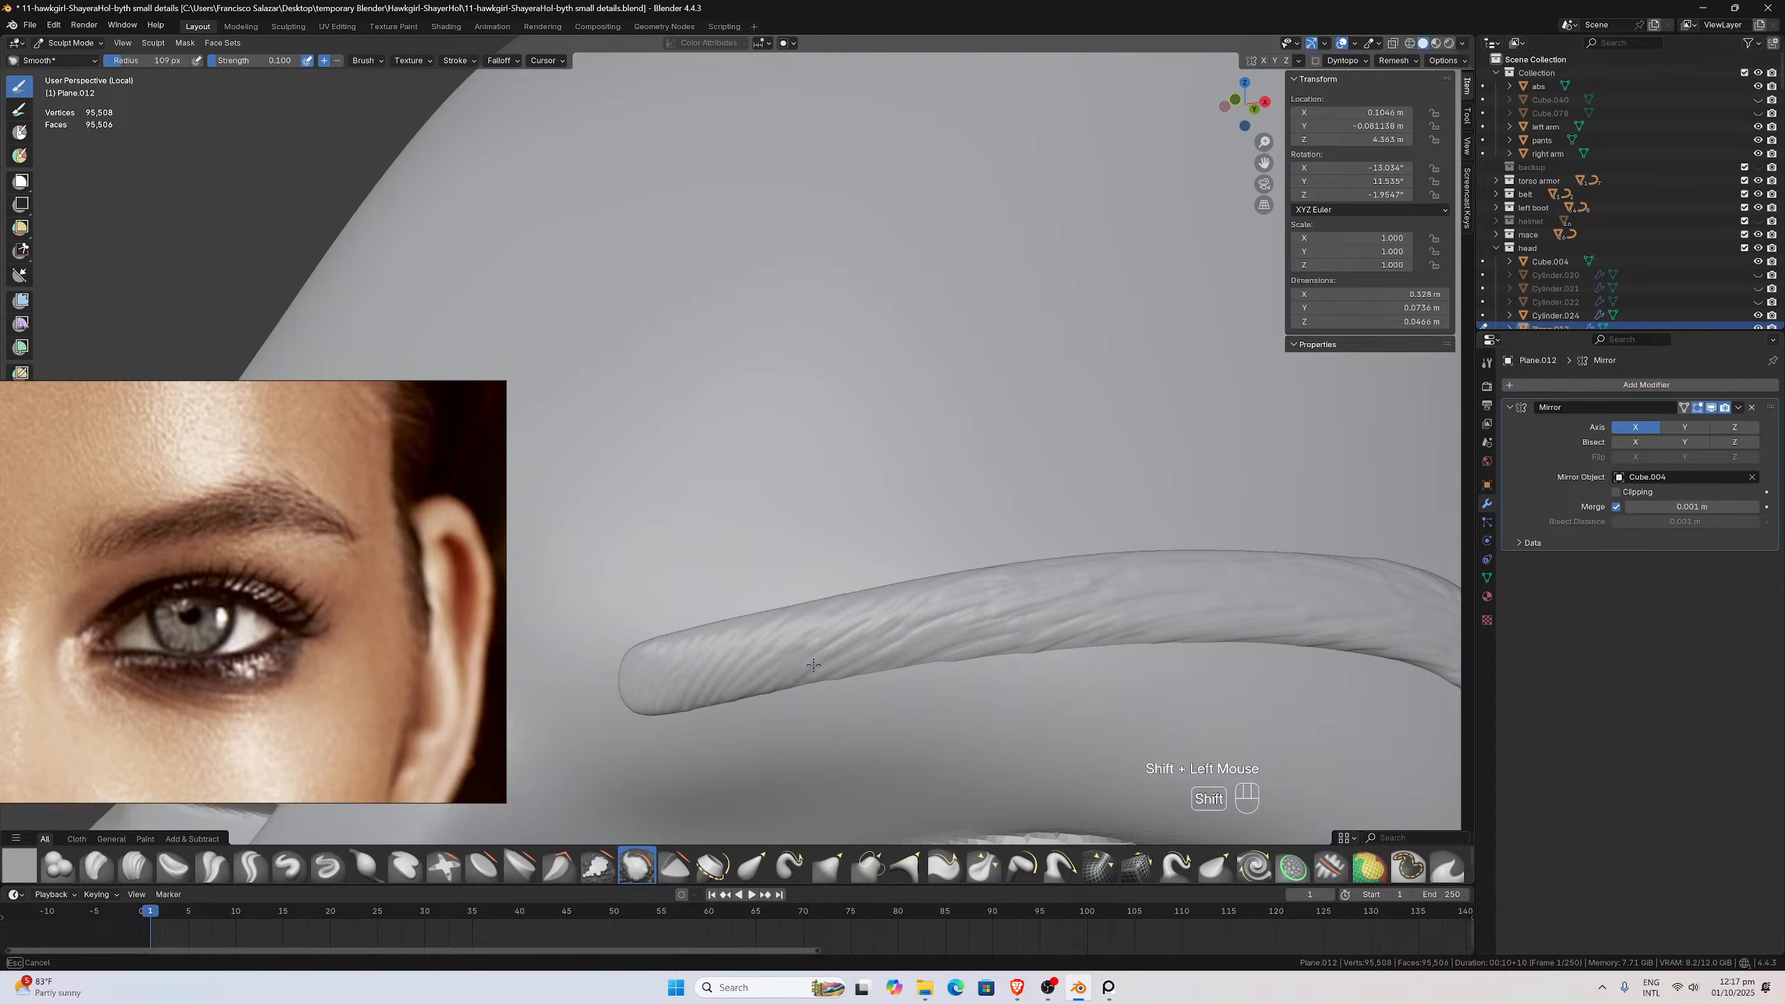
left_click_drag(813, 666, 941, 592, "shift")
Smooth the Clay strands along the eyebrow's middle section, arch and tail
left_click_drag(1264, 163, 882, 108)
middle_click_drag(1153, 426, 1068, 427)
mouse_move(883, 529)
left_mouse_down("shift")
mouse_move(795, 564)
mouse_move(934, 530)
left_mouse_up("shift")
mouse_move(1182, 563)
left_mouse_down("shift")
mouse_move(961, 518)
mouse_move(1198, 510)
left_mouse_up("shift")
scroll(1194, 510, "down", 2)
middle_click_drag(1191, 511, 1112, 514)
left_click_drag(1111, 514, 1038, 552, "shift")
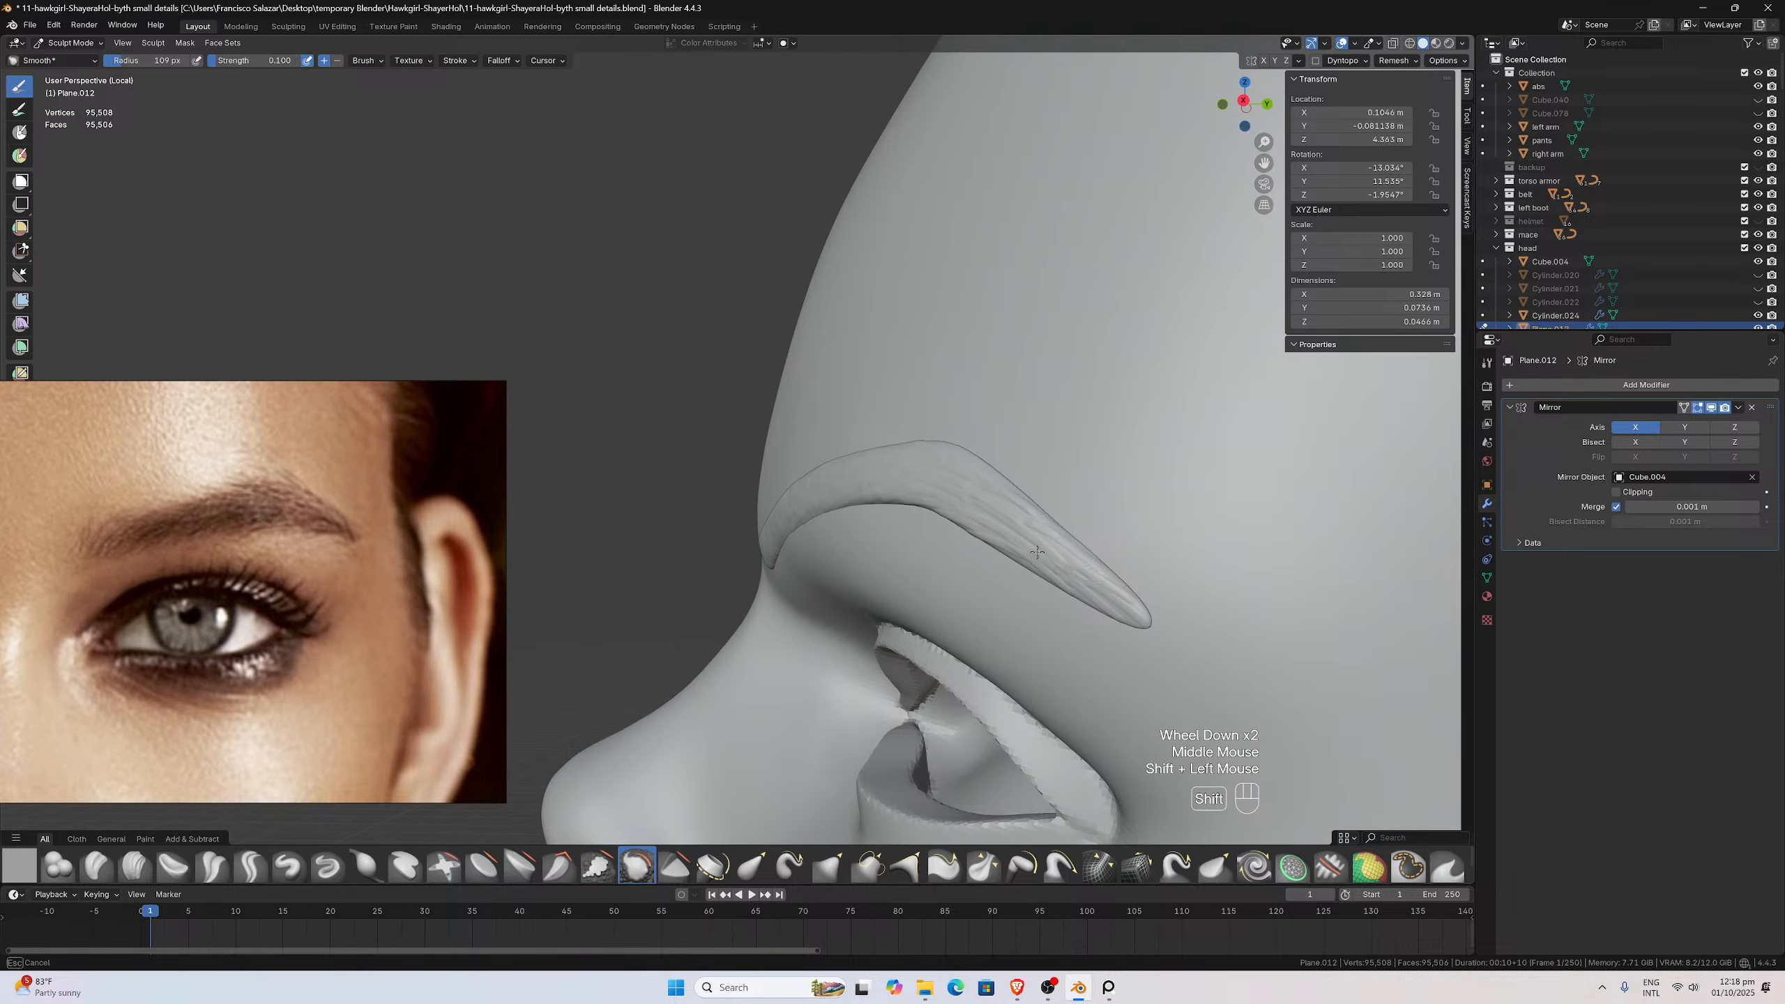
left_click_drag(1116, 594, 1004, 535, "shift")
left_click_drag(1140, 585, 1140, 585, "shift")
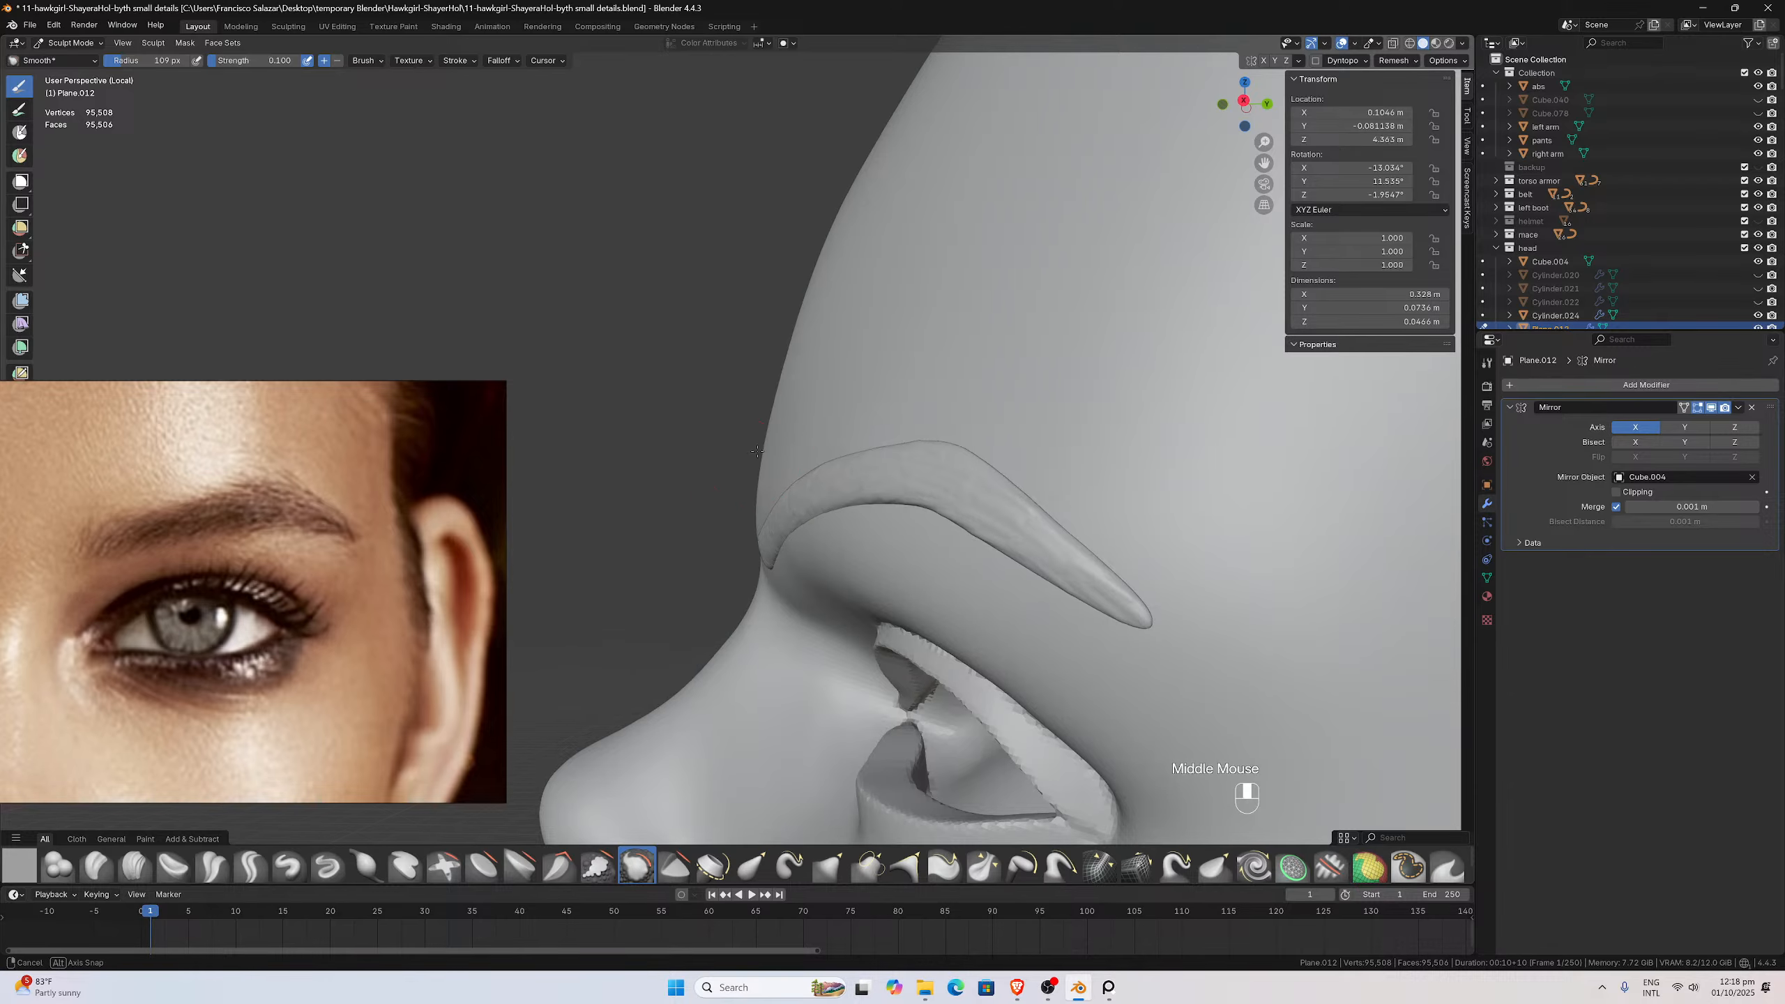
Smooth the strands around the arch and tail once more from the front three-quarter view
middle_click_drag(1139, 585, 901, 449)
middle_click_drag(739, 494, 719, 479)
left_click_drag(719, 479, 603, 514, "shift")
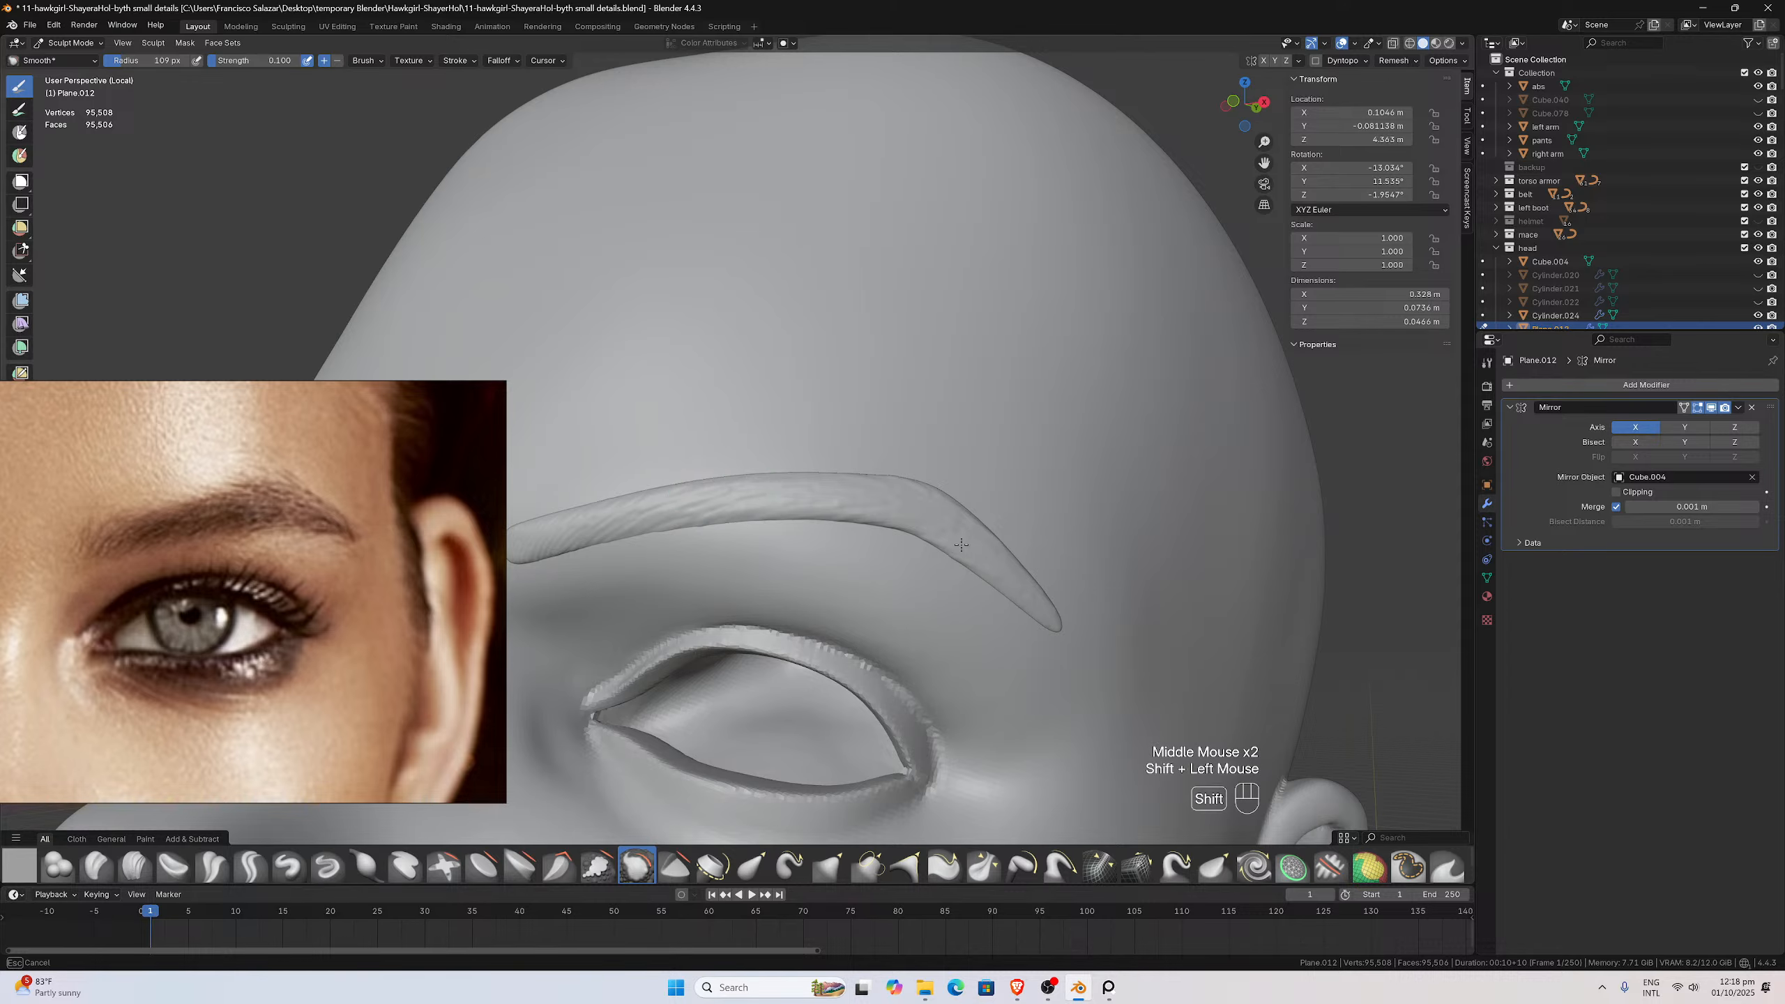
left_click_drag(961, 545, 984, 555, "shift")
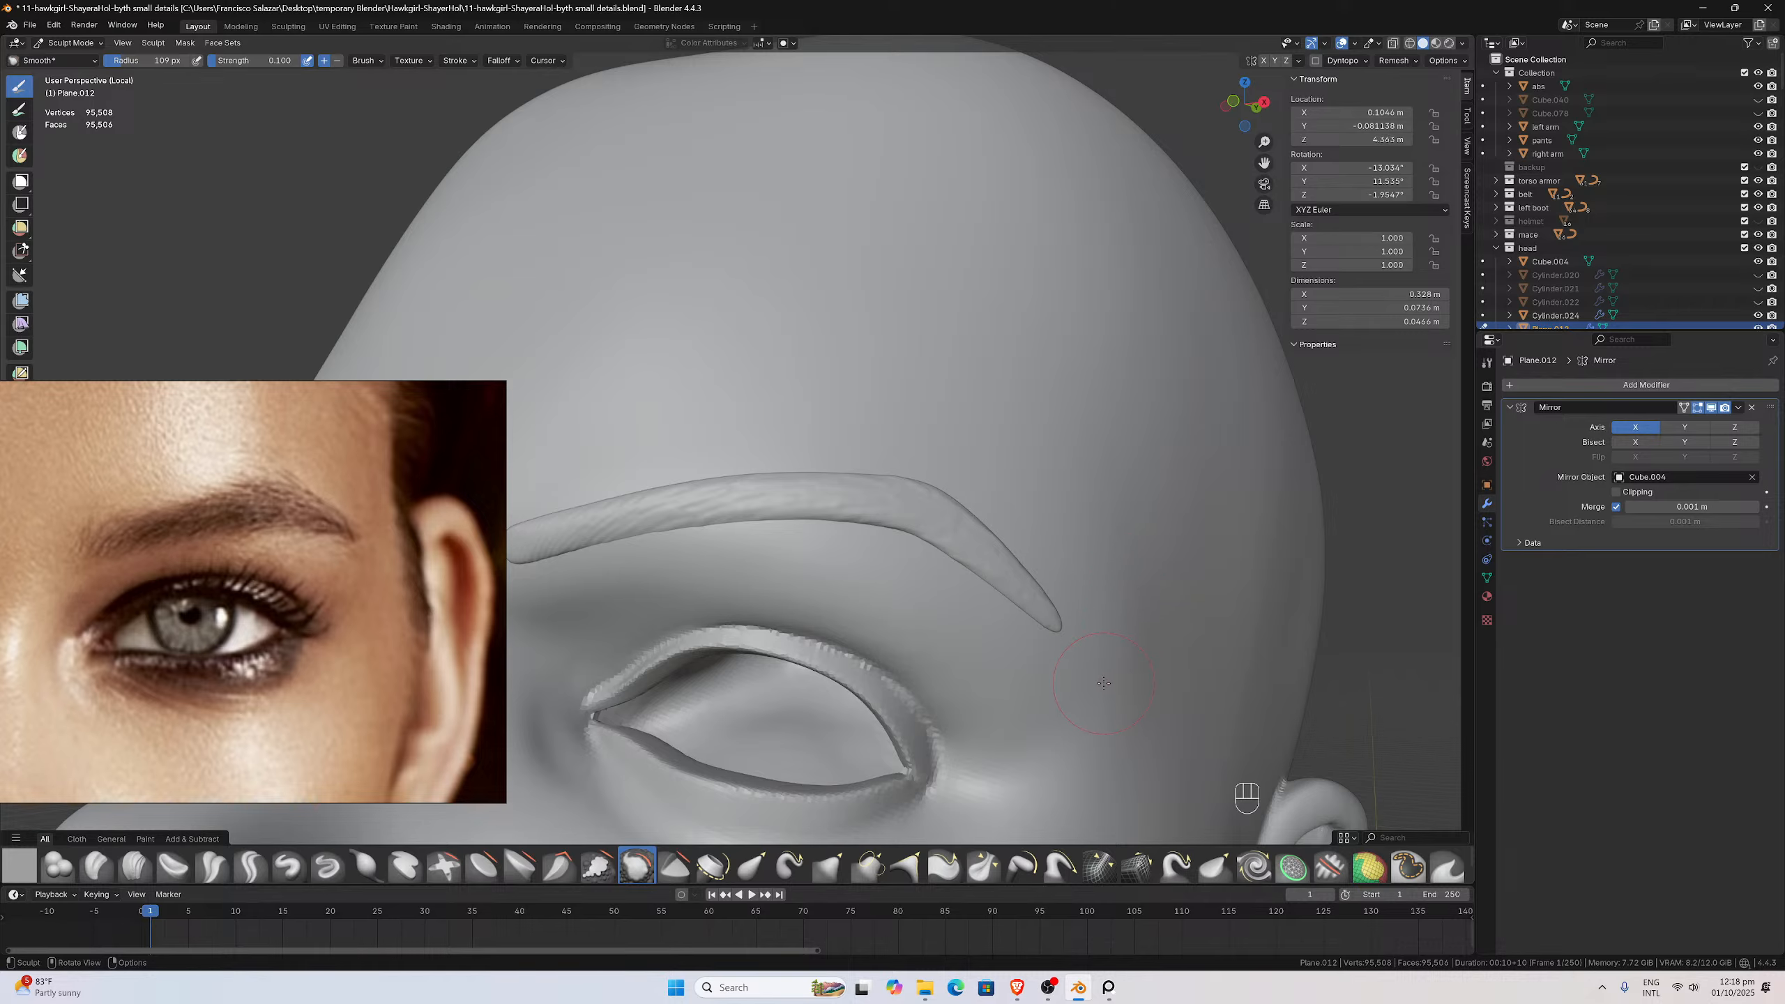
Switch to the Draw brush and load Alpha Hair and Fur (38).jpg as its texture image
left_click(288, 866)
left_click(1485, 619)
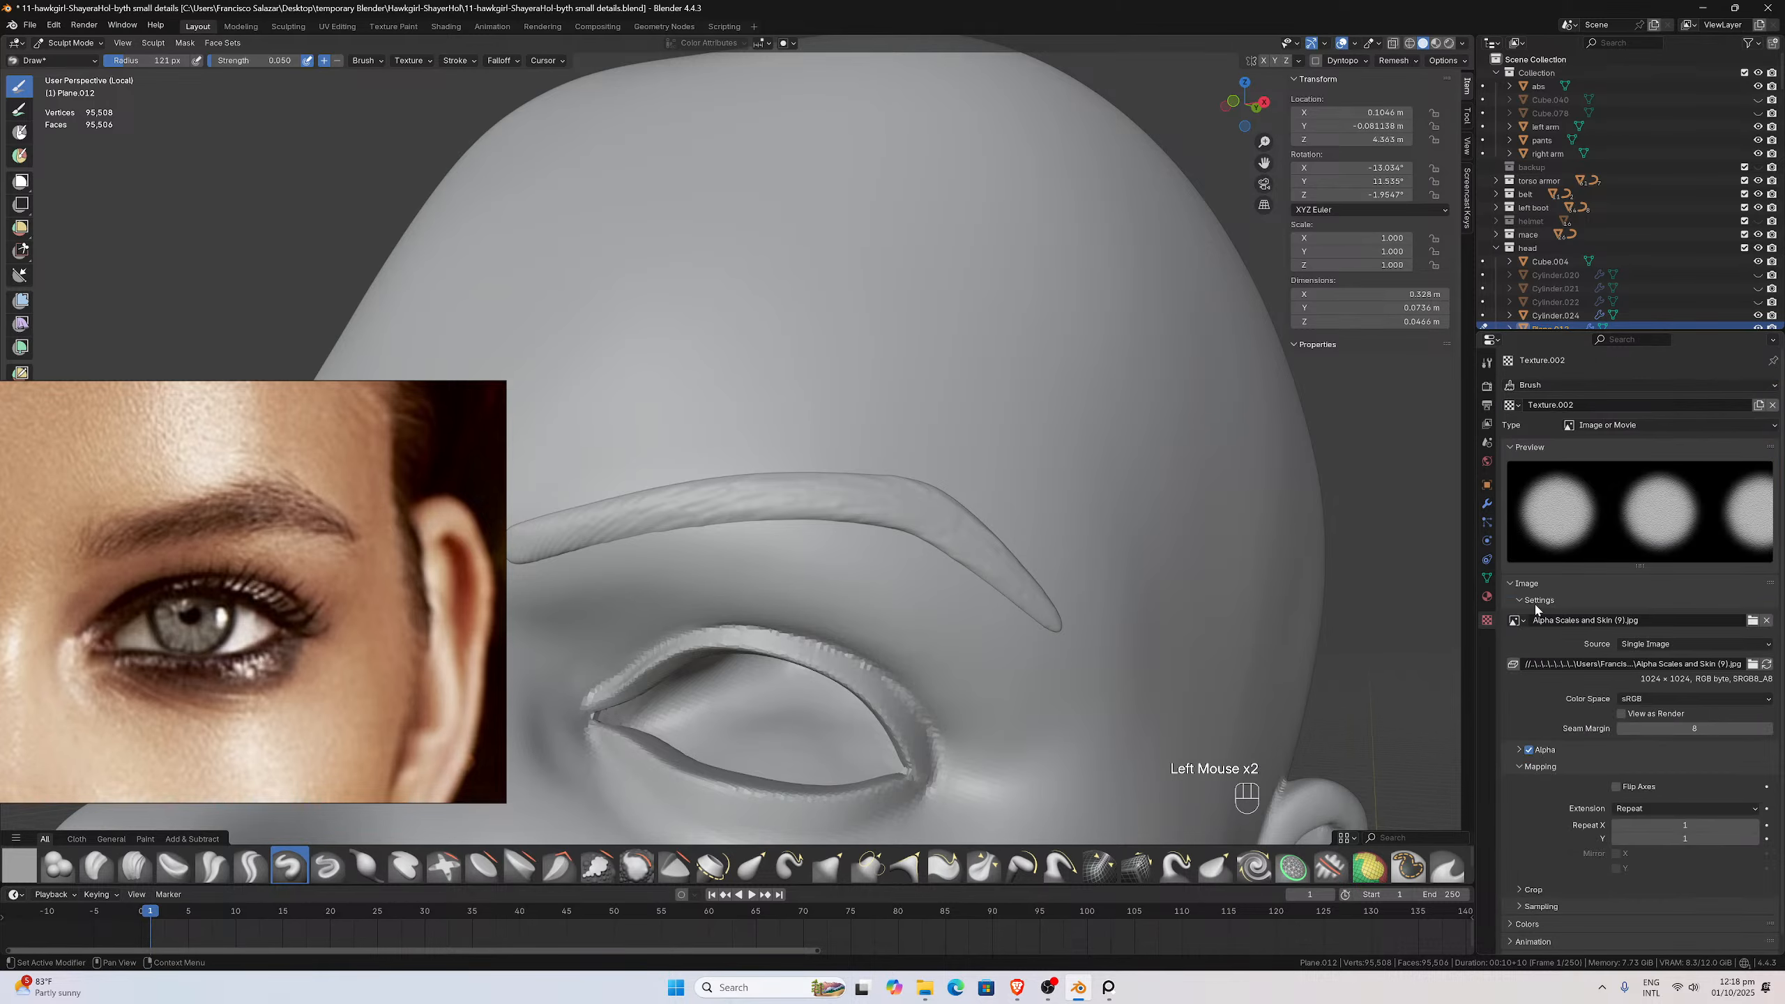
left_click(1753, 620)
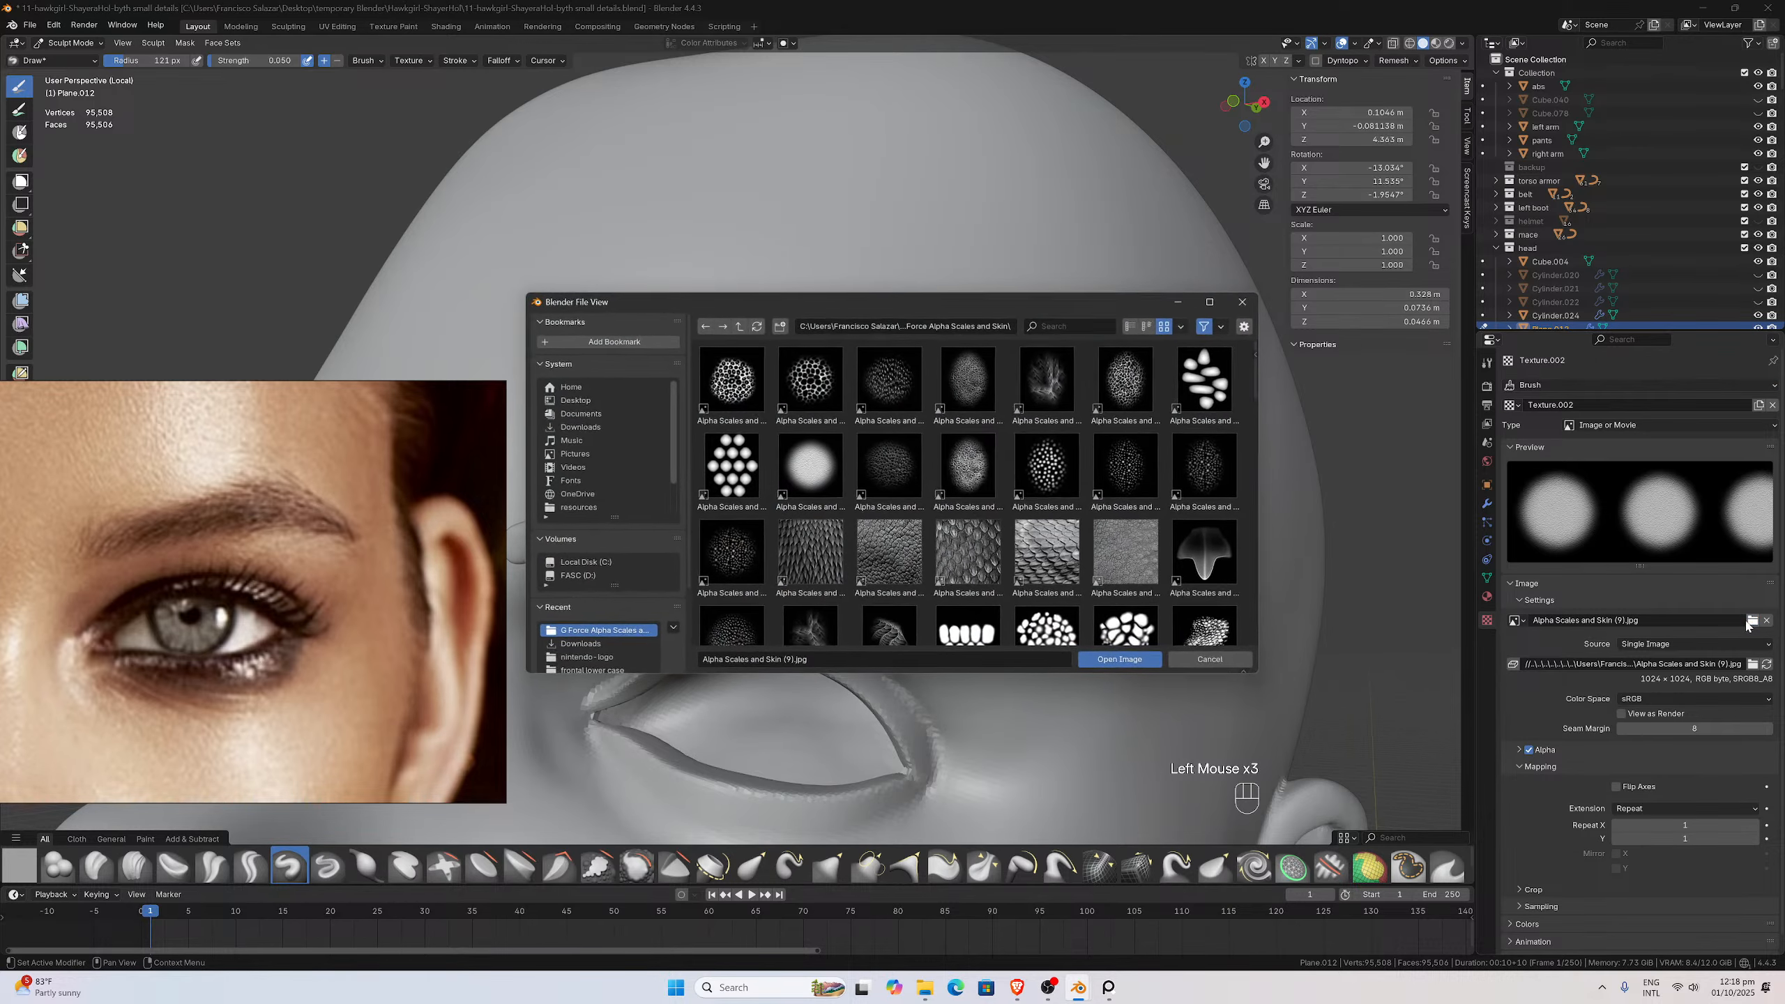
left_click(738, 326)
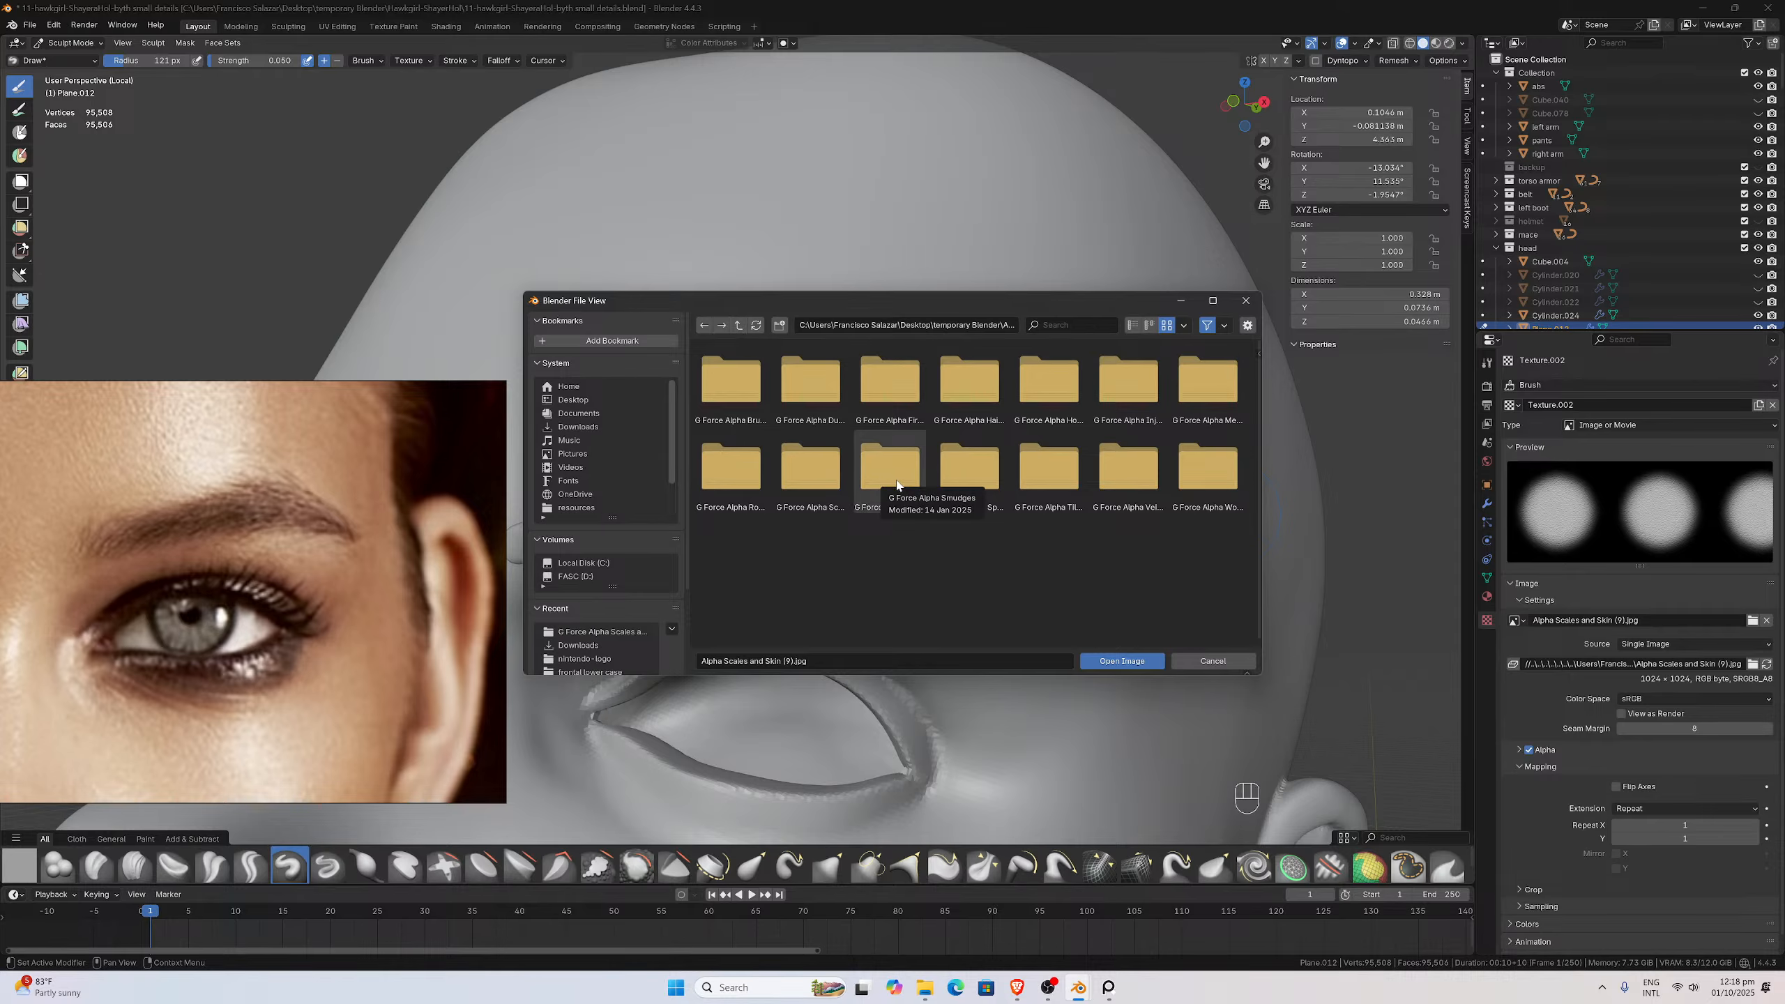
left_click(954, 362)
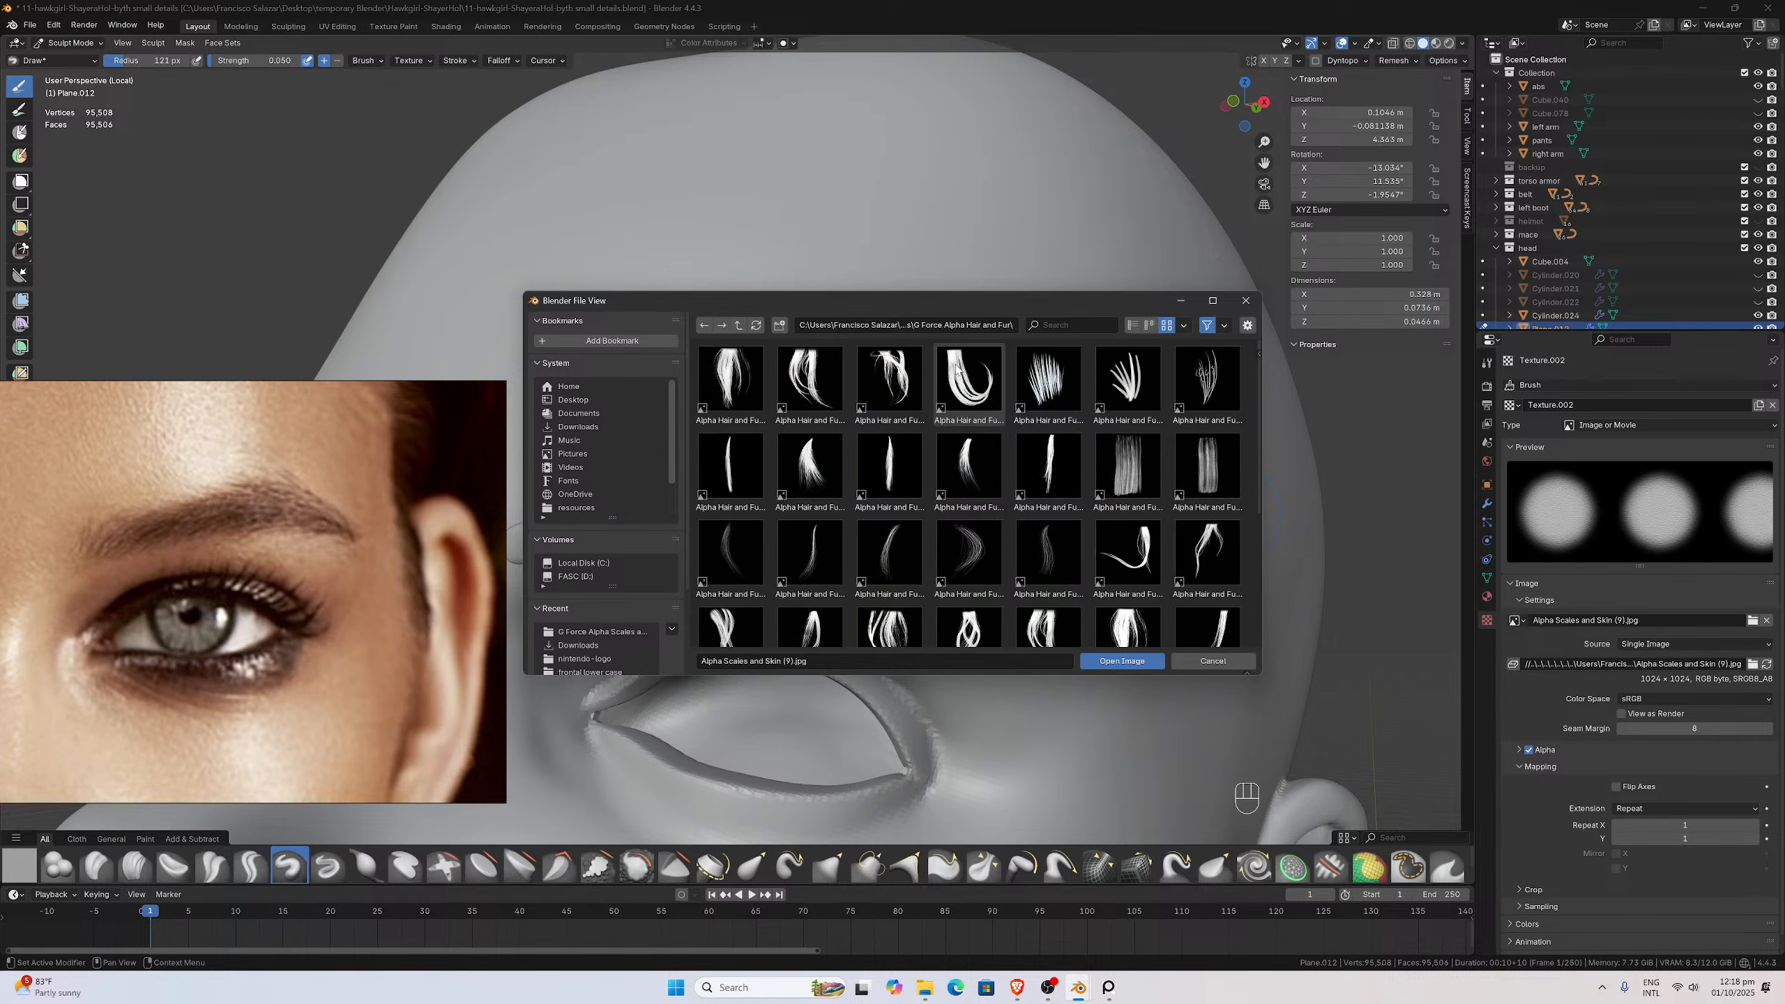
scroll(1037, 487, "down", 2)
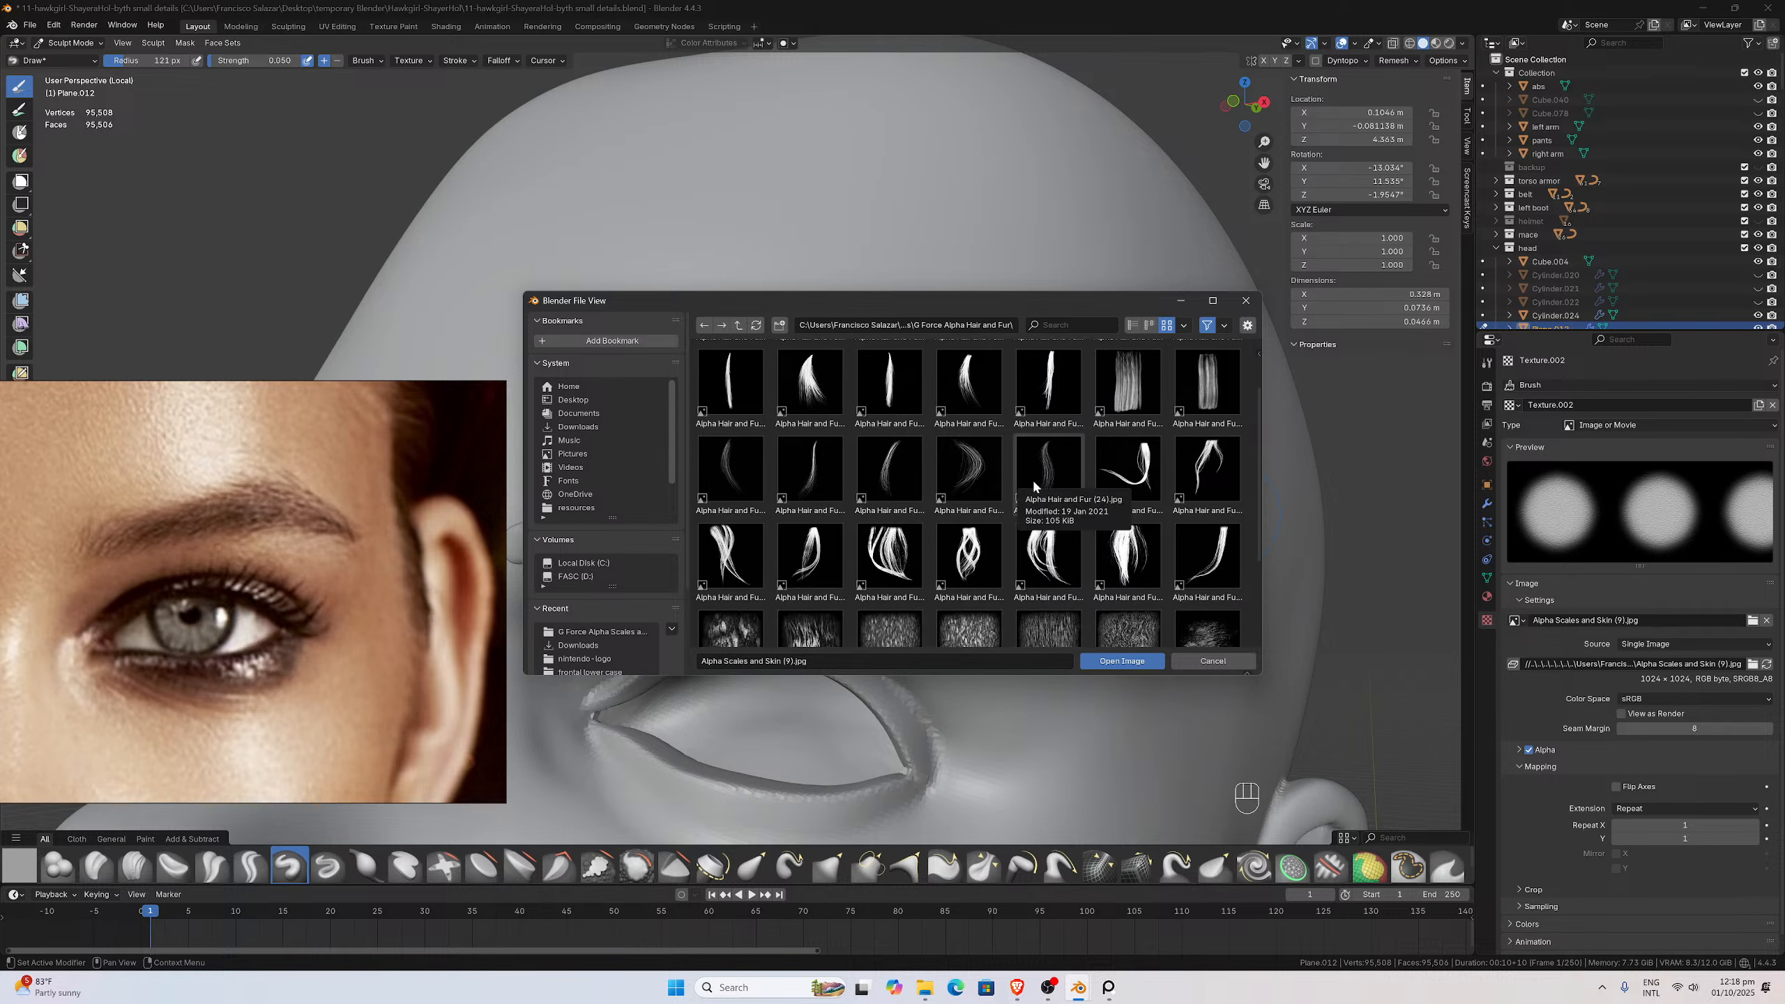
scroll(1033, 483, "up", 1)
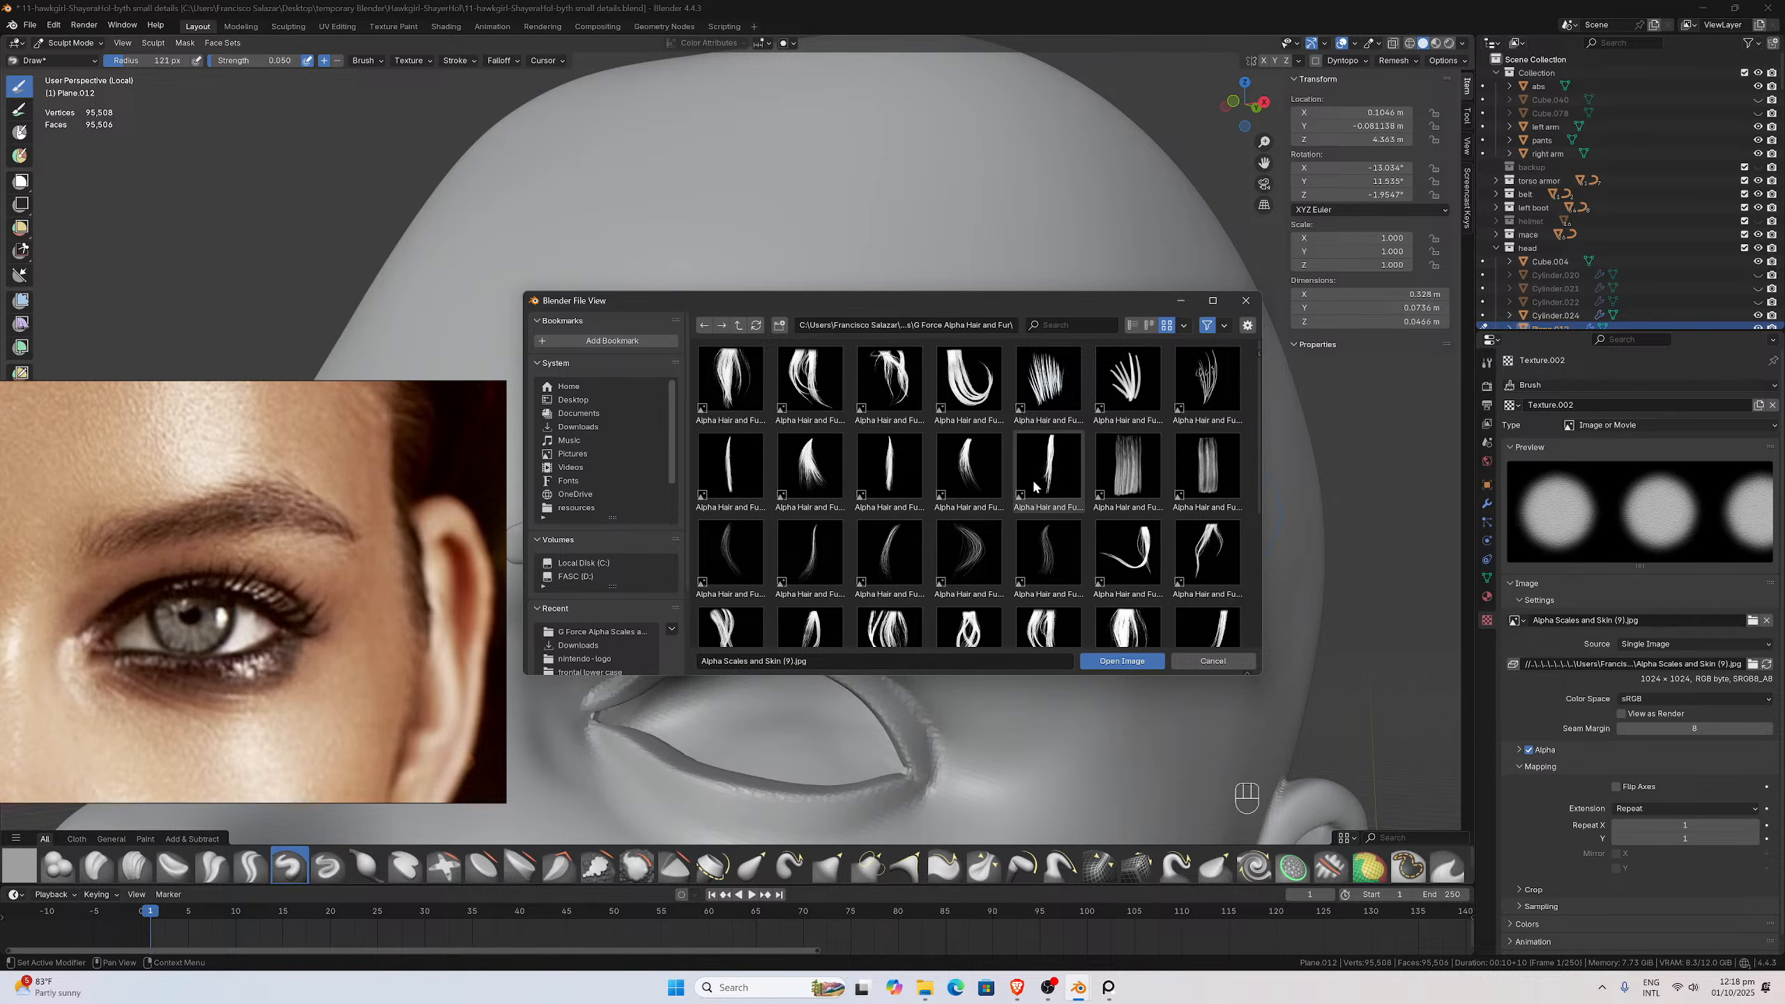
scroll(1033, 486, "down", 4)
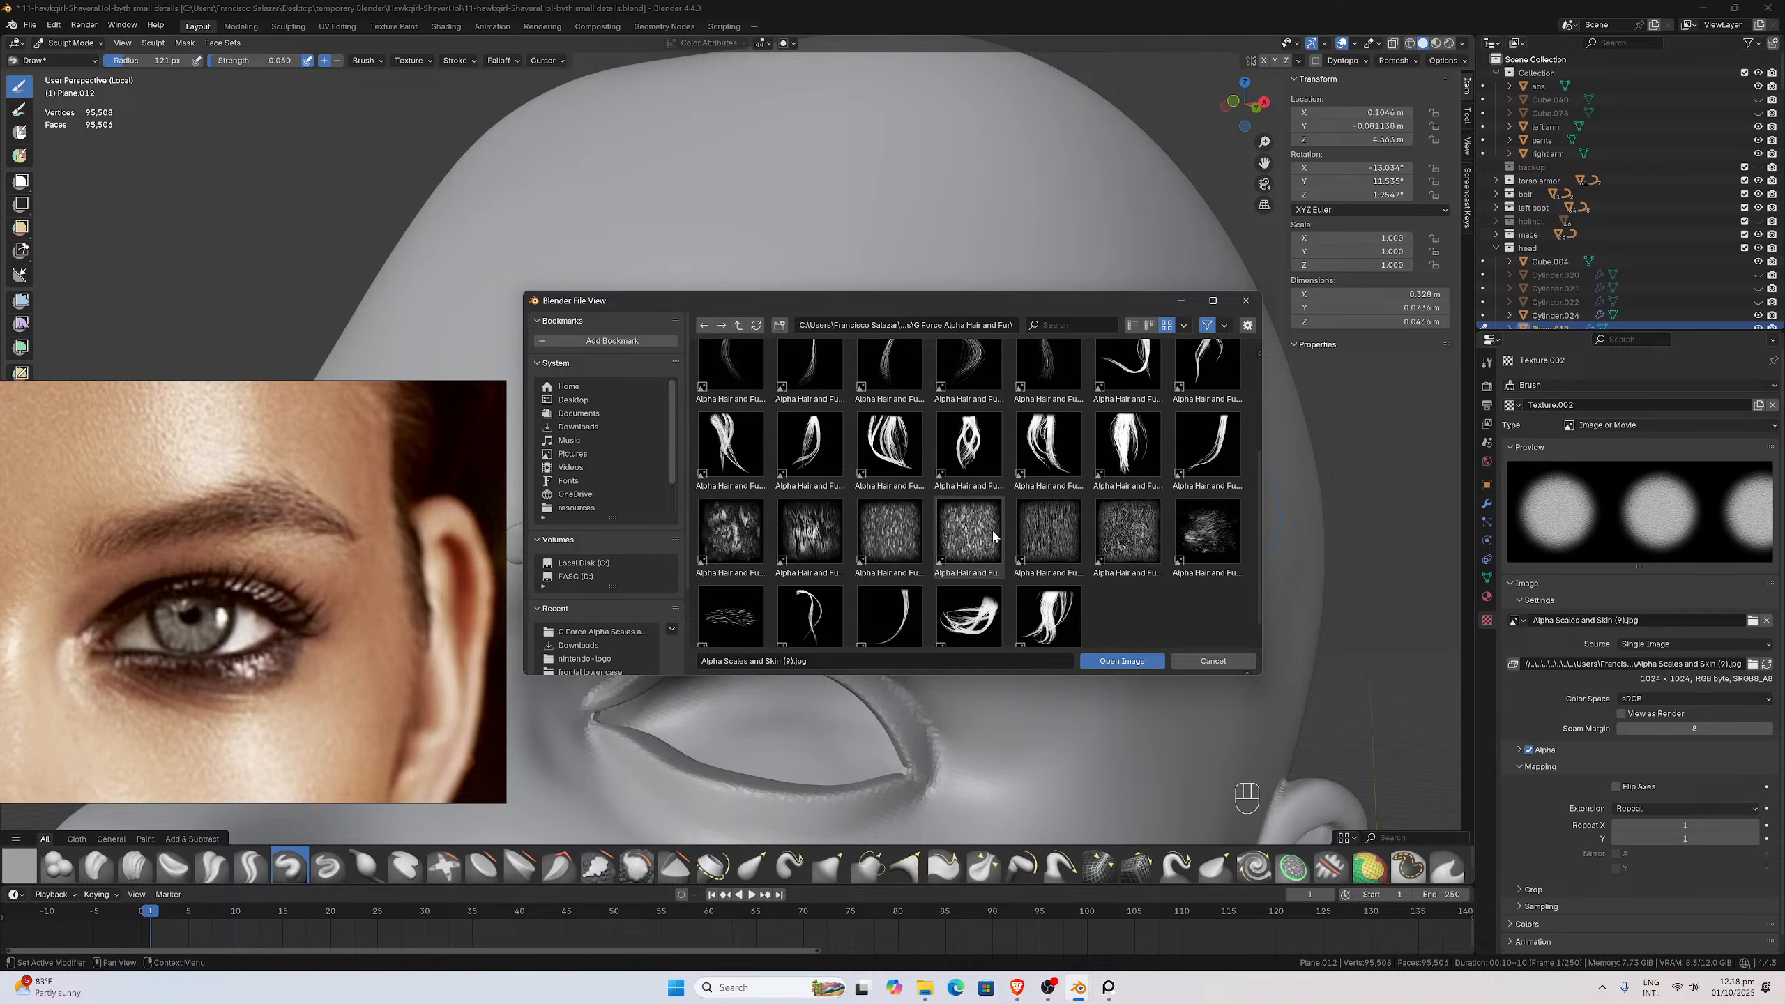
double_click(1040, 531)
Try carving the hair alpha into the eyebrow with an inverted Draw stroke, and undo it
scroll(777, 488, "up", 2)
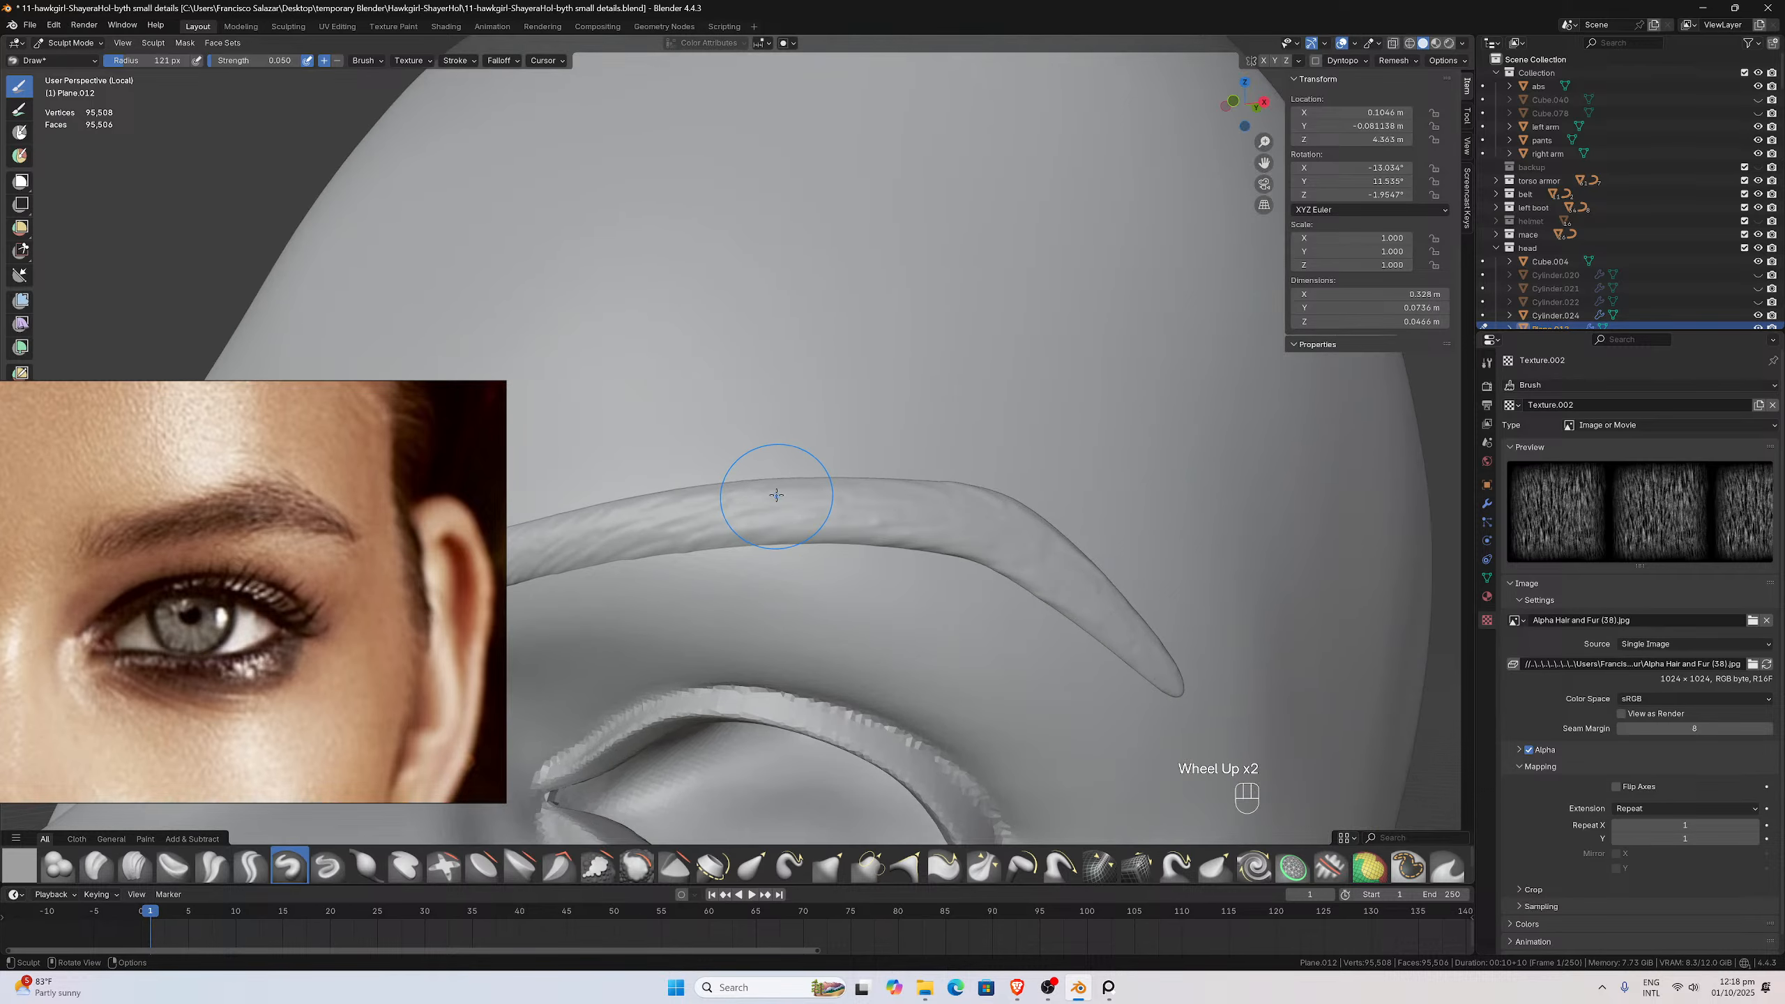
middle_click_drag(777, 492, 737, 526, "ctrl")
mouse_move(731, 507)
left_mouse_down("ctrl")
mouse_move(559, 573)
mouse_move(584, 570)
left_mouse_up("ctrl")
scroll(1072, 416, "down", 1)
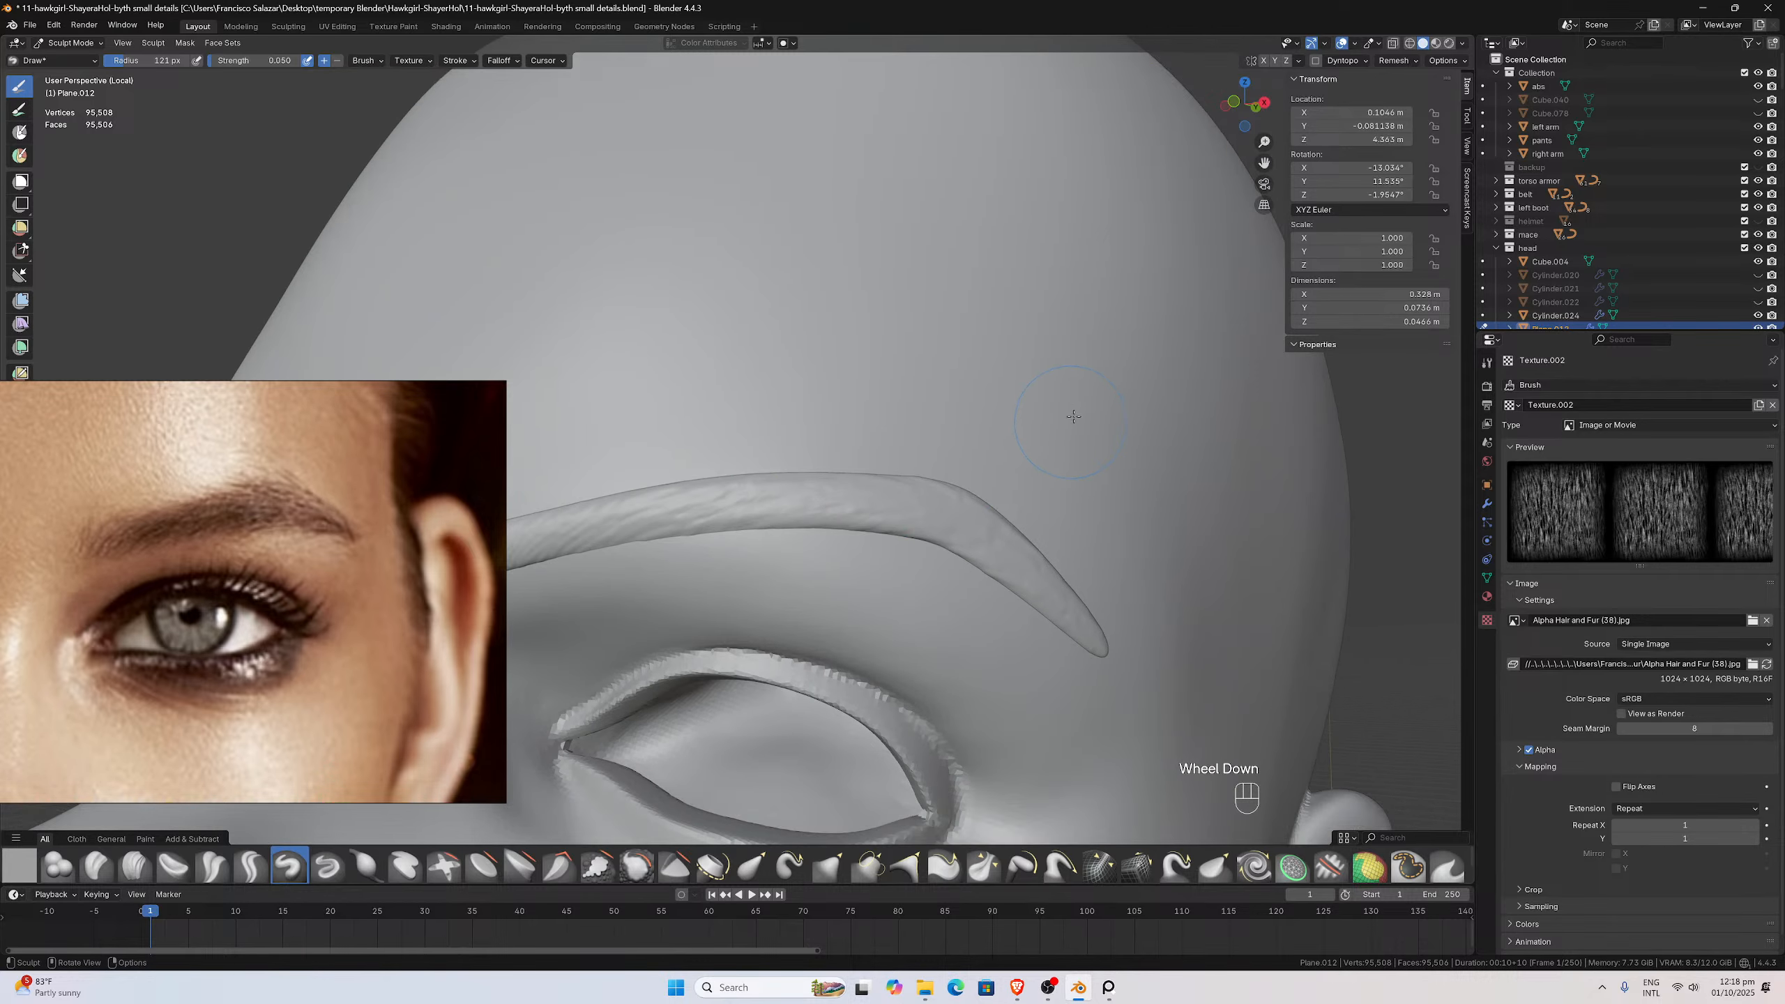
left_click_drag(1264, 163, 1485, 167)
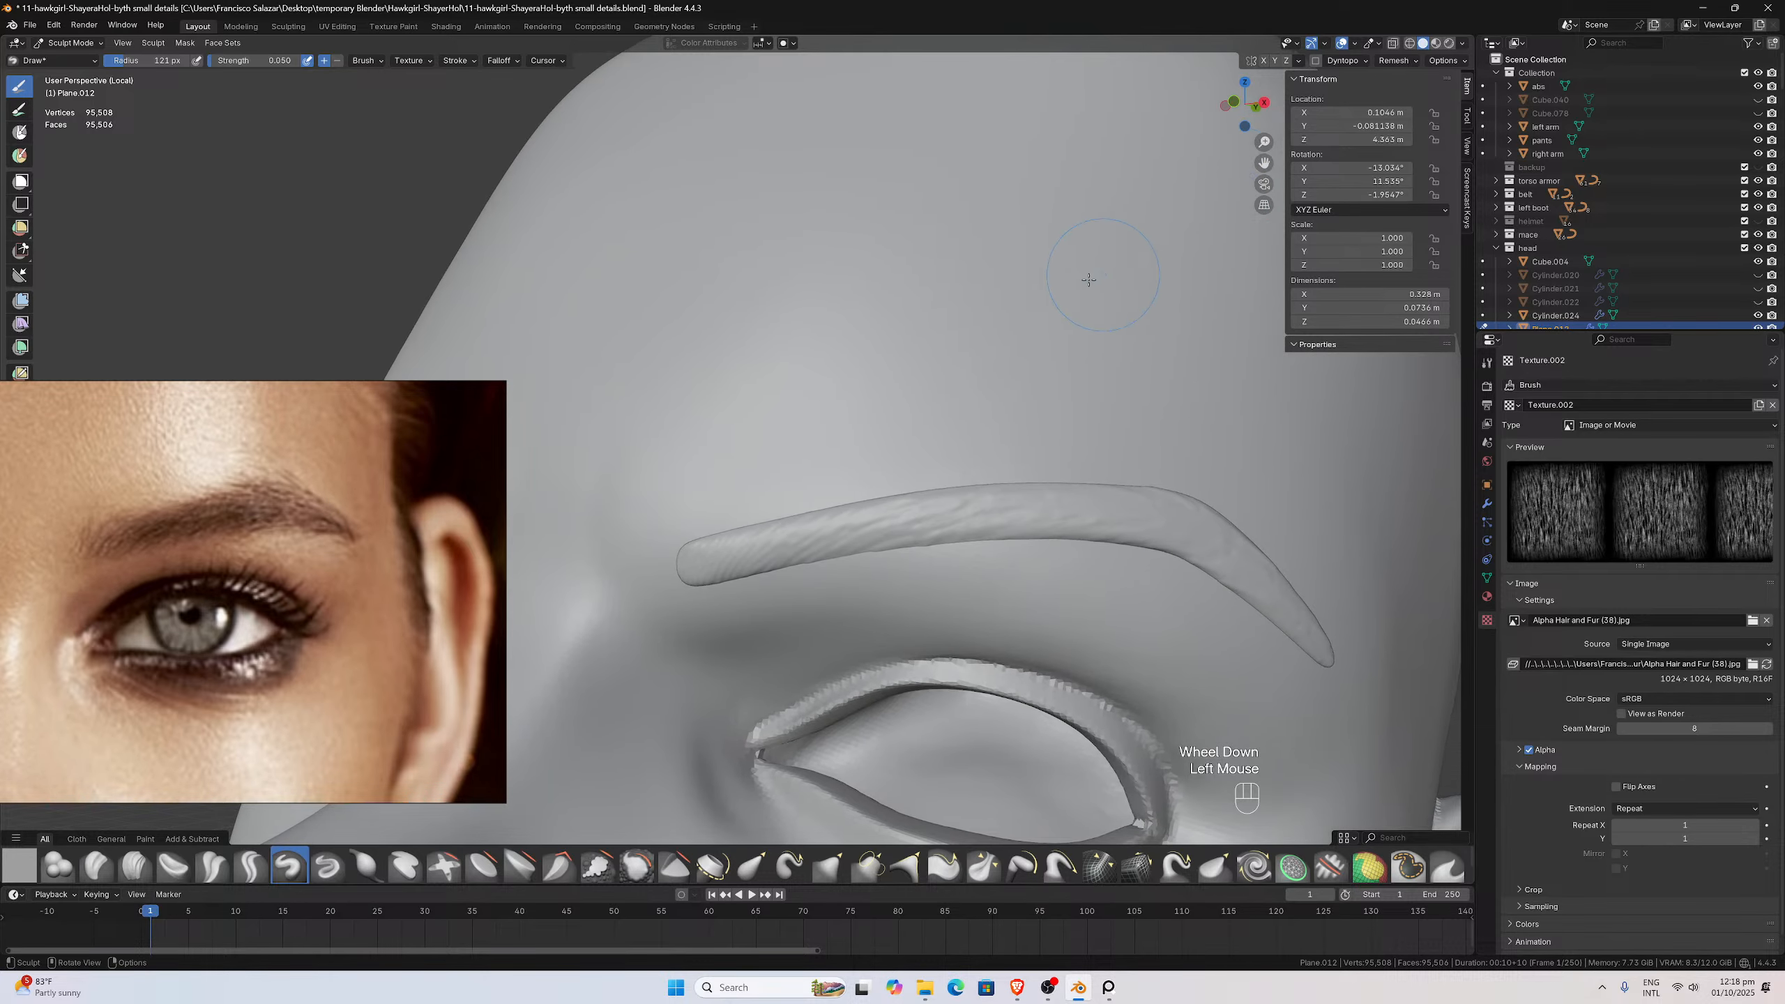
middle_click_drag(1087, 279, 1066, 287)
key("ctrl+z")
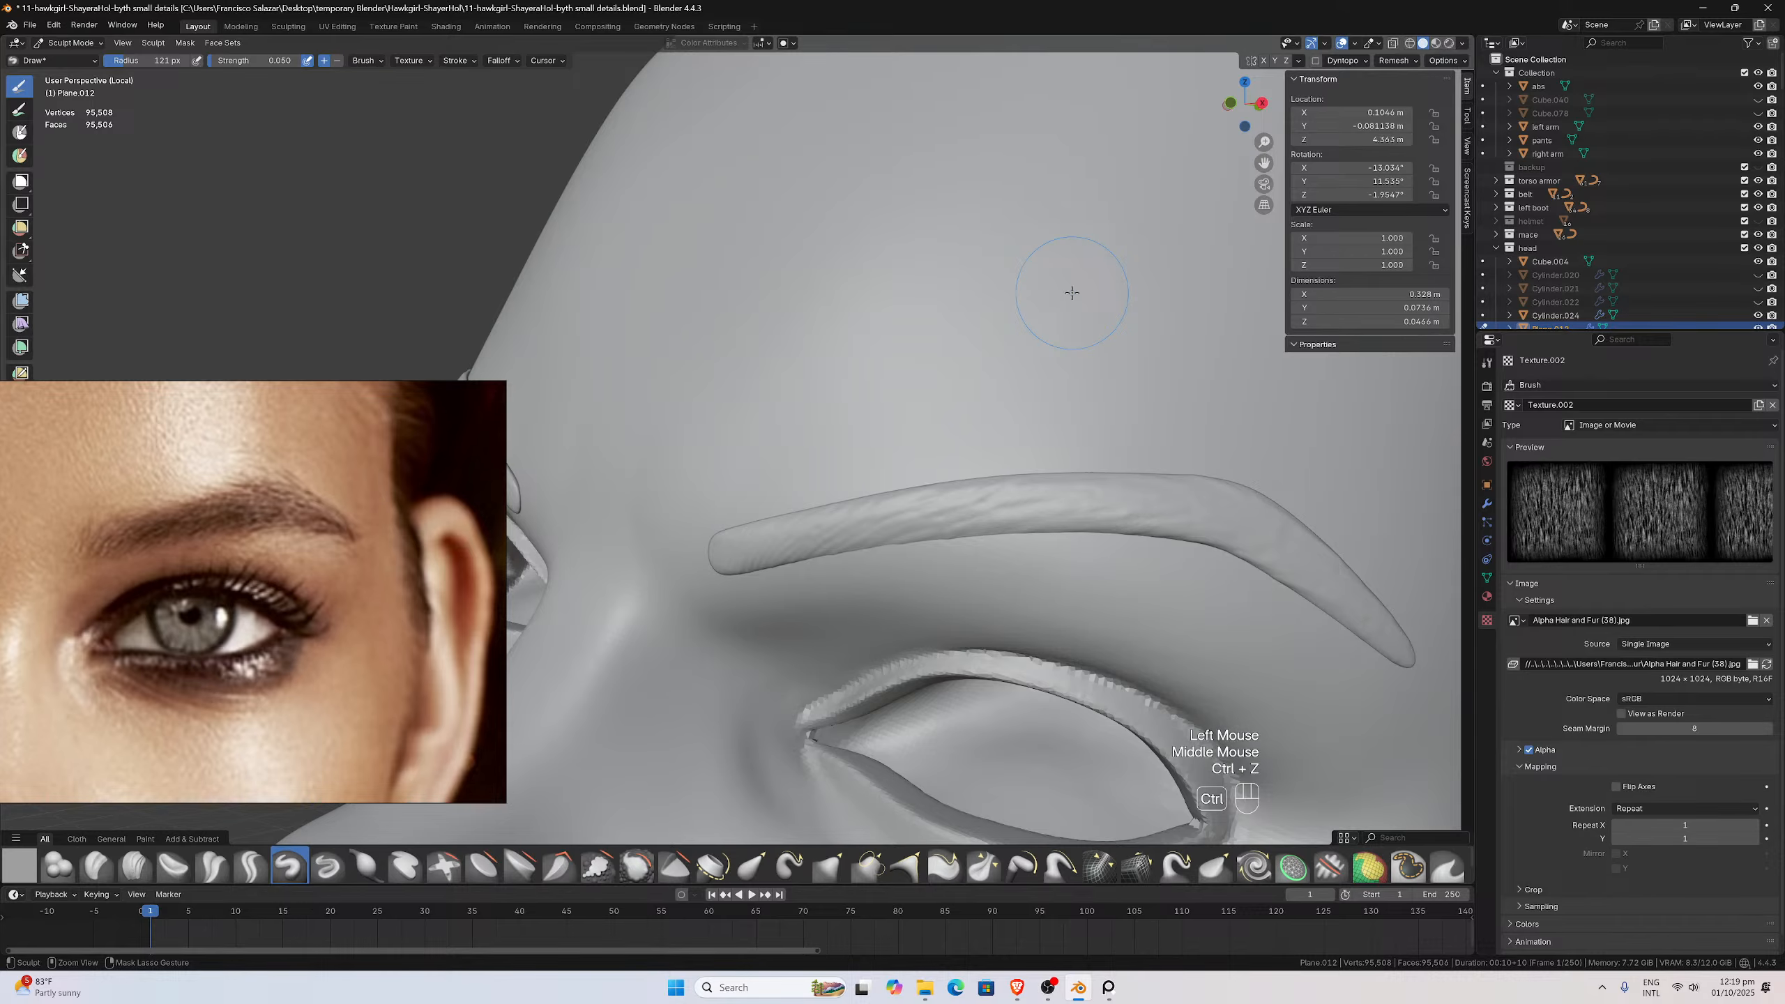
Smooth the remaining strand relief from the eyebrow's inner end through the middle to the tail
scroll(937, 411, "up", 2)
mouse_move(864, 530)
left_mouse_down("shift")
mouse_move(906, 548)
mouse_move(743, 593)
left_mouse_up("shift")
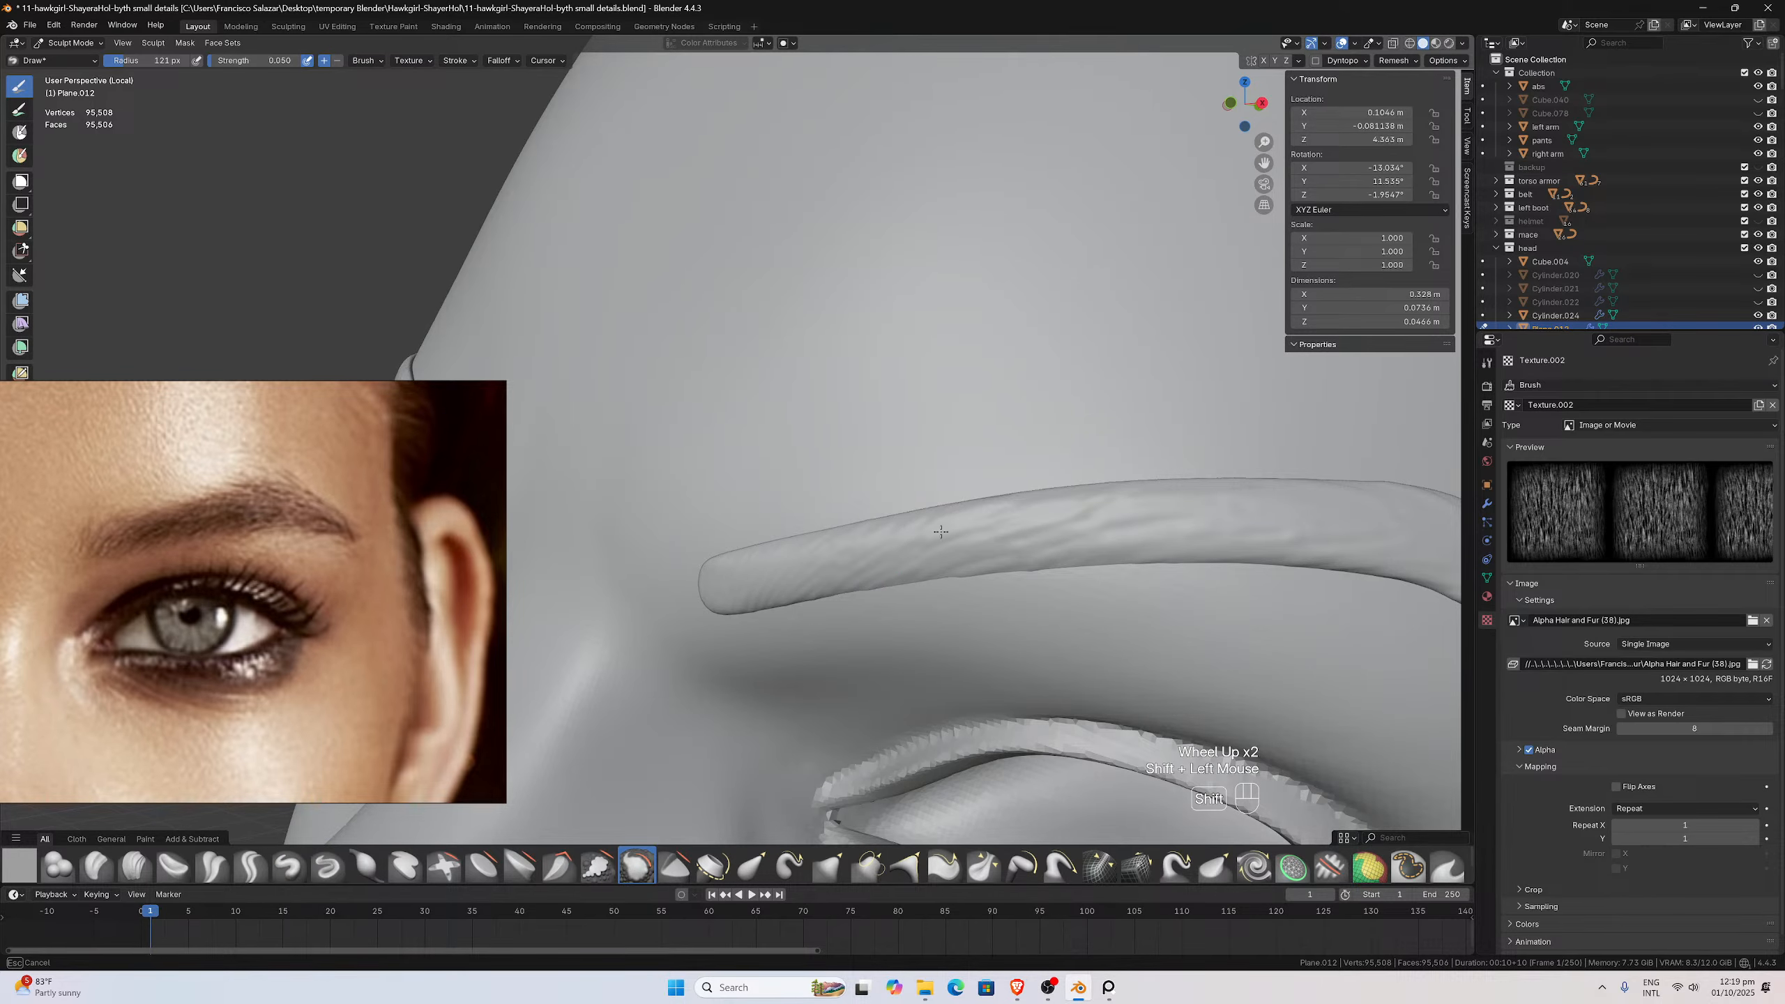
left_click_drag(941, 532, 1207, 516, "shift")
scroll(1300, 513, "down", 2)
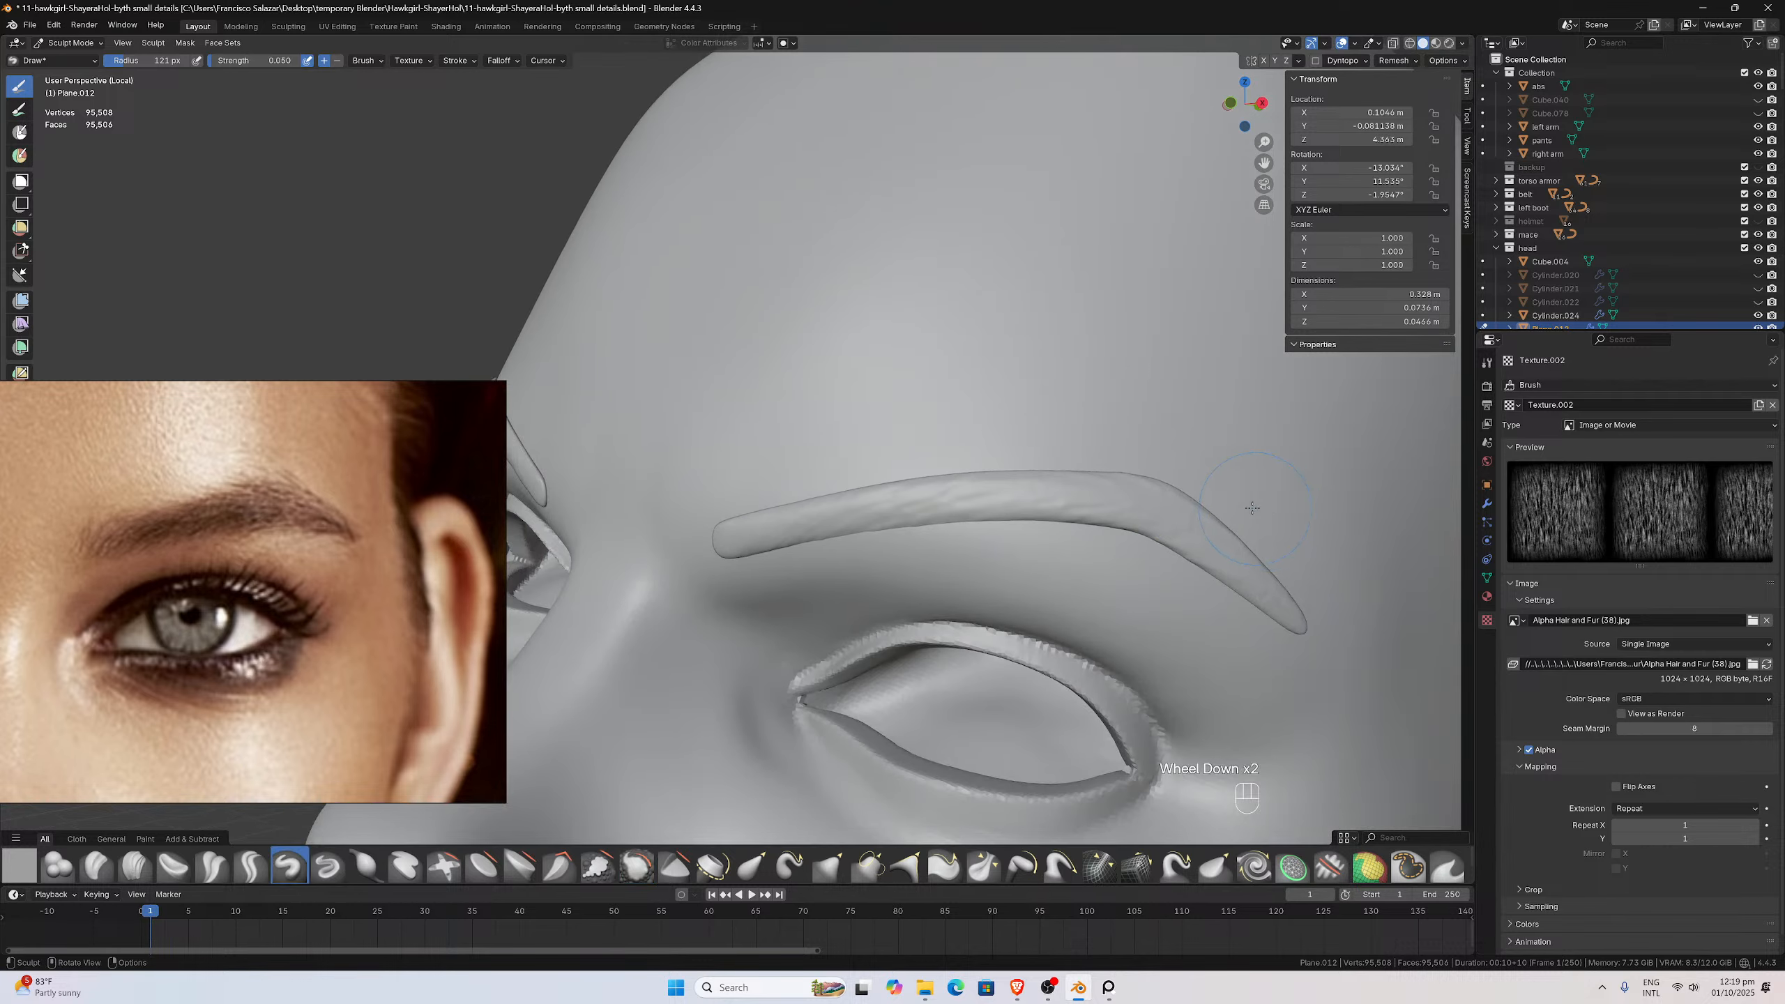
middle_click_drag(1255, 510, 1164, 535)
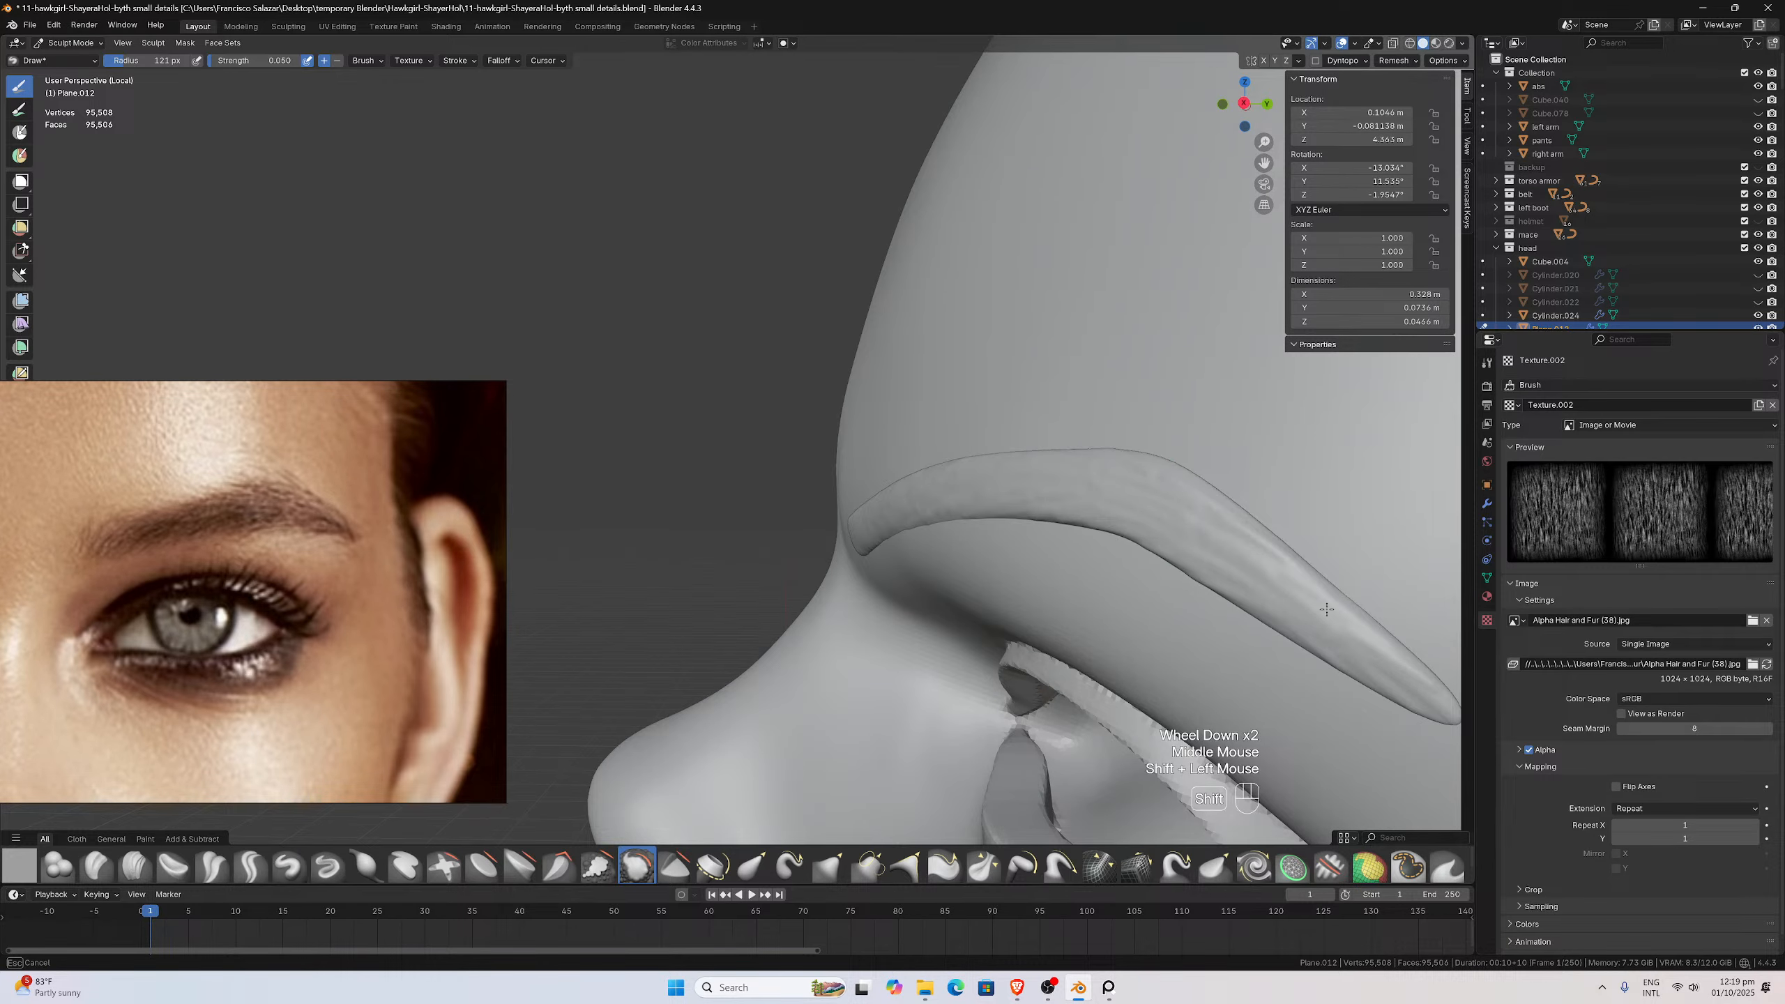
mouse_move(1330, 602)
left_mouse_down("shift")
mouse_move(1209, 523)
mouse_move(1370, 659)
mouse_move(1165, 497)
mouse_move(1127, 506)
left_mouse_up("shift")
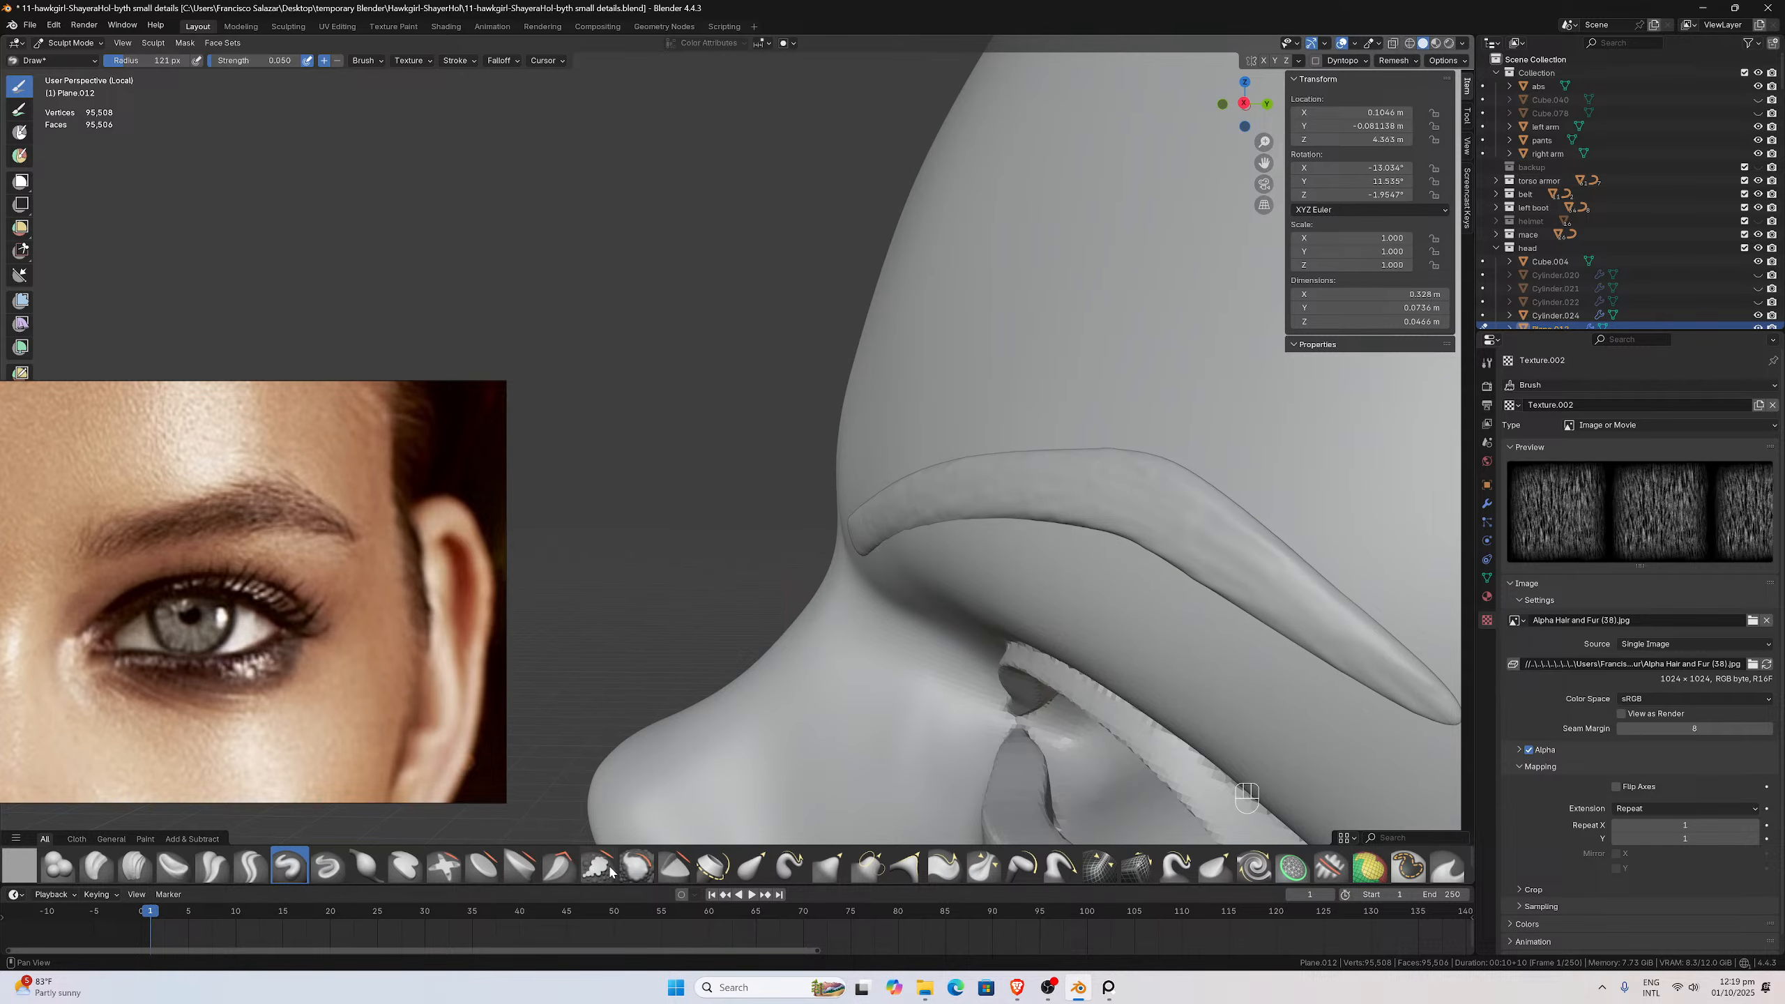
Switch to the Smooth brush at strength 0.5 and smooth the eyebrow's outer arch and tail
left_click(636, 866)
left_click(253, 60)
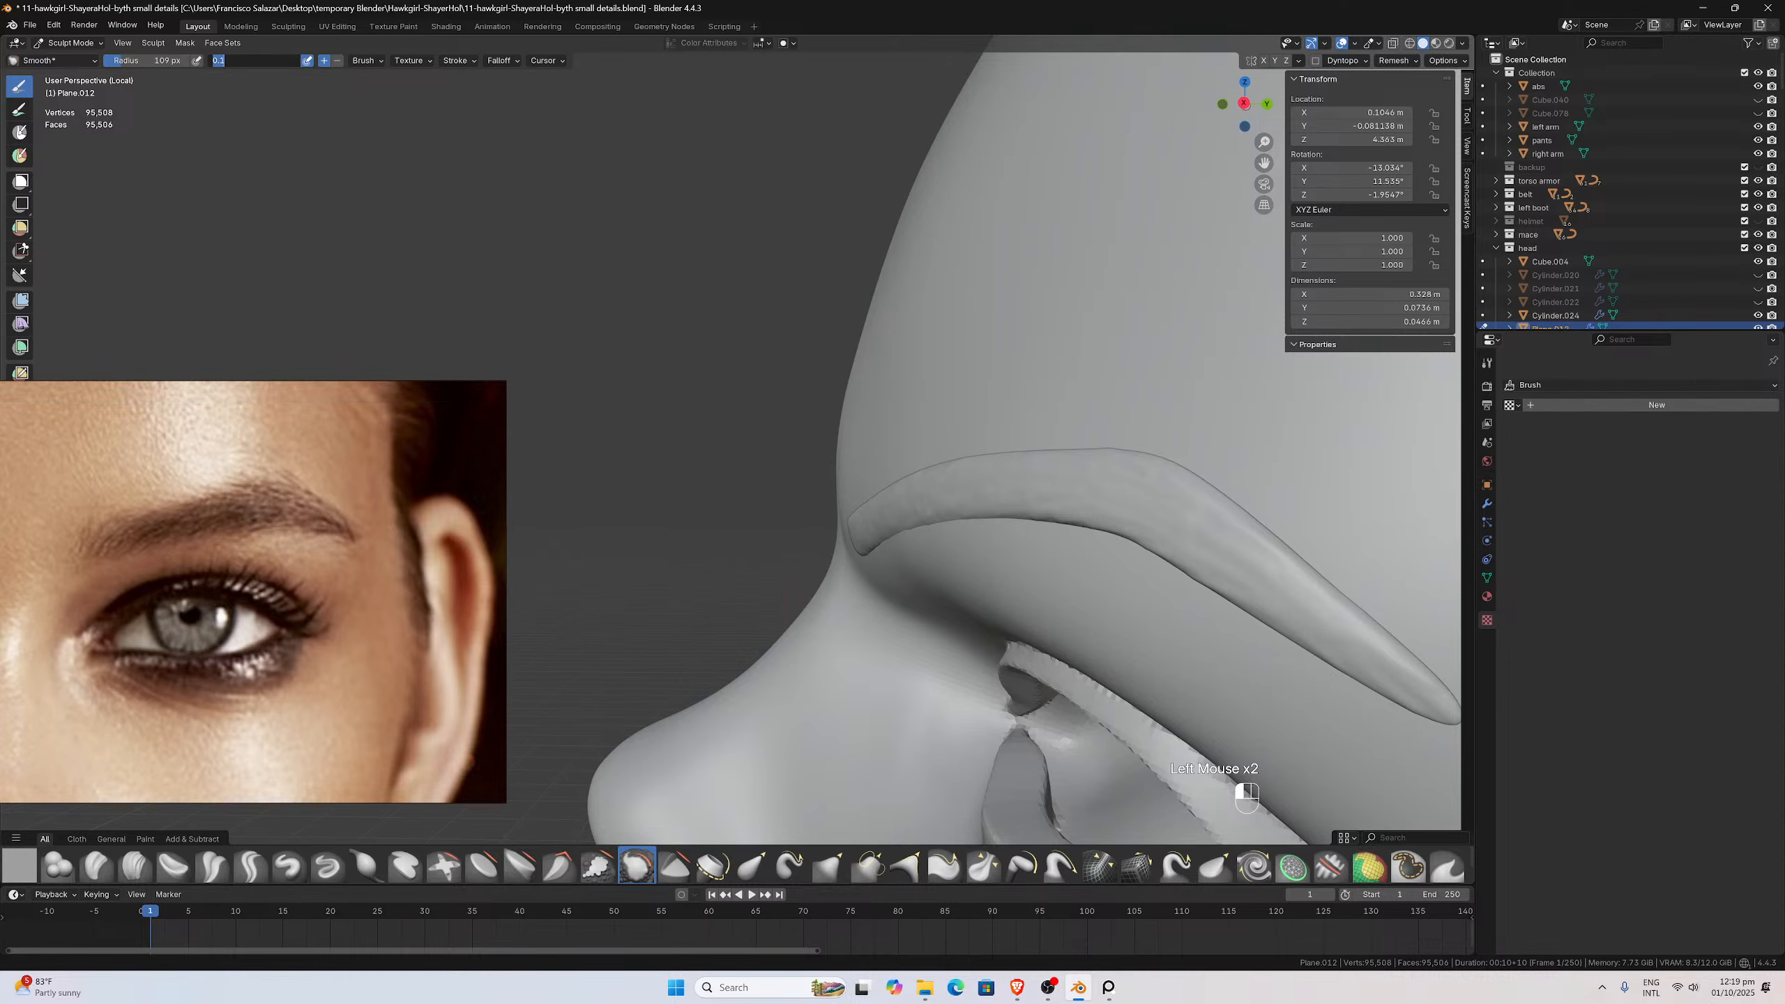
type("0.3")
key("Return")
scroll(842, 141, "up", 2)
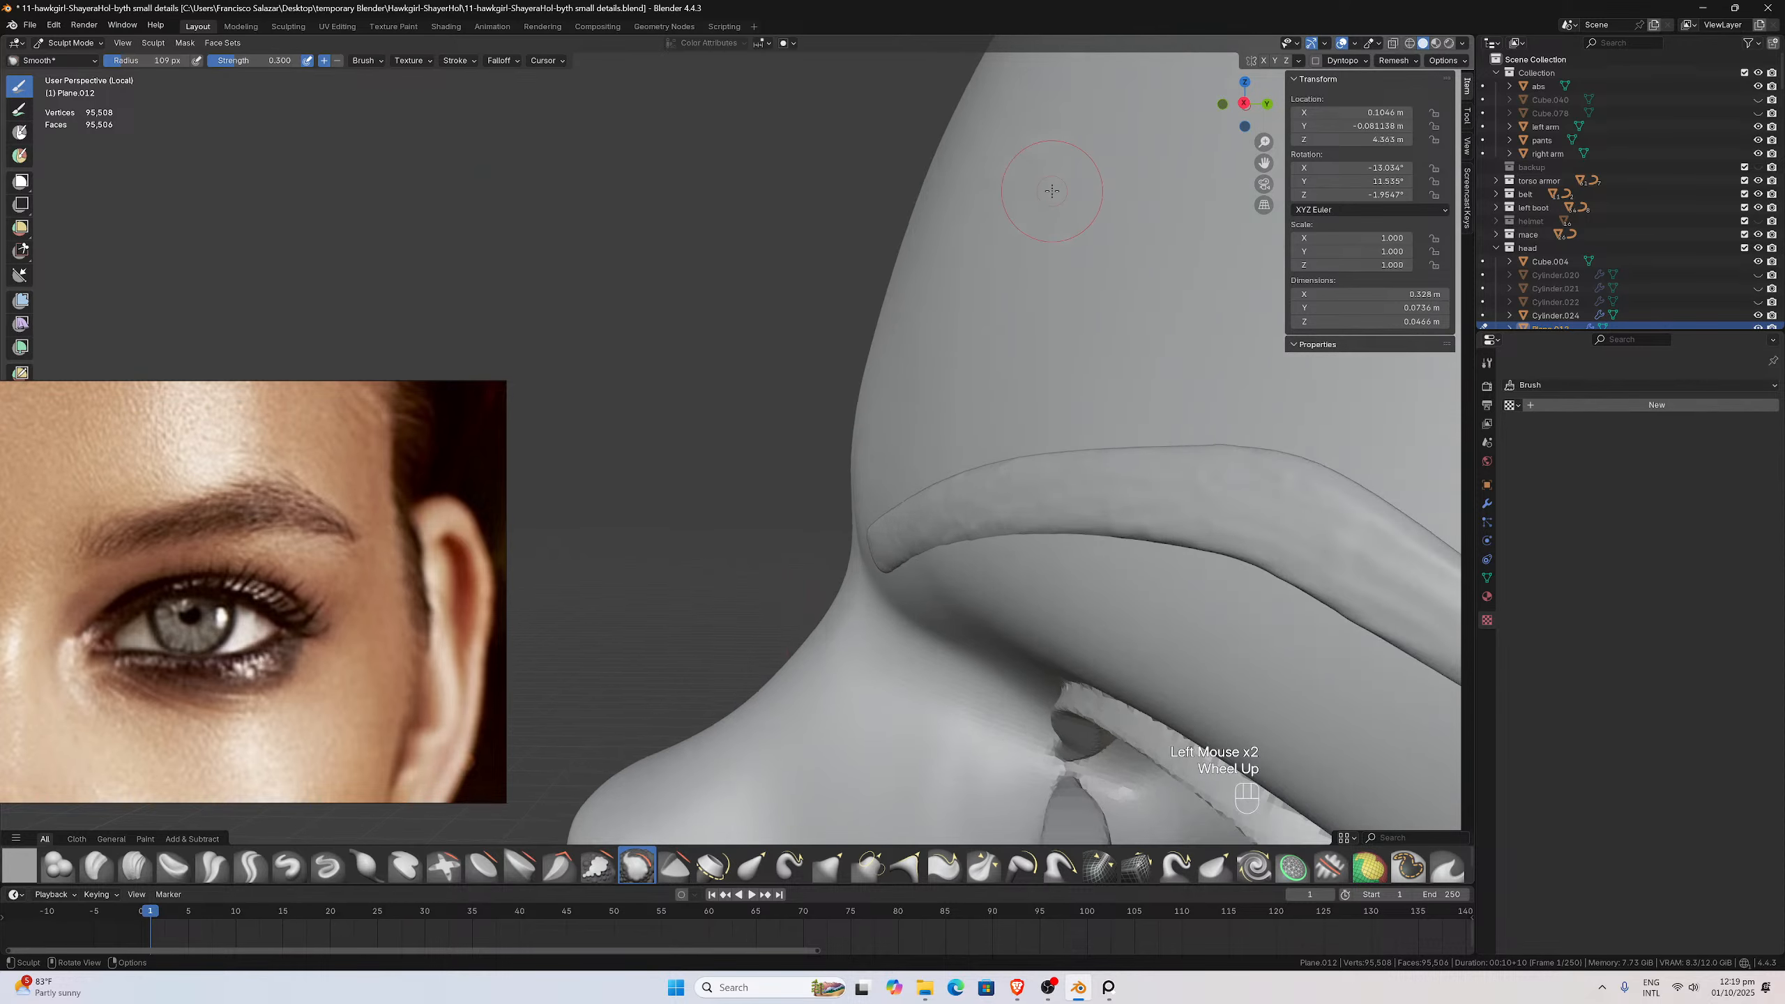
mouse_move(1256, 160)
left_mouse_down()
mouse_move(703, 49)
mouse_move(457, 21)
left_mouse_up()
middle_click_drag(957, 374, 980, 387)
scroll(973, 394, "up", 1)
scroll(973, 394, "down", 1)
left_click_drag(968, 401, 986, 514, "shift")
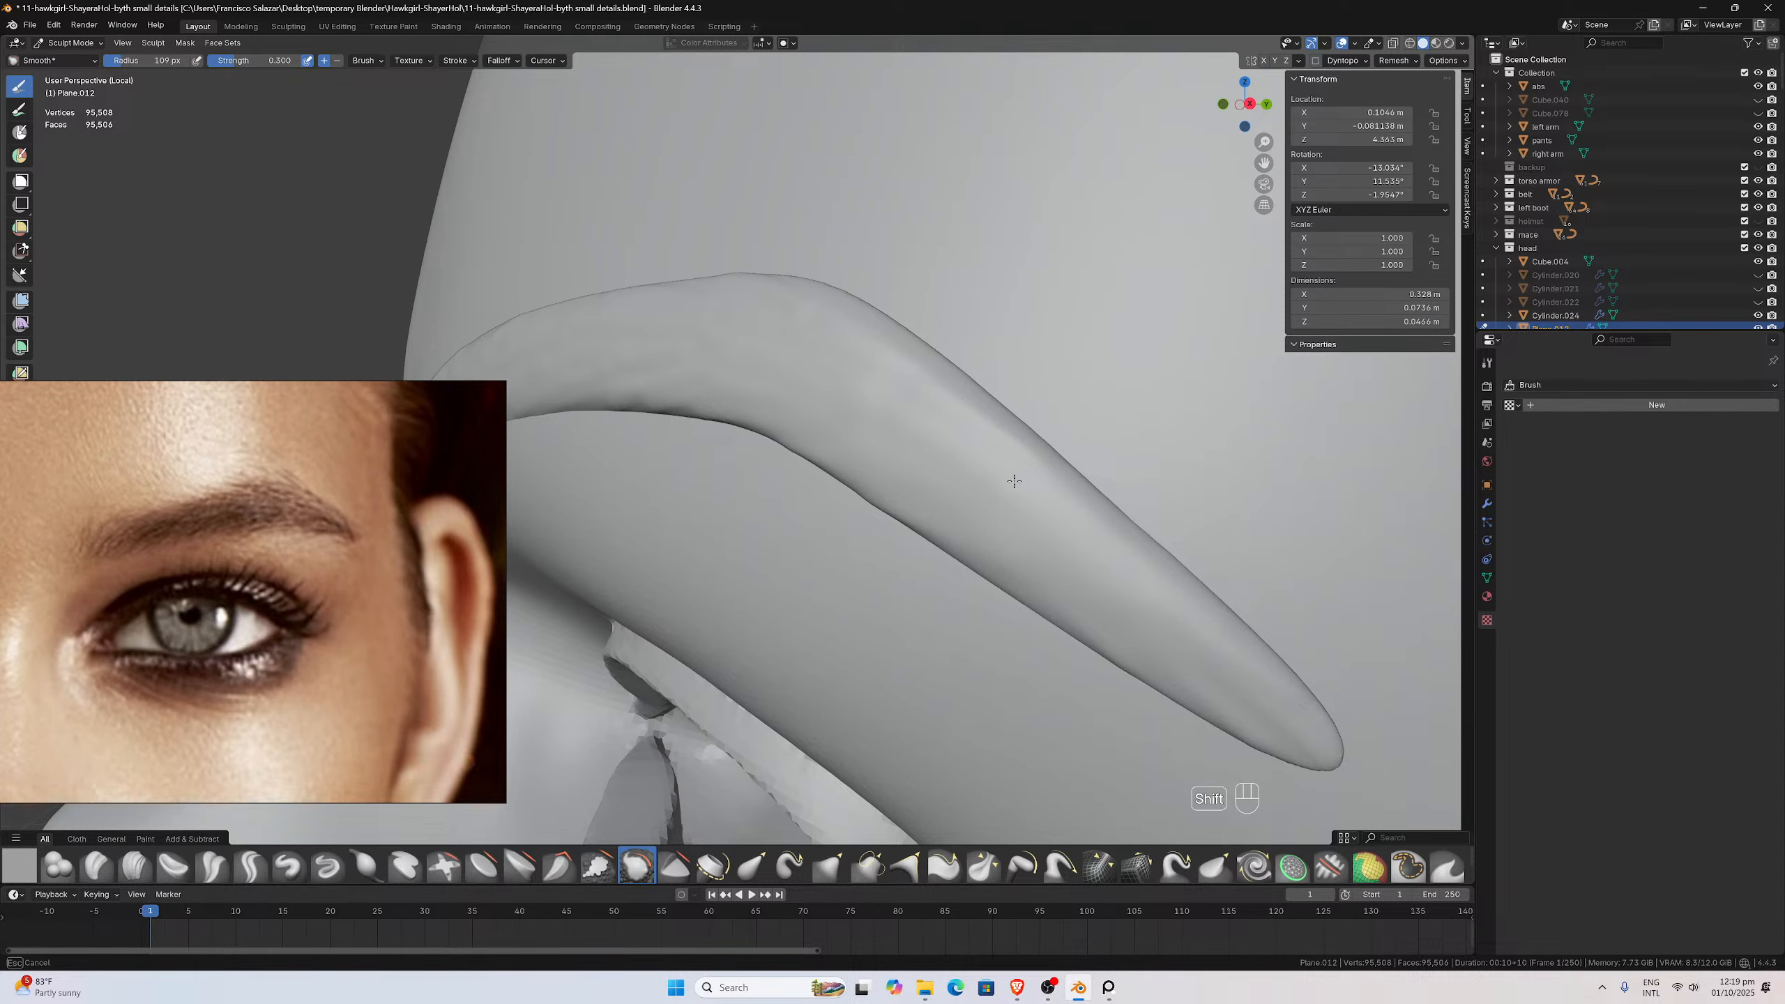
left_click_drag(1013, 481, 927, 409, "shift")
Smooth the relief along the eyebrow's middle section up to the start of the arch
mouse_move(926, 409)
middle_mouse_down()
mouse_move(1023, 418)
mouse_move(948, 378)
middle_mouse_up()
scroll(988, 395, "up", 1)
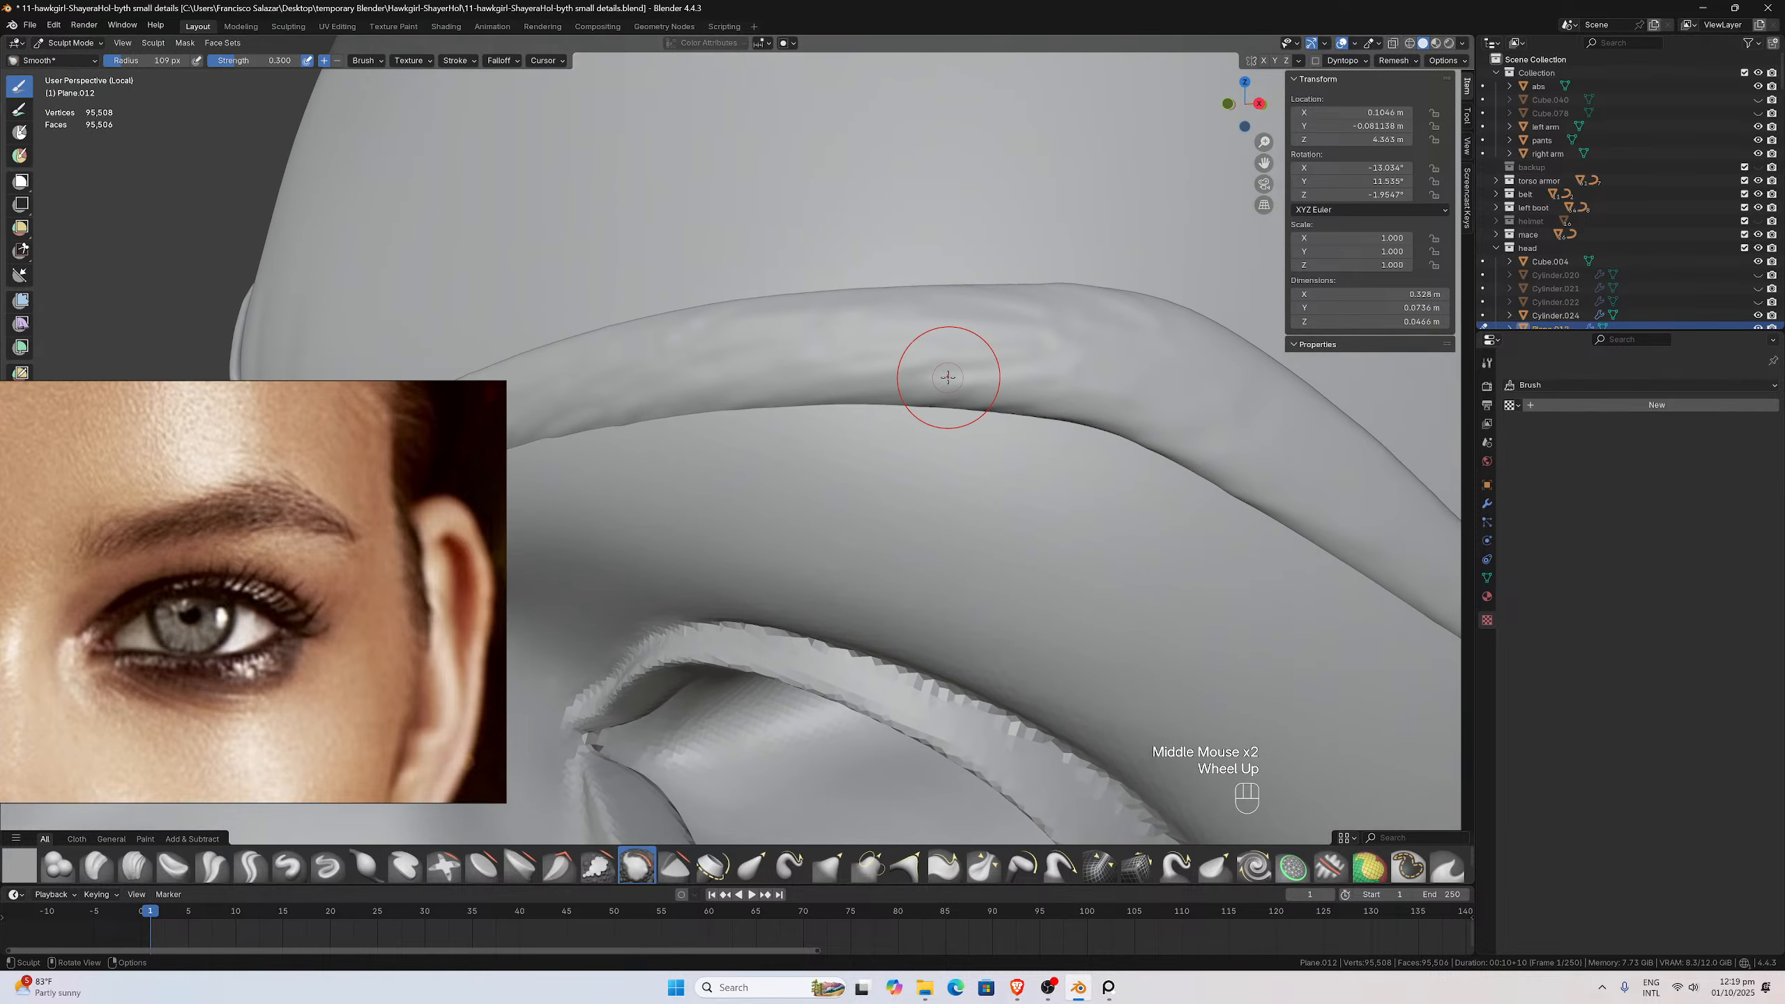
mouse_move(948, 378)
left_mouse_down("shift")
mouse_move(996, 349)
mouse_move(911, 319)
left_mouse_up("shift")
left_click_drag(1016, 376, 832, 365, "shift")
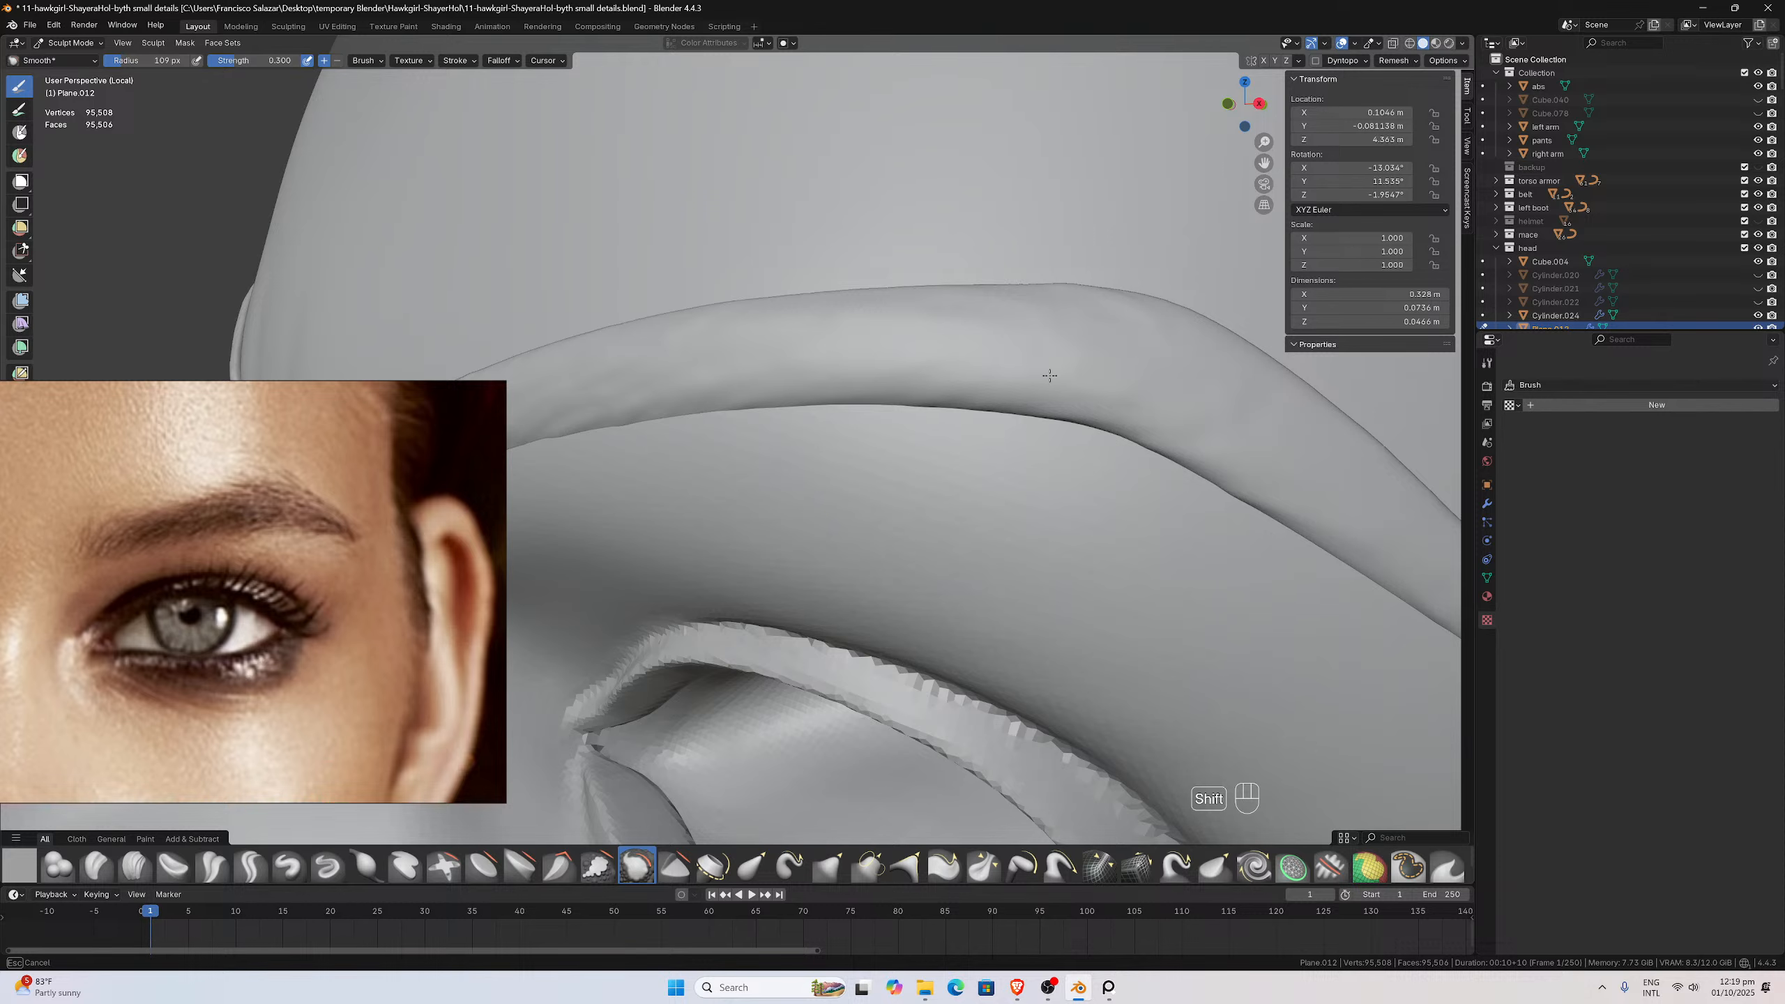
left_click_drag(1141, 307, 1133, 305, "shift")
Smooth the remaining bumps on the arch and along the middle towards the inner part of the eyebrow
middle_click_drag(1133, 305, 1091, 415)
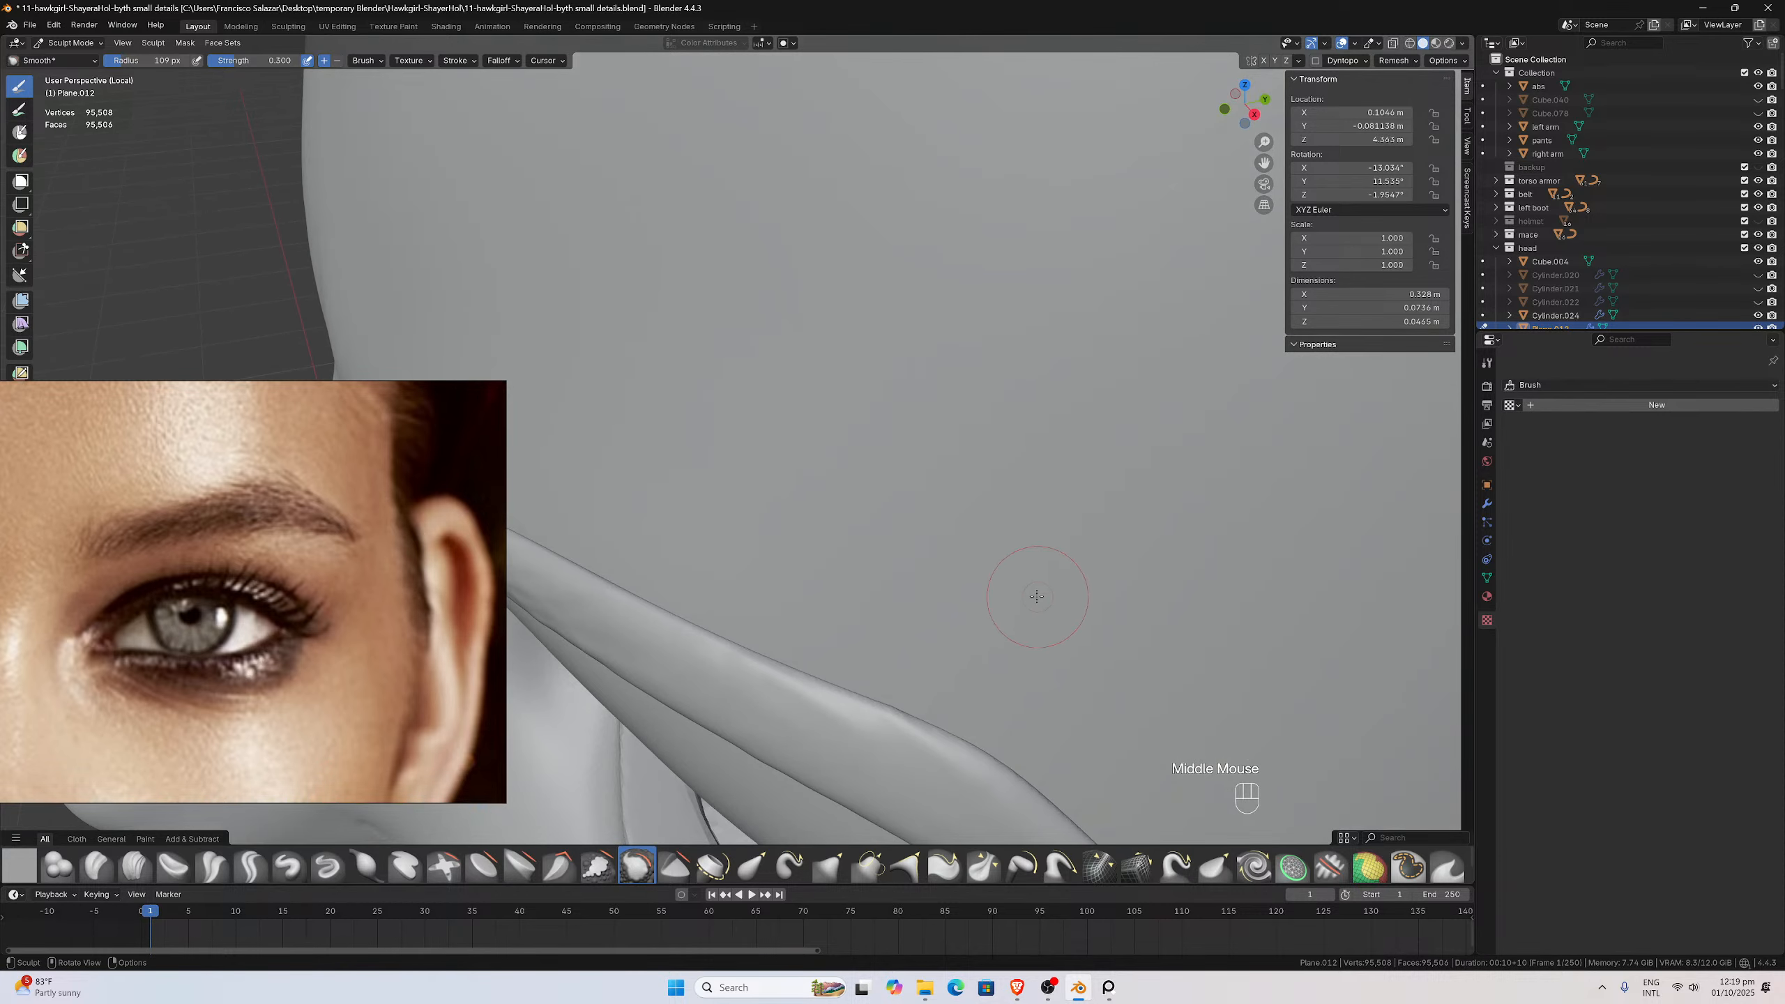
middle_click_drag(1036, 598, 1047, 552)
left_click_drag(1048, 559, 1093, 516, "shift")
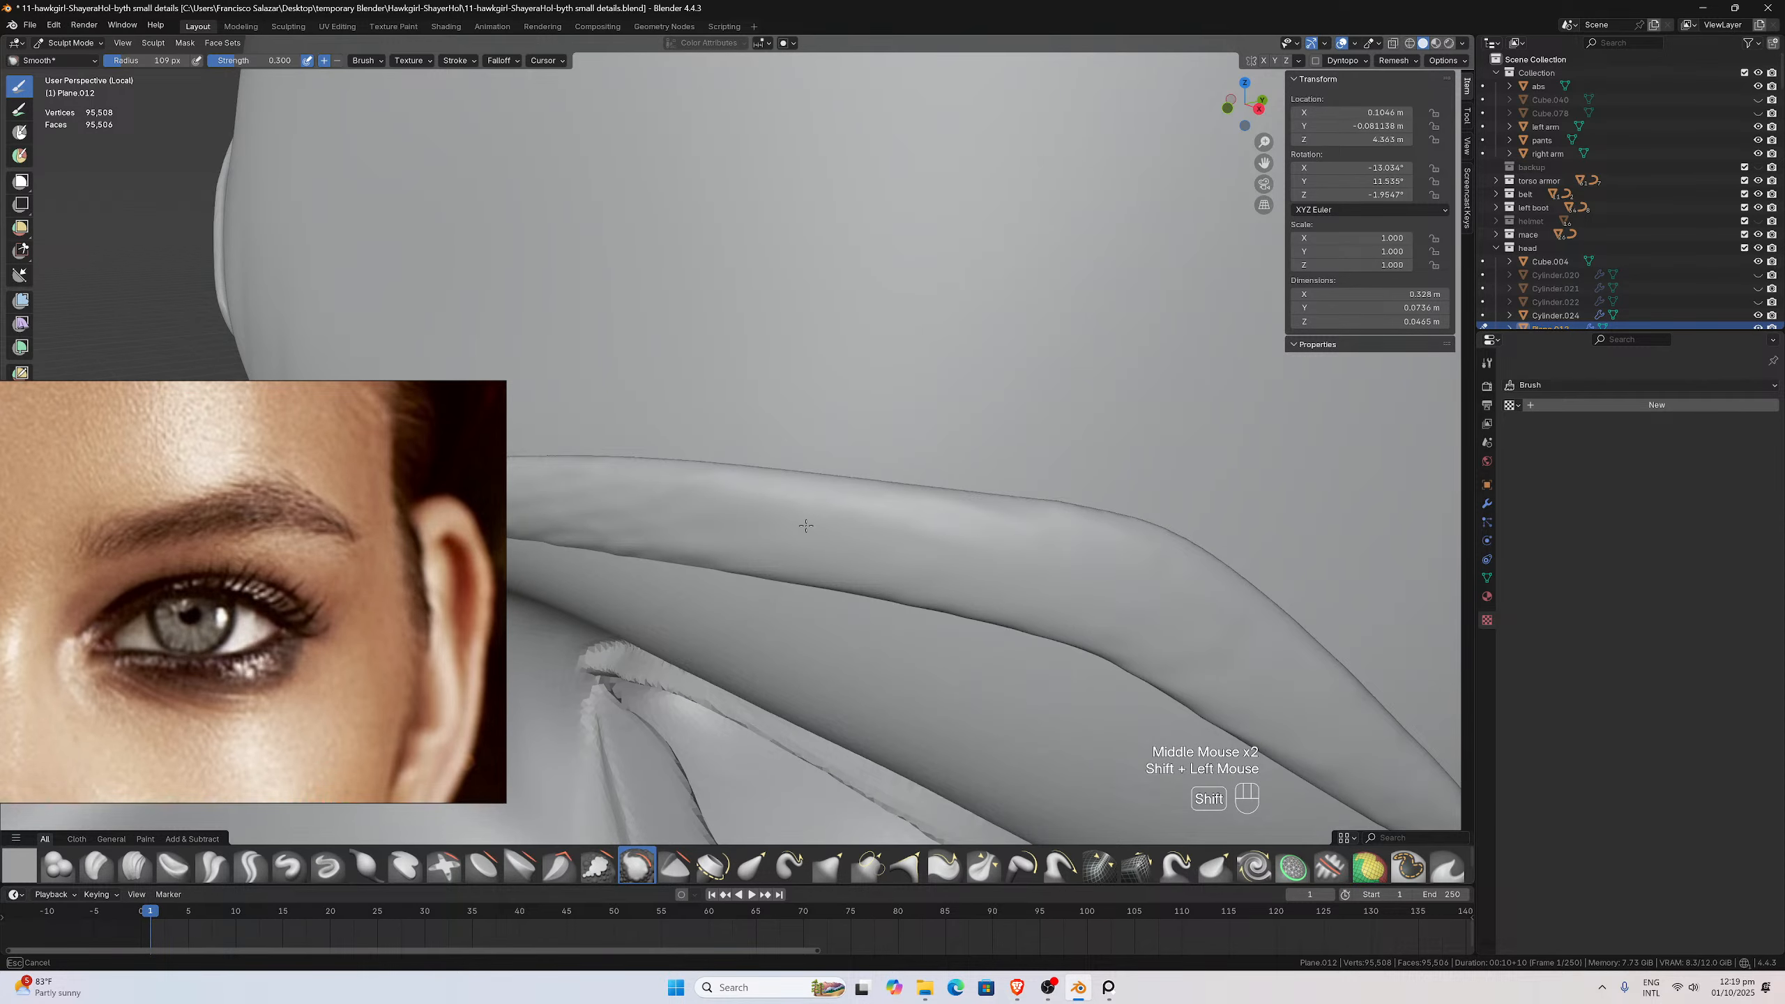
left_click_drag(806, 525, 727, 530, "shift")
middle_click_drag(726, 530, 835, 456)
mouse_move(854, 422)
left_mouse_down("shift")
mouse_move(920, 387)
mouse_move(756, 387)
mouse_move(625, 413)
left_mouse_up("shift")
left_click_drag(725, 442, 728, 441, "shift")
Smooth the leftover strand marks on the eyebrow's rounded inner end beside the nose bridge
middle_click_drag(728, 442, 721, 380)
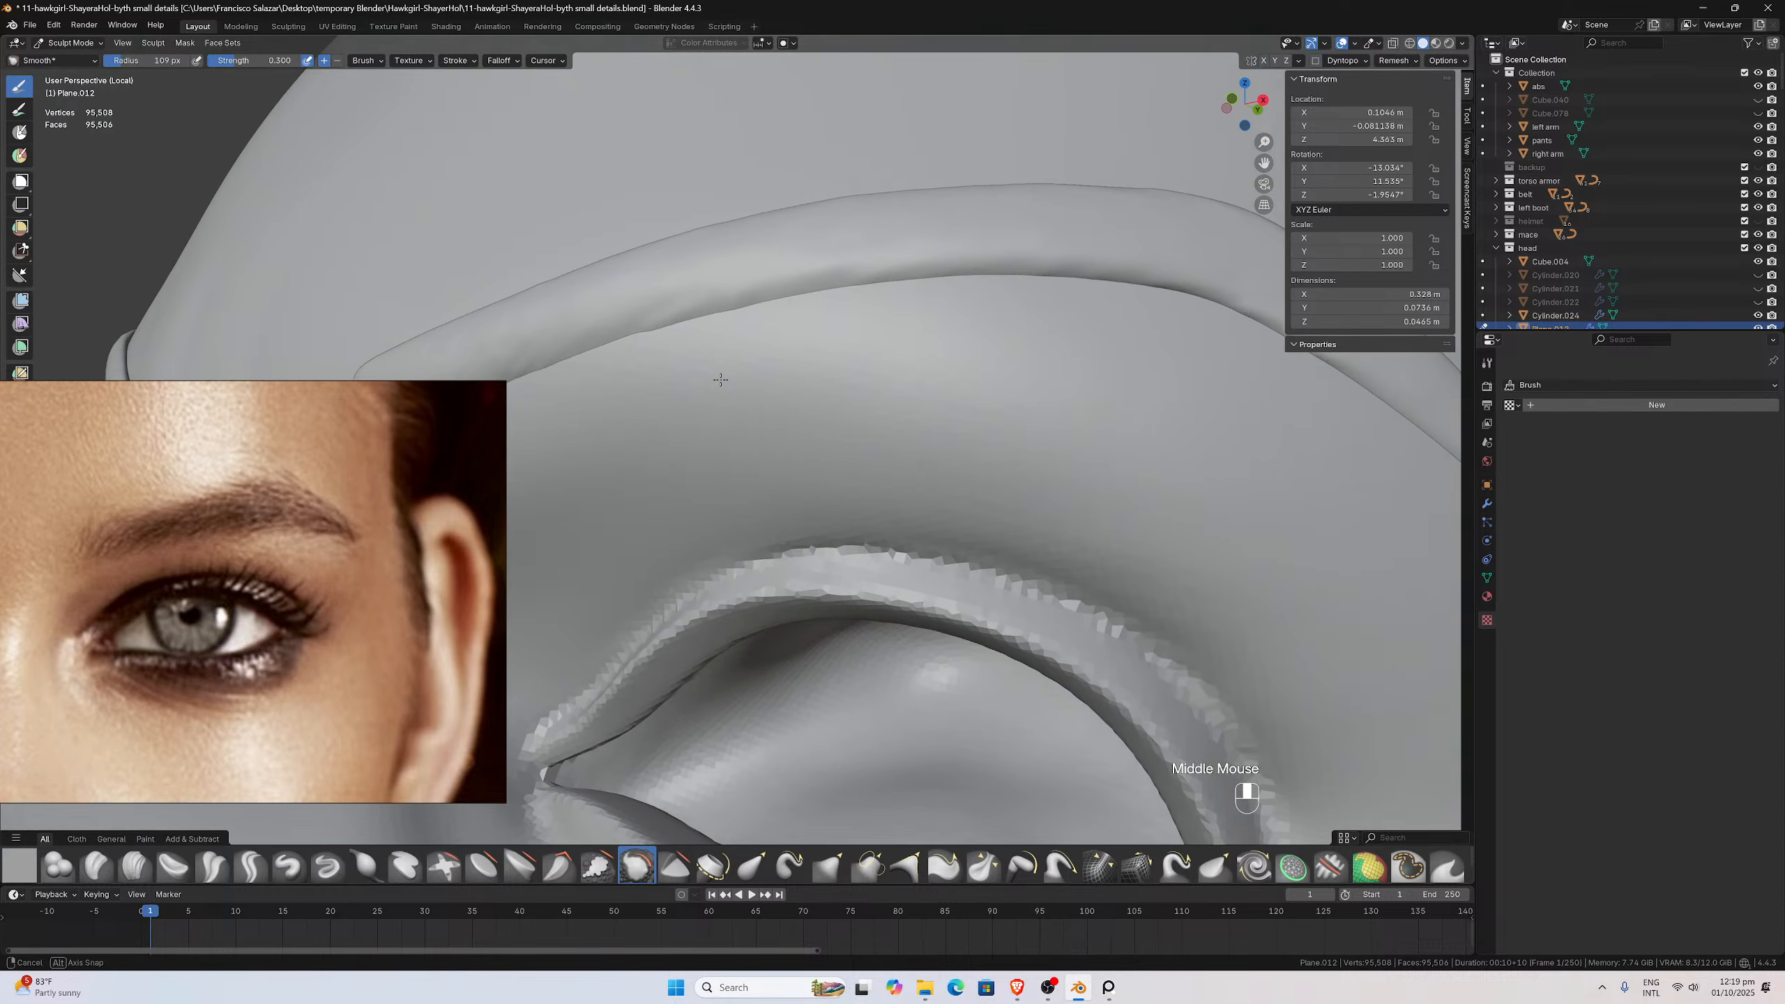
left_click_drag(1263, 163, 1665, 202)
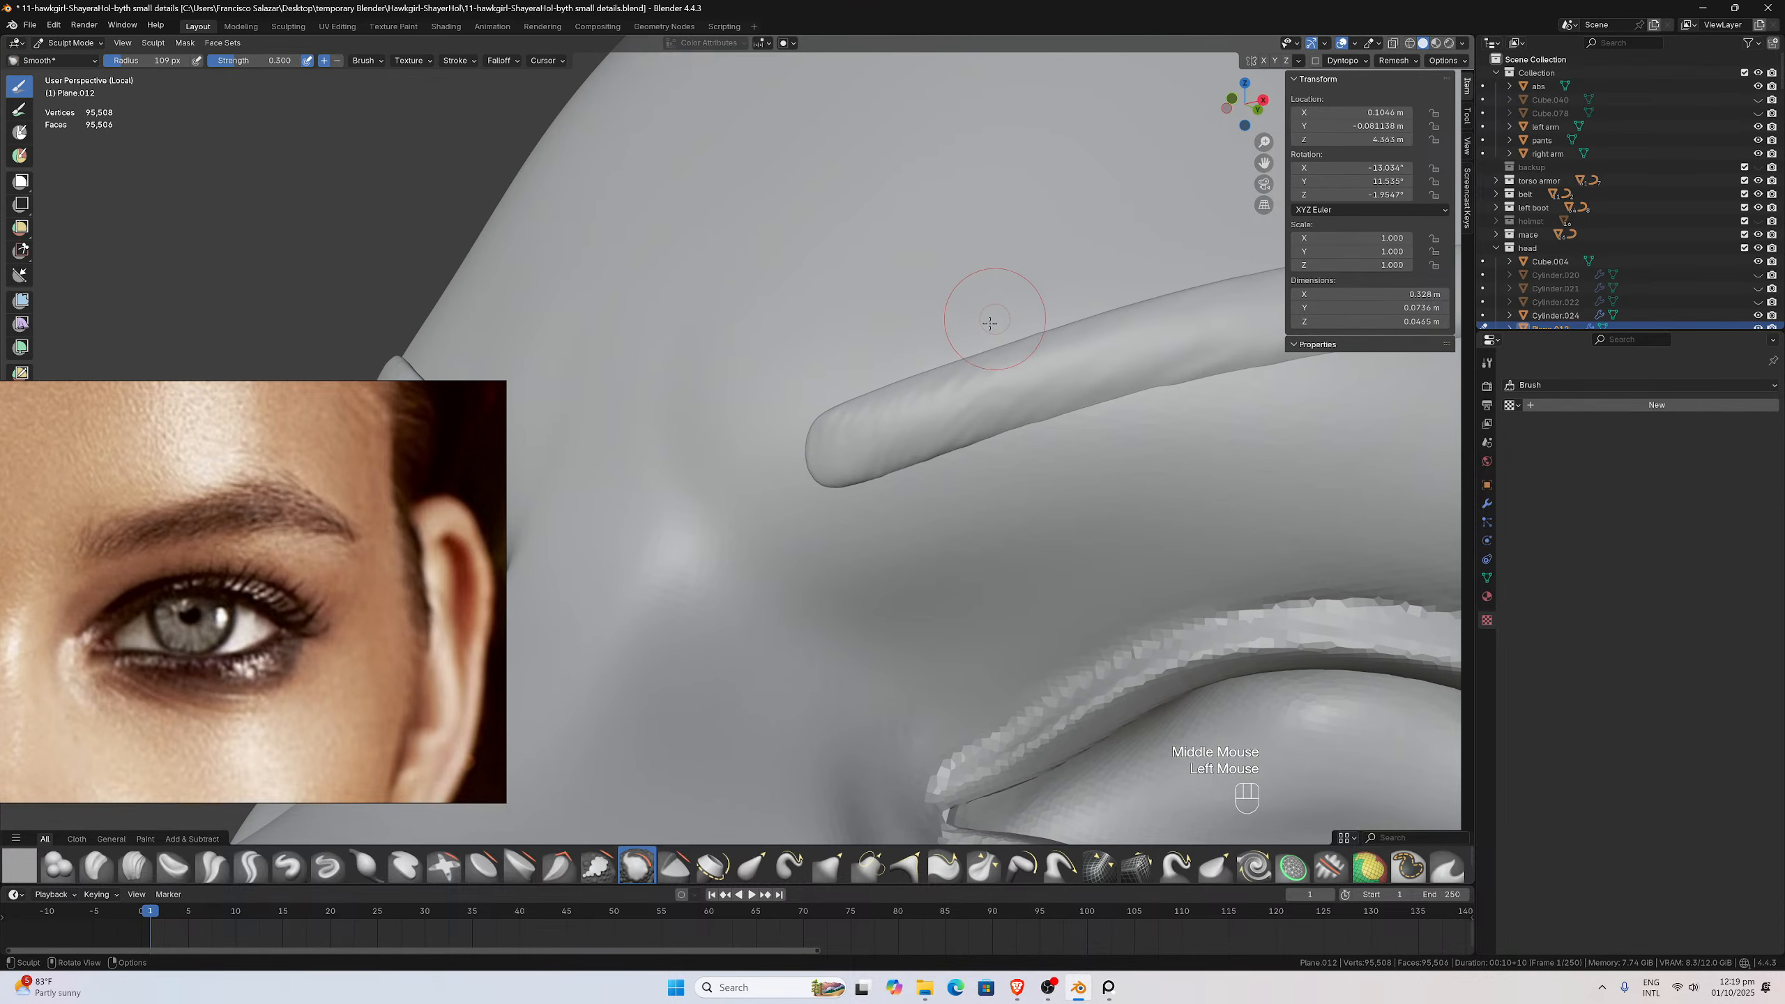
middle_click_drag(992, 323, 971, 341)
left_click_drag(1124, 381, 1009, 410, "shift")
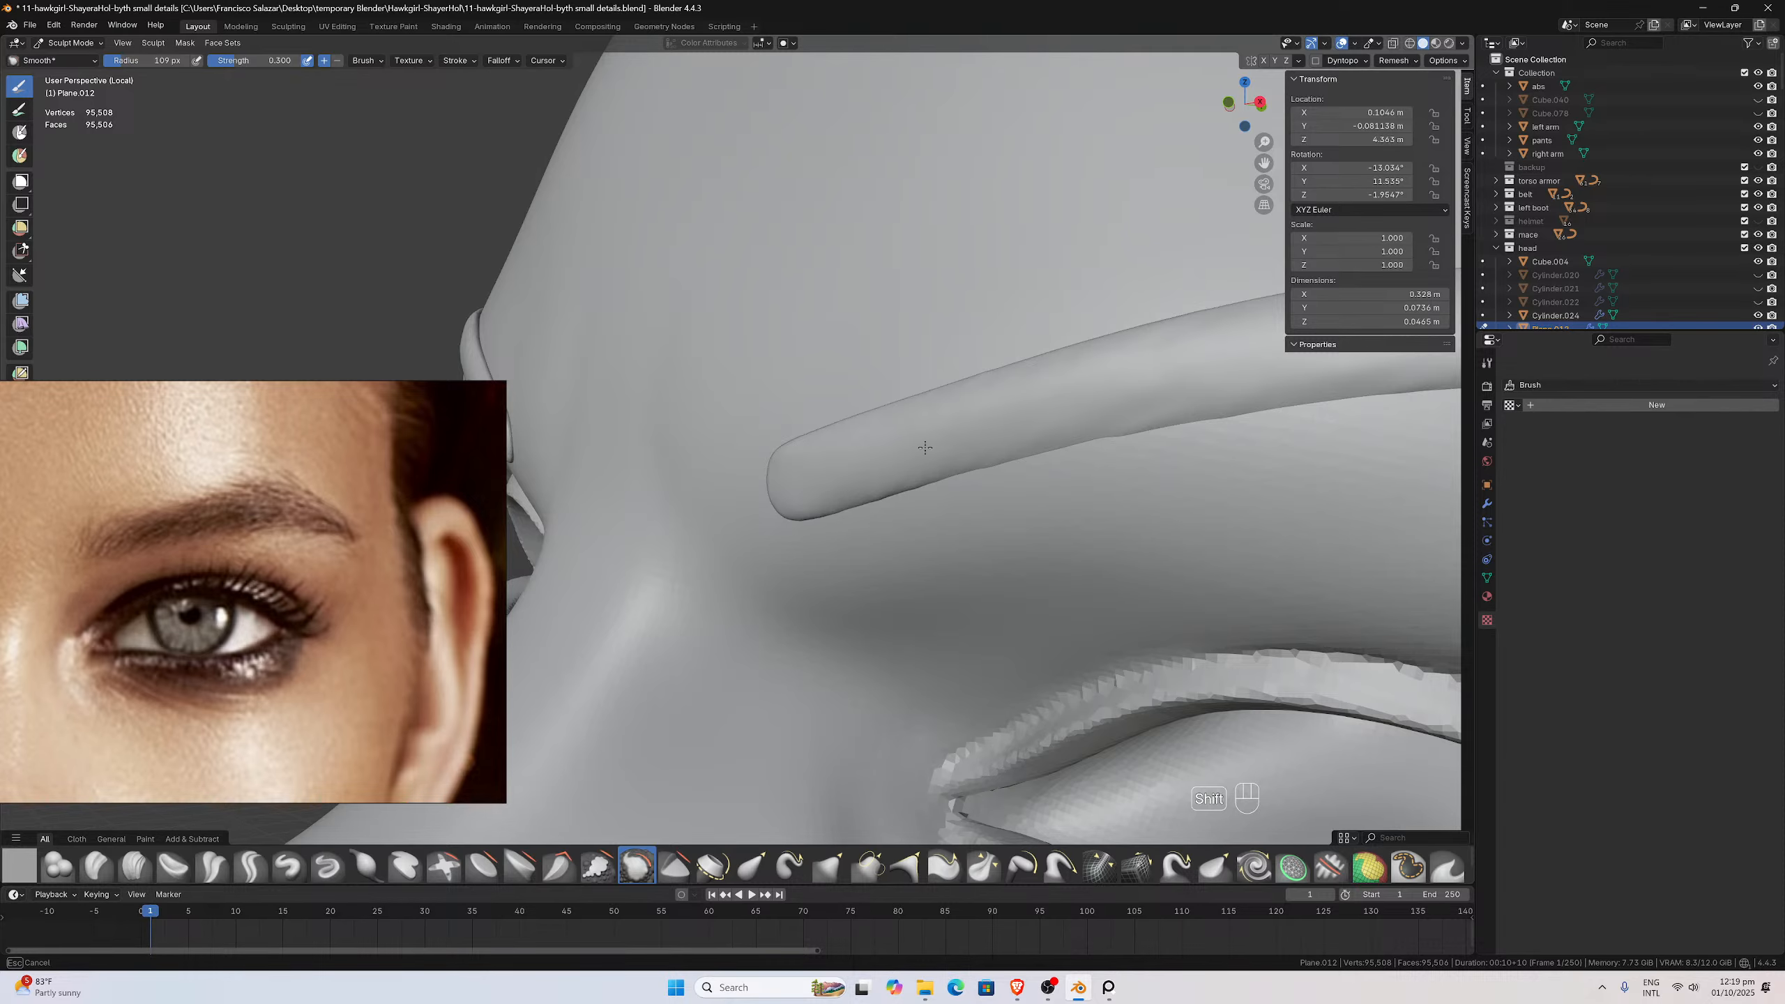
scroll(1067, 379, "down", 2)
middle_click_drag(1067, 379, 1103, 395)
scroll(1102, 395, "up", 2)
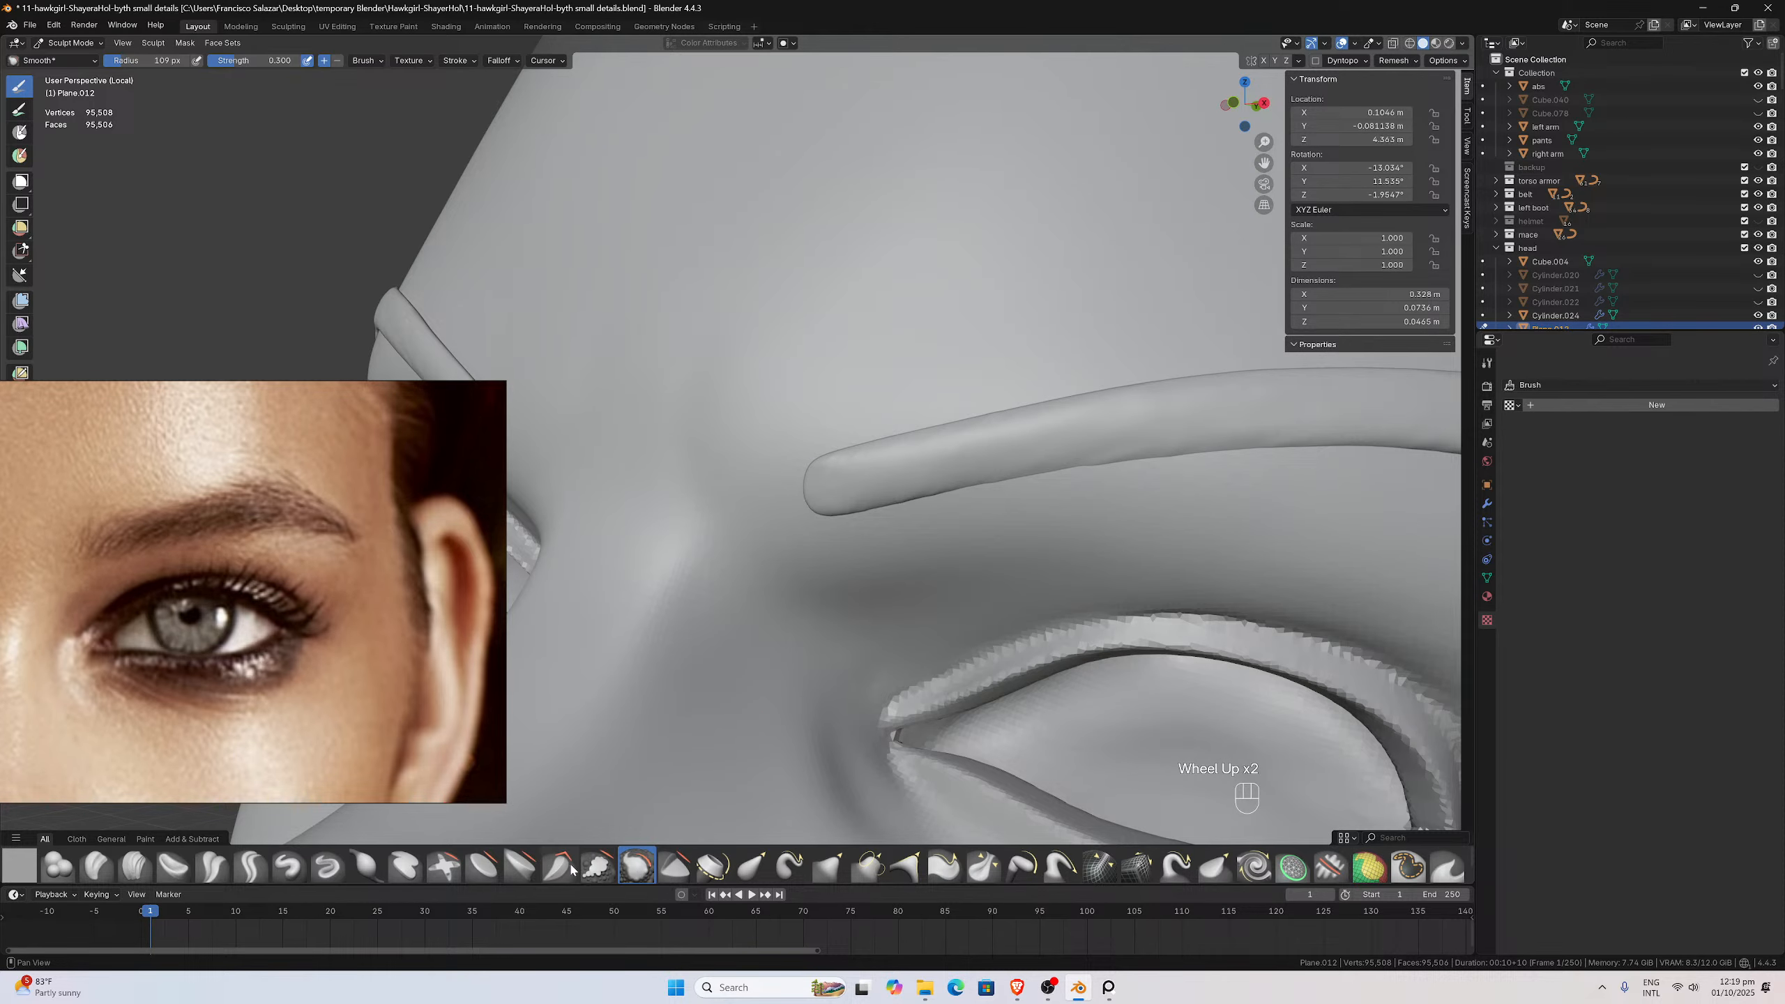
Switch back to the Draw brush with the hair alpha, try a stroke on the eyebrow's inner end, and undo it
left_click(292, 868)
middle_click_drag(956, 458, 973, 468)
scroll(984, 468, "up", 2)
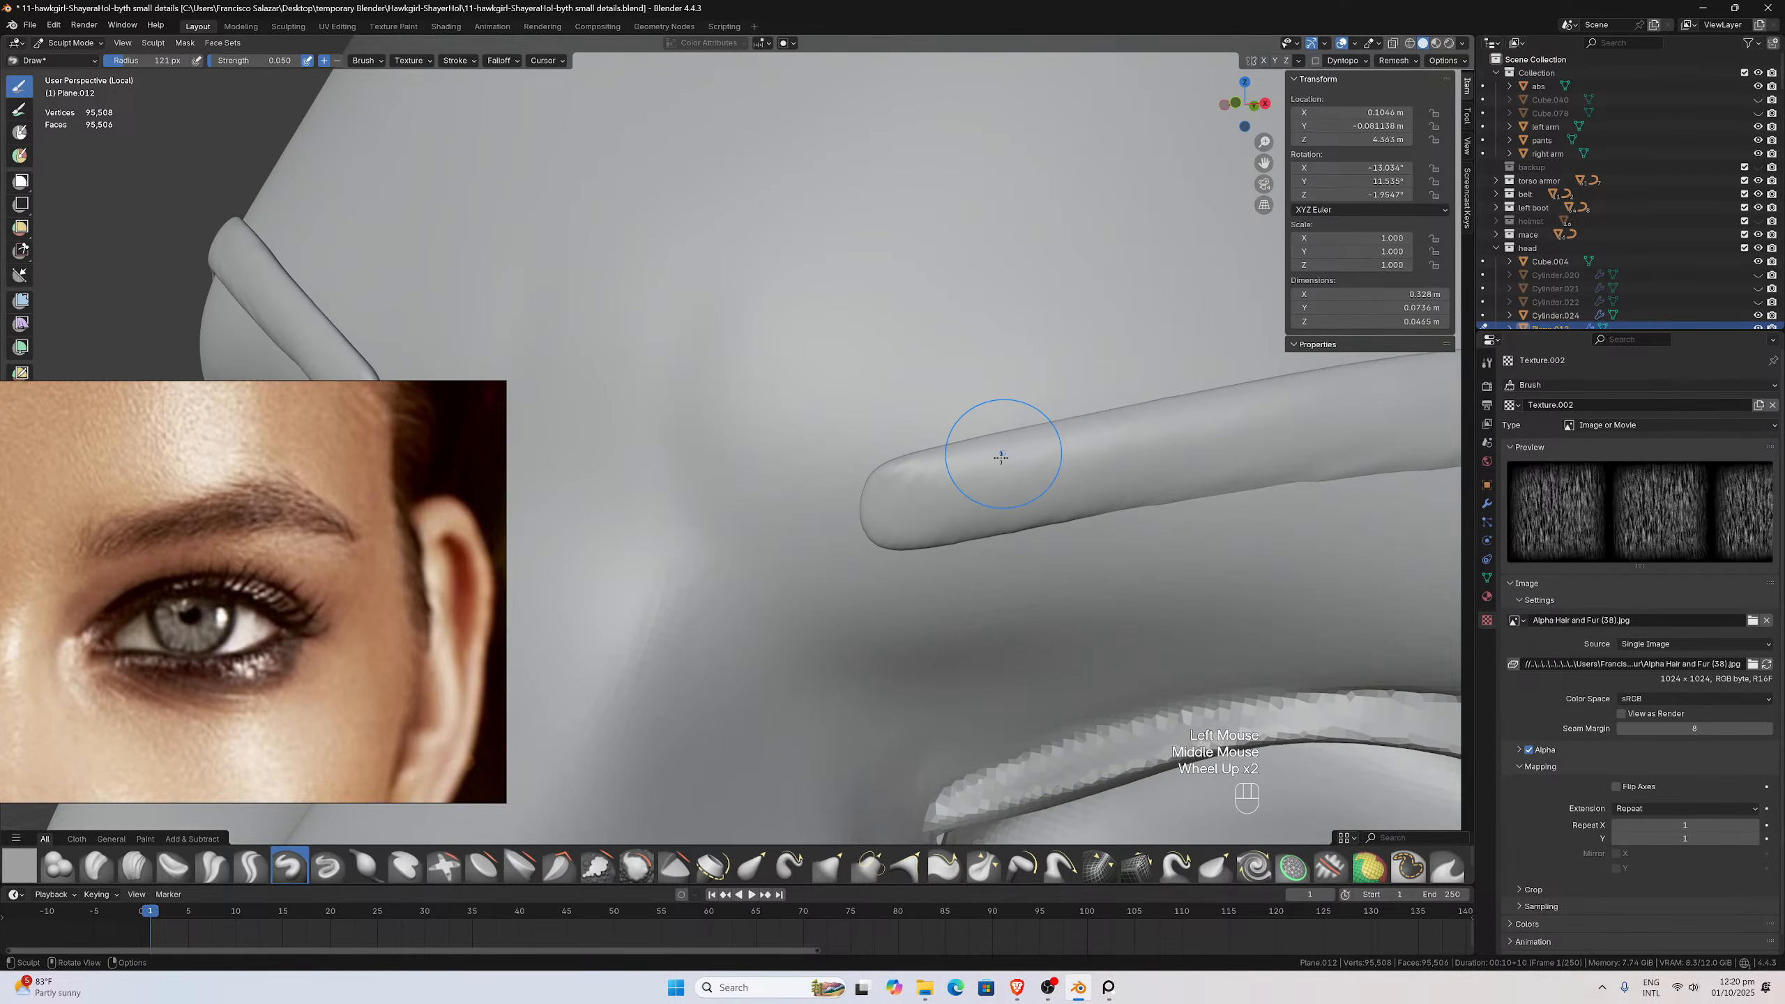
mouse_move(987, 493)
left_mouse_down()
mouse_move(897, 532)
mouse_move(787, 650)
left_mouse_up()
key("ctrl+z")
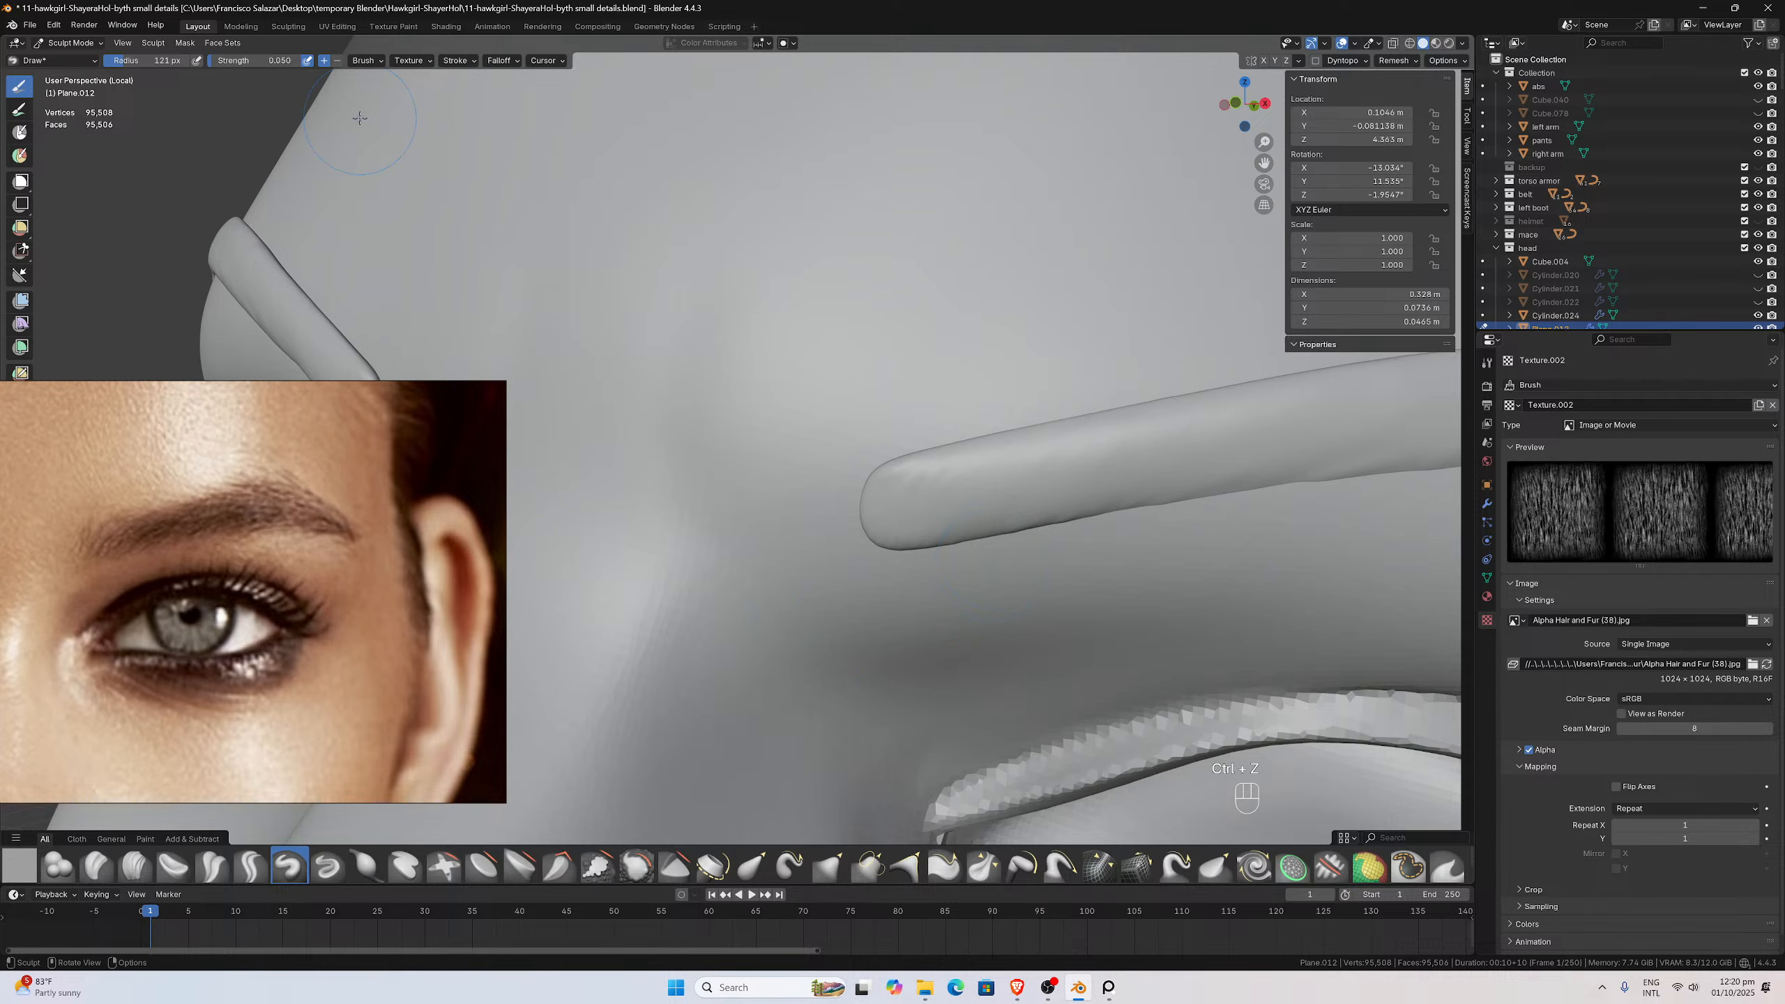
Set the Draw brush strength to 0.1 and sculpt the hair alpha texture over the eyebrow's inner end and adjoining section
left_click(253, 61)
key("BackSpace")
key("BackSpace")
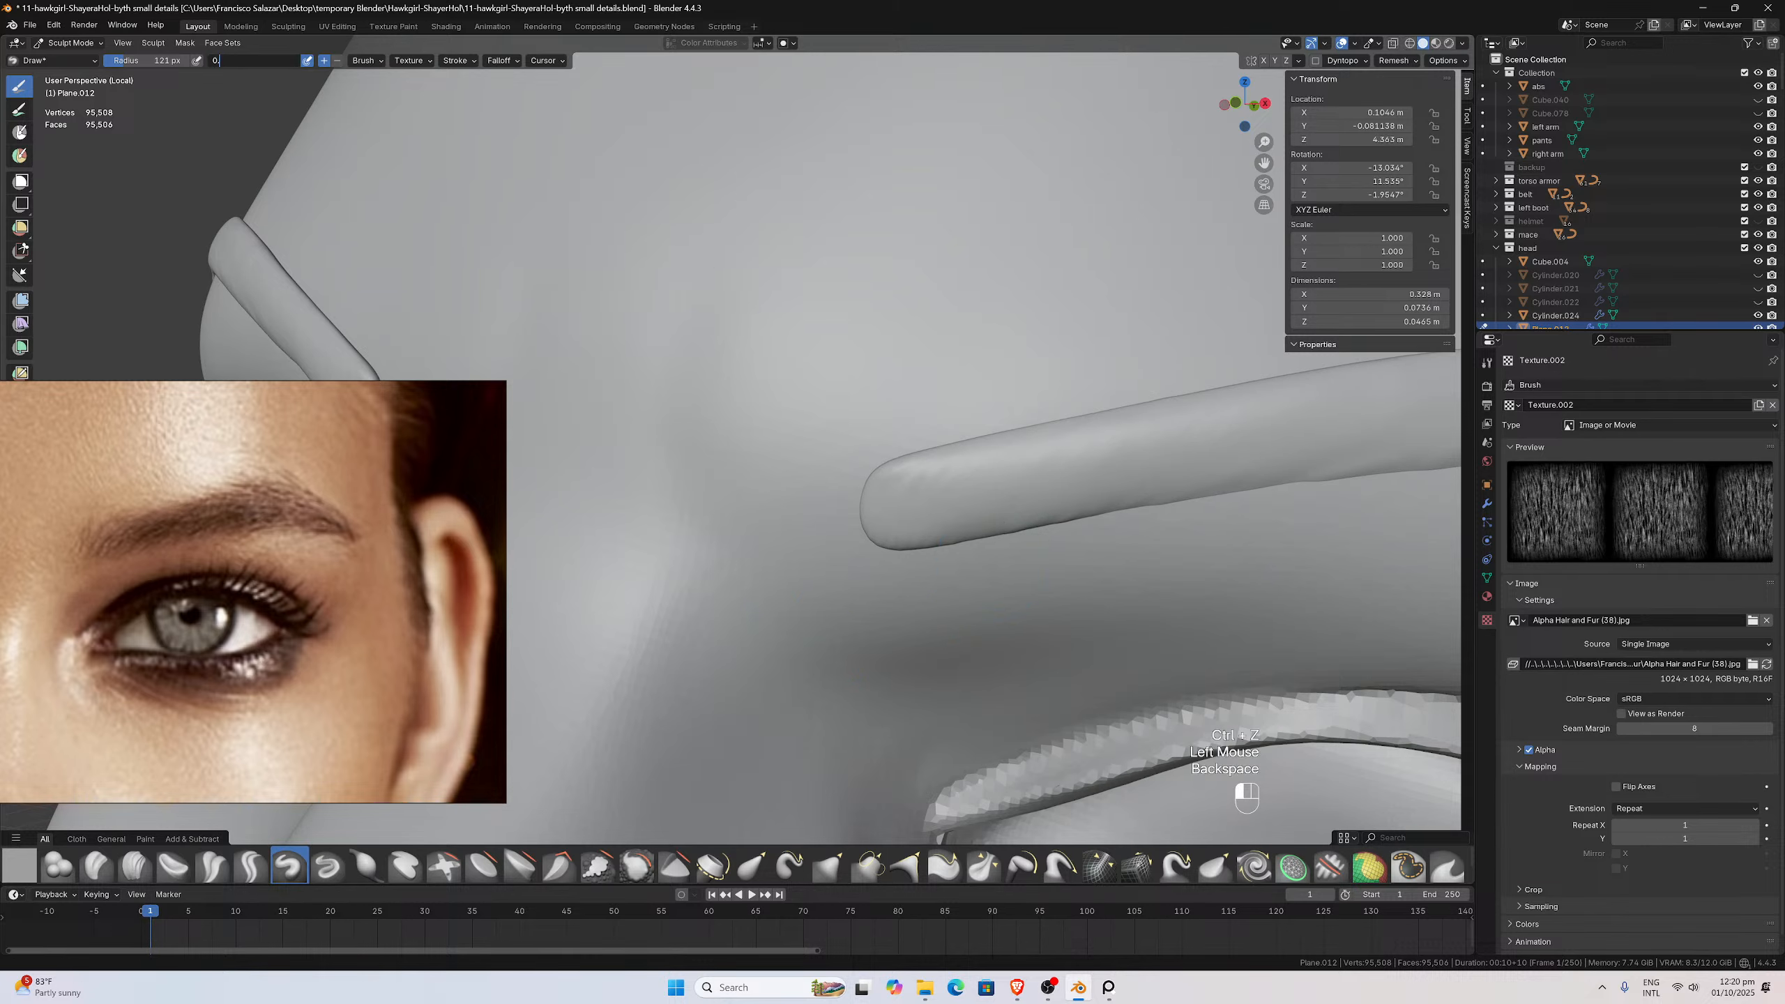
type("1")
key("Return")
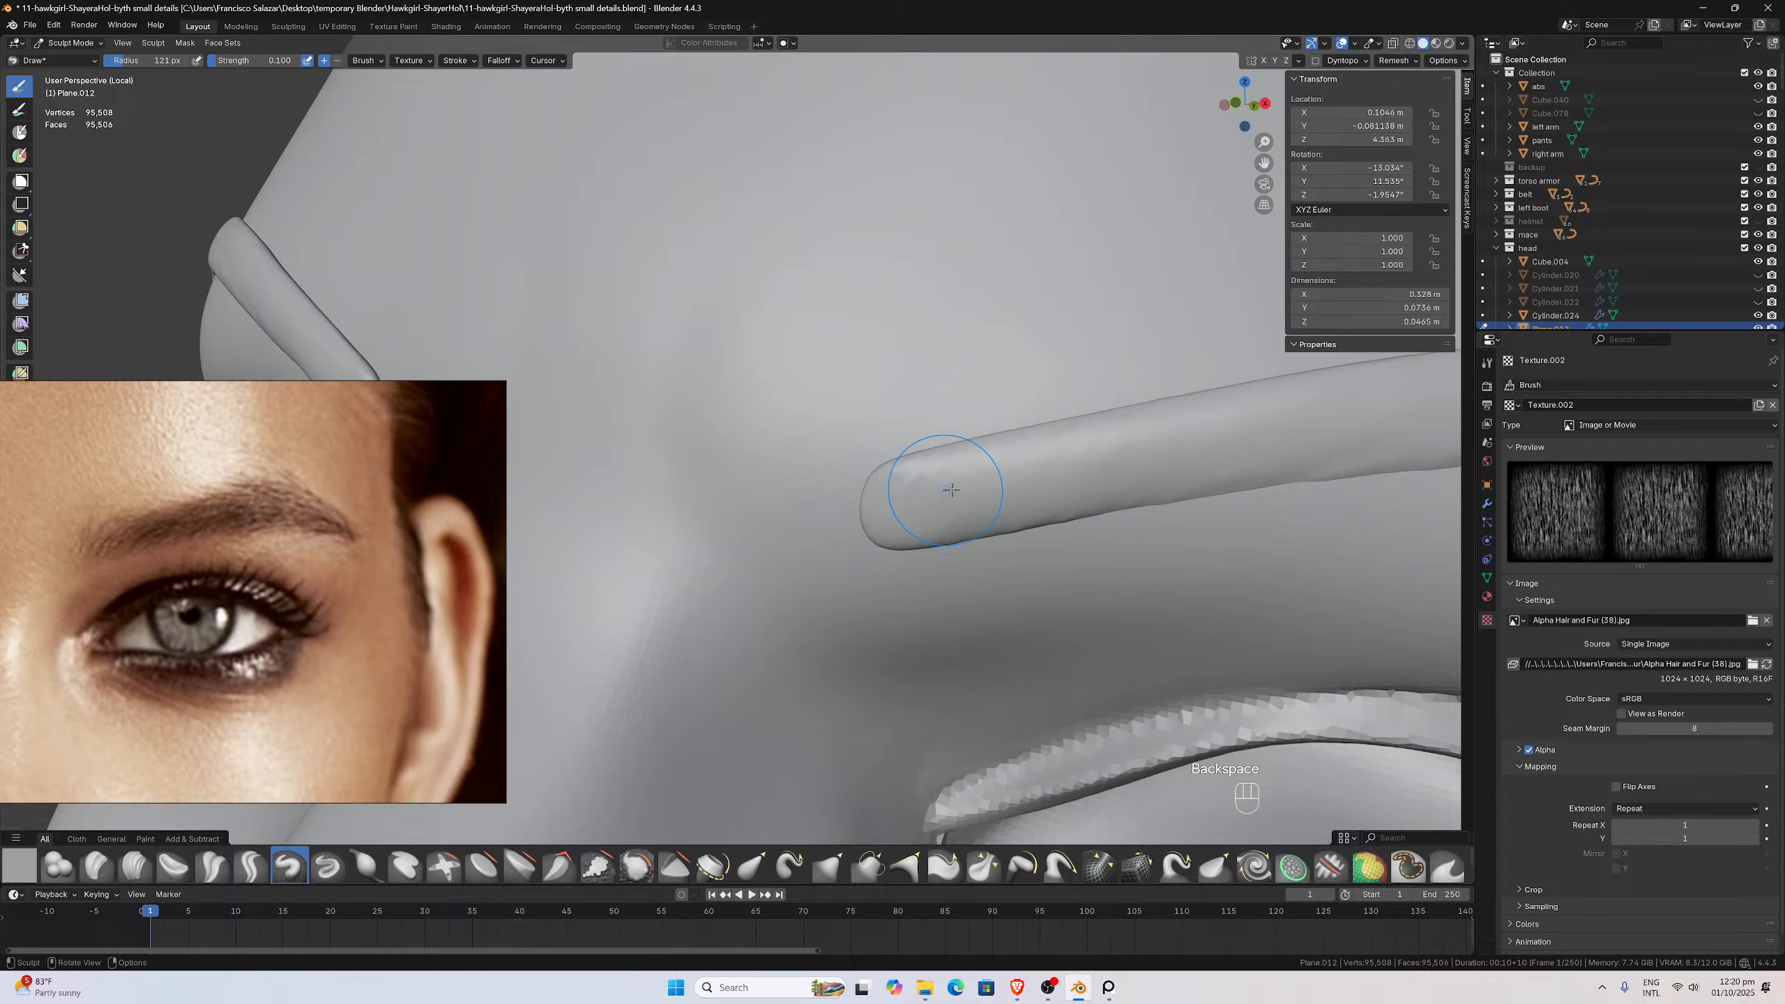
left_click_drag(941, 496, 1082, 470)
left_click_drag(823, 621, 857, 593)
scroll(1008, 509, "down", 1)
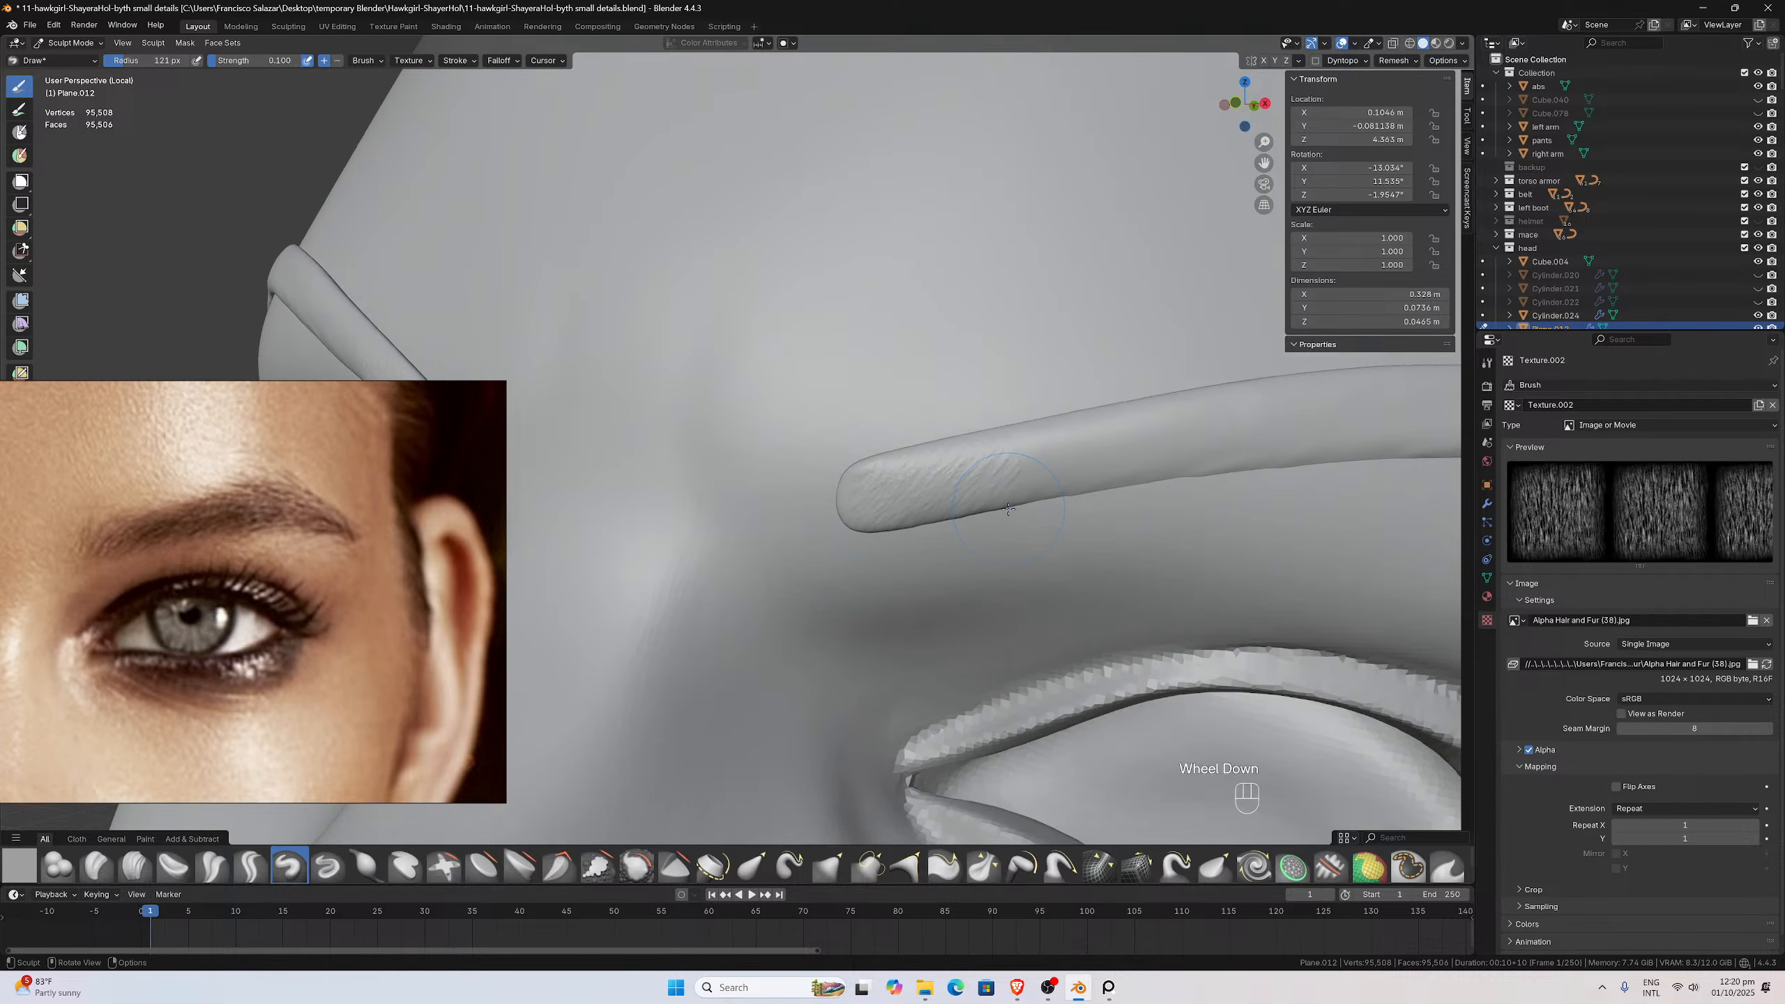
left_click_drag(1087, 442, 967, 507)
scroll(1151, 315, "down", 1)
Continue the hair alpha texture along the eyebrow's middle section towards the arch
left_click_drag(1262, 163, 973, 187)
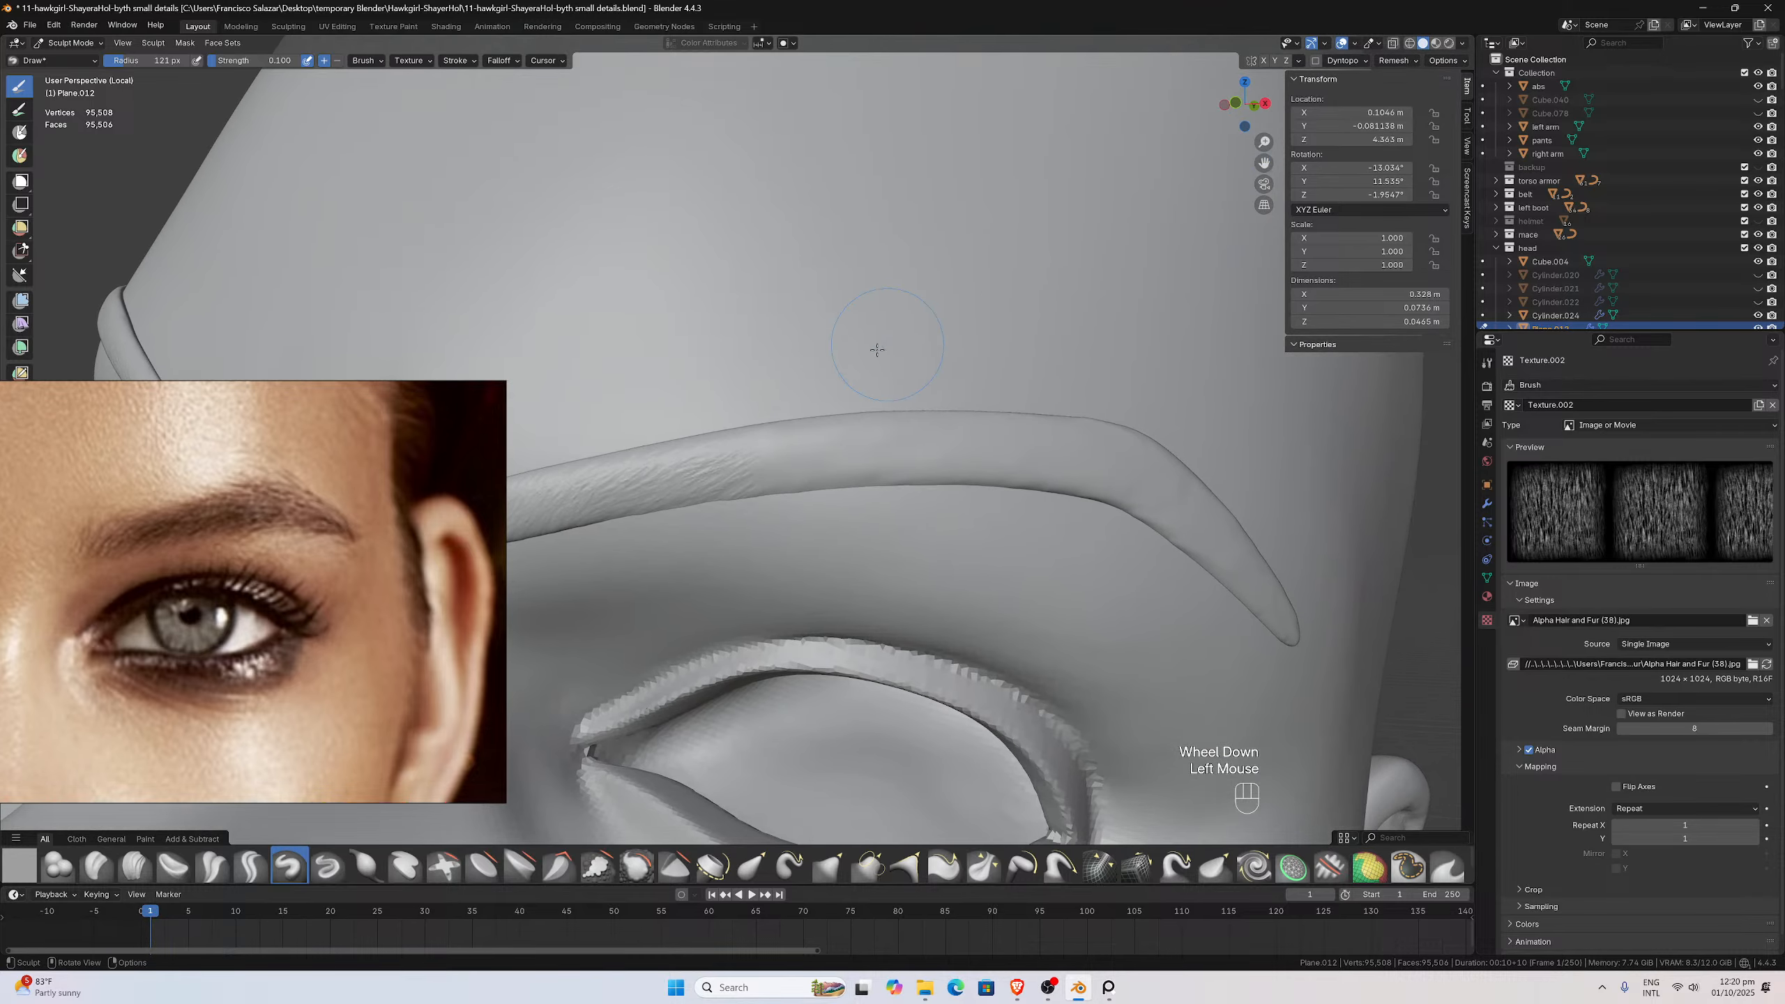
left_click_drag(829, 450, 698, 478)
mouse_move(885, 453)
middle_mouse_down()
mouse_move(848, 439)
mouse_move(873, 450)
middle_mouse_up()
left_click_drag(998, 443, 883, 435)
middle_click_drag(880, 434, 917, 436)
Sculpt the hair alpha texture over the eyebrow's arch and down its tail
left_click_drag(1120, 481, 1115, 480)
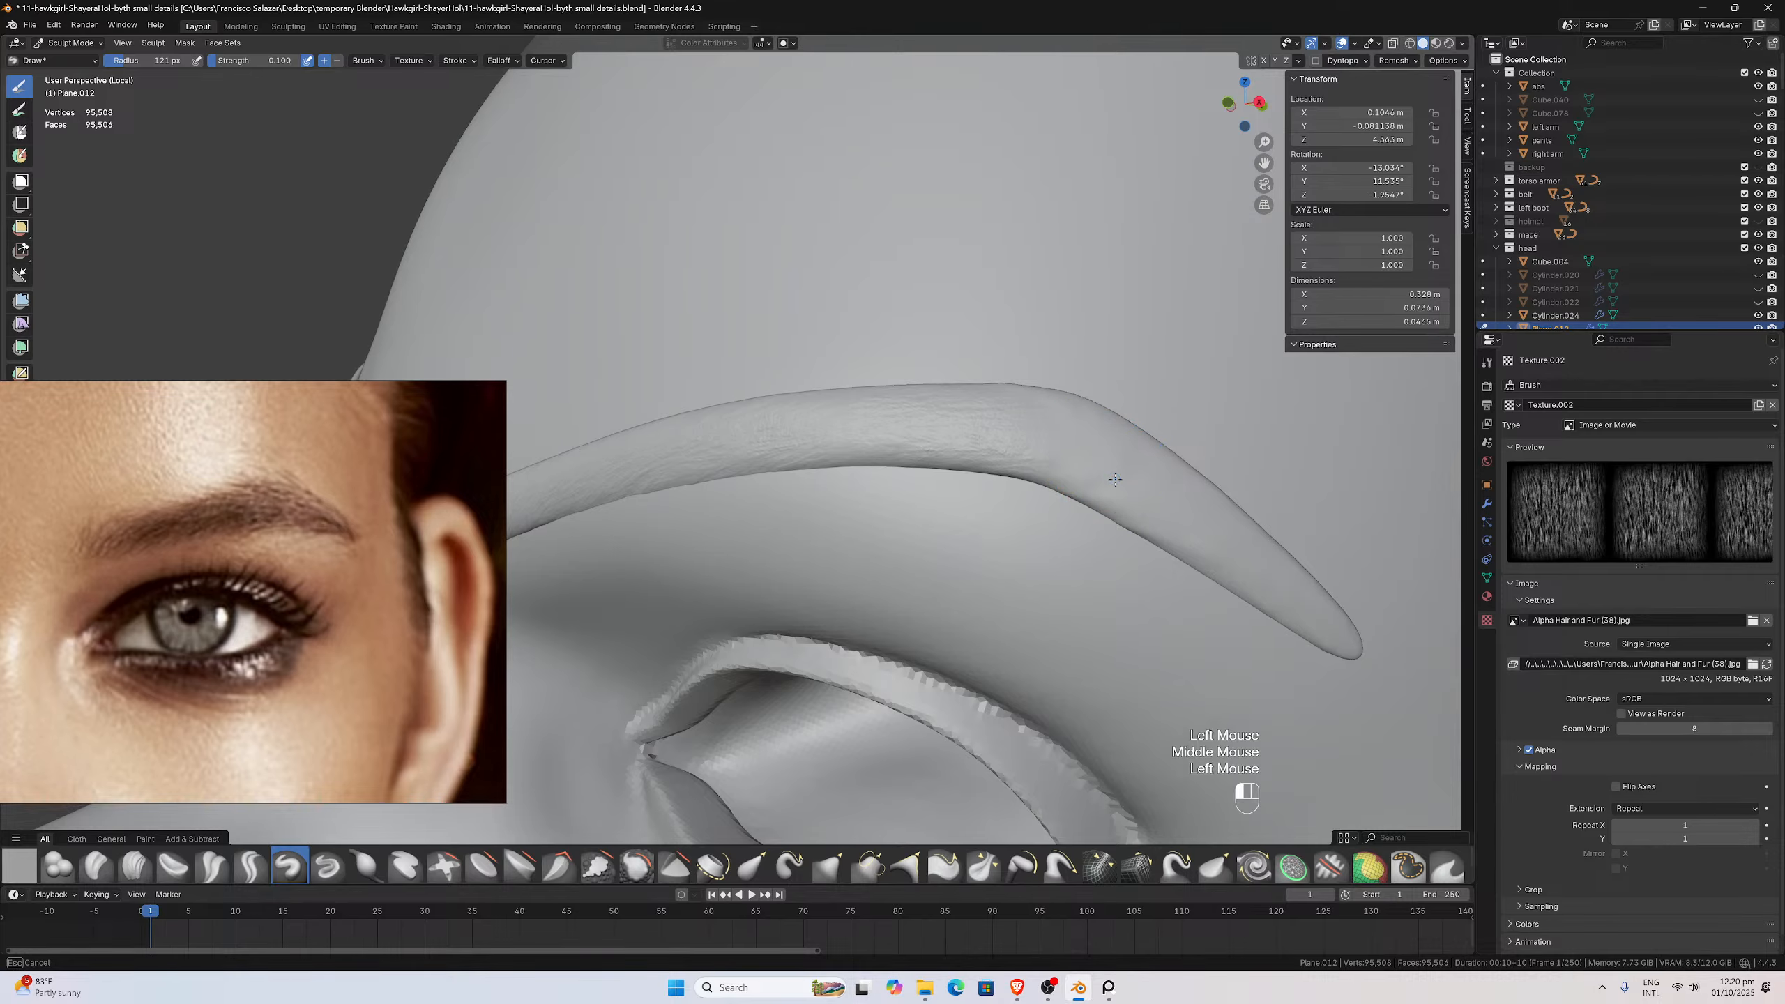
left_click_drag(1002, 408, 1004, 408)
middle_click_drag(1005, 411, 1124, 492)
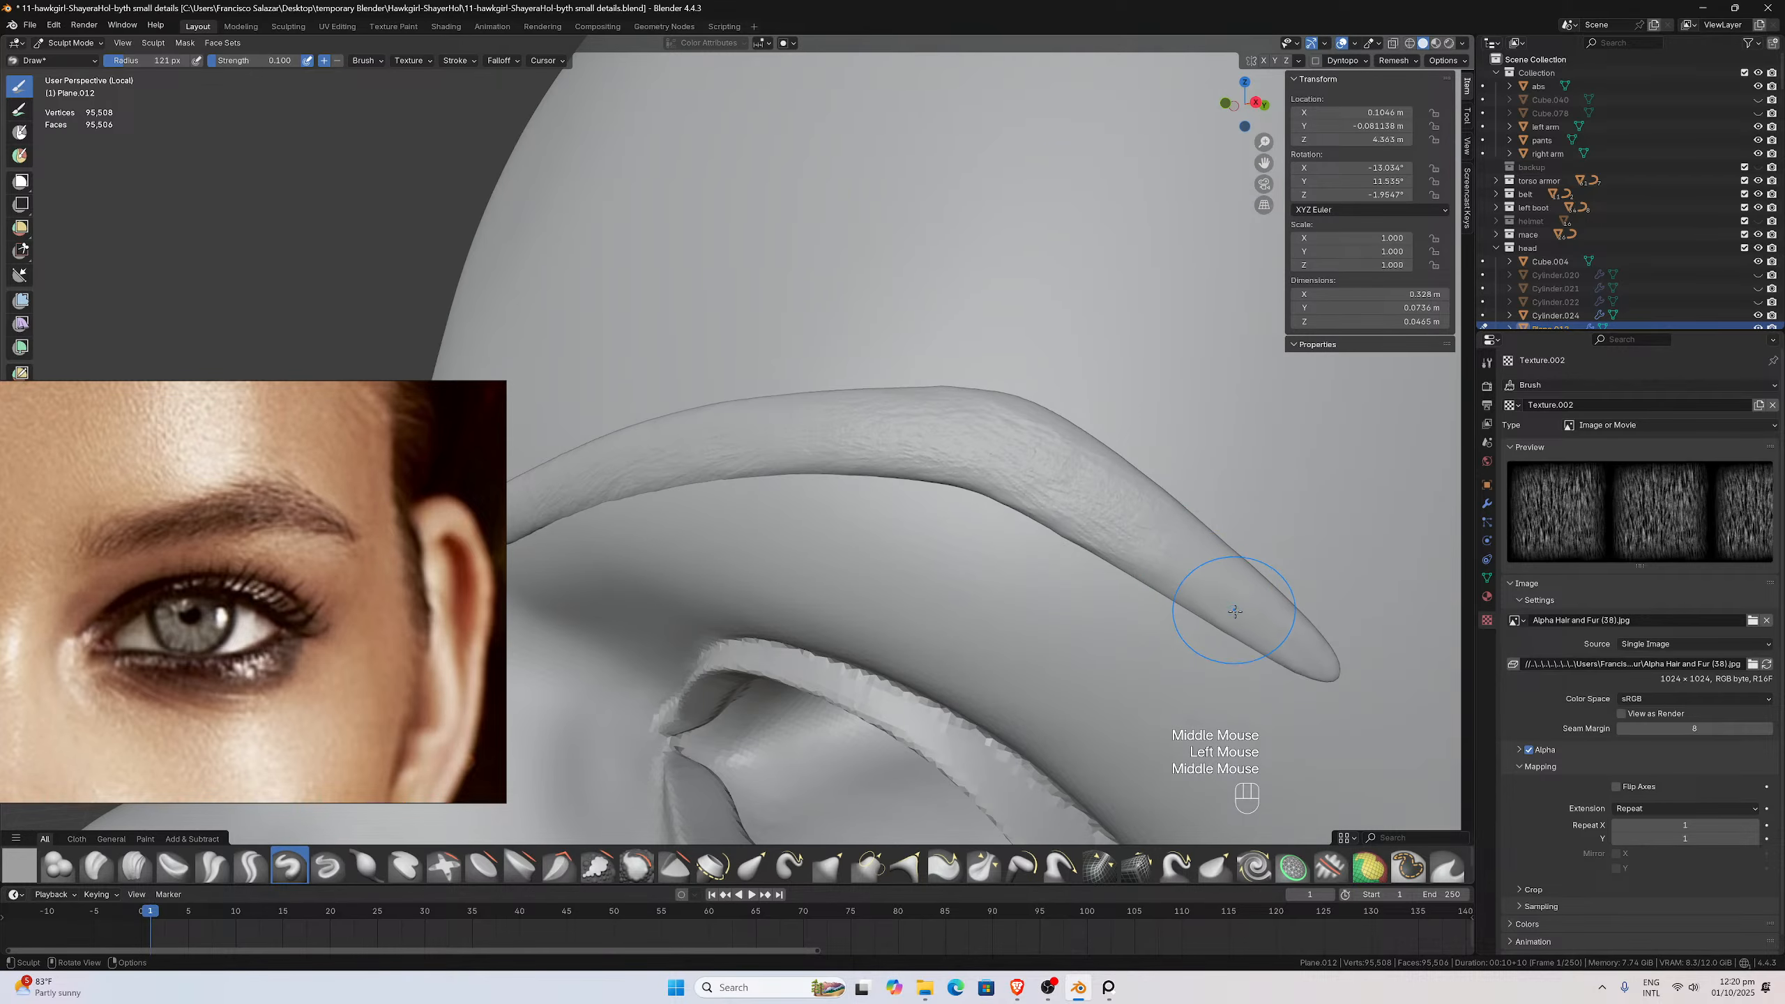
left_click_drag(1156, 552, 1117, 515)
scroll(1118, 515, "down", 2)
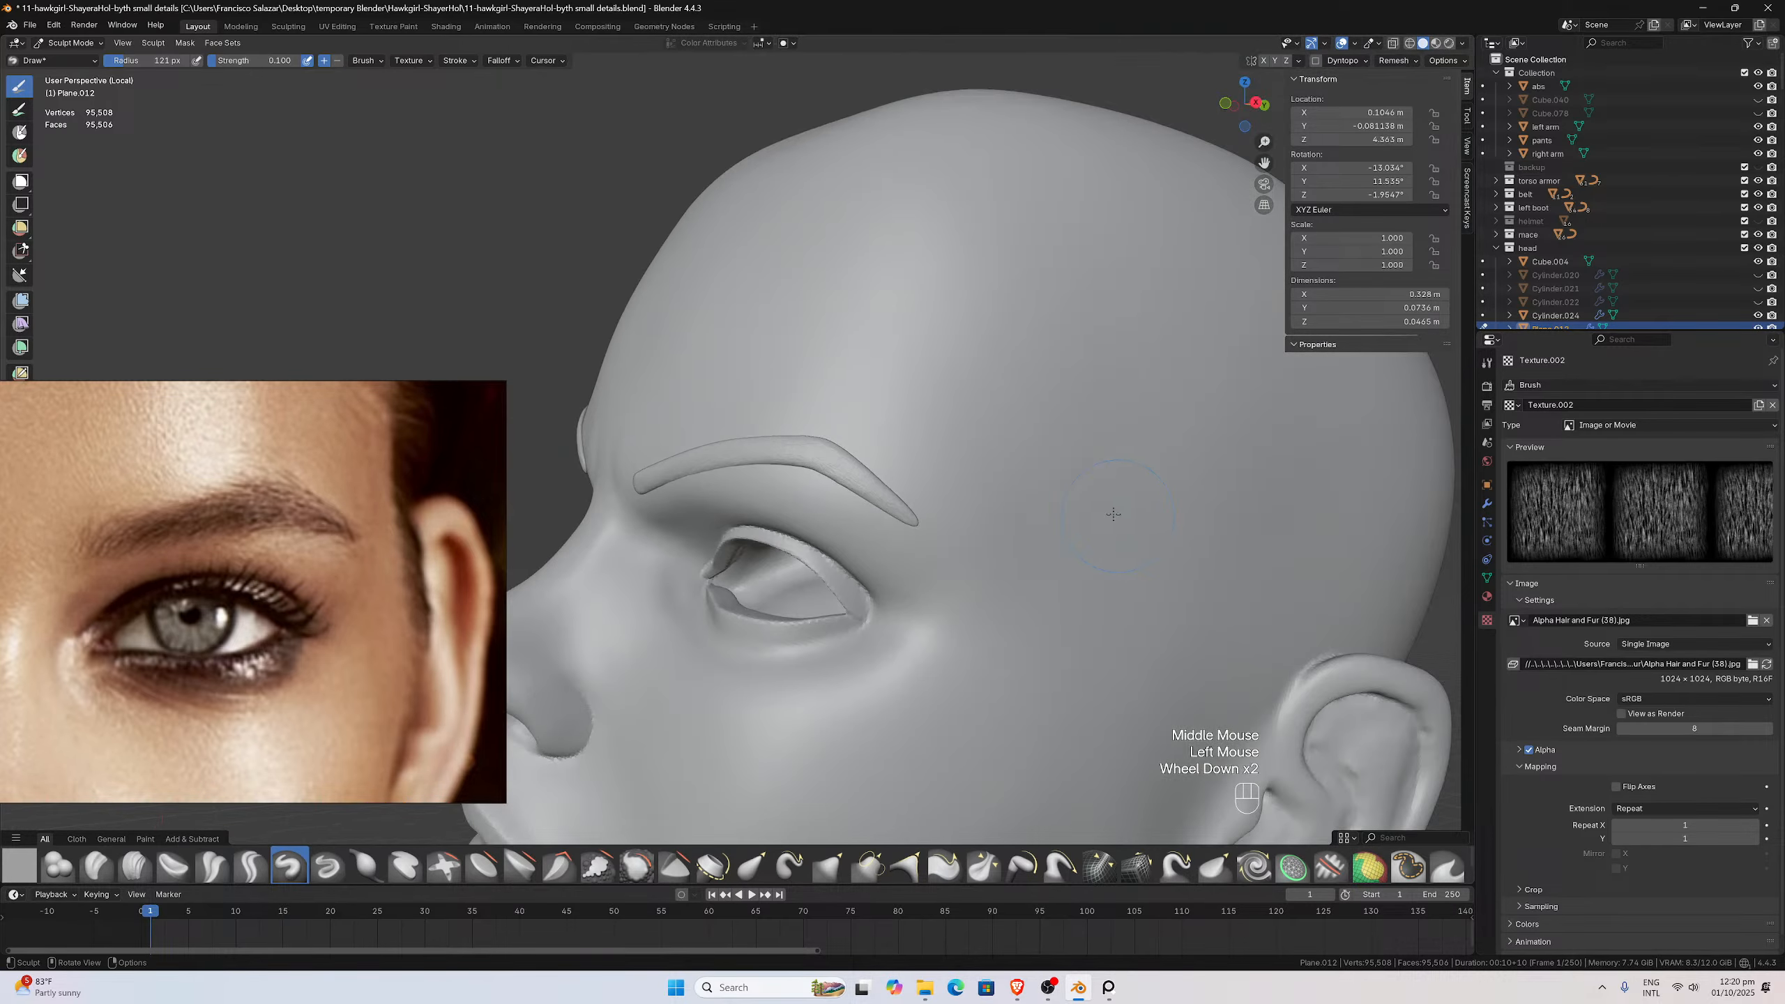
mouse_move(1118, 515)
middle_mouse_down()
mouse_move(999, 482)
mouse_move(1033, 498)
middle_mouse_up()
scroll(1054, 492, "up", 4)
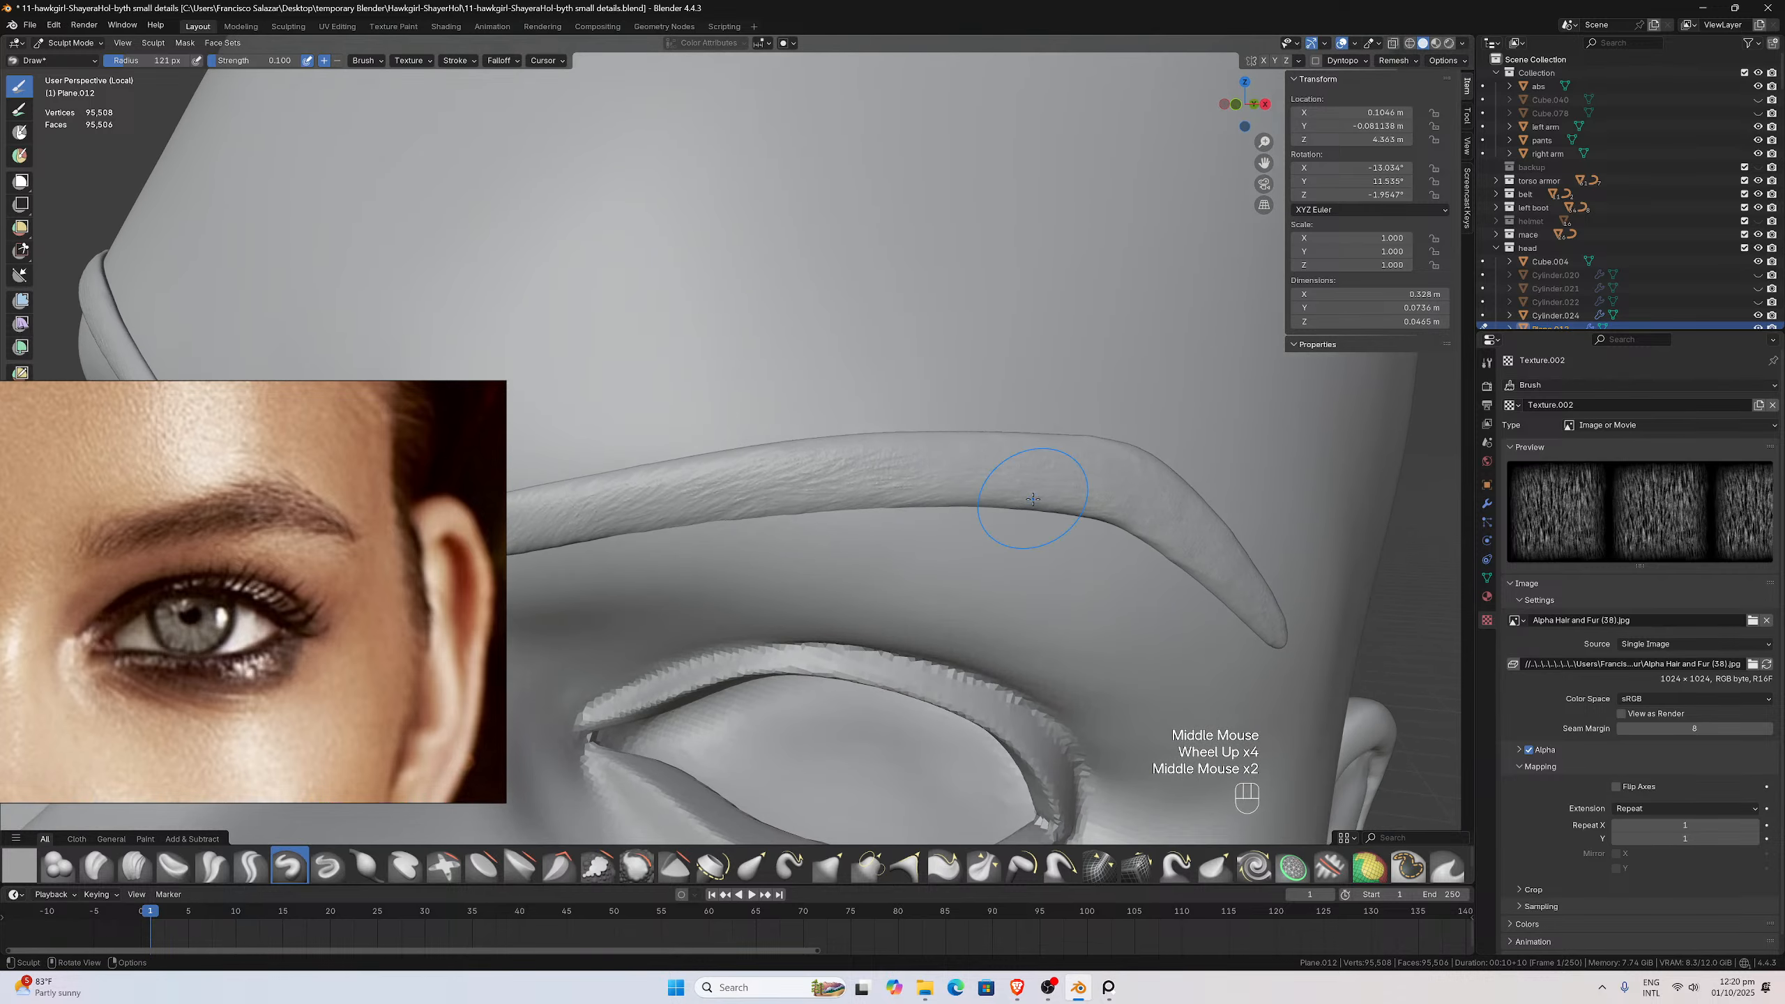
Reduce the Draw brush radius to 38 px and lightly smooth harsh strands near the eyebrow's inner end
left_click_drag(1265, 163, 1468, 127)
scroll(1147, 267, "up", 2)
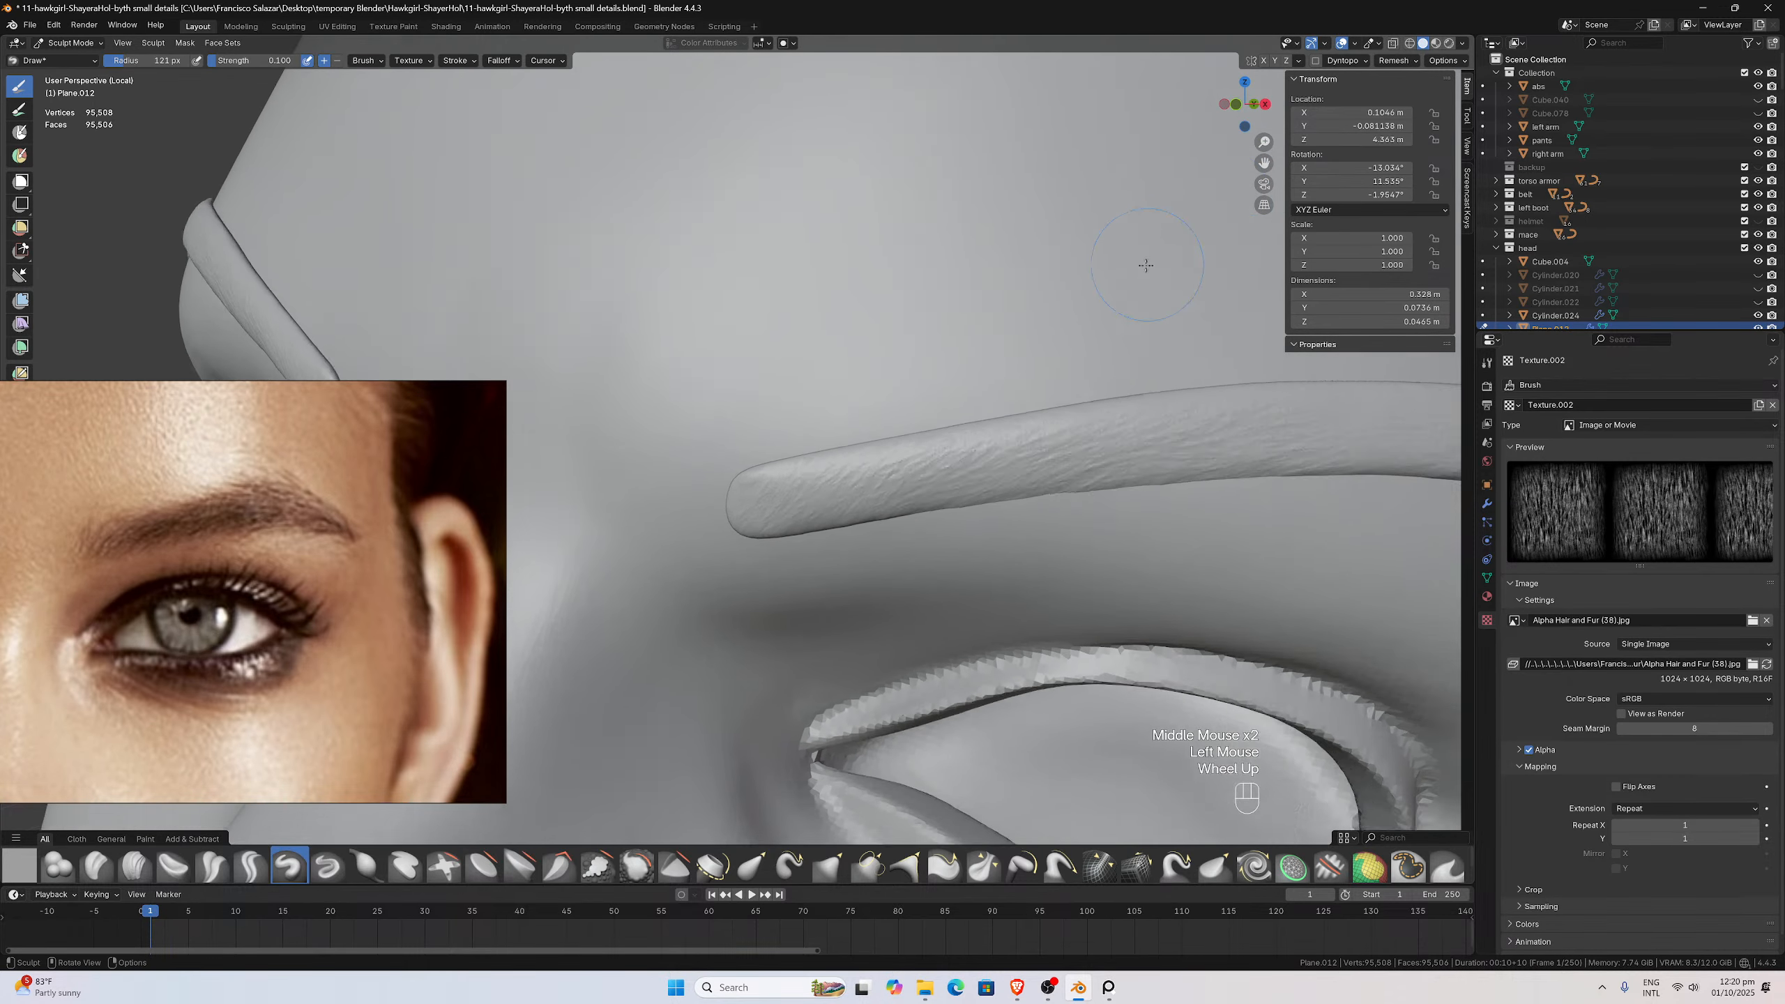
middle_click_drag(1144, 266, 1088, 262)
key("f")
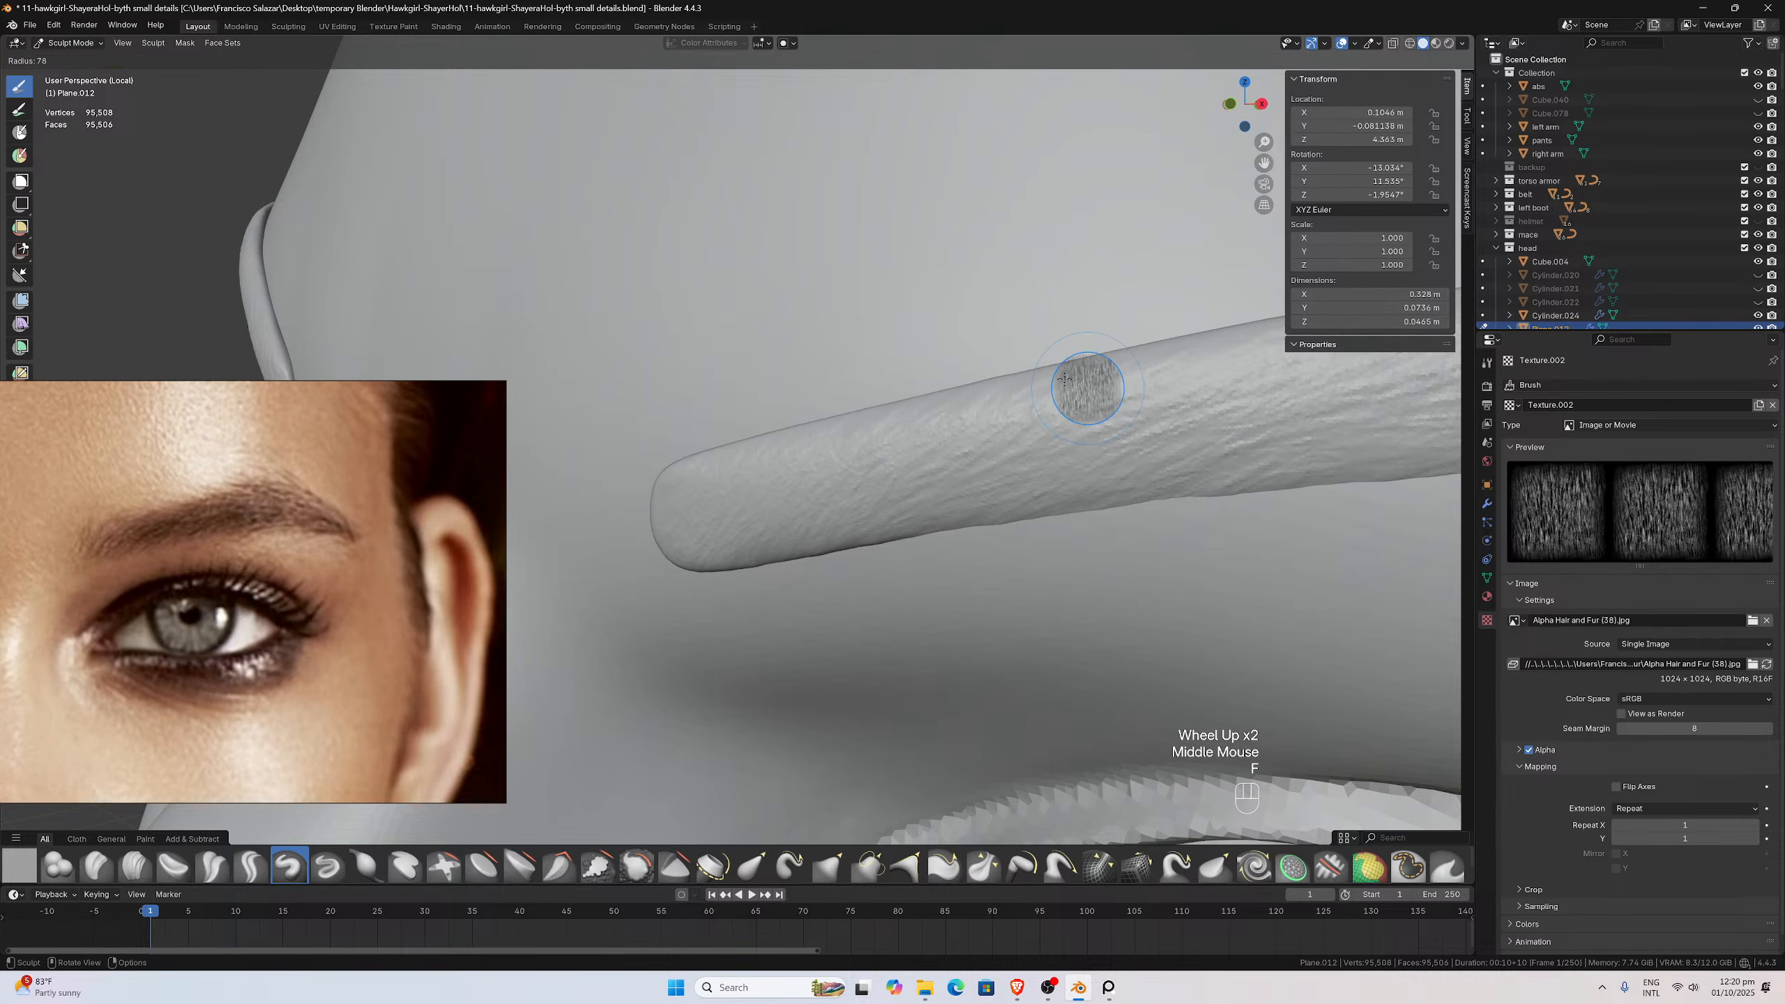
left_click(1044, 372)
scroll(1028, 406, "up", 1)
middle_click_drag(1028, 405, 998, 442)
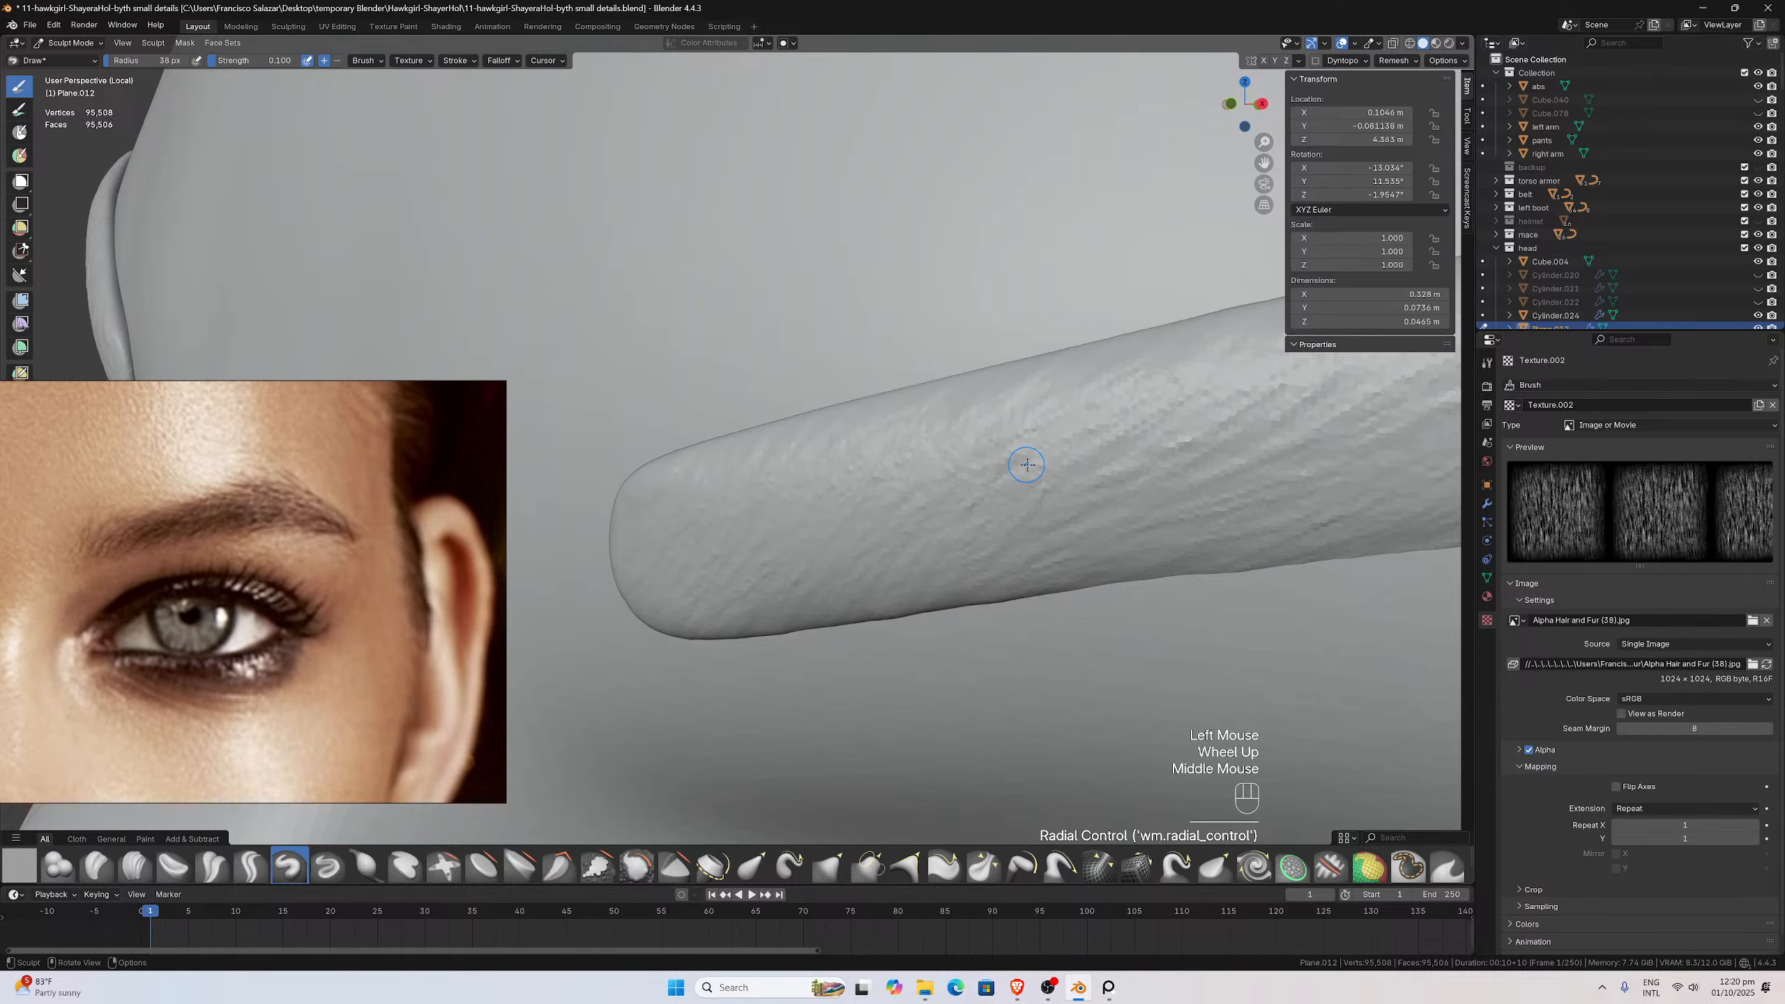
mouse_move(1029, 463)
left_mouse_down("shift")
mouse_move(1045, 464)
mouse_move(1015, 471)
left_mouse_up("shift")
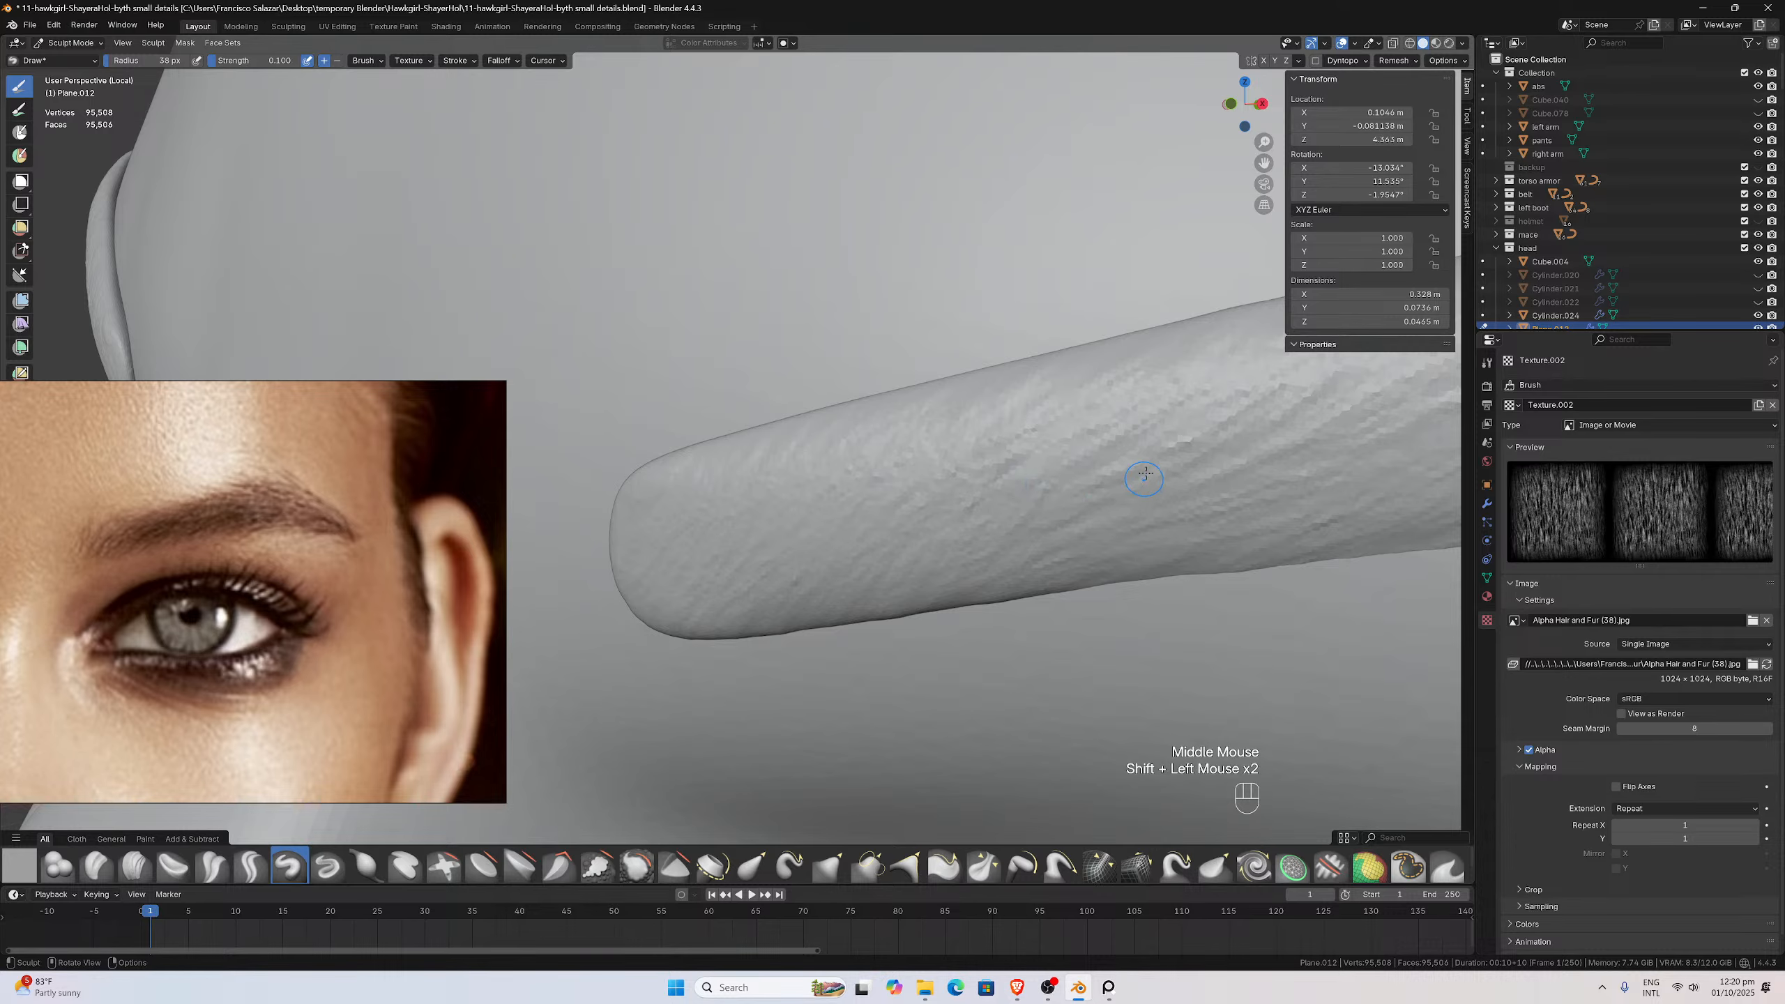
Soften rough spots in the hair texture along the lower edge and middle of the eyebrow
left_click_drag(1258, 168, 1178, 220)
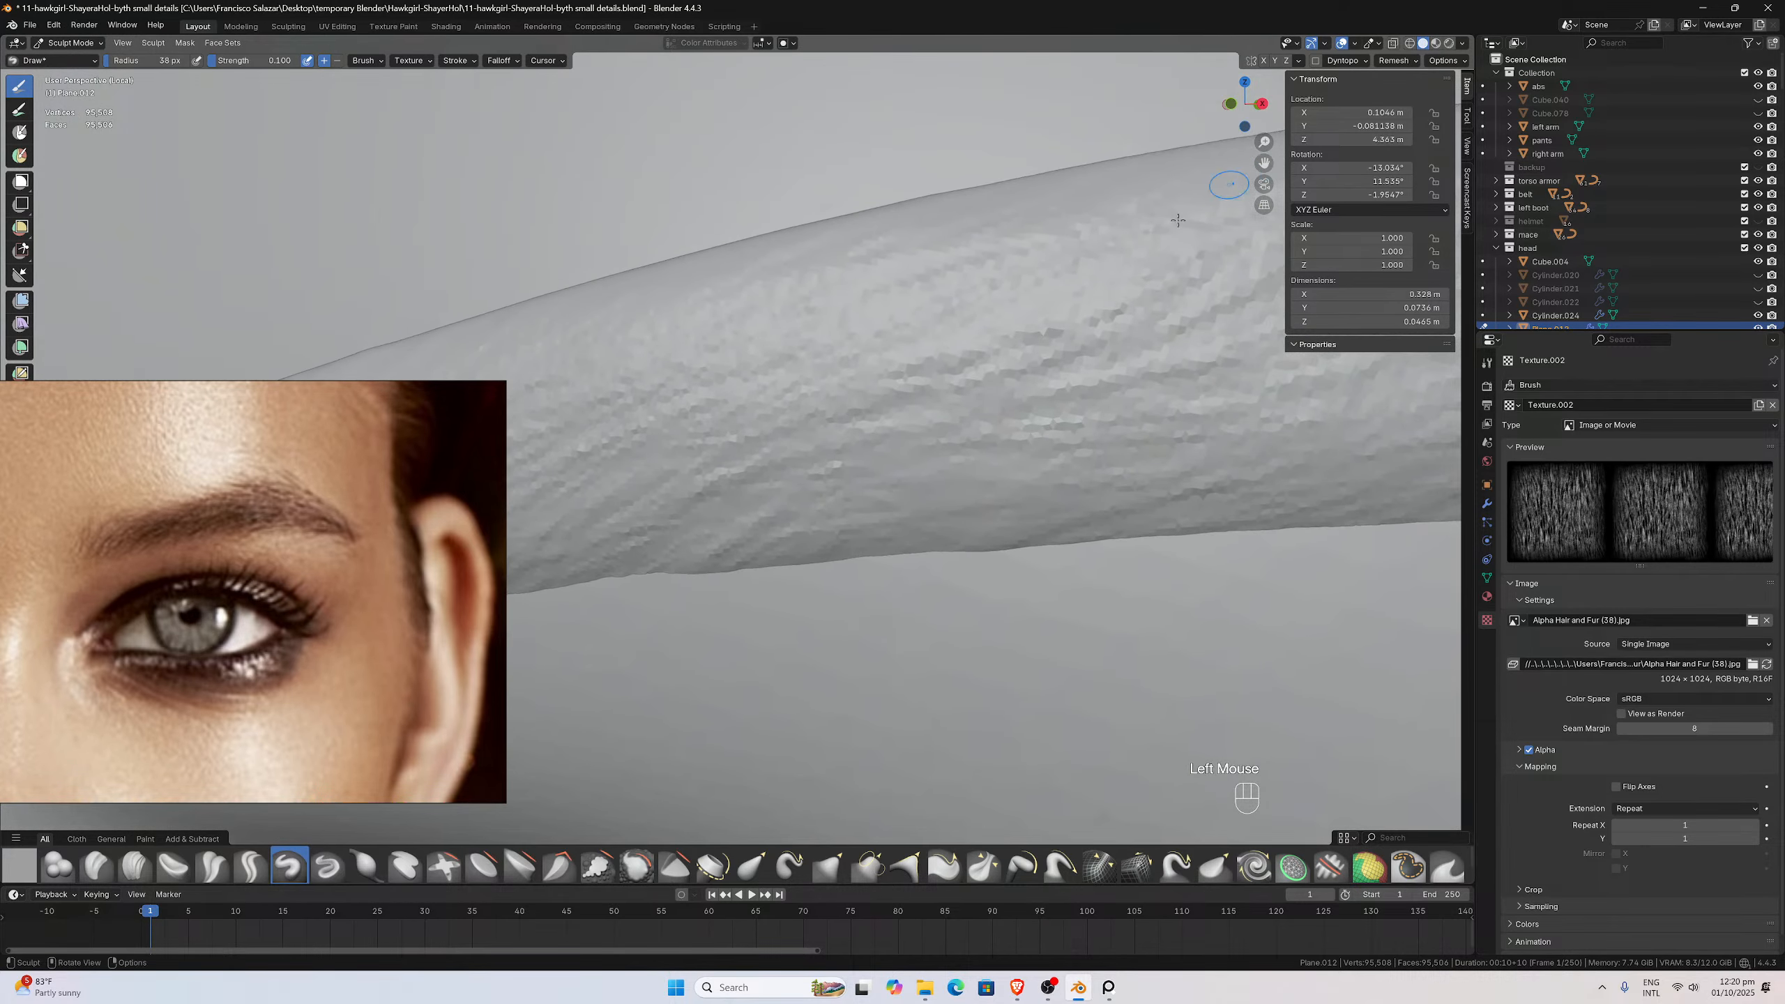
left_click(844, 506, "shift")
scroll(945, 471, "down", 2)
middle_click_drag(945, 470, 1133, 393)
scroll(1031, 431, "up", 1)
scroll(1133, 393, "up", 1)
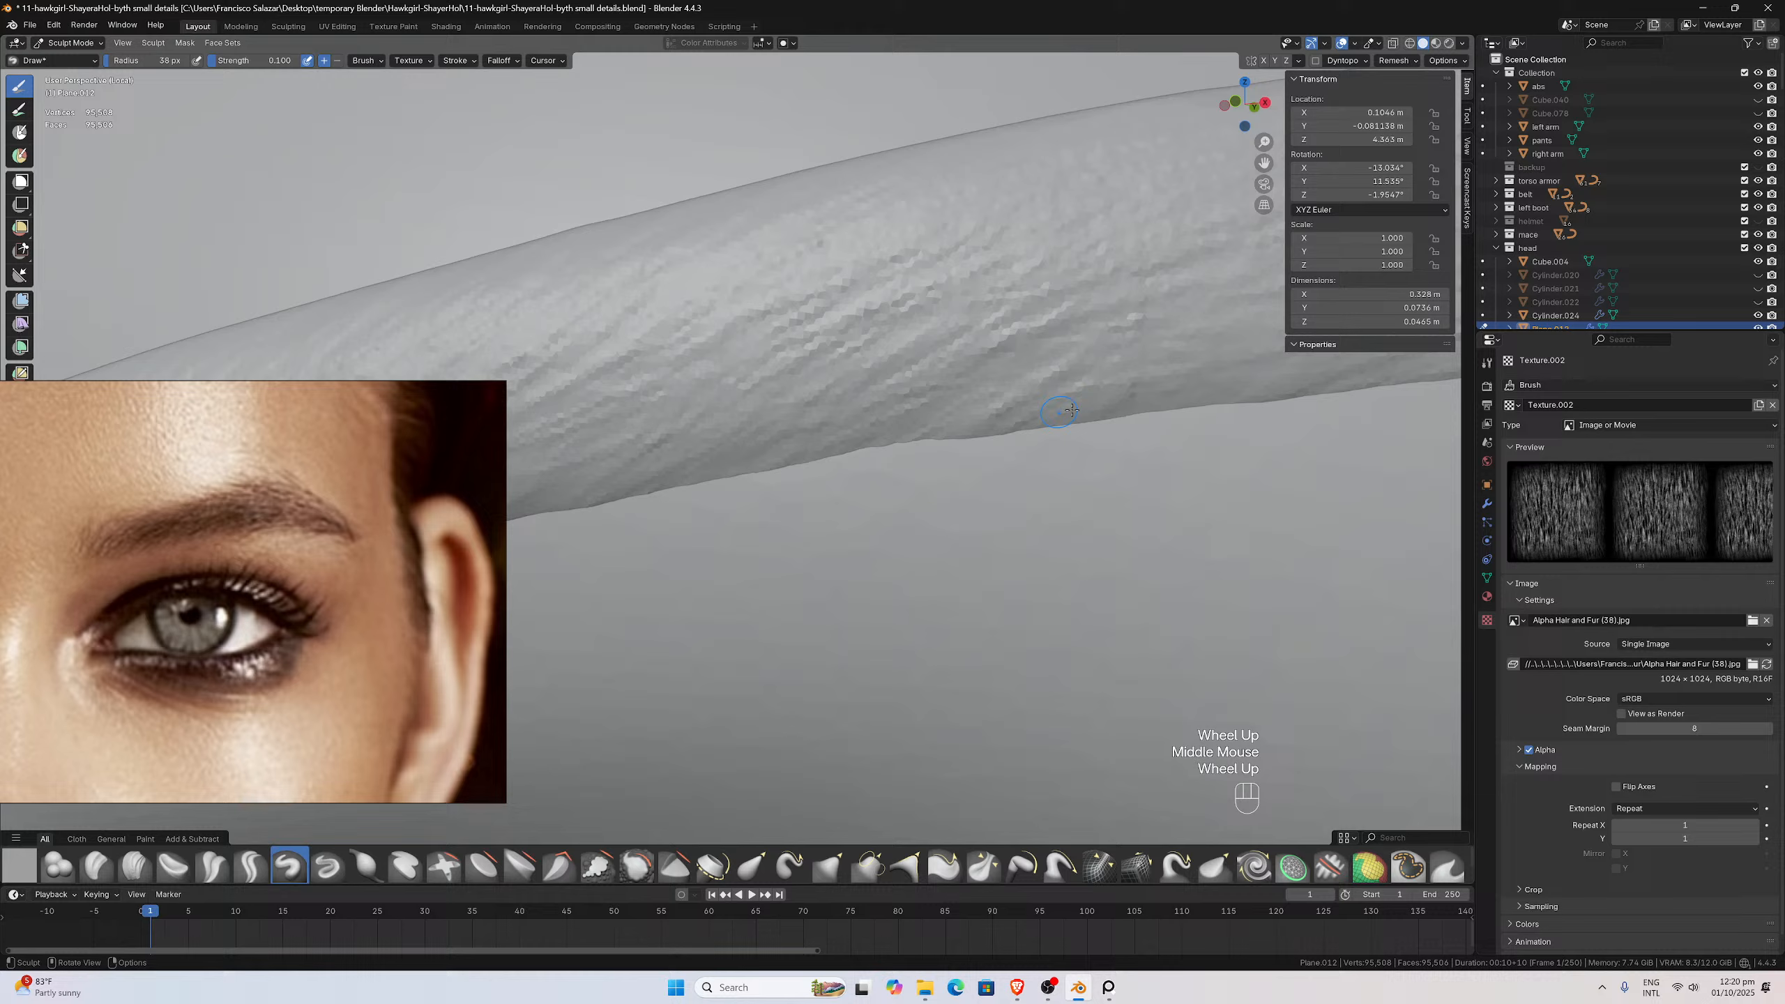
left_click(1132, 392, "shift")
left_click(1146, 325, "shift")
scroll(1147, 377, "down", 3)
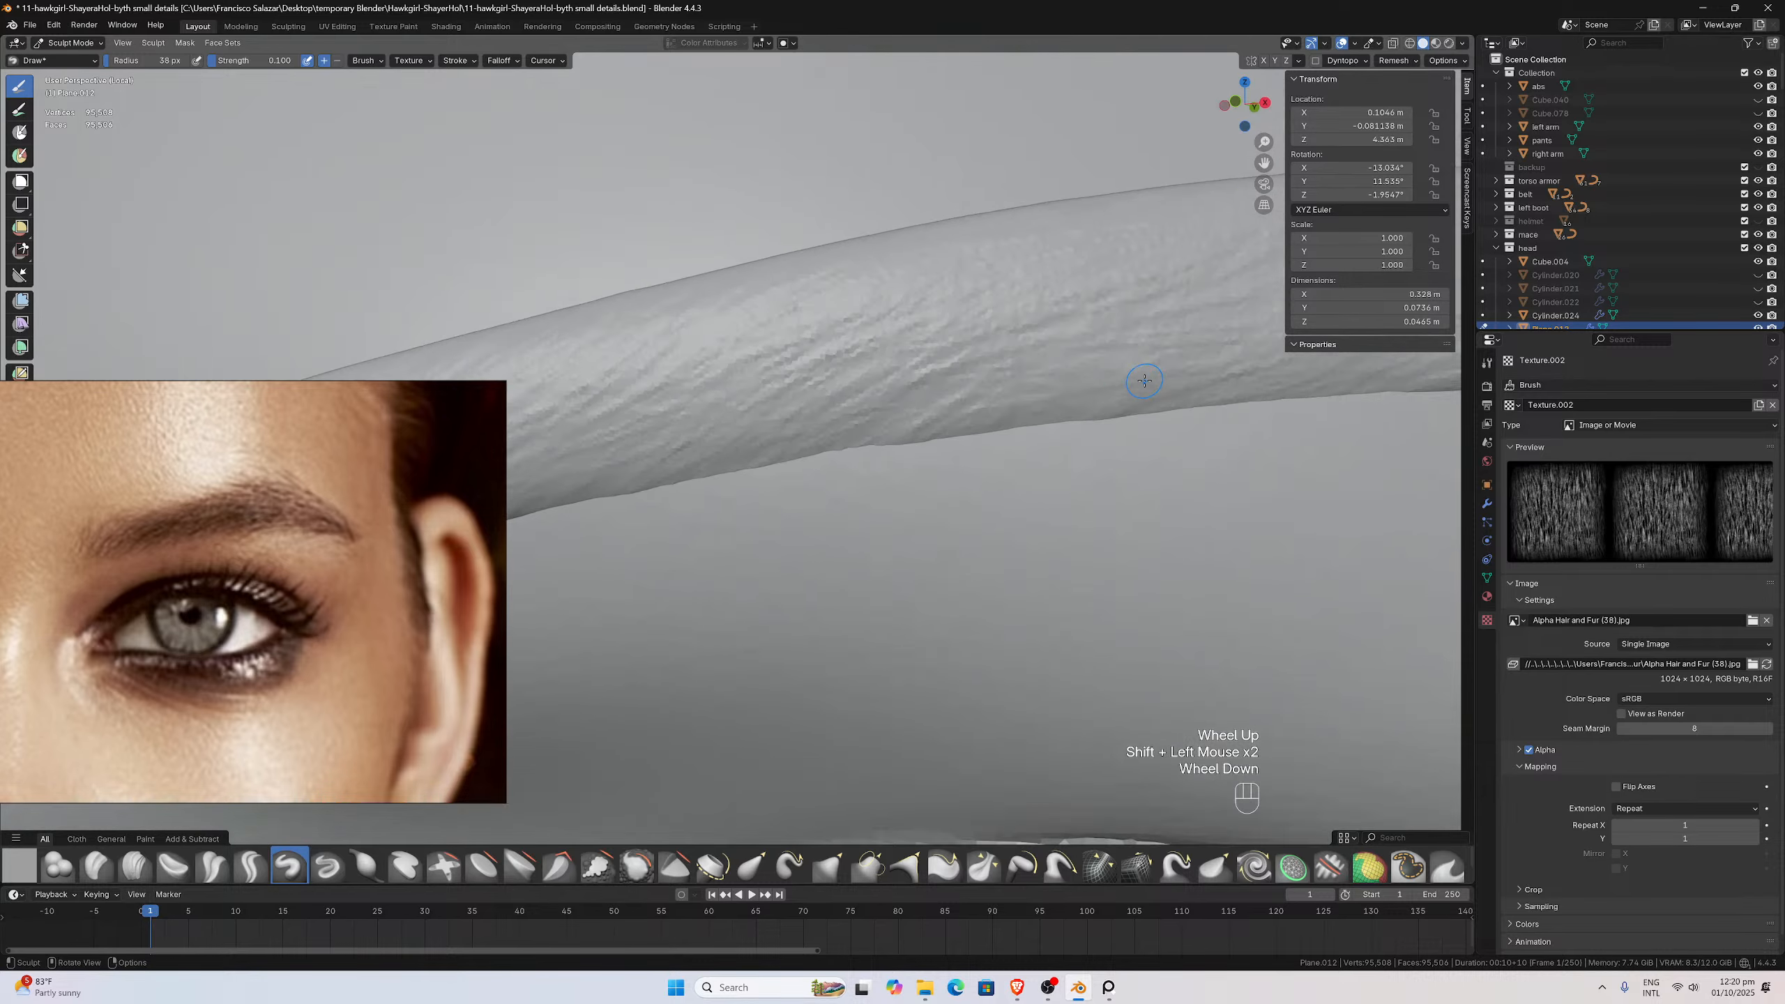
Check the texture from arch to inner end and smooth the coarse strand transition in the middle section
middle_click_drag(1169, 389, 1068, 403)
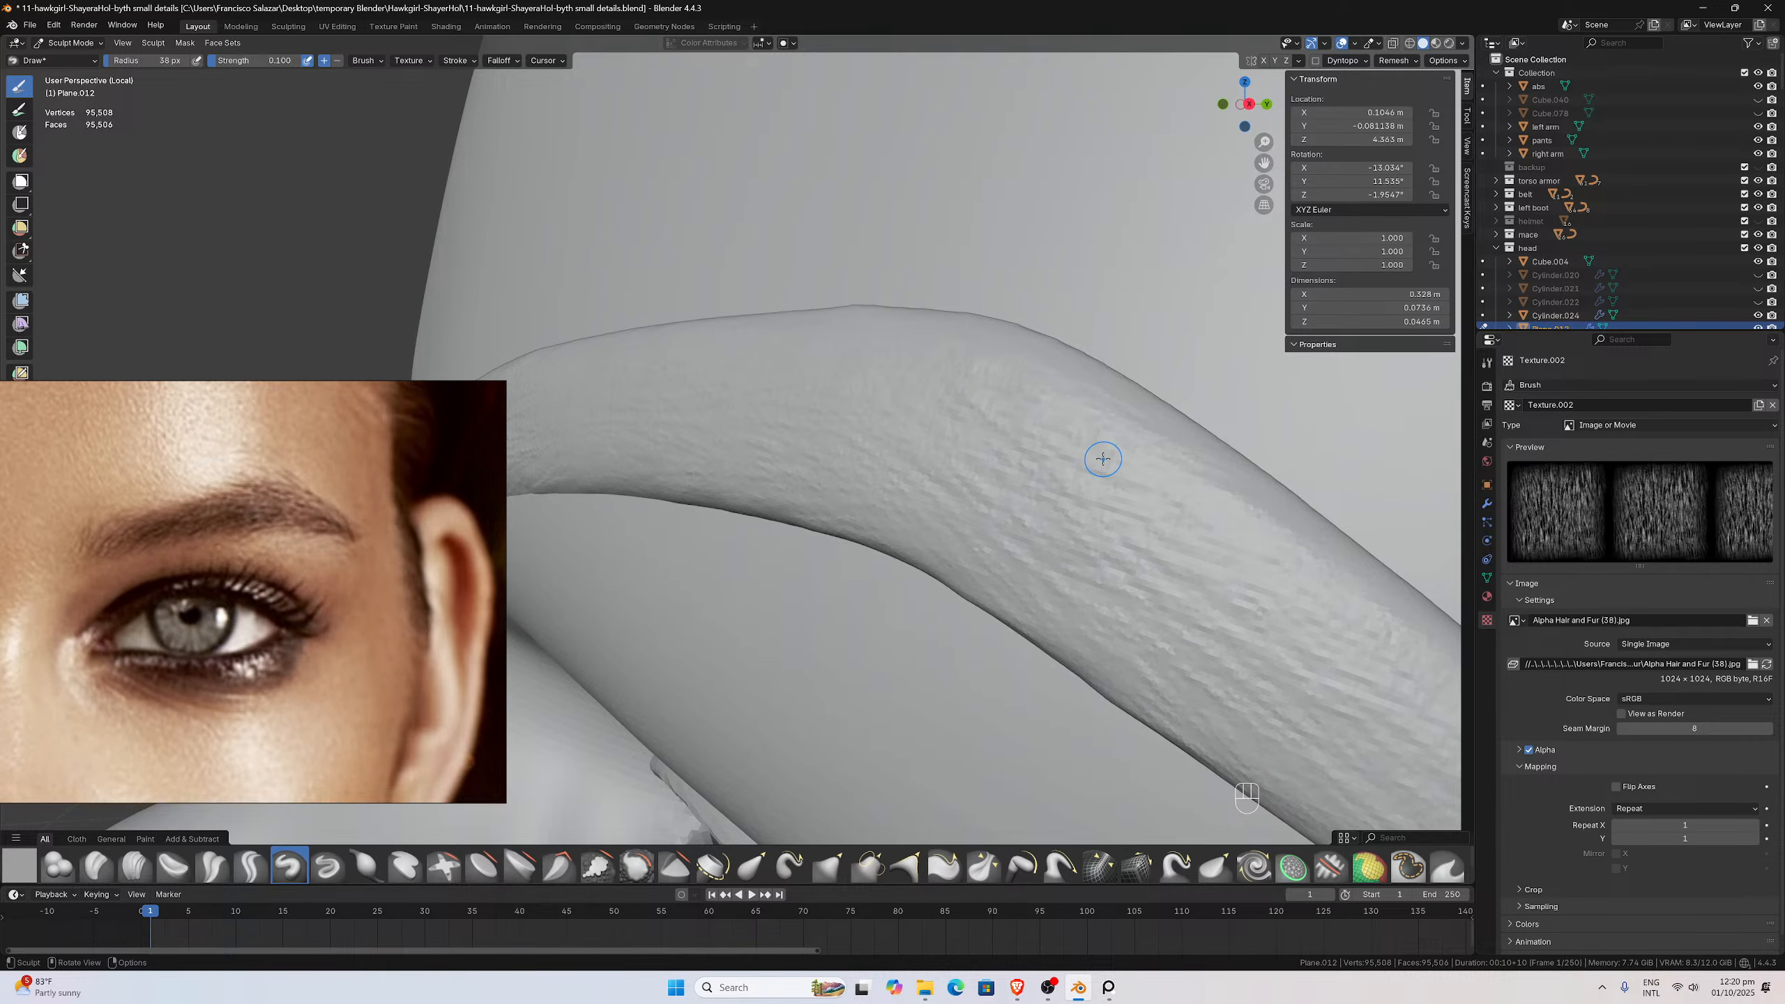
scroll(1099, 458, "down", 2)
middle_click_drag(1044, 467, 1107, 447)
scroll(1082, 425, "up", 2)
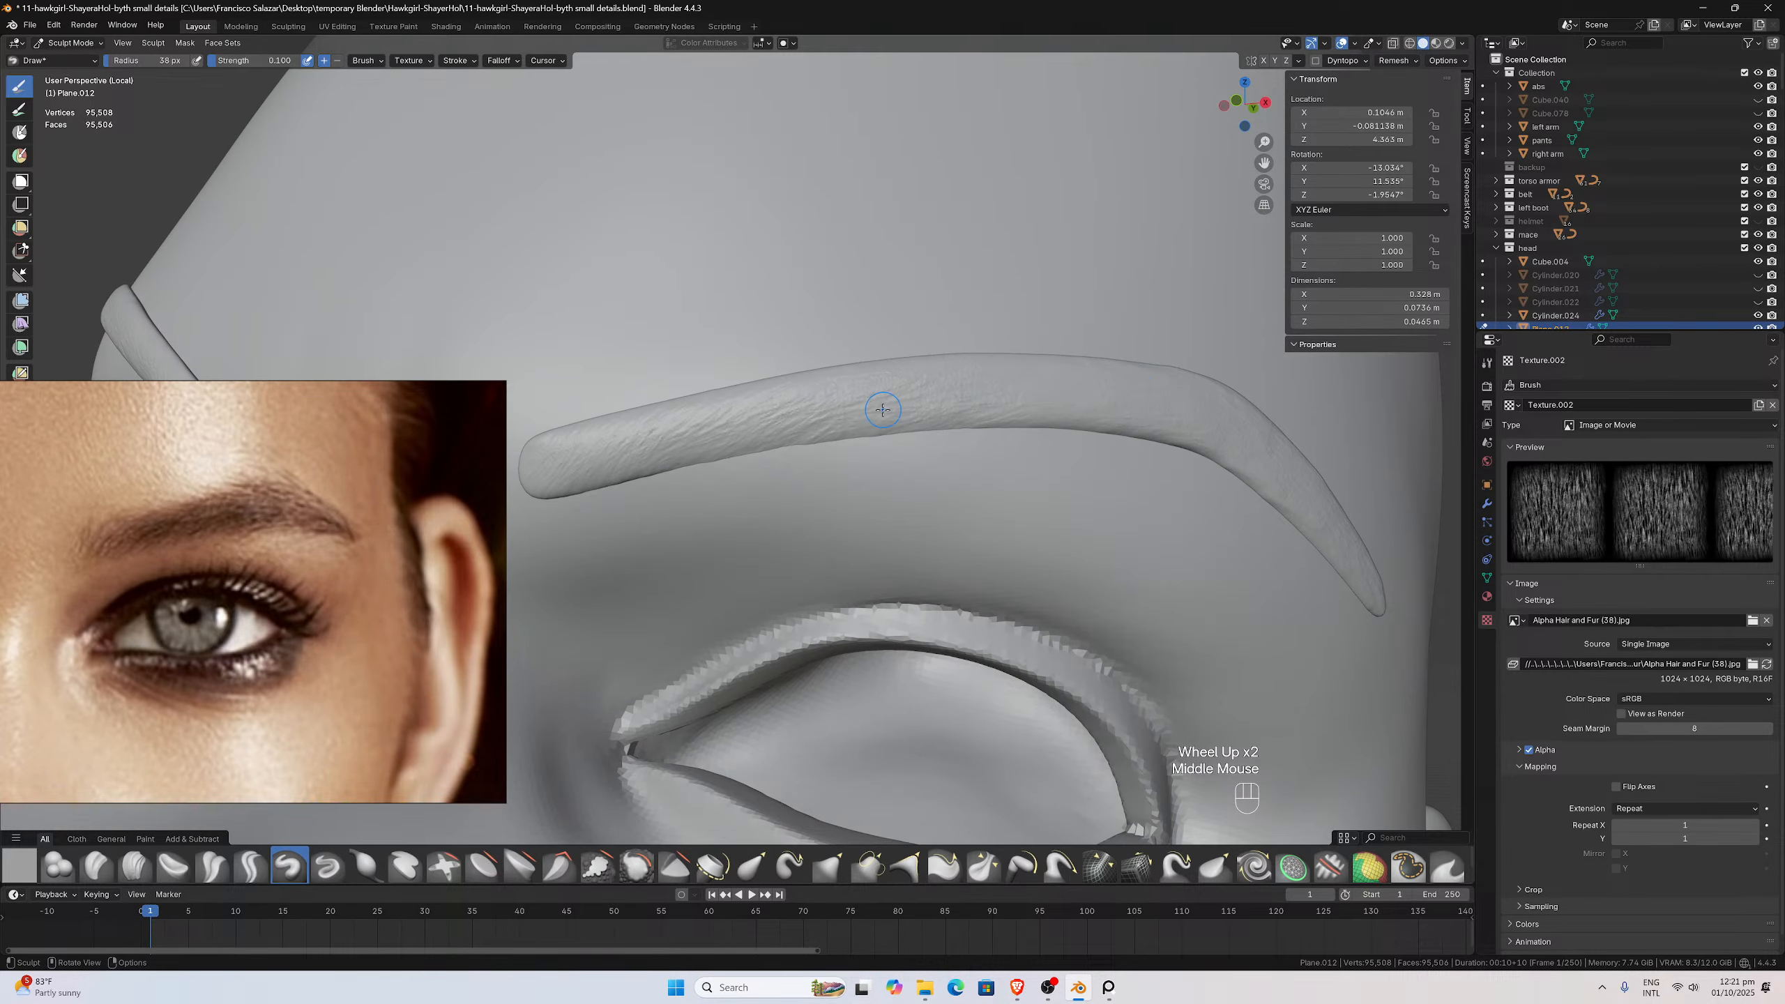
scroll(884, 411, "up", 3)
middle_click_drag(886, 414, 862, 415)
mouse_move(978, 343)
left_mouse_down("shift")
mouse_move(992, 329)
mouse_move(998, 383)
mouse_move(980, 396)
left_mouse_up("shift")
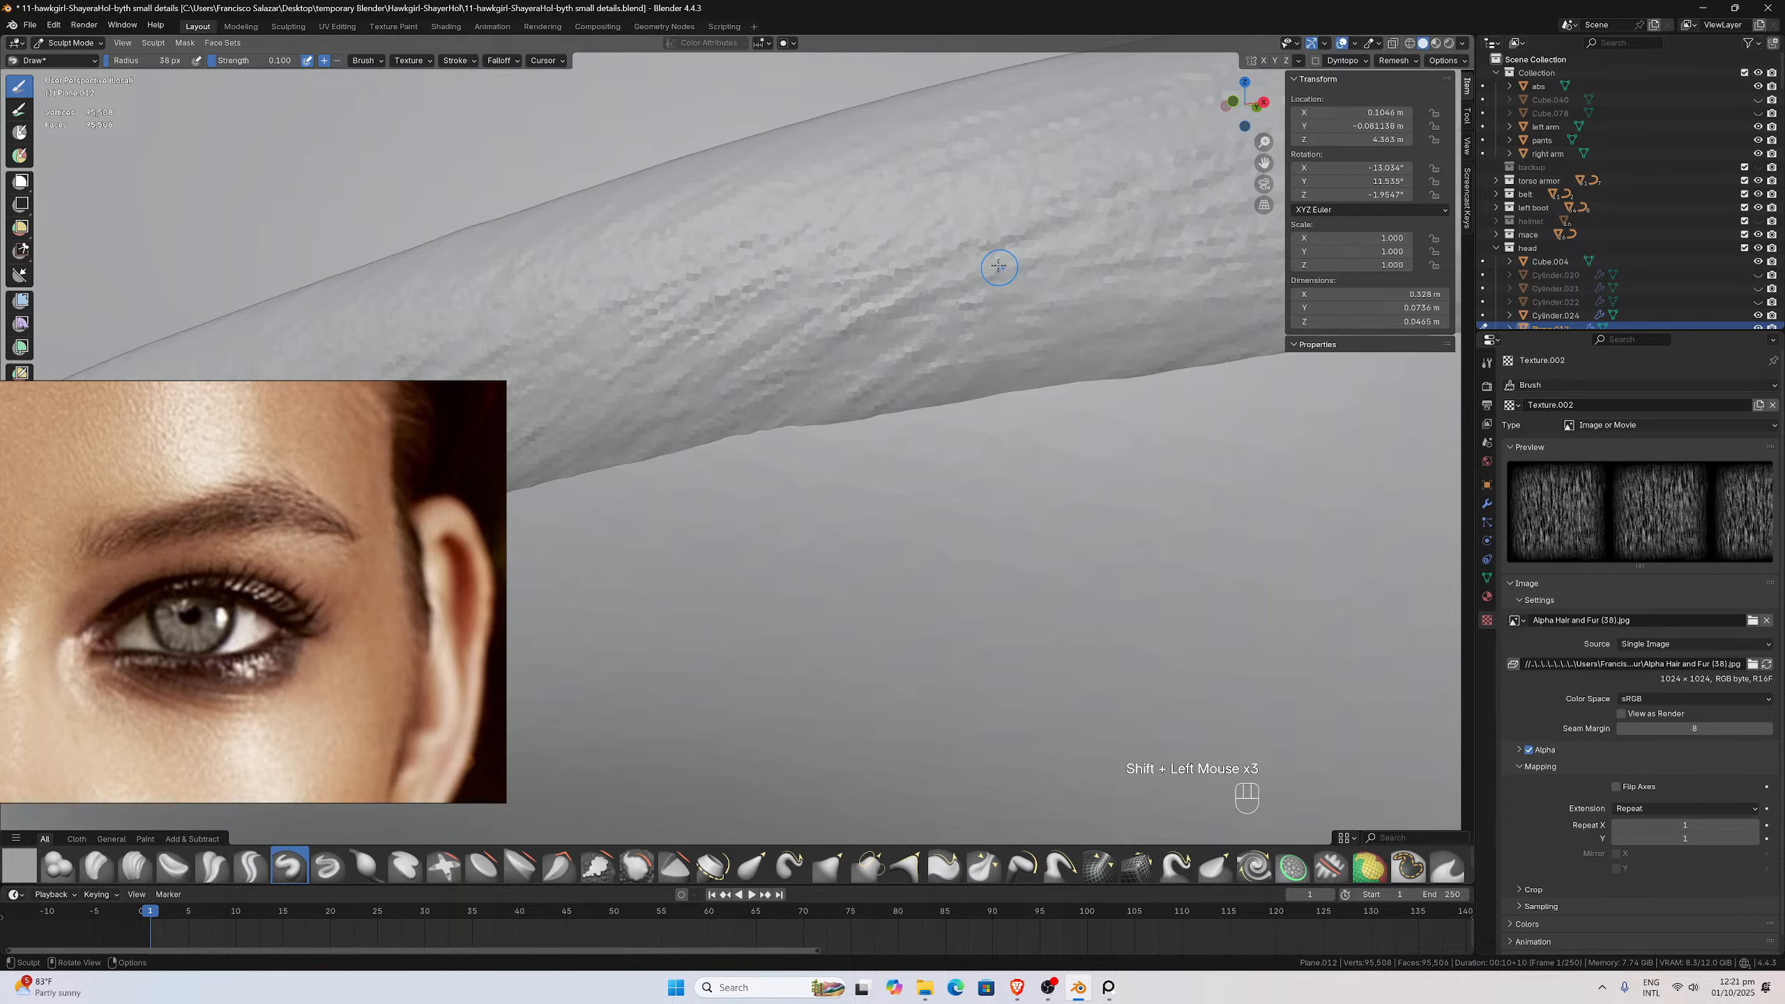
left_click_drag(995, 220, 1008, 271, "shift")
scroll(1007, 271, "down", 4)
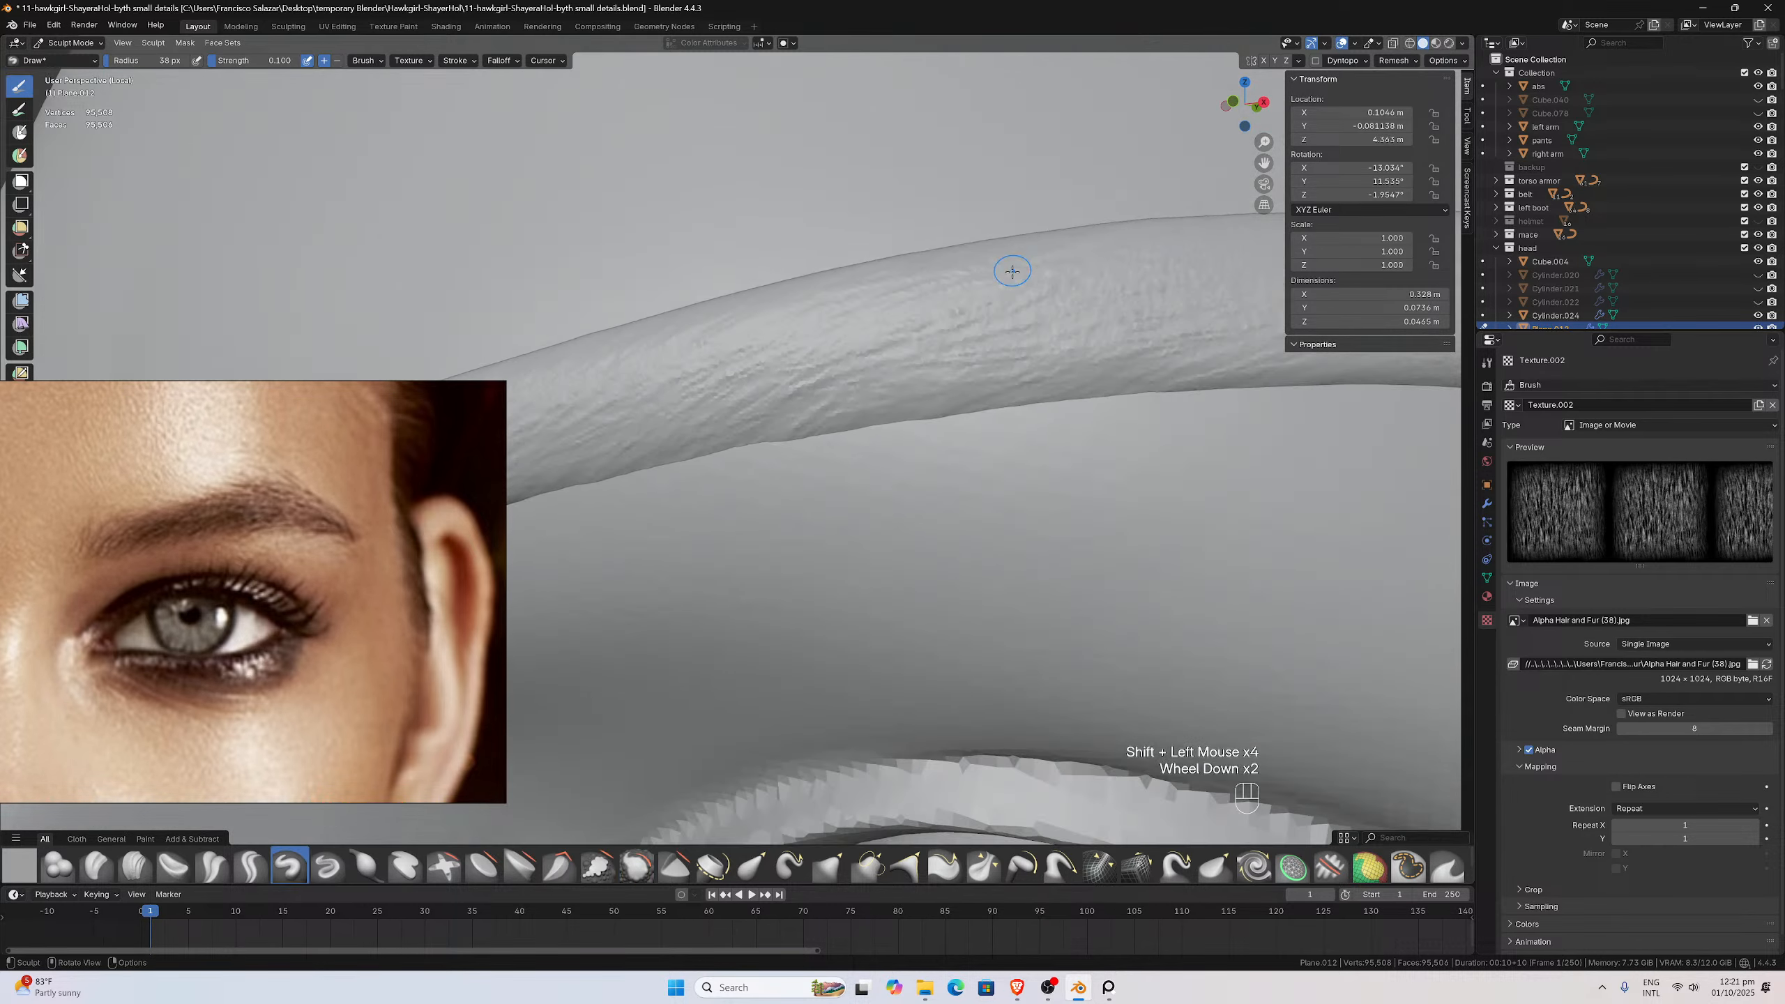
Set the Draw brush strength to 0.15 with the whole eyebrow in view
mouse_move(1007, 270)
middle_mouse_down()
mouse_move(1008, 366)
mouse_move(947, 406)
middle_mouse_up()
scroll(1008, 366, "down", 3)
scroll(983, 387, "up", 3)
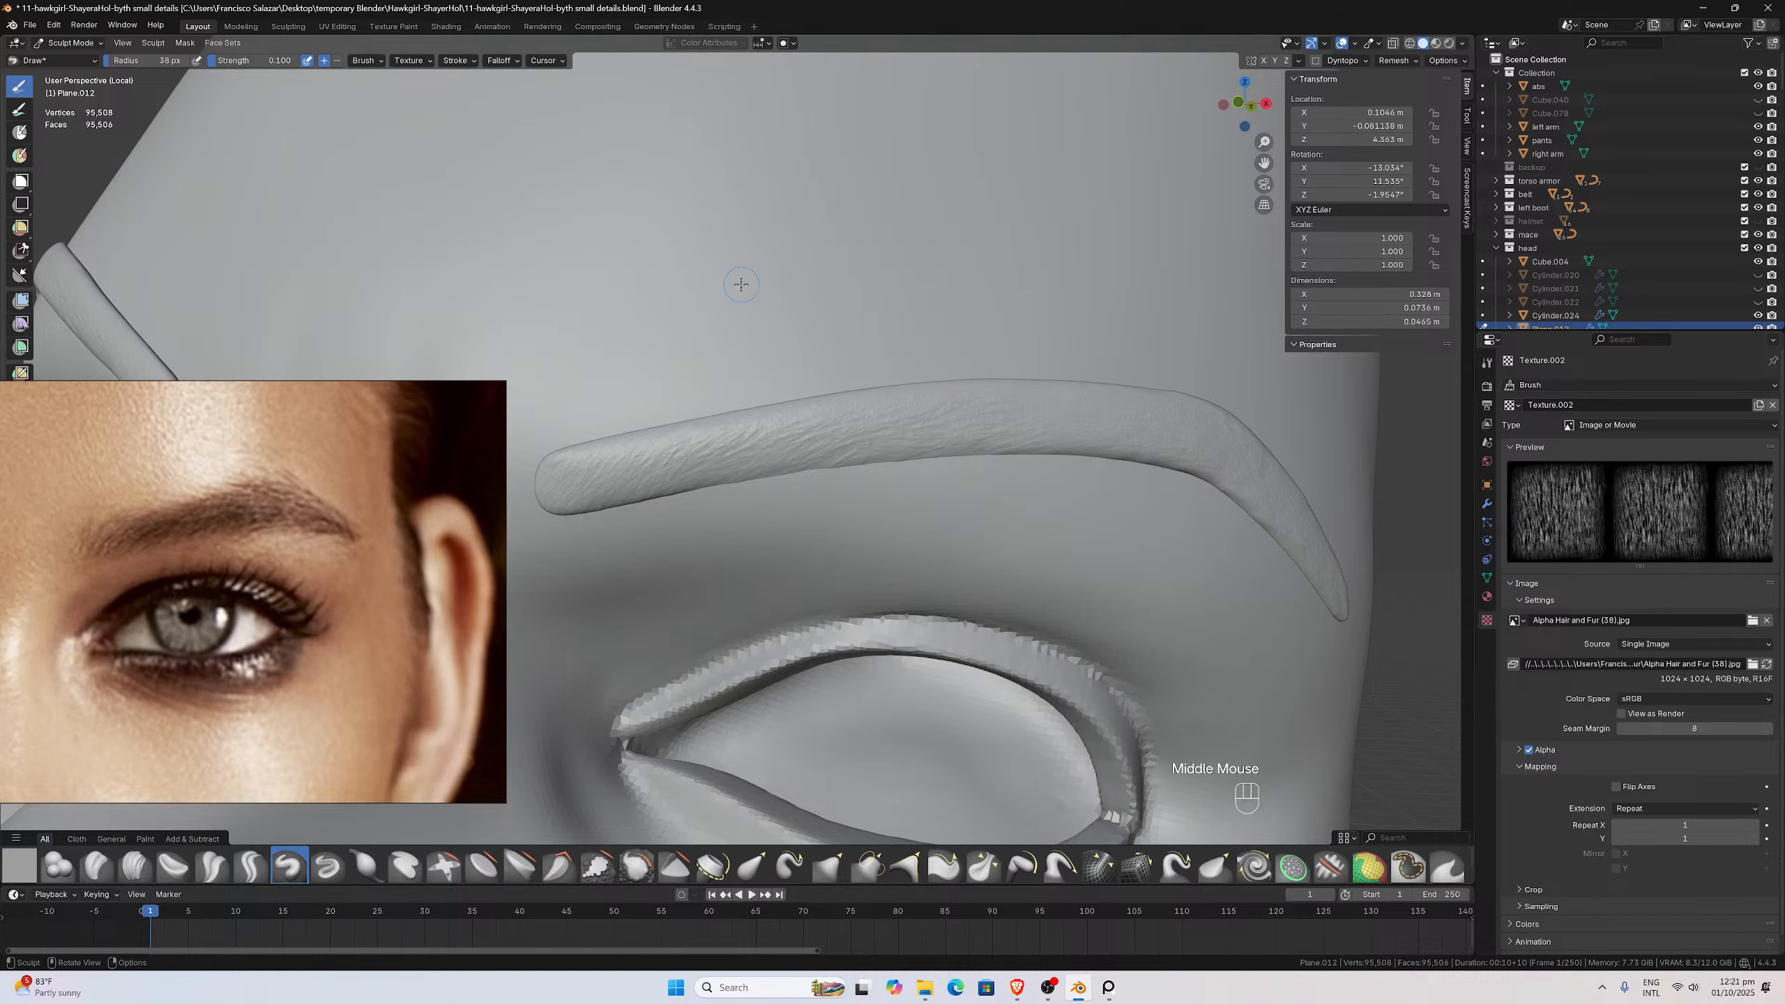
left_click(281, 62)
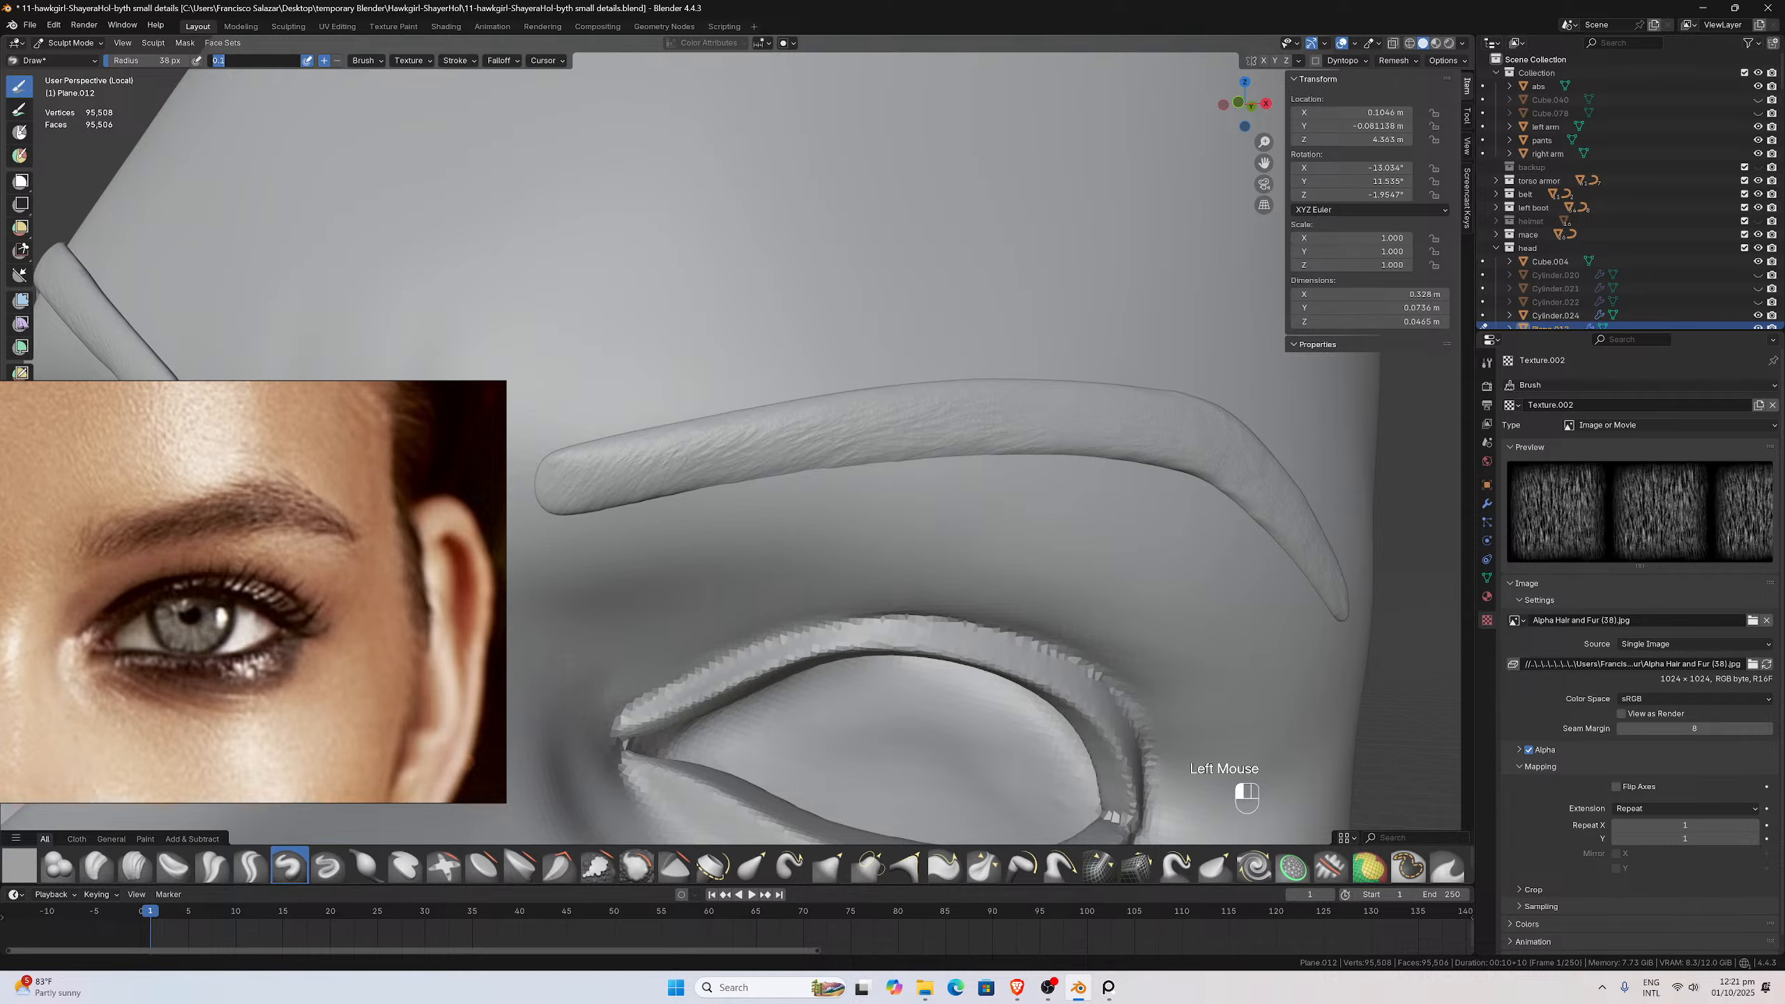
type("5")
key("Return")
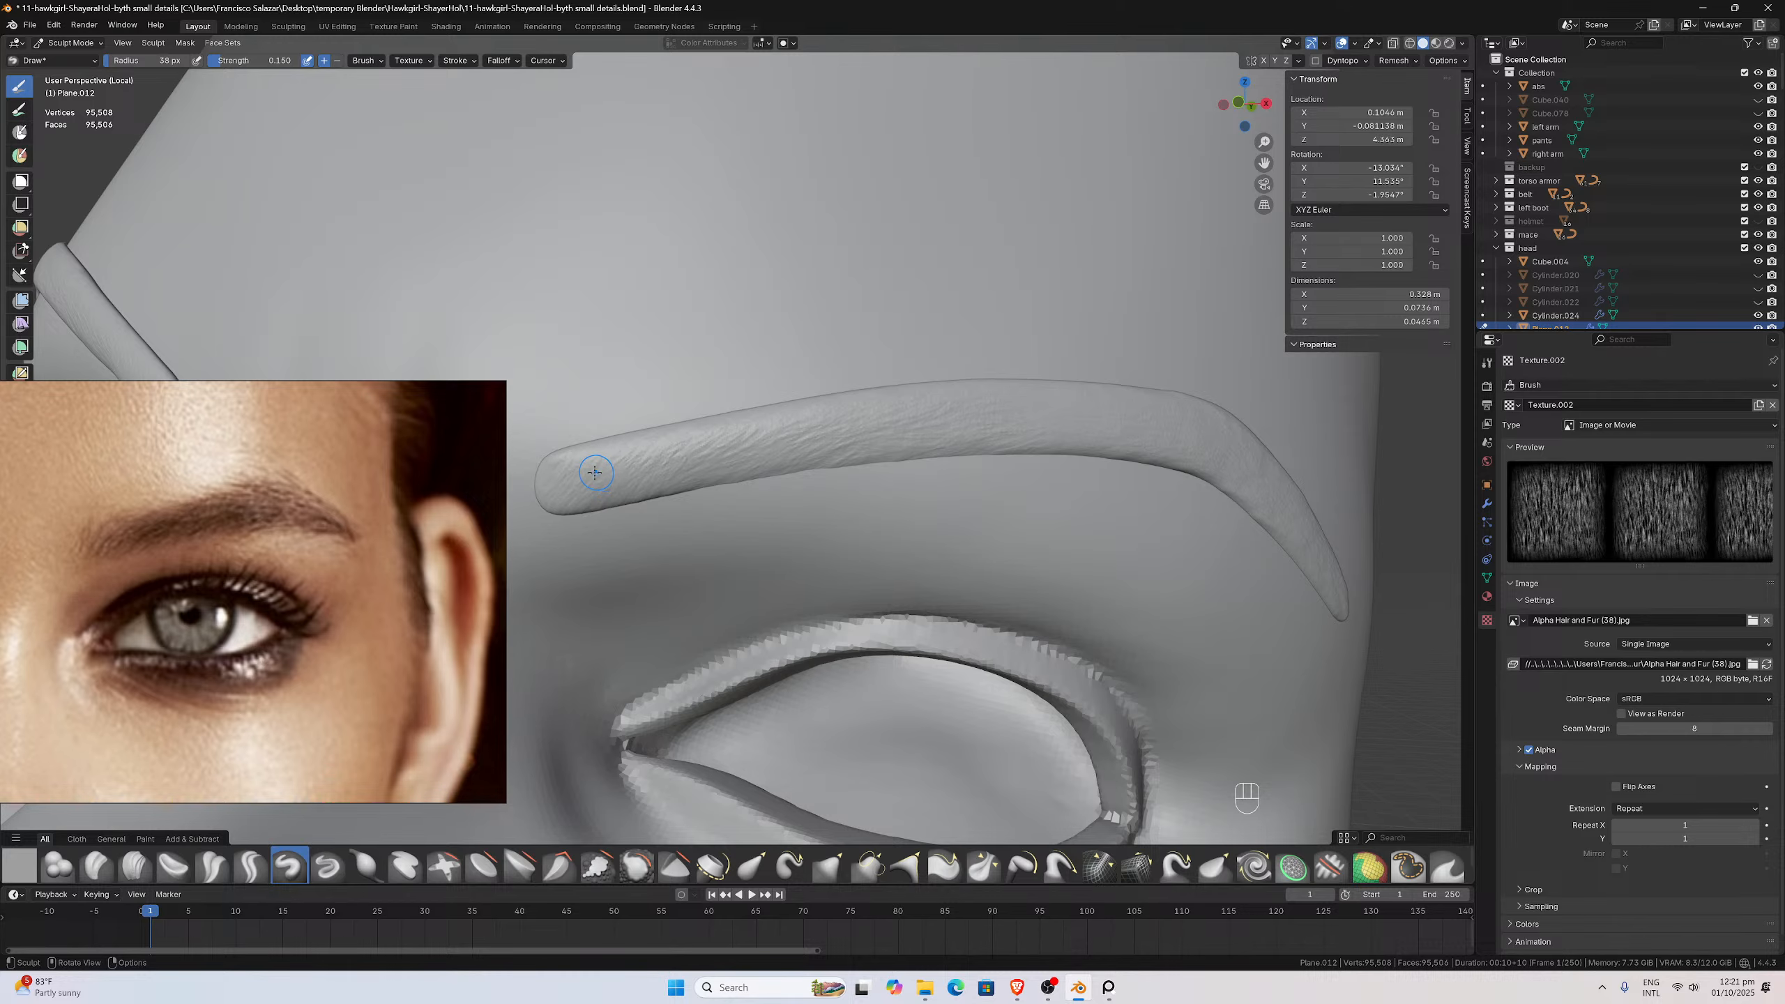
Build up the fine hair texture from the eyebrow's inner end to its middle section with the Draw brush
left_click_drag(595, 473, 513, 556)
scroll(714, 455, "up", 2)
mouse_move(715, 457)
left_mouse_down("shift")
mouse_move(715, 478)
mouse_move(843, 442)
mouse_move(678, 496)
left_mouse_up("shift")
scroll(715, 478, "down", 1)
mouse_move(918, 431)
left_mouse_down("shift")
mouse_move(1103, 434)
mouse_move(866, 456)
left_mouse_up("shift")
middle_click_drag(1044, 426, 1004, 425)
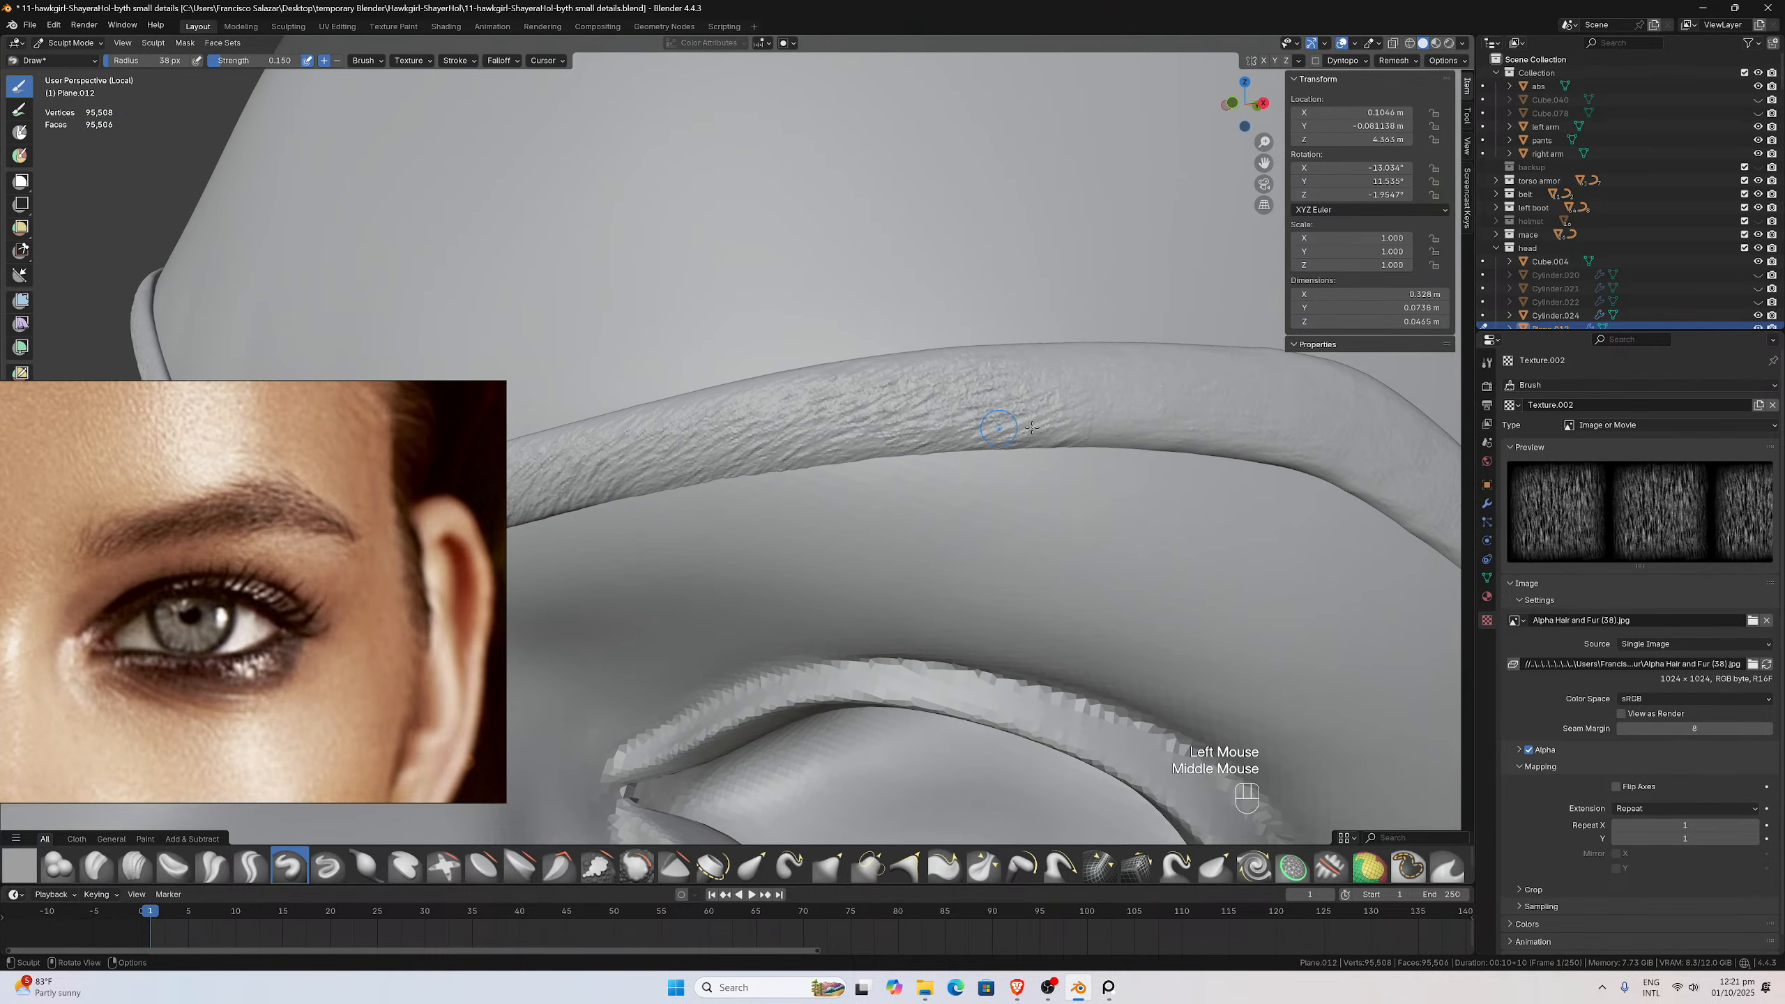
Extend the hair texture from the eyebrow's middle section towards the arch
mouse_move(1093, 404)
left_mouse_down("shift")
mouse_move(1089, 440)
mouse_move(944, 418)
left_mouse_up("shift")
scroll(1087, 427, "down", 2)
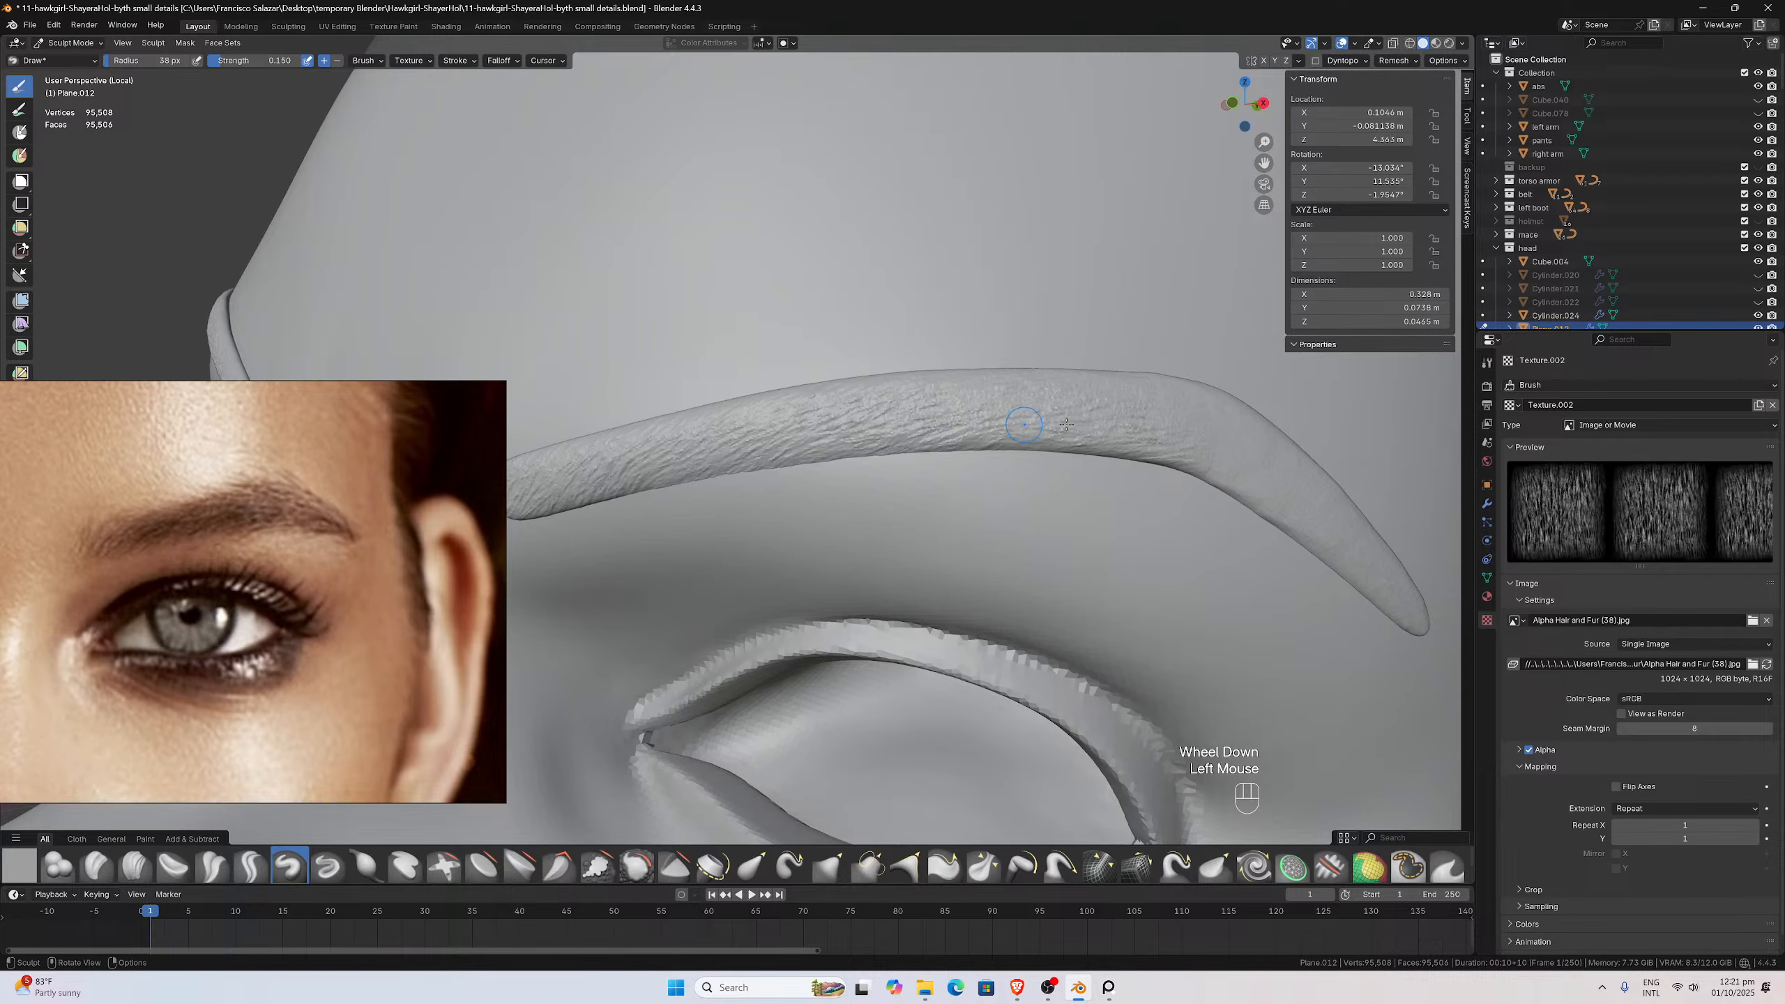
middle_click_drag(944, 418, 1044, 418)
mouse_move(1028, 422)
left_mouse_down("shift")
mouse_move(1023, 466)
mouse_move(1092, 453)
mouse_move(1159, 528)
mouse_move(936, 402)
left_mouse_up("shift")
Brush hair texture onto the eyebrow's outer tail and over the bend of the arch
scroll(1166, 498, "down", 2)
middle_click_drag(1166, 498, 1150, 509)
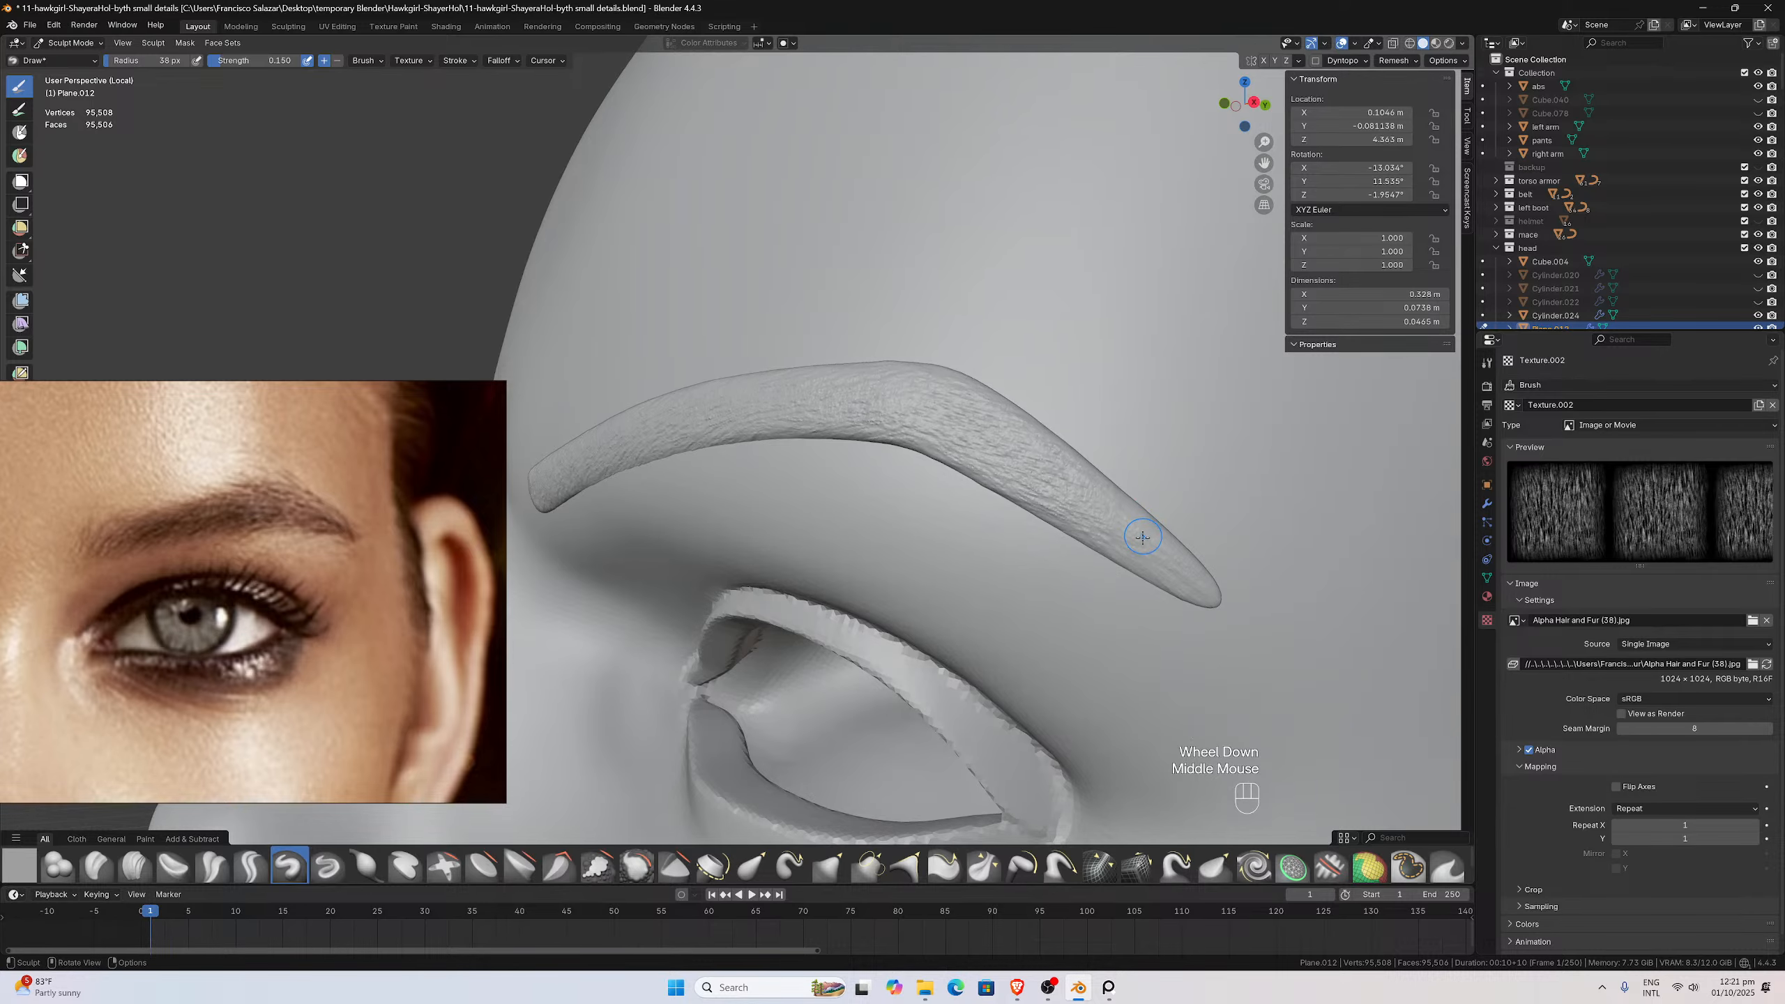
left_click_drag(1133, 540, 1111, 520)
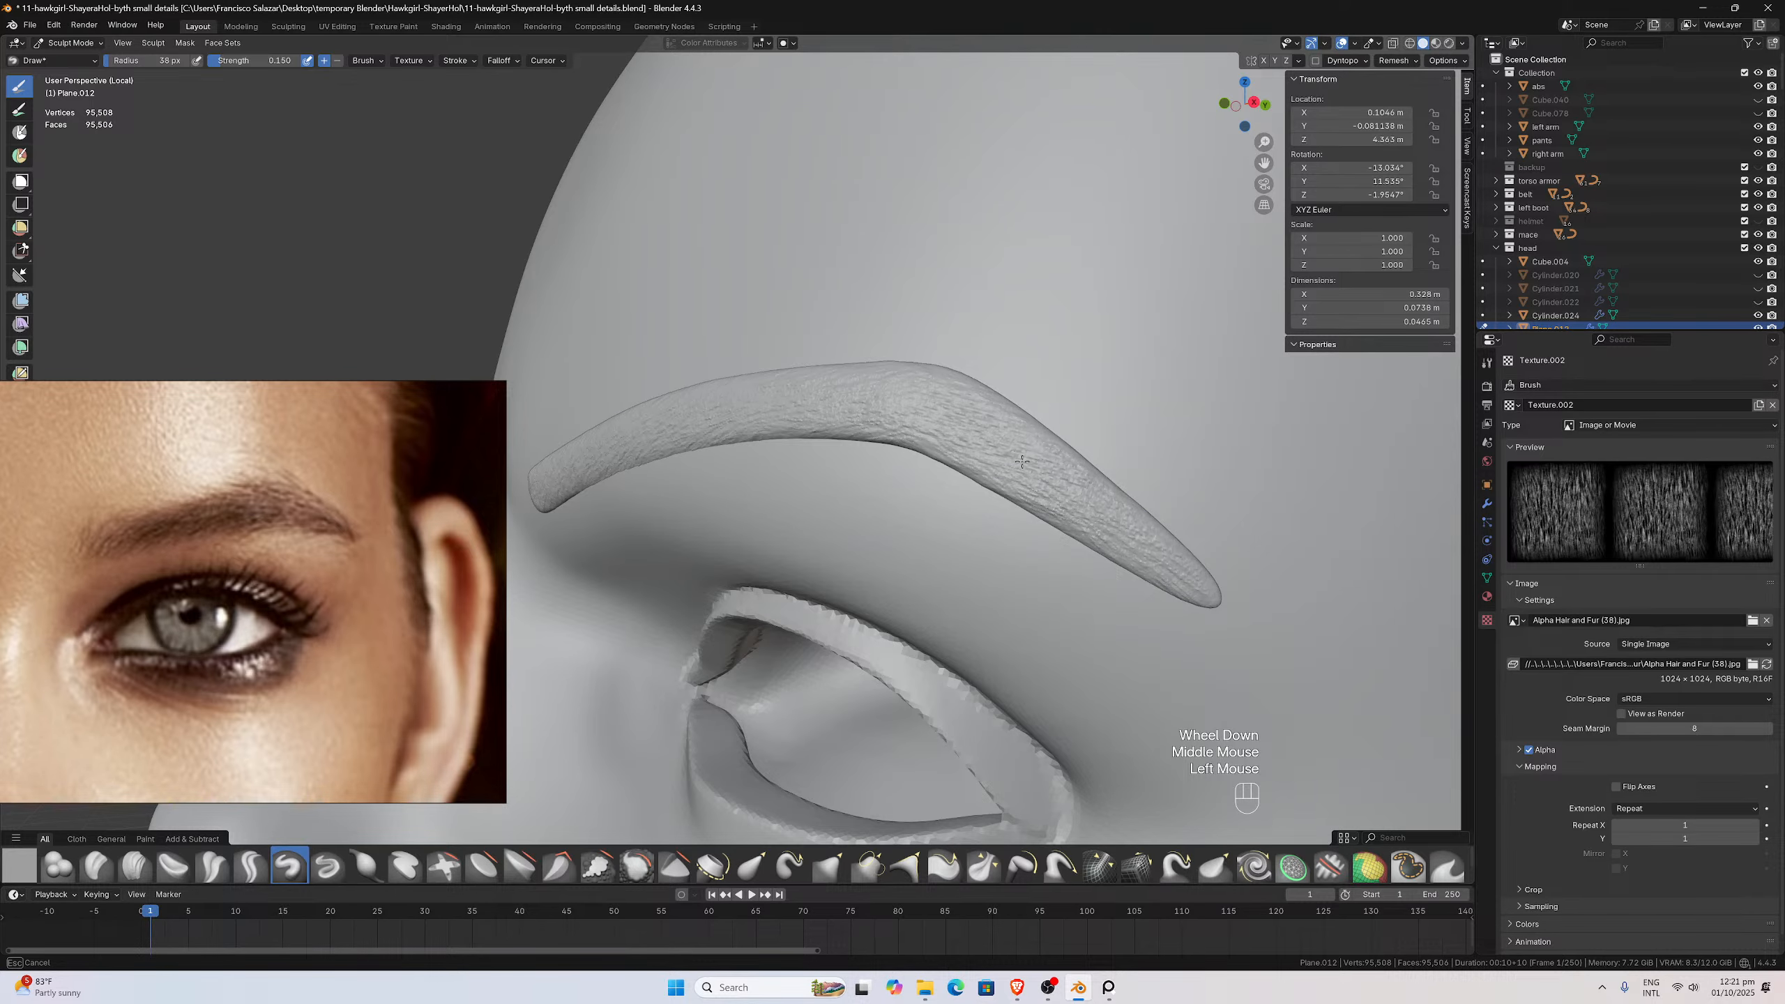
left_click_drag(1022, 461, 1019, 456)
scroll(1018, 457, "down", 2)
mouse_move(945, 451)
middle_mouse_down()
mouse_move(976, 416)
mouse_move(1014, 445)
mouse_move(890, 450)
middle_mouse_up()
scroll(983, 450, "up", 4)
scroll(913, 449, "down", 3)
scroll(891, 451, "up", 2)
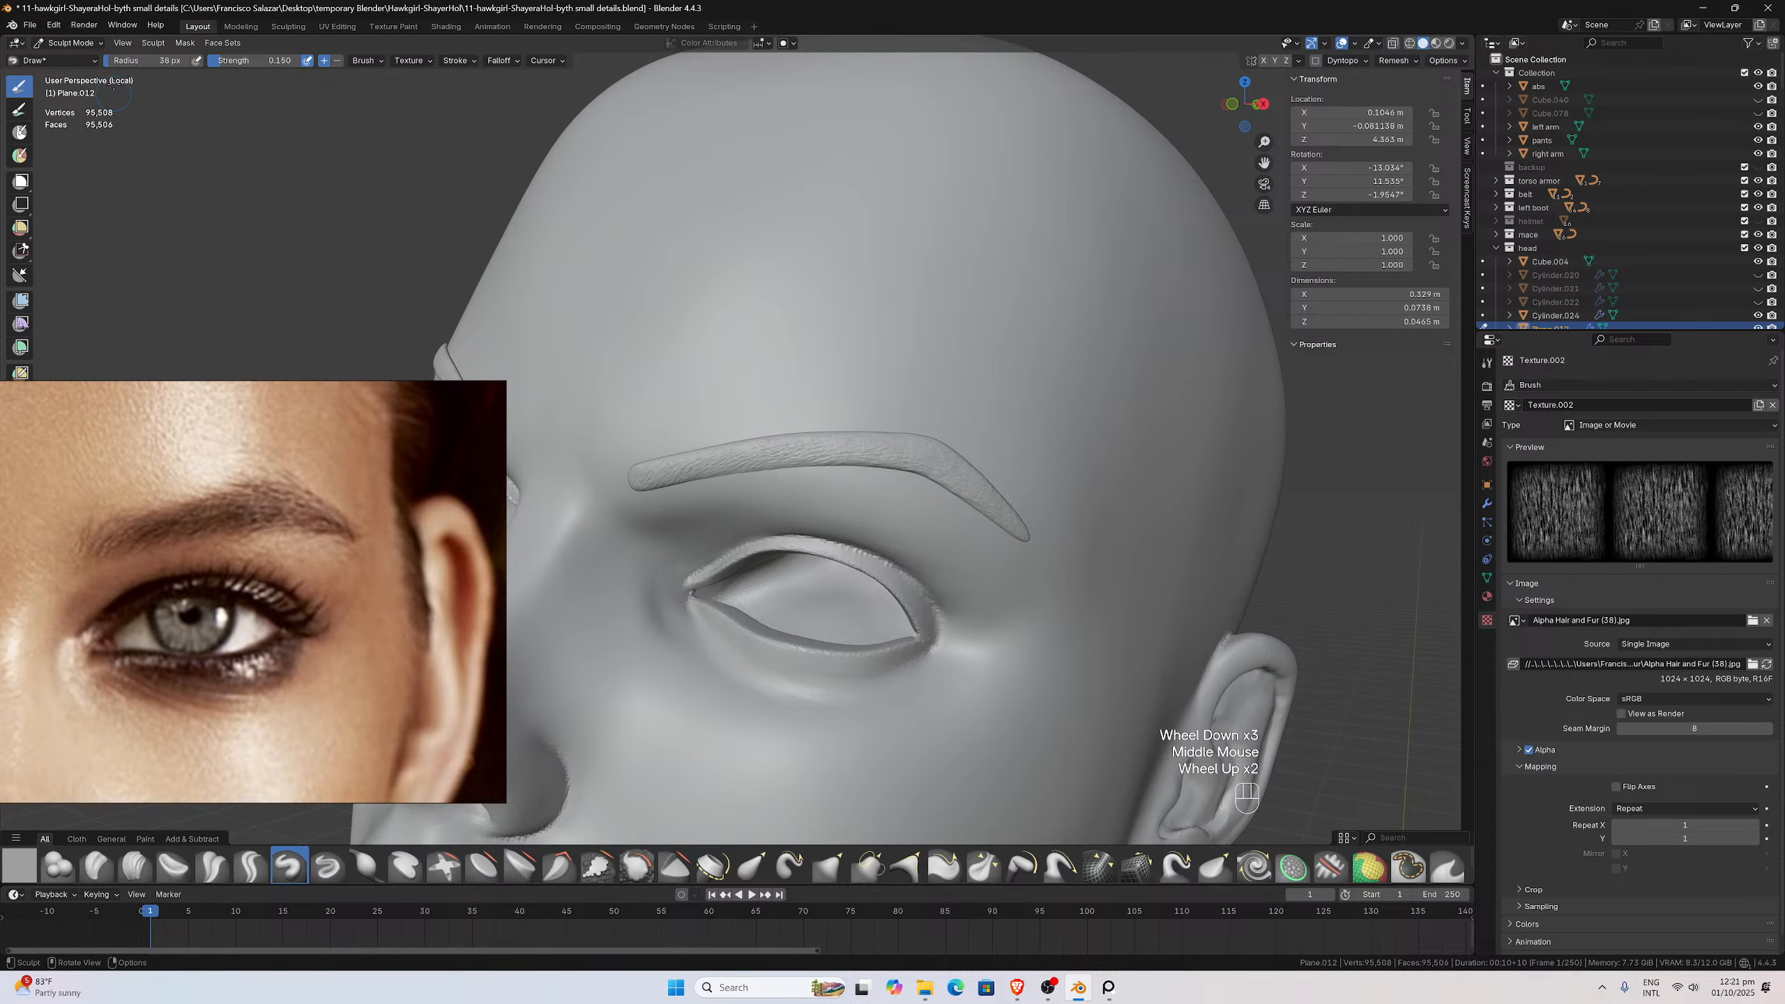
scroll(799, 294, "up", 3)
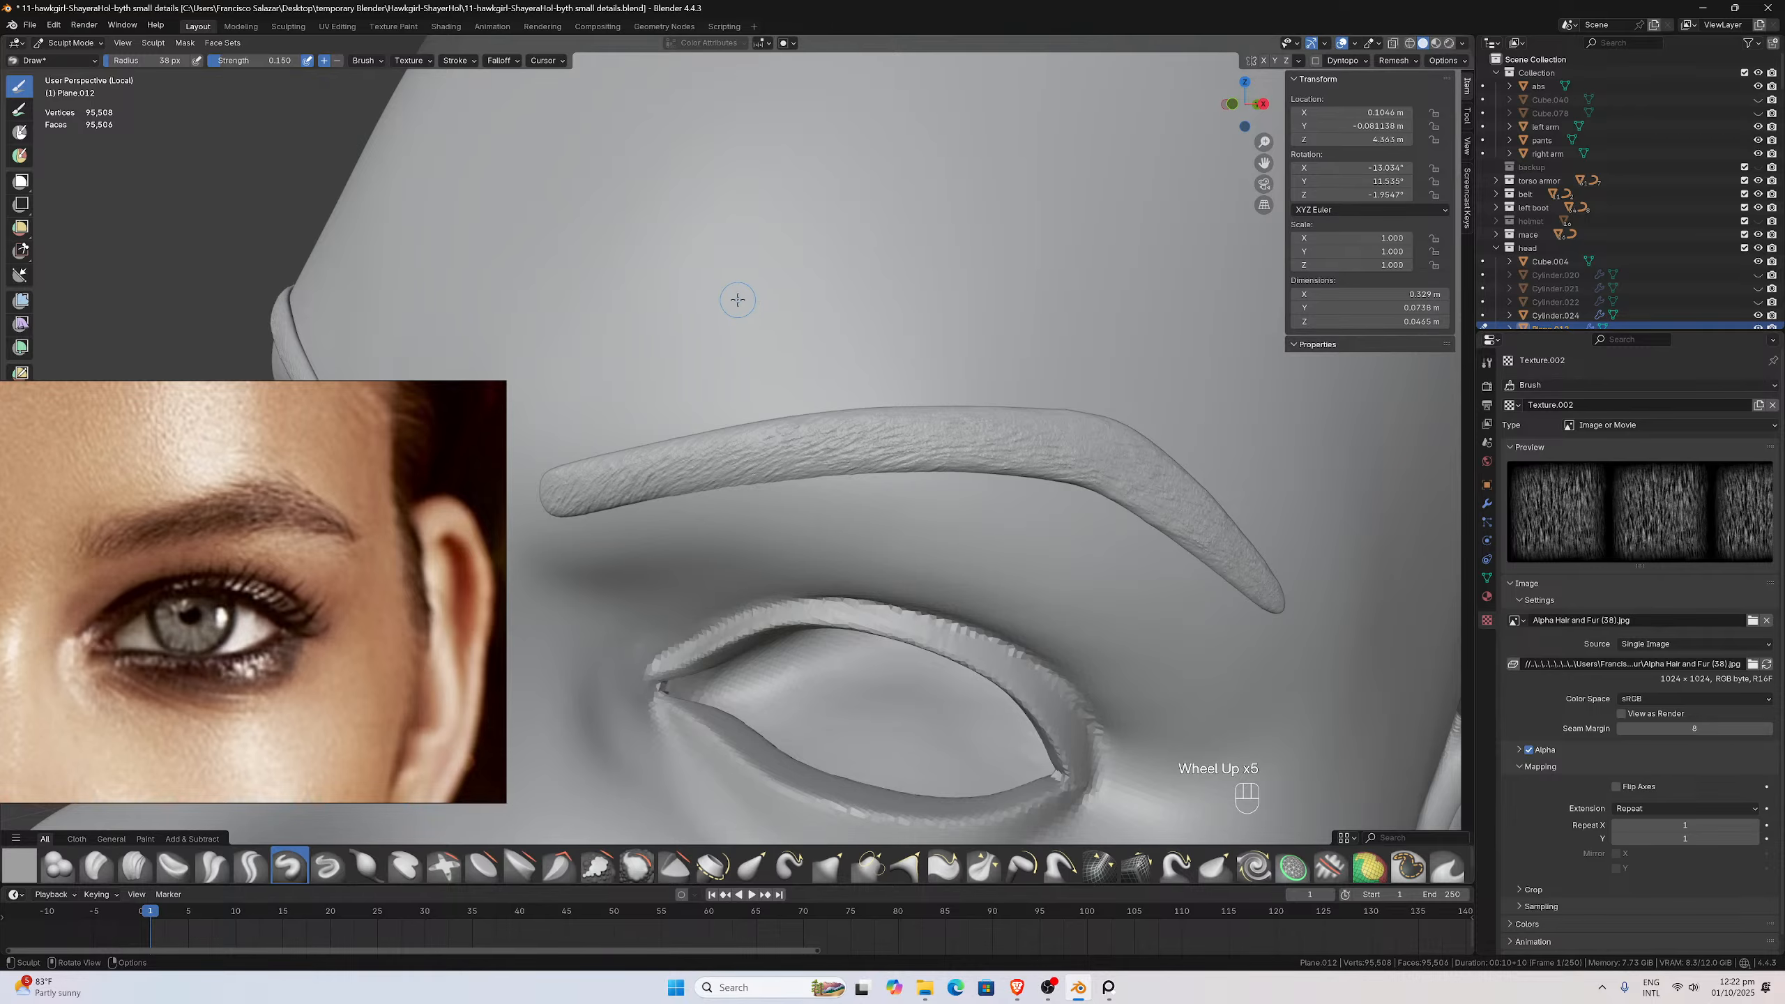
Switch to the Crease Polish brush, try a strand stroke at the eyebrow's inner tip and undo it
left_click(211, 866)
scroll(916, 379, "up", 2)
middle_click_drag(916, 379, 1151, 270)
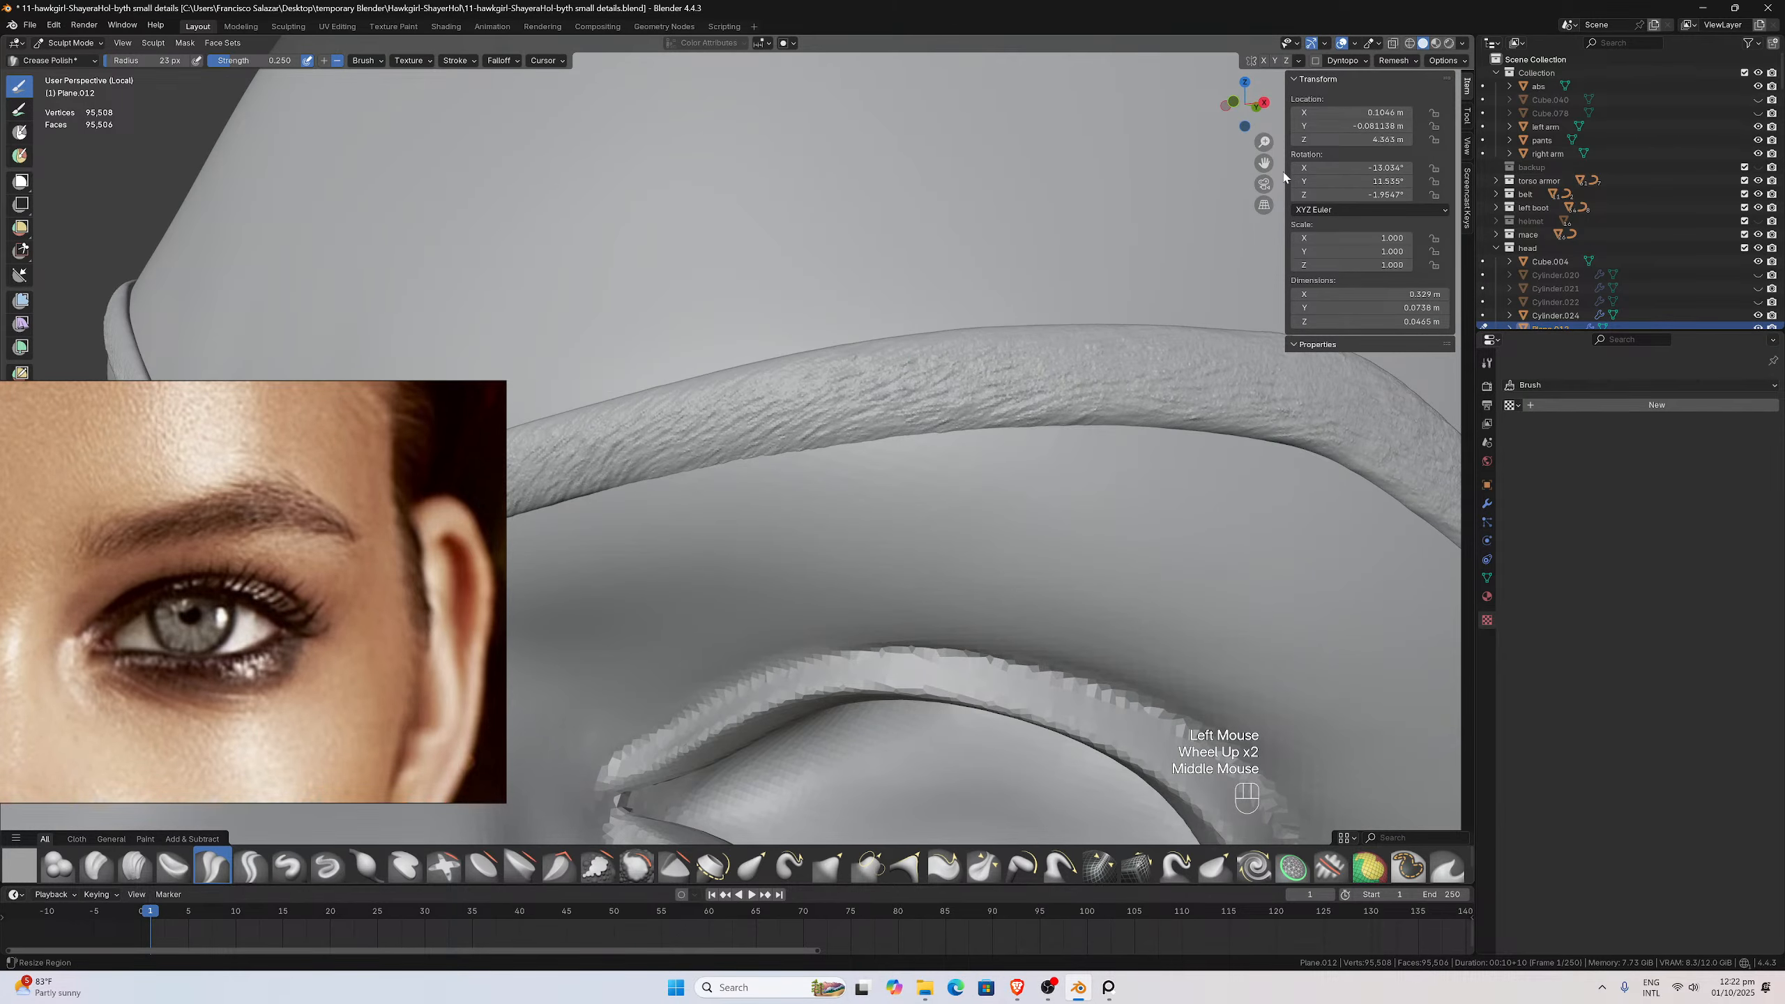
left_click_drag(1265, 163, 1493, 136)
scroll(1061, 317, "up", 2)
middle_click_drag(1061, 316, 809, 467)
scroll(1066, 342, "up", 1)
scroll(808, 466, "up", 1)
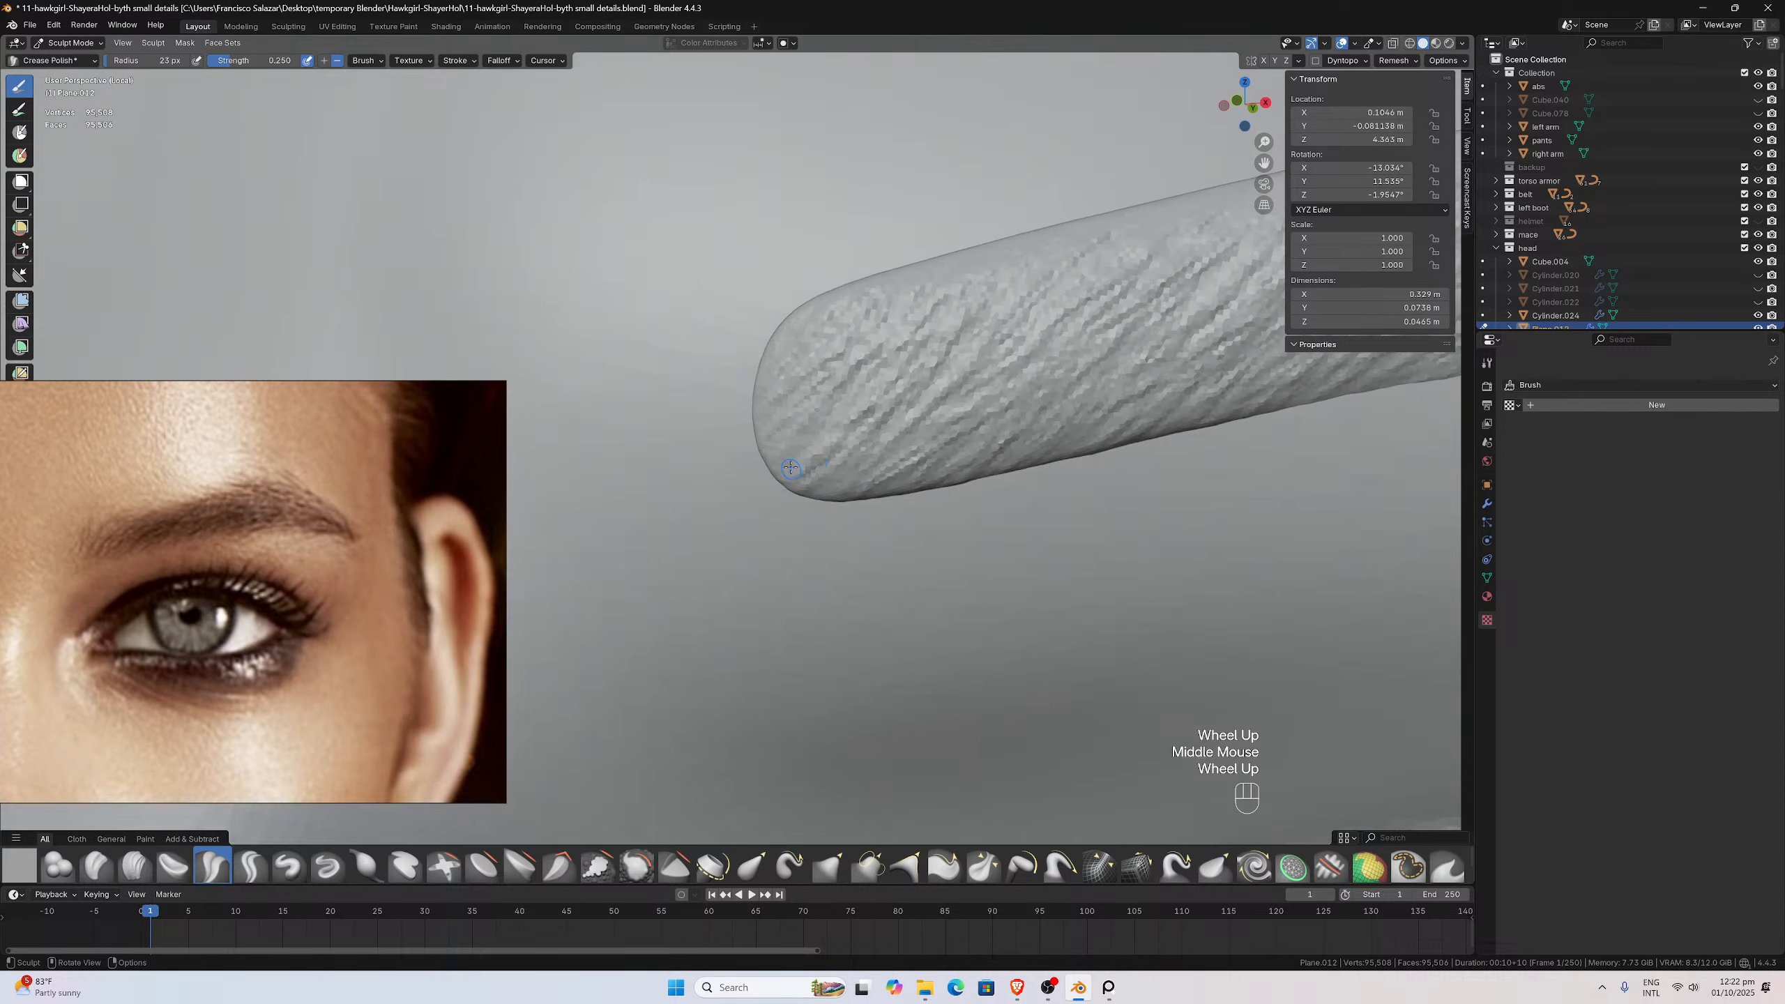
left_click_drag(790, 469, 737, 508)
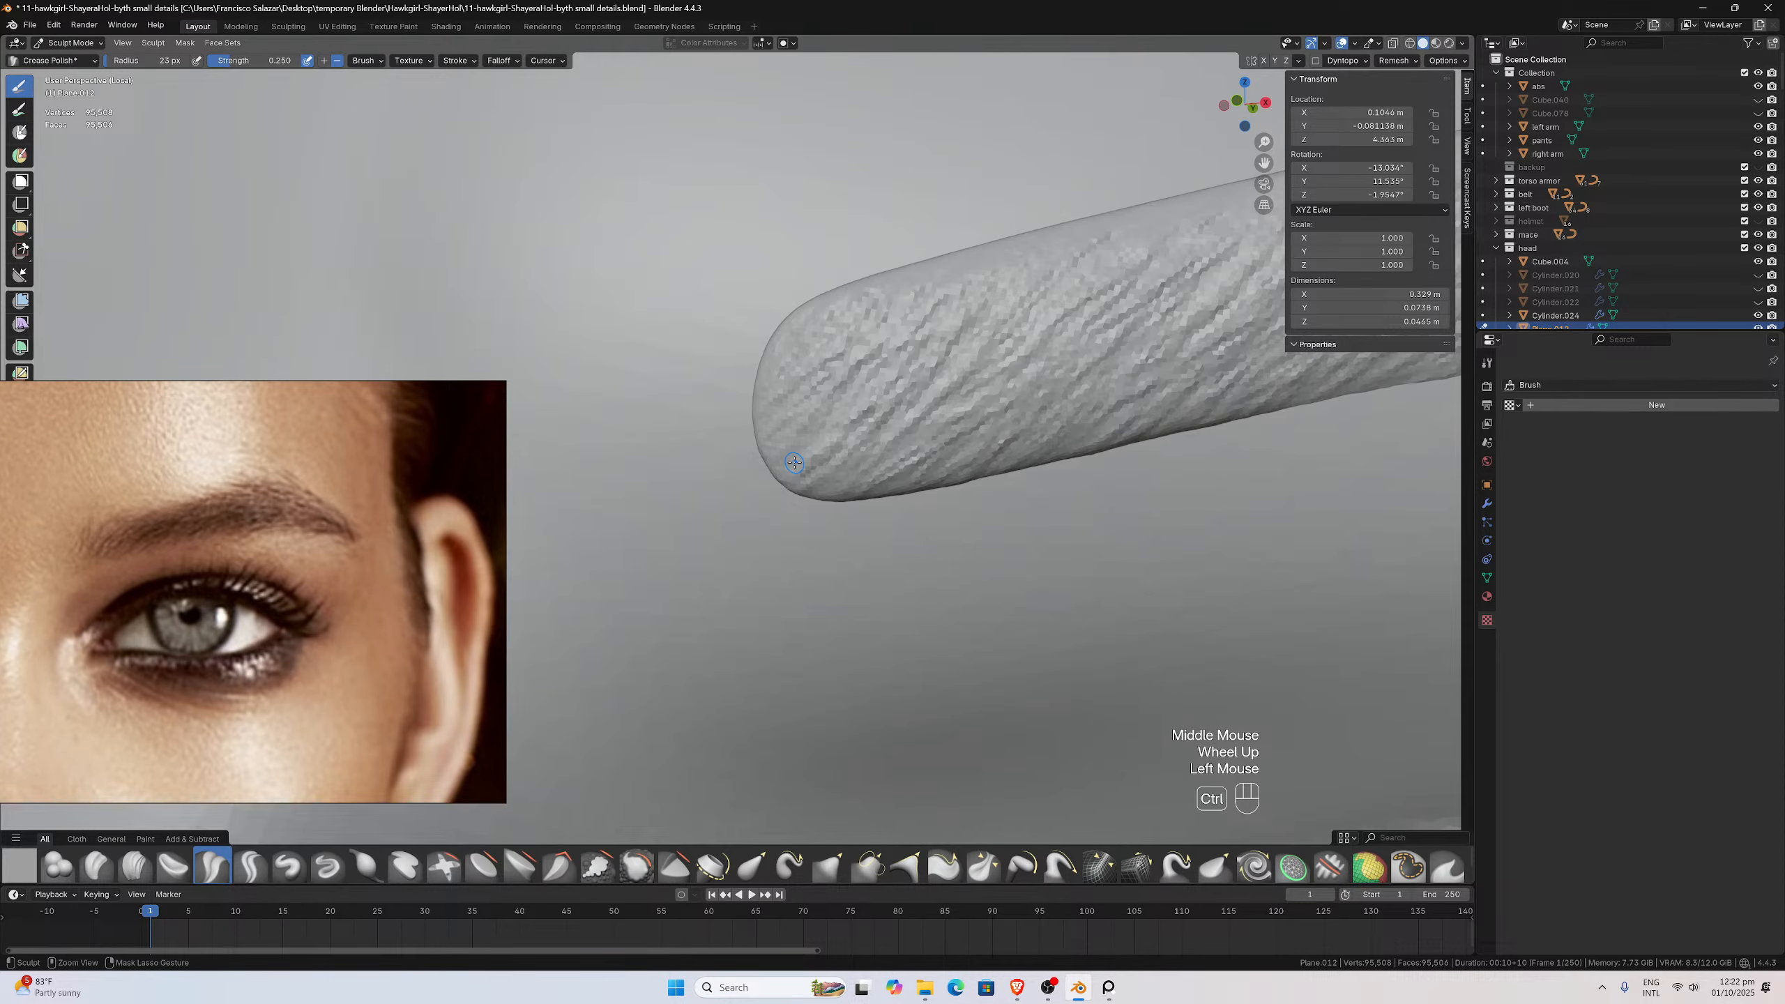
key("ctrl+z")
Carve short diagonal hair strands around the rounded inner end of the eyebrow
left_click_drag(808, 431, 724, 536)
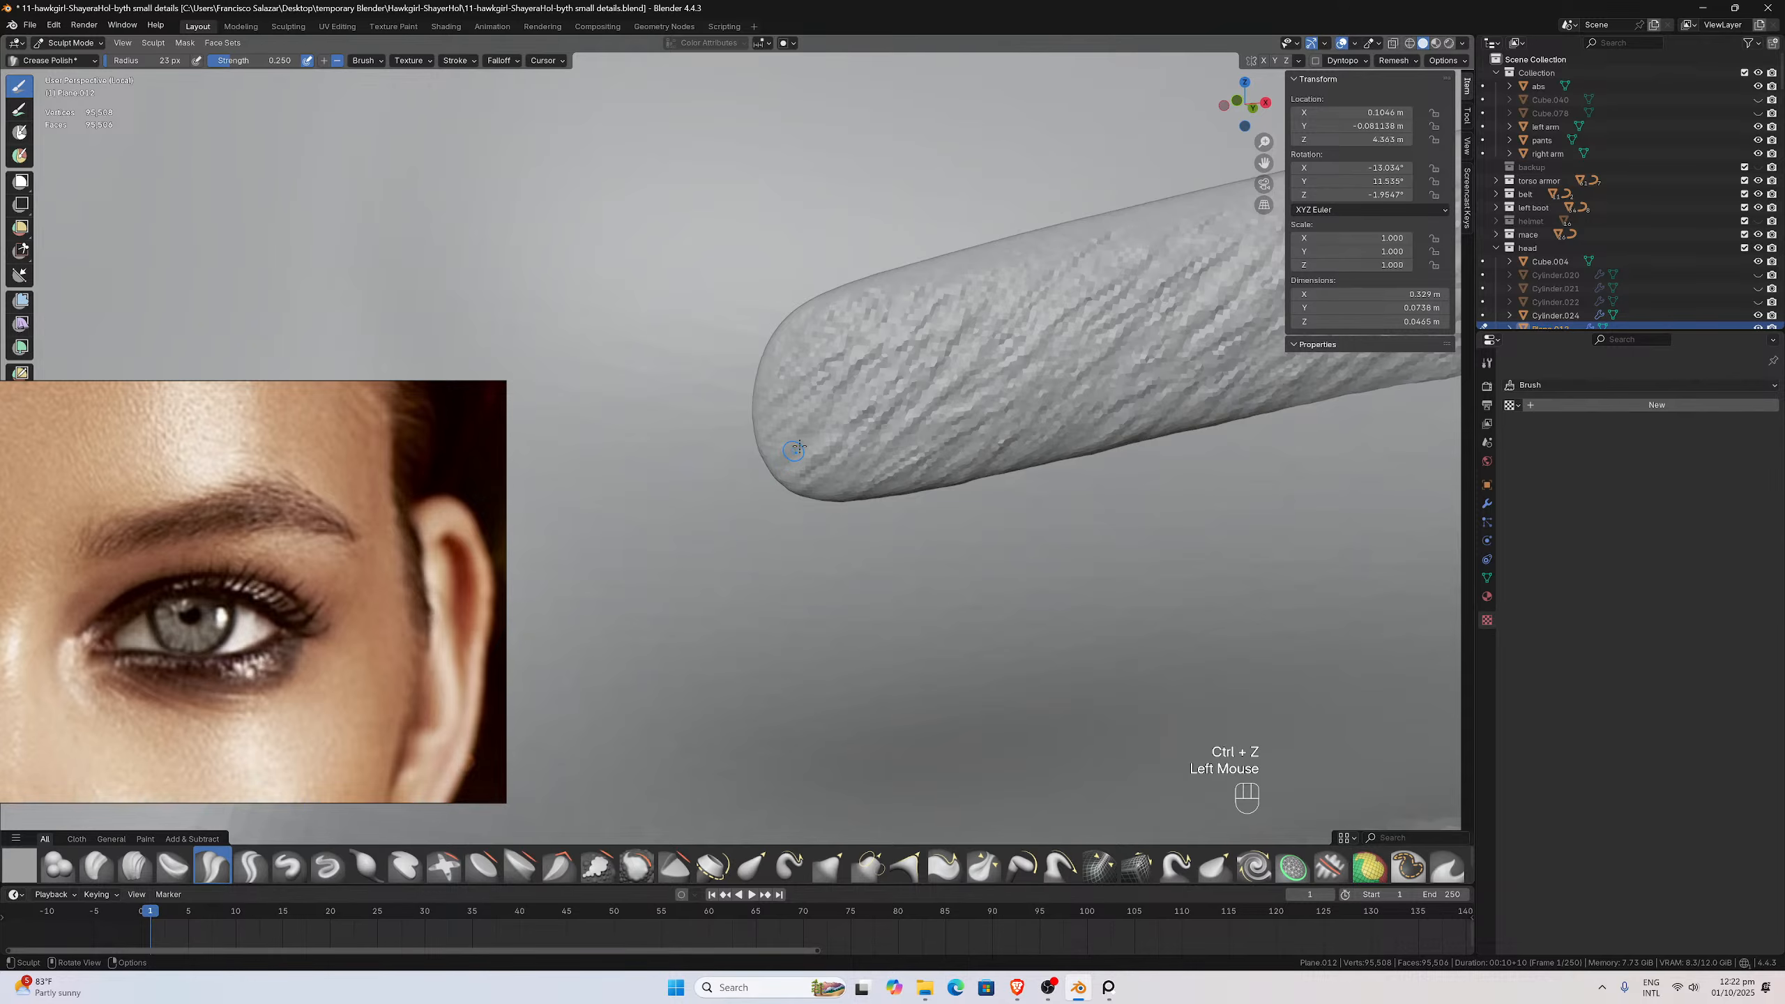
left_click_drag(831, 428, 769, 481)
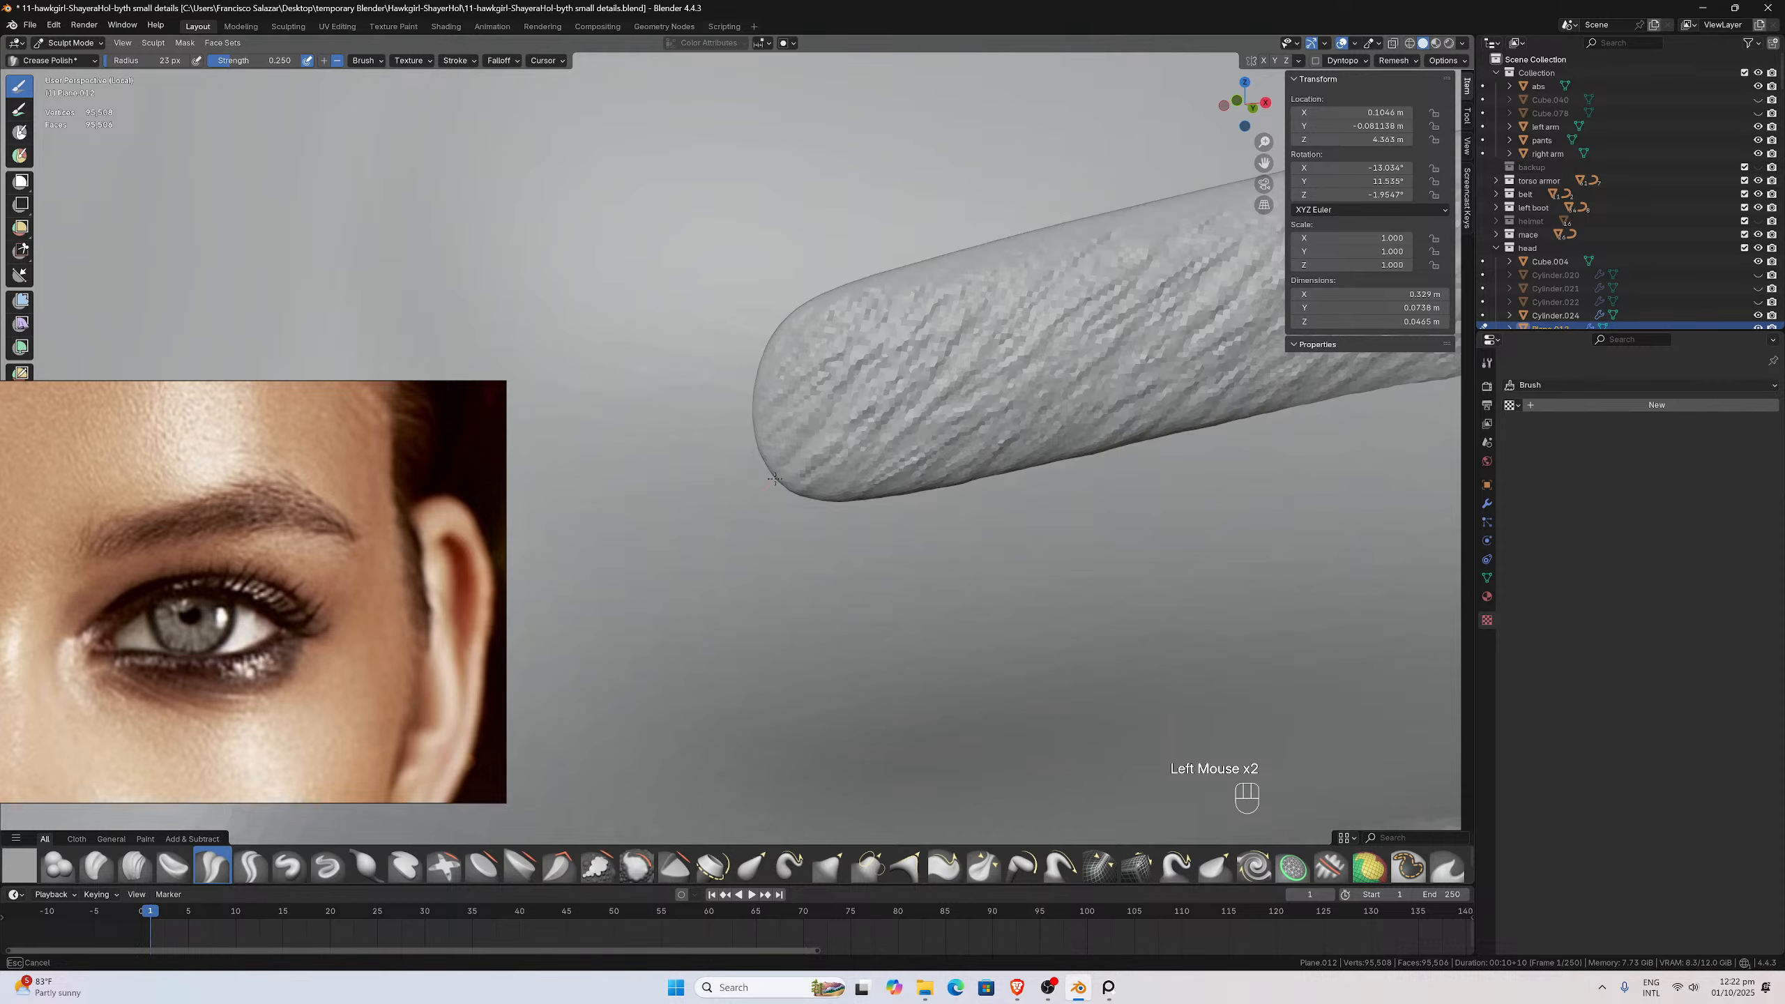
left_click_drag(823, 424, 830, 418)
mouse_move(759, 491)
left_mouse_down()
mouse_move(838, 415)
mouse_move(689, 479)
left_mouse_up()
left_click_drag(792, 407, 677, 483)
middle_click_drag(826, 414, 1016, 397)
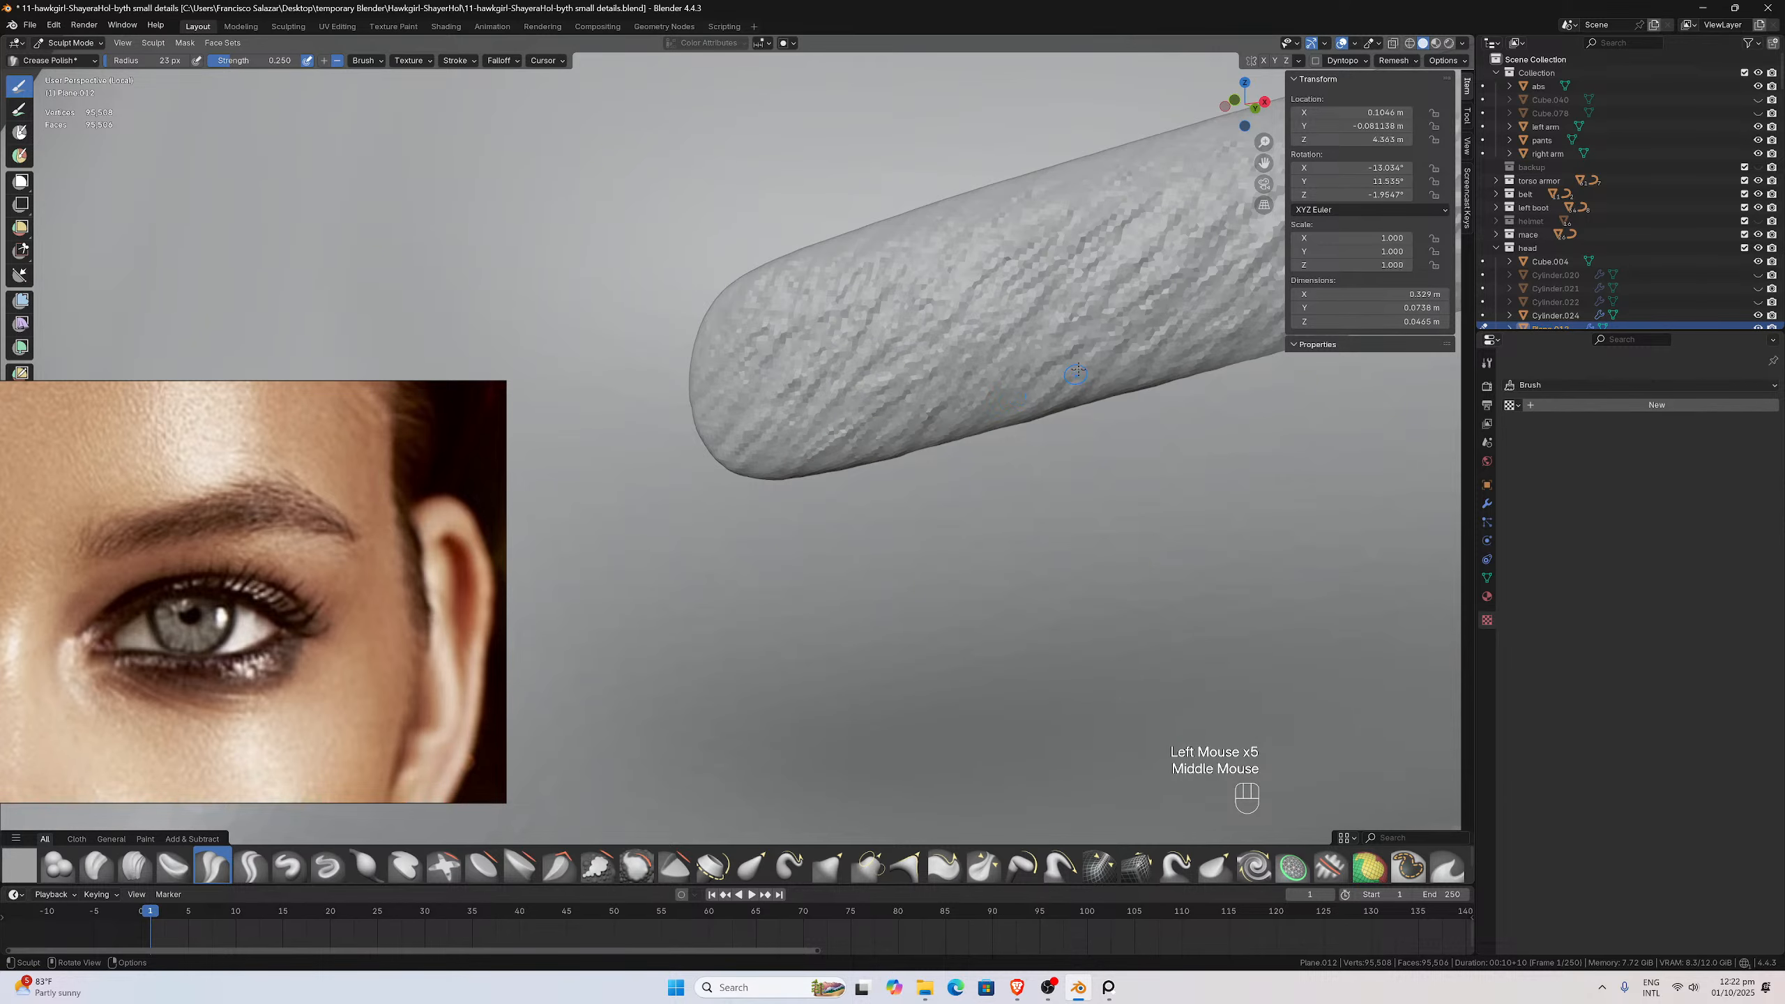
Carve fine hair strands along the eyebrow's lower edge from the inner end towards the middle
left_click_drag(1067, 379, 995, 462)
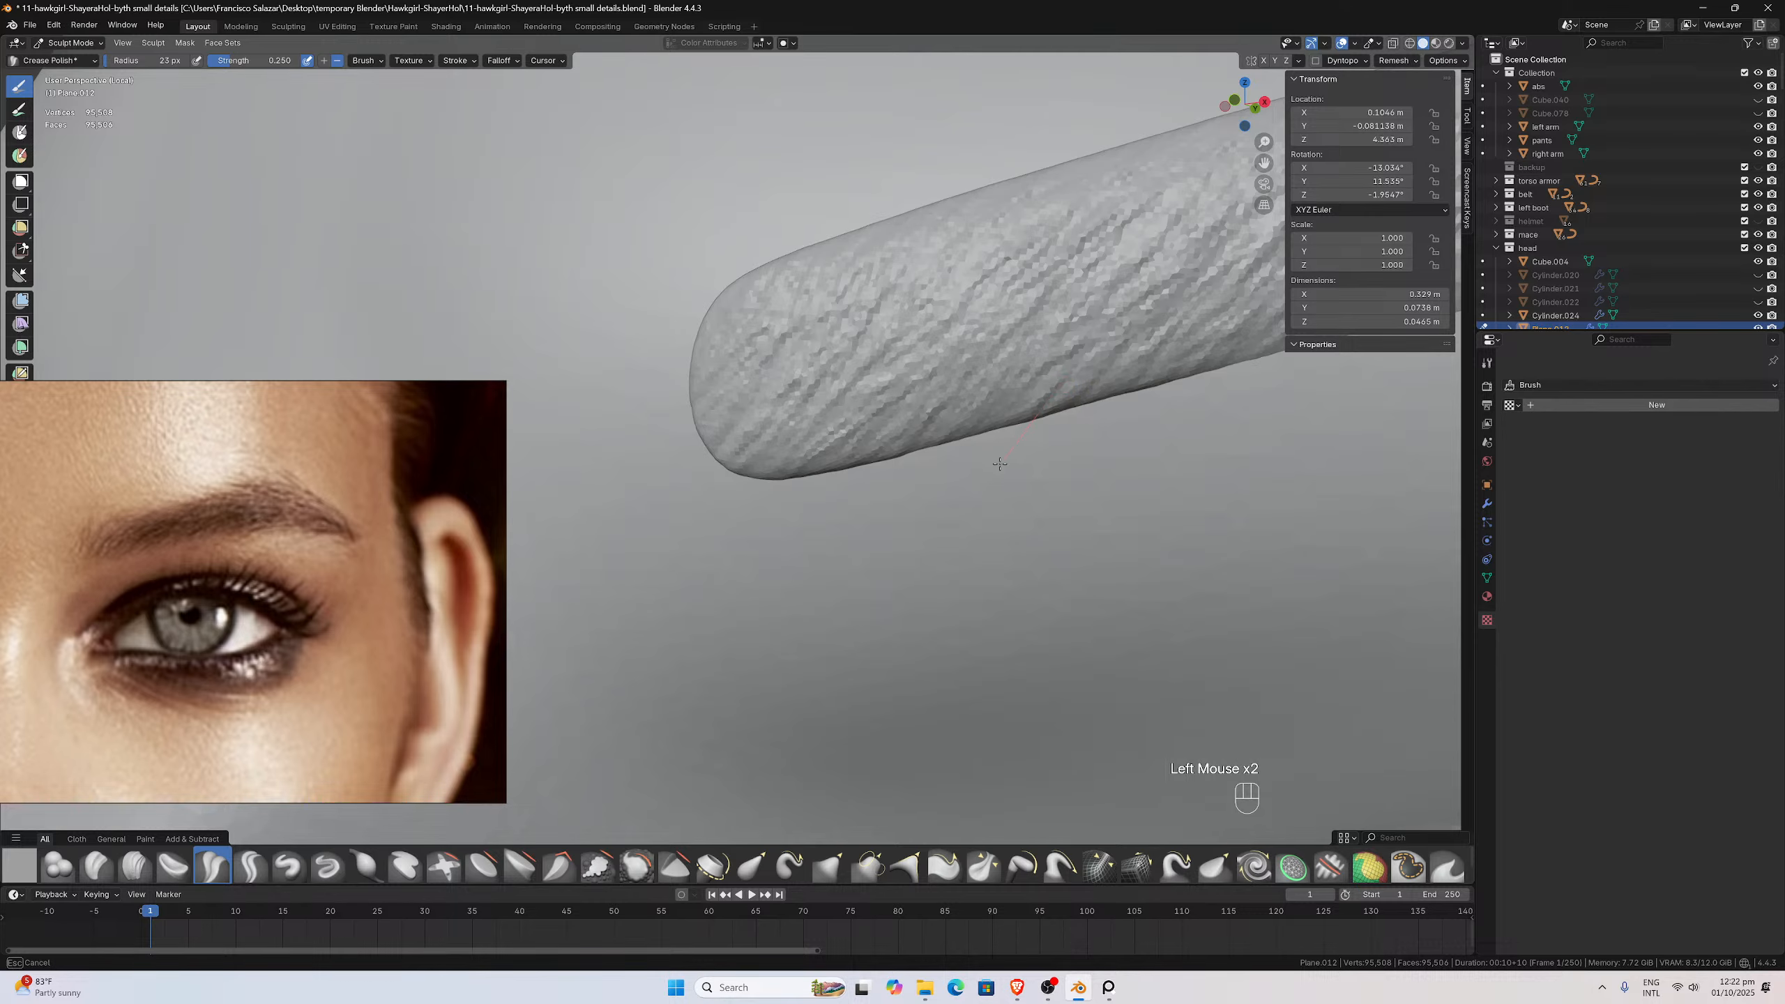
scroll(1052, 405, "down", 2)
scroll(1192, 217, "up", 2)
scroll(1210, 196, "down", 1)
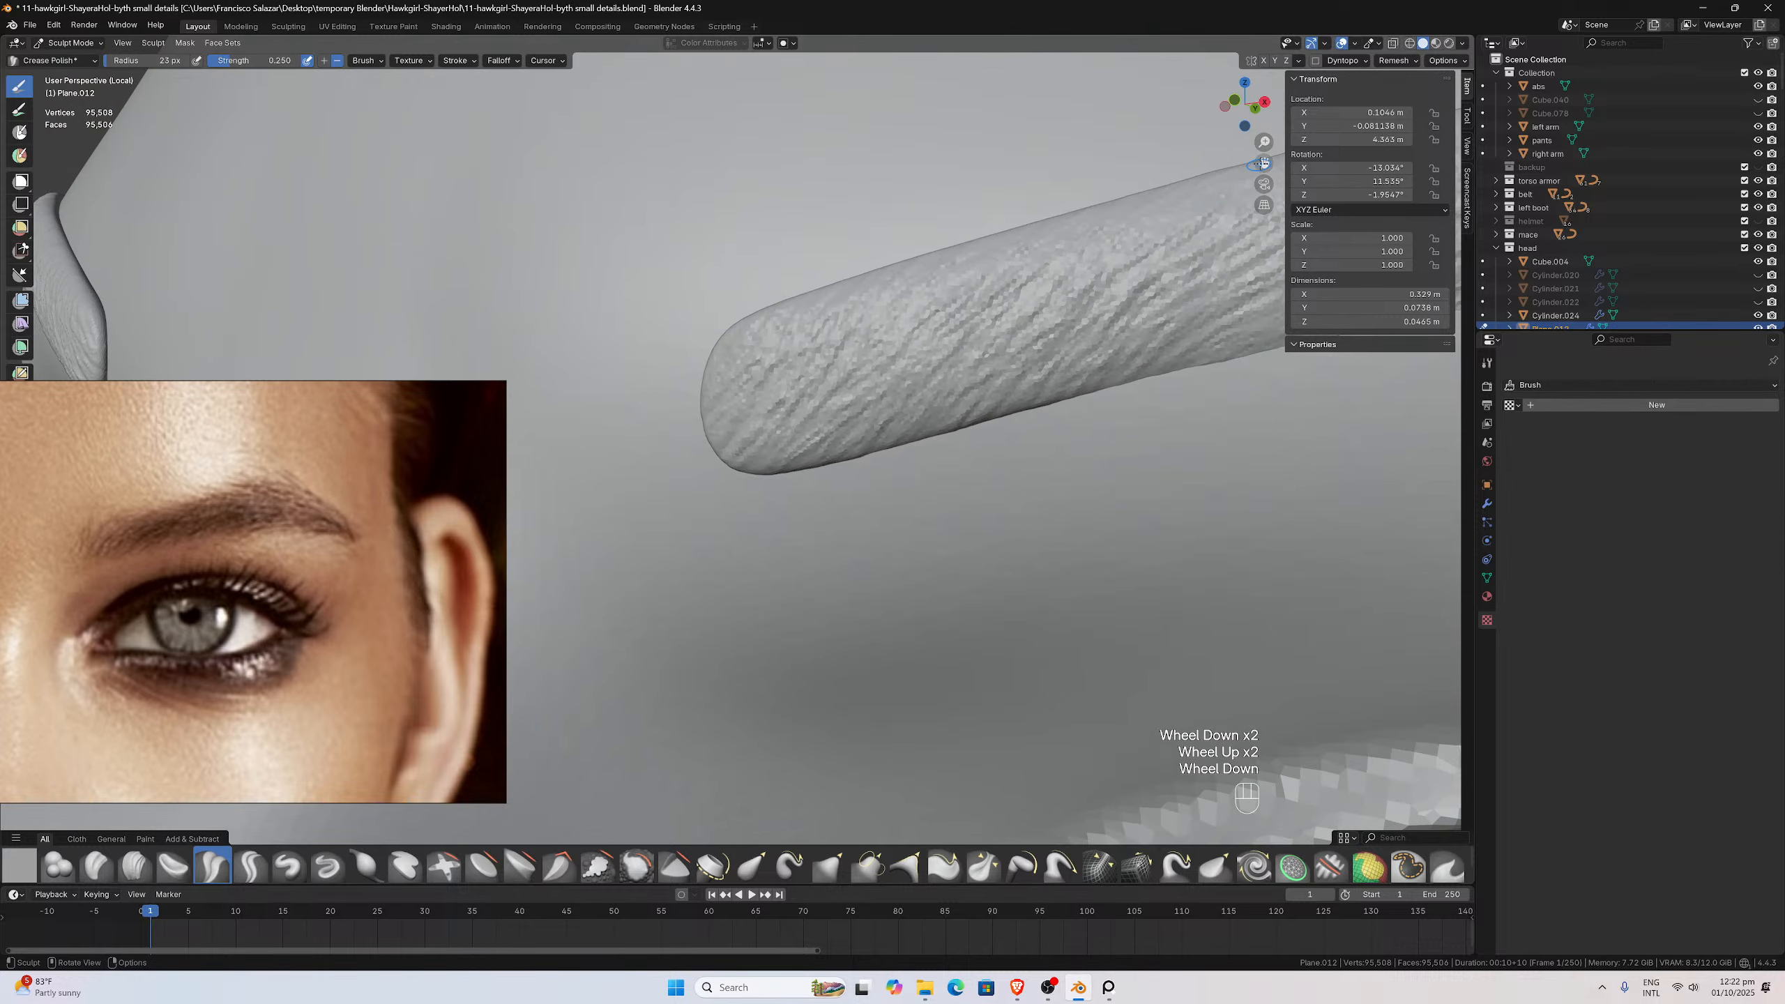
left_click_drag(1264, 163, 977, 271)
middle_click_drag(1085, 331, 874, 457)
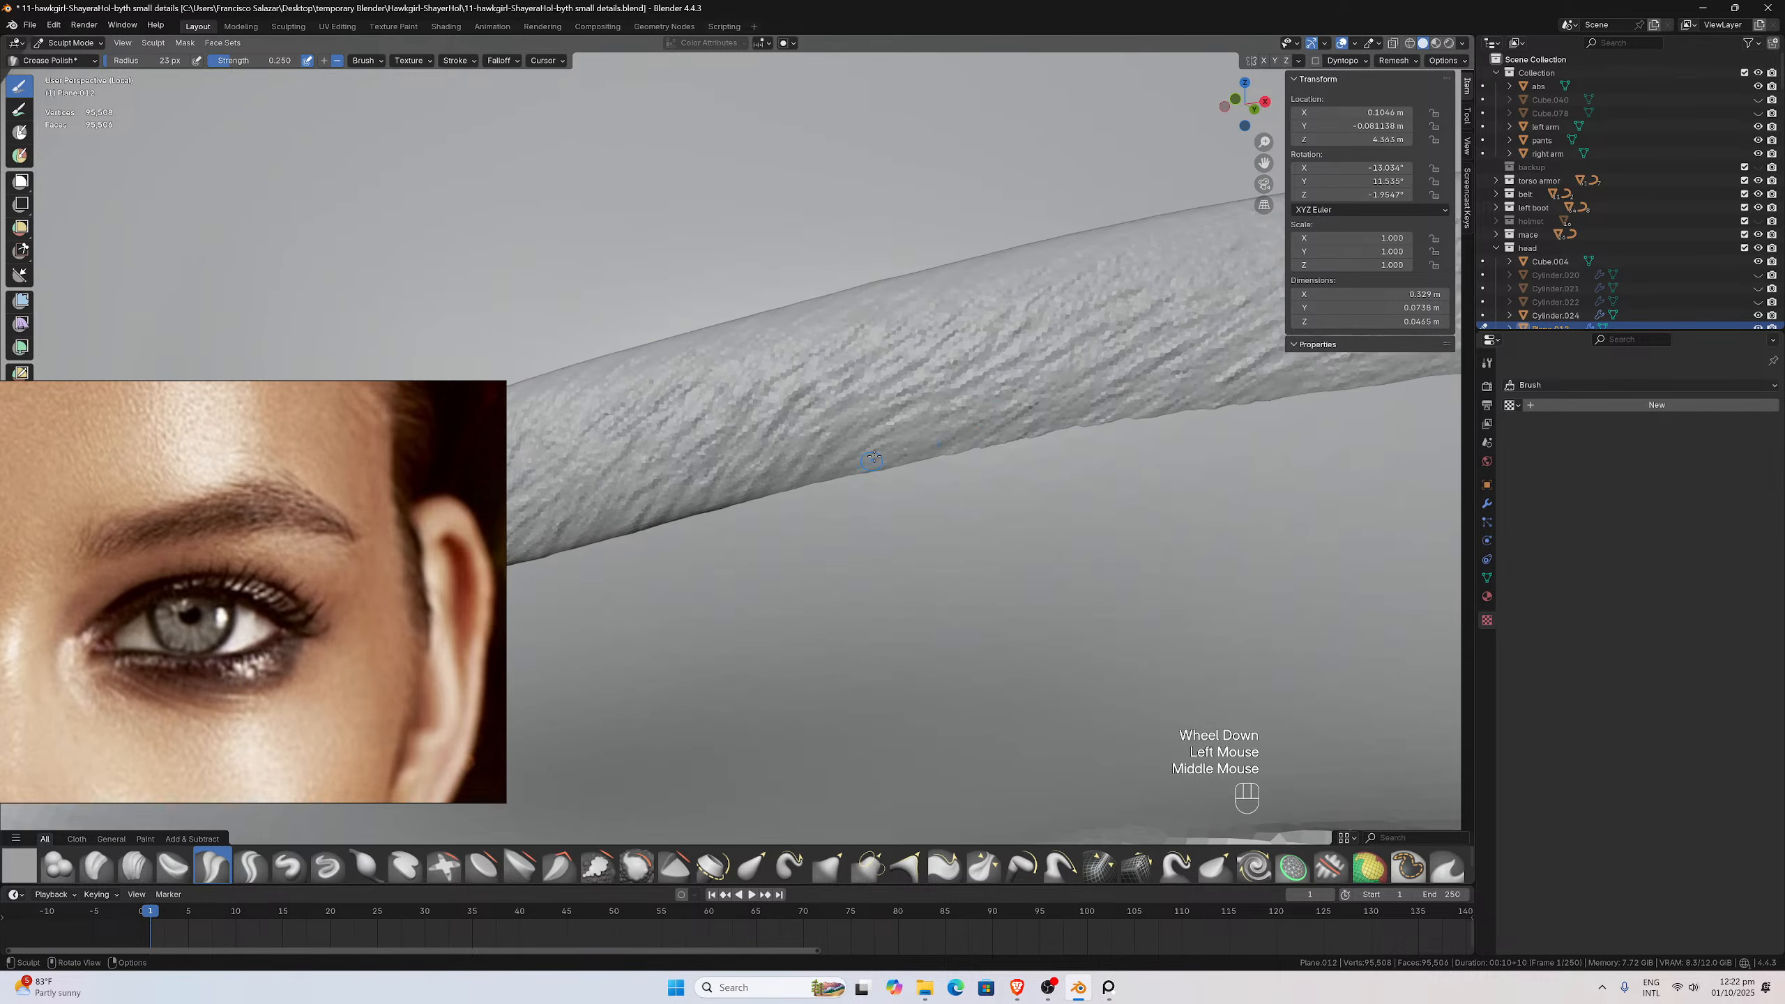
left_click_drag(874, 457, 876, 442)
mouse_move(808, 502)
left_mouse_down()
mouse_move(840, 470)
mouse_move(794, 517)
left_mouse_up()
mouse_move(985, 422)
left_mouse_down()
mouse_move(956, 449)
mouse_move(962, 432)
left_mouse_up()
Carve hair strands across the upper edge of the eyebrow's outer tail, just past the arch
scroll(962, 432, "down", 1)
middle_click_drag(962, 433, 988, 456)
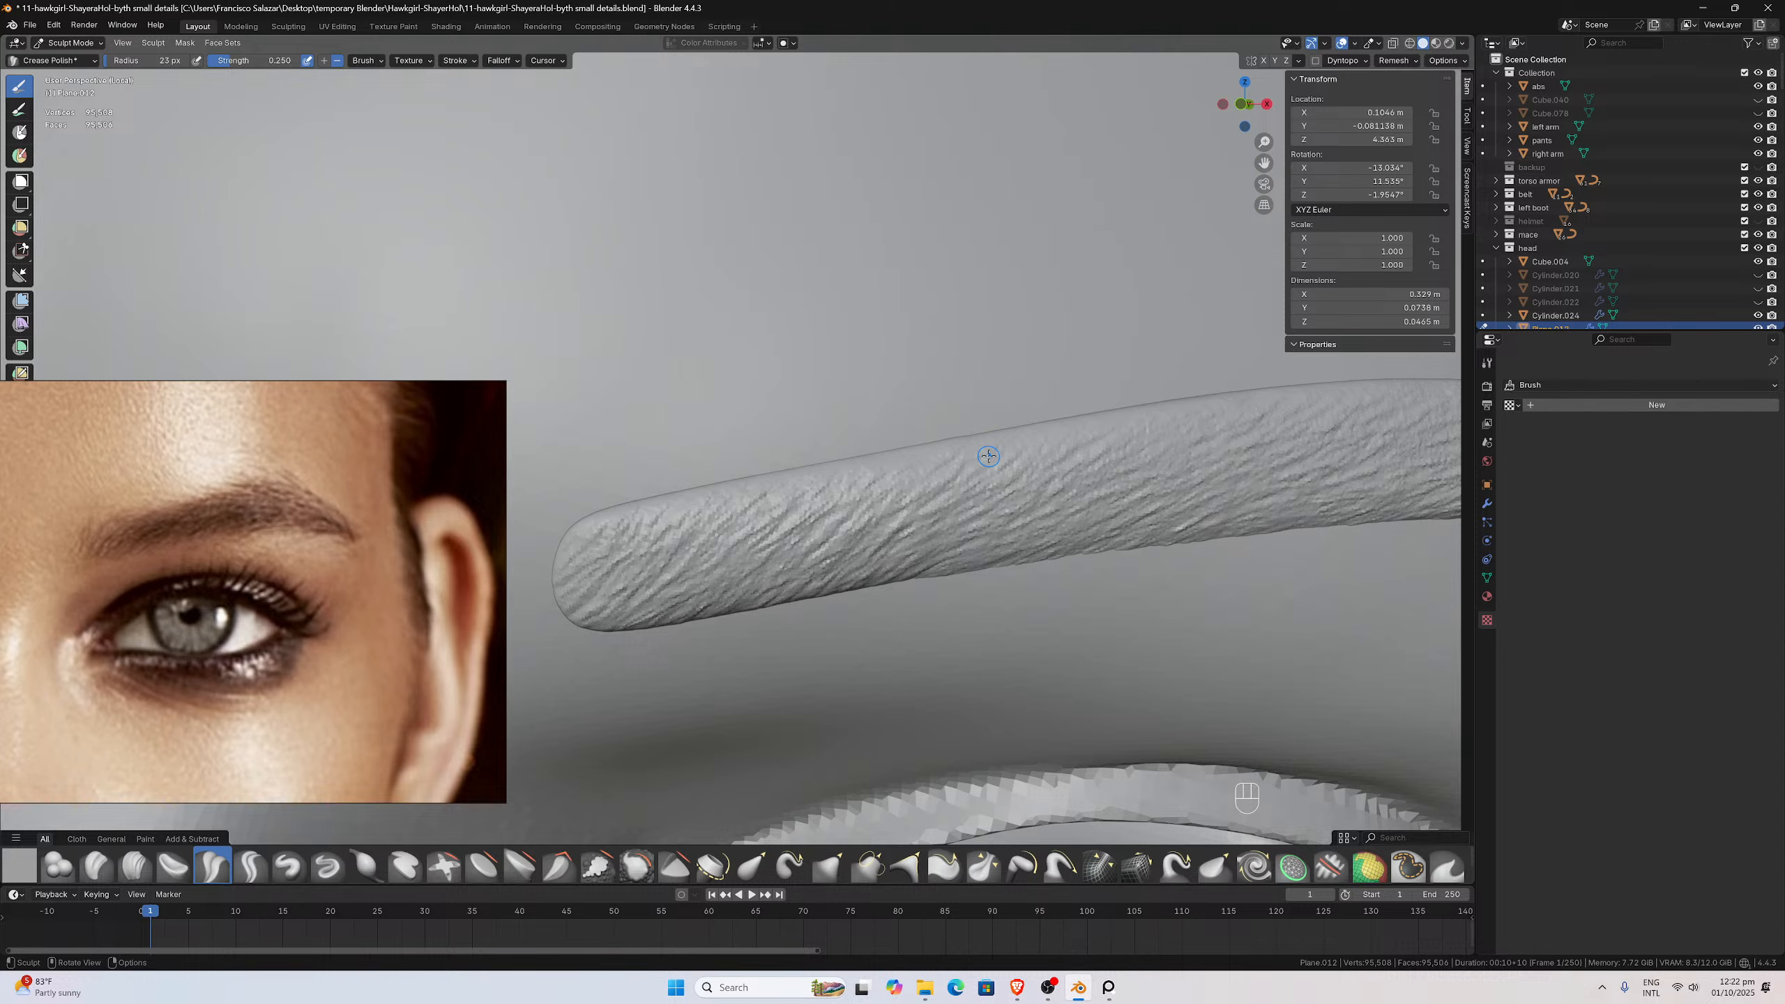
middle_click_drag(988, 456, 849, 529)
scroll(898, 465, "down", 1)
scroll(991, 516, "down", 2)
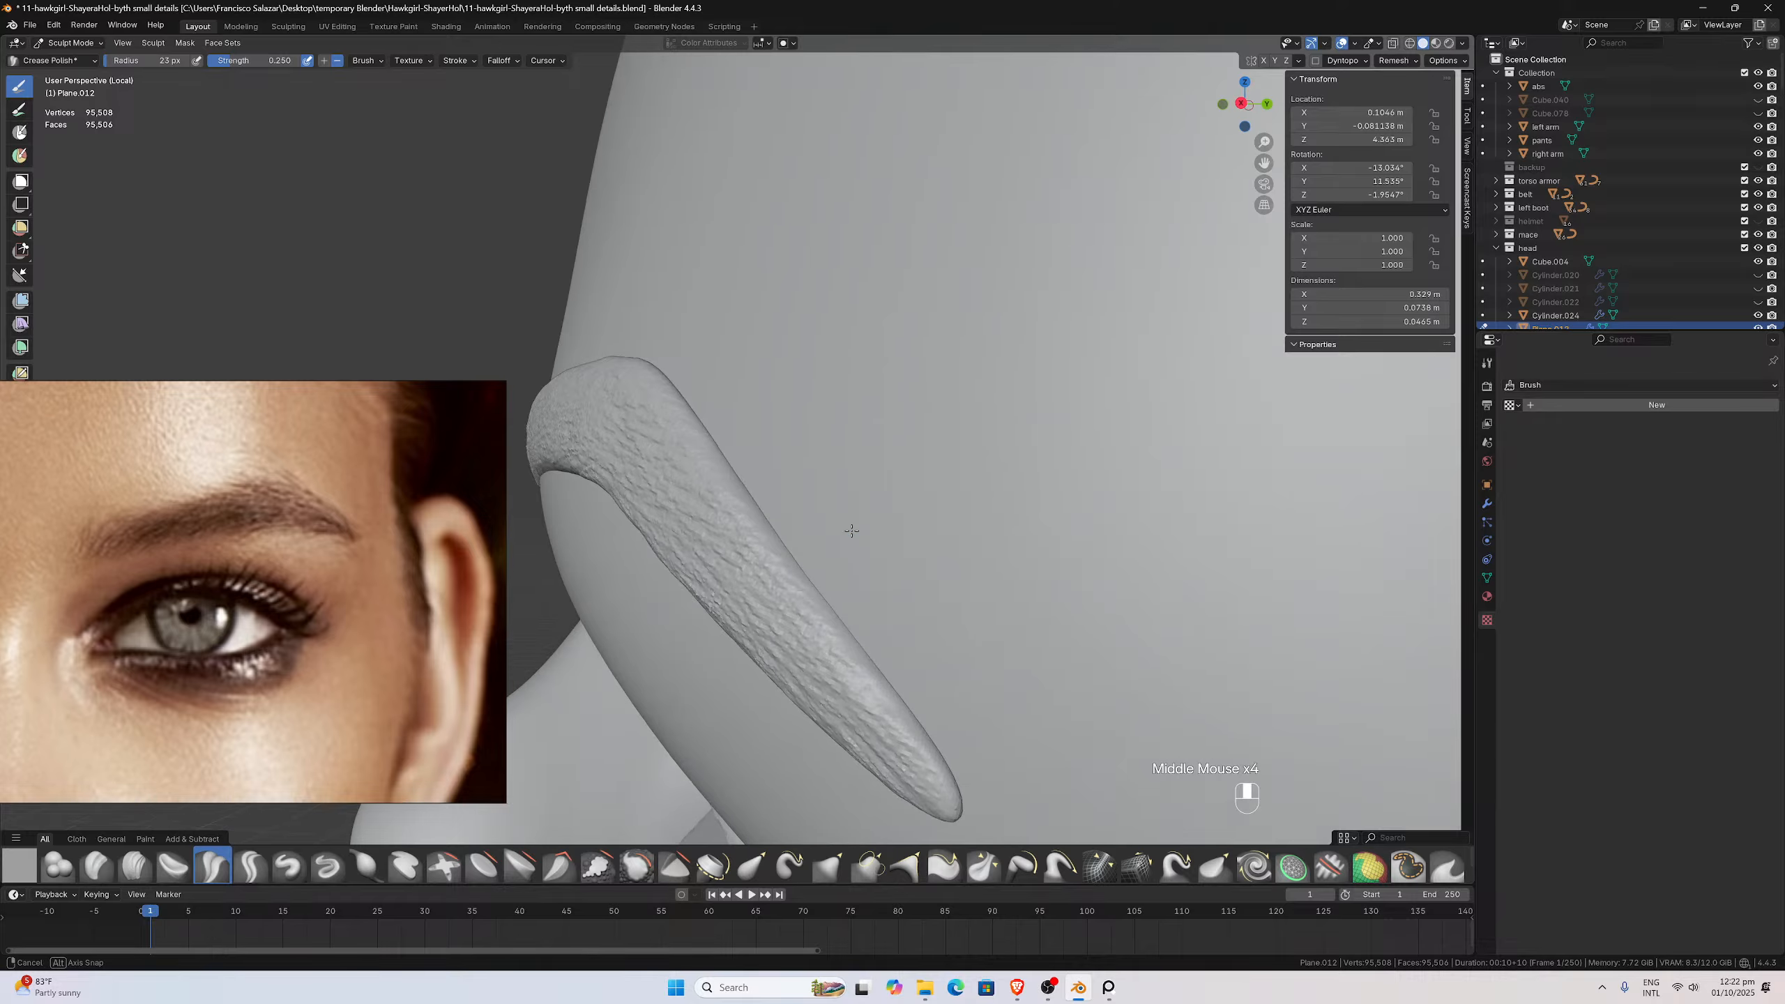
scroll(833, 532, "up", 1)
left_click_drag(711, 533, 738, 540)
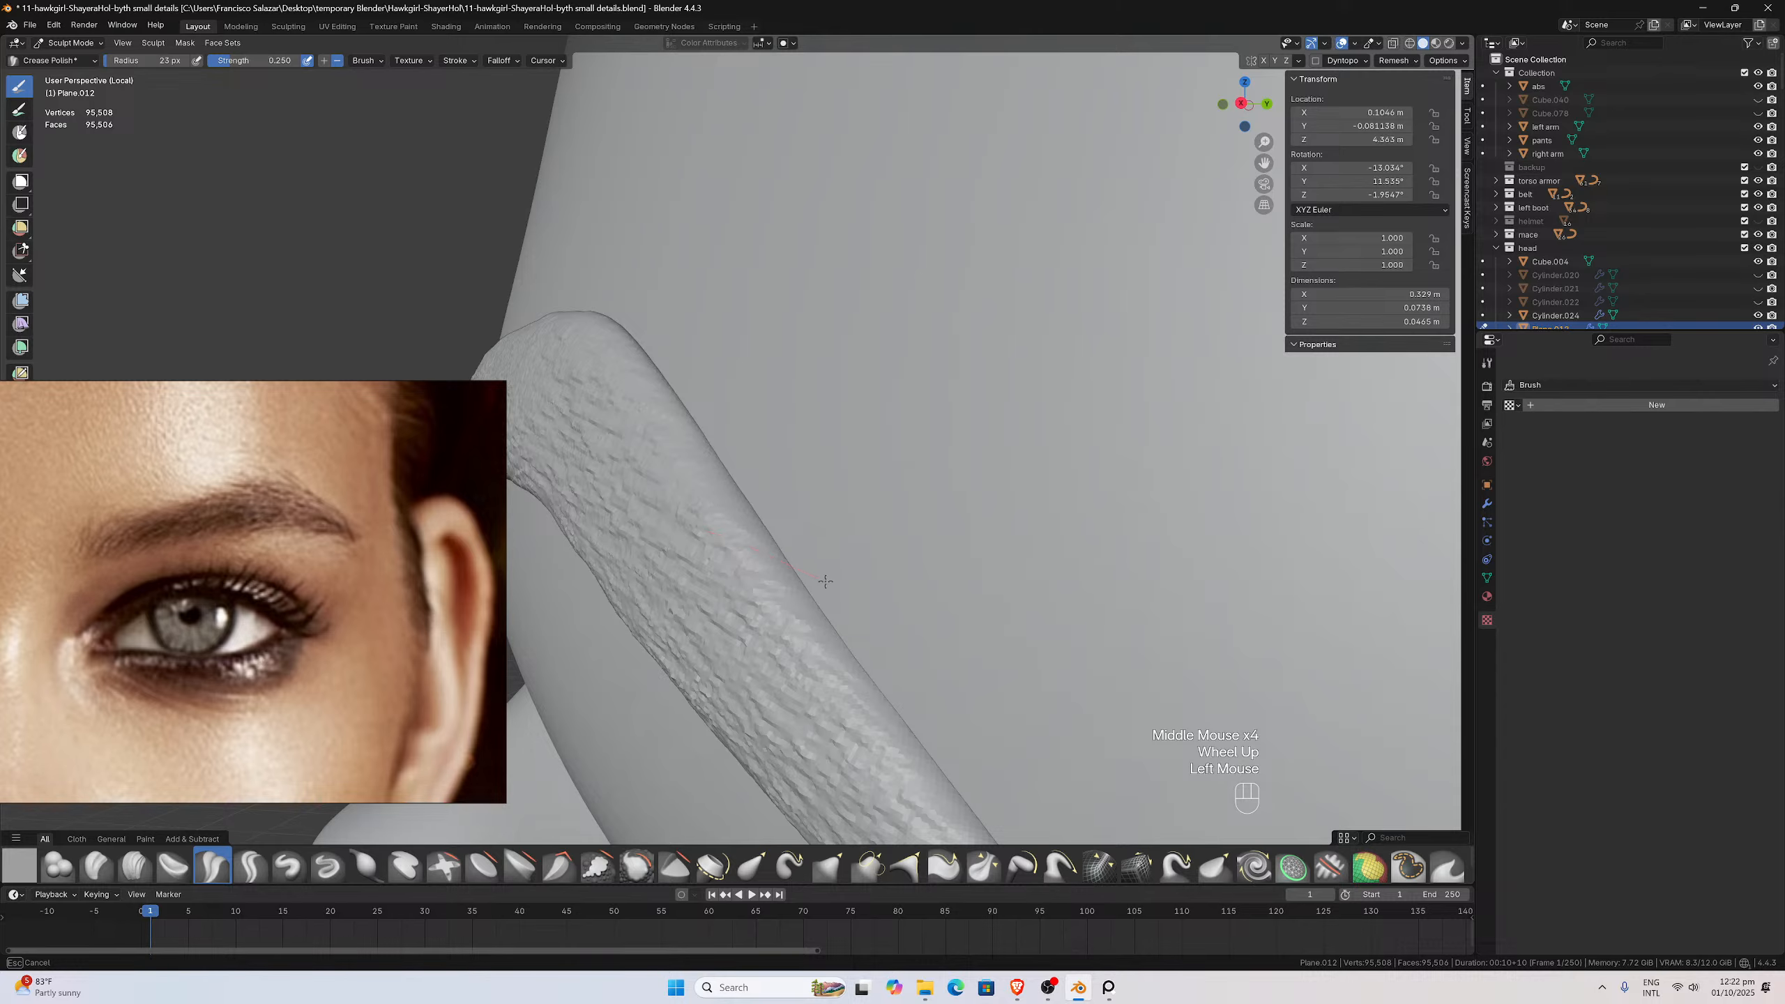
left_click_drag(826, 582, 830, 583)
mouse_move(702, 508)
left_mouse_down()
mouse_move(816, 558)
mouse_move(709, 490)
mouse_move(791, 527)
left_mouse_up()
left_click_drag(675, 465, 813, 522)
Add more creased strands down the outer tail and back up towards the arch along the upper edge
middle_click_drag(813, 522, 810, 521)
left_click_drag(733, 561, 885, 655)
middle_click_drag(880, 635, 856, 626)
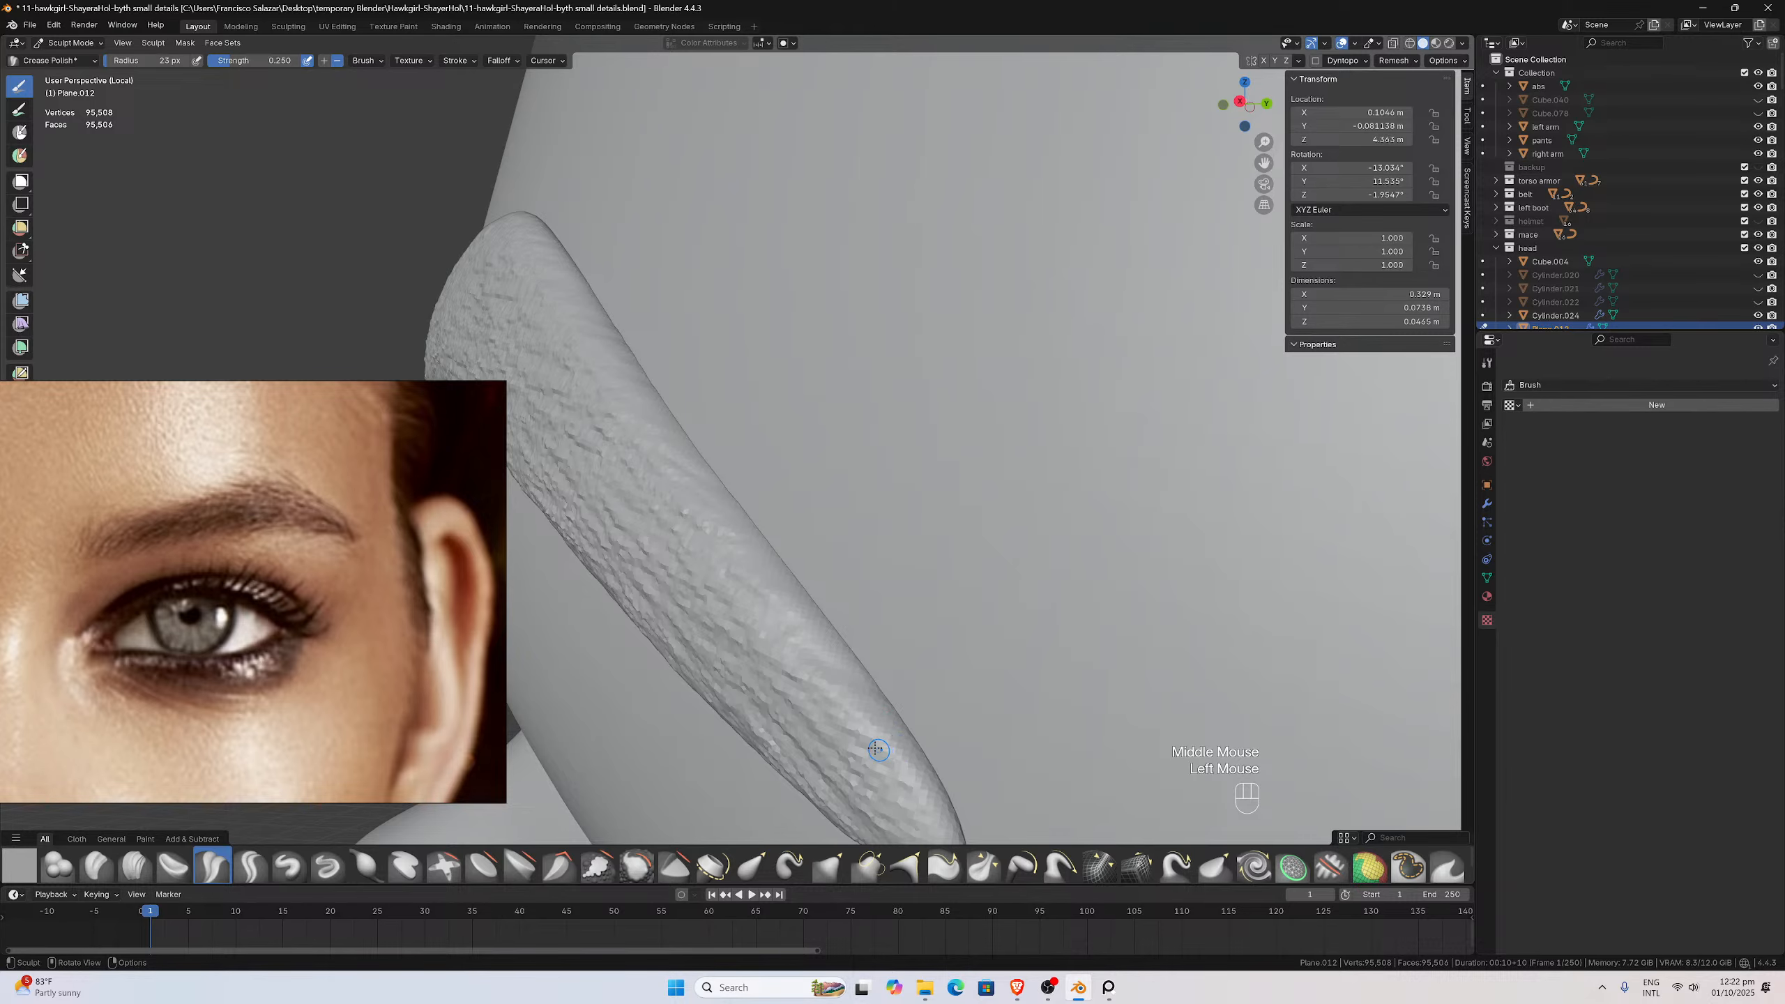
left_click_drag(877, 750, 909, 762)
middle_click_drag(909, 762, 912, 667)
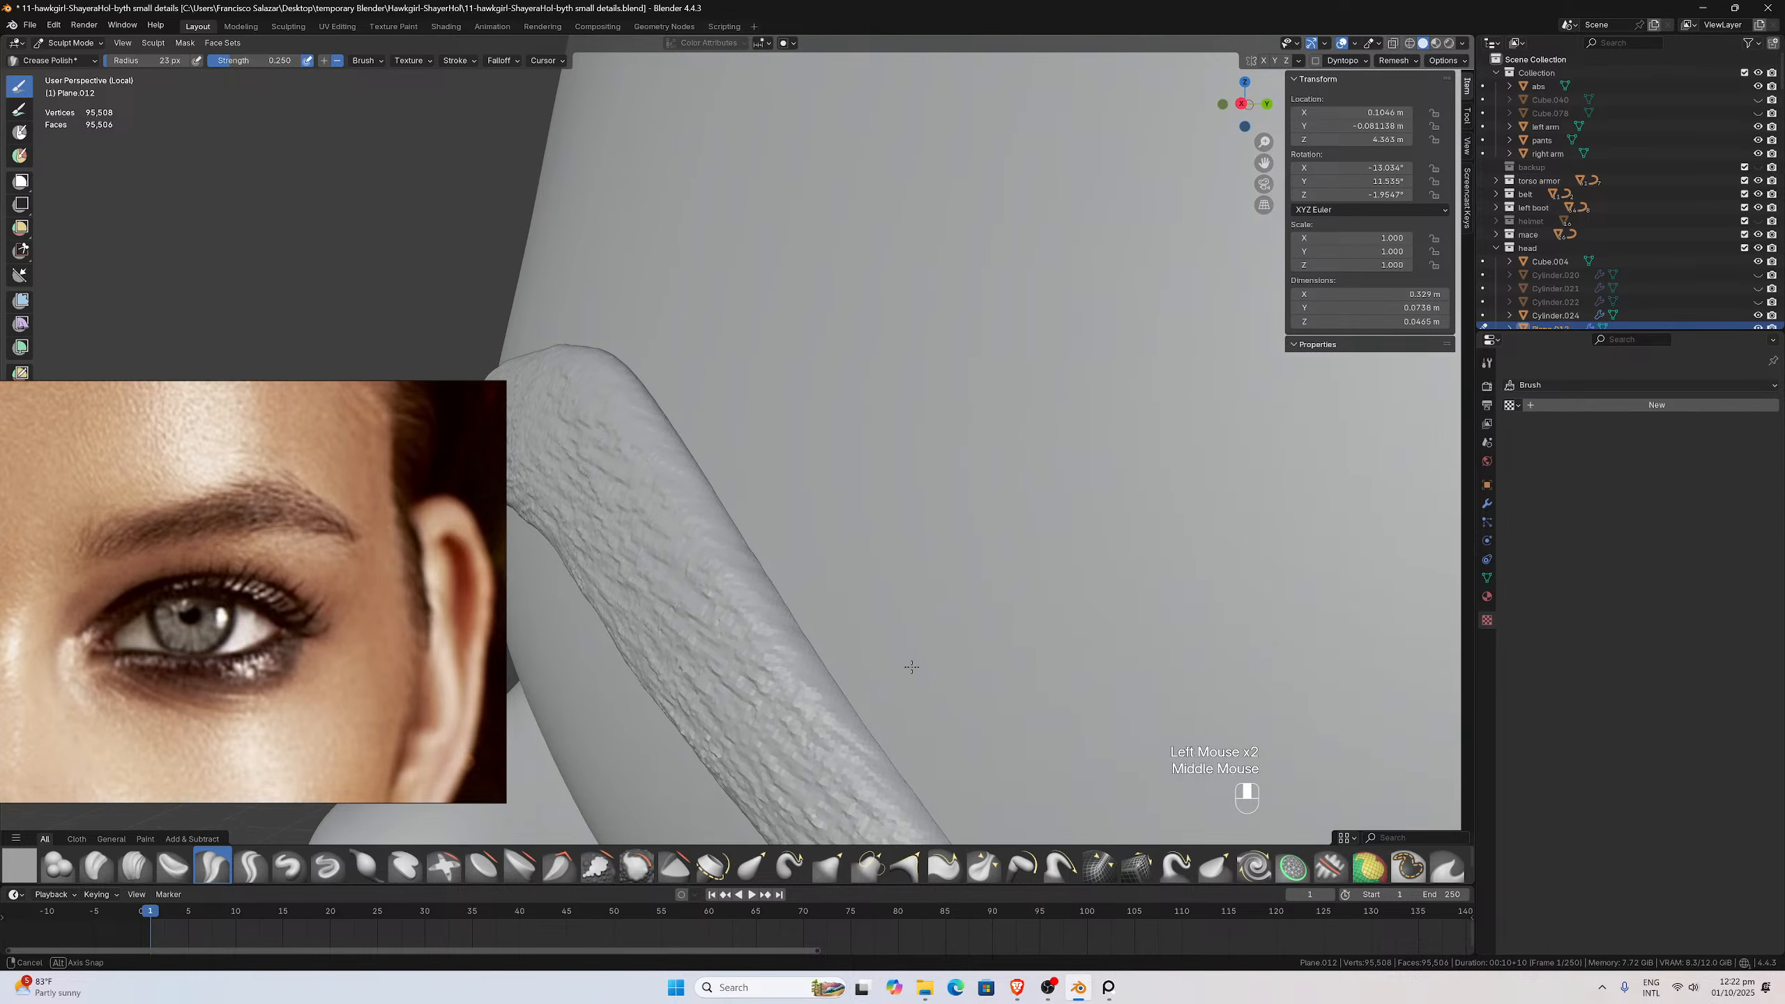
left_click_drag(765, 654, 837, 687)
middle_click_drag(743, 568, 772, 618)
left_click_drag(796, 657, 943, 739)
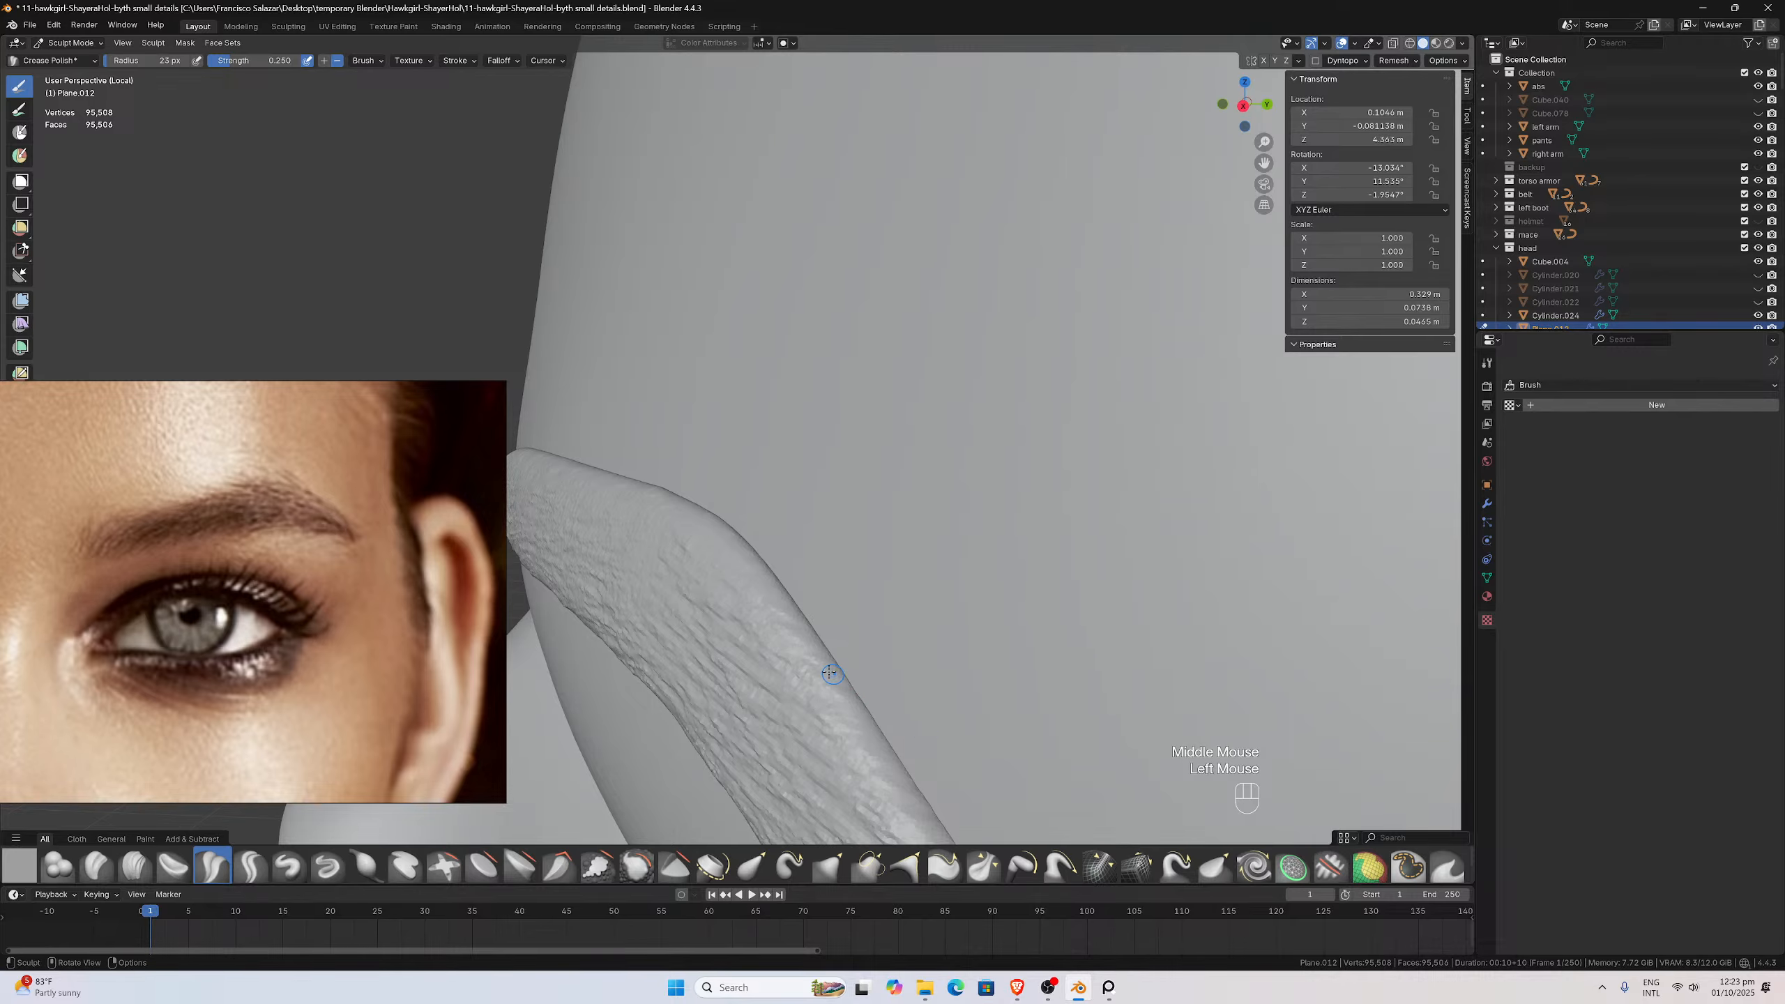
Carve slanted hair strands along the upper edge of the eyebrow's middle section
mouse_move(832, 672)
middle_mouse_down()
mouse_move(995, 620)
mouse_move(1075, 650)
mouse_move(1144, 625)
mouse_move(1134, 598)
middle_mouse_up()
scroll(868, 645, "up", 1)
scroll(1096, 506, "down", 1)
scroll(1028, 380, "up", 2)
middle_click_drag(1027, 380, 1015, 426)
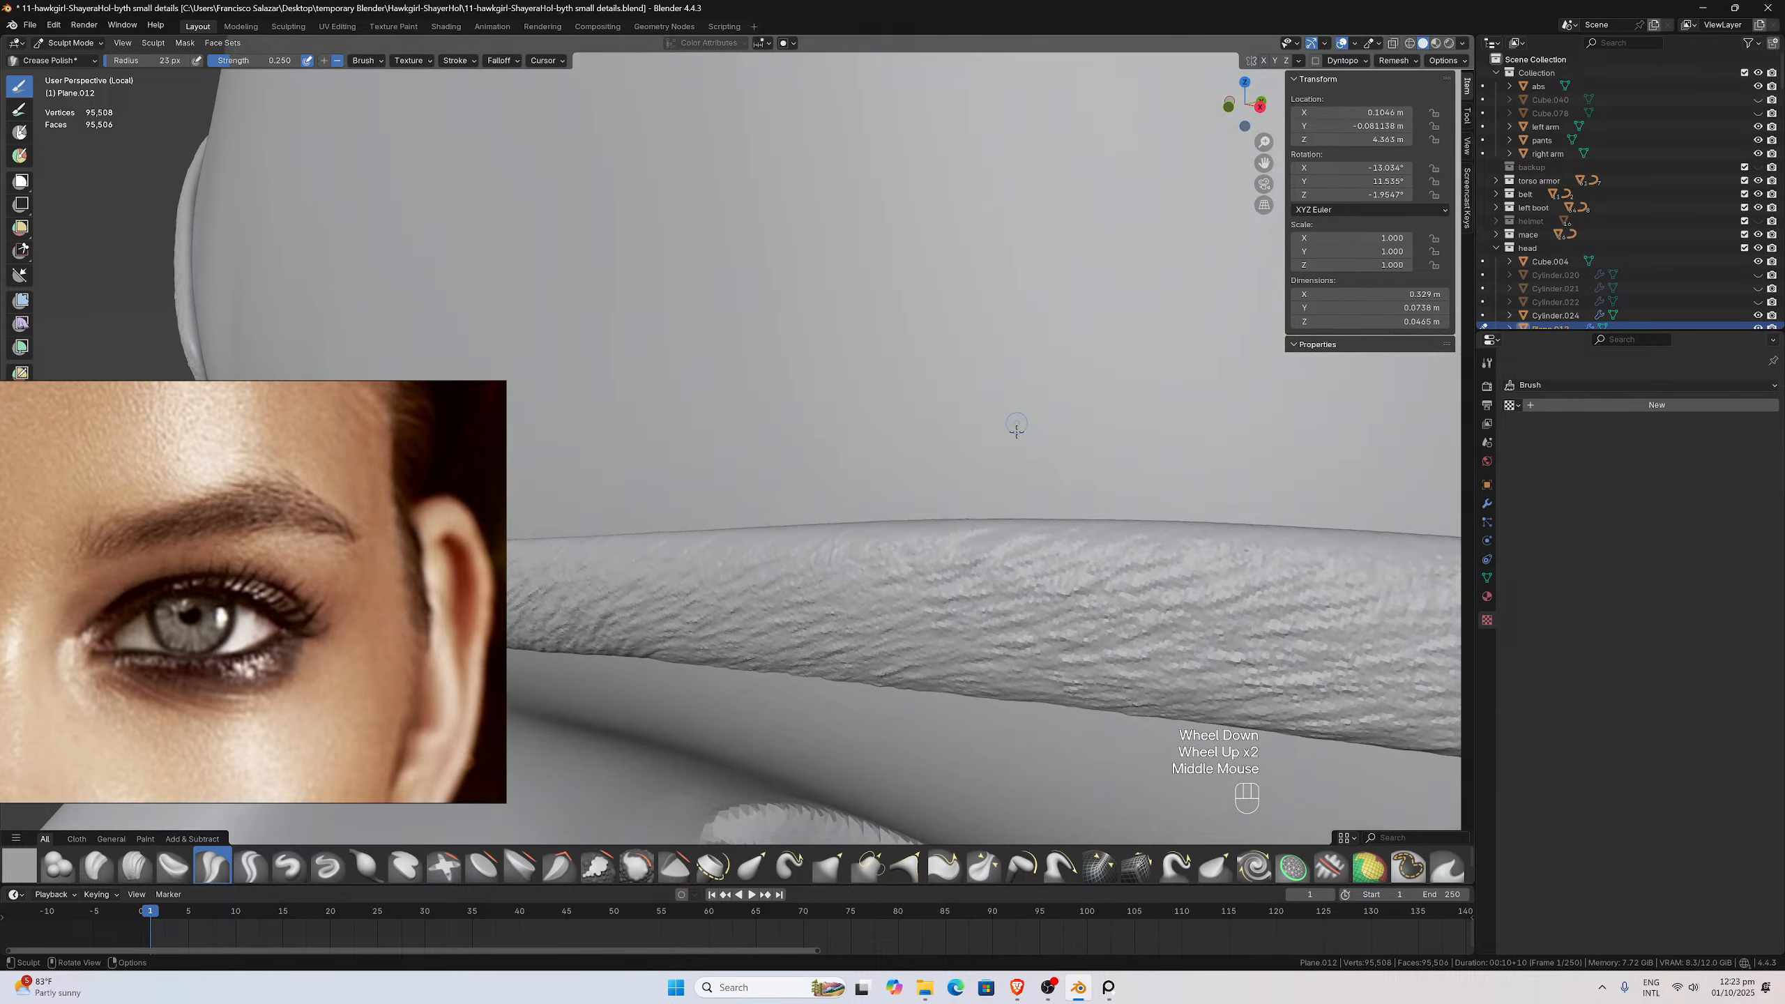
mouse_move(1108, 518)
left_mouse_down()
mouse_move(989, 559)
mouse_move(1044, 516)
mouse_move(926, 560)
left_mouse_up()
left_click_drag(1224, 519, 1219, 525)
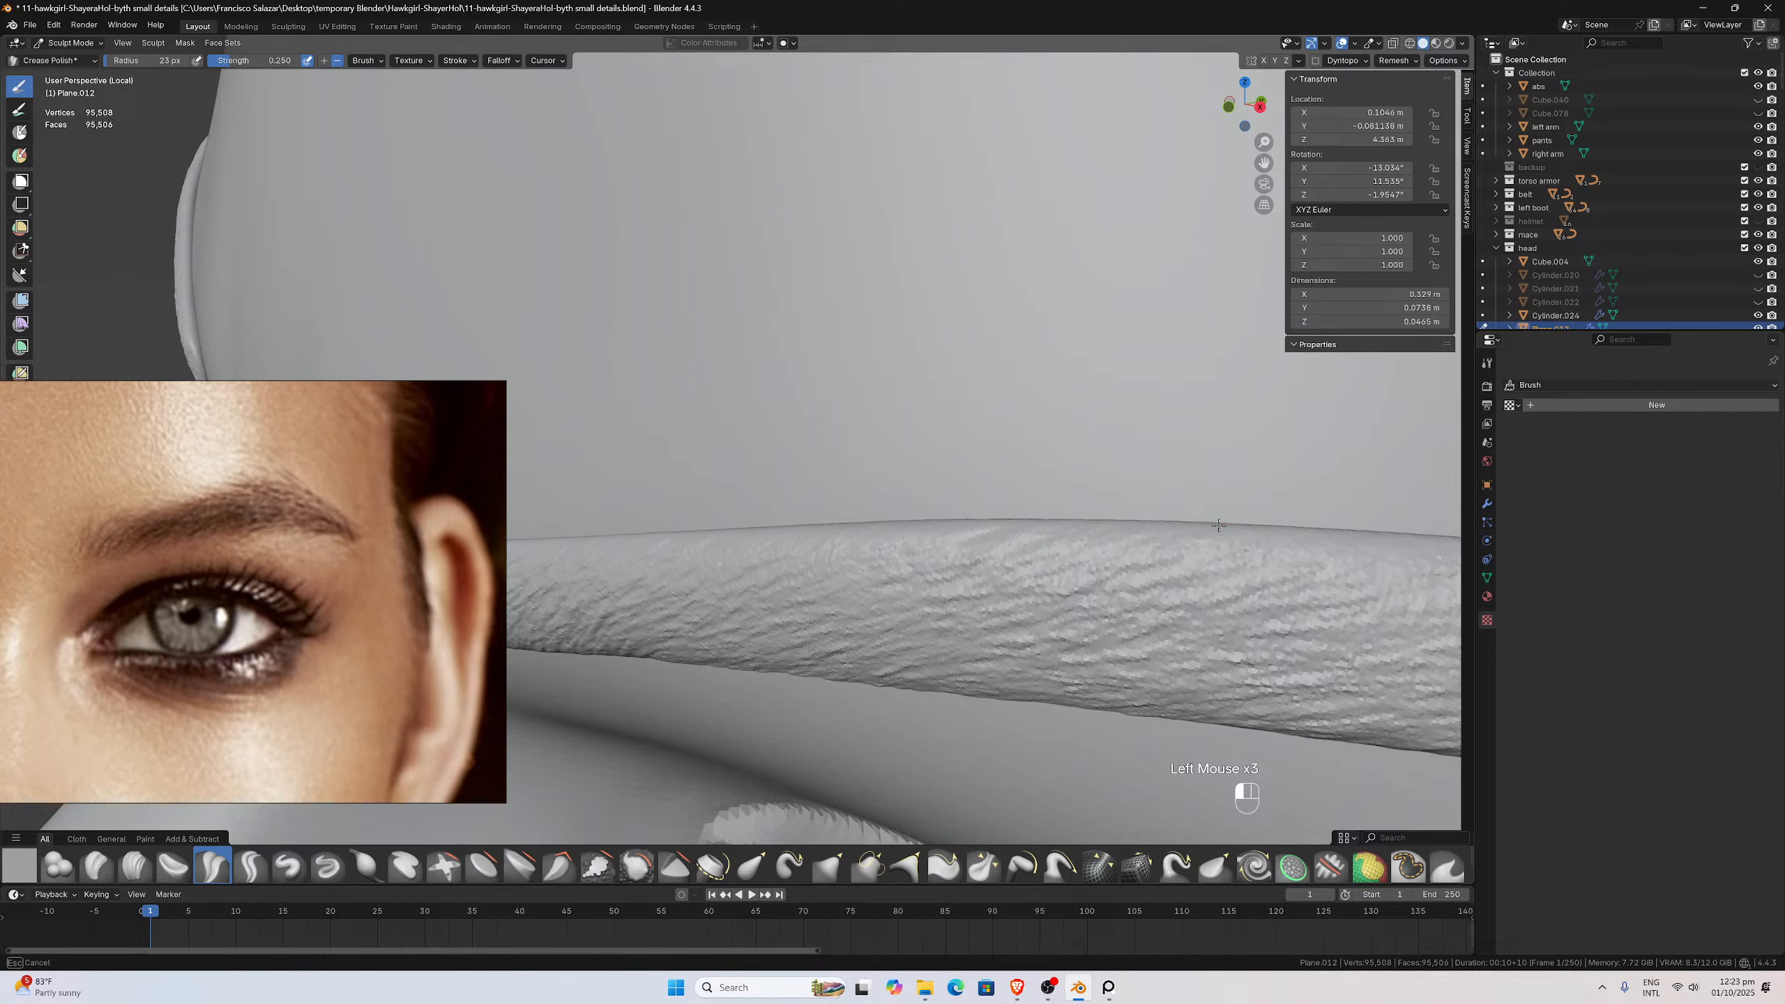
left_click_drag(1127, 565, 1117, 569)
Continue the fine upper-edge strands from the middle section towards the eyebrow's inner end
middle_click_drag(1024, 524, 1004, 509)
scroll(1001, 506, "up", 1)
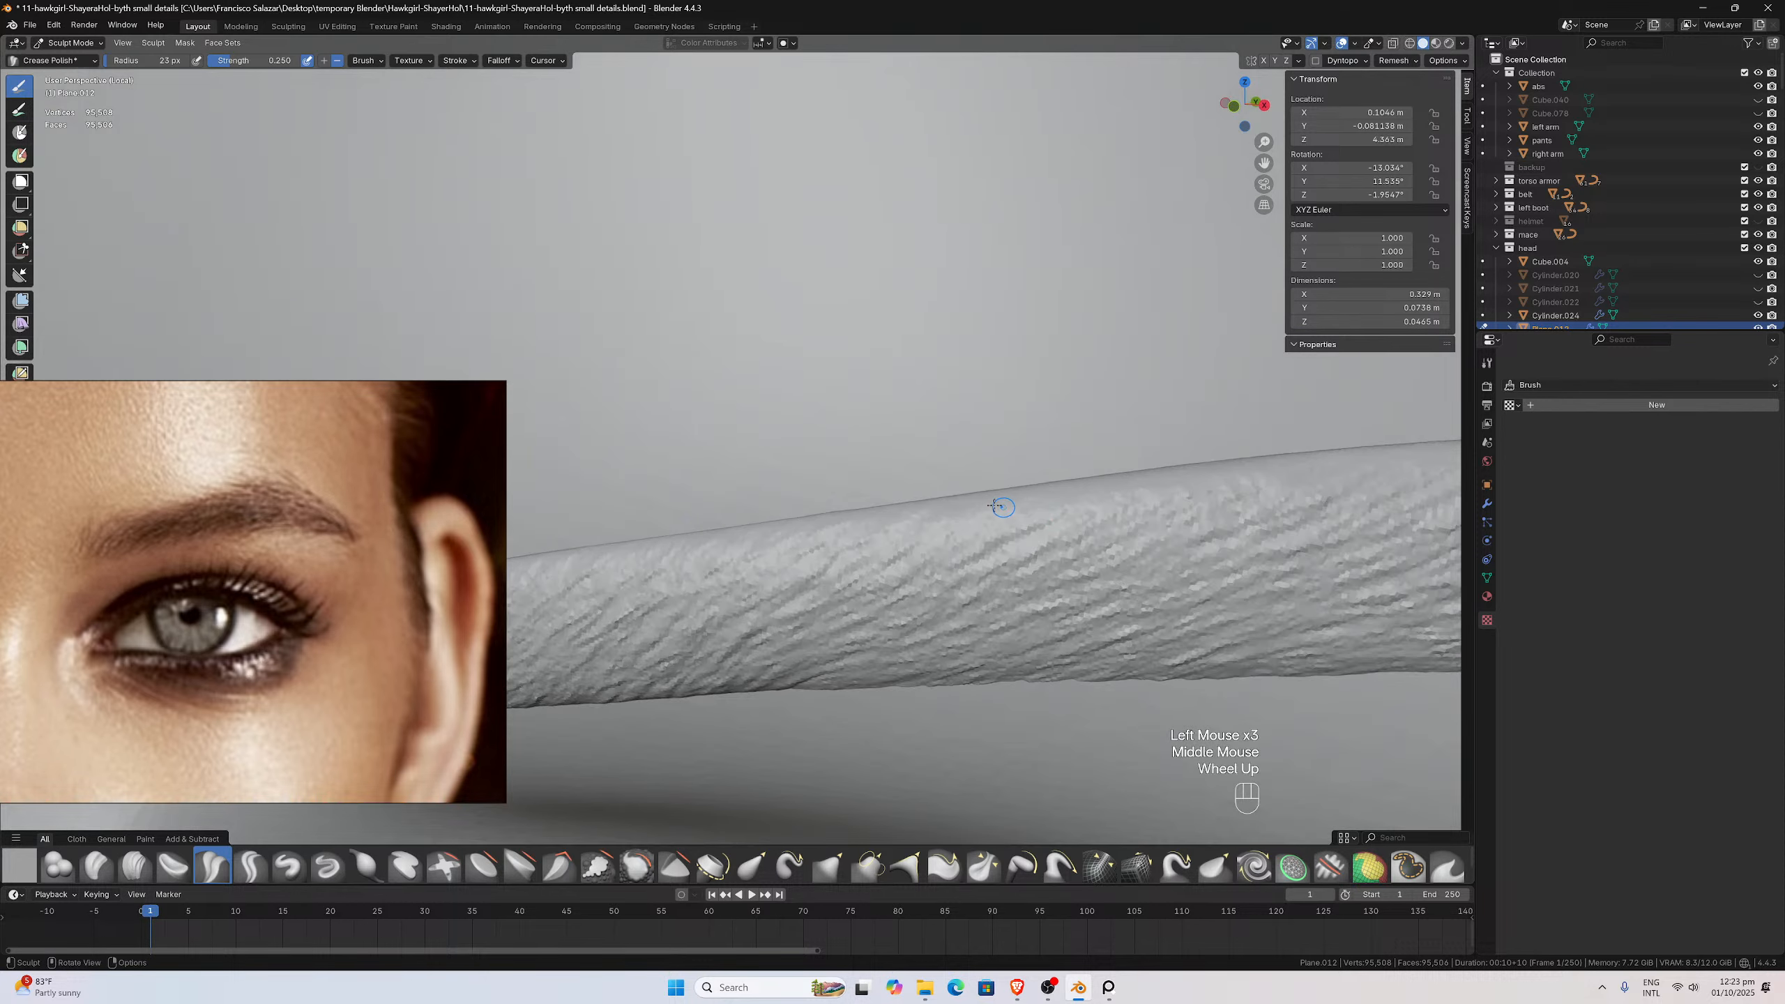
left_click_drag(1003, 495, 1012, 483)
left_click_drag(916, 525, 886, 542)
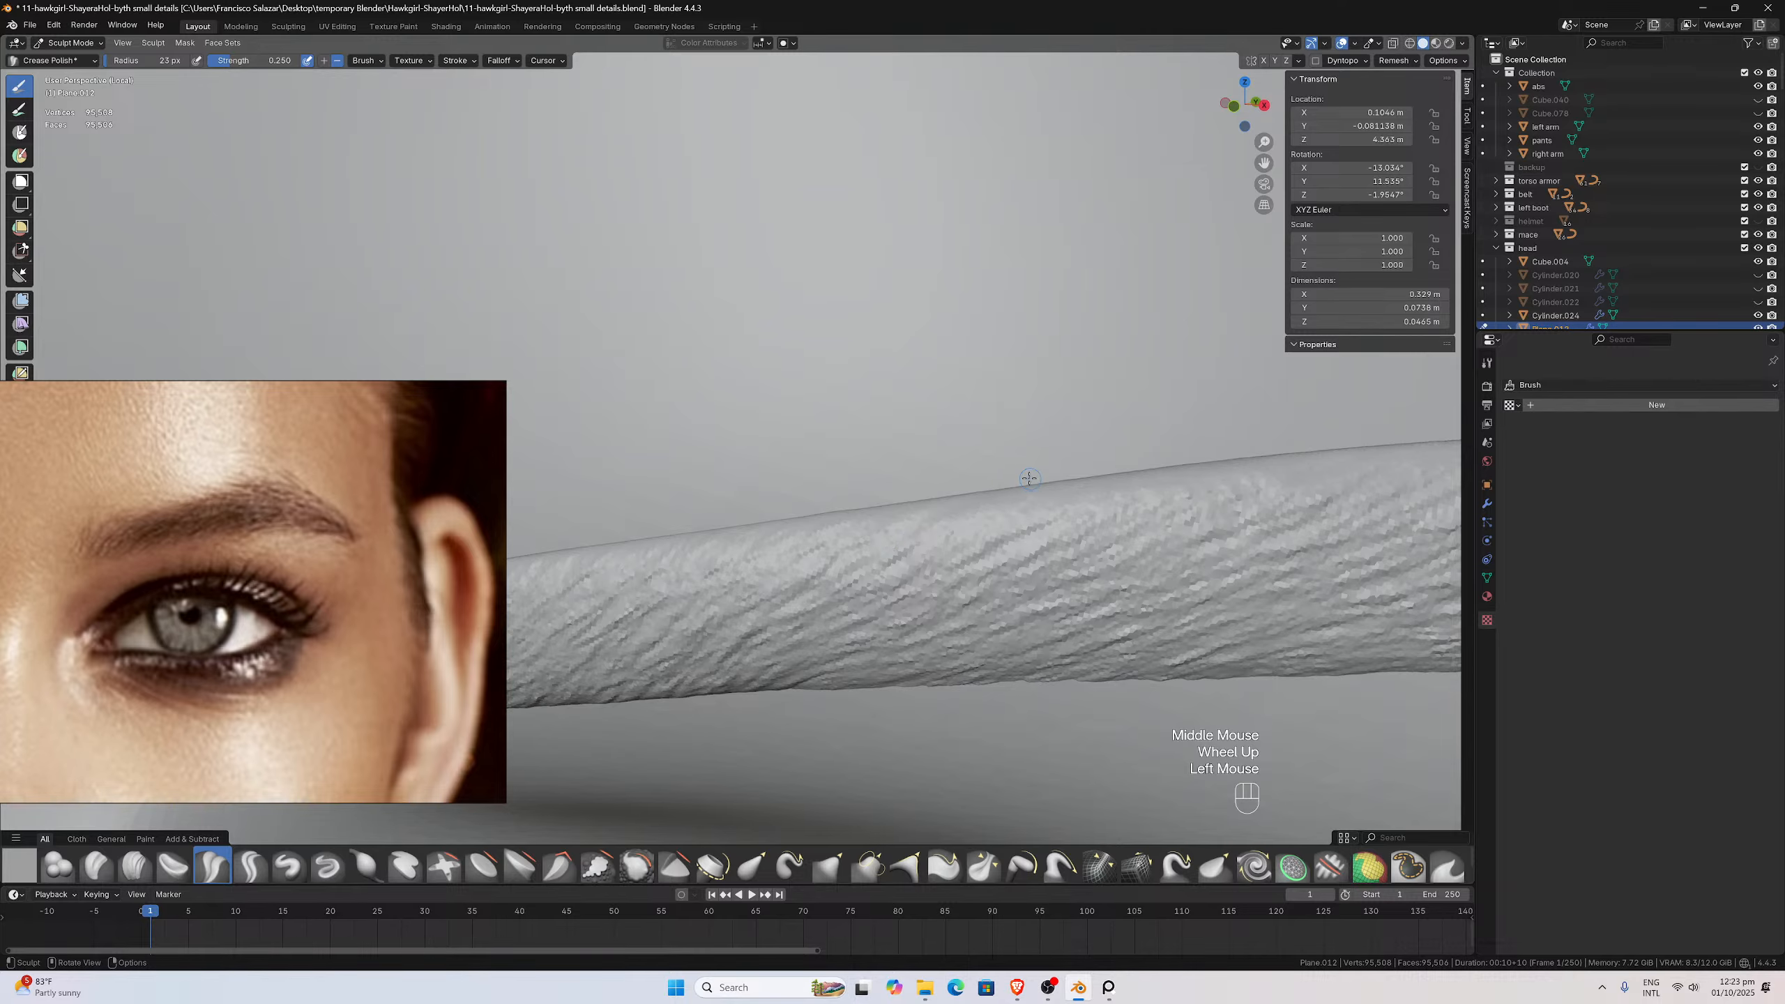
left_click_drag(974, 503, 891, 545)
middle_click_drag(939, 507, 964, 502)
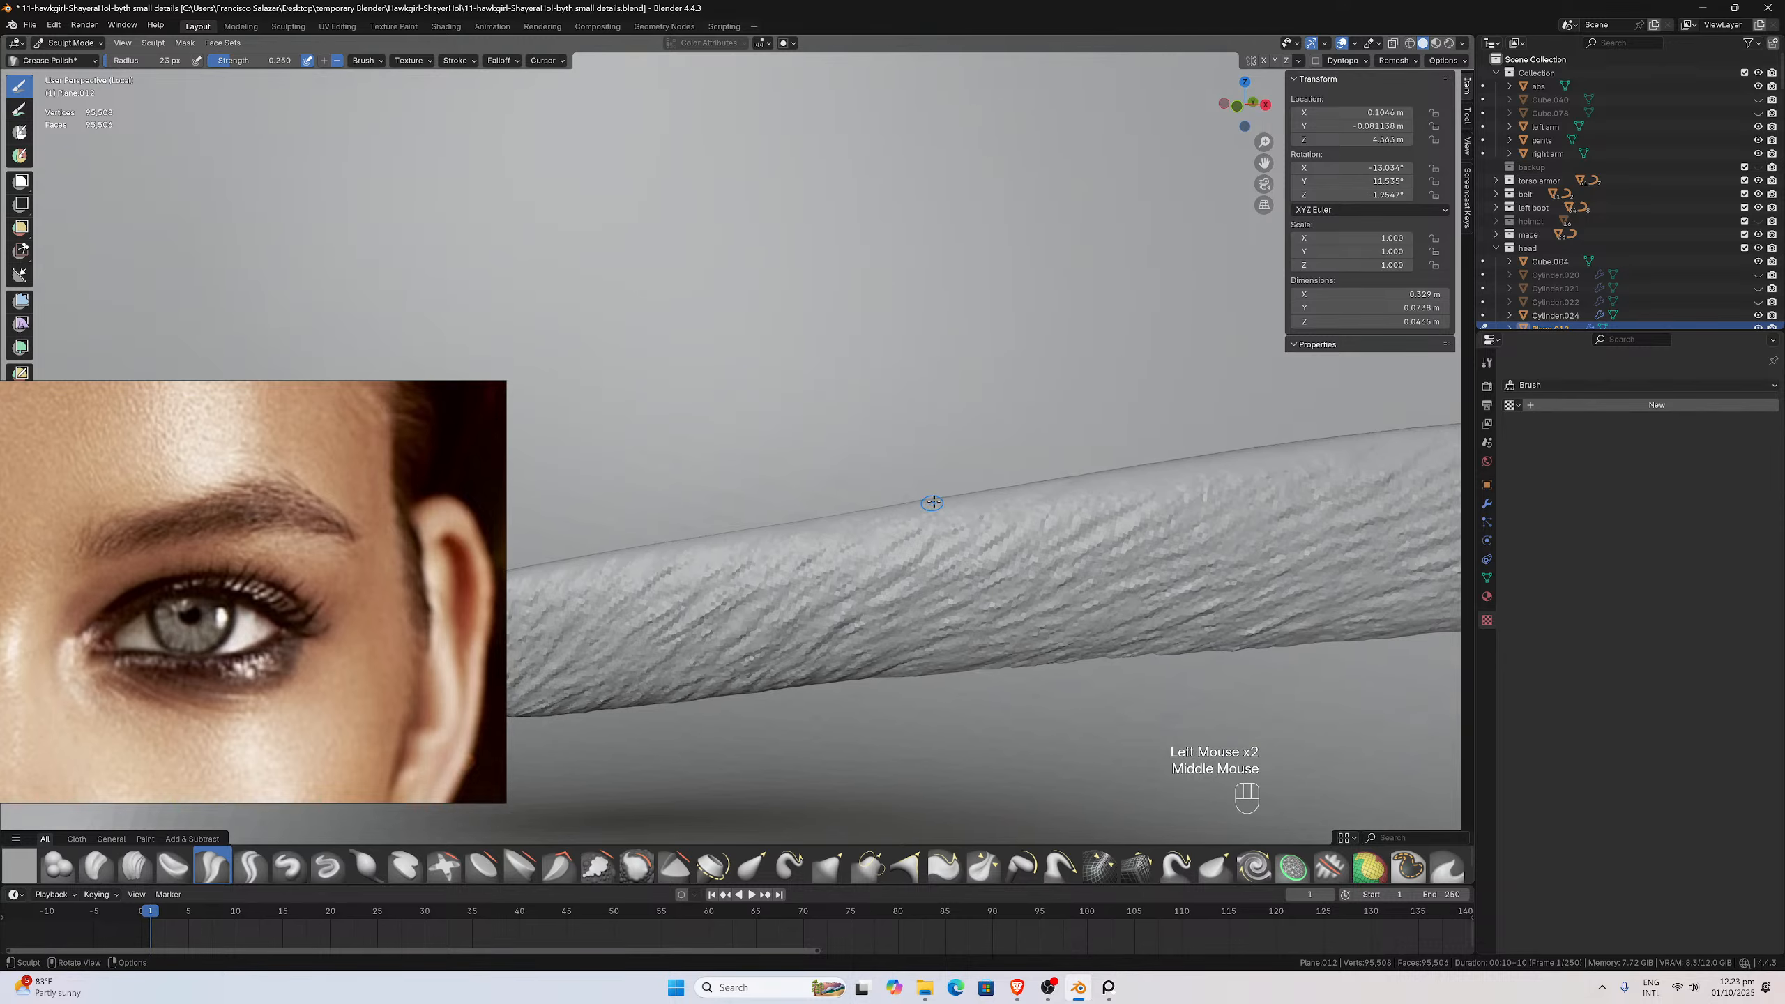
left_click_drag(931, 501, 840, 532)
left_click_drag(965, 481, 954, 485)
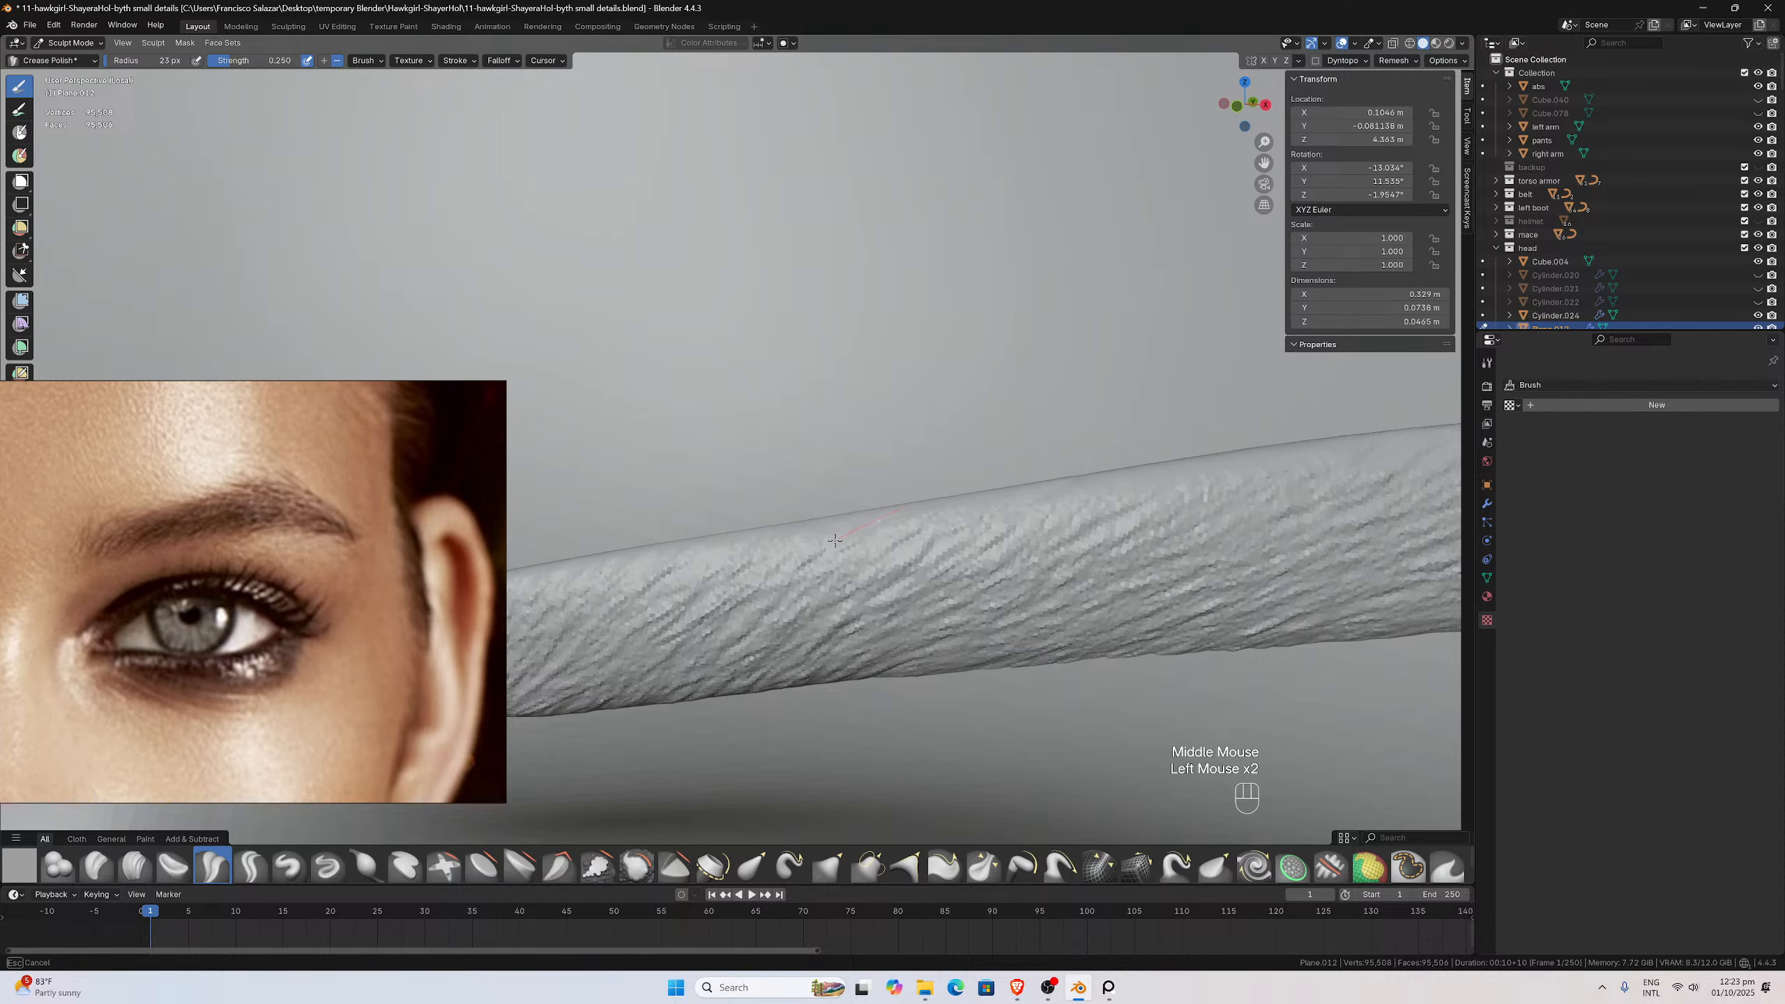
left_click_drag(835, 540, 833, 540)
Refine the upper edge of the outer tail below the arch with a few more creased strands
scroll(836, 537, "down", 3)
mouse_move(840, 536)
middle_mouse_down()
mouse_move(892, 490)
mouse_move(855, 511)
mouse_move(842, 464)
mouse_move(829, 492)
middle_mouse_up()
scroll(850, 496, "up", 3)
left_click_drag(708, 594, 714, 601)
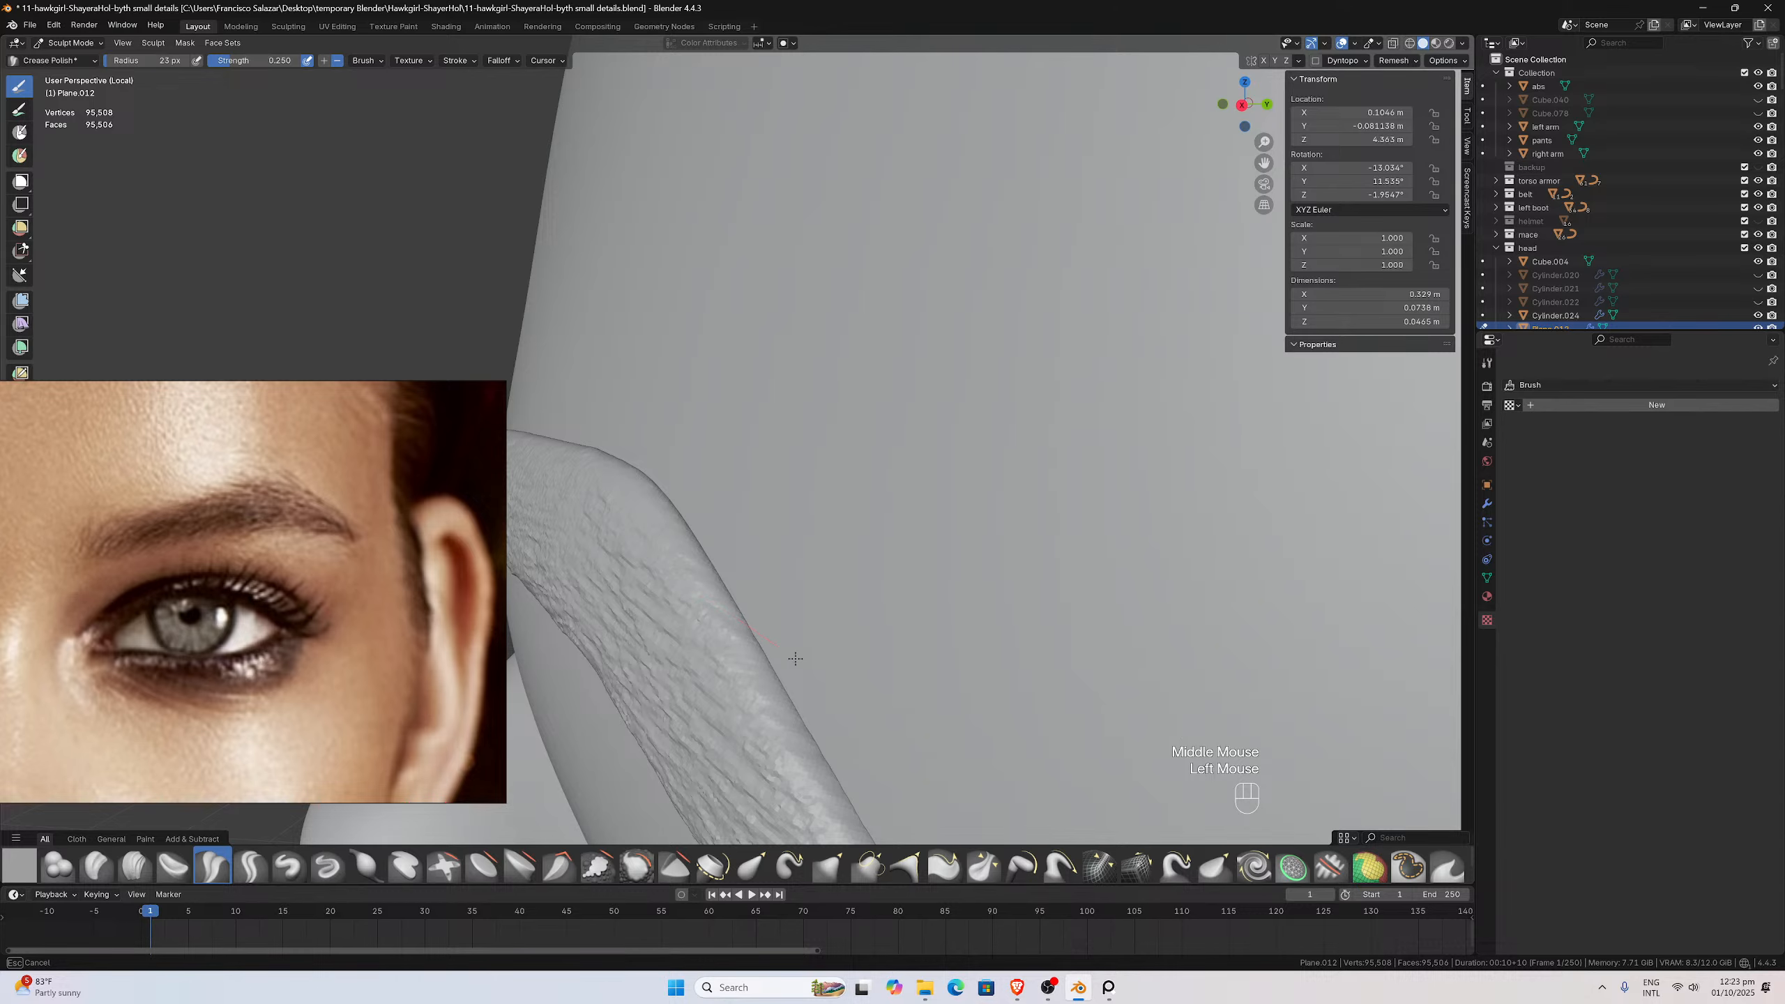
left_click_drag(796, 659, 804, 710)
left_click_drag(908, 769, 907, 768)
left_click_drag(723, 662, 766, 703)
scroll(921, 679, "down", 2)
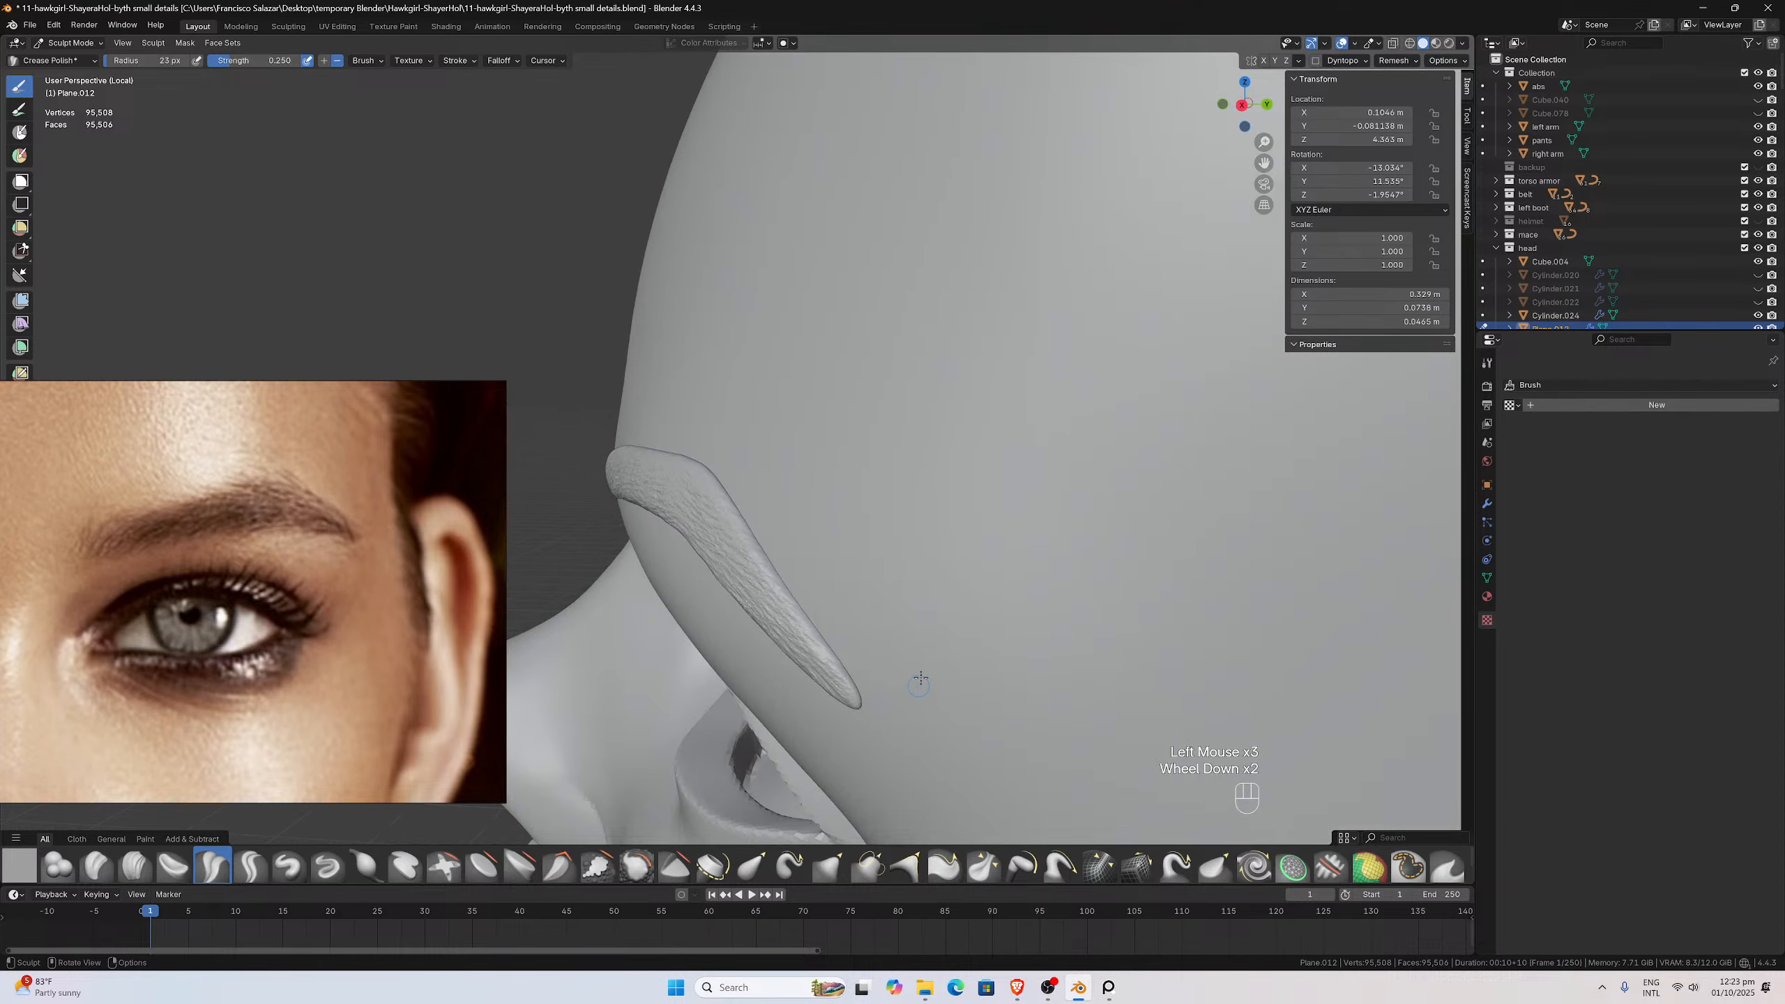
Check the finished eyebrow texture on the head and return to Object Mode
middle_click_drag(920, 679, 1012, 492)
scroll(969, 534, "up", 4)
scroll(1027, 391, "down", 2)
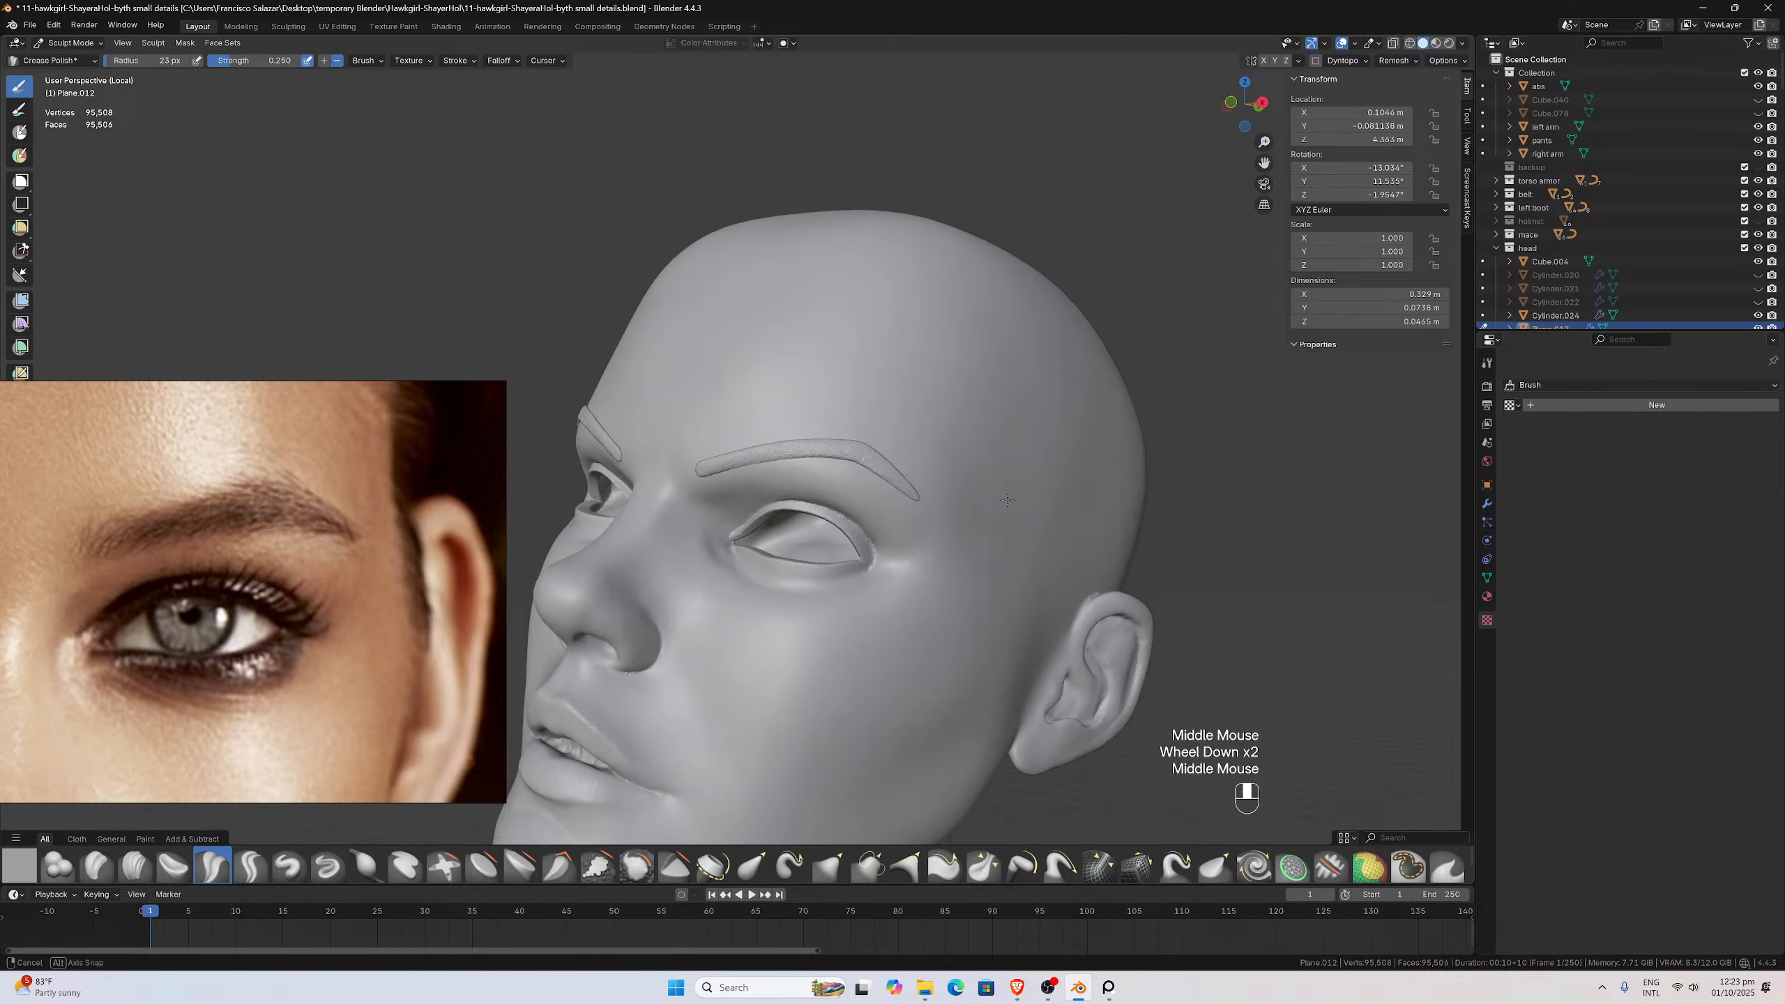
scroll(1014, 518, "up", 4)
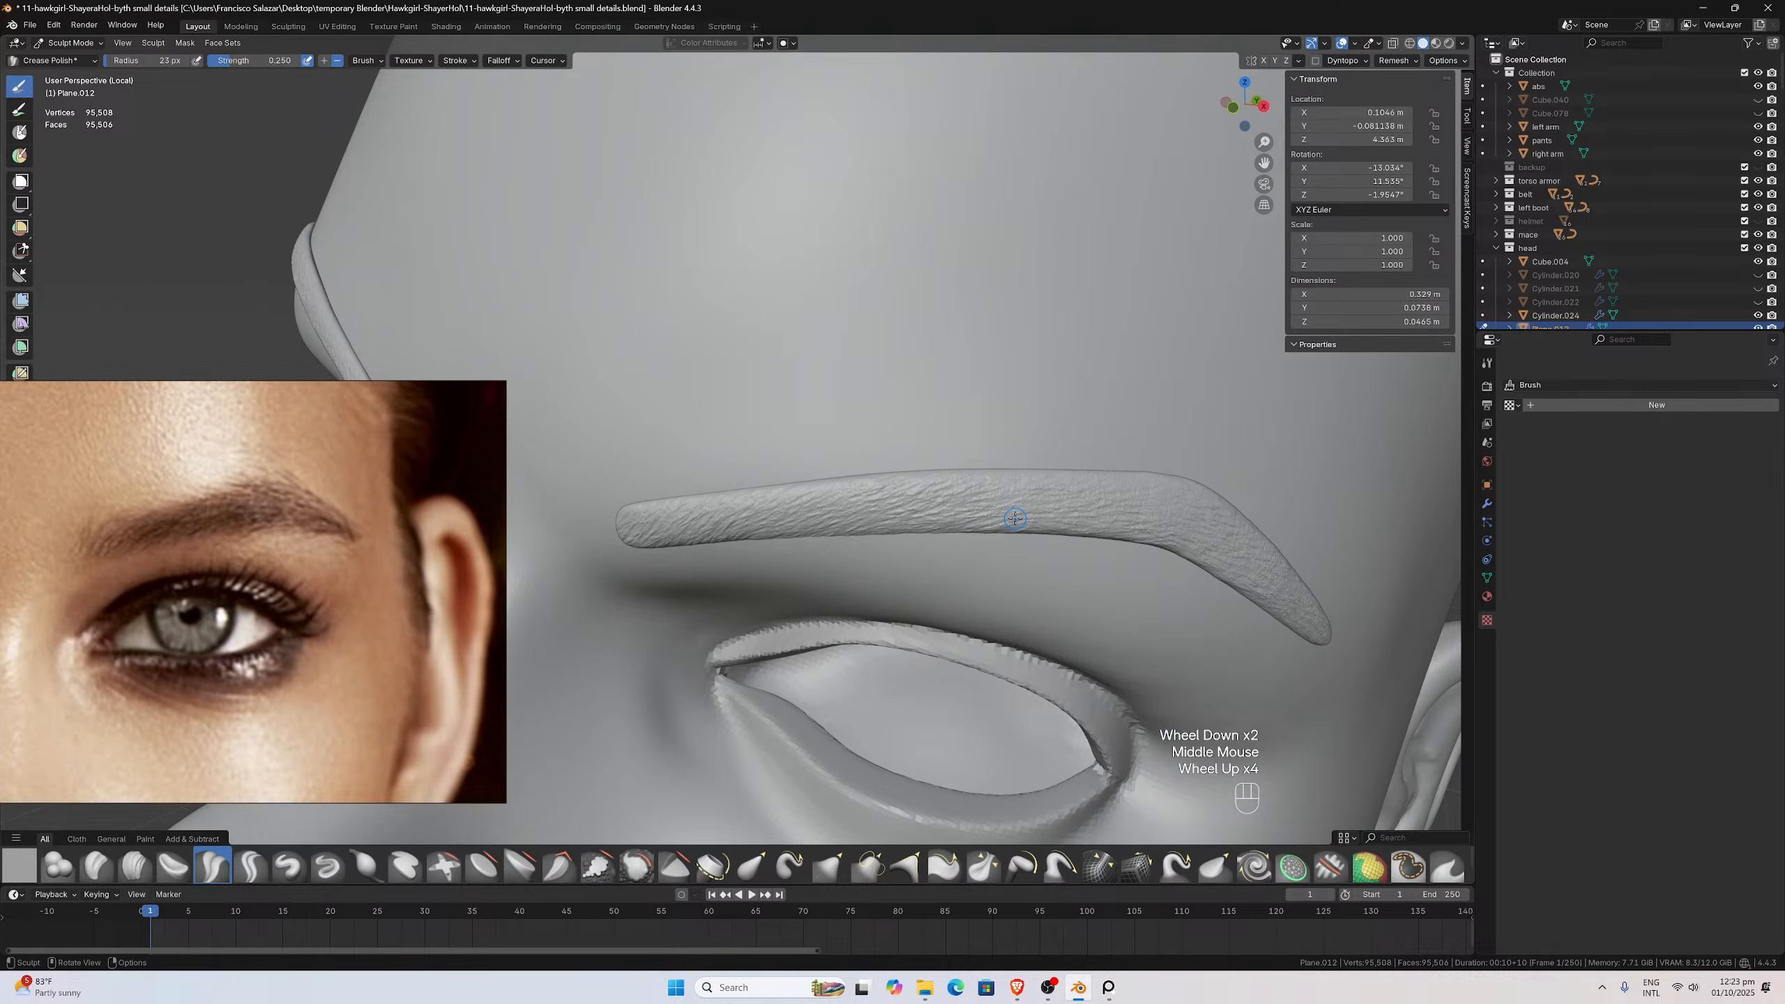
scroll(1014, 518, "down", 2)
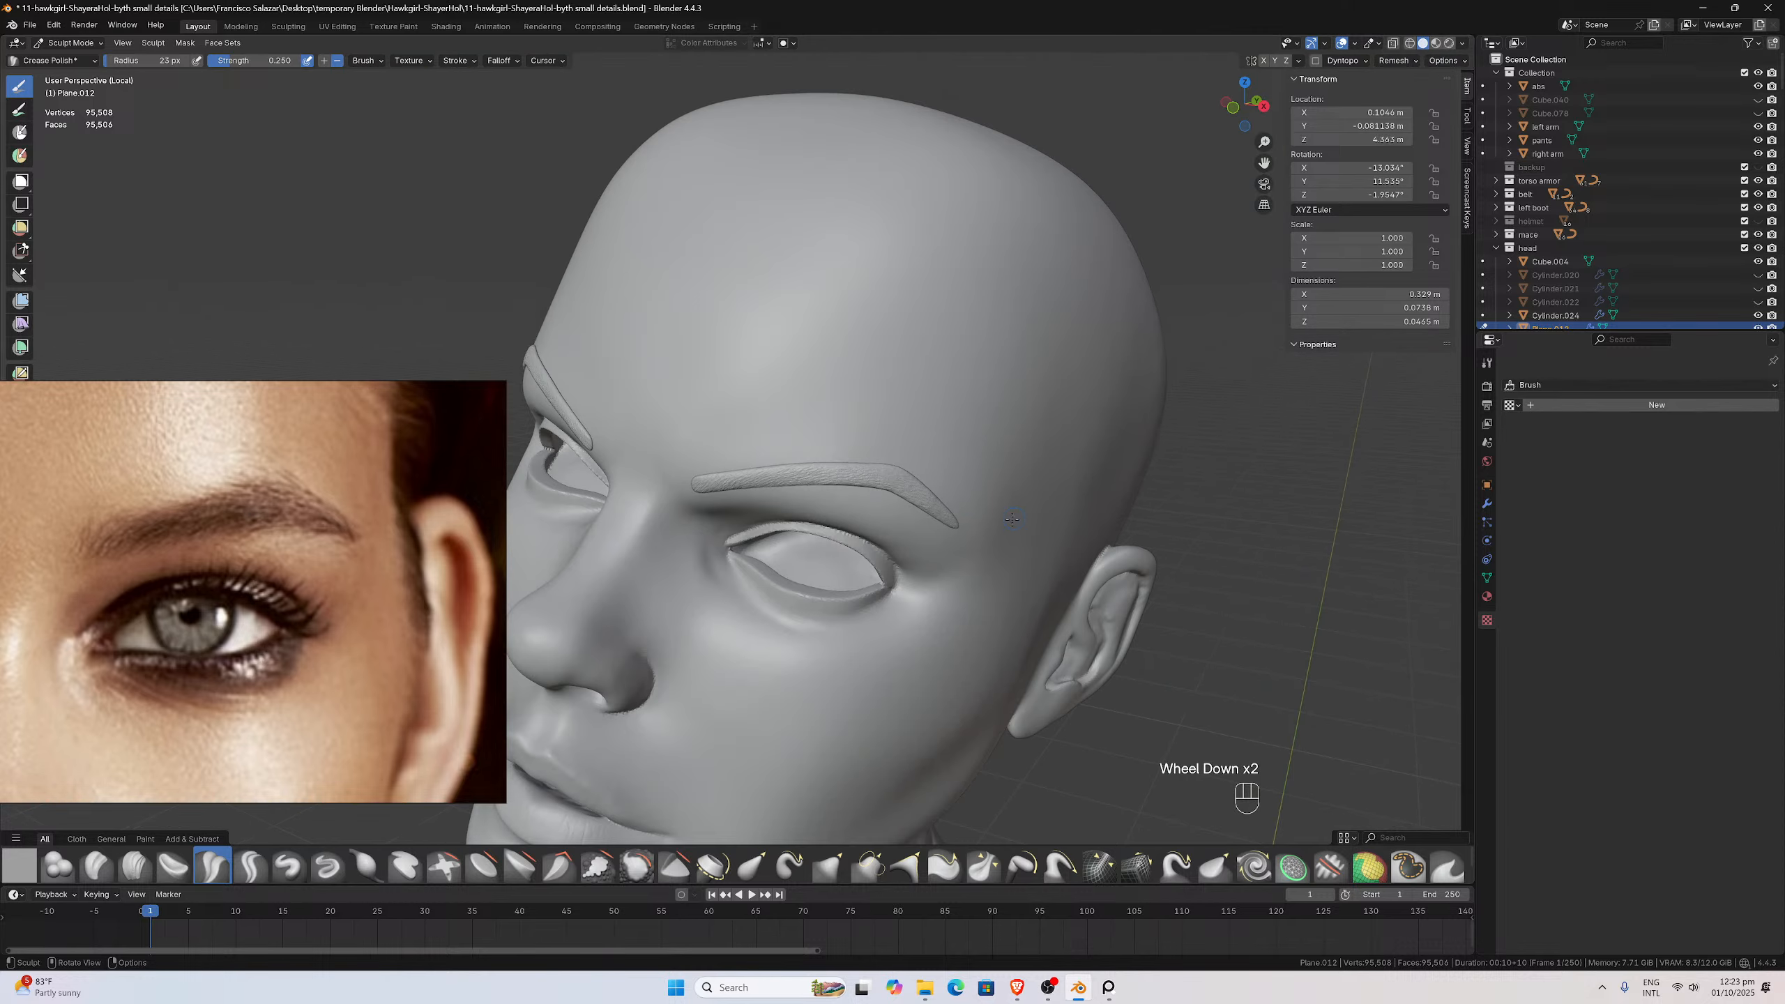
mouse_move(1014, 518)
middle_mouse_down()
mouse_move(953, 510)
mouse_move(864, 543)
middle_mouse_up()
left_click(76, 43)
left_click(86, 61)
Save the Blender file and leave local view to bring back the whole character
scroll(896, 553, "down", 2)
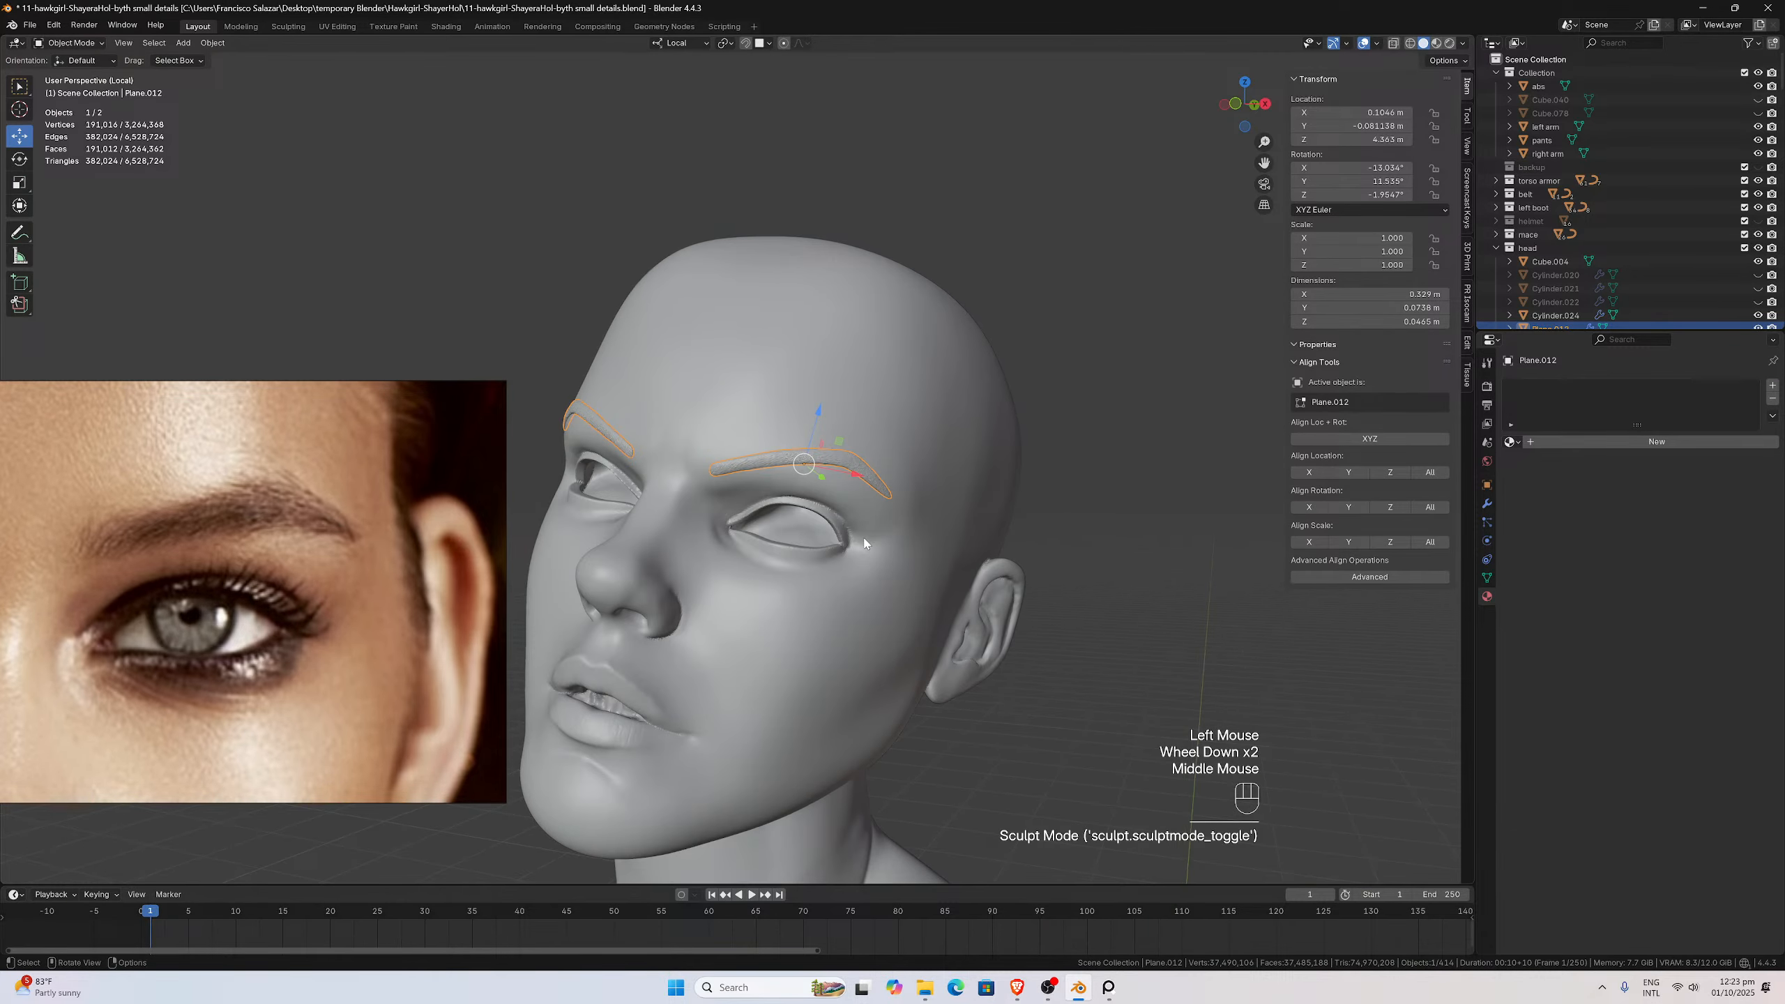
scroll(864, 543, "up", 2)
key("ctrl")
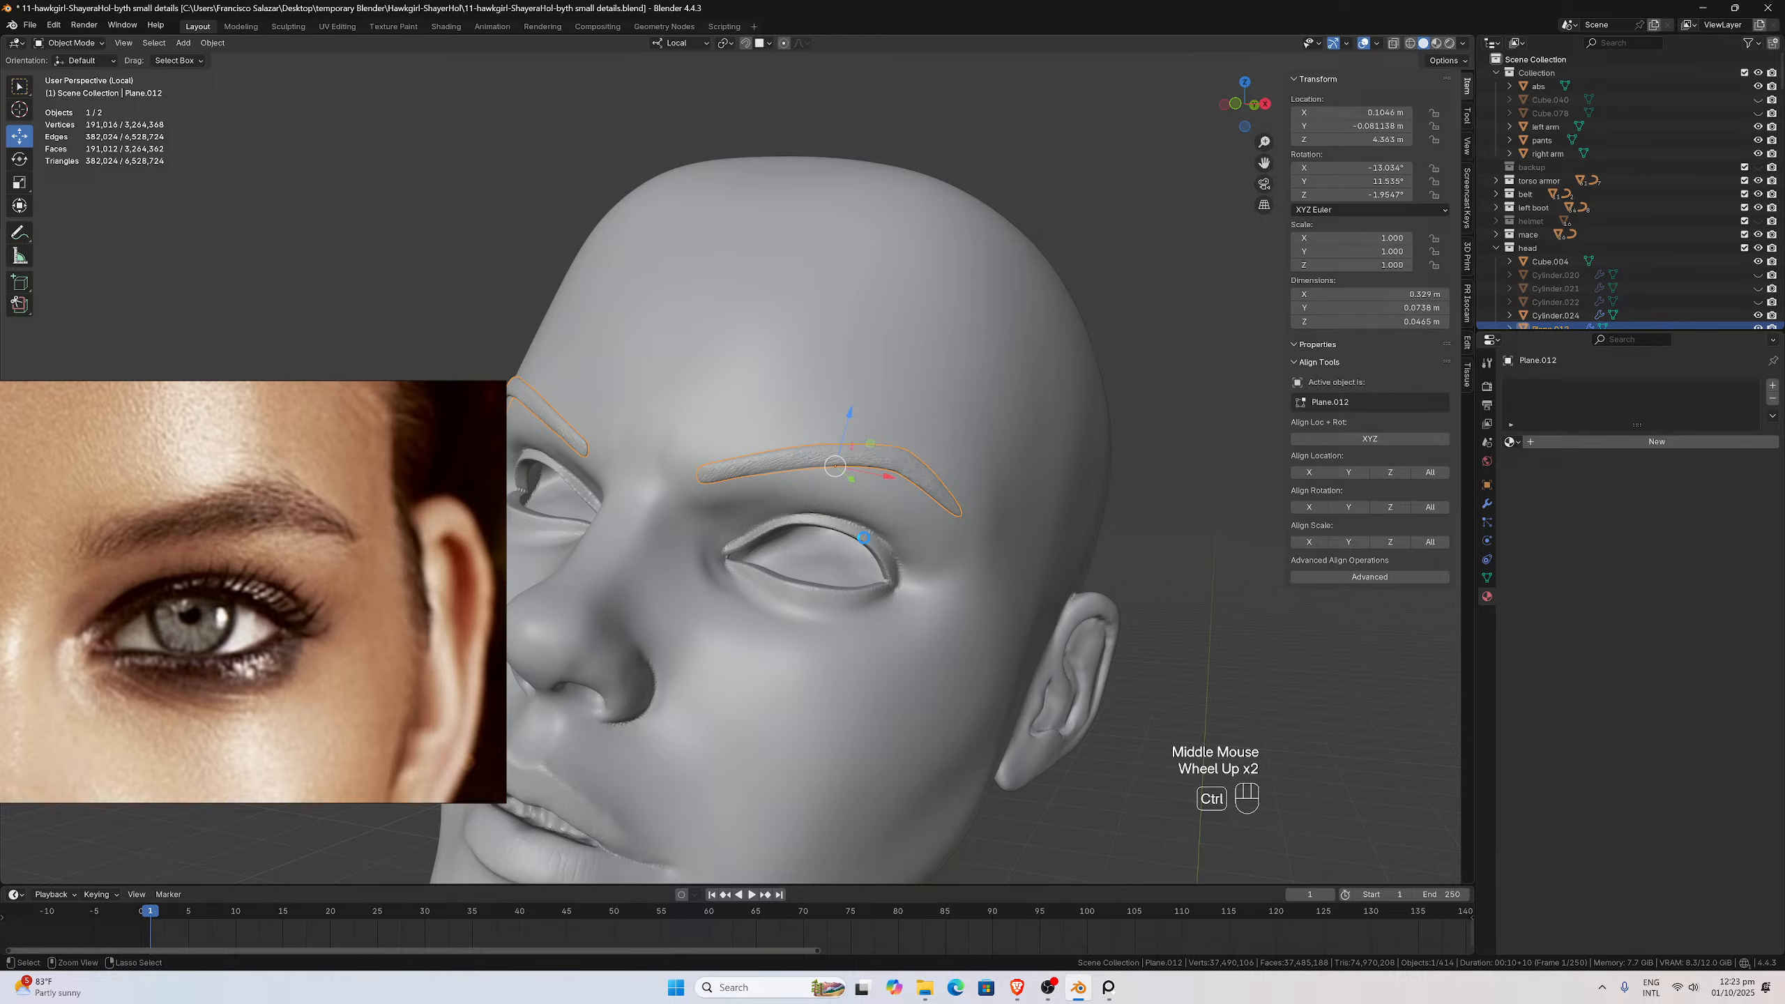
key("KP_Divide")
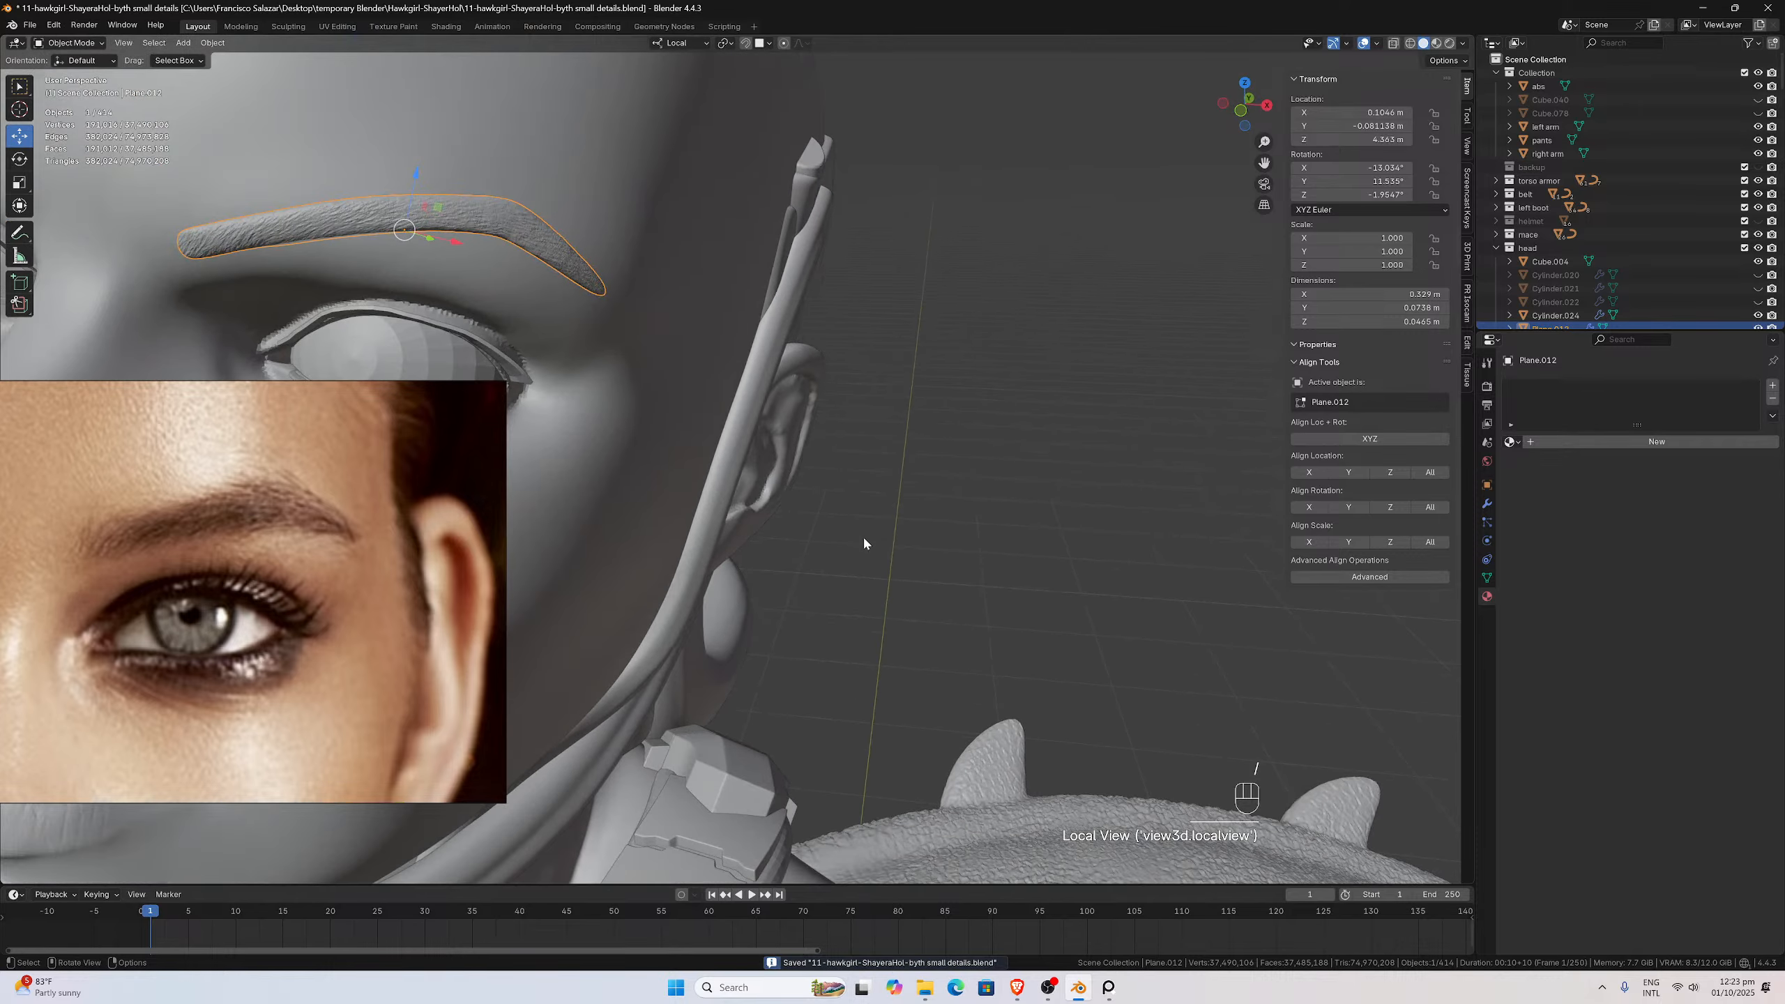
Clear the eyebrow selection and make the helmet collection visible again on the character
scroll(864, 542, "down", 2)
scroll(850, 511, "up", 3)
left_click(855, 502)
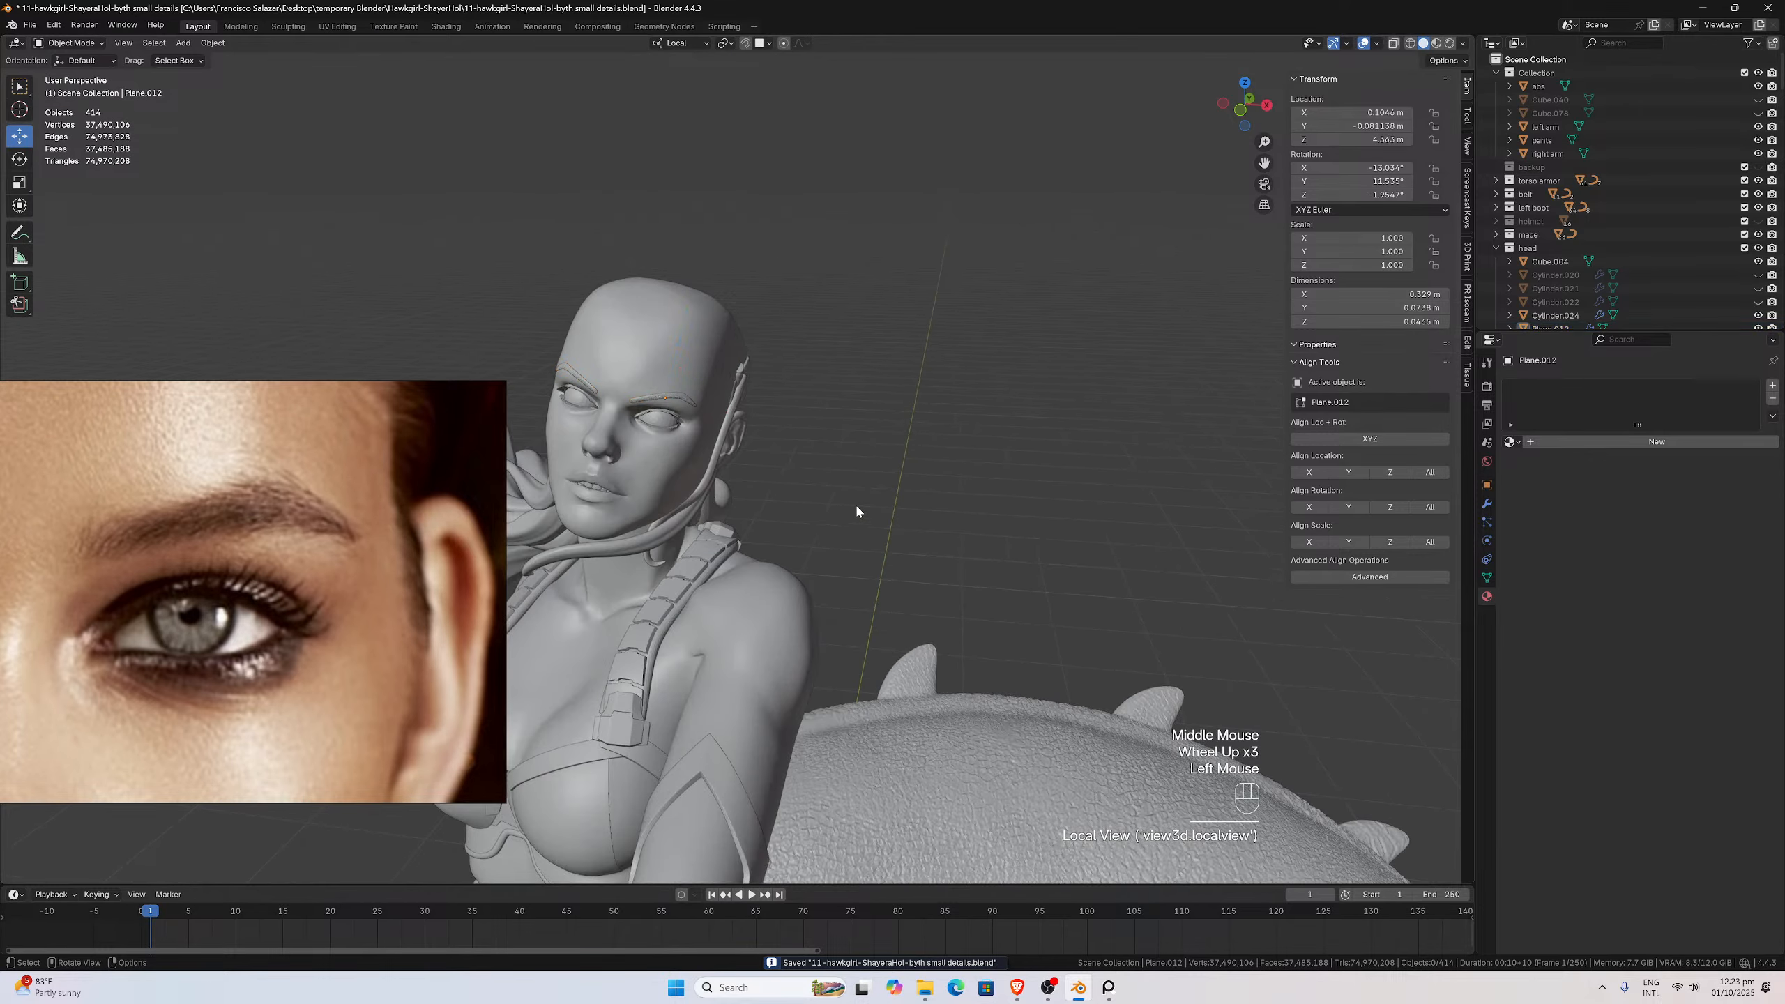
scroll(854, 502, "up", 1)
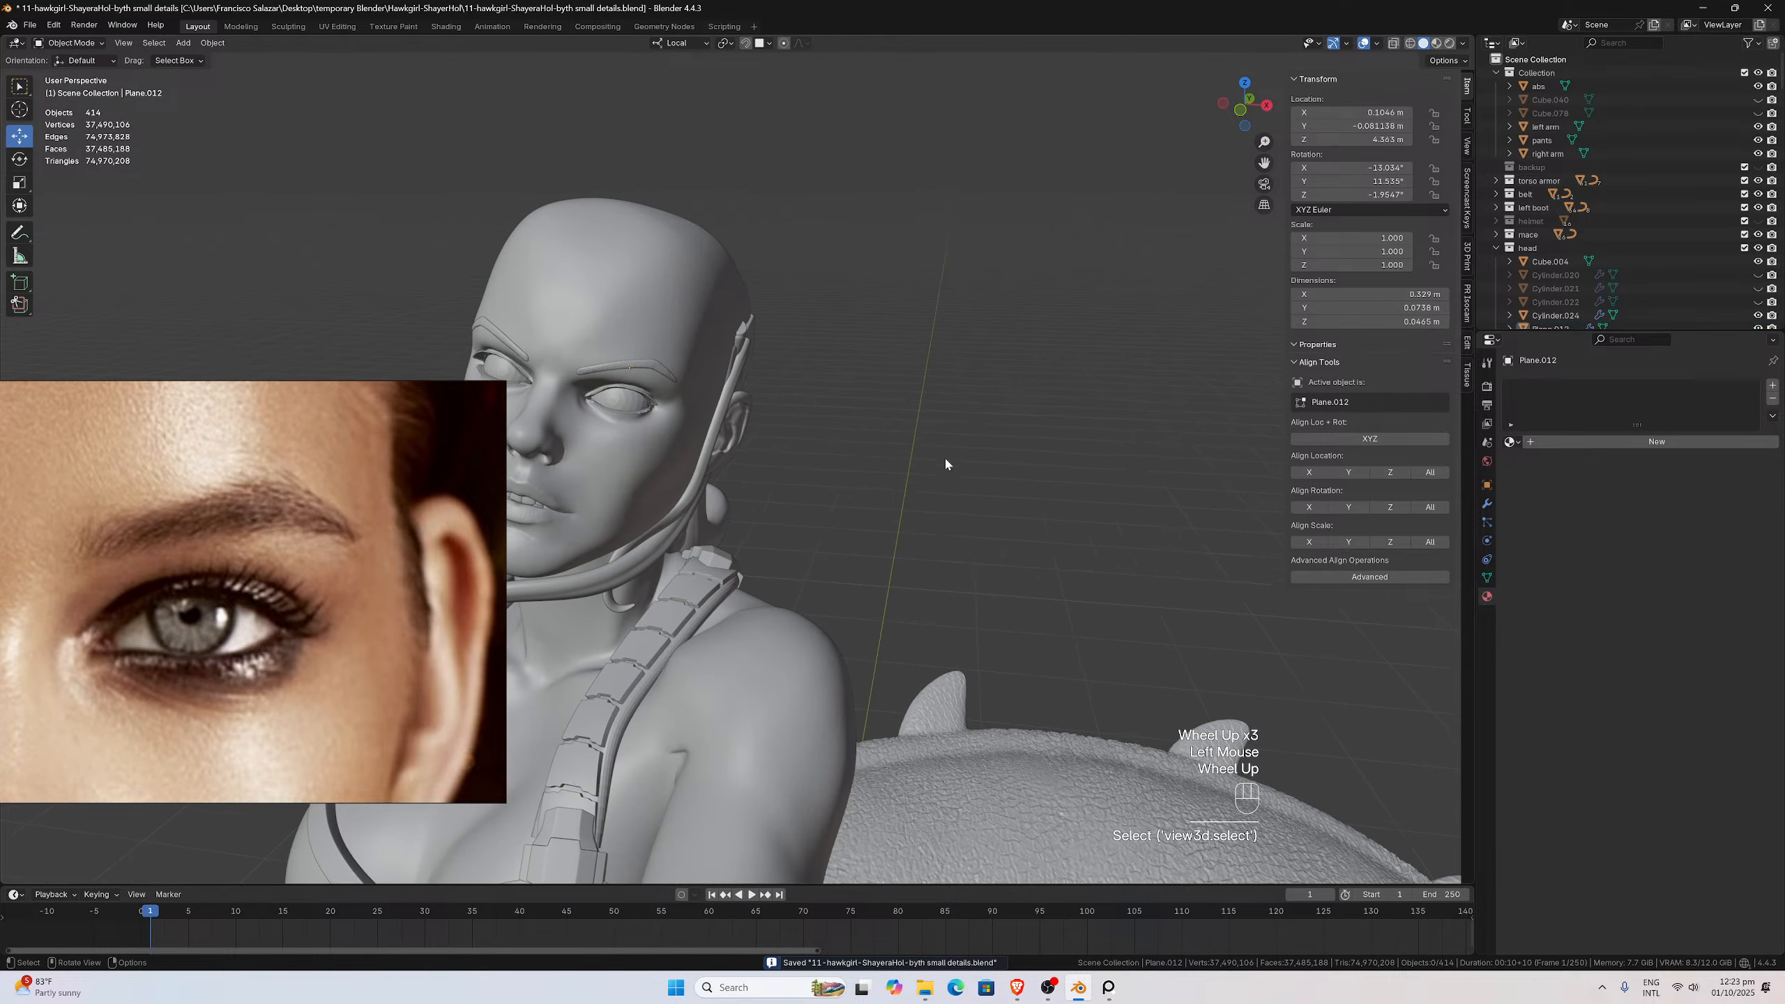
left_click(1758, 221)
Examine the eyebrow and the upper and lower eyelash pieces through the helmet's eye opening, and clear the selection
scroll(1096, 388, "up", 2)
middle_click_drag(1095, 388, 1100, 394)
scroll(1109, 398, "down", 1)
scroll(1099, 386, "up", 1)
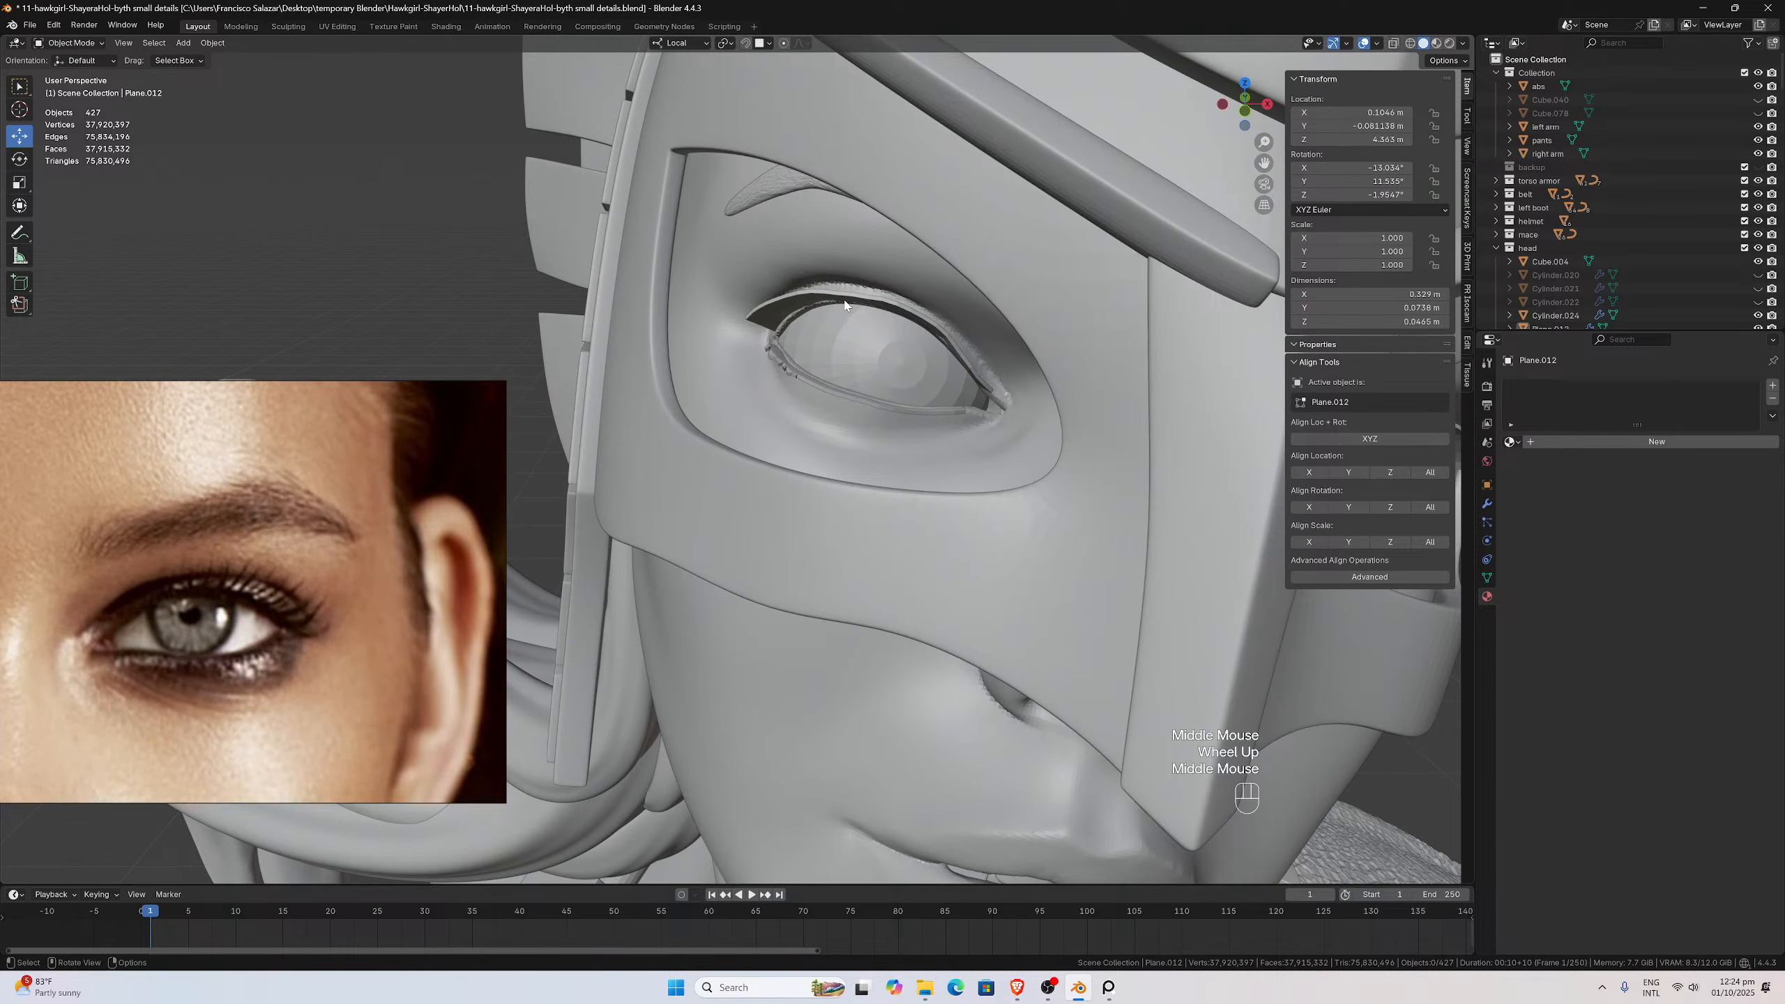
middle_click_drag(844, 304, 852, 310)
scroll(861, 409, "up", 1)
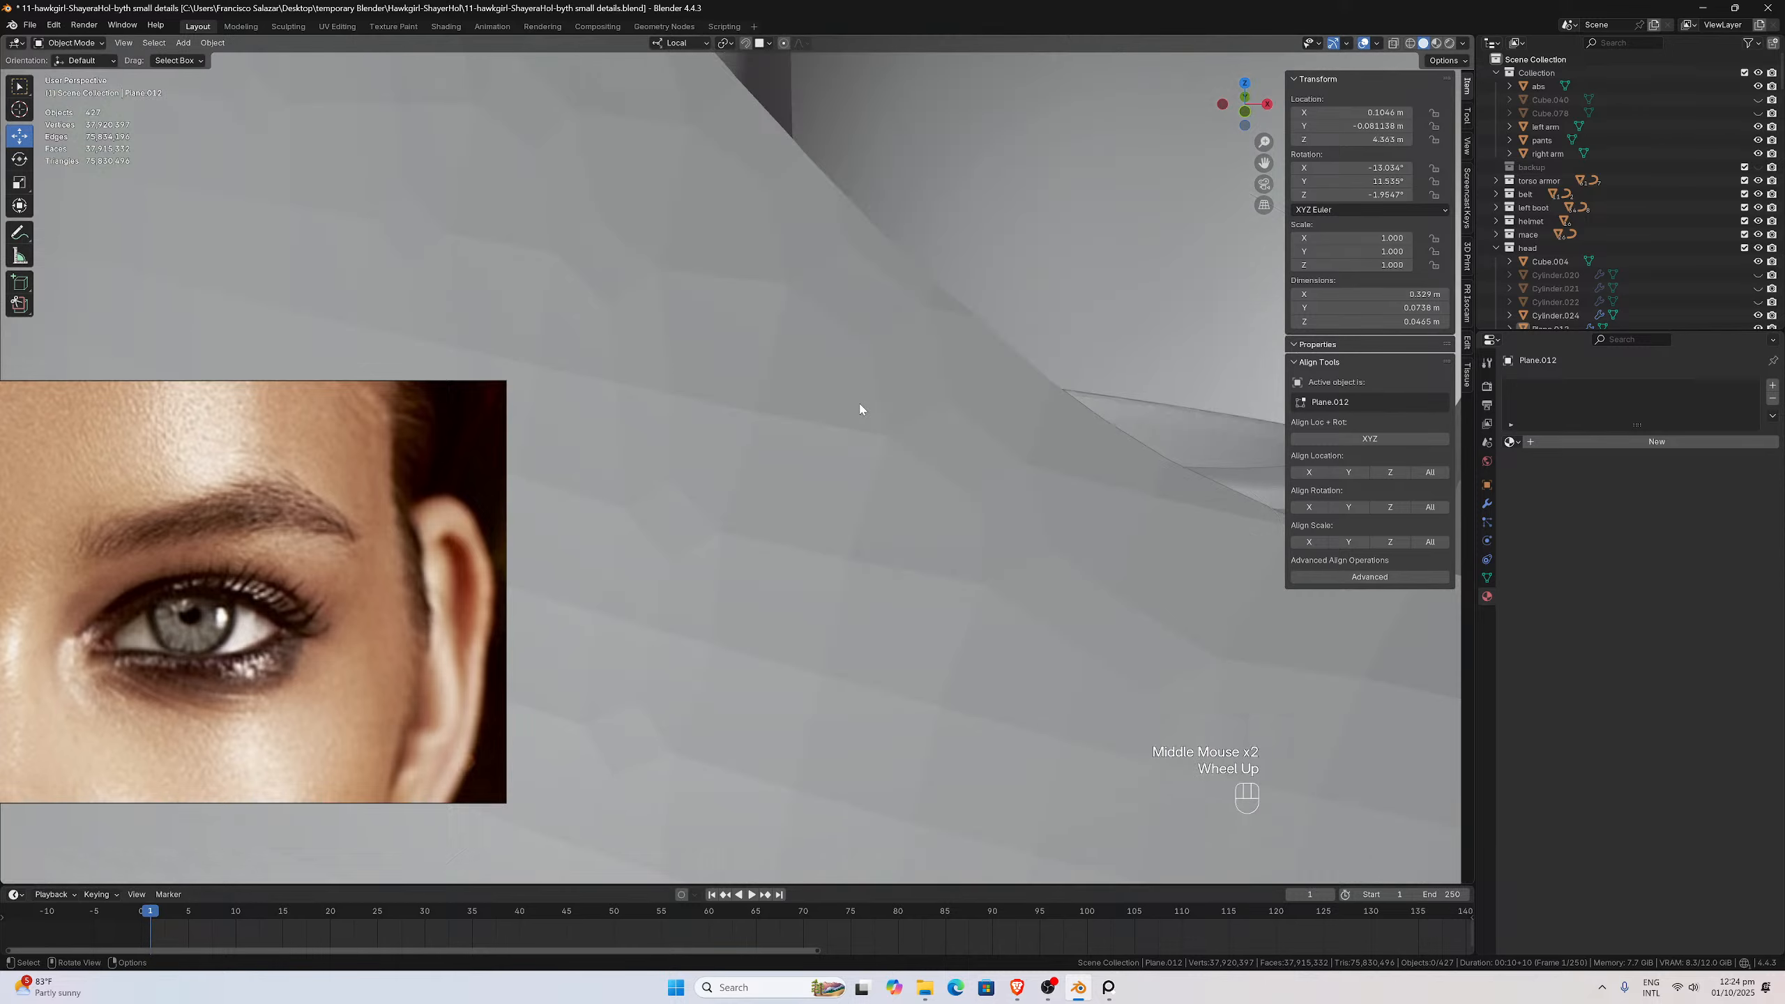
scroll(864, 419, "down", 1)
left_click(785, 507)
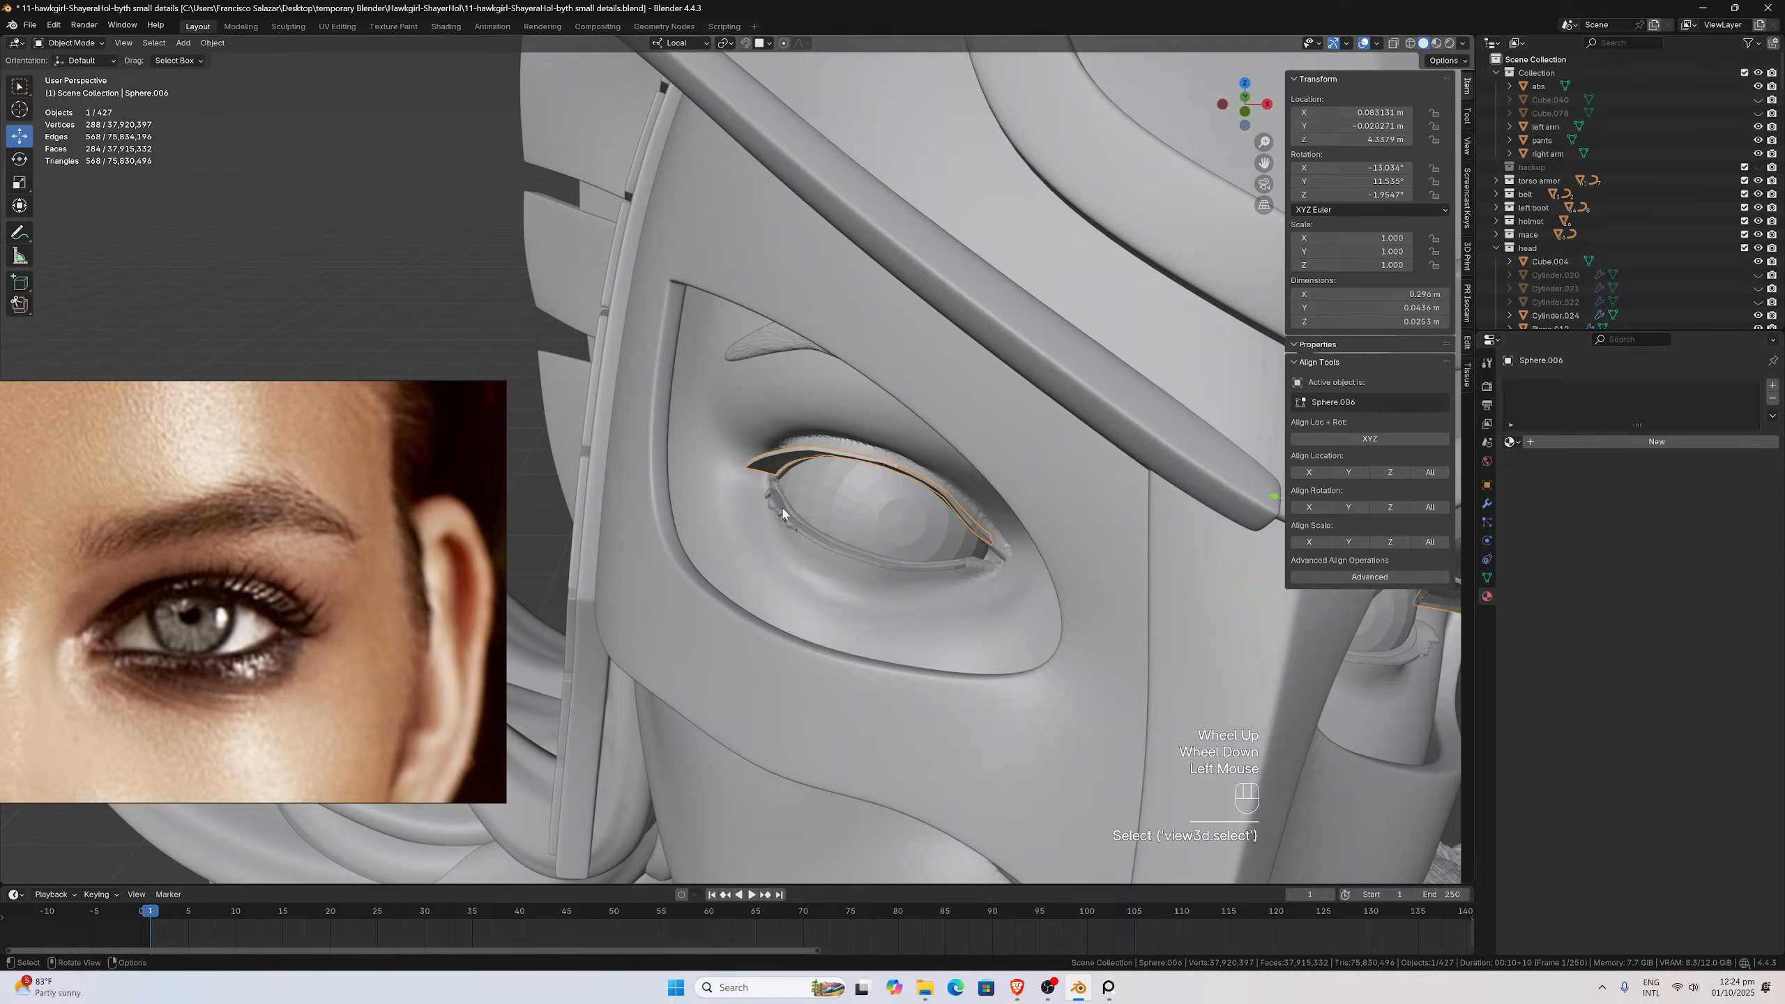
left_click(783, 510)
middle_click_drag(783, 510, 1193, 216)
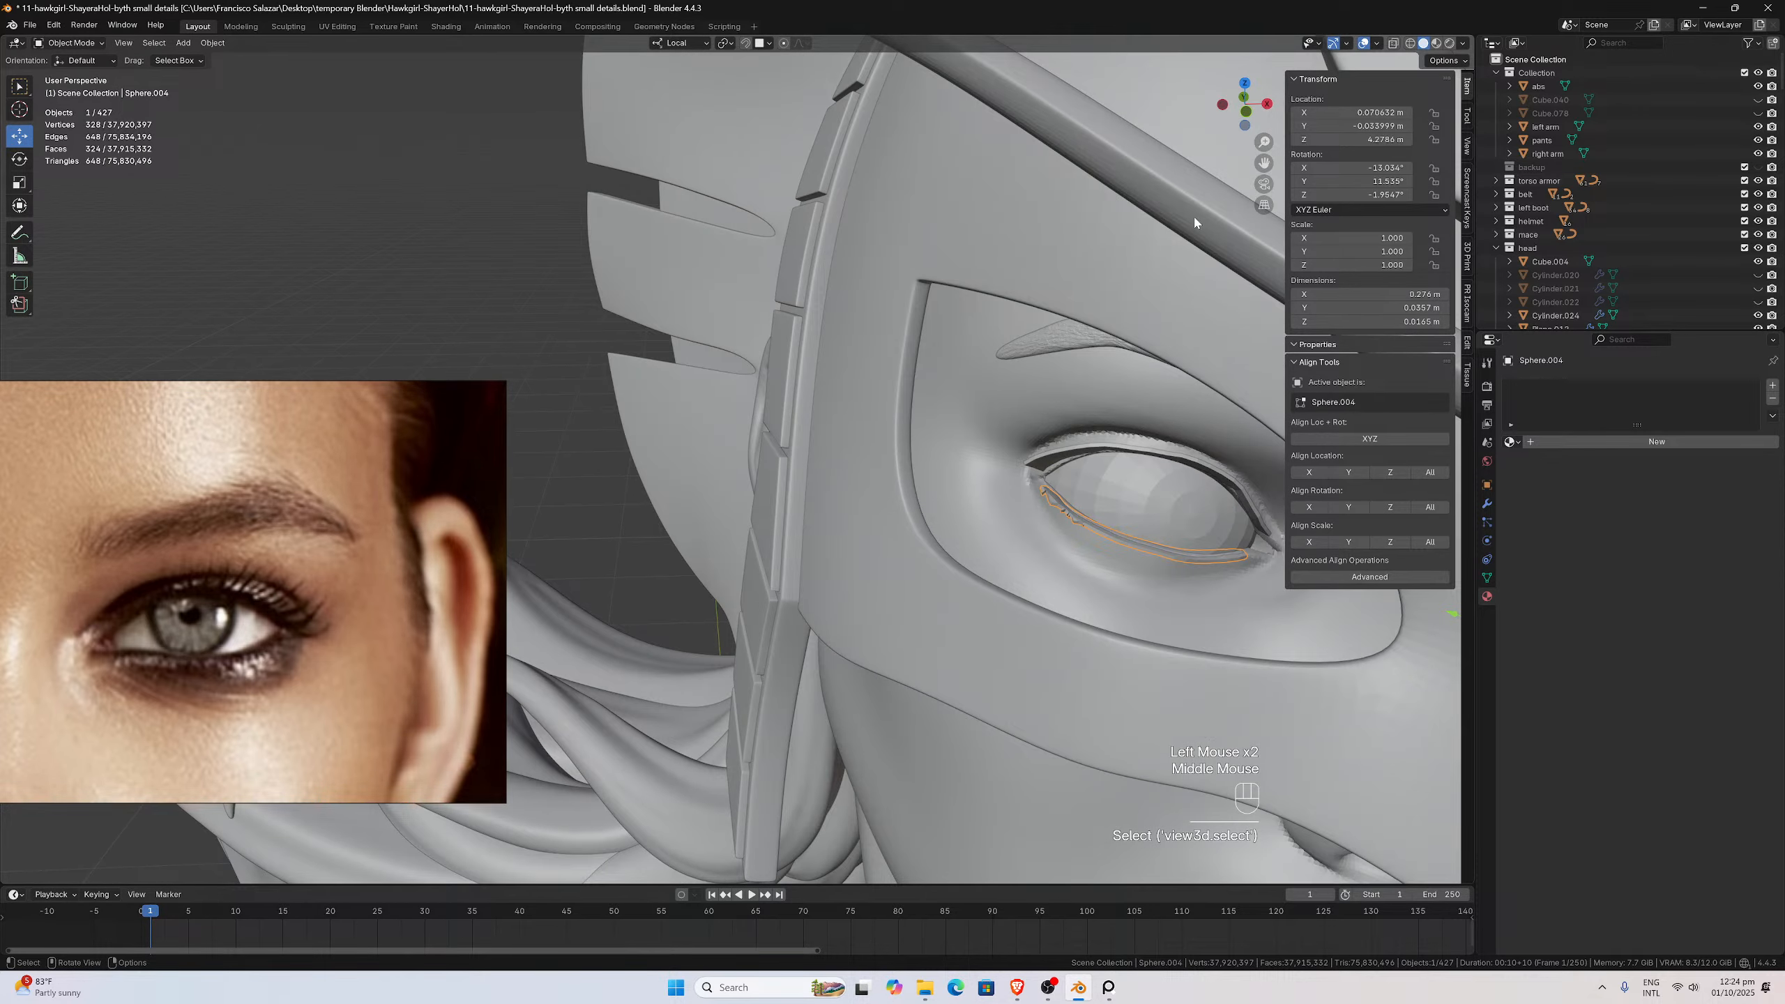
scroll(1252, 162, "down", 1)
middle_click_drag(1252, 162, 1211, 187)
scroll(994, 254, "up", 2)
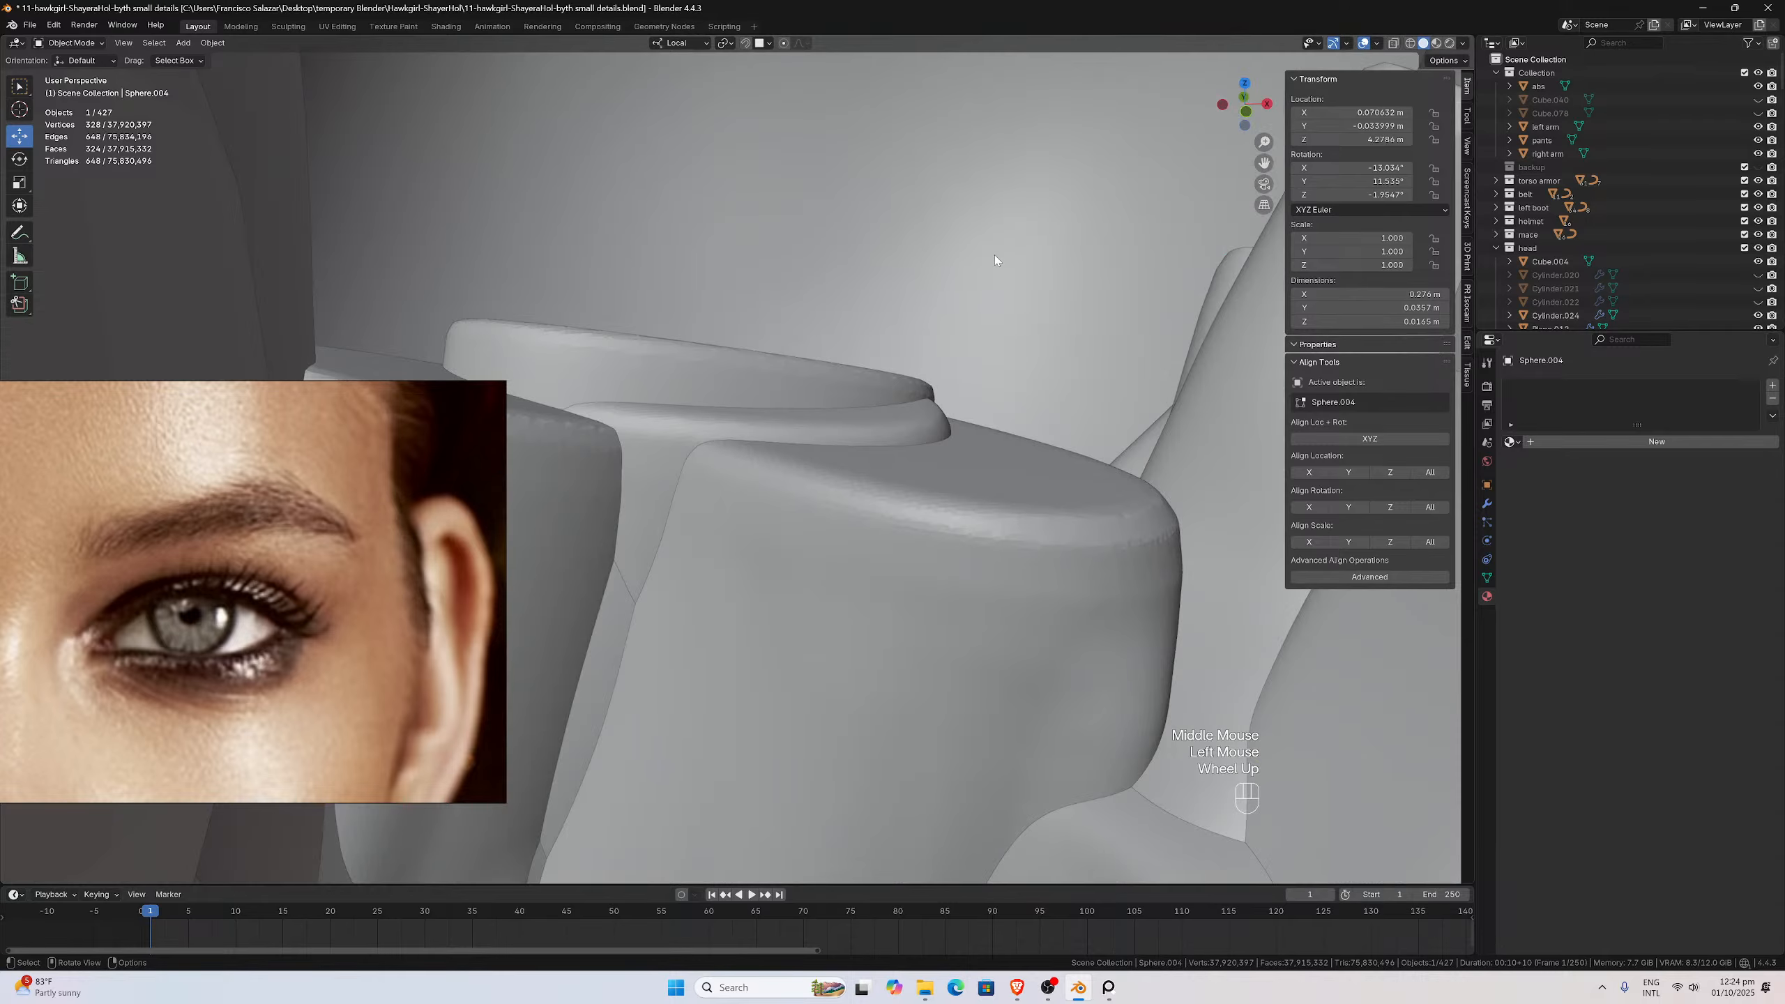
middle_click_drag(994, 254, 980, 218)
scroll(1005, 259, "down", 3)
left_click(1005, 295)
scroll(1007, 300, "up", 1)
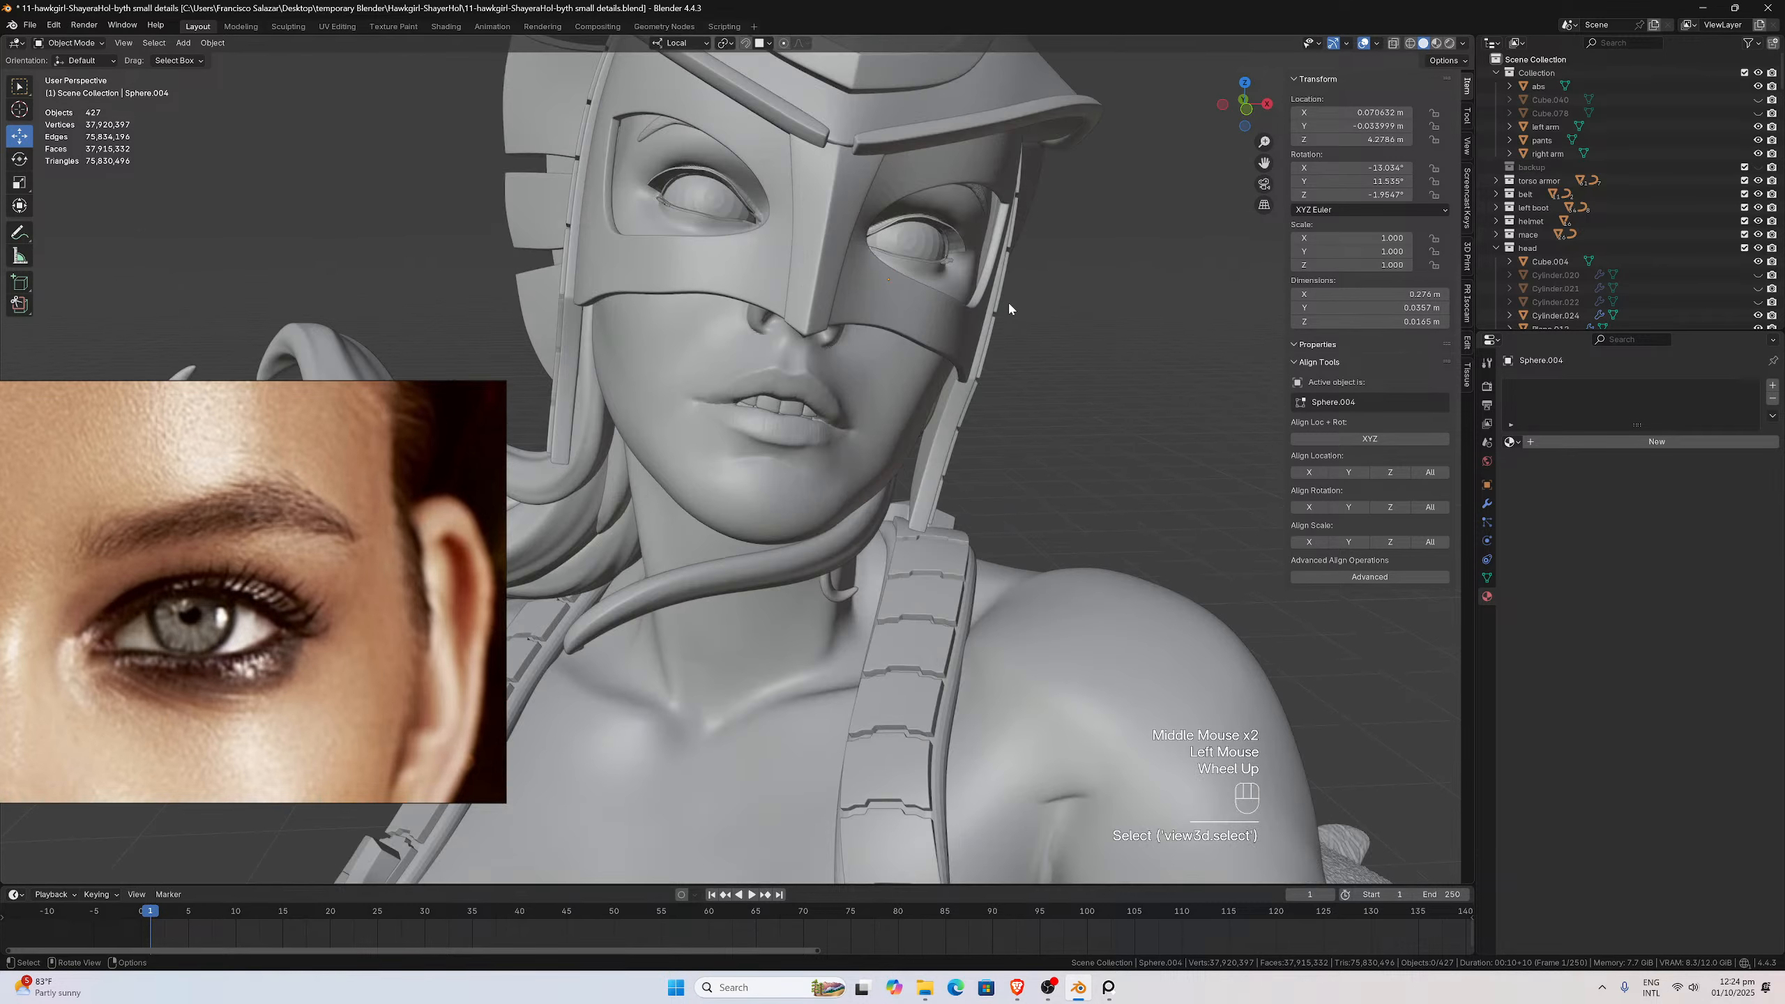
Bring the whole character and the creature beneath her into view and hide the viewport sidebar
scroll(1001, 309, "down", 3)
middle_click_drag(992, 320, 1013, 305)
scroll(985, 411, "down", 2)
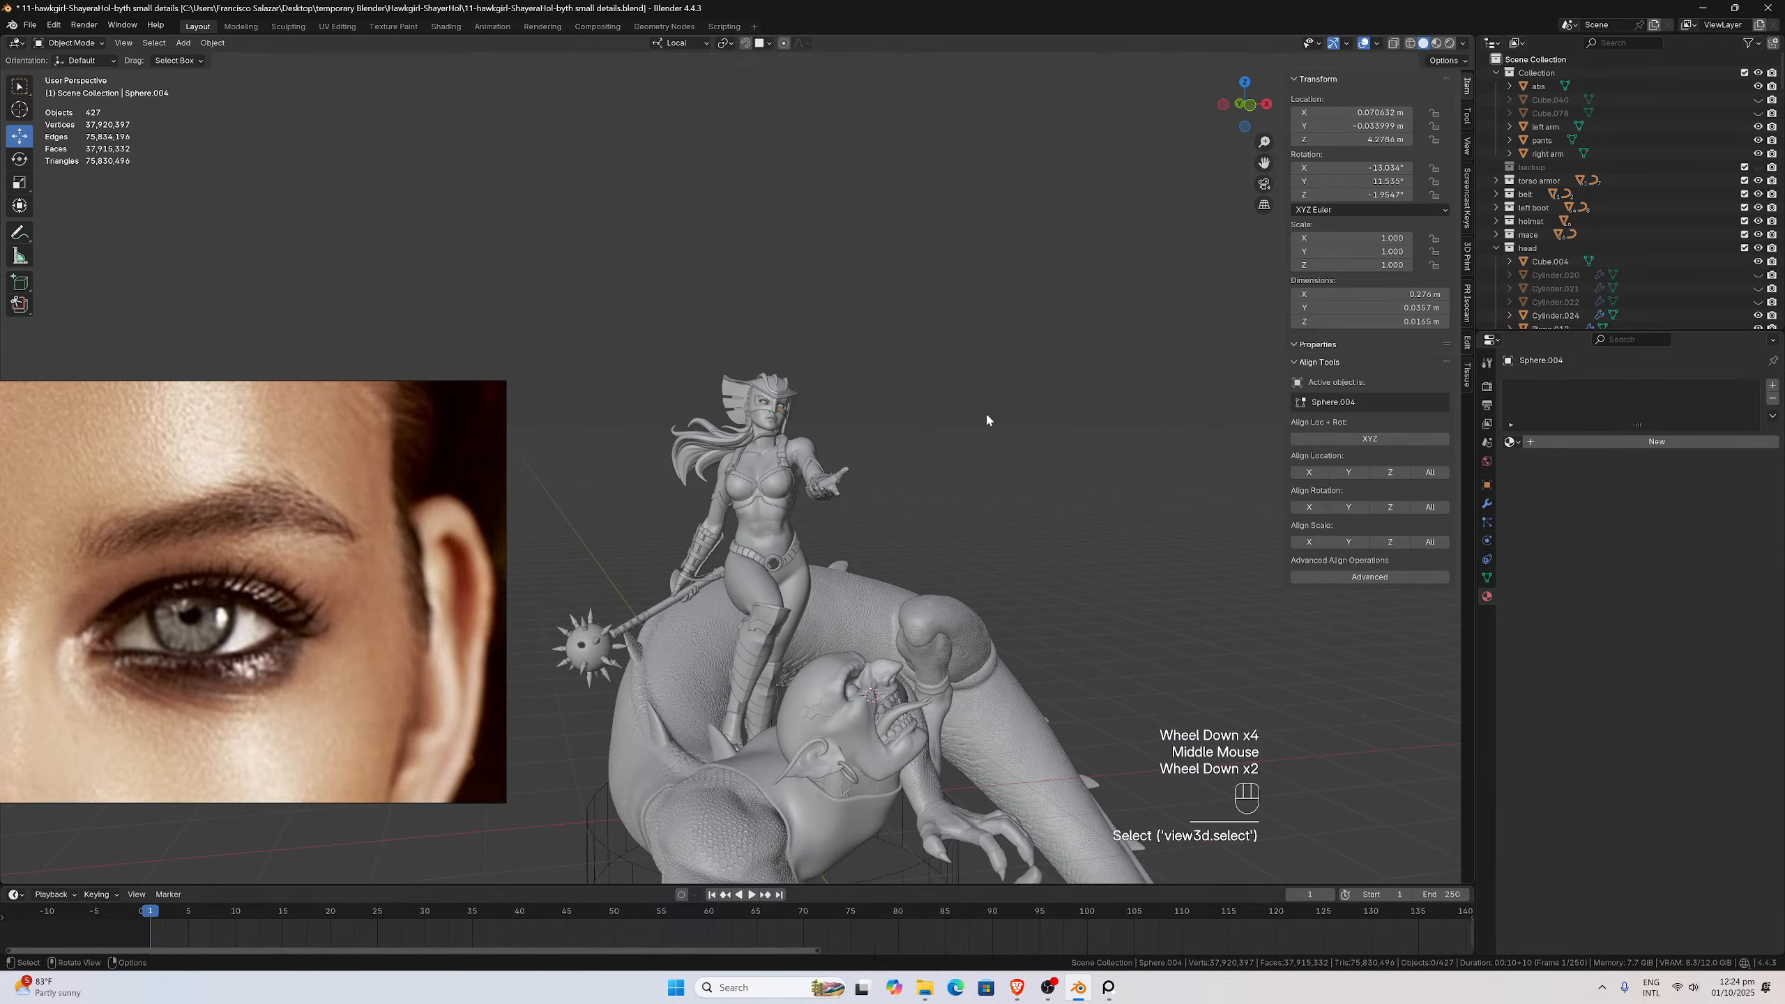
middle_click_drag(984, 411, 942, 425)
scroll(942, 427, "up", 1)
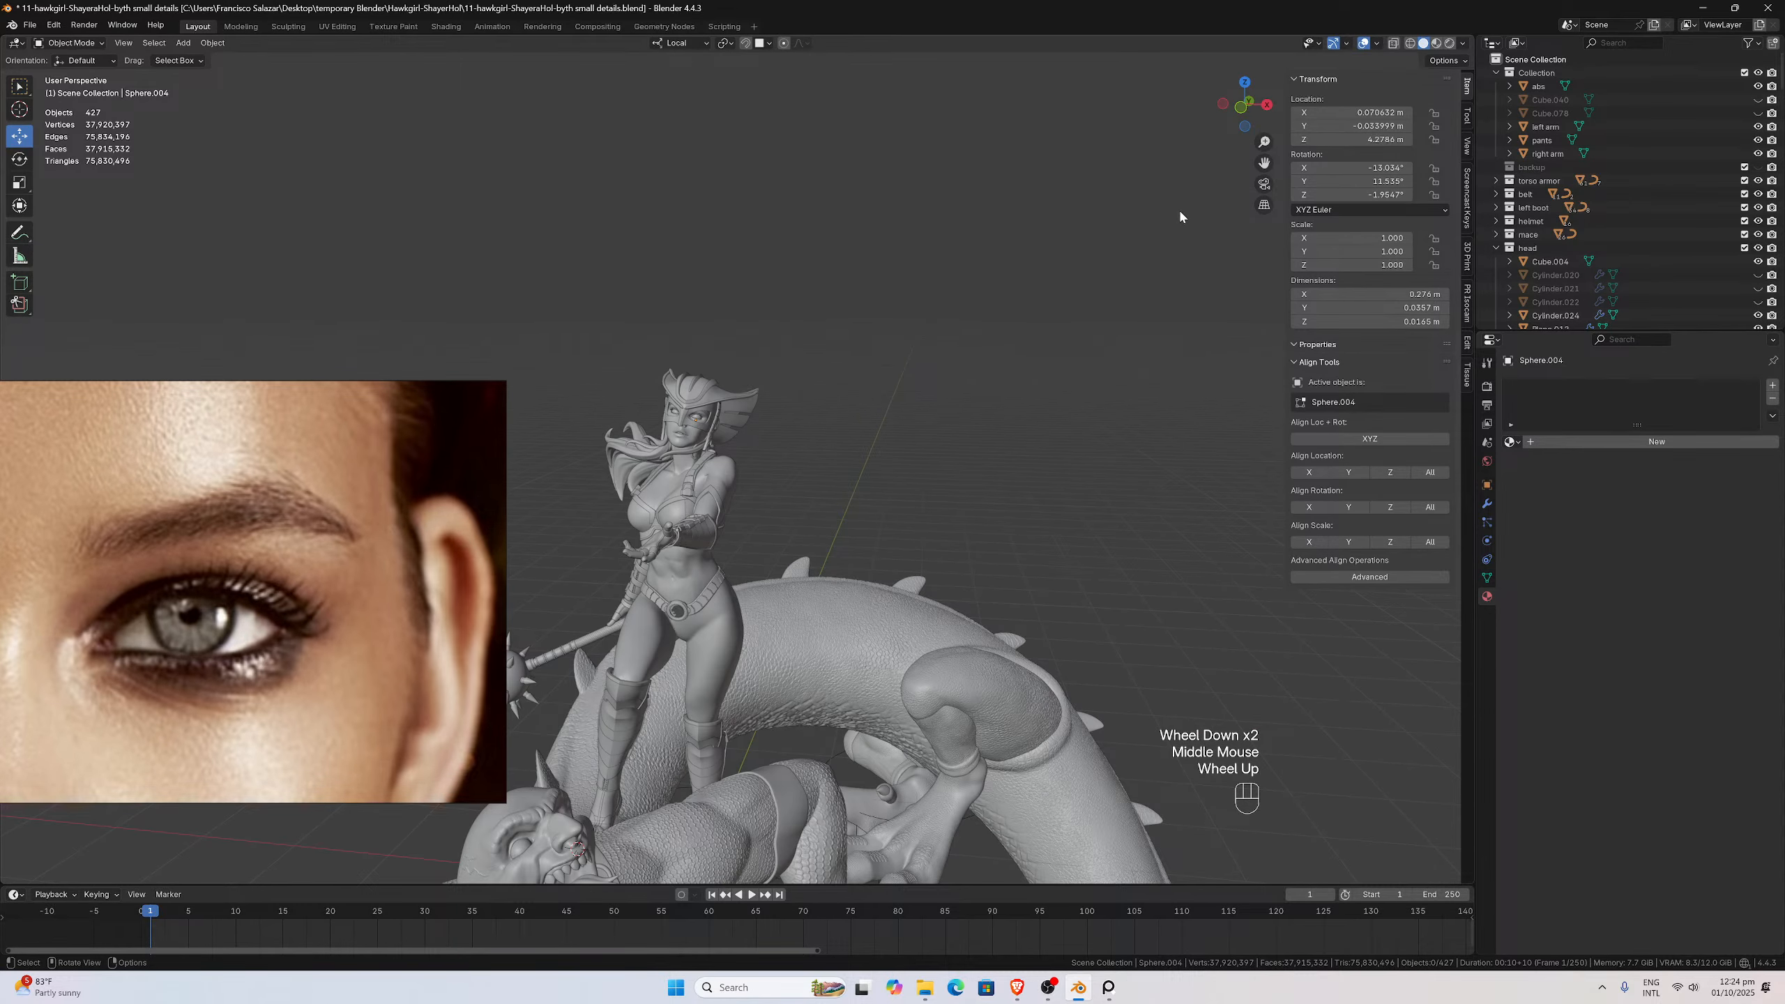
left_click_drag(1263, 163, 1468, 3)
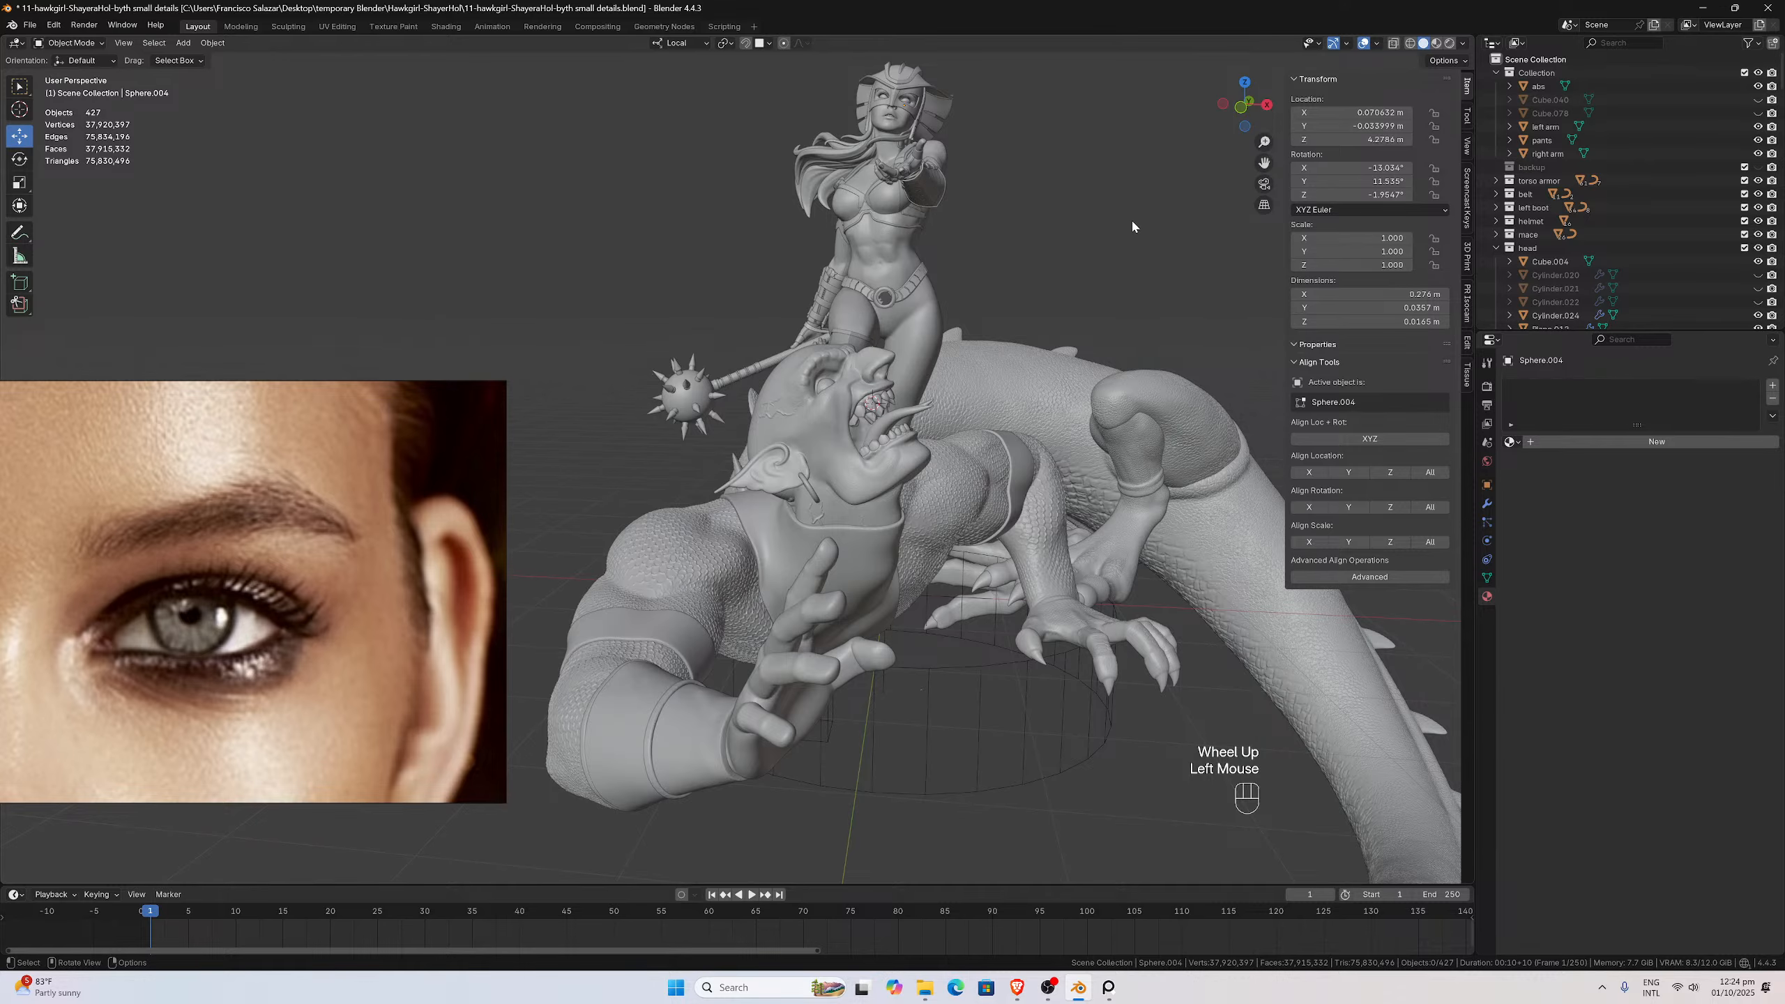
middle_click_drag(1132, 225, 1094, 231)
key("n")
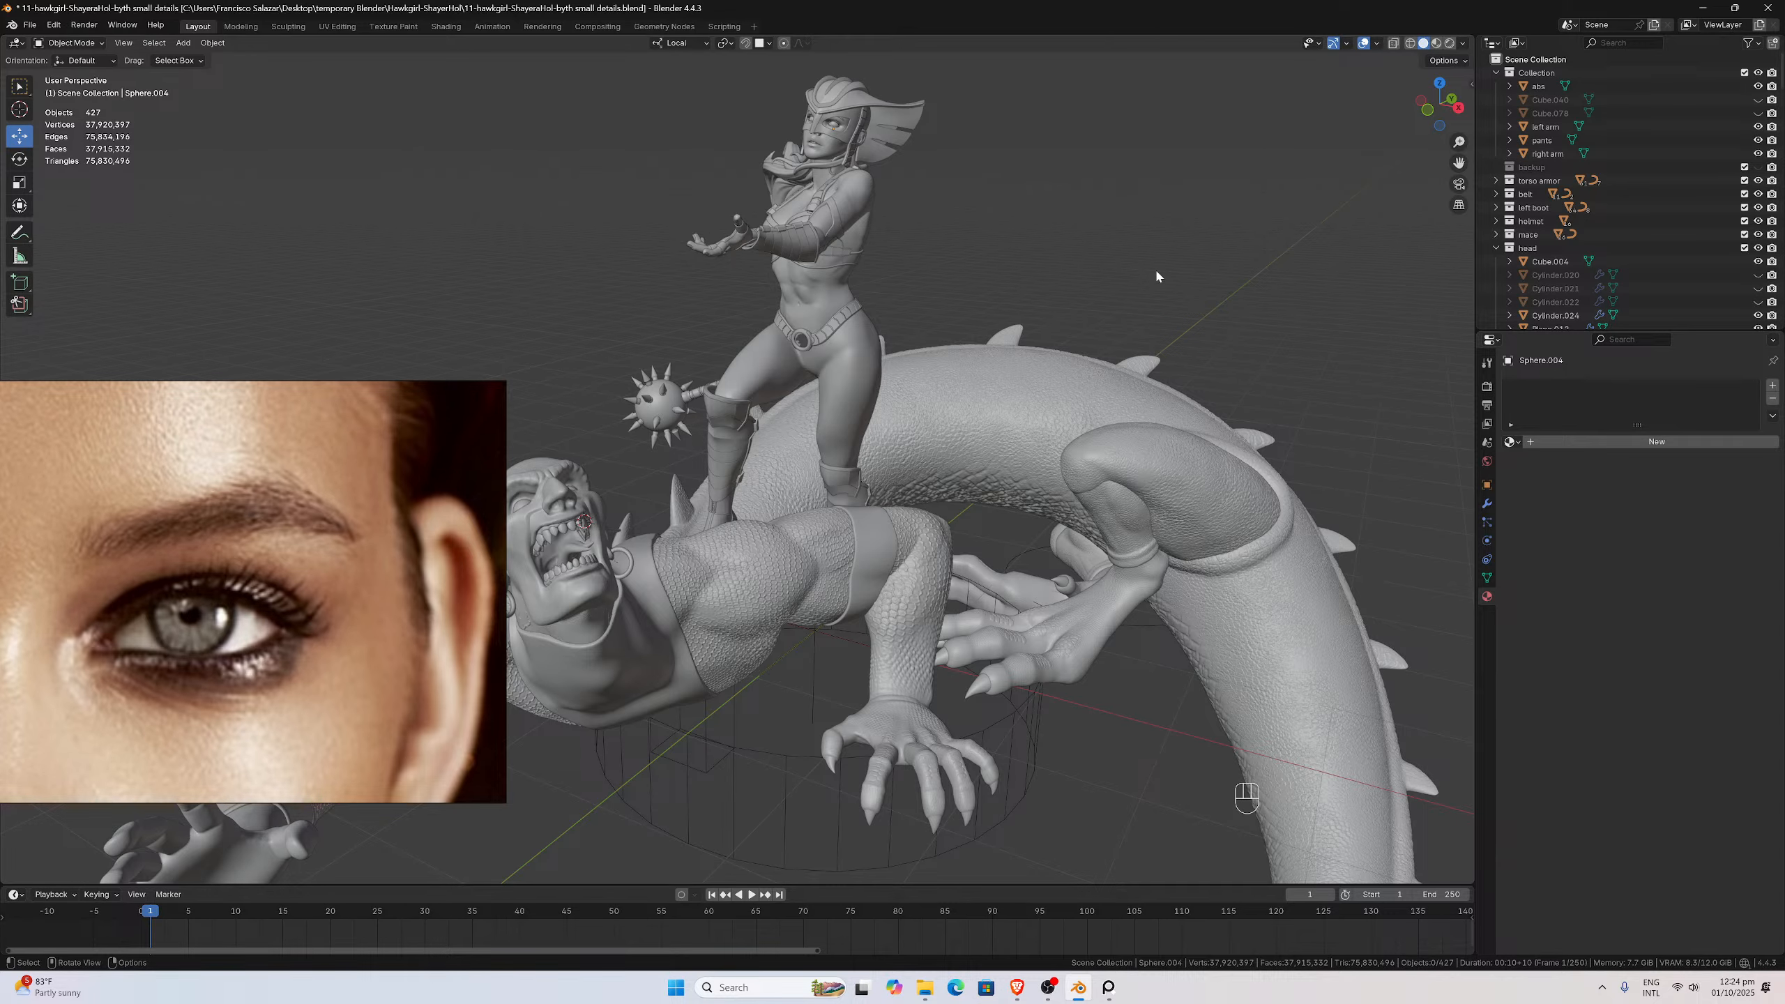
Inspect the character from the front, side and above, covering the helmet, arm guards, belt, legs and boots
middle_click_drag(1155, 271, 1177, 285)
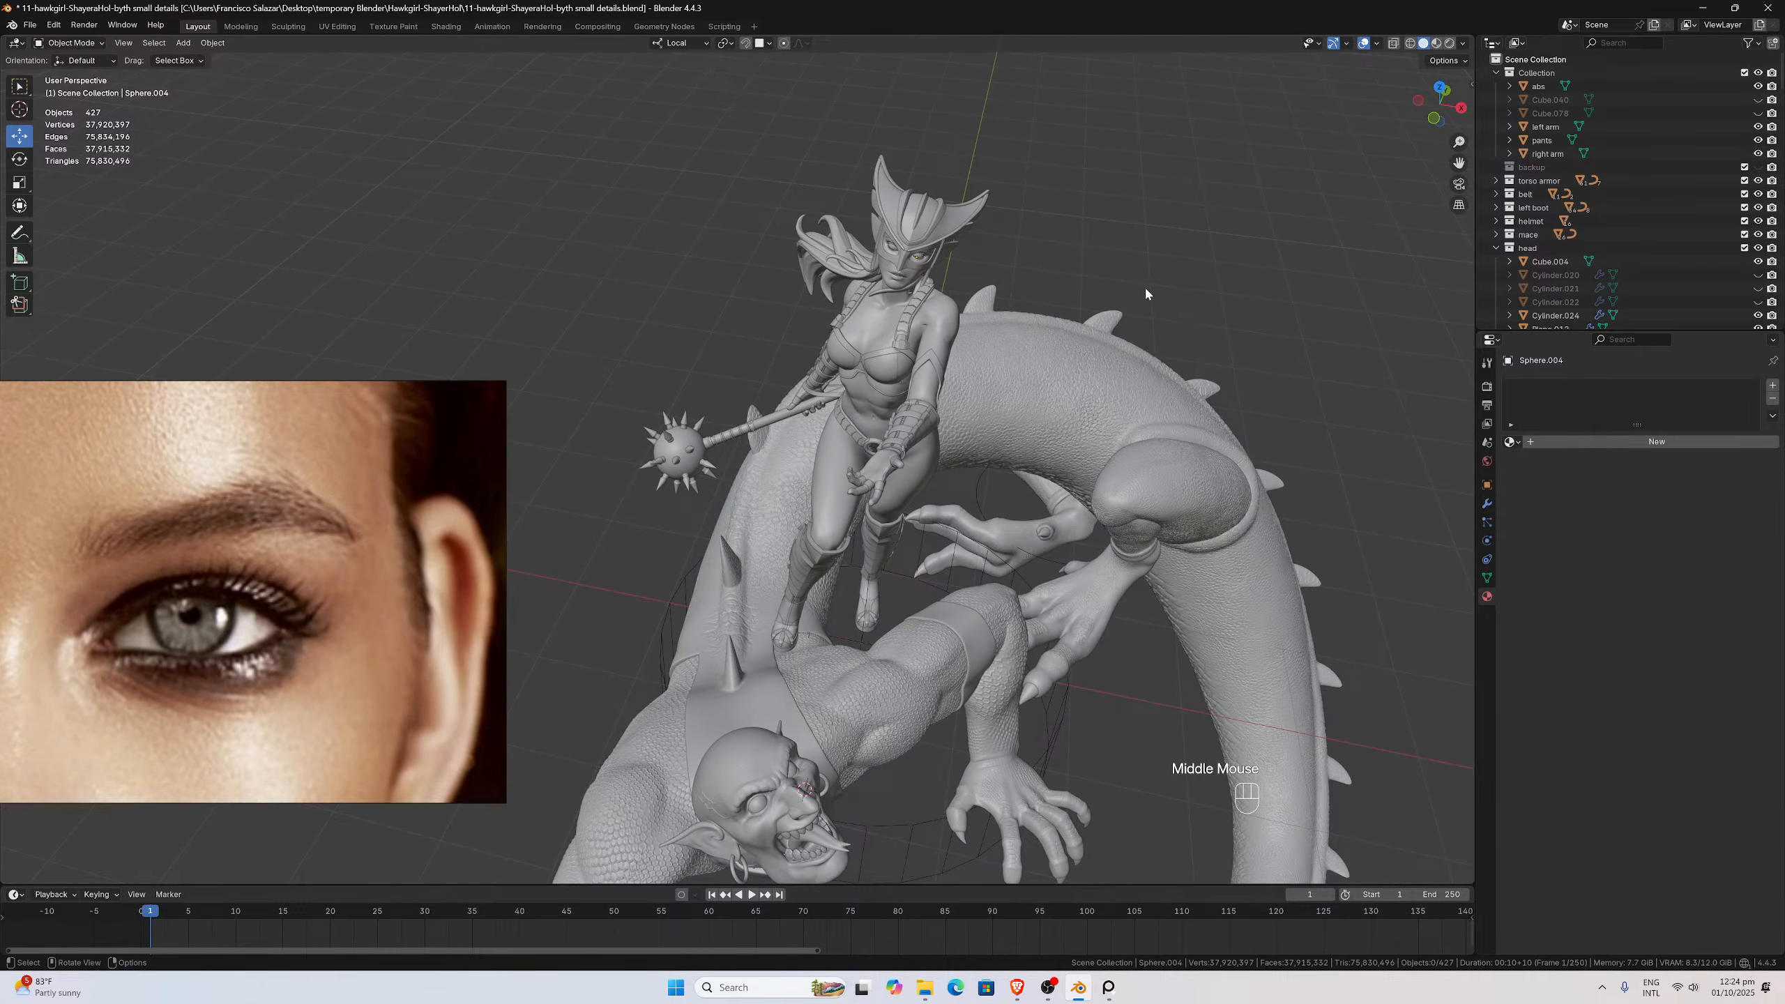
scroll(1029, 255, "up", 1)
middle_click_drag(1030, 255, 960, 231)
scroll(960, 231, "up", 2)
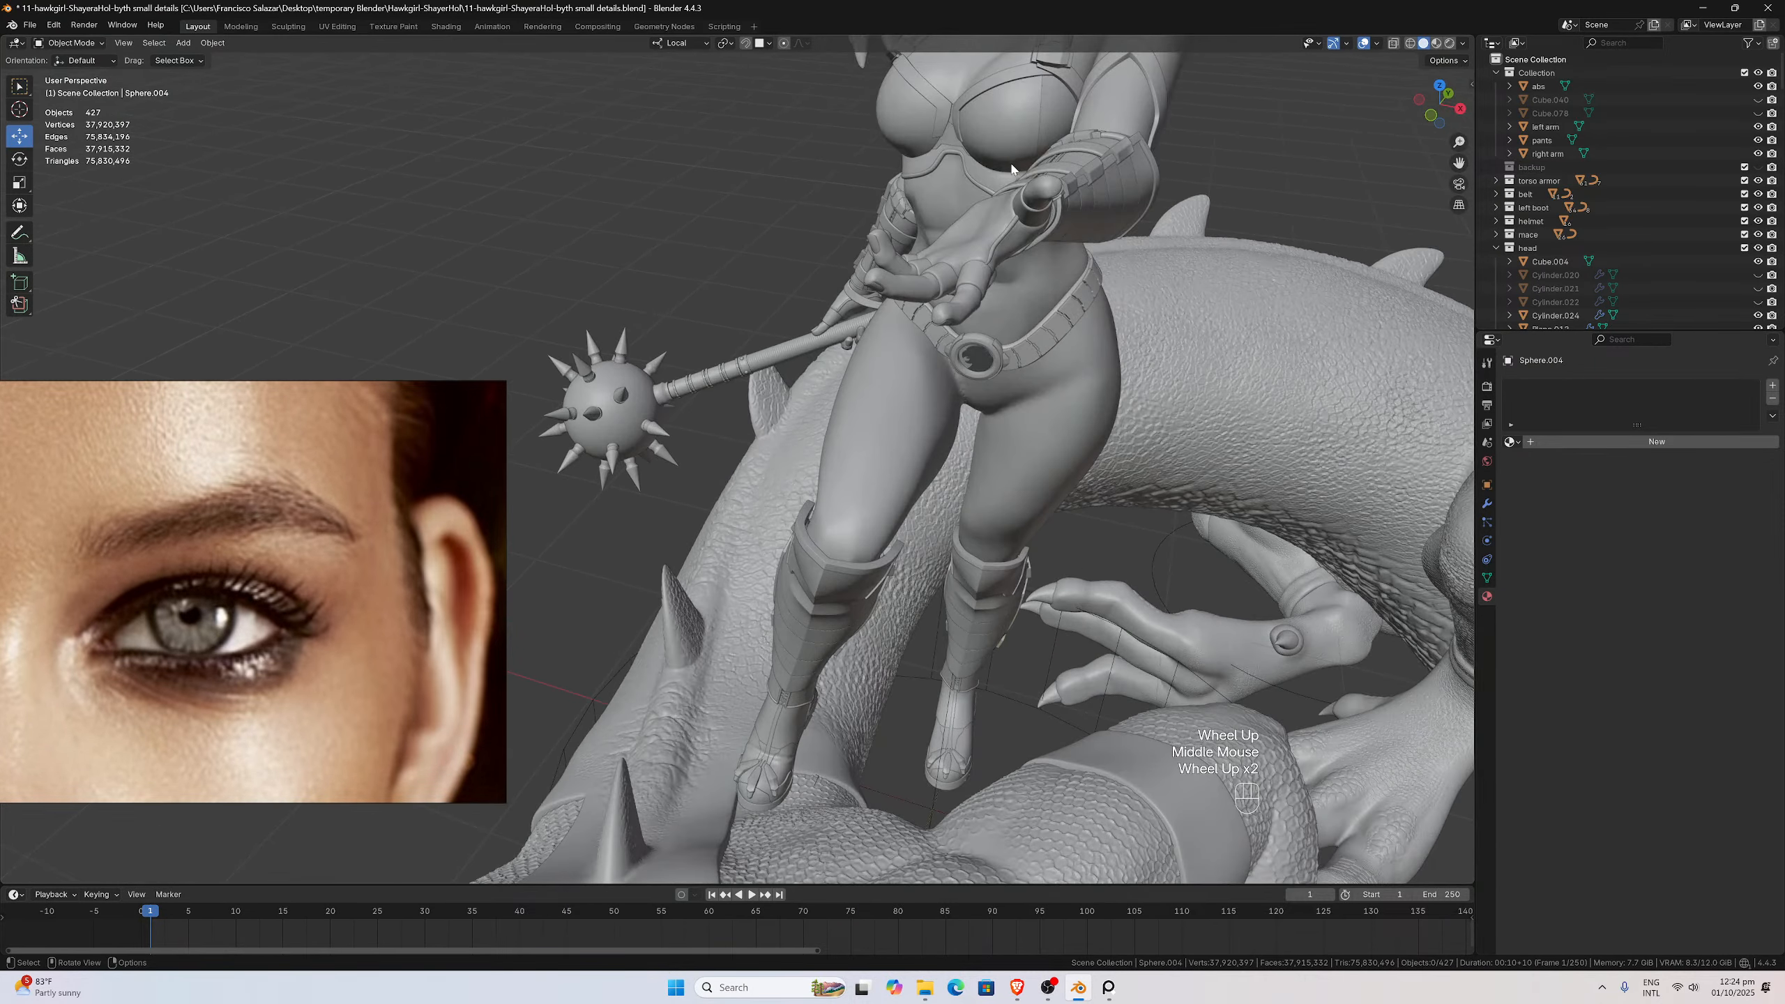
middle_click_drag(984, 158, 987, 193)
middle_click_drag(987, 187, 983, 208)
scroll(953, 306, "down", 1)
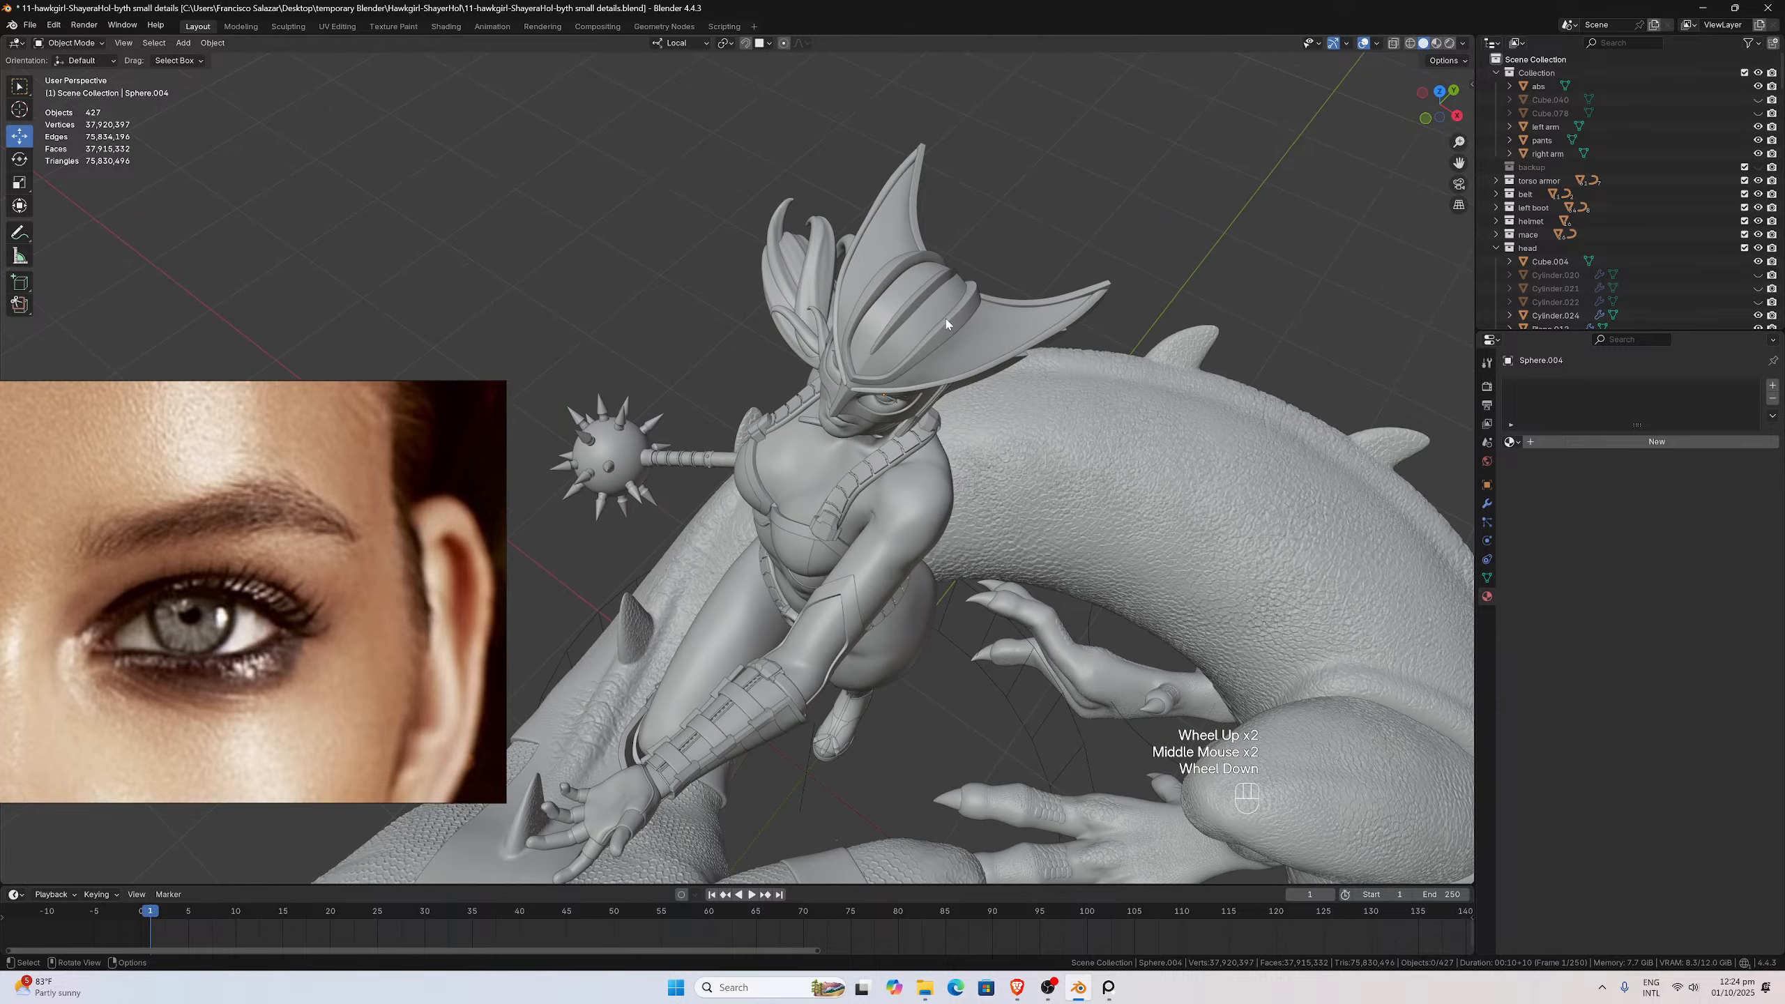
mouse_move(952, 306)
middle_mouse_down()
mouse_move(918, 264)
mouse_move(959, 287)
middle_mouse_up()
middle_click_drag(924, 346, 875, 399)
scroll(865, 393, "up", 2)
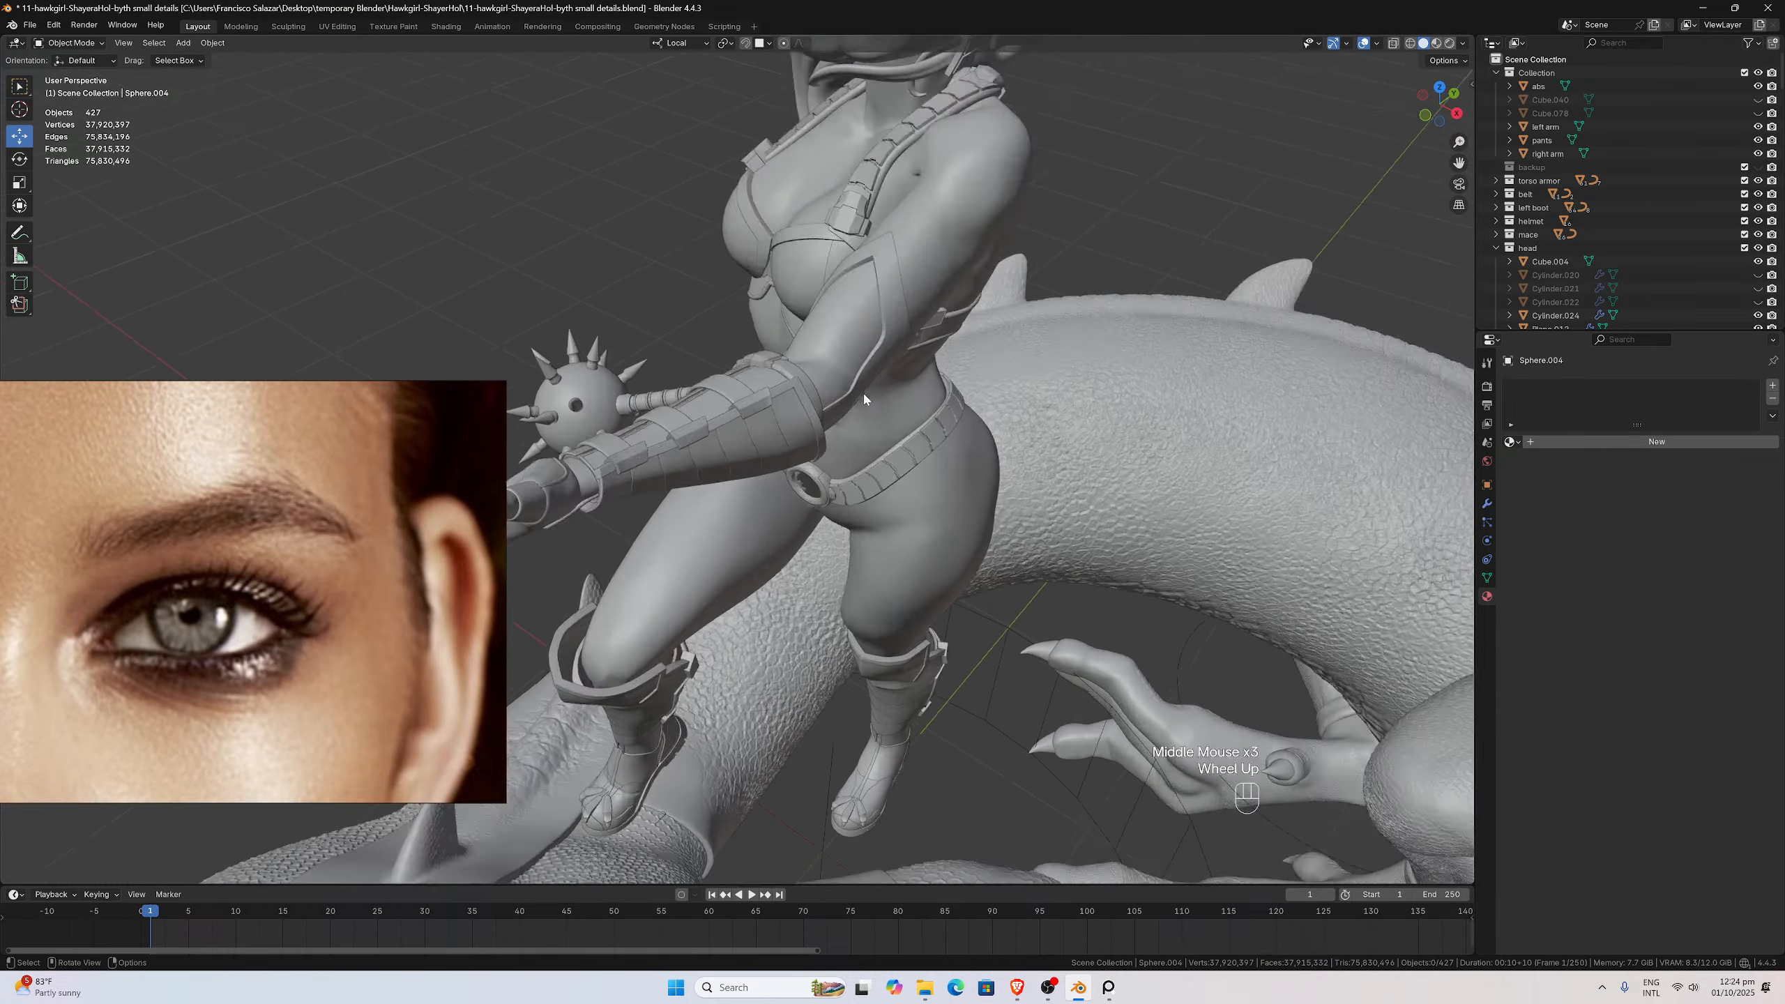
Switch to the reference image board and browse the superhero costume references up to the Duelist Black Widow image
scroll(162, 602, "down", 10)
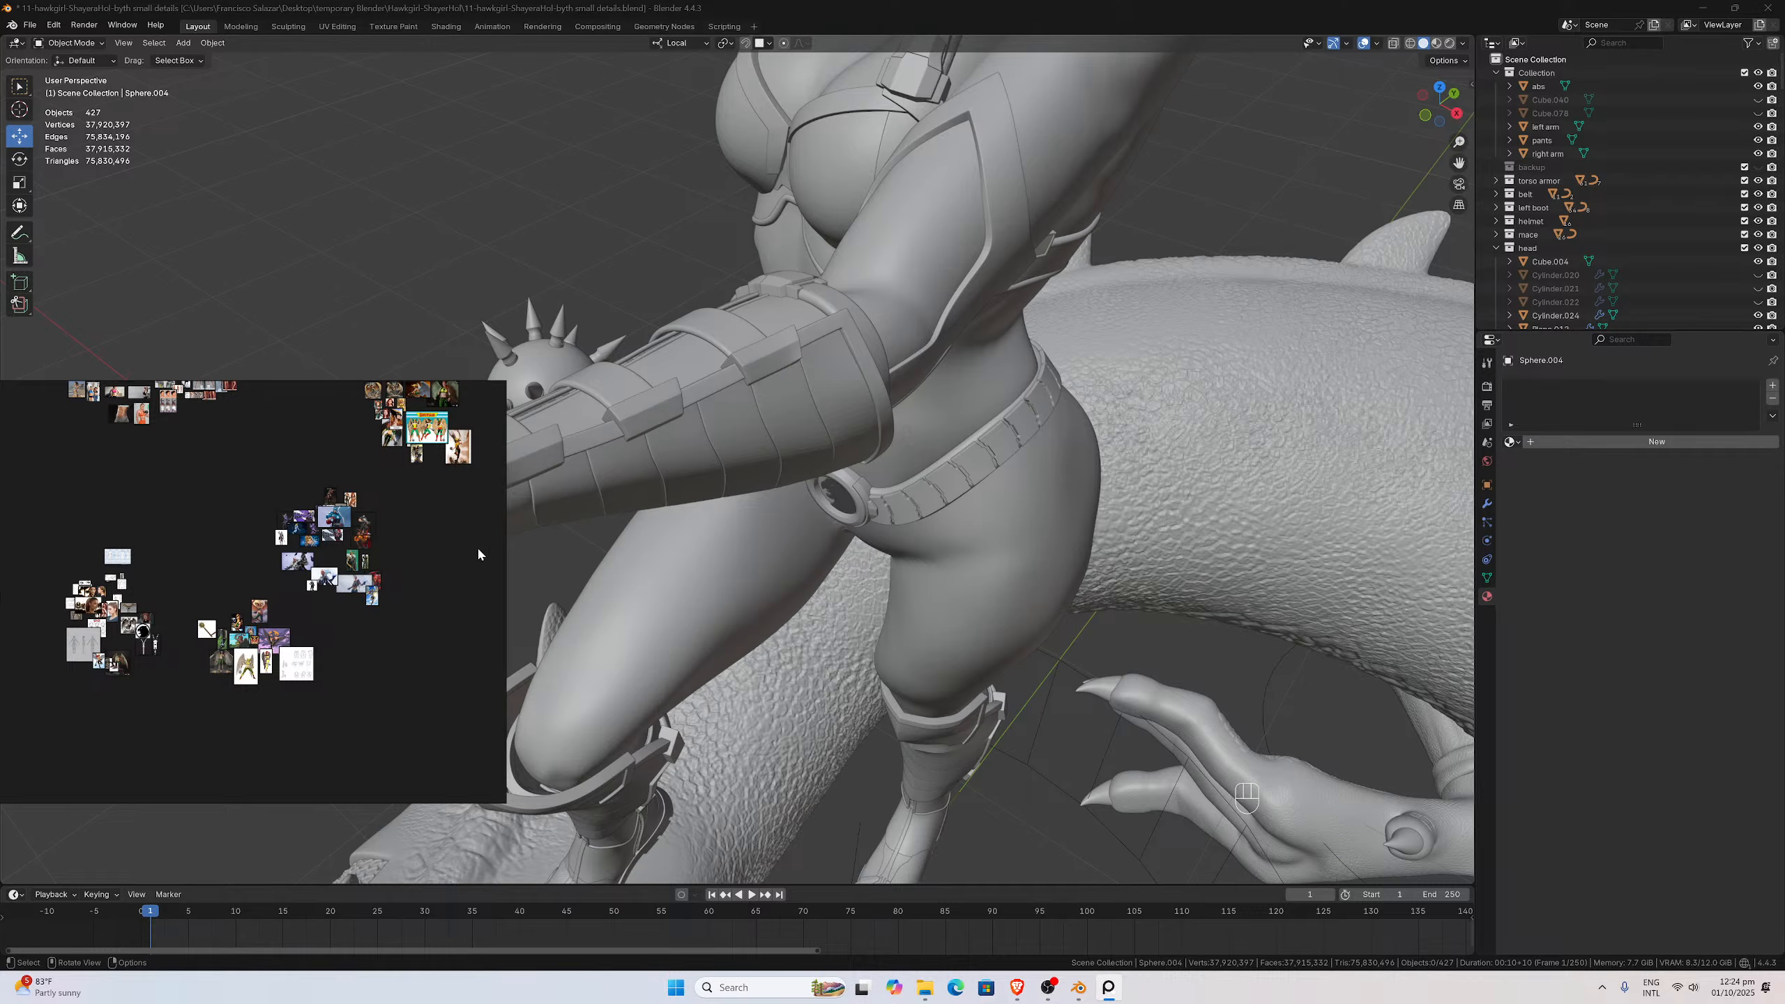
scroll(335, 667, "up", 10)
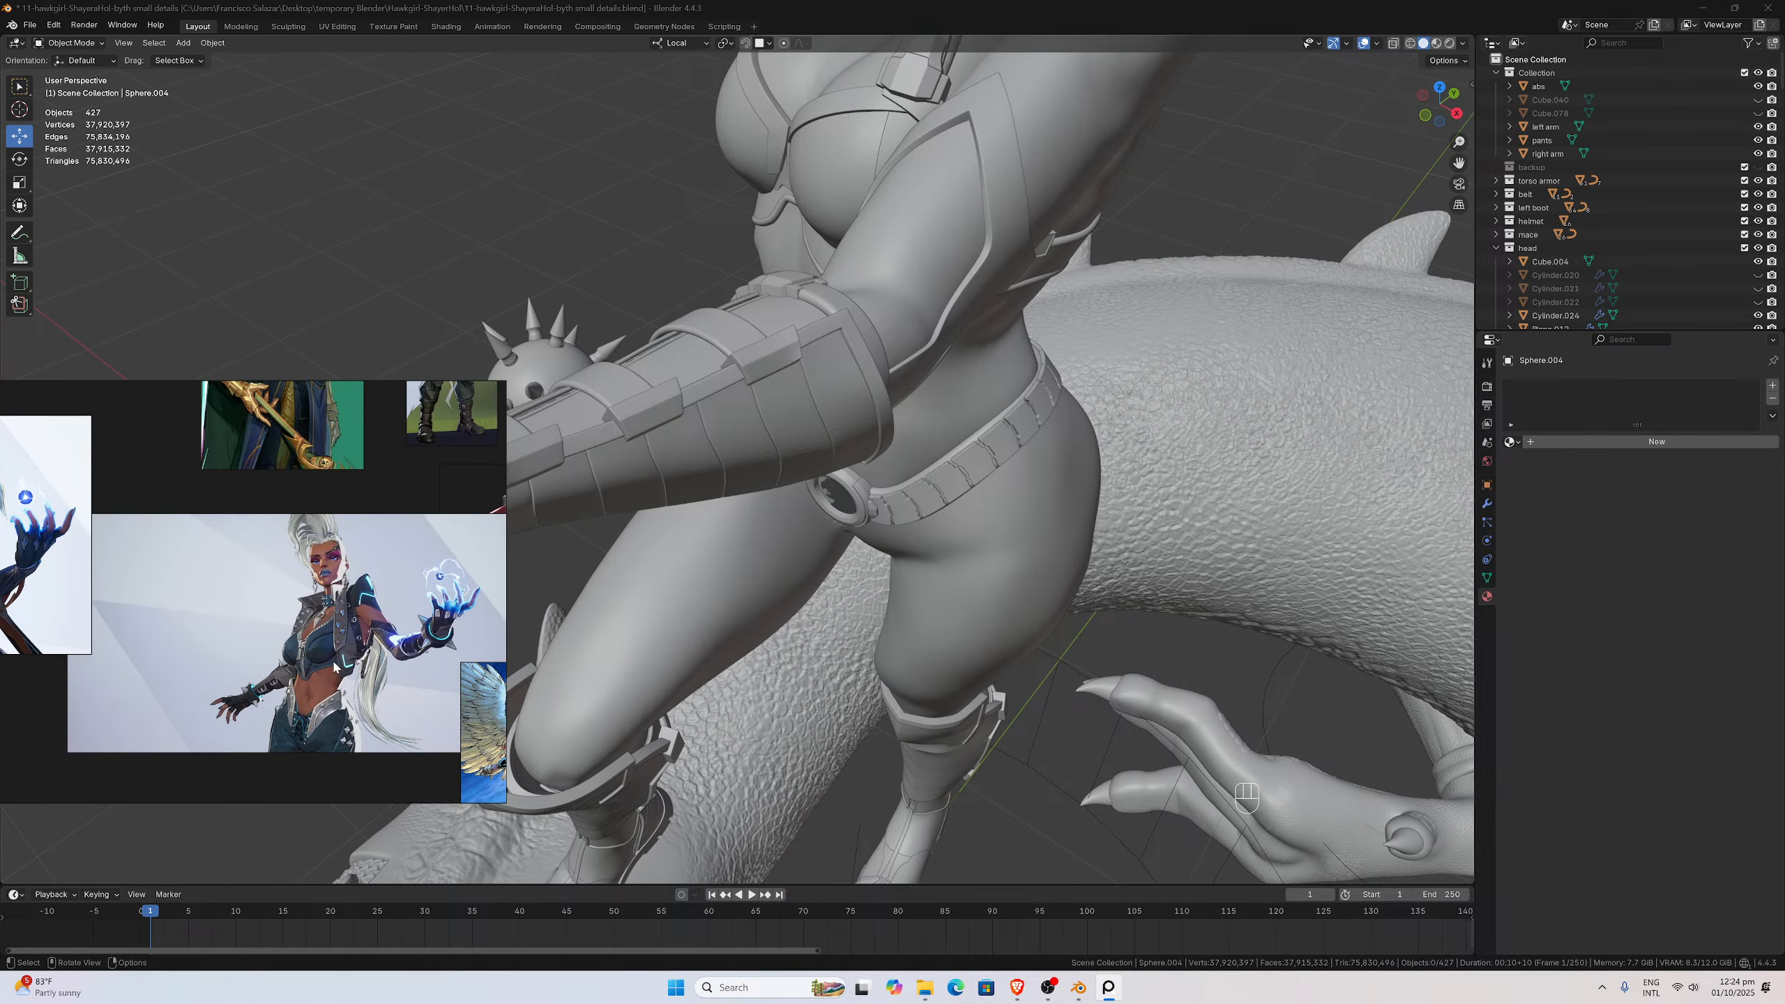
scroll(334, 666, "up", 4)
scroll(336, 558, "down", 6)
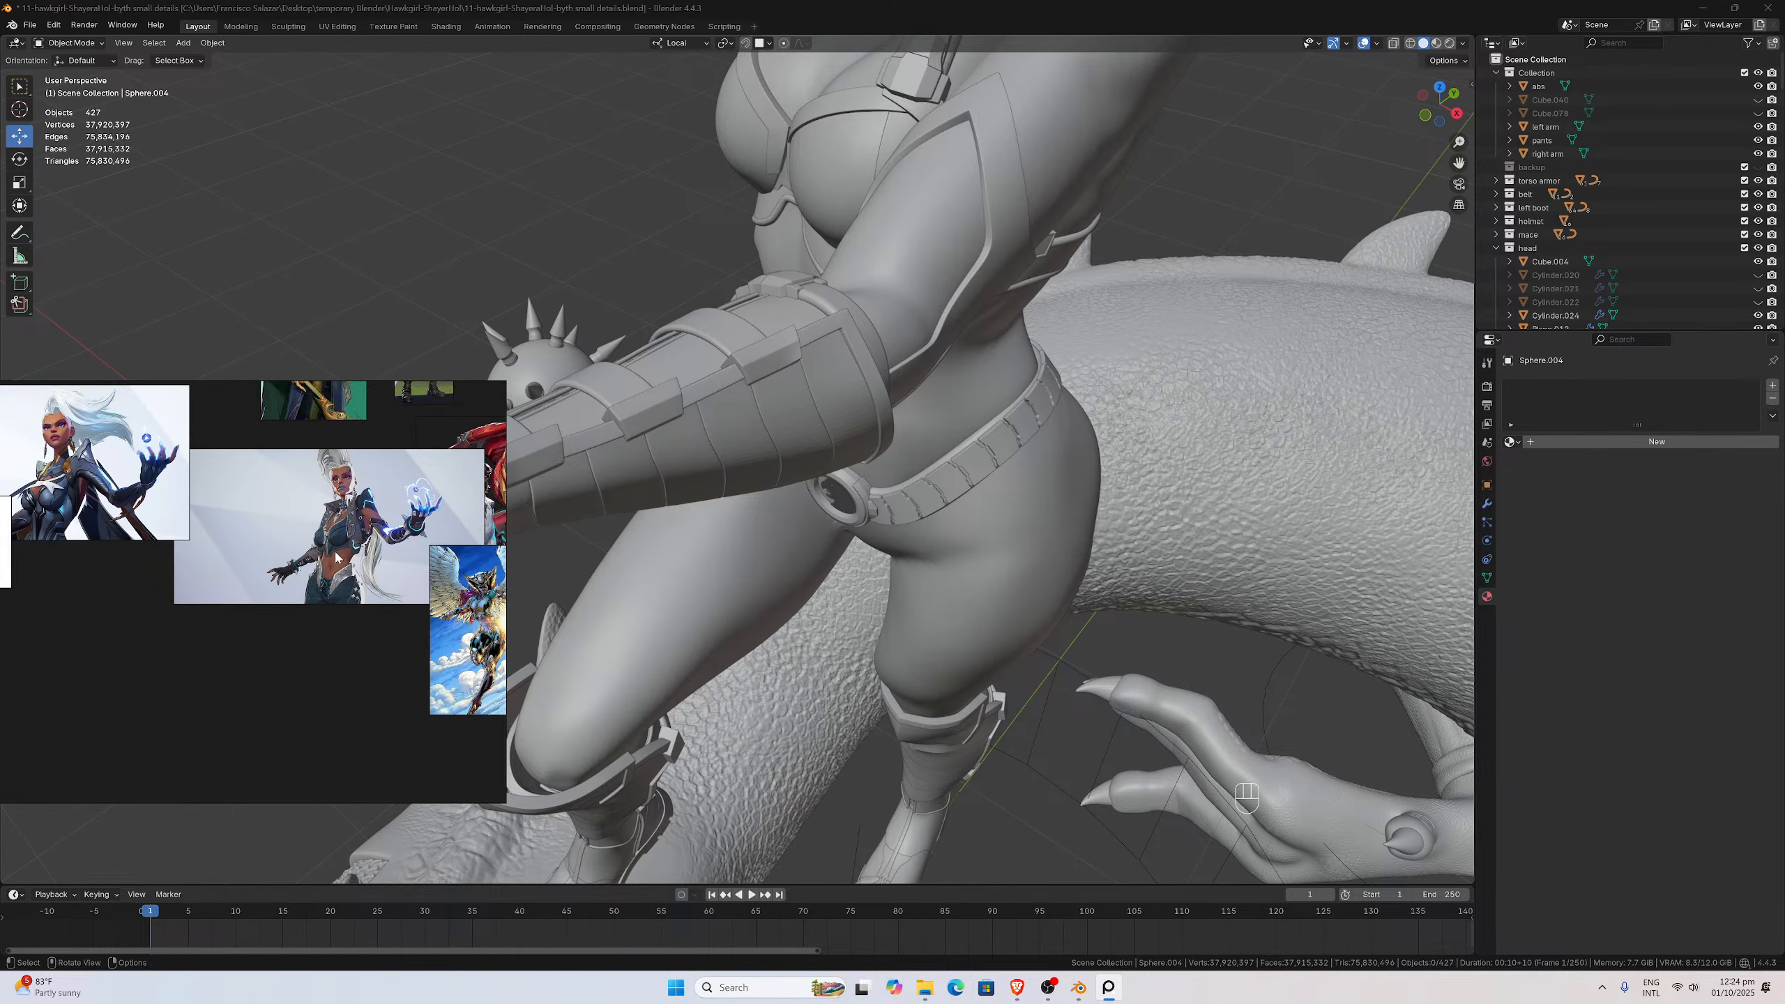
scroll(336, 556, "down", 3)
mouse_move(278, 562)
middle_mouse_down()
mouse_move(360, 651)
mouse_move(342, 636)
mouse_move(336, 691)
middle_mouse_up()
scroll(263, 538, "up", 3)
scroll(255, 534, "down", 2)
middle_click_drag(187, 535, 234, 636)
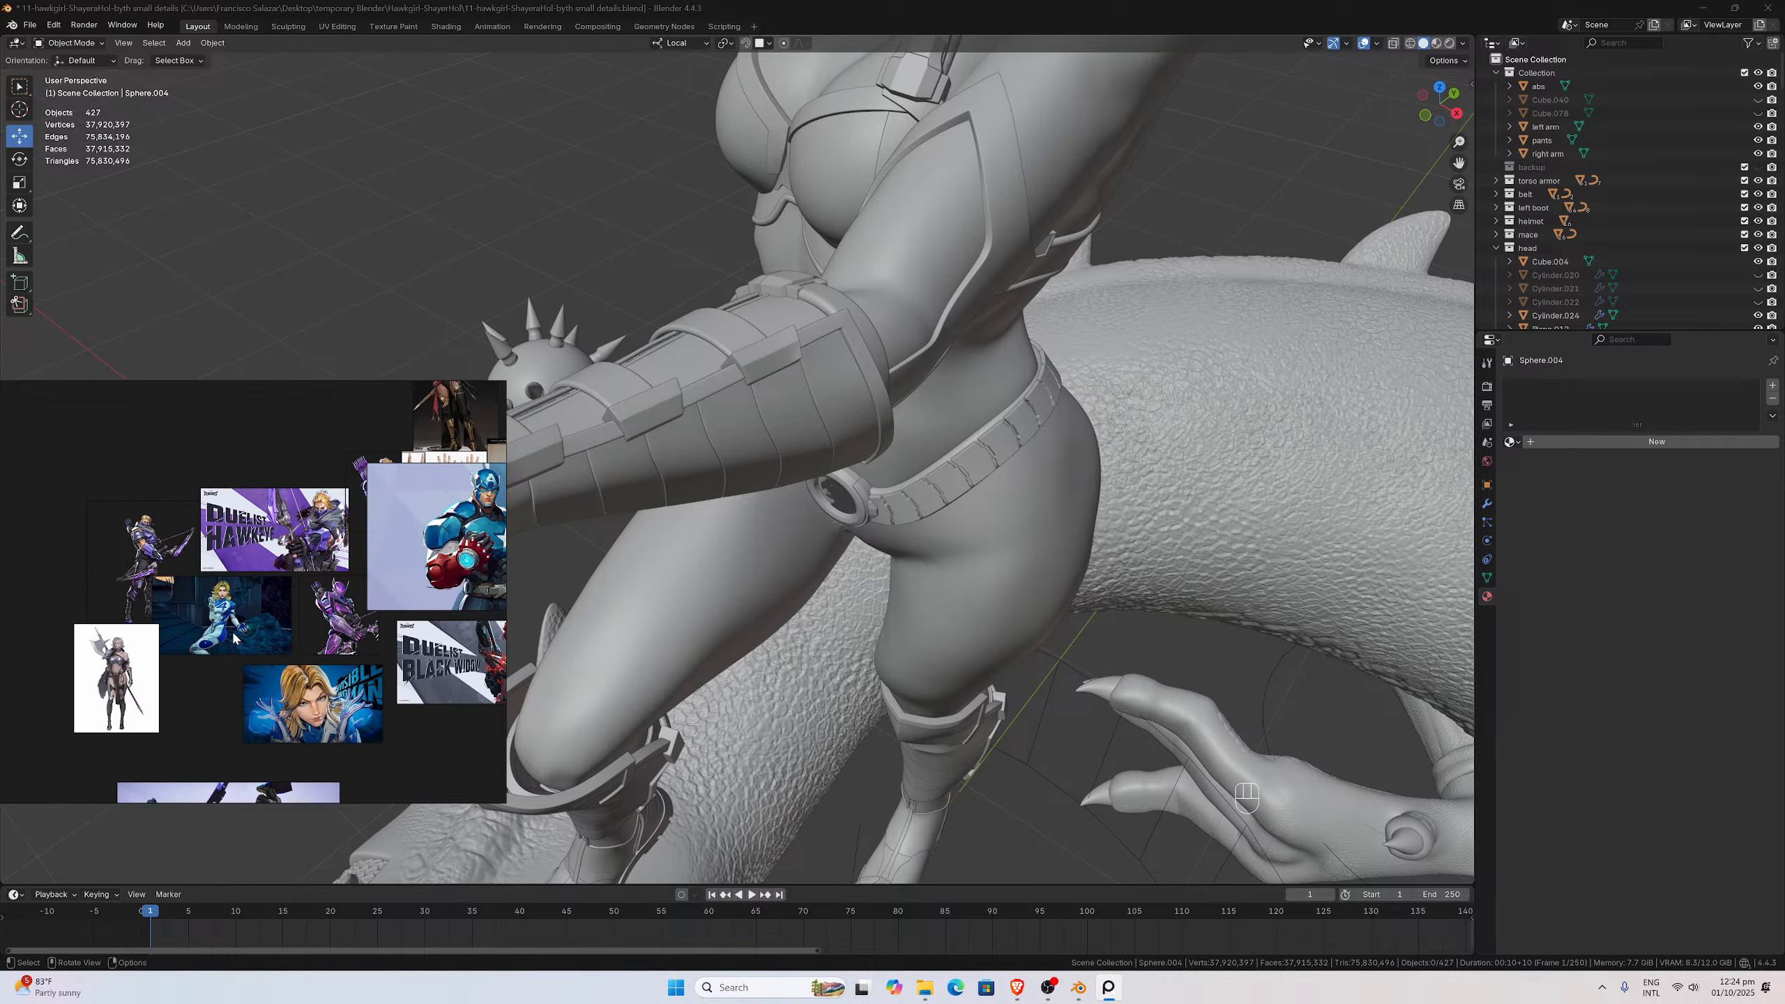
scroll(234, 638, "up", 5)
scroll(184, 563, "down", 4)
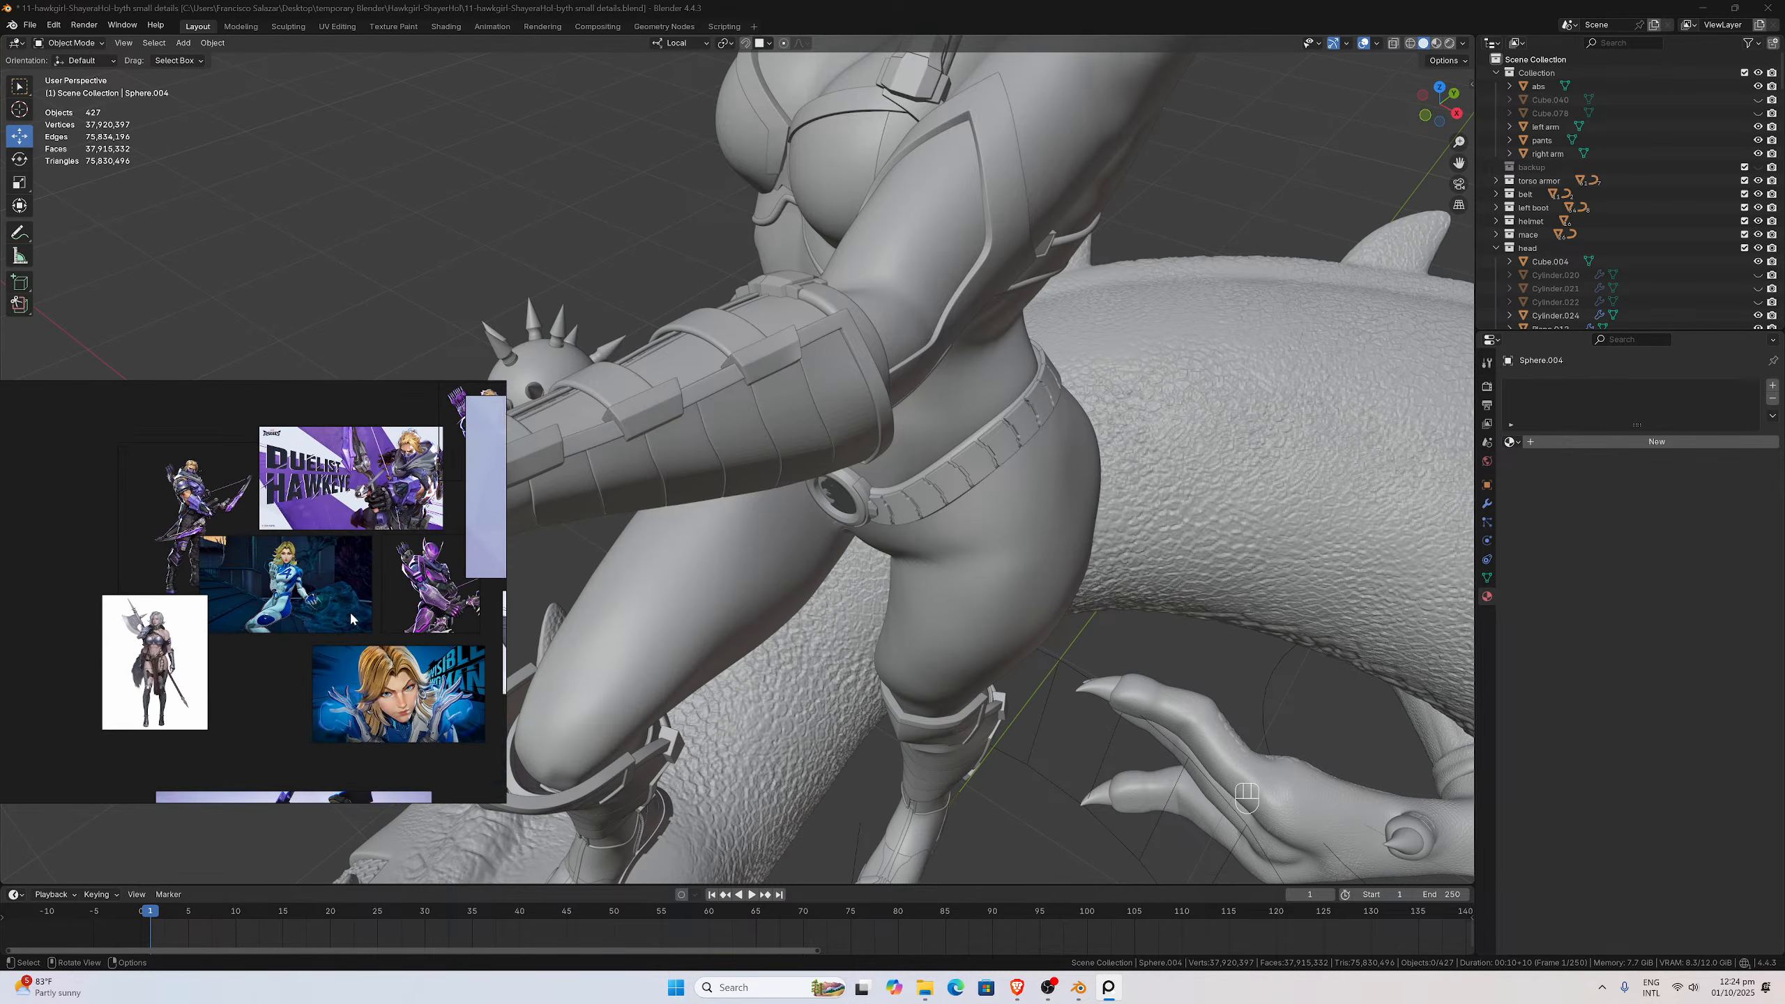
scroll(156, 594, "up", 5)
scroll(215, 604, "up", 3)
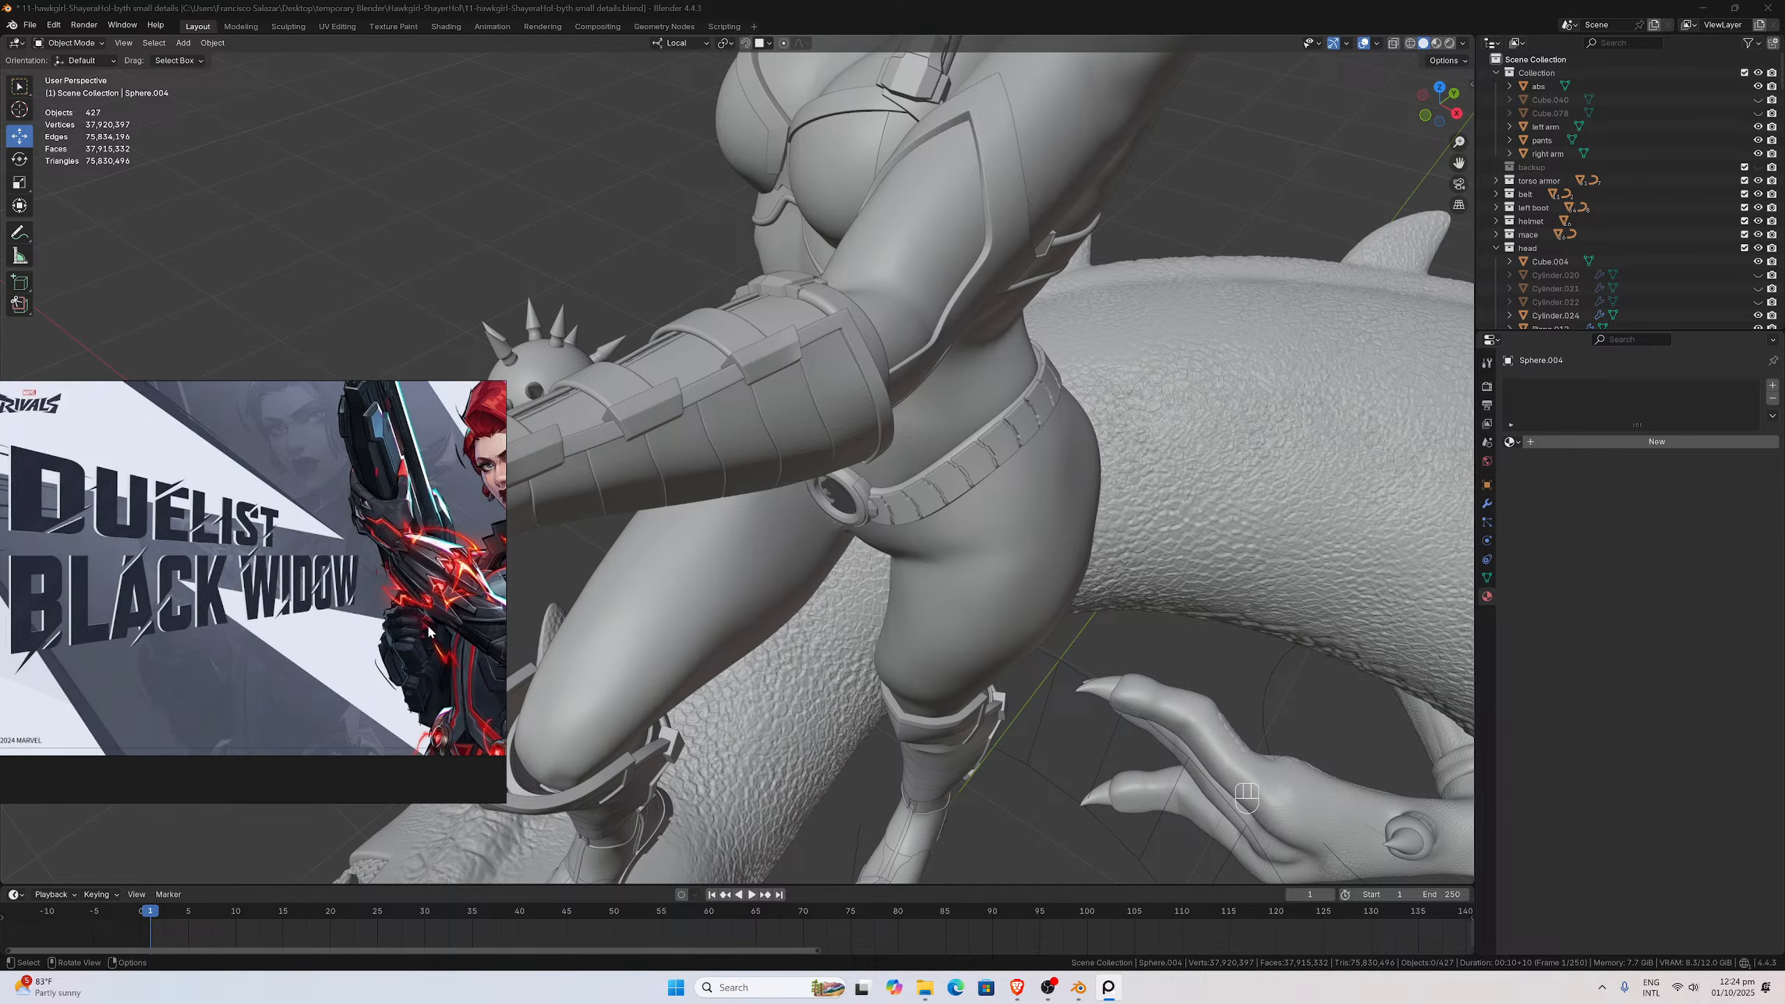
Back in Blender, check the character's pants and abs, the creature's torso armor and its forearm ring by selecting them individually
scroll(793, 398, "down", 2)
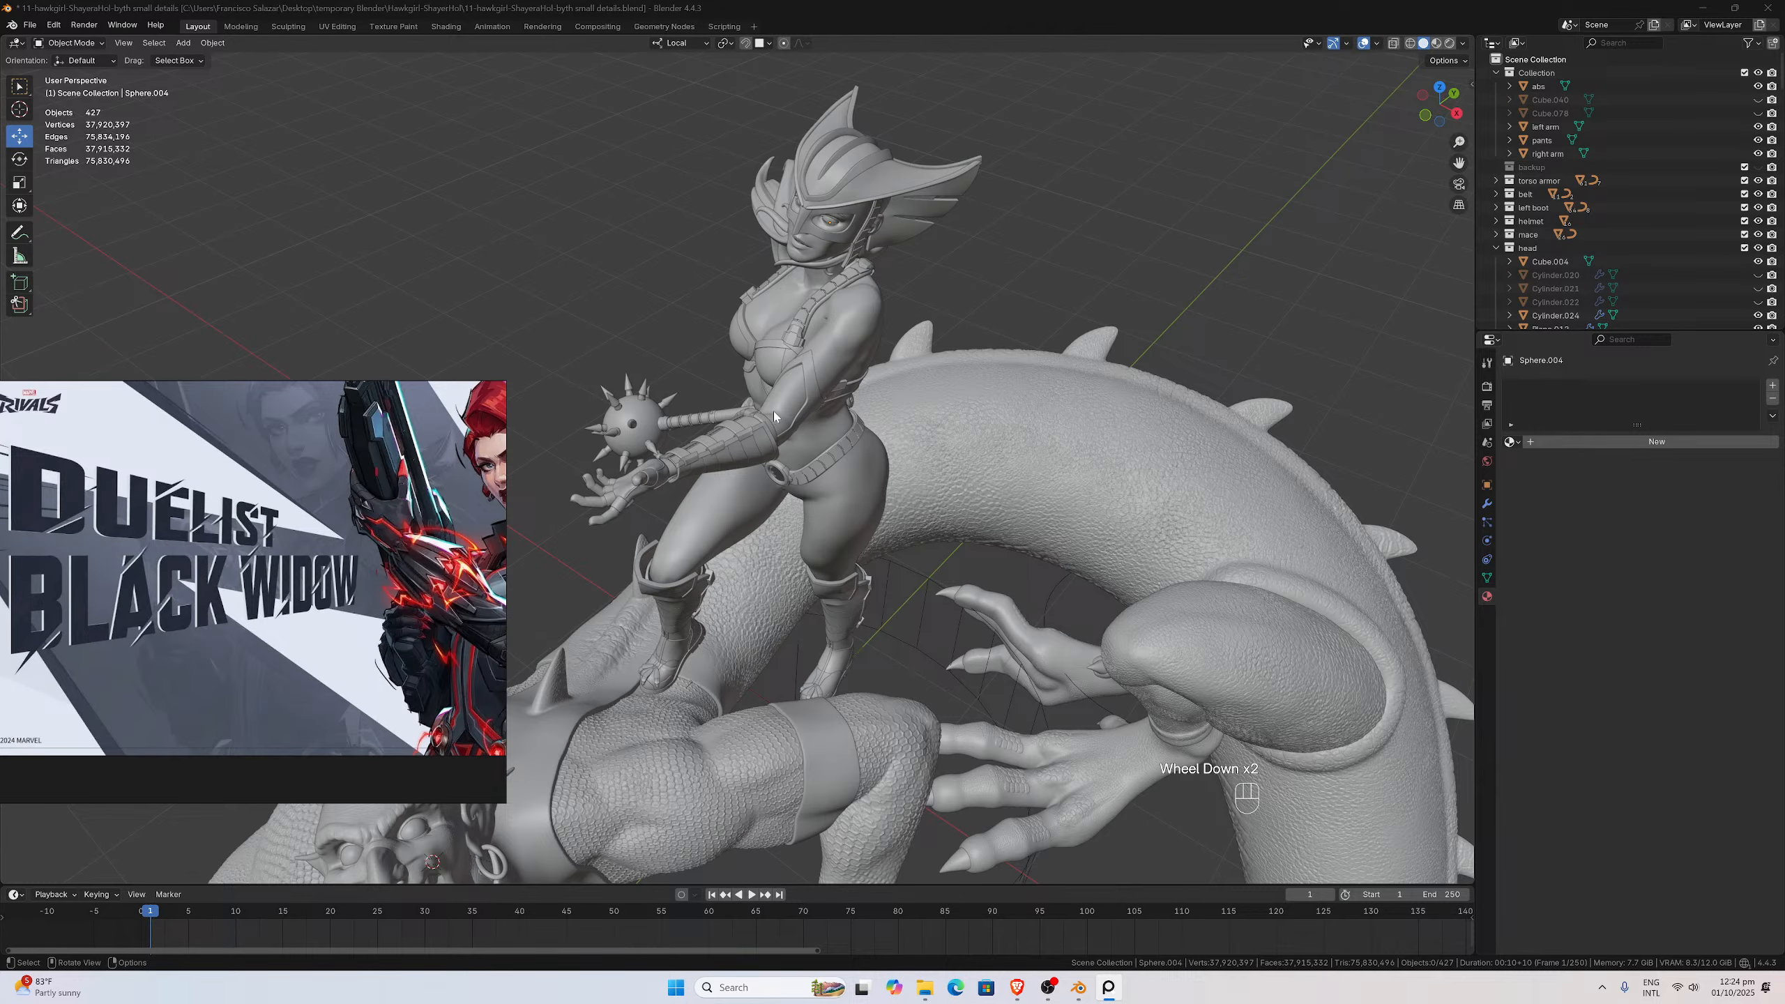
middle_click_drag(780, 414, 760, 379)
left_click(751, 447)
left_click(752, 447)
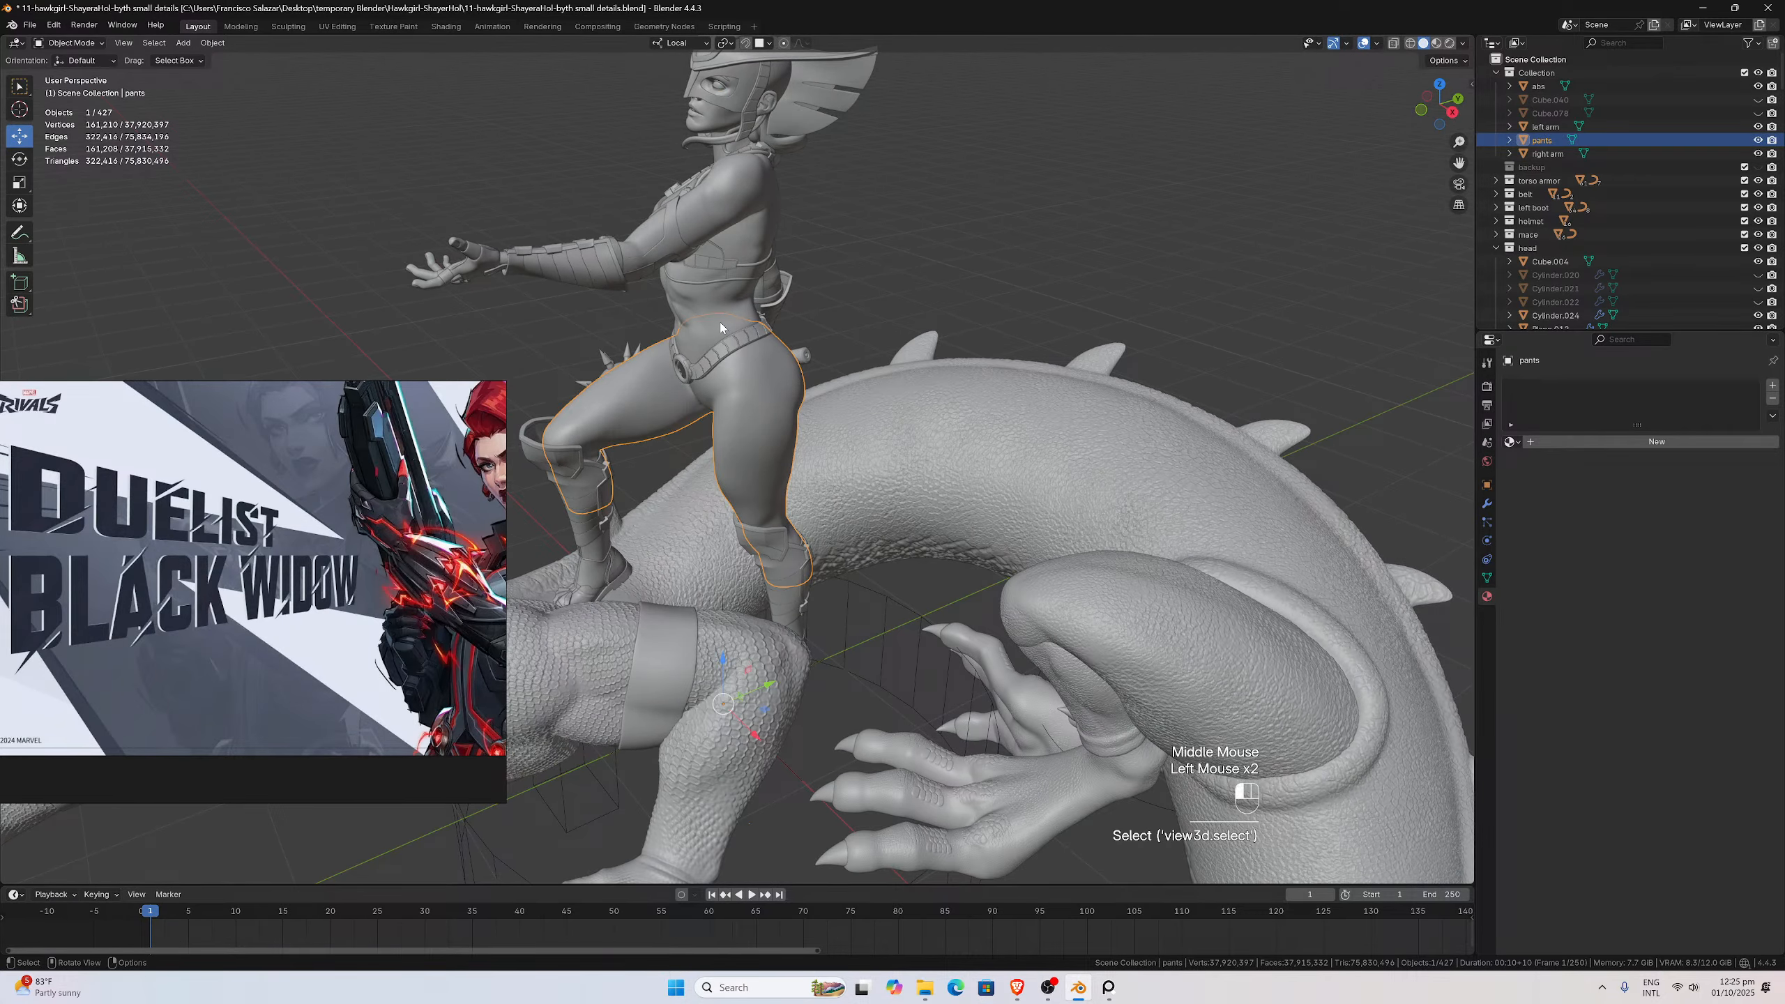
middle_click_drag(752, 446, 831, 301)
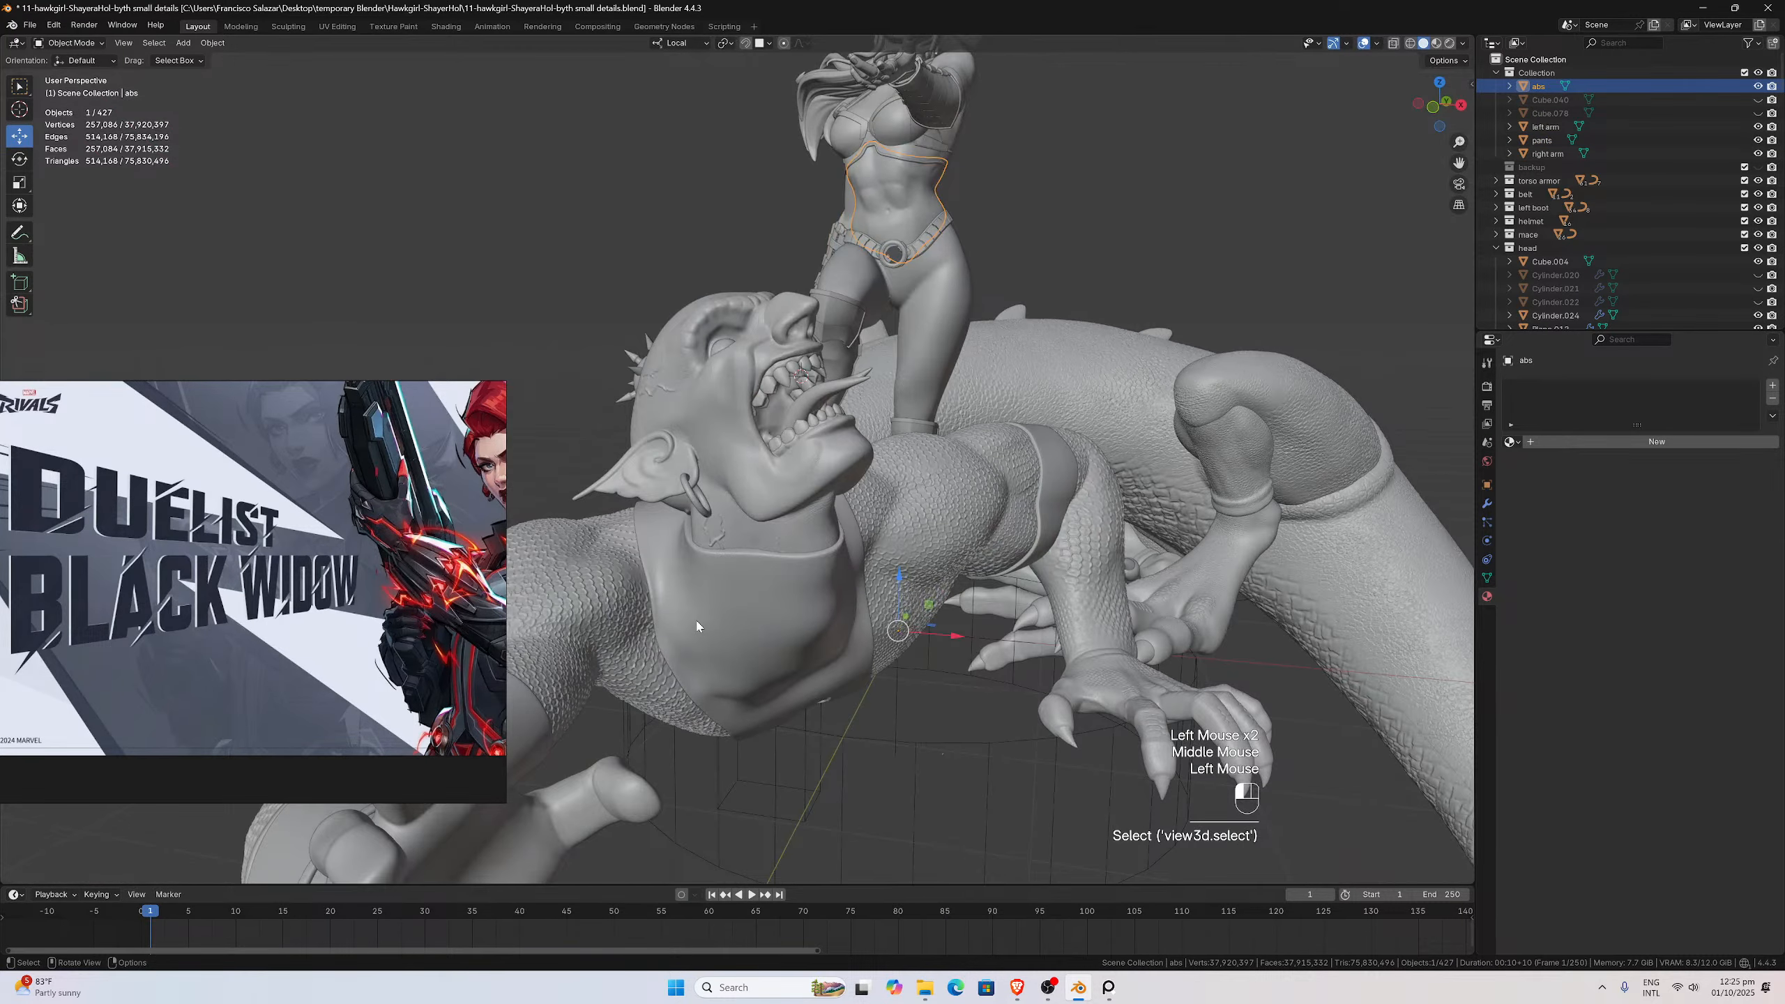
left_click(672, 569)
middle_click_drag(731, 647, 847, 584)
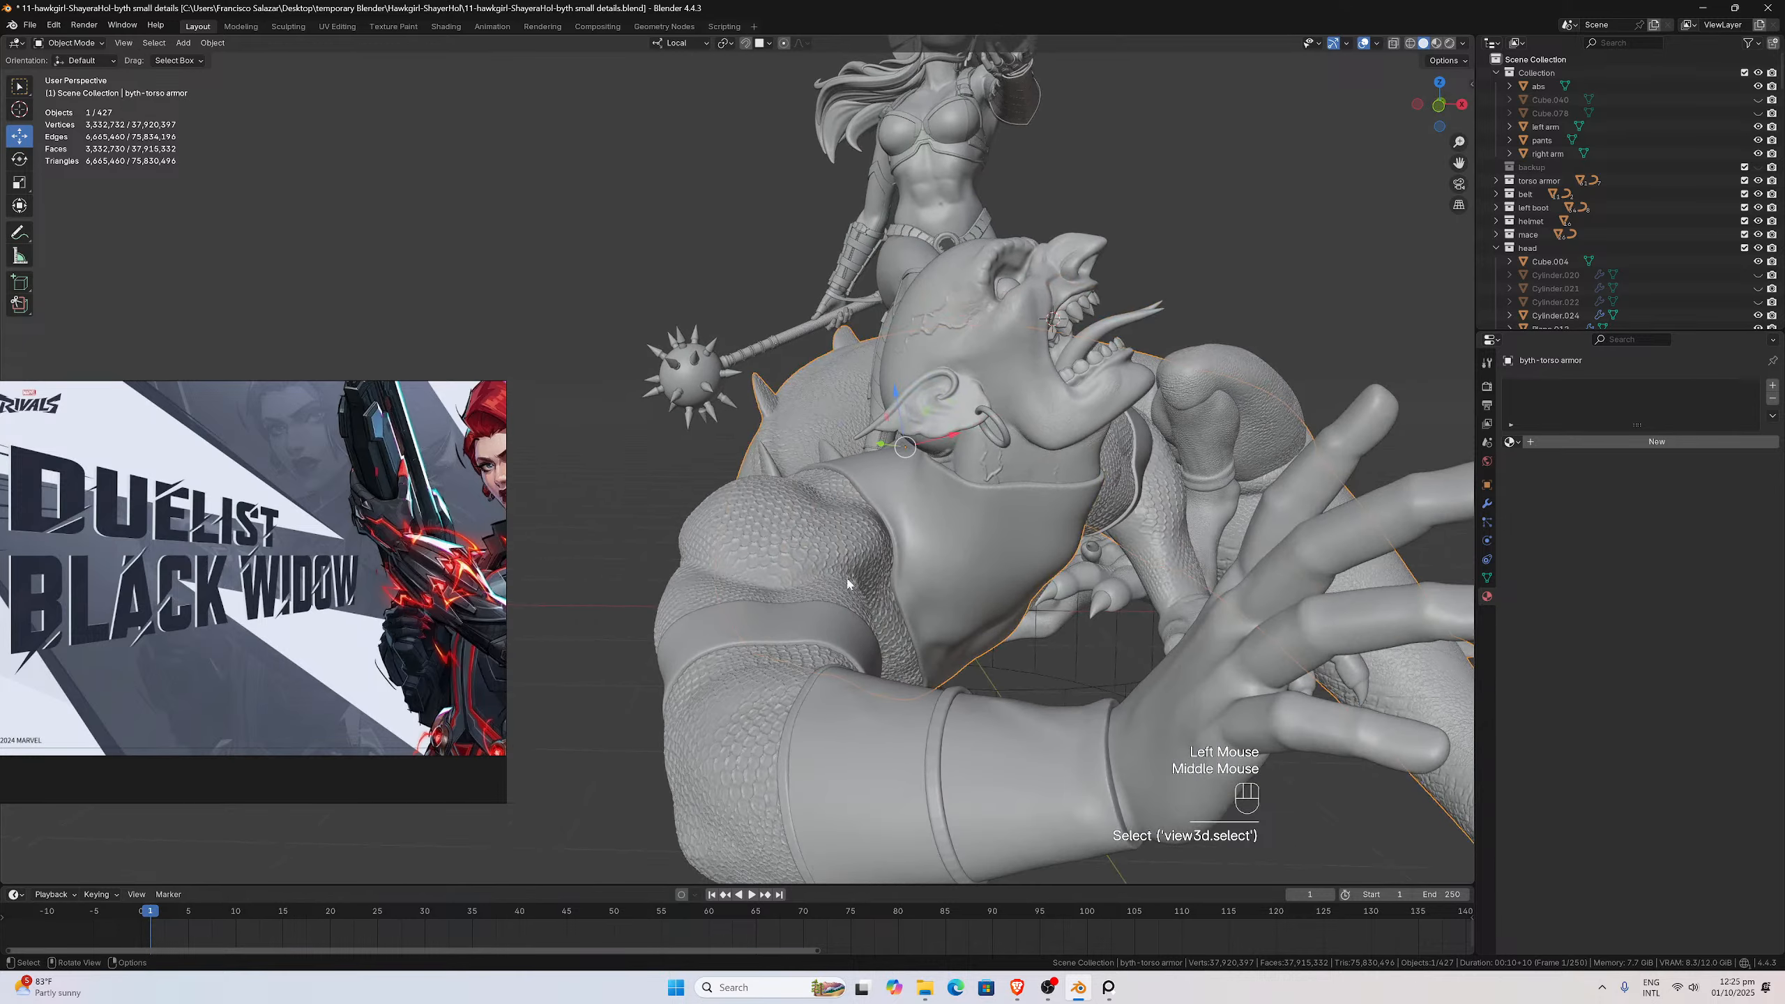
left_click(929, 756)
middle_click_drag(967, 700, 968, 668)
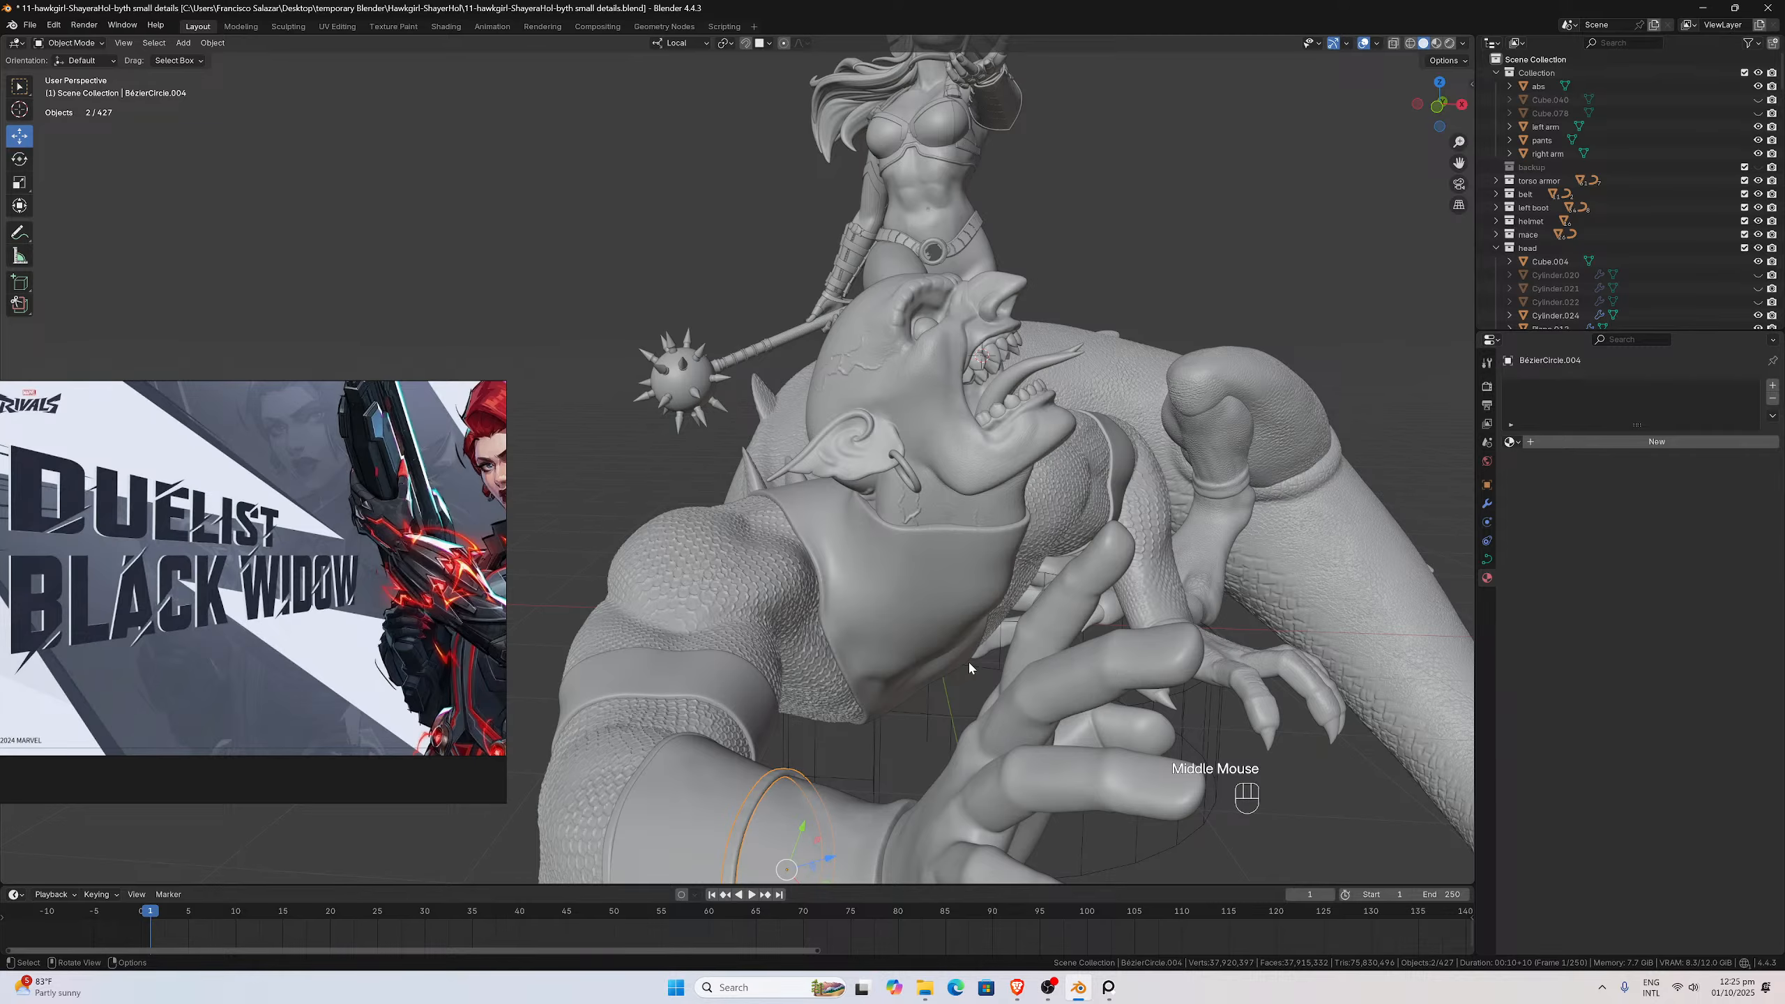
Review the sculpture from the mace side, the creature's back and the front to compare the textured and smooth surfaces
middle_click_drag(1118, 618, 893, 635)
scroll(1290, 569, "up", 2)
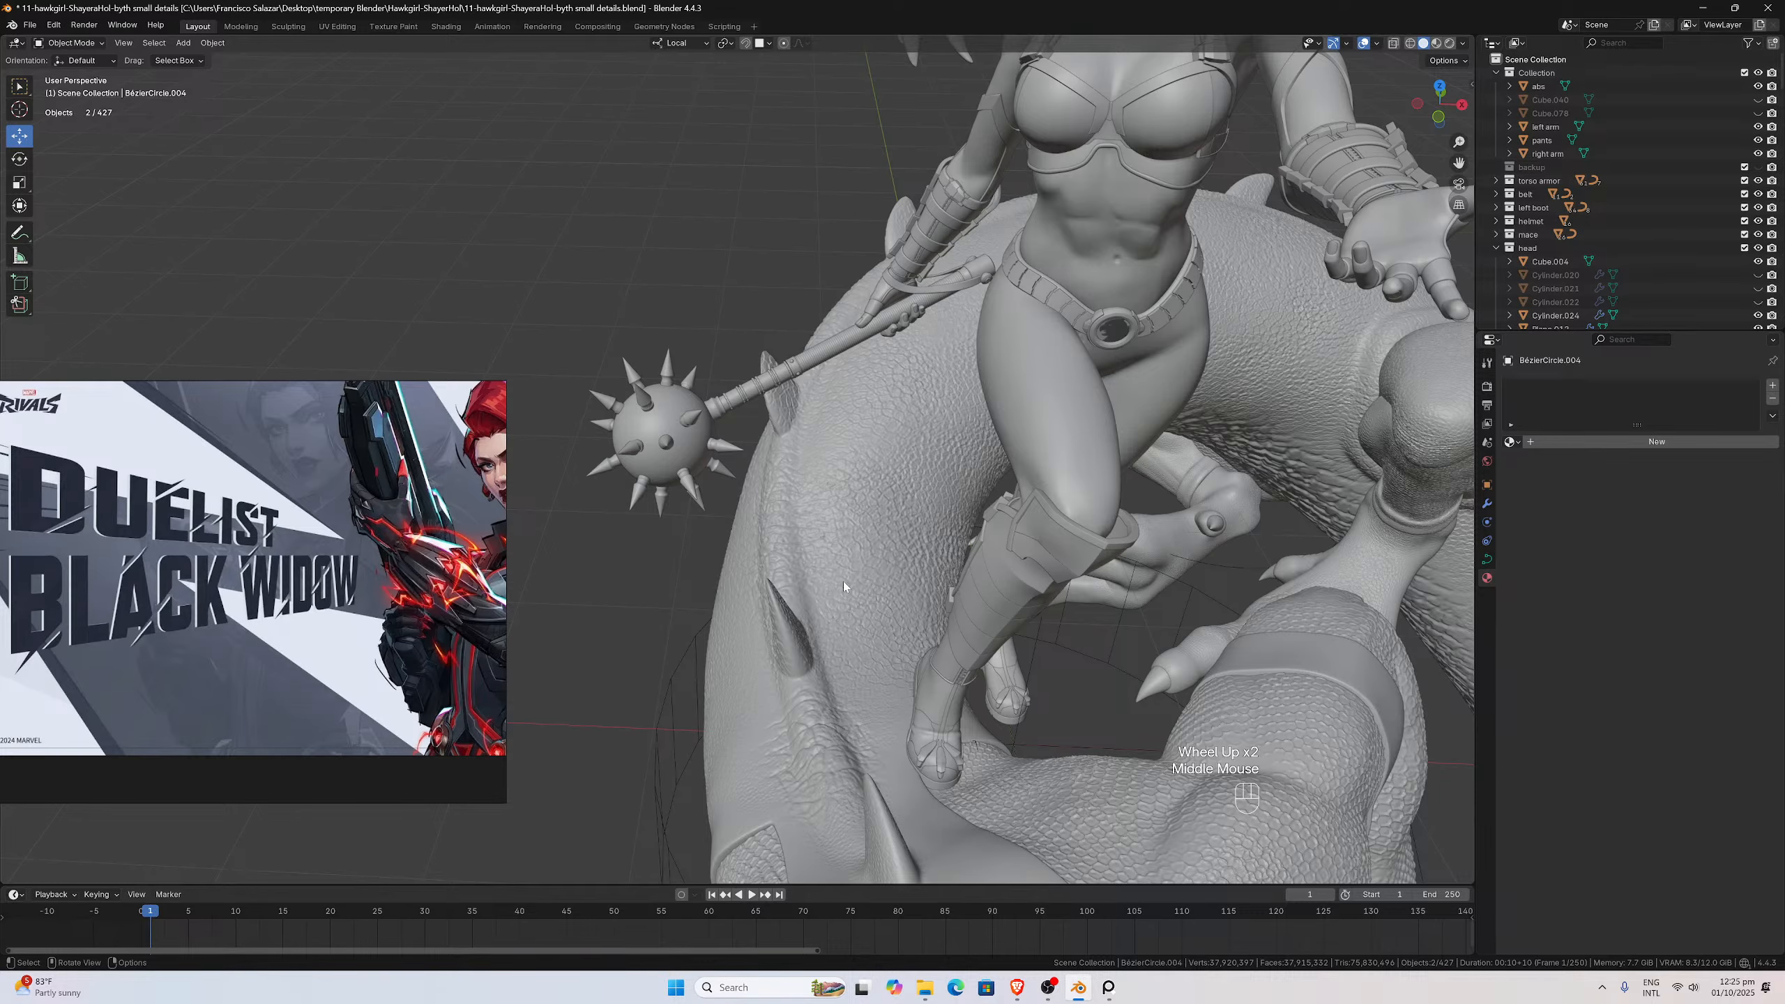
middle_click_drag(862, 408, 976, 458)
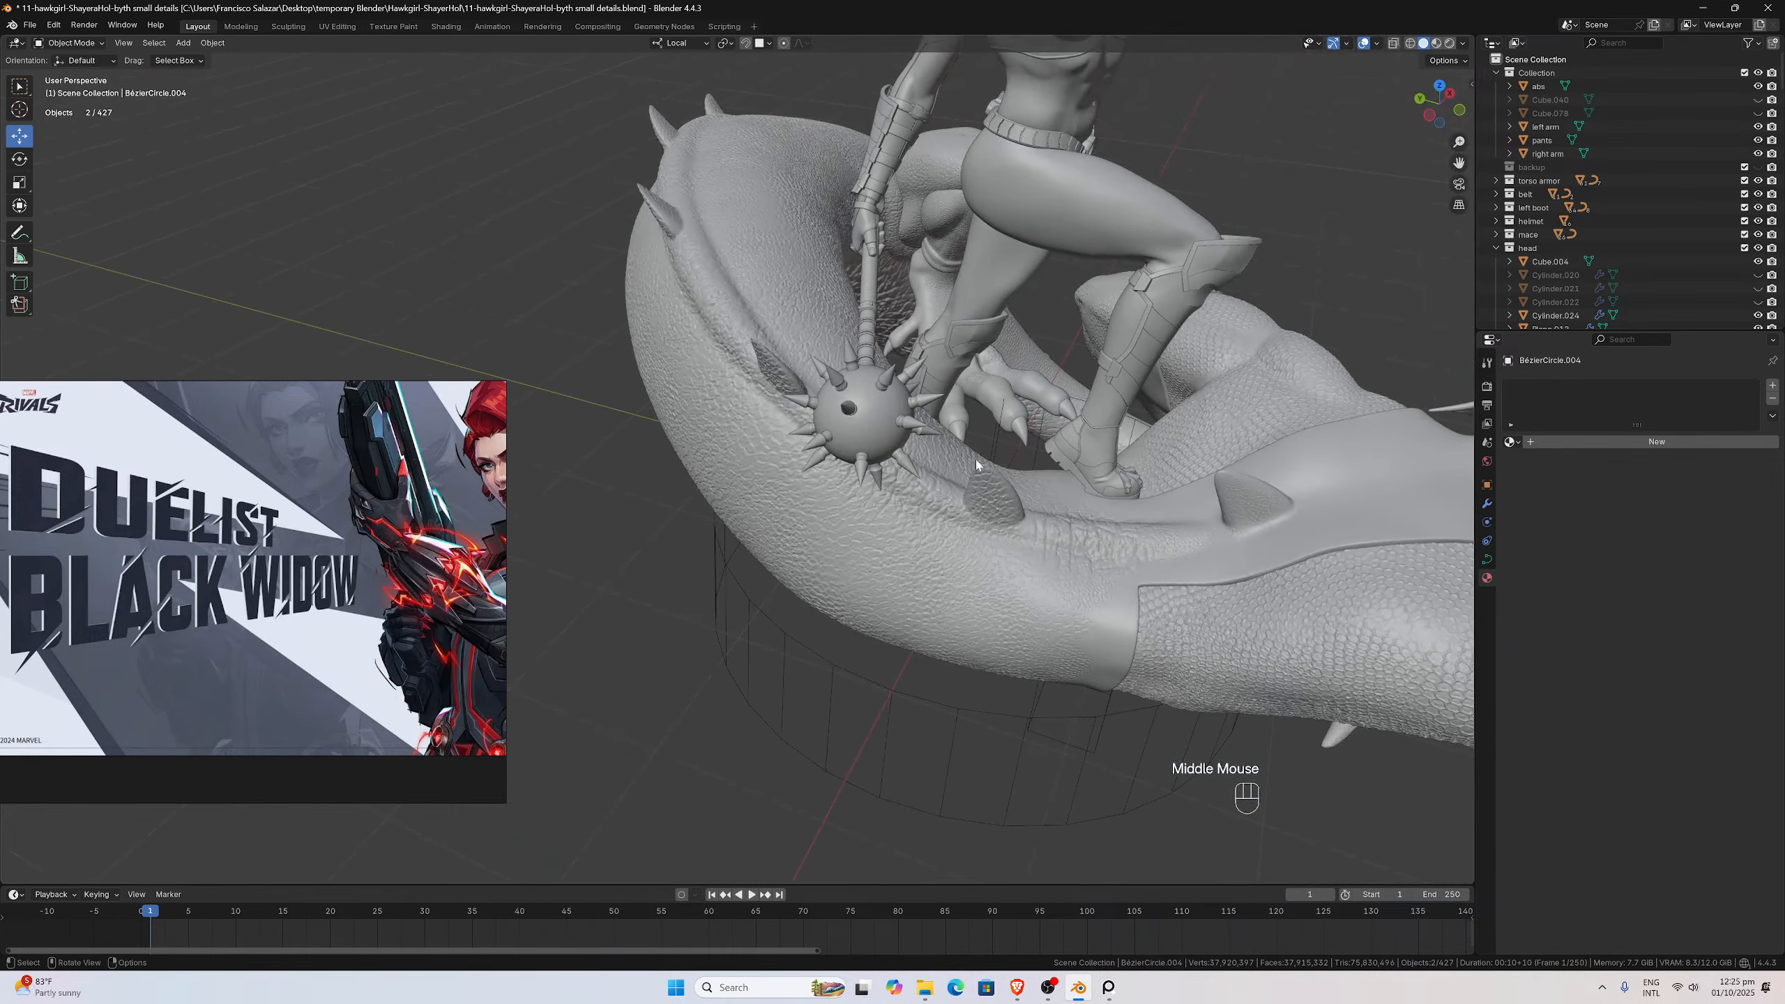
scroll(1070, 424, "down", 2)
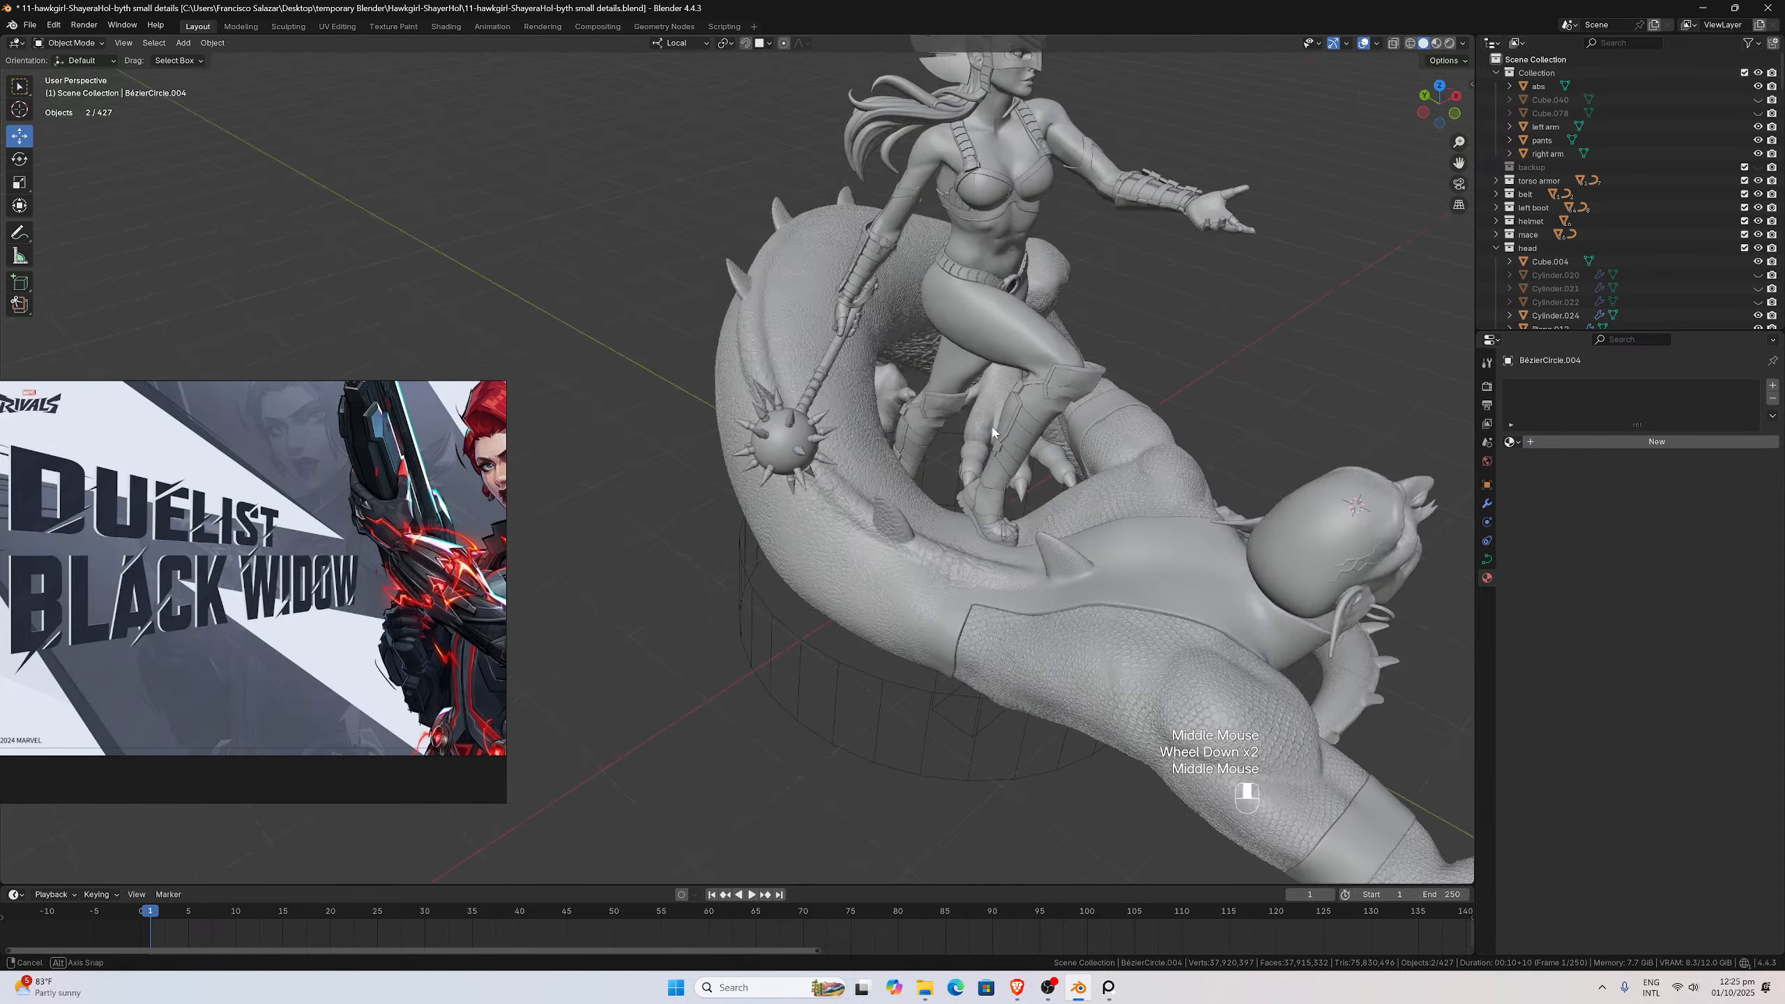
middle_click_drag(1070, 424, 939, 676)
scroll(892, 681, "up", 2)
scroll(892, 680, "down", 1)
scroll(893, 681, "down", 1)
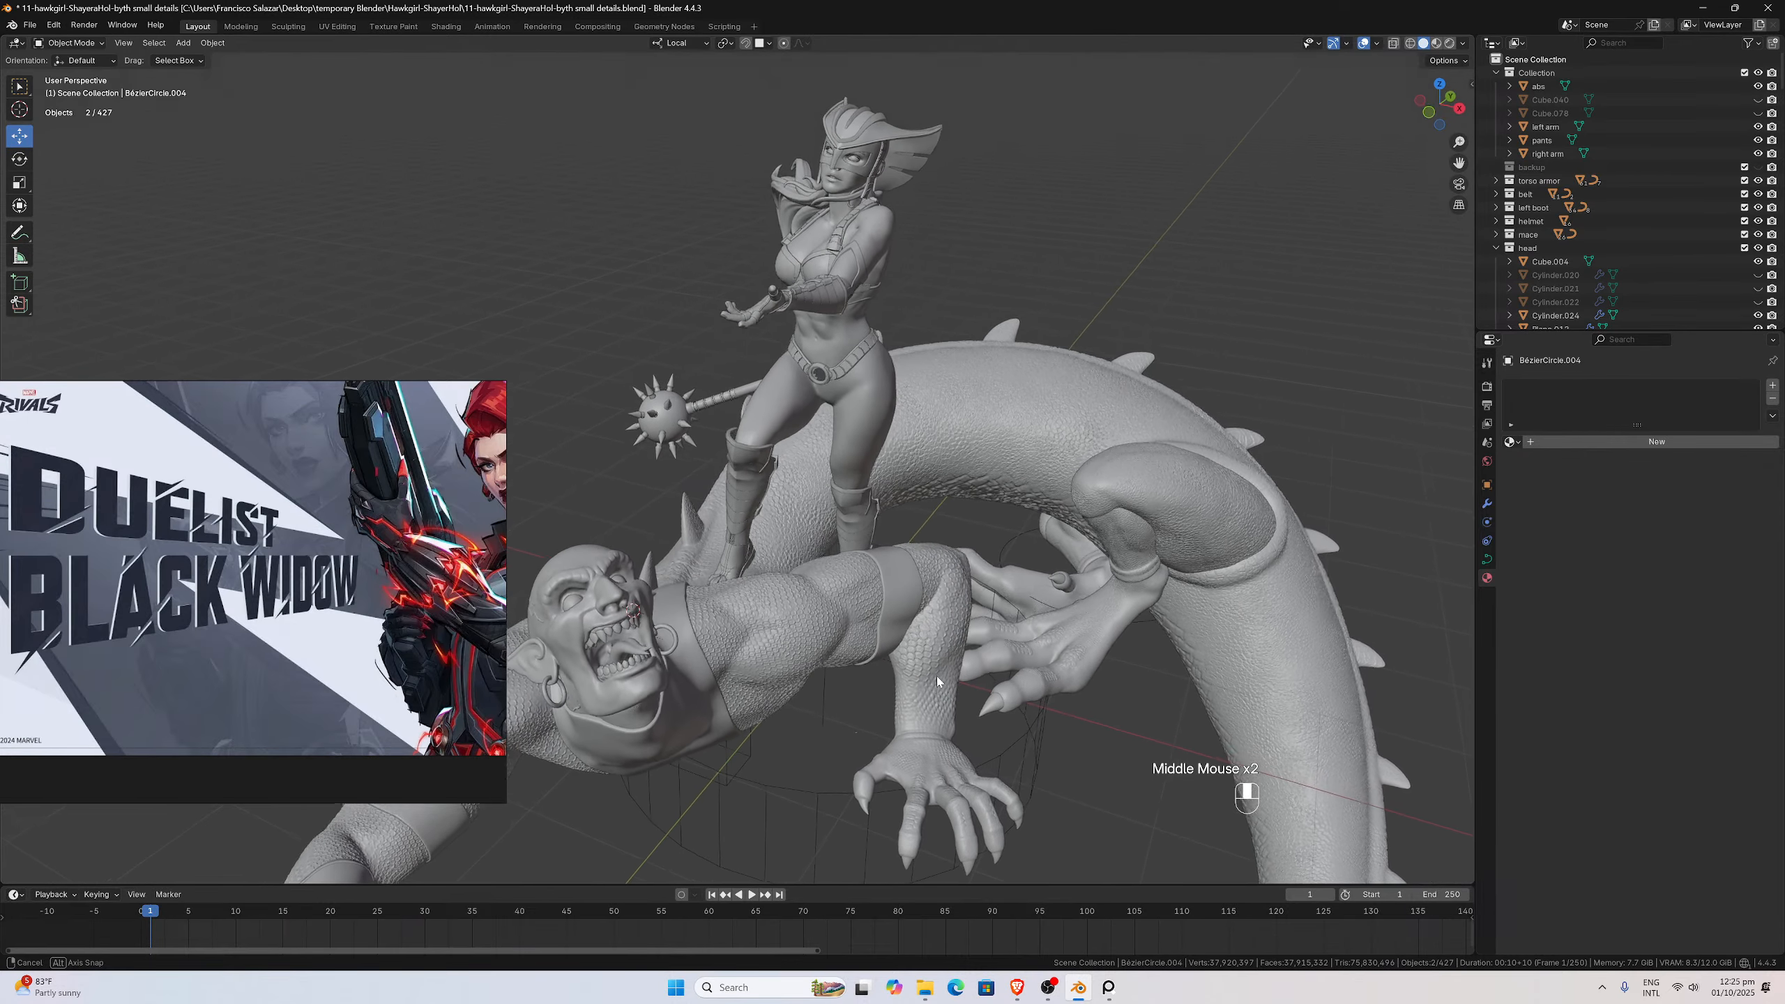
Examine the character's legs and the plated front of her boots up close
scroll(938, 679, "up", 2)
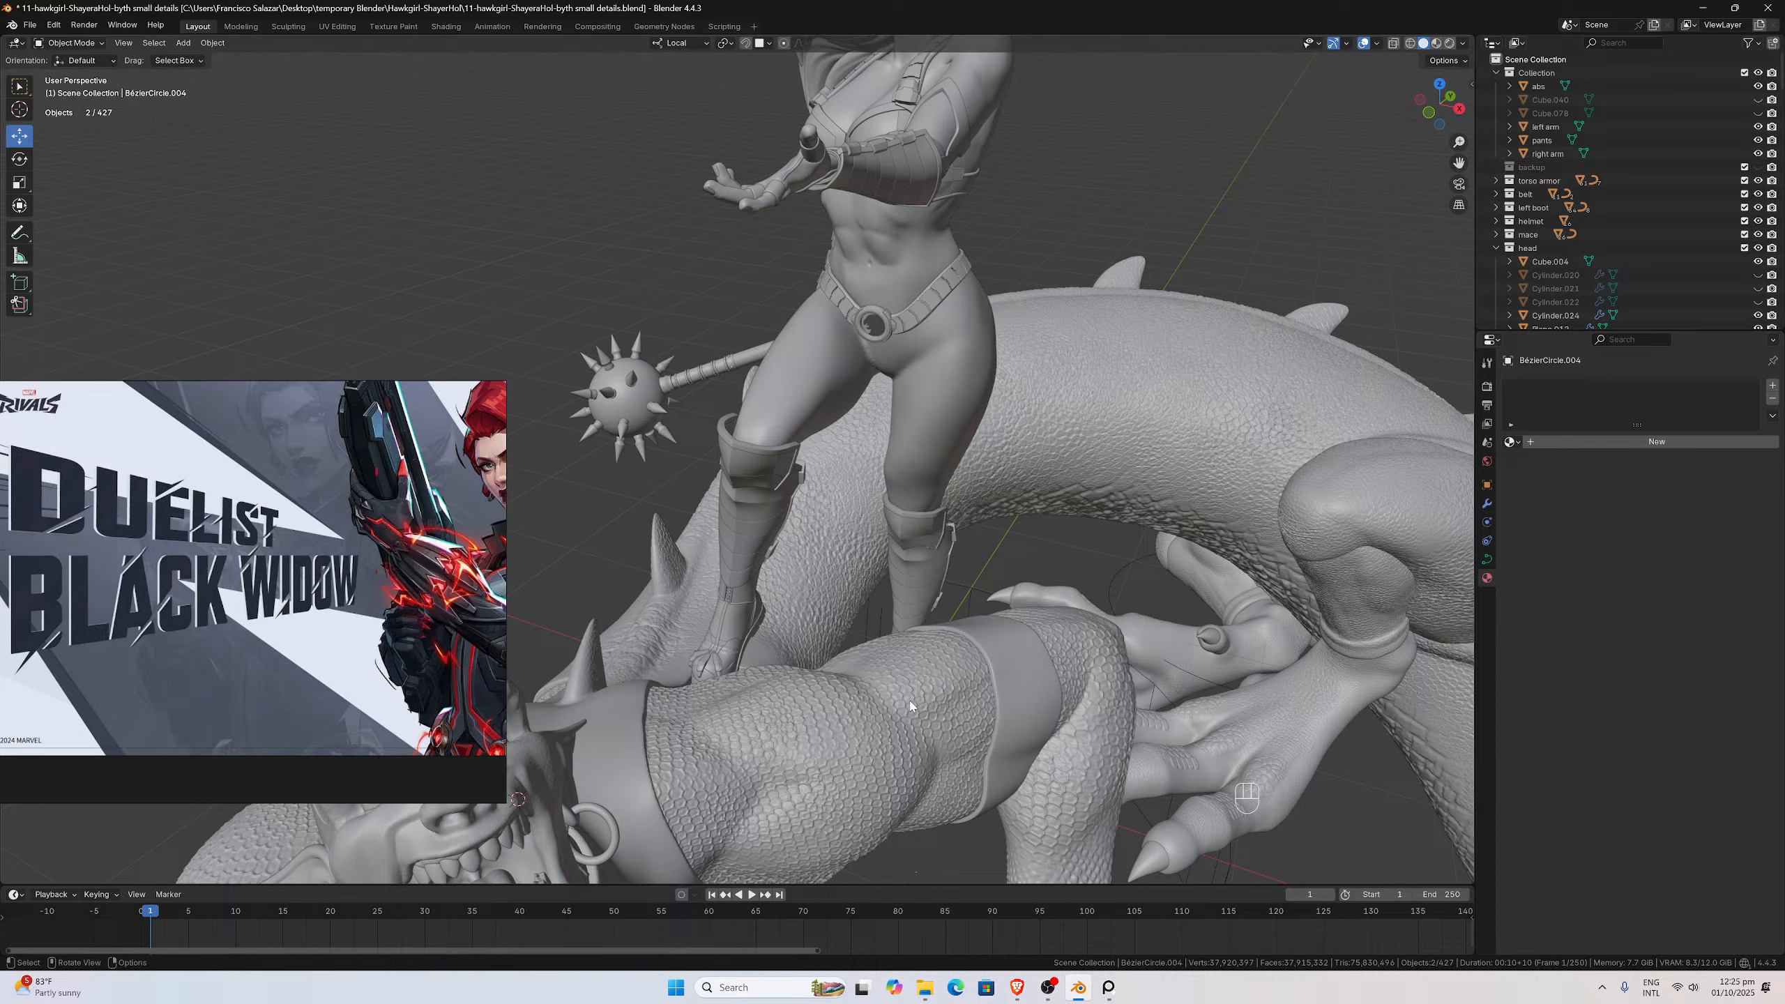
scroll(888, 591, "up", 2)
middle_click_drag(889, 573, 883, 559)
scroll(883, 558, "up", 1)
scroll(884, 560, "up", 4)
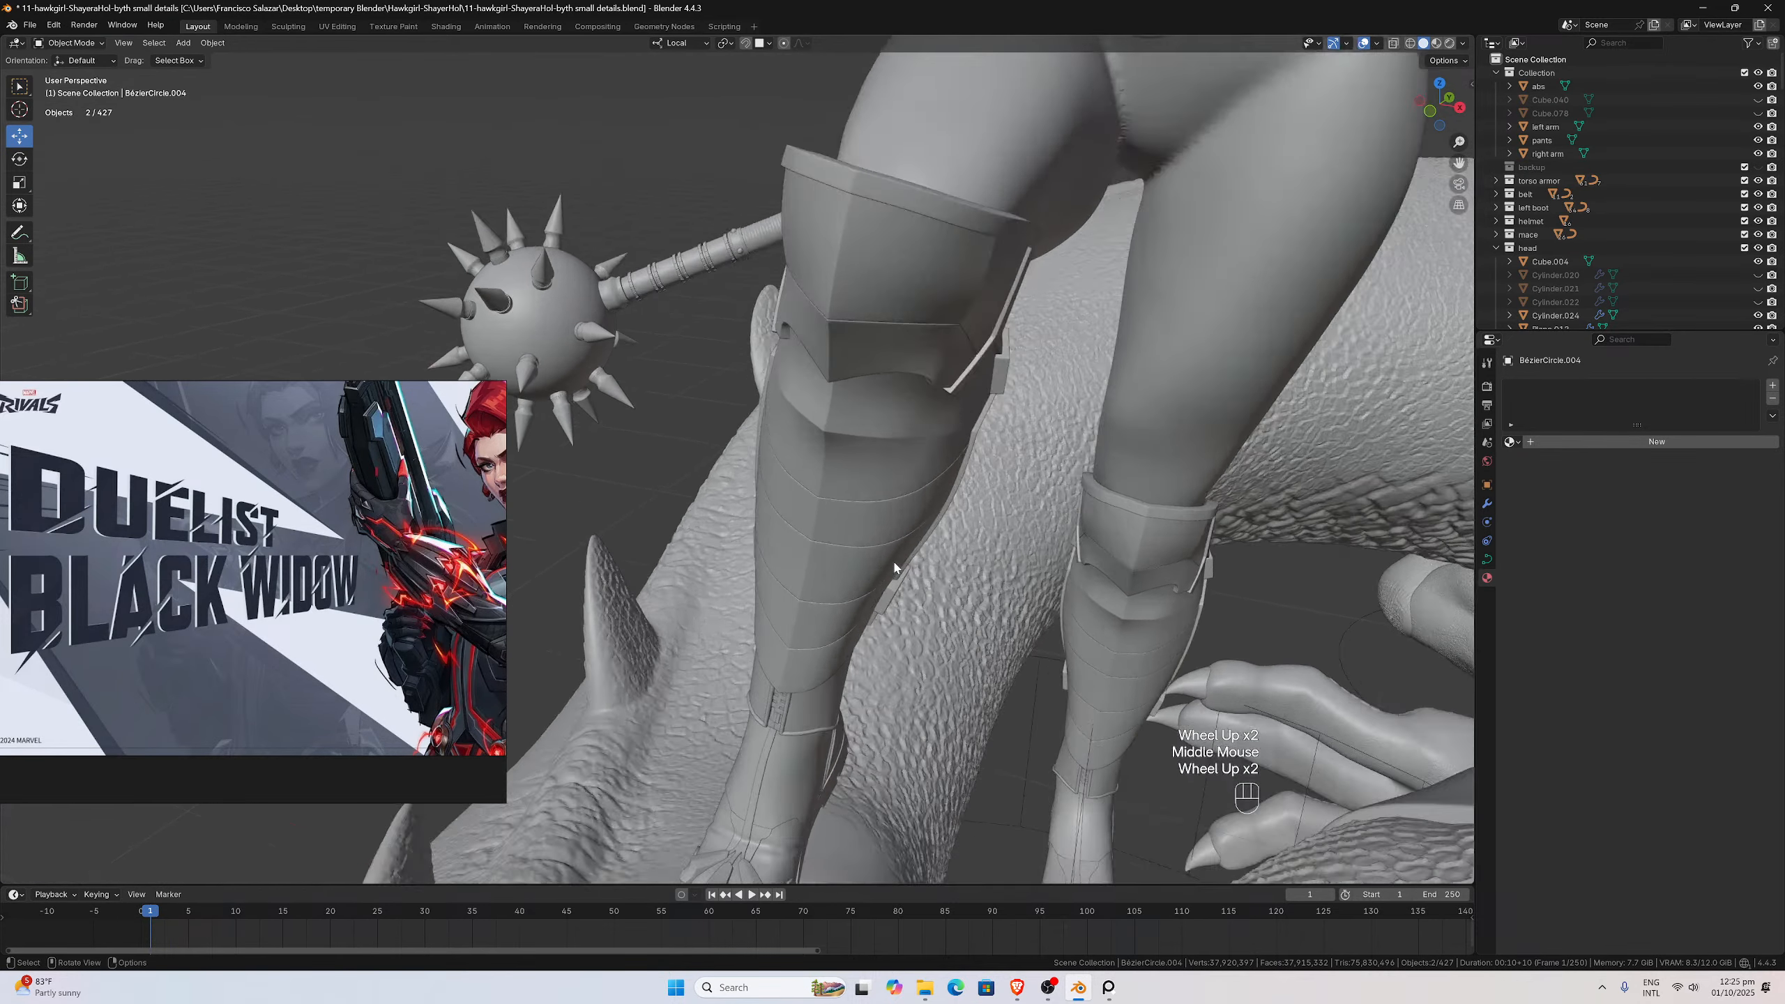
scroll(892, 541, "down", 1)
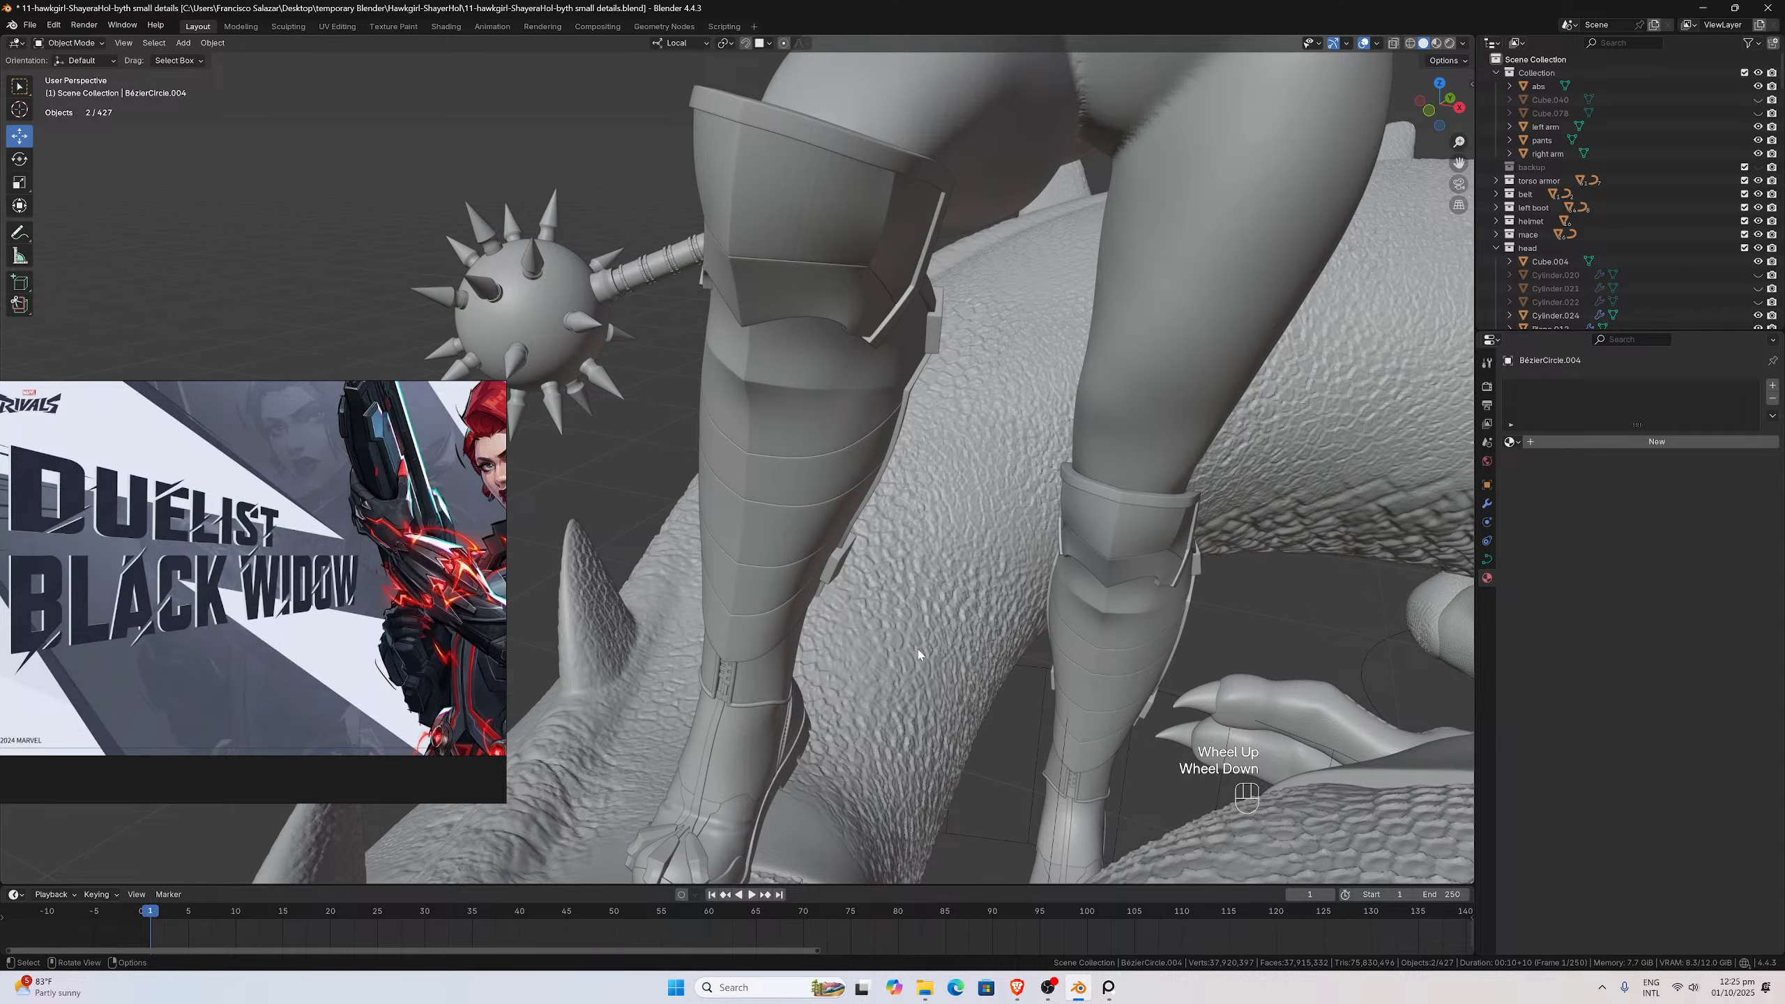
scroll(744, 547, "up", 2)
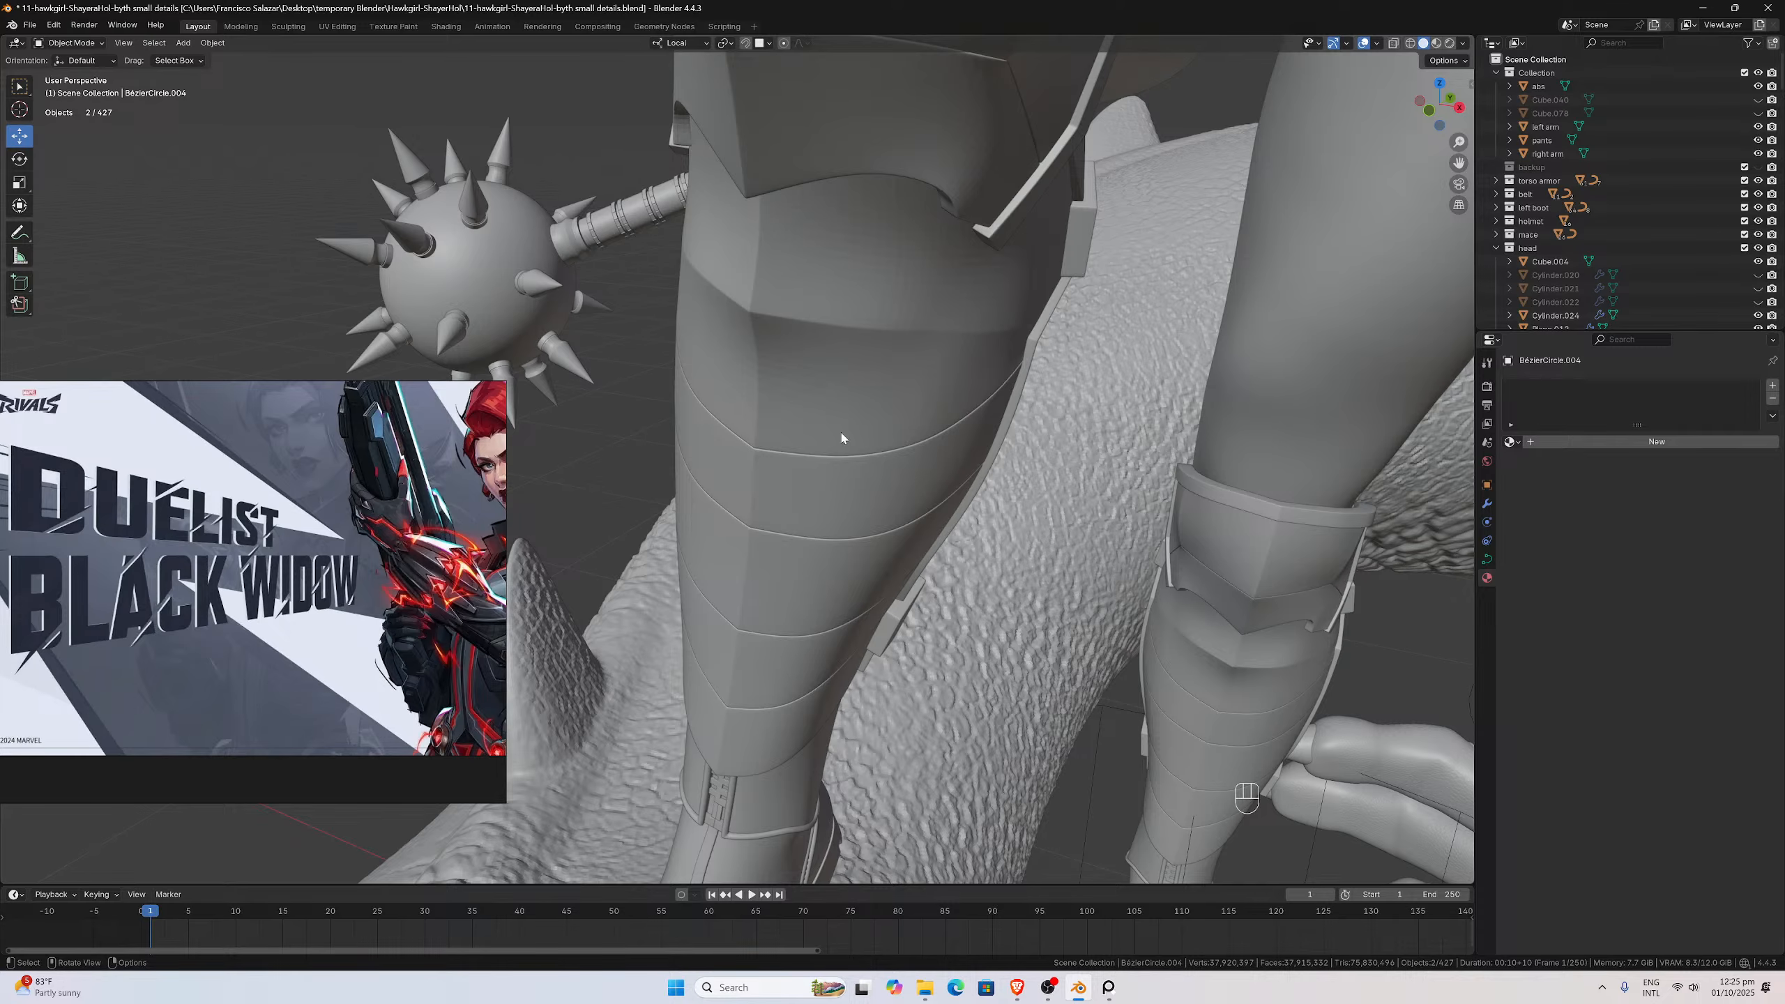
Clear the object selection and review the full sculpture of the character standing on the creature
scroll(384, 578, "down", 2)
mouse_move(867, 566)
middle_mouse_down()
mouse_move(872, 547)
mouse_move(892, 566)
middle_mouse_up()
scroll(962, 627, "down", 1)
mouse_move(964, 630)
middle_mouse_down()
mouse_move(984, 610)
mouse_move(940, 636)
mouse_move(960, 625)
middle_mouse_up()
scroll(998, 604, "down", 2)
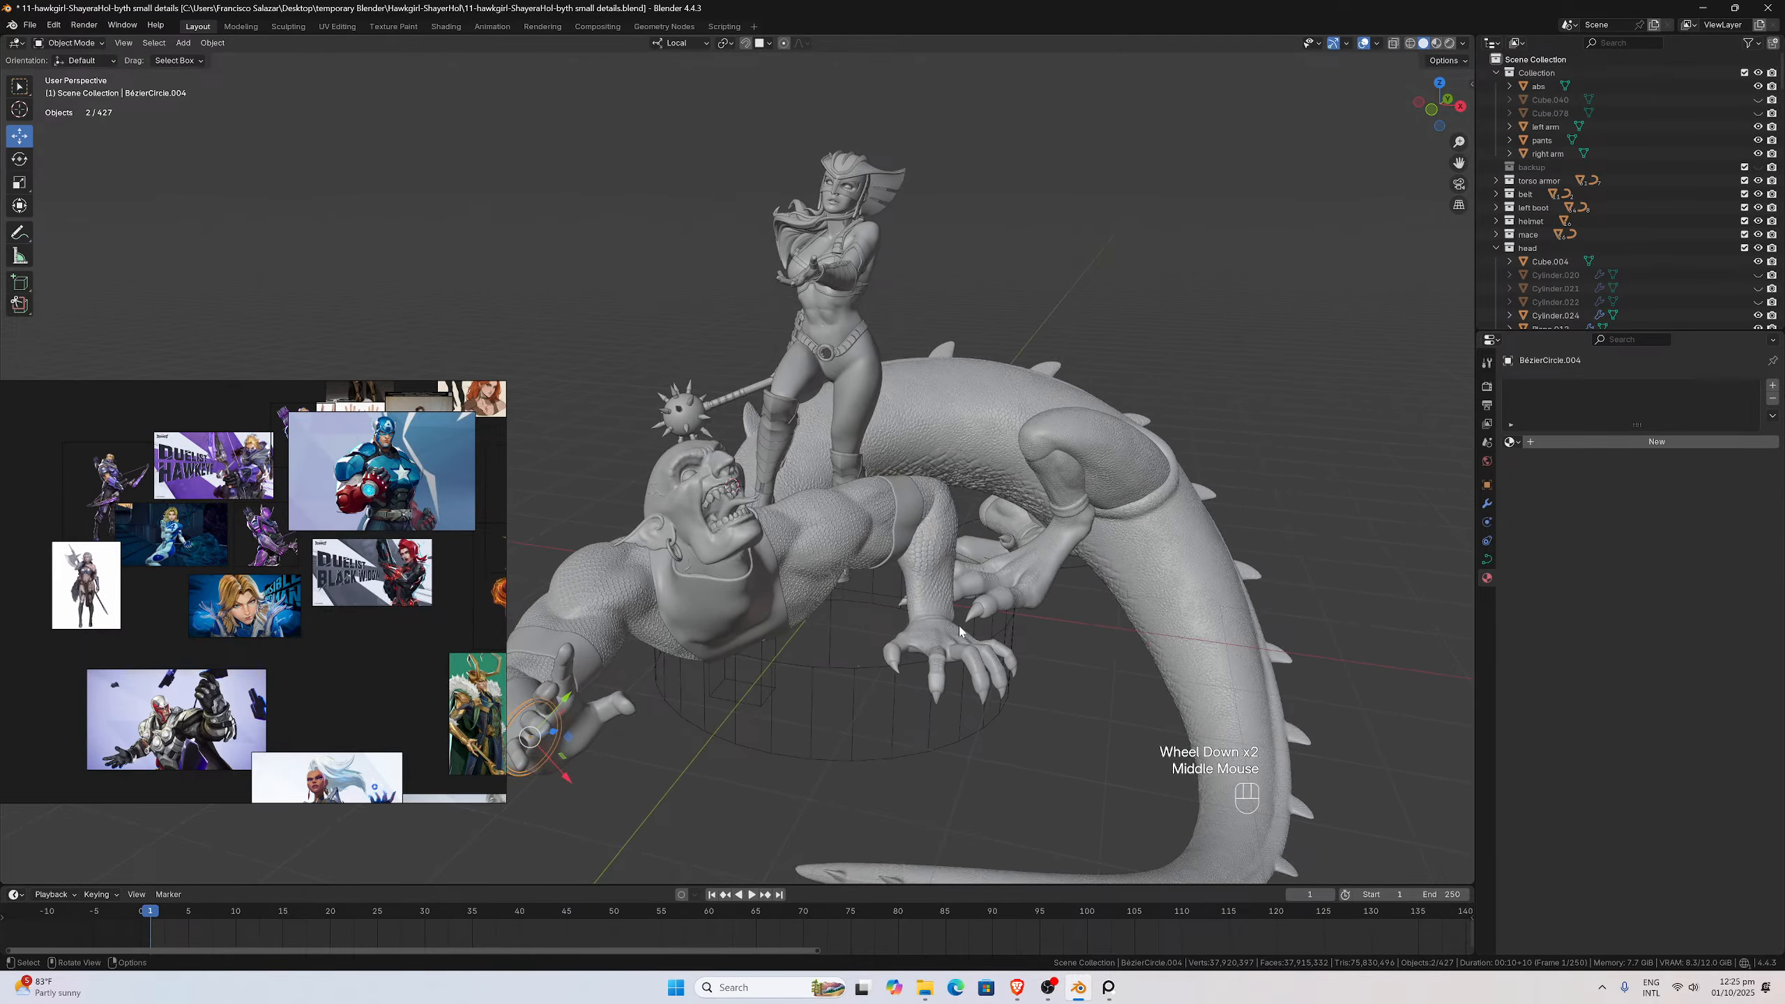
scroll(959, 624, "up", 1)
left_click(1123, 282)
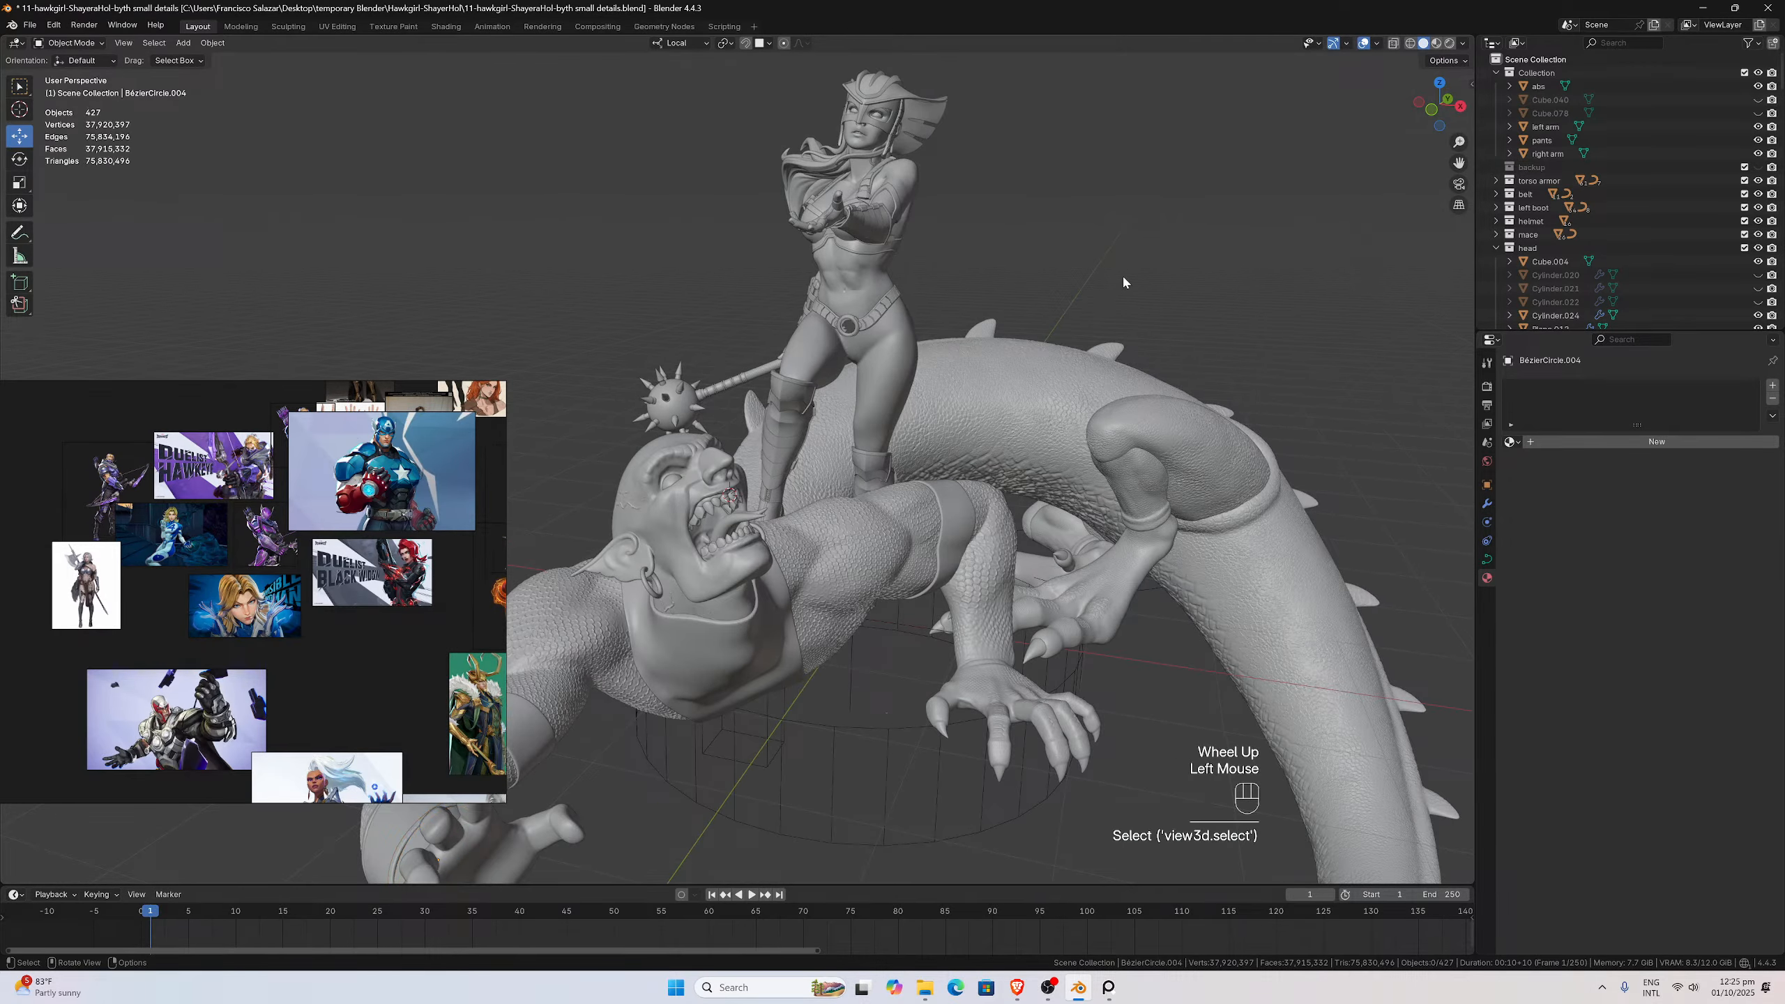
scroll(1061, 325, "down", 1)
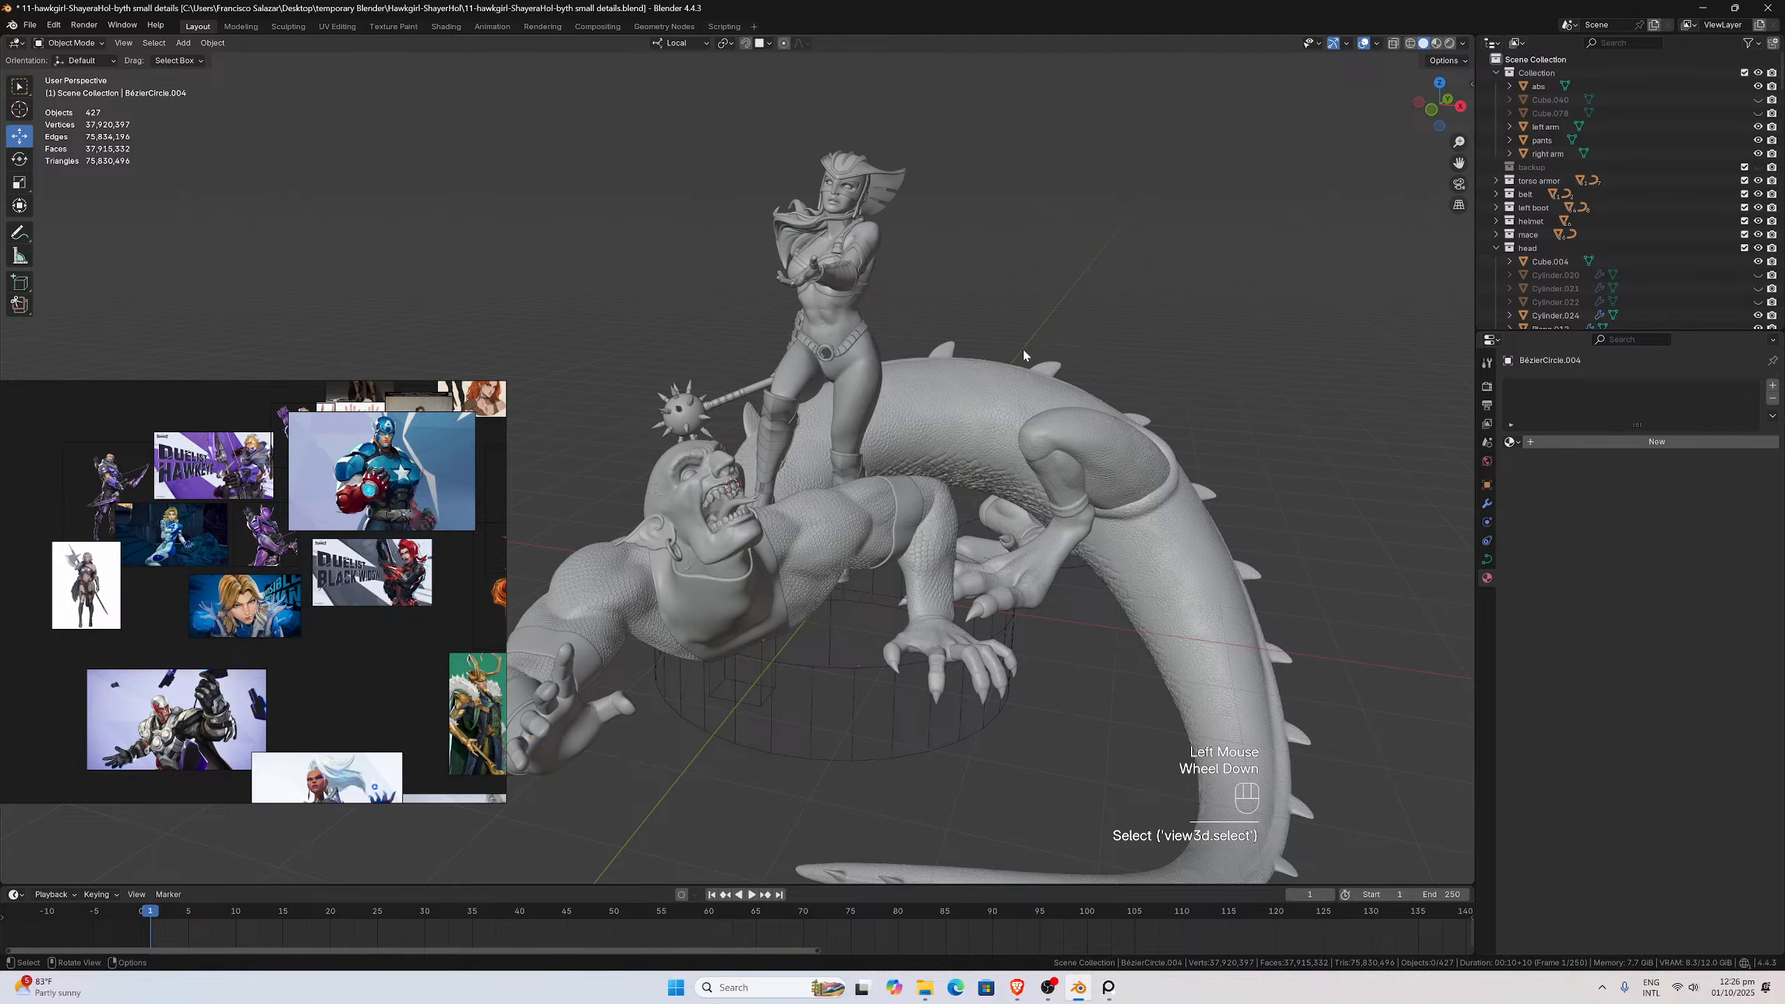
Examine the character's front from her torso armor up to her masked face, helmet, hair and shoulder straps
middle_click_drag(1068, 326, 1241, 149)
scroll(1122, 184, "up", 3)
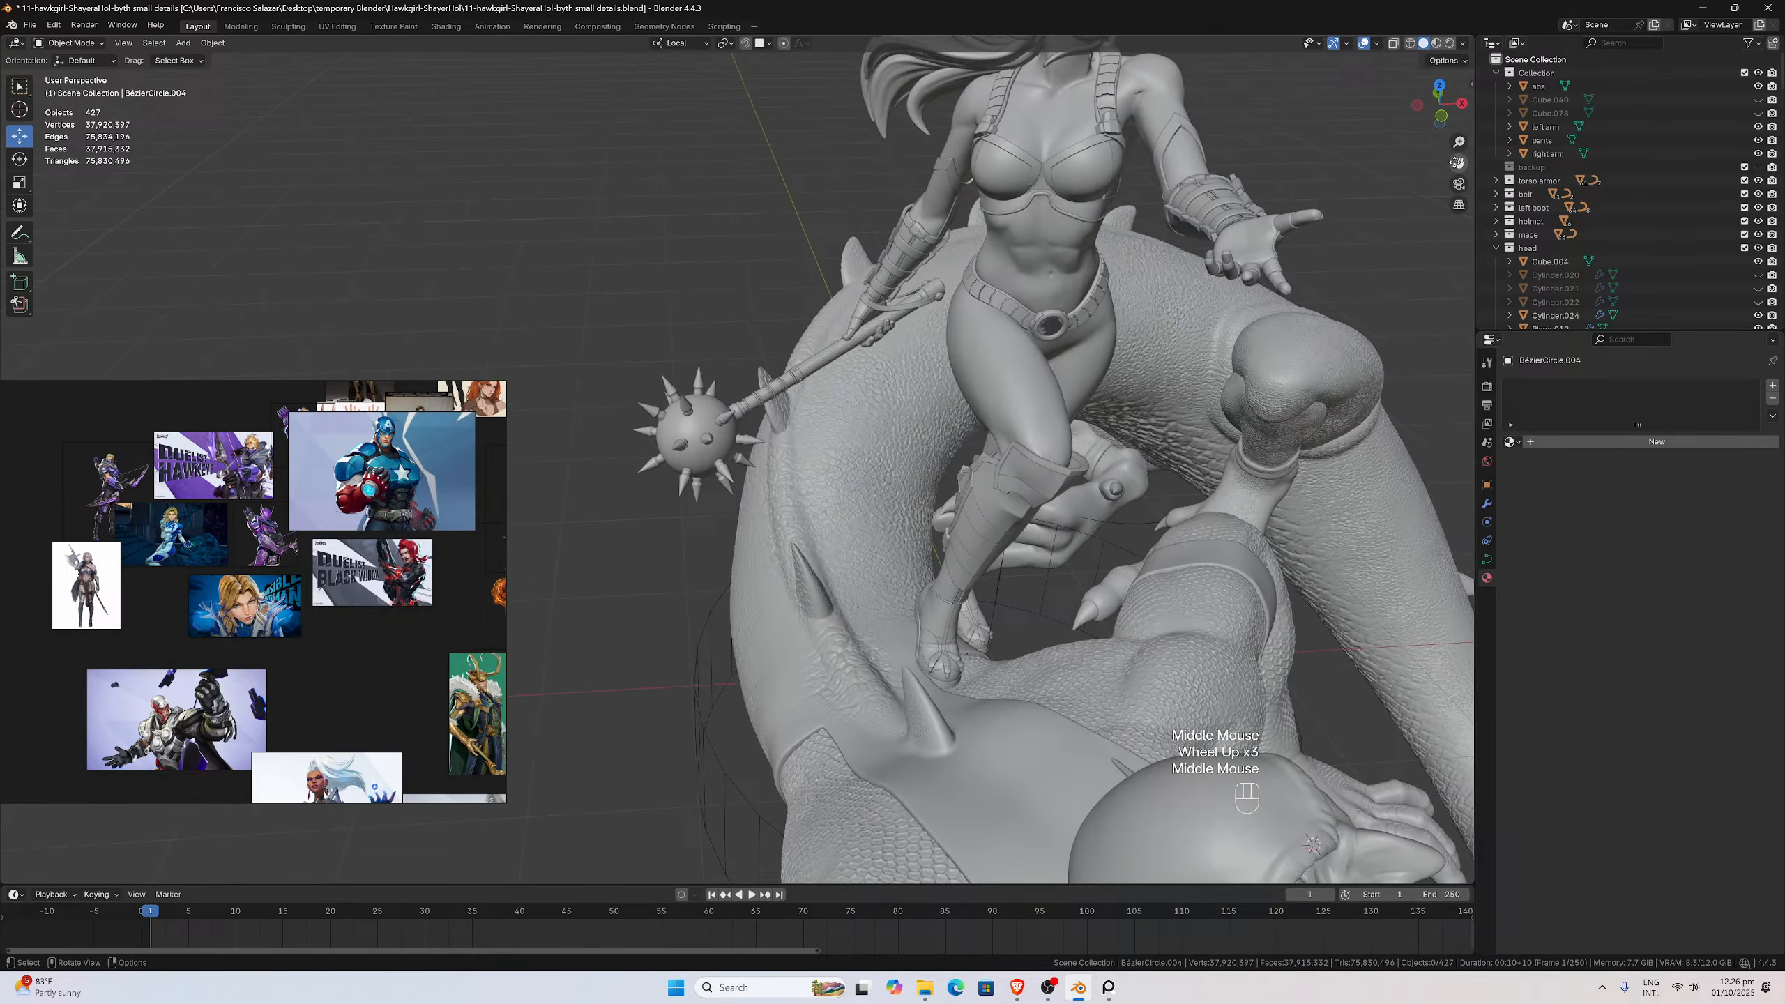
left_click_drag(1455, 162, 1409, 559)
middle_click_drag(1287, 296, 1274, 251)
scroll(1259, 259, "up", 3)
scroll(1239, 278, "up", 1)
scroll(1276, 250, "down", 1)
scroll(1302, 239, "up", 1)
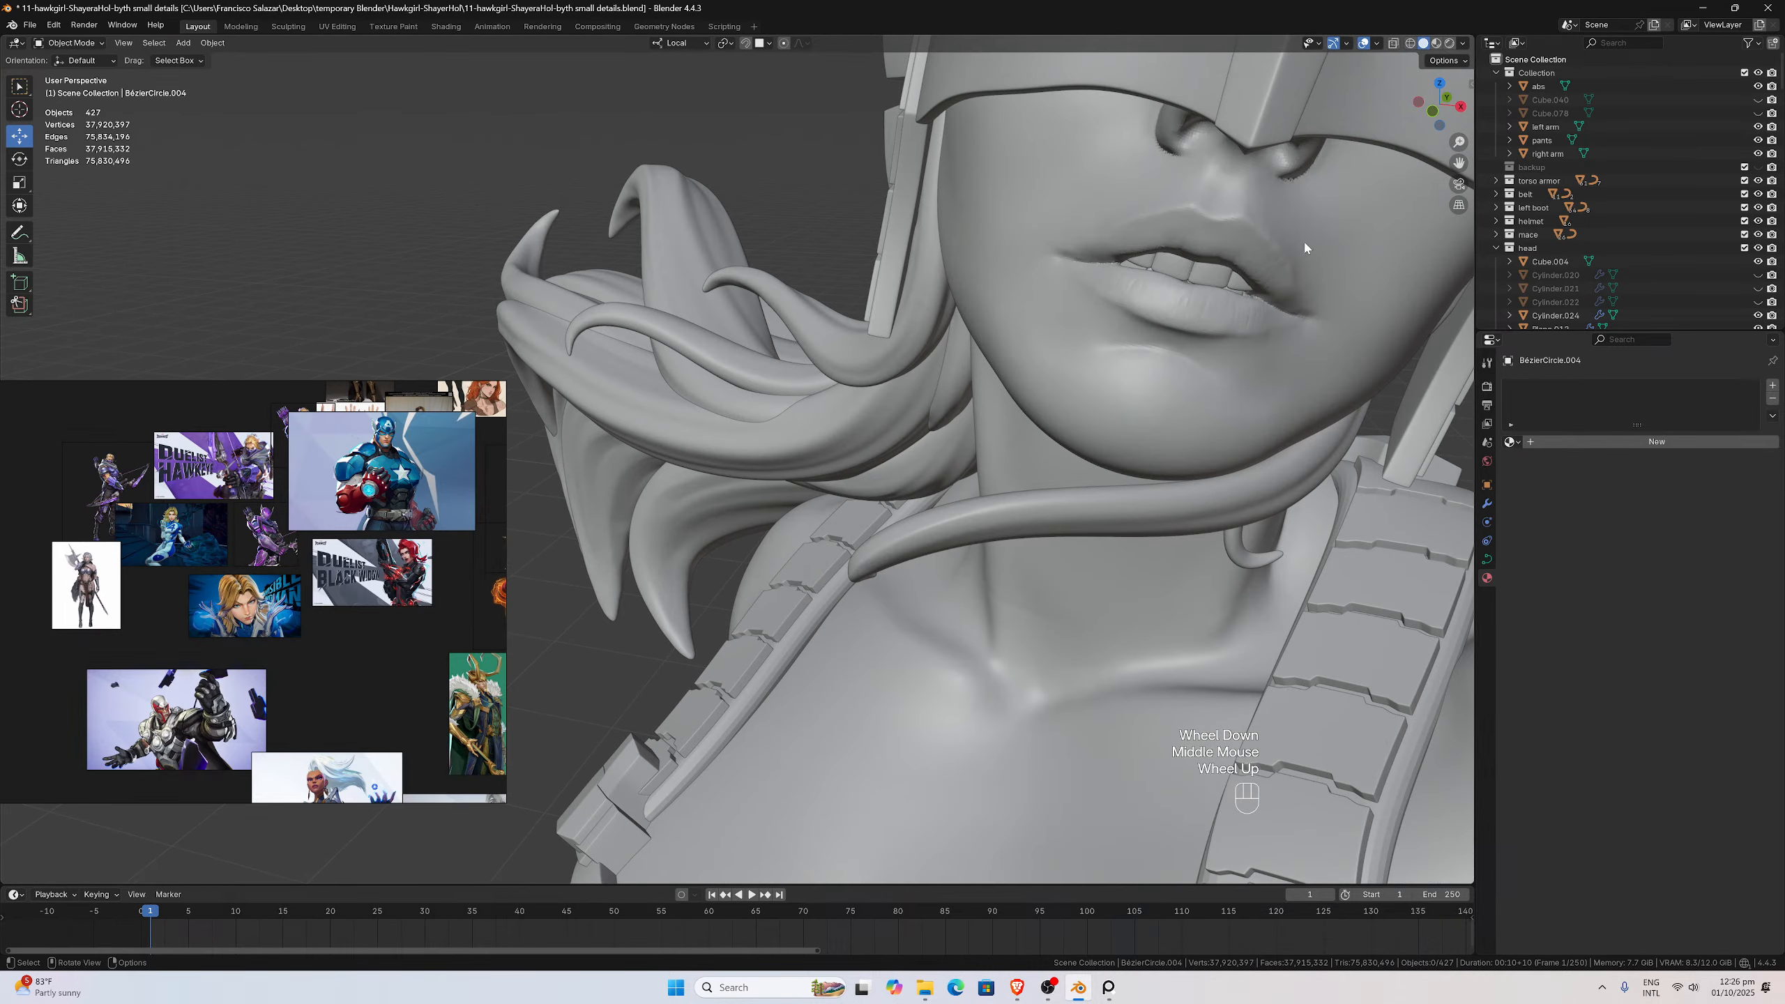
left_click_drag(1454, 166, 1411, 236)
scroll(1243, 229, "down", 1)
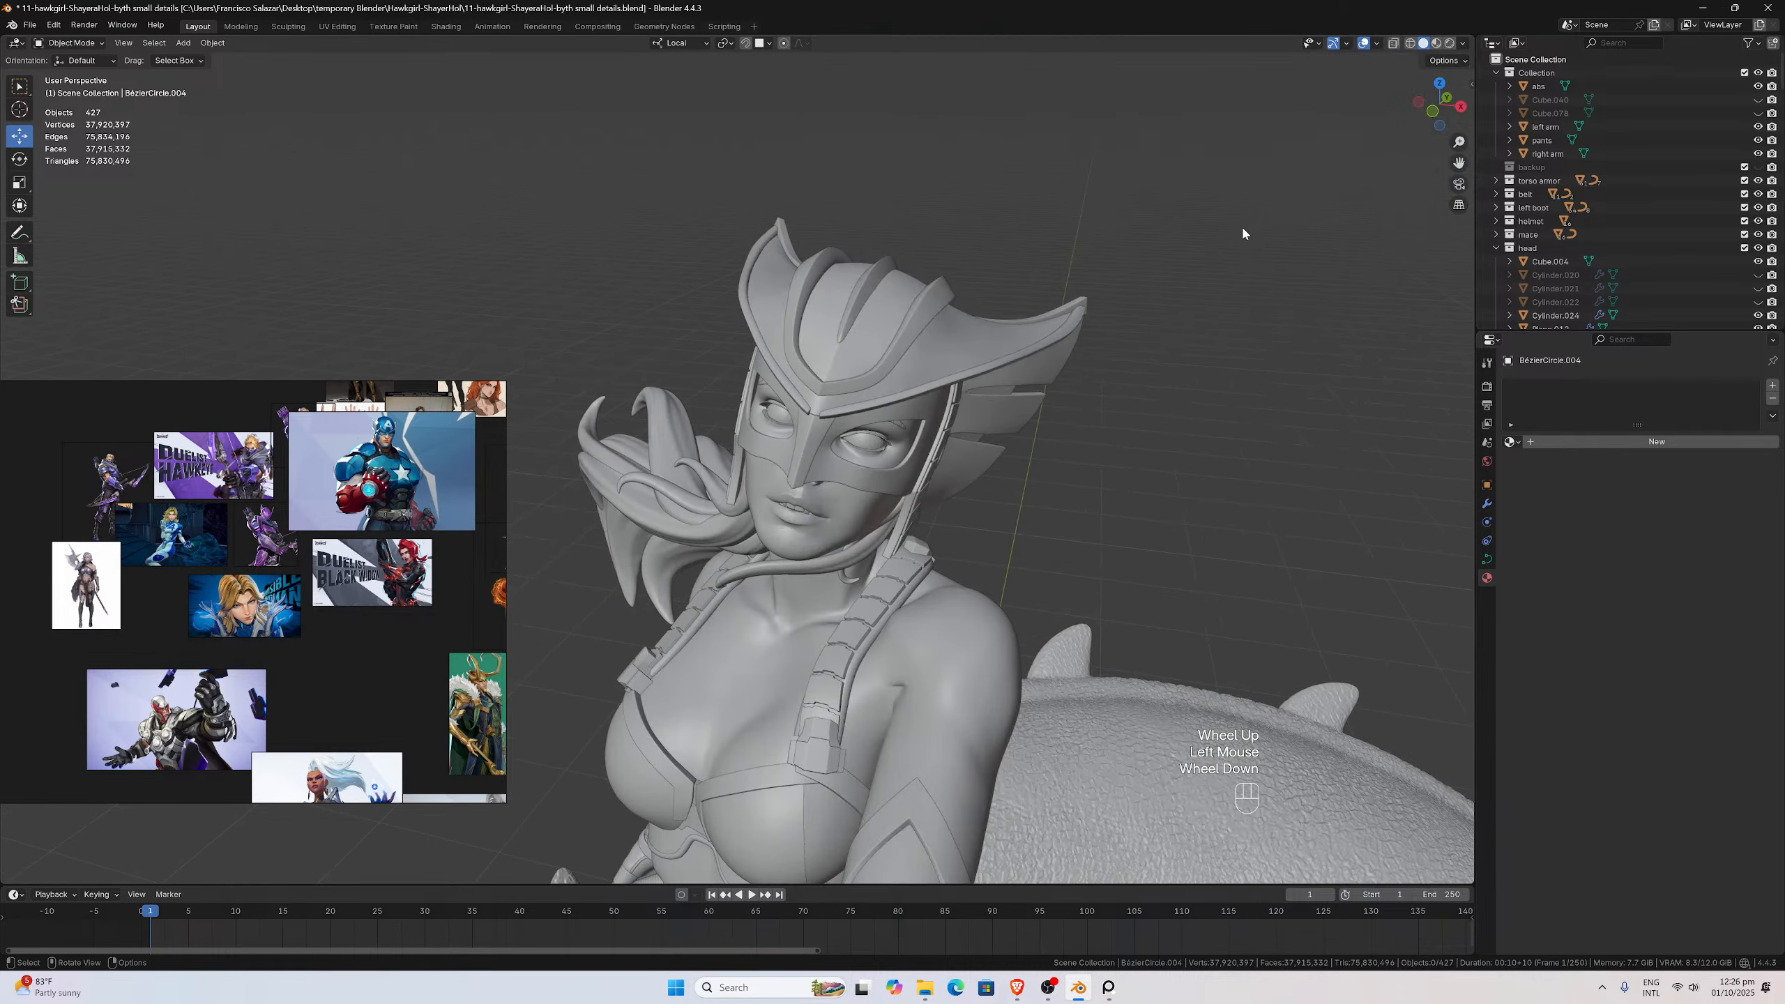
middle_click_drag(1242, 228, 1257, 210)
scroll(1316, 184, "up", 1)
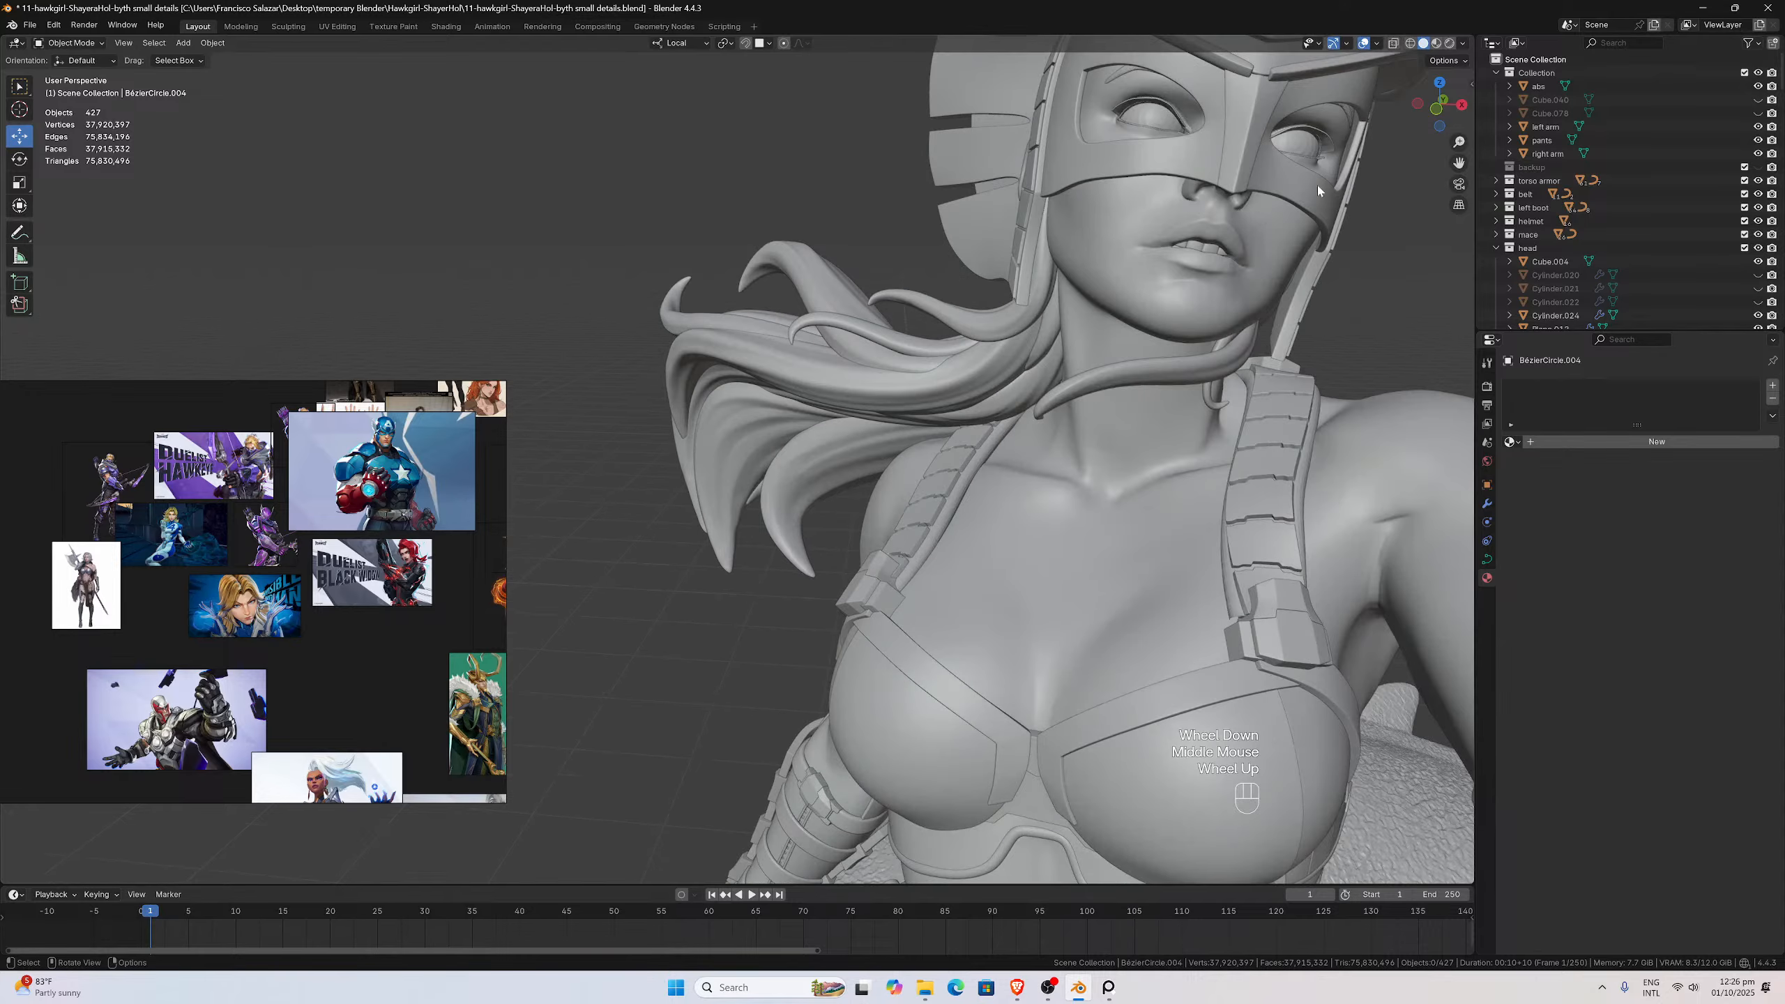
left_click_drag(1457, 163, 1356, 209)
middle_click_drag(1357, 210, 1357, 219)
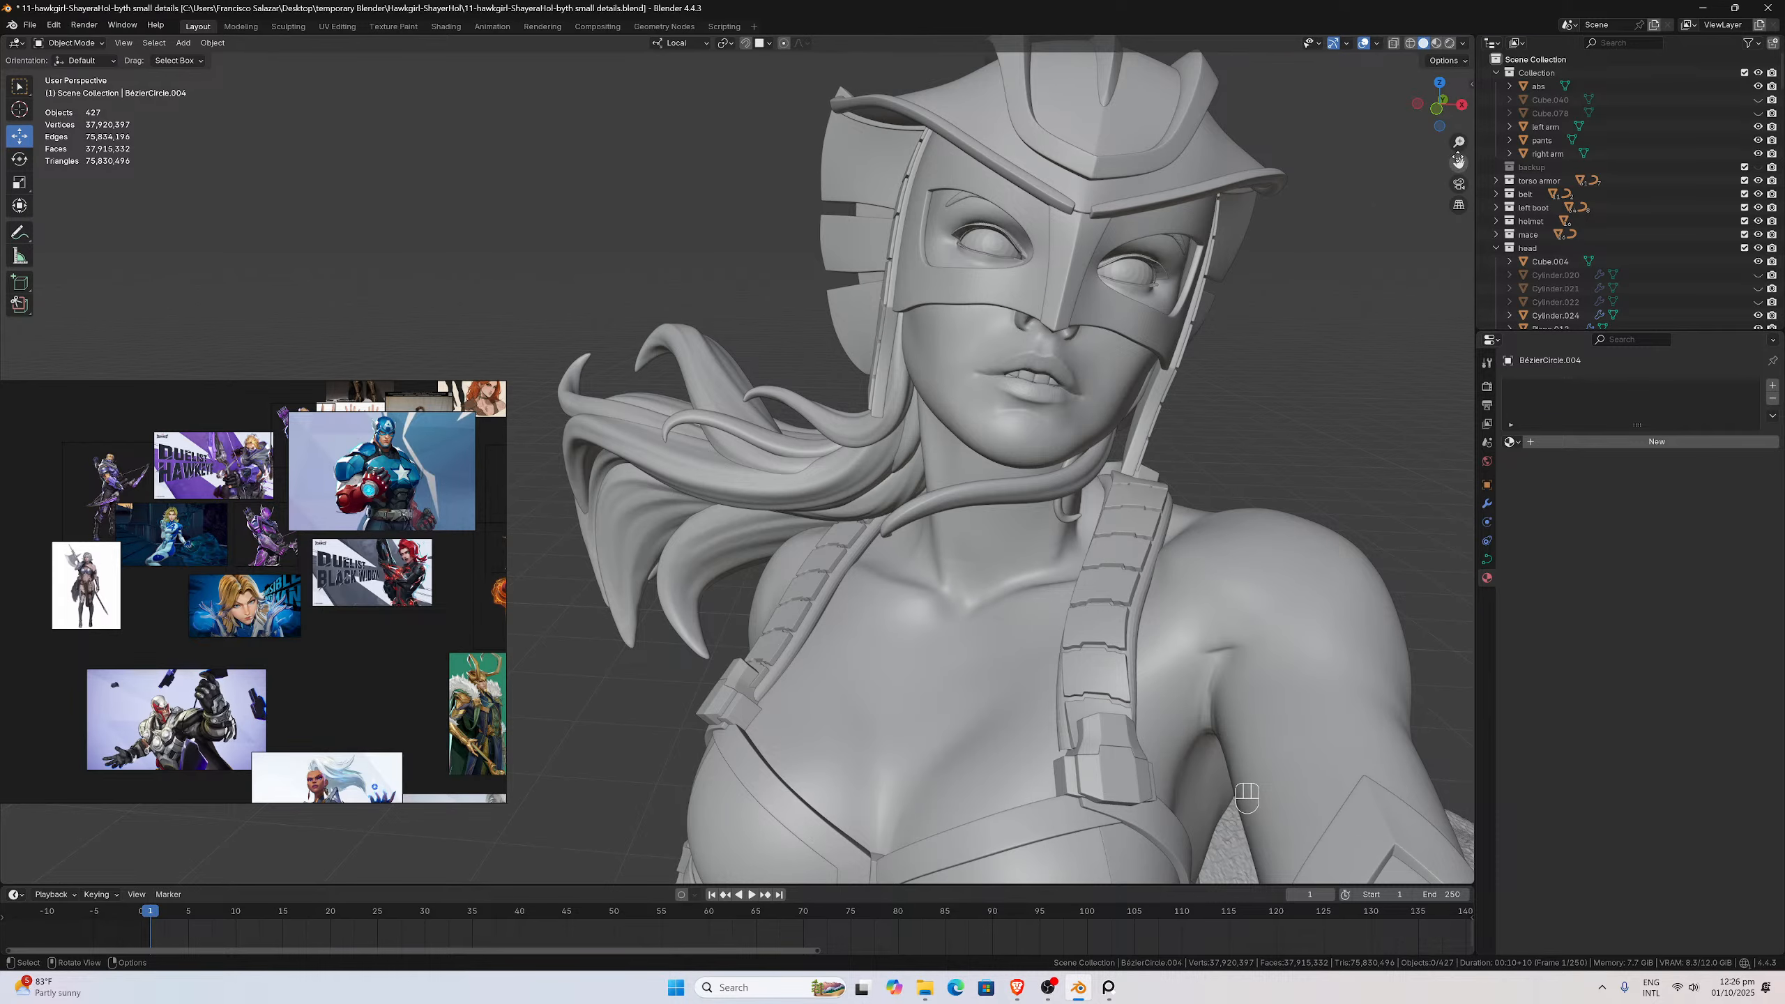
left_click_drag(1457, 164, 1333, 157)
Switch to the reference image board and browse past the other image groups to the female portrait photos
scroll(282, 507, "down", 3)
scroll(282, 508, "down", 5)
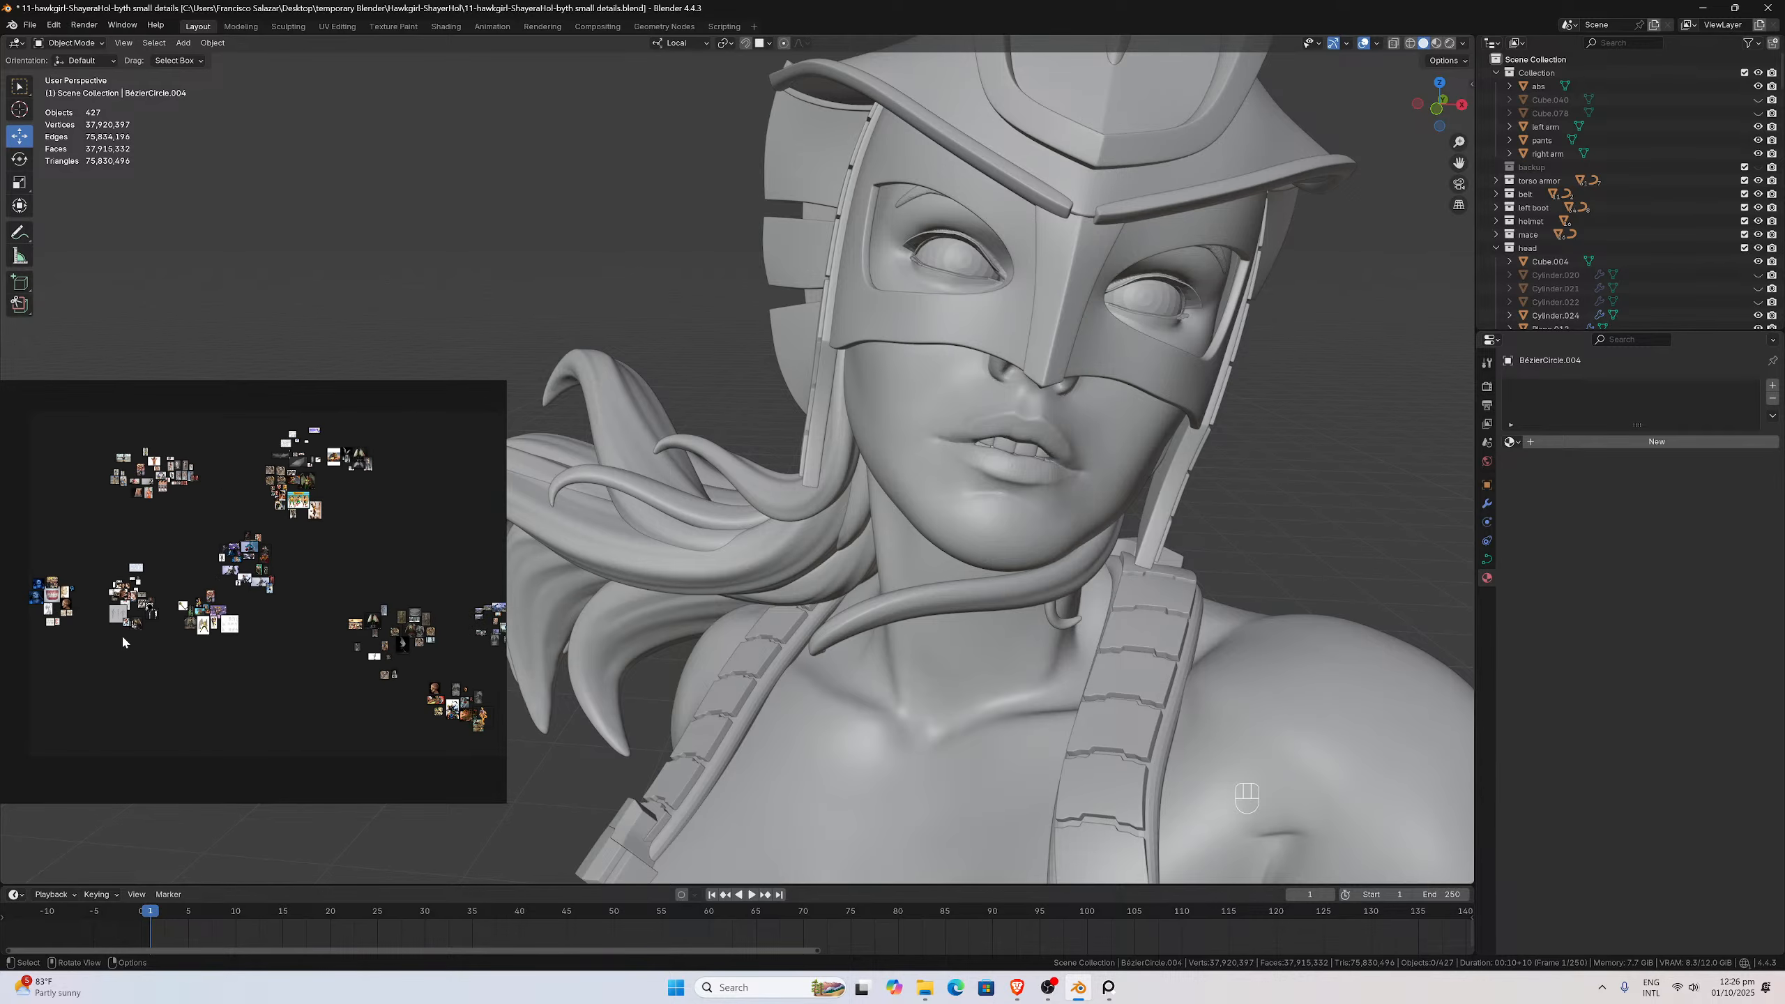
middle_click_drag(122, 634, 252, 547)
scroll(252, 547, "up", 5)
scroll(117, 516, "up", 5)
middle_click_drag(117, 516, 204, 573)
scroll(204, 534, "down", 3)
scroll(325, 628, "down", 5)
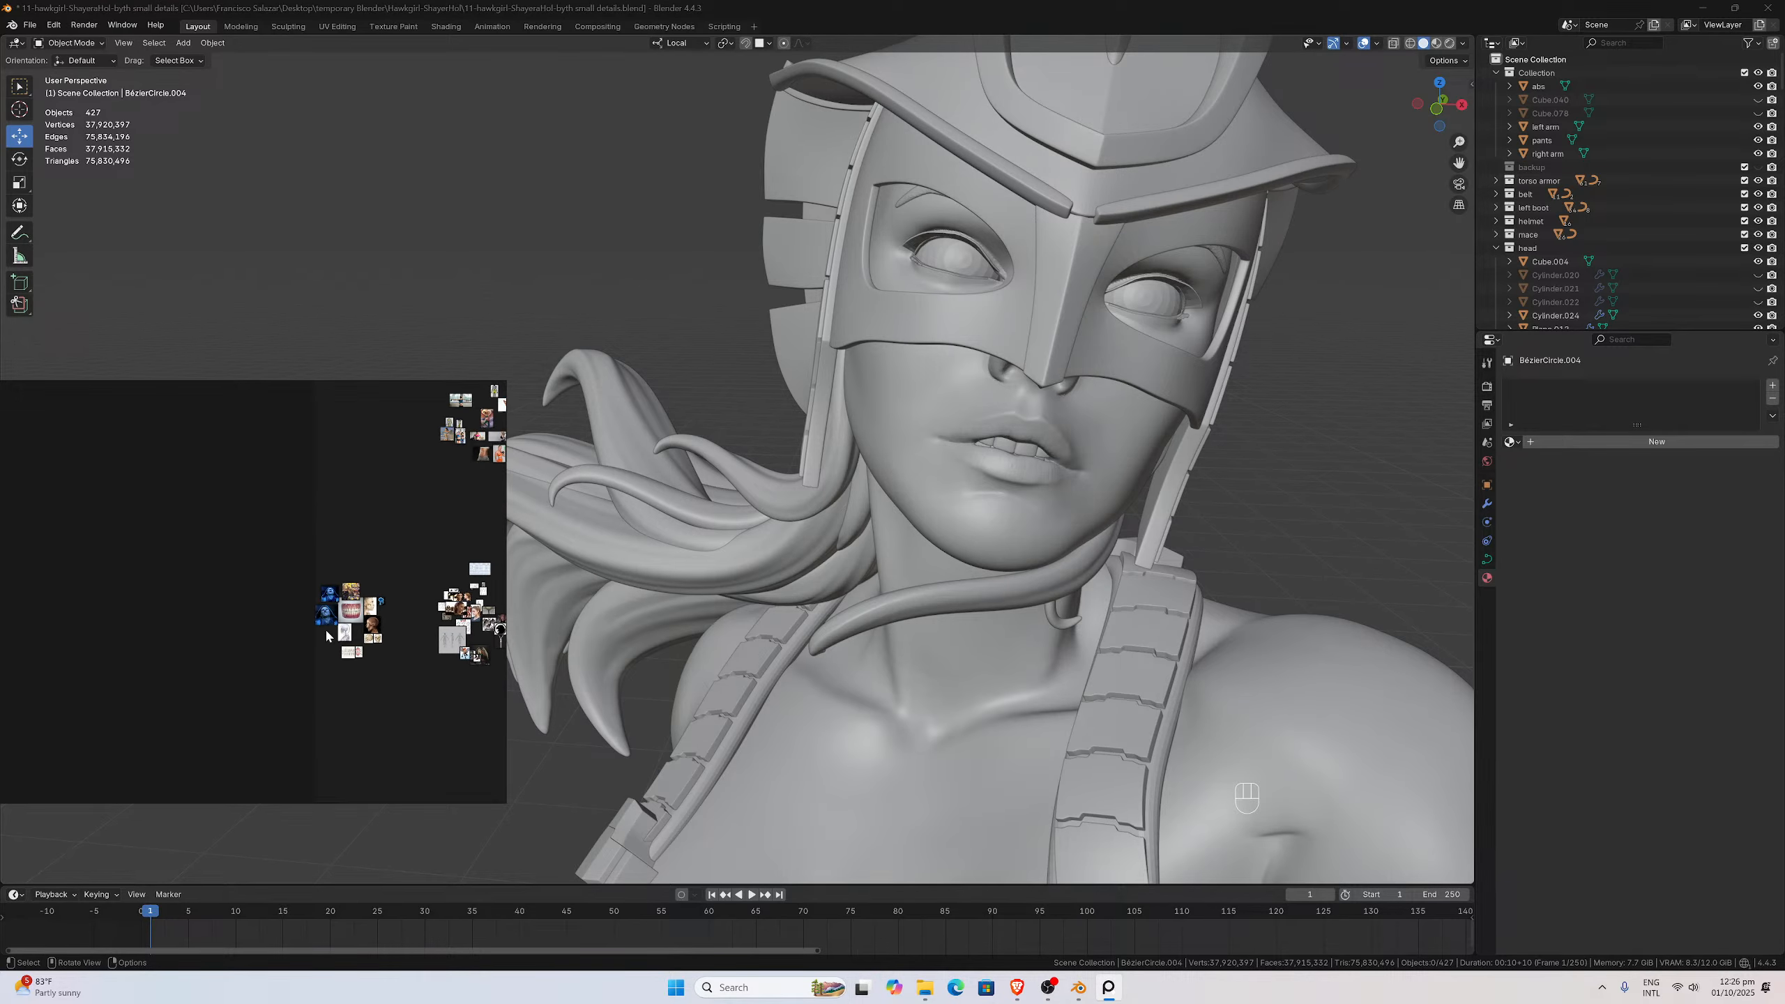
scroll(249, 569, "up", 8)
middle_click_drag(335, 589, 231, 584)
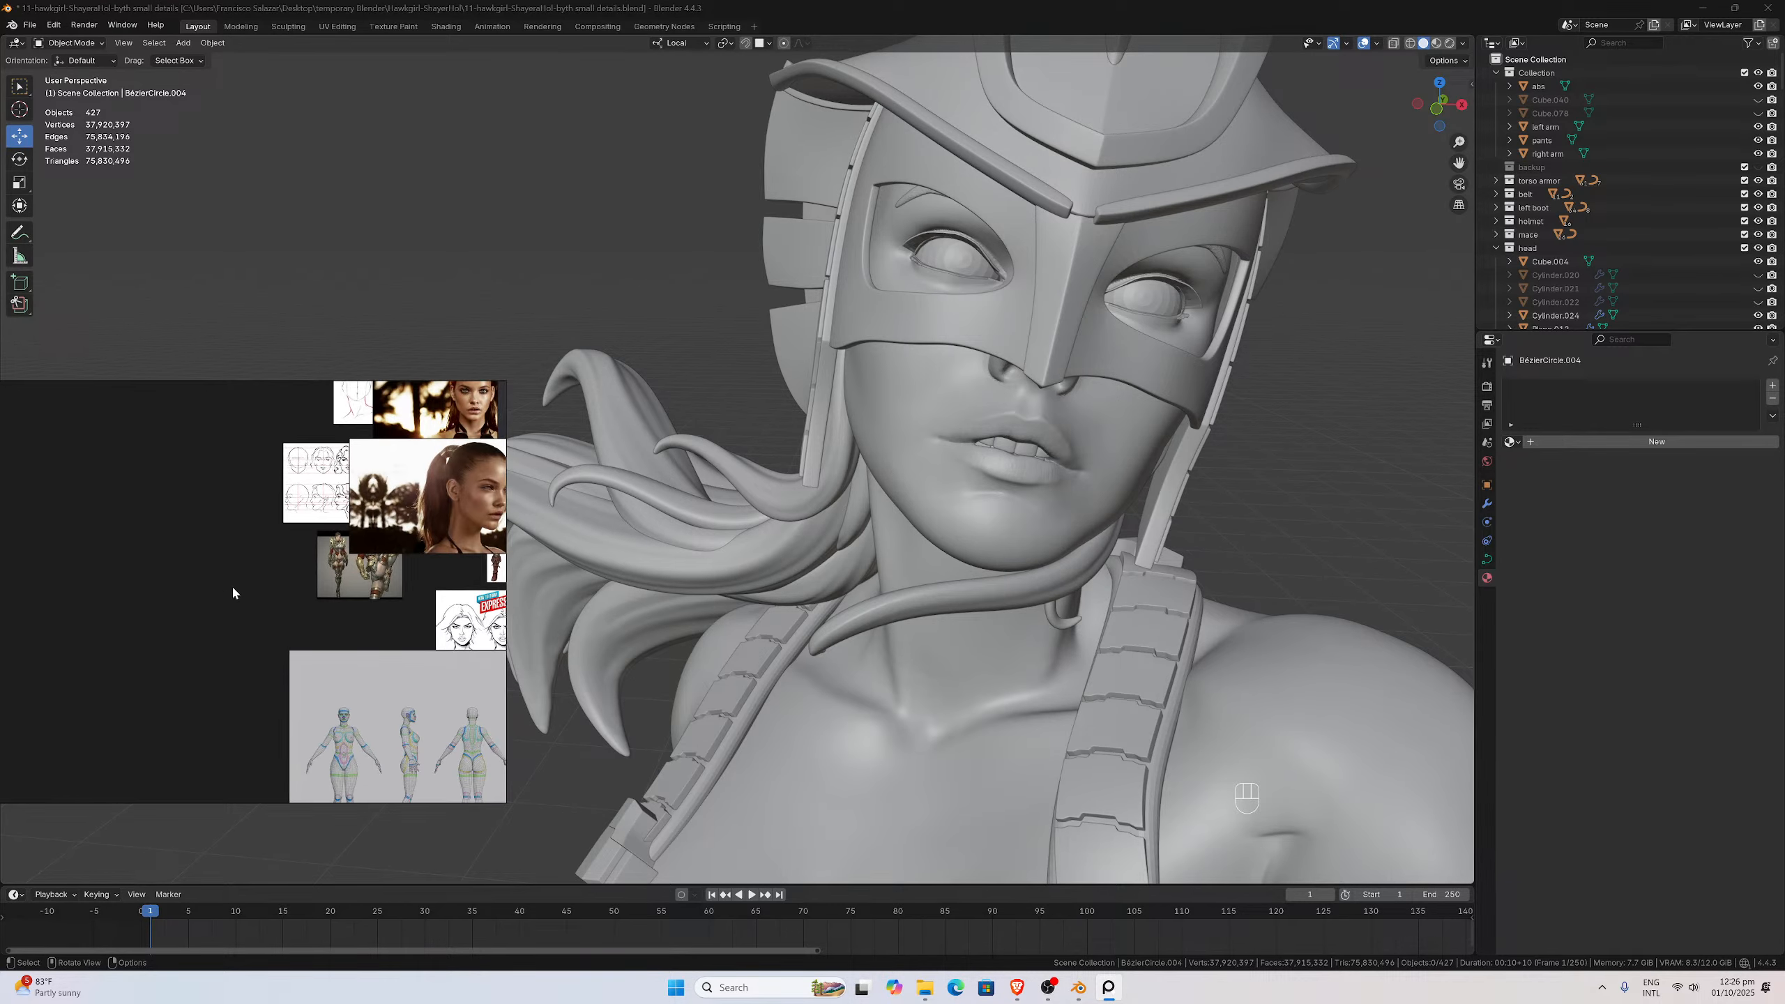
scroll(217, 570, "up", 6)
scroll(214, 640, "up", 2)
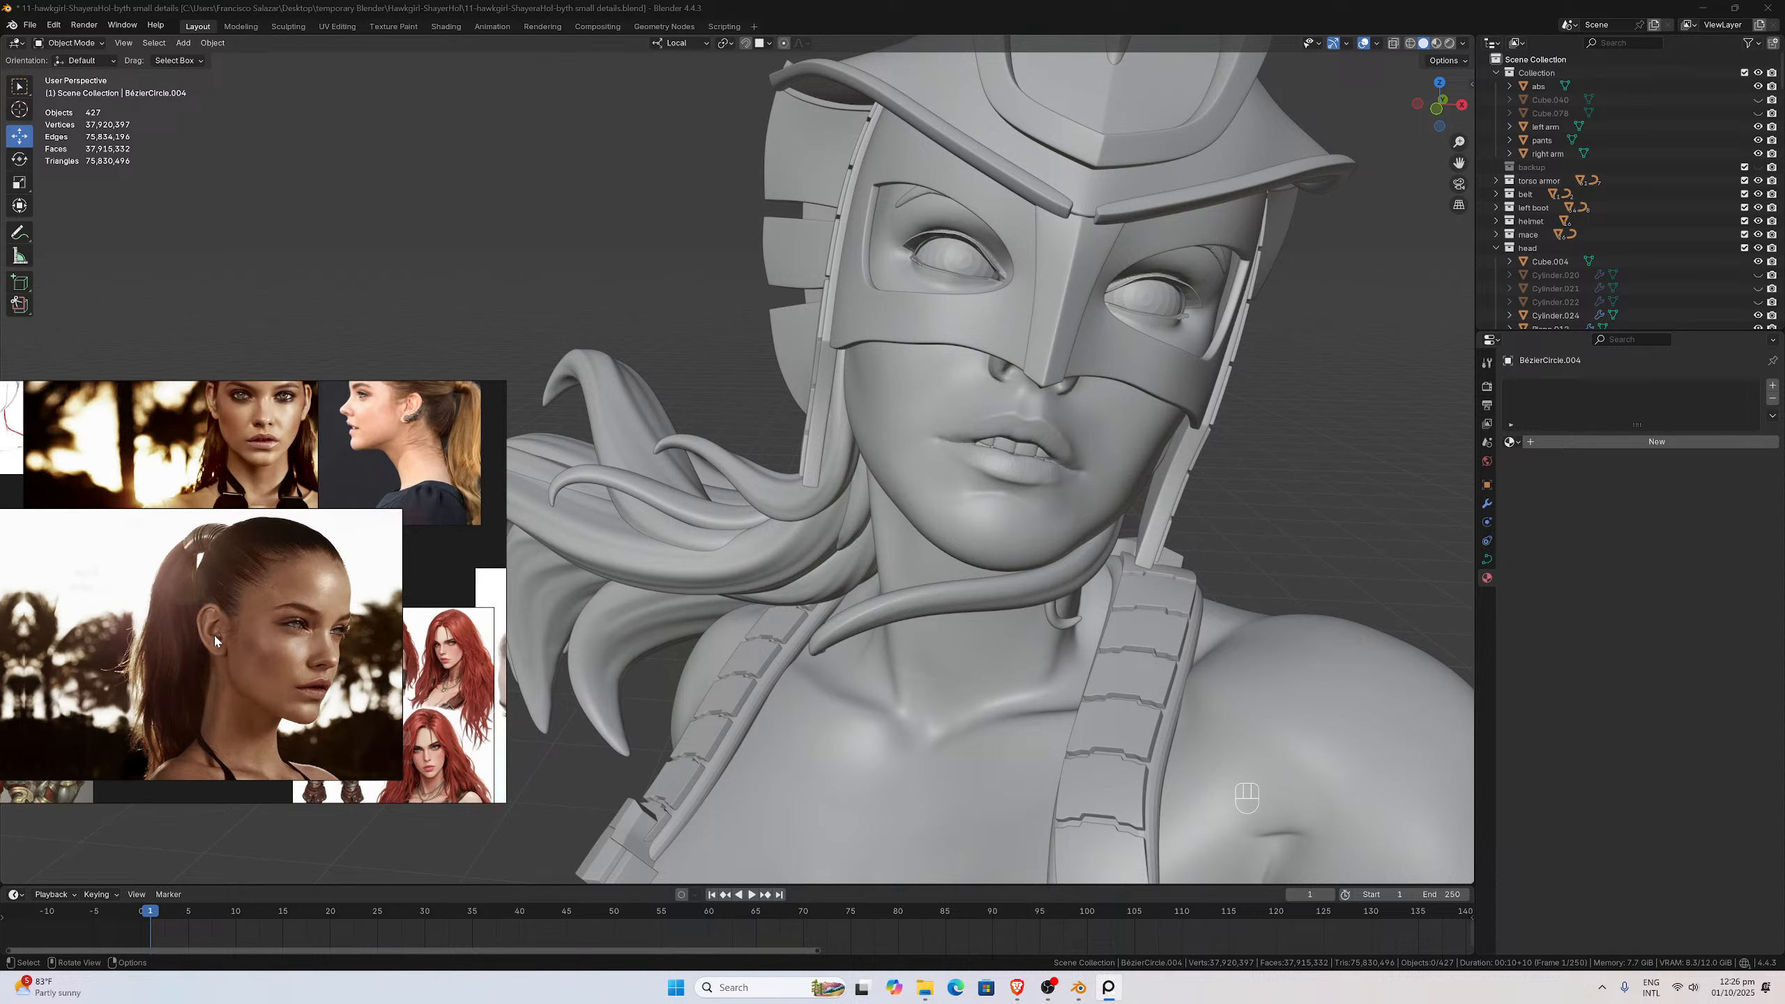
Frame the portrait photos, move the reference board up beside the helmeted head, and save the board before returning to Blender
middle_click_drag(218, 627, 216, 665)
right_click_drag(216, 665, 328, 419)
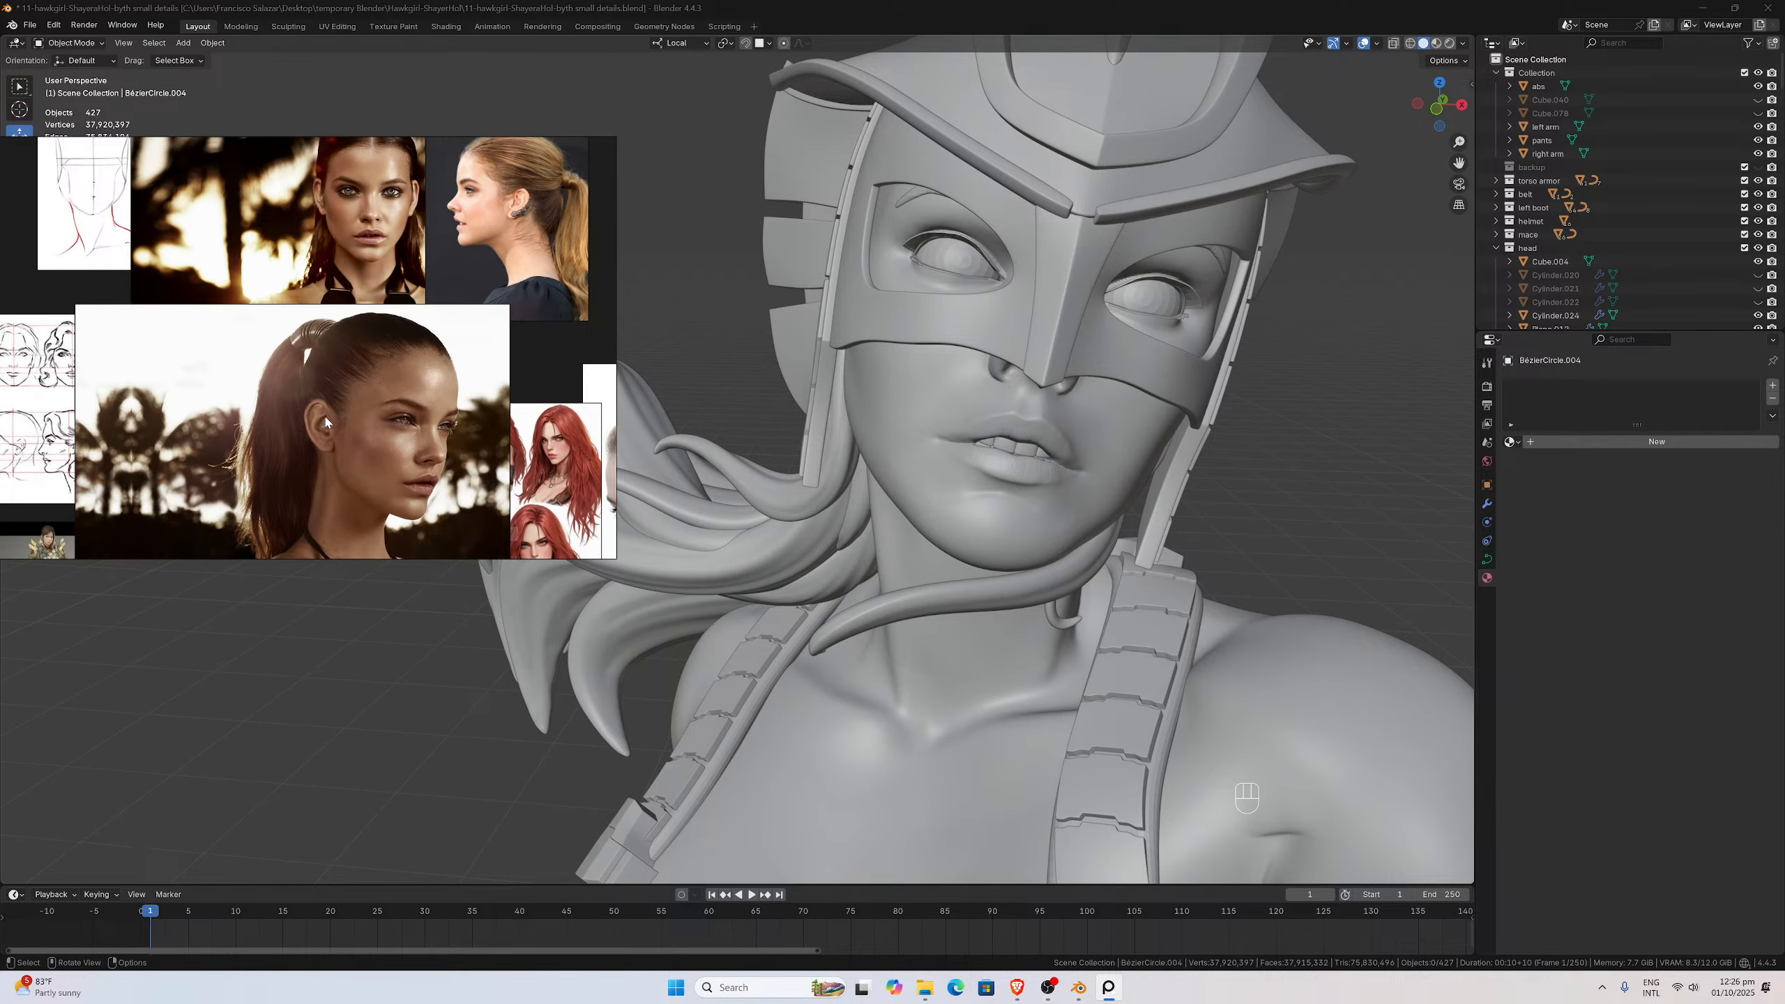
middle_click_drag(325, 417, 340, 419)
right_click_drag(343, 421, 417, 402)
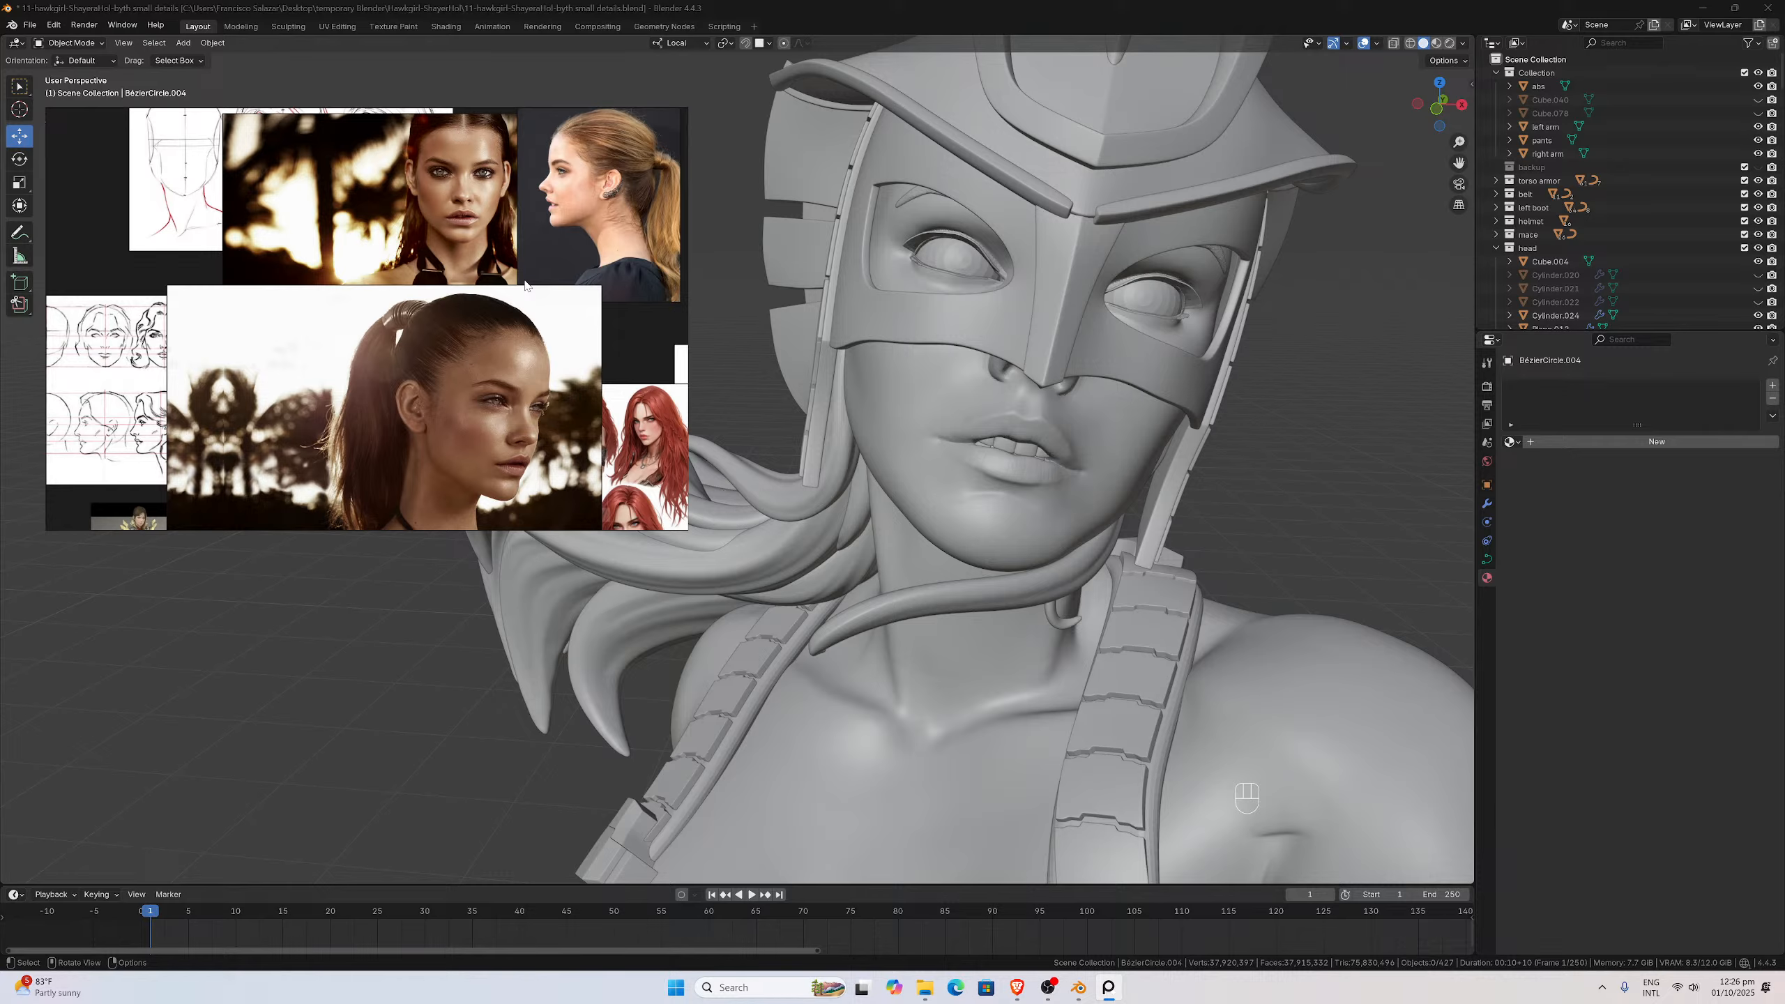
key("ctrl+s")
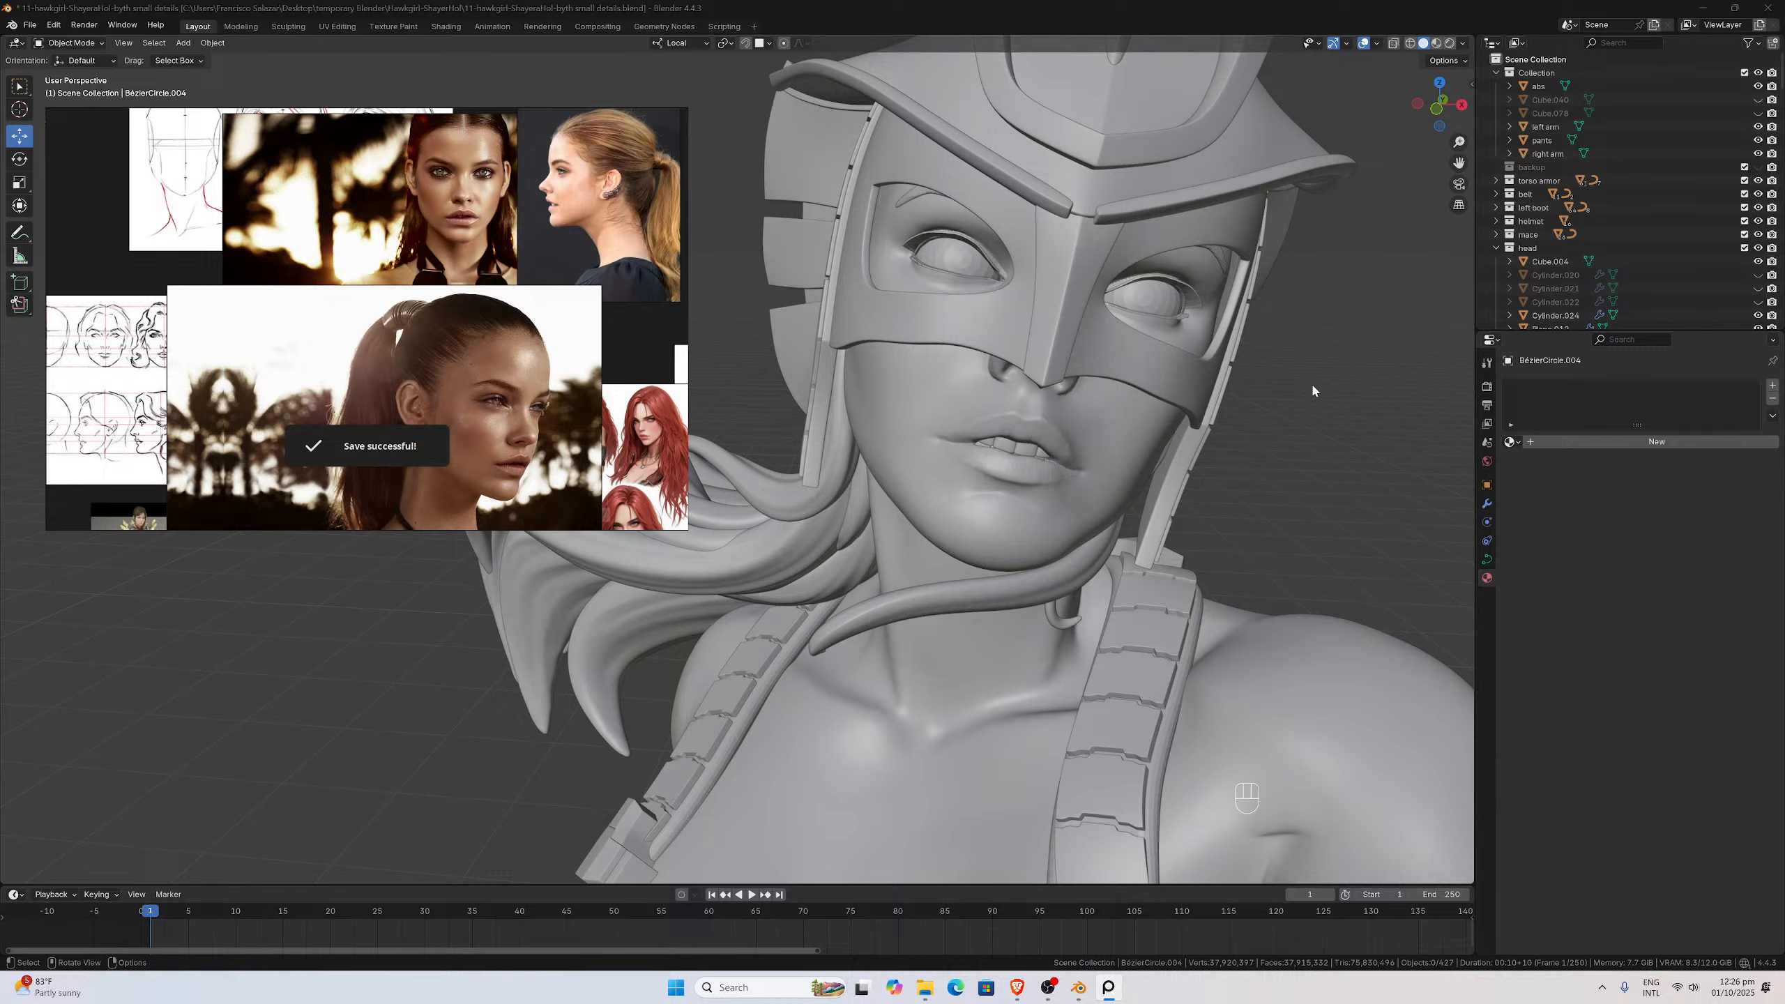
left_click(1379, 241, "ctrl")
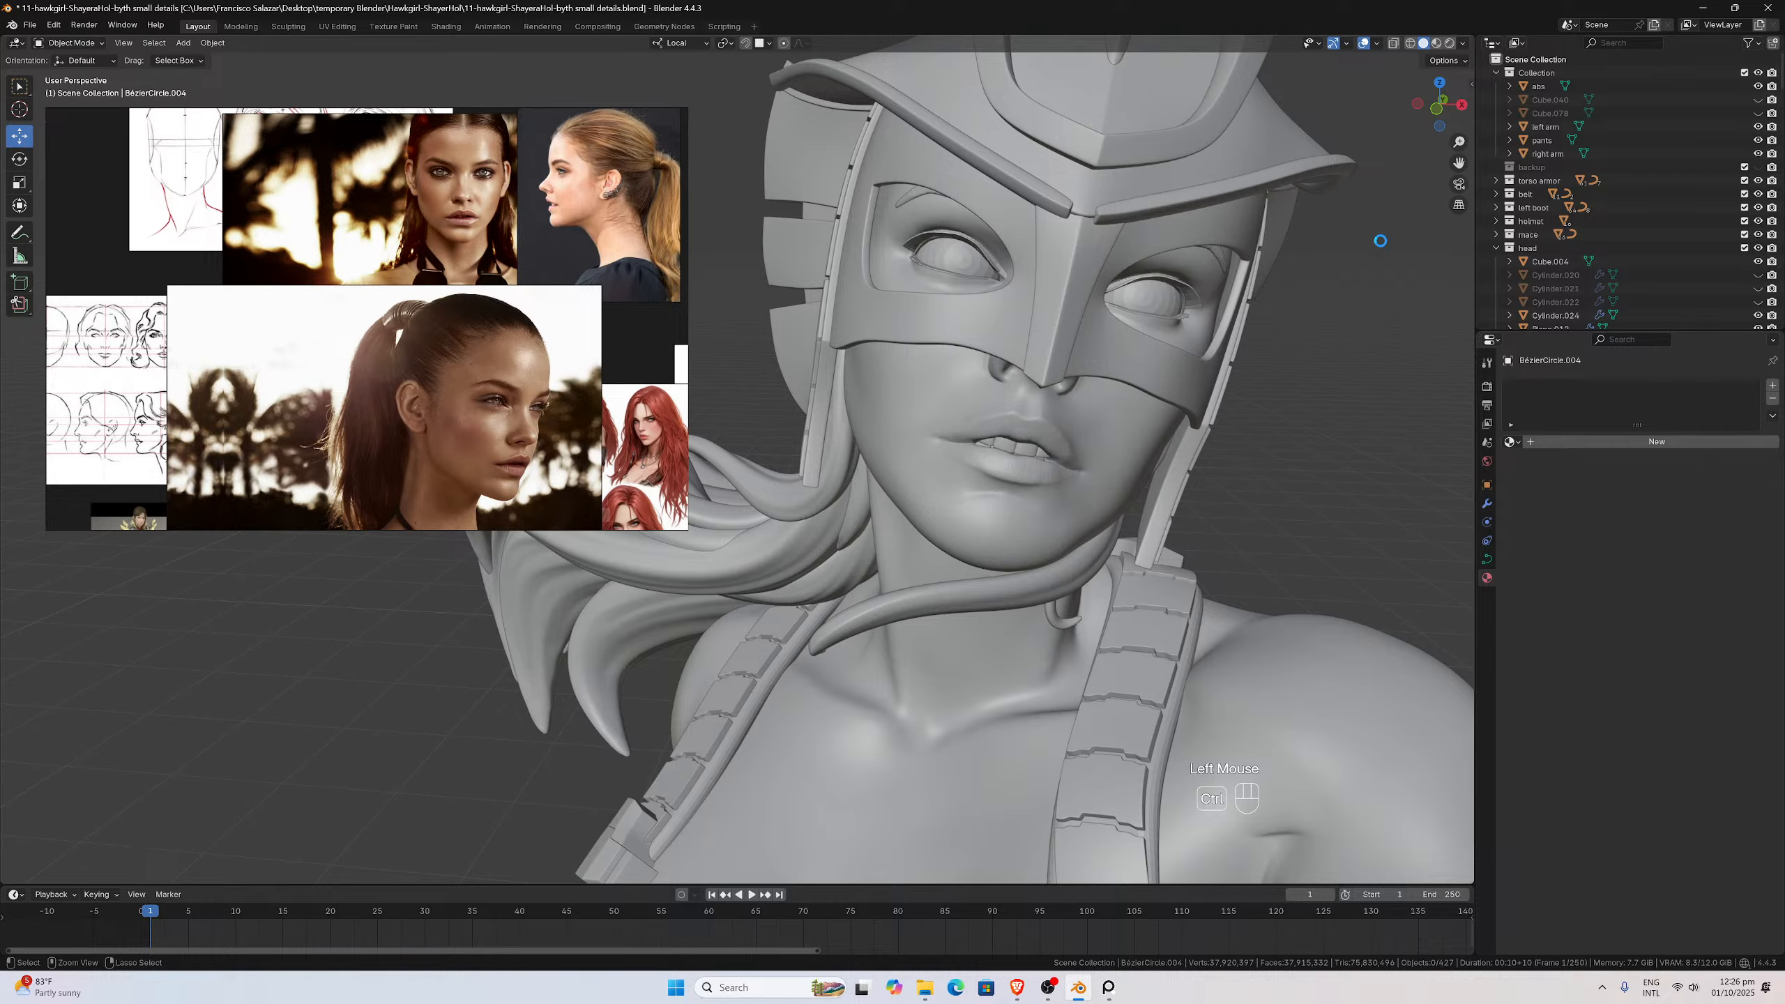